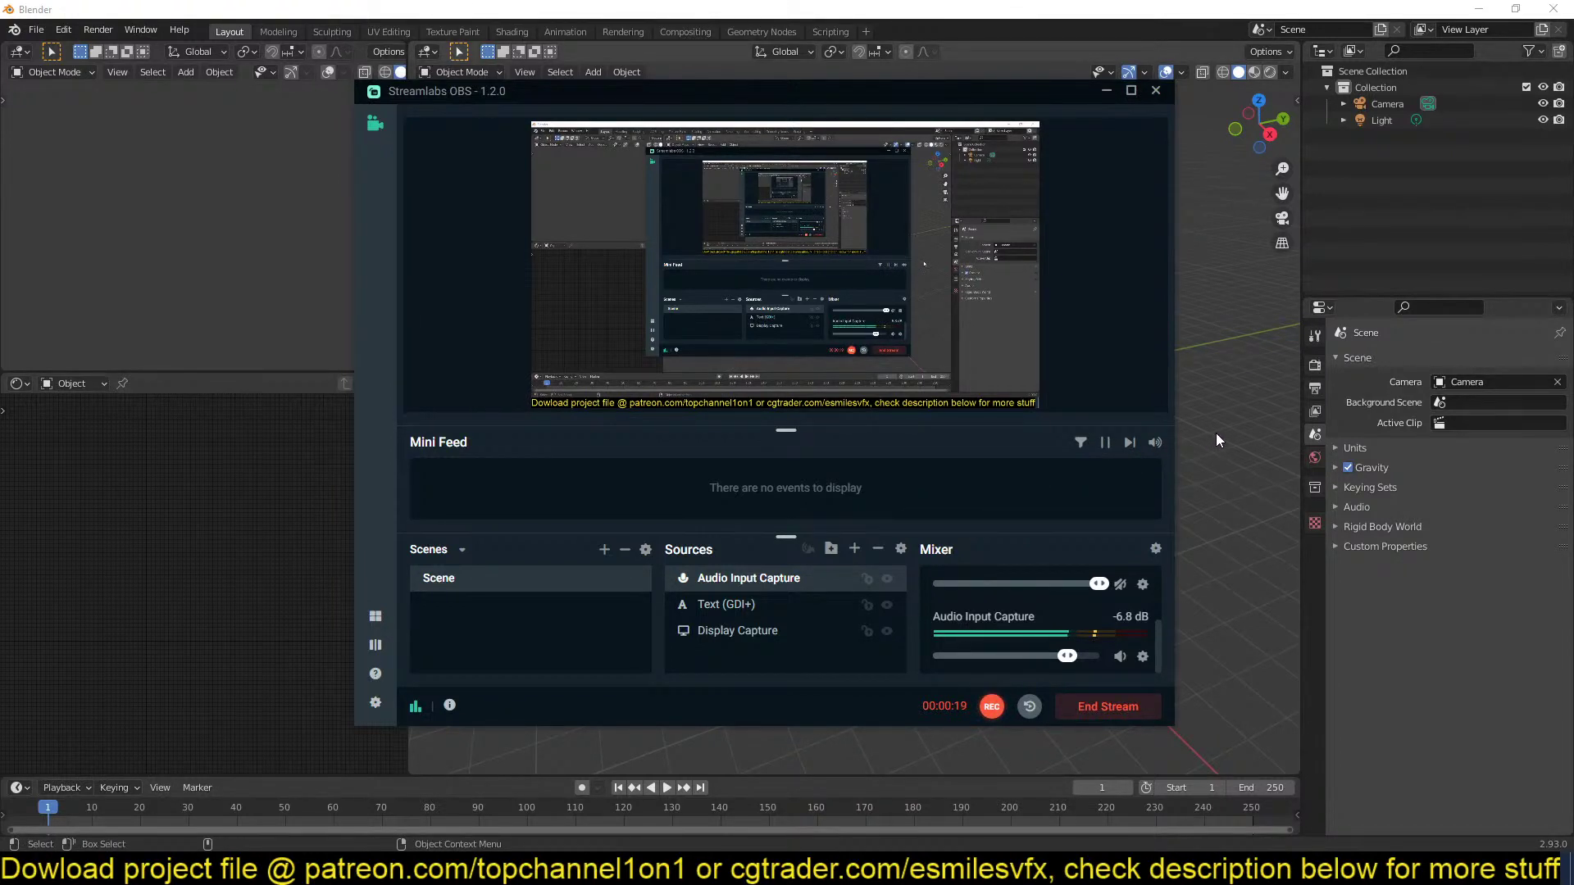
Clear the Streamlabs OBS window out of the way and switch to Chrome with the ArtStation "Cyberpunk - Stratton City Station" page.
click(1216, 434)
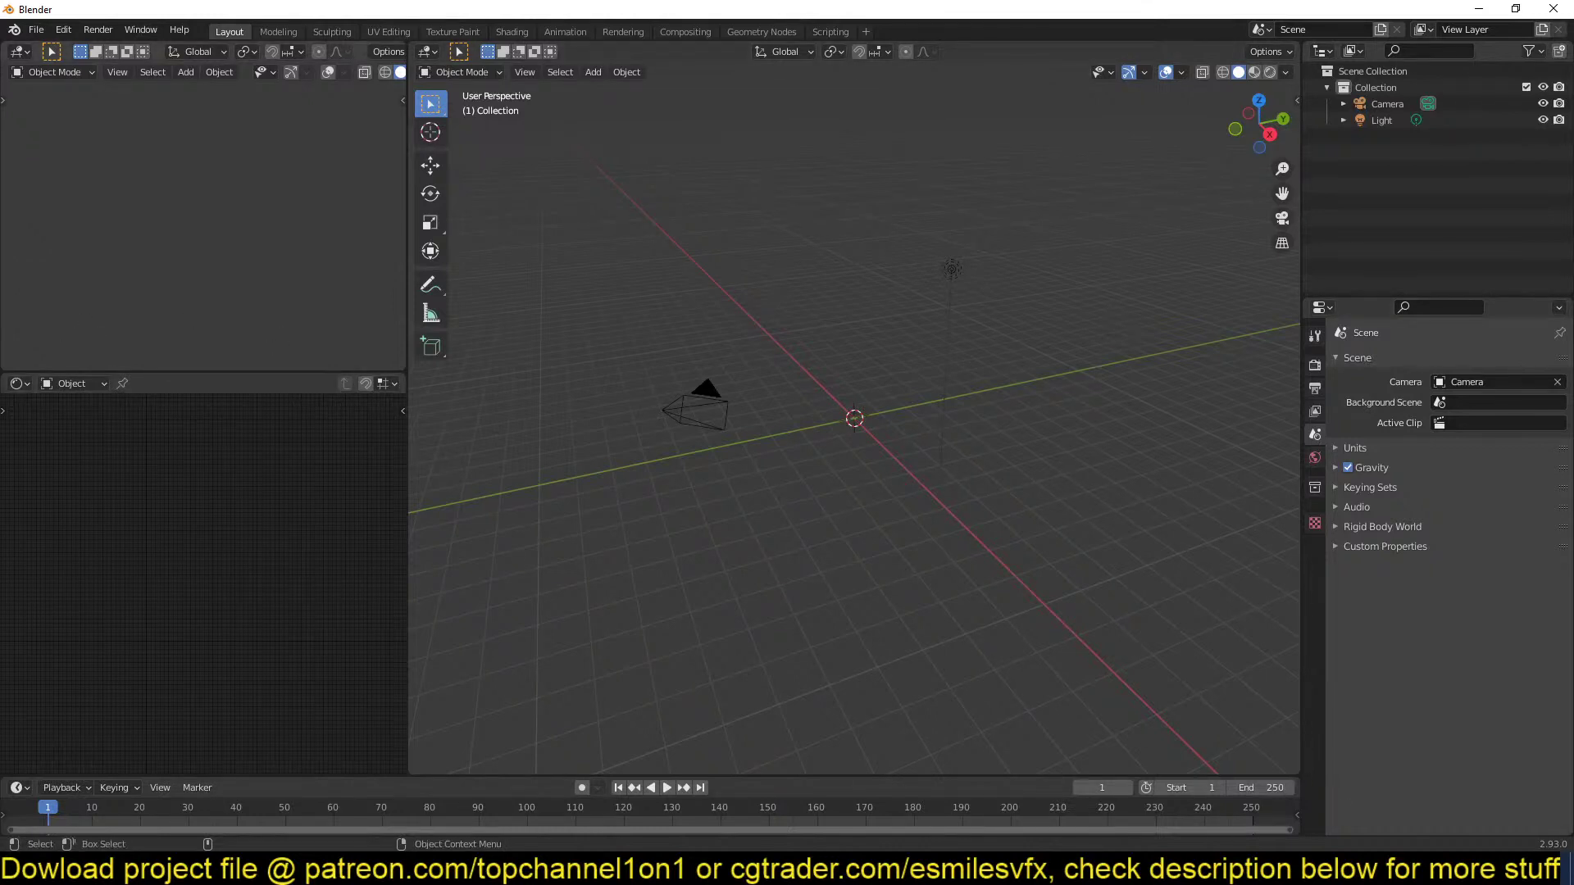
key(alt+Tab)
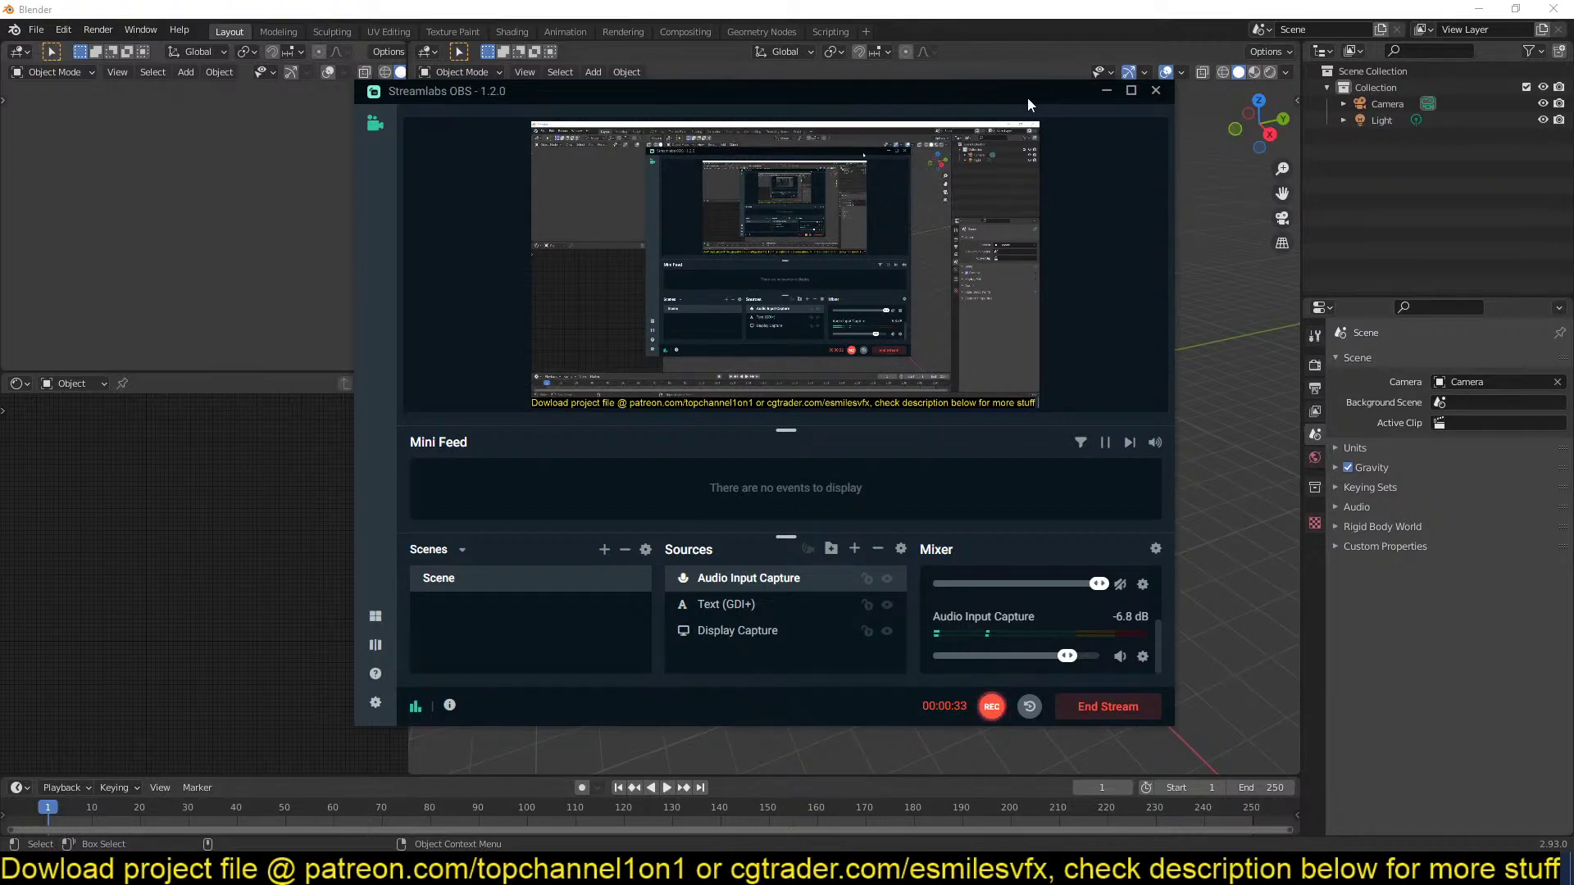
click(1104, 94)
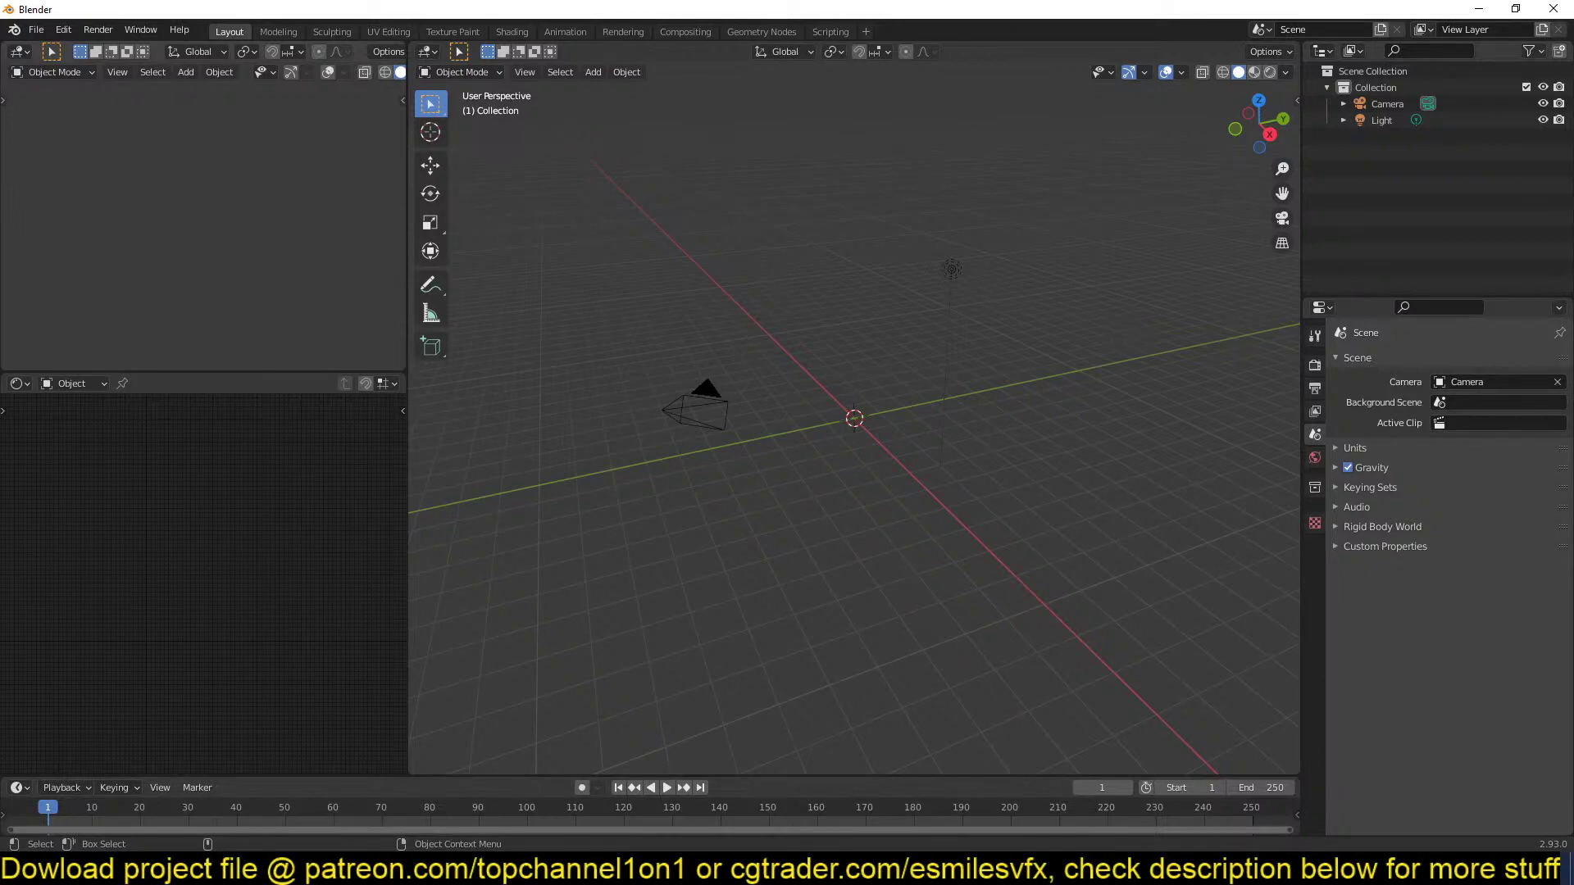
key(alt+Tab)
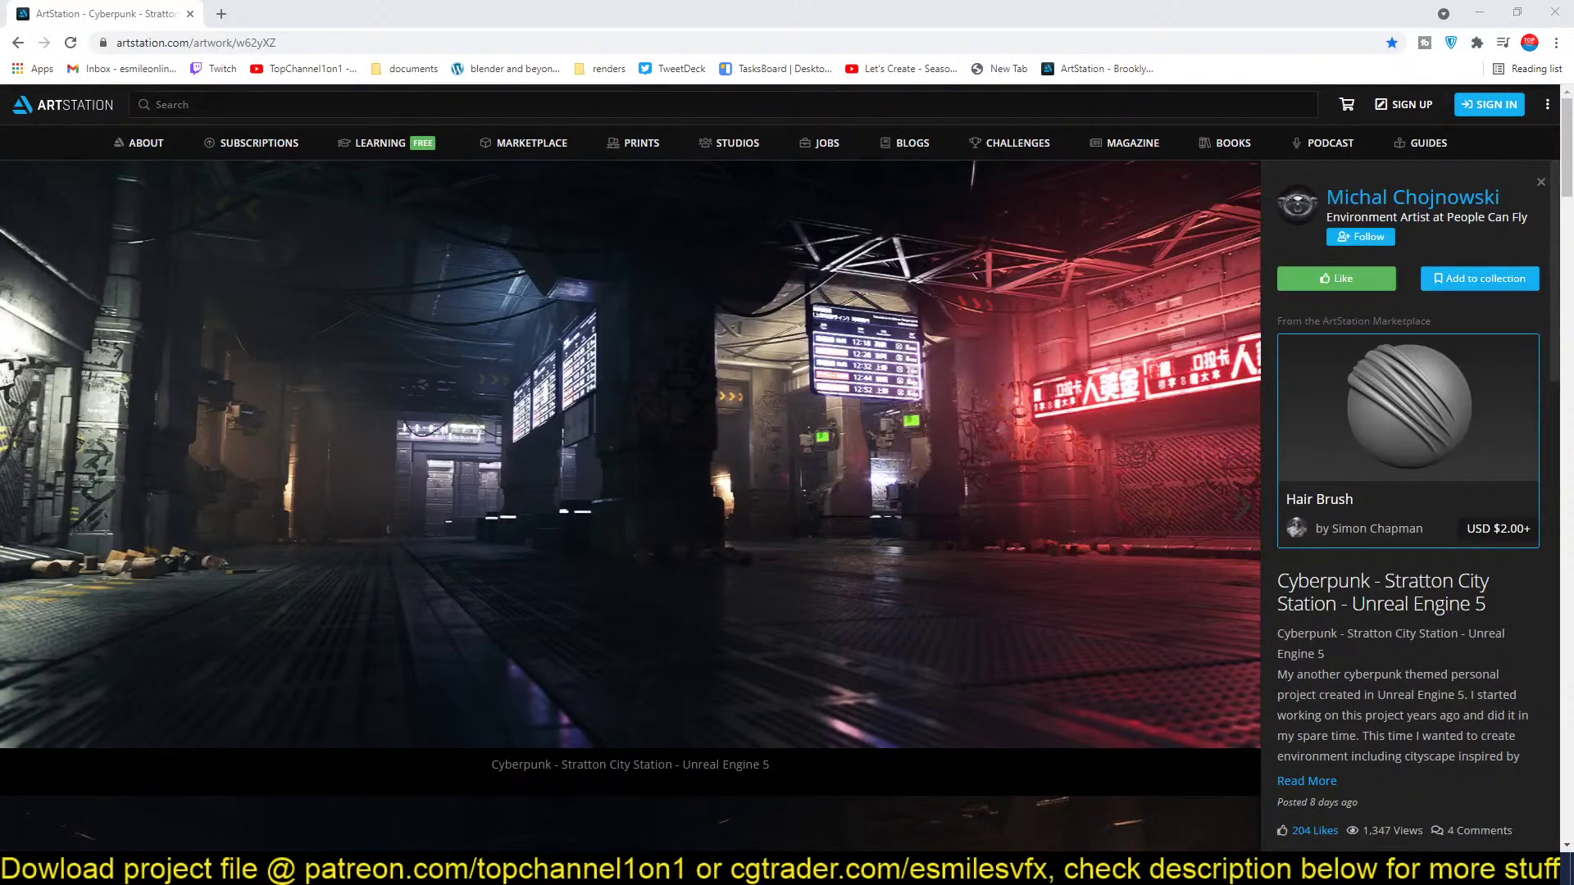
key(alt+Tab)
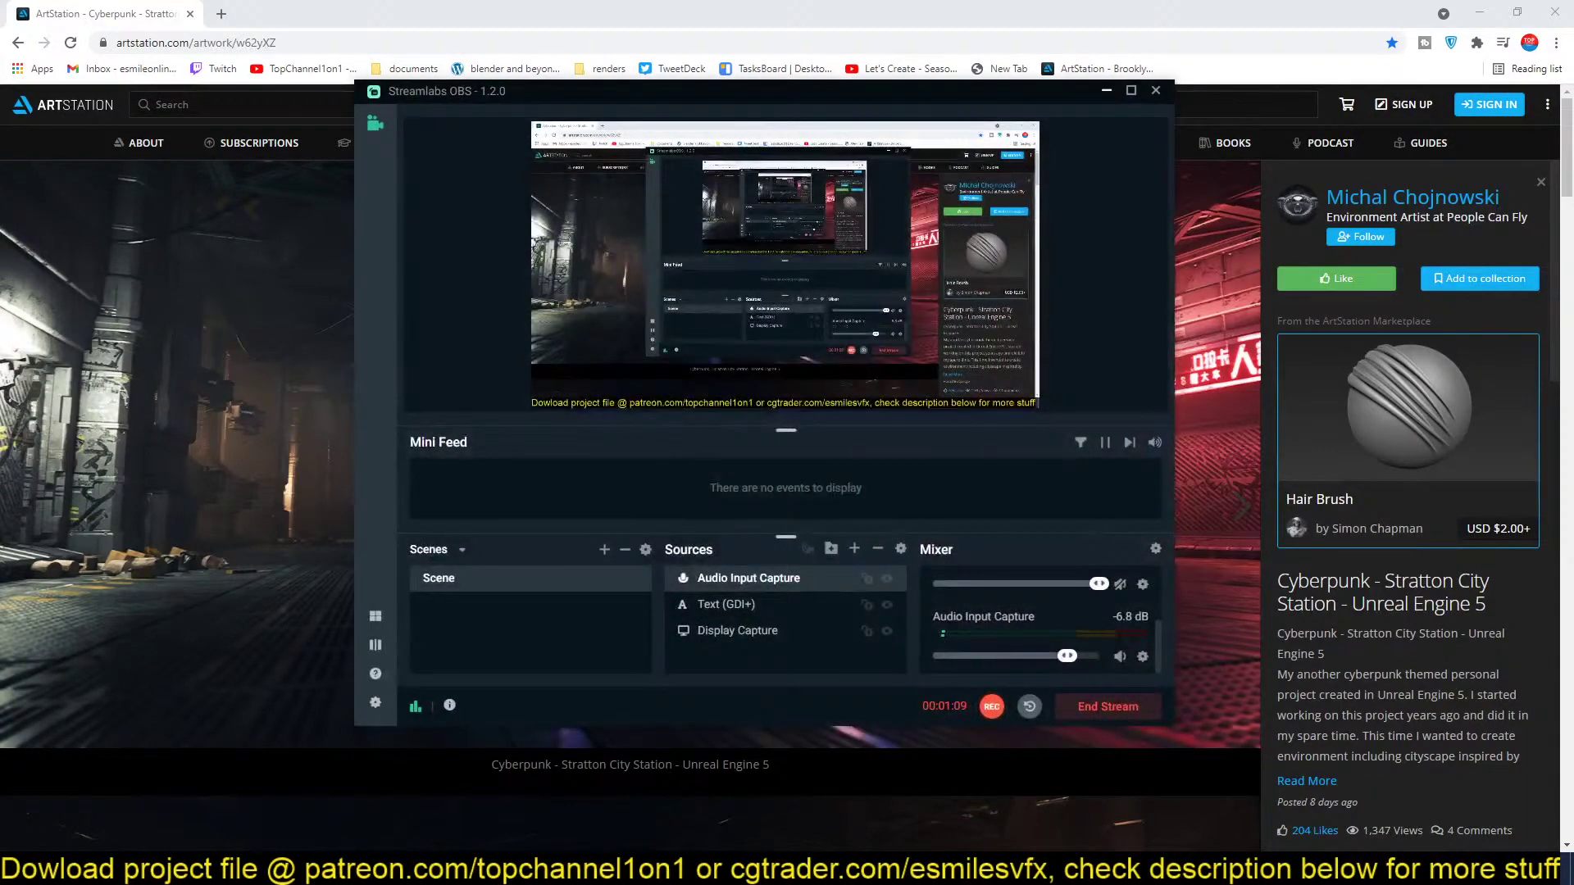
key(alt+Tab)
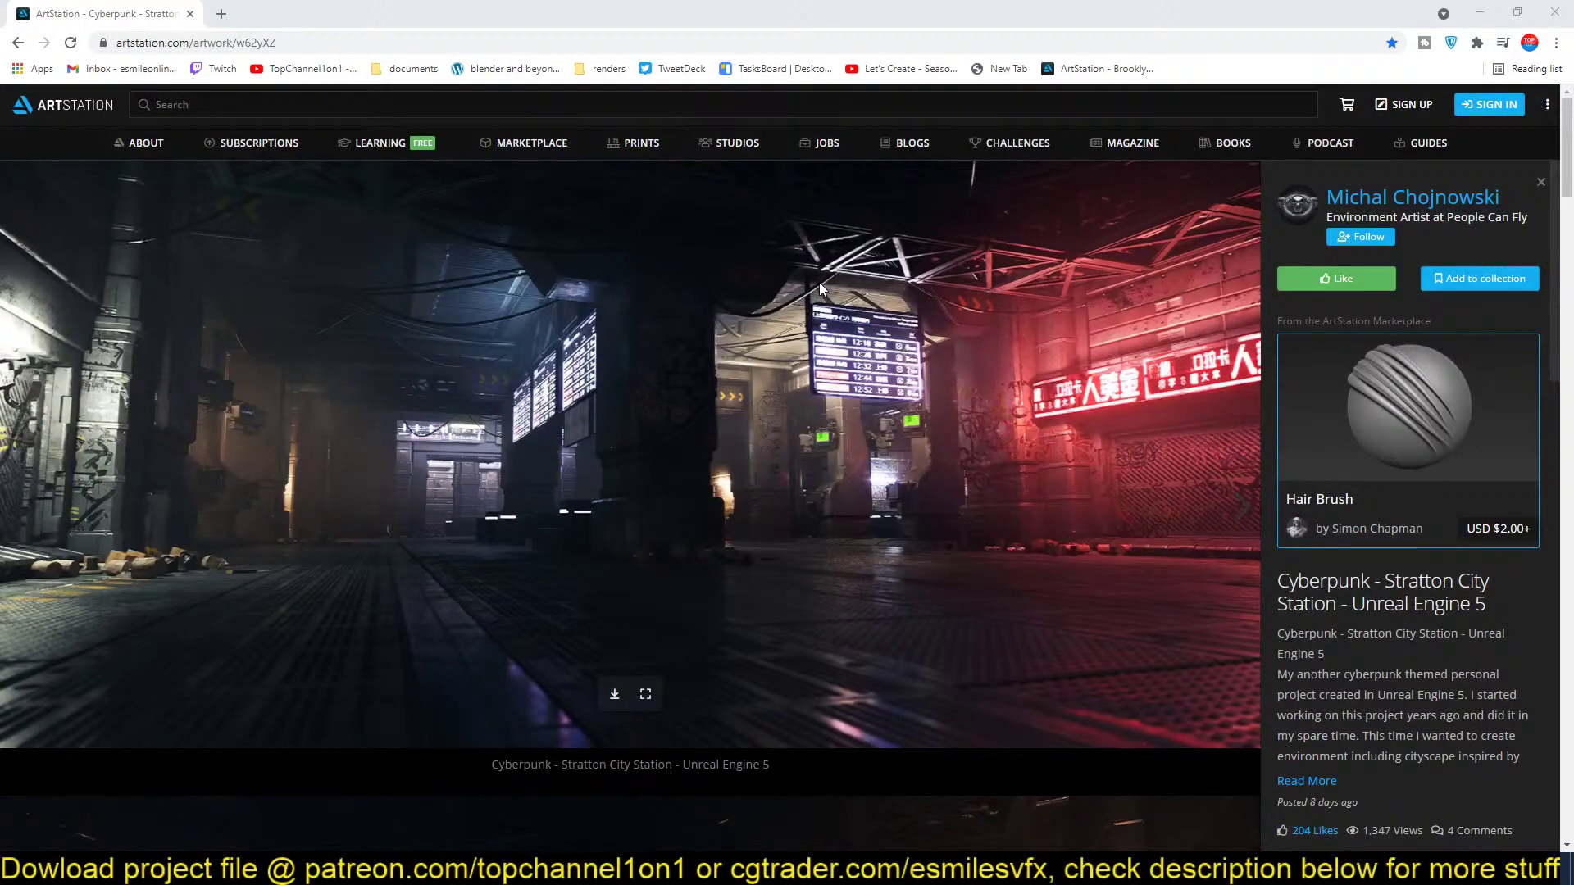
Copy the web address of the ArtStation artwork page.
mouse_move(1410, 200)
click(303, 40)
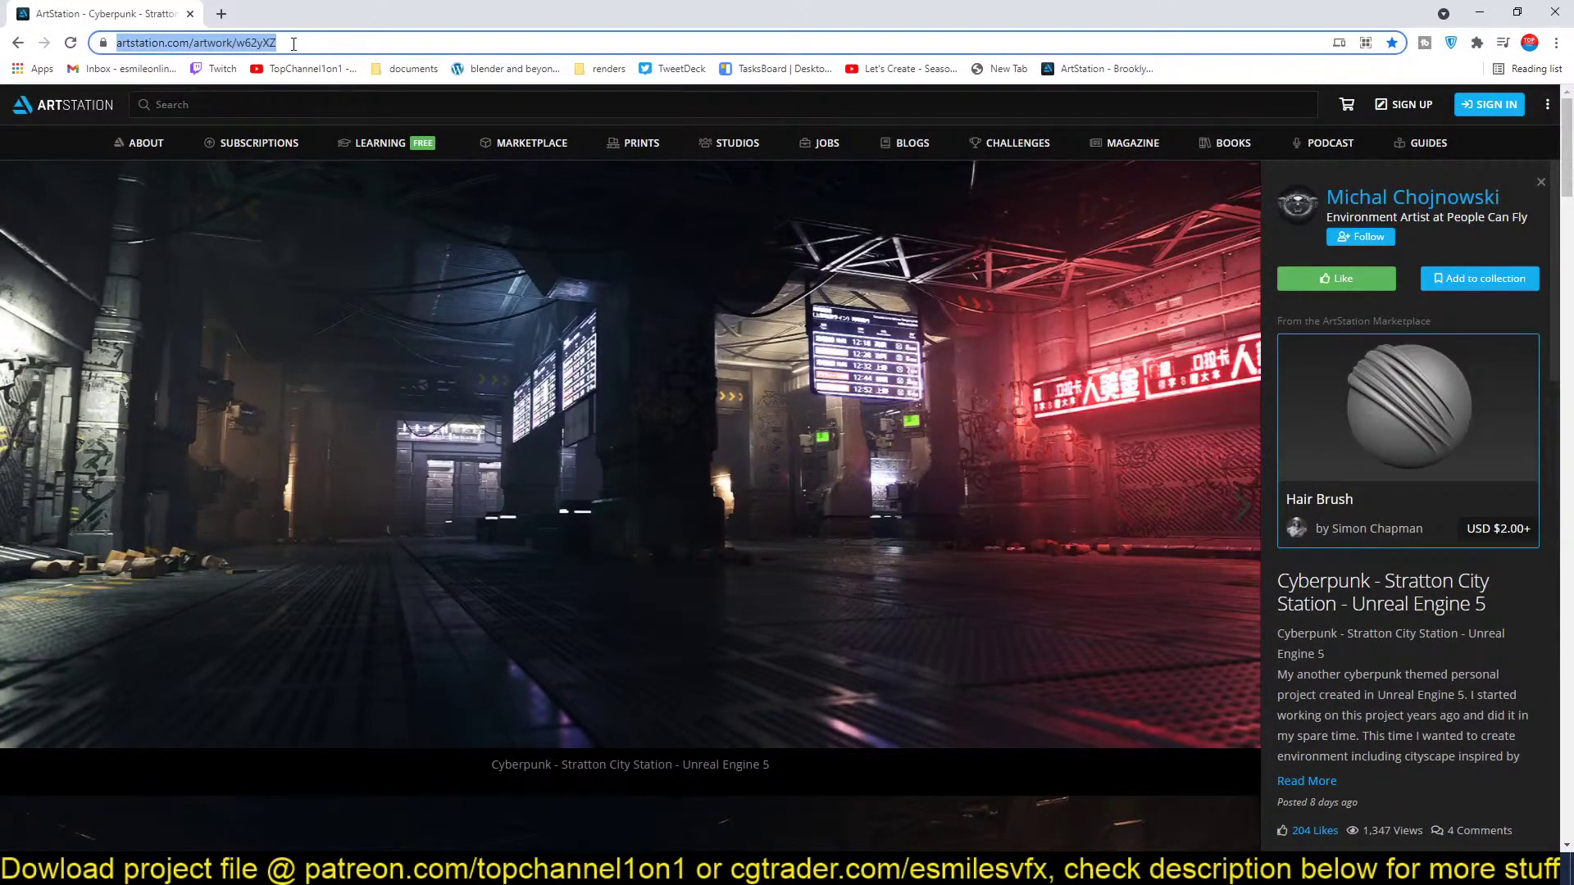
right_click(292, 41)
click(382, 164)
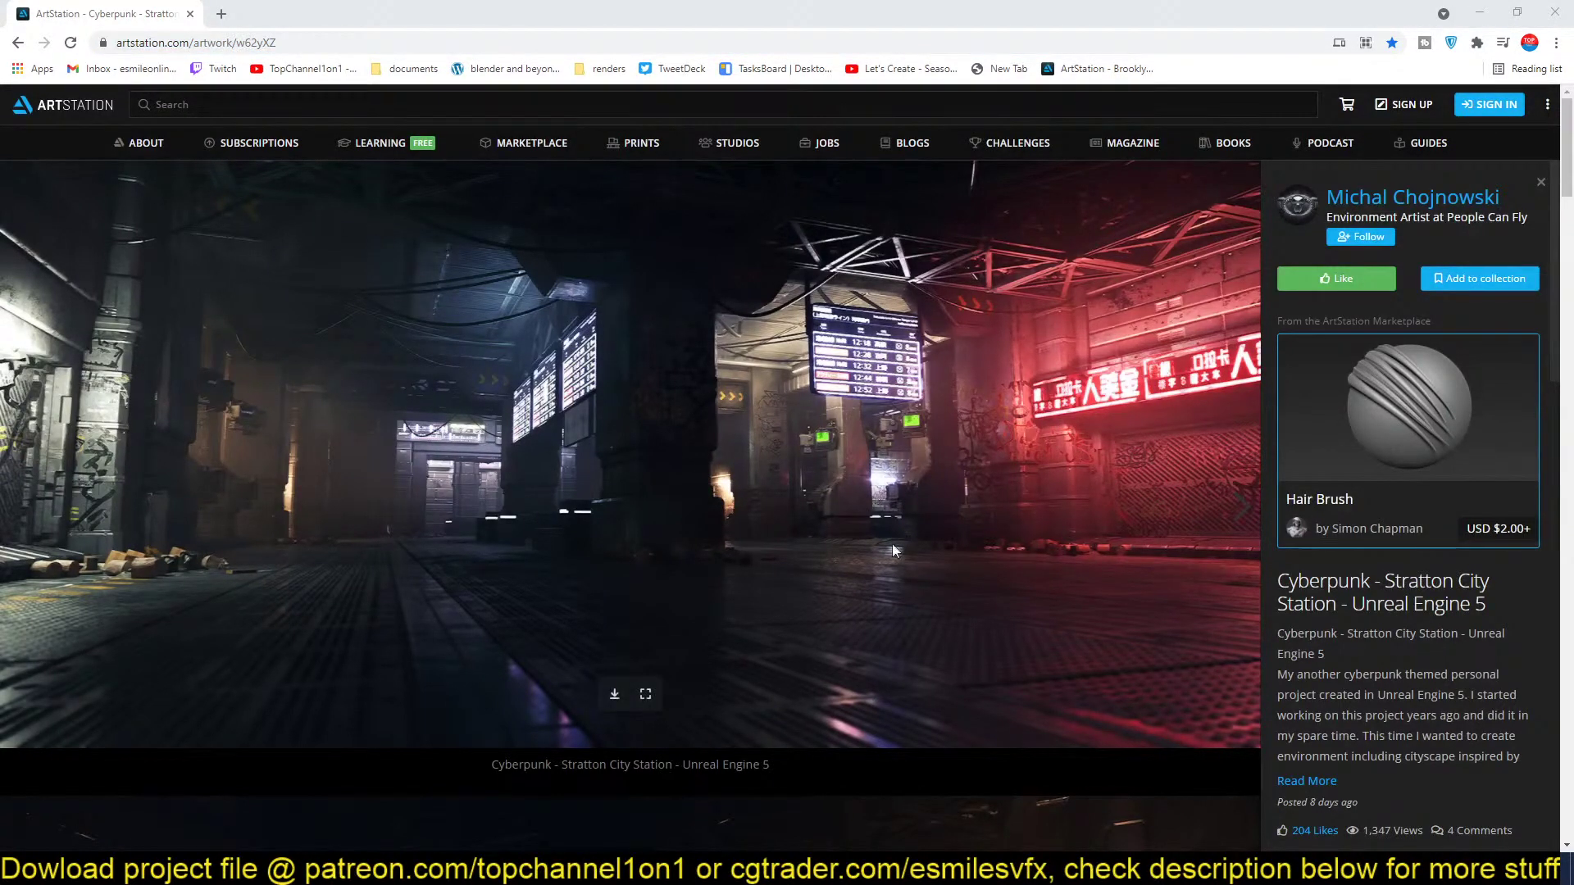
Examine the renders on the artwork page, from the station interior and bar shots to the city skyline views.
scroll(666, 495, down, 5)
scroll(459, 473, down, 4)
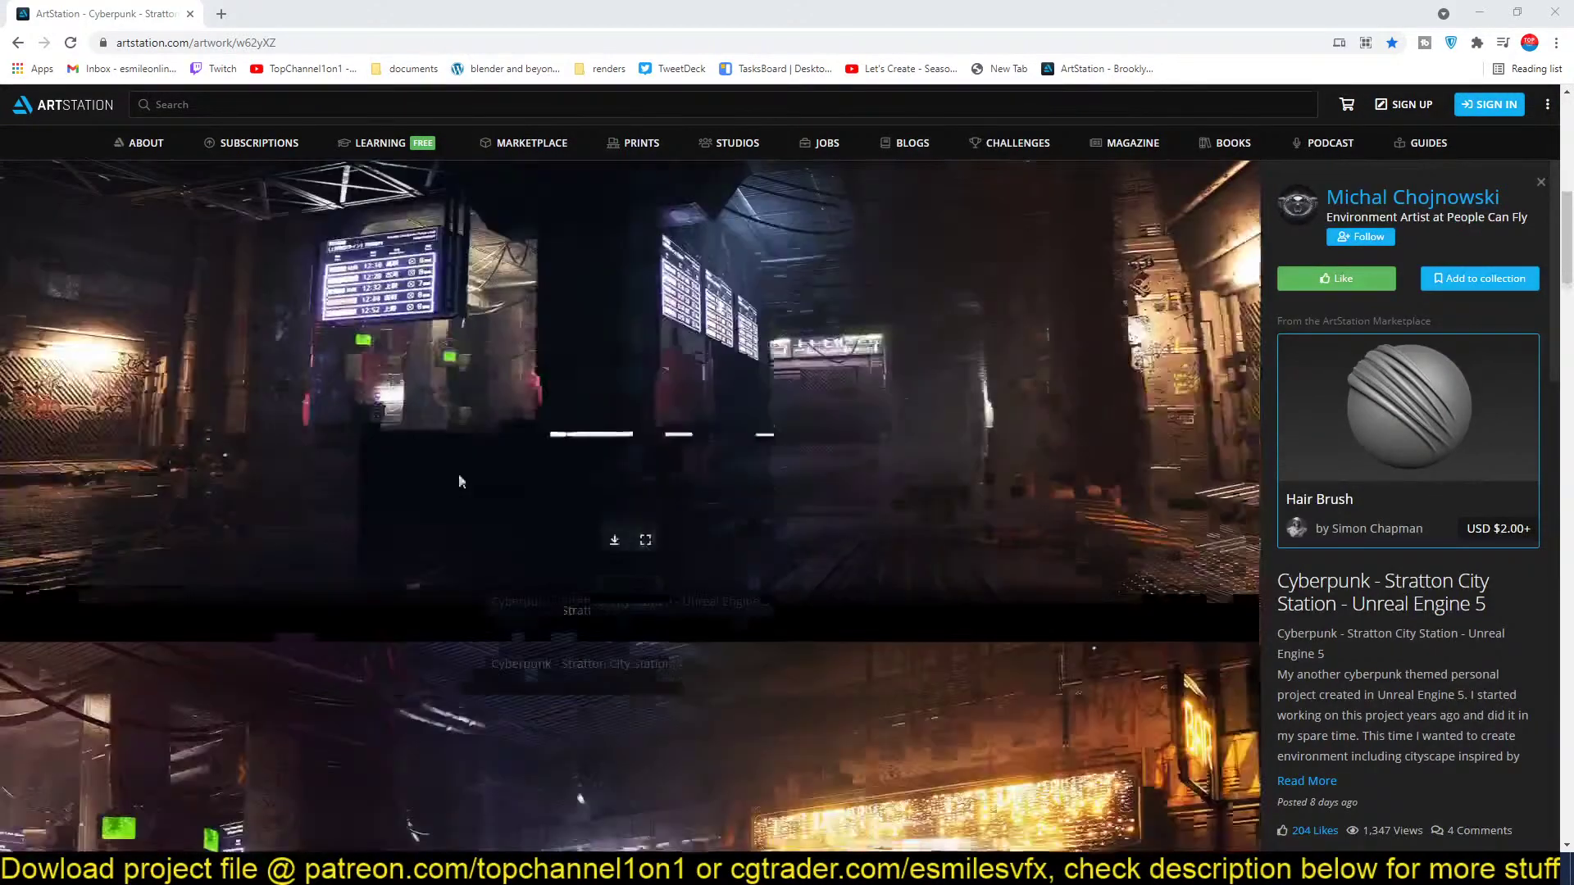
scroll(578, 480, up, 2)
scroll(530, 372, up, 3)
scroll(530, 377, up, 4)
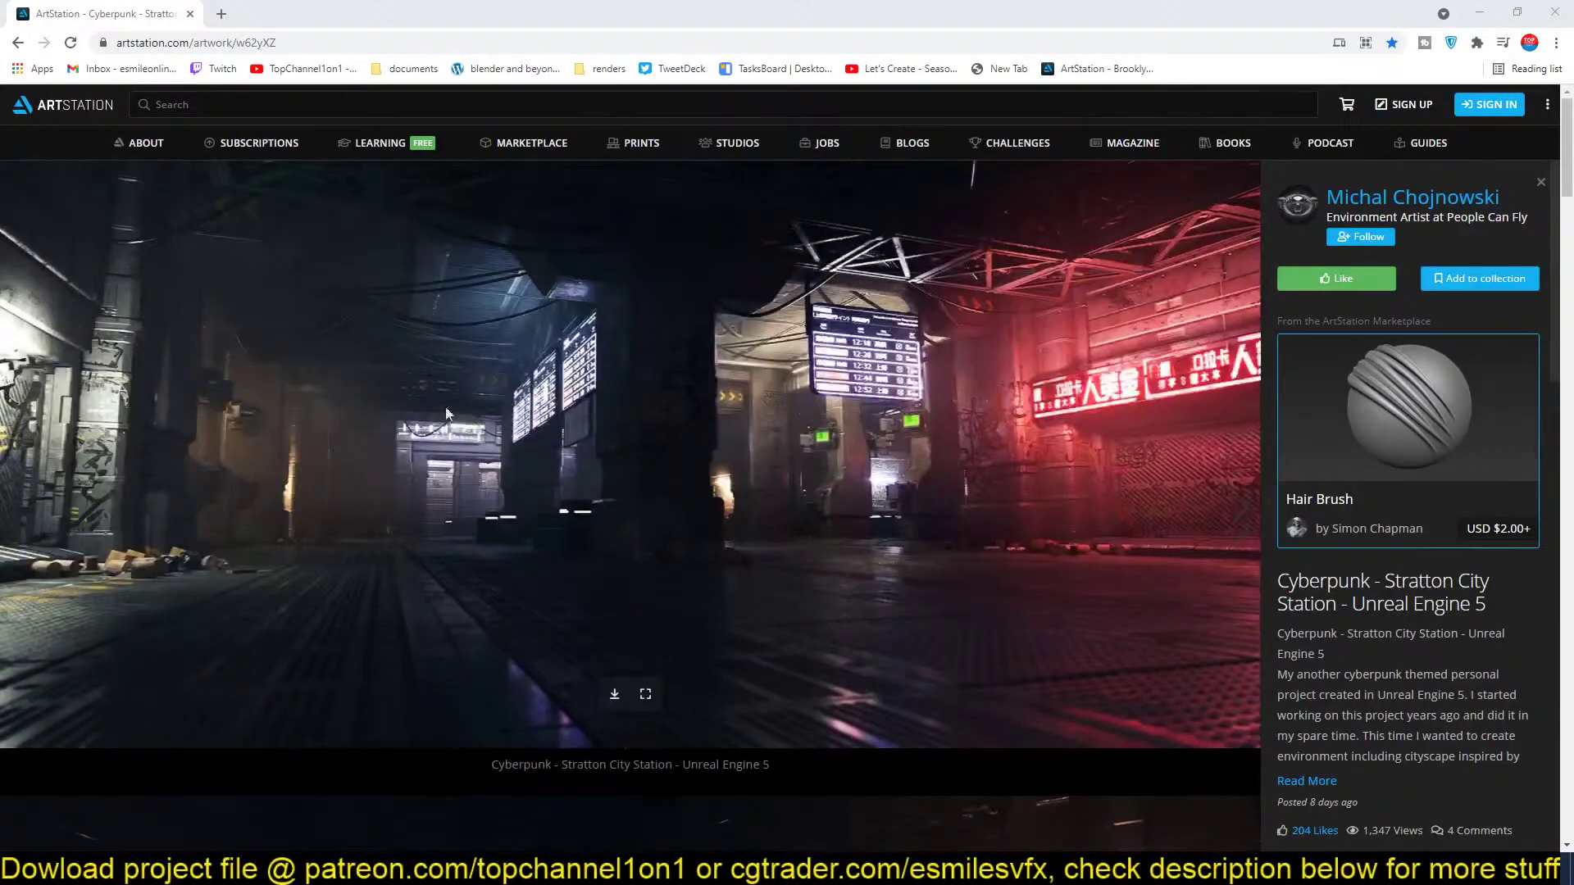
scroll(874, 541, down, 1)
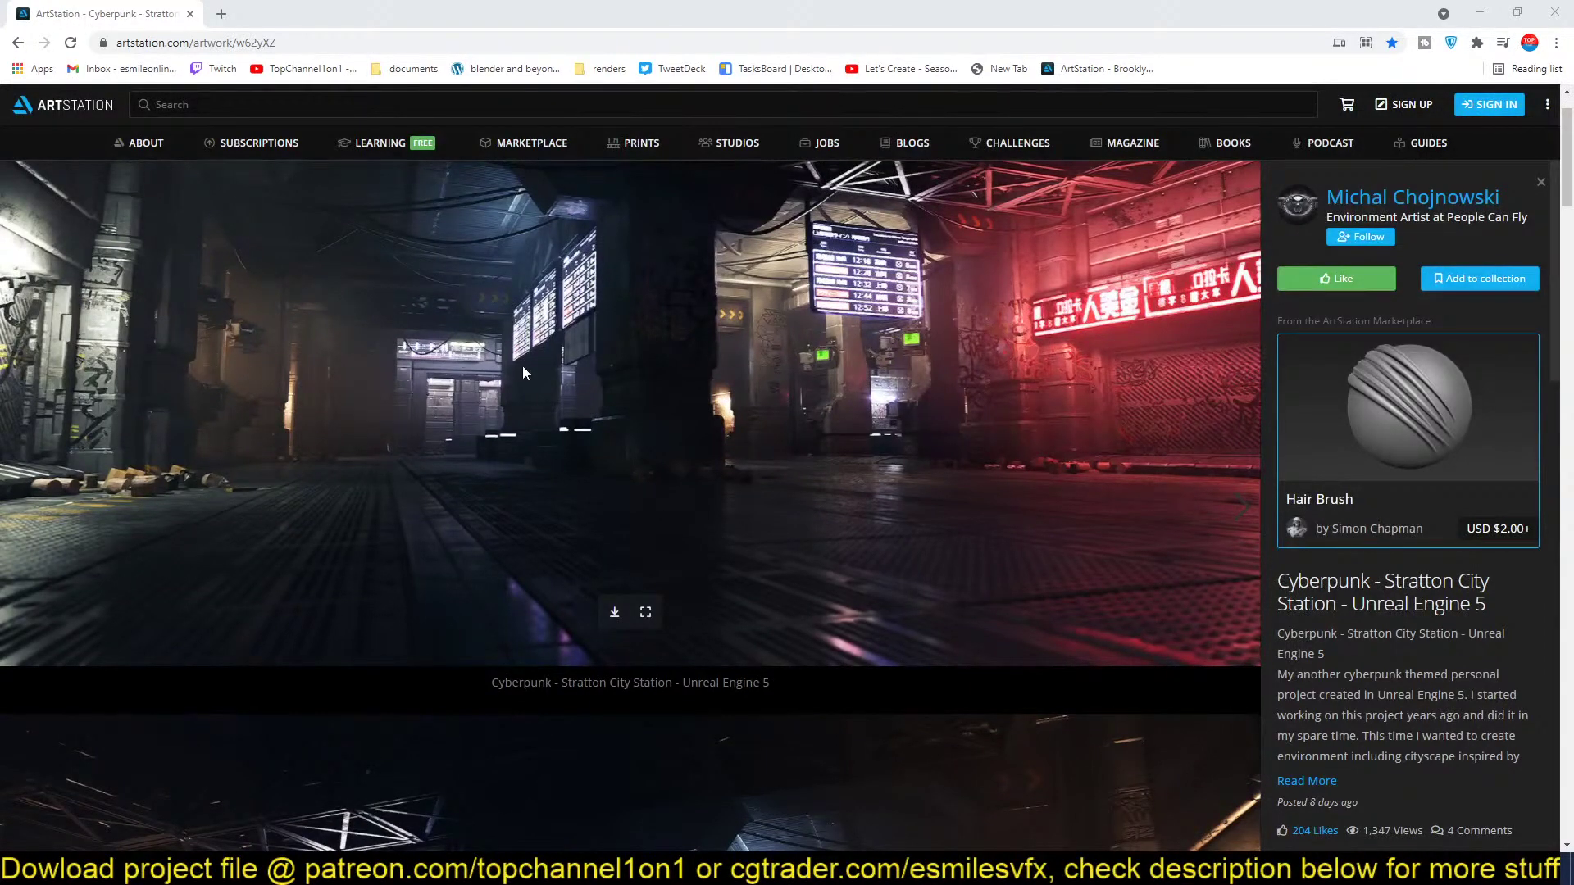
scroll(523, 365, down, 8)
scroll(607, 414, down, 15)
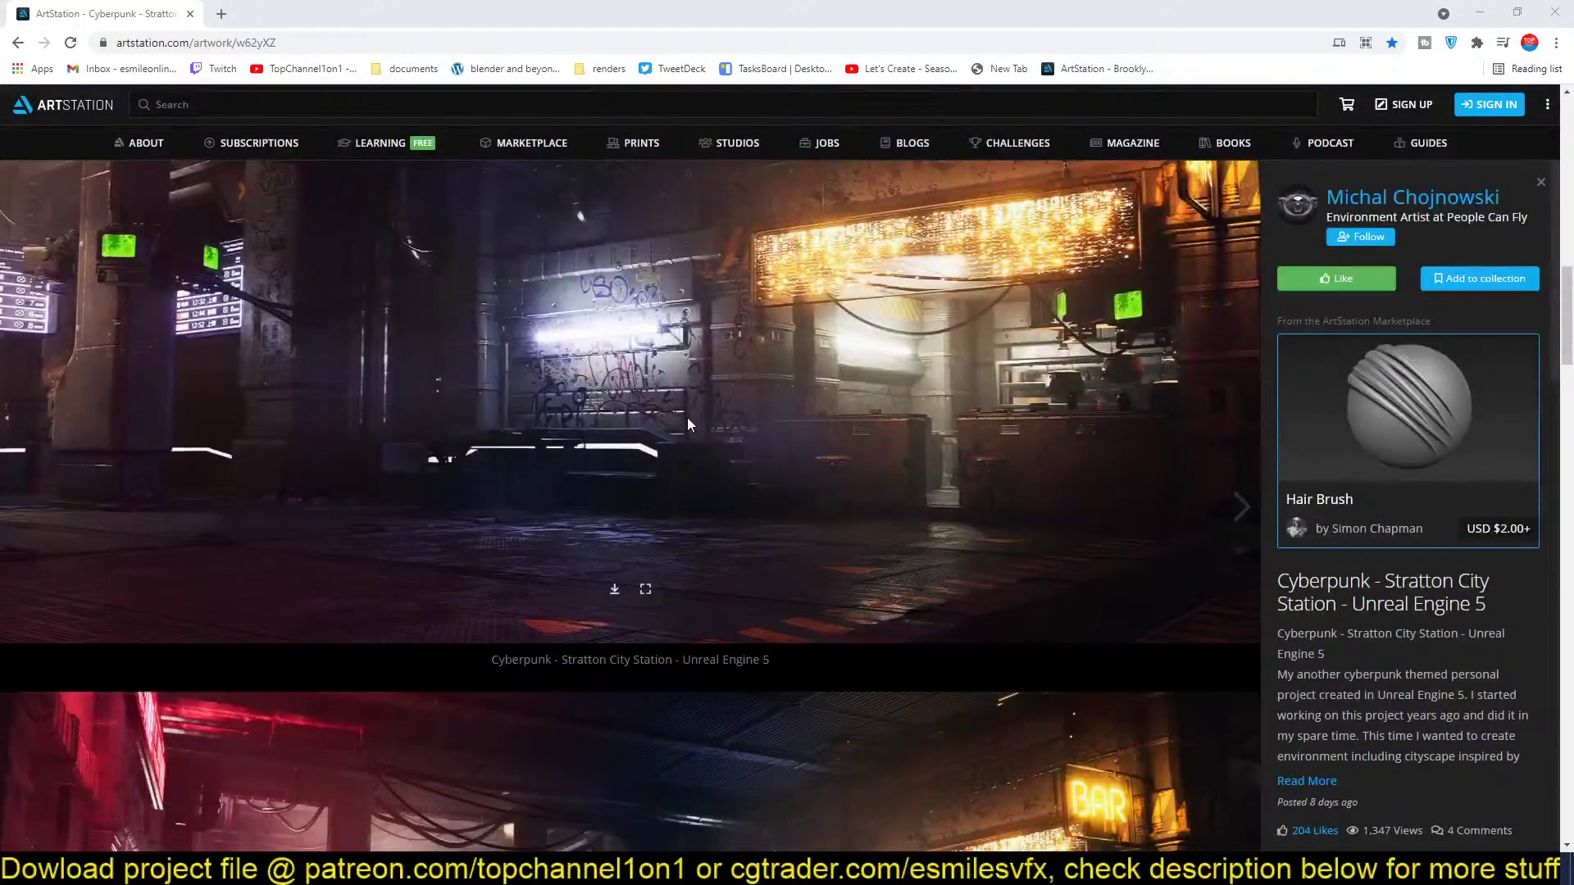
scroll(390, 436, down, 15)
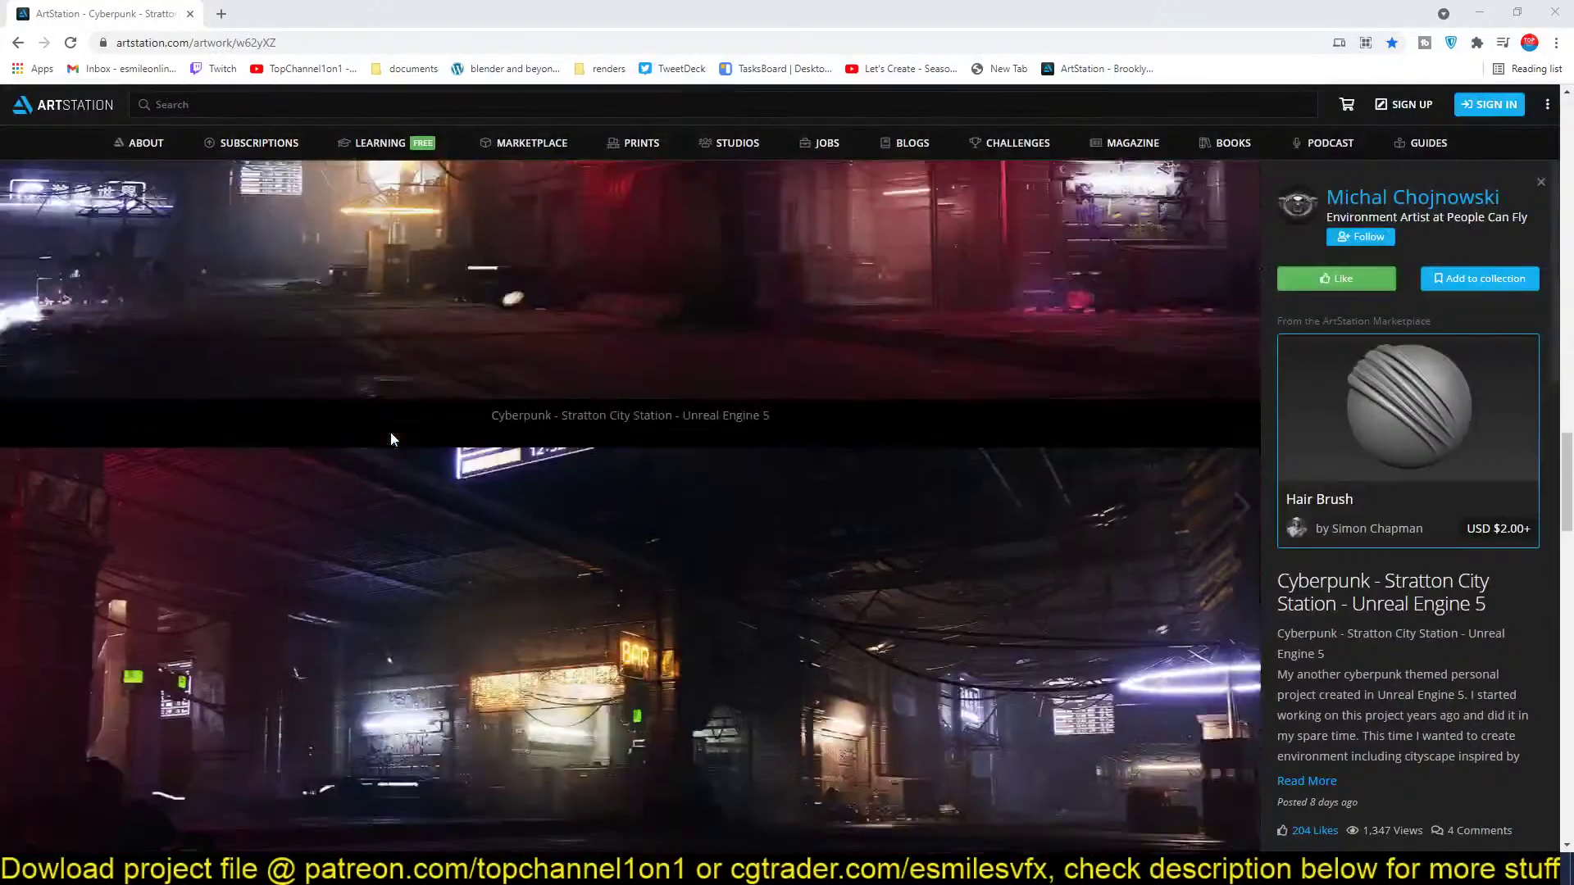
scroll(516, 449, down, 15)
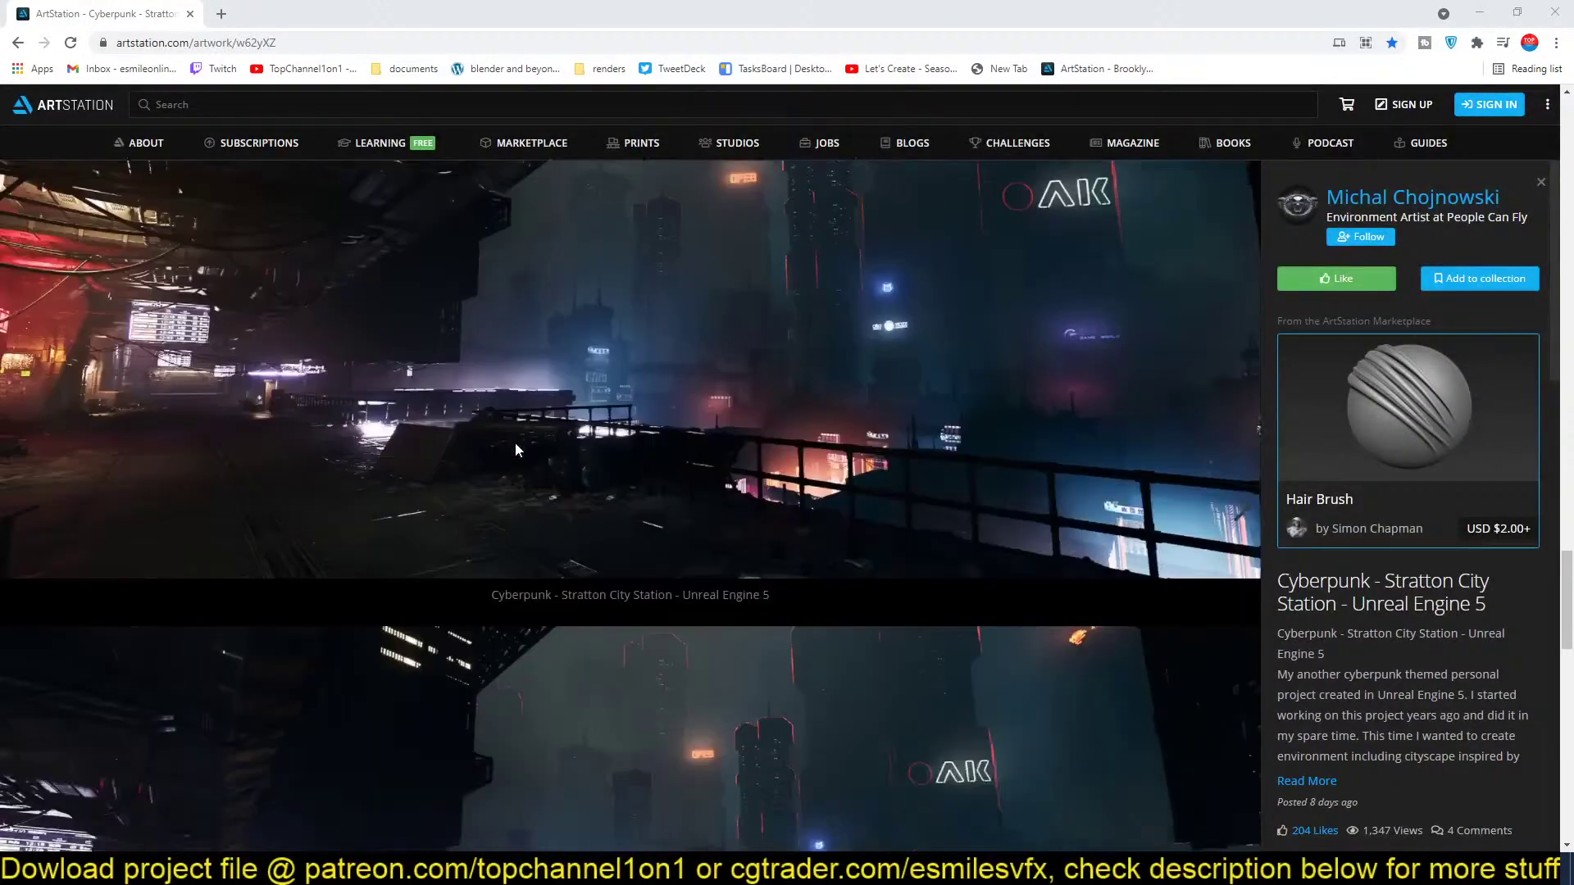
scroll(484, 454, down, 5)
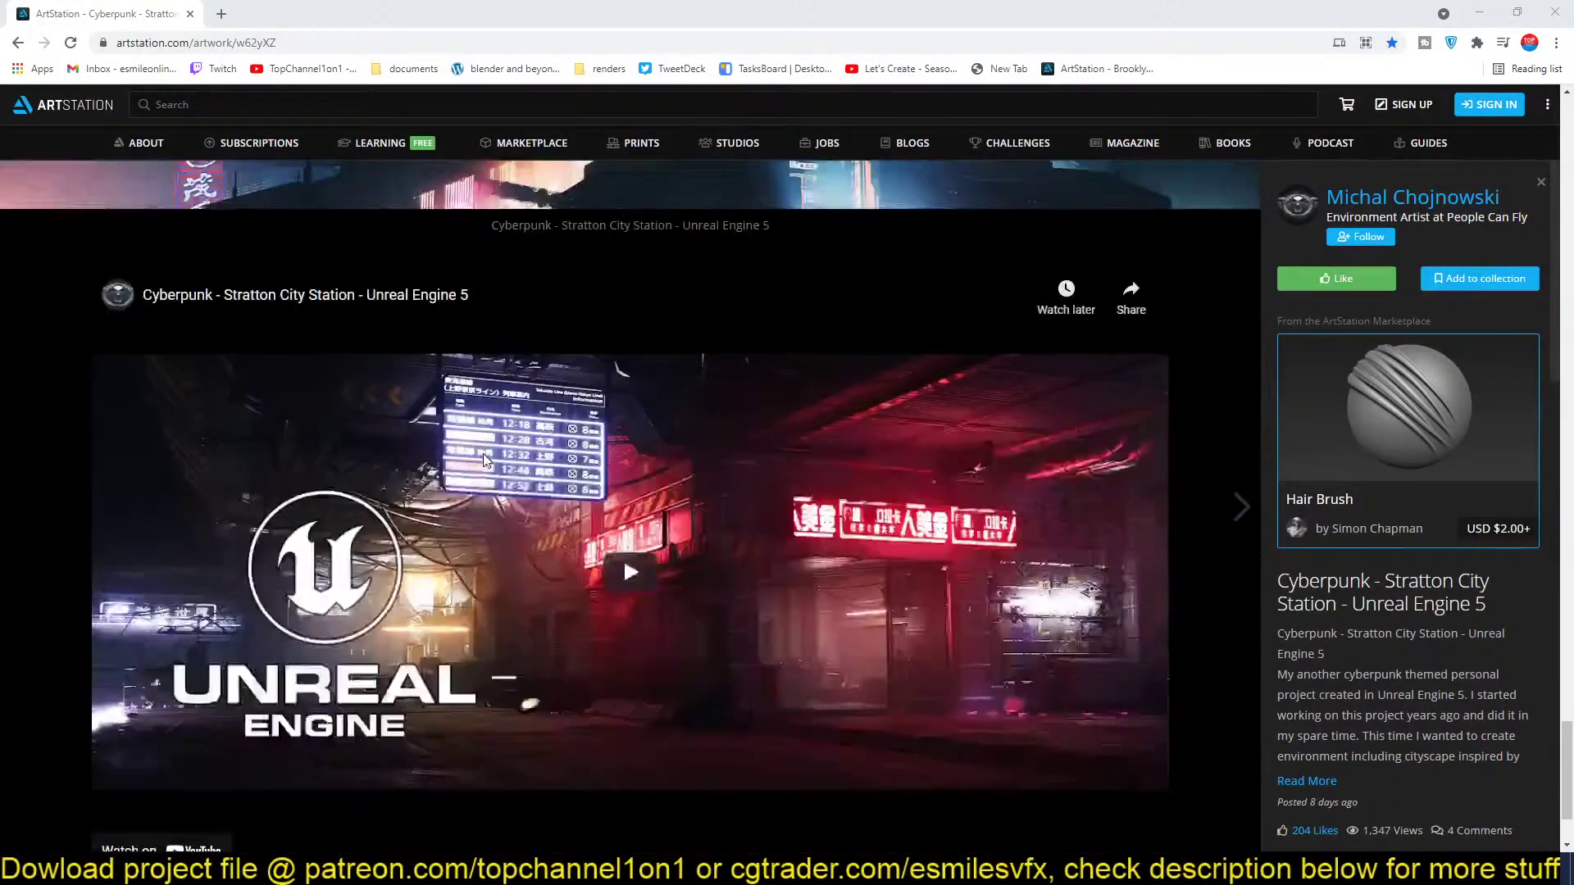
scroll(813, 371, up, 6)
scroll(729, 365, up, 8)
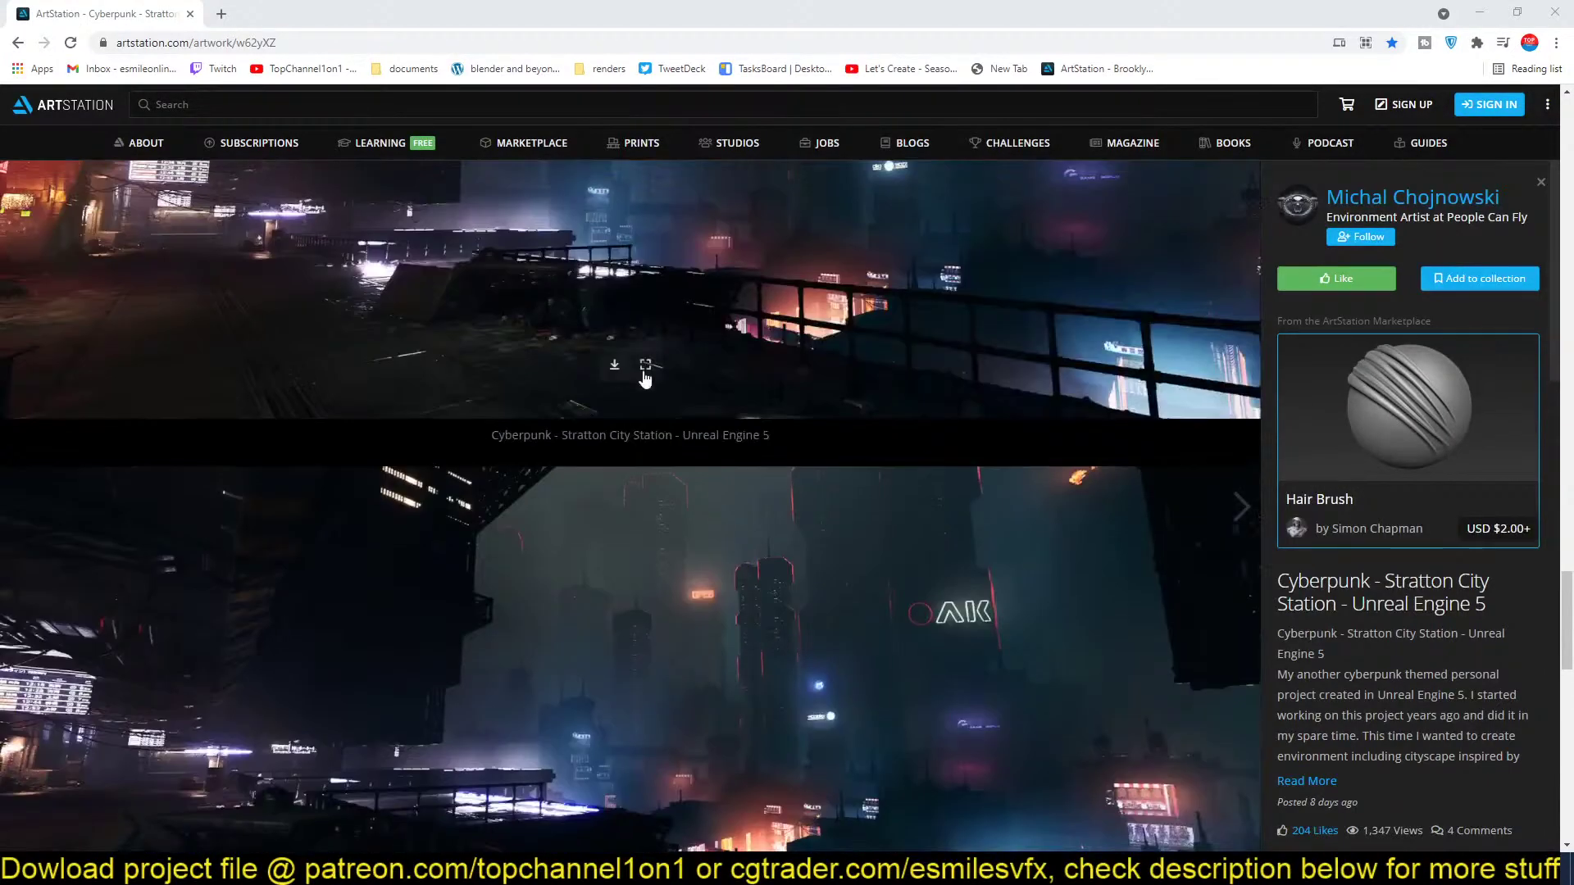
scroll(305, 304, up, 6)
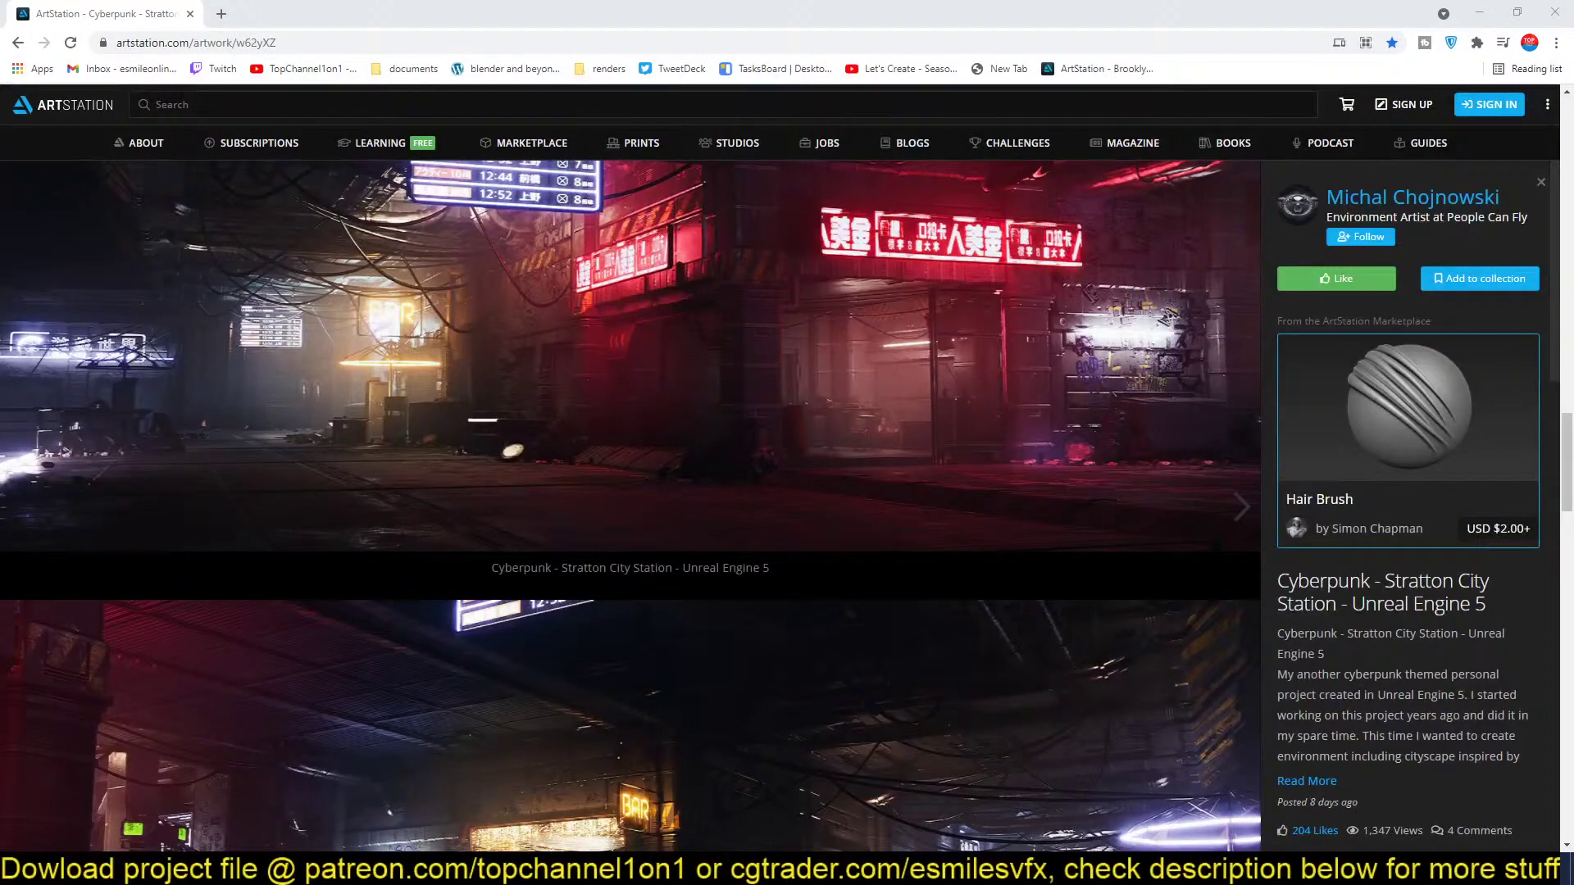
scroll(611, 557, down, 10)
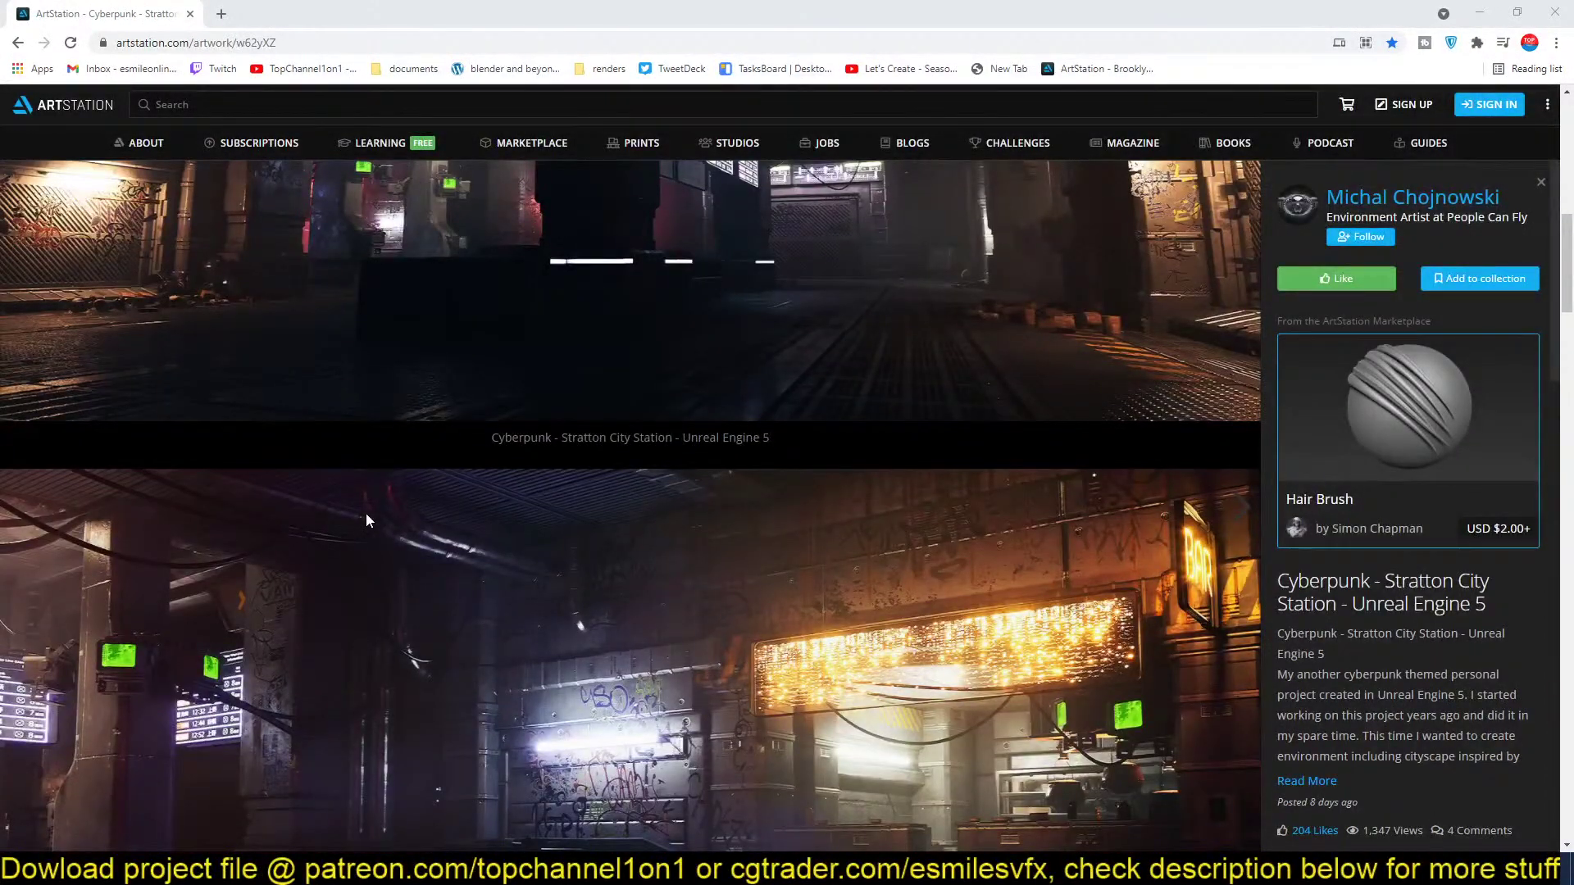
scroll(366, 513, up, 4)
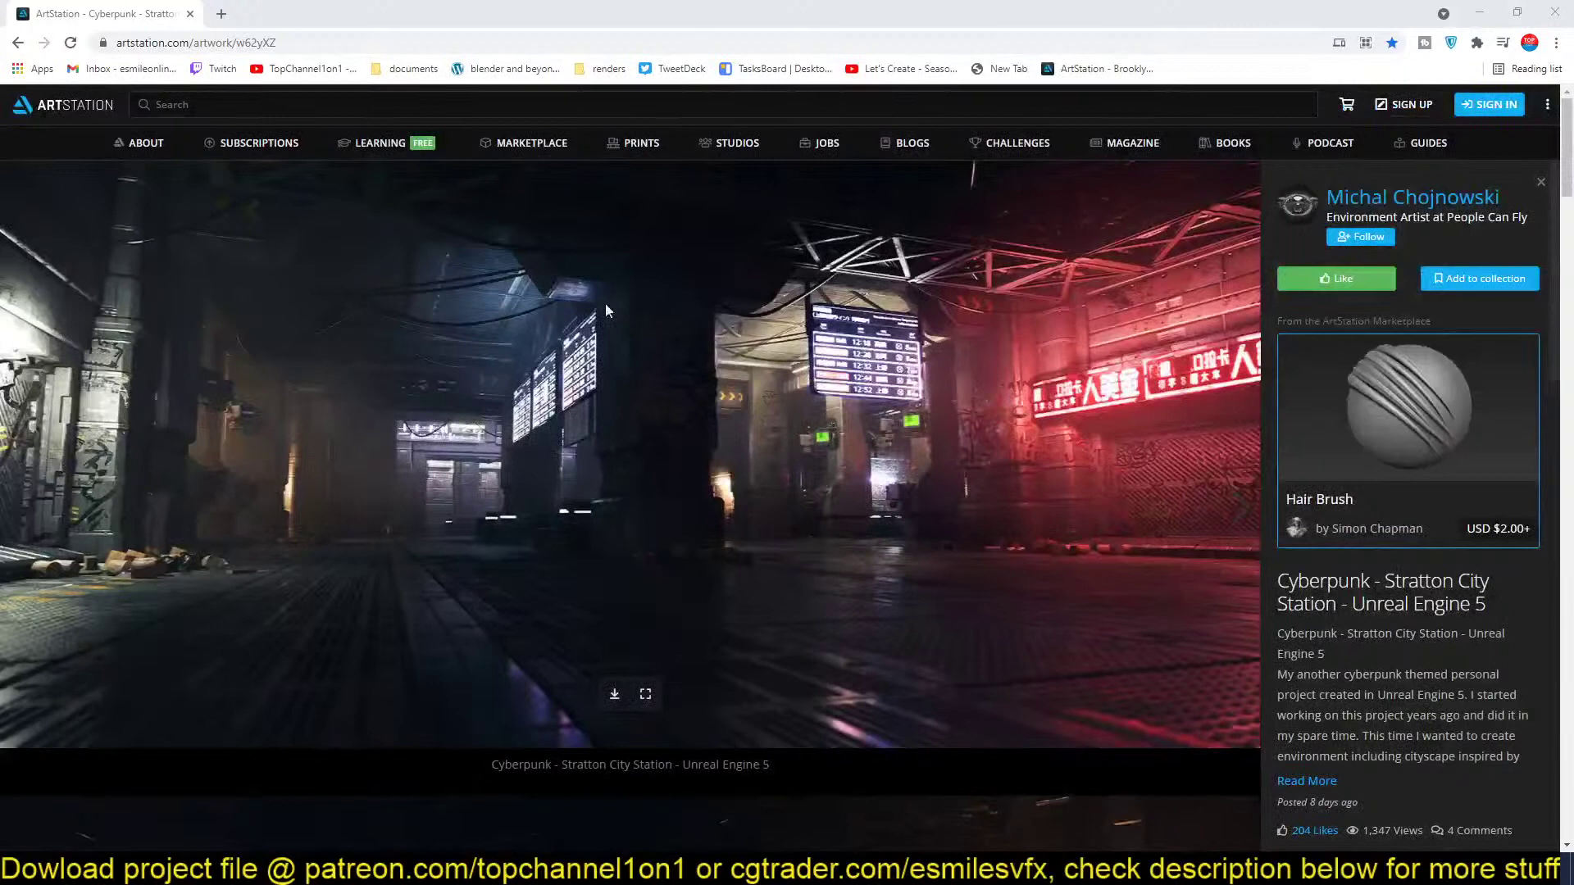
Save the first station render as a JPEG image in New folder (2), keeping the suggested file name.
right_click(622, 281)
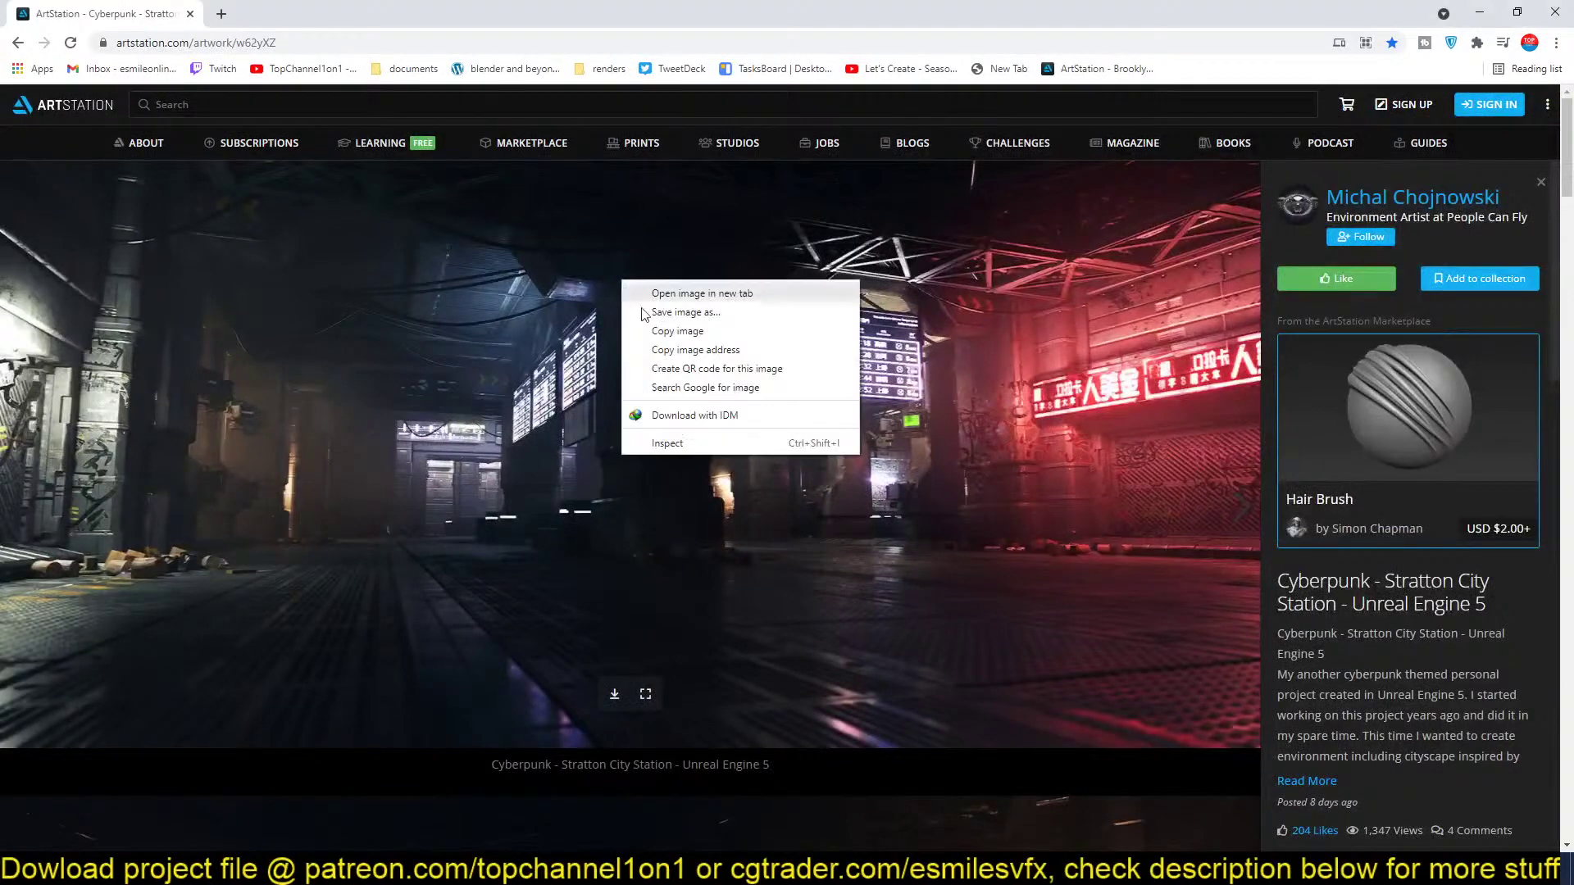
click(686, 312)
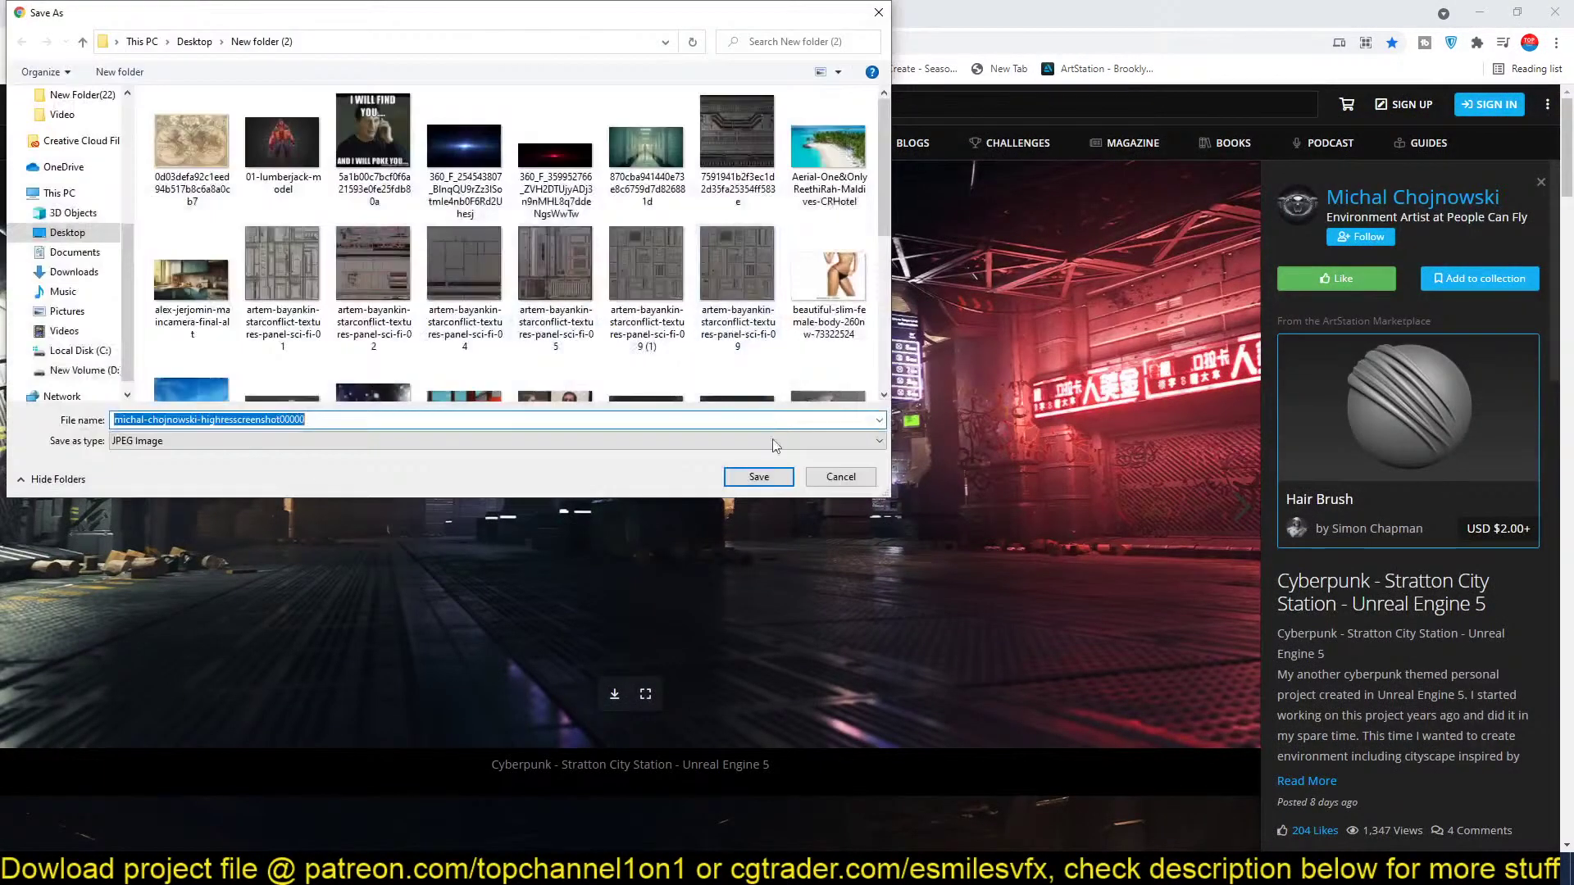
click(738, 477)
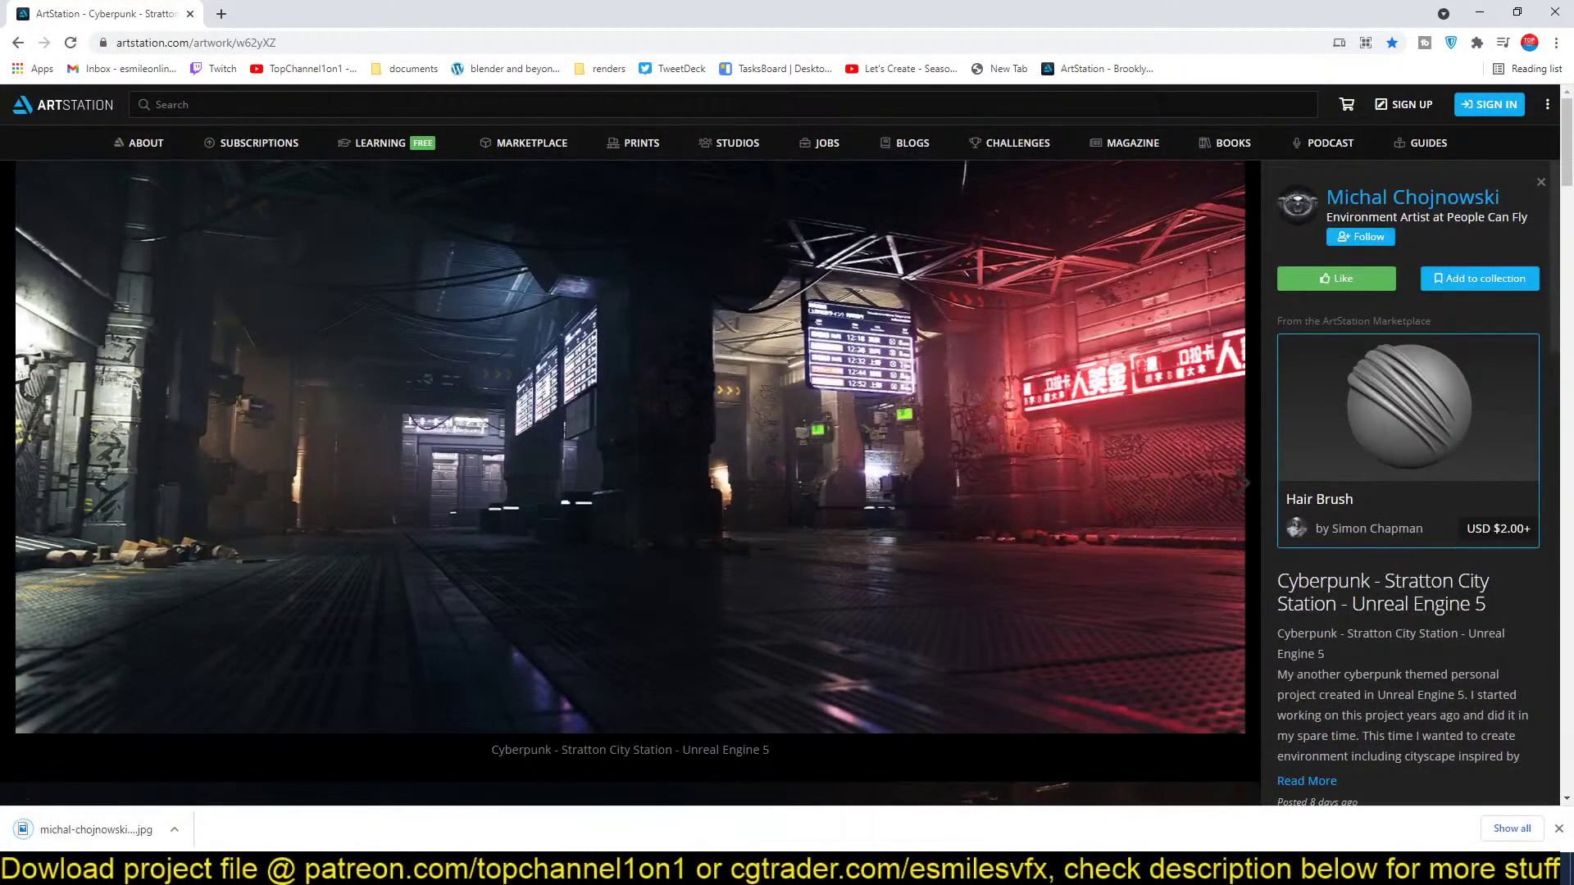
Arrange the windows side by side, with the browser narrowed to a reference column and Blender filling the remaining width beside it.
drag(1048, 9, 412, 7)
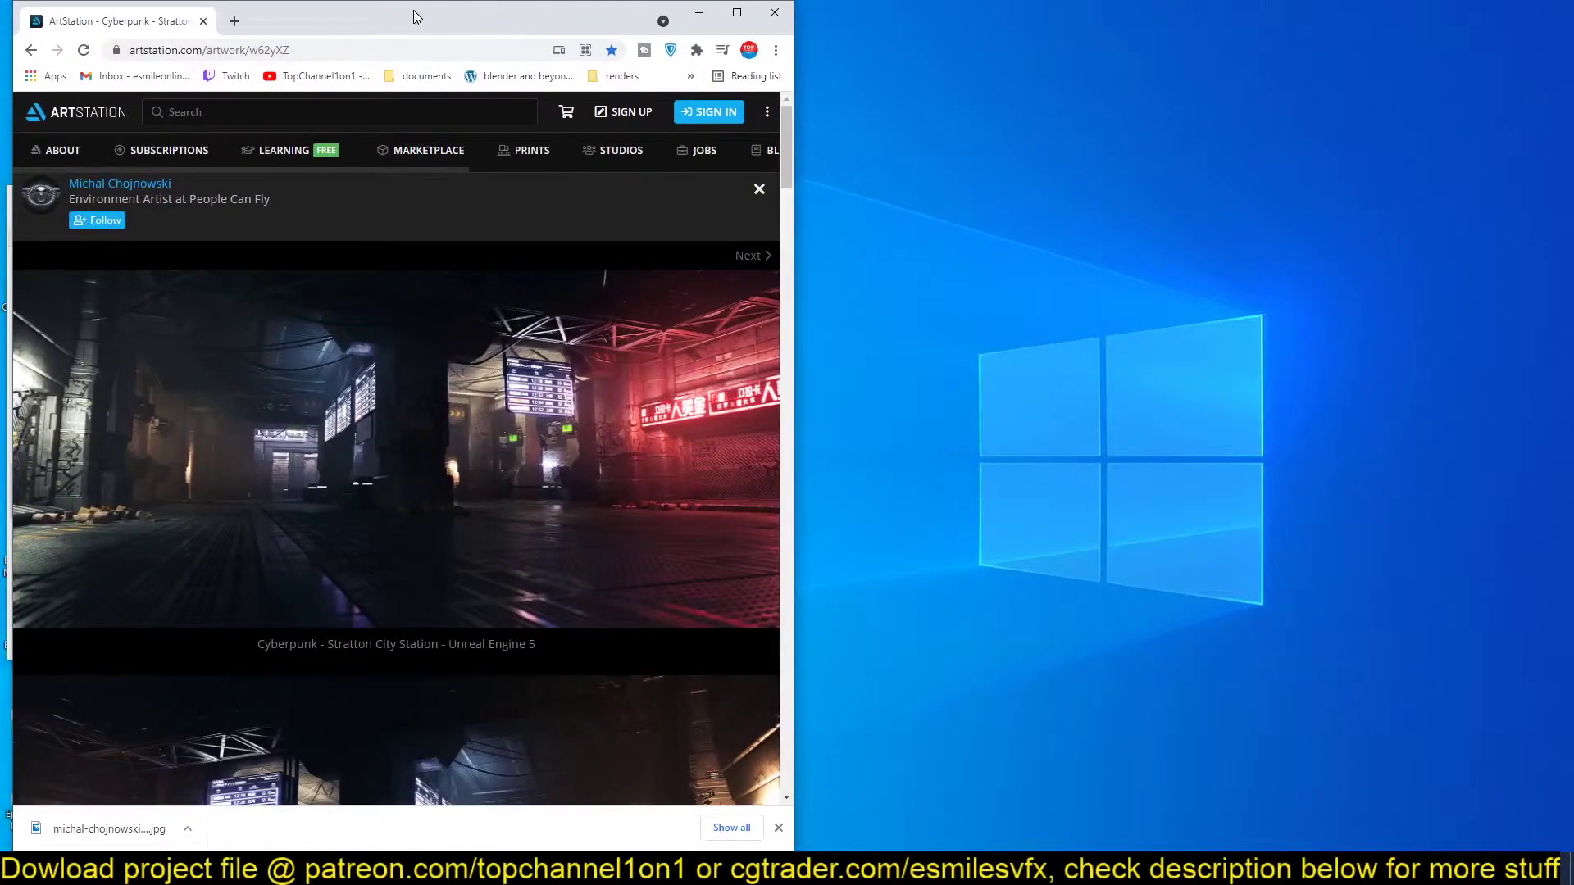
drag(789, 283, 455, 293)
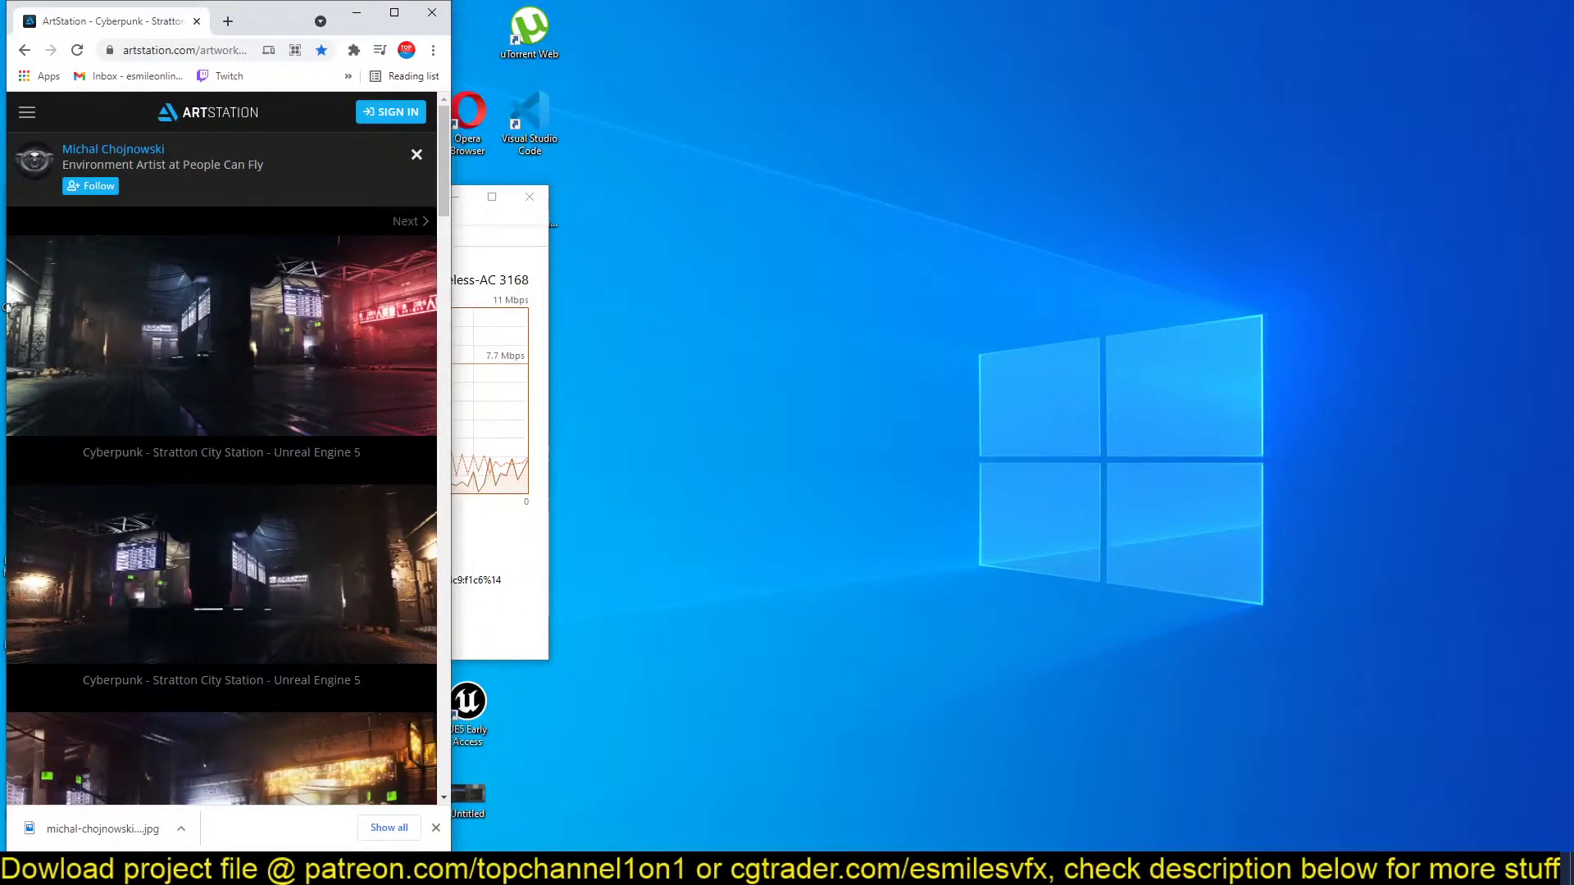
click(524, 869)
drag(705, 10, 1029, 27)
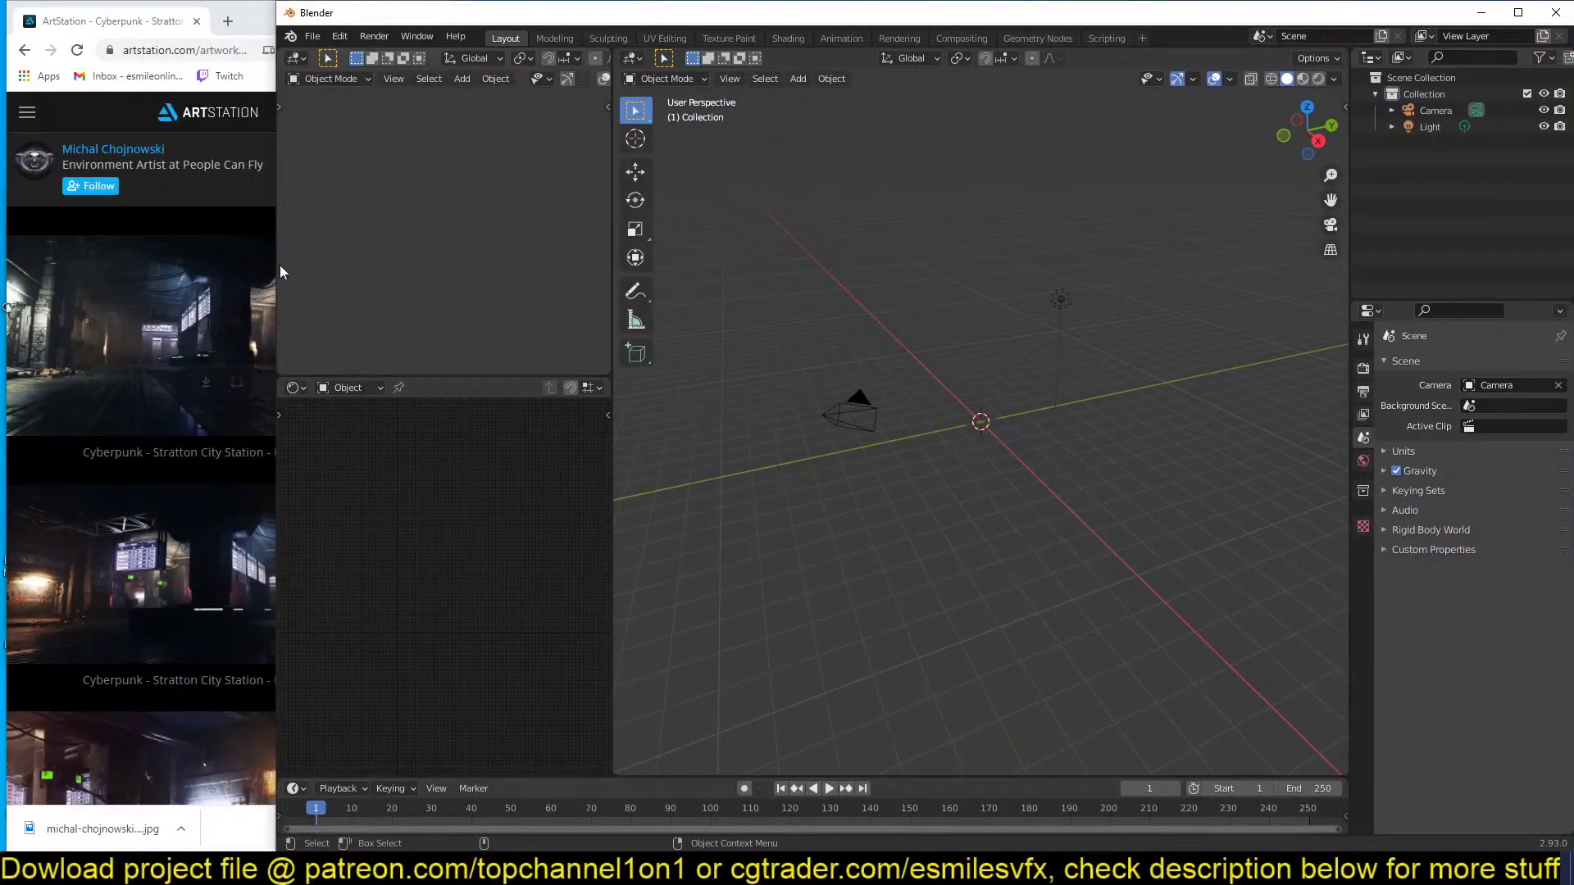
drag(275, 270, 458, 297)
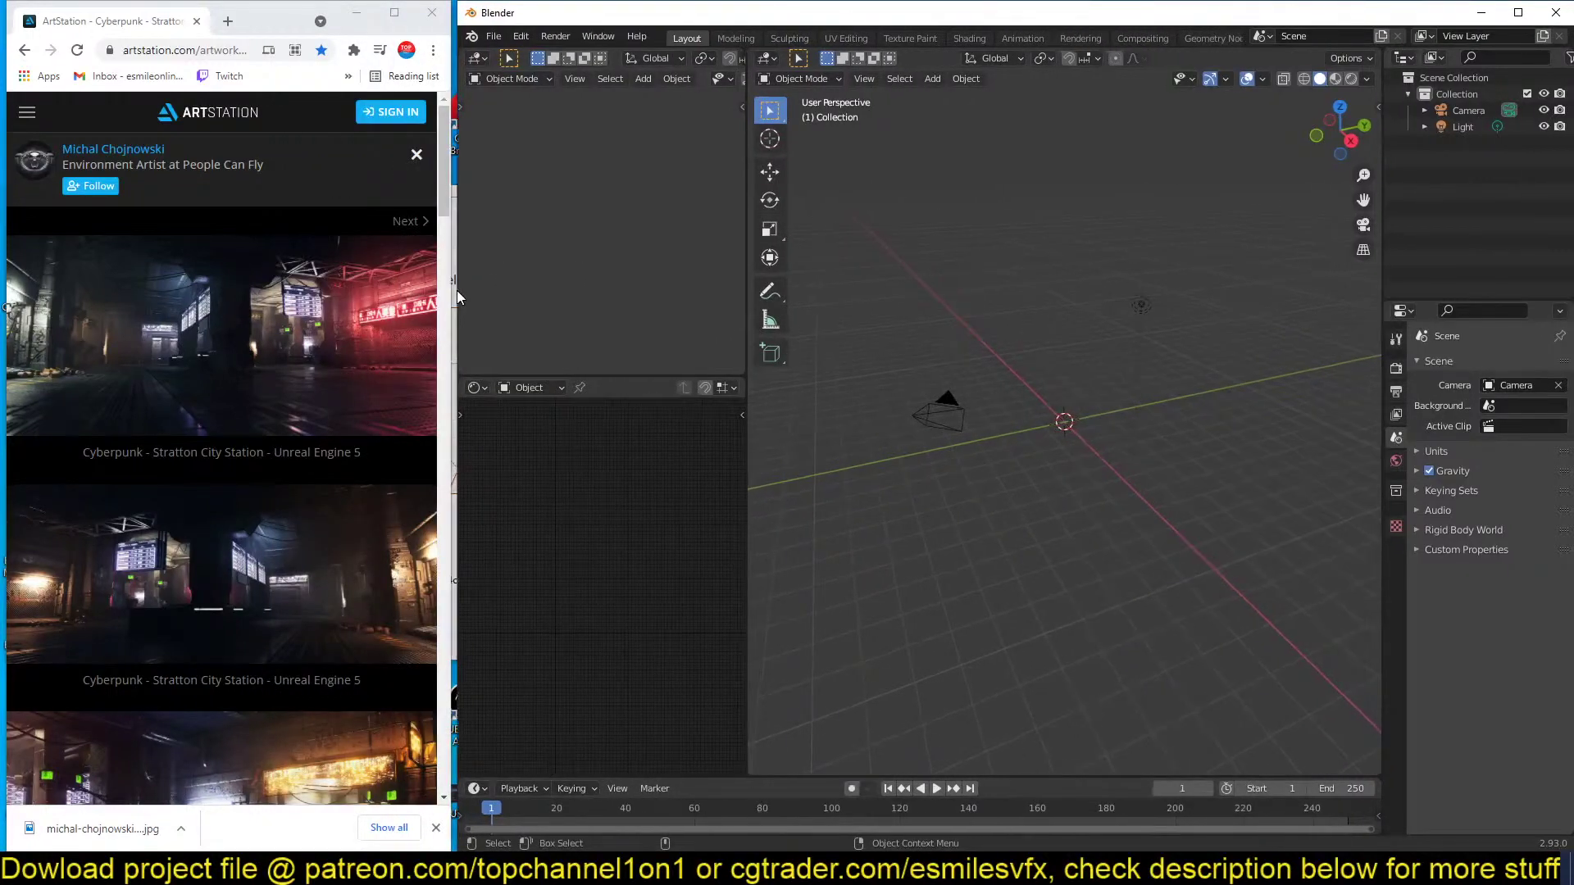
Study the reference renders in the browser column to judge the station's layout for the empty scene.
middle_drag(837, 380, 1012, 412)
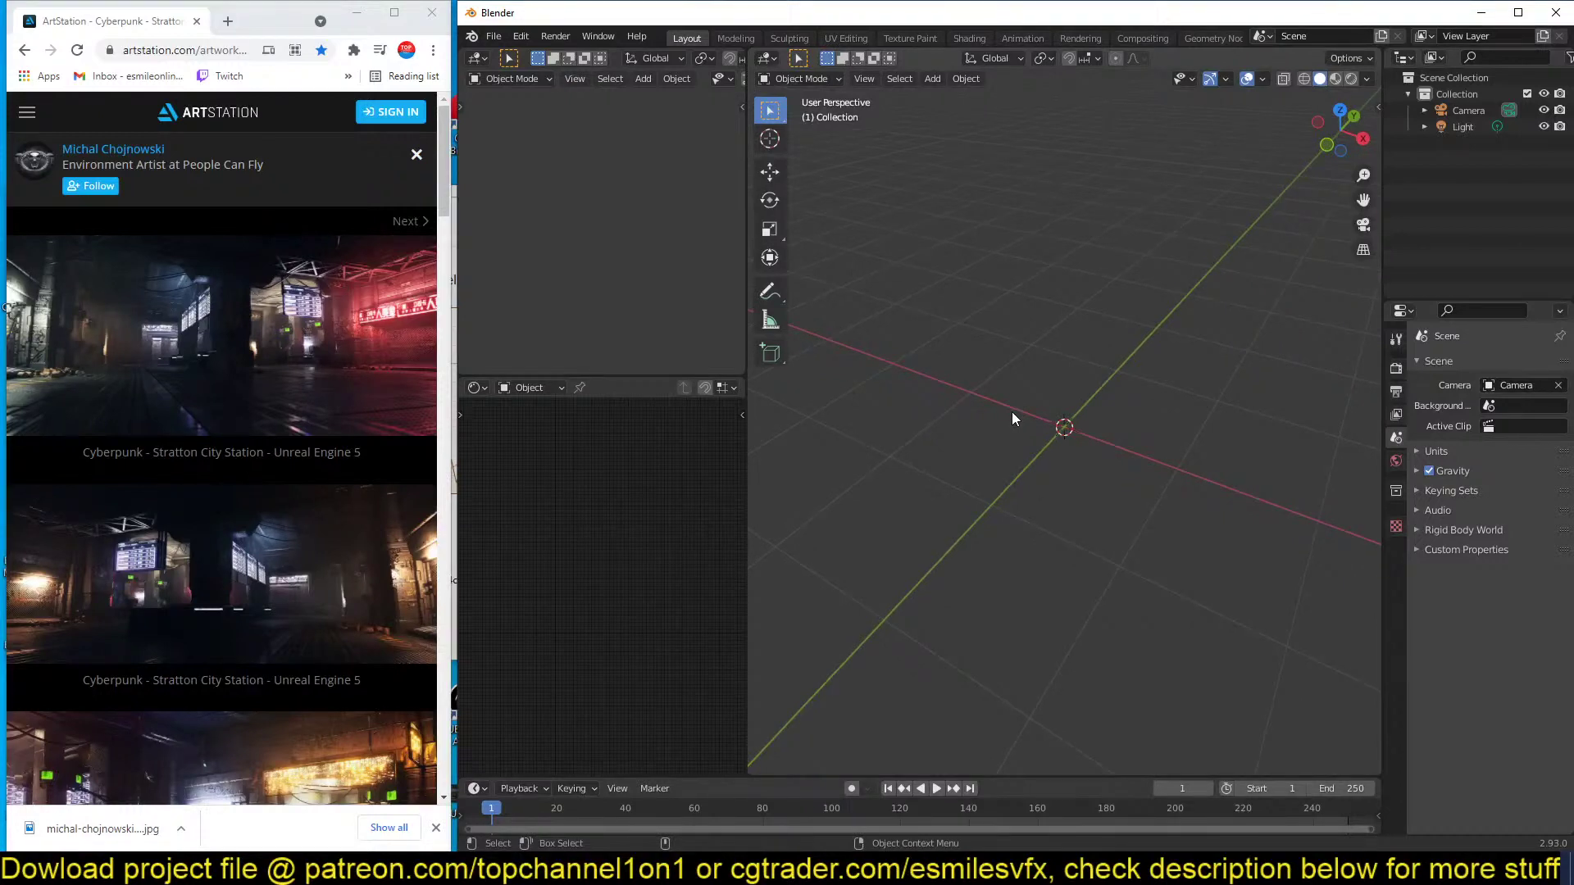
mouse_move(299, 397)
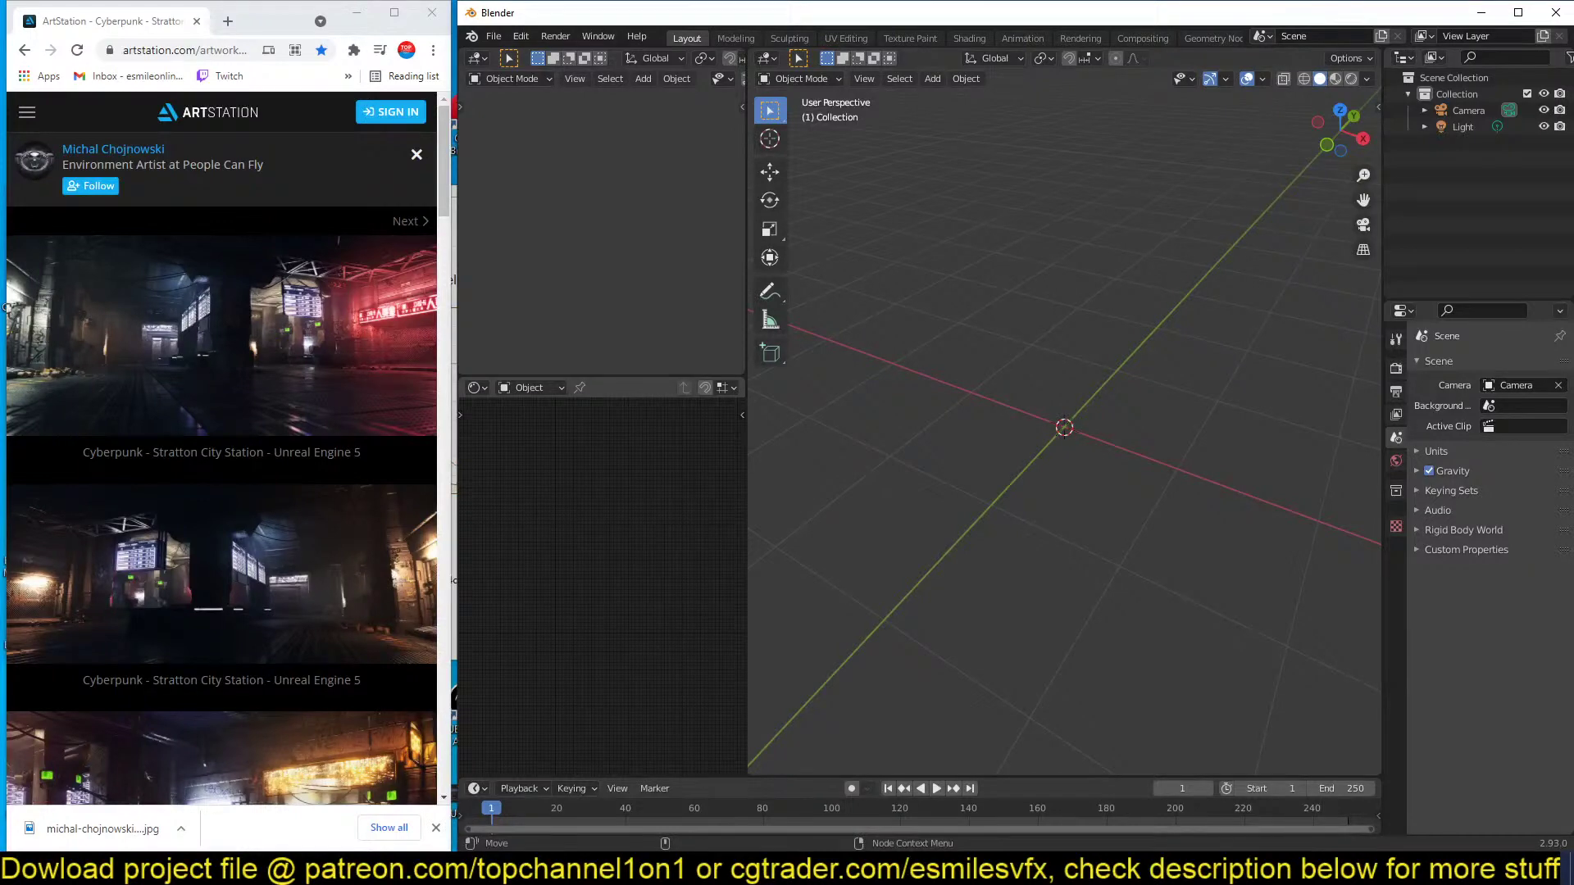
scroll(317, 440, down, 1)
scroll(316, 439, up, 1)
mouse_move(134, 326)
scroll(172, 367, down, 6)
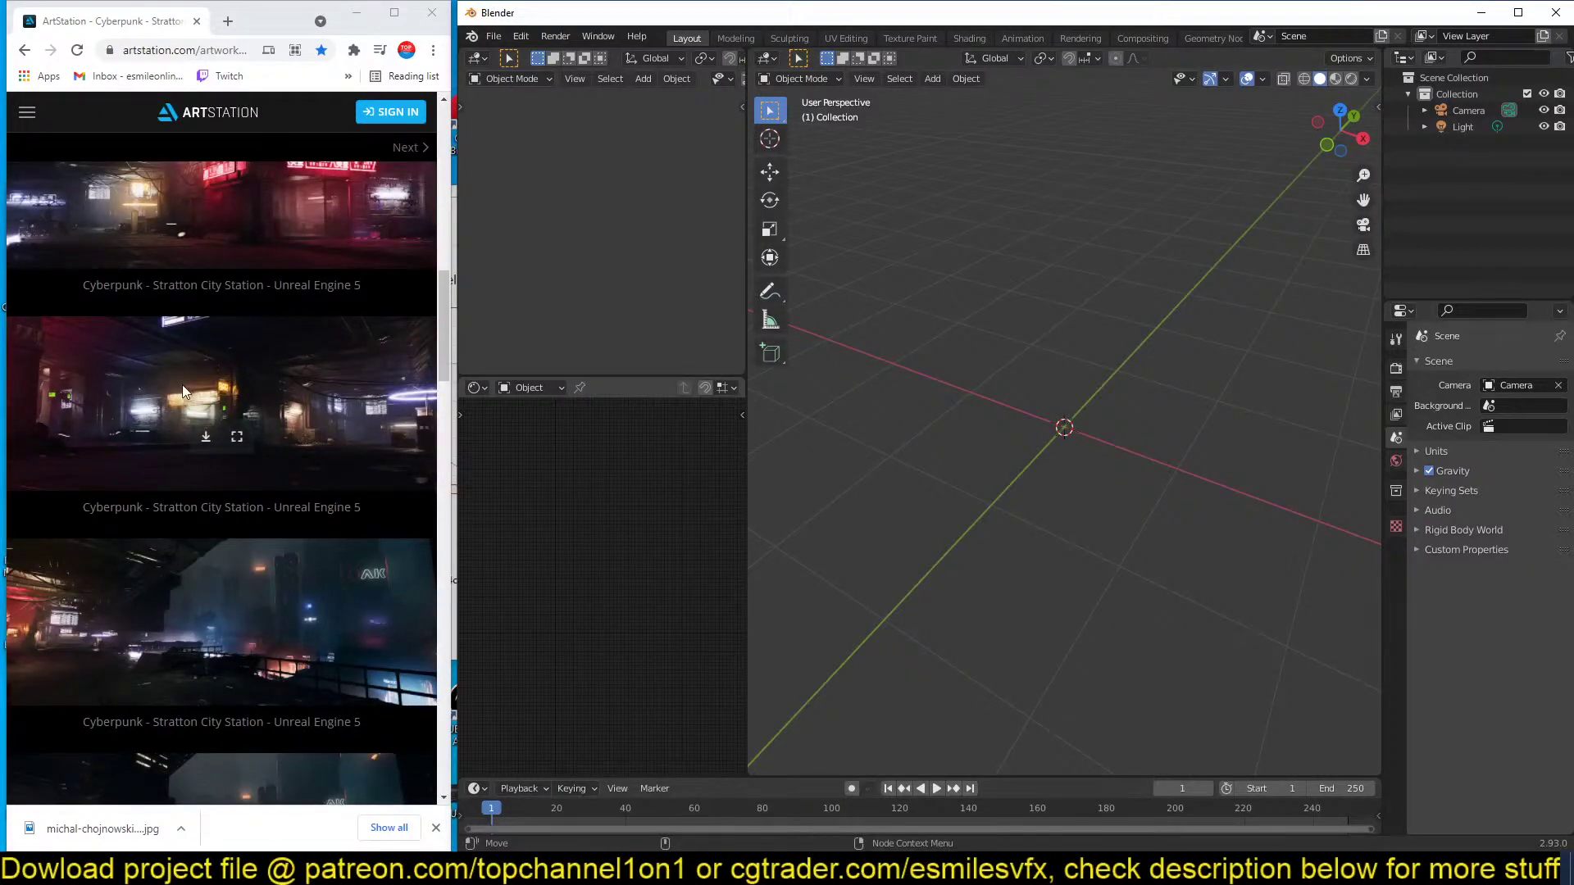
scroll(182, 385, down, 3)
scroll(182, 383, up, 3)
mouse_move(125, 359)
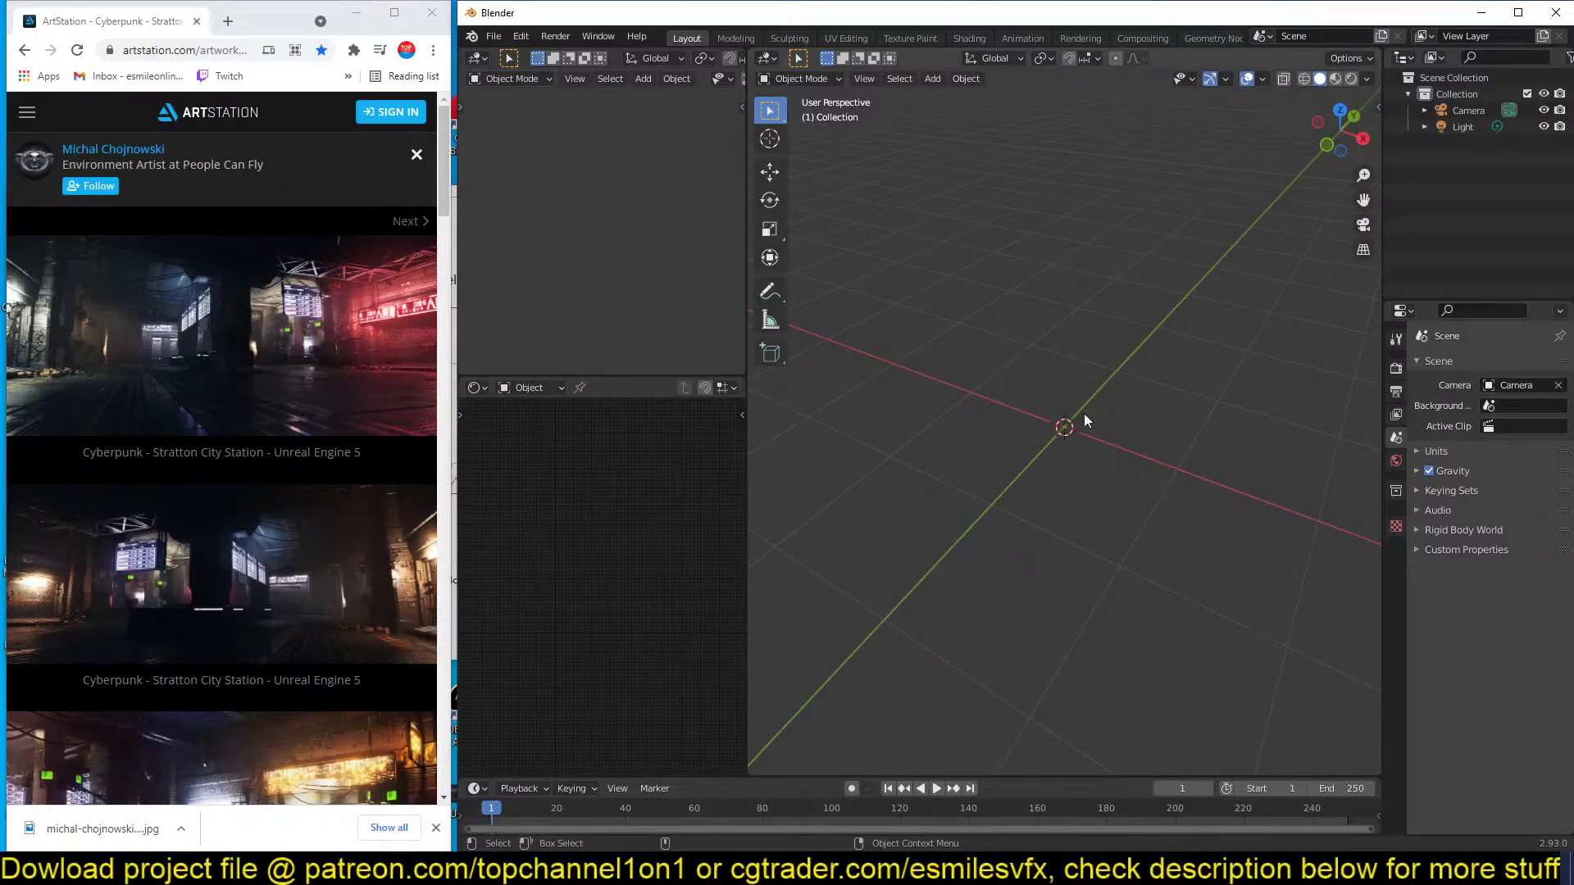
Add a mesh plane at the scene origin and scale it up uniformly as the floor.
shift+middle_drag(1056, 400, 1046, 393)
key(shift+a)
click(1057, 378)
key(s)
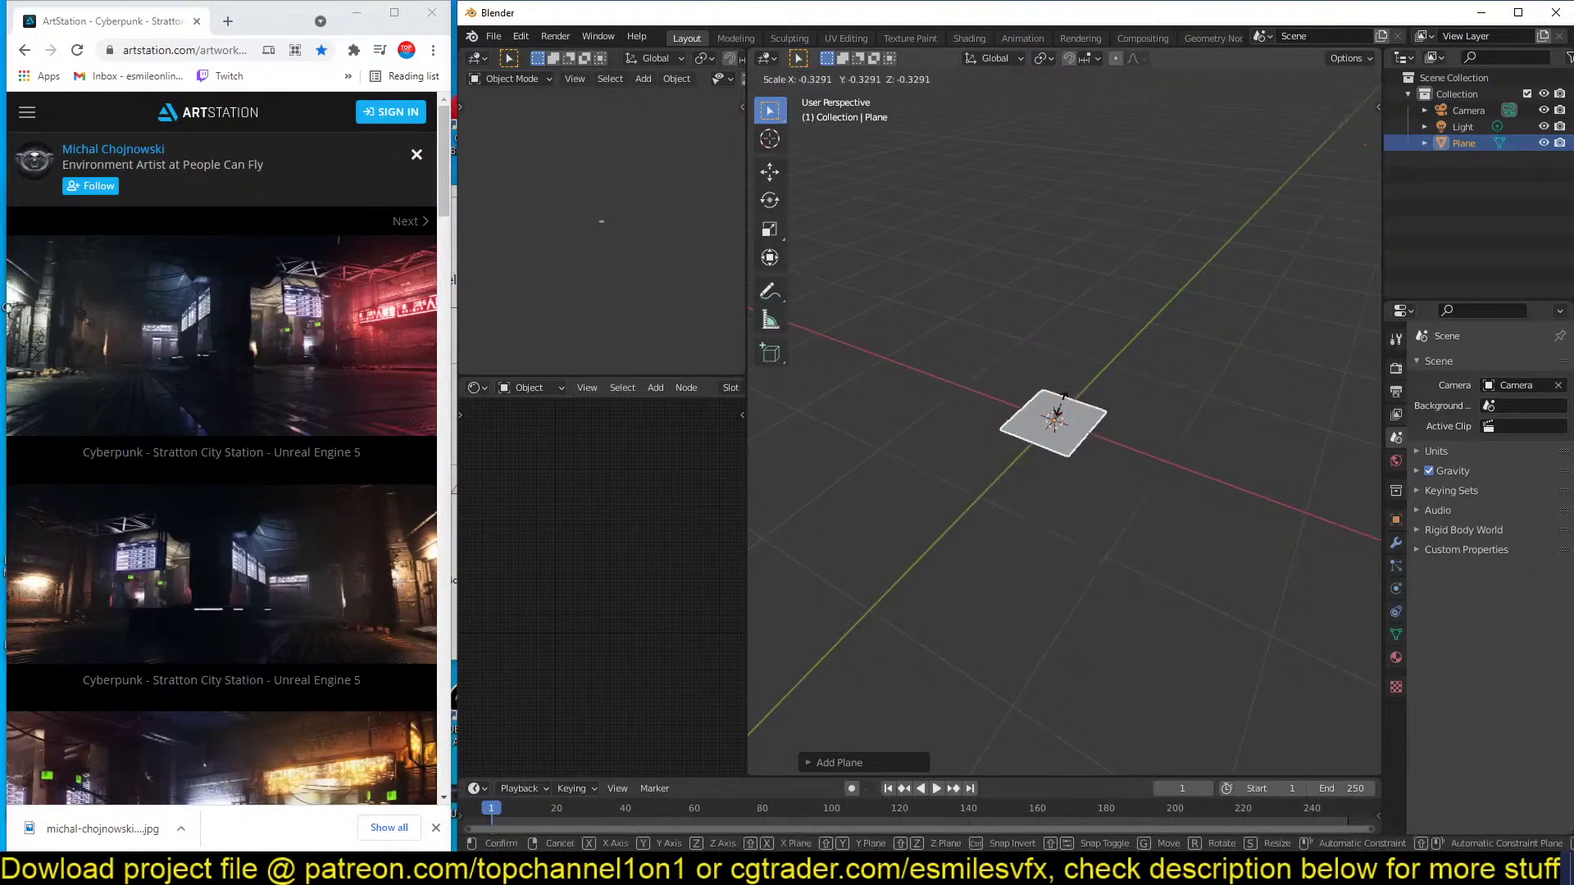
key(Escape)
key(s)
key(Escape)
middle_drag(1002, 434, 1157, 404)
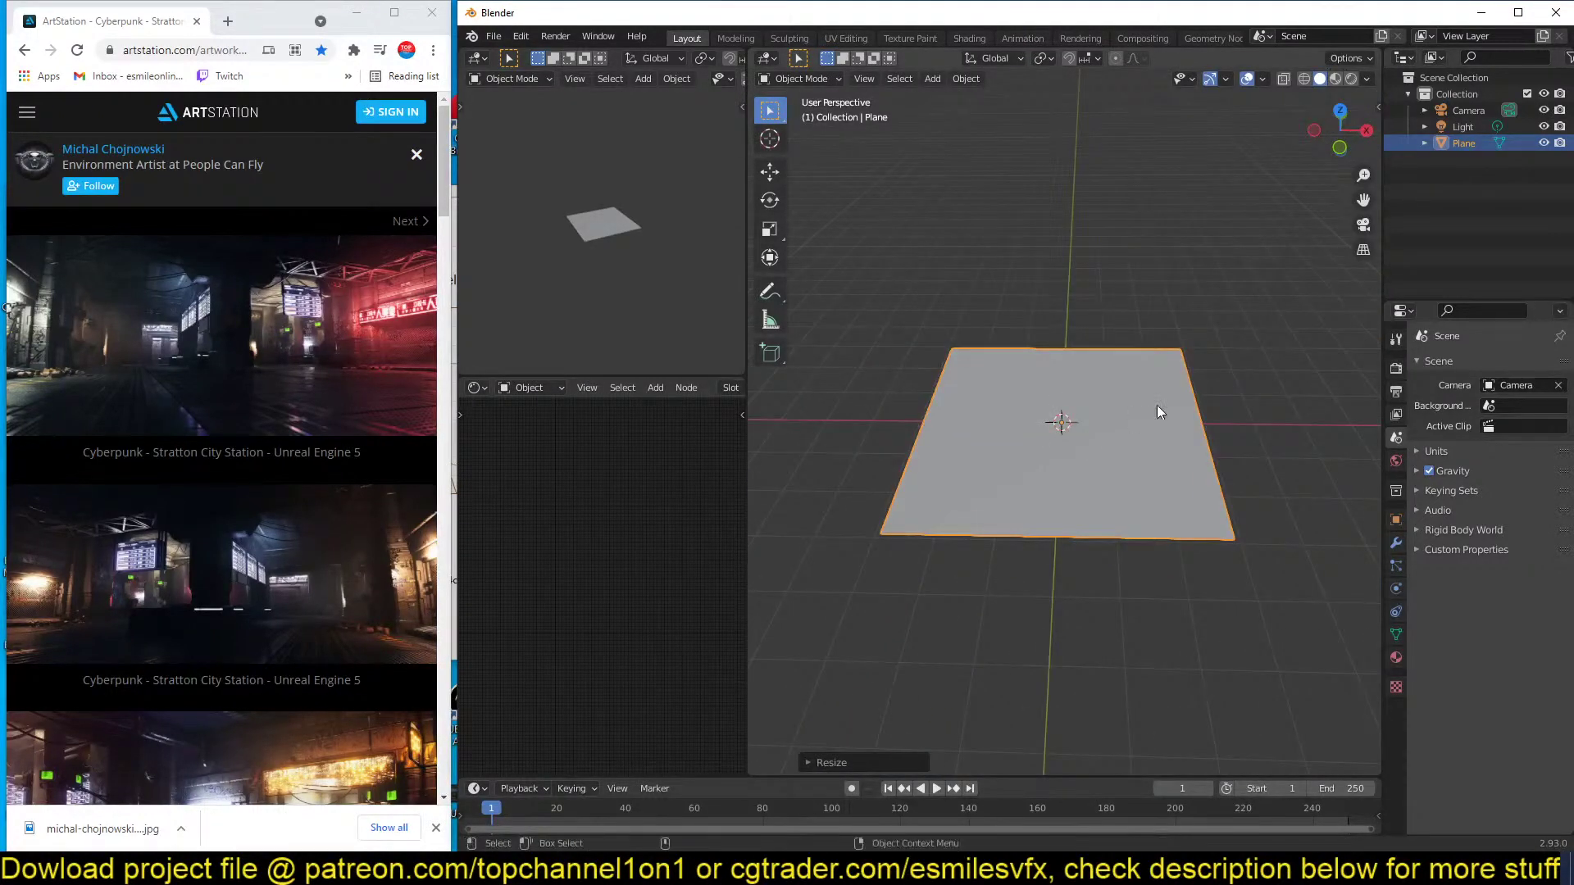
Scale the floor plane along the X axis and enlarge it uniformly by a factor of about 1.42.
key(s)
key(x)
click(1169, 395)
key(s)
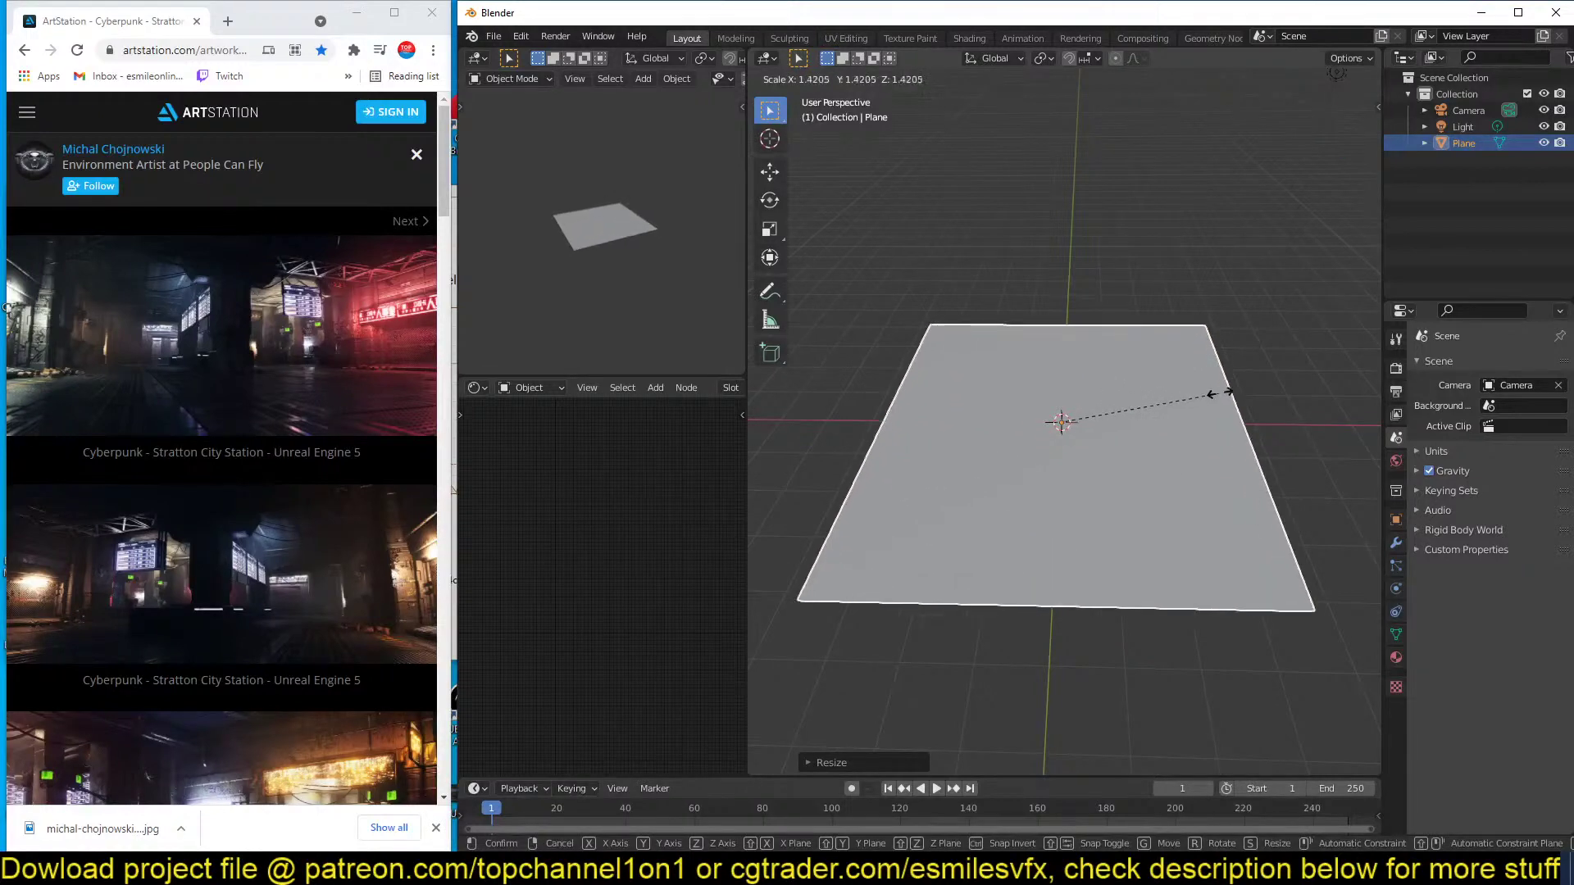
click(1228, 392)
scroll(947, 297, up, 3)
middle_drag(948, 297, 968, 269)
scroll(577, 203, down, 2)
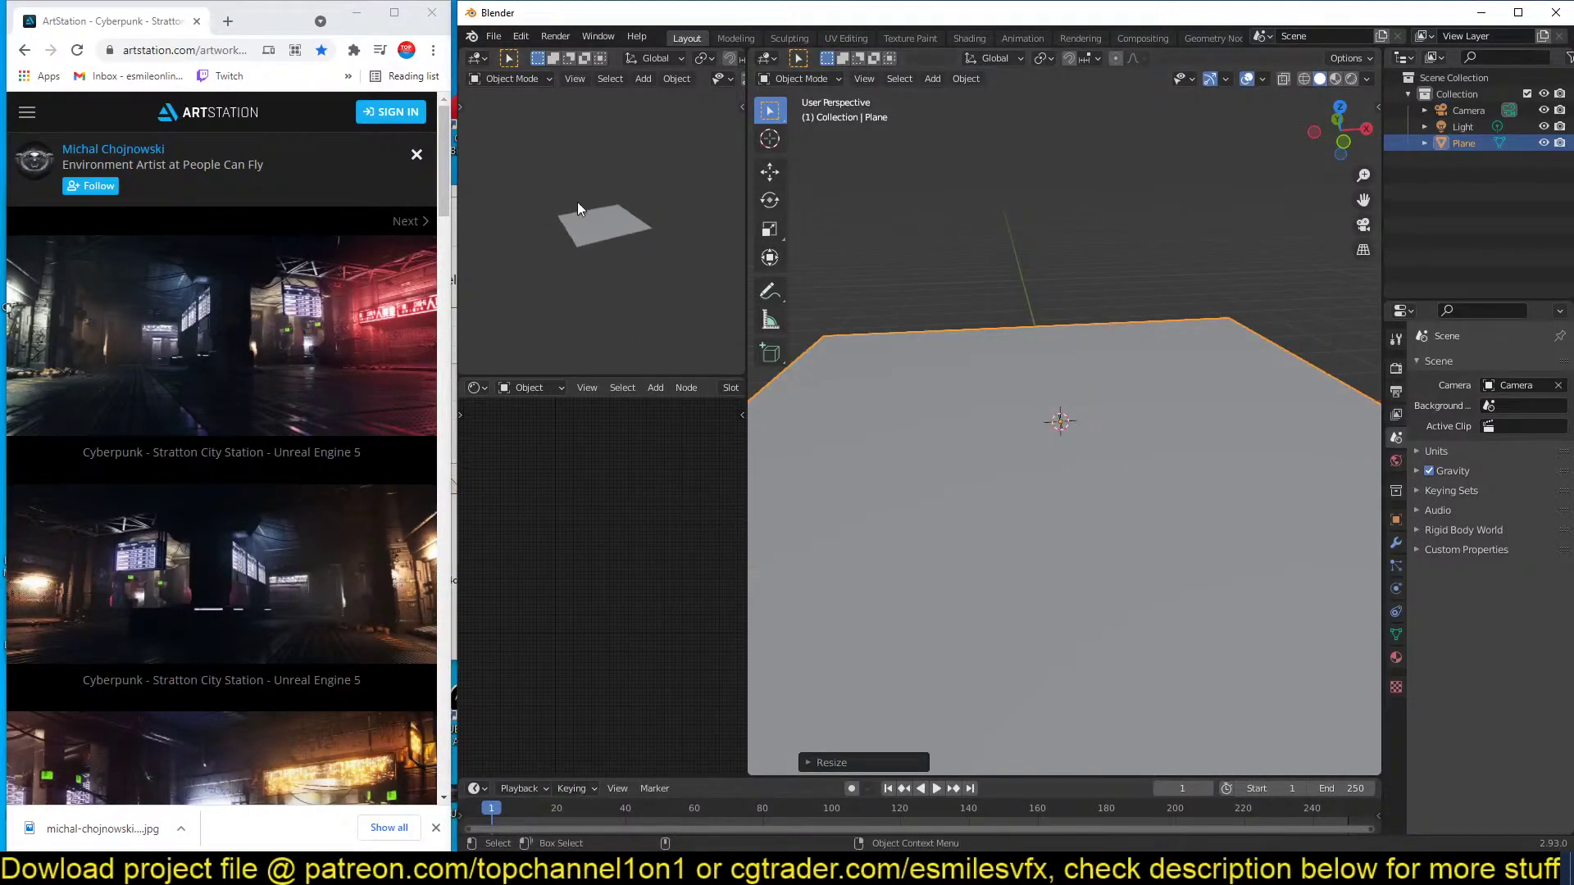
scroll(1145, 342, down, 1)
scroll(1148, 343, down, 1)
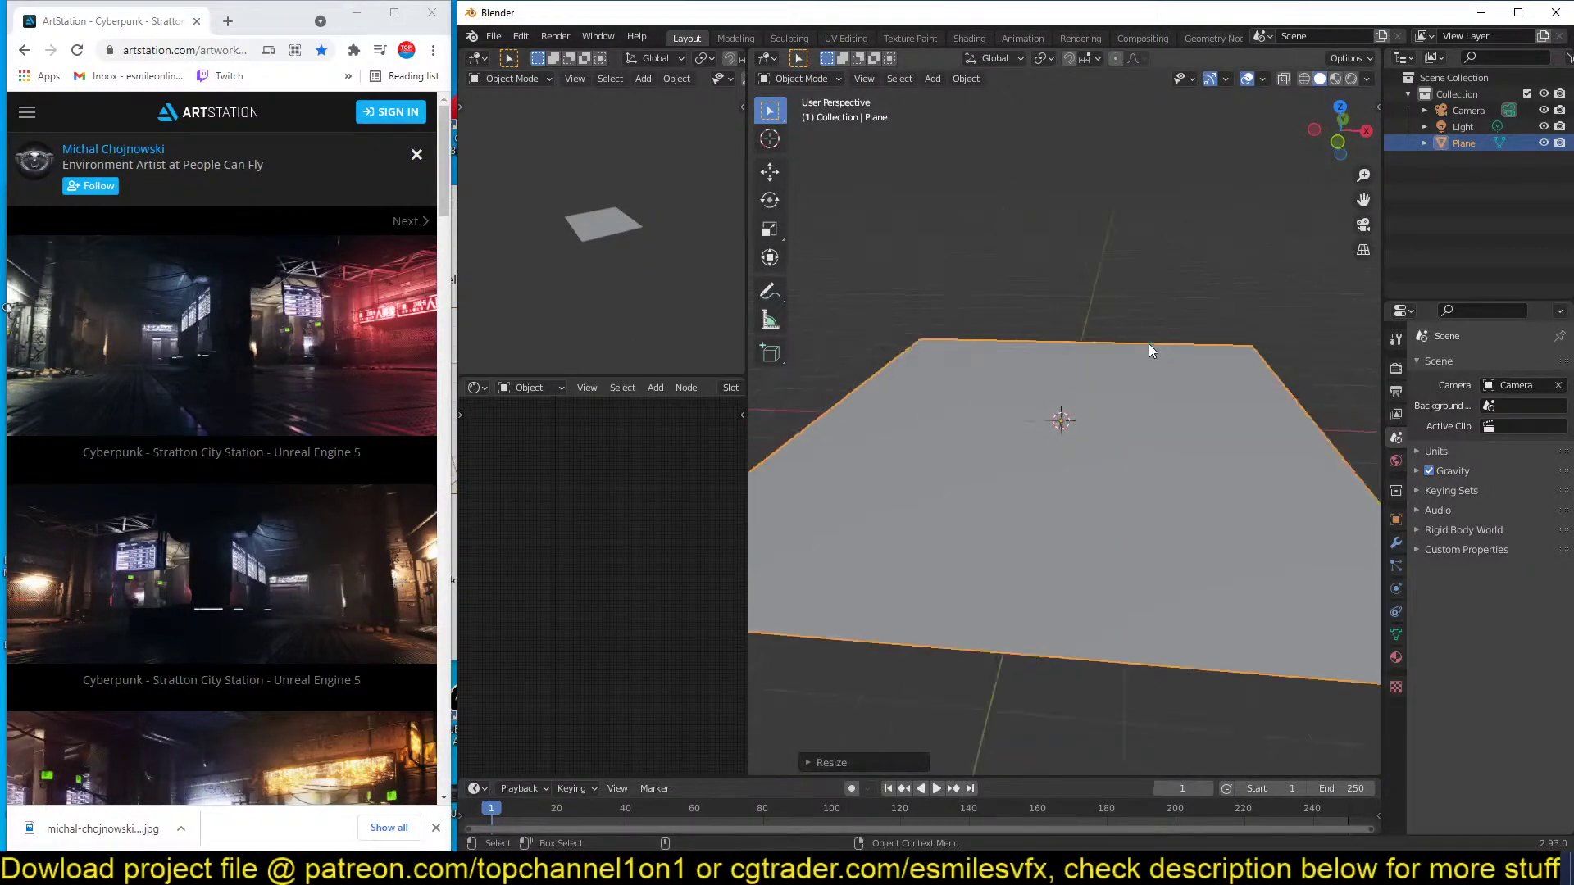
Move the camera to the floor's negative Y edge and rotate it about the vertical to aim diagonally across the plane.
key(KP_0)
click(1158, 325)
key(KP_7)
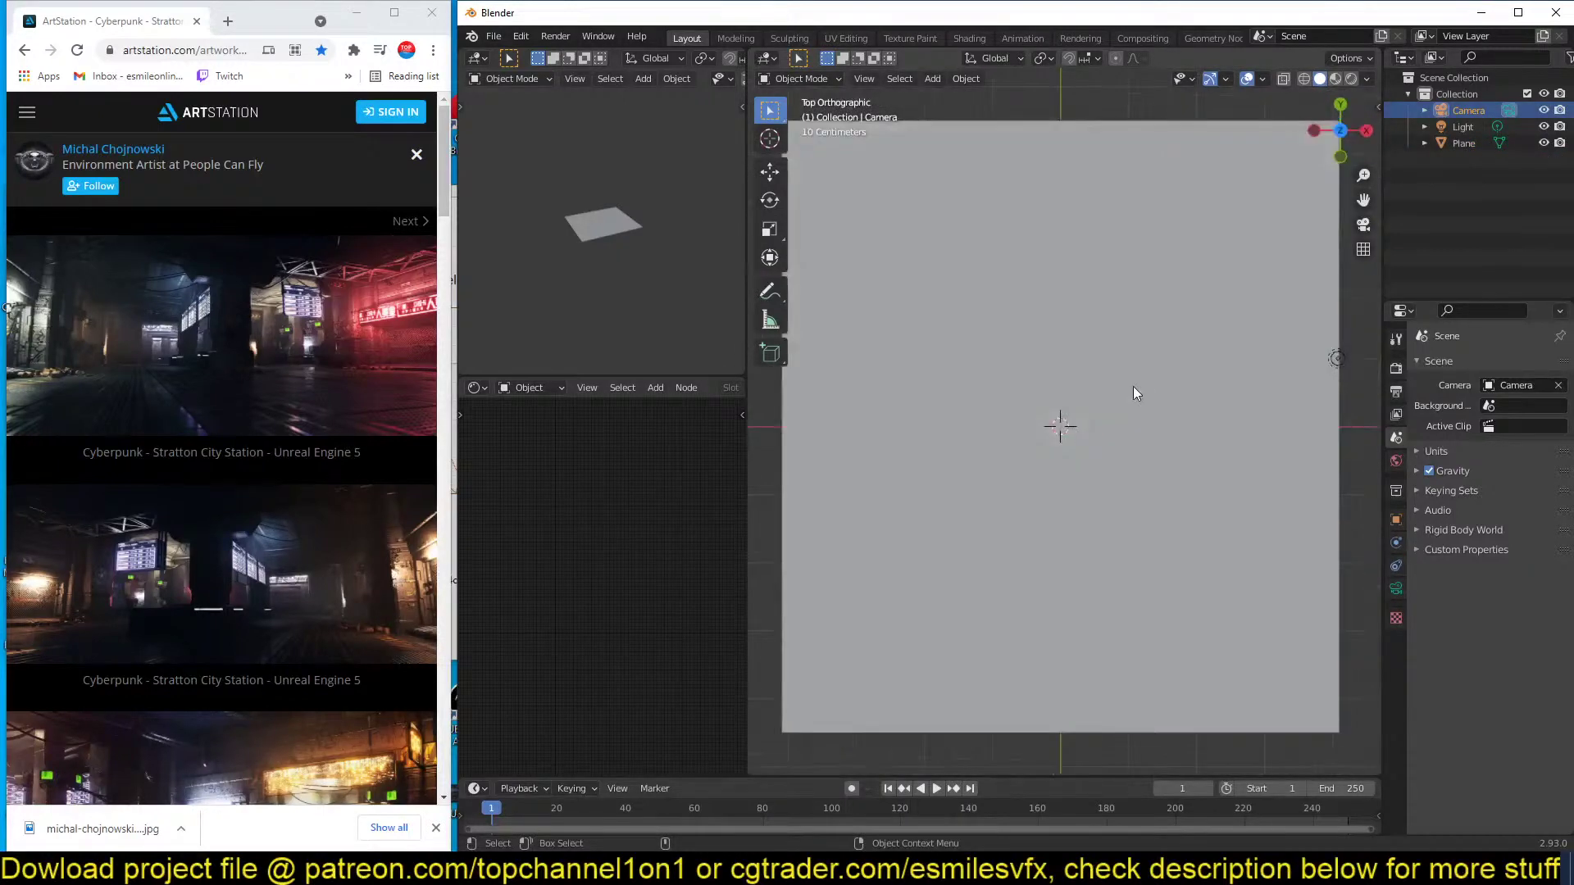
key(r)
click(1349, 489)
key(g)
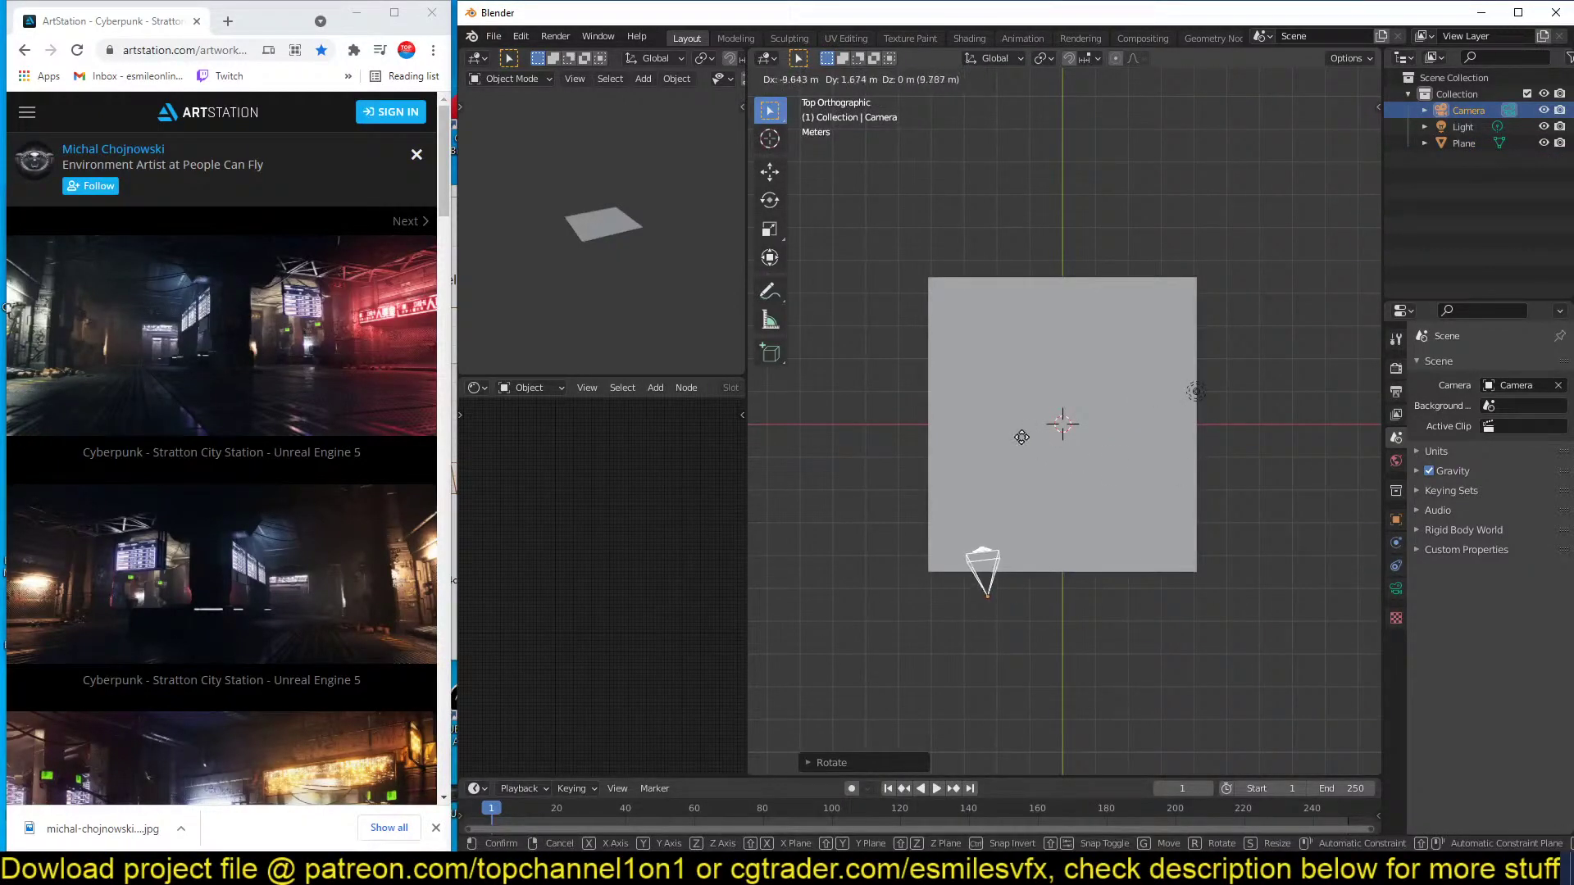
click(1031, 435)
key(r)
click(1230, 456)
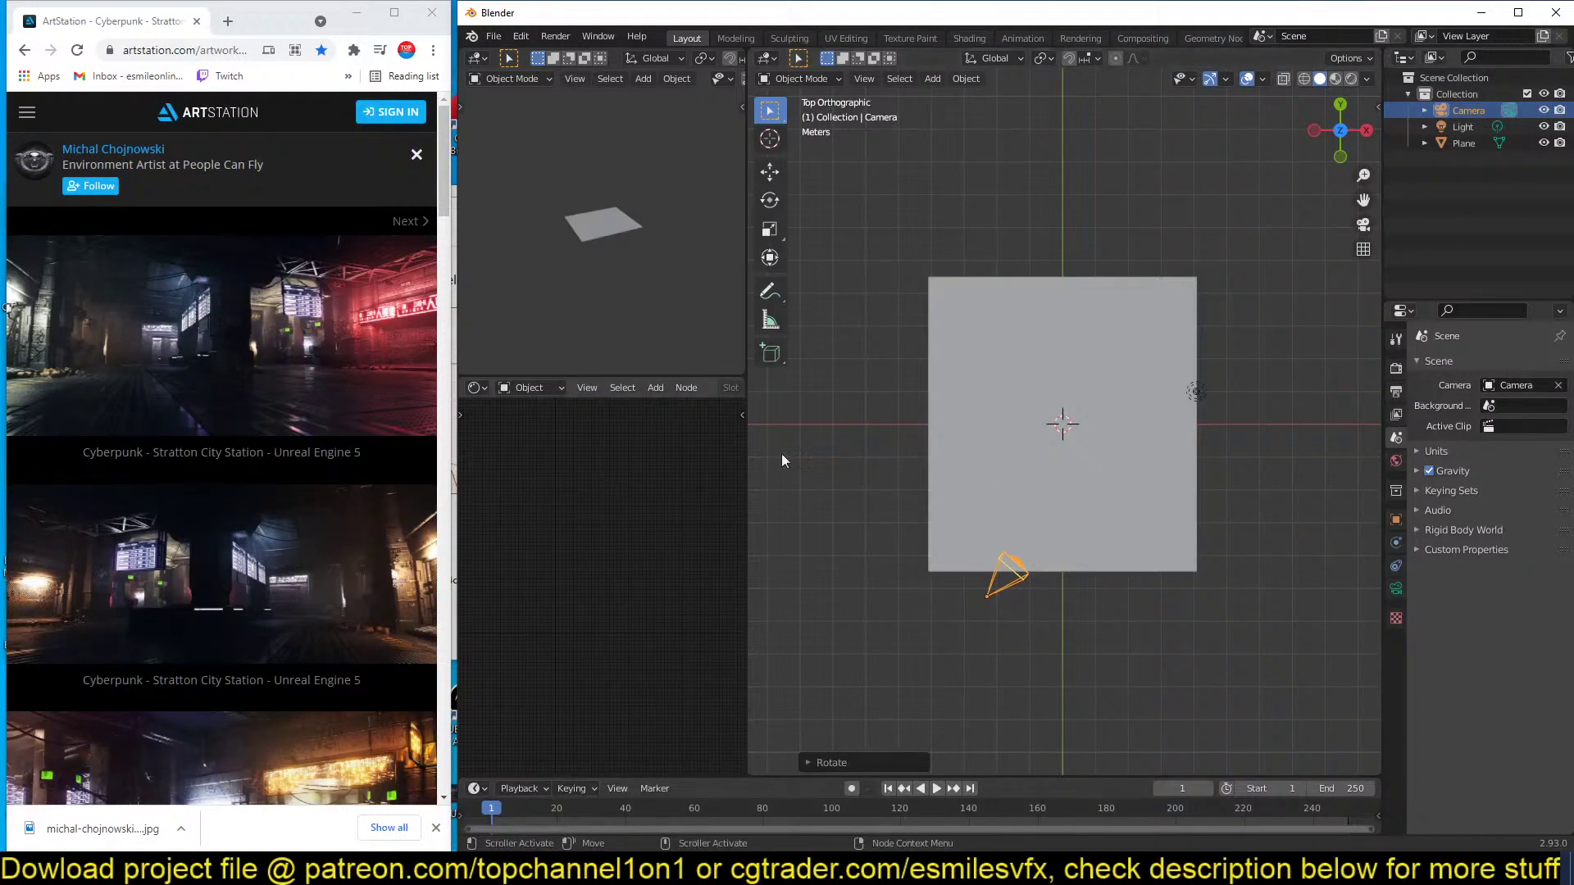
Check the reference renders, show the camera view in the small viewport, and move the camera diagonally outside the floor's negative X, negative Y corner.
mouse_move(233, 415)
scroll(234, 638, down, 5)
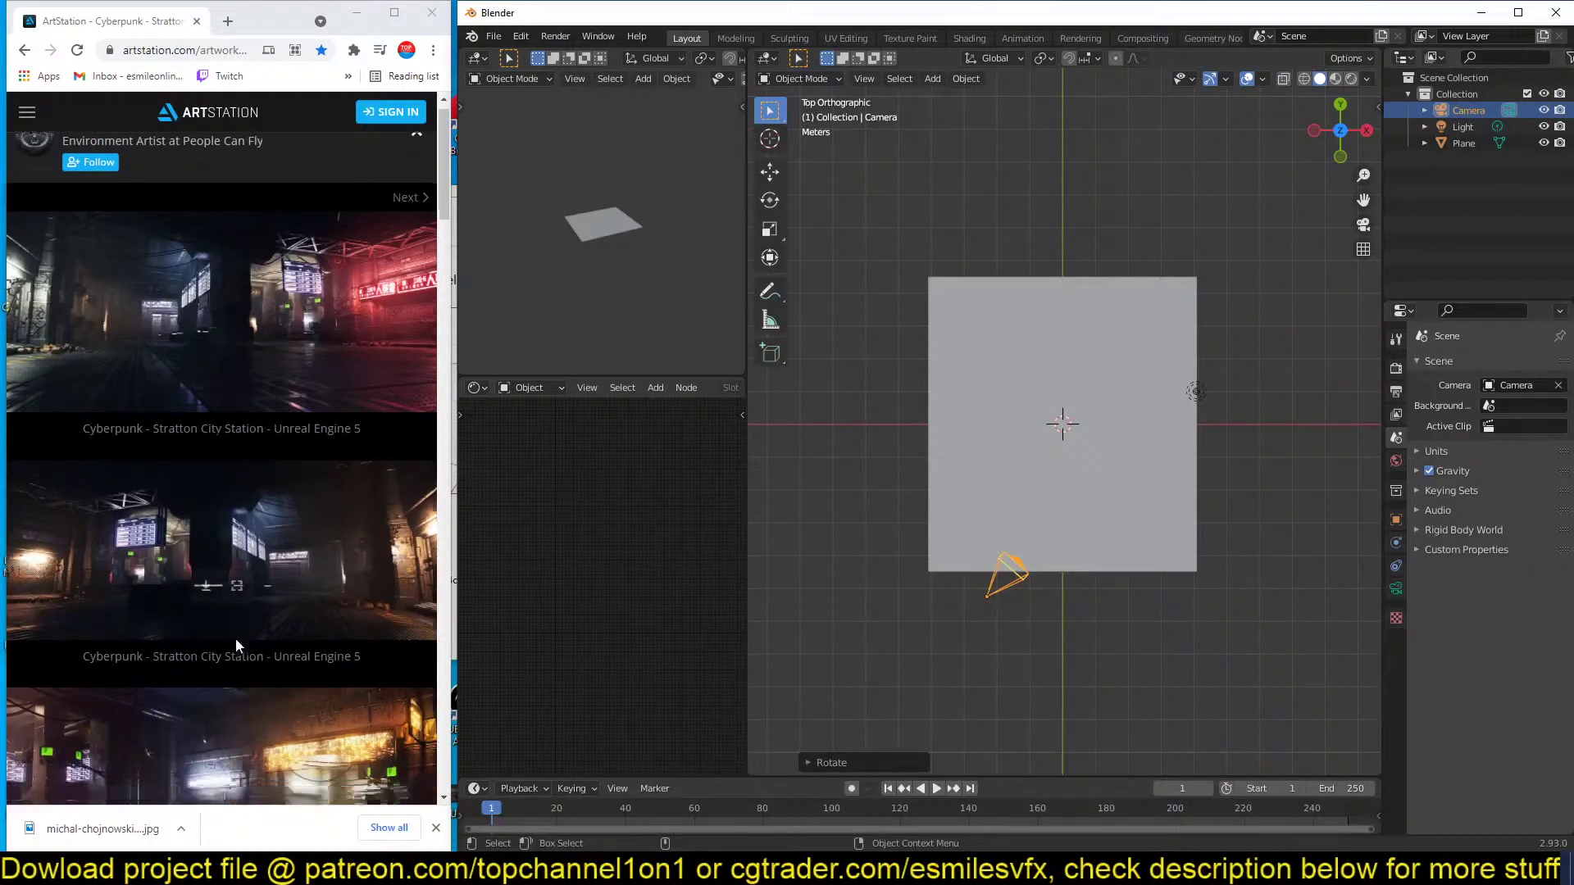
scroll(211, 389, up, 5)
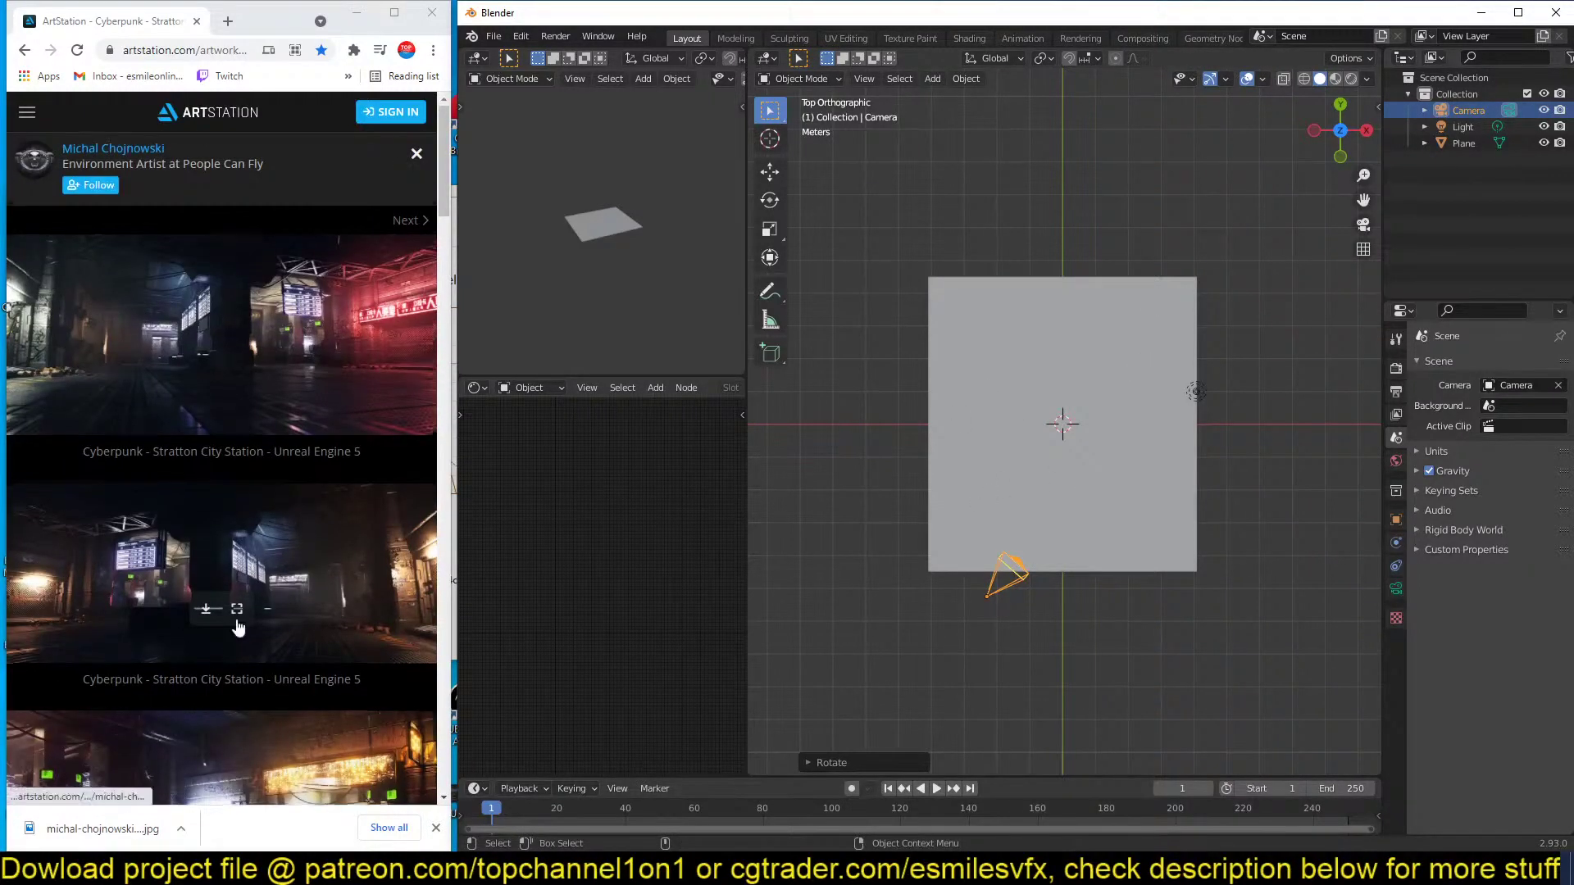
scroll(246, 655, down, 8)
scroll(287, 577, up, 8)
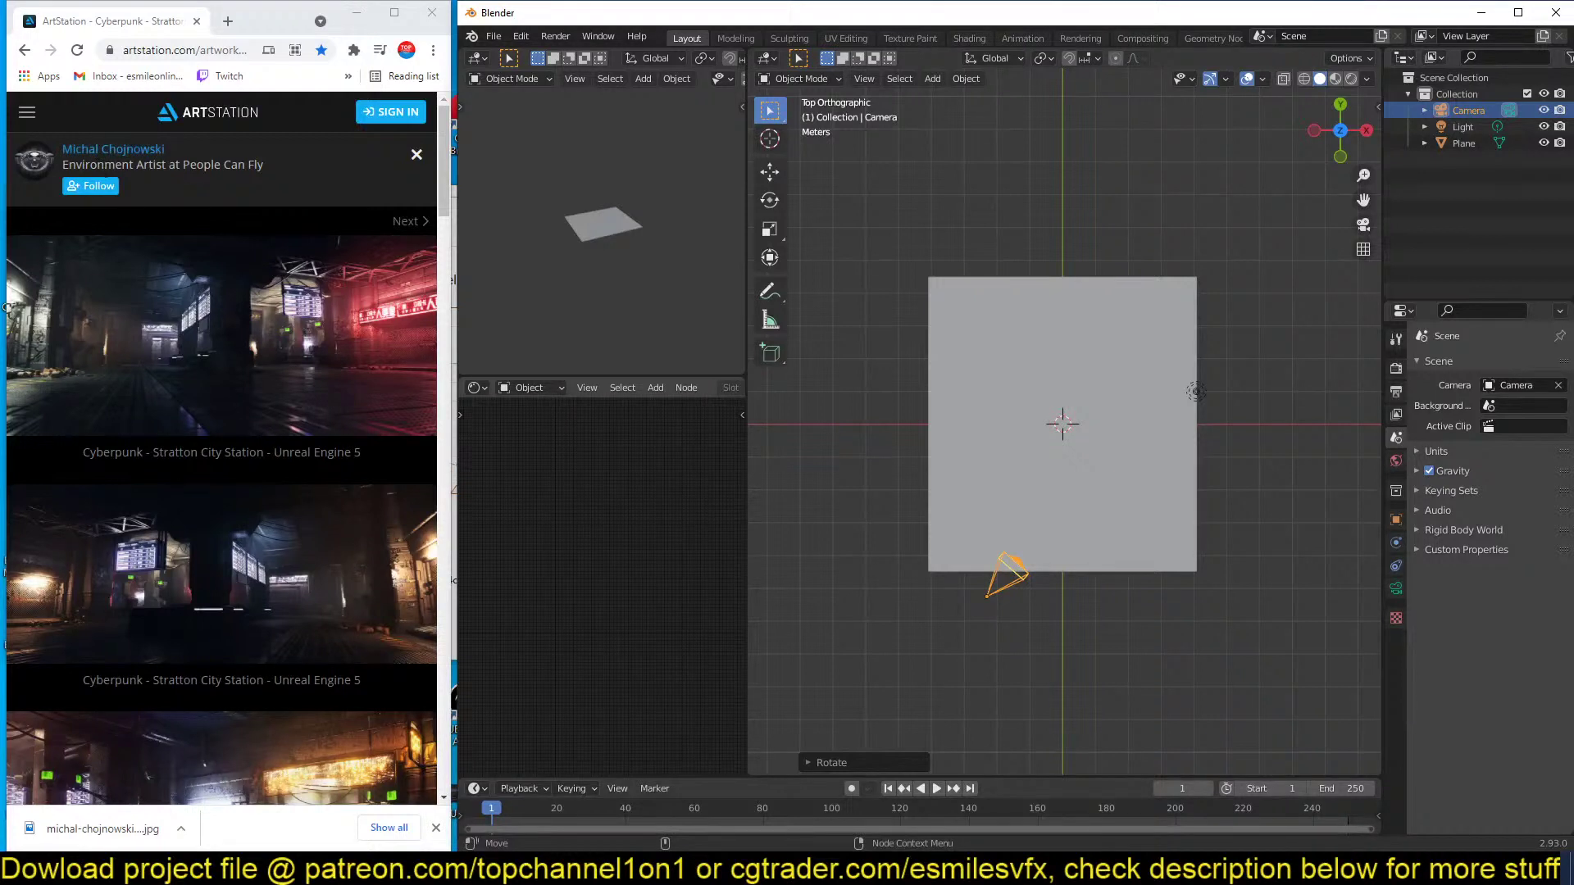
click(1092, 297)
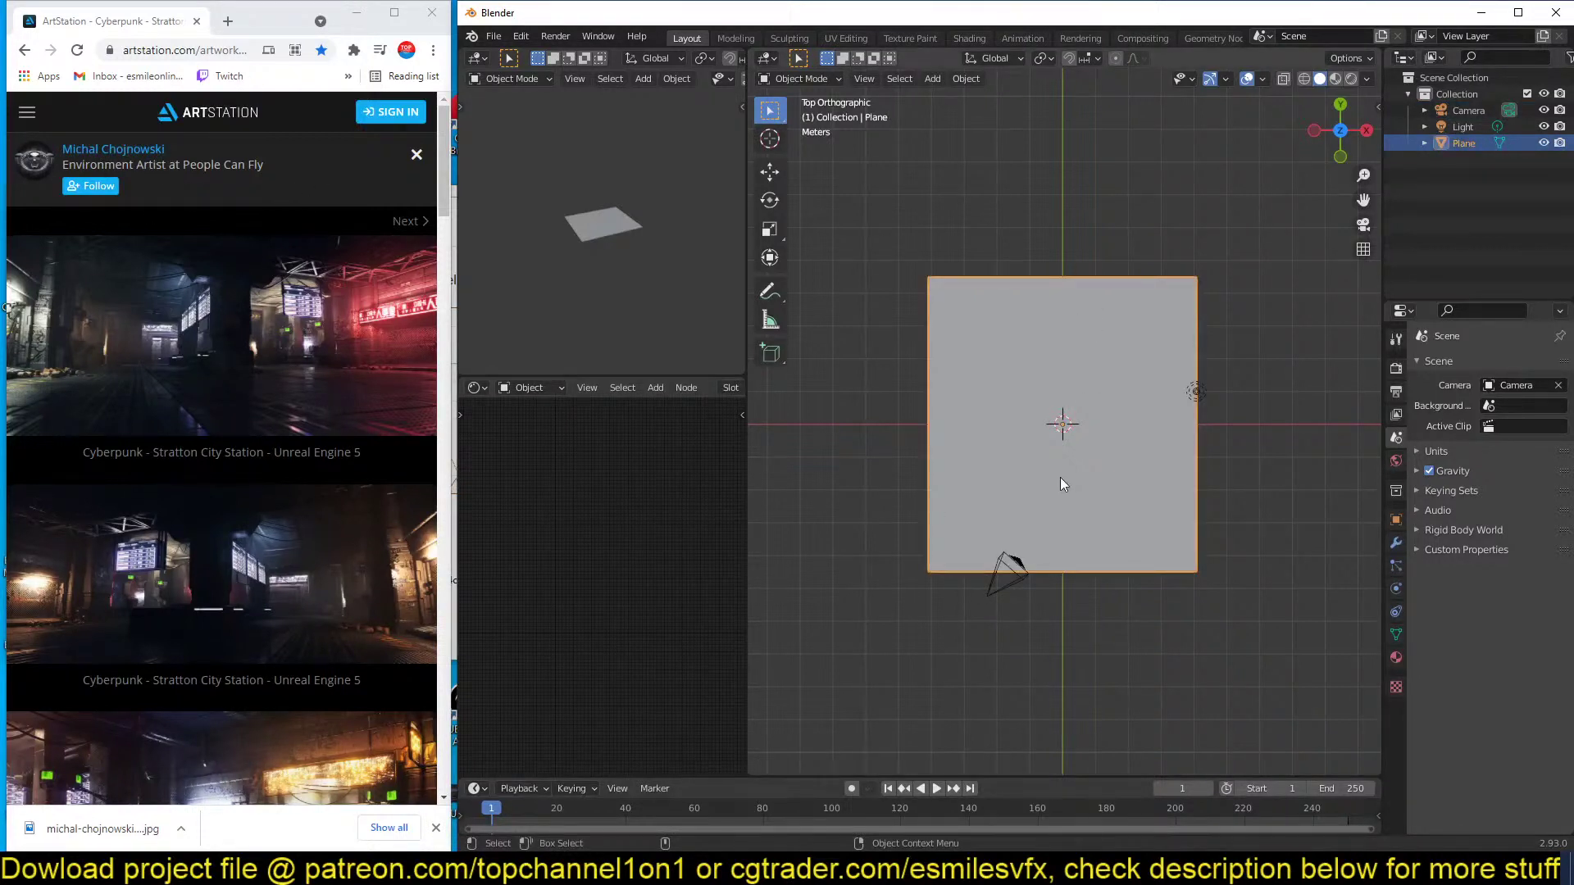
click(1010, 570)
key(KP_0)
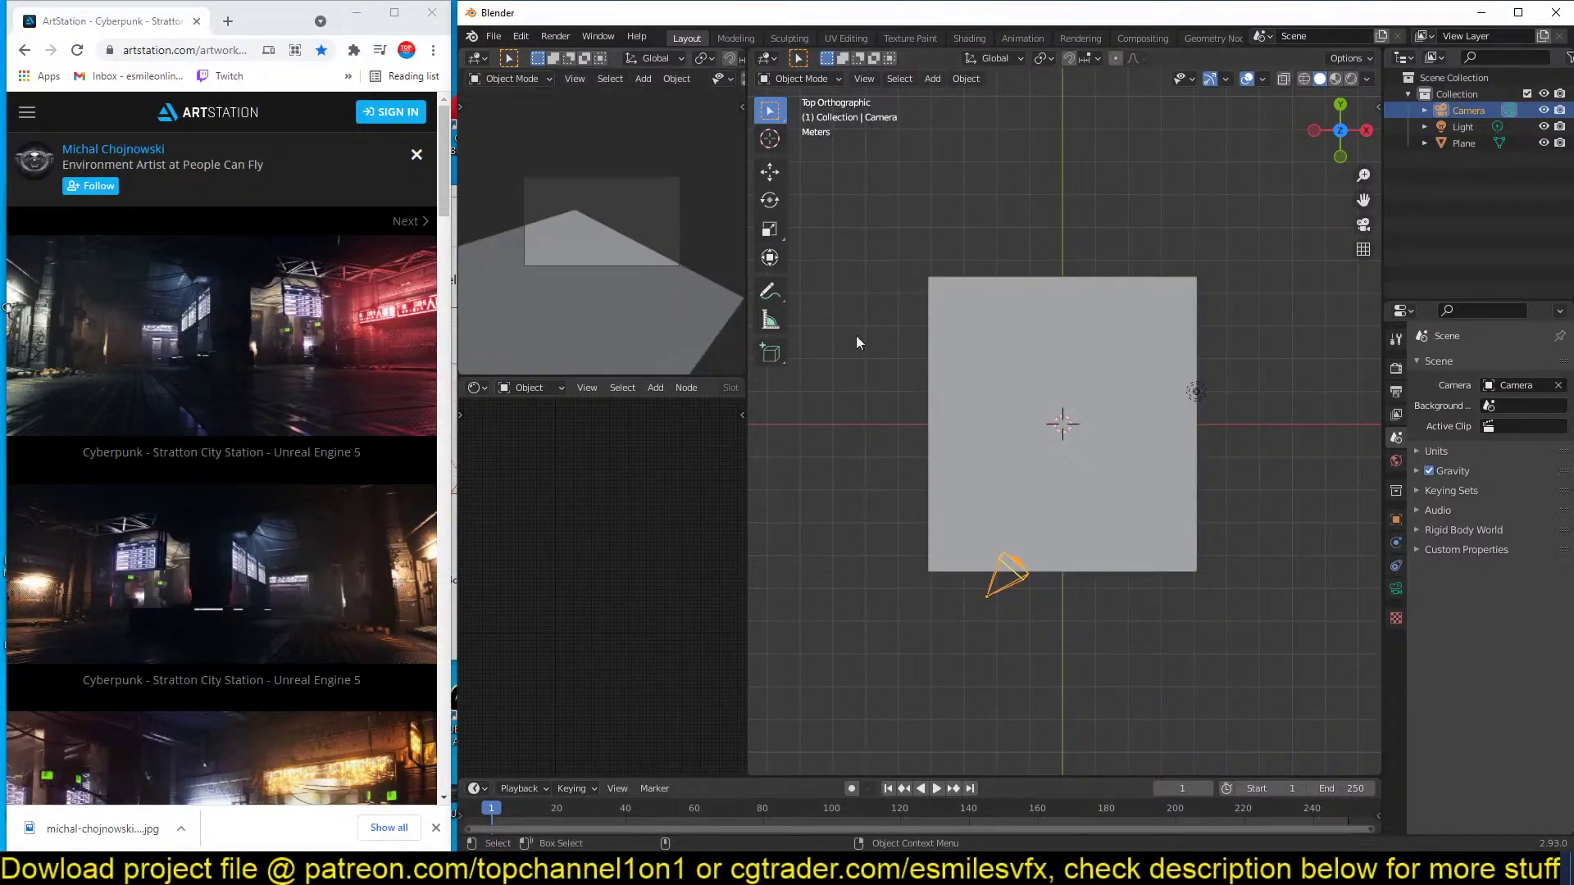
scroll(1044, 519, down, 1)
key(g)
click(957, 515)
key(g)
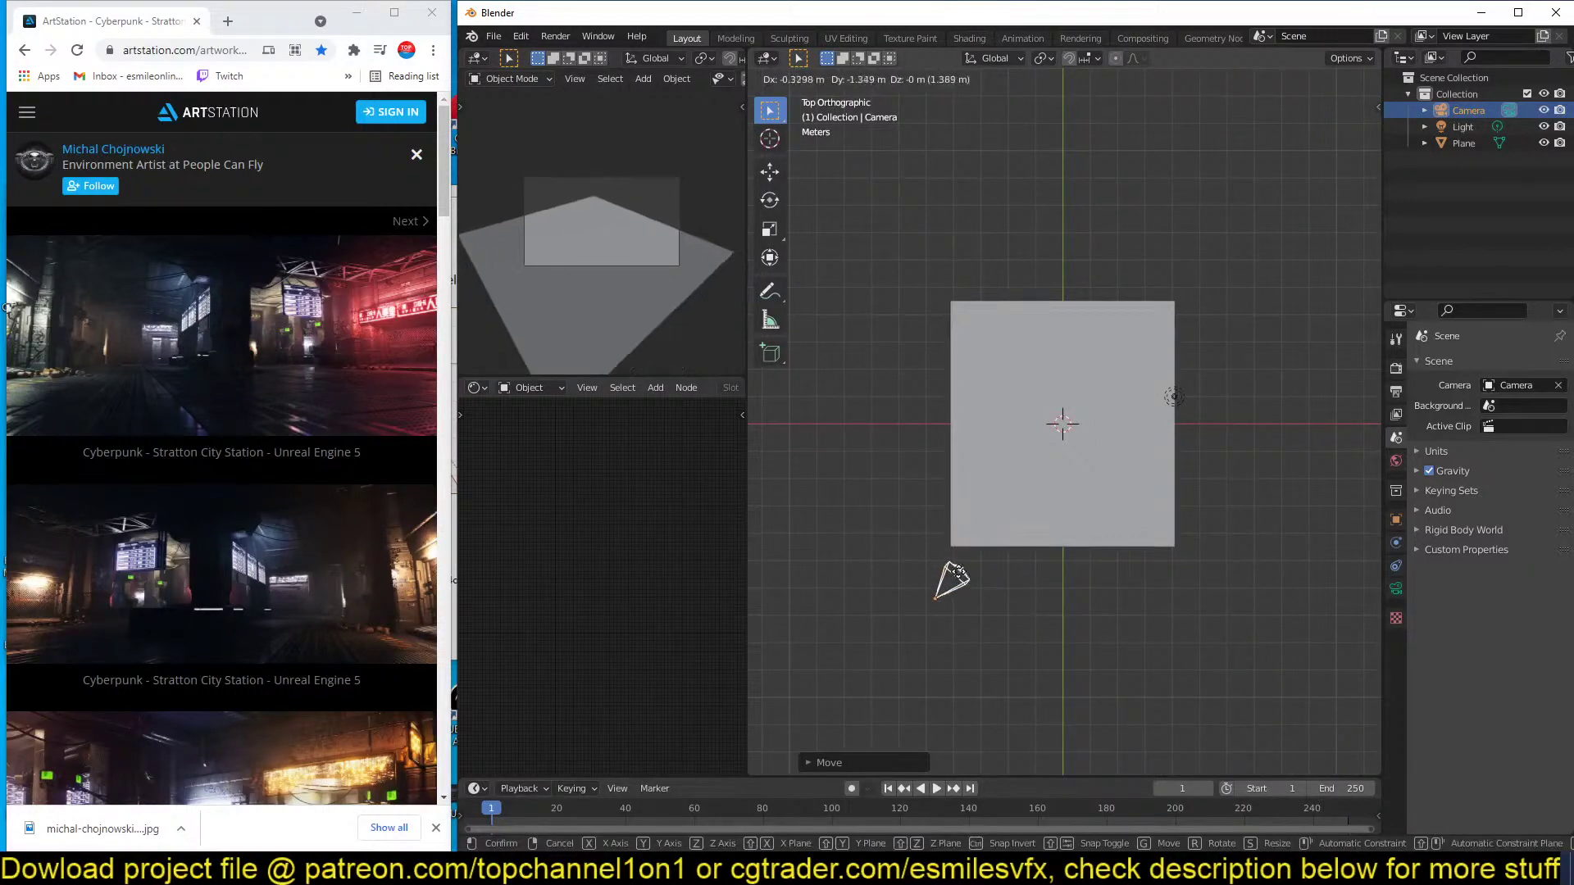
click(958, 573)
Lower the camera towards floor level while looking through it, and trackball-rotate it upward towards the horizon.
key(KP_1)
key(KP_0)
key(g)
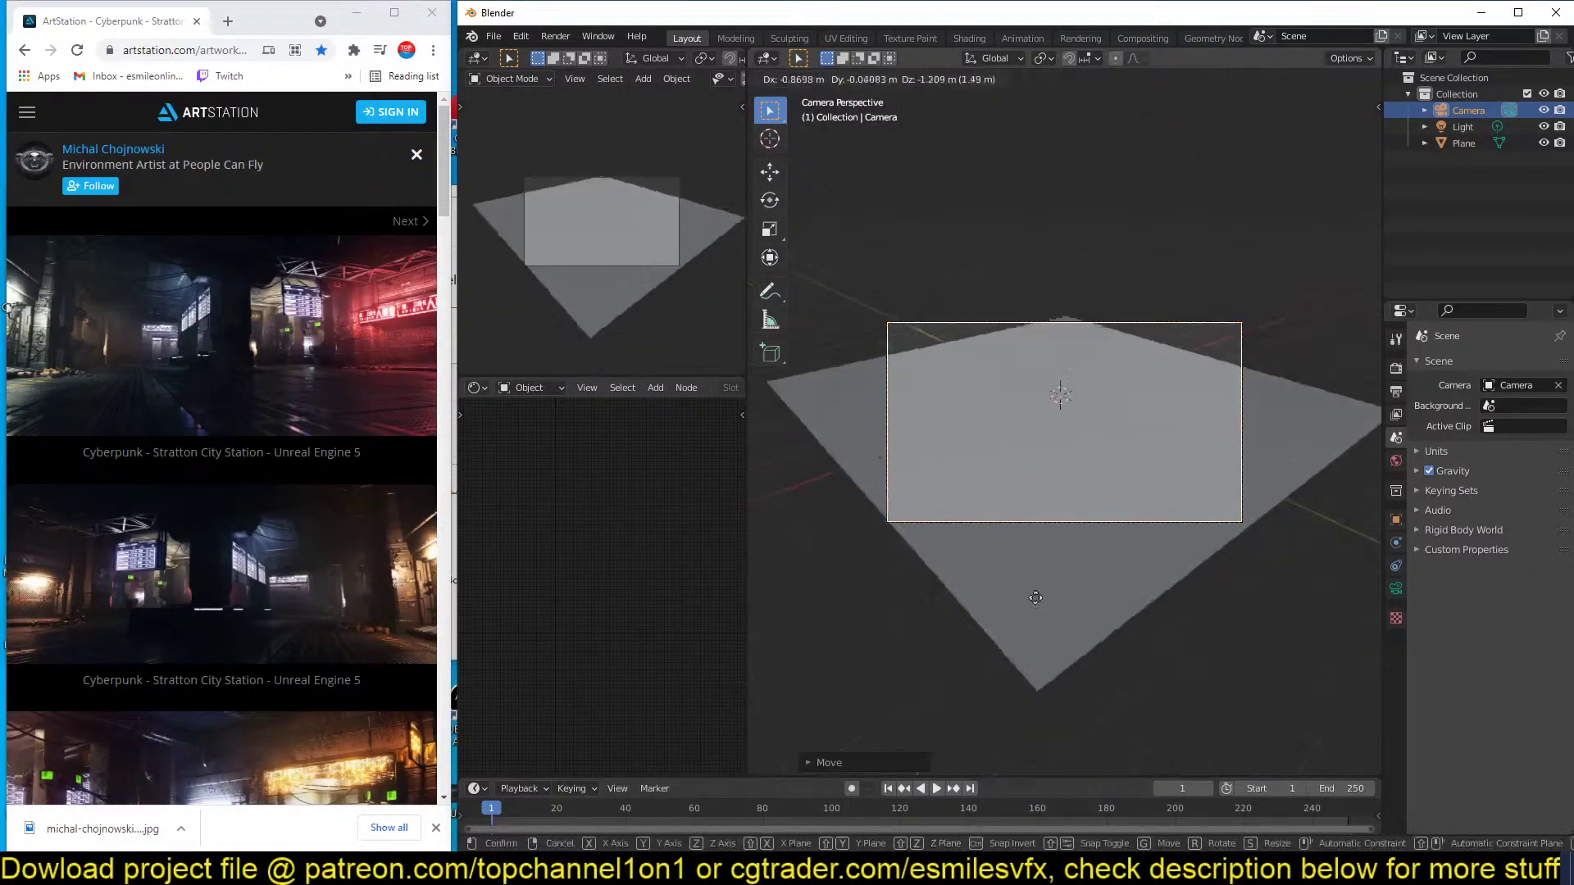
click(1020, 671)
key(r)
key(r)
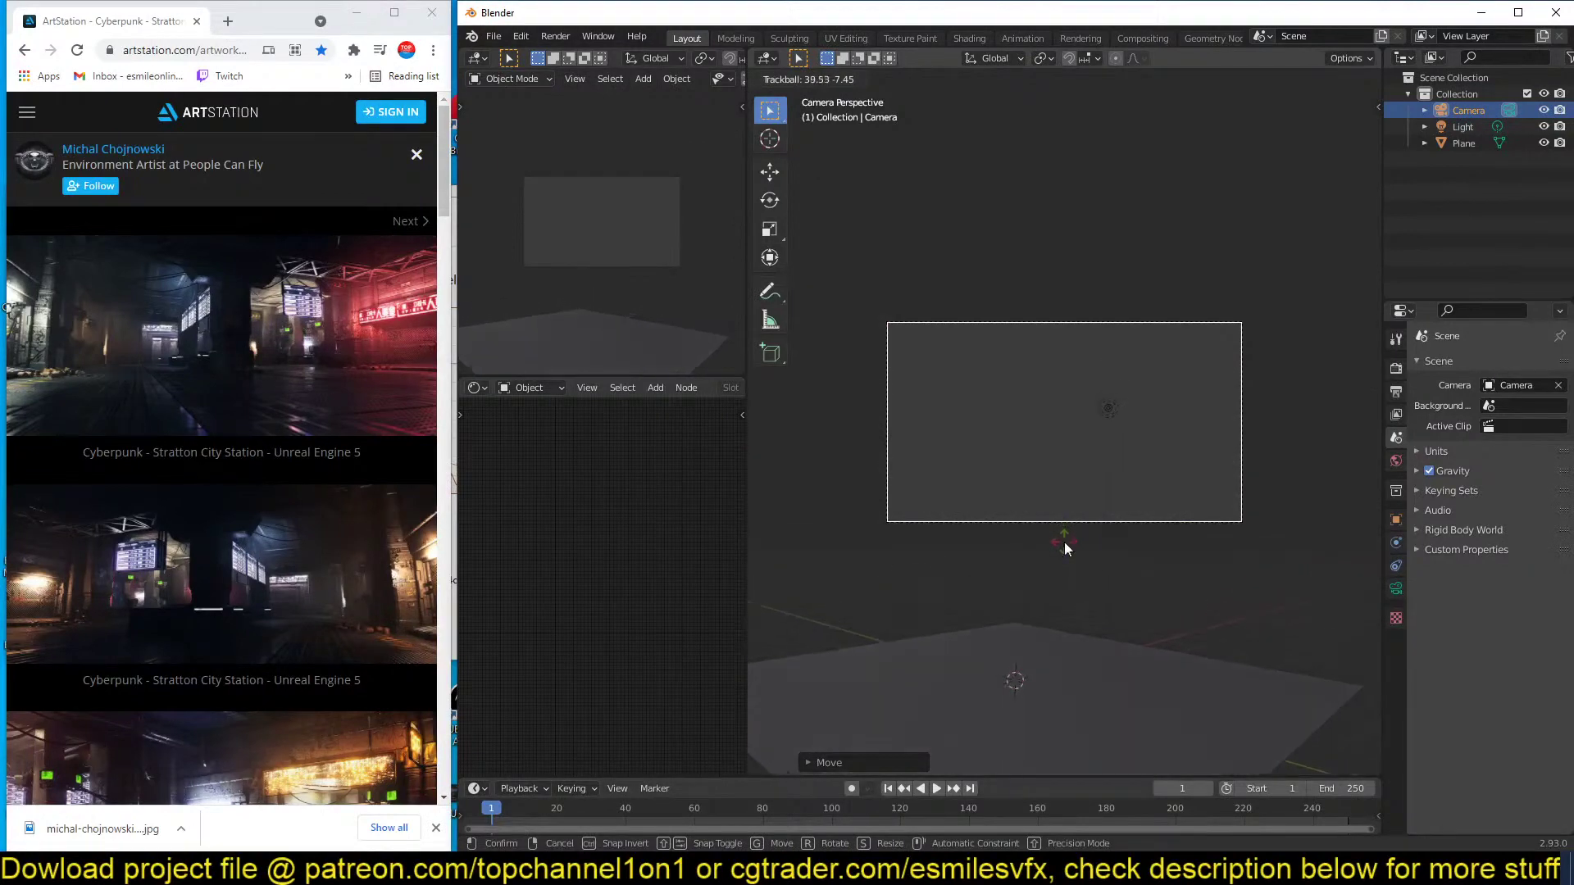
click(1134, 347)
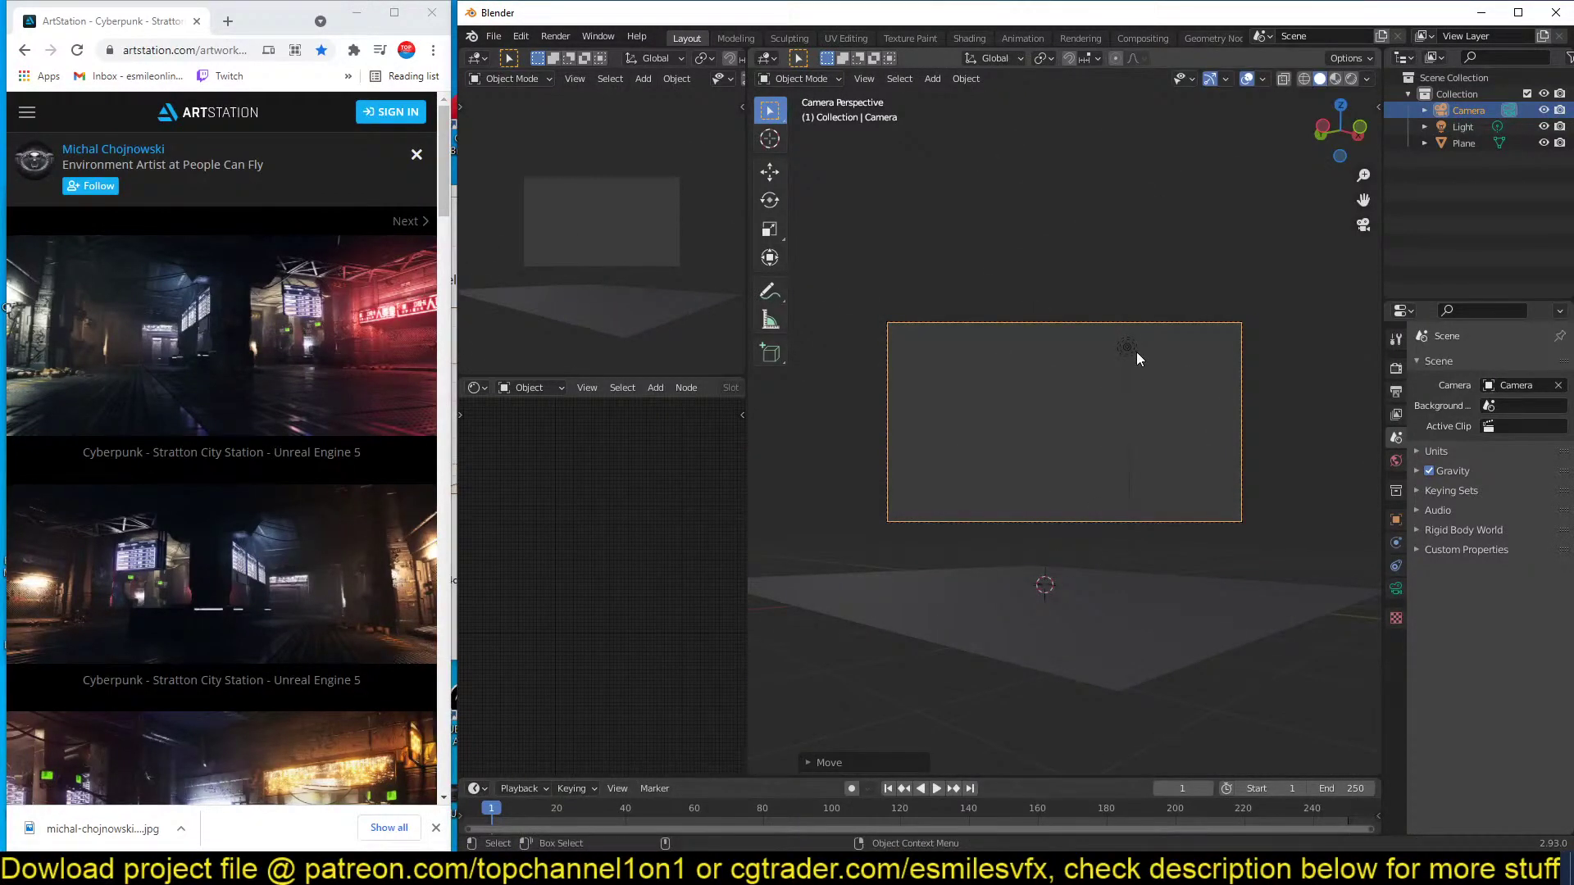
Refine the camera's trackball rotation and shift its position so the floor fills the lower part of the frame.
key(r)
key(r)
click(1144, 333)
key(g)
click(1187, 373)
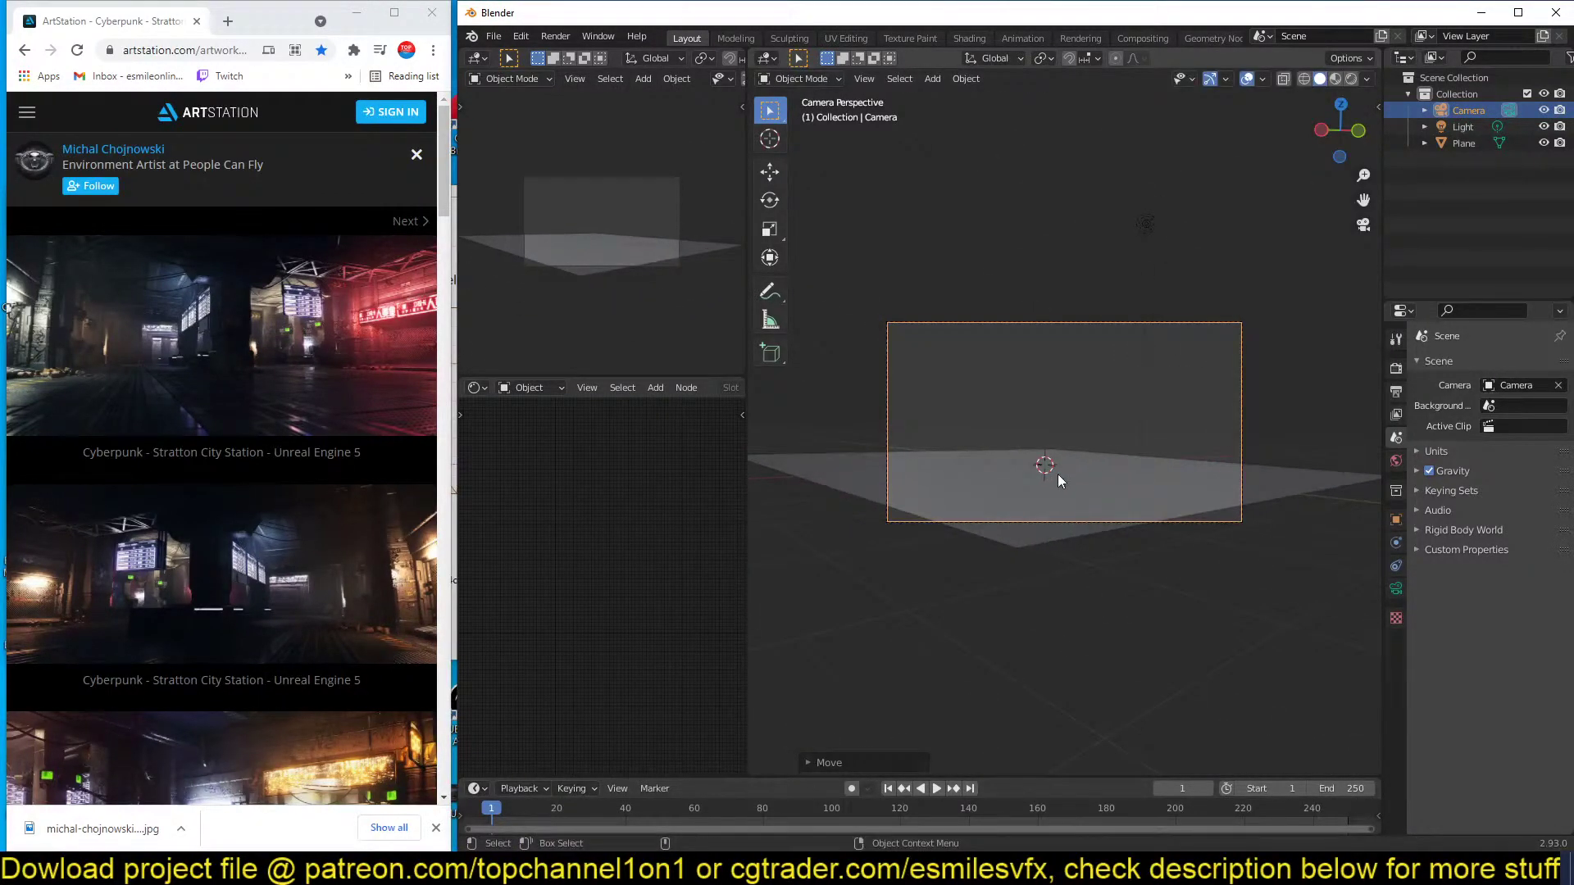
Scale the floor plane up uniformly until it extends beyond the camera on all sides.
click(1058, 482)
key(s)
click(1248, 466)
scroll(1236, 498, down, 2)
middle_drag(1237, 499, 1260, 547)
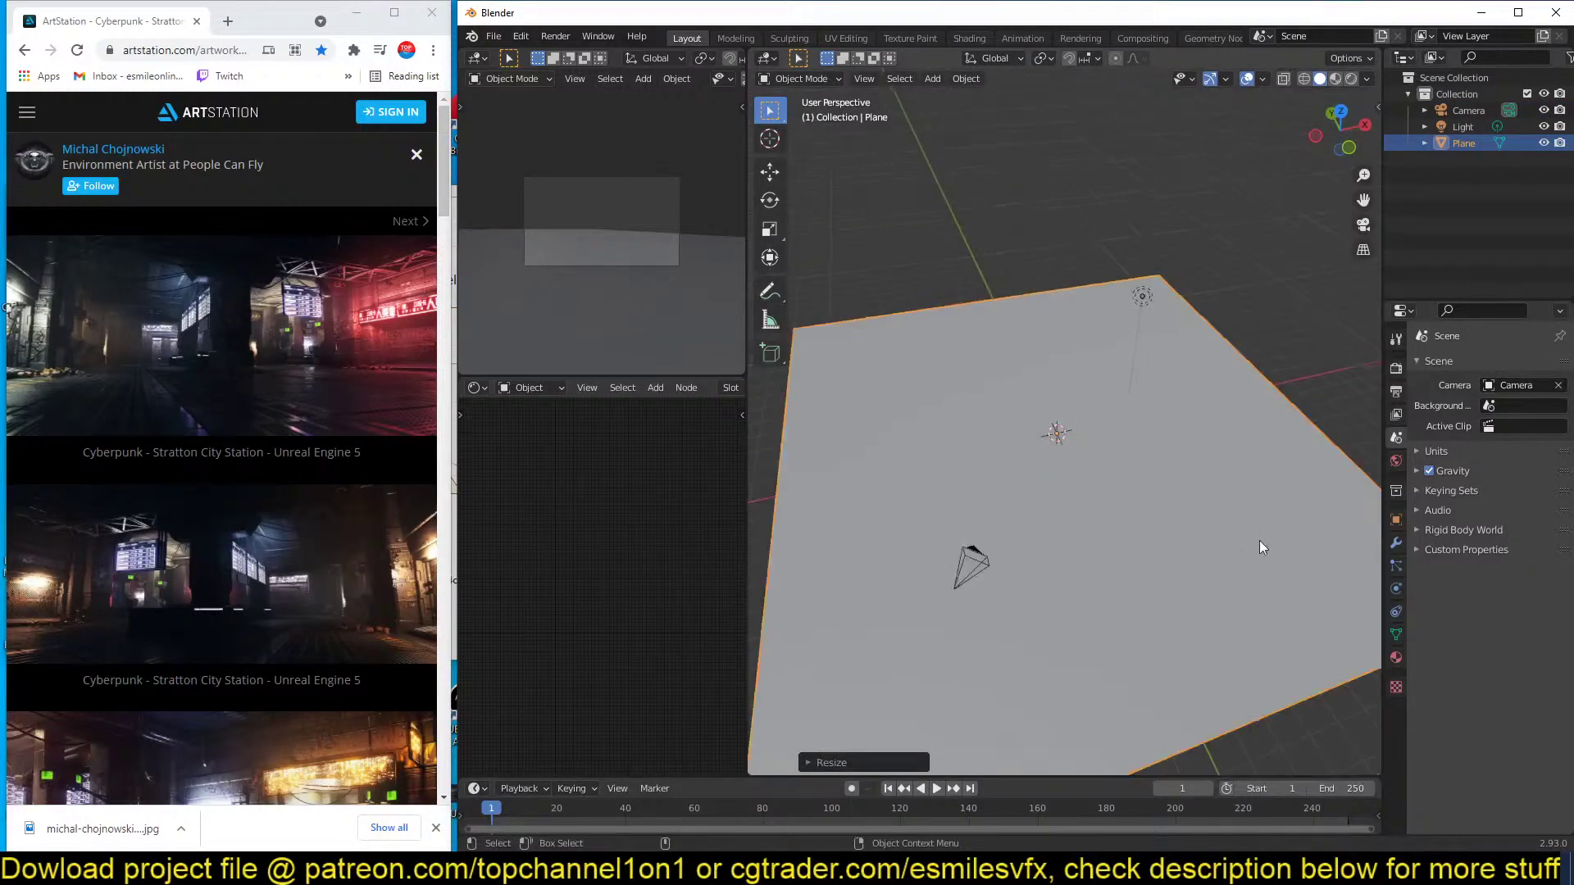
scroll(1261, 542, down, 2)
Set the camera's focal length to 25 mm.
key(KP_7)
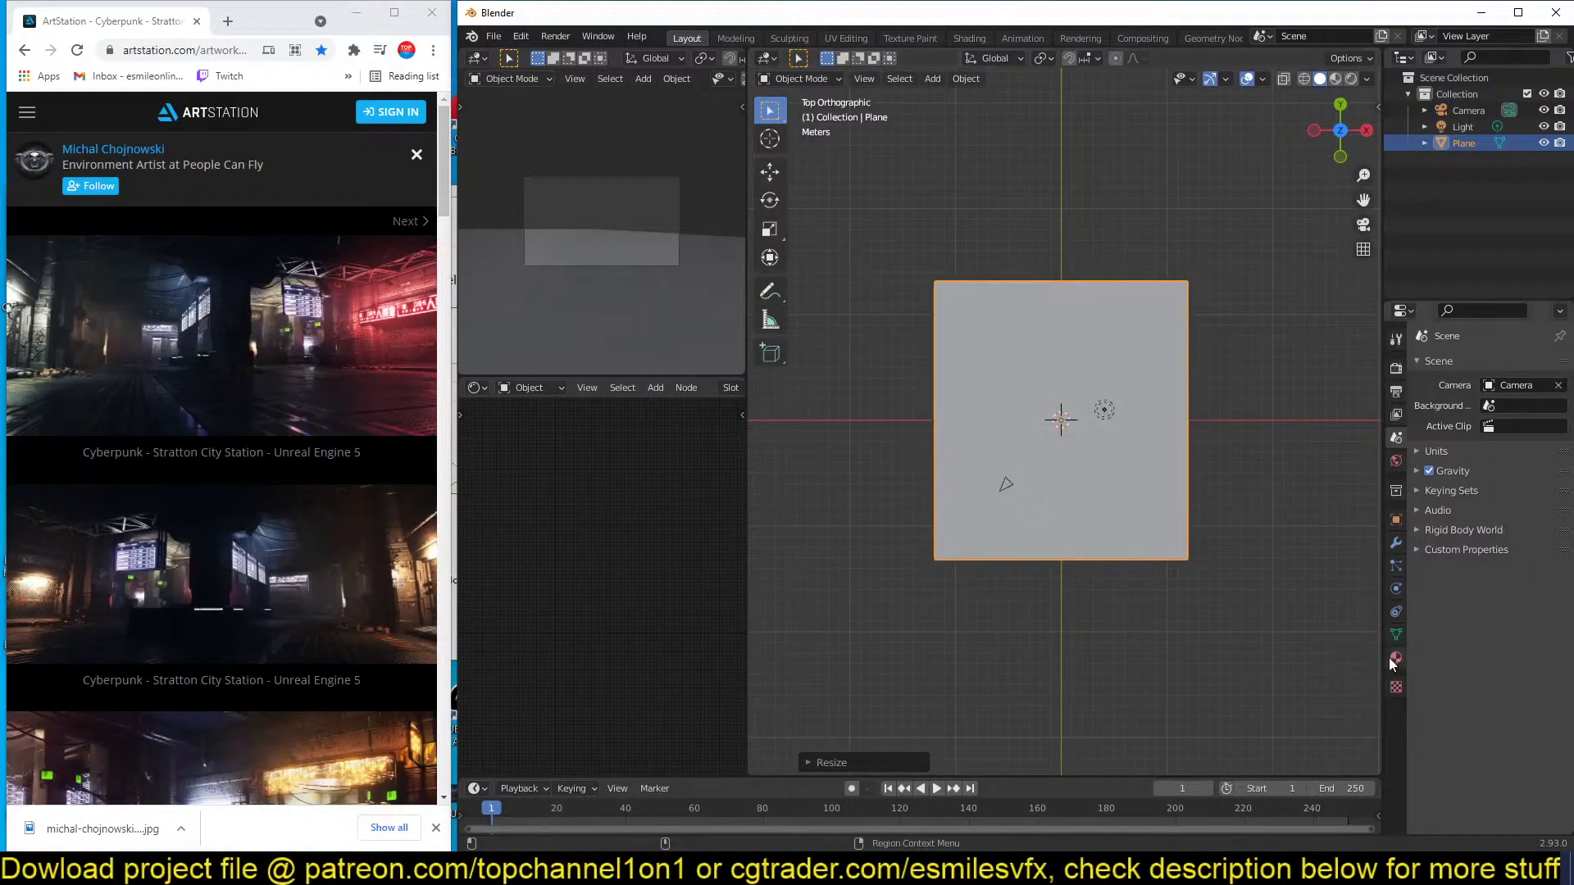
click(1005, 487)
click(1396, 589)
click(1518, 441)
text(2)
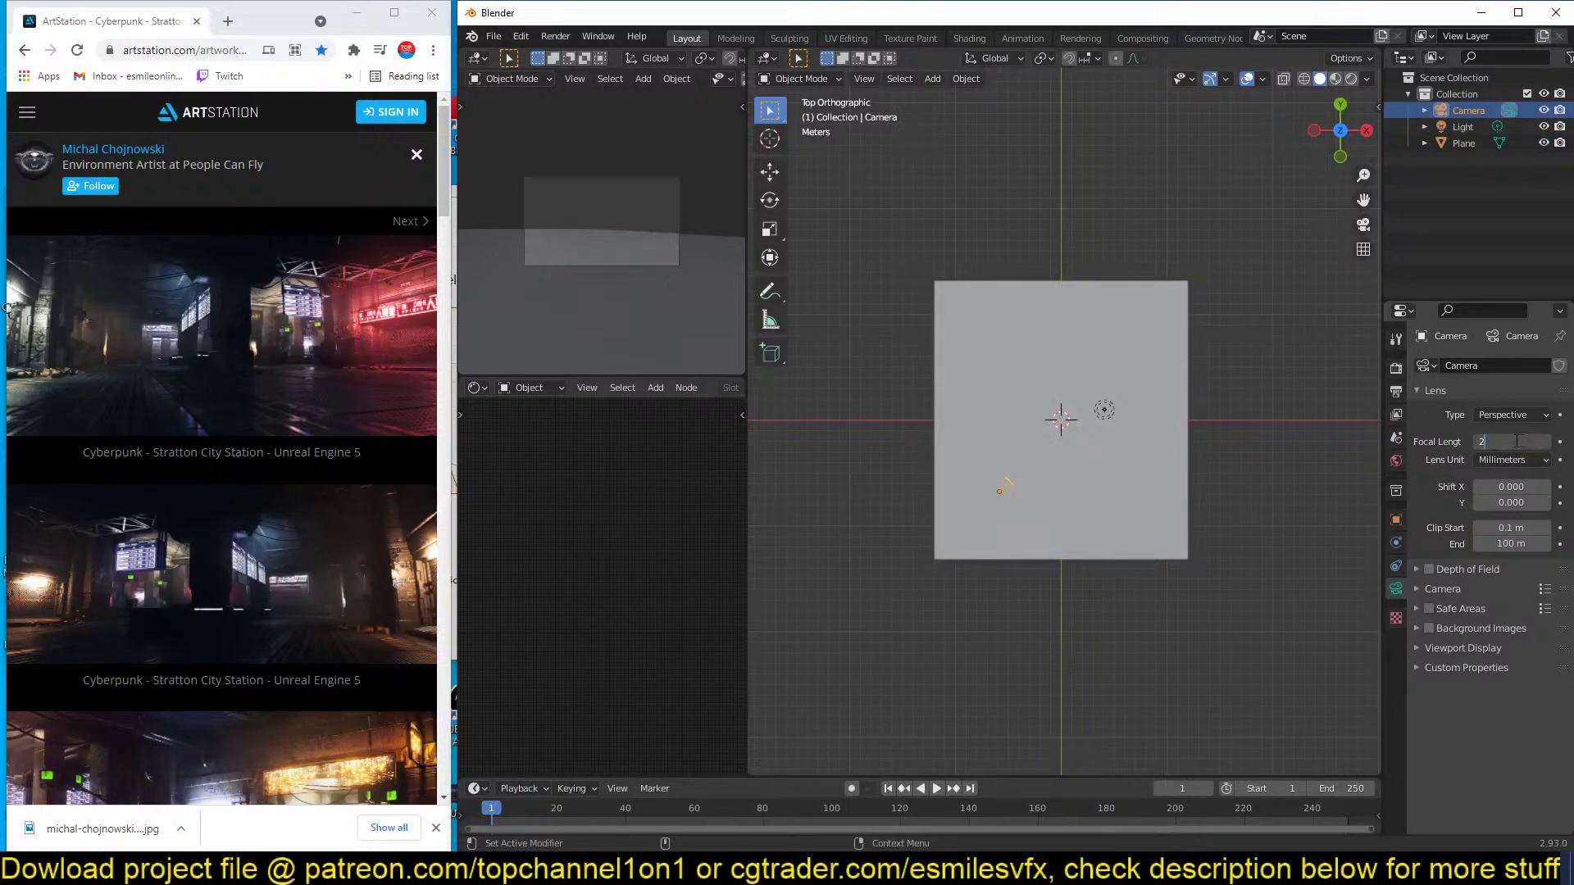
text(5)
key(Return)
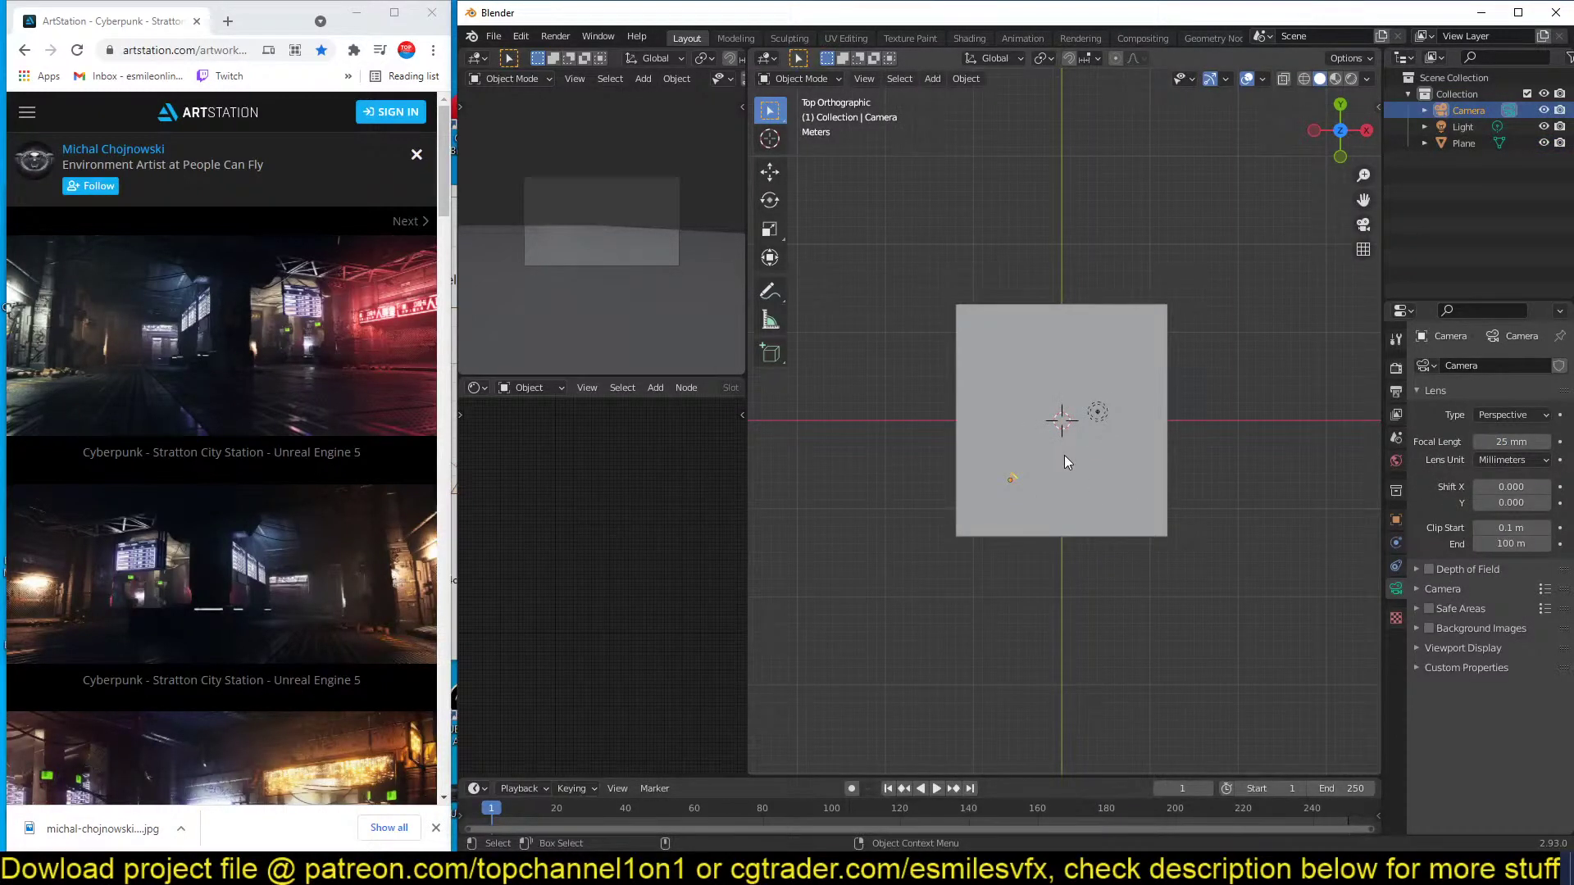
Move the camera horizontally out to the floor's negative X, negative Y corner, leaving the plane in place.
key(g)
click(1032, 484)
drag(1057, 477, 1050, 486)
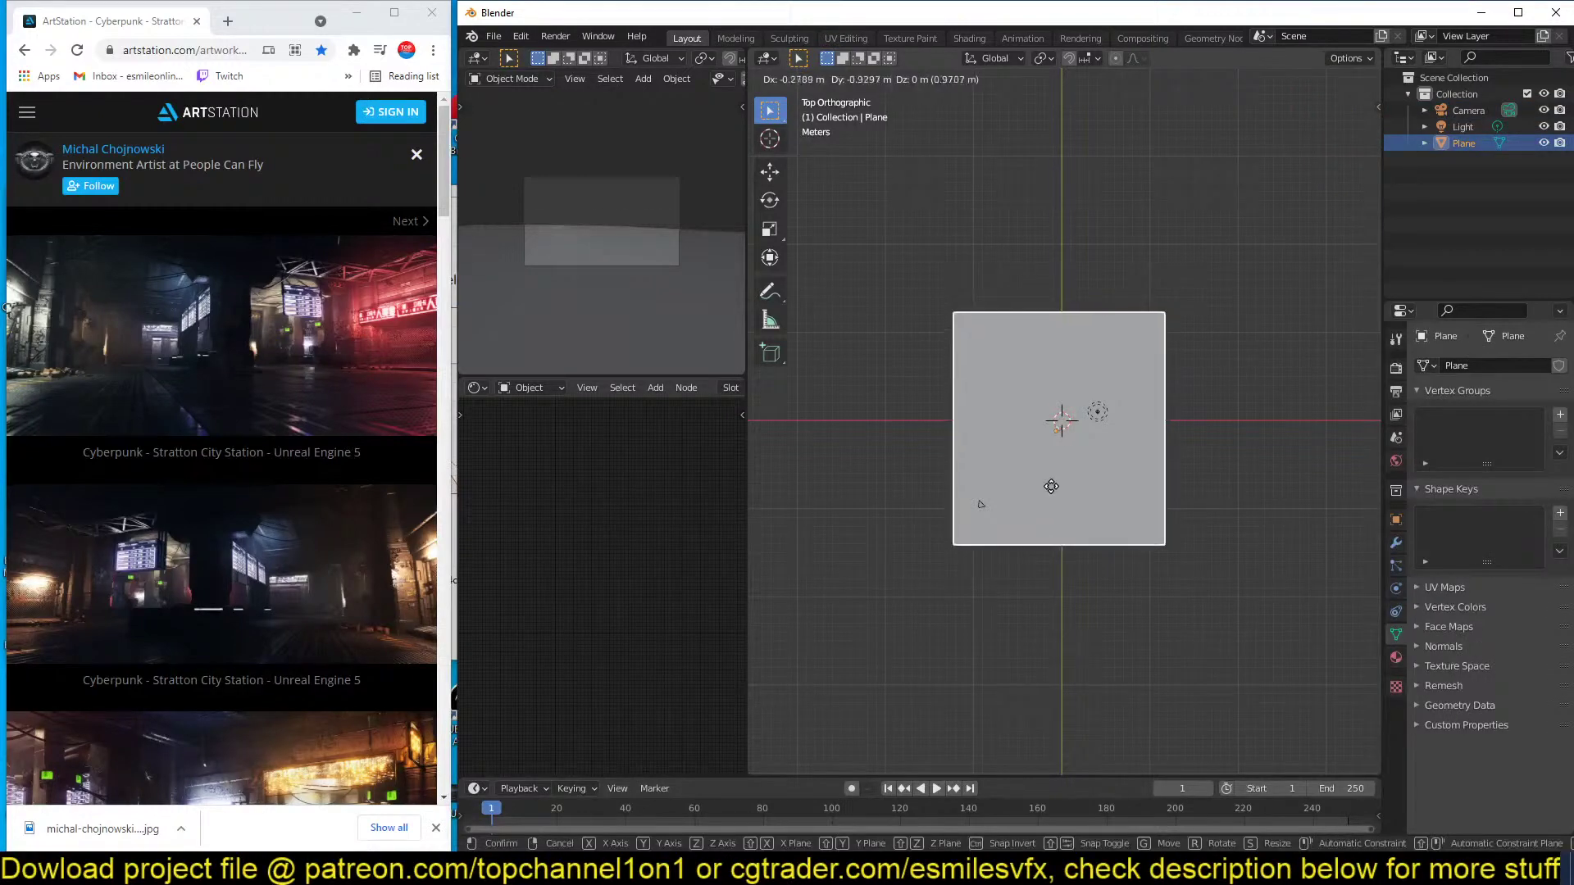
right_click(1051, 486)
click(995, 503)
key(g)
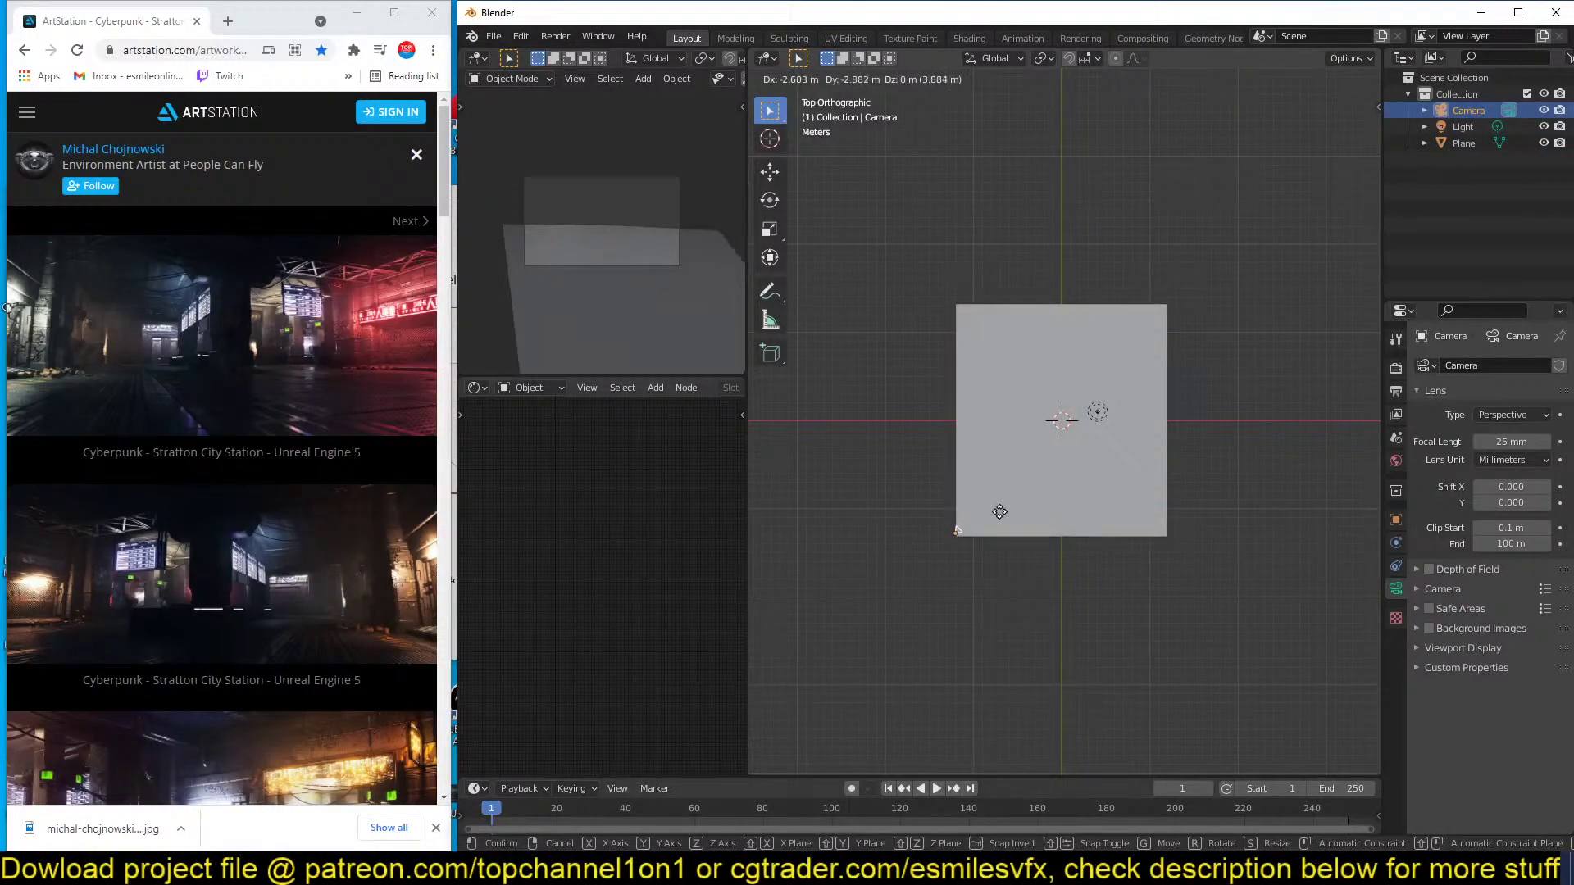
click(999, 511)
Scale the floor plane down uniformly to slightly more than half its size.
click(1027, 491)
click(961, 543)
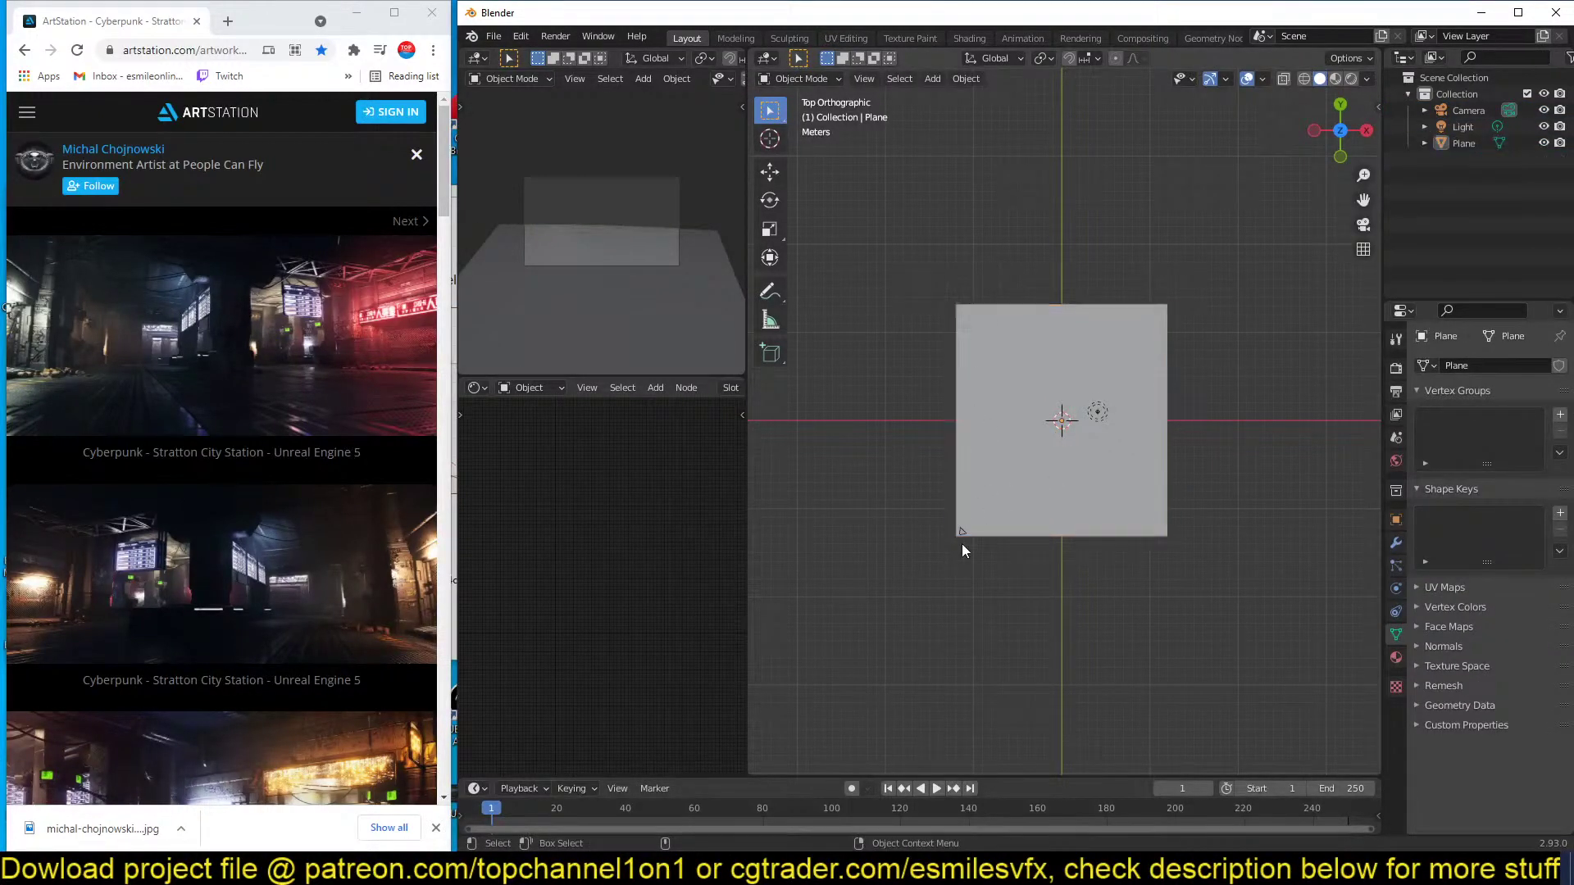
click(964, 534)
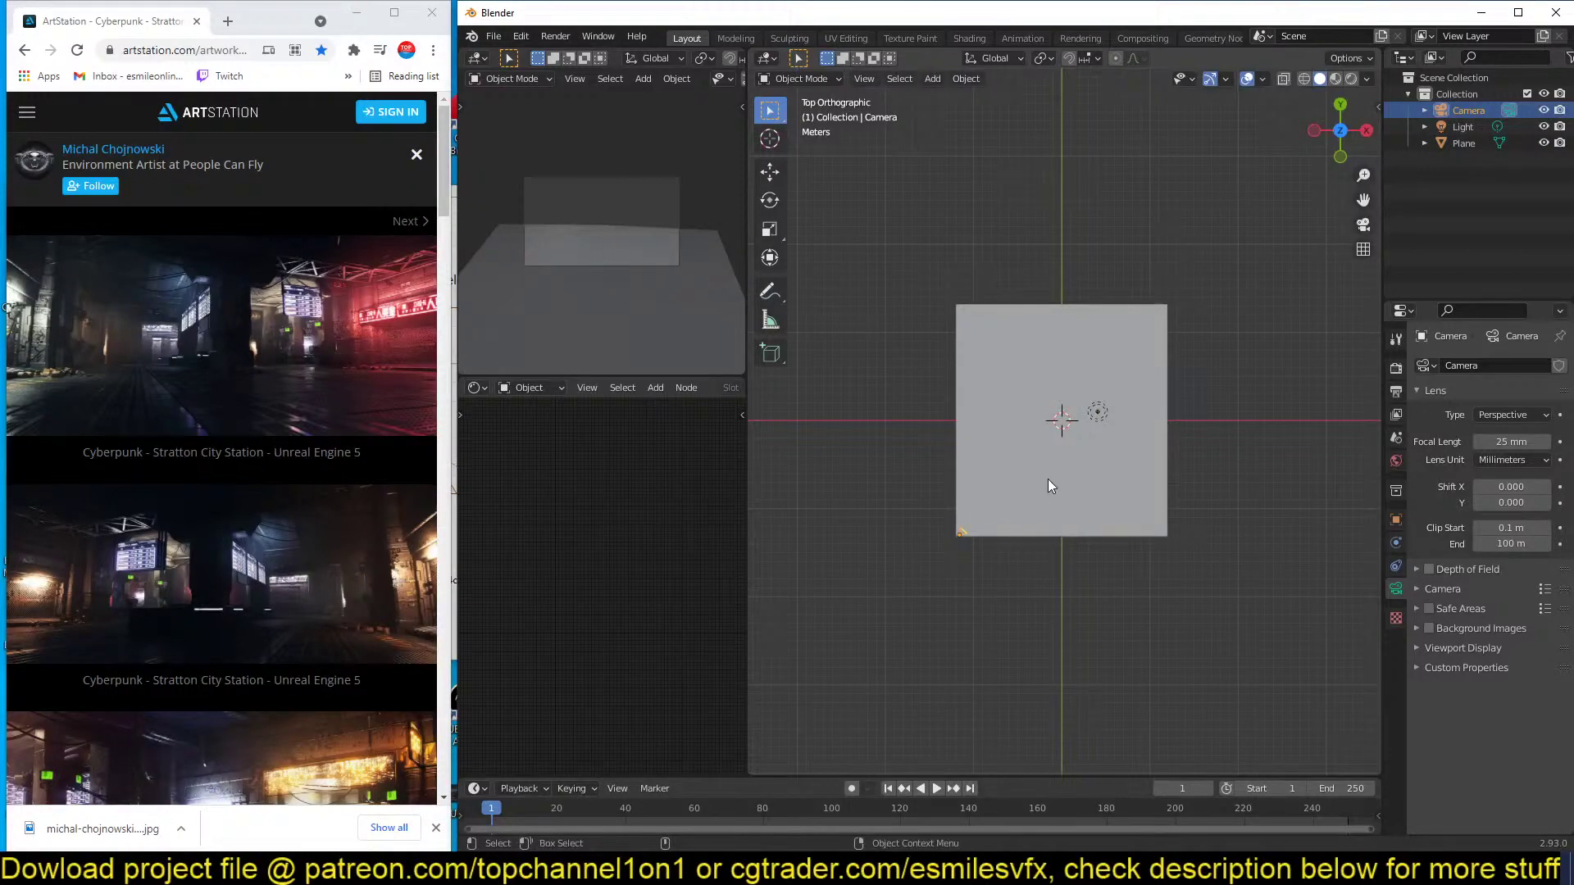
key(KP_0)
key(KP_7)
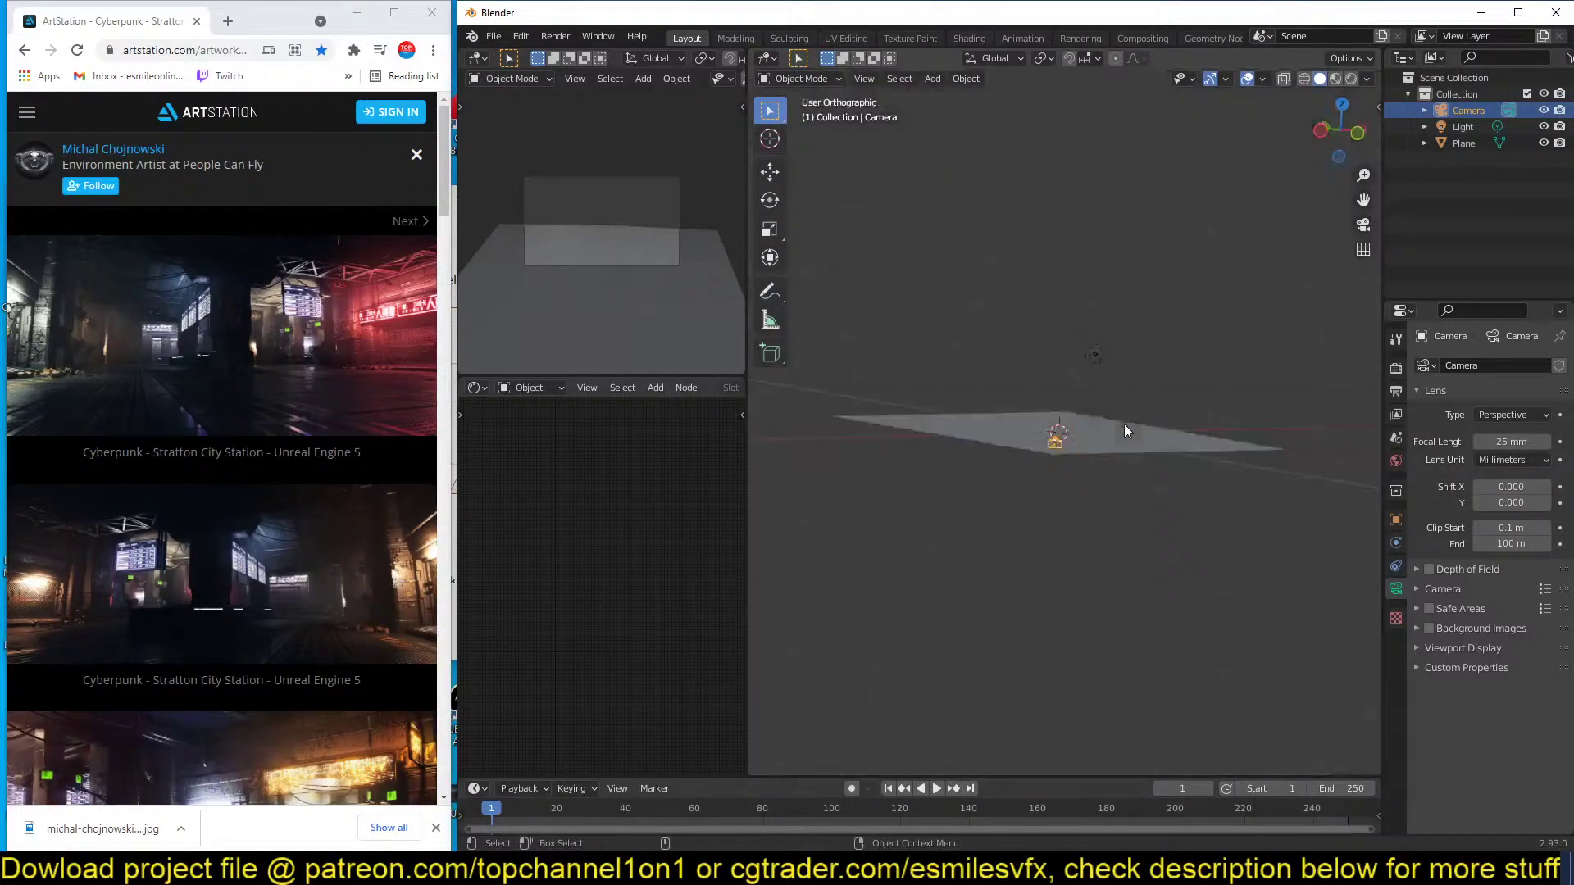
click(1159, 474)
key(s)
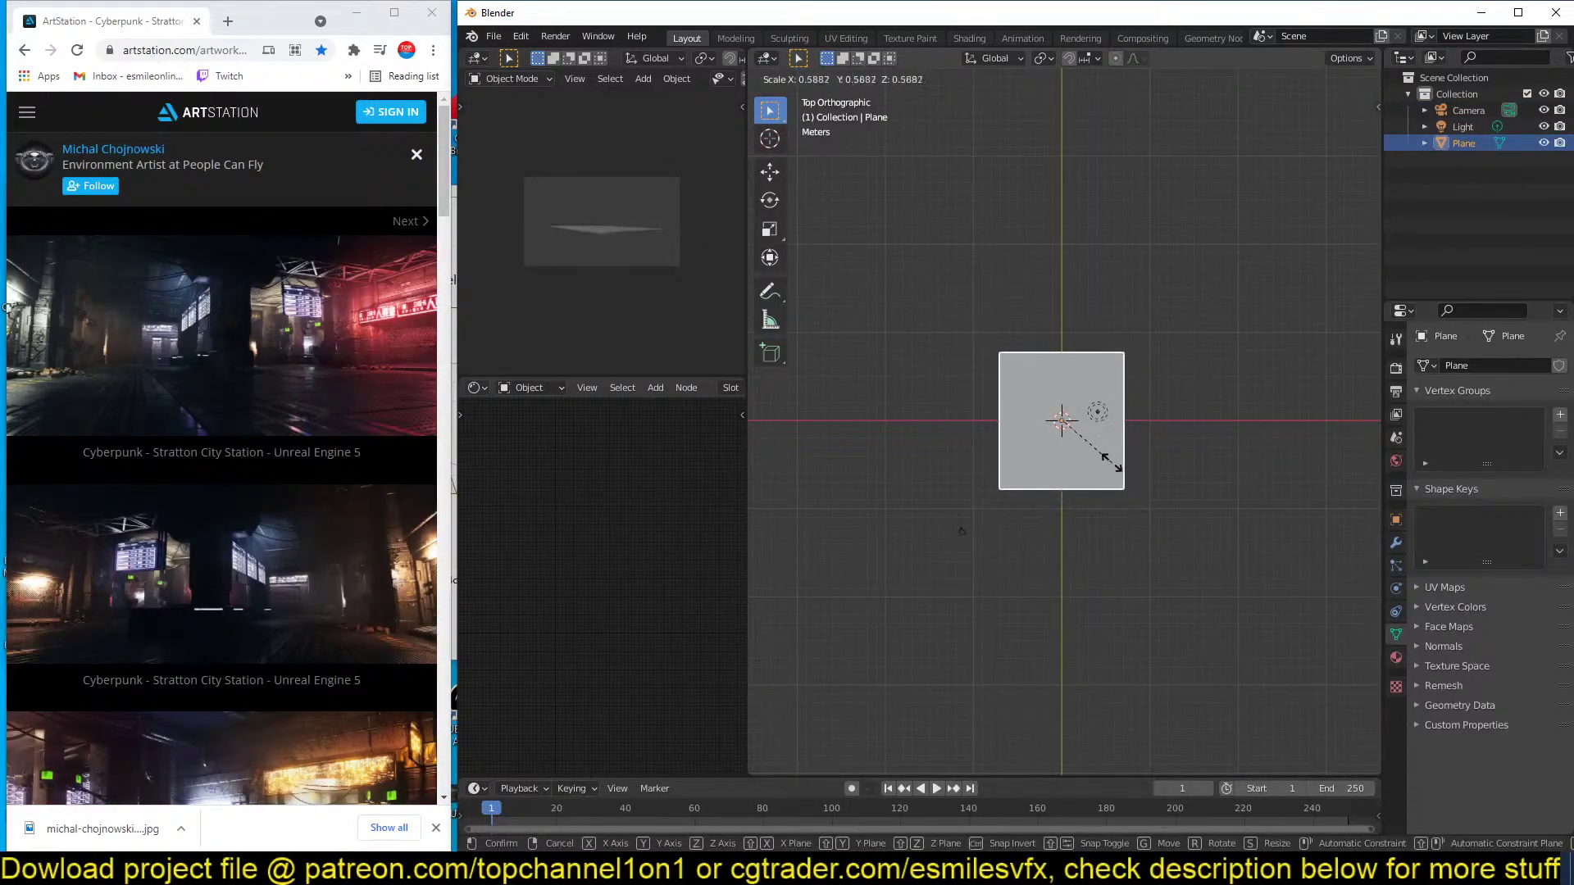
click(1111, 464)
Bring the camera inward to the negative X, negative Y corner of the reduced floor plane.
click(965, 532)
key(g)
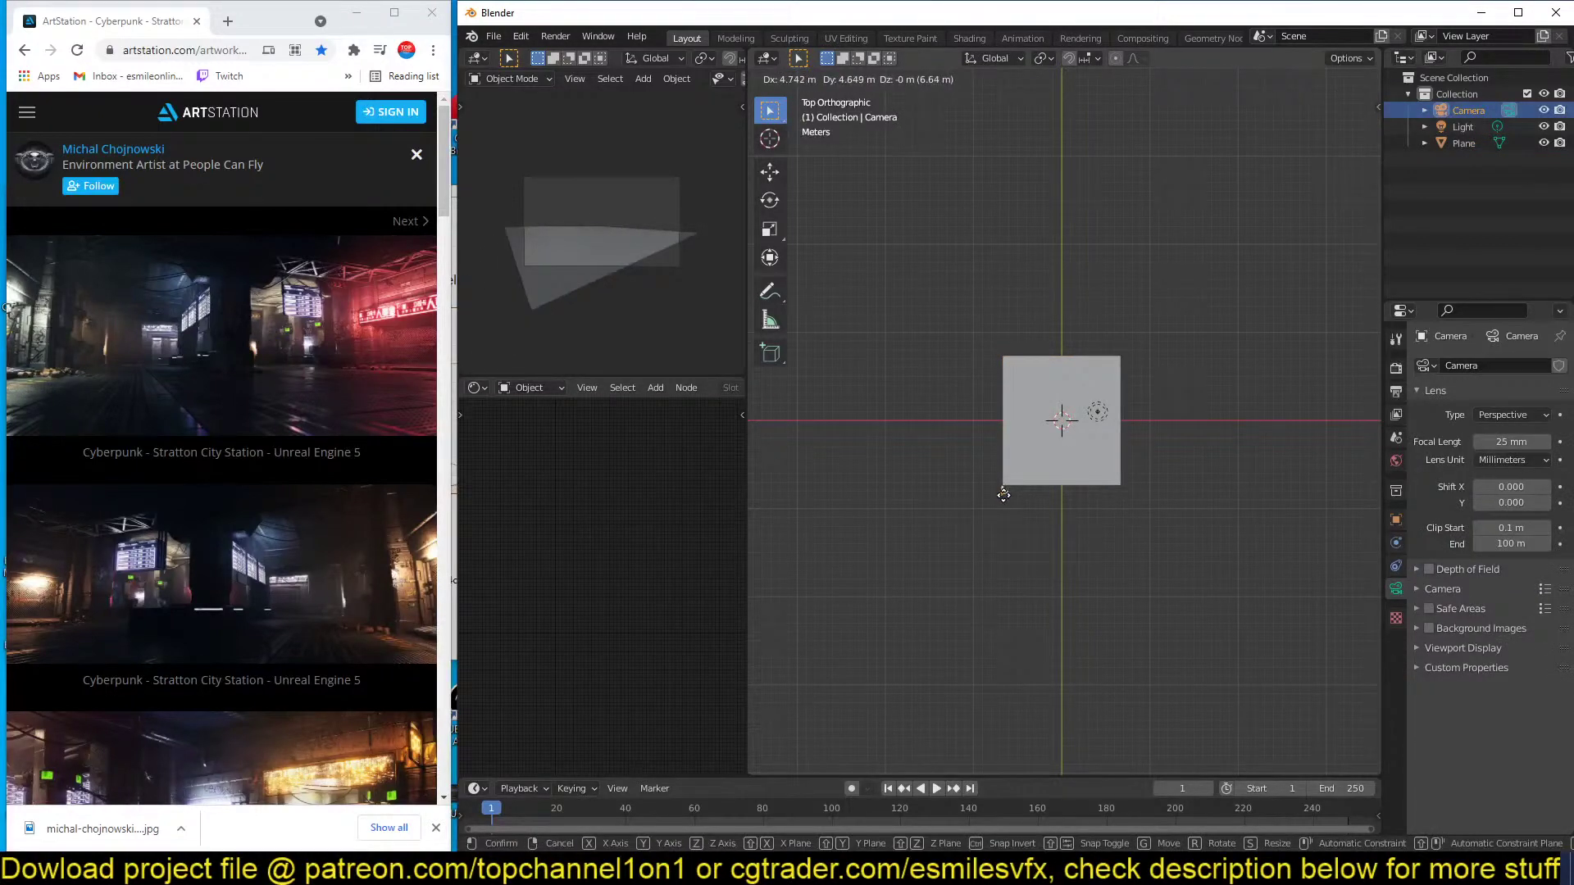
click(1007, 493)
scroll(1094, 480, up, 4)
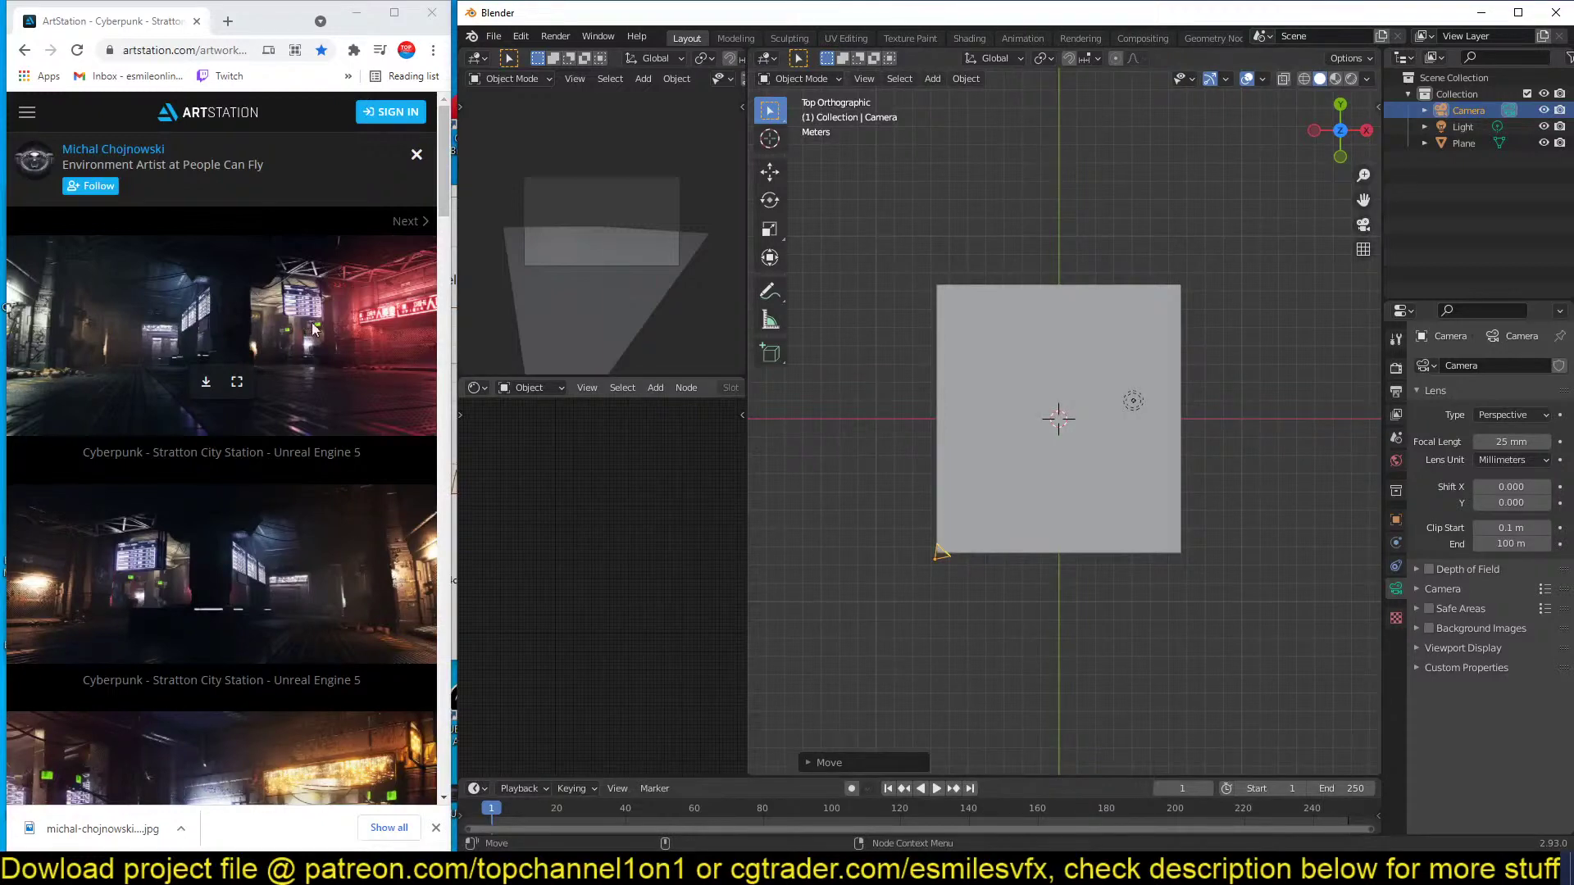
middle_drag(910, 438, 1066, 312)
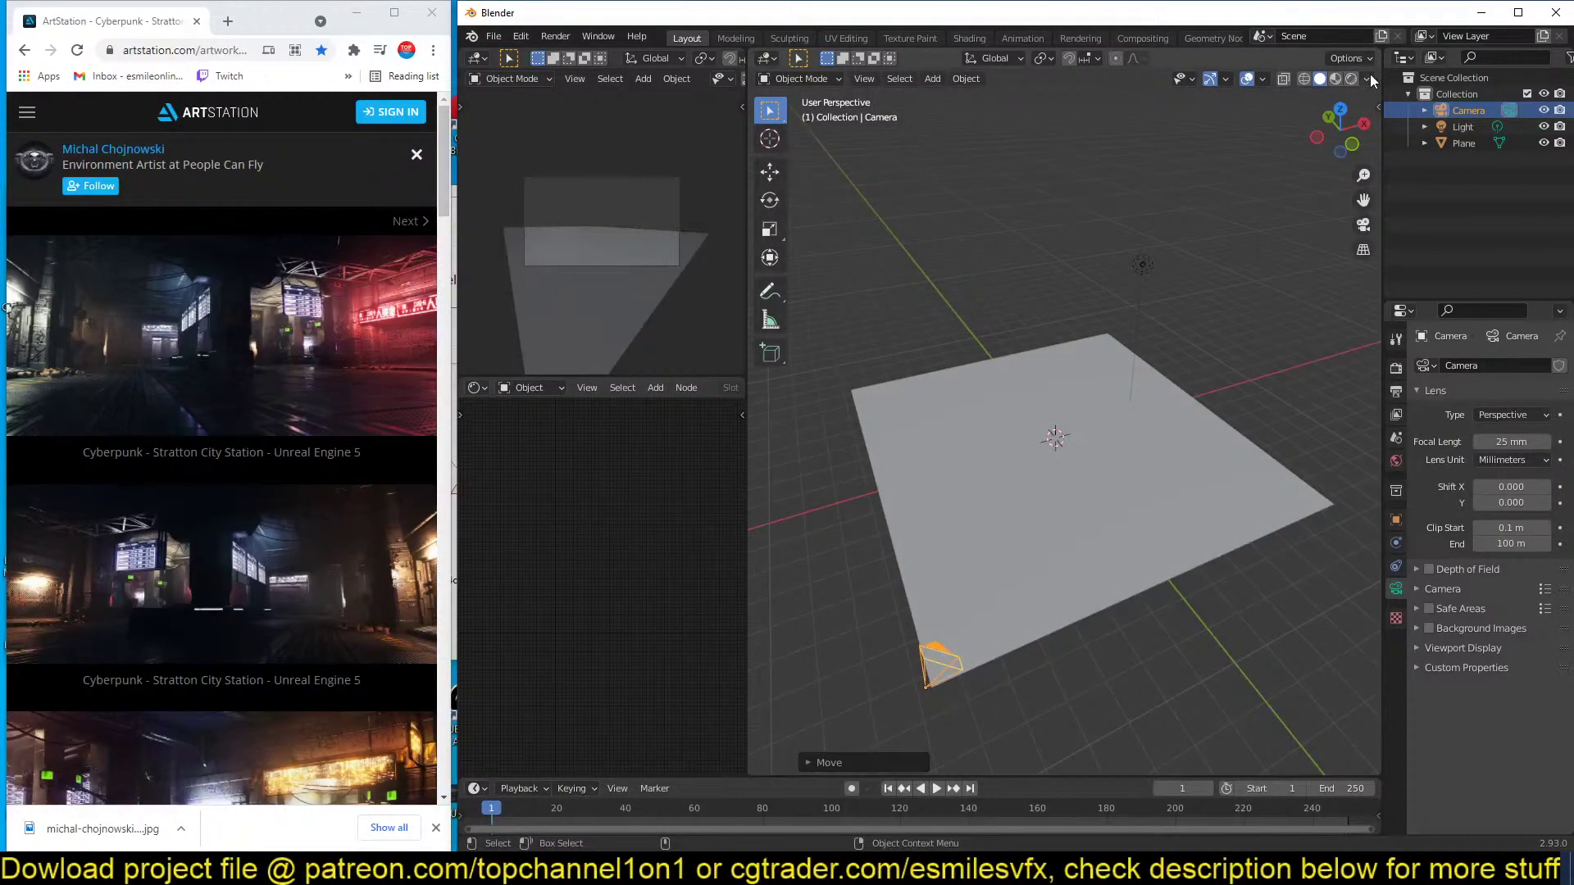
Give objects random colours in the main viewport's solid shading and switch the camera viewport to Material Preview.
click(1367, 78)
click(1344, 298)
scroll(572, 261, up, 2)
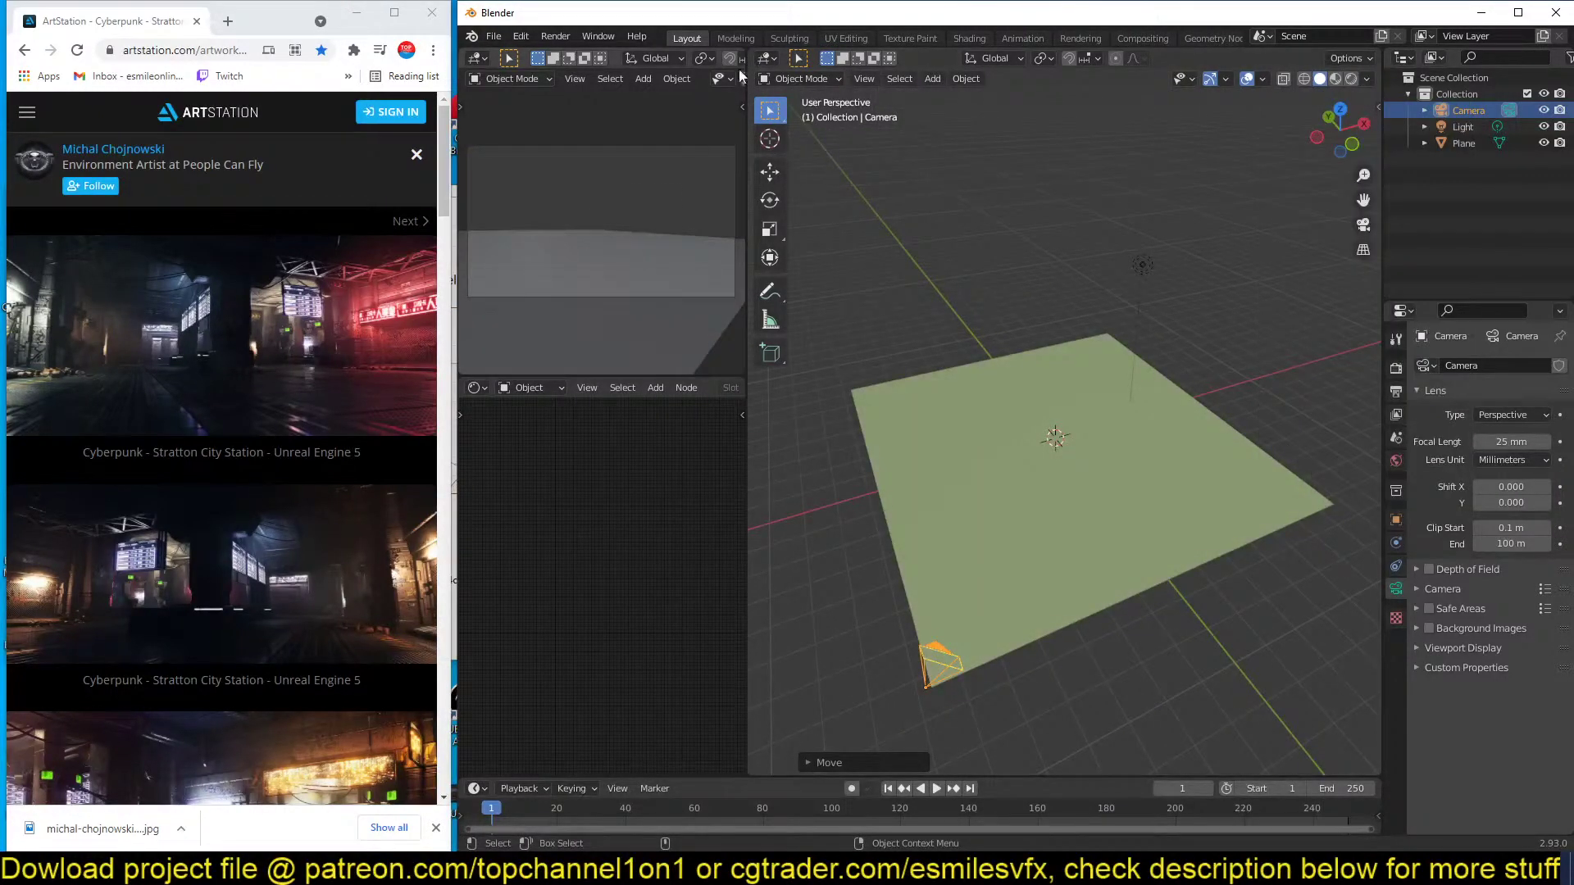
scroll(738, 79, down, 4)
click(706, 82)
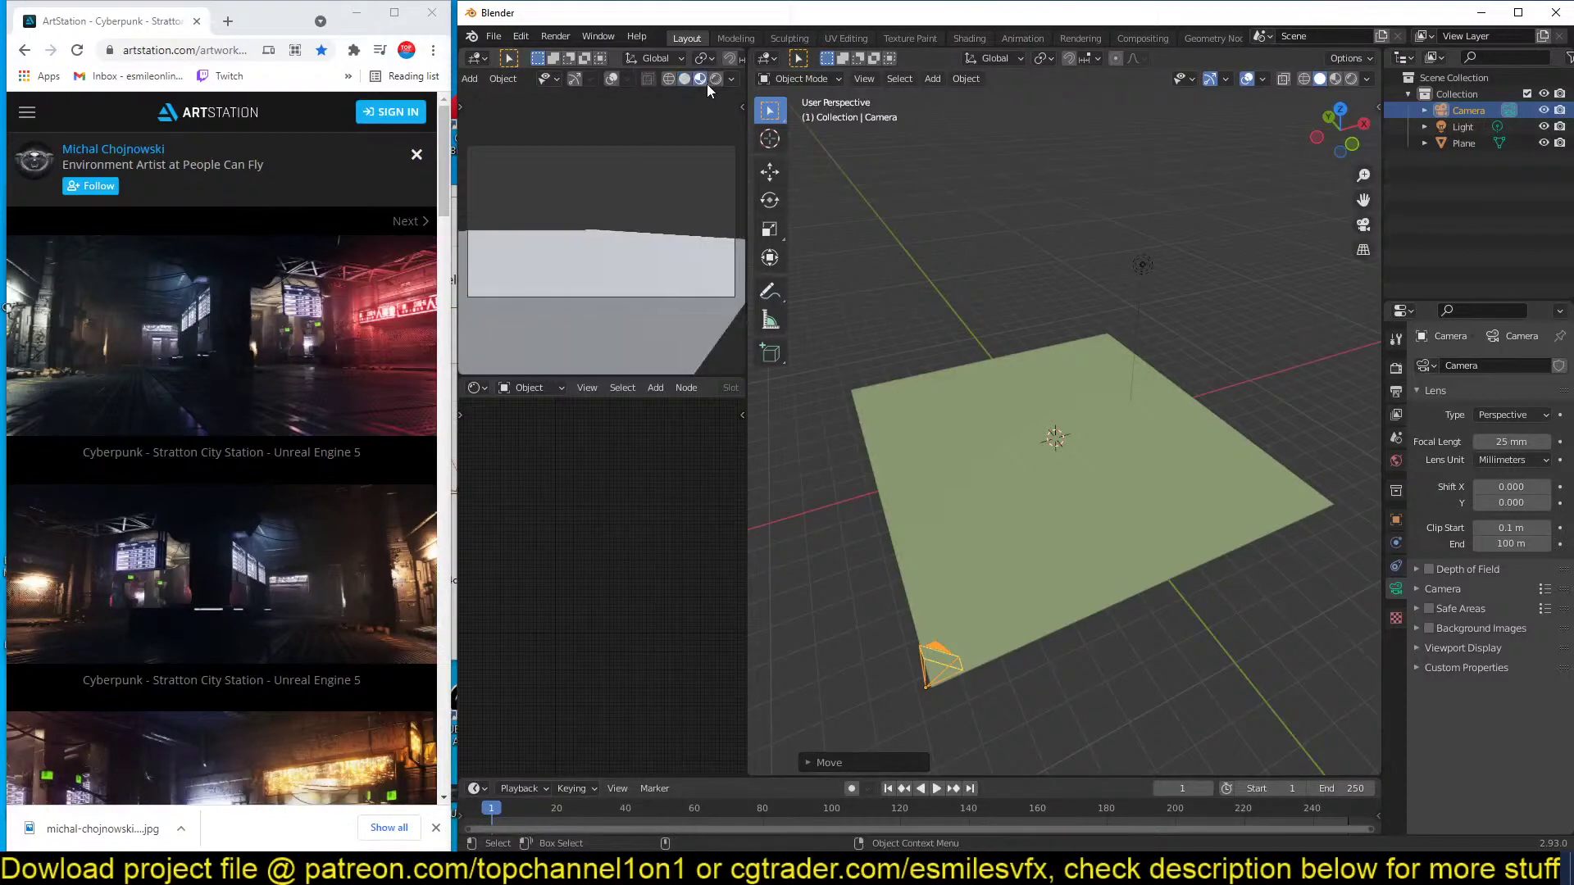
Create a new material for the floor plane and switch the main viewport to Material Preview shading.
scroll(982, 423, down, 2)
middle_drag(1008, 438, 1058, 431)
click(1059, 431)
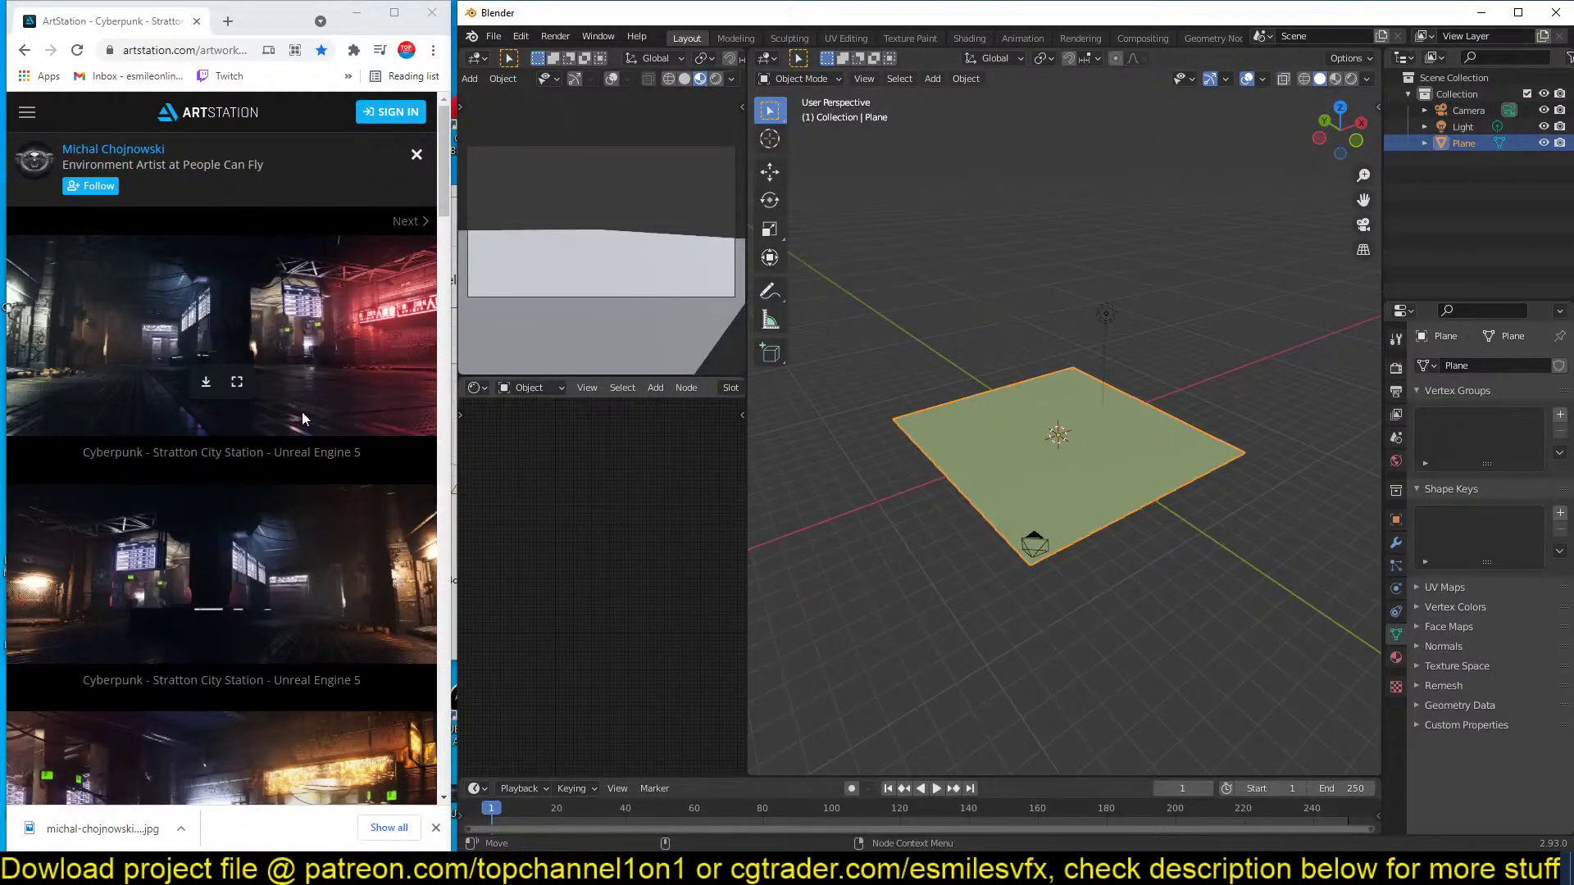
scroll(1176, 441, up, 5)
shift+middle_drag(1175, 441, 1277, 327)
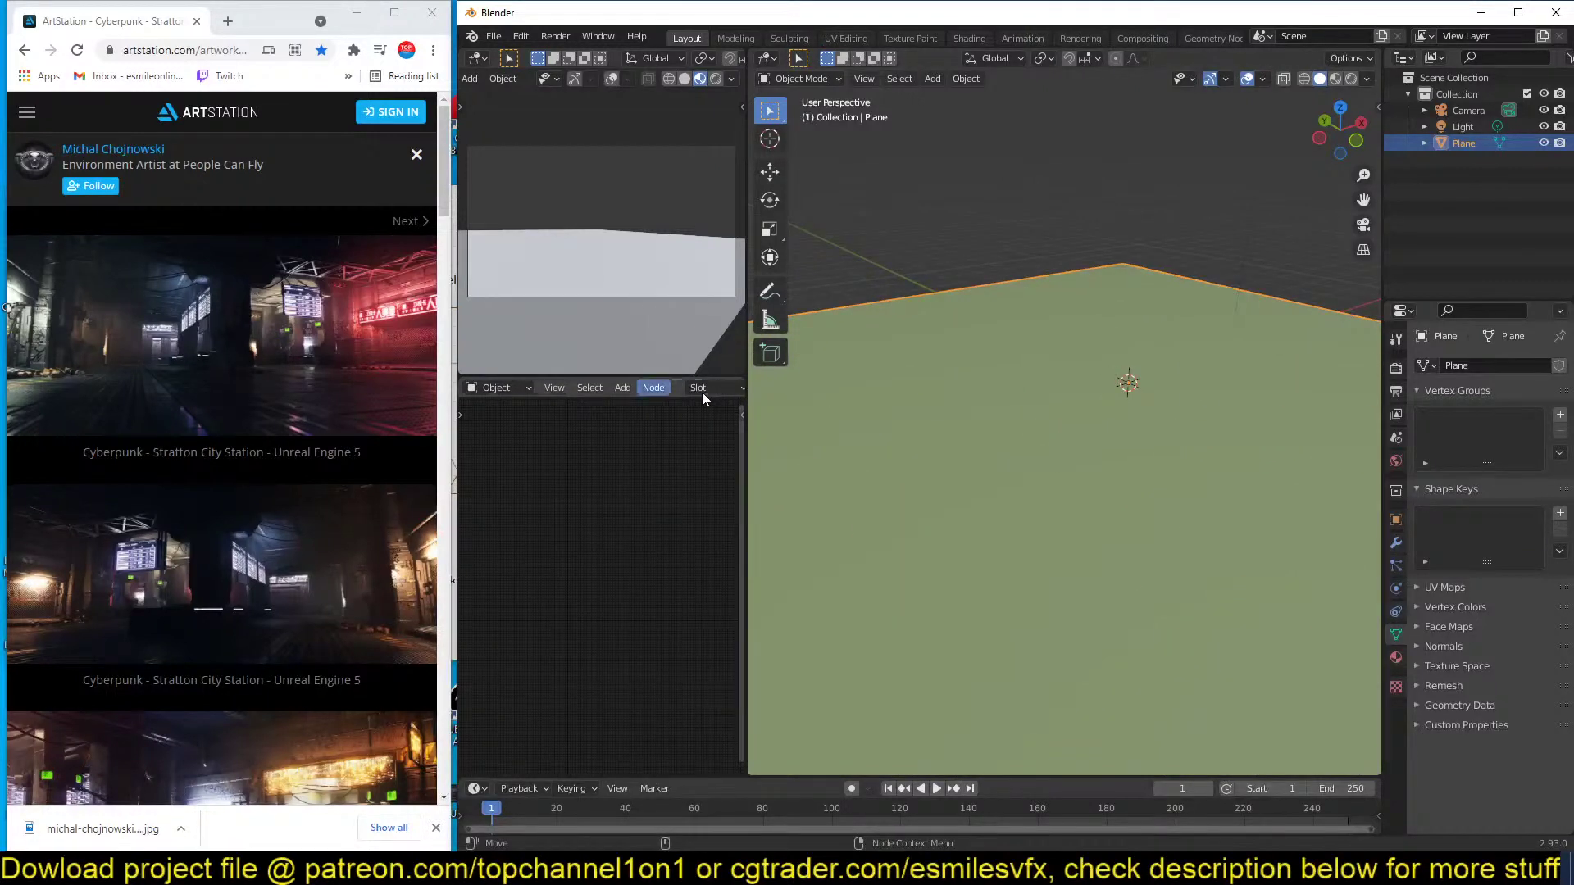
scroll(702, 392, down, 3)
click(645, 385)
click(1335, 79)
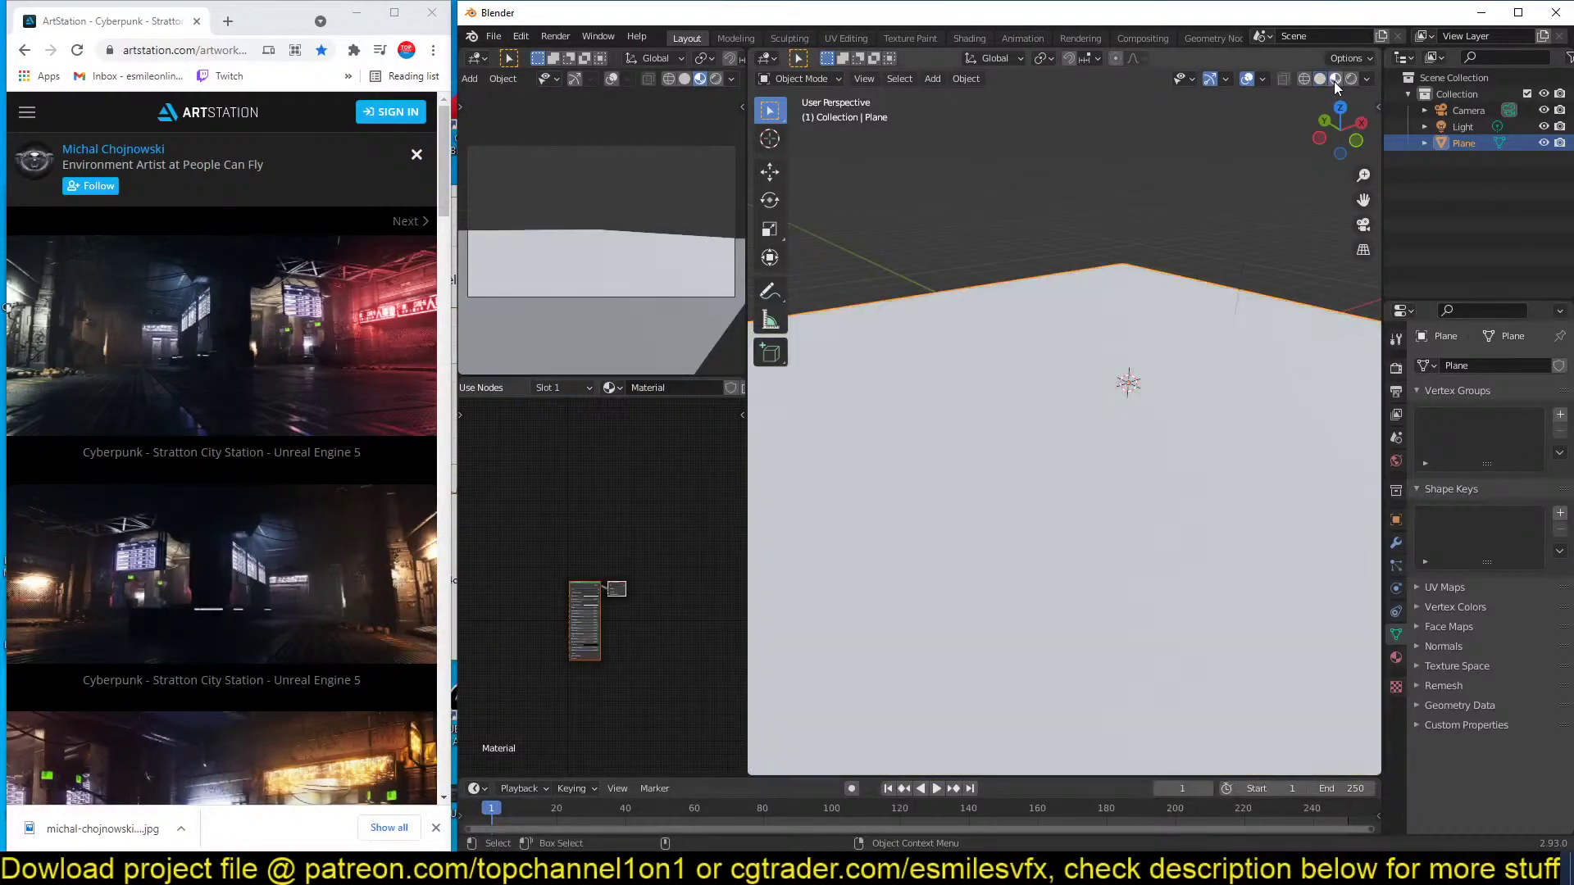
scroll(1170, 385, down, 4)
Add an Image Texture node beside the Principled BSDF in the floor material.
scroll(708, 480, up, 2)
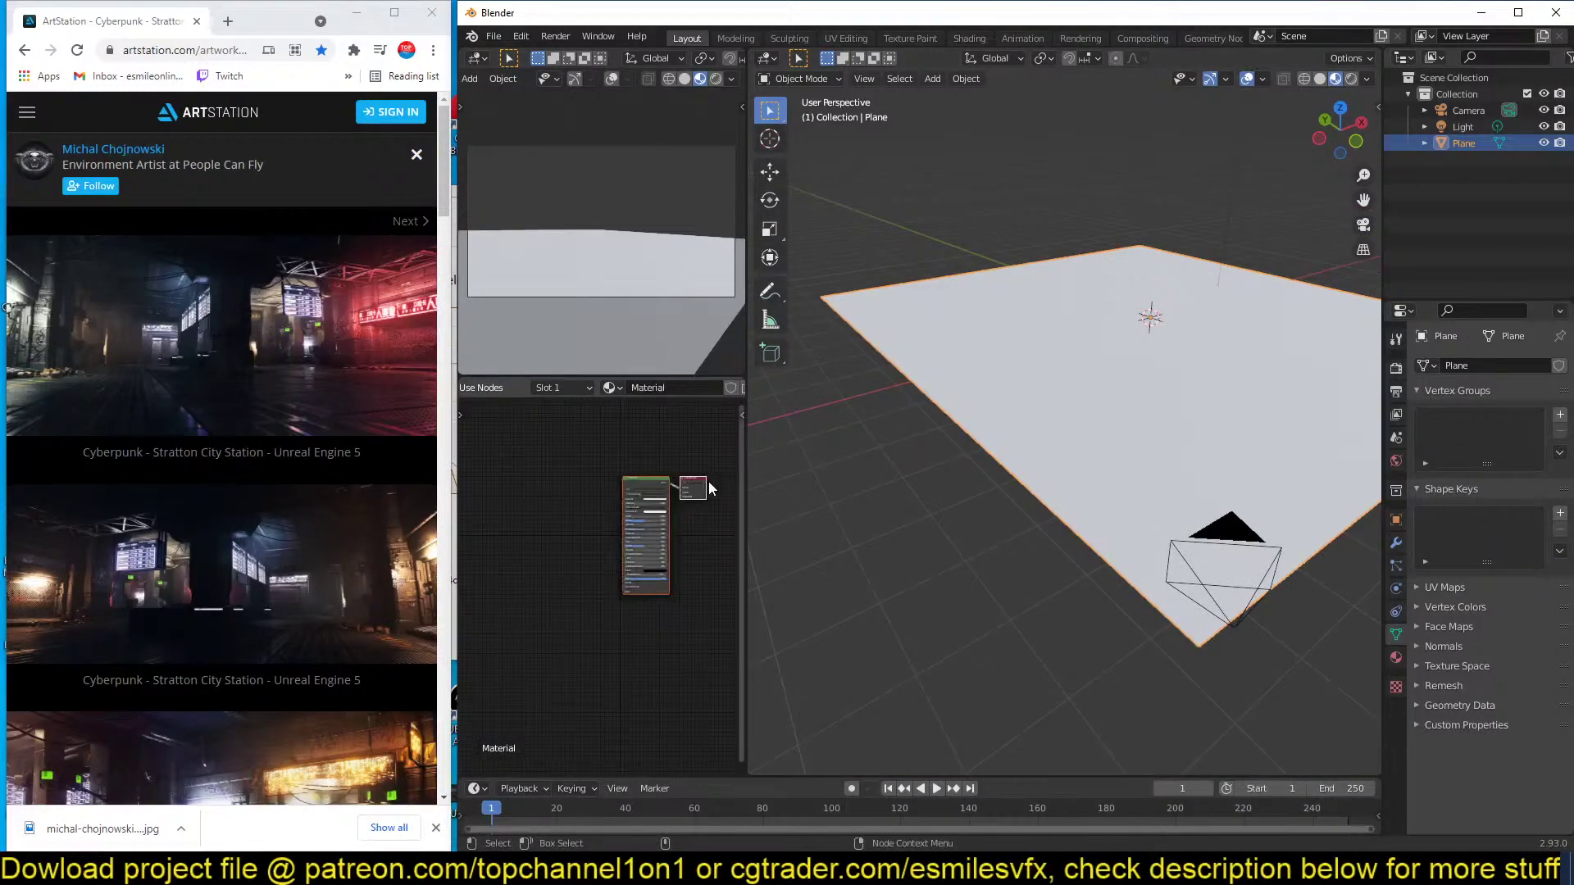
scroll(601, 579, up, 2)
middle_drag(568, 538, 555, 576)
click(544, 533)
key(shift+a)
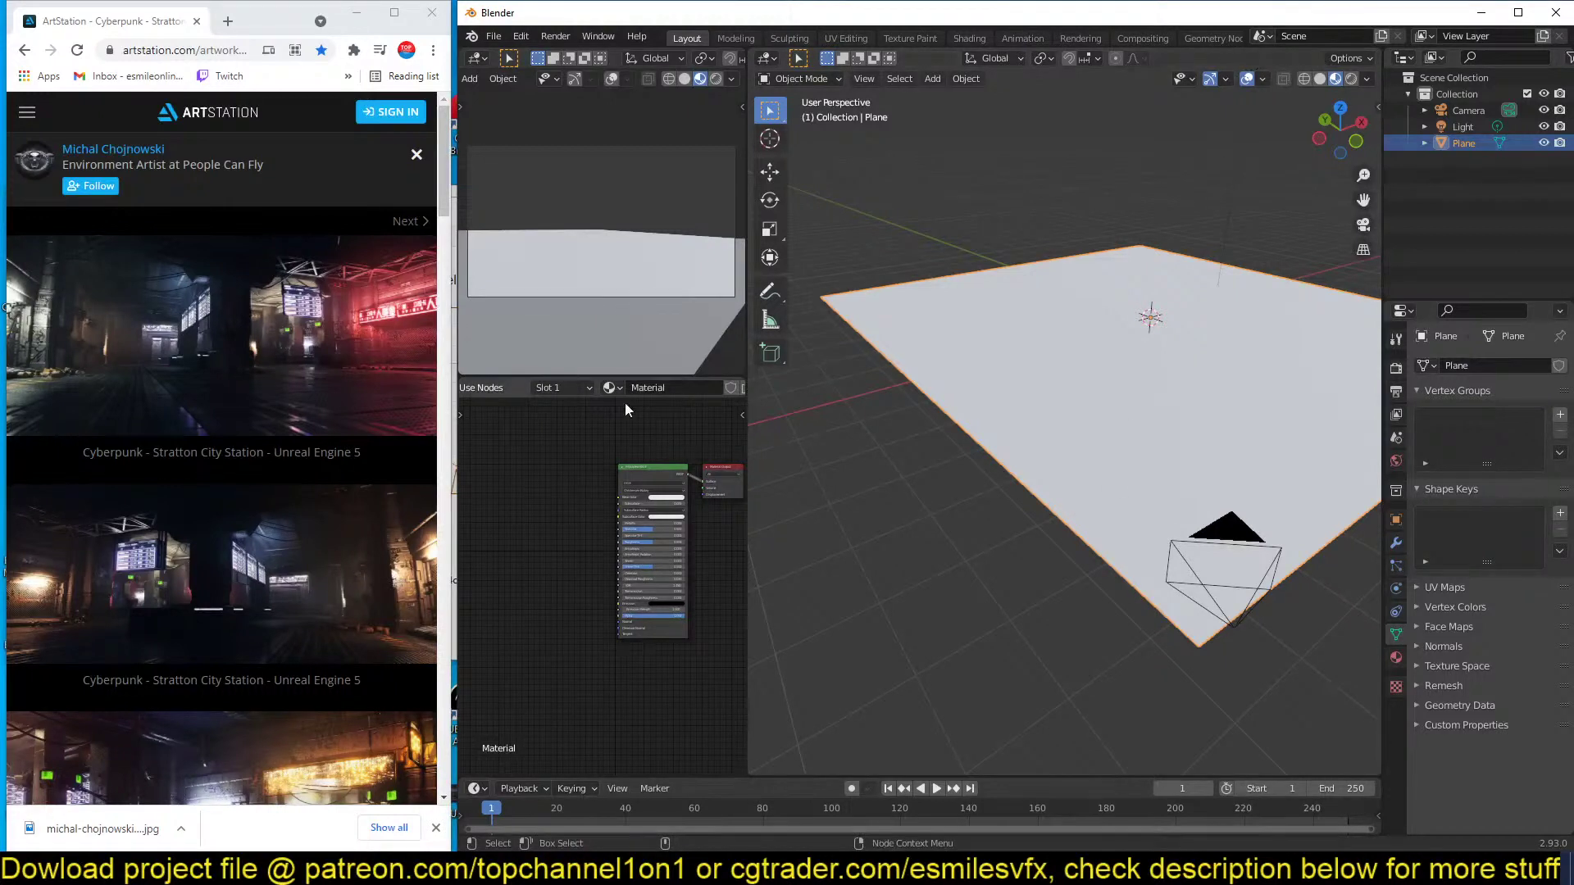
middle_drag(577, 465, 608, 457)
key(shift+a)
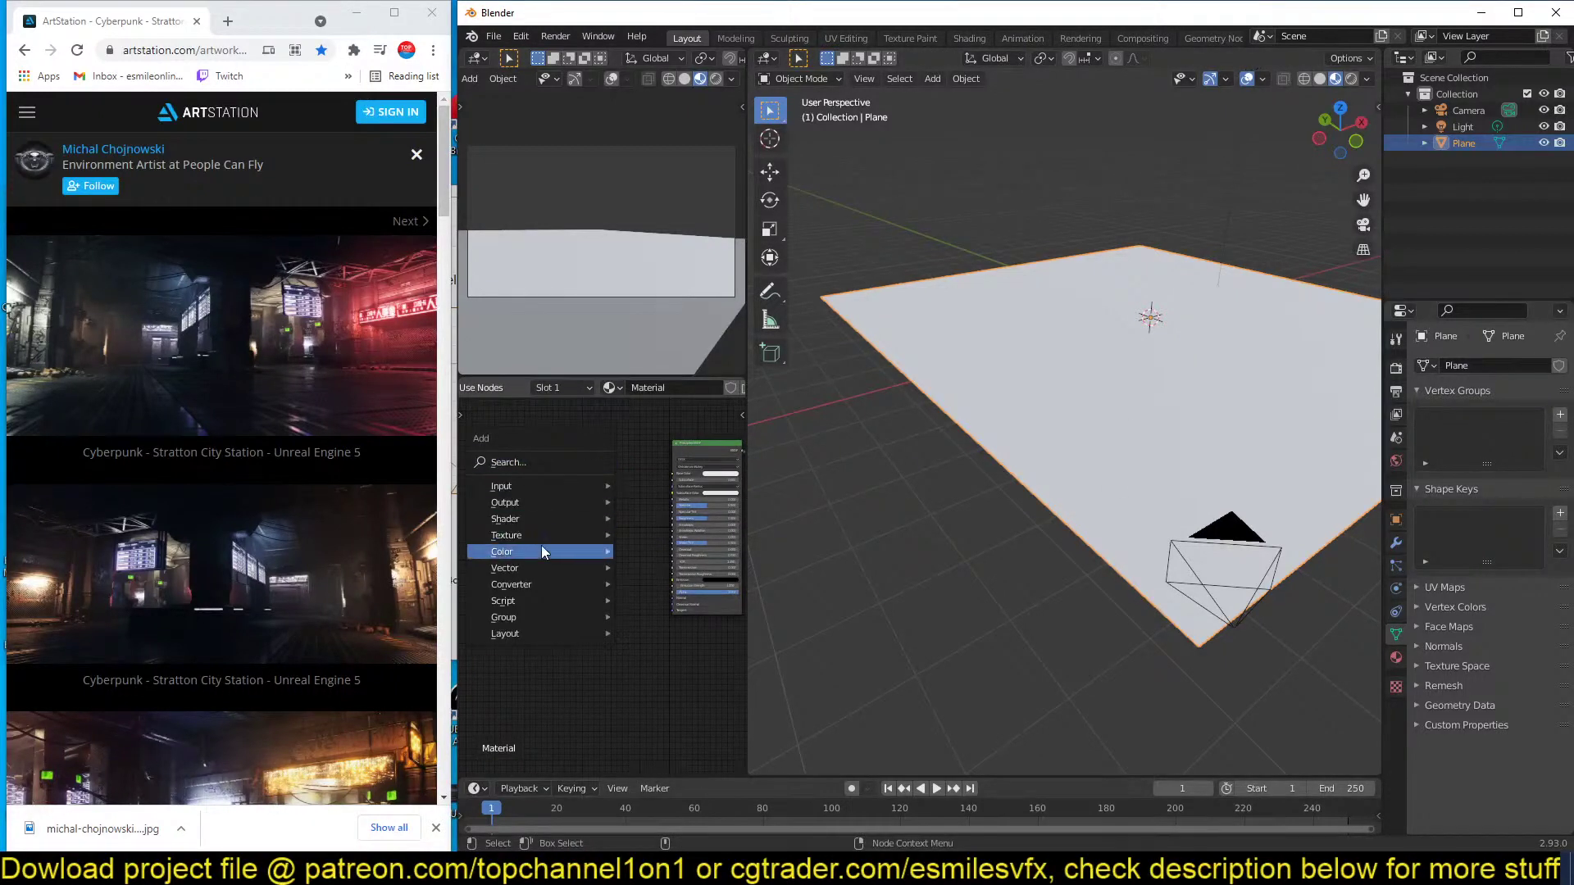
mouse_move(582, 548)
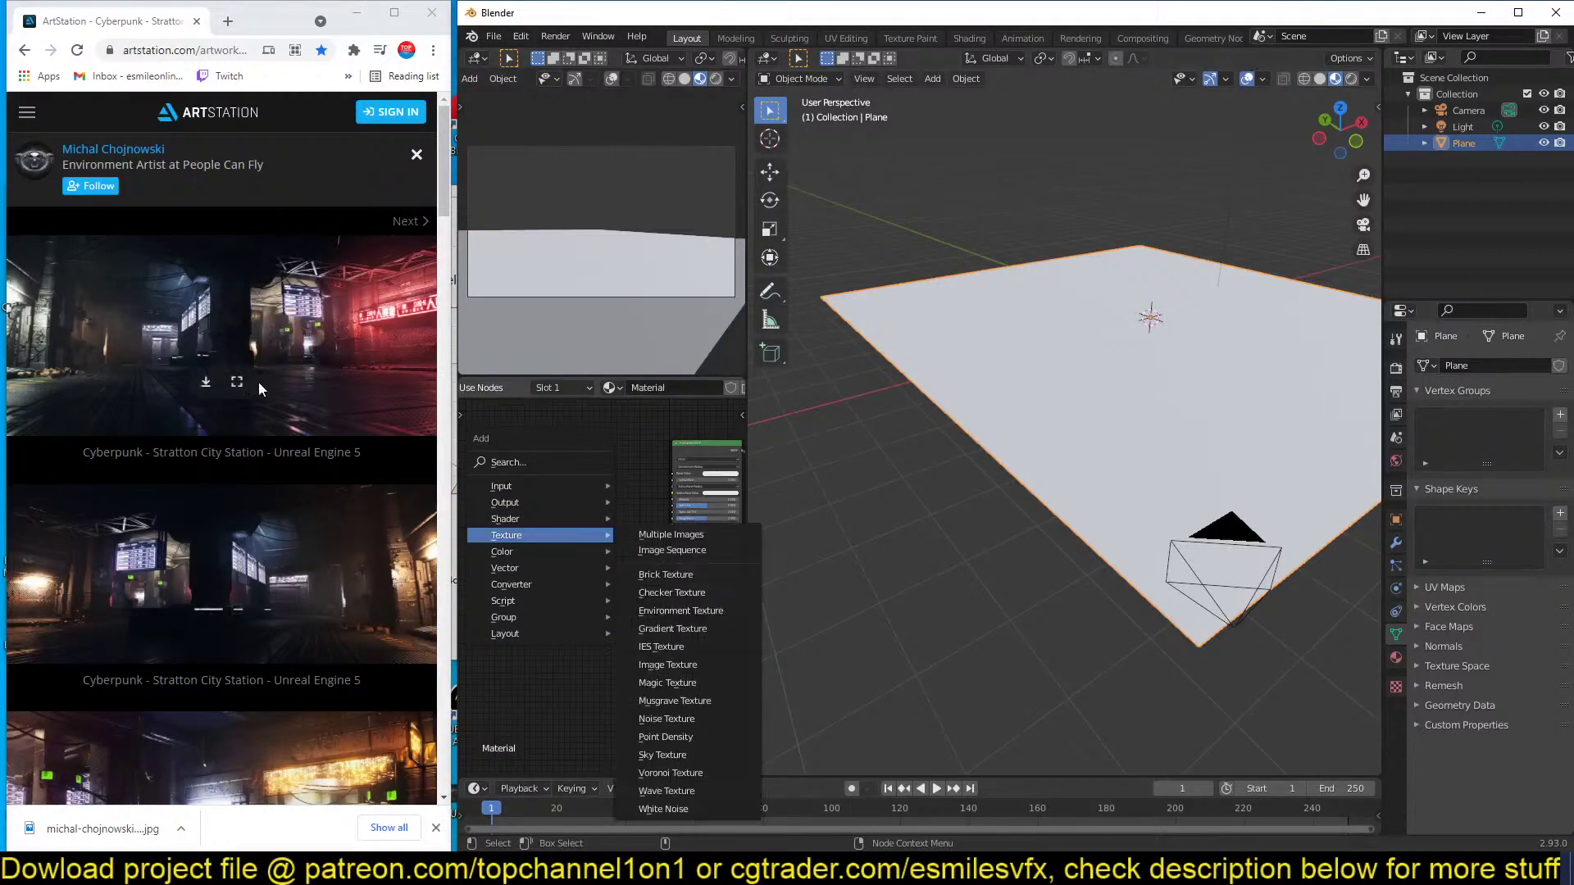
key(shift+a)
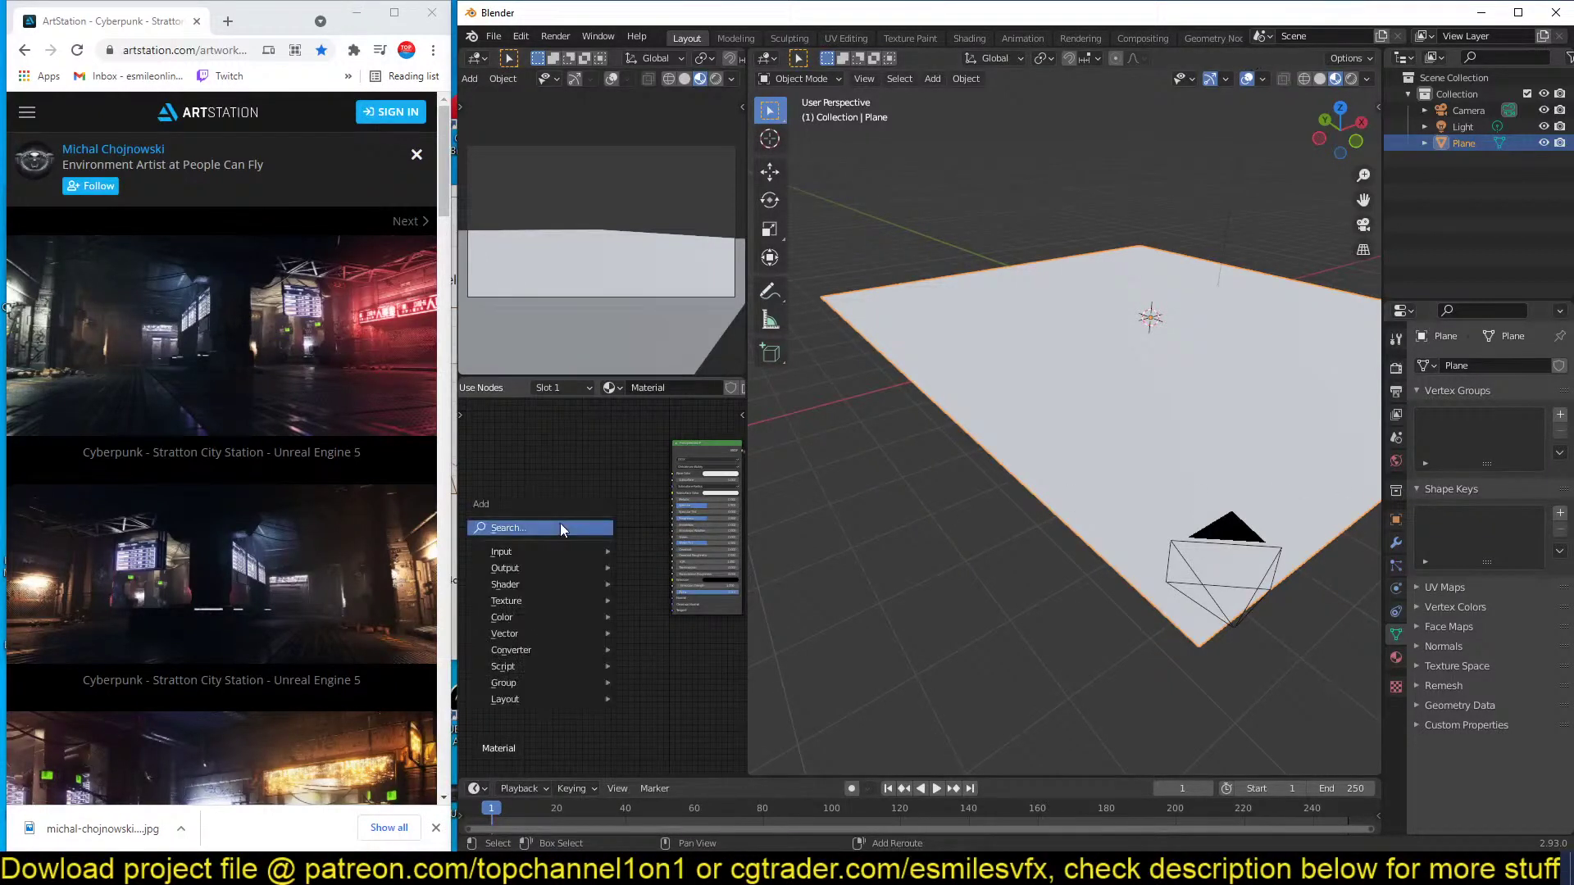
mouse_move(533, 598)
click(682, 456)
click(557, 479)
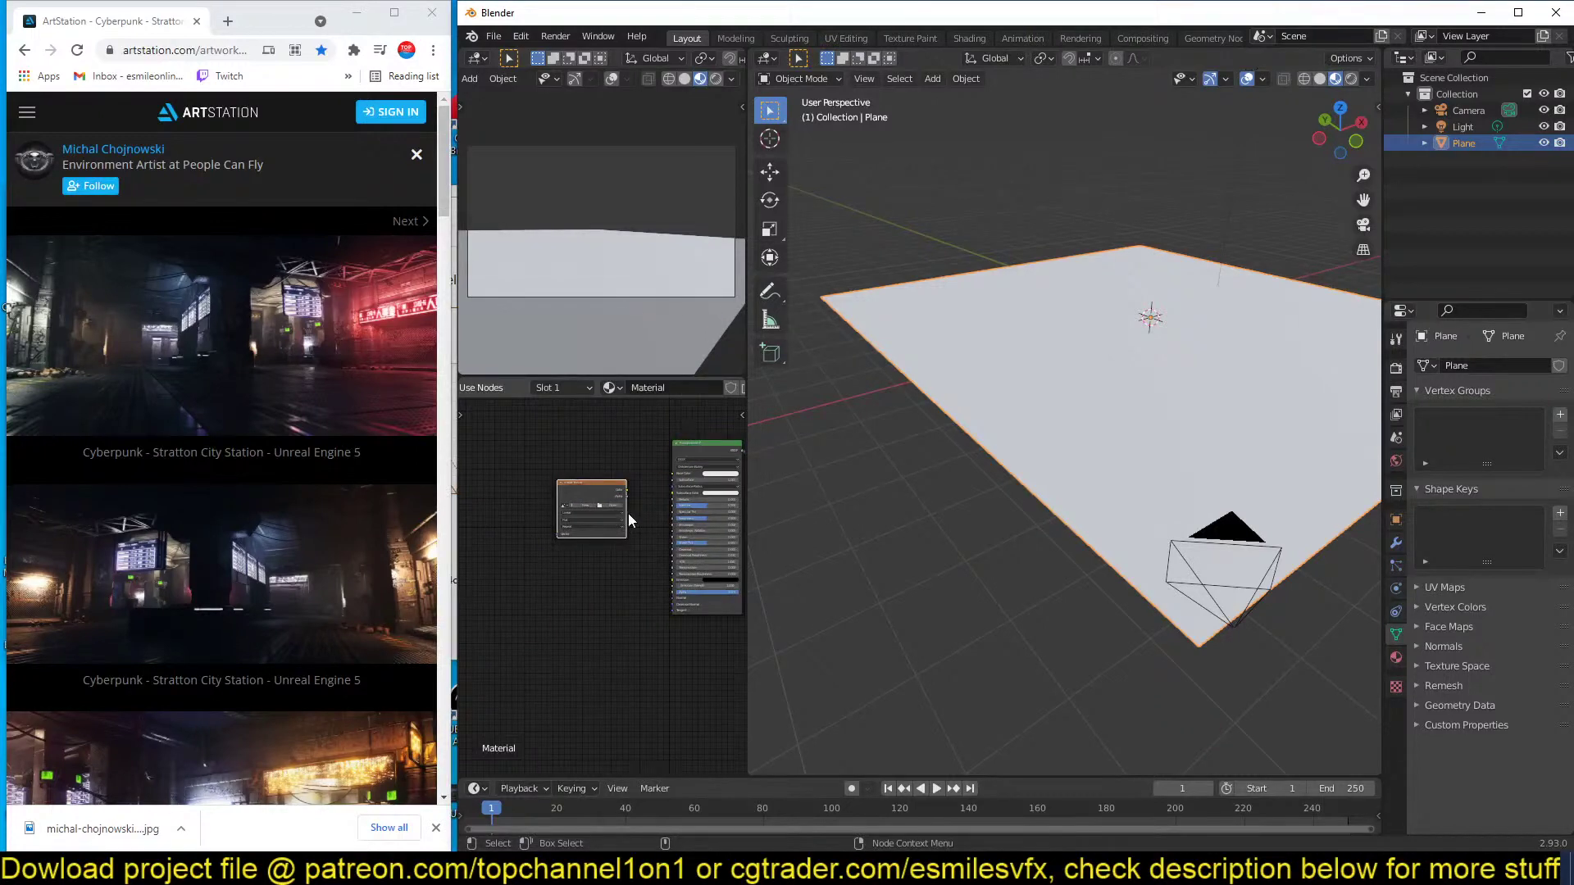
Browse for the texture node's image in New folder (2) on the Desktop.
click(612, 503)
click(615, 505)
click(636, 344)
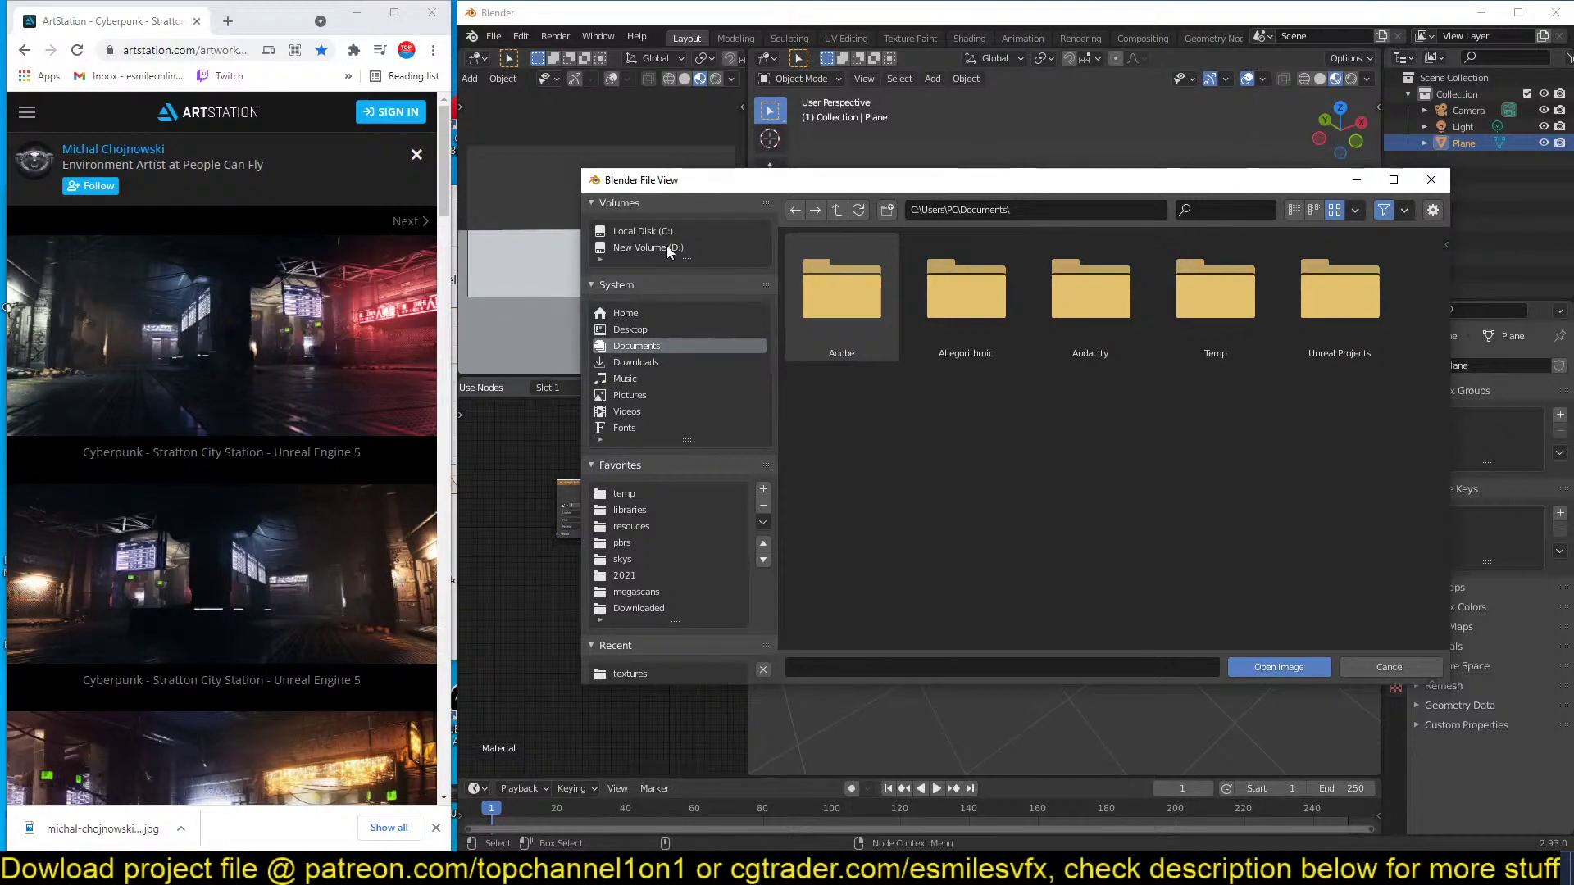
click(646, 328)
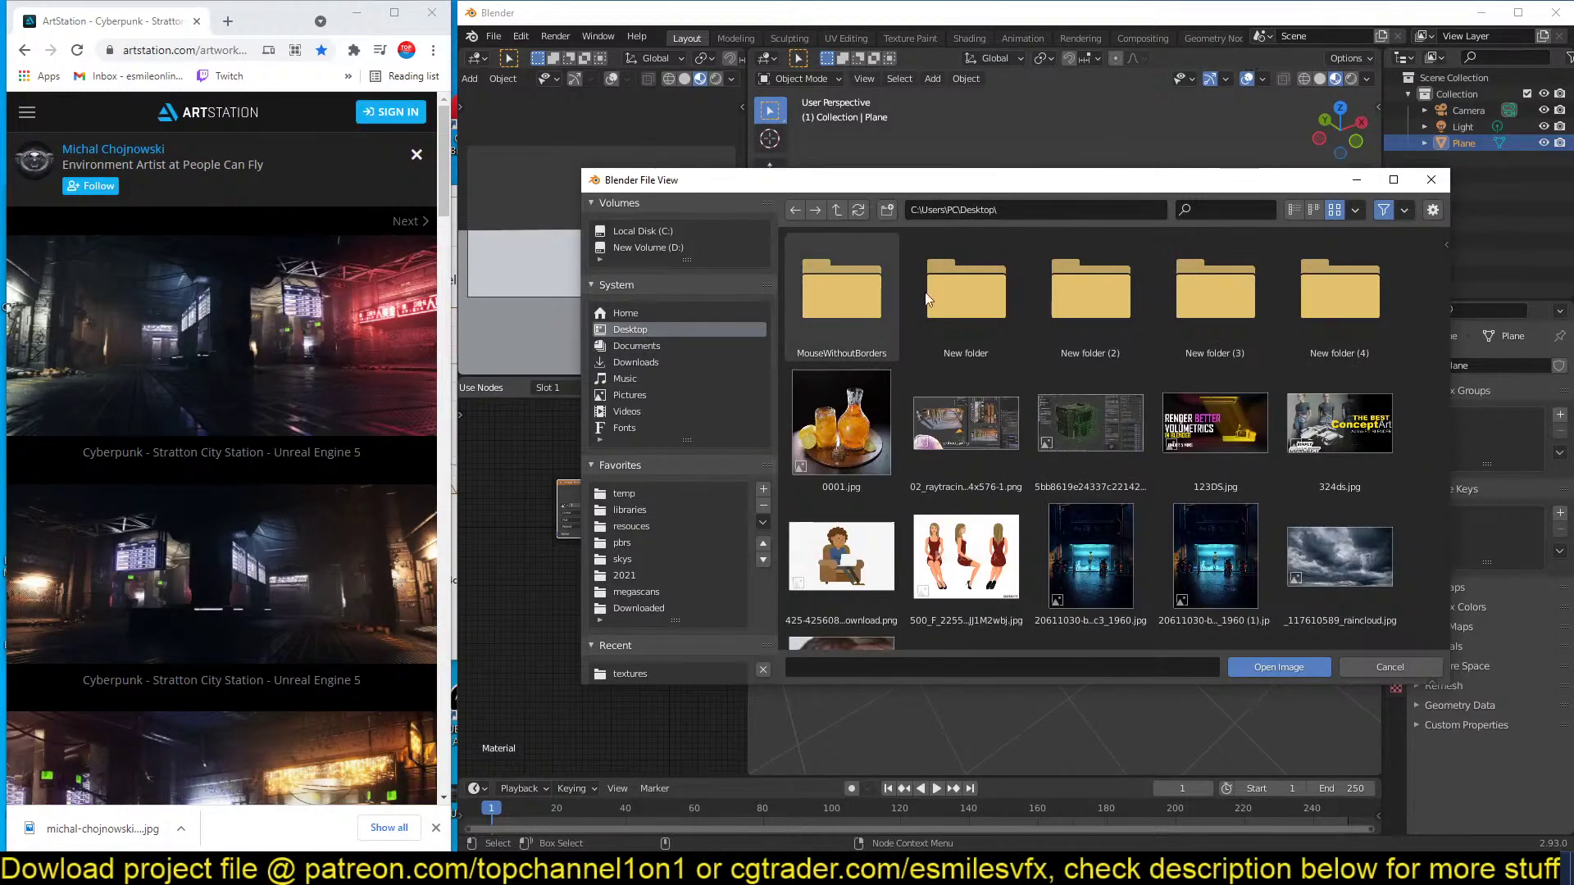
double_click(1010, 310)
key(BackSpace)
double_click(1080, 310)
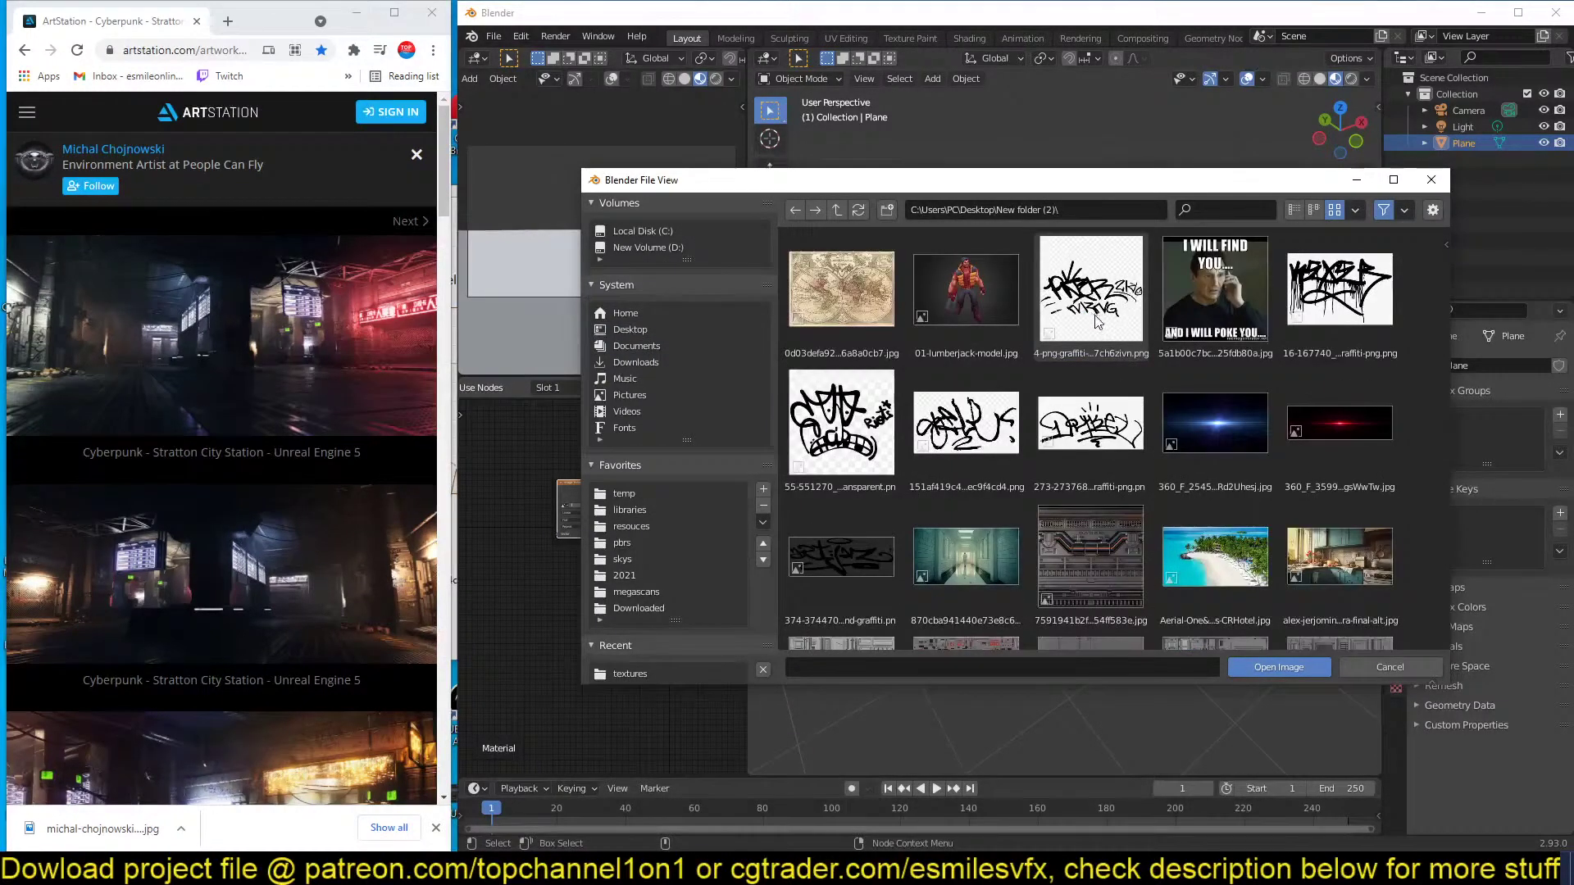
Load the grey sci-fi panel image whose name ends in sci-fi-09.jpg into the Image Texture node.
scroll(1097, 319, down, 6)
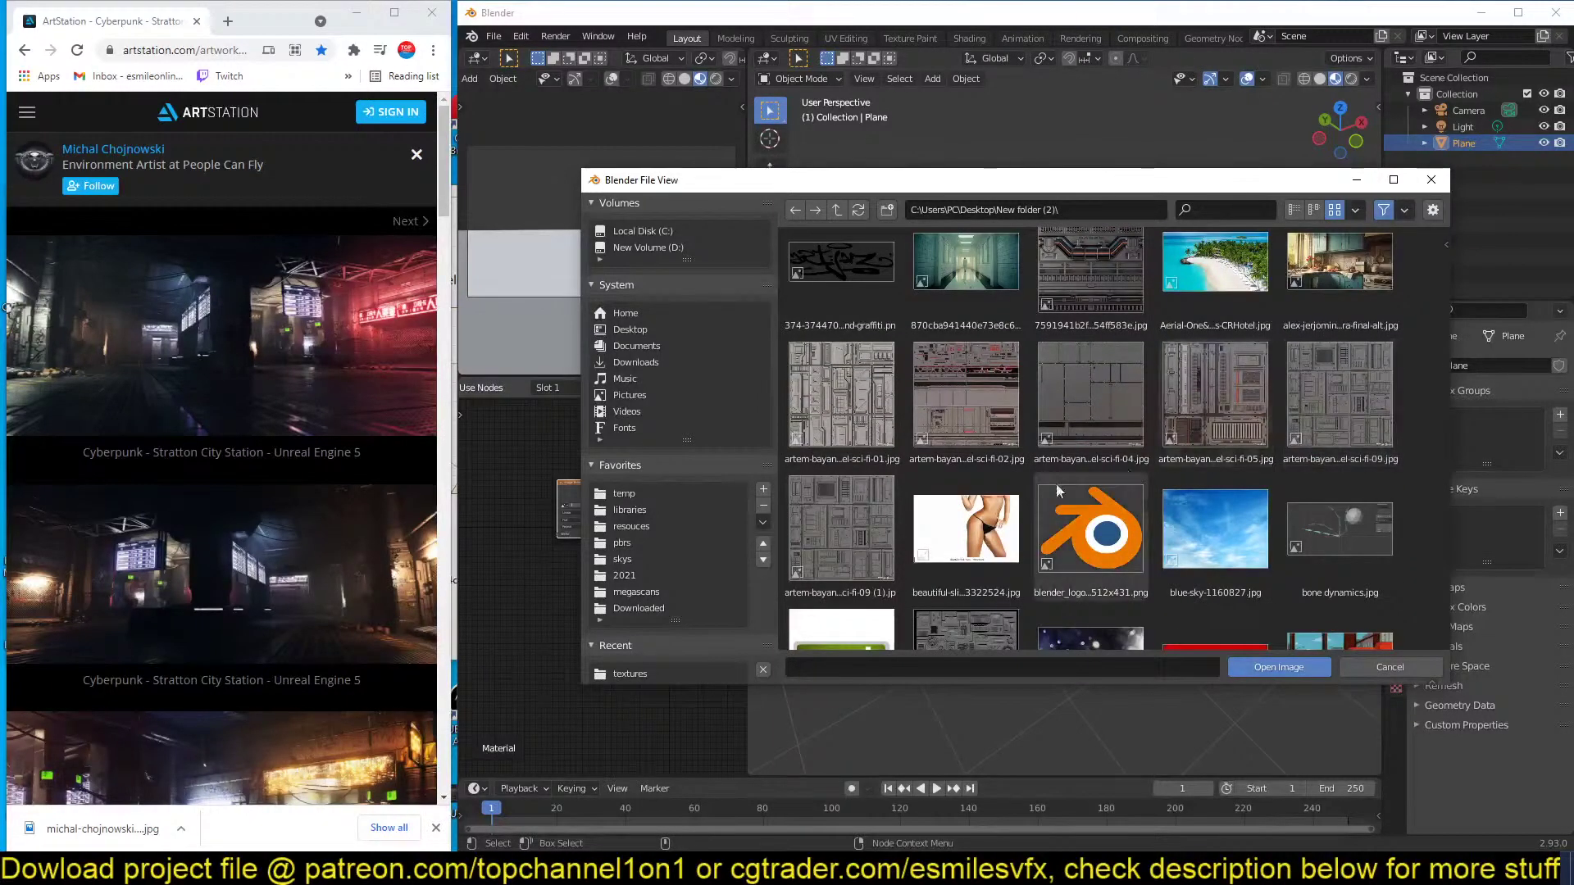
scroll(1057, 491, down, 5)
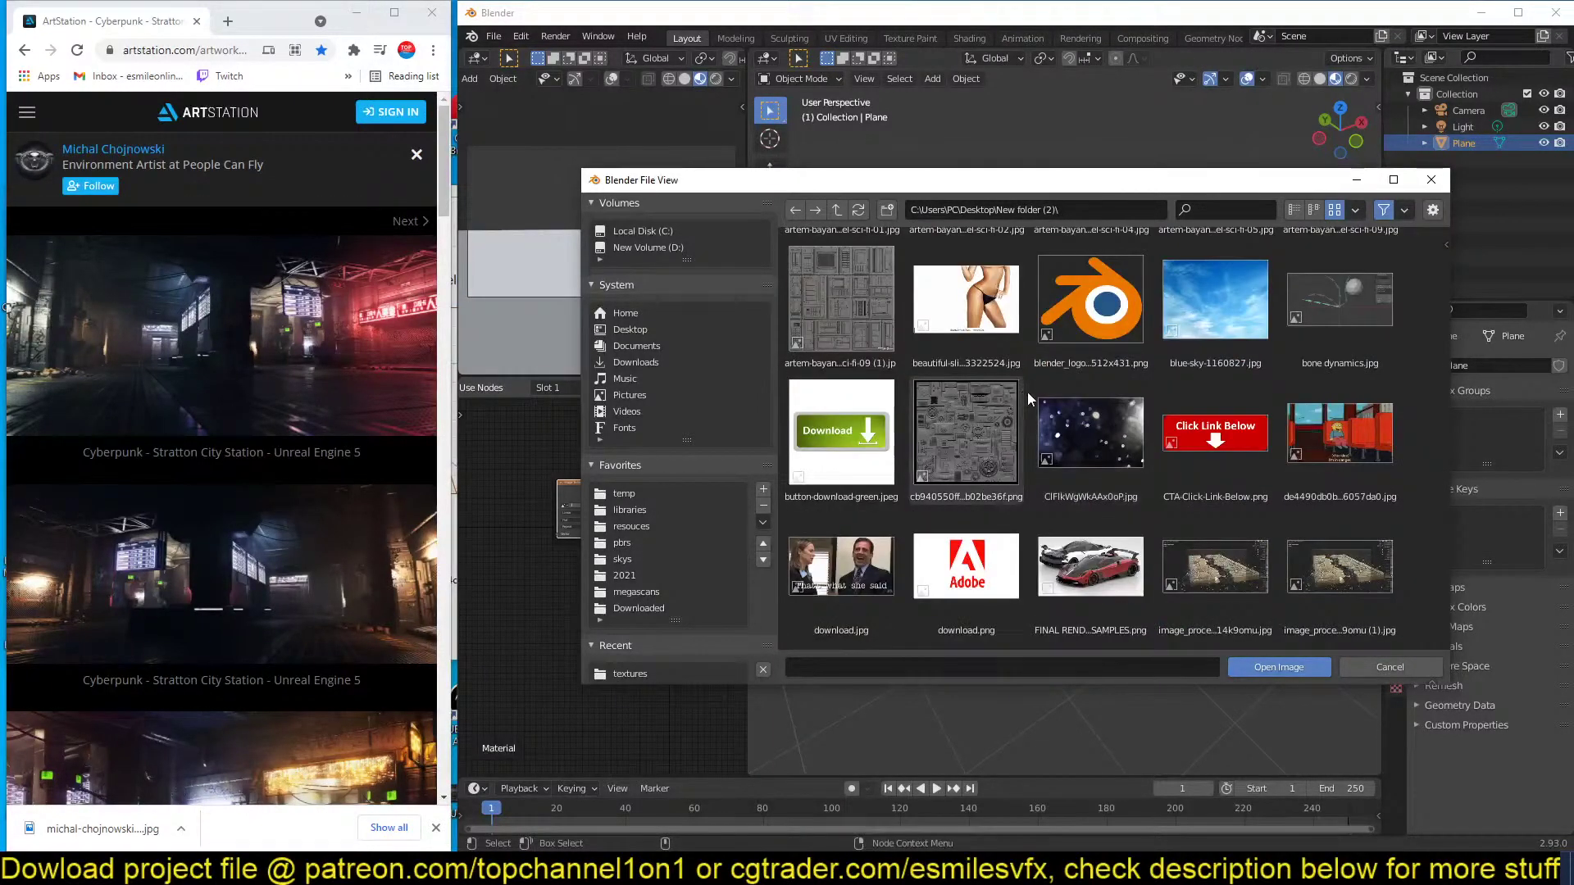
scroll(1026, 392, up, 5)
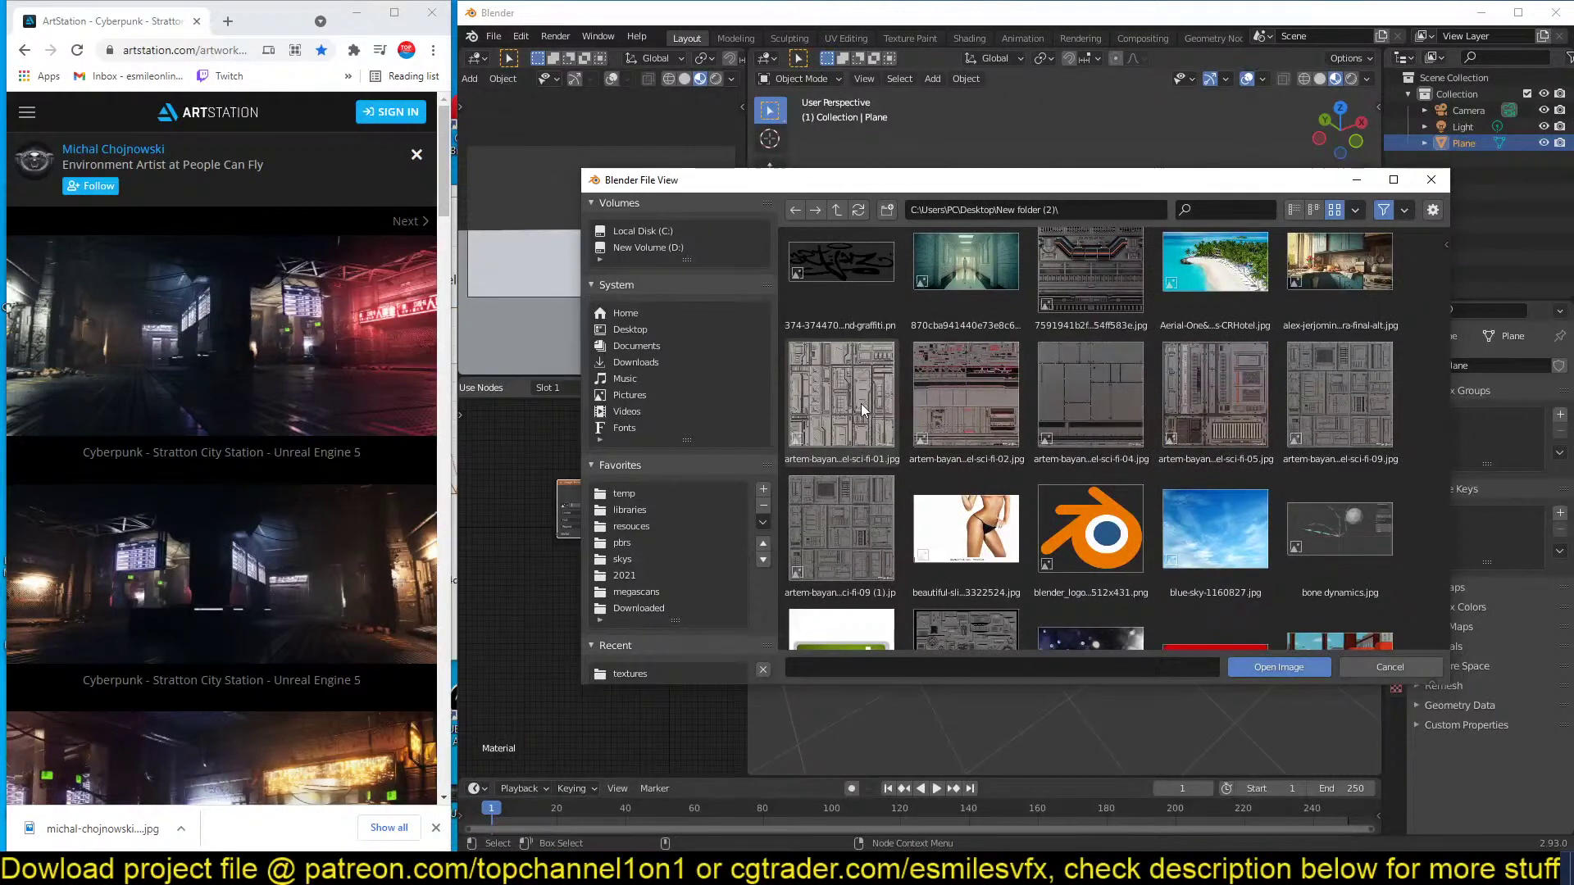
scroll(1060, 400, up, 2)
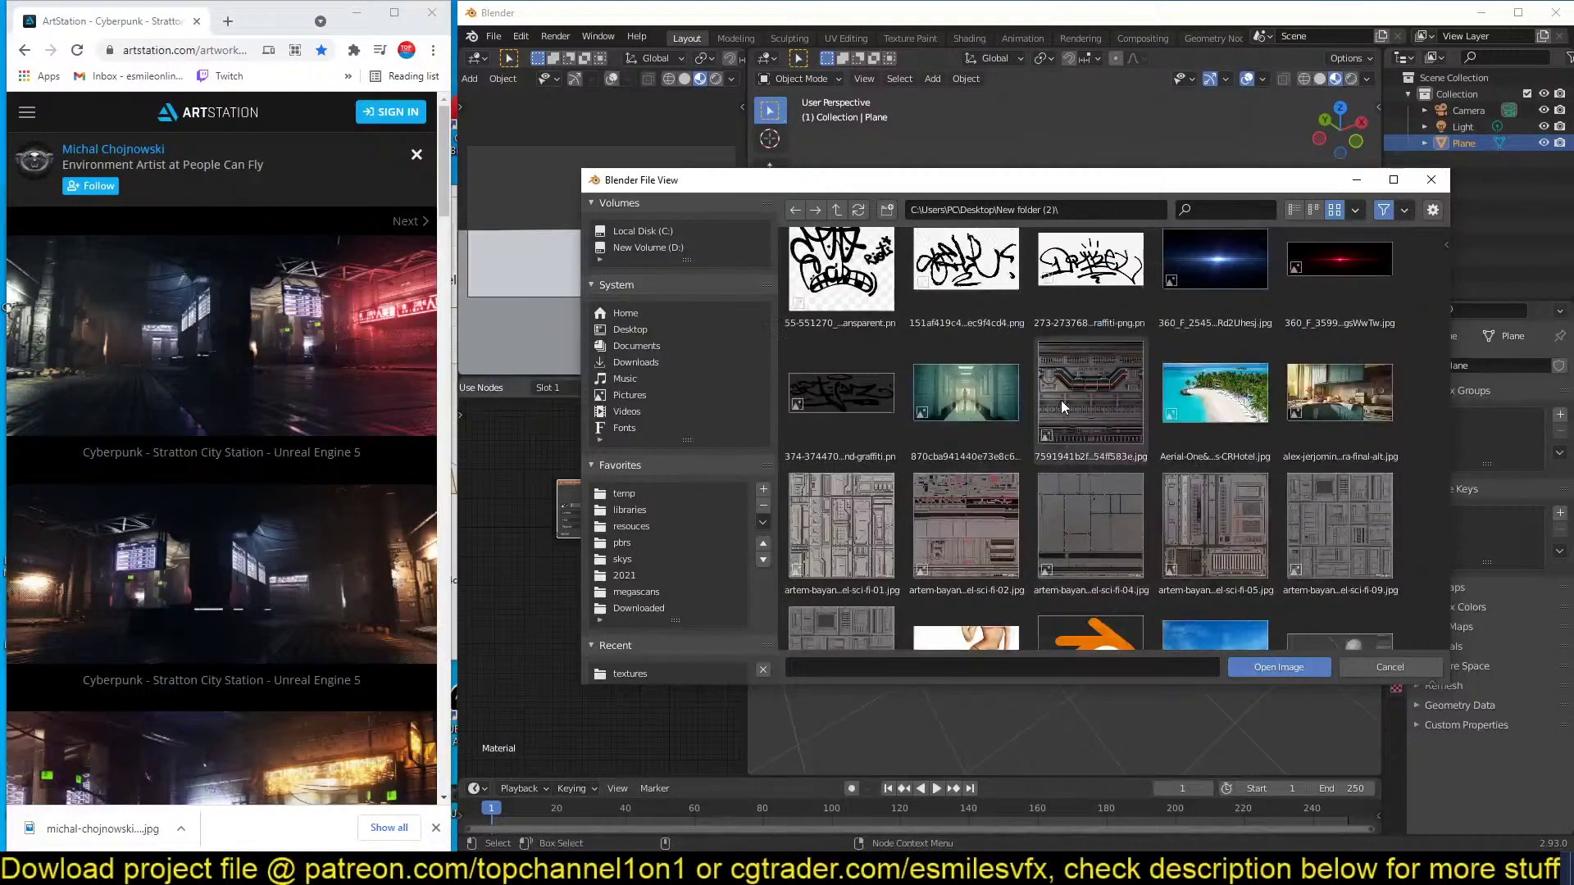
scroll(928, 512, down, 2)
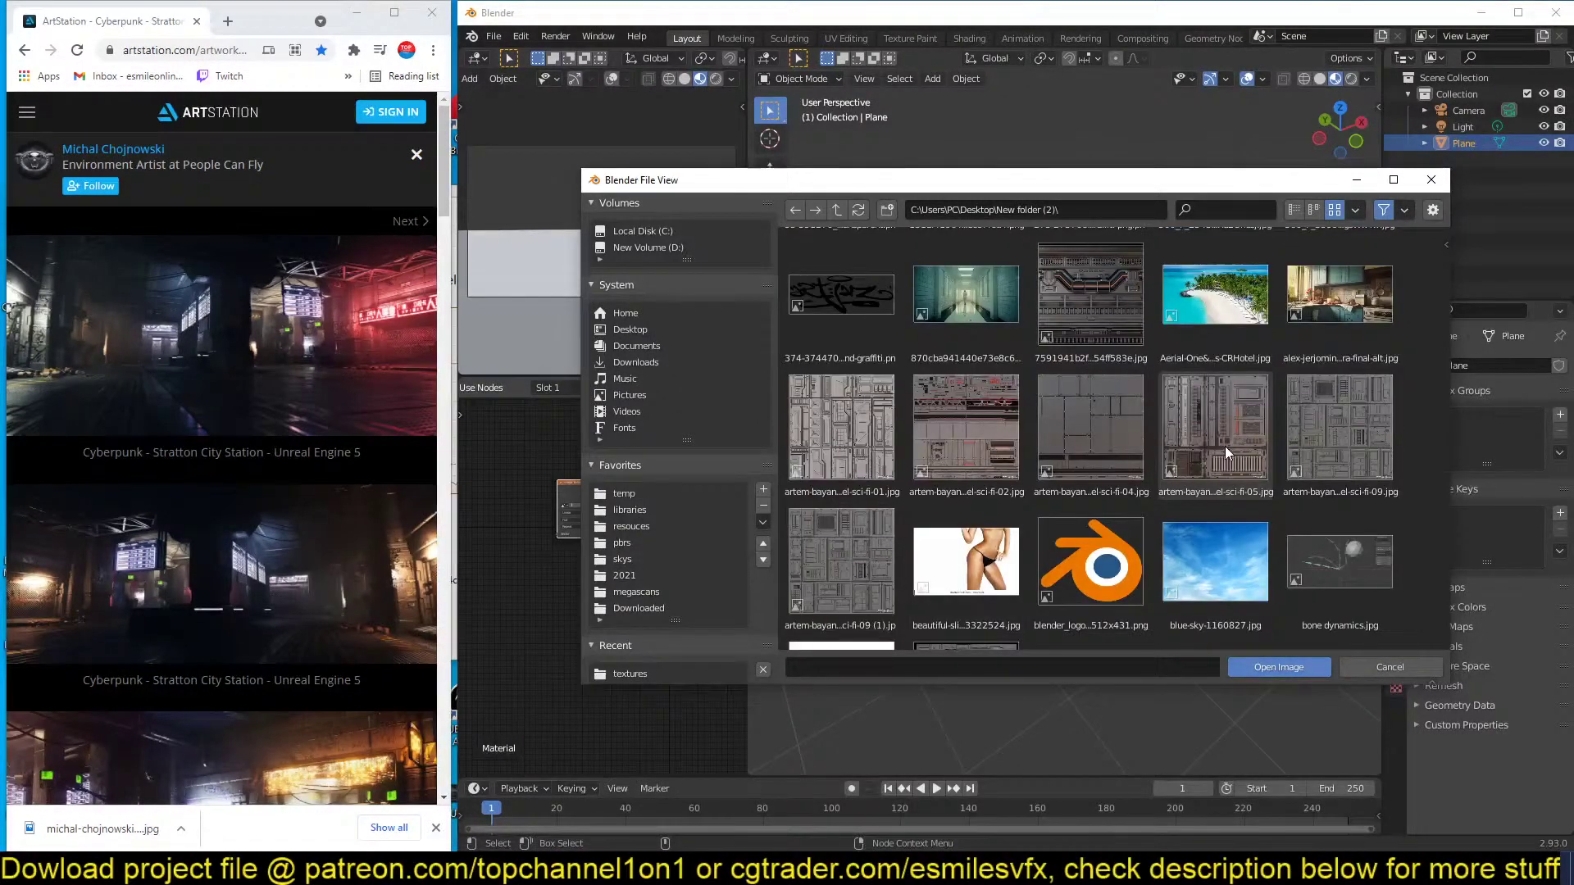
click(1329, 444)
click(1268, 667)
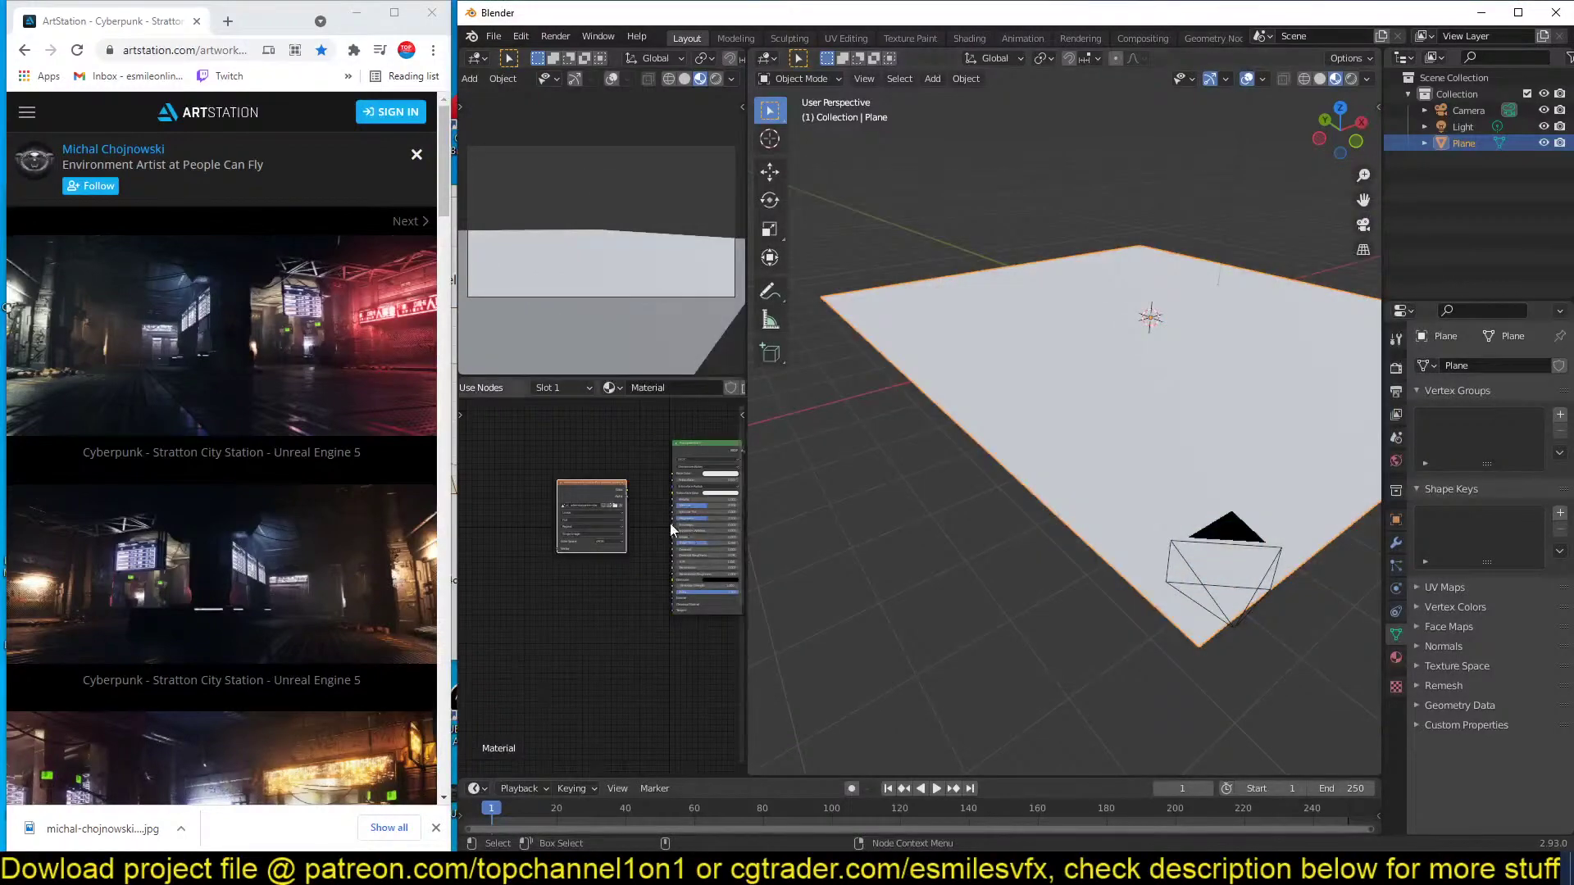
Connect the image's colour to Base Color and add Texture Coordinate and Mapping nodes with a uniform scale of about 6.2.
scroll(670, 523, up, 3)
drag(645, 419, 722, 391)
middle_drag(1090, 403, 1086, 467)
middle_drag(579, 414, 738, 456)
key(ctrl+t)
drag(602, 550, 421, 471)
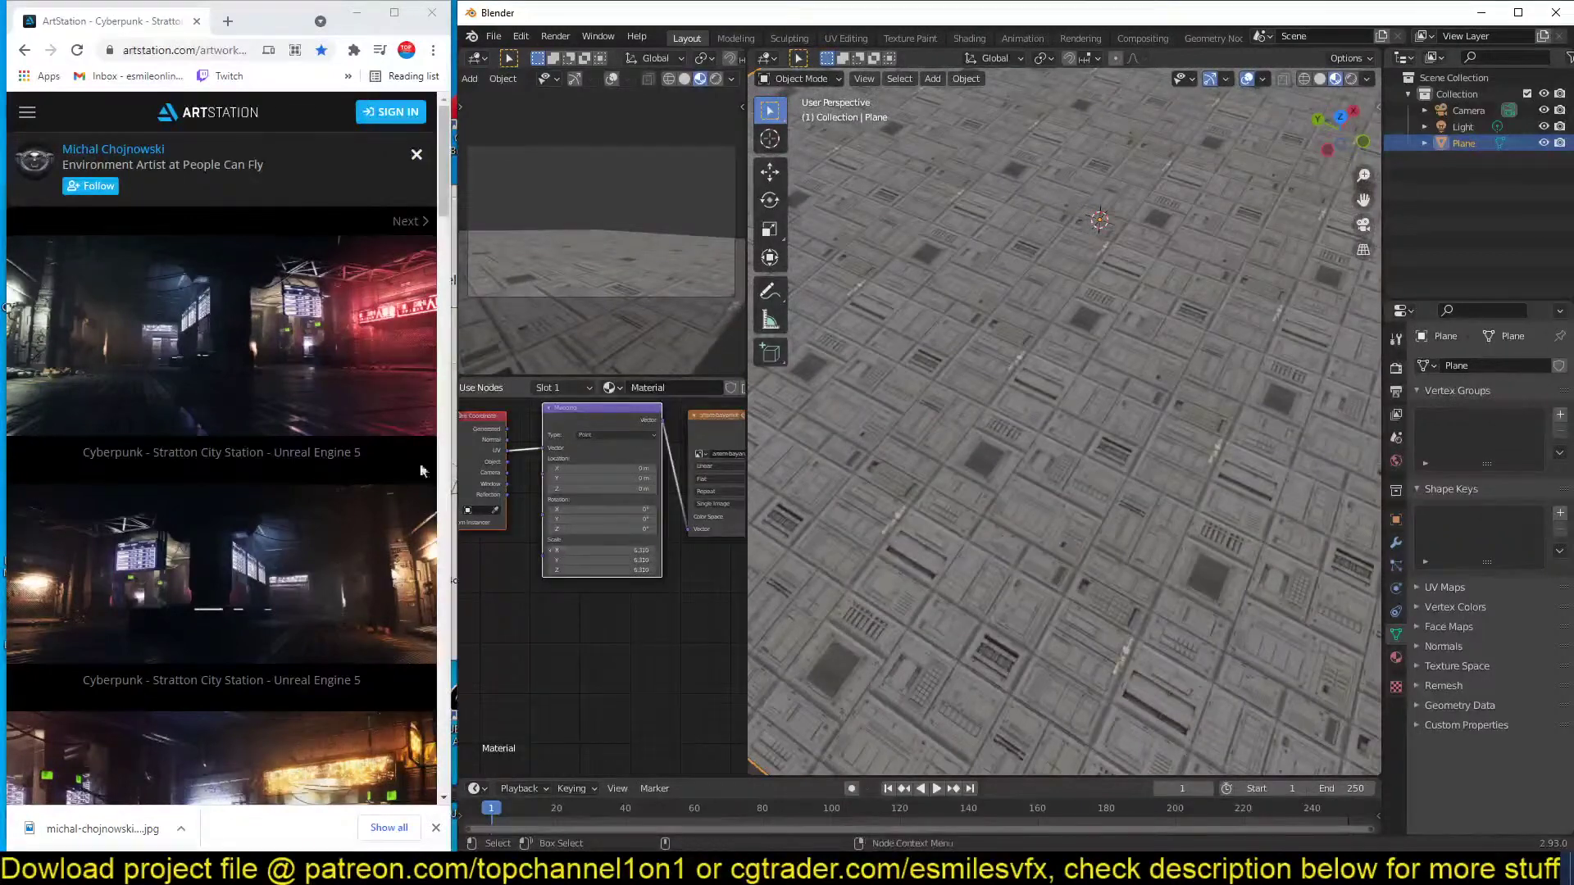
Move the image texture's colour connection from Base Color to the Roughness input of the Principled BSDF.
scroll(707, 533, down, 2)
middle_drag(707, 533, 729, 566)
middle_drag(482, 500, 527, 500)
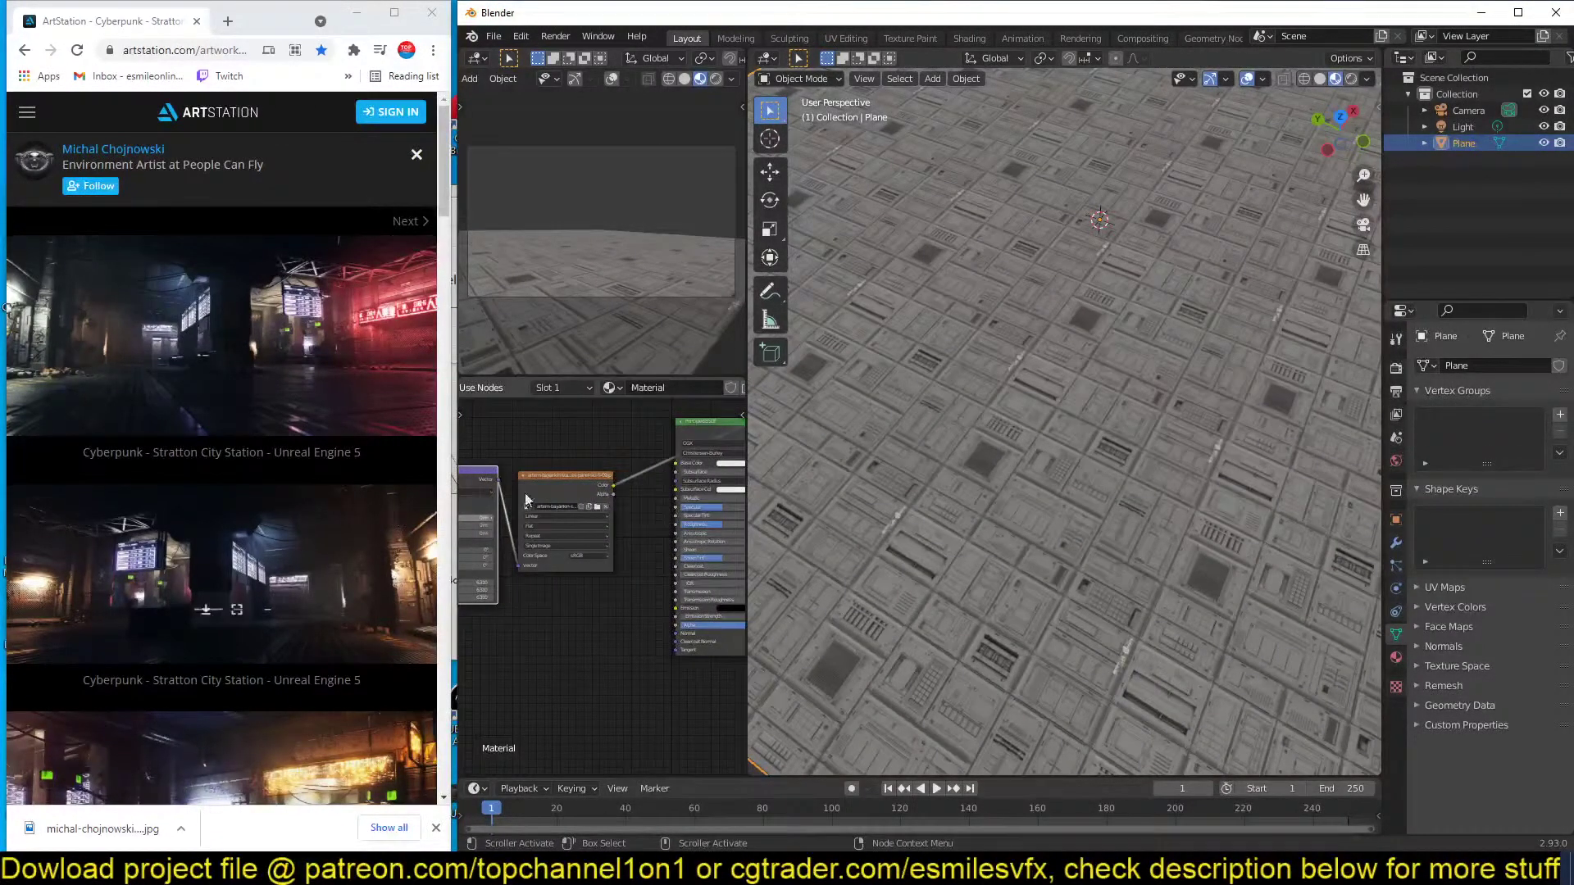
scroll(577, 478, up, 1)
middle_drag(627, 516, 558, 564)
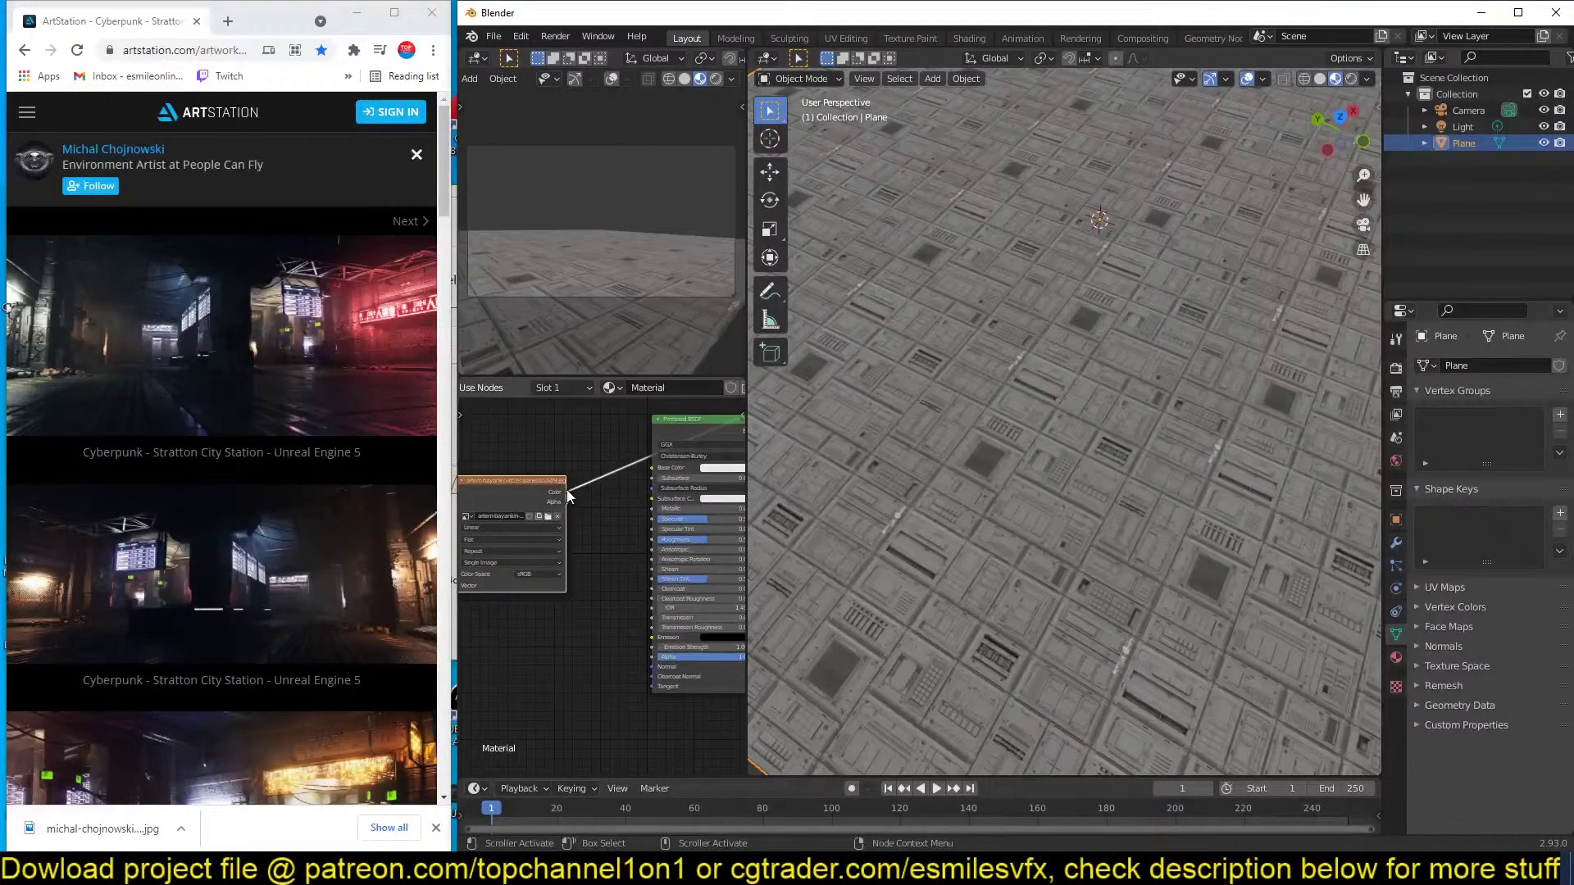
drag(568, 493, 653, 539)
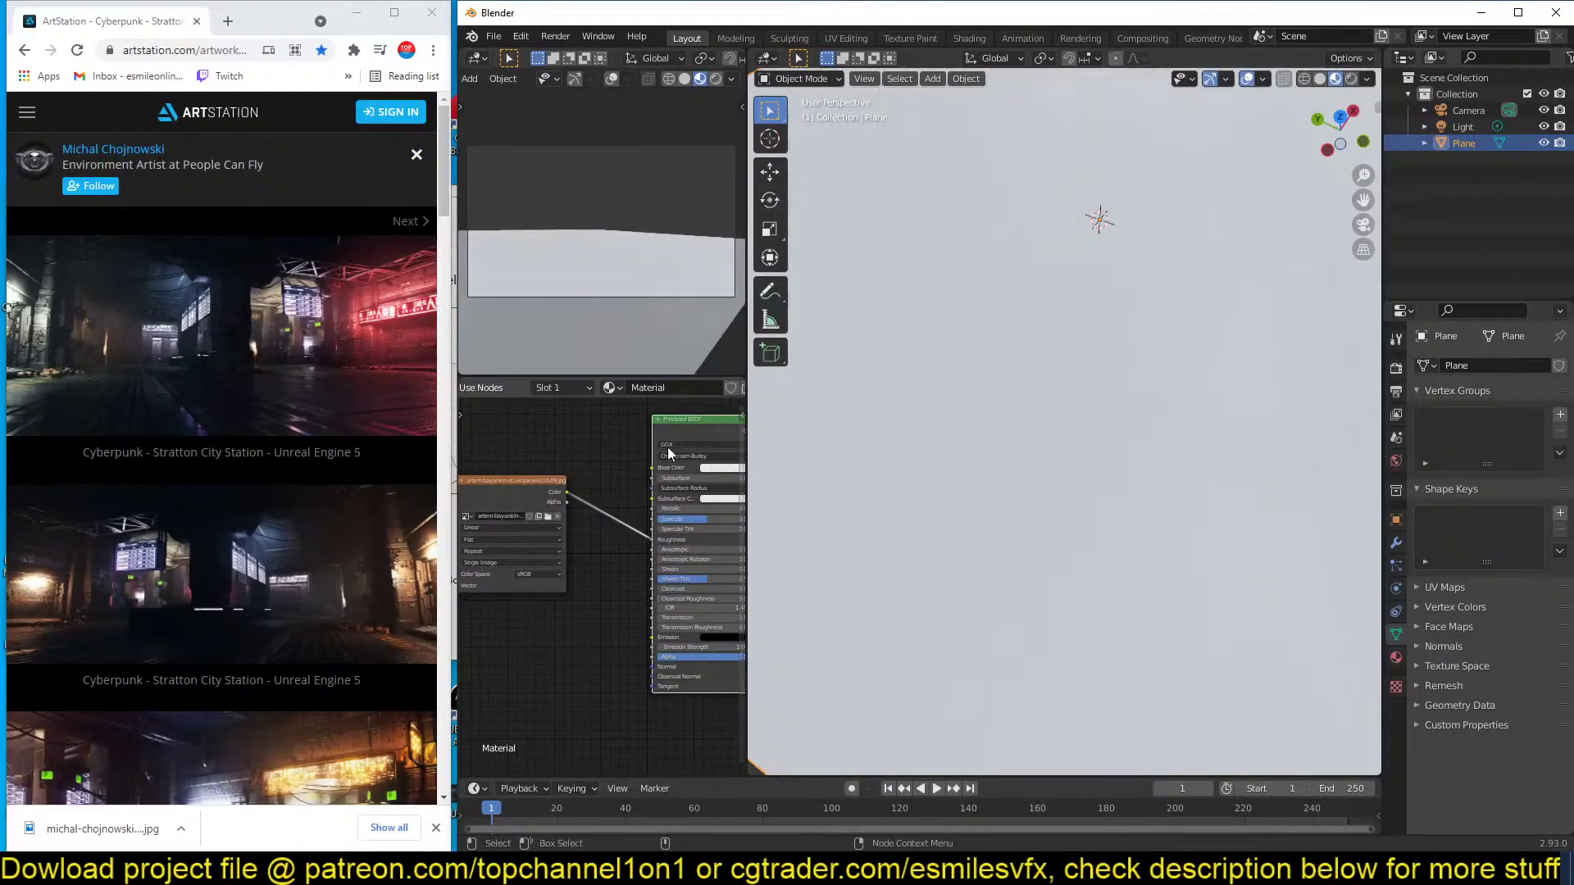
middle_drag(909, 465, 1184, 362)
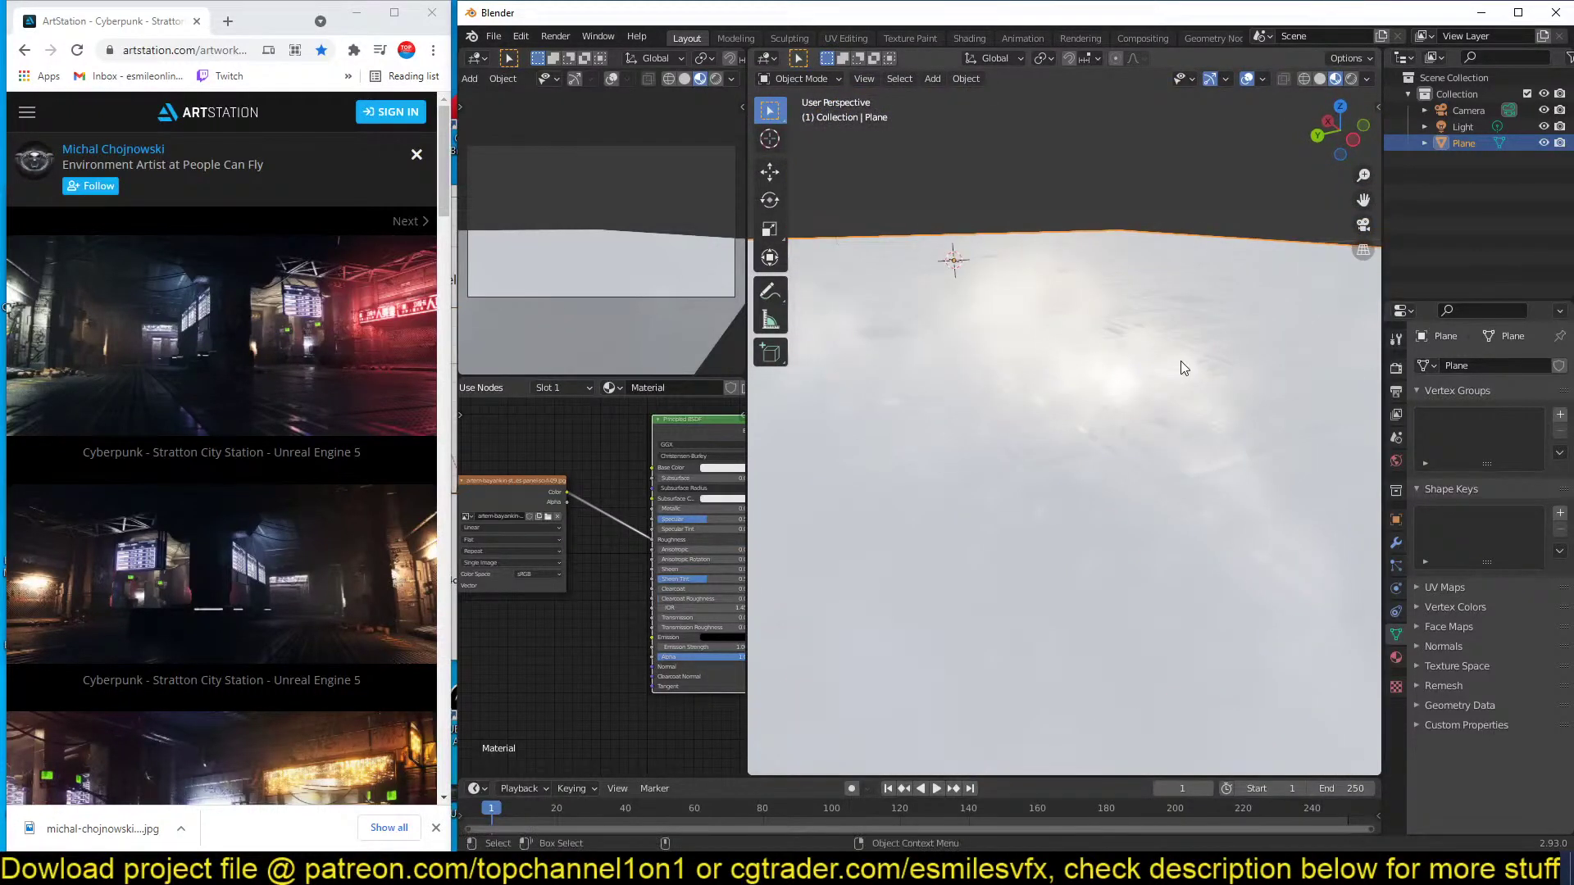
Darken the floor material's Base Color from white to a dark grey.
middle_drag(736, 477, 715, 492)
click(722, 483)
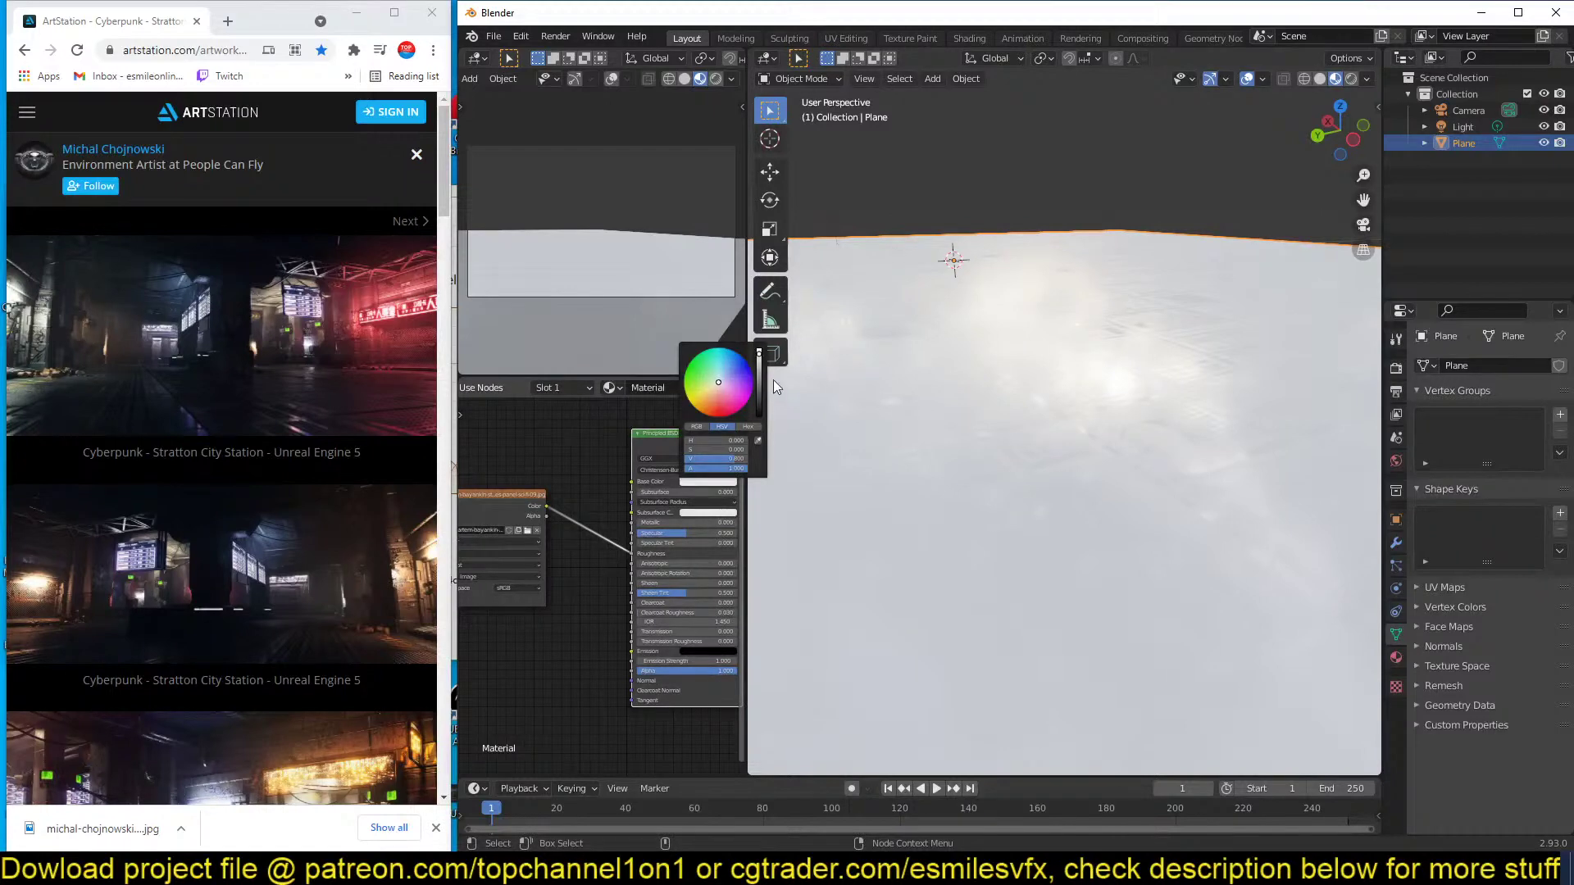
drag(761, 367, 759, 400)
middle_drag(1058, 410, 1064, 316)
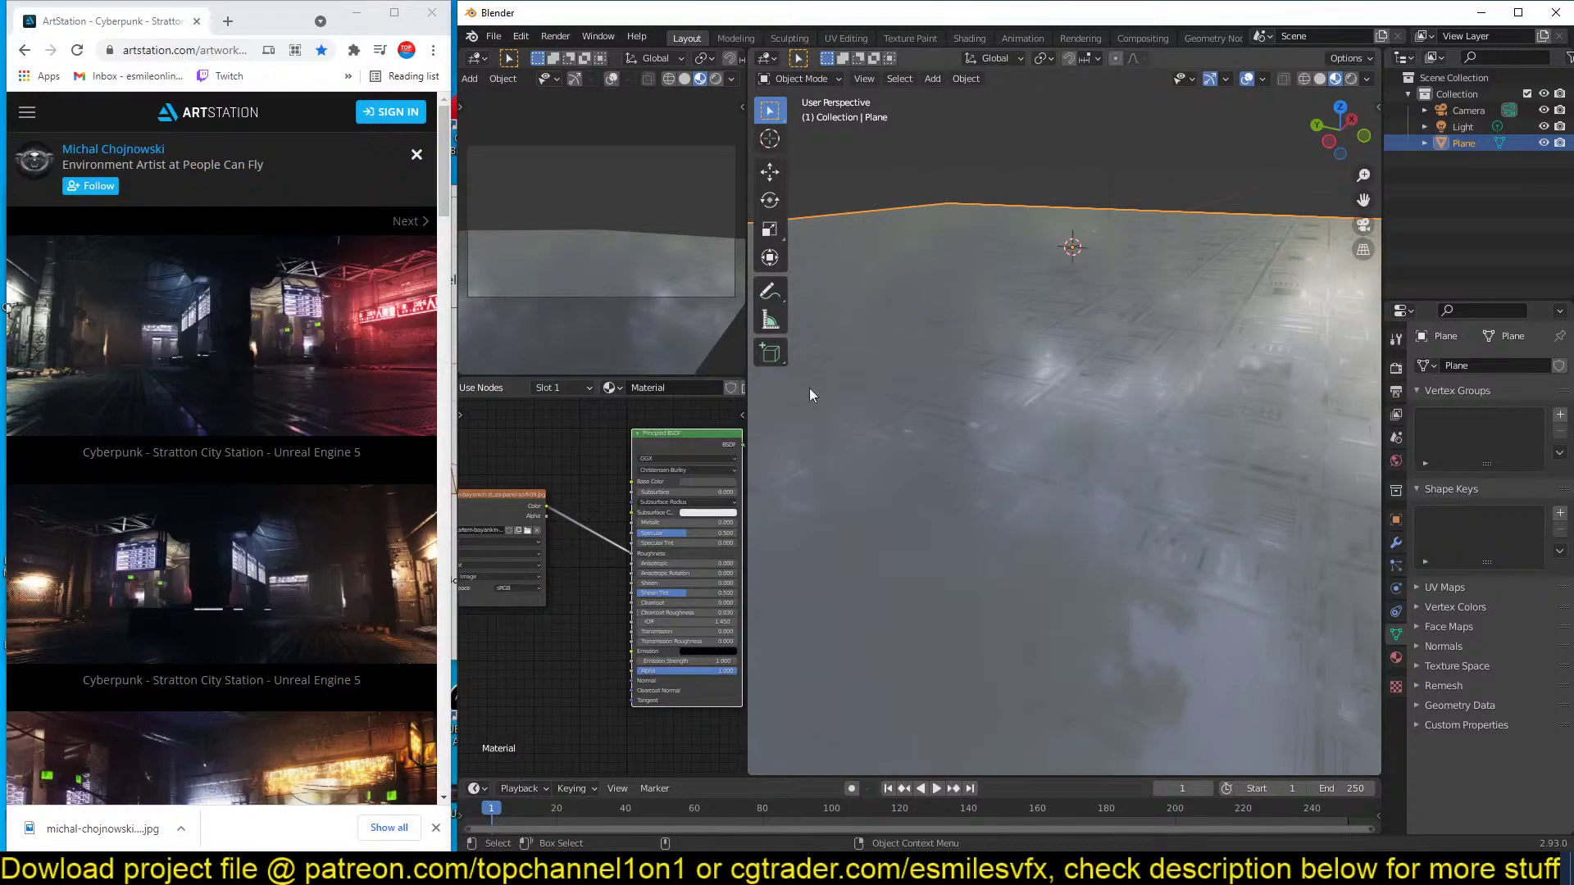
Move the Image Texture and its mapping nodes down and further away from the Principled BSDF to make room.
middle_drag(572, 521, 587, 519)
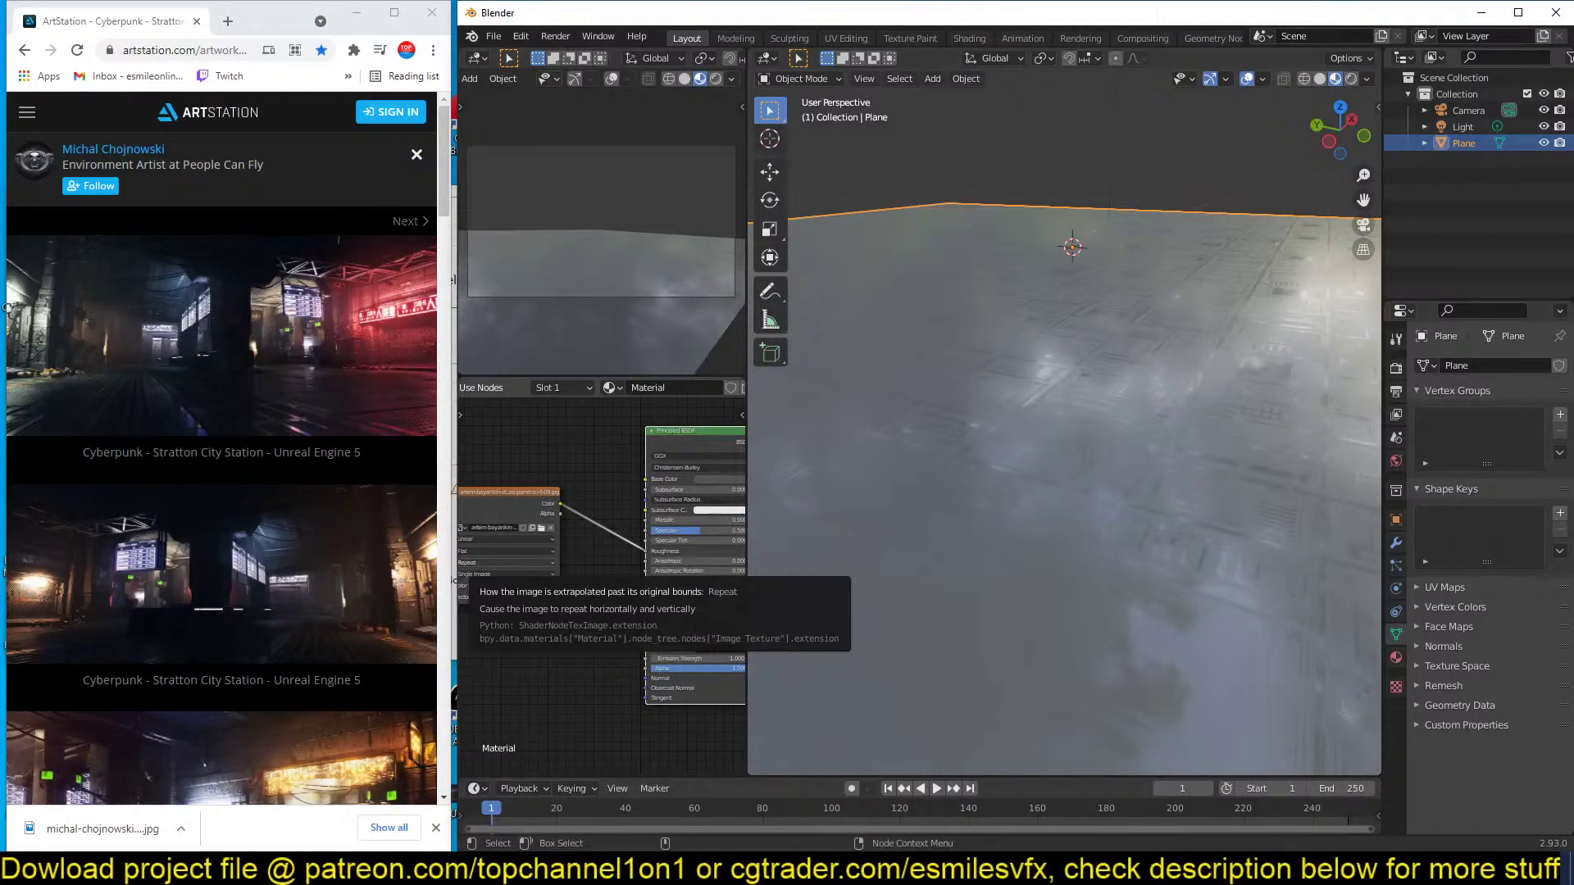
scroll(892, 445, down, 2)
middle_drag(601, 547, 691, 506)
middle_drag(593, 587, 615, 580)
scroll(612, 582, down, 2)
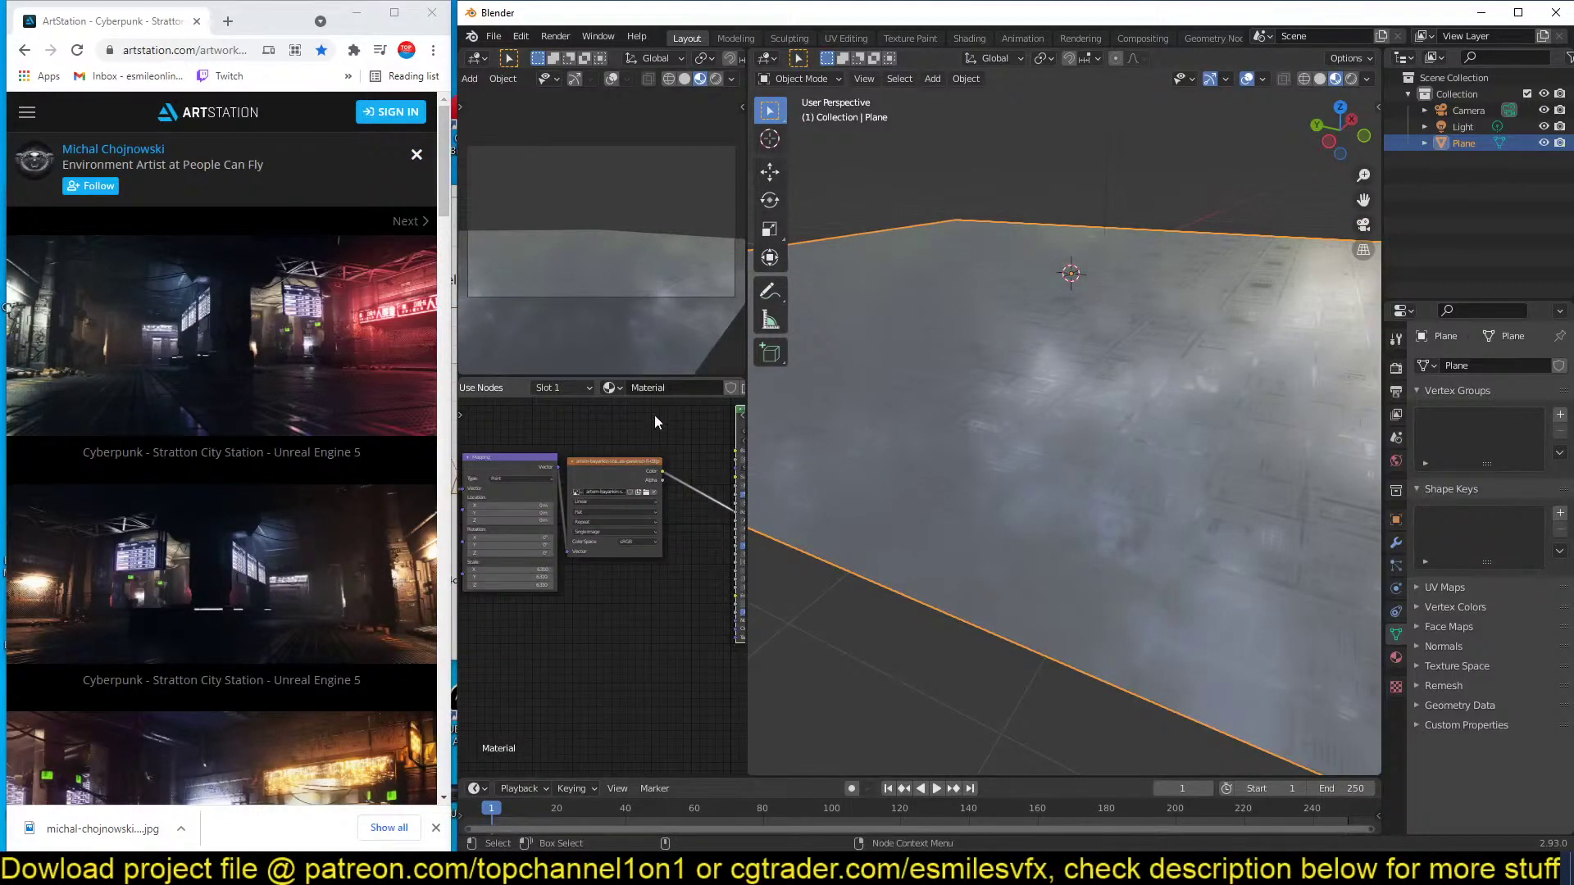
drag(656, 412, 470, 590)
key(g)
click(550, 605)
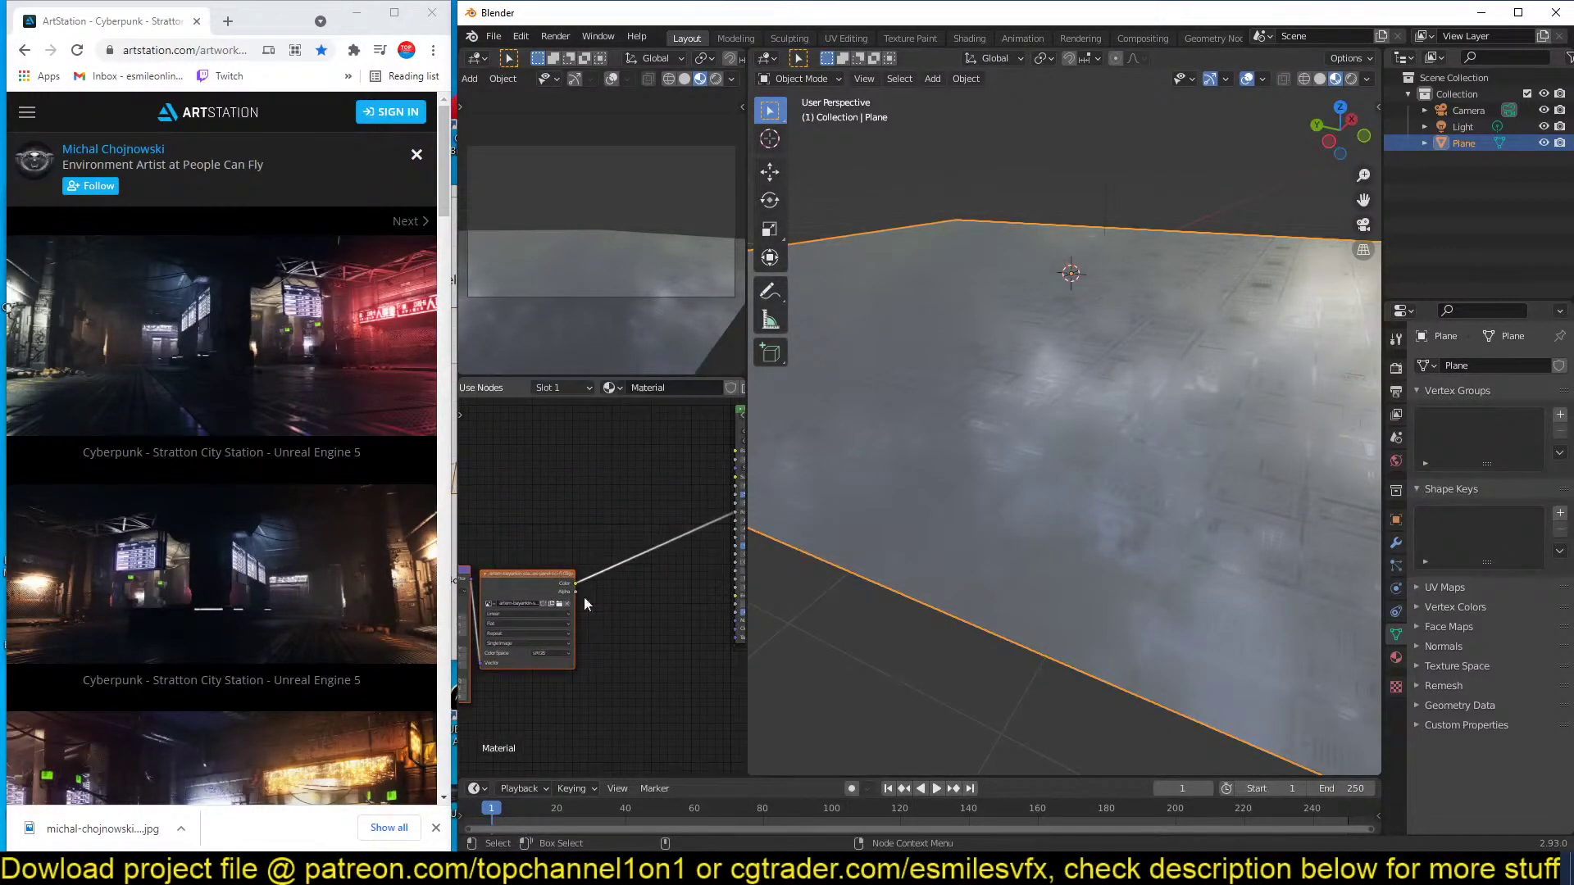
Add a ColorRamp node below the roughness link and feed the image texture's colour into its factor.
middle_drag(612, 596, 541, 554)
key(shift+a)
mouse_move(529, 608)
click(643, 370)
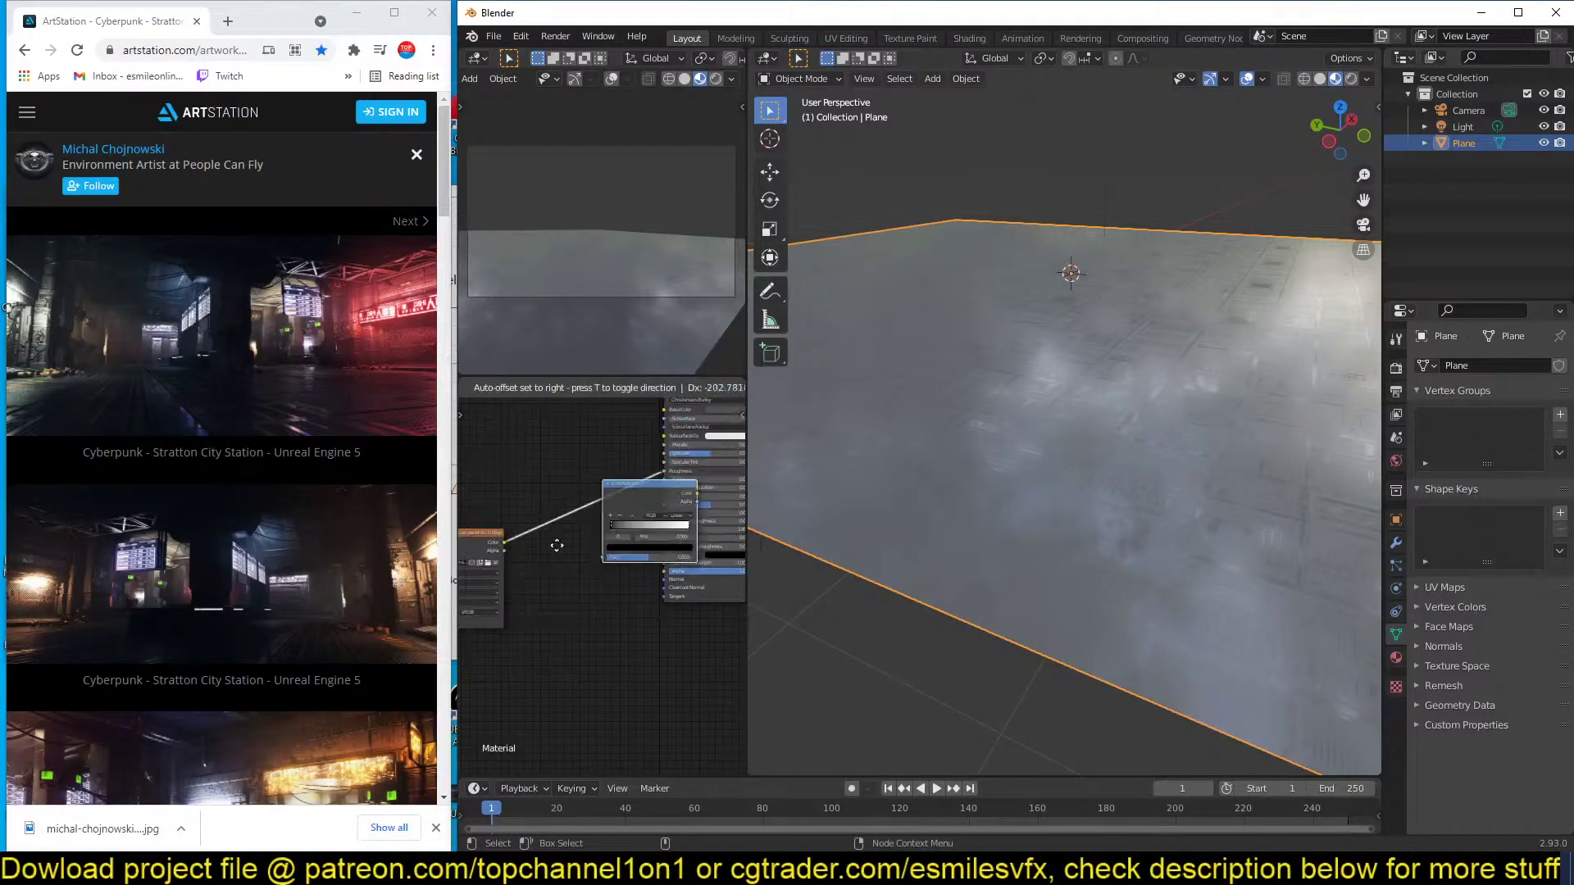
click(573, 603)
drag(503, 543, 543, 661)
Add a Bump node with the ColorRamp colour as its height and connect it to the Principled BSDF's Normal input.
key(shift+a)
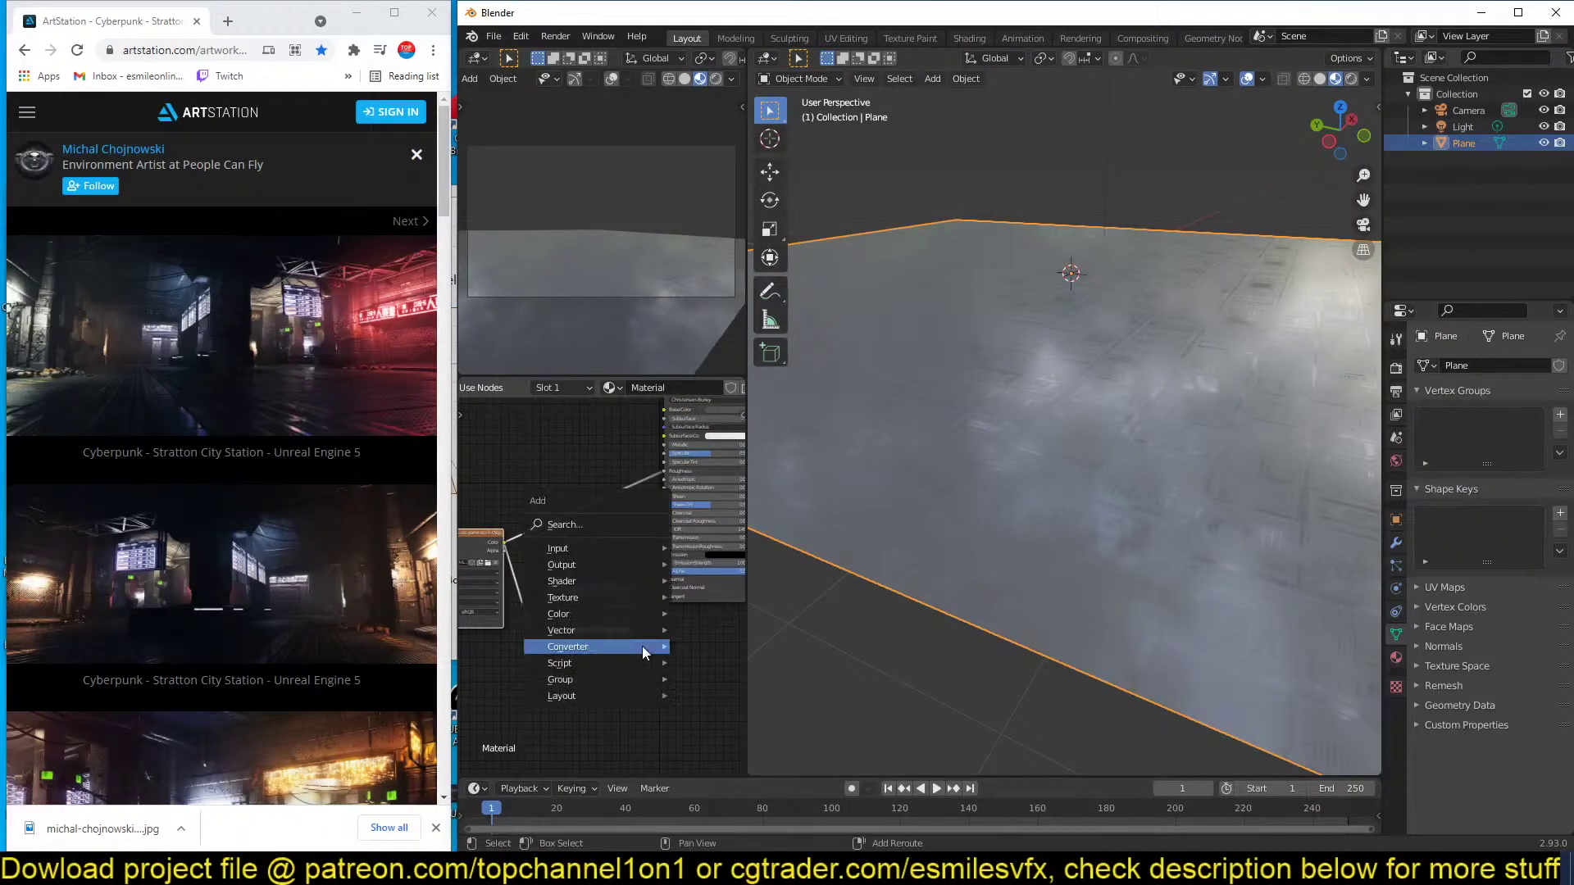
mouse_move(608, 630)
click(689, 632)
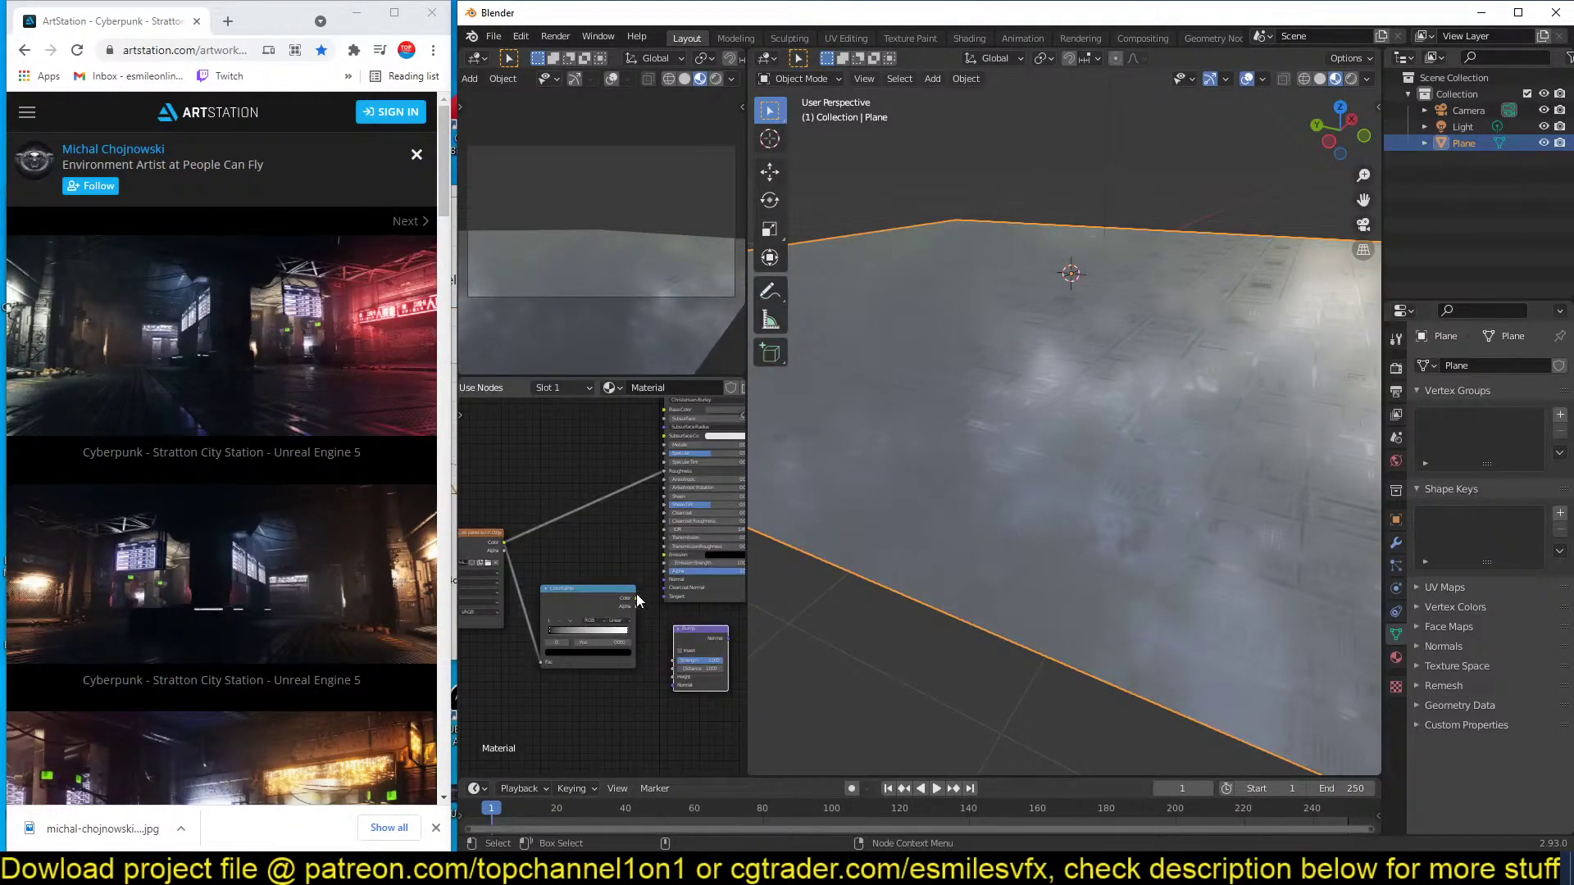
drag(621, 608, 603, 682)
mouse_move(706, 645)
mouse_down()
mouse_move(603, 588)
mouse_move(679, 580)
mouse_up()
scroll(607, 586, up, 3)
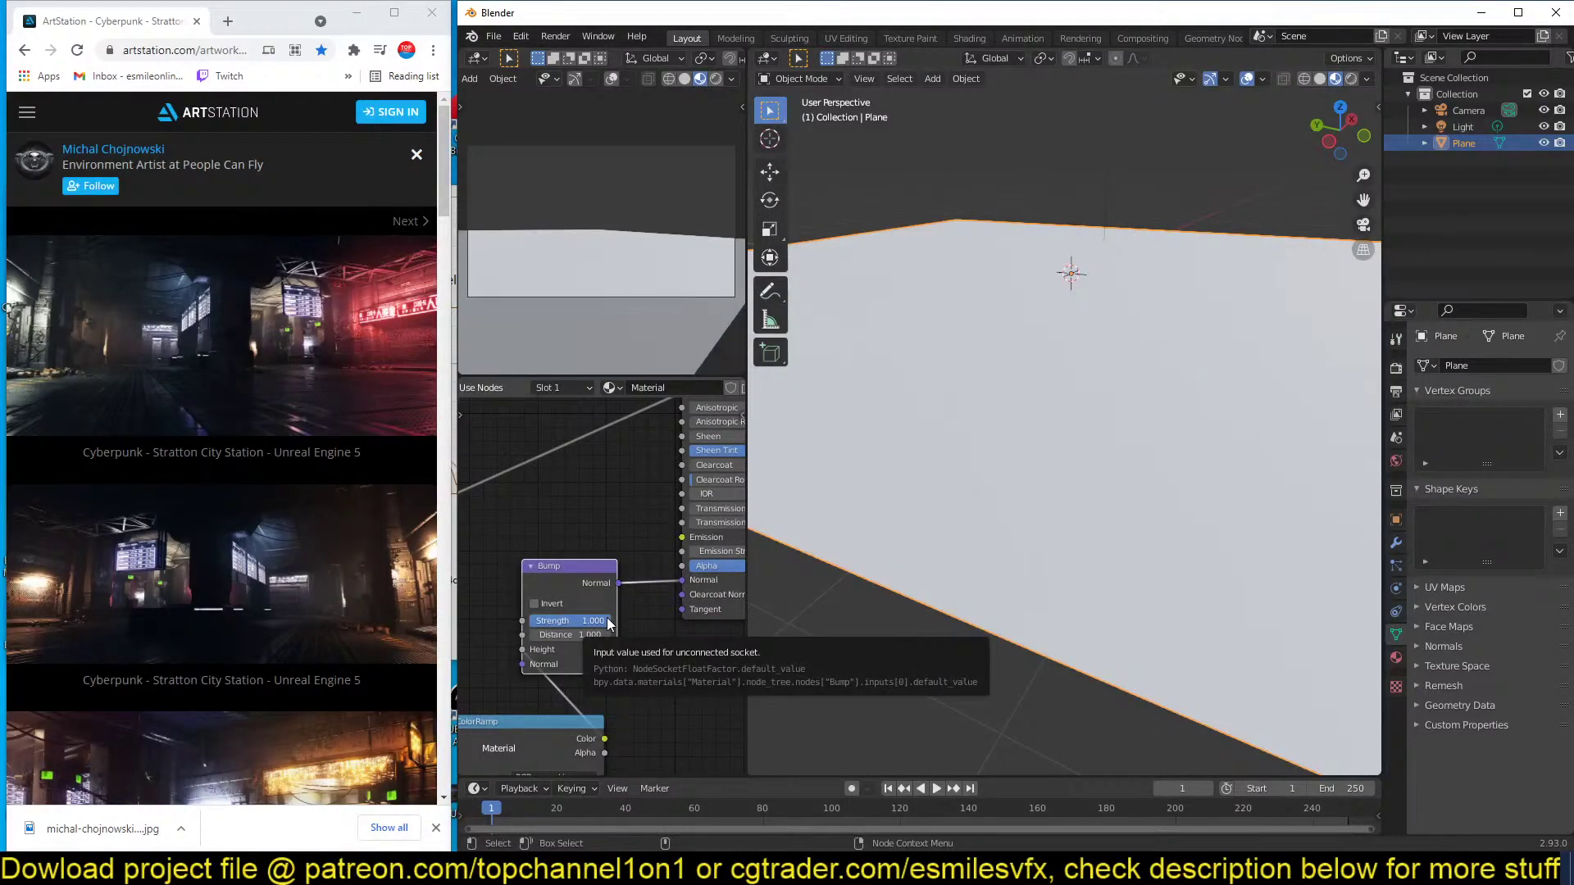
Examine the bump relief across the floor up close and shift the ColorRamp node away from the Bump node.
scroll(1046, 542, up, 3)
middle_drag(1046, 542, 1174, 539)
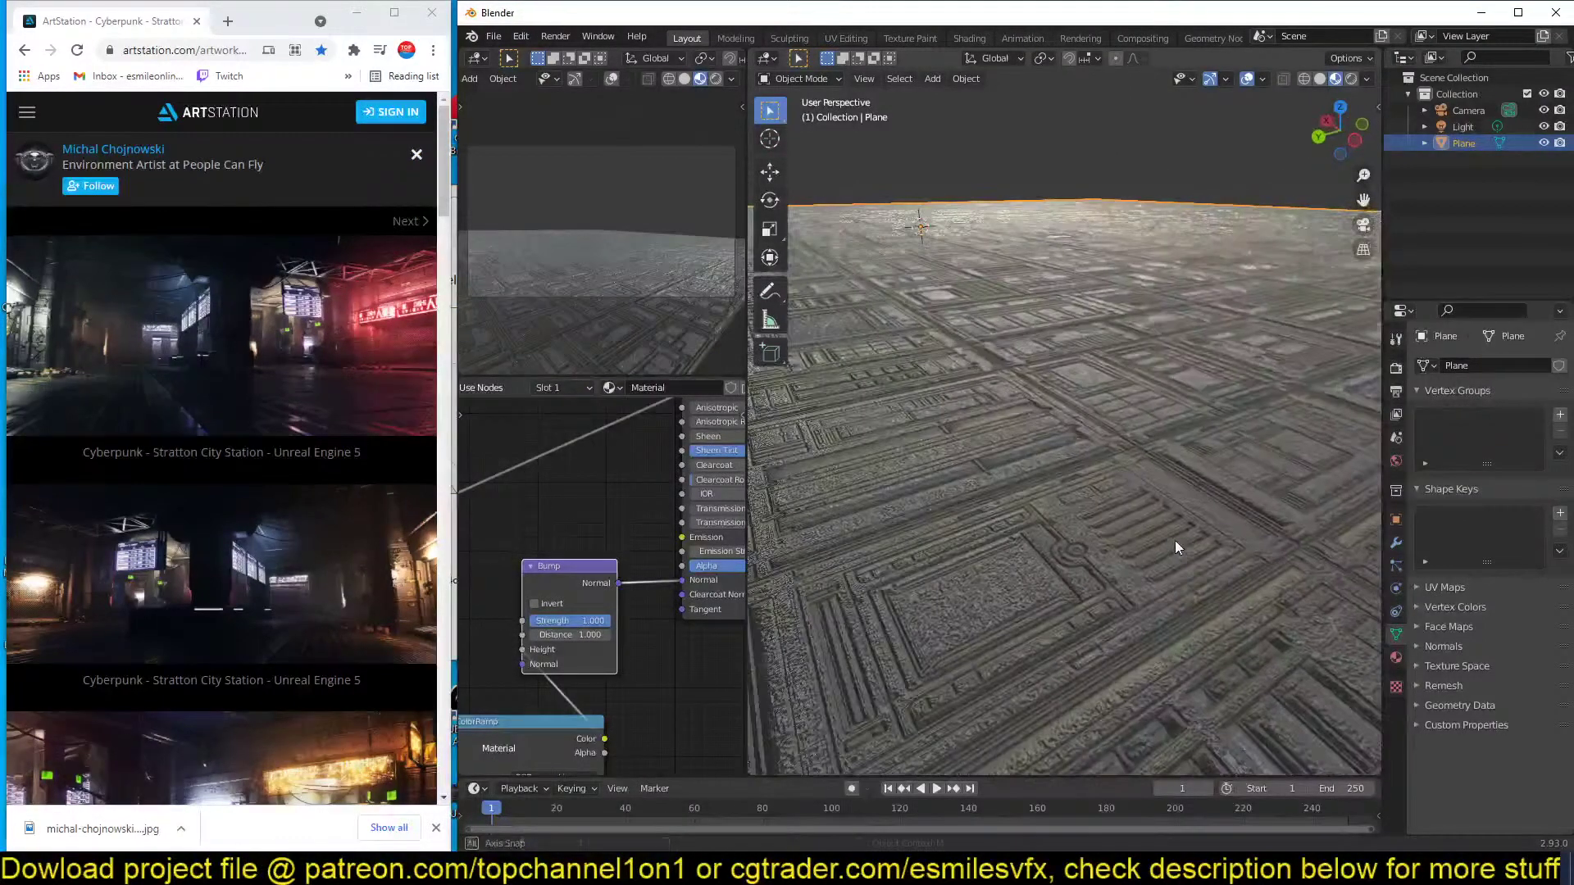
scroll(1072, 440, up, 3)
scroll(1069, 451, down, 2)
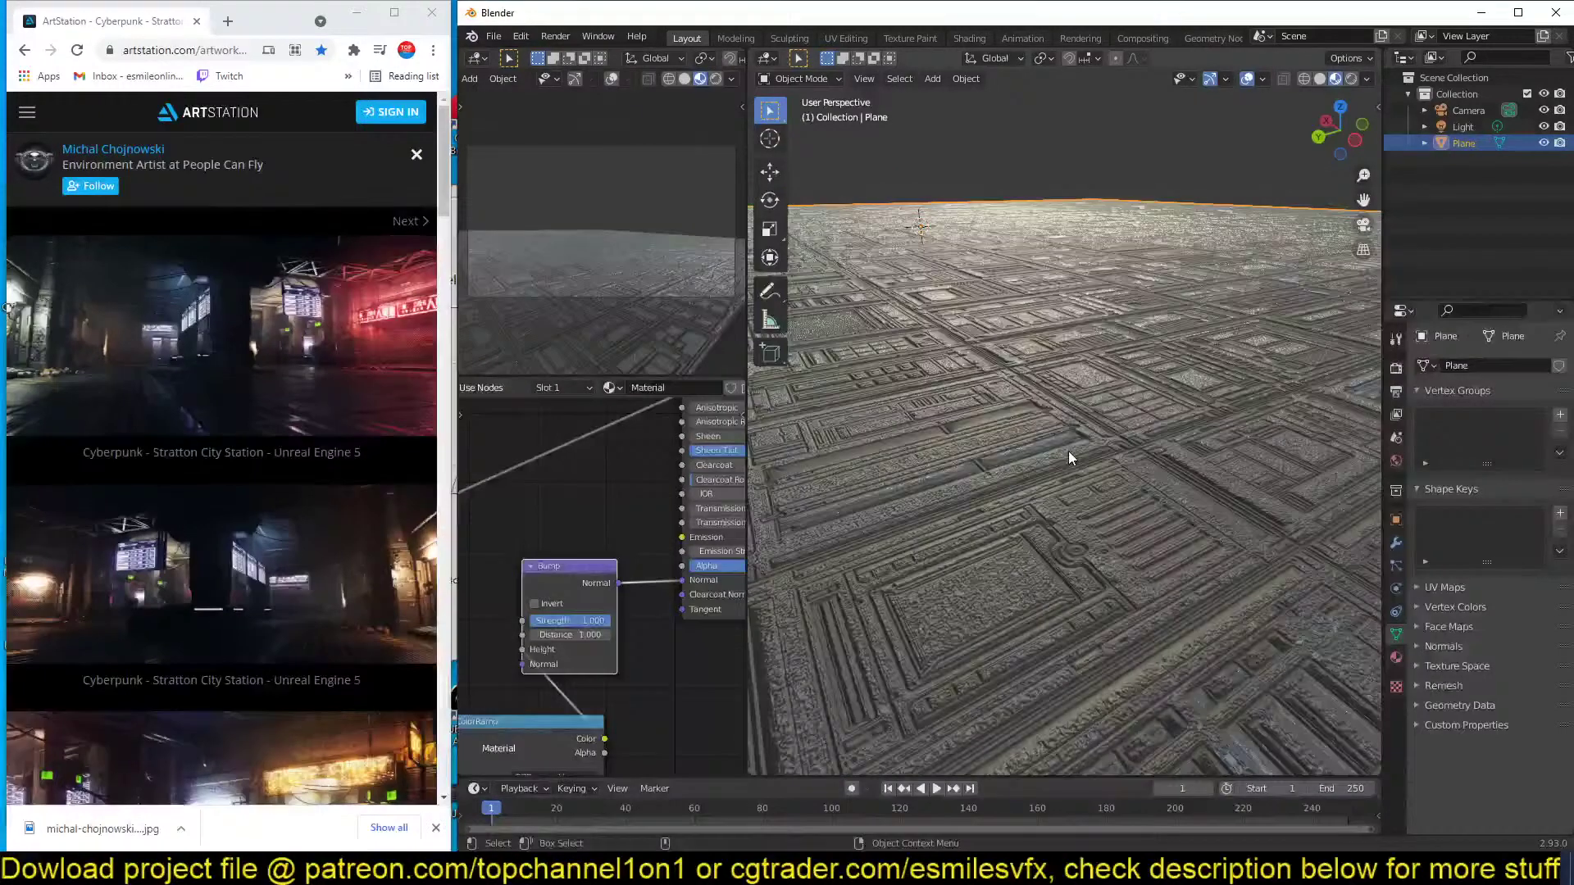
scroll(1069, 457, up, 3)
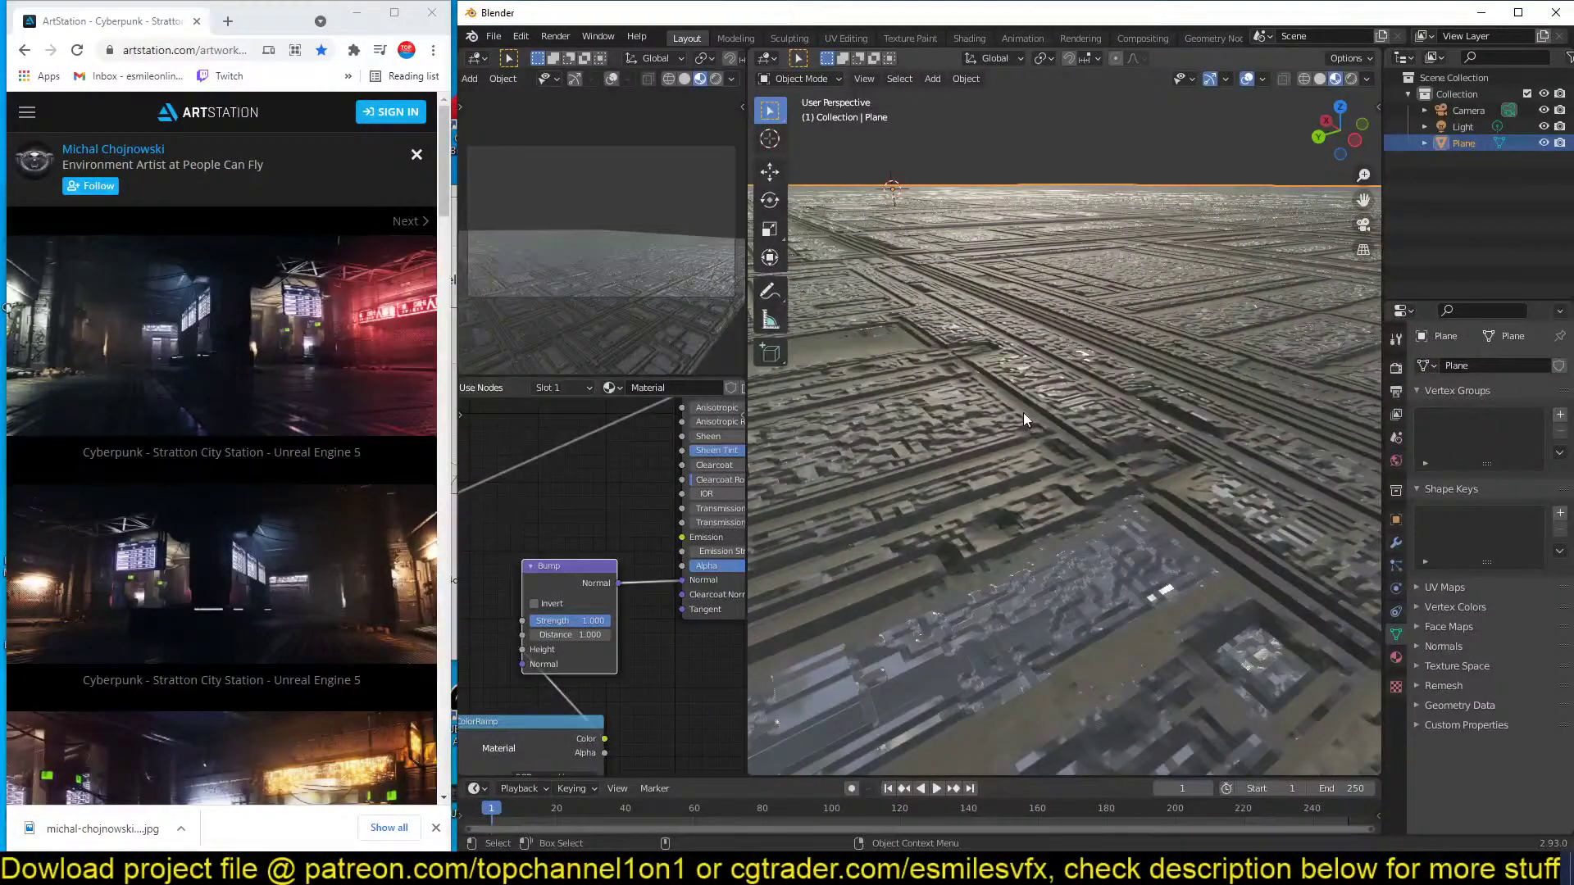
middle_drag(572, 559, 609, 525)
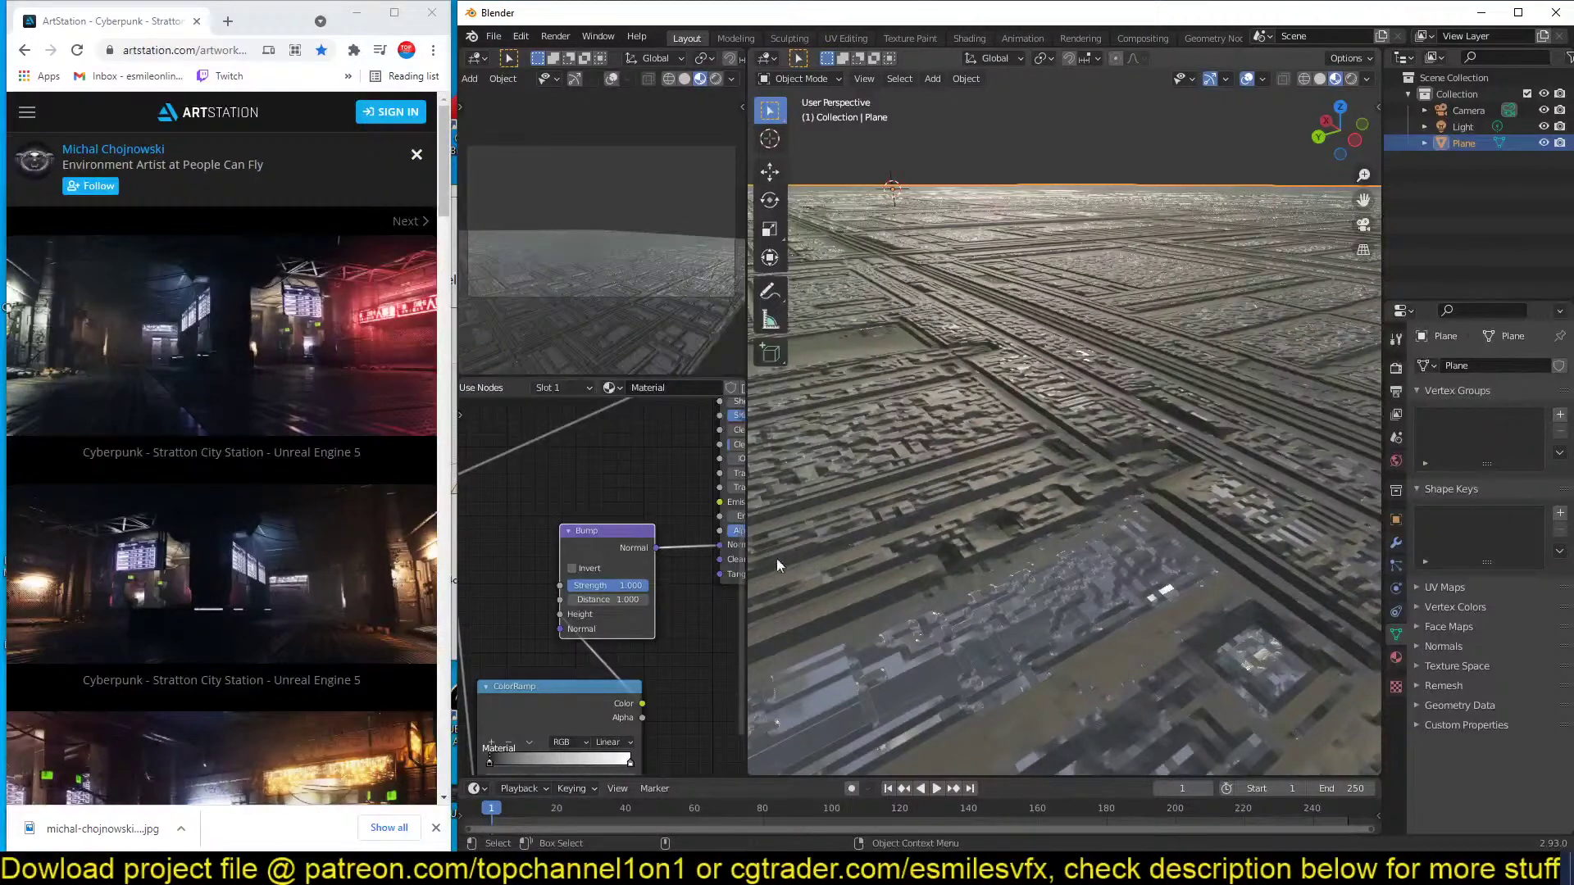
middle_drag(611, 657, 631, 604)
drag(618, 646, 574, 626)
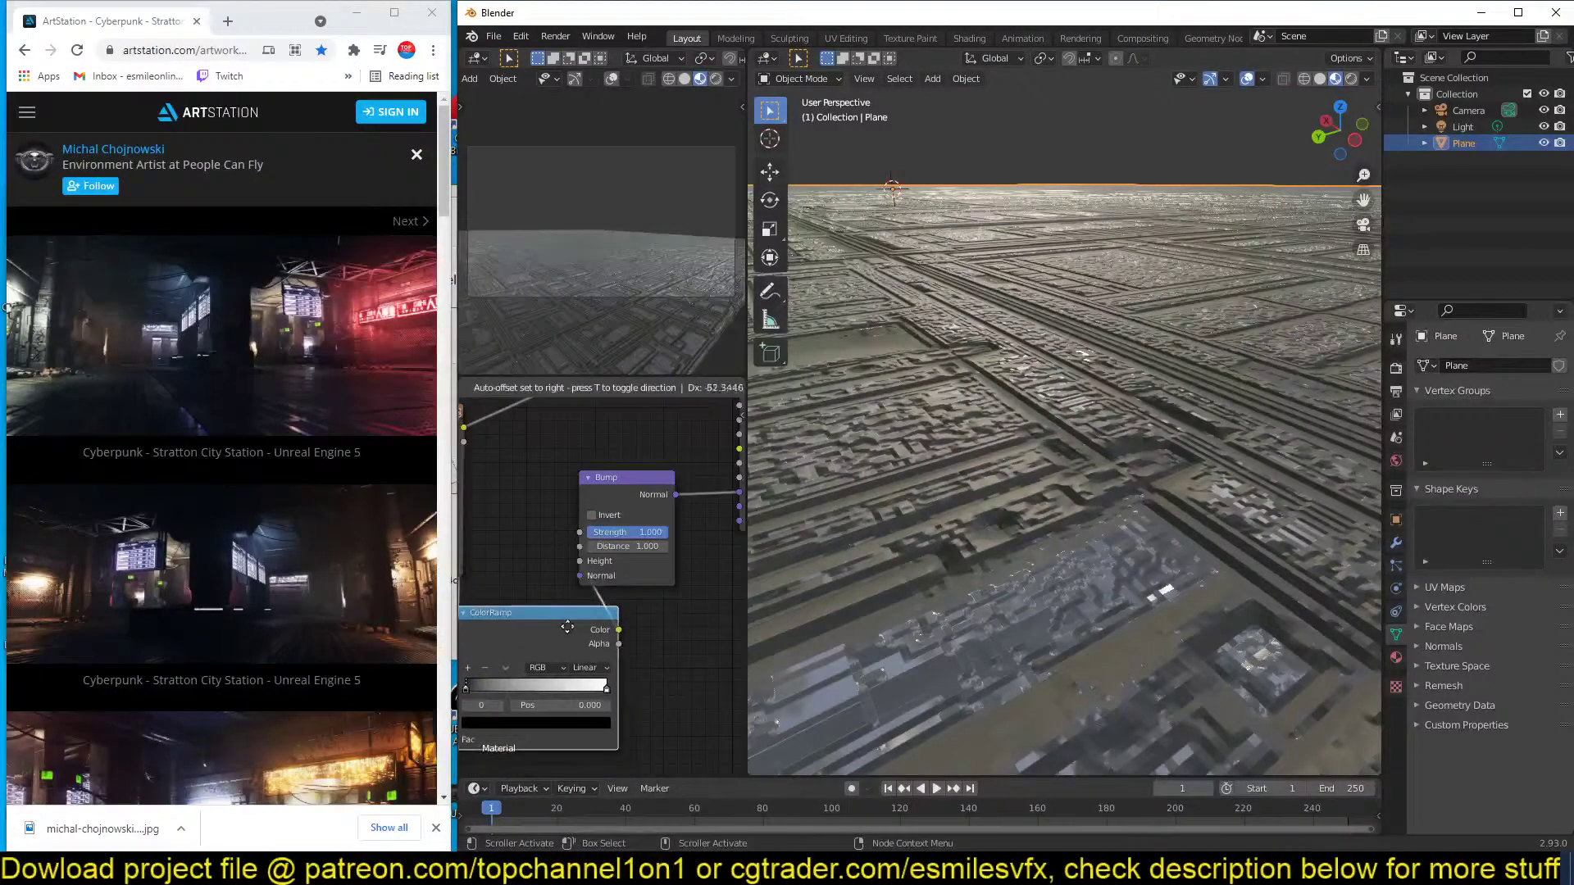
middle_drag(1192, 468, 1040, 436)
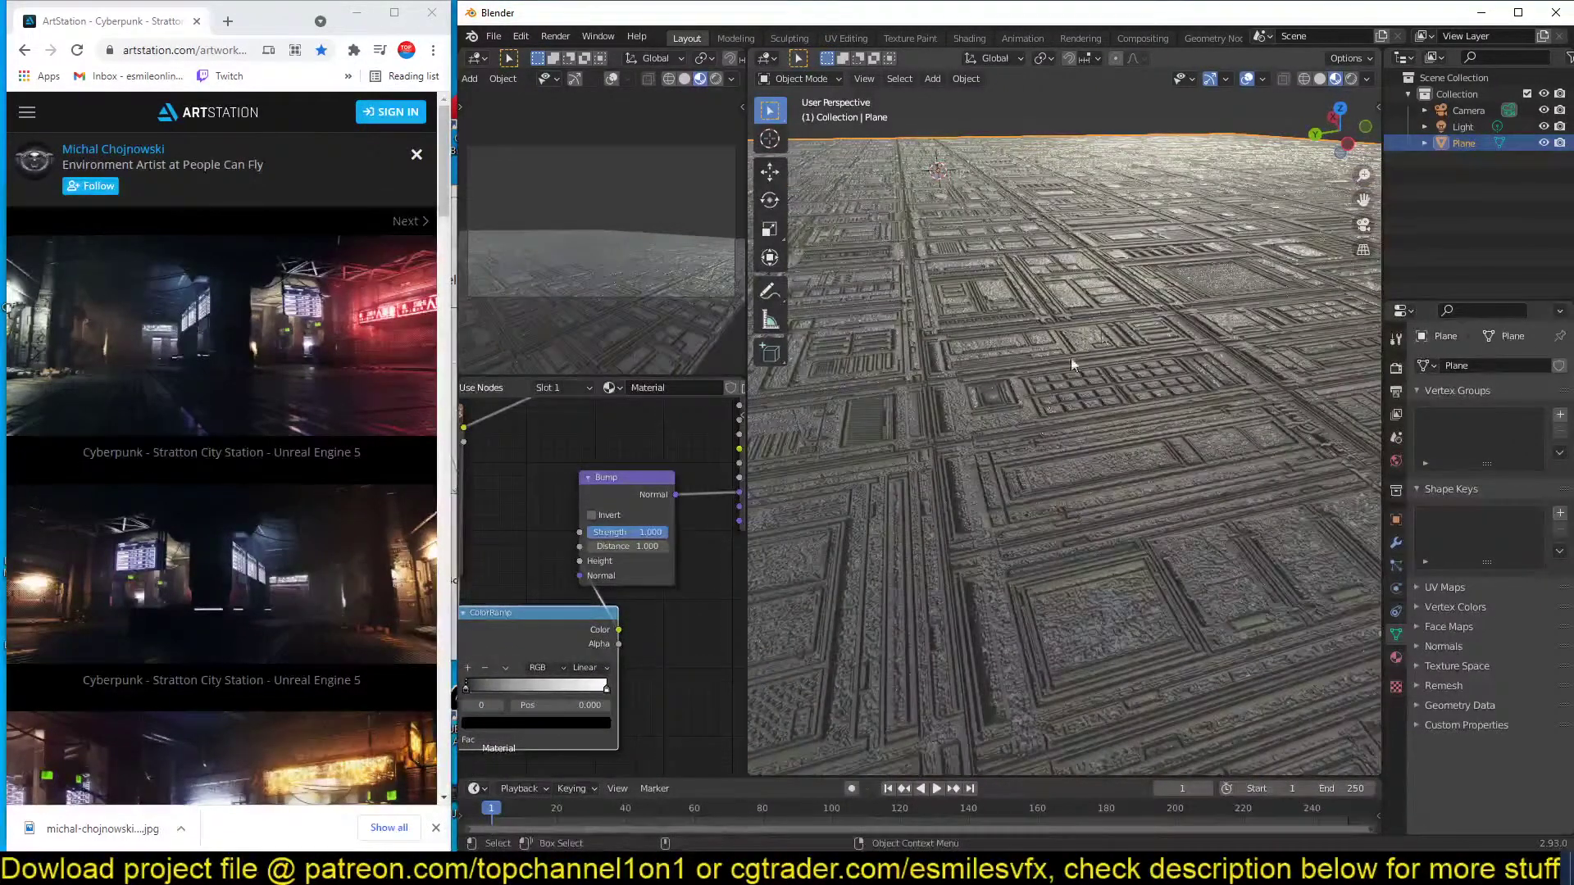
Move the ColorRamp's white stop to position 0.145 to increase the contrast of the bump height.
middle_drag(583, 682, 645, 650)
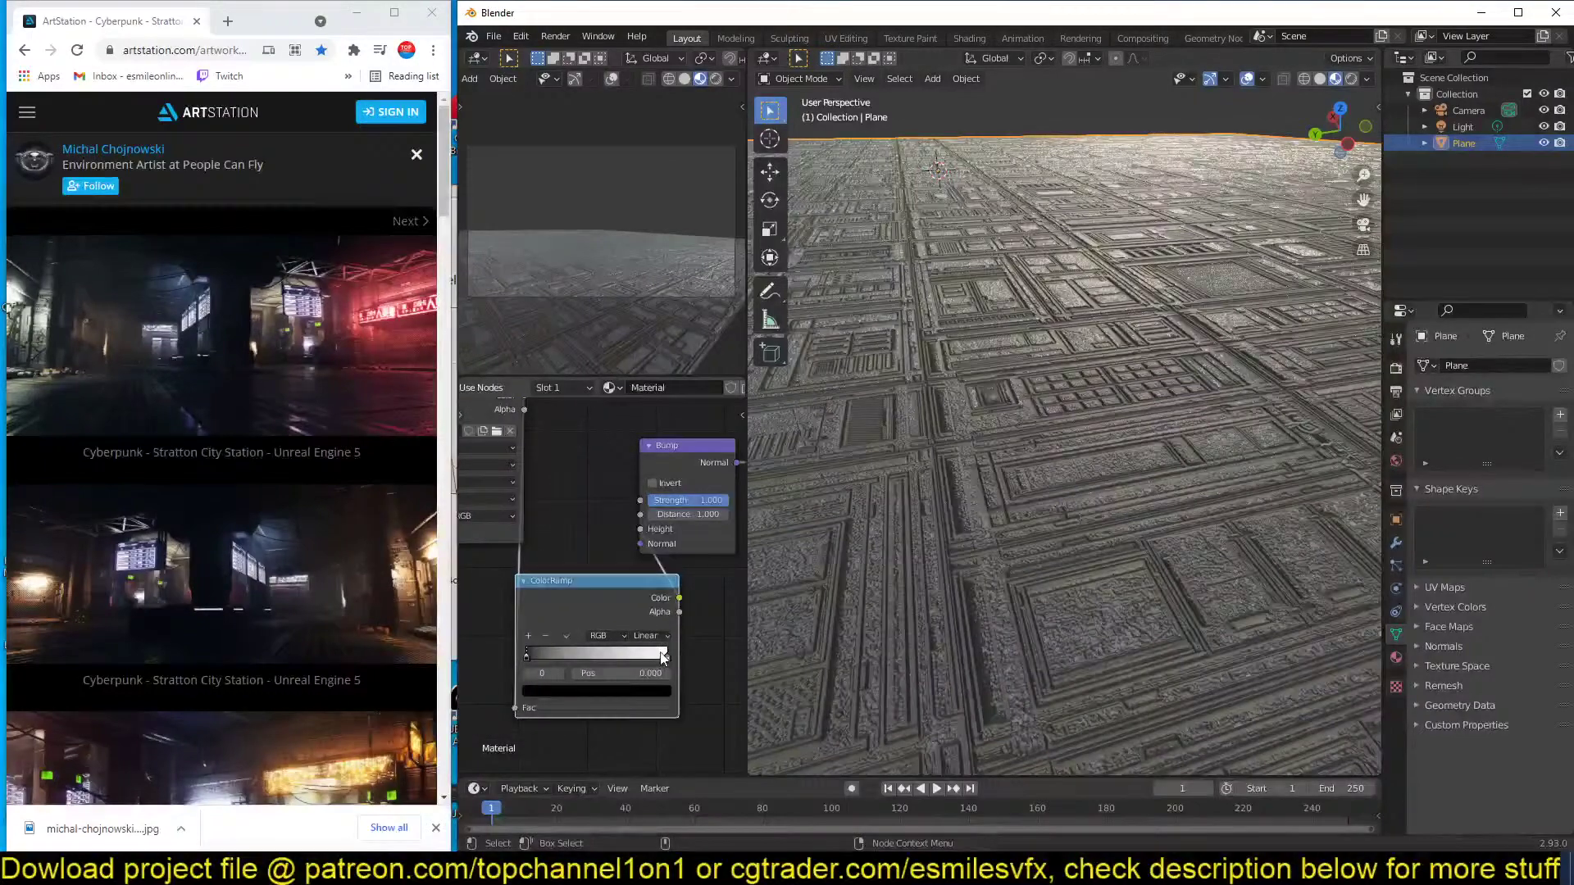
drag(664, 657, 534, 663)
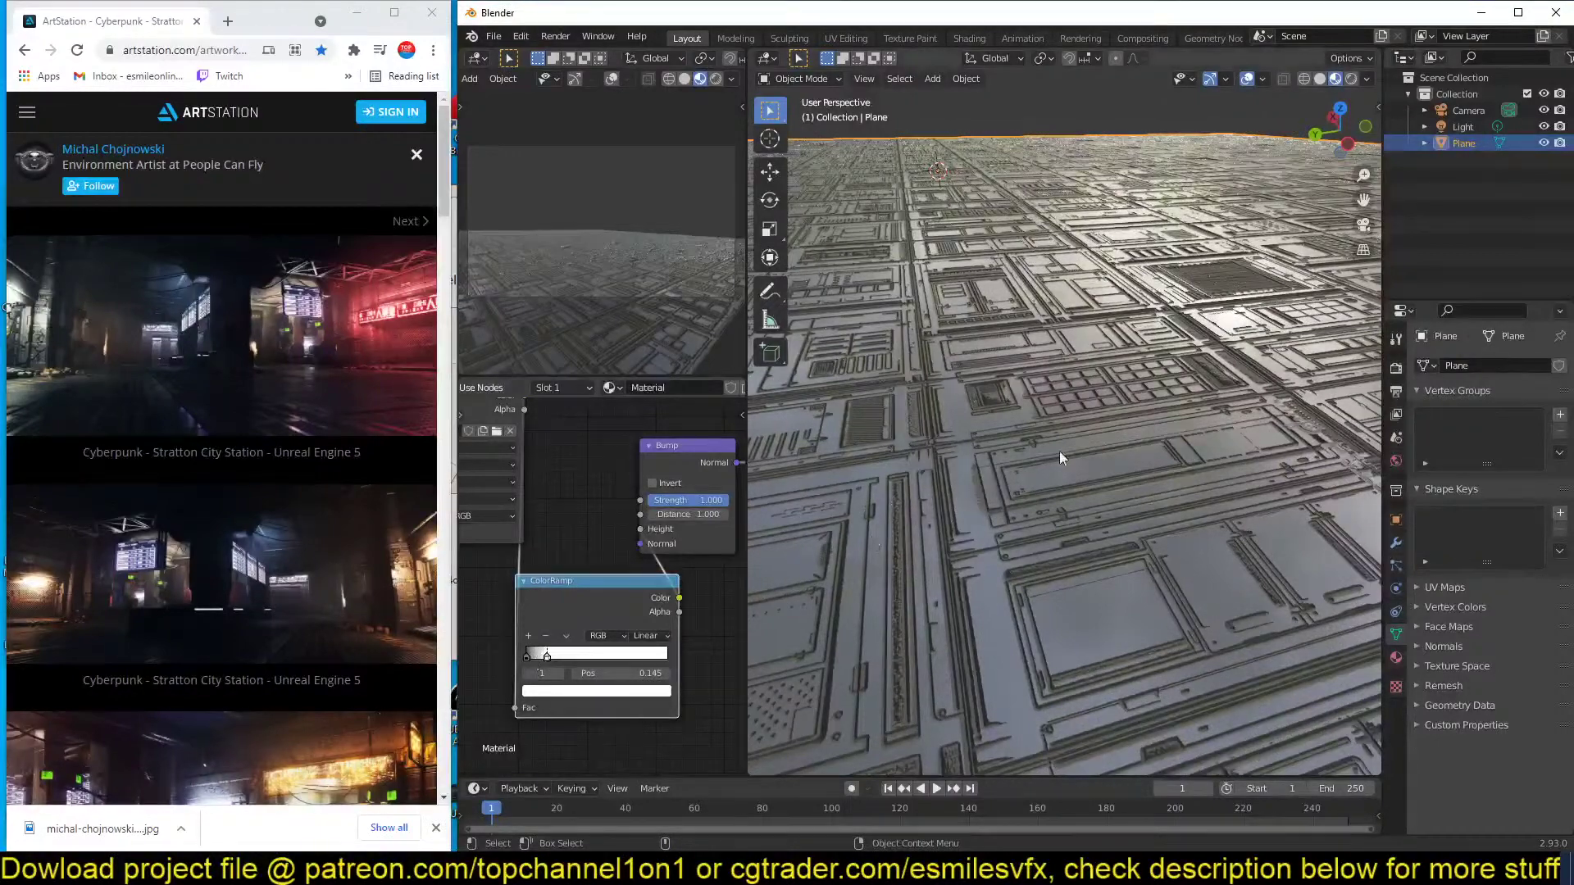
middle_drag(1059, 451, 1045, 468)
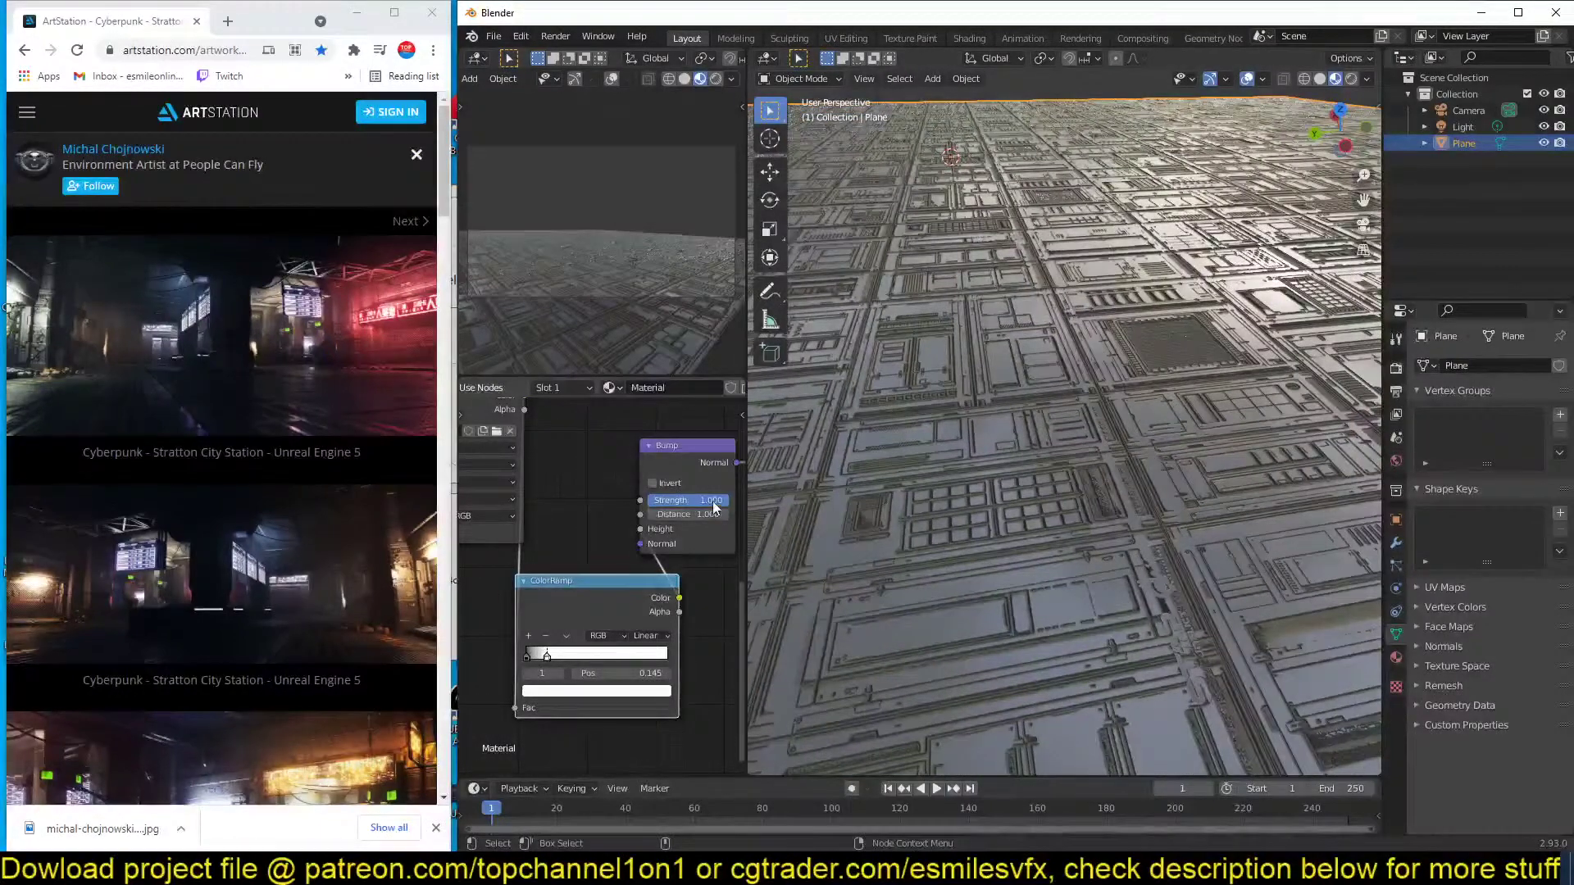
Lower the Bump node's strength to 0.175 and inspect the softened panel relief across the floor.
mouse_move(710, 500)
mouse_down()
mouse_move(687, 500)
mouse_move(712, 500)
mouse_up()
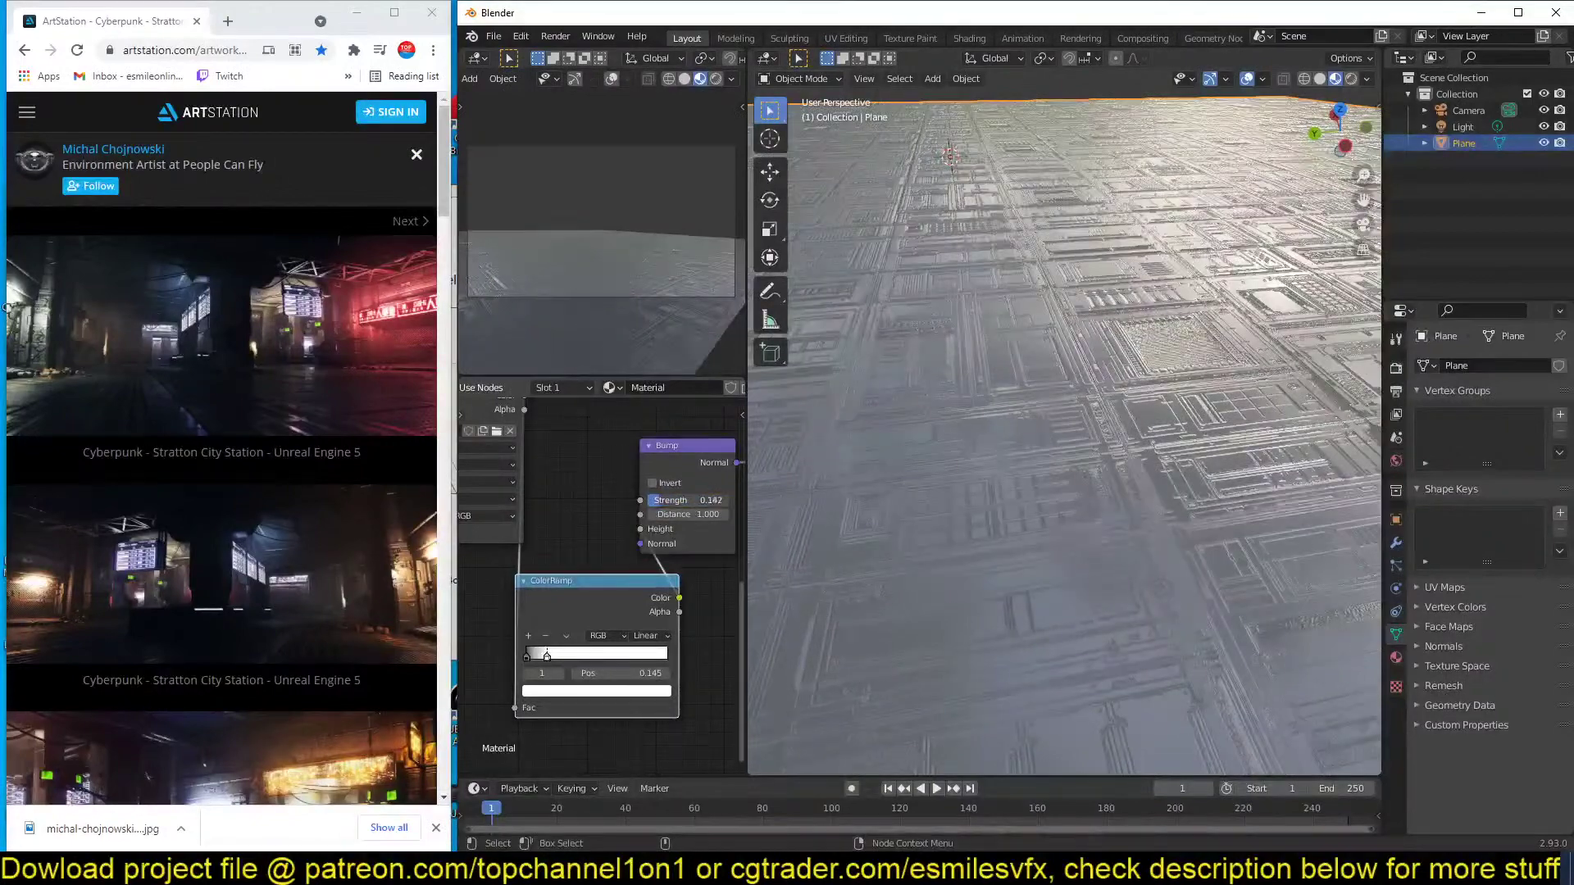
middle_drag(980, 403, 1007, 389)
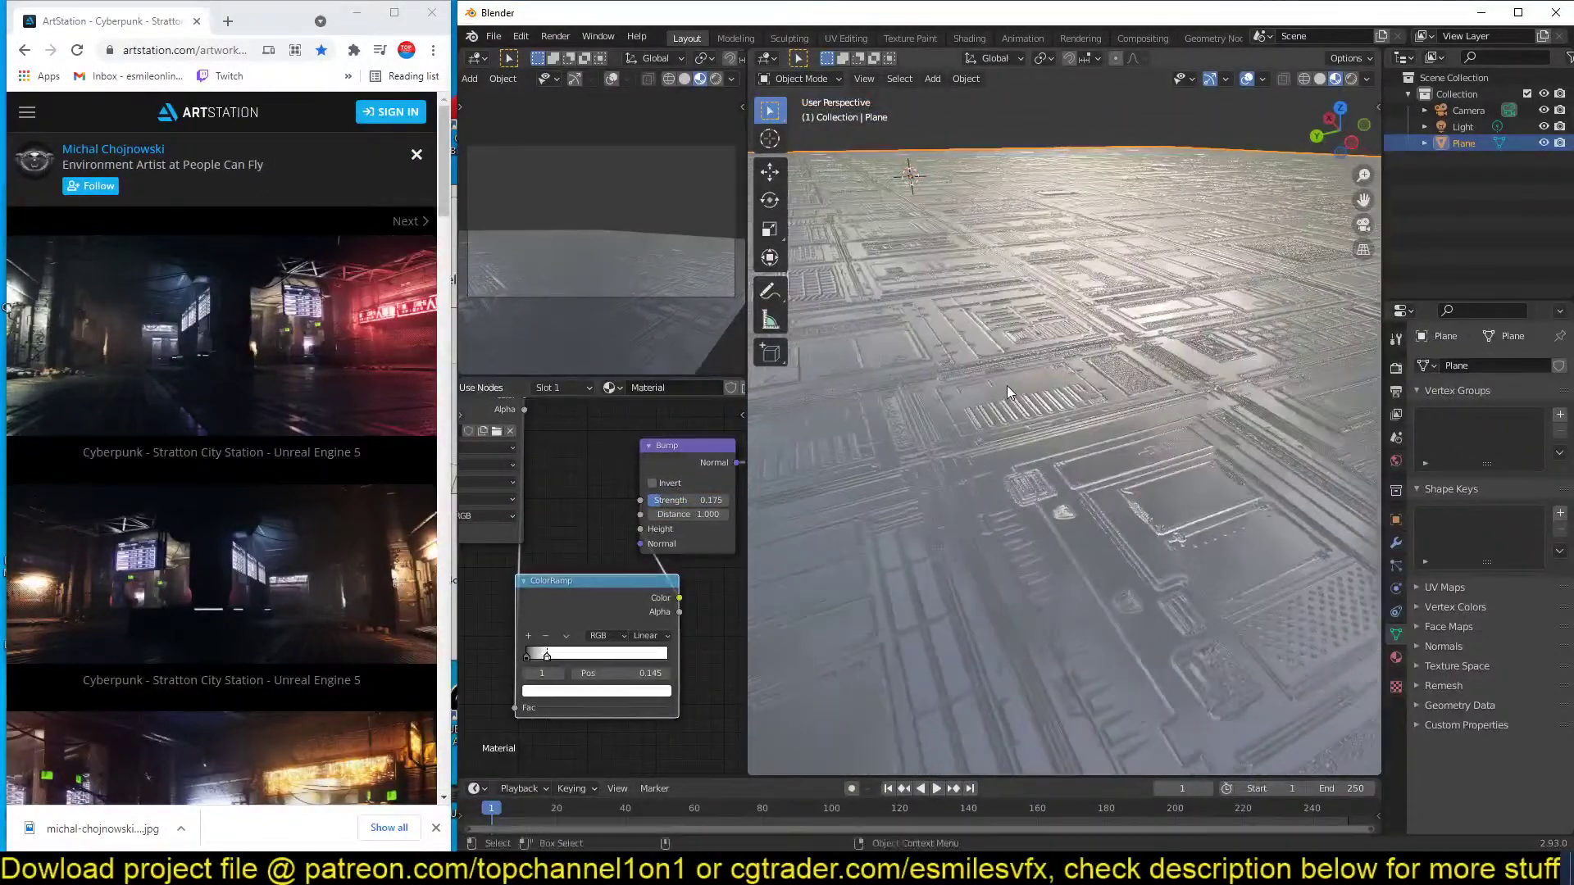
scroll(1006, 390, down, 1)
scroll(707, 482, down, 1)
middle_drag(707, 482, 638, 535)
scroll(672, 501, down, 3)
scroll(1229, 396, up, 8)
middle_drag(1229, 396, 1206, 416)
scroll(1207, 416, down, 4)
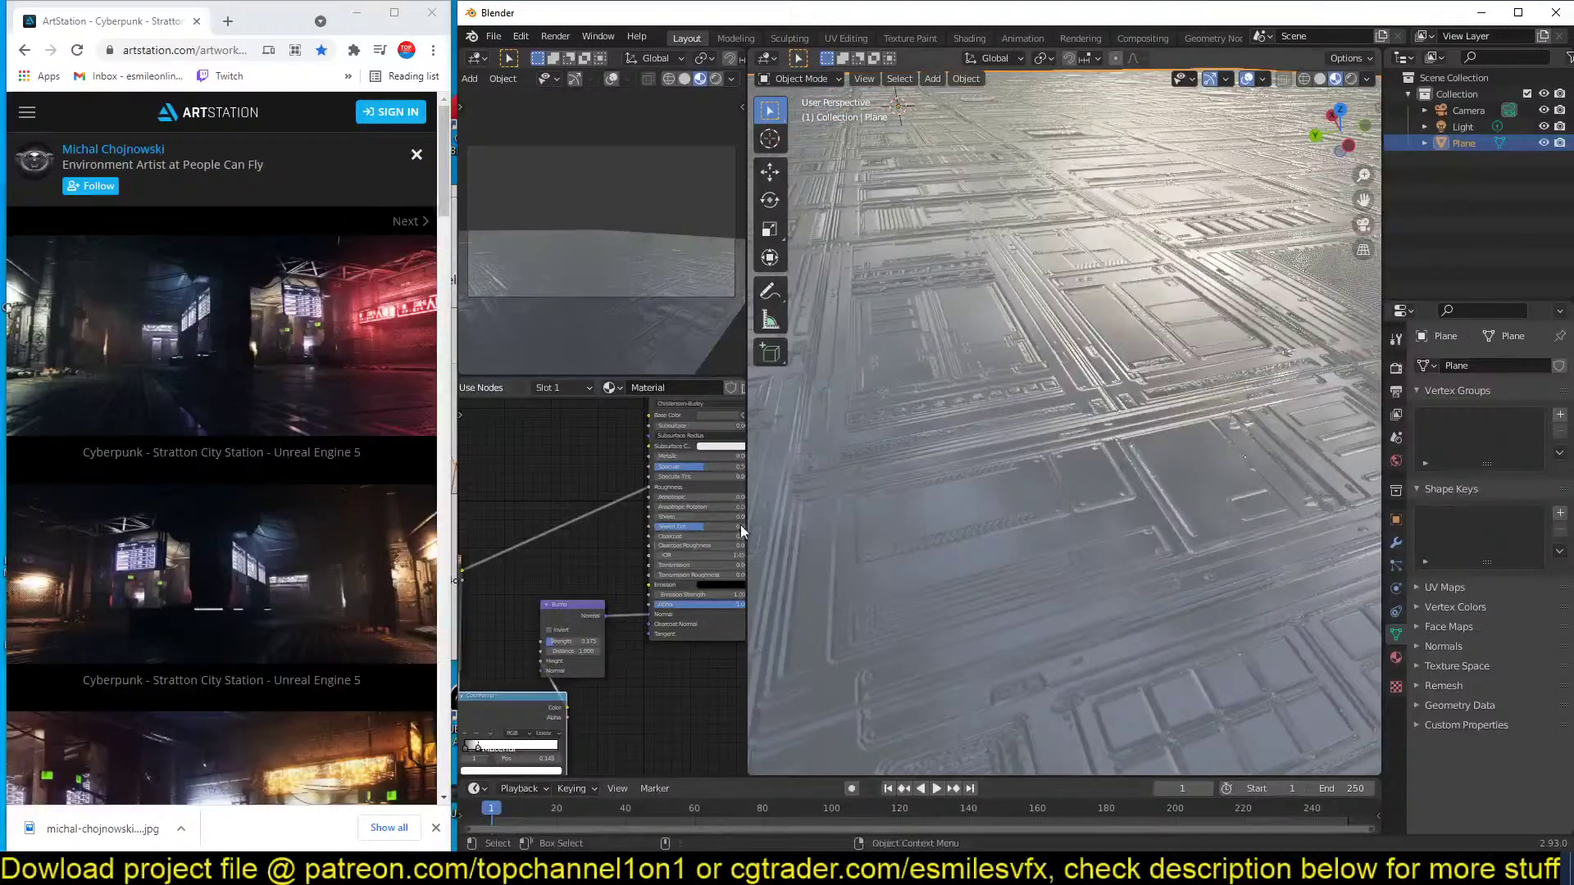
Duplicate the panel Image Texture node and place the copy above the original.
middle_drag(680, 538, 759, 534)
scroll(615, 586, down, 2)
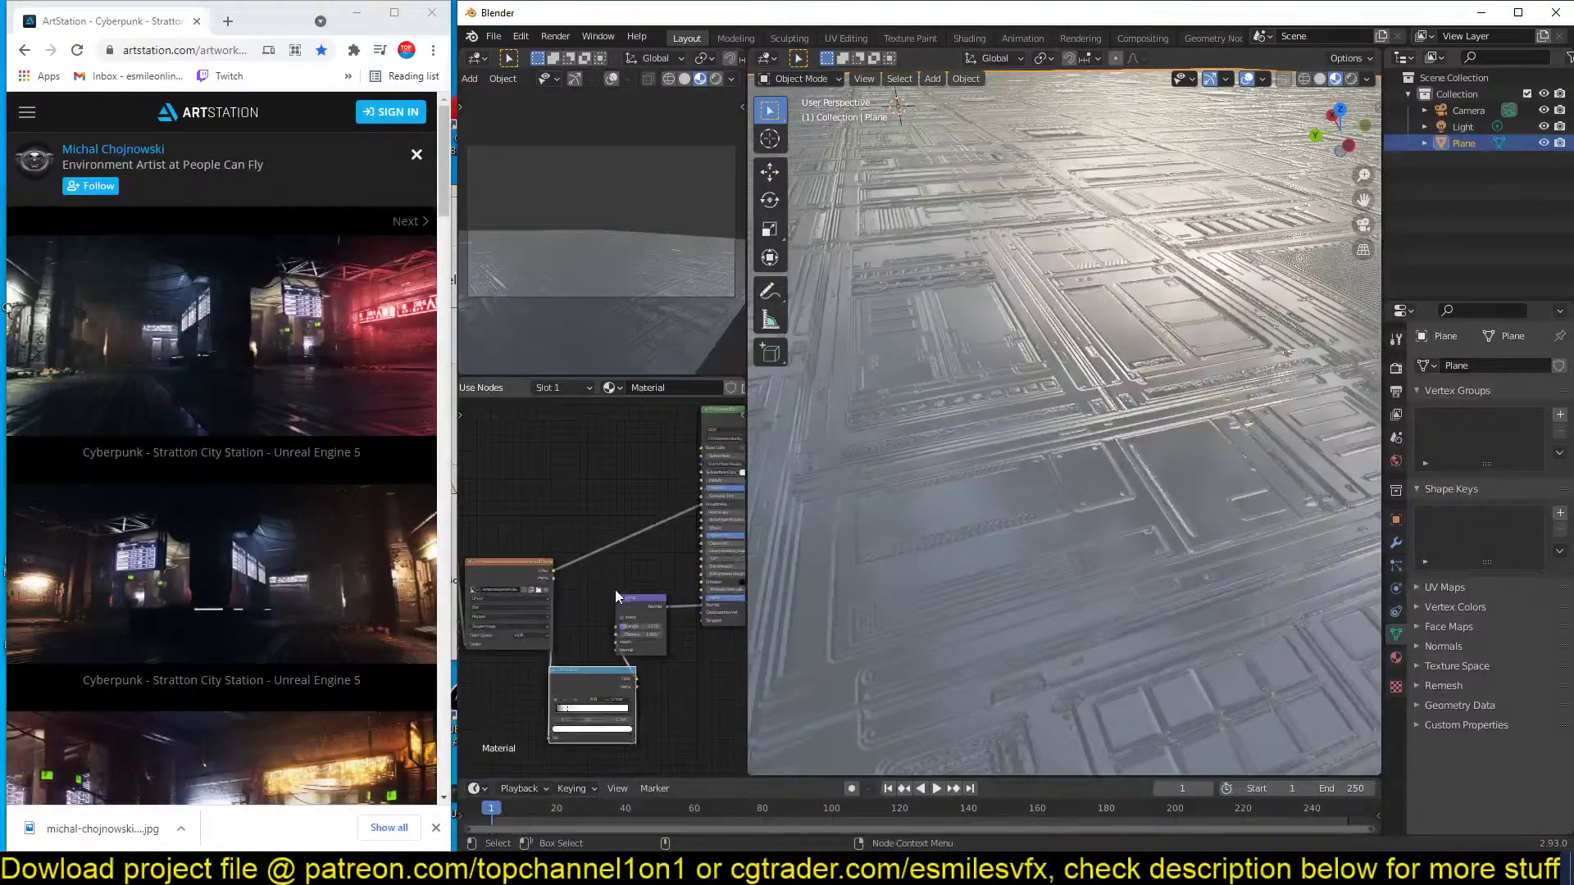
middle_drag(615, 587, 665, 583)
click(592, 569)
key(shift+d)
click(591, 458)
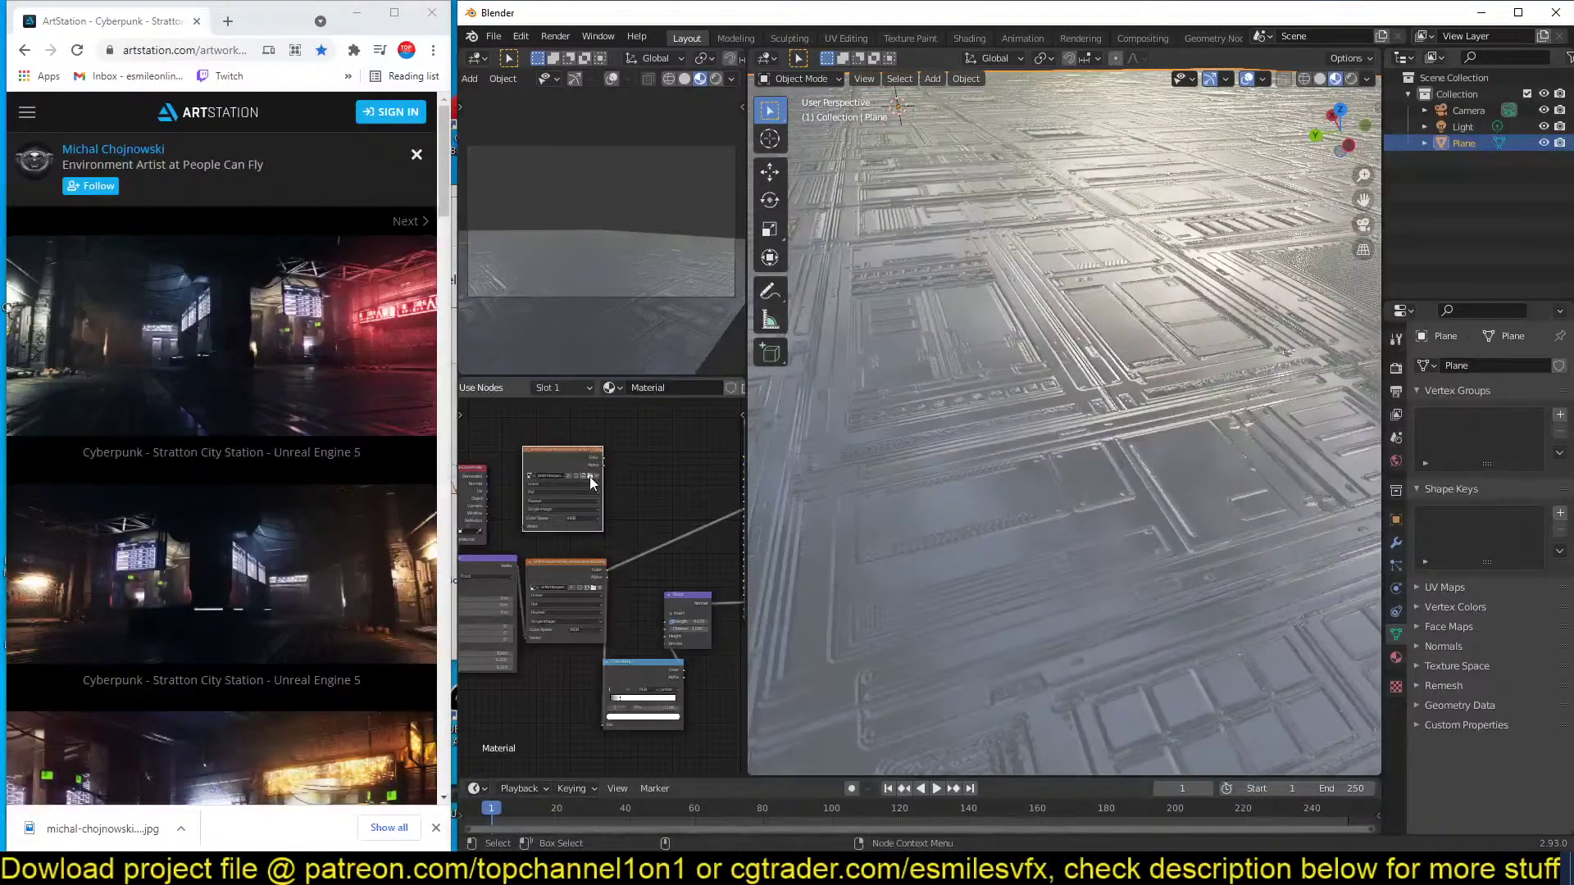
Load grunge_map_004_bitmap_output.jpg from the D:\resouces\grunges folder into the duplicated Image Texture node.
click(589, 475)
click(649, 528)
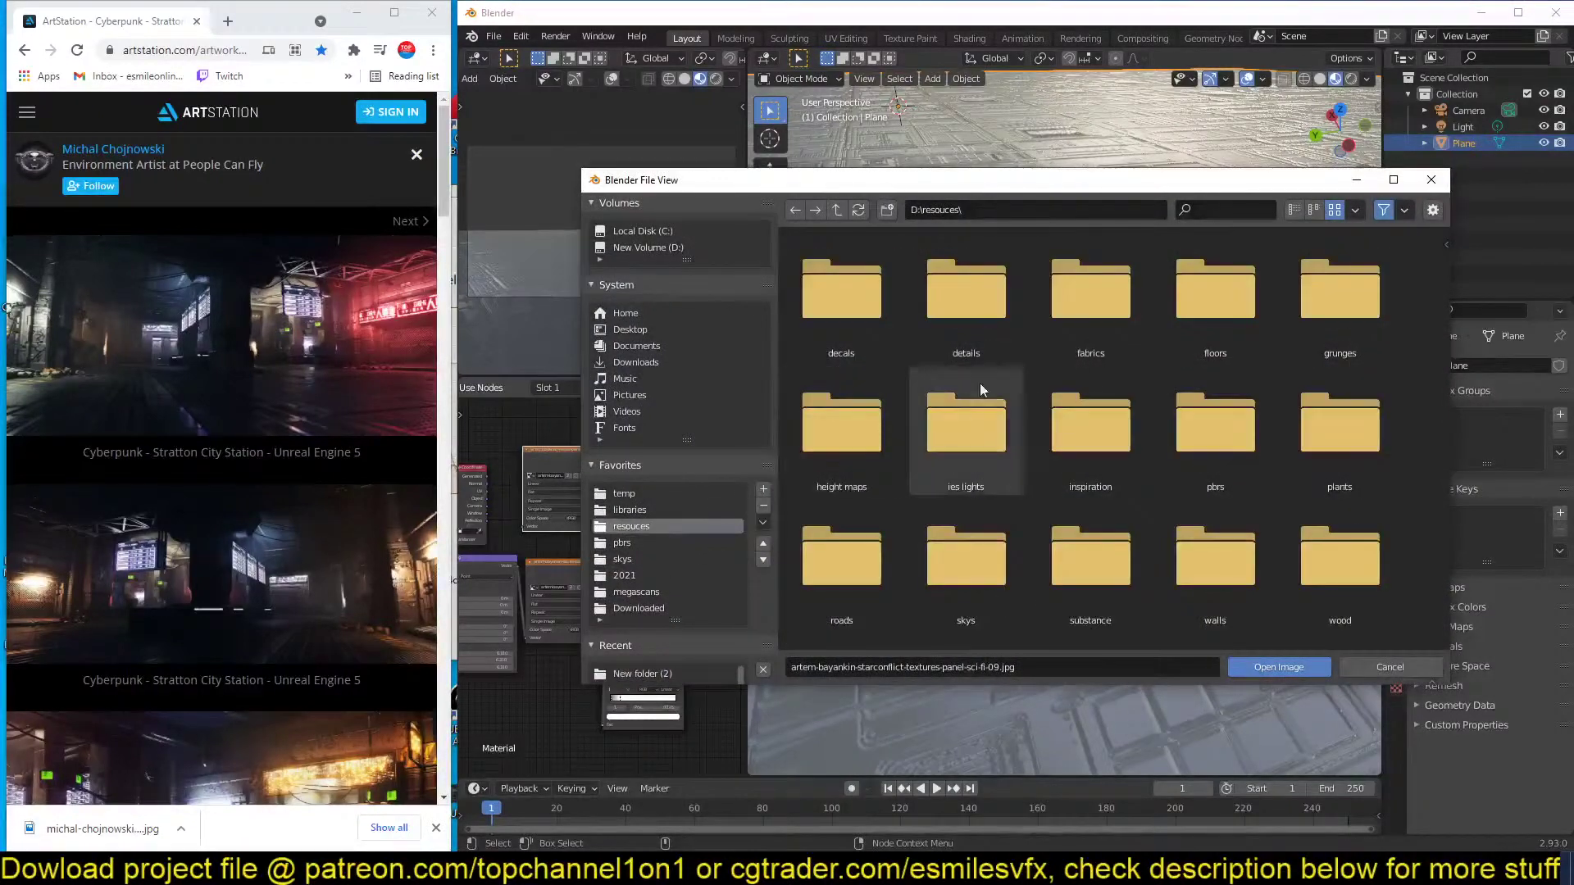
double_click(1305, 307)
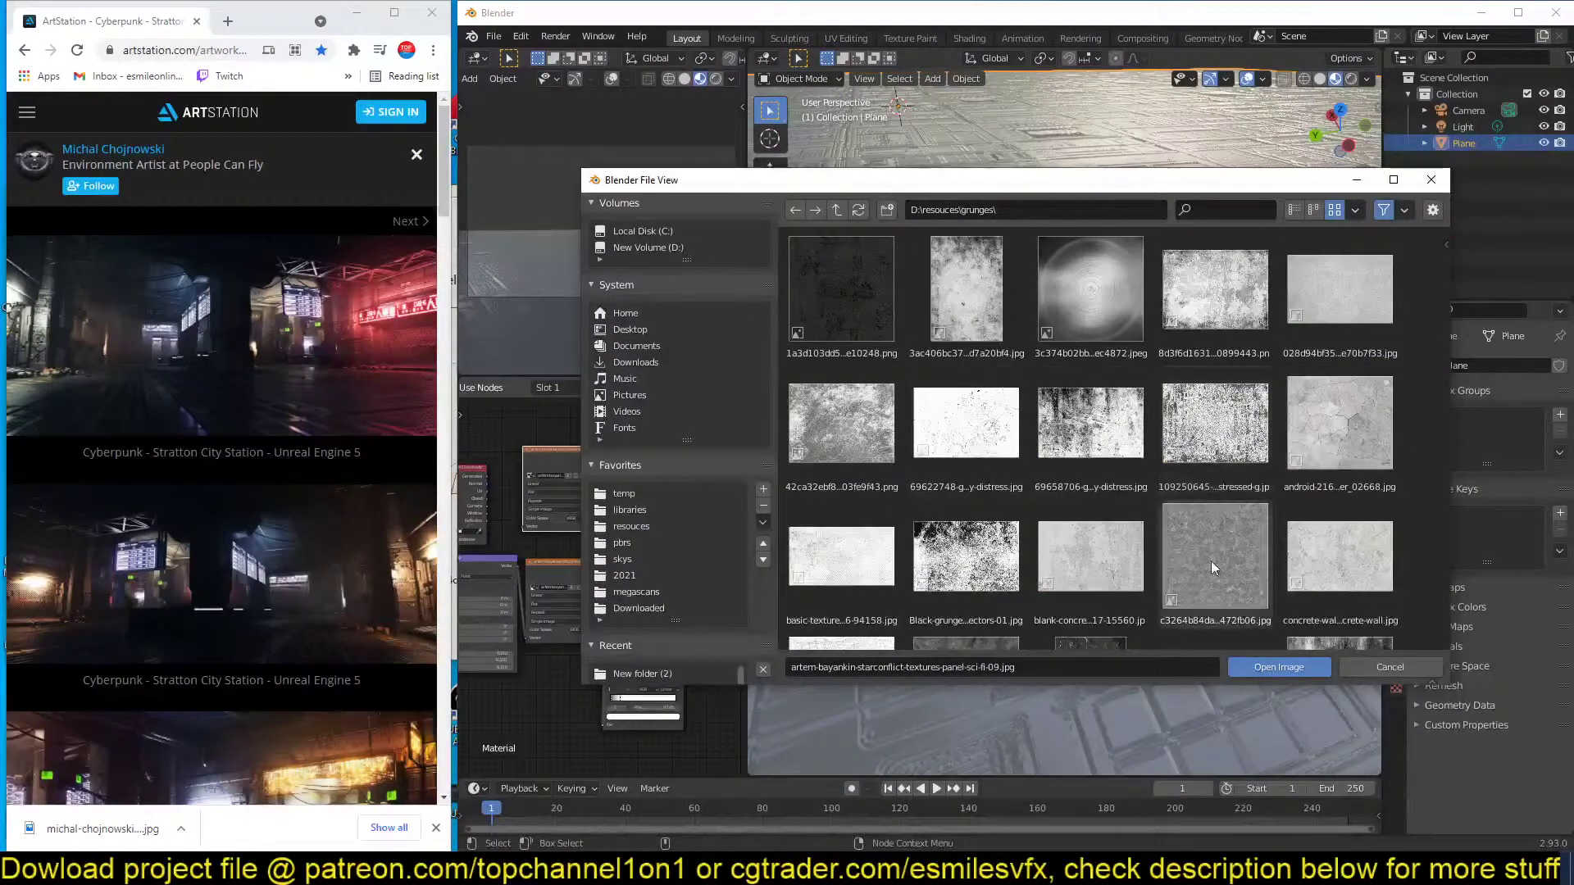
scroll(1065, 557, down, 4)
scroll(840, 569, down, 2)
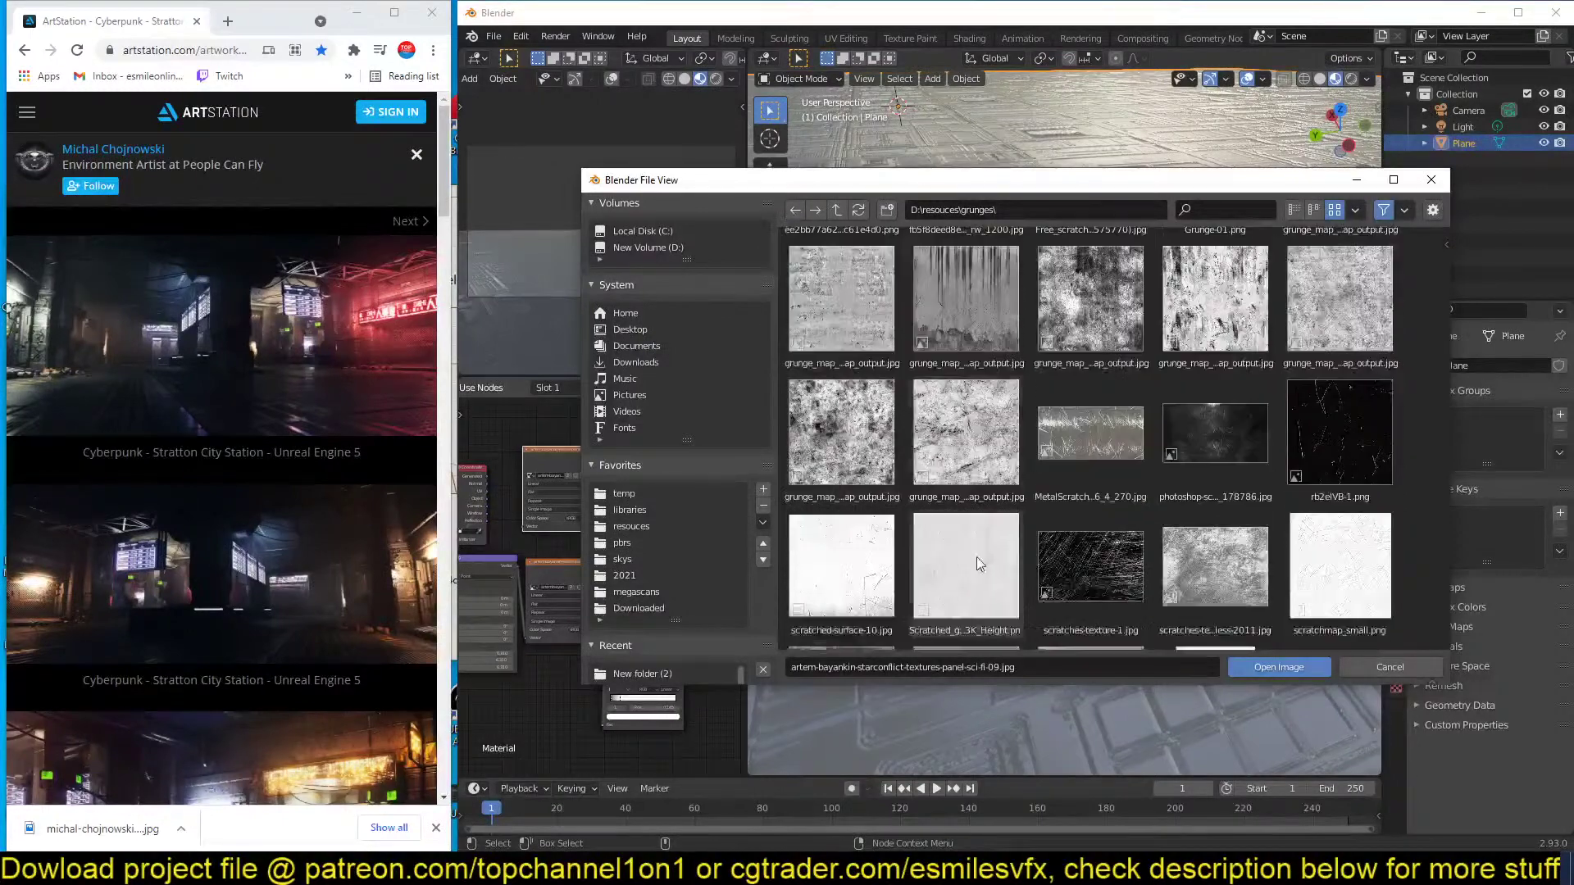
double_click(793, 448)
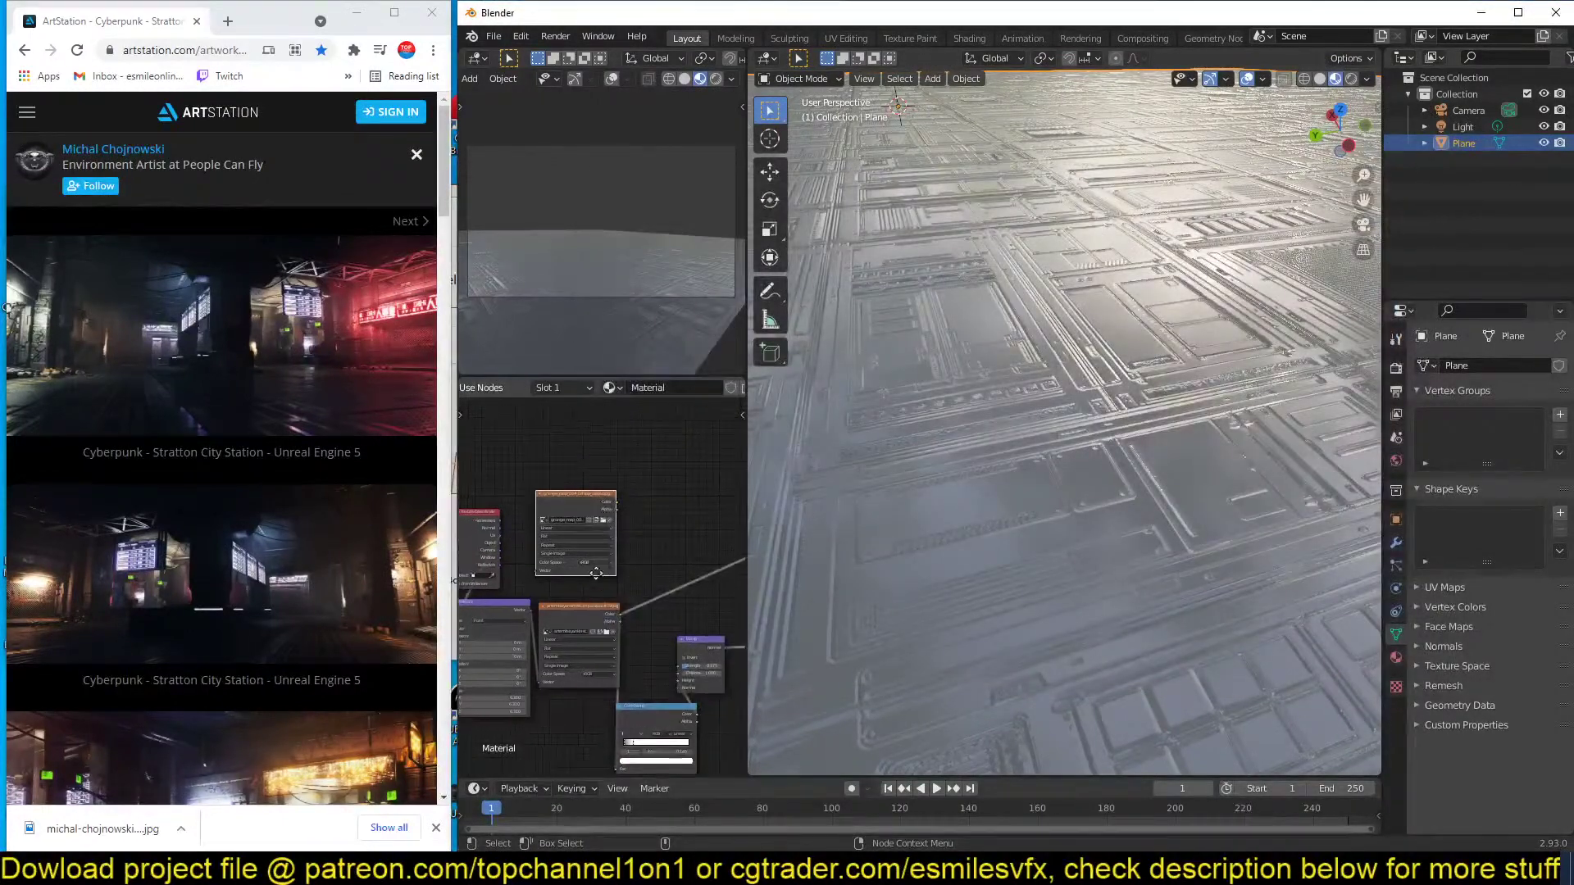
Preview the grunge texture on the plane and move its node up, clear of the panel texture nodes.
ctrl+shift+click(577, 450)
scroll(1084, 362, down, 6)
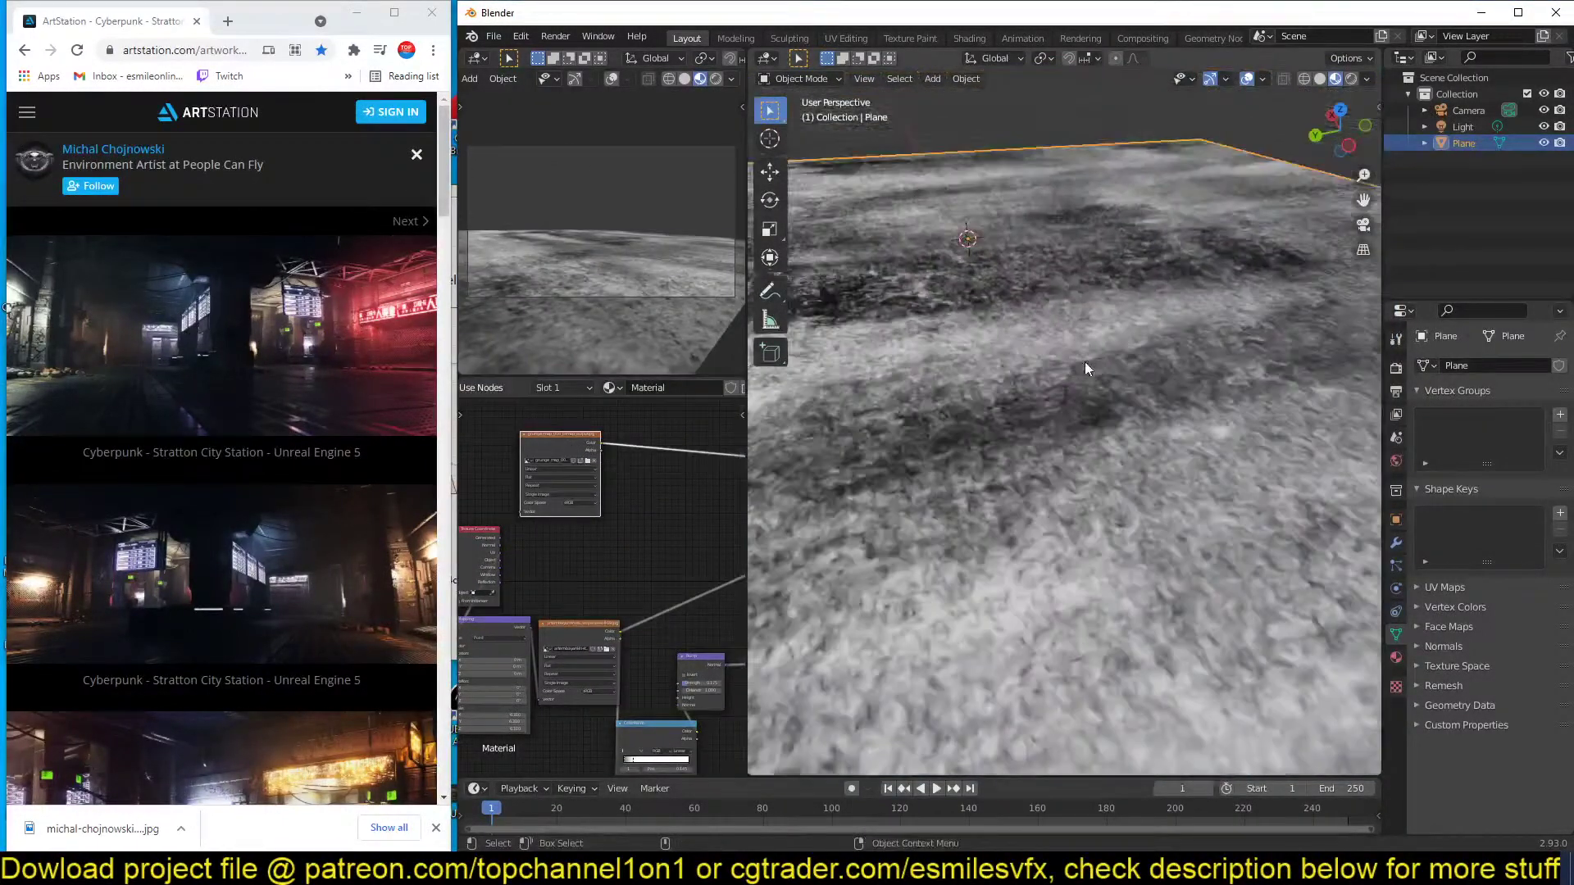
middle_drag(642, 528, 691, 538)
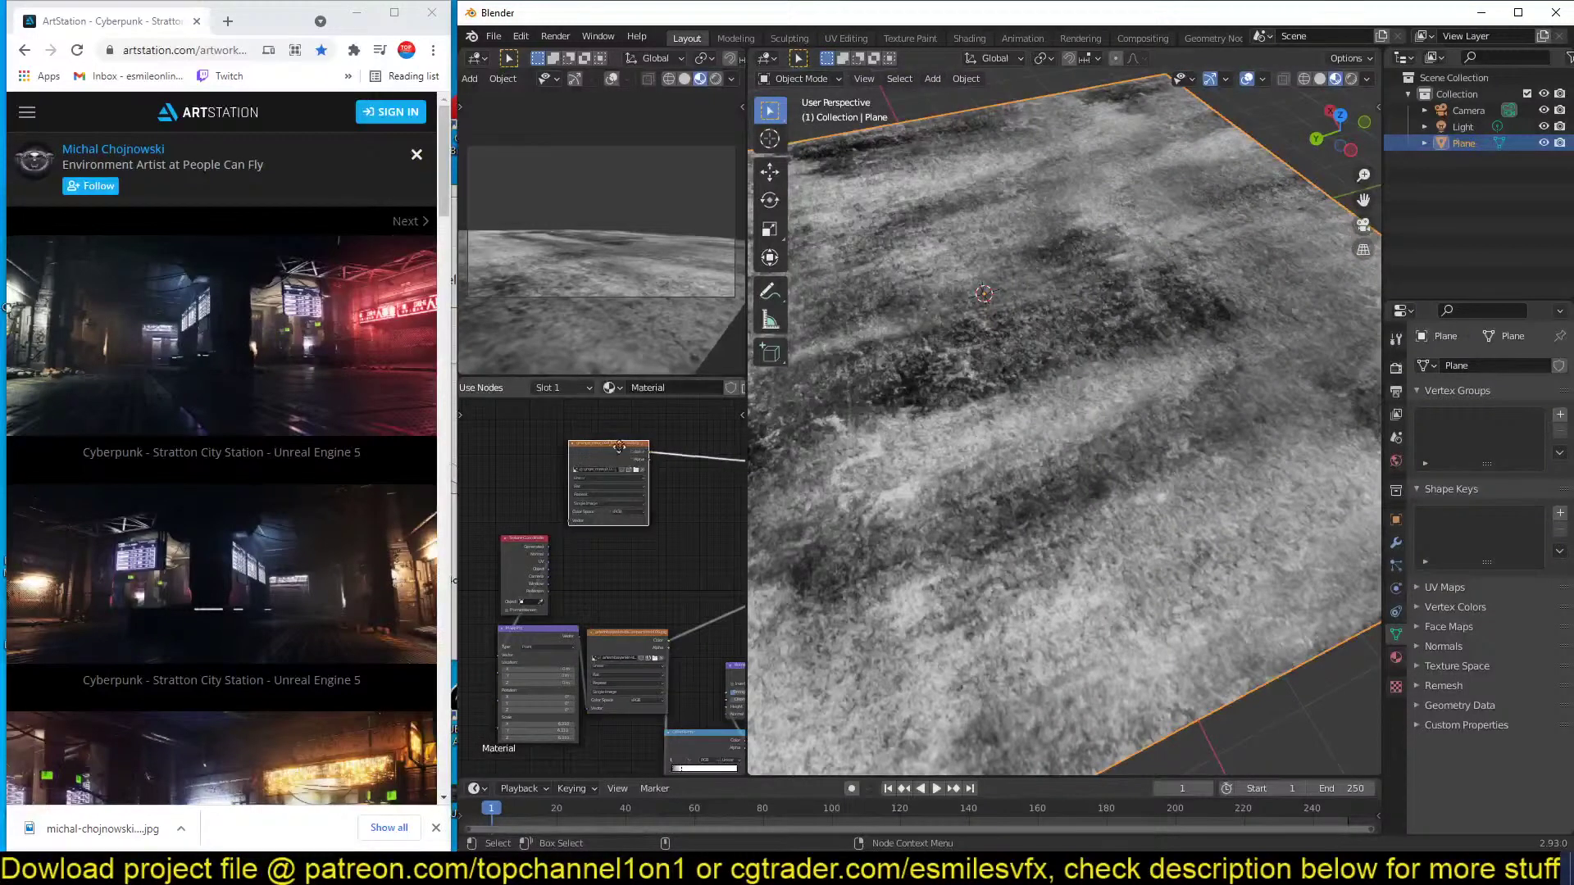
drag(619, 447, 606, 436)
Add Mapping and Texture Coordinate nodes to the grunge texture and inspect its detail up close.
key(ctrl+t)
middle_drag(626, 515, 722, 504)
scroll(1036, 476, up, 8)
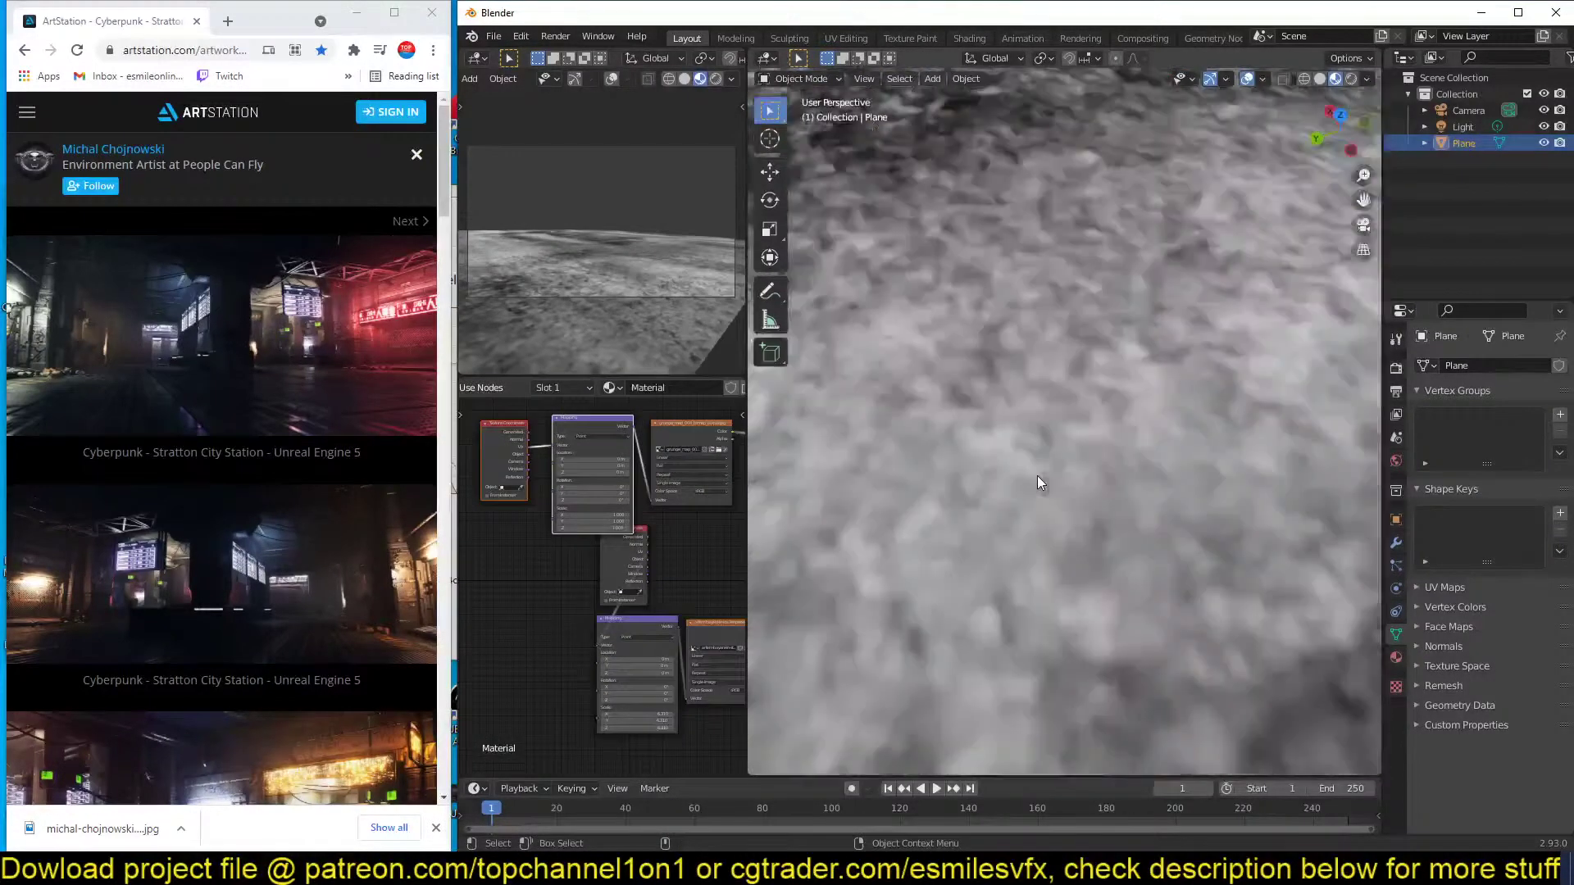
scroll(1036, 475, down, 3)
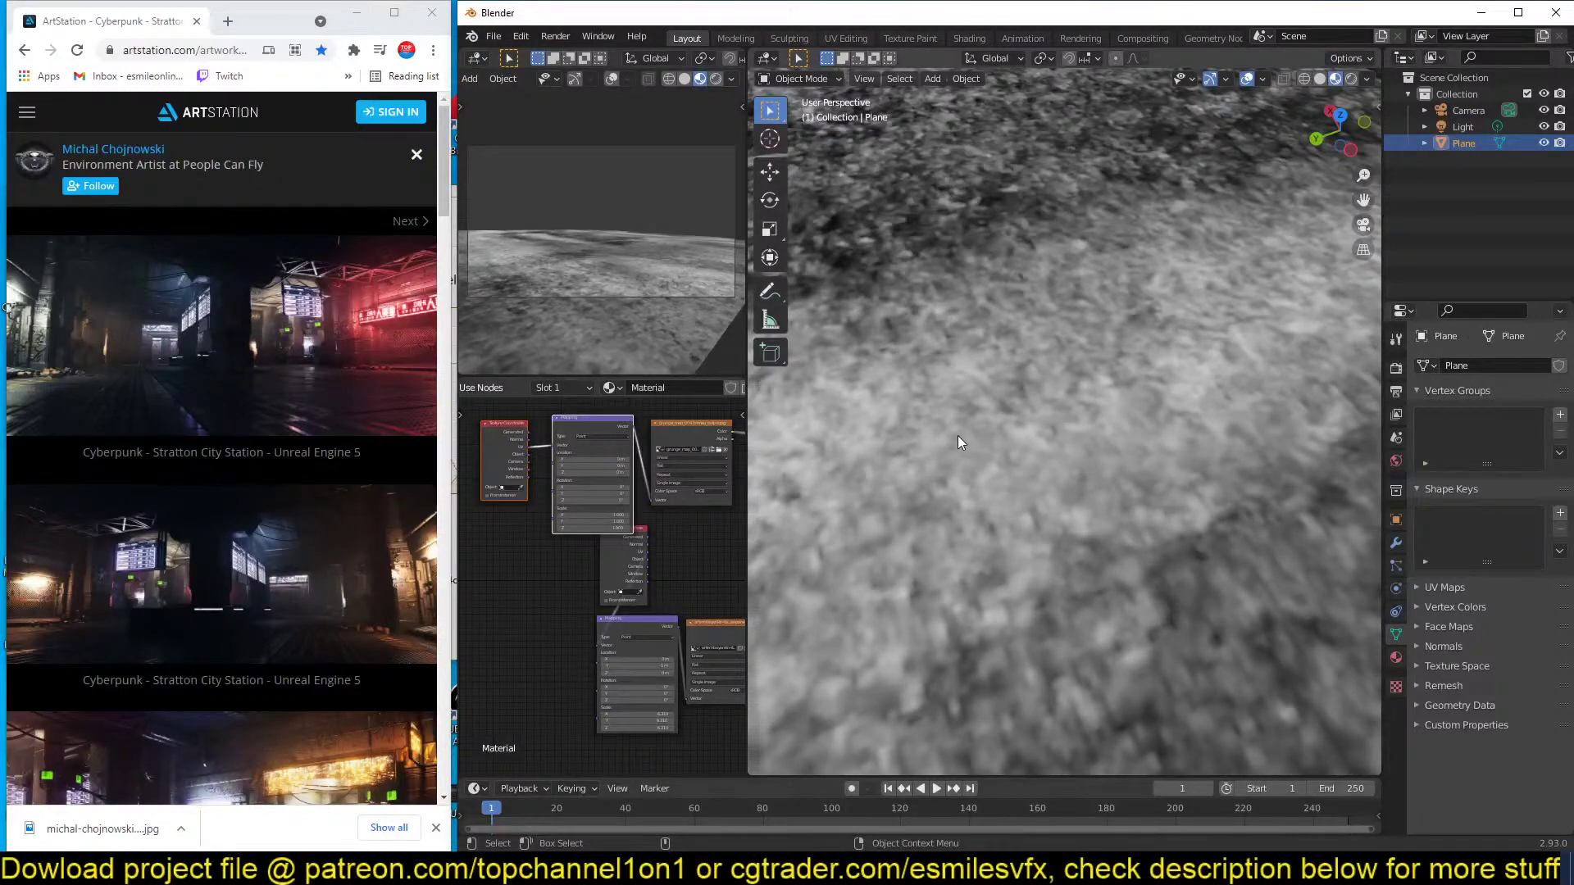
Increase the grunge texture's Mapping scale uniformly on X, Y and Z so it tiles more densely across the plane.
middle_drag(658, 542, 605, 582)
scroll(605, 581, up, 5)
drag(550, 547, 689, 561)
key(ctrl+z)
scroll(1105, 383, down, 5)
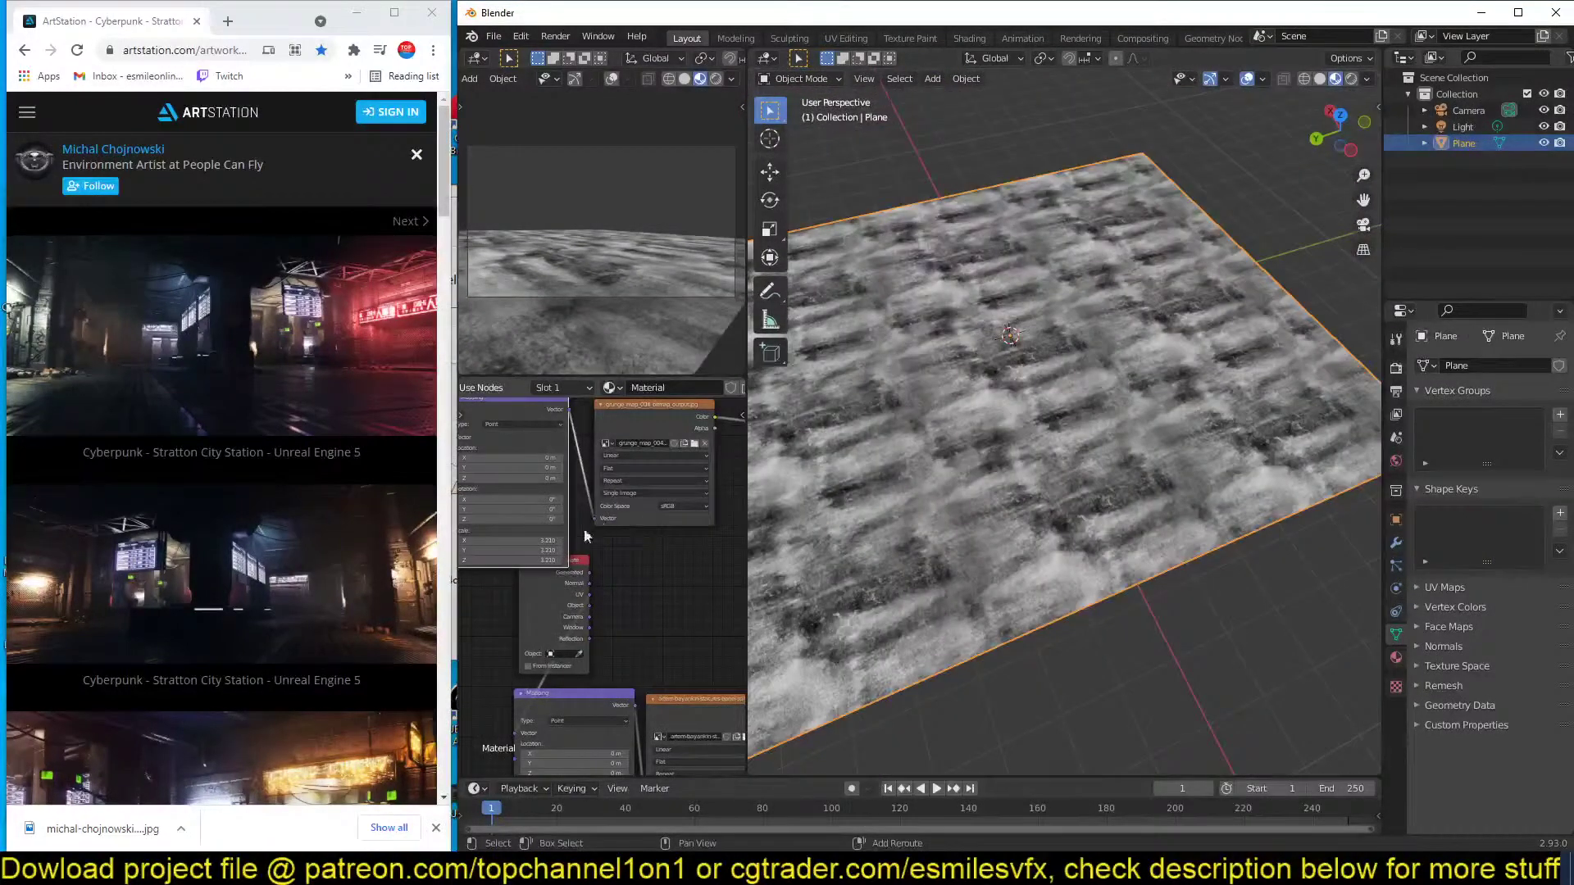
drag(552, 541, 729, 561)
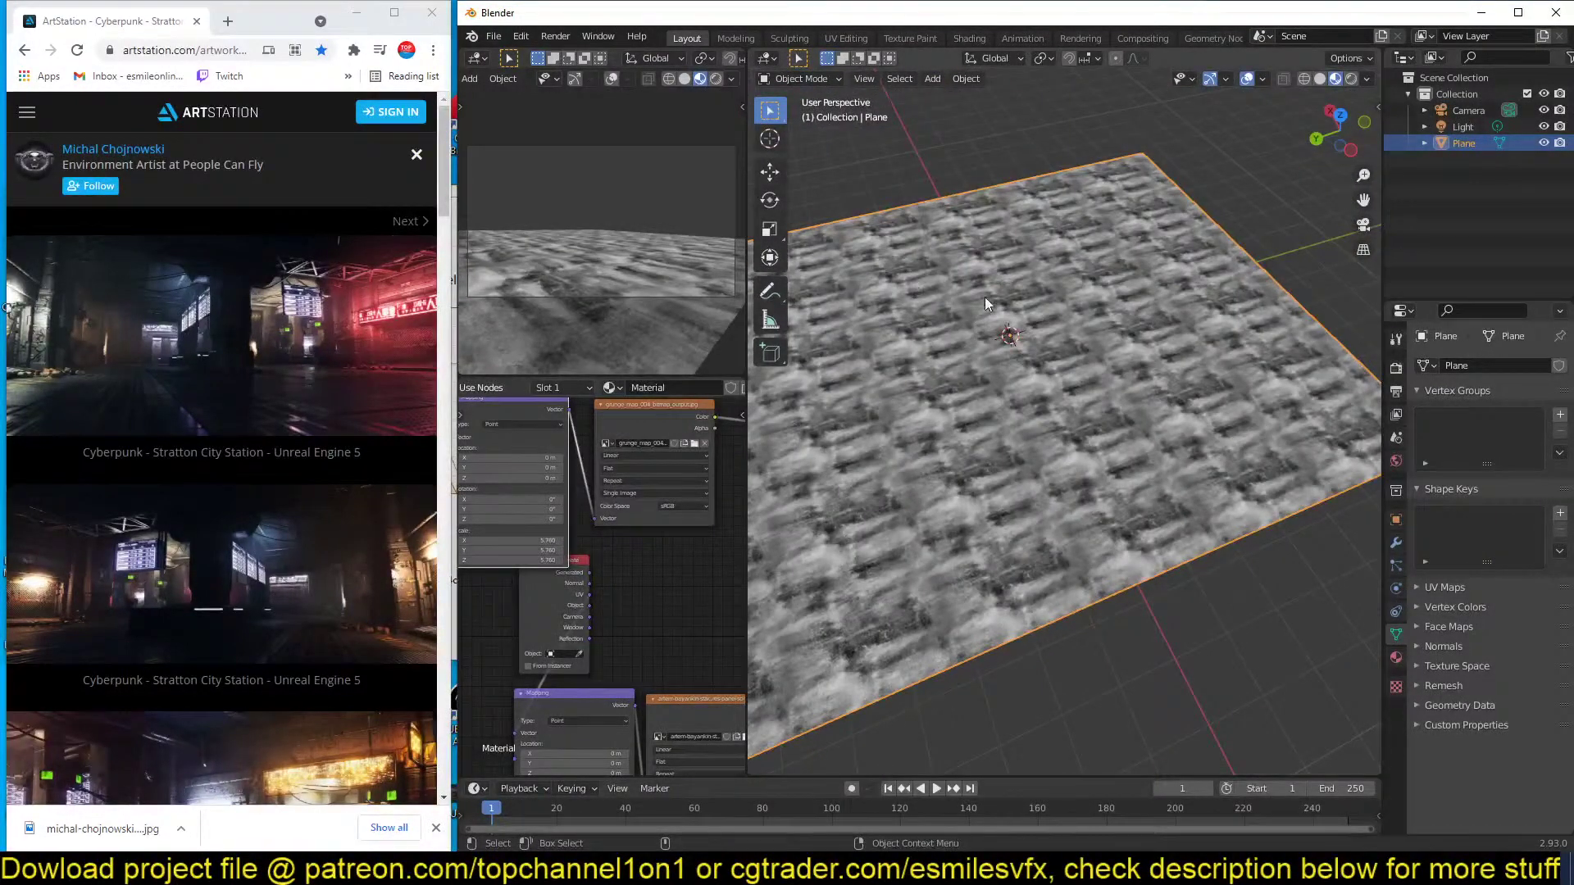
mouse_move(1021, 369)
middle_down()
mouse_move(1023, 341)
mouse_move(1026, 377)
middle_up()
scroll(610, 483, down, 2)
Duplicate the grunge Image Texture node above the original and load Tileable eroded scratch metal texture background 10.jpg into the copy.
middle_drag(587, 523, 577, 559)
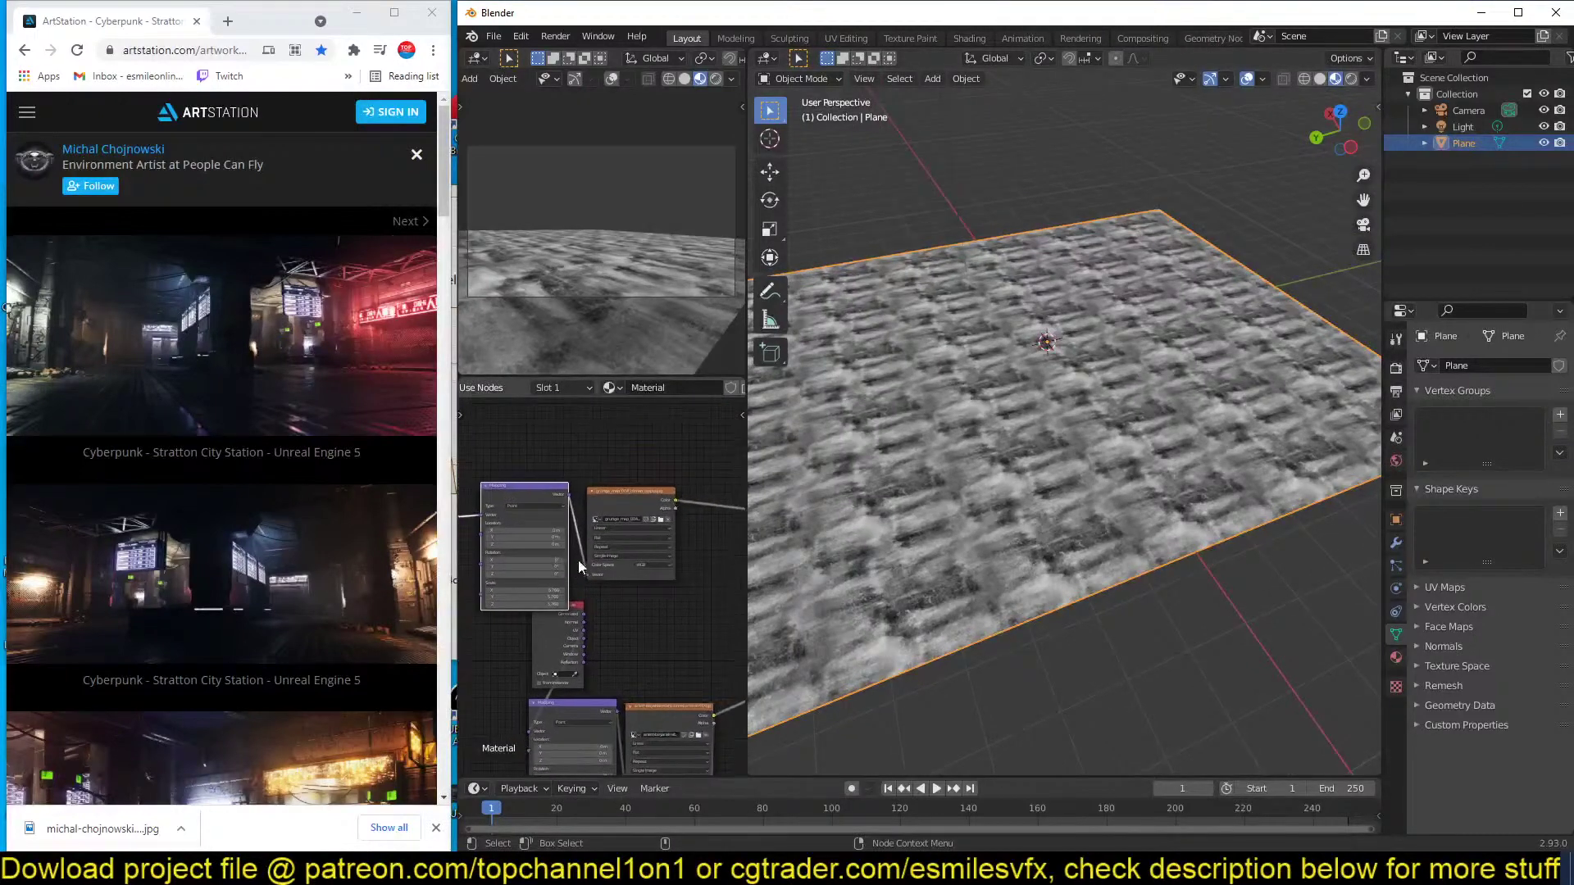
key(shift+d)
click(634, 400)
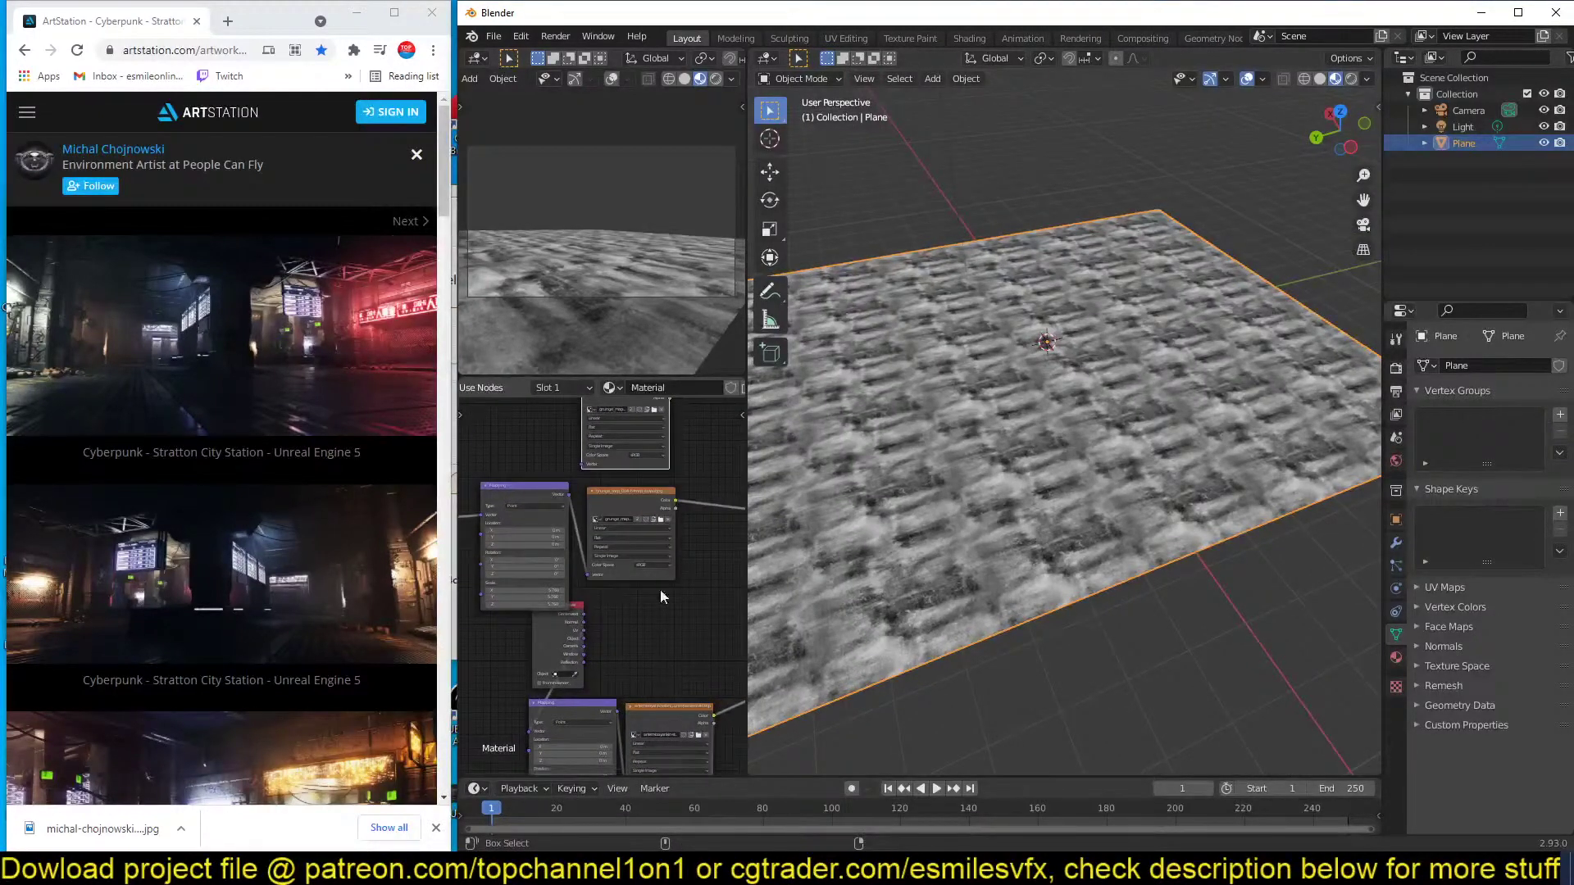
middle_drag(657, 467, 660, 594)
click(658, 537)
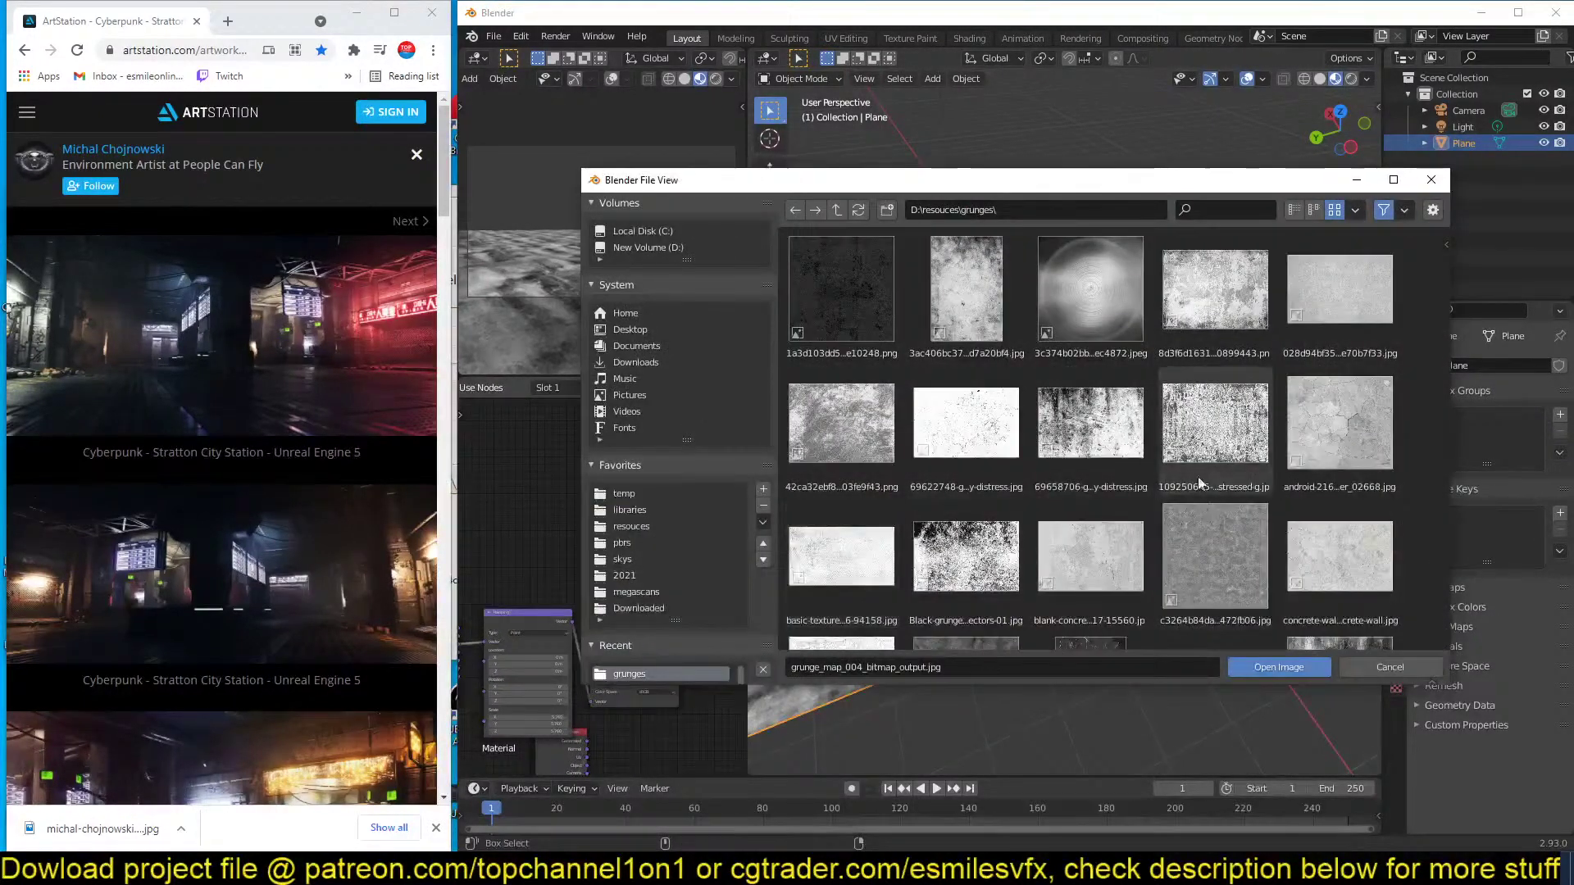
scroll(1095, 529, down, 5)
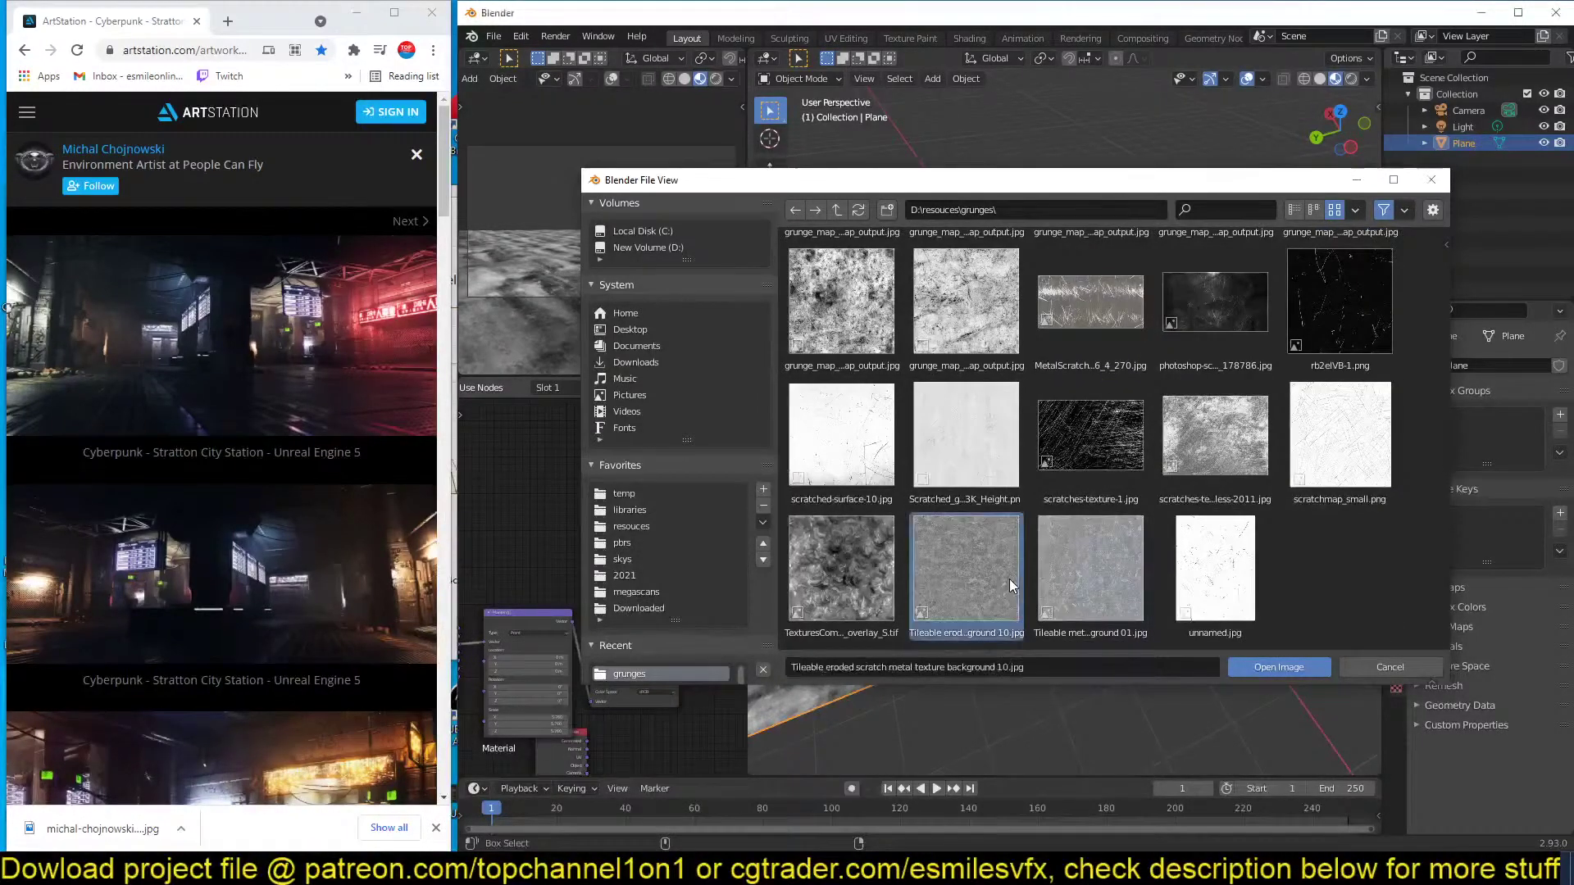
double_click(1009, 578)
Combine the scratch metal and grunge textures through a Mix node previewed on the plane.
ctrl+shift+right_drag(638, 616, 647, 569)
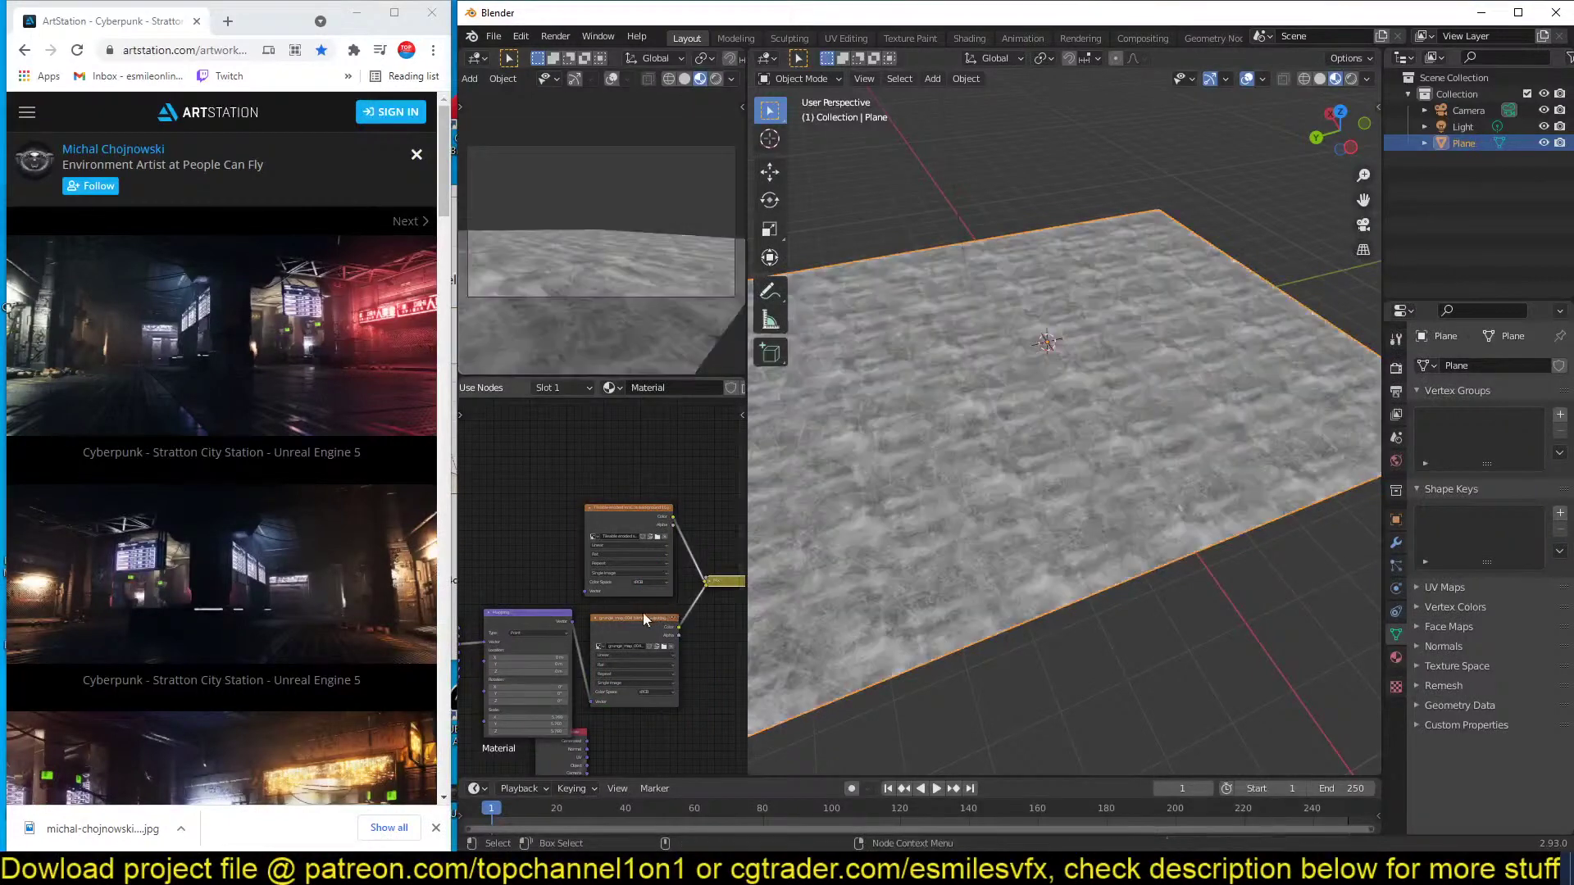
middle_drag(687, 603, 604, 576)
scroll(653, 596, up, 3)
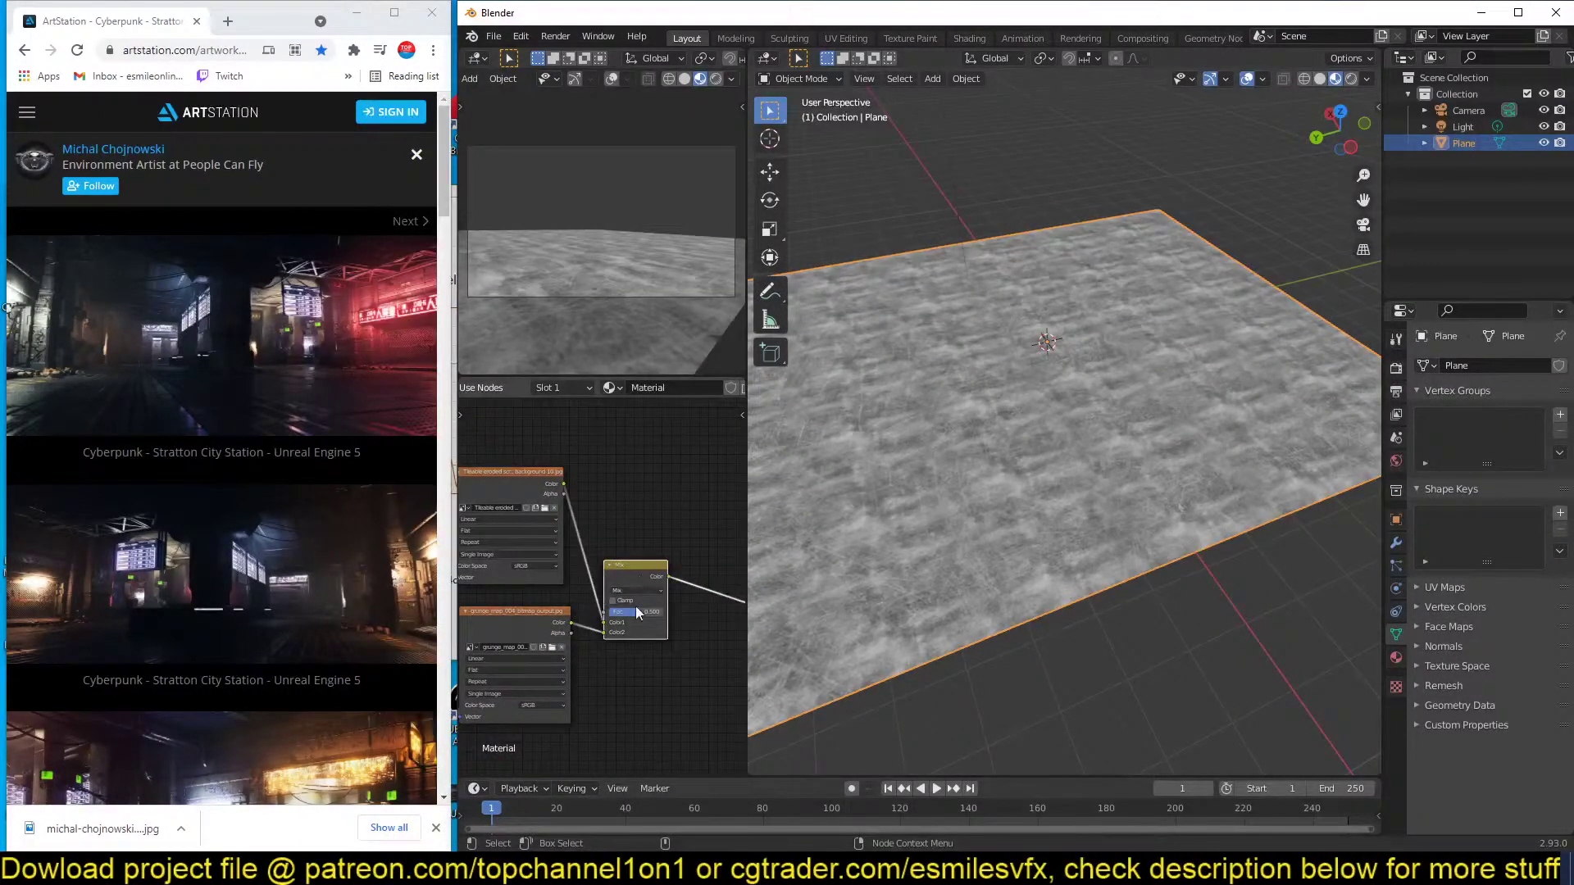
scroll(638, 613, up, 2)
Set the Mix node's blending mode to Multiply with a factor of 0.833.
click(645, 591)
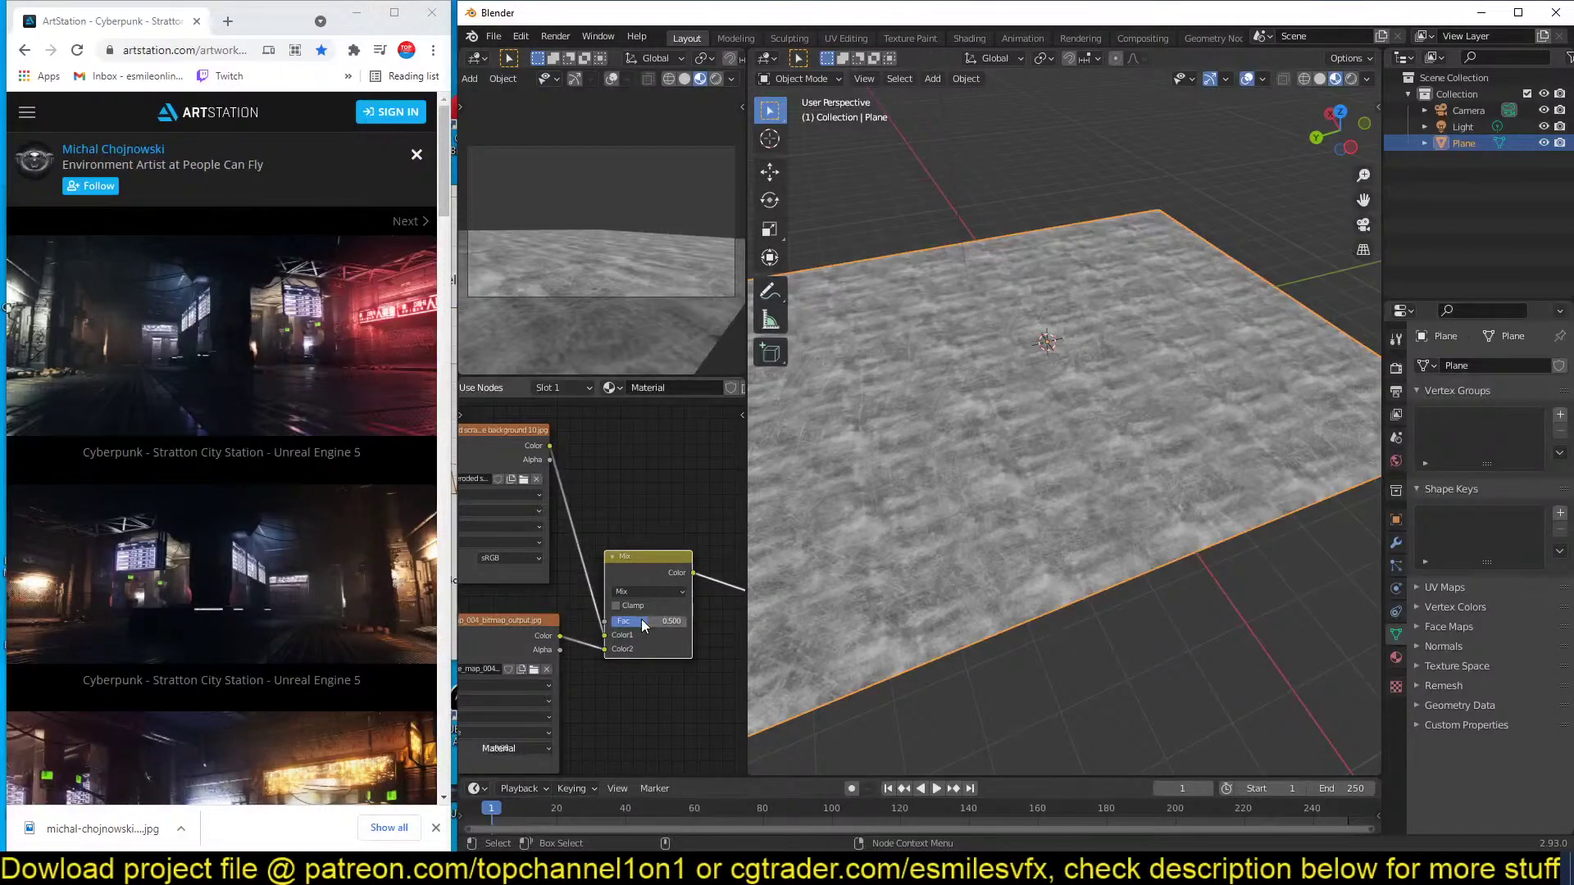
drag(643, 625, 654, 618)
click(660, 591)
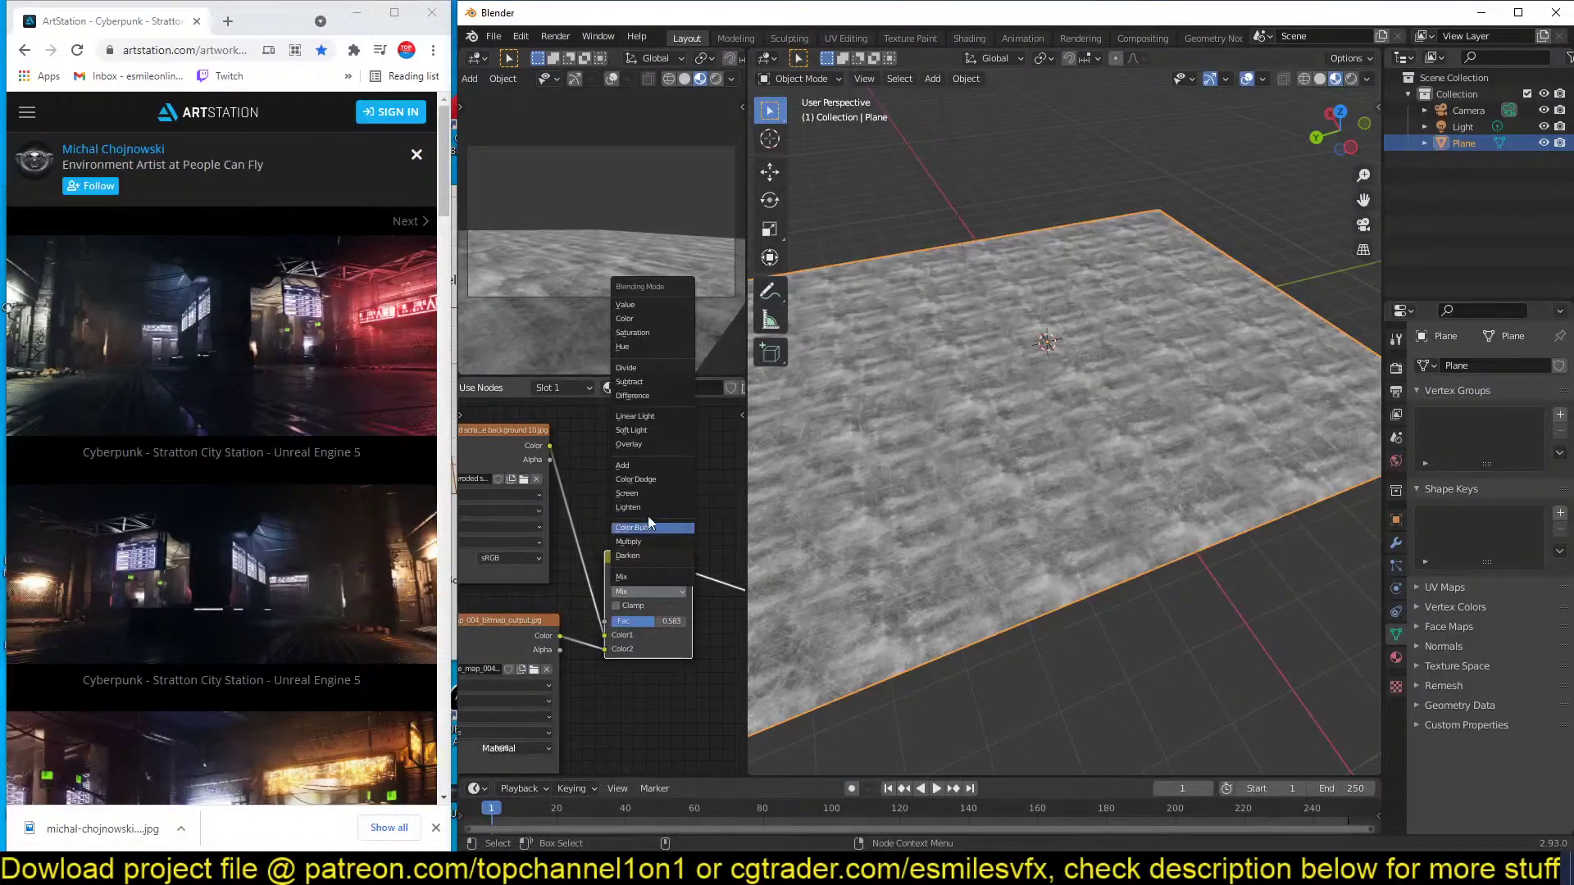
click(637, 542)
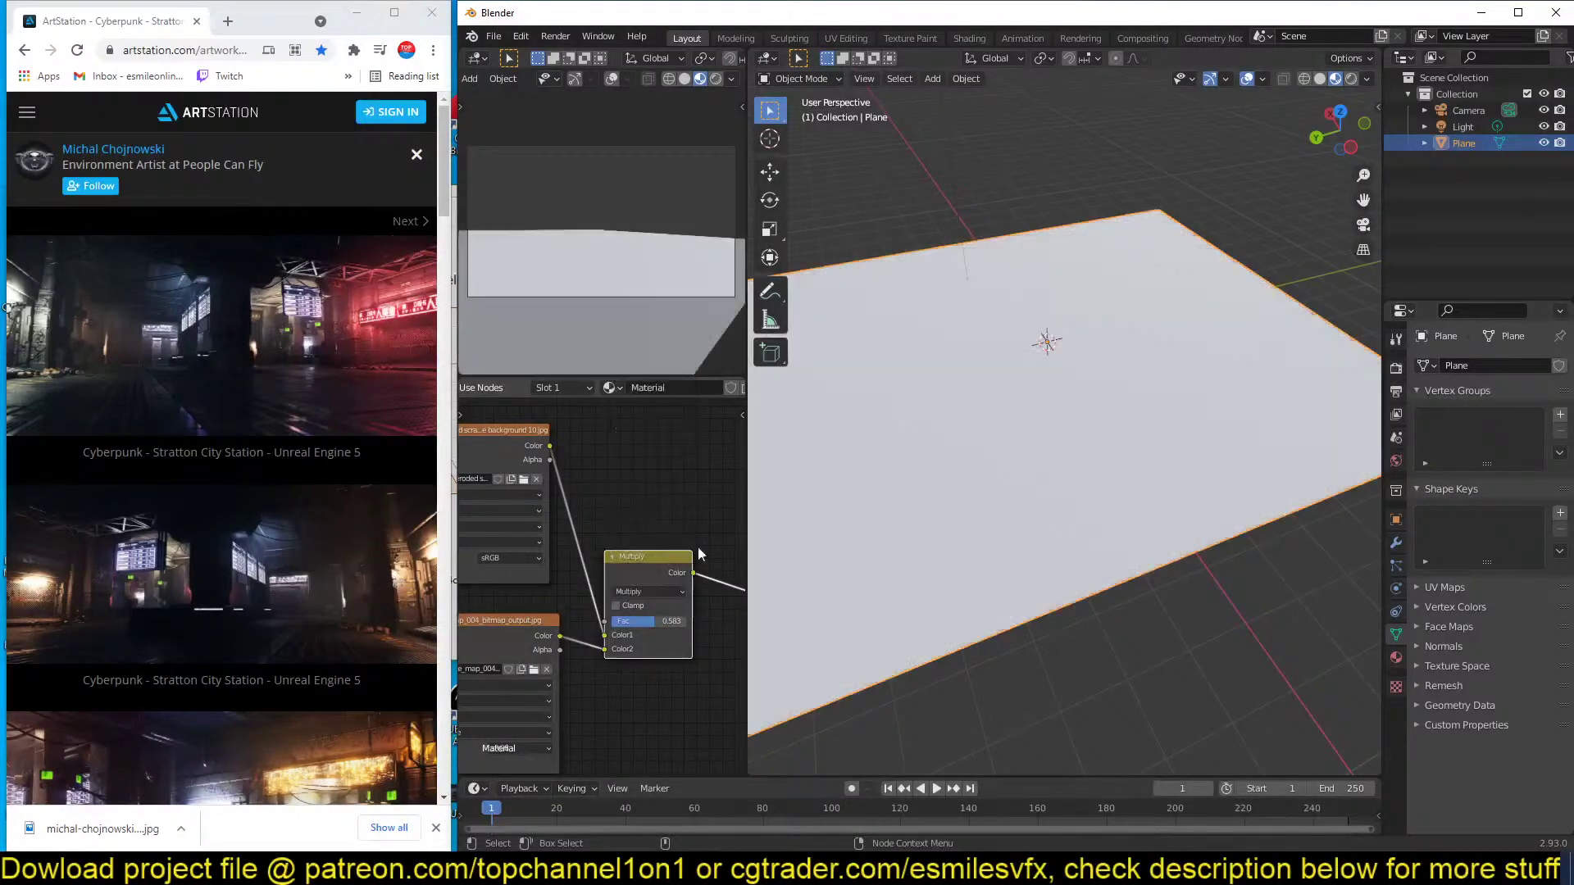
scroll(1011, 464, up, 1)
drag(652, 622, 668, 622)
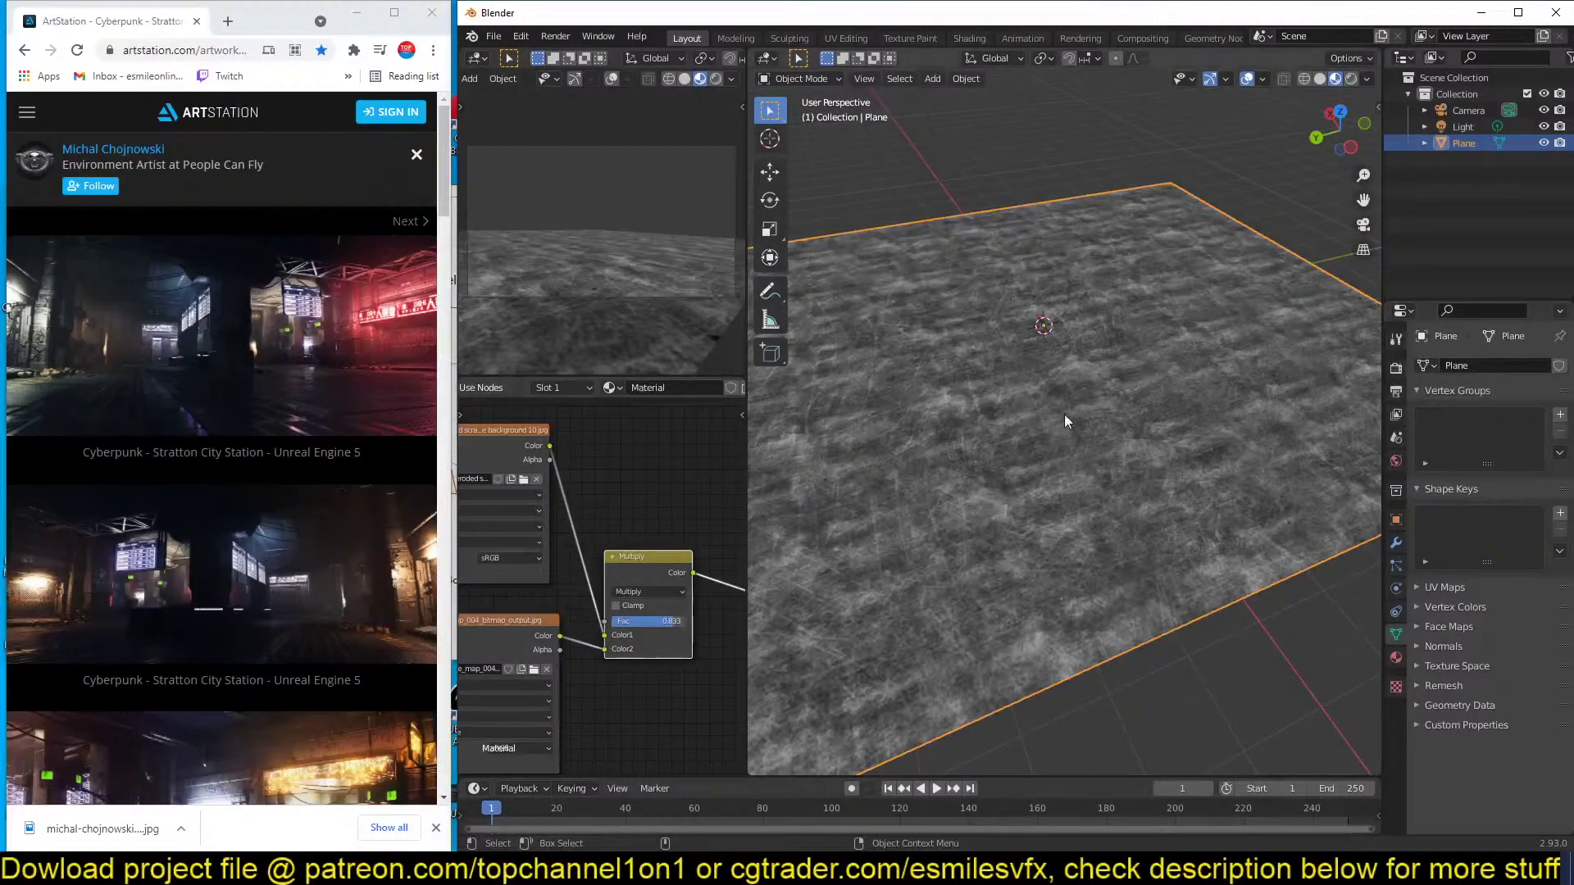
middle_drag(1064, 415, 1011, 504)
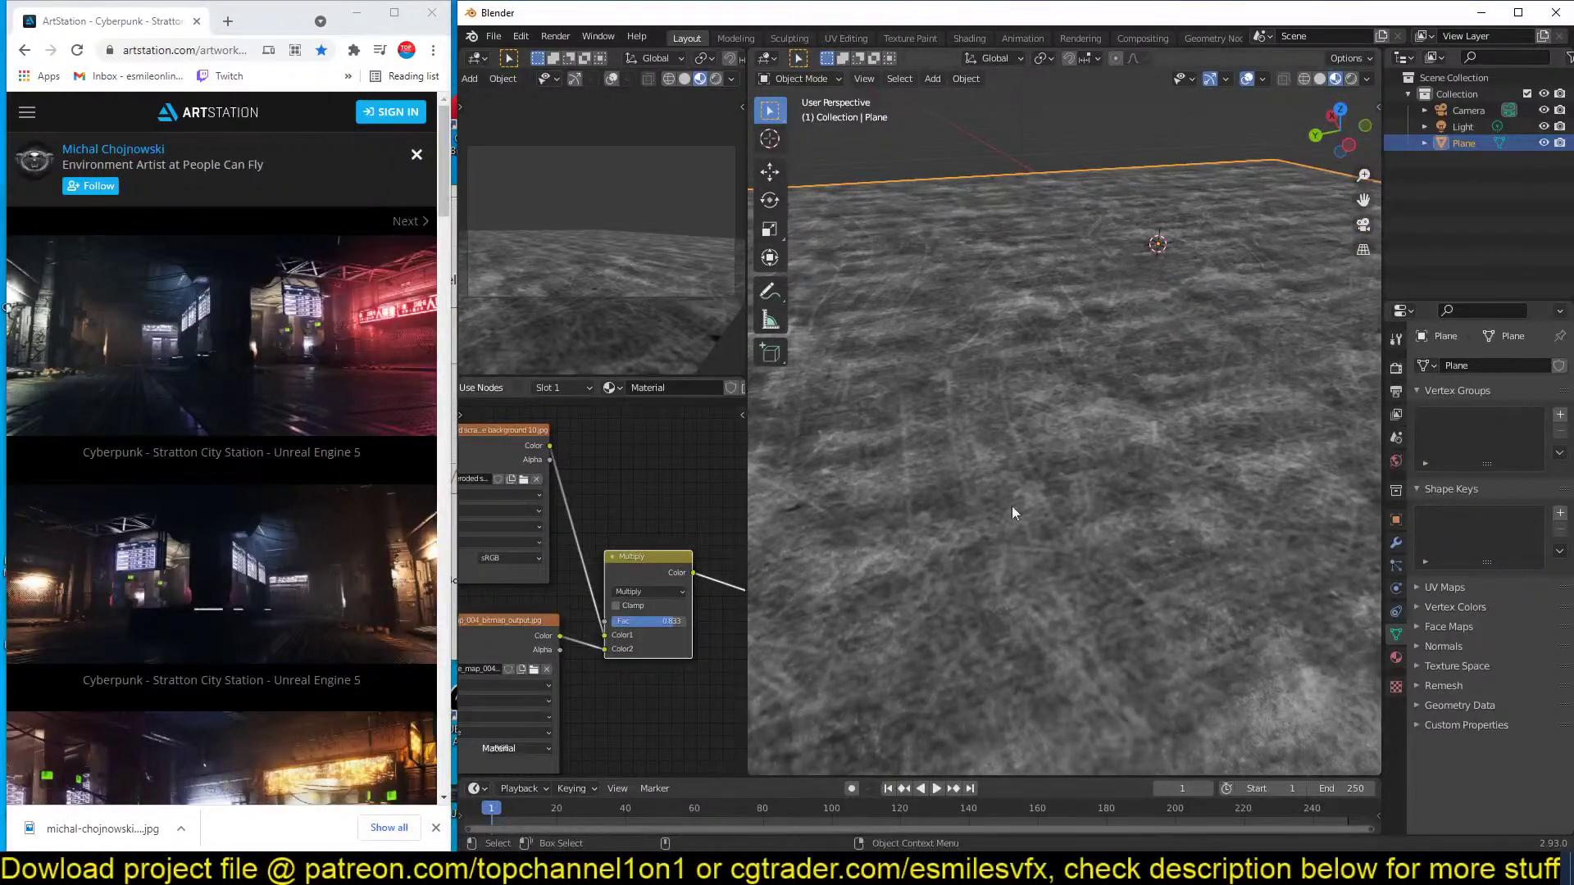
Preview the scratch metal texture alone, add Mapping and Texture Coordinate nodes to it, and set the Mapping scale to 2.6.
ctrl+shift+click(529, 453)
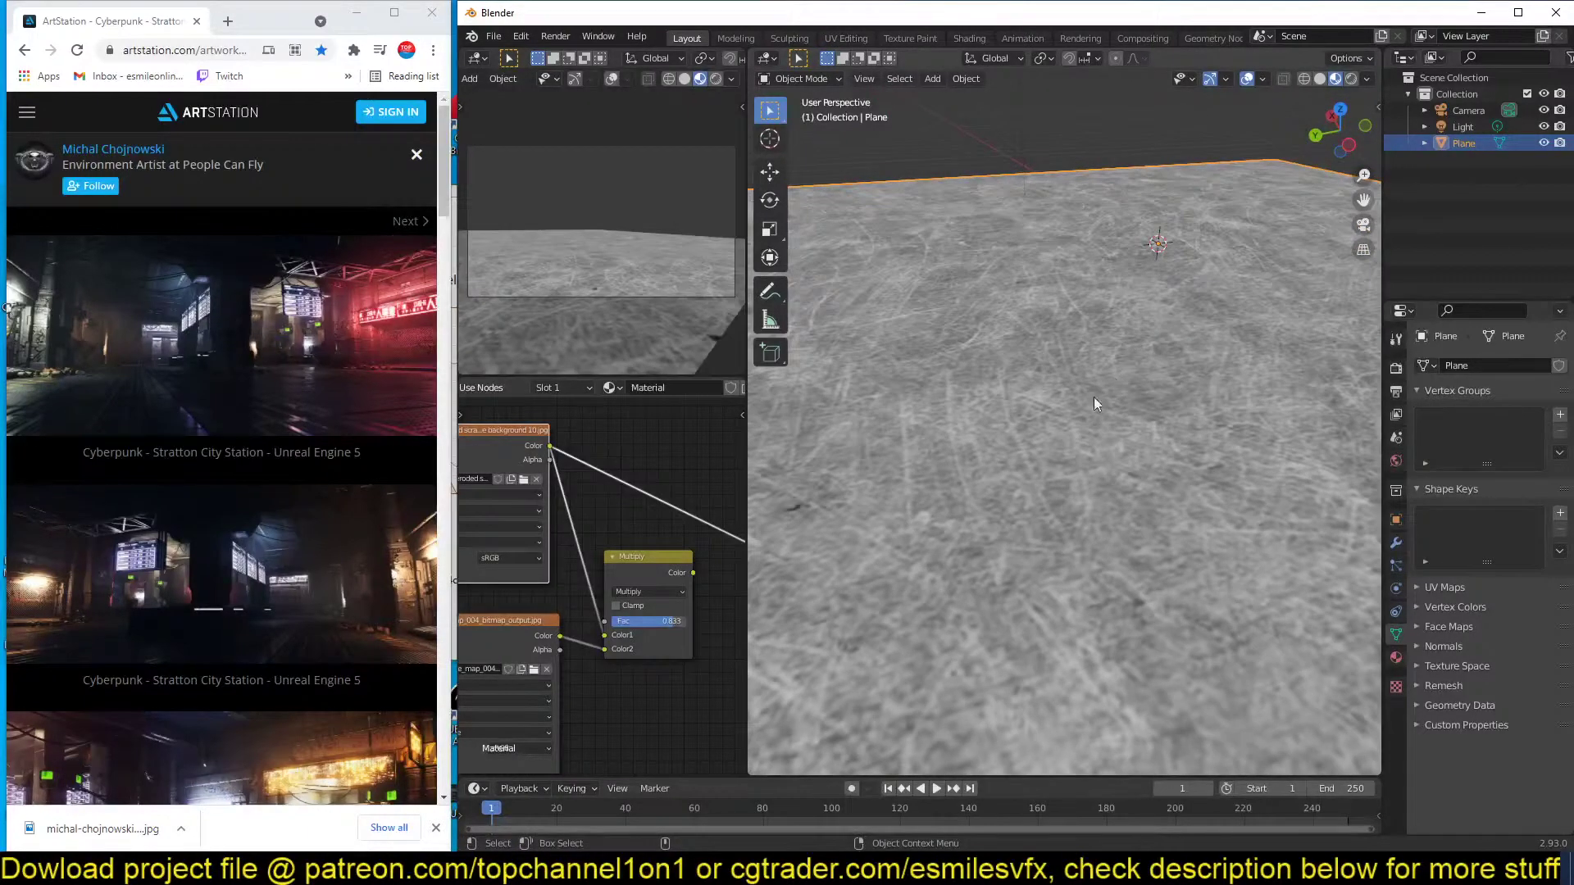
middle_drag(584, 490, 736, 533)
key(ctrl+t)
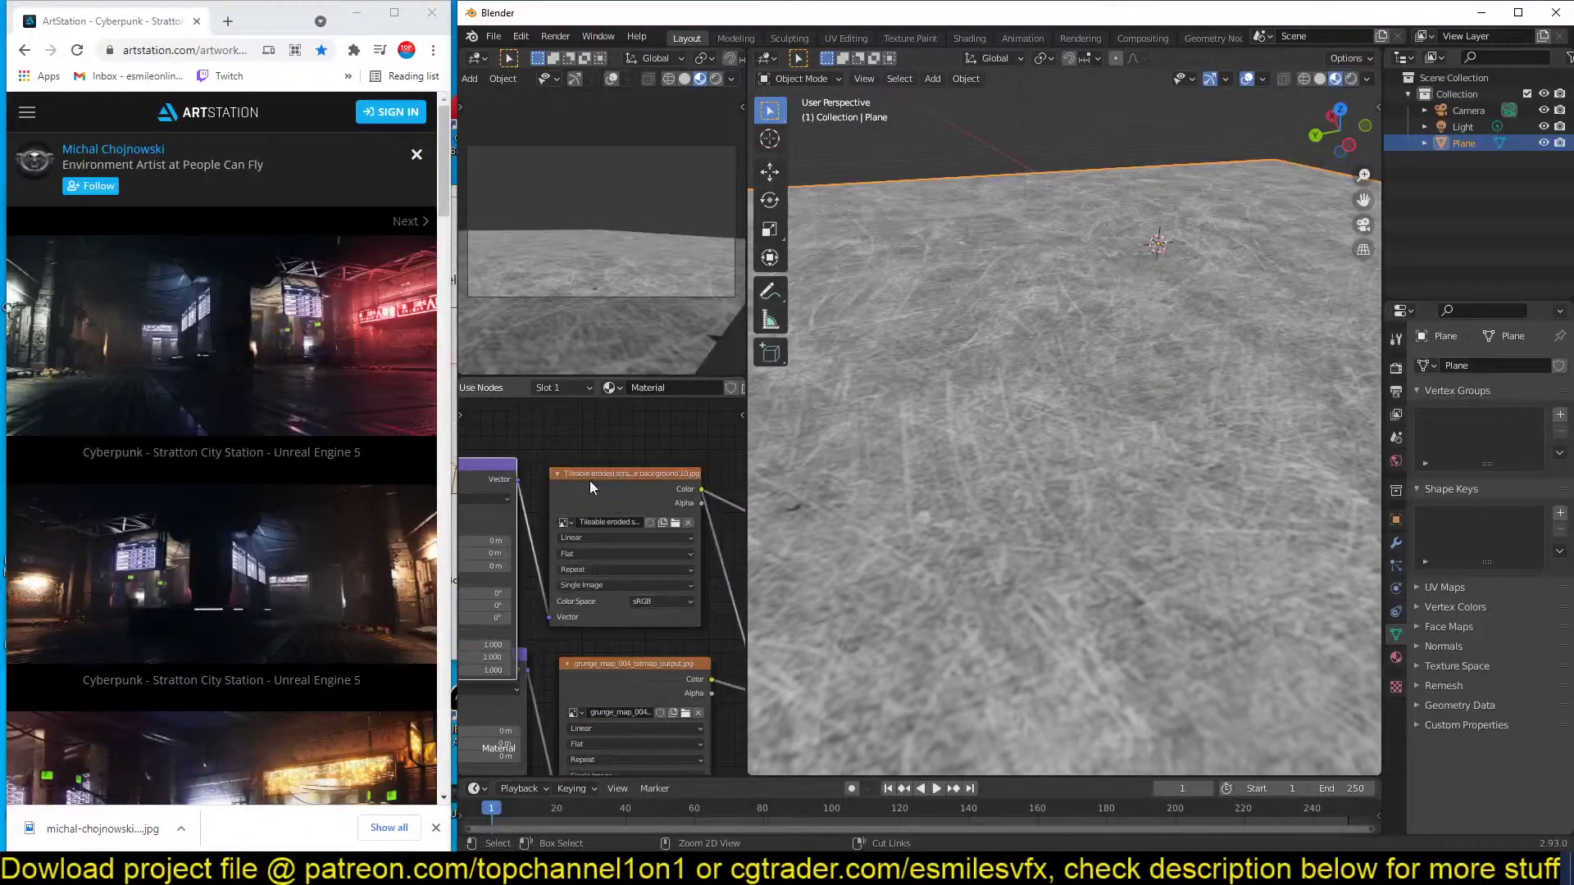
middle_drag(610, 548, 723, 499)
drag(572, 595, 598, 621)
middle_drag(646, 627, 533, 625)
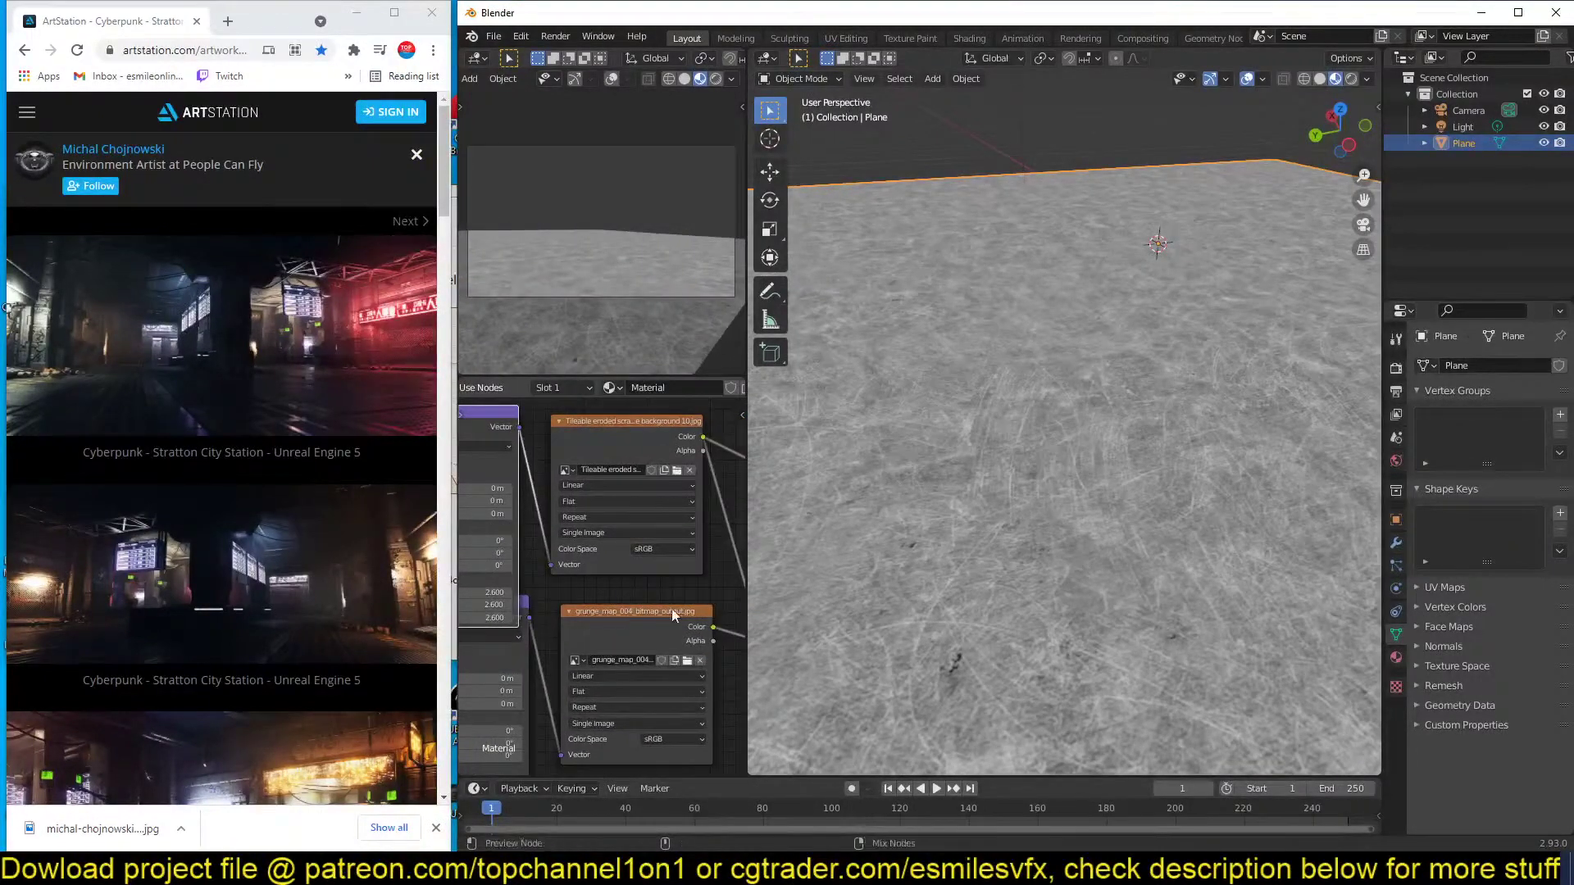
Preview the Multiply node's output on the plane and examine the combined grunge and scratches.
scroll(672, 611, down, 1)
middle_drag(689, 611, 528, 612)
click(618, 590)
click(622, 574)
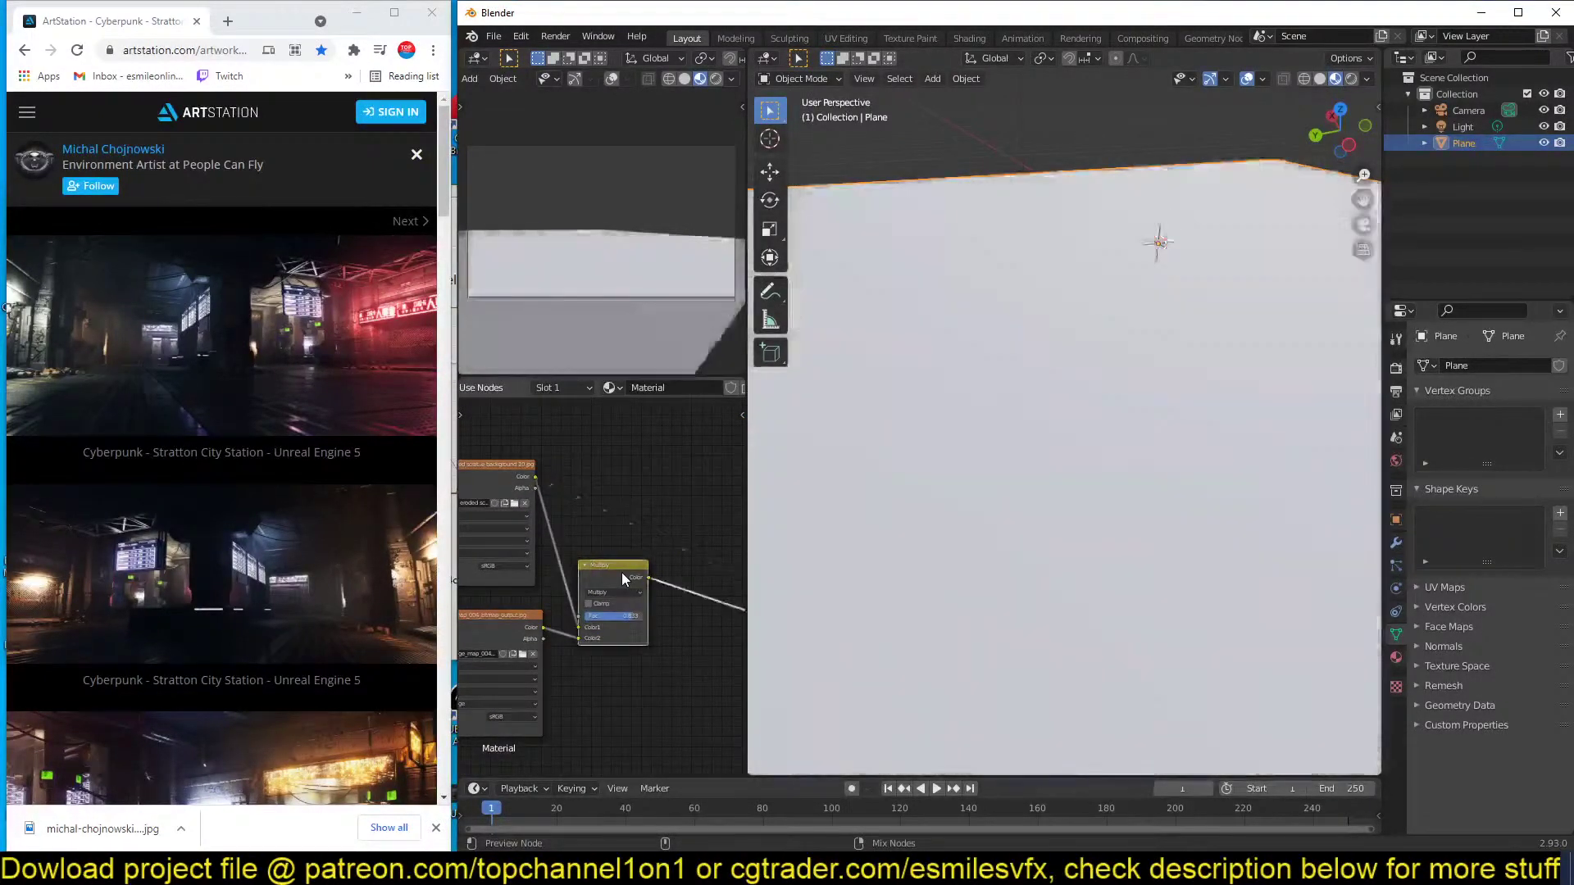
middle_drag(972, 553, 849, 569)
middle_drag(632, 614, 564, 536)
scroll(615, 592, down, 1)
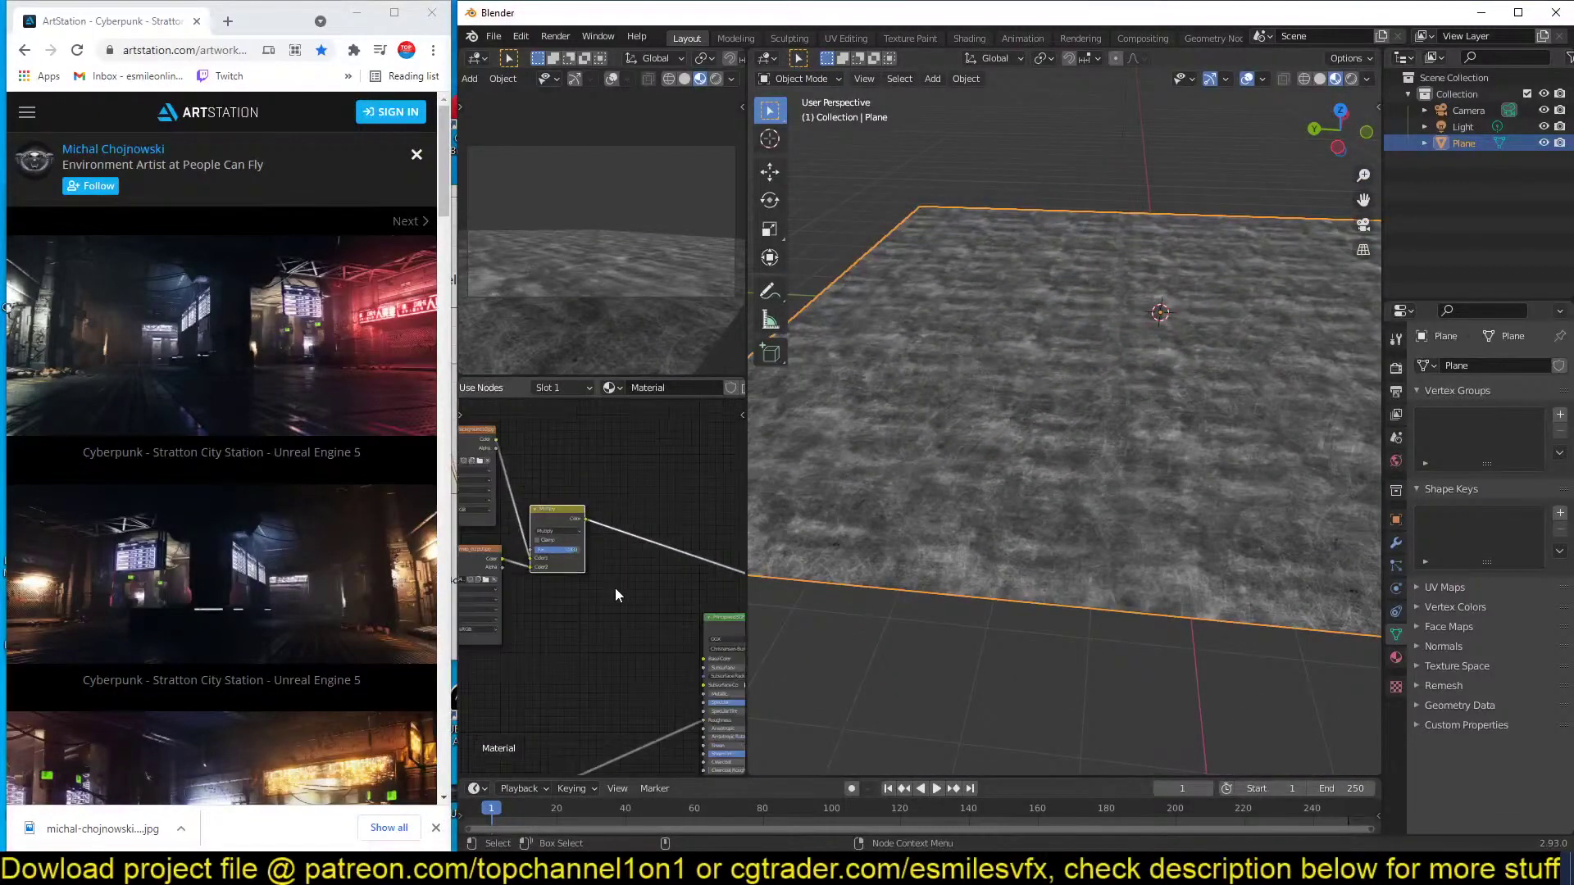
Move the panel Image Texture node up, closer to the level of the Principled BSDF's roughness input.
middle_drag(562, 687, 630, 604)
drag(587, 694, 609, 631)
middle_drag(619, 632, 548, 579)
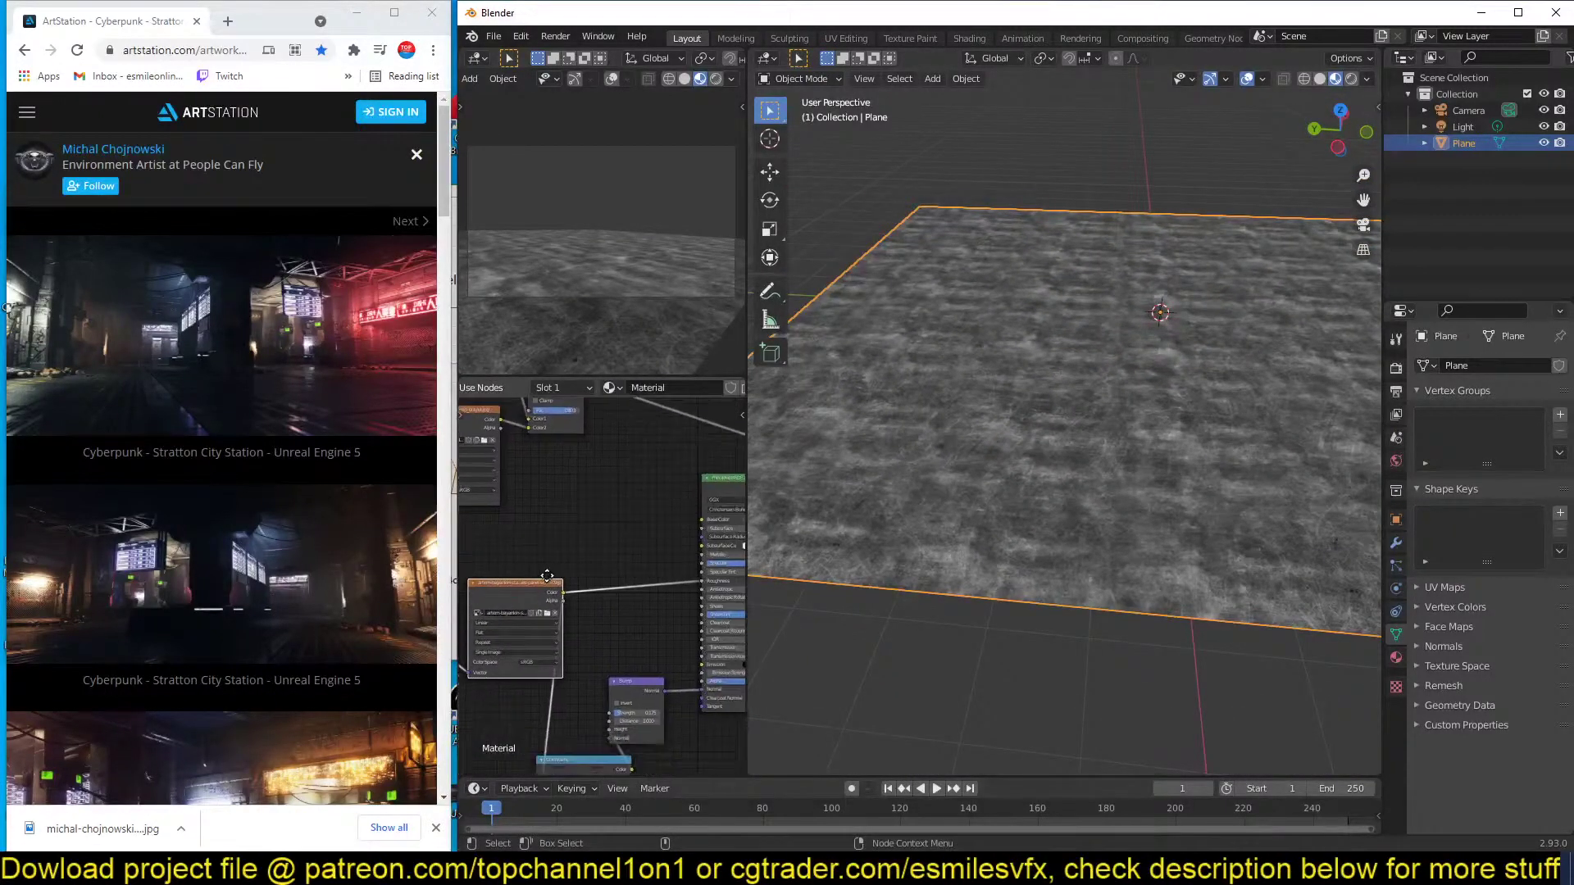
Preview the panel Image Texture alone on the plane and examine its tiling.
drag(563, 592, 701, 520)
scroll(1063, 475, up, 4)
middle_drag(1066, 477, 1186, 482)
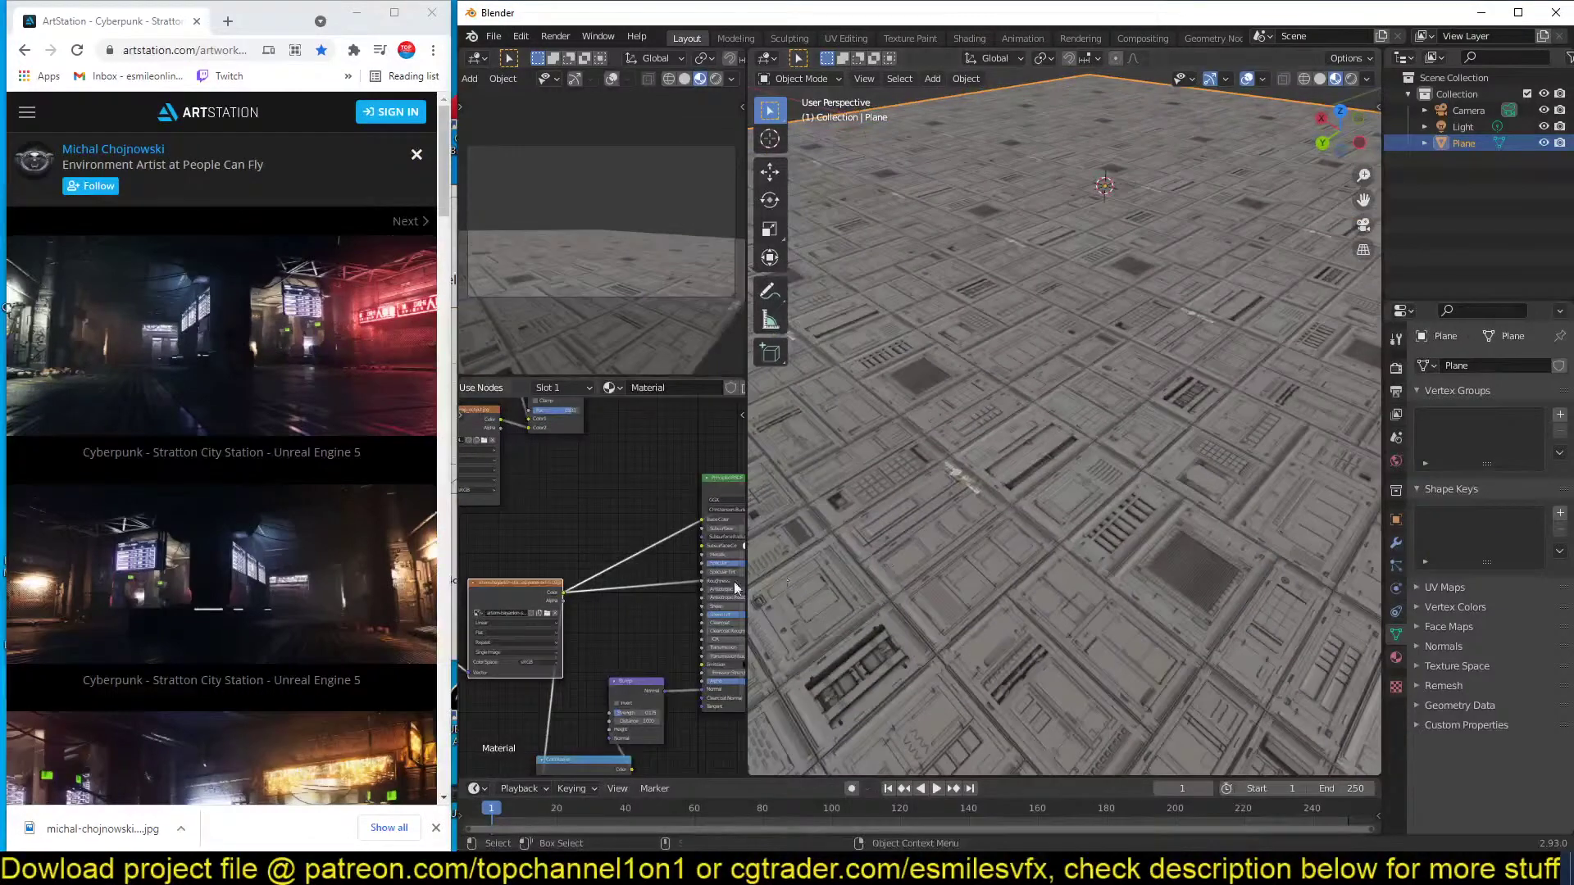
middle_drag(693, 599, 621, 636)
middle_drag(512, 590, 571, 583)
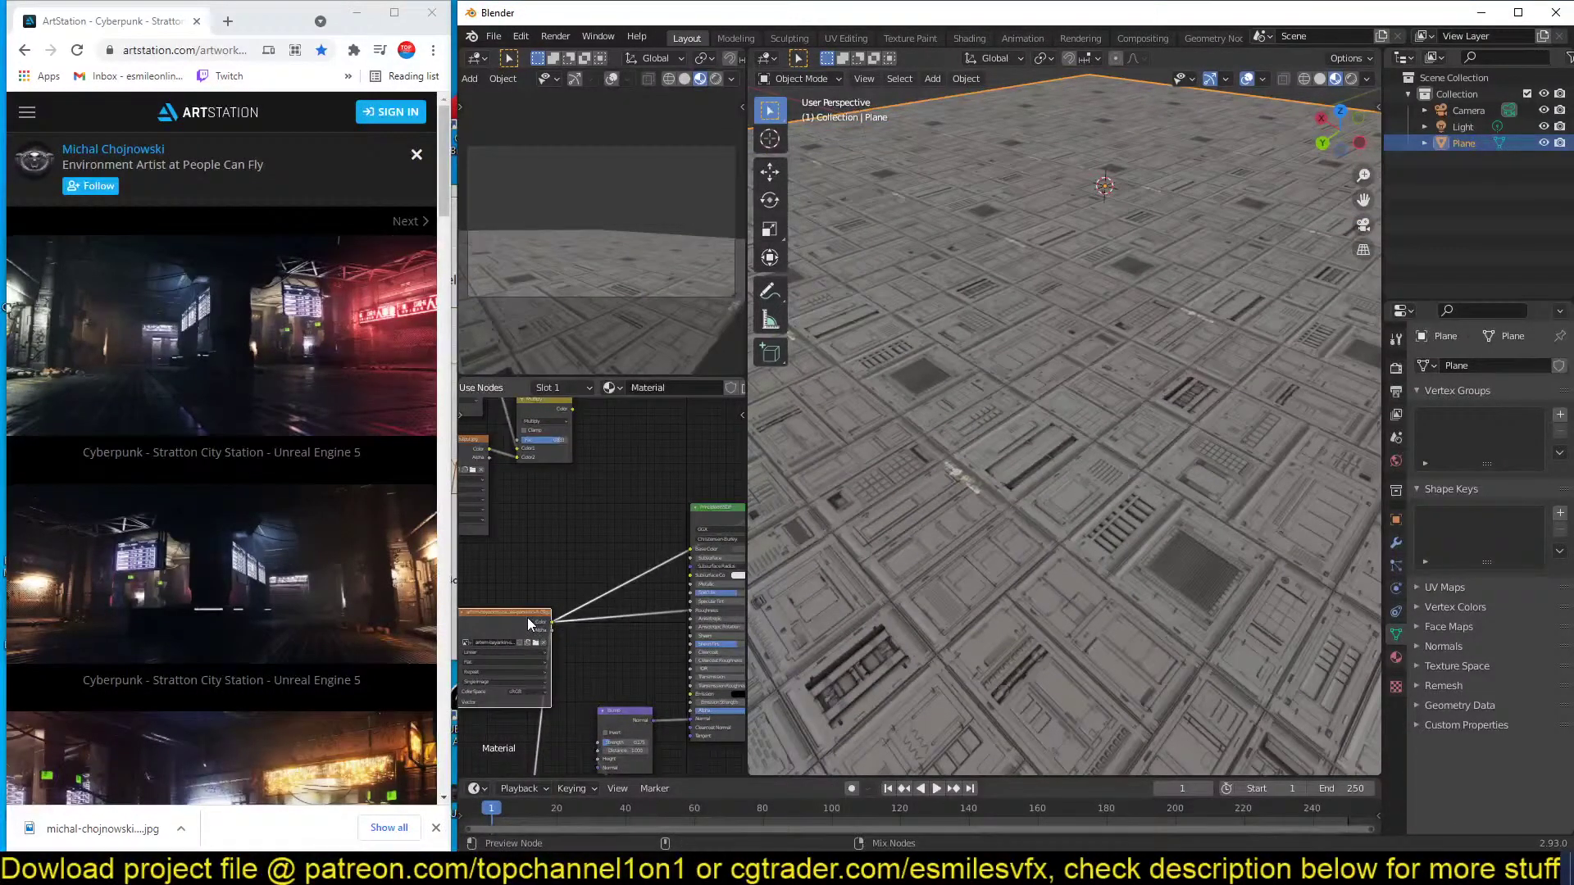
Join the panel texture and the grunge-scratch Multiply output in a new Mix node placed before the Principled BSDF's roughness, keeping its result previewed.
alt+right_drag(523, 627, 571, 460)
middle_drag(633, 533, 588, 518)
click(566, 504)
scroll(1084, 480, up, 6)
middle_drag(1085, 481, 1075, 476)
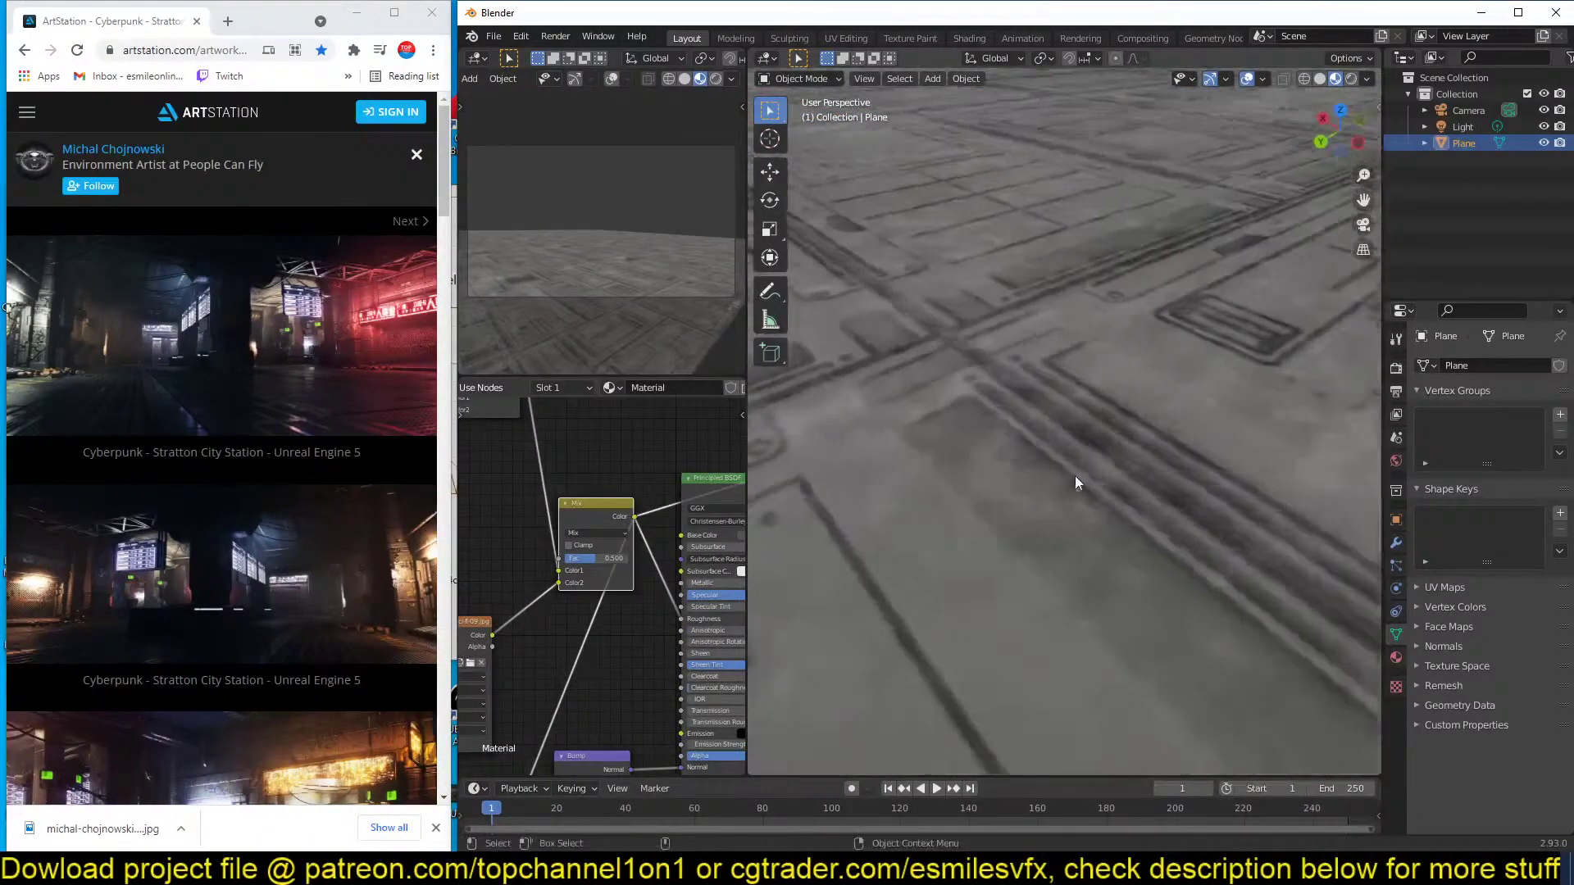
Try the Multiply and Add blending modes on the new Mix node and lower its factor.
scroll(1074, 475, down, 3)
middle_drag(643, 521, 638, 523)
mouse_move(590, 560)
mouse_down()
mouse_move(607, 560)
mouse_move(584, 560)
mouse_up()
click(590, 537)
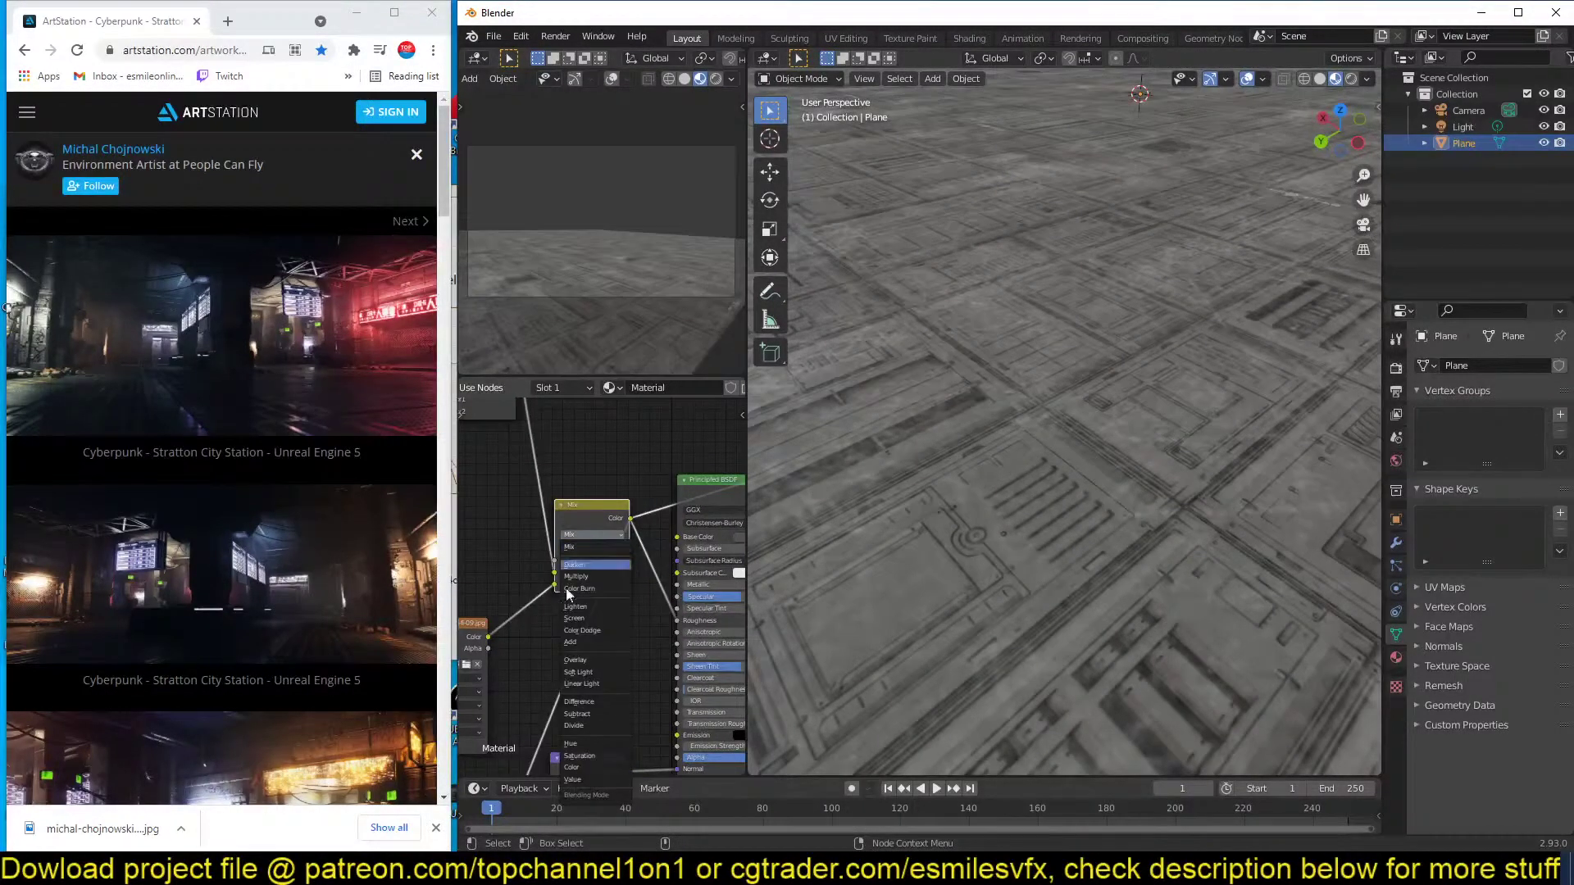
click(583, 574)
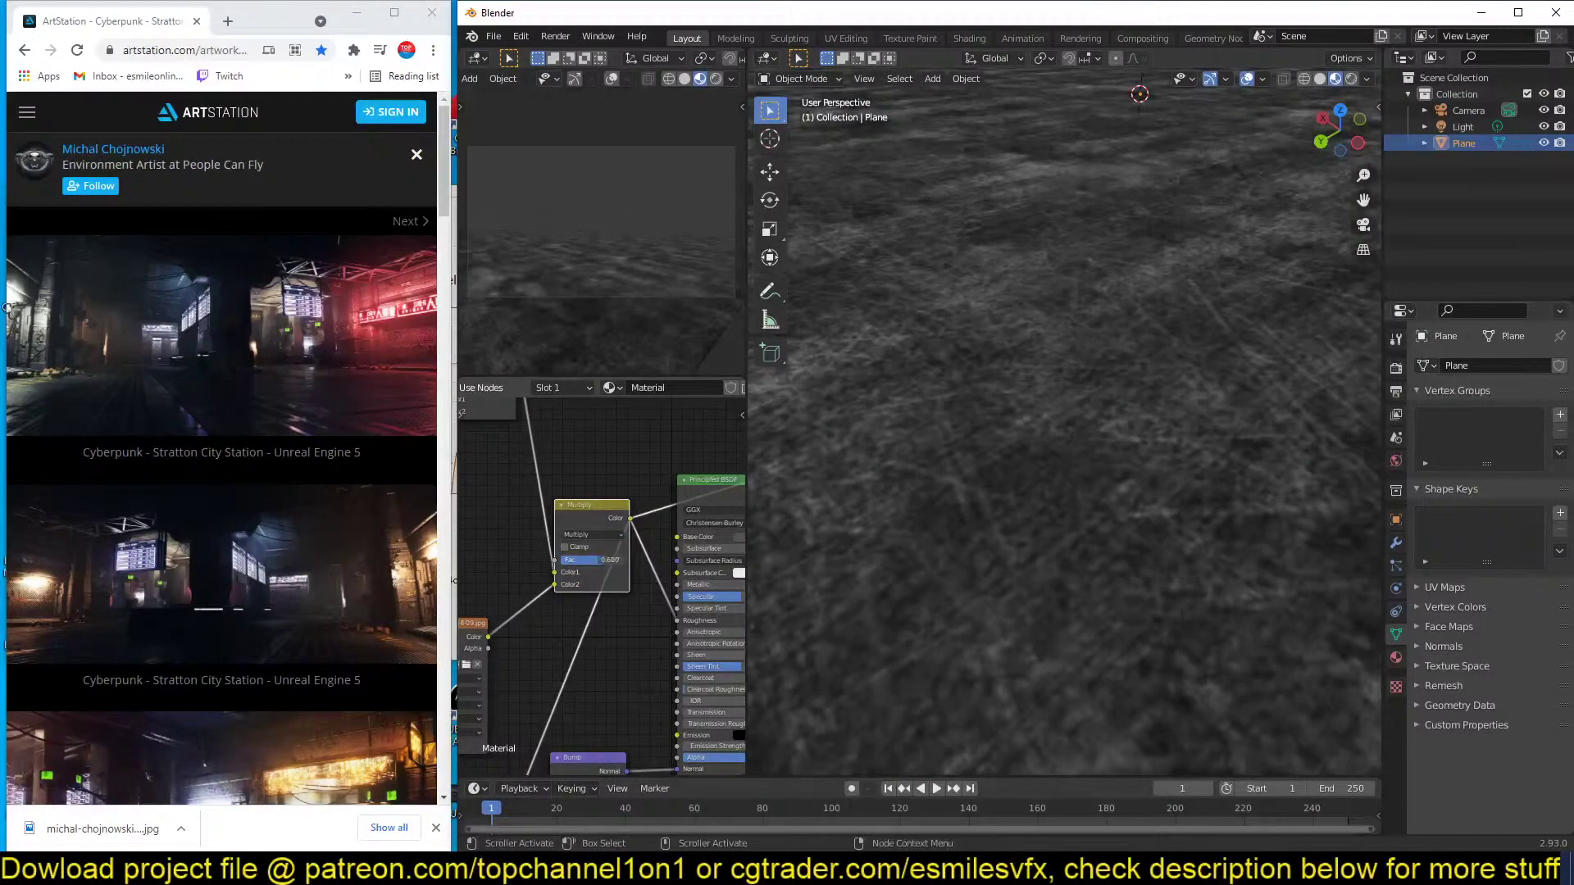
click(600, 534)
click(590, 642)
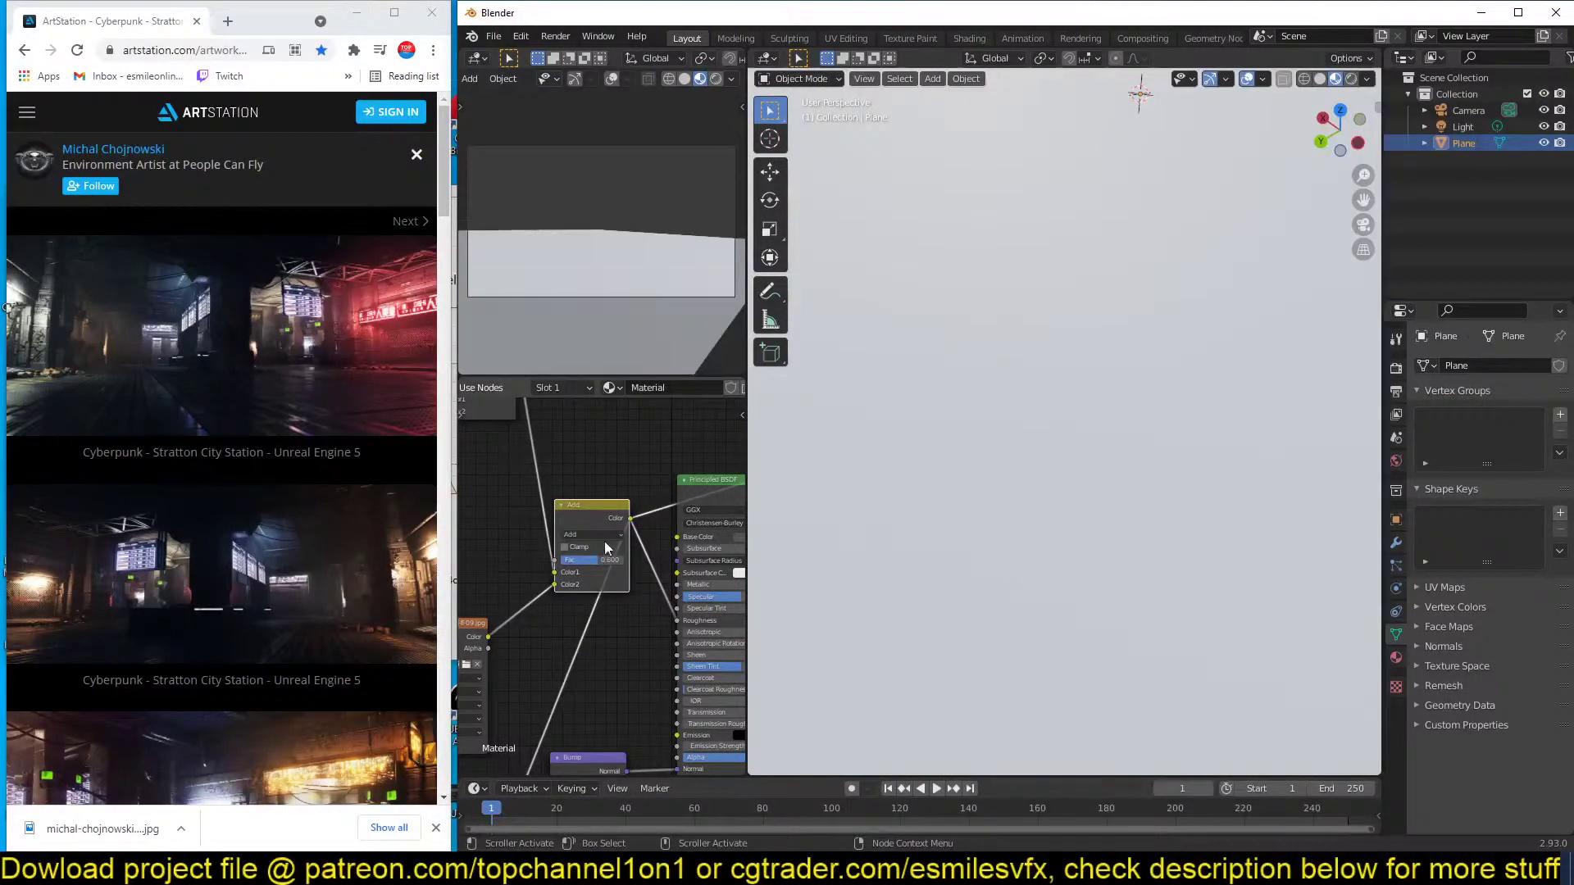
drag(594, 559, 546, 609)
scroll(596, 584, down, 2)
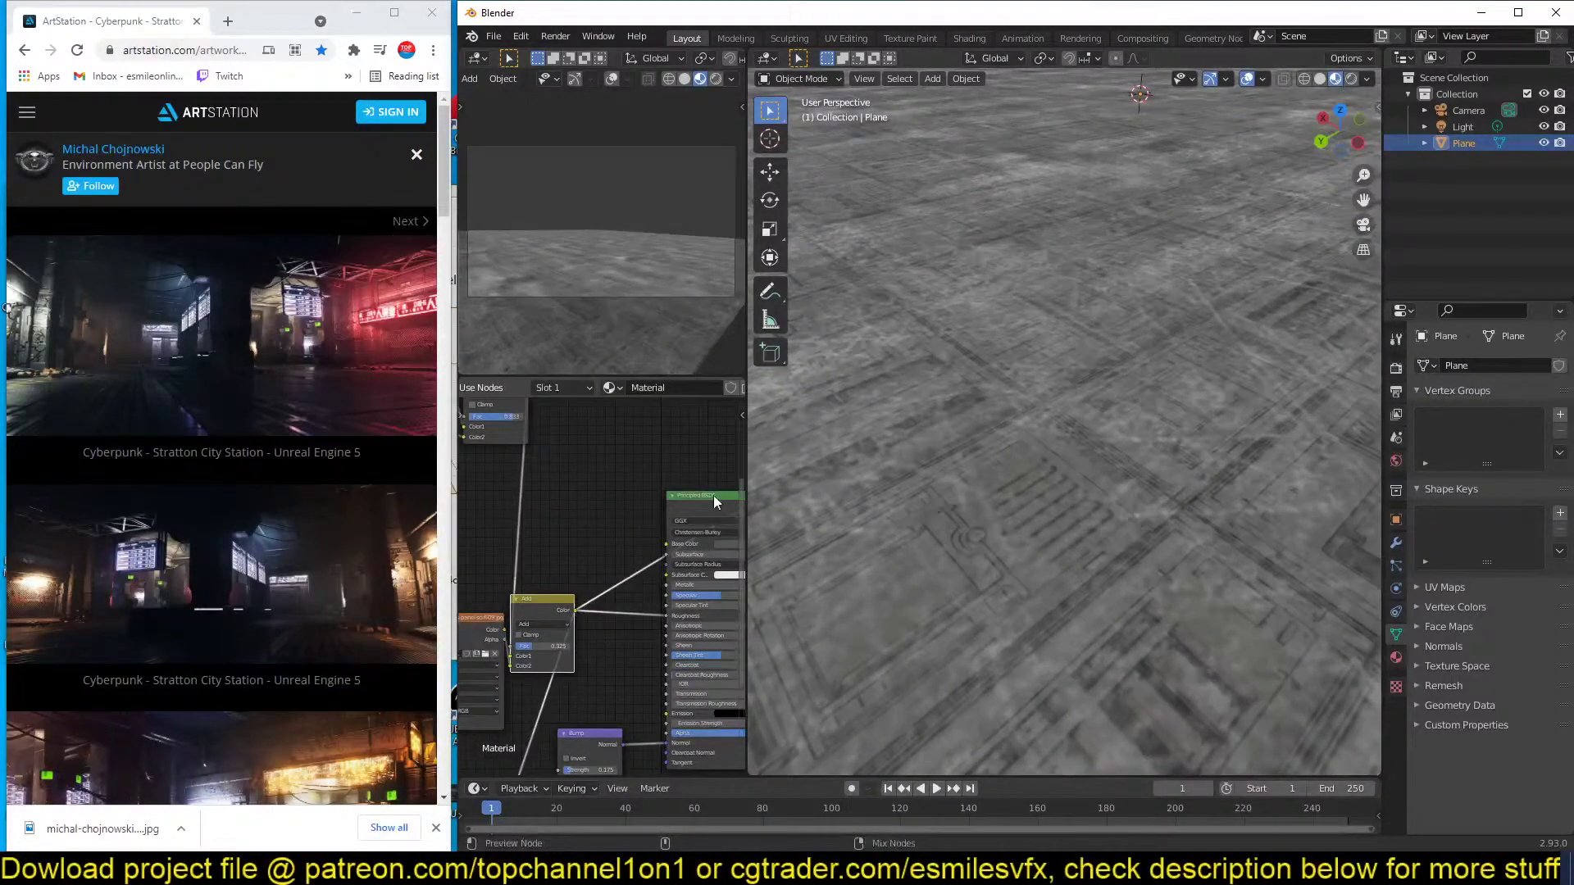
Preview the Principled BSDF on the plane and move it, the Material Output, Bump and ColorRamp nodes farther from the texture nodes.
drag(666, 554, 1085, 446)
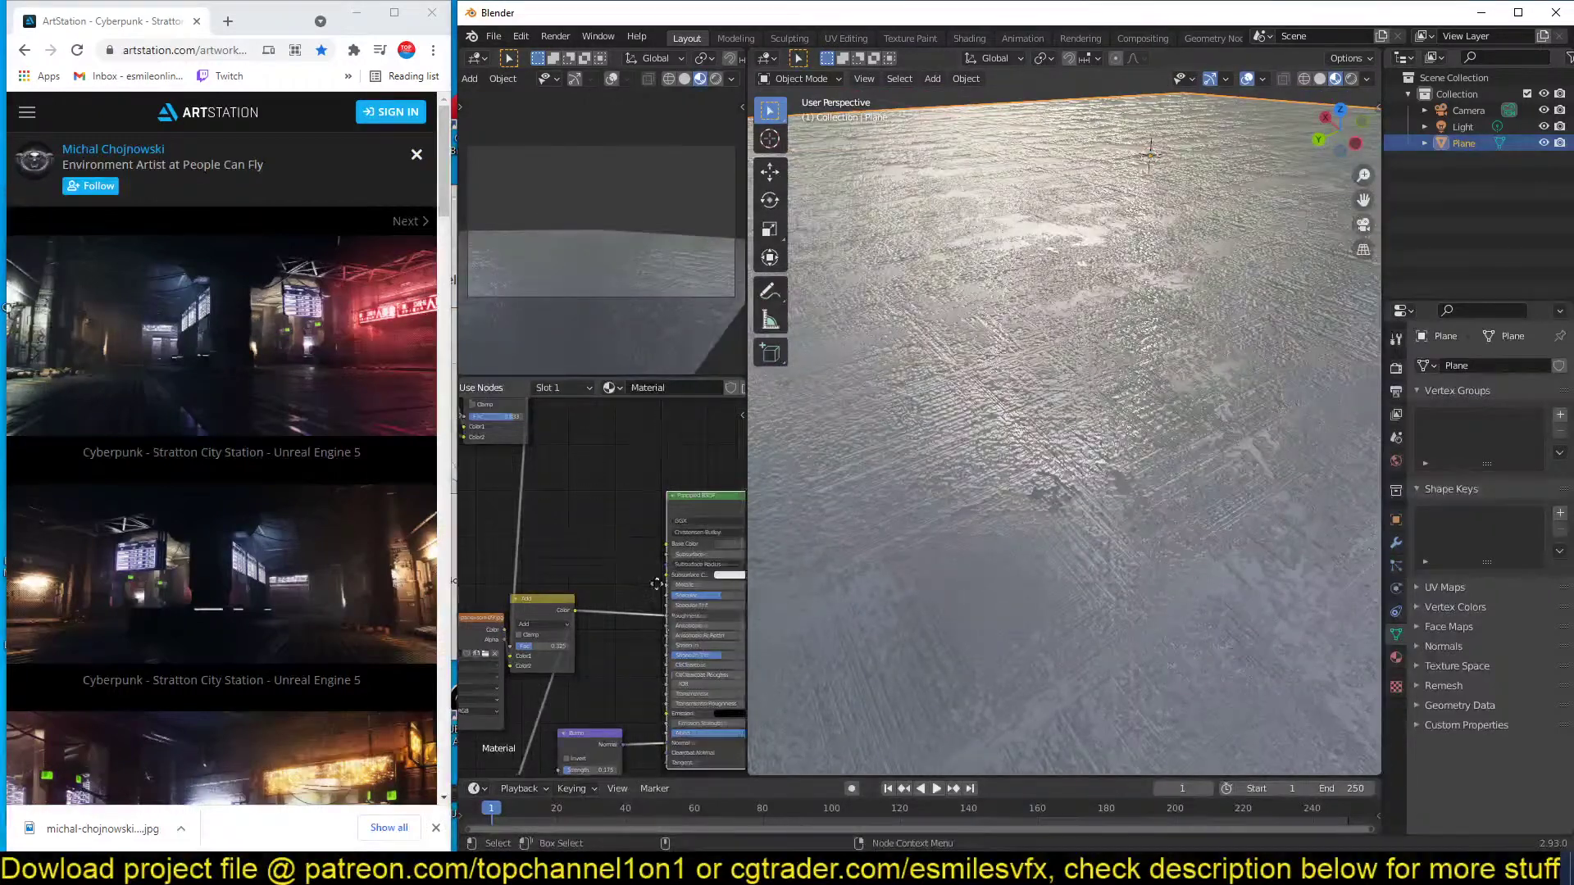
scroll(635, 542, down, 3)
middle_drag(634, 543, 518, 549)
scroll(518, 549, down, 1)
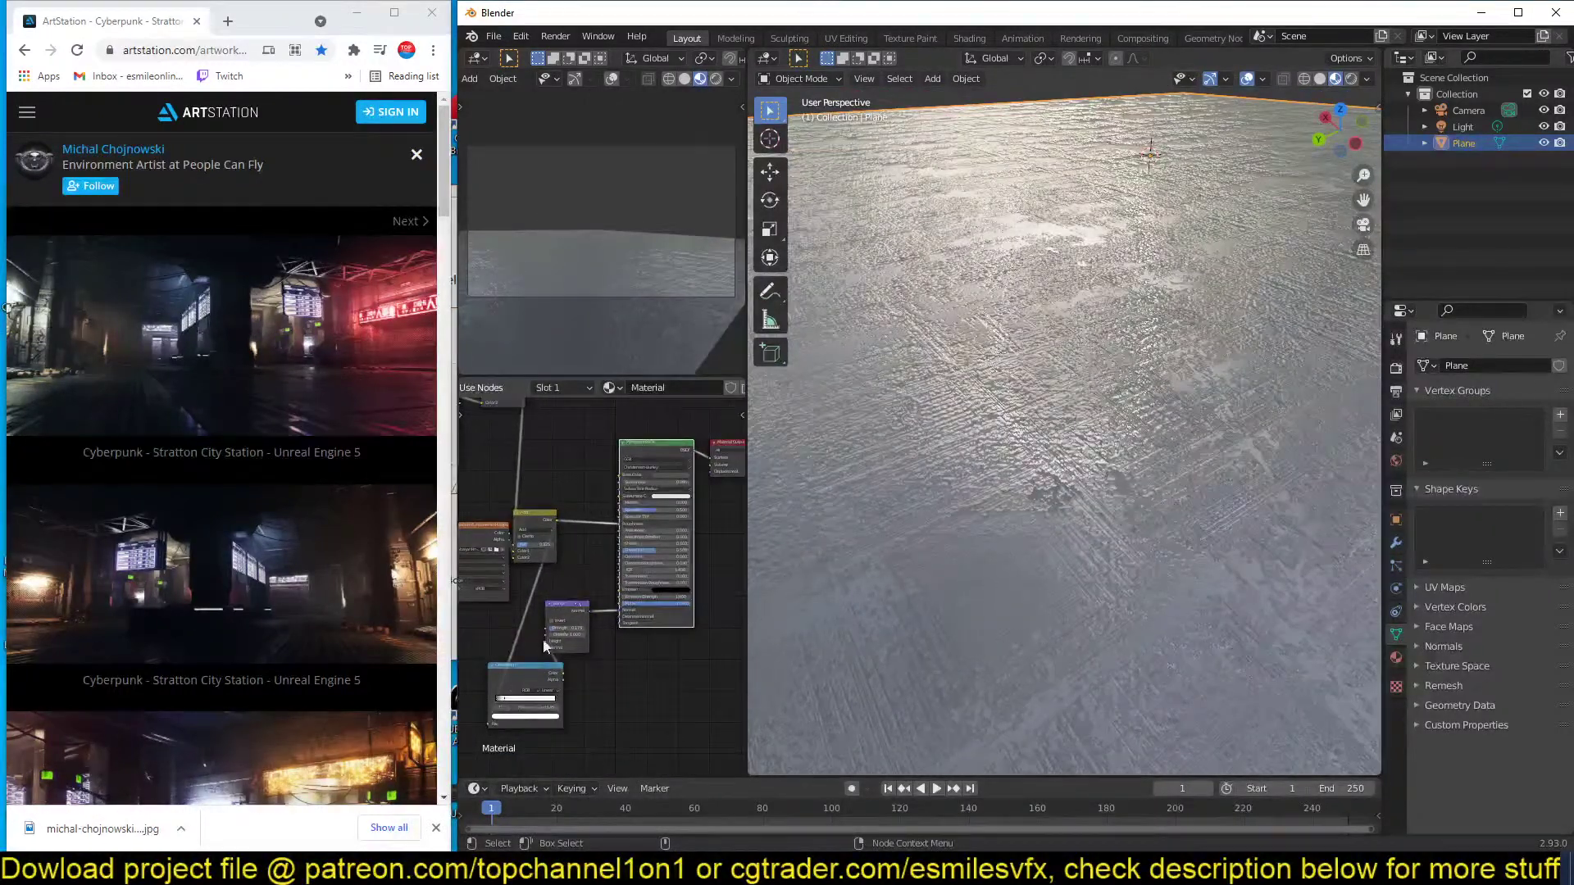
scroll(630, 530, down, 2)
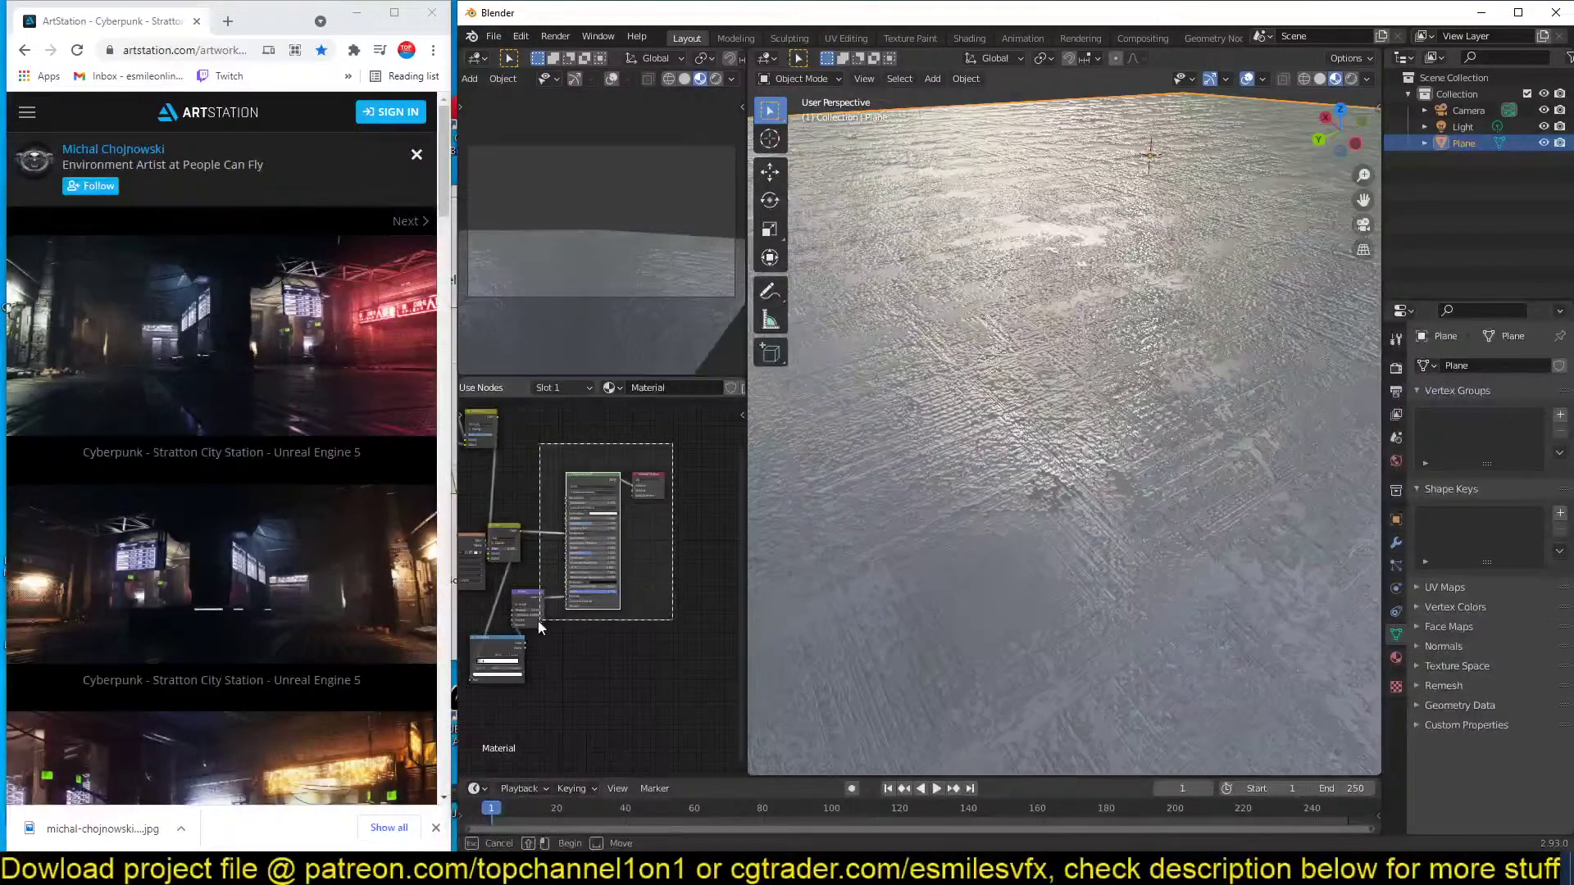
drag(523, 617, 612, 602)
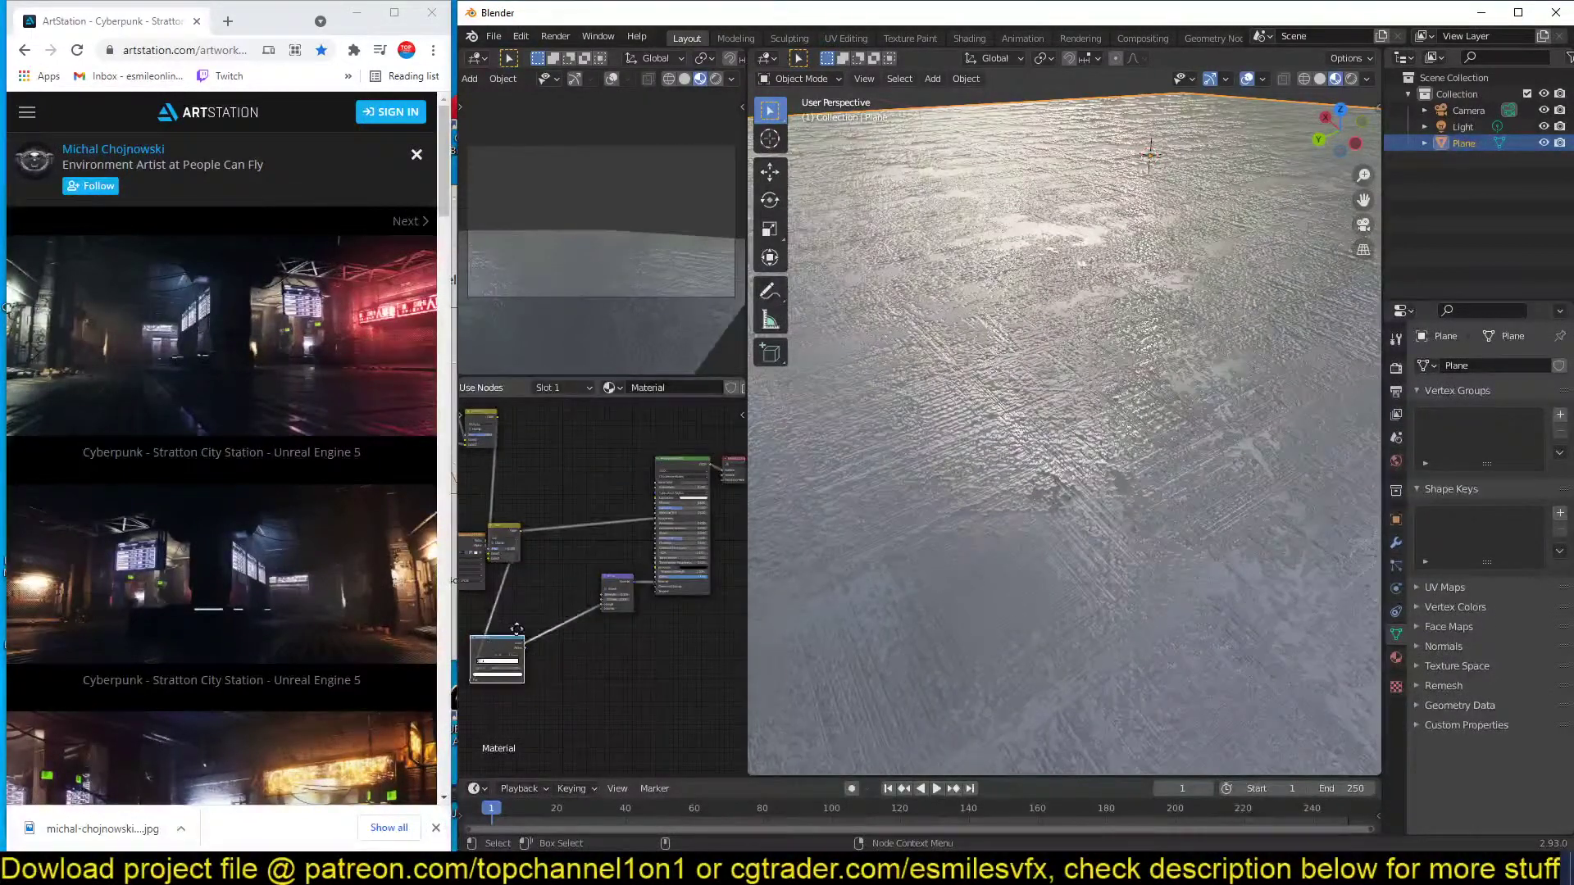
drag(516, 630, 582, 575)
scroll(533, 557, up, 2)
scroll(557, 541, up, 1)
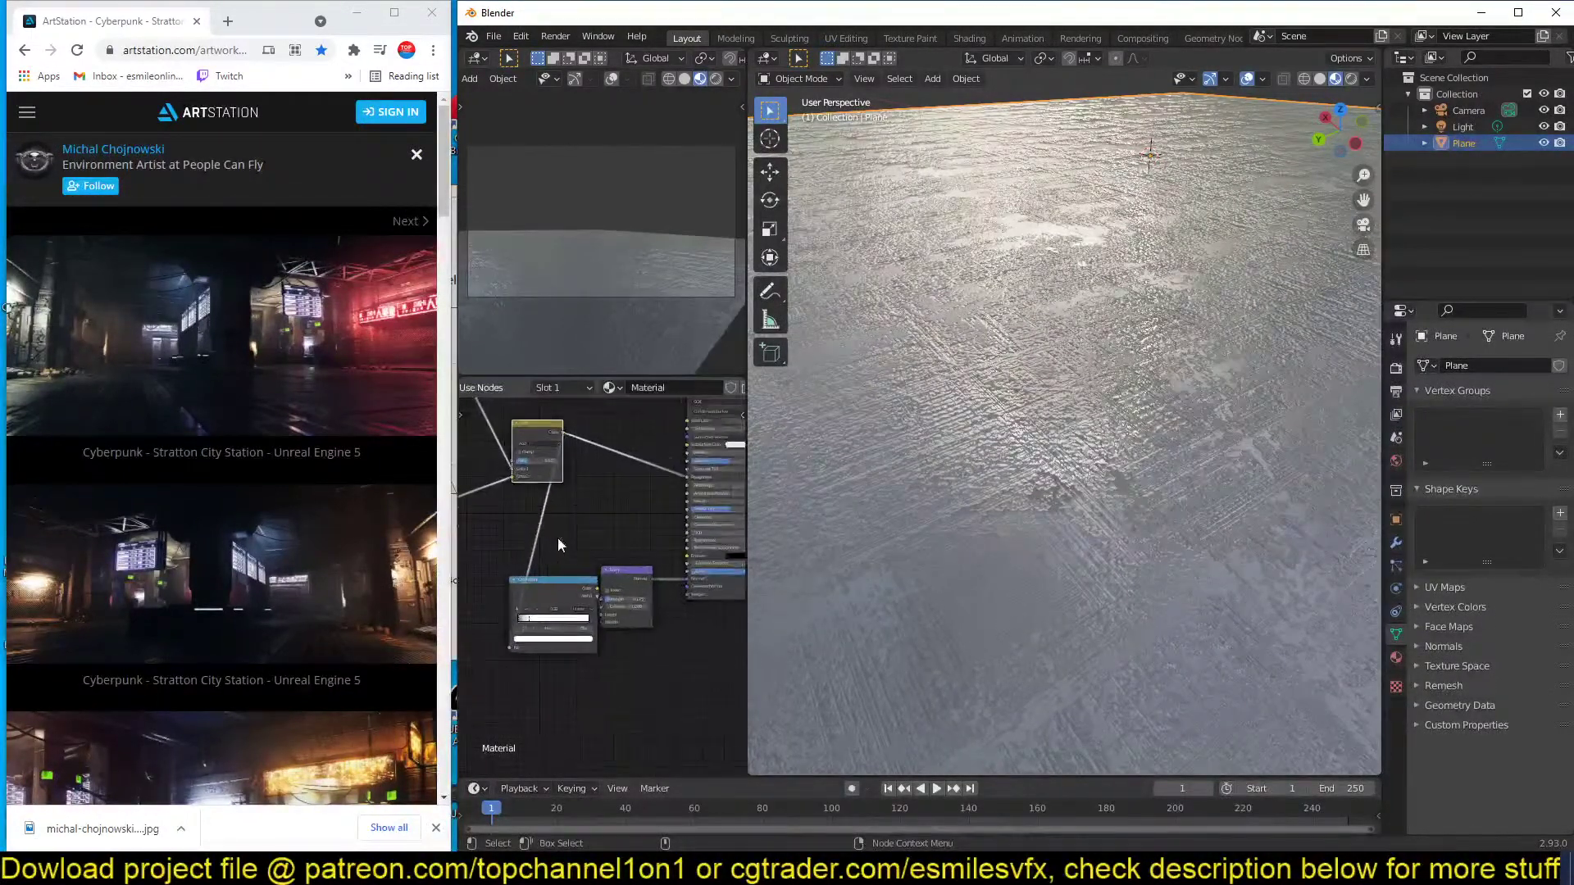
Connect the panel Image Texture's color to the ColorRamp feeding the Bump node and check the relief up close.
middle_drag(557, 544, 641, 505)
drag(541, 555, 594, 609)
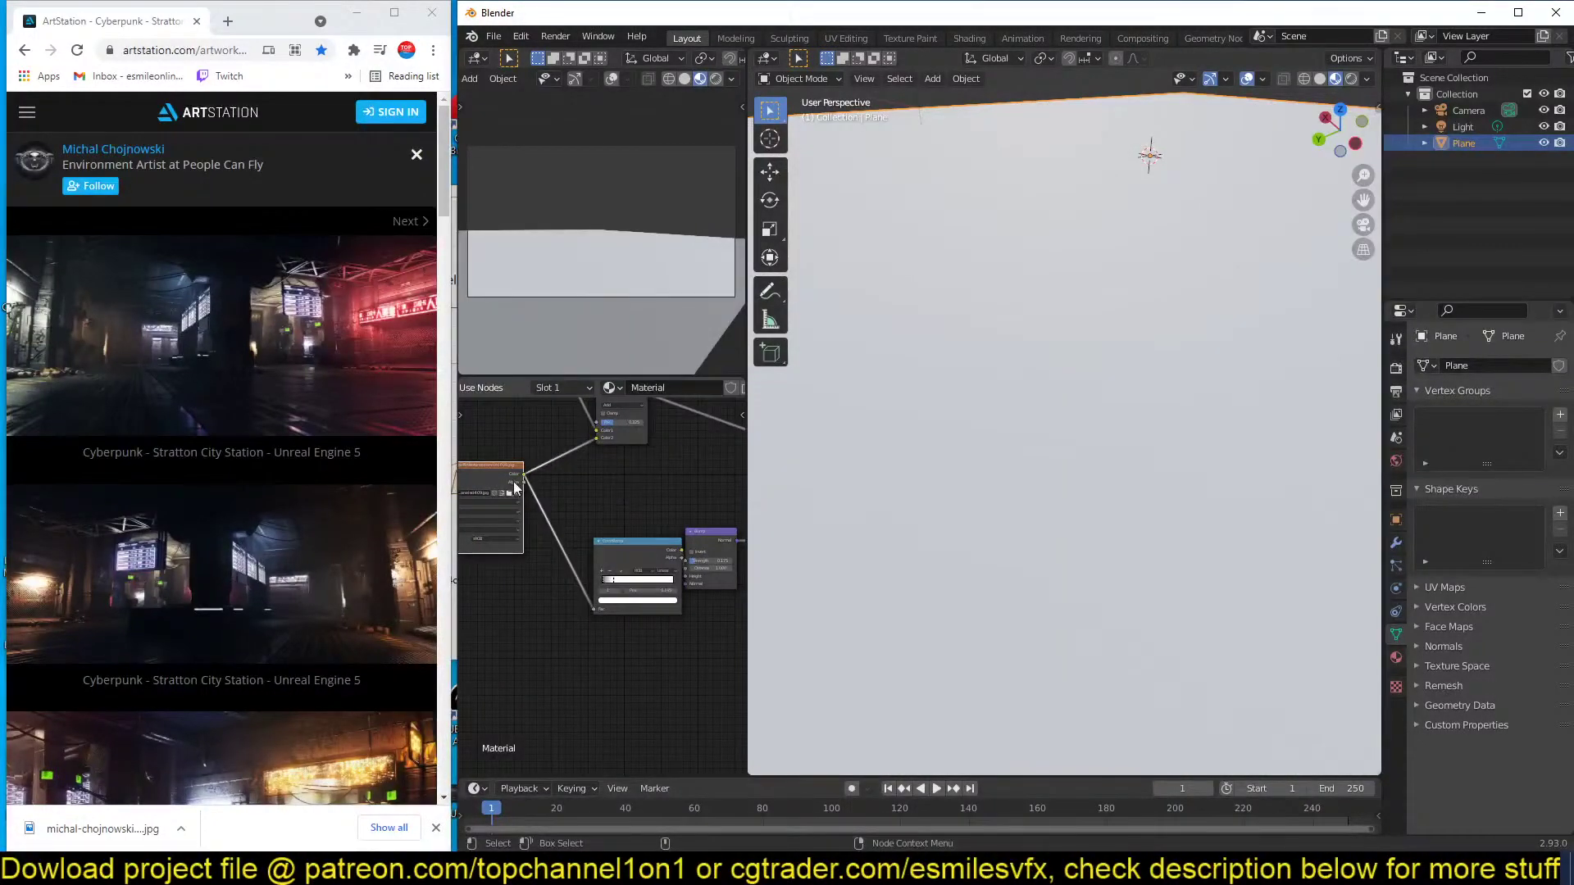
middle_drag(581, 512, 558, 547)
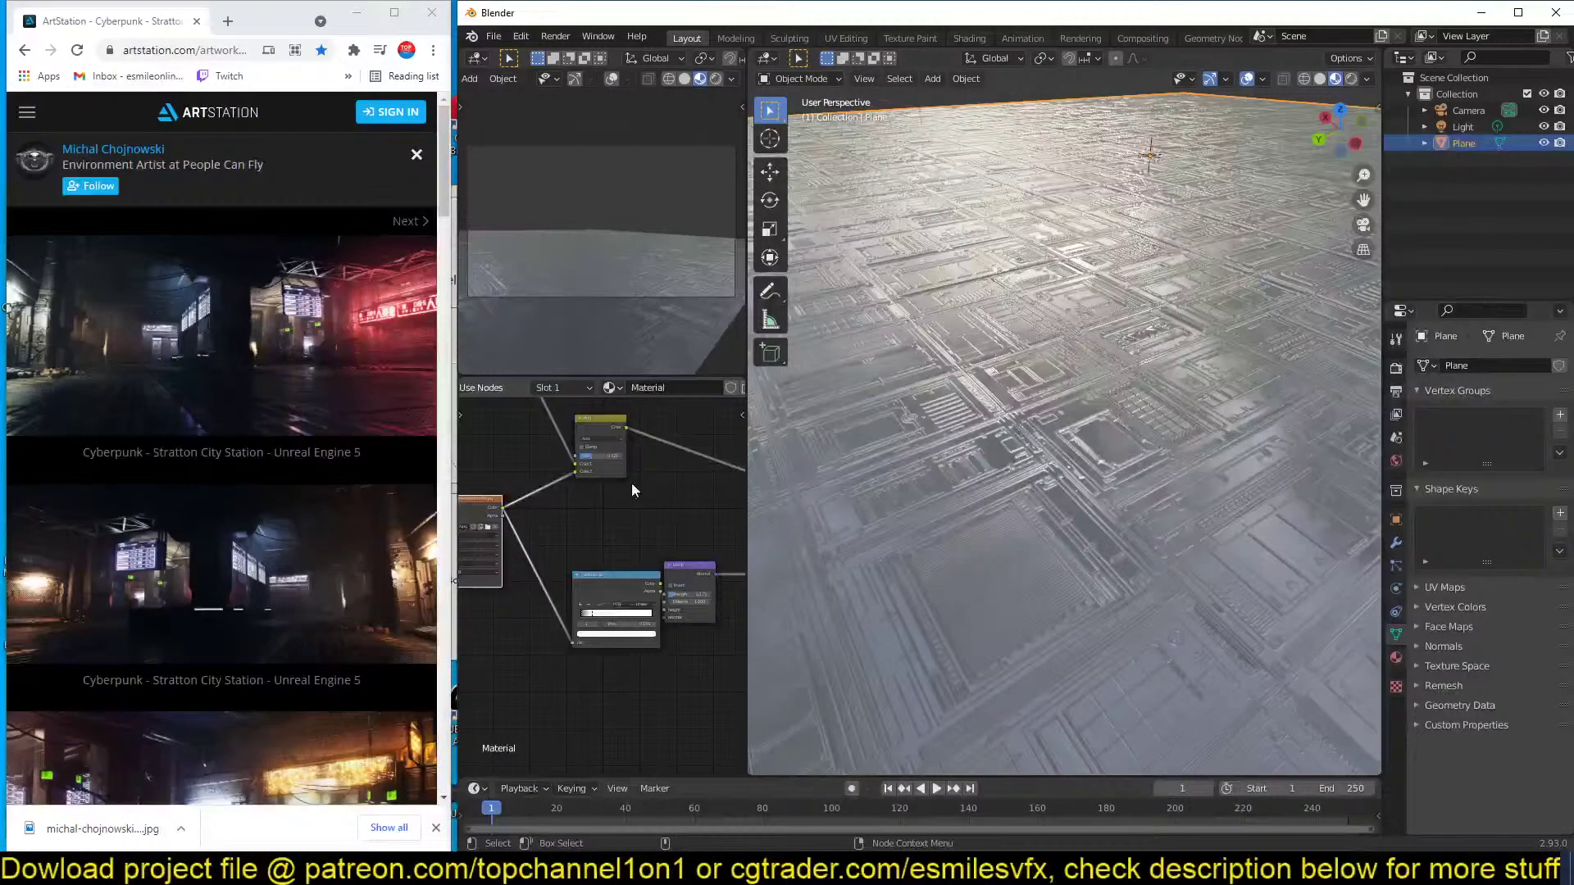
middle_drag(631, 482, 571, 547)
middle_drag(1033, 473, 1041, 486)
scroll(1045, 481, up, 3)
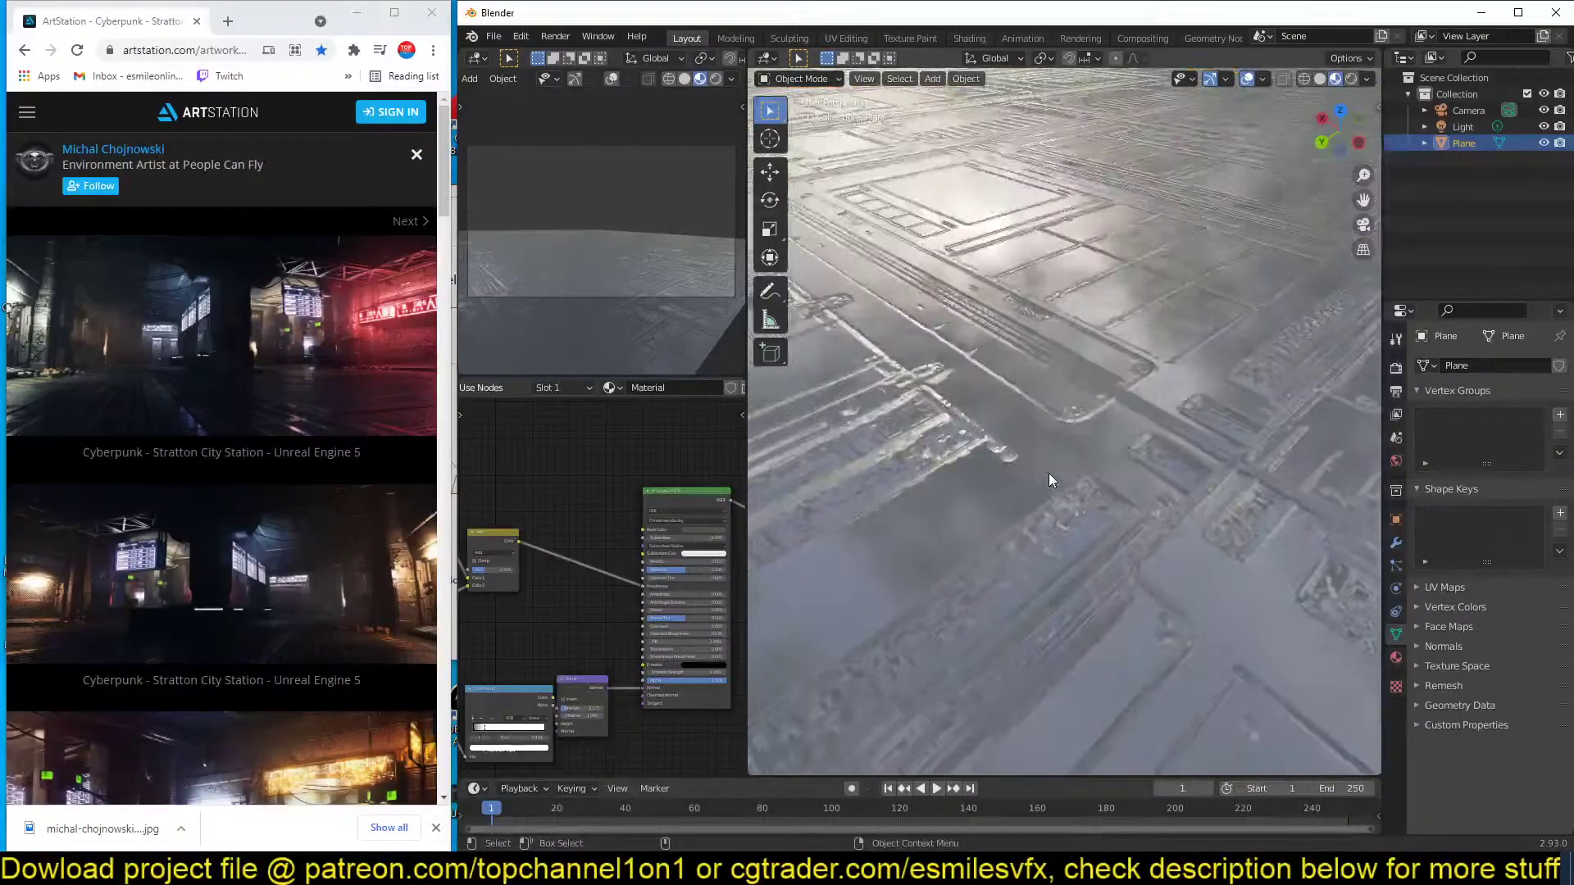
Set the blending mode of the node joining panels and grunge to Mix and adjust its factor against the floor reflections.
middle_drag(620, 539, 683, 530)
scroll(581, 567, up, 2)
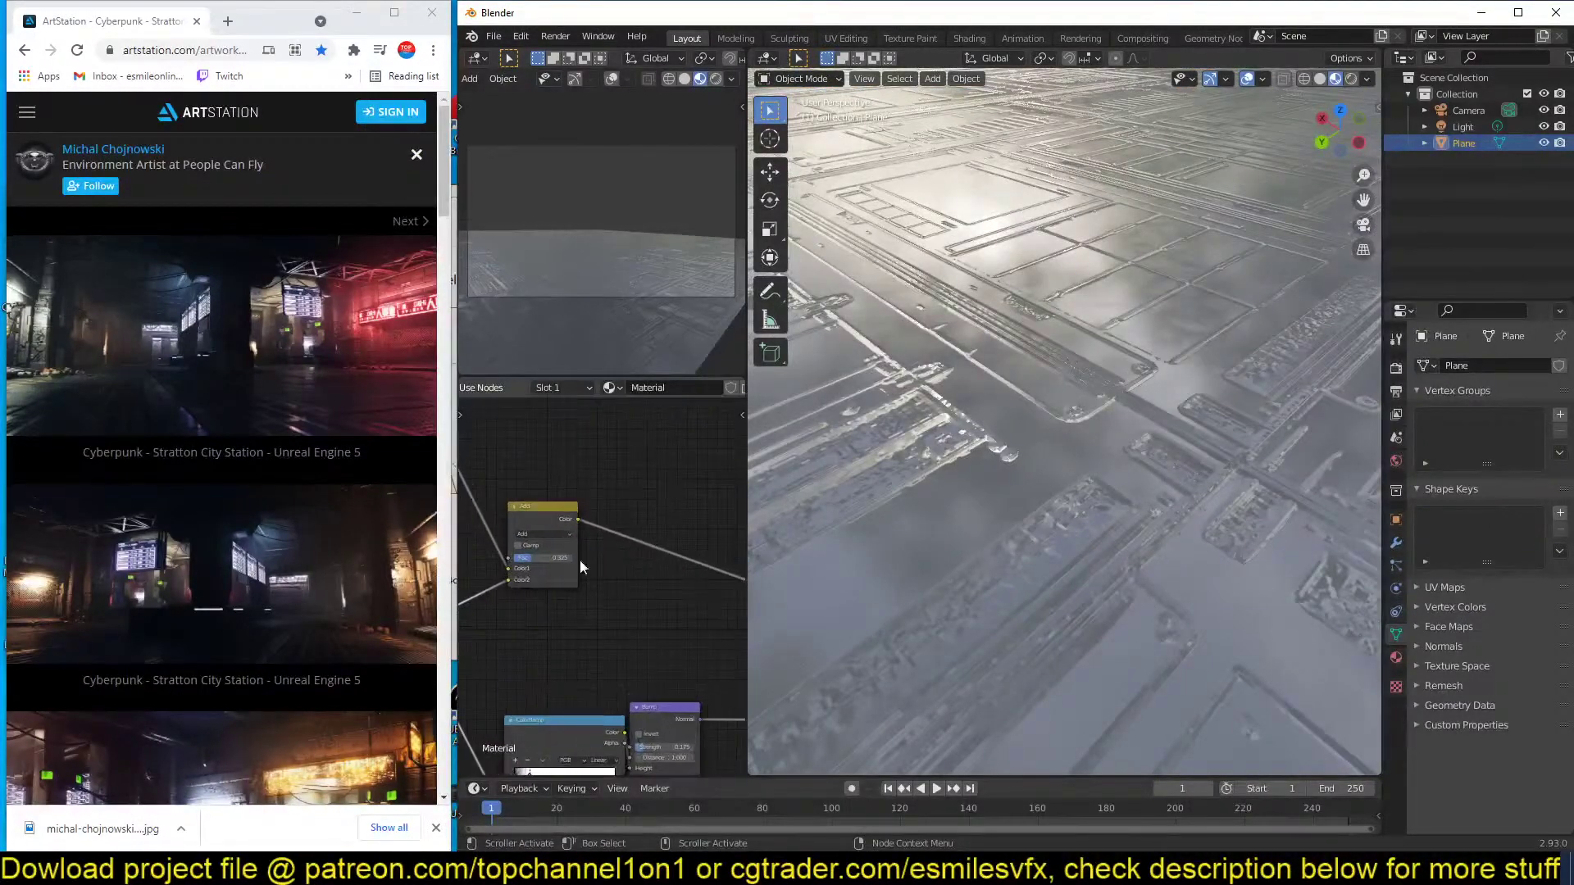
click(554, 534)
click(546, 544)
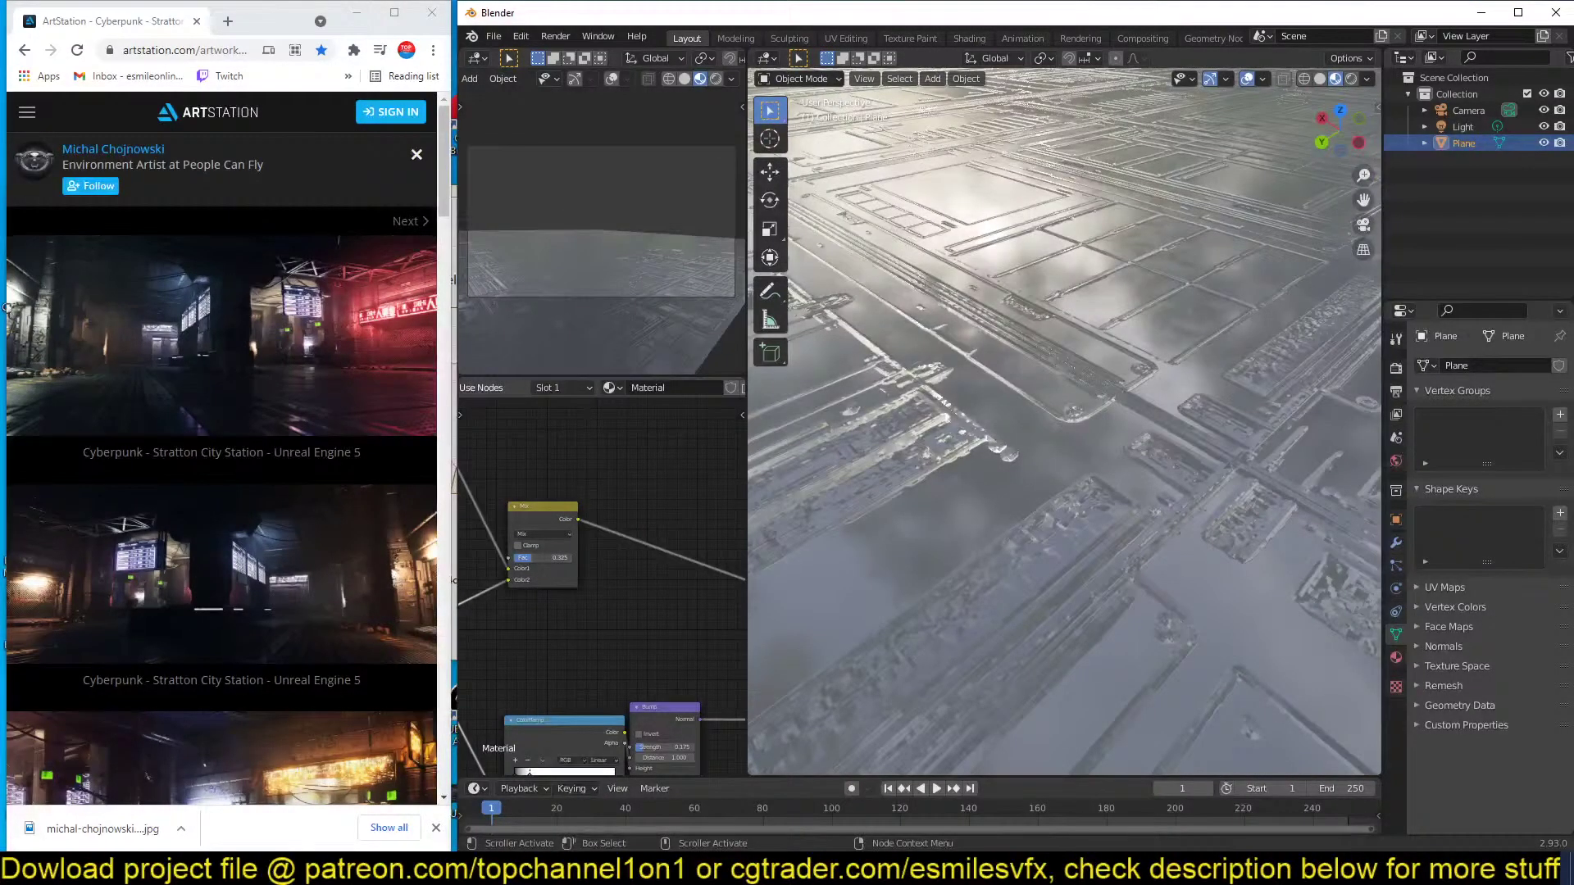
drag(532, 557, 536, 558)
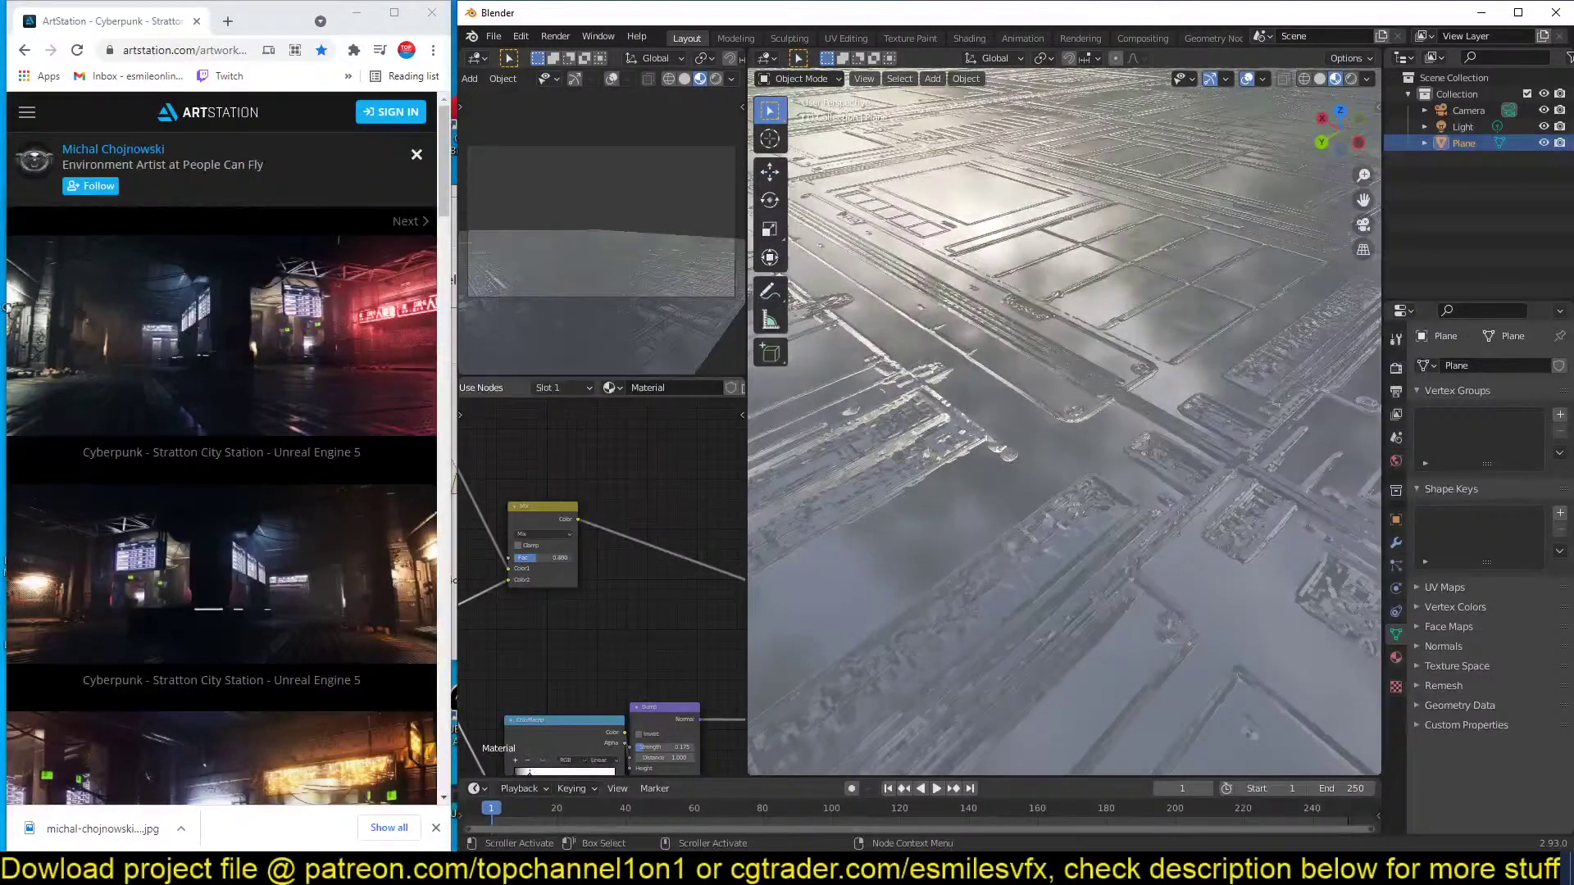
middle_drag(983, 398, 1015, 375)
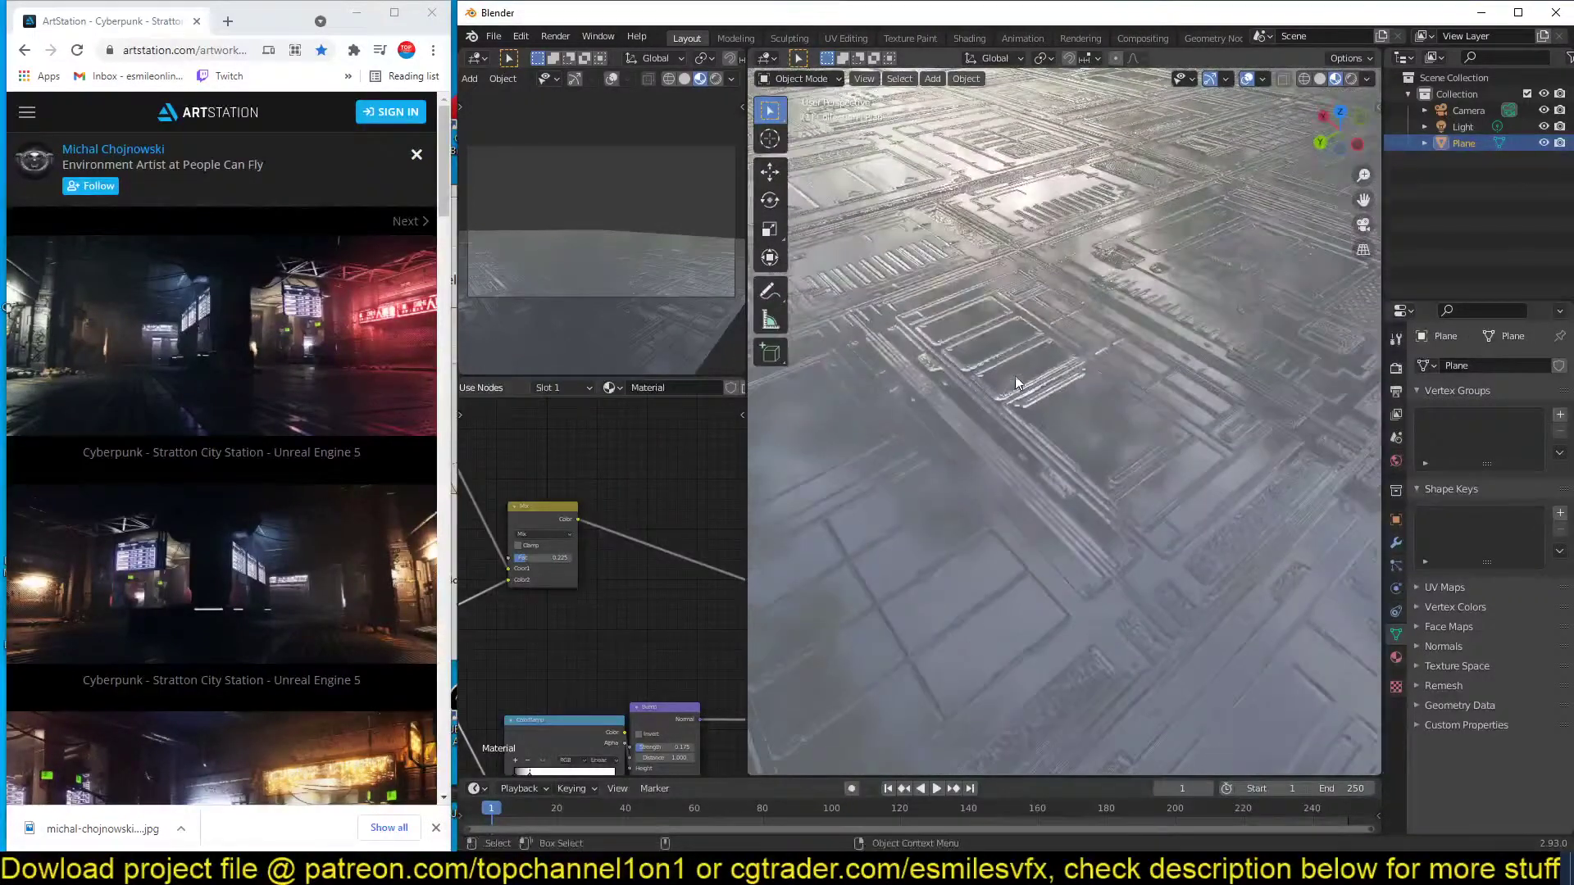
Compare previews of the Multiply and Mix nodes and set the Mix node's factor to 0.717.
middle_drag(596, 511, 601, 565)
scroll(654, 515, down, 2)
drag(609, 589, 635, 589)
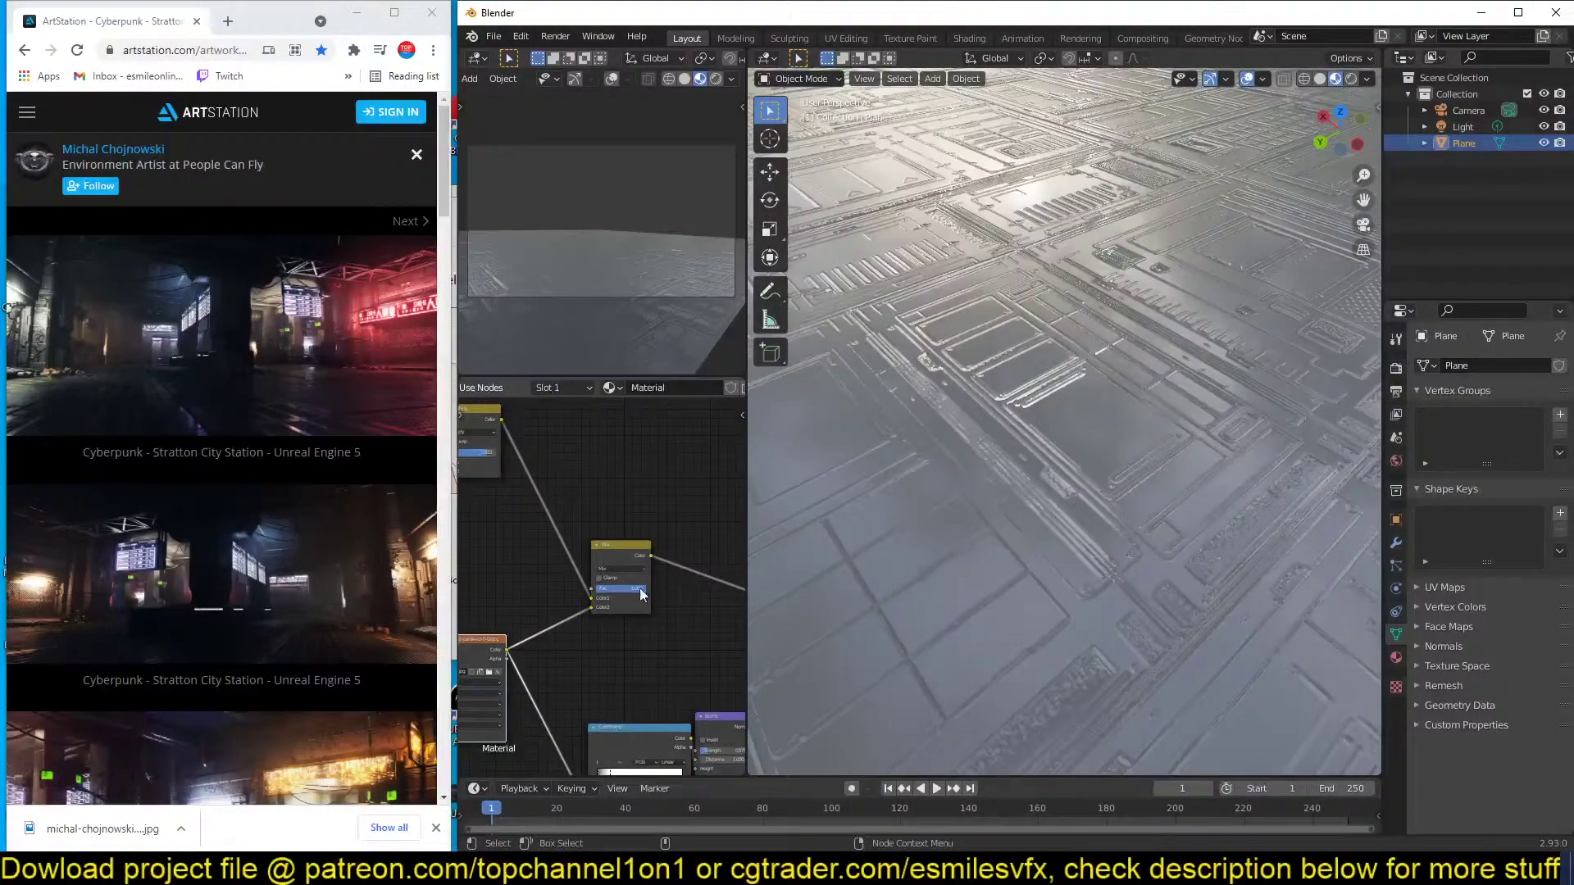
ctrl+shift+click(478, 416)
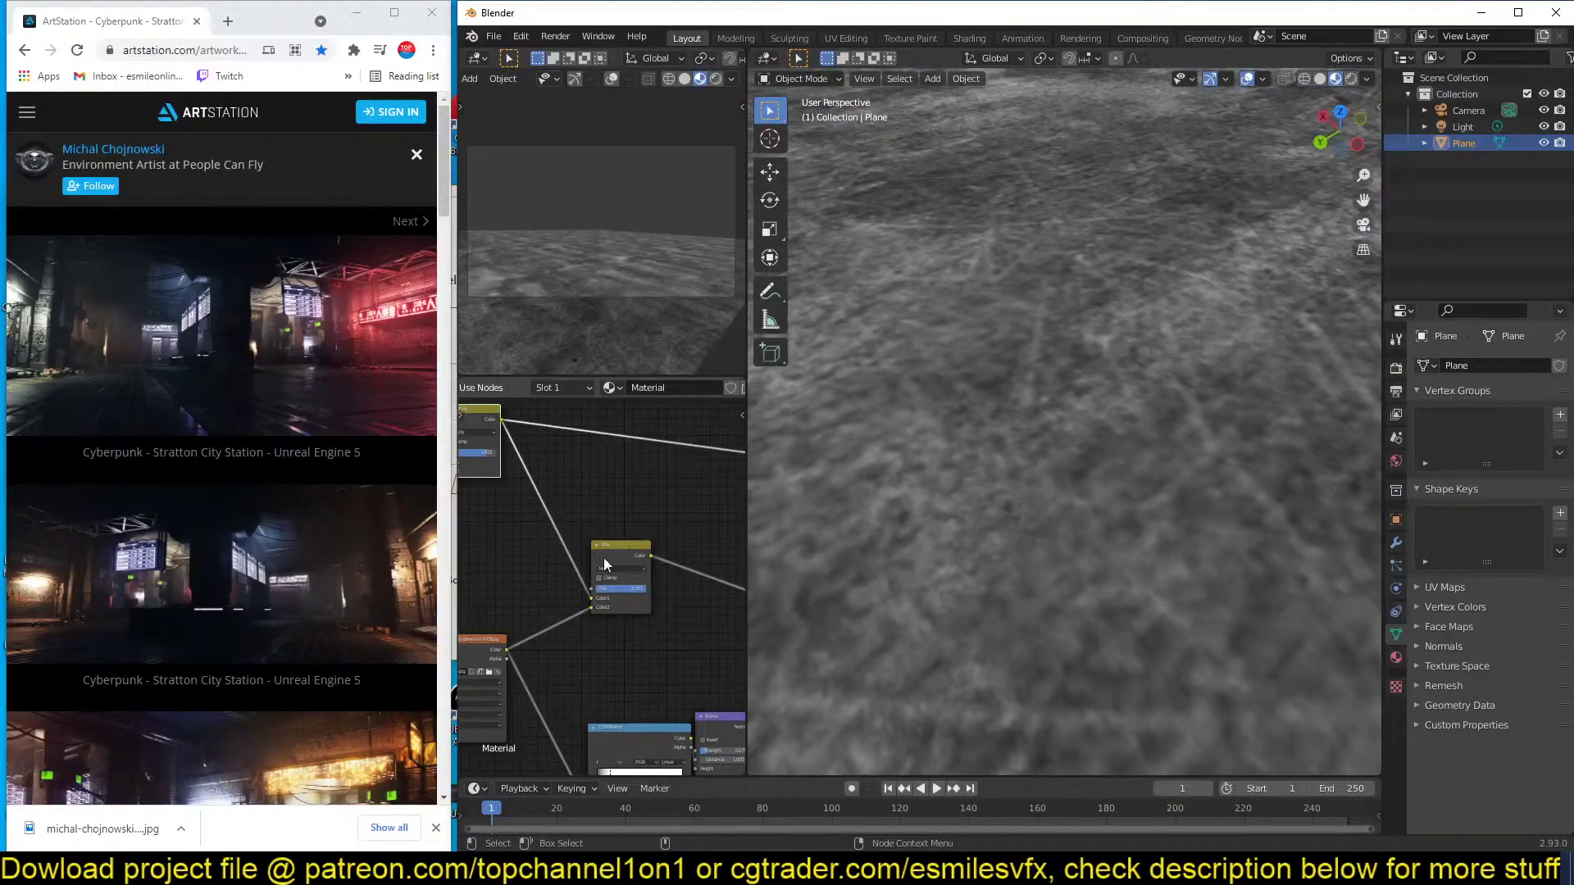
middle_drag(604, 558, 647, 568)
ctrl+shift+click(638, 610)
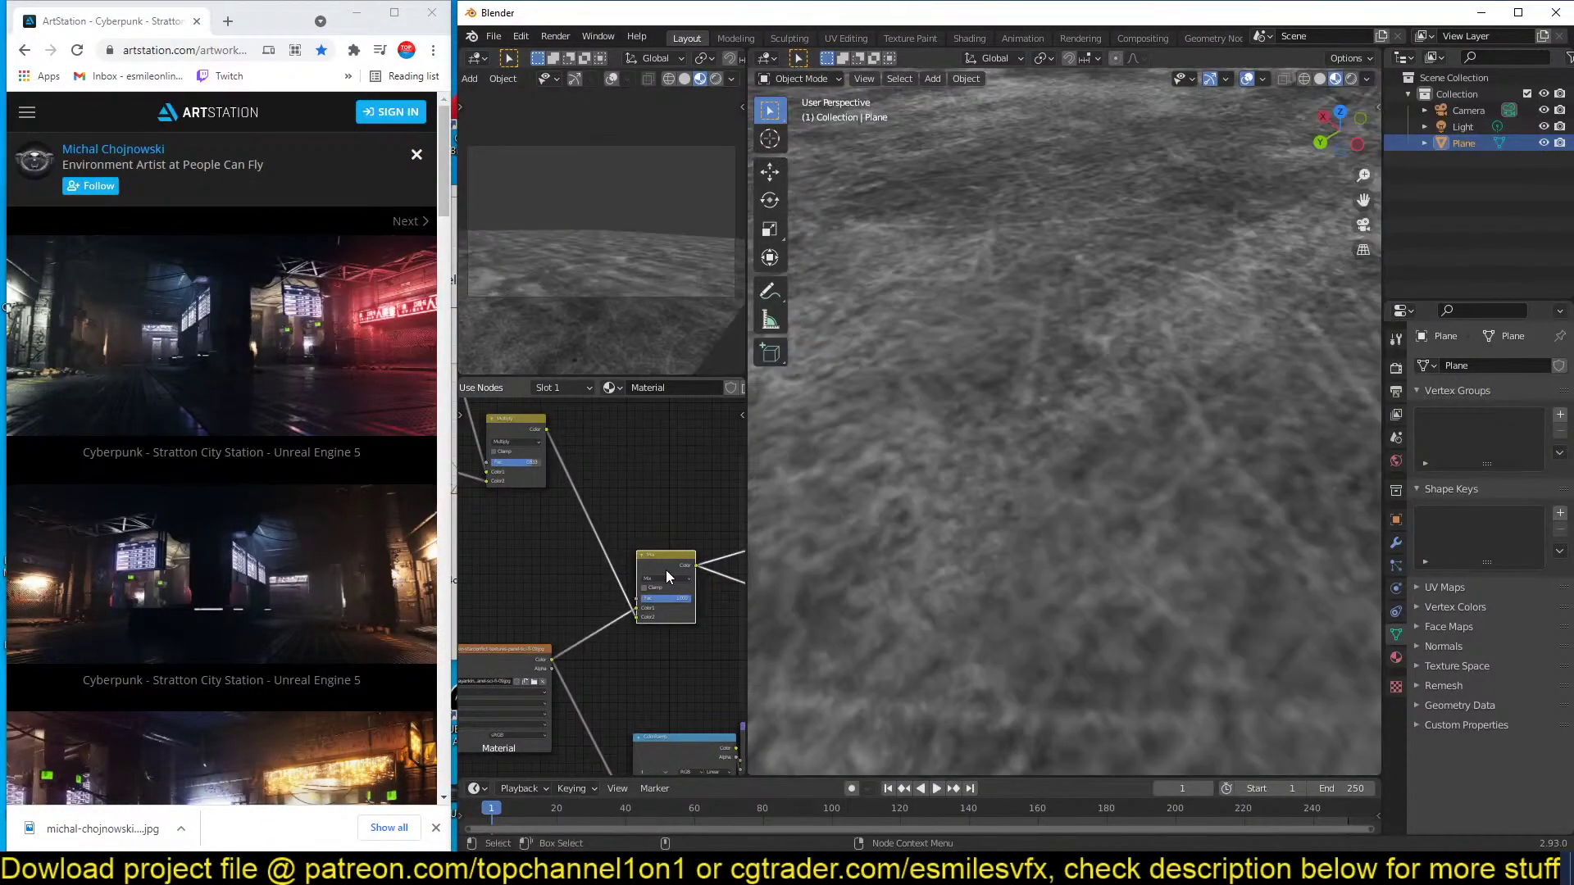
middle_drag(666, 569, 646, 583)
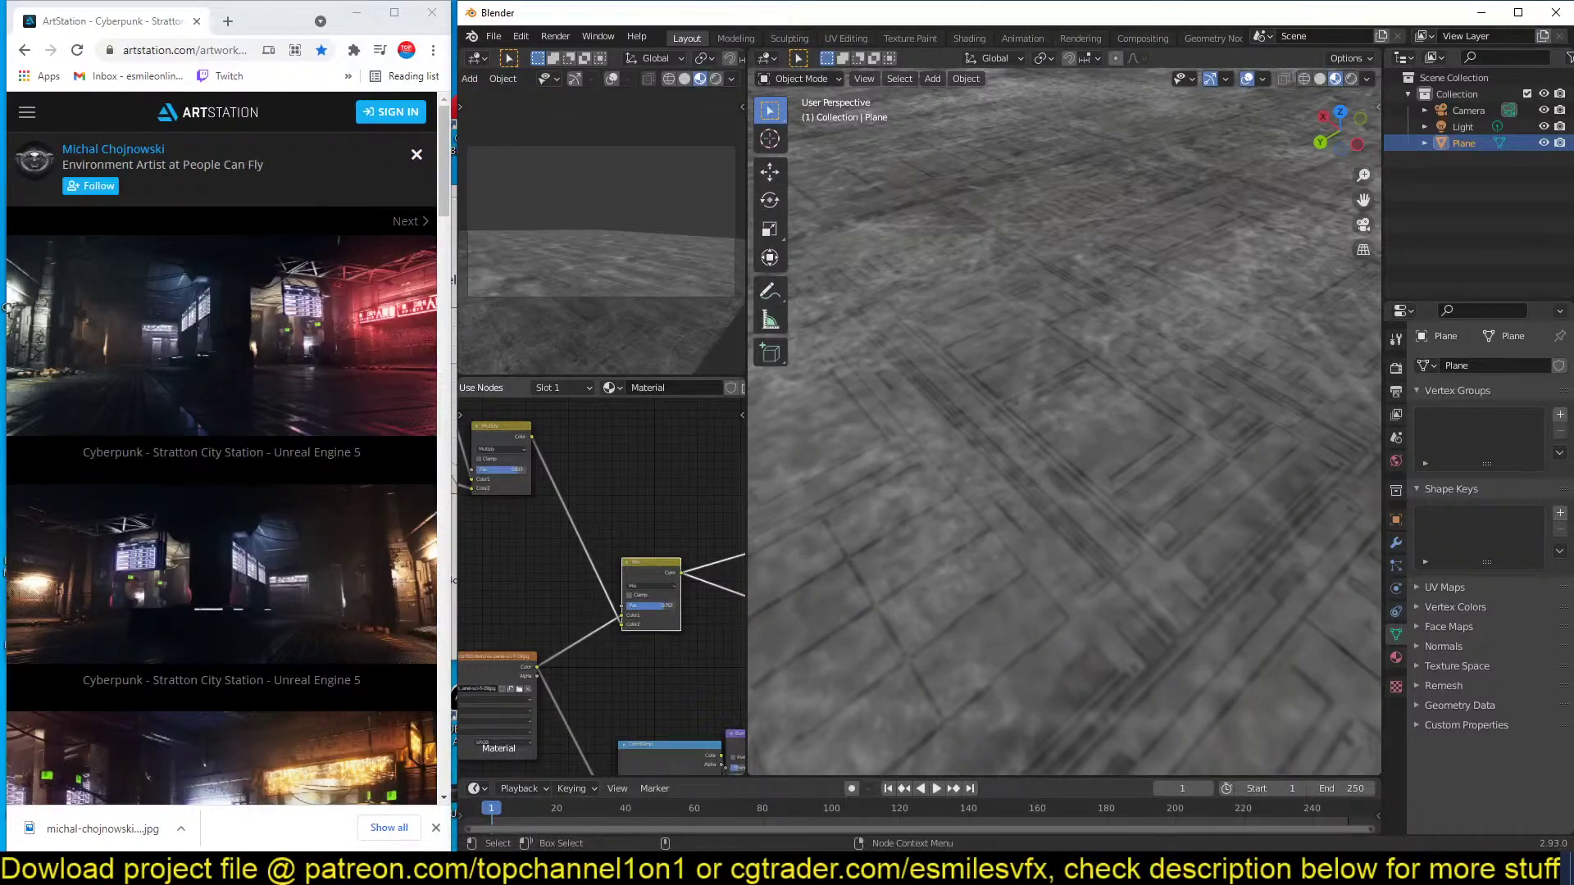
Preview the Principled BSDF on the floor and raise its Metallic value to full.
middle_drag(685, 604, 546, 618)
ctrl+shift+click(692, 538)
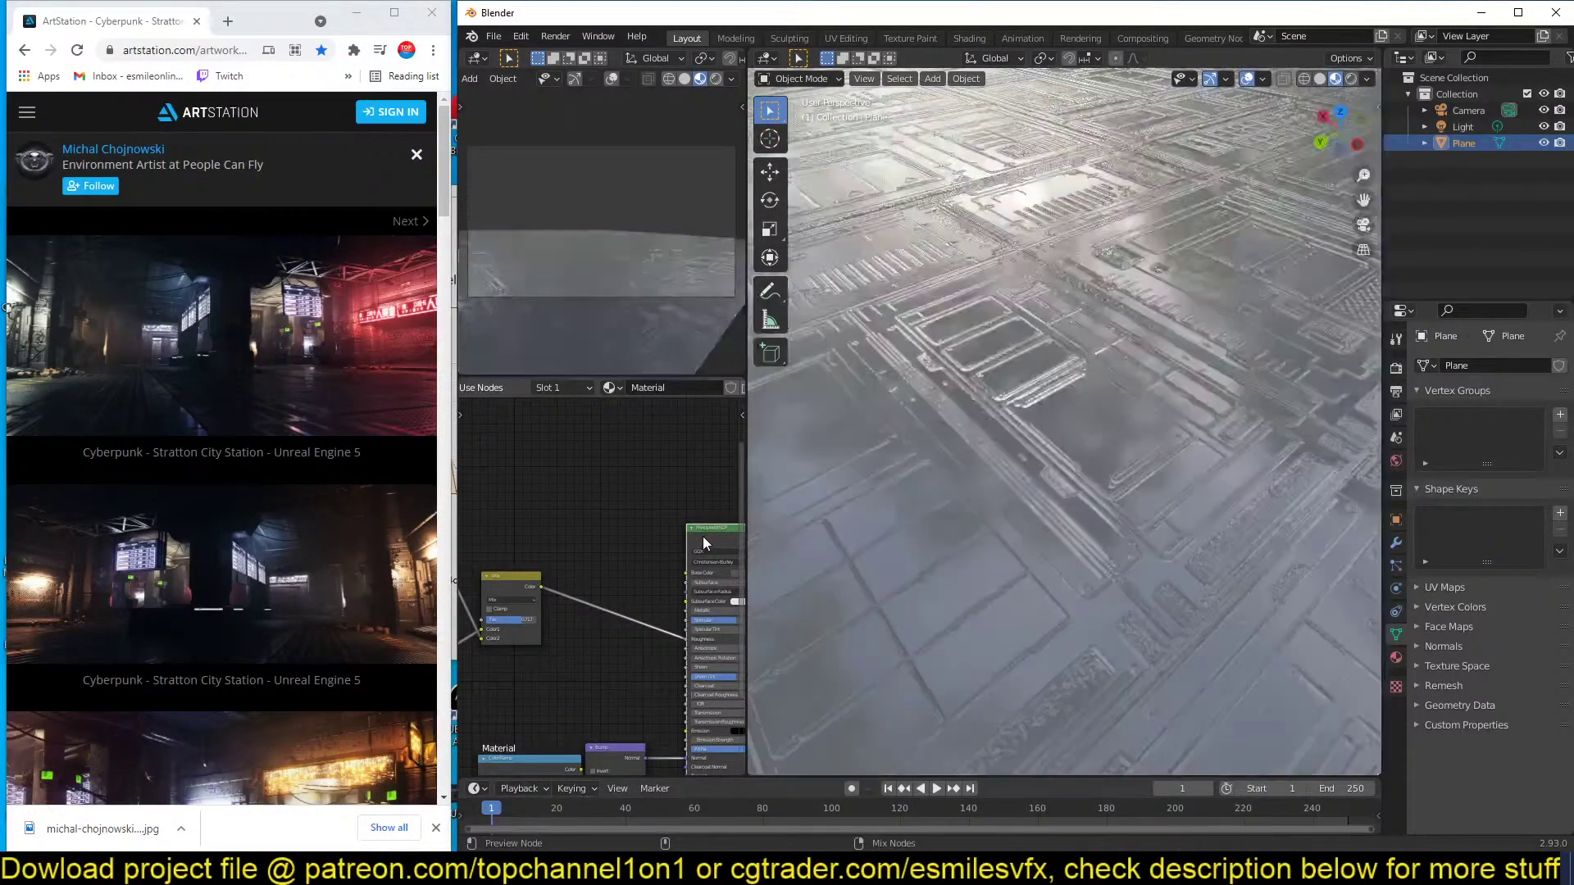
scroll(957, 505, down, 4)
middle_drag(957, 505, 866, 459)
scroll(941, 528, up, 3)
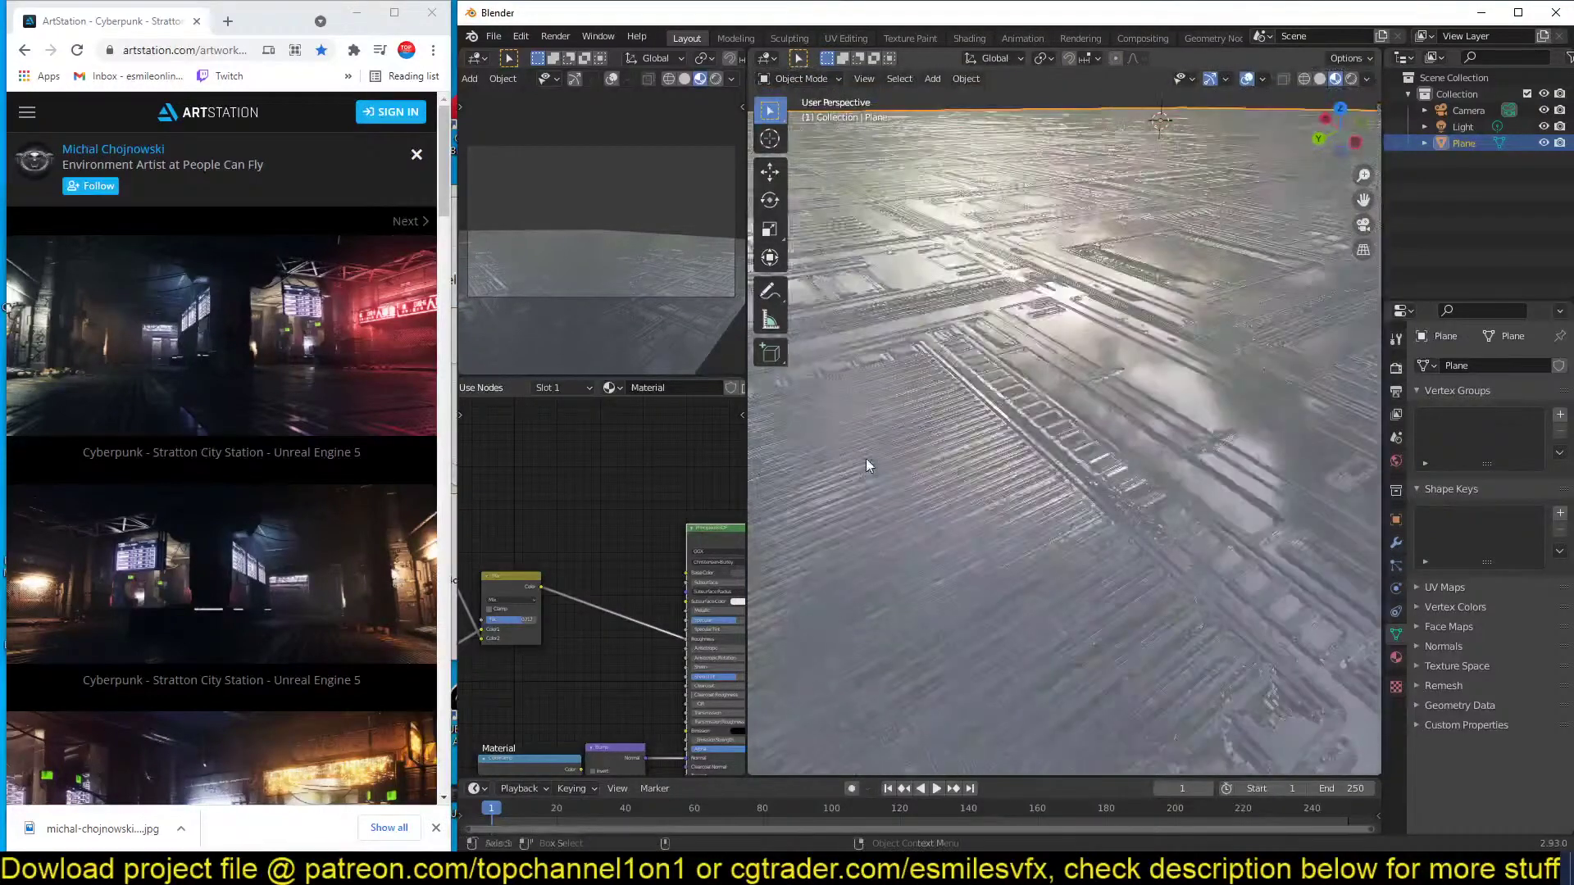
middle_drag(601, 561, 522, 534)
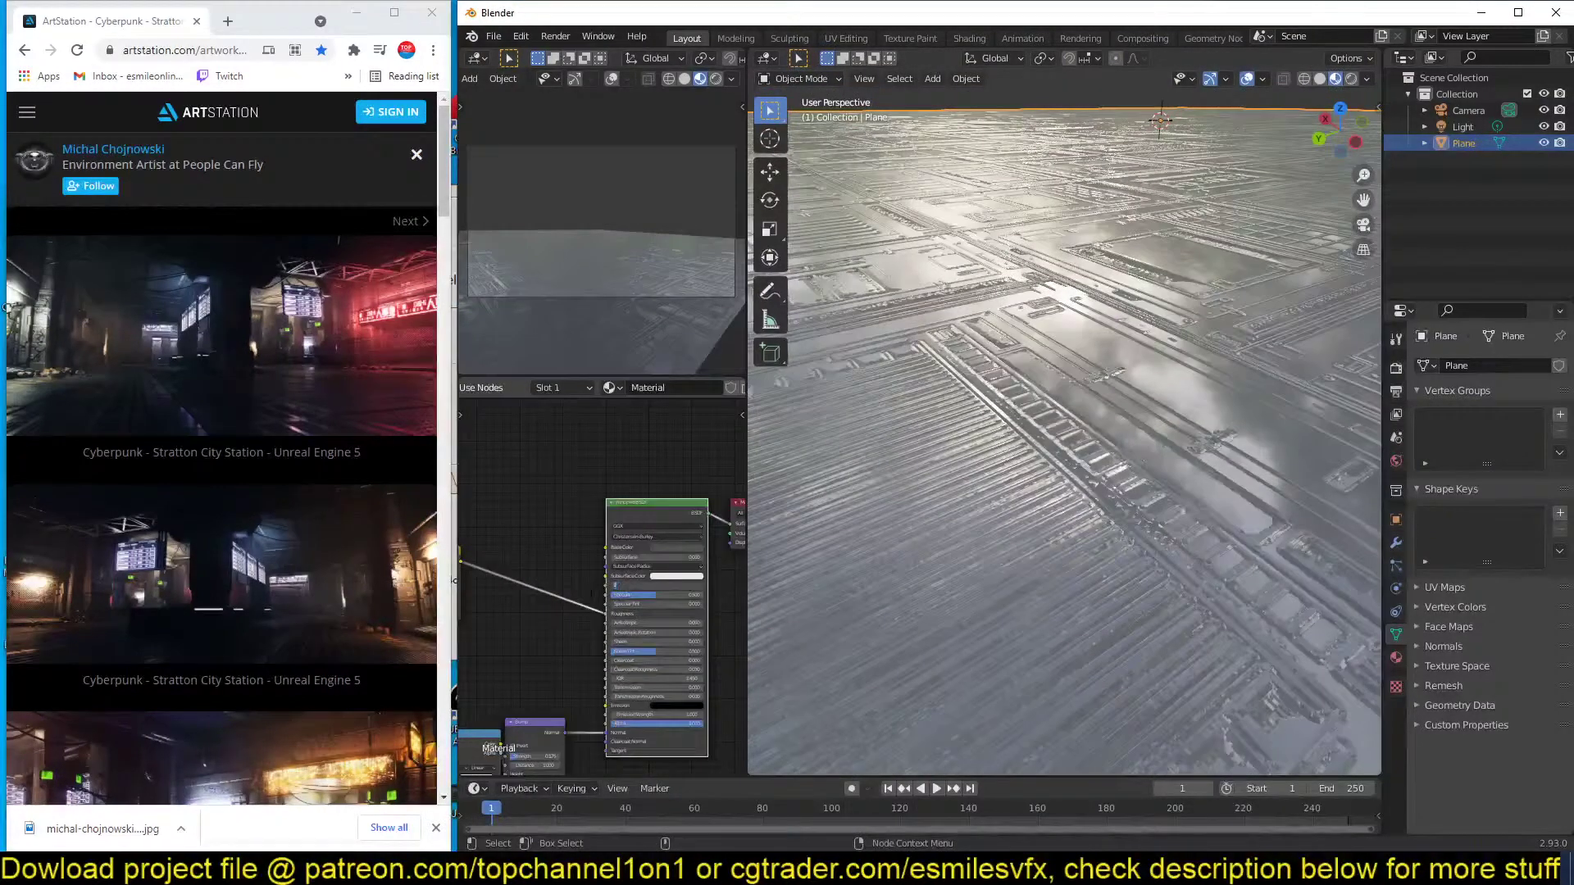
drag(647, 585, 733, 559)
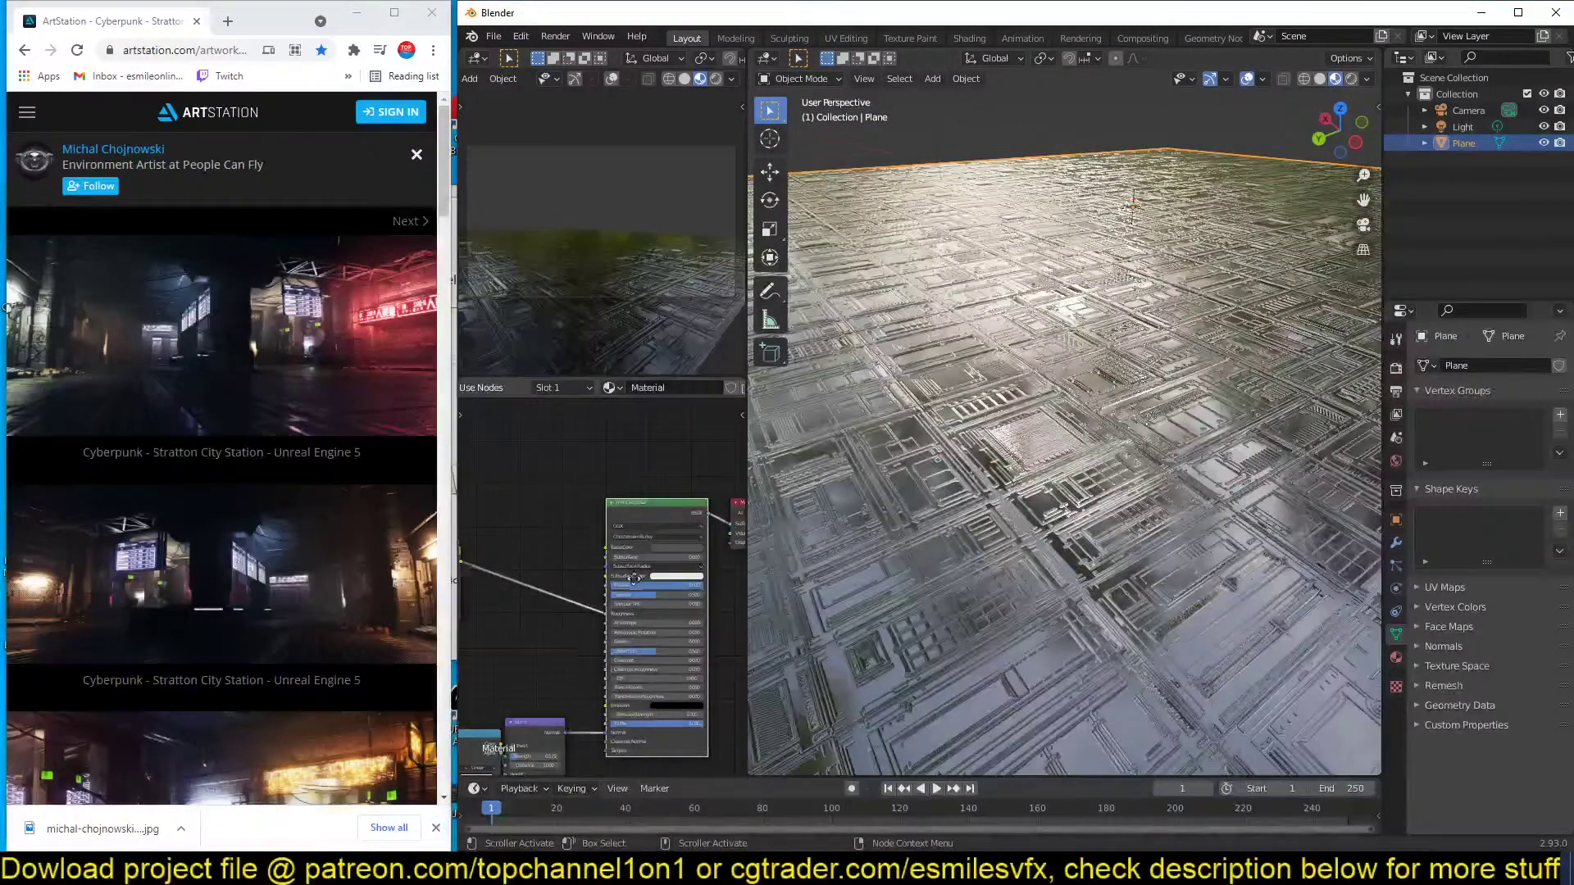
Insert a Math node set to Add between the Mix node and the roughness input, with a value of 0.270.
middle_drag(633, 579, 679, 560)
scroll(967, 467, up, 5)
key(shift+a)
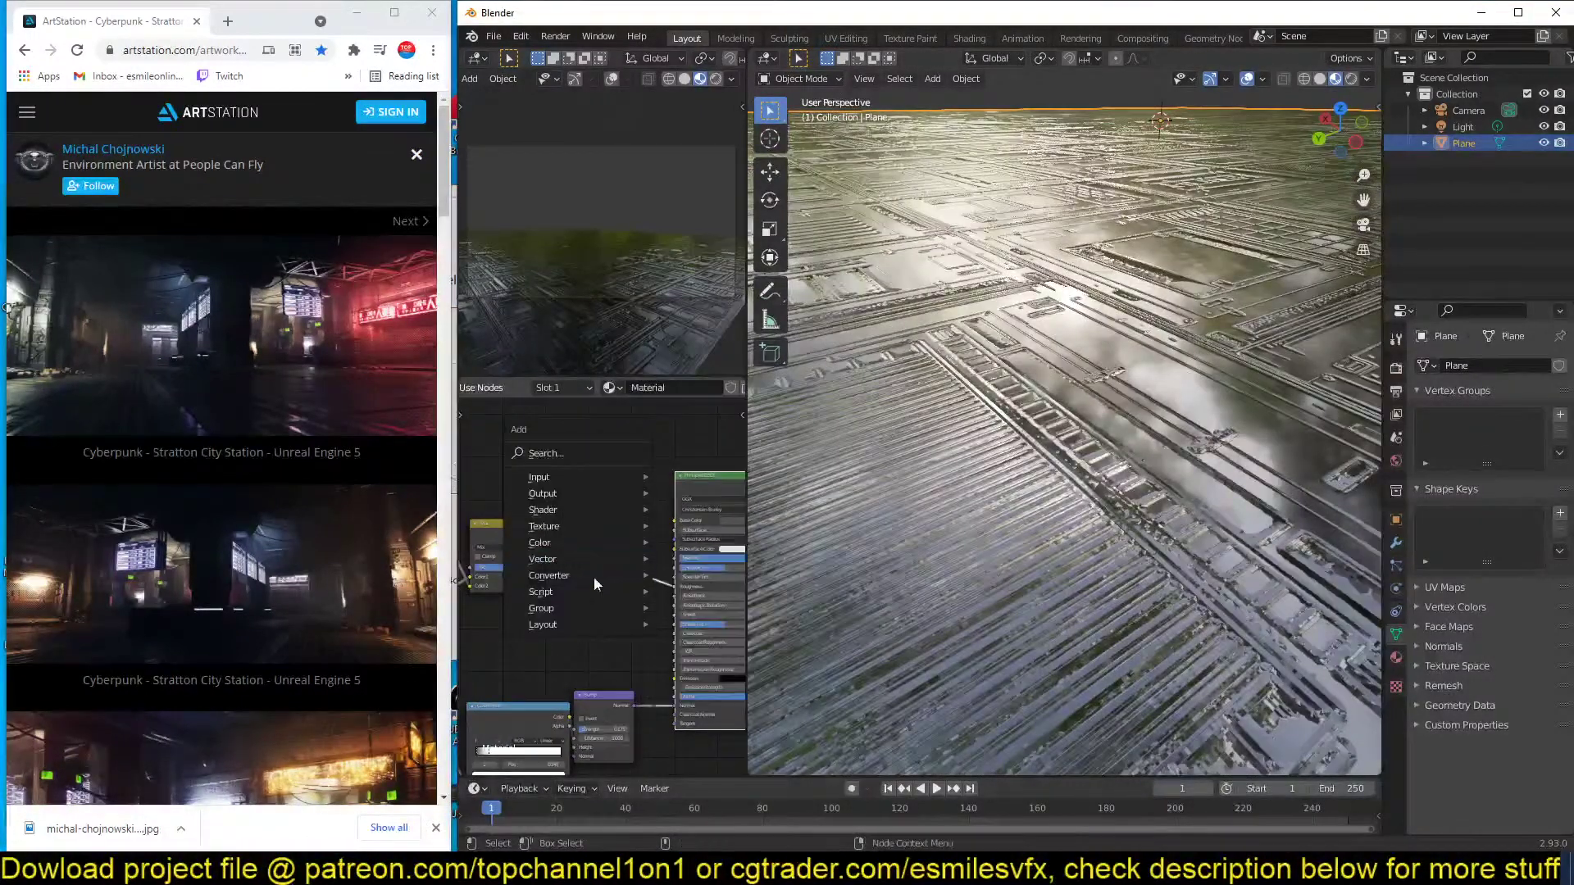
mouse_move(598, 579)
click(738, 449)
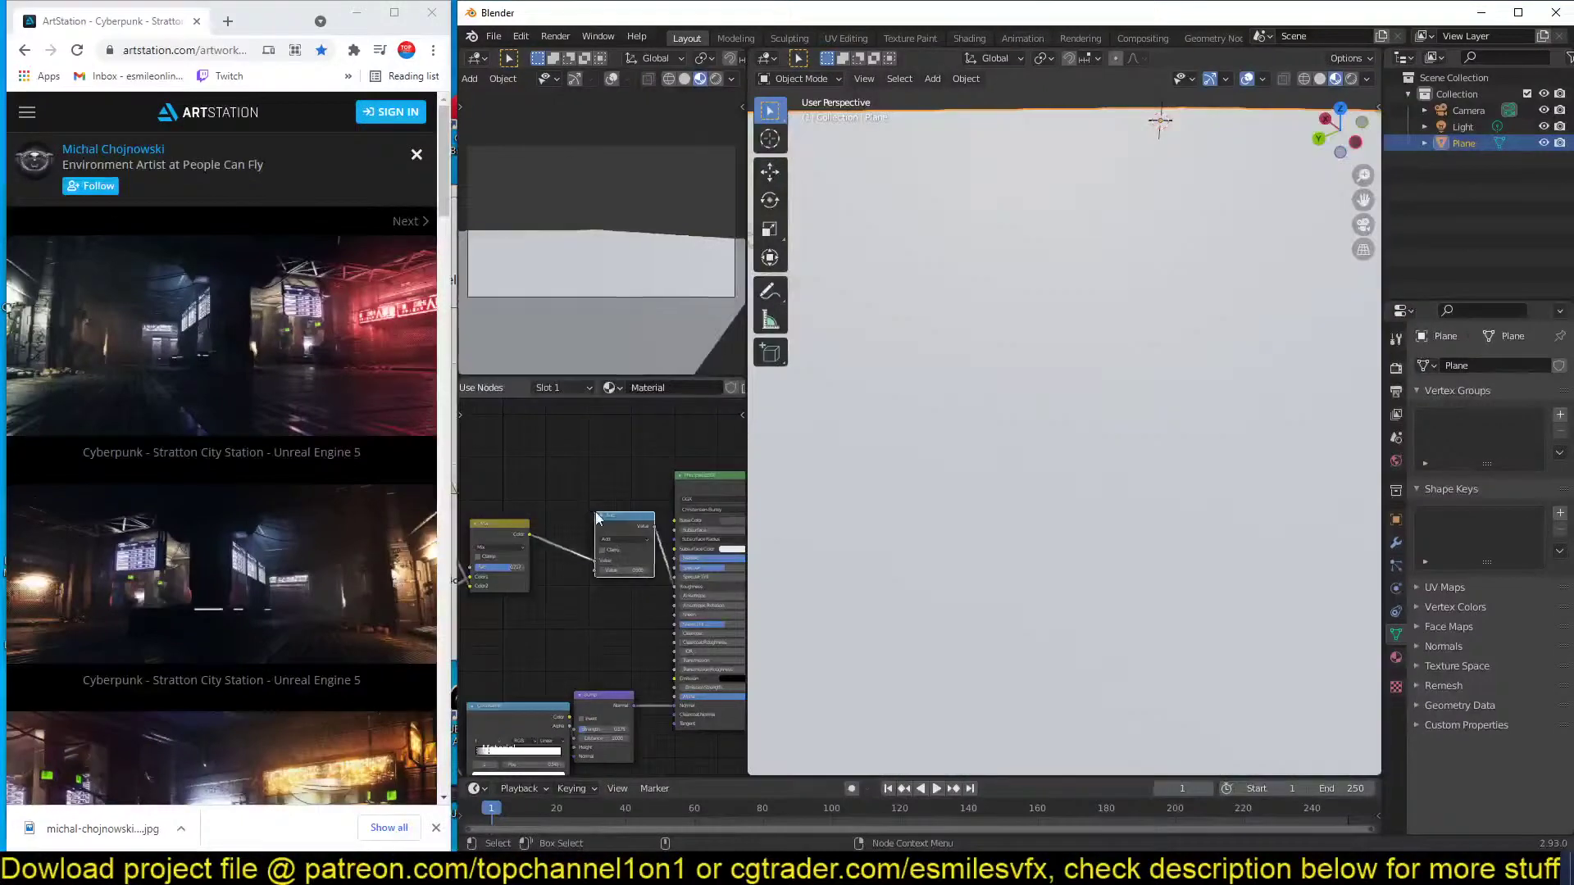
scroll(623, 535, up, 1)
scroll(623, 564, up, 1)
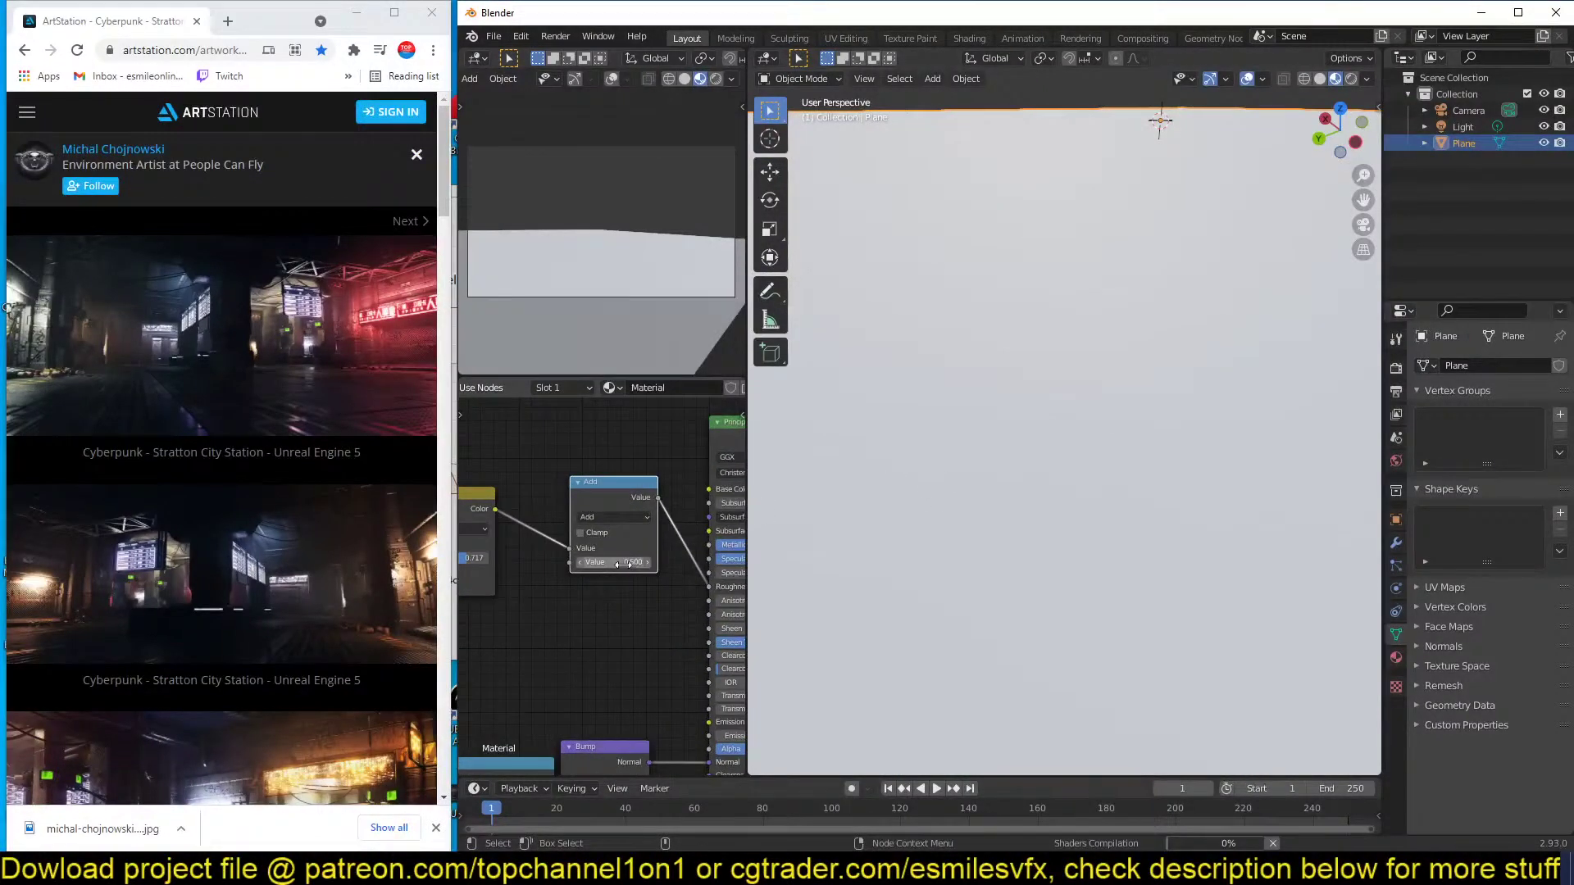
drag(623, 564, 601, 564)
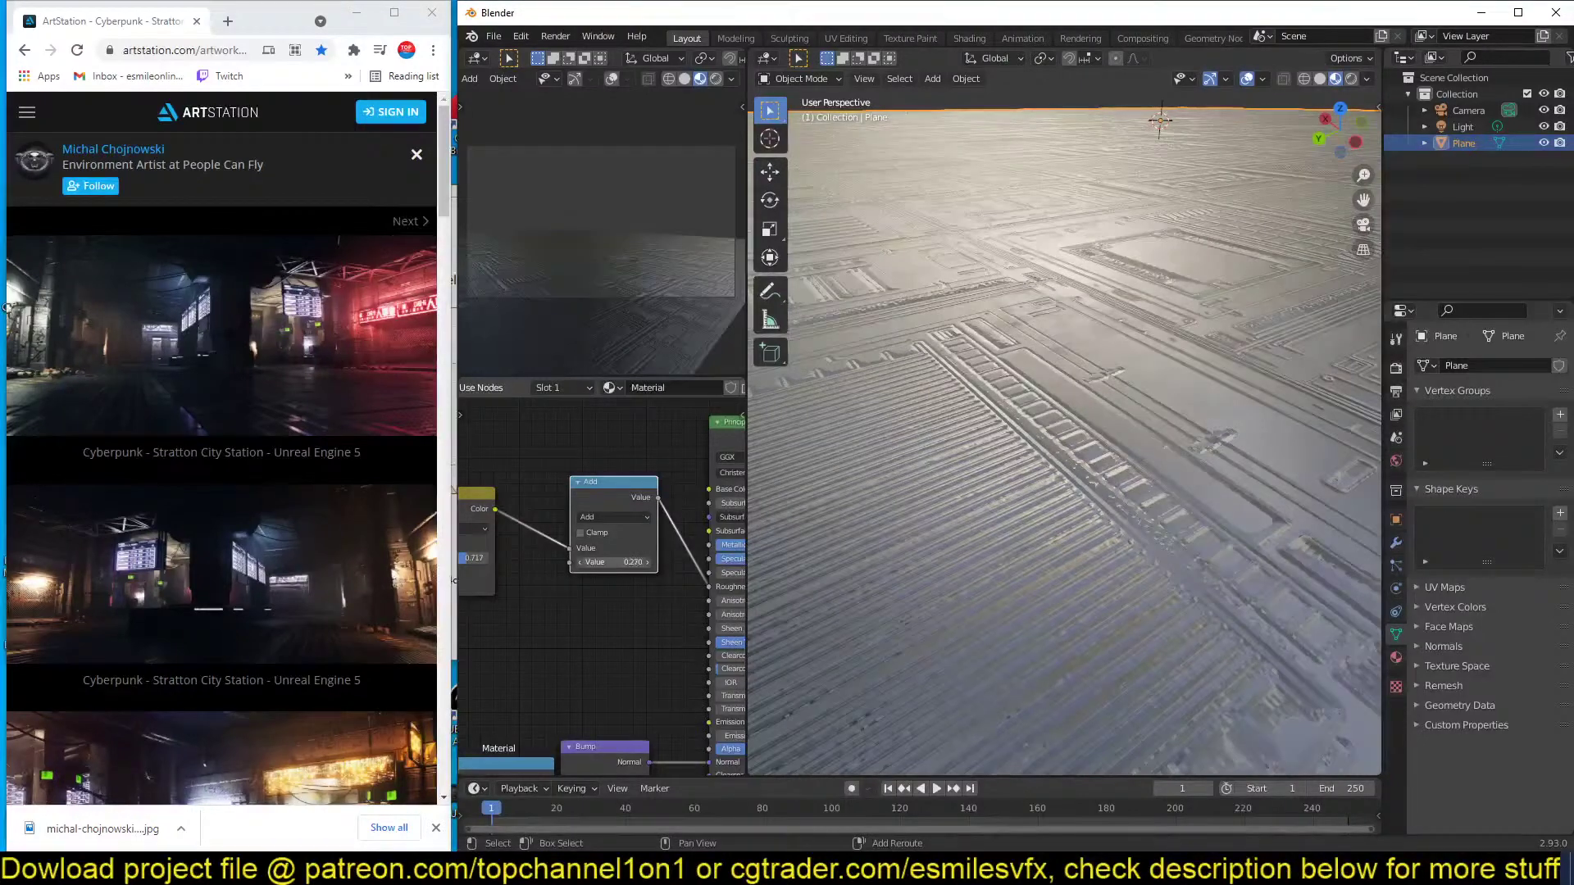
Examine the metallic floor's reflections and panel relief from several angles and distances.
scroll(938, 523, down, 6)
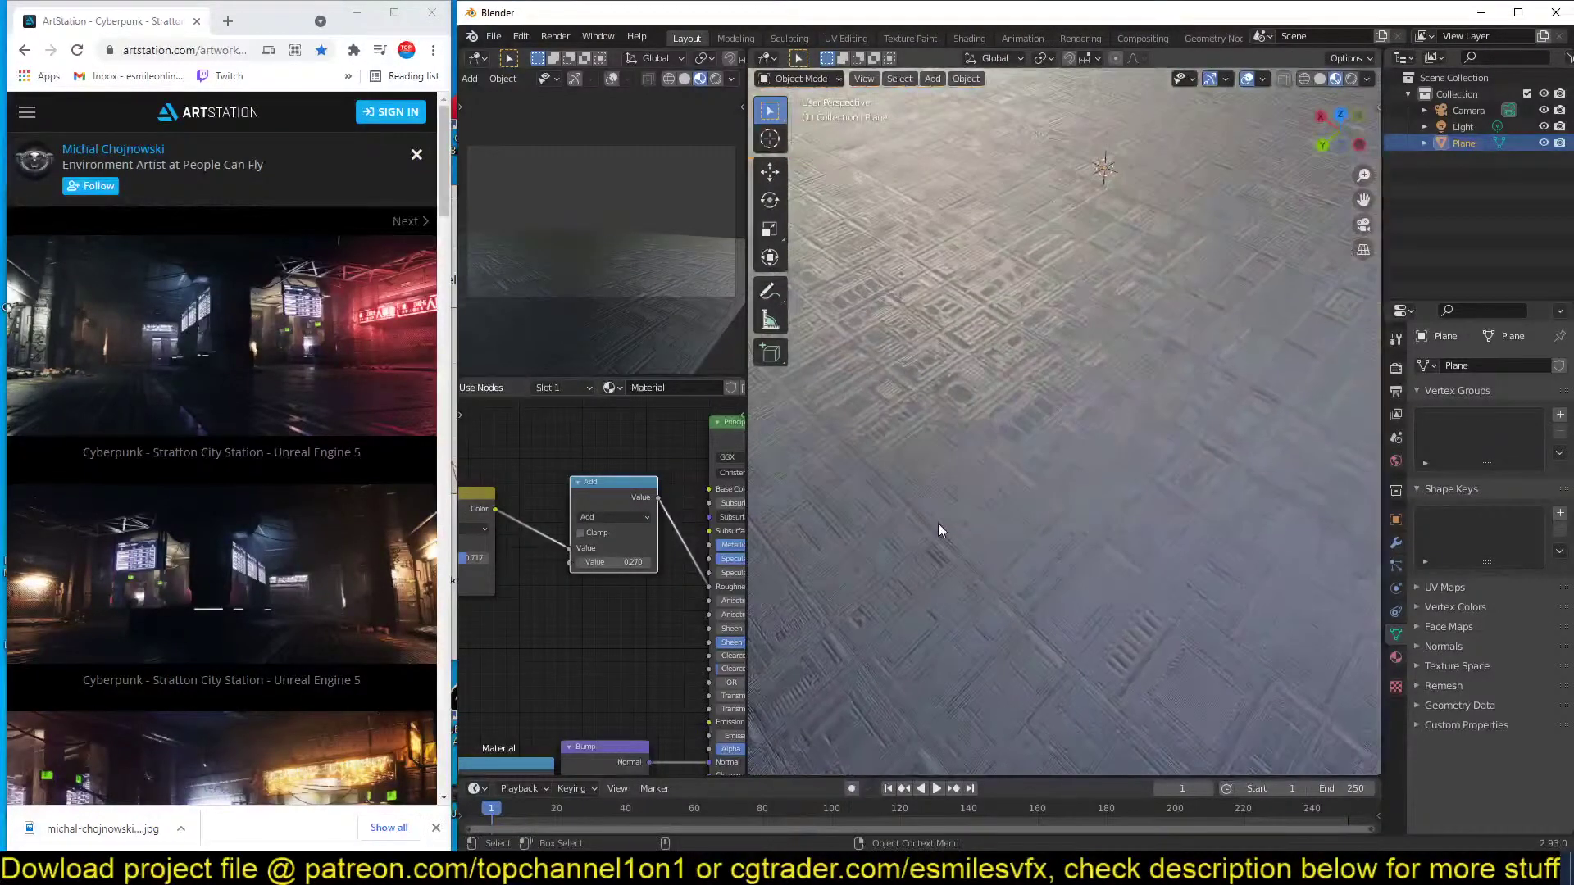
middle_drag(1137, 464, 1015, 469)
scroll(1014, 469, up, 5)
middle_drag(578, 580, 623, 487)
scroll(531, 494, down, 6)
scroll(1016, 445, down, 6)
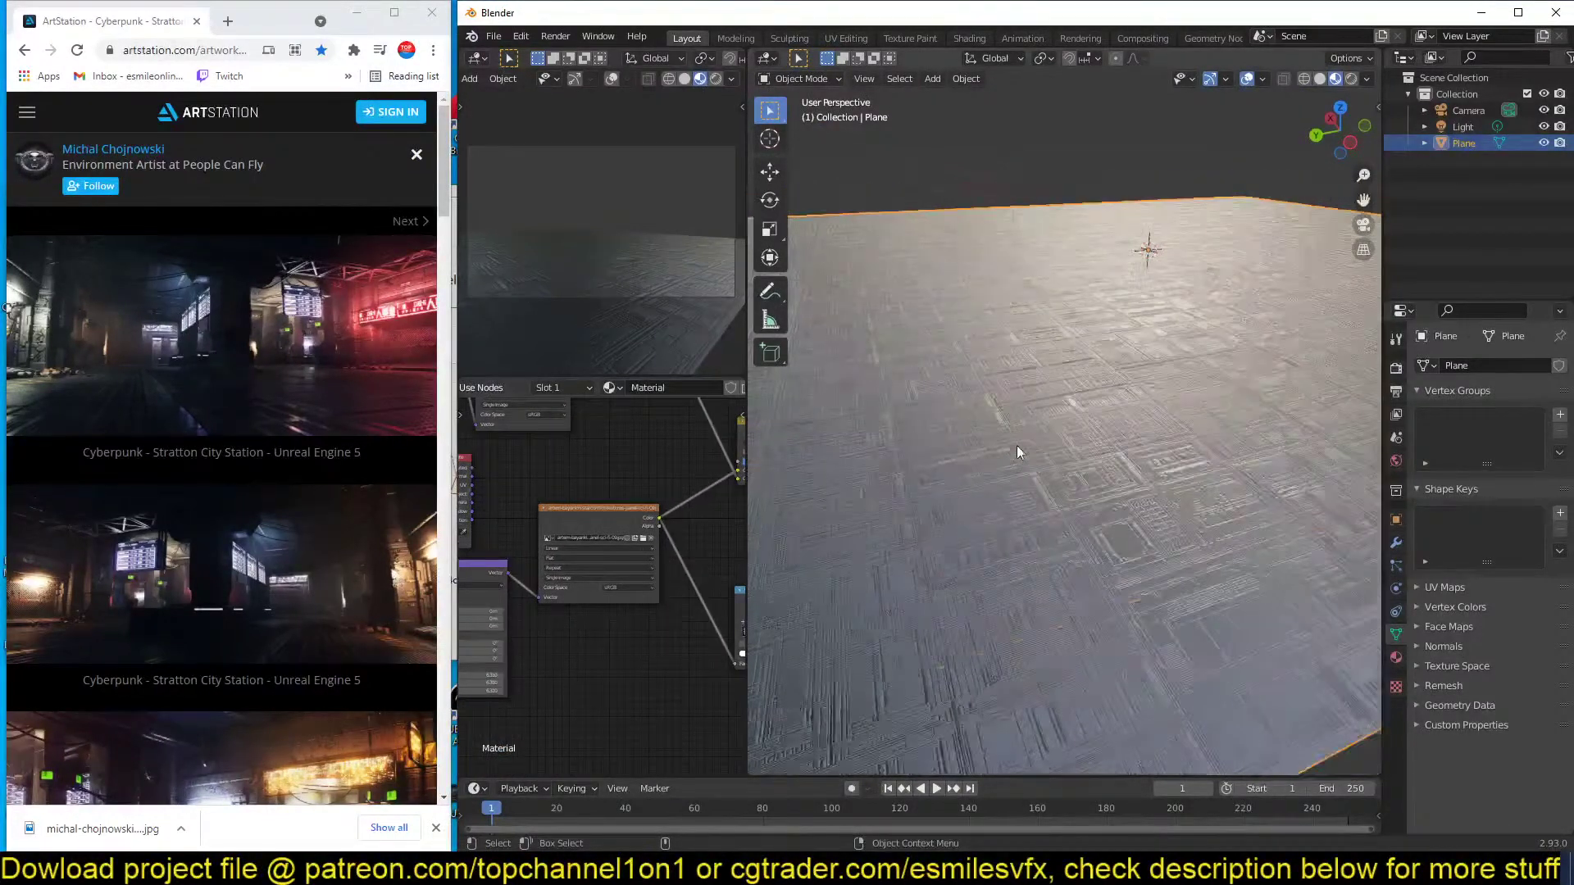
middle_drag(1016, 445, 1017, 487)
scroll(1016, 485, up, 4)
scroll(1005, 475, down, 4)
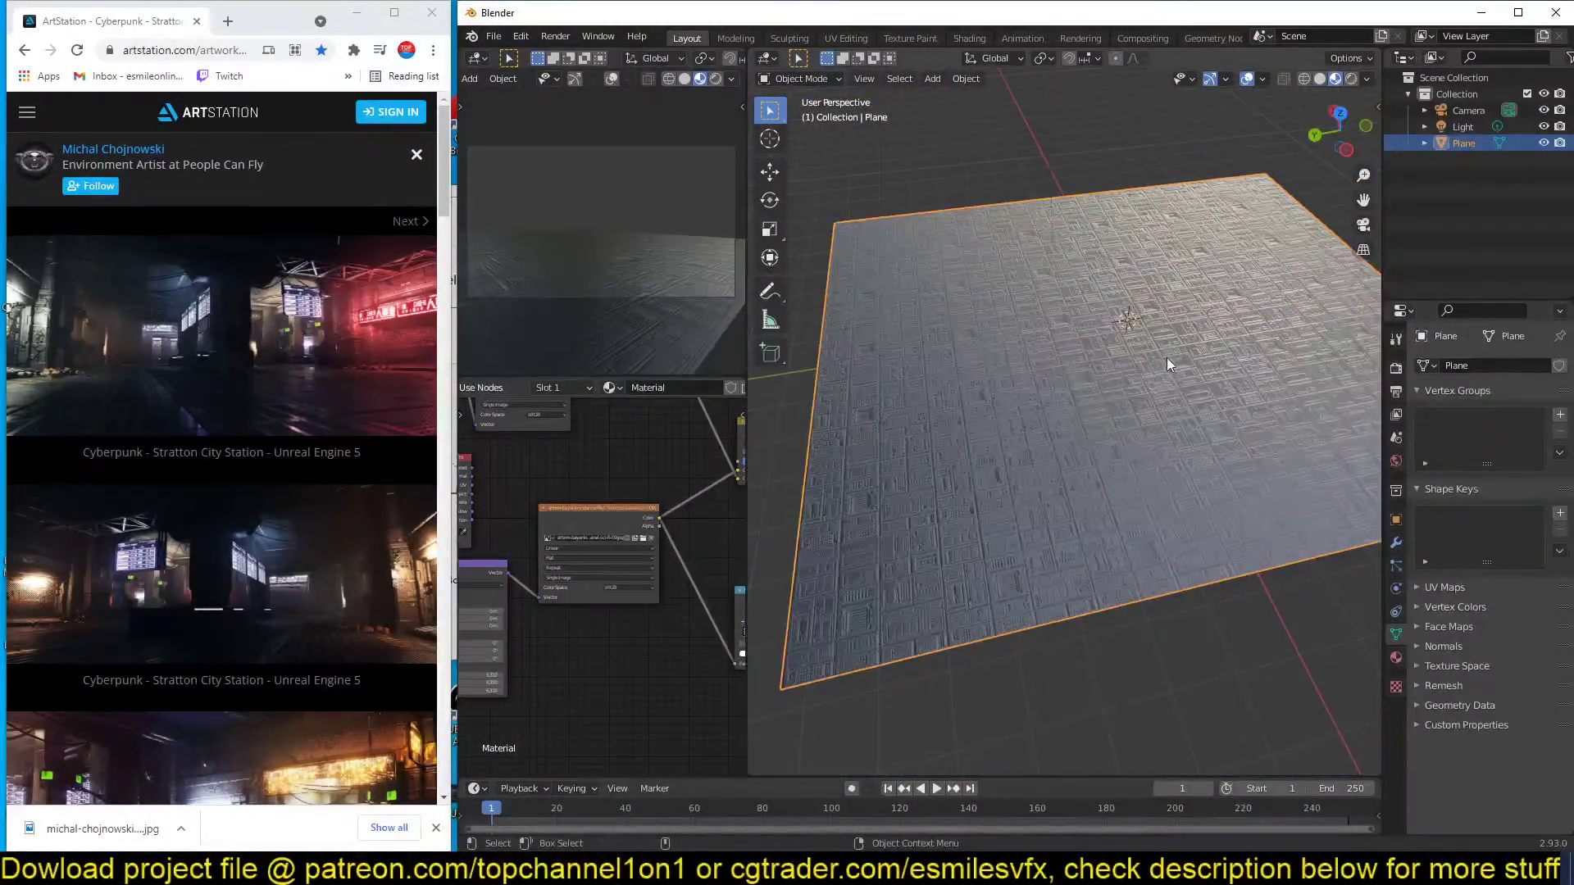
Deselect the floor plane in the 3D viewport.
key(shift+a)
middle_drag(1129, 290, 1055, 335)
key(alt+a)
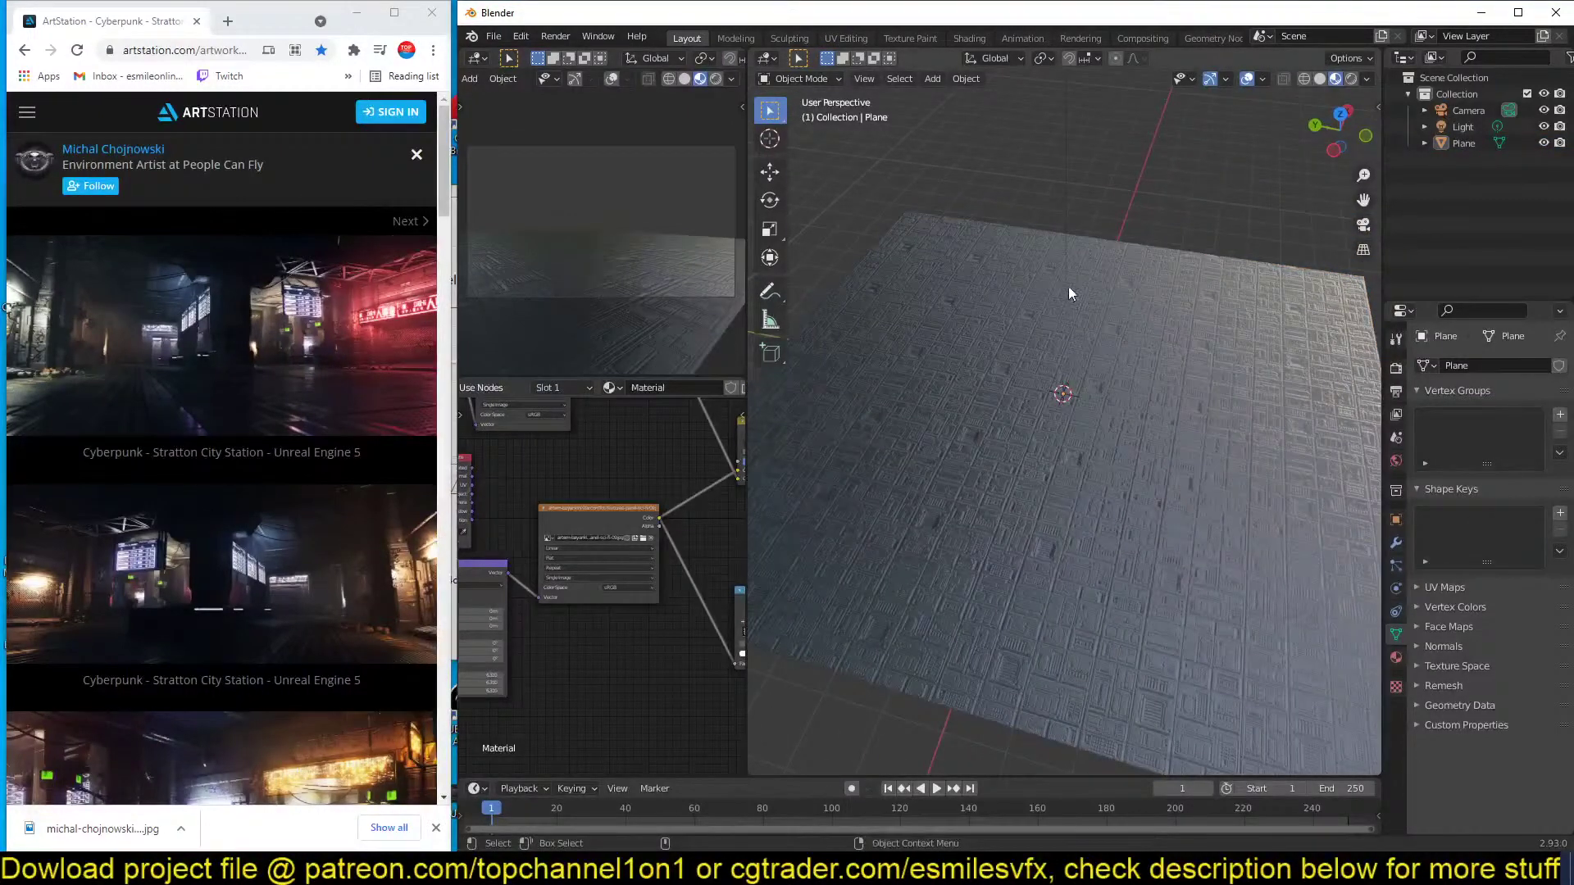
Add a cube to the scene and move it along X to the far edge of the floor plane.
key(shift+a)
mouse_move(1125, 287)
click(1219, 296)
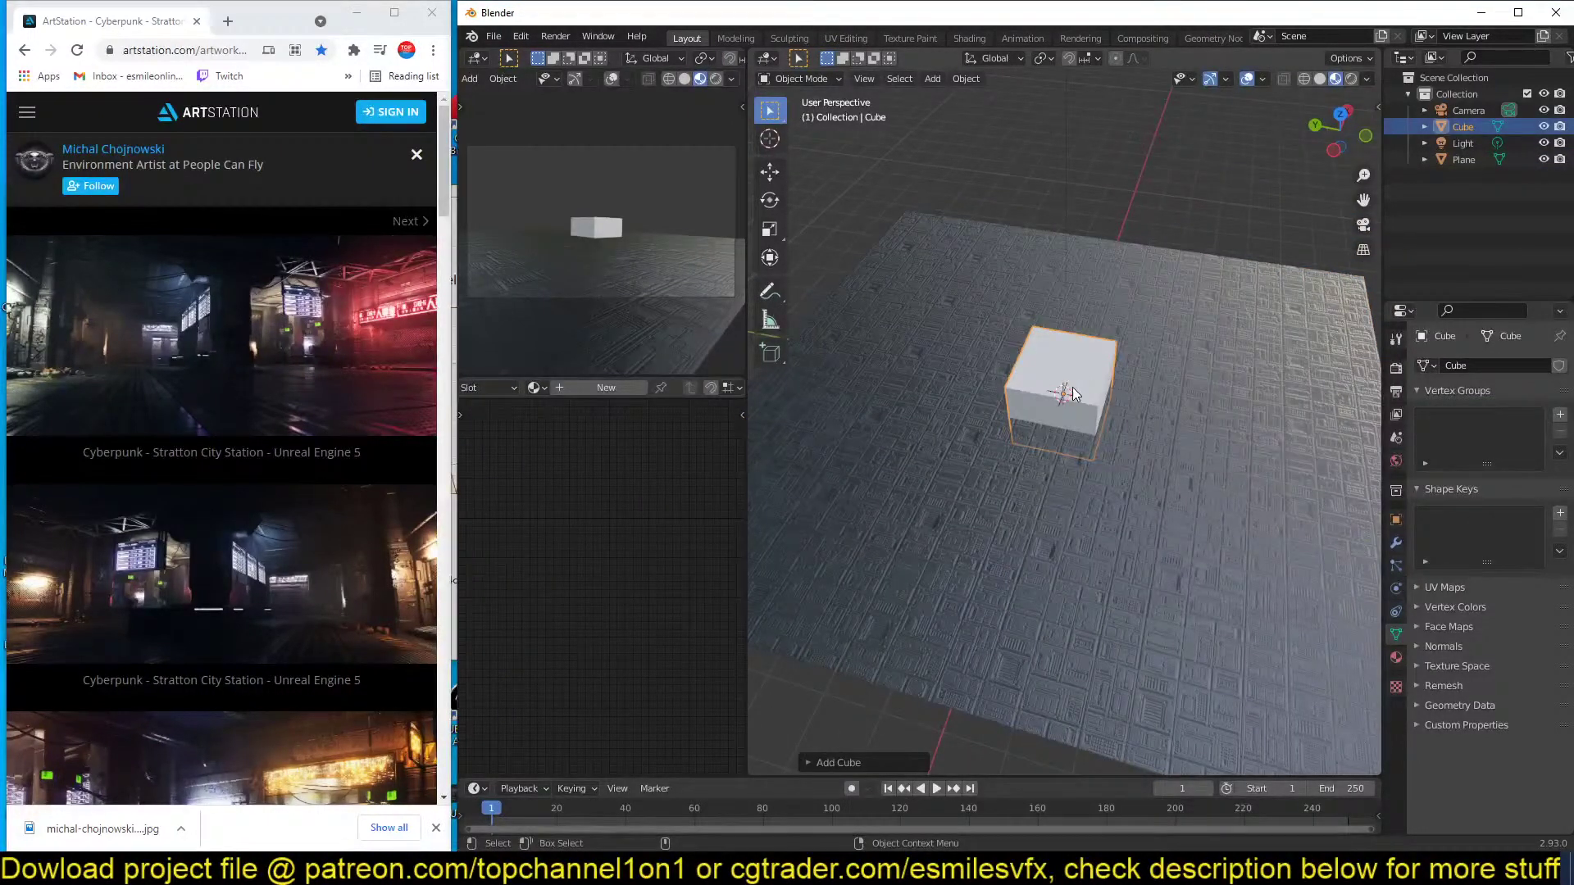
key(g)
key(y)
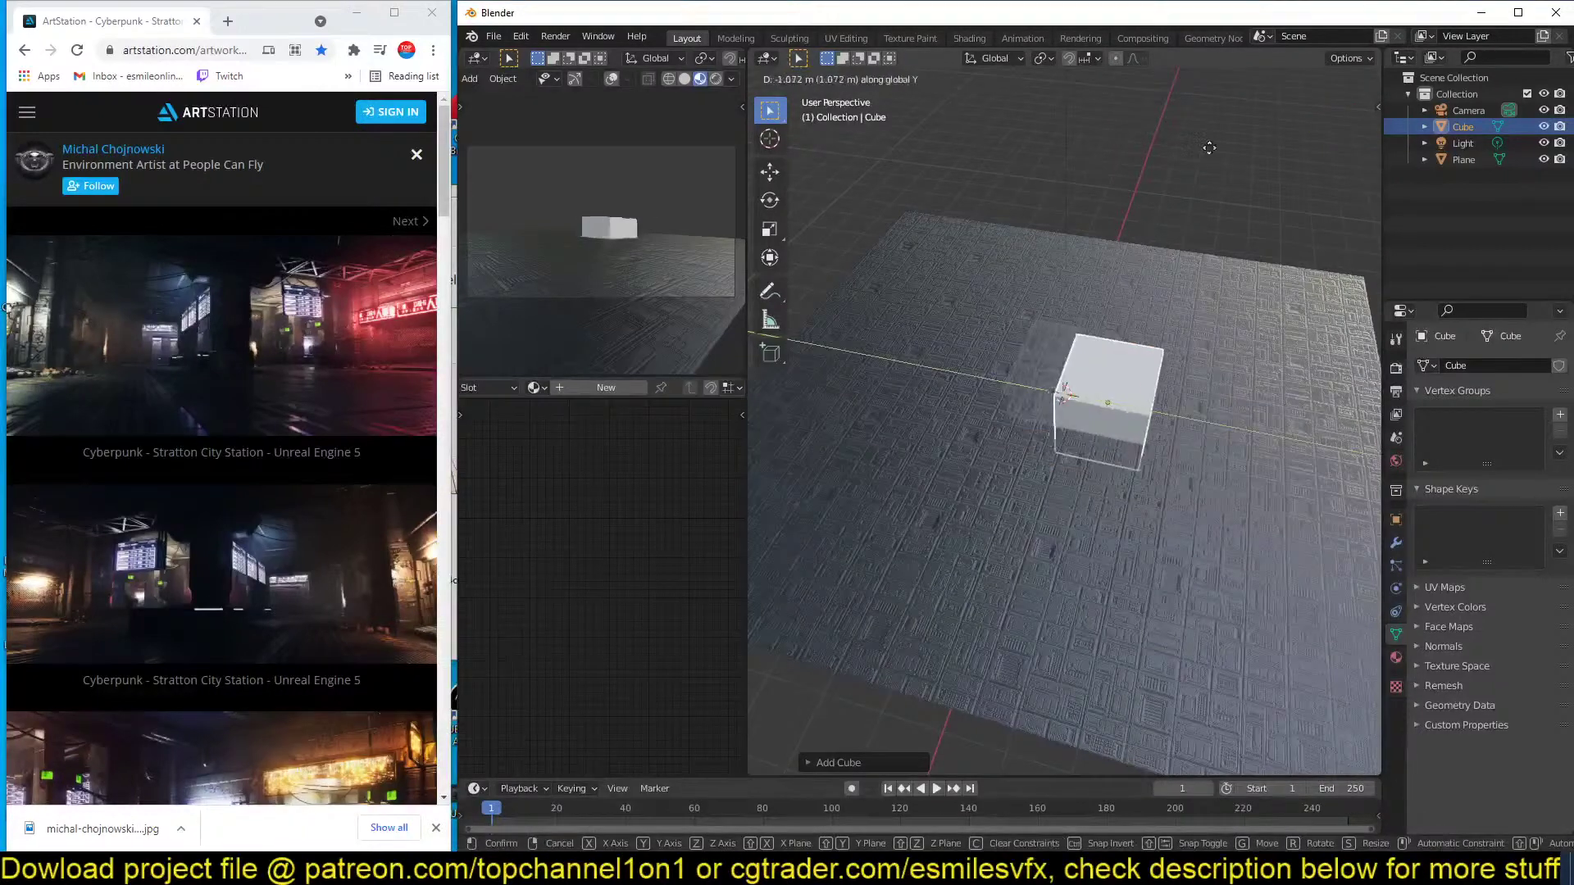
key(x)
click(1209, 145)
Stretch the cube along Y so that it spans the full edge of the floor.
key(s)
key(y)
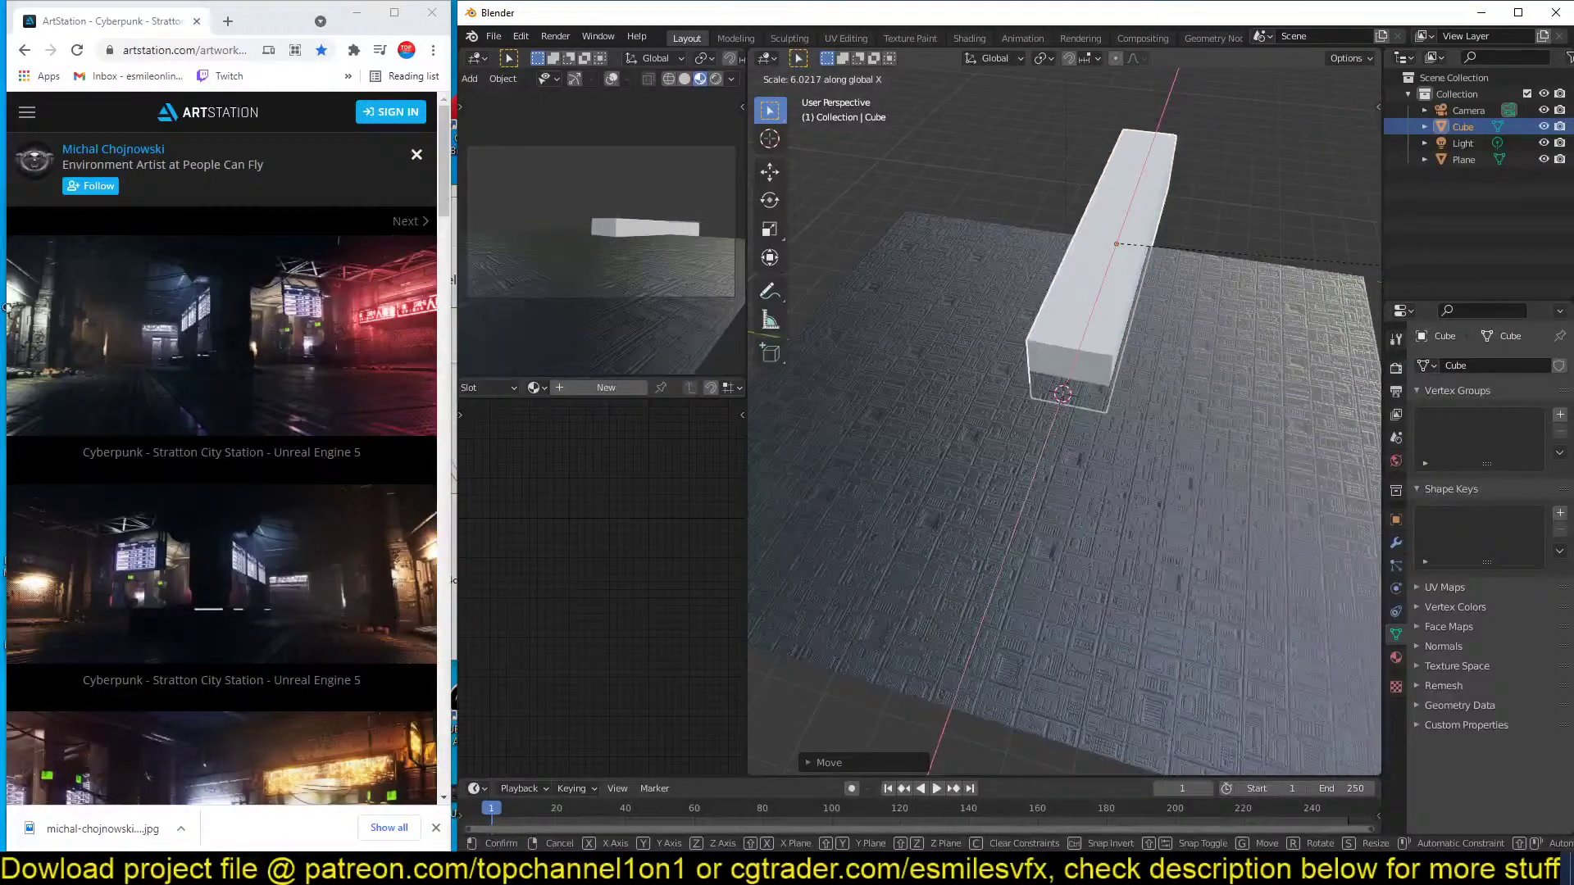
click(869, 289)
scroll(942, 299, down, 4)
middle_drag(967, 308, 1045, 261)
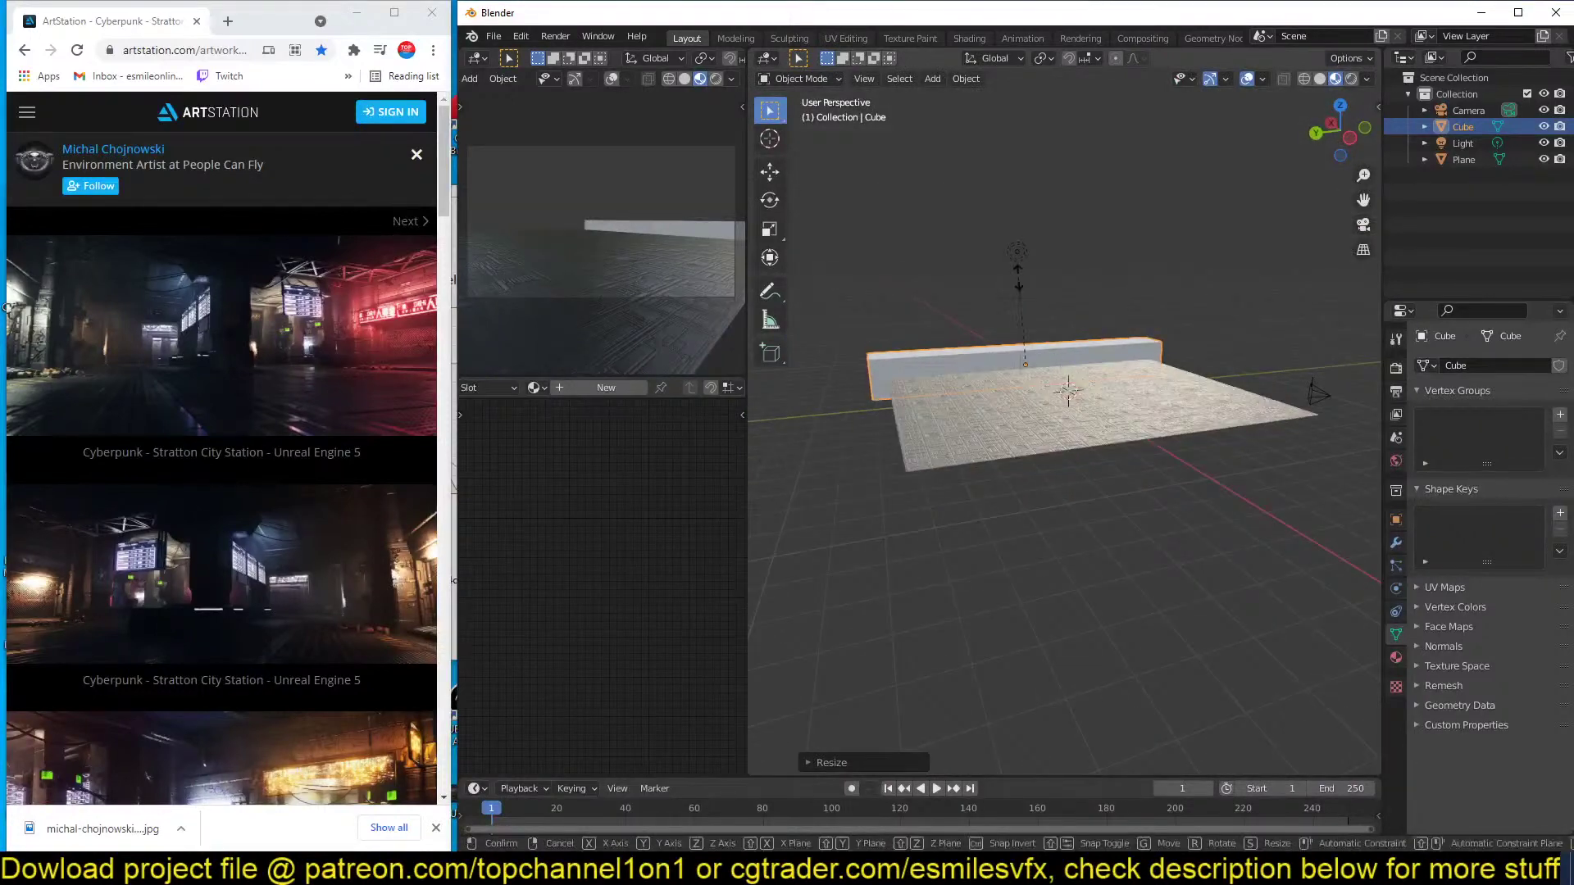
Scale the cube up along Z into a tall wall and raise it to stand on the floor's edge.
key(s)
key(z)
click(1030, 210)
key(g)
click(1040, 185)
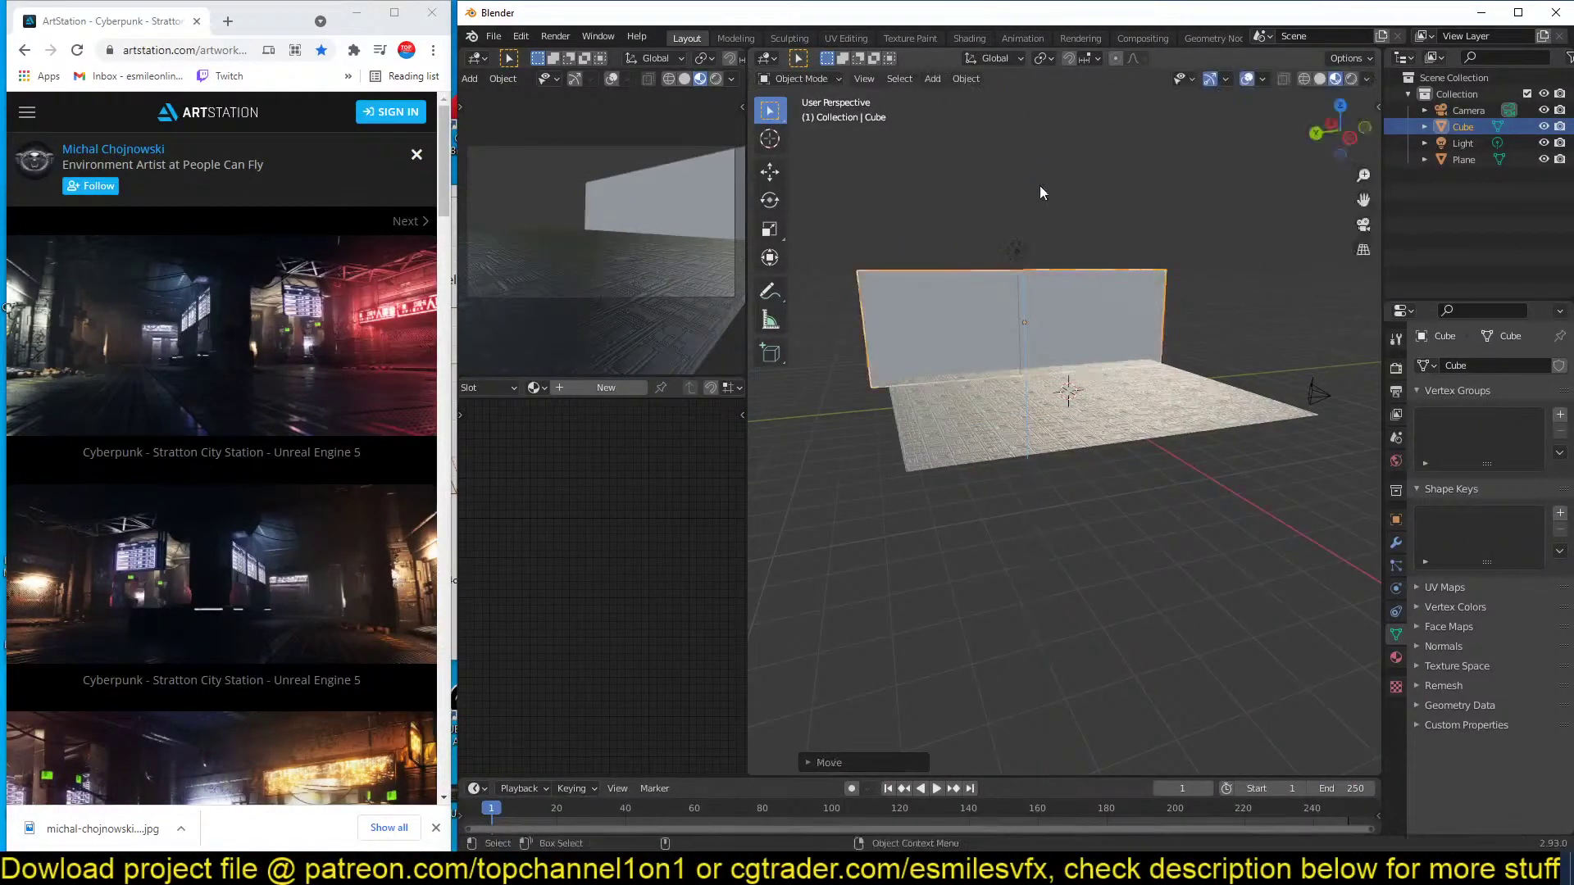
Thin the wall along X to roughly 0.4 of its thickness.
middle_drag(1039, 186, 1045, 380)
key(s)
key(y)
key(x)
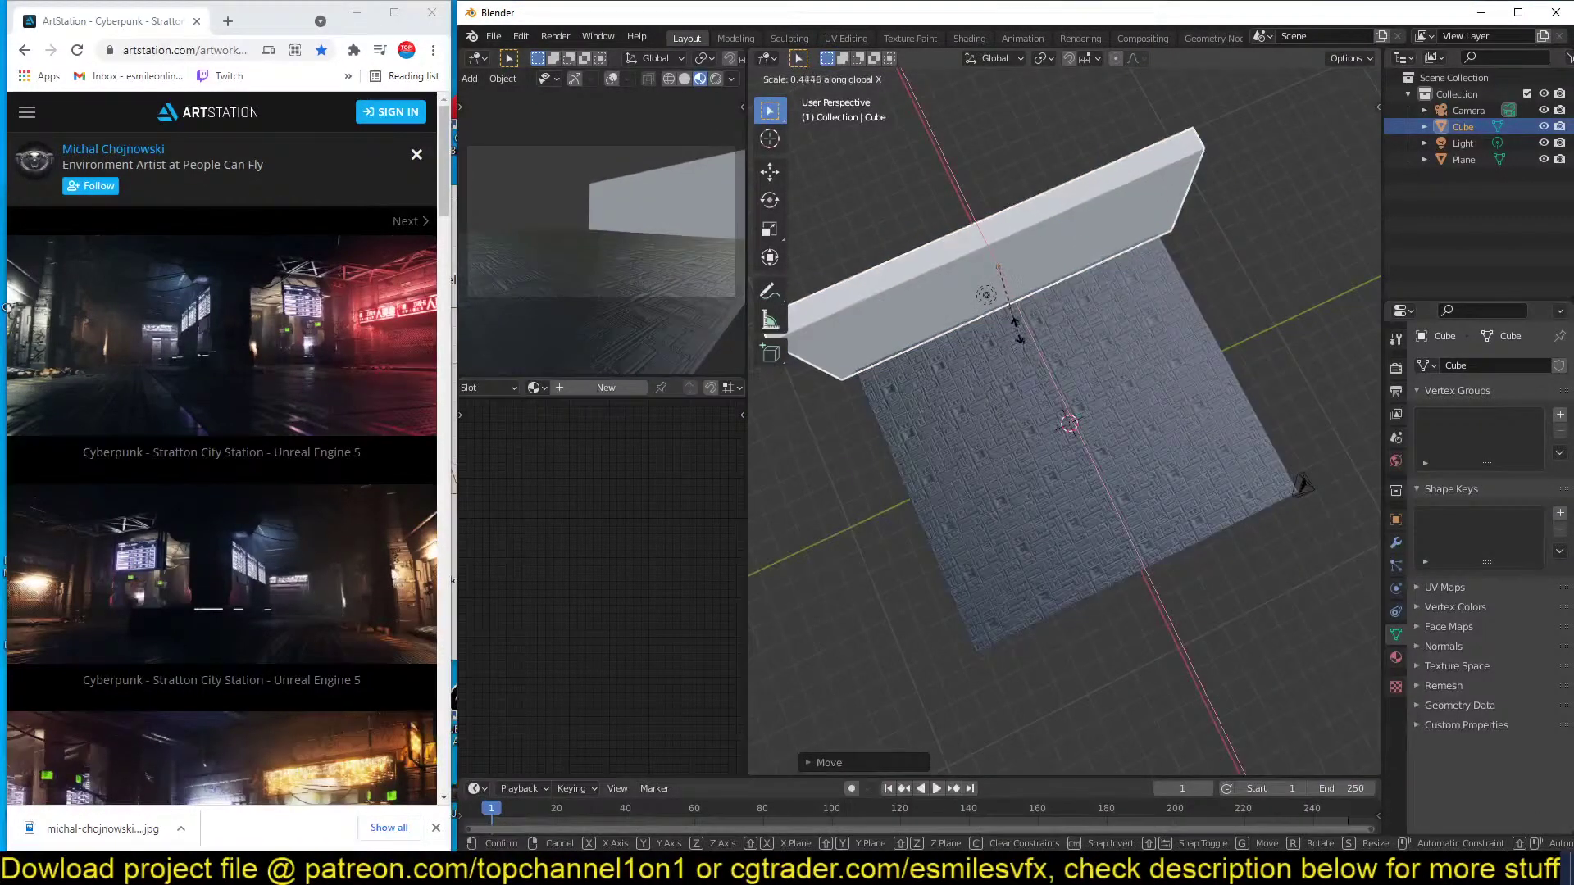
click(1016, 294)
middle_drag(1016, 294, 993, 229)
scroll(1006, 331, up, 5)
scroll(988, 375, down, 4)
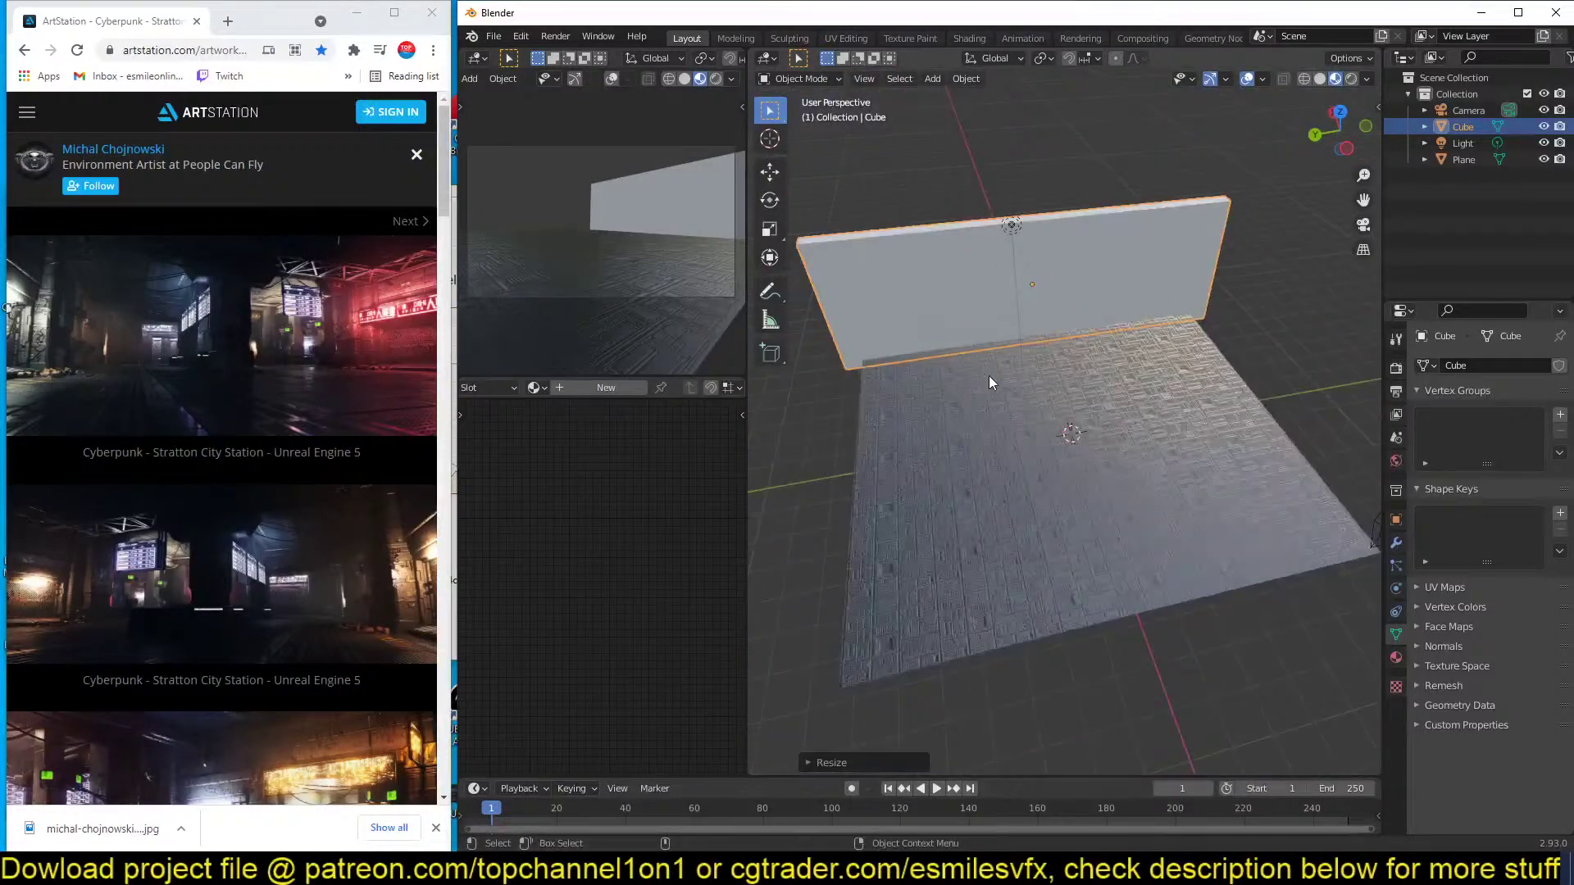
Open the Asset Library's materials and choose the D:\models\libraries\city pack library directory.
key(n)
click(1371, 434)
scroll(1122, 382, up, 3)
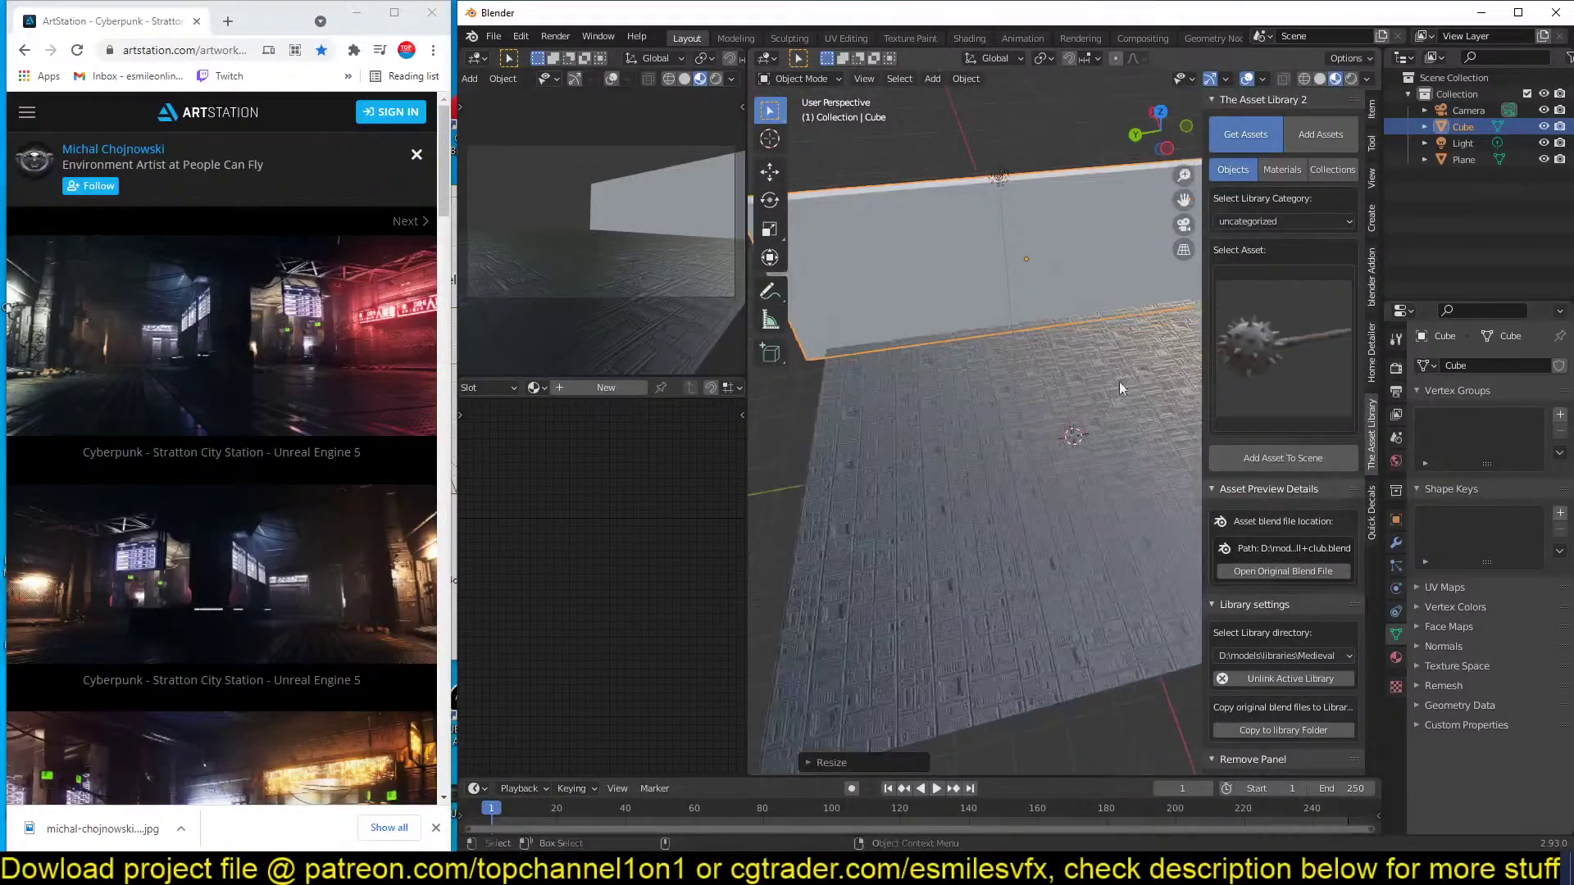
scroll(1119, 381, down, 2)
click(1275, 172)
middle_drag(1094, 358, 1055, 322)
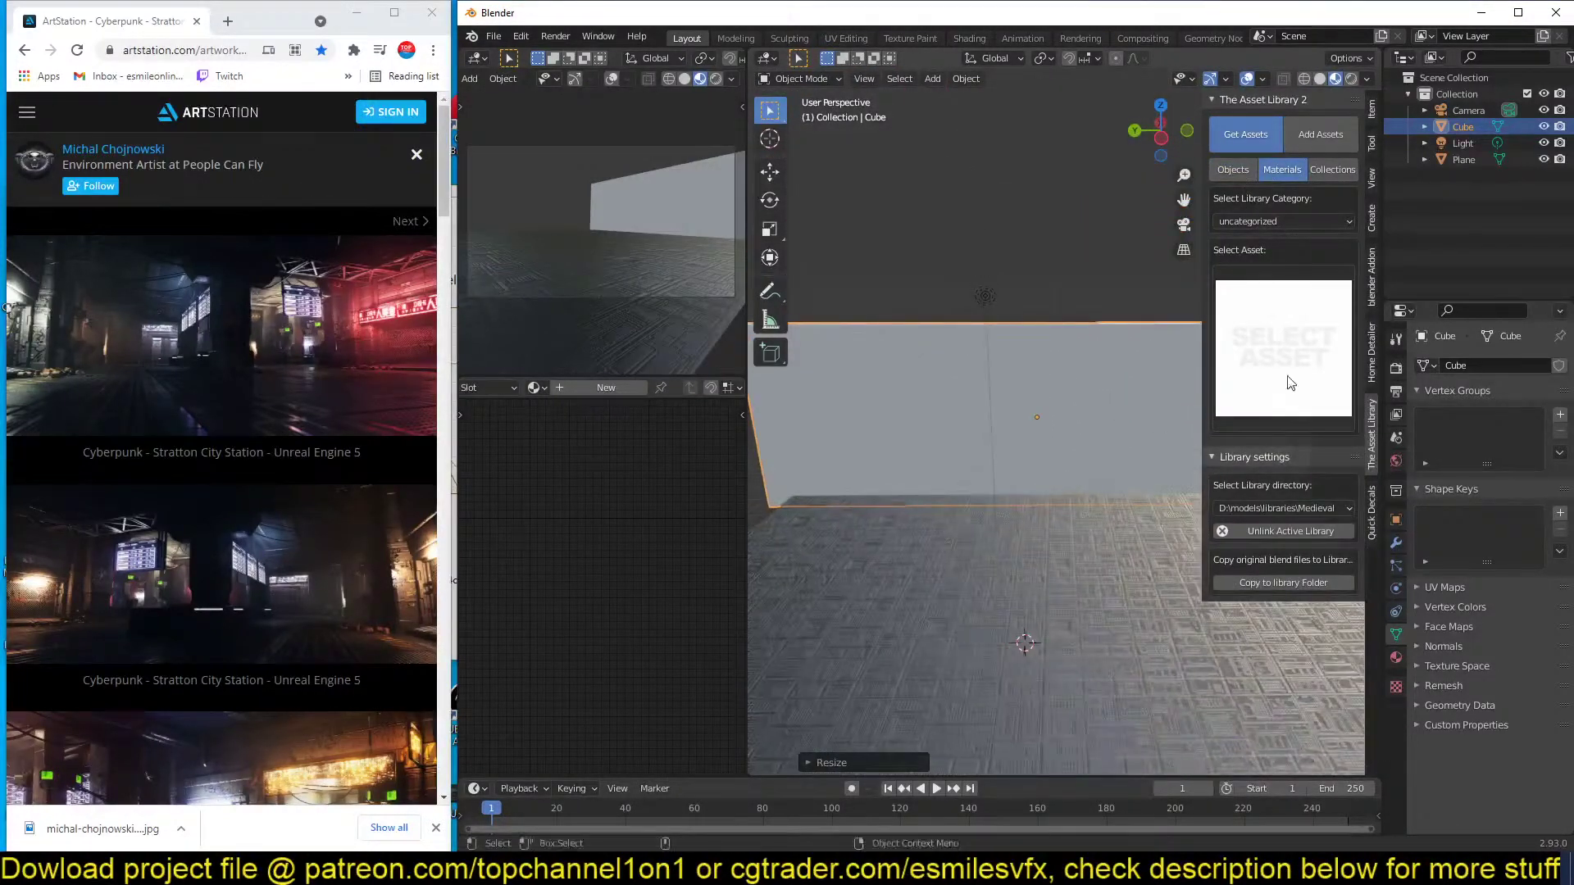
click(1310, 286)
click(1297, 223)
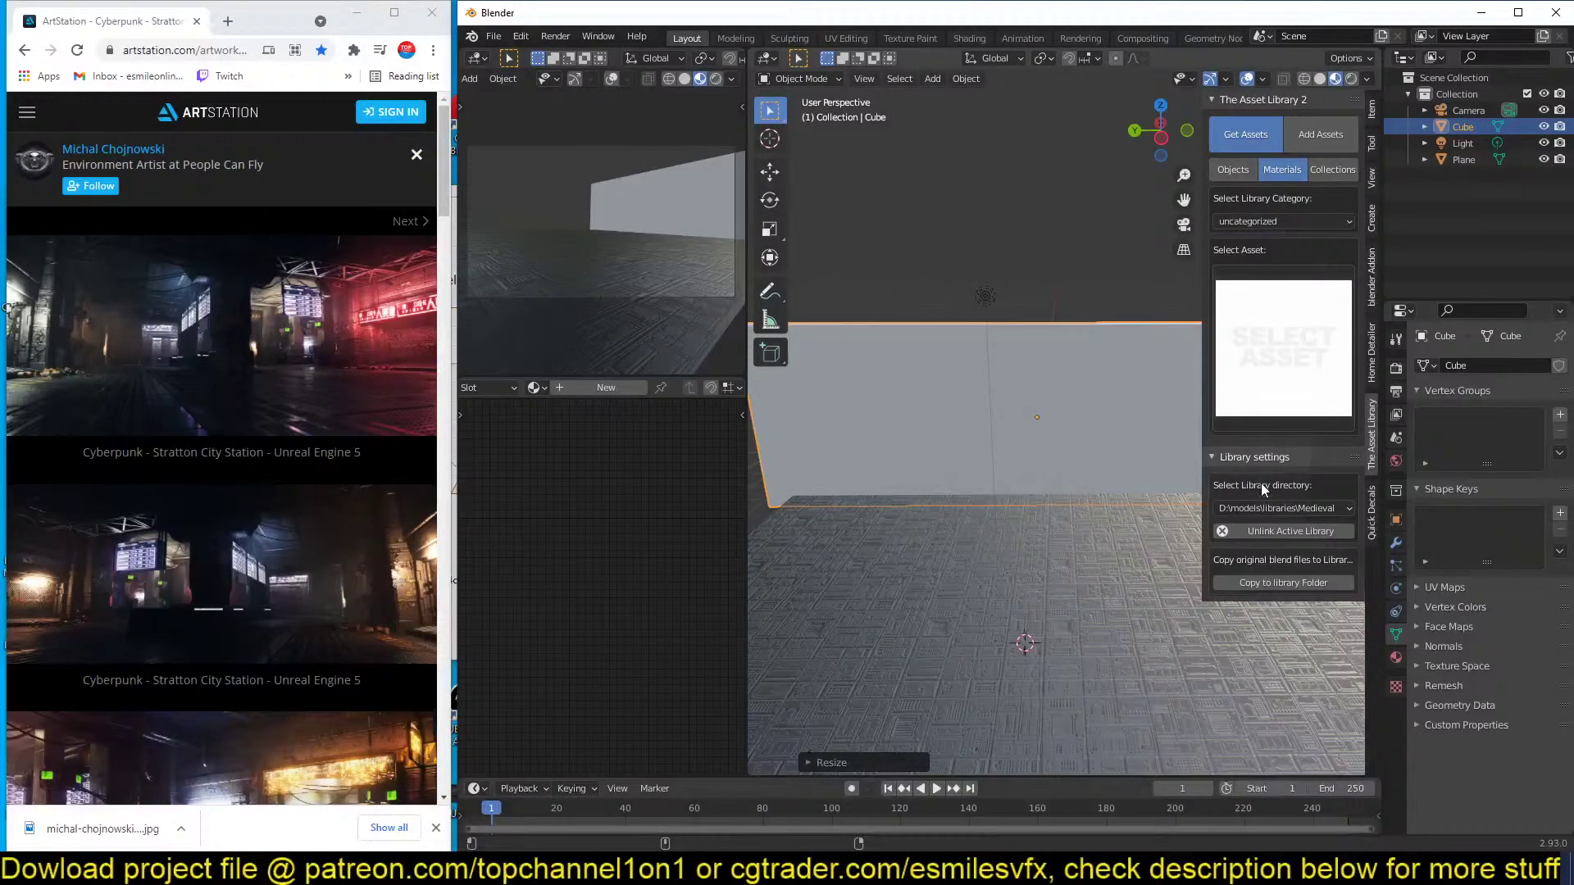
click(1266, 503)
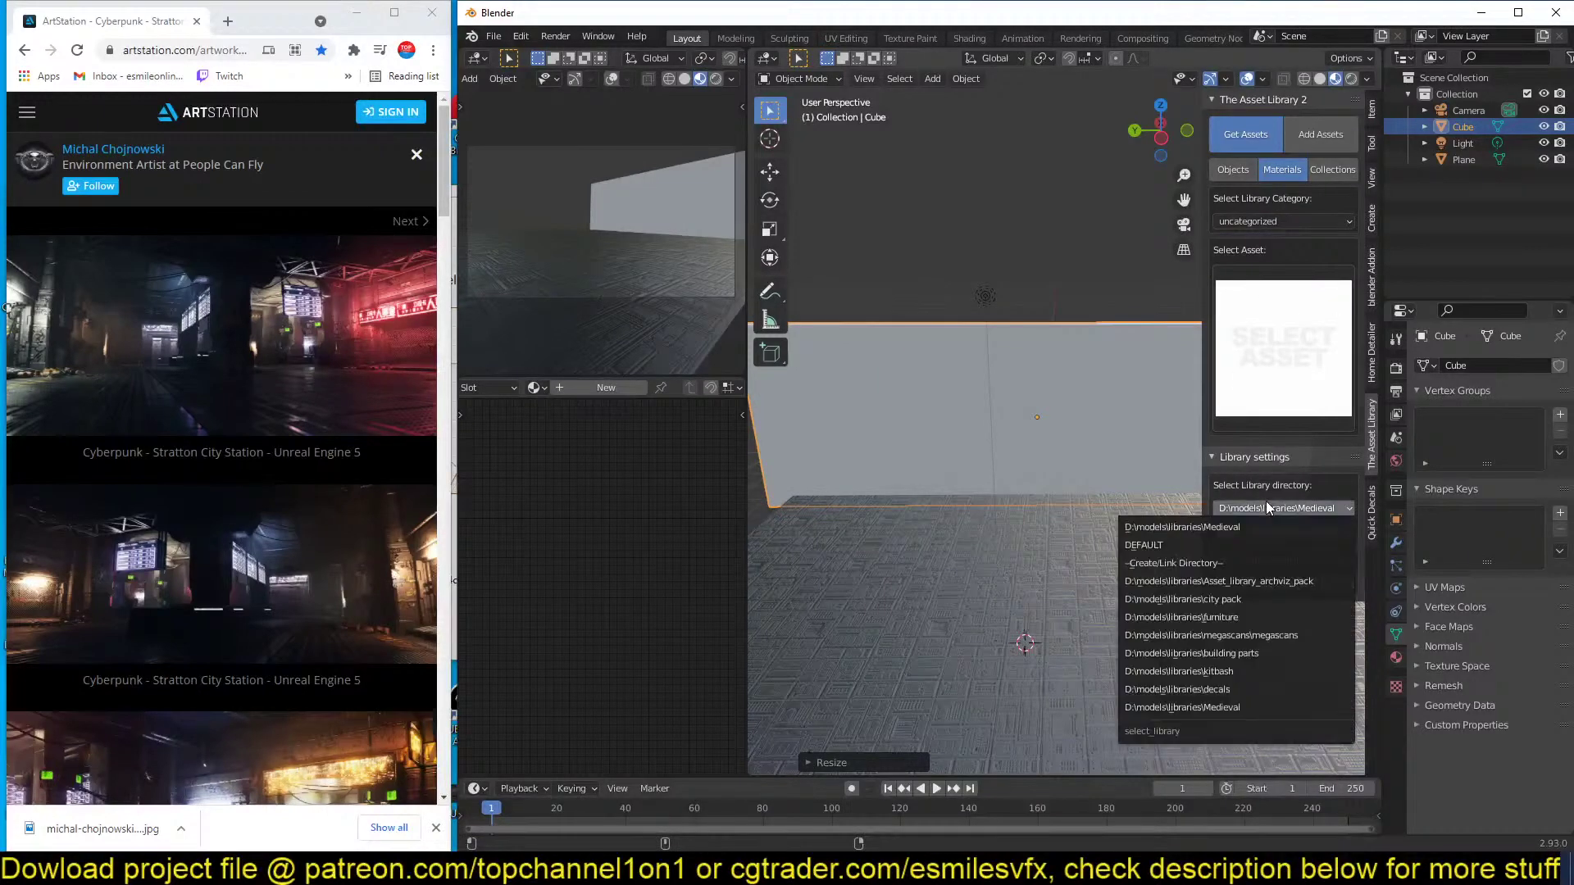
click(1236, 600)
Pick the concrete 22 material from the walls category and add it to the selected wall.
click(1305, 219)
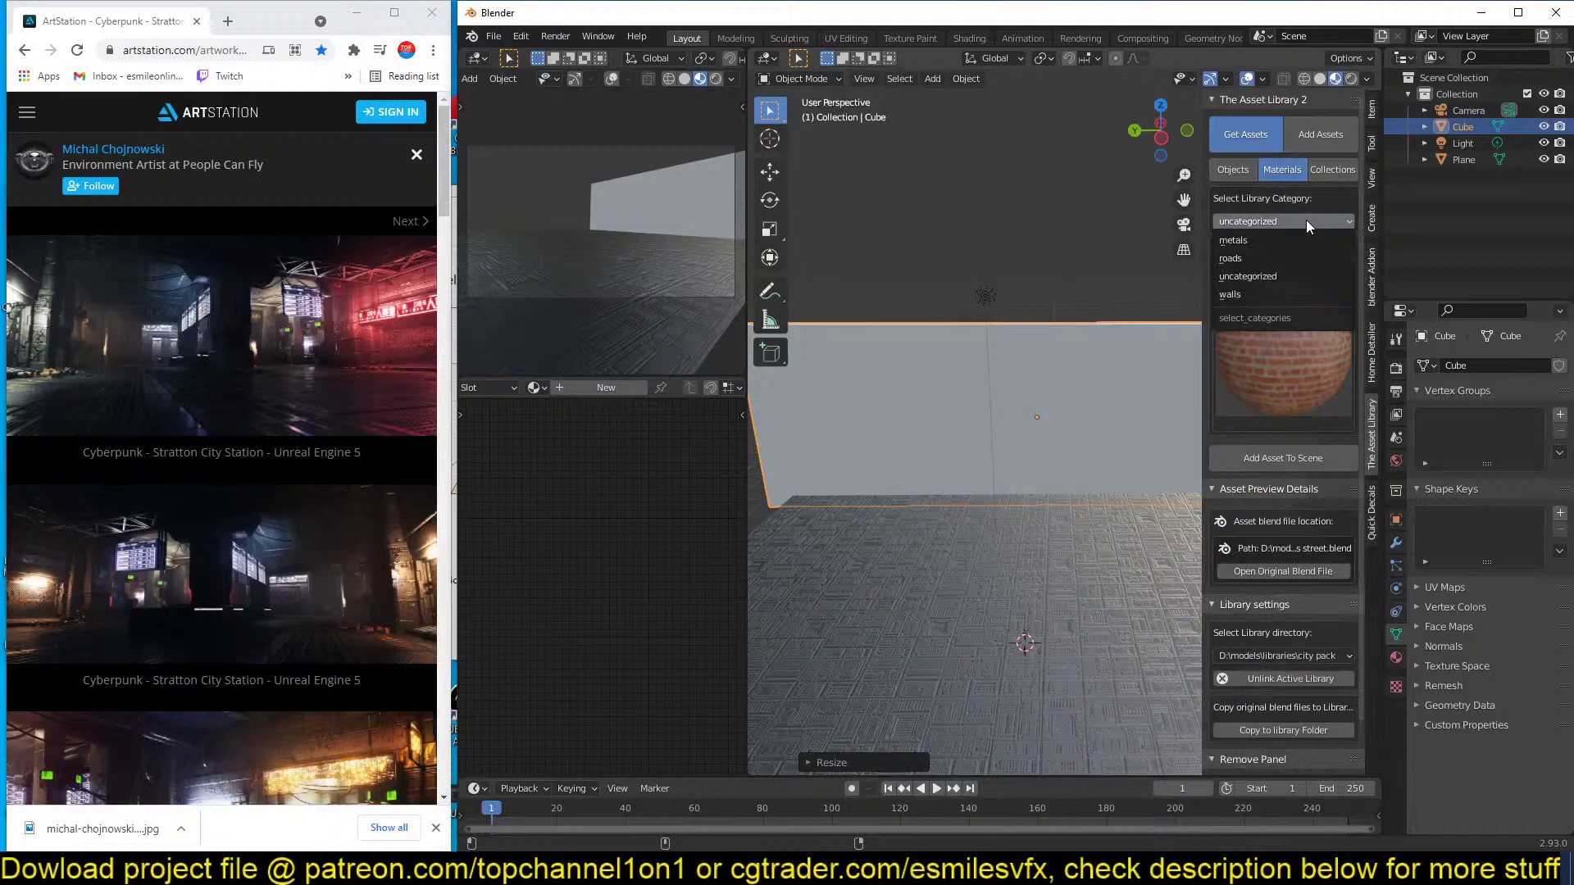
click(1277, 294)
click(1275, 344)
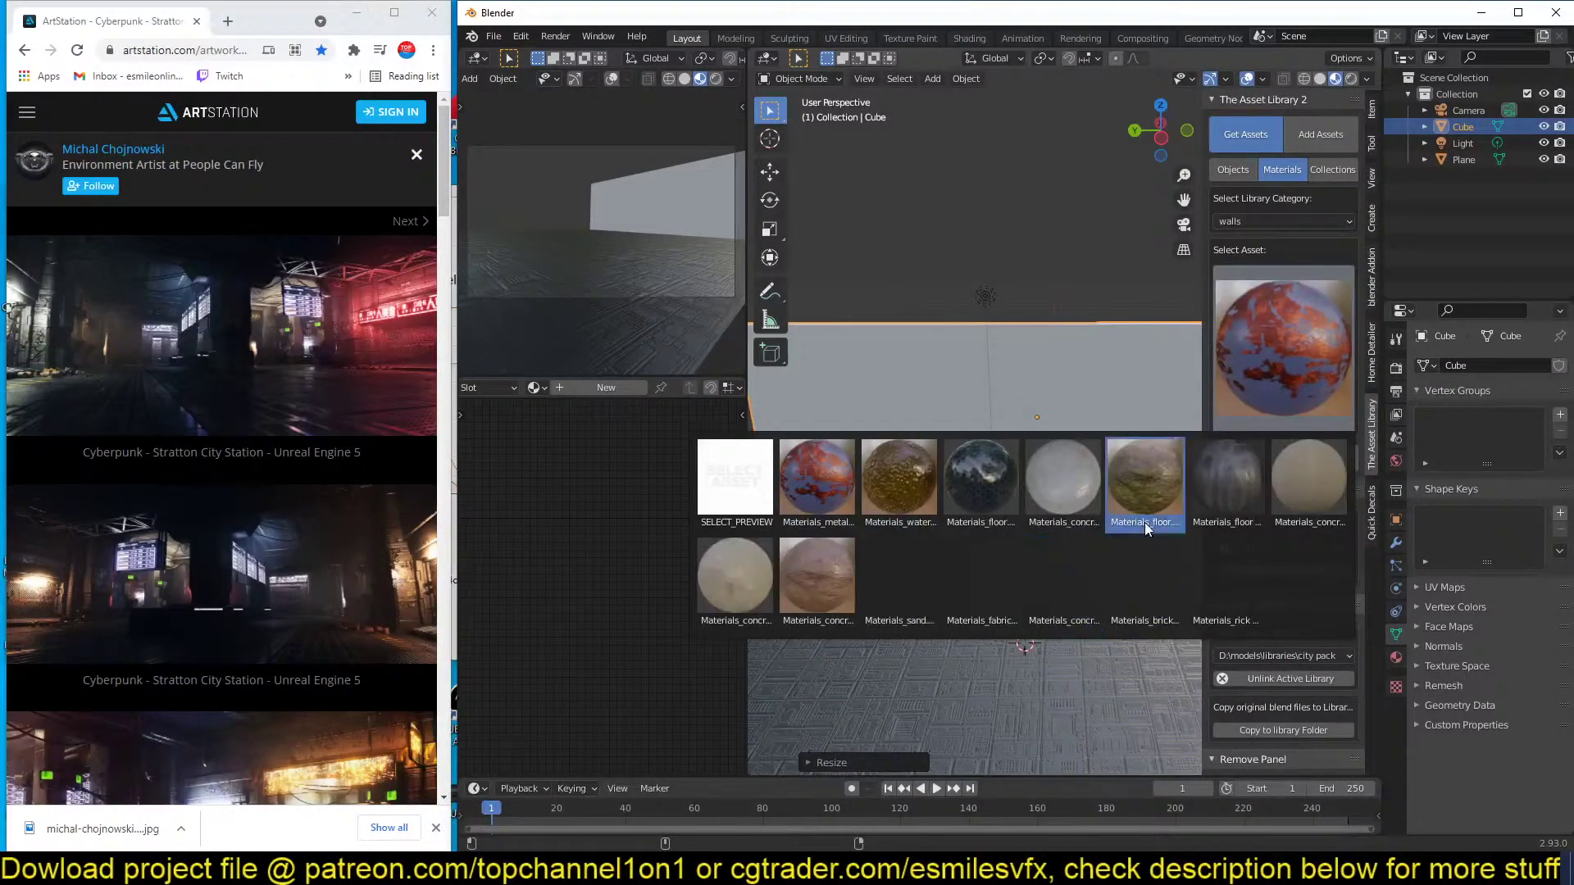
click(768, 602)
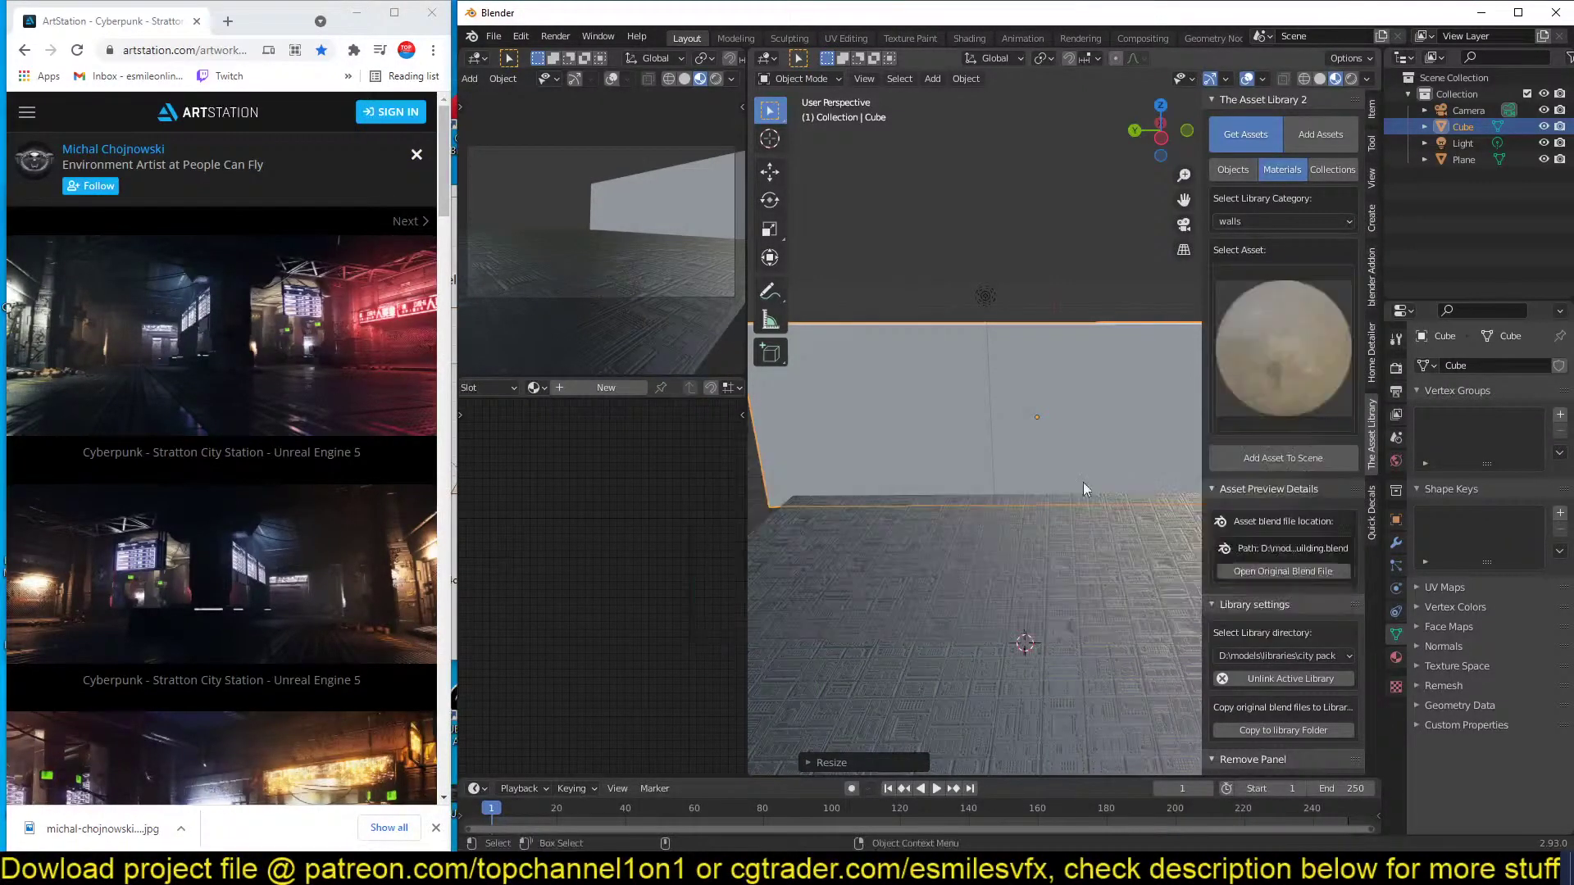
click(1274, 459)
middle_drag(1040, 417, 1083, 379)
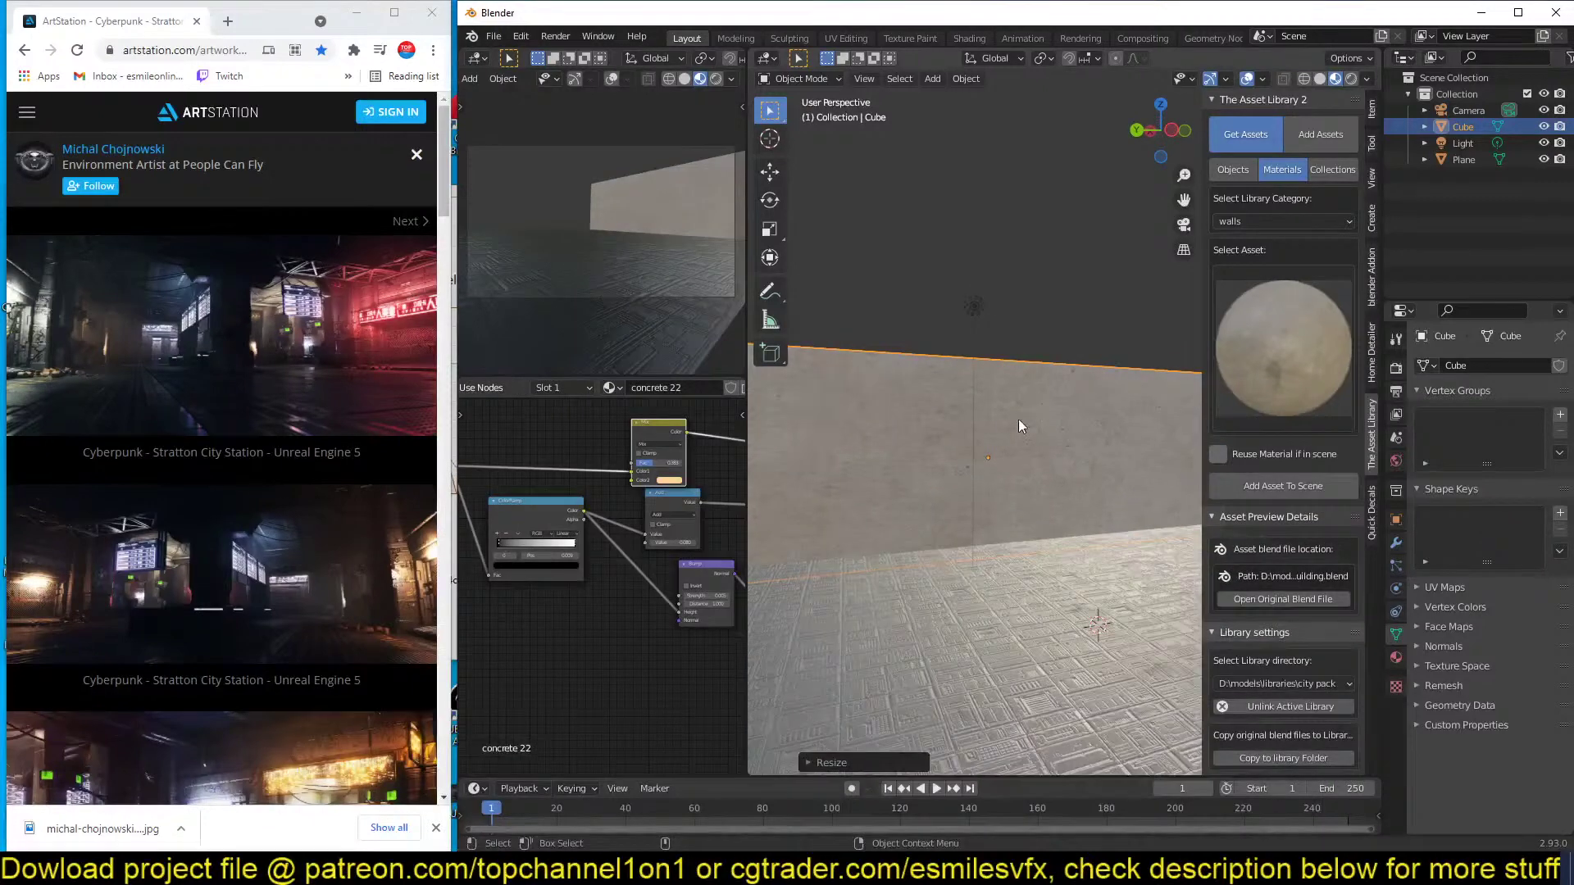
Scale the concrete wall up along Z to make it taller.
scroll(1123, 491, up, 3)
shift+middle_drag(1018, 421, 1177, 443)
key(s)
key(z)
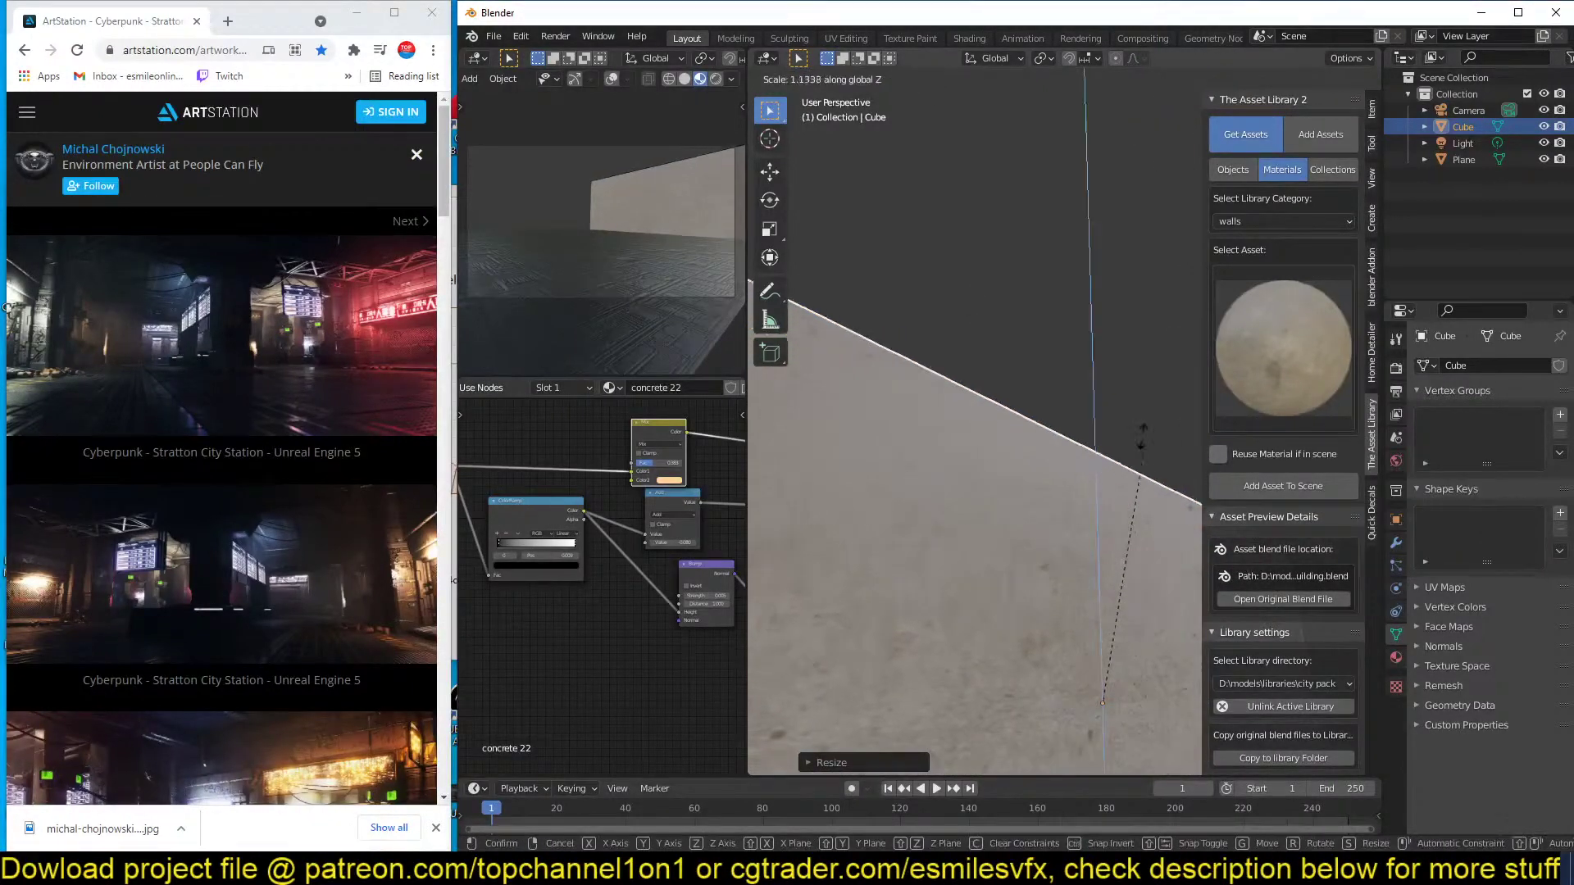
click(1150, 377)
Inspect the wall's concrete nodes, and adjust the wall's height along Z, raising it to suit the floor level.
scroll(607, 596, down, 10)
middle_drag(606, 598, 513, 671)
scroll(604, 594, up, 6)
middle_drag(711, 519, 559, 536)
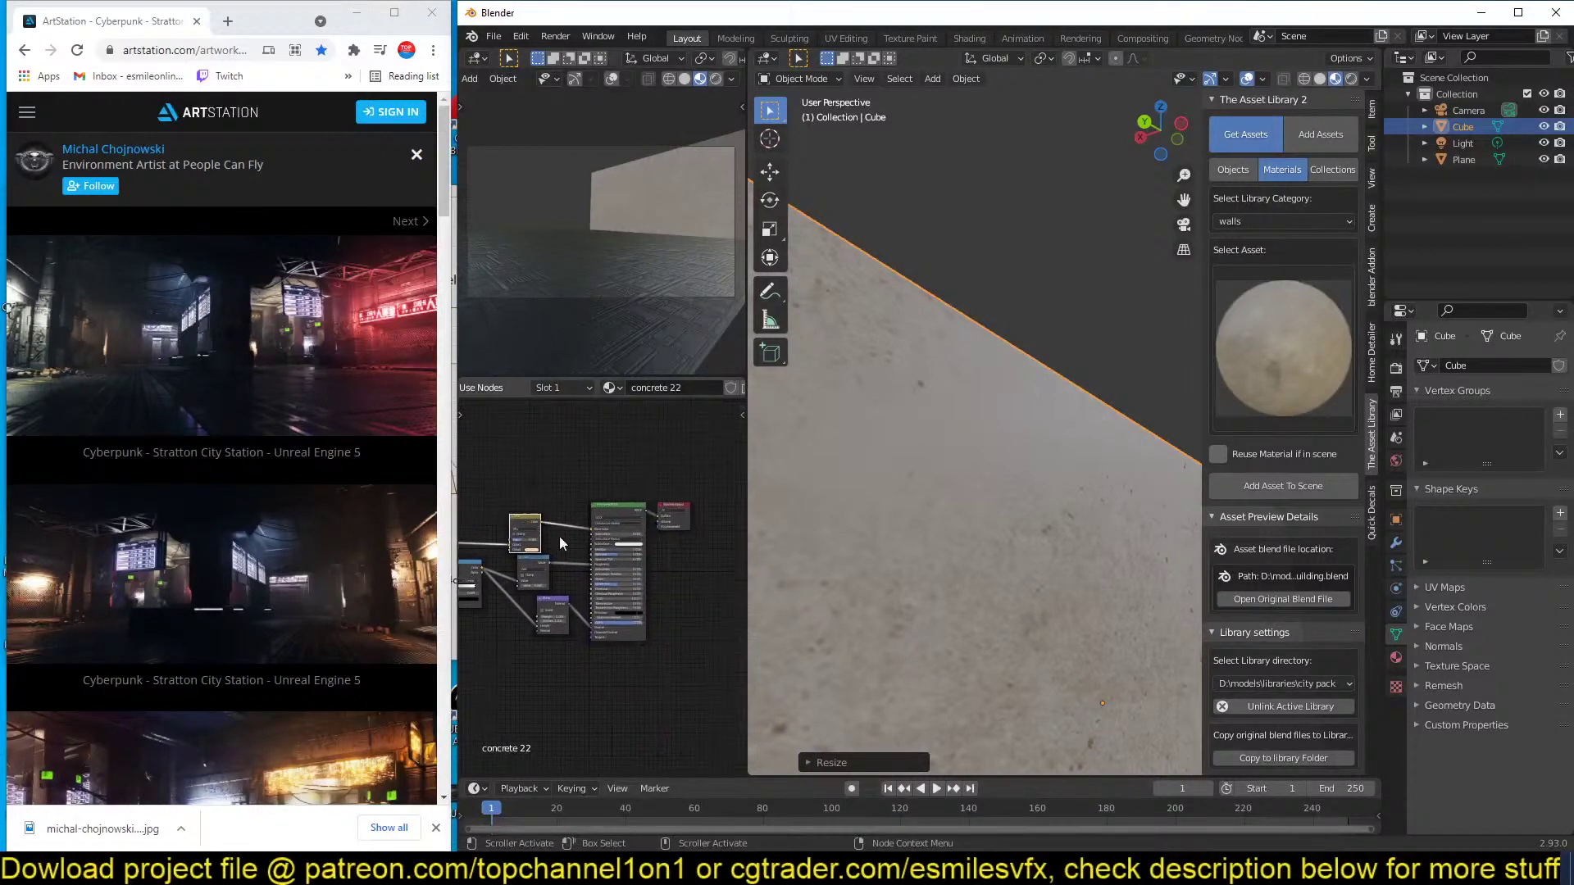
scroll(591, 543, up, 2)
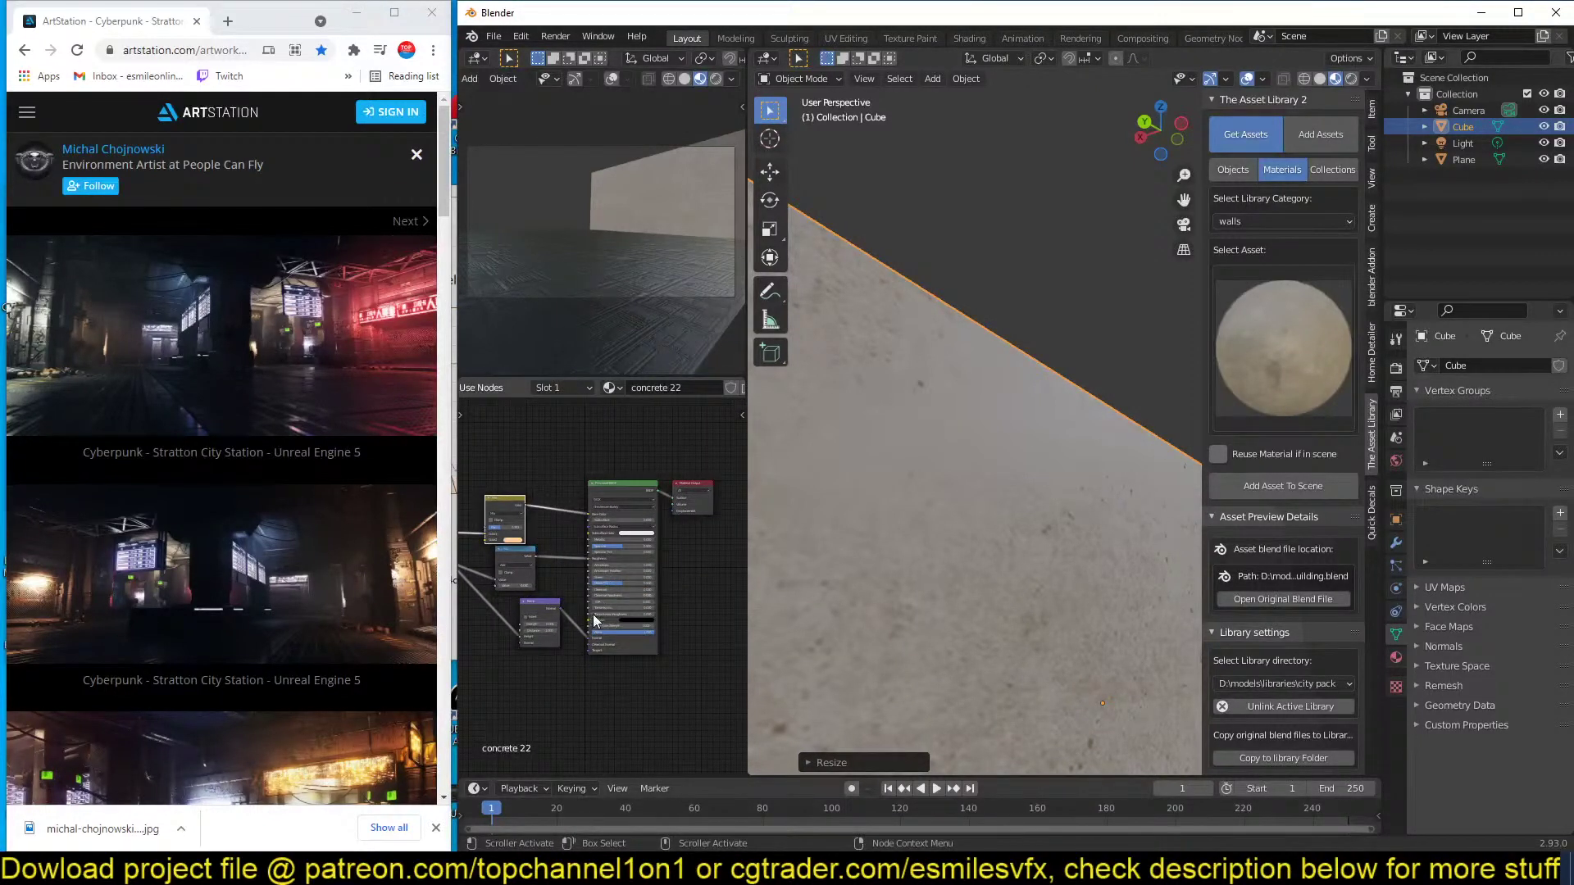
scroll(976, 451, down, 10)
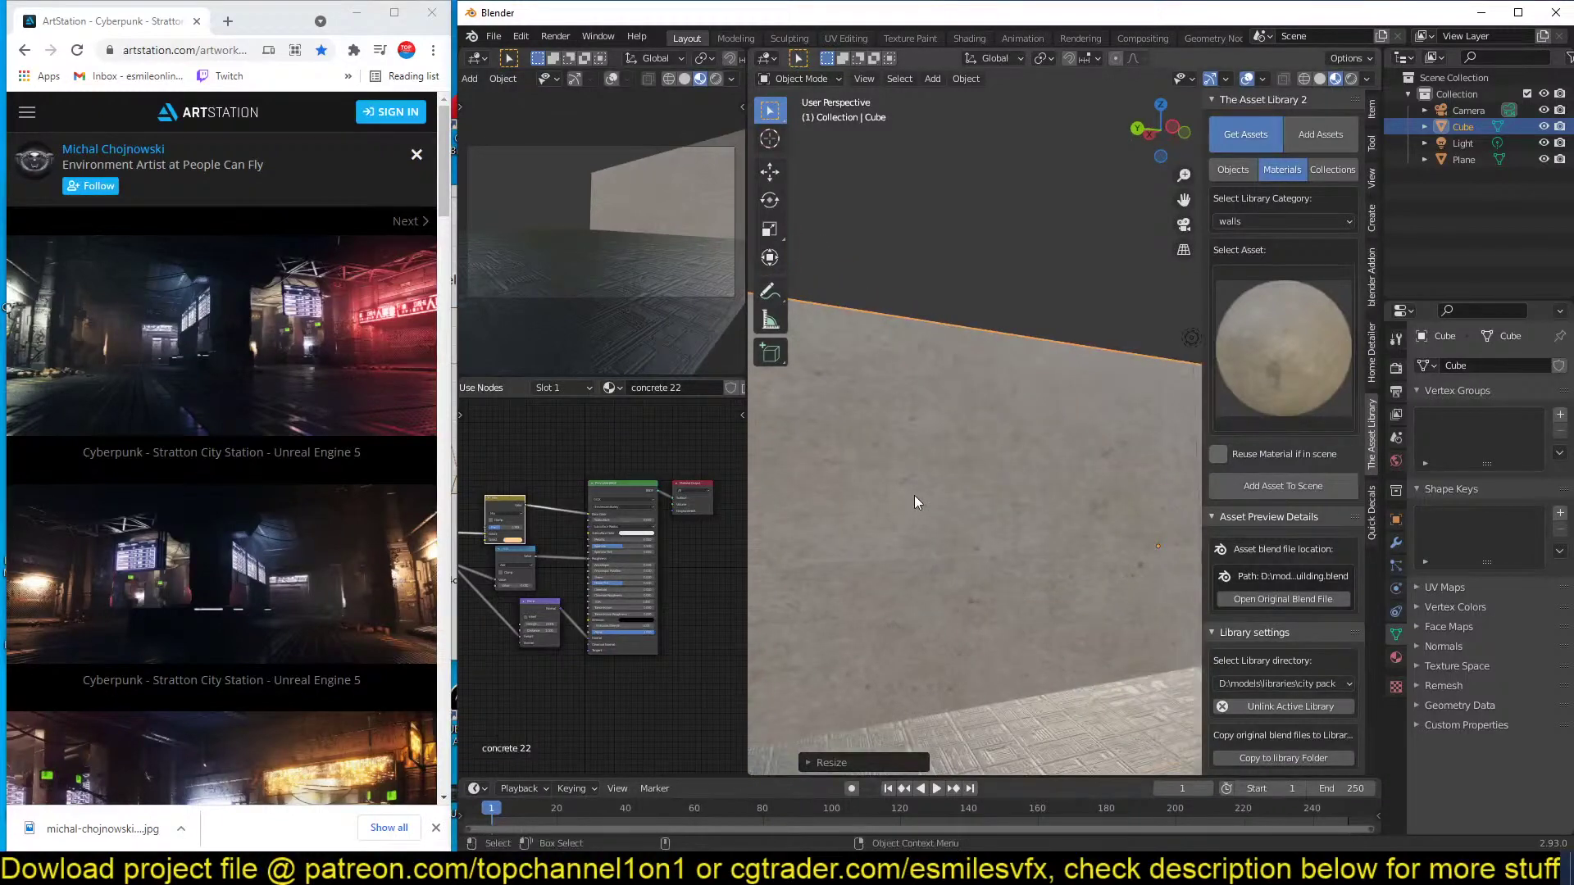
key(s)
key(z)
click(1004, 566)
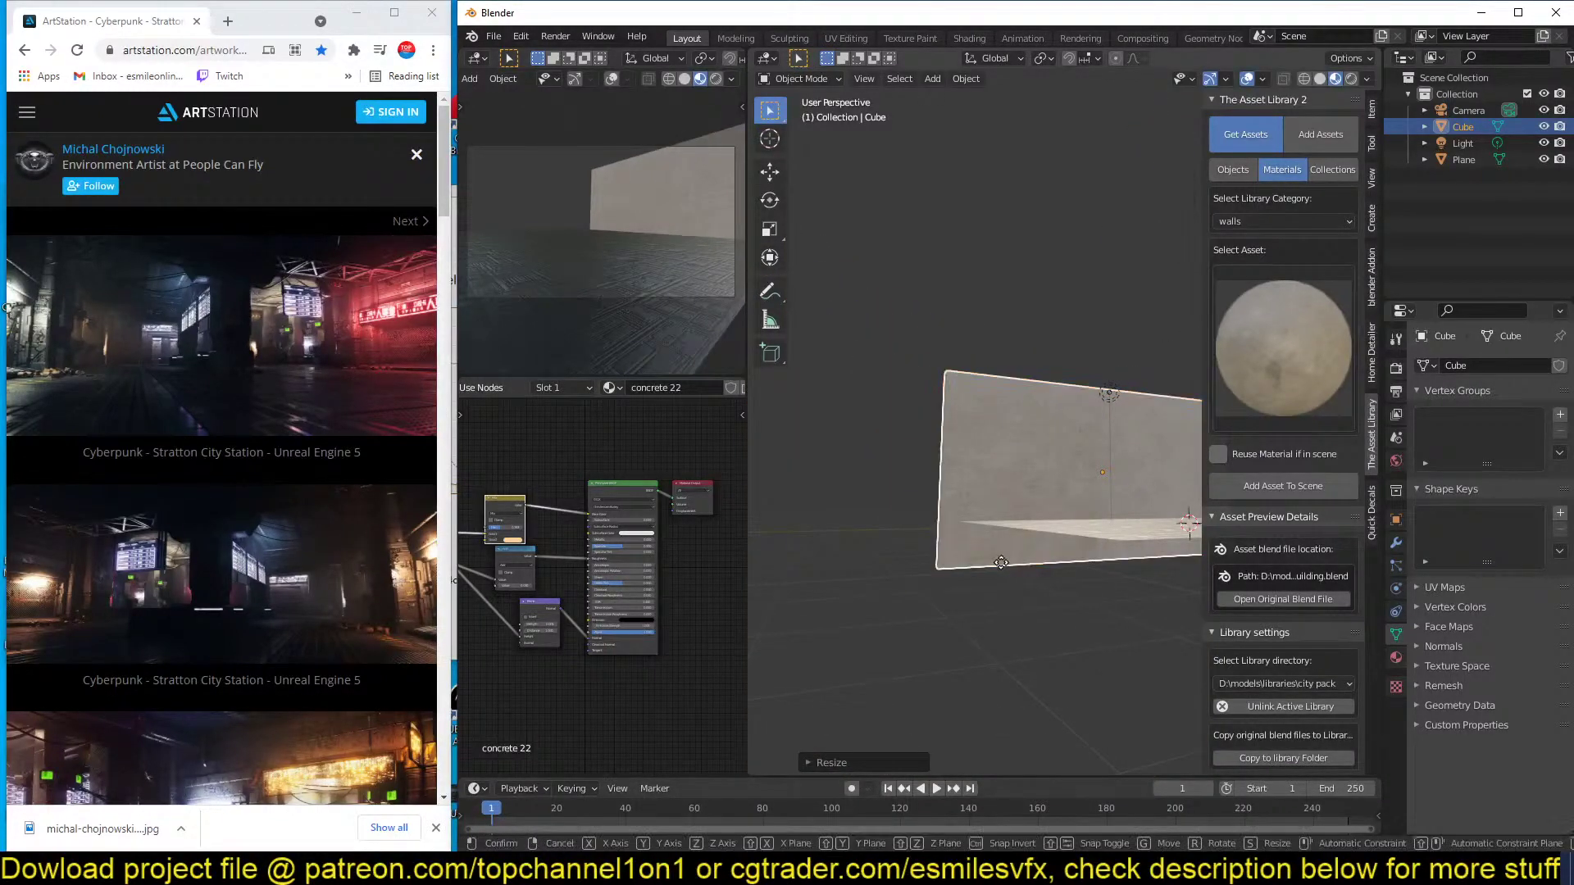
key(g)
key(z)
click(1001, 543)
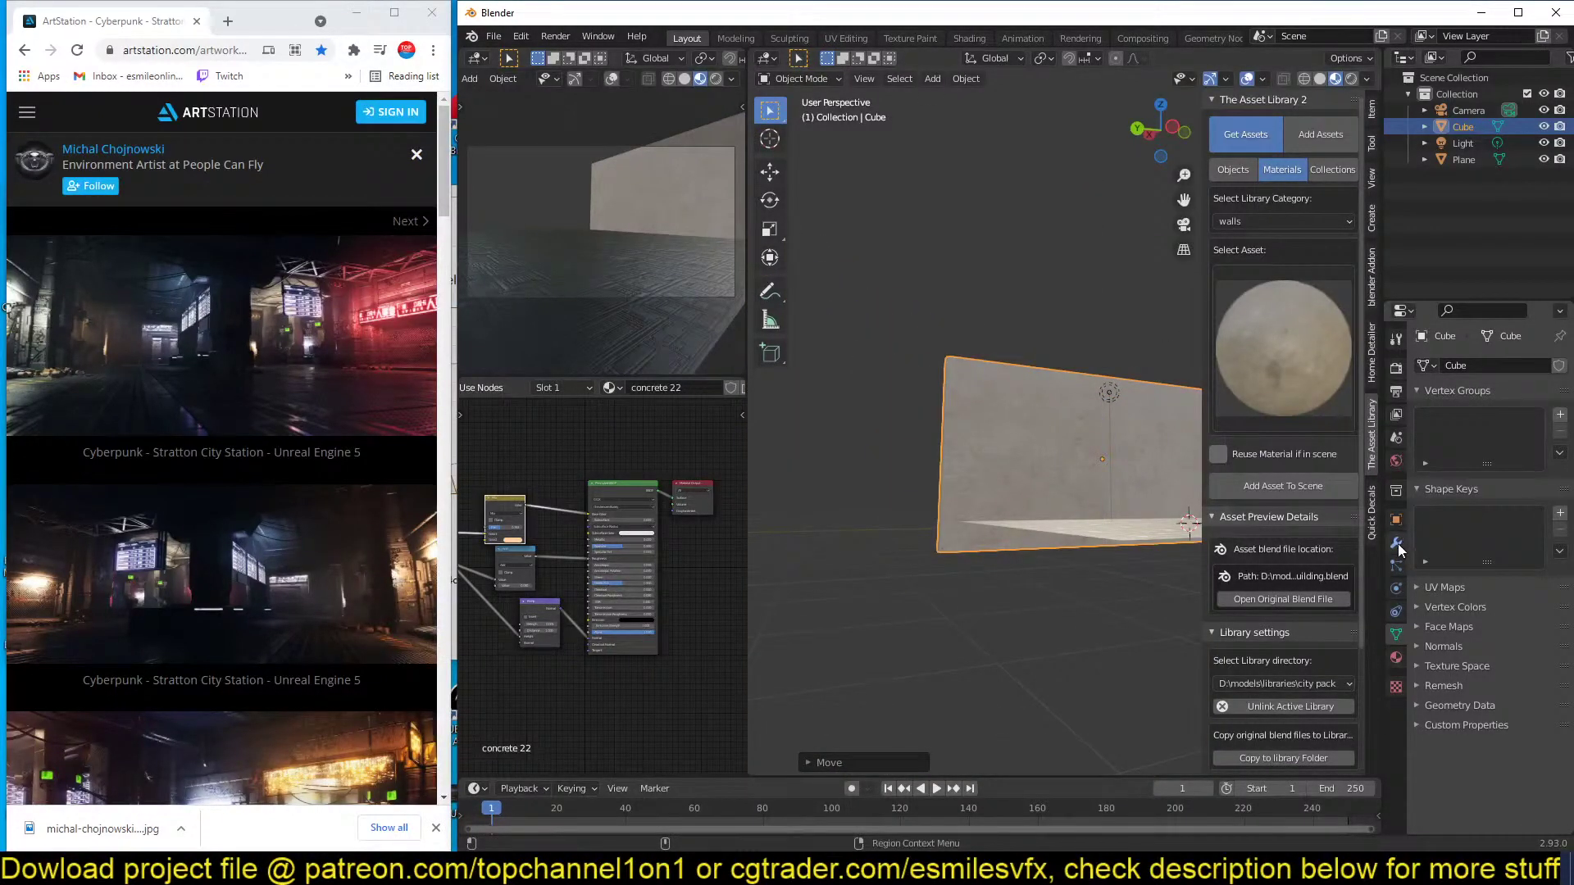
Shorten the wall along Y in top view so that it closely matches the floor's edge.
middle_drag(1157, 451, 1034, 539)
key(n)
key(KP_7)
scroll(1034, 539, up, 3)
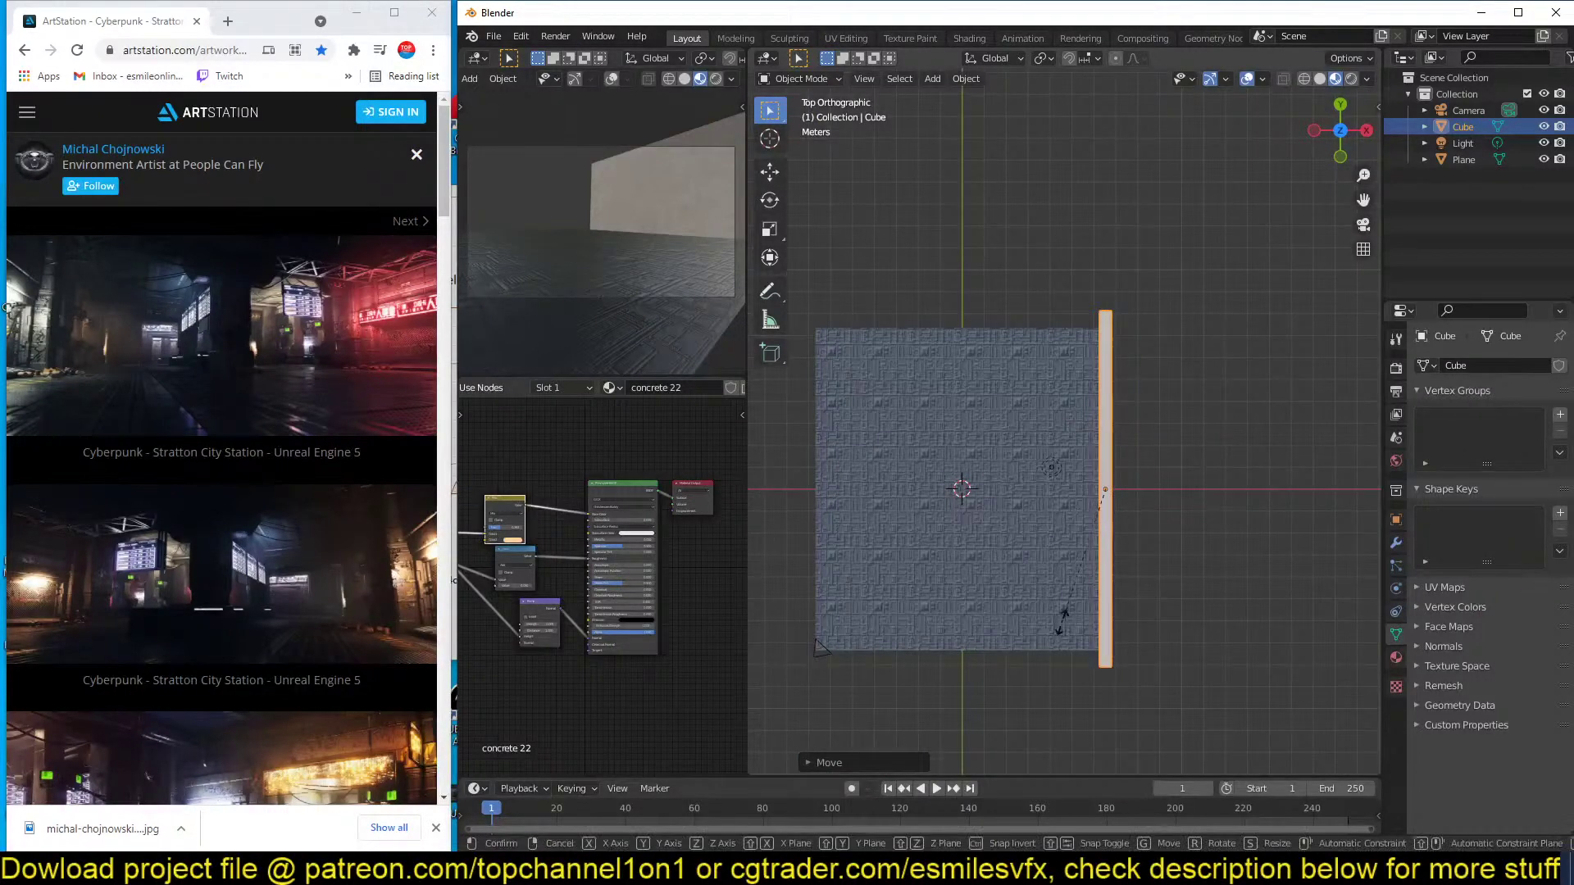
key(s)
key(y)
click(1070, 618)
Duplicate the wall, rotate the copy 90 degrees and place it along the adjacent floor edge to form a corner.
key(shift+d)
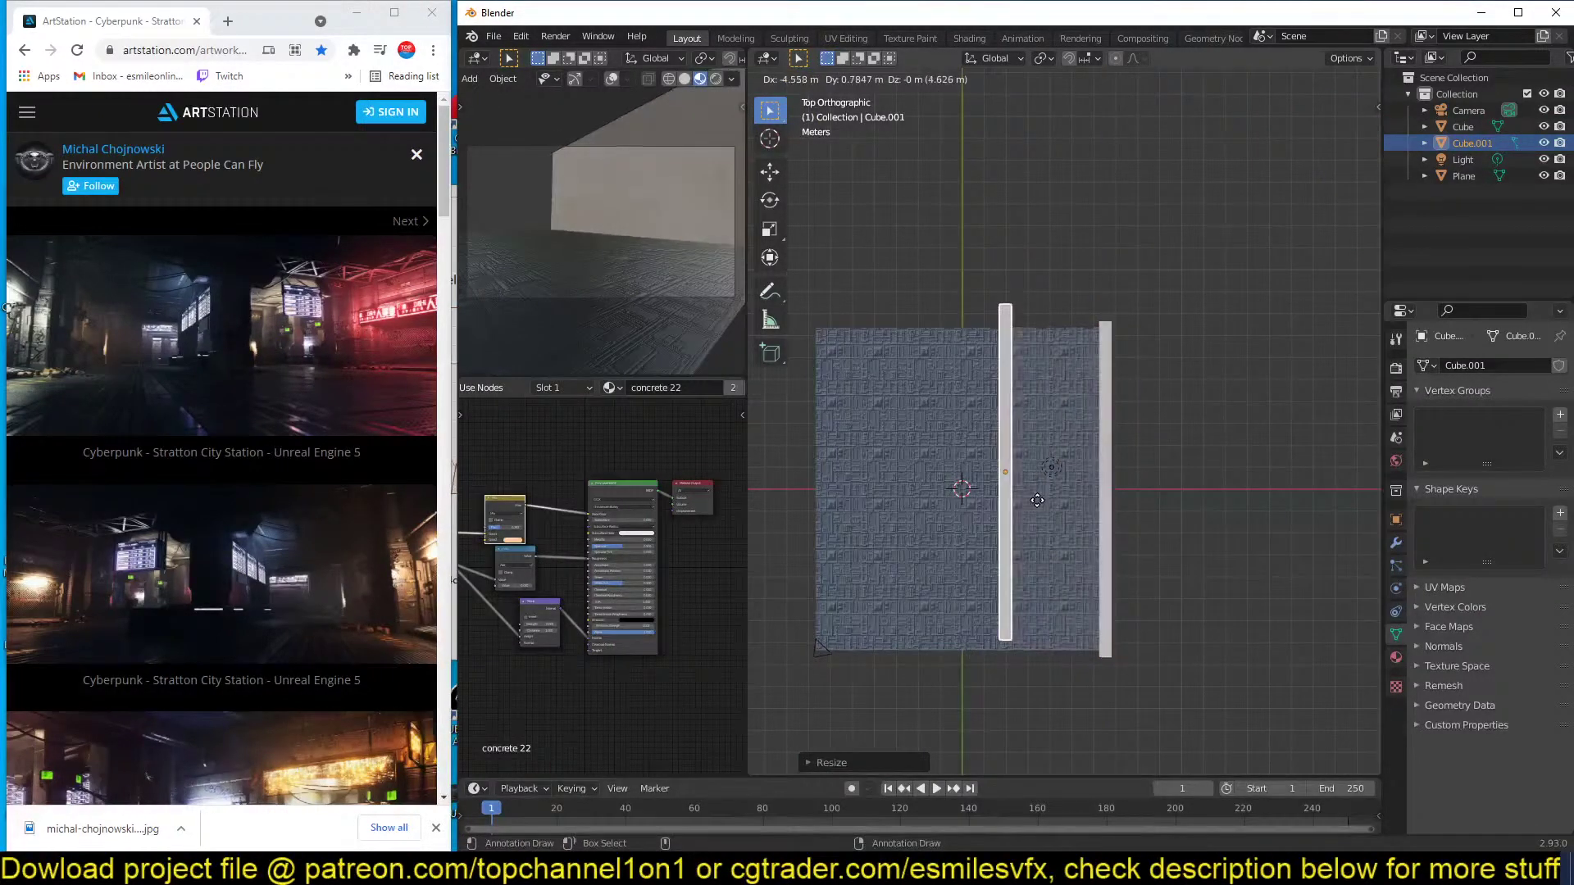
right_click(1041, 507)
text(r90)
key(Return)
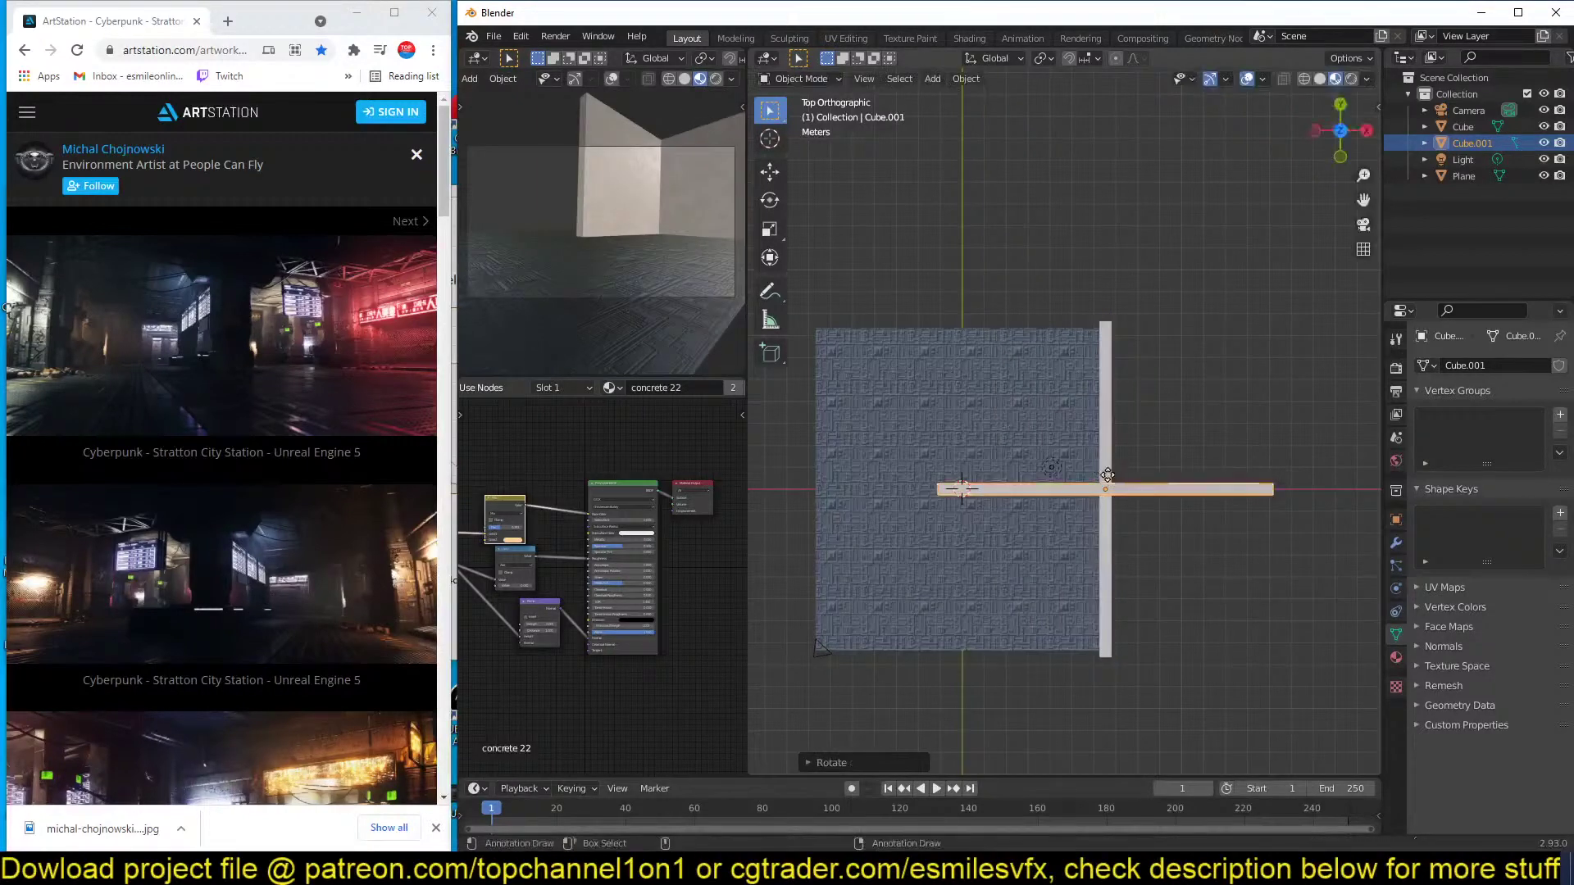
key(g)
click(964, 310)
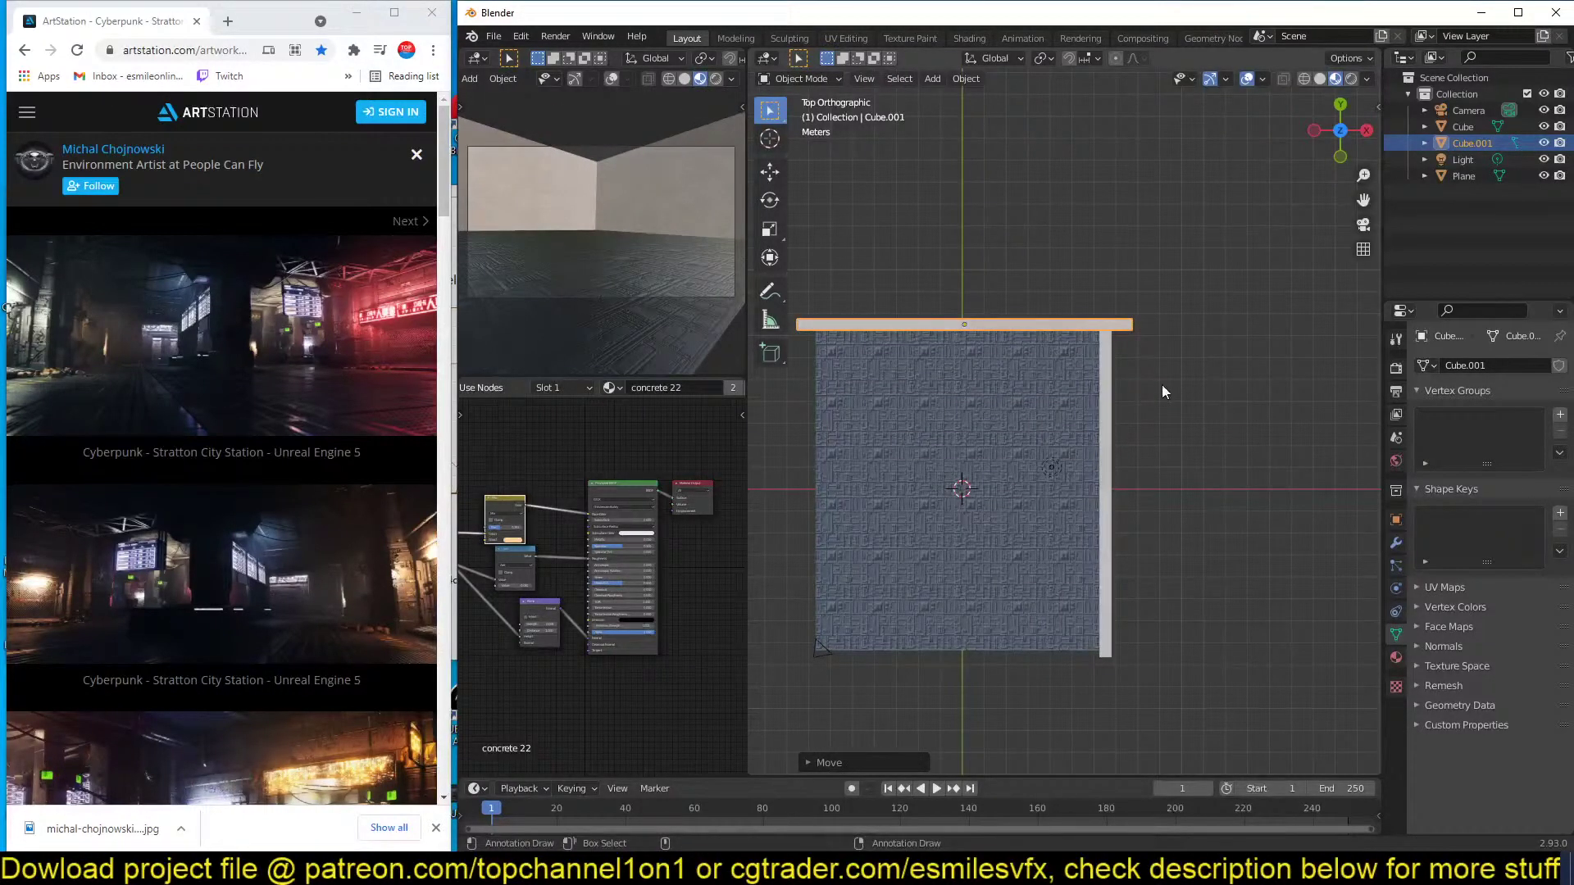
Enable Eevee's Ambient Occlusion with a distance of 1 m and turn on Screen Space Reflections.
click(1397, 369)
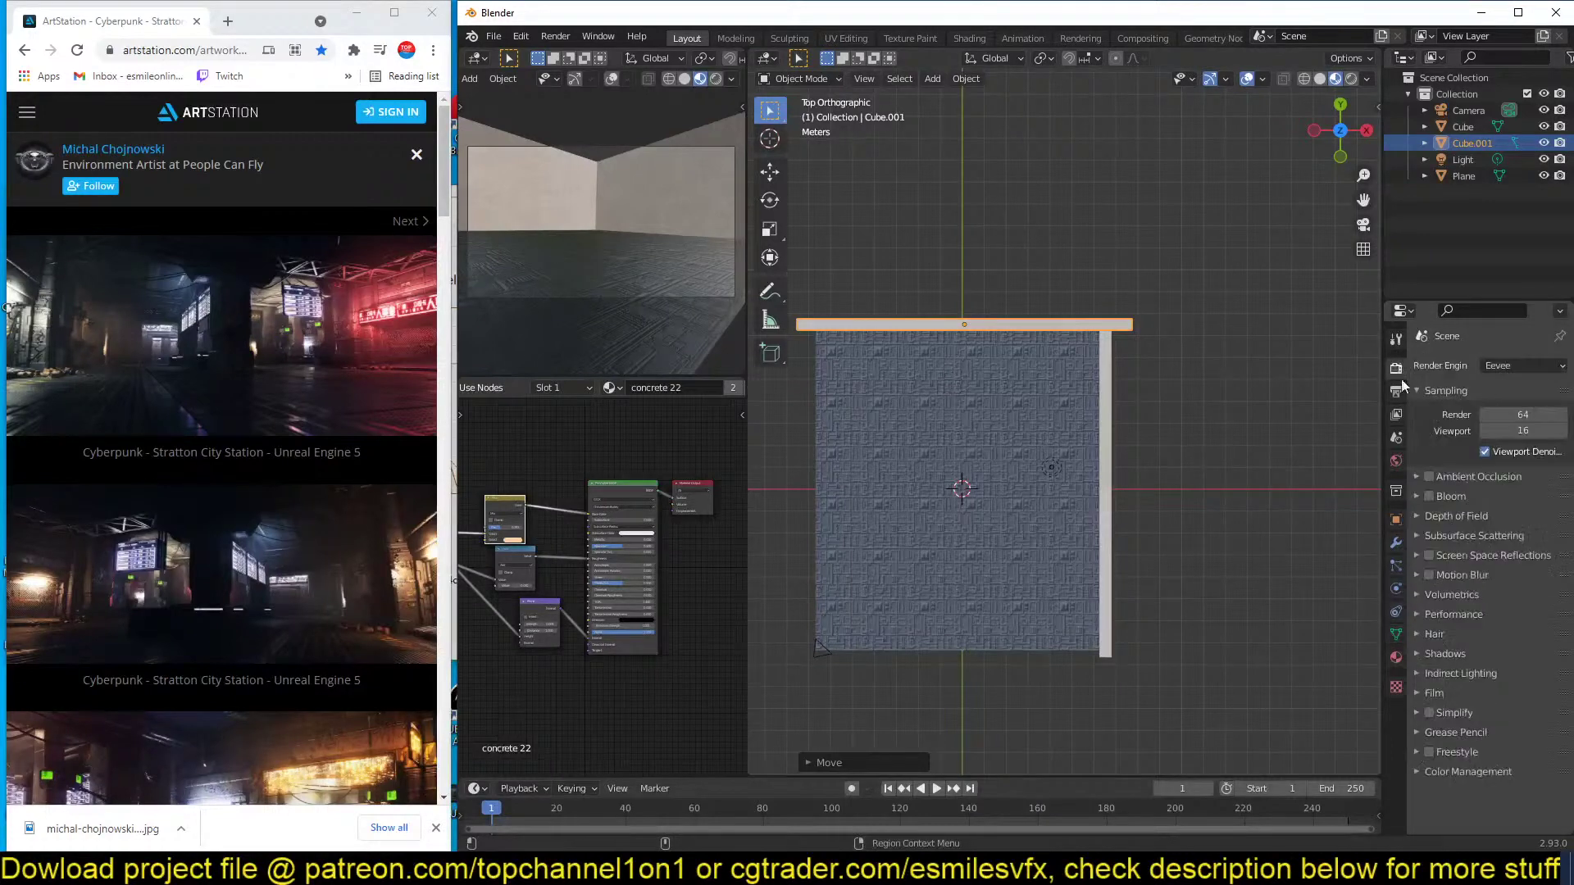
click(1455, 478)
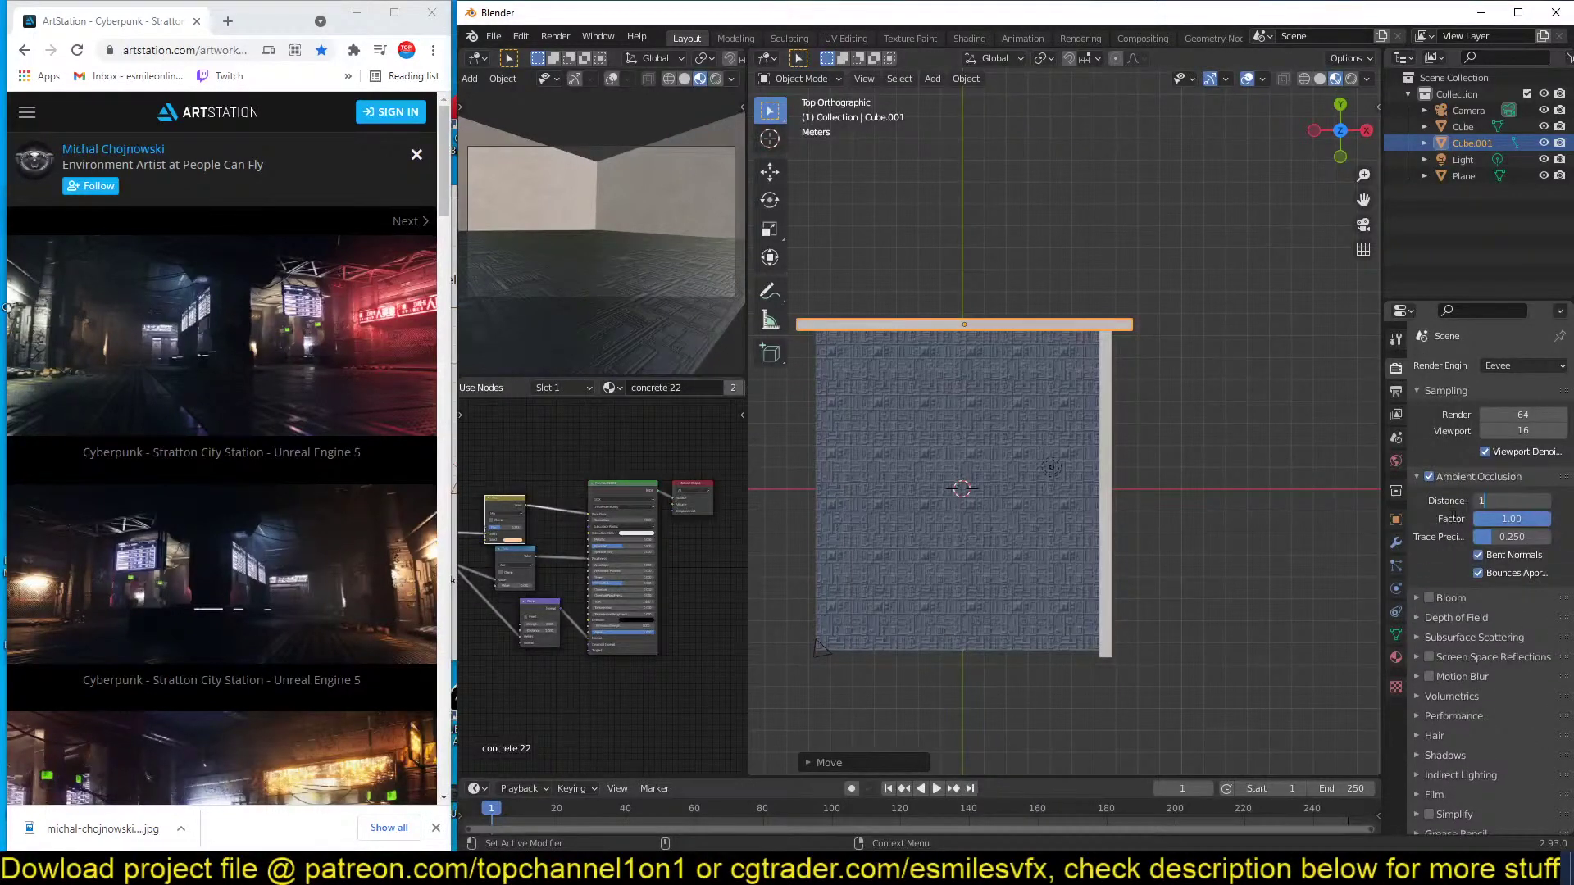
key(Return)
mouse_move(1197, 460)
middle_down()
mouse_move(1124, 376)
mouse_move(1231, 359)
mouse_move(1205, 489)
middle_up()
click(1430, 654)
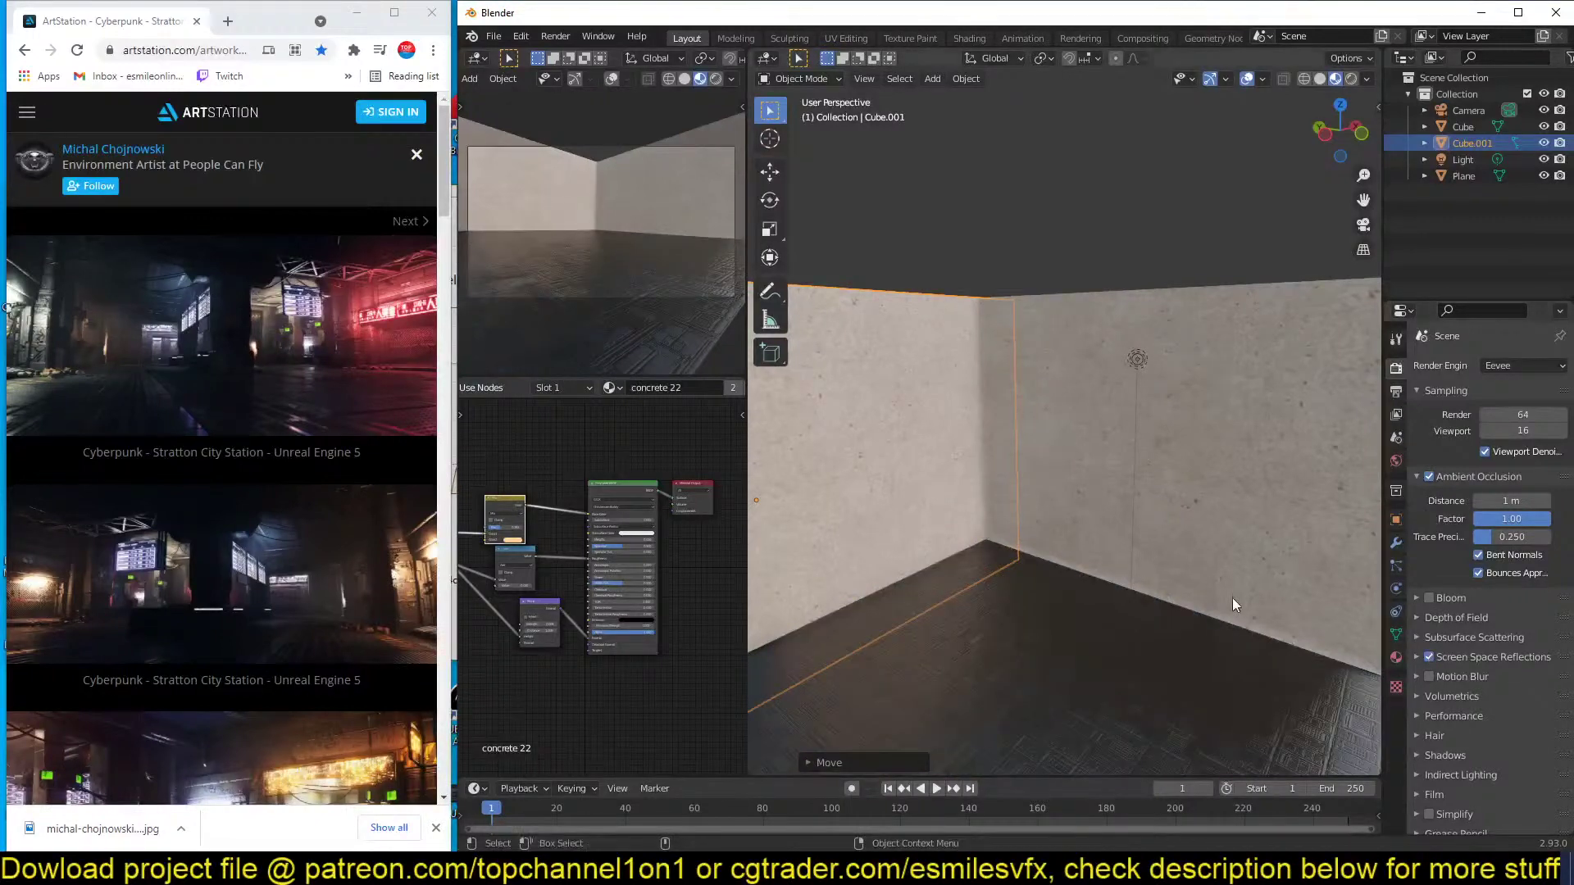
scroll(1188, 587, down, 8)
scroll(1161, 534, down, 1)
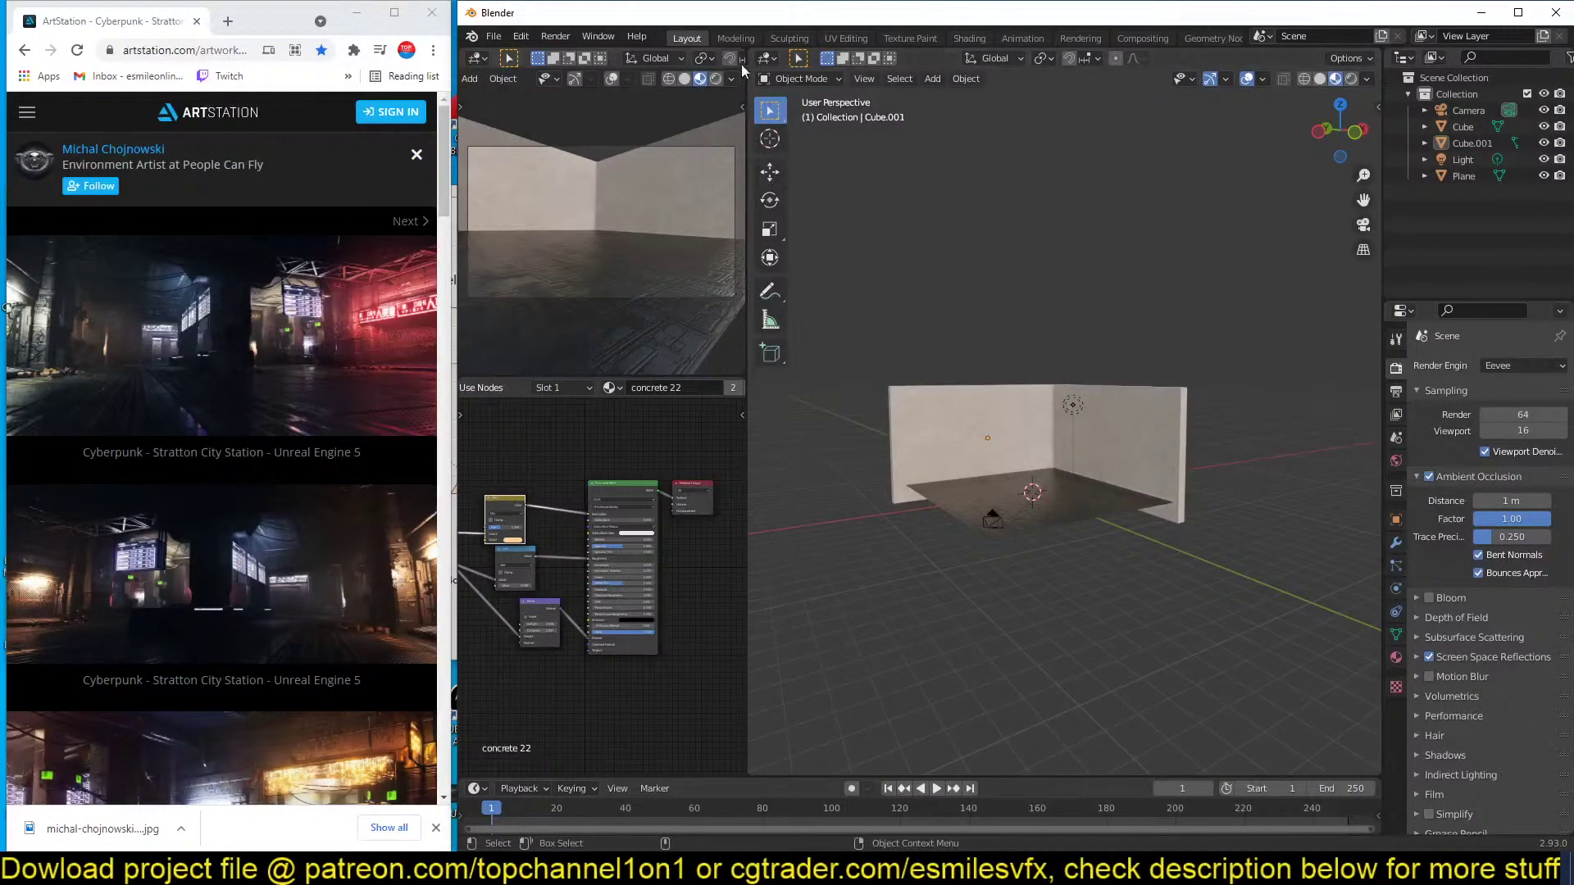
With the camera view in rendered shading, delete the scene's light and set the world background strength to 0.
click(716, 78)
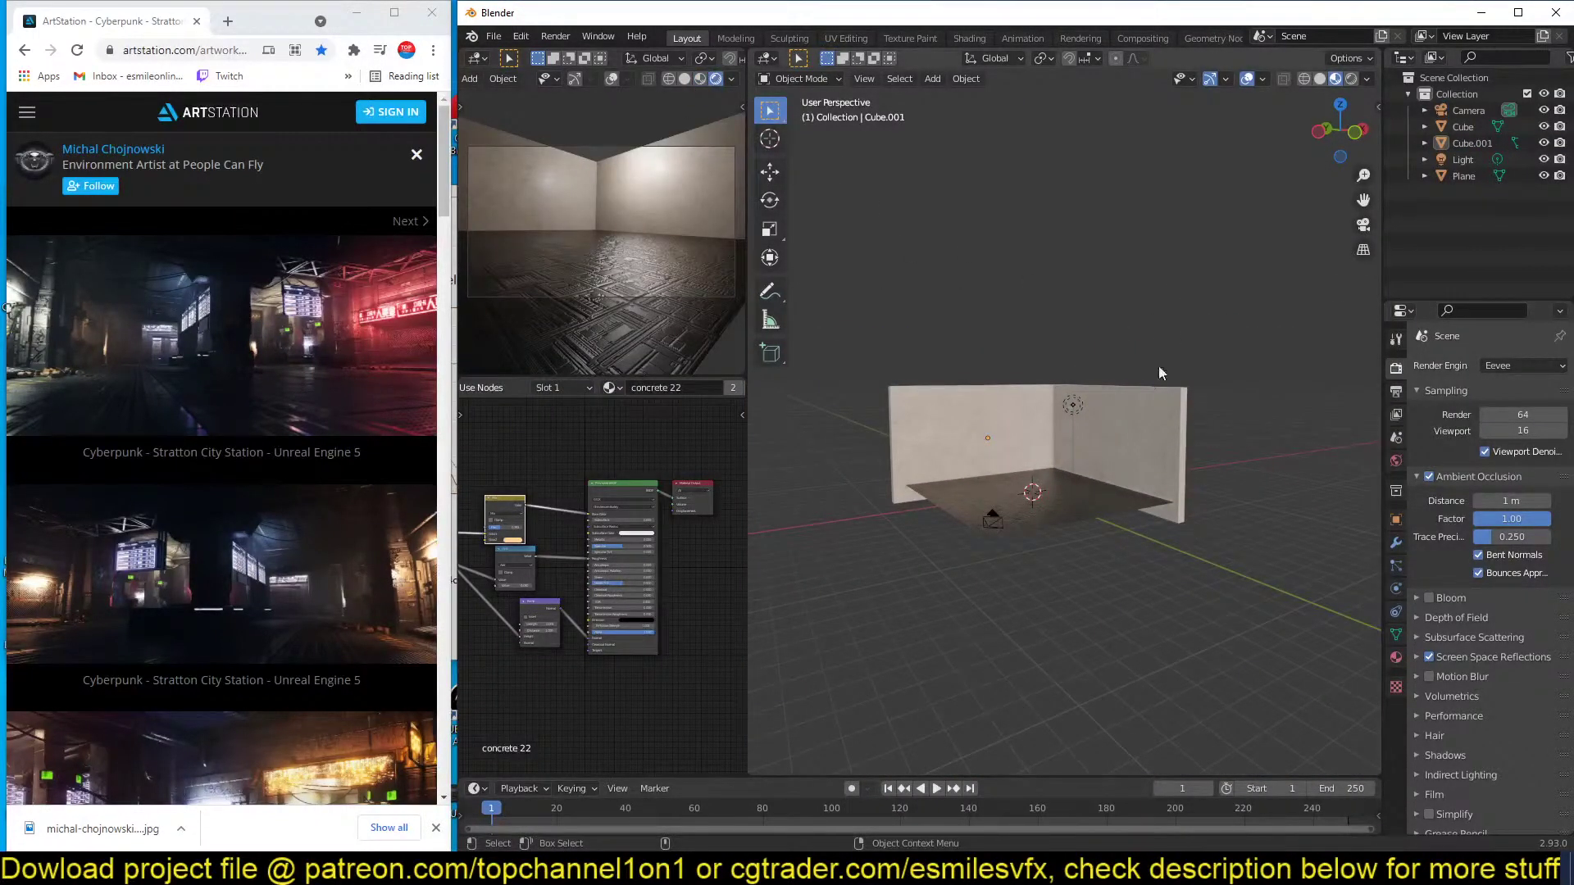
click(1065, 415)
key(x)
click(1069, 415)
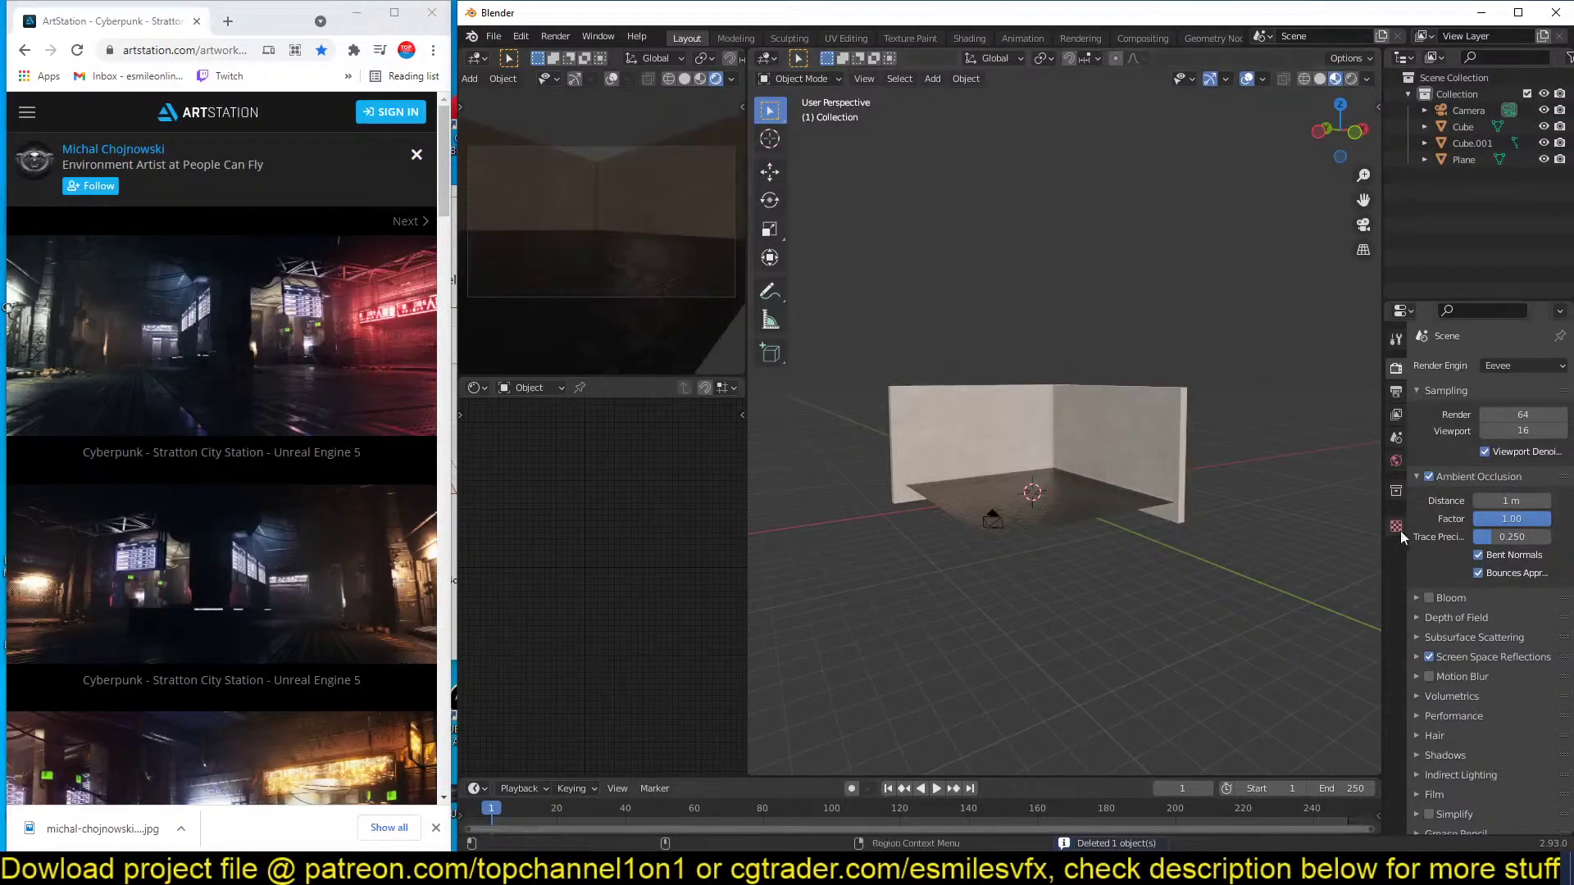
click(1396, 459)
drag(1501, 490, 1450, 489)
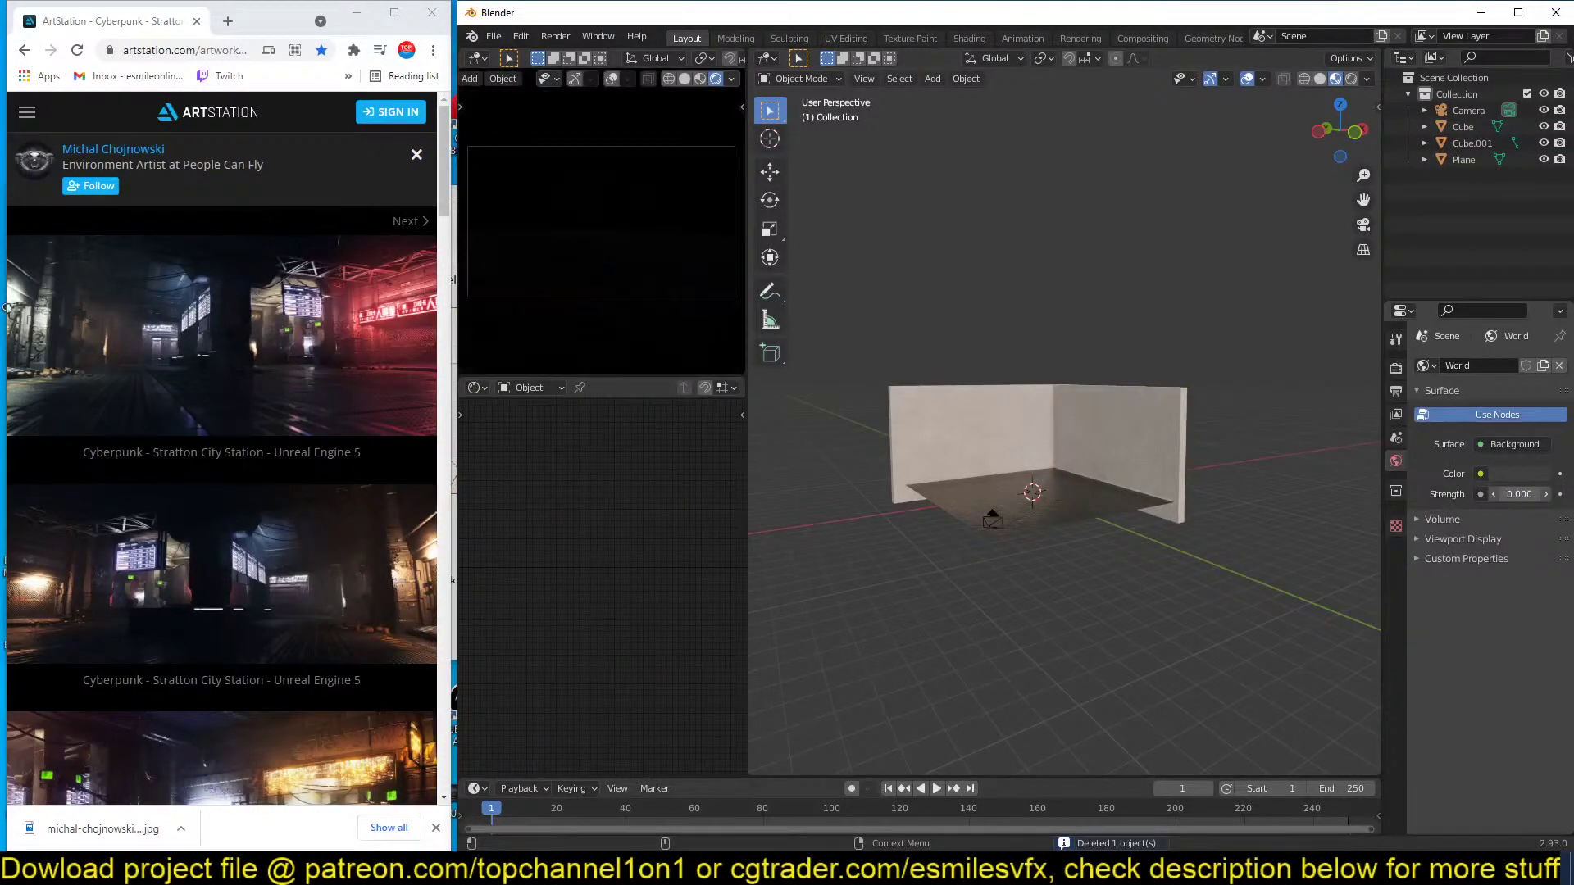
In top view, scale up the floor plane uniformly, then stretch it further along X and Y well beyond the two walls.
scroll(1046, 444, up, 2)
click(1055, 456)
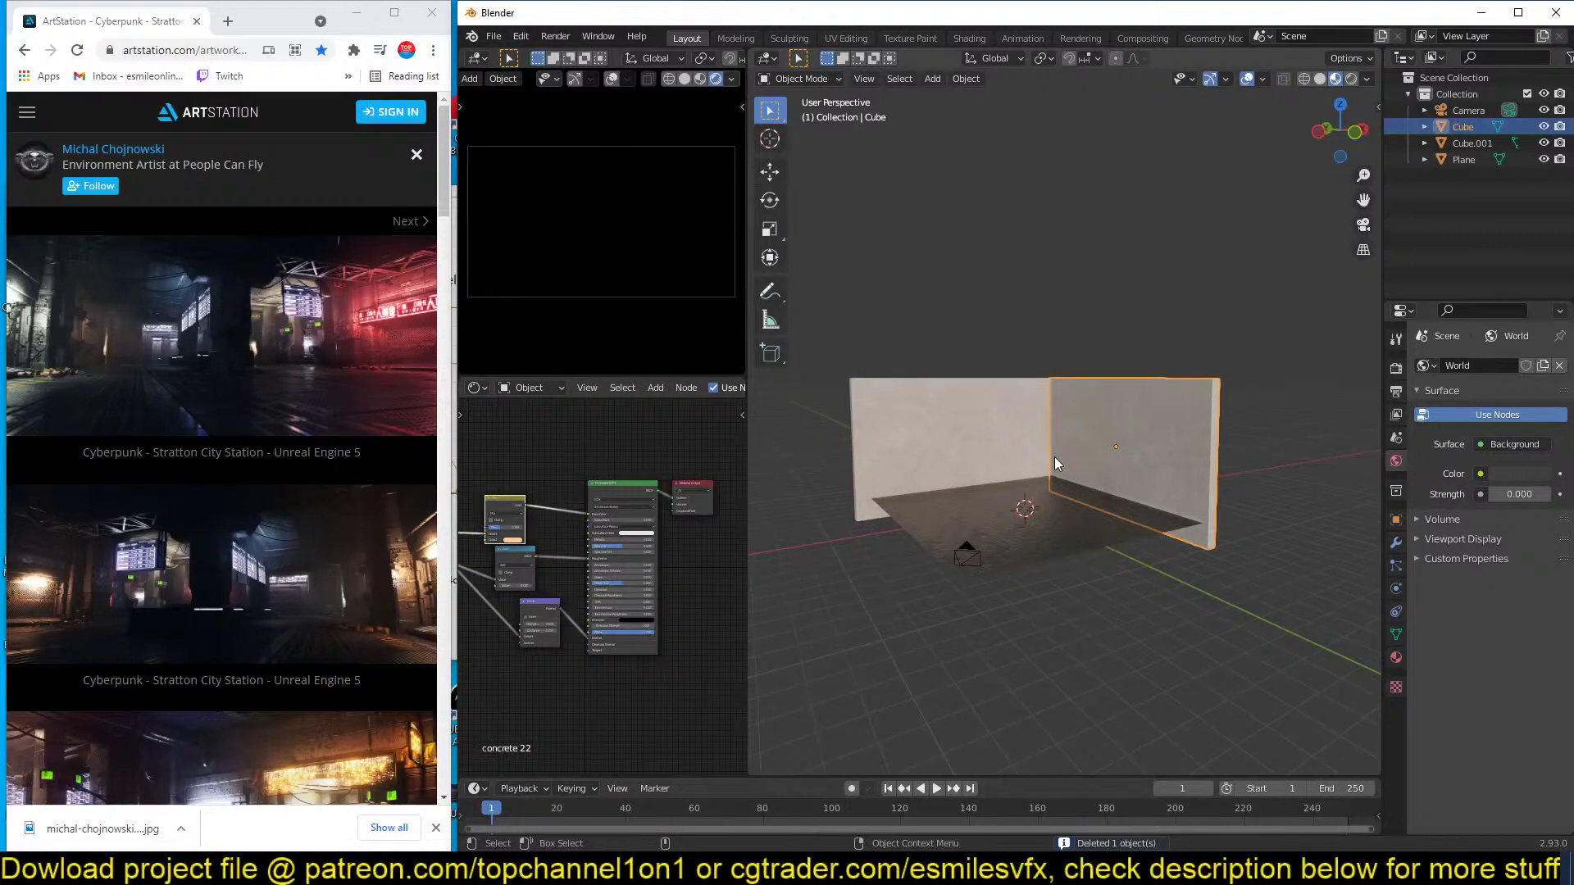
key(KP_7)
key(s)
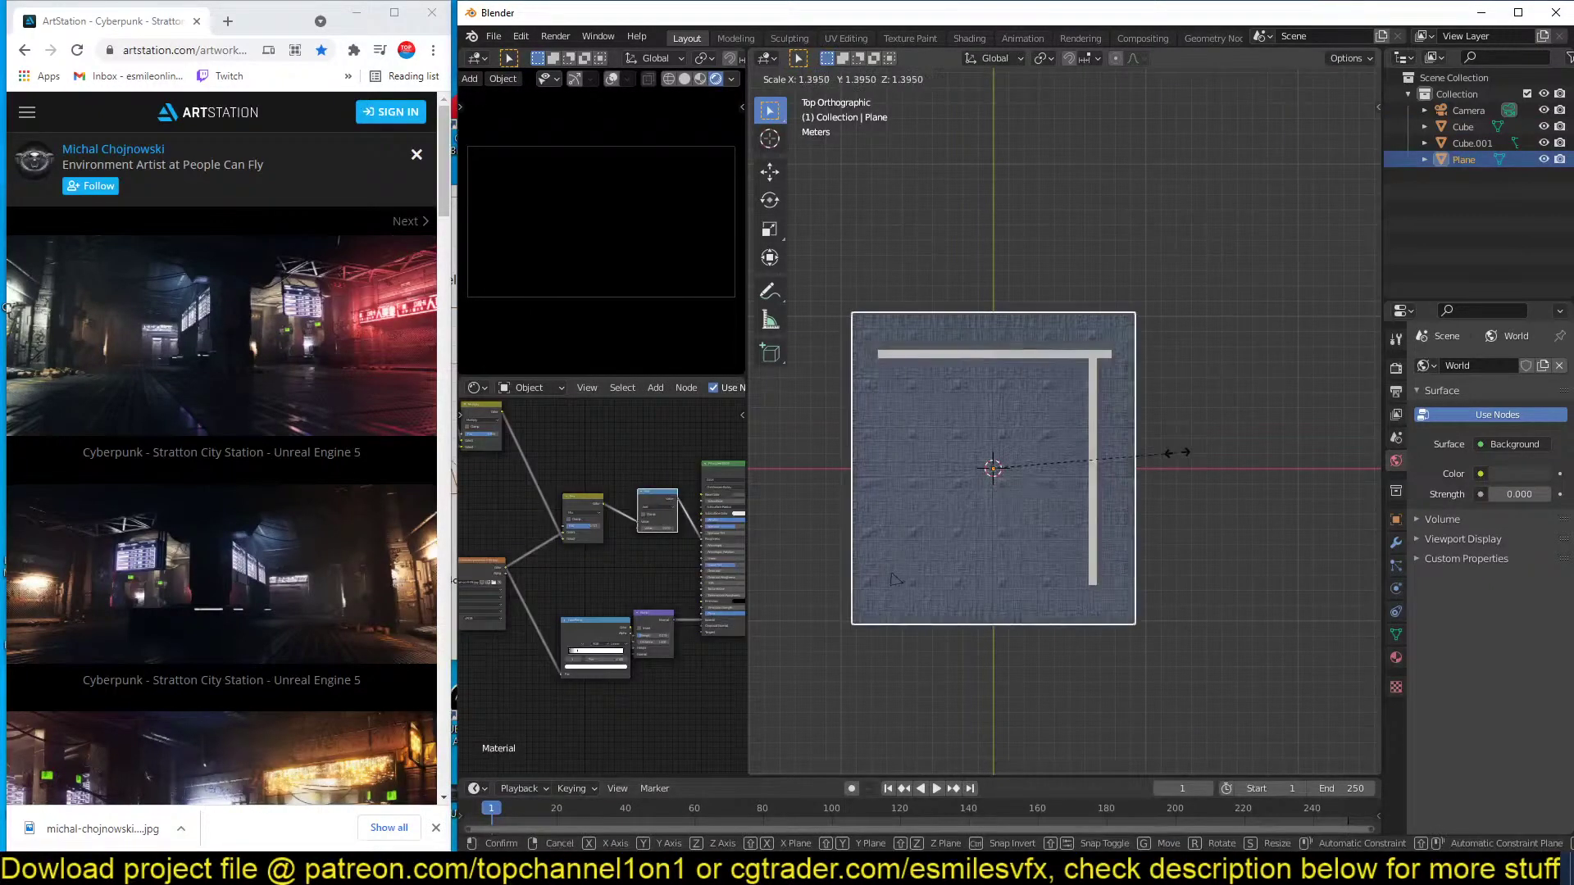
click(1178, 453)
key(s)
key(x)
click(1281, 444)
key(s)
key(y)
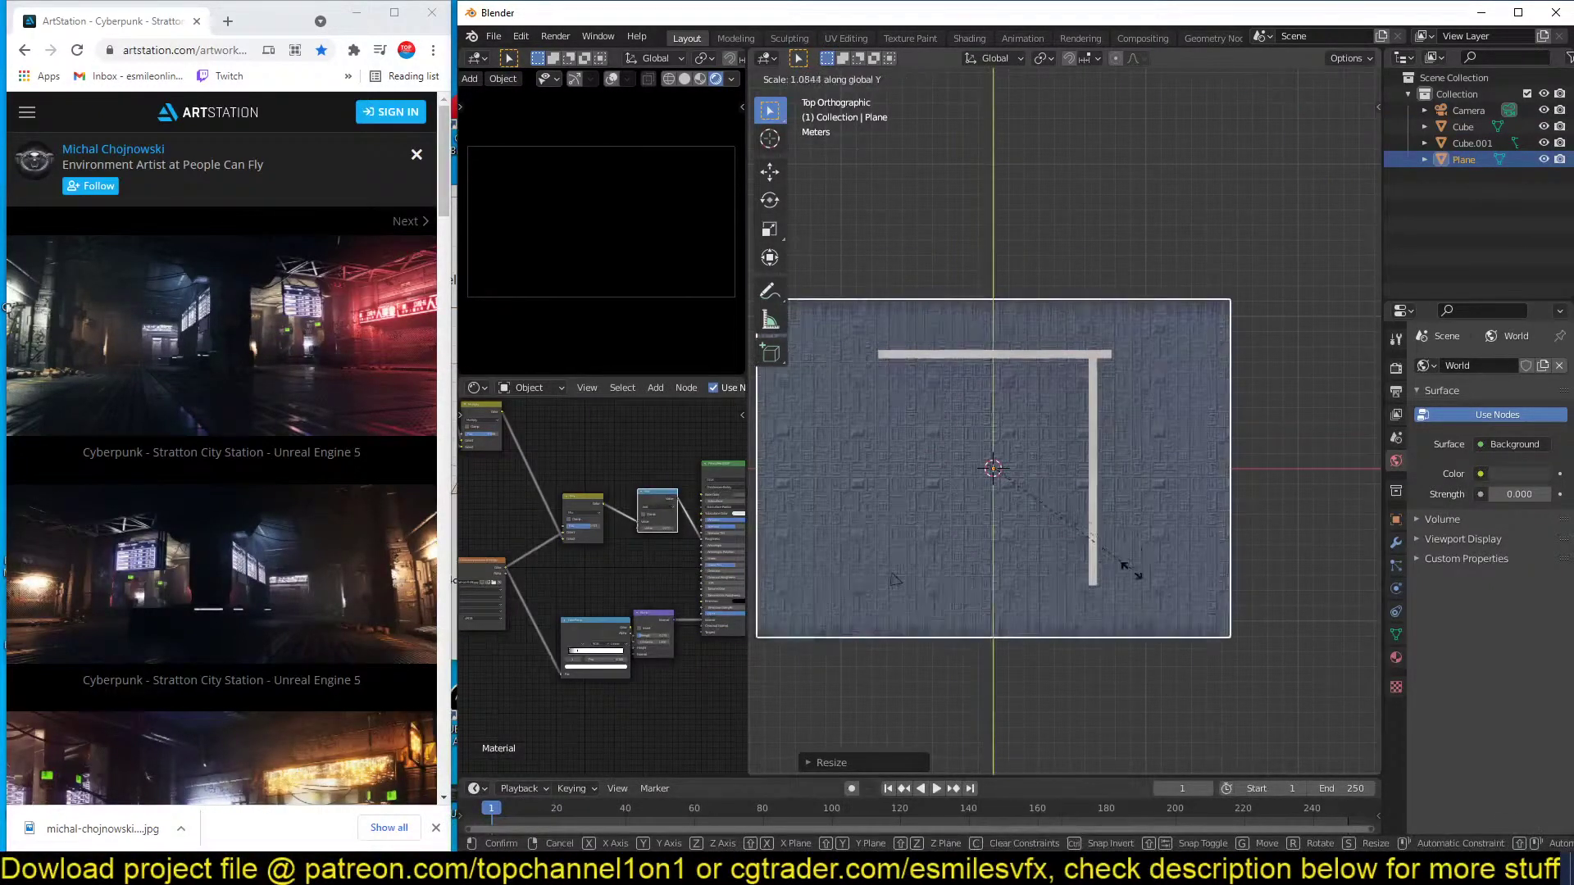
click(1109, 513)
Move the wall that runs along Y outward so it sits near the enlarged floor's side edge.
click(1095, 508)
key(h)
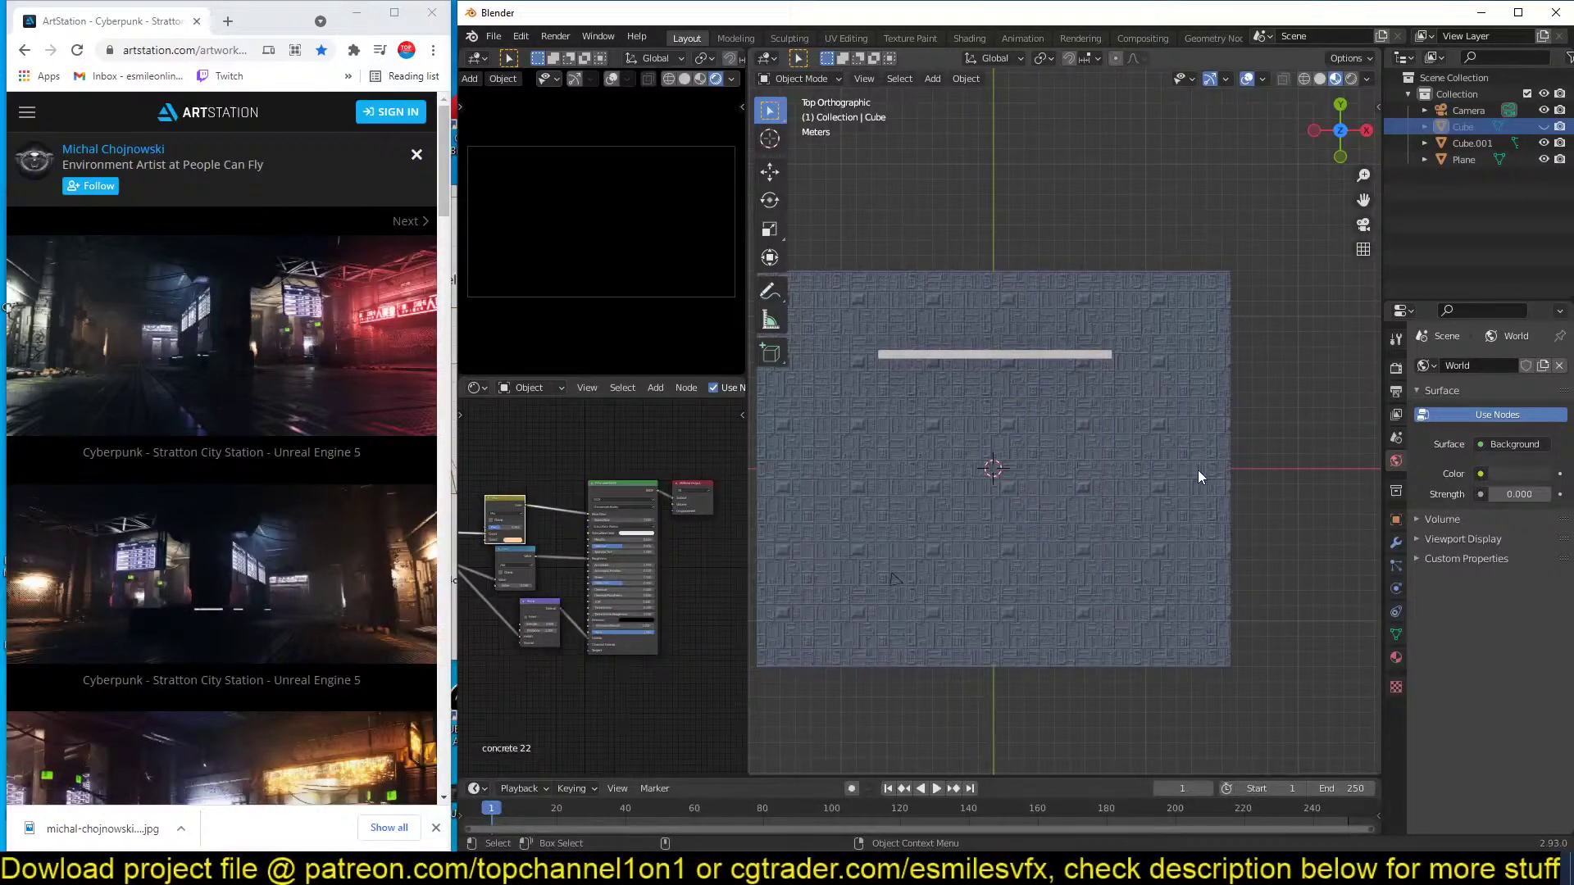
key(alt+h)
key(g)
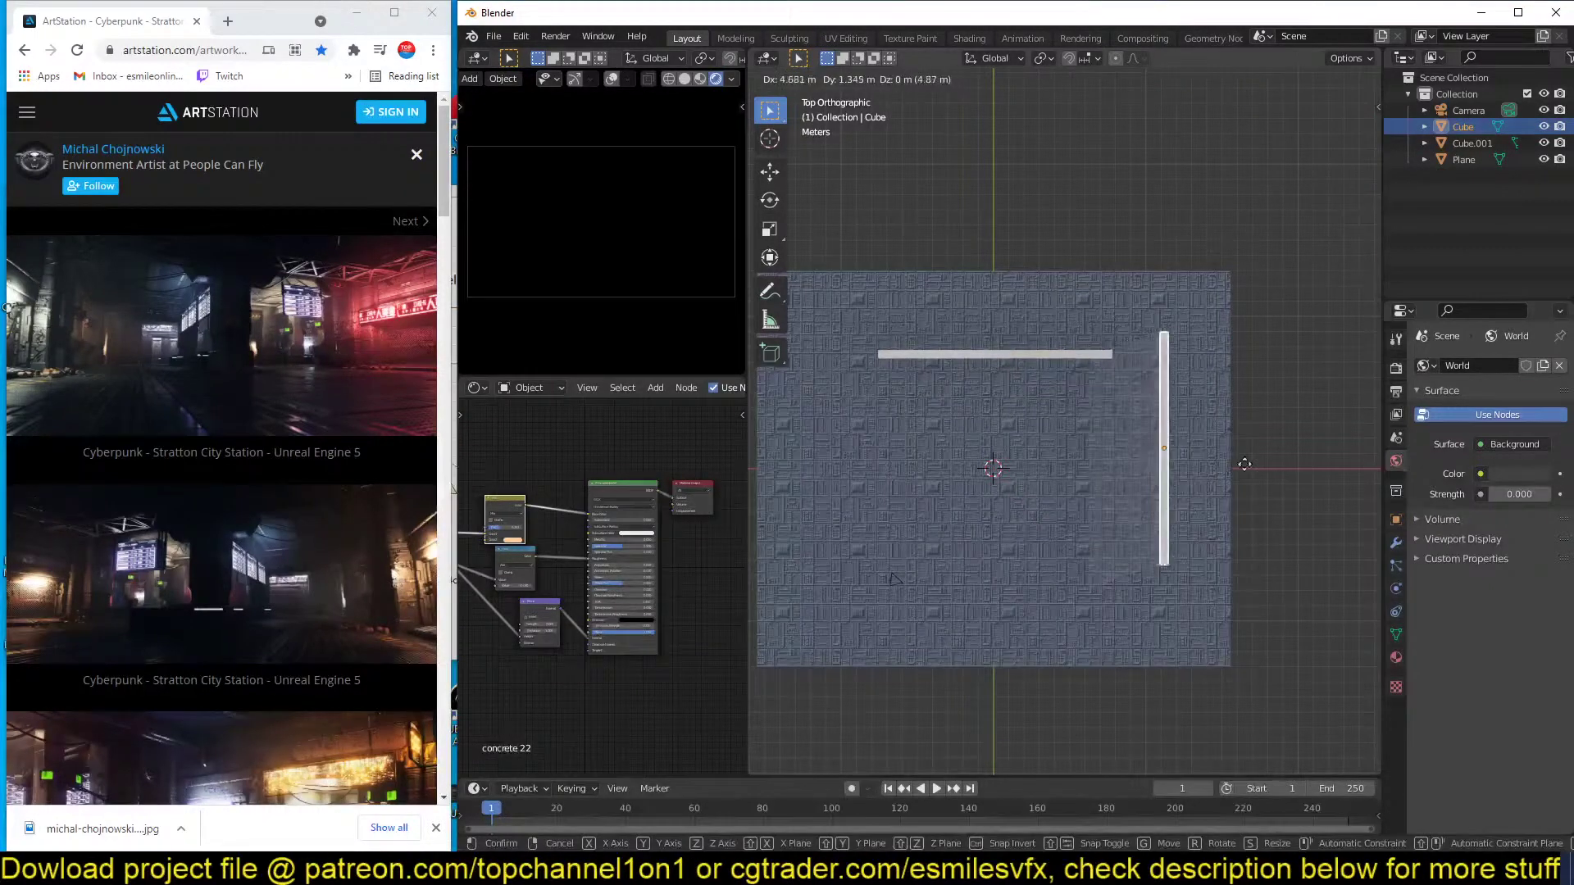
click(1248, 463)
Move the wall that runs along X to the enlarged floor's back edge and lengthen it along X to reach the side wall.
click(1071, 356)
key(g)
click(1120, 274)
key(s)
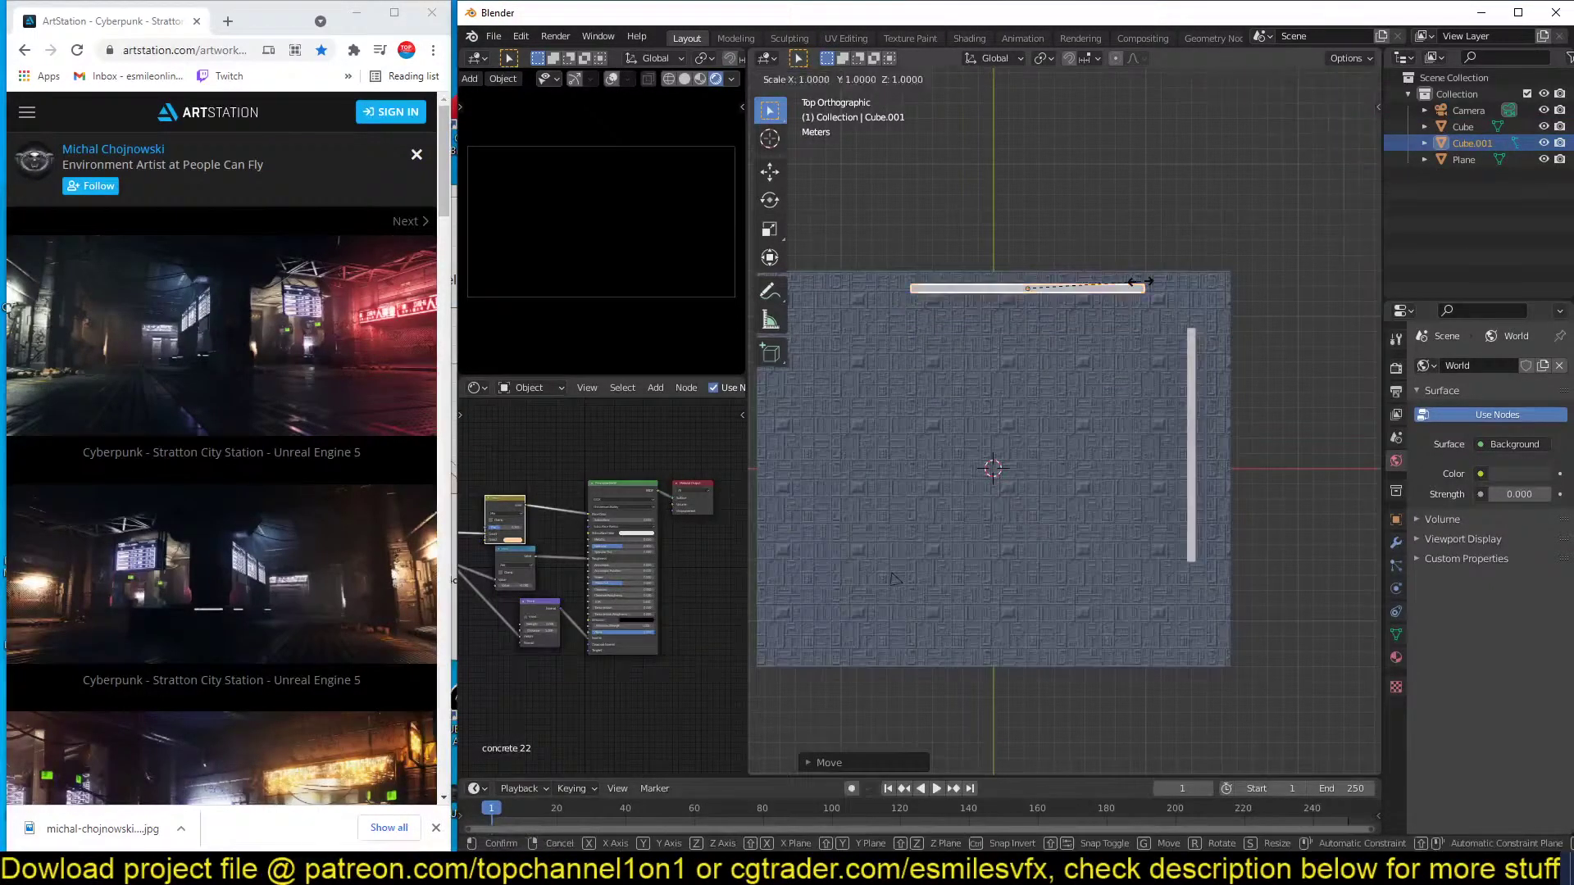
key(x)
click(1192, 367)
Lengthen the side wall along the floor's edge so that it meets the back wall in a corner.
click(1191, 367)
key(g)
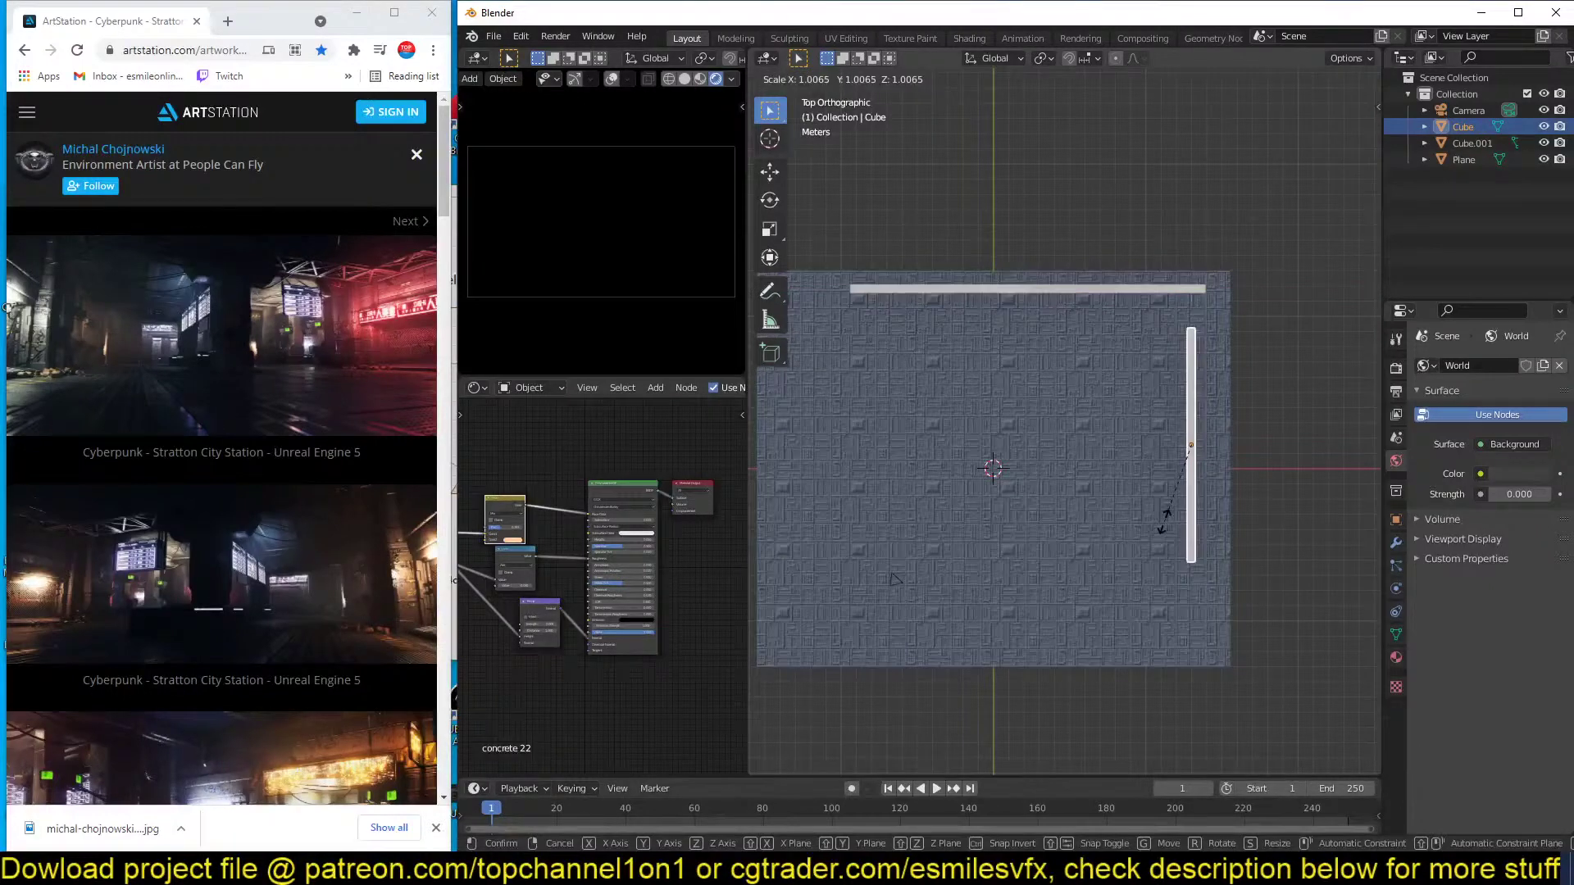
click(1170, 544)
mouse_move(1170, 545)
middle_down()
mouse_move(1223, 439)
mouse_move(1149, 420)
middle_up()
key(alt+a)
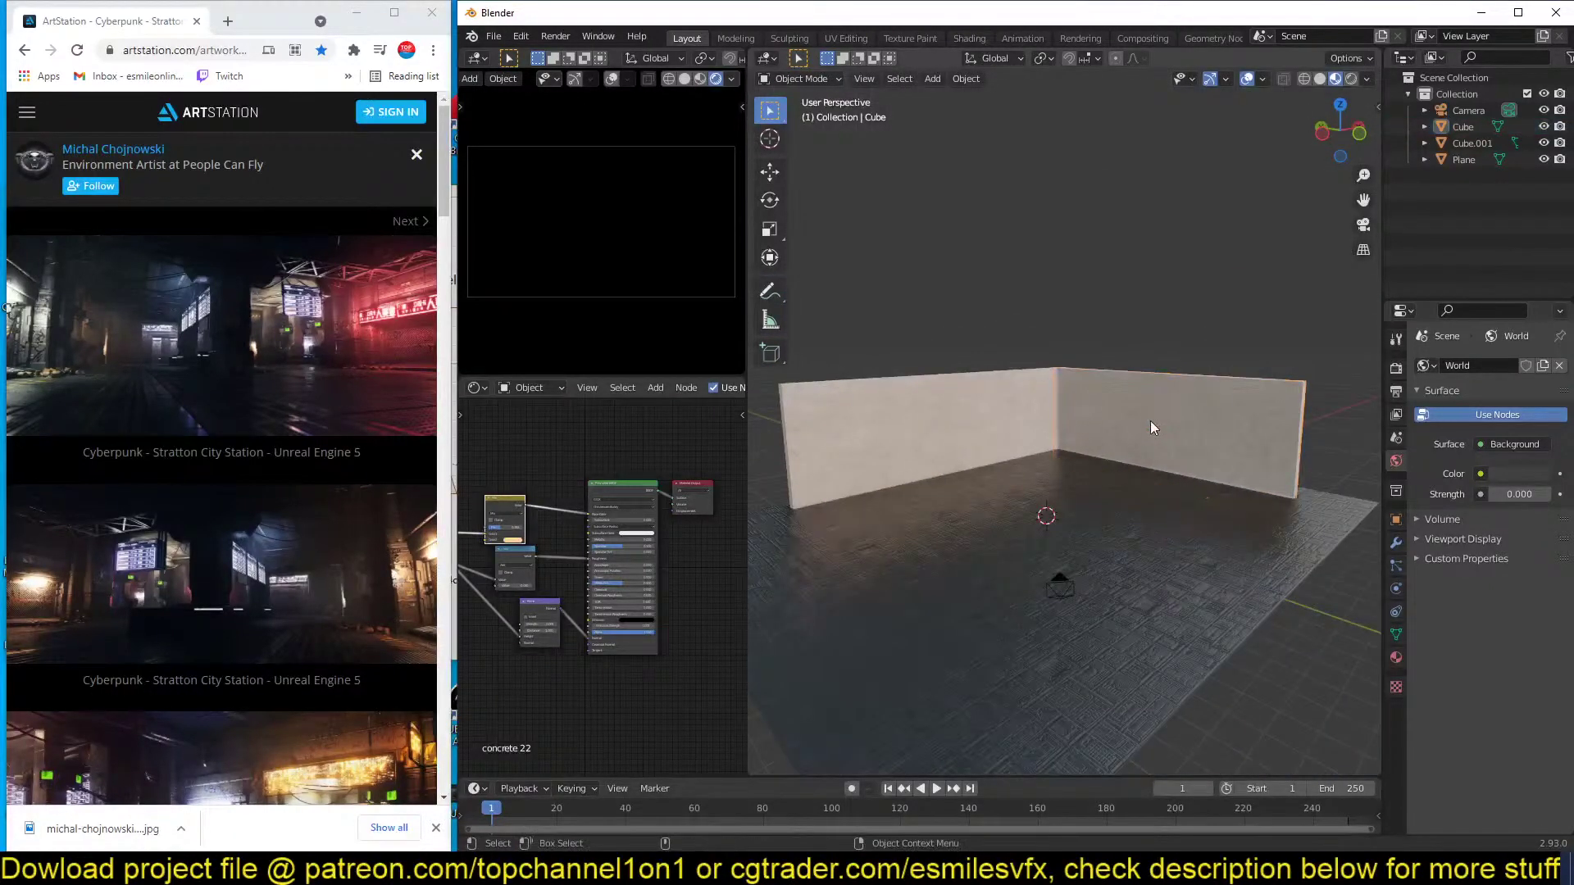
Switch to solid shading, add a point light and place it above the floor by the side wall.
key(z)
key(shift+a)
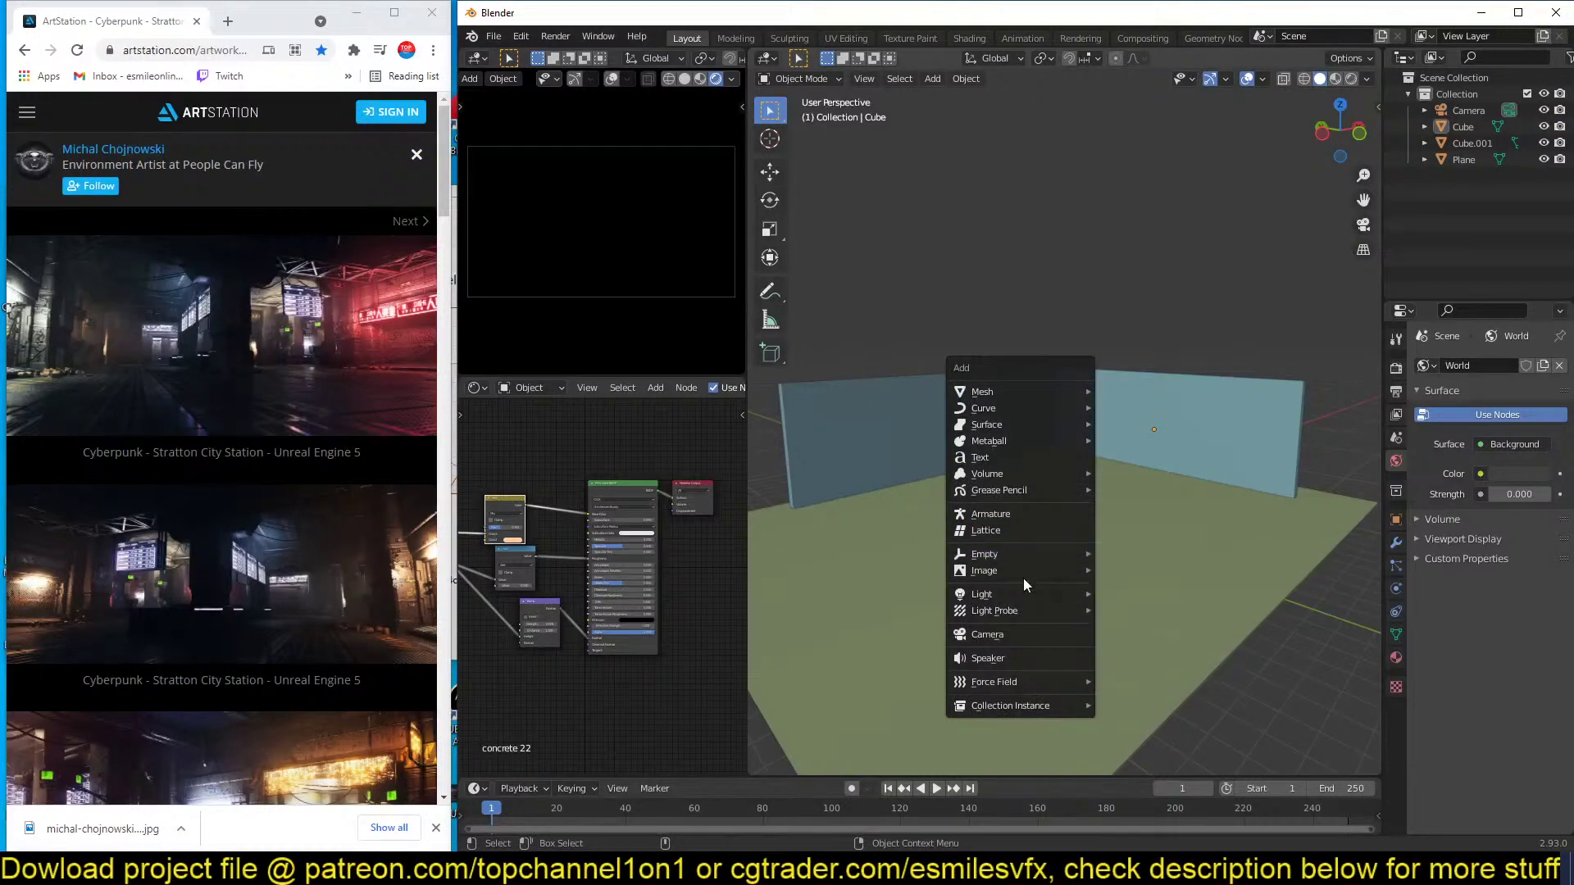
mouse_move(1057, 594)
click(1149, 597)
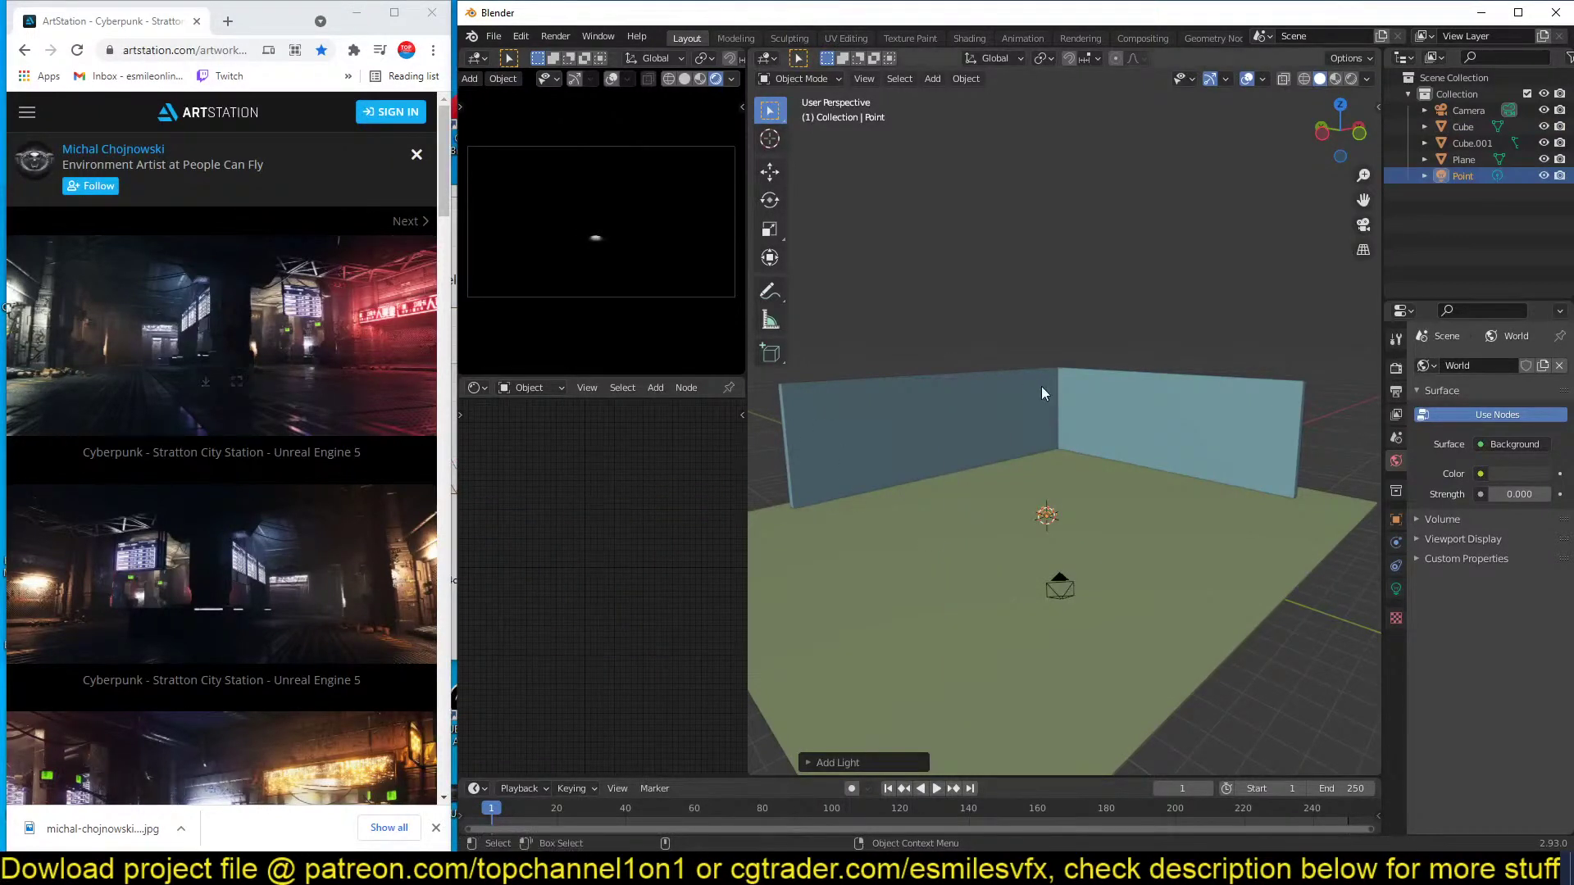
key(g)
click(1199, 383)
Set the point light's color to light violet and its power to 100 W, after trying 1000 W and 500 W.
click(1396, 589)
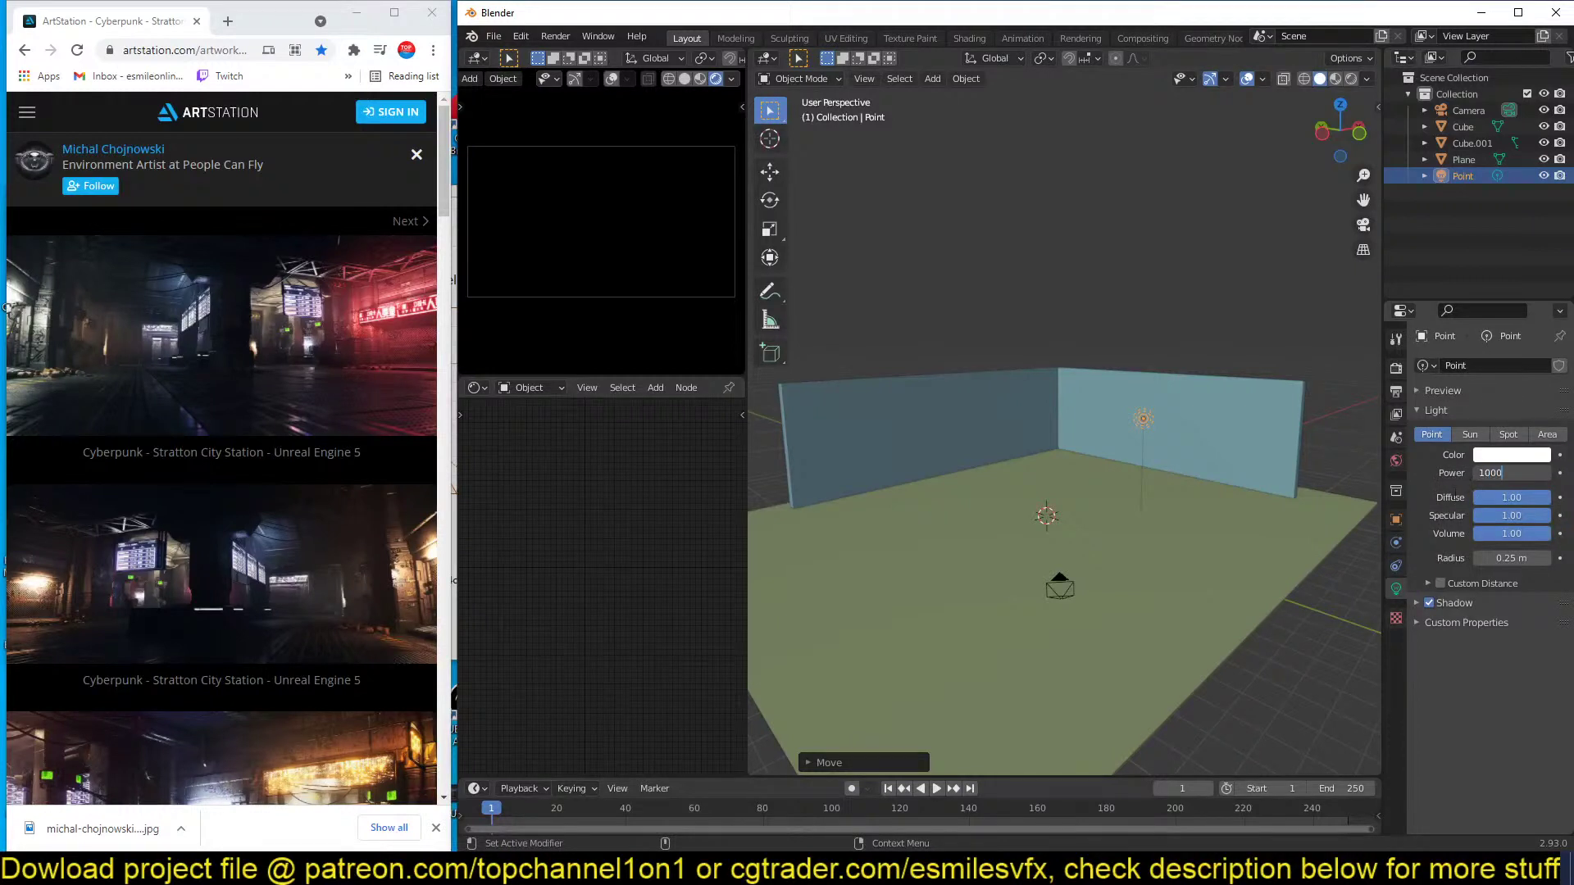
key(Return)
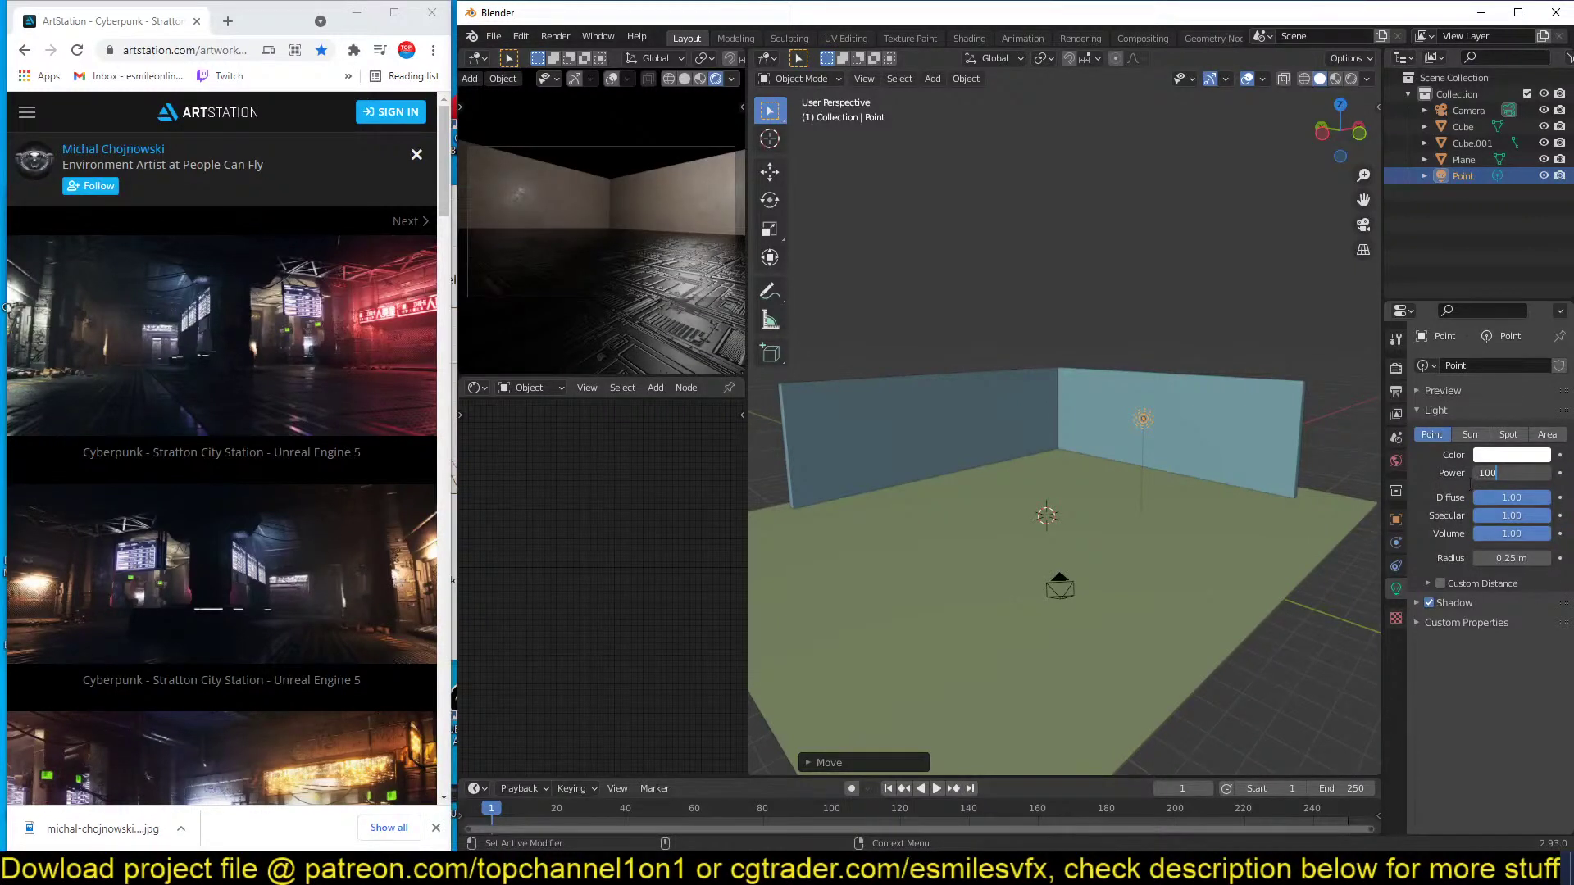
key(Return)
click(1539, 452)
mouse_move(1475, 318)
mouse_down()
mouse_move(1463, 323)
mouse_move(1497, 292)
mouse_move(1483, 288)
mouse_up()
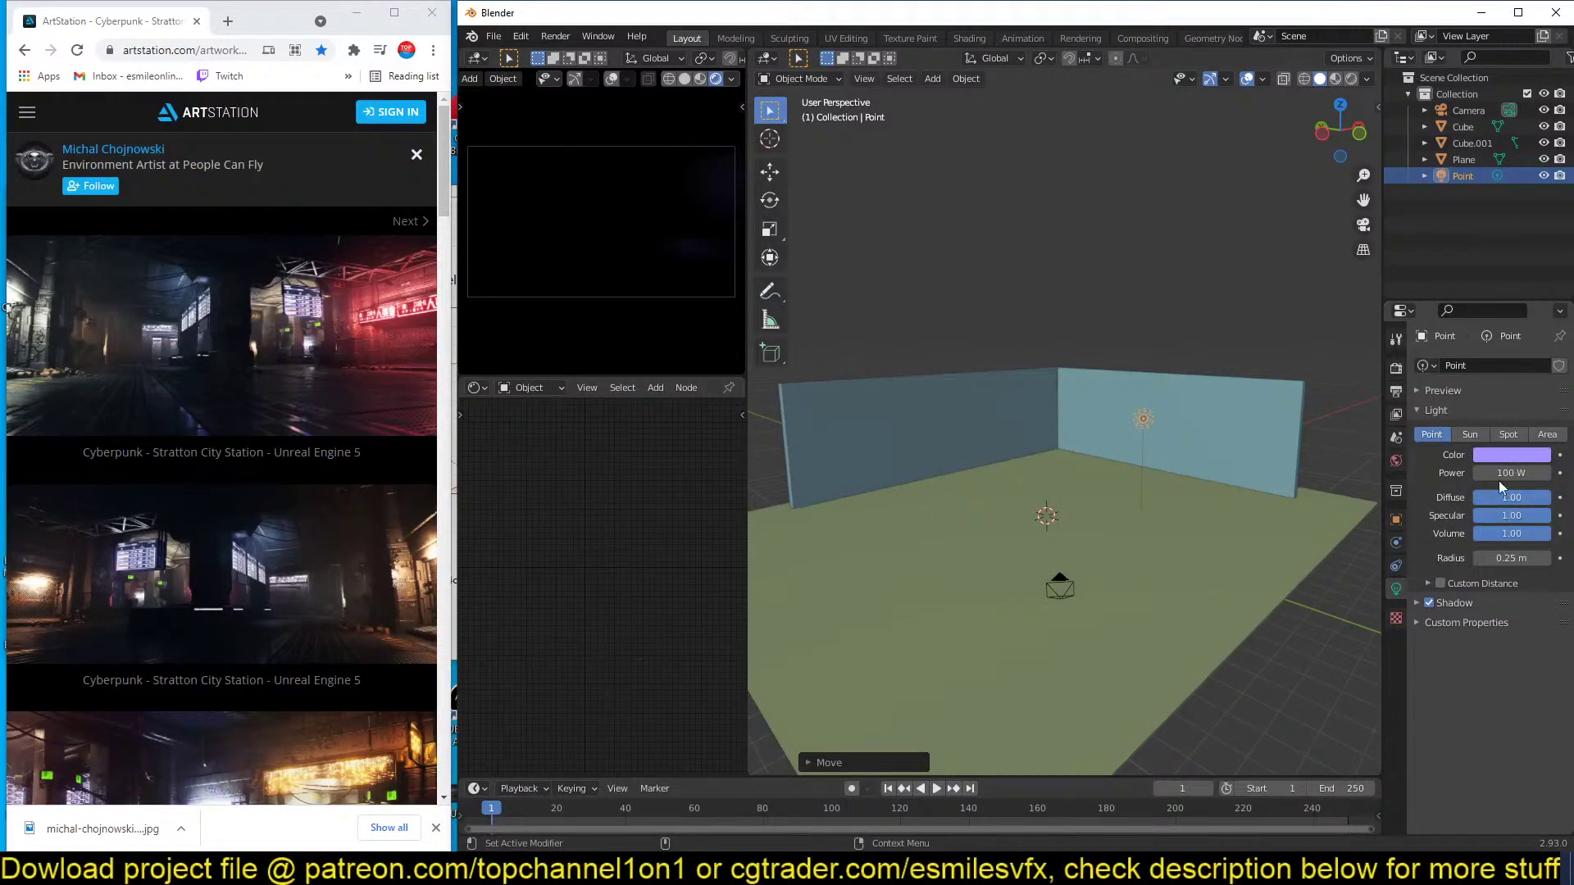
key(Return)
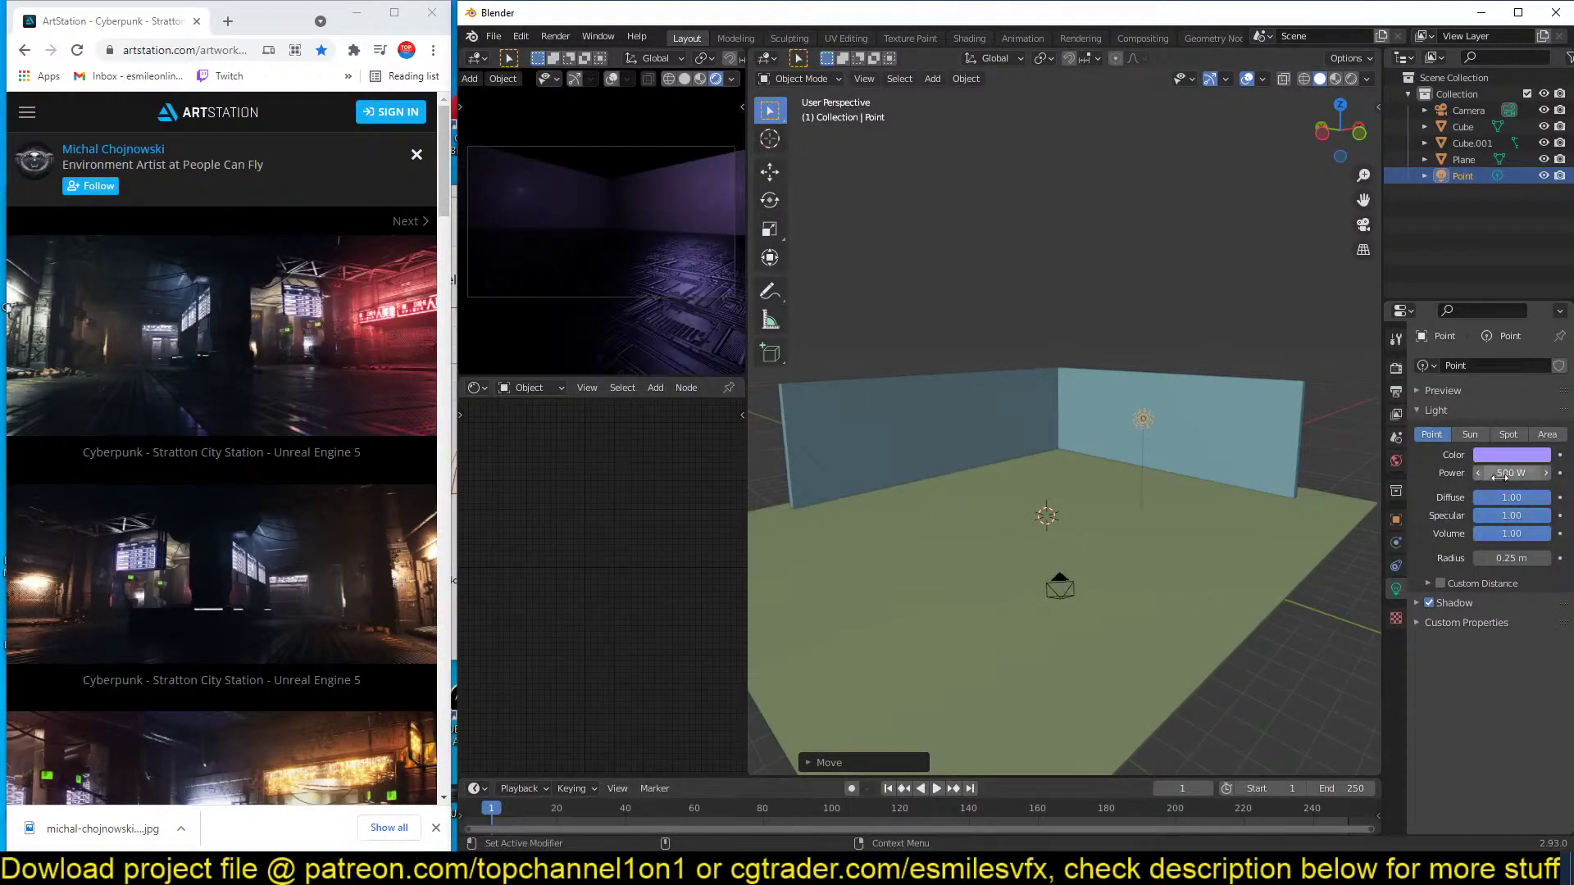
text(0)
key(Return)
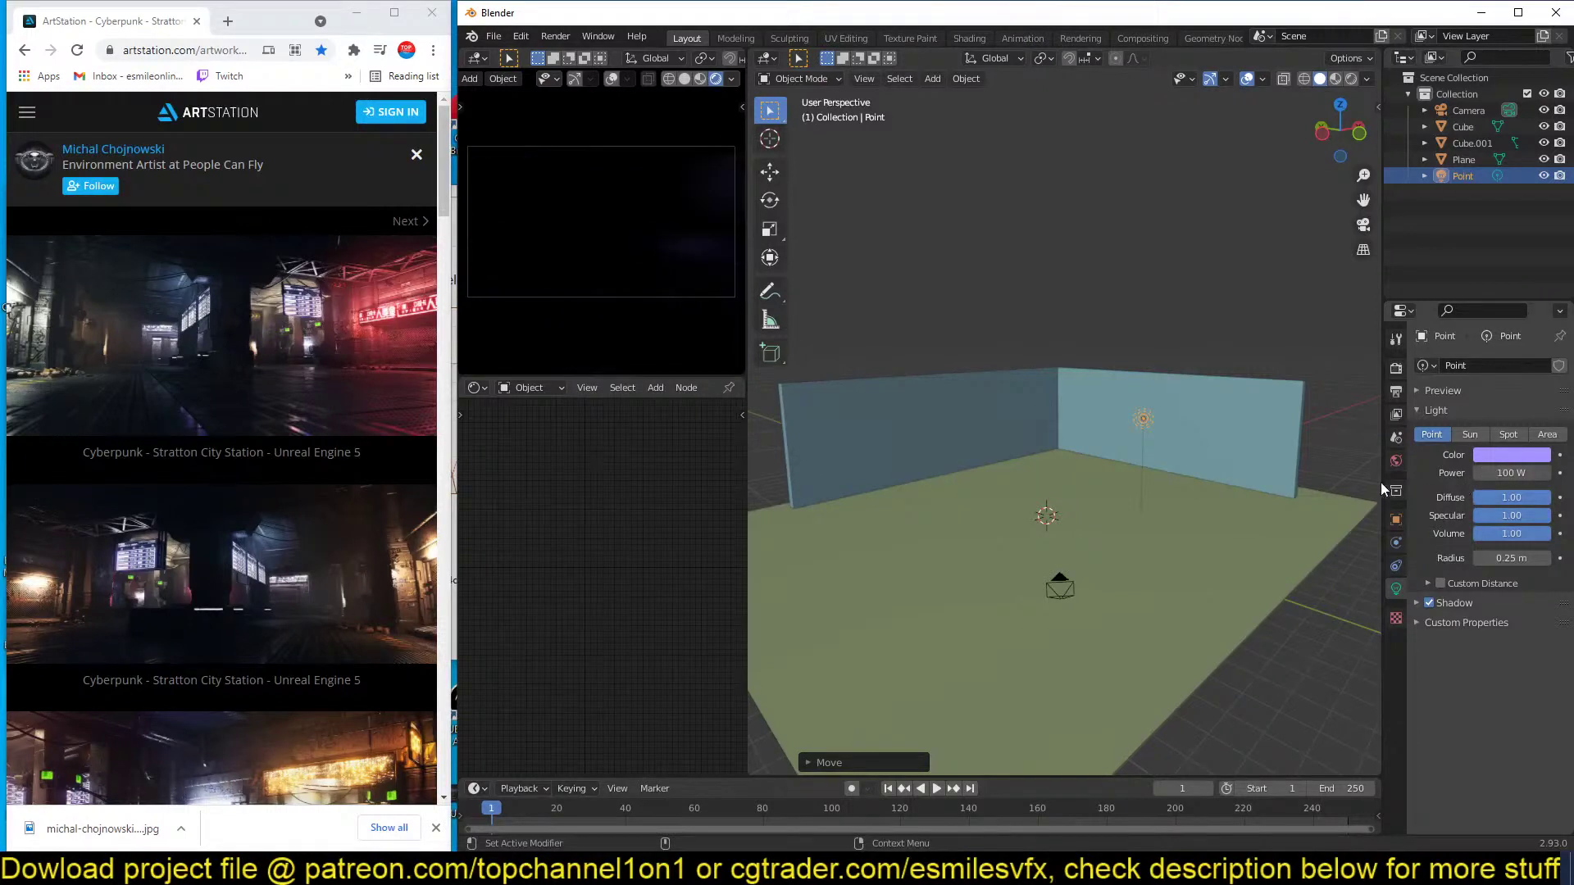
Reposition the point light in front of the side wall, moving it freely and along X.
middle_drag(1236, 467, 982, 516)
key(g)
click(1203, 431)
scroll(1202, 431, up, 2)
scroll(983, 518, up, 2)
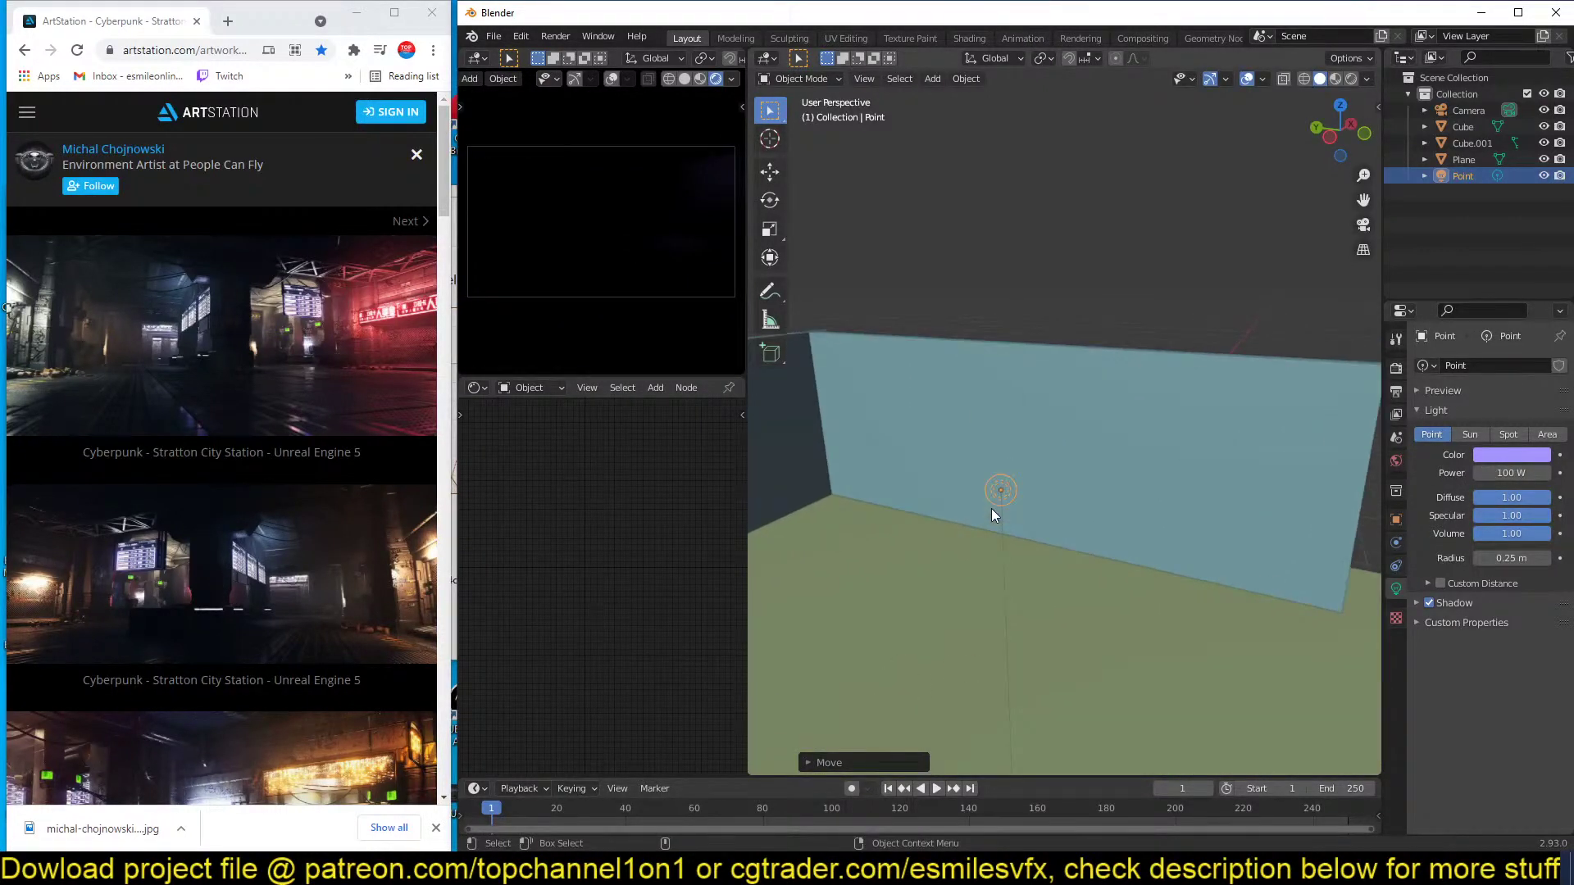
key(g)
key(x)
click(1039, 482)
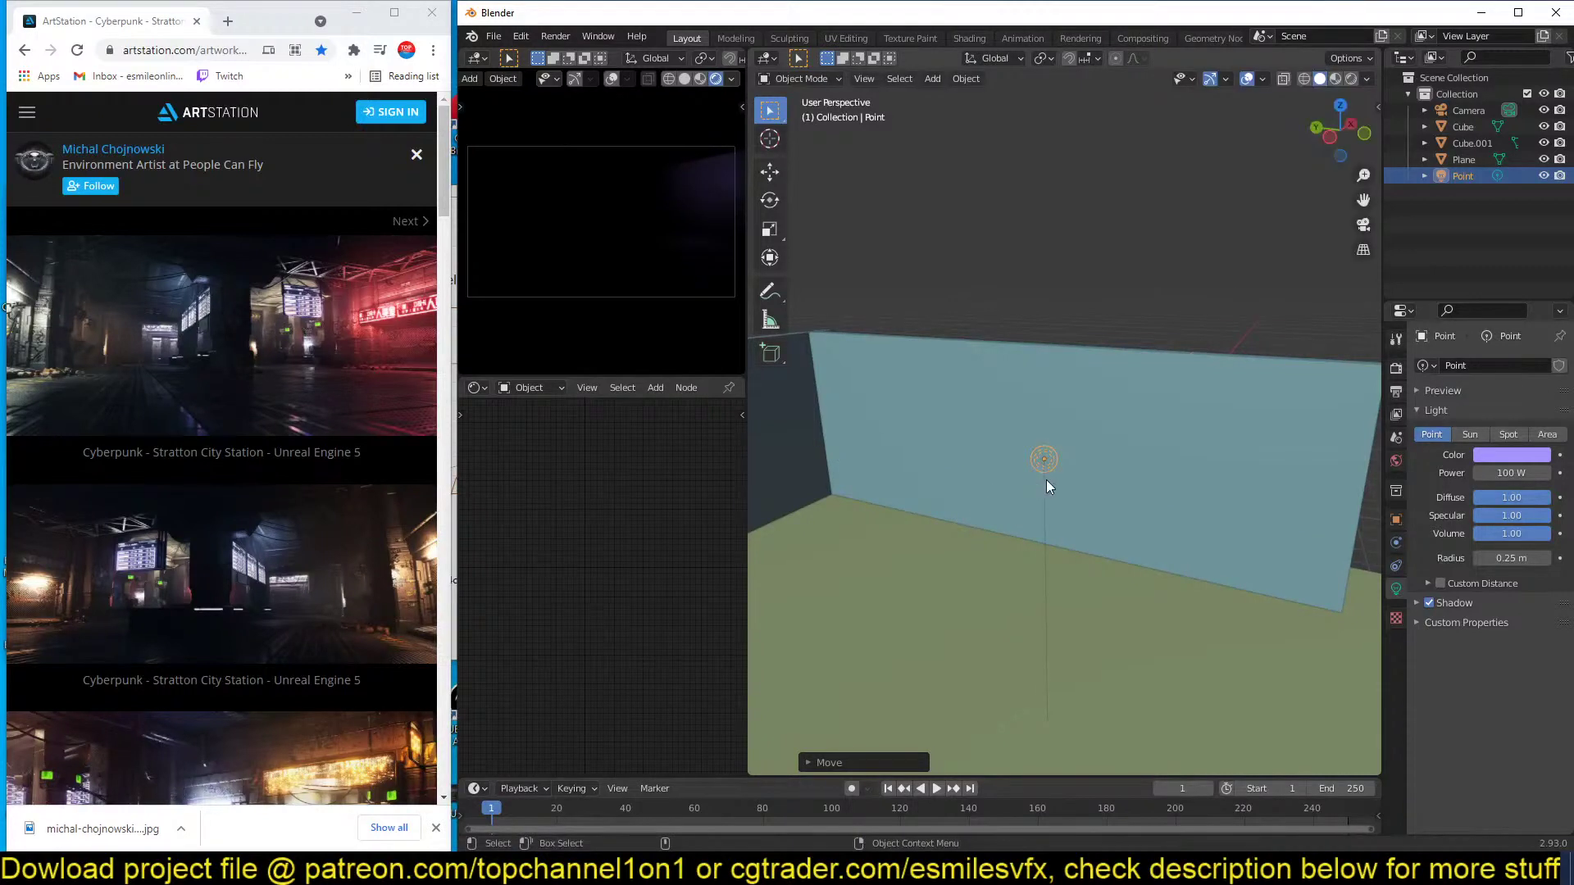
key(g)
click(1068, 470)
middle_drag(1068, 471, 894, 455)
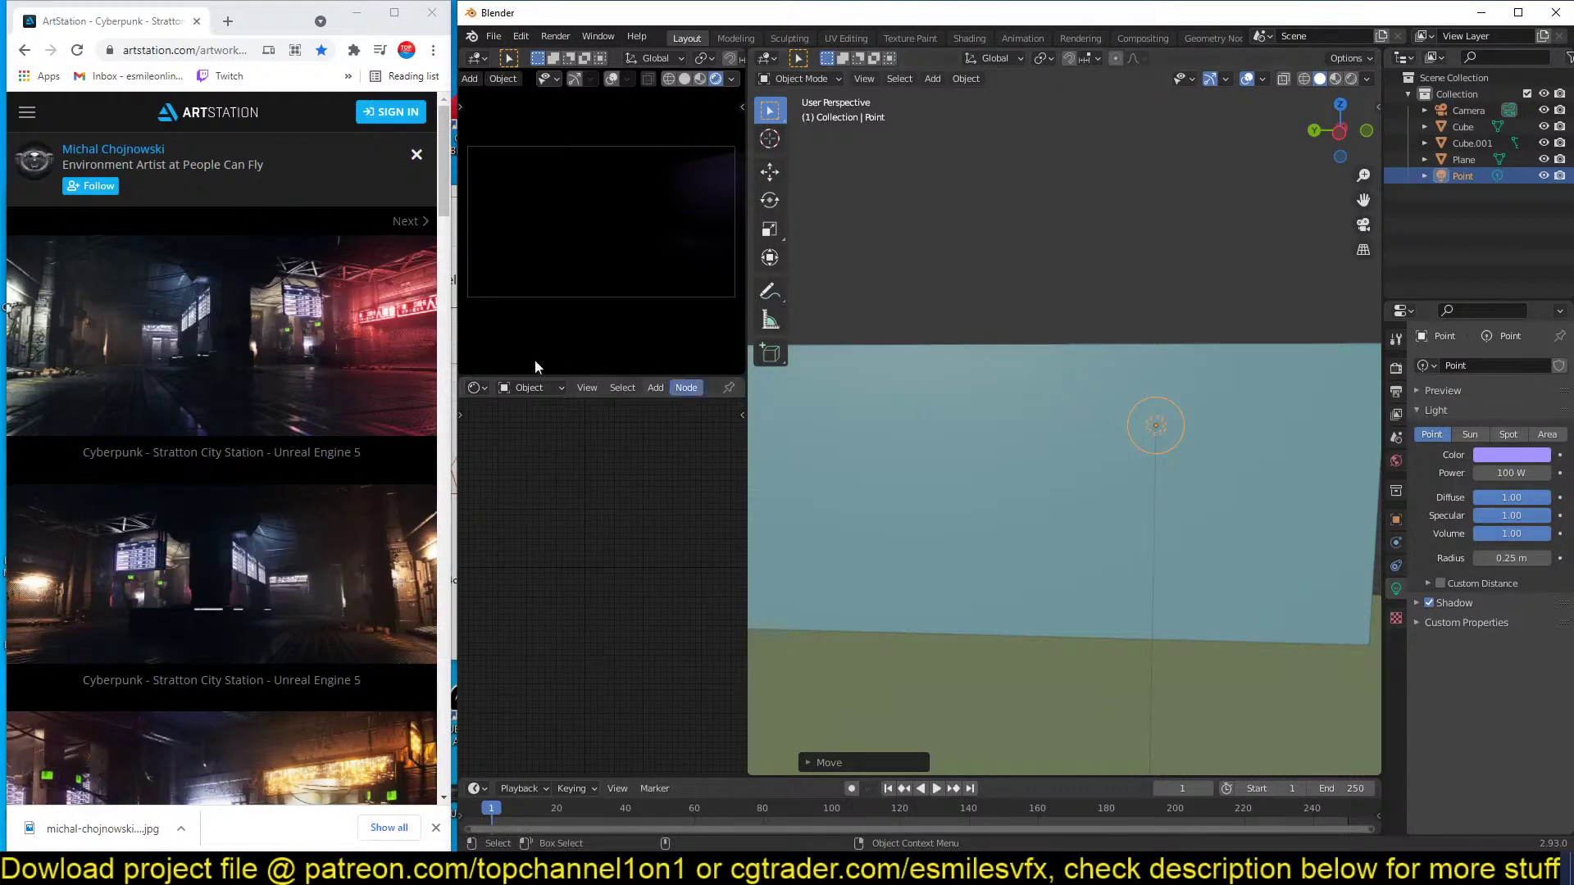
Browse the asset library's material categories and the objects in its decals category for pieces suited to the wall.
key(n)
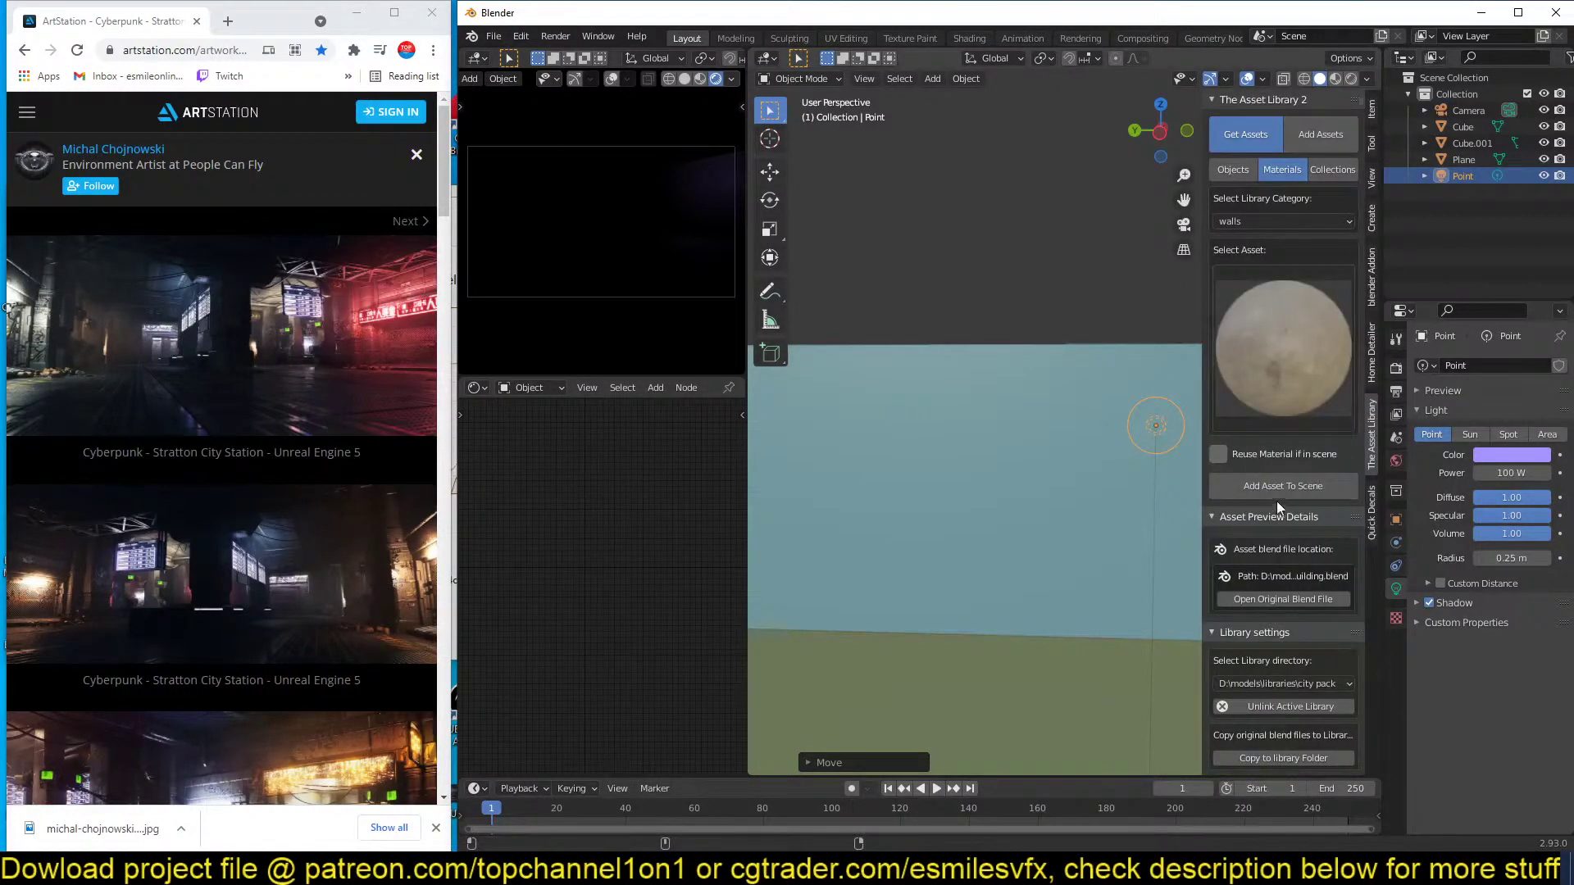
click(1320, 218)
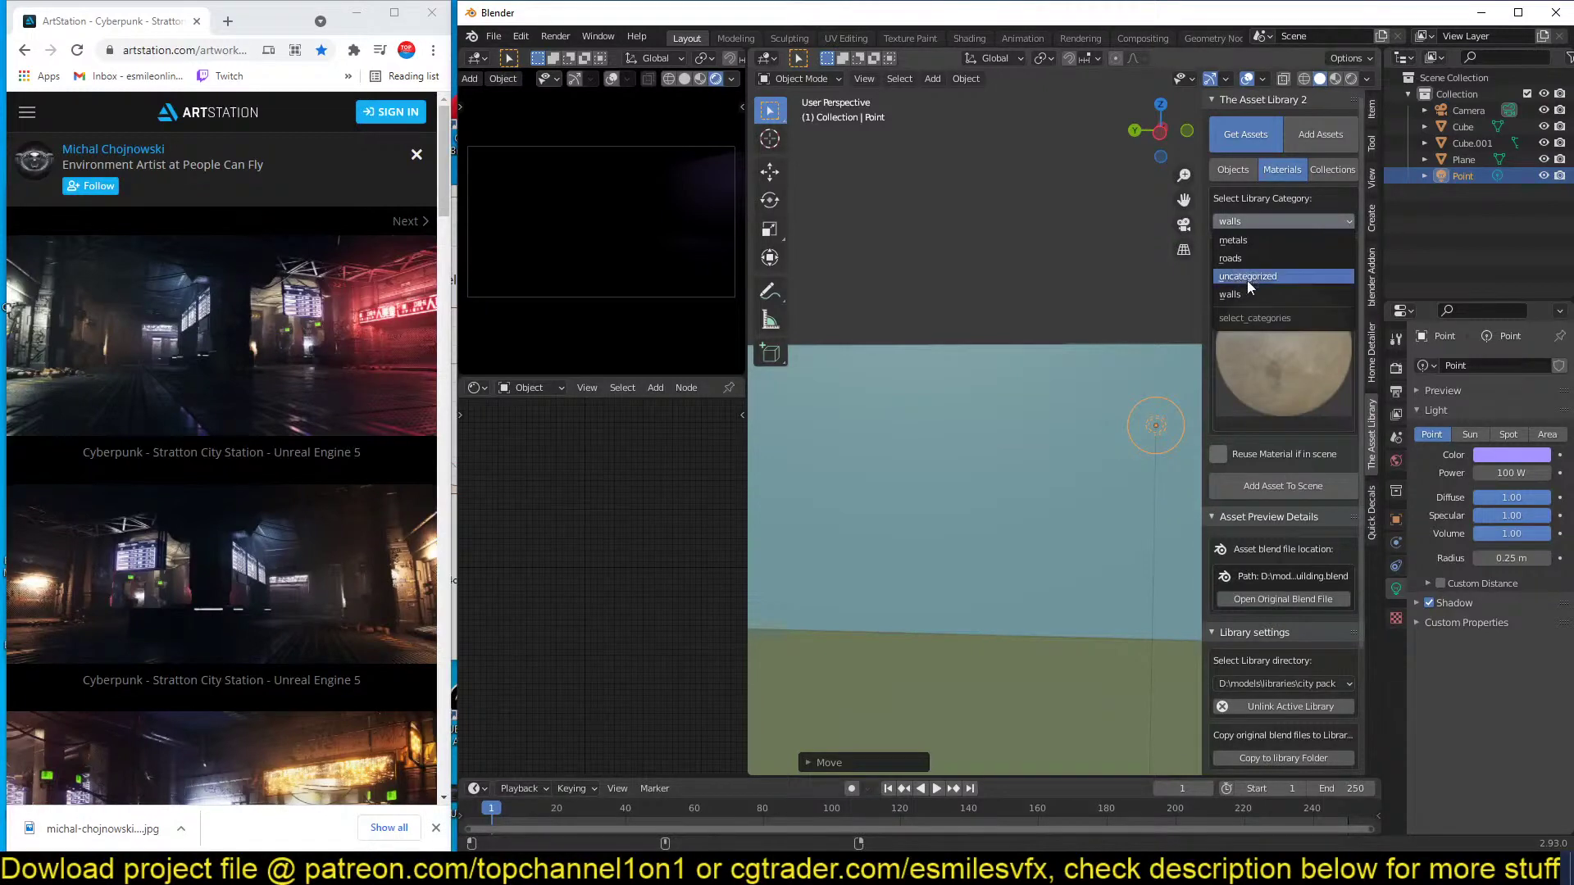
click(1170, 261)
click(1229, 169)
click(1294, 221)
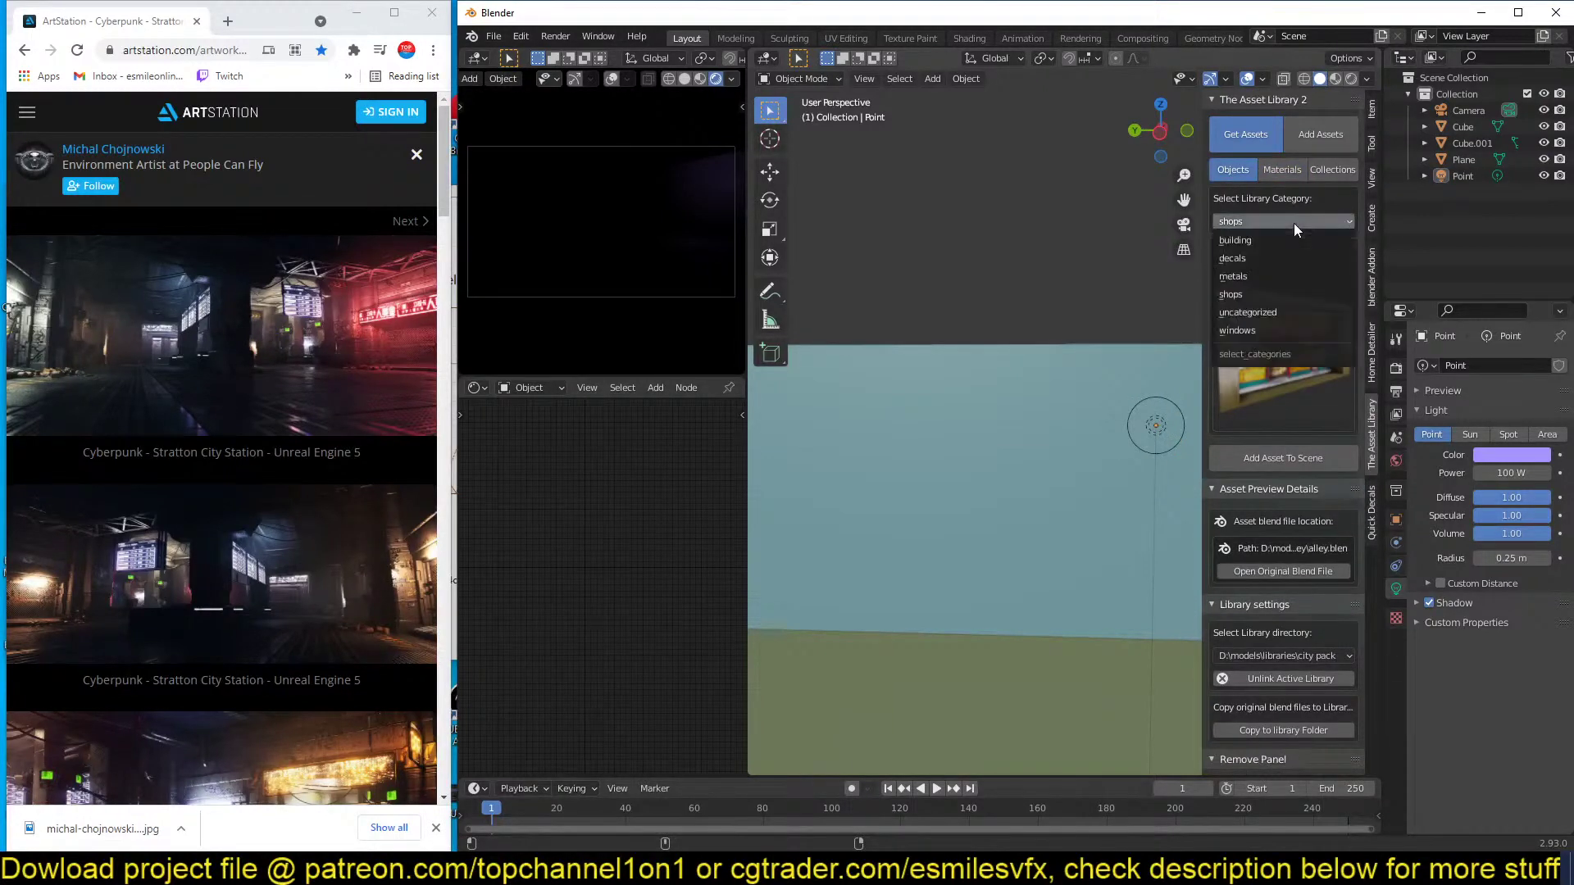
click(1288, 259)
click(1294, 293)
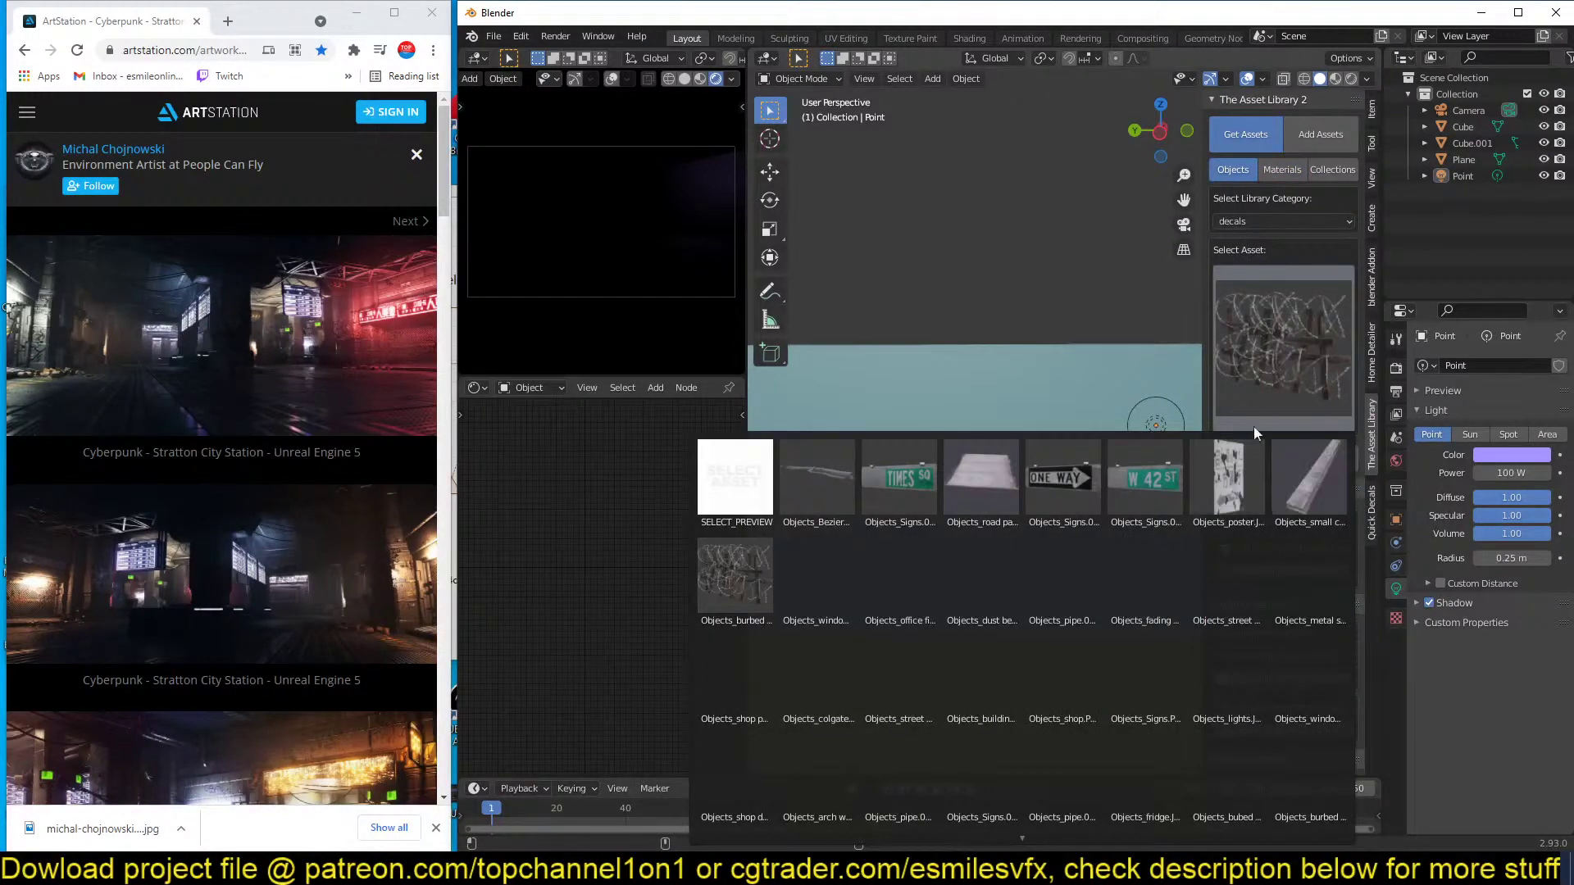
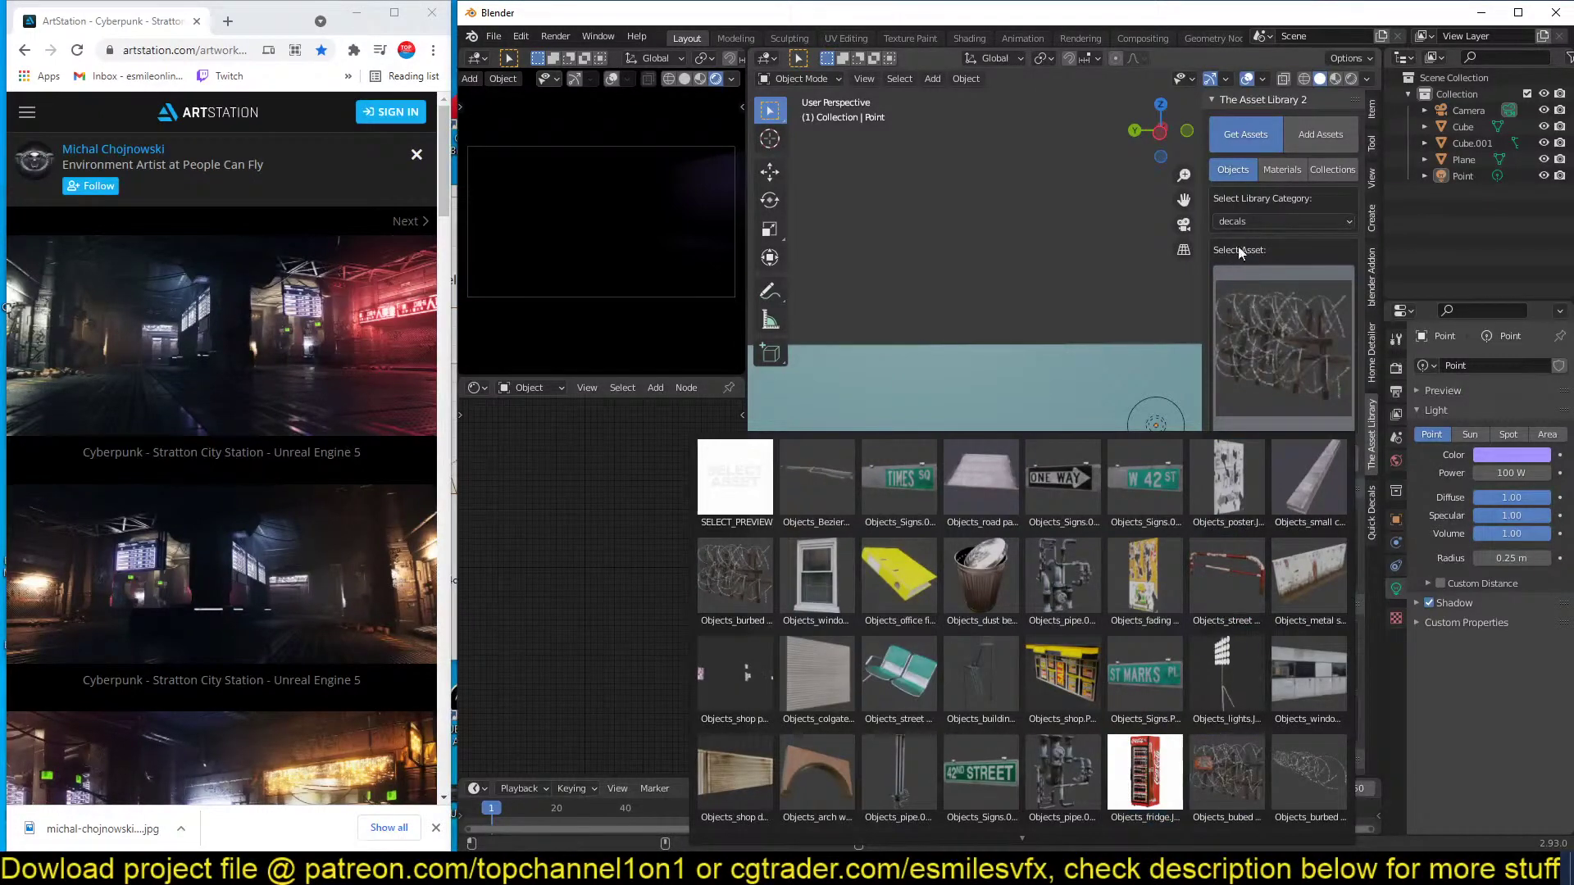
scroll(1106, 422, down, 1)
click(1106, 422)
key(n)
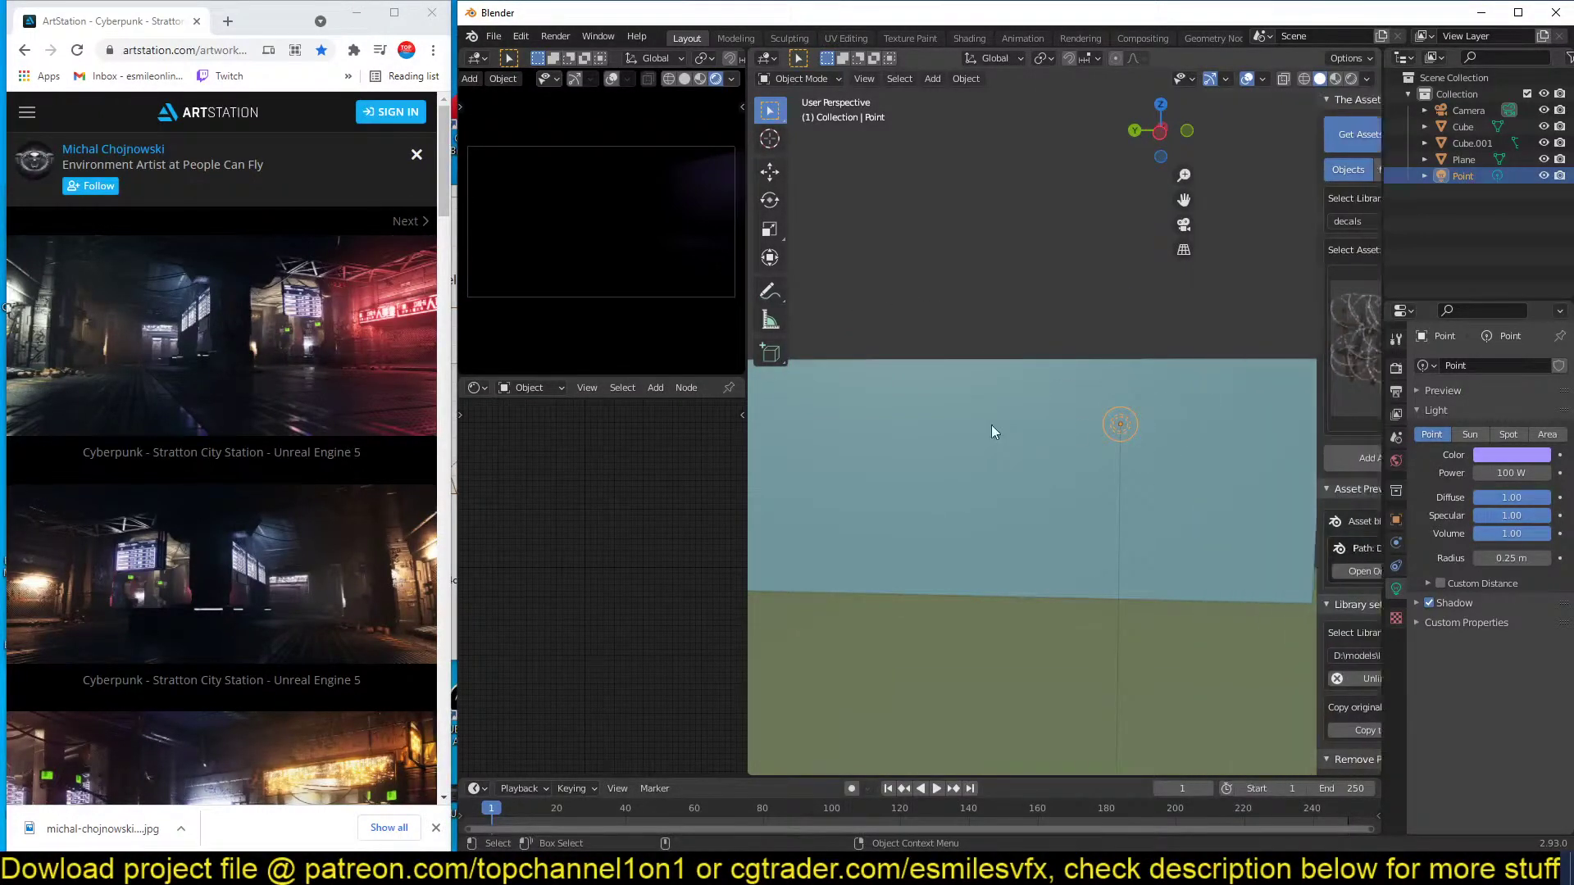
Add an area light at the 3D cursor beside the side wall.
scroll(1062, 411, up, 1)
mouse_move(1062, 411)
middle_down()
mouse_move(1028, 422)
mouse_move(1029, 457)
mouse_move(980, 449)
mouse_move(1056, 403)
middle_up()
key(shift+a)
mouse_move(1079, 376)
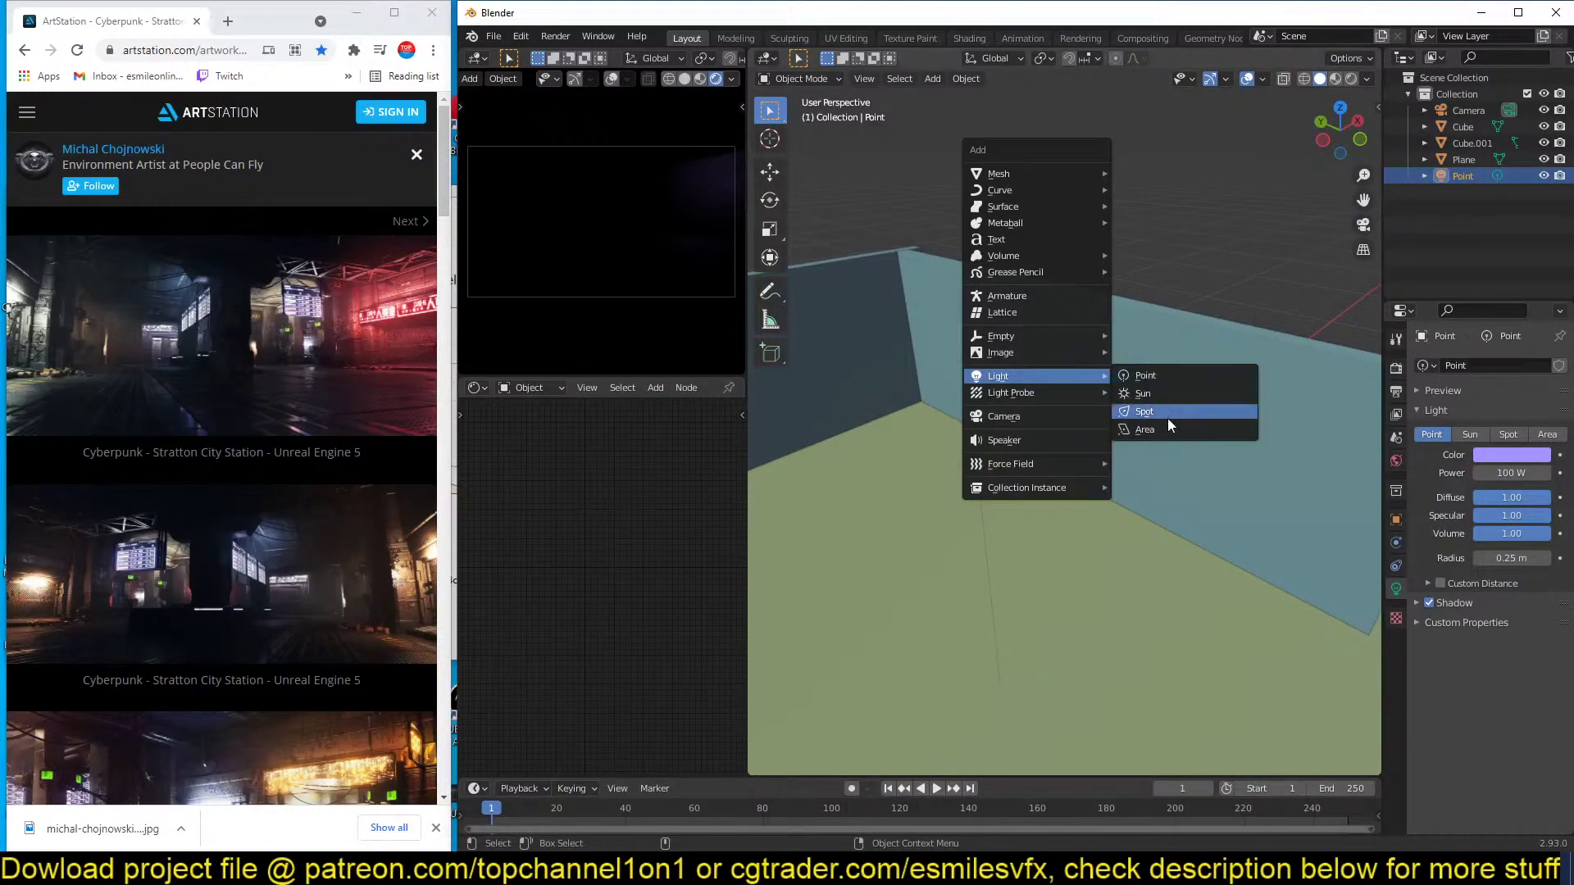
click(1168, 429)
middle_drag(1168, 405, 1320, 459)
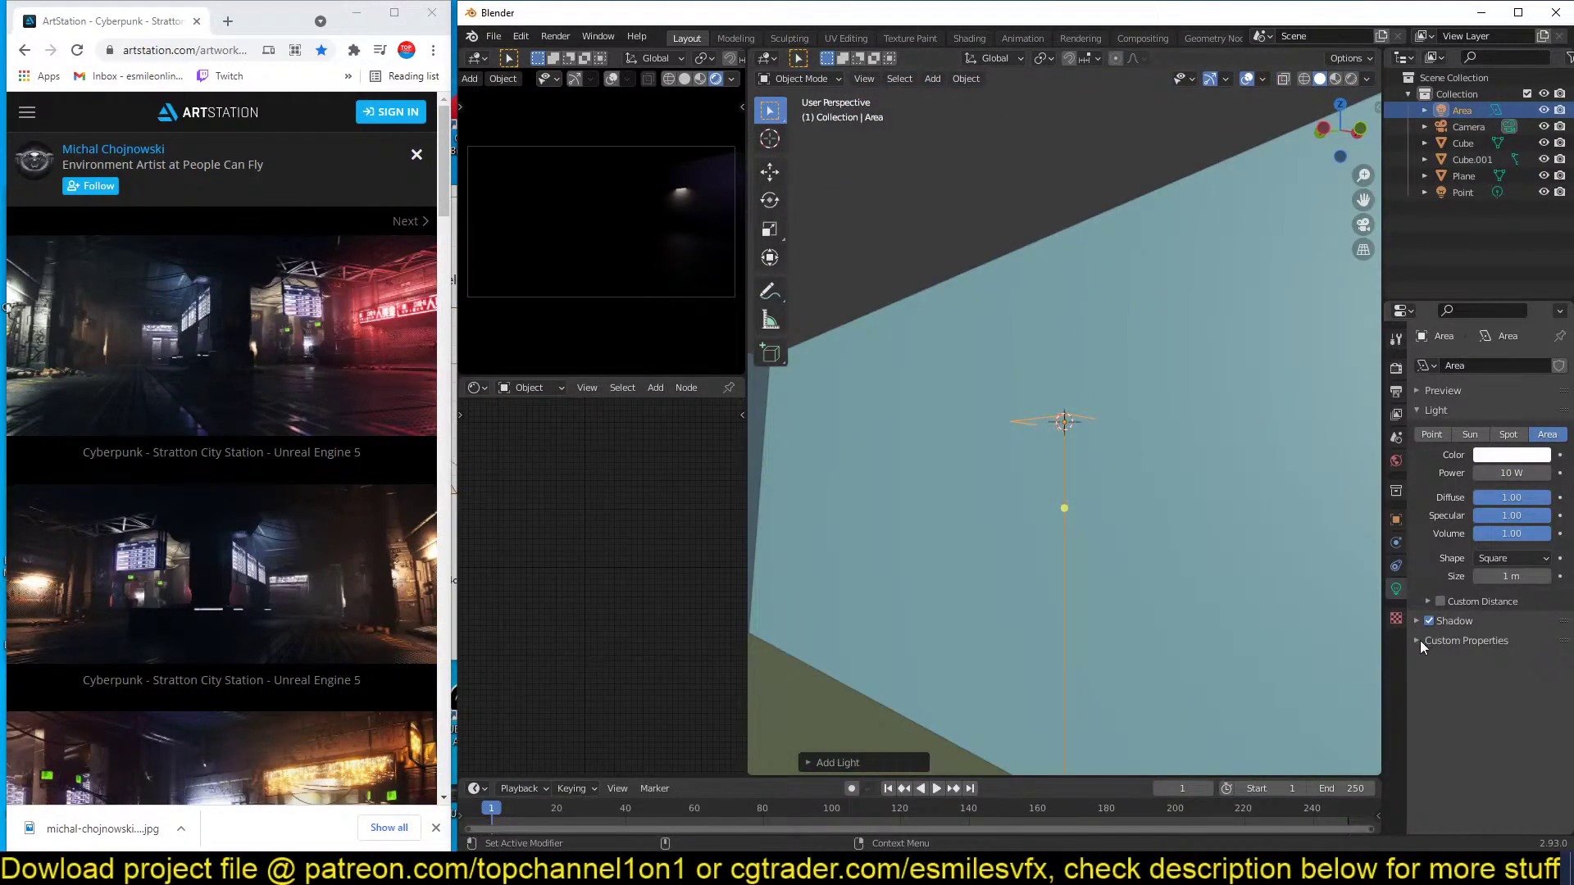
Change the area light's shape to Rectangle and stretch it to about 0.98 m by 4.44 m along the wall.
click(1453, 621)
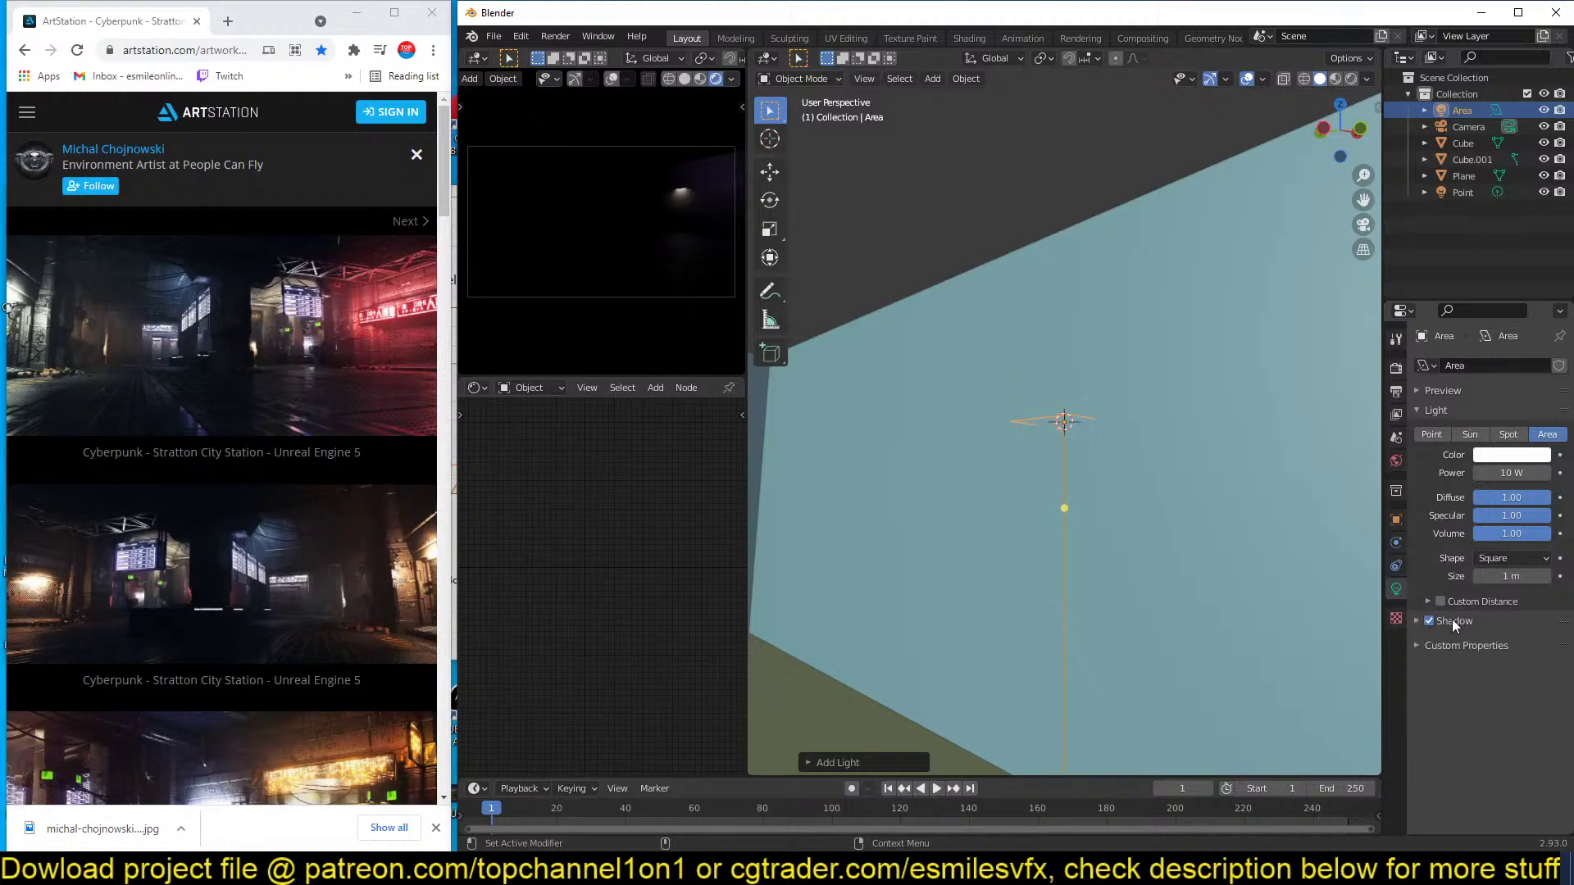
click(1520, 557)
click(1507, 595)
middle_drag(1108, 400, 1091, 389)
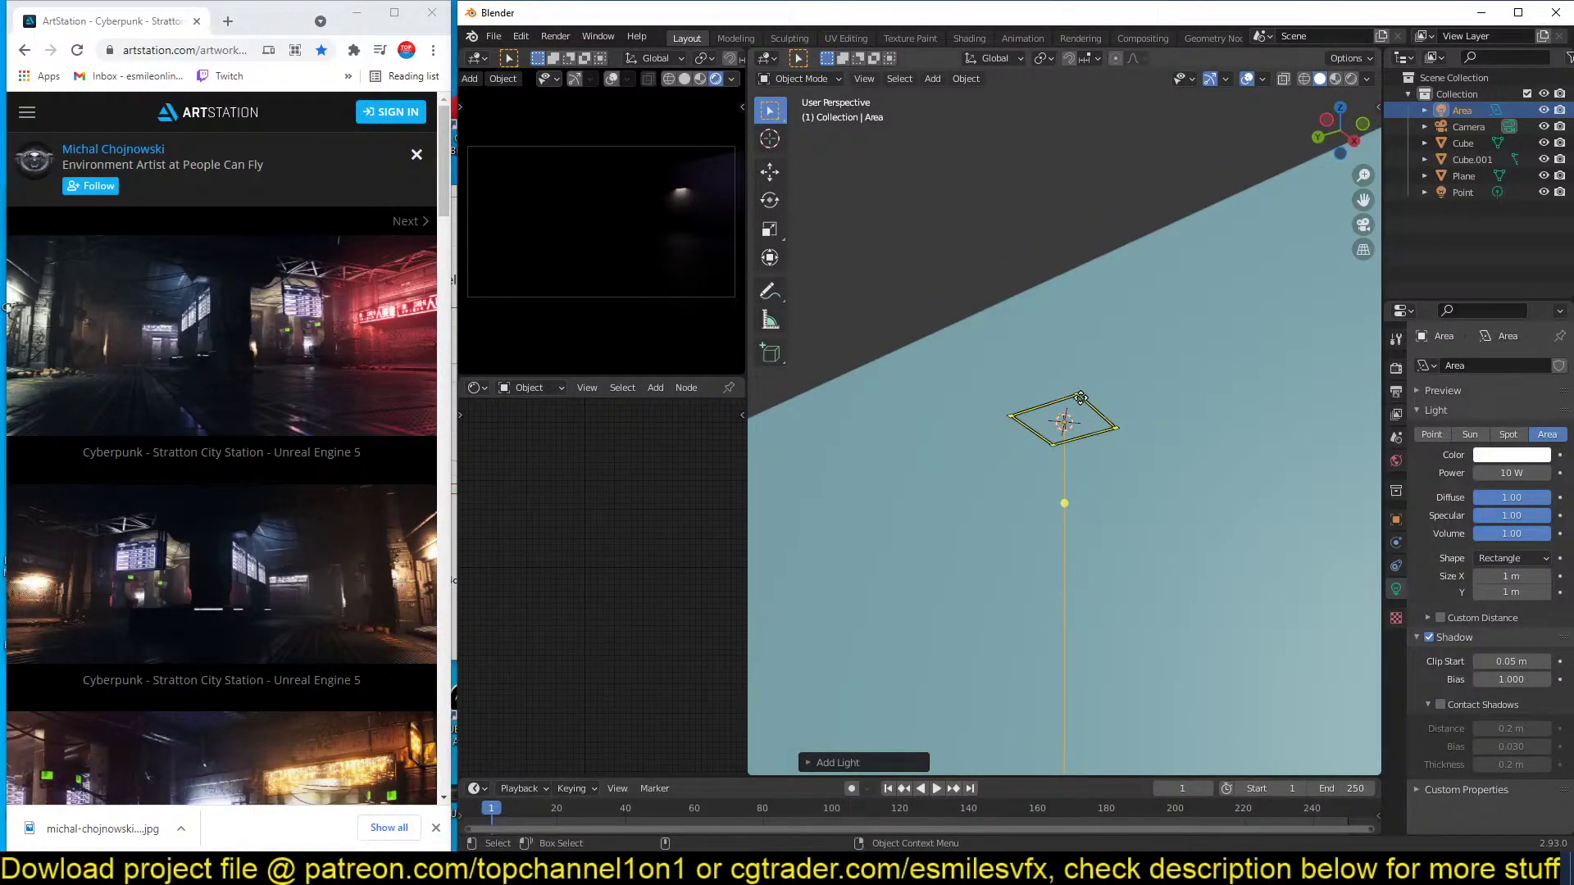
drag(1080, 397, 1197, 393)
middle_drag(1346, 315, 1229, 320)
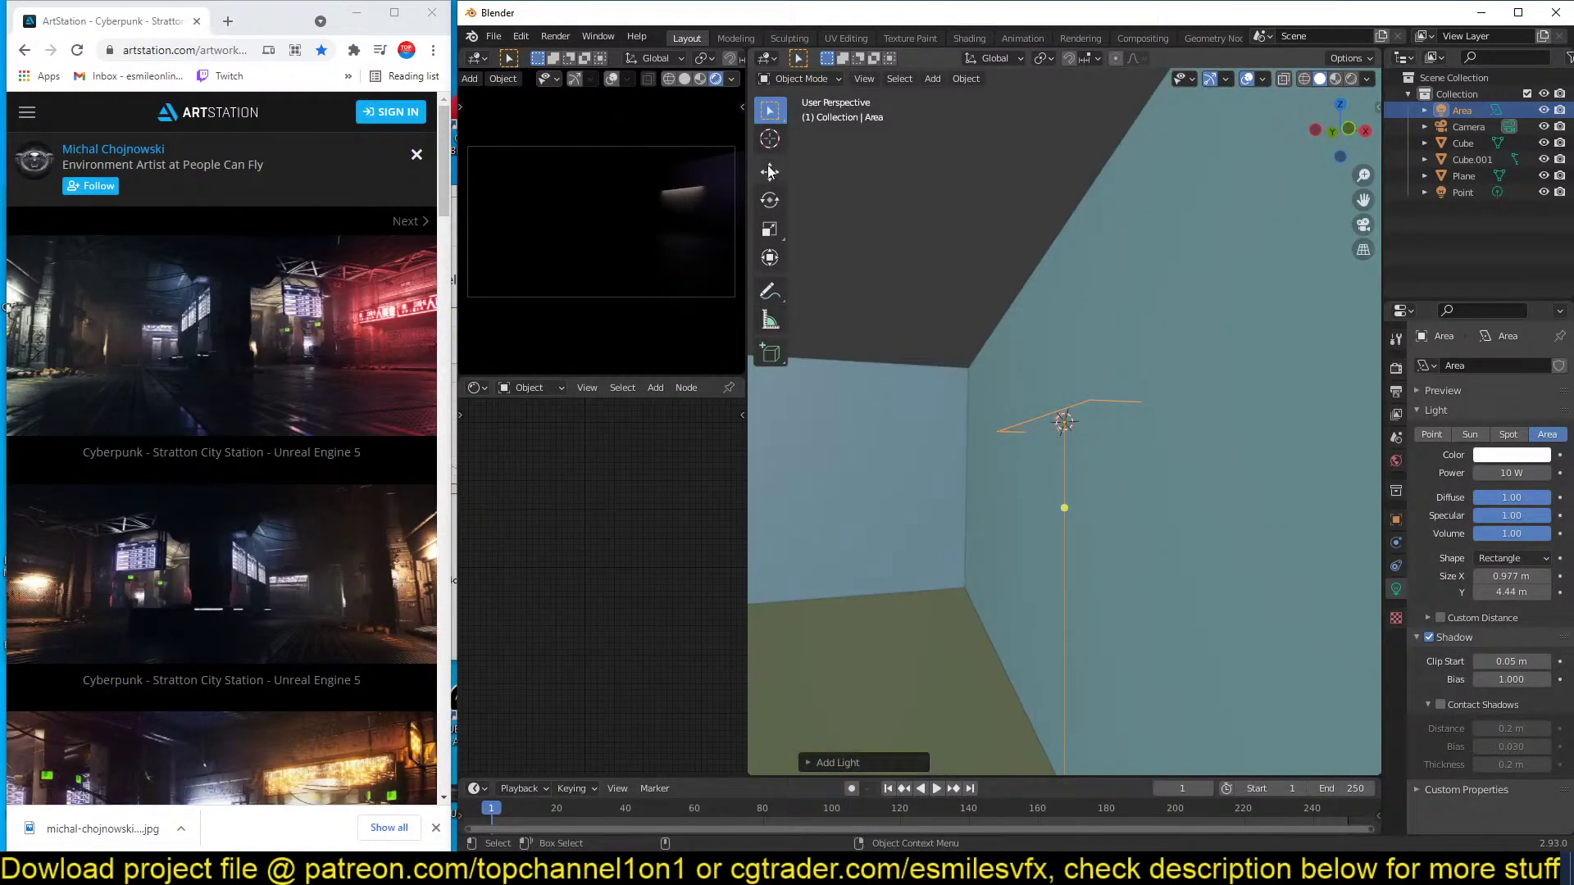
Shift the area light along X away from the side wall and color it a saturated orange-red.
click(770, 171)
drag(1130, 423, 1101, 423)
click(1510, 454)
drag(1480, 292, 1425, 342)
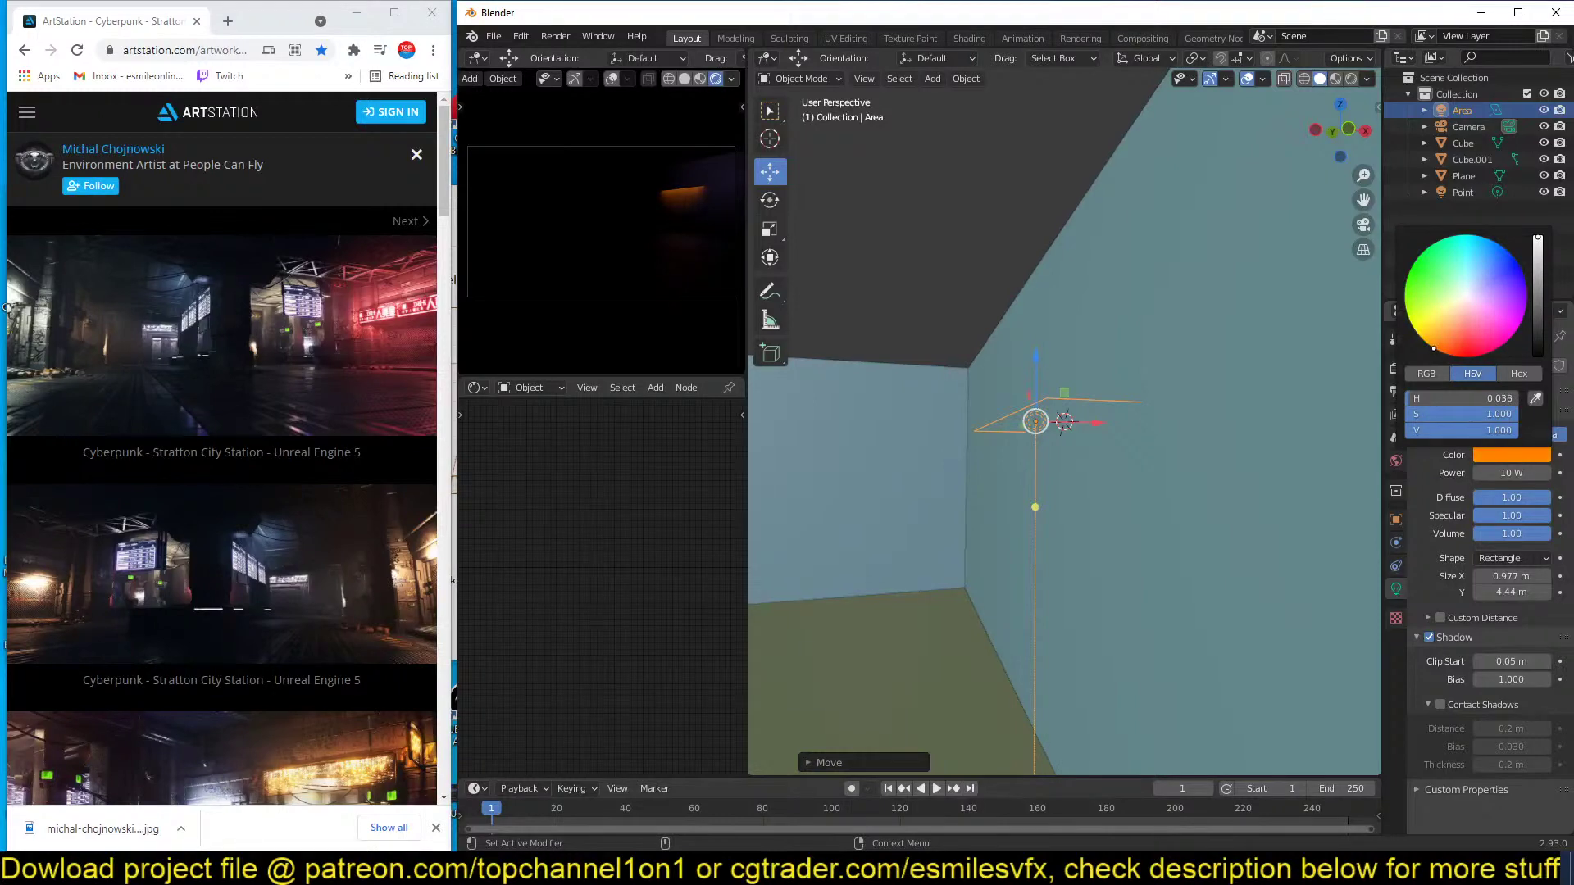
Adjust the area light's position along X and reshape it into a long strip of about 0.53 m by 6.3 m.
middle_drag(1058, 369, 1105, 490)
key(g)
key(x)
click(1057, 422)
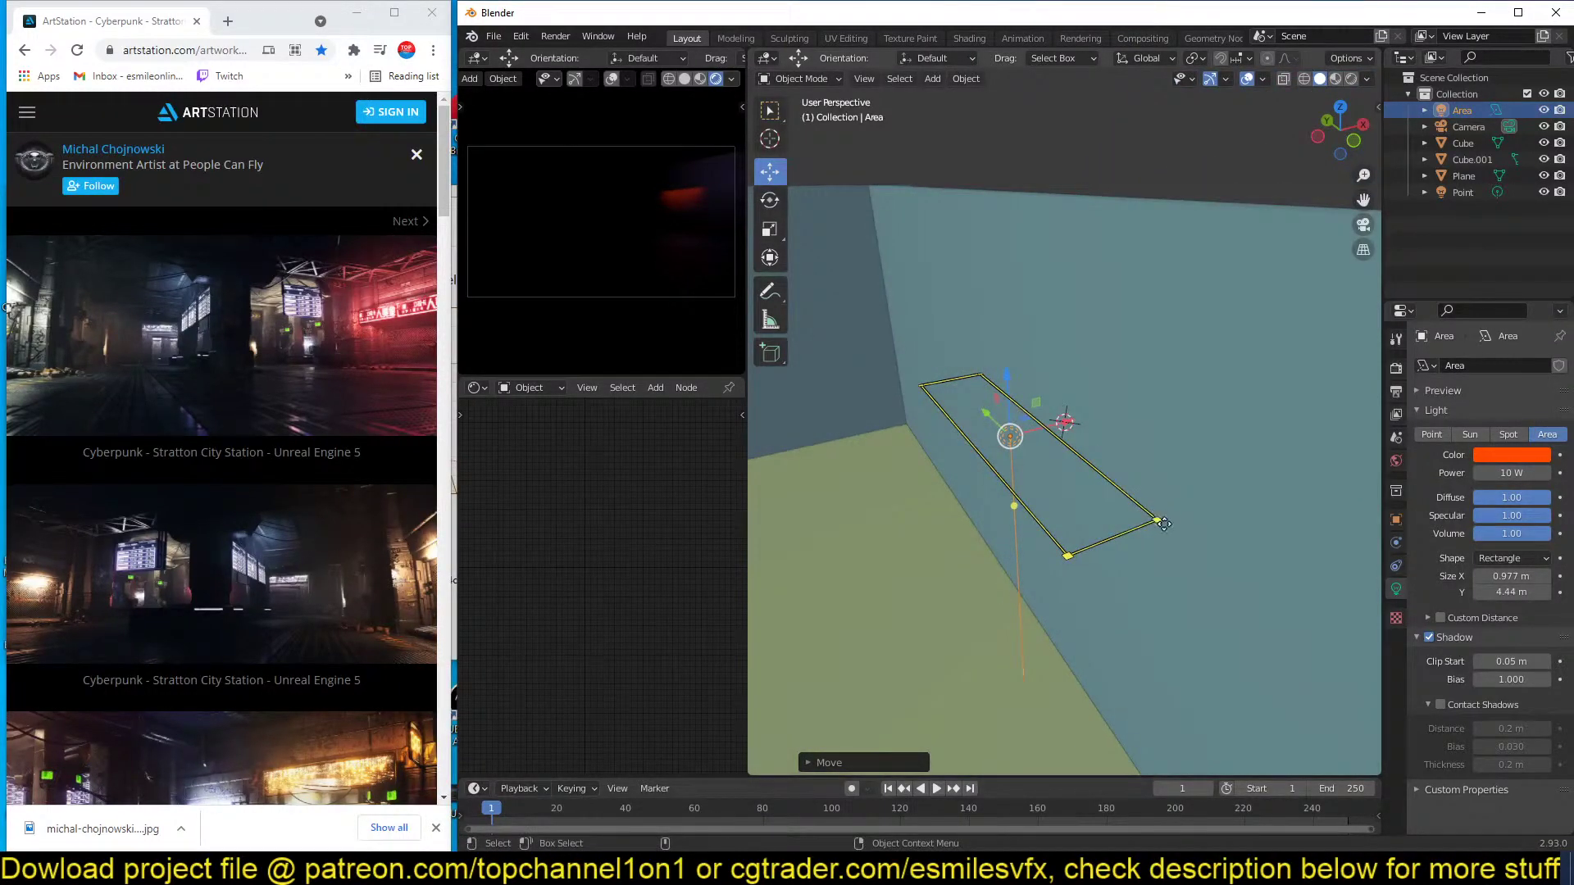
drag(1164, 524, 1215, 611)
middle_drag(1025, 336, 1070, 341)
Duplicate the strip light, rotate the copy 90 degrees about Y and place it upright just above the original's wall-side edge.
key(shift+d)
key(r)
key(x)
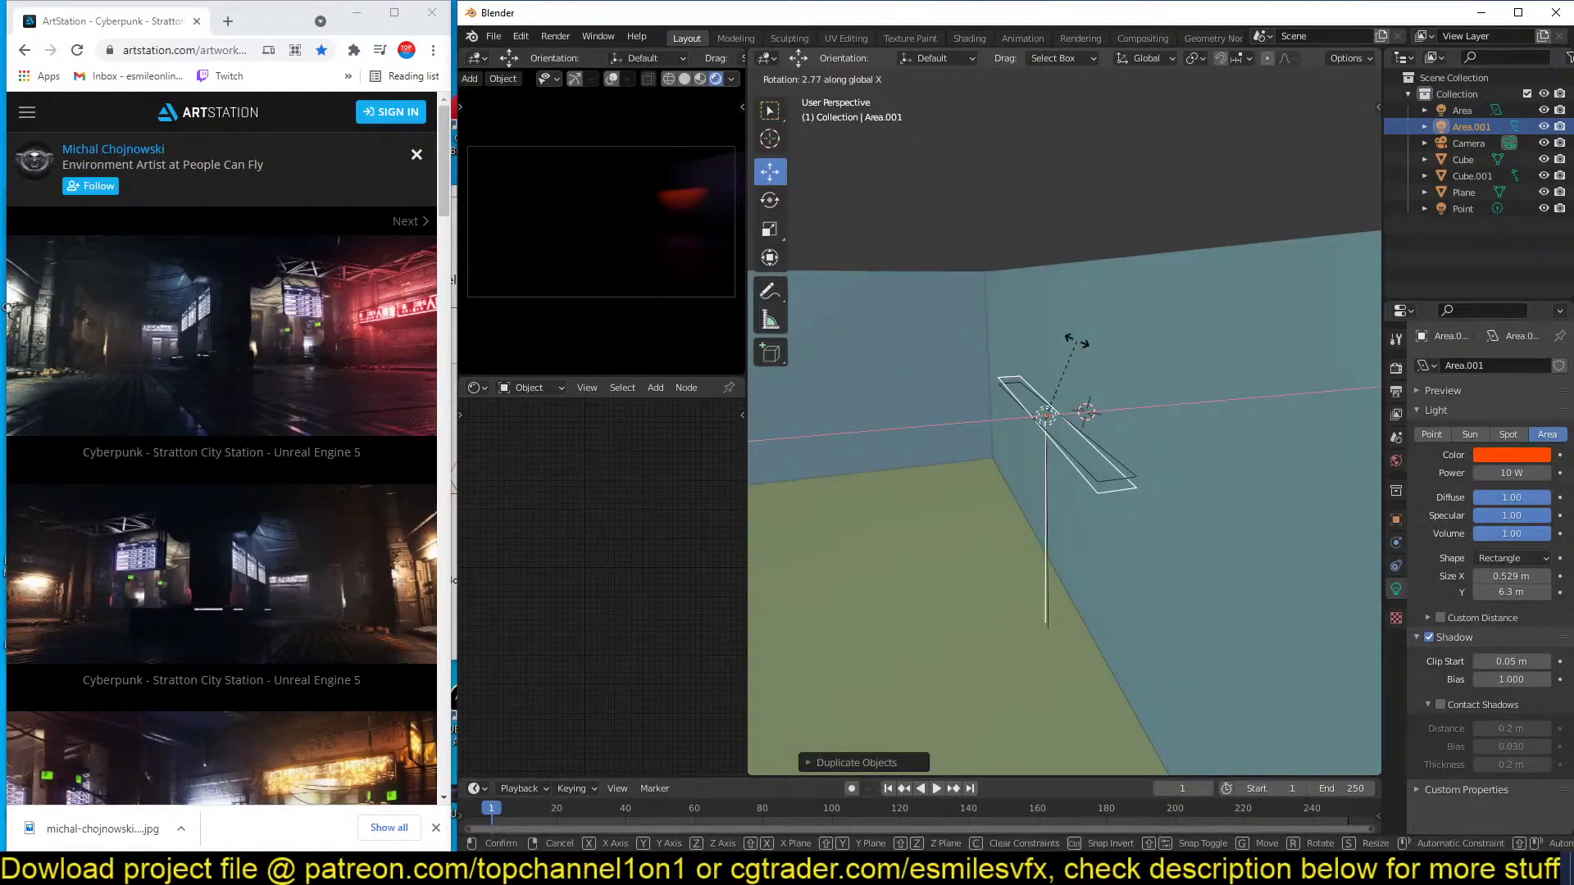
text(y)
text(90)
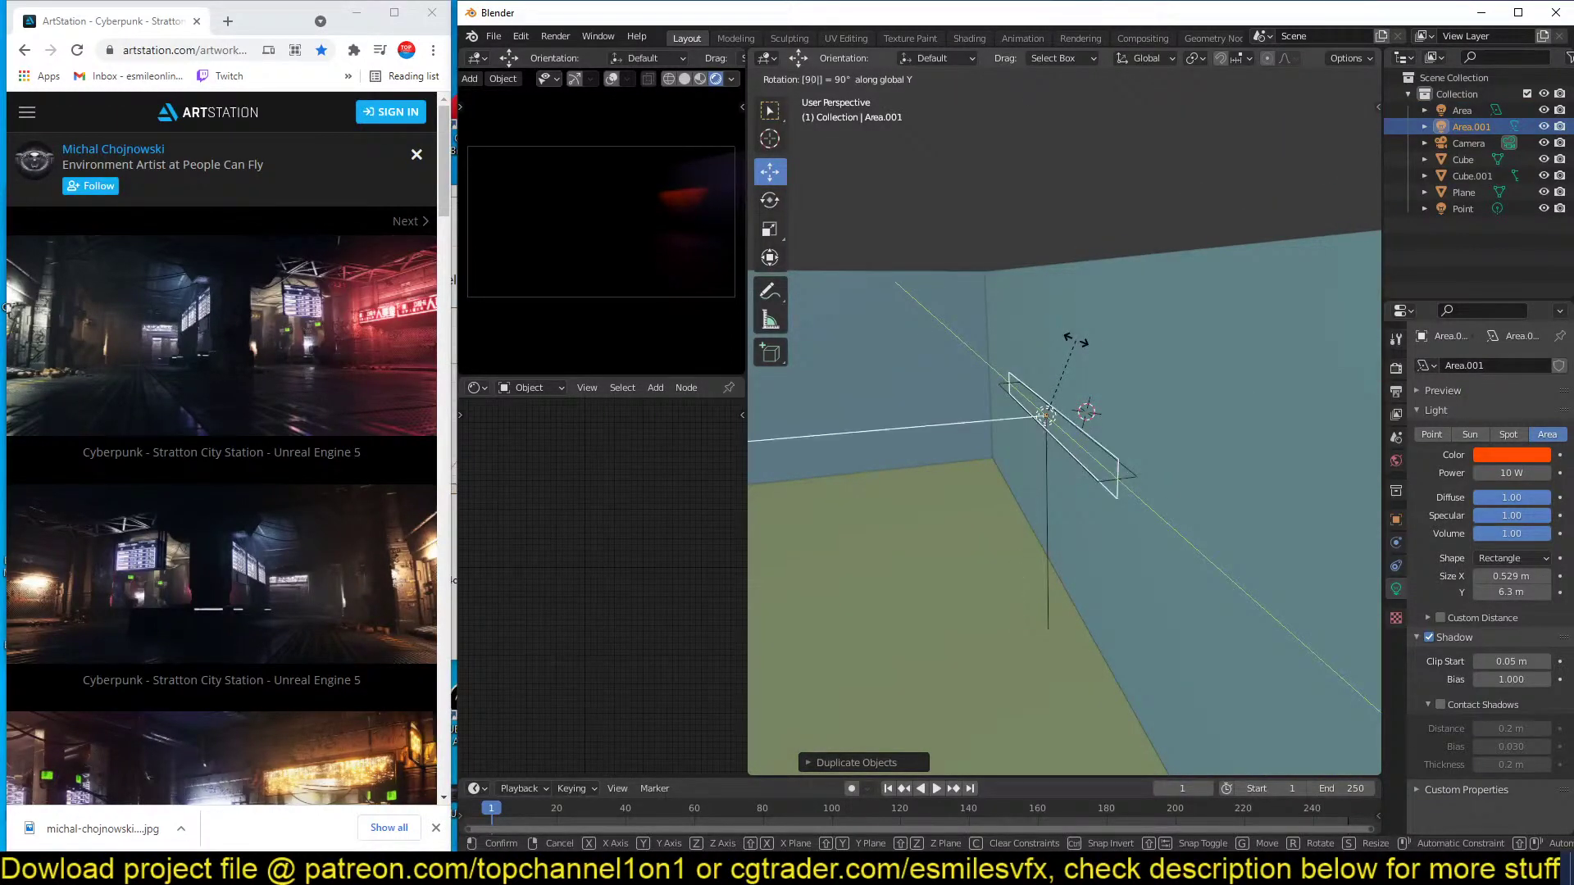
key(Return)
key(g)
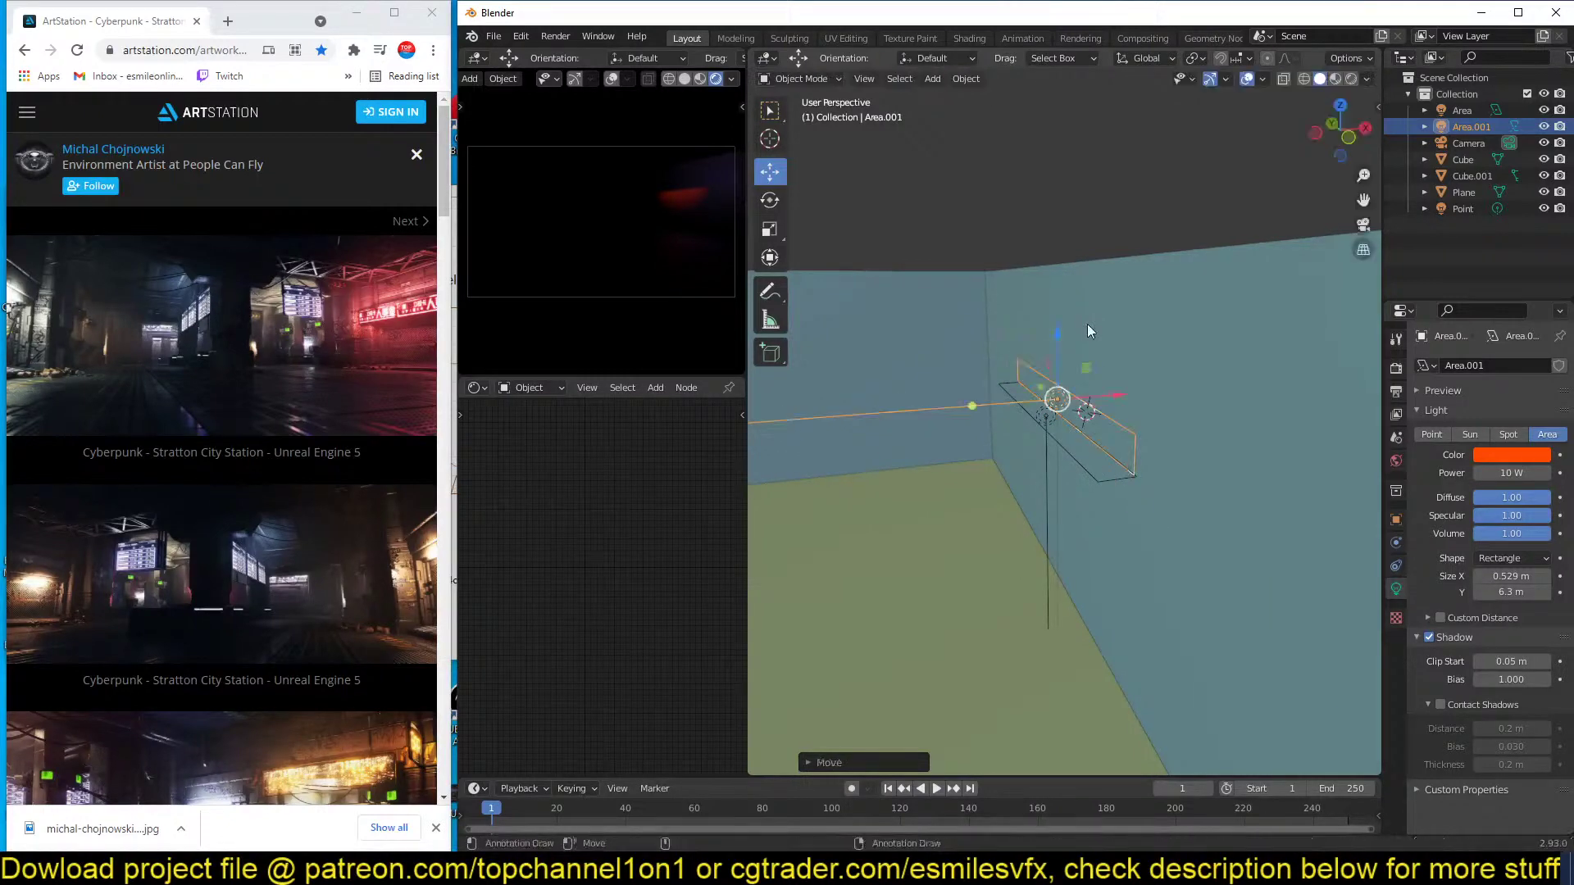
click(1087, 323)
middle_drag(1087, 323, 1134, 317)
scroll(1134, 317, up, 2)
middle_drag(936, 348, 974, 348)
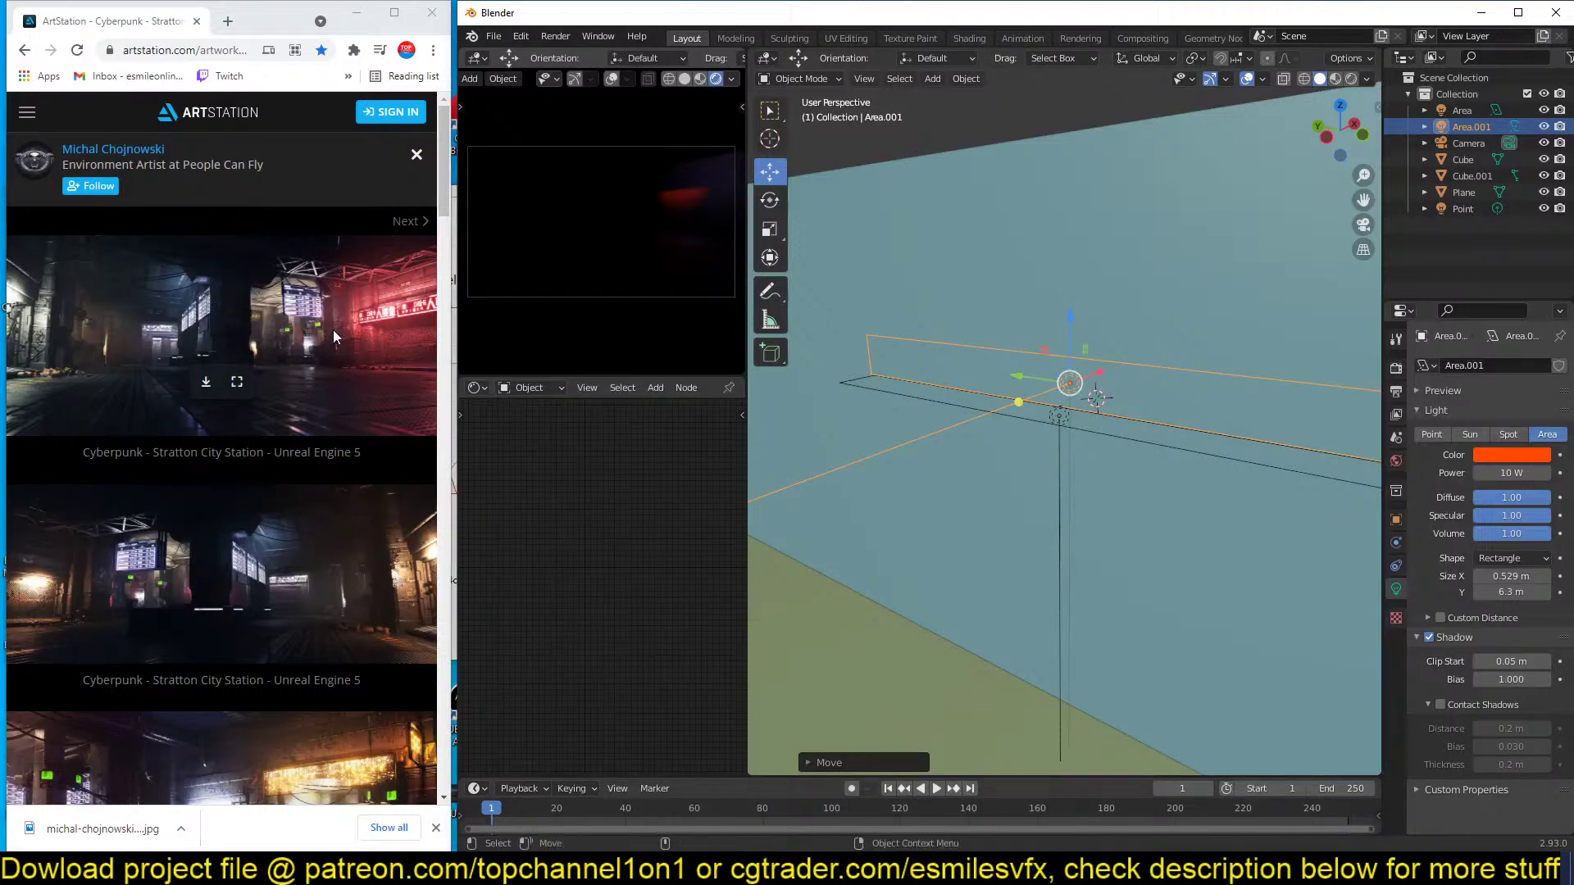
Open the first Stratton City Station render in its own browser tab and enlarge it.
click(333, 330)
right_click(337, 331)
click(378, 336)
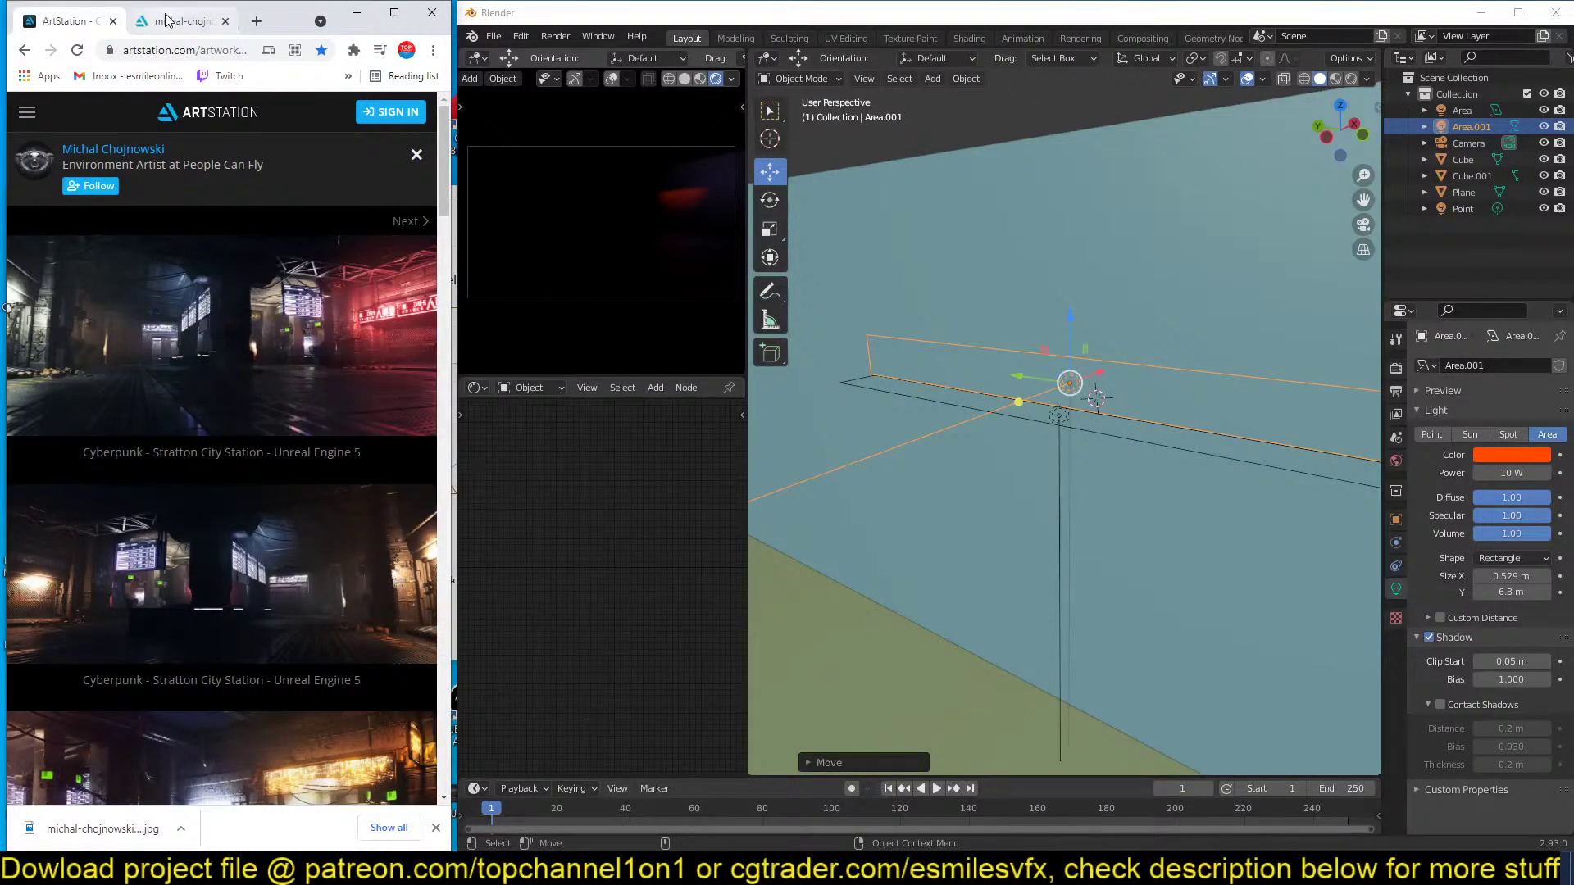
key(ctrl+Tab)
ctrl+scroll(357, 422, up, 1)
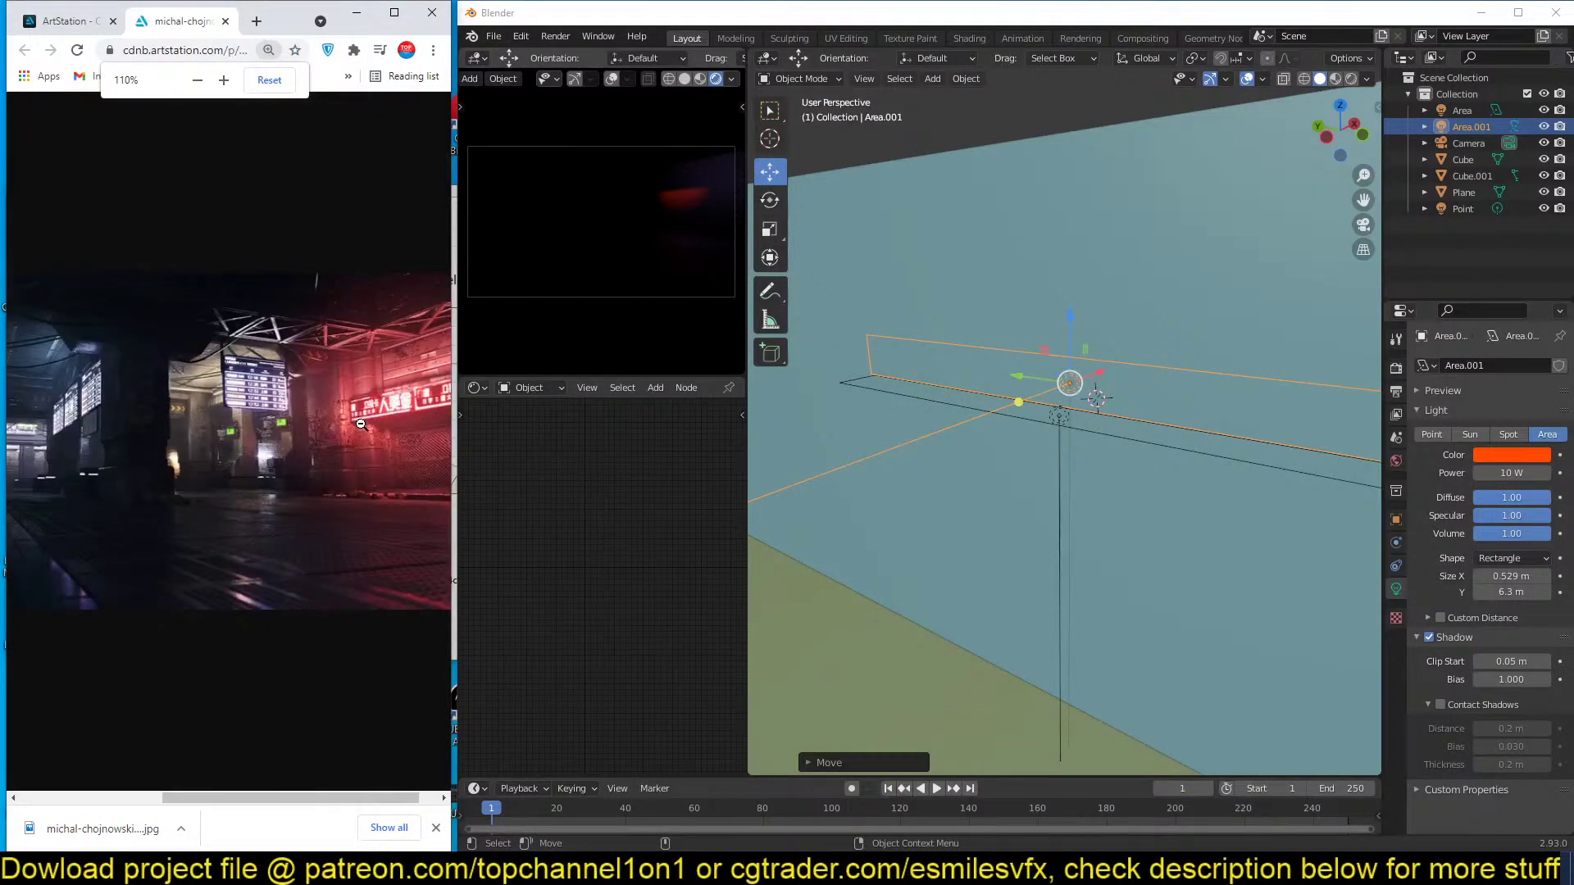
ctrl+scroll(365, 420, up, 5)
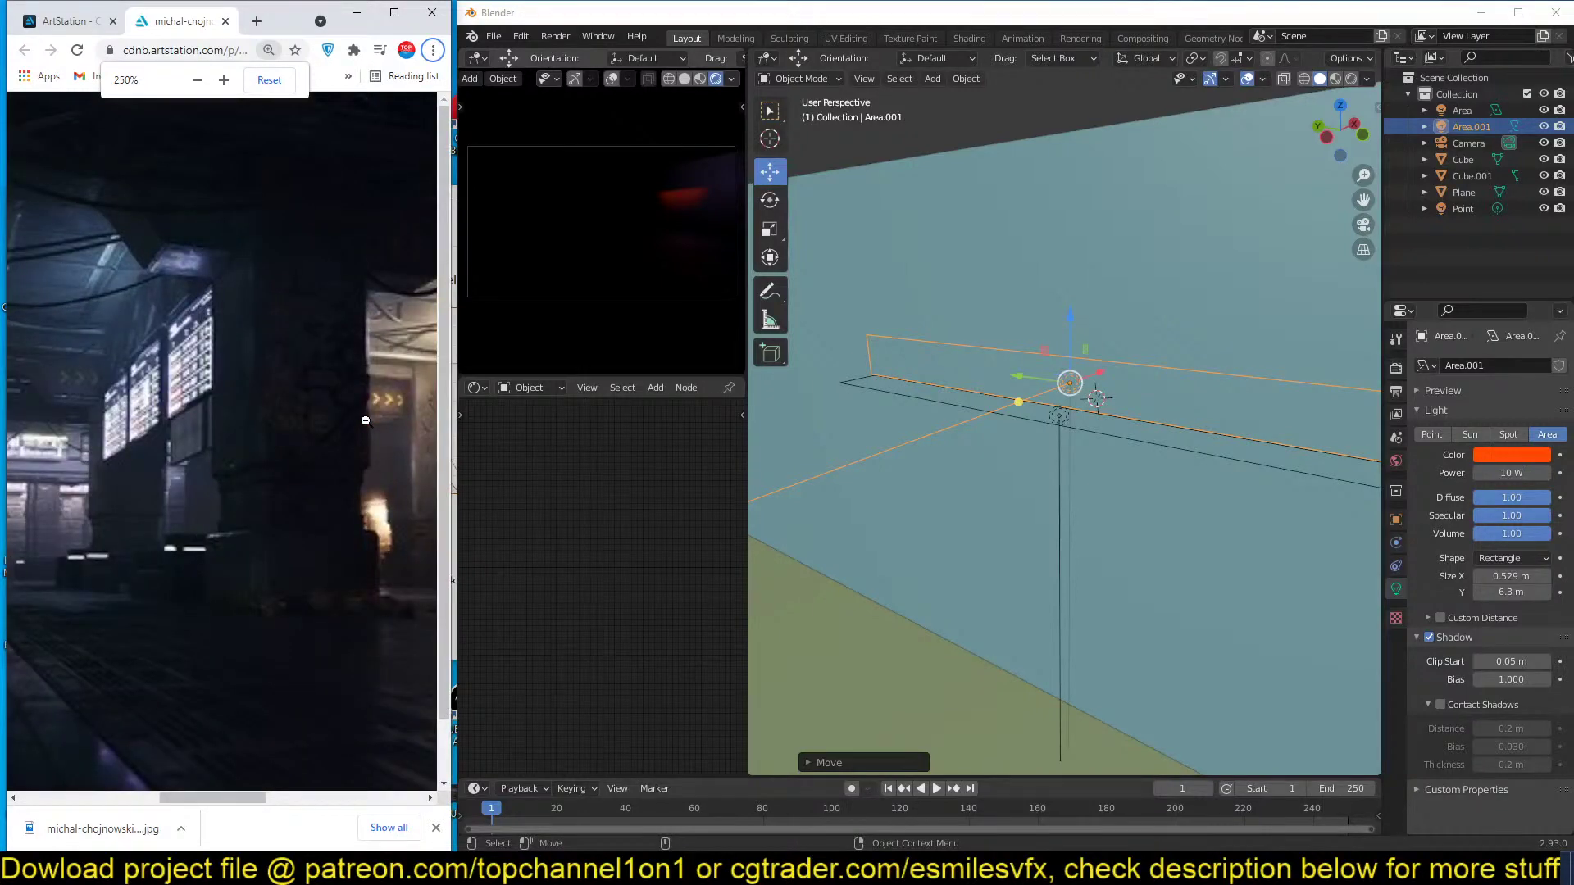
click(433, 50)
click(319, 426)
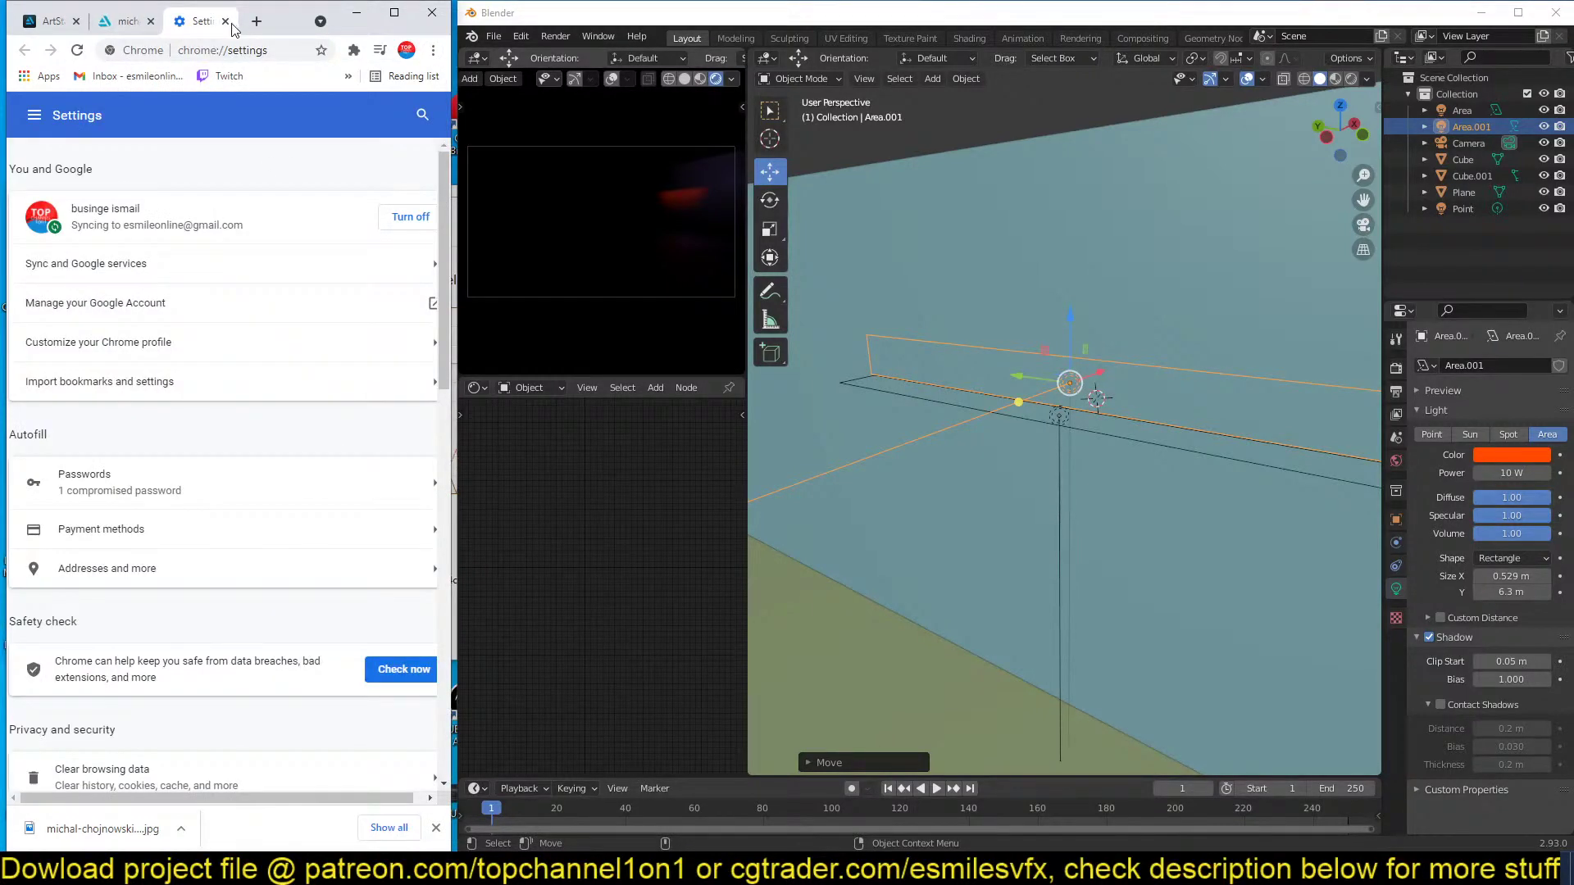
click(226, 23)
Frame the red neon sign and its wall in the enlarged reference image for study.
drag(183, 808, 338, 797)
scroll(232, 375, up, 1)
ctrl+scroll(231, 375, down, 1)
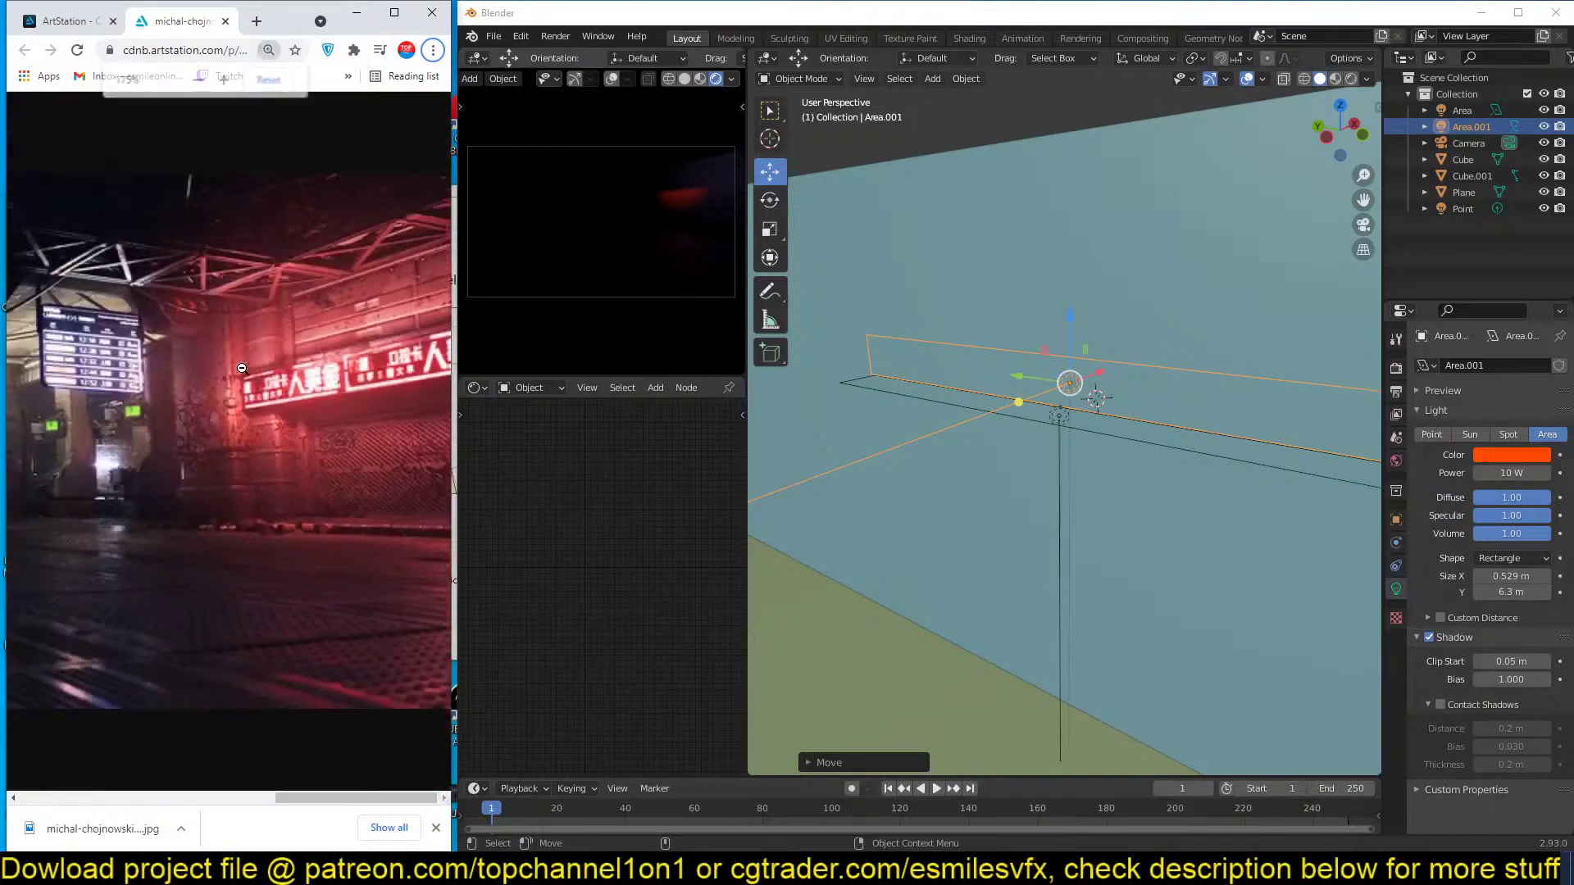
Add a text object in Blender beside the strip lights and rotate it 90 degrees about X.
click(1051, 267)
middle_drag(1050, 267, 988, 351)
scroll(992, 289, down, 2)
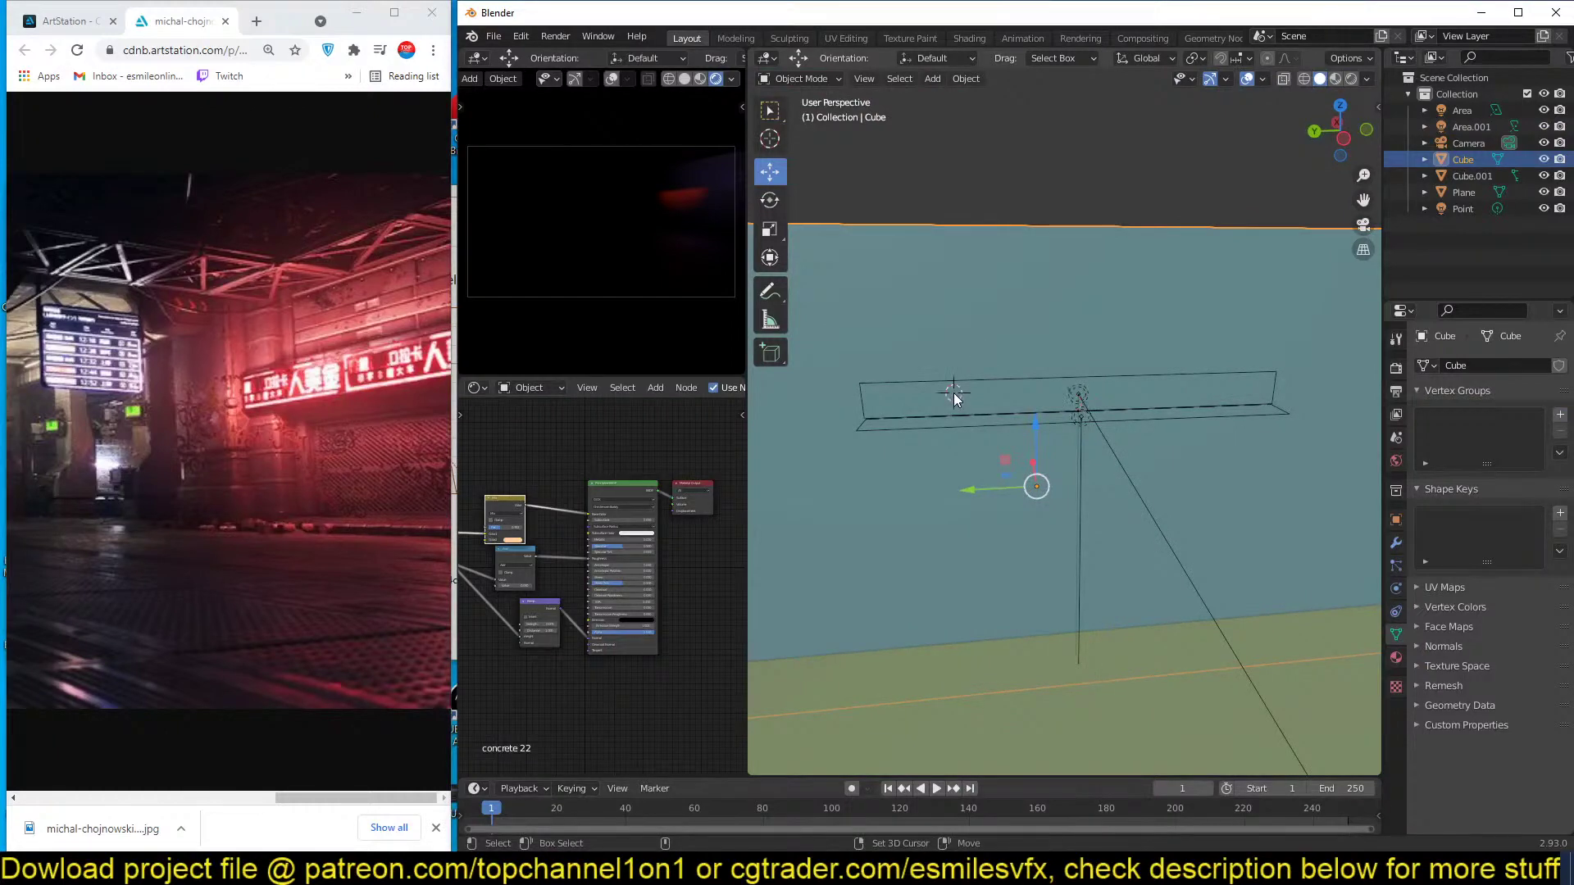
key(shift+a)
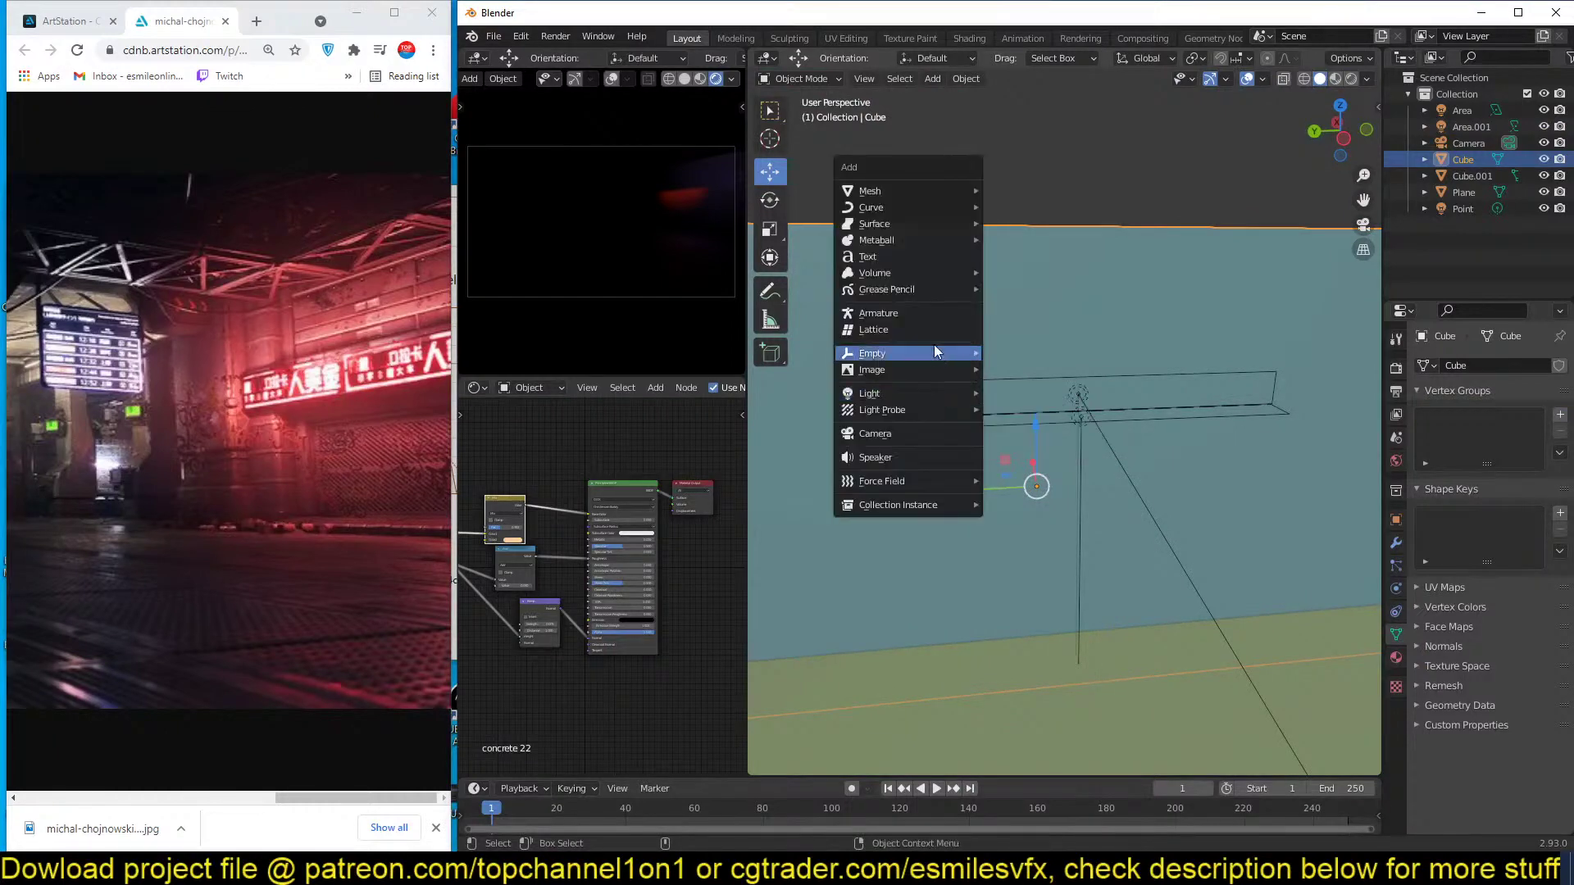
click(927, 254)
key(r)
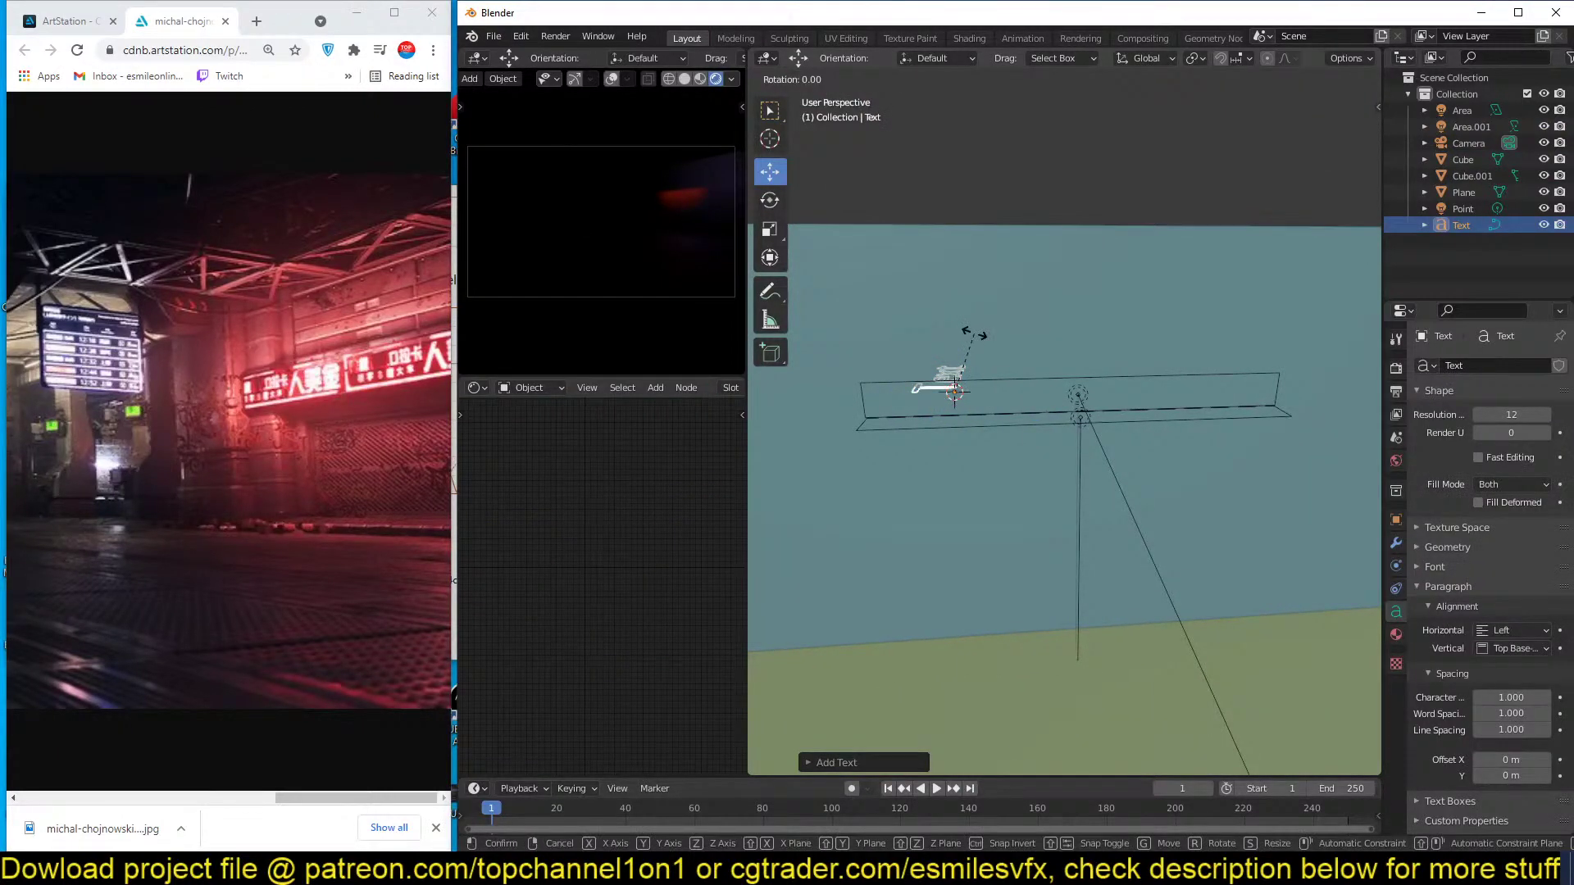
text(rr)
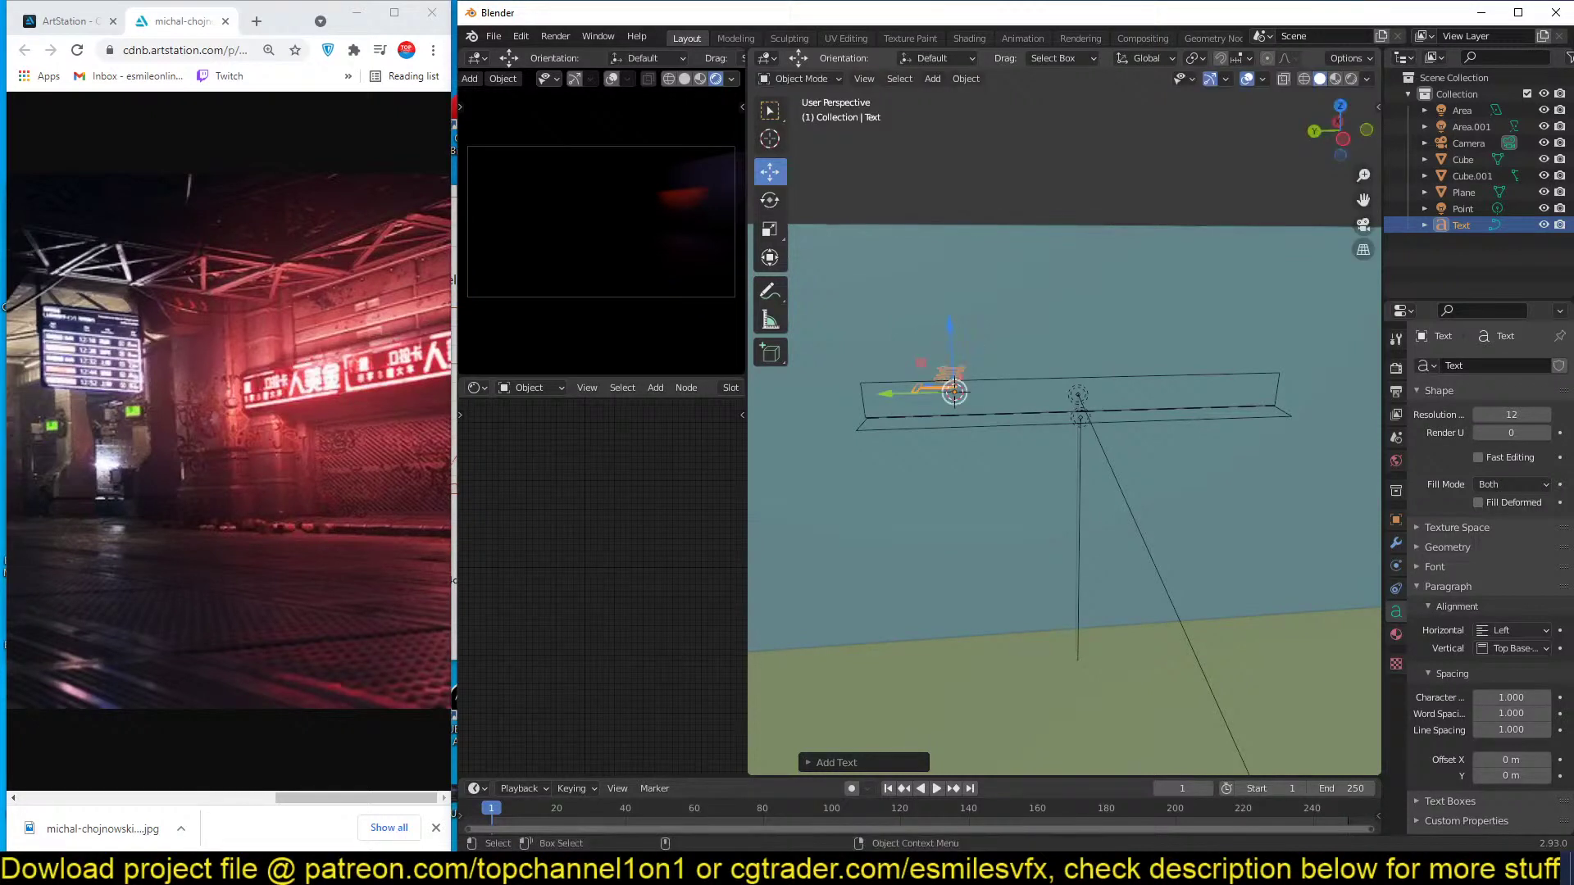
text(x90)
key(Return)
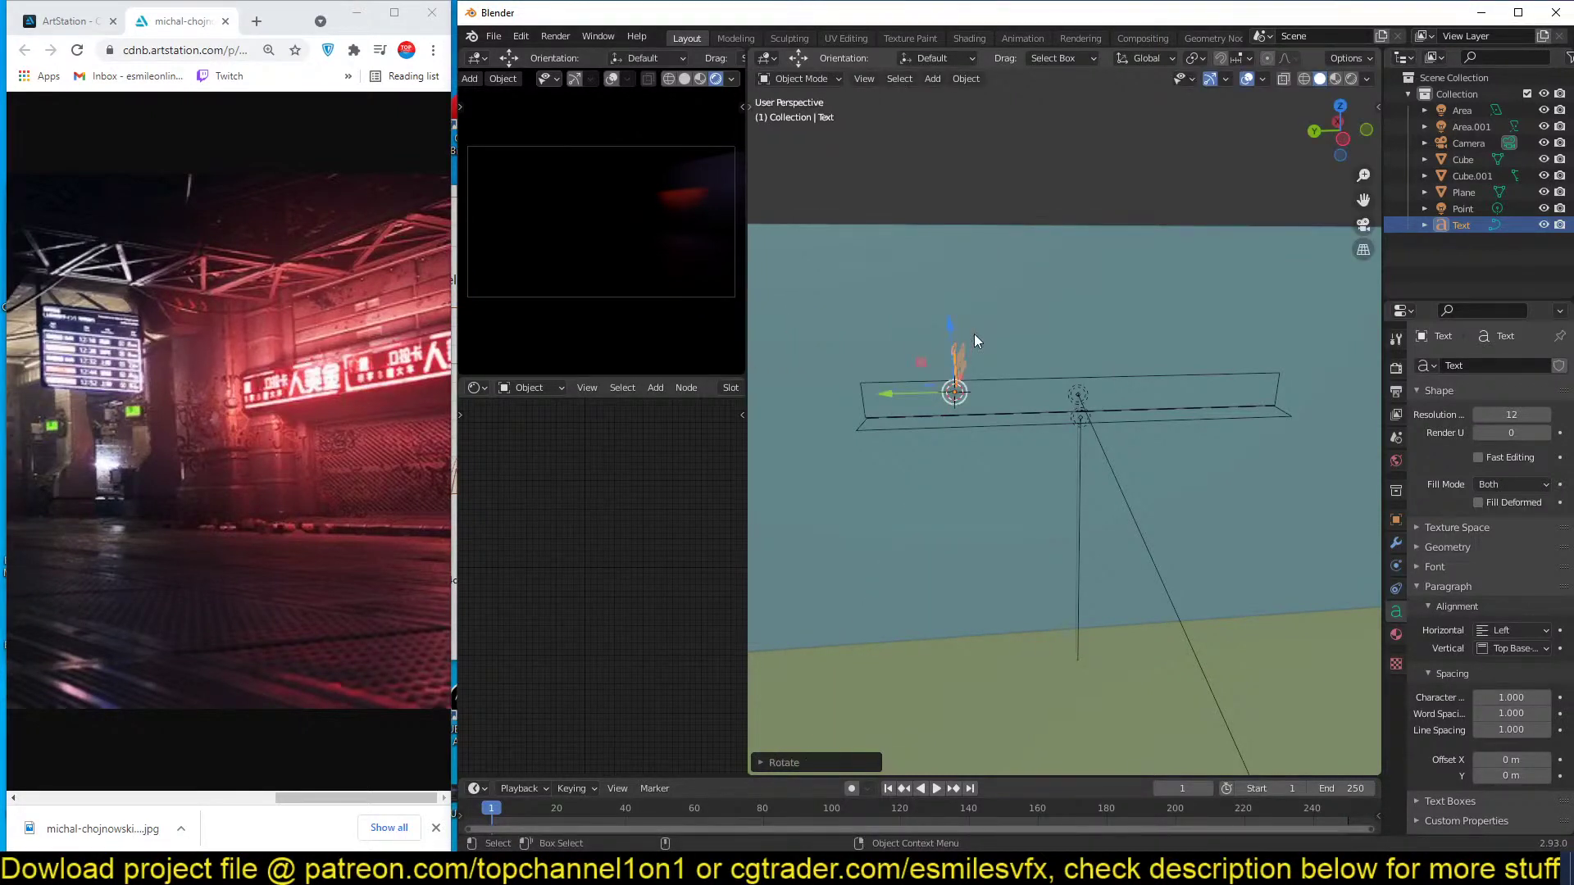
Rotate the text -90 degrees about Z so it reads forward along the wall.
key(z)
click(1000, 341)
text(rz)
text(90)
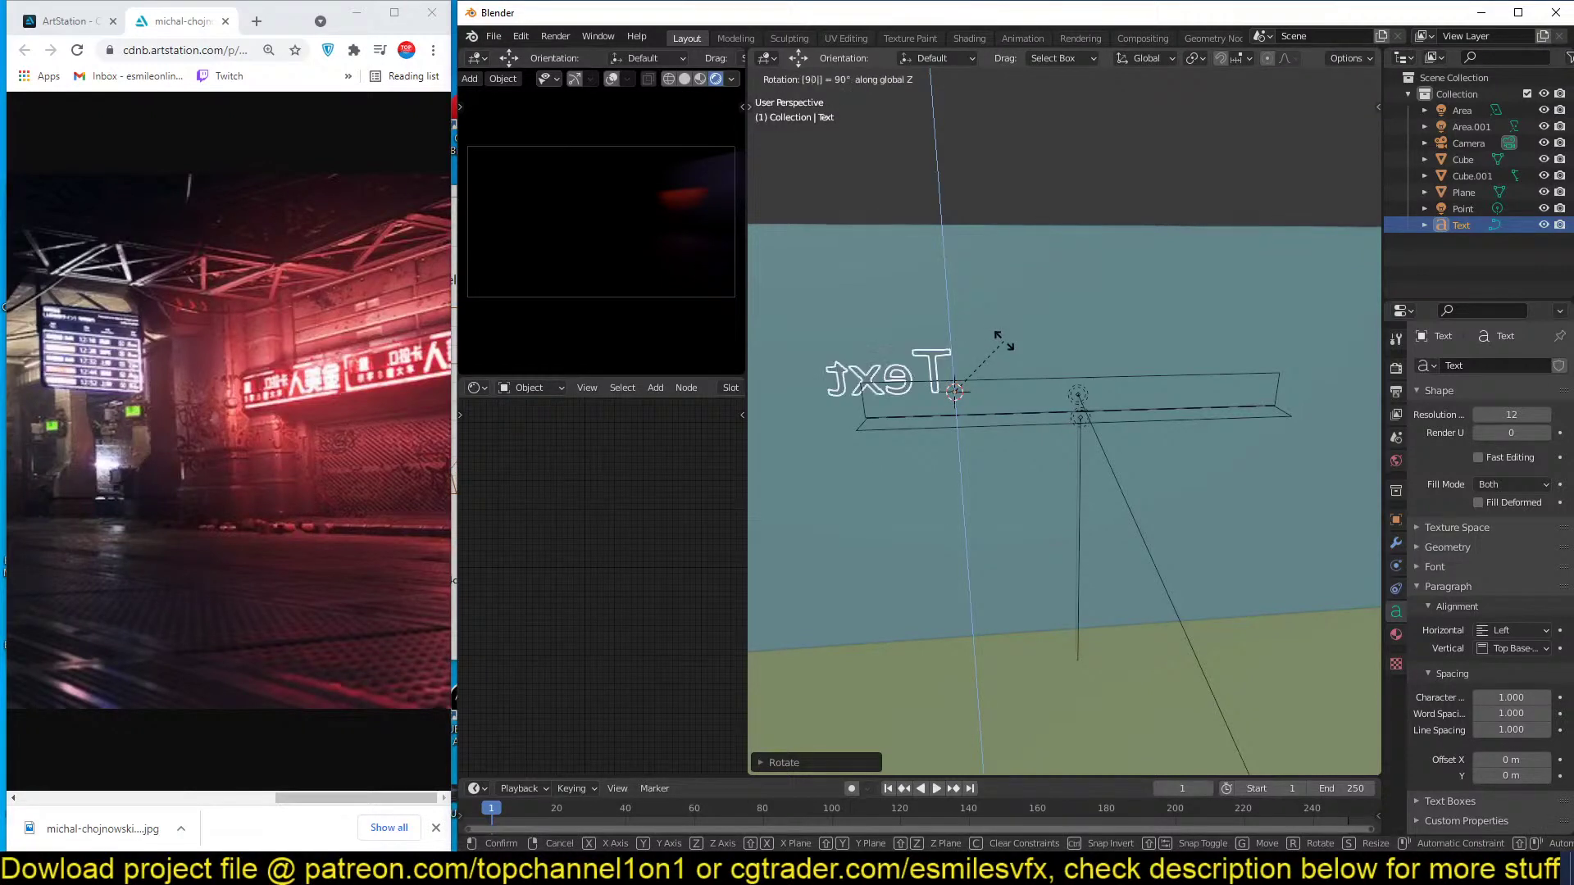
key(minus)
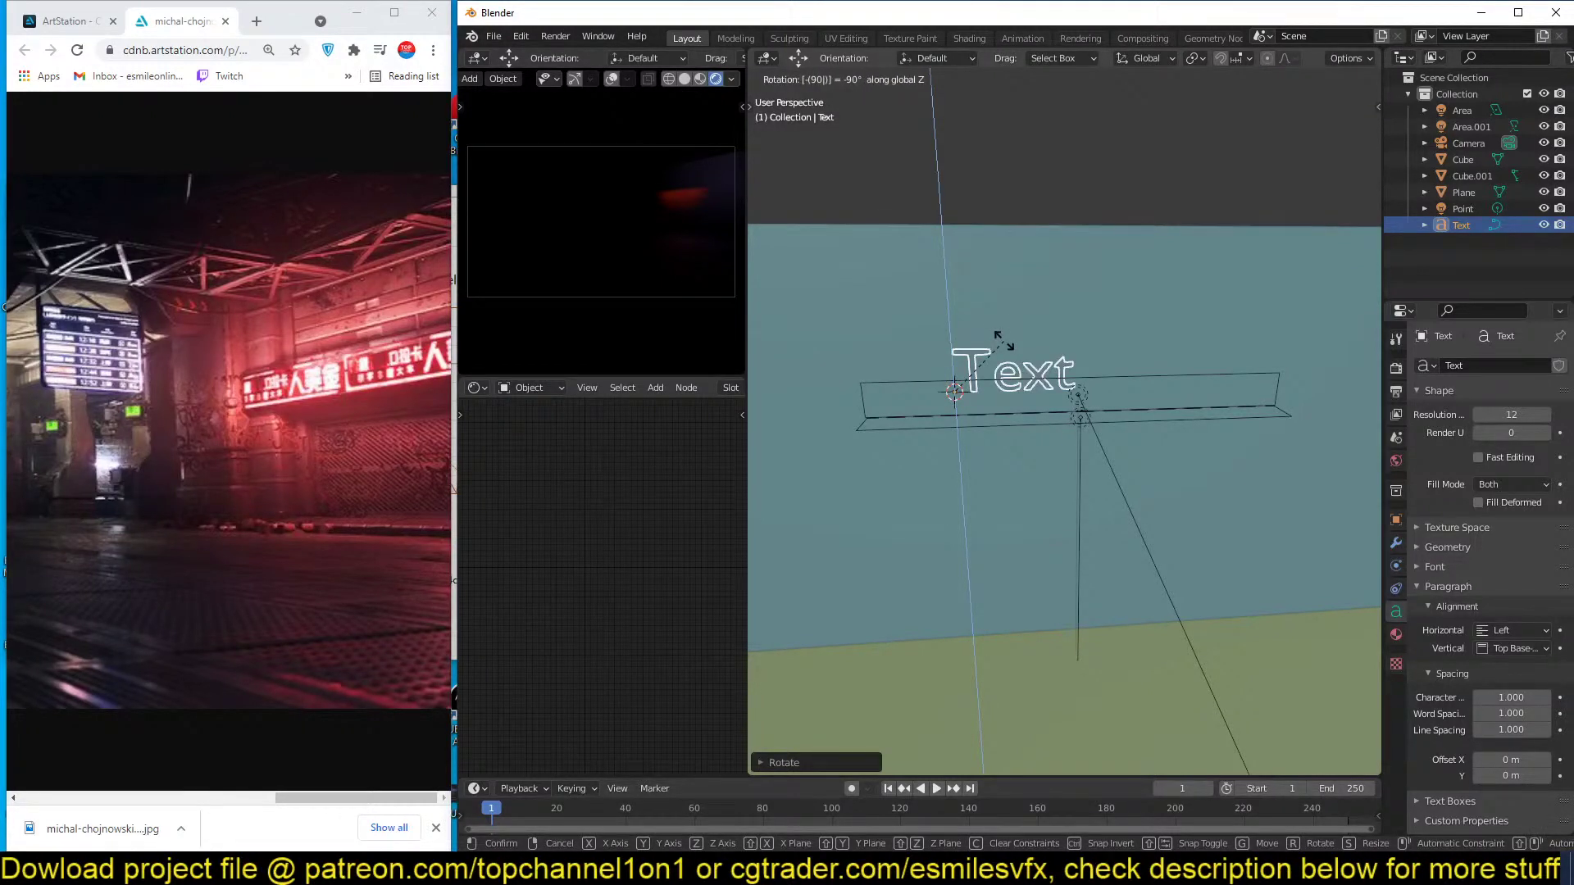
key(Return)
Scale the text down slightly and move it onto the upright strip light, shifting it along X toward the wall.
key(g)
click(1118, 387)
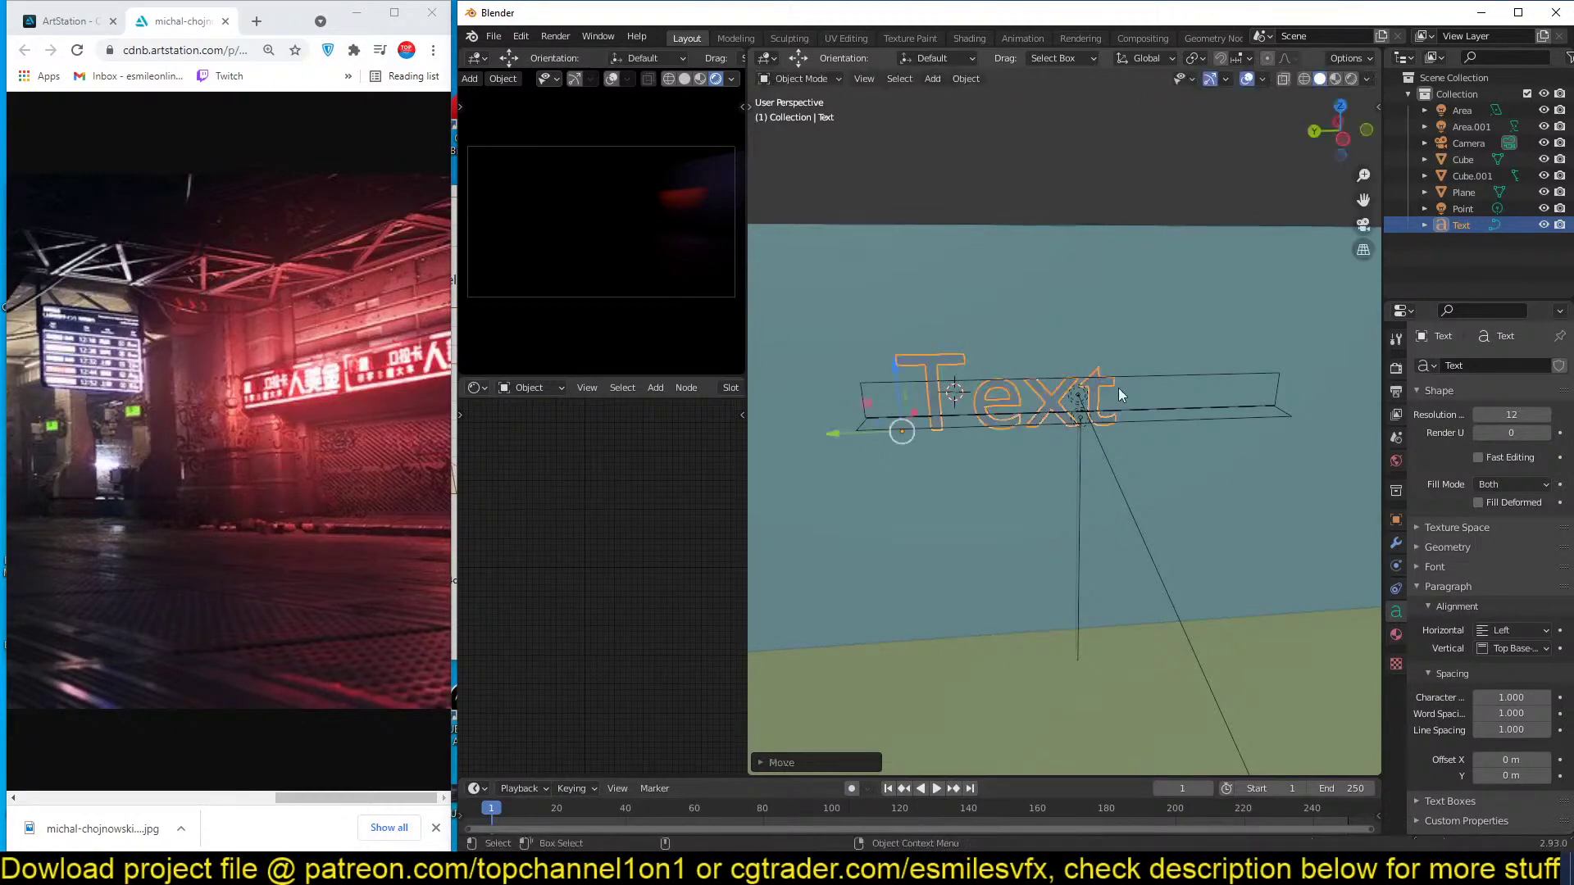
key(s)
click(1054, 393)
scroll(1046, 407, up, 4)
middle_drag(1046, 407, 1021, 388)
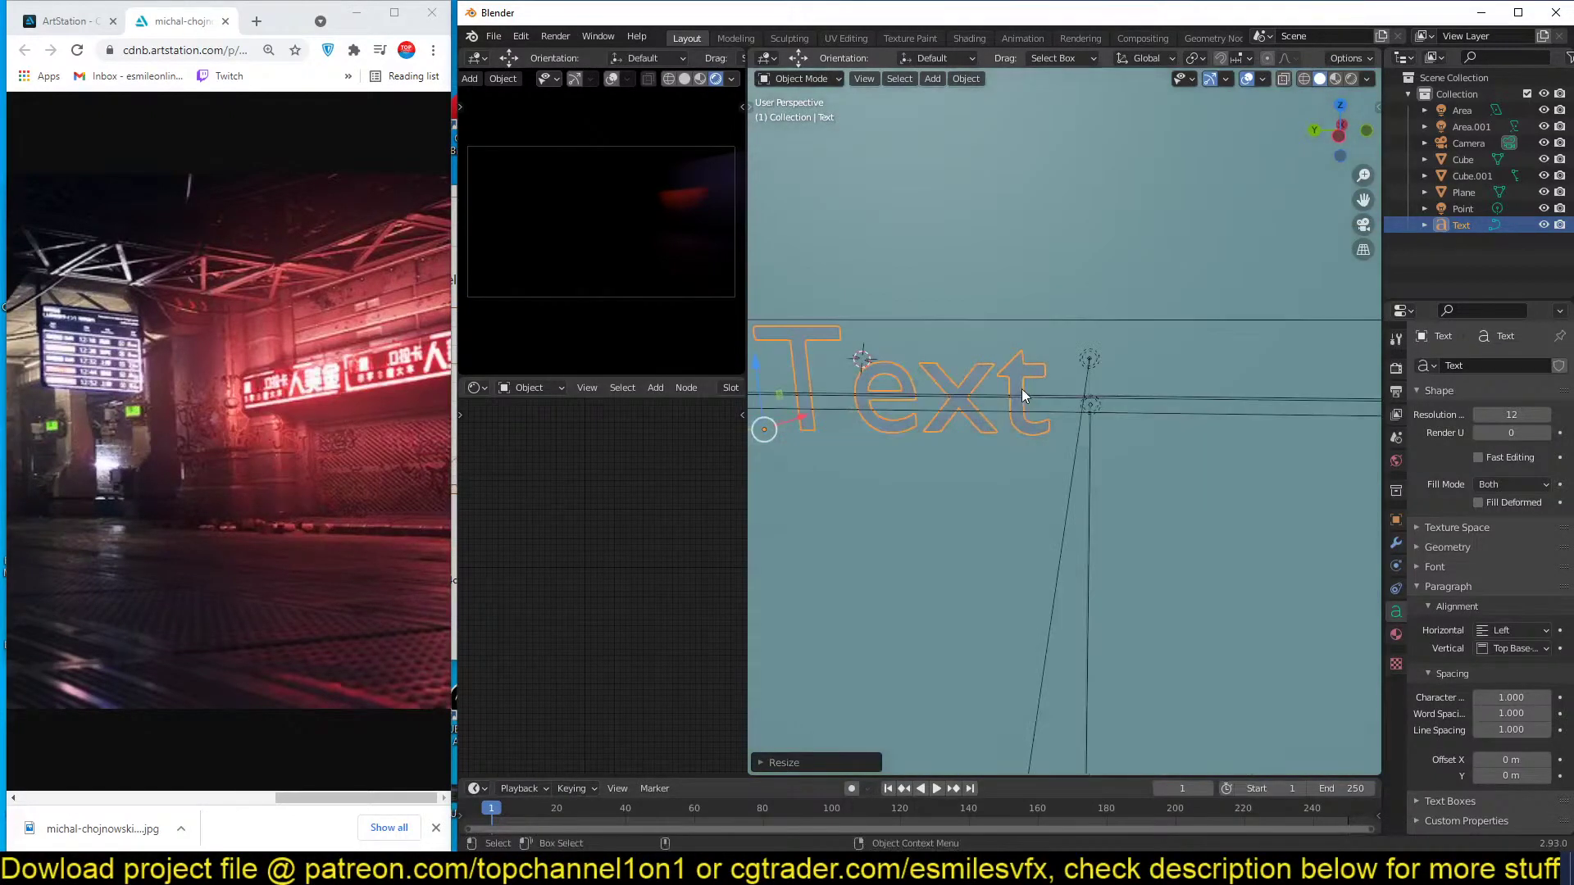
key(g)
click(977, 336)
mouse_move(976, 336)
middle_down()
mouse_move(919, 347)
mouse_move(1000, 324)
middle_up()
key(g)
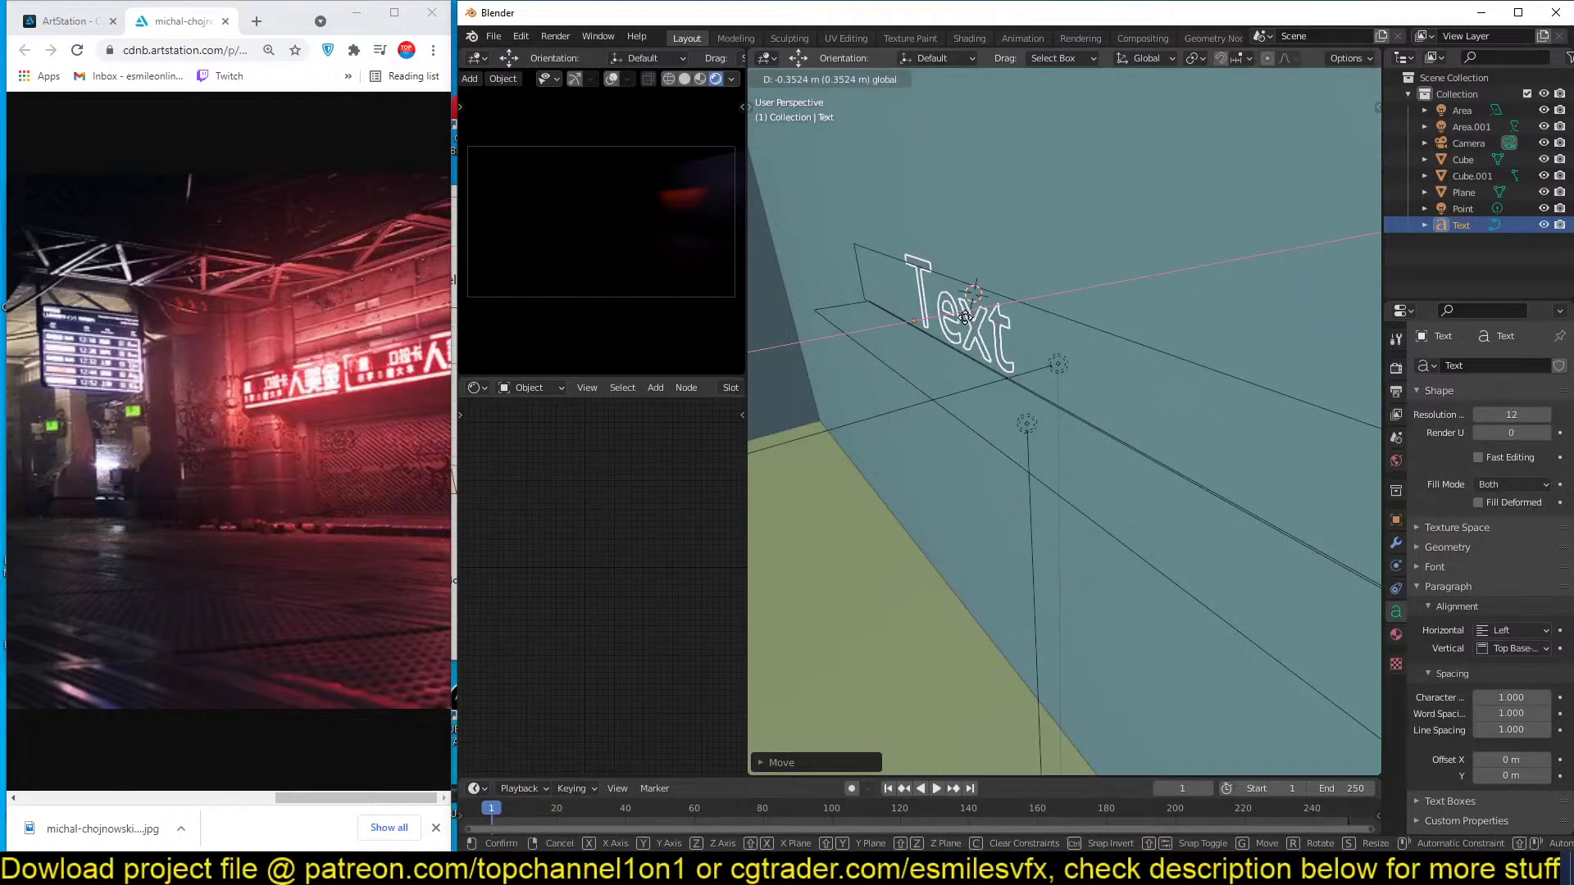
click(944, 321)
Create a new material for the text, replacing its Principled BSDF with an Emission shader connected to the surface output.
scroll(713, 386, down, 5)
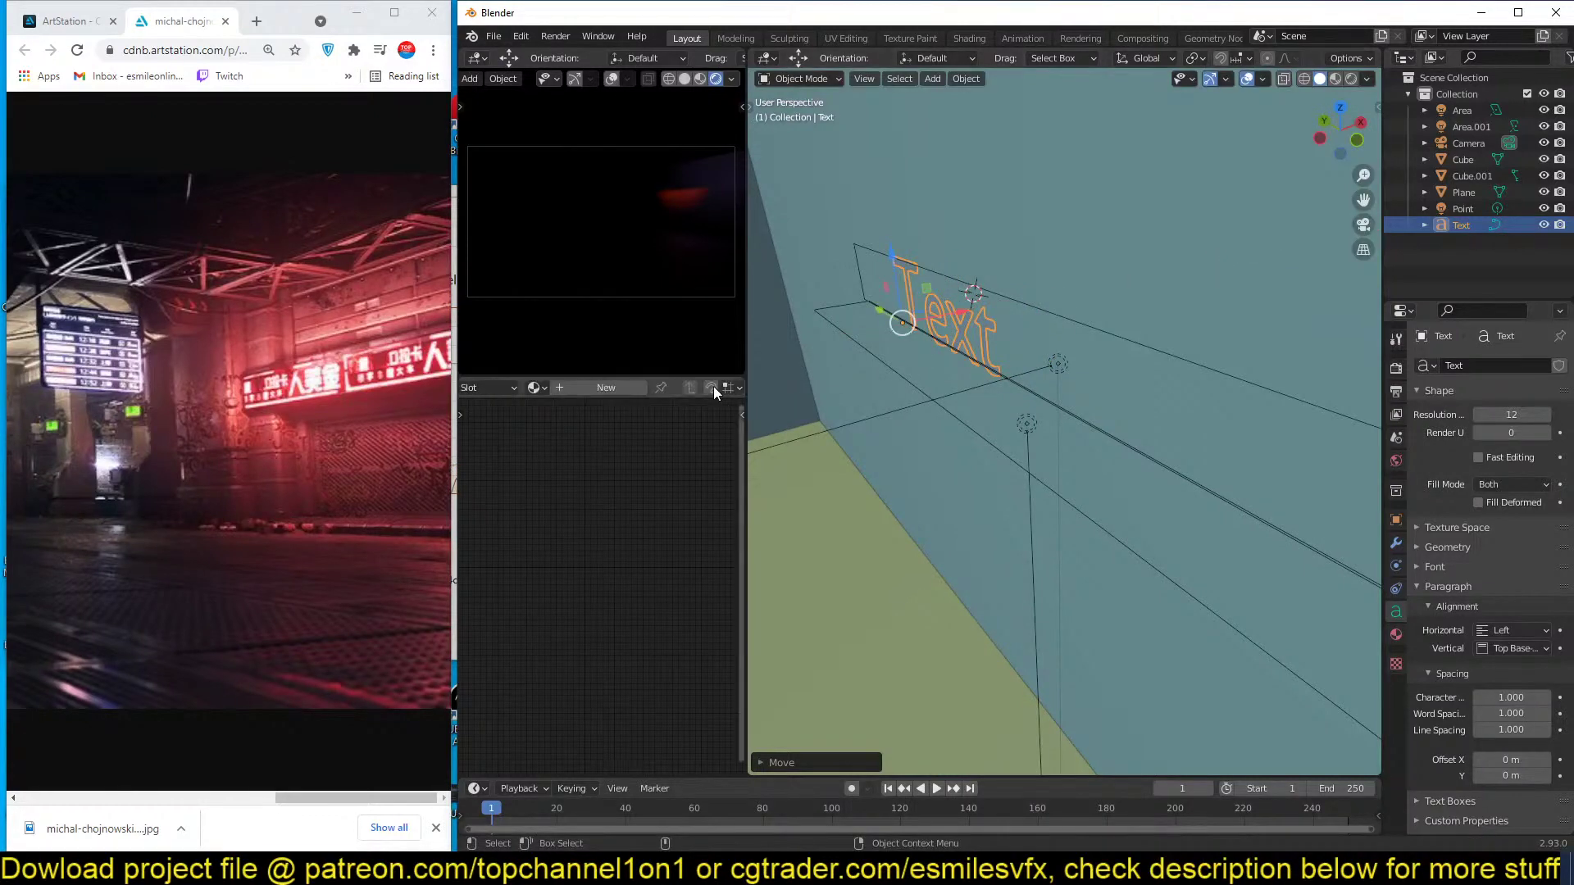
click(626, 386)
scroll(618, 510, up, 4)
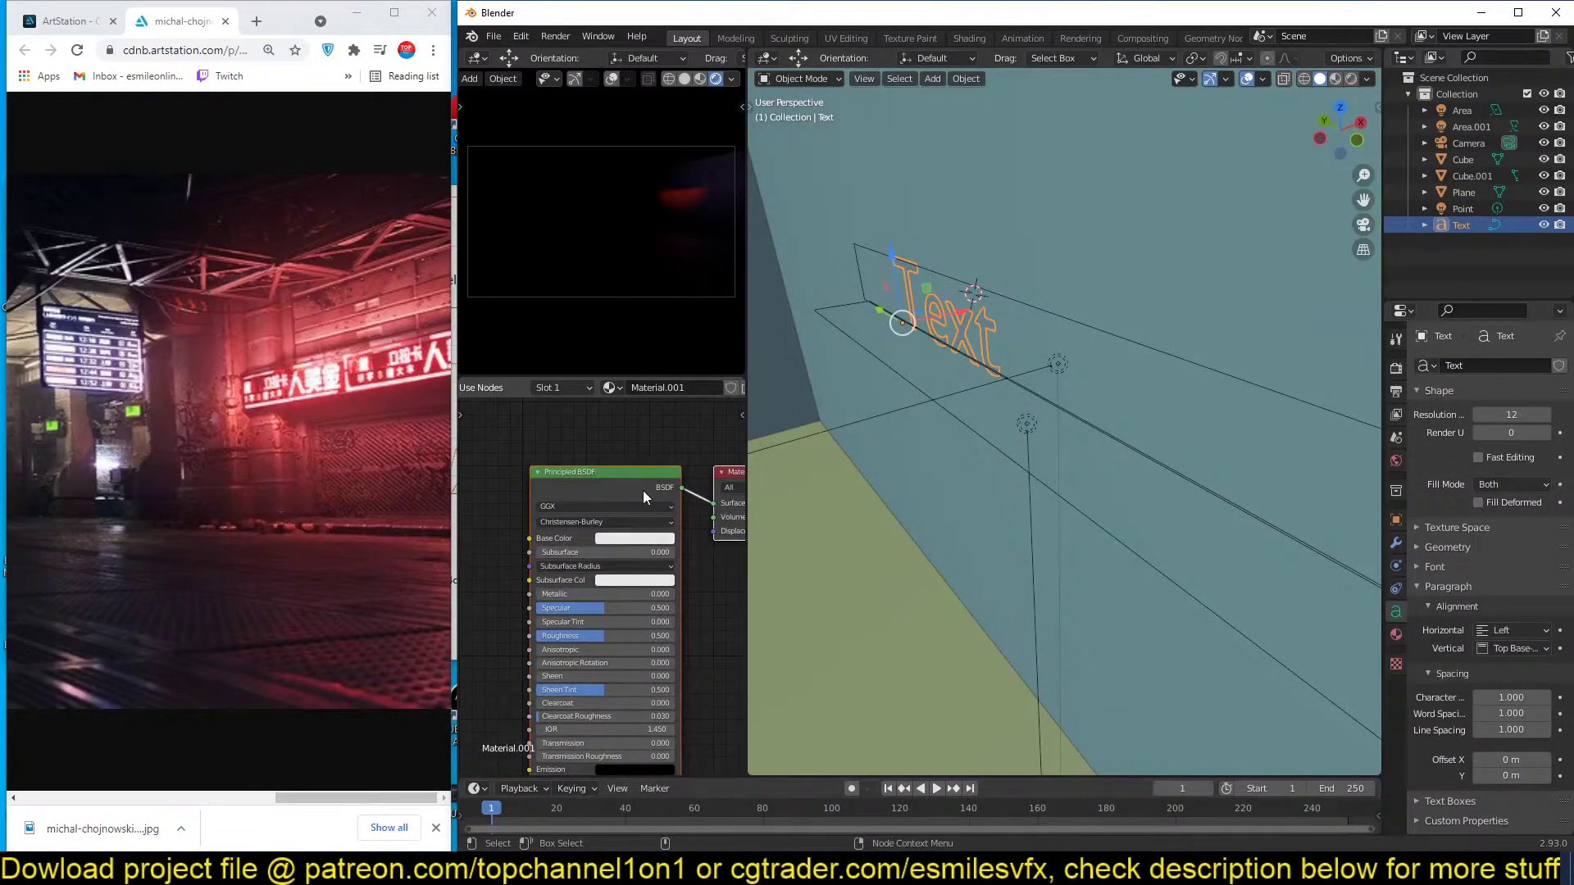
click(643, 490)
key(x)
key(shift+a)
mouse_move(554, 551)
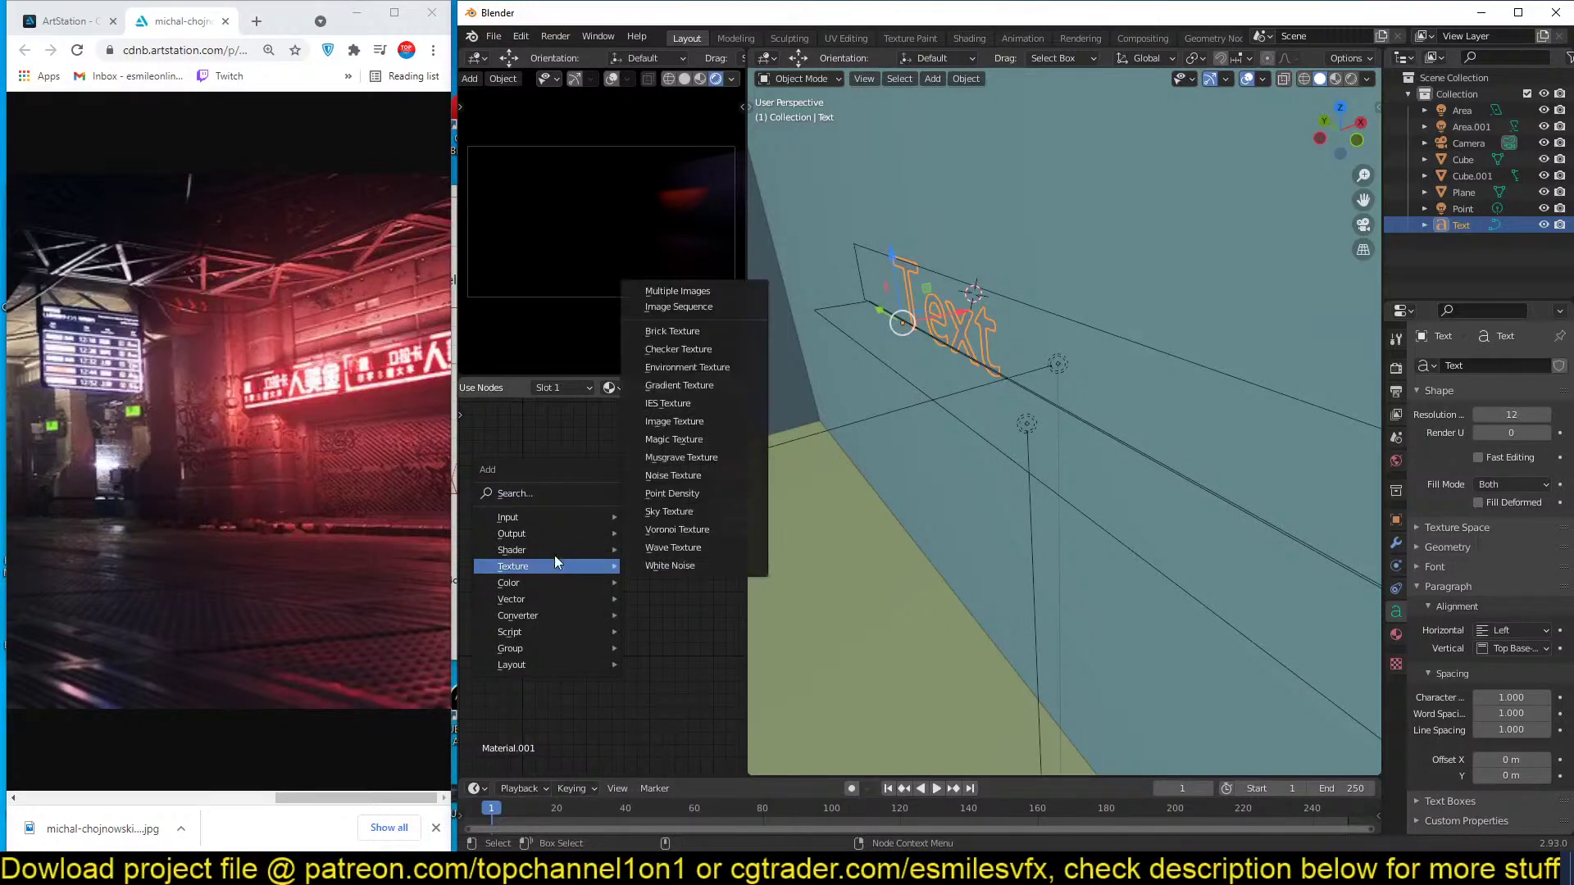
click(688, 315)
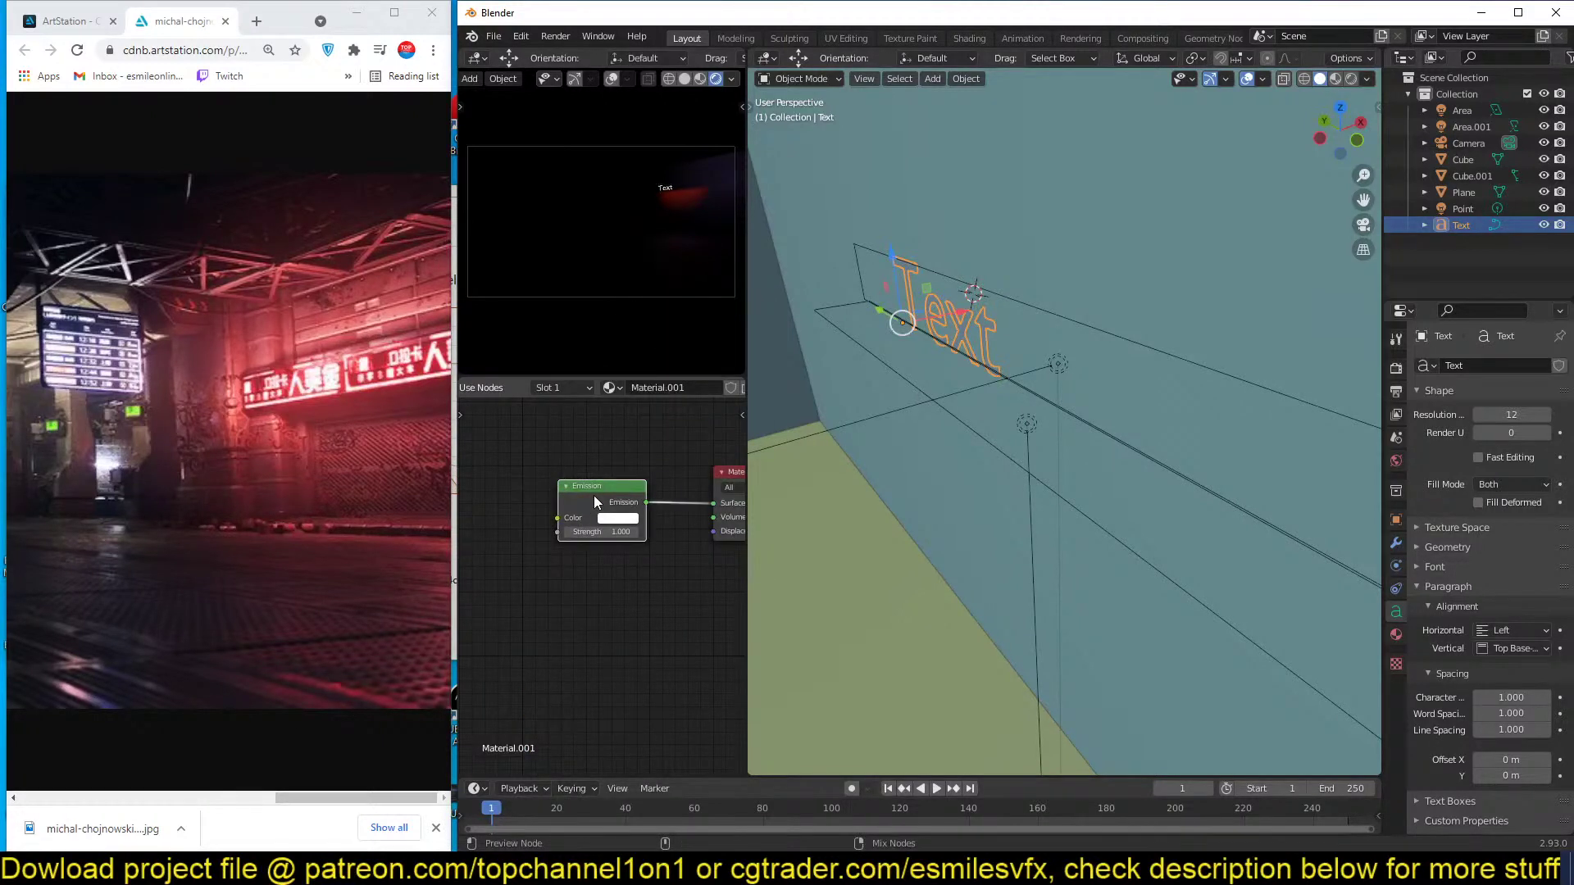
click(593, 495)
Set the text's emission strength to 10 and enable Bloom in the Eevee render settings.
click(613, 523)
text(10)
key(Return)
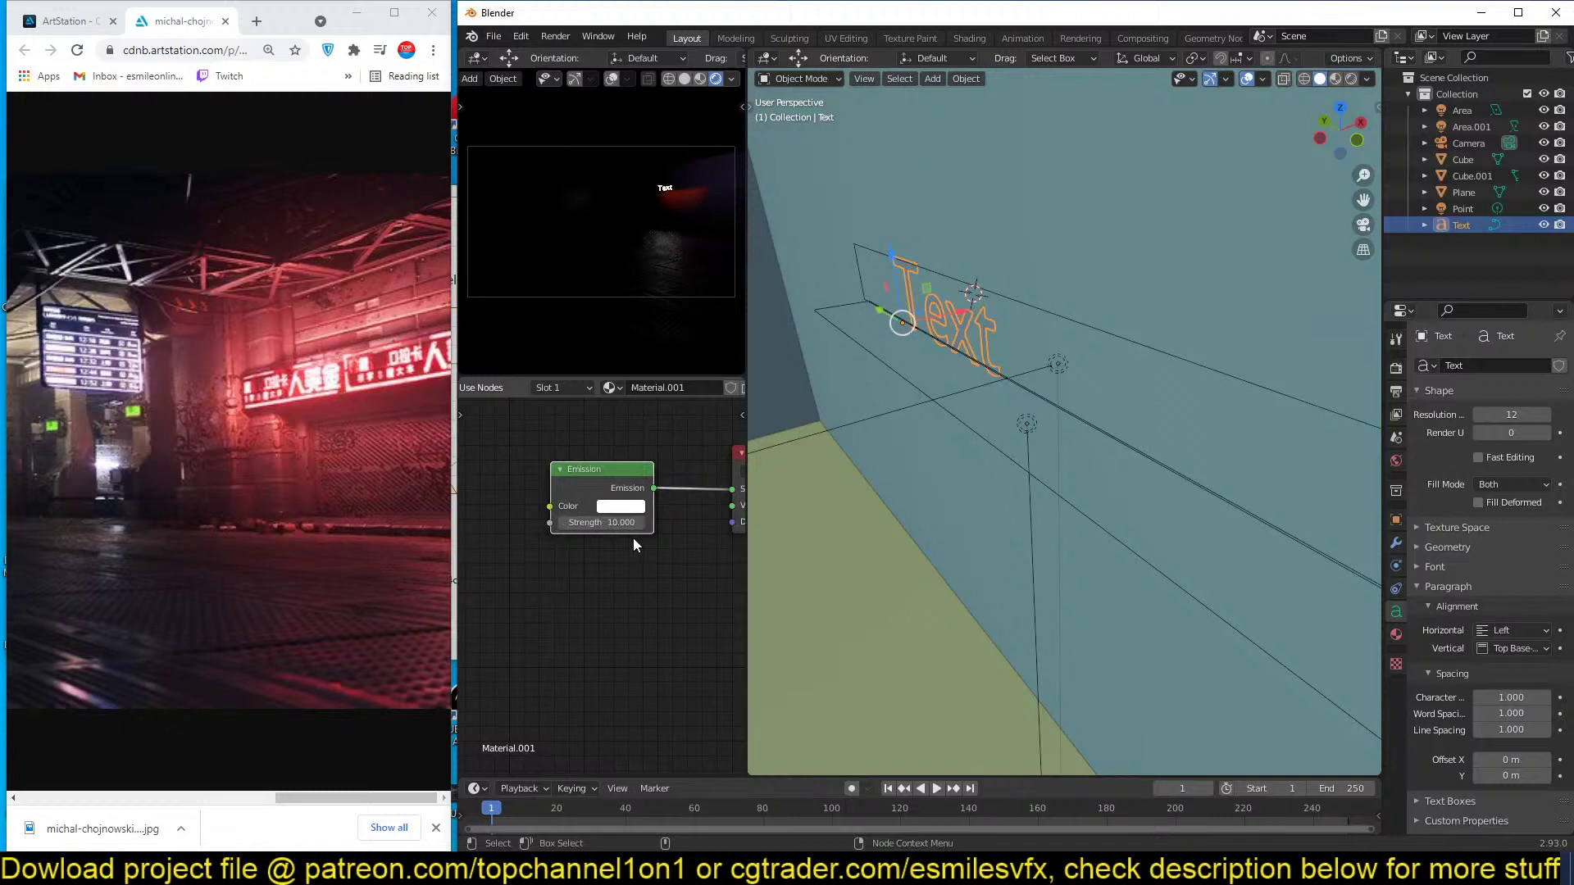
click(1396, 369)
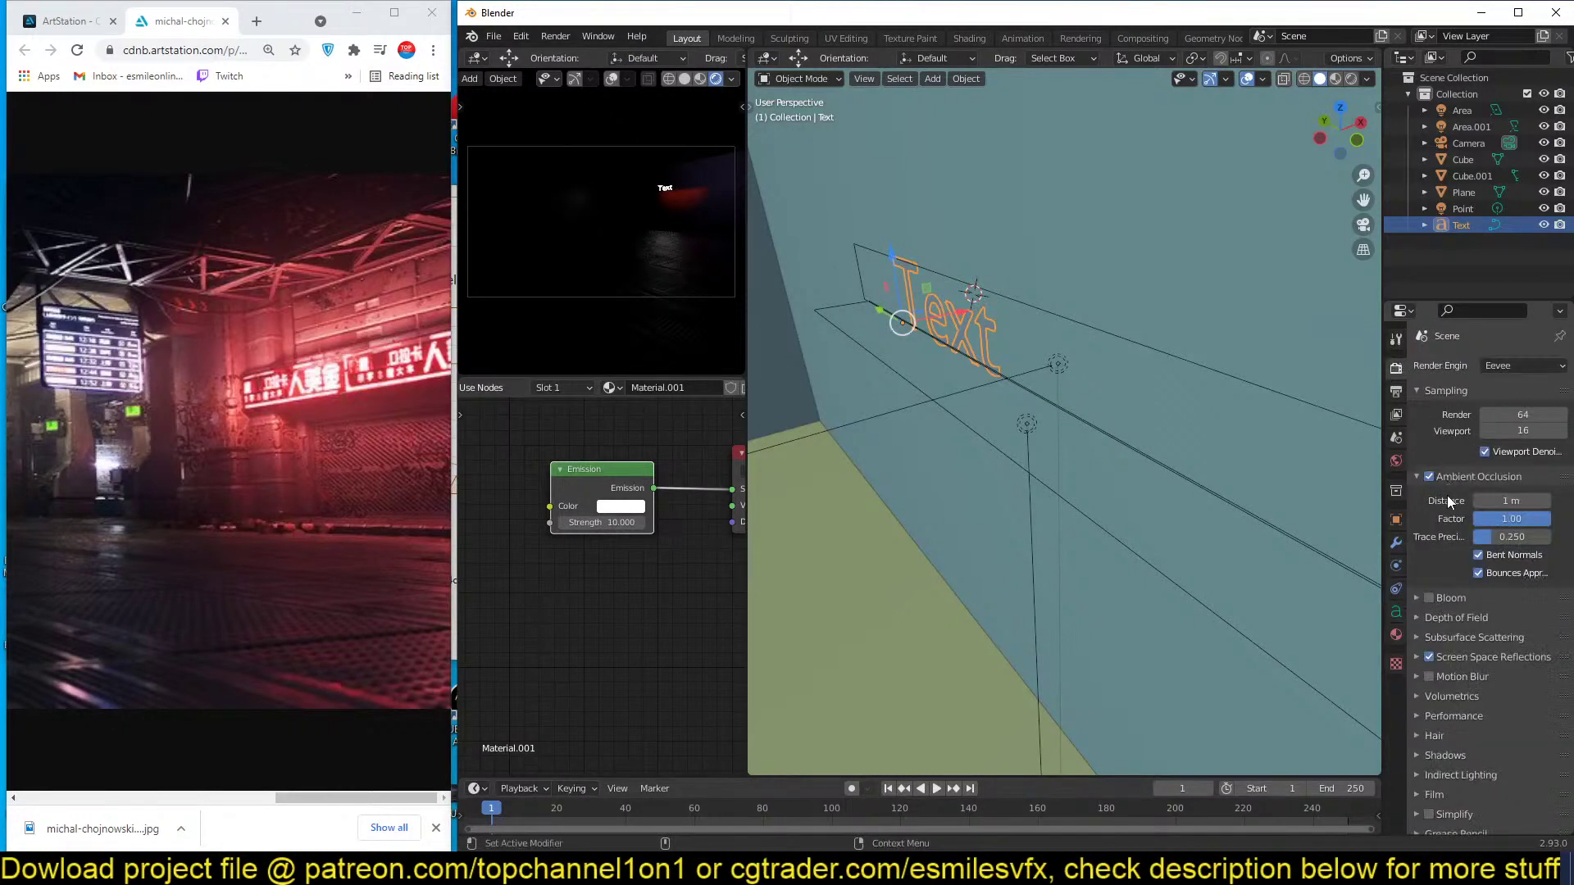
click(1430, 599)
Color the text's emission a light salmon red.
scroll(621, 466, up, 2)
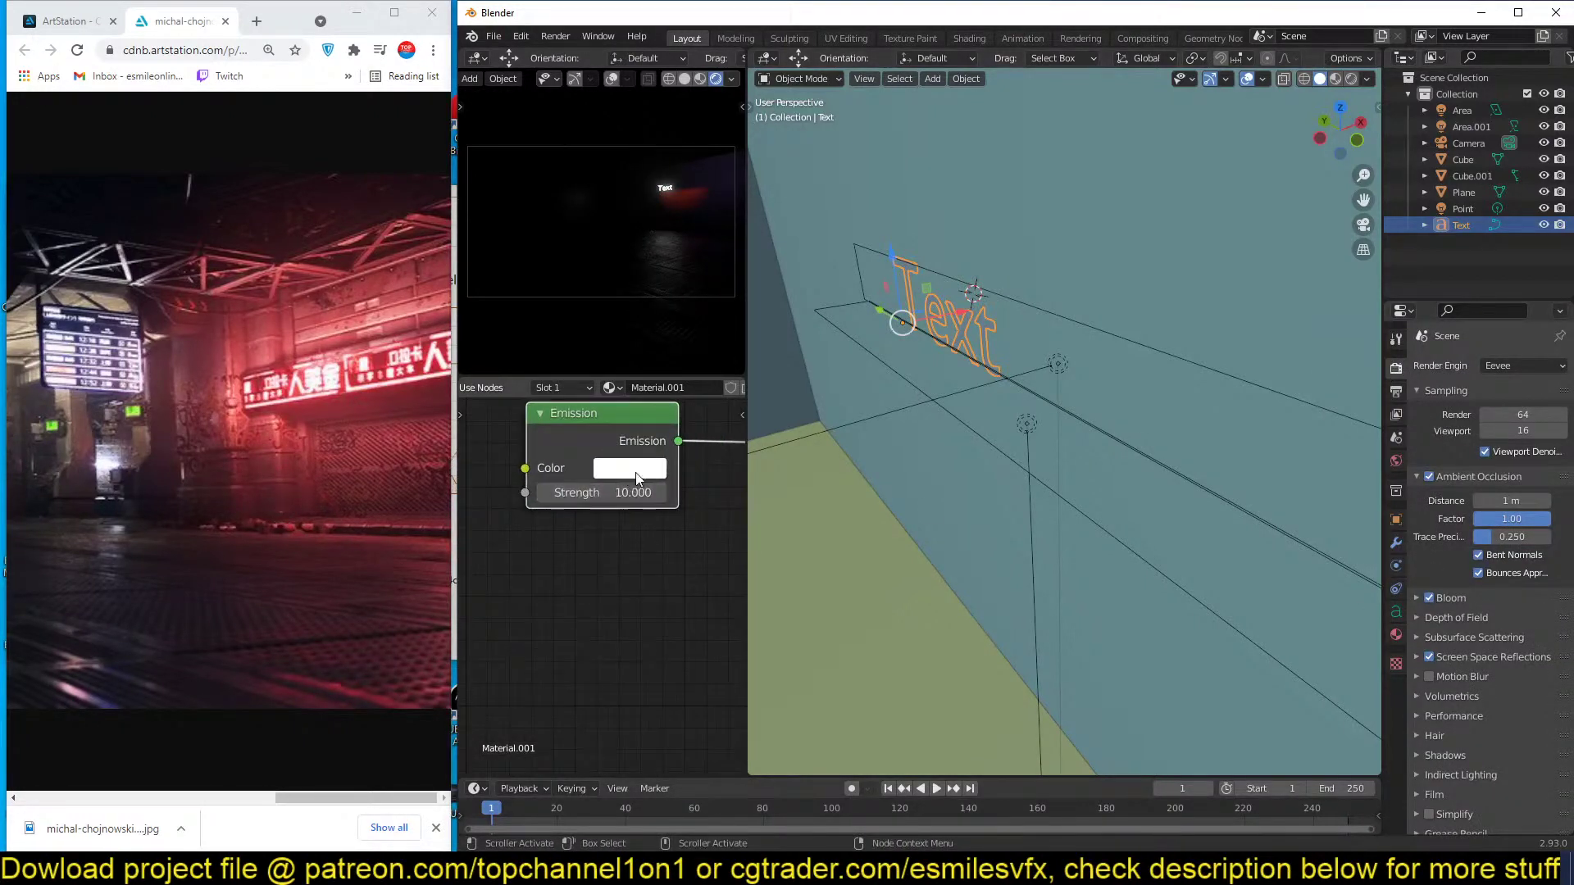
click(638, 471)
drag(681, 259, 685, 280)
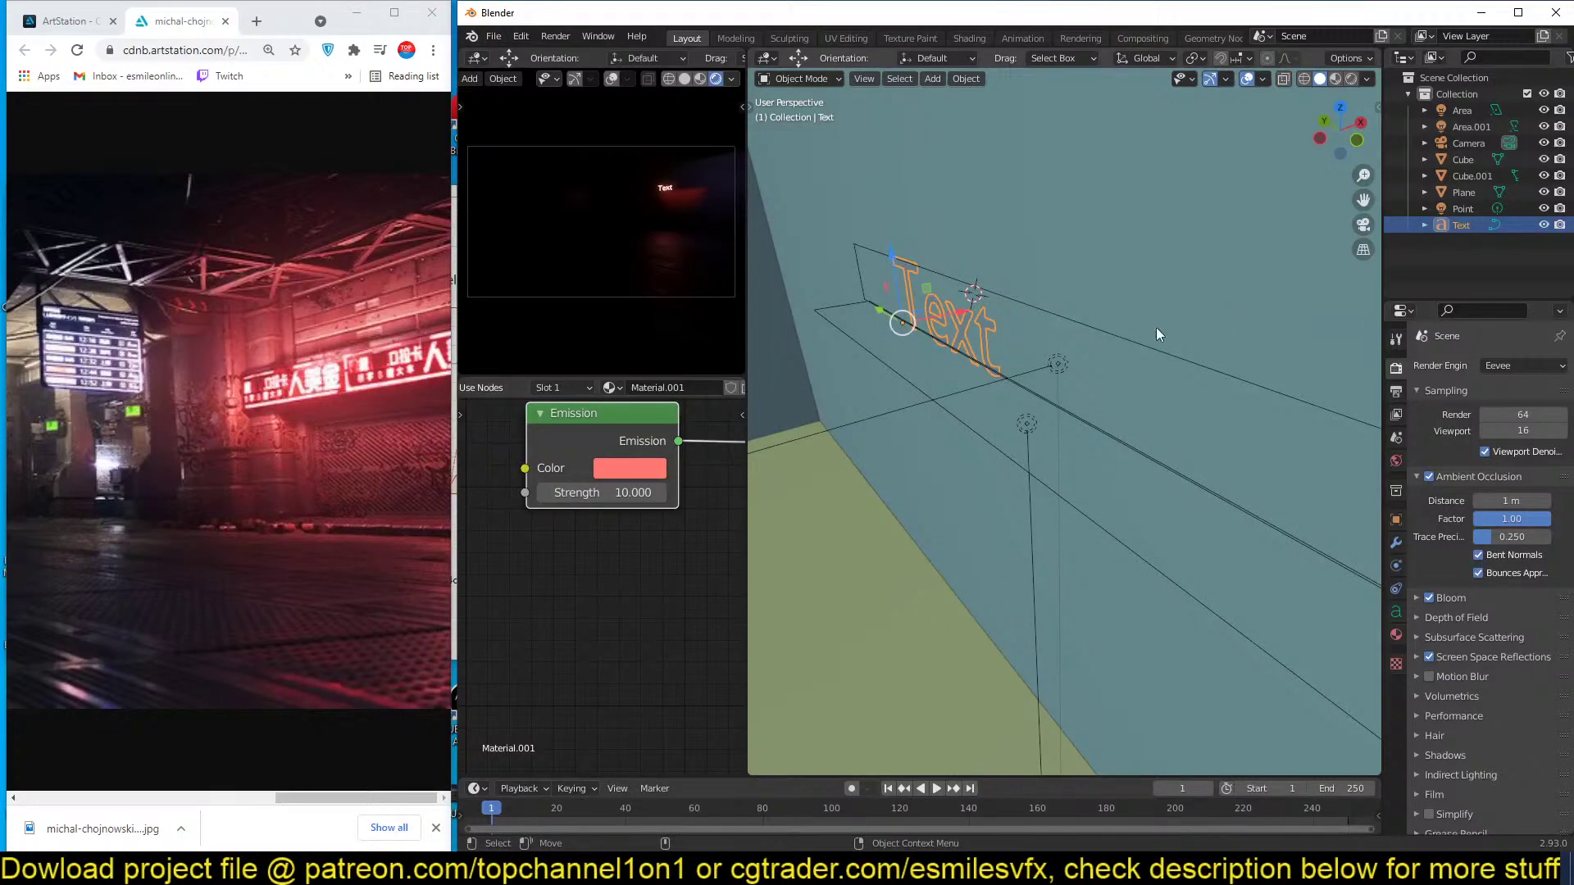
Examine the fonts in C:\Windows\Fonts for a suitable sign typeface for the text's regular font.
scroll(780, 398, up, 1)
scroll(820, 361, up, 3)
middle_drag(860, 322, 1106, 382)
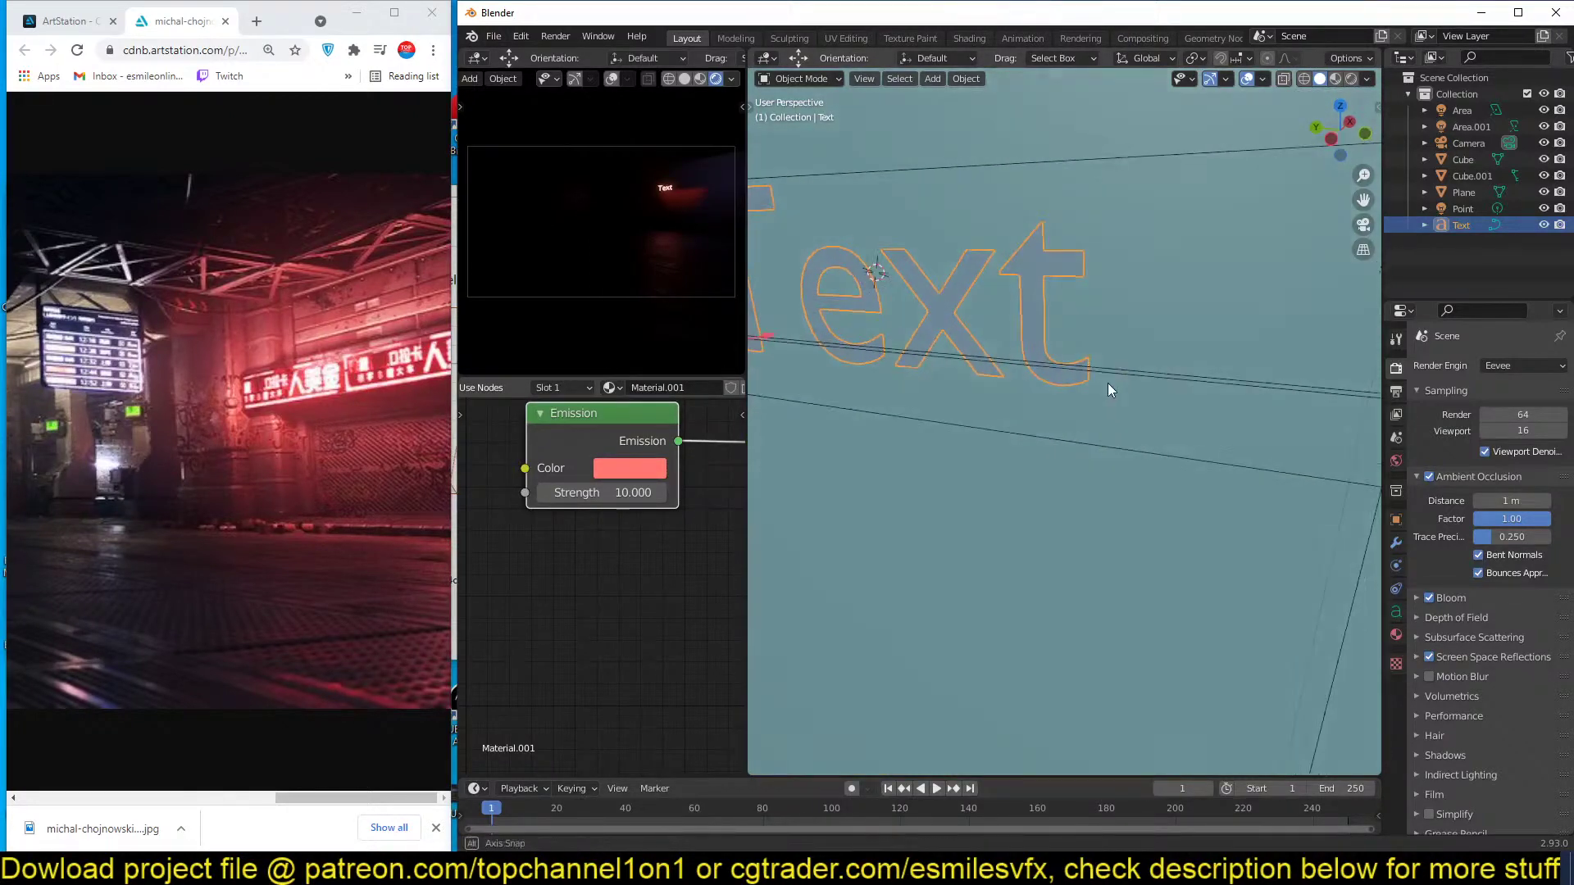
scroll(1101, 380, down, 2)
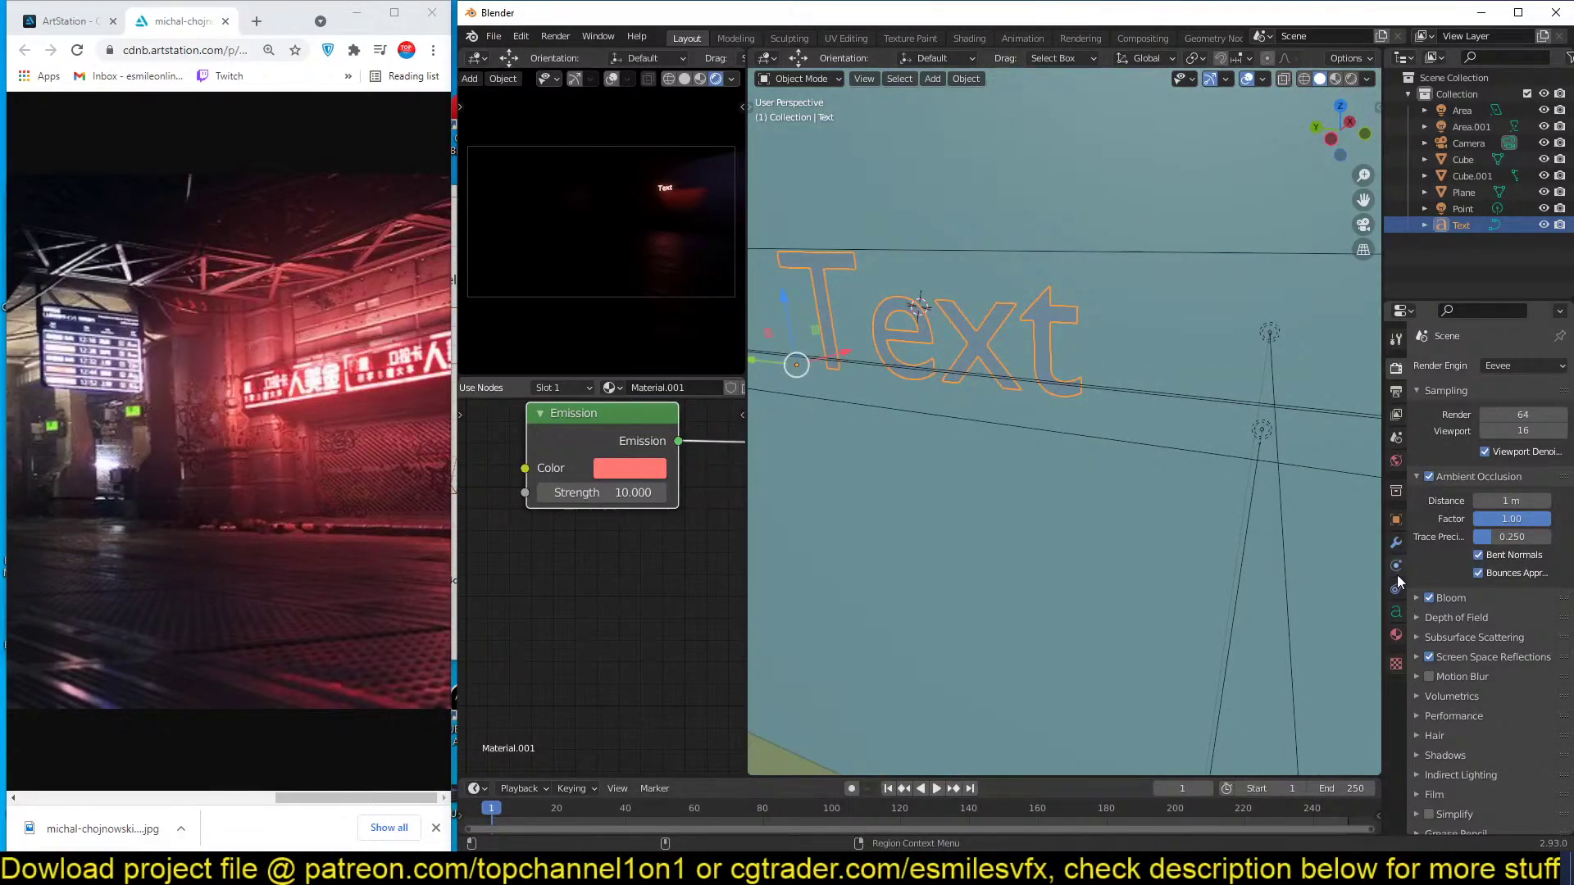
click(1396, 614)
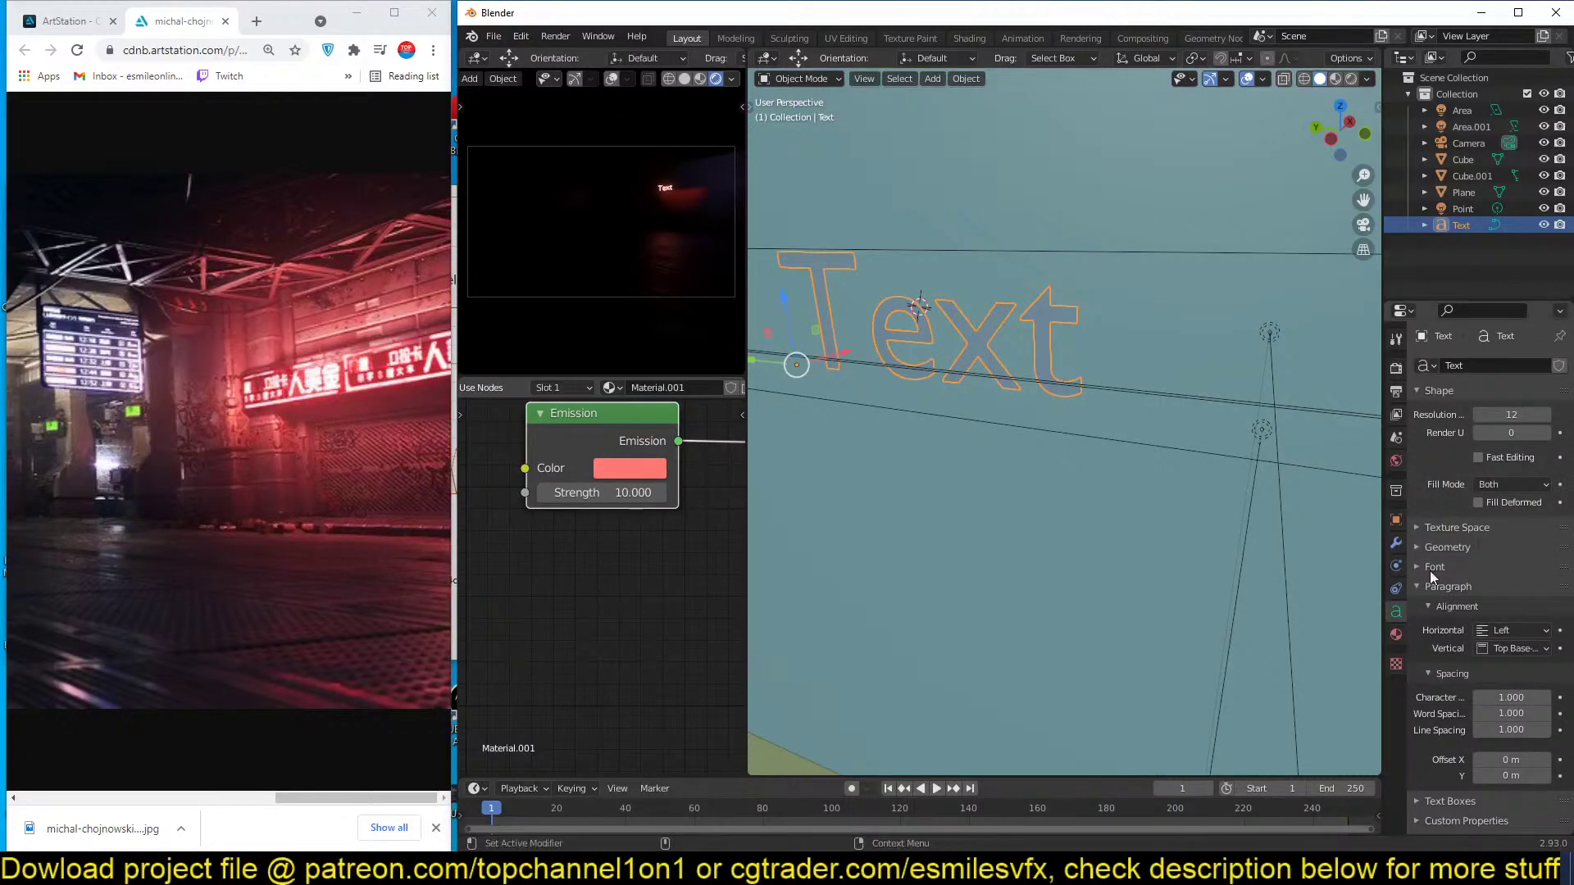
click(1434, 567)
click(1546, 592)
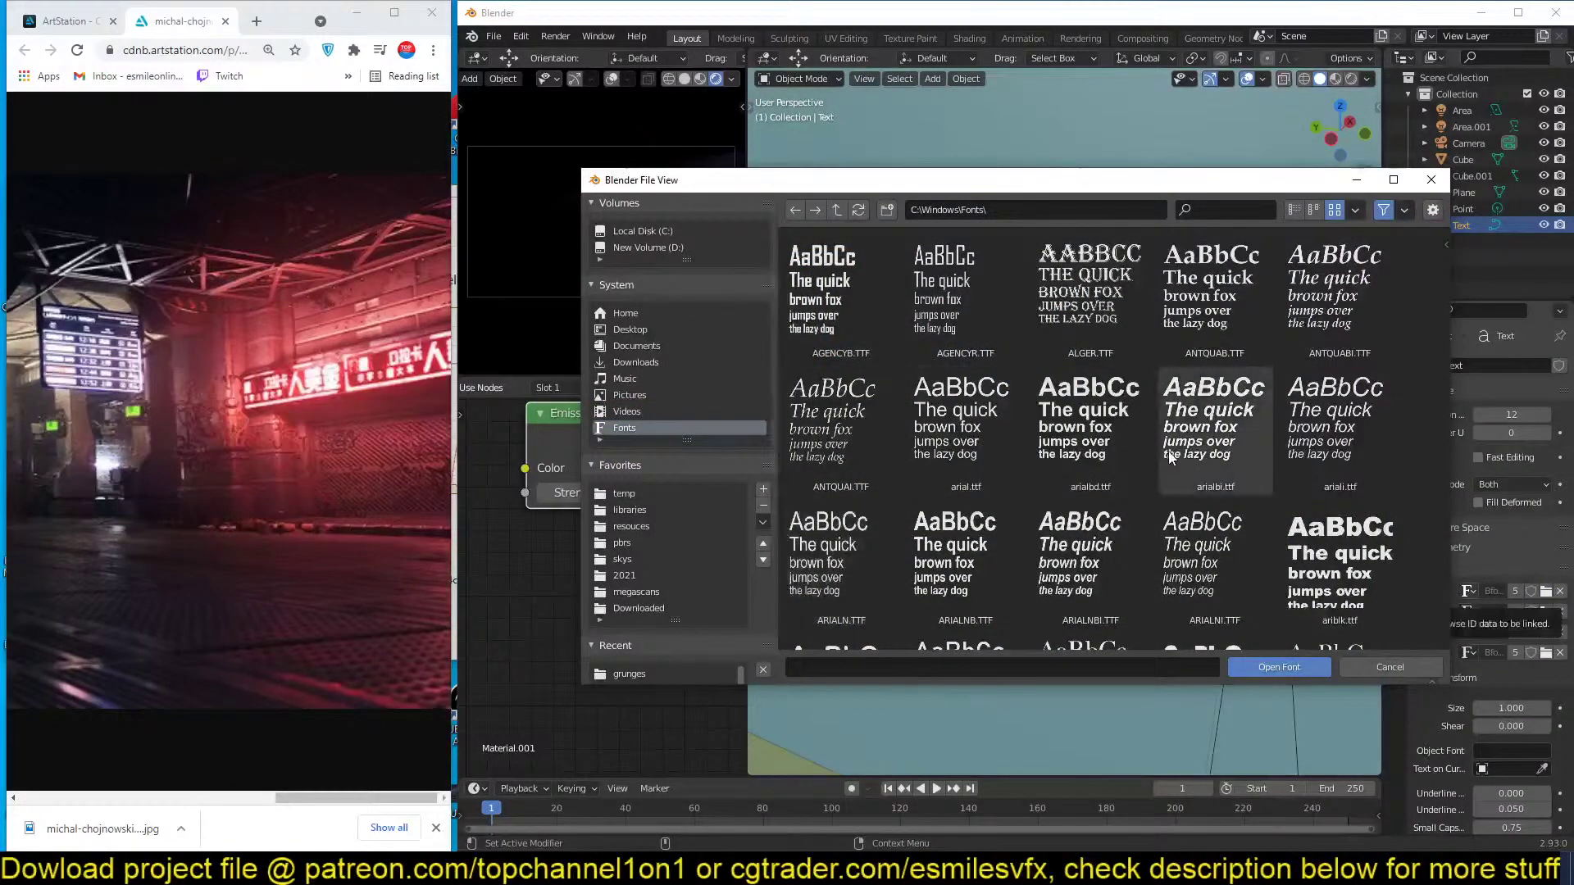
scroll(1172, 449, down, 5)
scroll(1172, 455, down, 10)
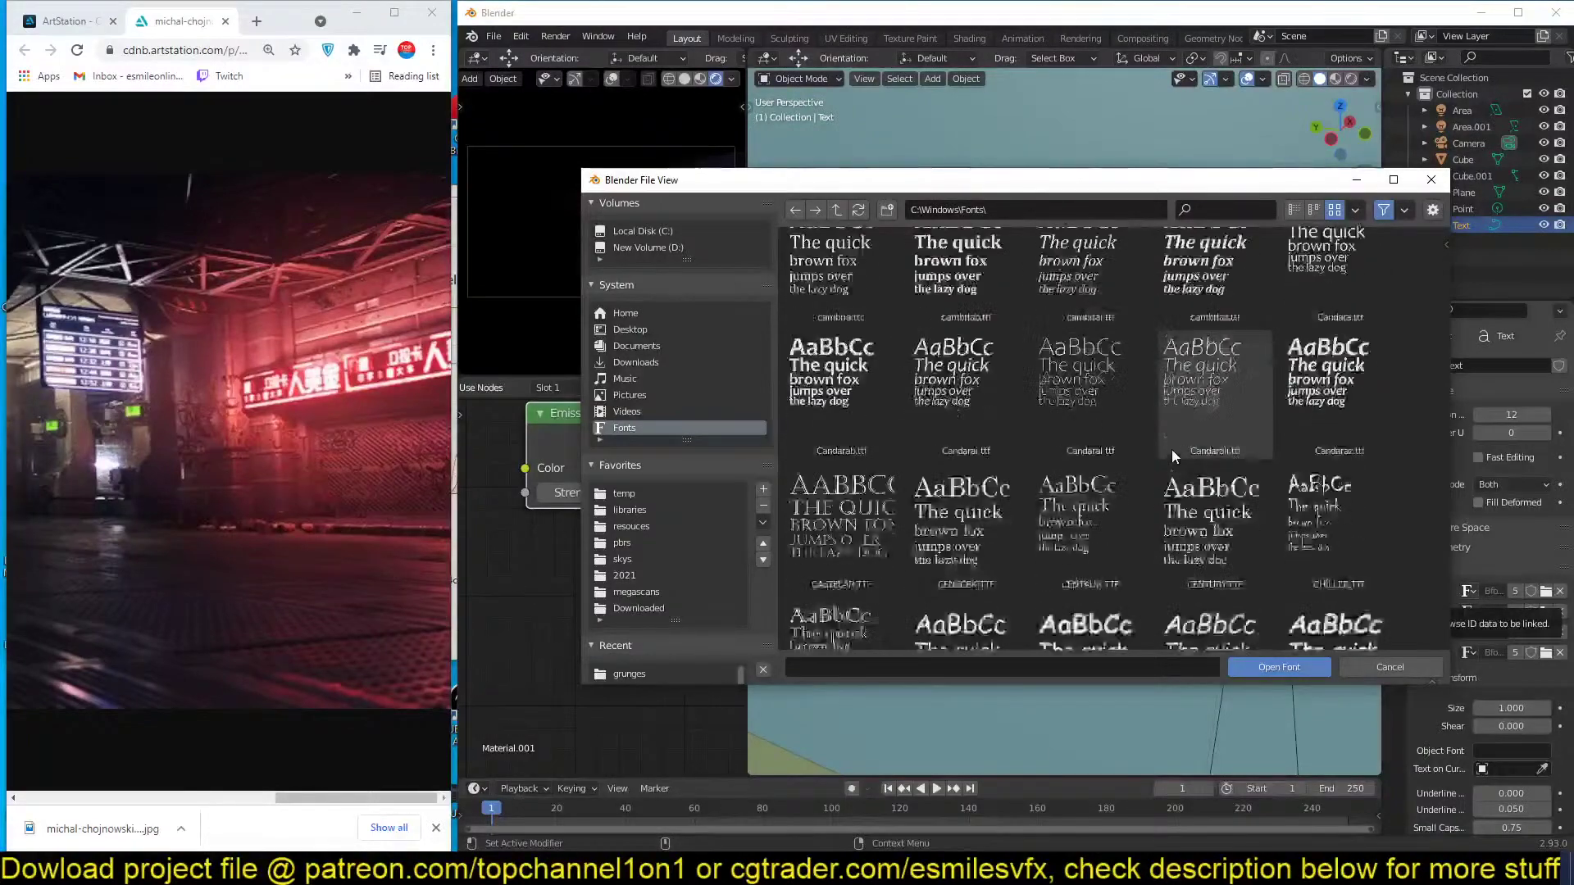
scroll(1202, 528, down, 12)
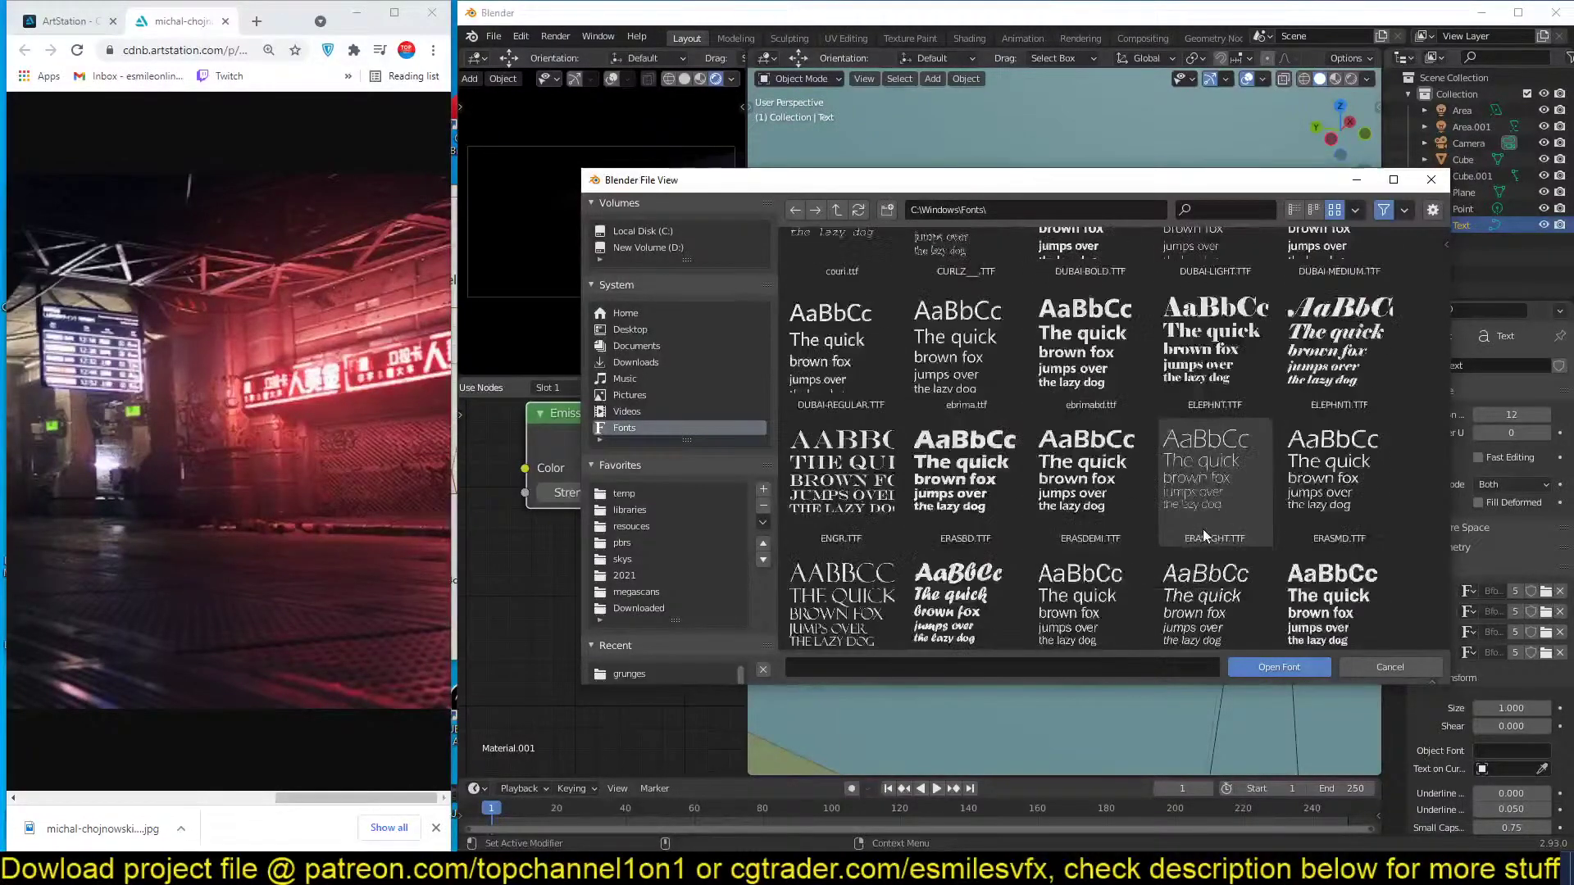
scroll(1205, 535, down, 10)
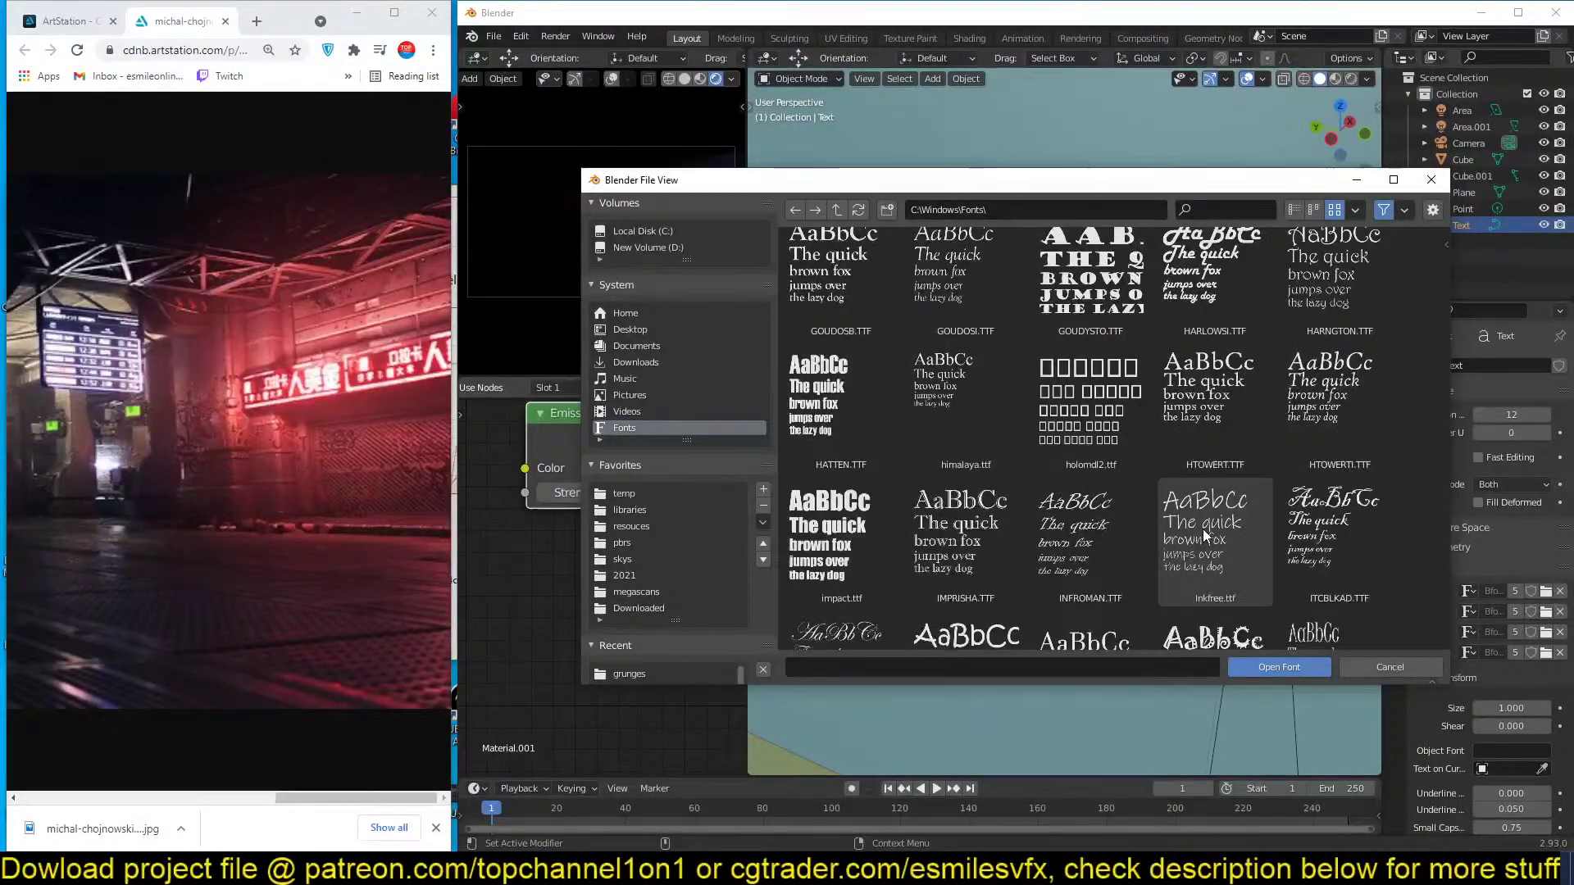
scroll(1205, 535, down, 10)
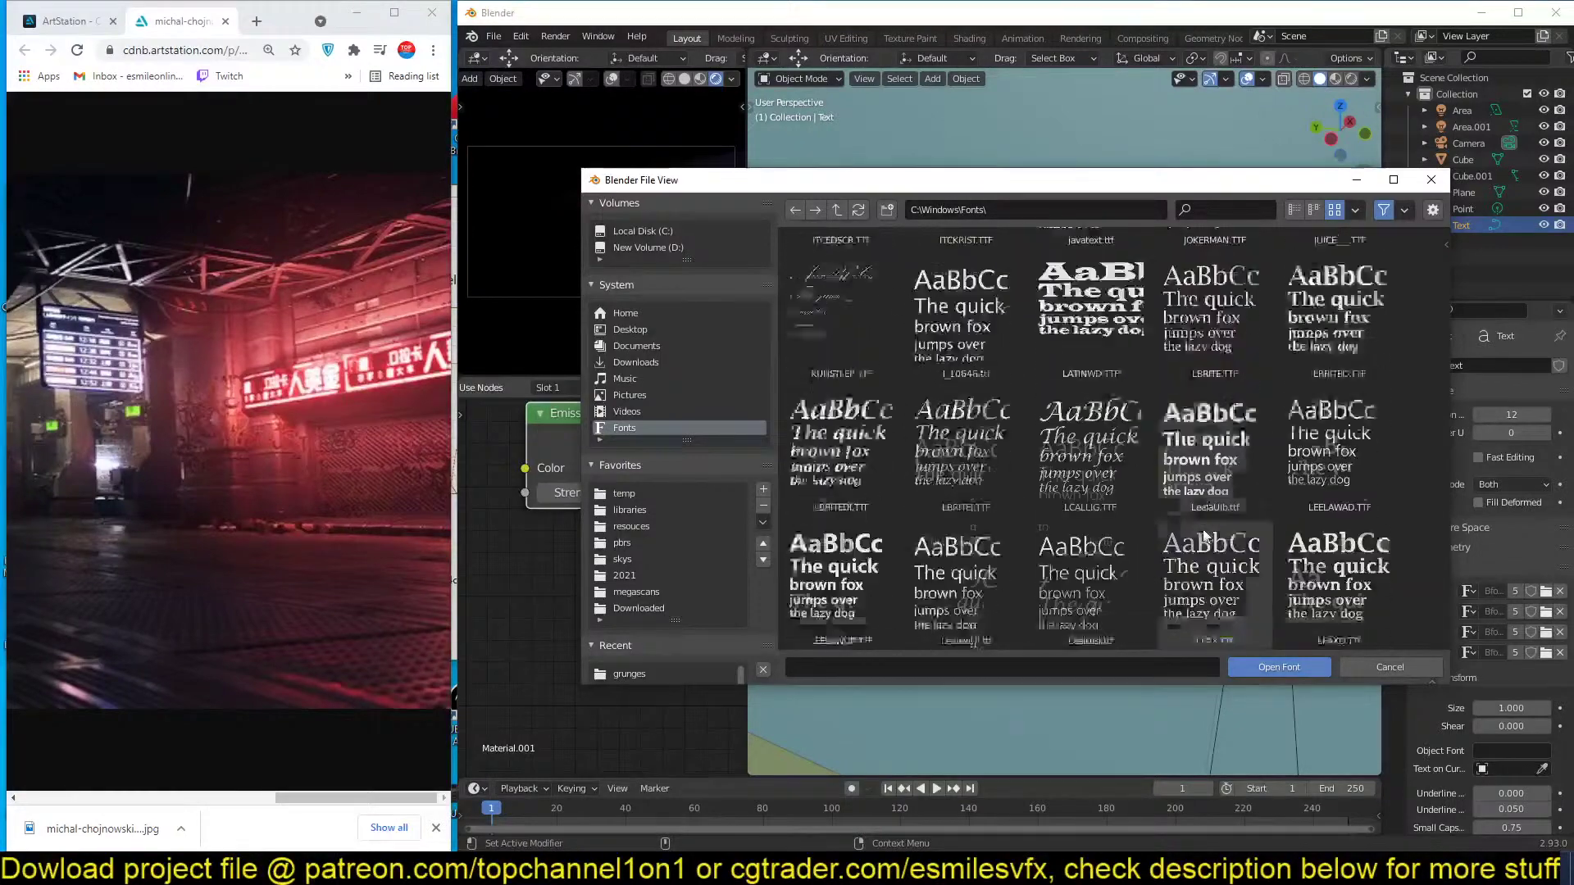
scroll(1202, 533, down, 3)
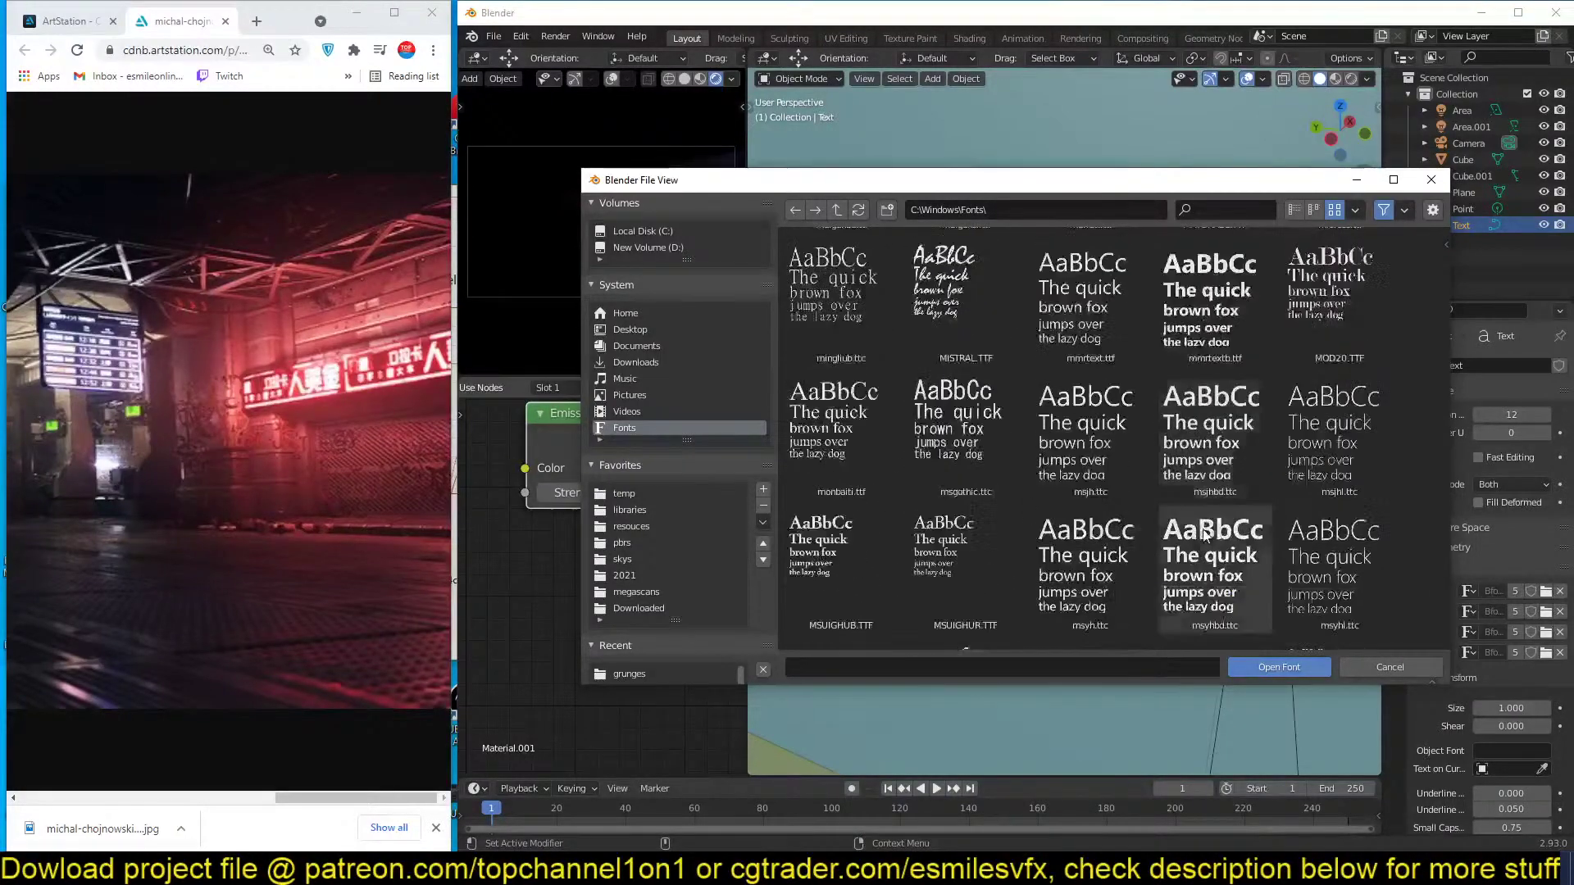
drag(1445, 492, 1452, 635)
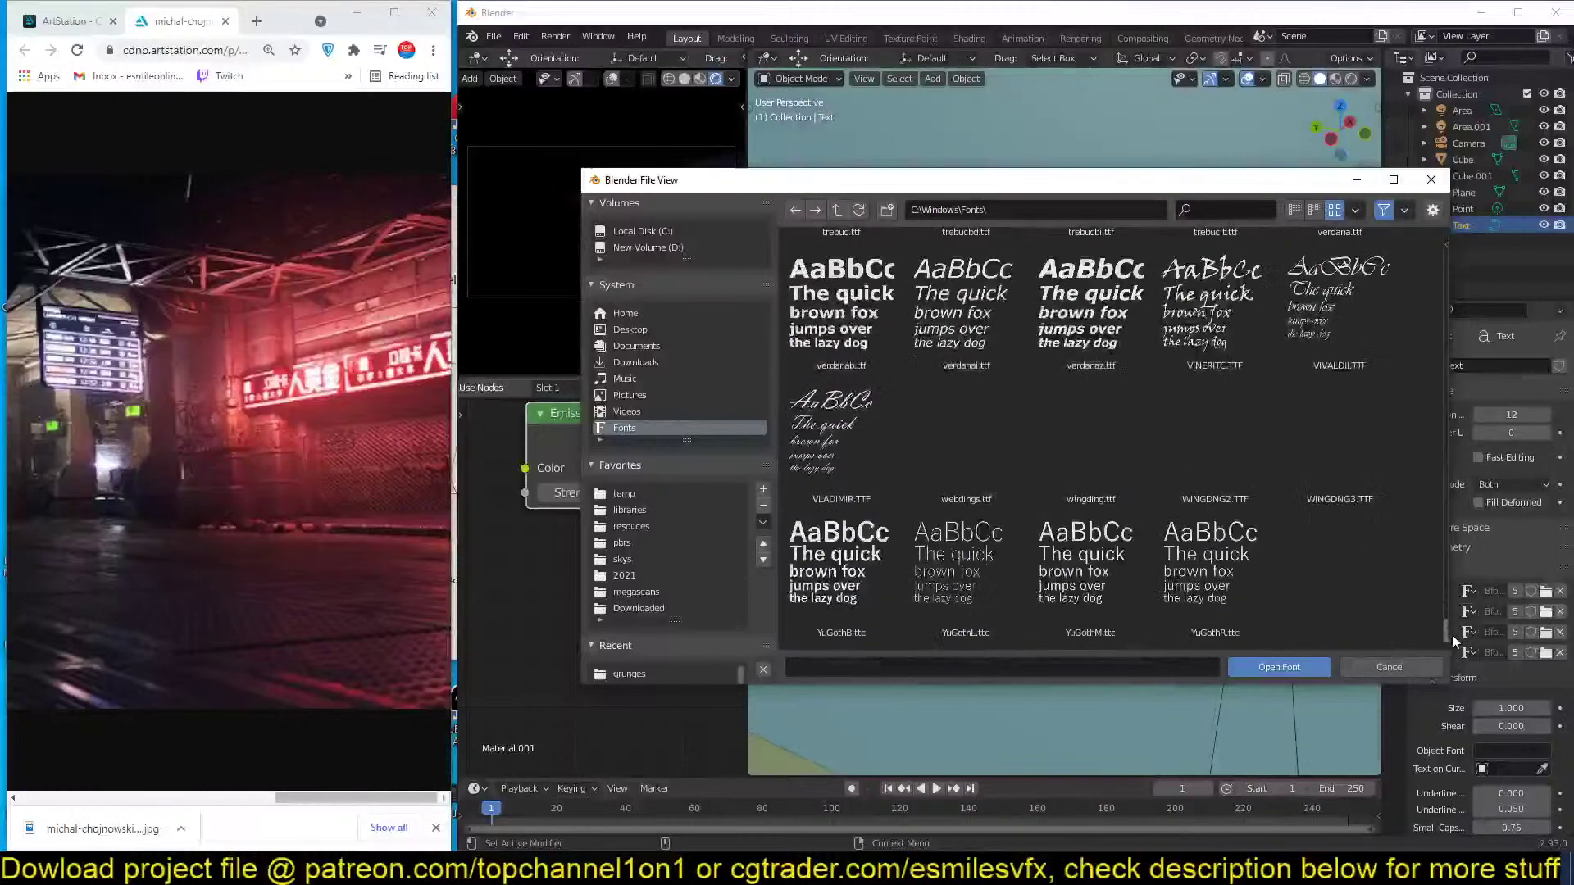
Load the Parseltongue-GOnG.ttf font from D:\fonts as the sign text's regular font.
click(647, 247)
scroll(1001, 573, down, 2)
double_click(892, 417)
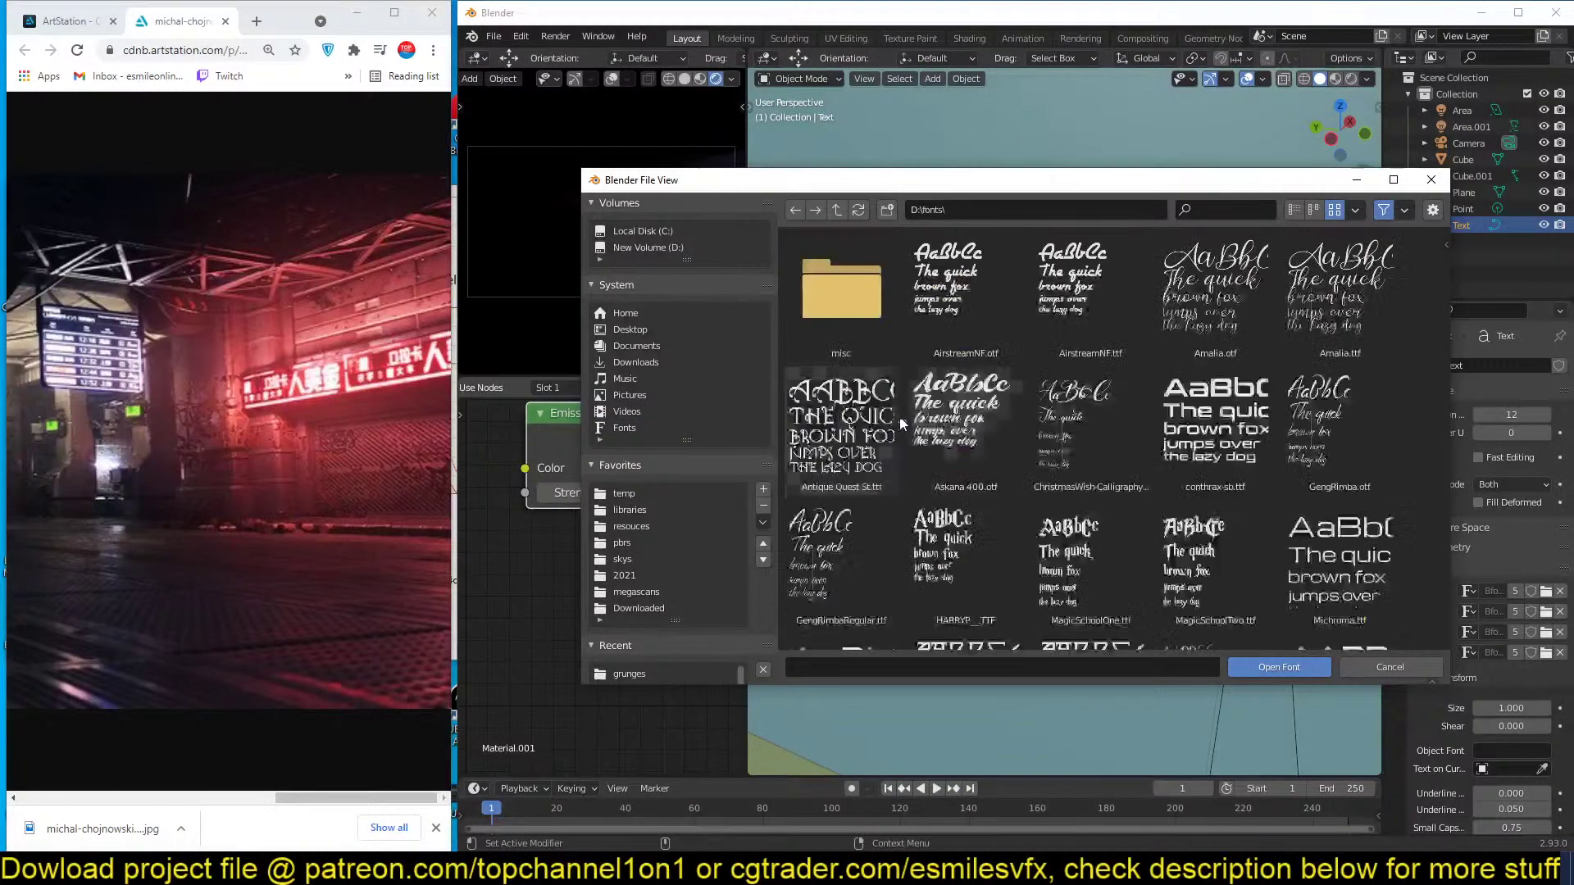
scroll(1133, 440, down, 5)
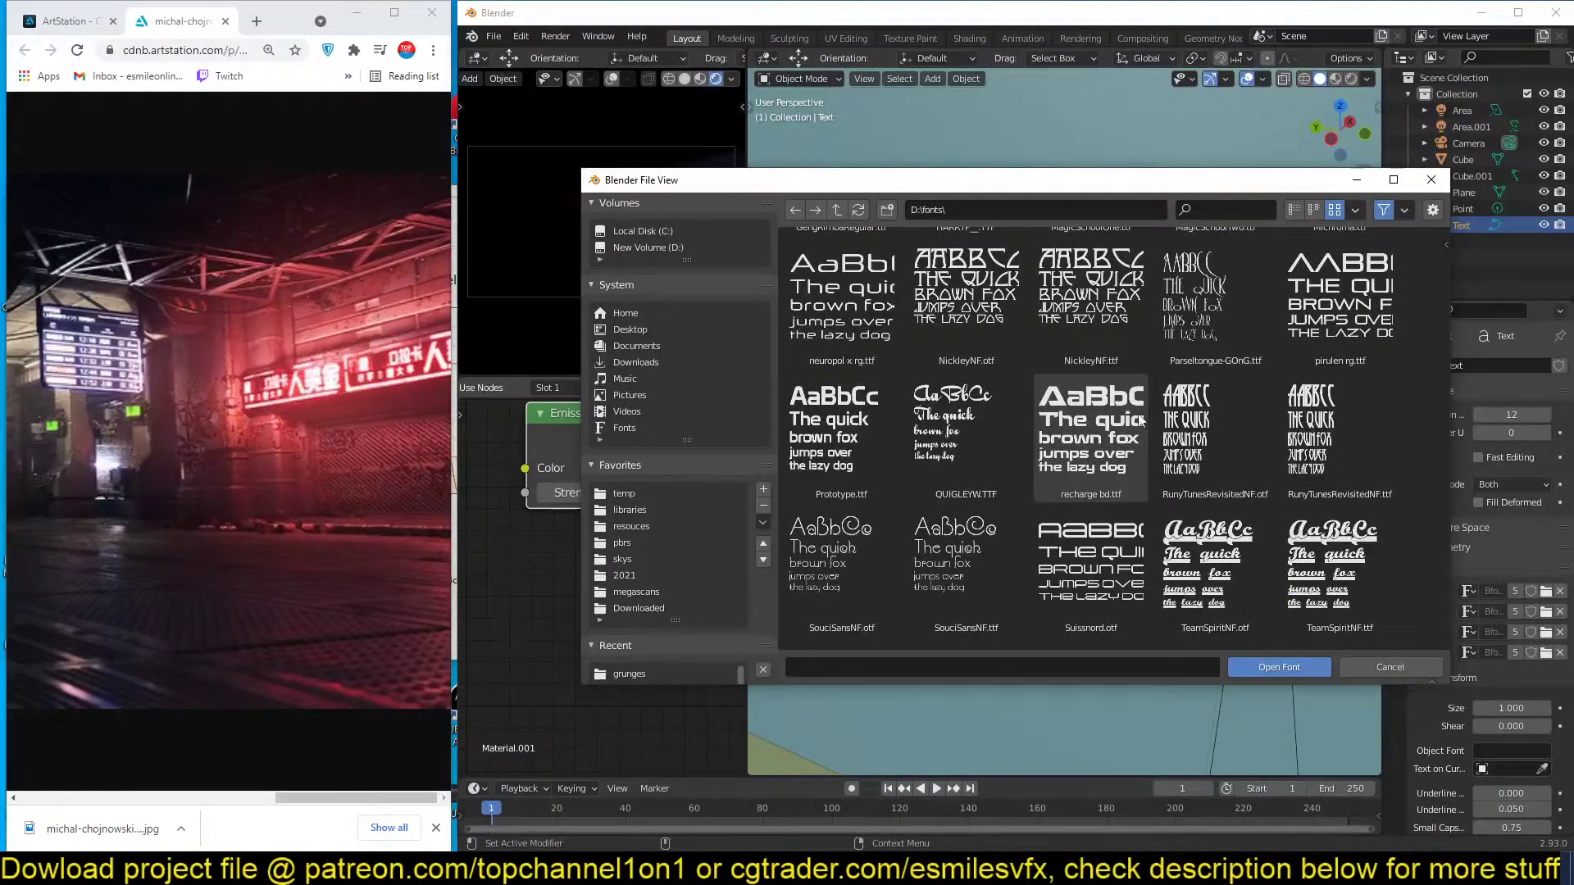
click(1186, 361)
scroll(1154, 563, down, 2)
scroll(1154, 563, up, 2)
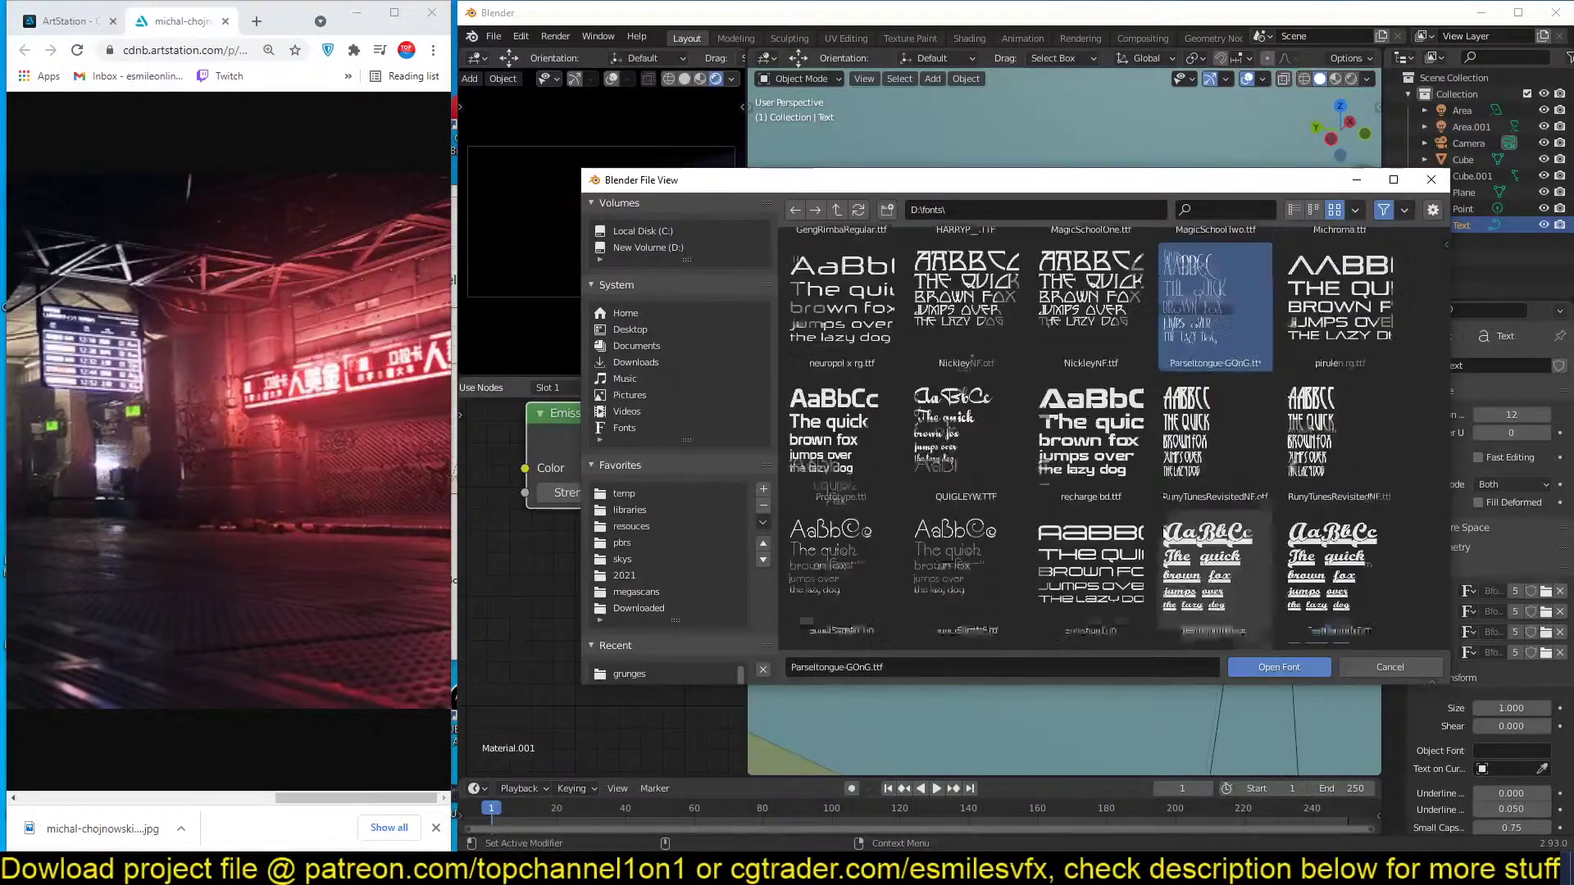
double_click(1197, 357)
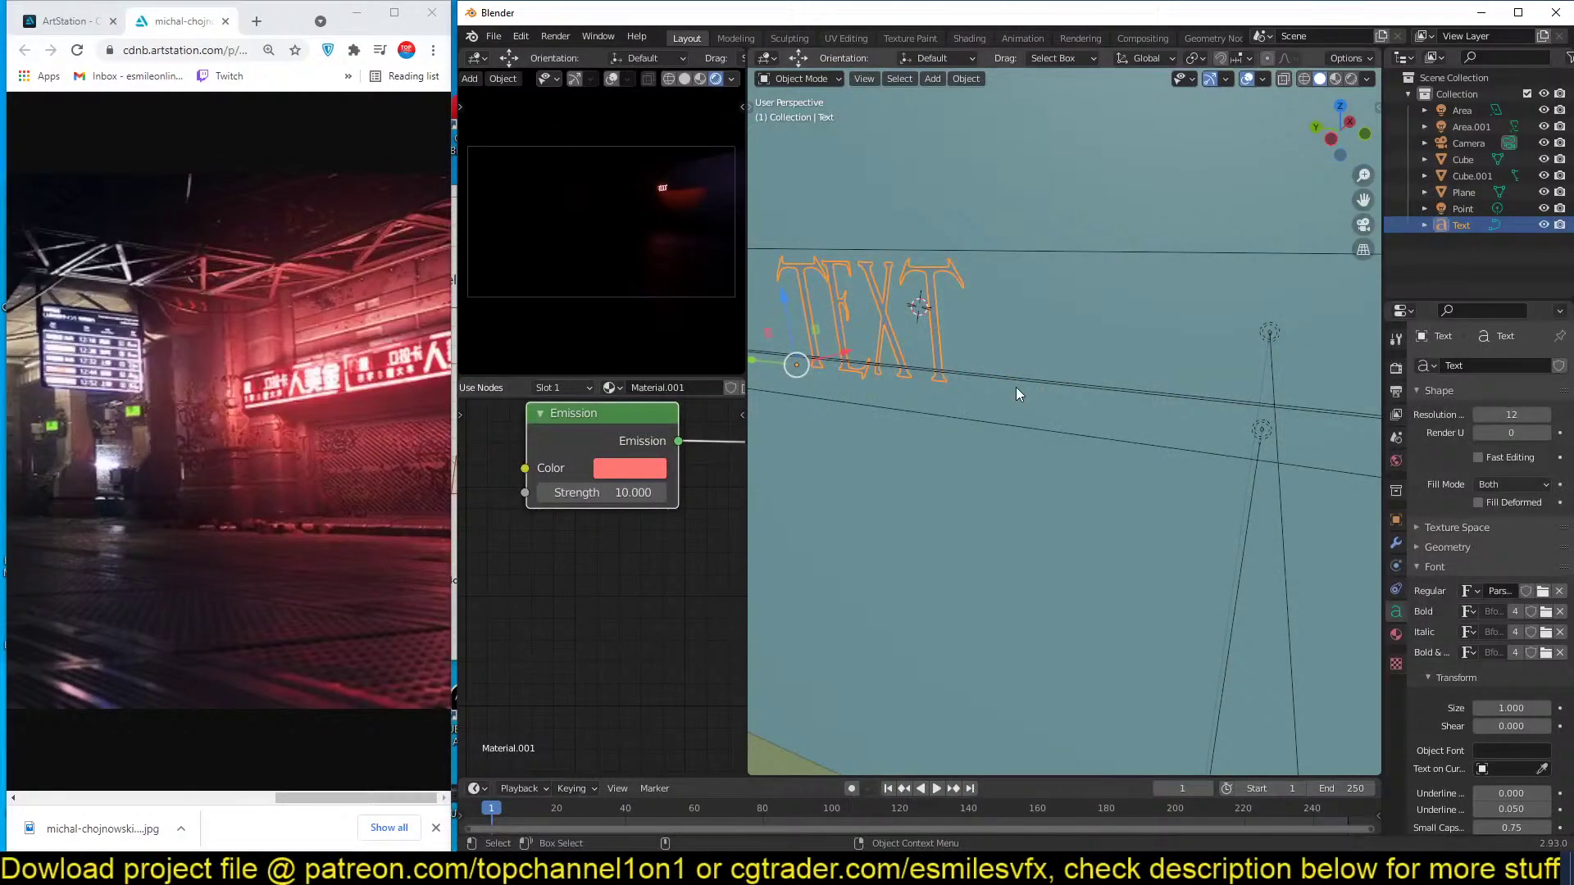
Replace the sign text's content with "HoME".
mouse_move(1015, 387)
middle_down()
mouse_move(1079, 392)
mouse_move(1032, 362)
middle_up()
key(Tab)
key(ctrl+a)
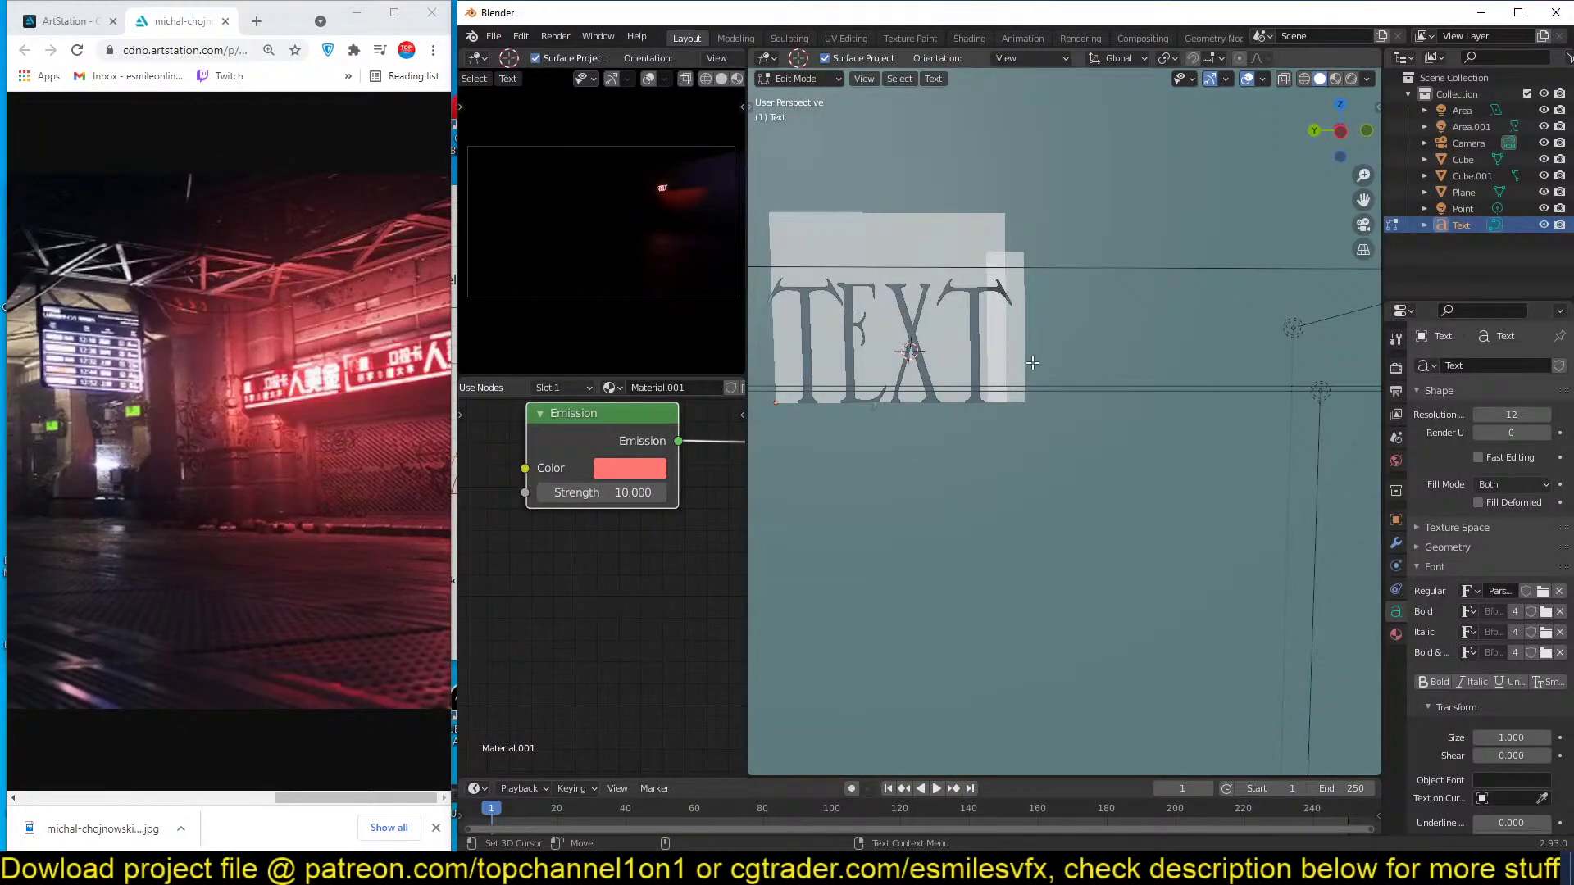
key(BackSpace)
text(HoME)
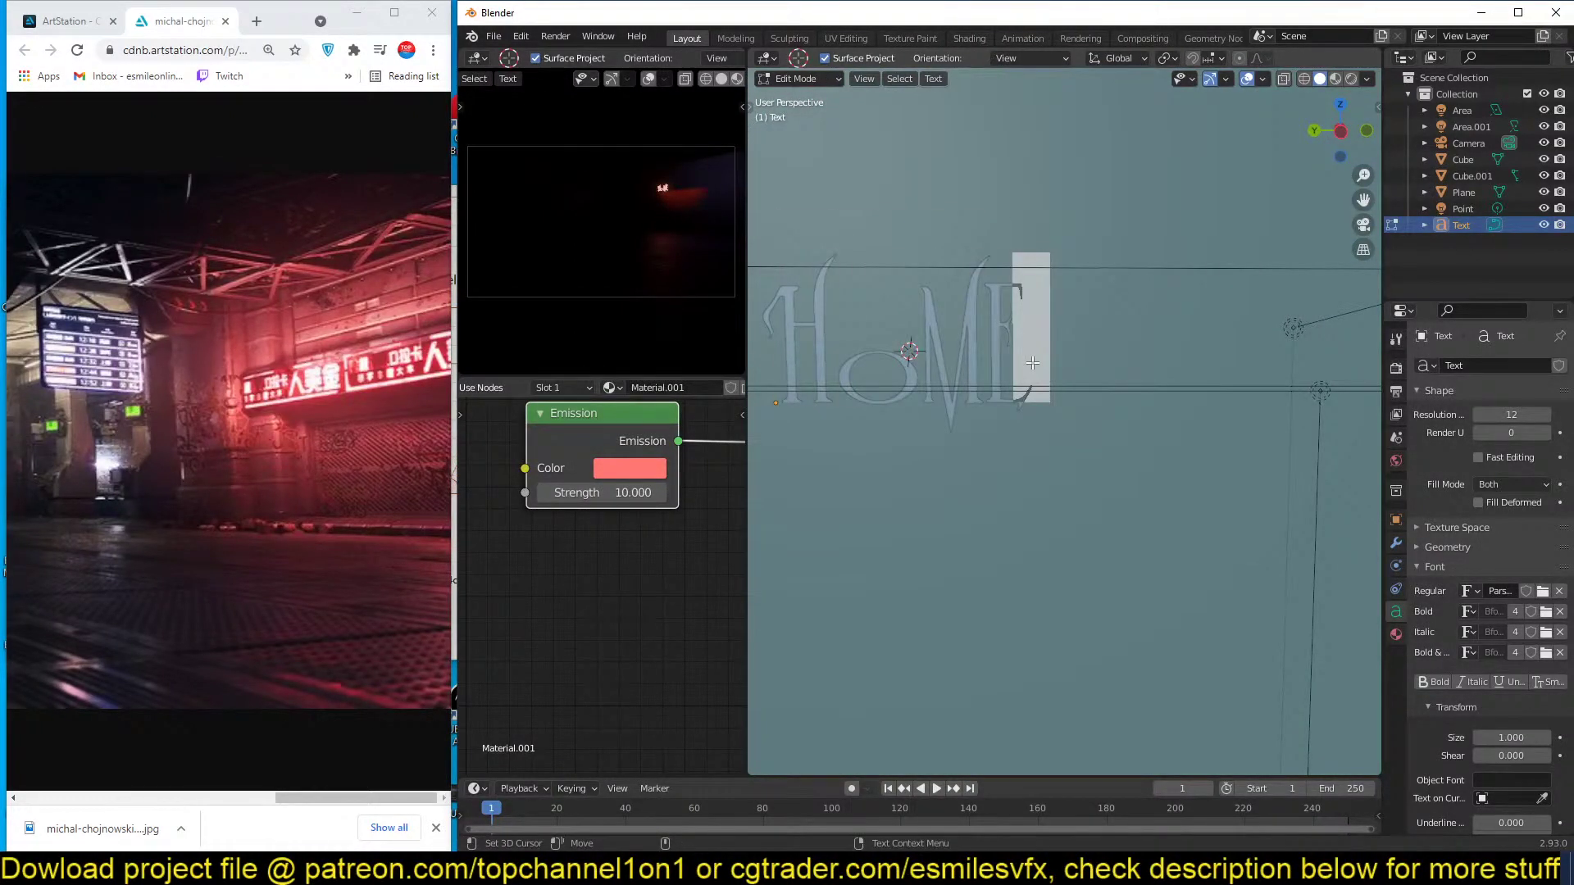
key(Tab)
Duplicate the HoME text and place the copy directly after it along the wall.
scroll(1078, 367, down, 3)
key(shift+d)
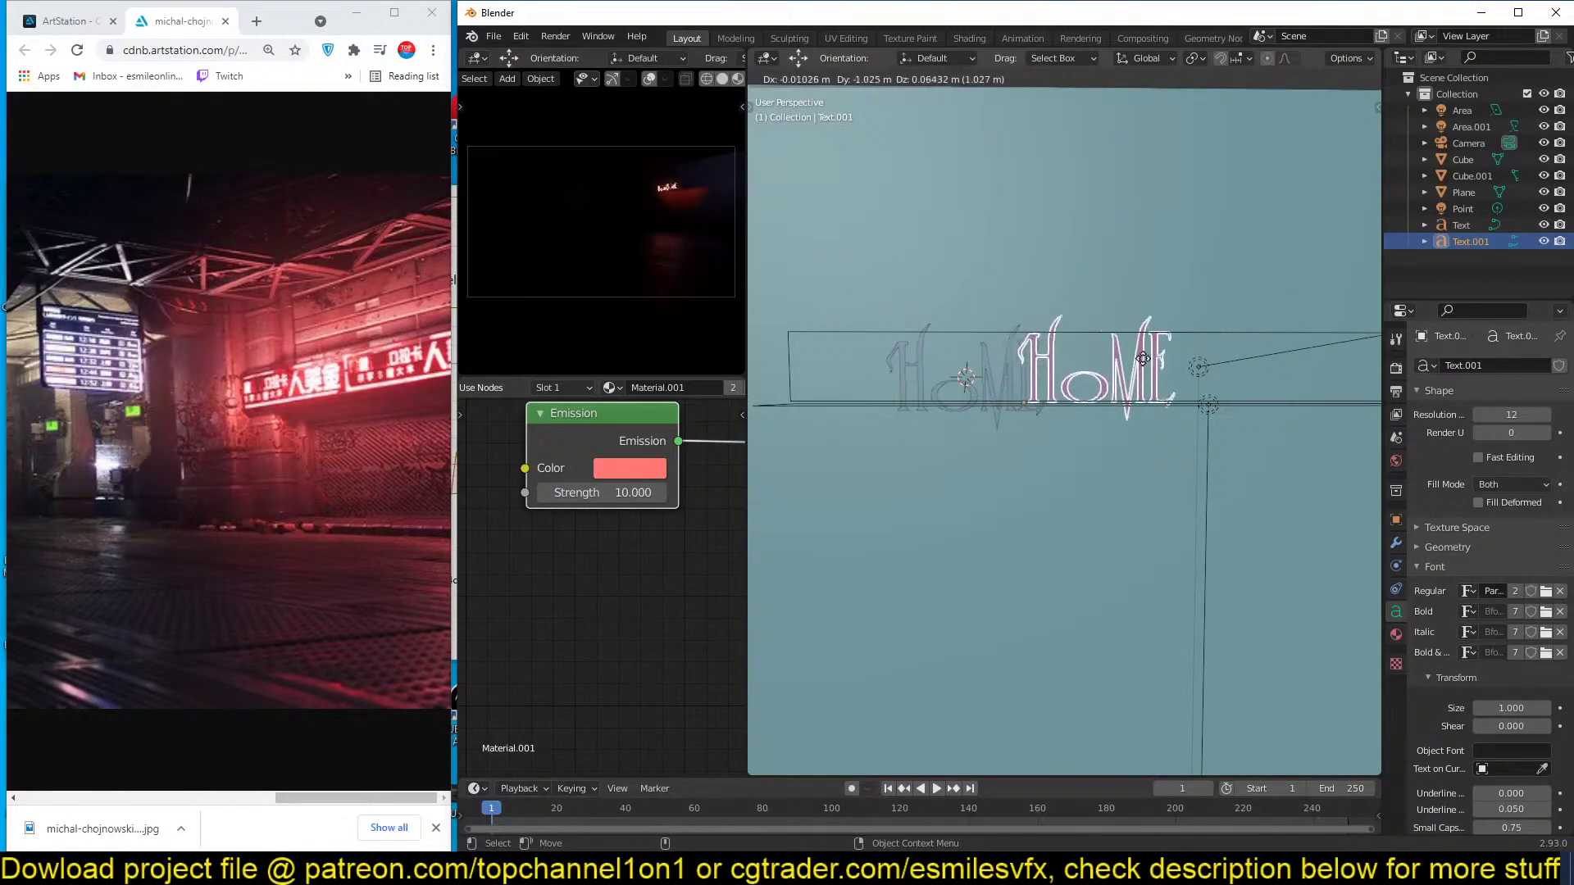
click(1163, 360)
middle_drag(1162, 361, 1169, 384)
Change the duplicated text to "*#DD" and scale it up so it stands taller than HoME.
key(Tab)
key(ctrl+a)
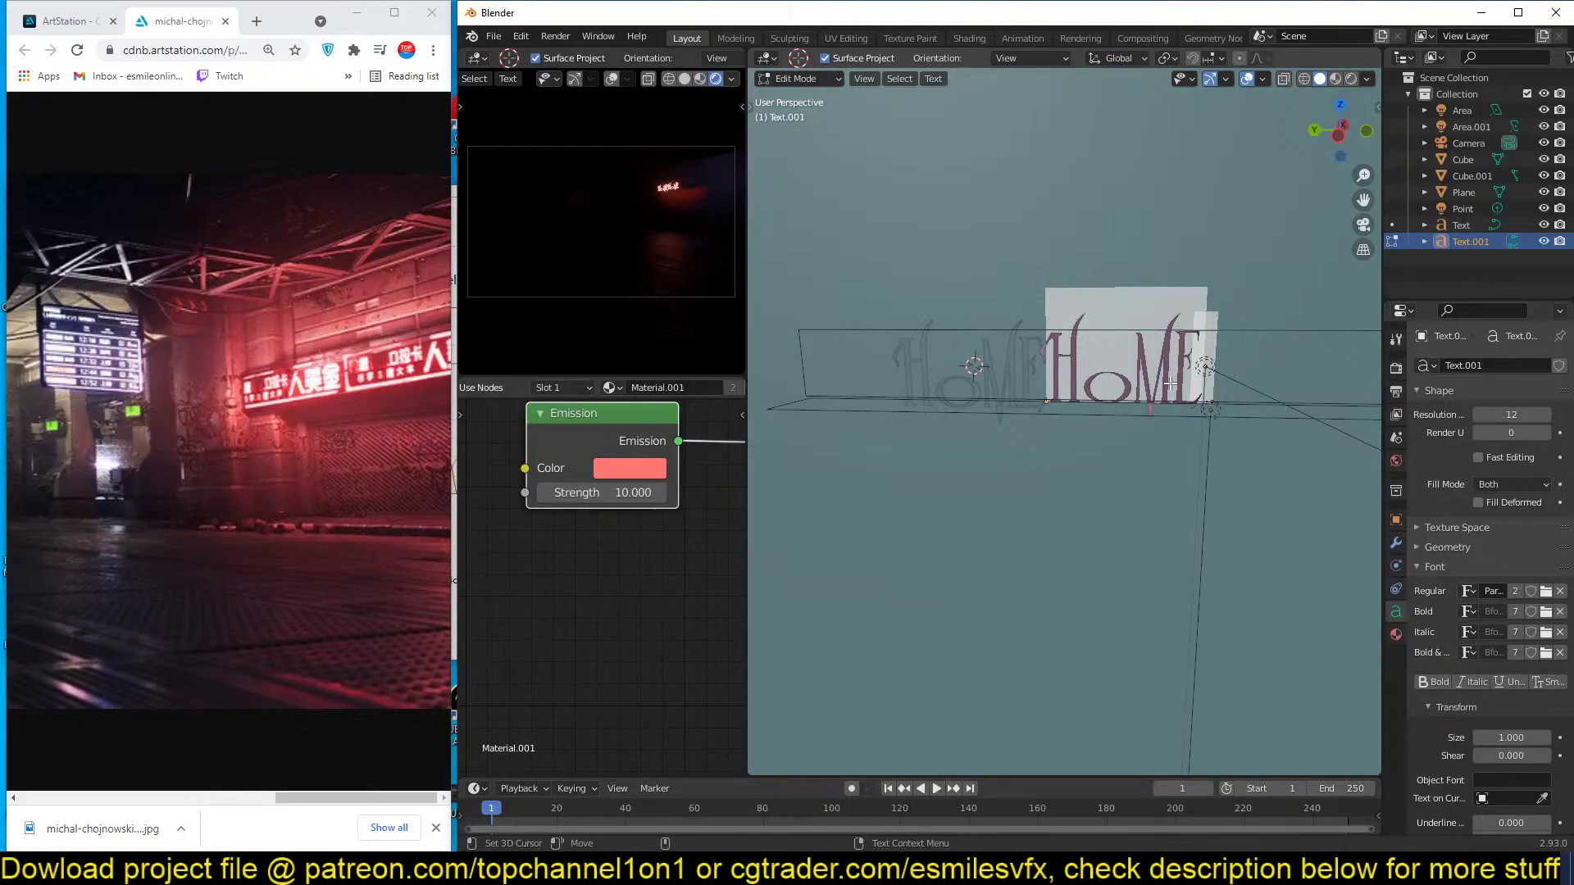
text(*#)
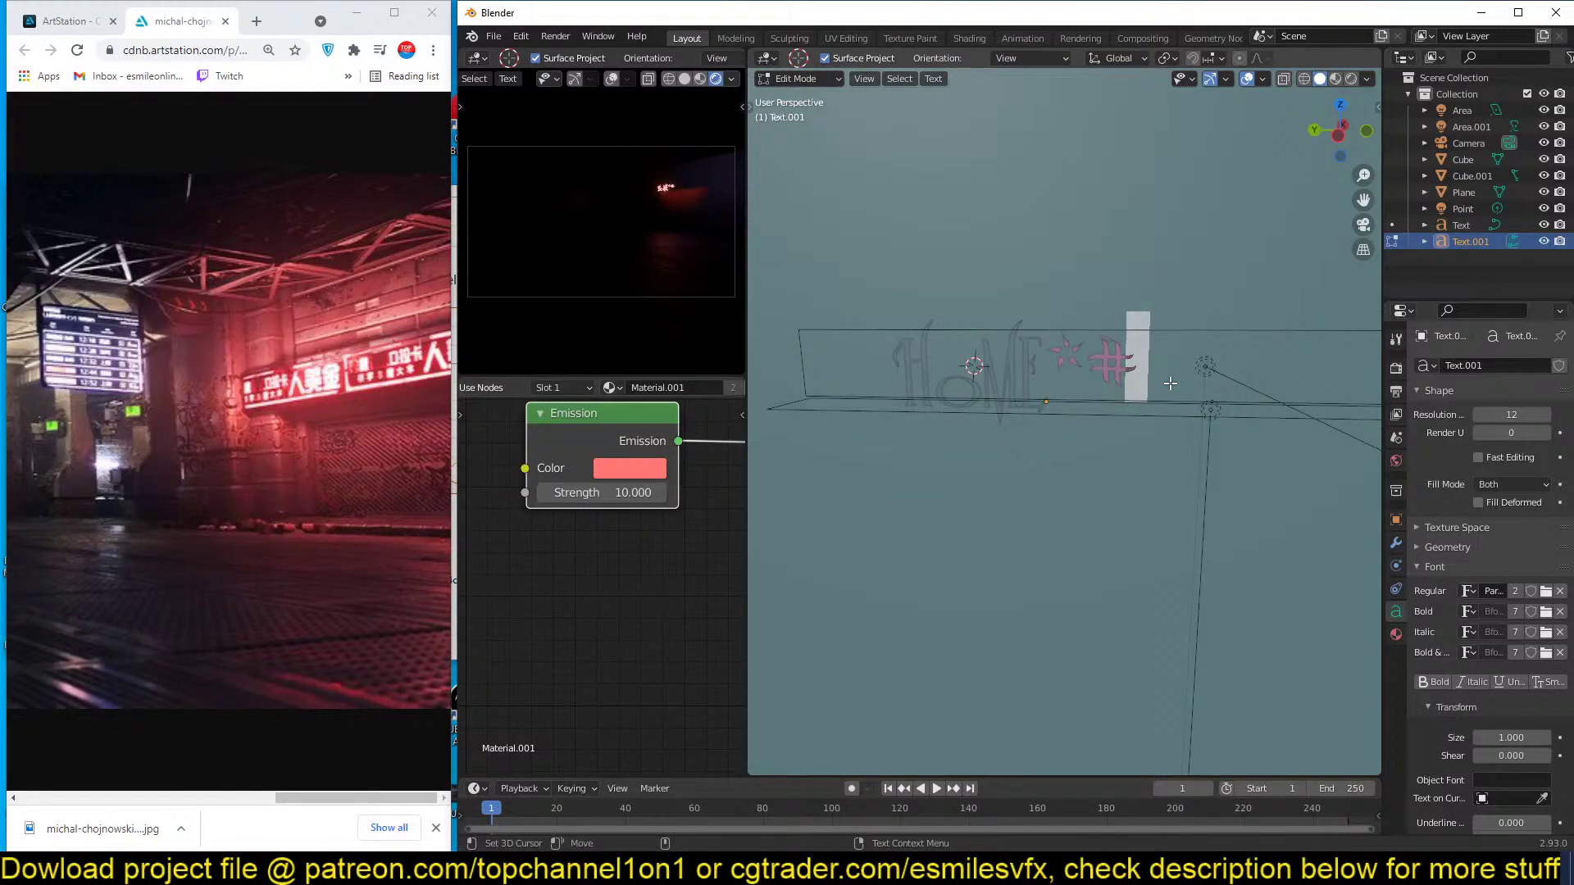
text(DD)
key(Tab)
key(s)
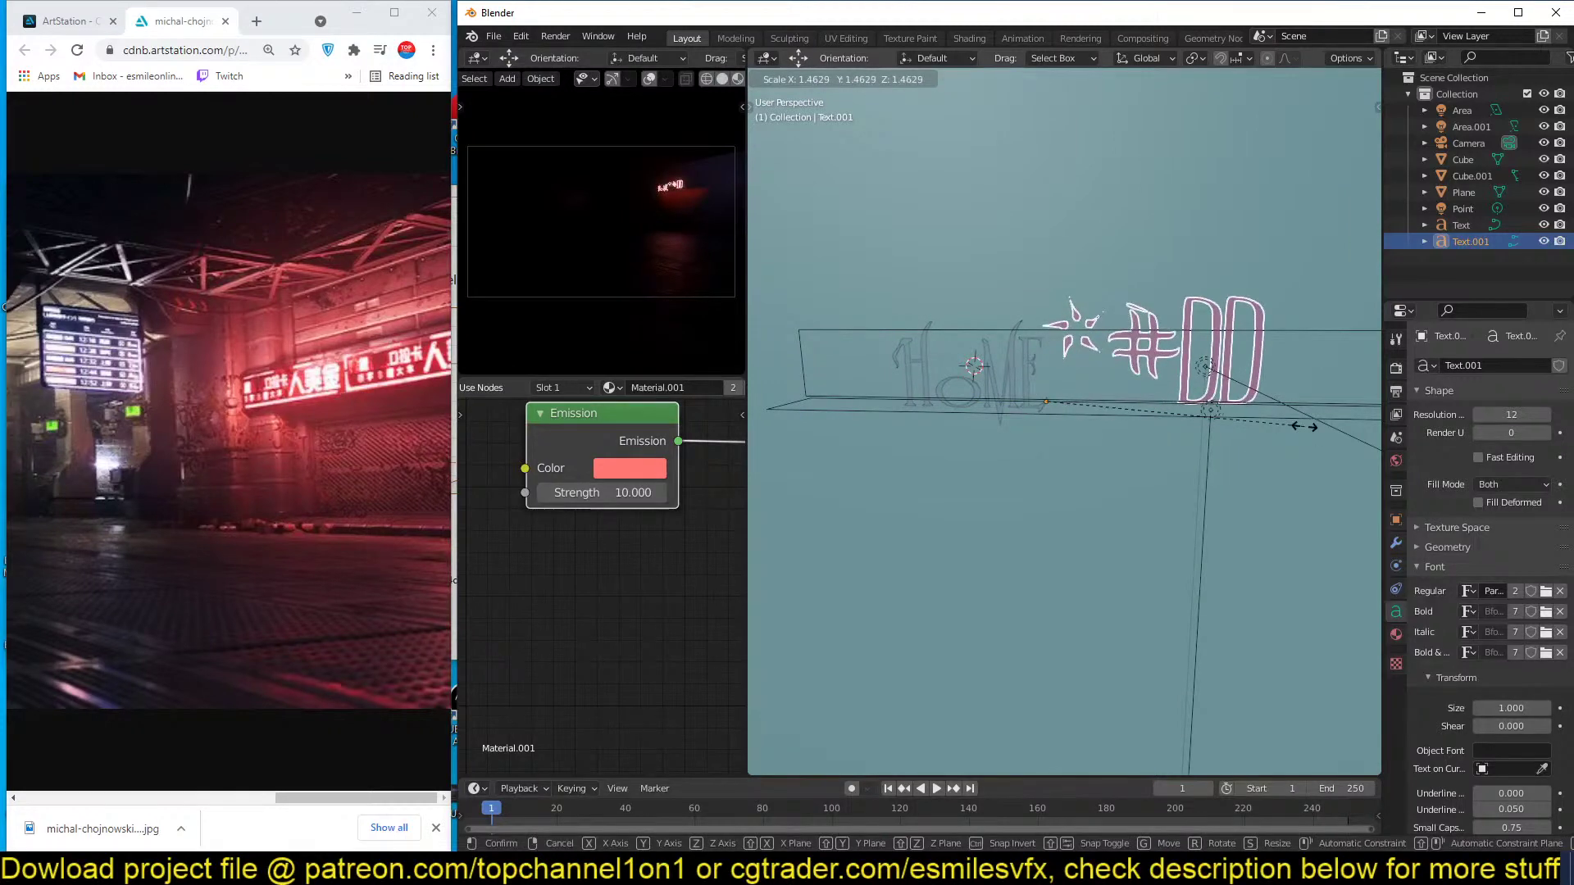
click(1279, 423)
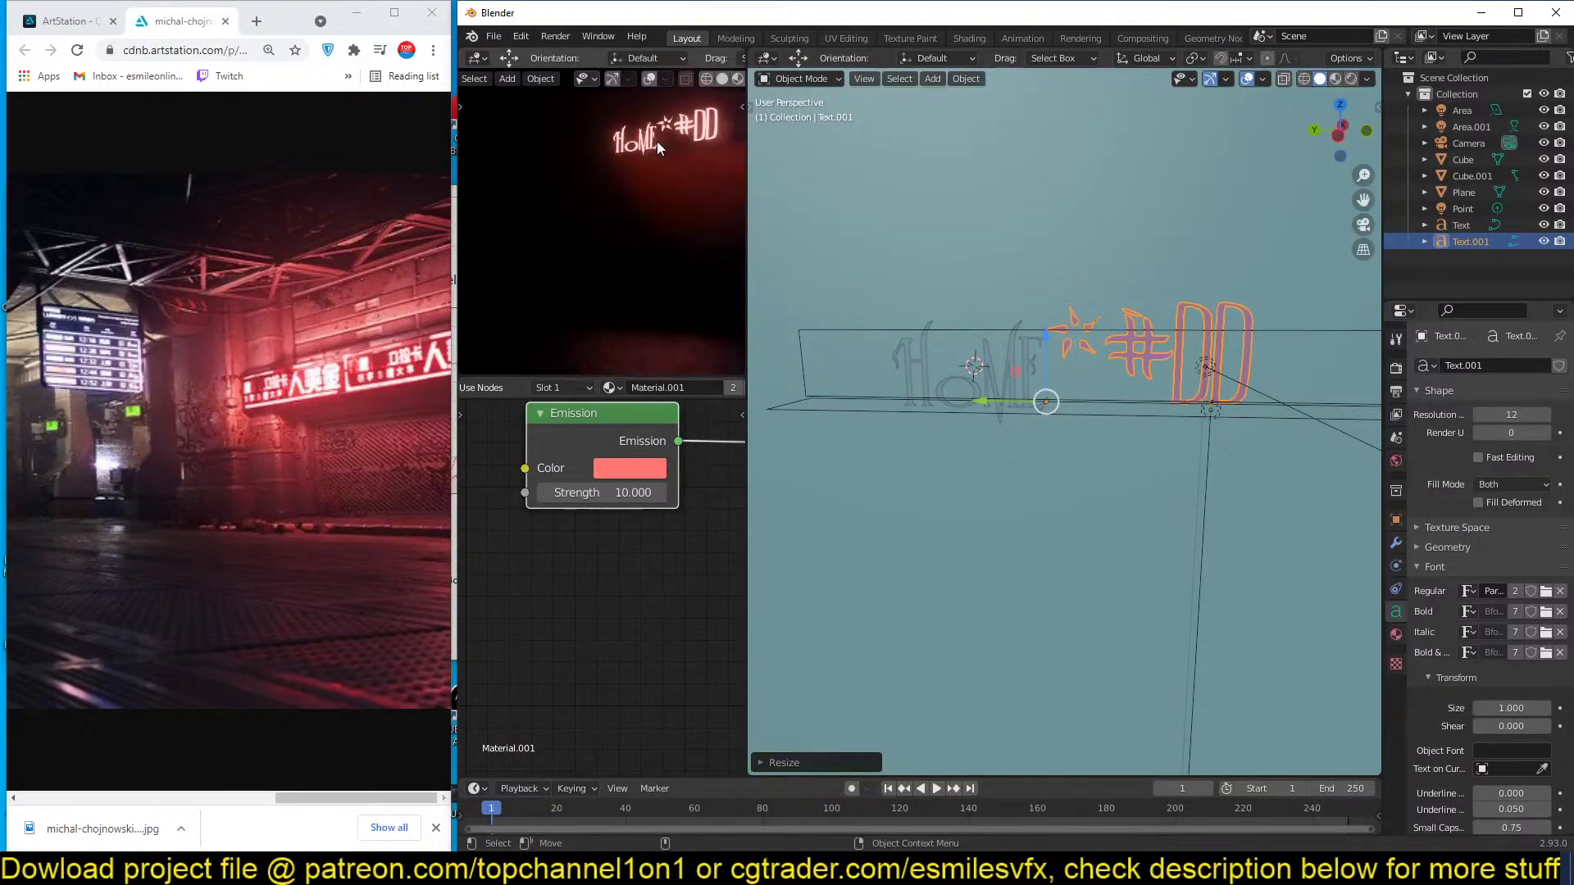
Add a mesh plane at the sign and rotate it 90° about the Y axis to face parallel to the wall.
middle_drag(1142, 287, 1055, 331)
key(shift+a)
mouse_move(1057, 333)
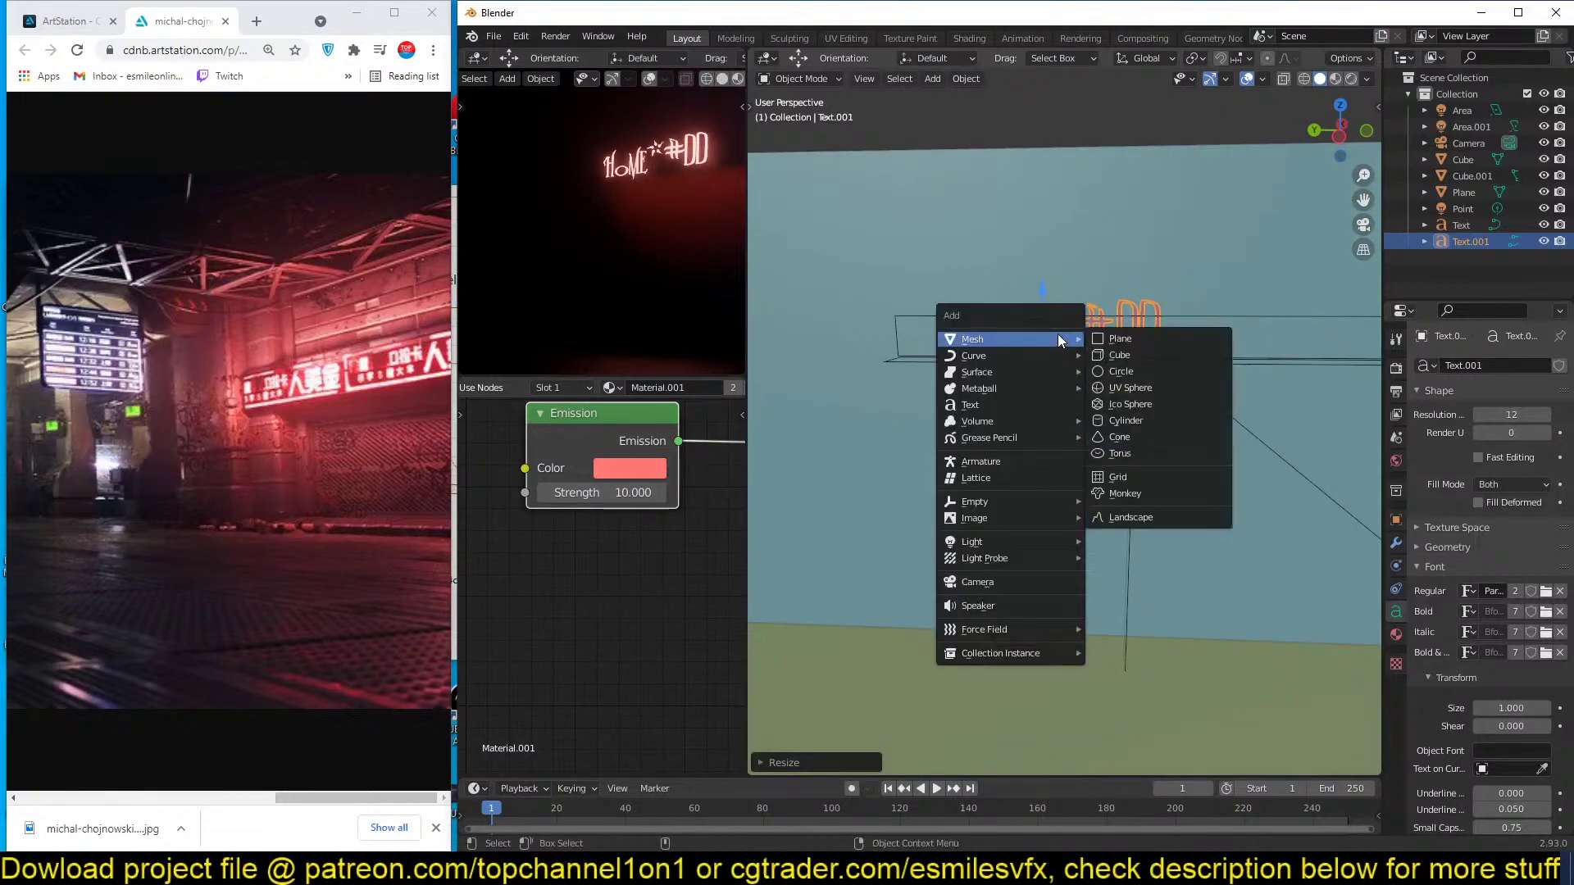
click(1173, 337)
text(rx90)
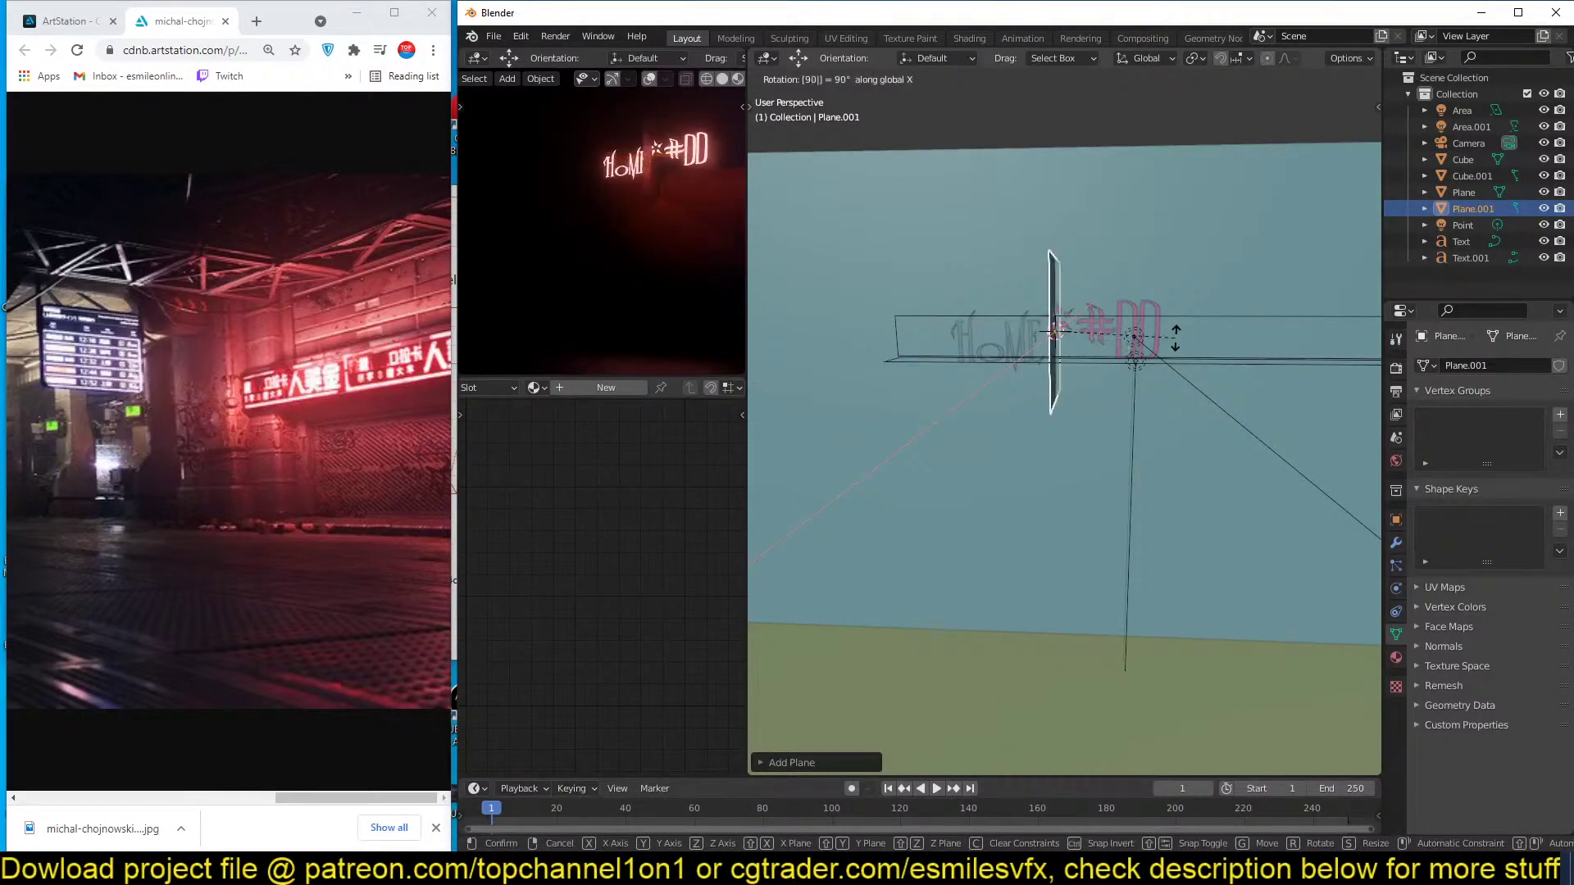
text(y)
key(Return)
Scale the plane into a wide, low rectangle spanning both sign texts.
key(s)
key(x)
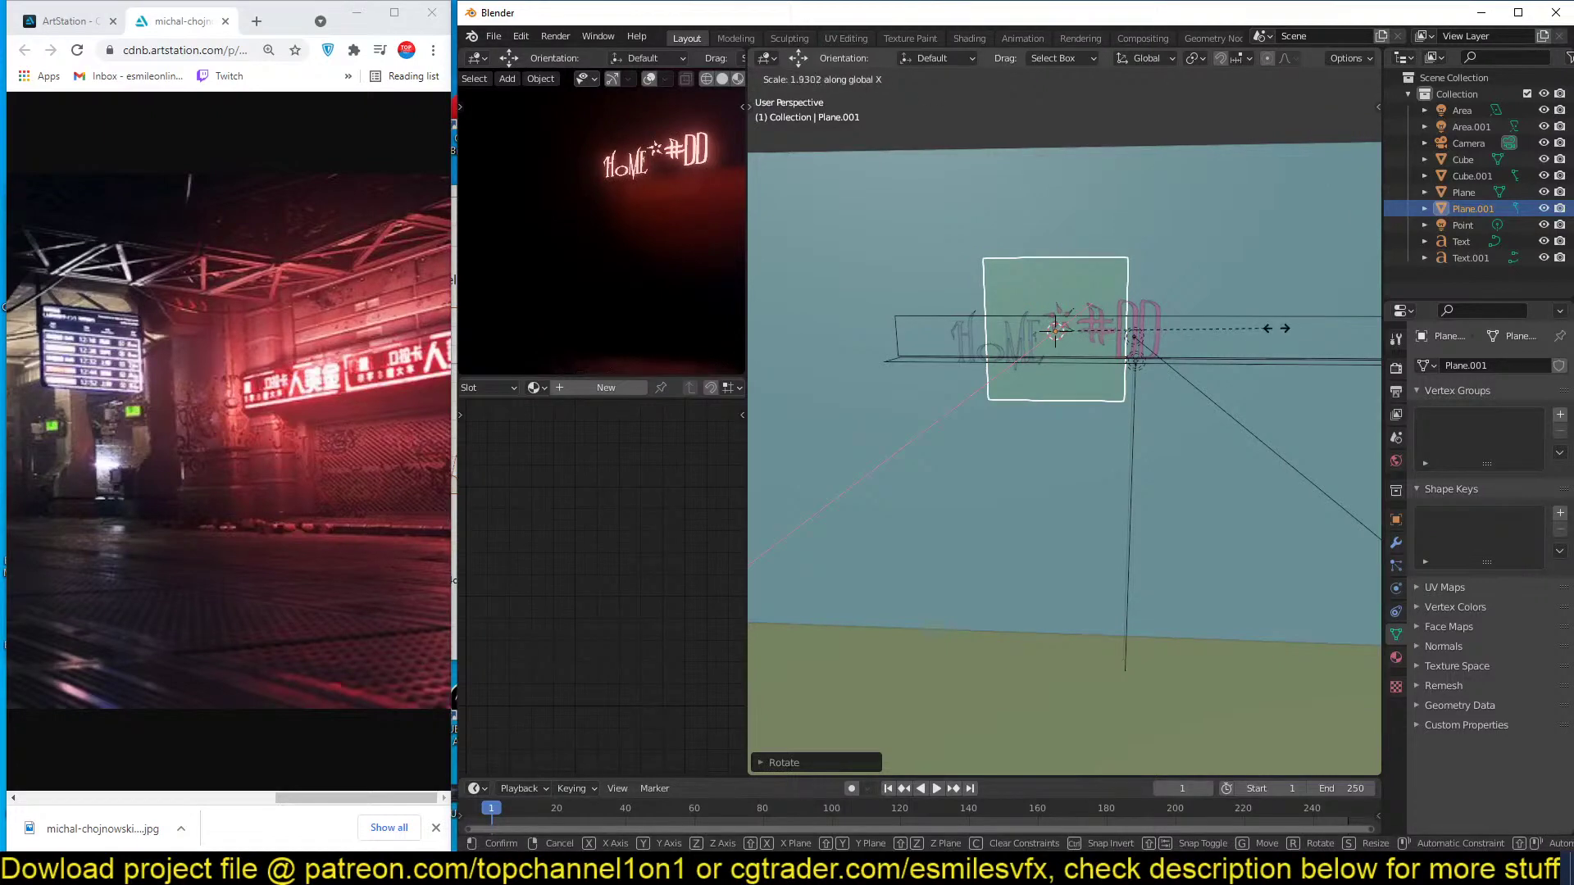
click(1341, 329)
key(s)
key(x)
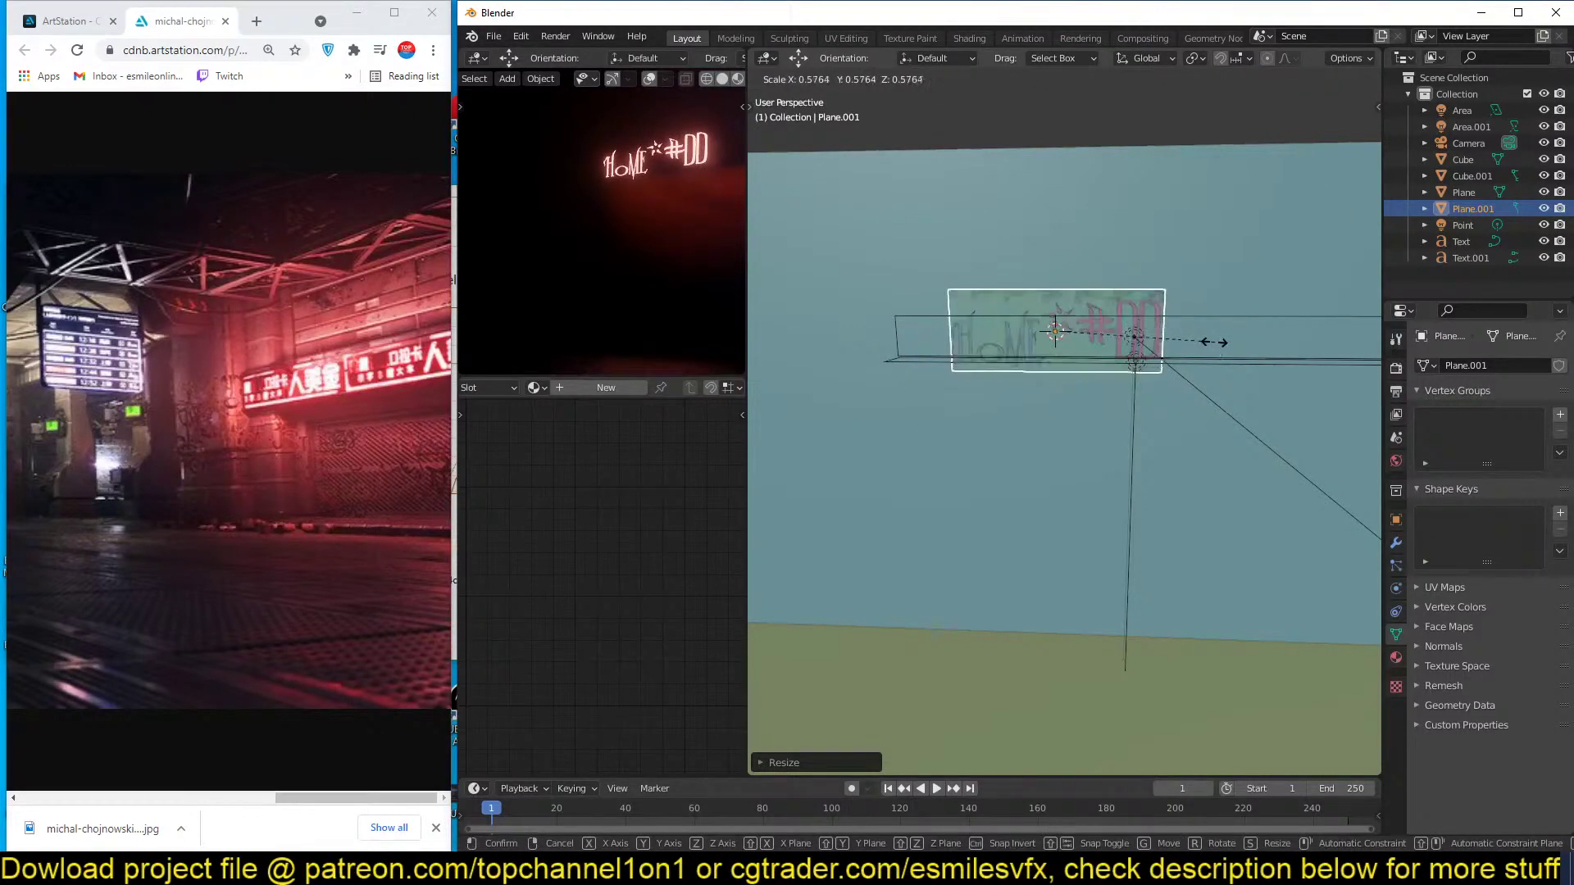
click(1267, 338)
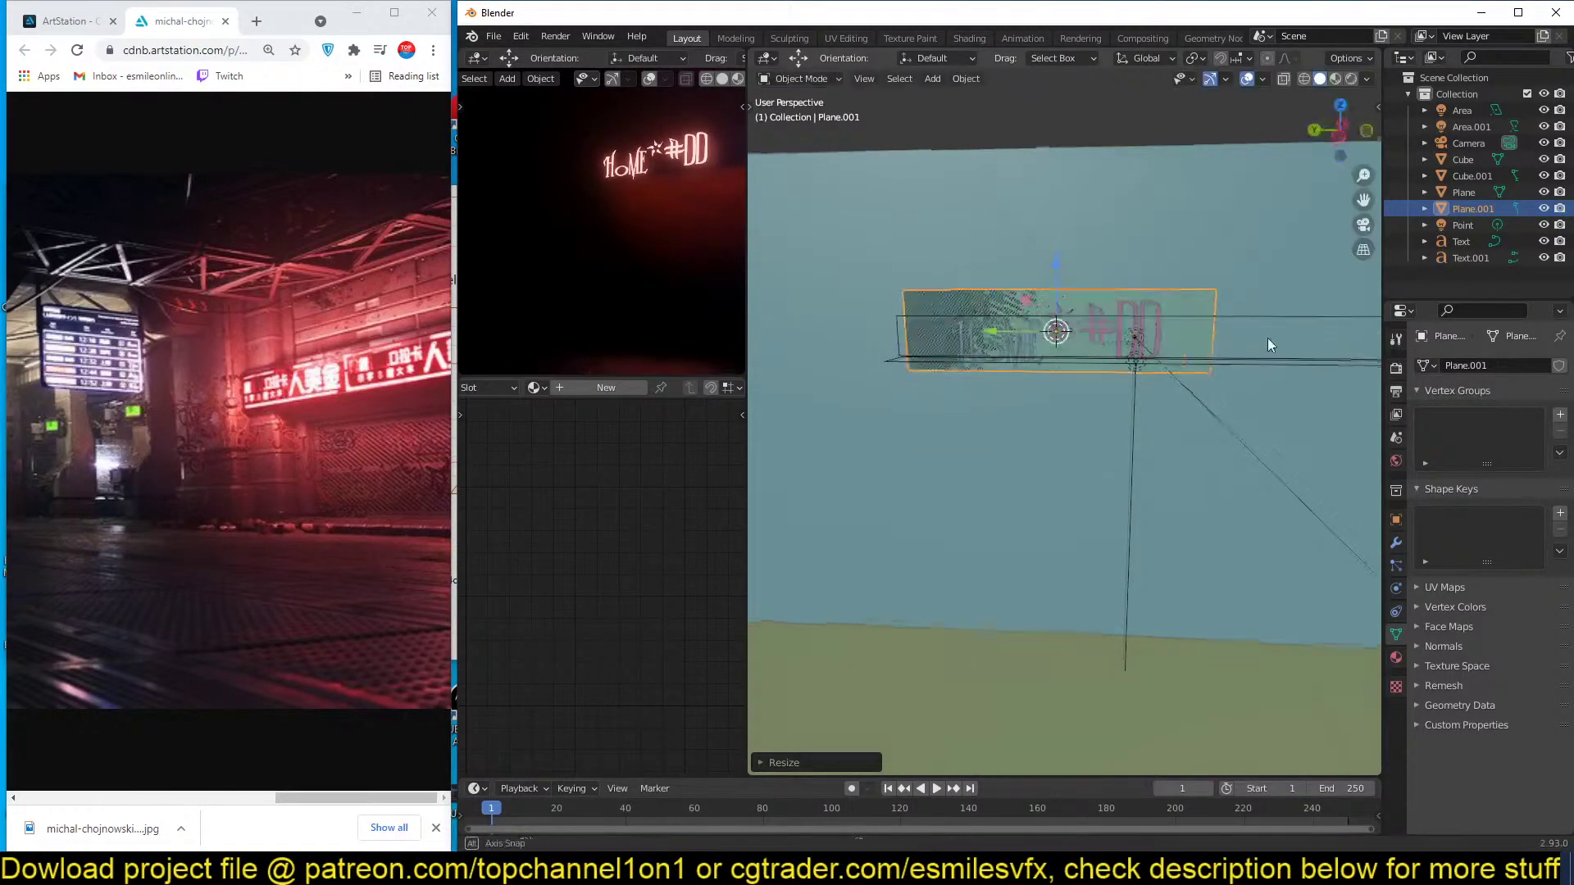
Move the plane so that it sits close to the wall and surrounds the two sign texts.
scroll(1221, 332, up, 5)
middle_drag(1194, 405, 1092, 451)
scroll(1031, 354, down, 3)
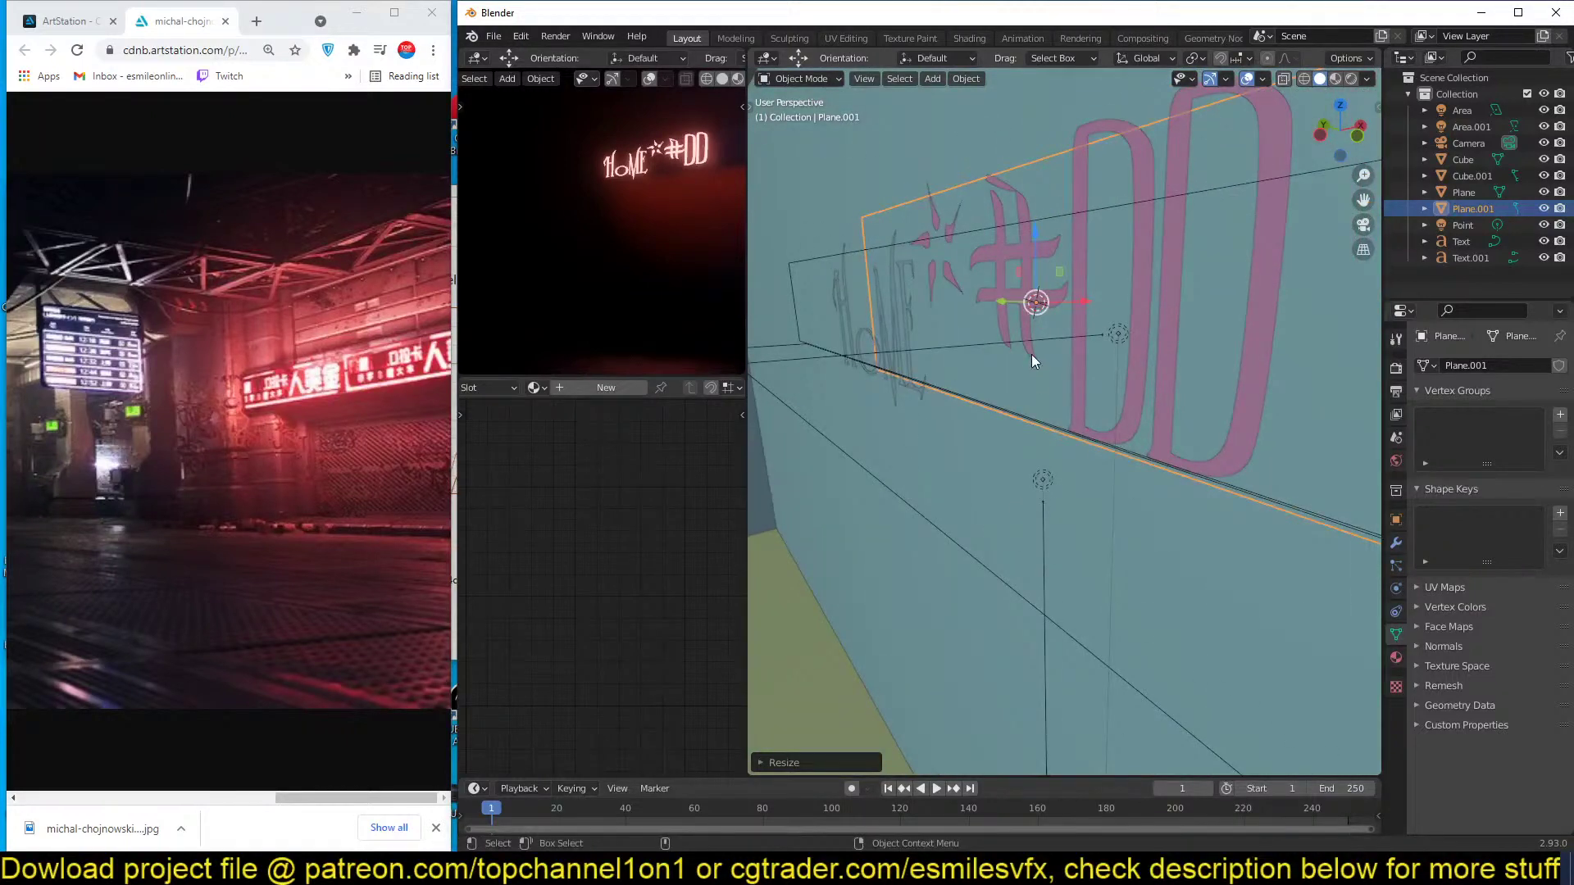
middle_drag(1031, 354, 1008, 376)
drag(1111, 345, 1094, 349)
middle_drag(1094, 348, 1100, 316)
drag(1043, 302, 1044, 336)
middle_drag(1045, 336, 1054, 352)
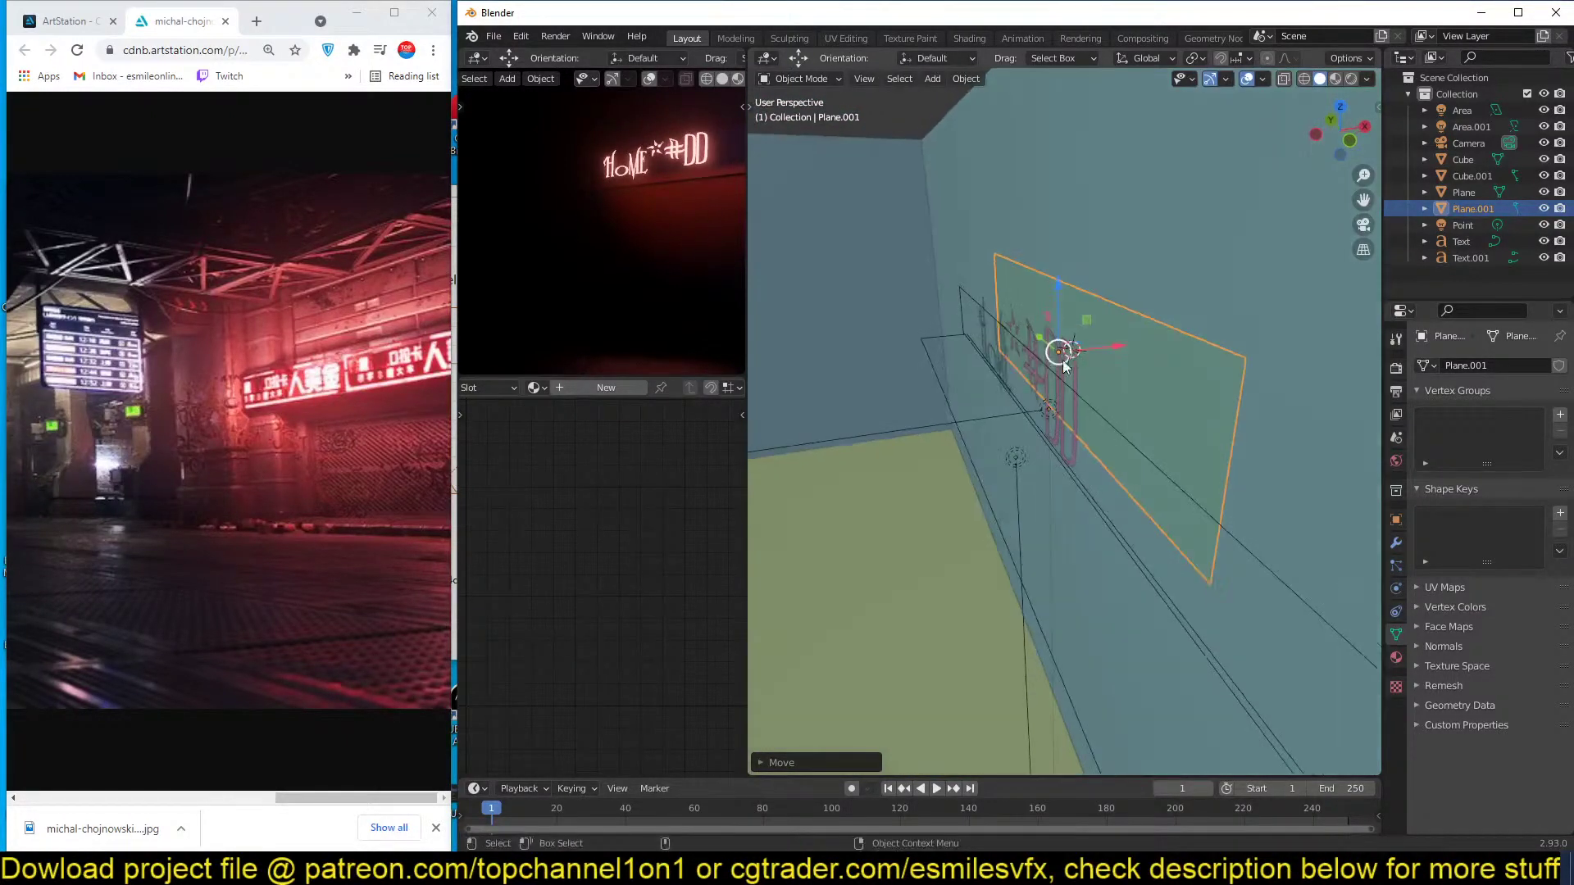
drag(1054, 351, 1073, 350)
middle_drag(1072, 350, 1170, 351)
scroll(1158, 353, up, 3)
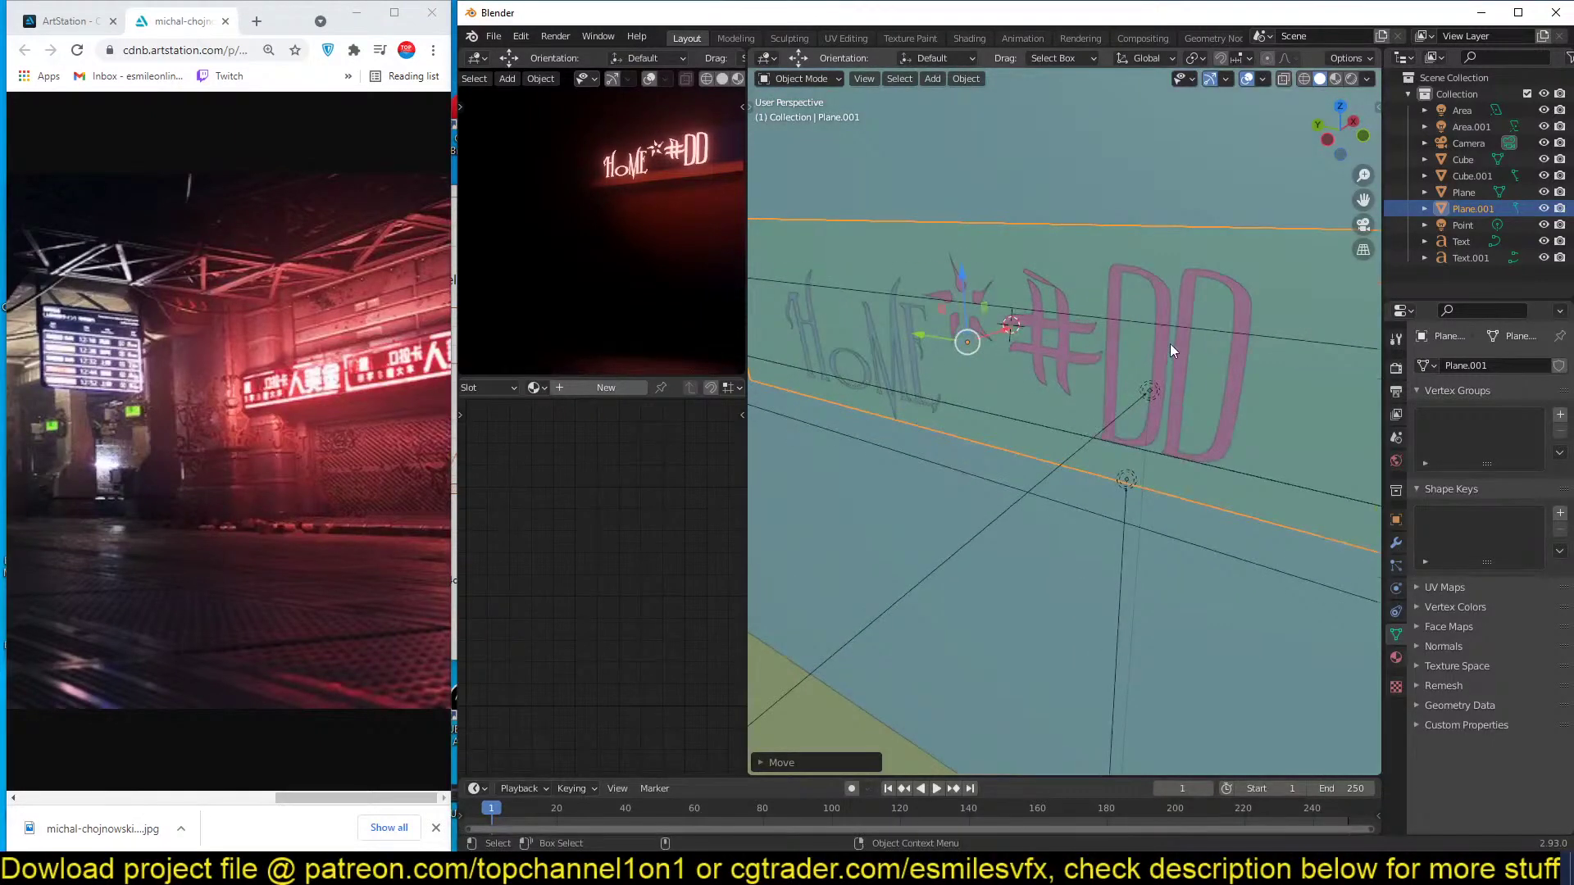
Link the *#DD text's emission material to the plane.
click(1170, 290)
key(ctrl+l)
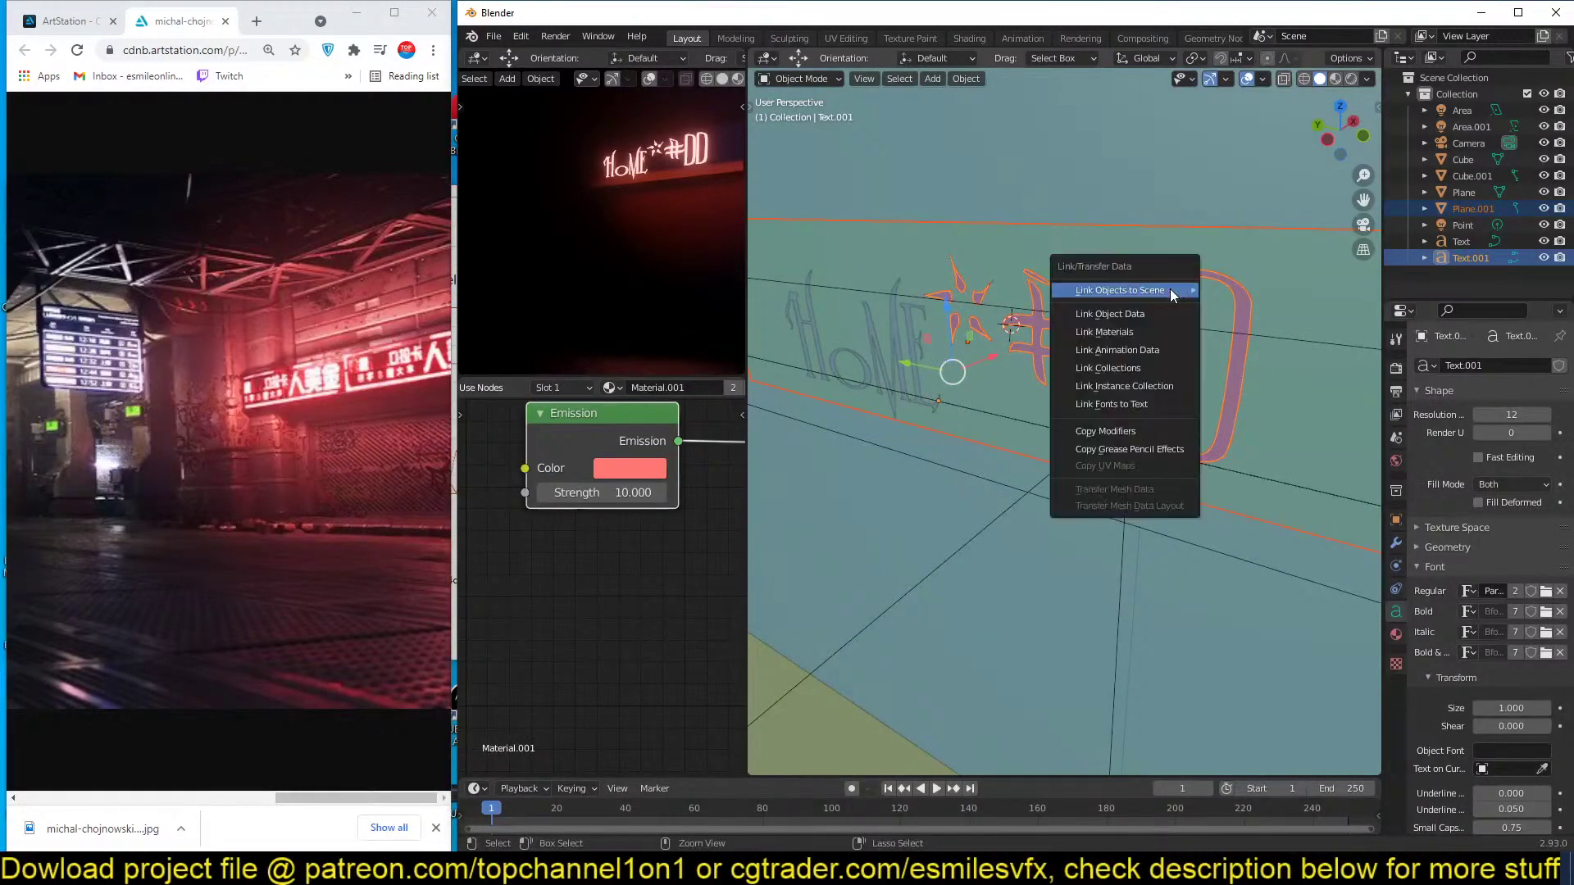
click(1150, 335)
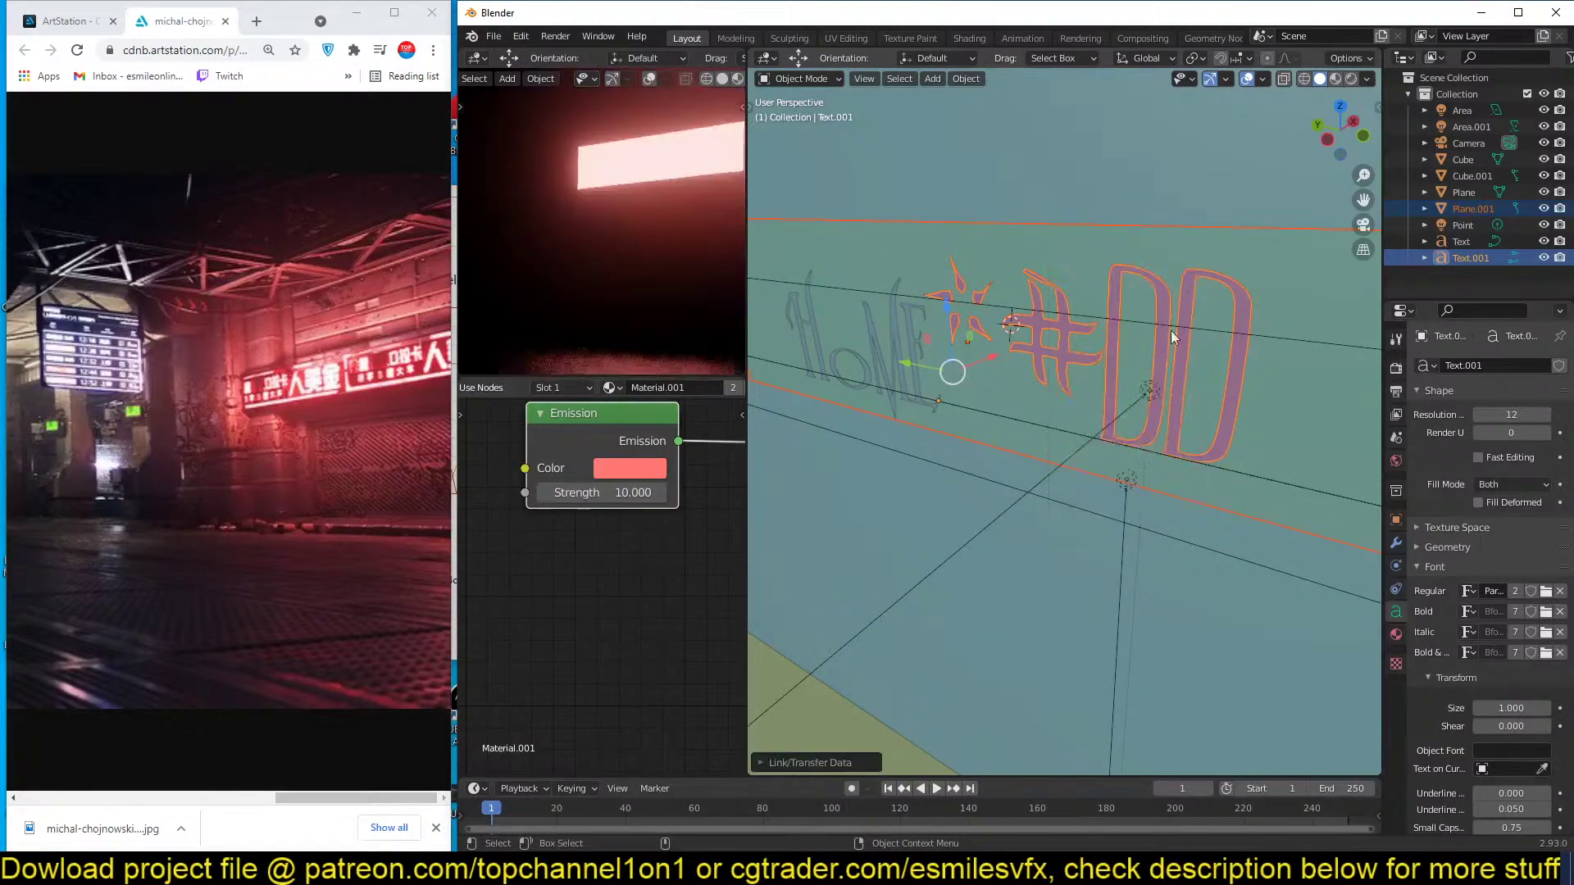
Inset the plane's face by about 0.029 m and delete the inner face, leaving a thin rectangular frame.
mouse_move(1170, 331)
middle_down()
mouse_move(1083, 341)
mouse_move(1114, 320)
mouse_move(1173, 321)
middle_up()
click(1114, 341)
key(ctrl+s)
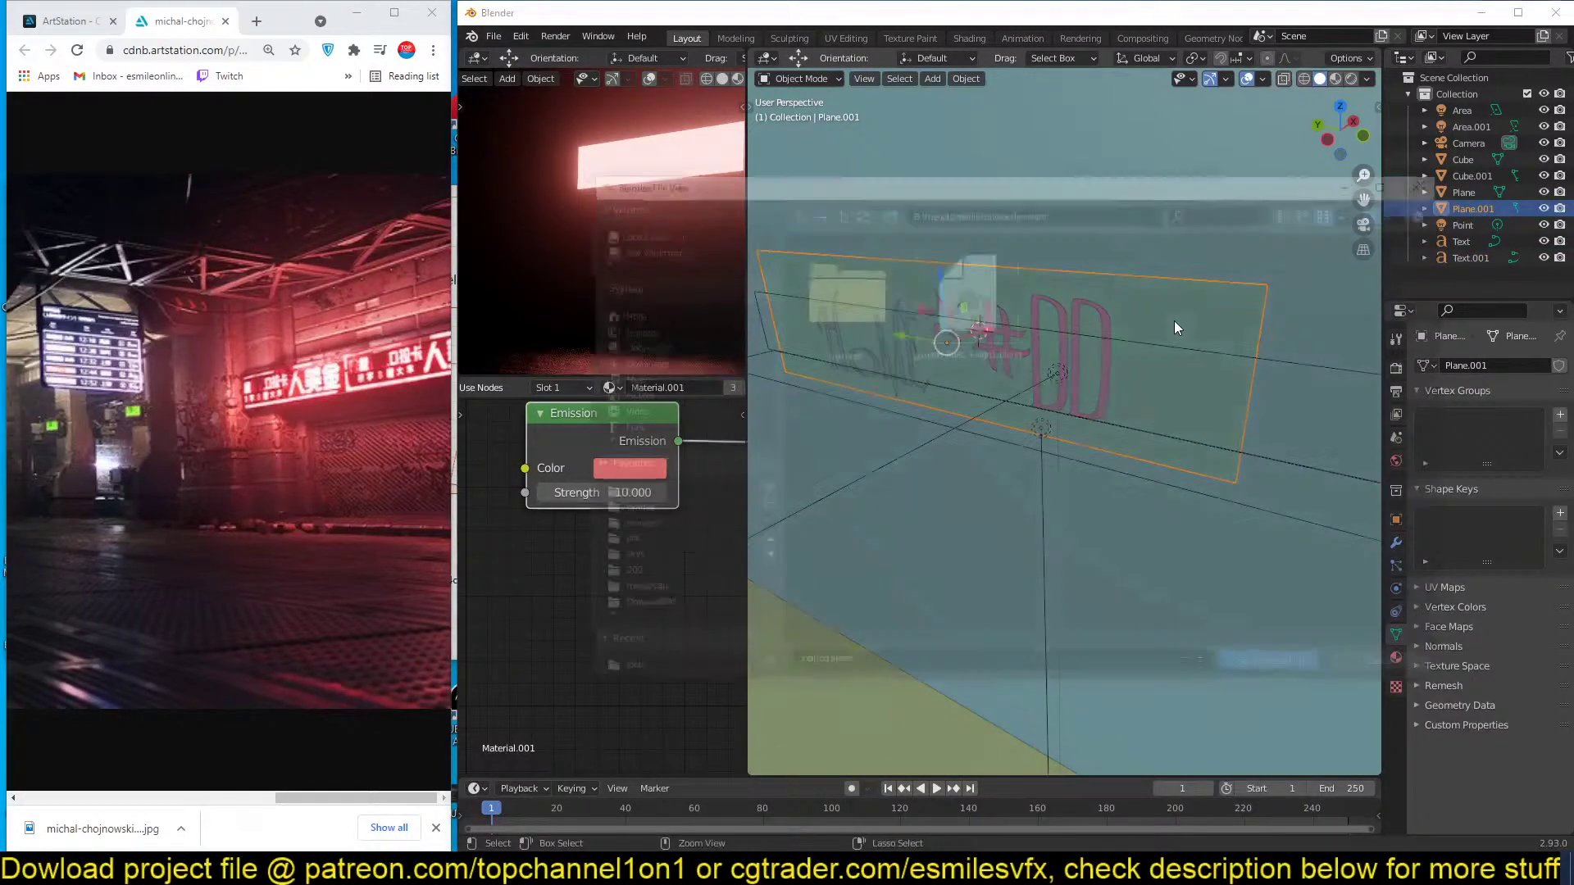
click(1367, 669)
middle_drag(991, 284, 1039, 356)
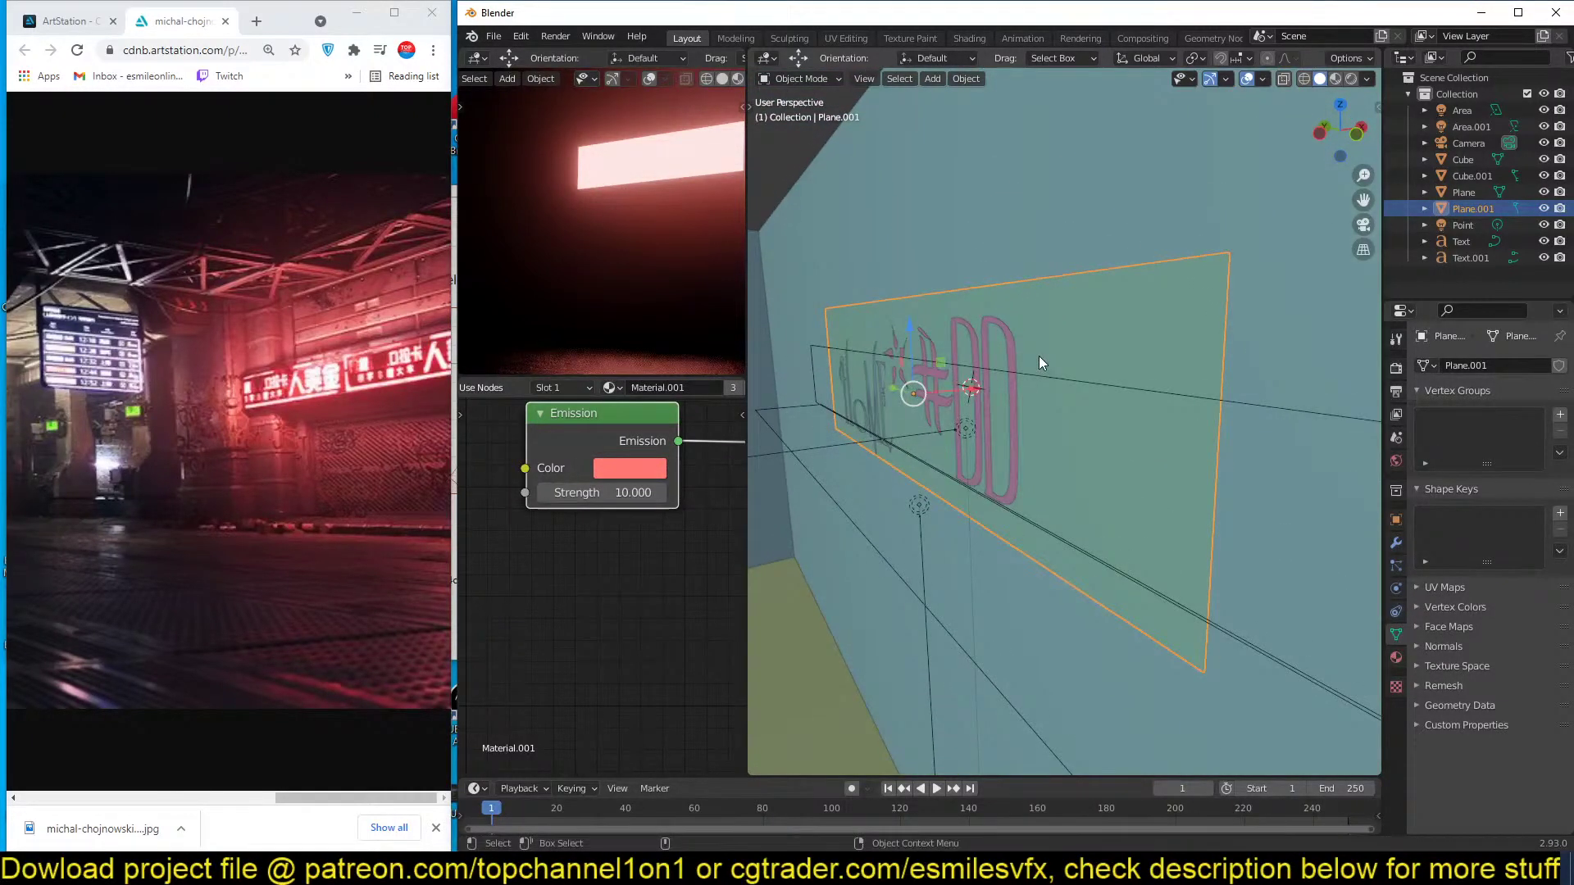
right_click(1040, 354)
key(Tab)
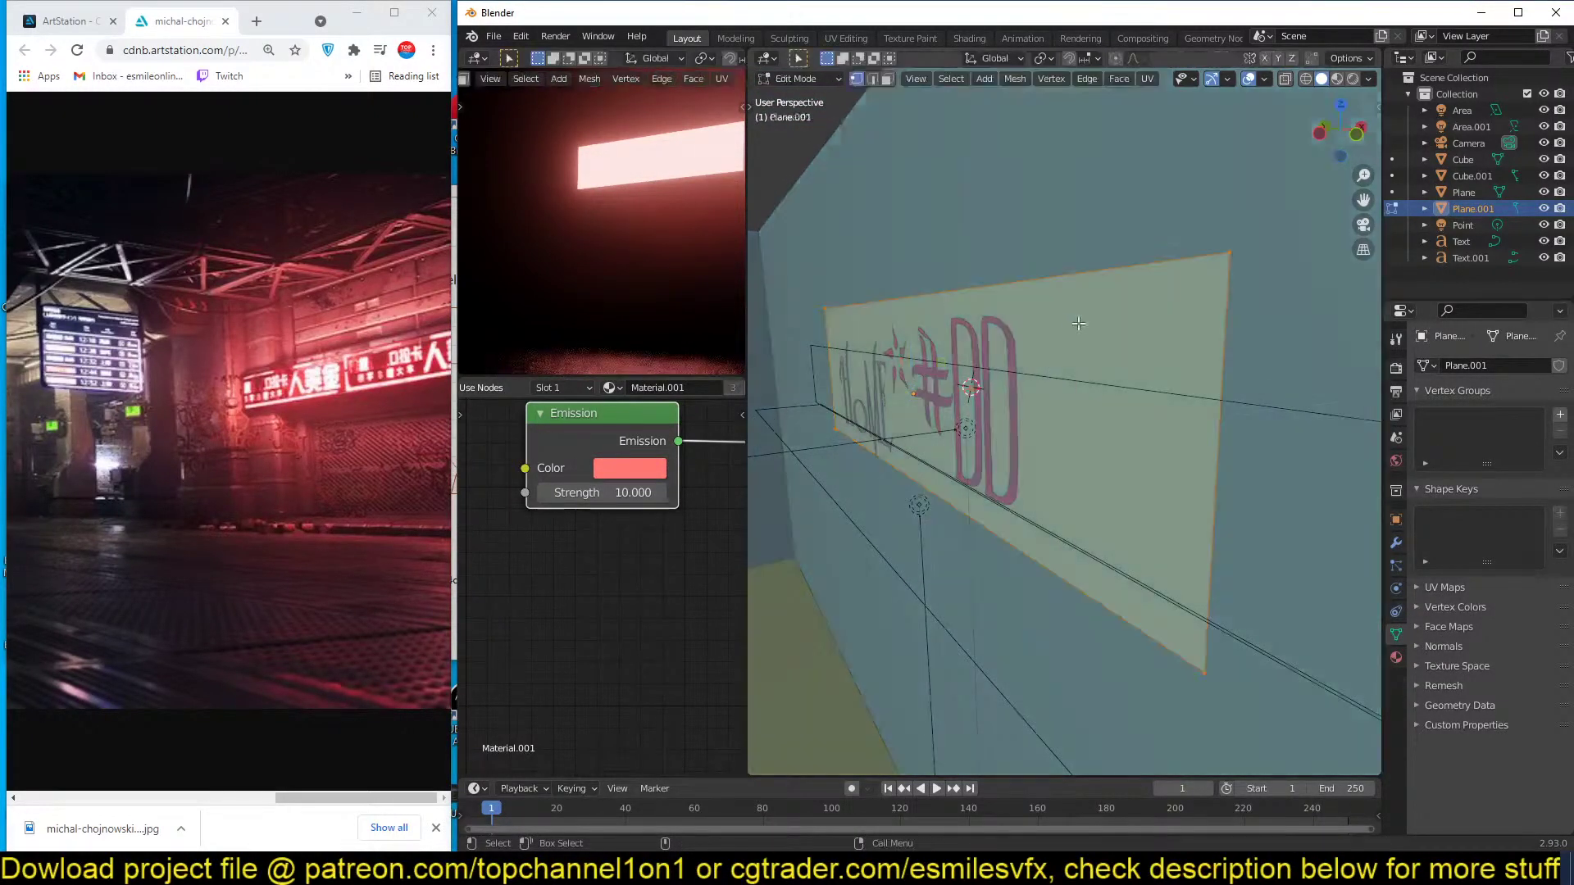
key(i)
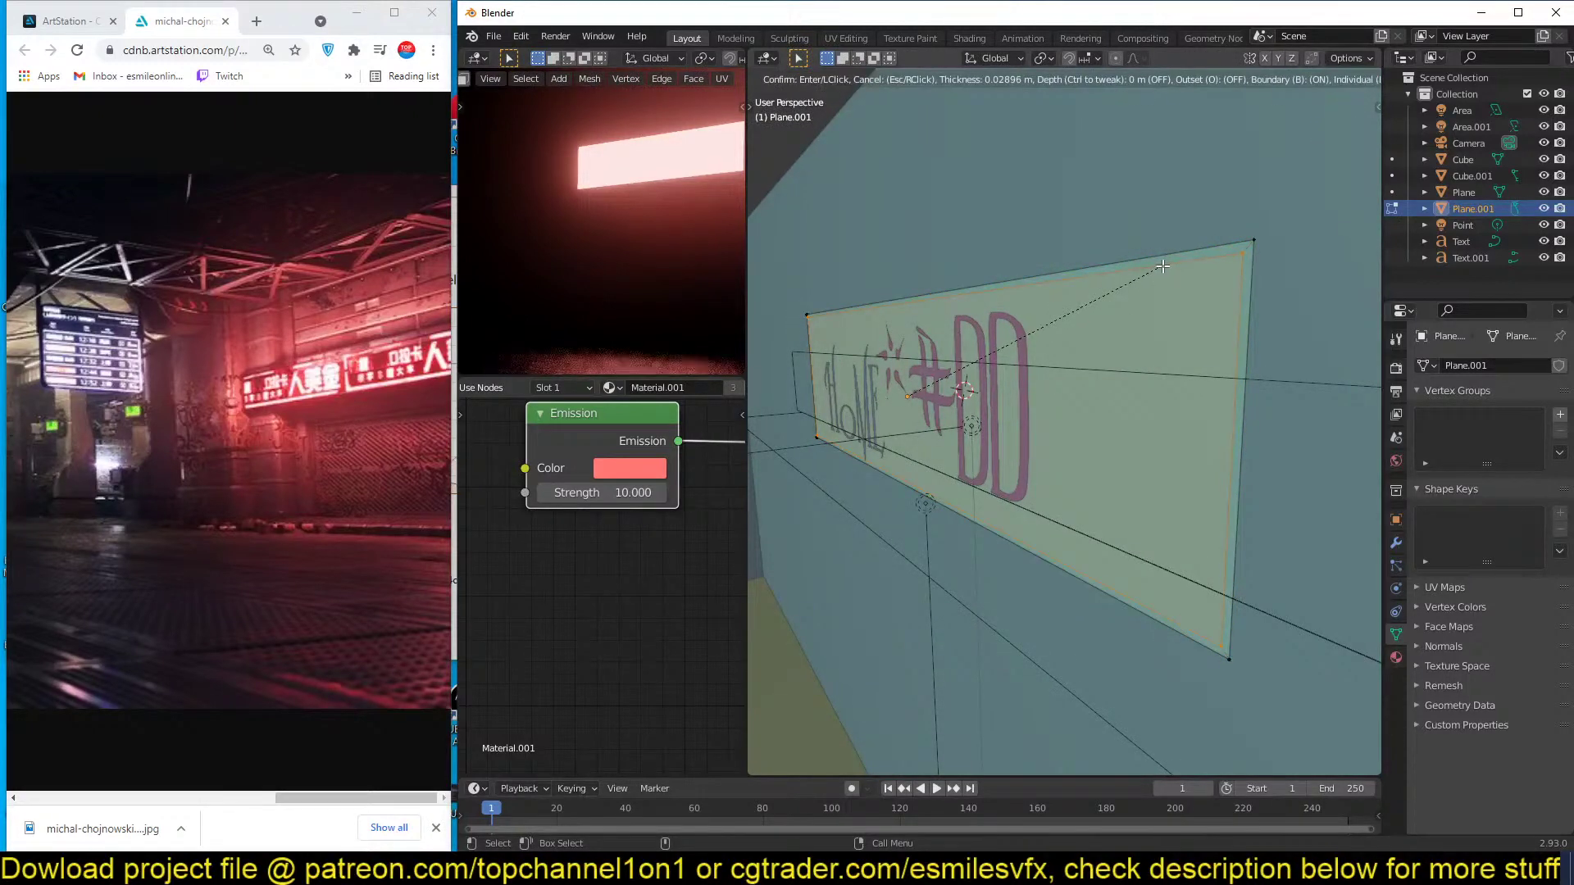
click(1162, 267)
key(x)
click(1157, 300)
key(Tab)
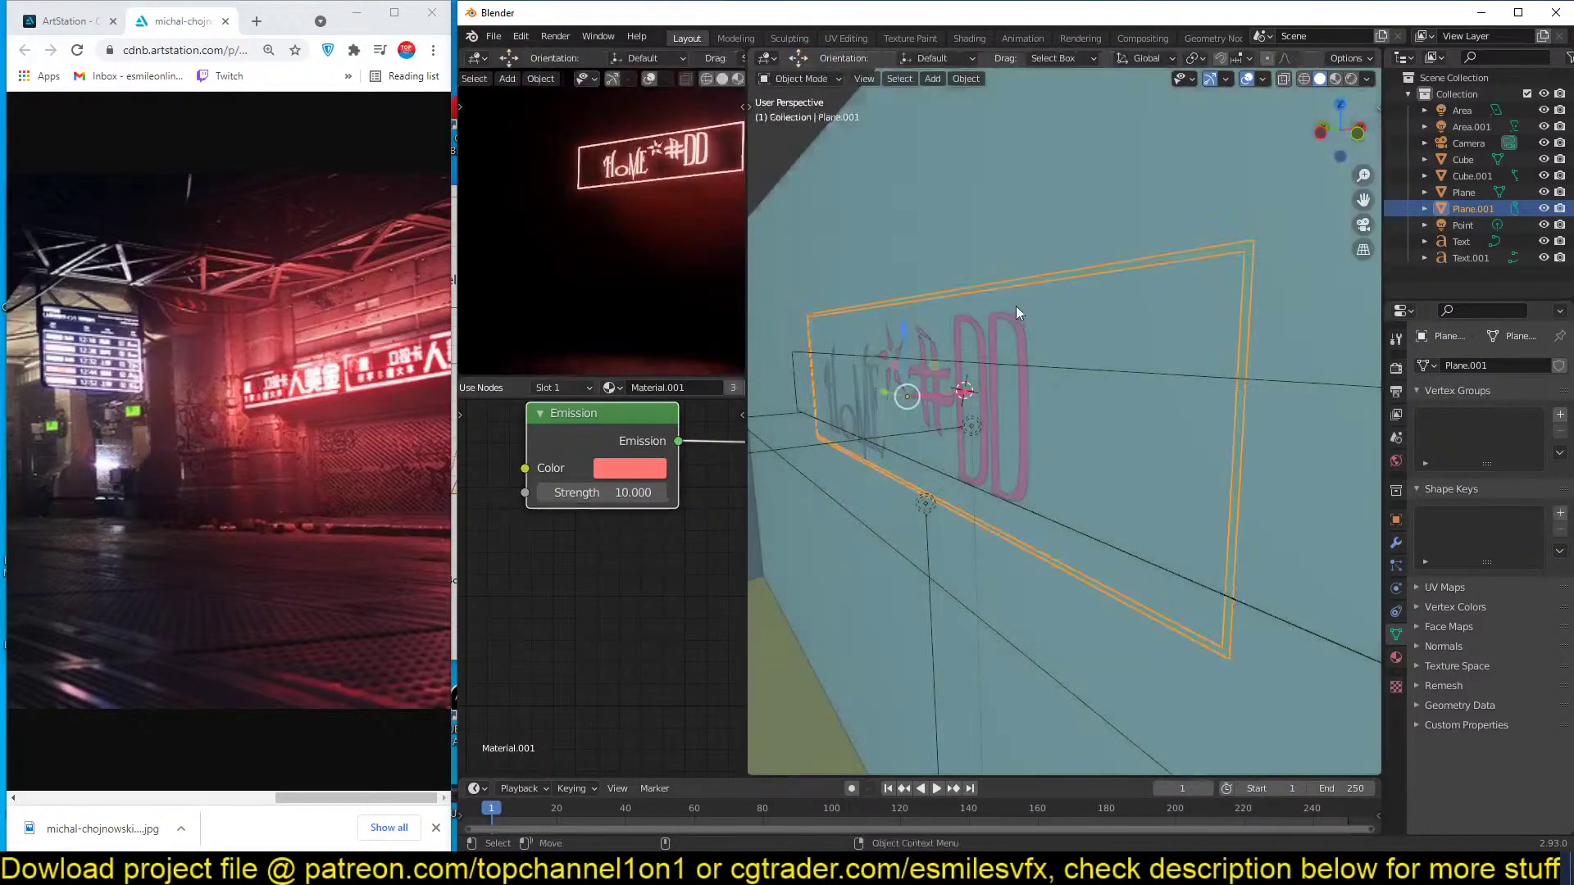
Duplicate the *#DD text and move the copy to the frame's lower corner on the HoME side.
middle_drag(1015, 308, 1121, 306)
click(1098, 338)
key(shift+d)
right_click(1126, 341)
key(g)
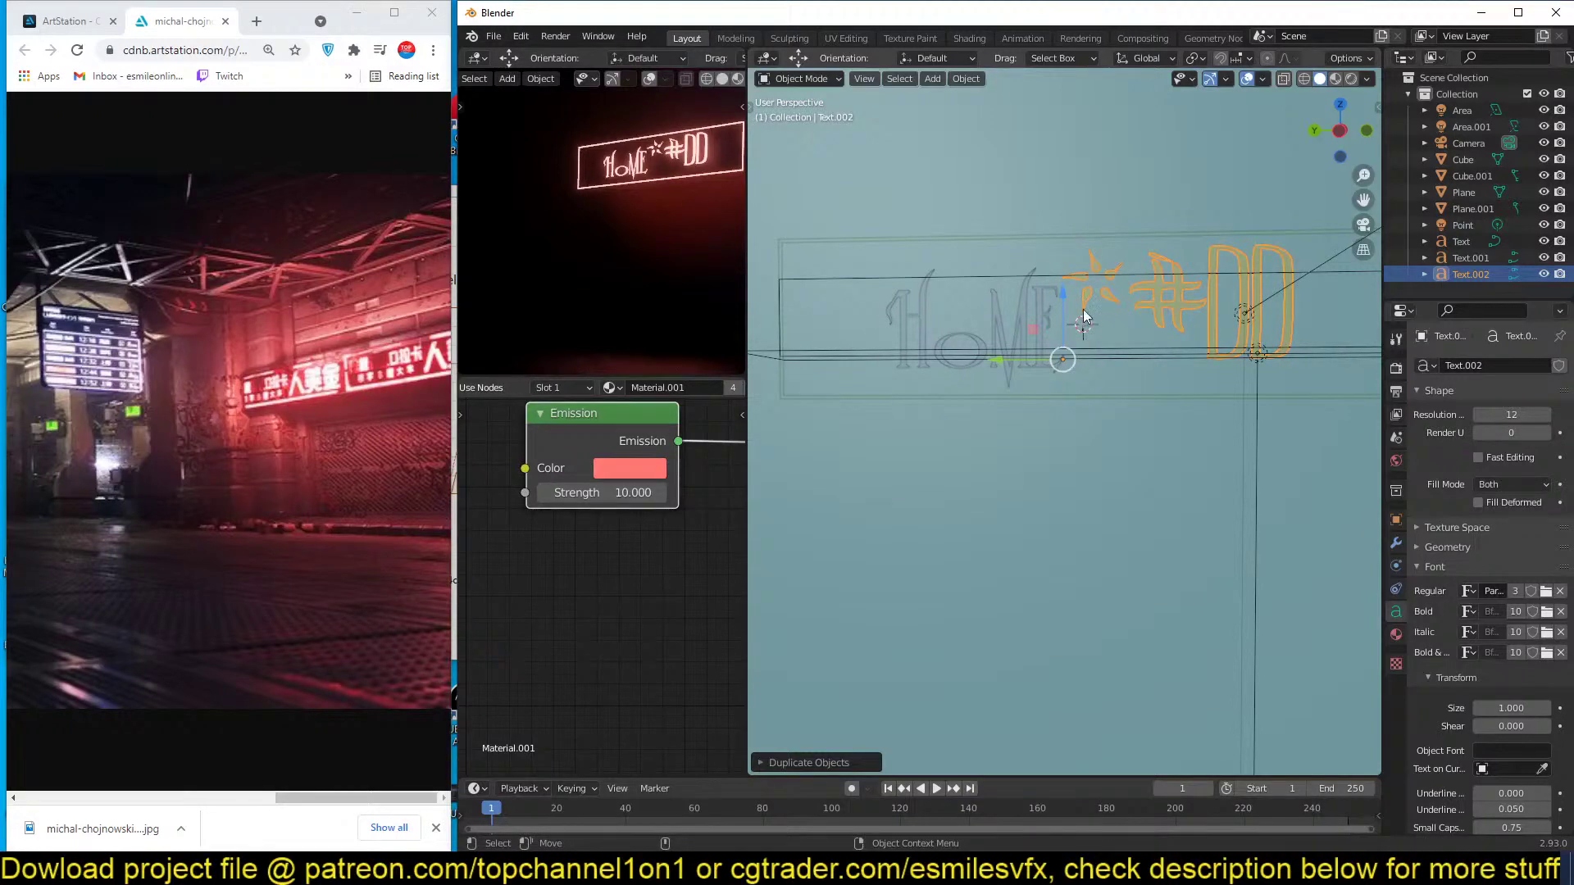
click(754, 416)
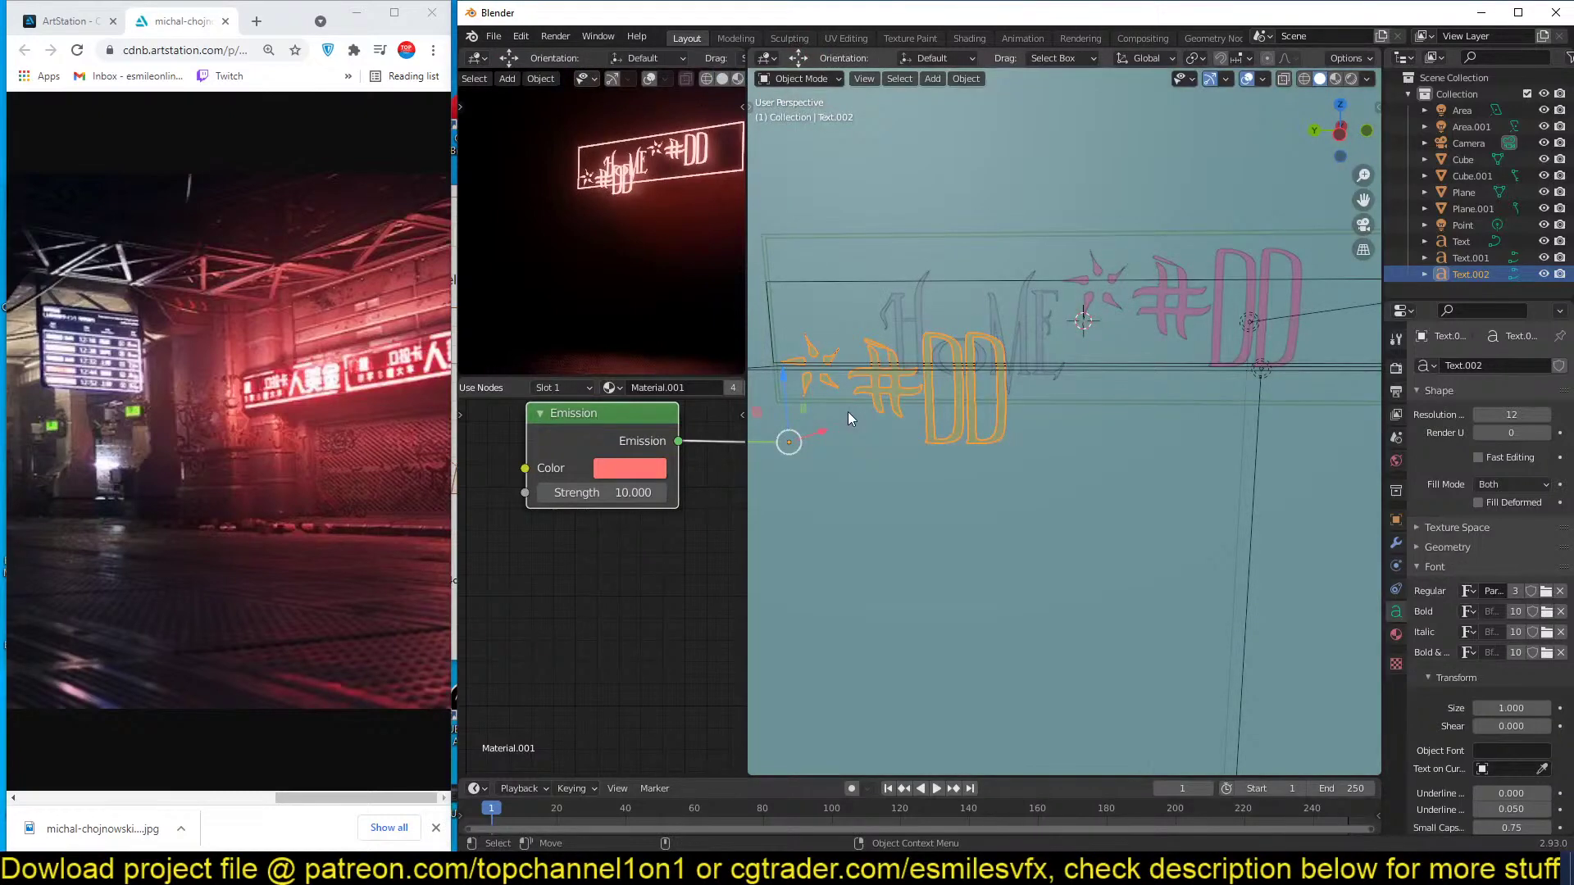
Shrink the copied *#DD text and fit it inside the frame's lower corner before HoME.
key(s)
click(927, 412)
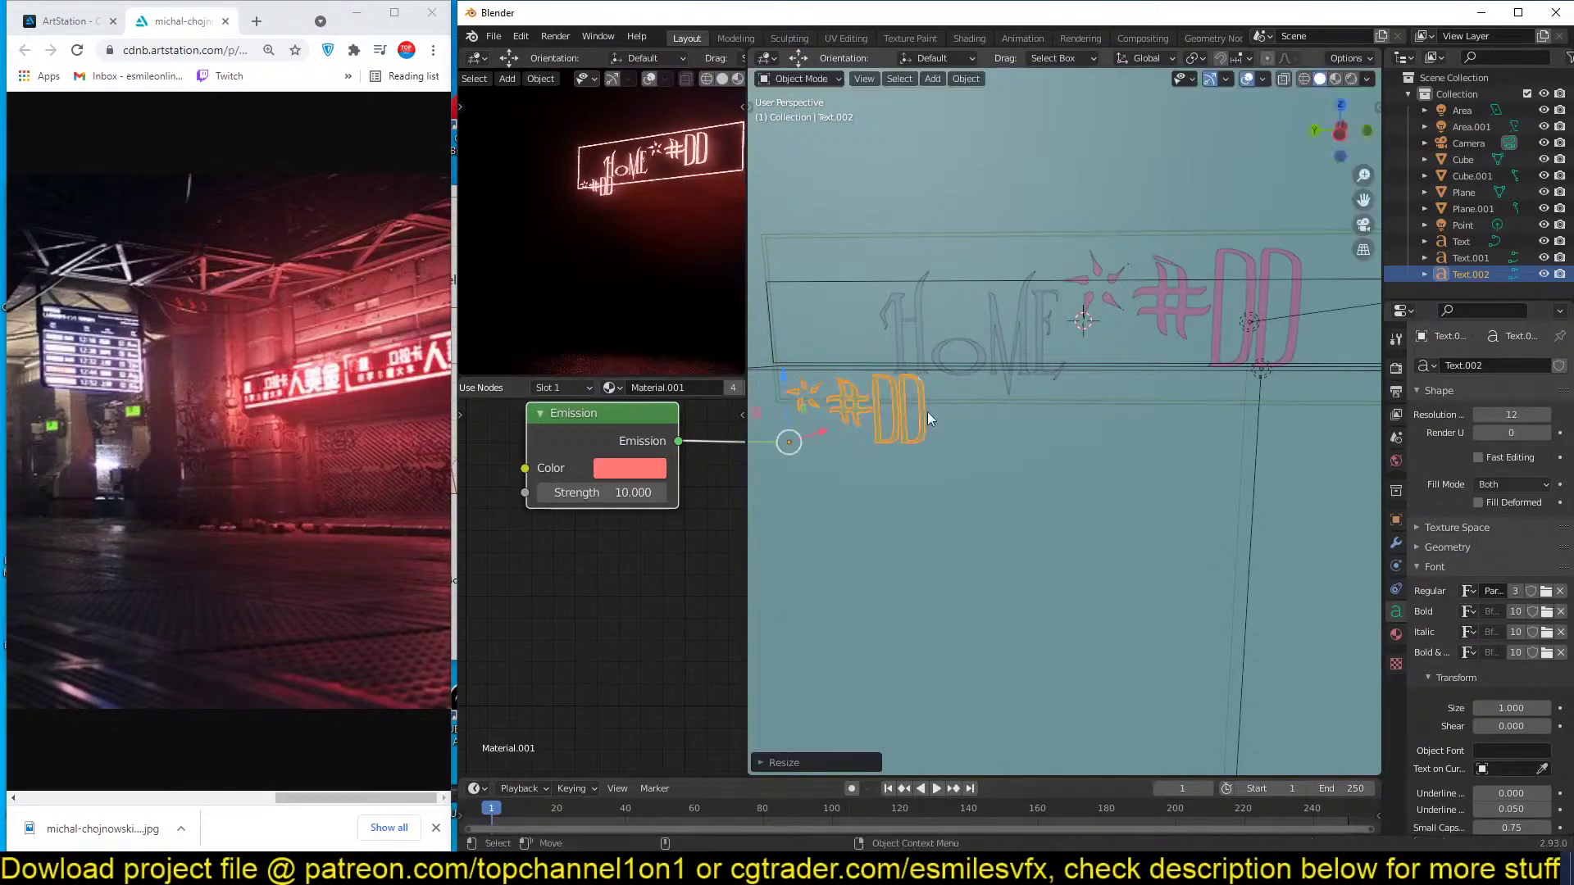
shift+middle_drag(819, 405, 831, 386)
key(g)
click(816, 335)
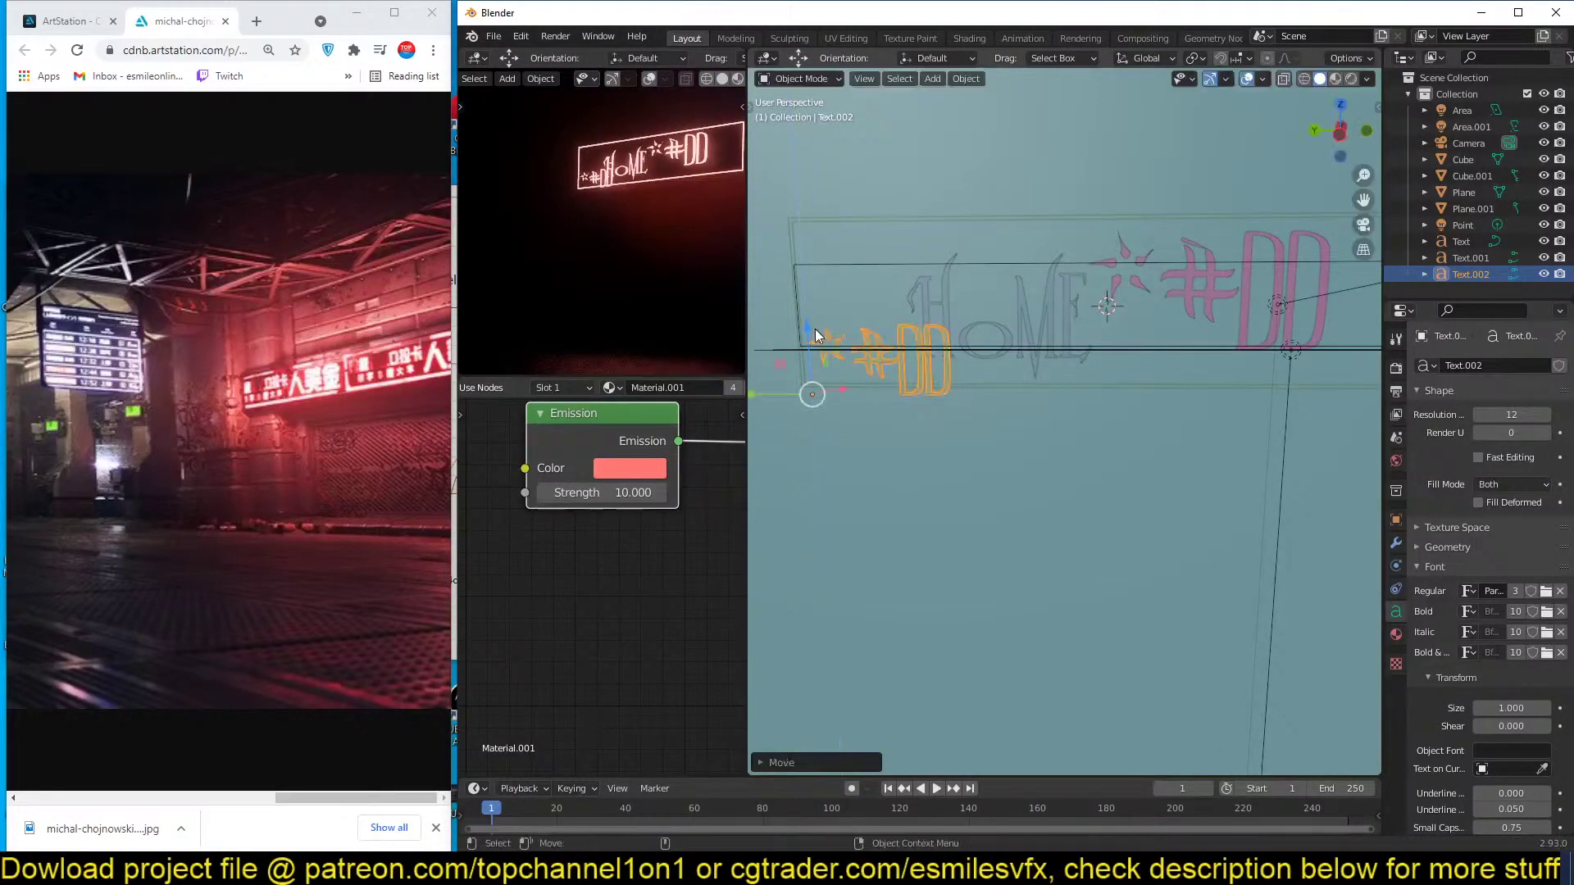
right_click(942, 334)
key(s)
click(803, 295)
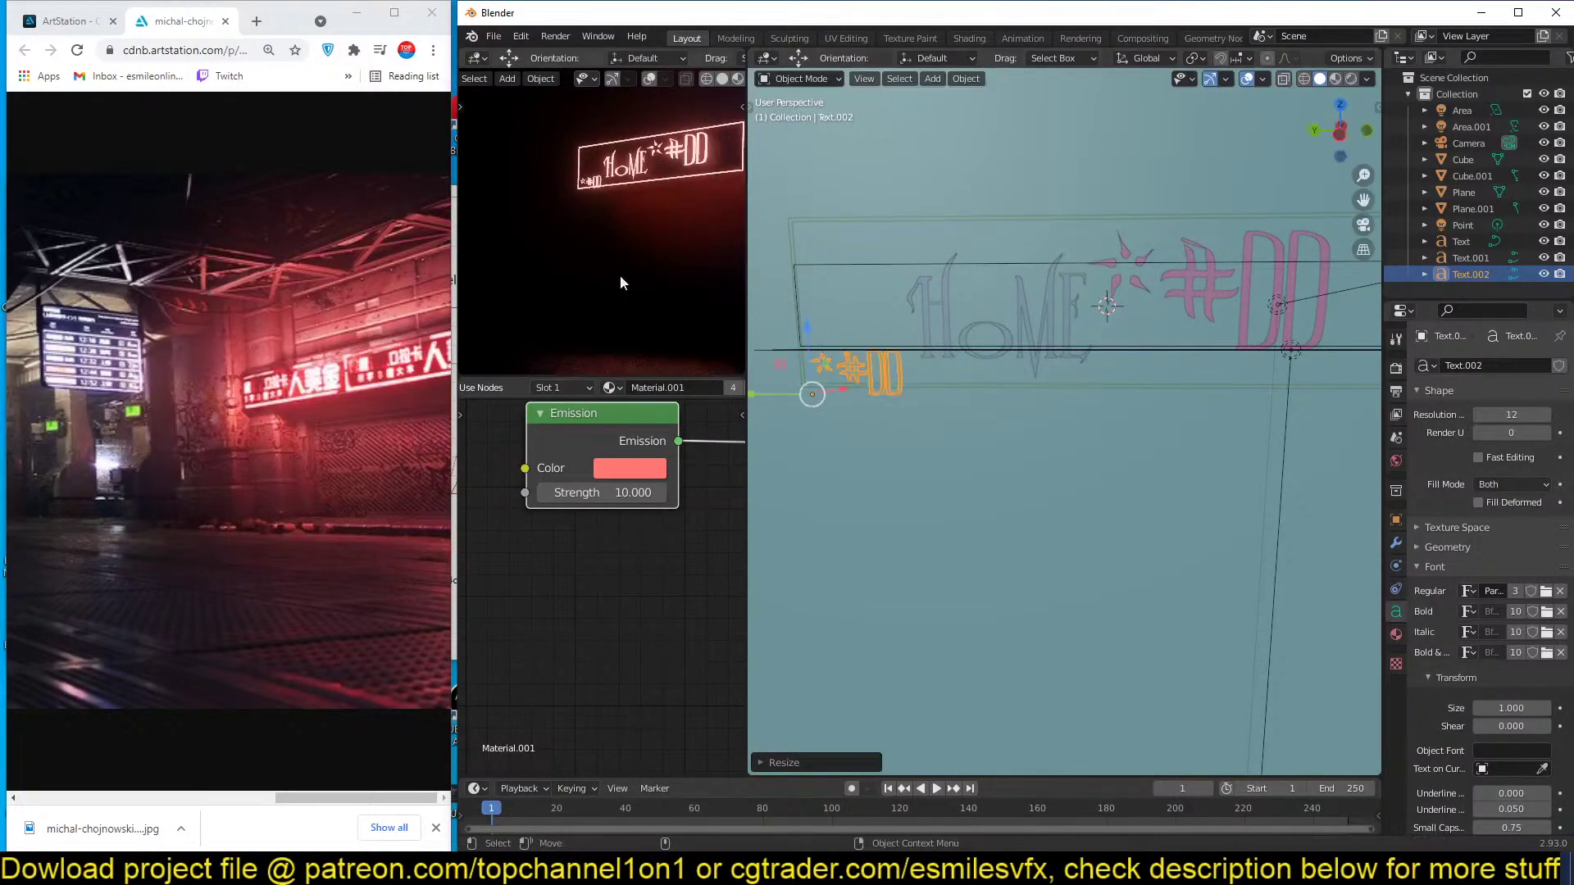
Edit the large wall's mesh and slide the edge loop running along its top.
middle_drag(862, 354, 1049, 301)
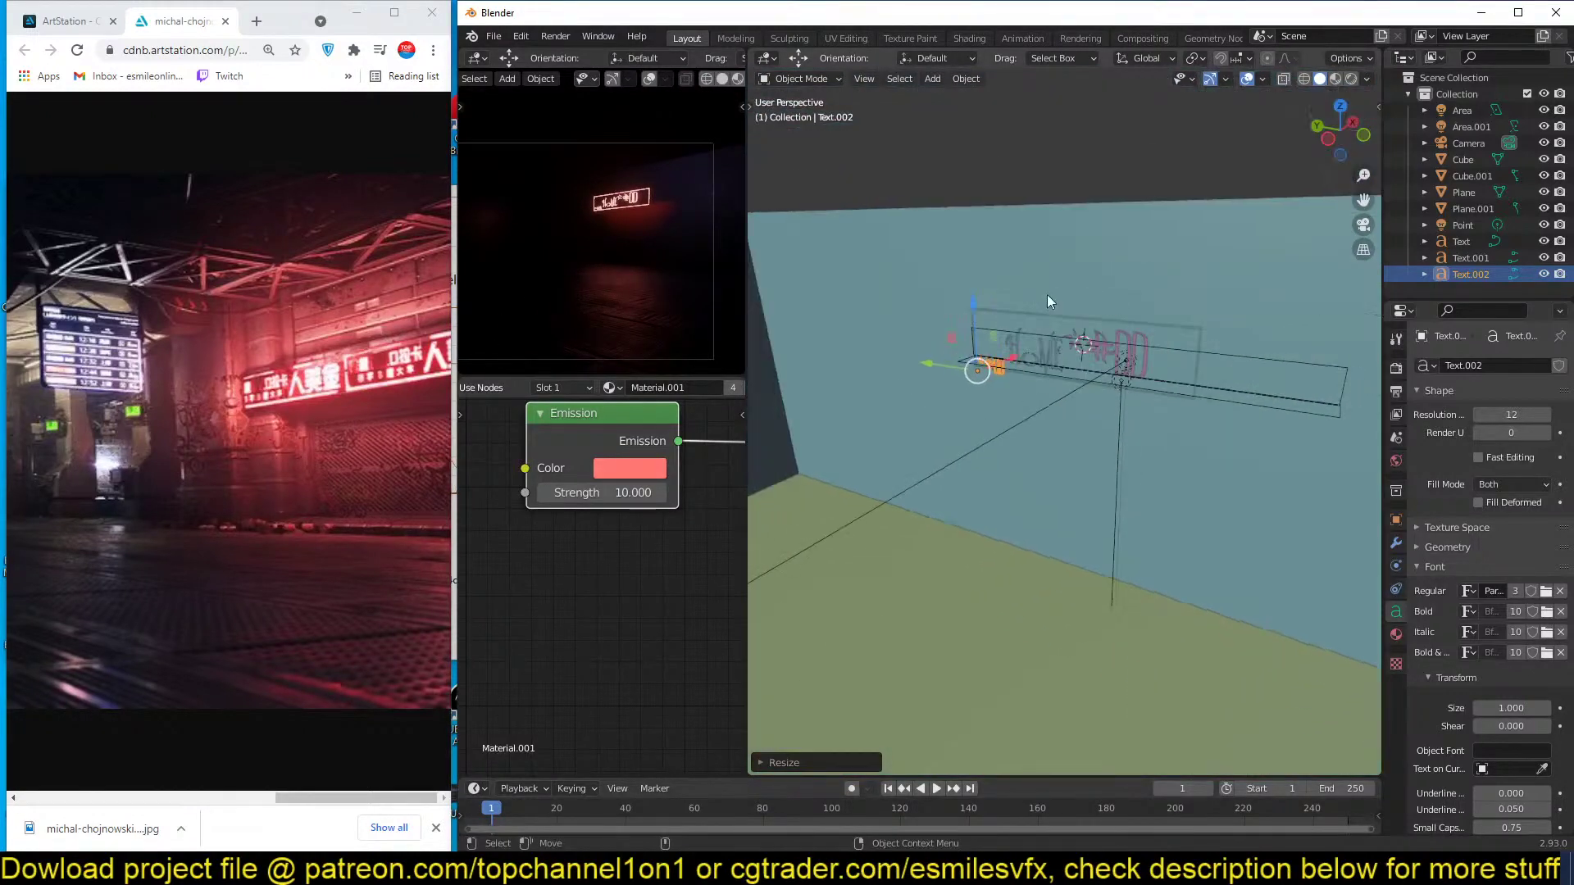
click(365, 405)
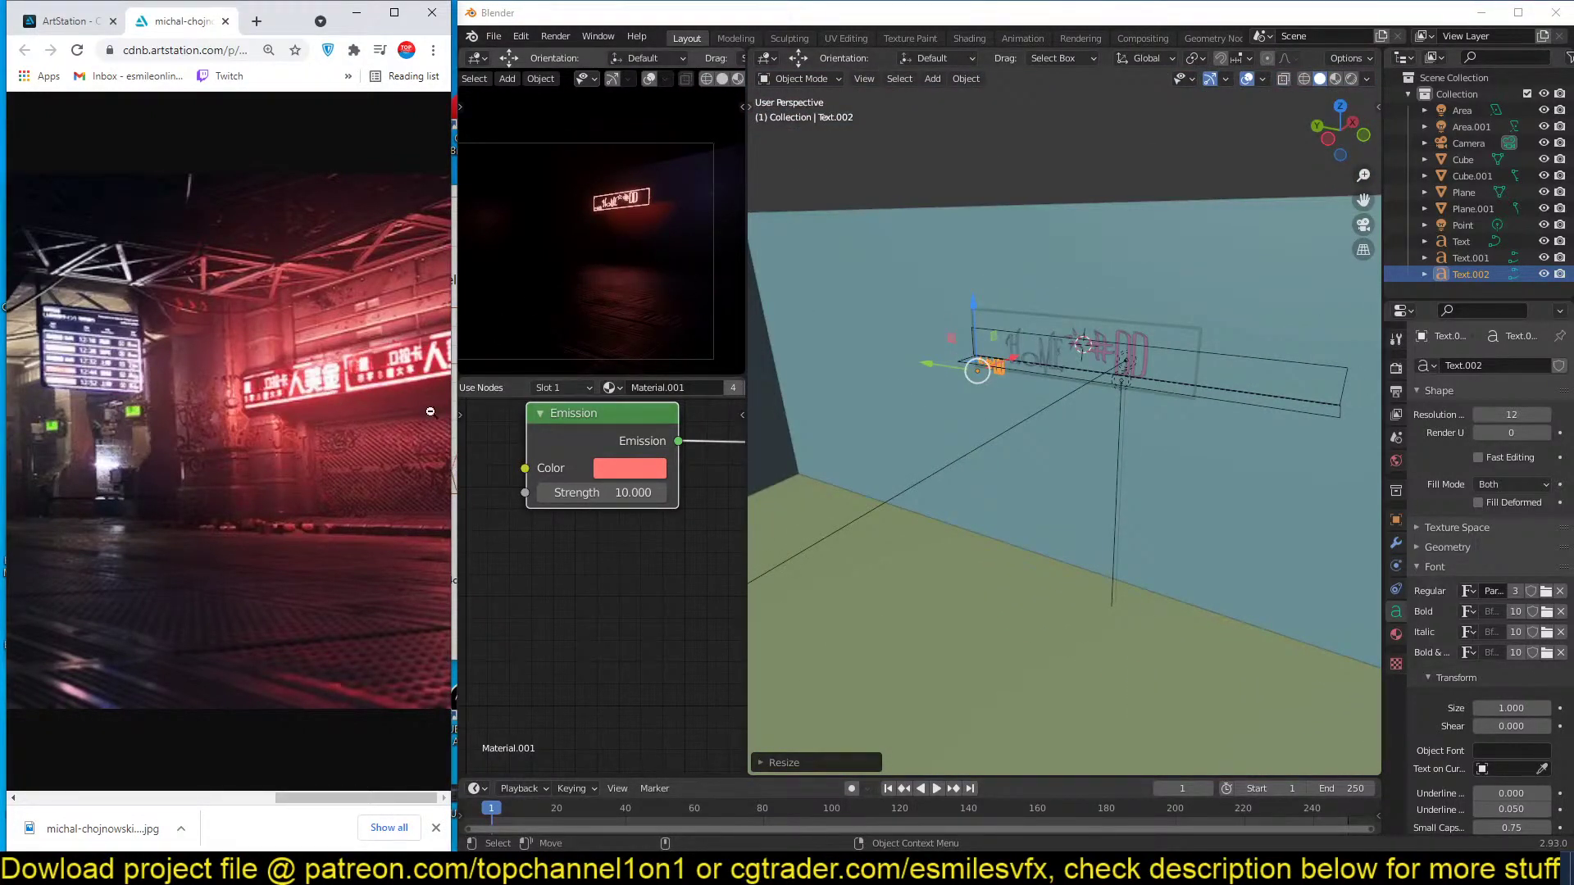
click(1163, 425)
scroll(1168, 420, down, 3)
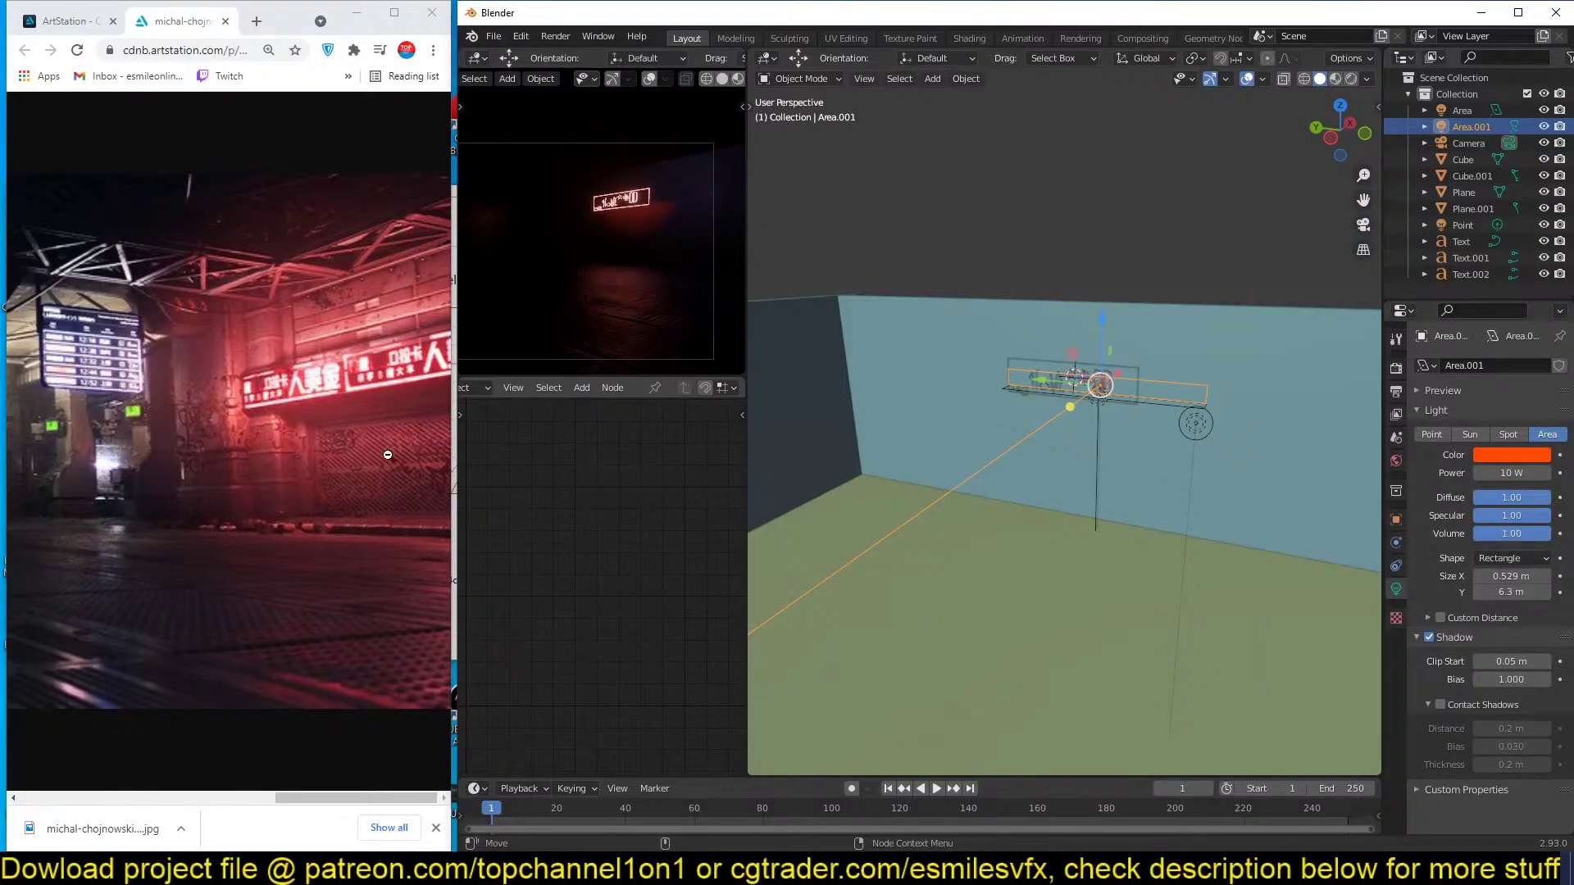
click(1060, 479)
key(Tab)
key(g)
key(g)
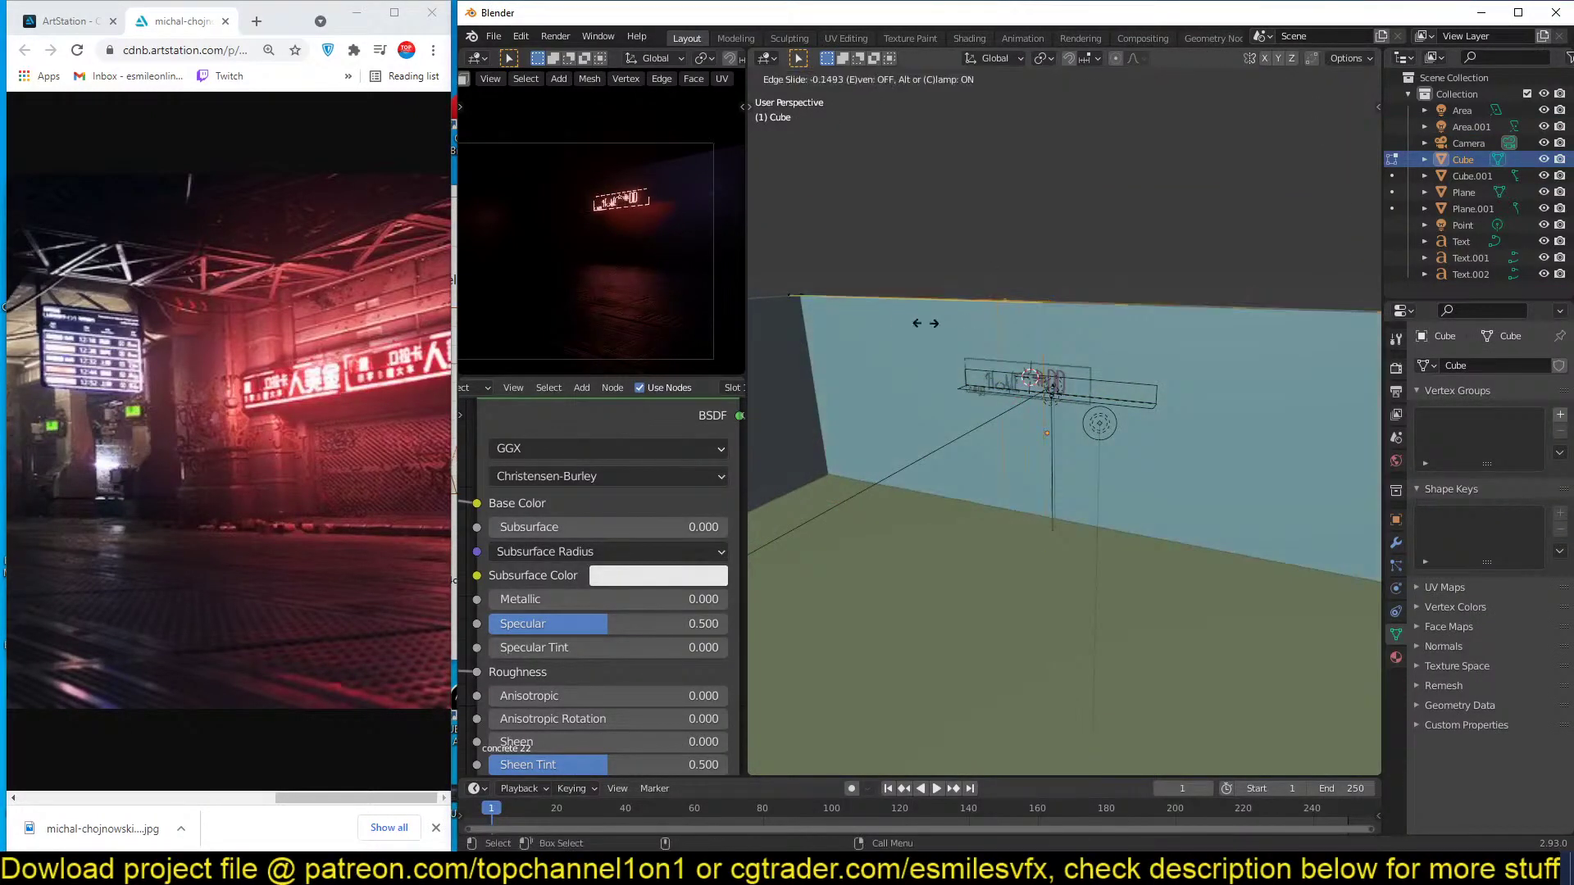
click(898, 323)
Delete the wall's back, end and top faces, leaving only the flat sheet facing the room.
middle_drag(1229, 392, 920, 460)
key(3)
click(919, 461)
key(x)
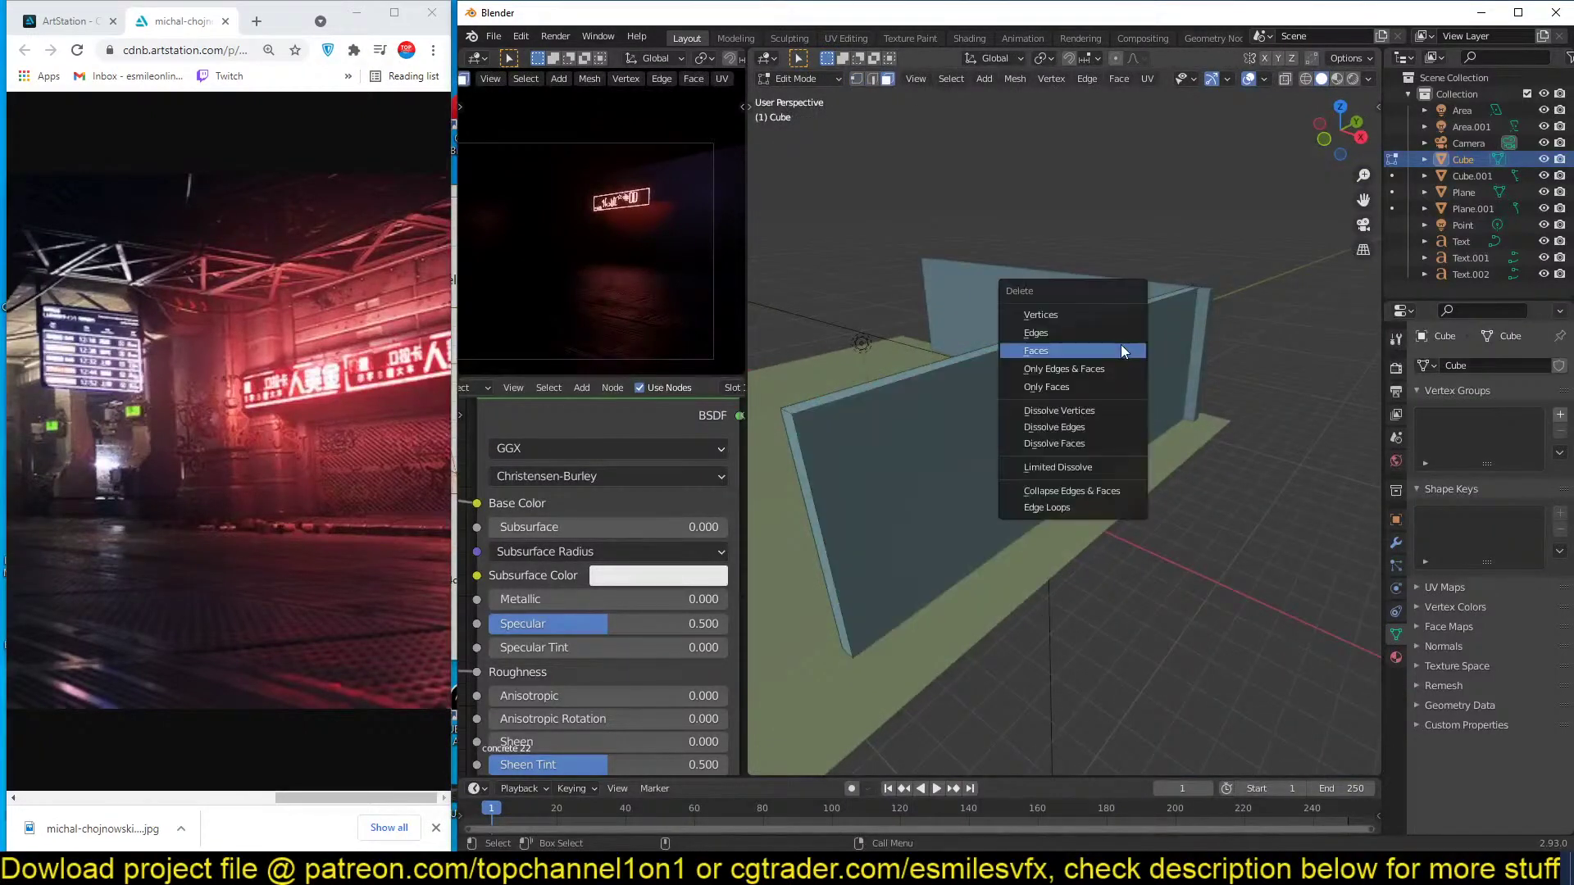
click(1178, 345)
shift+click(981, 383)
key(x)
click(1001, 313)
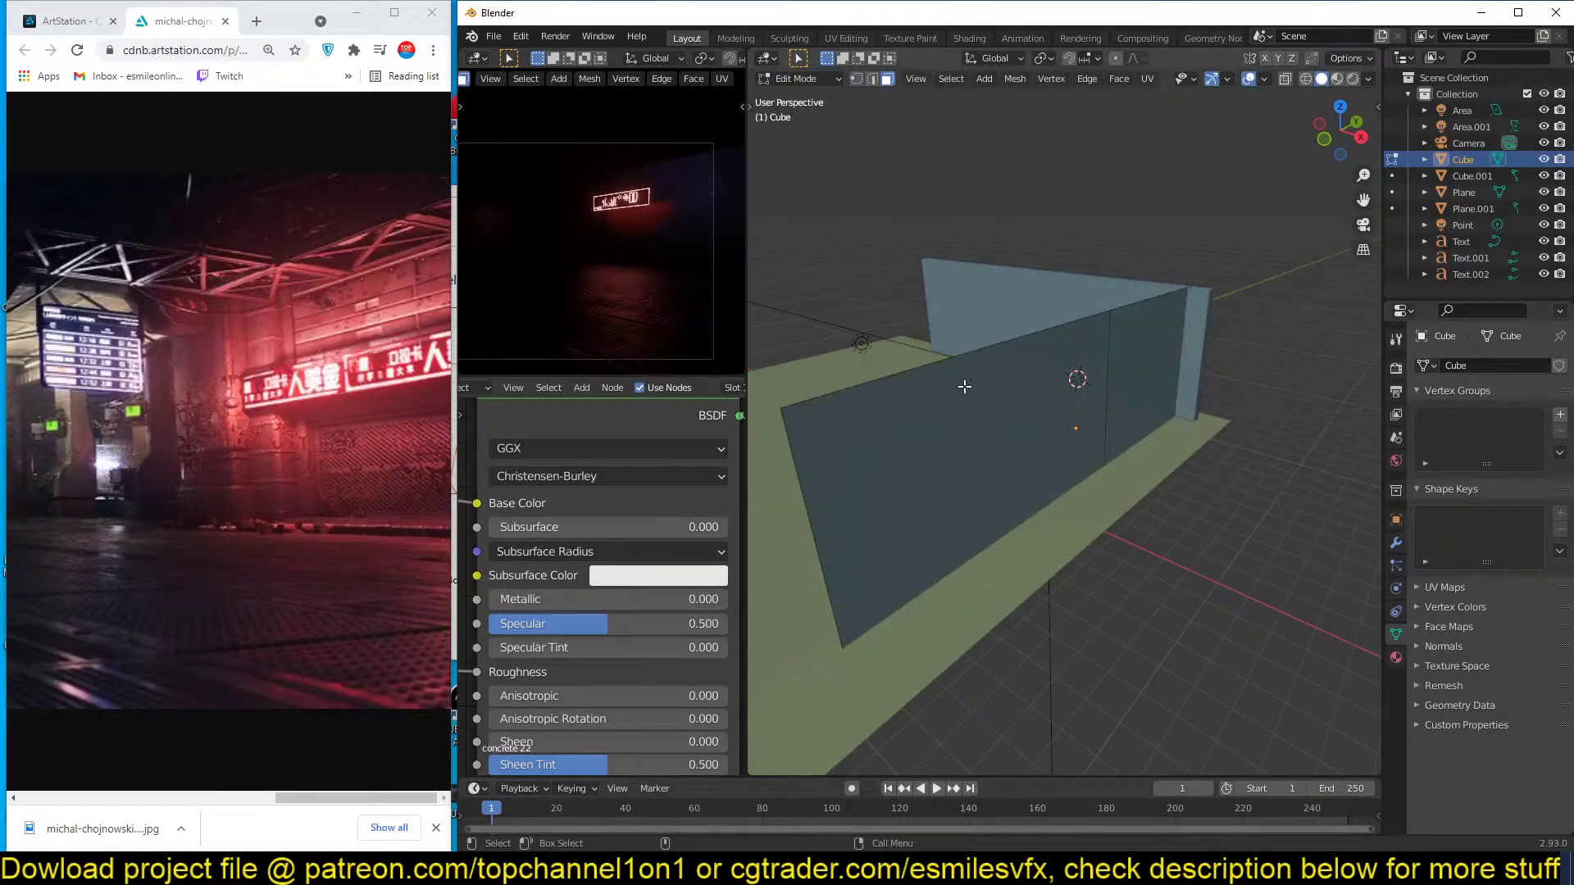
key(Tab)
Add a Solidify modifier to the wall with a thickness of 0.48 m.
middle_drag(964, 386, 1104, 437)
click(1395, 543)
click(1475, 366)
click(1258, 647)
drag(1502, 447, 1558, 448)
Add a vertical loop cut to the wall near the #DD side of the sign.
key(Tab)
middle_drag(1072, 466, 1187, 357)
key(ctrl+r)
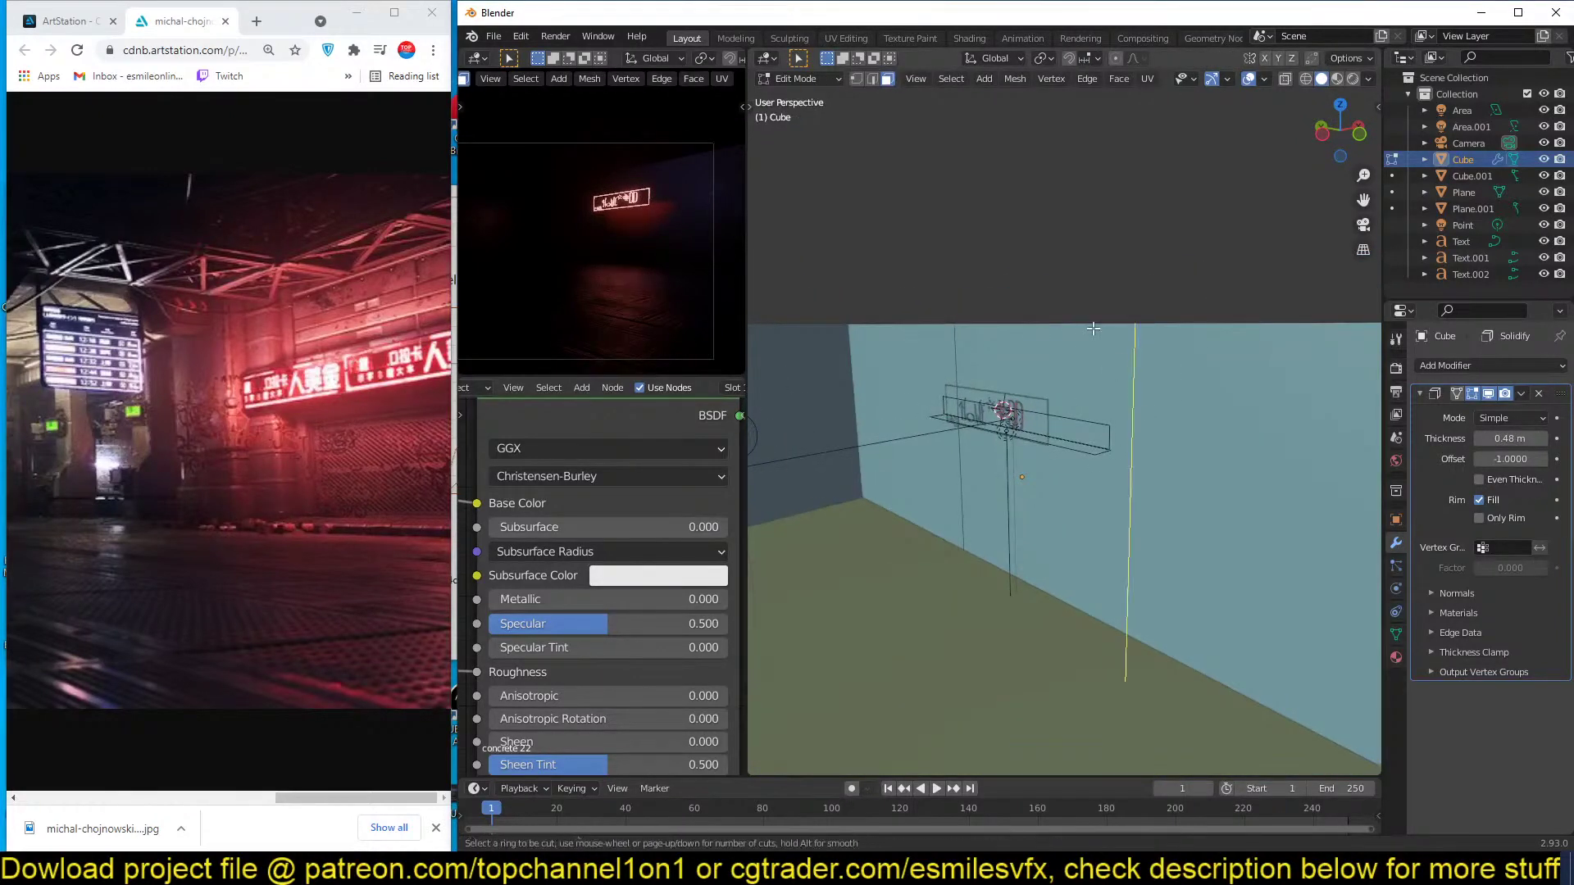
click(1094, 327)
click(1083, 338)
middle_drag(1088, 344, 1138, 408)
Add two horizontal loop cuts across the wall and slide them into place around the sign's height.
key(ctrl+r)
click(1151, 439)
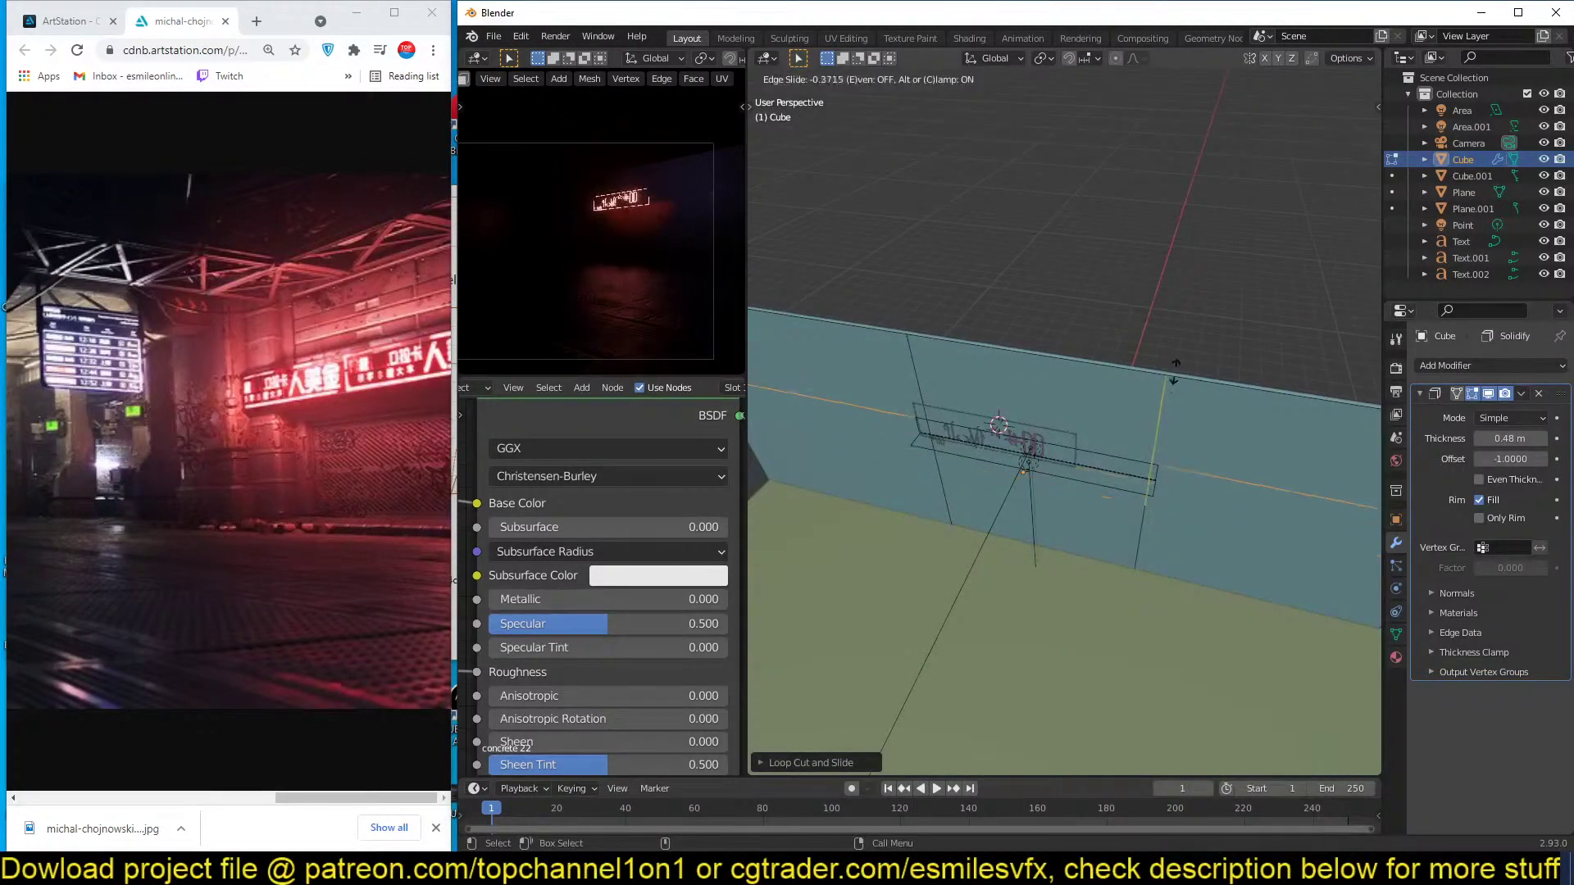
click(1183, 358)
middle_drag(1184, 358, 1155, 361)
key(ctrl+r)
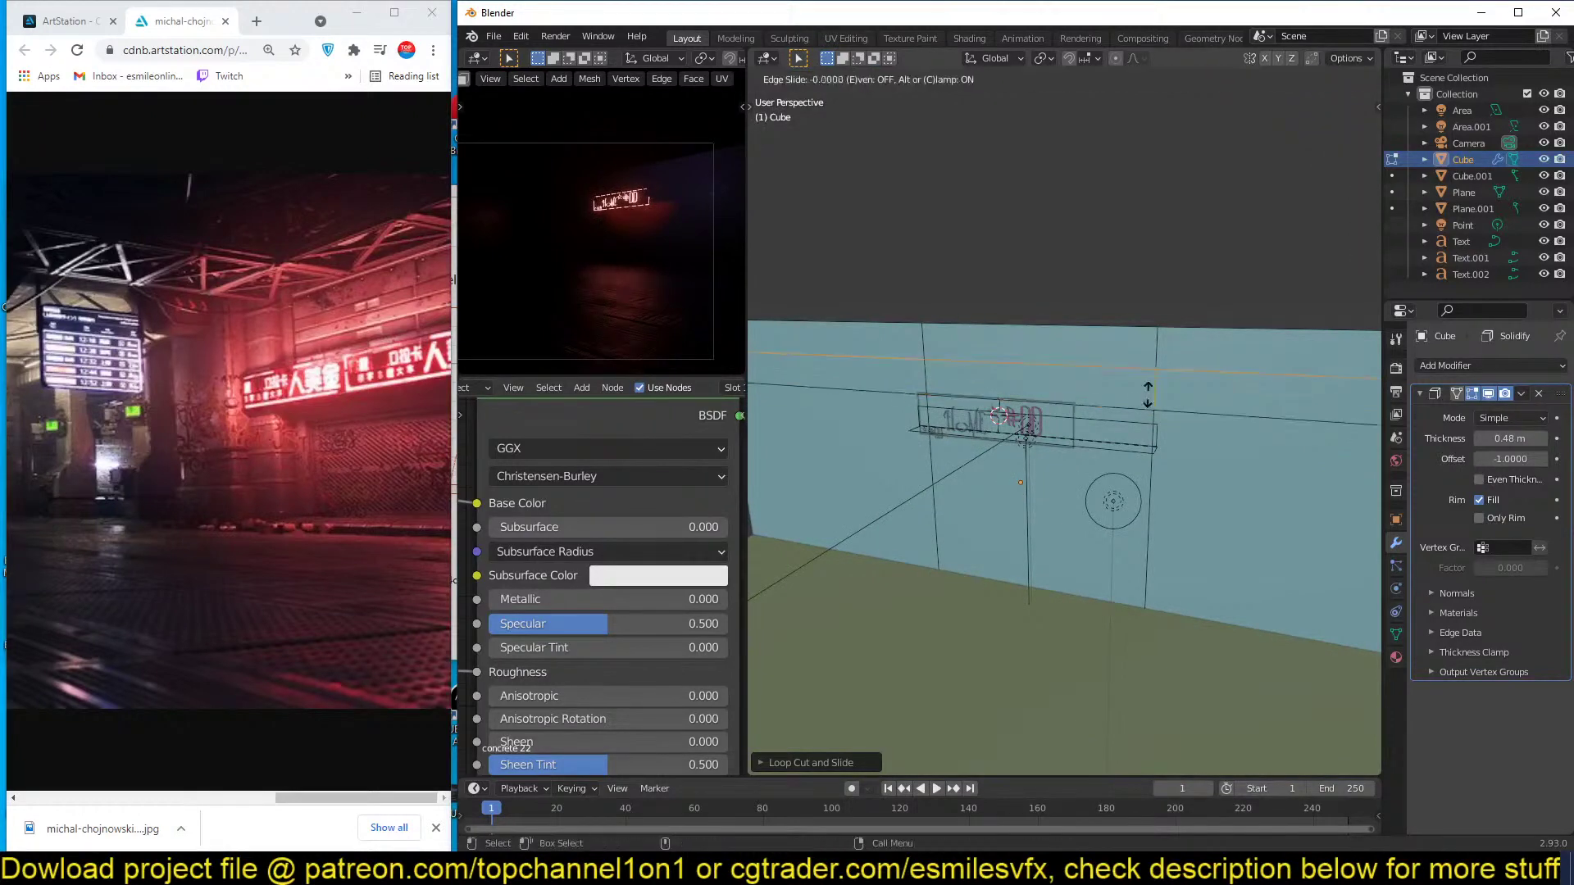
click(1162, 370)
click(1171, 387)
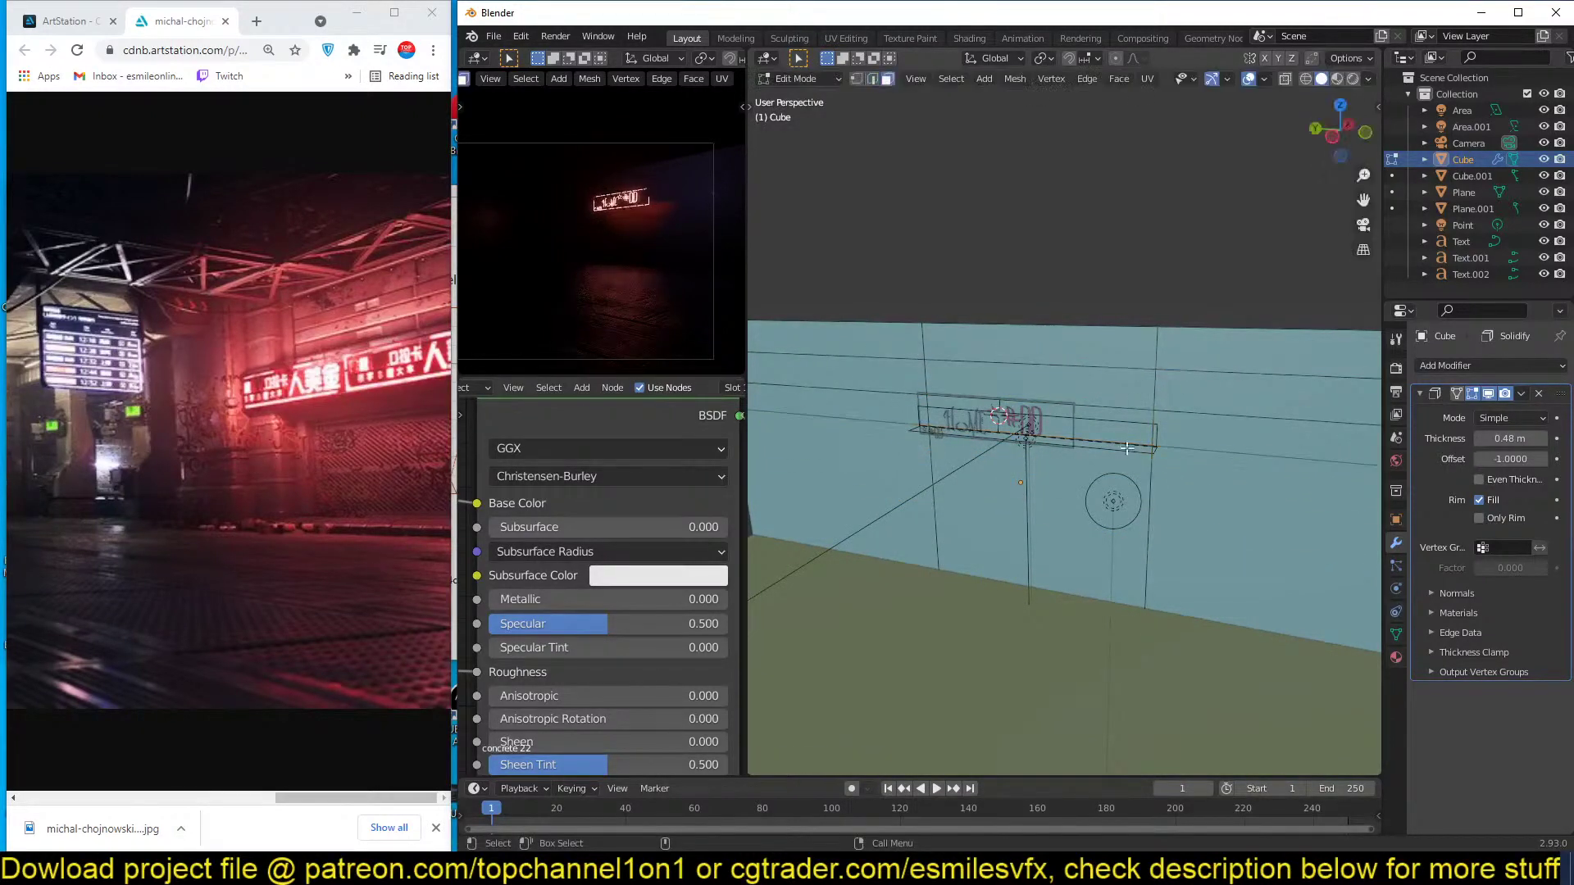
Extrude the wall face below the sign backward into a recess and enable Even Thickness on the Solidify modifier.
click(1090, 525)
middle_drag(1090, 524, 970, 456)
key(e)
click(1079, 487)
key(Tab)
middle_drag(1036, 394, 1088, 431)
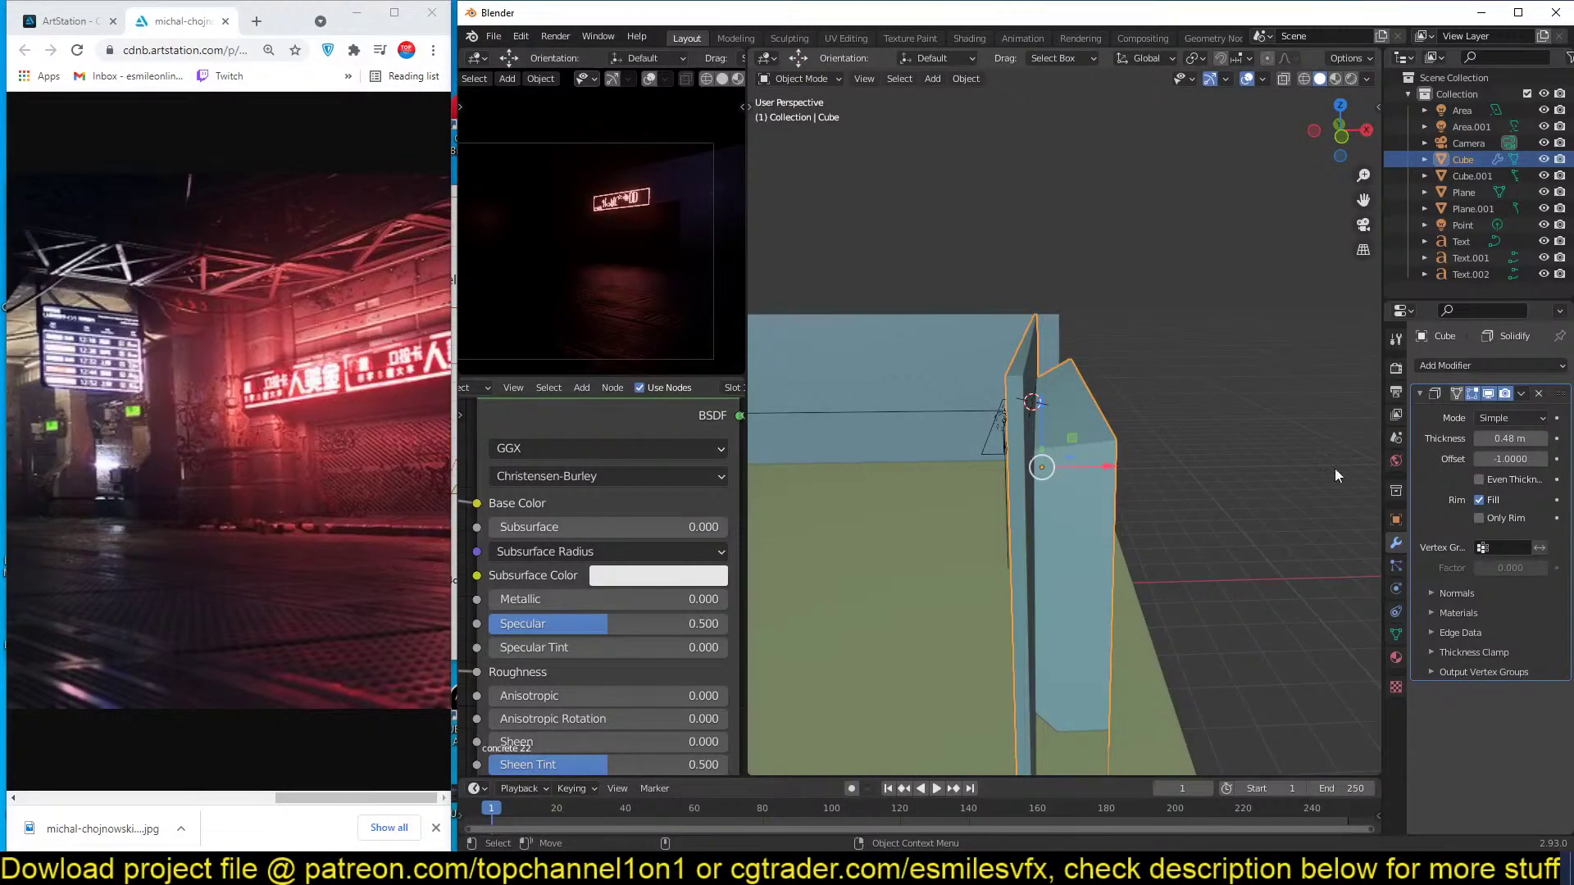
click(1480, 480)
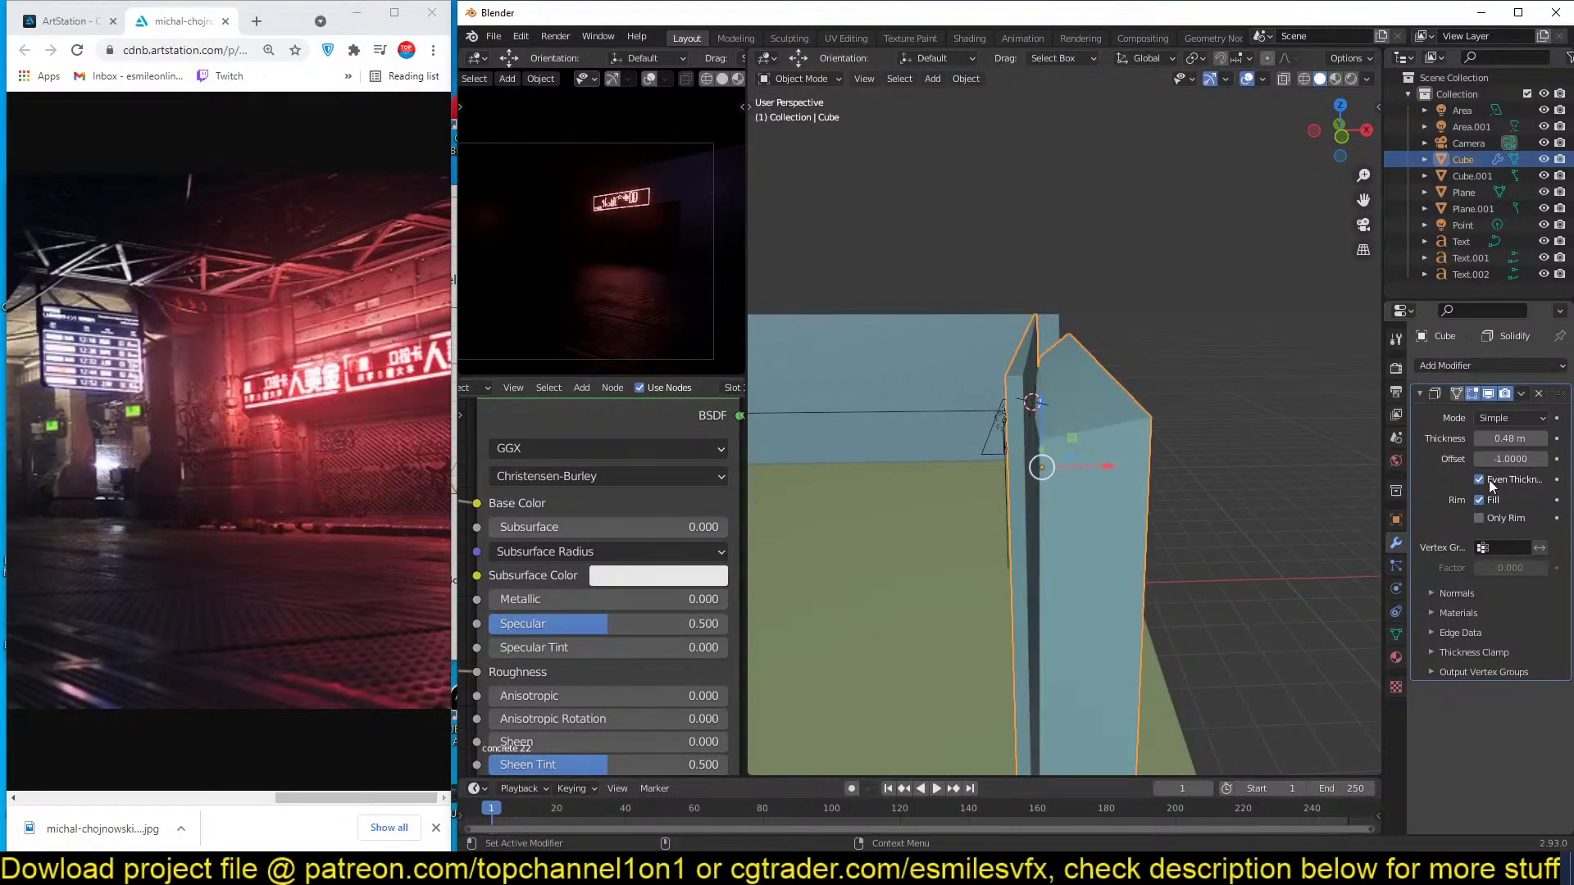
middle_drag(1331, 483, 1074, 349)
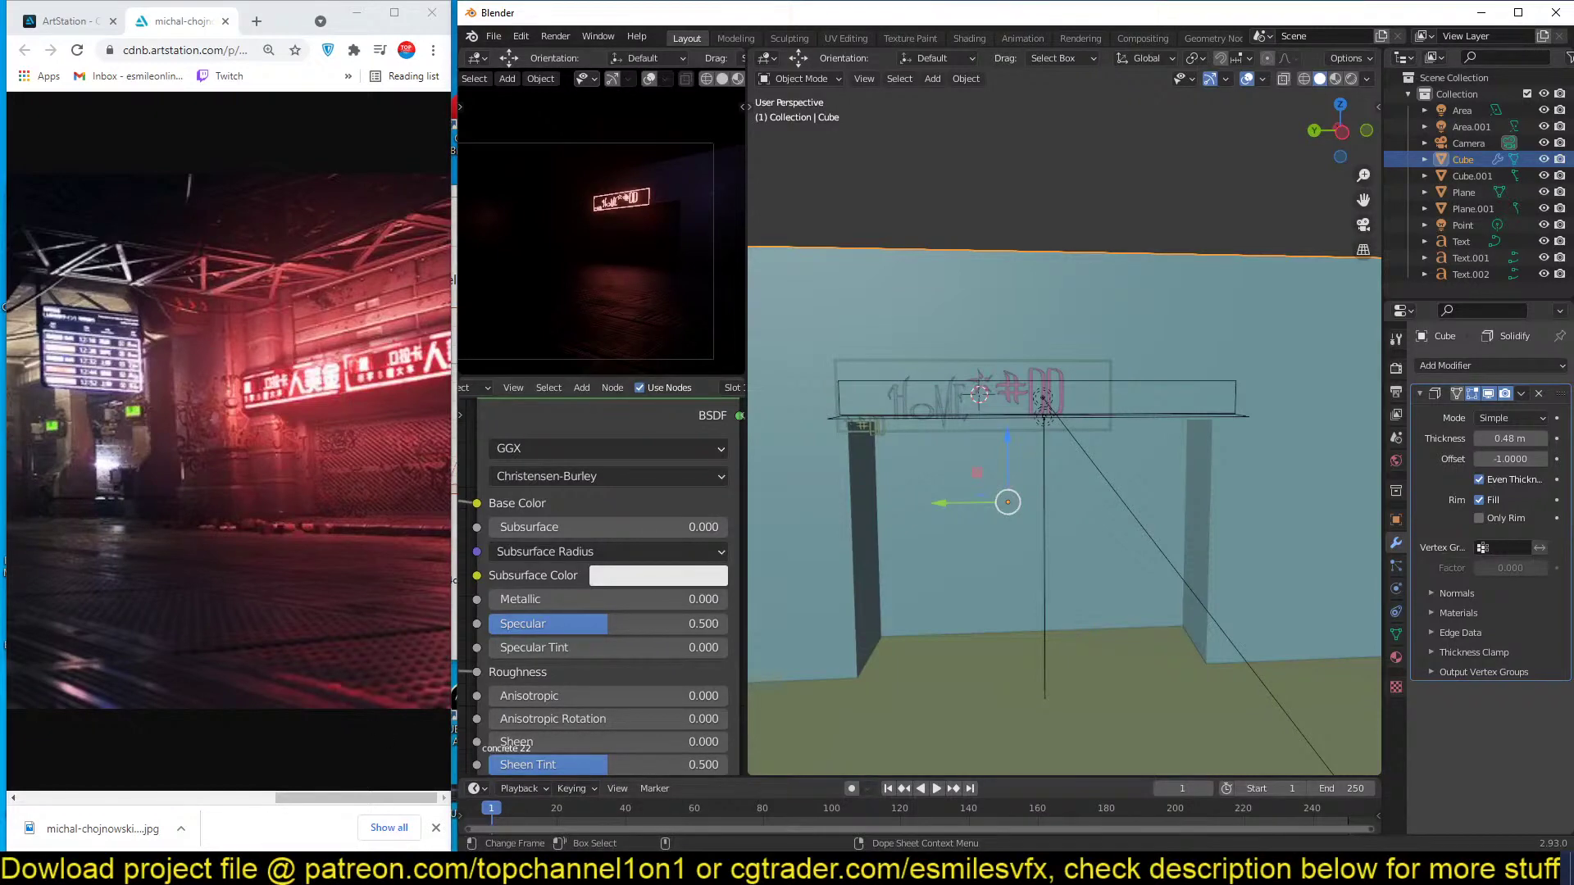
click(579, 869)
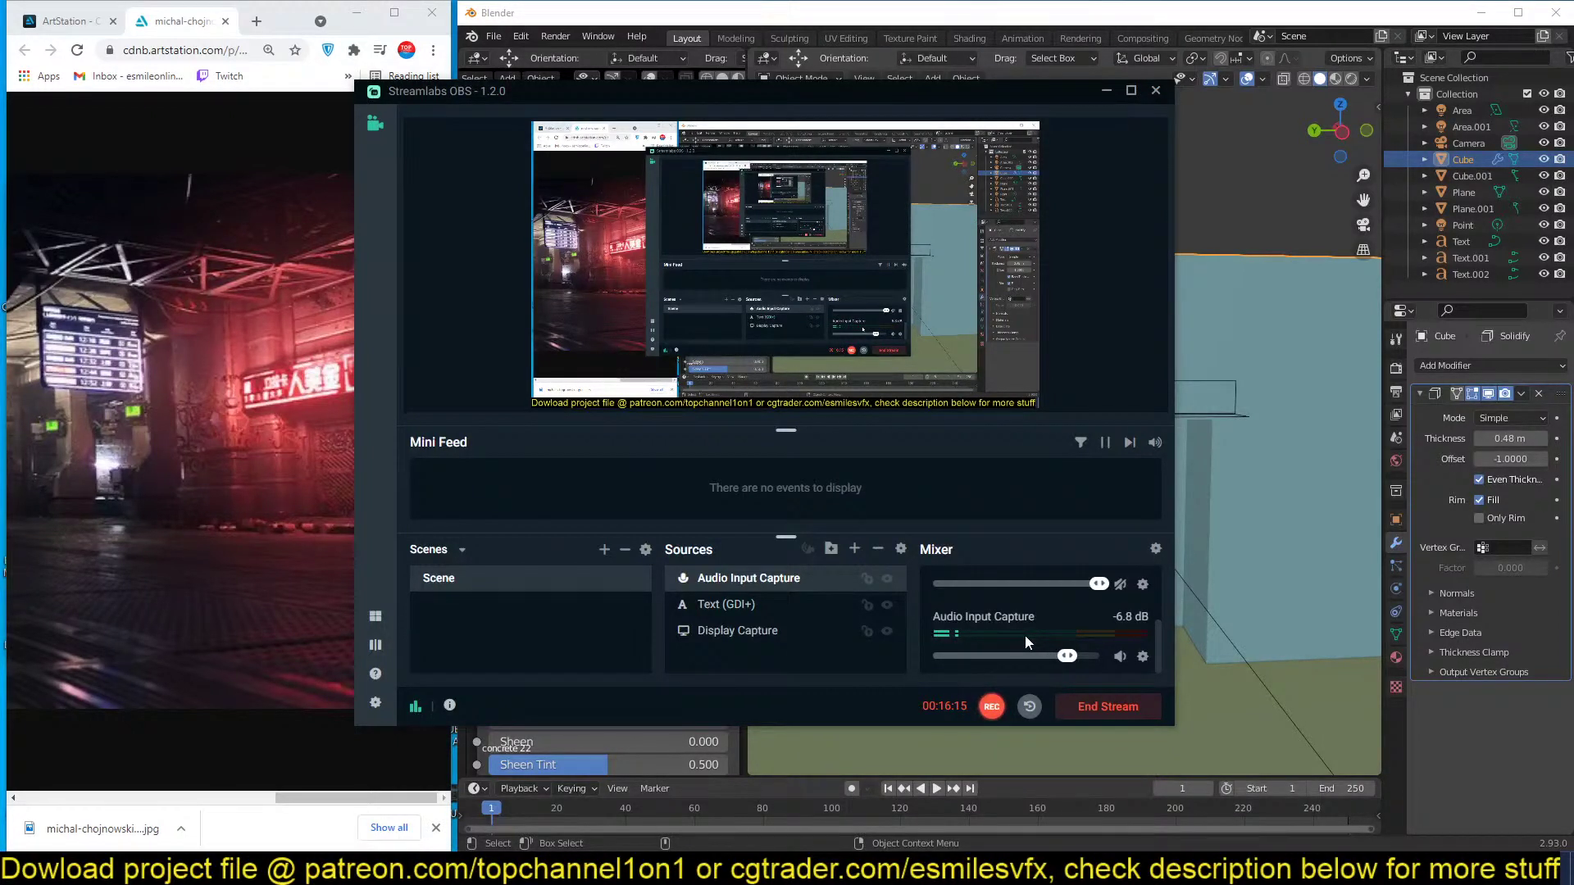
click(1105, 92)
Add a plane in the recess below the sign and rotate it 90 degrees so it stands parallel to the wall.
middle_drag(1226, 435, 1102, 451)
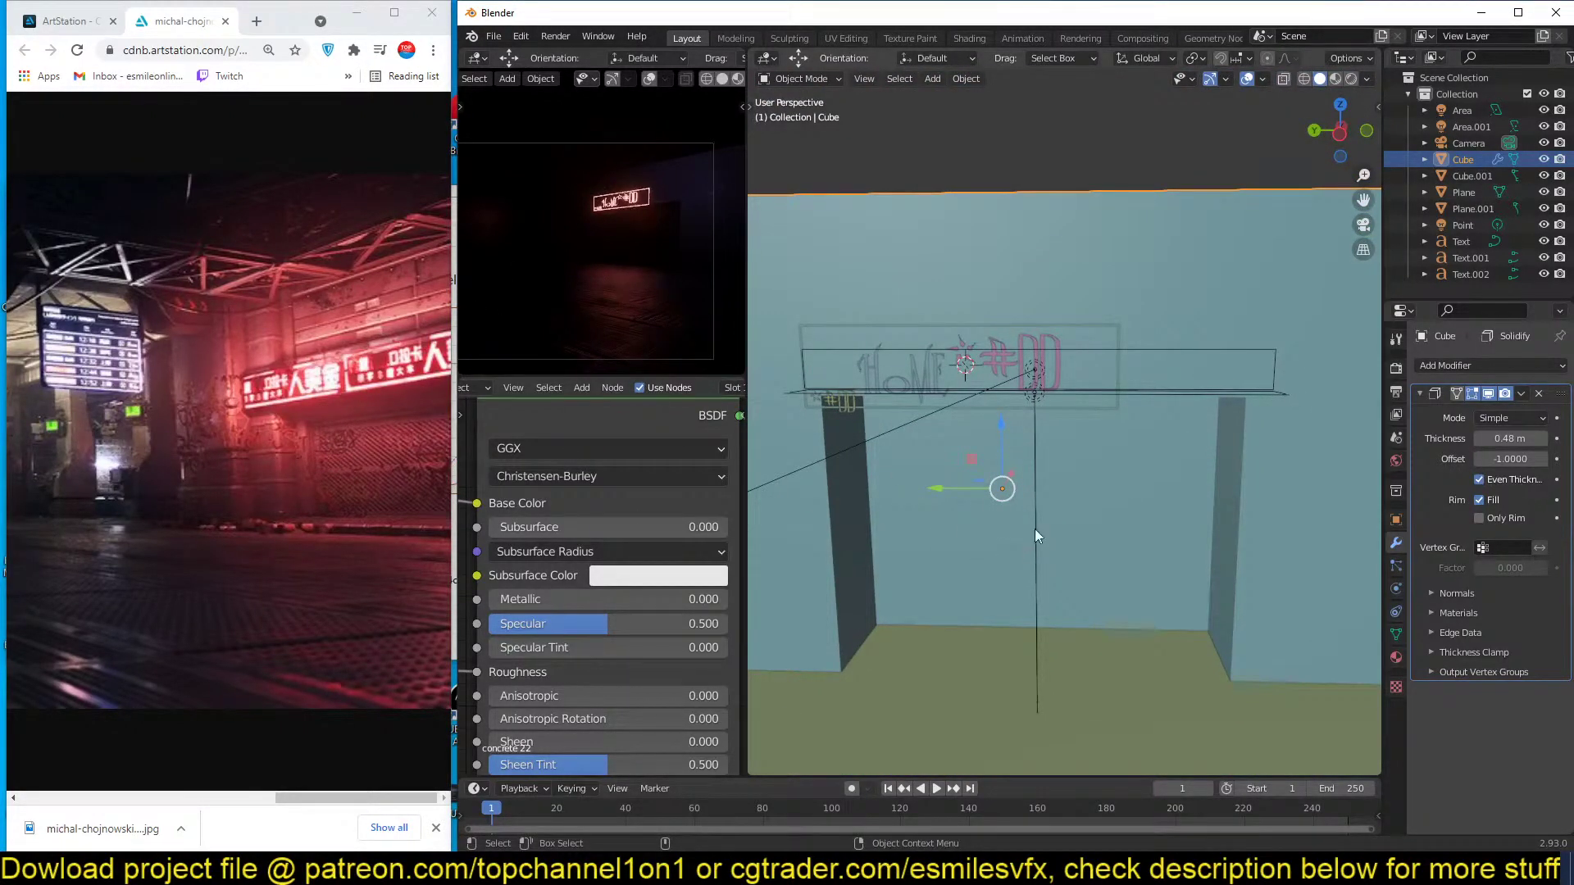
key(shift+a)
mouse_move(1000, 514)
click(1066, 514)
text(r)
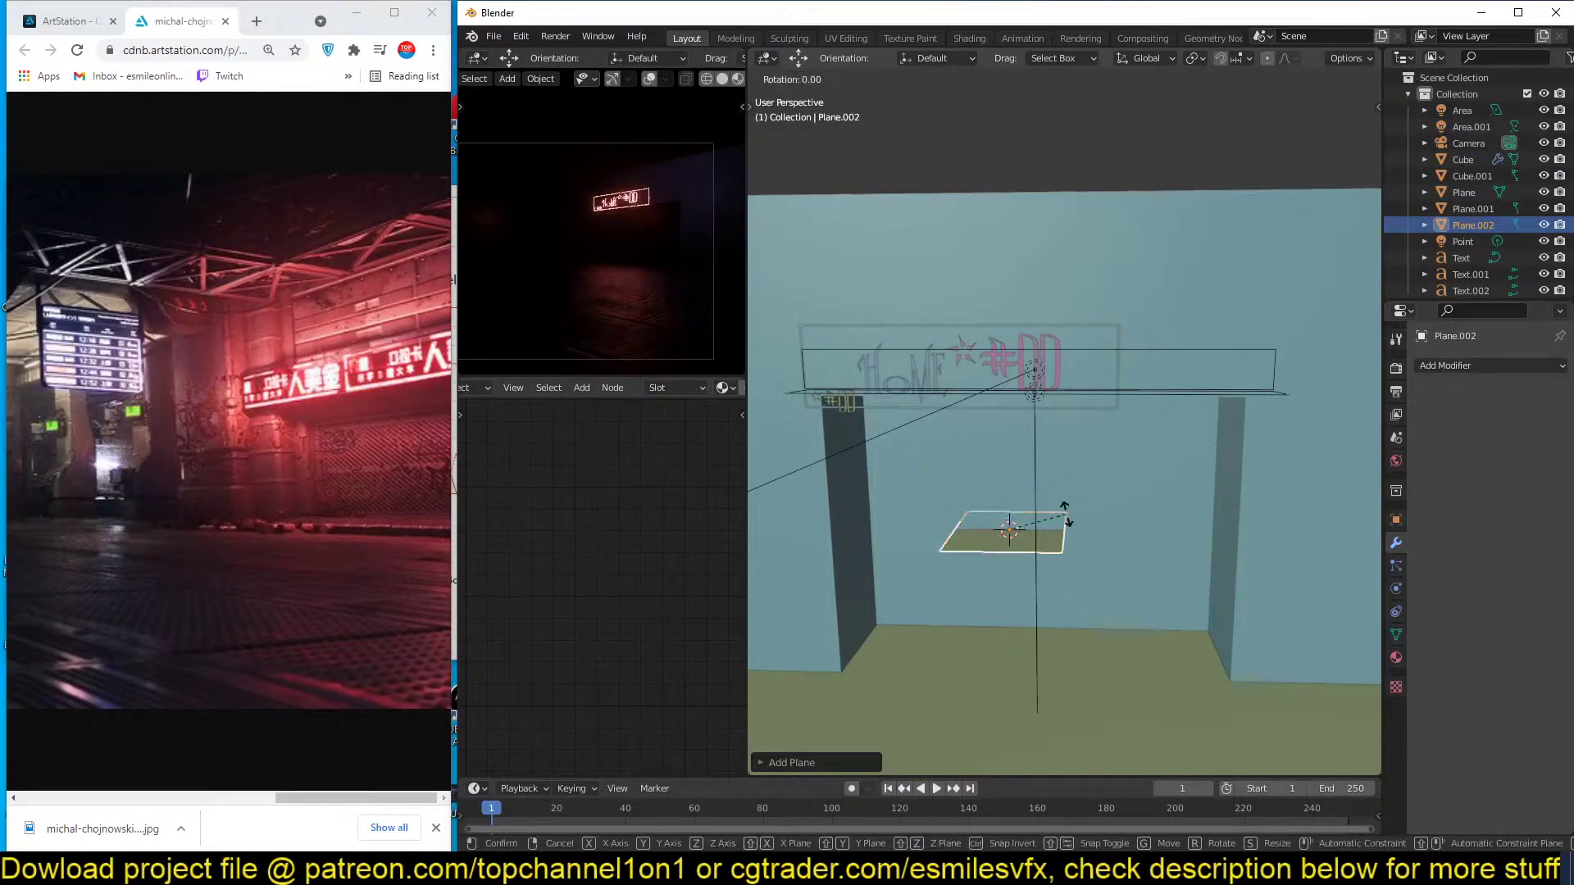
text(x90y)
click(1065, 515)
Enlarge the upright plane, move it within the recess and stretch it to span the opening's width.
key(s)
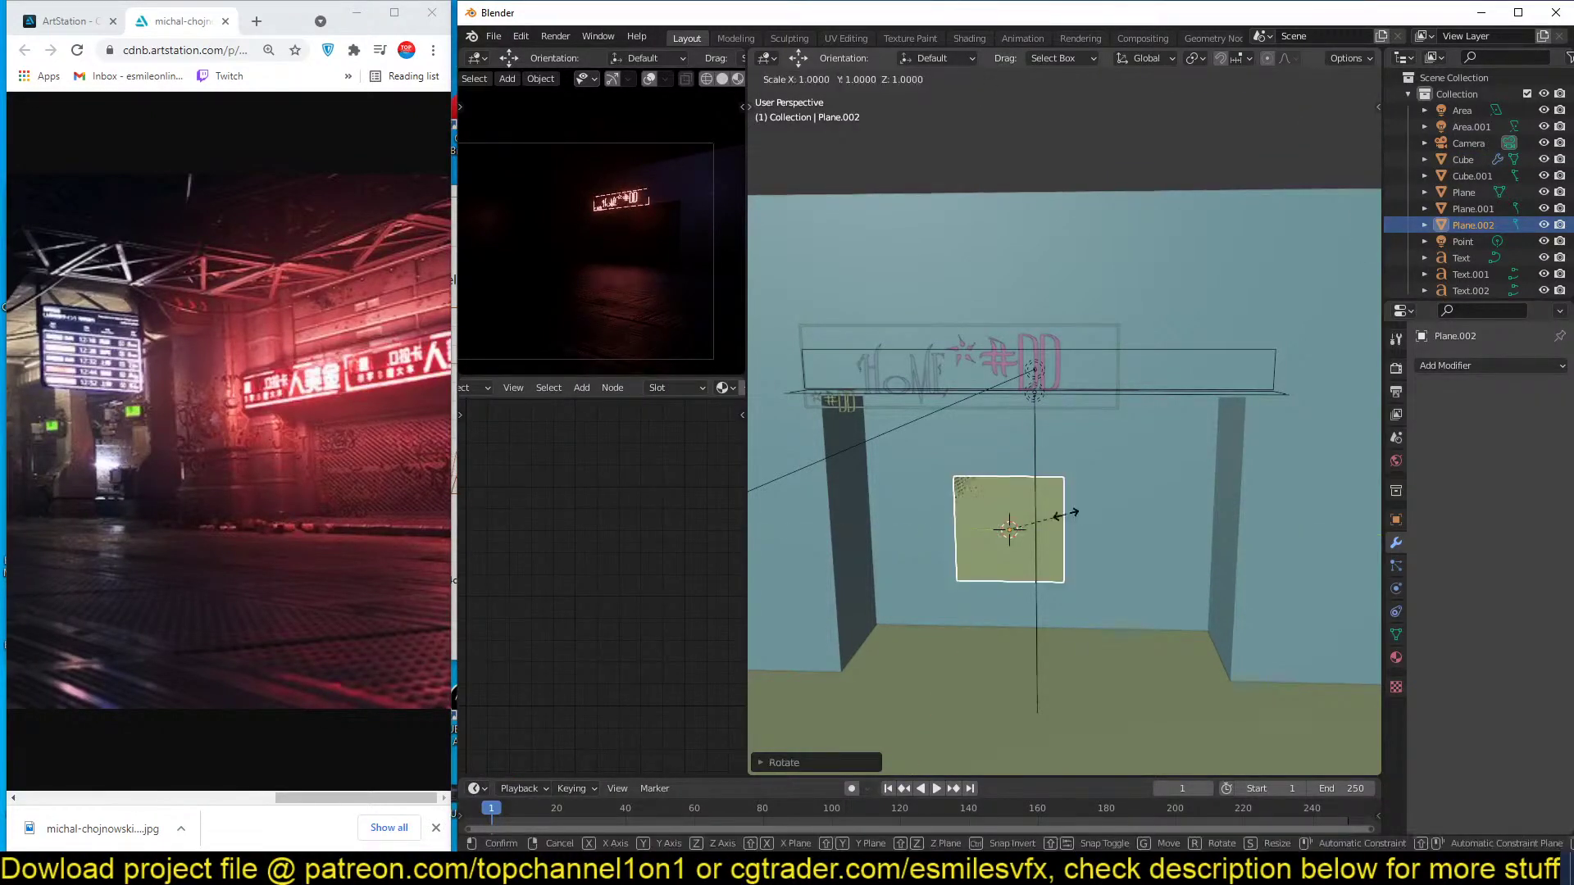
click(1160, 531)
middle_drag(1159, 533, 1203, 500)
key(g)
click(1065, 492)
key(s)
key(x)
click(1199, 521)
Isolate the plane in local view and divide it with 22 evenly spaced vertical loop cuts.
key(KP_Divide)
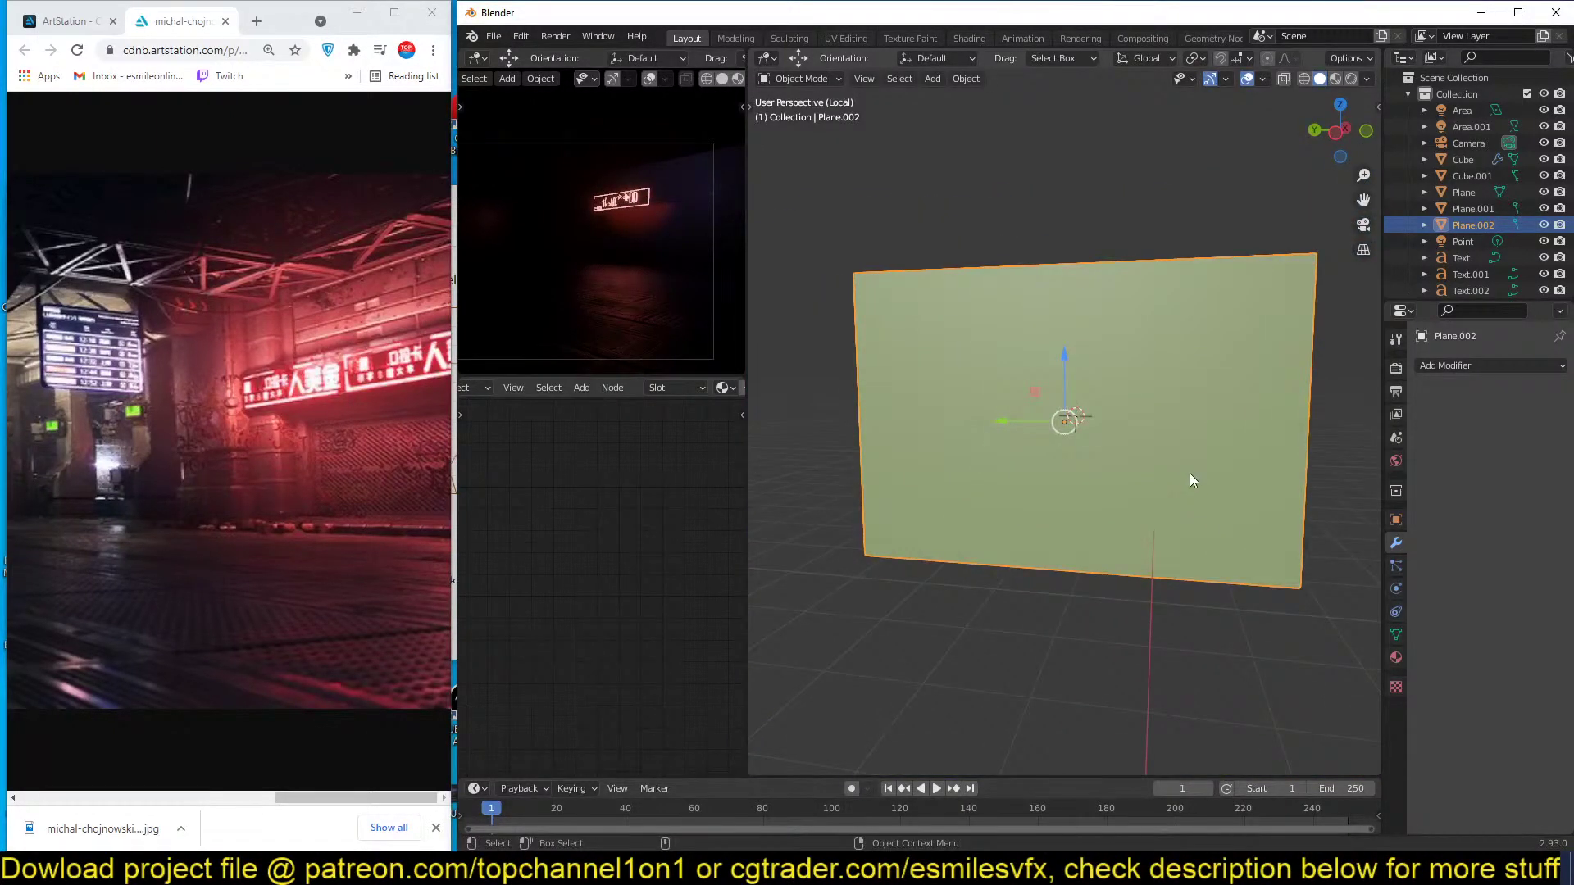
key(Tab)
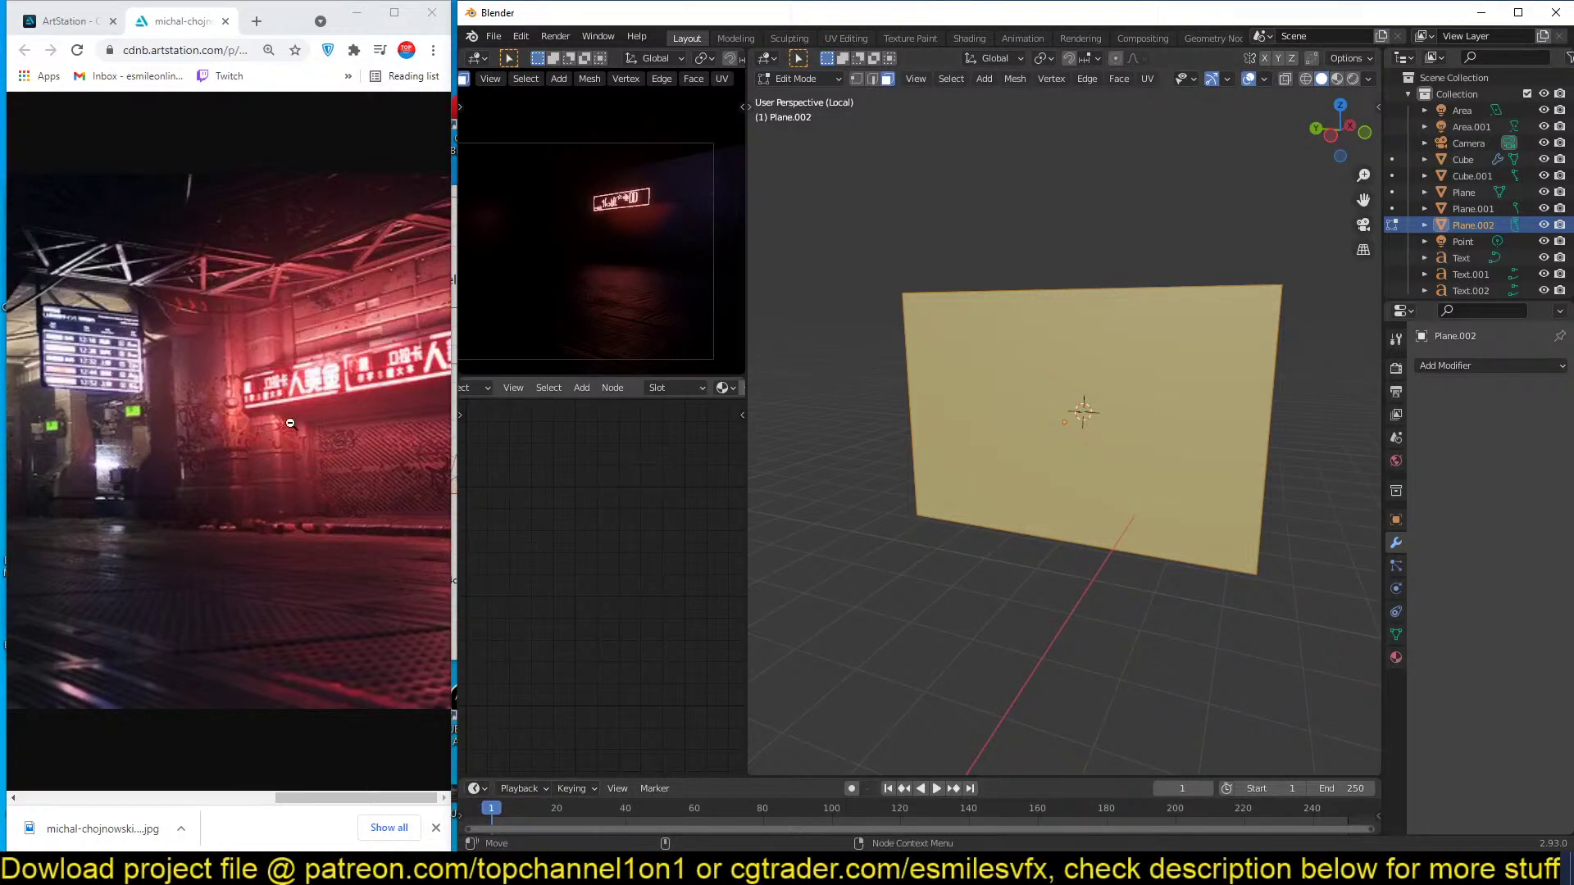
scroll(1253, 463, down, 2)
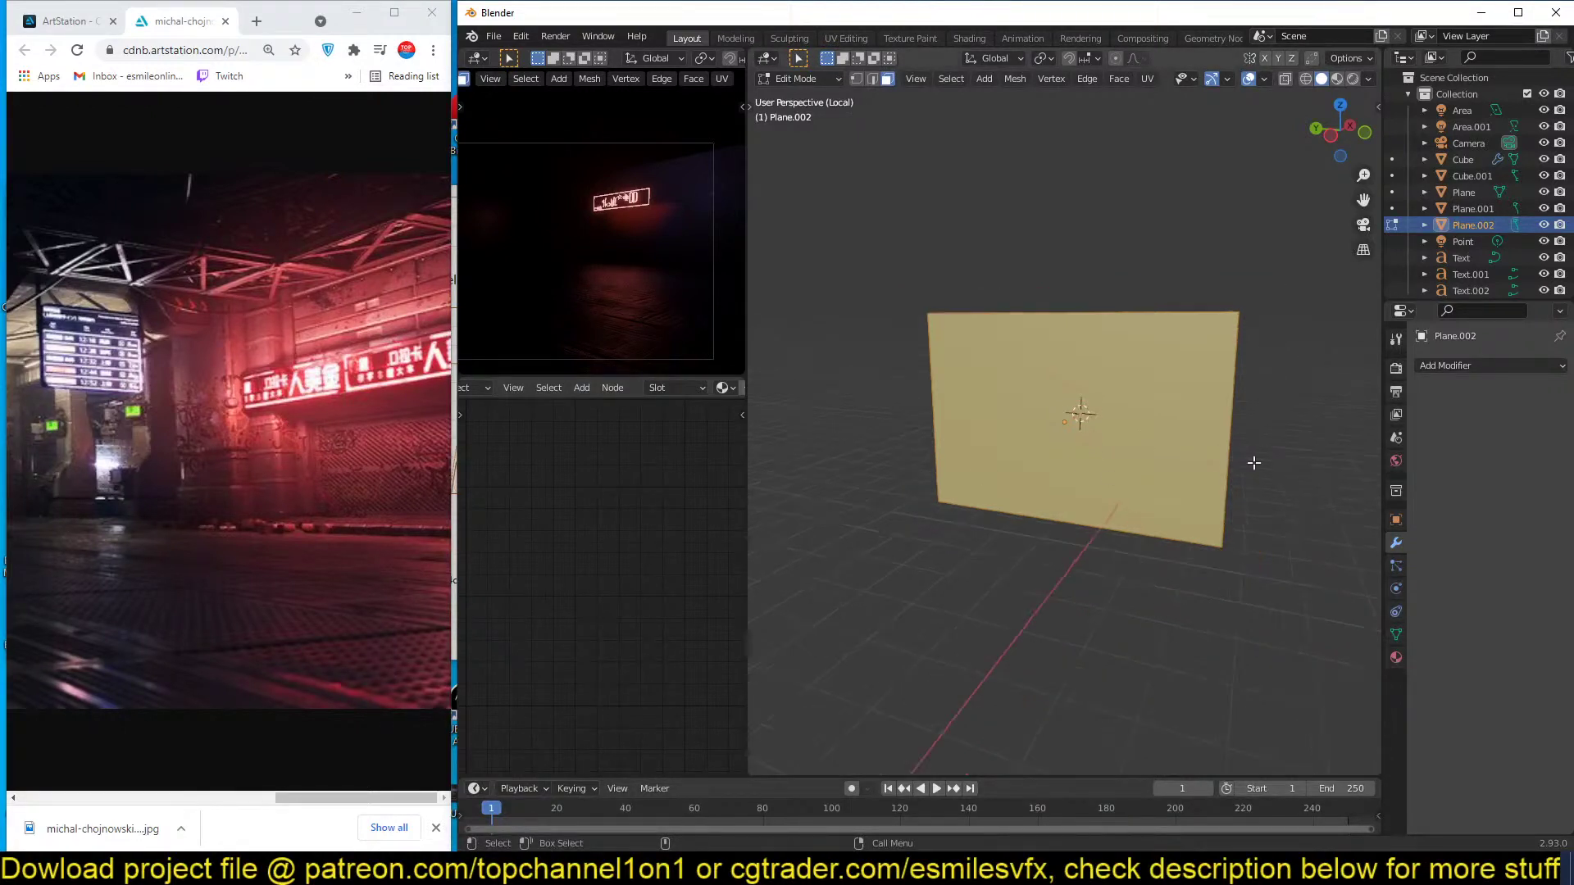
key(ctrl+r)
scroll(1084, 313, up, 20)
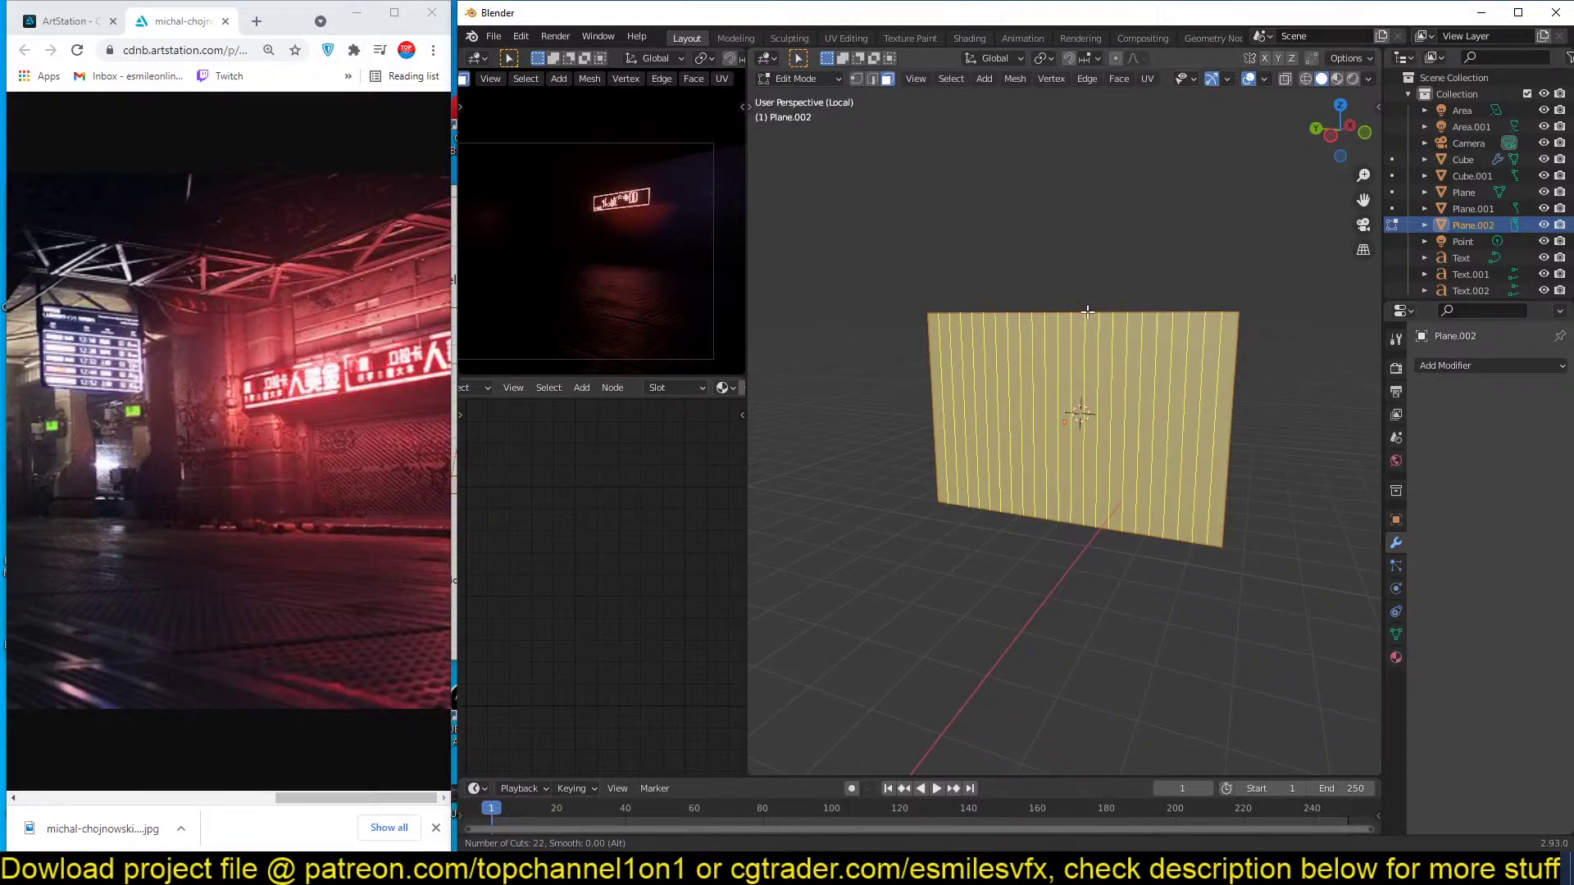
click(1087, 311)
right_click(1101, 543)
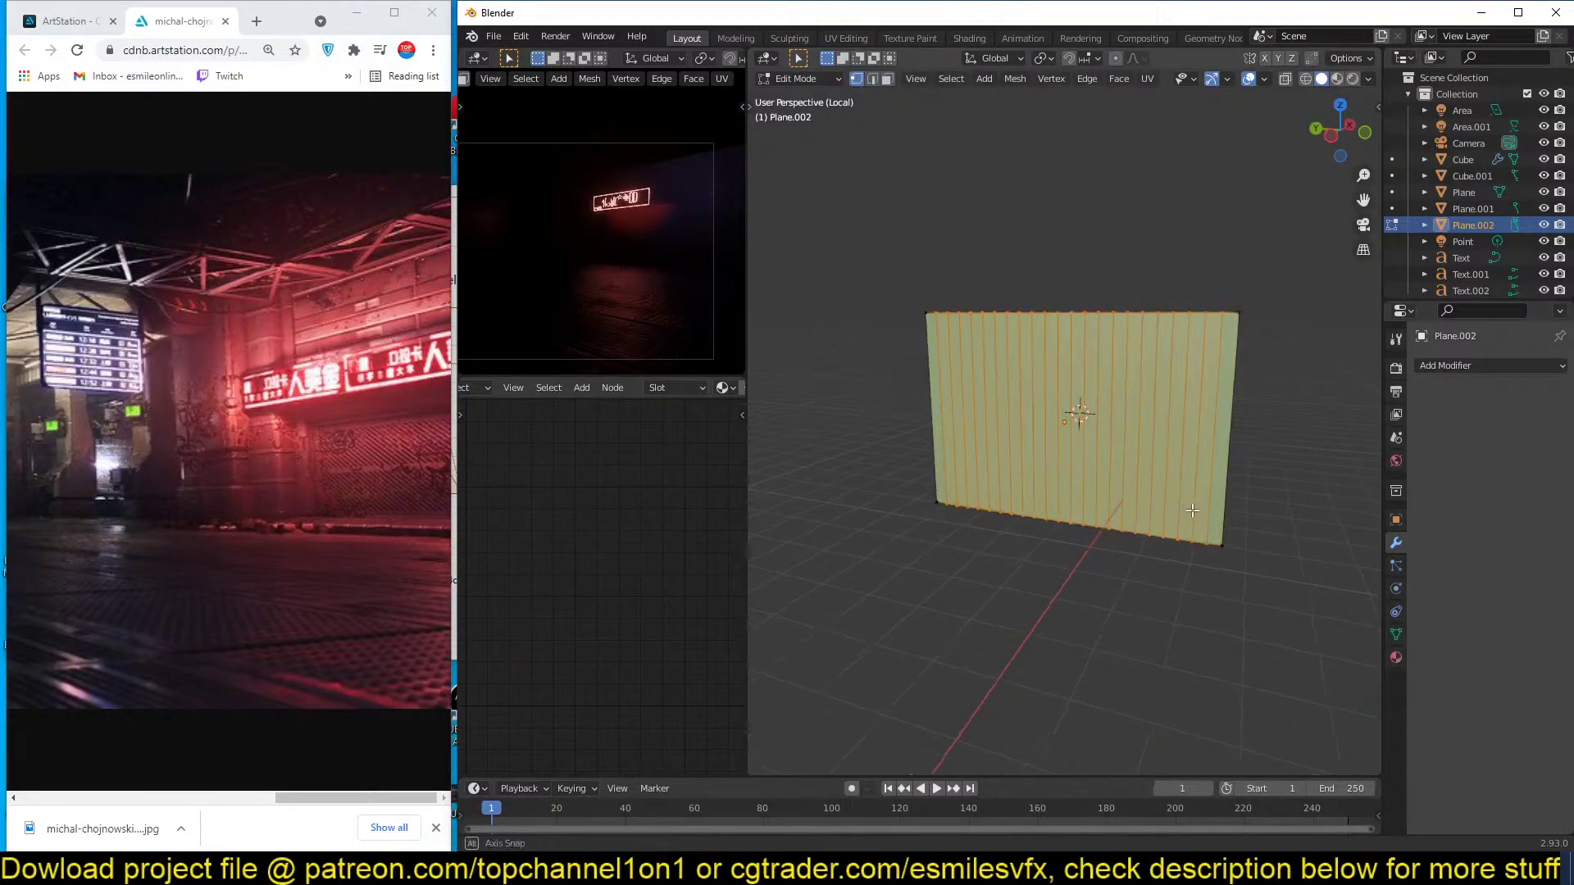
Try to slant the plane's vertical cuts by moving its lower edge sideways.
alt+click(1101, 542)
shift+middle_drag(1076, 537, 1039, 531)
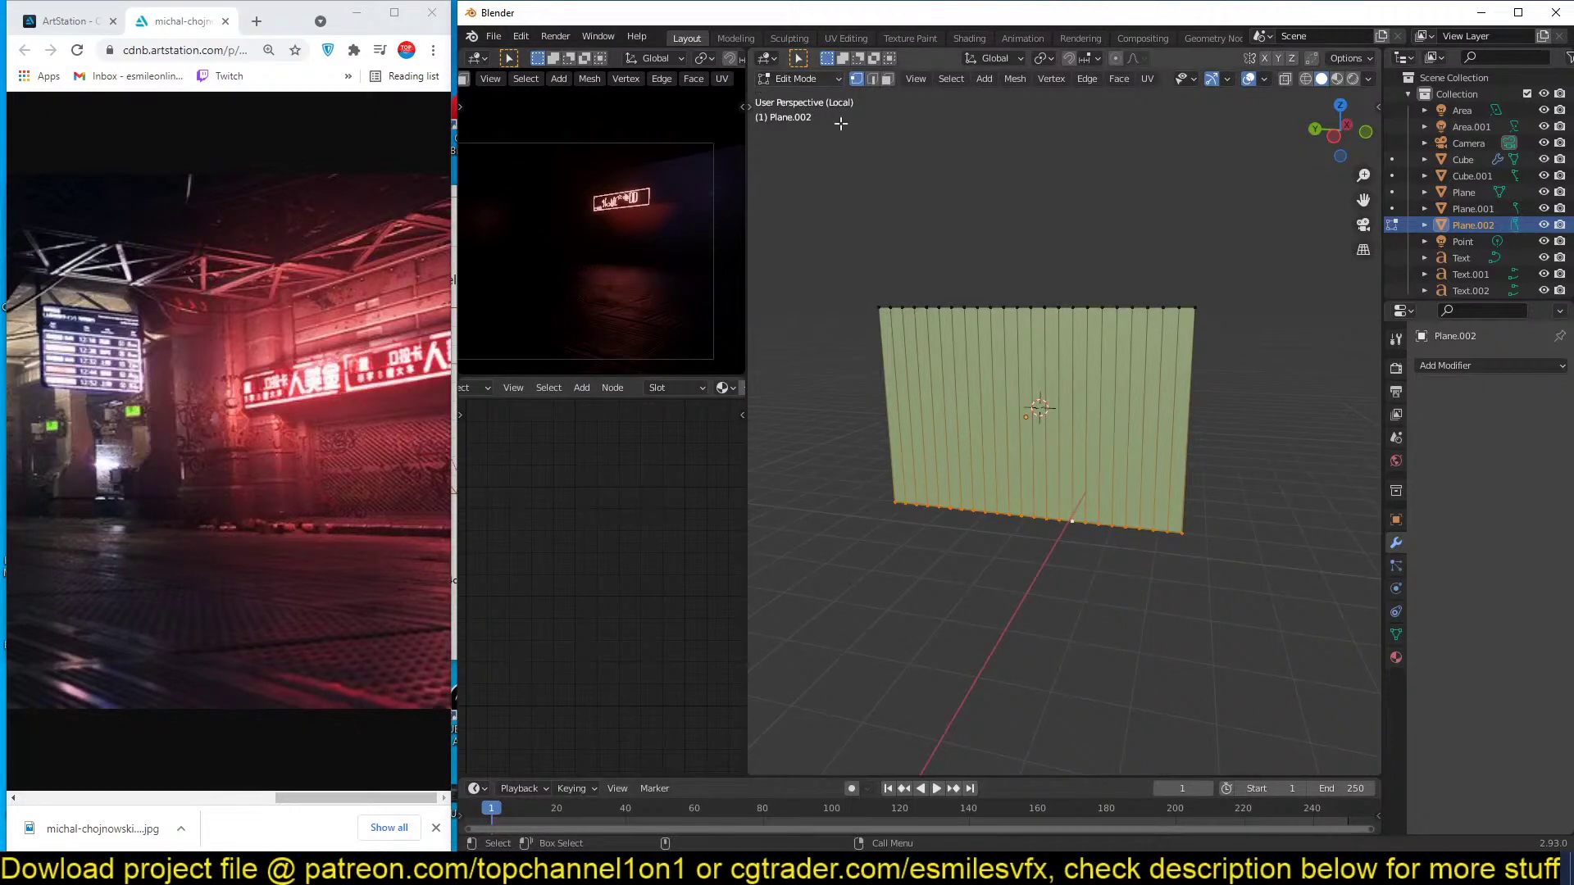
key(t)
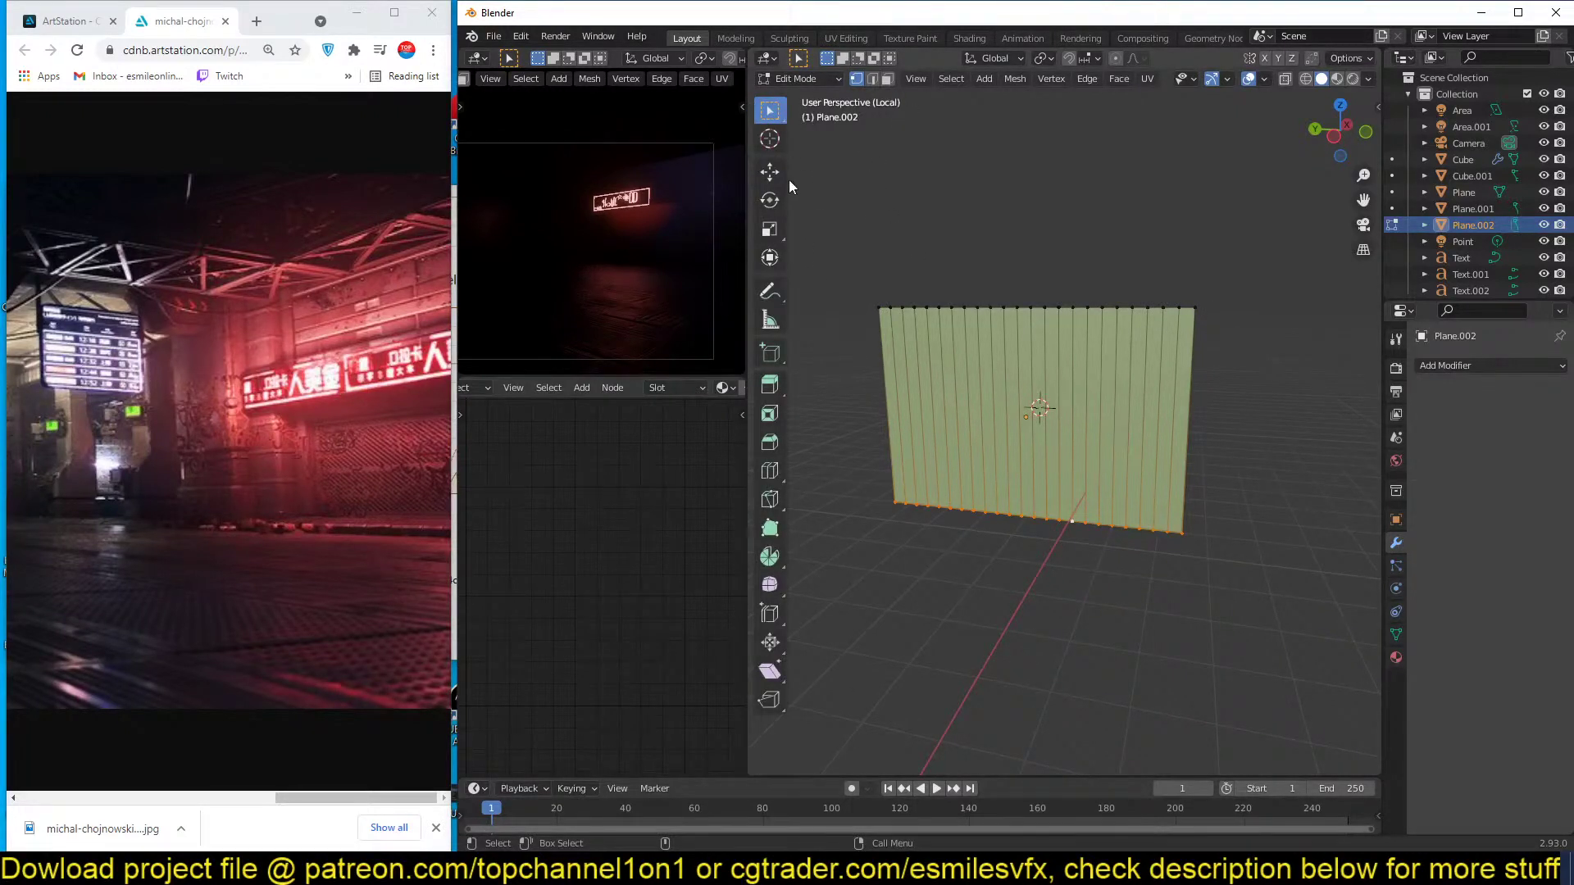
click(776, 169)
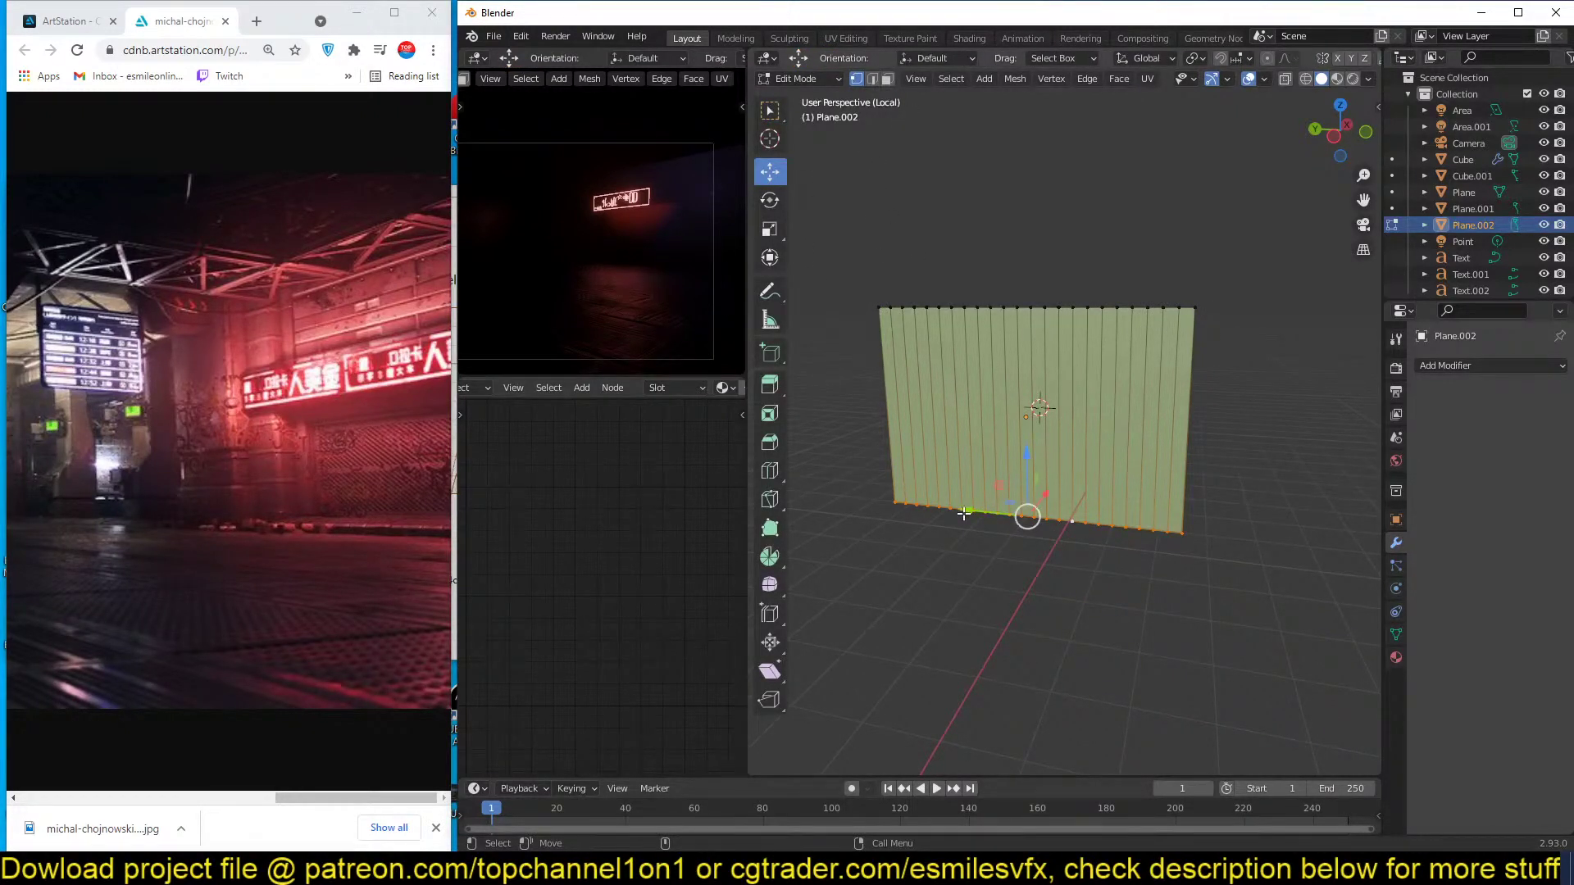
drag(963, 513, 1104, 525)
key(ctrl+z)
Scale the plane's two outer vertical edges apart along Y by about 1.75, leaving the inner cuts in place.
key(alt+a)
key(2)
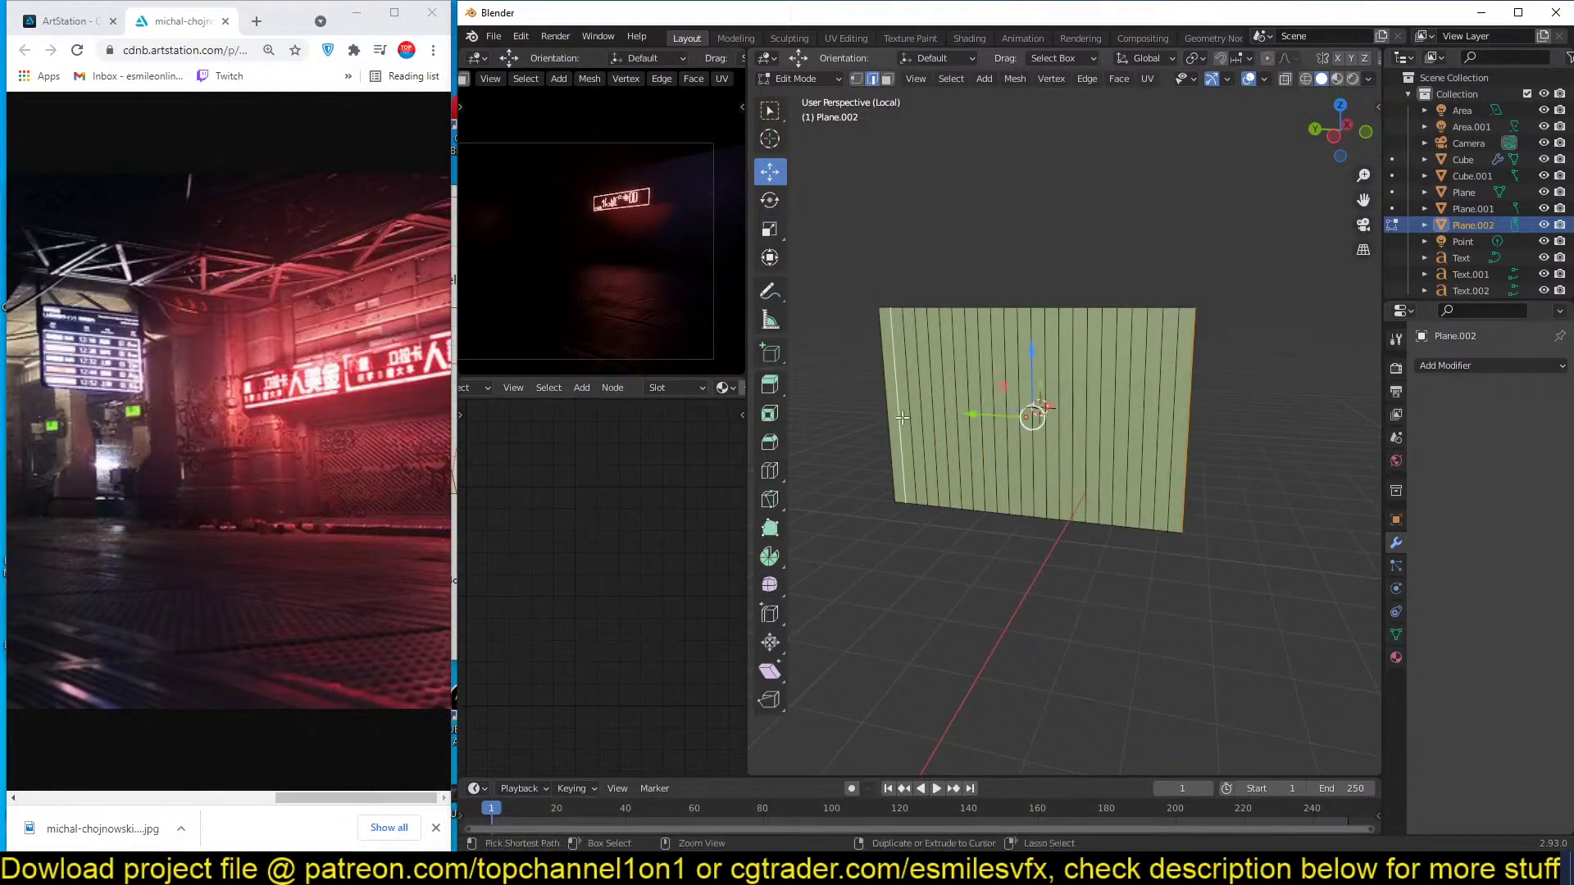
key(a)
key(s)
key(y)
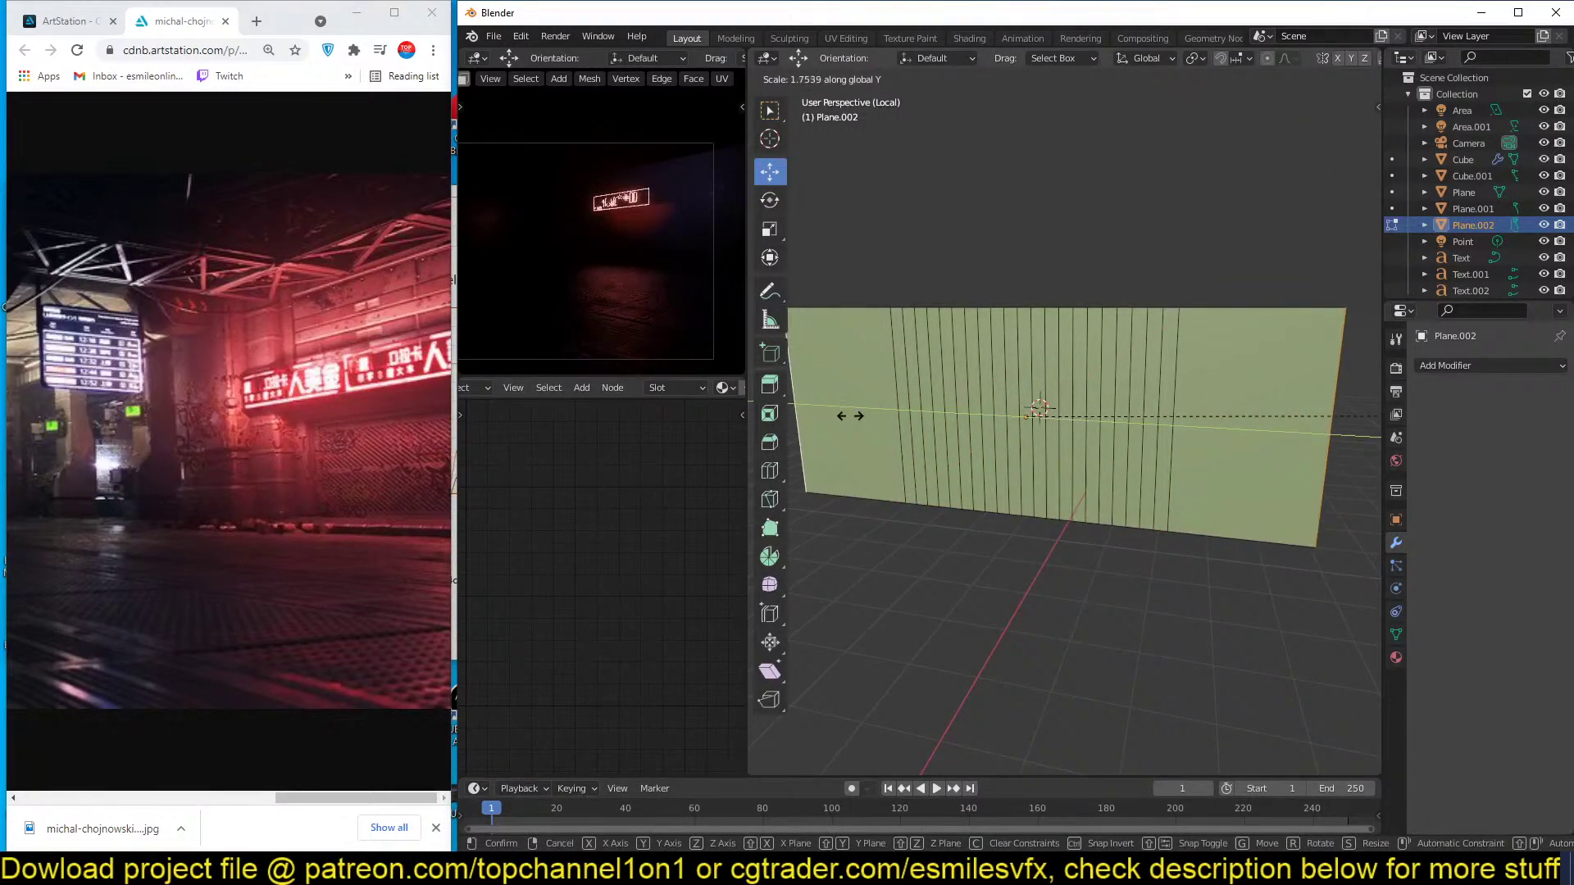
click(850, 415)
Shear all the inner vertical cuts of the plane so they run diagonally between its upper and lower edges.
key(1)
click(891, 306)
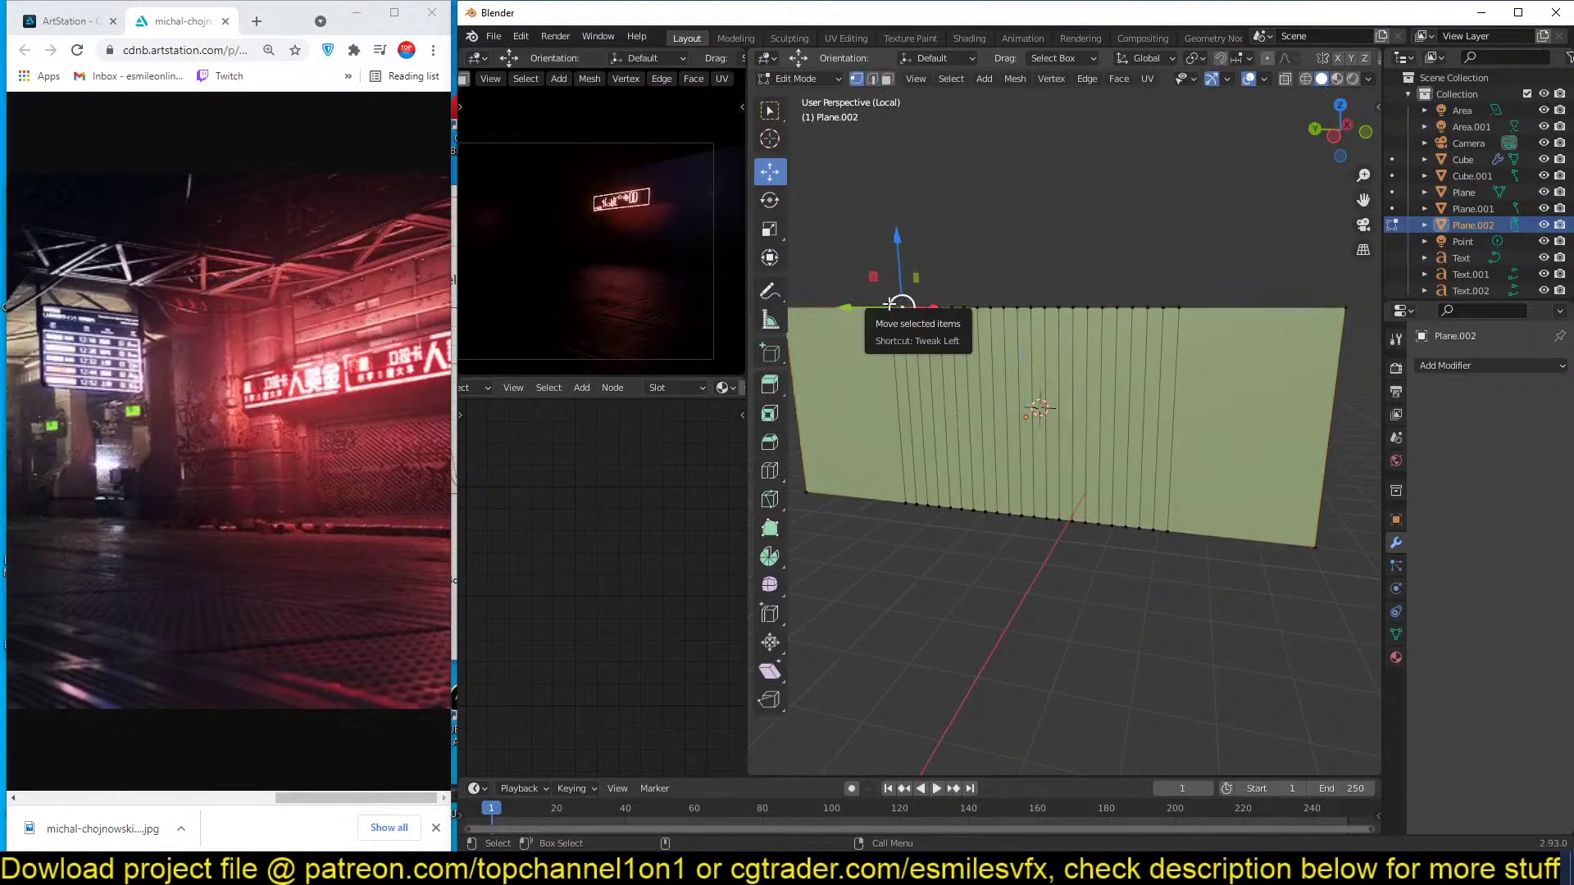
ctrl+click(1163, 307)
shift+click(1182, 304)
shift+click(1153, 531)
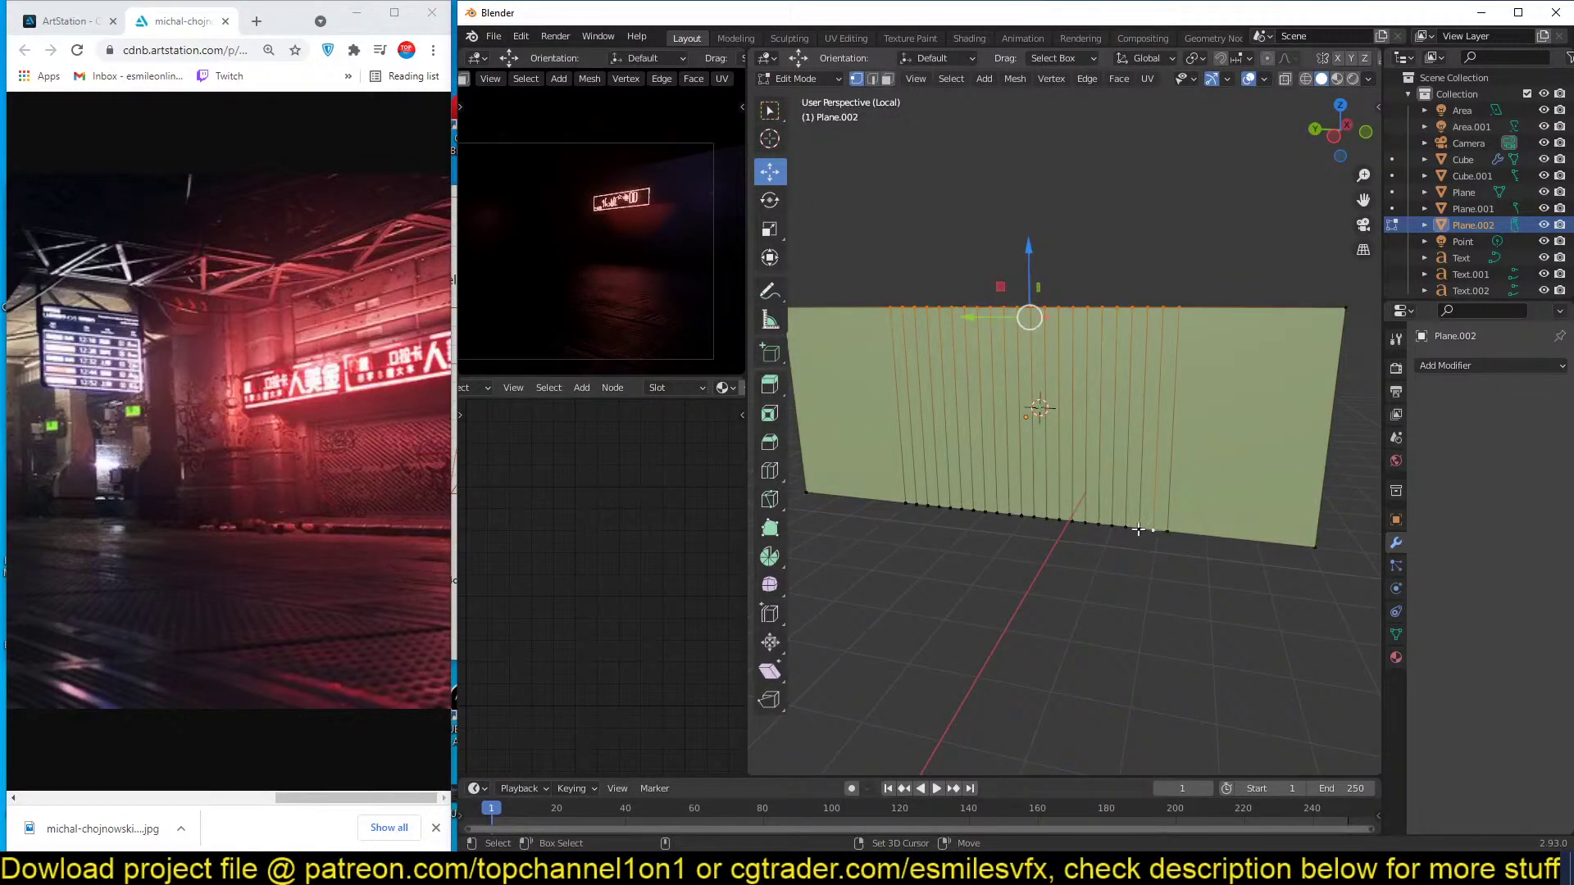
shift+drag(865, 486, 1218, 573)
scroll(860, 527, down, 1)
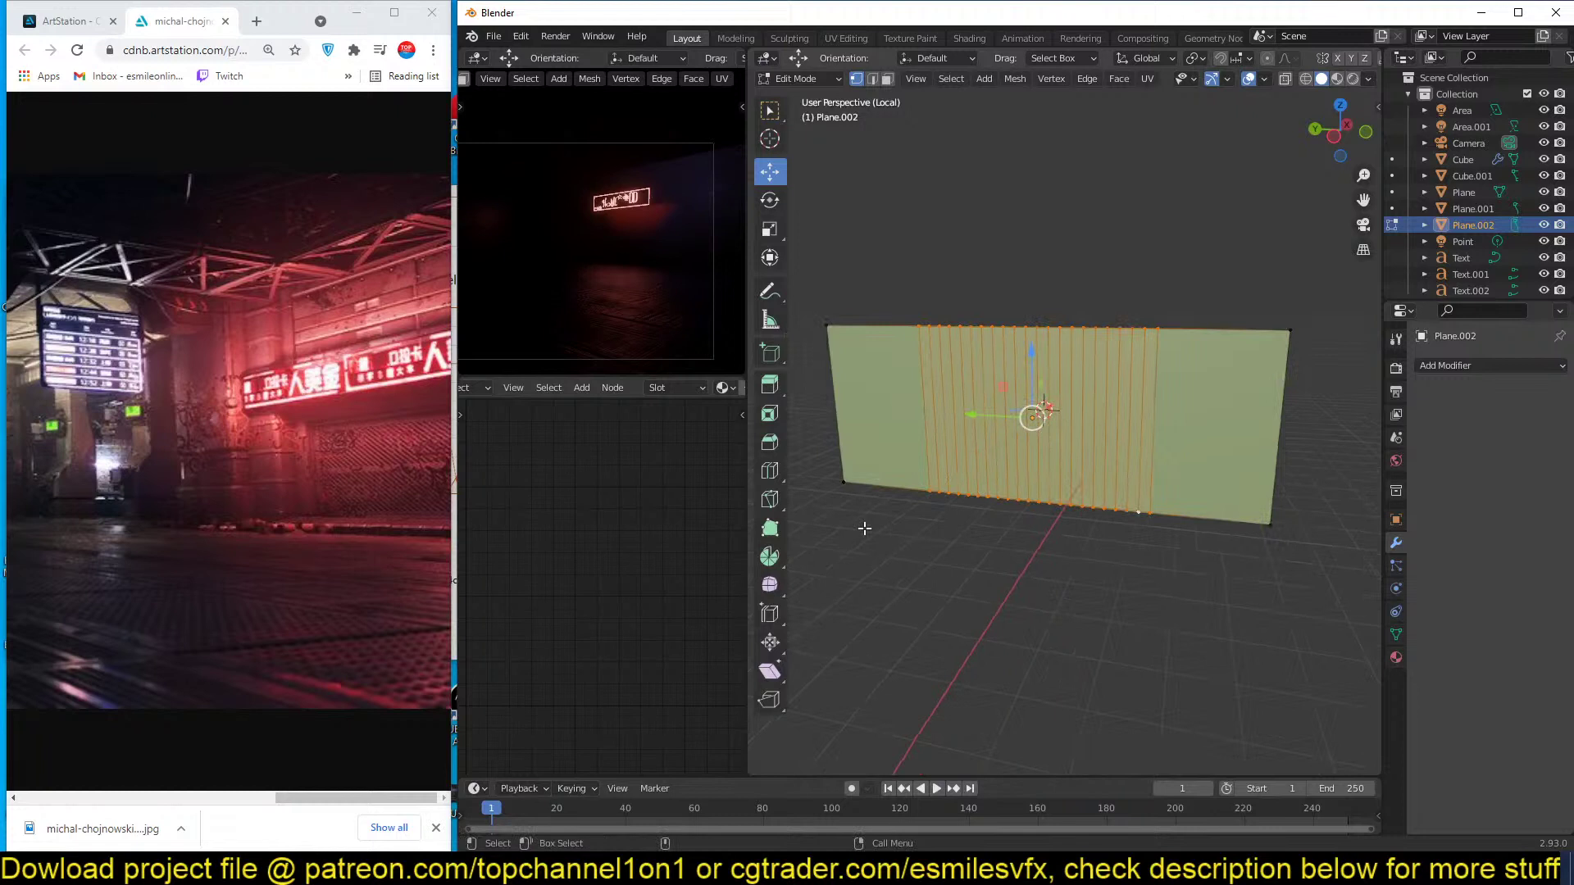
click(771, 671)
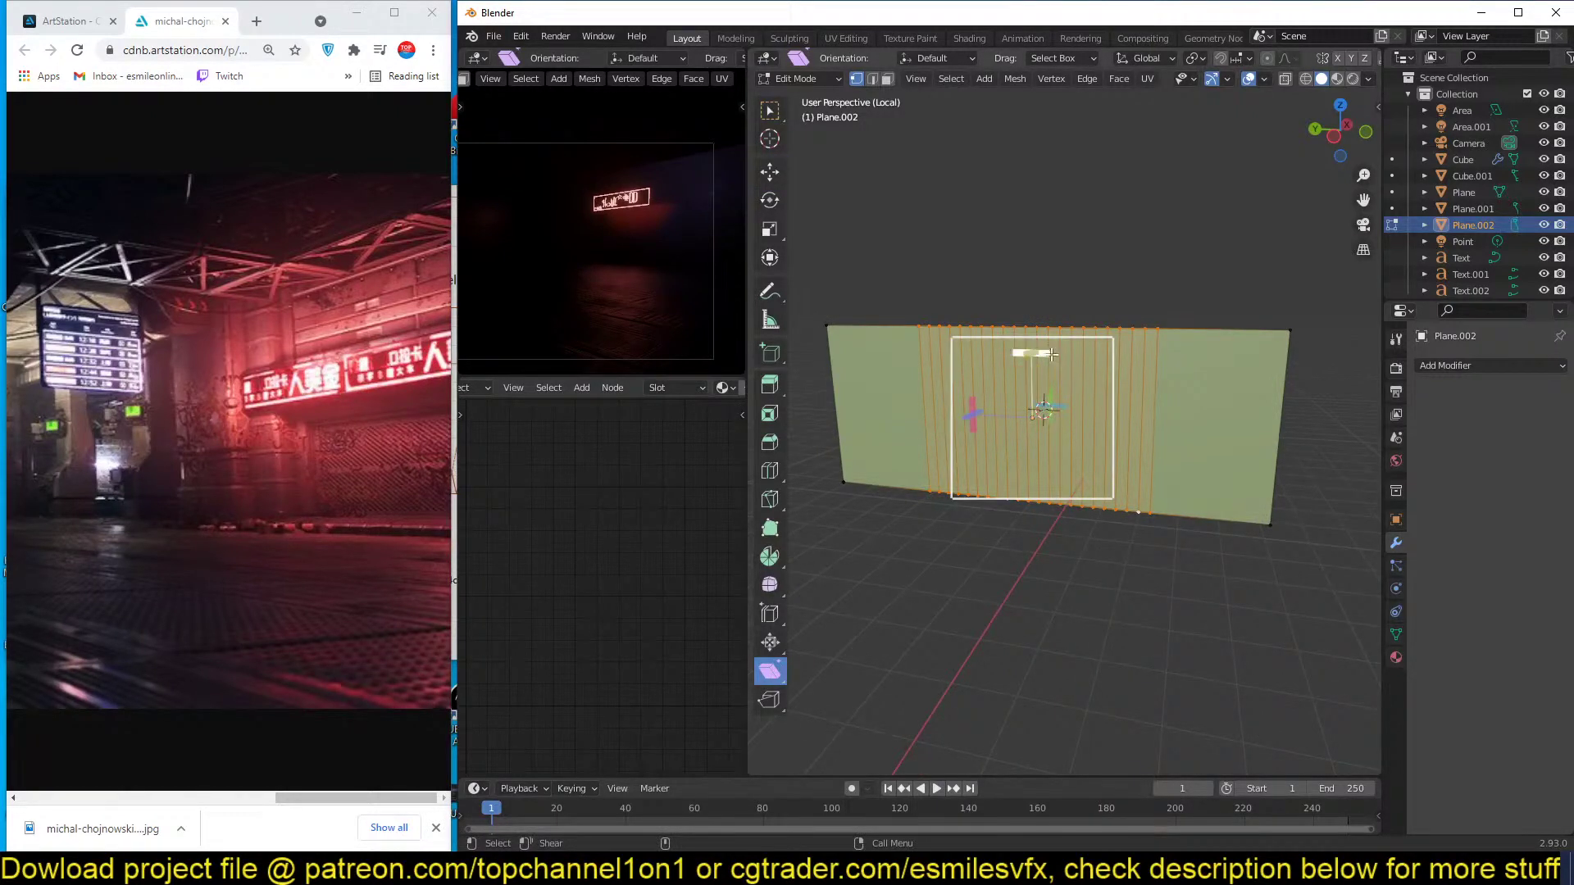
middle_drag(1041, 352, 1072, 331)
drag(1052, 351, 833, 365)
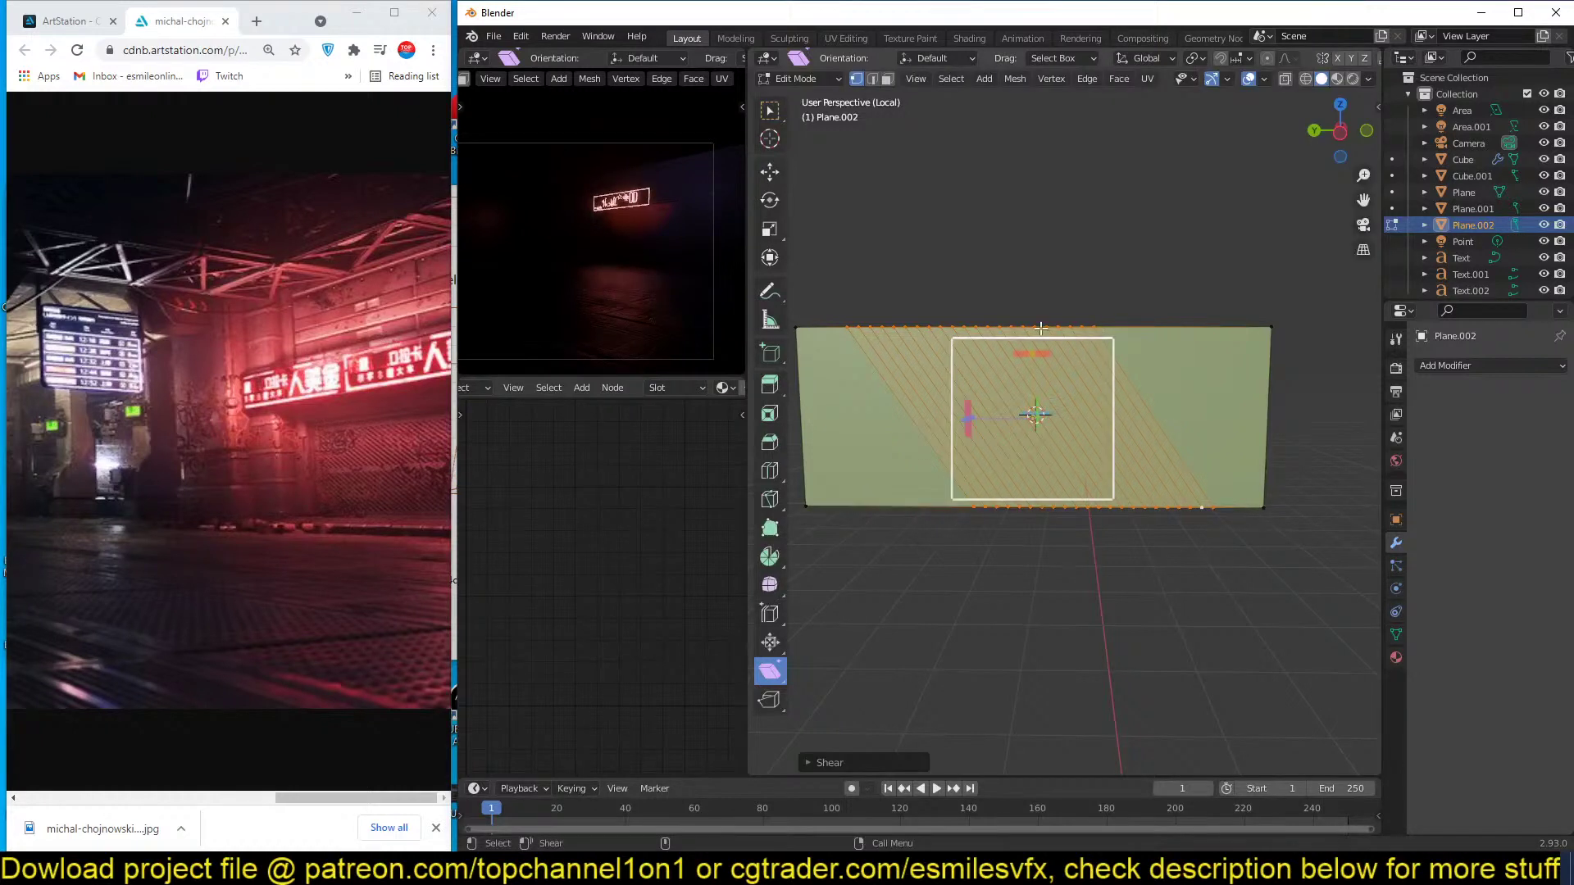
Move the outermost diagonal cut on the plane's +Y side outward along Y by about 1.18 m.
alt+click(869, 369)
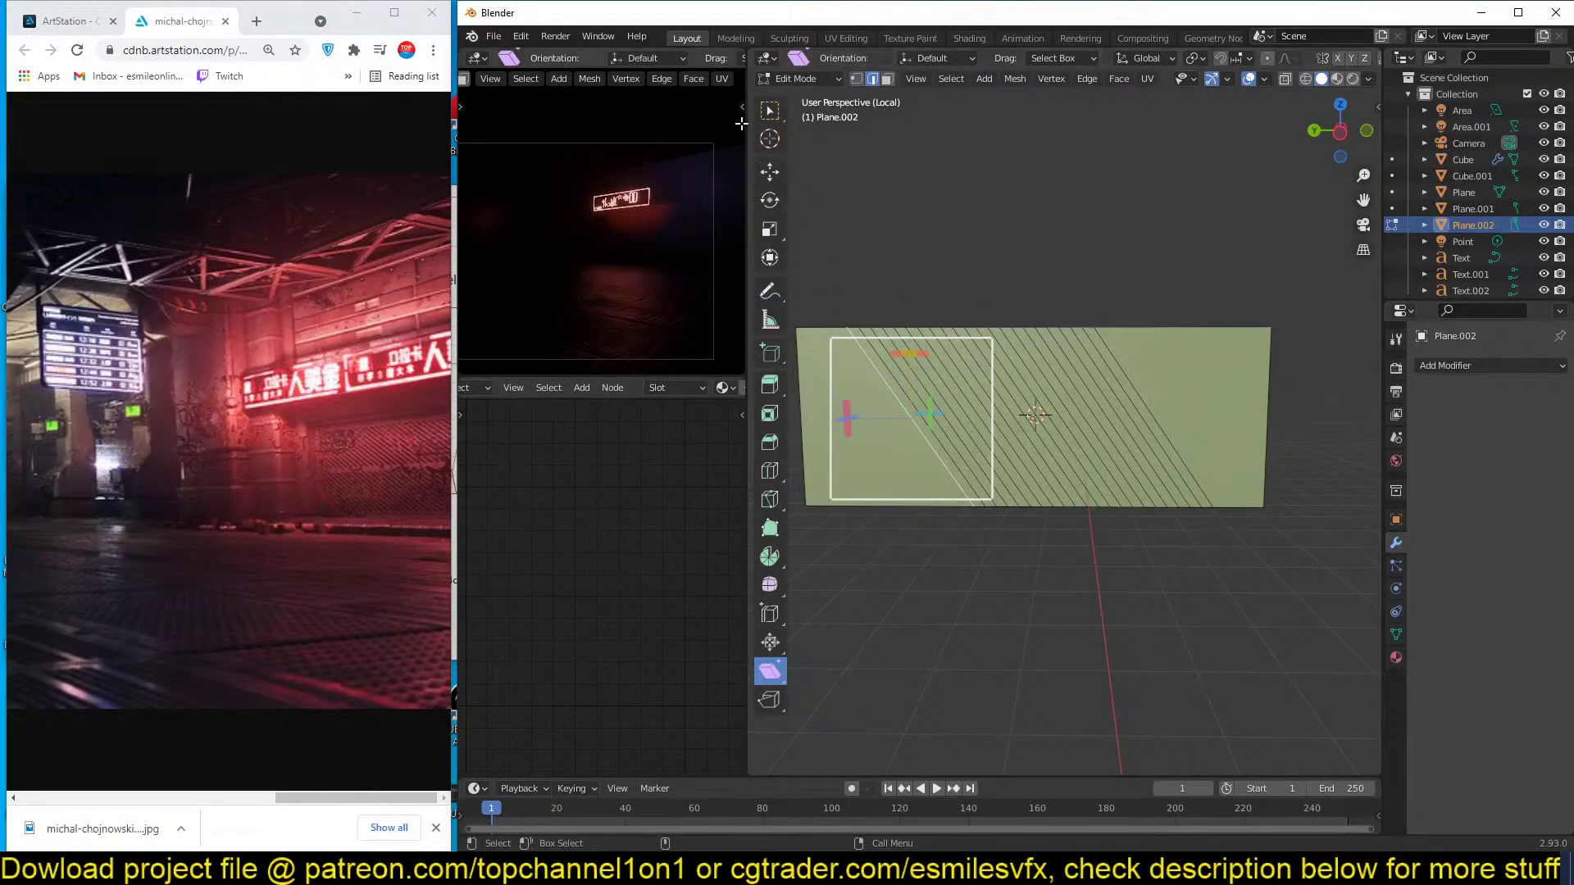
click(777, 174)
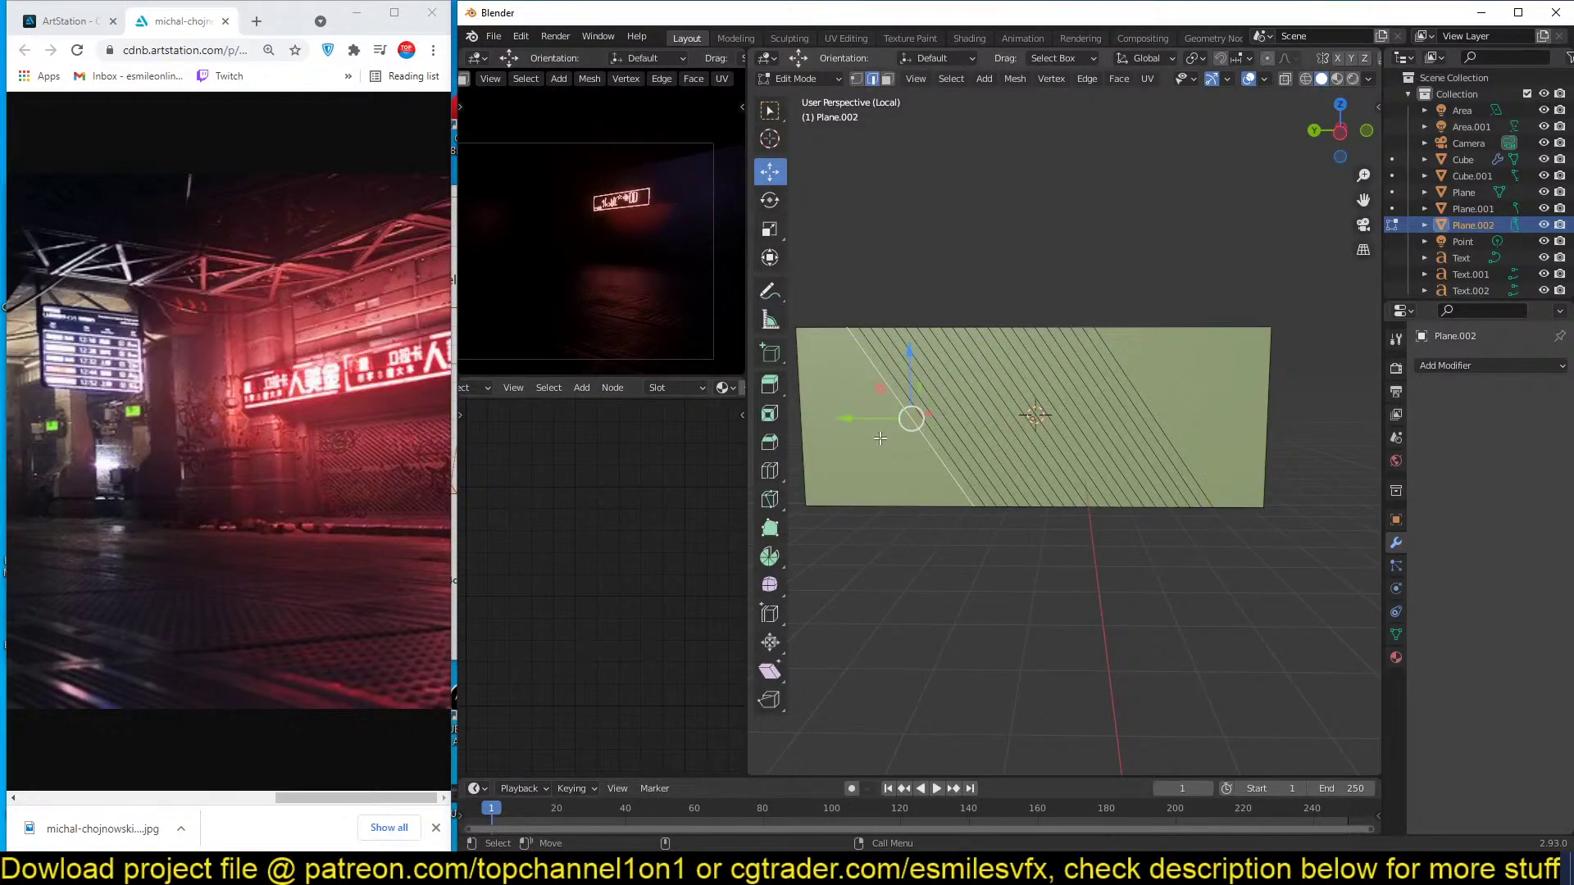
key(g)
key(x)
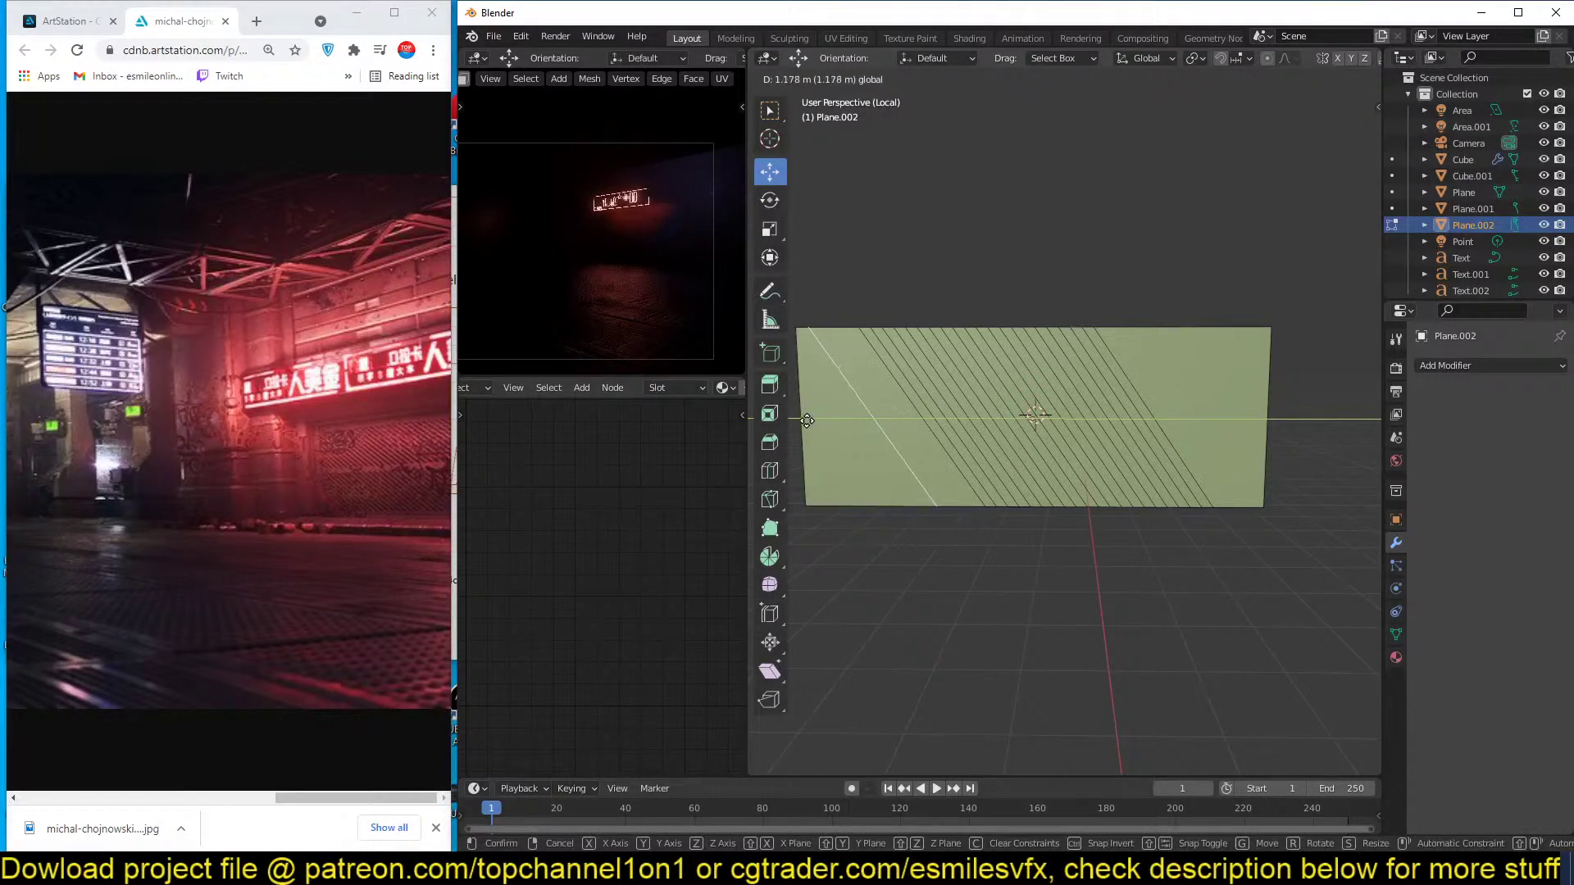
click(842, 320)
Fill the gap beside the moved diagonal cut with evenly spaced loop cuts matching the other slanted cuts.
key(ctrl+r)
scroll(841, 320, up, 2)
click(842, 320)
click(842, 319)
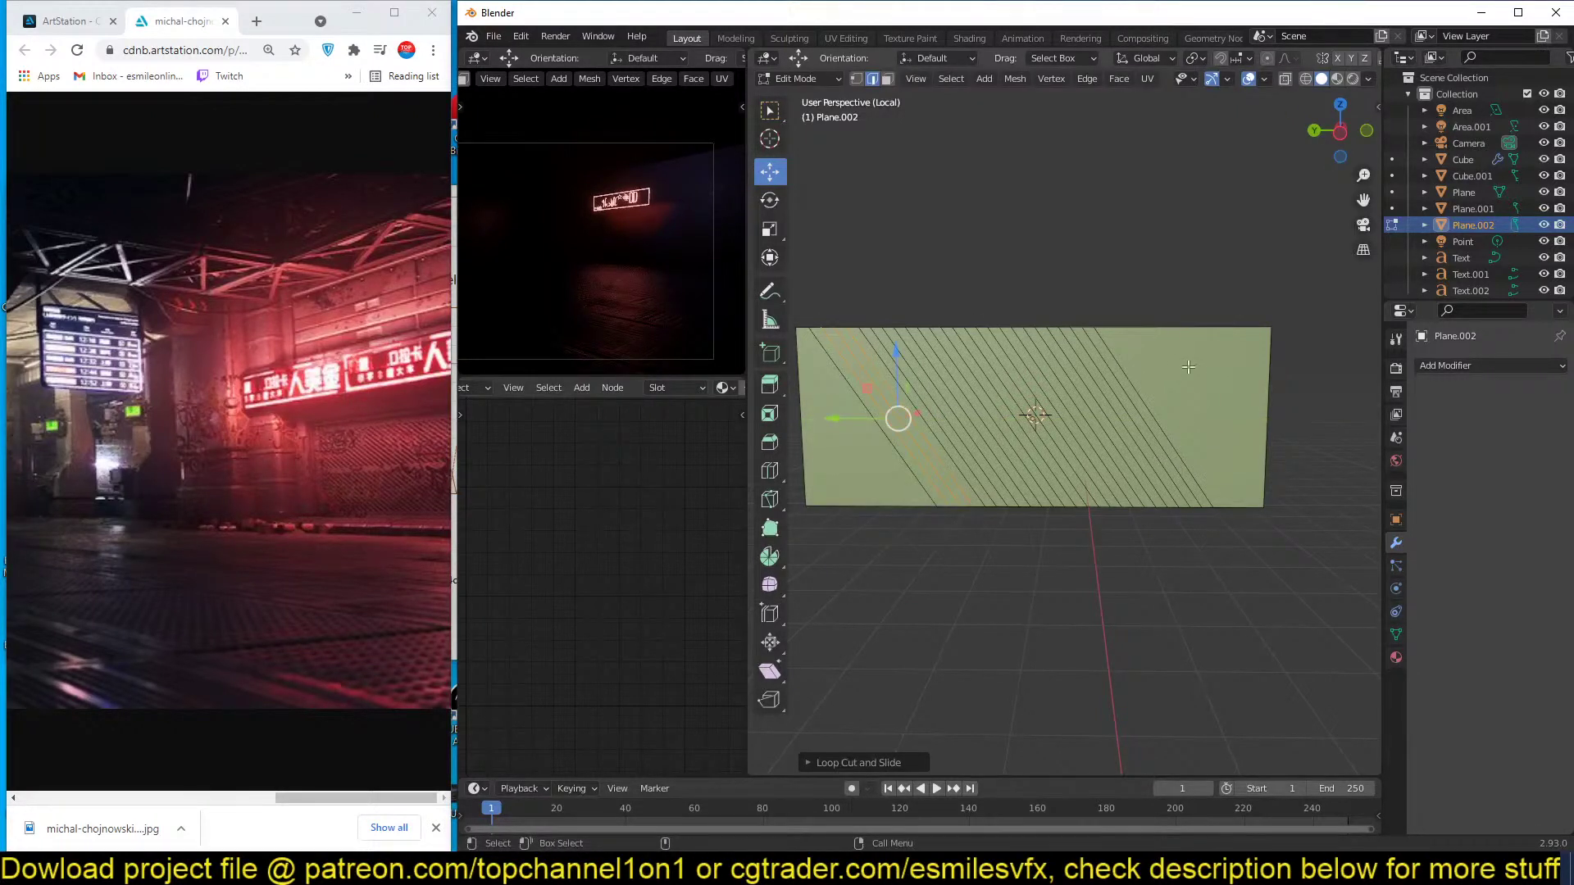
Move the outermost diagonal cut on the plane's opposite side outward along Y and add a loop cut in the widened gap.
key(ctrl+r)
key(Escape)
click(1133, 361)
drag(1106, 421, 1138, 416)
key(ctrl+r)
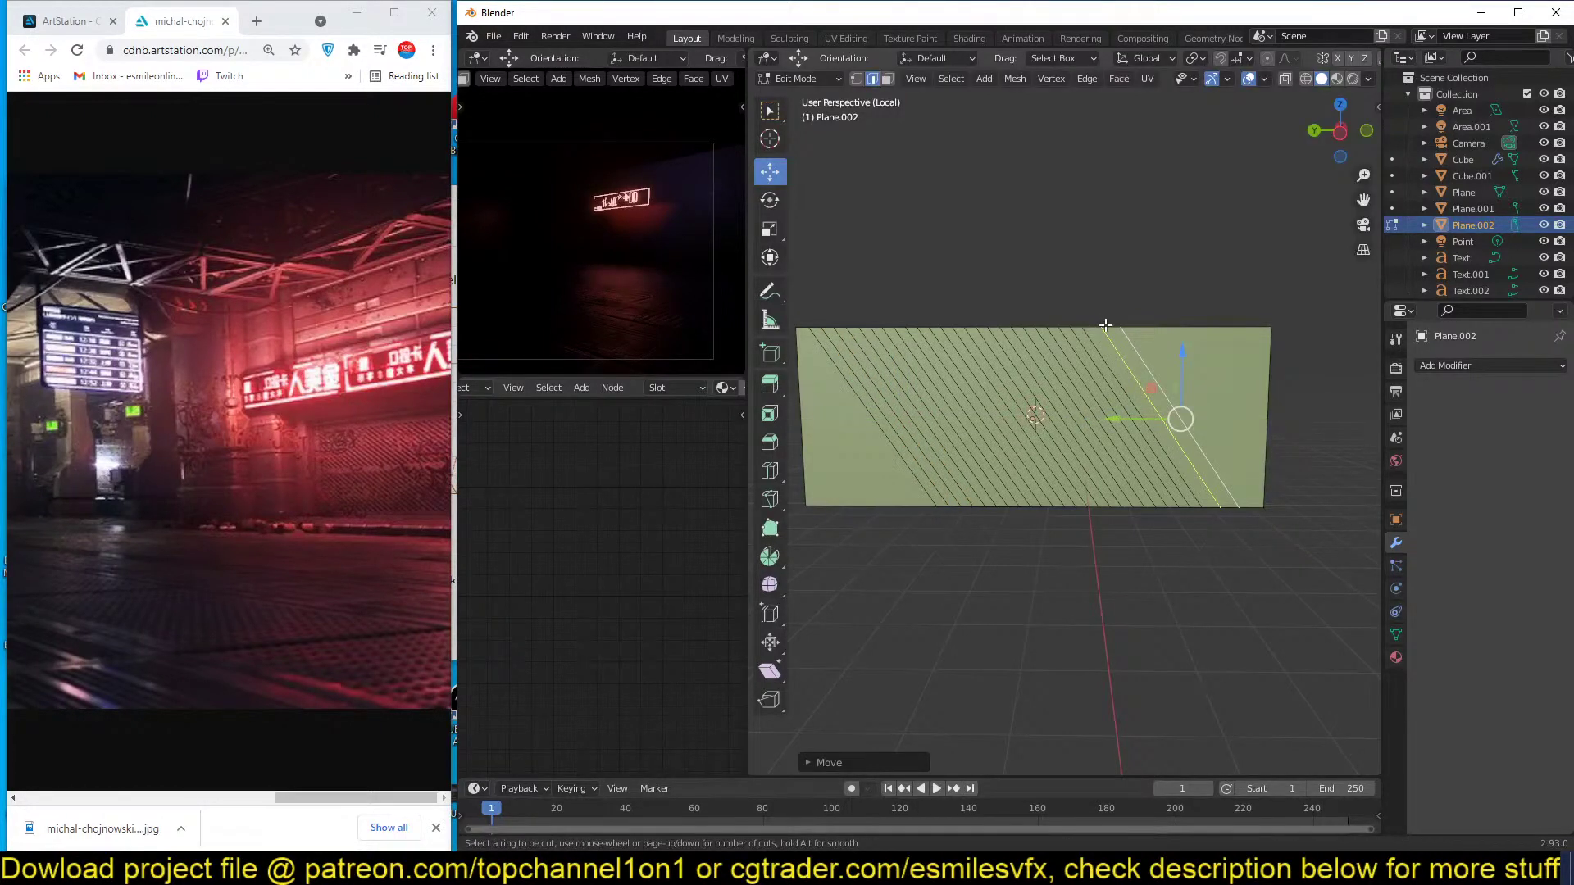
key(Escape)
Add a Wireframe modifier to the diagonally cut plane so its edges form thin bars.
key(Tab)
middle_drag(1143, 444, 1213, 447)
click(1474, 367)
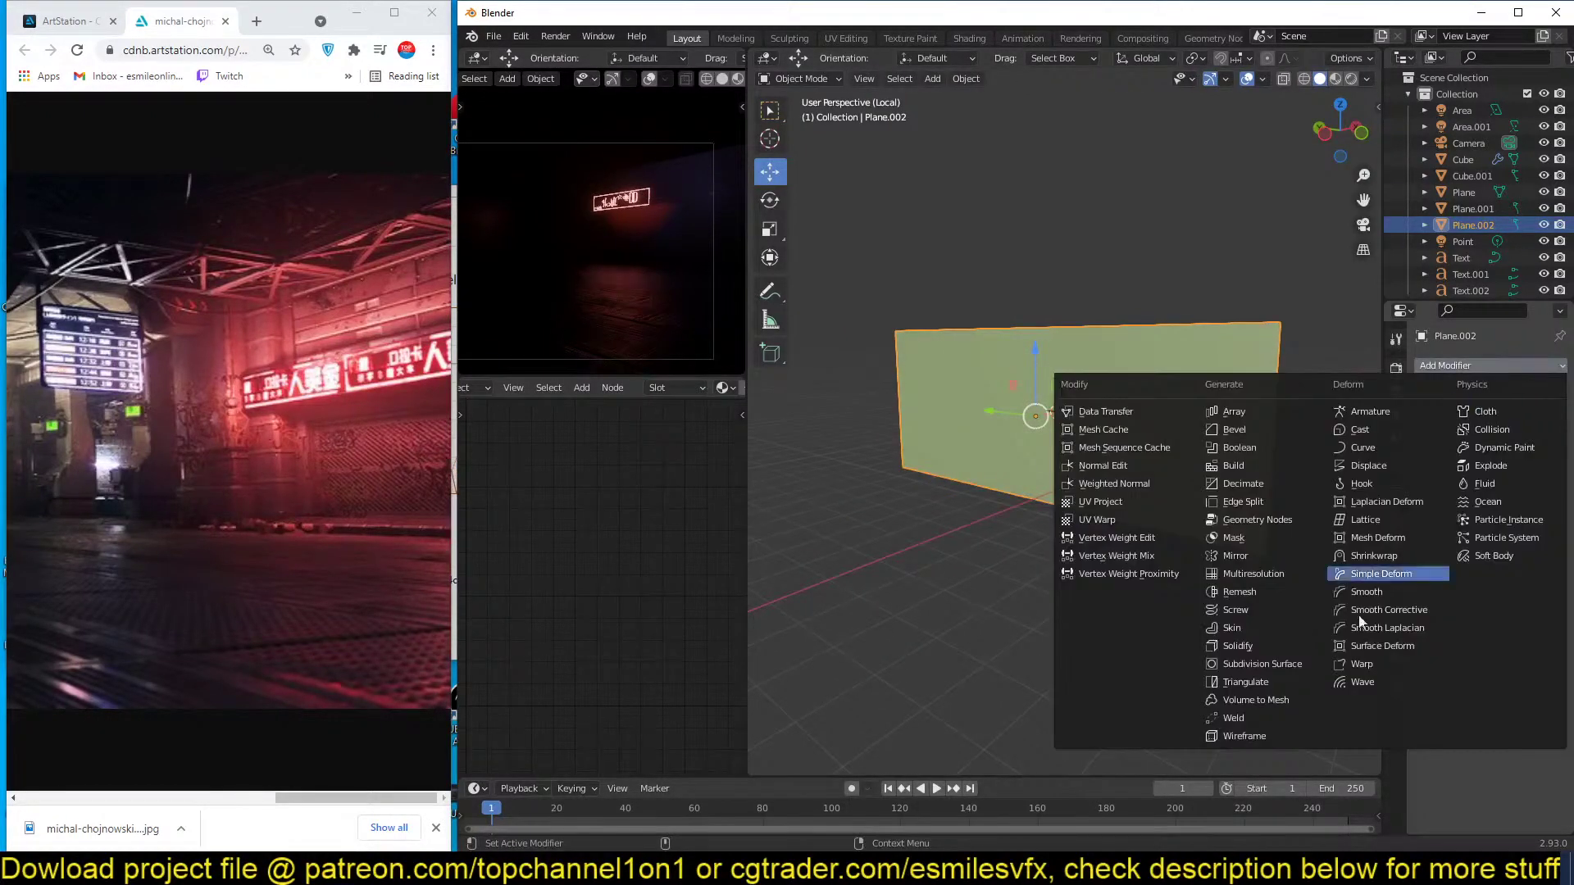
click(1241, 735)
scroll(1157, 498, up, 3)
key(alt+a)
middle_drag(1157, 500, 1109, 513)
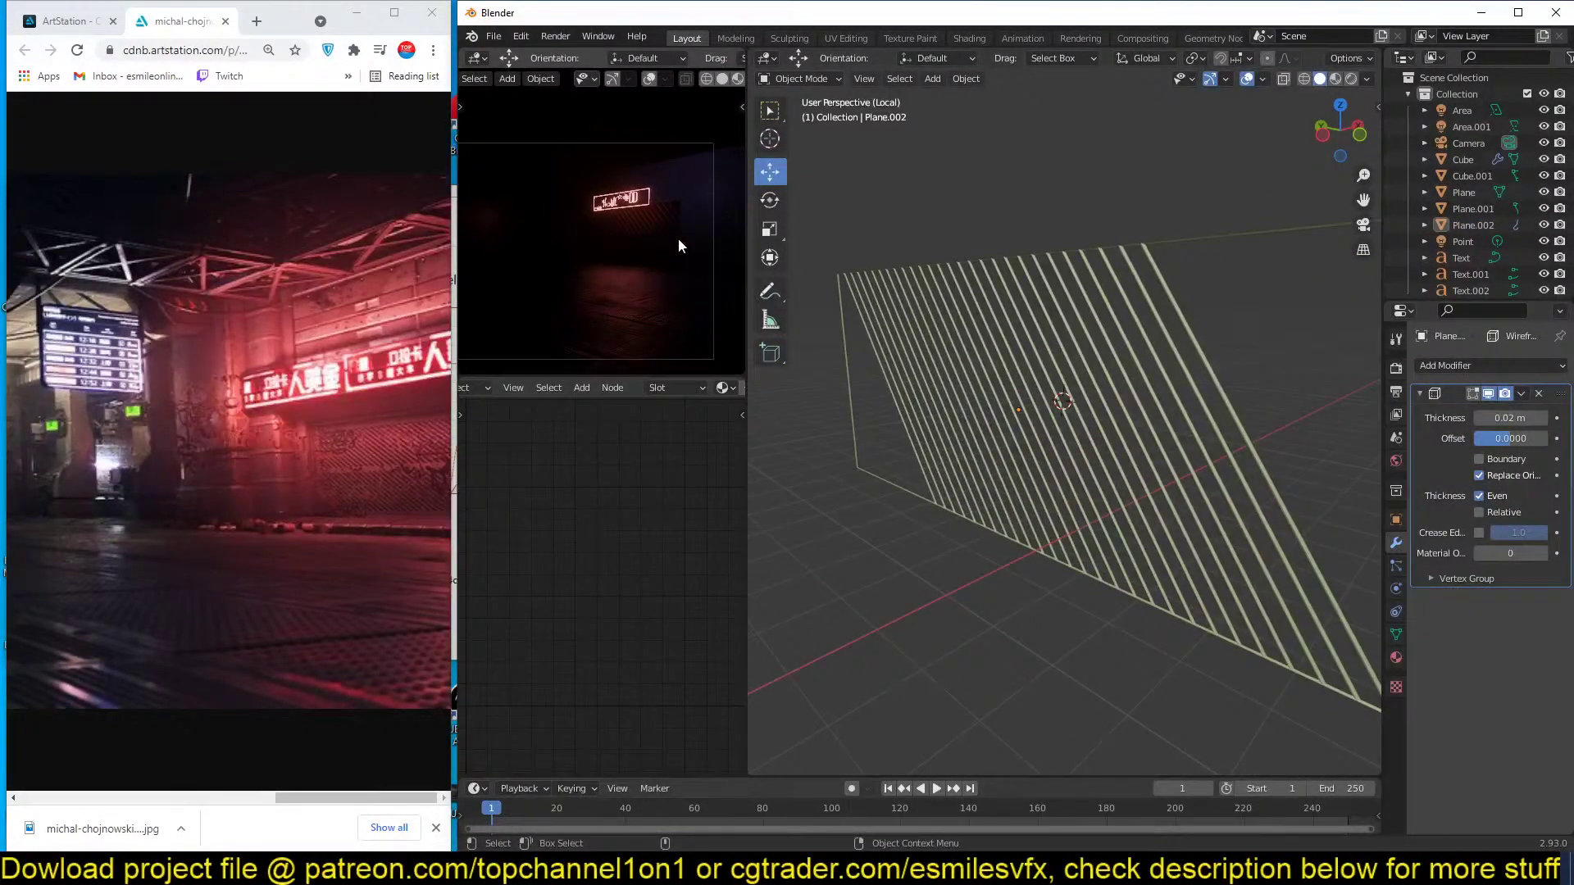
scroll(1172, 413, down, 2)
middle_drag(1172, 413, 1298, 408)
key(Tab)
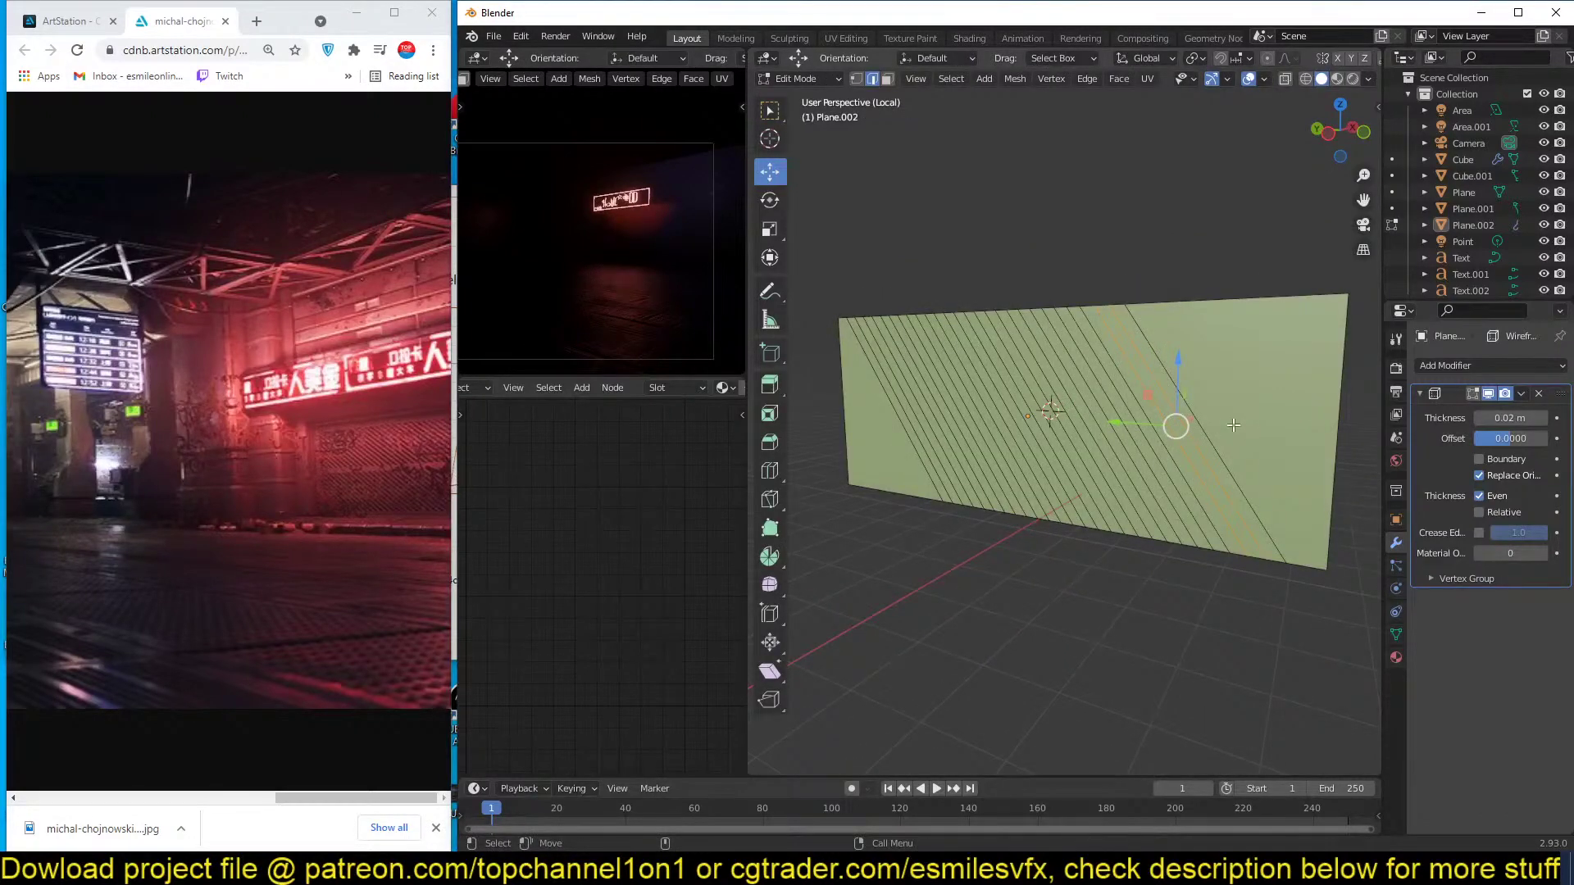
key(Tab)
Place the 3D cursor on the diagonal bars, add a new plane there and scale it down to a small square.
mouse_move(1195, 436)
middle_down()
mouse_move(1220, 423)
mouse_move(1183, 439)
middle_up()
shift+right_click(1128, 425)
key(shift+a)
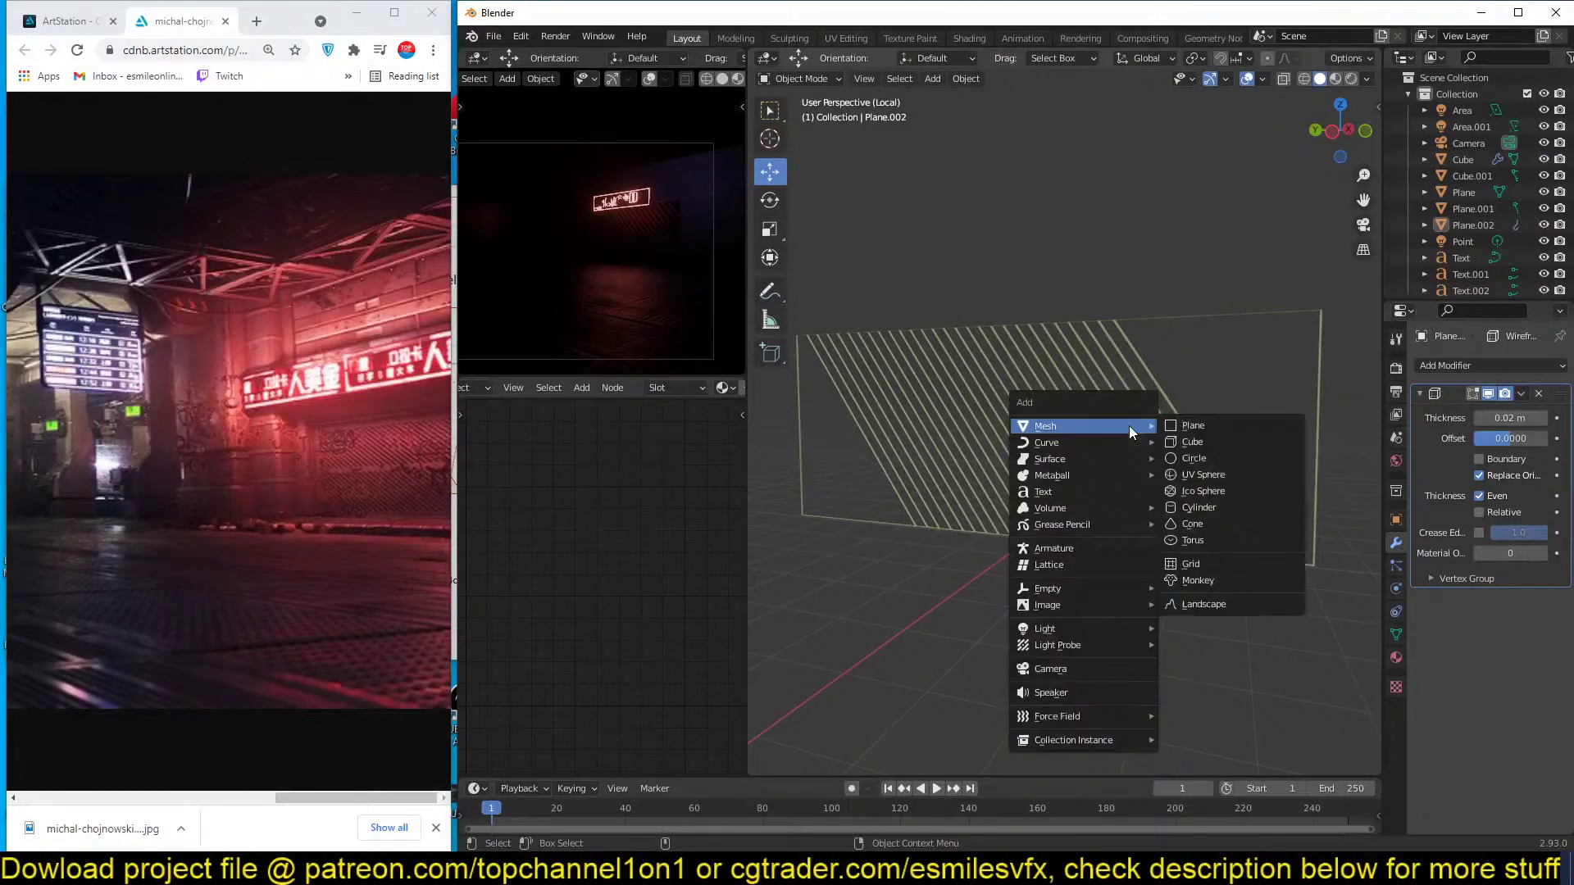
click(1183, 425)
key(s)
click(1209, 538)
Rotate the small plane 90° about the global Y axis so it stands parallel to the diagonal bars.
key(t)
key(x)
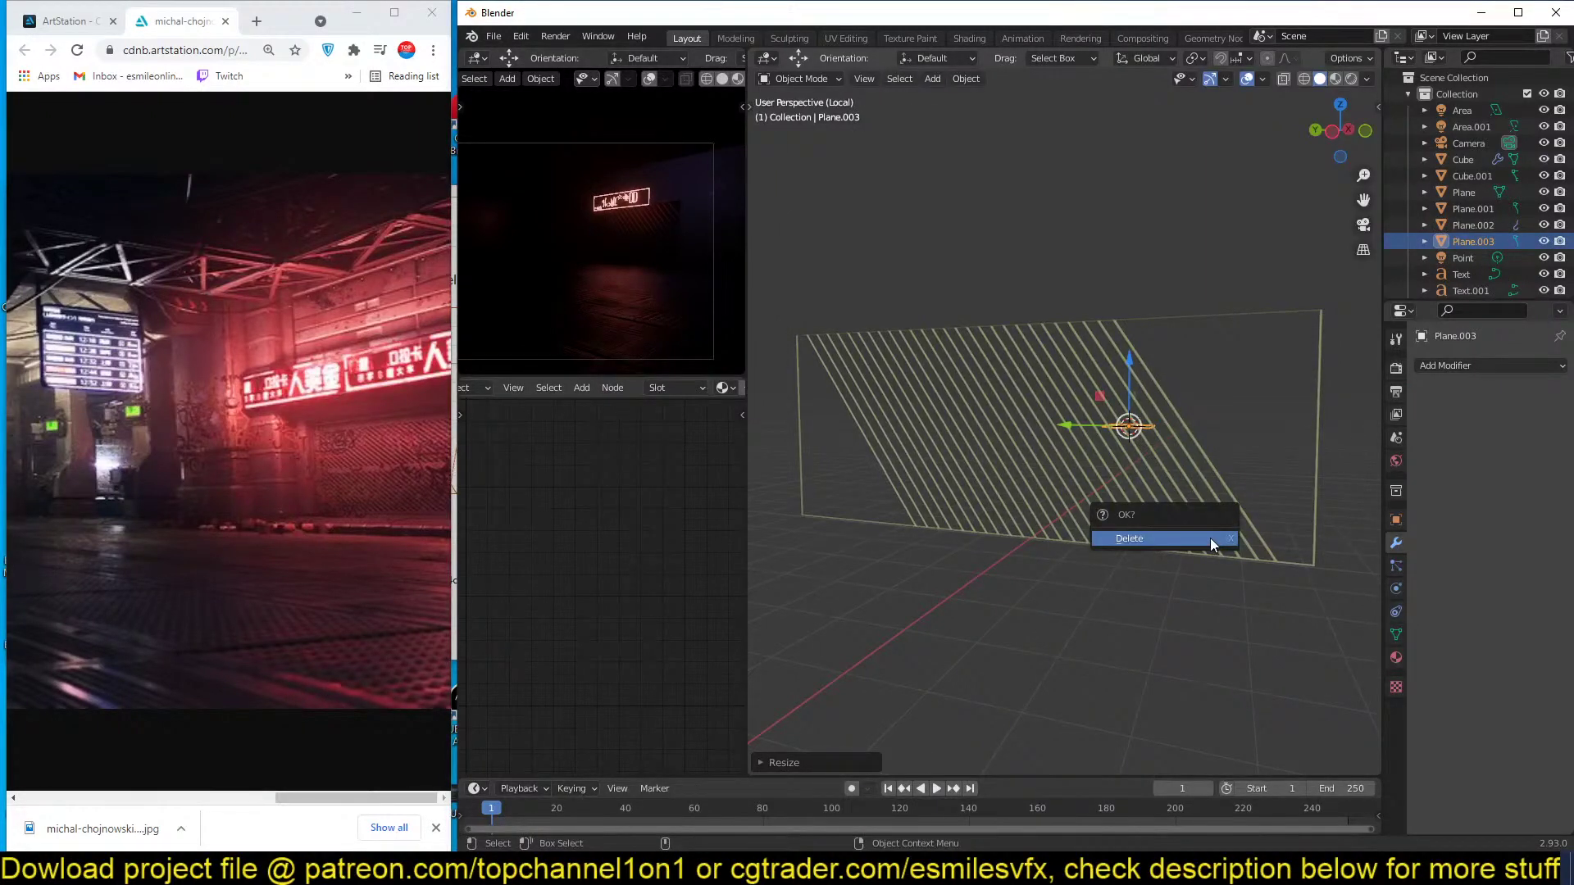
text(r)
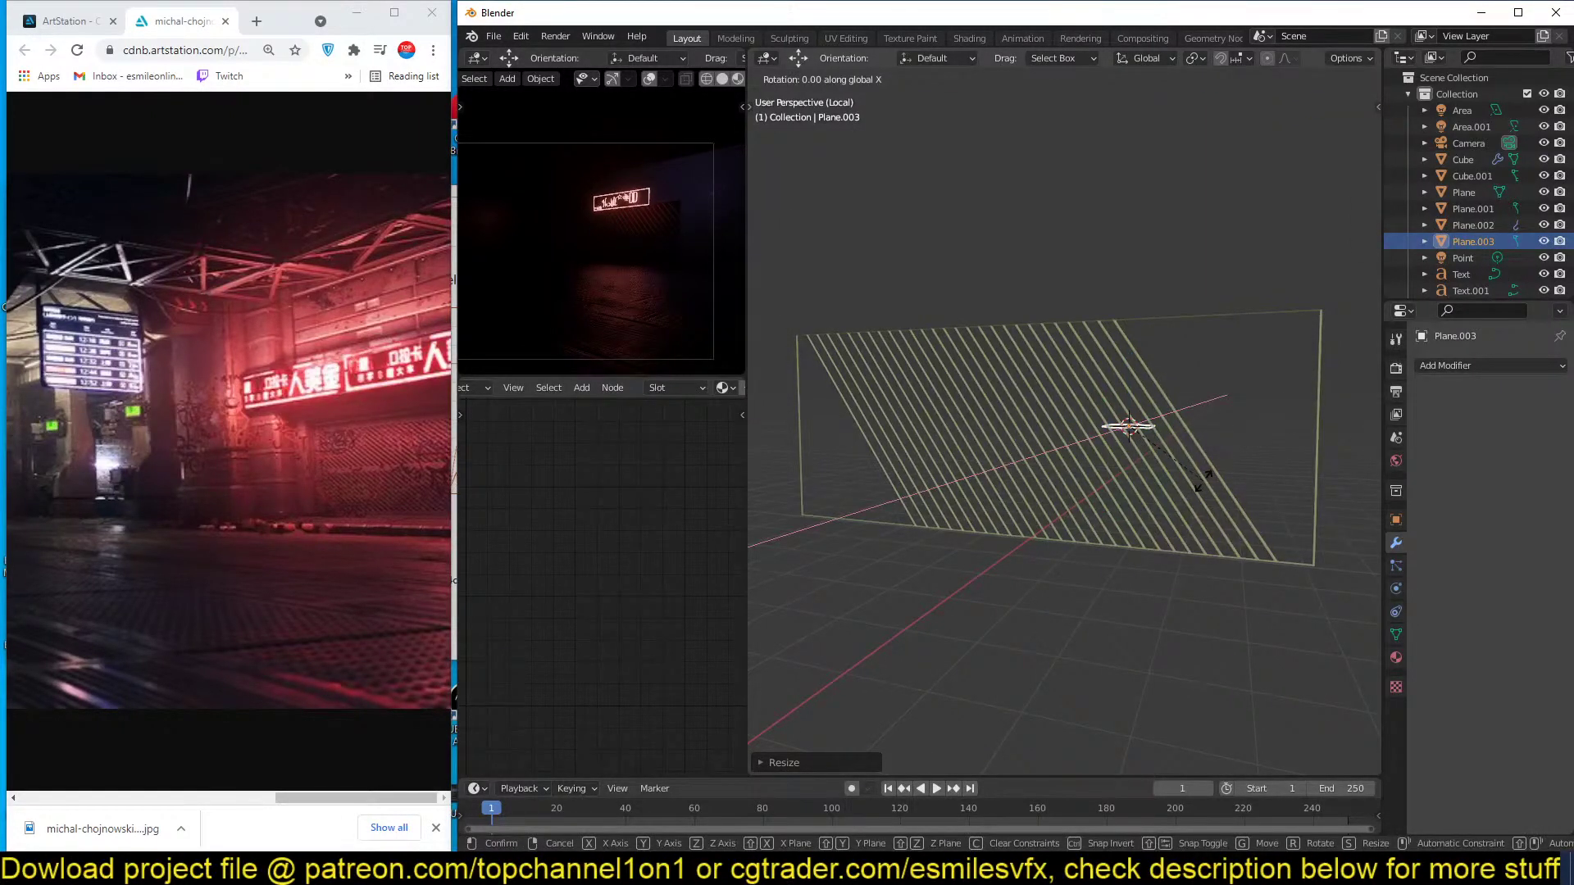
text(y90)
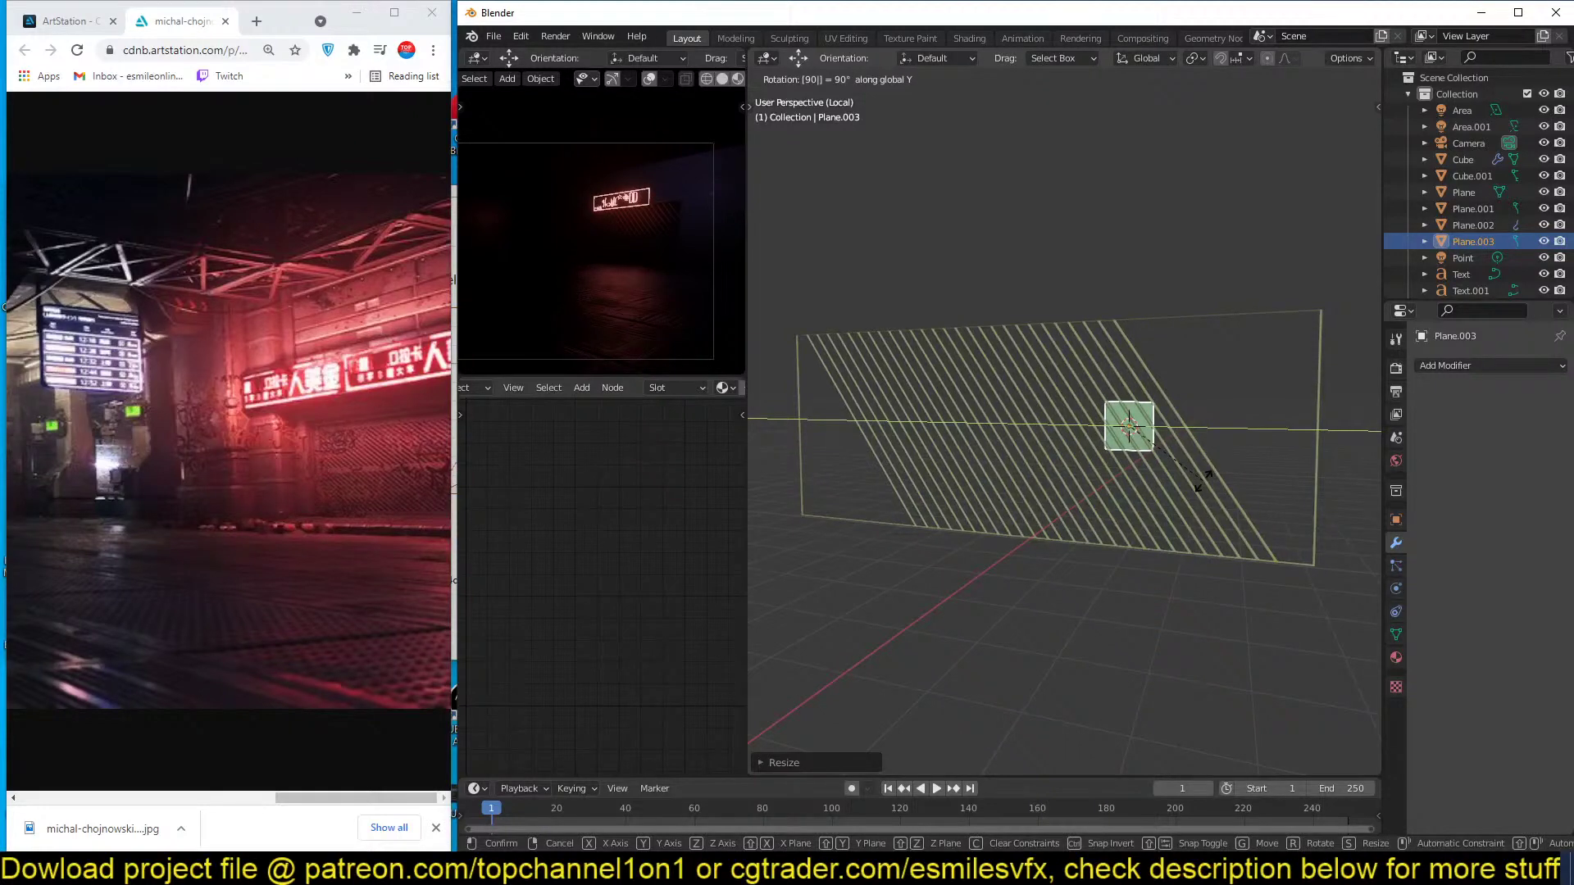
click(1203, 481)
Stretch the upright plane along Y into a long horizontal strip about as wide as the wireframe panel.
key(s)
key(y)
click(1127, 544)
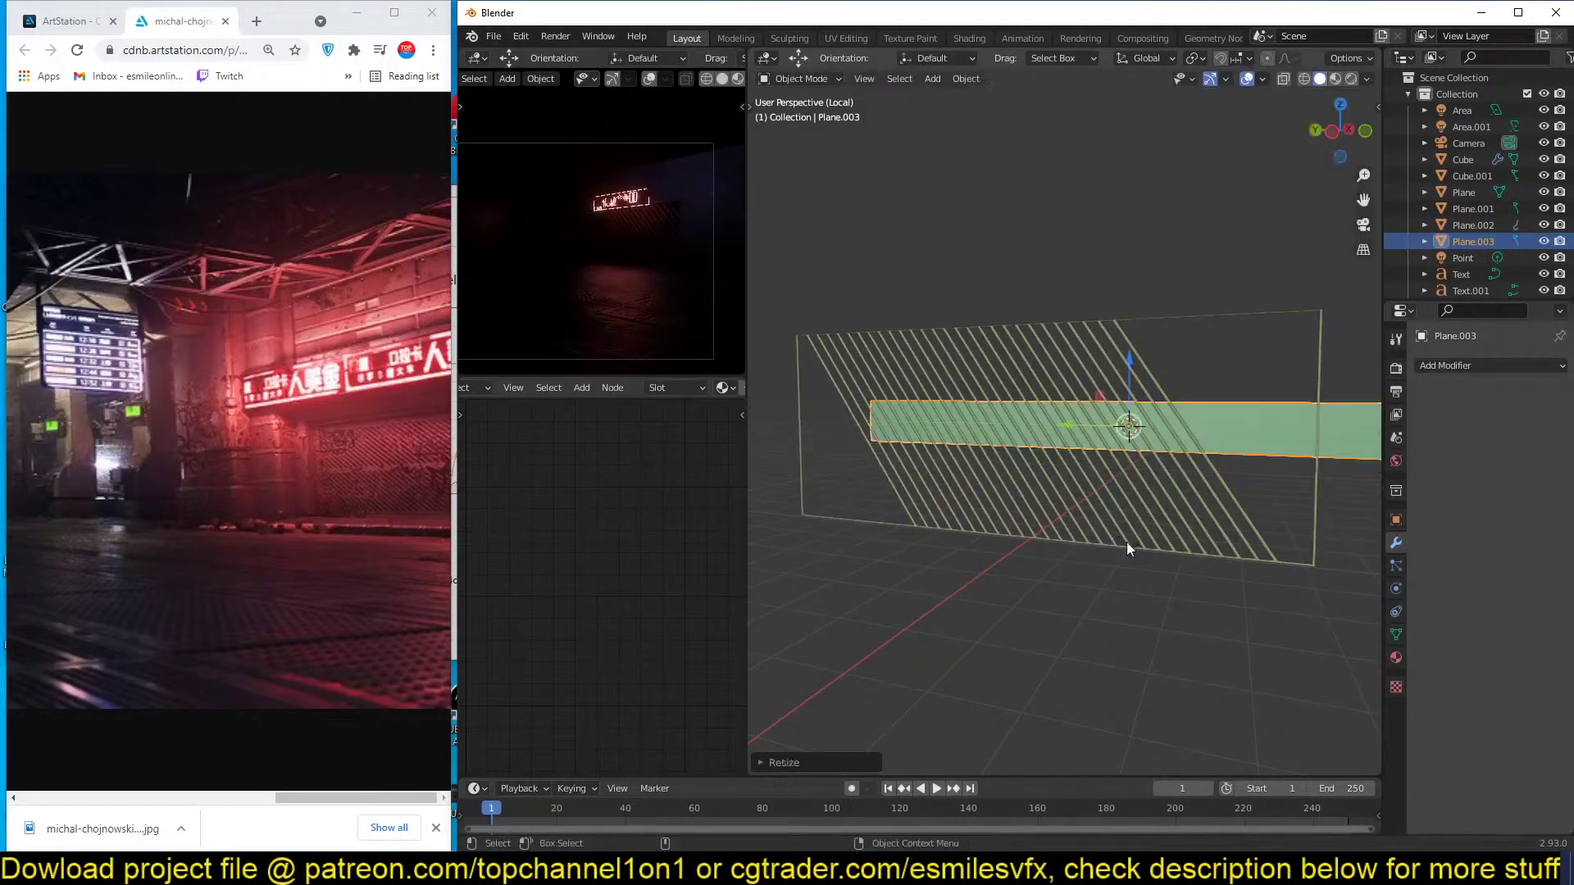
mouse_move(1095, 444)
middle_down()
mouse_move(1108, 462)
mouse_move(1095, 462)
middle_up()
scroll(1019, 442, down, 2)
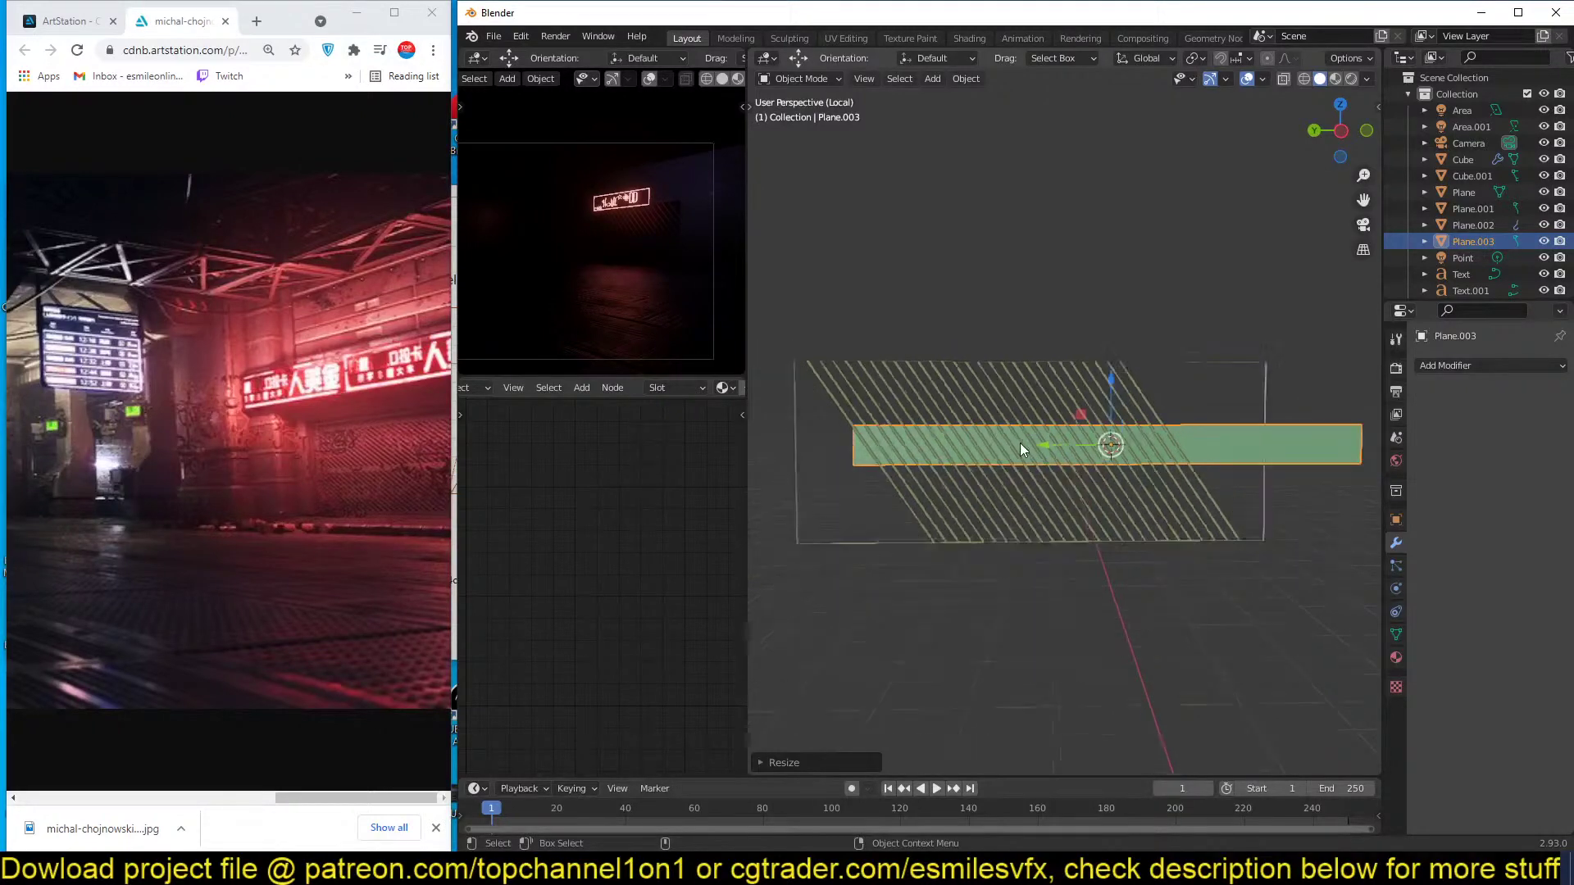
scroll(997, 454, up, 3)
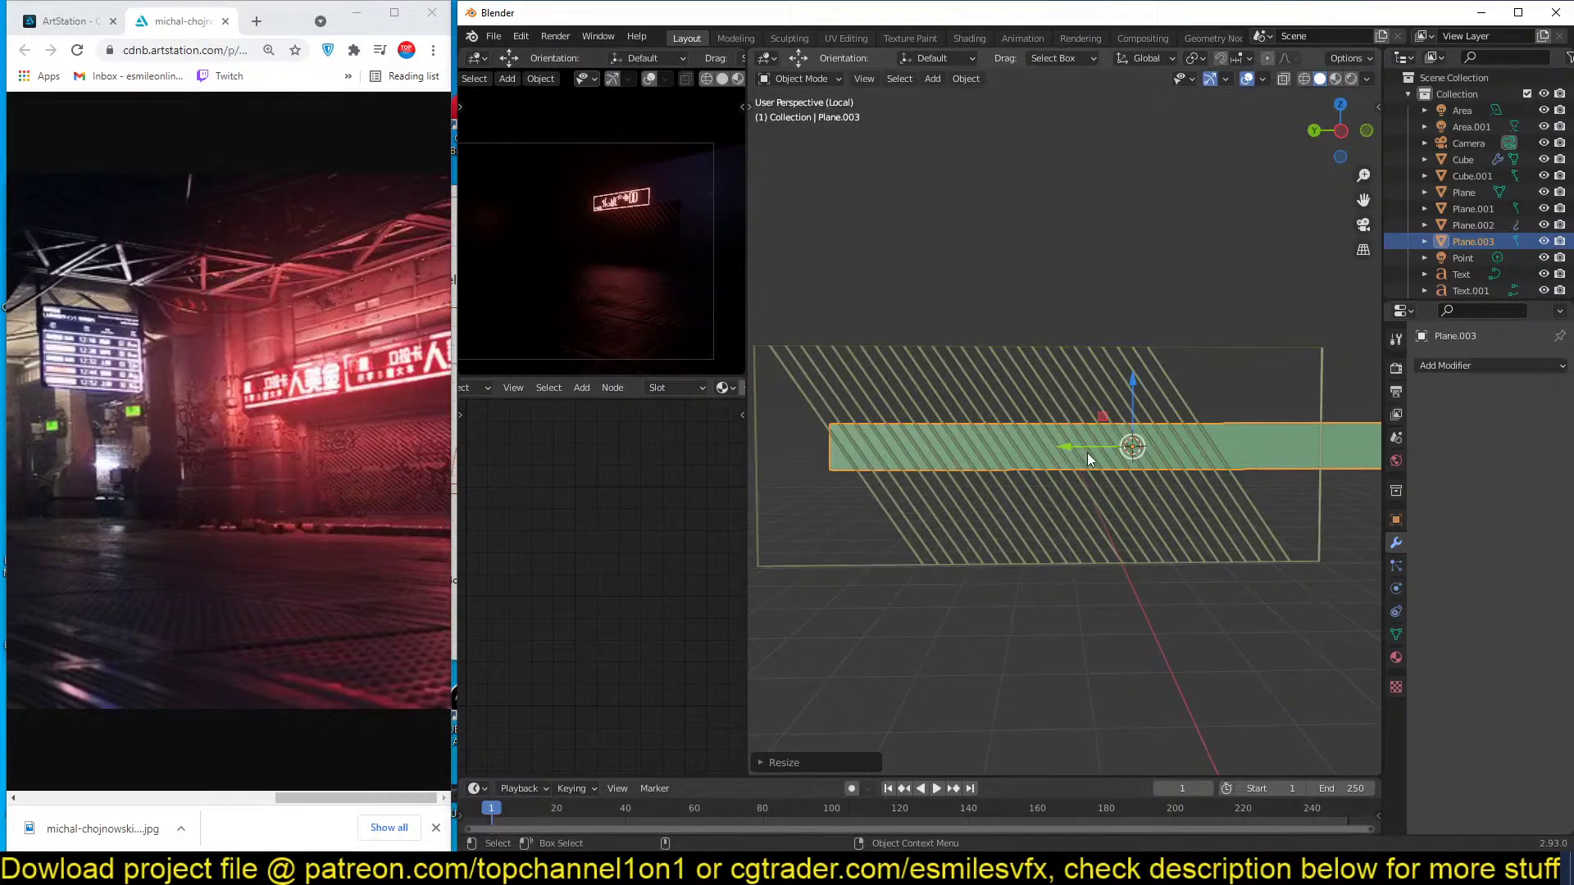
Move the selected strip sideways to line up with the lined panel's edge and scale it to about 0.49 along Z.
key(g)
key(x)
click(1028, 501)
key(s)
key(z)
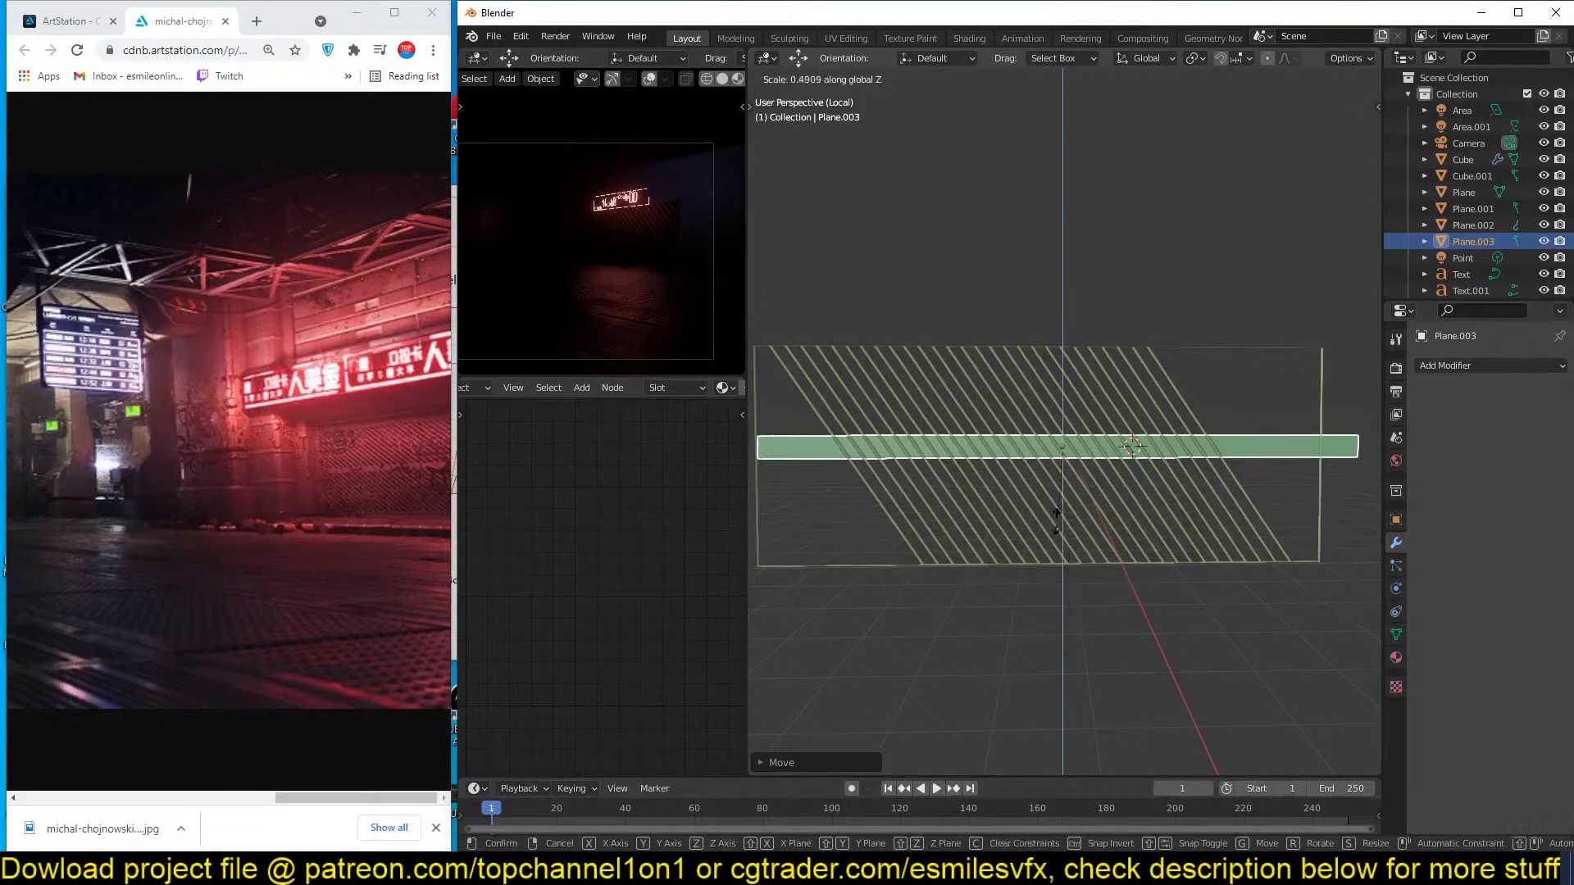
click(1057, 519)
Snap the strip to the 3D cursor and scale it along Y to about 0.8 to match the lined panel's width.
middle_drag(1056, 522, 1129, 490)
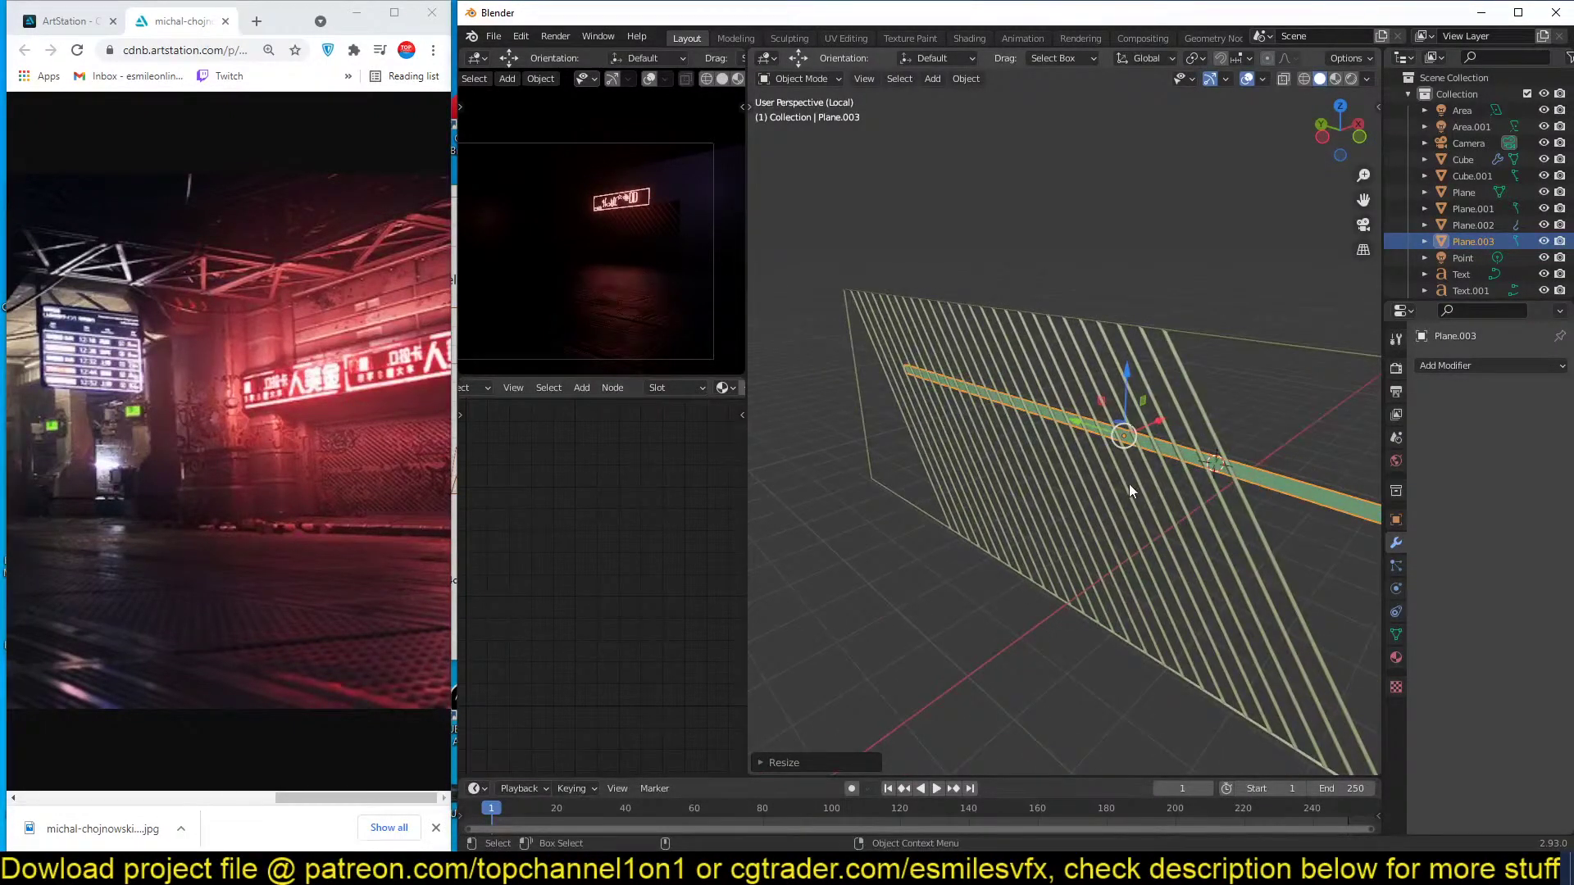
key(shift+s)
click(1129, 393)
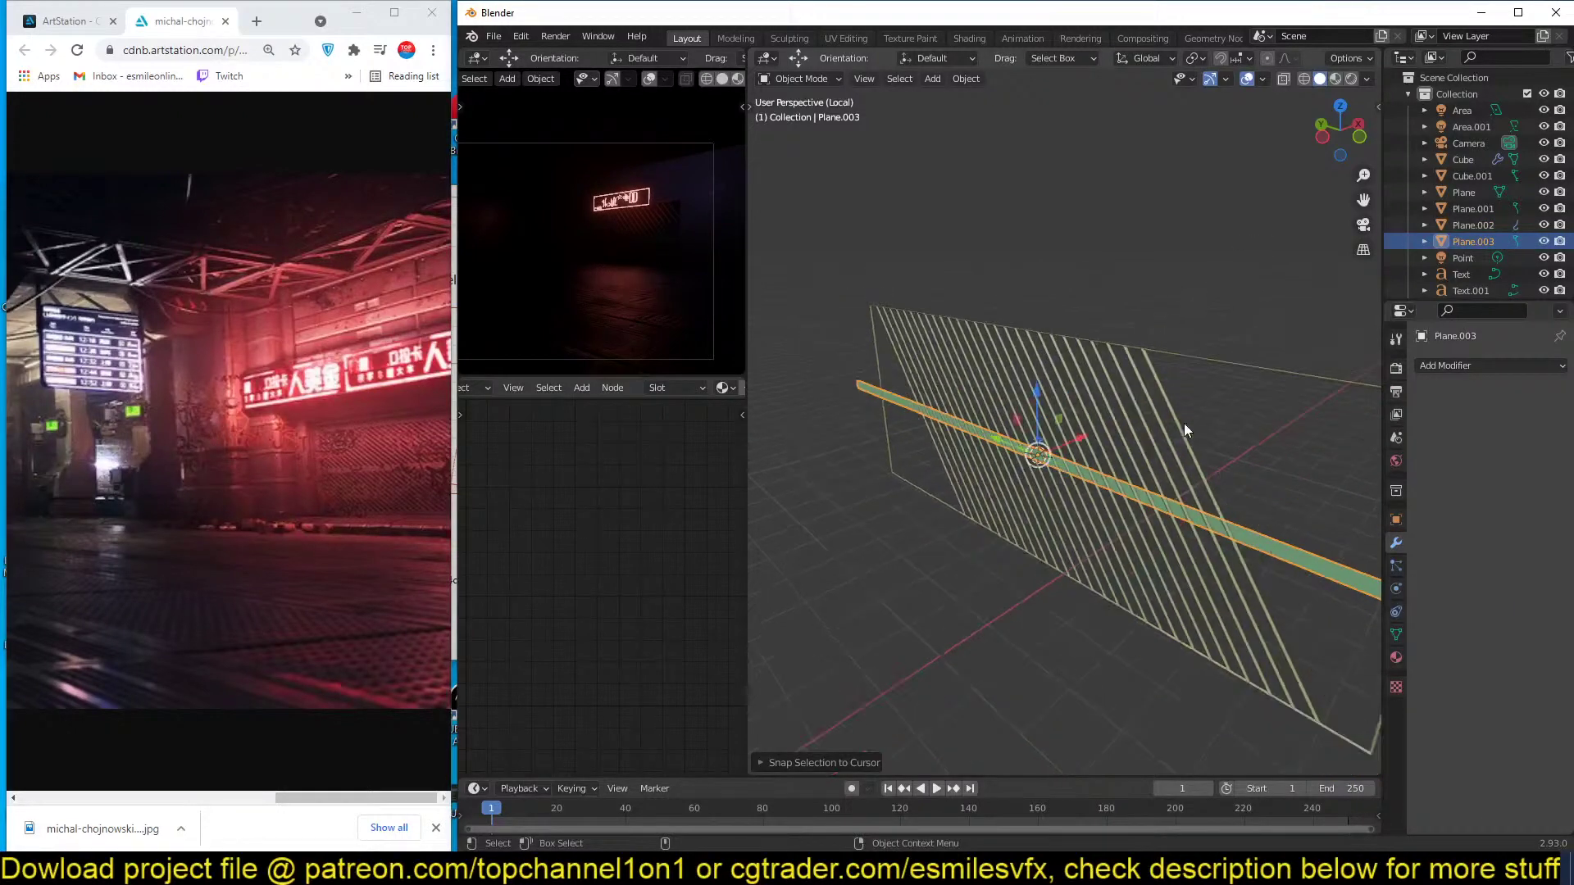
middle_drag(1184, 429, 1128, 436)
key(s)
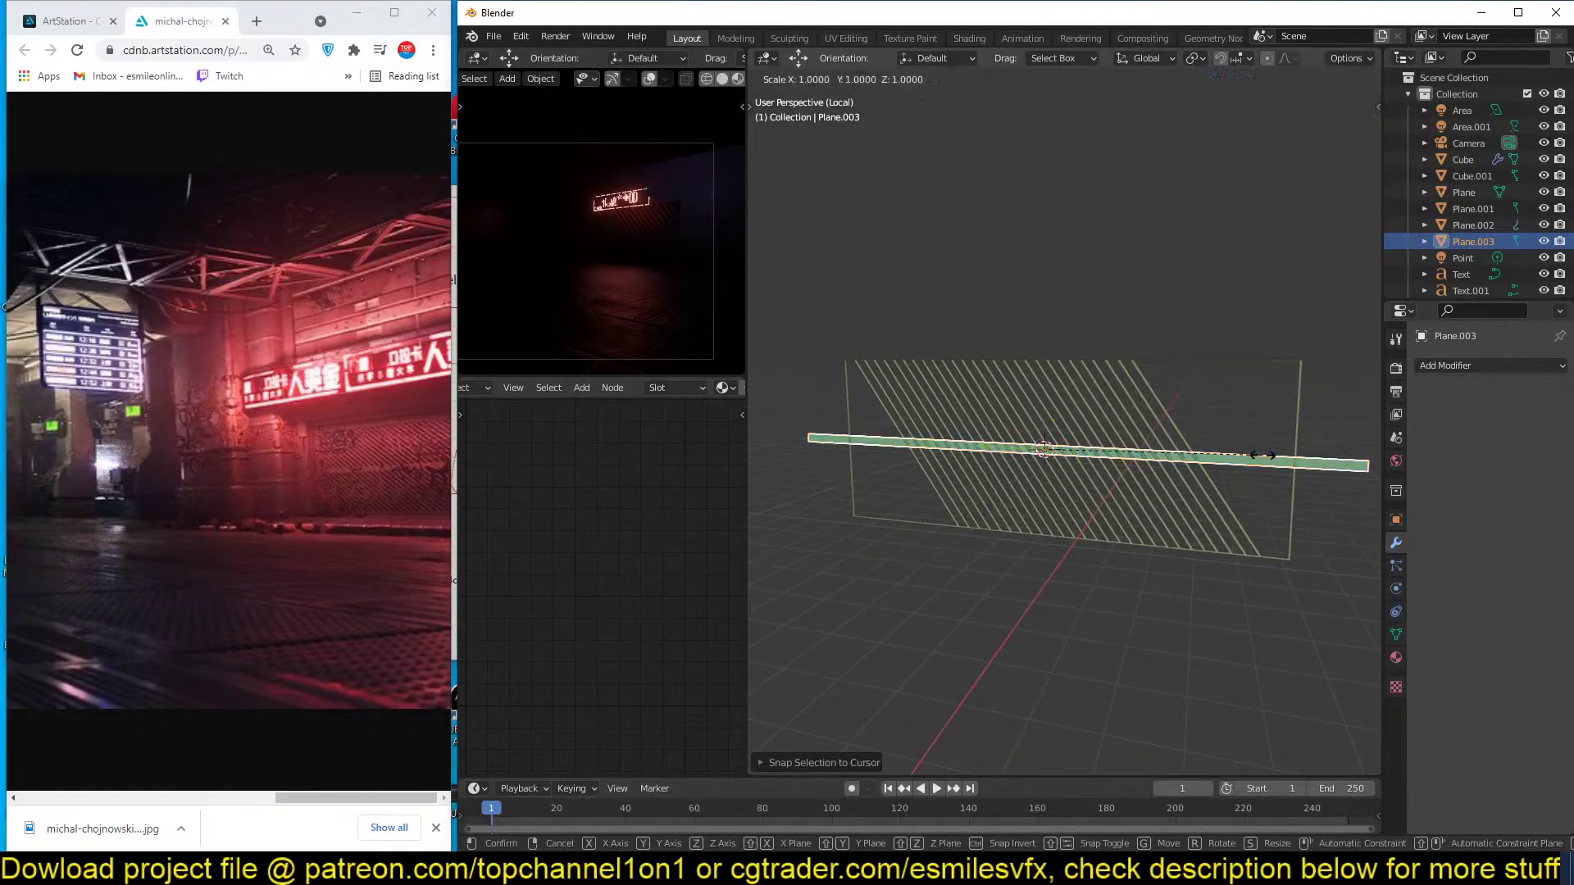
key(x)
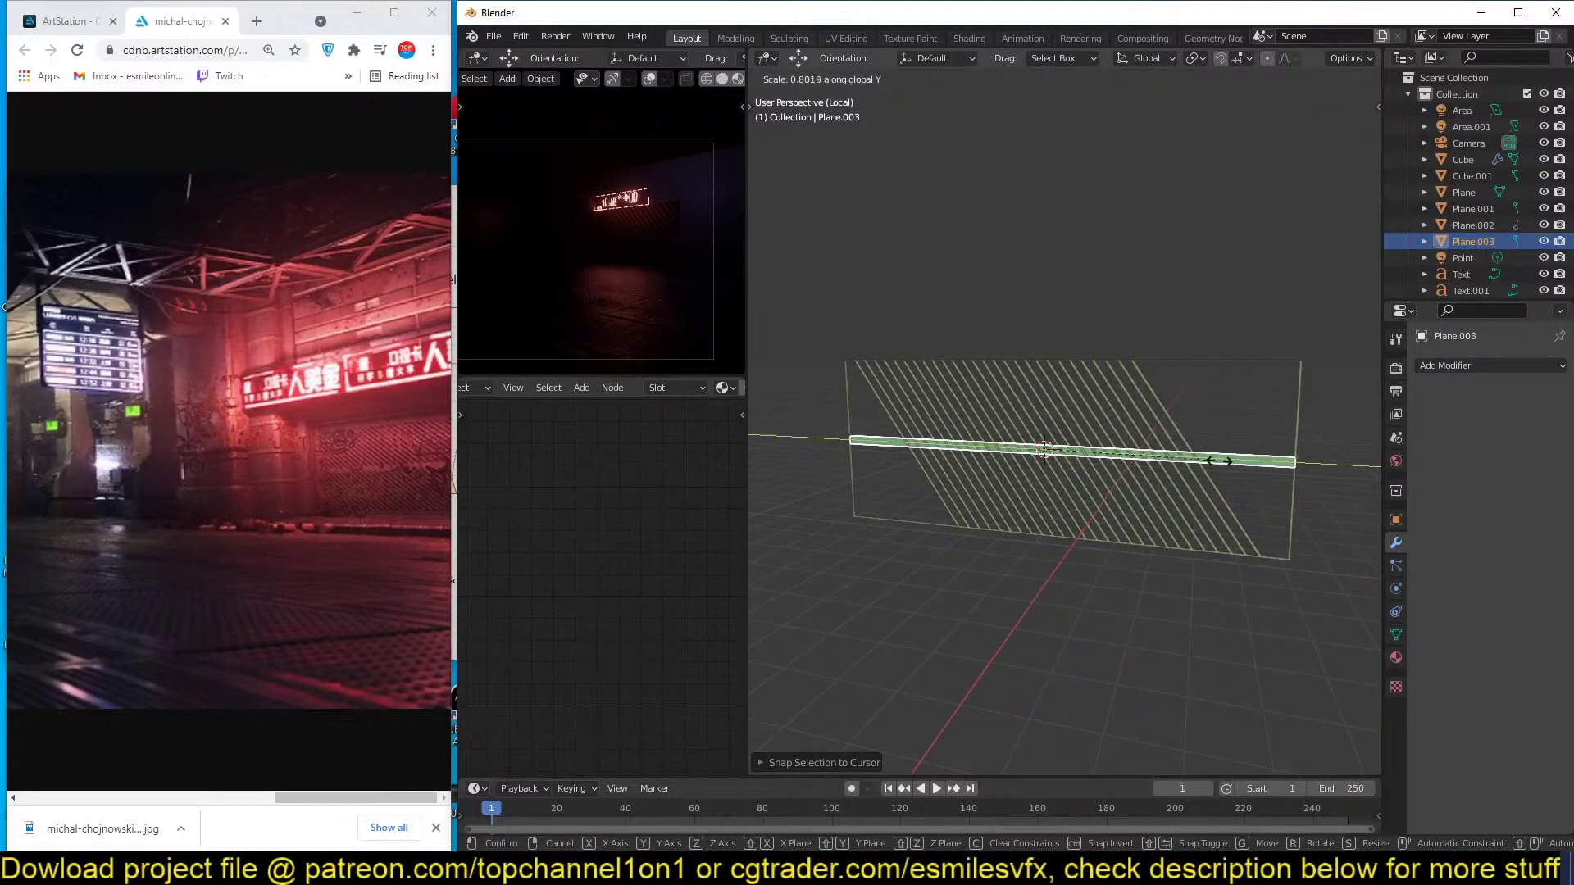
click(1216, 462)
key(s)
right_click(1184, 517)
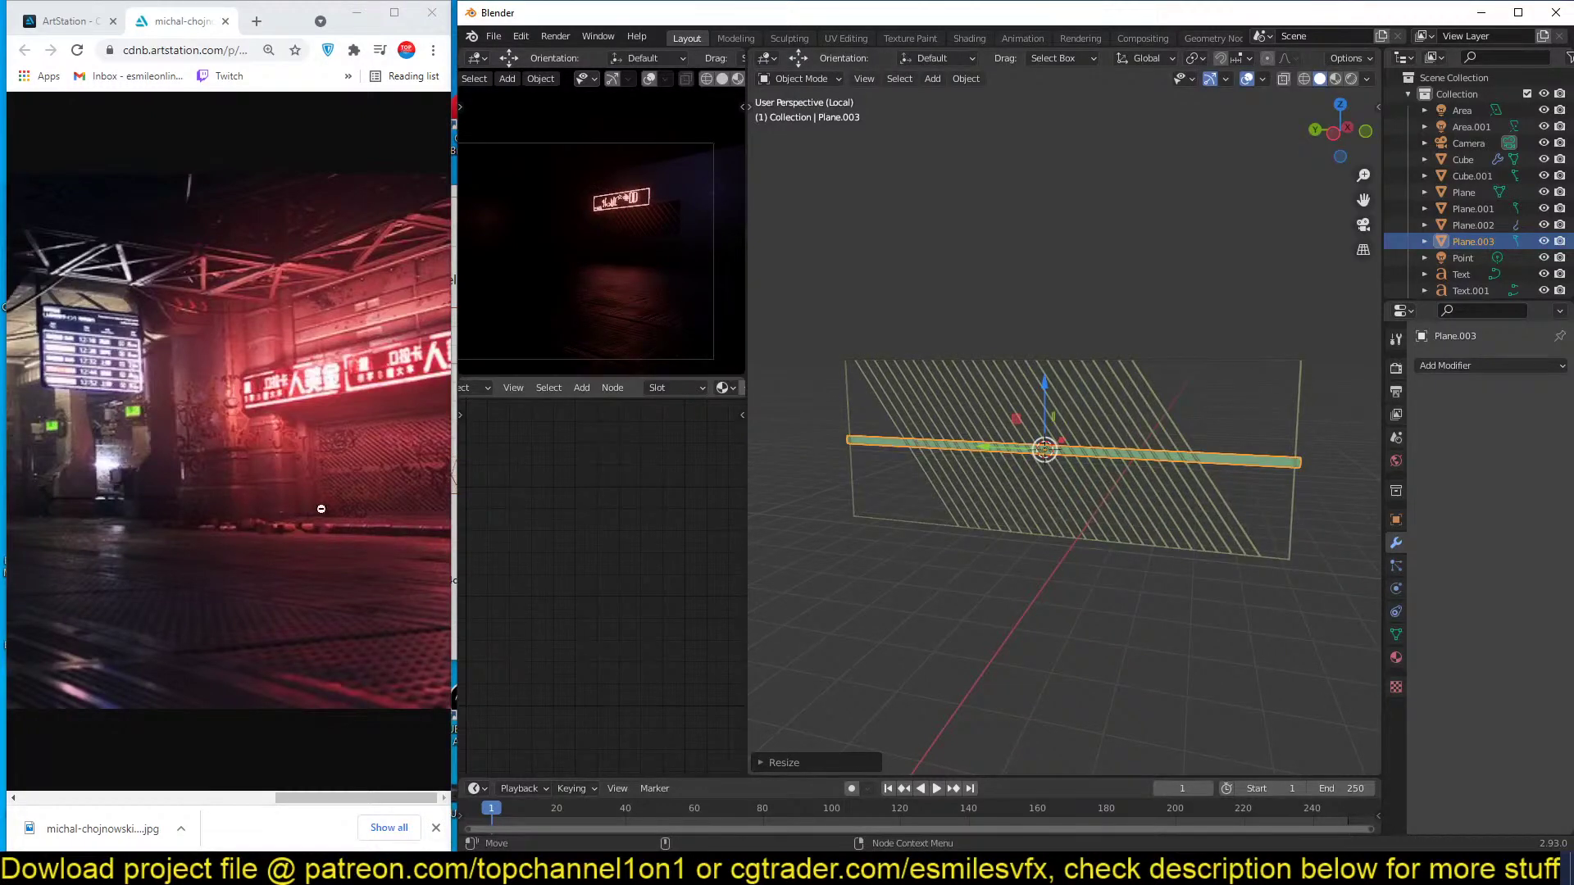
Scale the strip along Z until it covers the lined panel's full height, and apply its object transform.
key(s)
key(z)
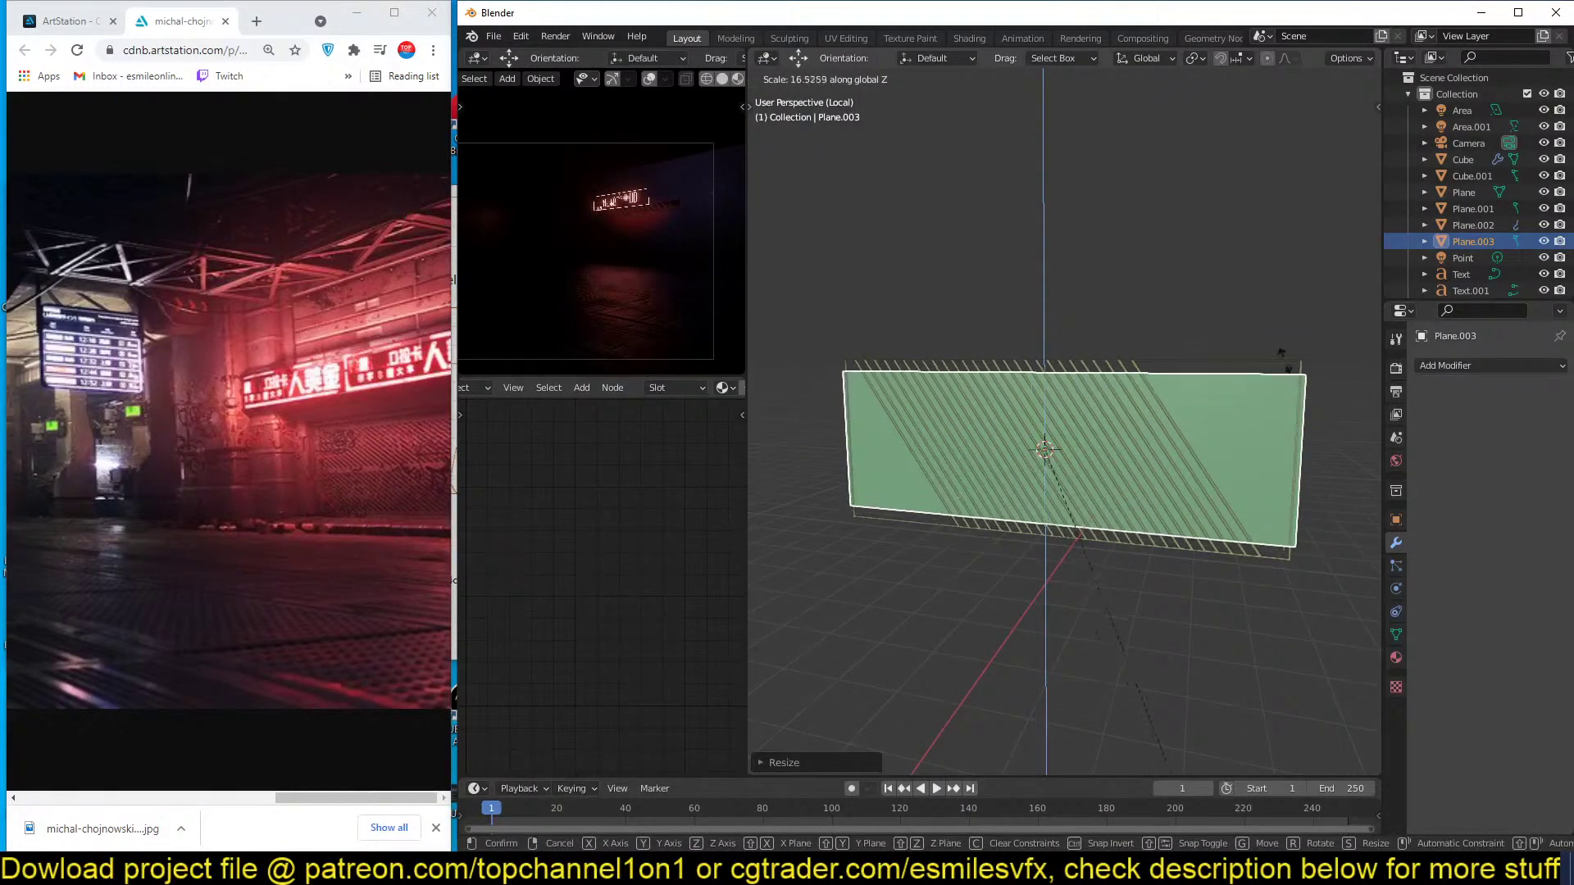
click(1303, 467)
key(Tab)
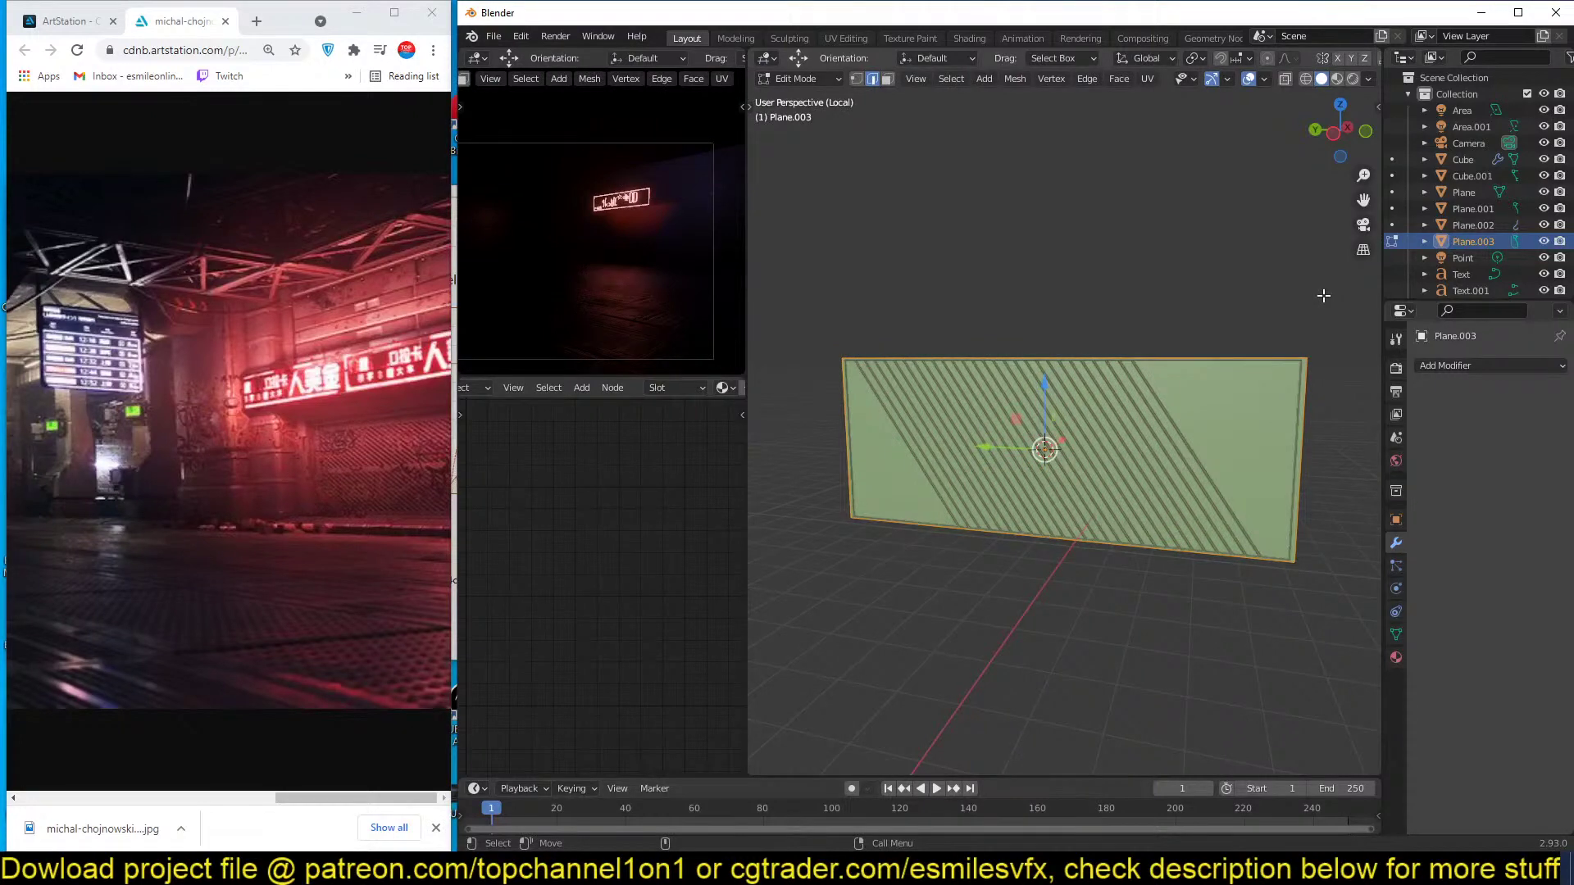
key(Tab)
key(ctrl+a)
click(1252, 336)
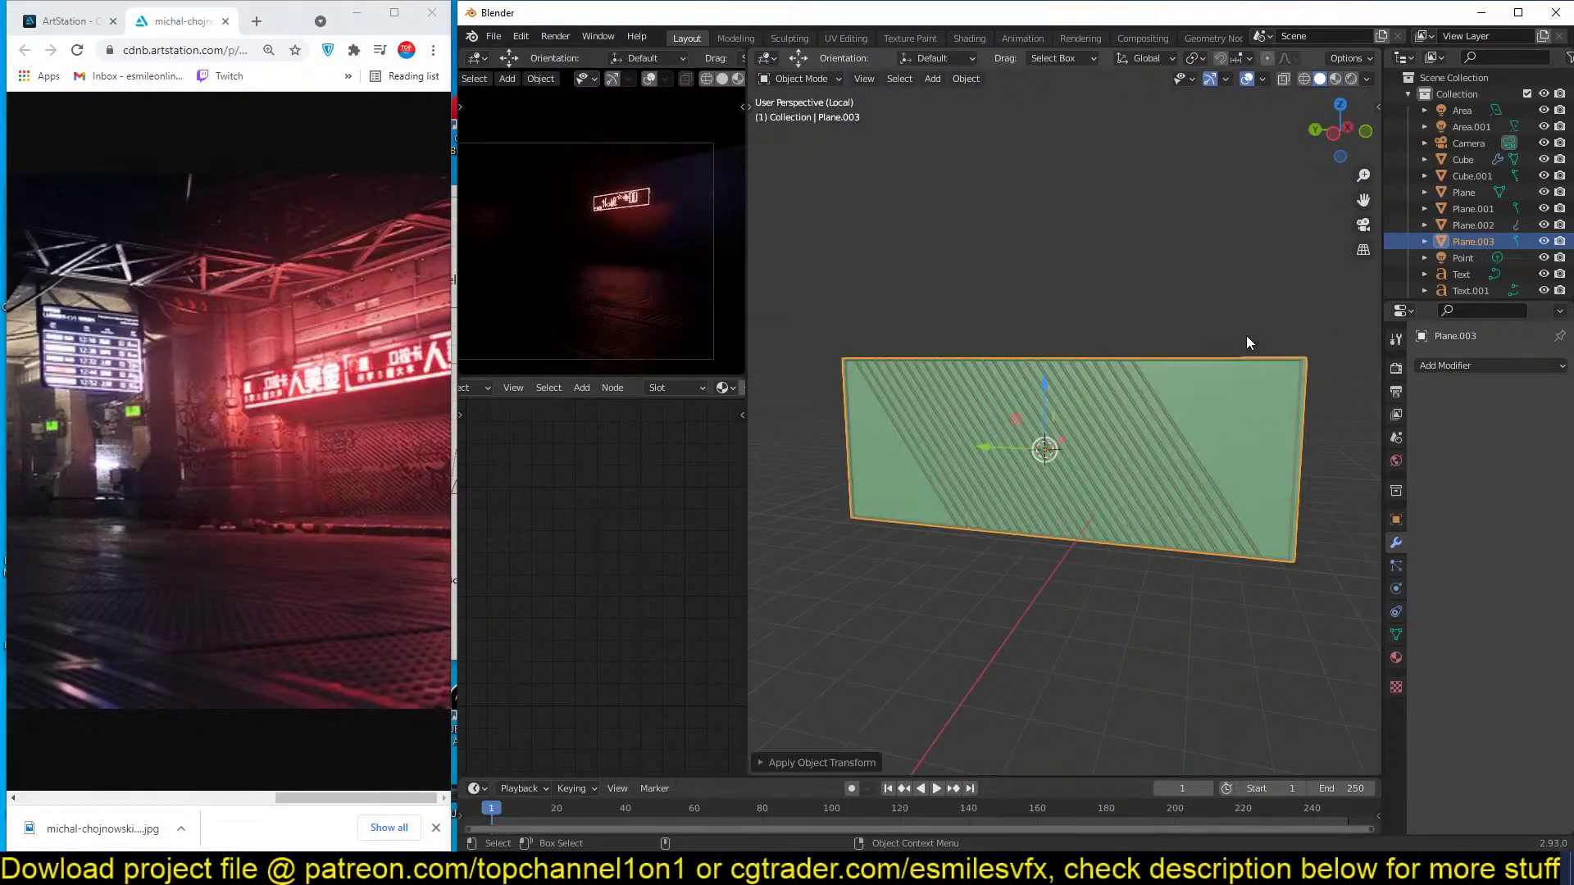
Inset the plane's face by about 0.15 m and delete the inner face to leave a thin rectangular frame.
key(Tab)
key(i)
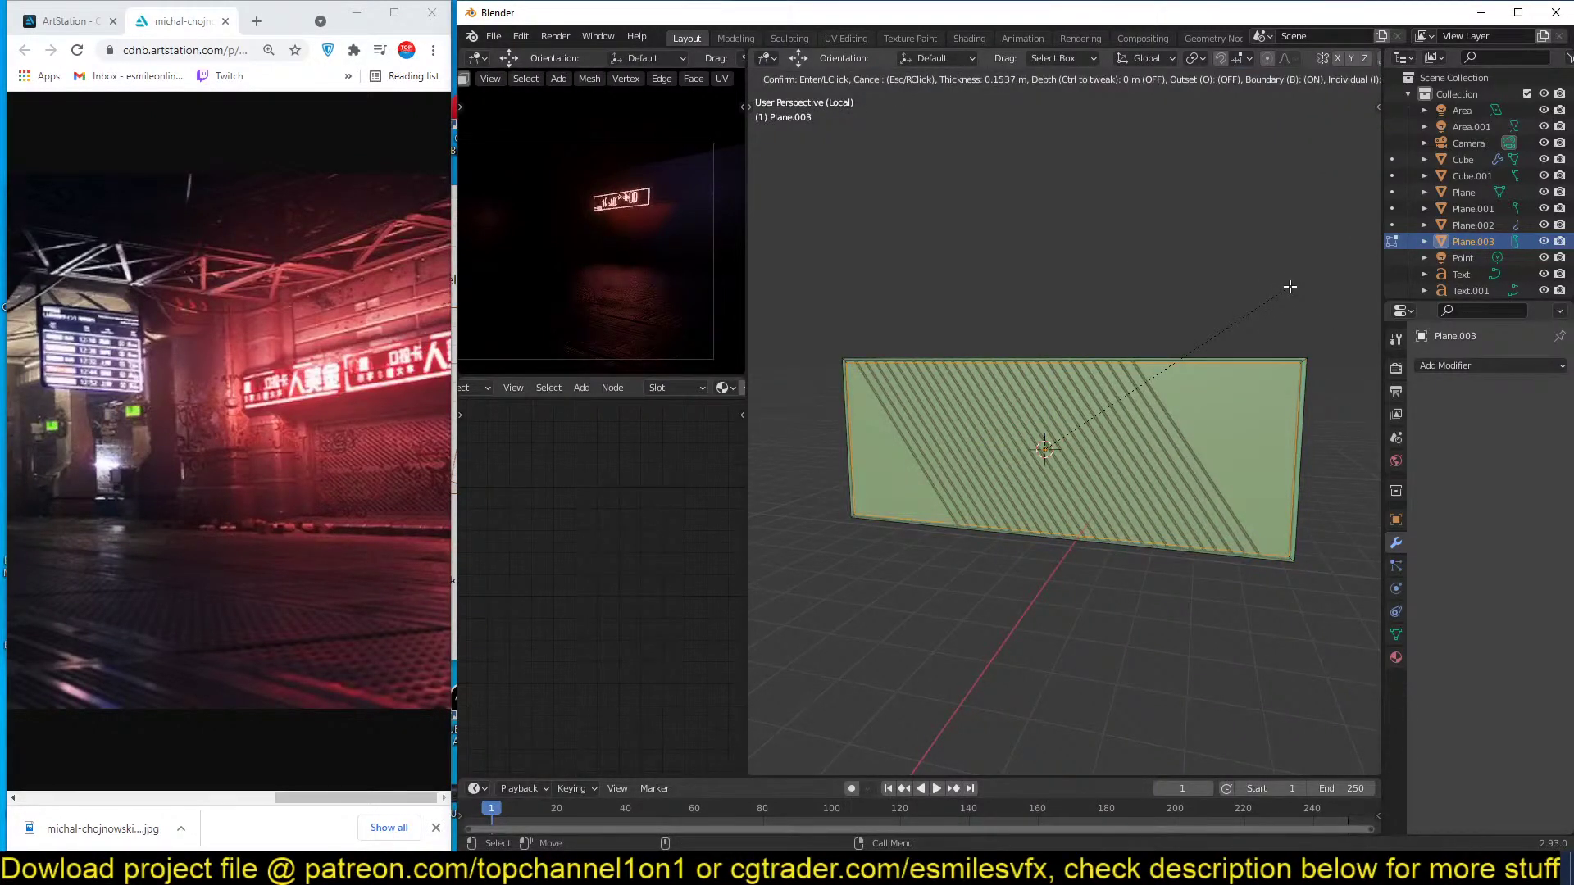
click(1287, 292)
key(Tab)
key(Tab)
key(x)
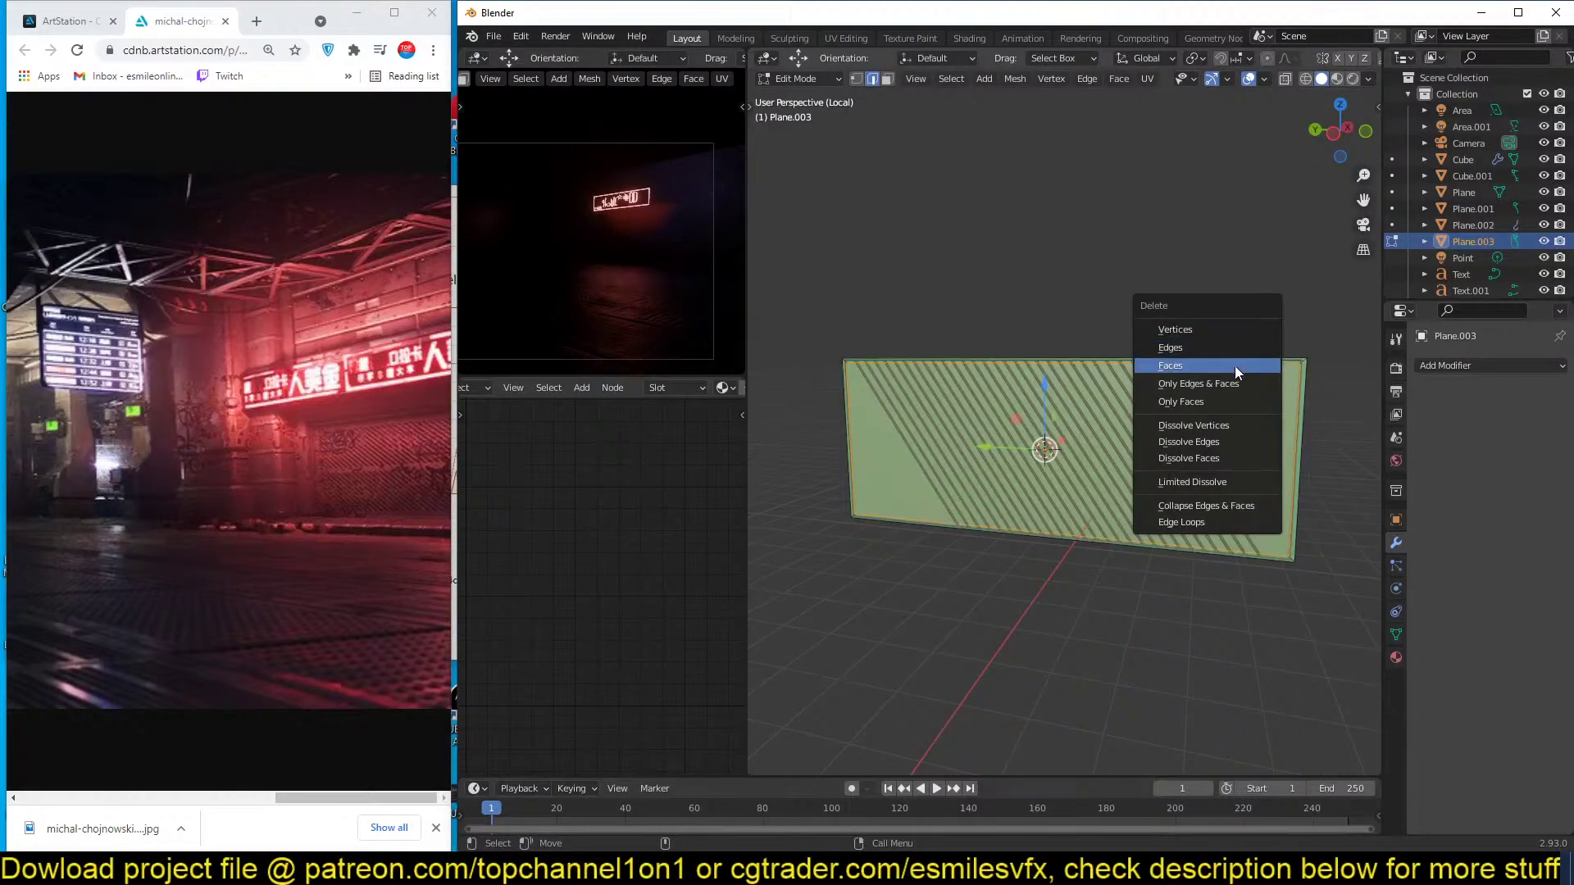
click(1235, 366)
middle_drag(1244, 344, 1074, 355)
scroll(1076, 358, up, 3)
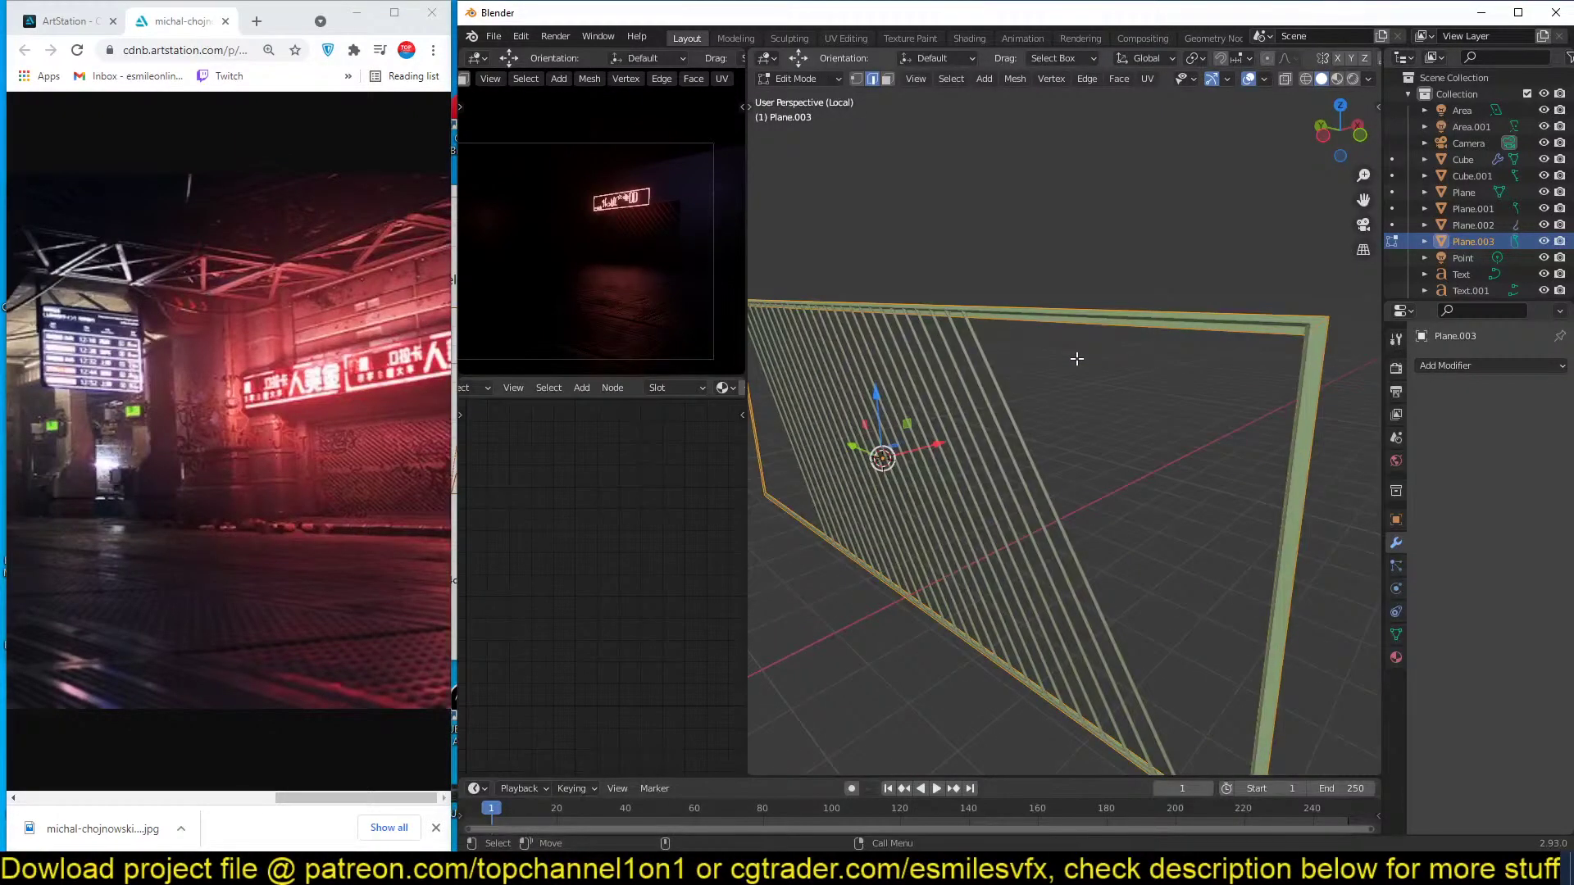
key(Tab)
scroll(1086, 362, down, 4)
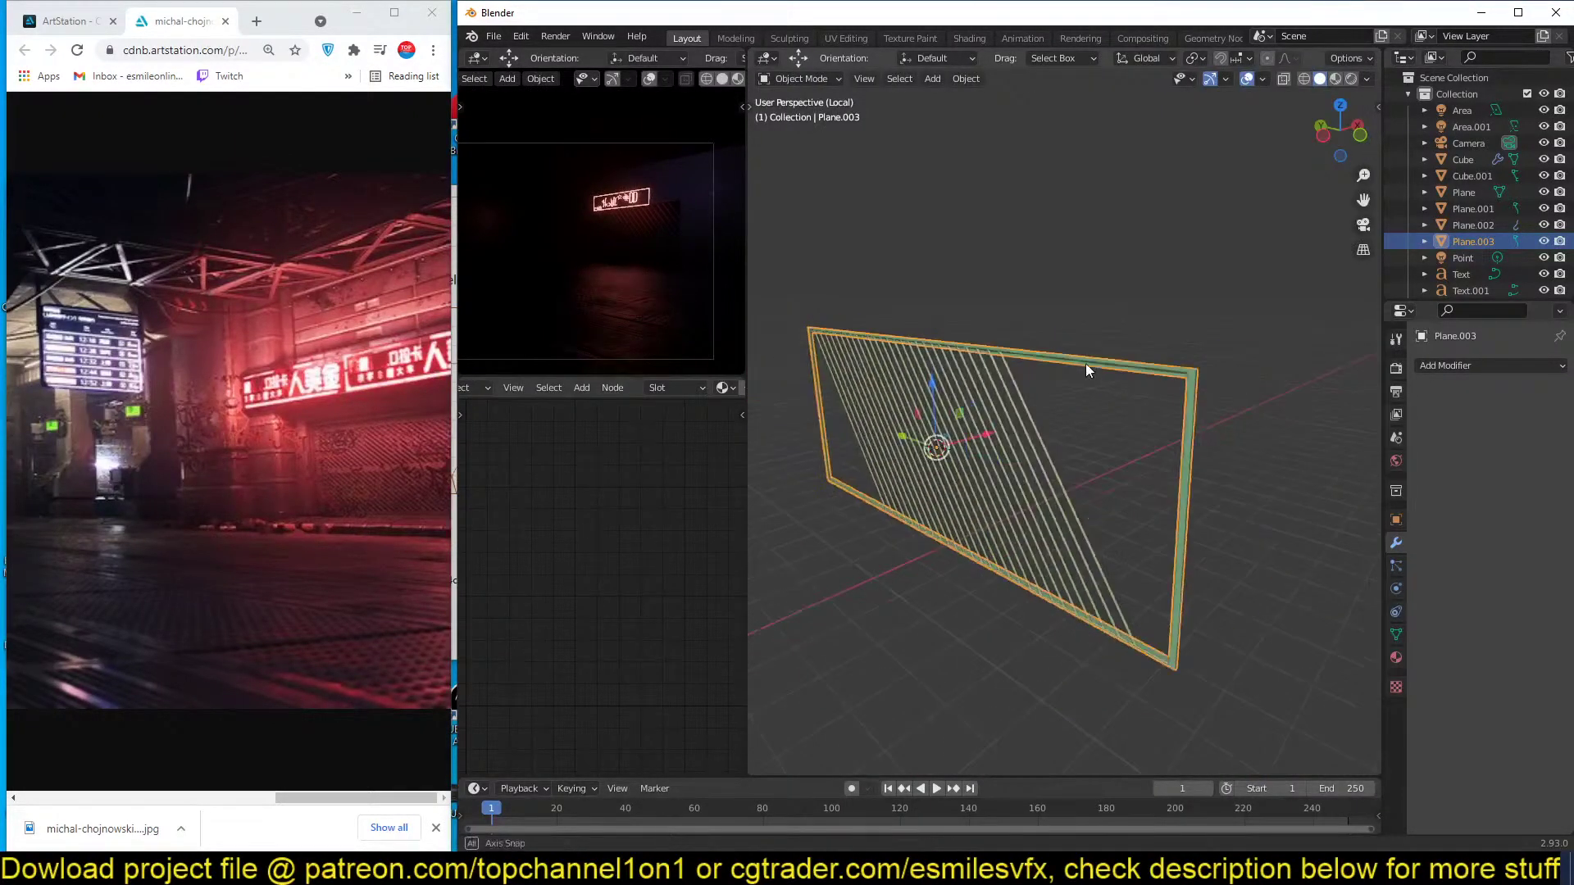
Open the diagonally lined plane inside the frame for mesh editing in the right orthographic view.
click(1030, 376)
middle_drag(1029, 376, 1060, 386)
click(1115, 398)
click(1061, 387)
key(Tab)
scroll(1090, 375, up, 3)
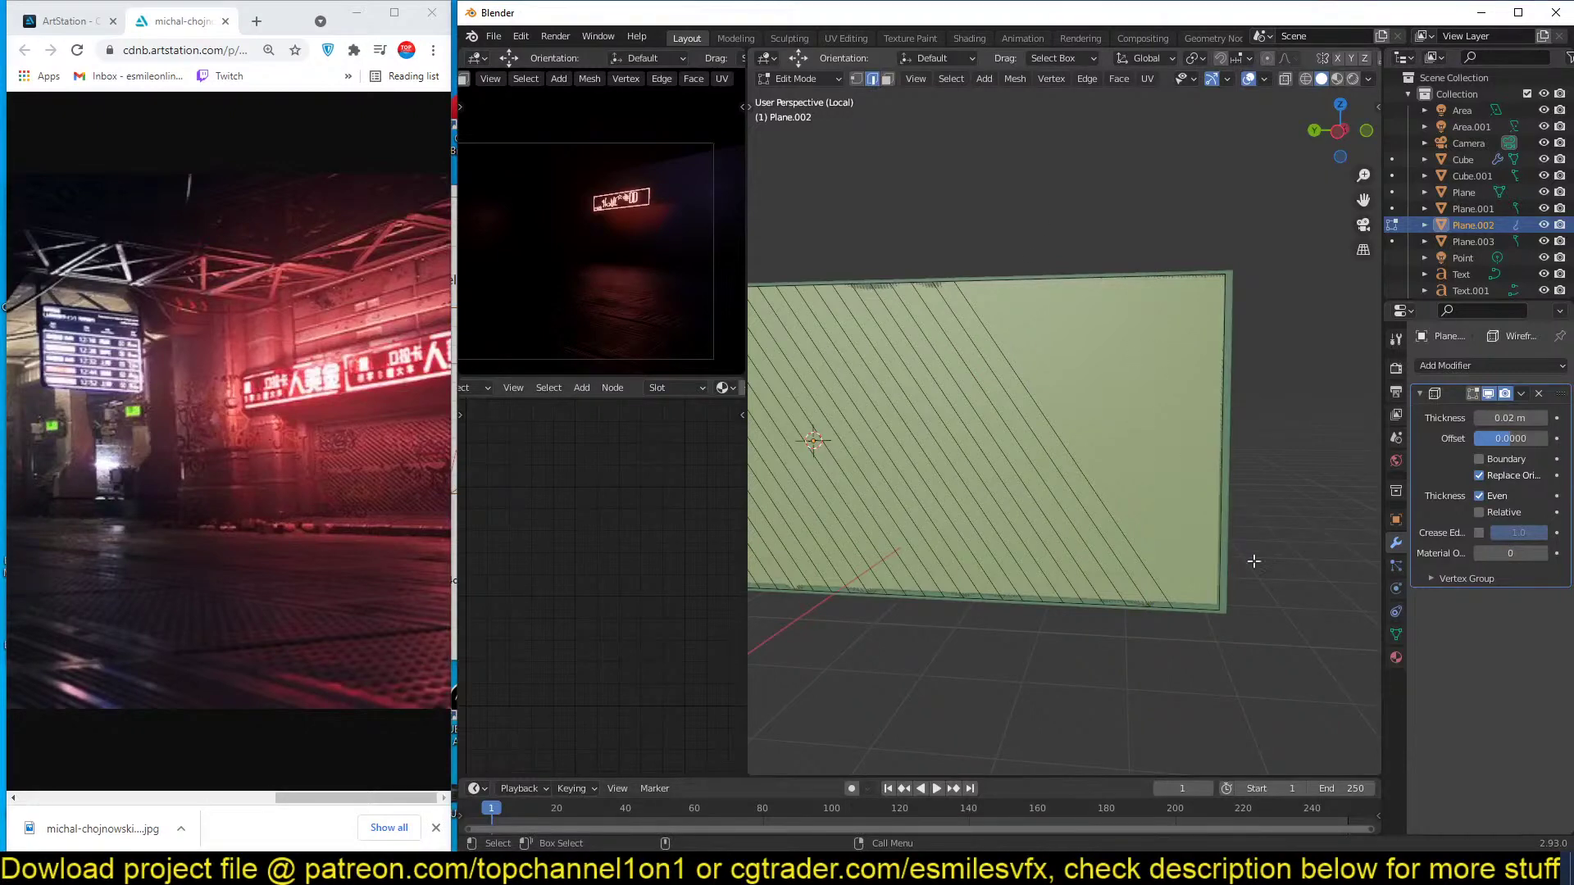
click(1039, 288)
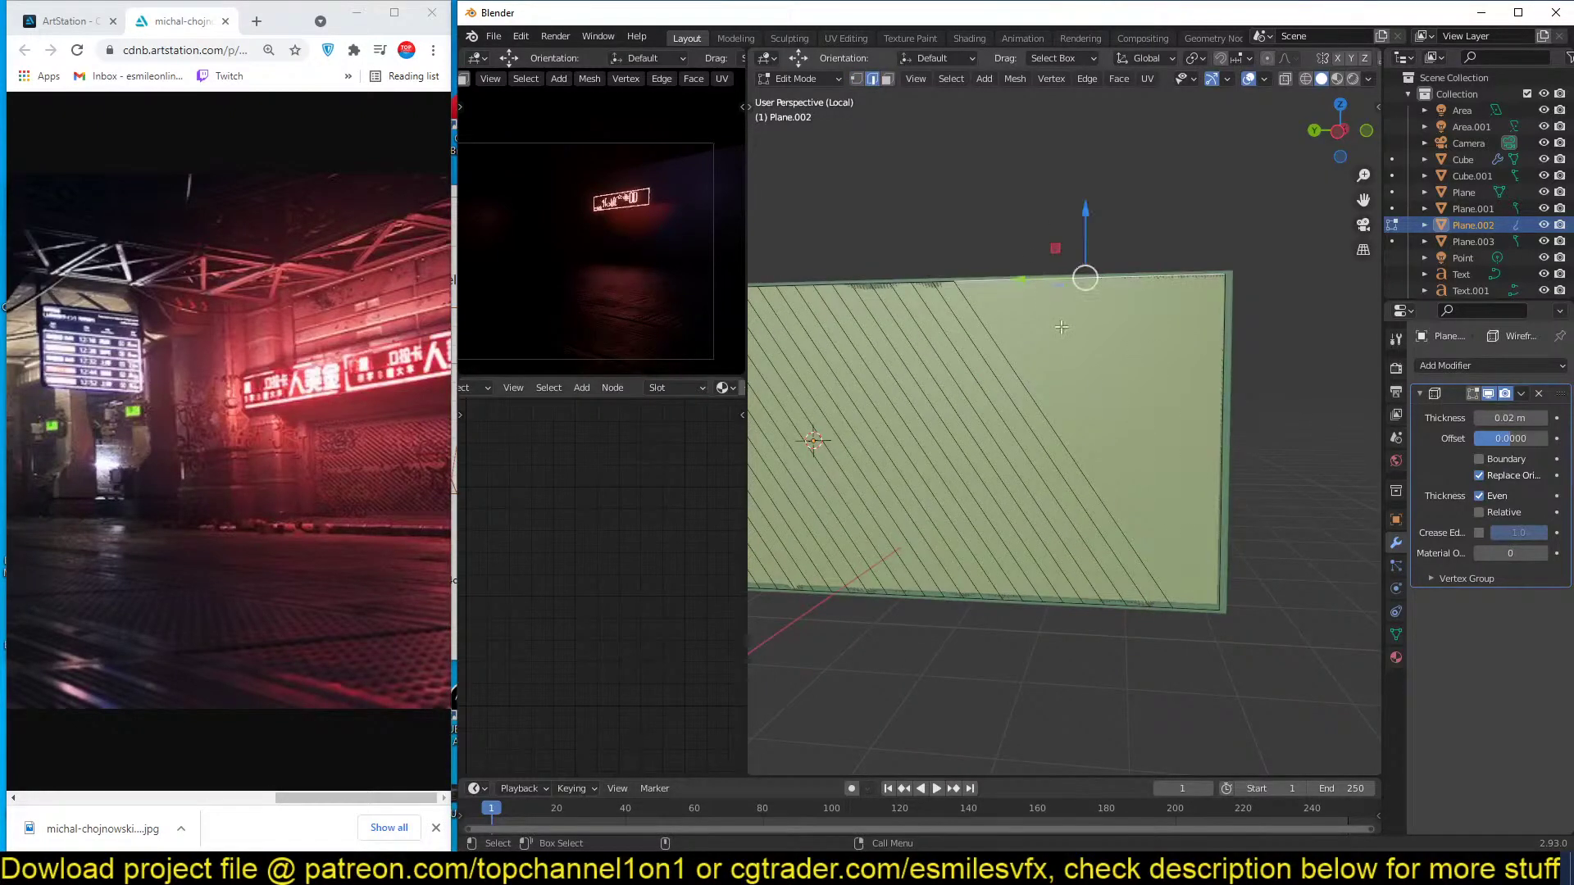
key(alt+a)
key(KP_1)
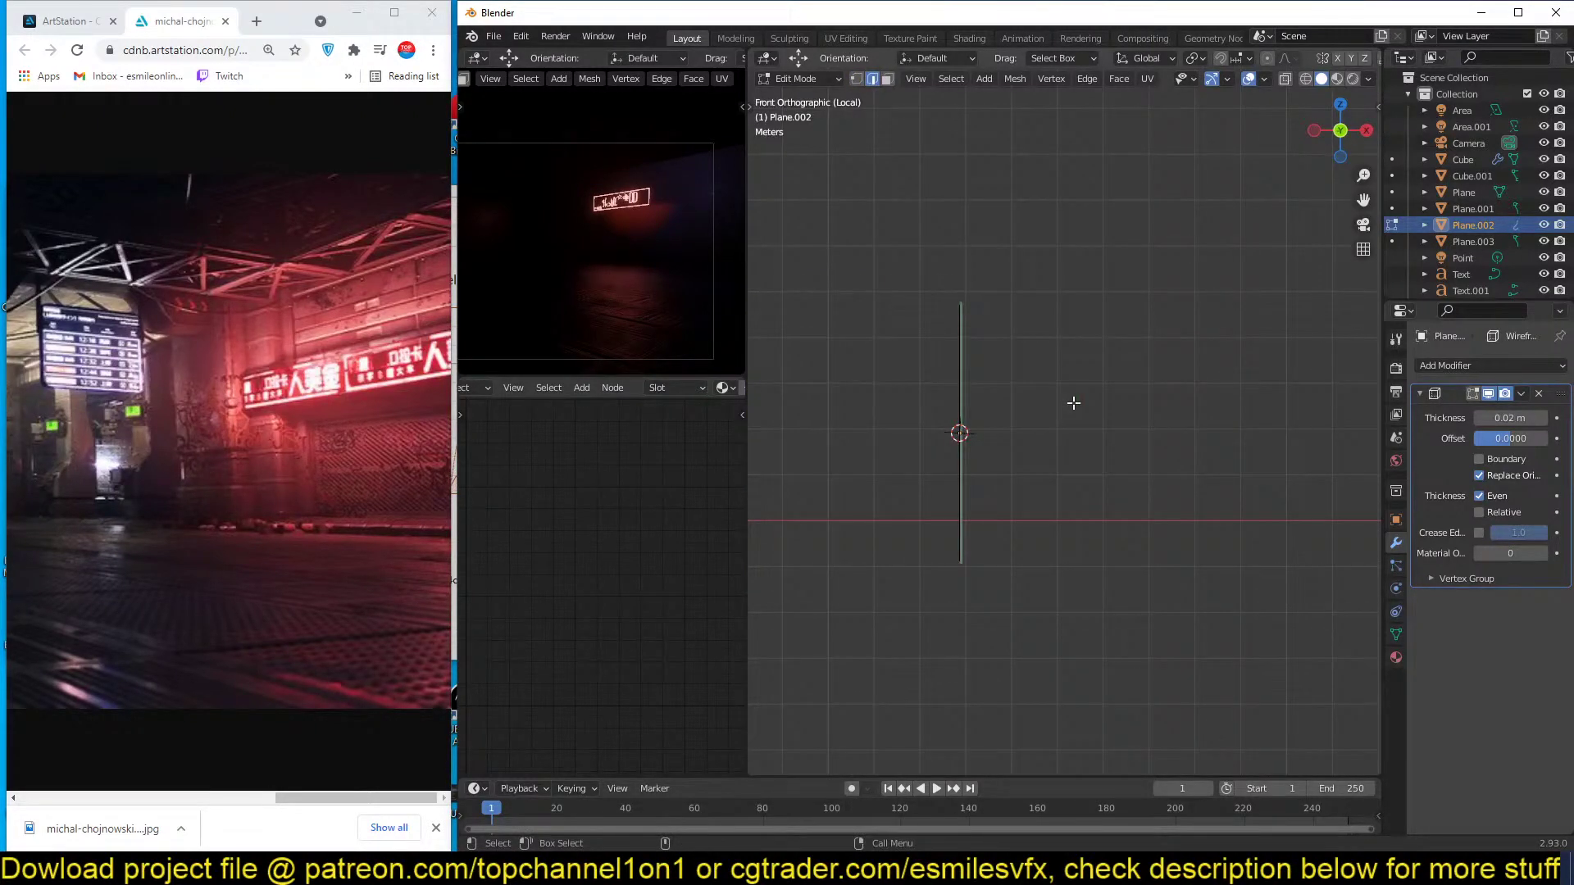
key(KP_3)
key(ctrl+l)
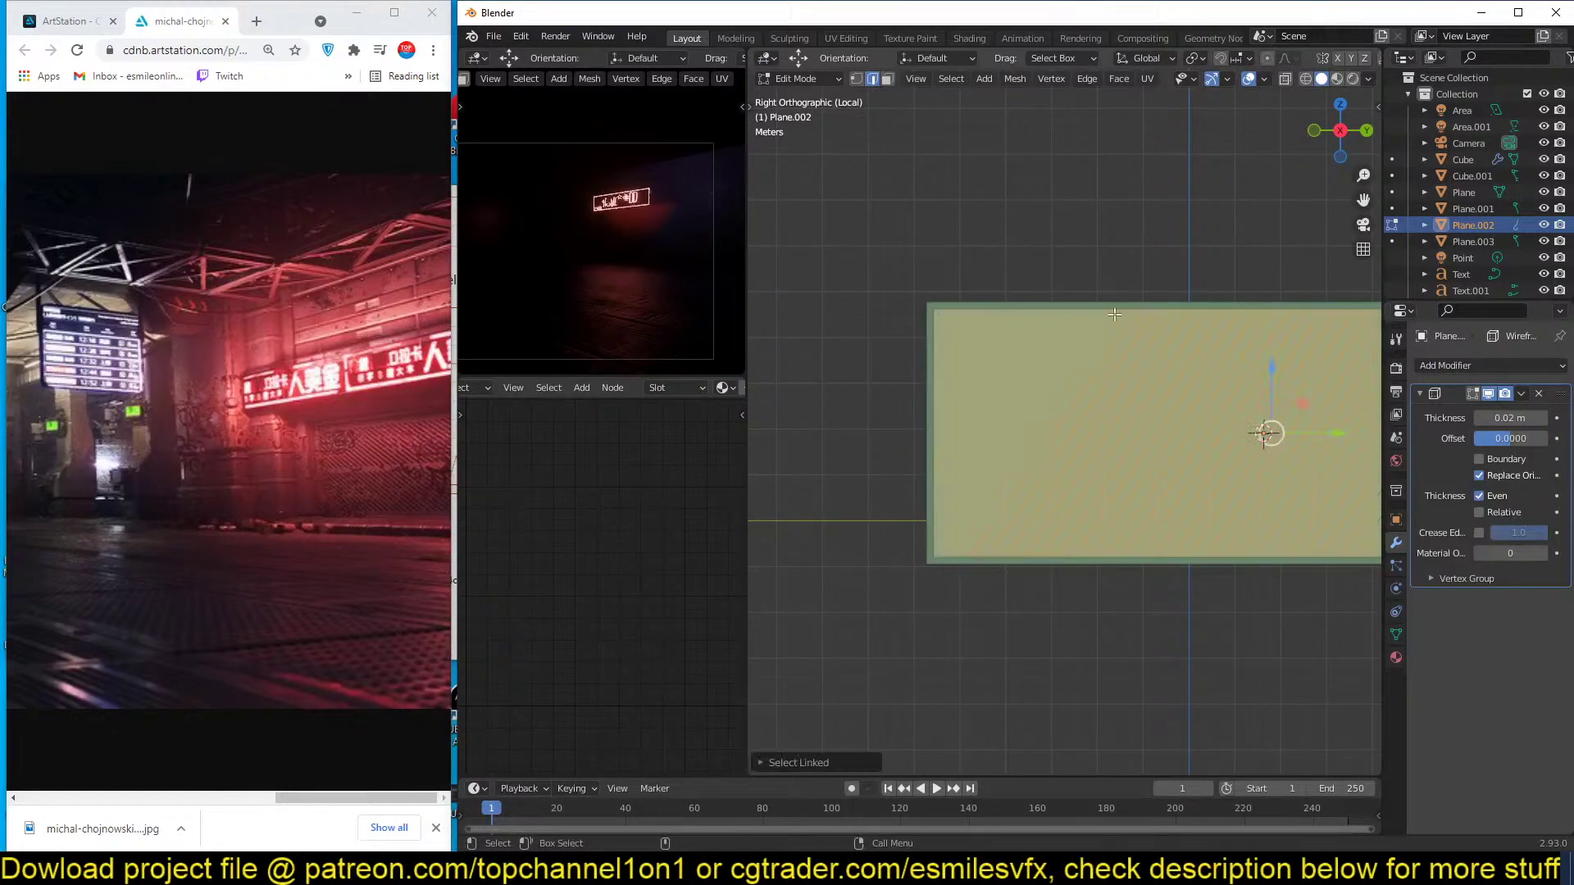
Knife-cut two more diagonal lines parallel to the existing ones beside the plane's empty triangular end.
key(k)
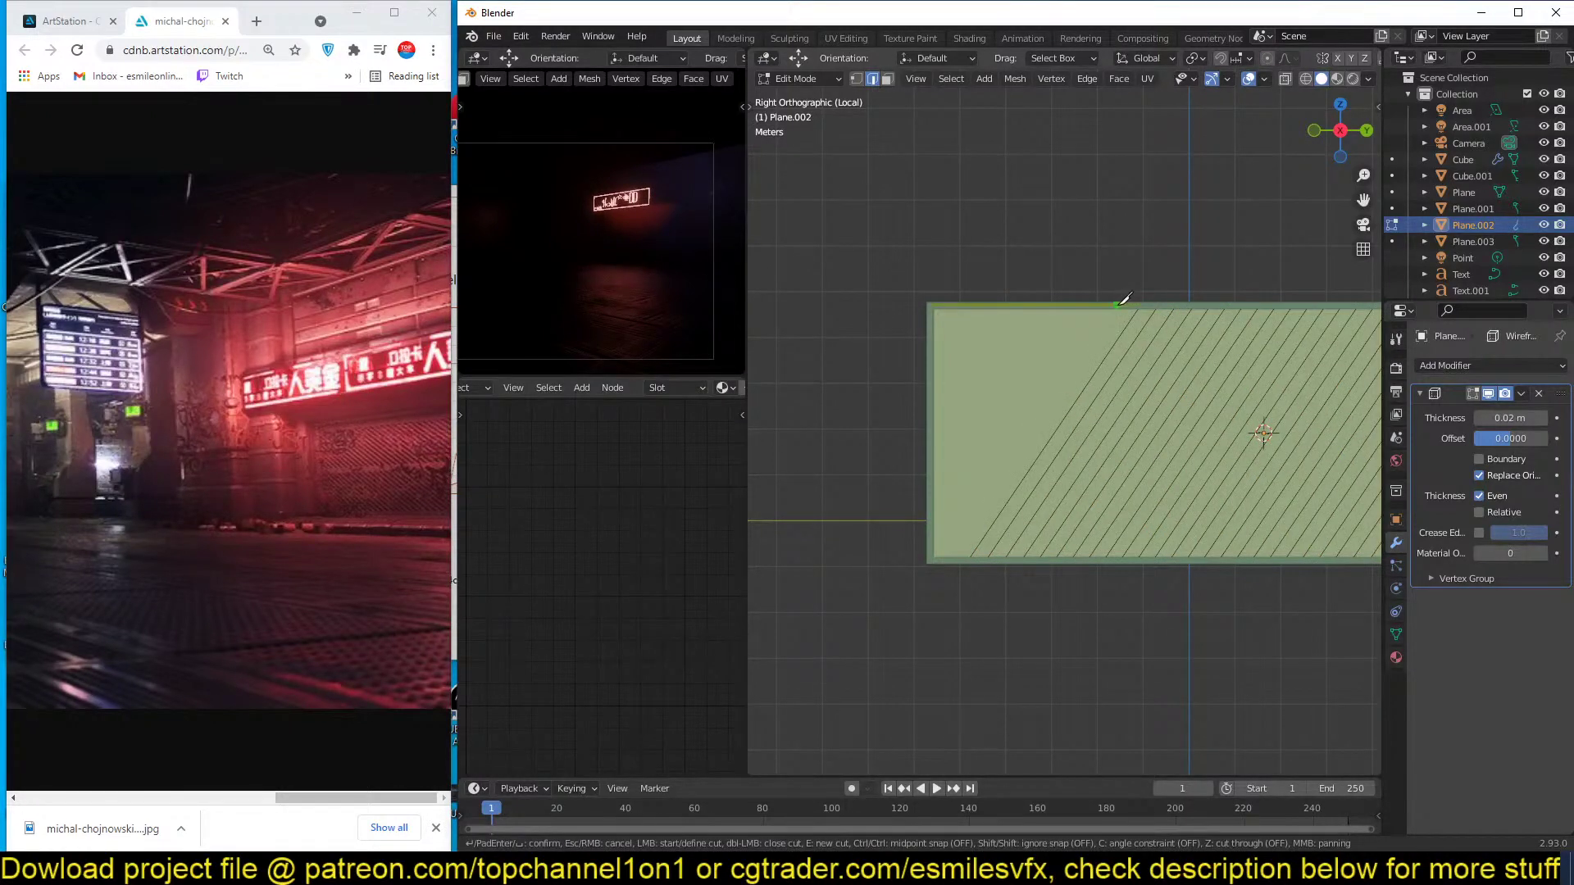
click(1128, 303)
click(907, 622)
key(Return)
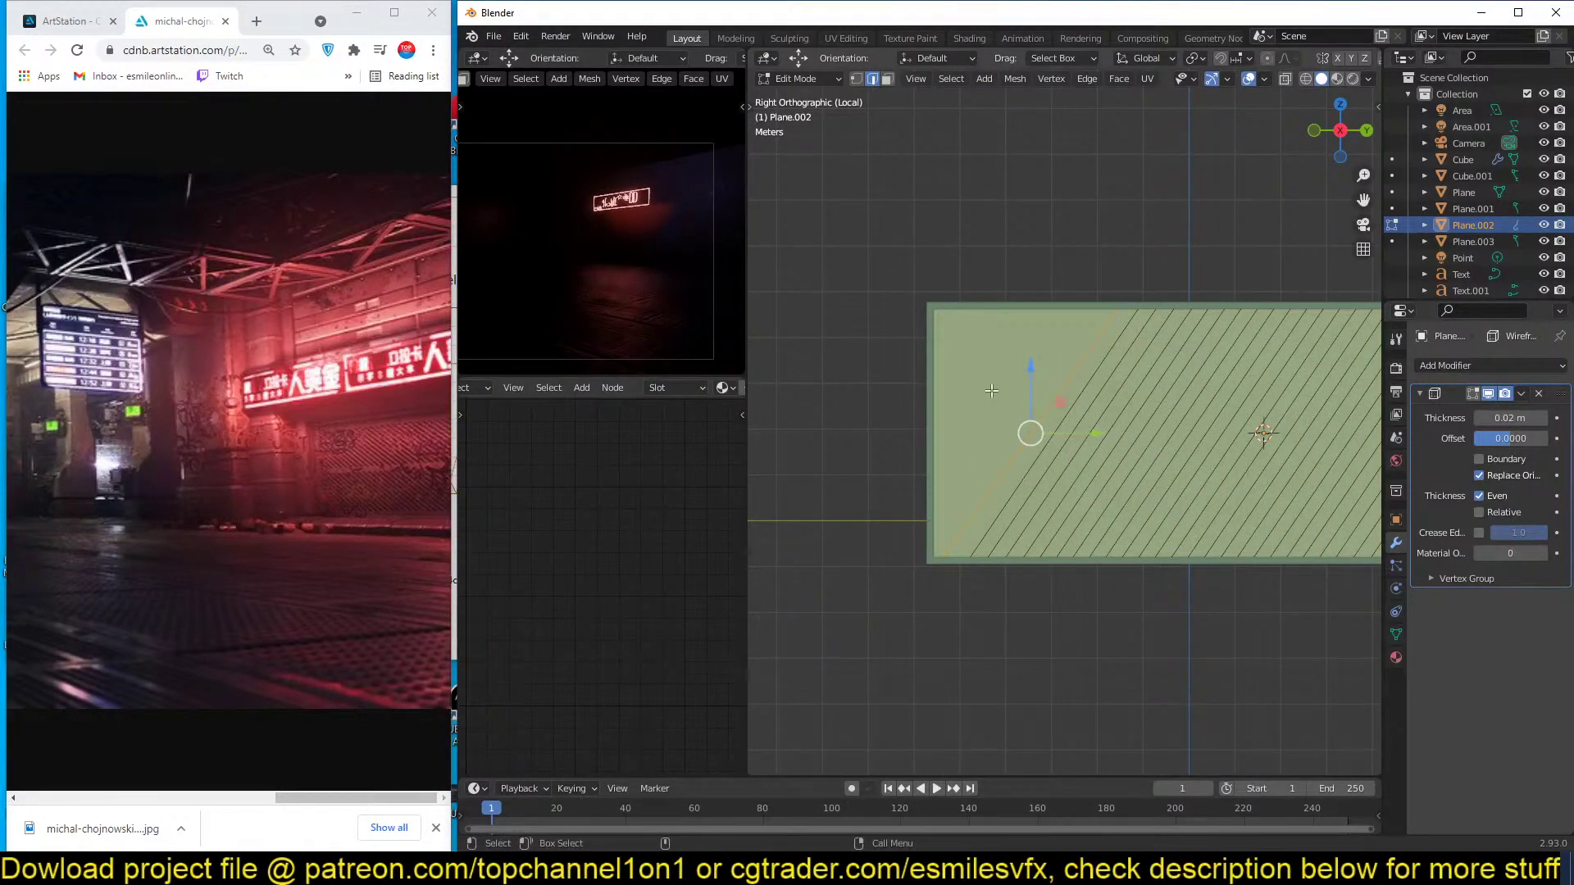
key(k)
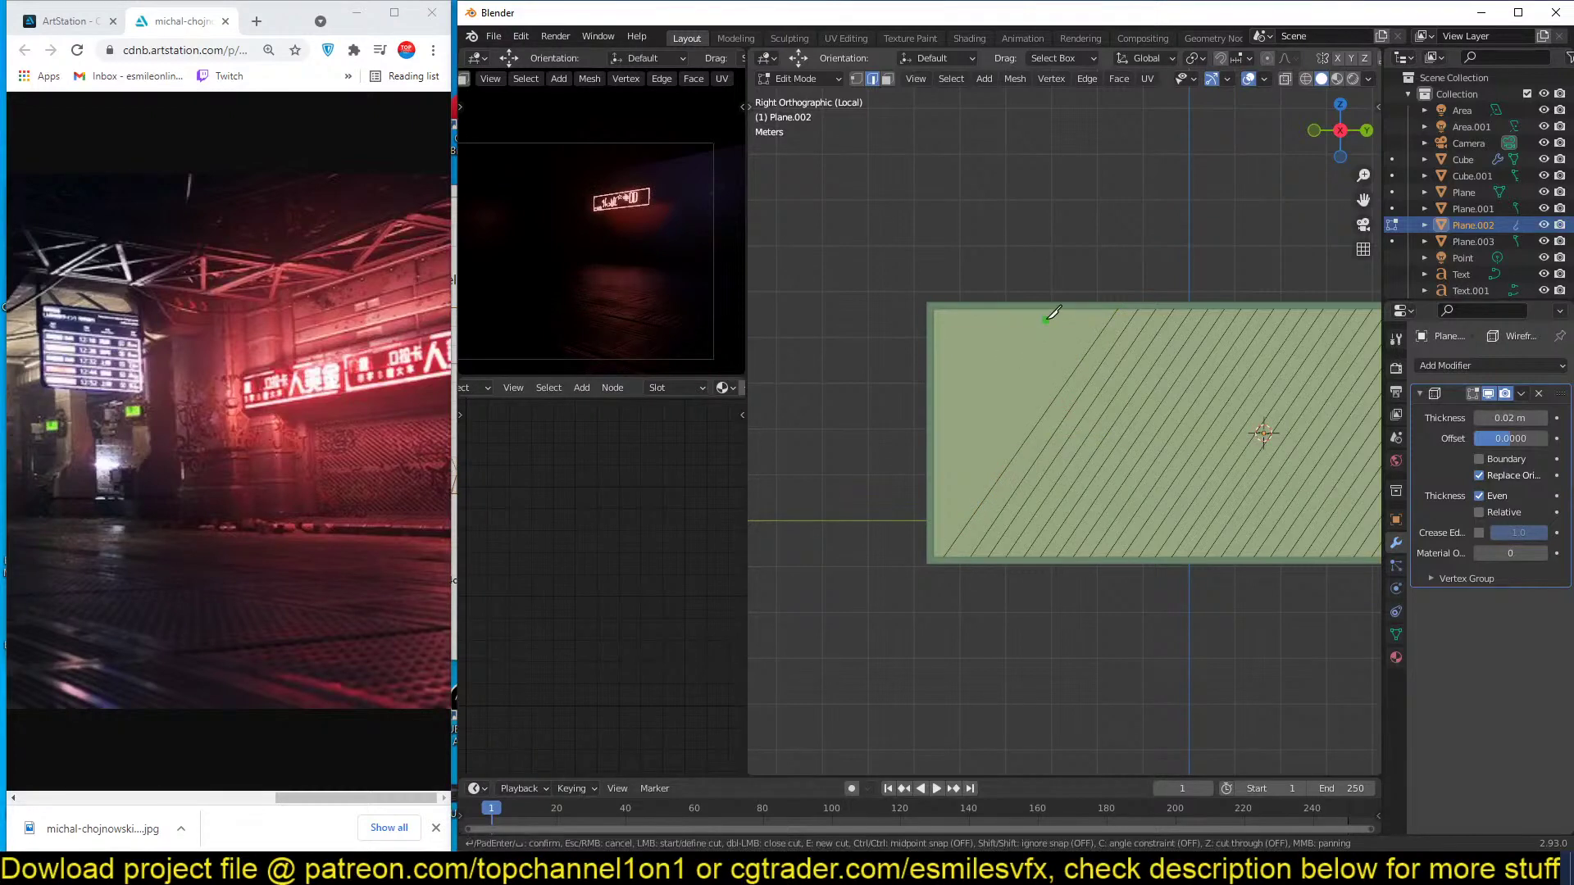
click(1097, 305)
click(934, 559)
key(Return)
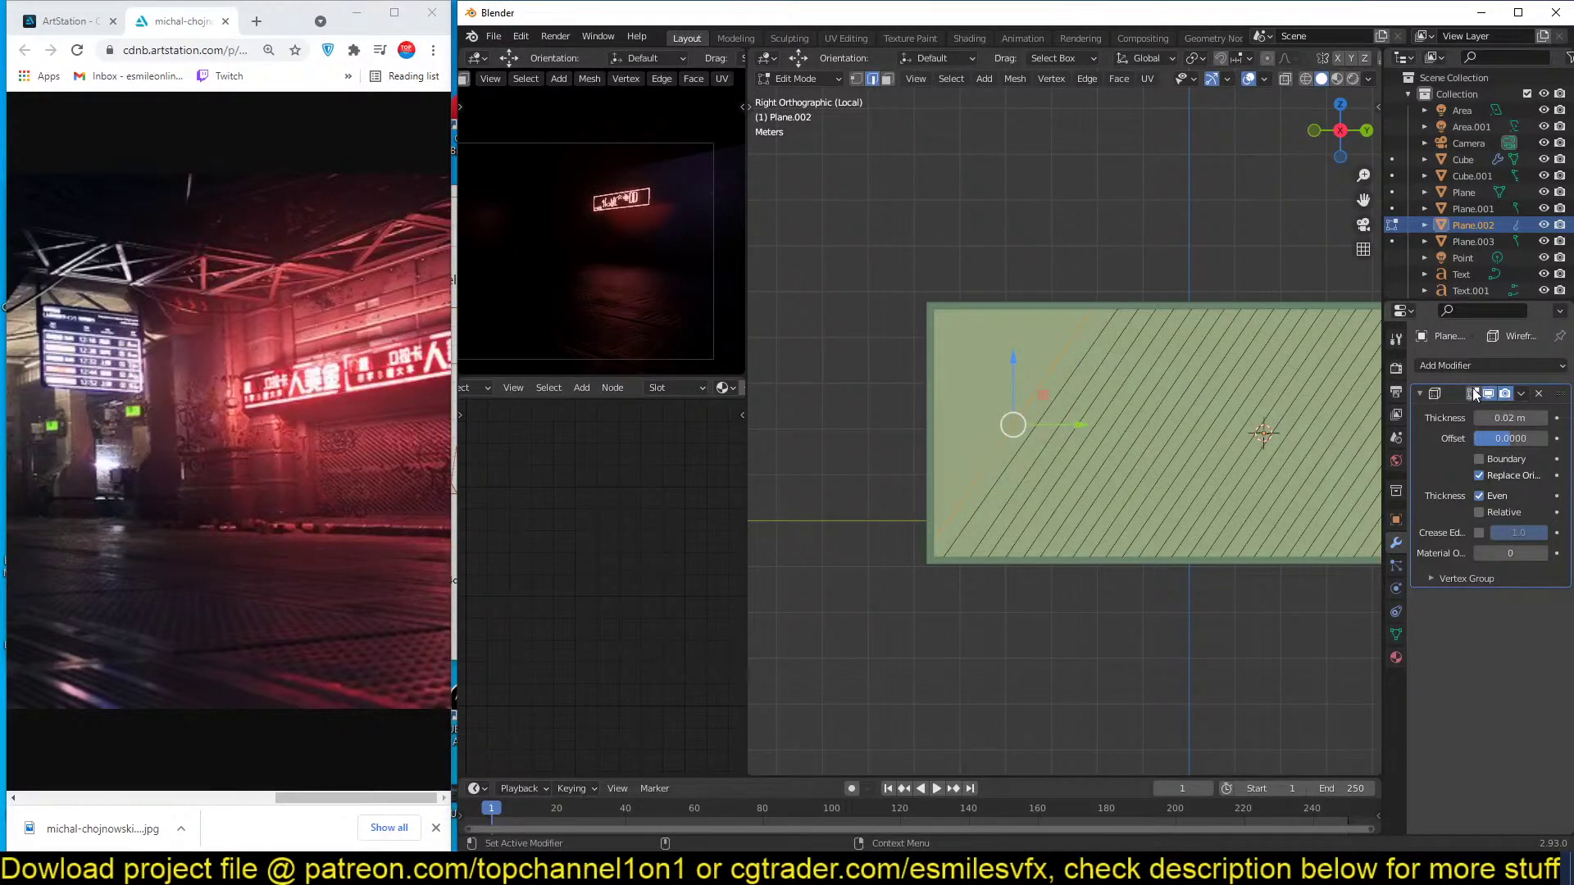
Enable the Wireframe modifier's display in Edit Mode and knife-cut another diagonal ending on the panel's near side edge.
click(1473, 394)
key(k)
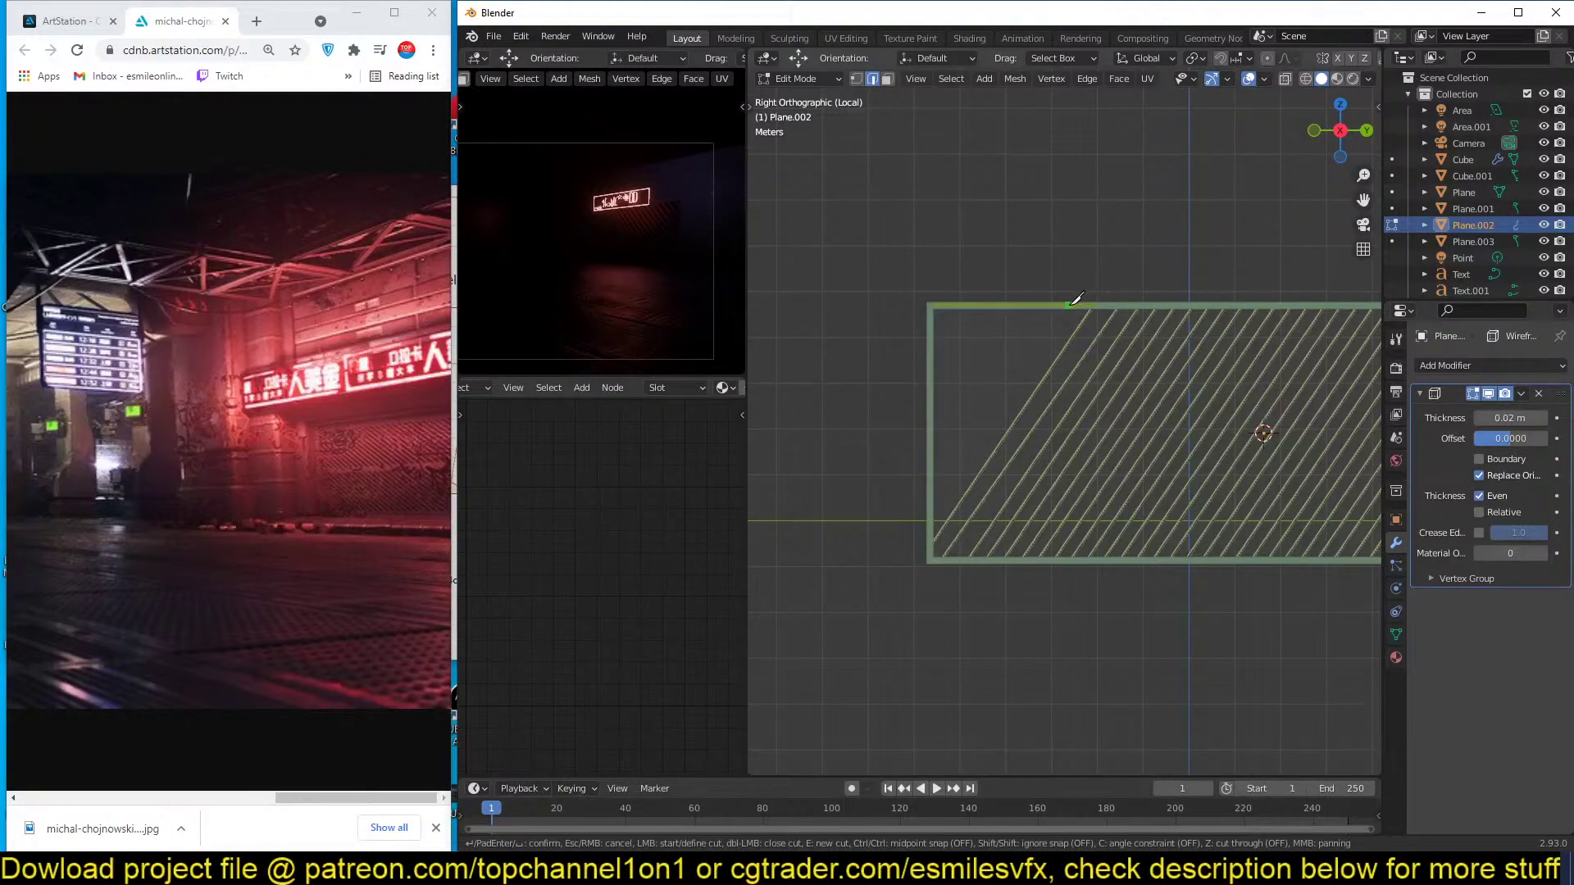
click(936, 482)
key(Return)
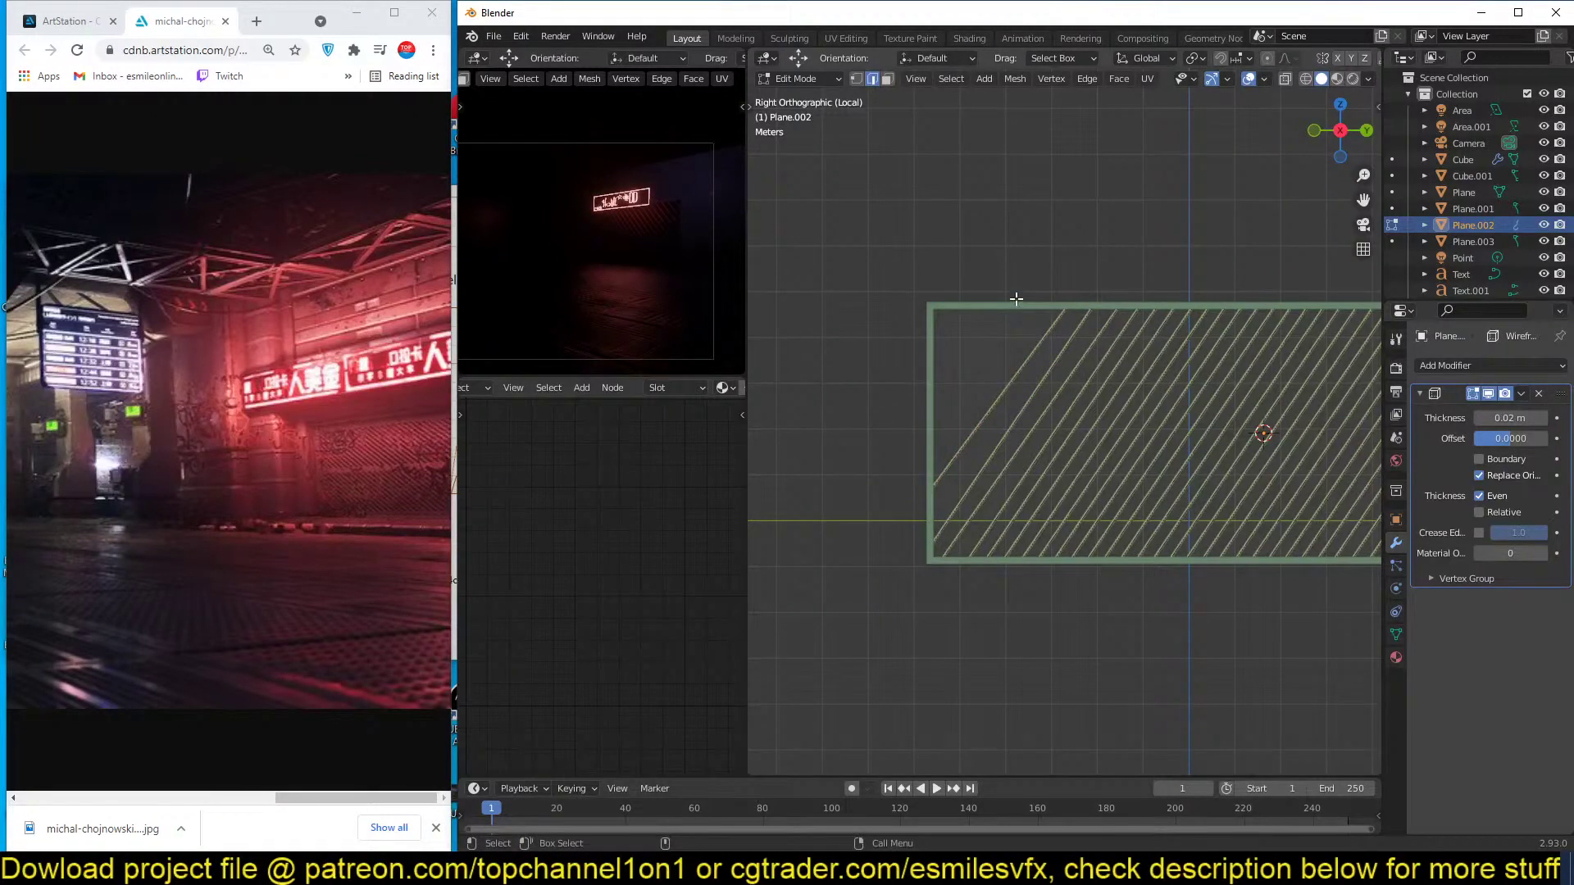
key(k)
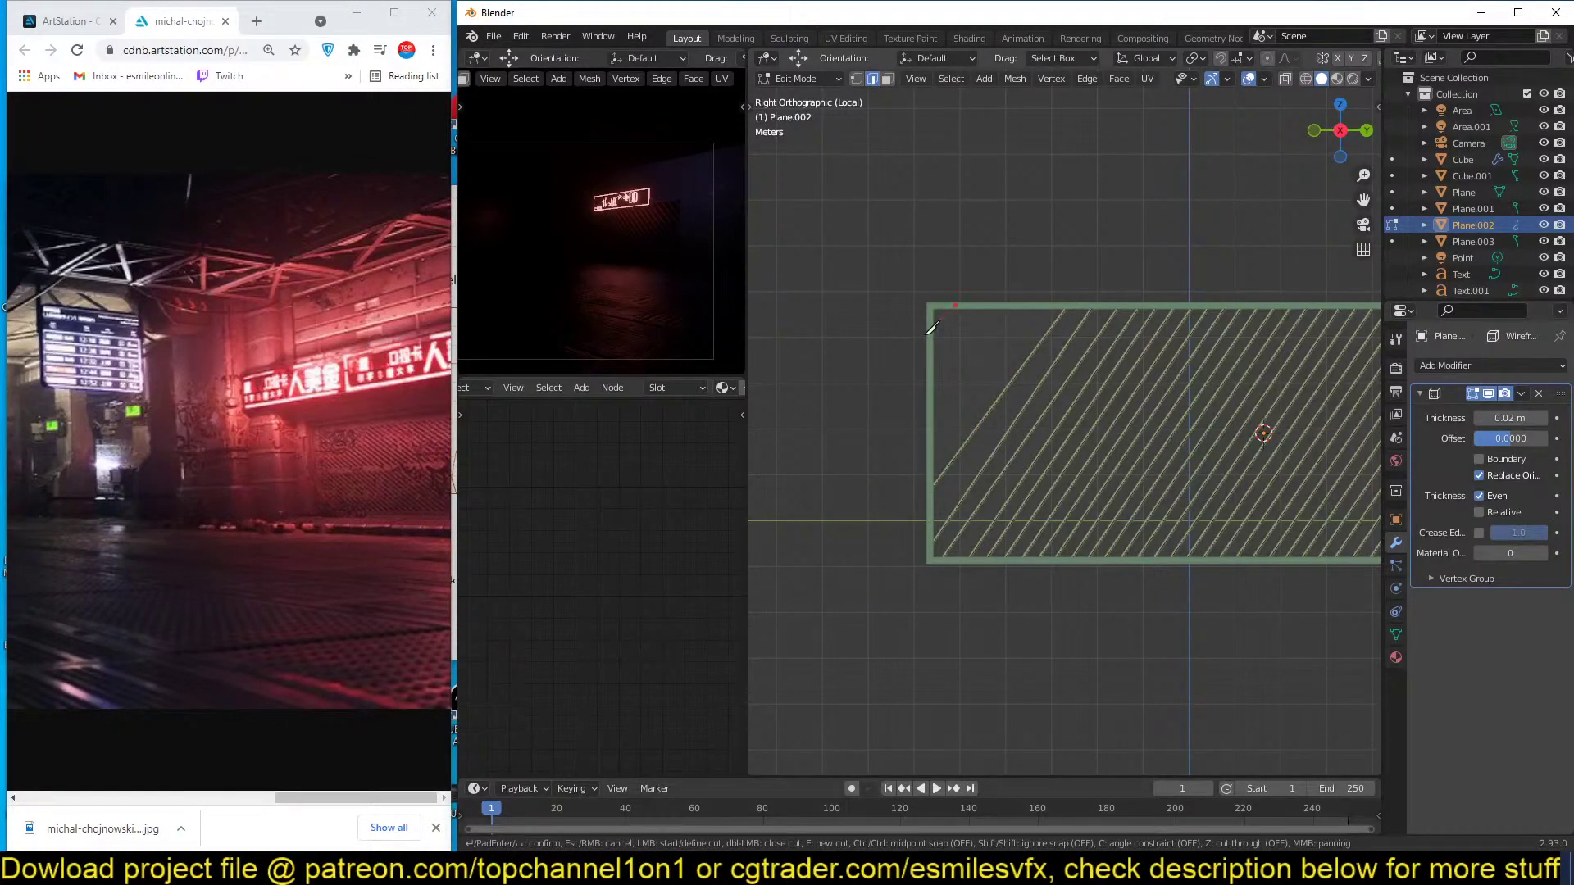
key(Escape)
Knife-cut a short diagonal across the lower corner at the panel's opposite end.
scroll(1091, 419, down, 4)
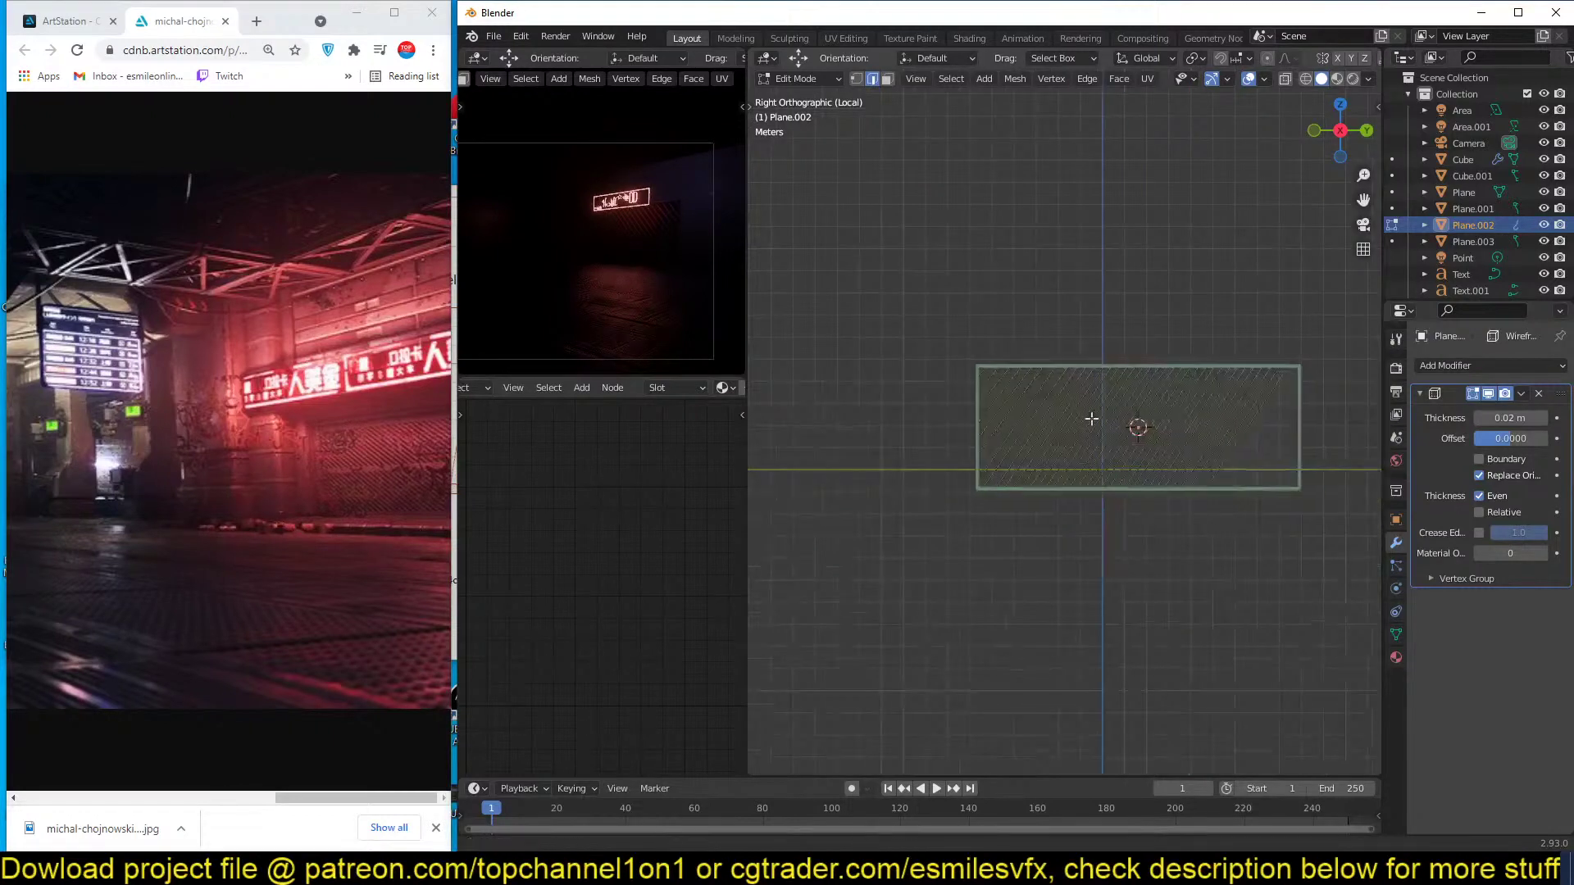
scroll(1091, 418, up, 3)
key(k)
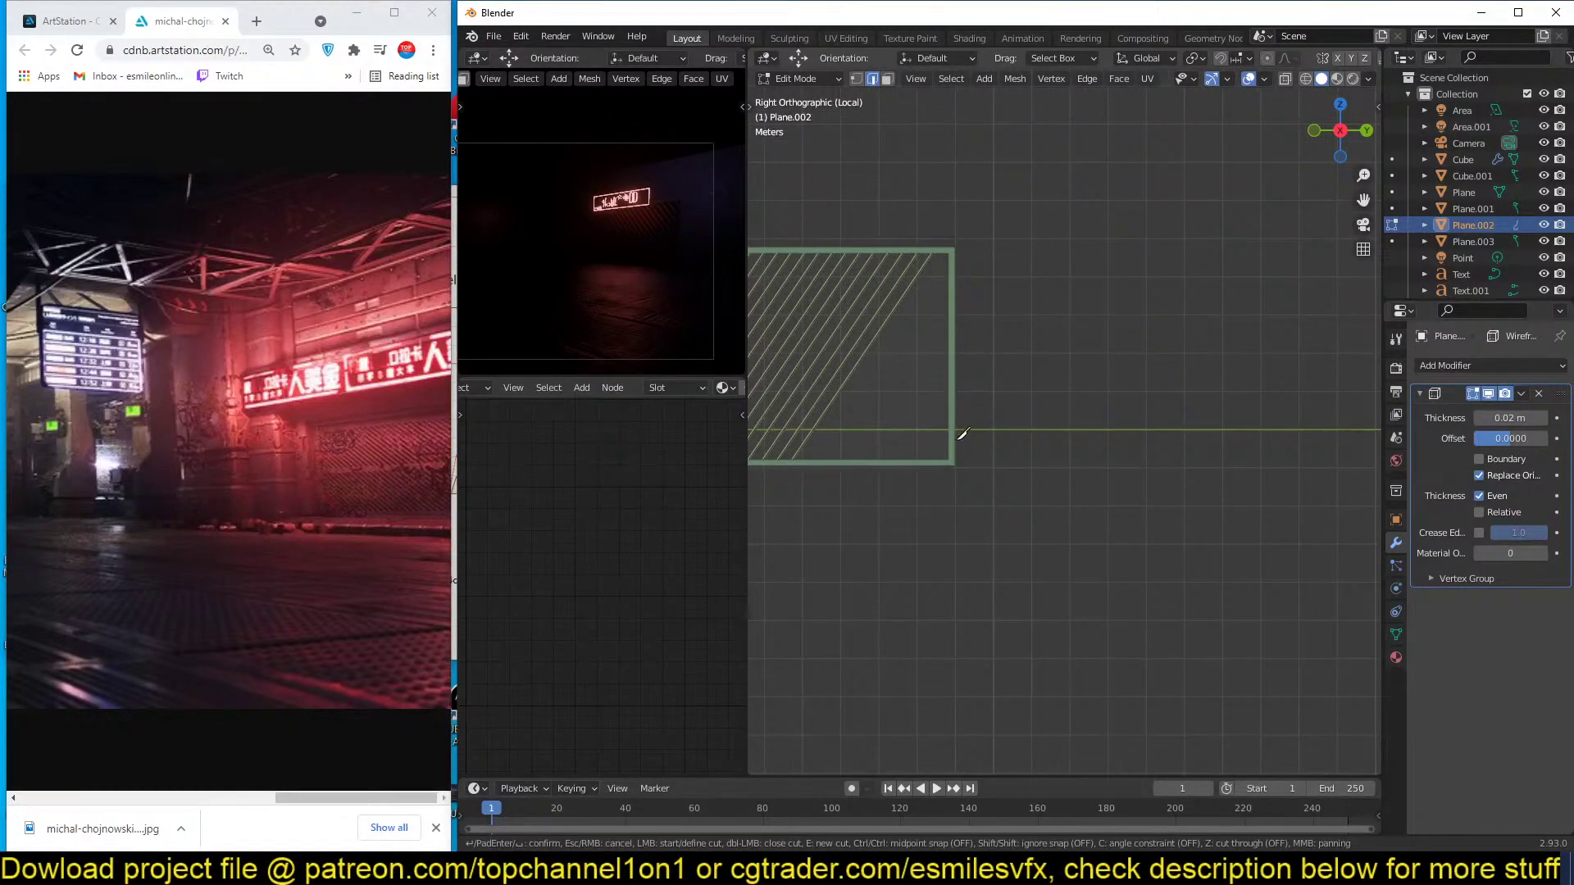
key(Escape)
key(ctrl+r)
scroll(950, 378, up, 5)
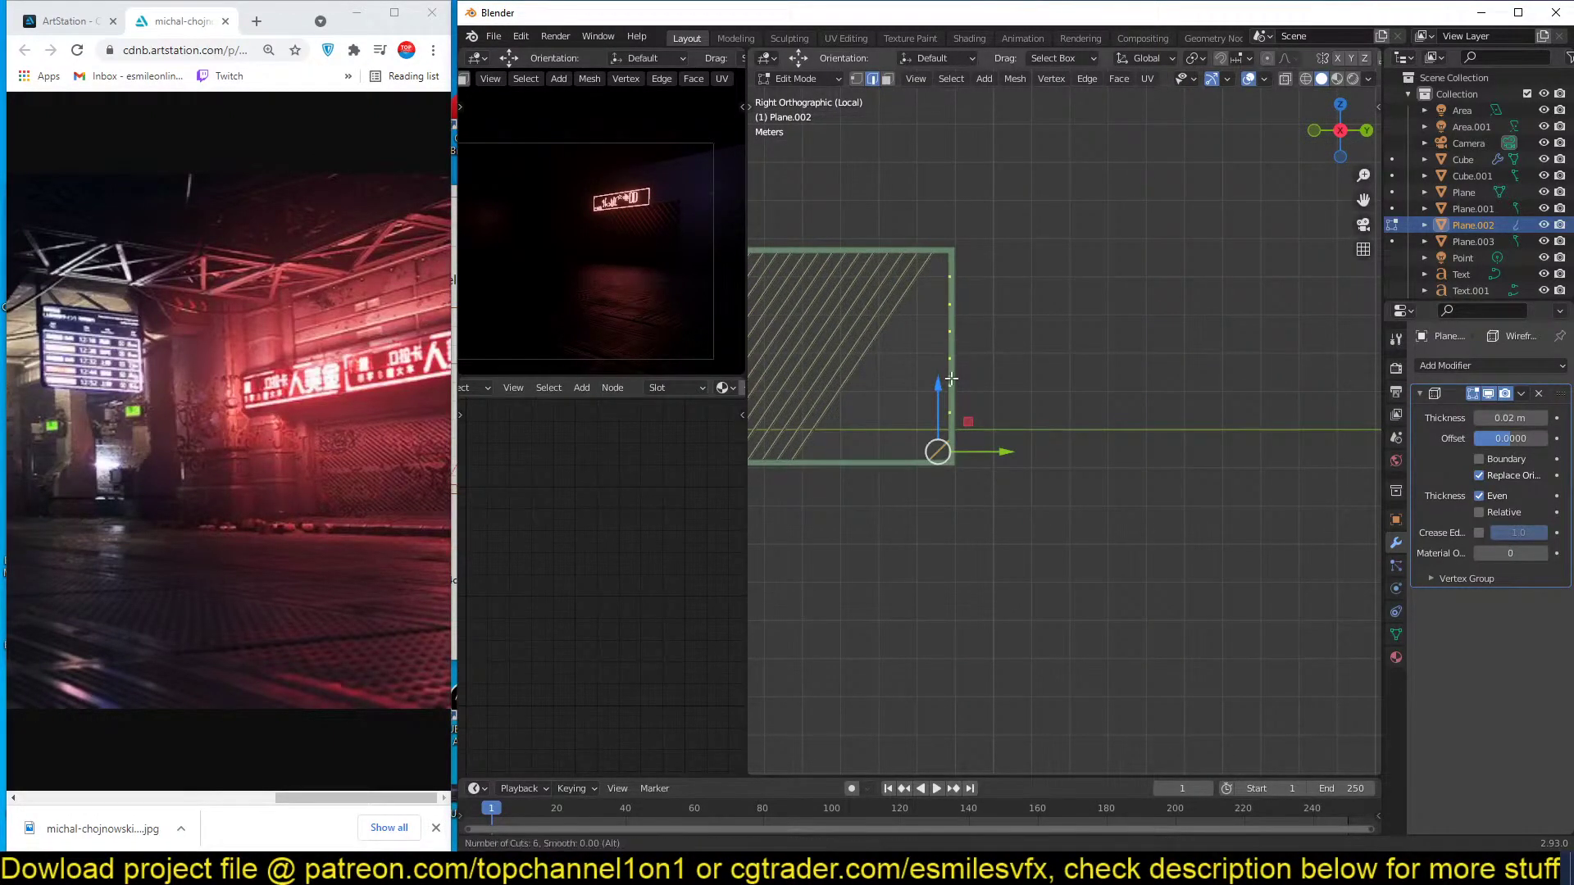
key(Escape)
Switch to vertex selection and knife-cut a second, longer diagonal across the same lower corner of the panel.
scroll(901, 470, up, 2)
shift+middle_drag(938, 441, 1047, 424)
key(1)
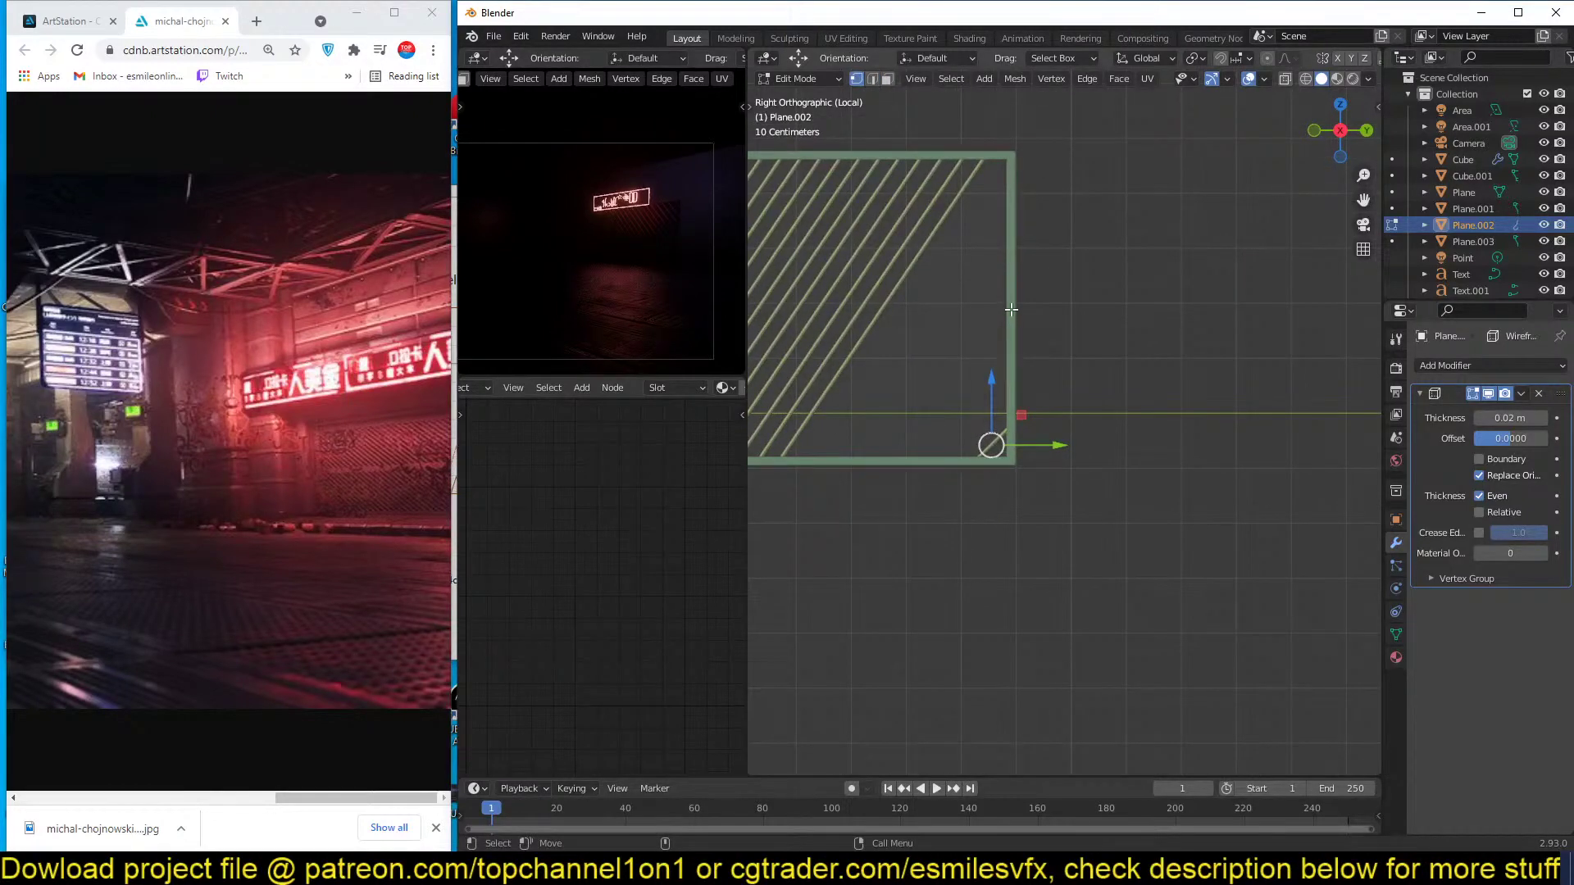
scroll(1018, 324, down, 1)
key(k)
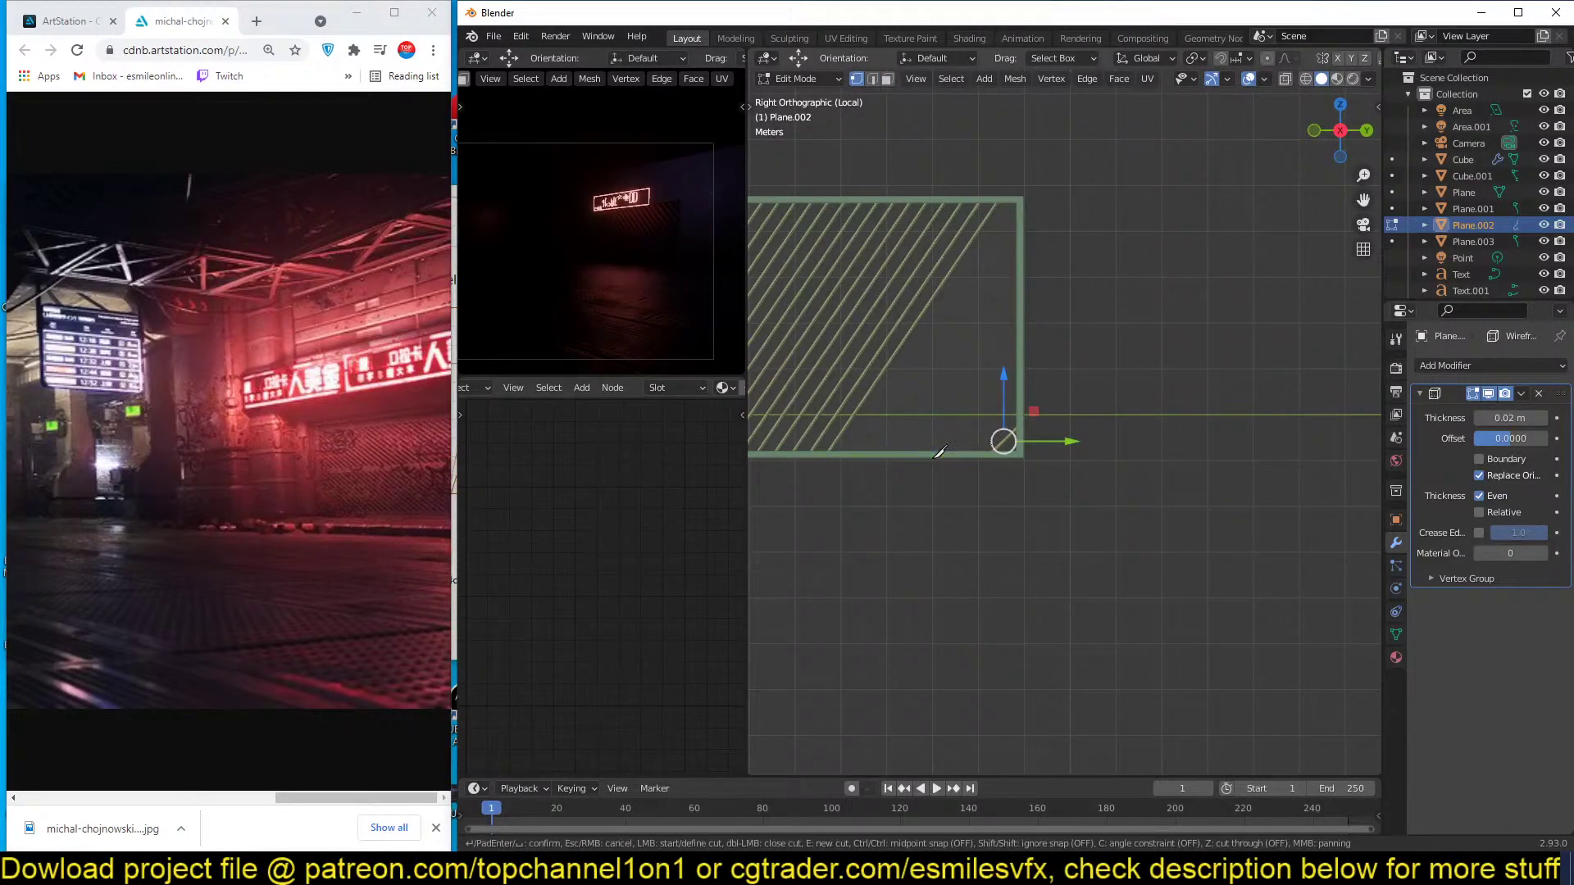
click(1057, 366)
key(Return)
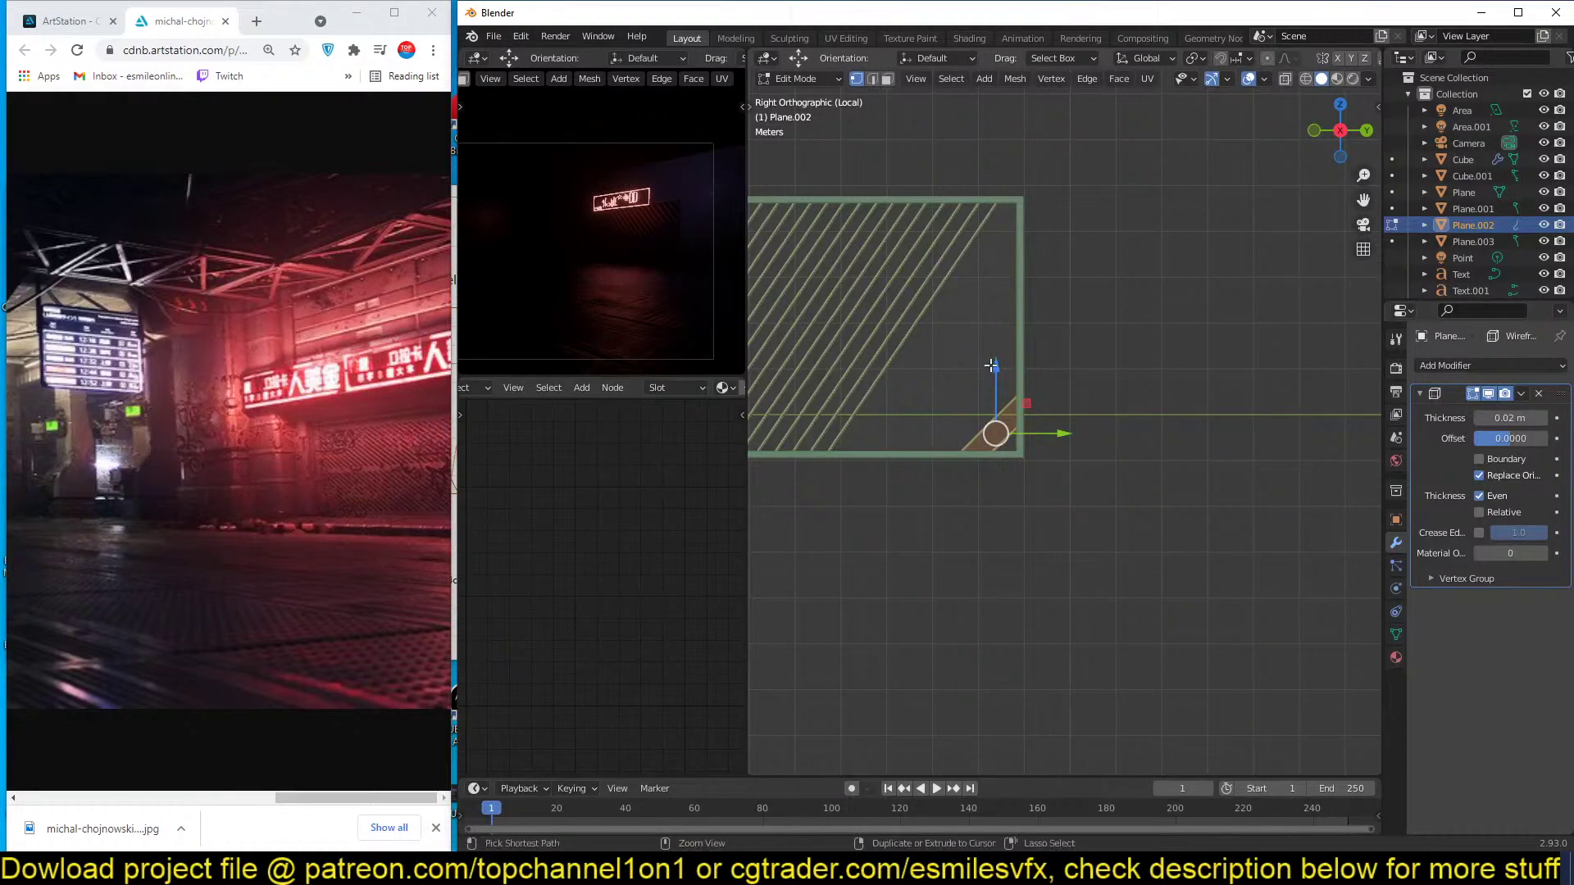
Knife-cut the remaining diagonals from the upper corner downward to fill the panel's empty end.
key(k)
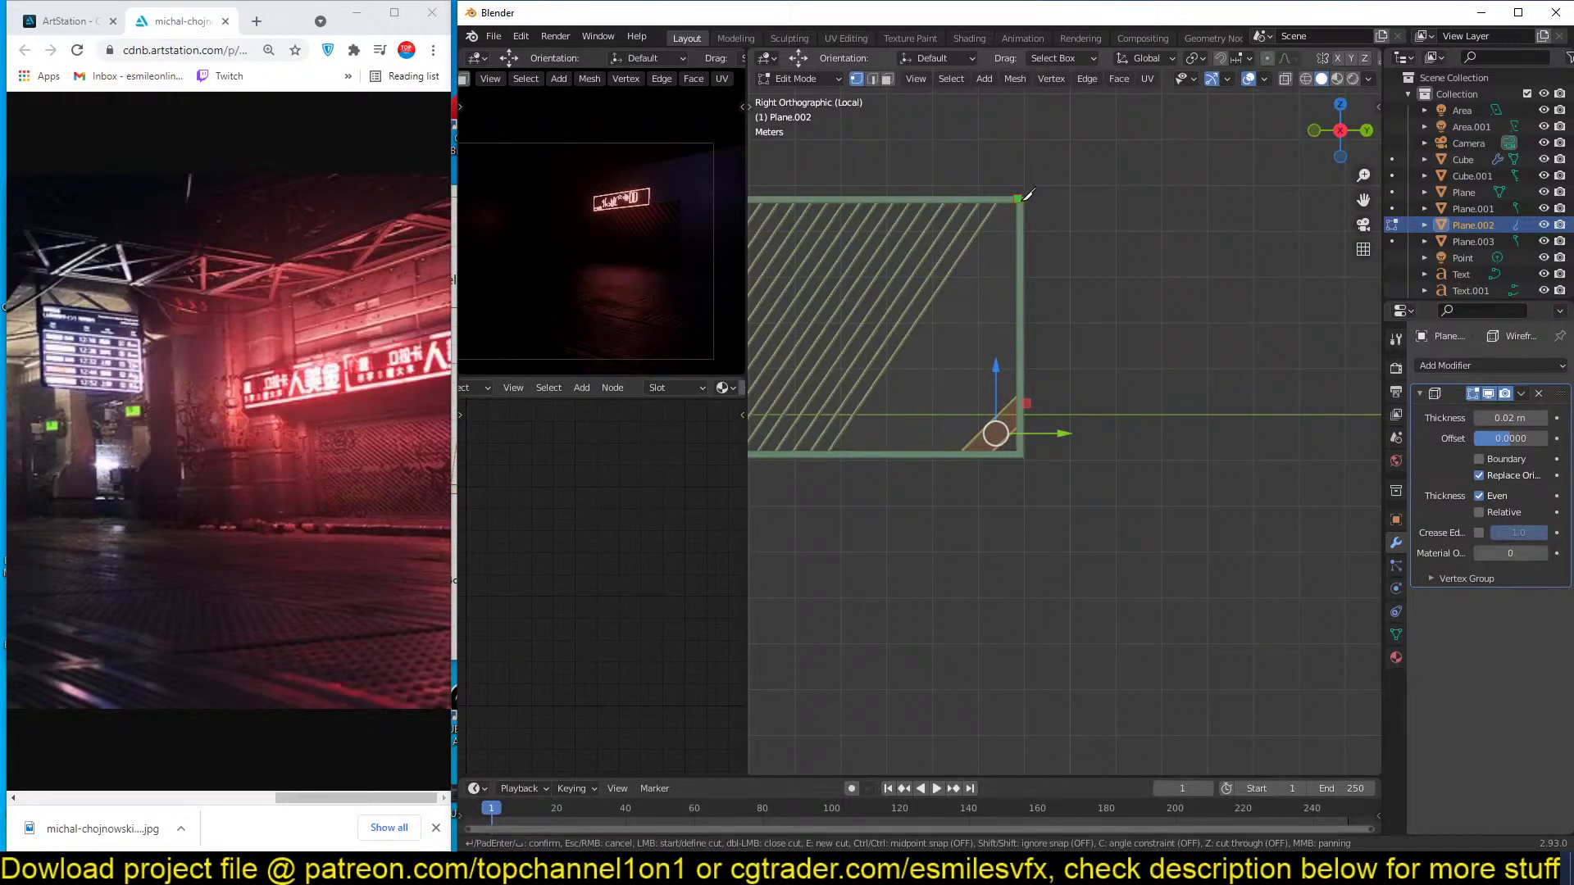
click(842, 471)
key(Return)
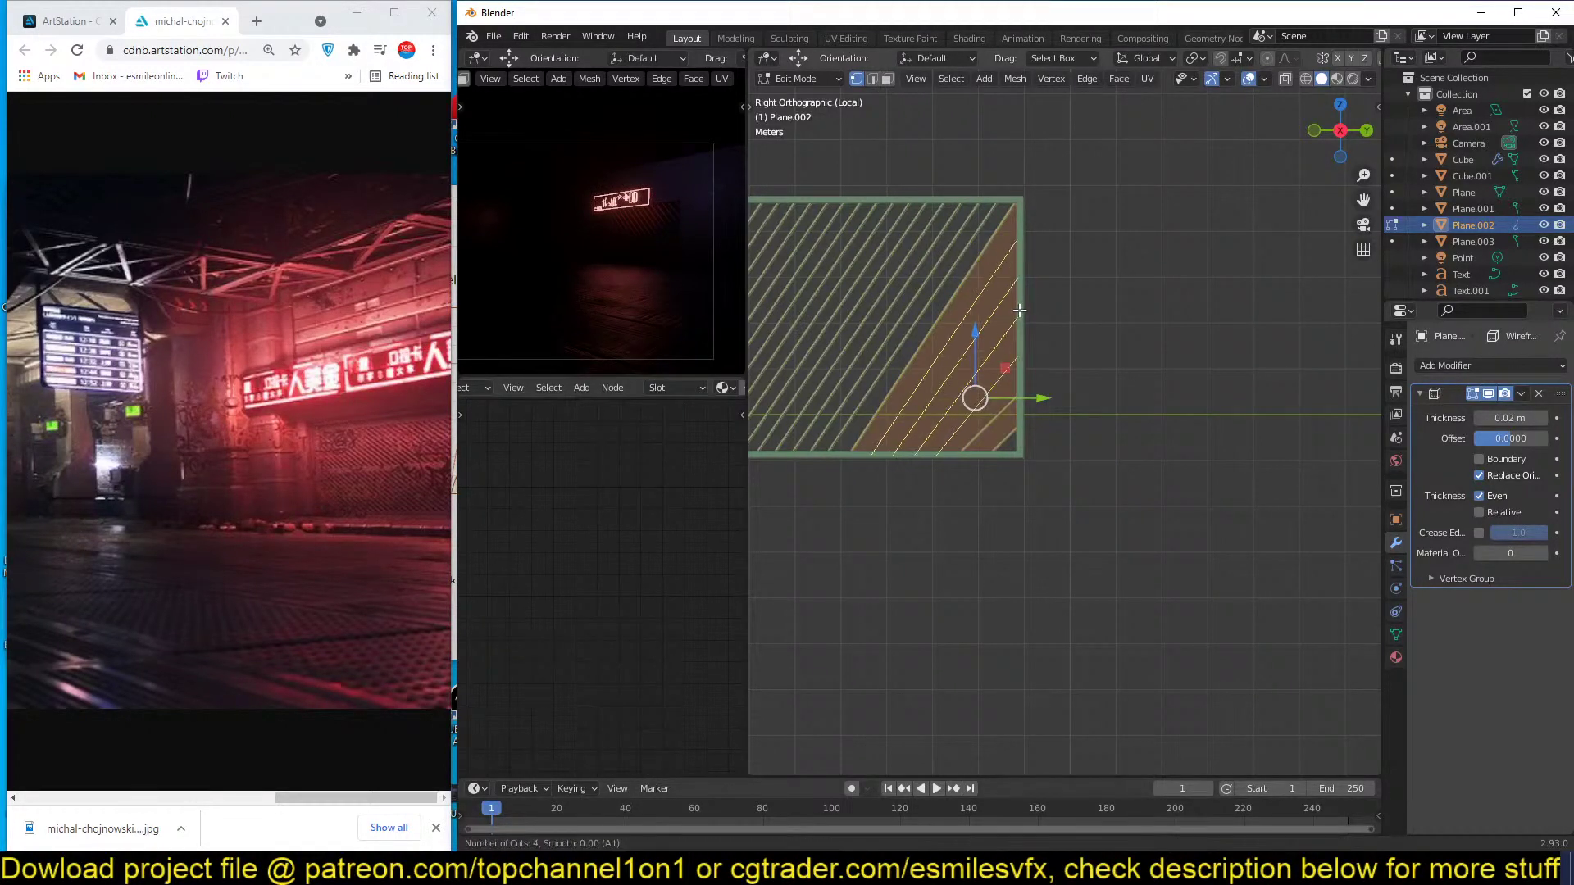
Leave Edit Mode, deselect the panel, inspect it from several angles, and exit local view.
key(Tab)
scroll(1064, 392, down, 5)
middle_drag(1064, 392, 978, 430)
click(972, 462)
scroll(987, 377, up, 3)
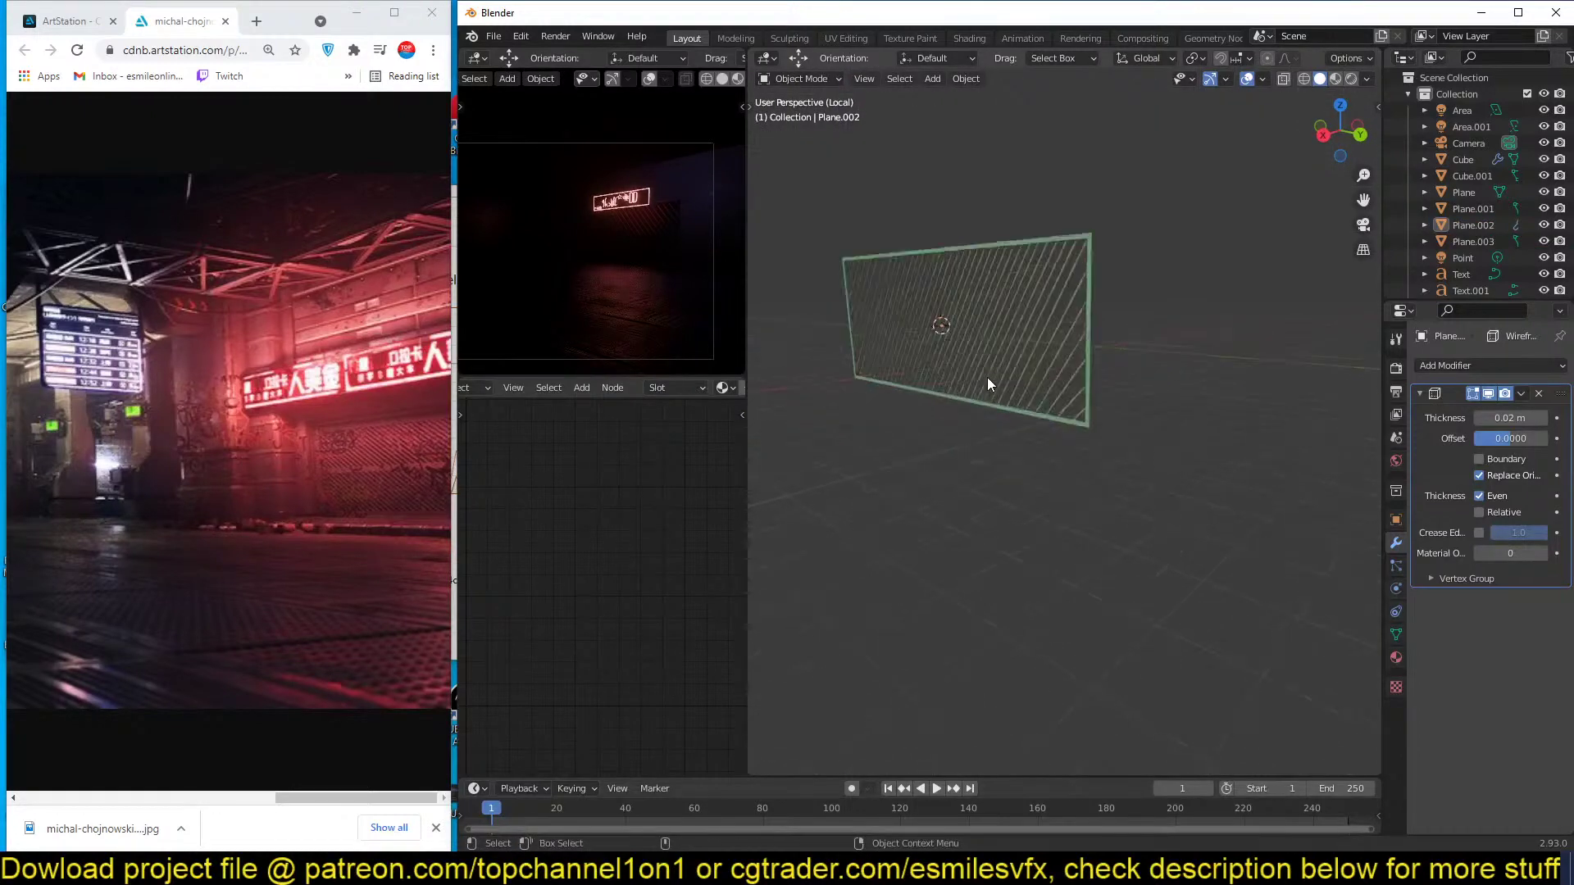
middle_drag(1035, 312, 700, 335)
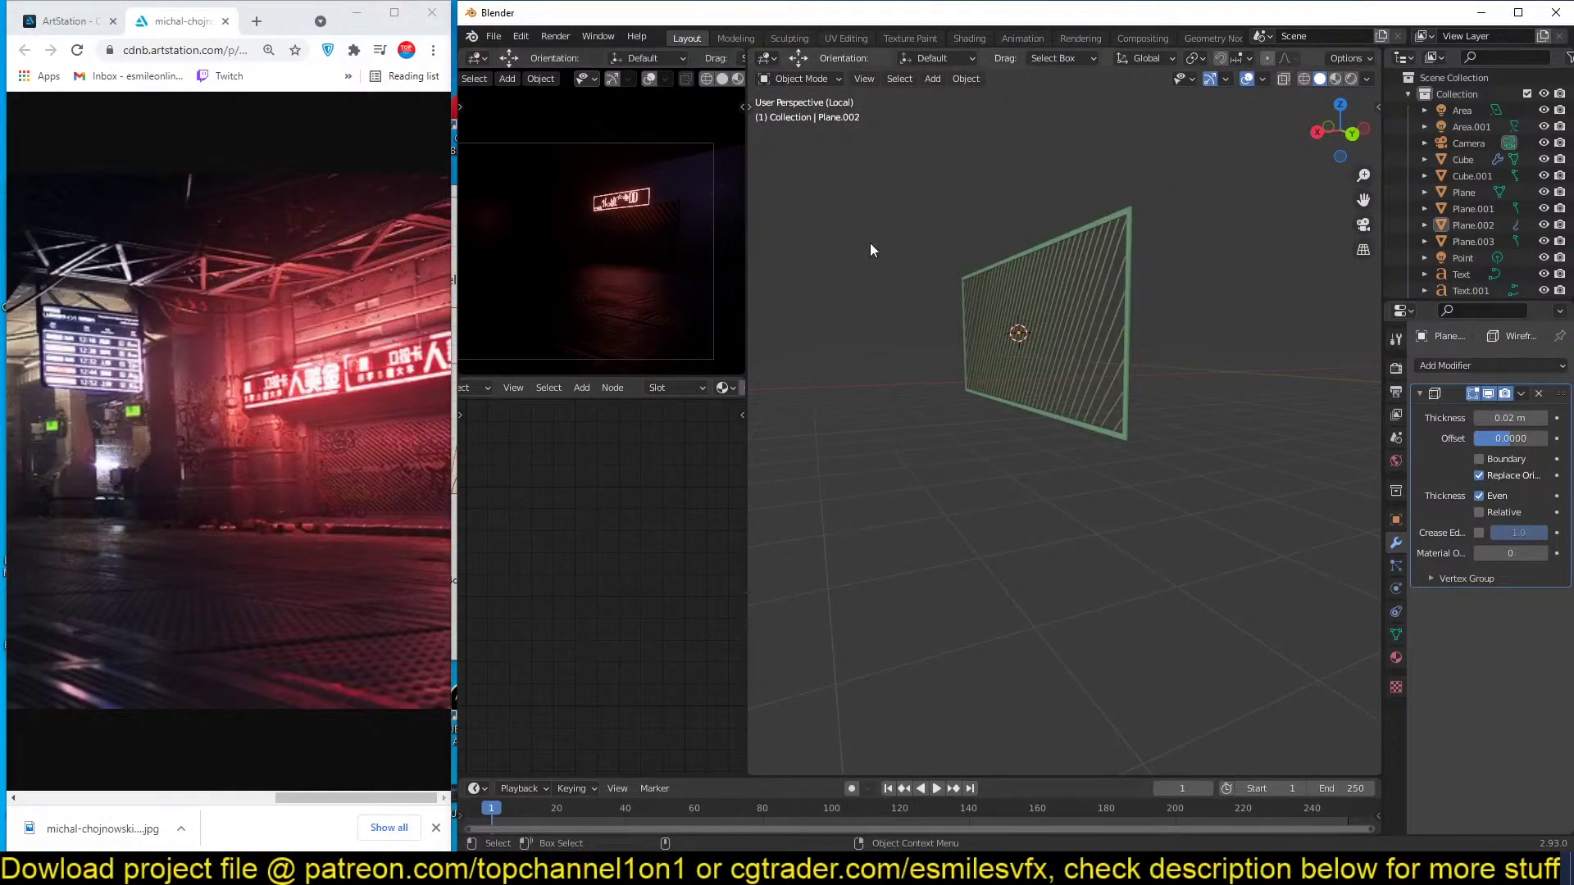
middle_drag(870, 250, 1084, 337)
key(KP_Divide)
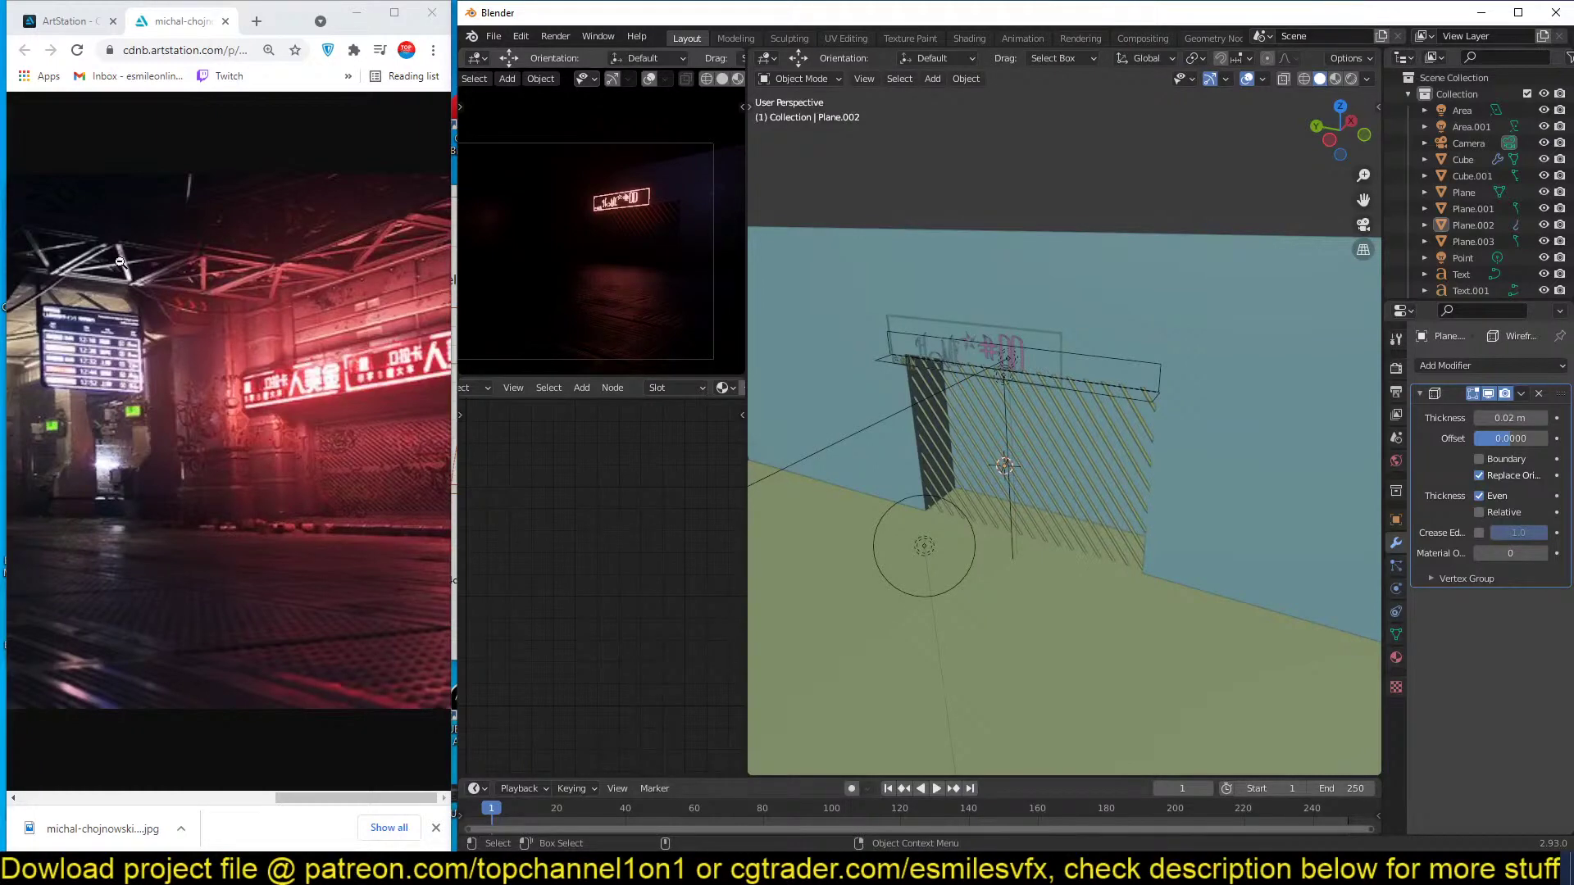
Select the wall, show the Asset Library 2 tools, switch the library to building parts, and browse its decals category.
click(1133, 298)
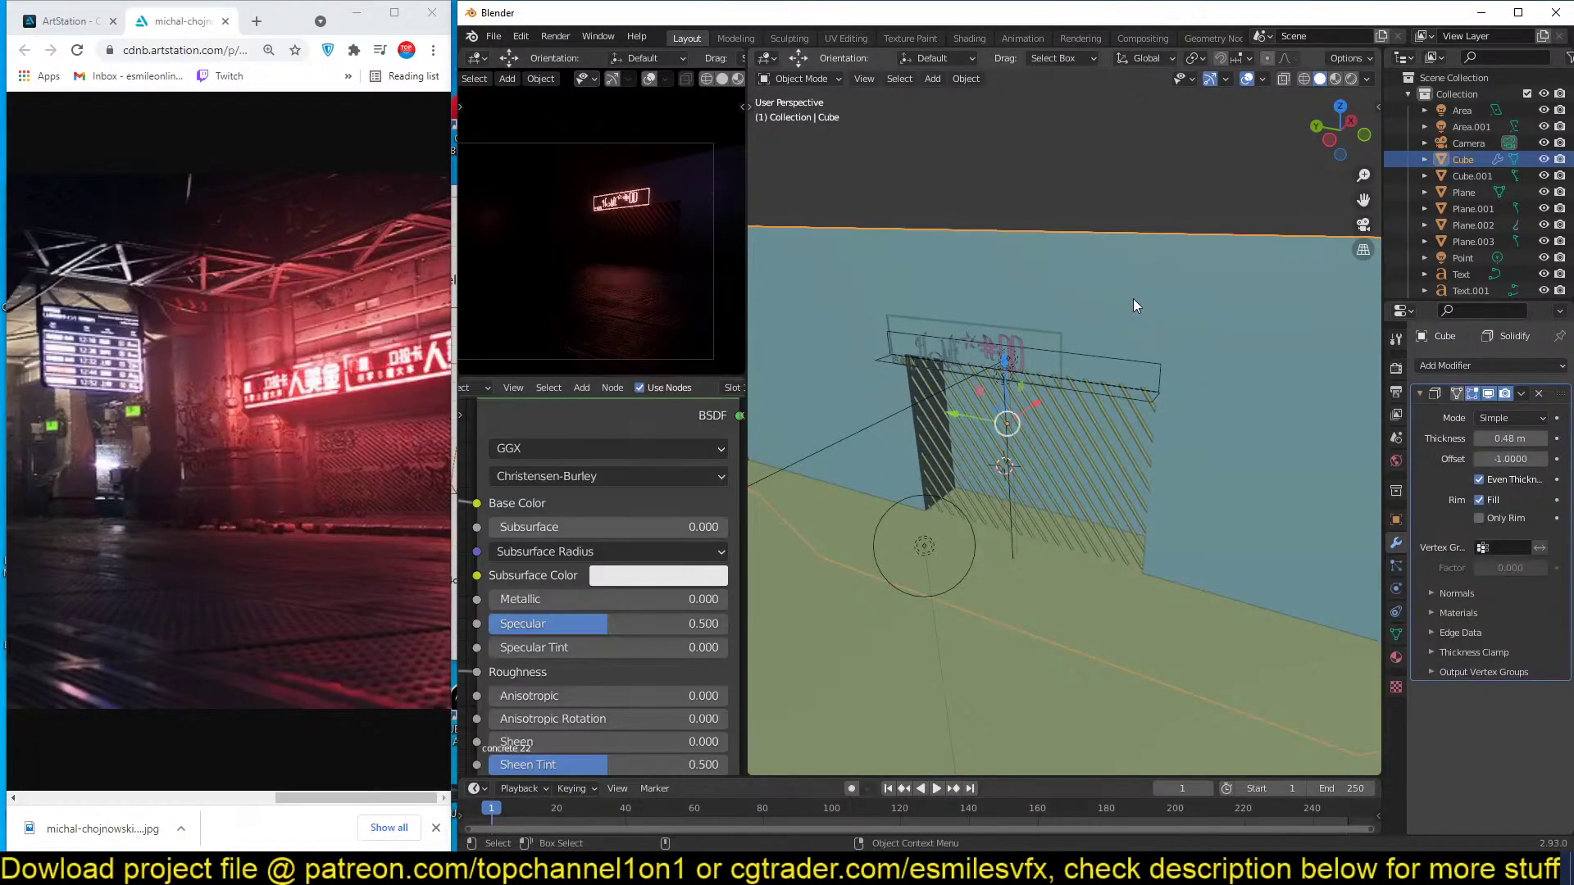
key(n)
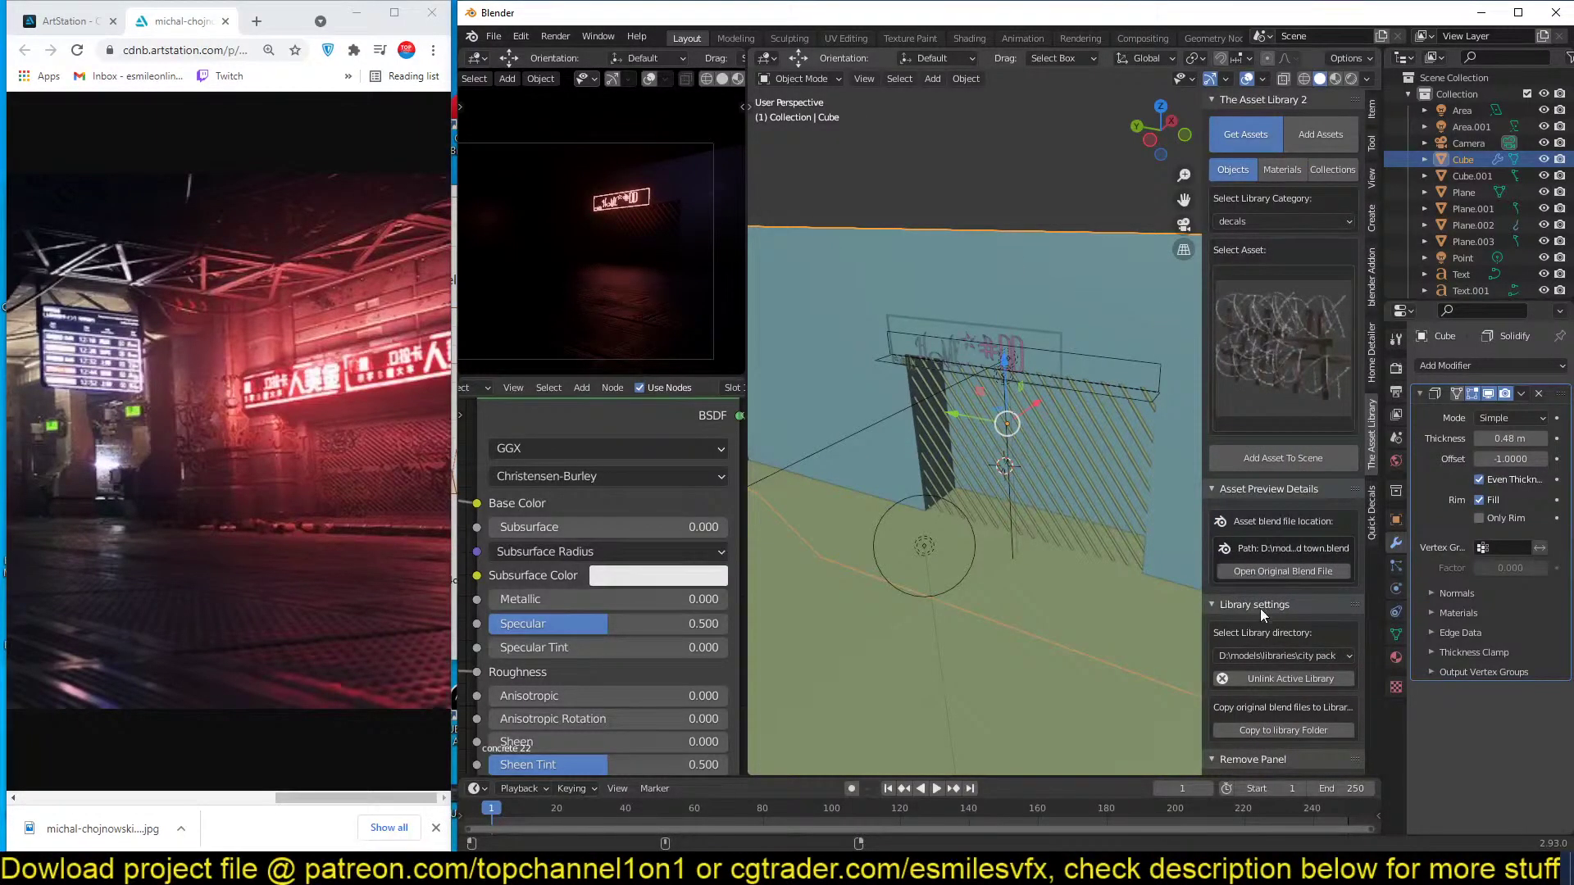
click(1295, 655)
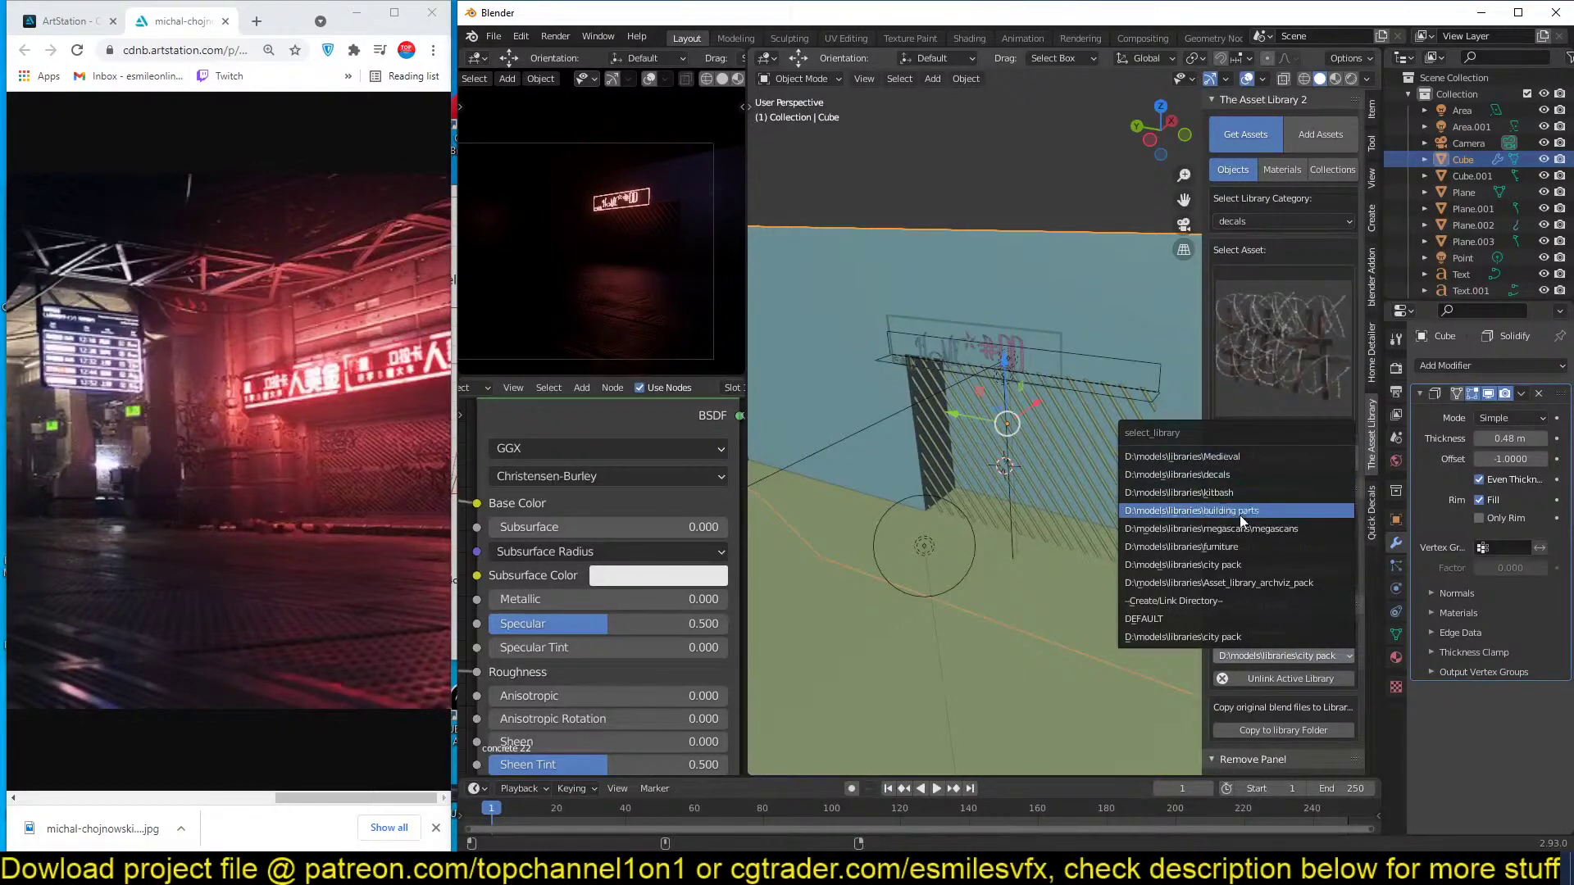
click(1213, 510)
click(1278, 223)
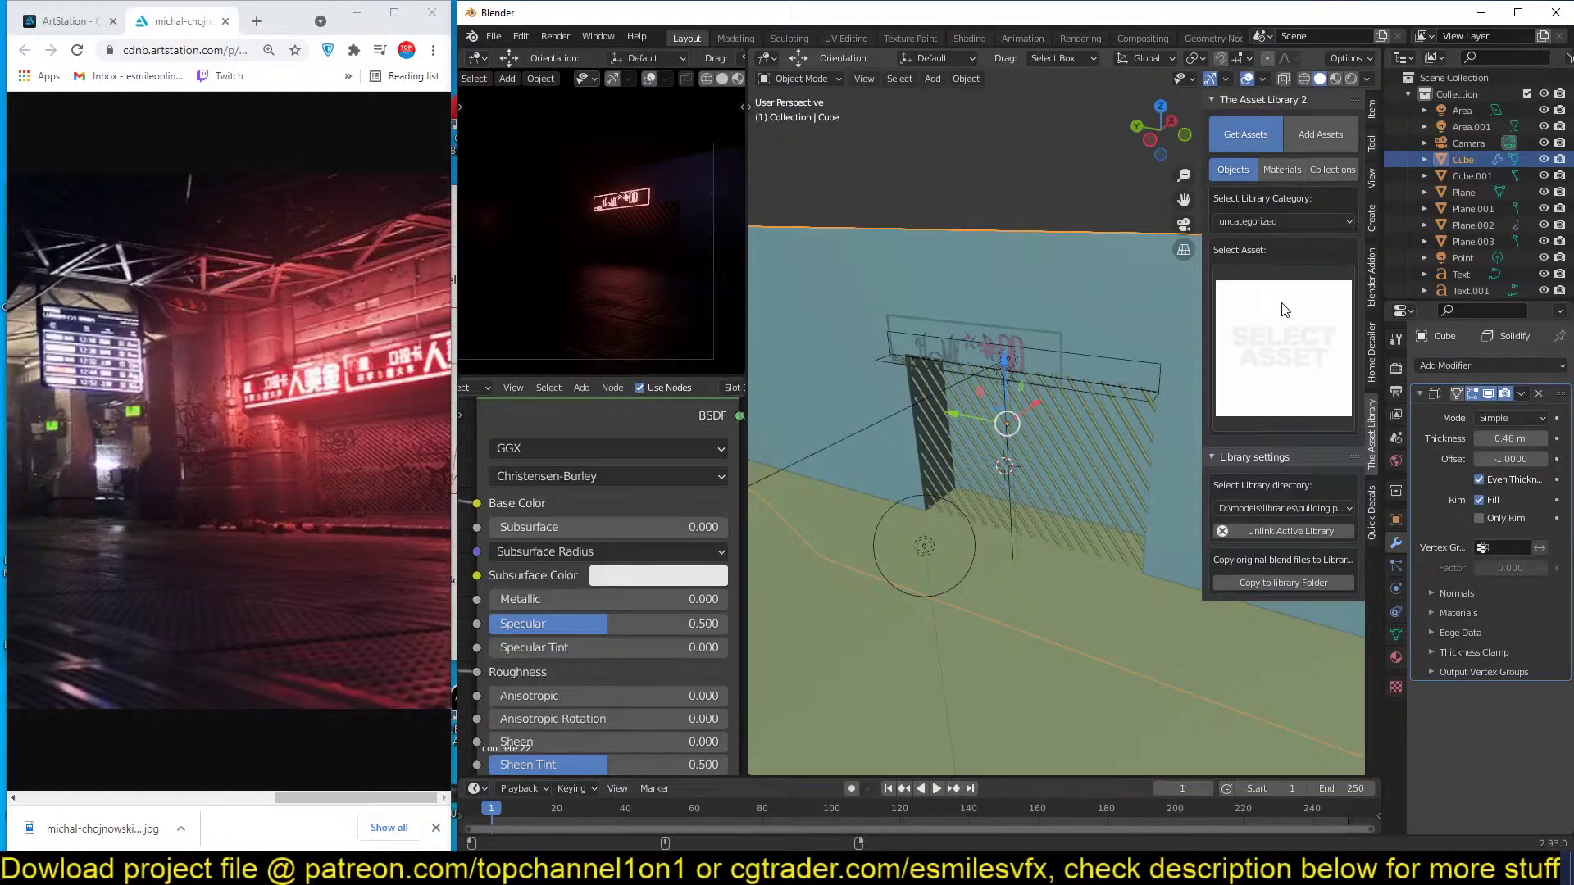
click(1277, 219)
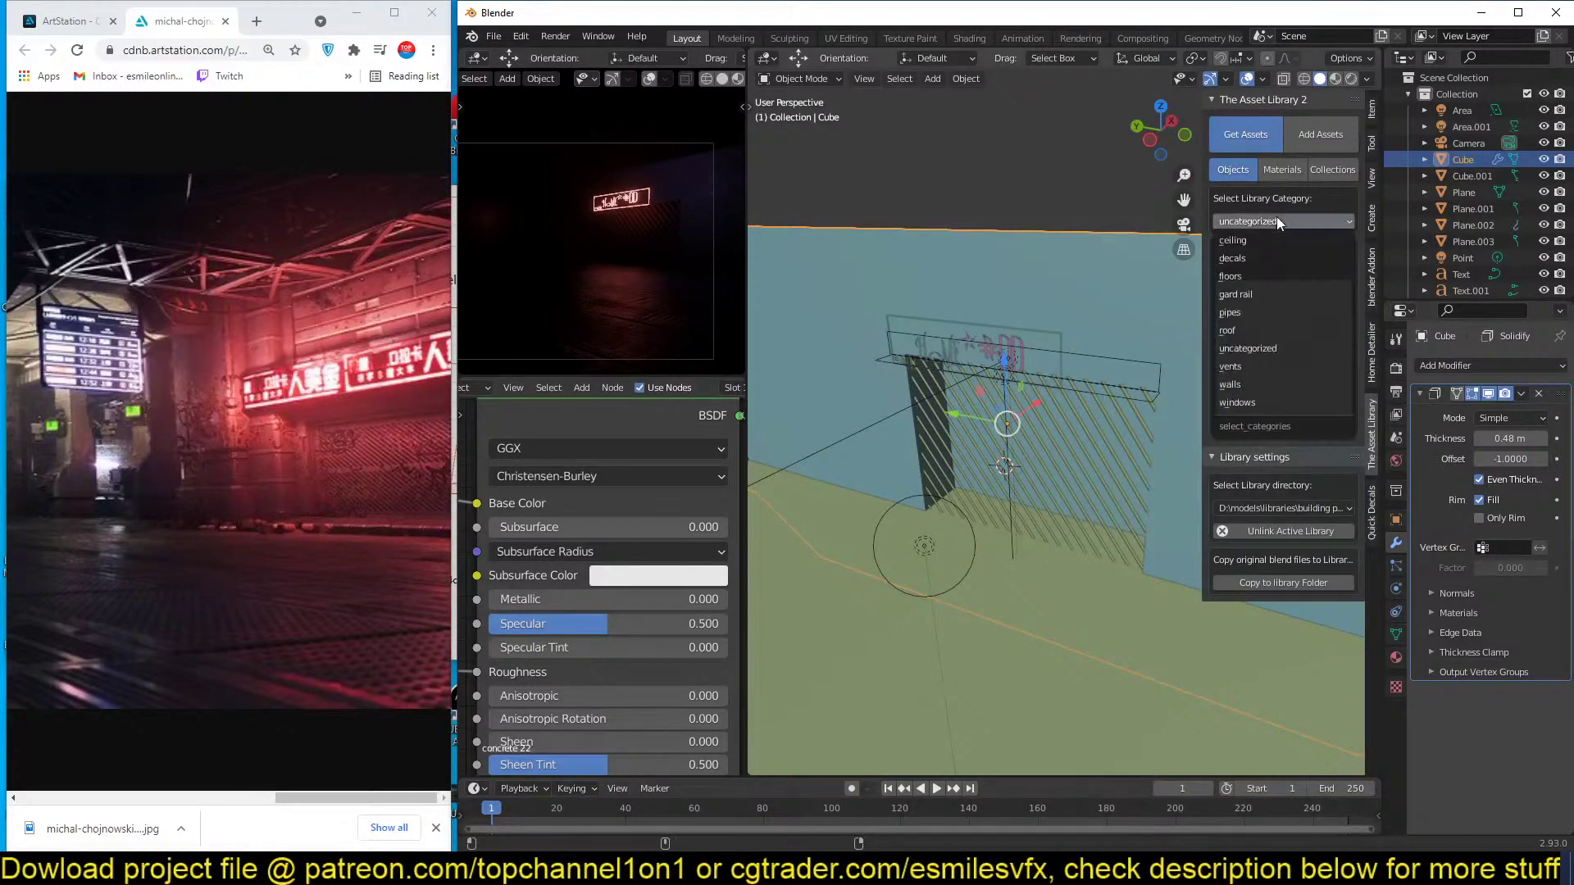
click(1258, 259)
click(1269, 313)
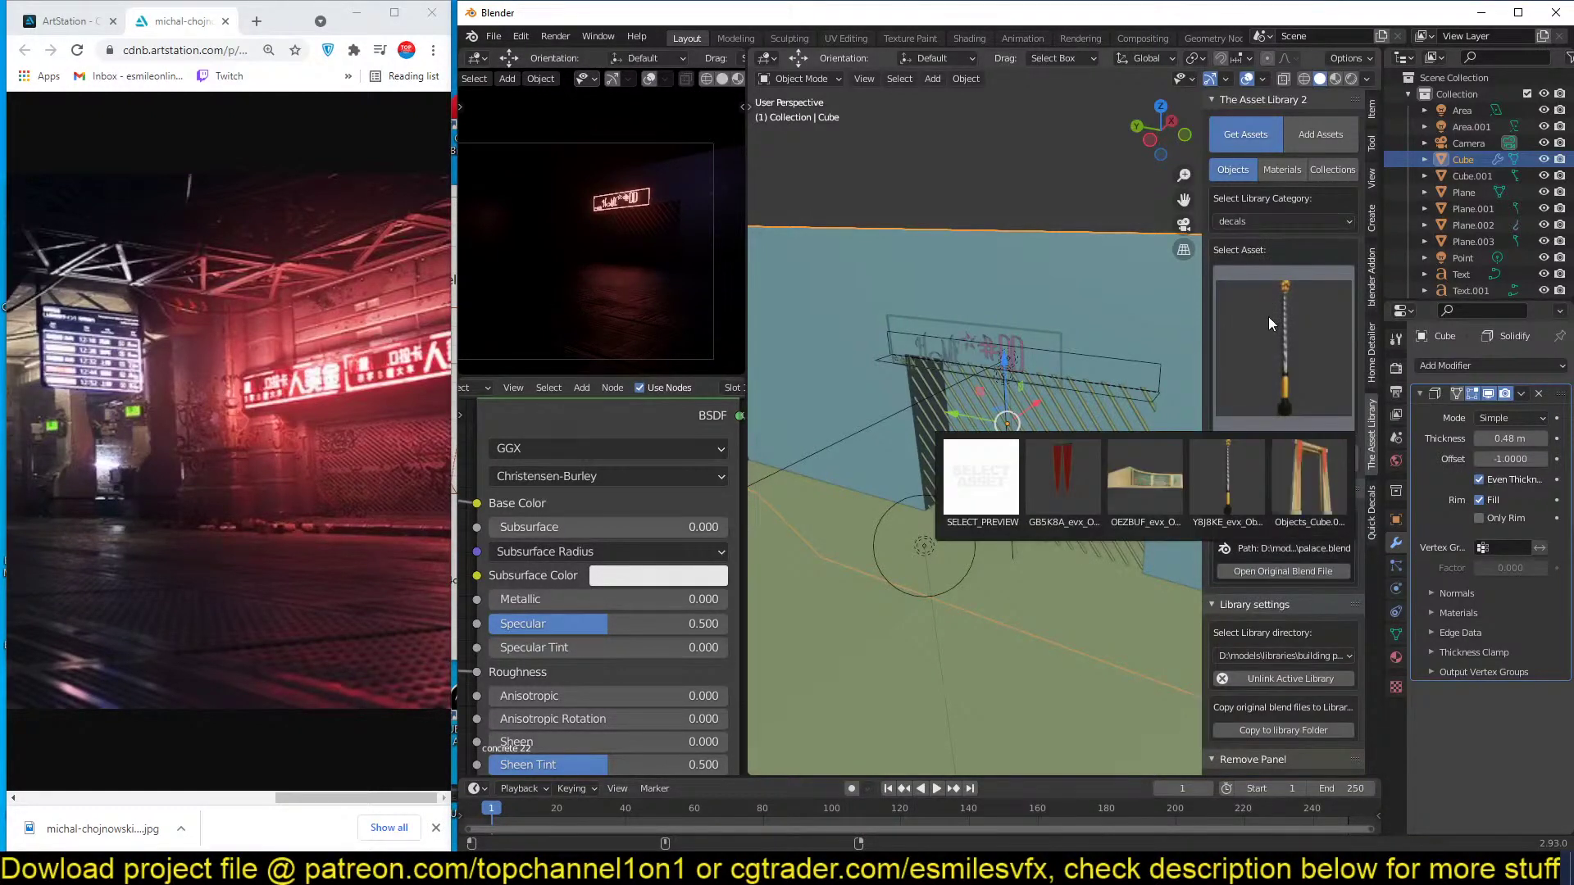
Add the square tiled pillar from the walls category to the scene and raise it about 4.3 m along Z.
click(1290, 224)
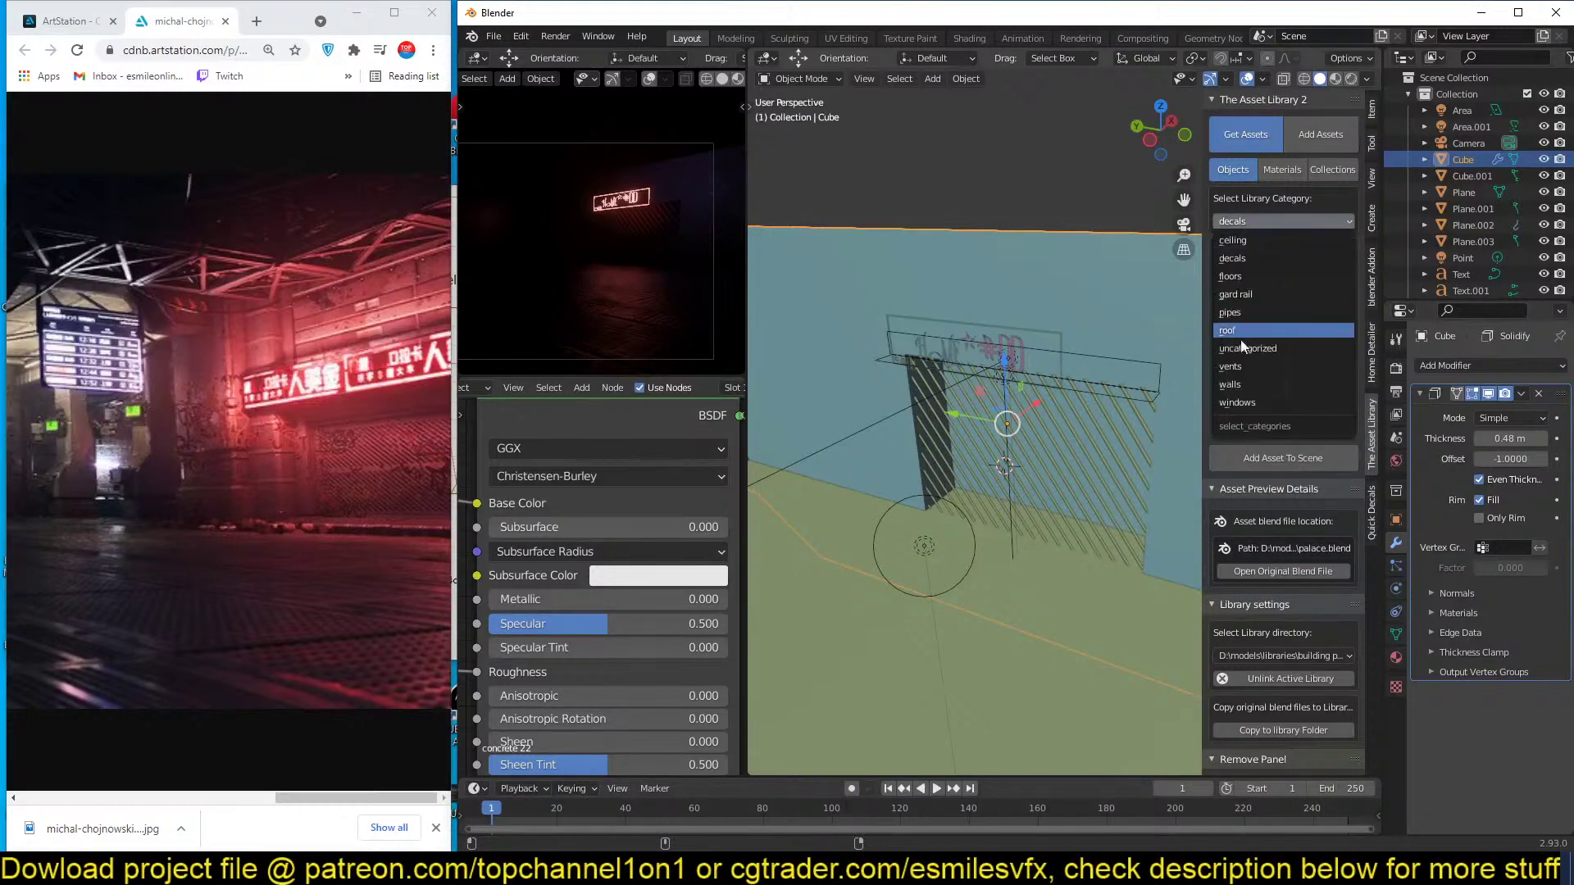
click(1257, 382)
click(1282, 333)
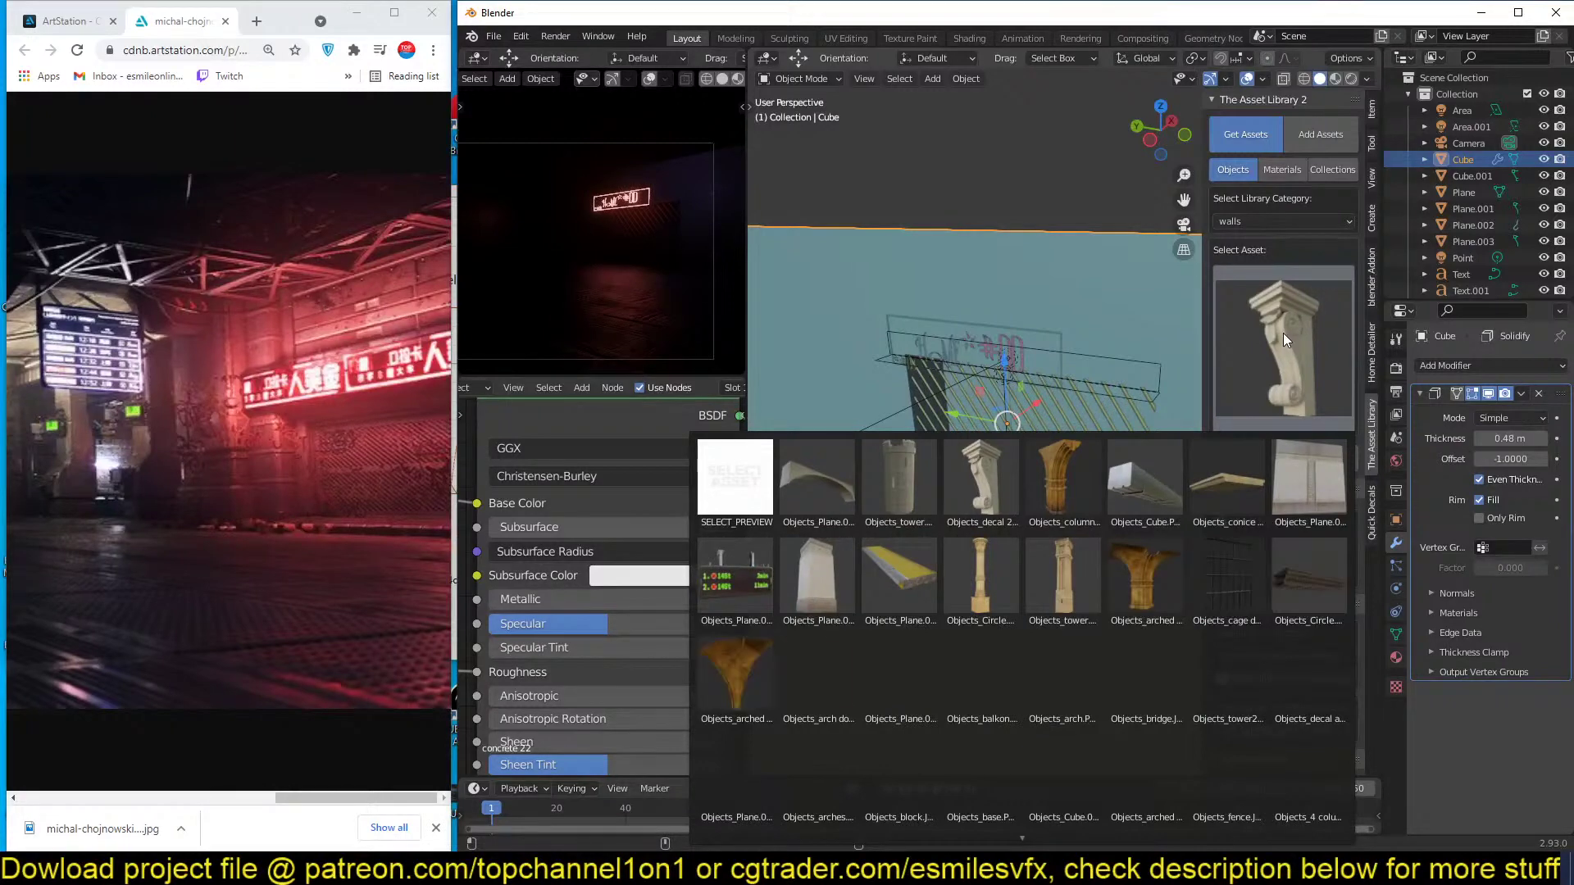
click(836, 586)
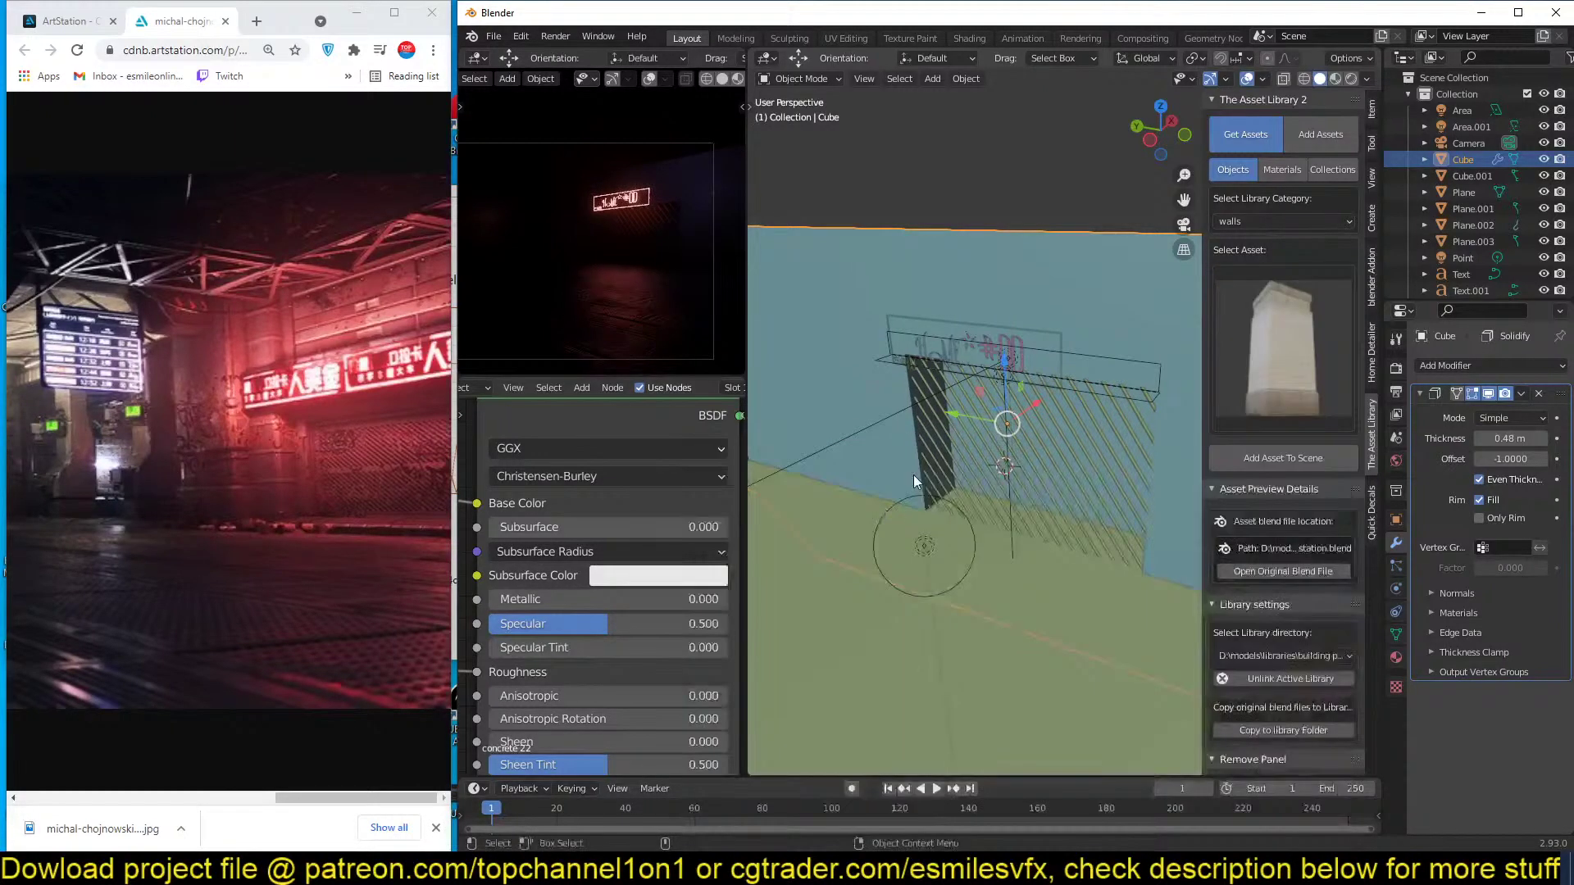
click(1263, 460)
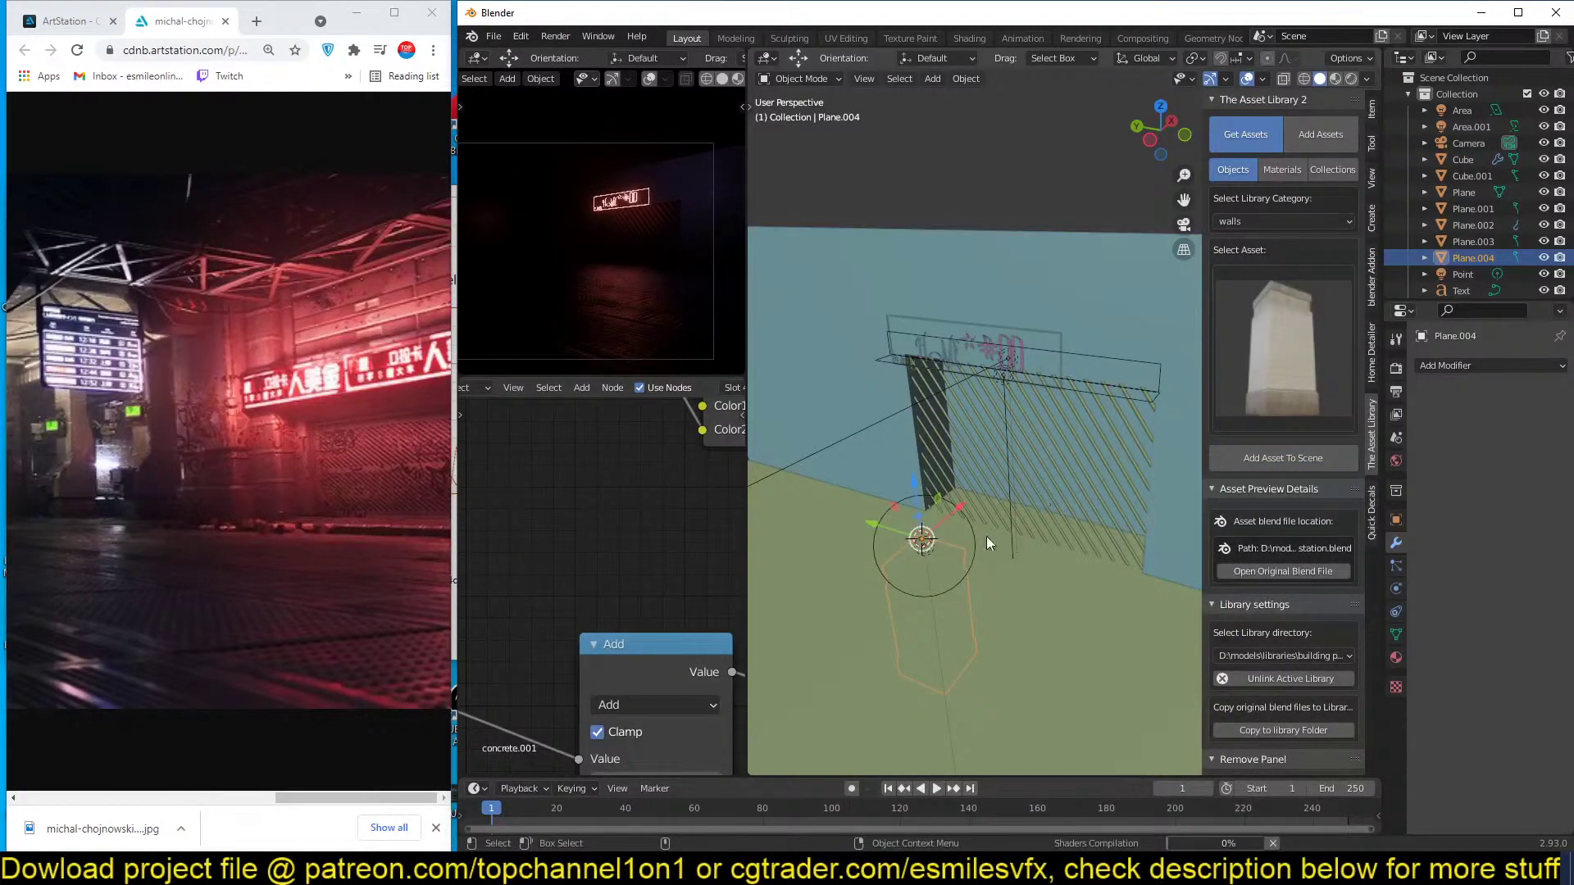
key(g)
key(z)
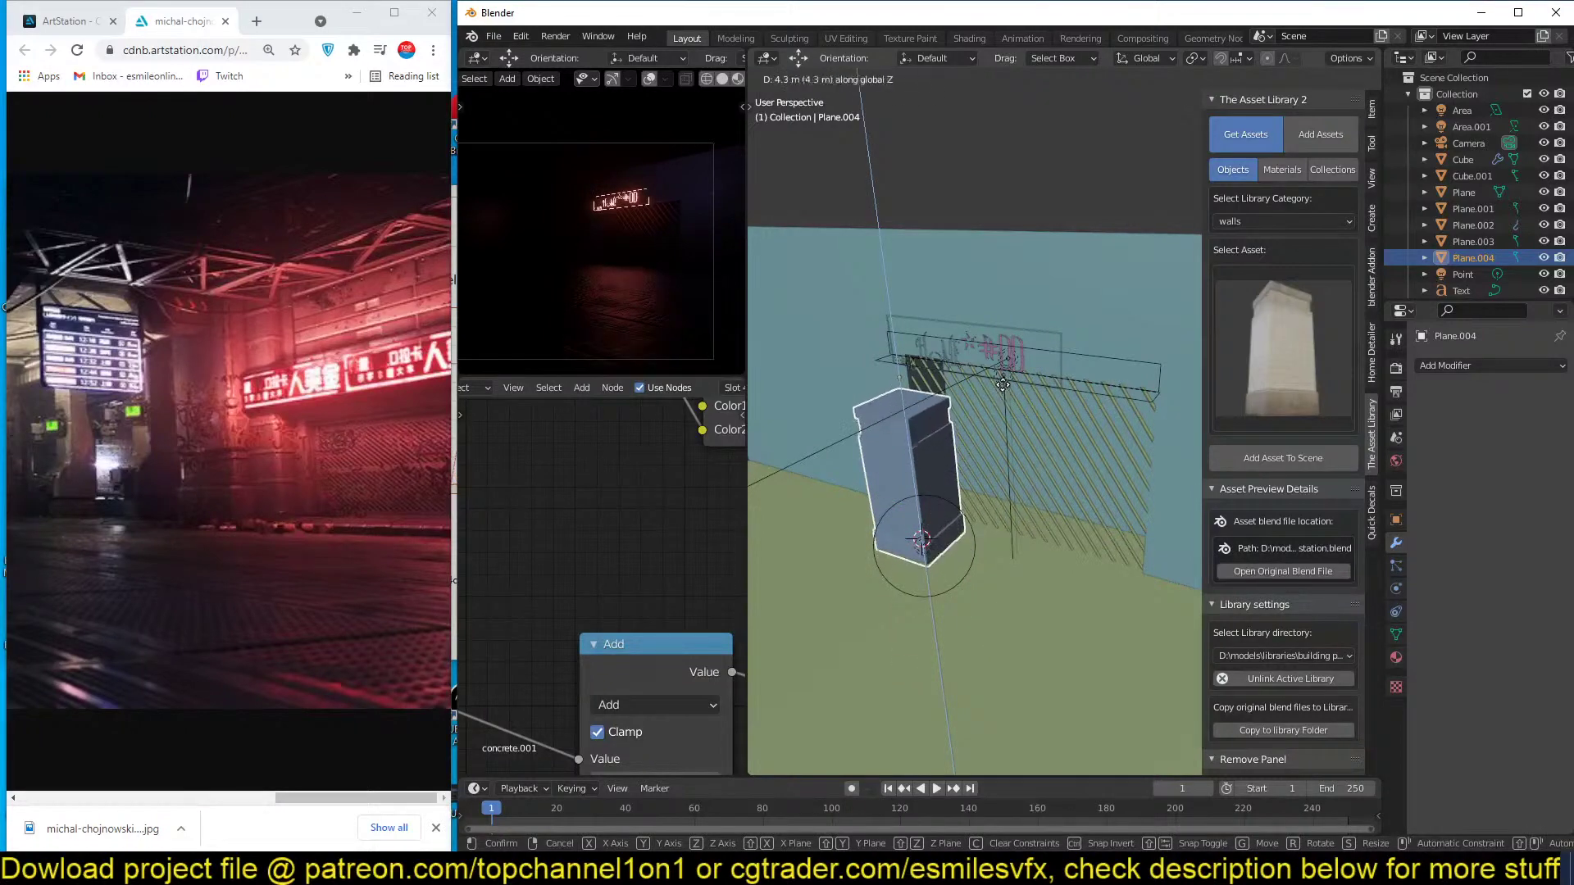
click(1003, 384)
Isolate the pillar in local view and examine its material and mesh topology in Material Preview and solid shading.
key(KP_Divide)
click(1336, 80)
middle_drag(1141, 172, 1030, 119)
scroll(1036, 265, up, 1)
middle_drag(1036, 268, 948, 246)
scroll(1014, 316, down, 1)
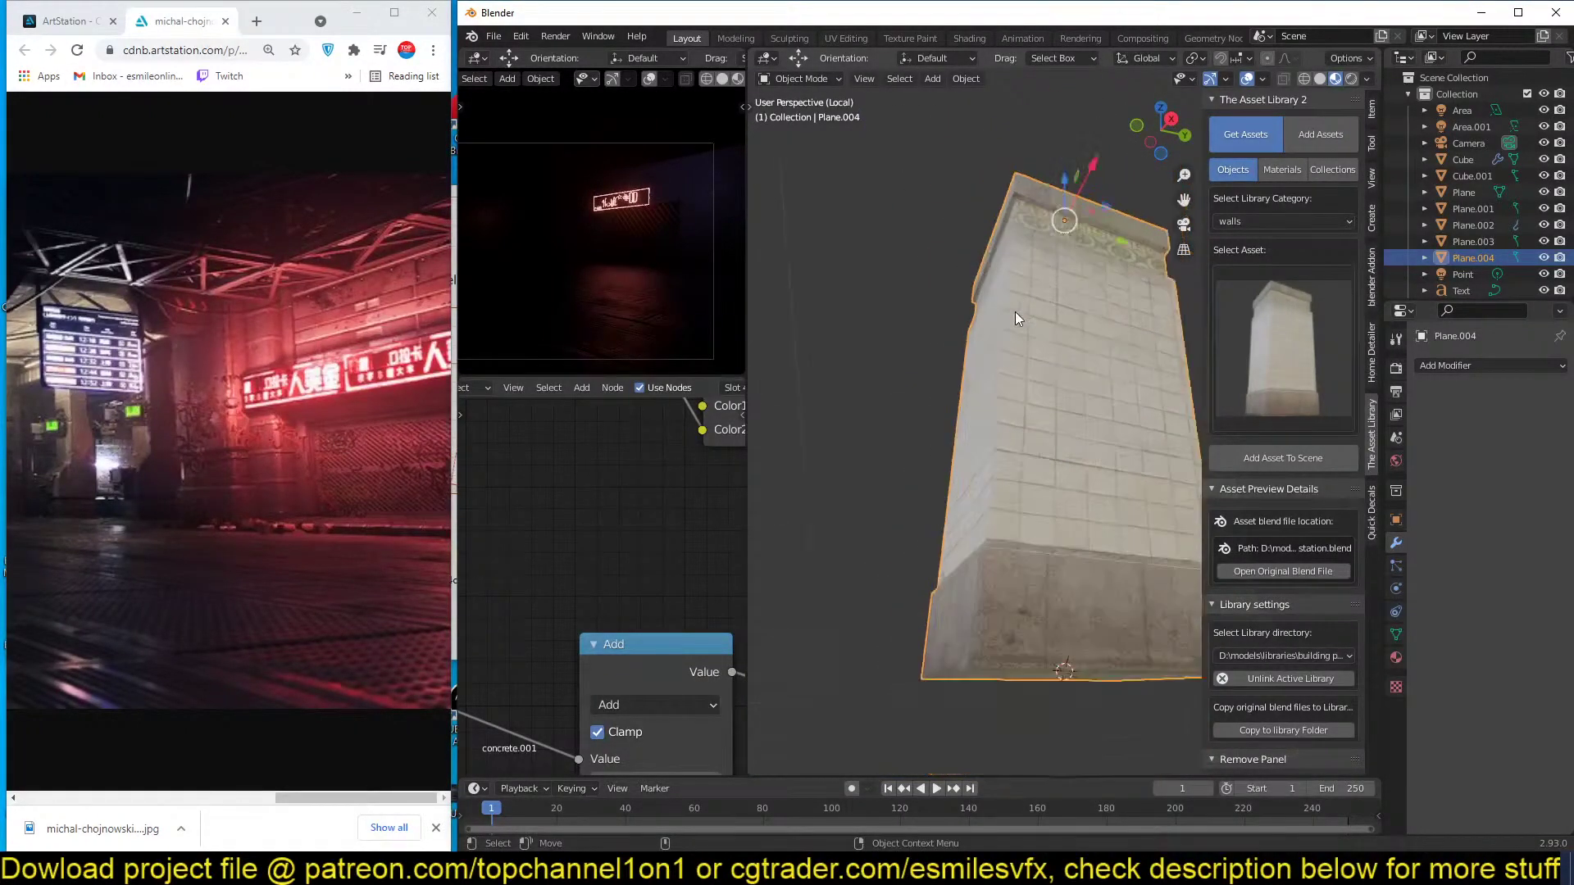
key(Tab)
middle_drag(1016, 318, 1083, 445)
key(z)
click(1151, 337)
mouse_move(1150, 336)
middle_down()
mouse_move(1123, 327)
mouse_move(1107, 386)
mouse_move(1080, 268)
mouse_move(1075, 340)
middle_up()
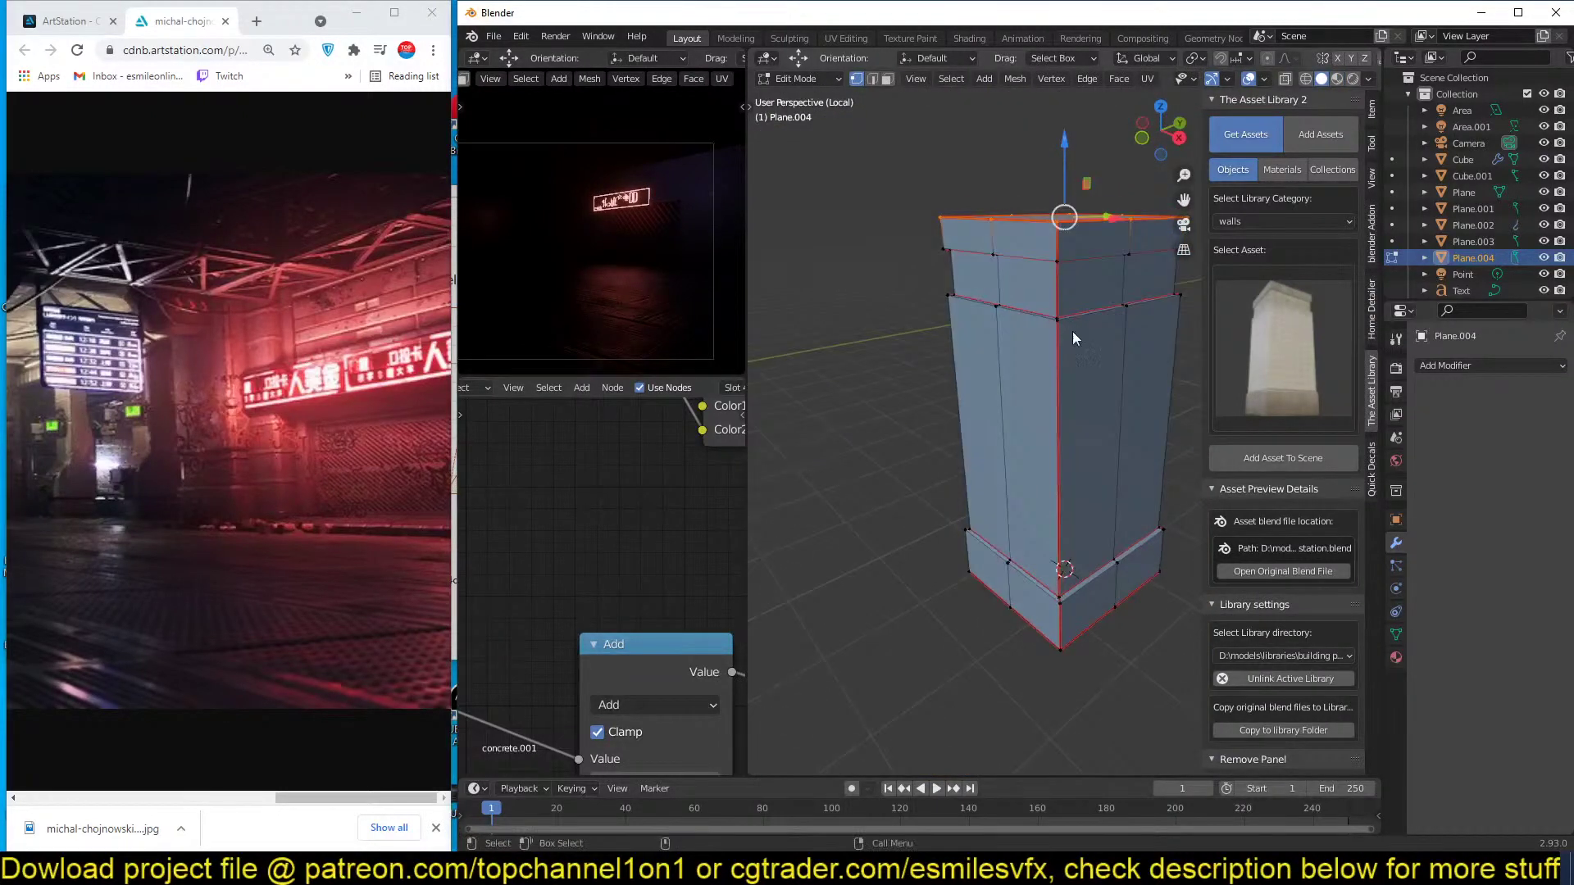
key(Tab)
click(1335, 79)
middle_drag(985, 402, 966, 318)
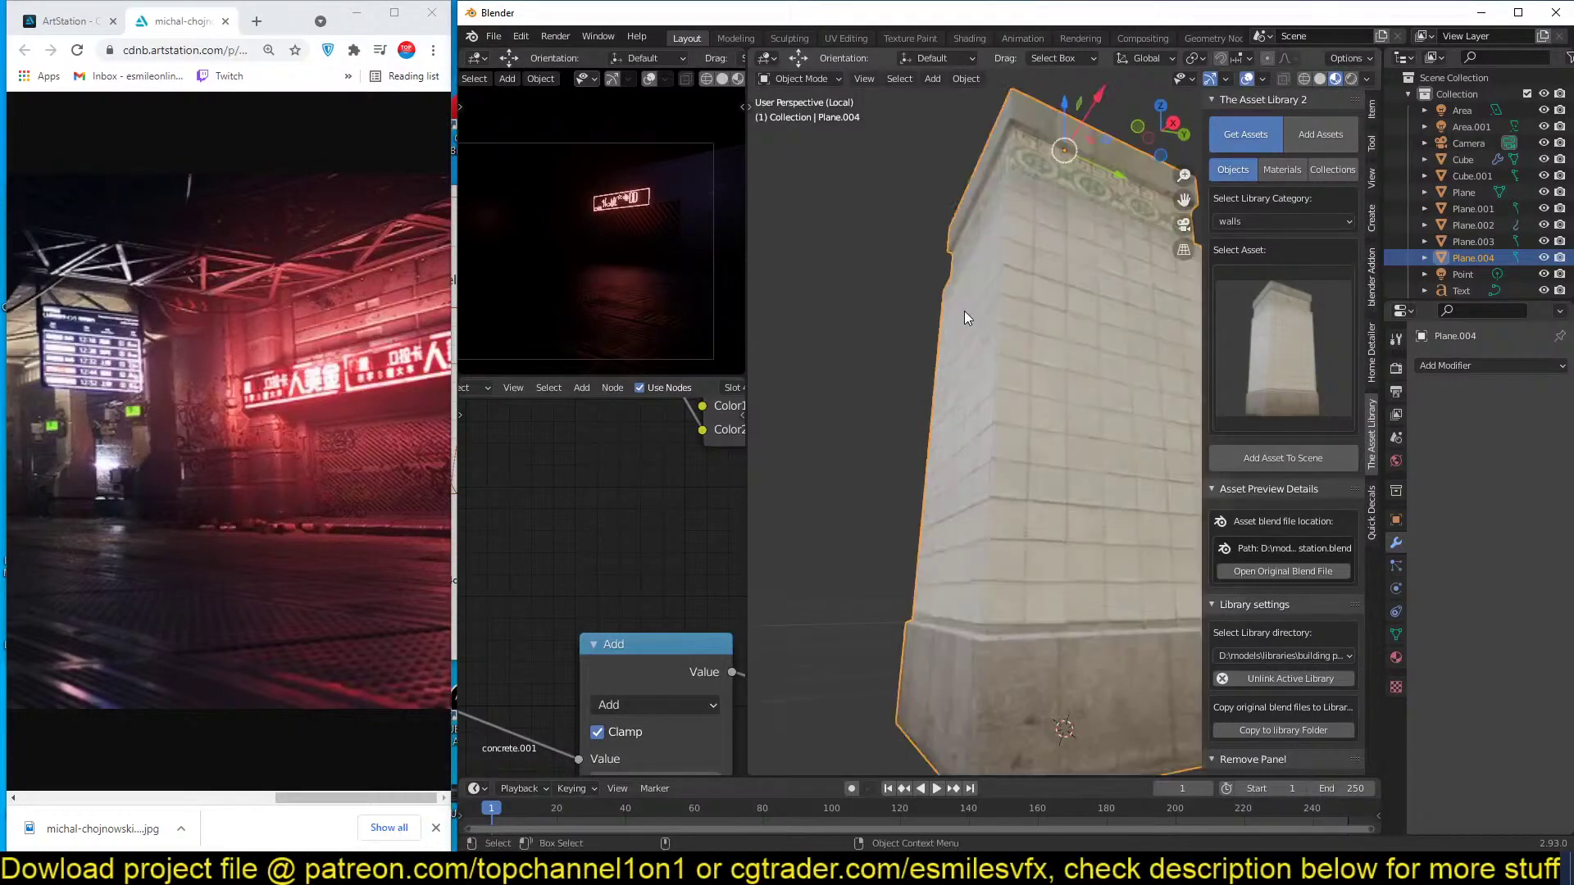
Look over the pillar's concrete shader node tree and exit local view.
scroll(623, 531, down, 10)
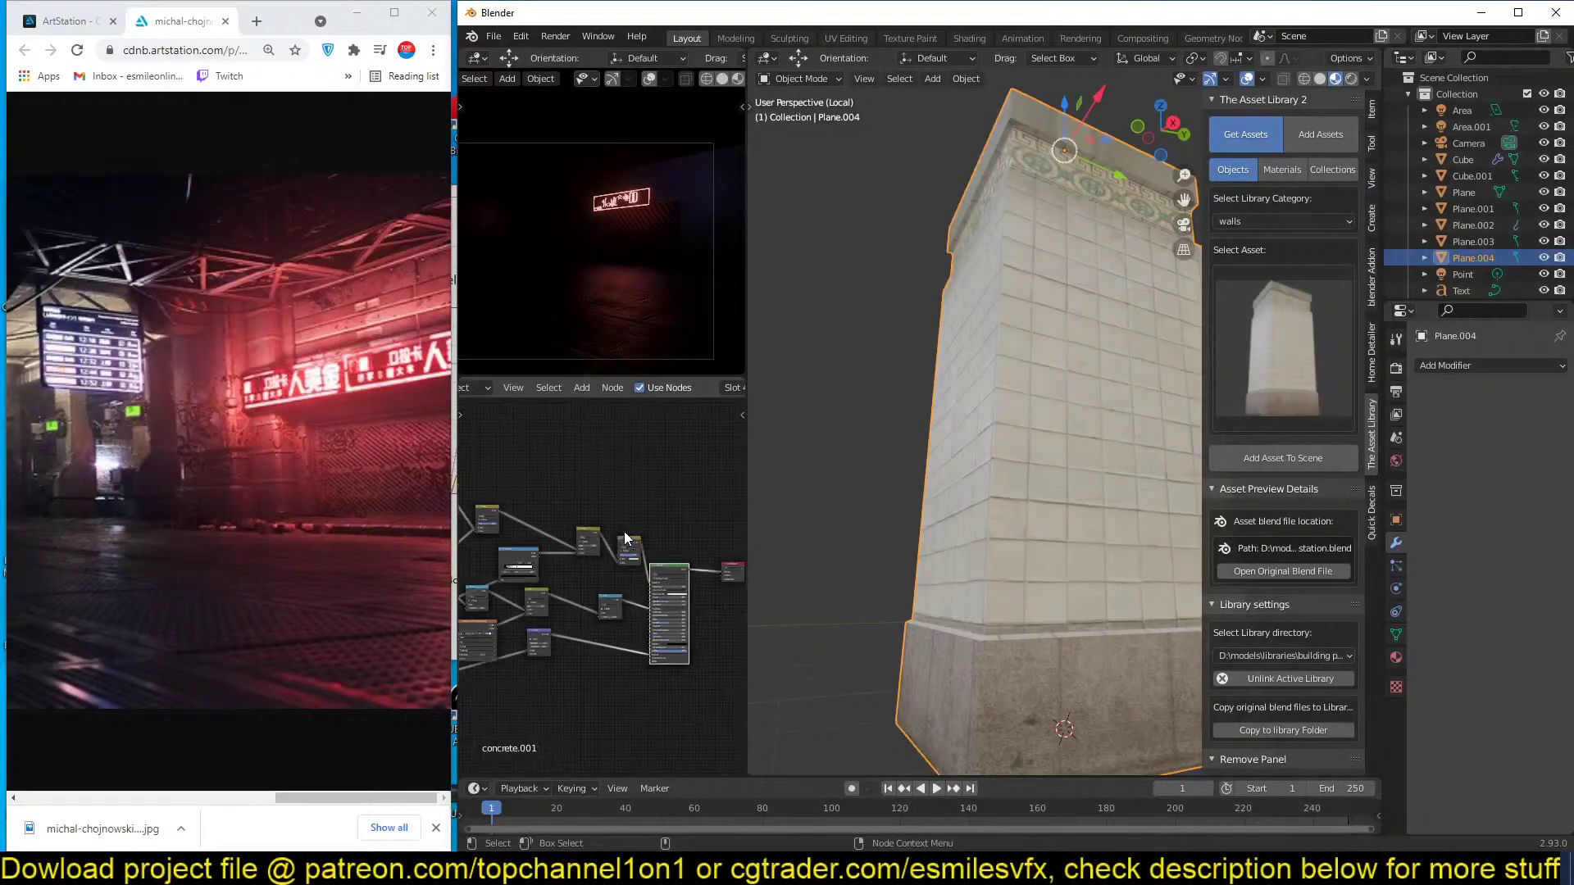
middle_drag(625, 537, 459, 520)
scroll(559, 519, down, 3)
scroll(590, 521, down, 1)
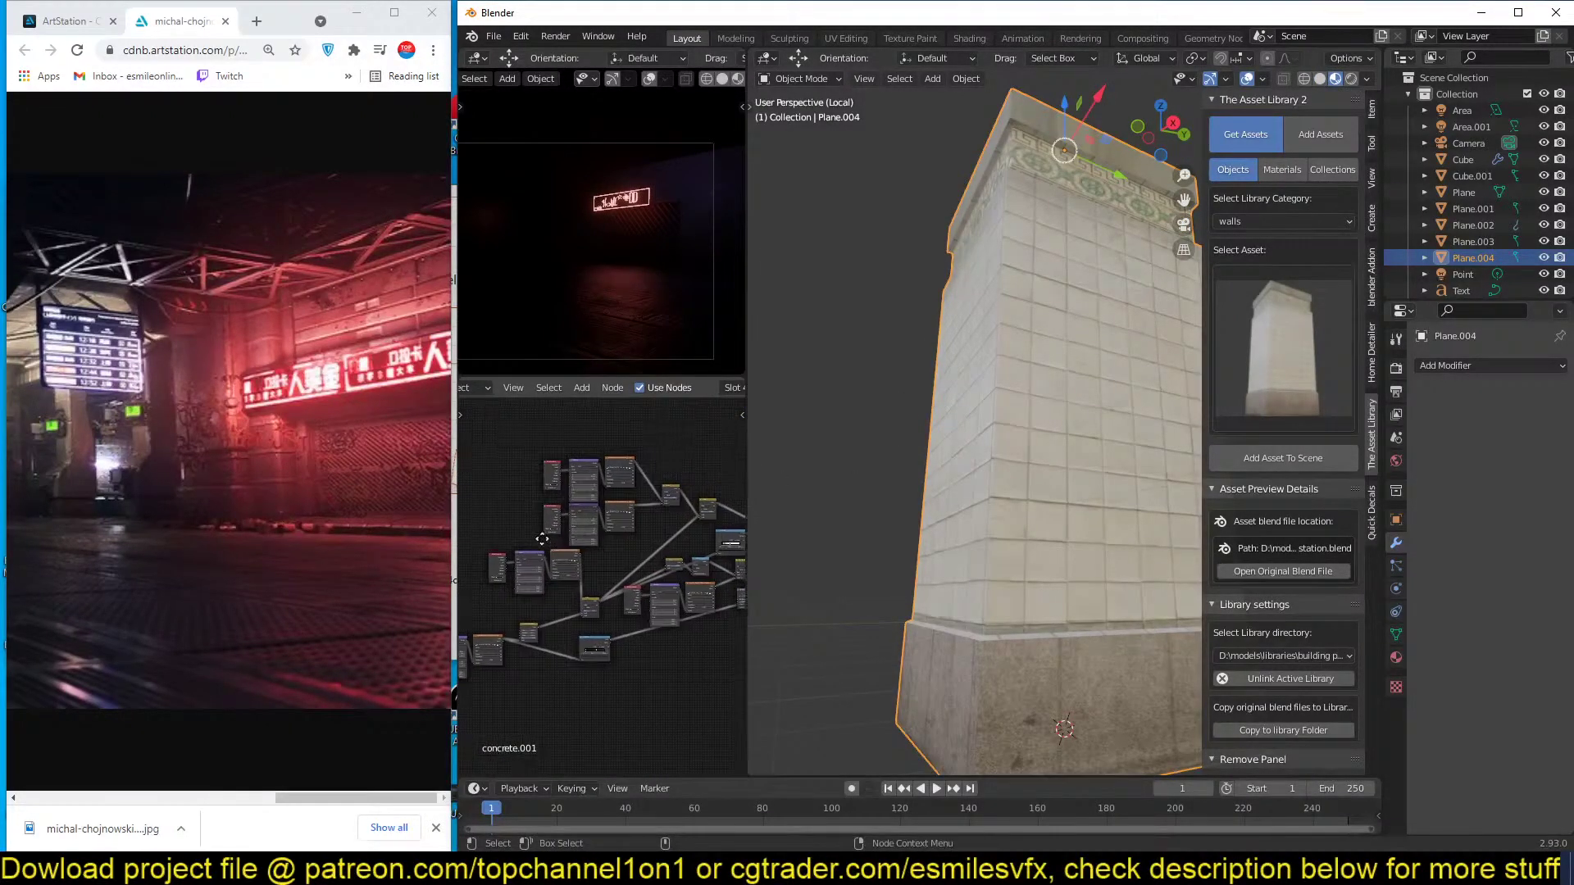
middle_drag(590, 521, 543, 535)
middle_drag(805, 440, 890, 479)
key(KP_Divide)
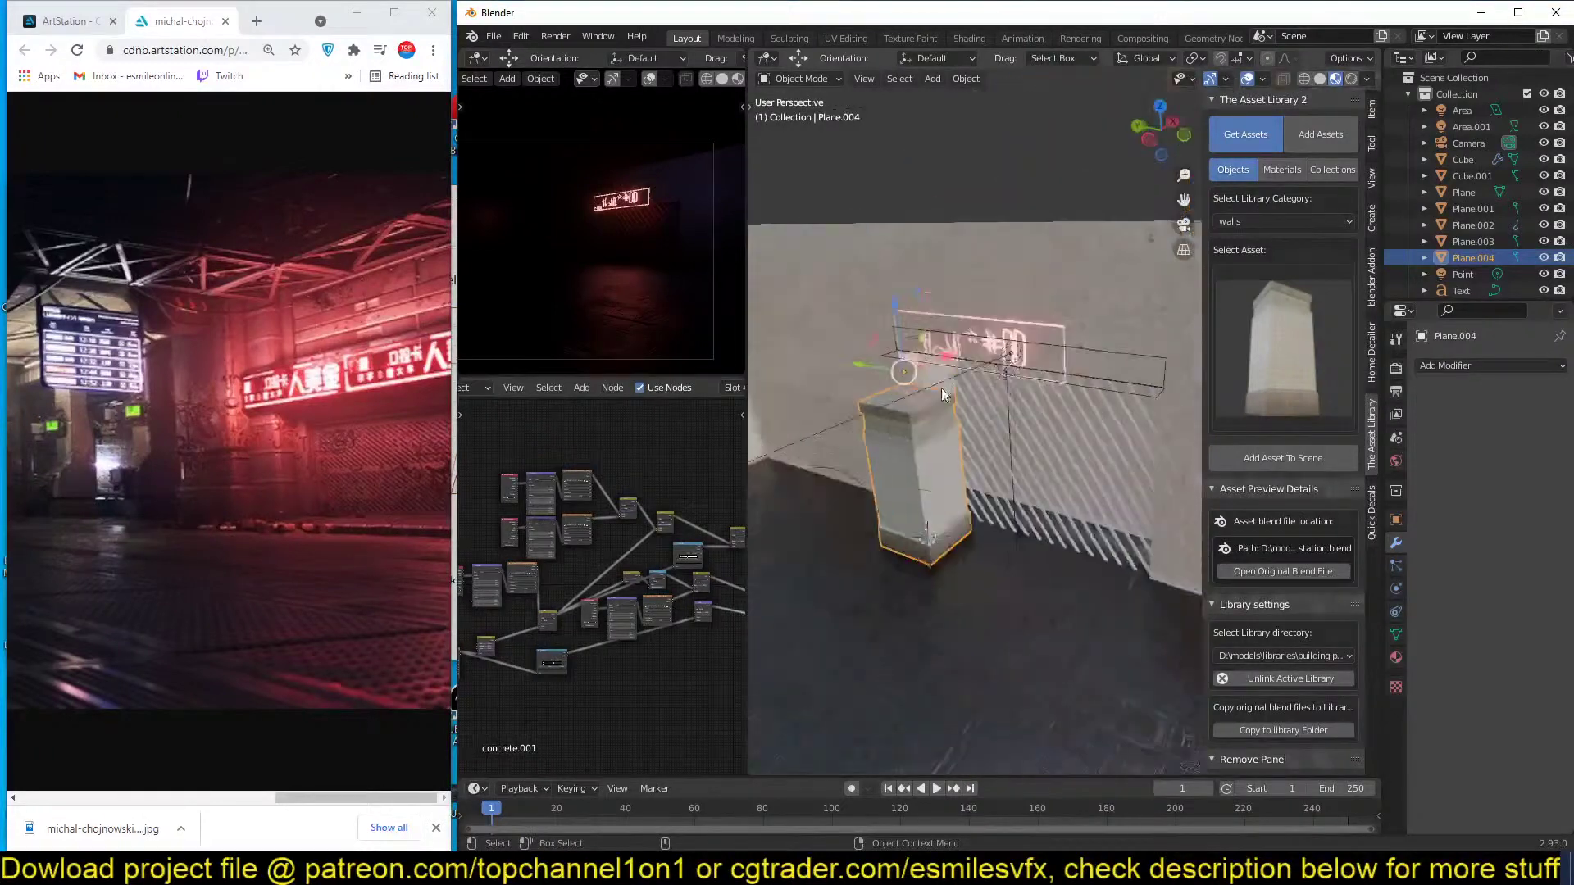
Enter Edit Mode on the pillar and raise its top face along Z to make it much taller.
scroll(950, 396, up, 4)
right_click(942, 374)
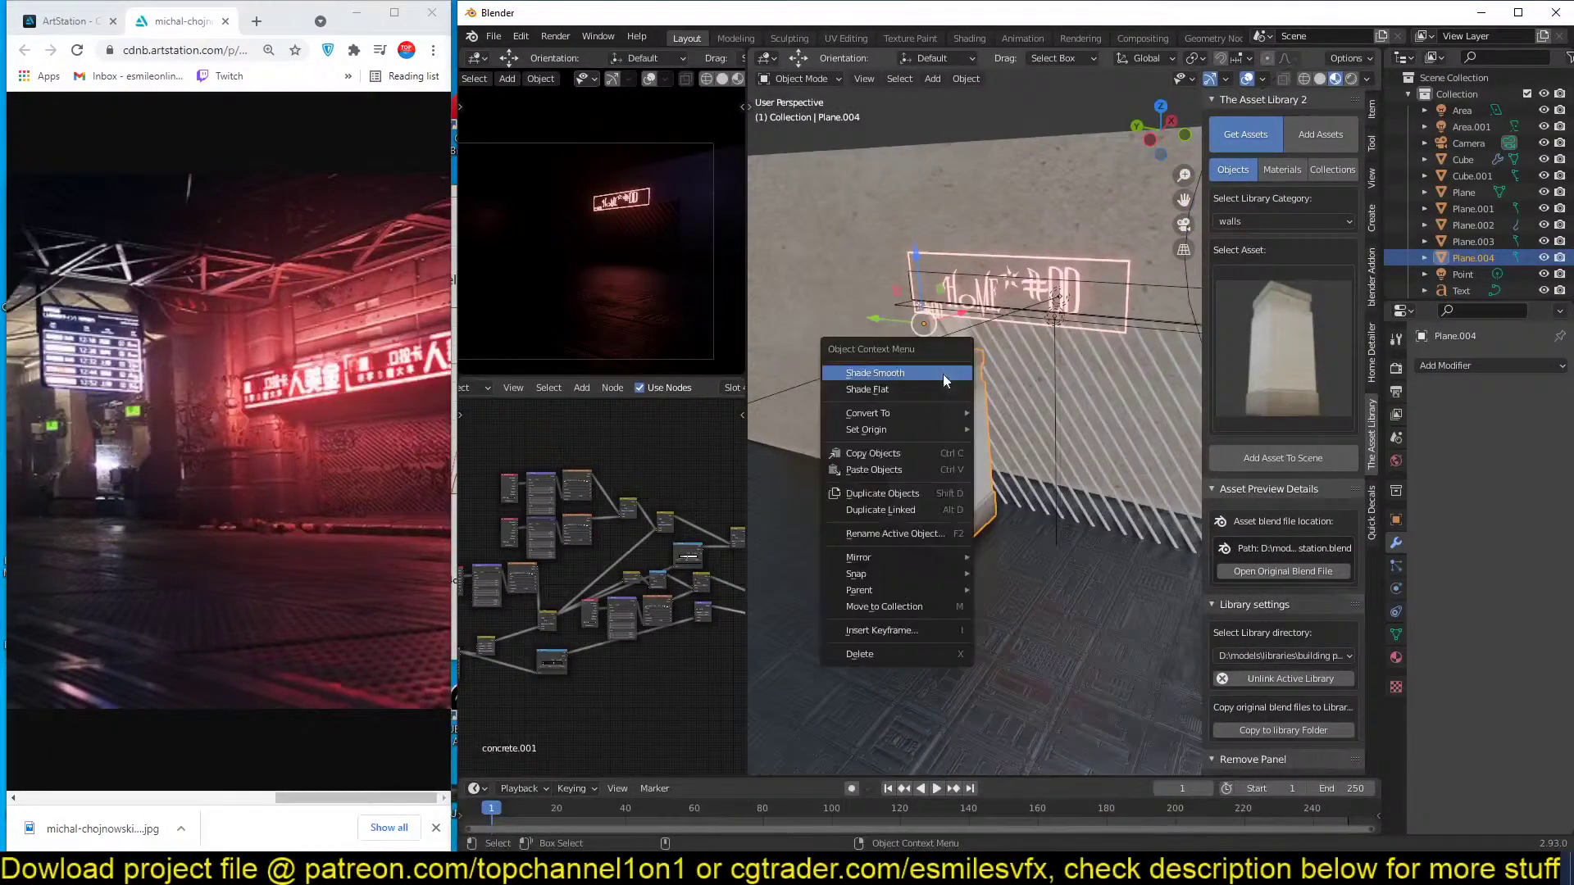
mouse_move(943, 412)
key(Tab)
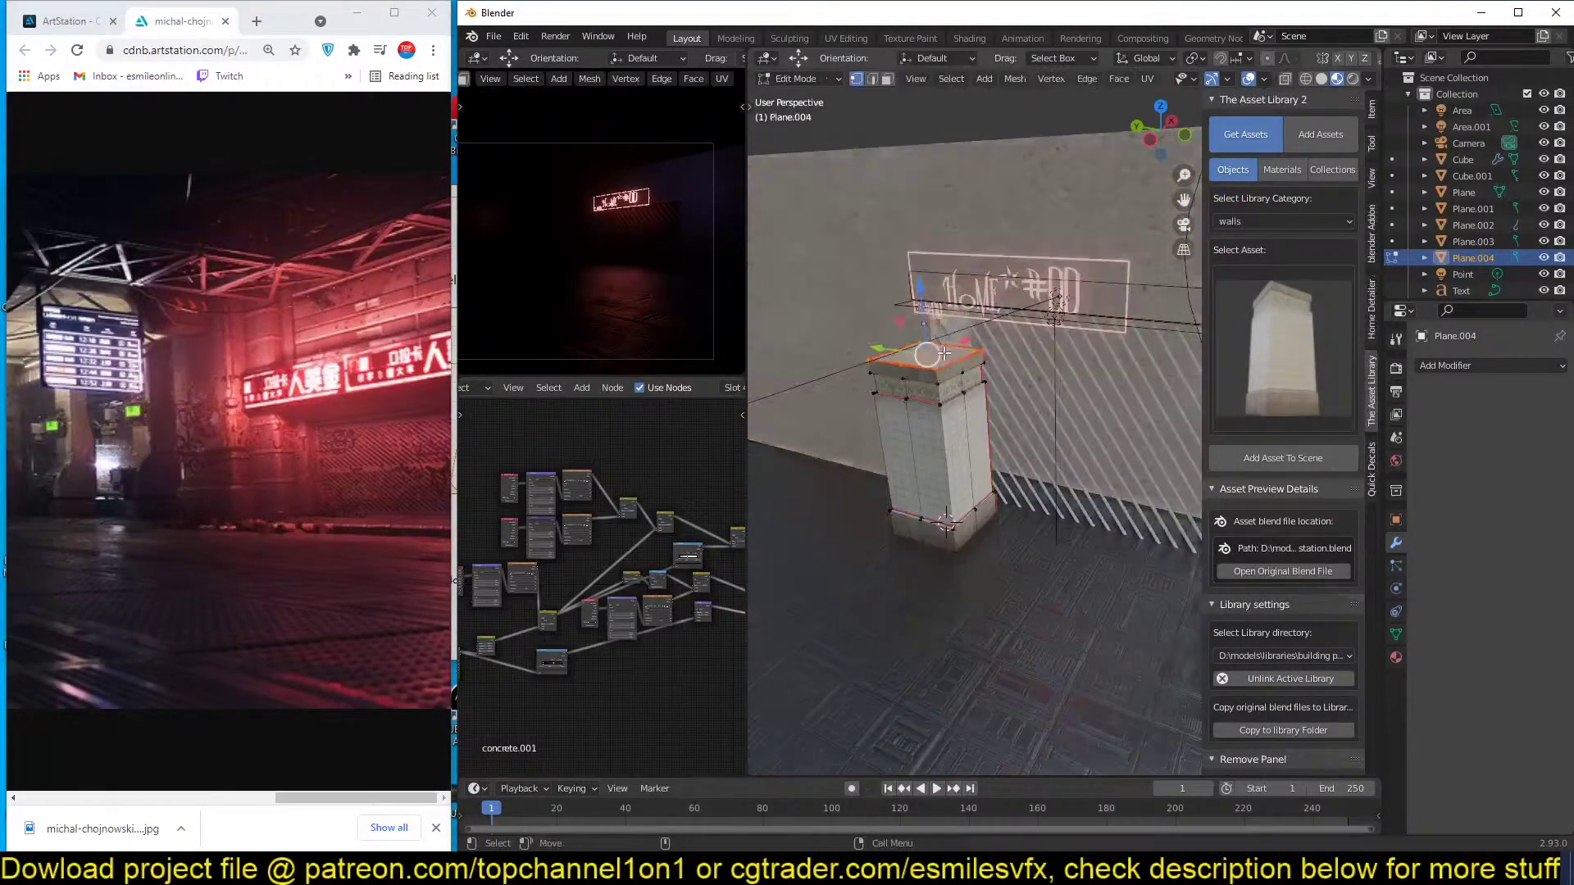
drag(924, 290, 922, 112)
Select the face loop around the pillar's stretched upper section, unwrap it, and leave Edit Mode.
click(887, 80)
alt+click(933, 238)
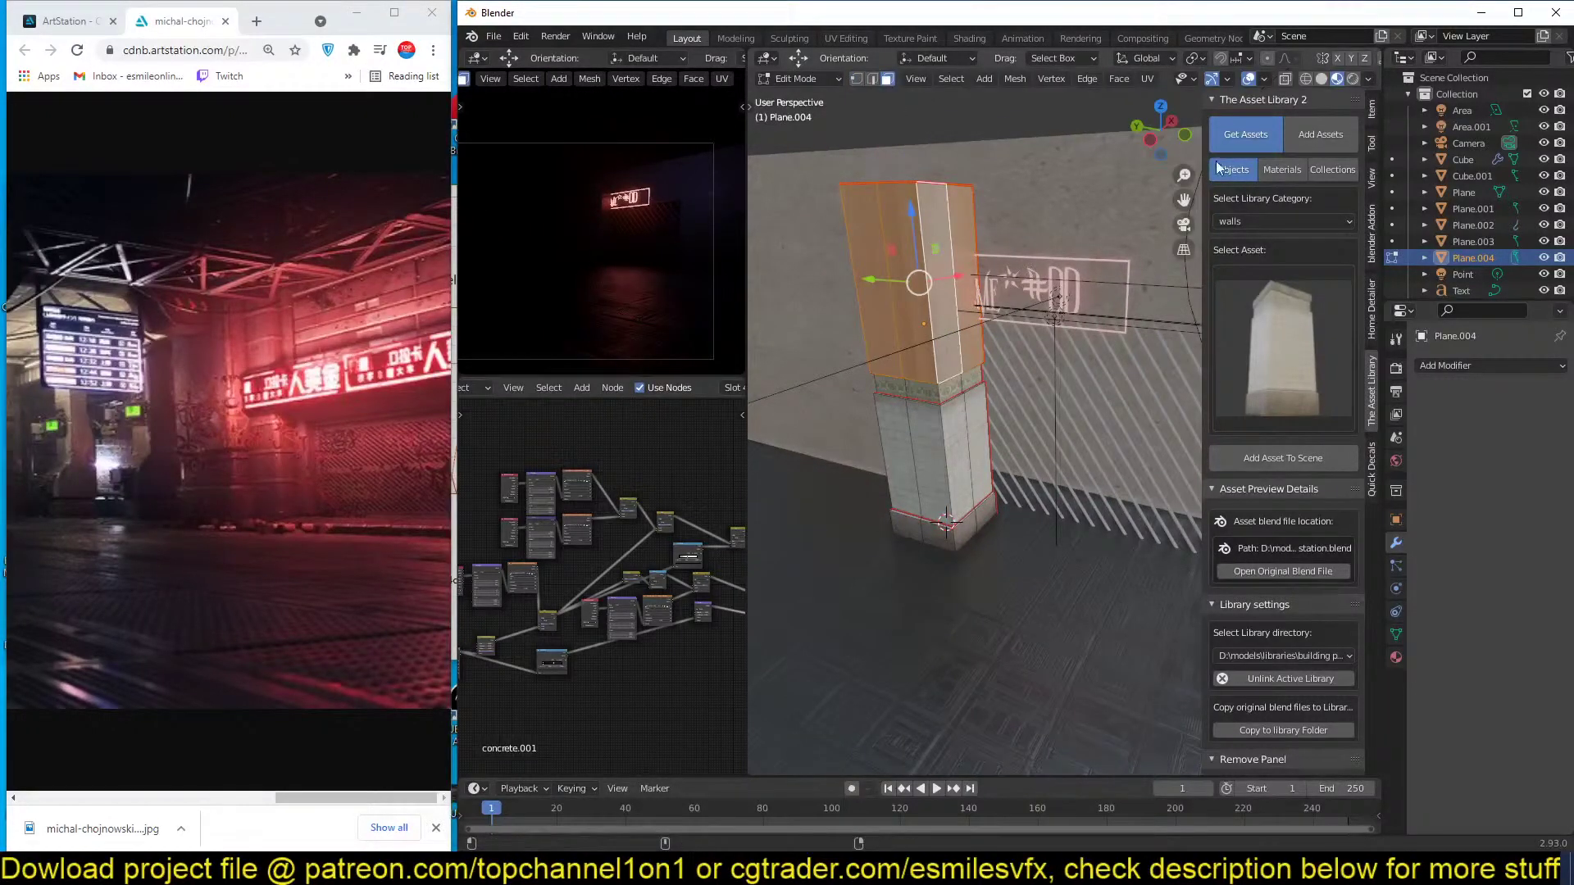
click(823, 273)
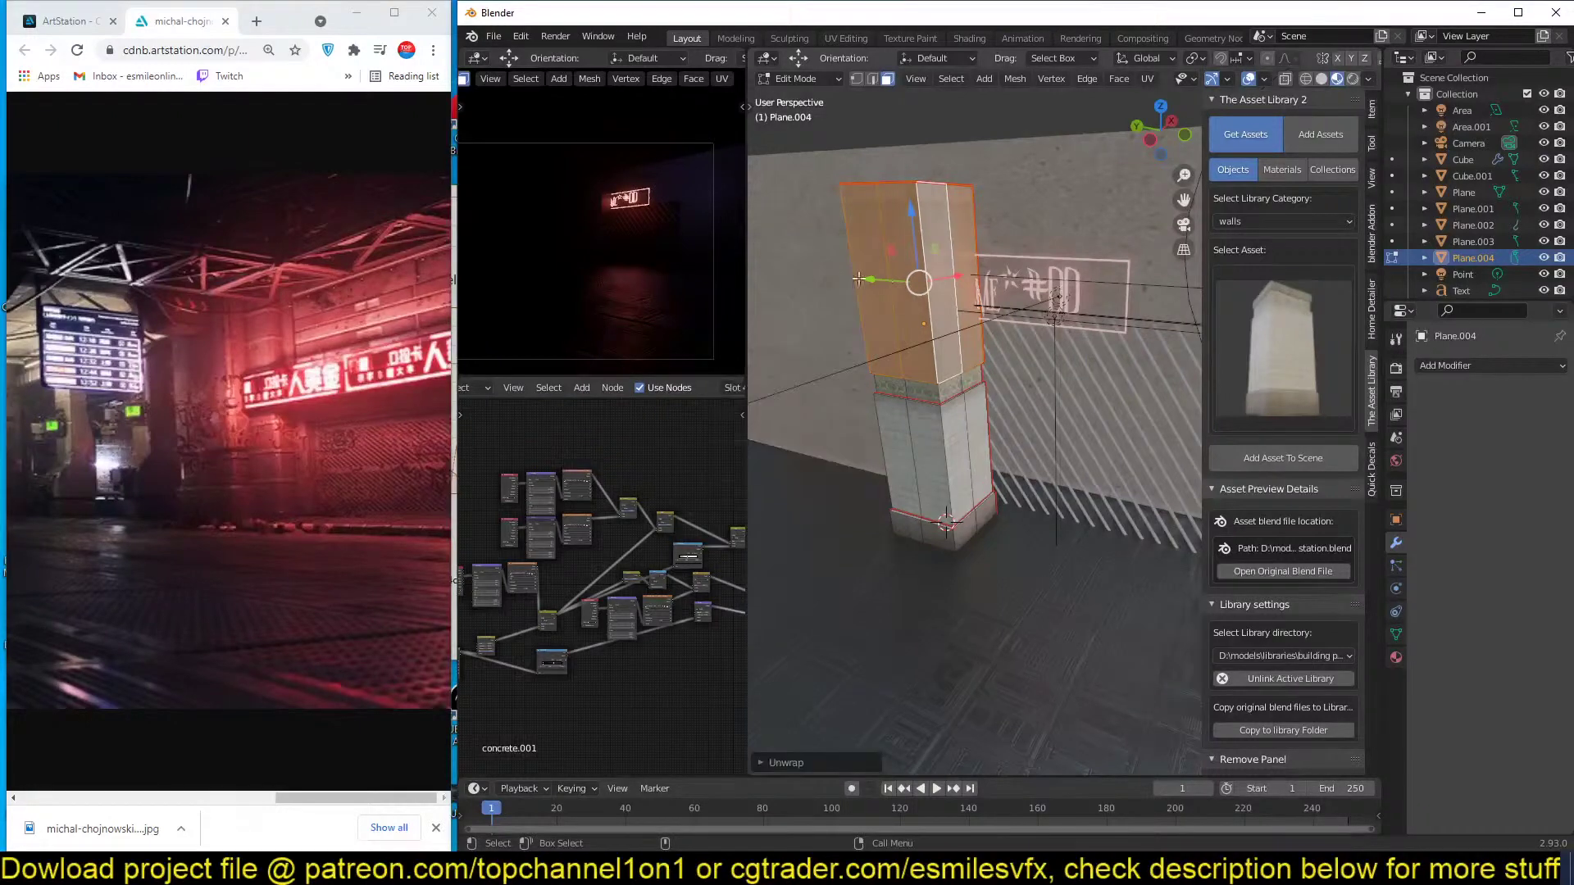
key(Tab)
middle_drag(824, 273, 966, 396)
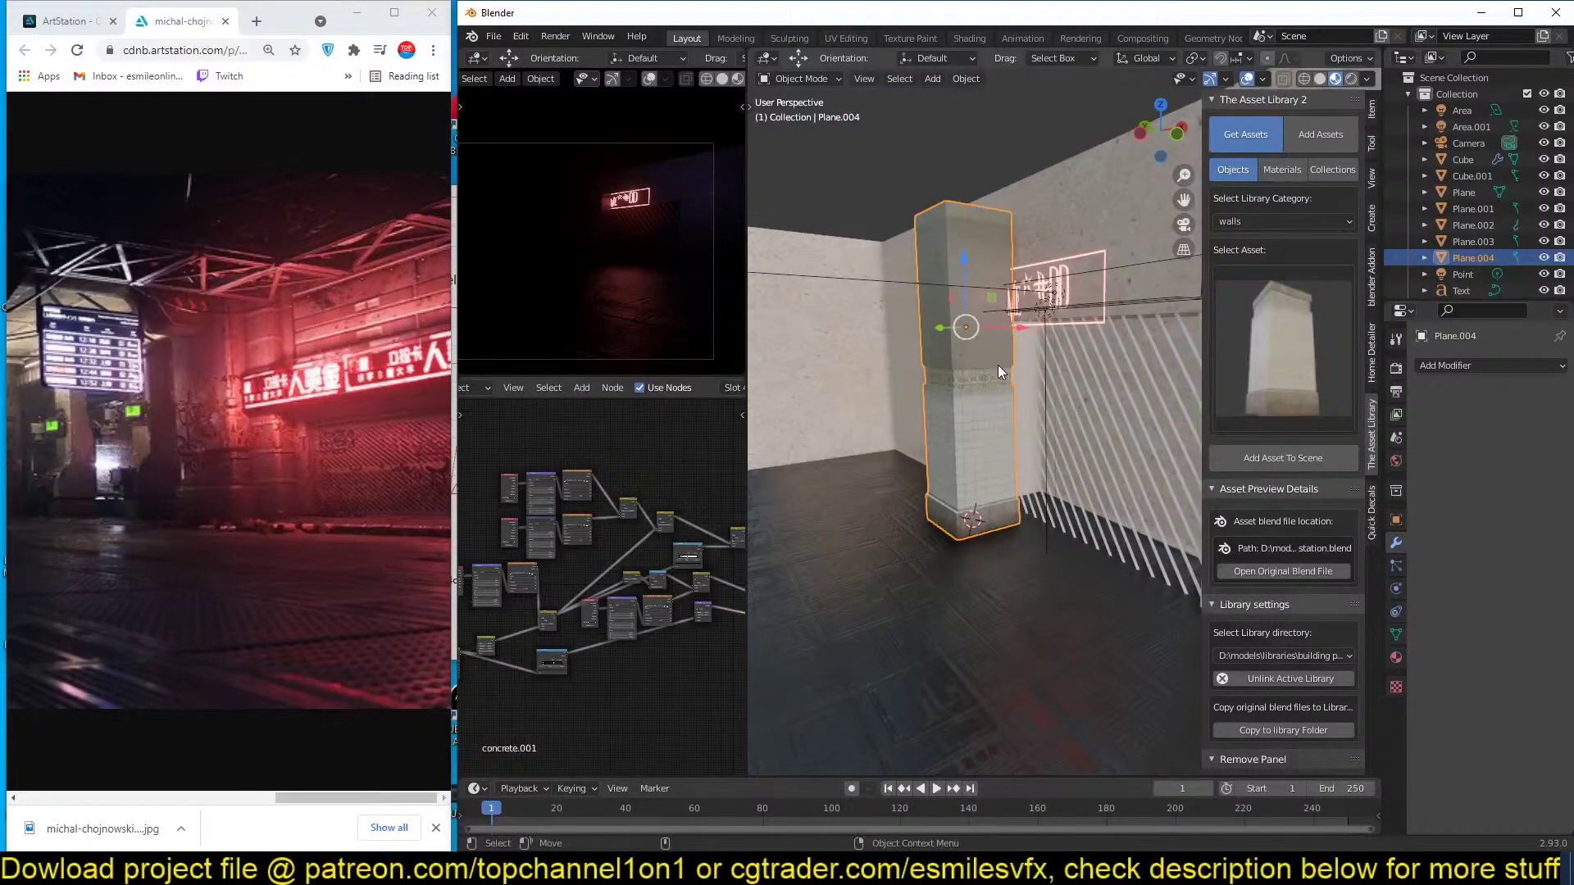
key(g)
key(shift+z)
right_click(860, 402)
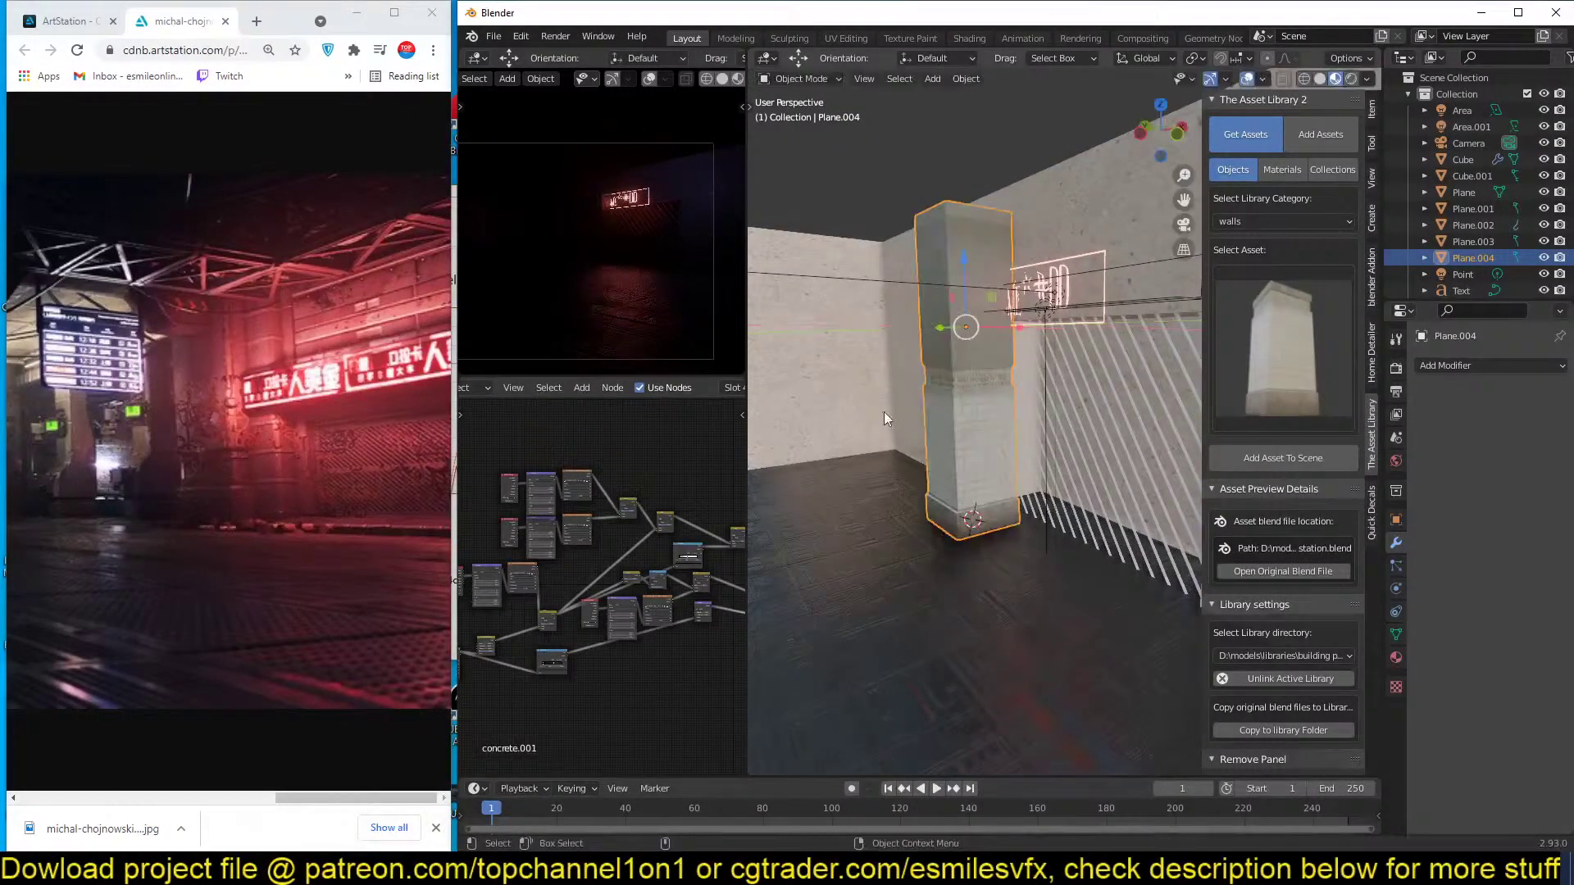
Move the pillar along Y and X to stand beside the shutter, and lower its base slightly into the floor.
middle_drag(884, 412, 961, 342)
drag(962, 342, 929, 328)
middle_drag(942, 339, 935, 321)
drag(1002, 331, 1014, 328)
middle_drag(1017, 329, 963, 362)
key(g)
key(z)
click(1005, 275)
scroll(986, 354, up, 3)
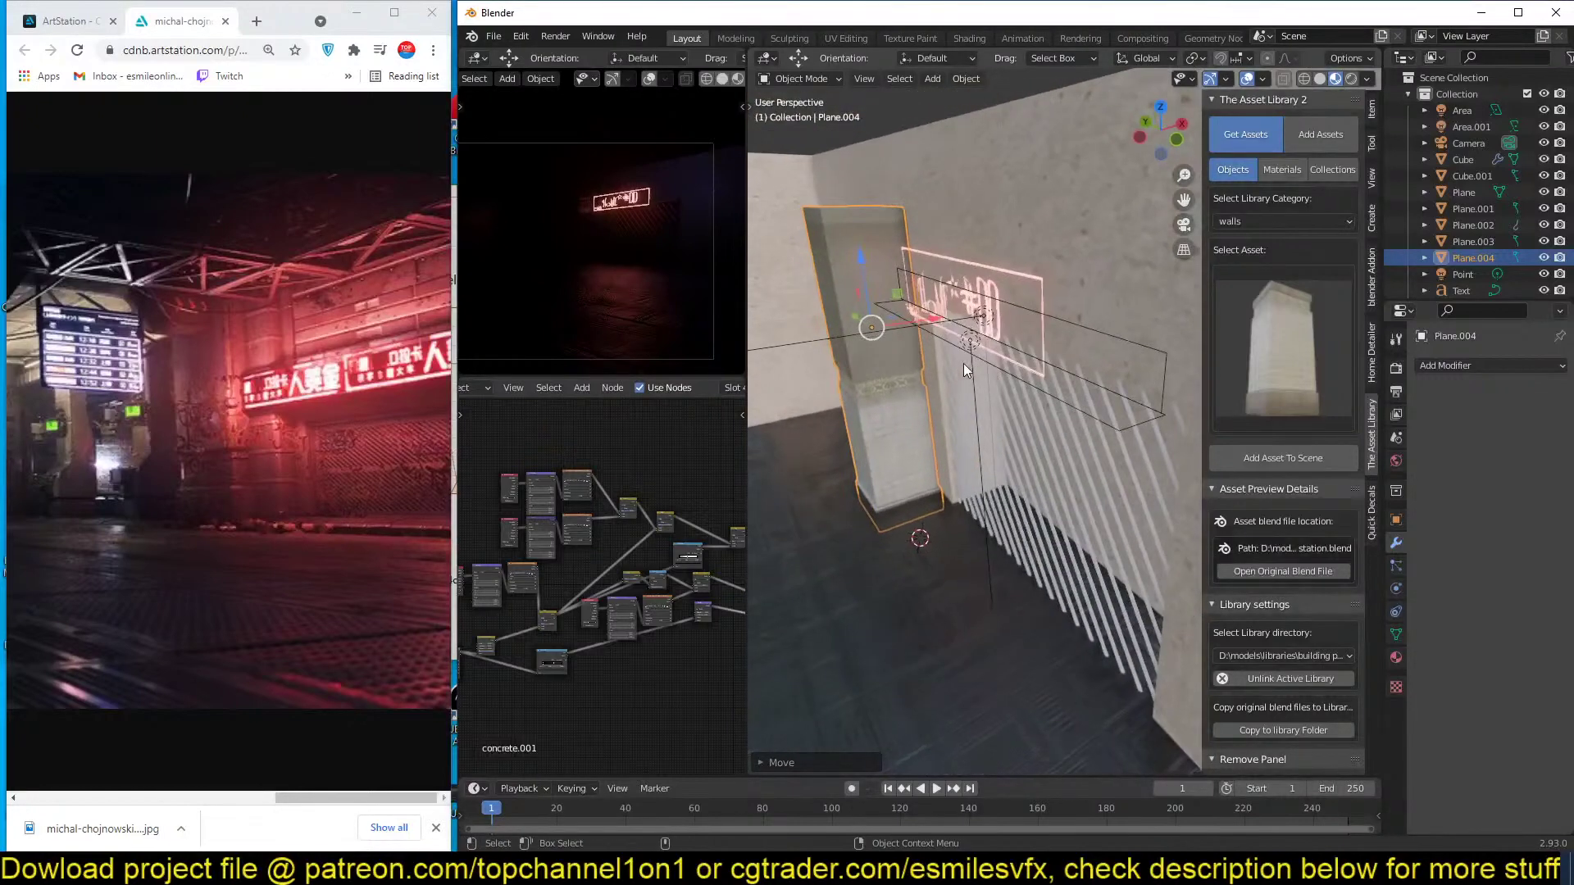
Move the rectangular area light by the neon sign along X to about 12.3 m and show the Eevee render settings.
click(1005, 310)
middle_drag(1005, 310, 987, 328)
drag(1007, 326, 1023, 321)
middle_drag(1020, 344, 1196, 396)
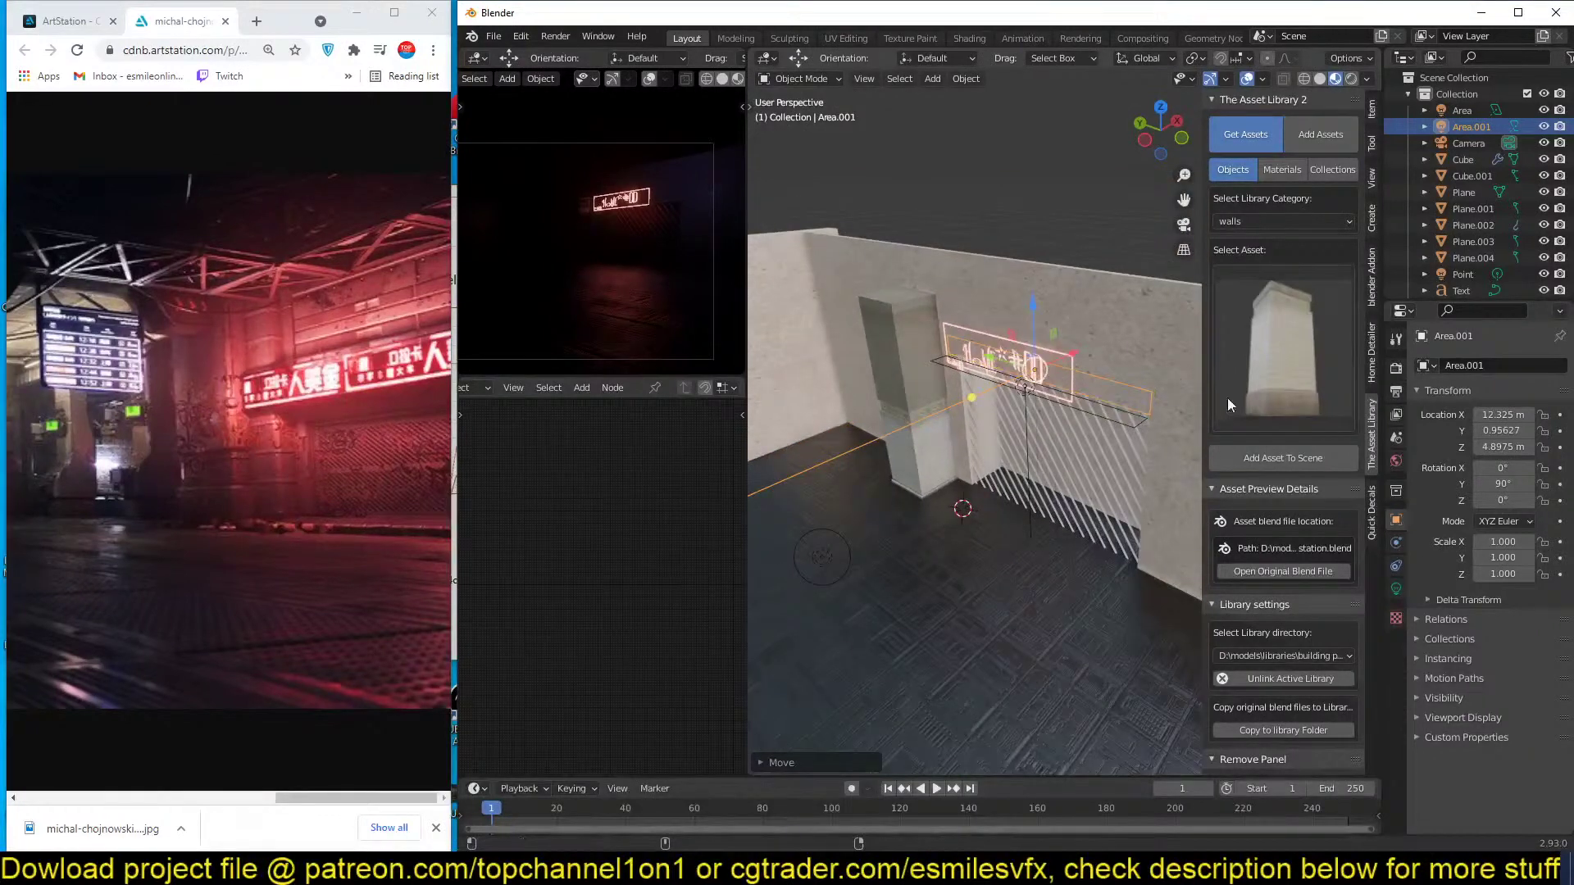
click(1396, 369)
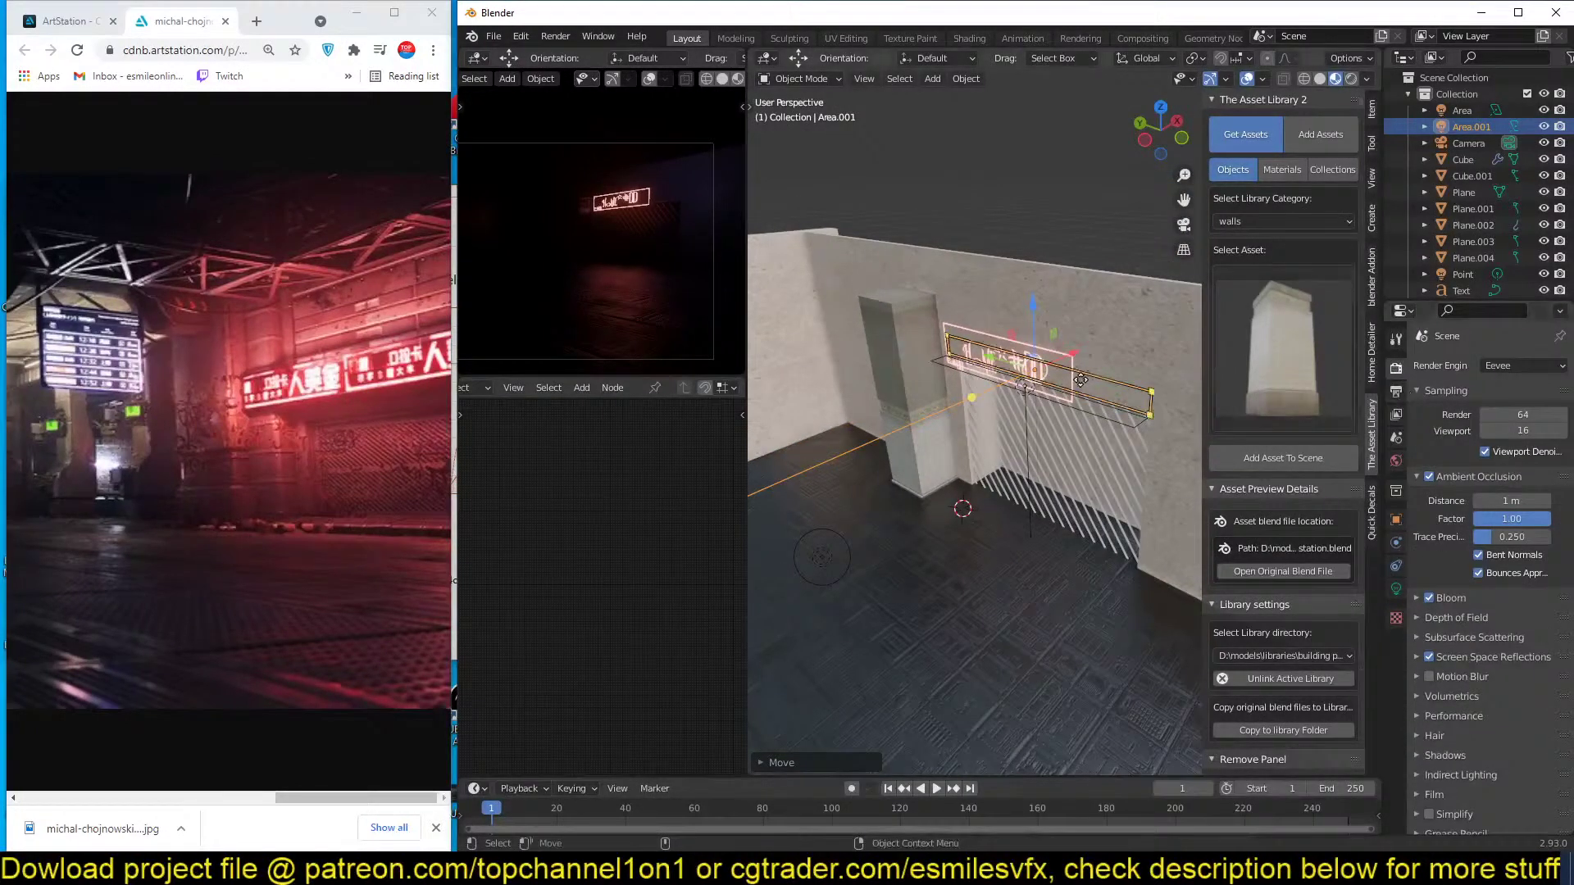
mouse_move(1103, 385)
middle_down()
mouse_move(1169, 371)
mouse_move(1105, 359)
middle_up()
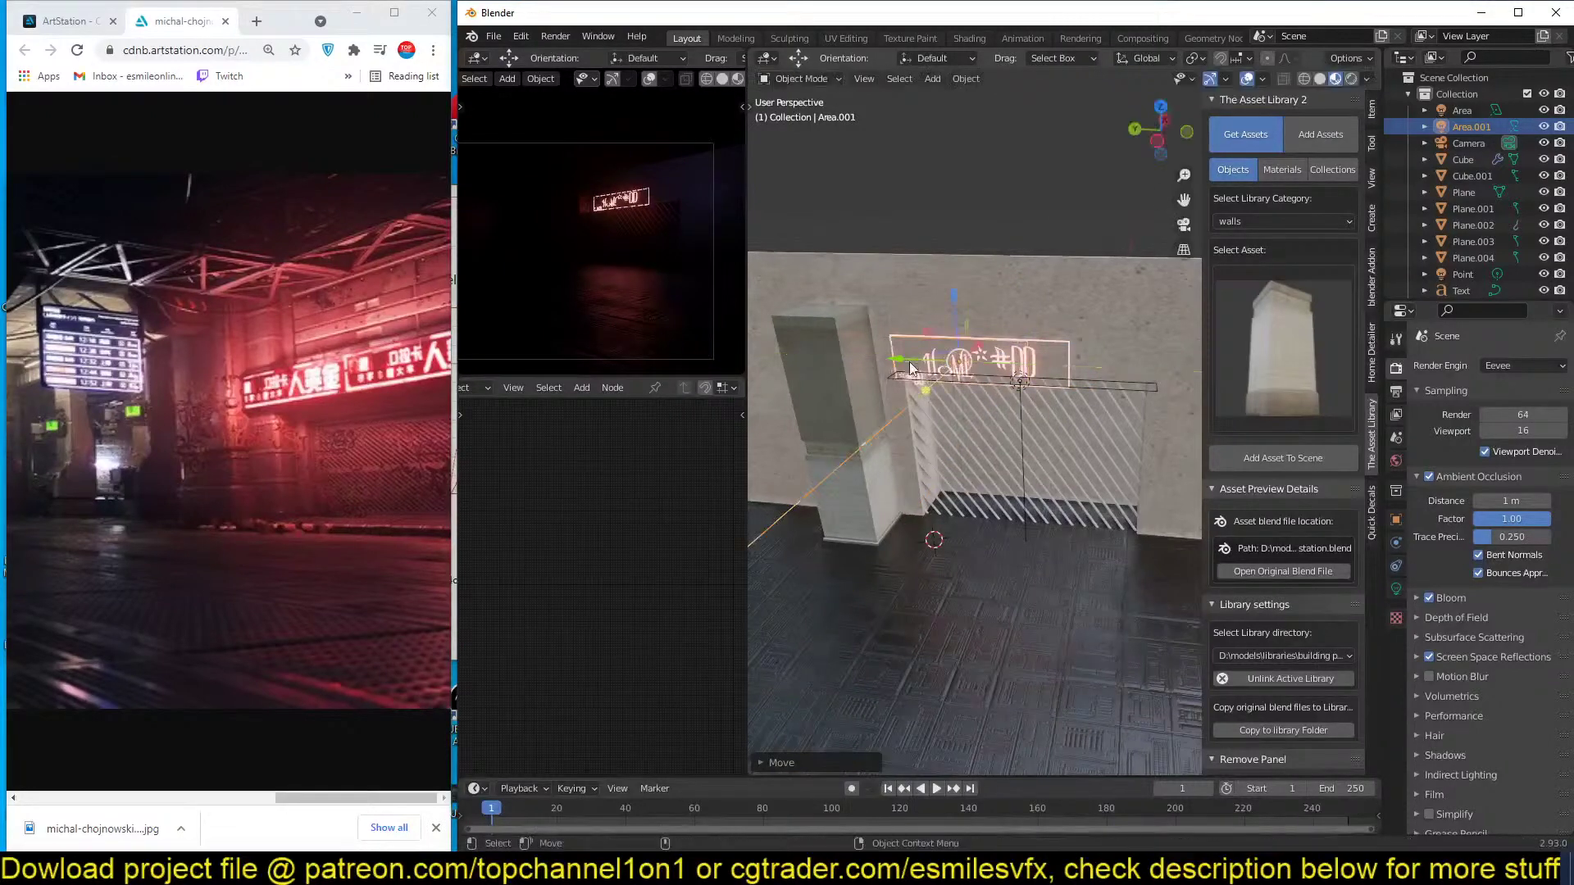
scroll(981, 365, down, 4)
middle_drag(980, 366, 1055, 423)
Select the pillar and, in top view, duplicate it along negative X, away from the shutter wall.
click(971, 446)
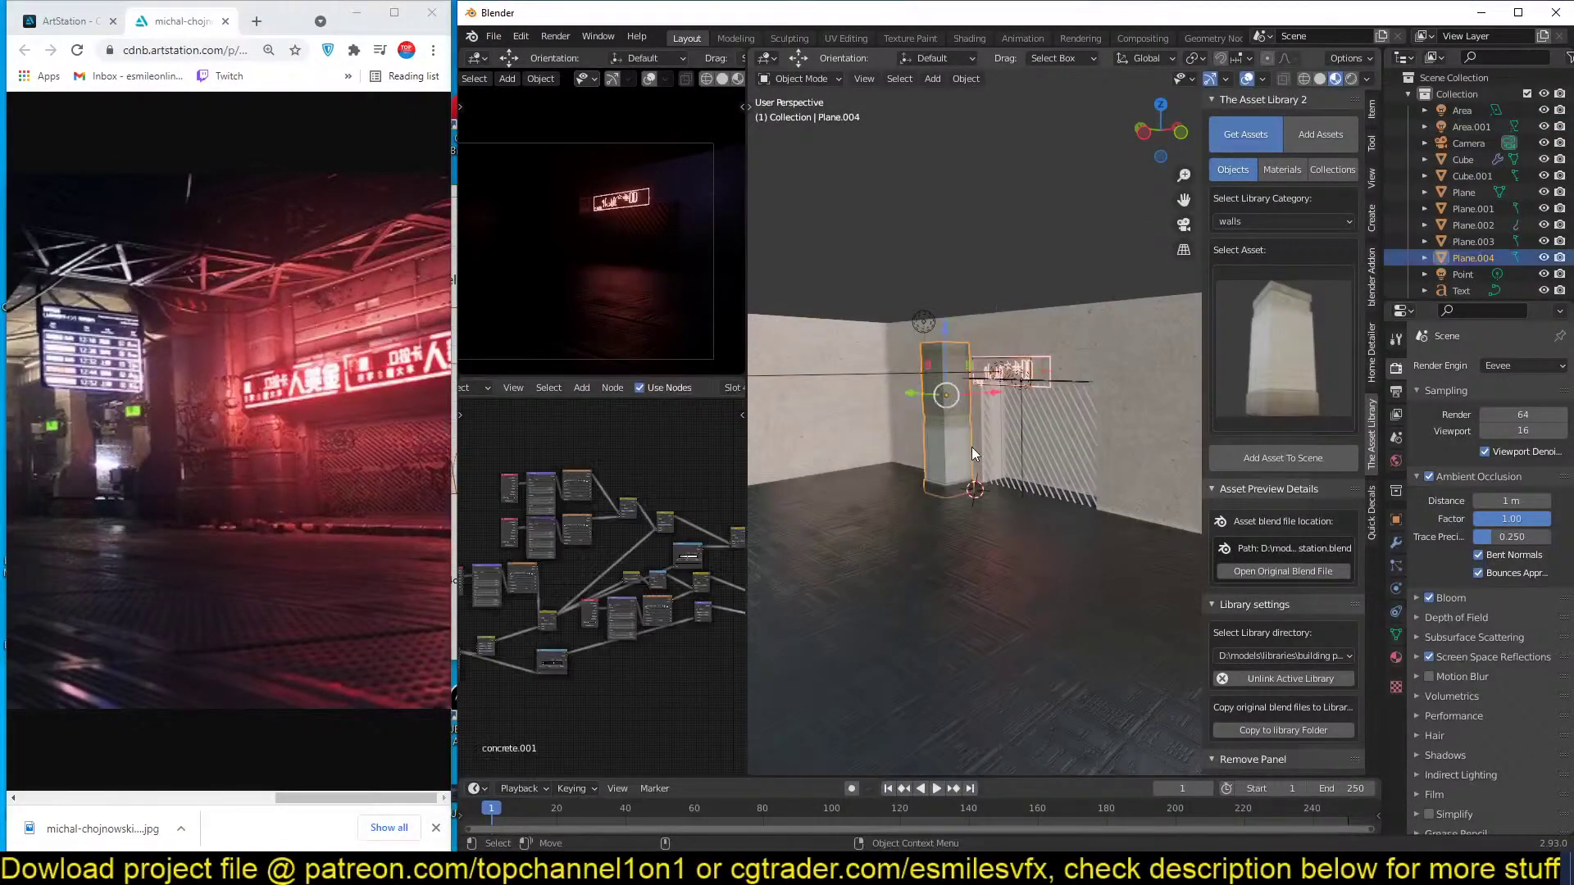
key(KP_7)
scroll(971, 446, down, 2)
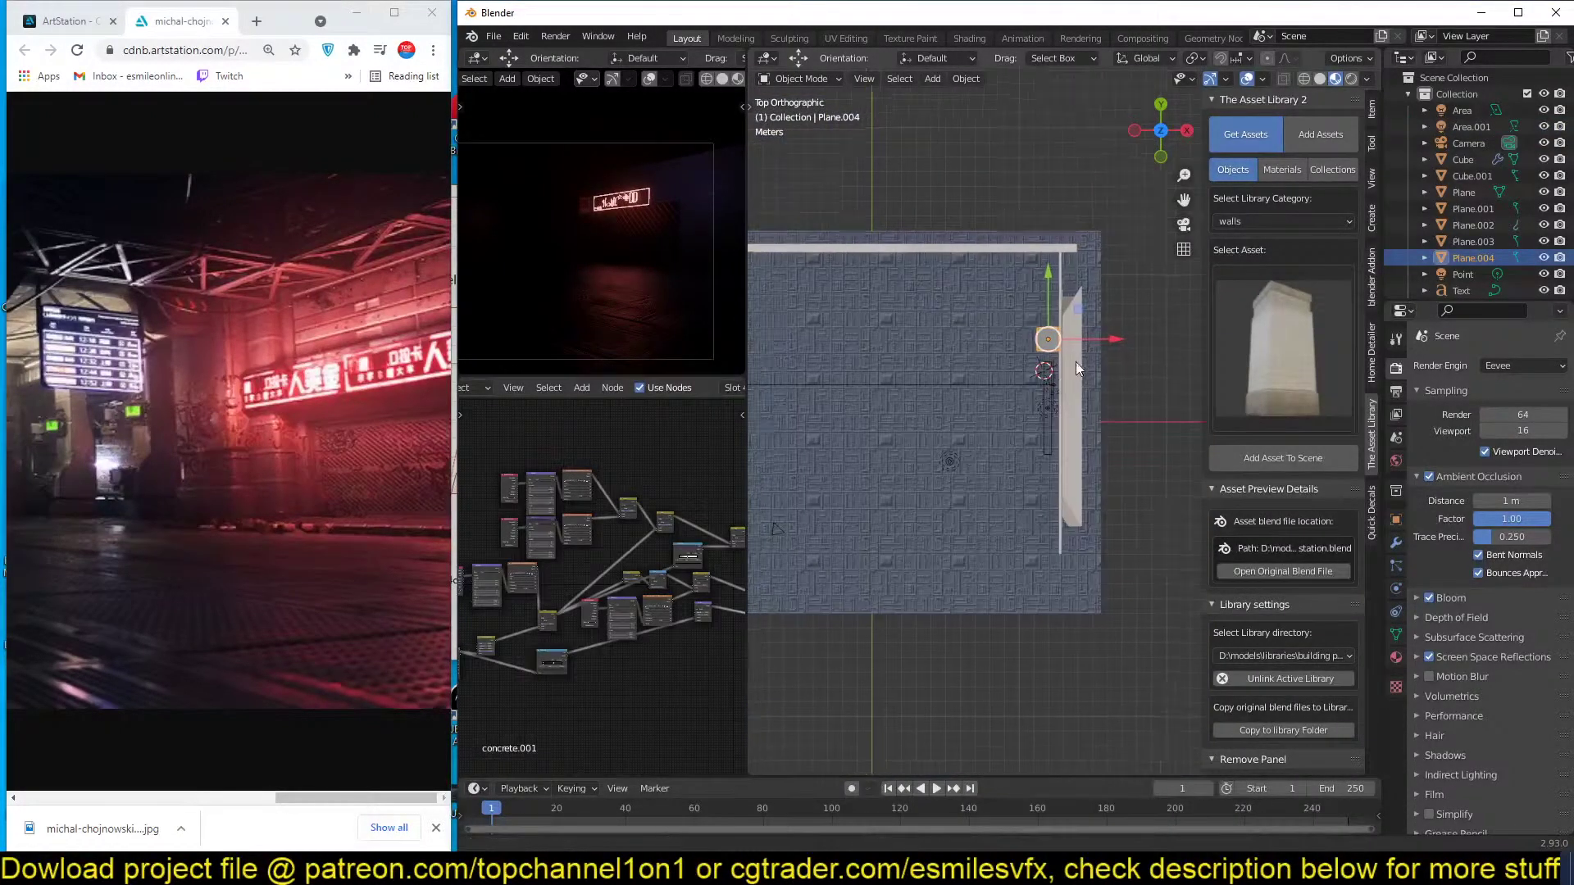
key(shift+d)
key(x)
click(950, 362)
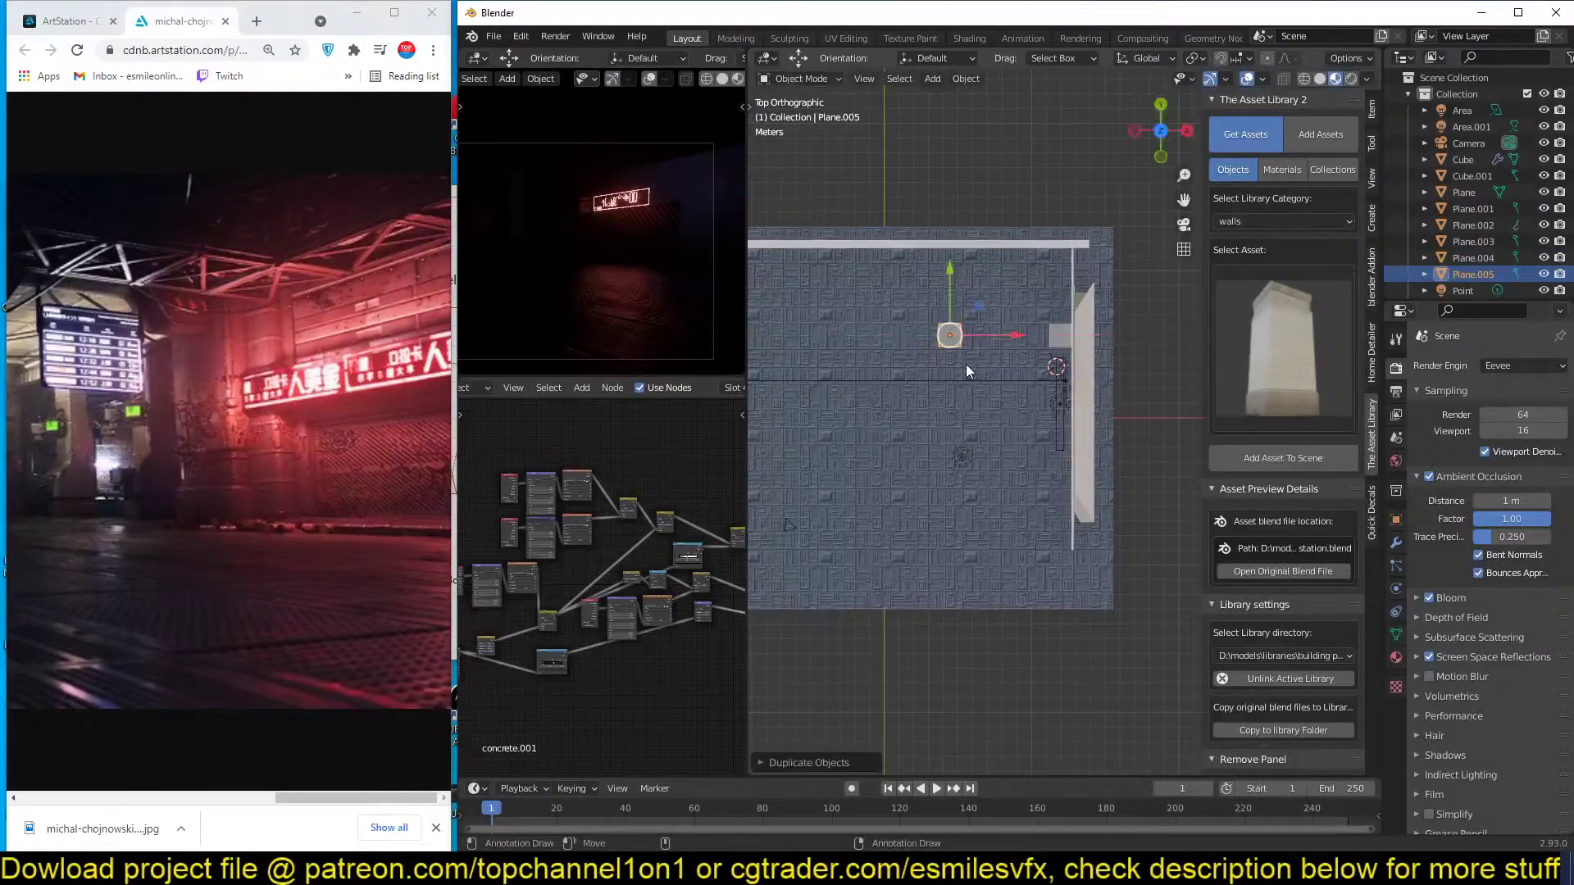
Duplicate the pillar twice more to continue the row, placing the last copy about 7.5 m along negative X, and check the layout.
scroll(955, 365, up, 1)
key(shift+d)
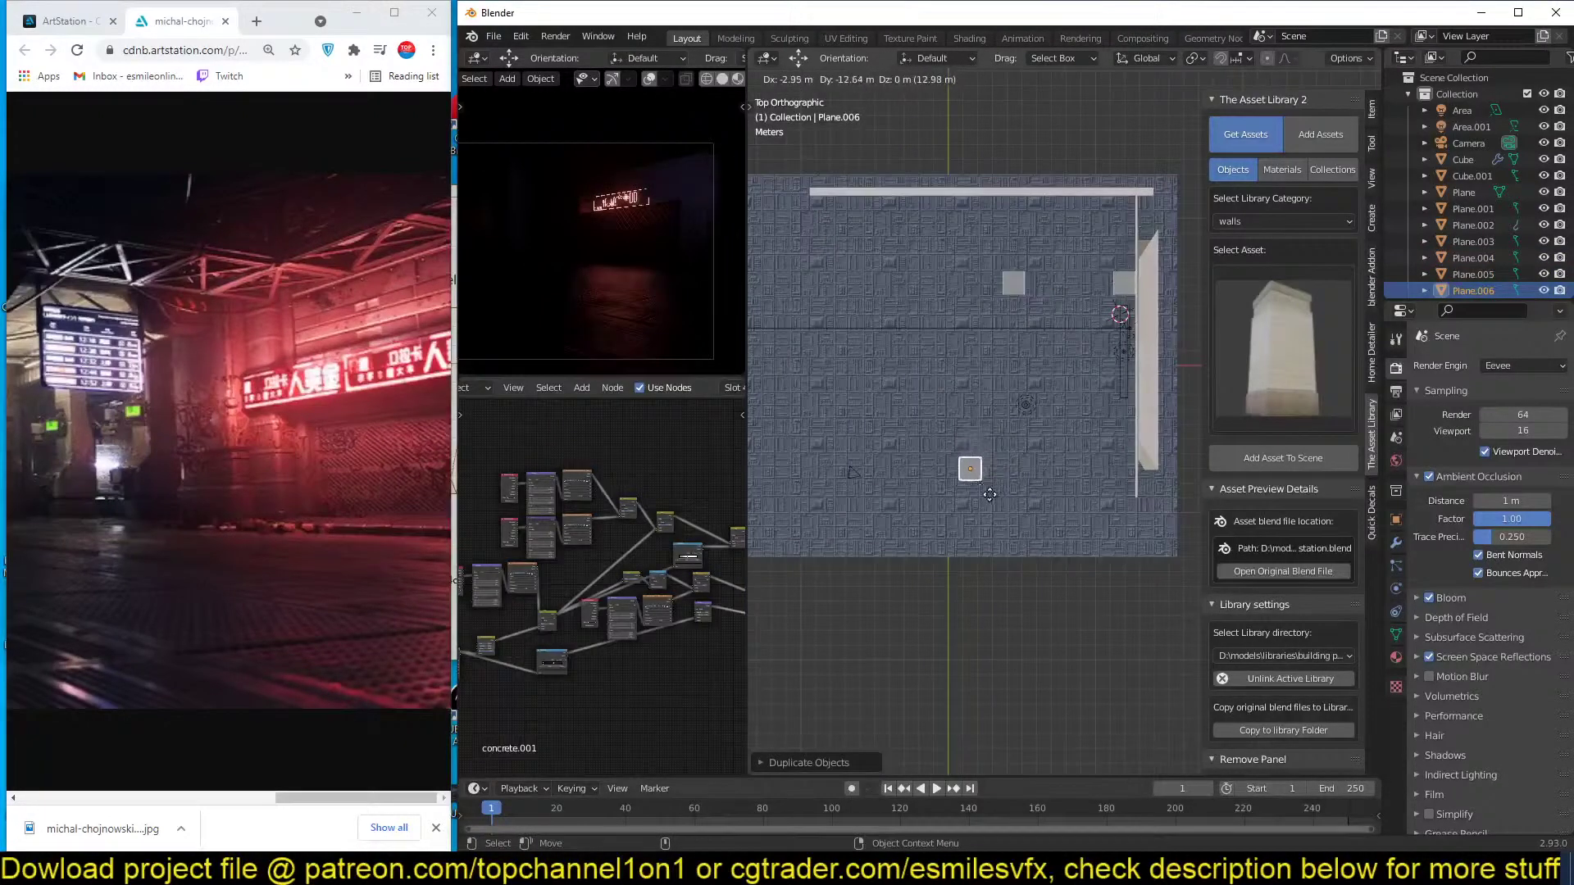
click(913, 313)
scroll(913, 312, down, 2)
key(shift+d)
key(x)
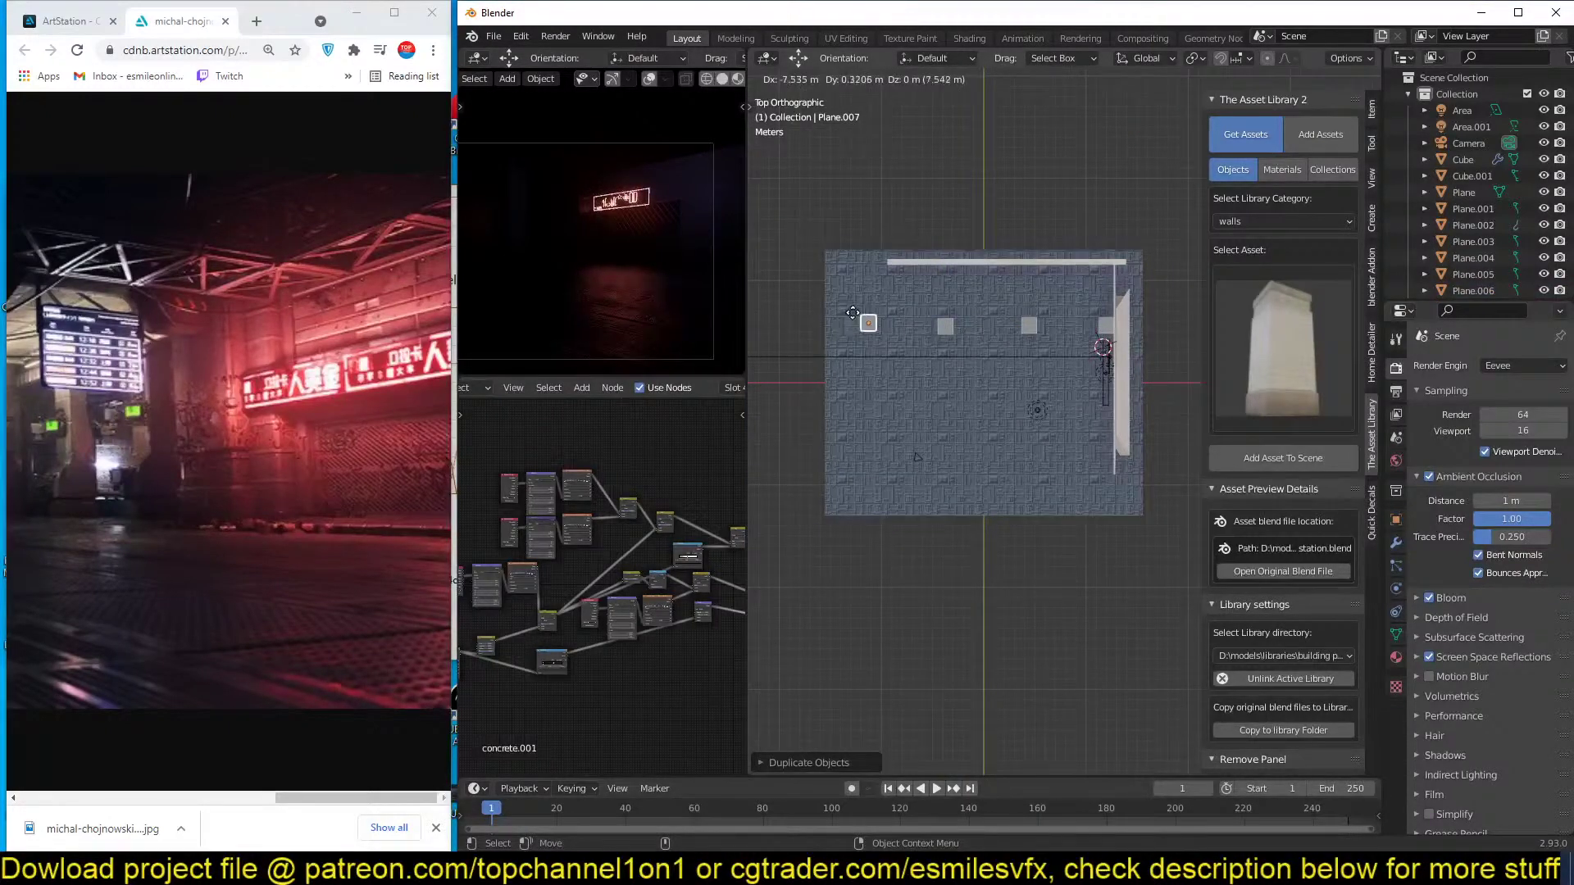
click(852, 313)
middle_drag(961, 354, 1020, 326)
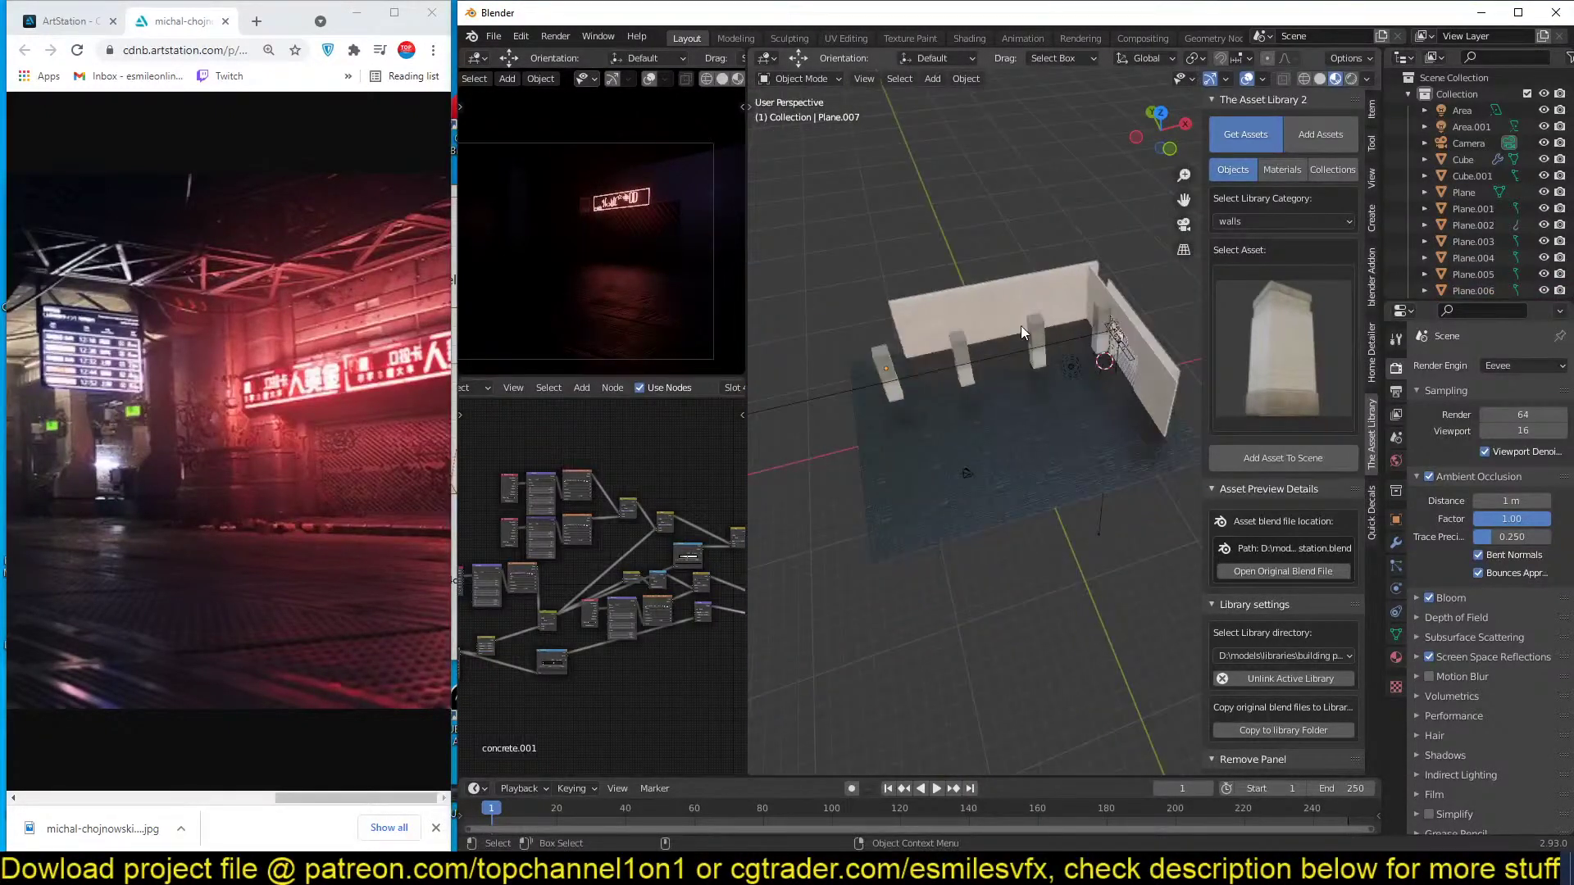
key(KP_7)
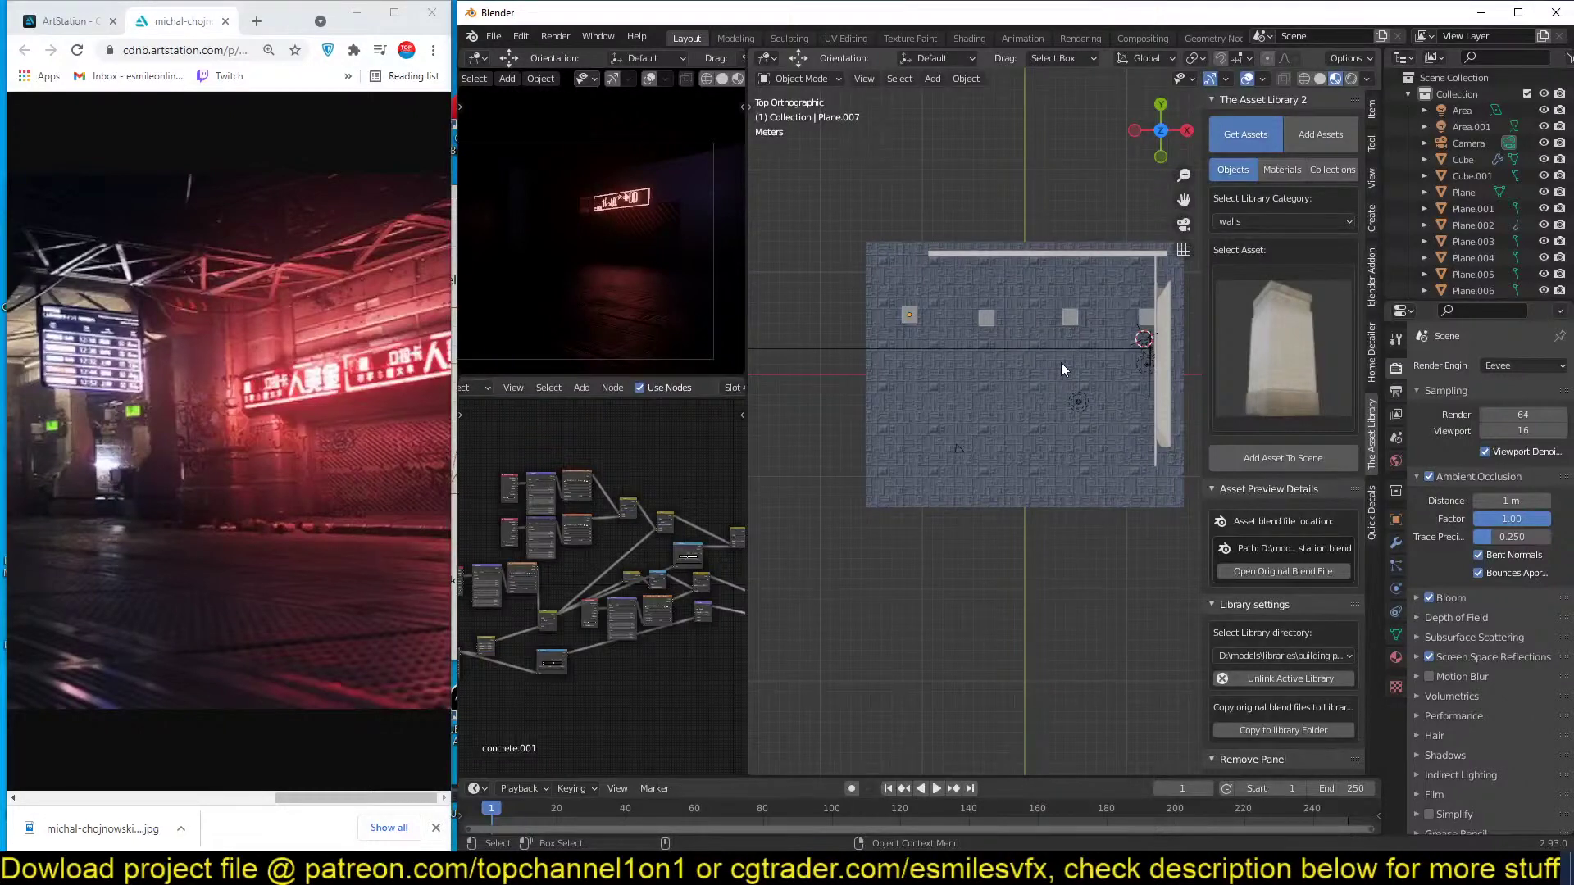
scroll(712, 300, down, 2)
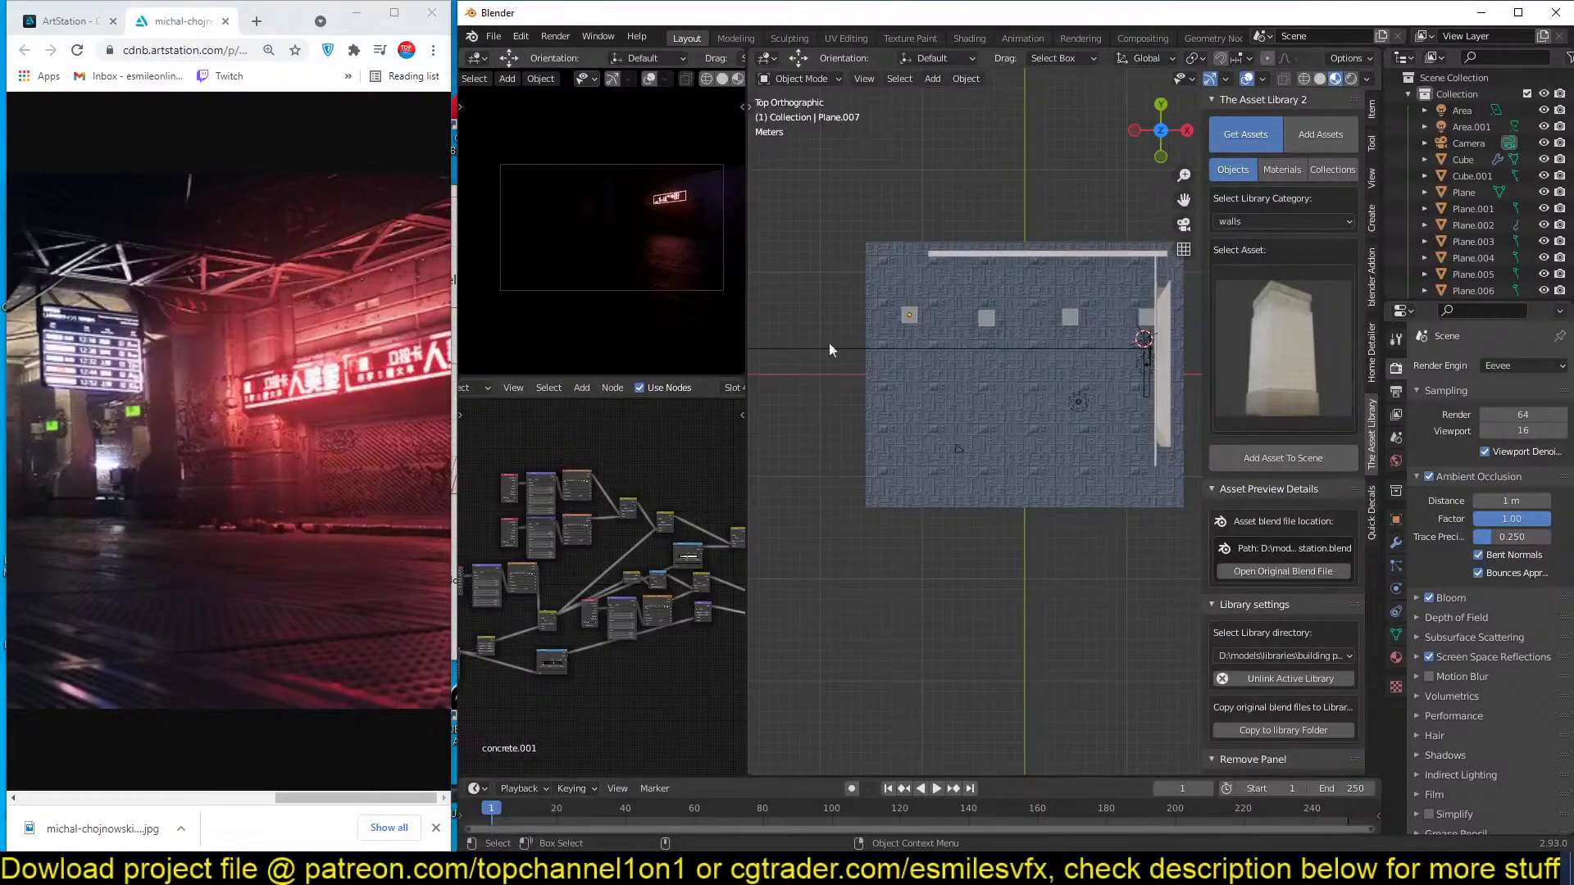
Add a cube, scale it up about its centre and move it to the middle of the floor in top view.
key(n)
key(shift+a)
click(1055, 354)
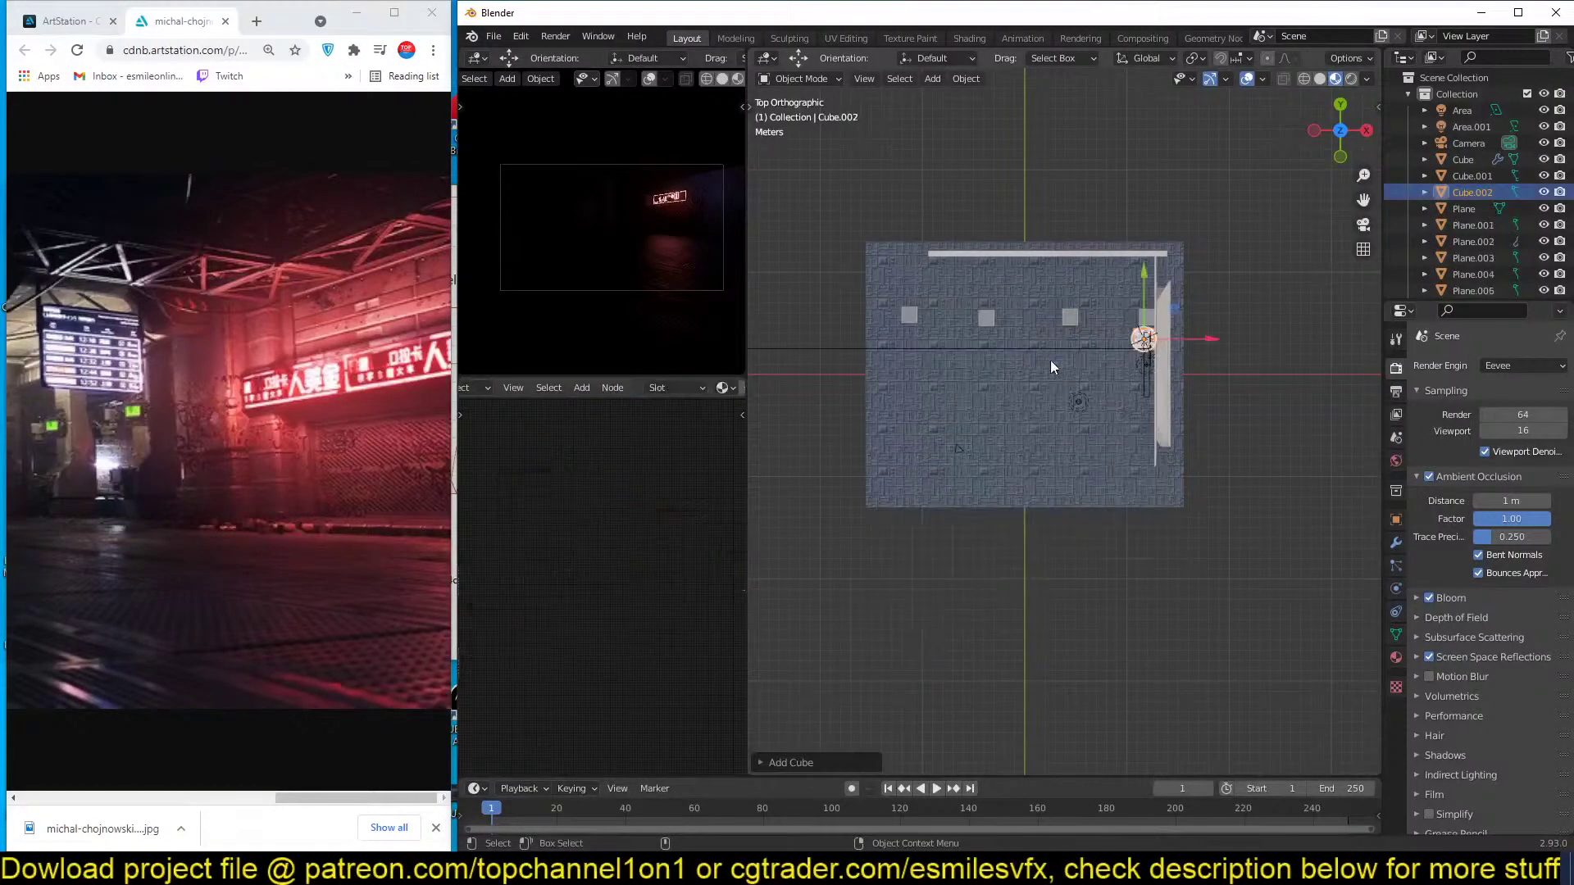
key(s)
click(903, 397)
key(g)
click(1046, 346)
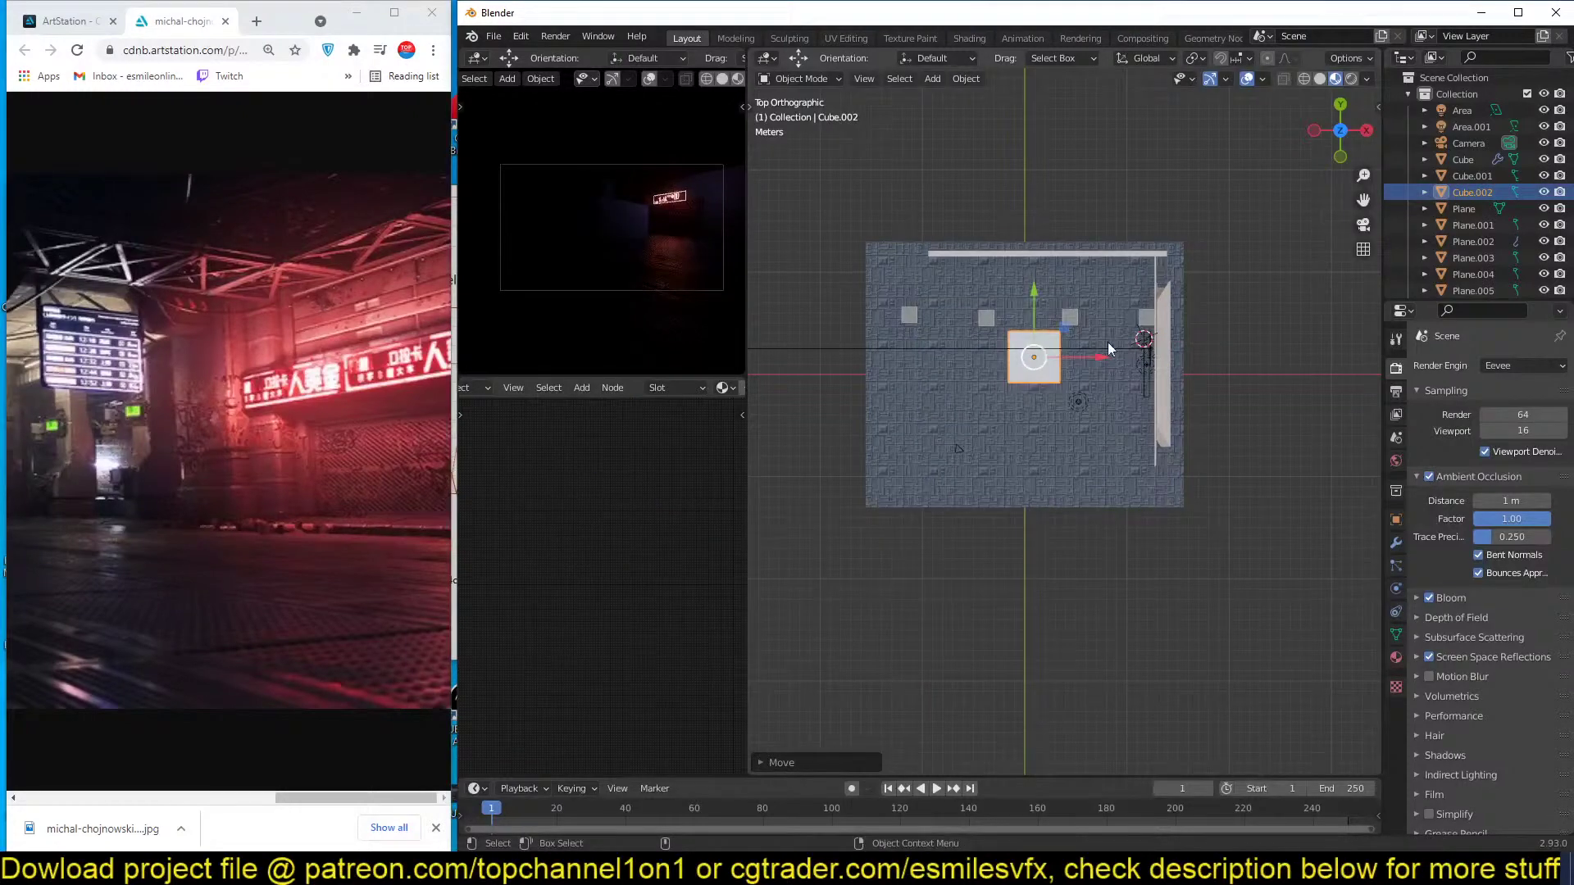
Stretch the cube along X and Y until it spans nearly the whole floor area.
key(s)
key(x)
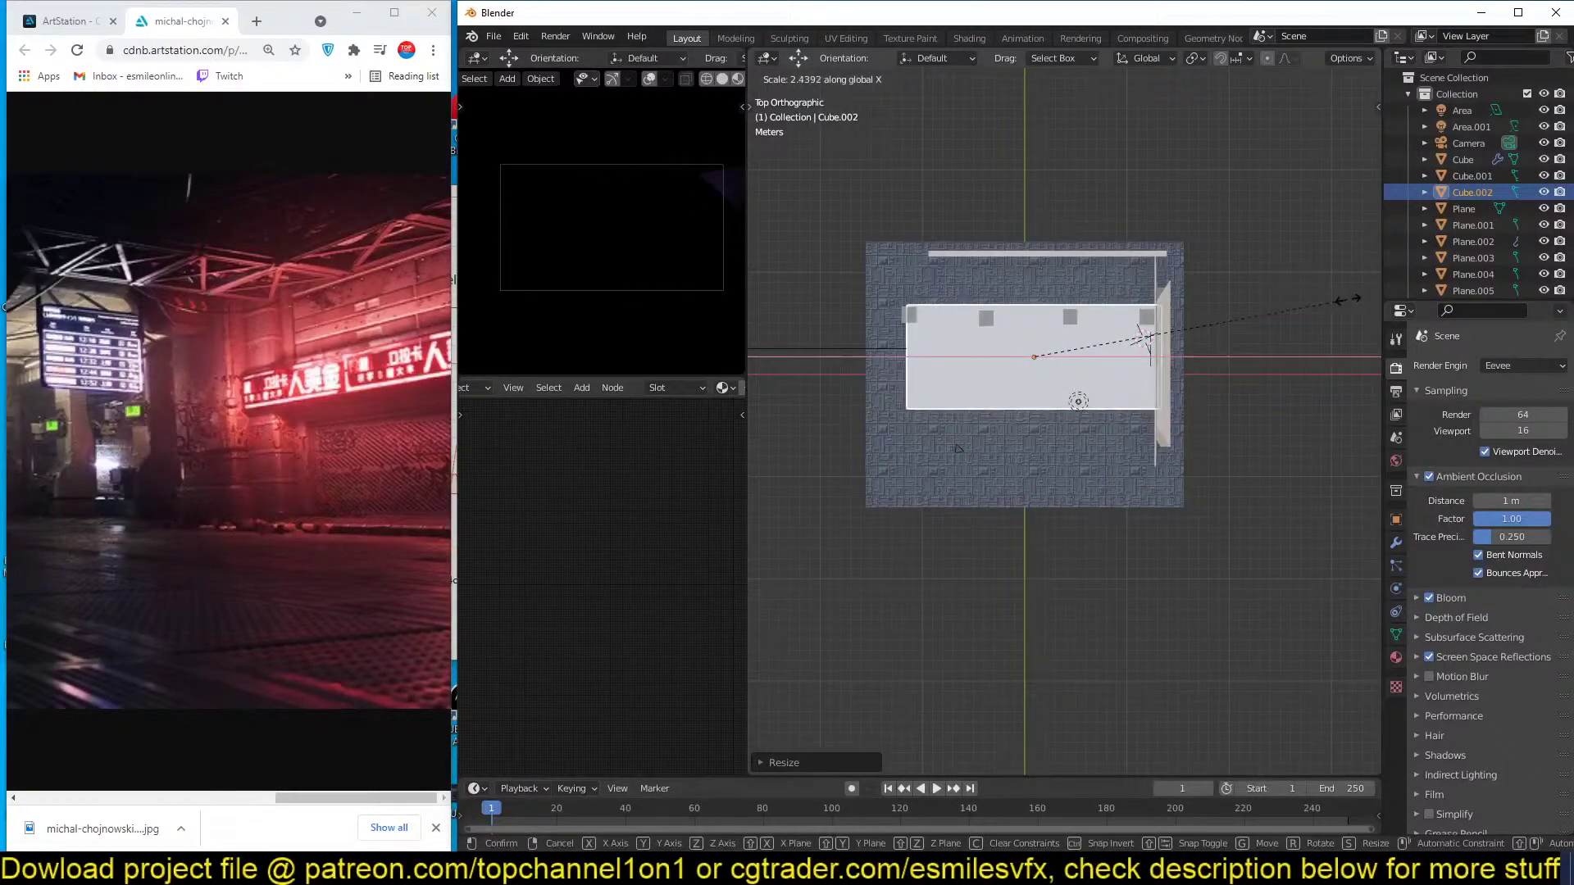
click(1207, 361)
key(s)
key(y)
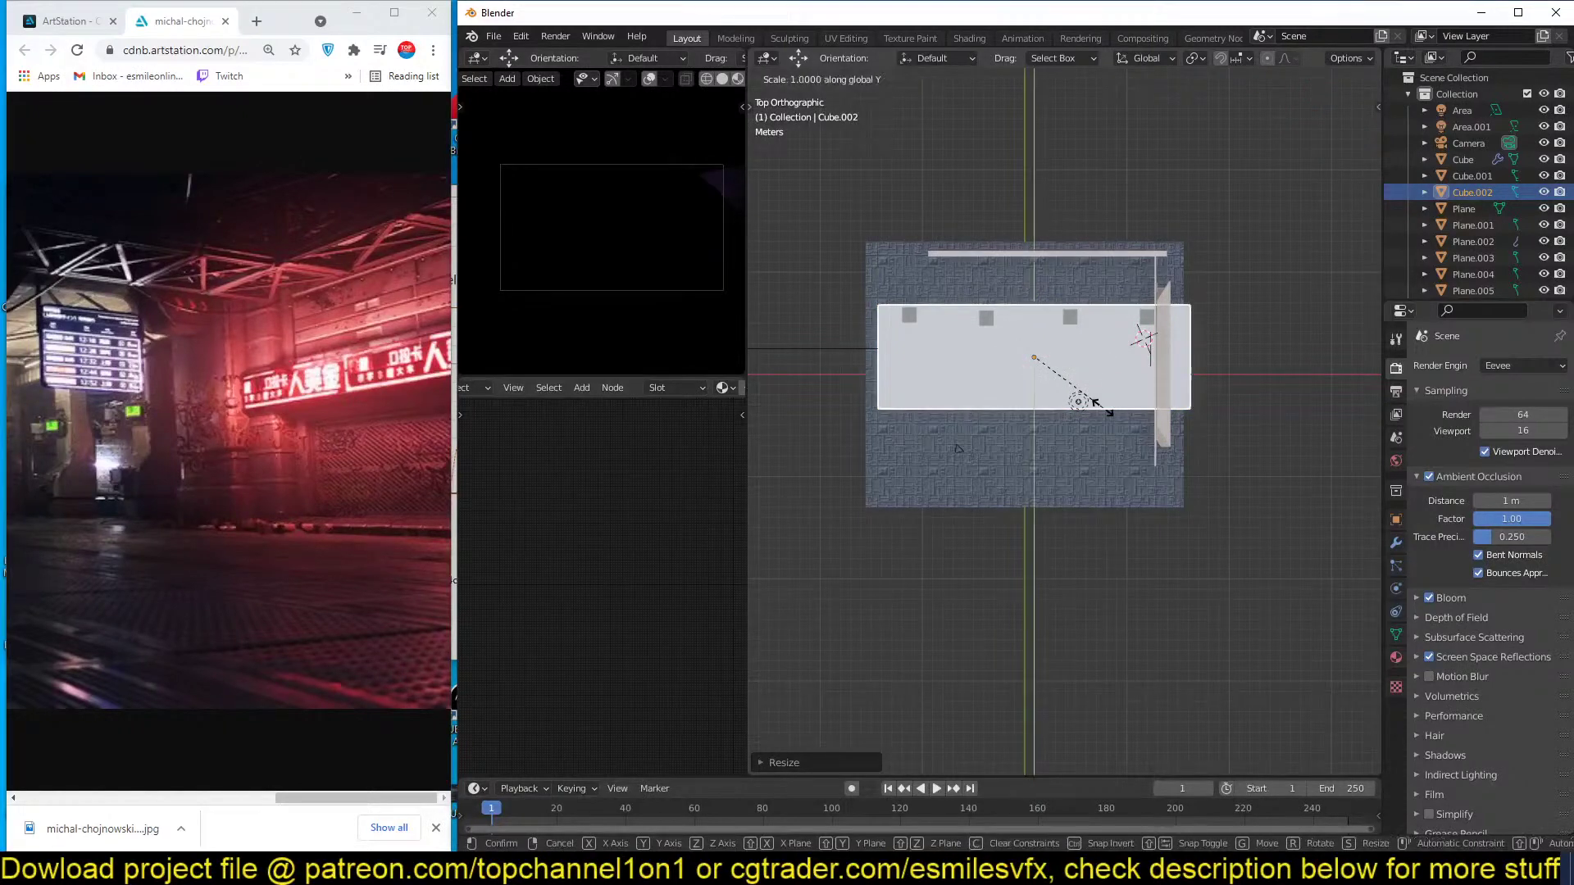
click(1108, 541)
Raise the cube along Z in front view to about 3.29 m so it encloses the walls and pillars.
key(KP_1)
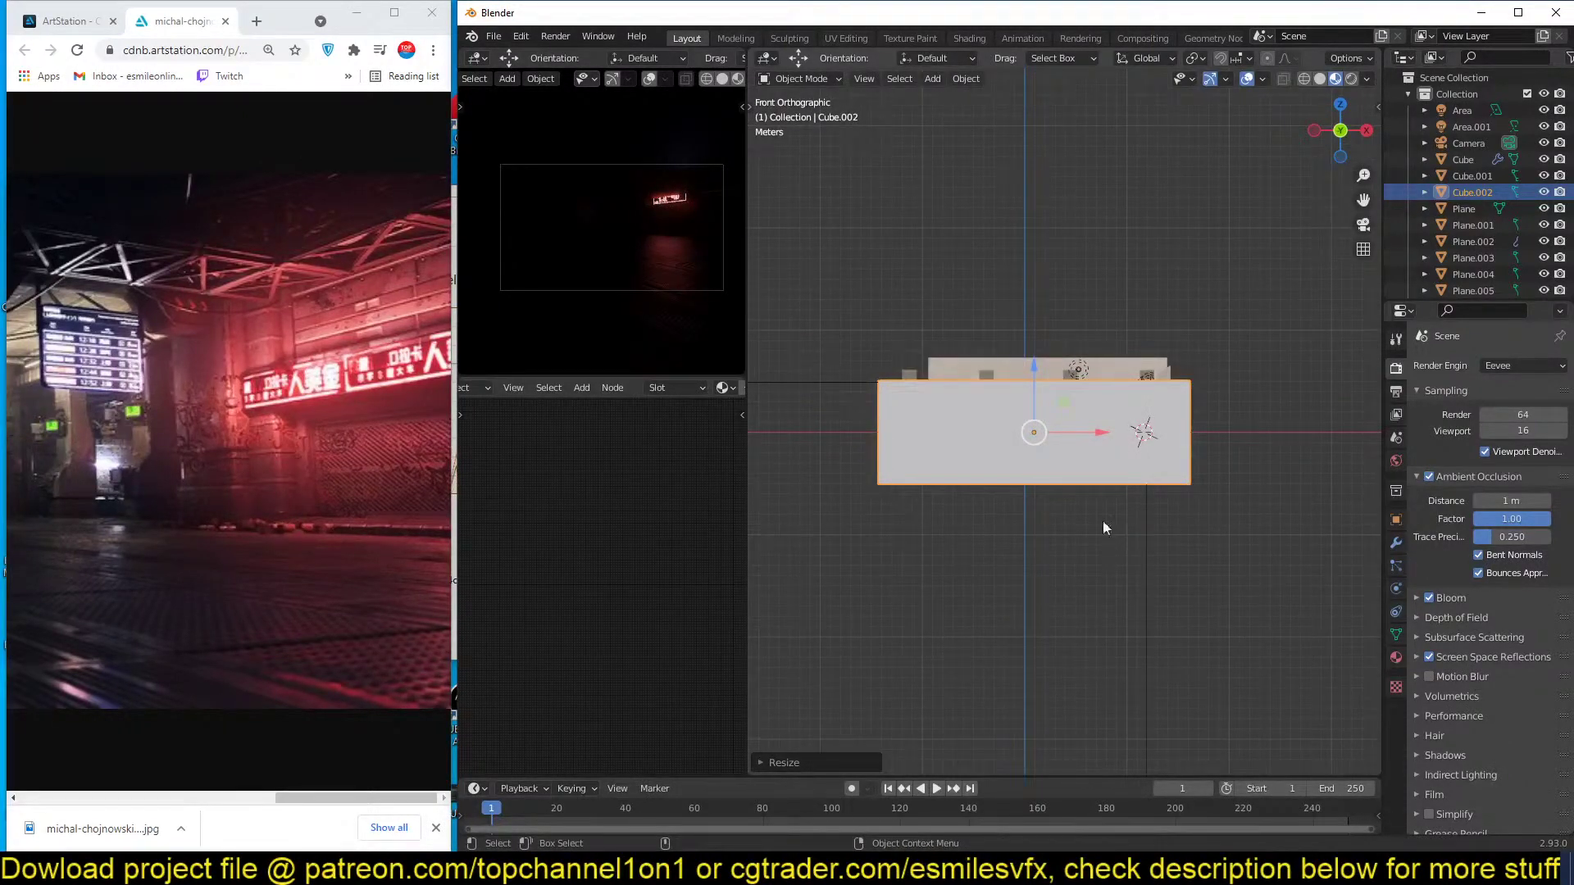
key(g)
key(z)
click(1143, 469)
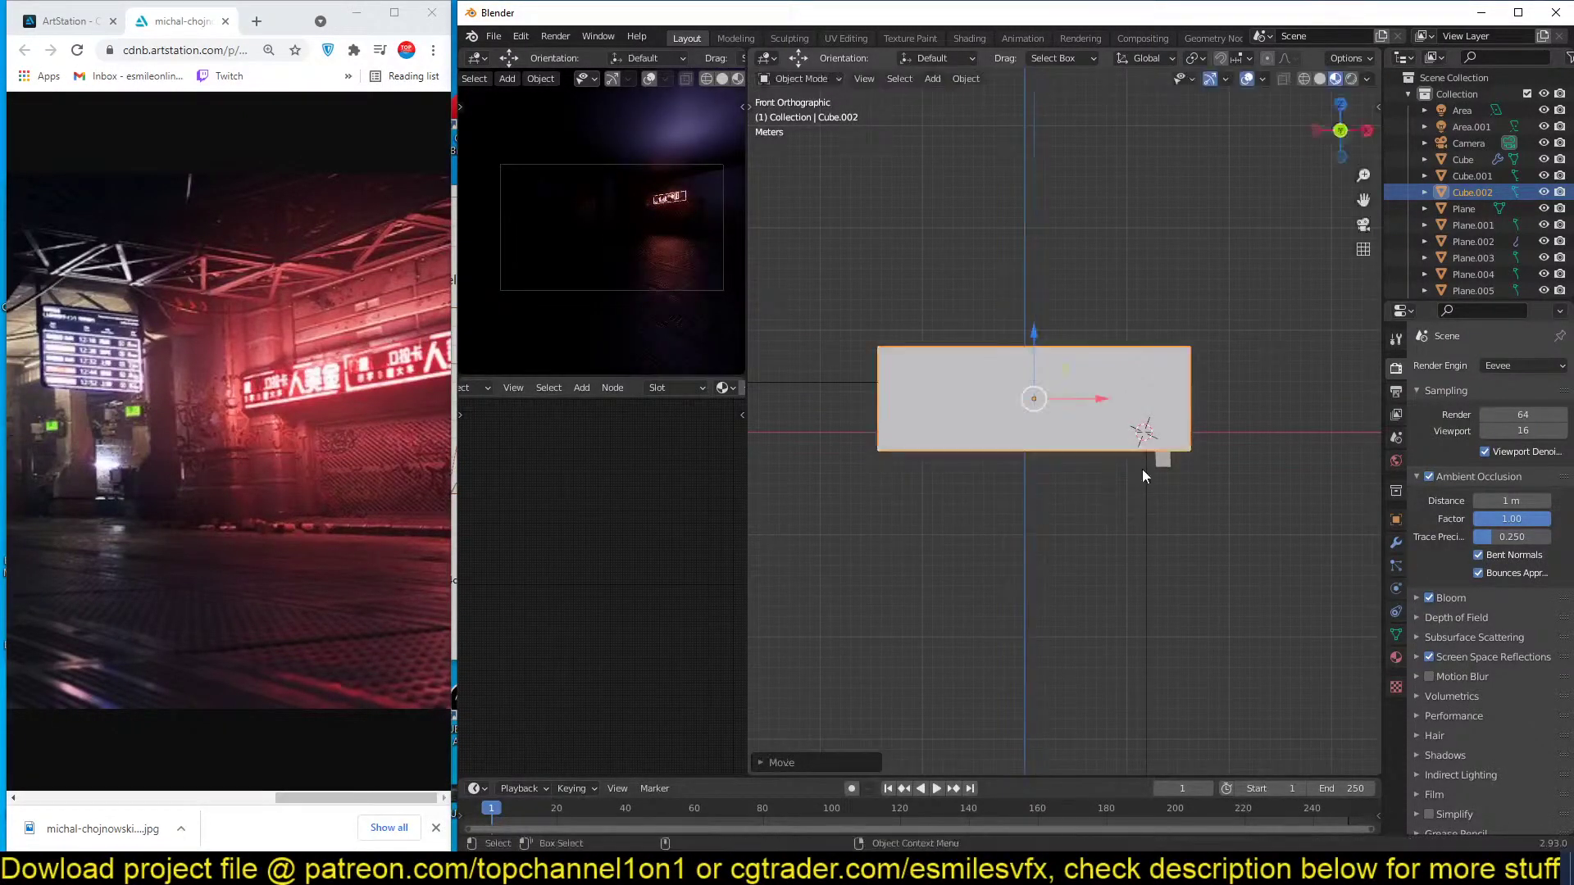
middle_drag(1142, 468, 1066, 411)
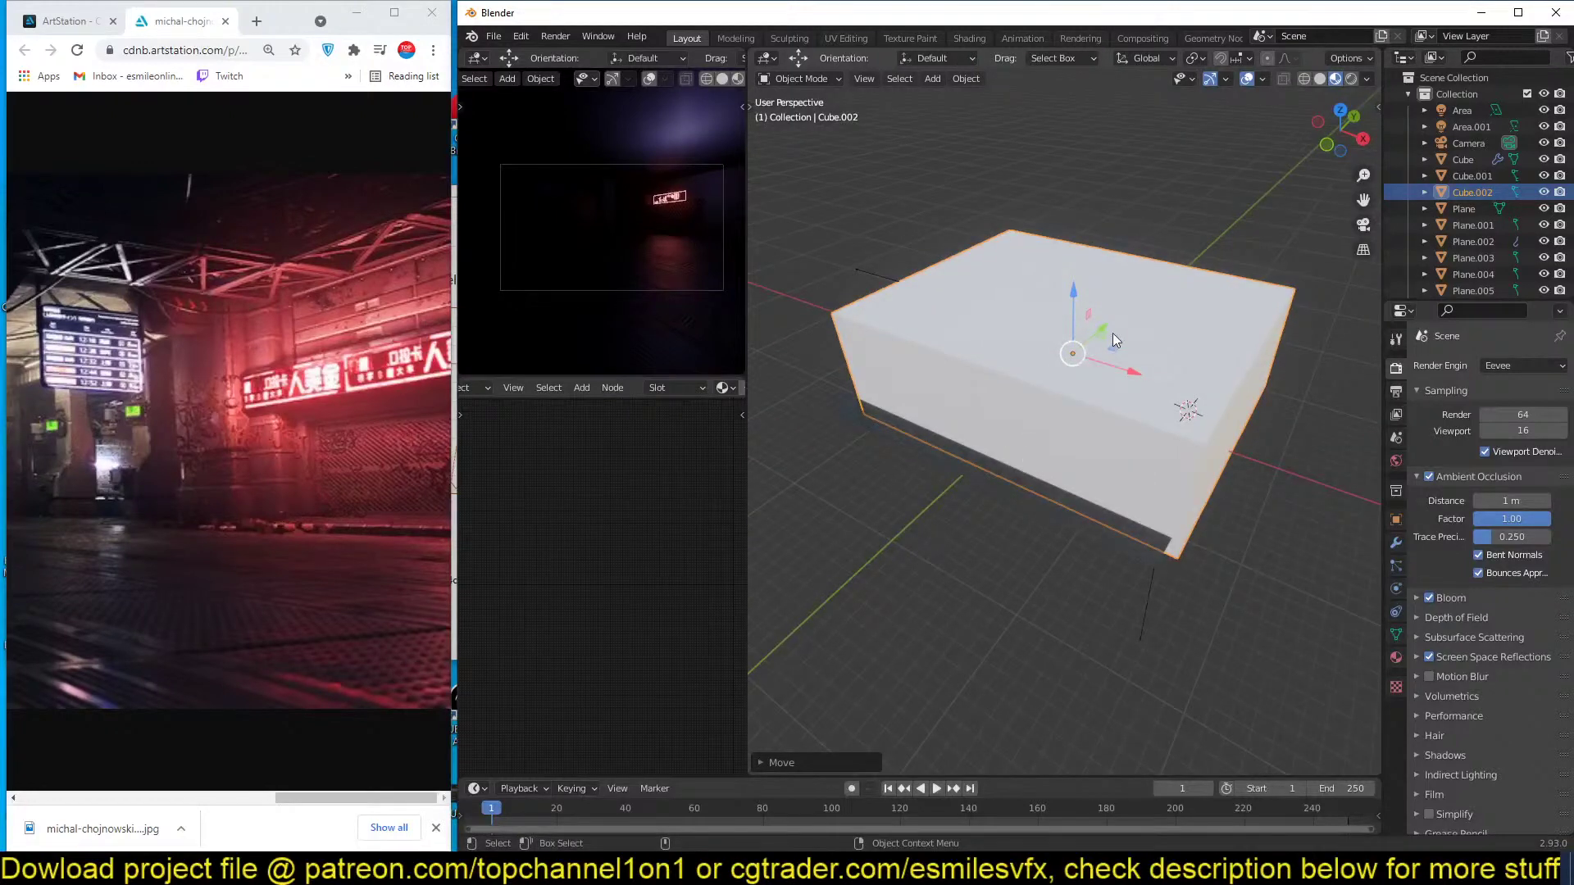
middle_drag(981, 285, 983, 282)
middle_drag(874, 470, 991, 420)
scroll(1143, 485, up, 4)
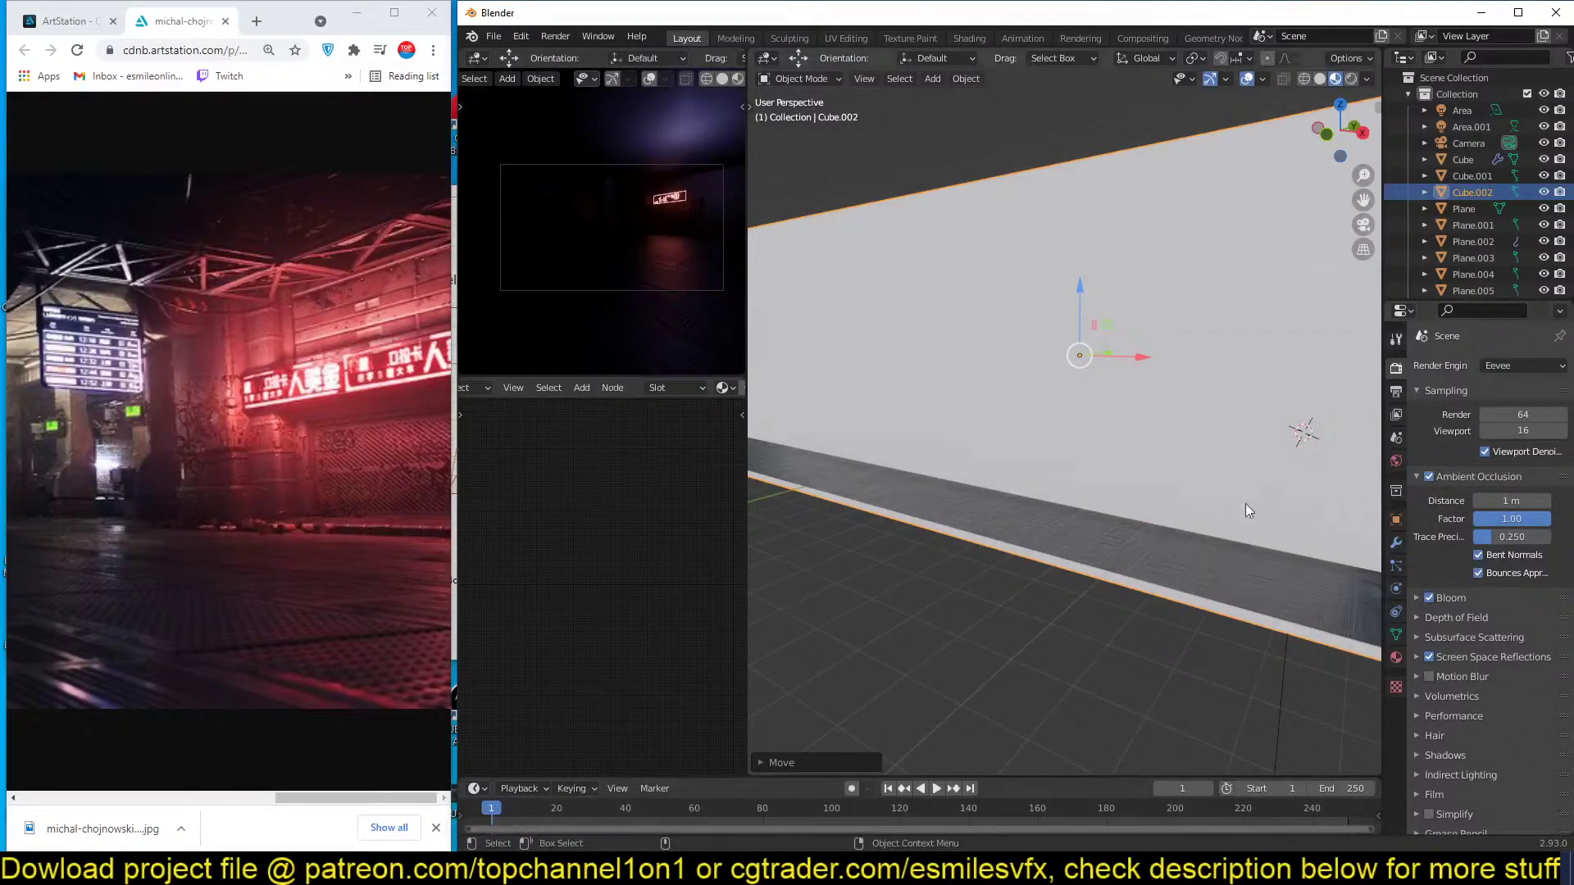
Set the cube's viewport display to Wire so the scene inside it can be seen.
click(1395, 520)
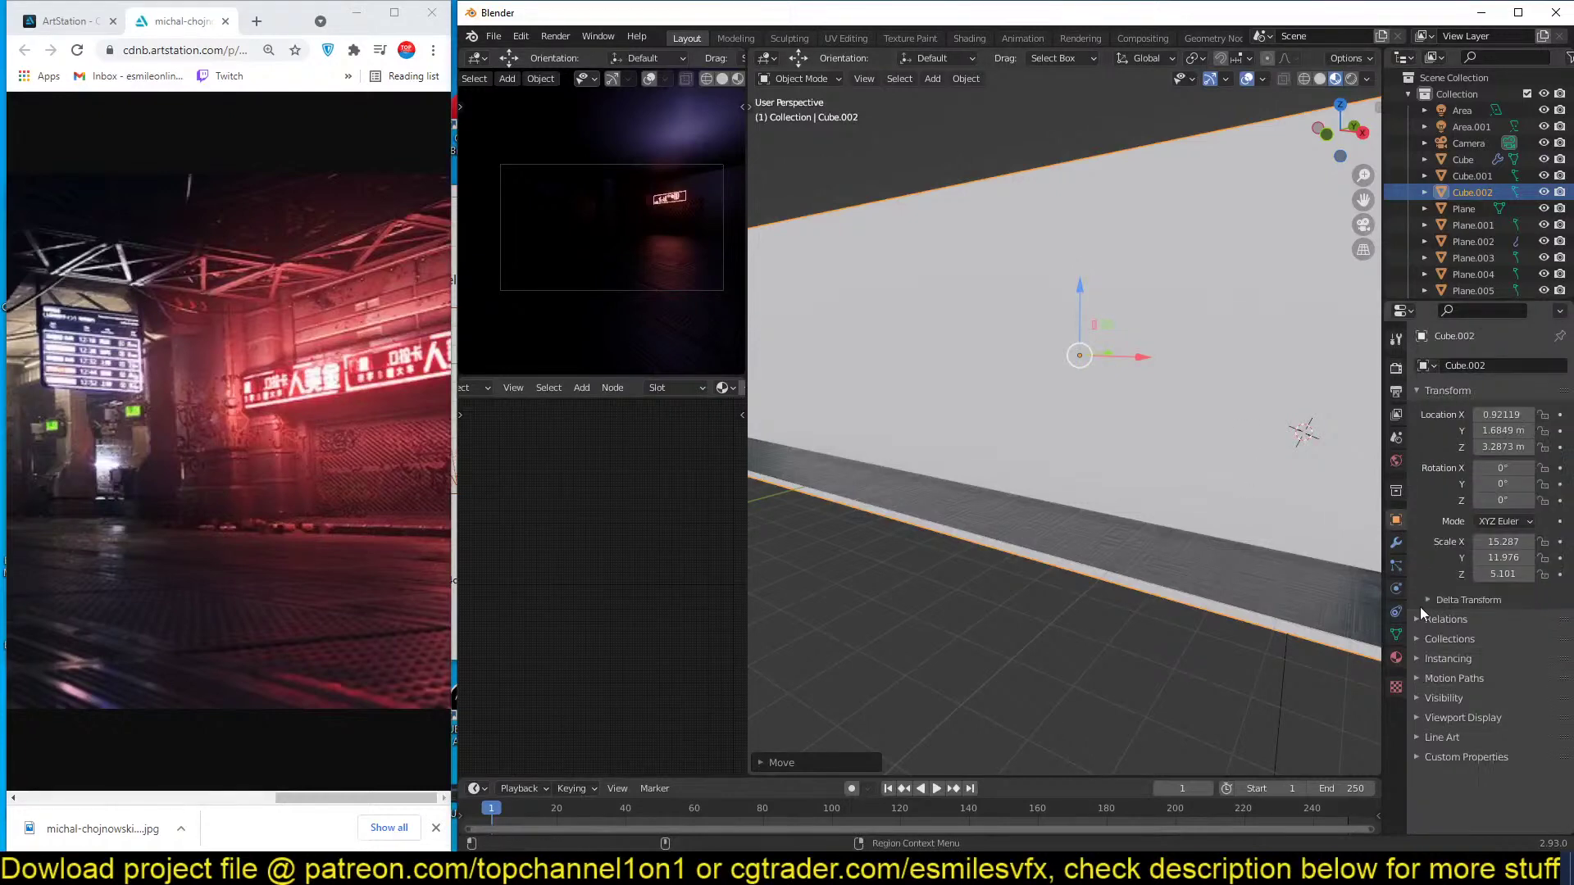
click(1464, 717)
scroll(1463, 716, down, 4)
click(1483, 760)
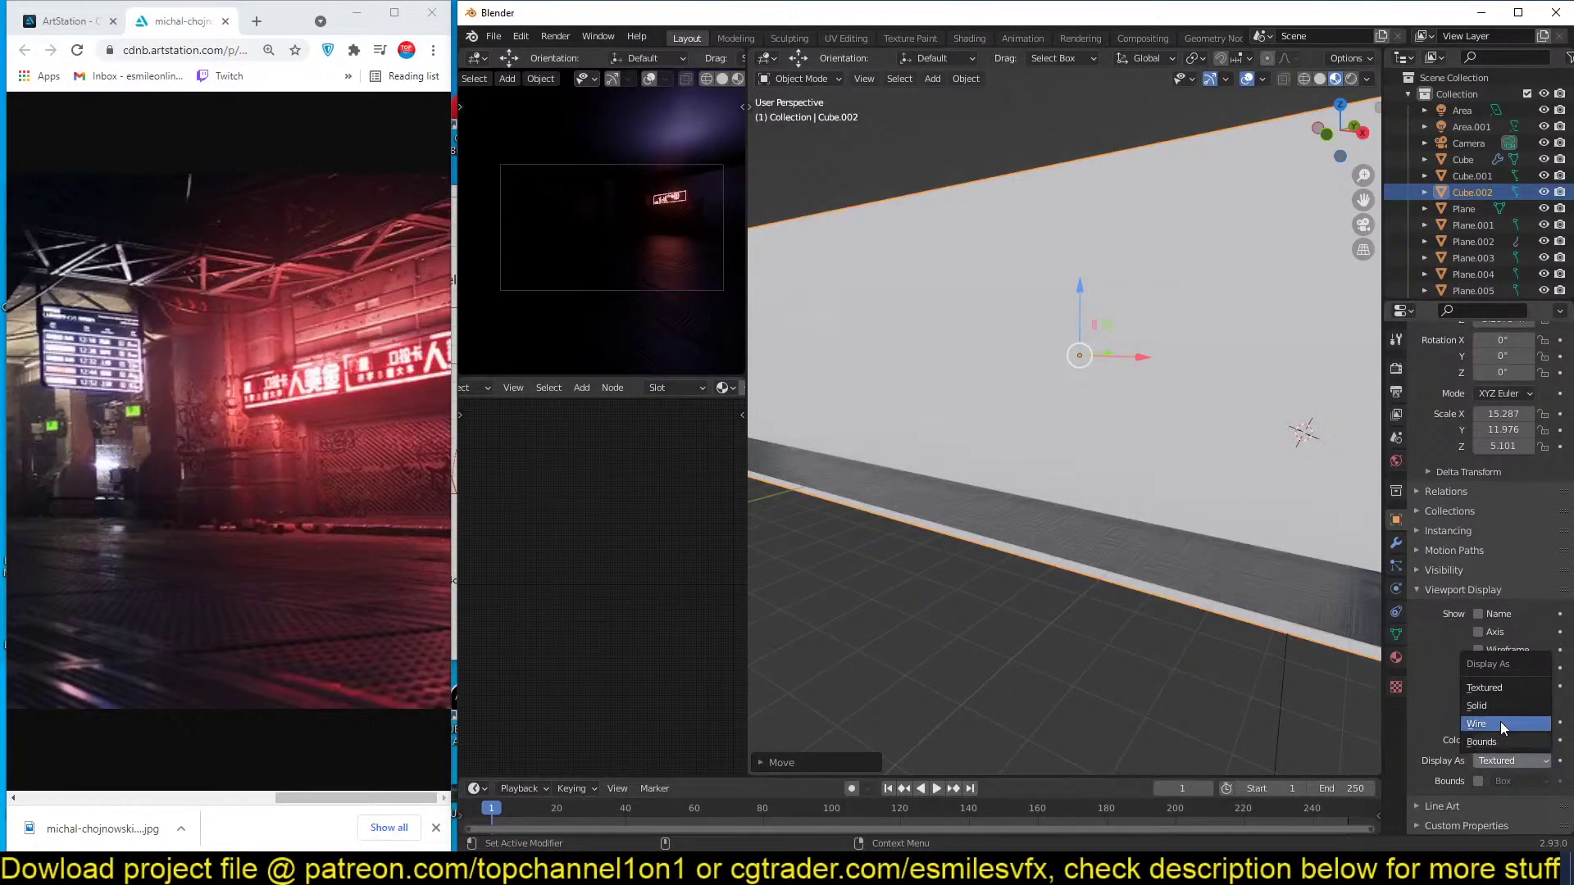
click(1500, 724)
mouse_move(1049, 483)
middle_down()
mouse_move(1061, 383)
mouse_move(1213, 435)
middle_up()
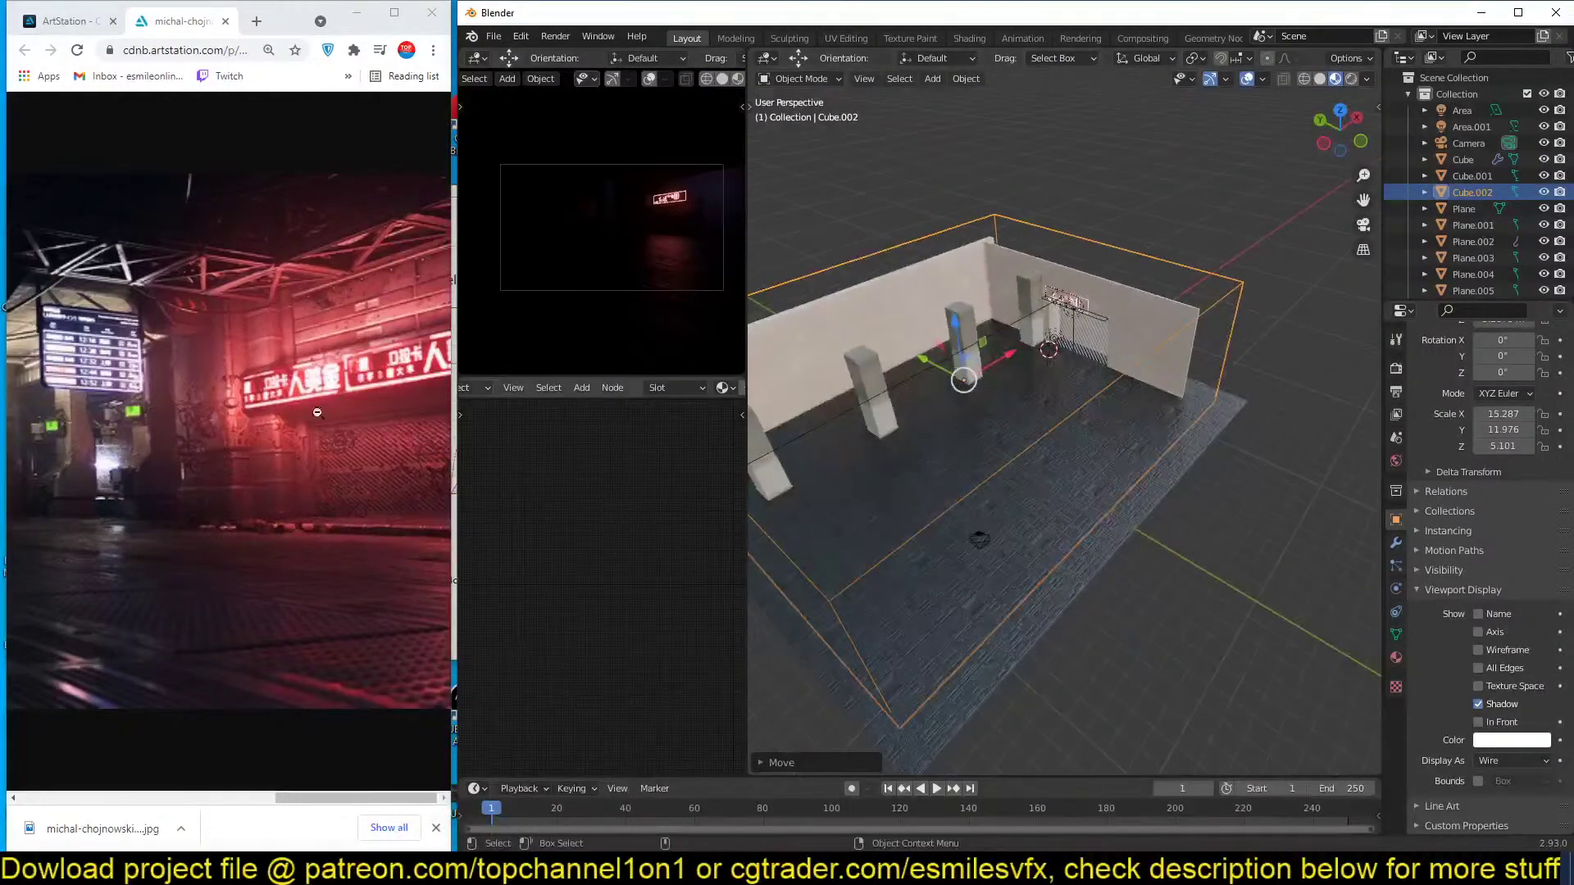
Create a new material for the enclosing cube and add a Principled Volume shader node to it.
scroll(675, 382, down, 4)
click(674, 383)
middle_drag(696, 528, 520, 549)
scroll(568, 500, up, 6)
key(shift+a)
mouse_move(532, 608)
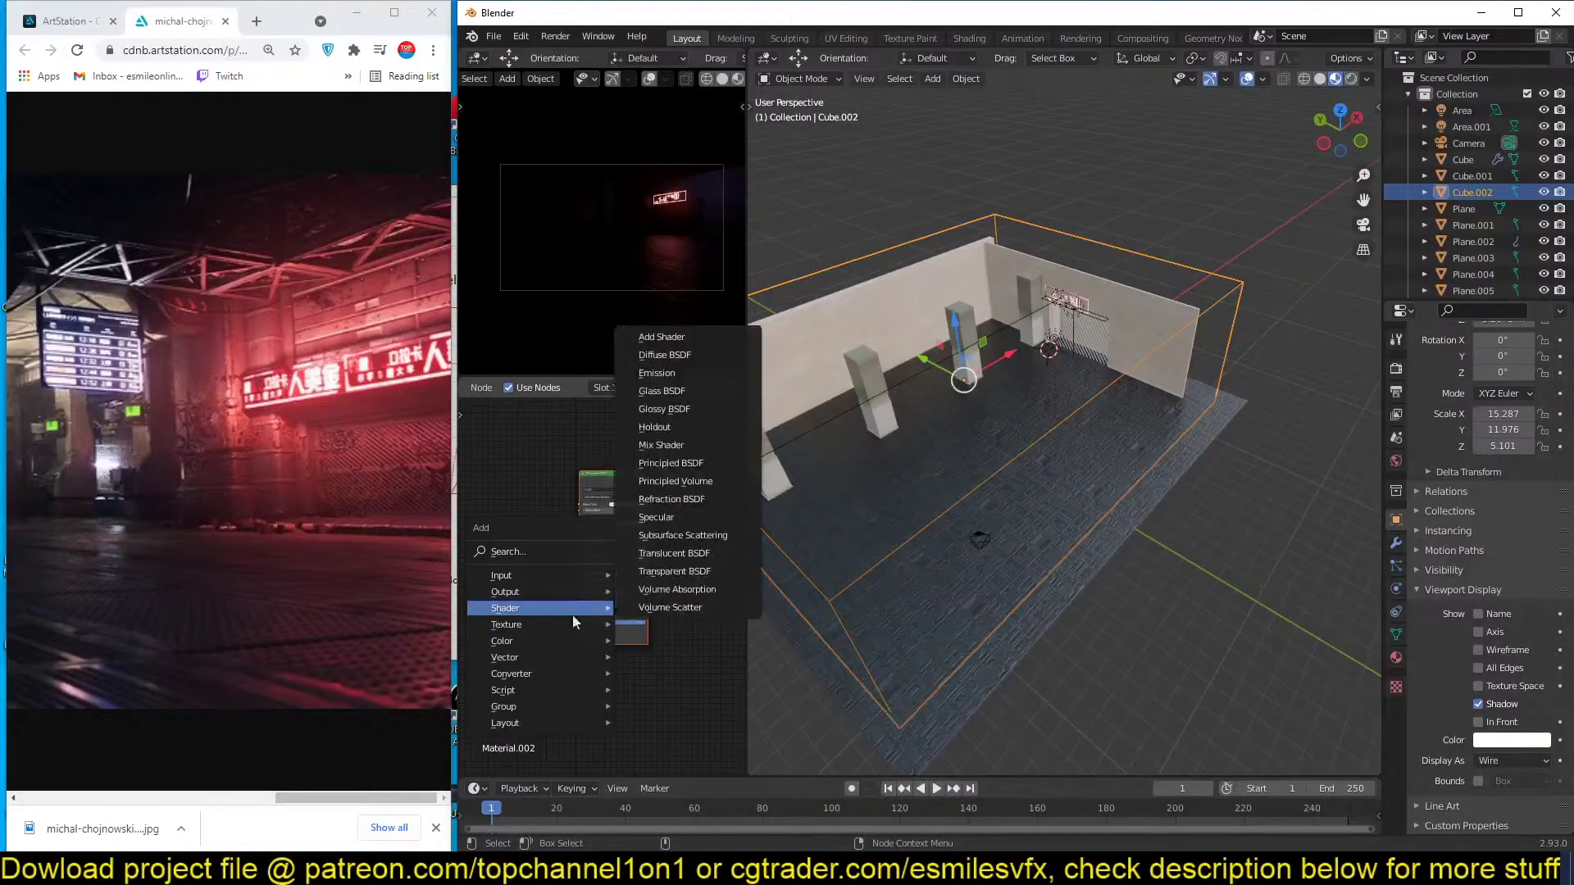
click(676, 481)
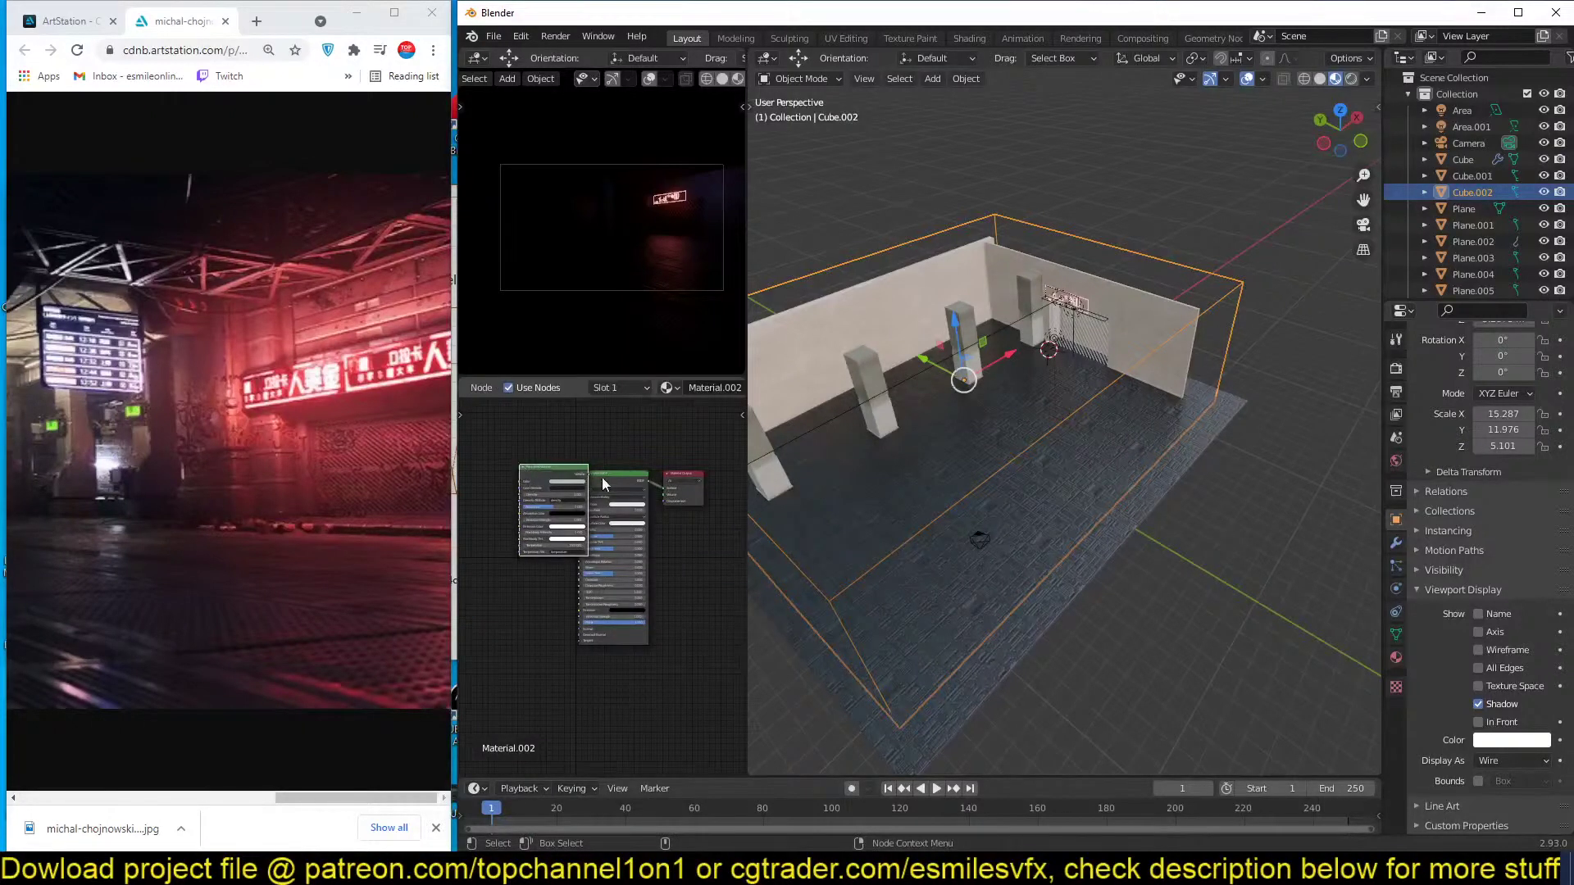
Delete the Principled BSDF node and connect the Principled Volume to the Material Output's Volume socket.
key(x)
scroll(643, 469, up, 3)
middle_drag(643, 469, 618, 518)
ctrl+shift+click(534, 494)
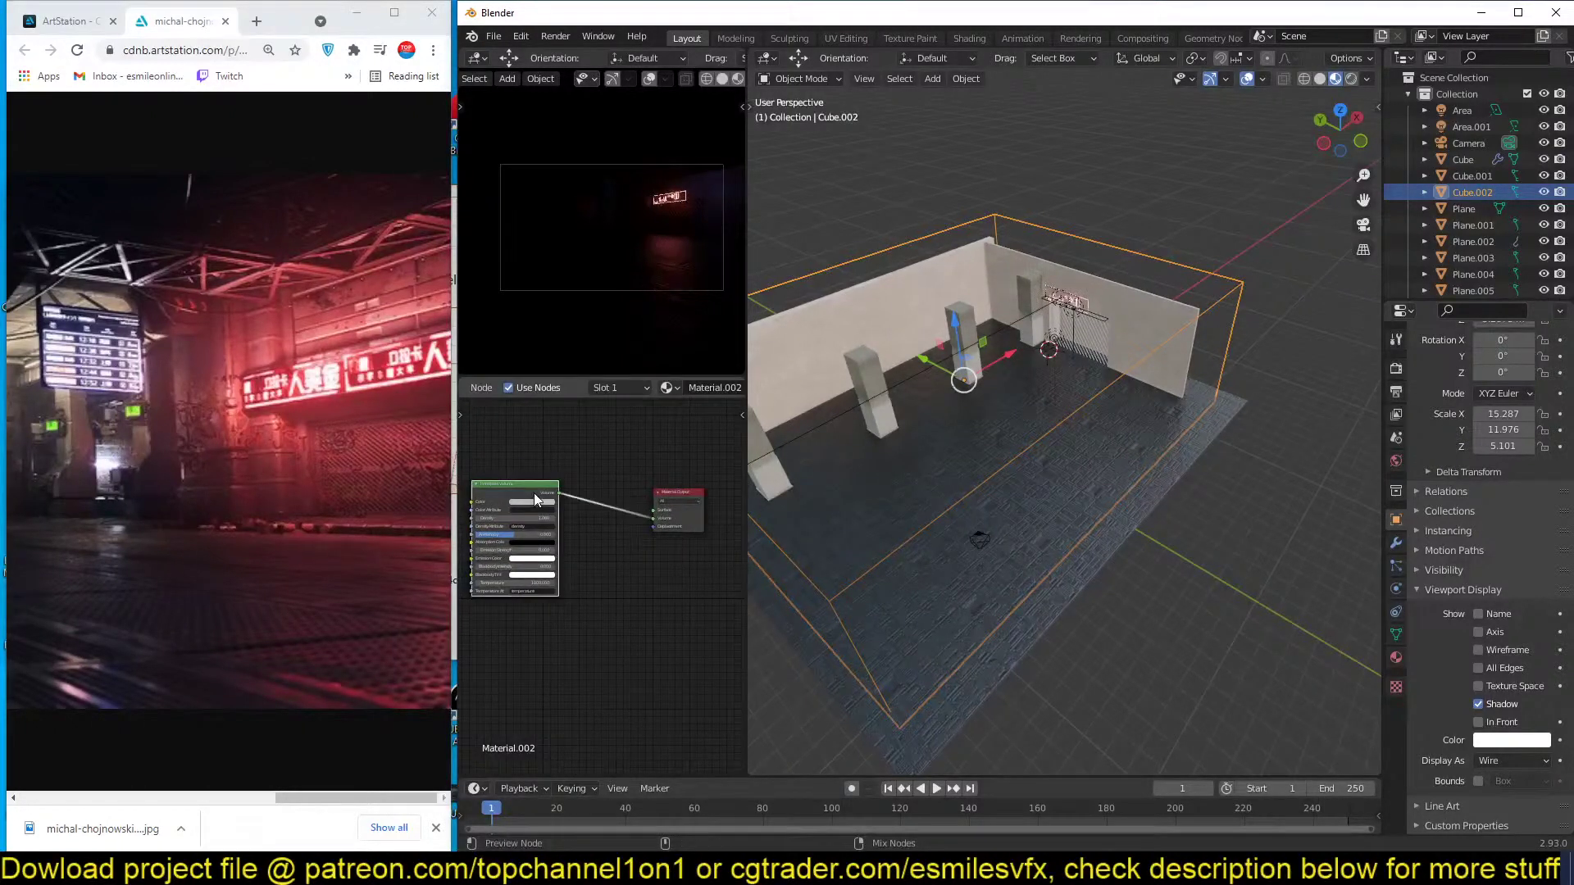
Set the Principled Volume's density to 0.01.
scroll(598, 514, up, 3)
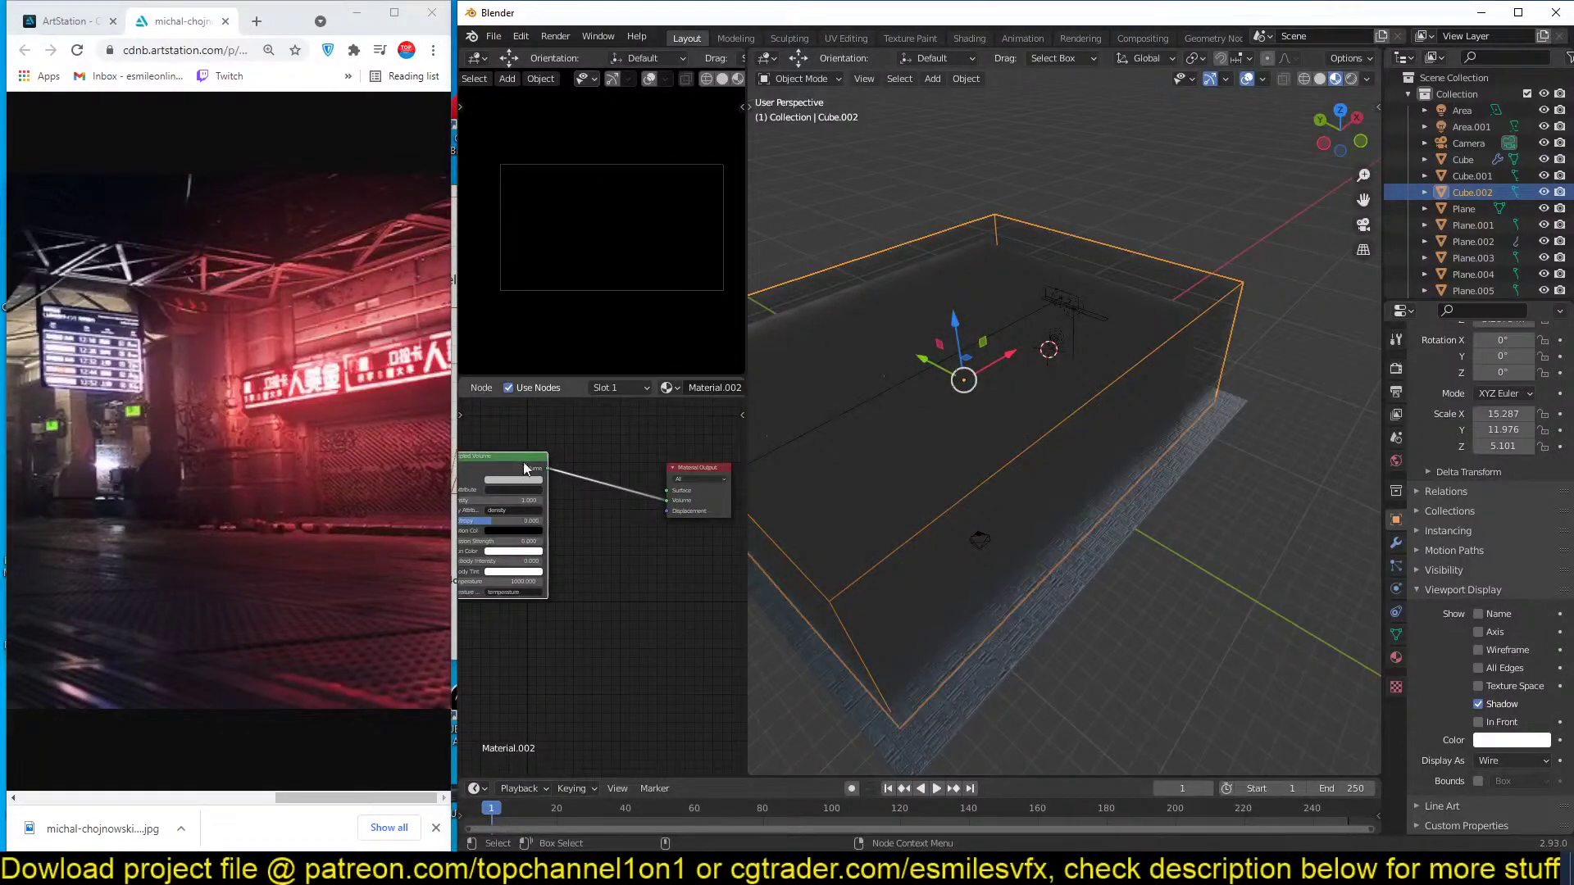
middle_drag(525, 469, 622, 484)
scroll(622, 485, up, 3)
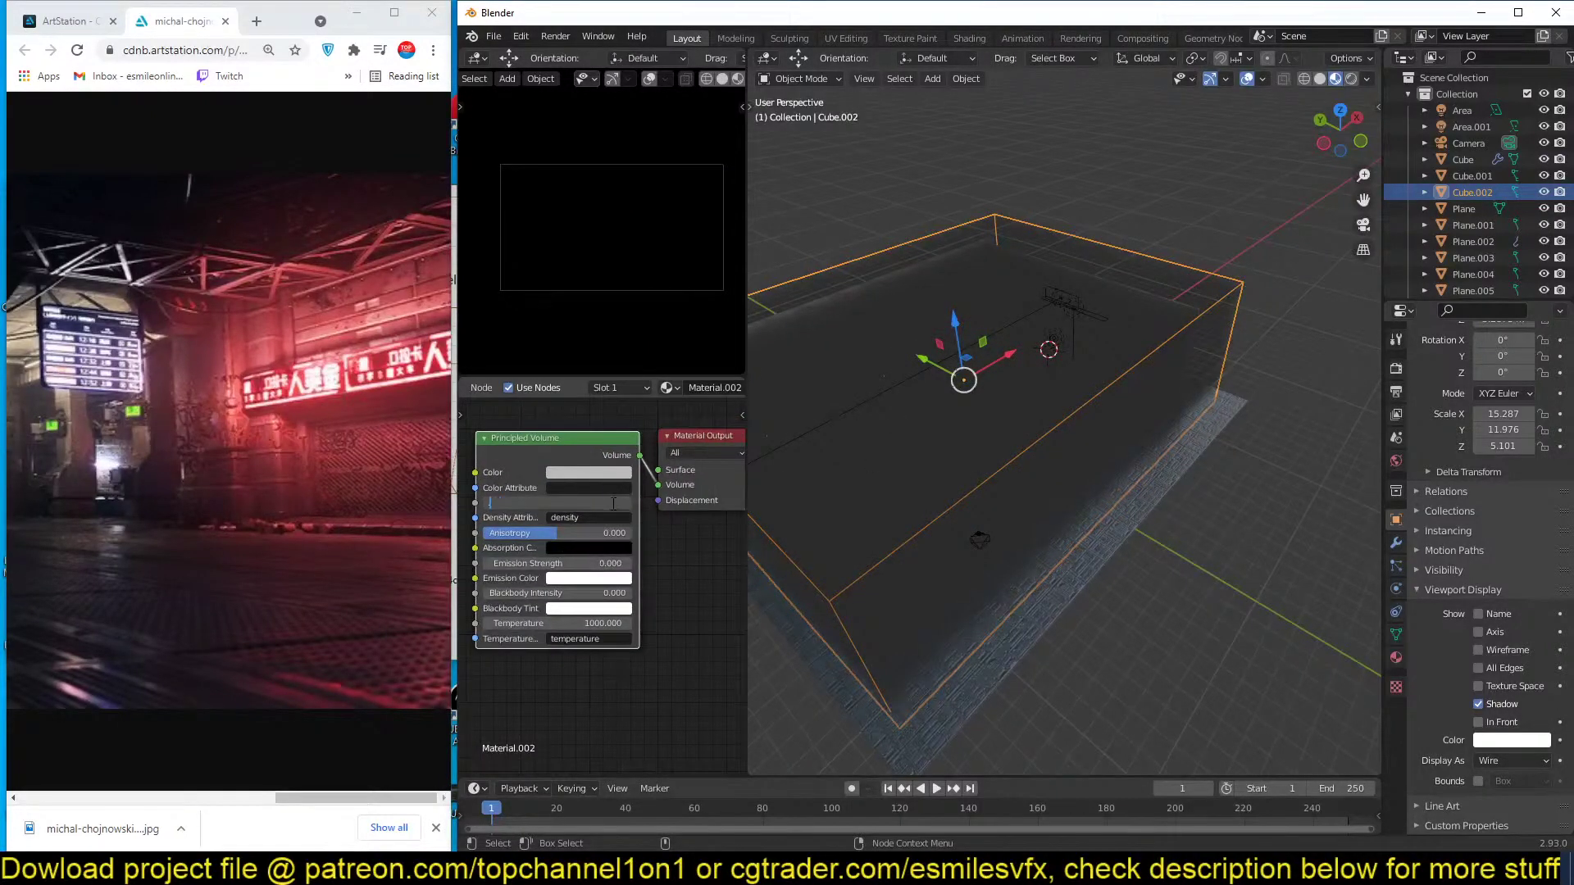
key(Return)
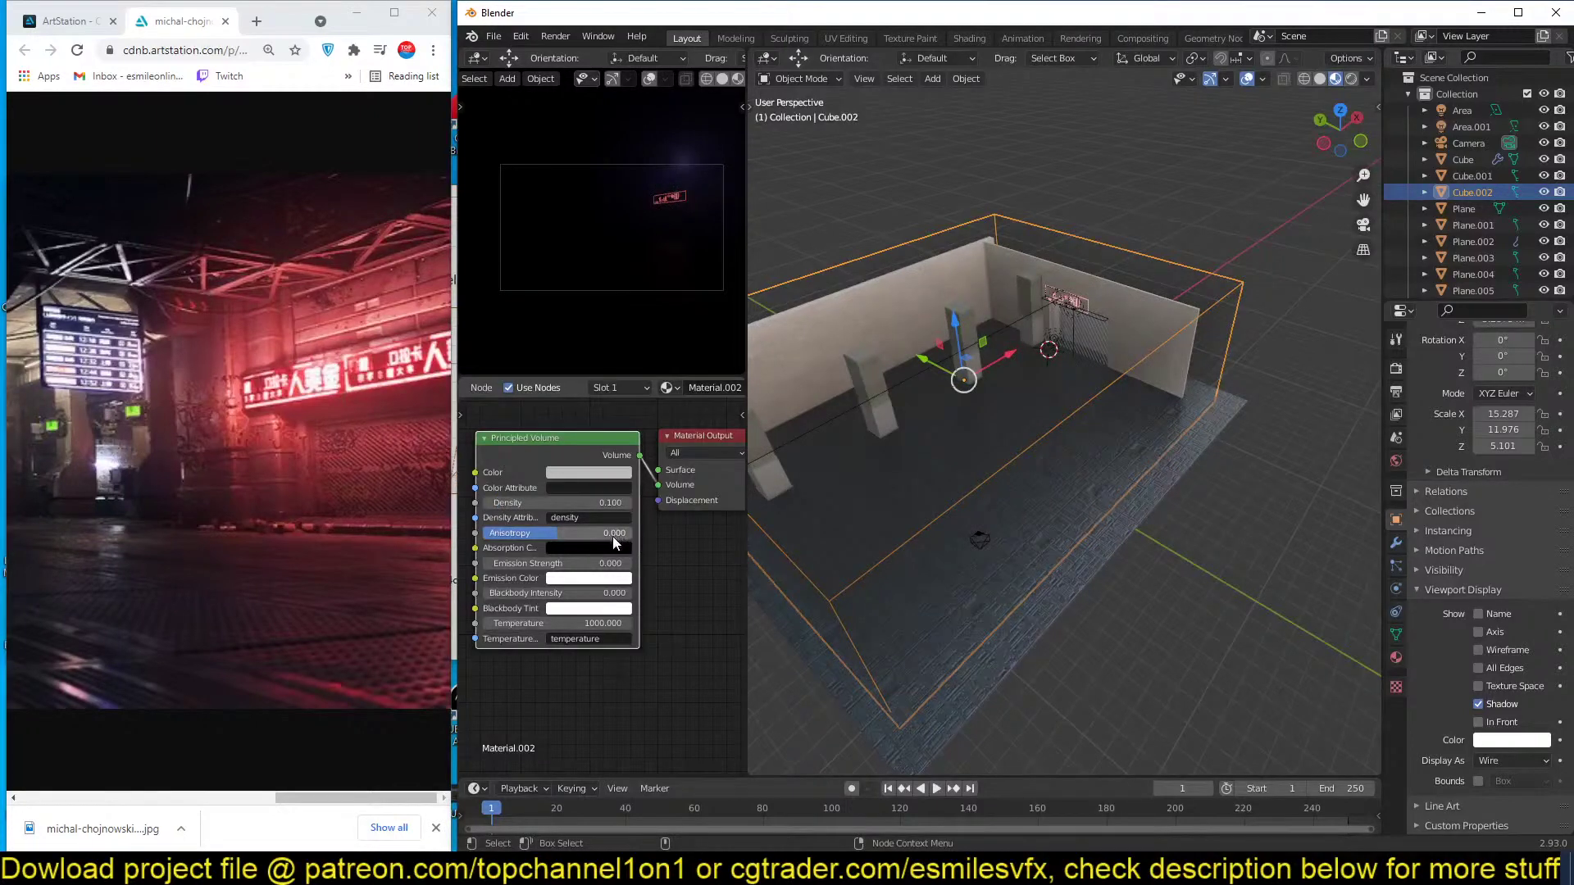
double_click(621, 508)
text(.01)
key(Return)
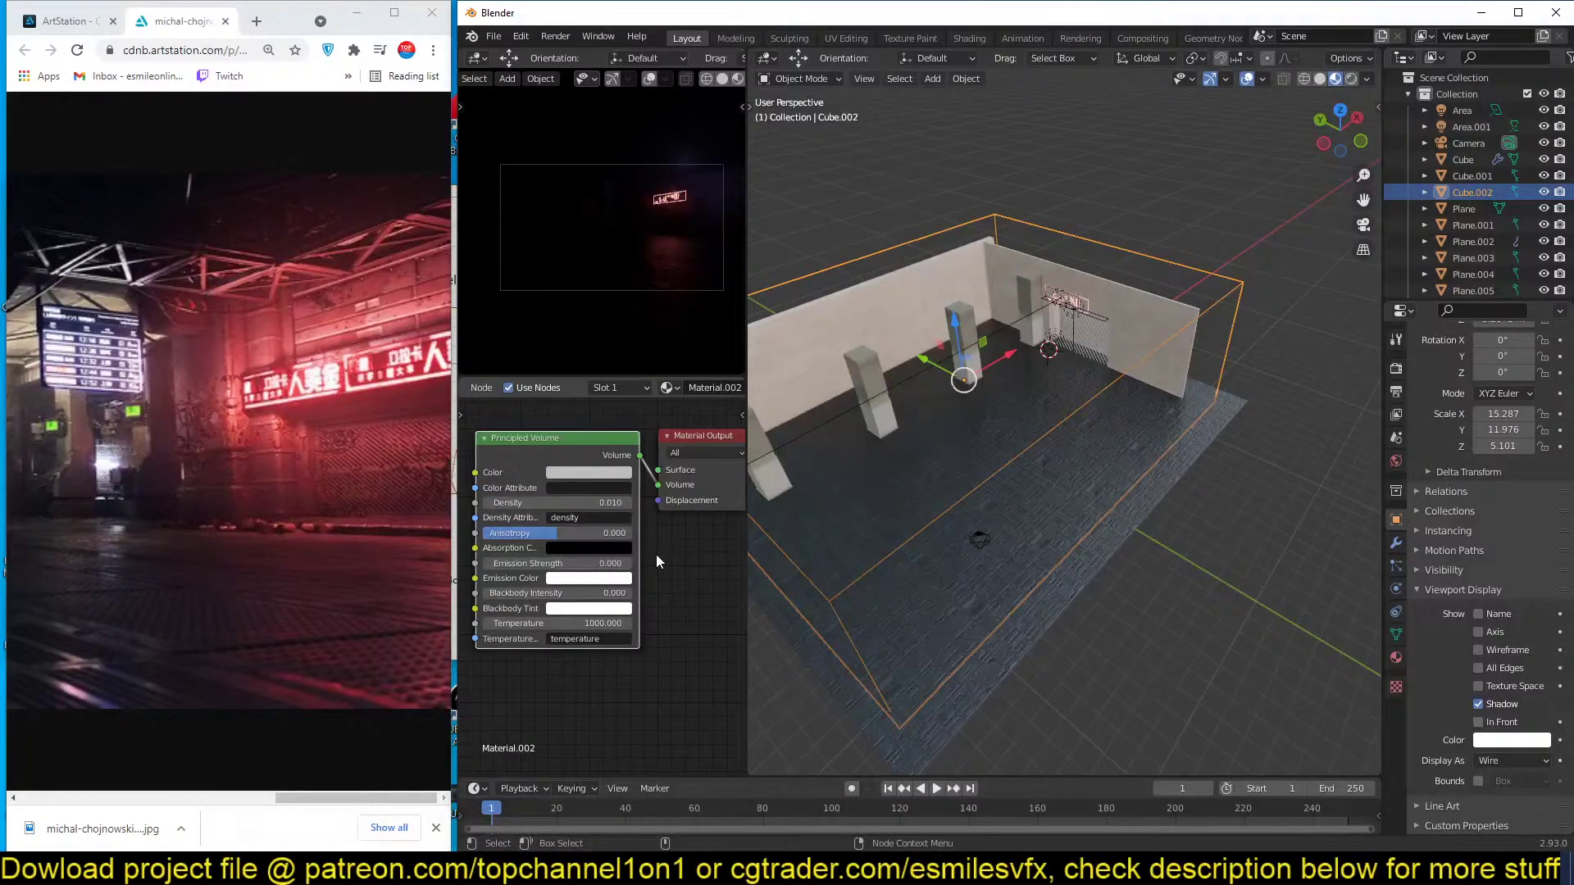
Try an emission strength of 0.02 on the Principled Volume, and reset it to 0.
scroll(656, 554, up, 1)
middle_drag(1053, 520, 1032, 495)
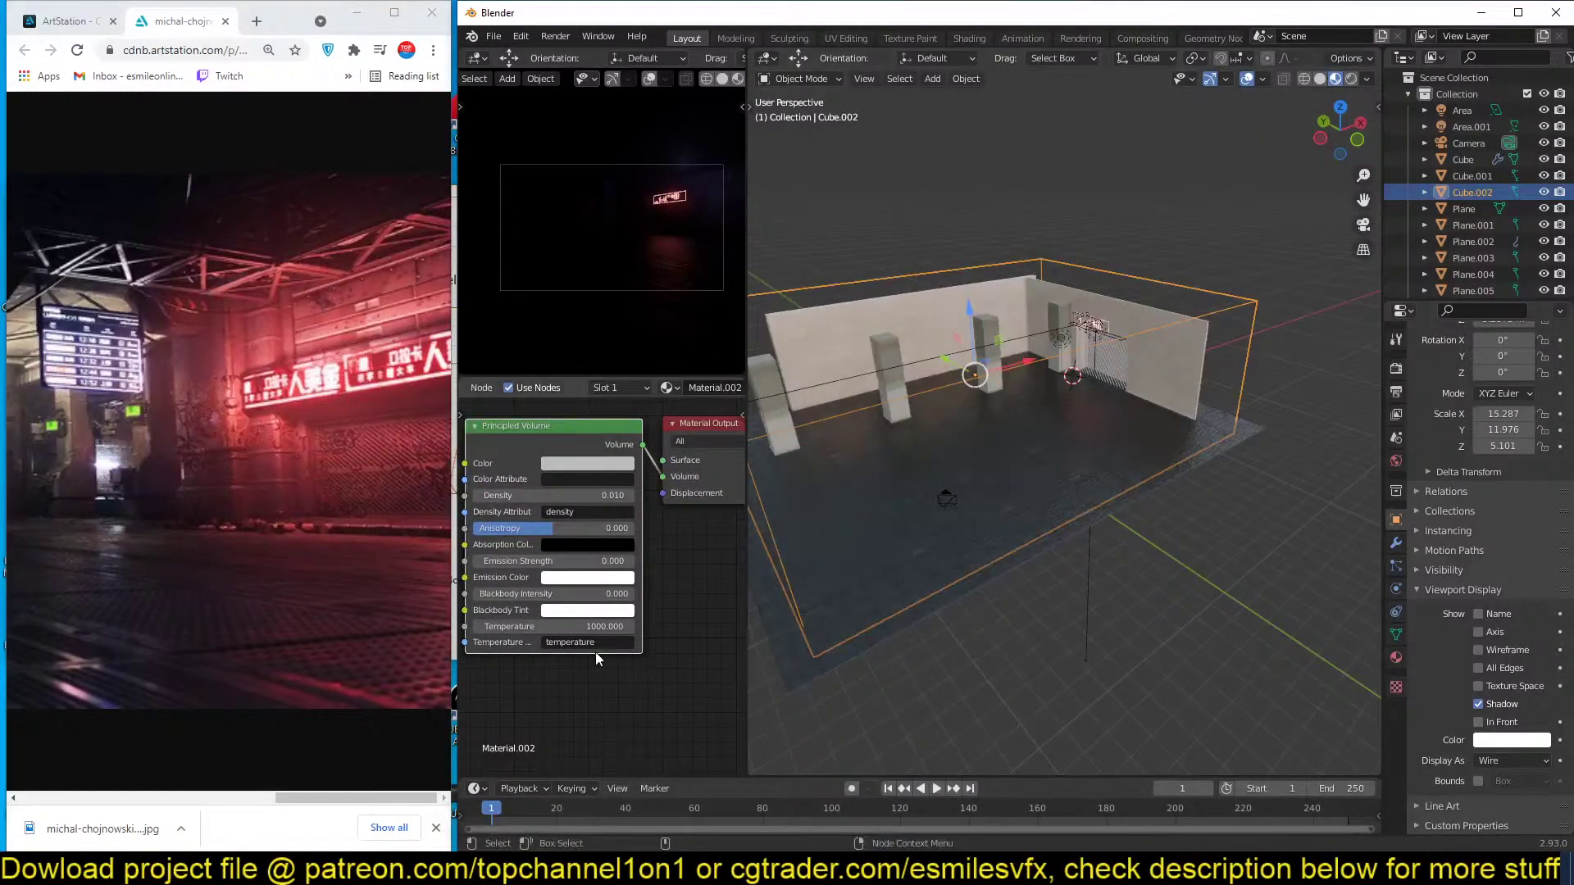
middle_drag(595, 653, 661, 630)
scroll(646, 573, up, 3)
mouse_move(644, 531)
mouse_down()
mouse_move(681, 532)
mouse_move(635, 532)
mouse_move(660, 532)
mouse_up()
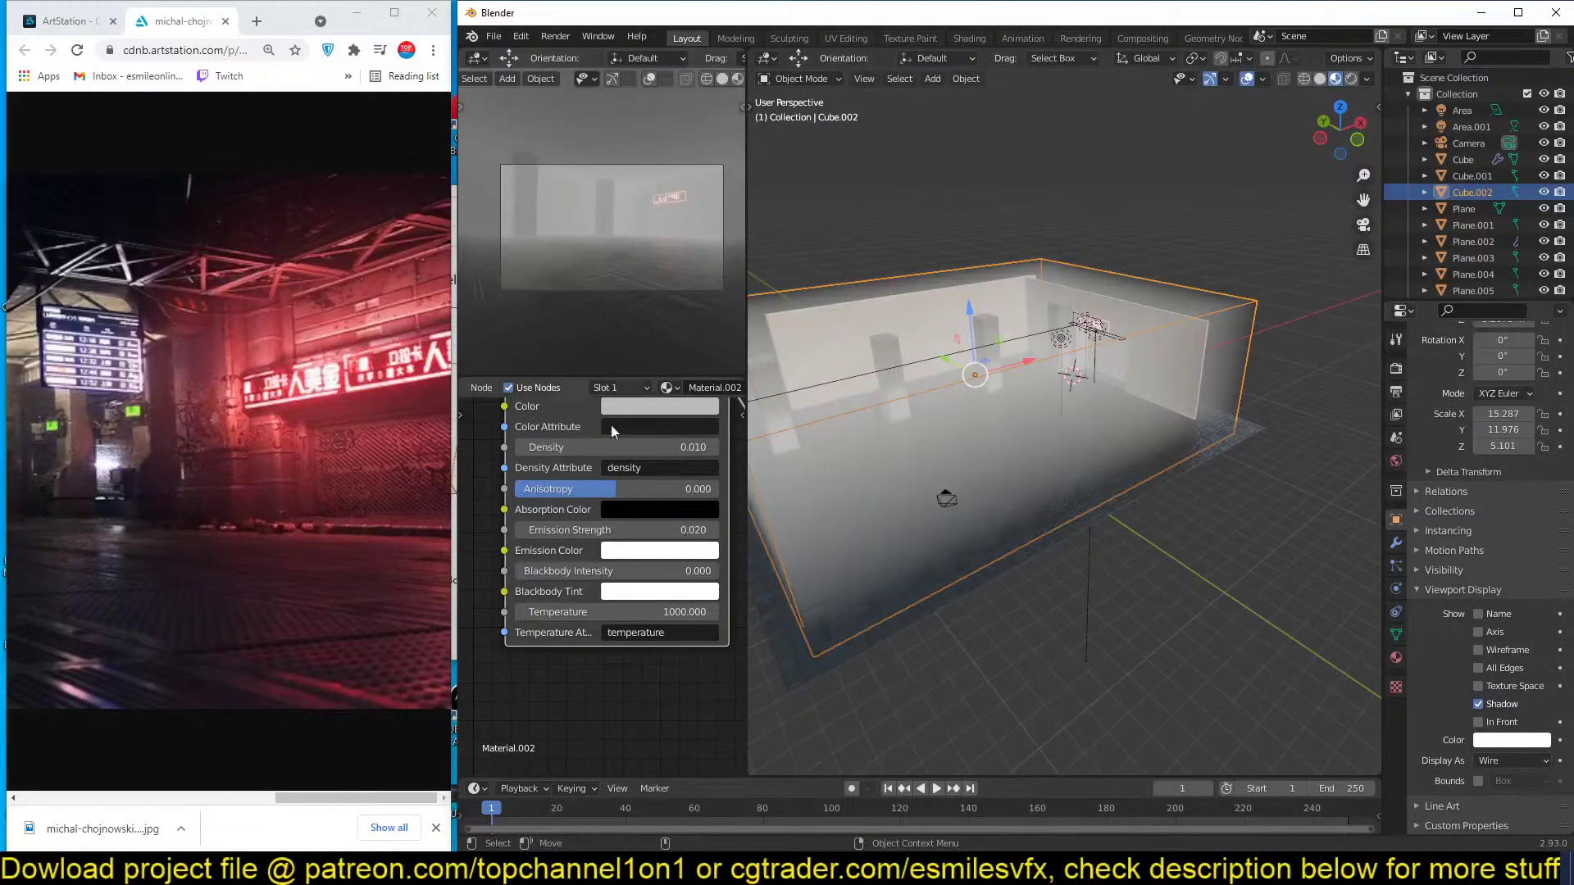
click(630, 530)
text(0)
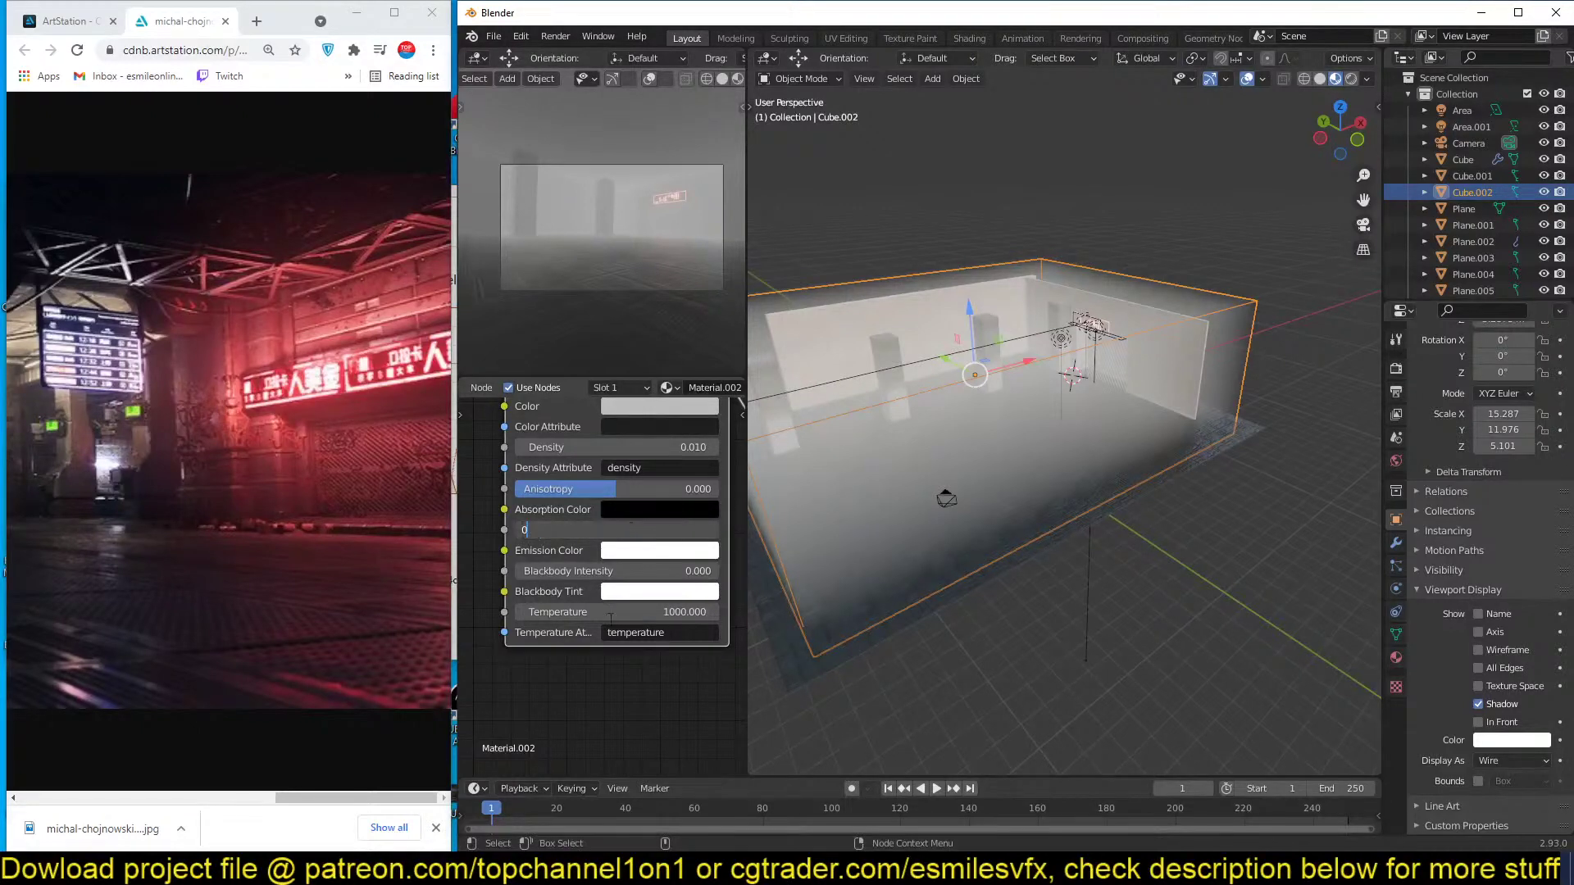
key(Return)
Select the area light at the neon sign and set its power to 100 W.
scroll(924, 336, up, 3)
scroll(904, 469, up, 2)
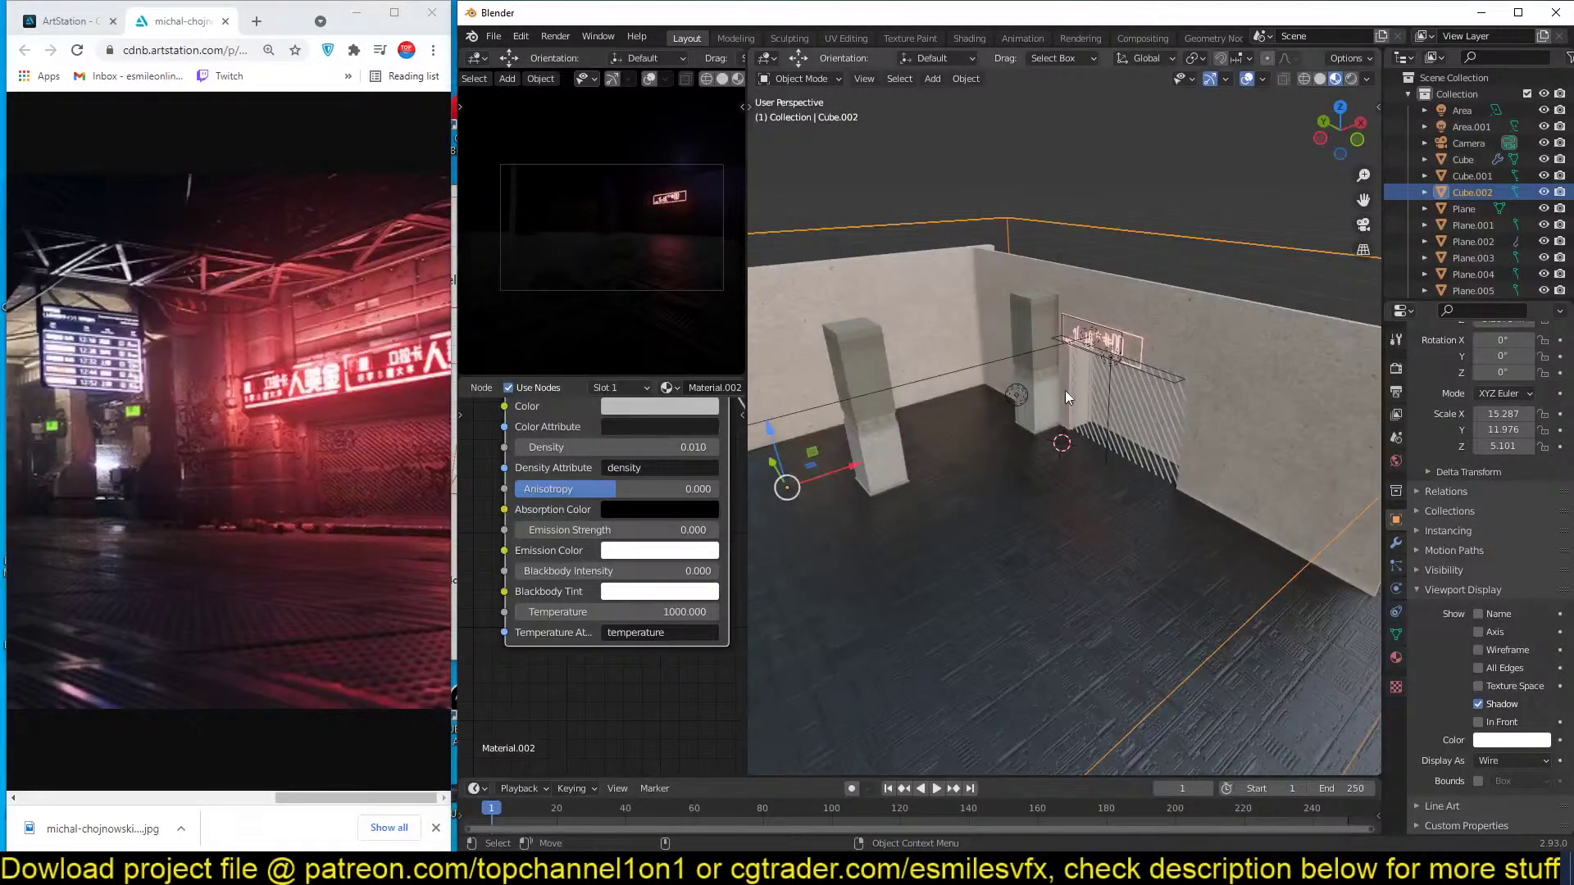
click(1089, 375)
click(1087, 336)
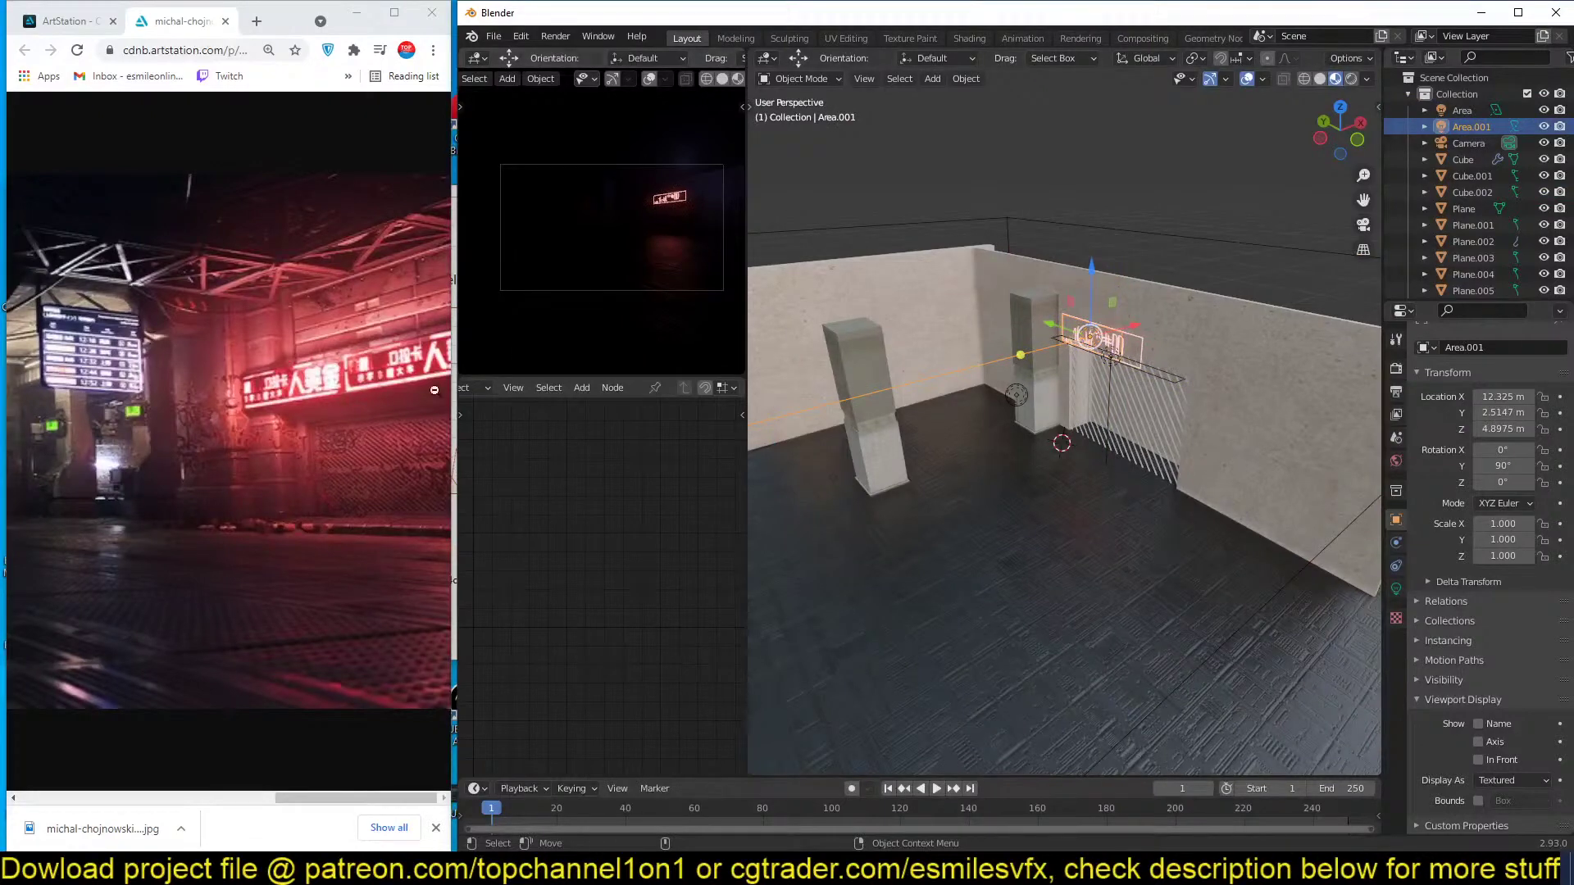
click(1396, 589)
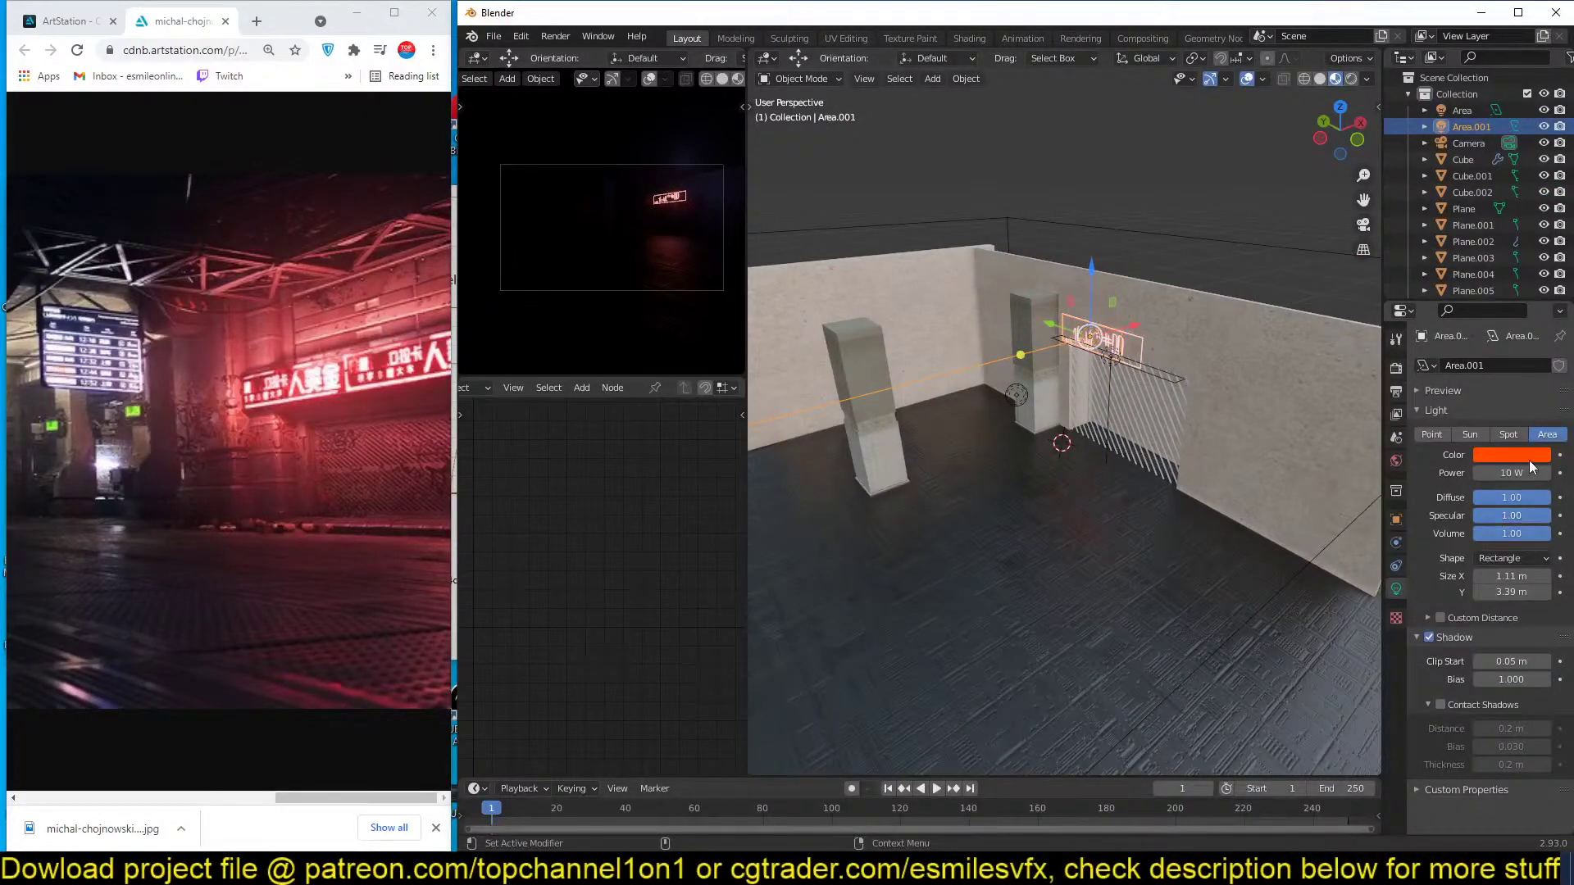
scroll(938, 459, up, 2)
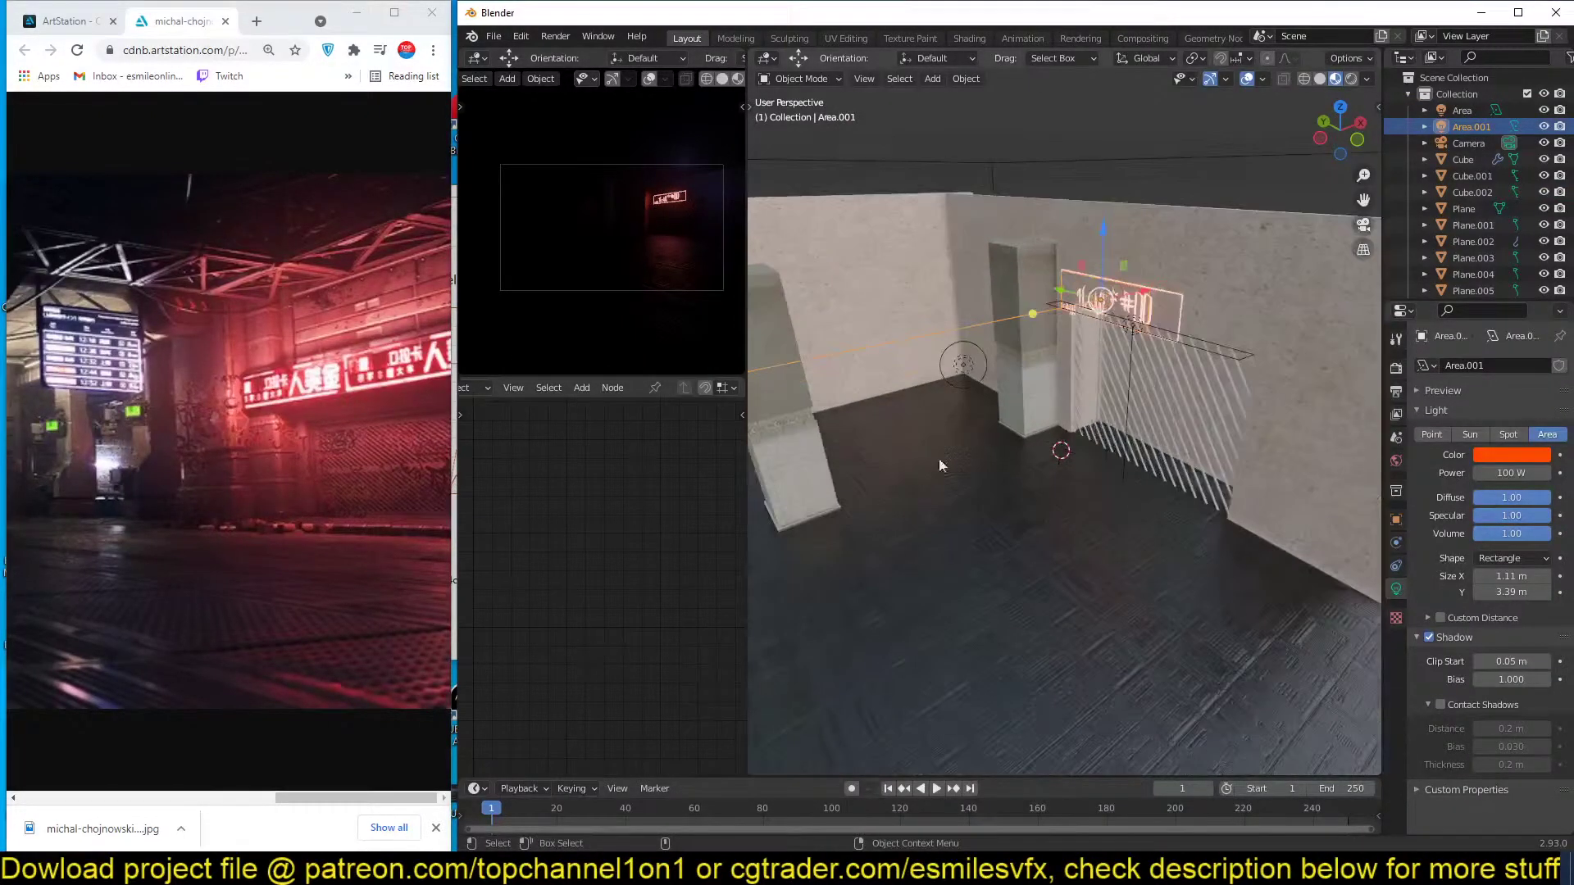
Set the sign light's volume factor to 10 to strengthen its glow in the fog.
key(KP_Decimal)
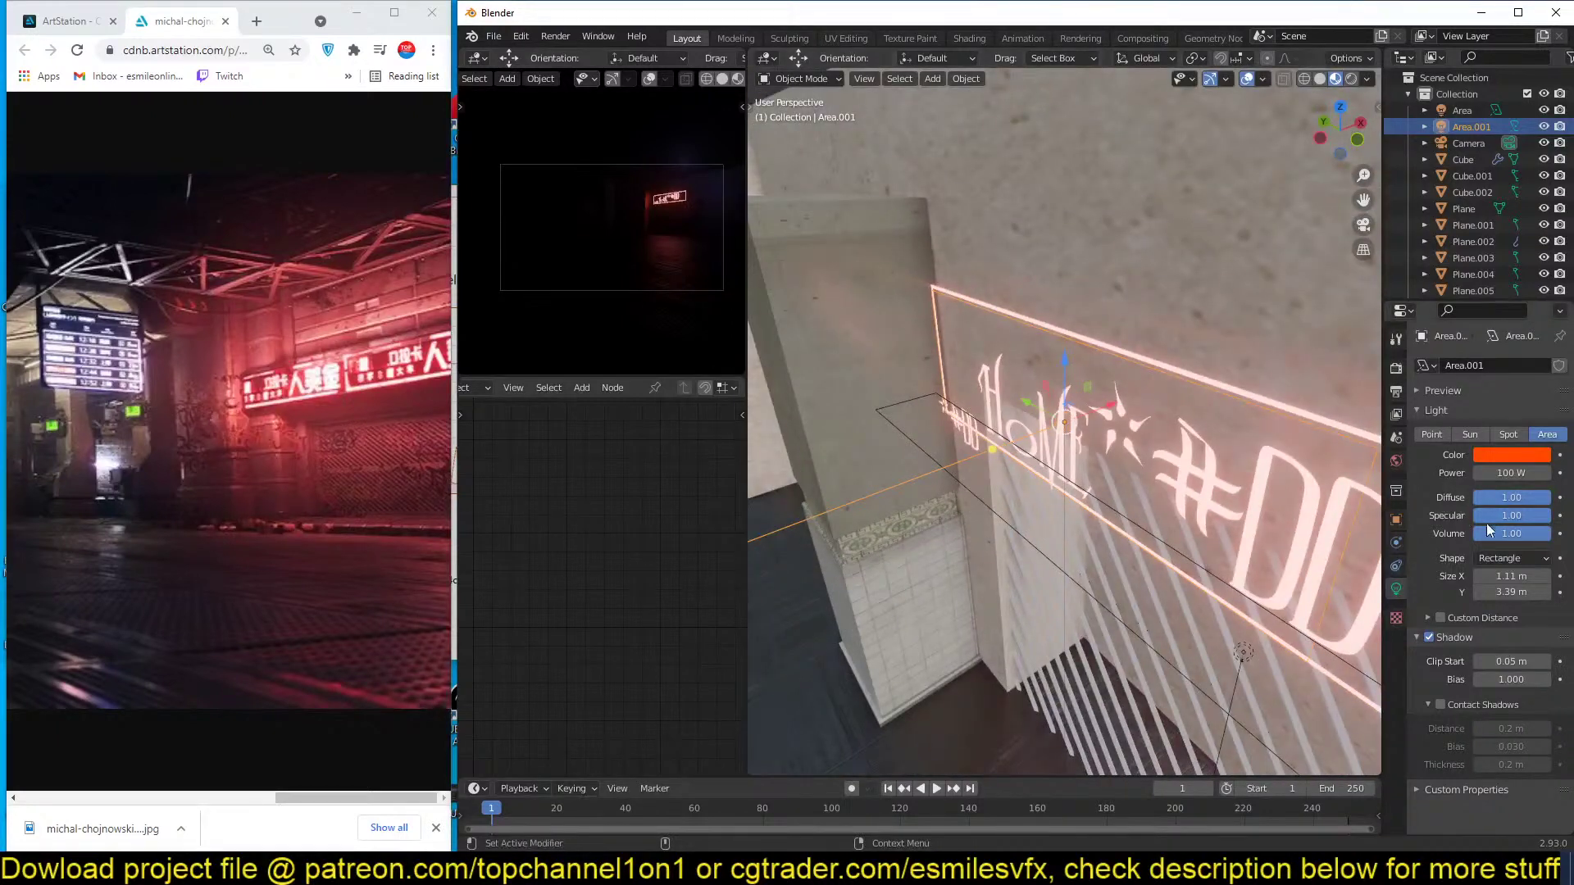
drag(1384, 531, 1344, 531)
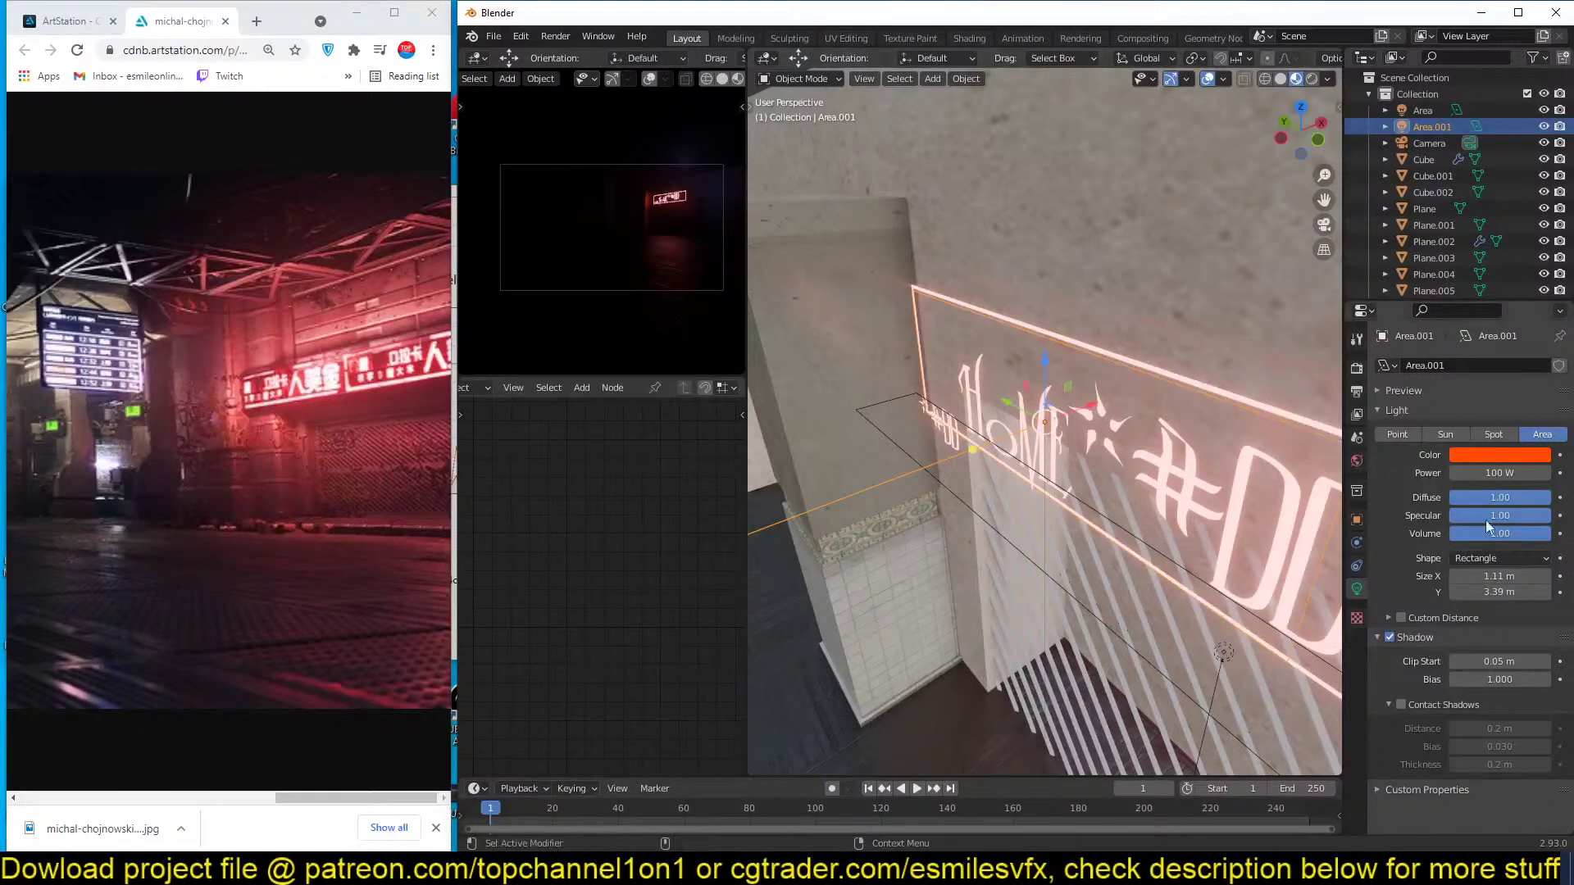
text(10)
key(Return)
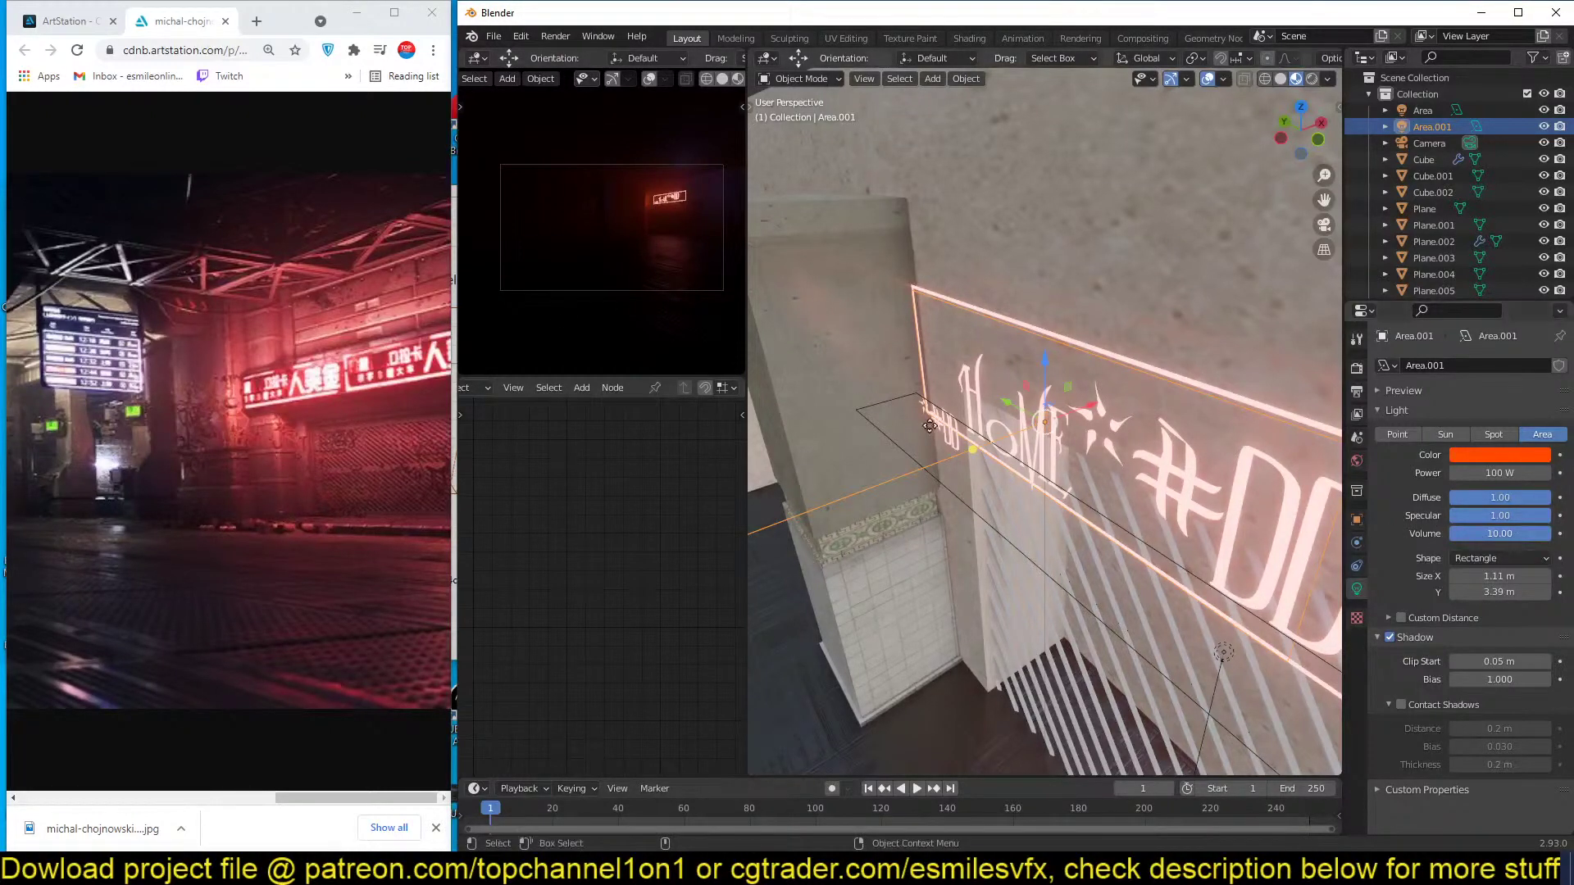
scroll(652, 196, up, 1)
scroll(867, 297, down, 3)
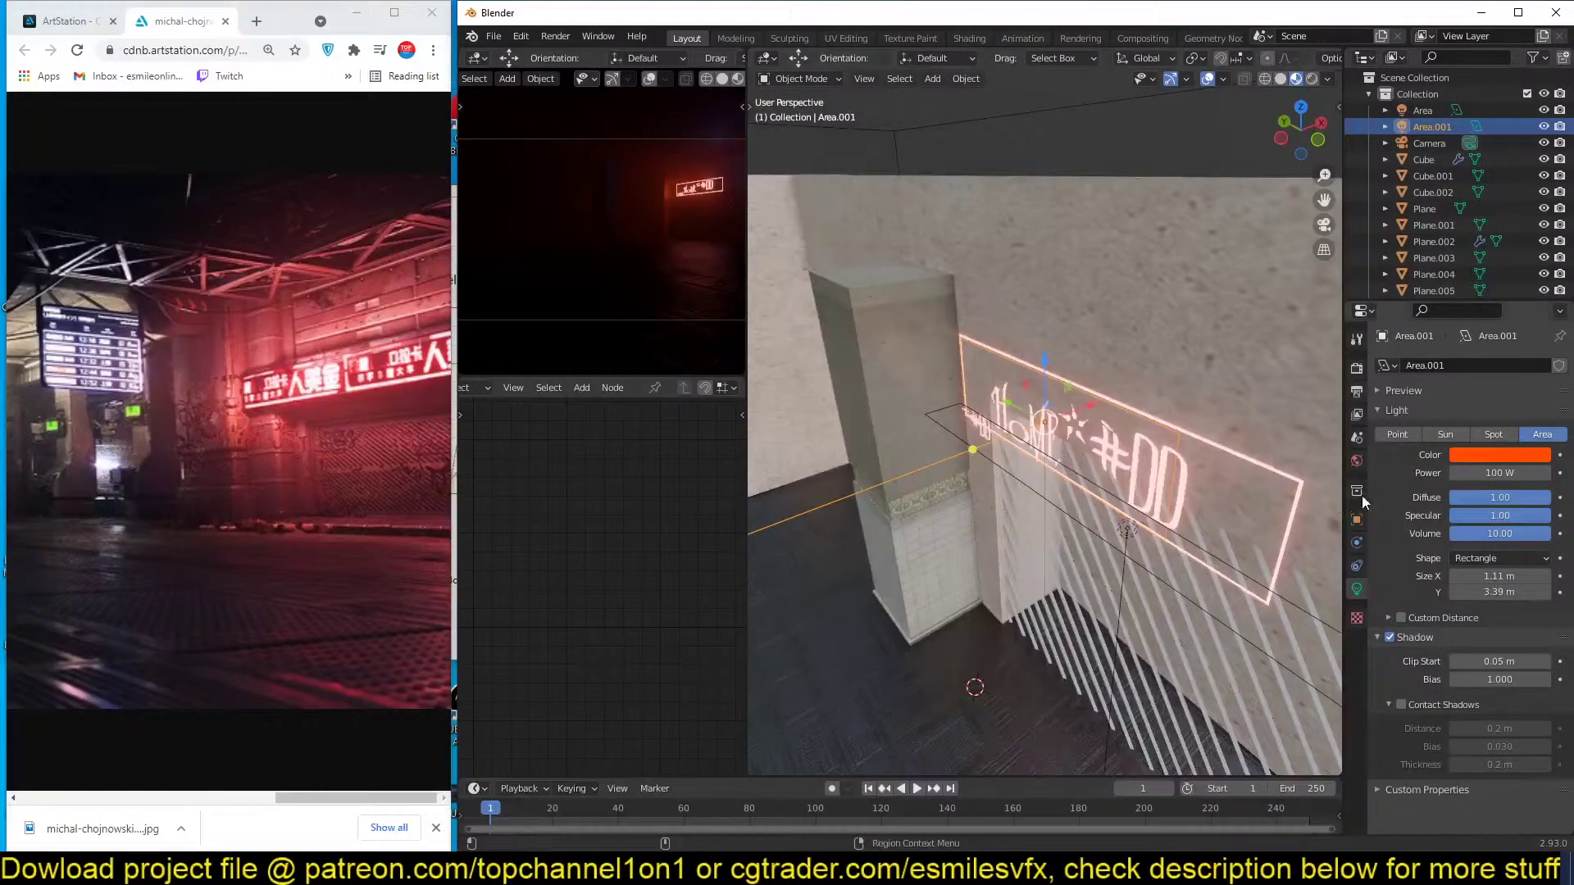
Expand the Volumetrics section of the Eevee render settings and examine its options and the sign area.
click(1356, 394)
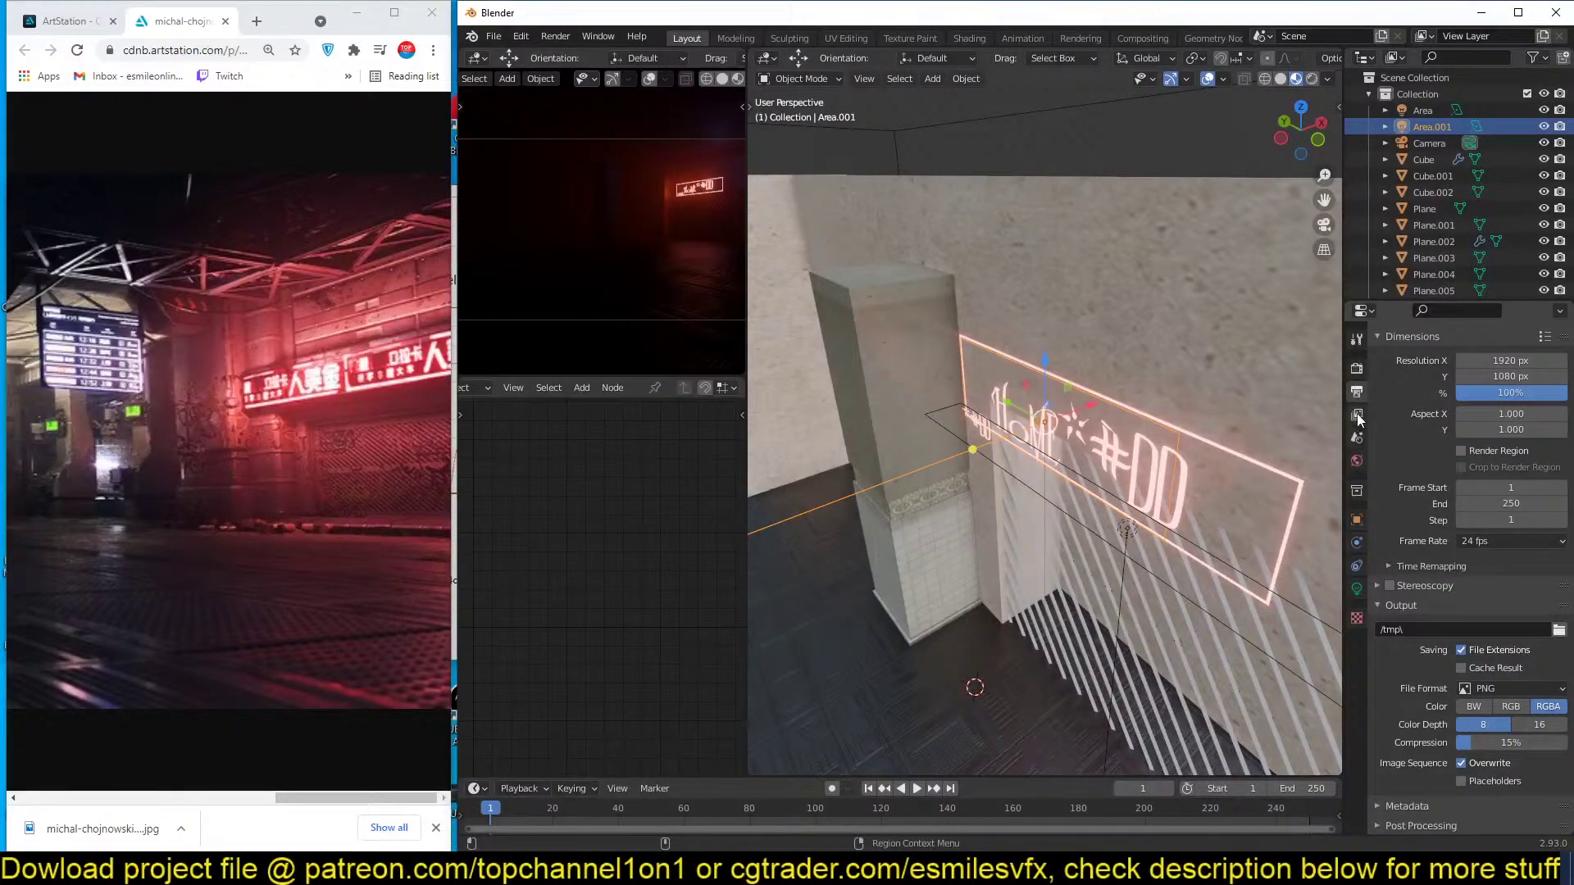
click(1361, 368)
scroll(1426, 707, down, 1)
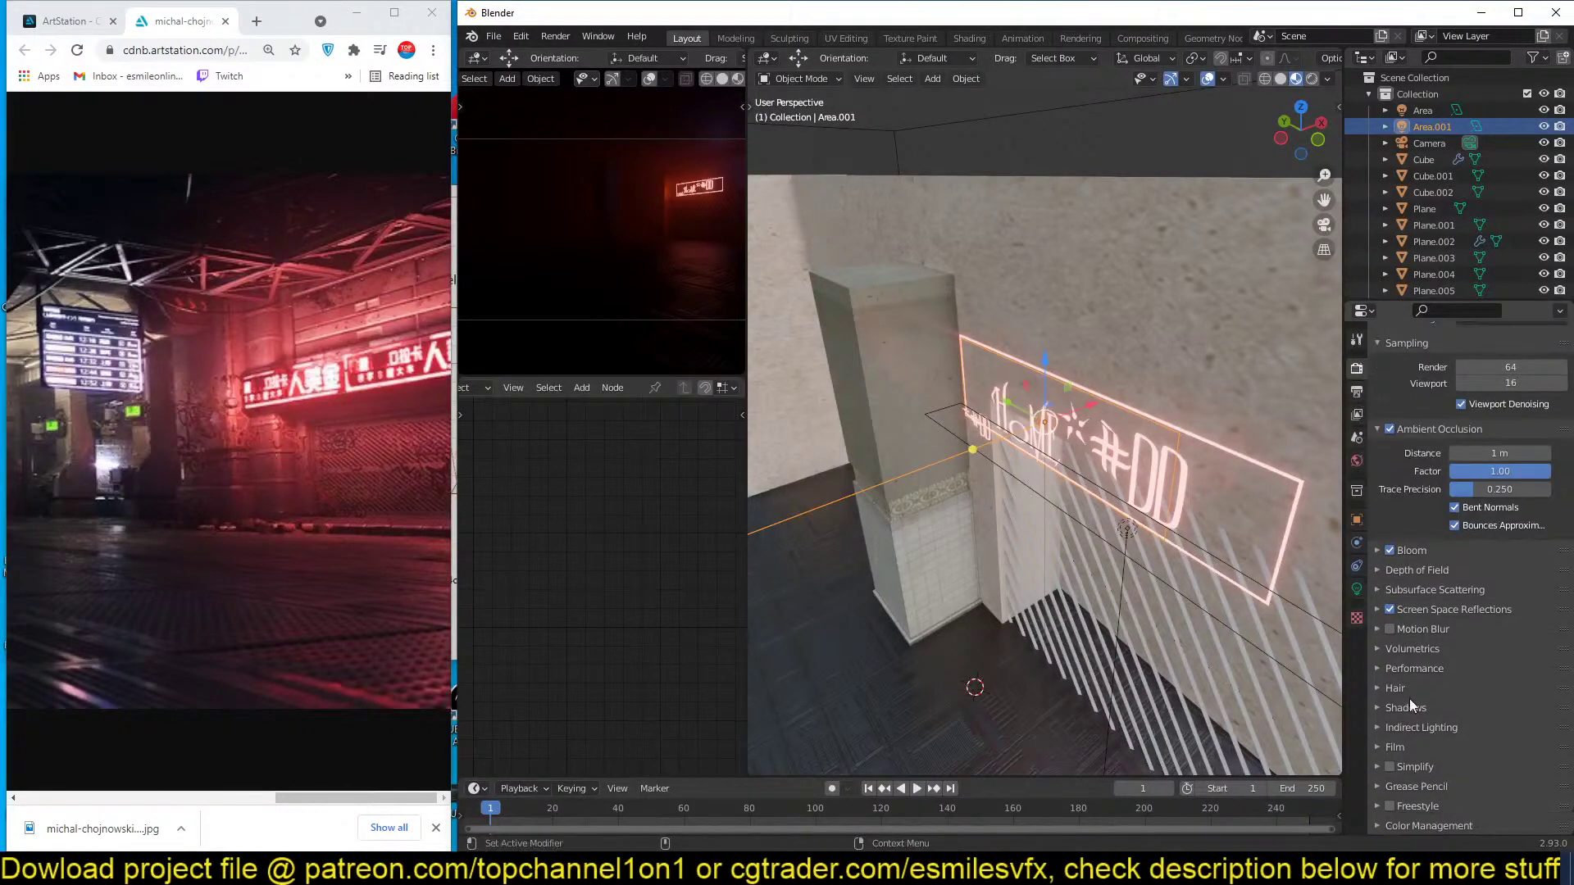
click(1412, 649)
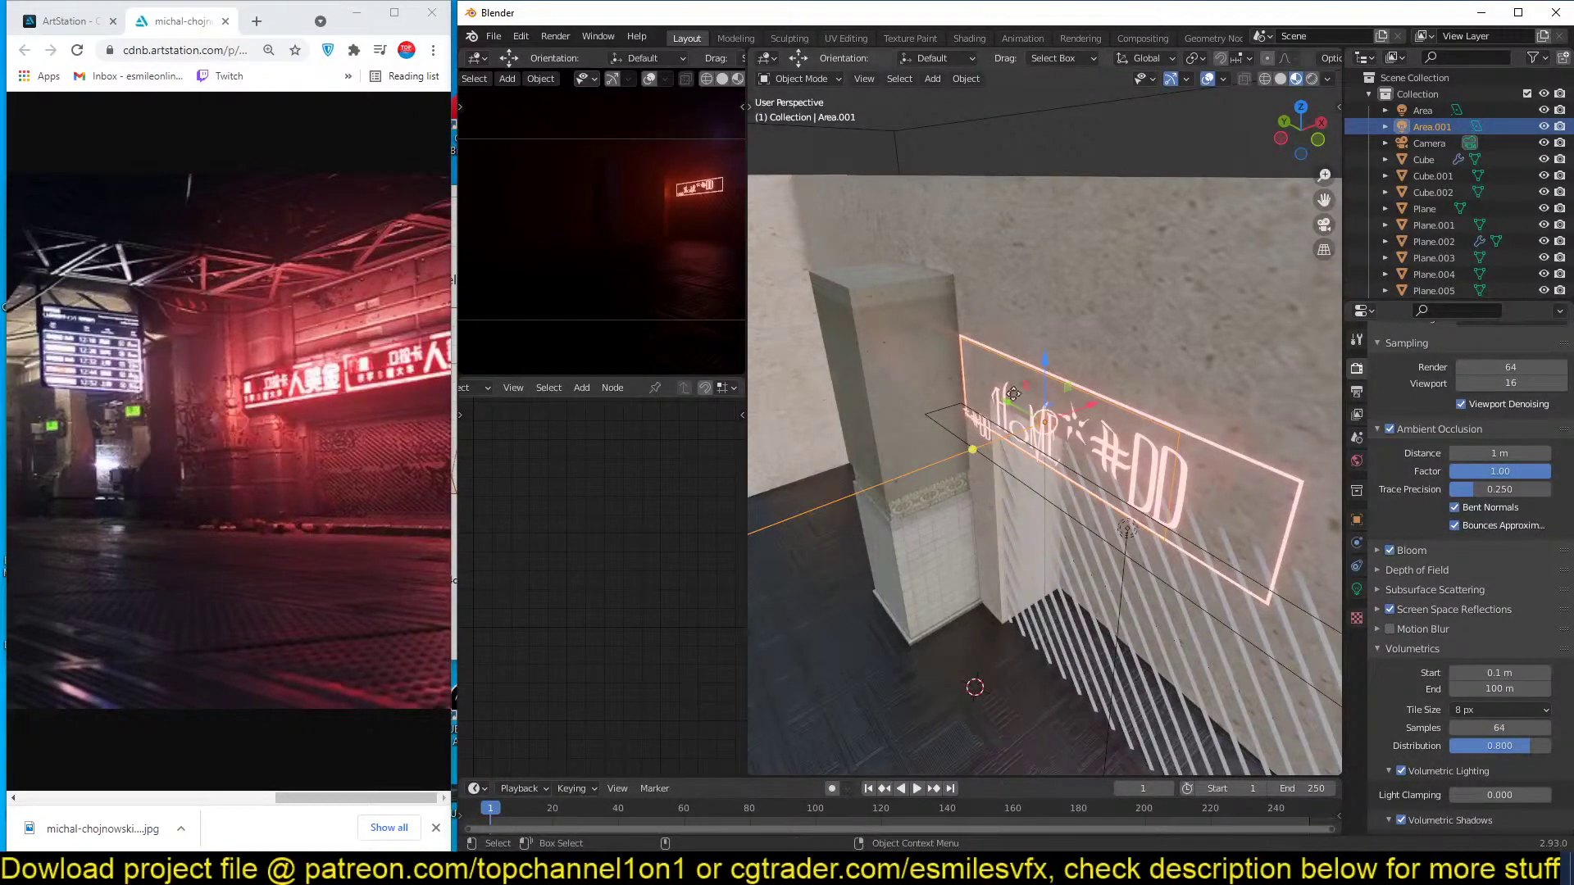
scroll(1064, 524, down, 3)
mouse_move(1064, 525)
middle_down()
mouse_move(1100, 526)
mouse_move(1080, 524)
middle_up()
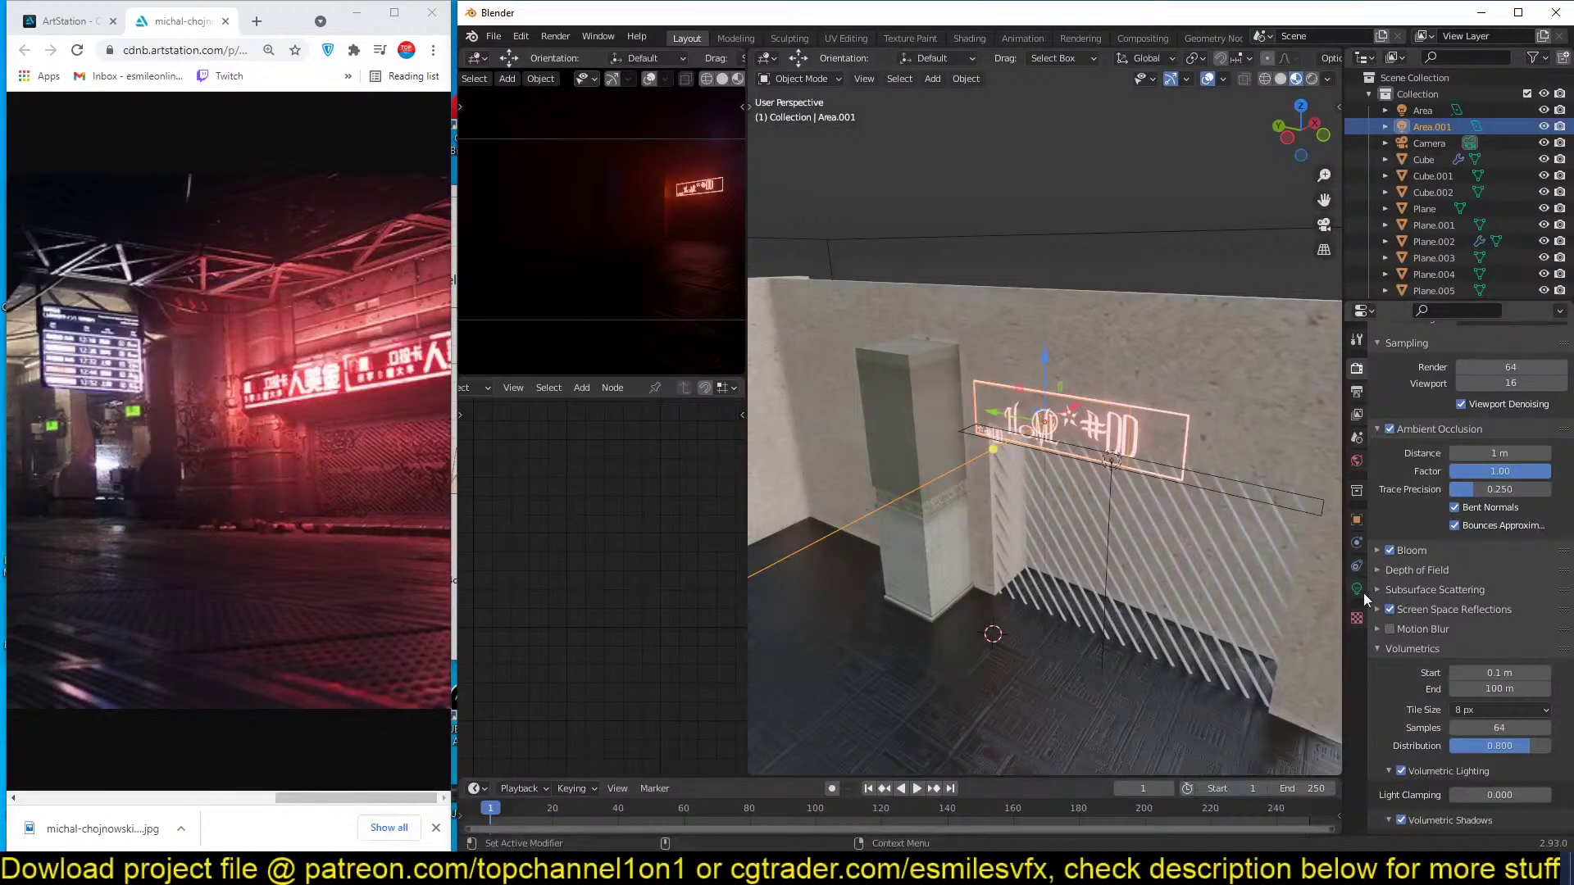
Change the sign light's colour from orange to a pinkish red matching the reference image.
click(1357, 590)
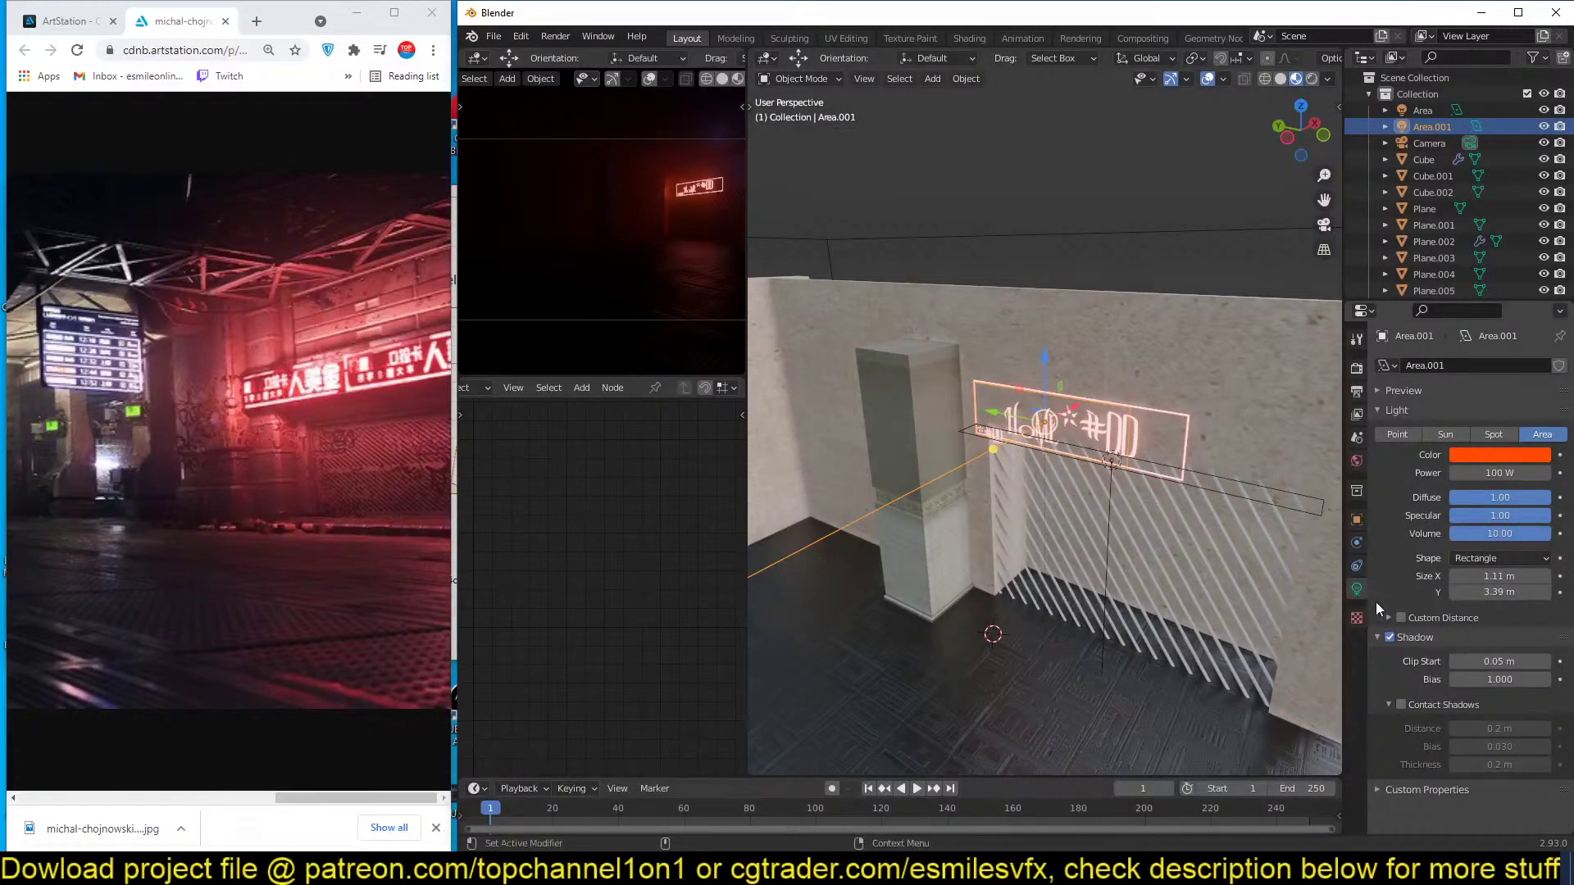
click(1522, 456)
mouse_move(1488, 296)
mouse_down()
mouse_move(1444, 339)
mouse_move(1470, 344)
mouse_up()
middle_drag(1001, 391, 1052, 480)
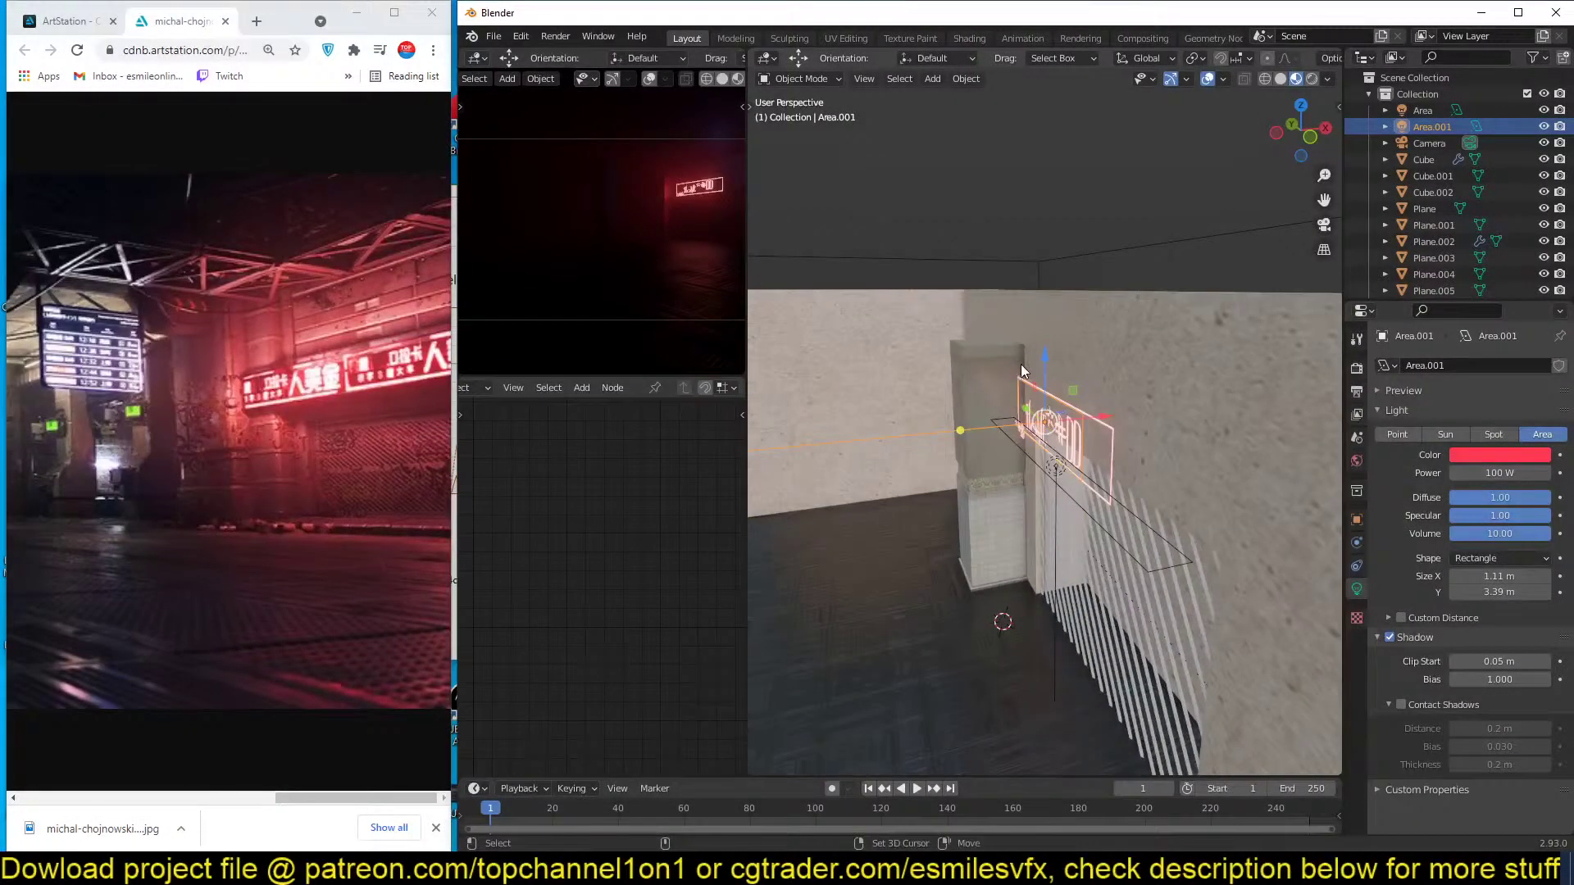
Select the orange area light by the neon sign and move it up above the sign, near the top of the wall.
middle_drag(1065, 462, 977, 383)
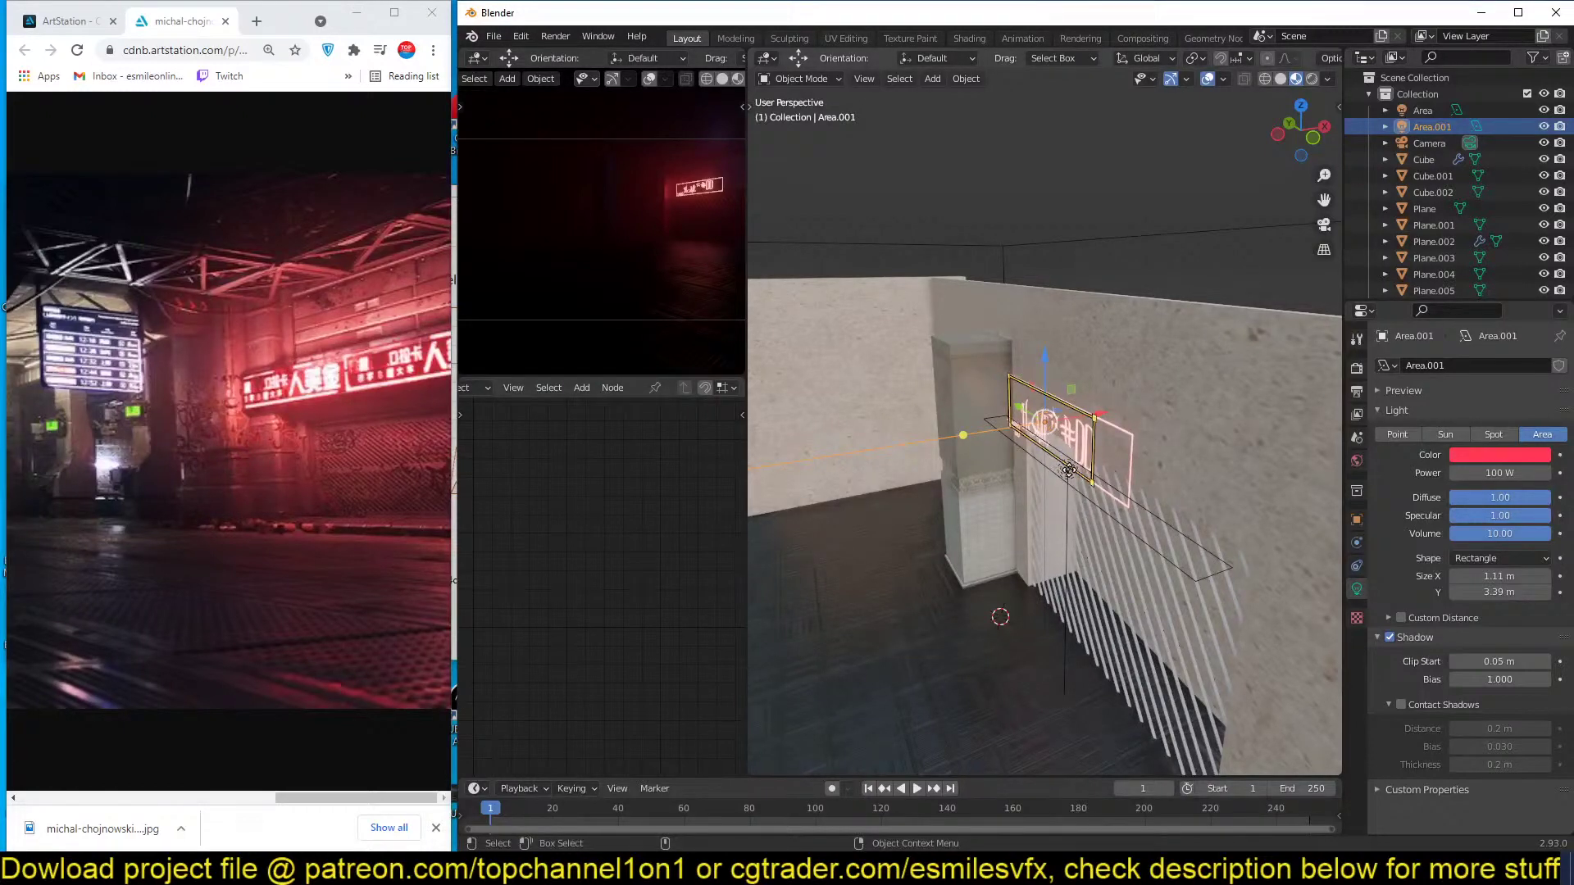
click(1067, 470)
middle_drag(1068, 469, 1081, 500)
drag(1190, 612, 1072, 479)
middle_drag(1072, 479, 1099, 468)
key(g)
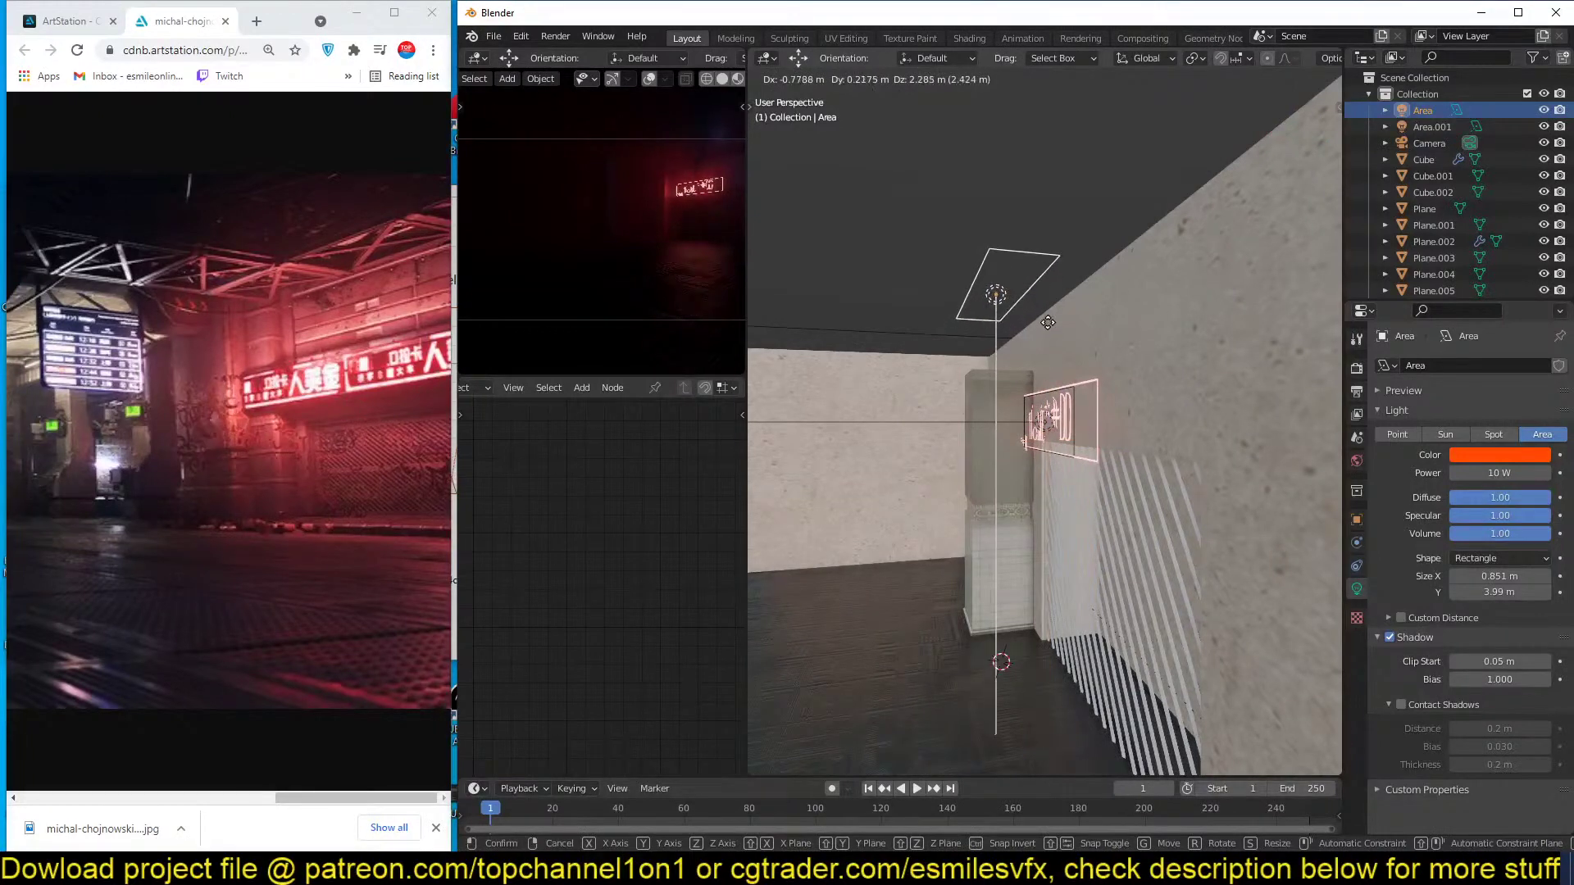
click(1050, 325)
middle_drag(1049, 326, 1064, 339)
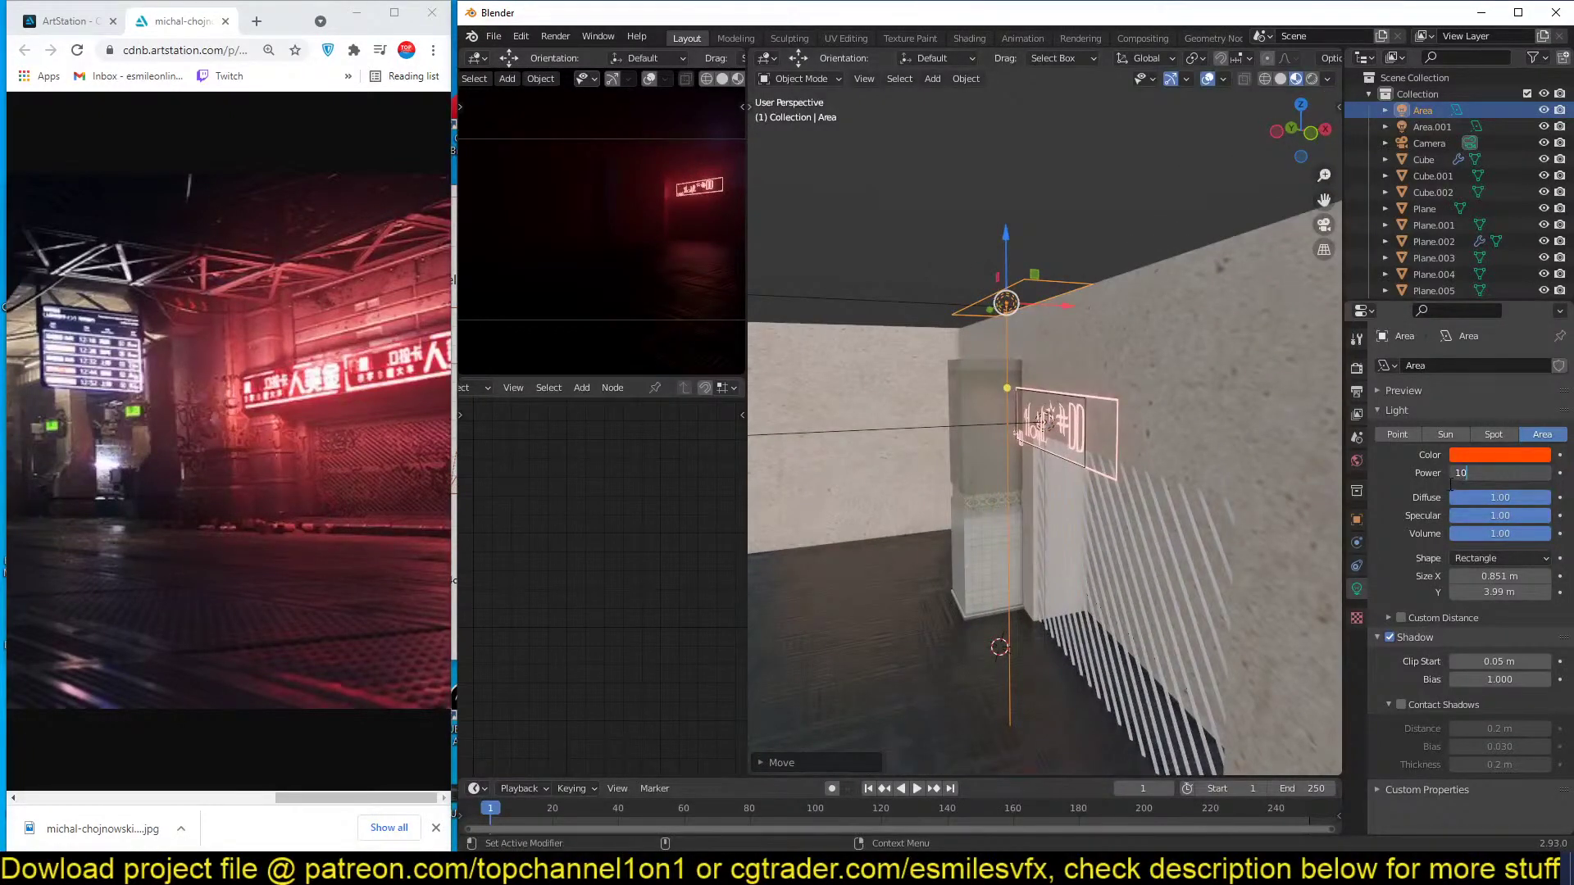
Set the raised area light's power to 100 W and soften its colour to a pale orange.
click(1492, 453)
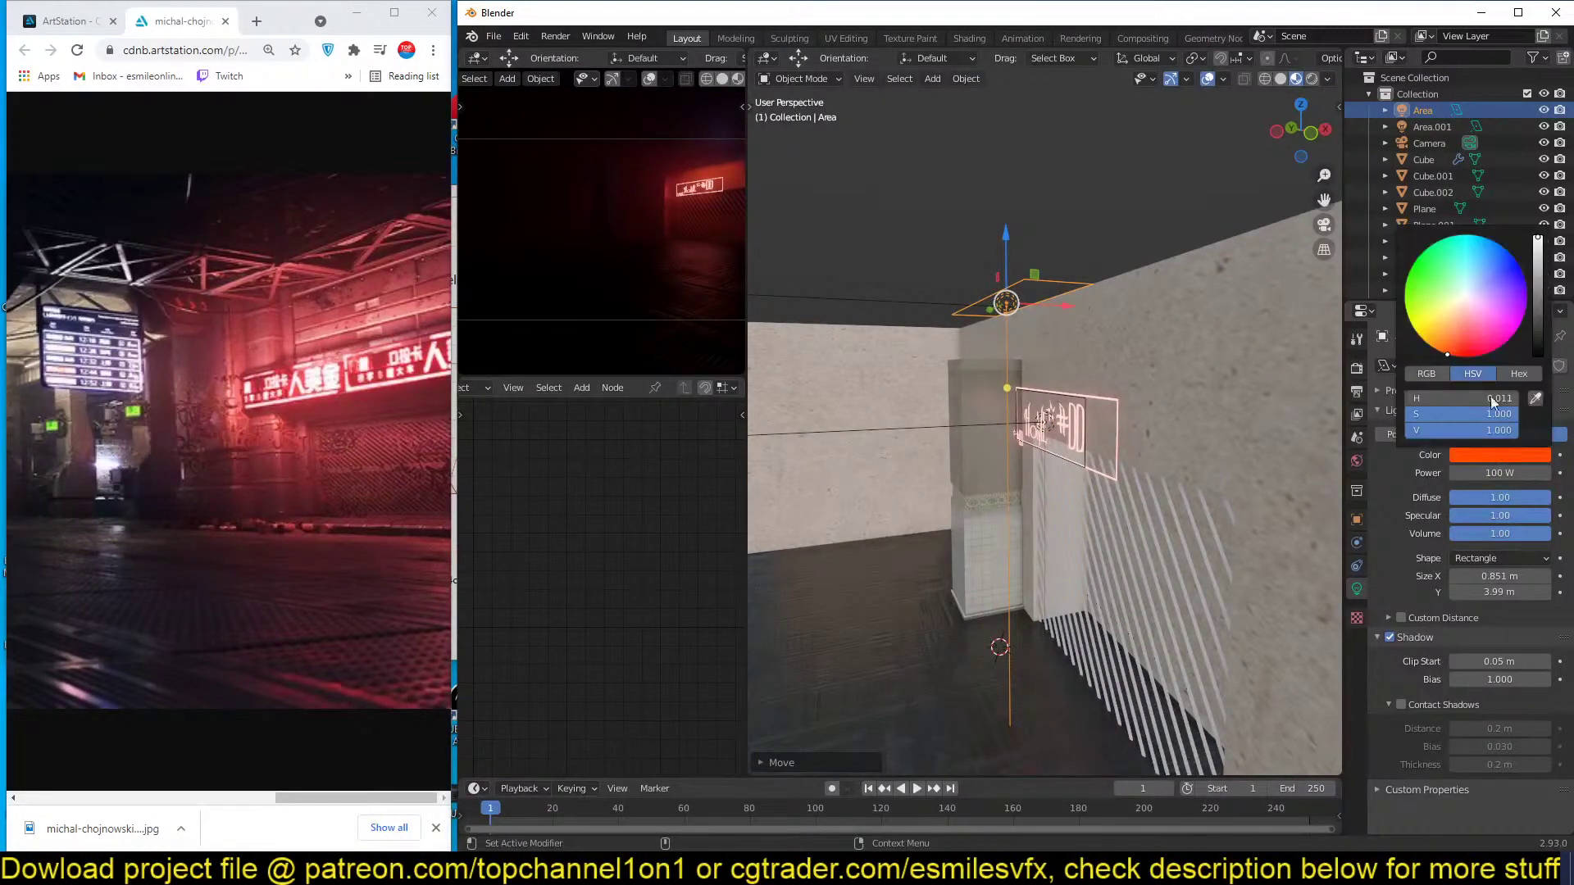
drag(1472, 308, 1452, 329)
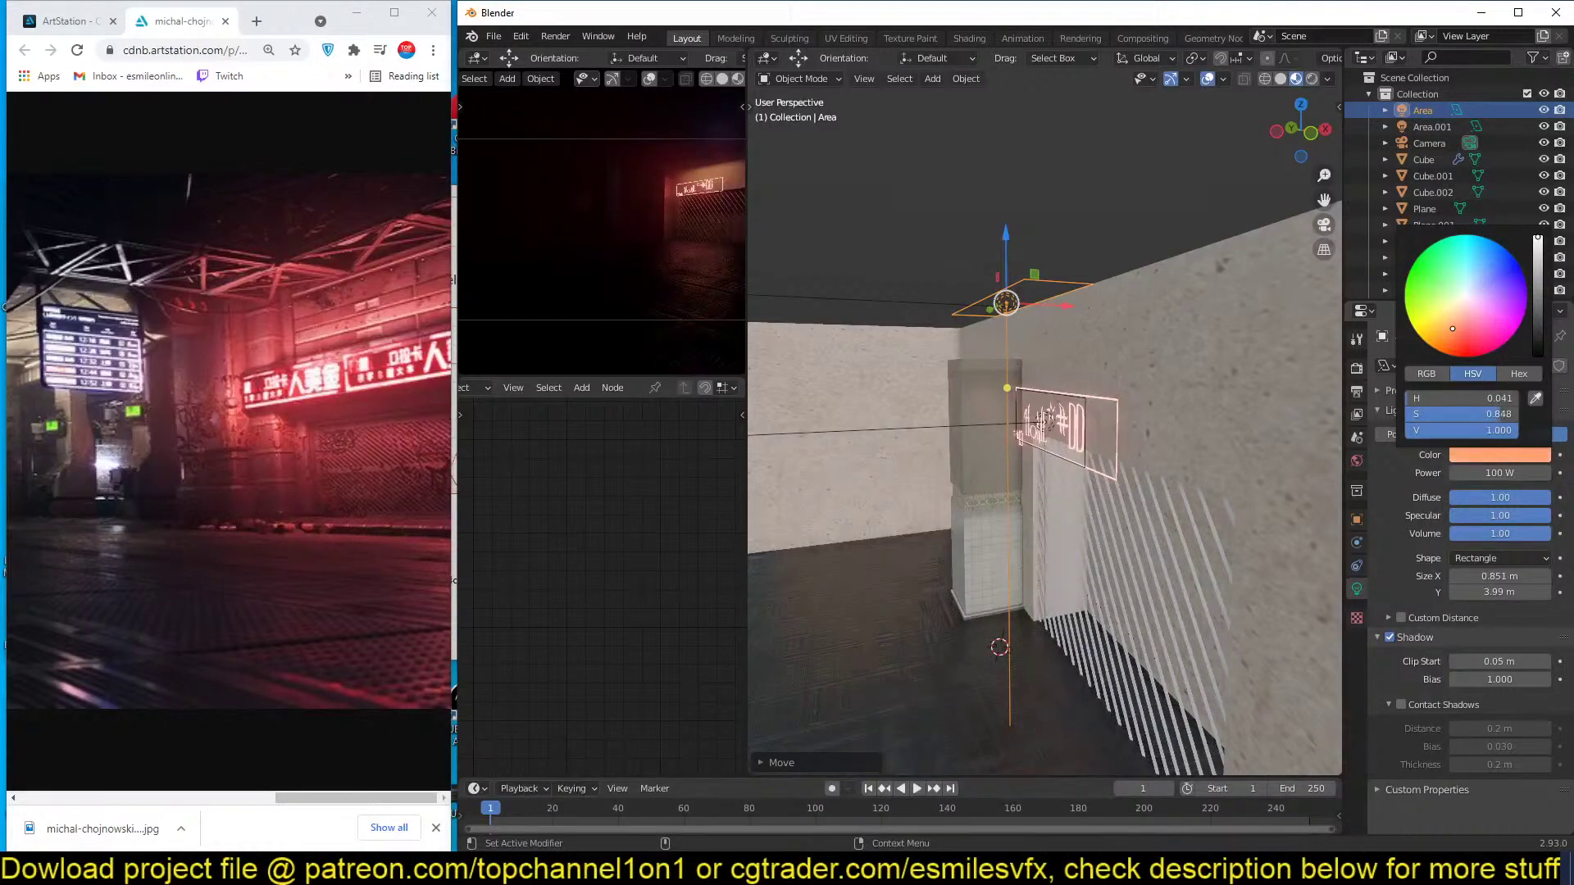
middle_drag(1148, 394, 942, 459)
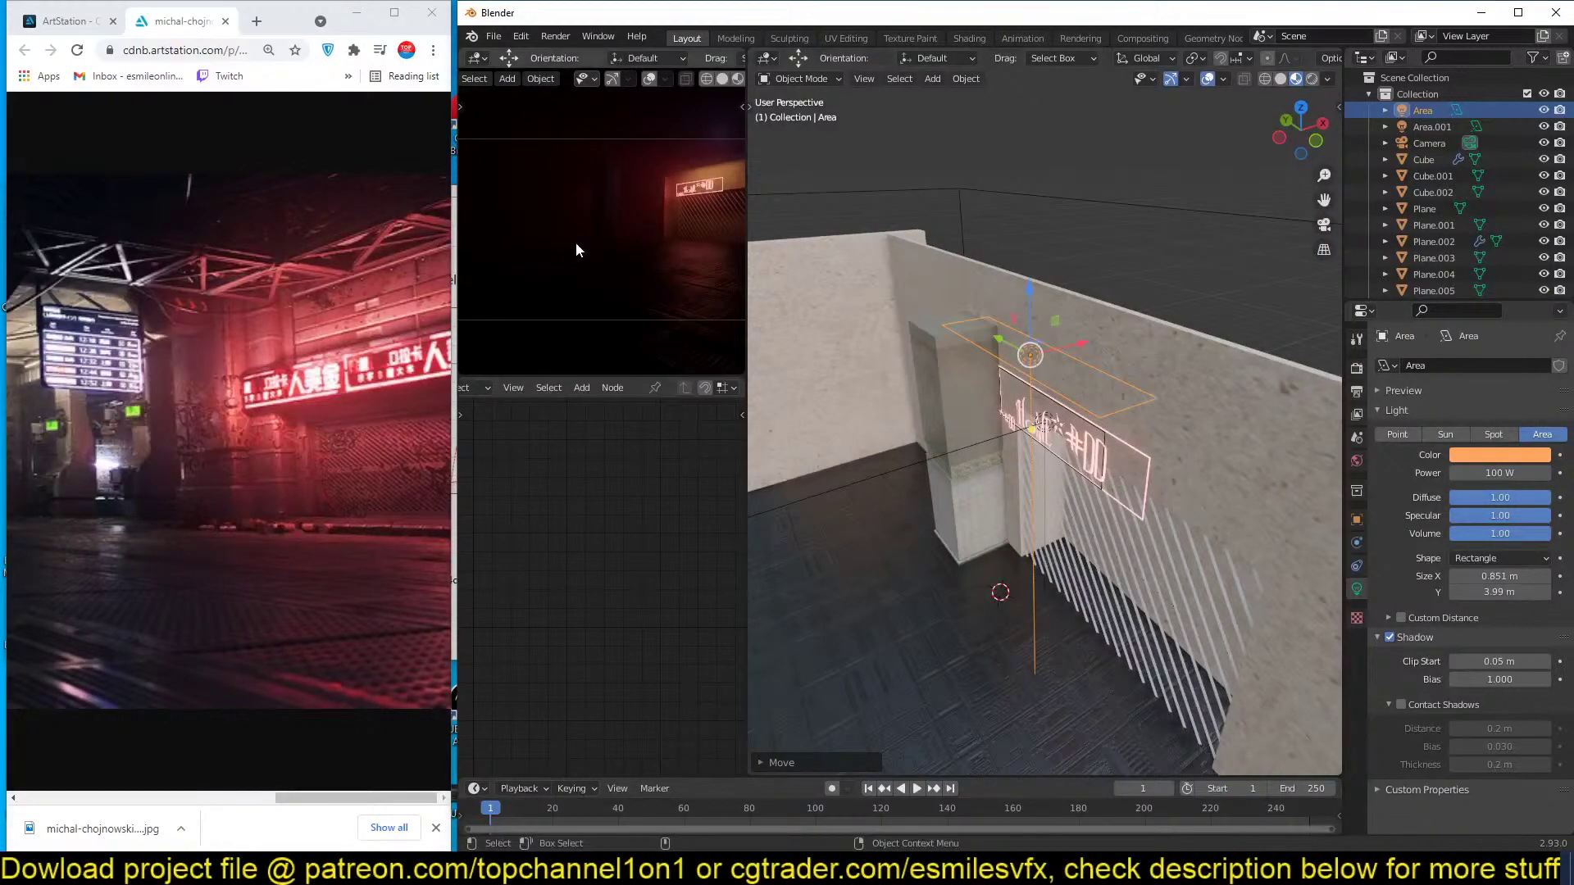
Select the camera and, from the top view, move it farther back from the sign and re-aim it across the scene.
scroll(575, 243, down, 2)
scroll(832, 422, down, 1)
shift+middle_drag(832, 422, 1008, 422)
scroll(946, 405, down, 2)
scroll(1055, 383, down, 2)
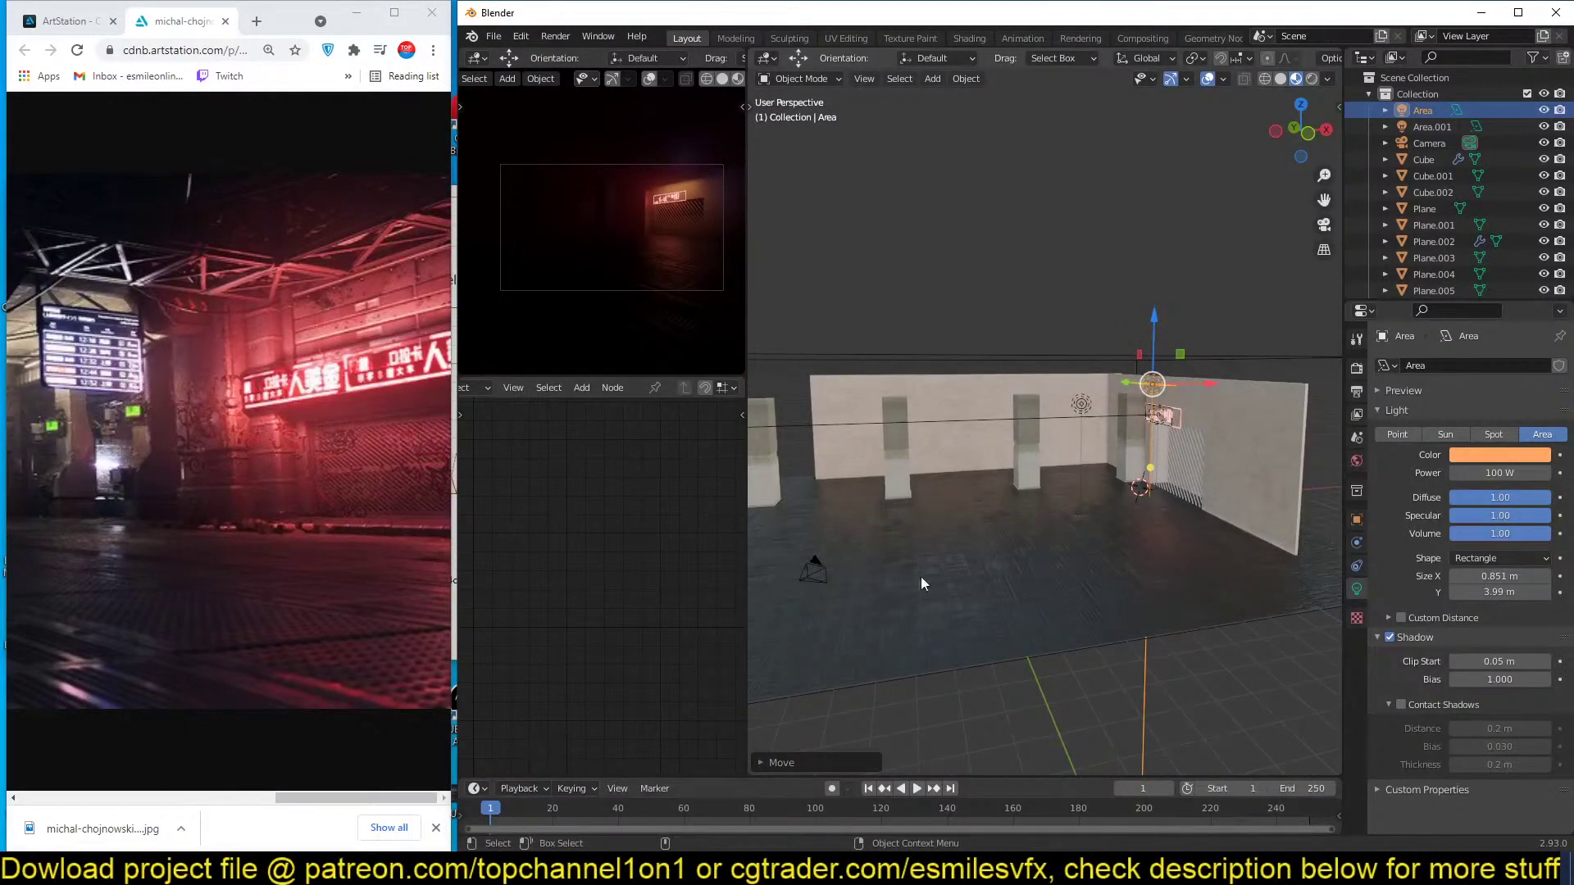
click(815, 571)
key(KP_7)
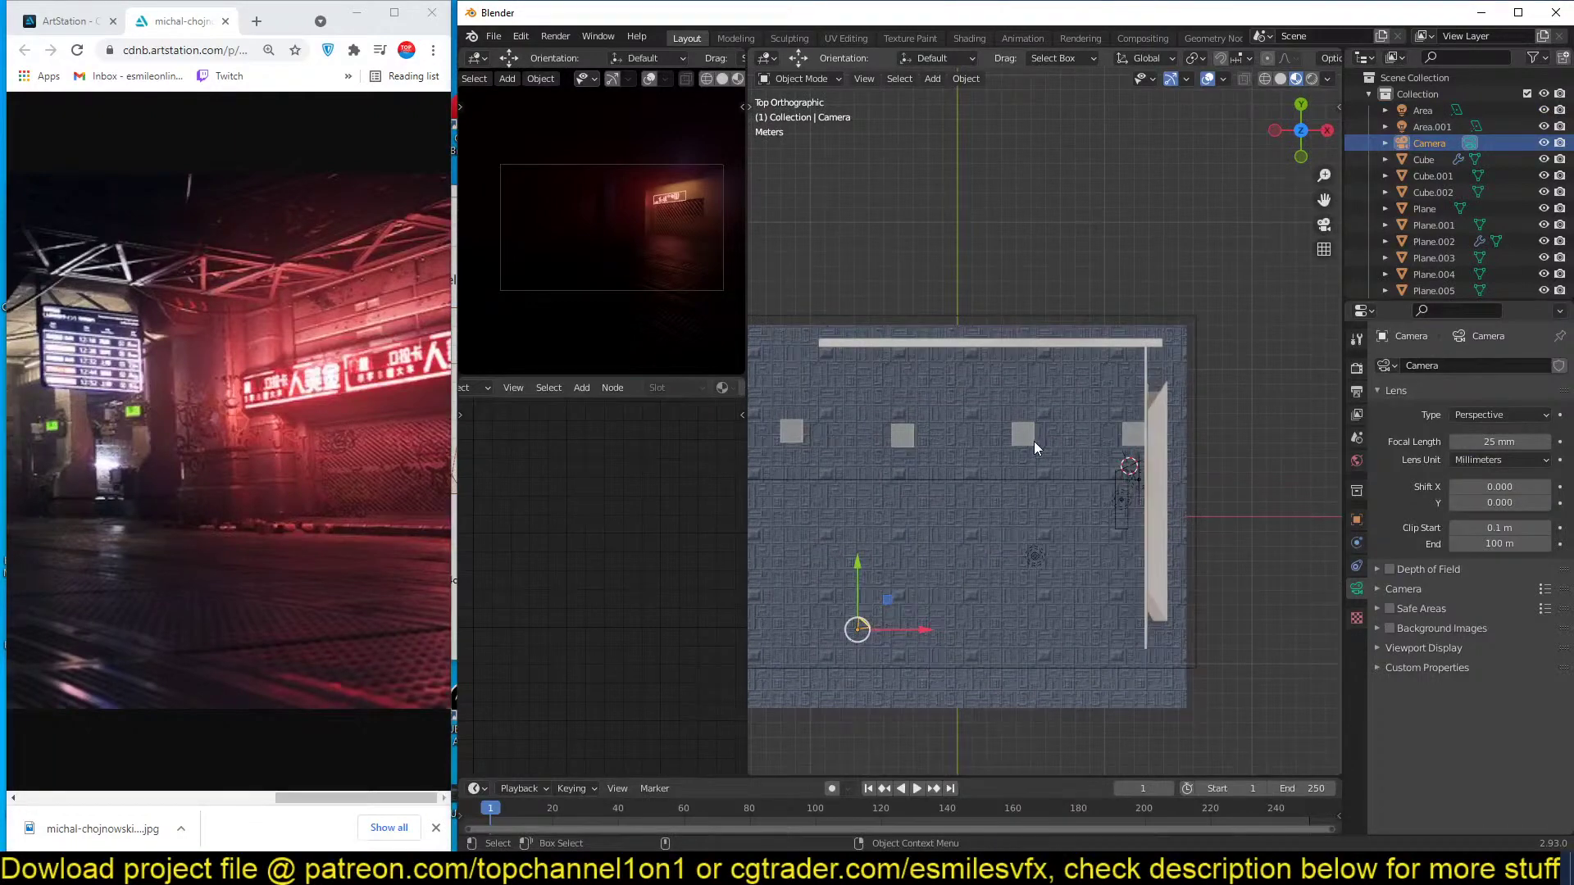
key(g)
click(961, 501)
key(r)
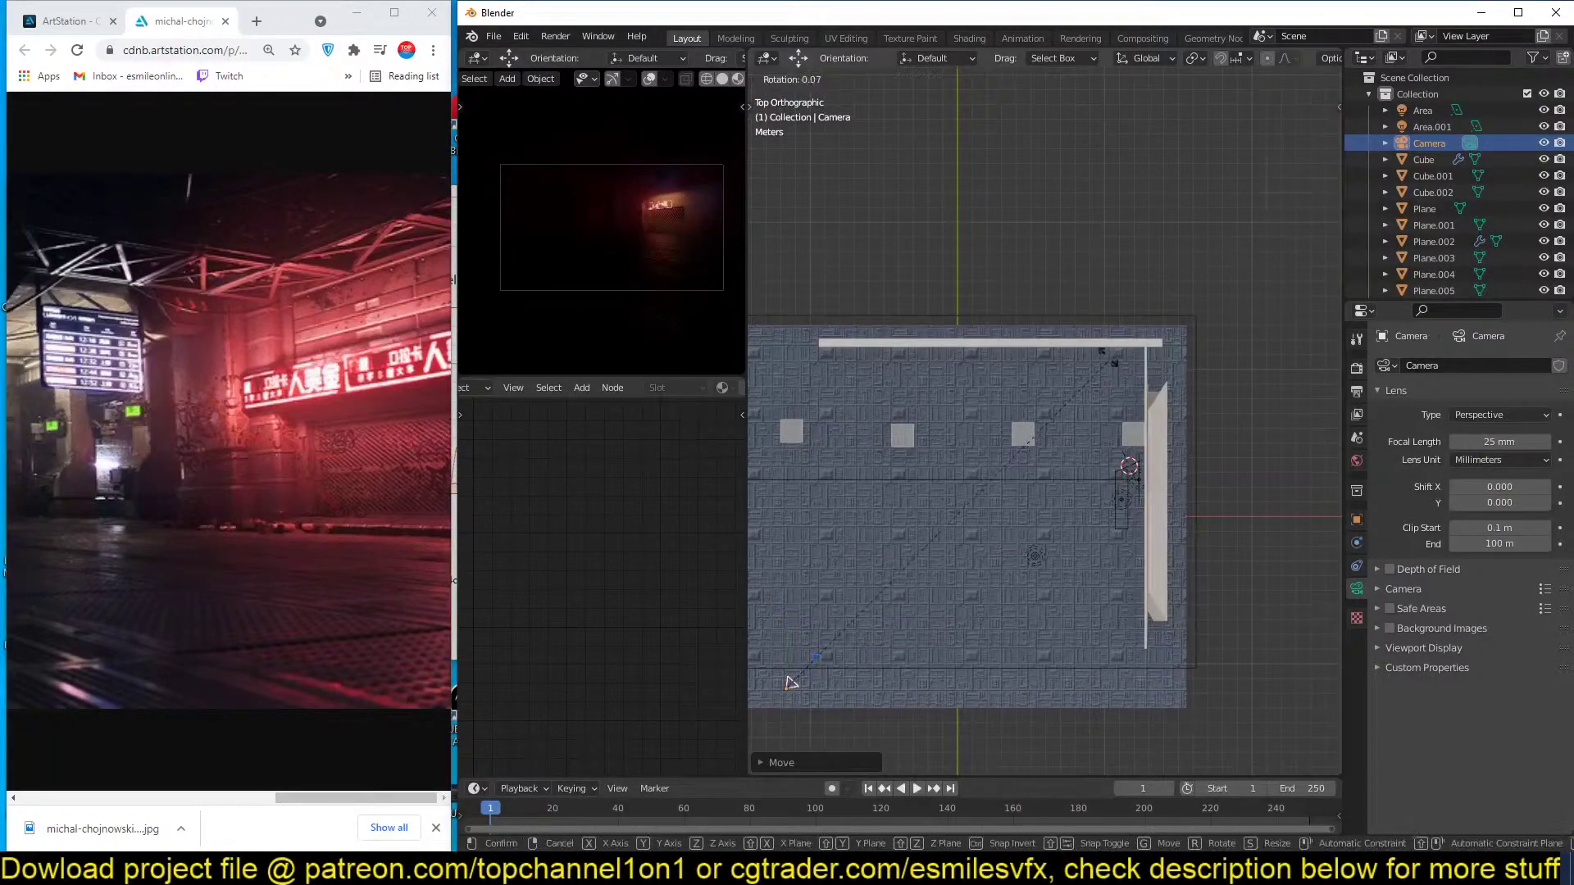
click(1101, 345)
scroll(1074, 418, up, 1)
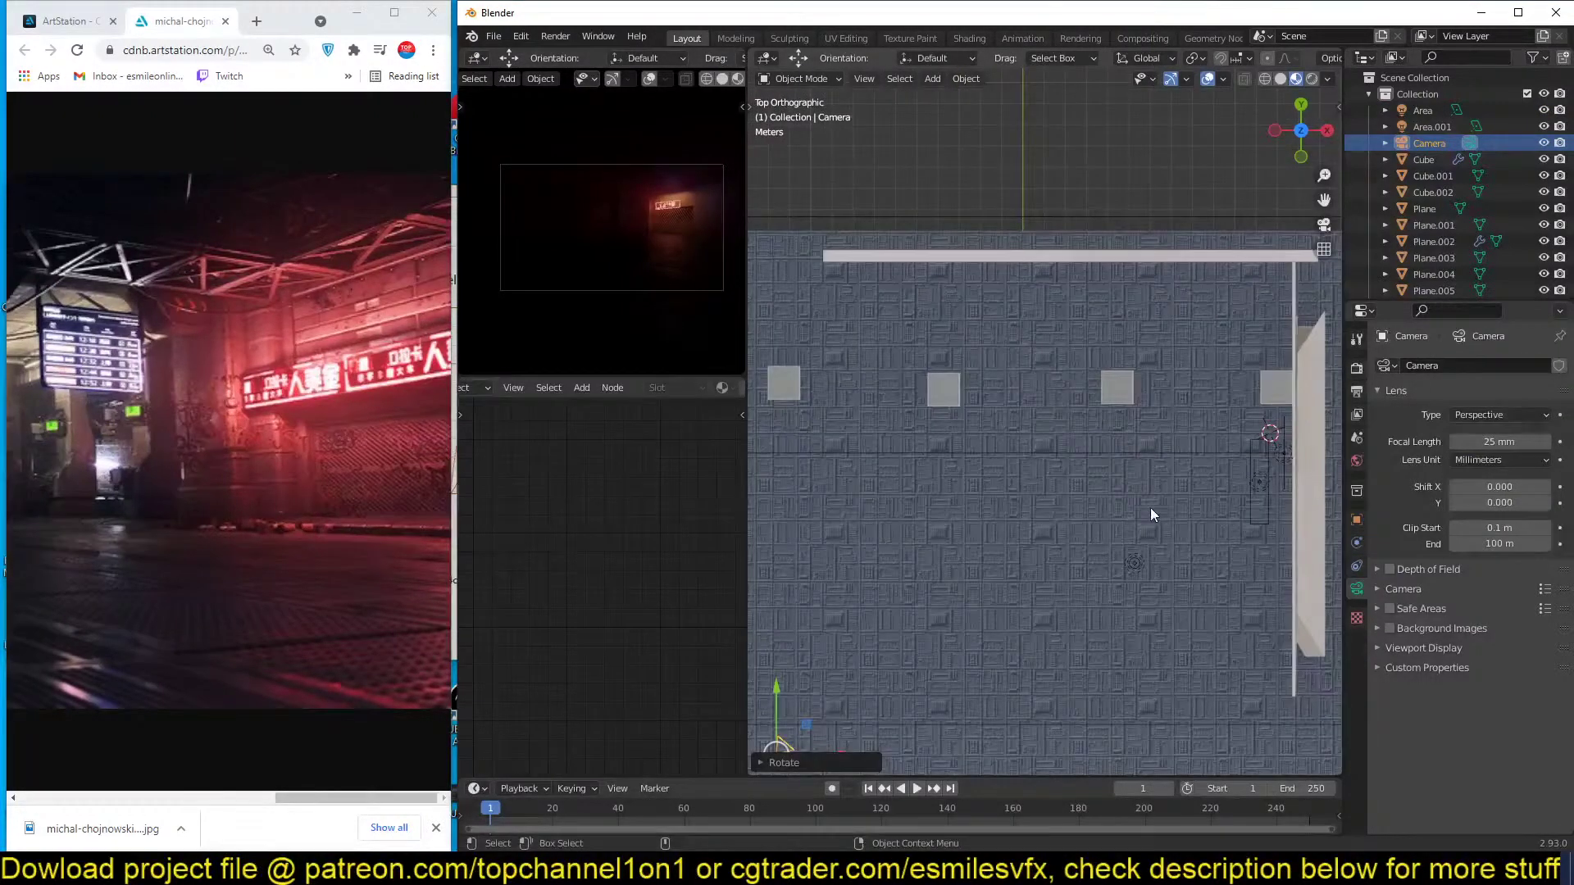
Add a point light behind the pillars, raise it to about mid-wall height and set its power to 100 W.
click(1149, 508)
mouse_move(1149, 508)
middle_down()
mouse_move(1198, 464)
mouse_move(1136, 574)
mouse_move(1167, 514)
mouse_move(1142, 485)
mouse_move(1165, 513)
middle_up()
scroll(1168, 514, up, 3)
scroll(1166, 513, up, 2)
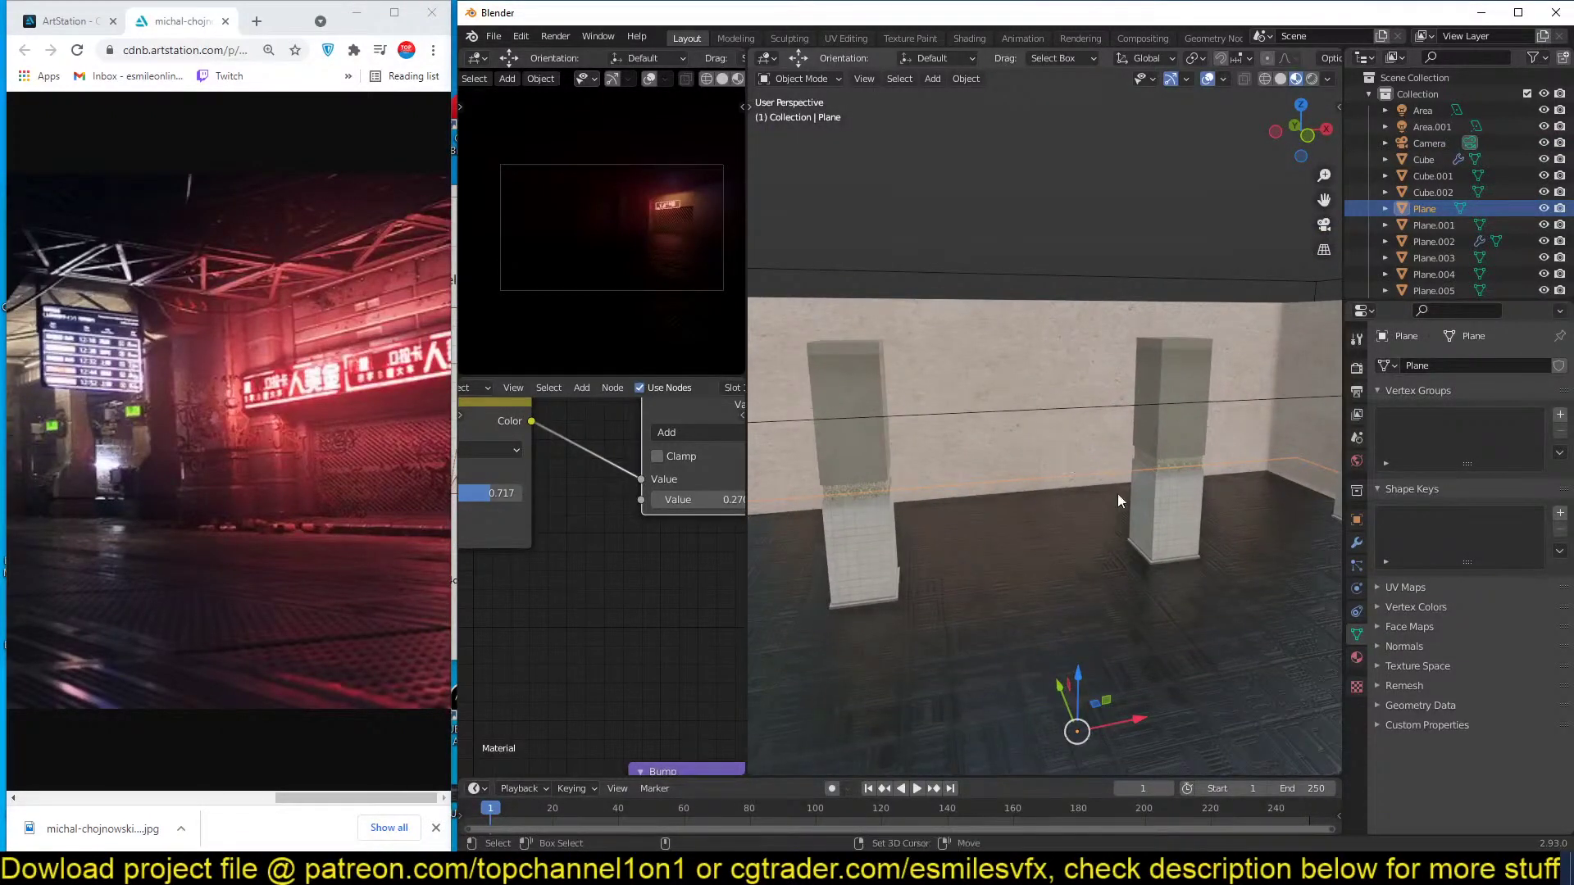
key(shift+a)
mouse_move(1074, 709)
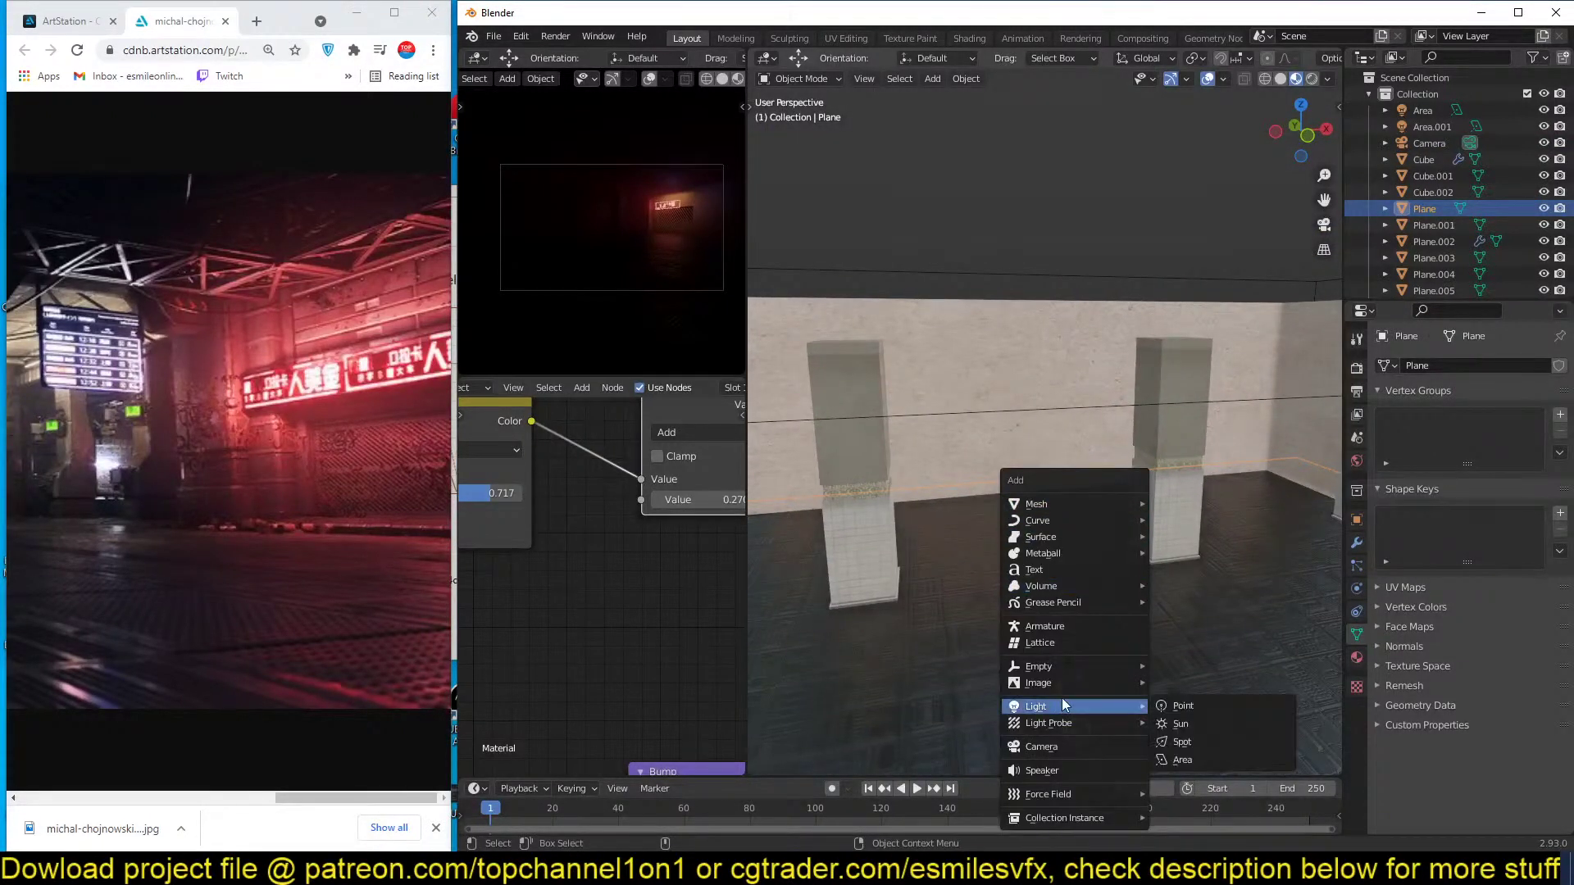
click(1189, 706)
key(g)
click(1178, 525)
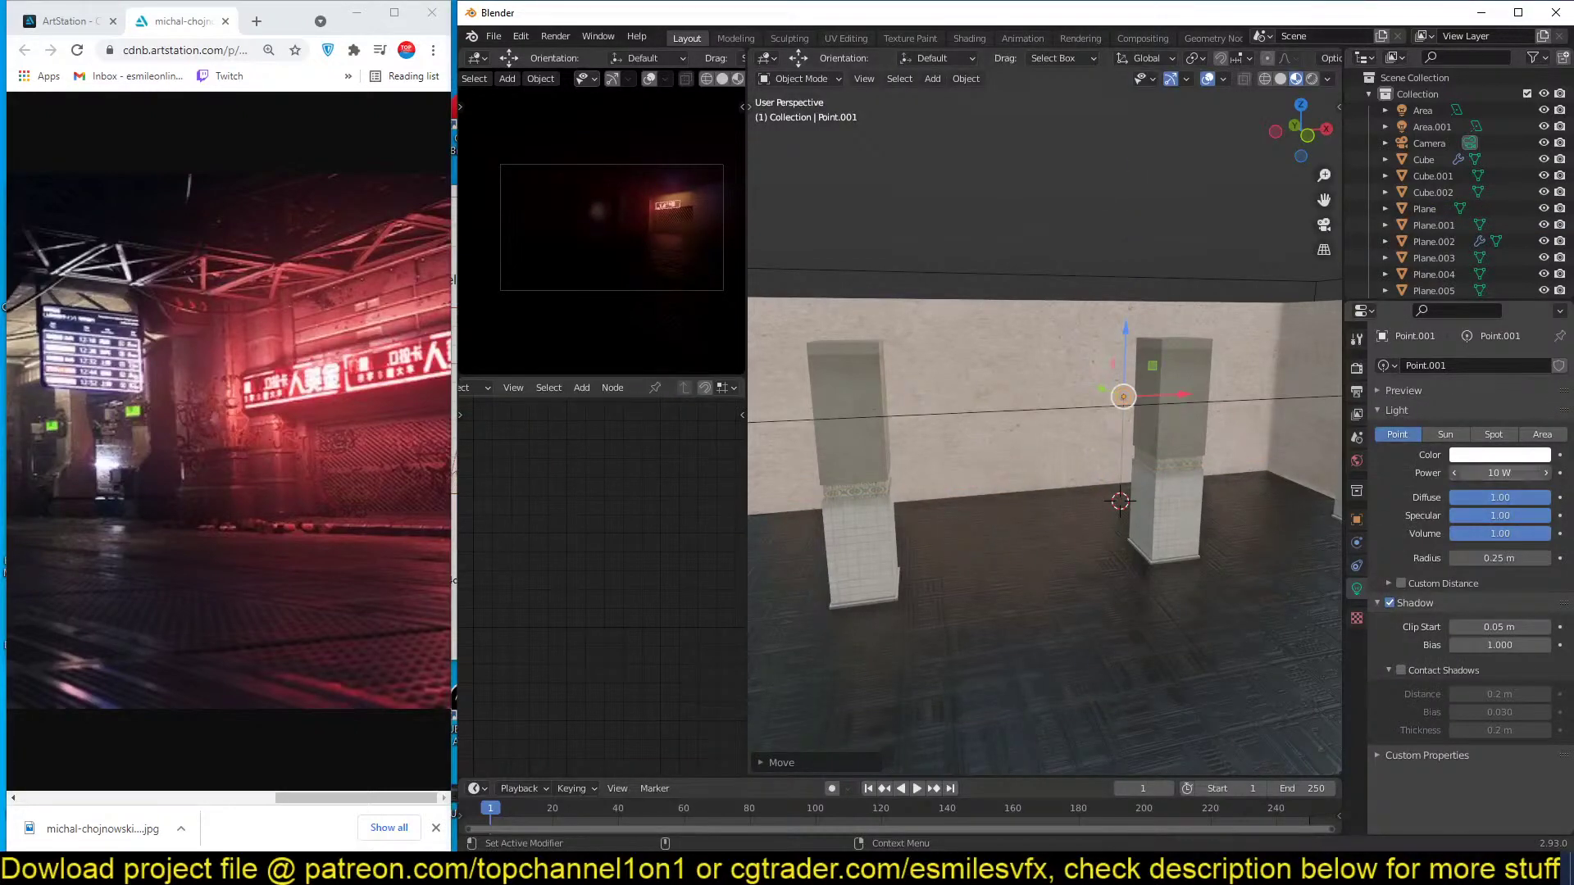
key(Return)
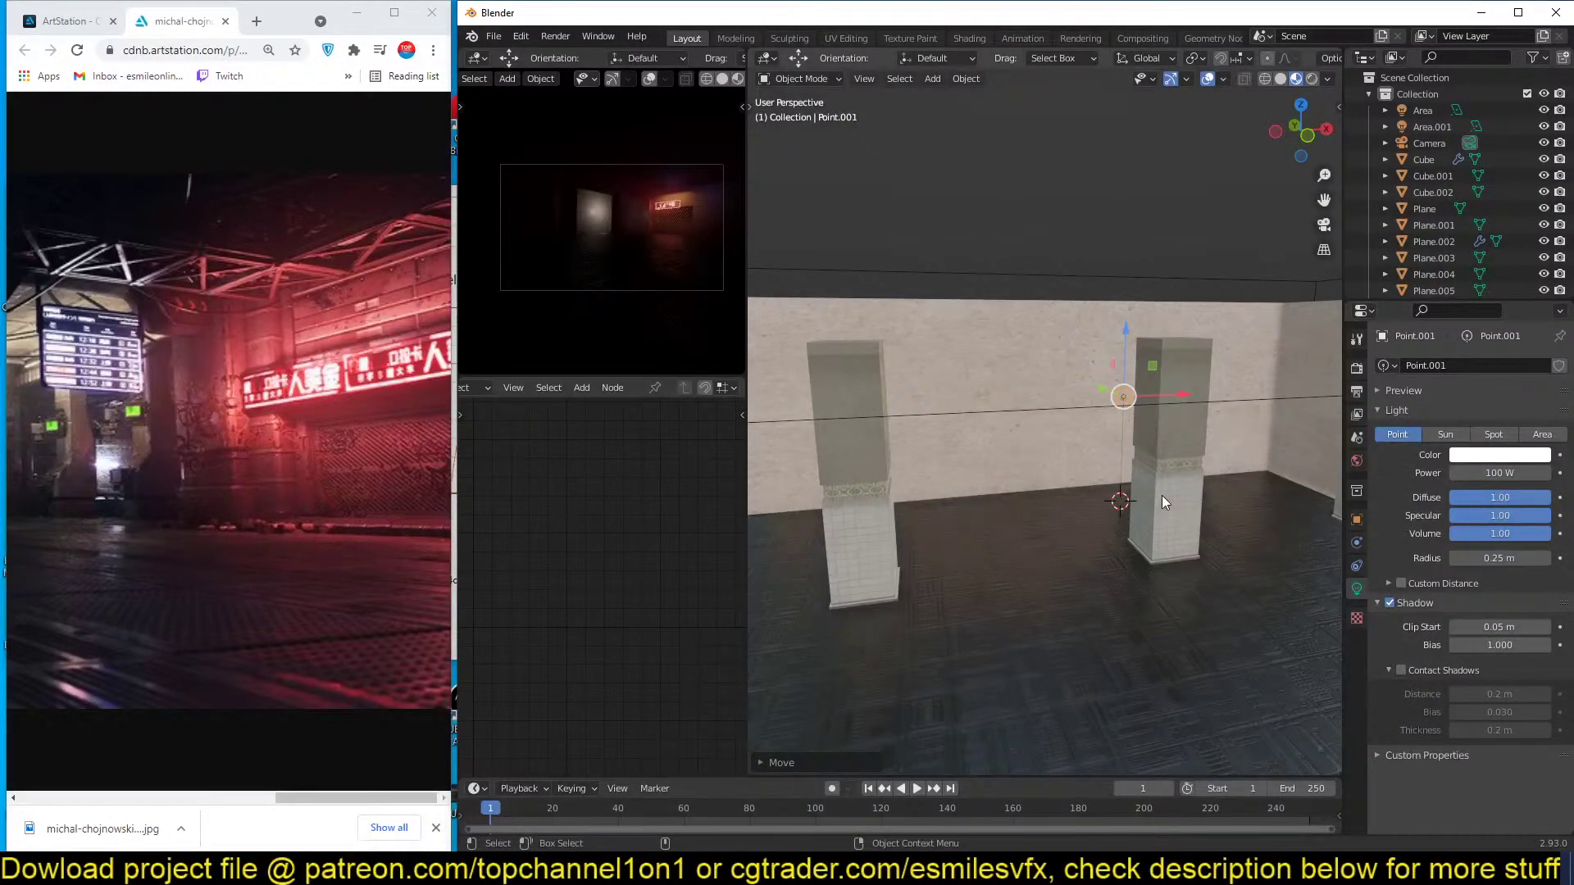
Move the point light, from the top view, to the open floor in front of the pillars near the scene's centre.
key(KP_7)
scroll(1159, 475, down, 3)
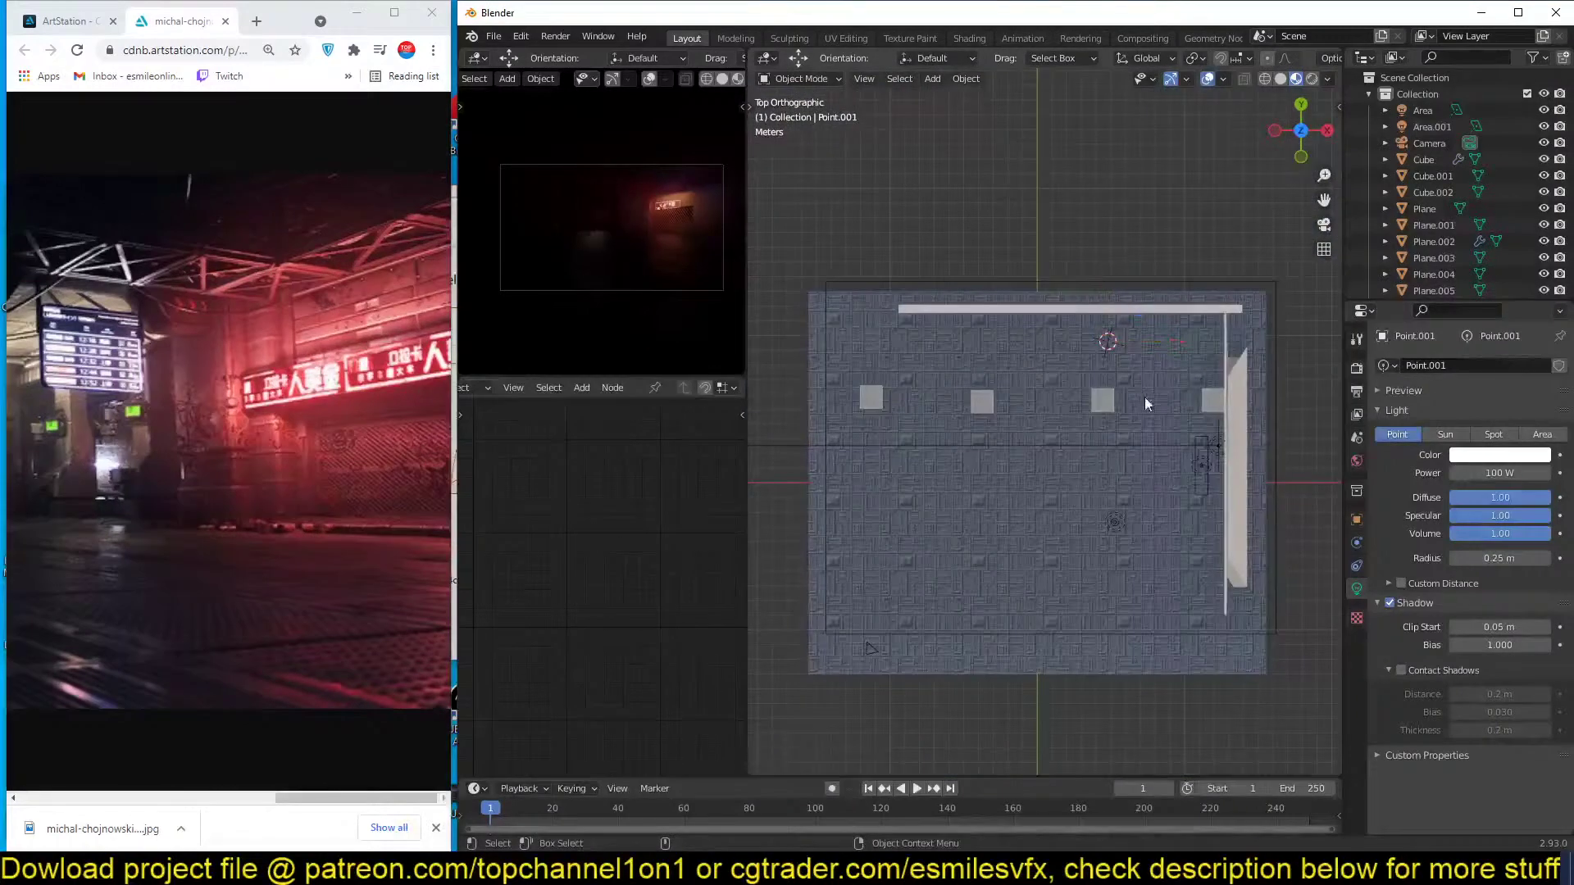
click(1117, 335)
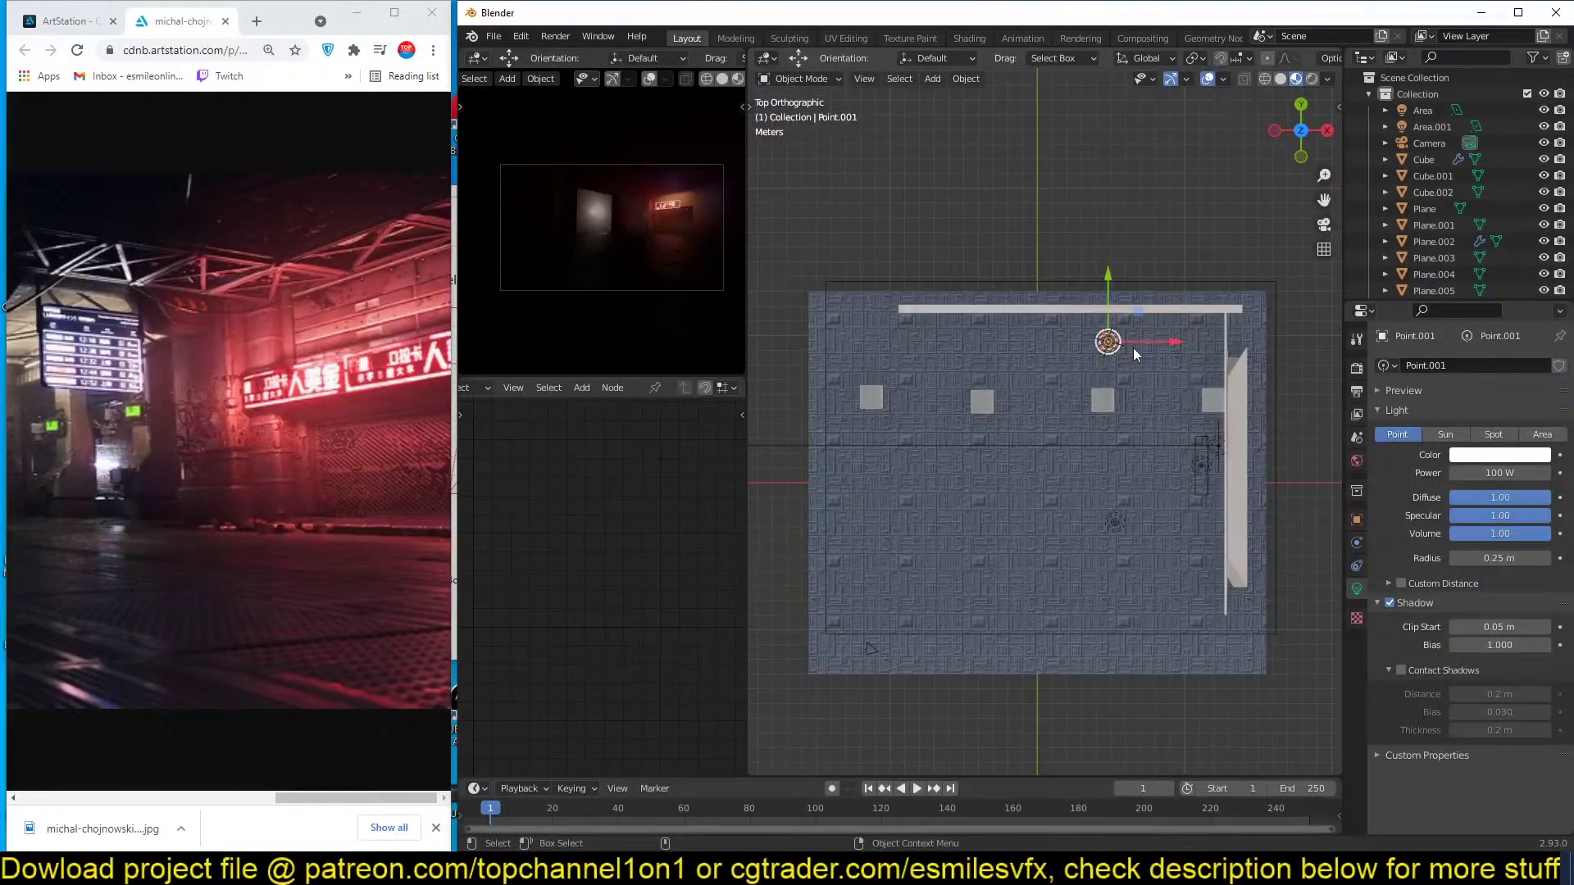
key(g)
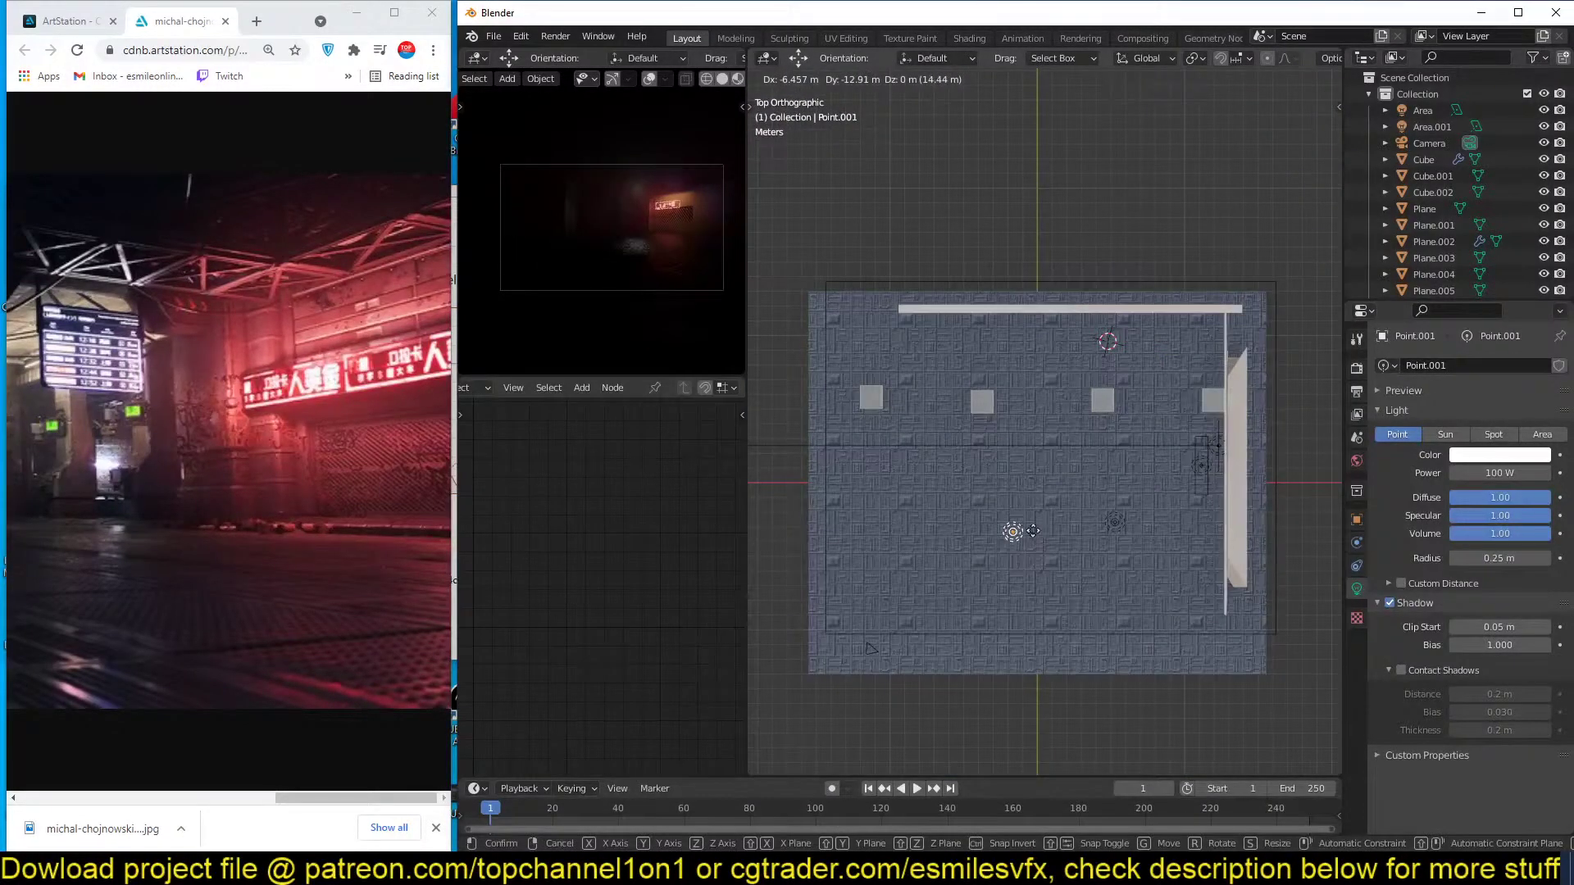
click(1013, 502)
Tint the point light pale purple and save the project.
click(1485, 454)
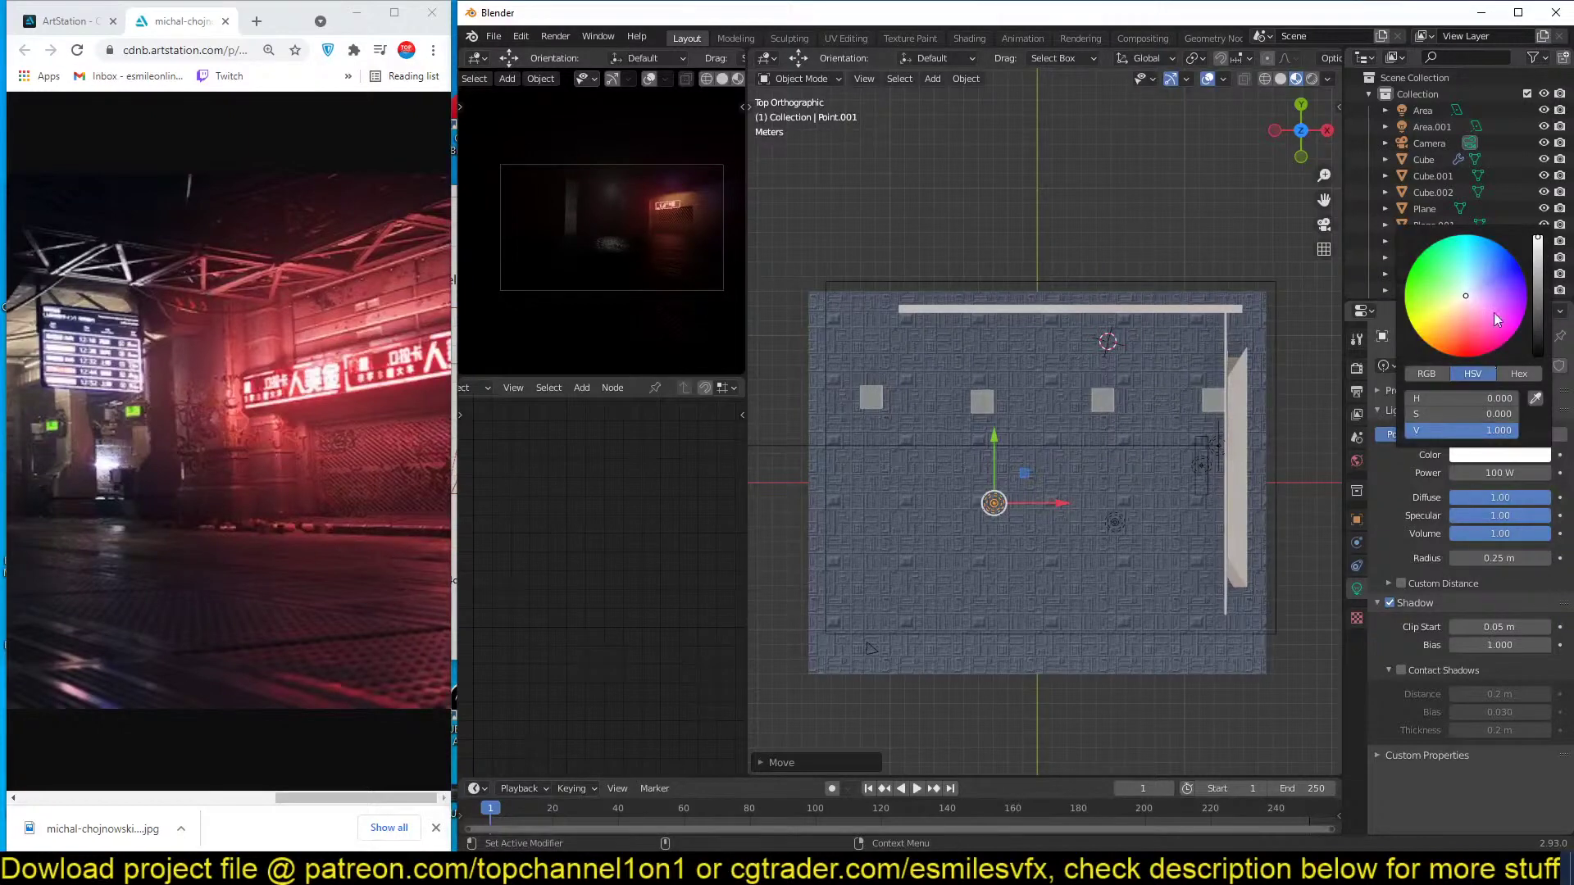
mouse_move(1495, 319)
mouse_down()
mouse_move(1417, 326)
mouse_move(1486, 300)
mouse_up()
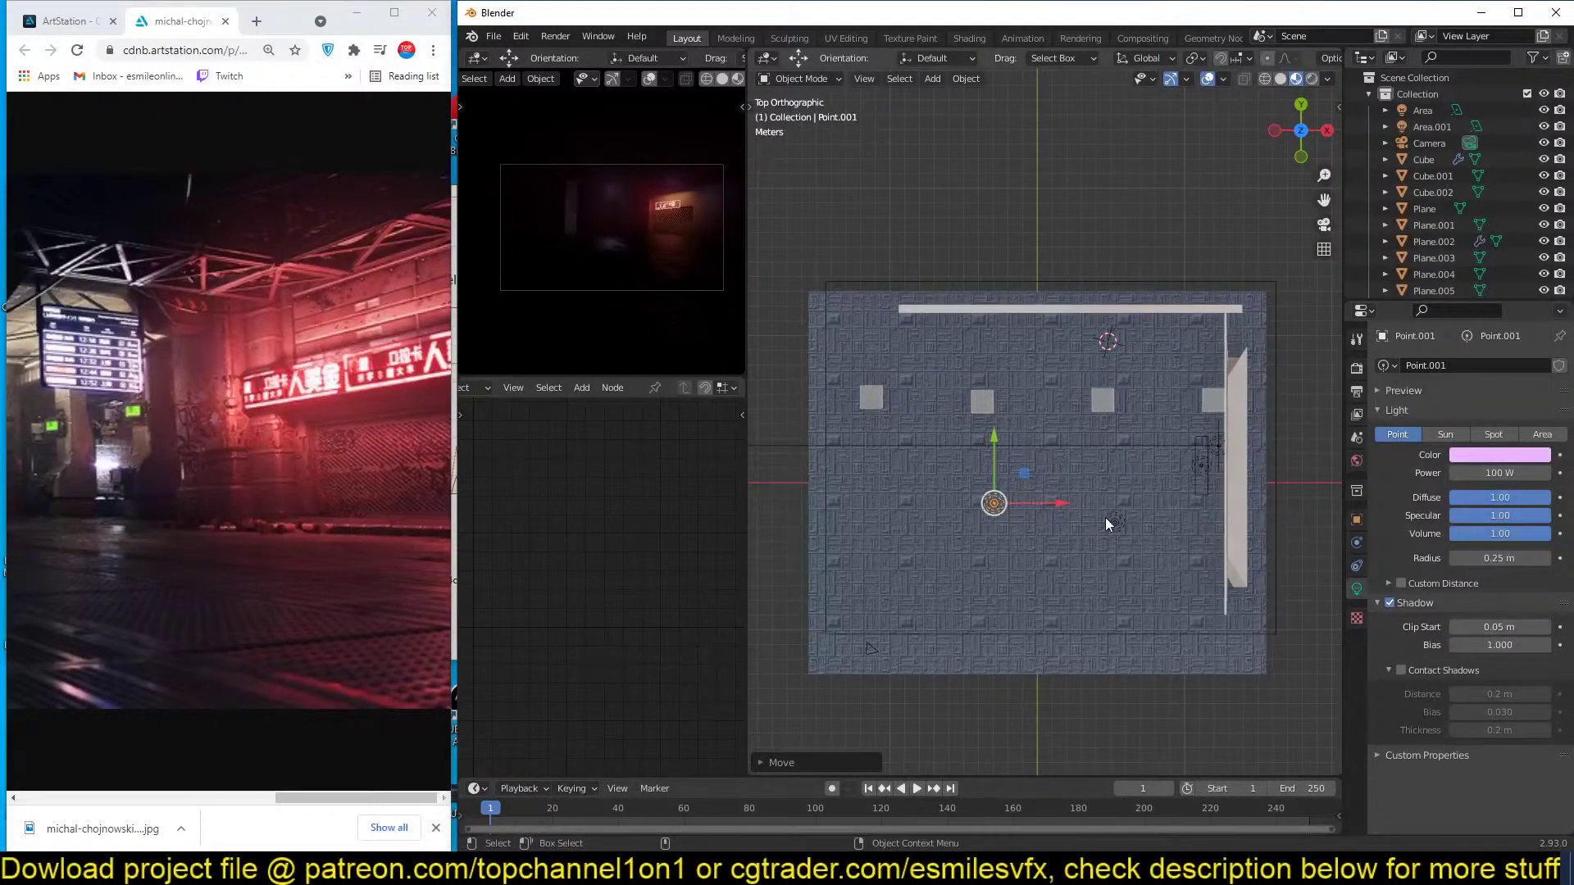
scroll(1004, 608, down, 1)
click(1010, 597)
key(ctrl+s)
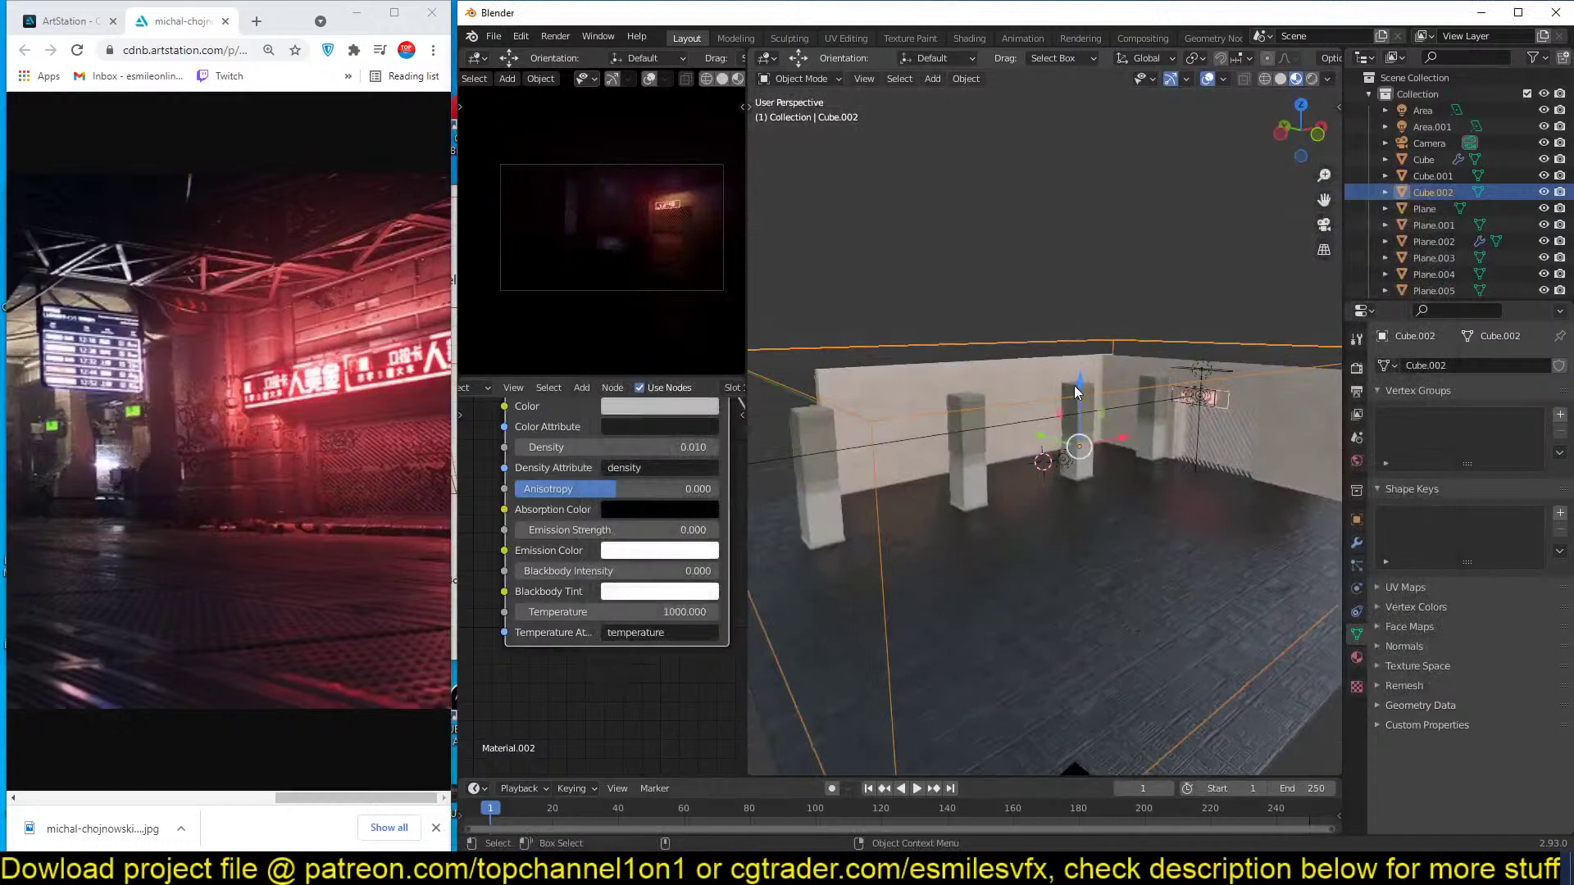
Add the panelled wall asset from the Asset Library's walls category at the base of the wall beside the shutter.
middle_drag(1024, 459, 1103, 375)
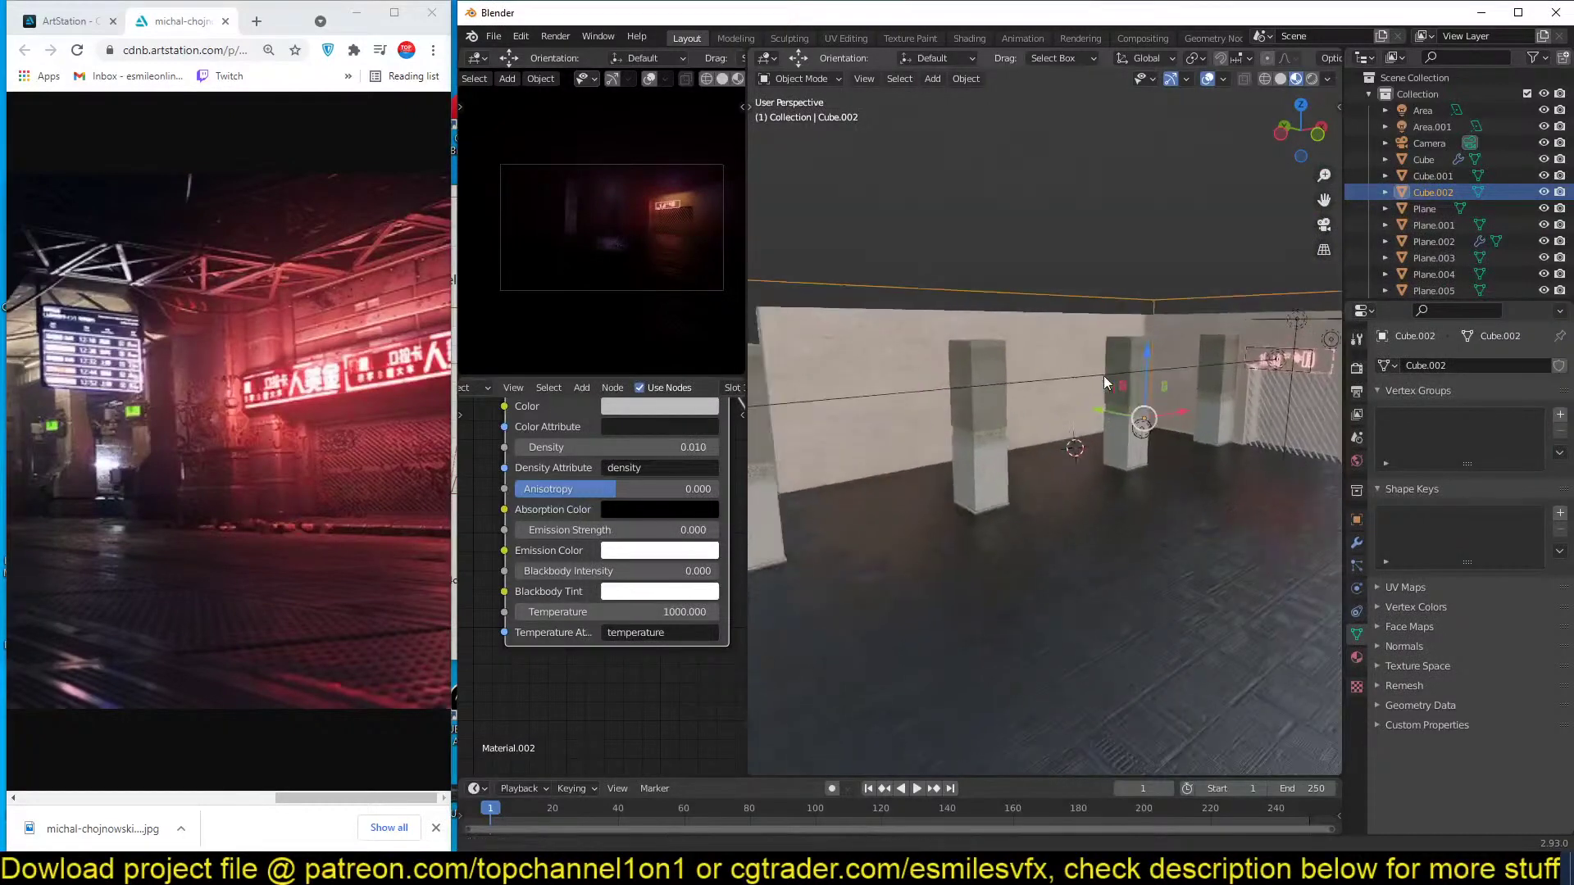
key(n)
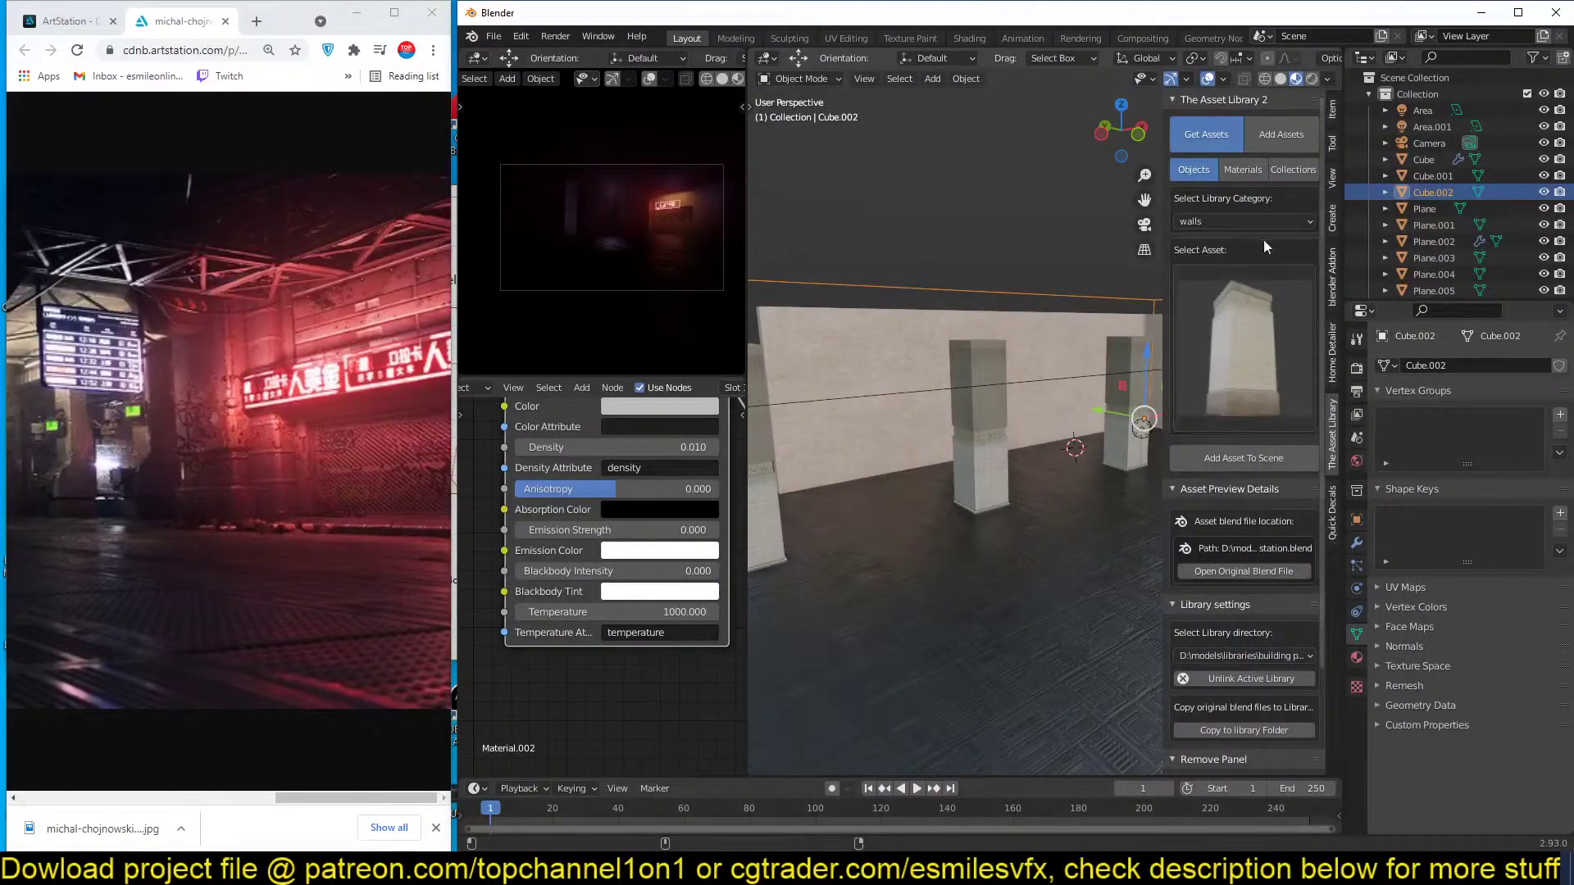
click(1249, 295)
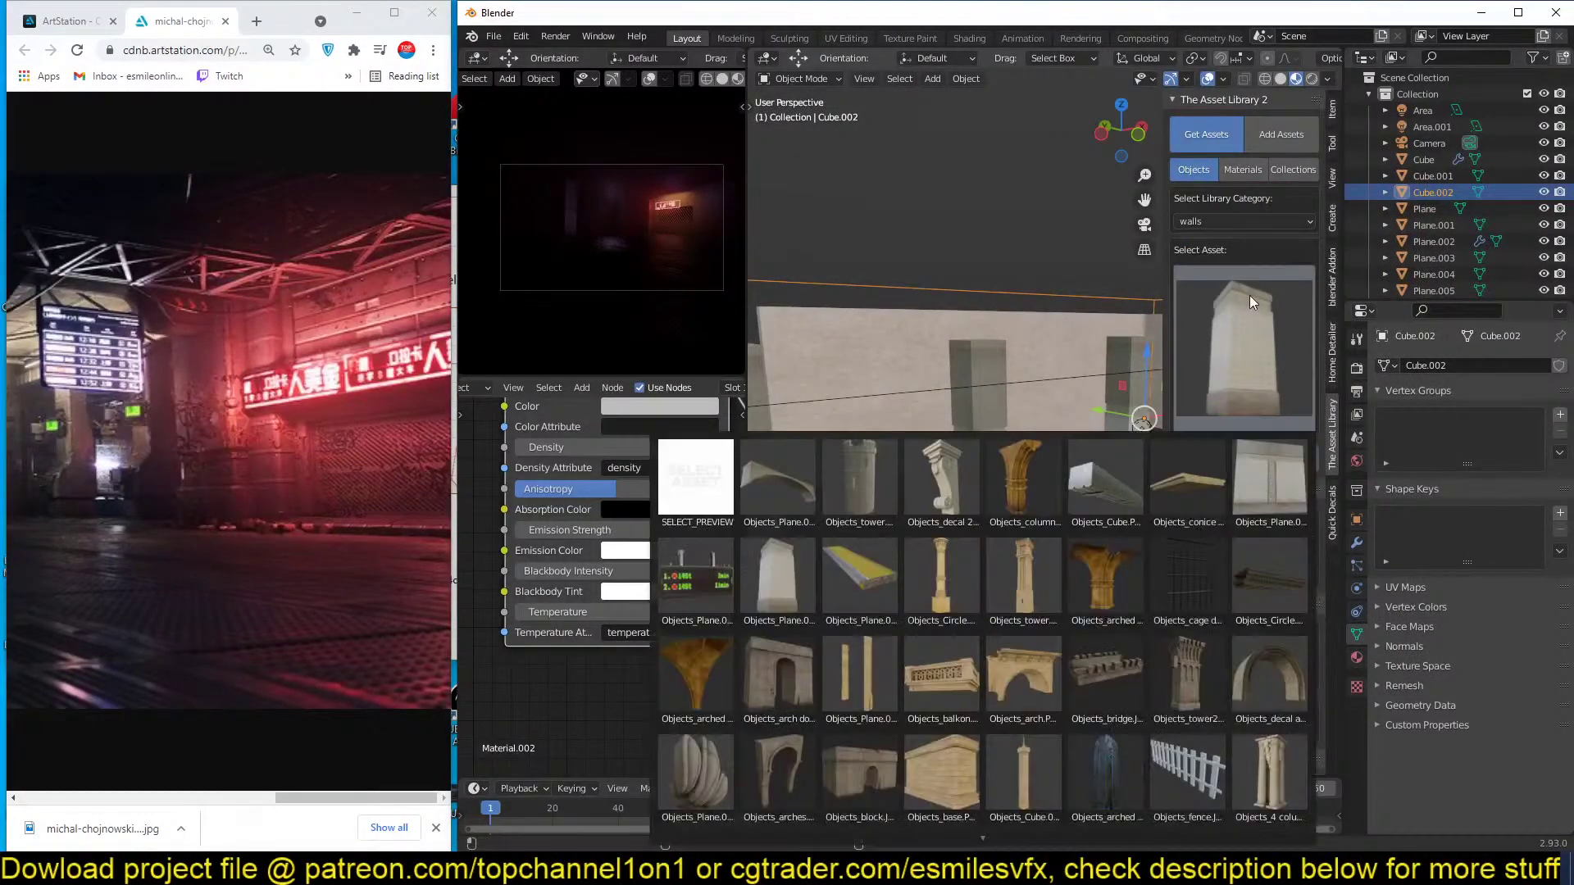
click(1266, 479)
shift+middle_drag(1134, 459, 1043, 503)
scroll(1043, 502, up, 4)
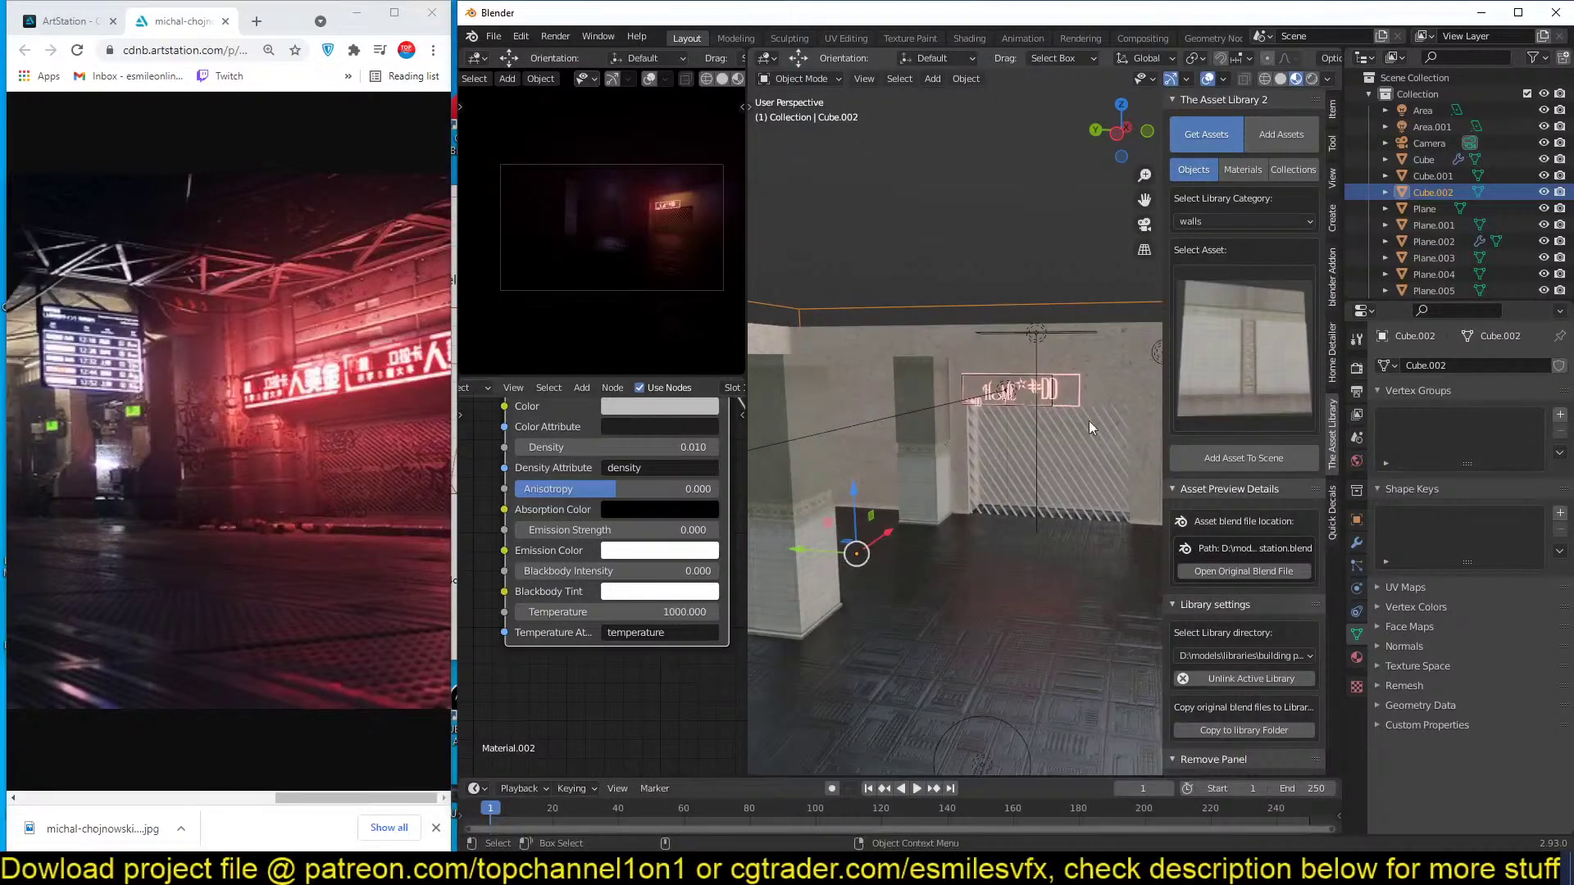
shift+middle_drag(1089, 435, 818, 482)
shift+right_drag(1028, 520, 1040, 522)
click(1259, 460)
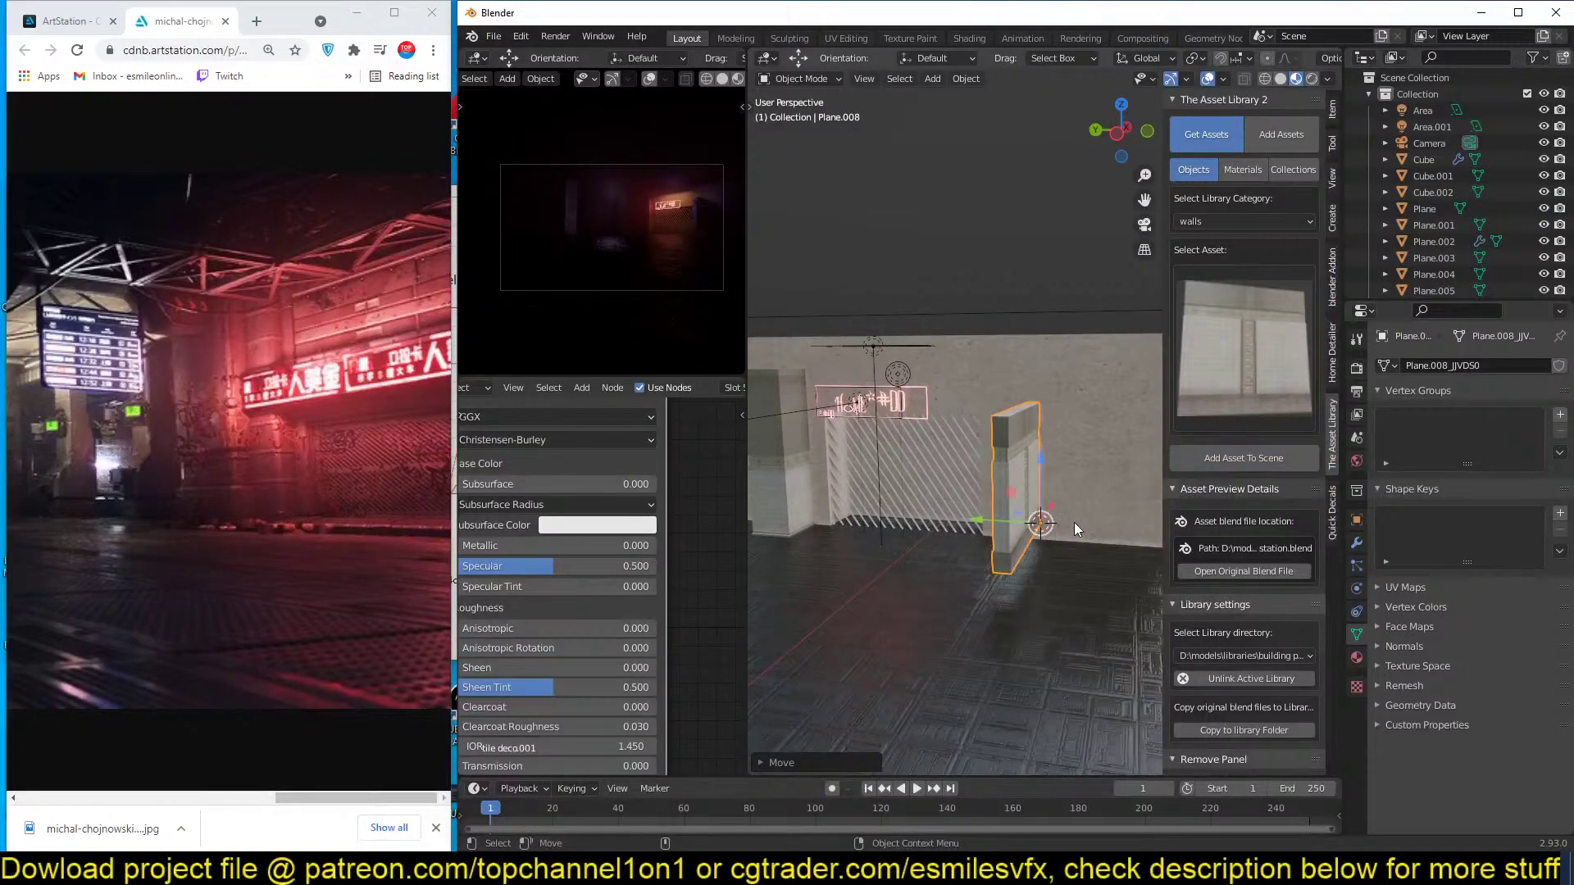
Rotate the wall panel -90° around the Z axis and move it horizontally along the wall beside the shutter.
text(rz90)
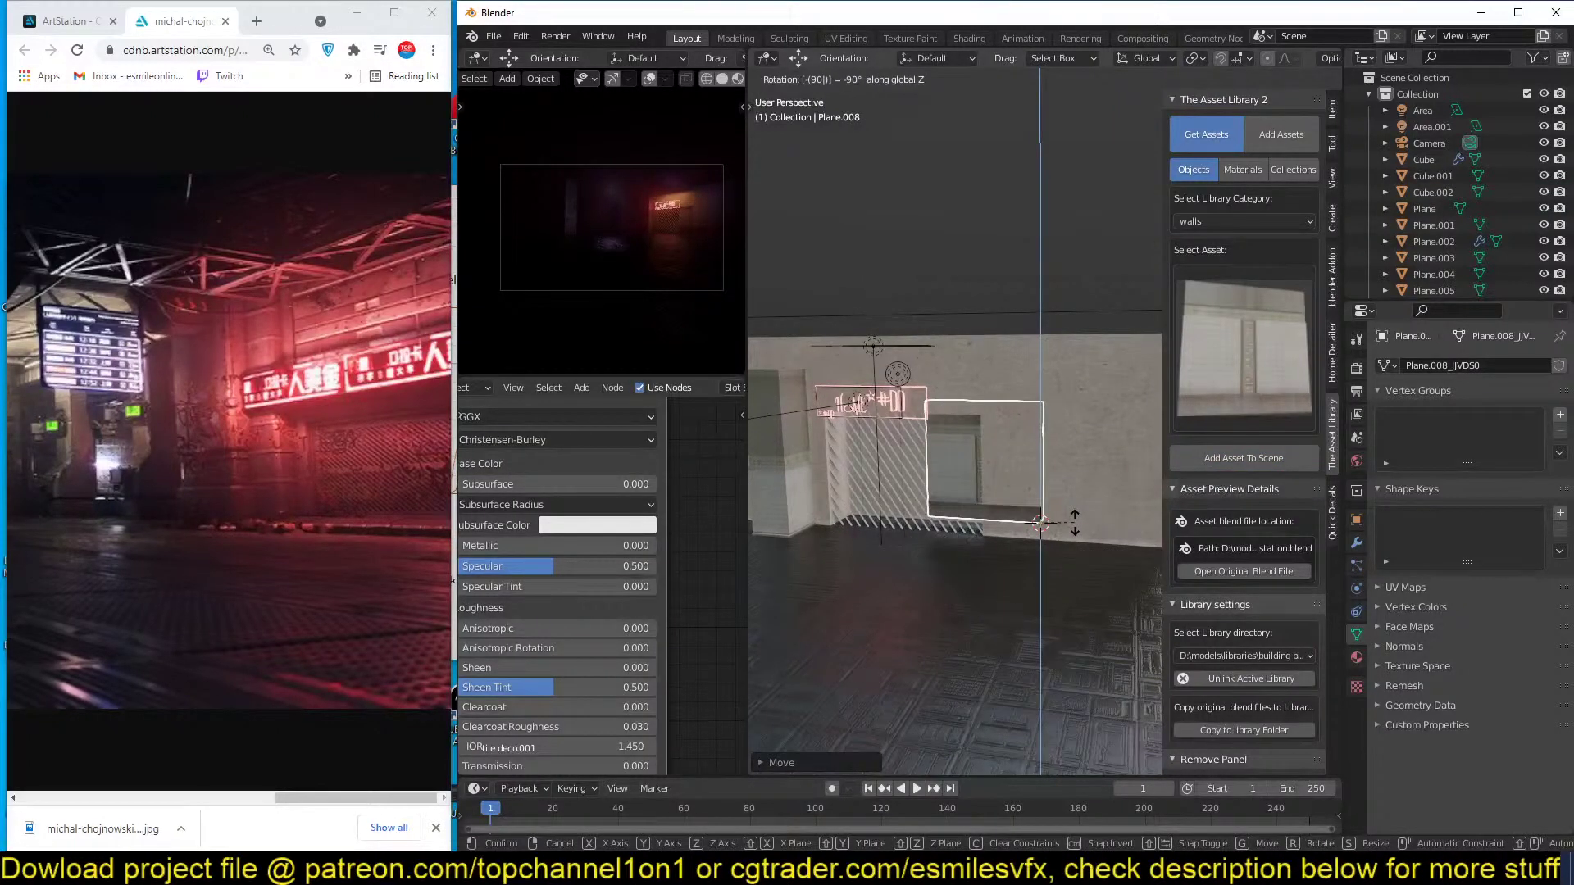
key(Return)
scroll(1073, 523, up, 3)
scroll(1073, 522, down, 1)
shift+middle_drag(1073, 523, 943, 513)
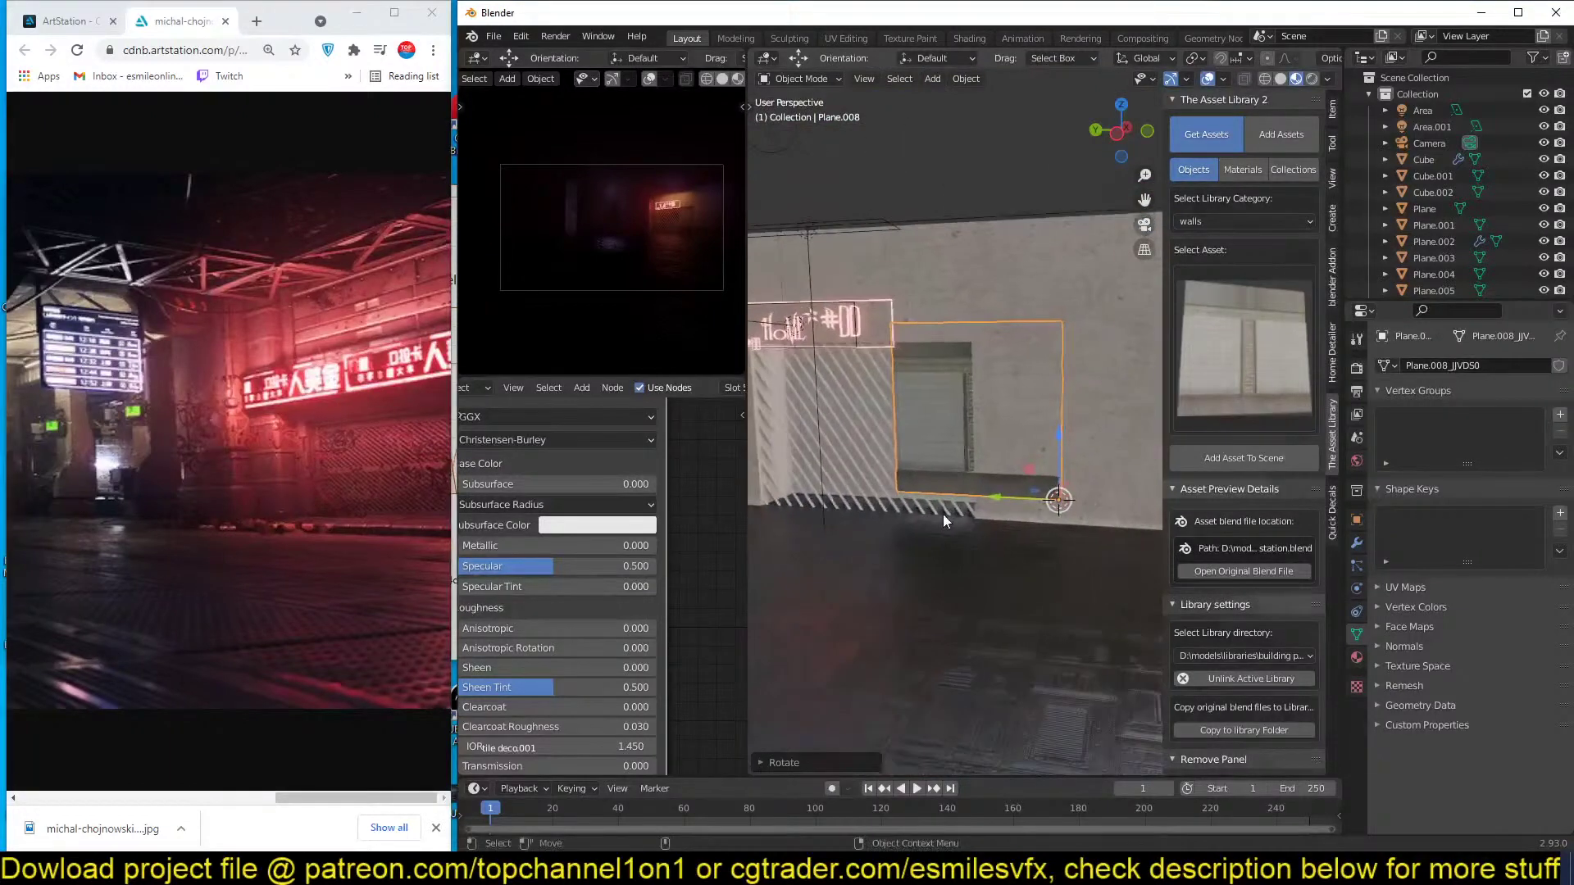
key(g)
key(shift+z)
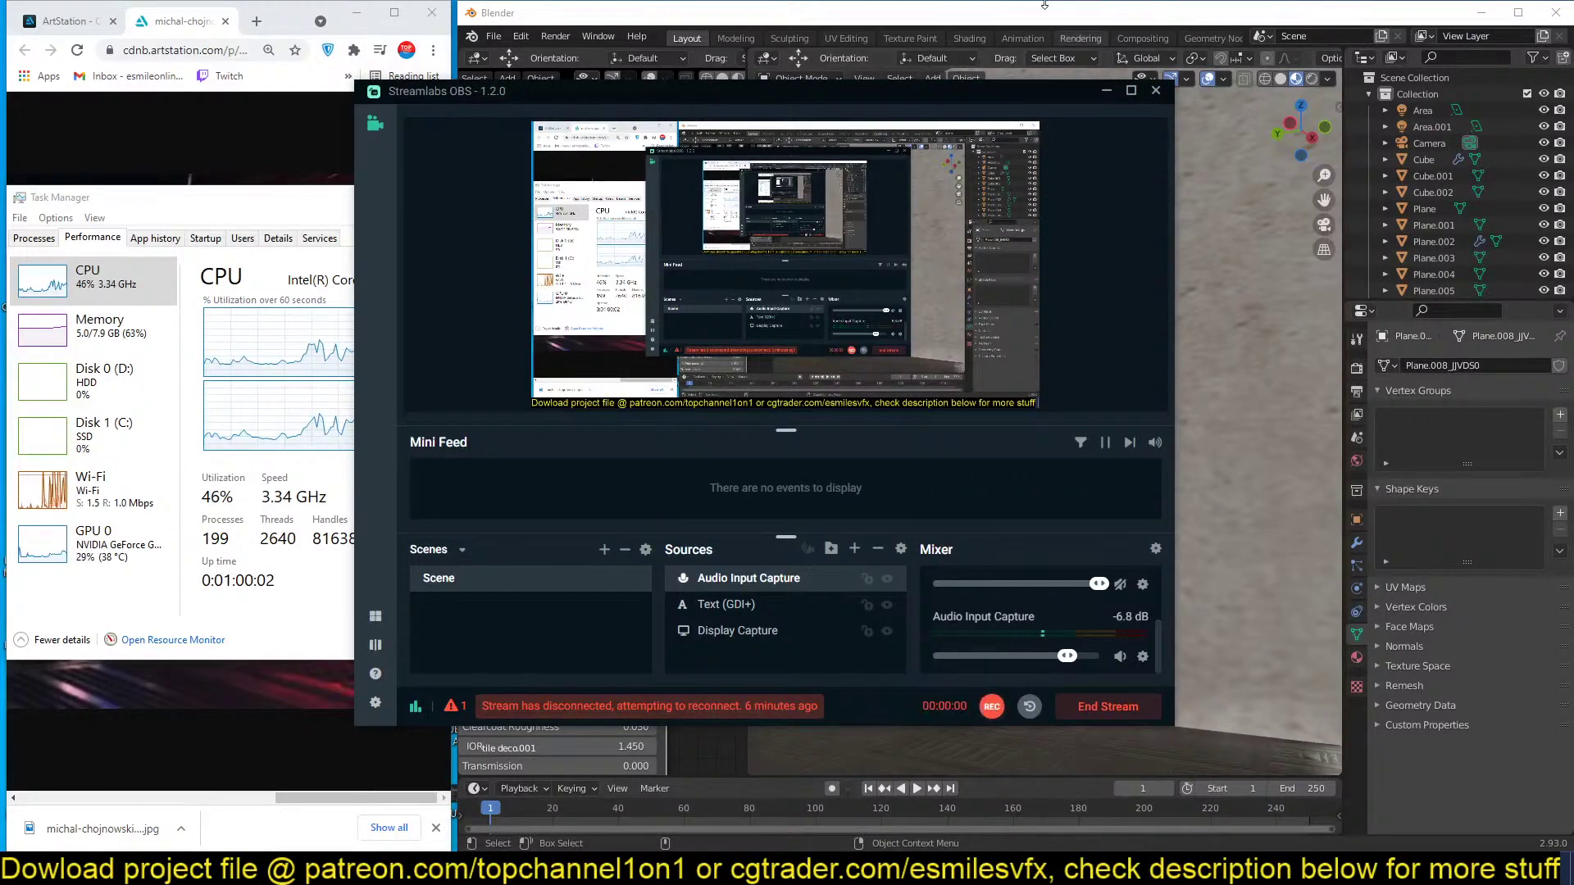
Return to Blender and inspect the concrete wall and the striped shutter from several angles.
click(799, 57)
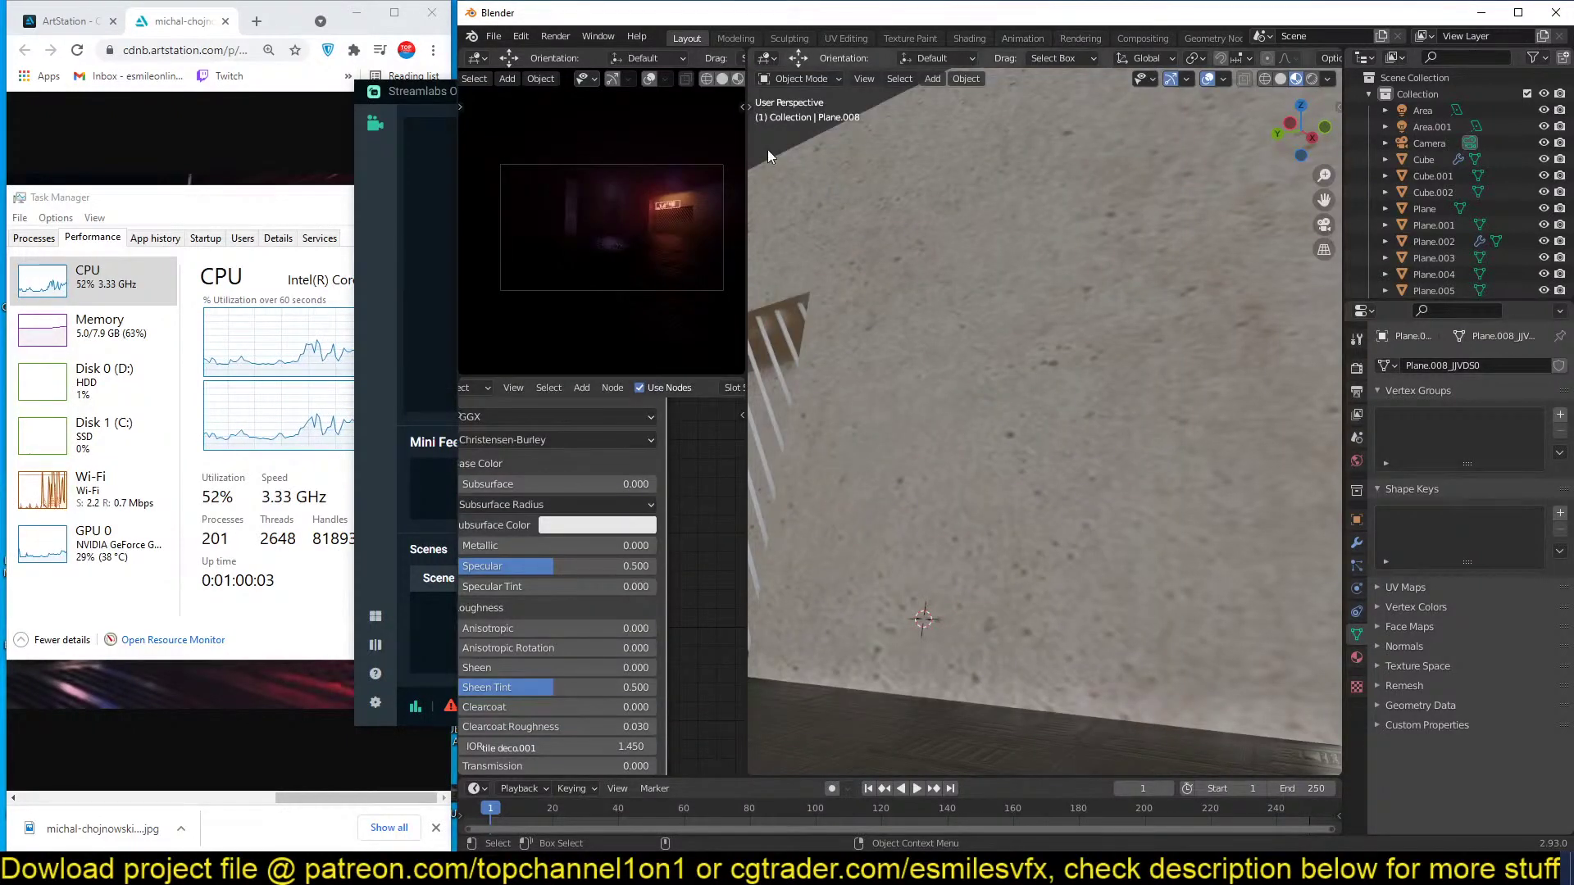
click(848, 215)
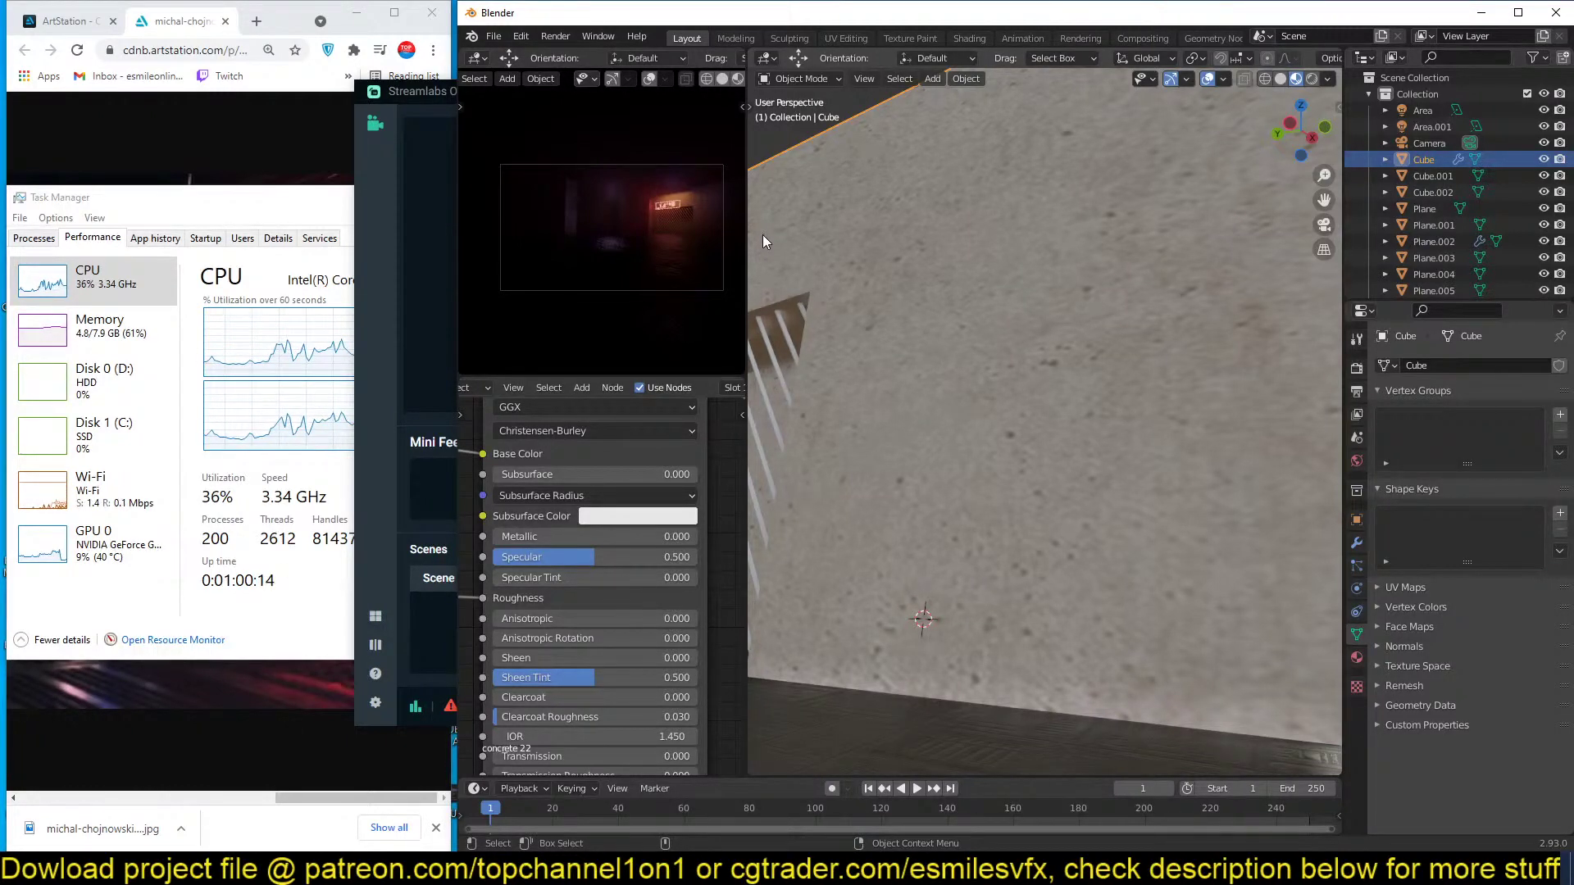
click(898, 265)
scroll(898, 280, down, 3)
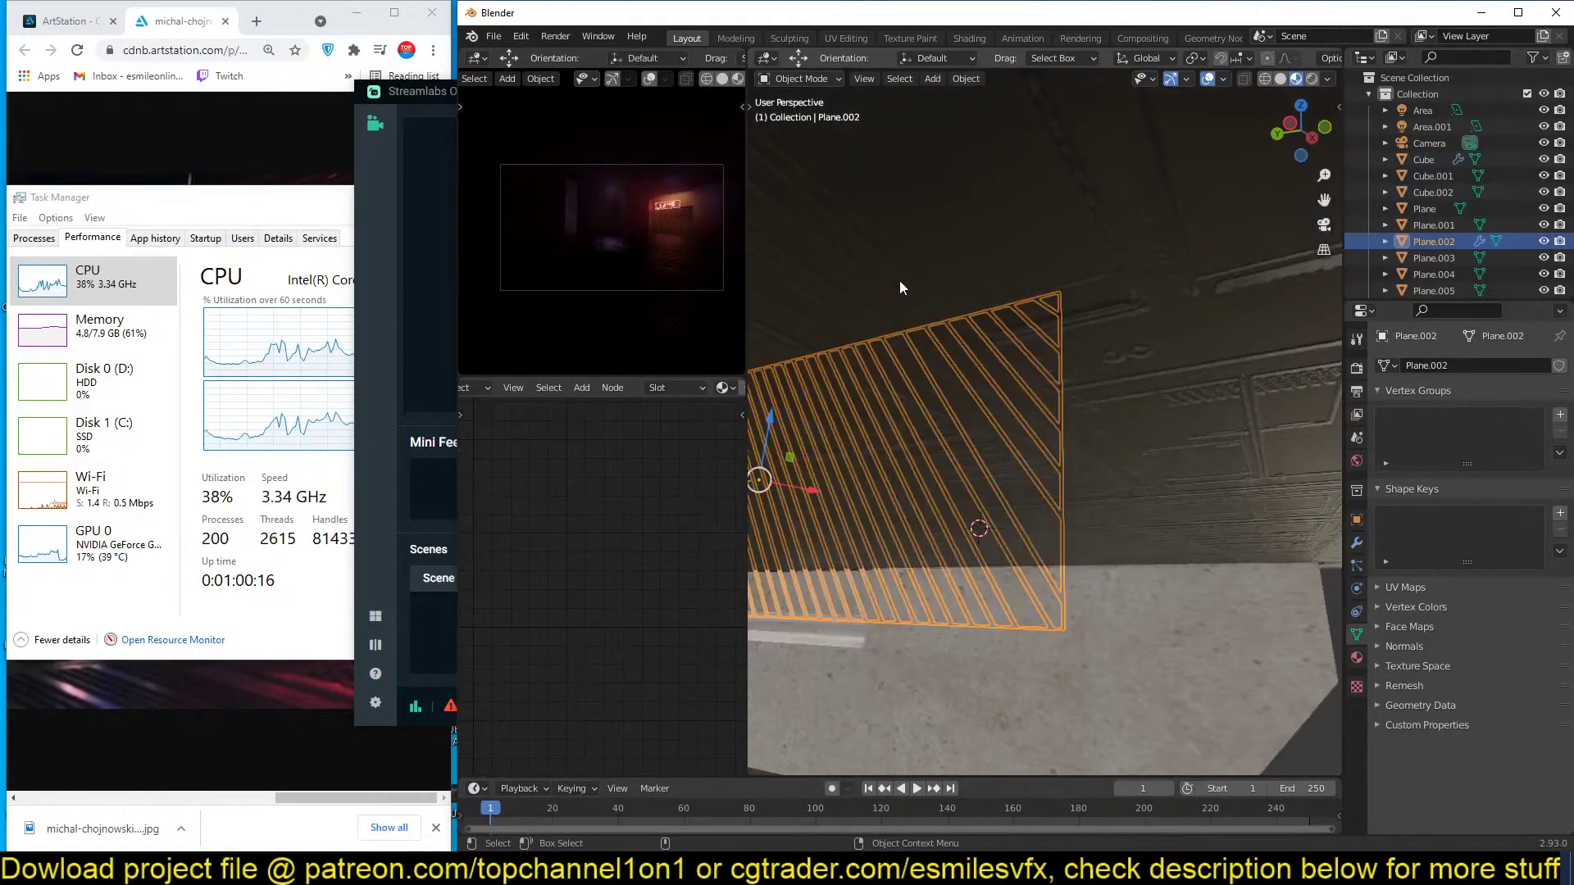
scroll(899, 280, up, 3)
middle_drag(898, 281, 951, 336)
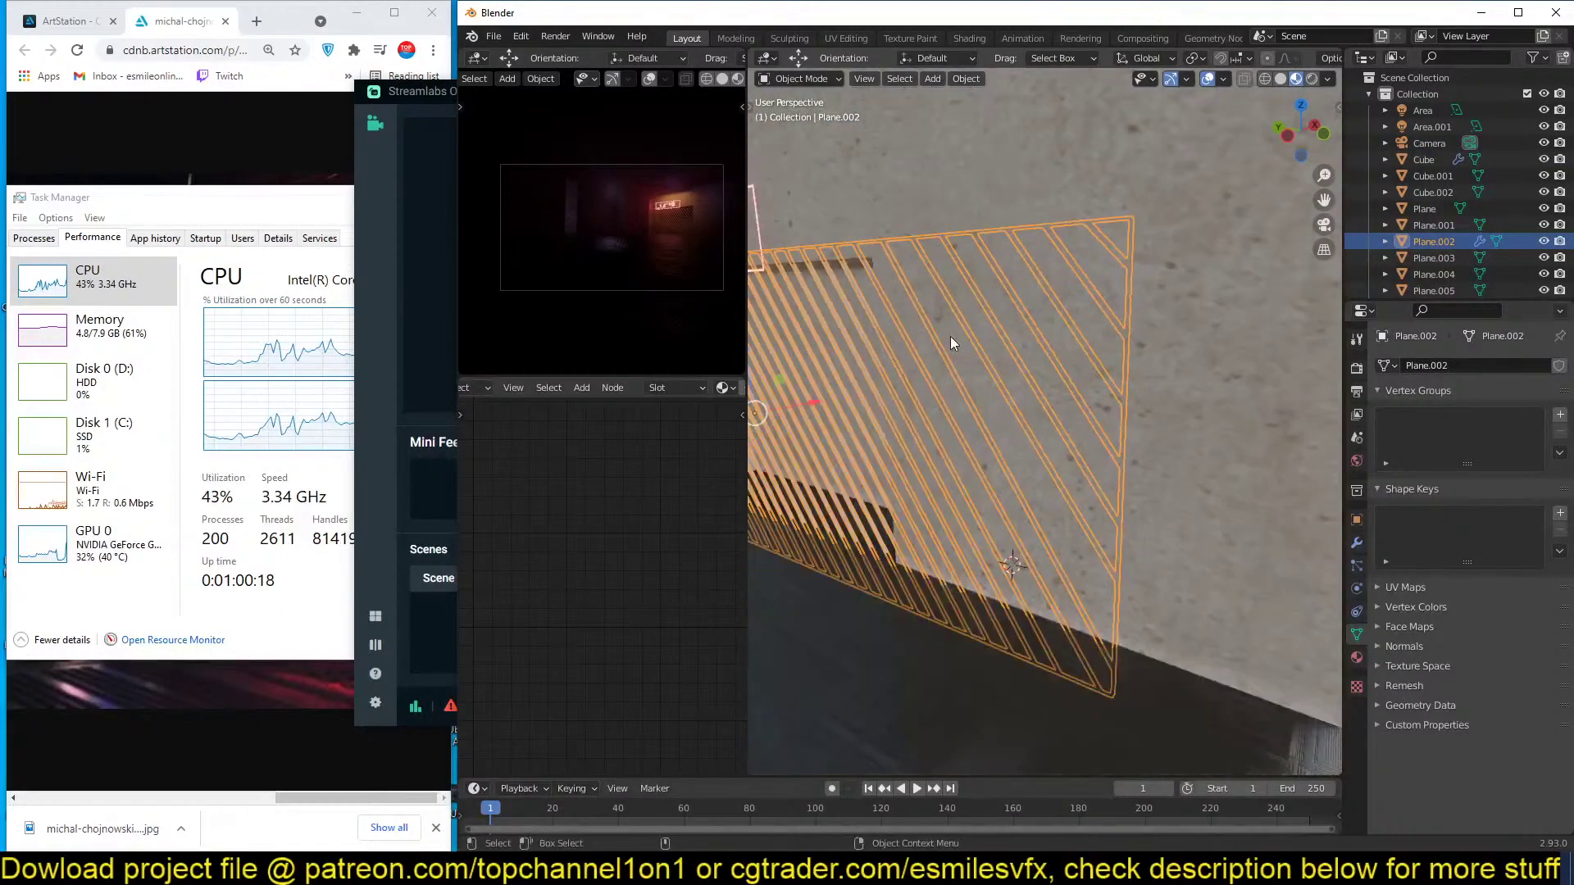
click(950, 338)
Switch to the browser and examine other parts of the reference artwork.
click(328, 141)
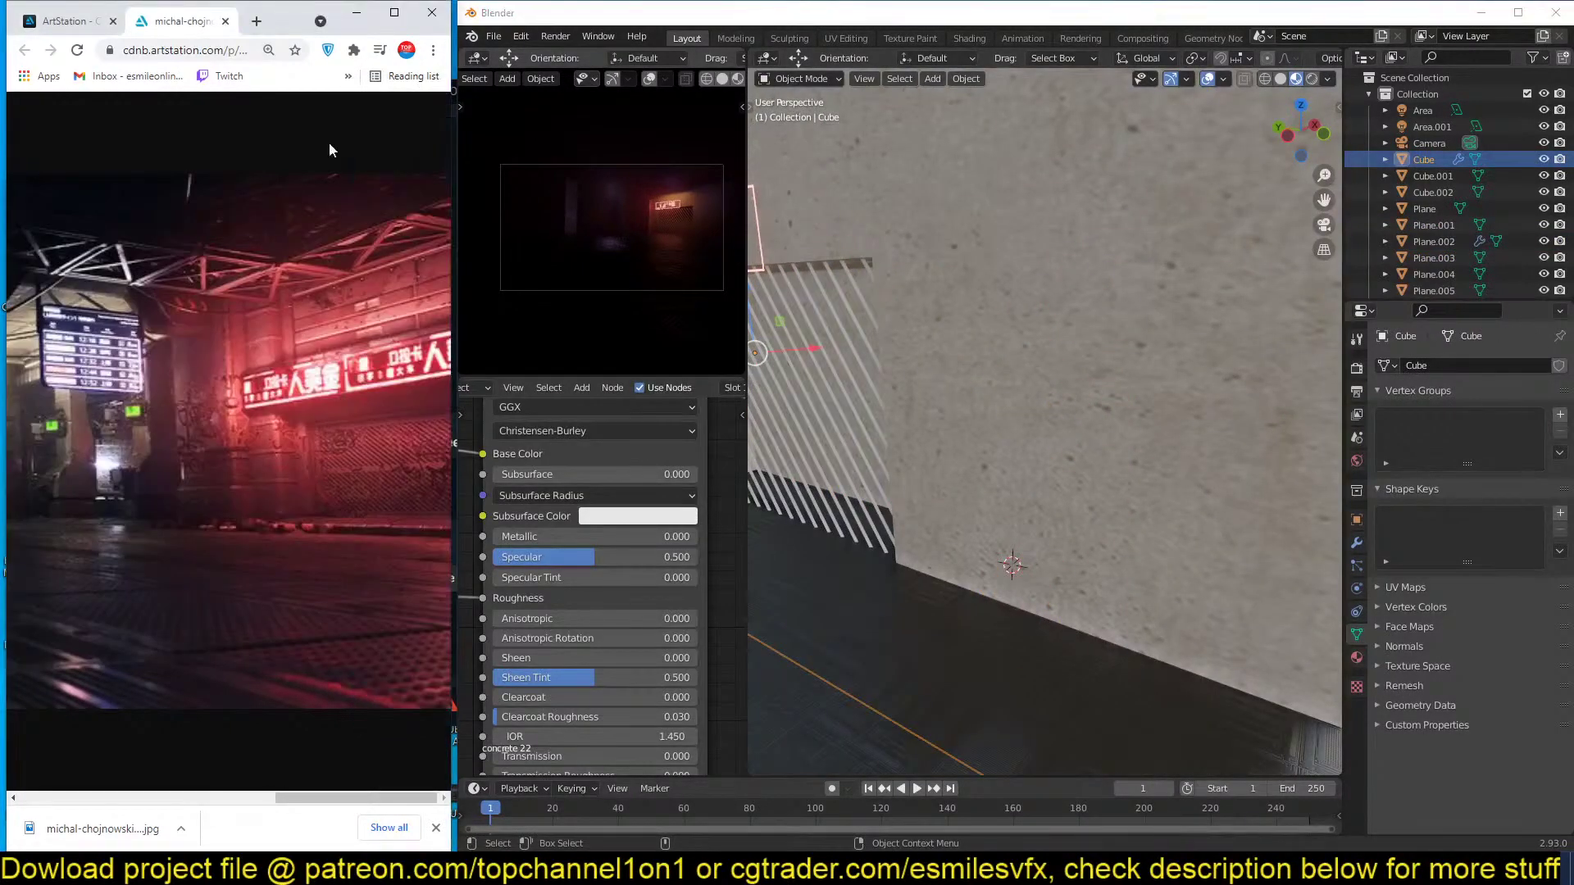
click(324, 379)
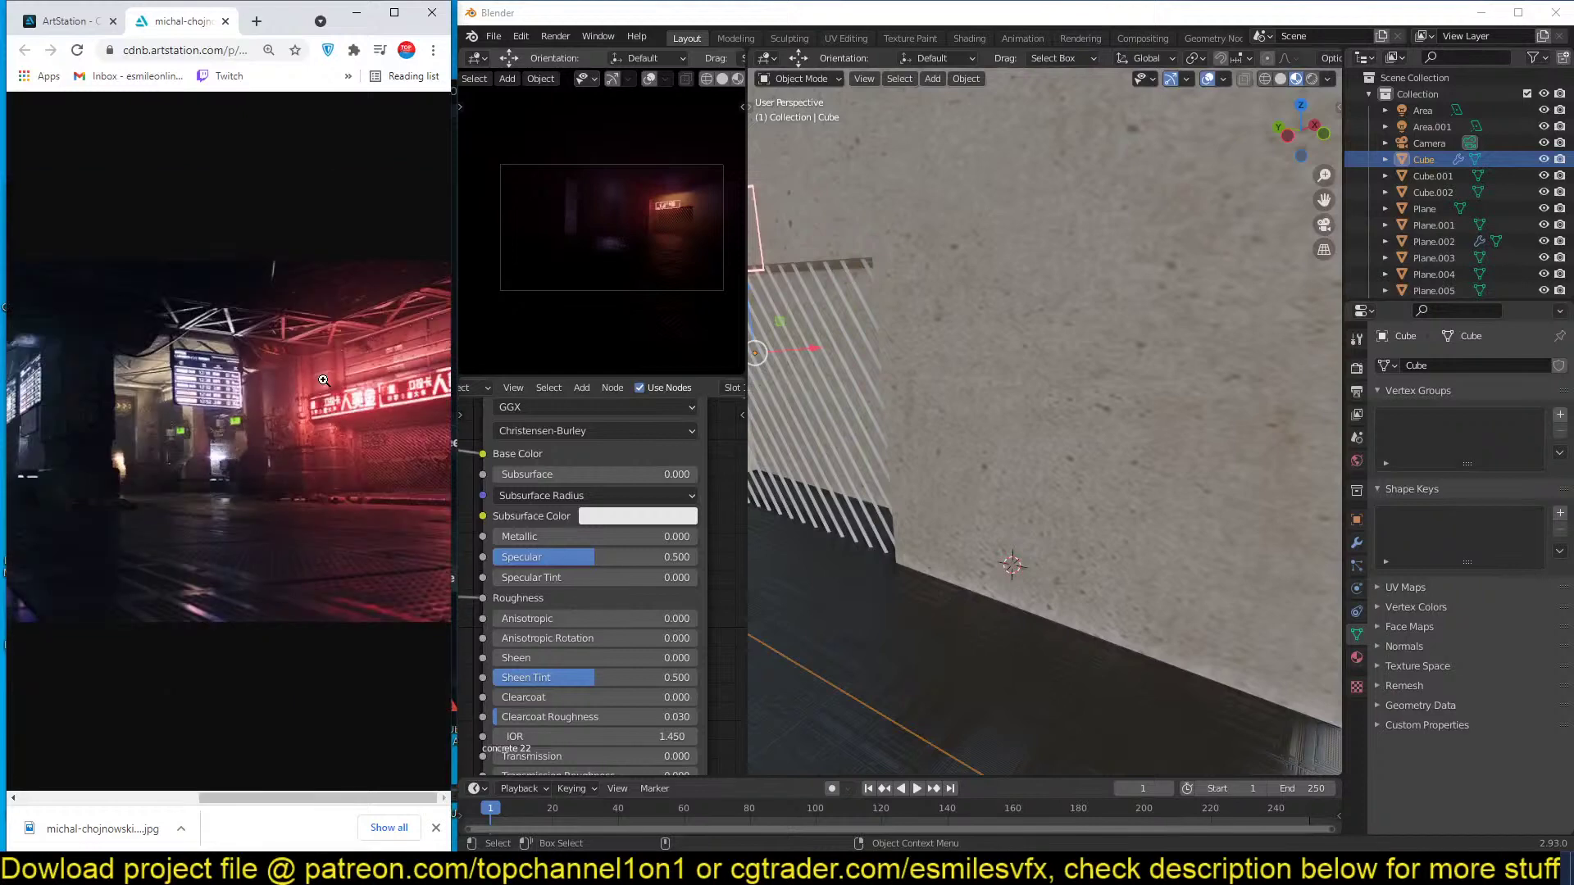
click(323, 380)
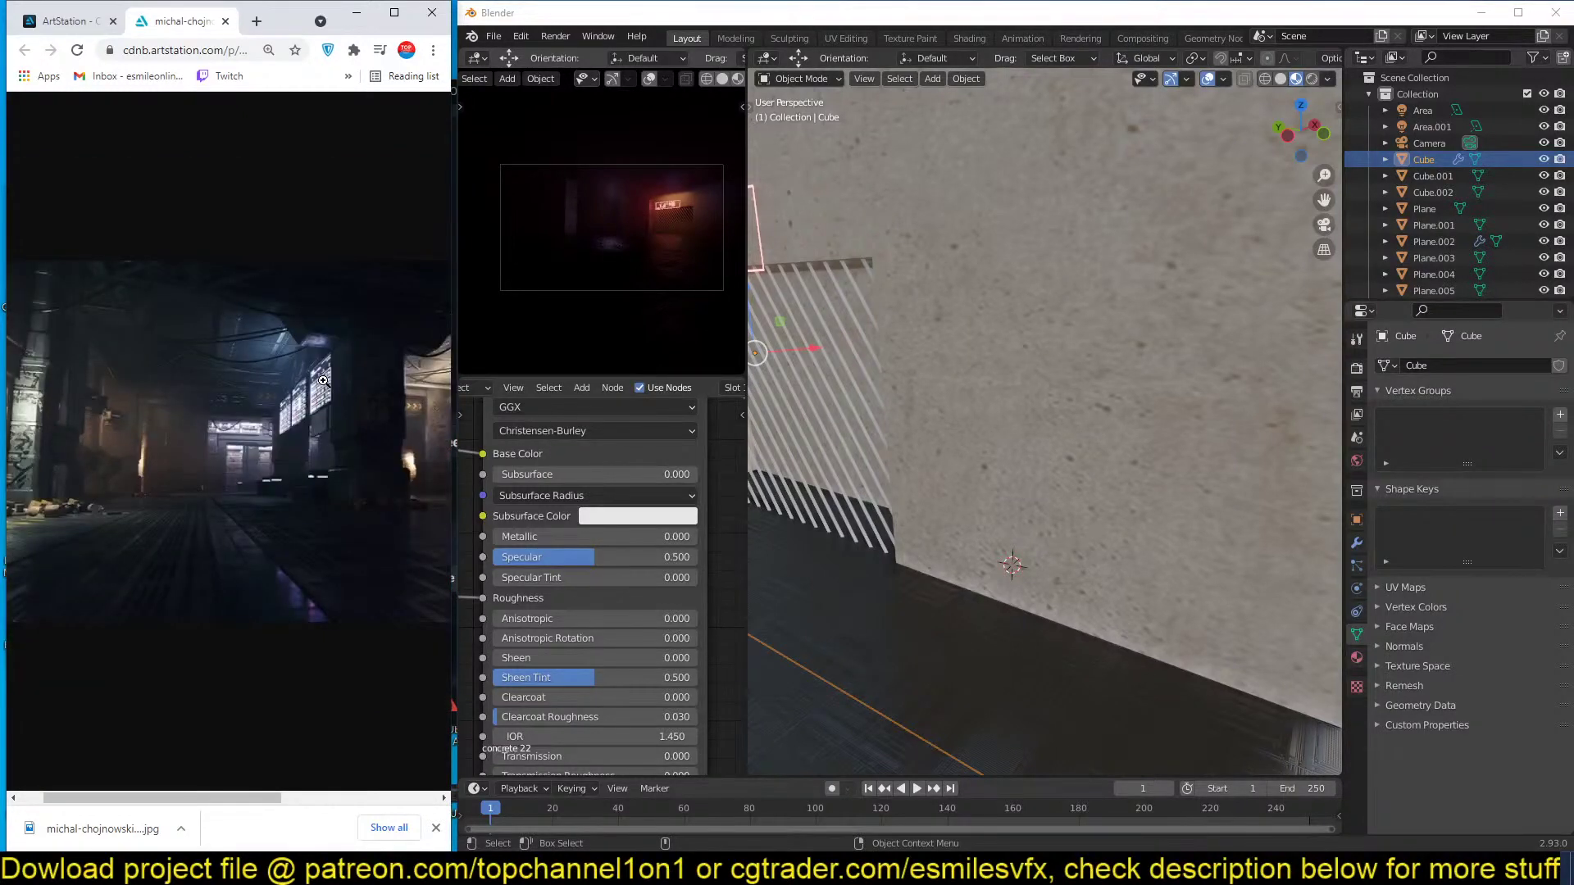
Return to Blender, delete all visible objects of the street scene, and switch to the top orthographic view.
key(alt)
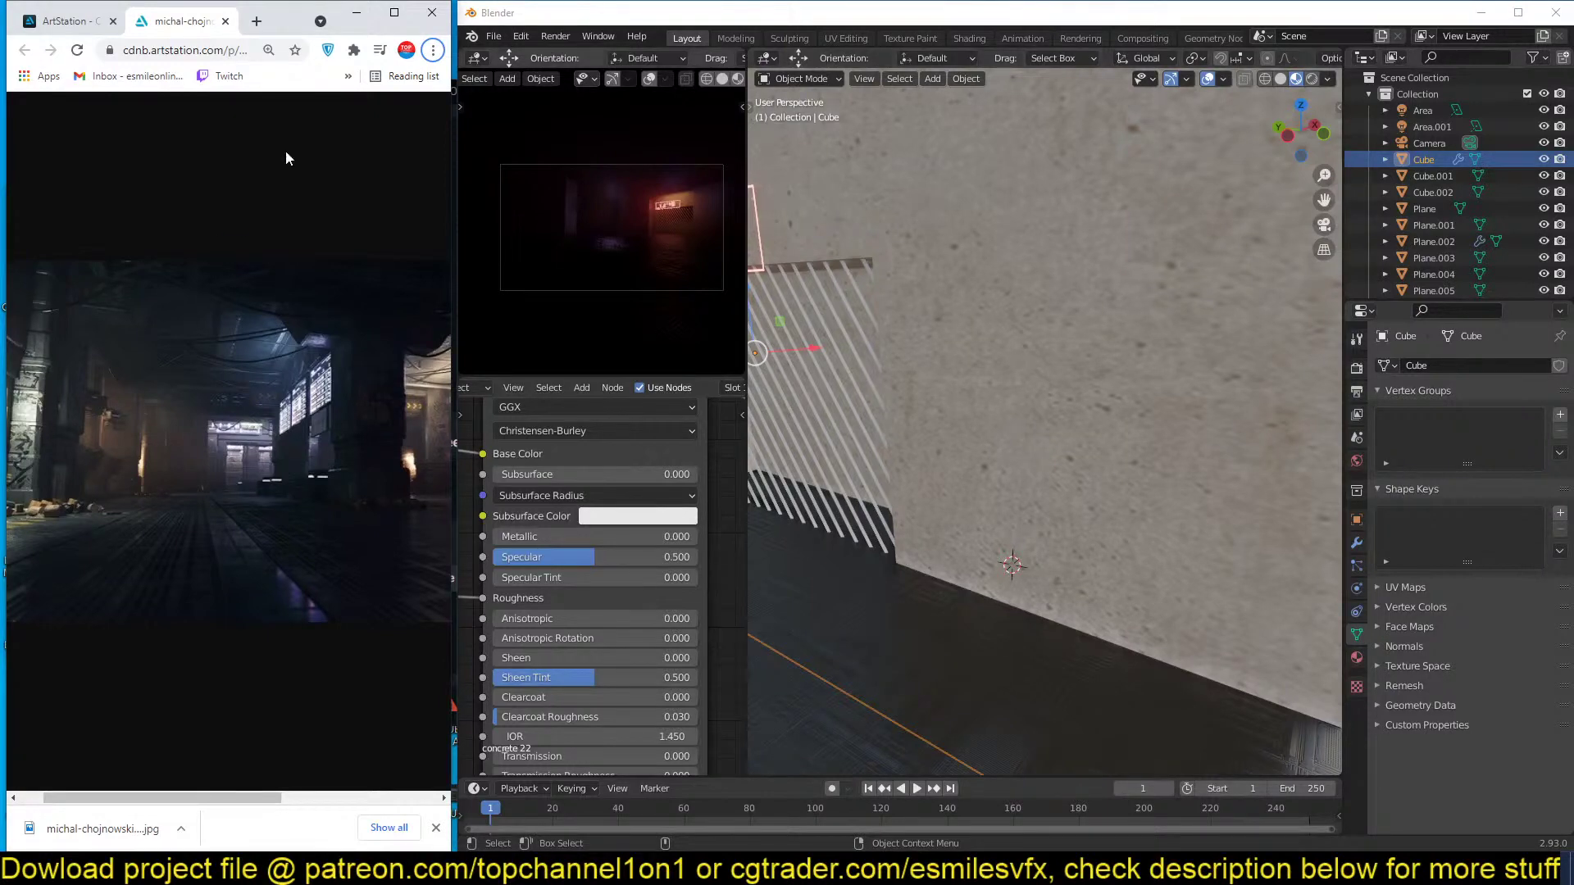
click(1122, 428)
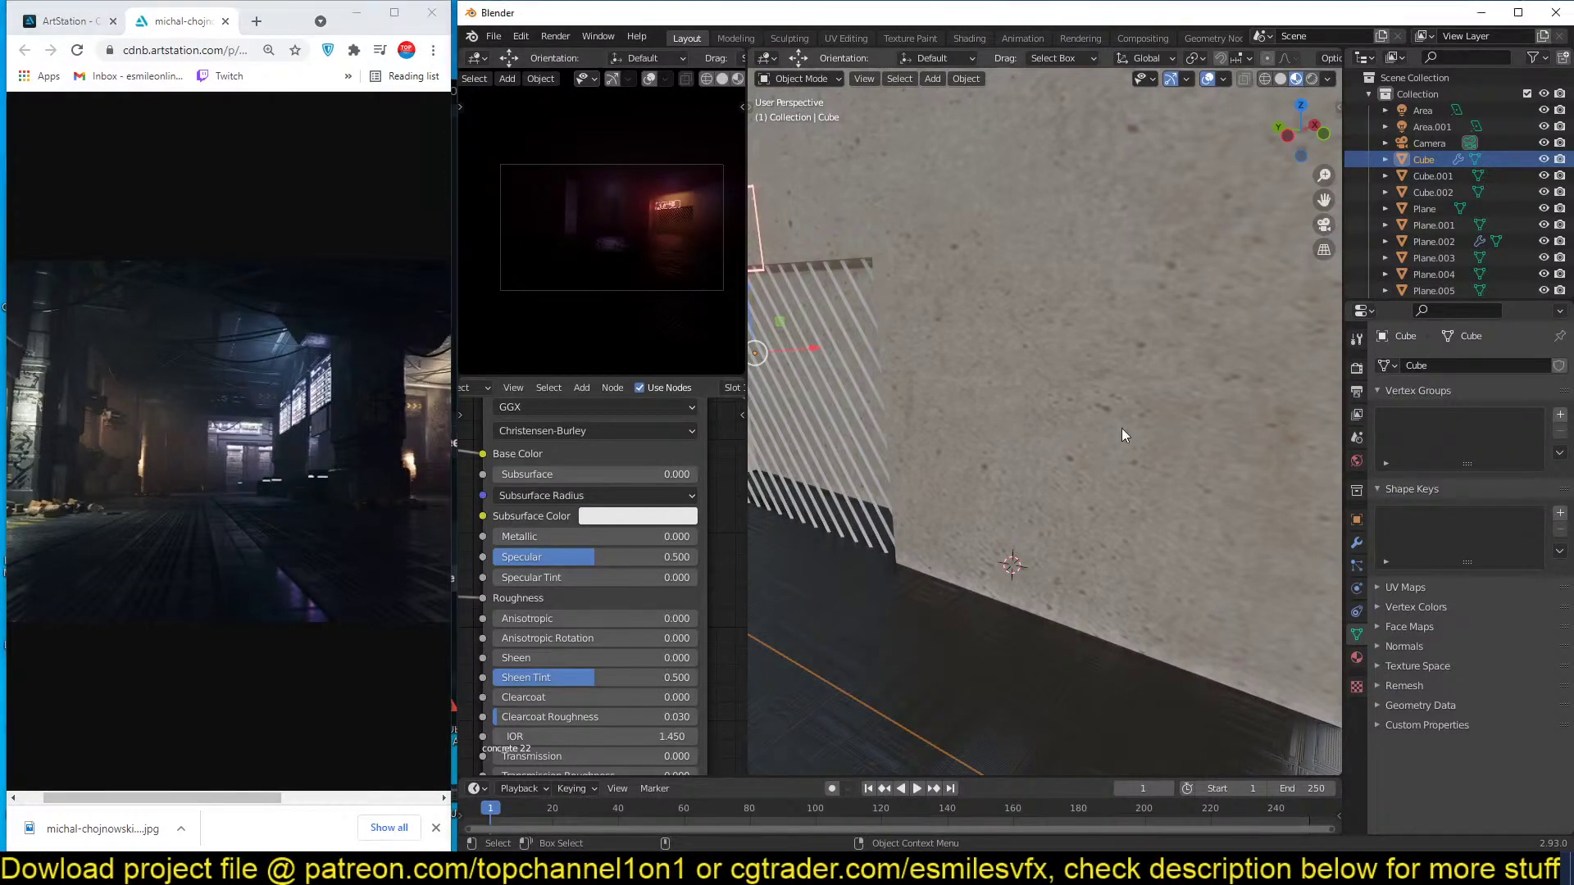
scroll(1122, 428, down, 8)
click(1141, 416)
middle_drag(1141, 416, 980, 474)
scroll(1134, 423, down, 4)
middle_drag(1133, 423, 1060, 419)
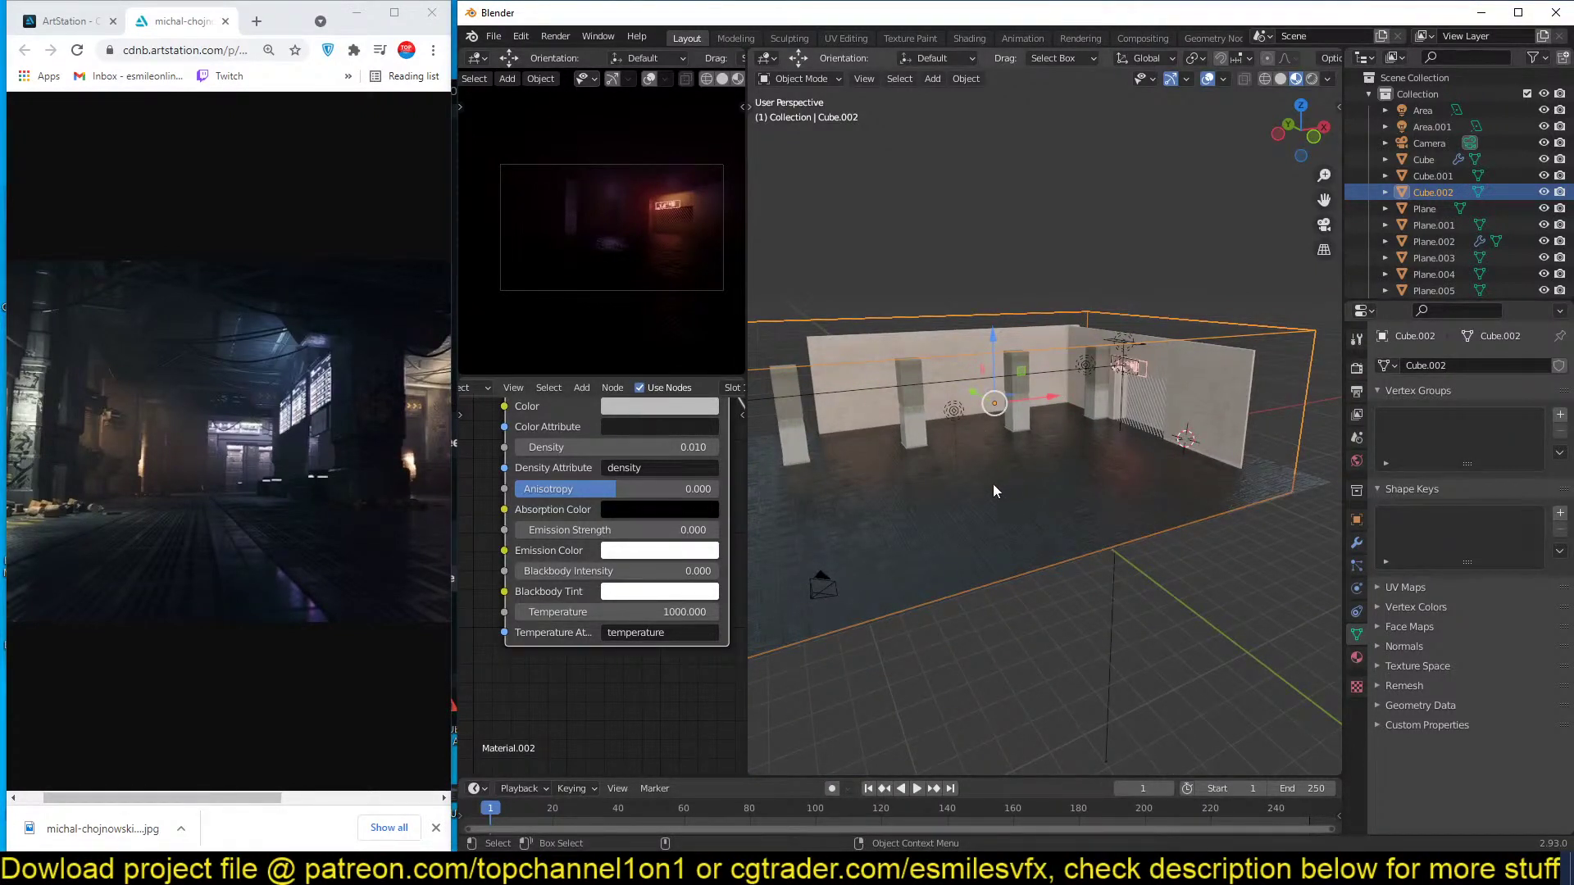
click(991, 449)
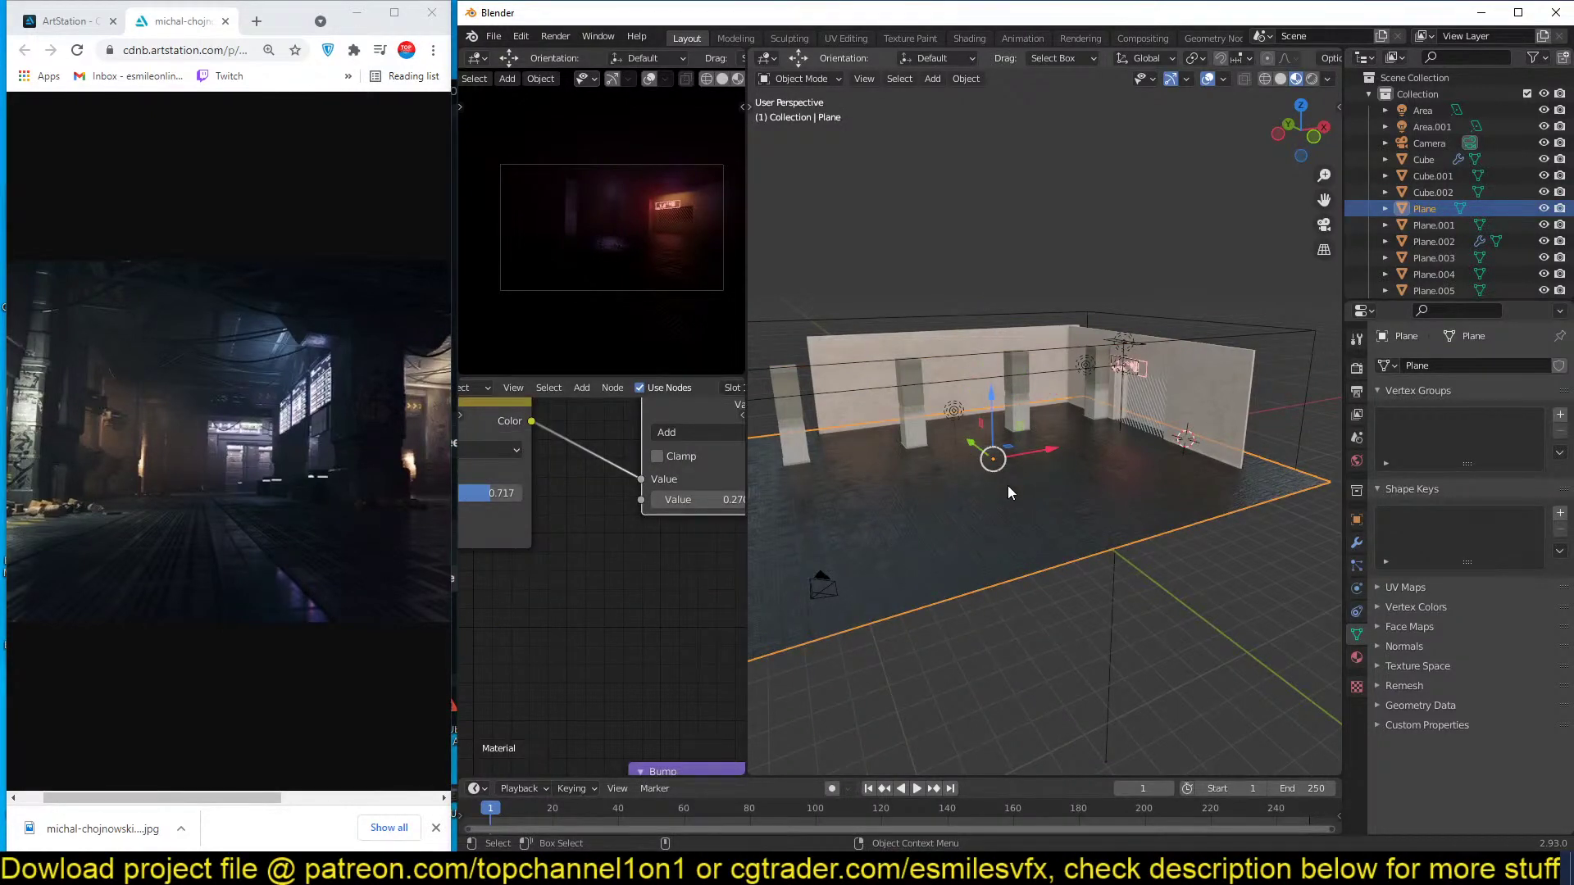
scroll(1031, 500, down, 4)
drag(906, 227, 1199, 523)
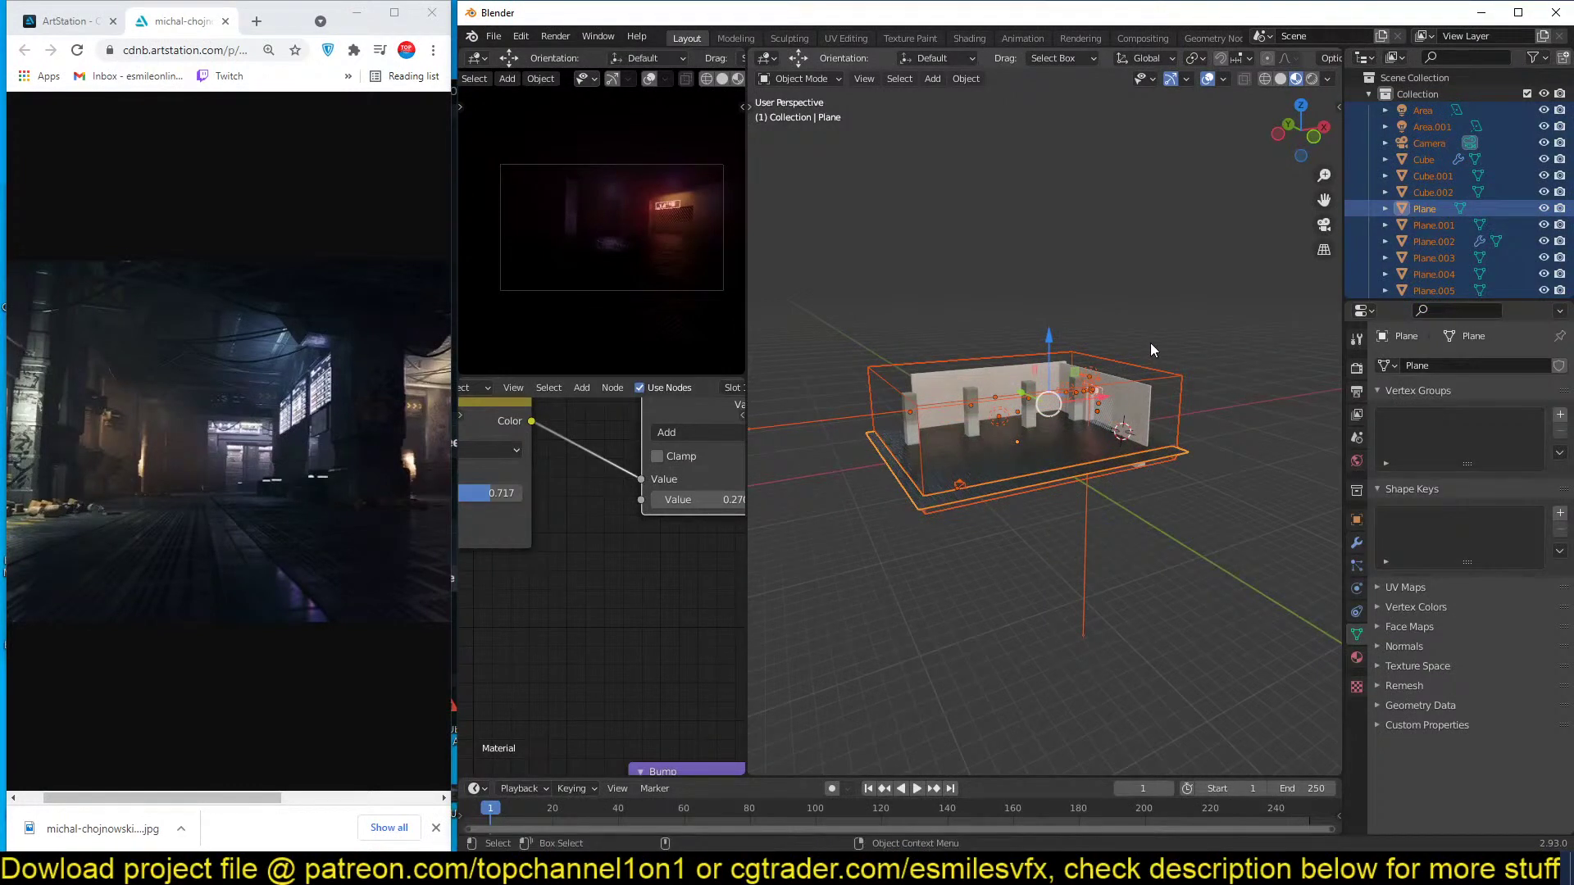
key(x)
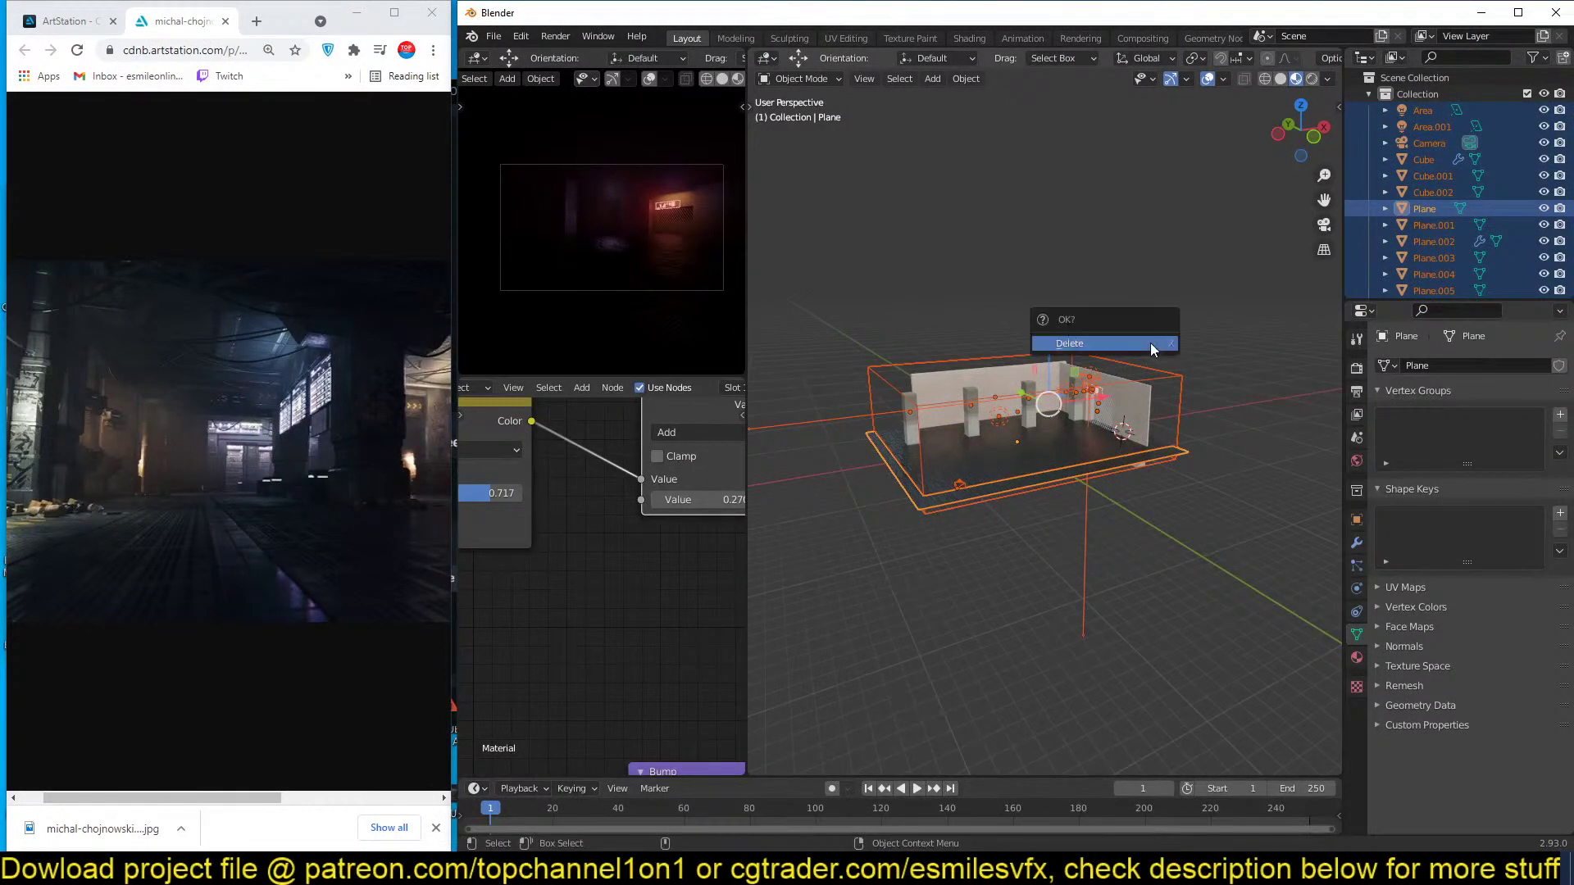
click(1149, 342)
click(1428, 110)
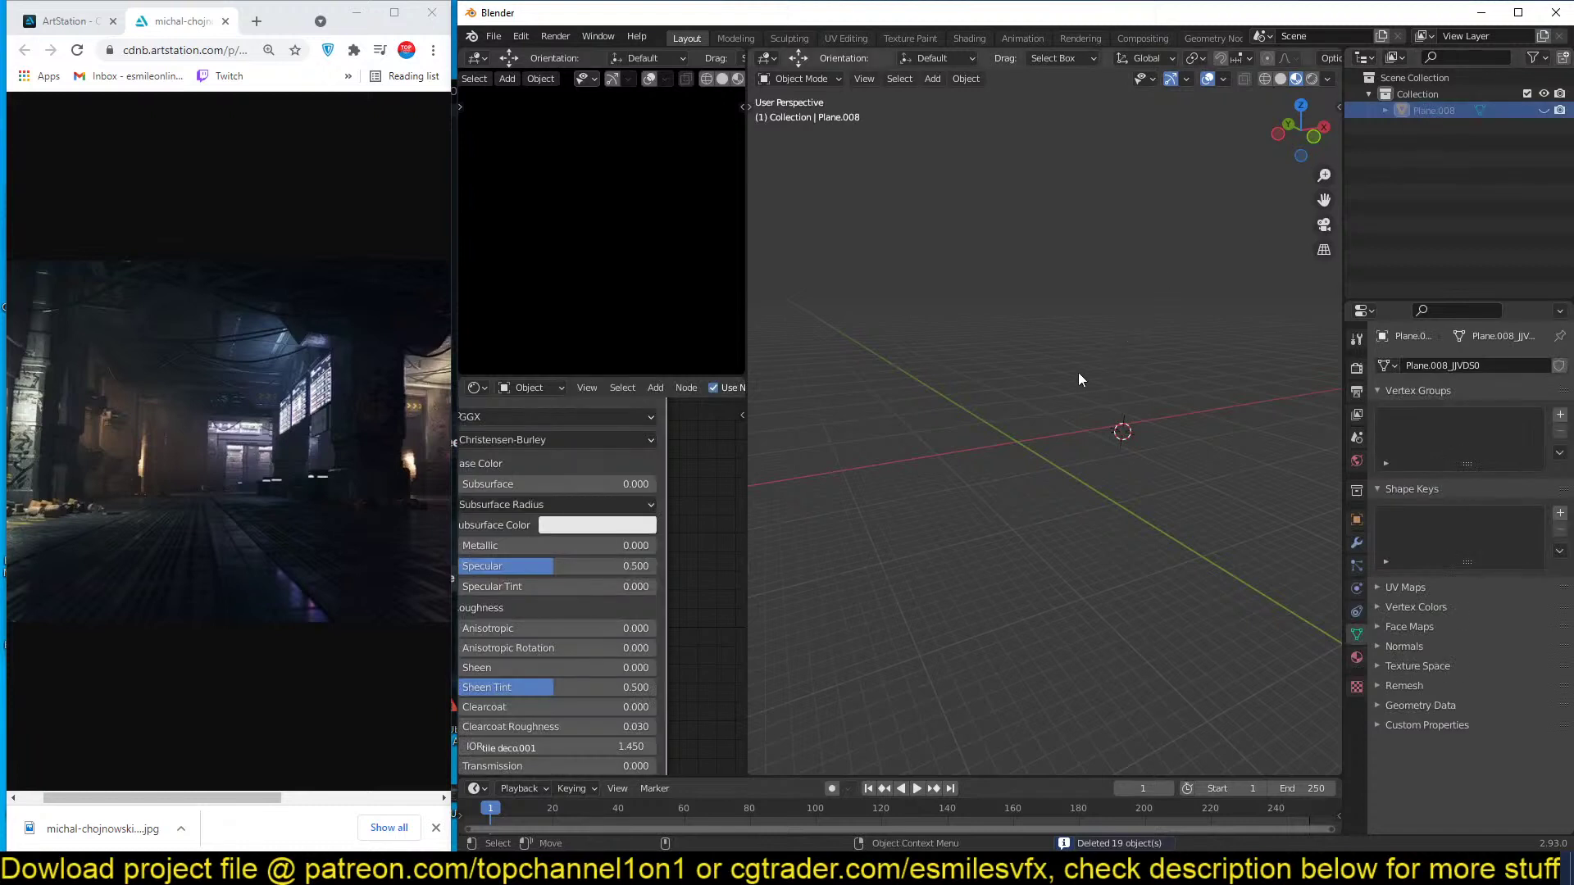
key(x)
key(KP_7)
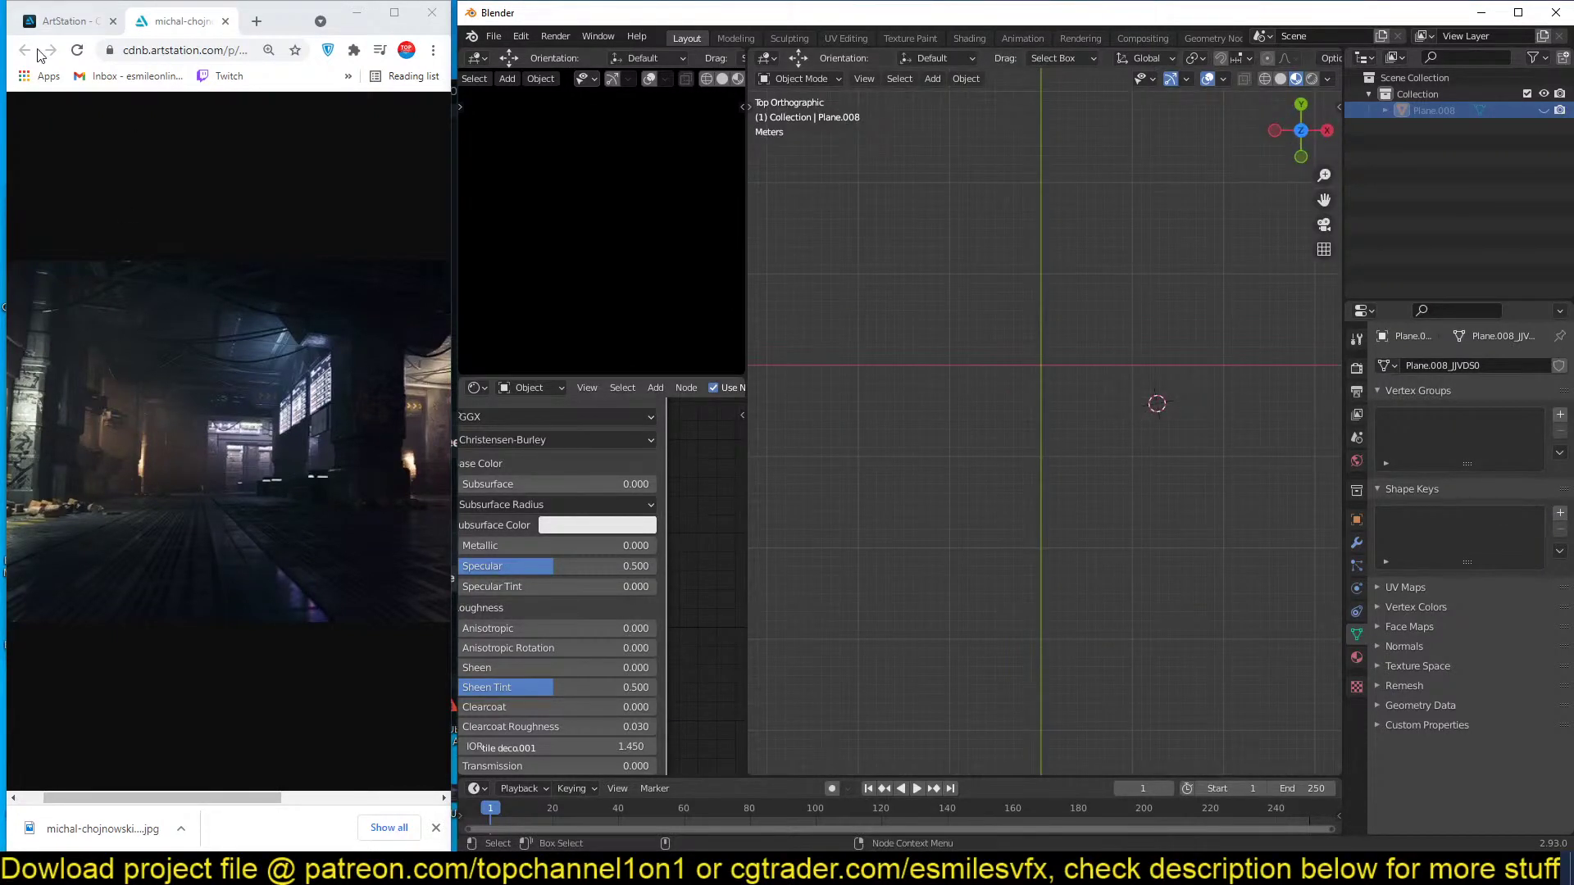
Switch to the ArtStation page in the browser and examine the Cyberpunk - Stratton City Station reference images.
click(67, 21)
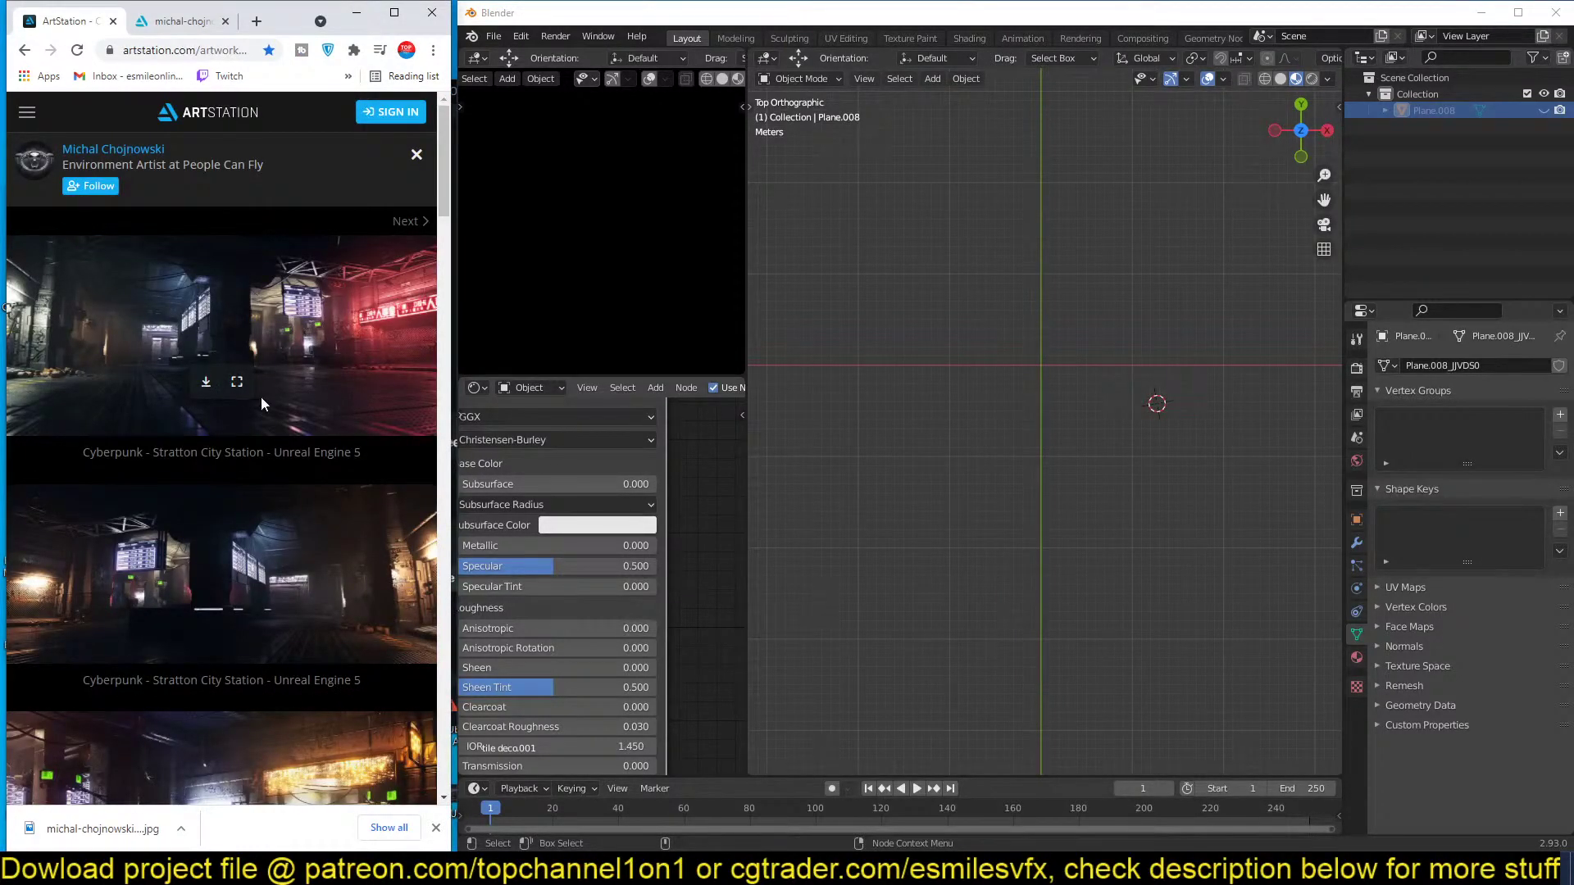
scroll(243, 533, down, 3)
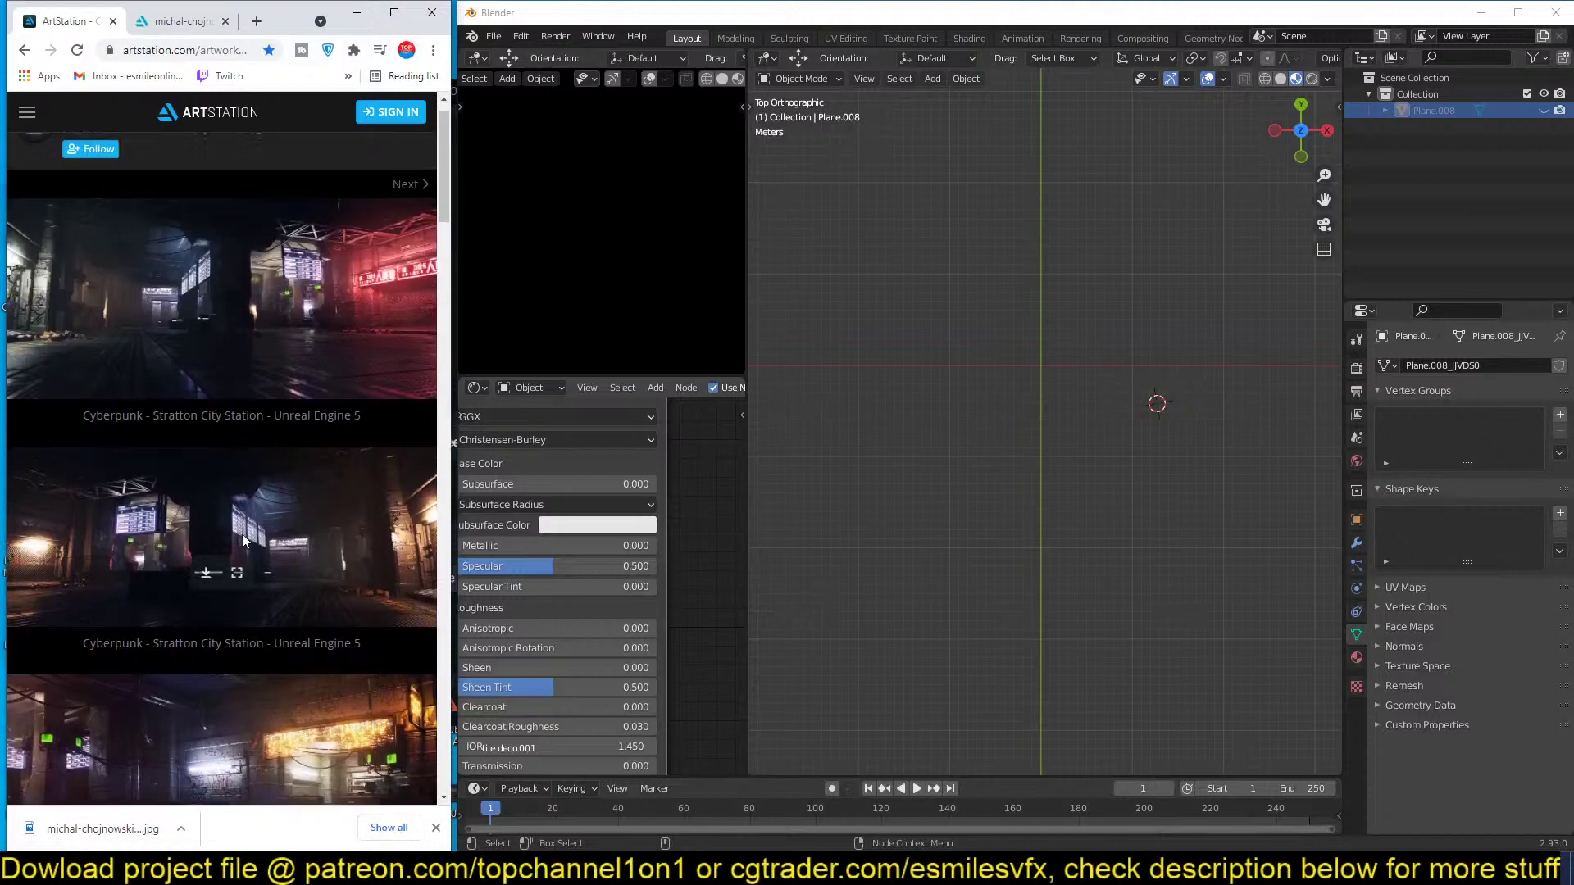
scroll(155, 264, up, 3)
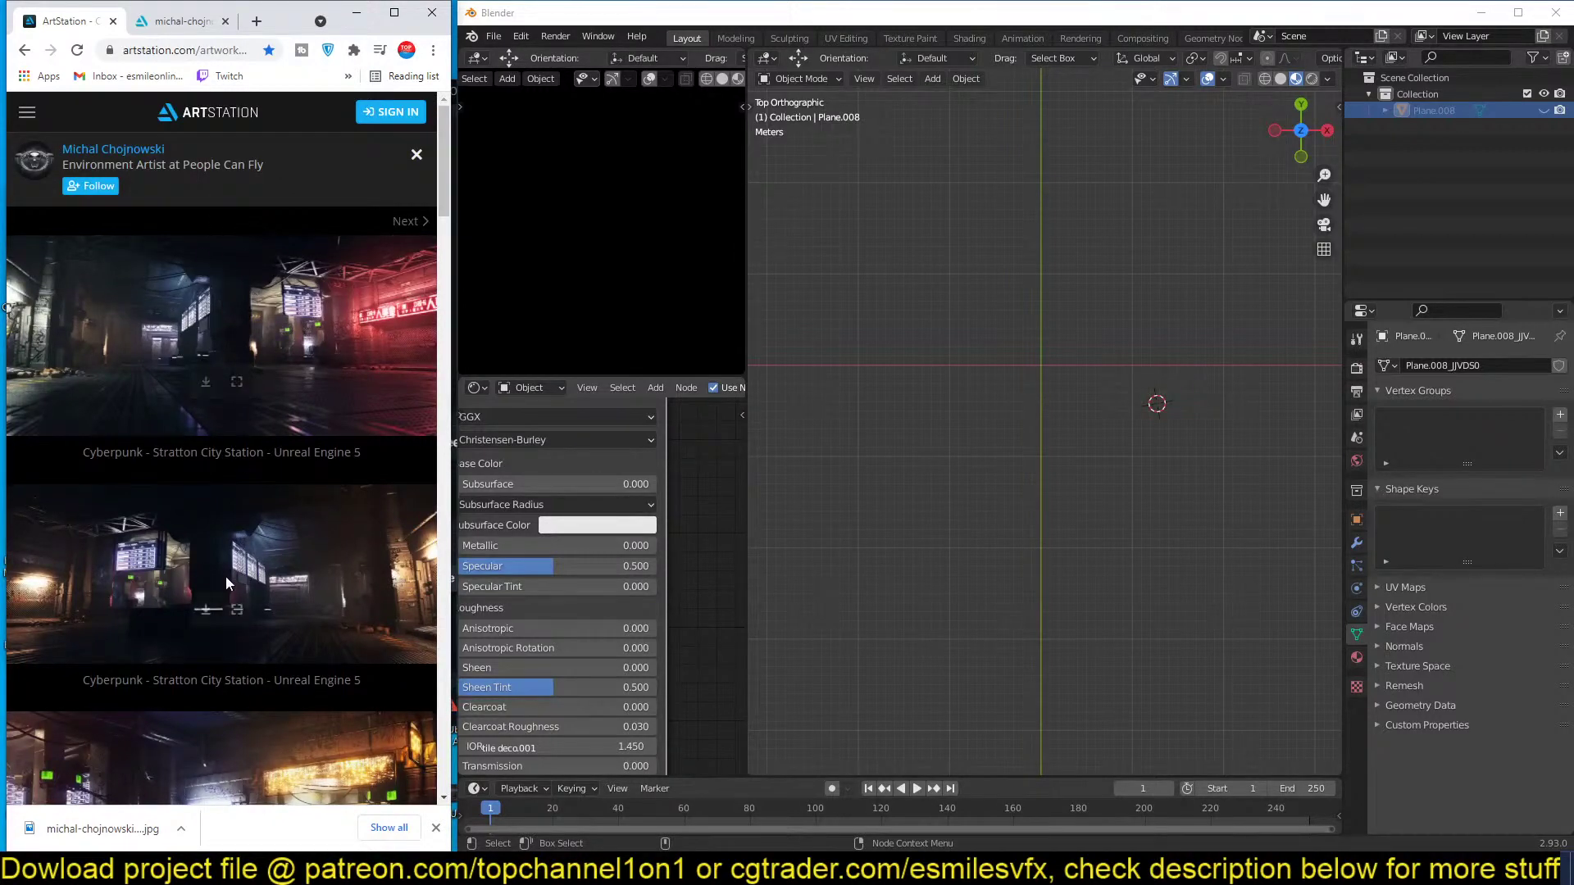
scroll(226, 578, down, 5)
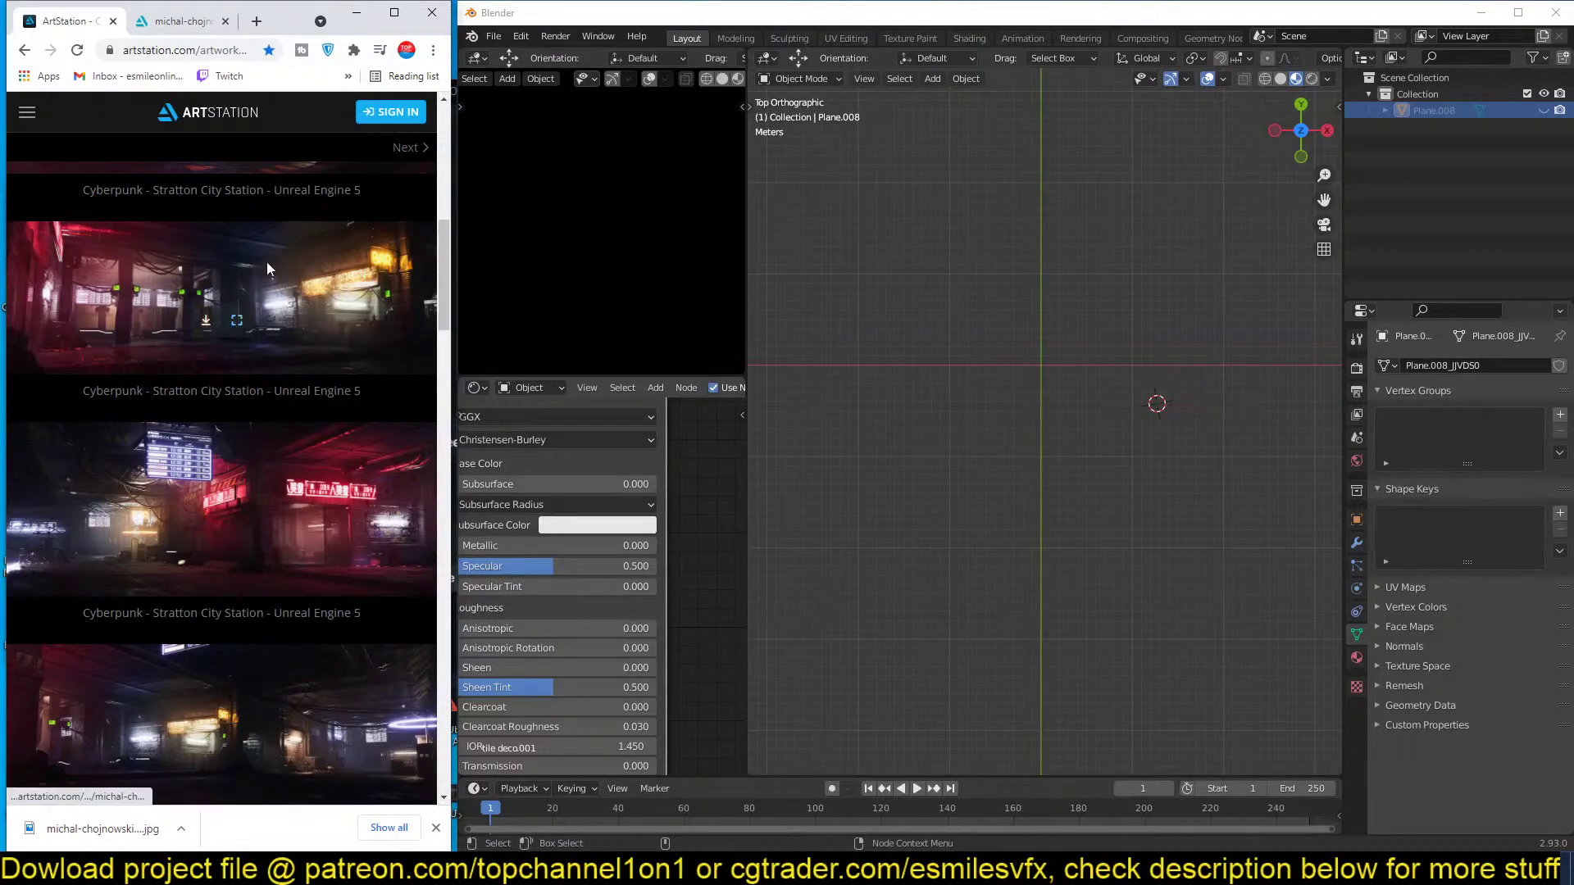
scroll(259, 276, down, 5)
scroll(272, 321, up, 3)
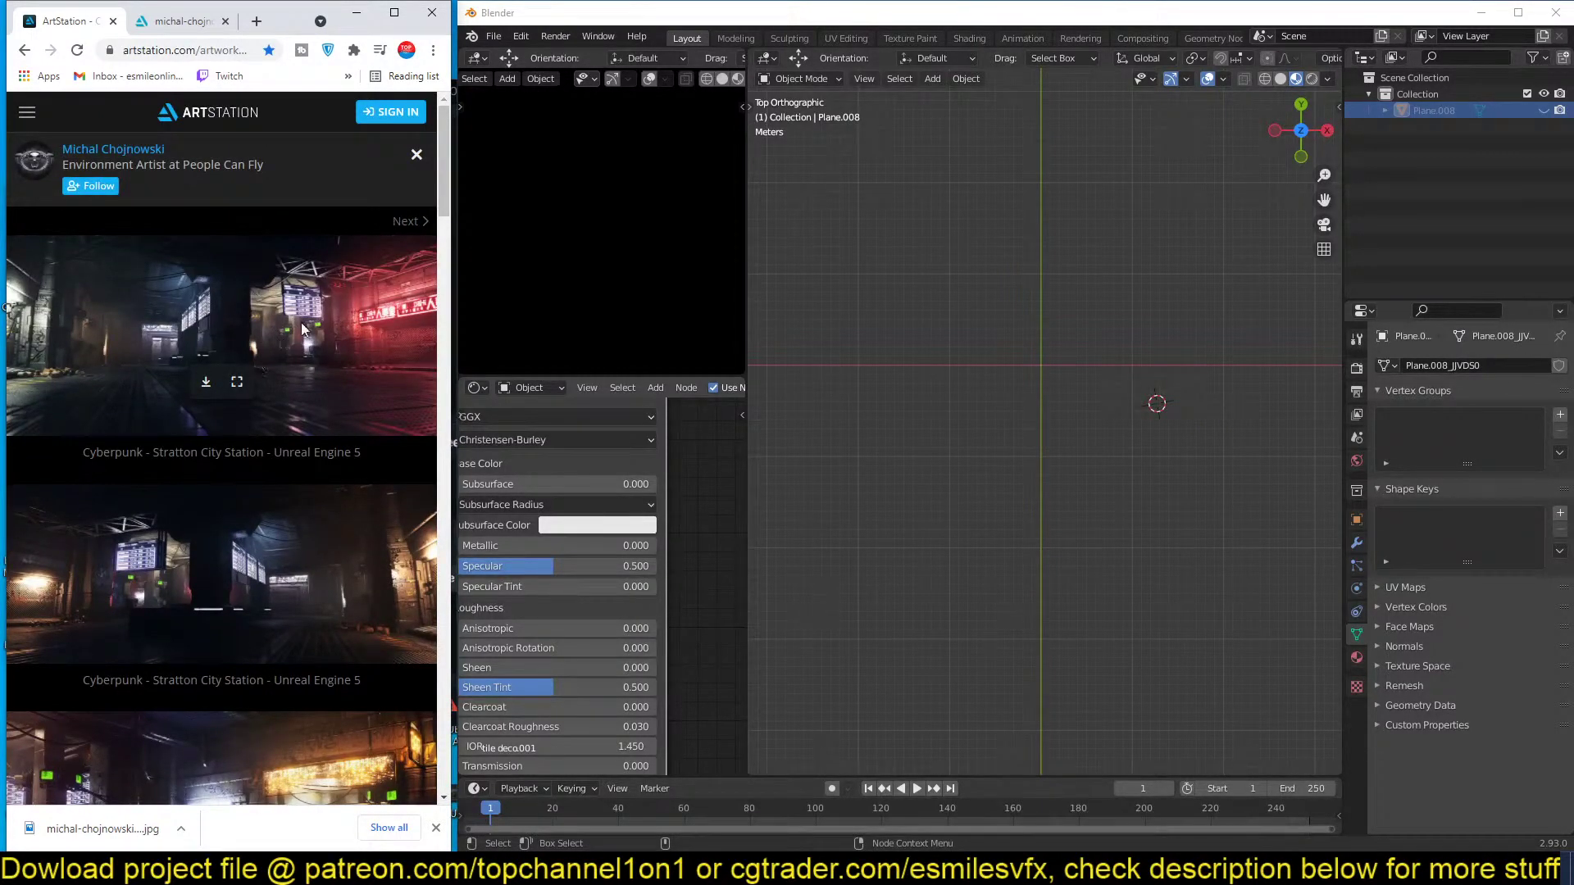
Return to Blender and place the 3D cursor near the world origin.
click(1021, 372)
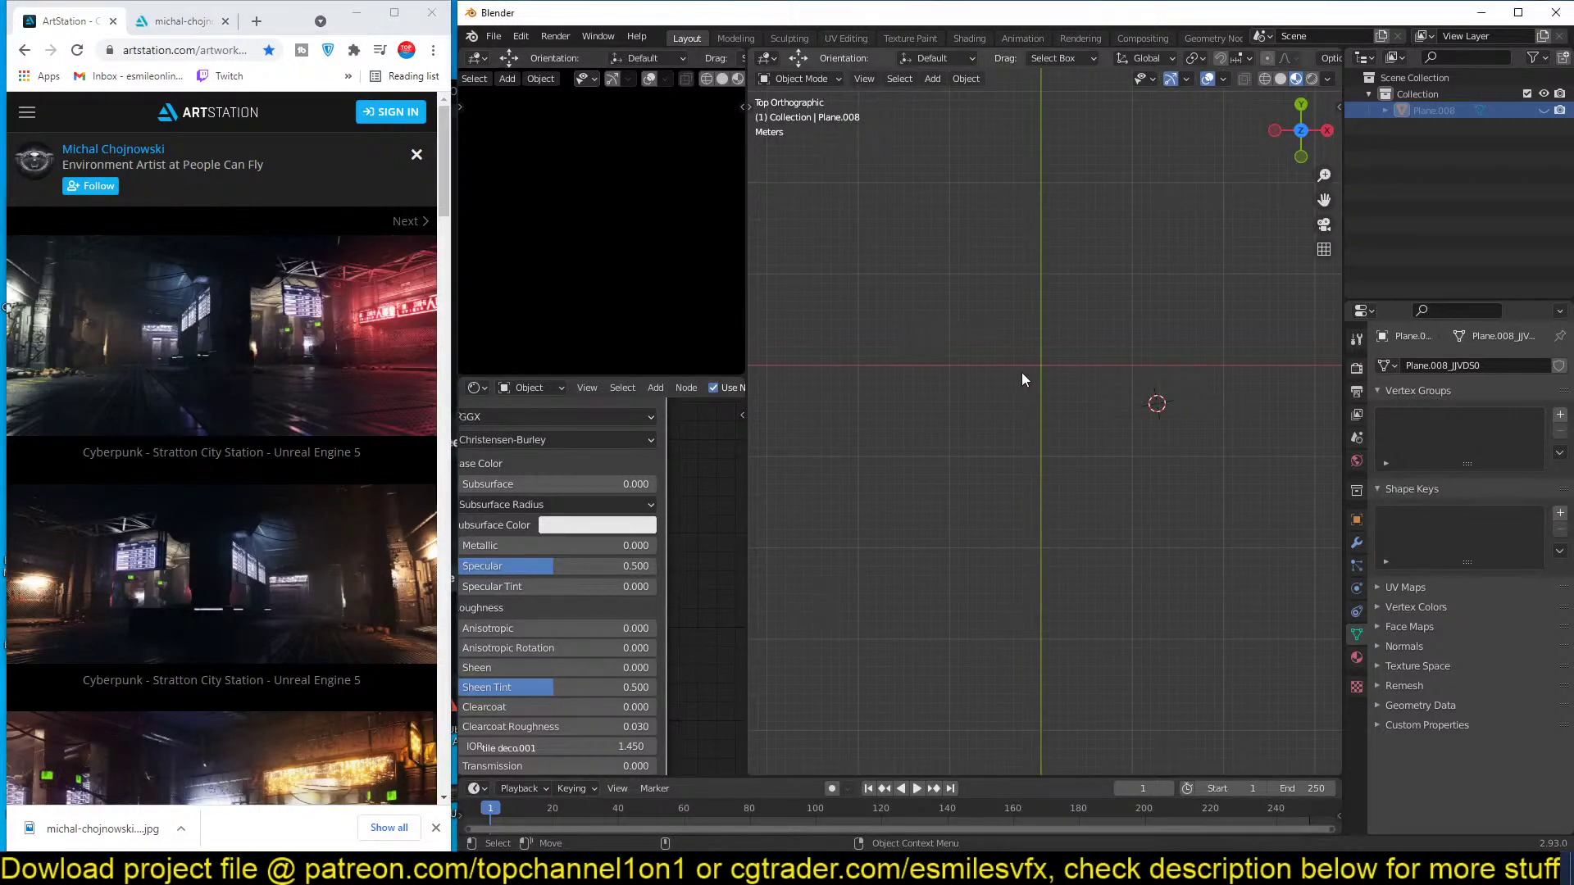
scroll(1021, 372, down, 1)
shift+middle_drag(1035, 369, 1050, 396)
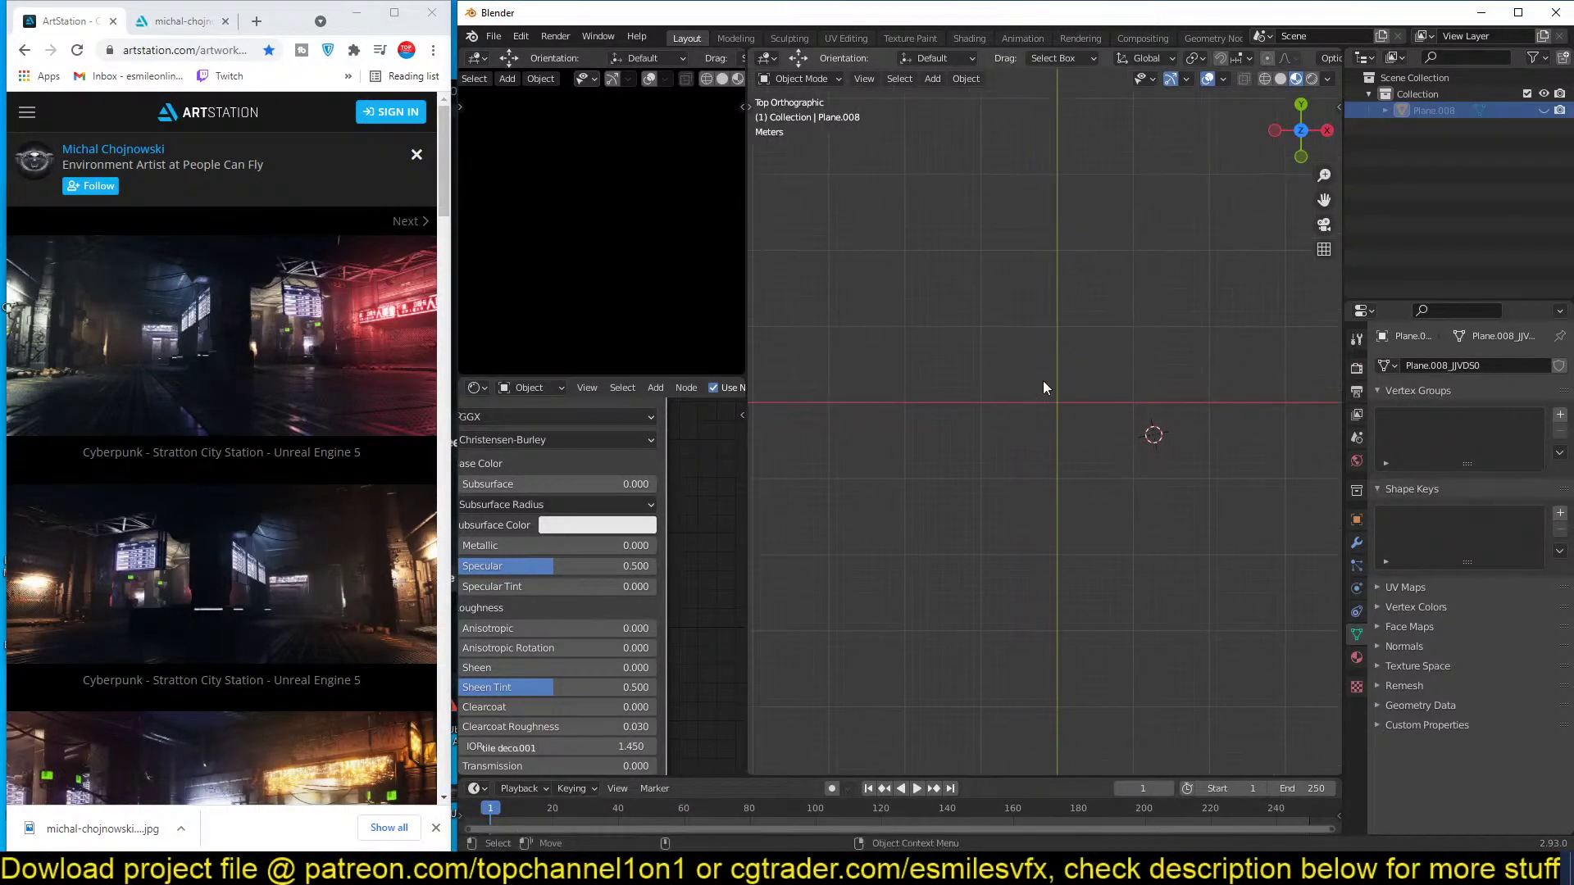
shift+right_click(1061, 411)
shift+right_click(1060, 400)
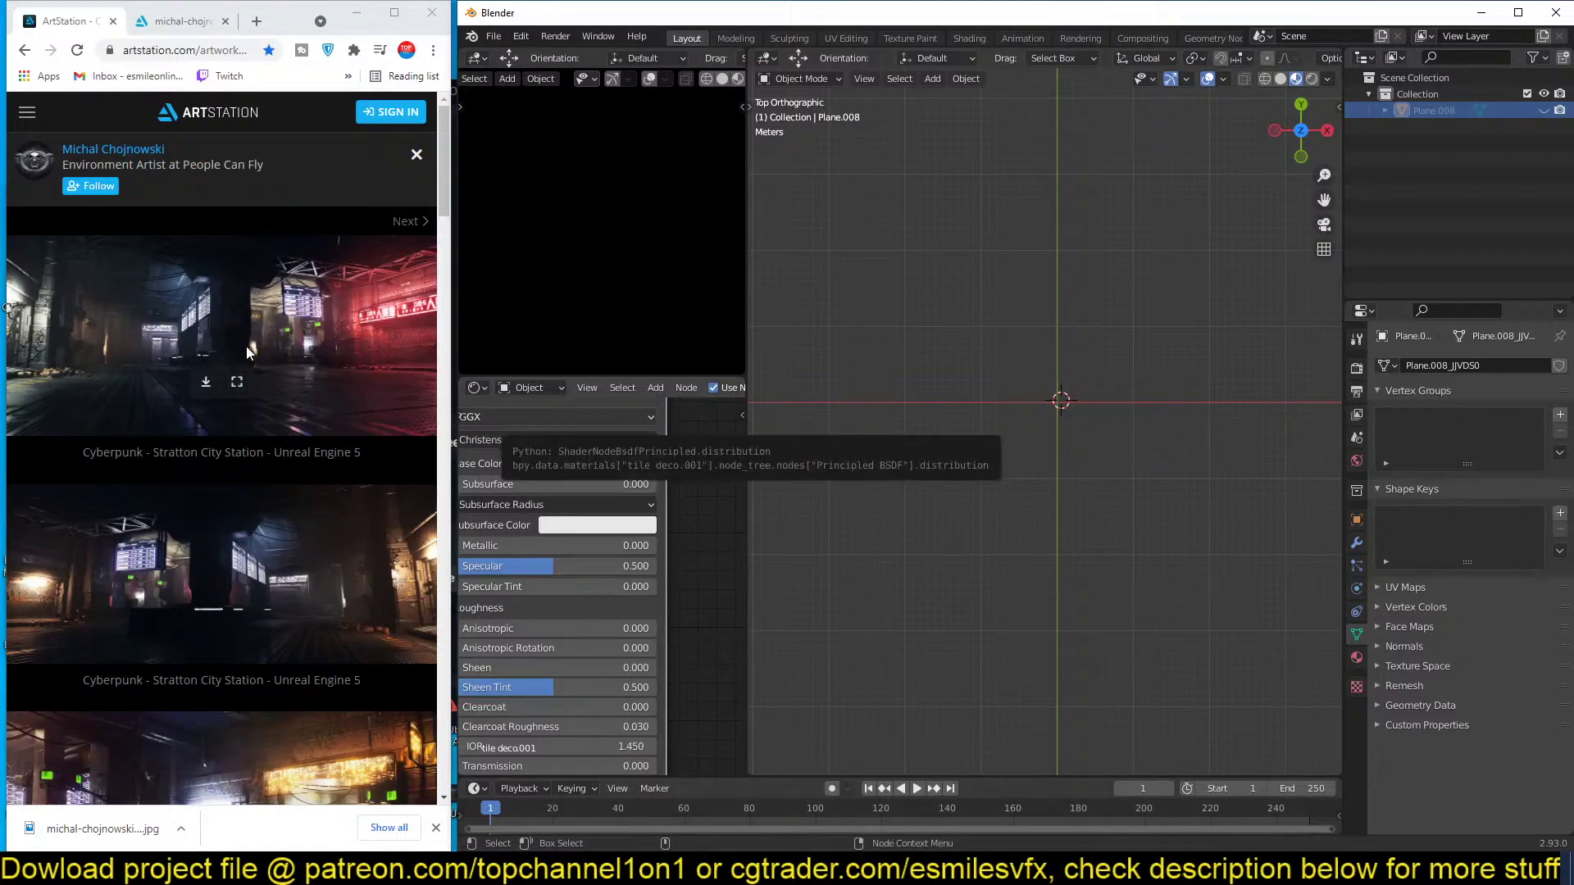
scroll(1131, 405, up, 2)
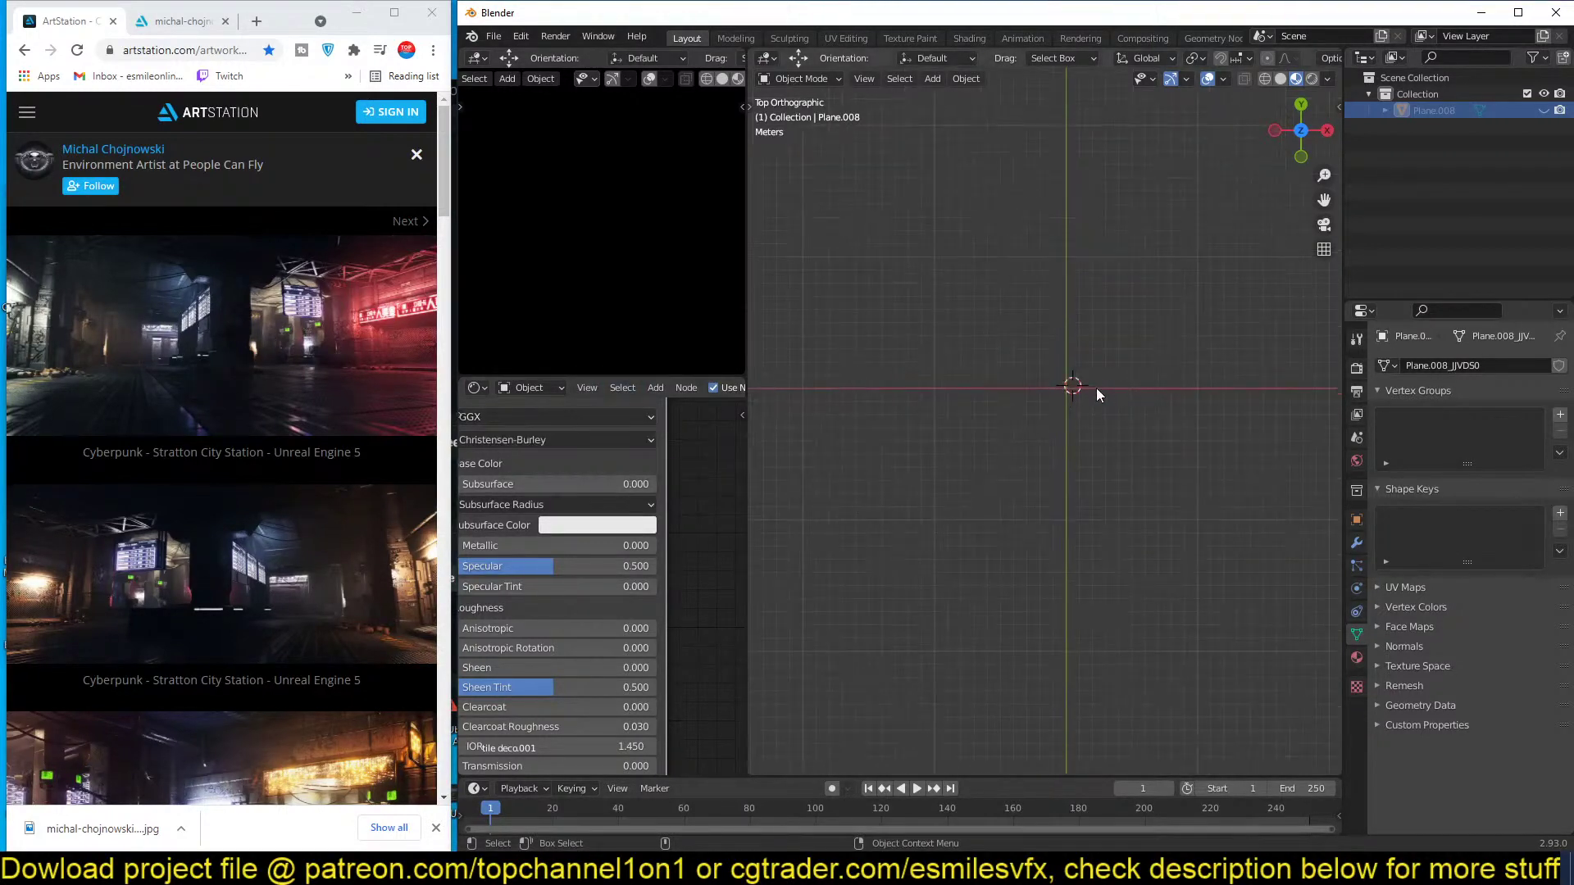
Add a plane at the 3D cursor, scale it up into a large square floor, and display the viewport in solid shading.
key(shift+a)
mouse_move(1018, 188)
click(1090, 191)
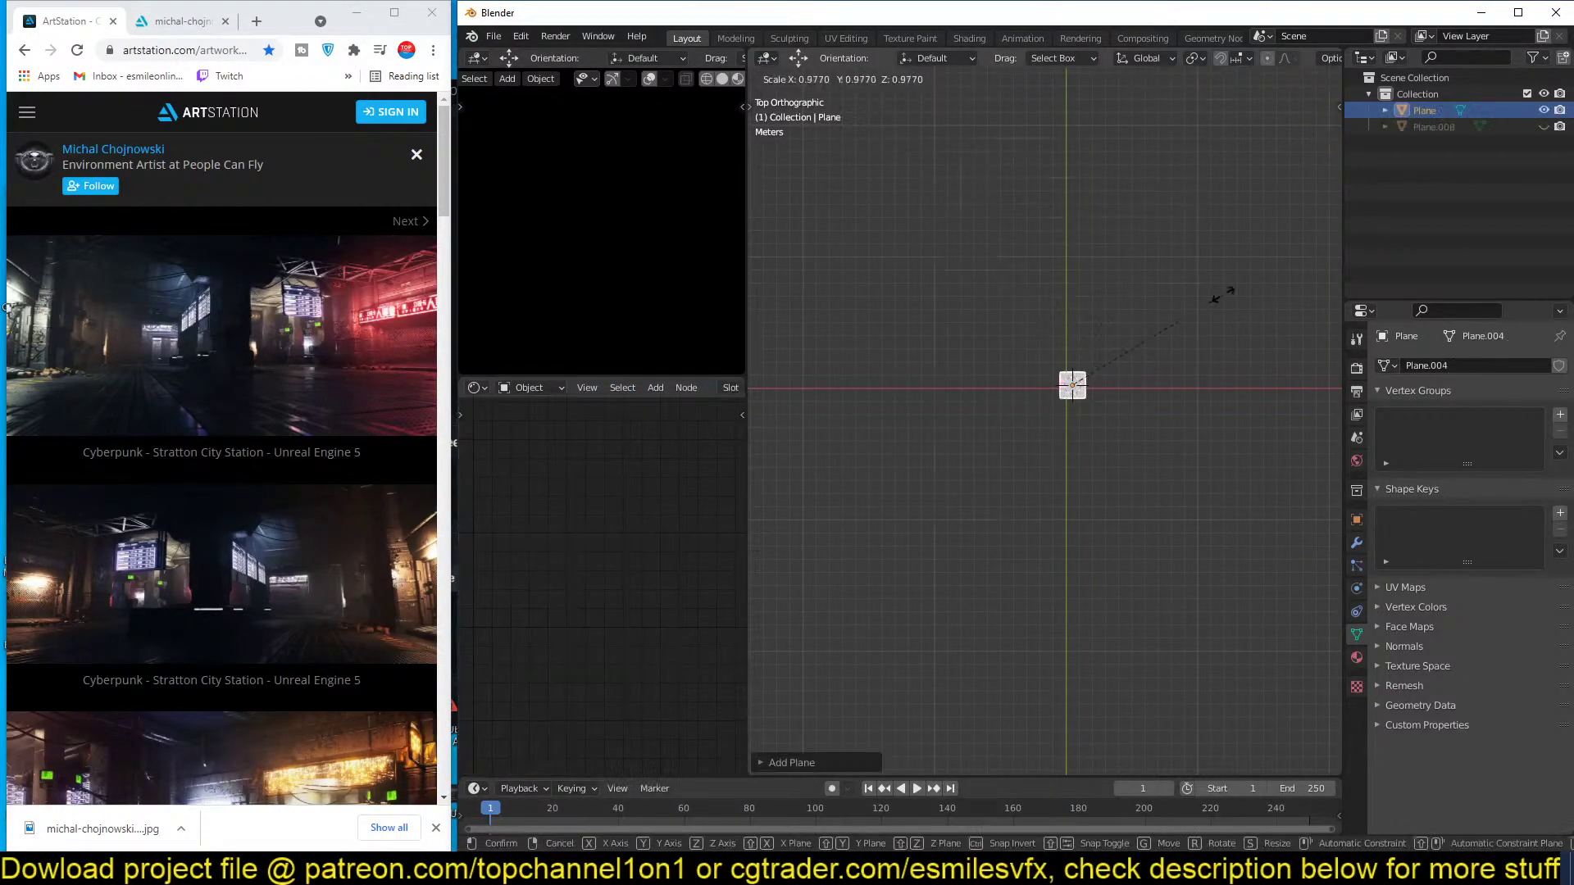
key(s)
click(1241, 395)
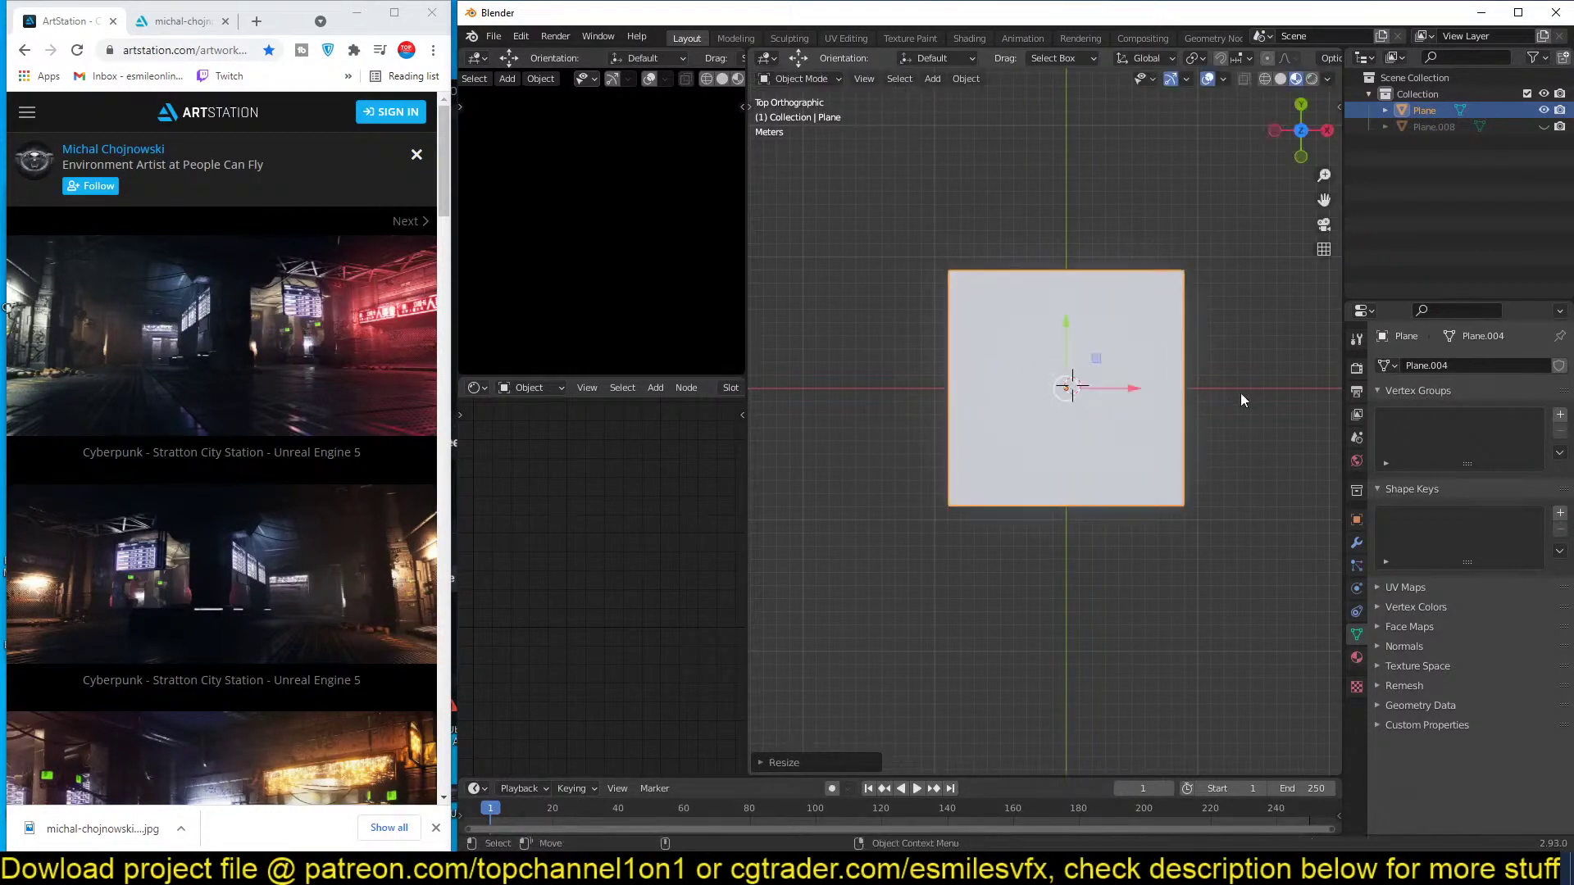
click(1283, 79)
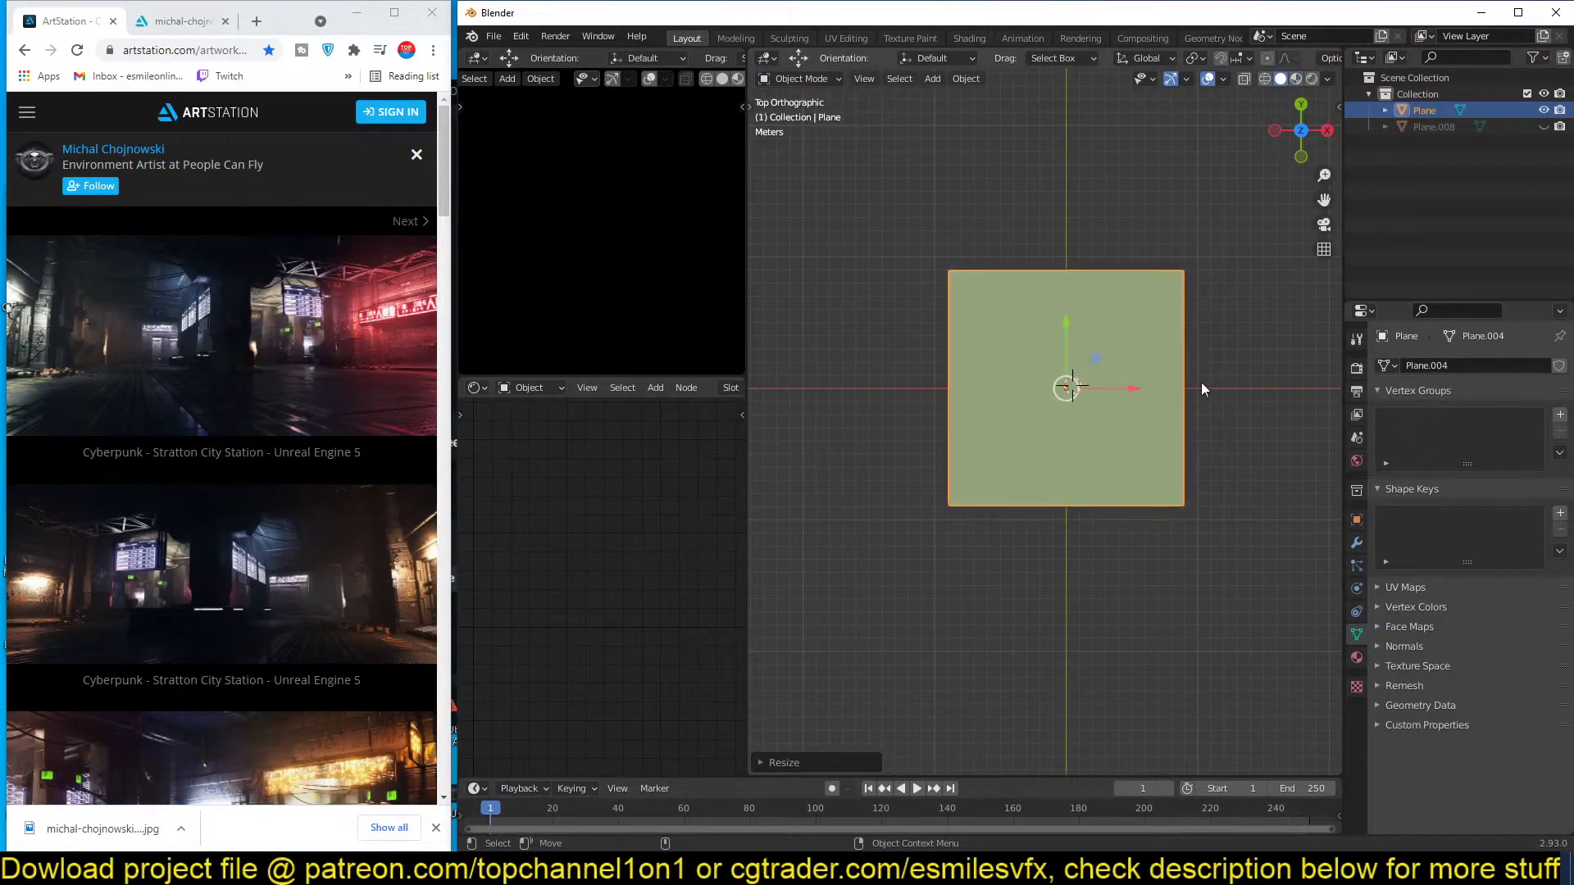
key(s)
click(1114, 393)
Divide the plane into a three-by-three grid by adding a centred loop cut in each direction and bevelling each into a wide band.
key(Tab)
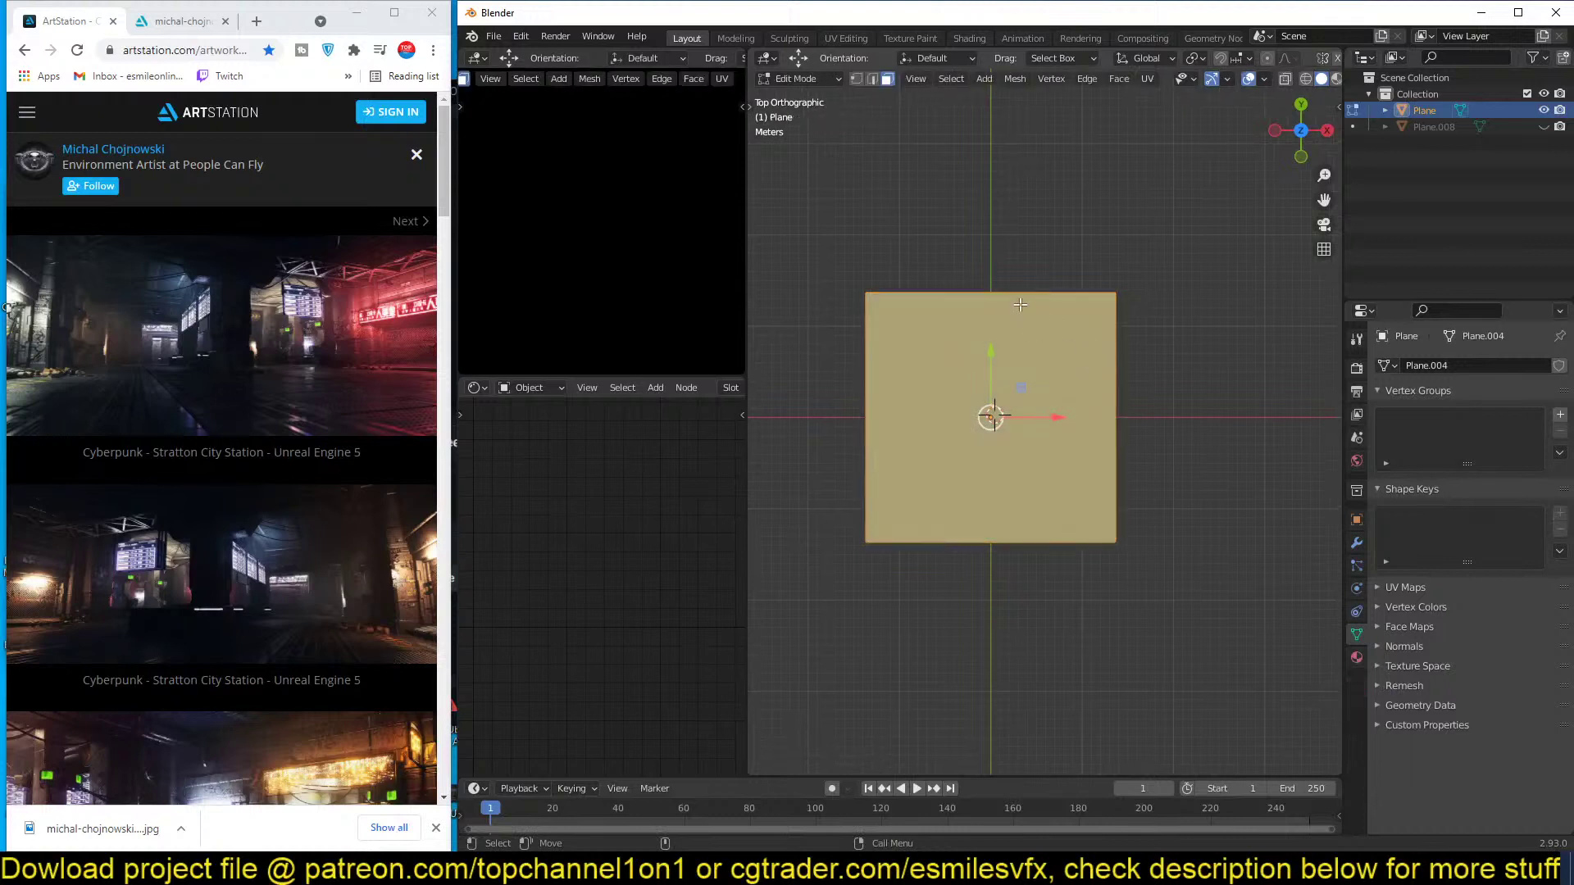
mouse_move(325, 335)
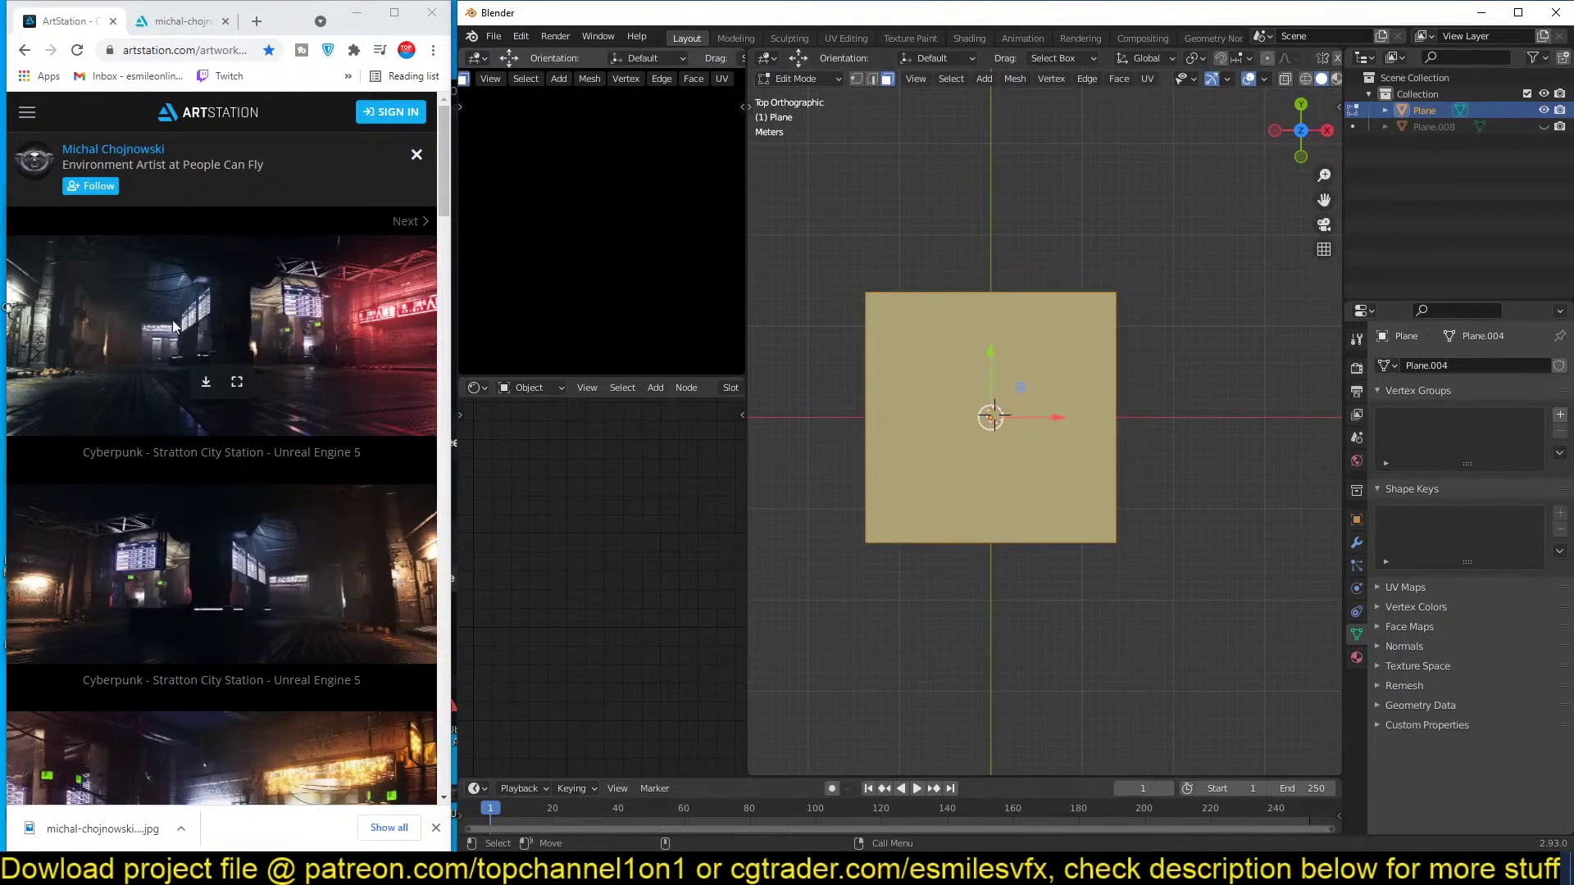
scroll(991, 415, up, 1)
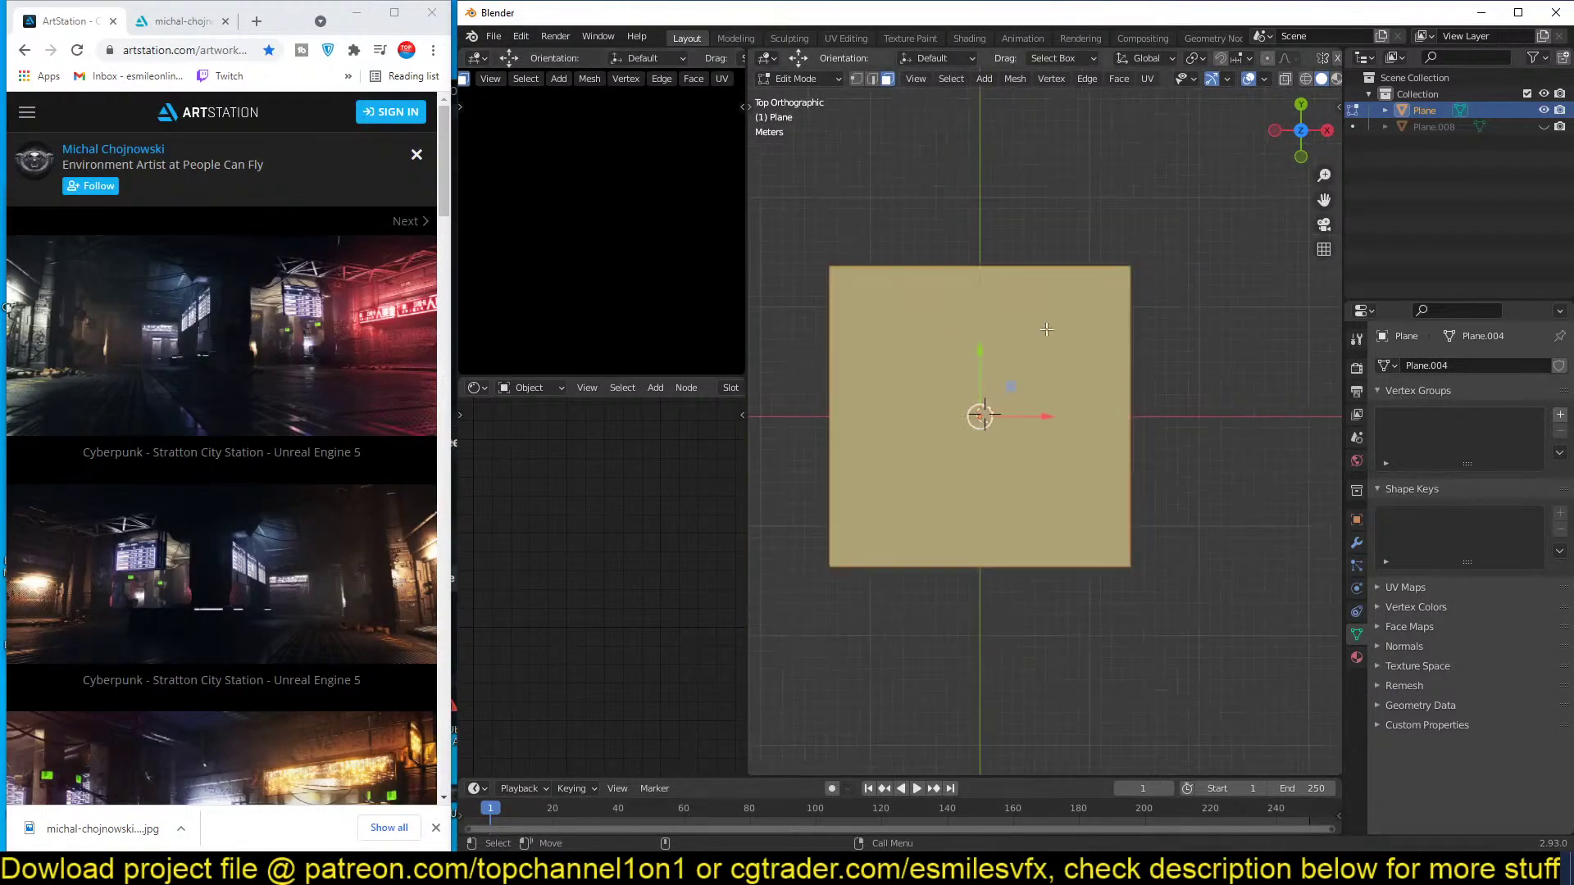
key(ctrl+r)
click(986, 272)
key(ctrl+b)
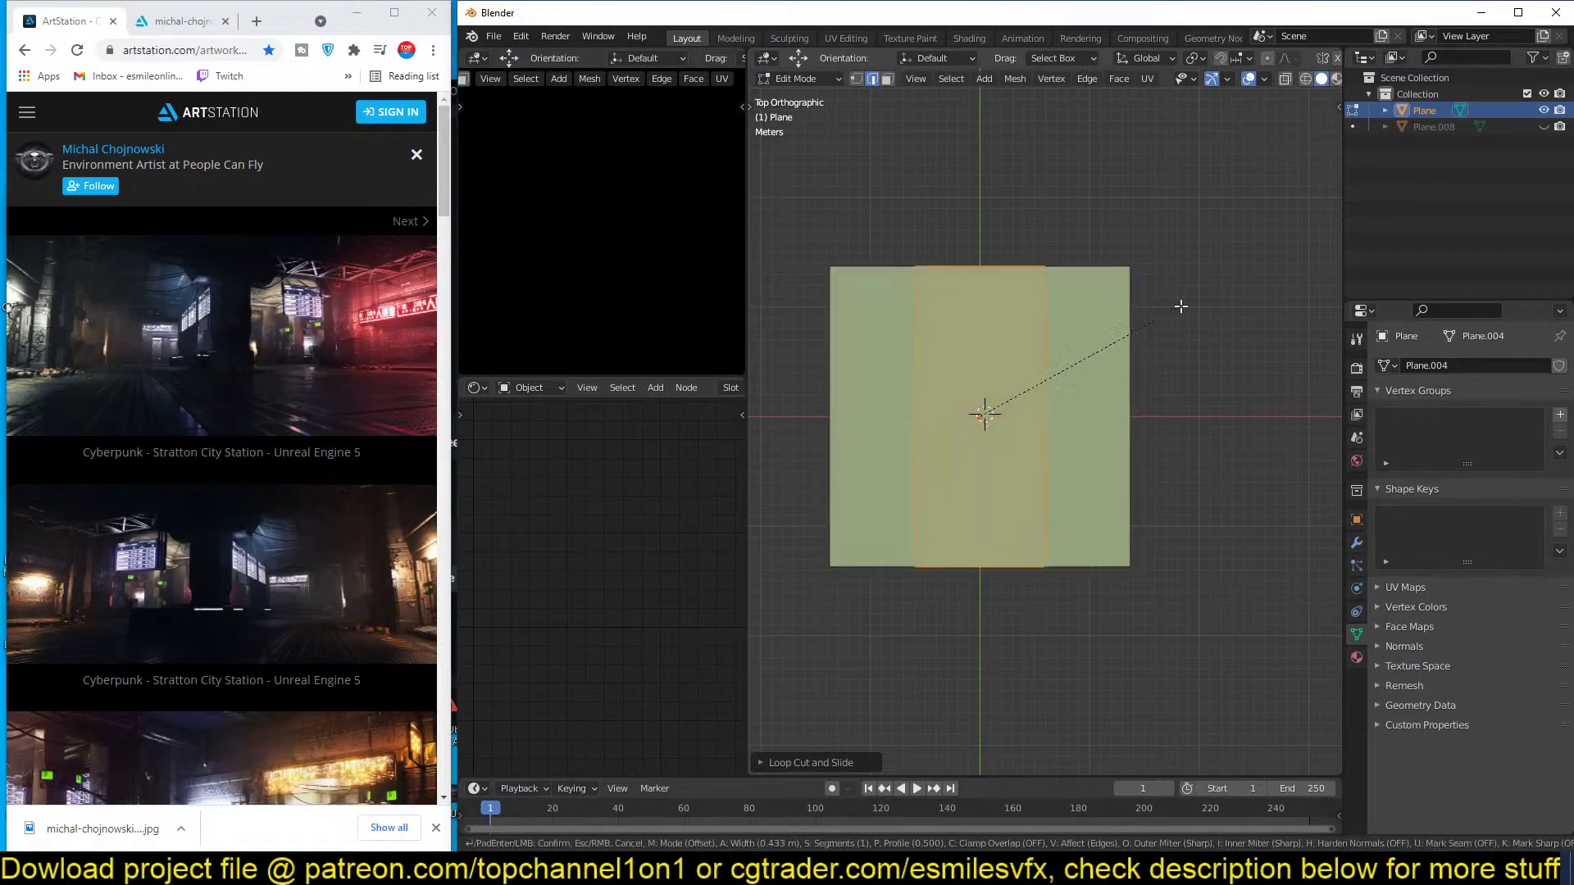
click(1172, 305)
key(ctrl+r)
click(980, 414)
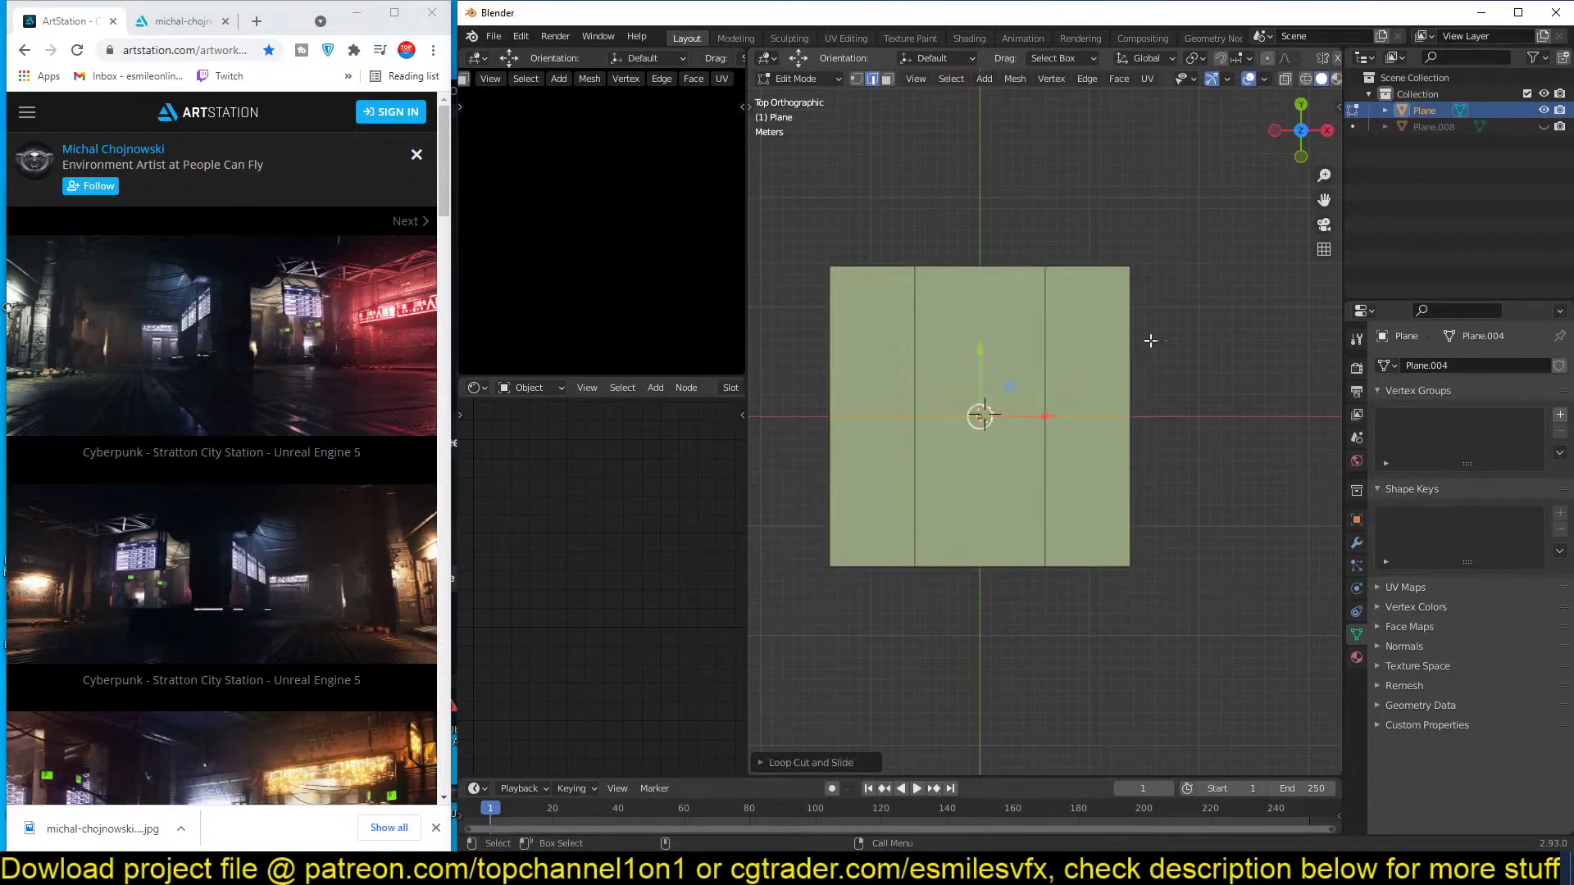
key(ctrl+b)
click(1233, 250)
Extrude the middle edge on the plane's positive X side outward along X and scale it down into a tapered extension.
click(1135, 330)
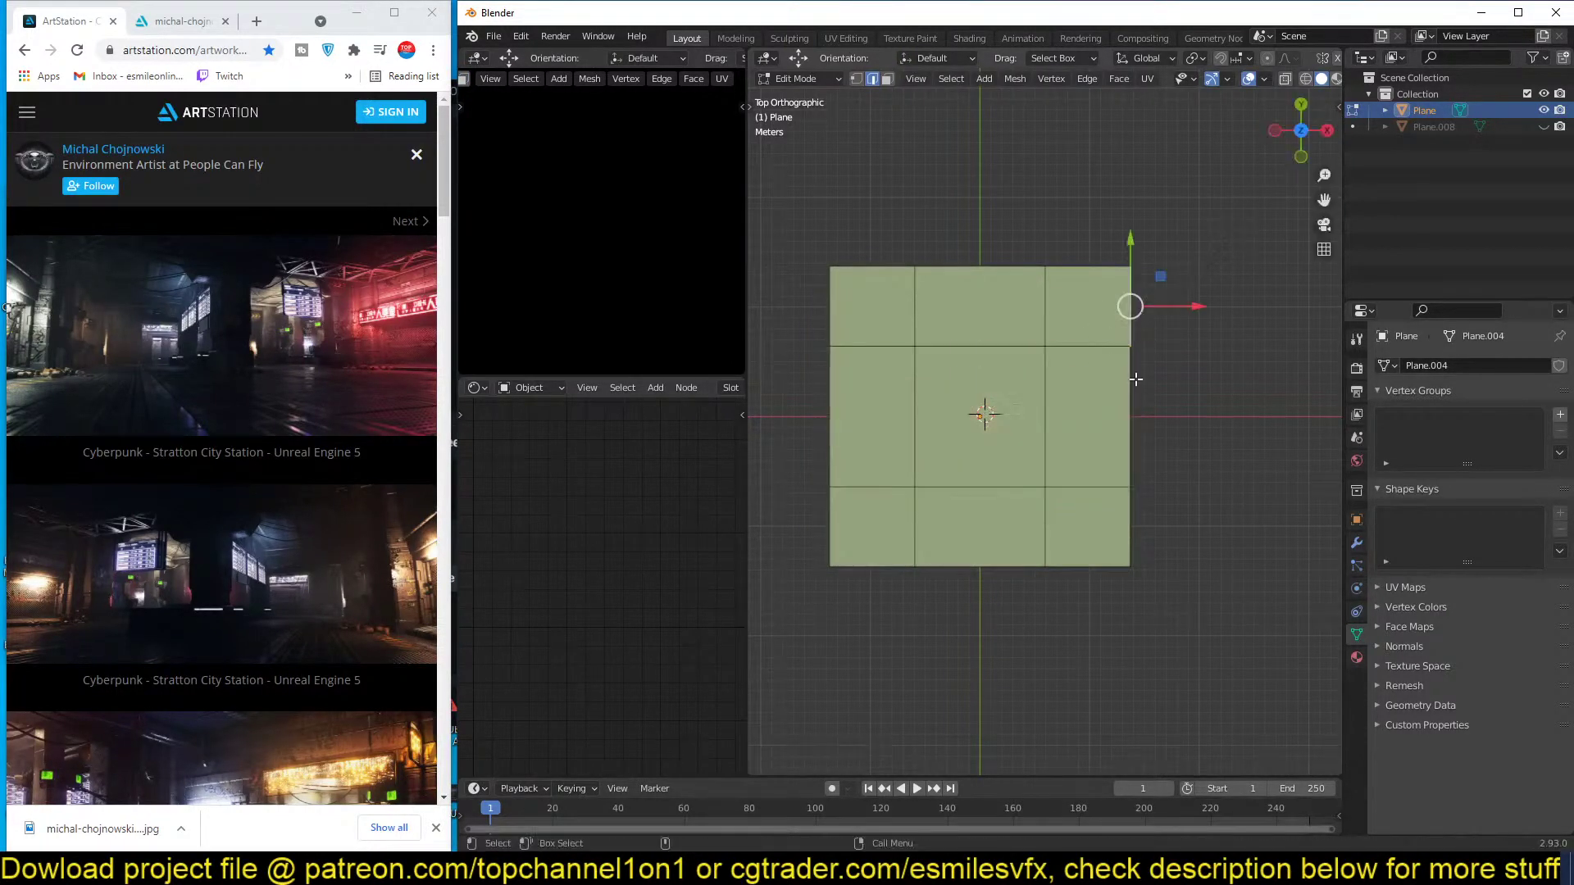
click(1131, 400)
key(e)
key(Escape)
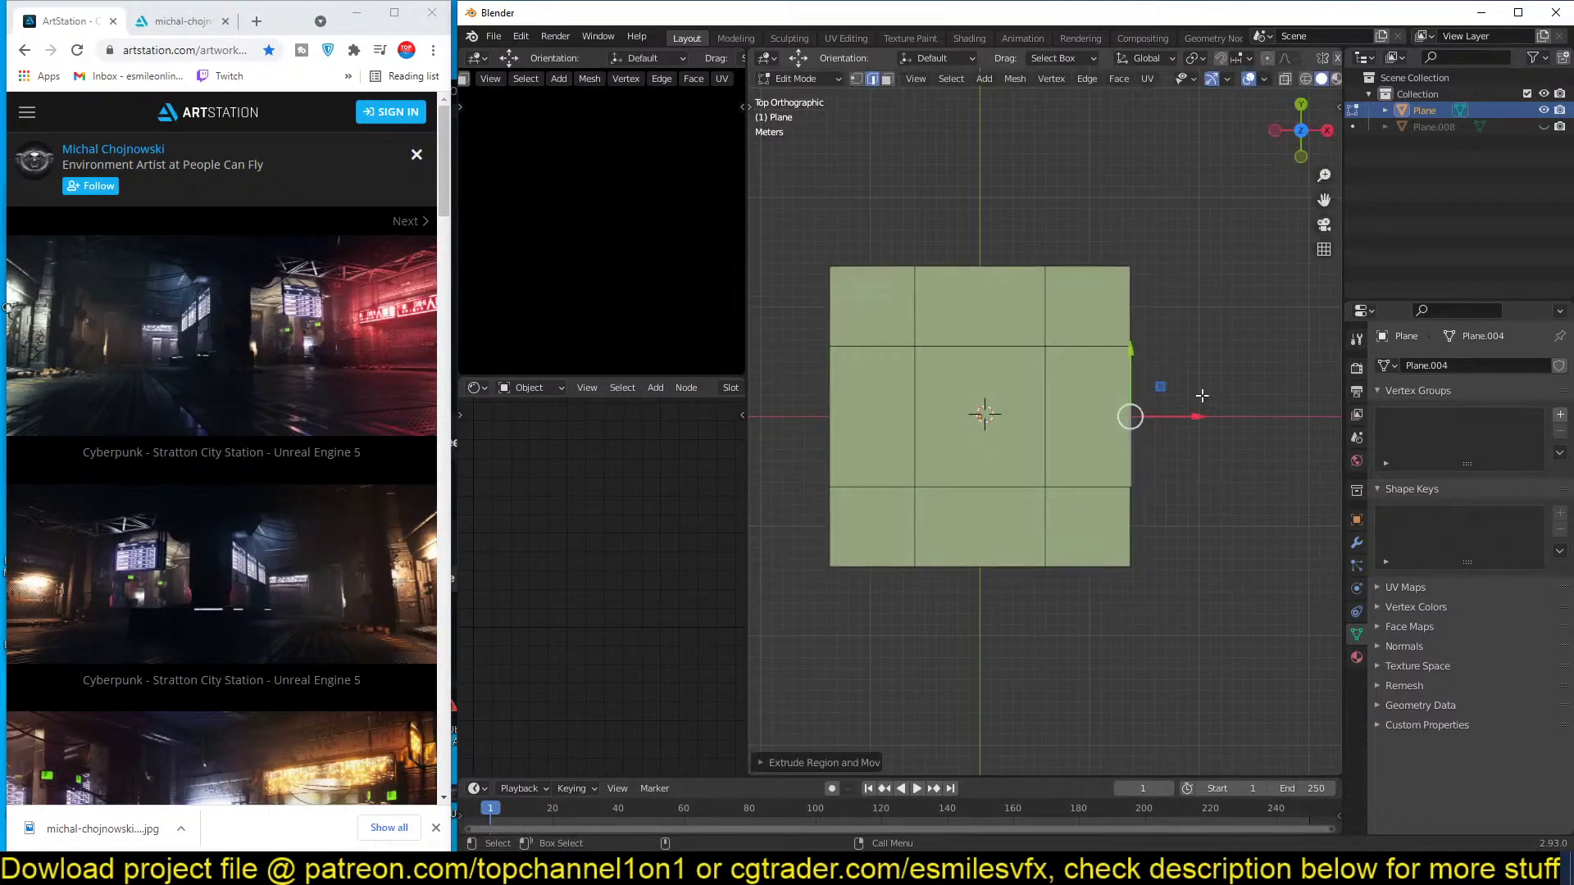
drag(1195, 417, 1246, 417)
key(s)
click(1208, 386)
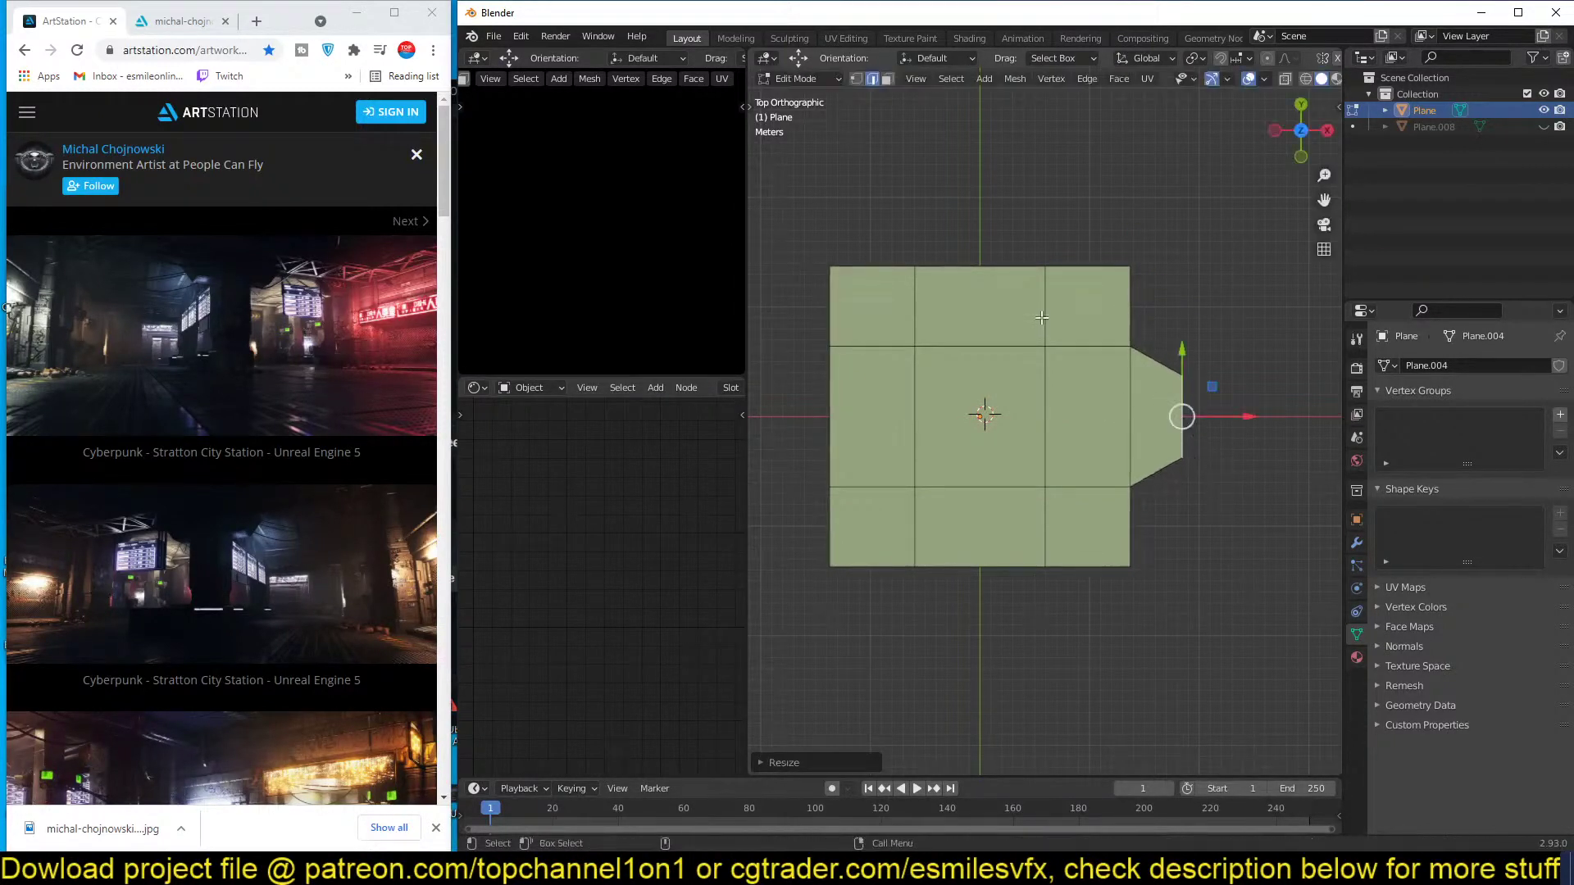
Extrude the outer edge segment at the plane's positive X end of the positive Y side into a long corridor strip along Y.
click(970, 266)
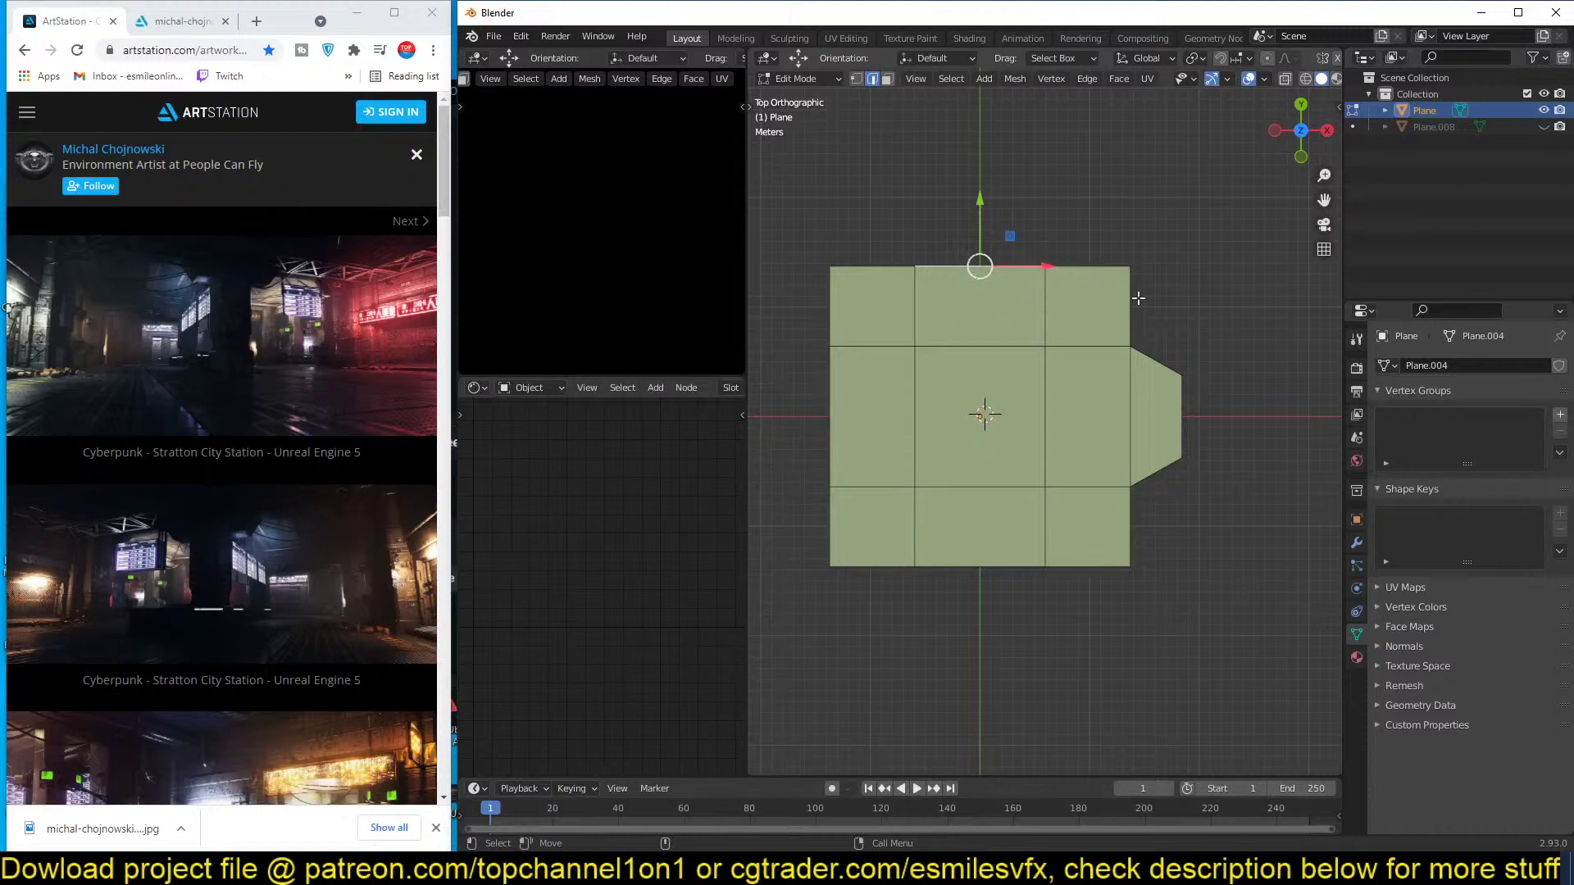
key(1)
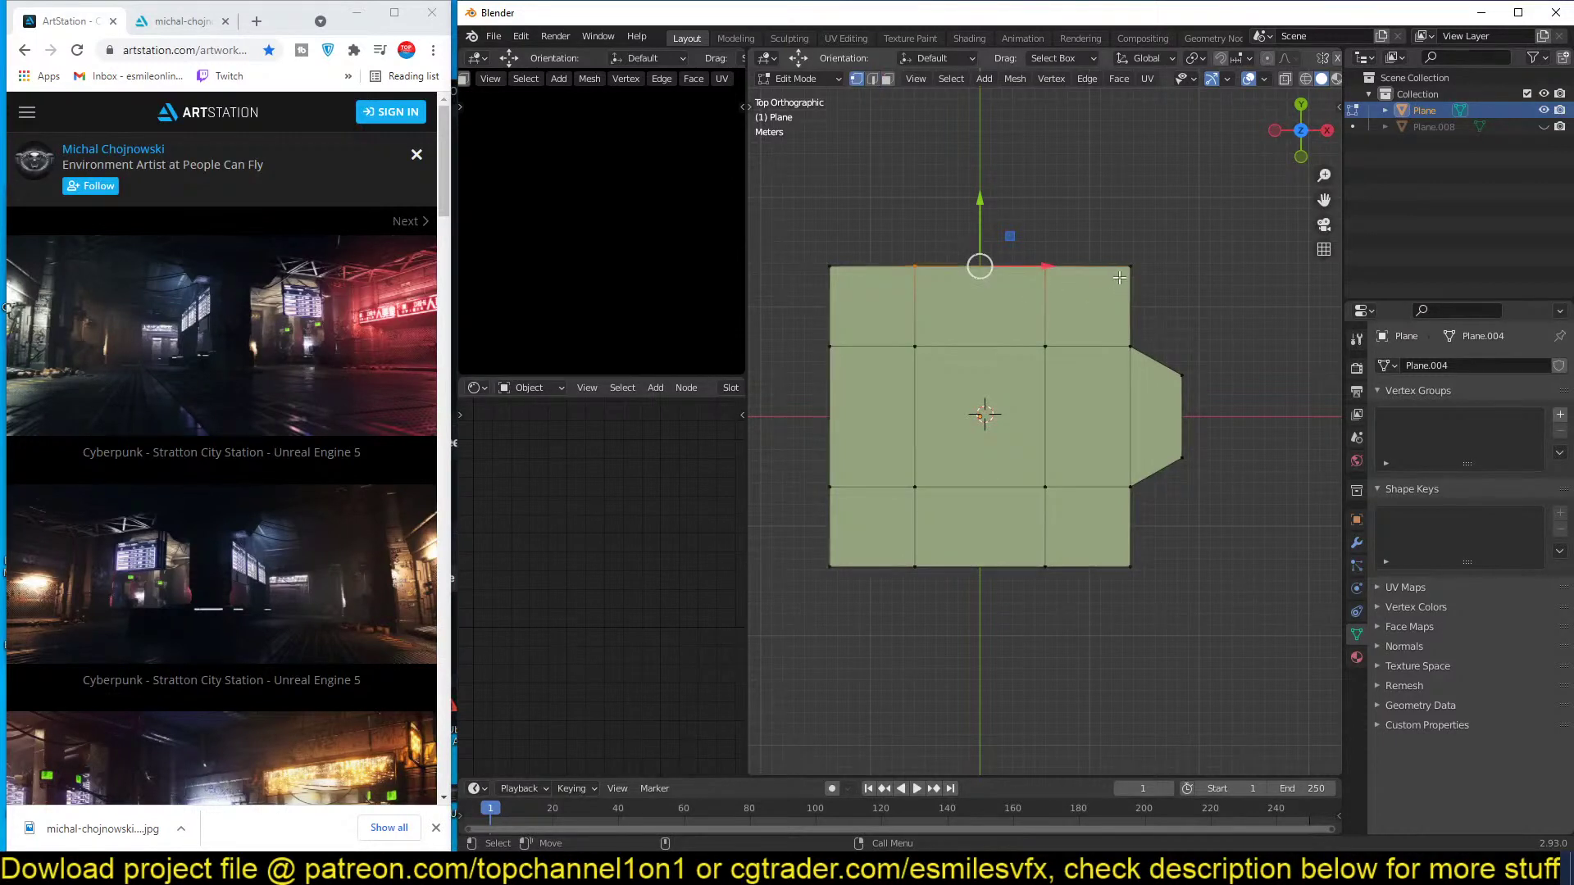
click(1129, 266)
shift+click(1045, 265)
key(e)
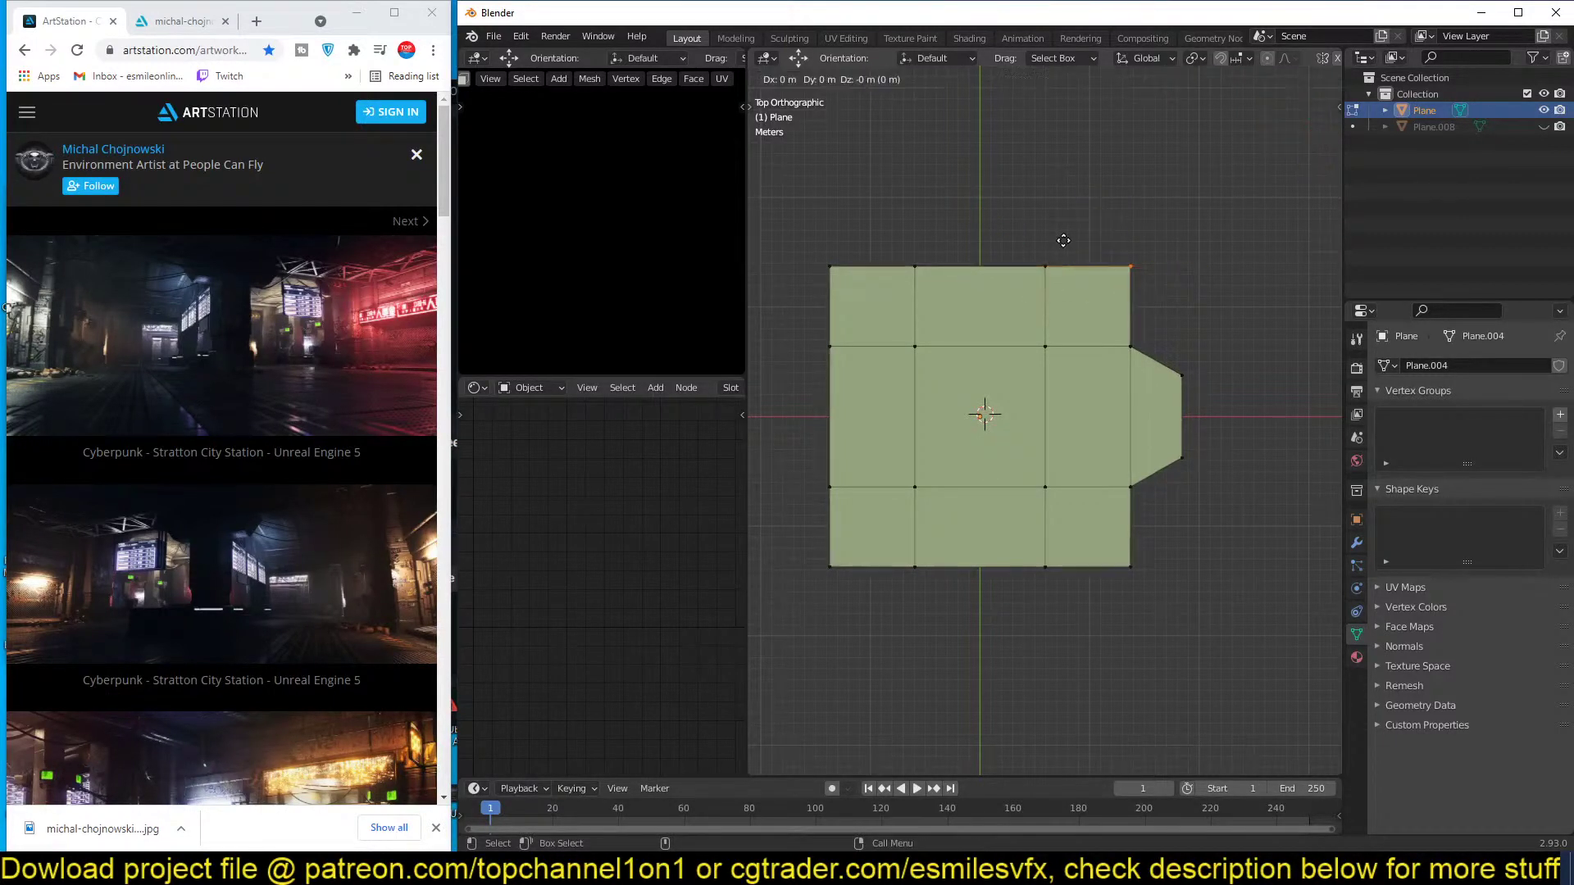
click(1070, 136)
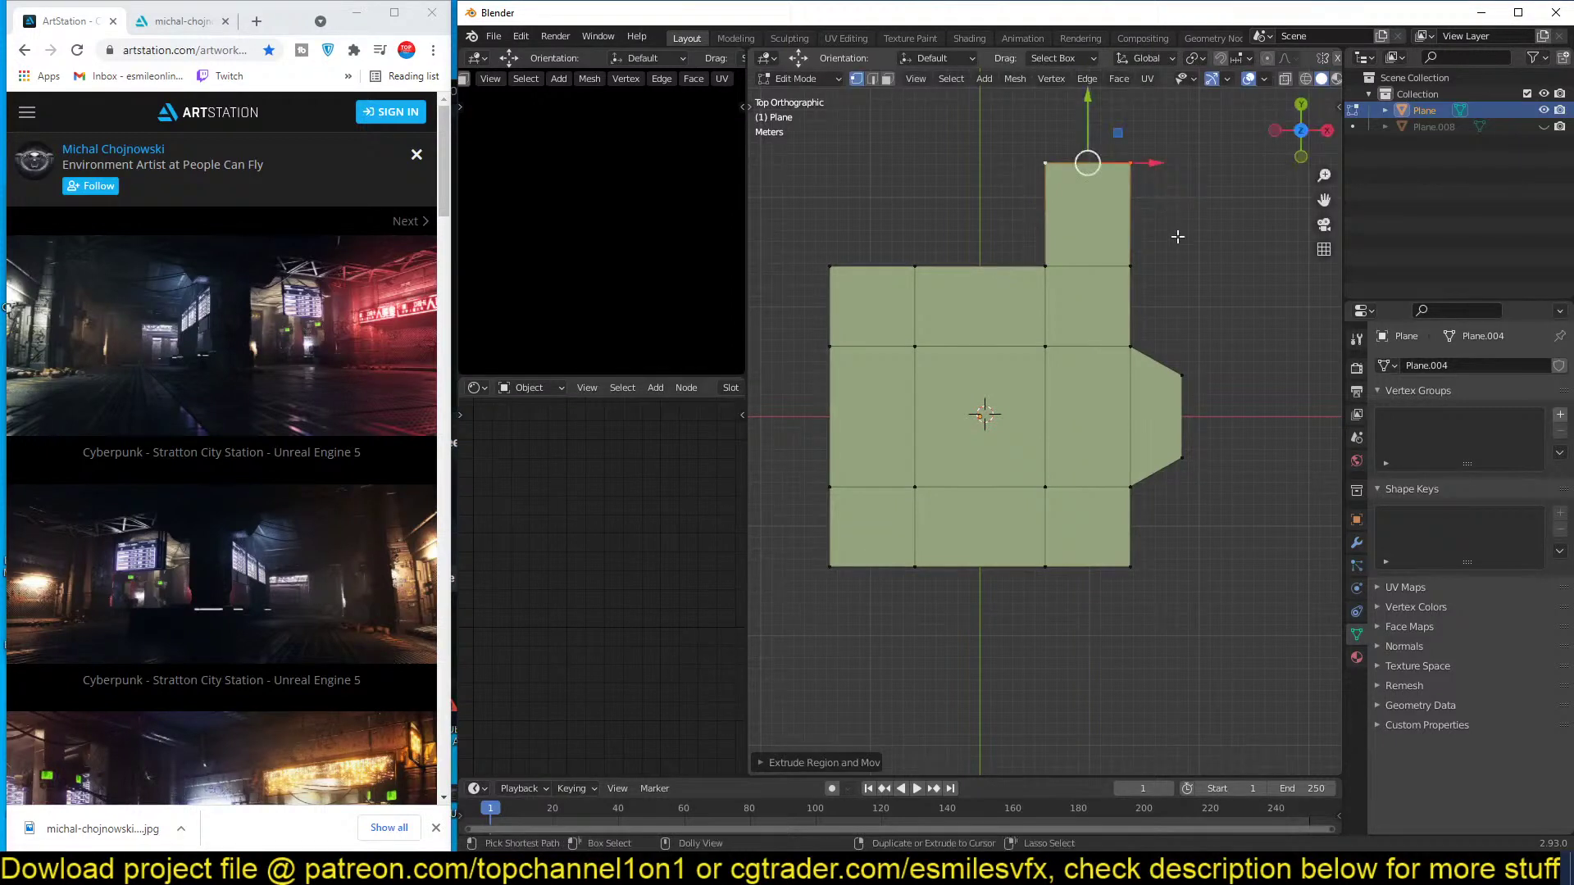
Bevel the two end vertices of the extruded corridor by about 0.13 m and return to Object Mode.
key(ctrl+shift+b)
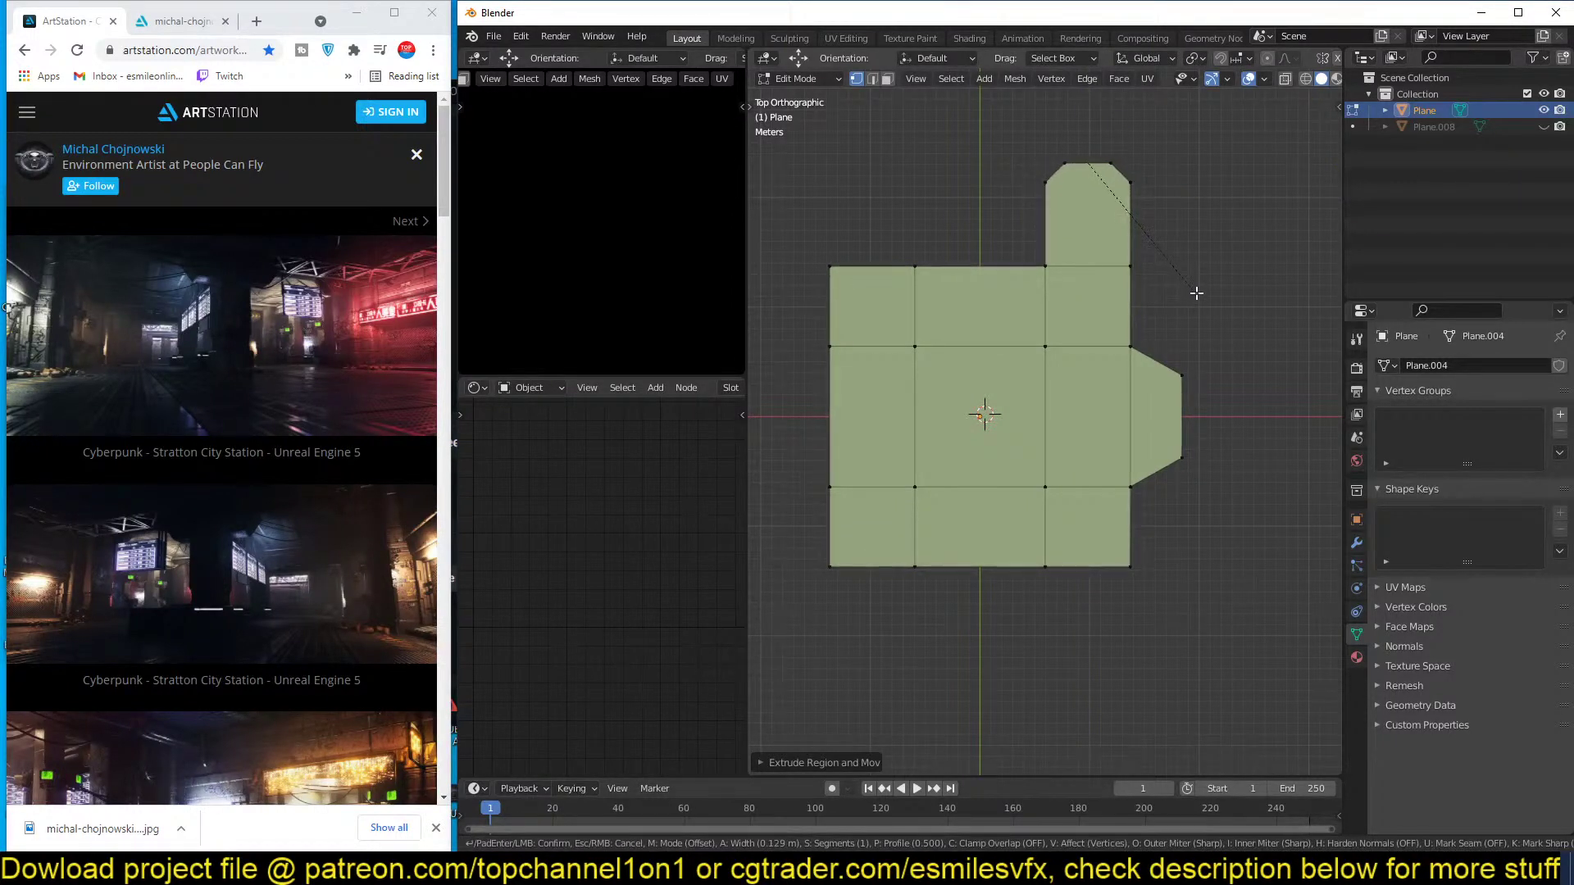
click(1196, 297)
key(Tab)
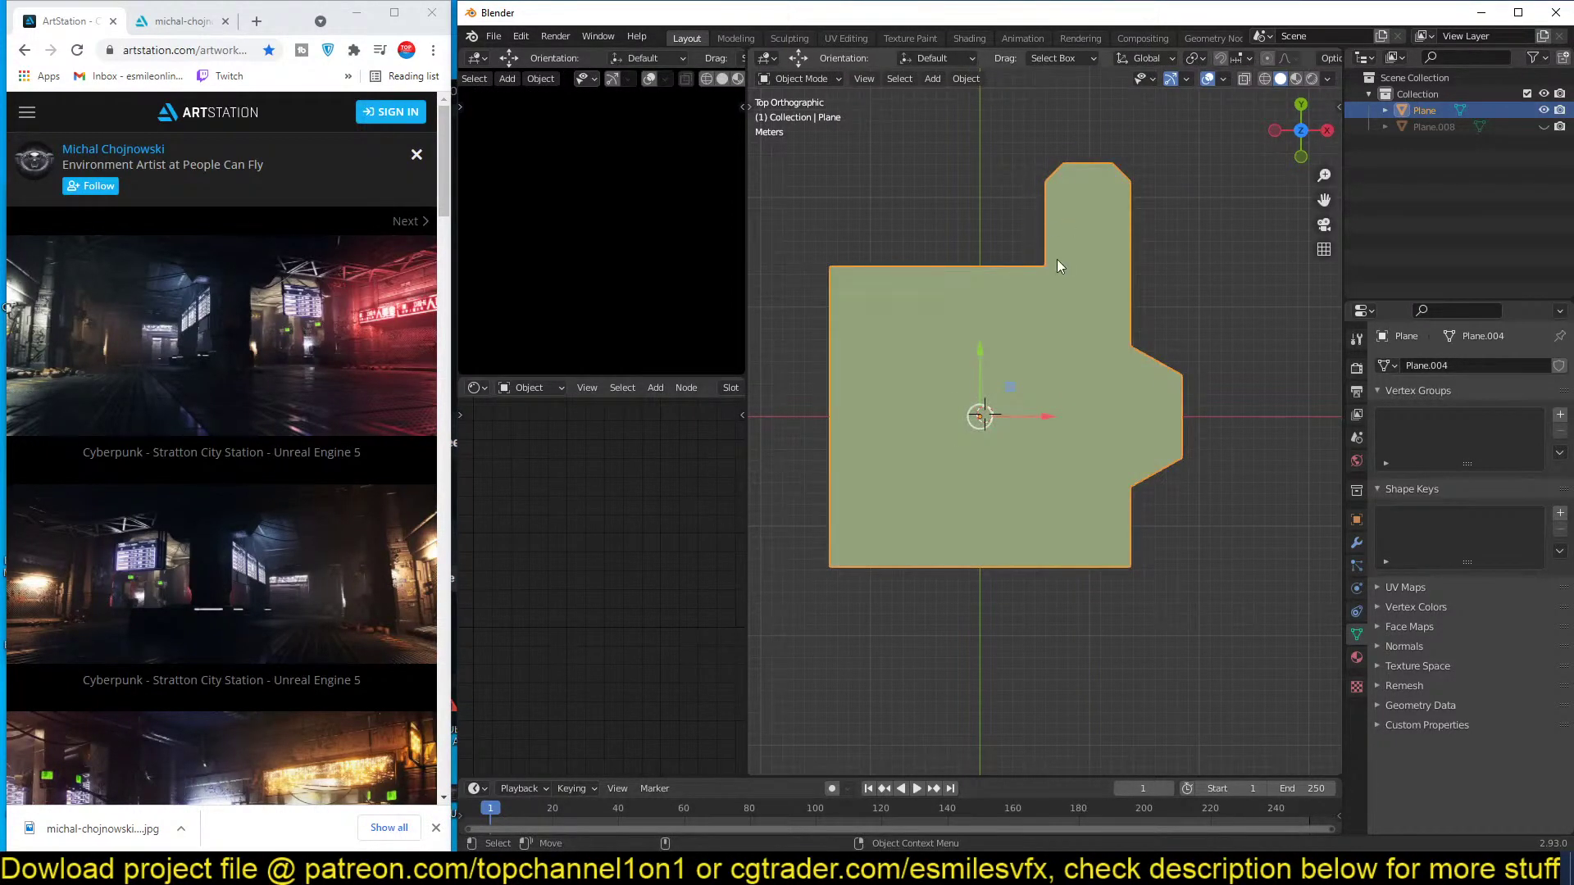
shift+middle_drag(1038, 422, 1042, 413)
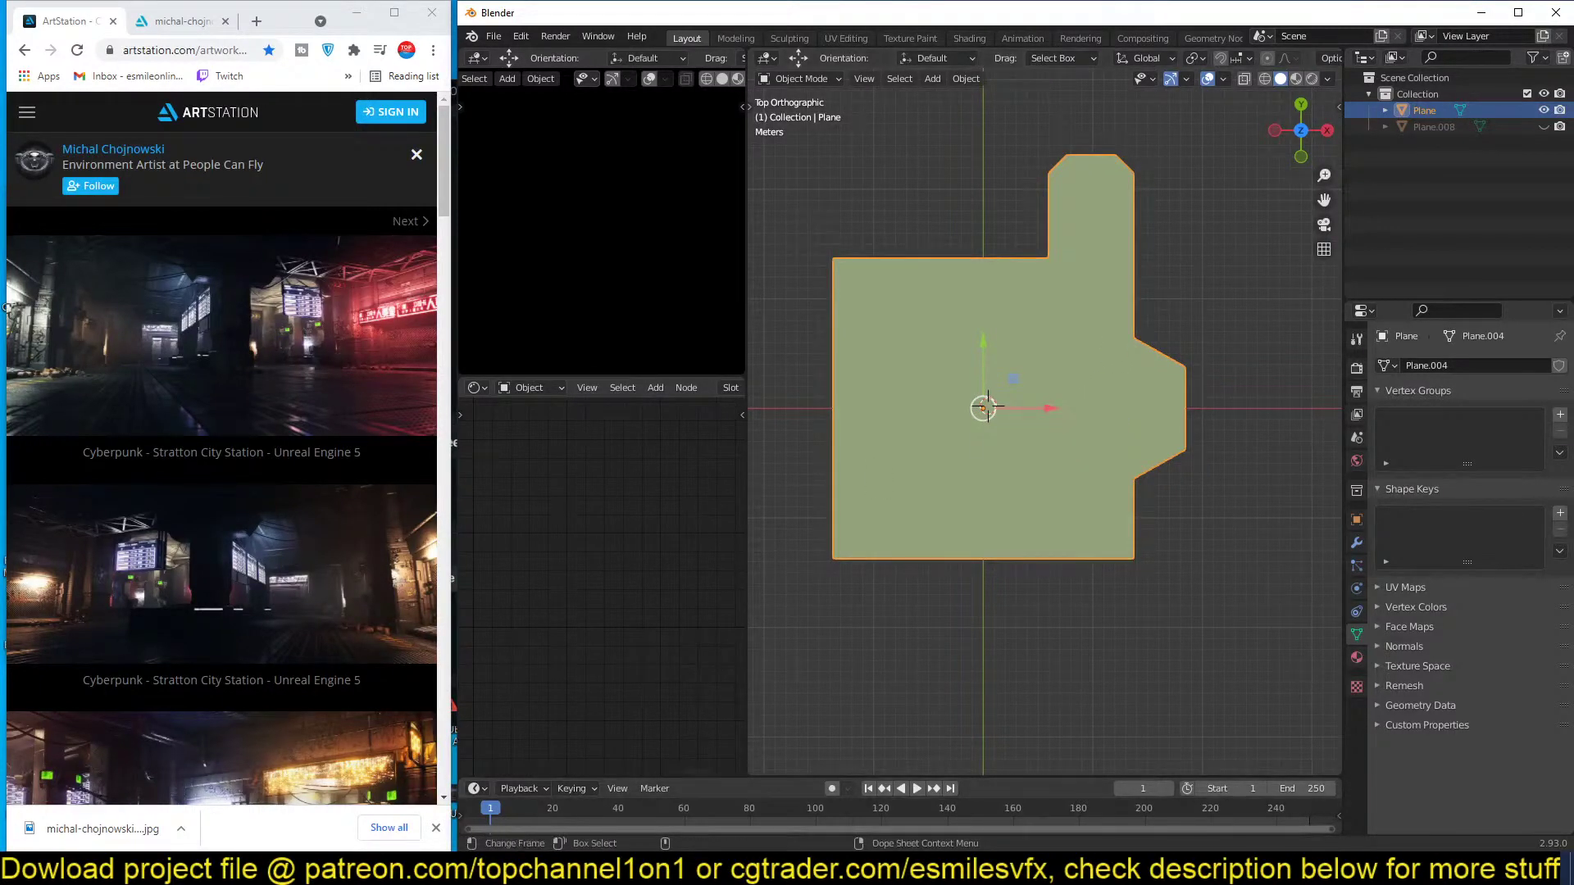
Bevel the main plane's corner vertex on the negative X, positive Y side into a chamfer and return to Object Mode.
key(alt+Tab)
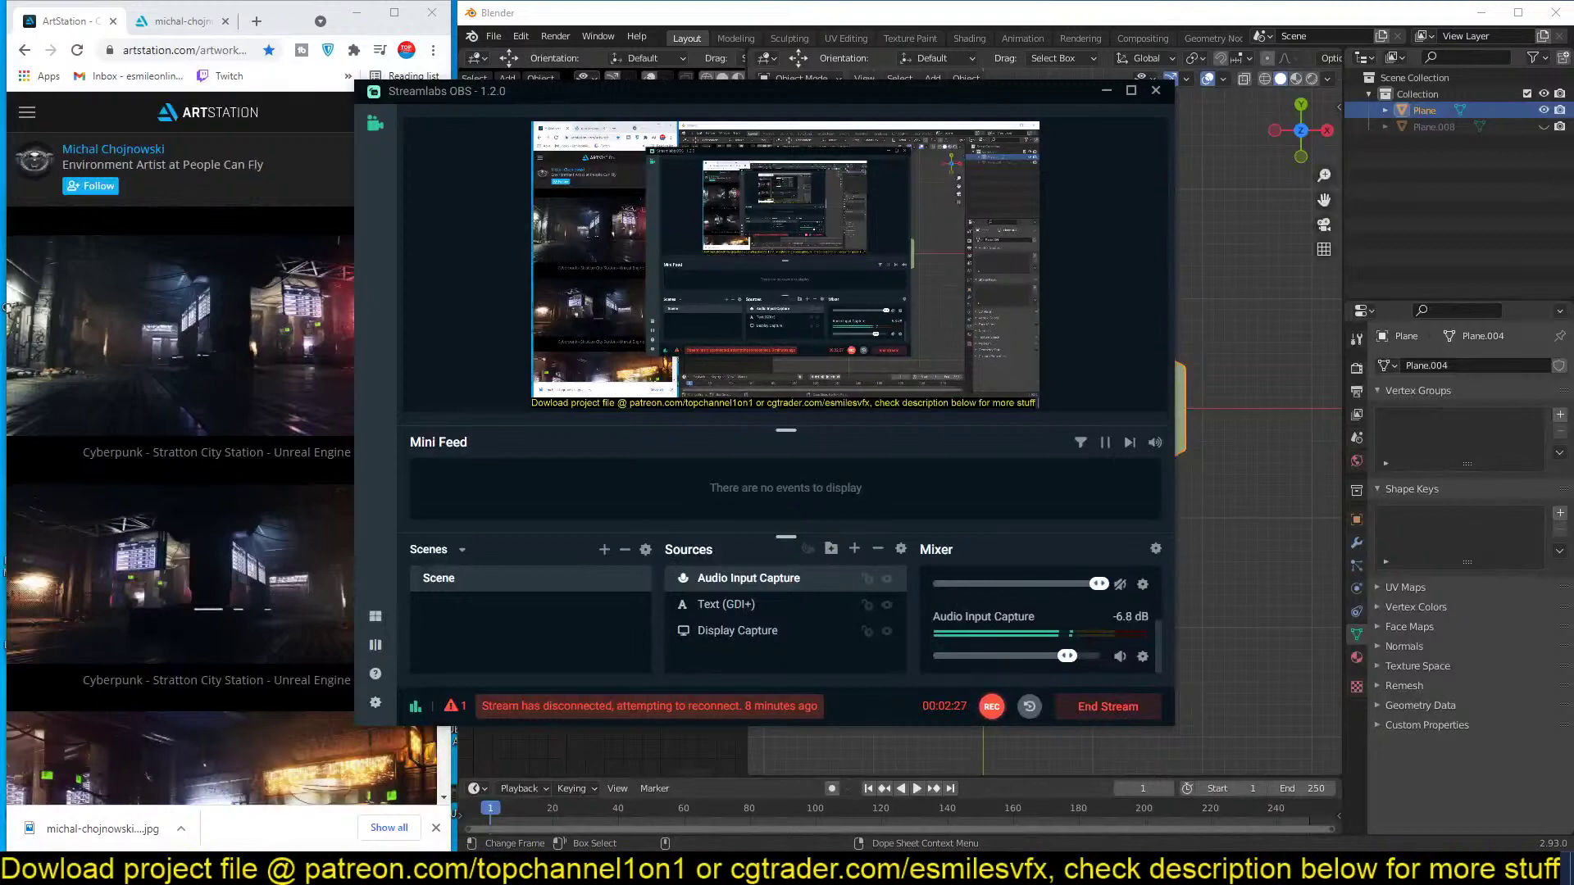
key(alt+Tab)
key(Tab)
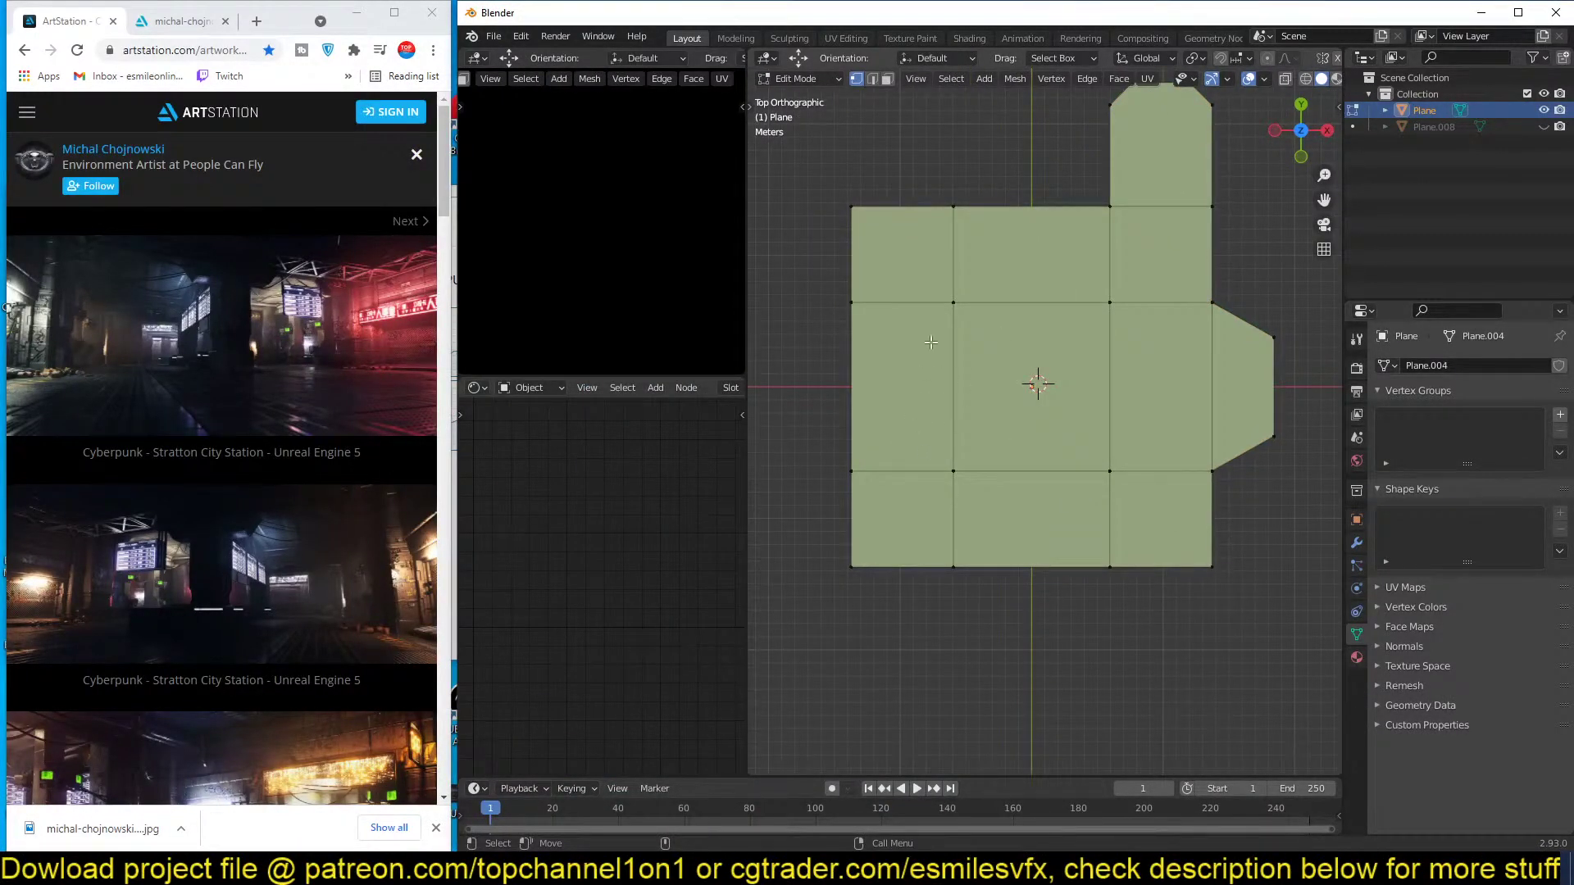
click(851, 207)
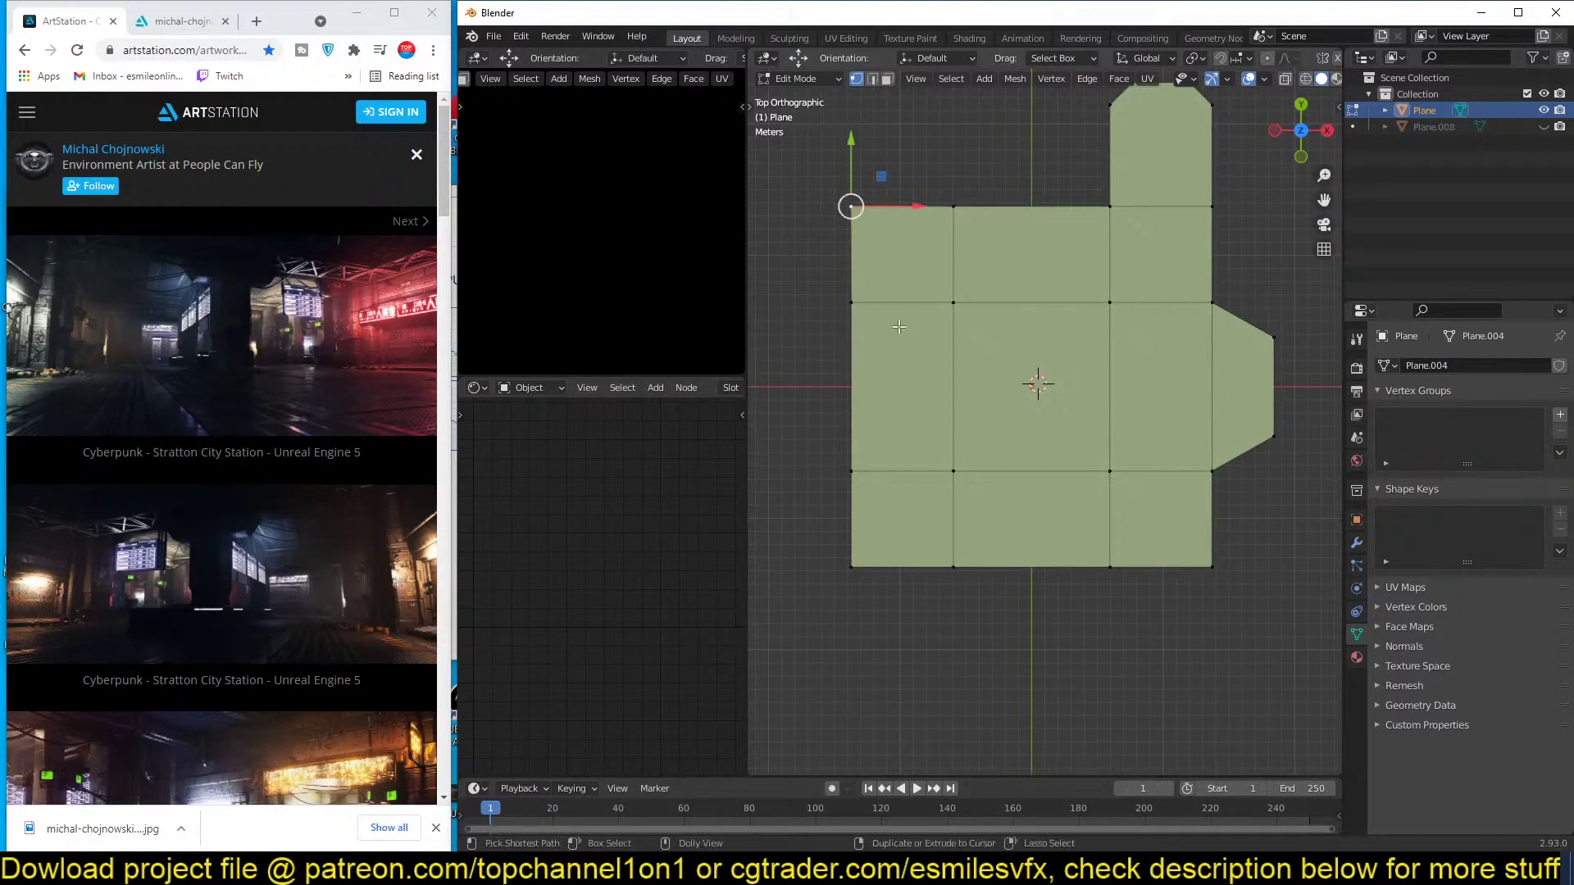
key(ctrl+shift+b)
click(892, 377)
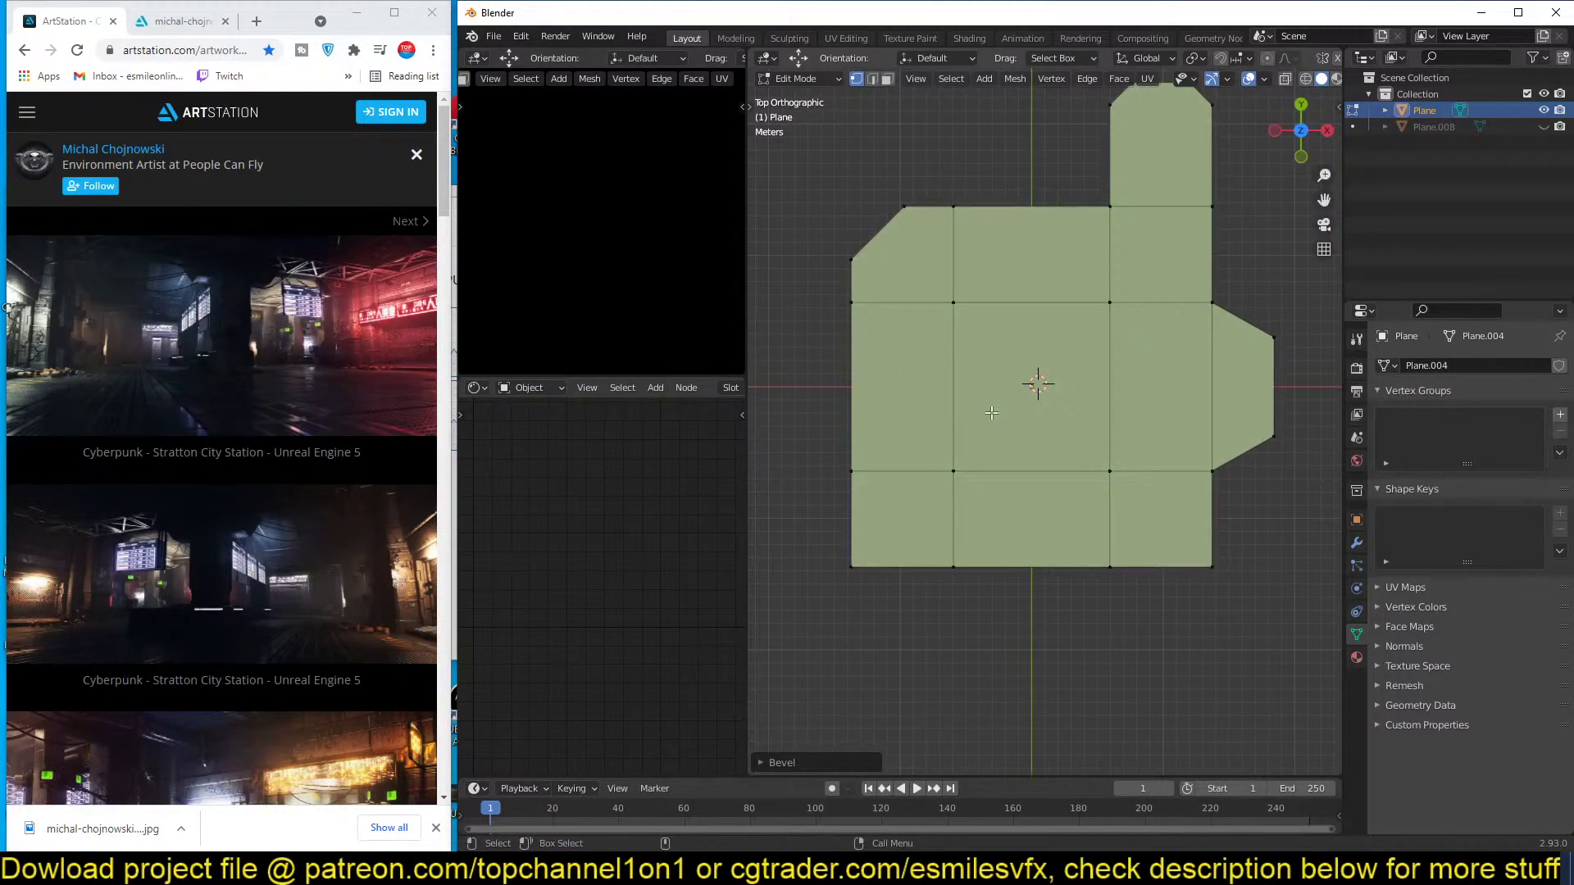
key(Tab)
scroll(1146, 467, down, 2)
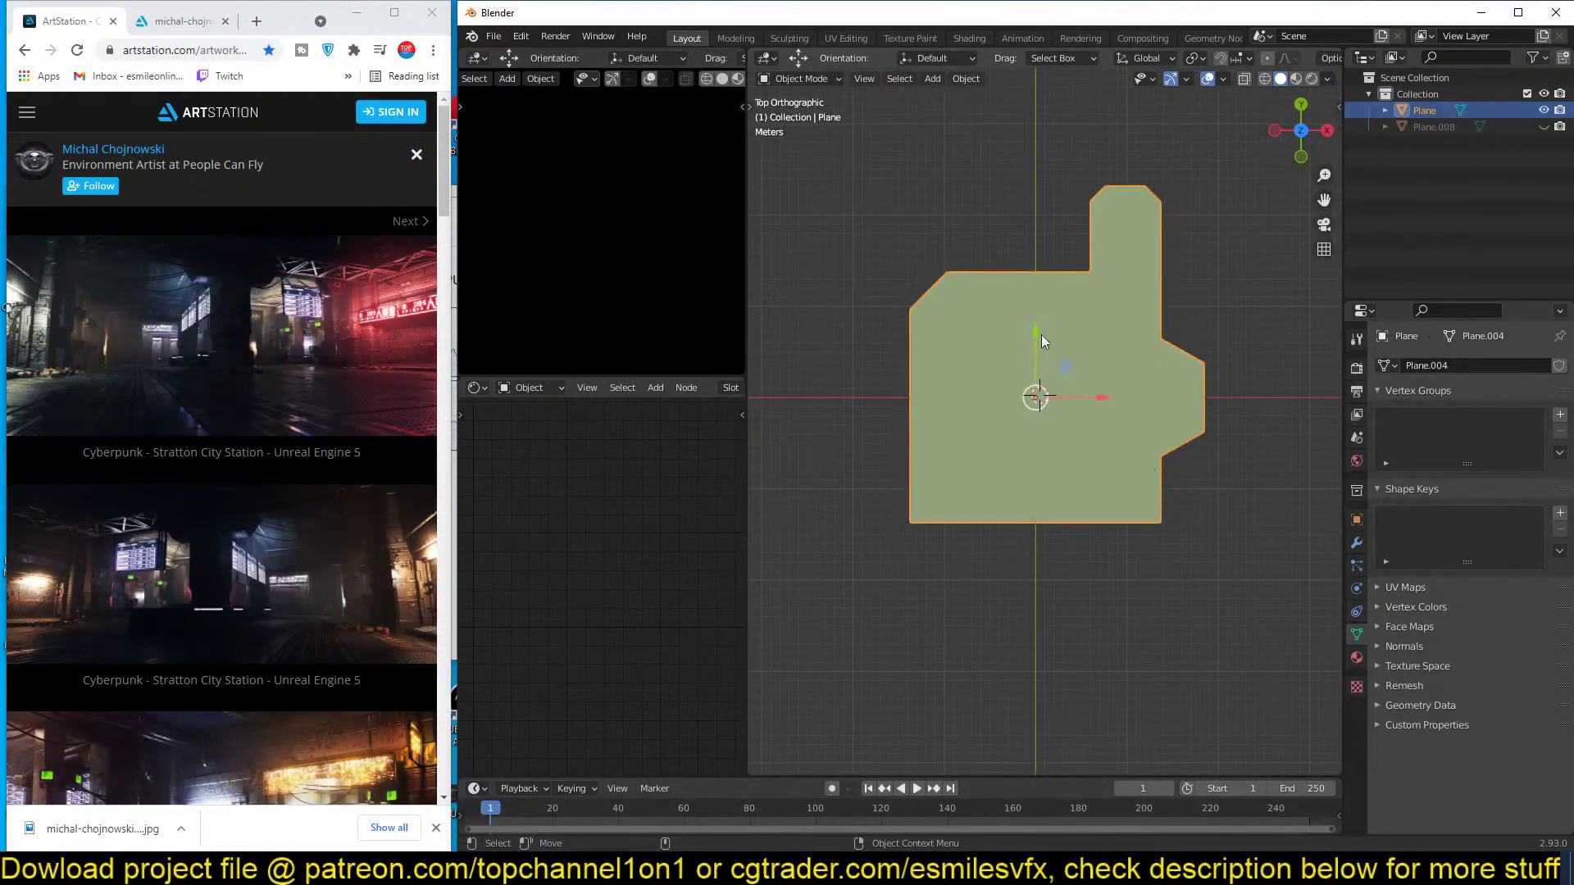
Extrude the whole floor plan upward along Z by about 8 m into a closed room volume.
key(Tab)
middle_drag(1156, 446, 1155, 416)
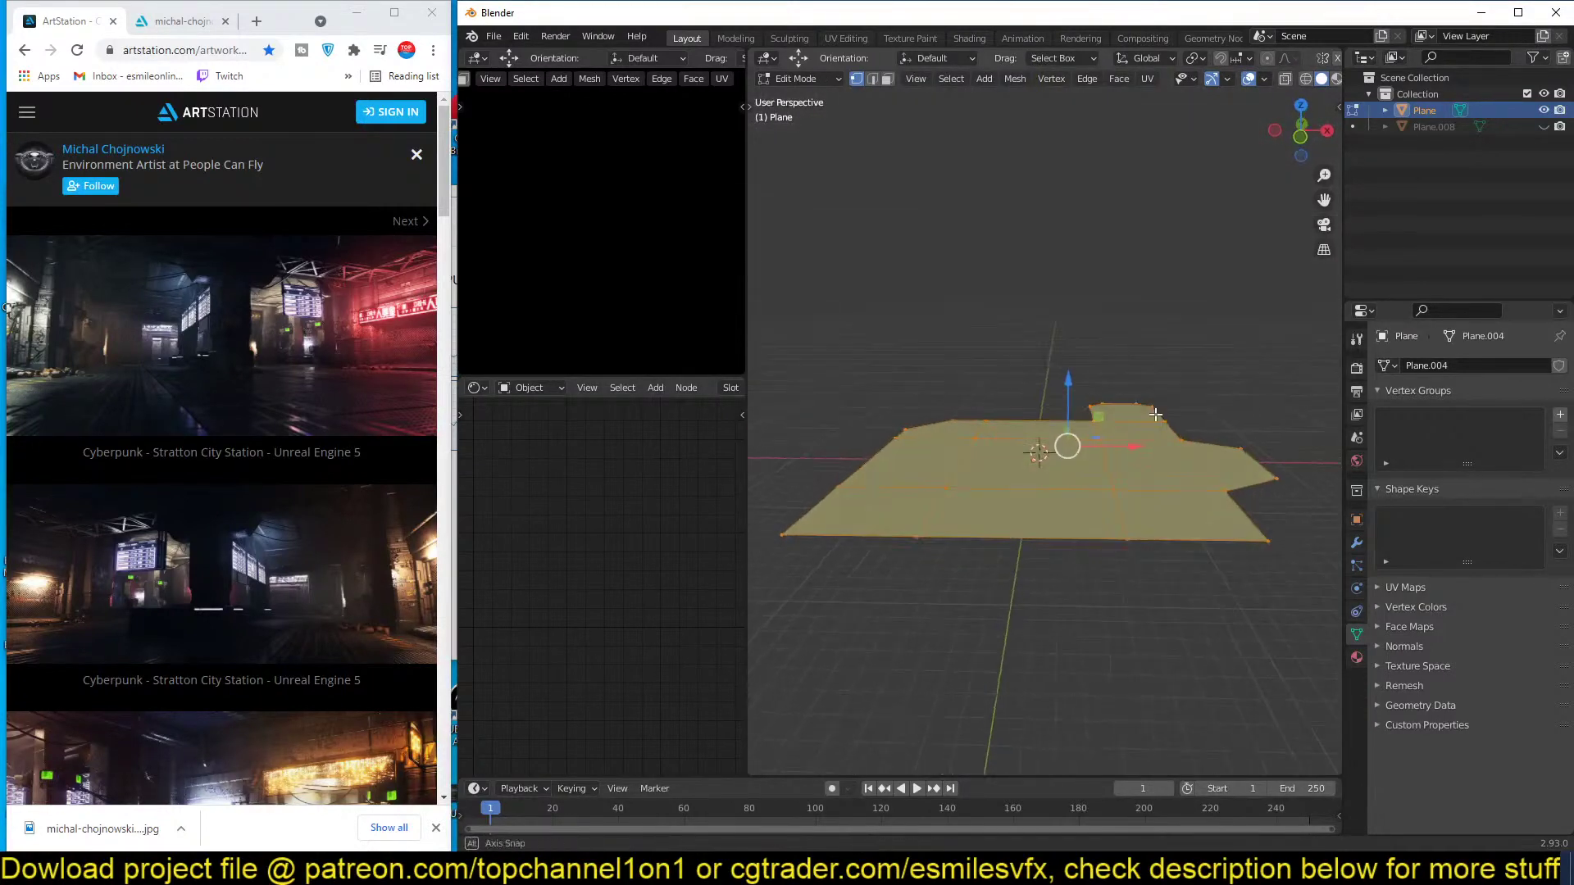
key(e)
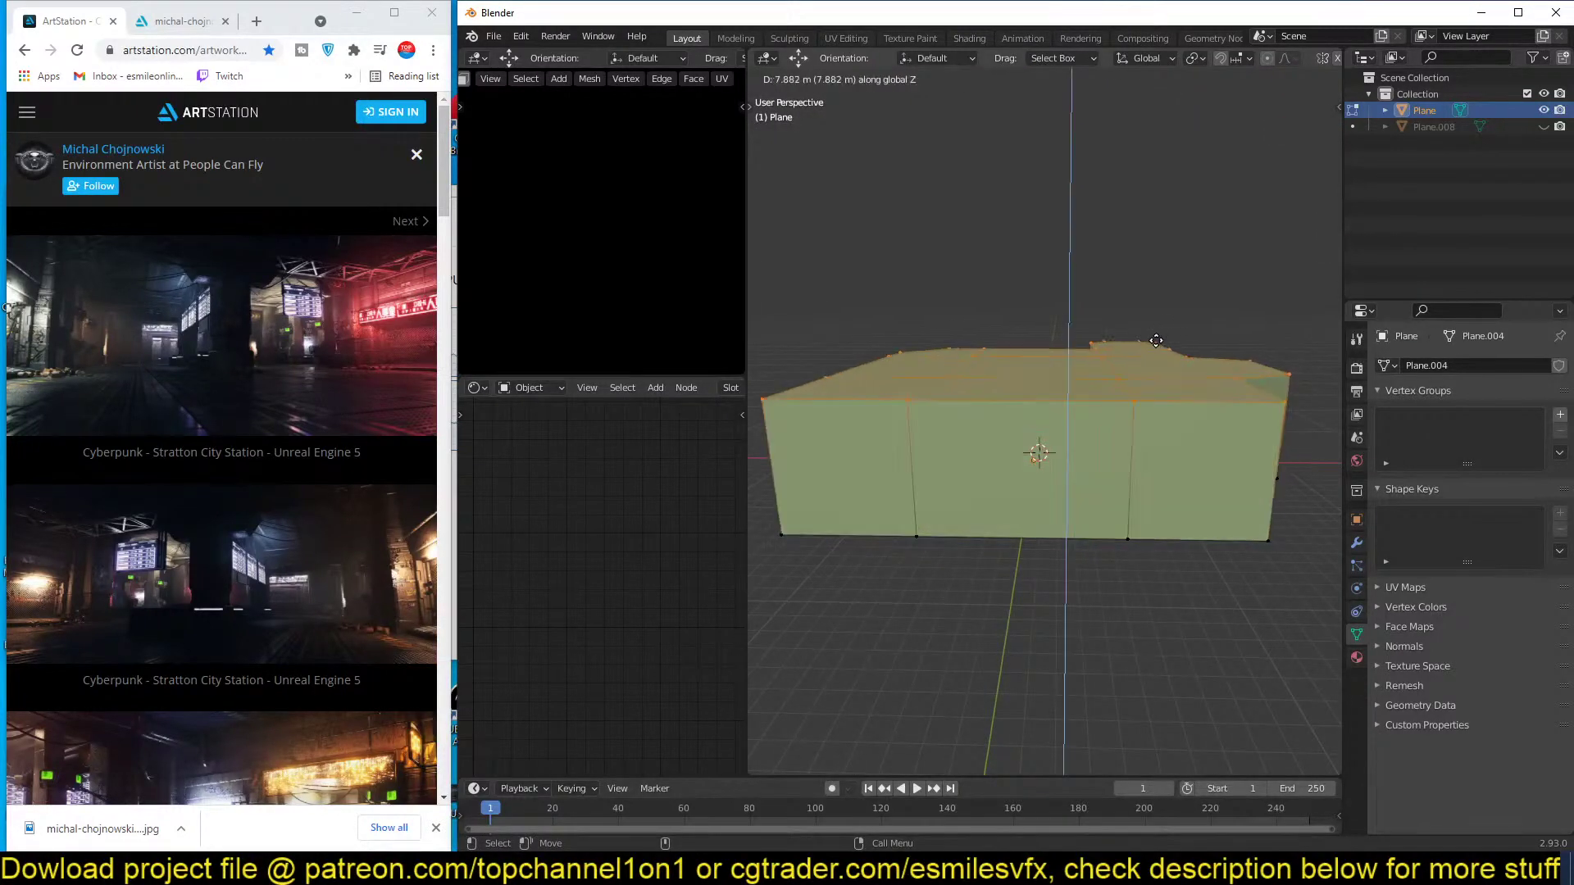
click(1222, 362)
key(Tab)
middle_drag(1222, 362, 1219, 396)
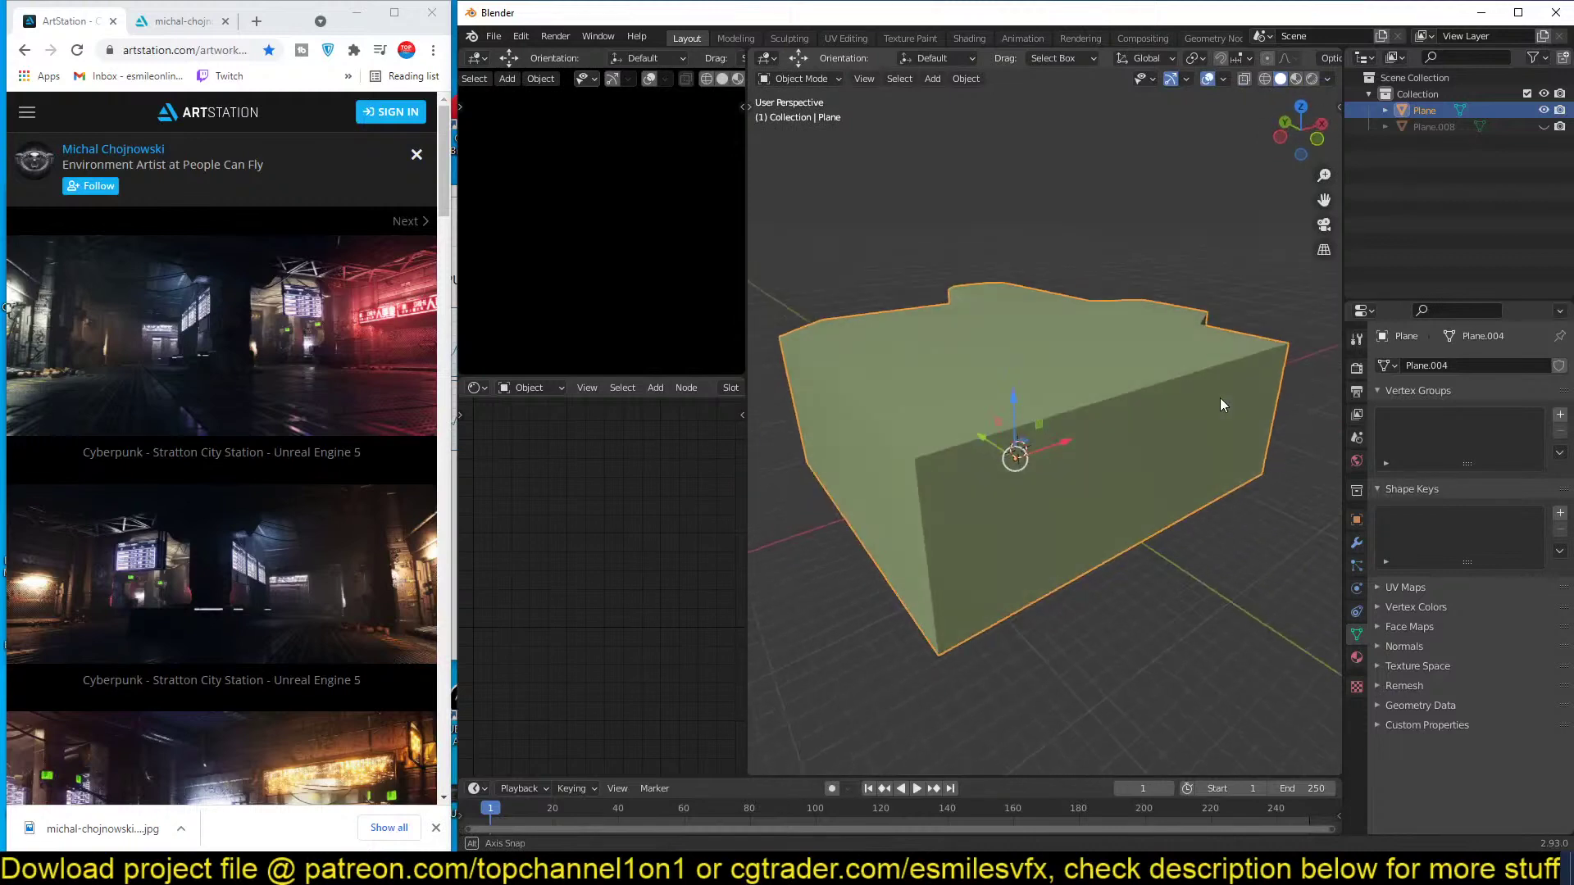
Separate the selected top faces of the room from the mesh as their own ceiling object.
key(Tab)
key(3)
middle_drag(1060, 470, 1000, 502)
key(p)
click(1076, 438)
Separate the side walls from the floor into their own object and return to Object Mode.
key(a)
middle_drag(889, 355, 1037, 544)
key(p)
click(1037, 461)
key(Tab)
click(1082, 421)
click(1108, 413)
middle_drag(1108, 414, 1096, 433)
Move the ceiling object to a new collection named "ceil" and exclude that collection from the view layer.
click(1074, 340)
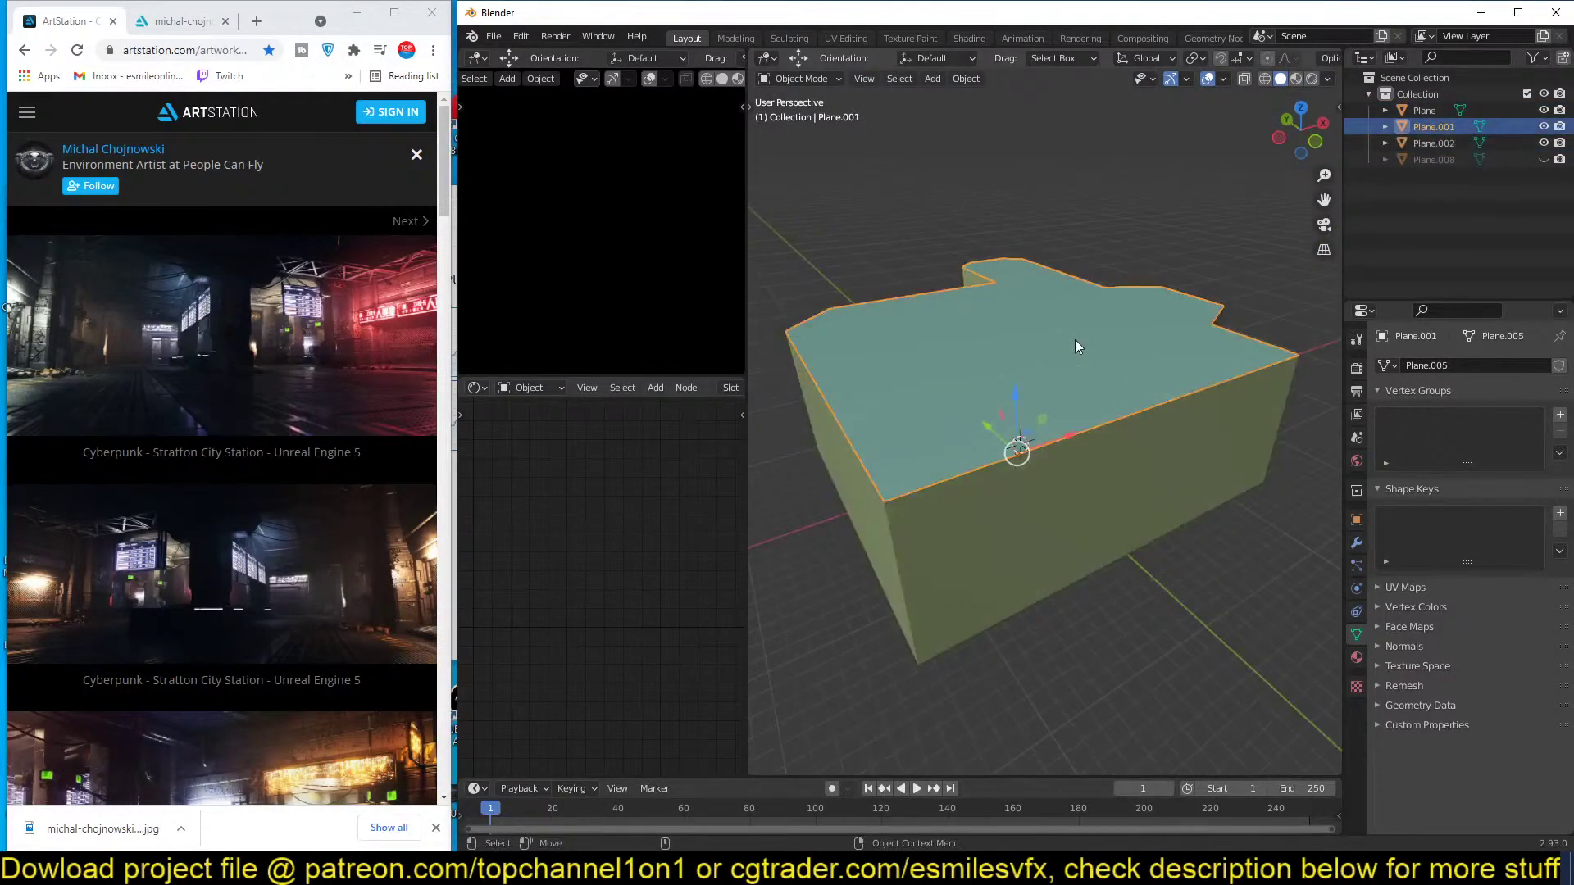
key(m)
click(1075, 340)
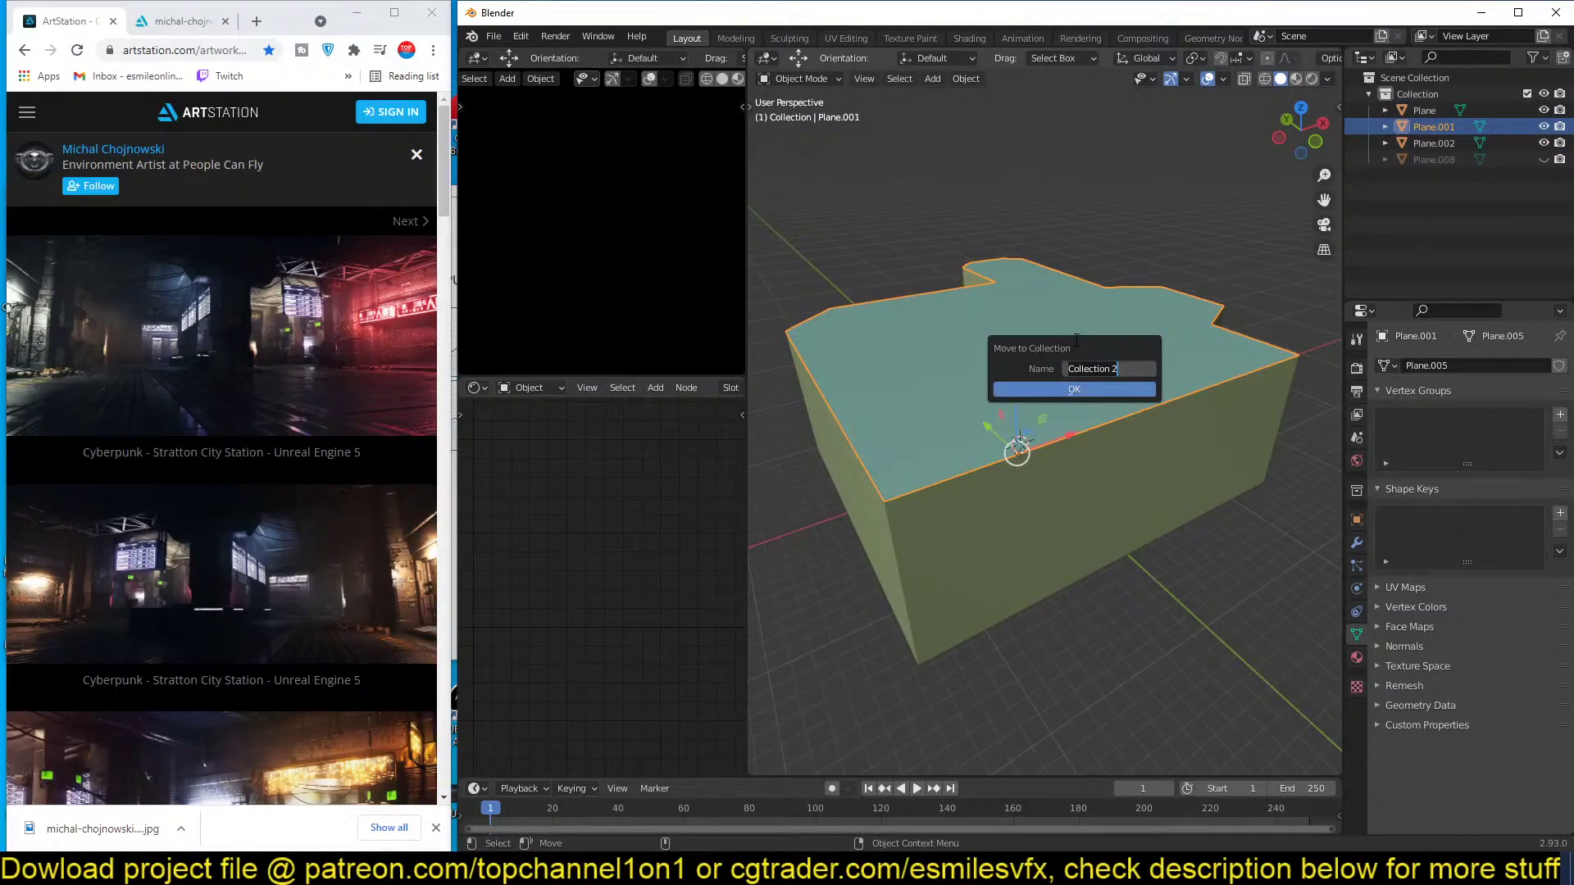
text(ceil)
key(Return)
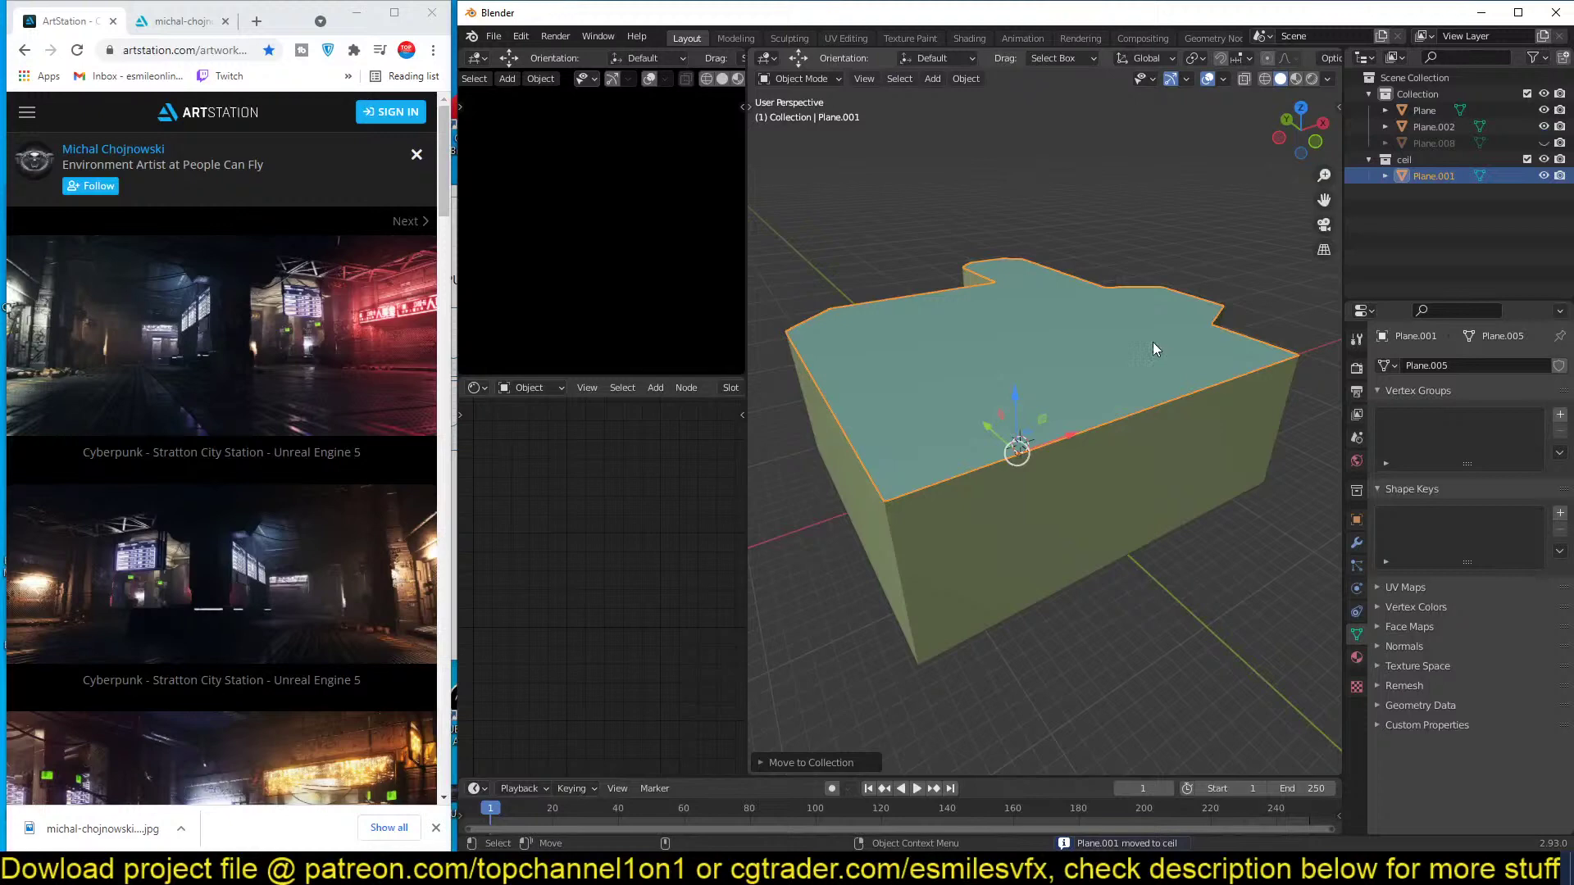
click(1526, 159)
Move the walls object to a new collection named "walls".
click(1139, 435)
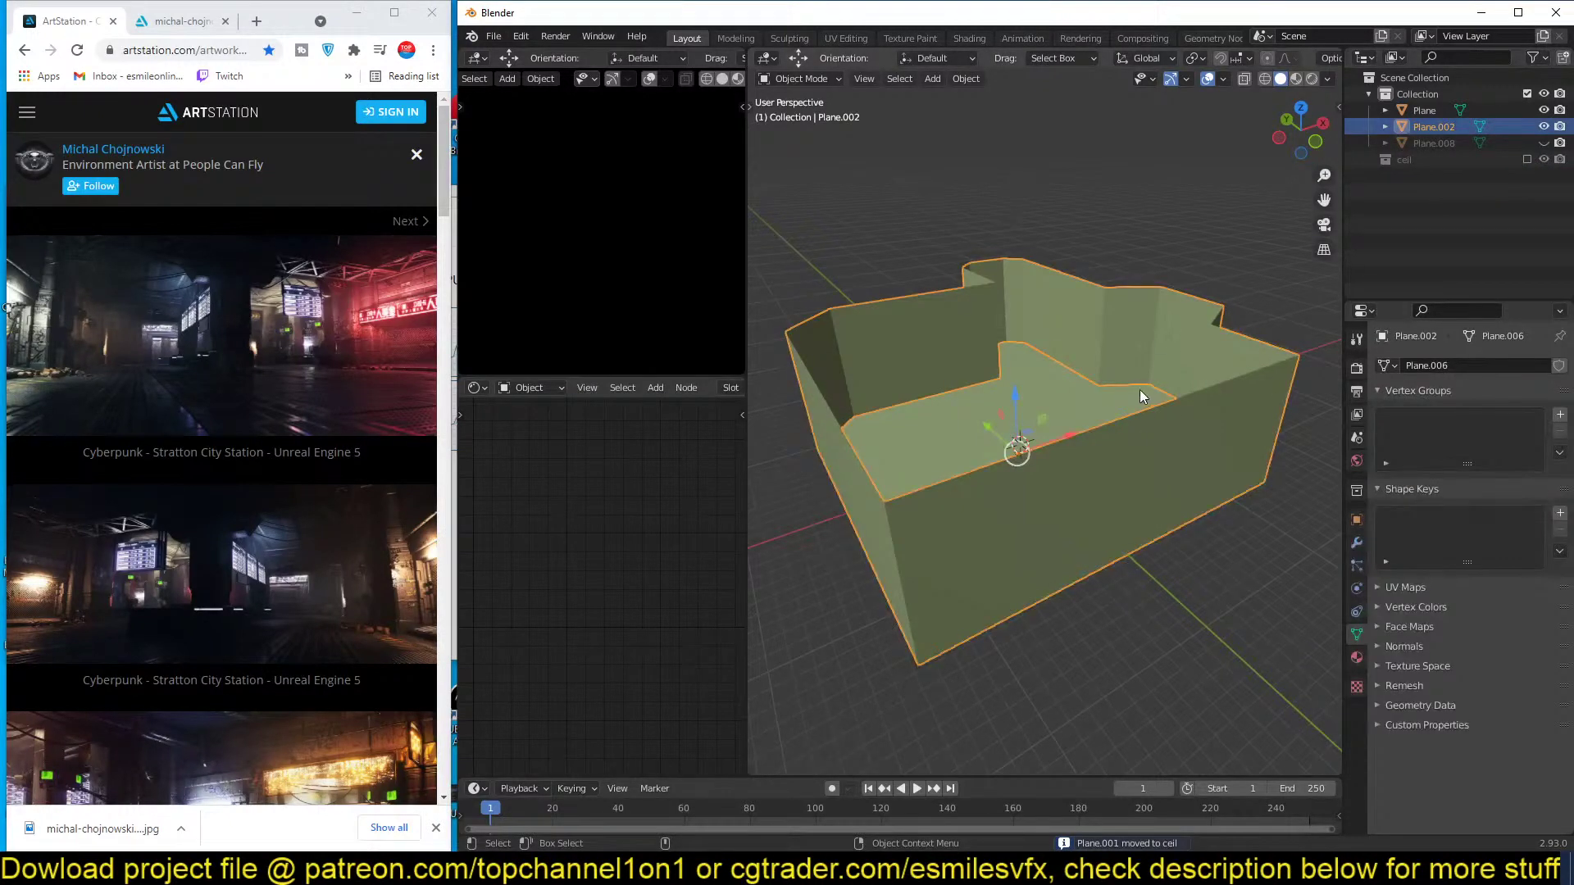
key(m)
click(1138, 391)
text(walls)
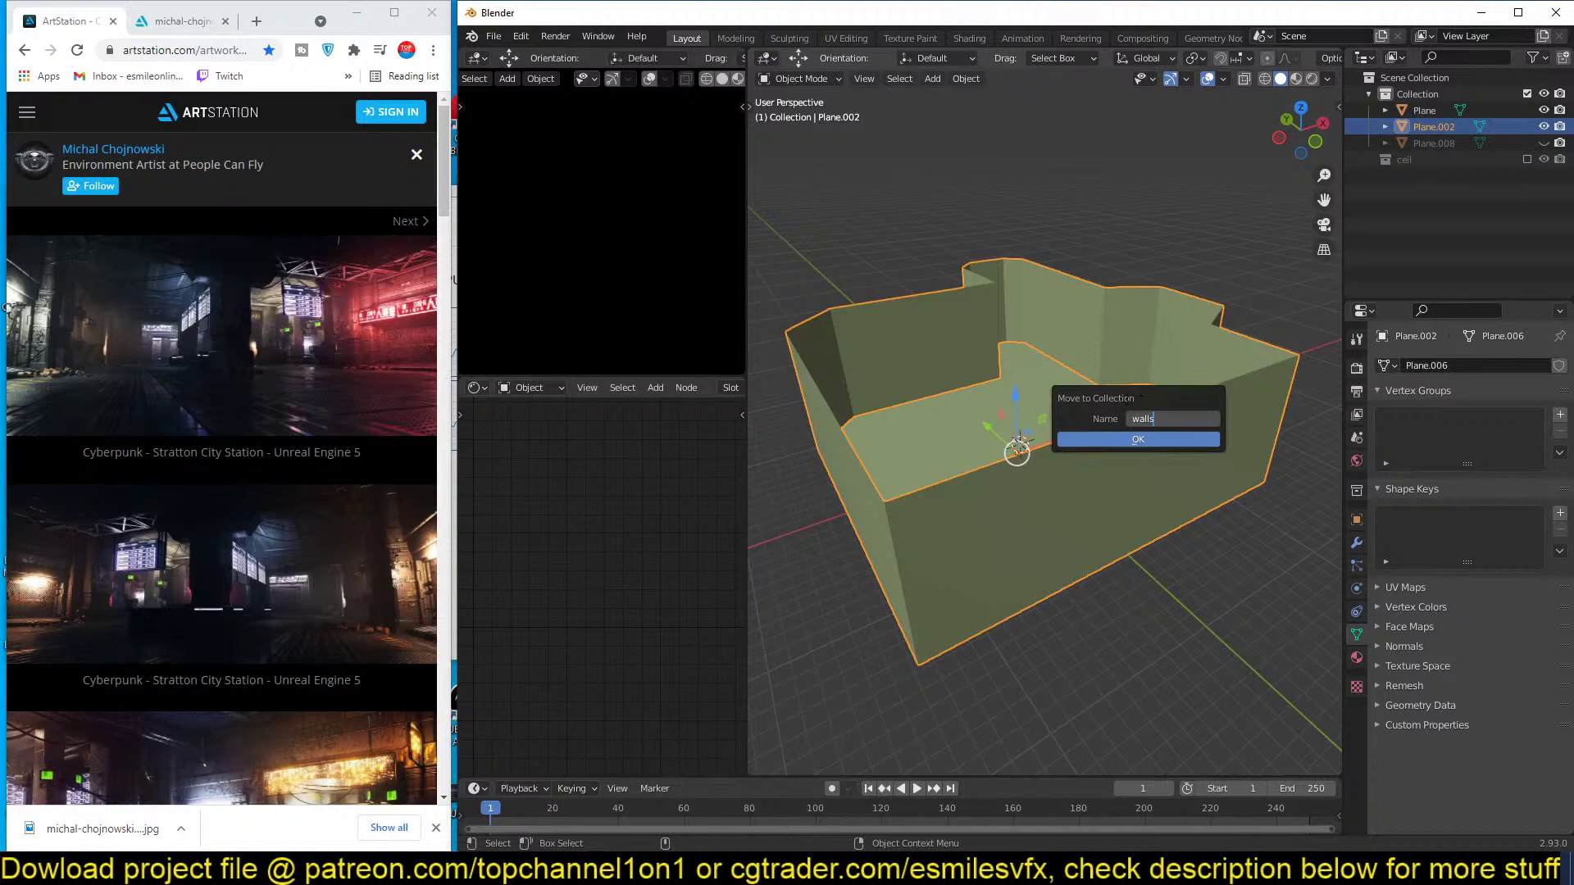
key(Return)
Move the floor object to a new collection named "floor".
click(1121, 441)
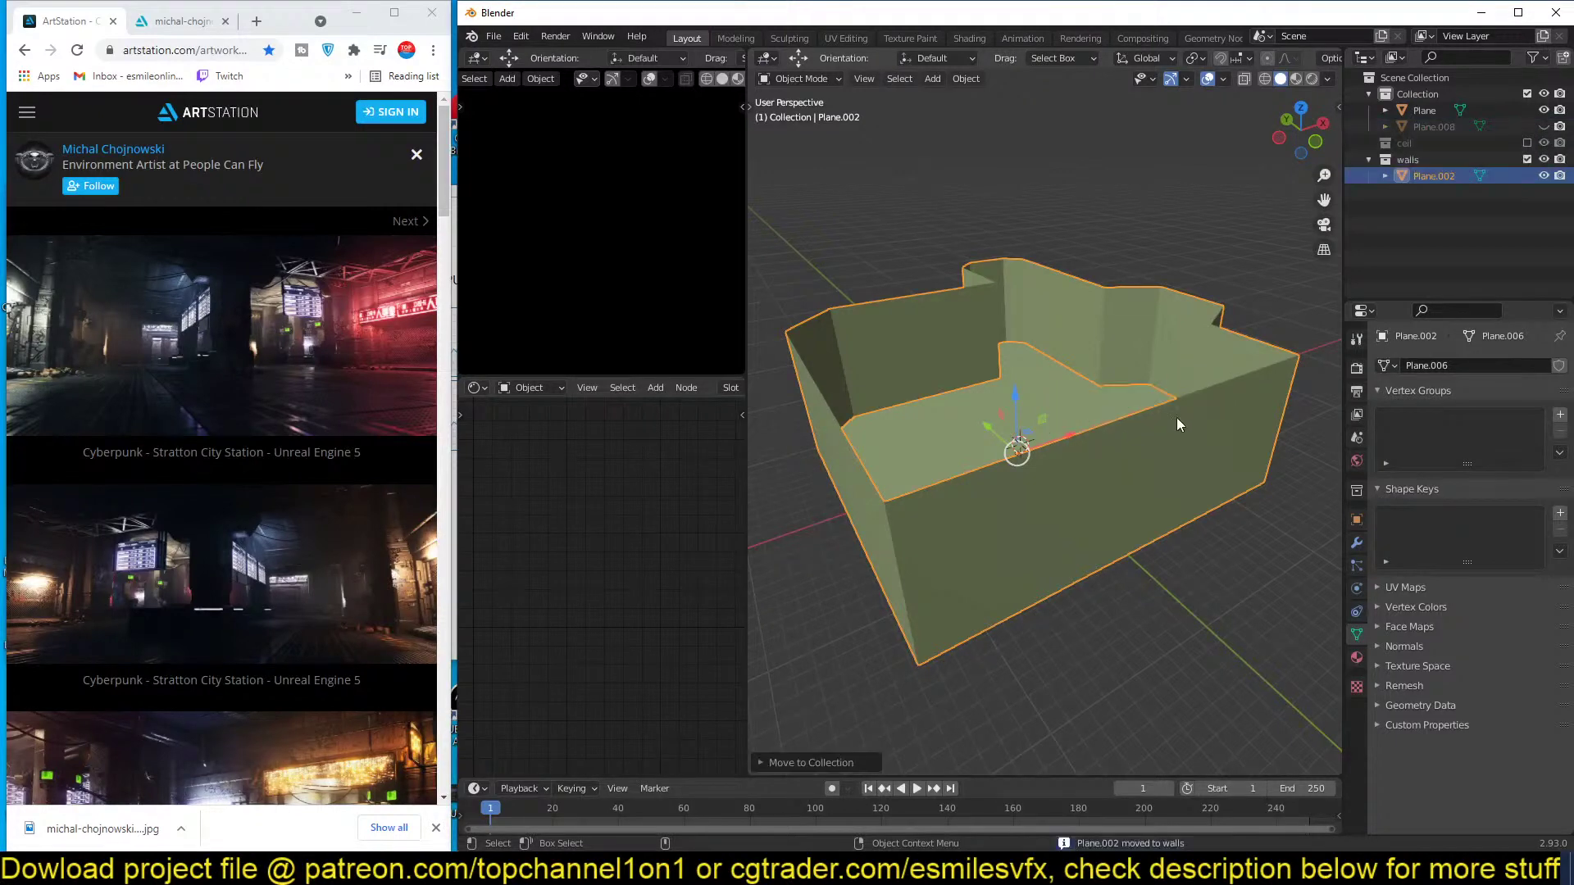
click(1180, 434)
middle_drag(1223, 424, 1128, 312)
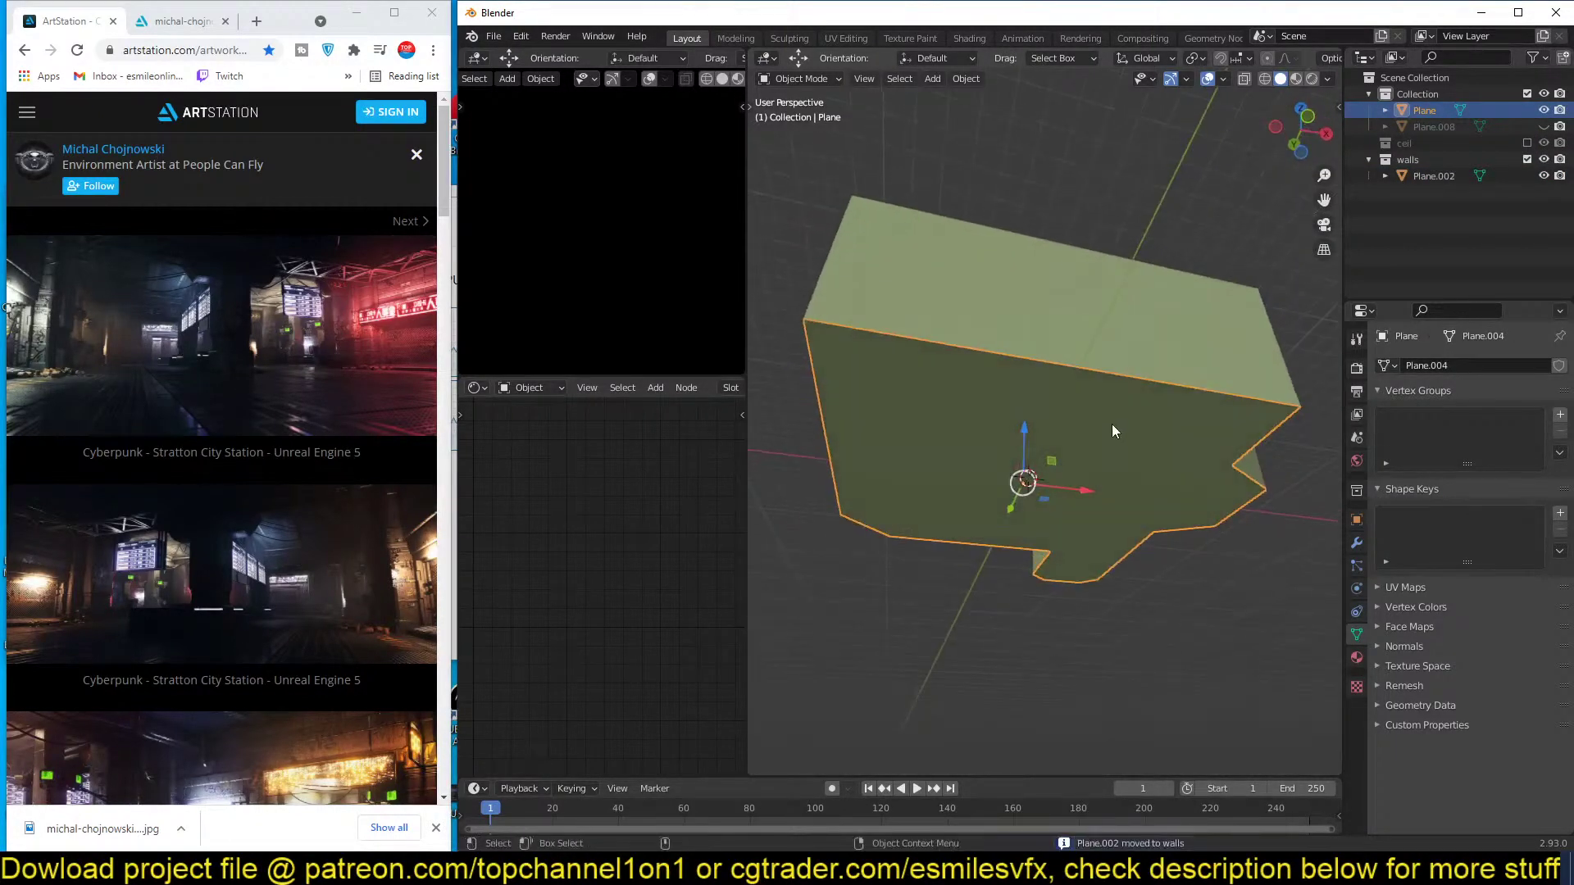
key(m)
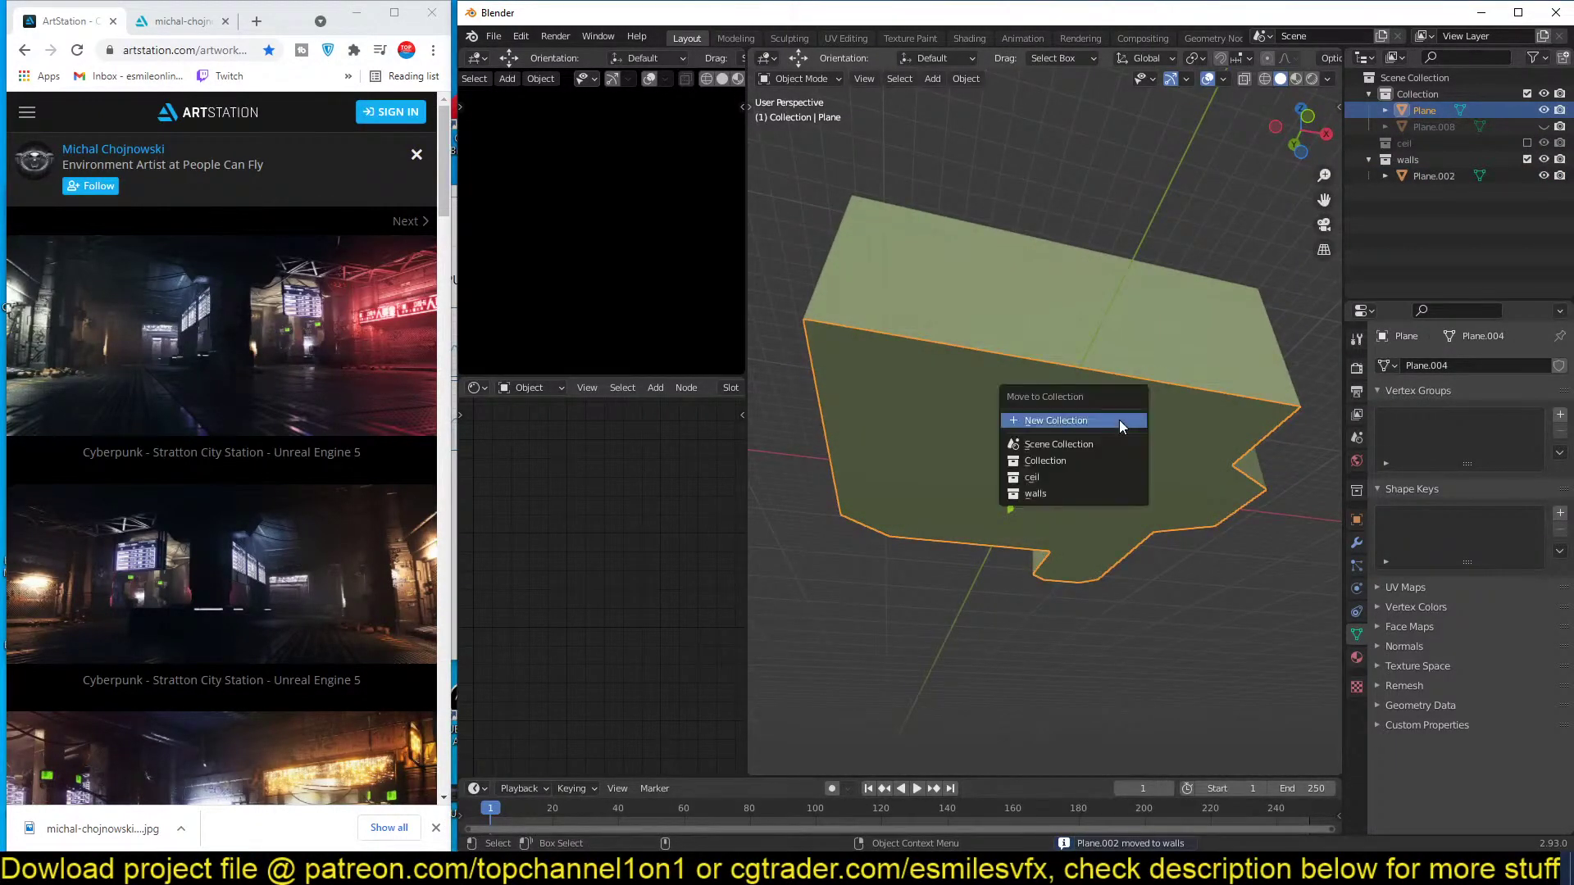
click(1119, 419)
text(floor)
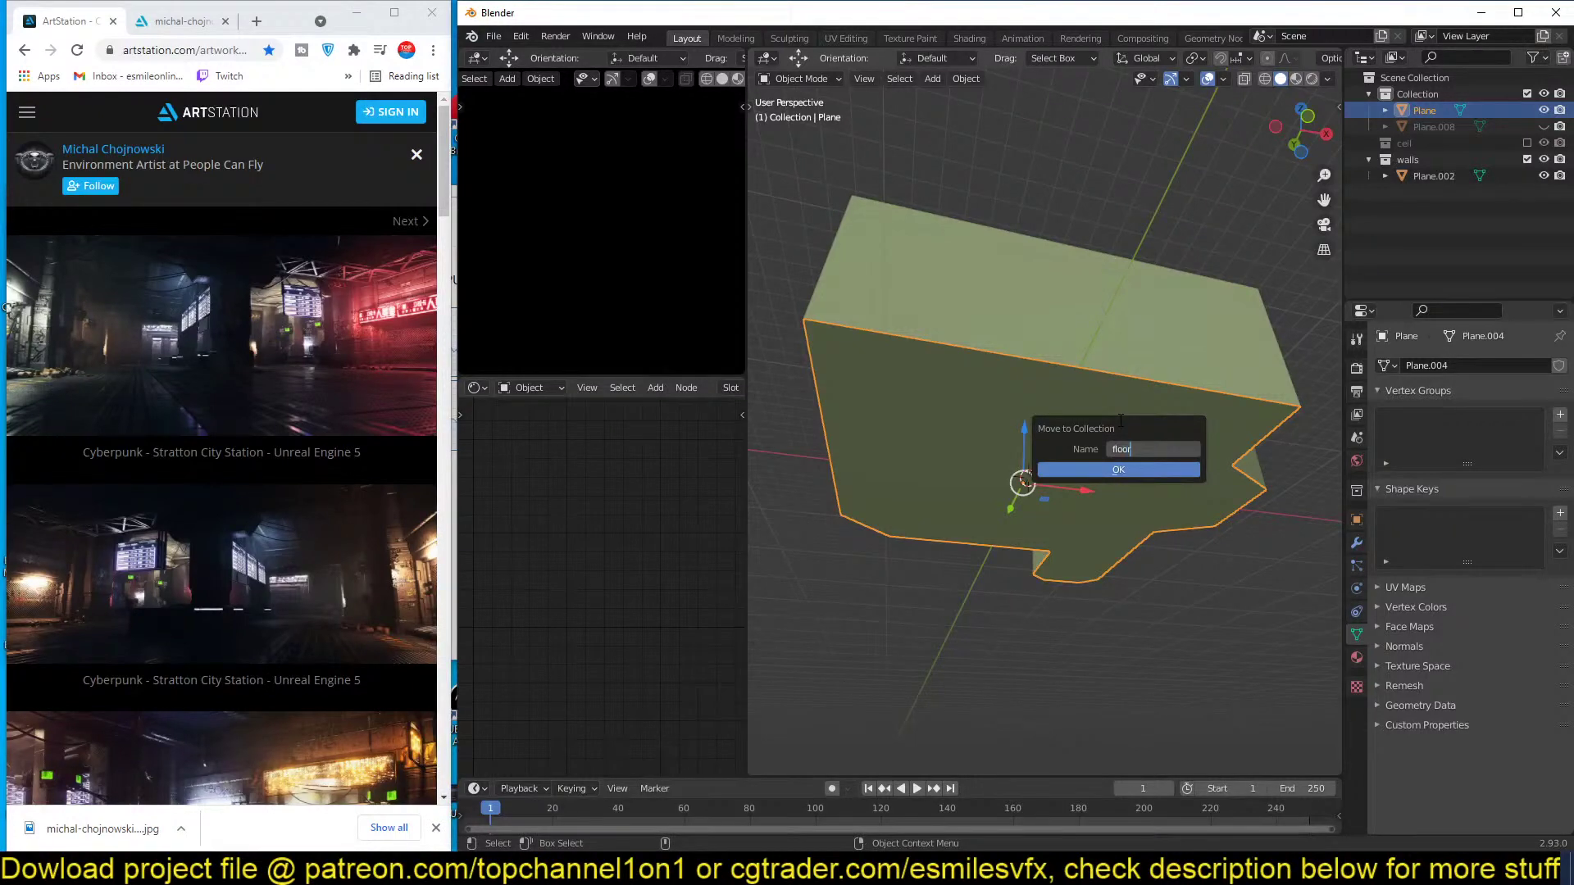
click(1100, 468)
Select the walls object and re-enable the "ceil" collection with the room seen from the top.
click(1133, 515)
middle_drag(1111, 414, 1074, 444)
scroll(1077, 450, up, 3)
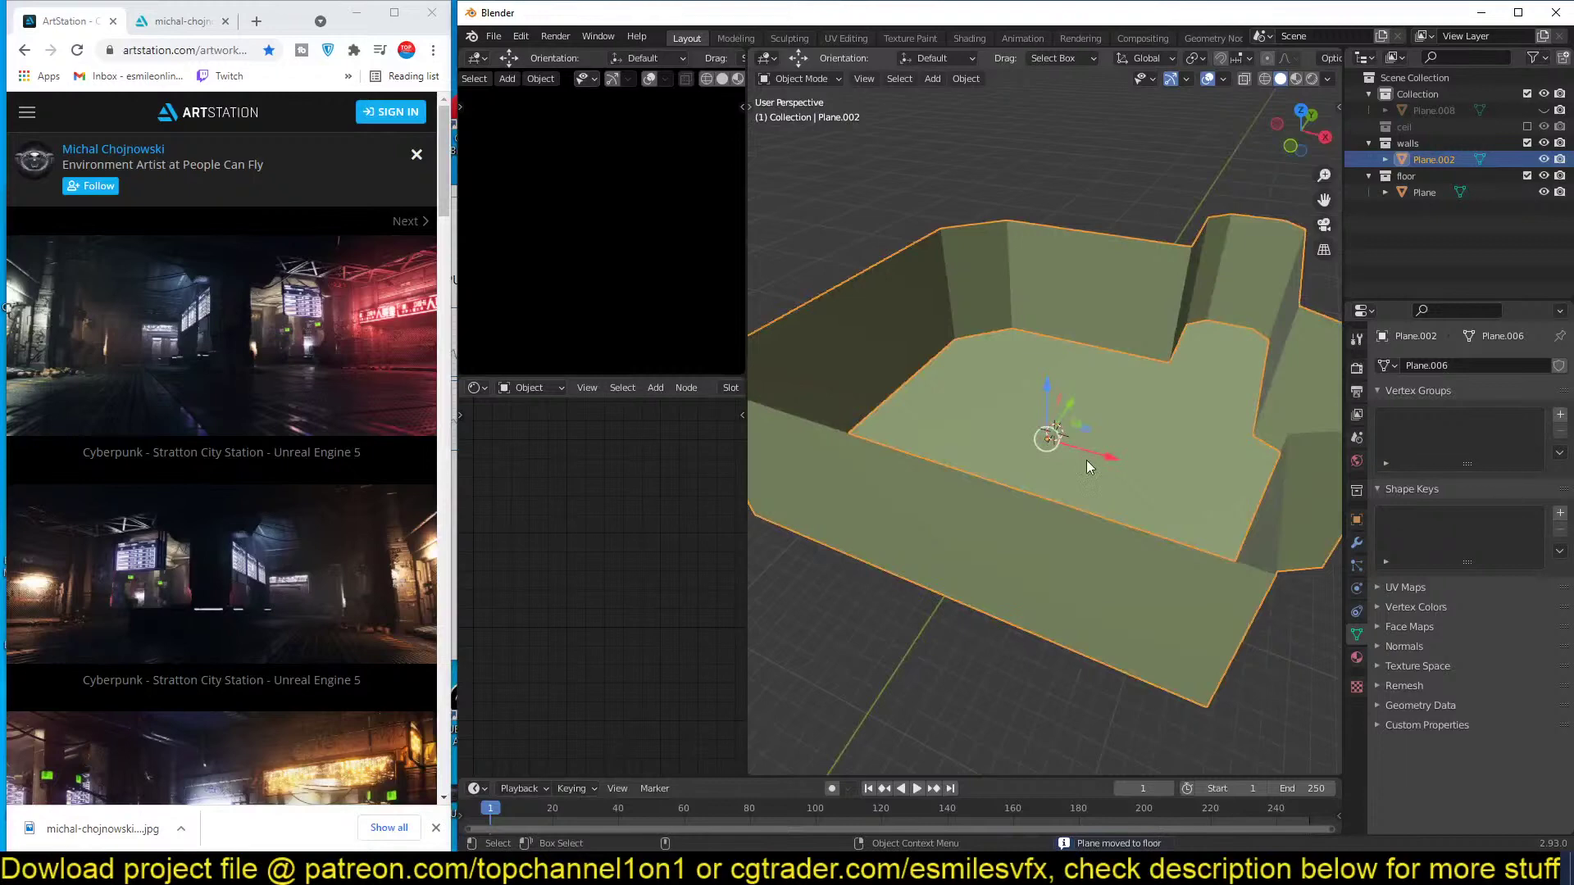
key(KP_7)
click(1526, 126)
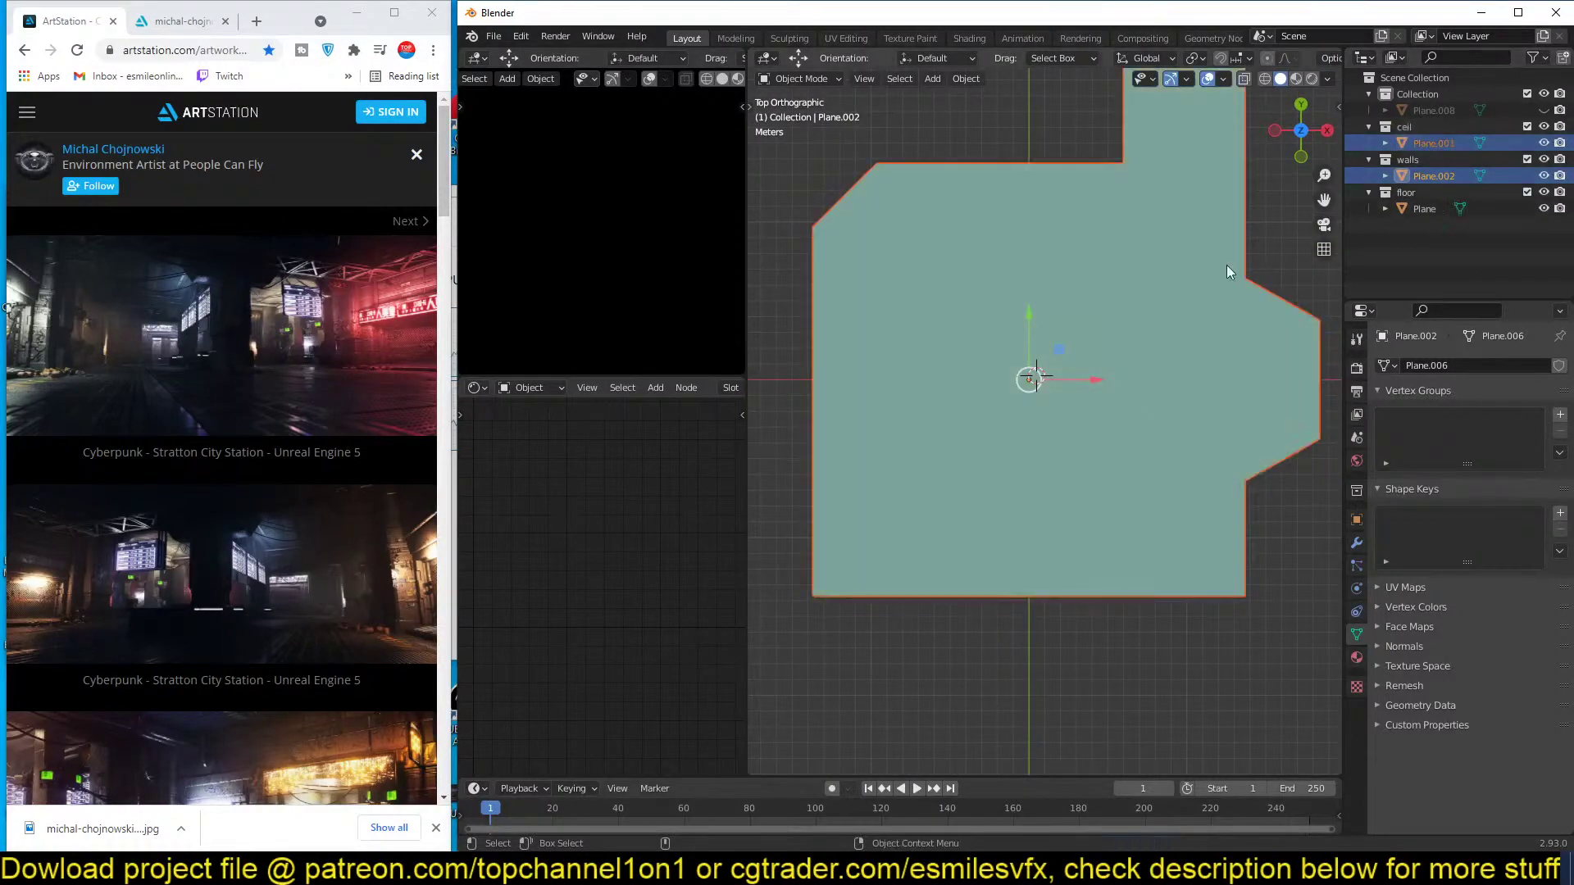
scroll(1065, 459, down, 4)
Try to lengthen the walls and ceiling by moving their negative Y end vertices about 15 m along negative Y.
key(Tab)
key(1)
key(alt+a)
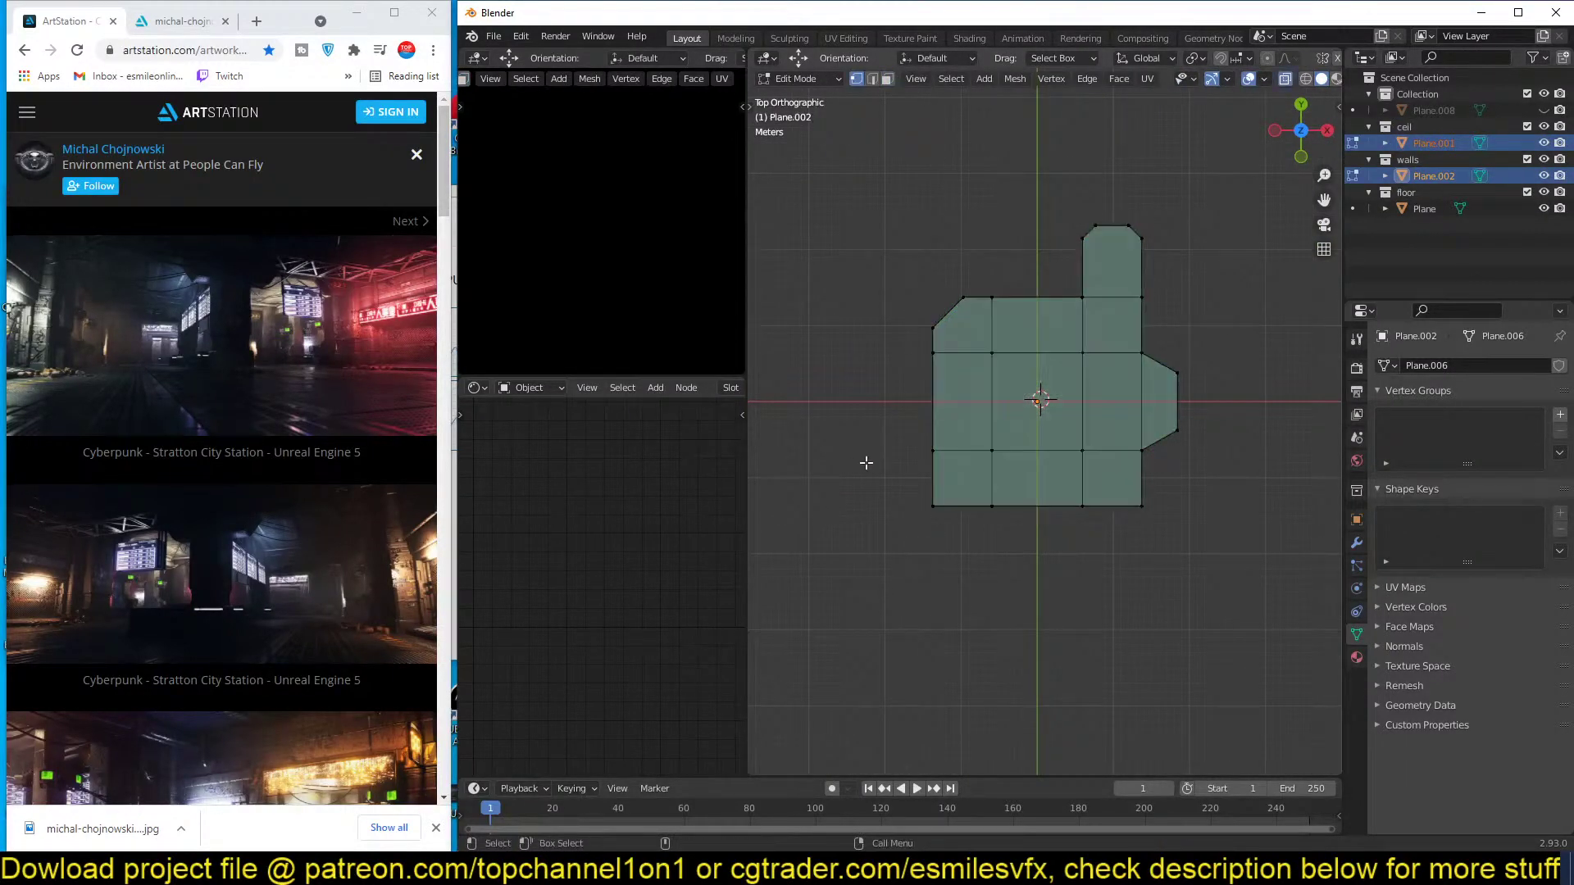
drag(864, 456, 1235, 571)
key(e)
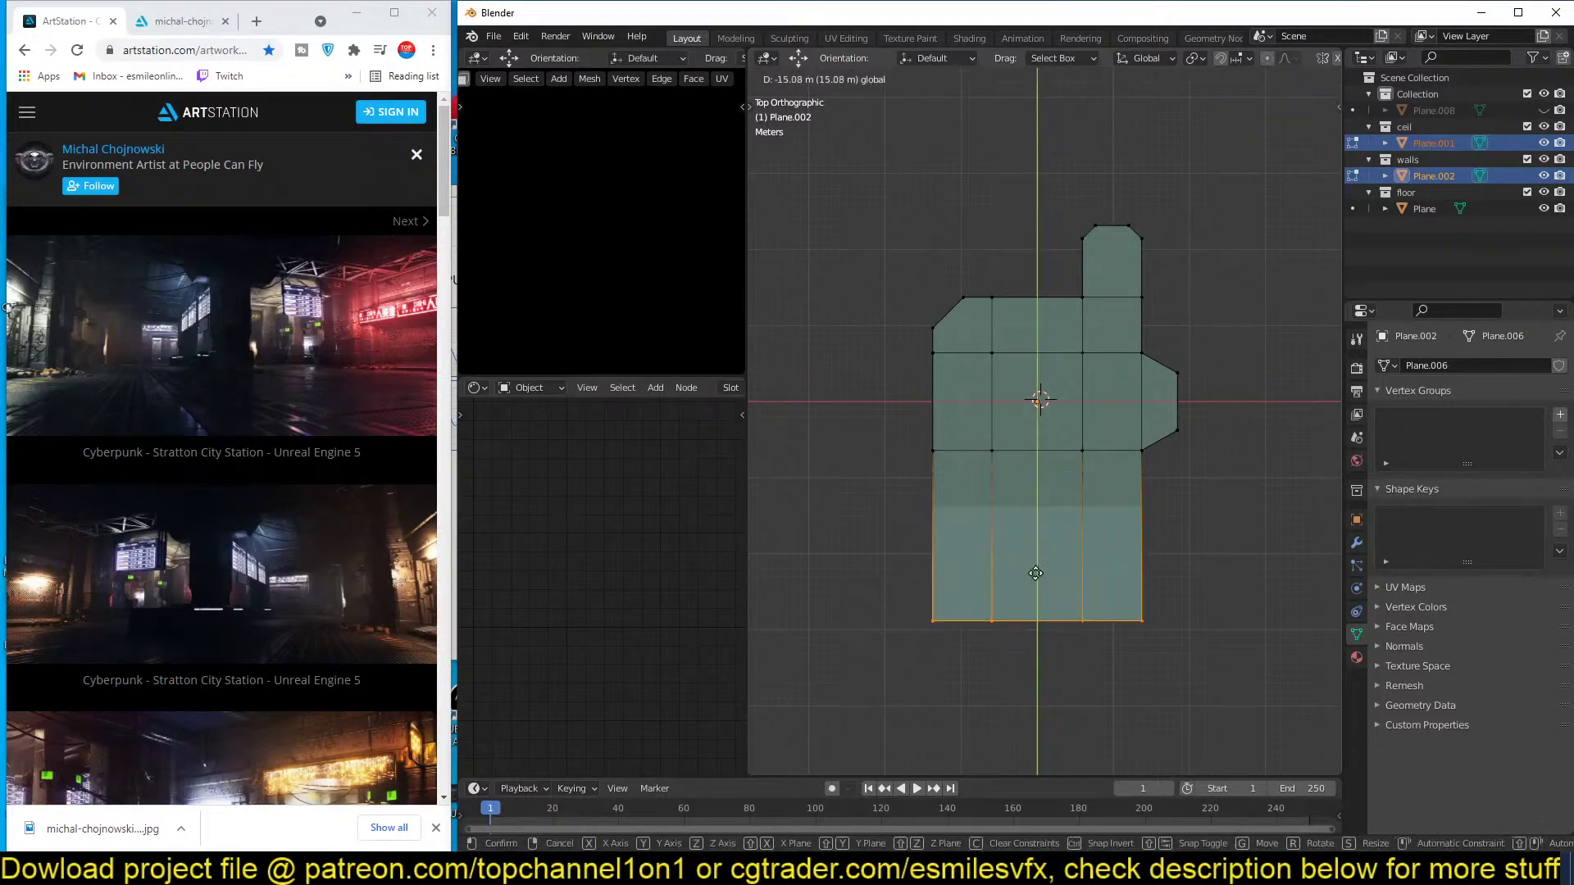
click(1036, 572)
middle_drag(1036, 573, 1085, 257)
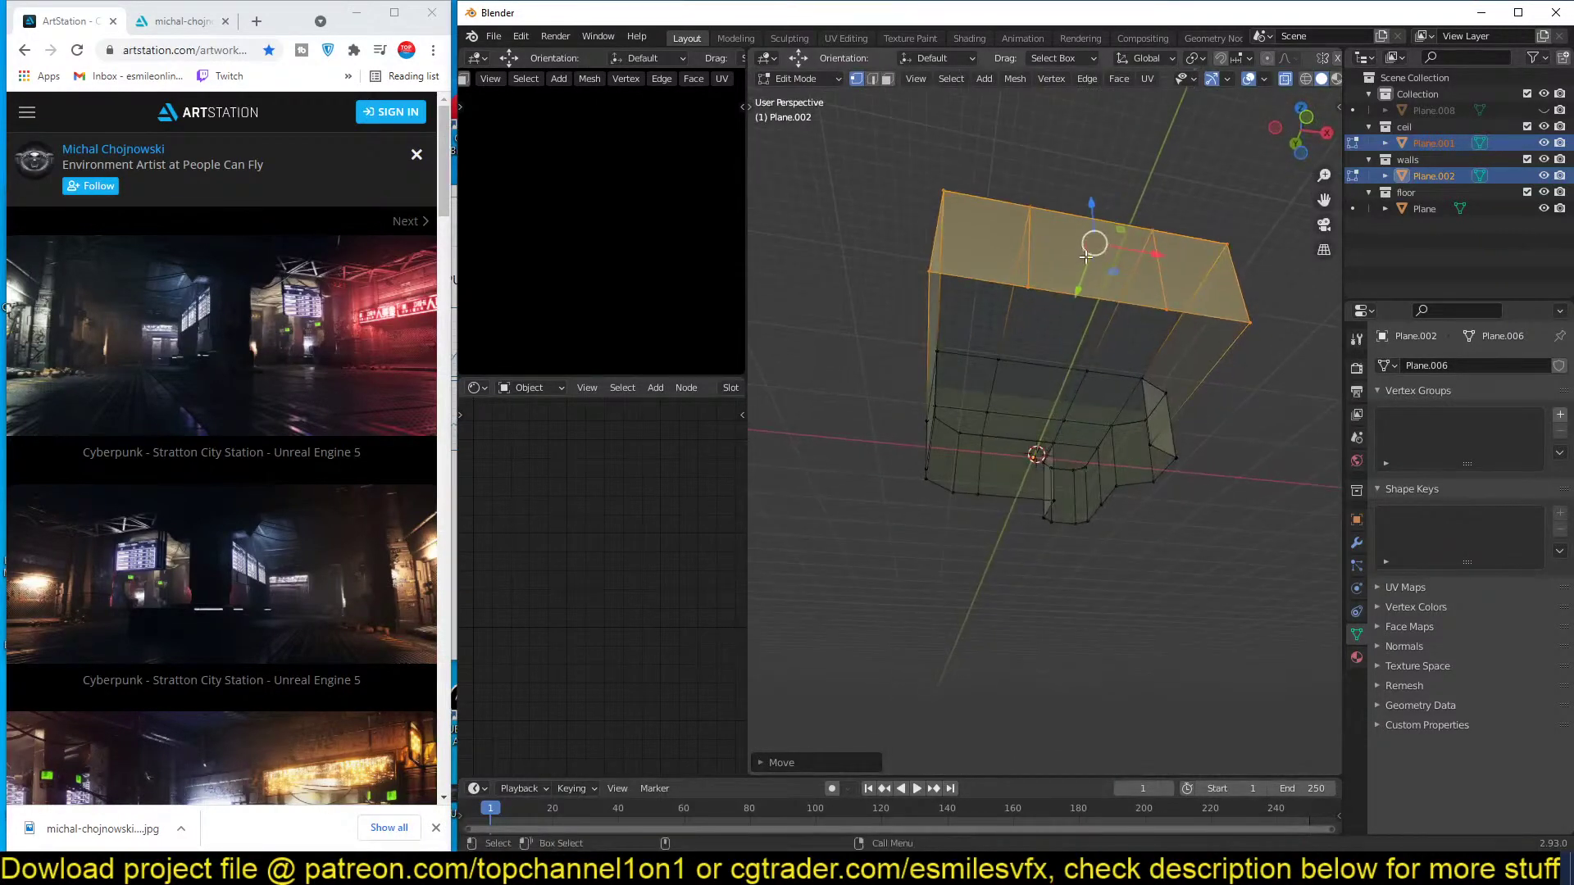
middle_drag(1103, 337, 1110, 302)
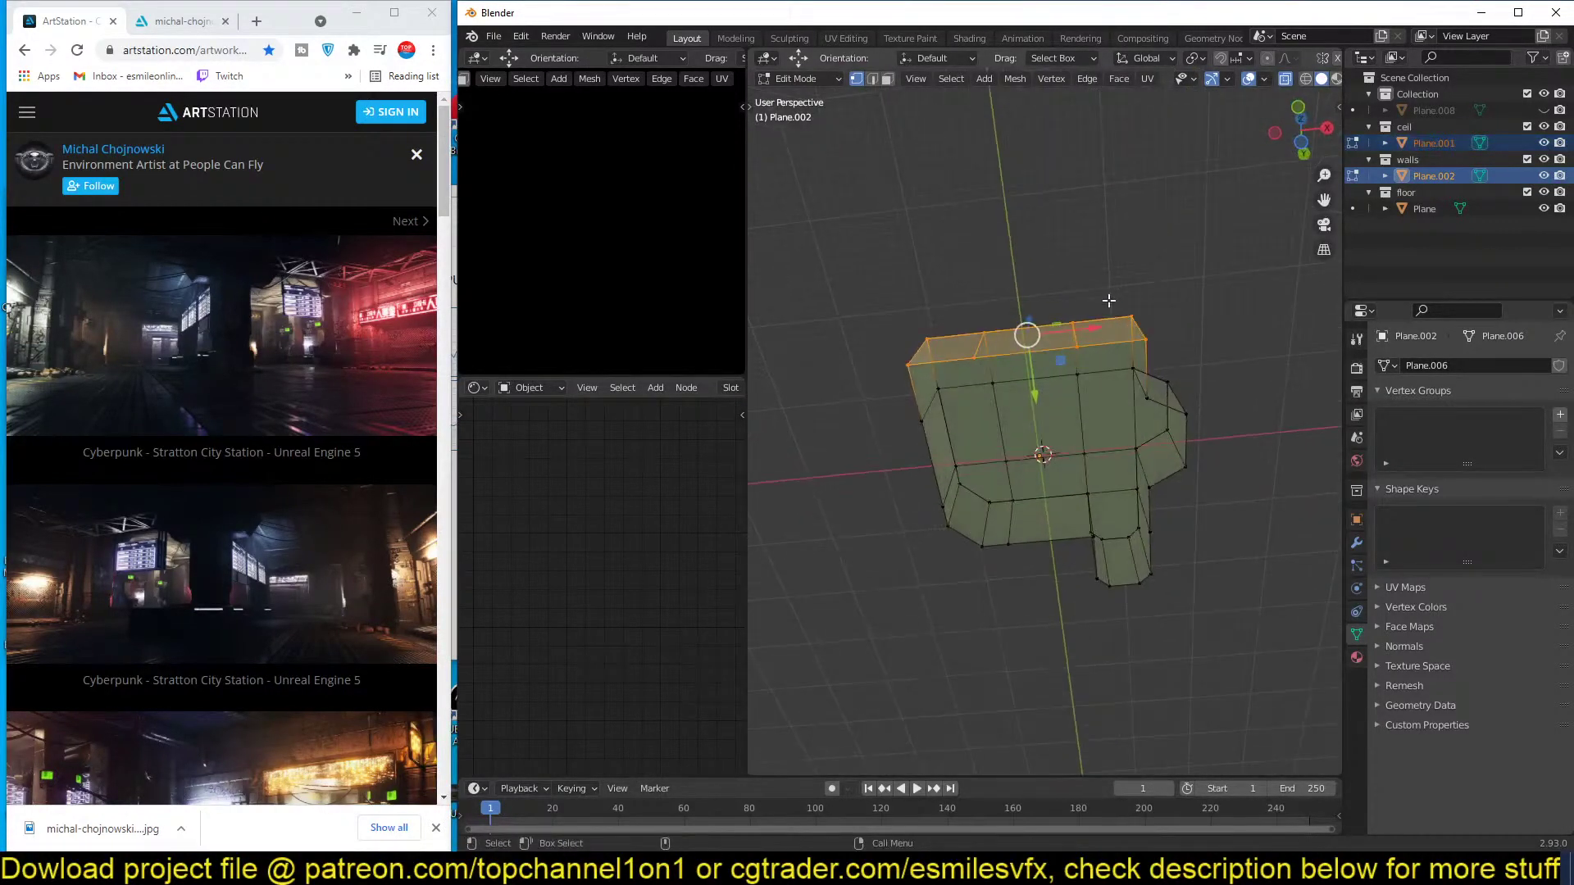
middle_drag(1267, 333, 1092, 441)
key(Tab)
key(alt+z)
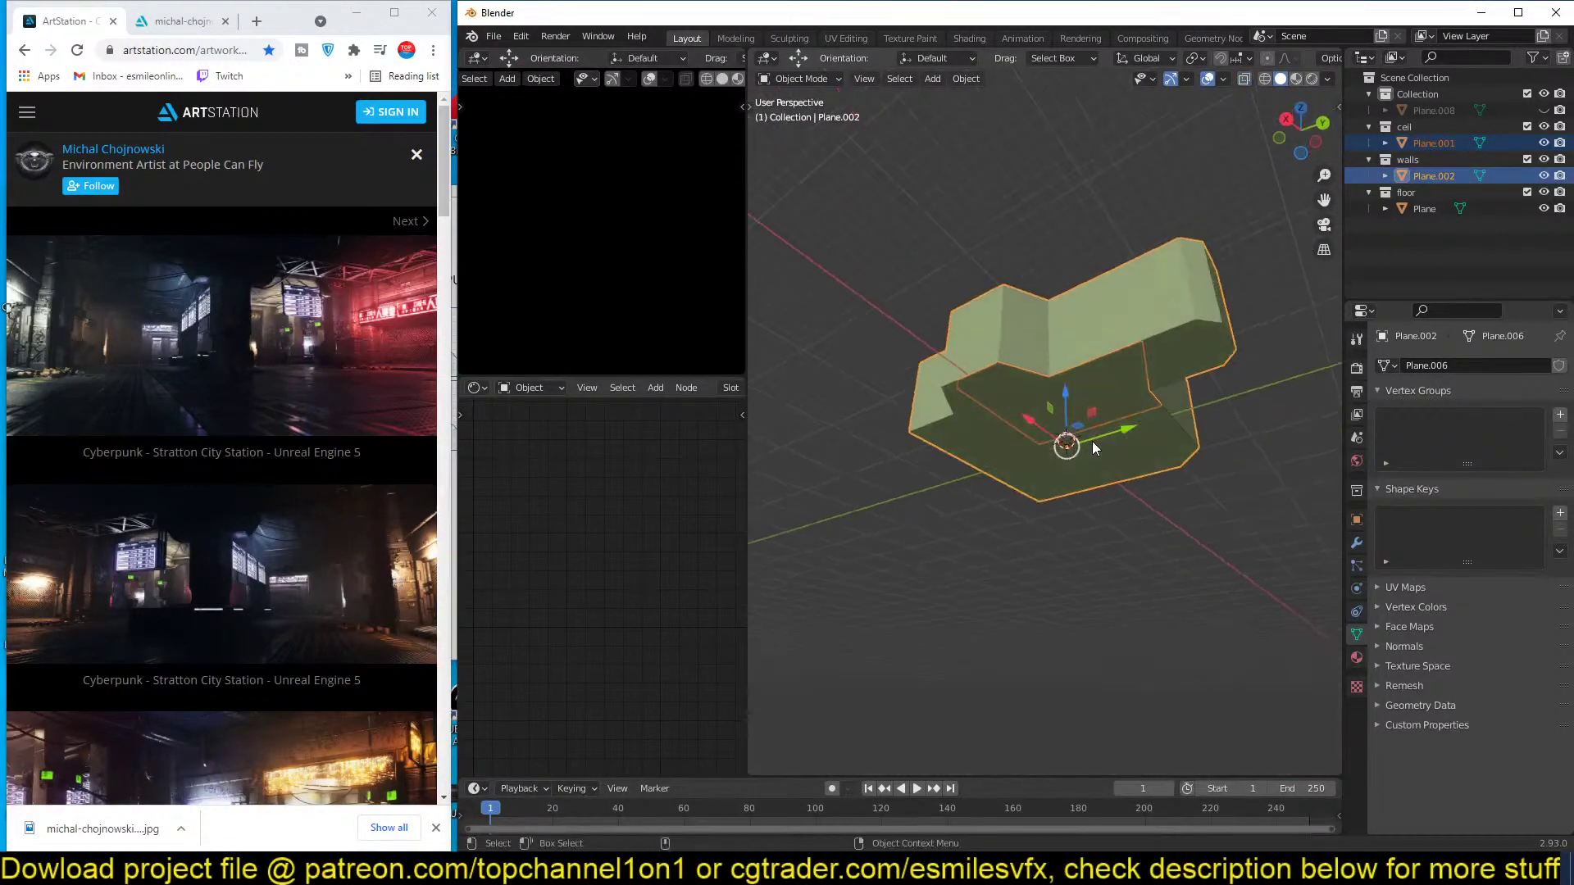
Return to the top view and select only the floor object.
key(KP_7)
click(1164, 393)
drag(893, 135, 1342, 751)
scroll(1079, 489, up, 2)
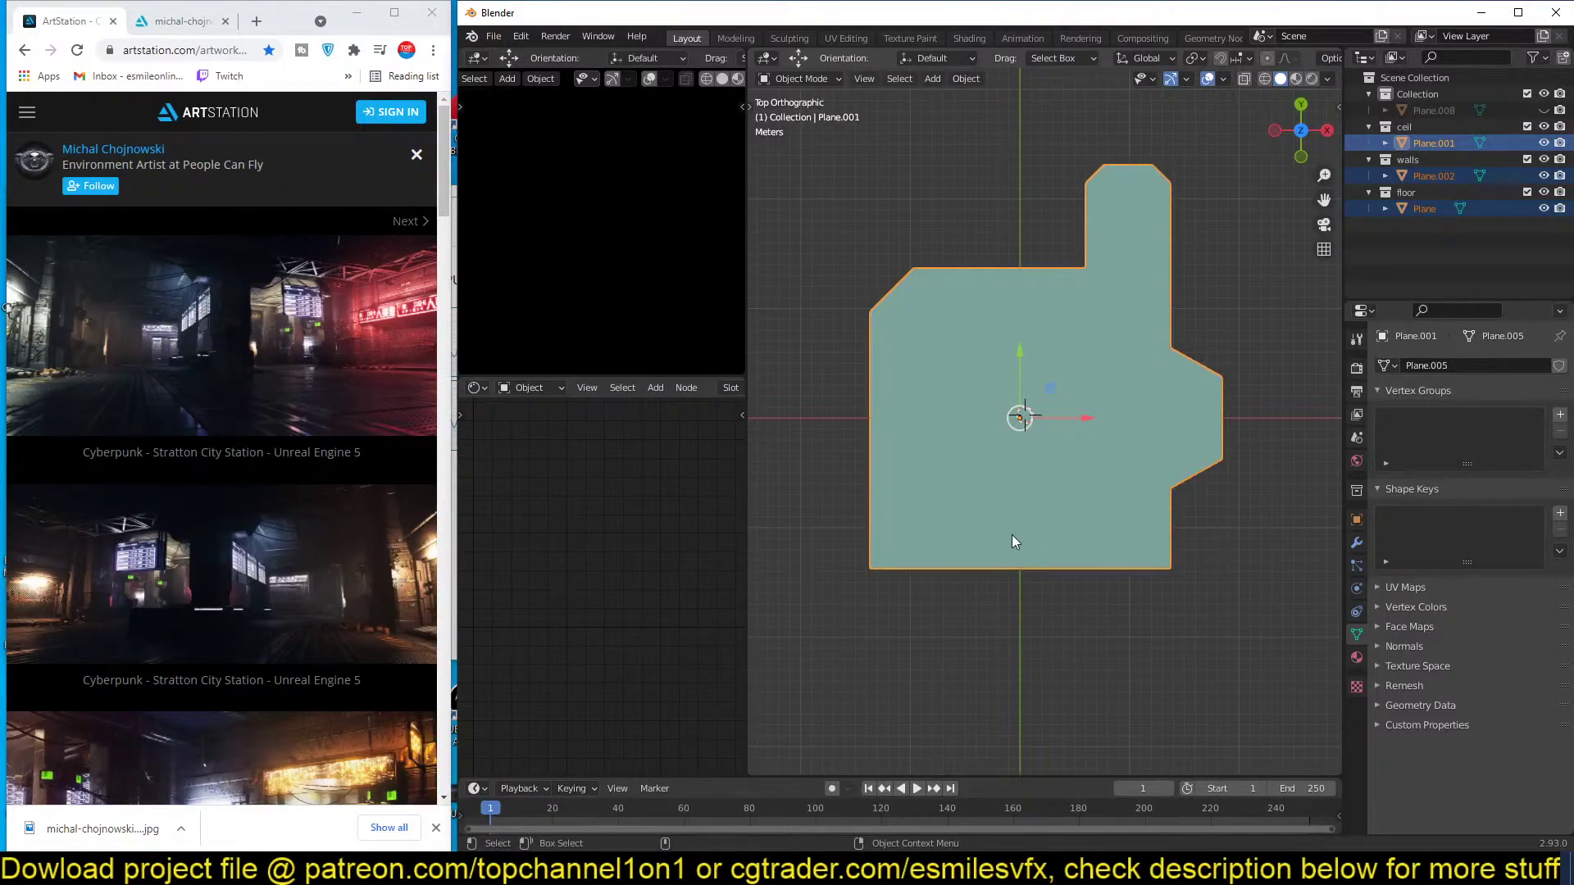
click(984, 540)
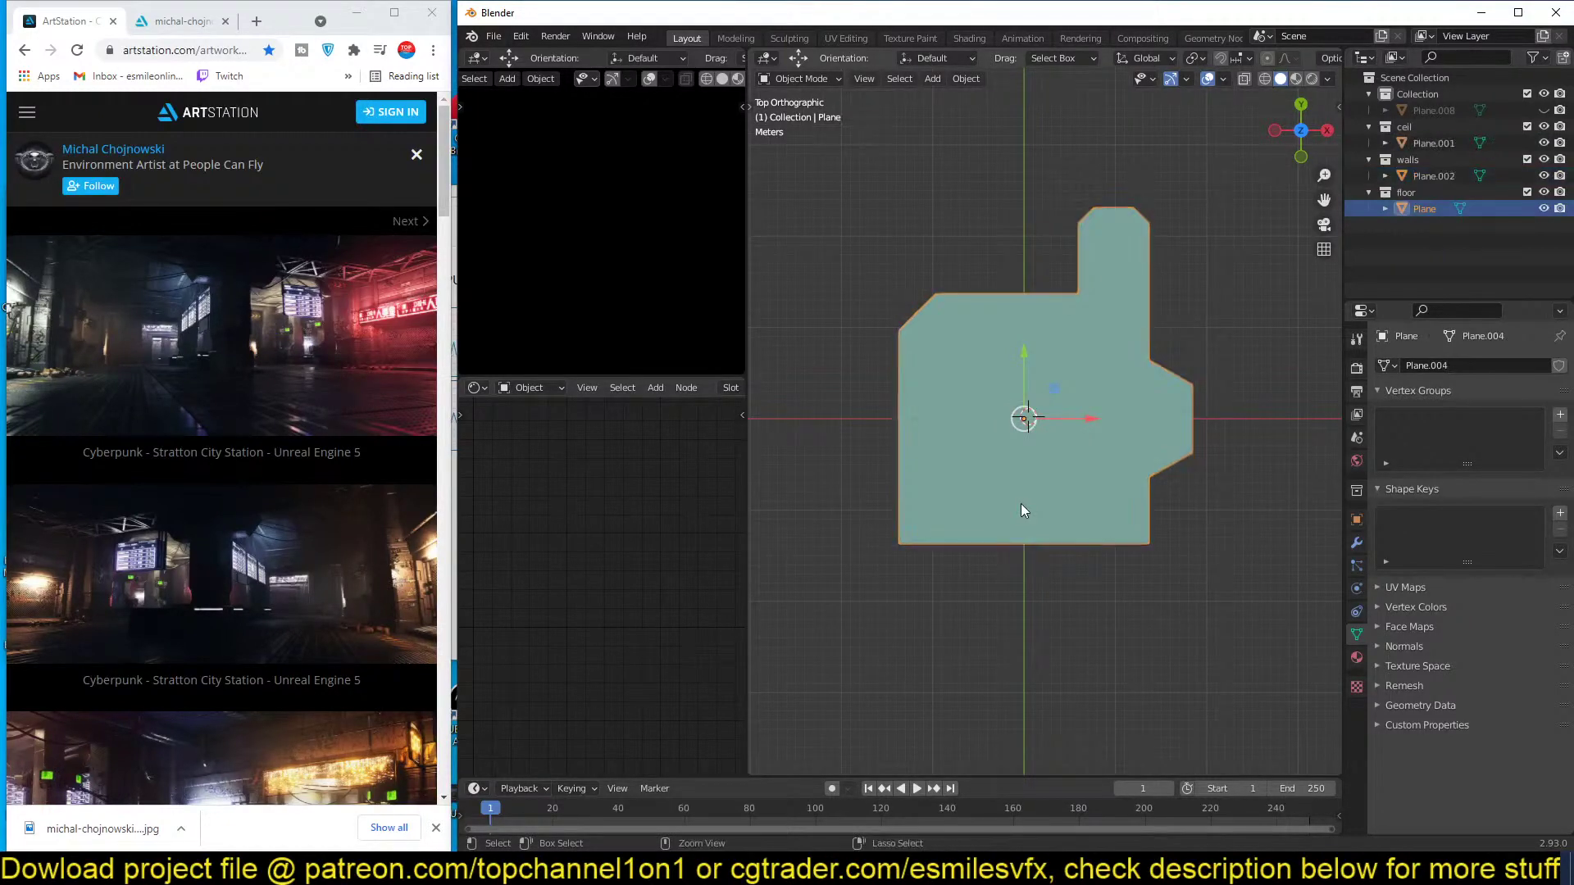
Start saving the file under a new name and create a folder named "cyber scene" in D:\models\medieval.
key(ctrl+shift+s)
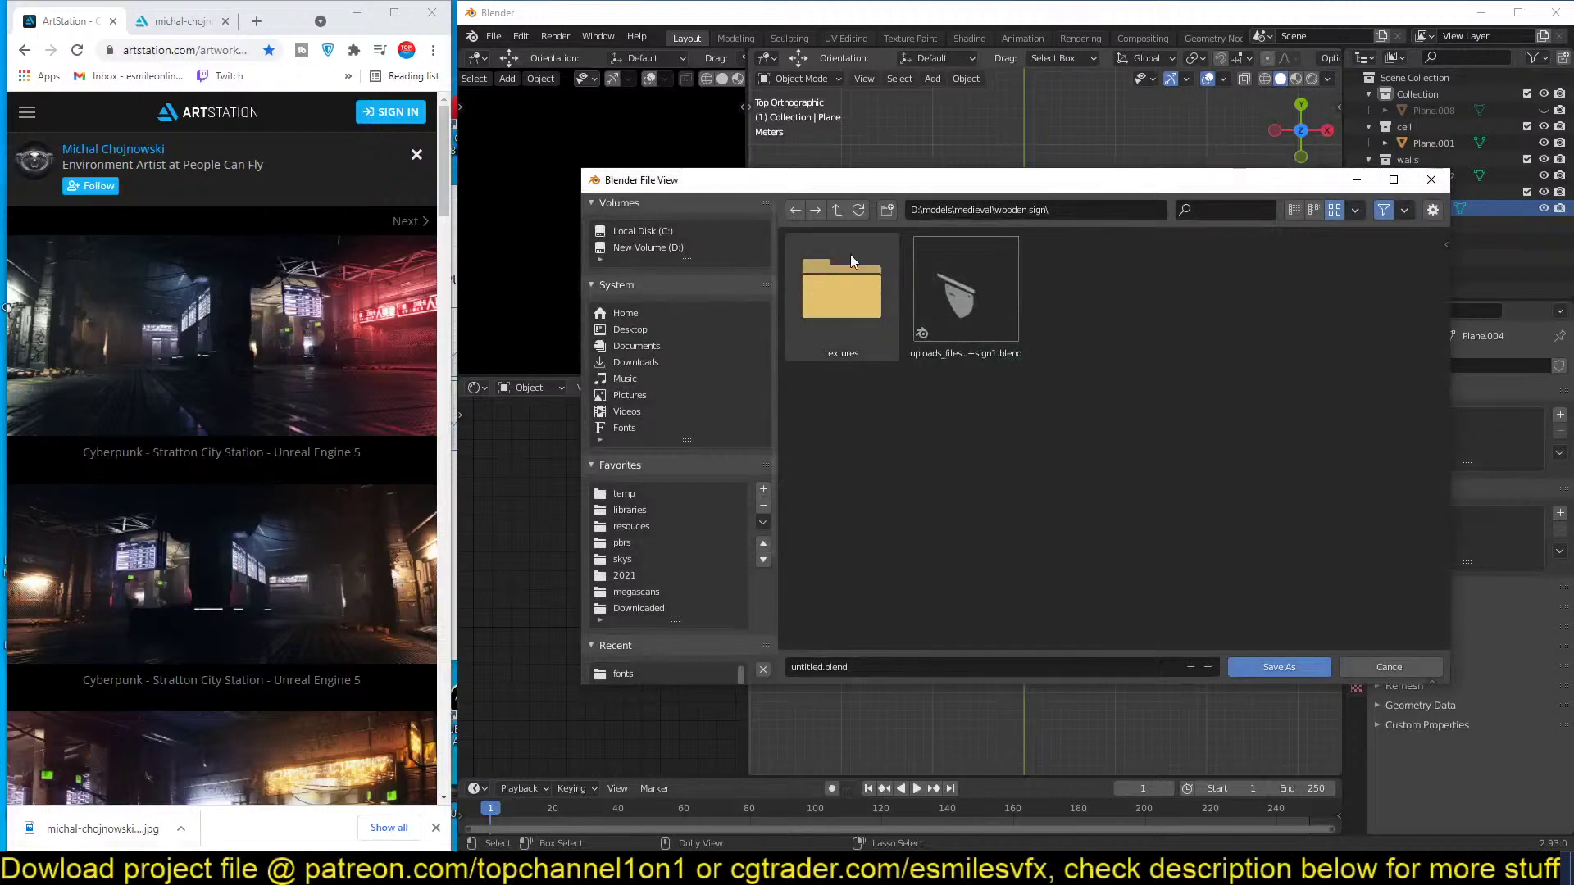
click(836, 210)
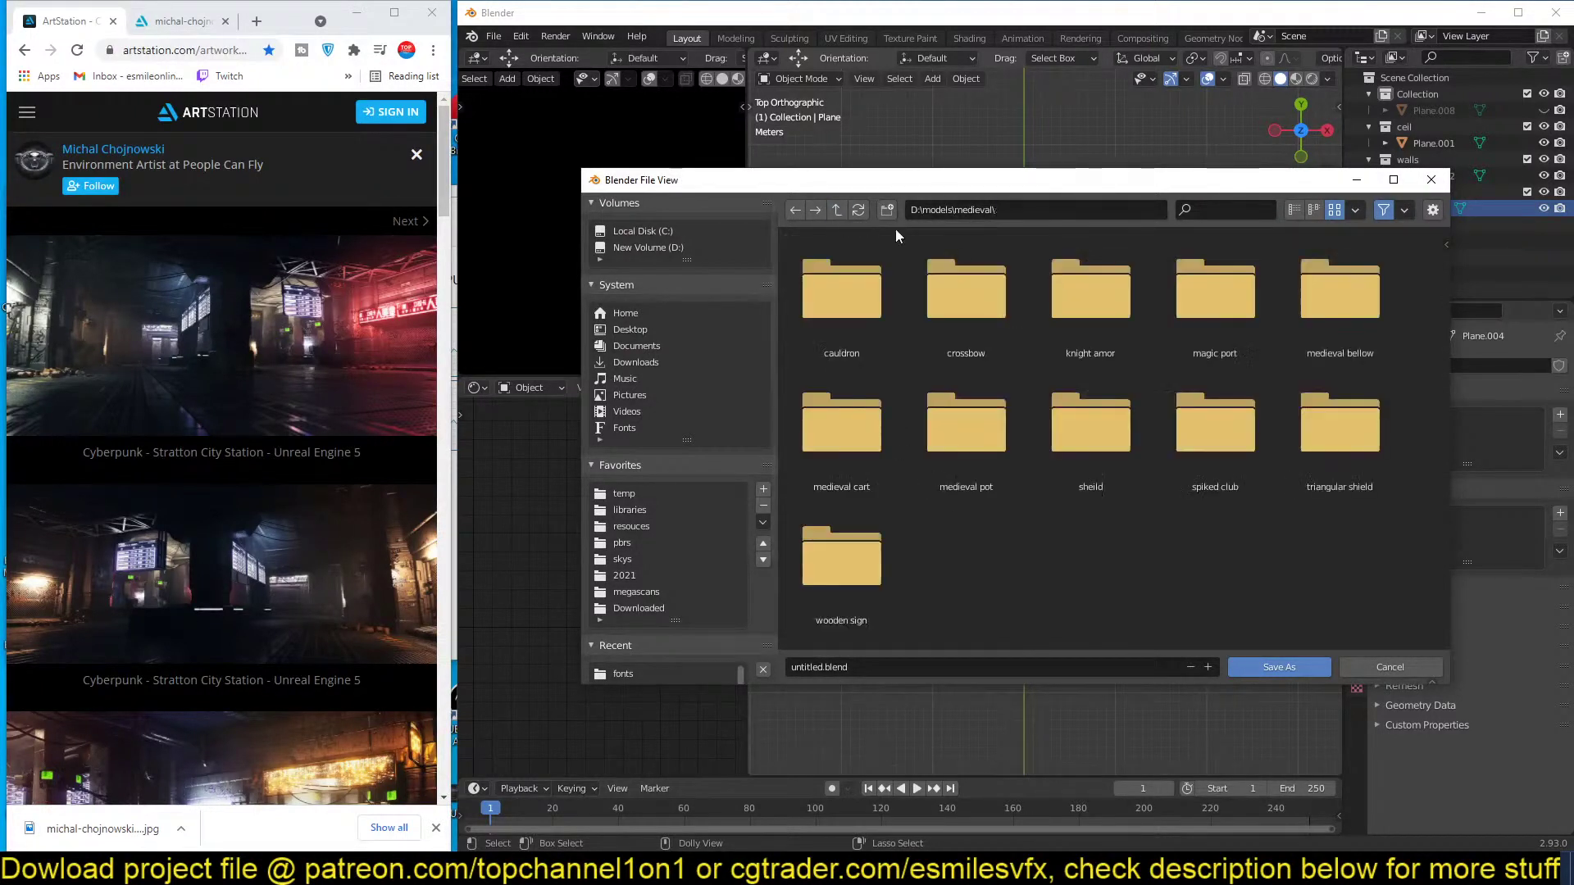
click(886, 210)
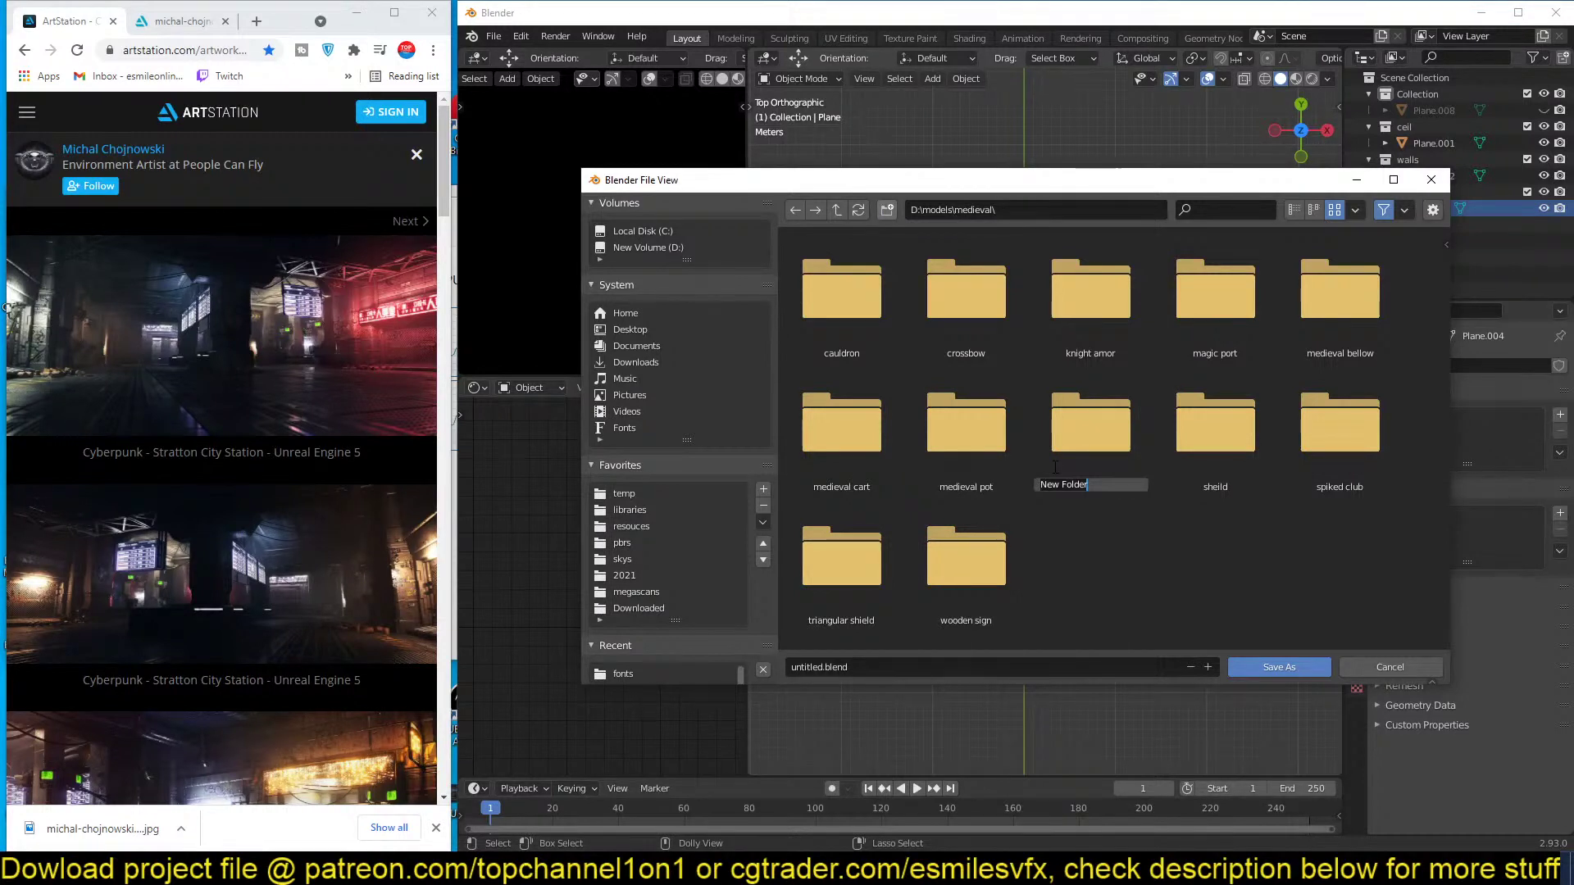
text(s)
key(BackSpace)
text(s)
key(BackSpace)
text(cyber scene)
key(Return)
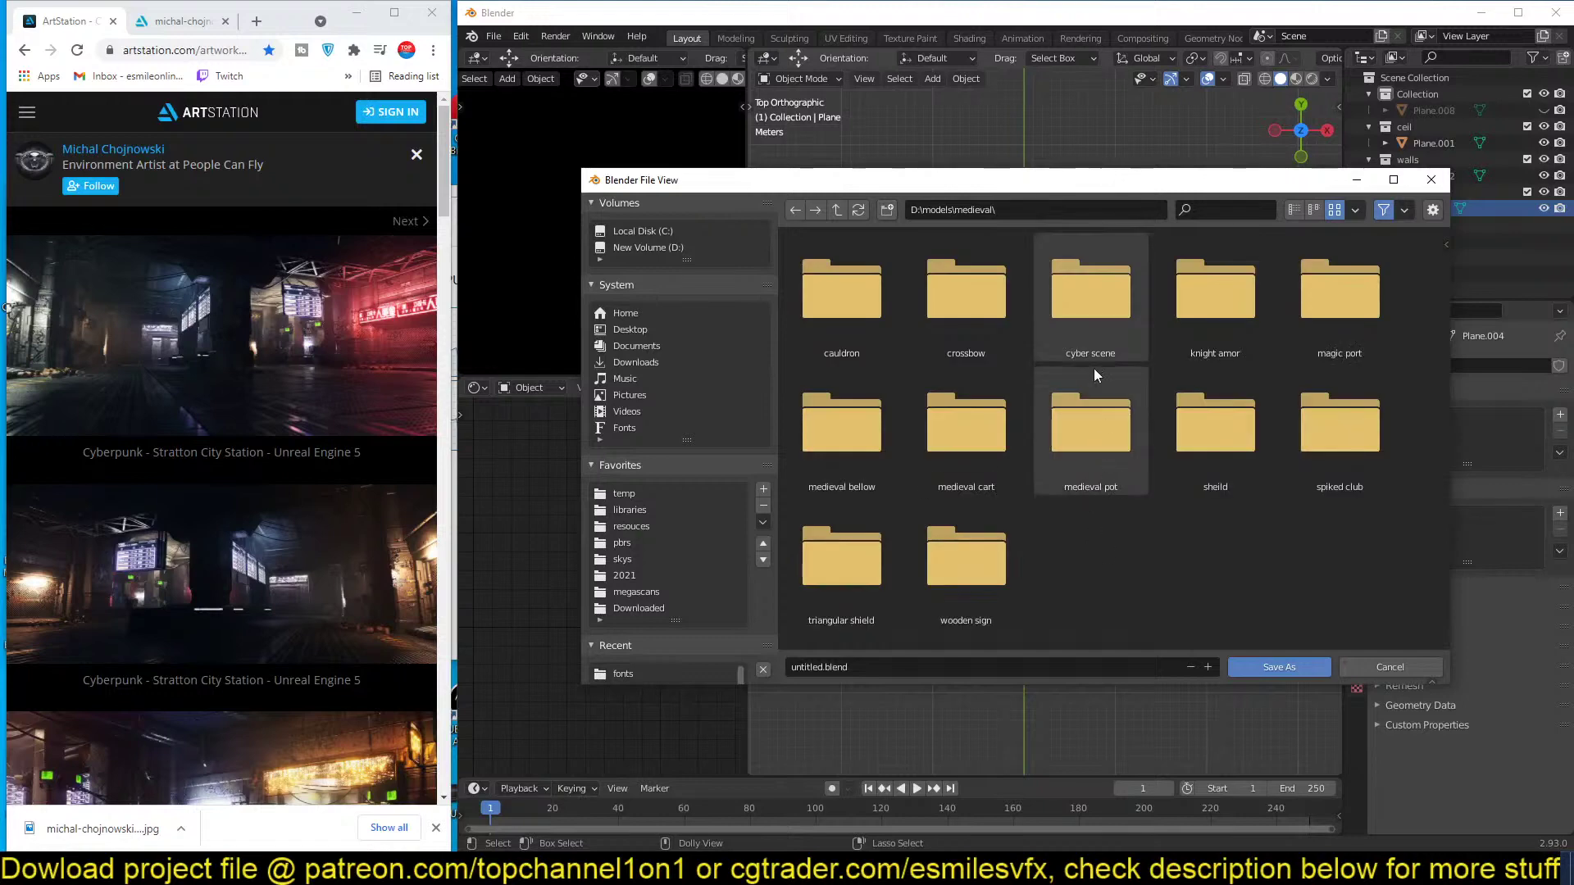
Save the scene as "cyber scene.blend" inside the "cyber scene" folder.
double_click(1110, 327)
click(1024, 666)
text(cyber scene)
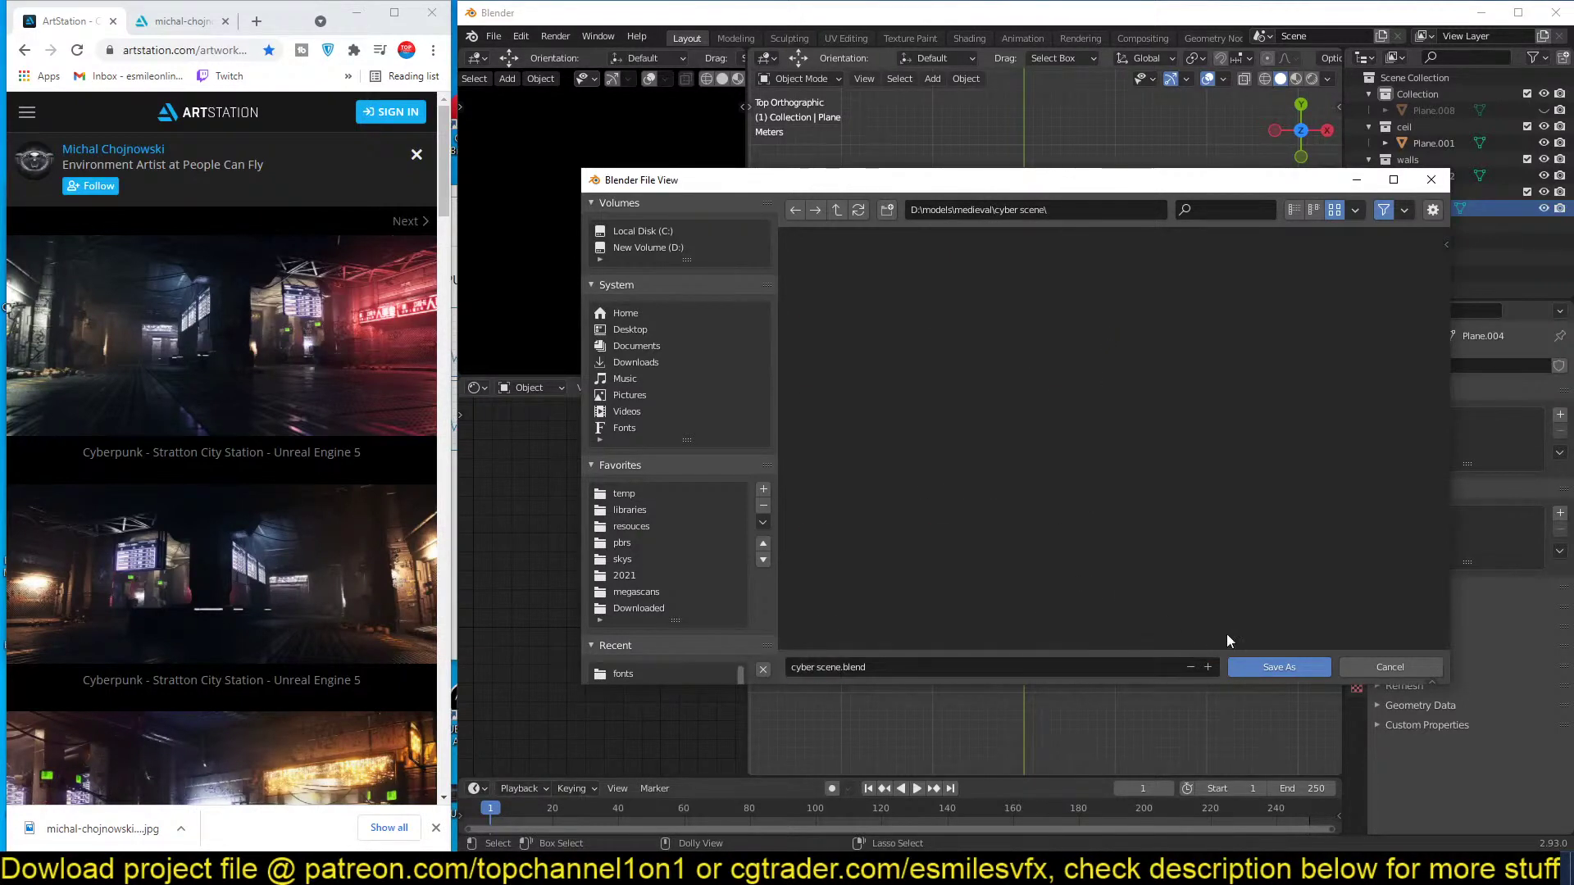
click(1258, 663)
In the top wireframe view, place the 3D cursor inside the room's negative Y part, add a camera there and rotate it 90° about X.
scroll(1122, 470, up, 3)
middle_drag(1126, 480, 1153, 433)
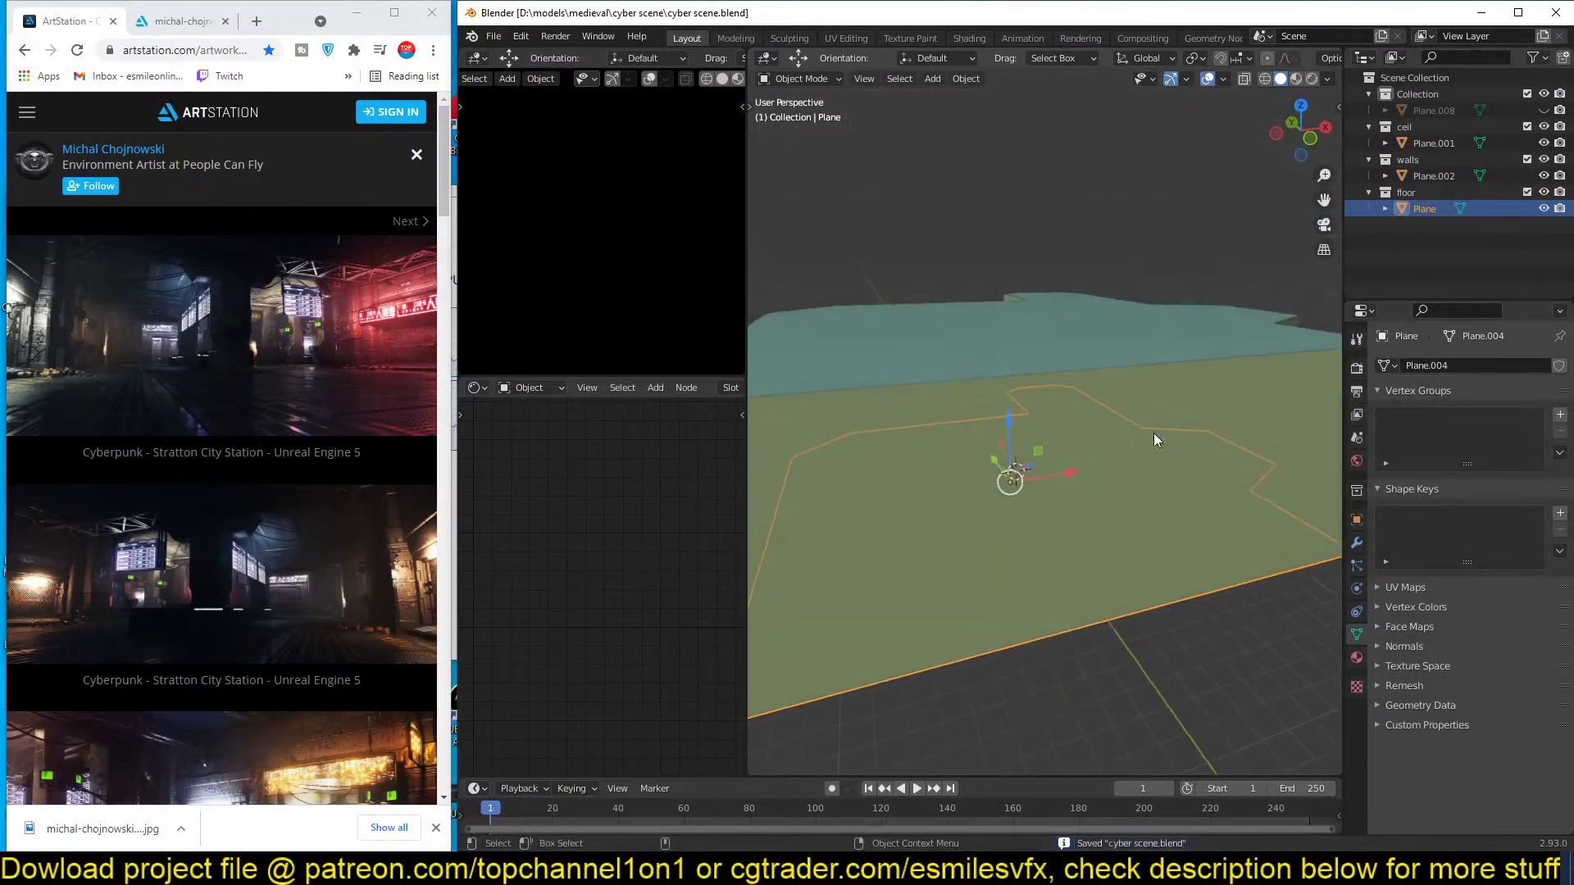
key(KP_7)
key(shift+z)
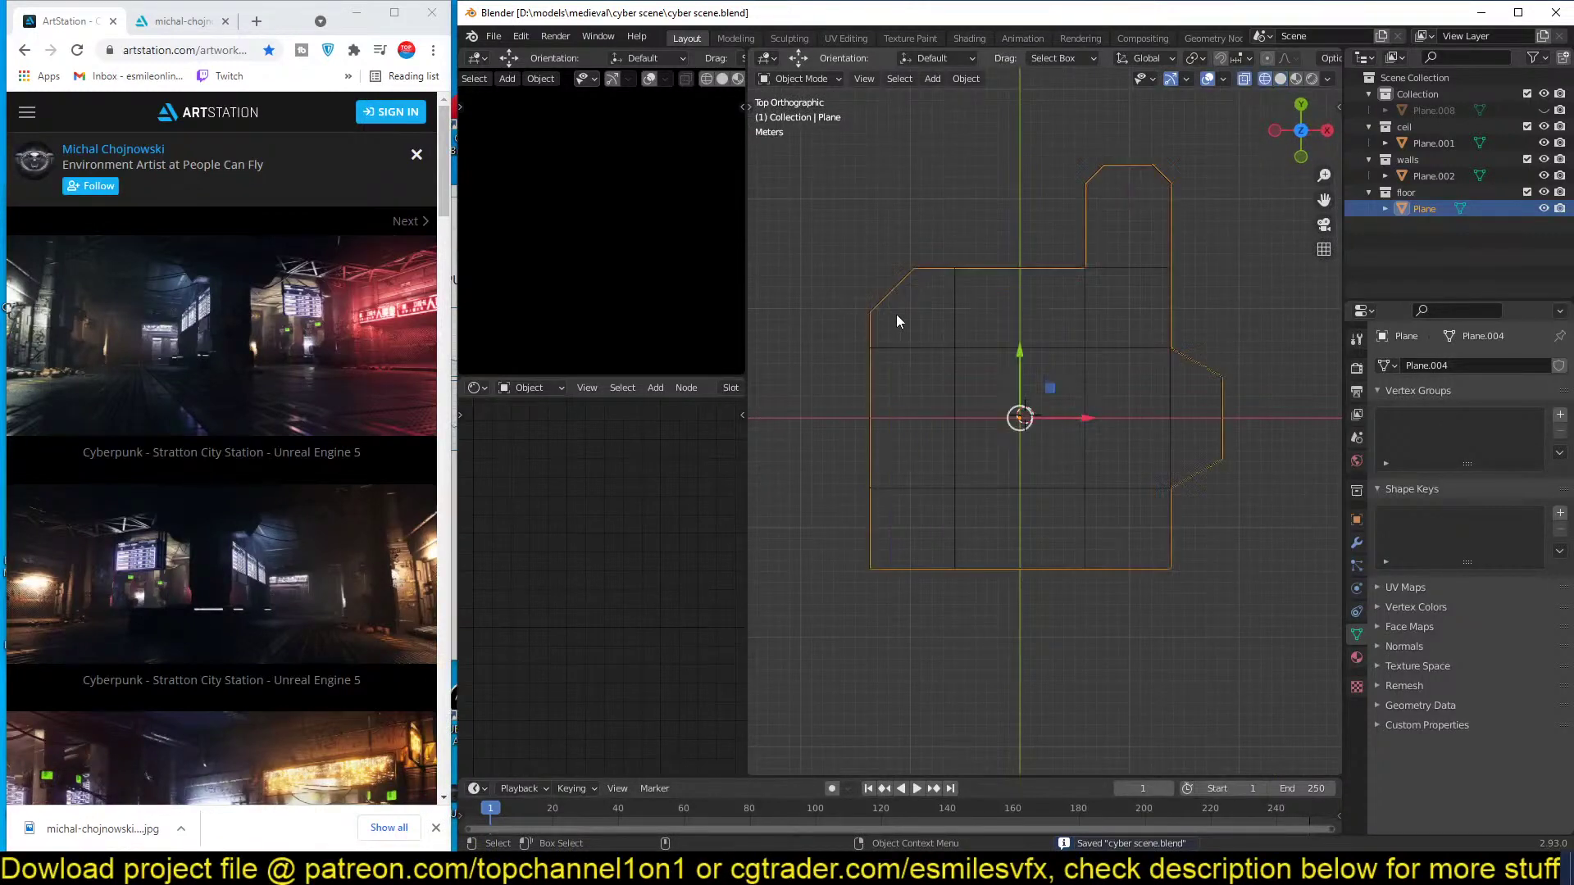
scroll(1059, 394, up, 3)
click(1059, 387)
scroll(1085, 440, down, 2)
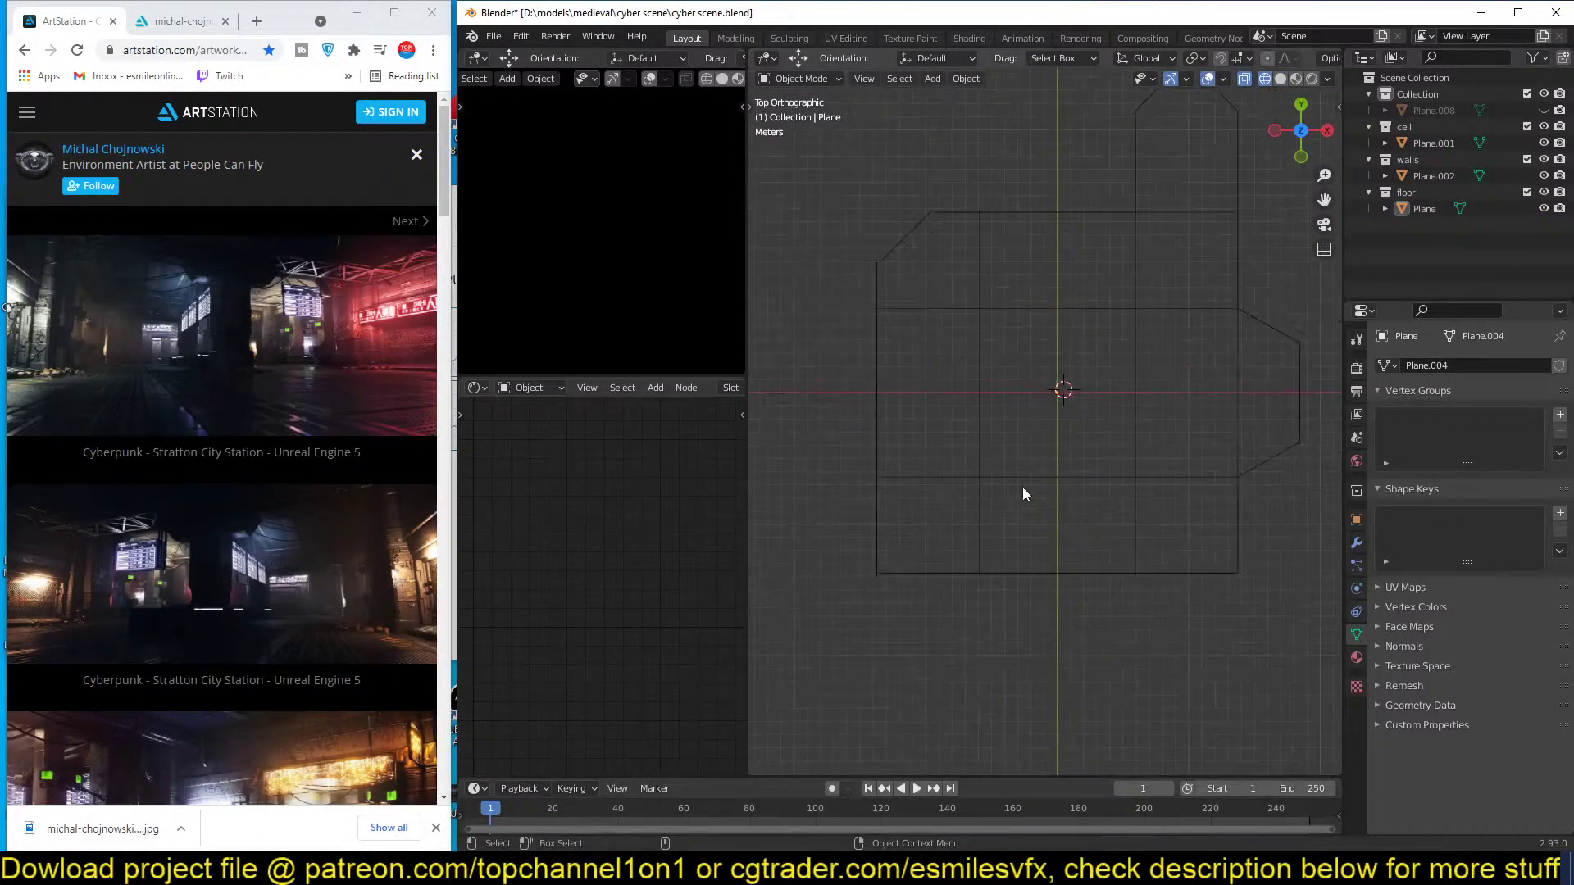
shift+right_click(1006, 525)
key(shift+a)
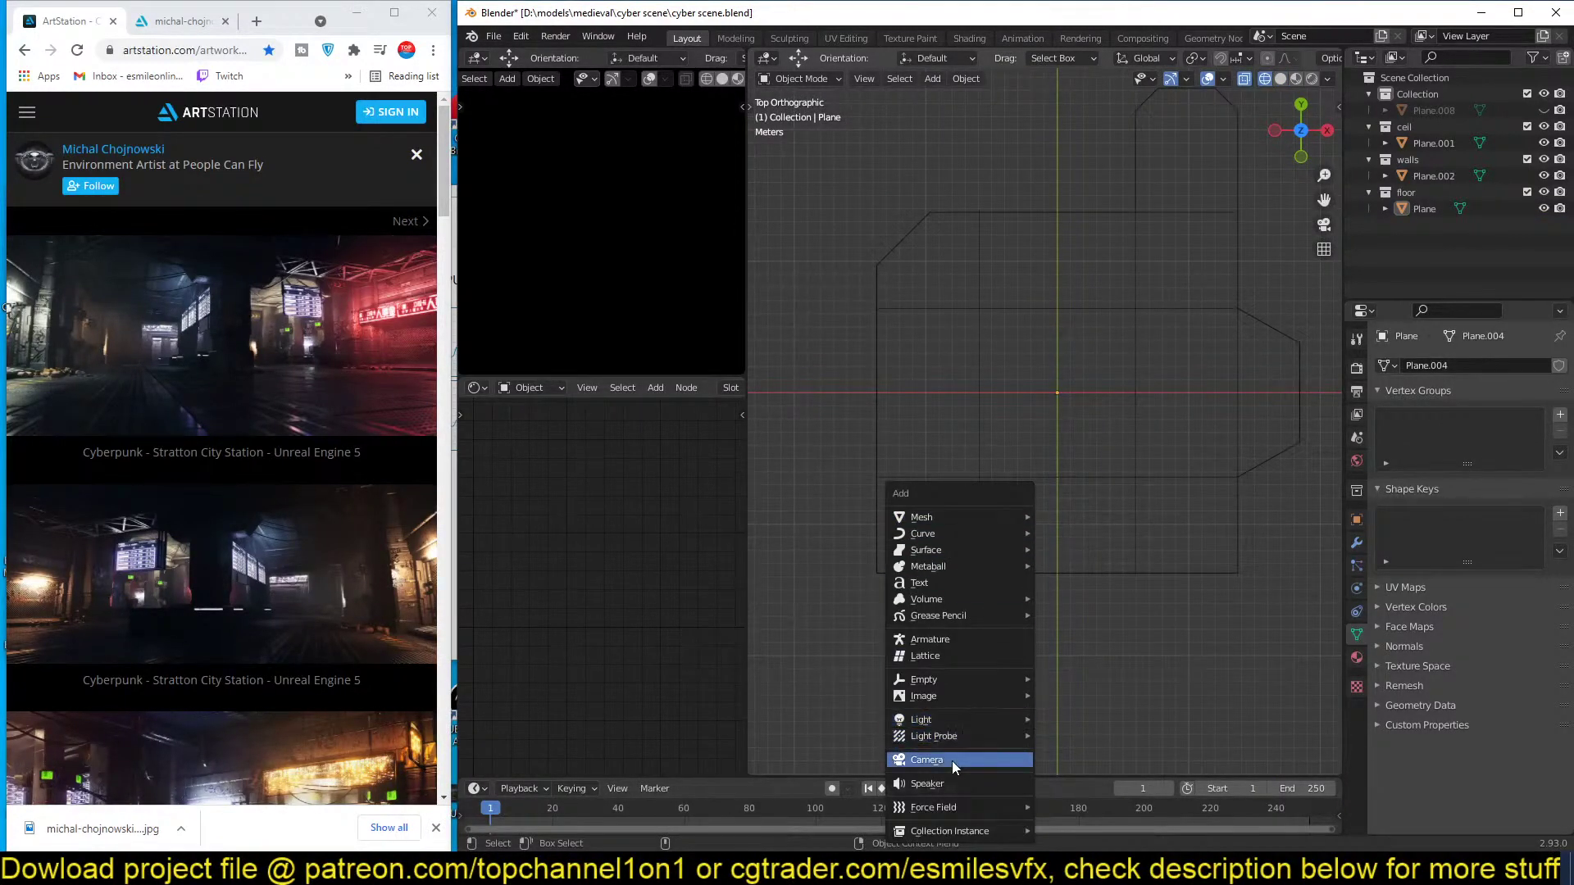
click(951, 760)
text(rx90)
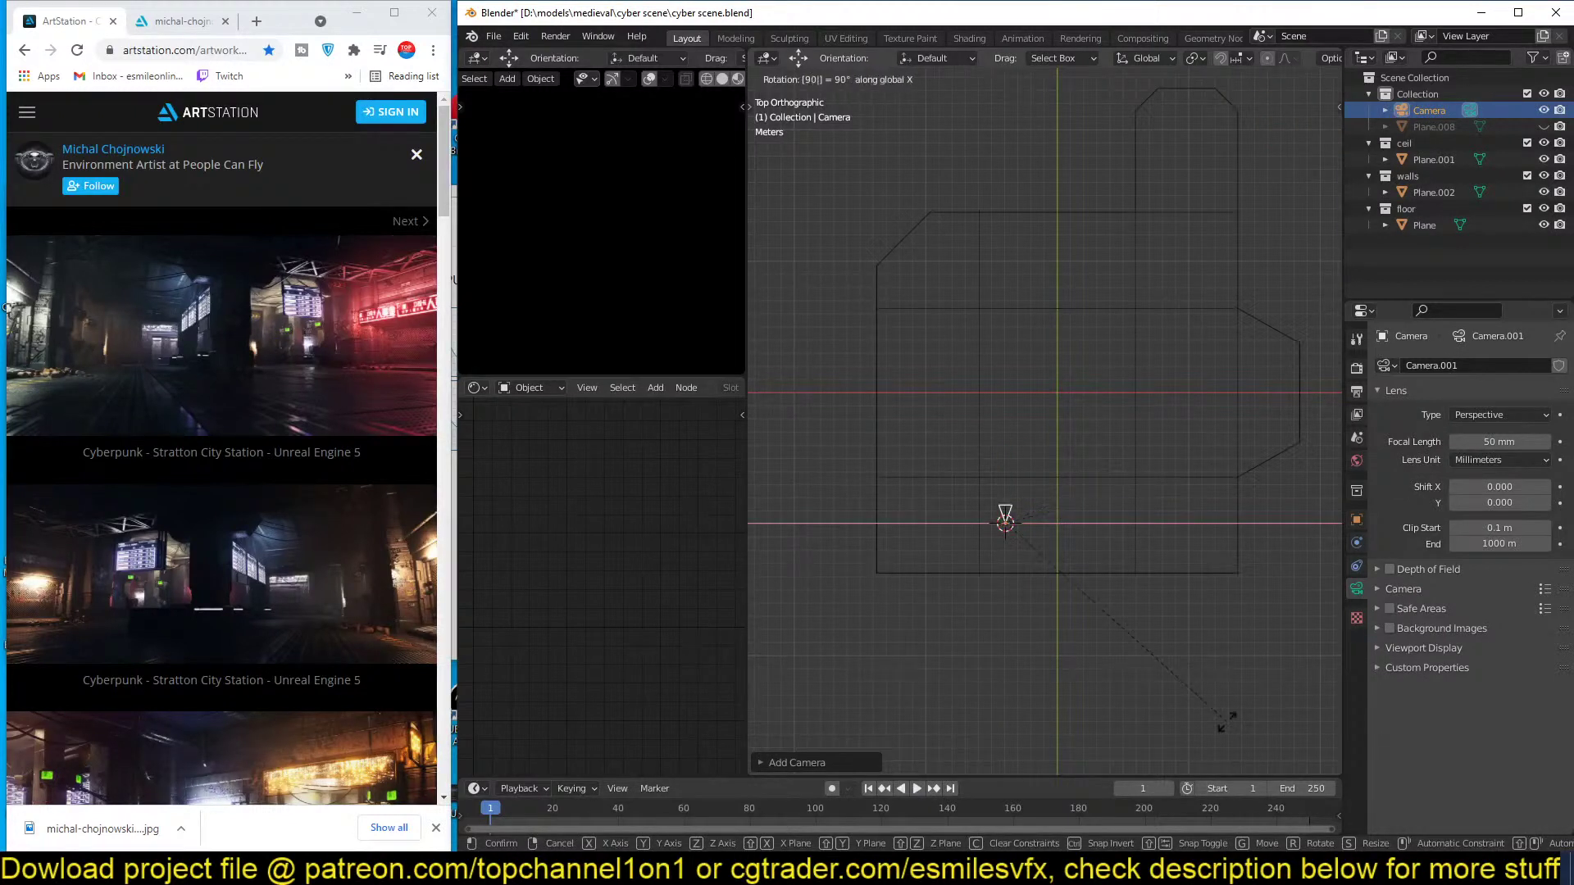
key(Return)
Place the camera toward the negative X, negative Y corner, facing diagonally into the room, and show the camera view in Material Preview in the small viewport.
key(g)
click(1131, 662)
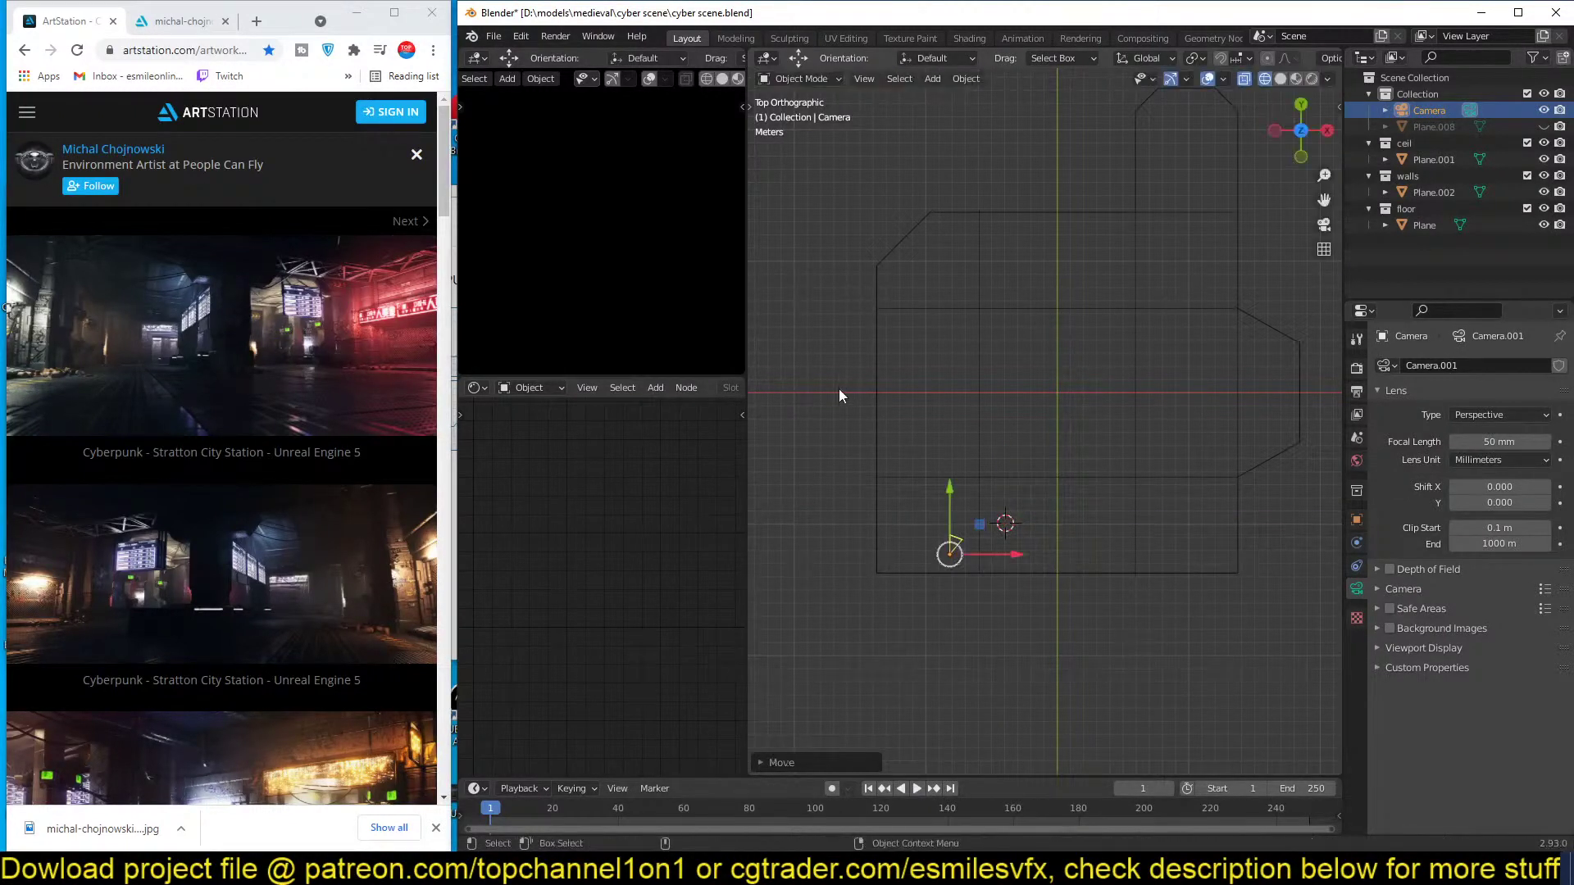
click(737, 79)
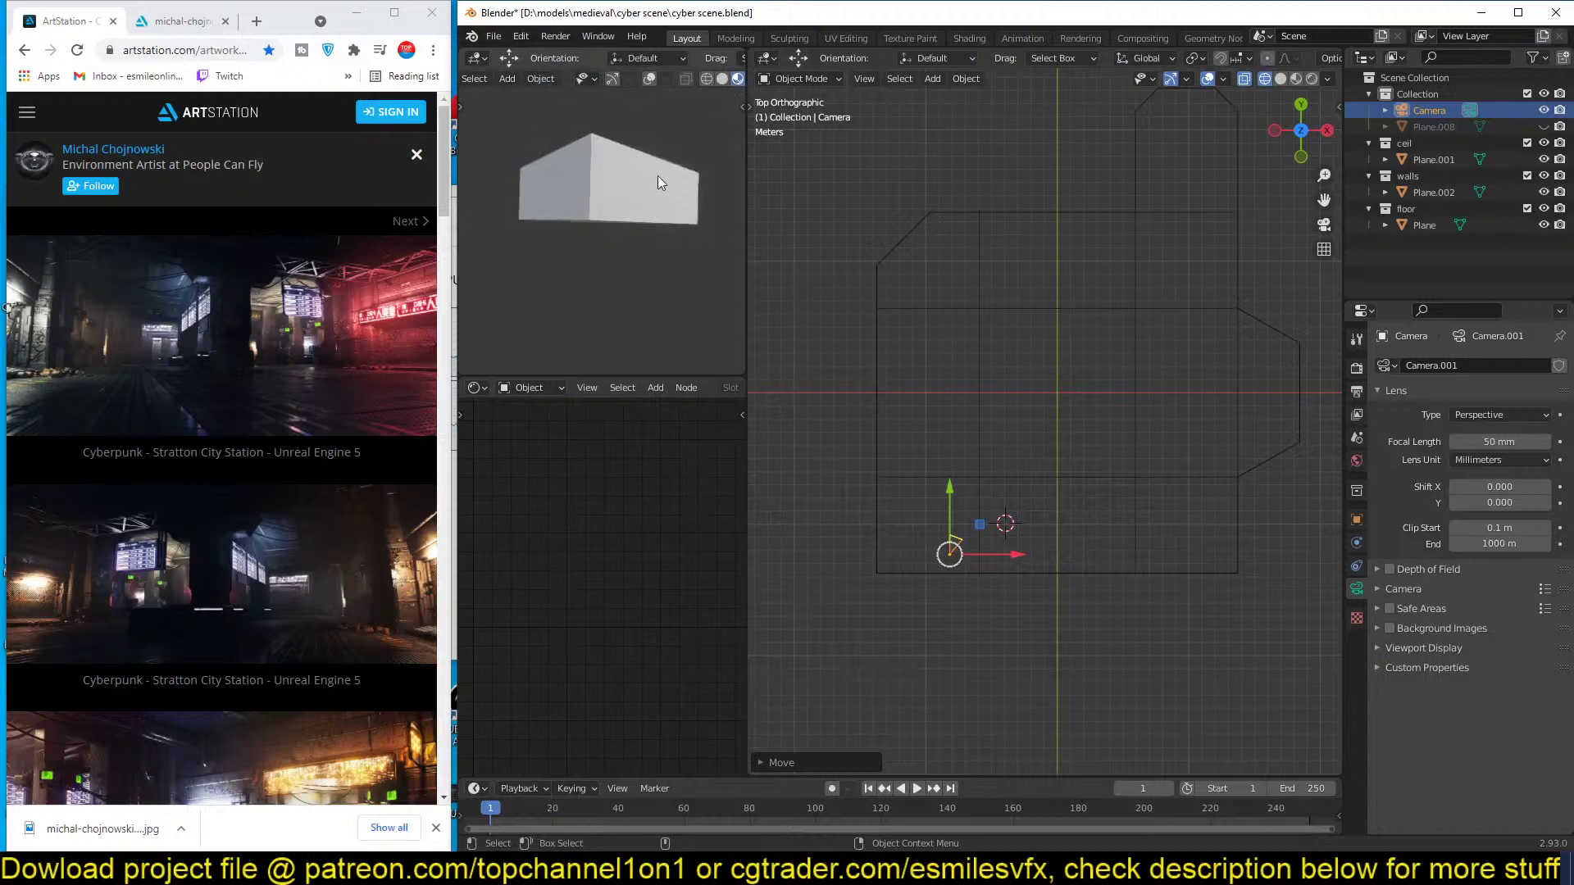
key(KP_0)
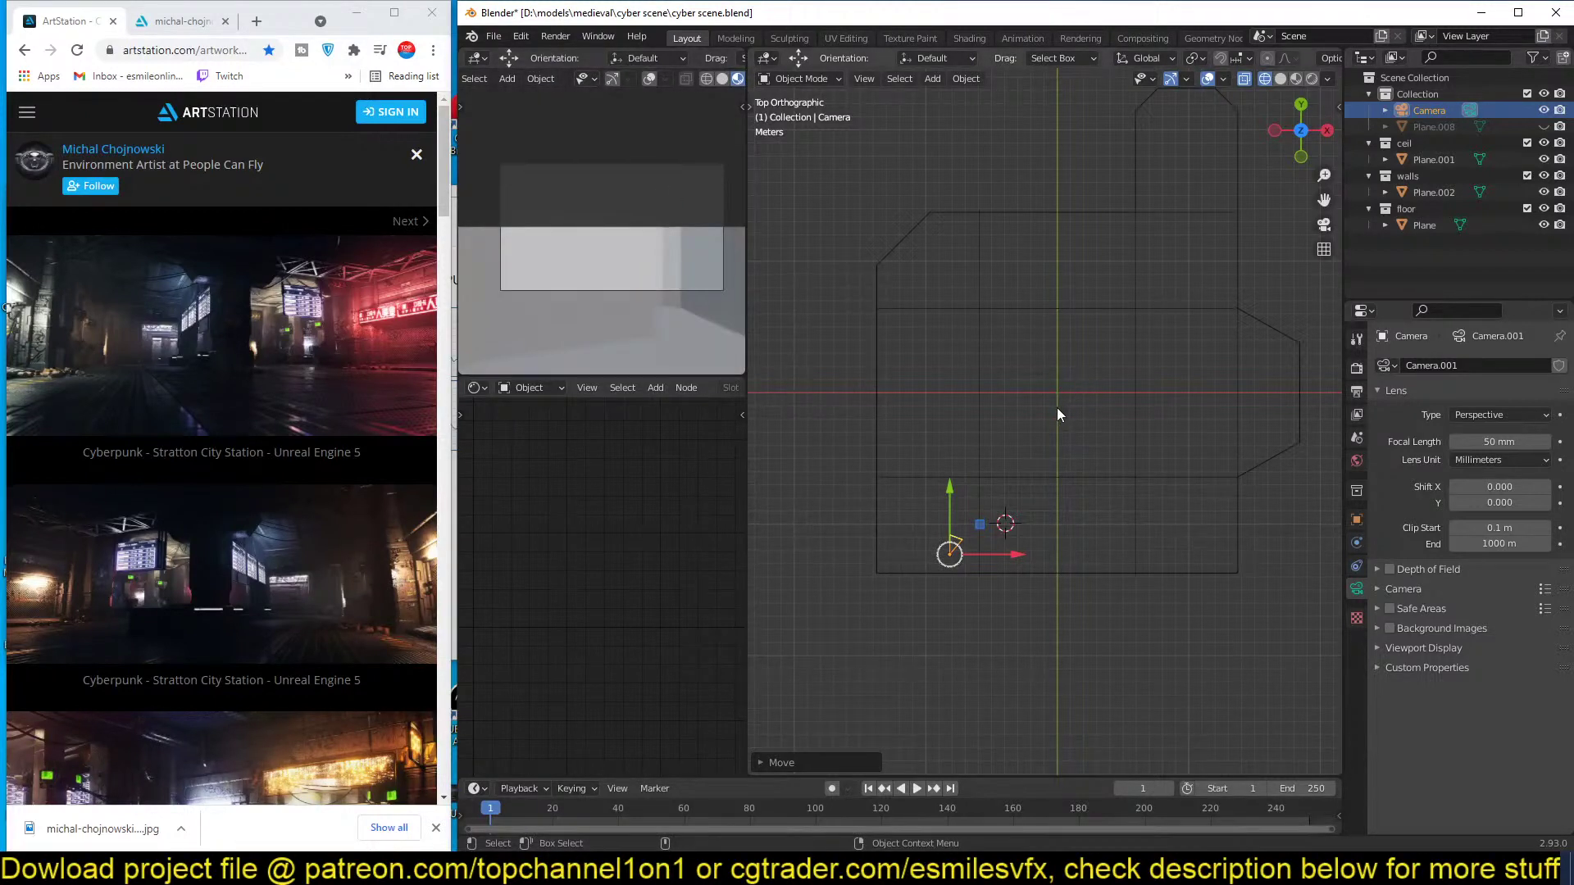
Shift the camera farther toward the negative X wall and adjust its height in the camera view until it frames the room interior.
key(g)
click(1002, 405)
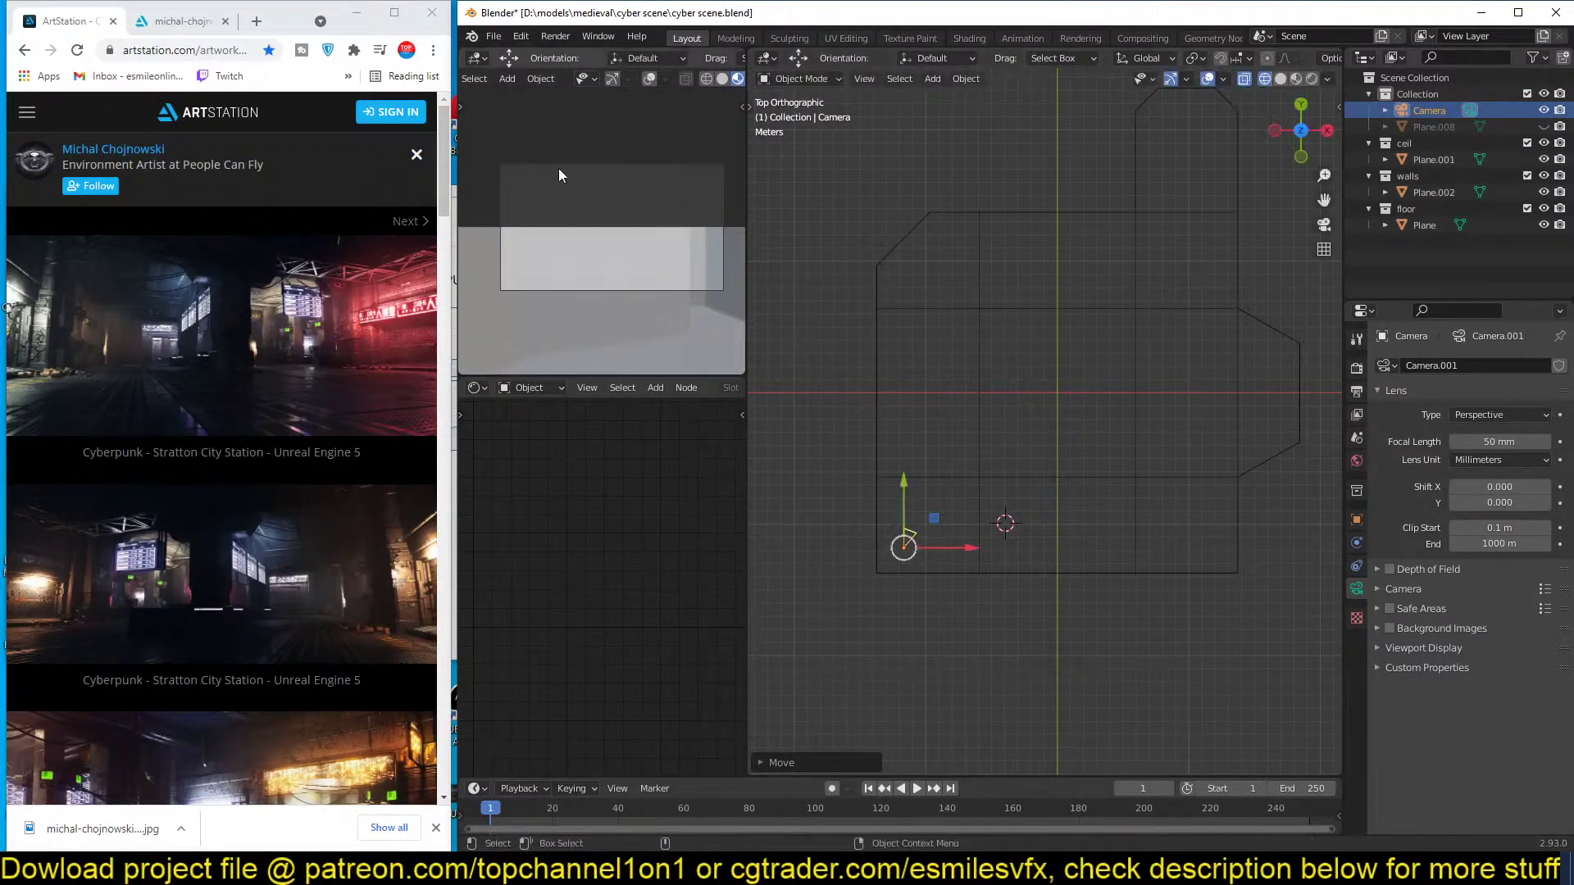
key(g)
click(508, 169)
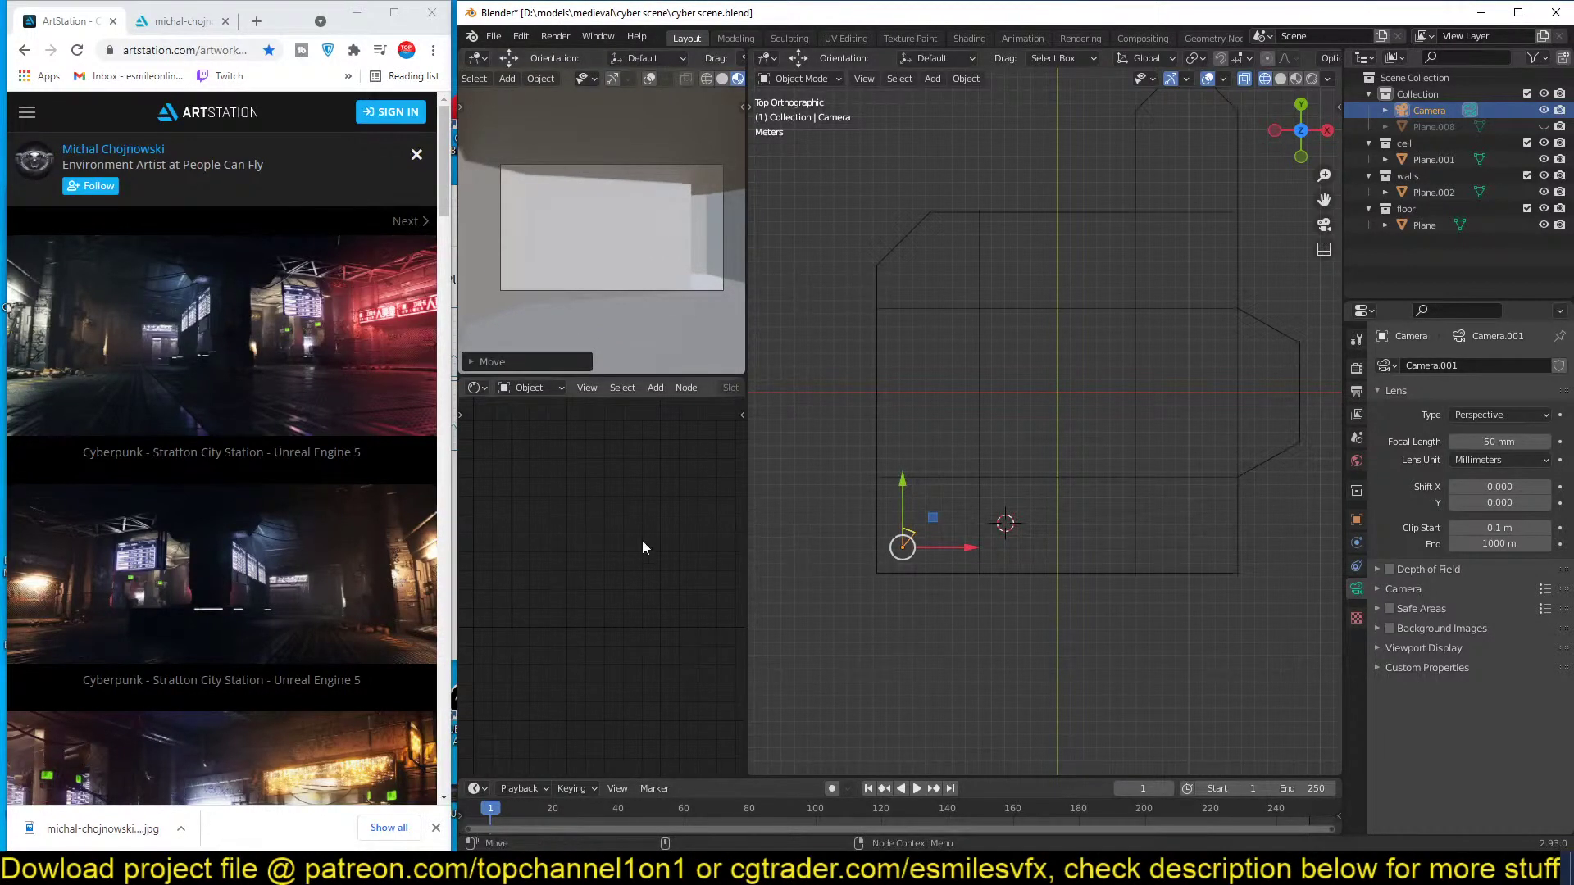
Hide the ceiling to inspect the room from above, and reveal all hidden objects again.
shift+middle_drag(1055, 504, 1055, 454)
click(1045, 501)
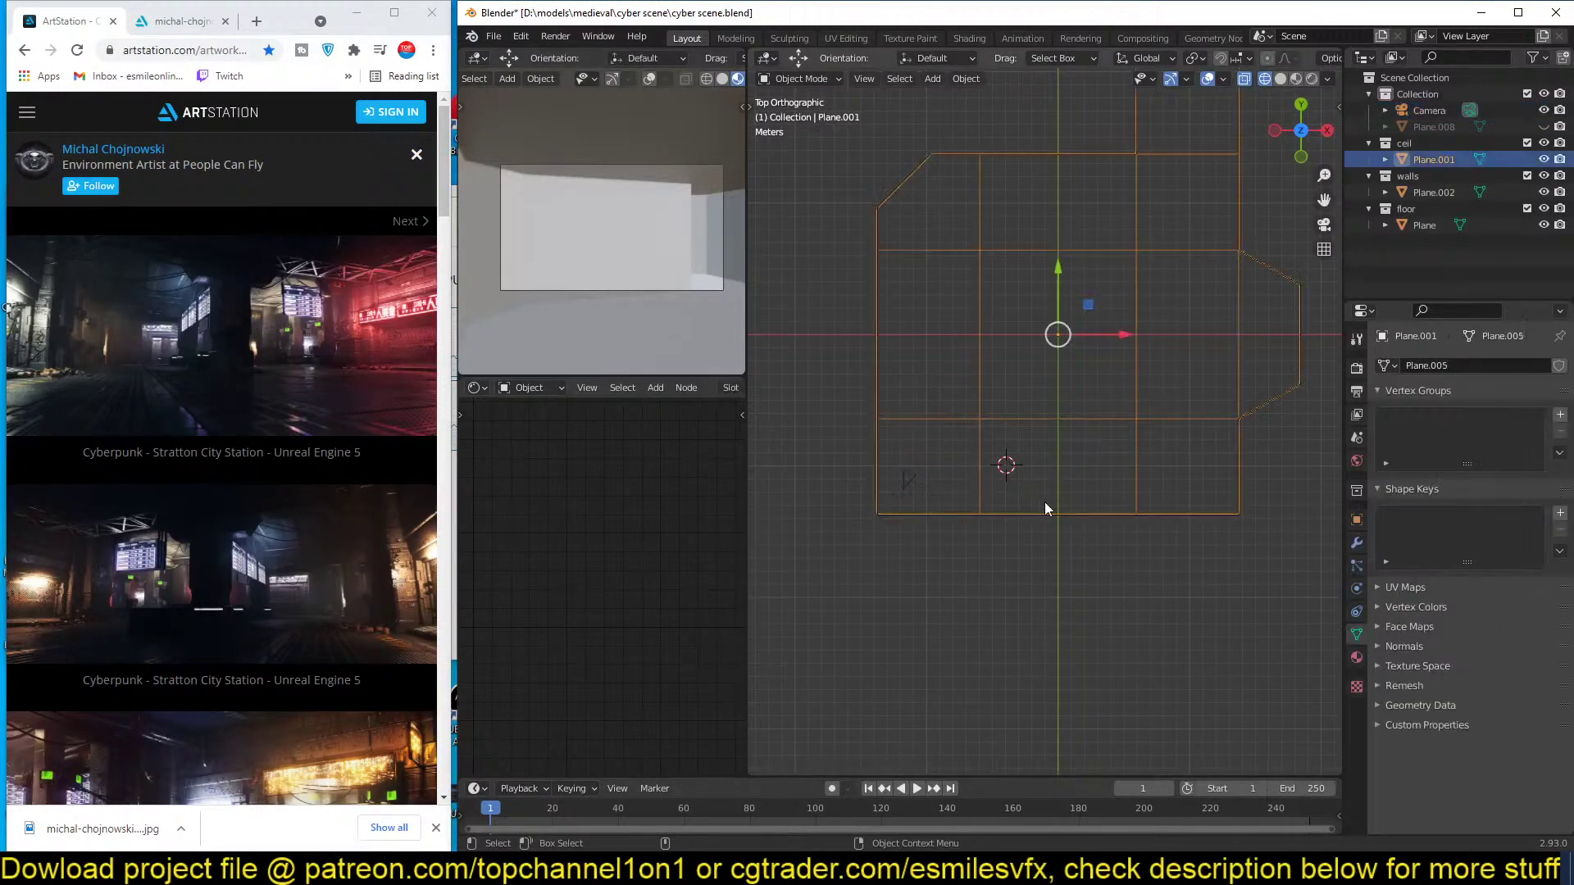
middle_drag(932, 564, 1163, 500)
key(h)
click(986, 259)
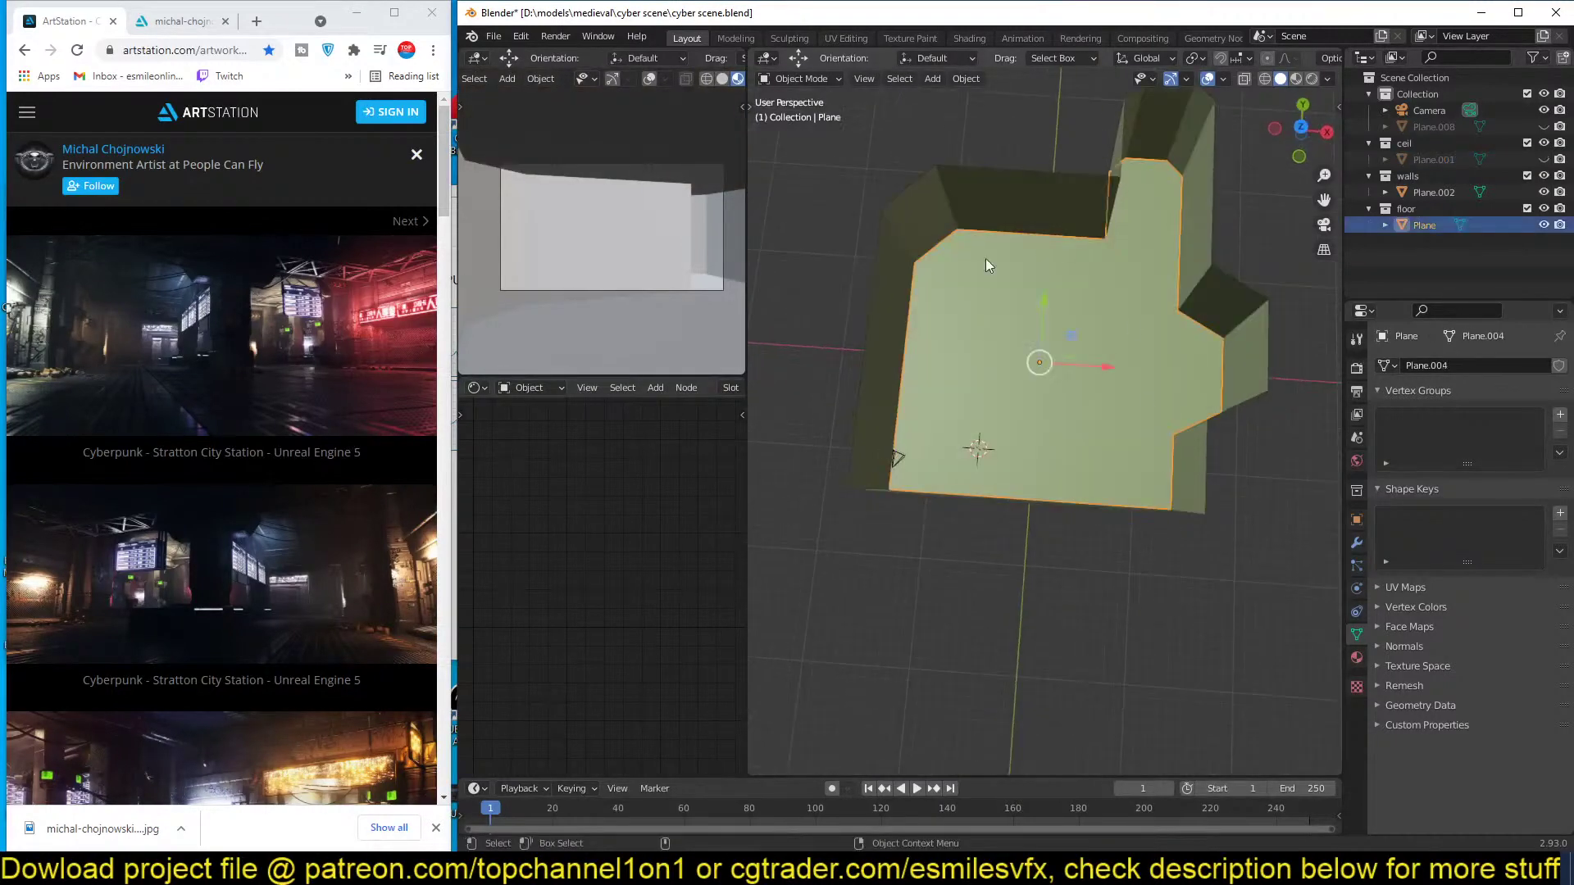
scroll(1051, 351, down, 3)
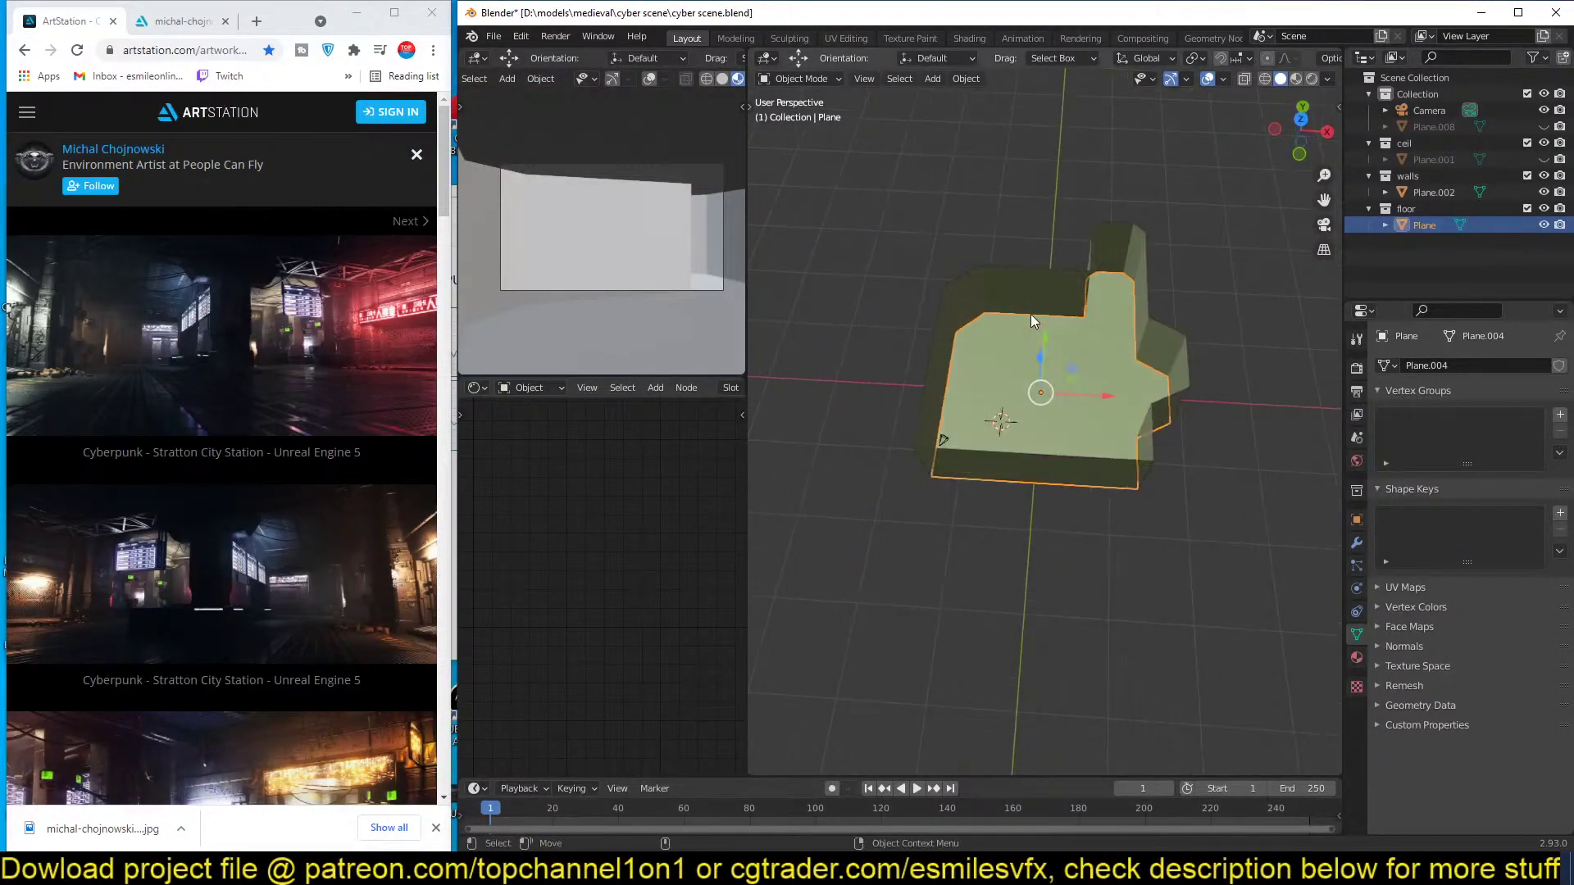
middle_drag(1029, 313, 1162, 195)
click(1154, 342)
key(alt+h)
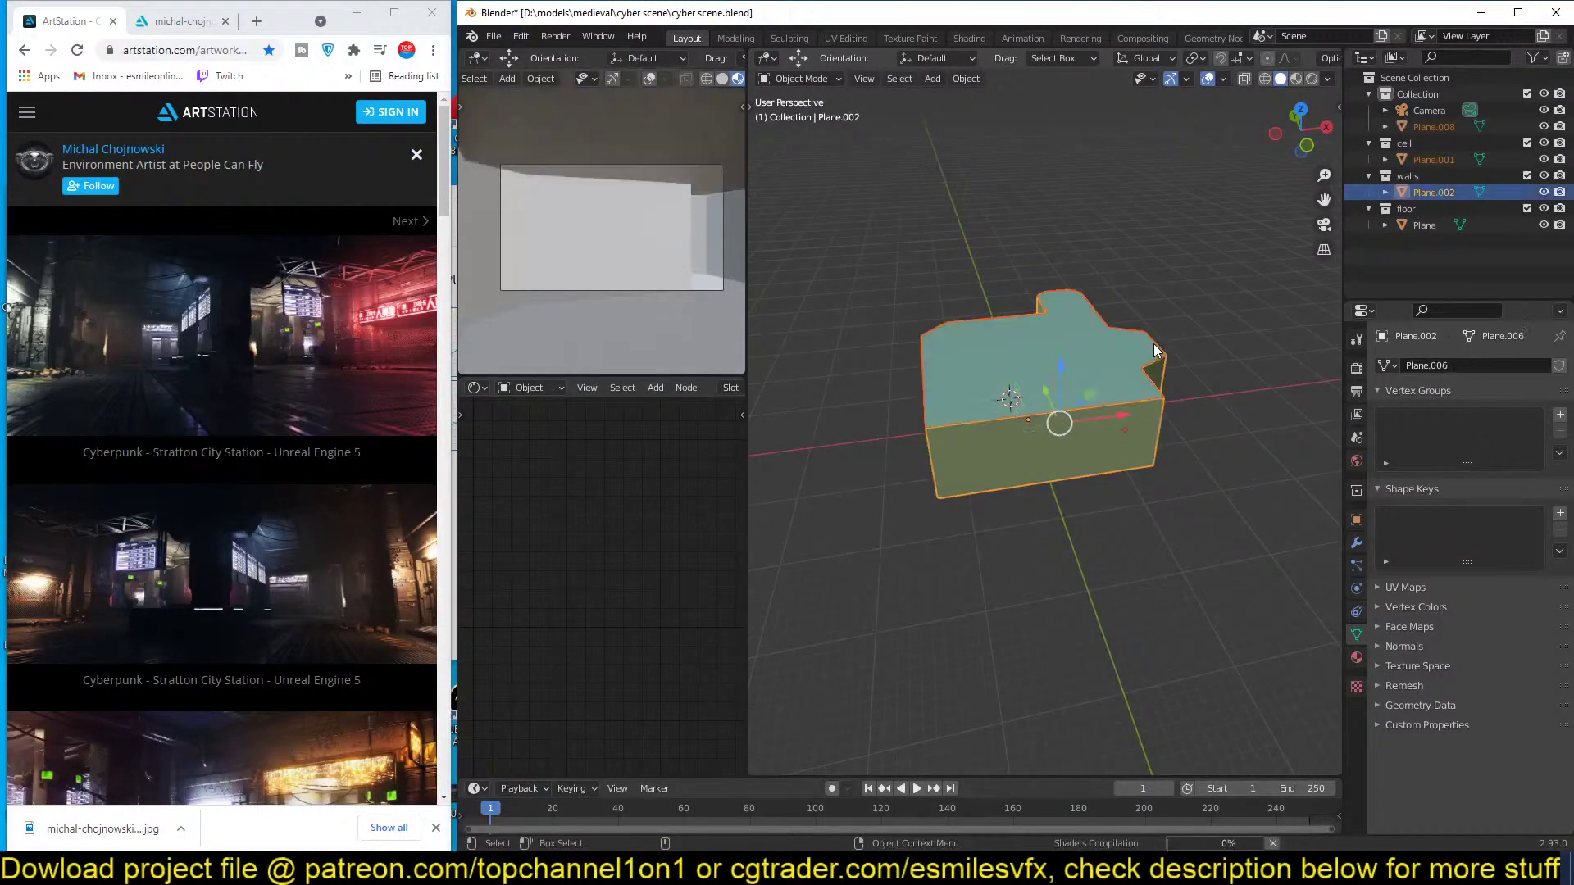
Edit the walls, floor and ceiling together in the top wireframe view and move all their positive X side vertices outward to widen the room.
key(KP_7)
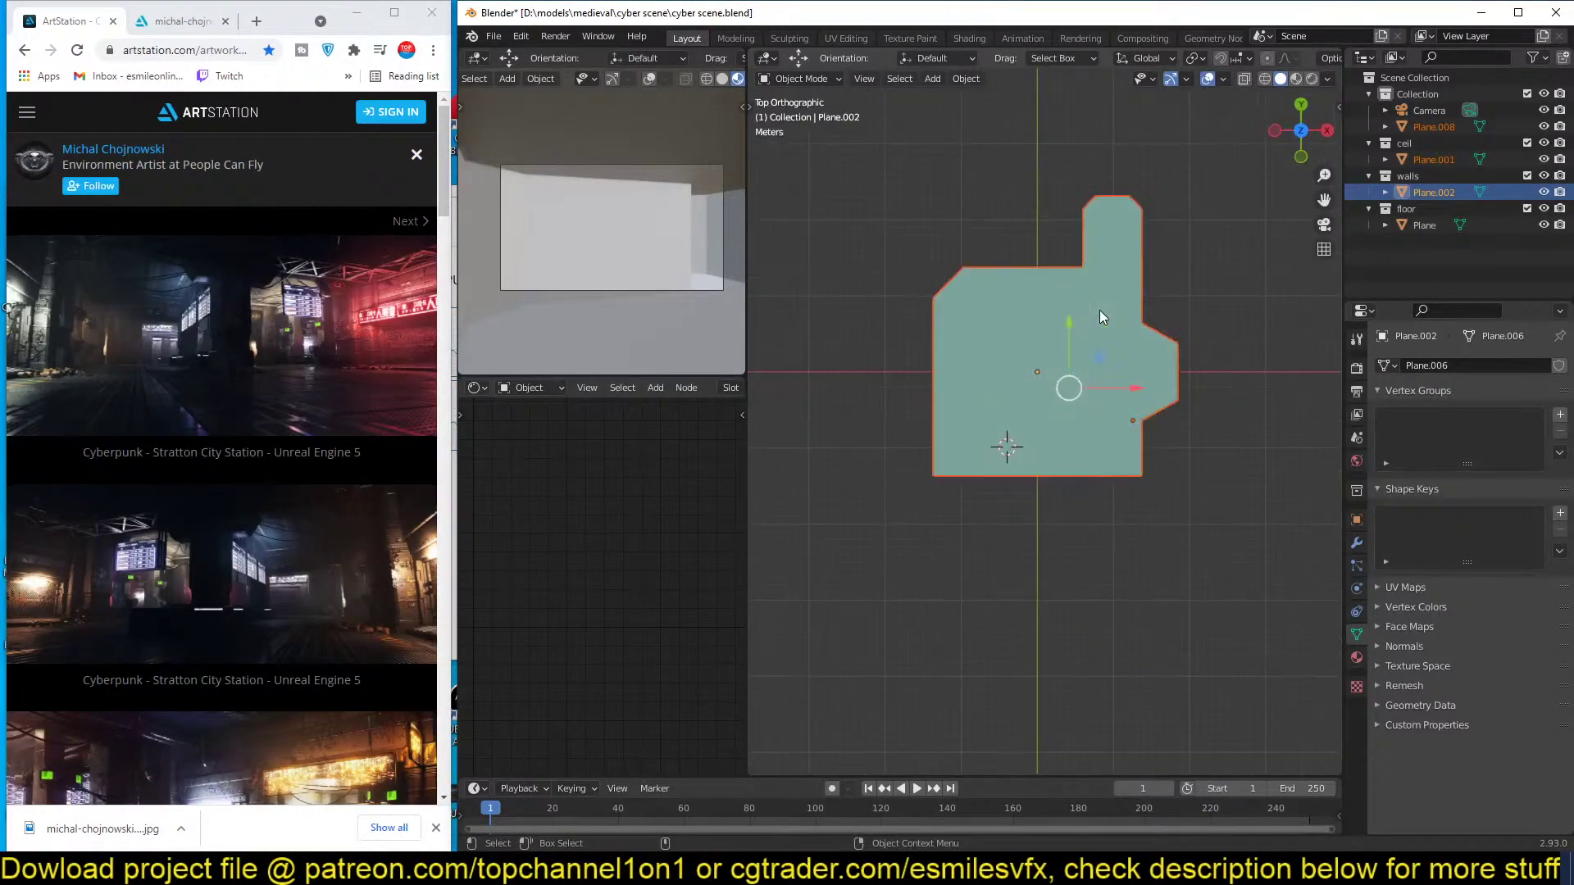
click(1249, 371)
key(Tab)
key(shift+z)
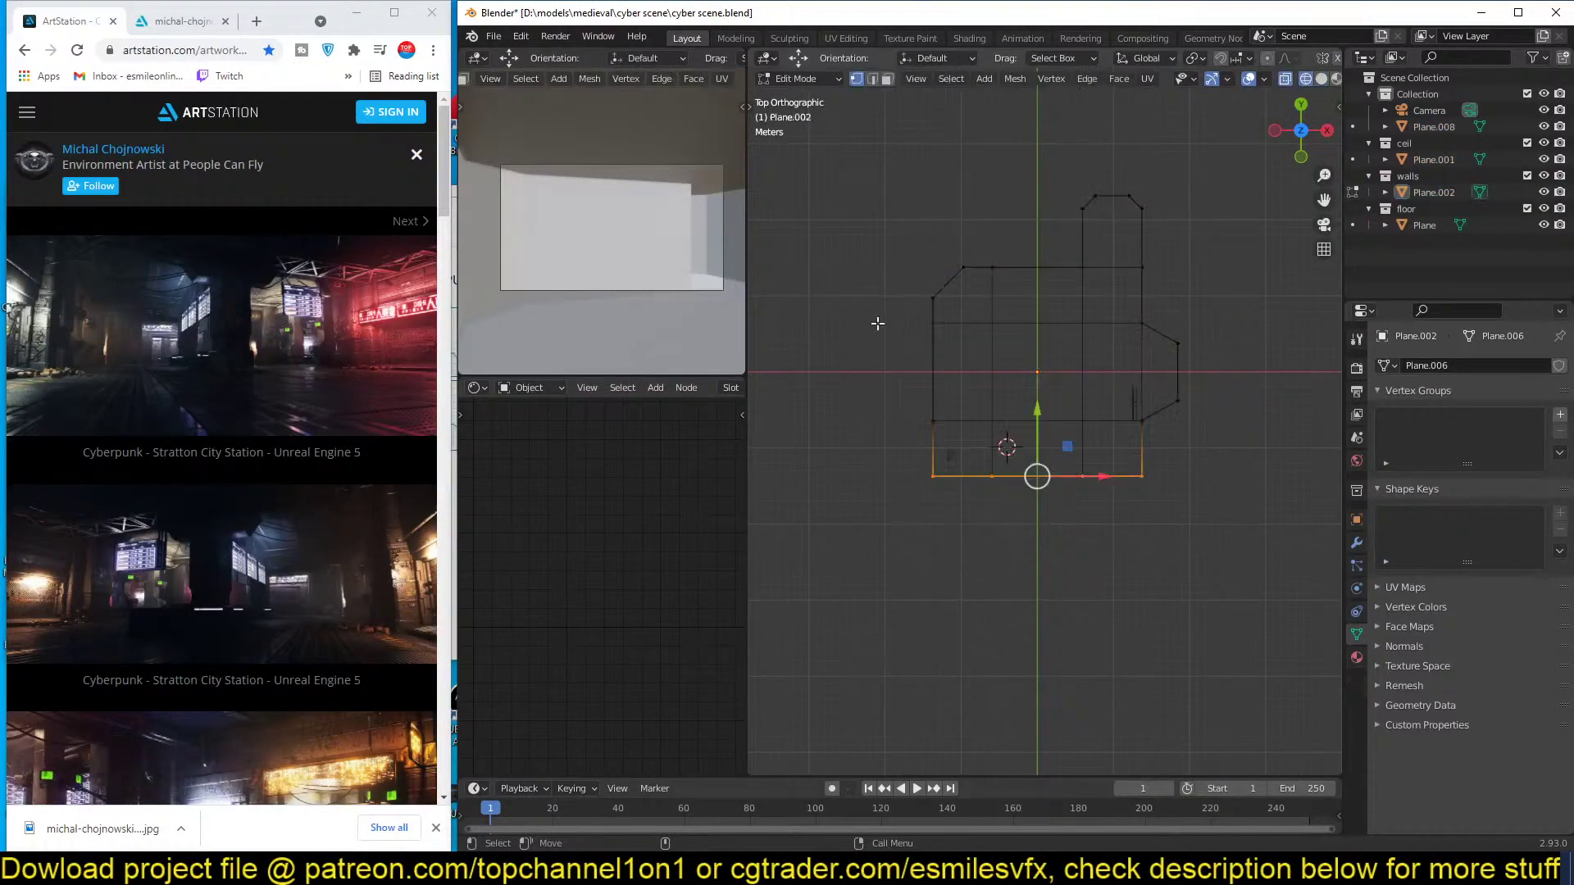
drag(1113, 144, 1246, 621)
key(Tab)
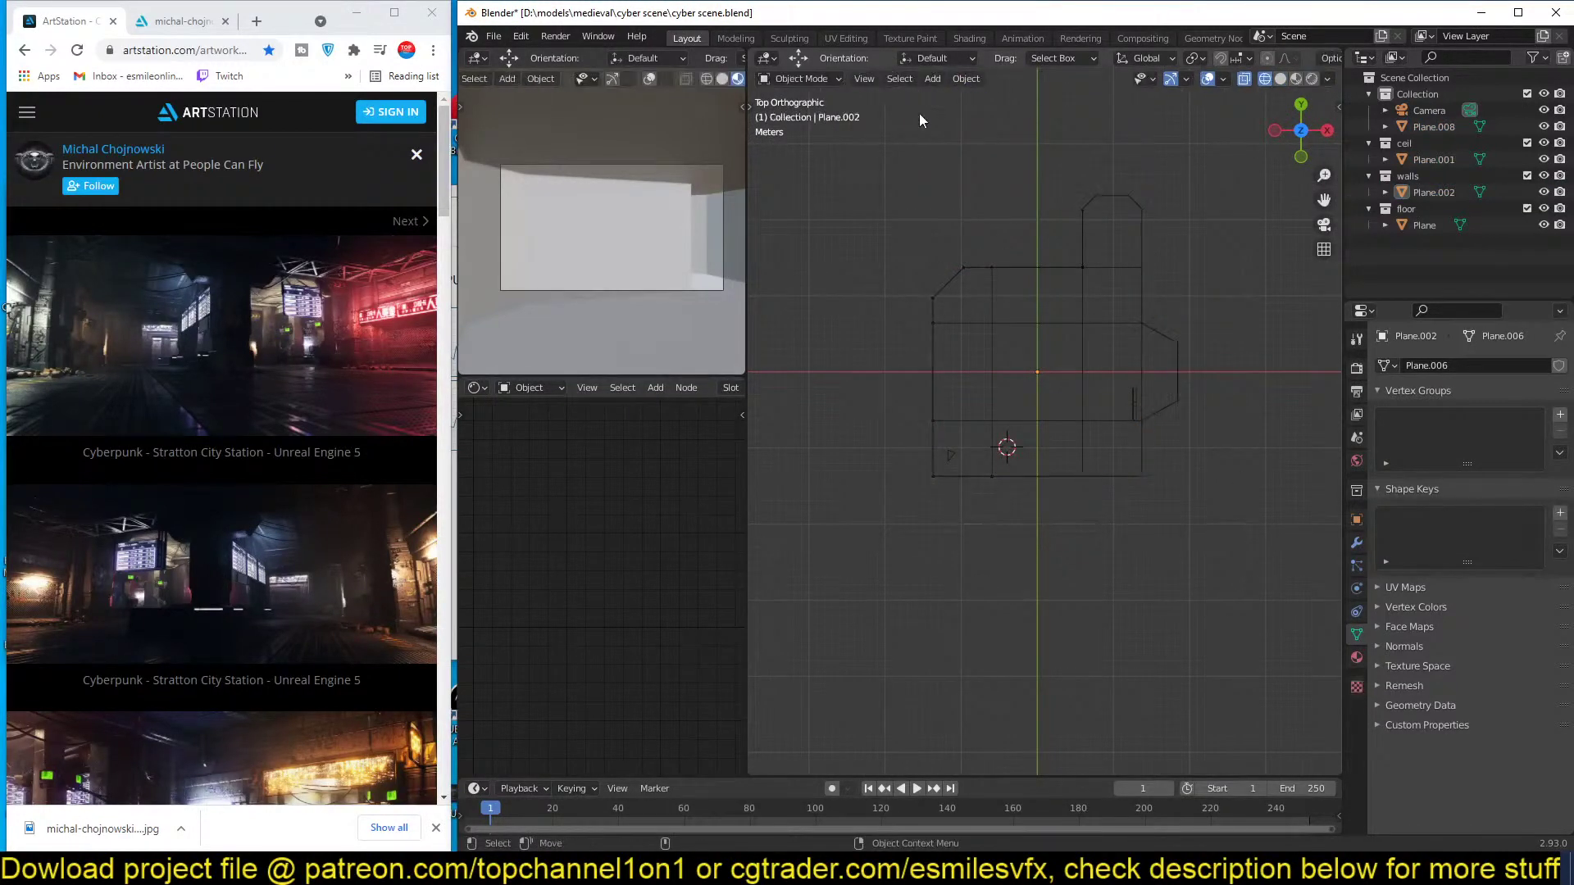
drag(918, 111, 1207, 337)
key(Tab)
drag(1109, 151, 1172, 574)
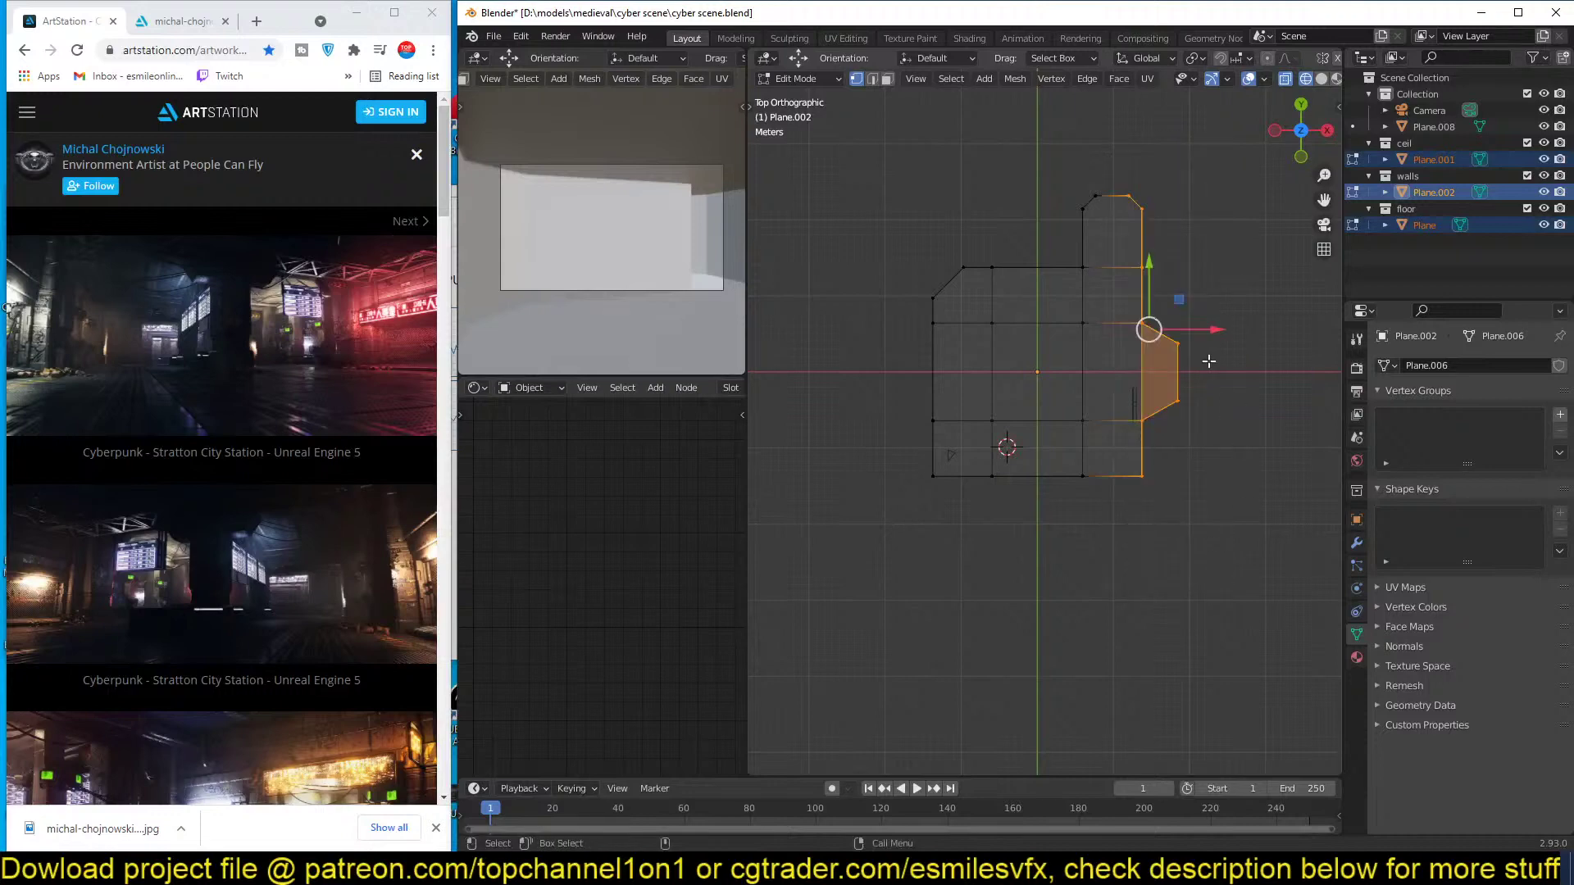
key(g)
click(1196, 328)
key(Tab)
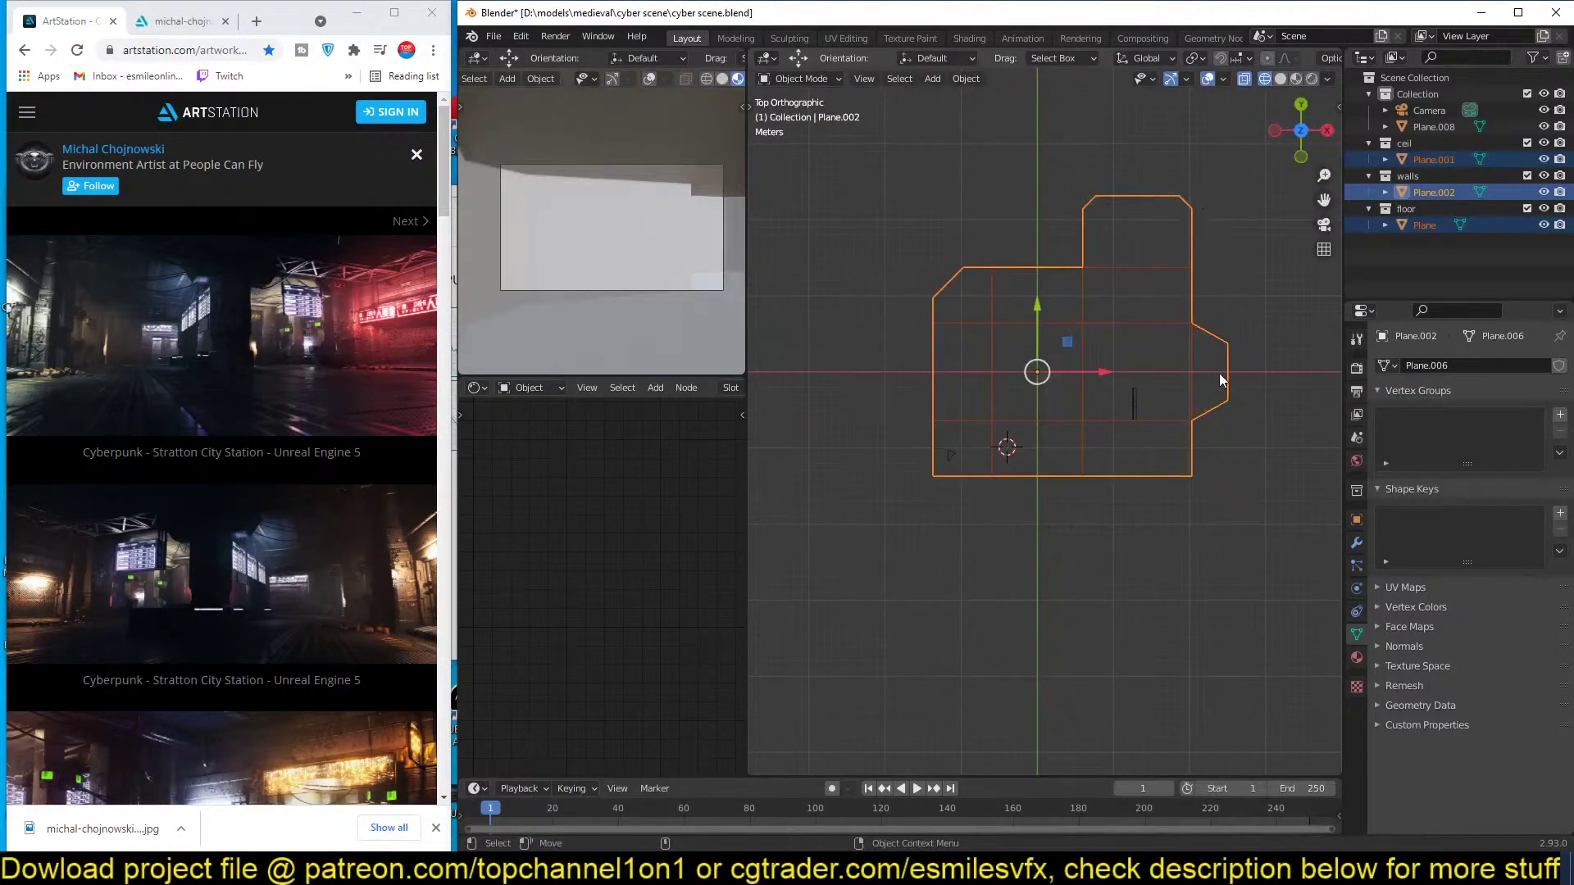
Lengthen the walls, floor and ceiling together by moving their negative Y end vertices farther along negative Y.
key(Tab)
click(903, 446)
drag(902, 442, 1299, 532)
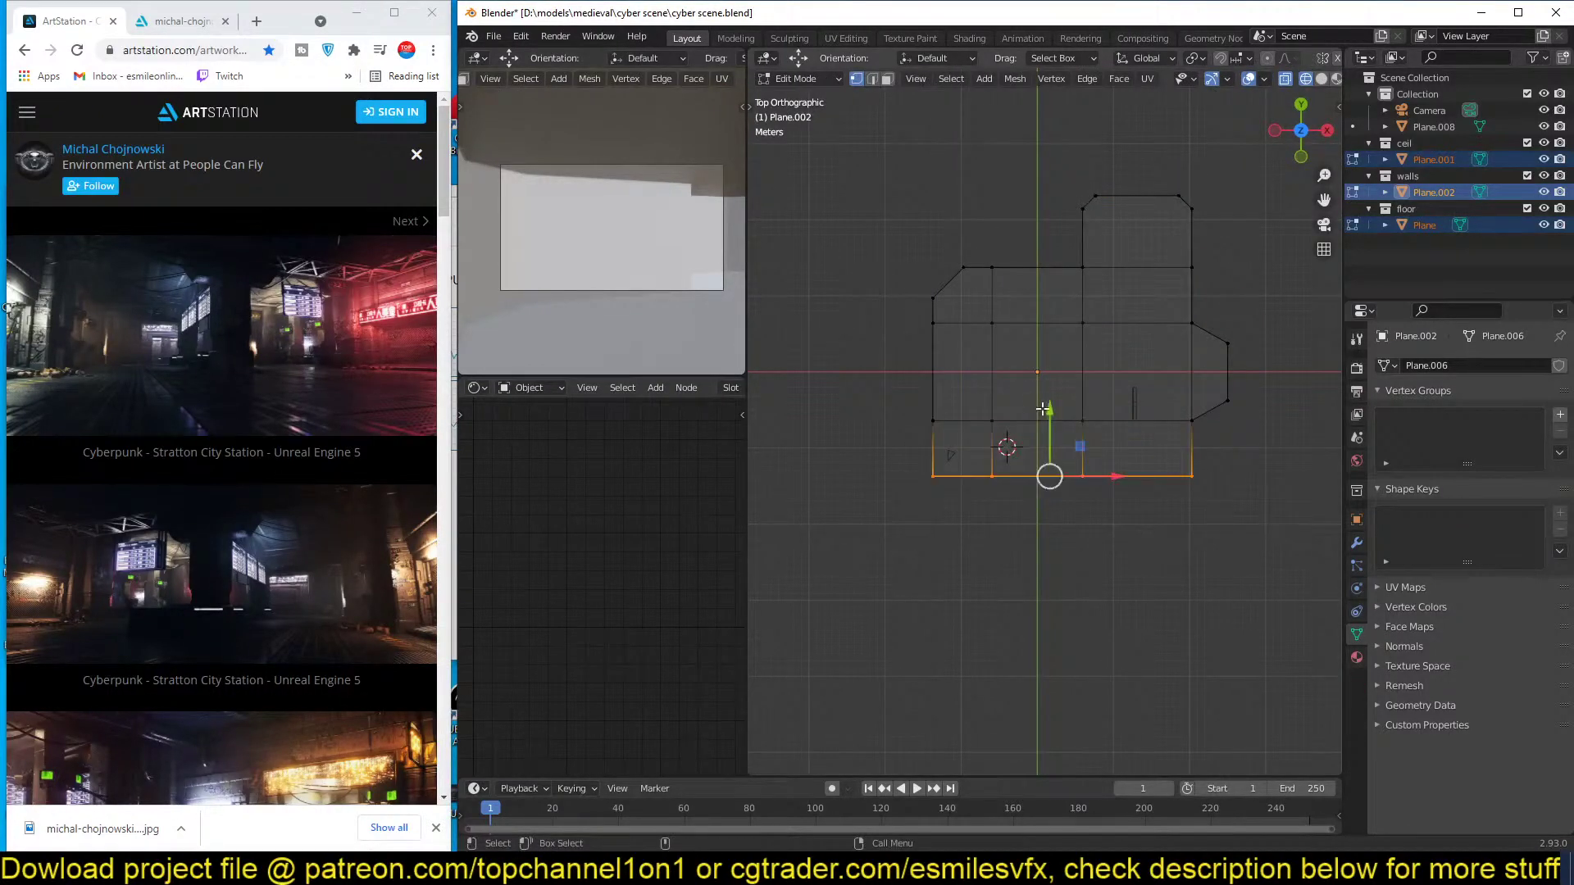
drag(1048, 410, 1045, 496)
key(Tab)
Move the camera back toward the room's new negative Y end and set its focal length to 25 mm.
click(949, 456)
drag(949, 456, 967, 523)
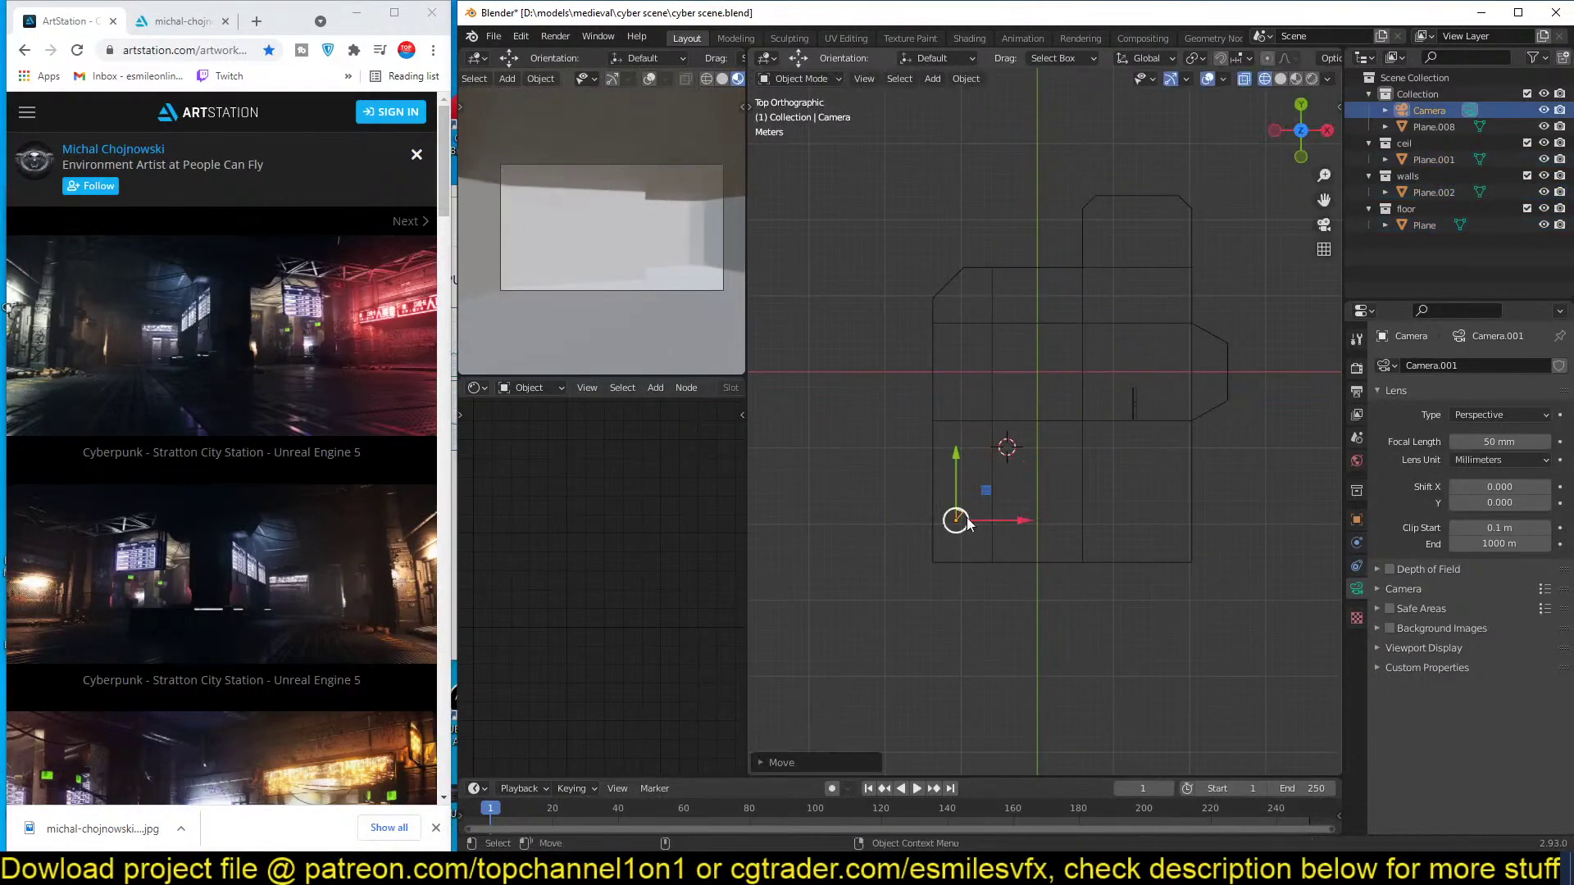
click(1487, 442)
text(25)
key(Return)
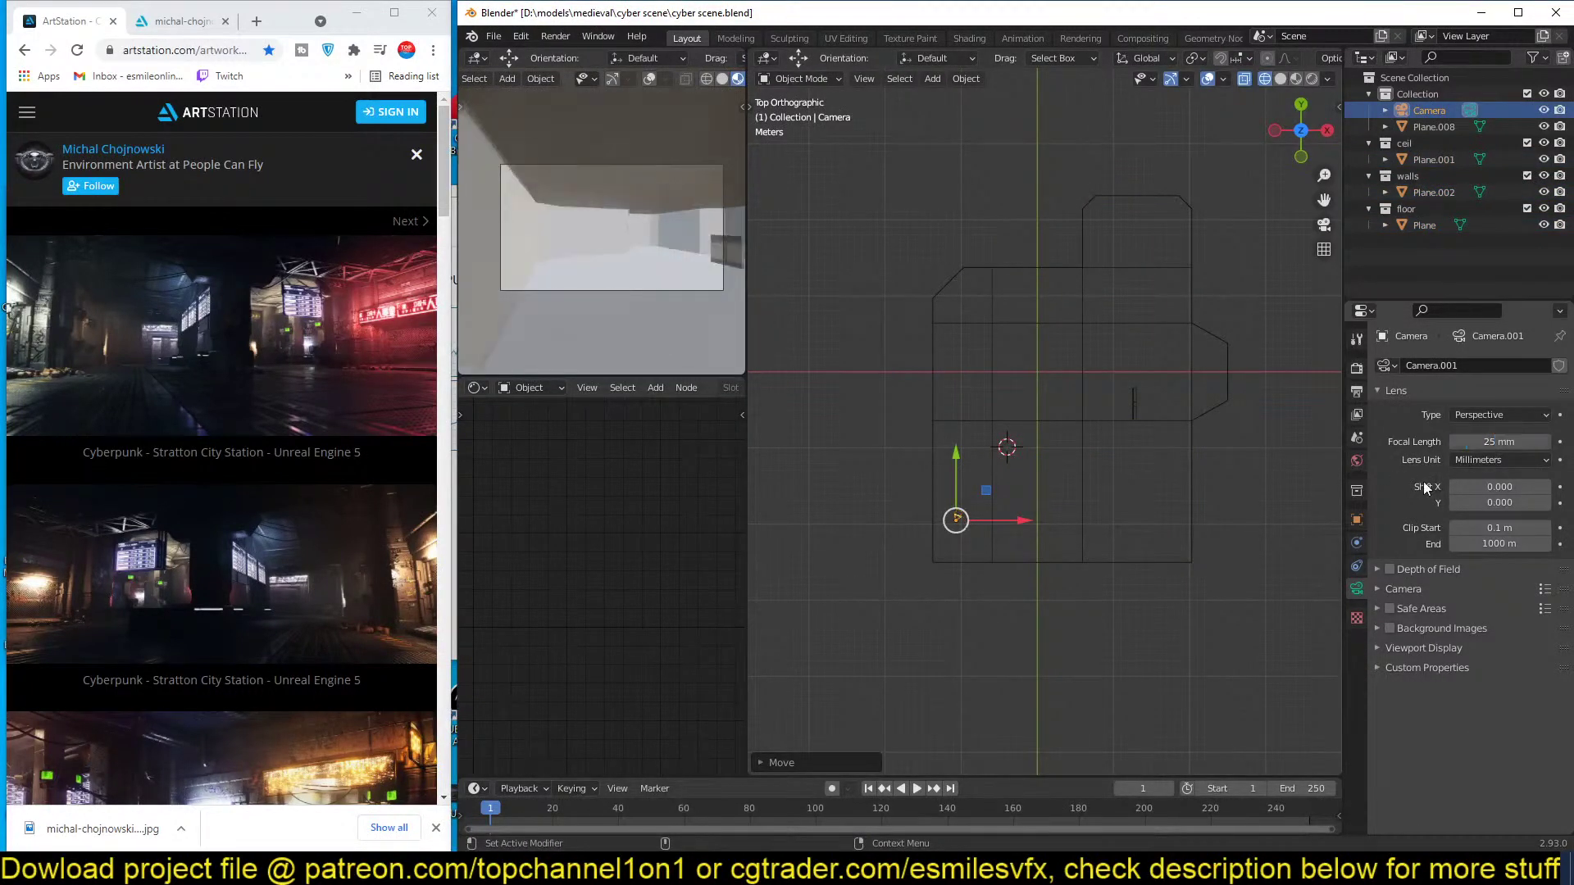
Adjust the camera's height from the camera view and shift it slightly along positive X.
key(g)
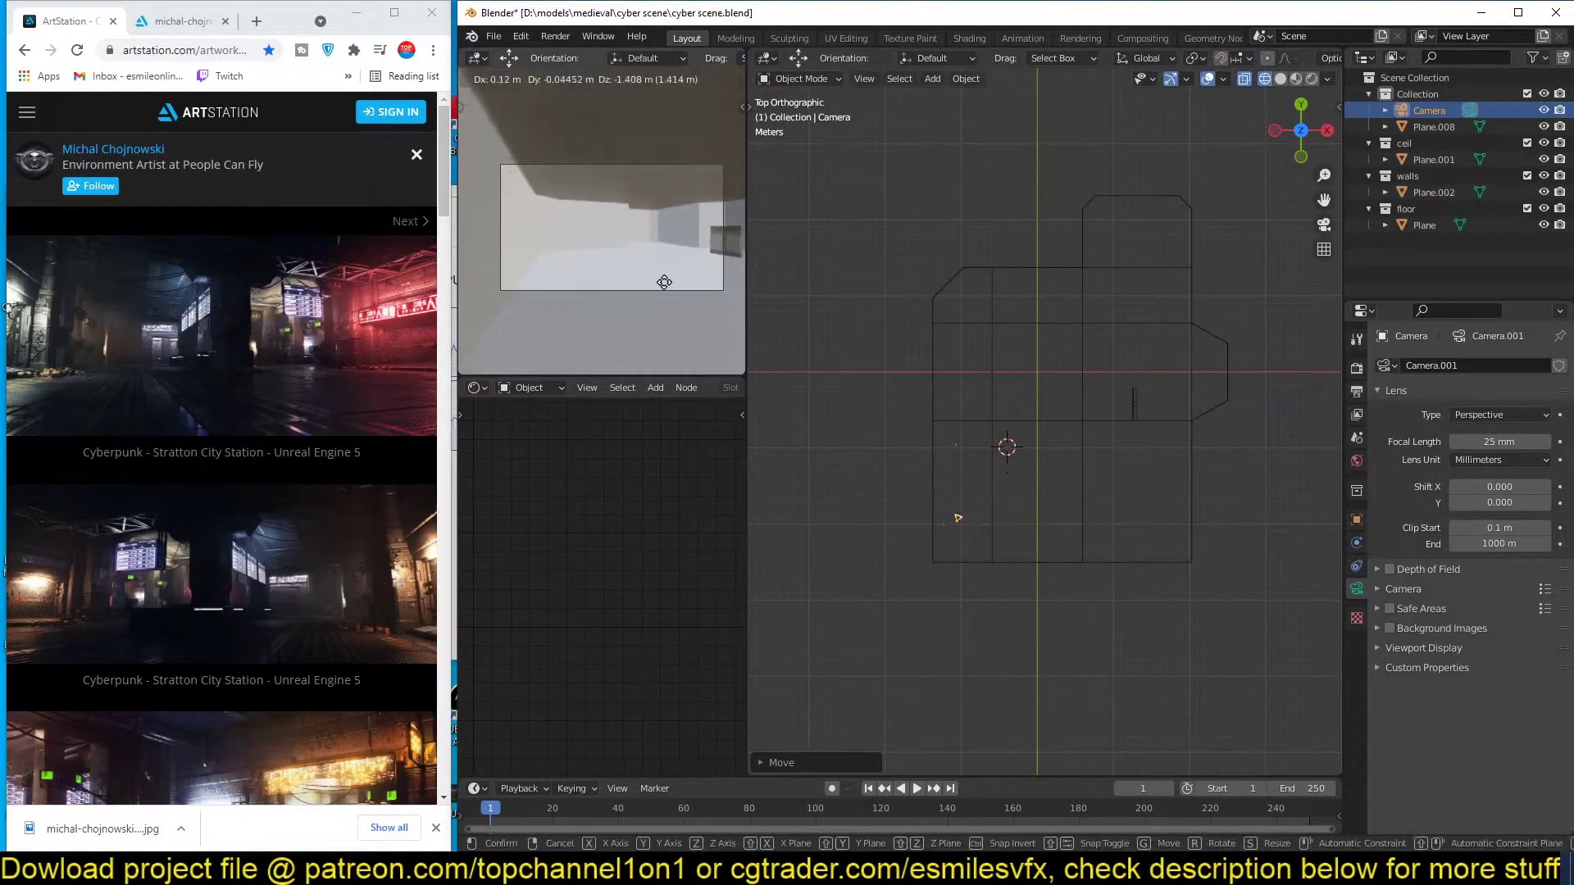
click(696, 231)
click(721, 236)
Delete the small upright reference plane standing near the positive X side of the room.
click(731, 241)
drag(1165, 392, 1127, 398)
key(Delete)
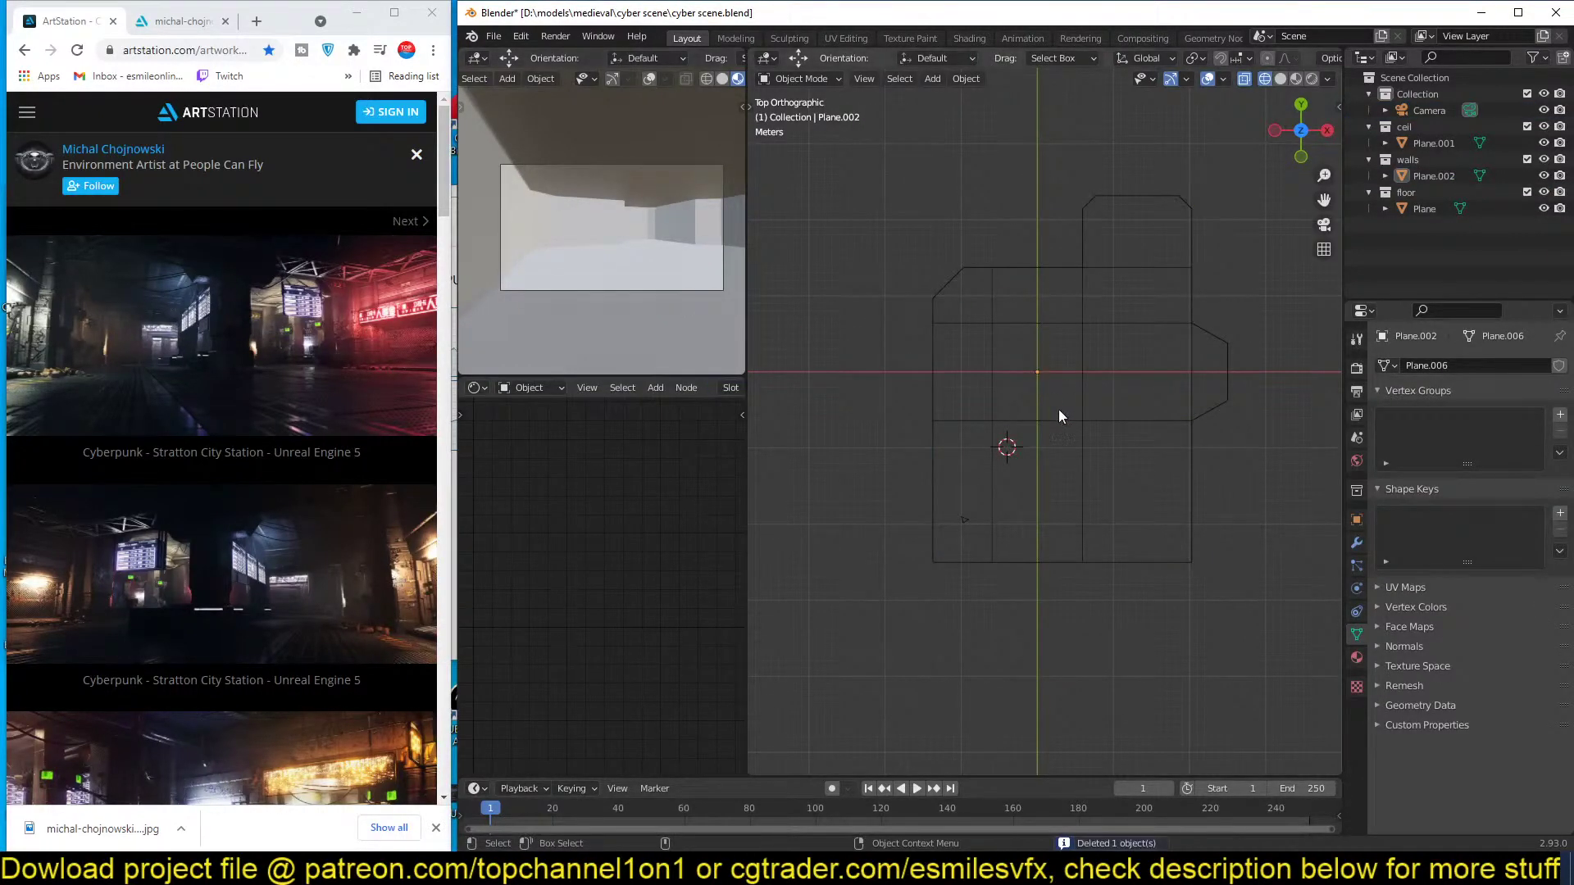
Rotate the camera slightly, move it closer to the negative X, negative Y corner and lower it about 0.32 m.
click(964, 518)
key(r)
click(952, 534)
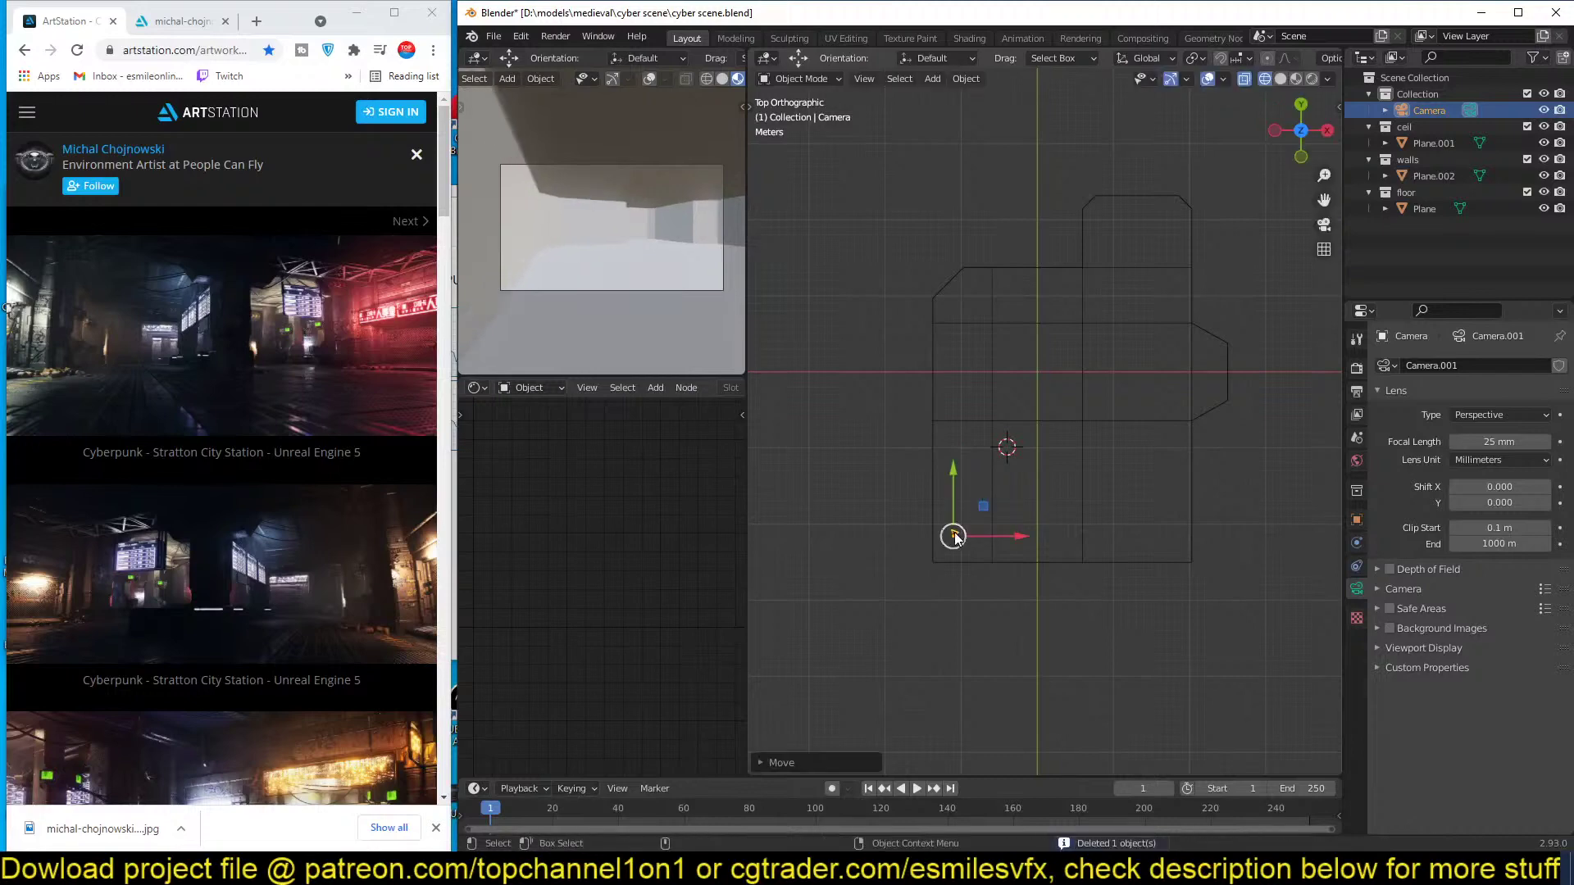
key(g)
click(1083, 485)
key(g)
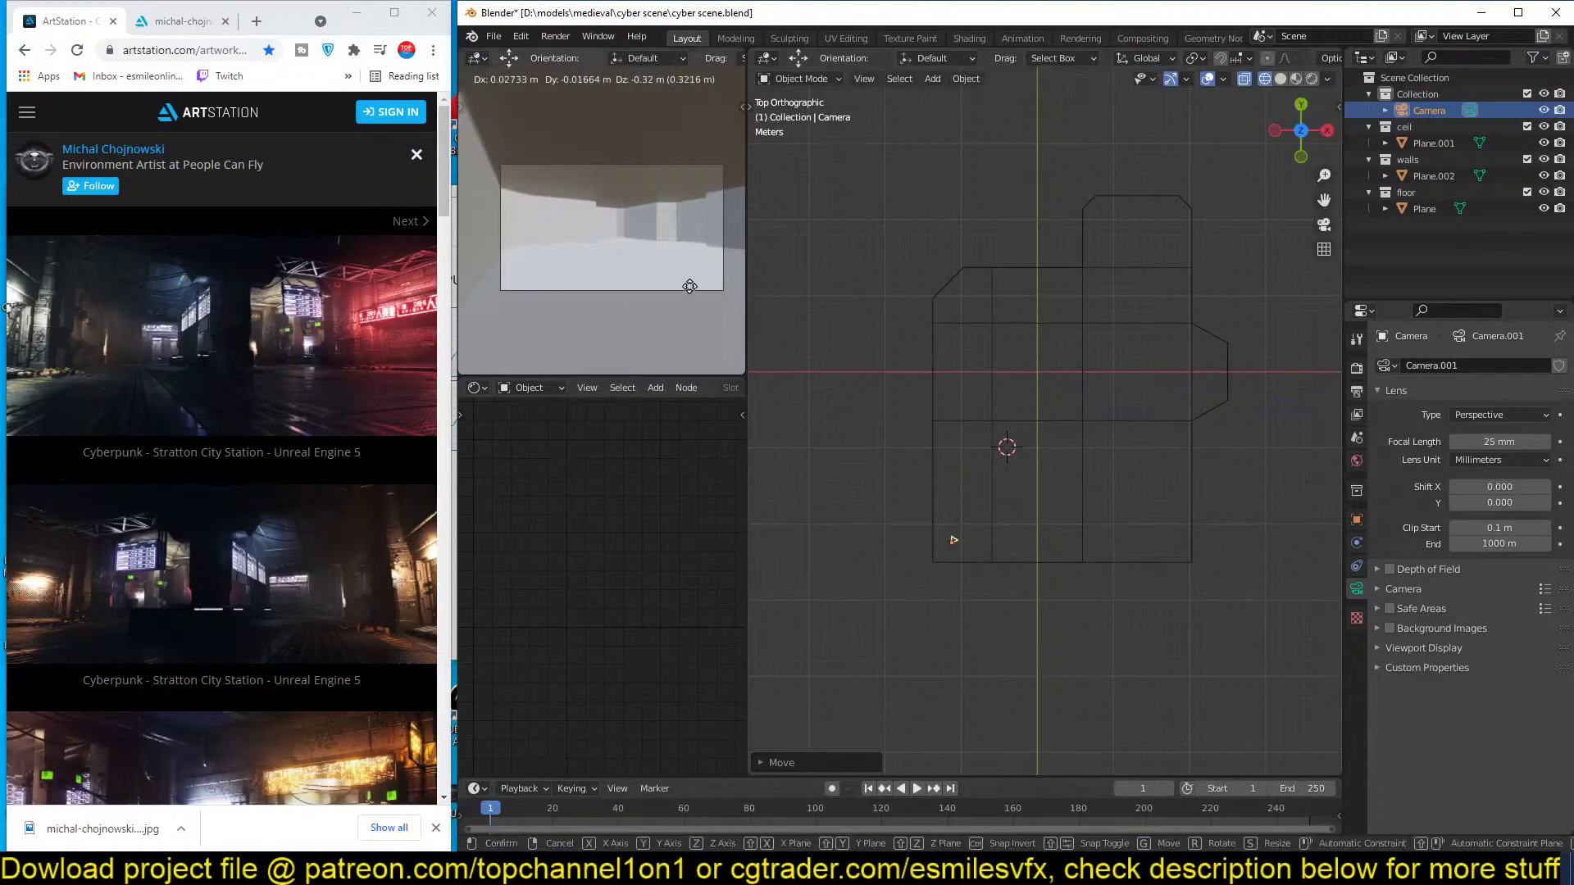
click(689, 284)
Switch the small camera viewport to rendered shading and save the scene file.
scroll(1081, 352, down, 1)
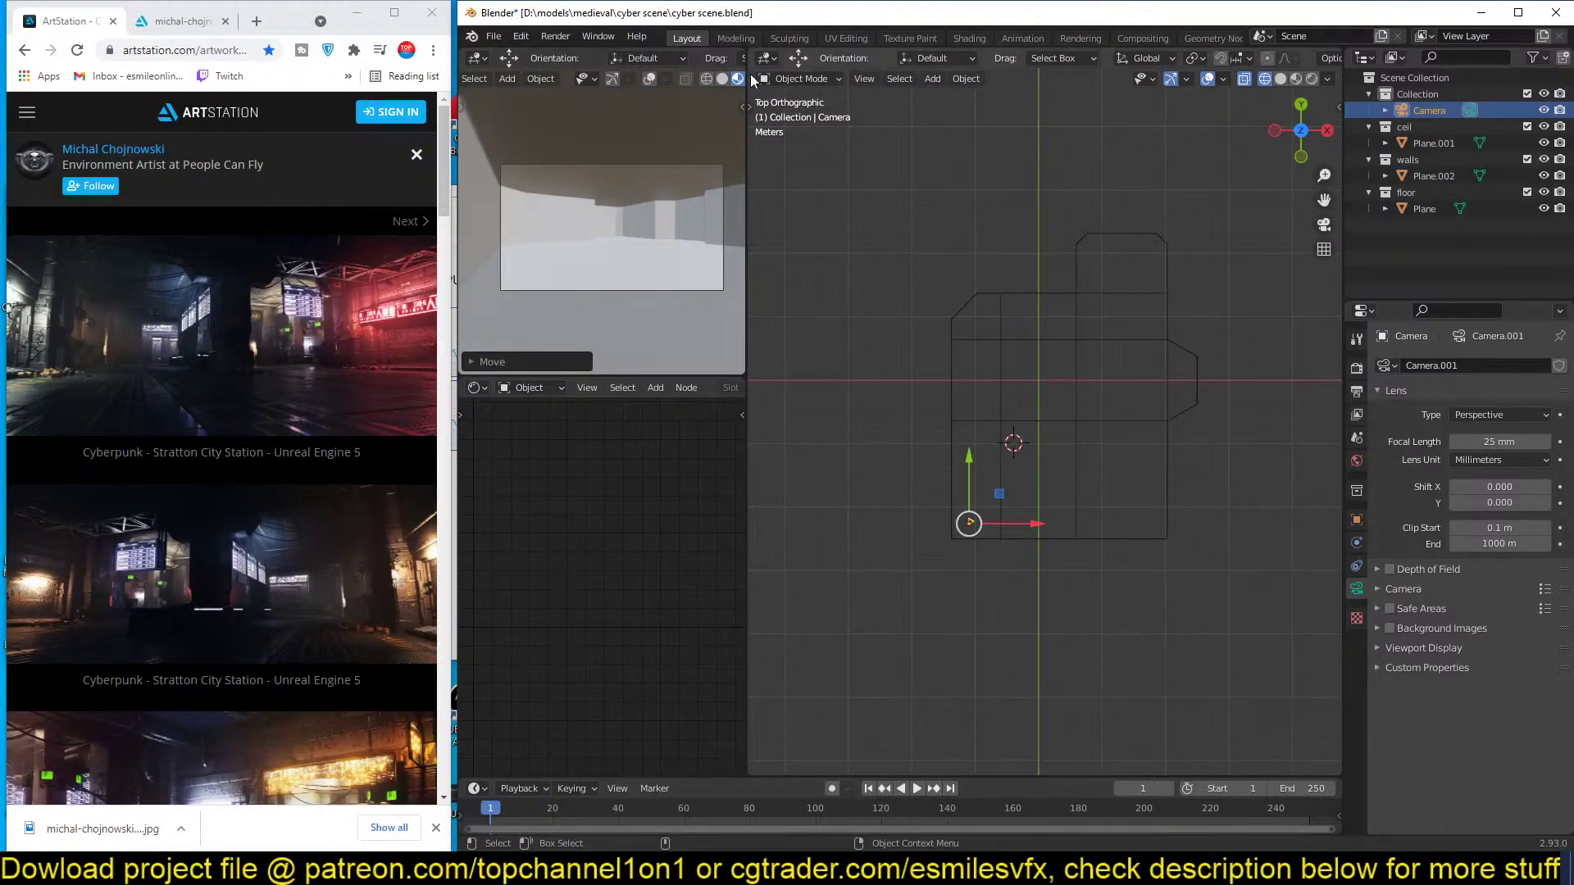
scroll(787, 106, down, 2)
scroll(705, 78, down, 2)
click(718, 80)
scroll(1061, 410, up, 1)
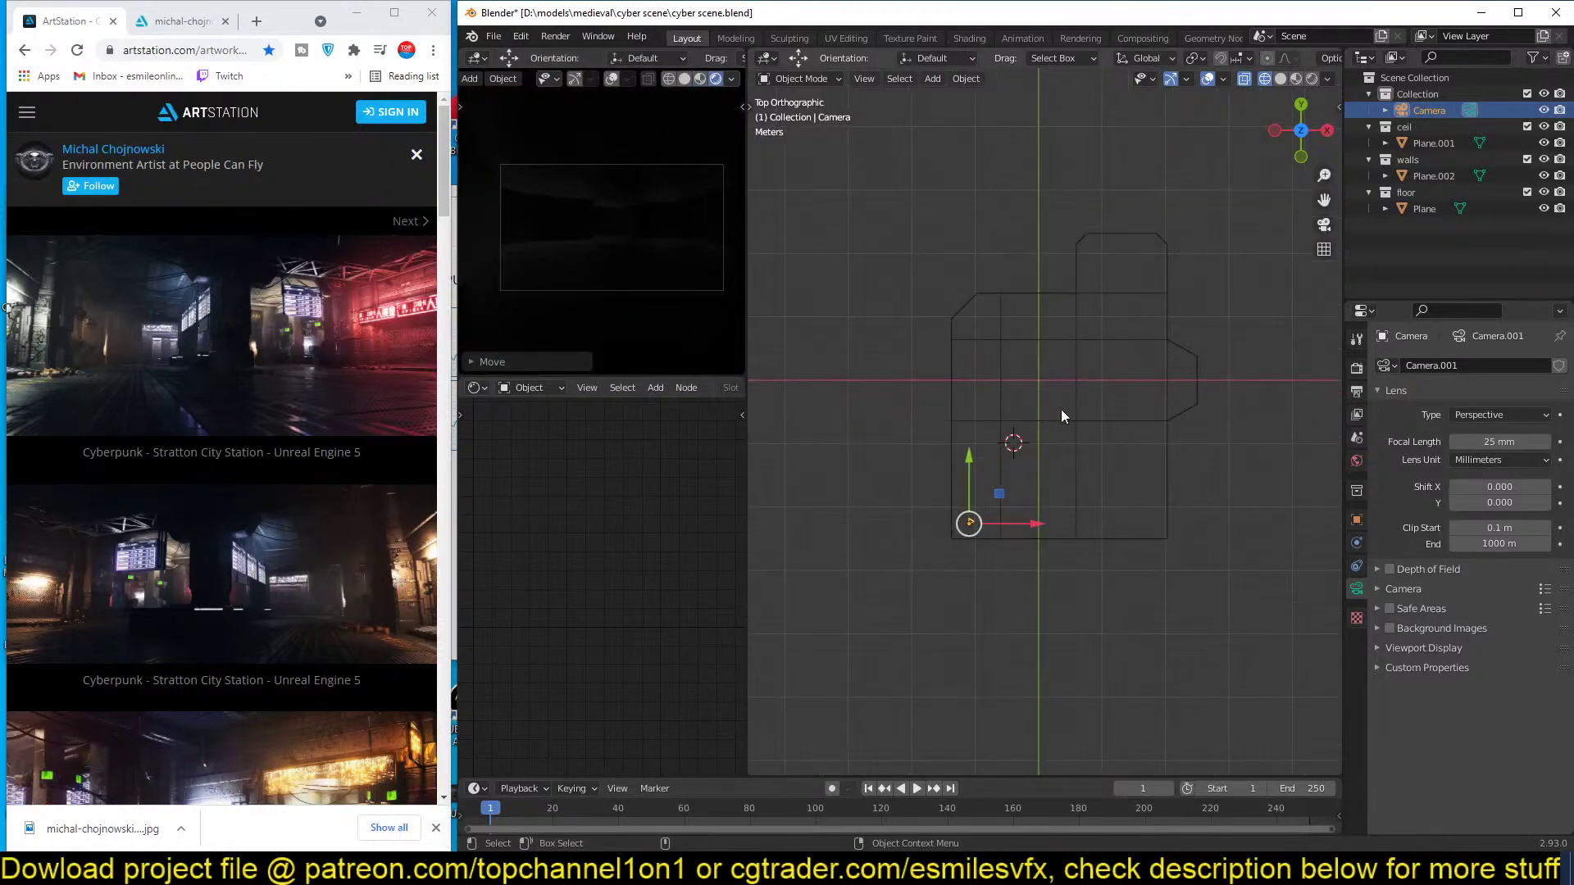
middle_drag(1060, 410, 1251, 375)
key(ctrl+s)
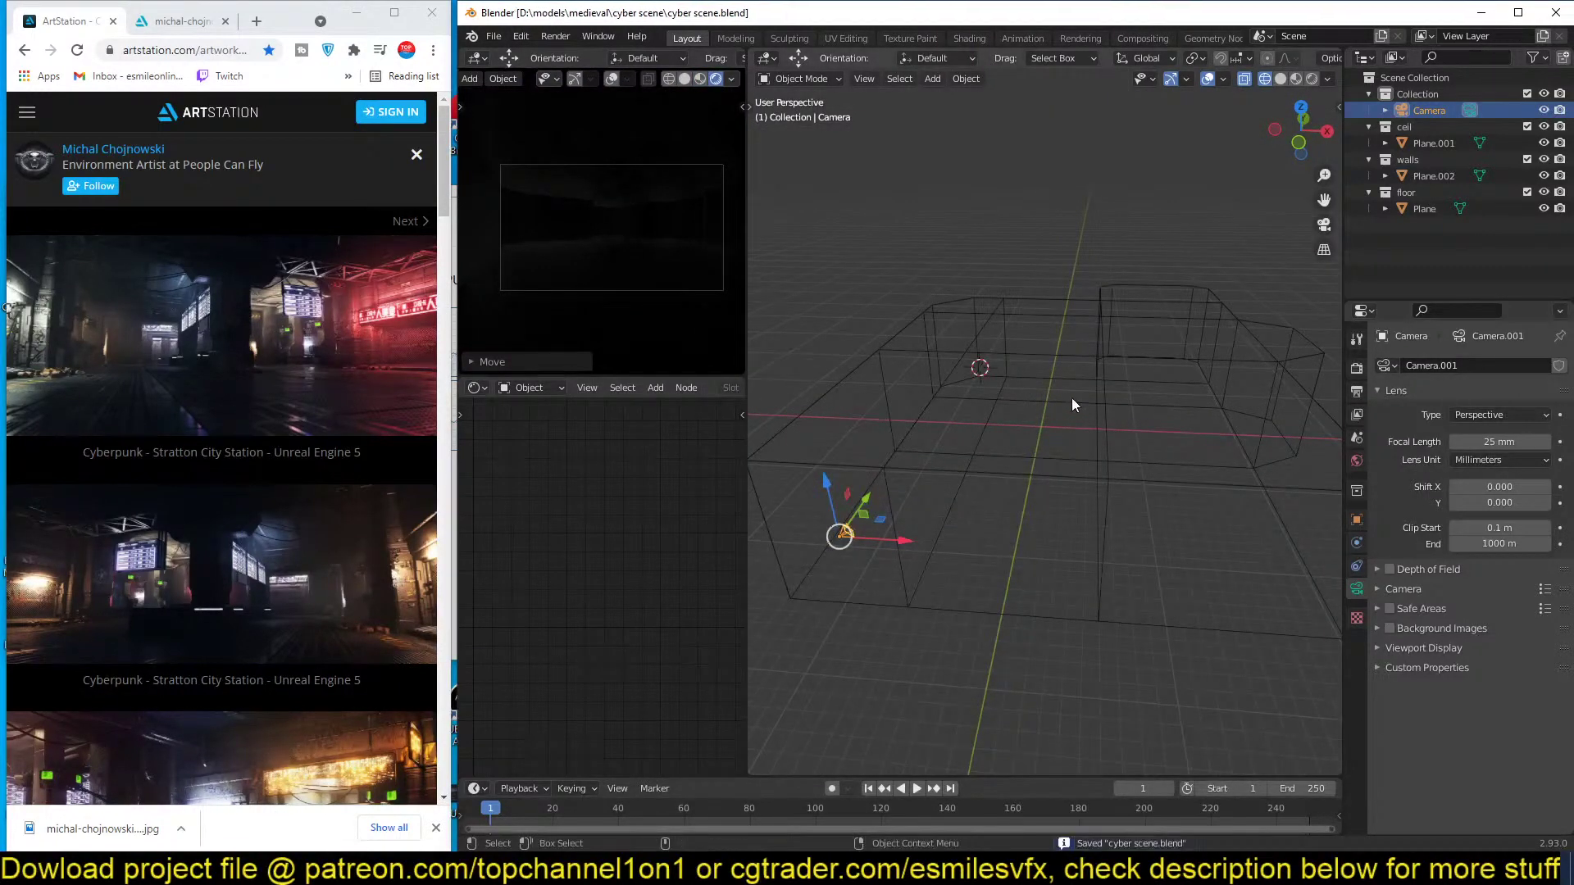
Return to the top view, add a point light and move it toward the positive X side of the room.
middle_drag(1071, 397, 1077, 450)
key(KP_5)
key(KP_7)
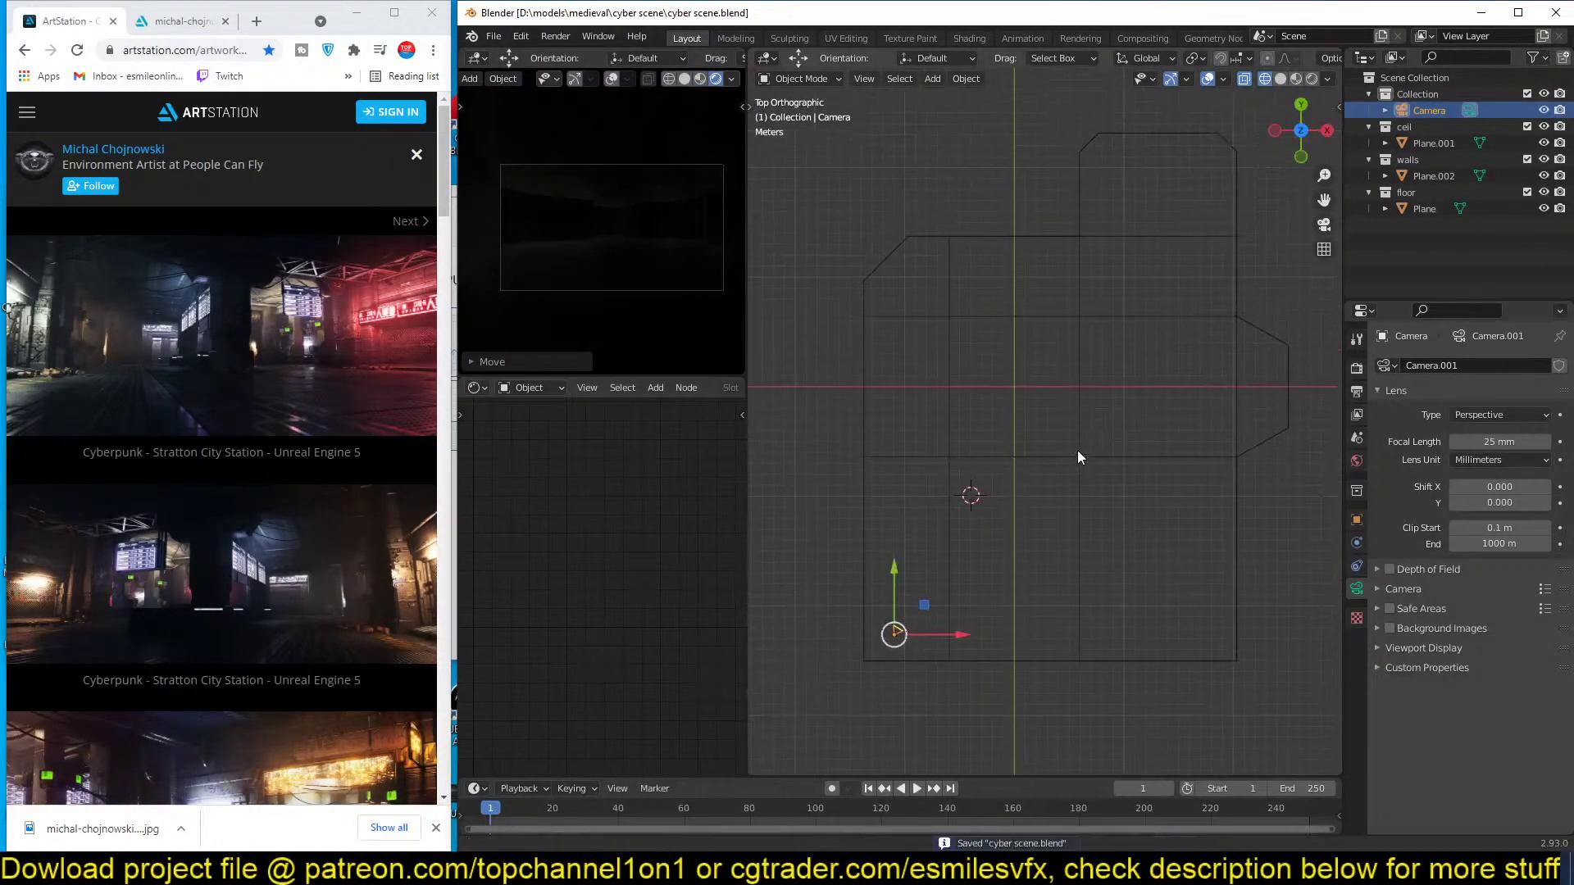
key(shift+a)
key(Escape)
key(shift+a)
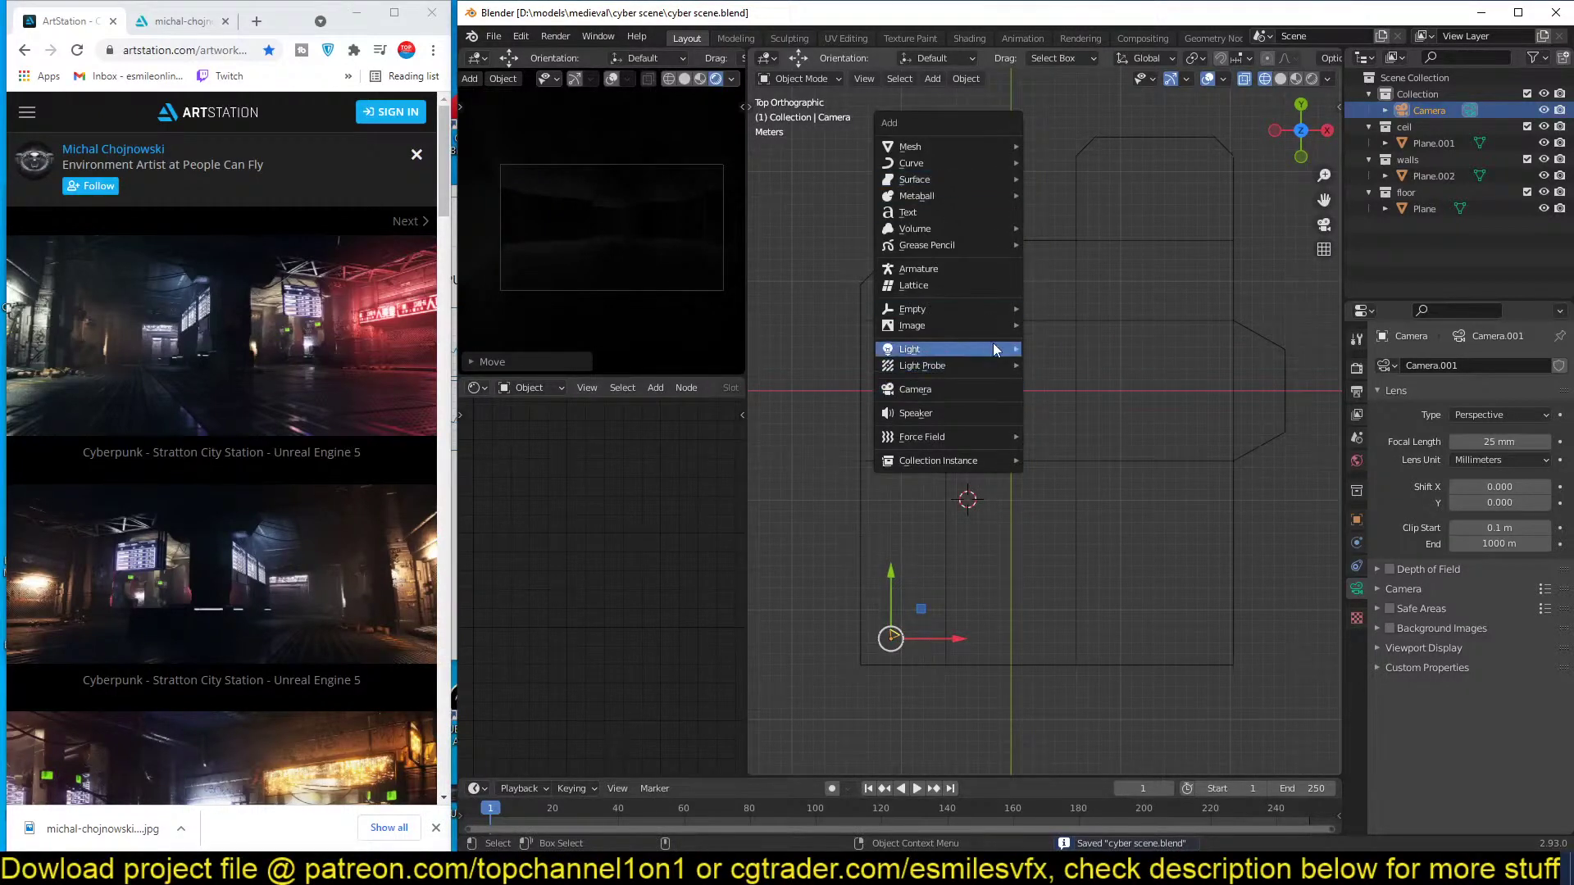
mouse_move(981, 347)
click(1083, 350)
key(g)
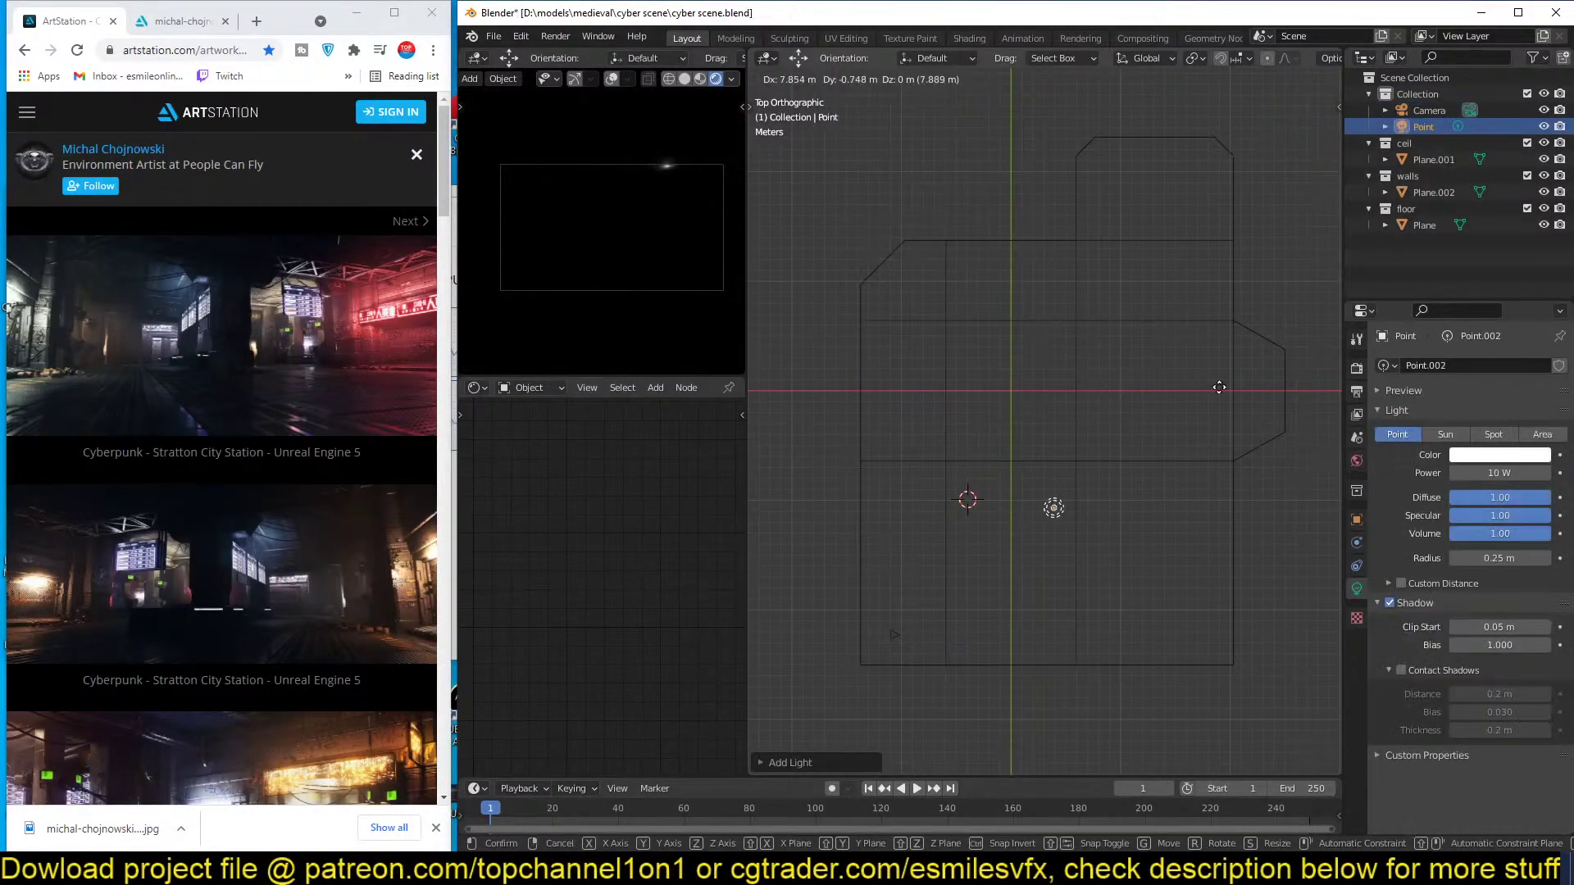
click(847, 253)
View the room in solid shading from an angle and exclude the ceil collection to expose the interior.
mouse_move(847, 259)
middle_down()
mouse_move(1119, 300)
mouse_move(1139, 213)
mouse_move(1015, 309)
middle_up()
key(alt+z)
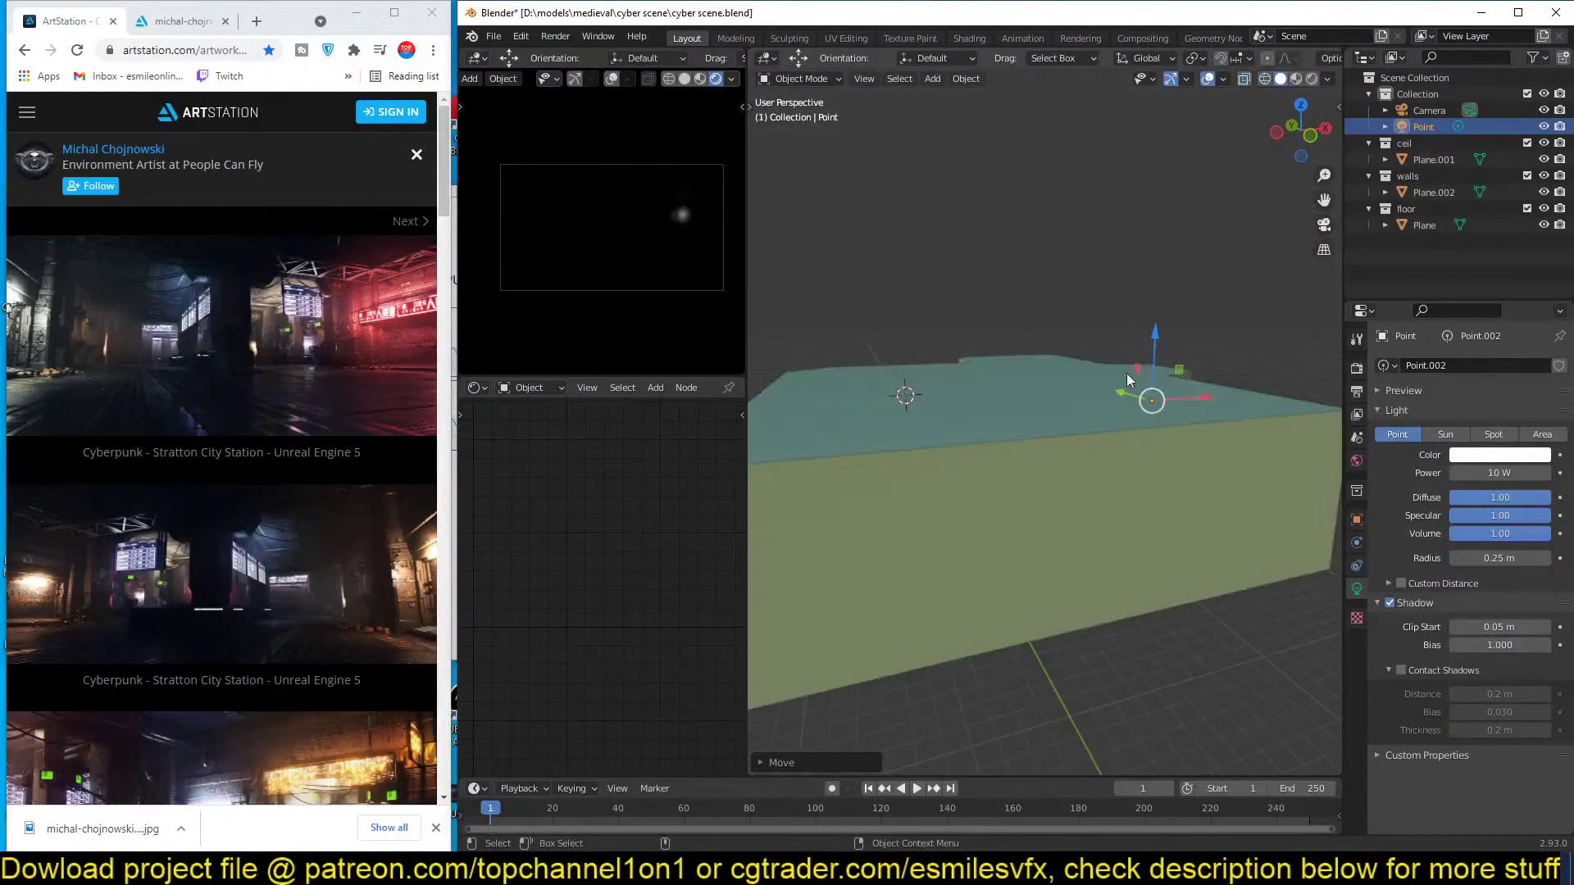
middle_drag(1126, 373, 1034, 391)
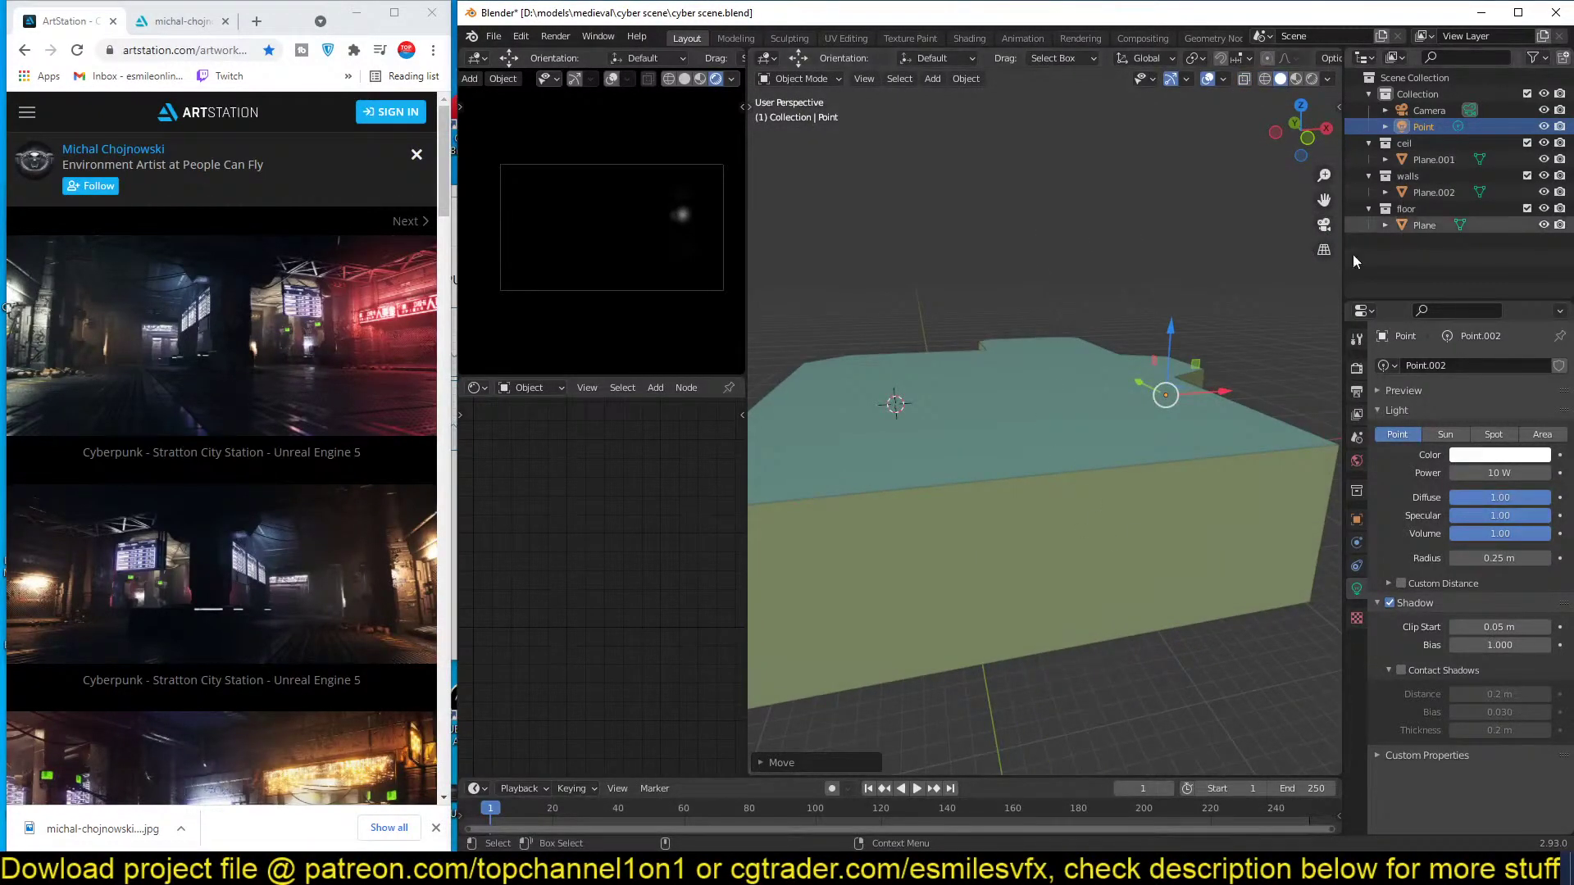
click(1527, 143)
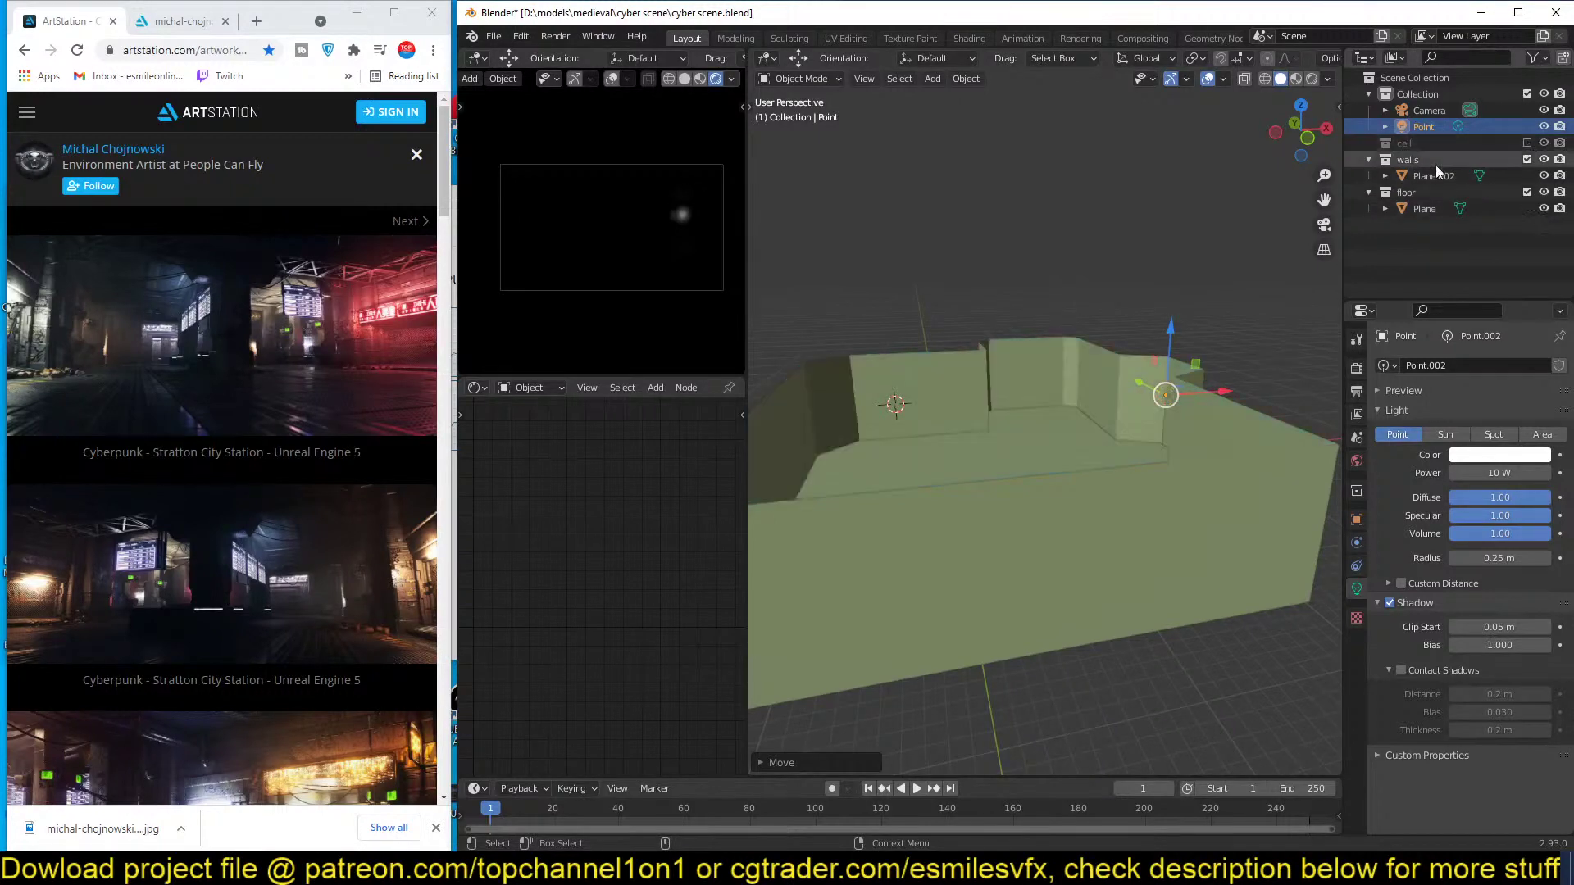
Shift the point light slightly toward negative X within the side recess and return to the top view.
middle_drag(1339, 215, 1331, 236)
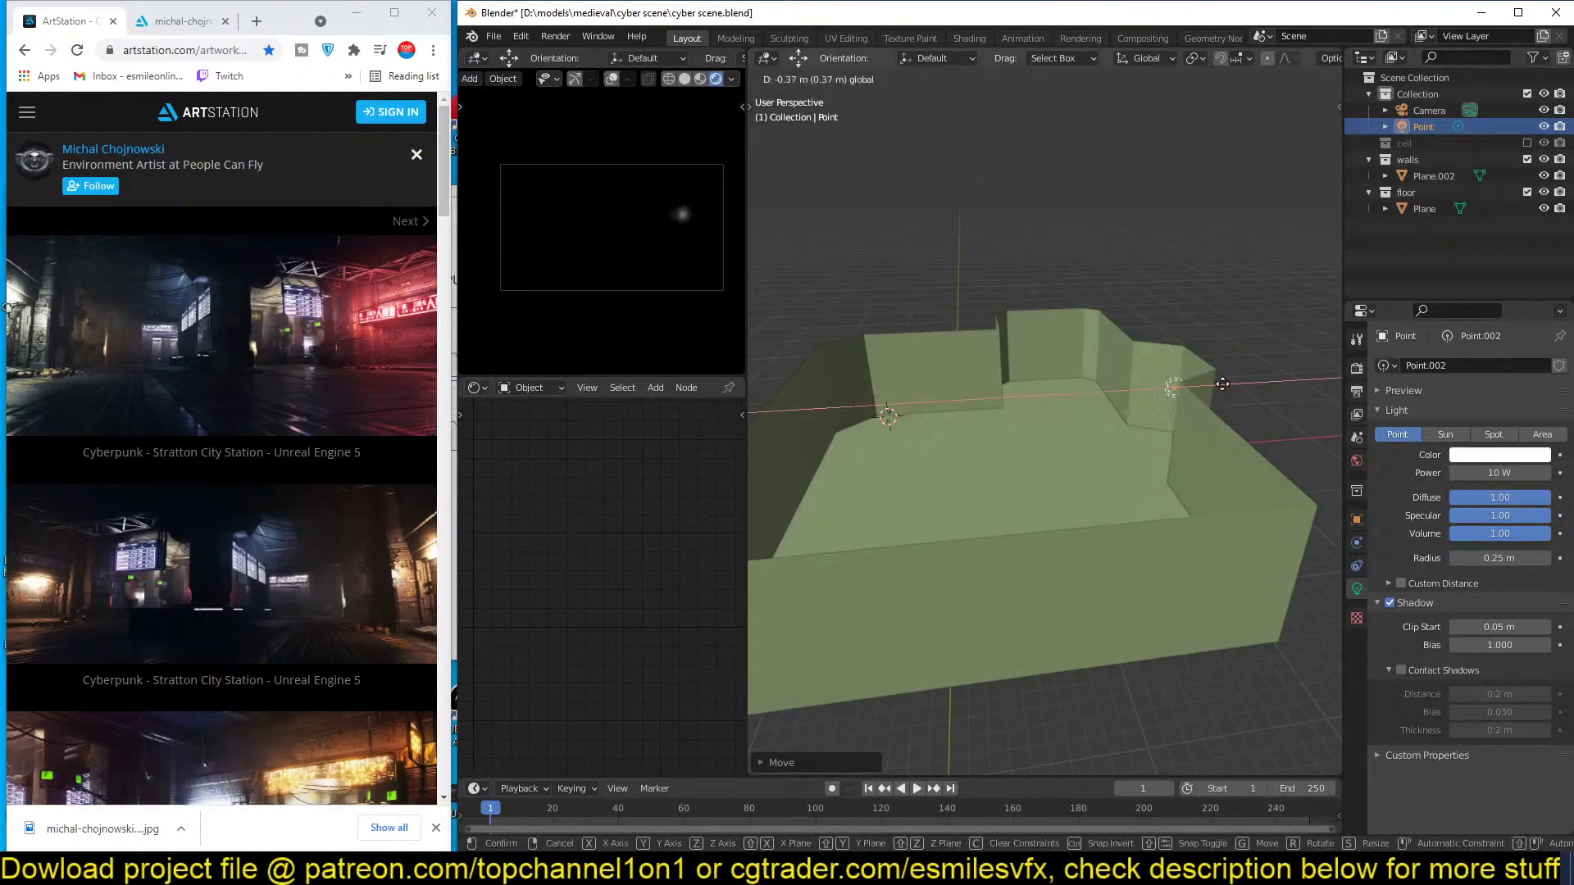
middle_drag(1206, 384, 1199, 426)
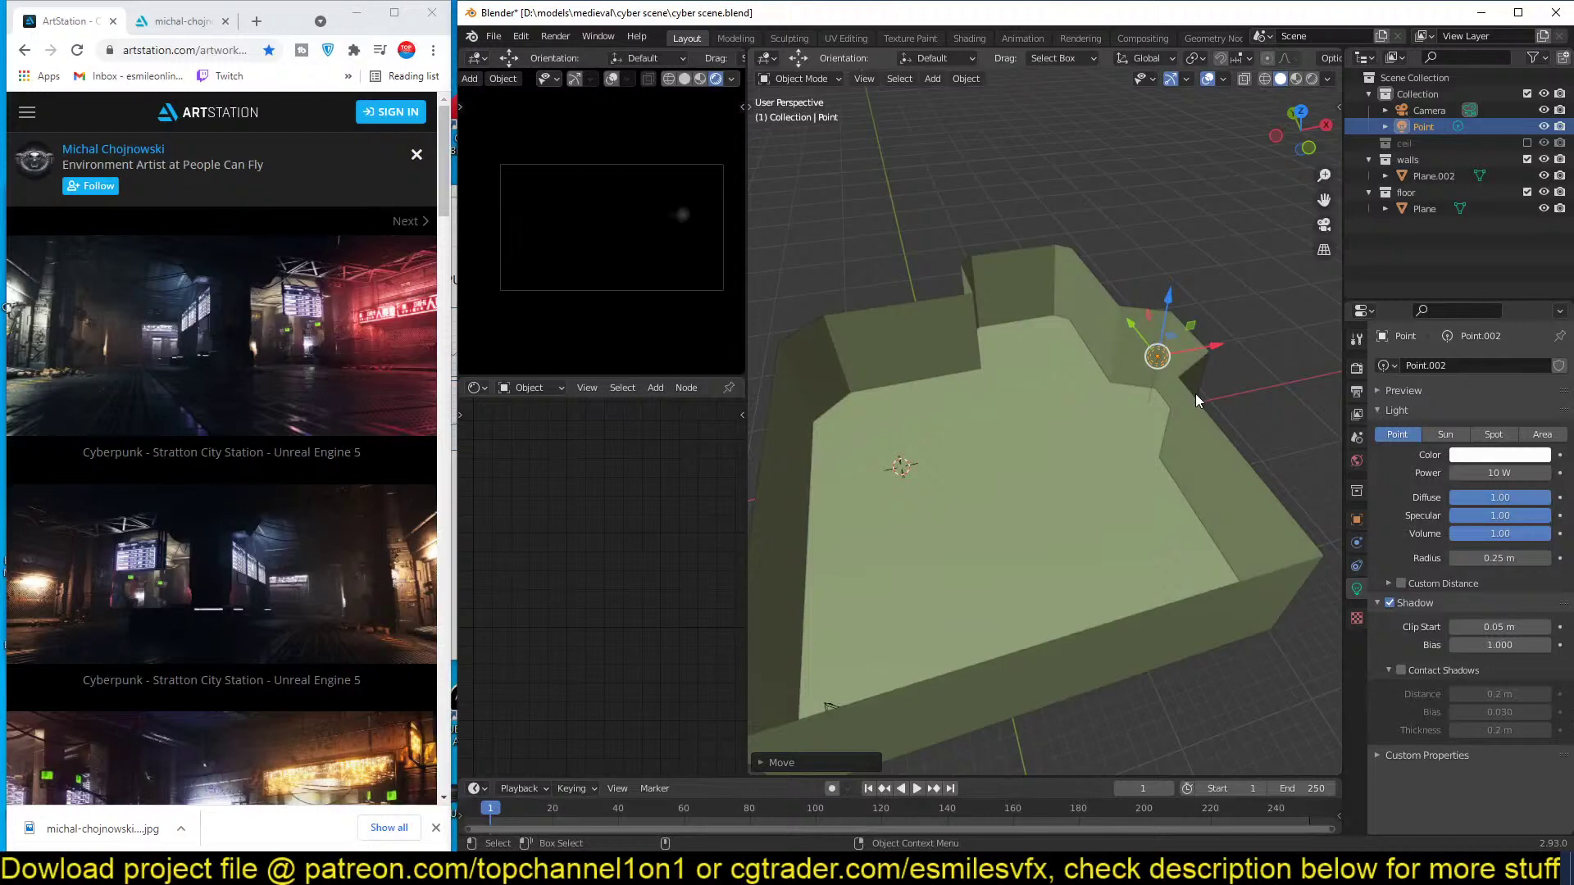
key(KP_7)
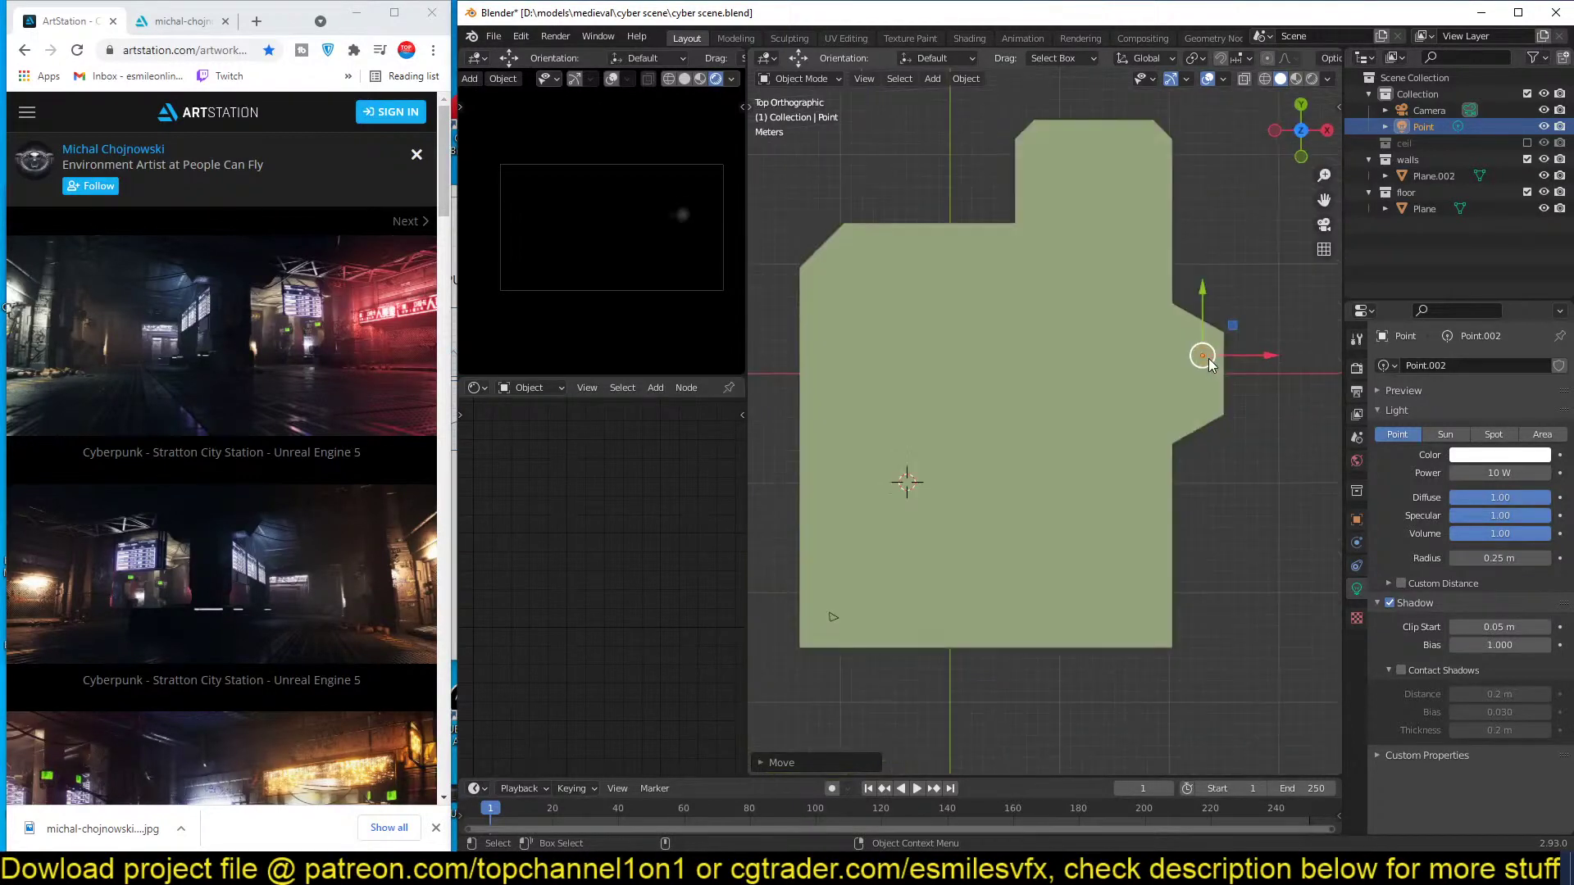
Save the scene, and save a new incremented version as cyber scene1.blend.
key(KP_Decimal)
scroll(1208, 371, down, 2)
key(ctrl+s)
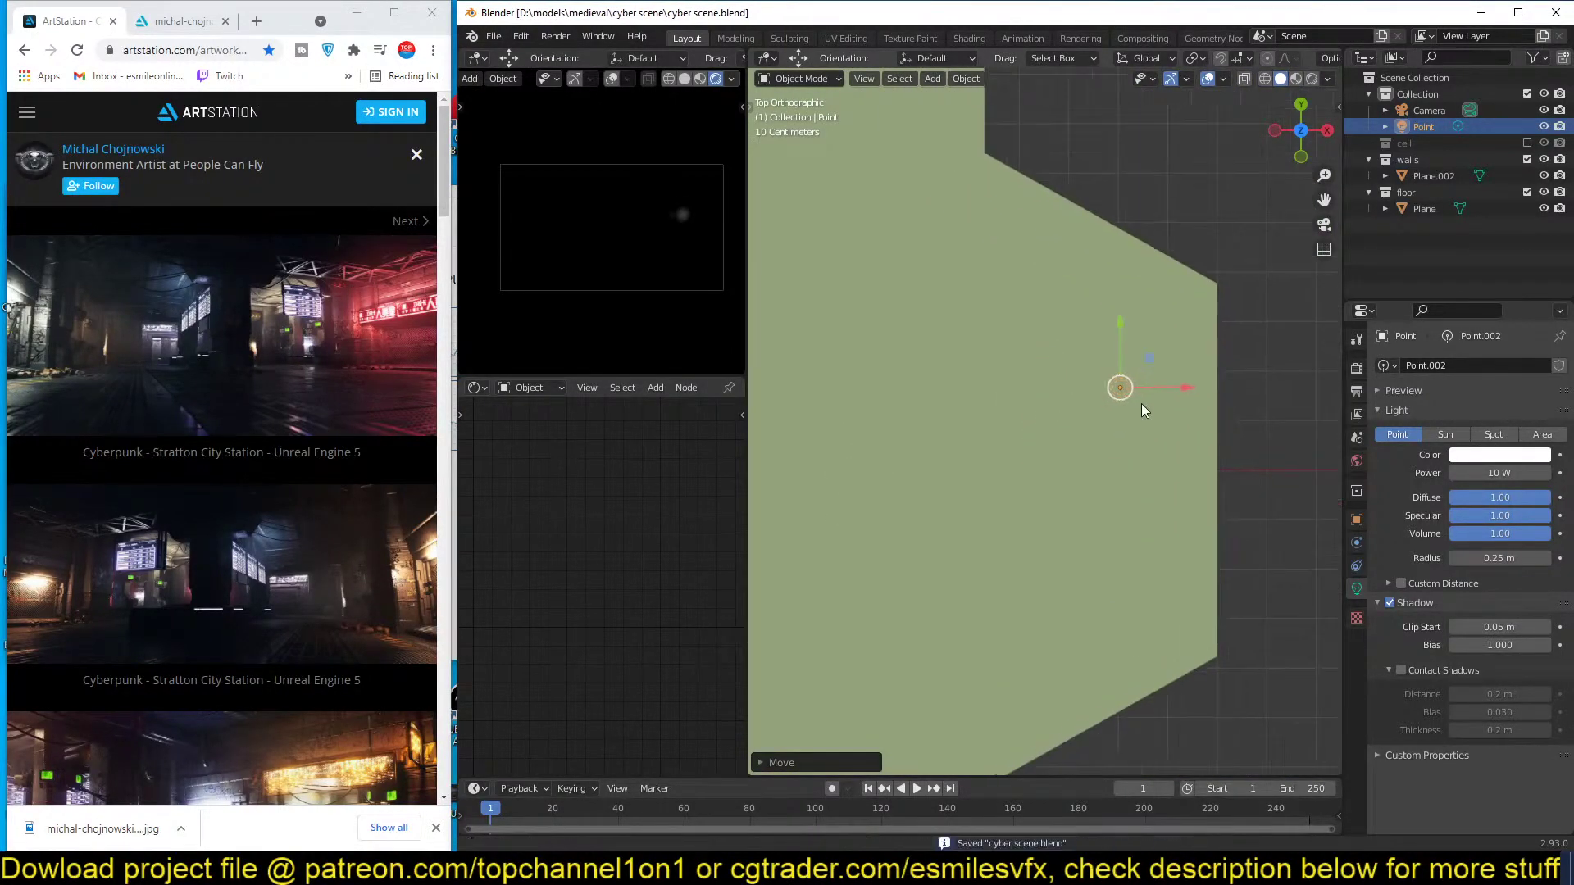
key(ctrl+shift+s)
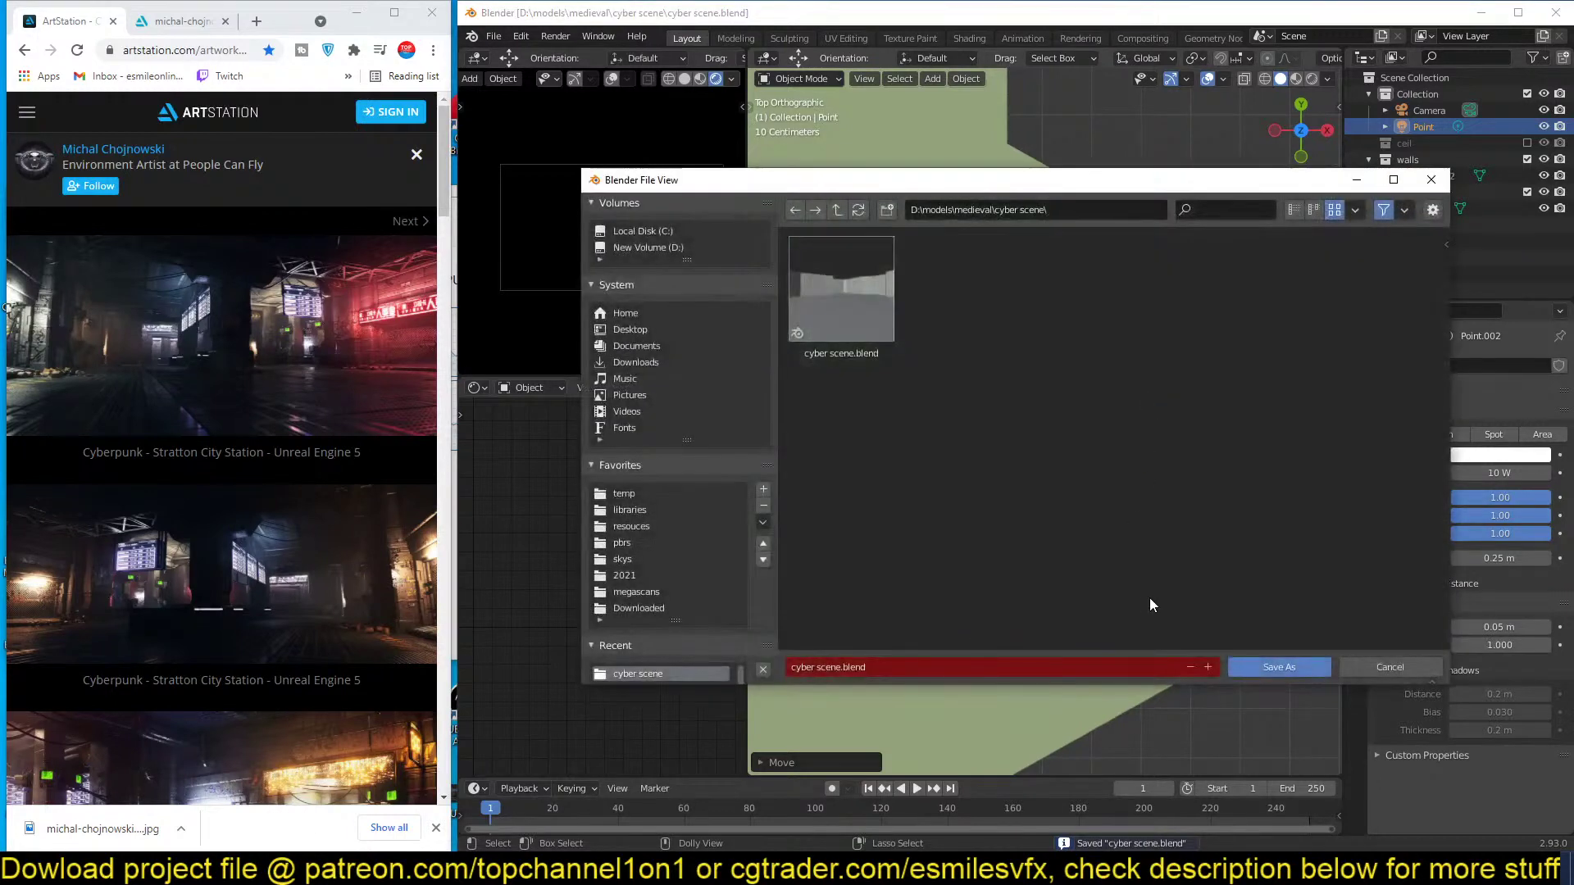
click(1208, 667)
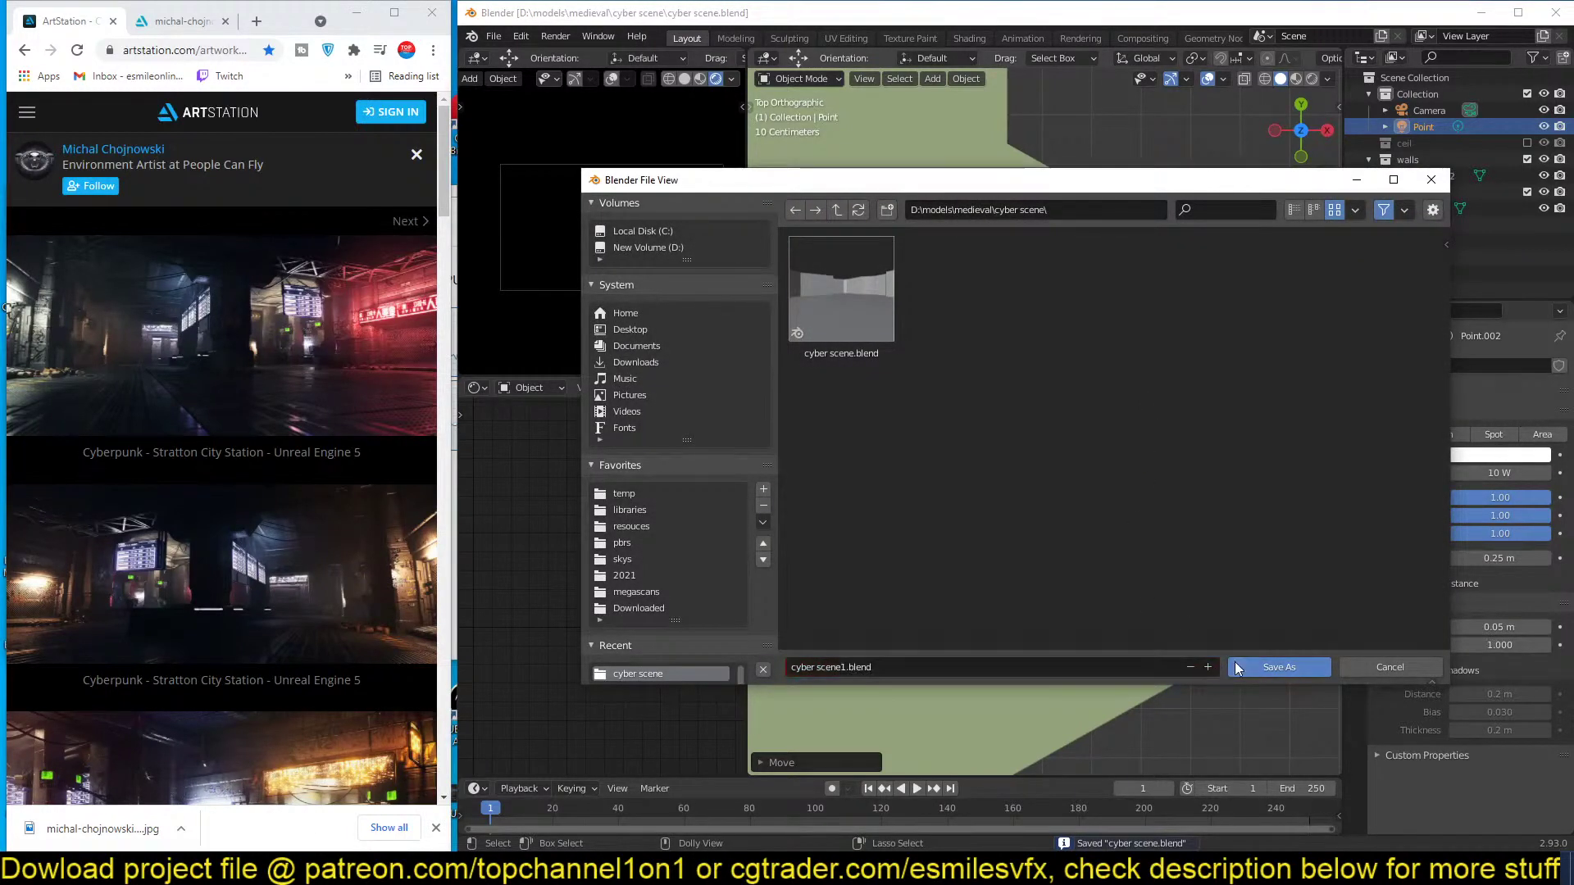
click(1274, 666)
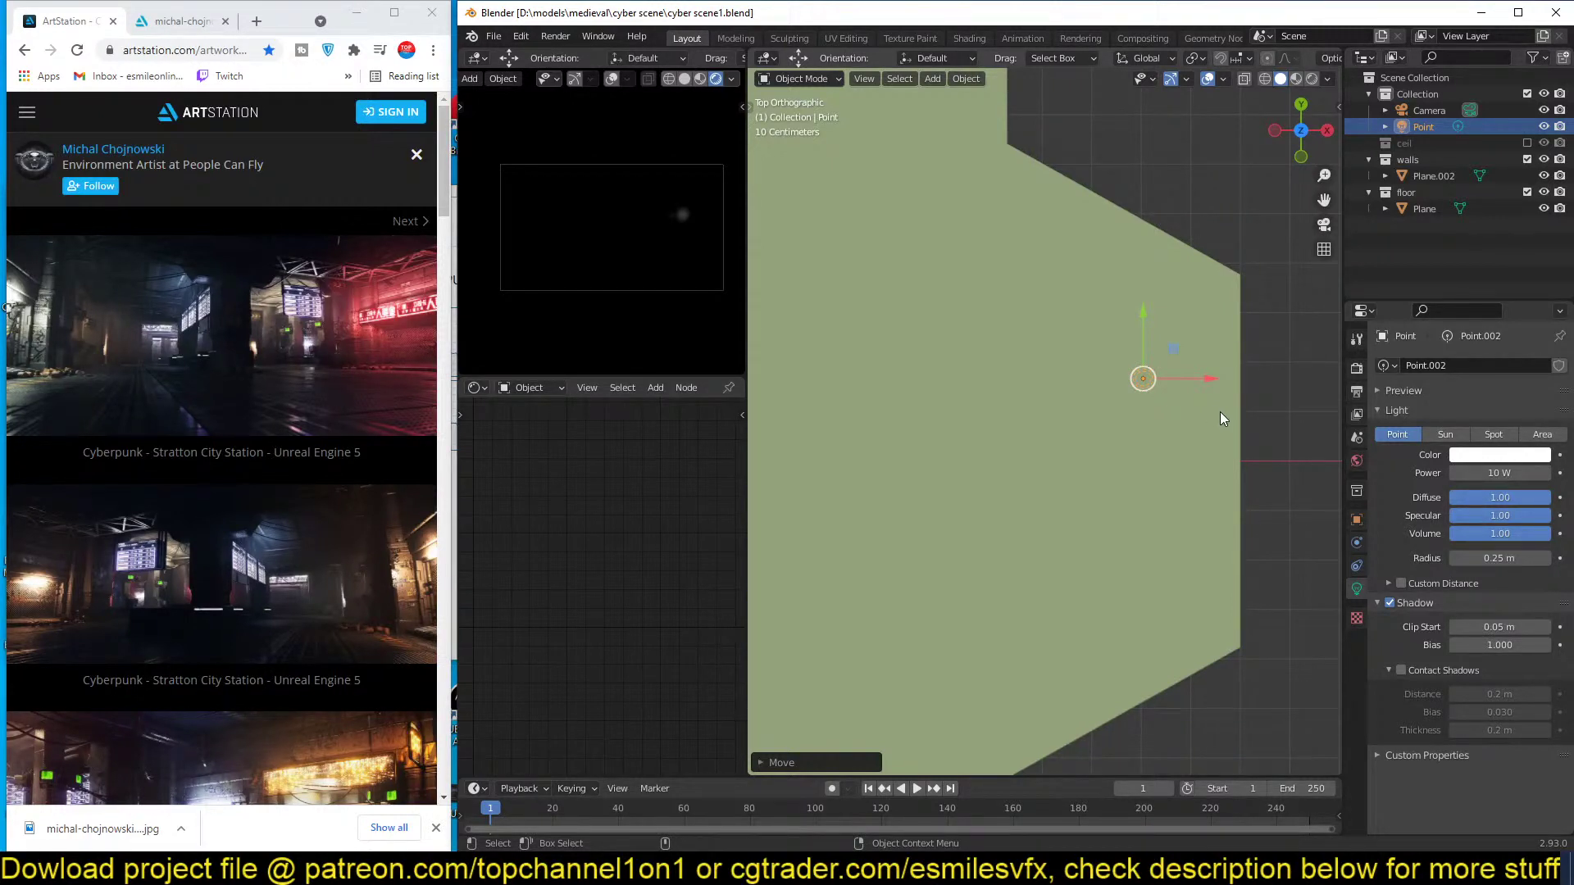
Move the point light toward the recess's positive X, positive Y corner and set its power to 100 W.
key(g)
click(1251, 367)
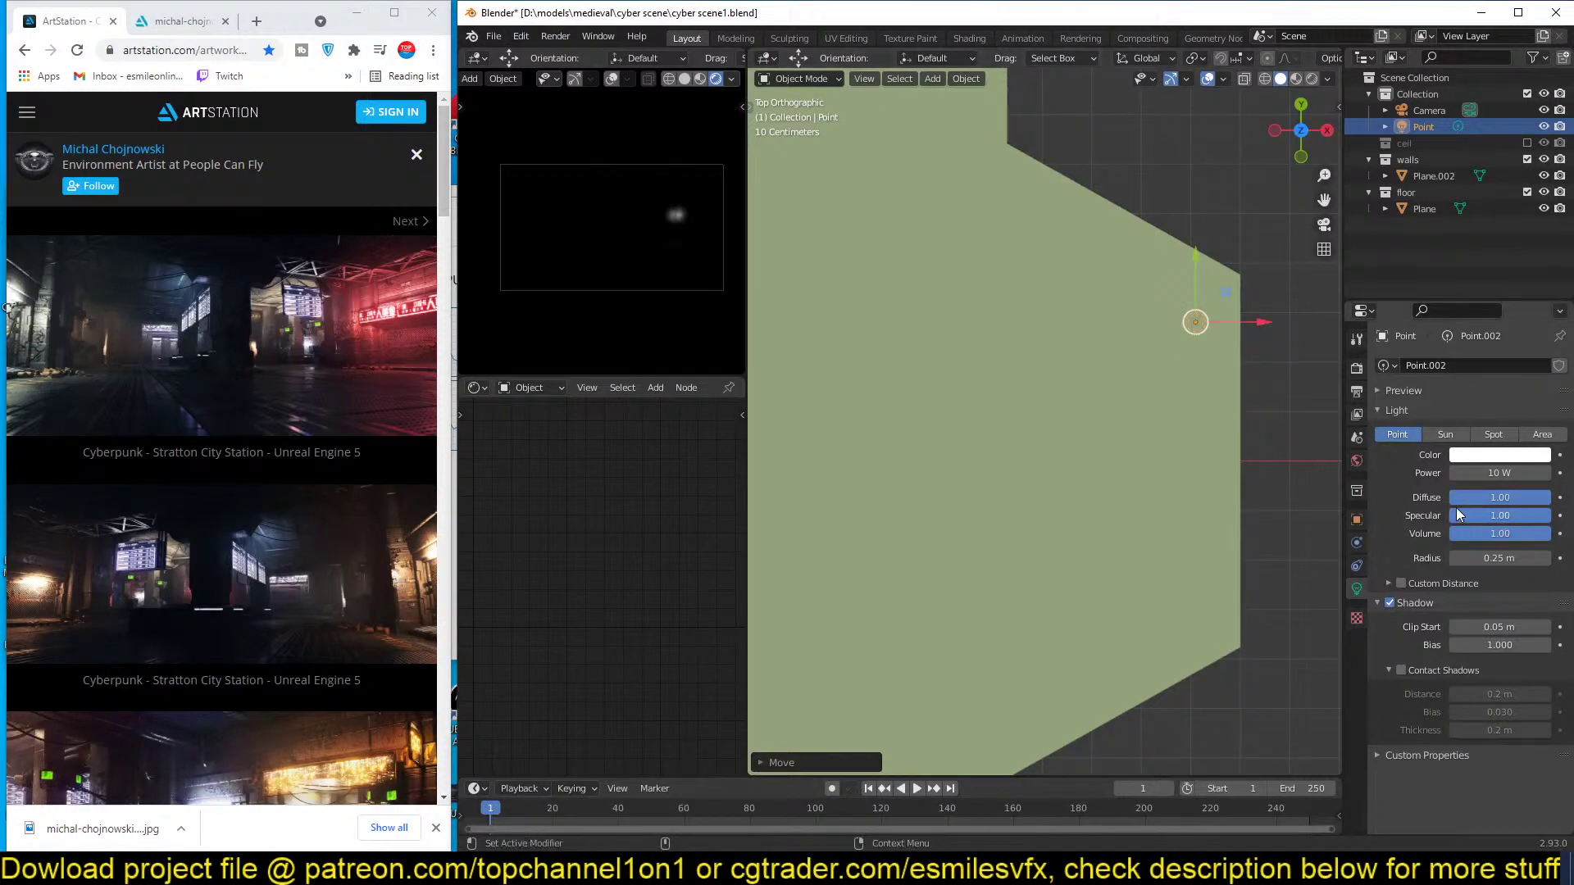
click(1488, 474)
text(100)
key(Return)
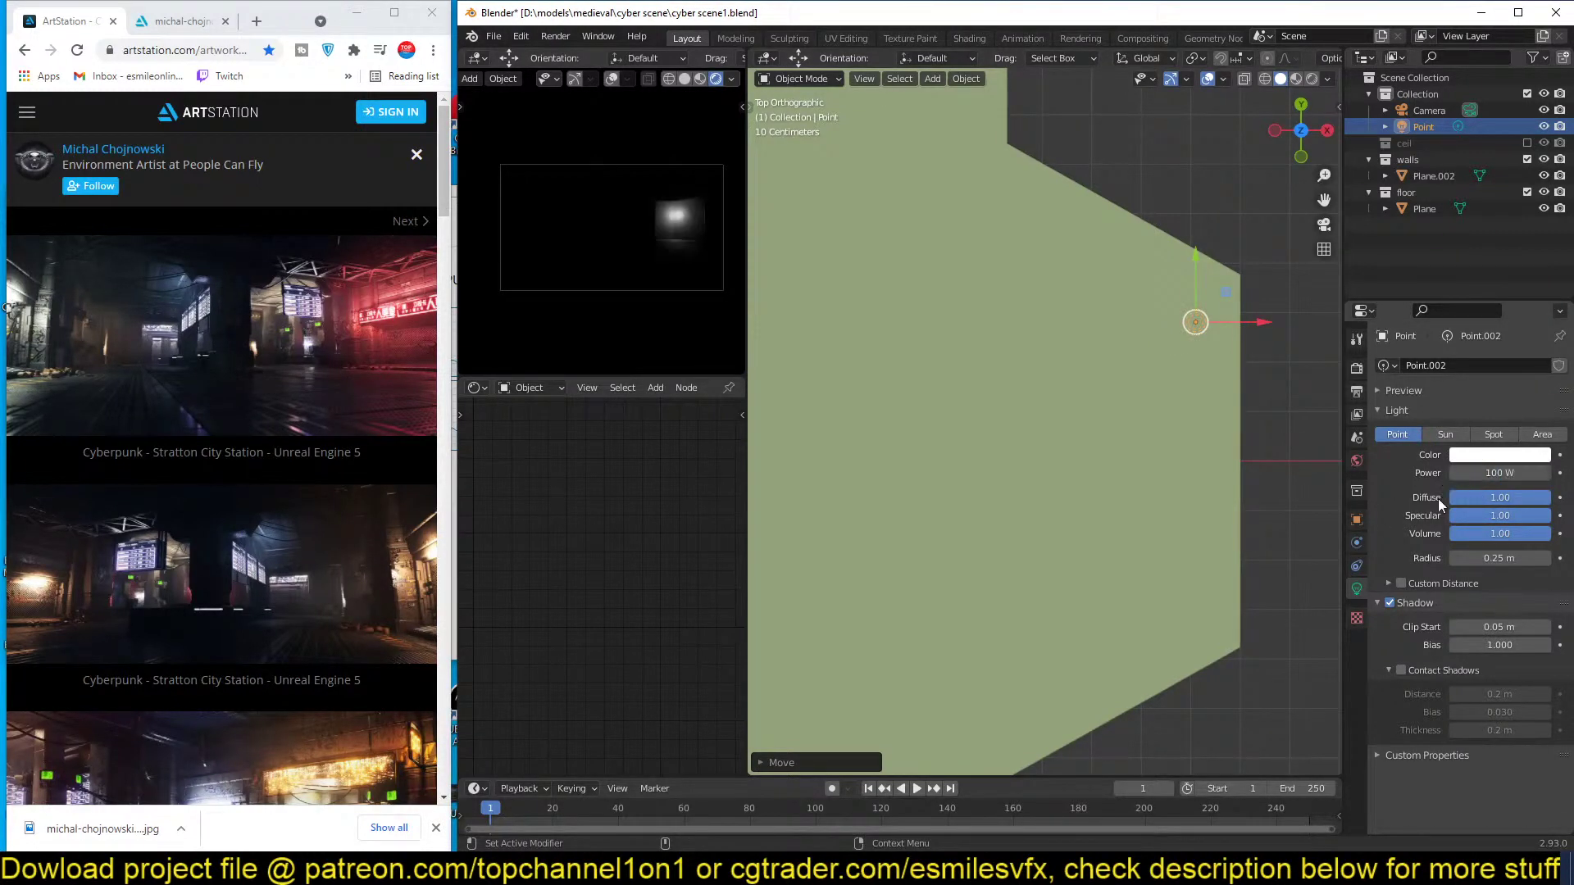
Change the point light's color to a saturated pinkish red.
click(1524, 456)
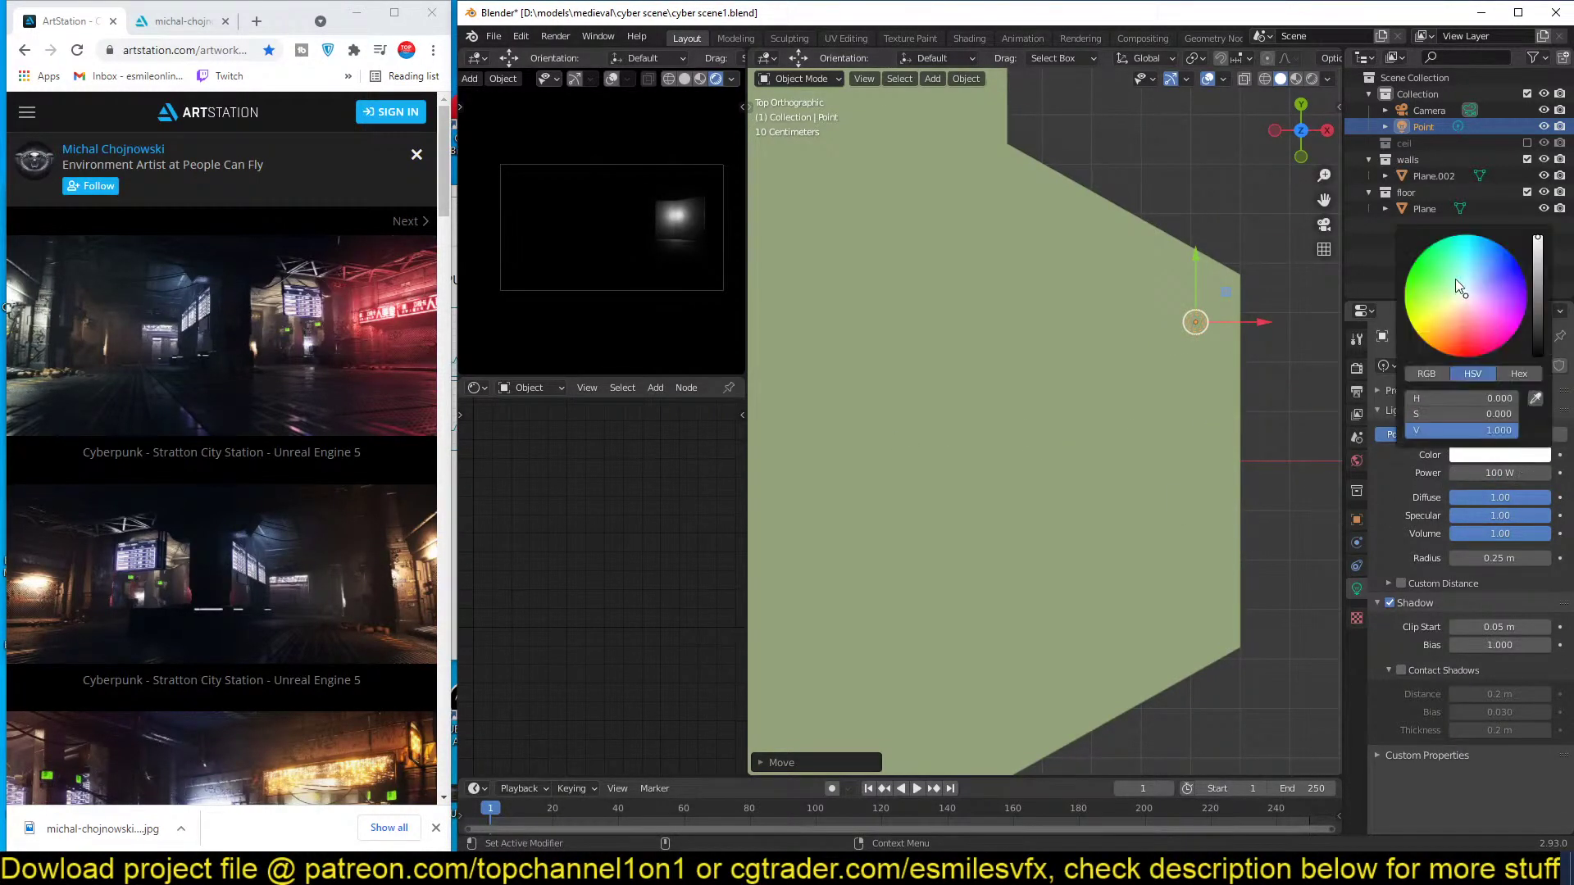
drag(1454, 278, 1467, 343)
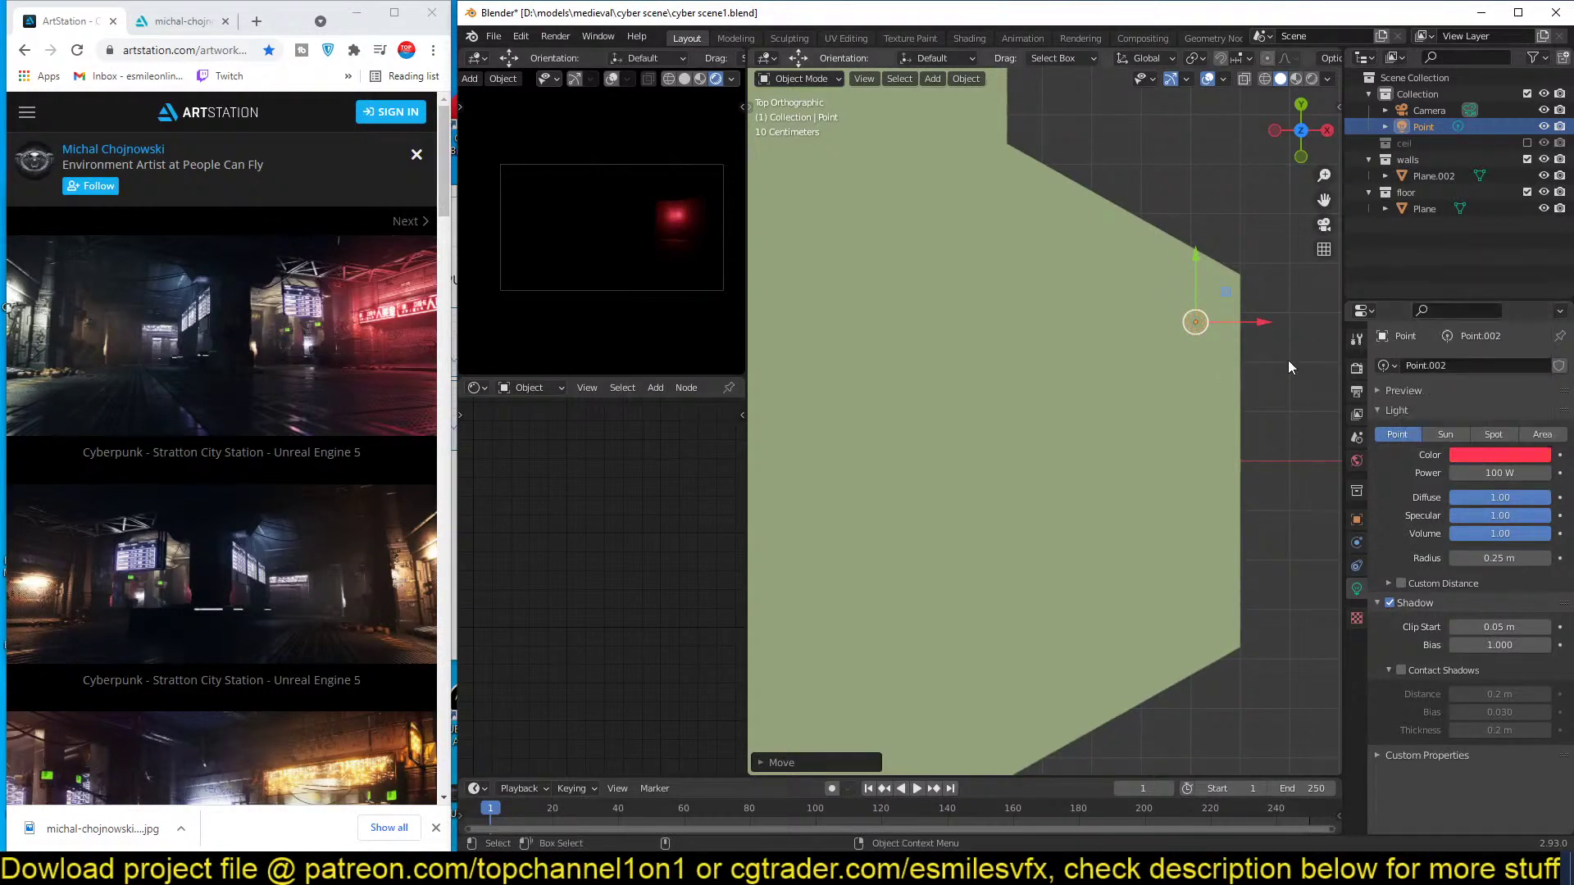
key(n)
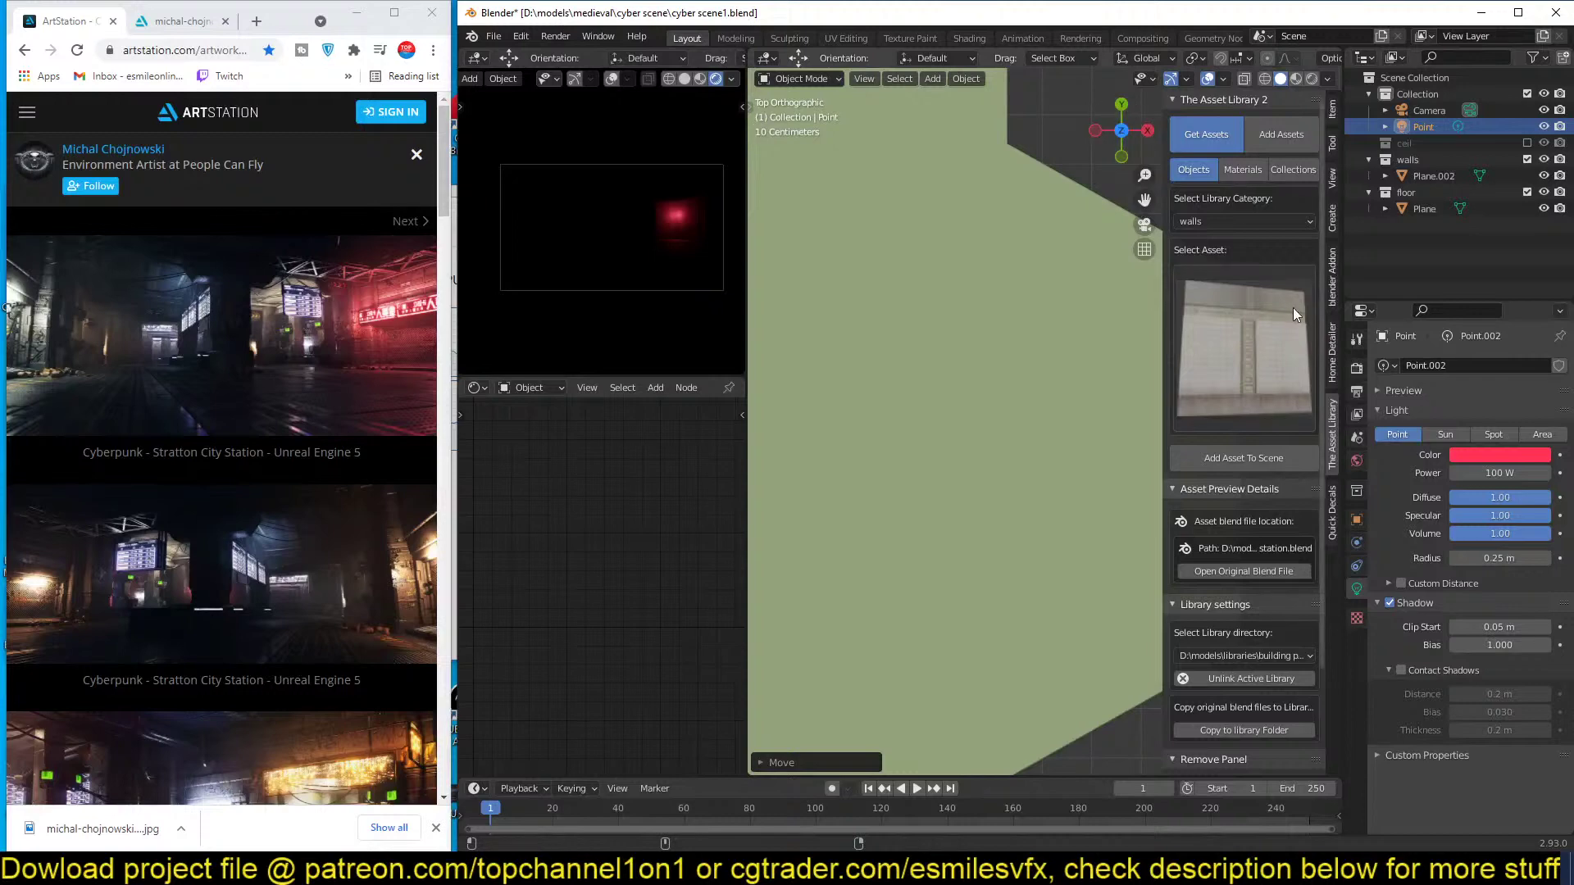
key(n)
Raise the red light close to the wall's upper edge, using a wireframe front view for the final placement.
mouse_move(1082, 373)
middle_down()
mouse_move(1179, 305)
mouse_move(1094, 361)
middle_up()
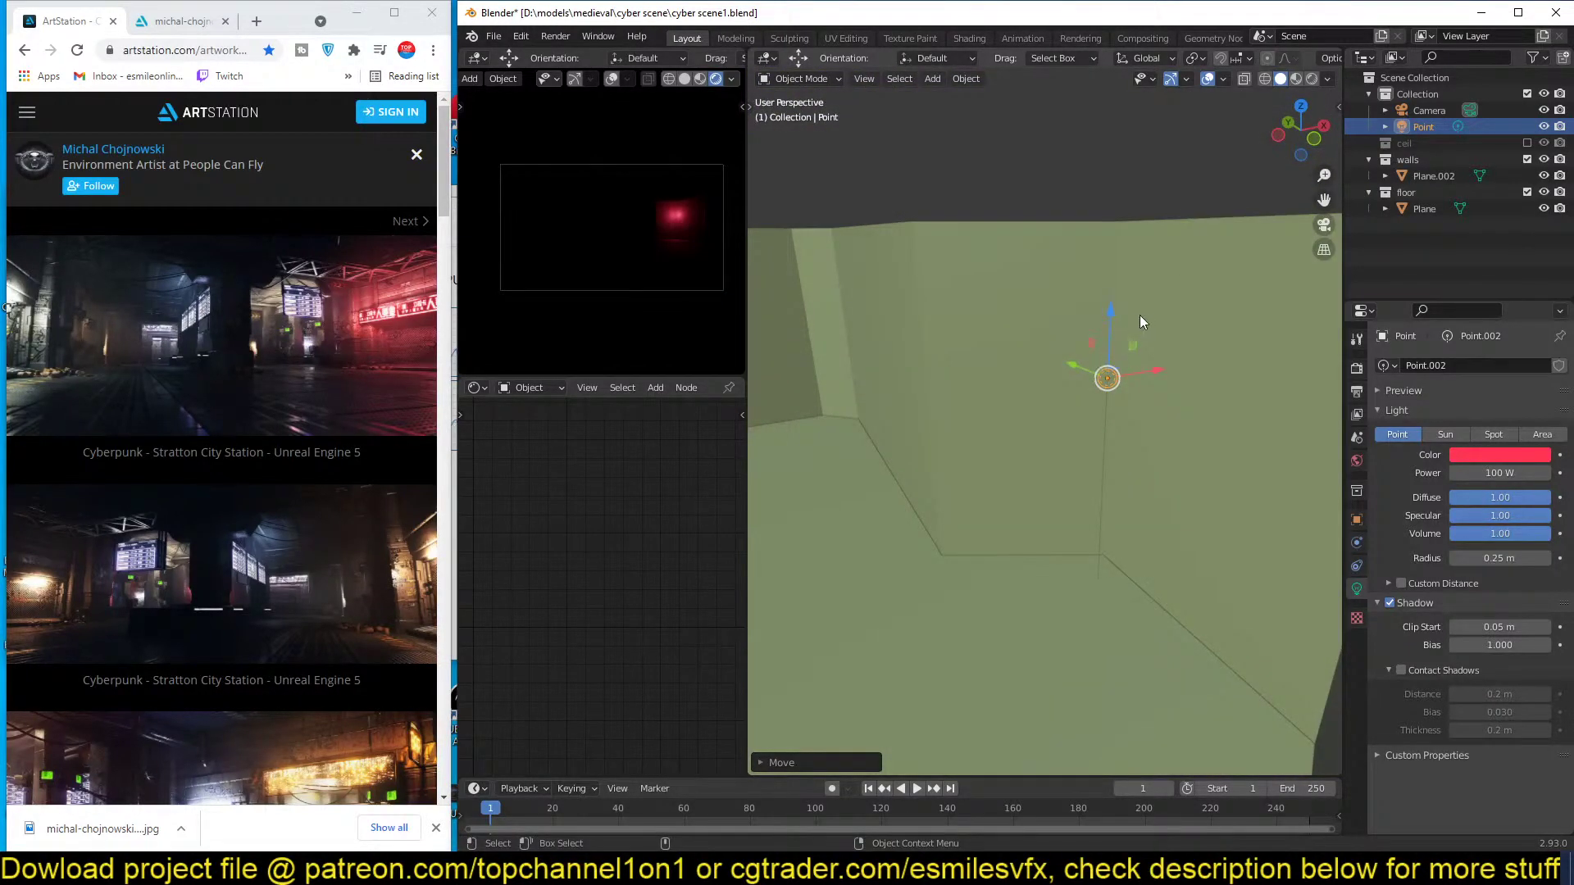
drag(1108, 313, 1118, 198)
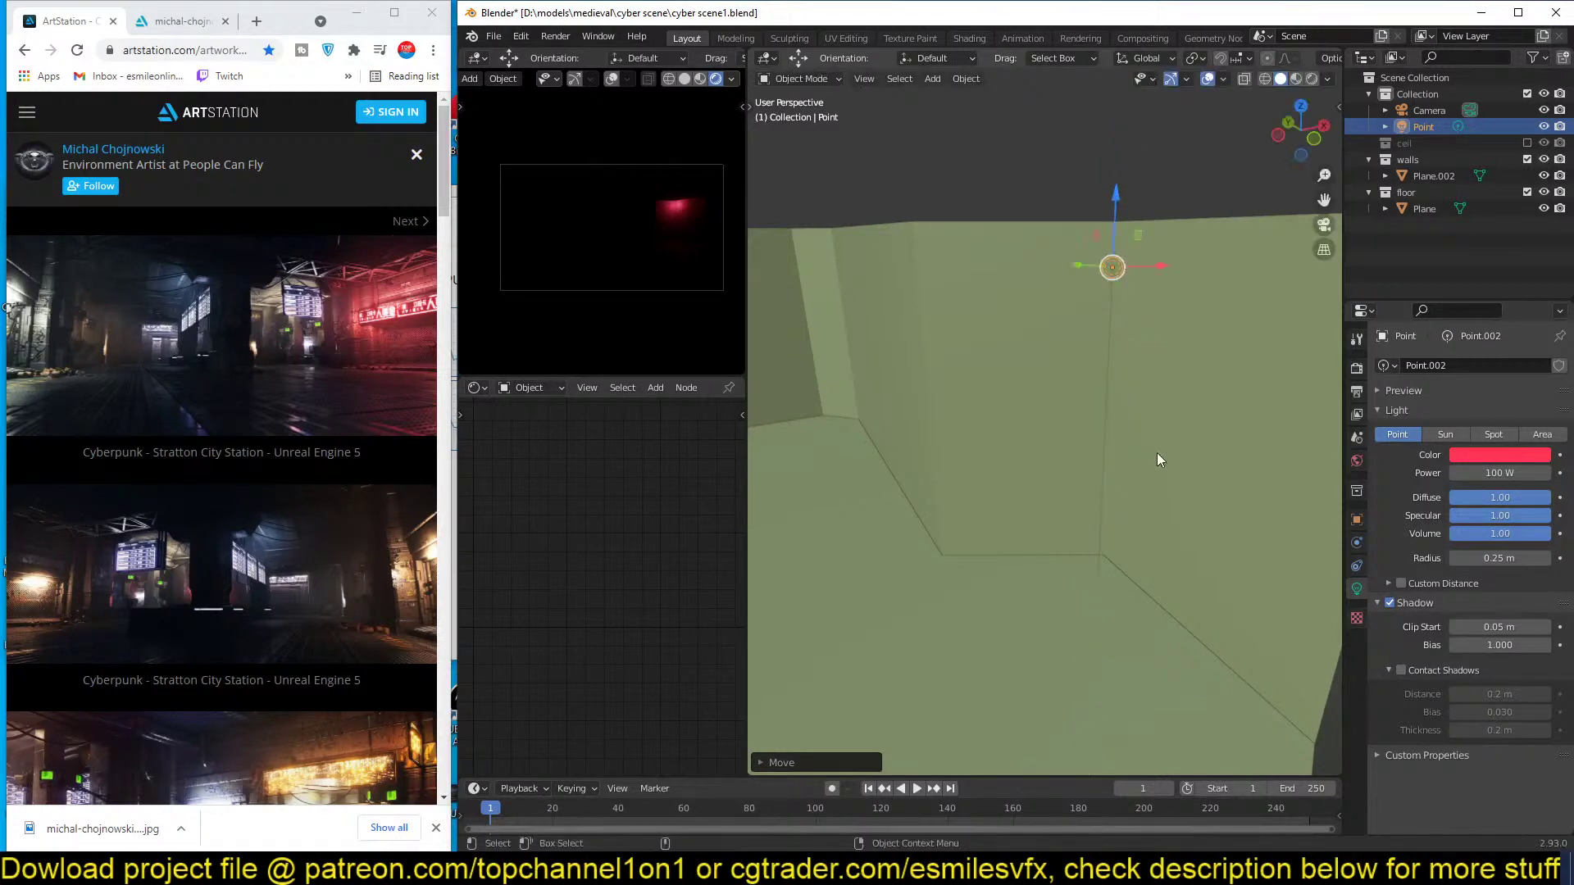
middle_drag(1158, 453, 1049, 491)
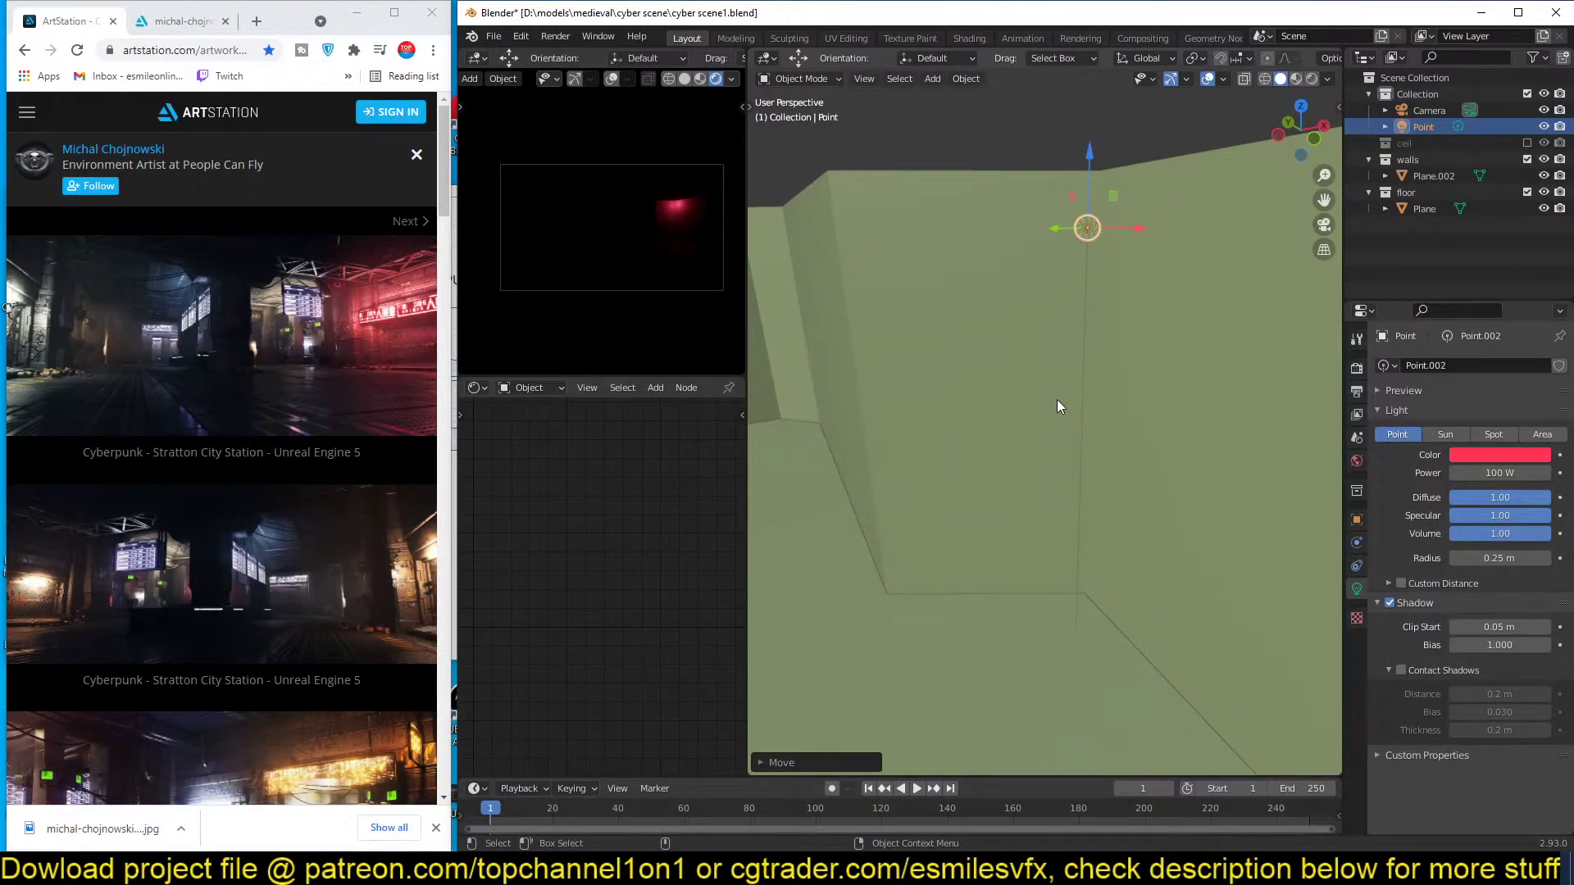
key(KP_1)
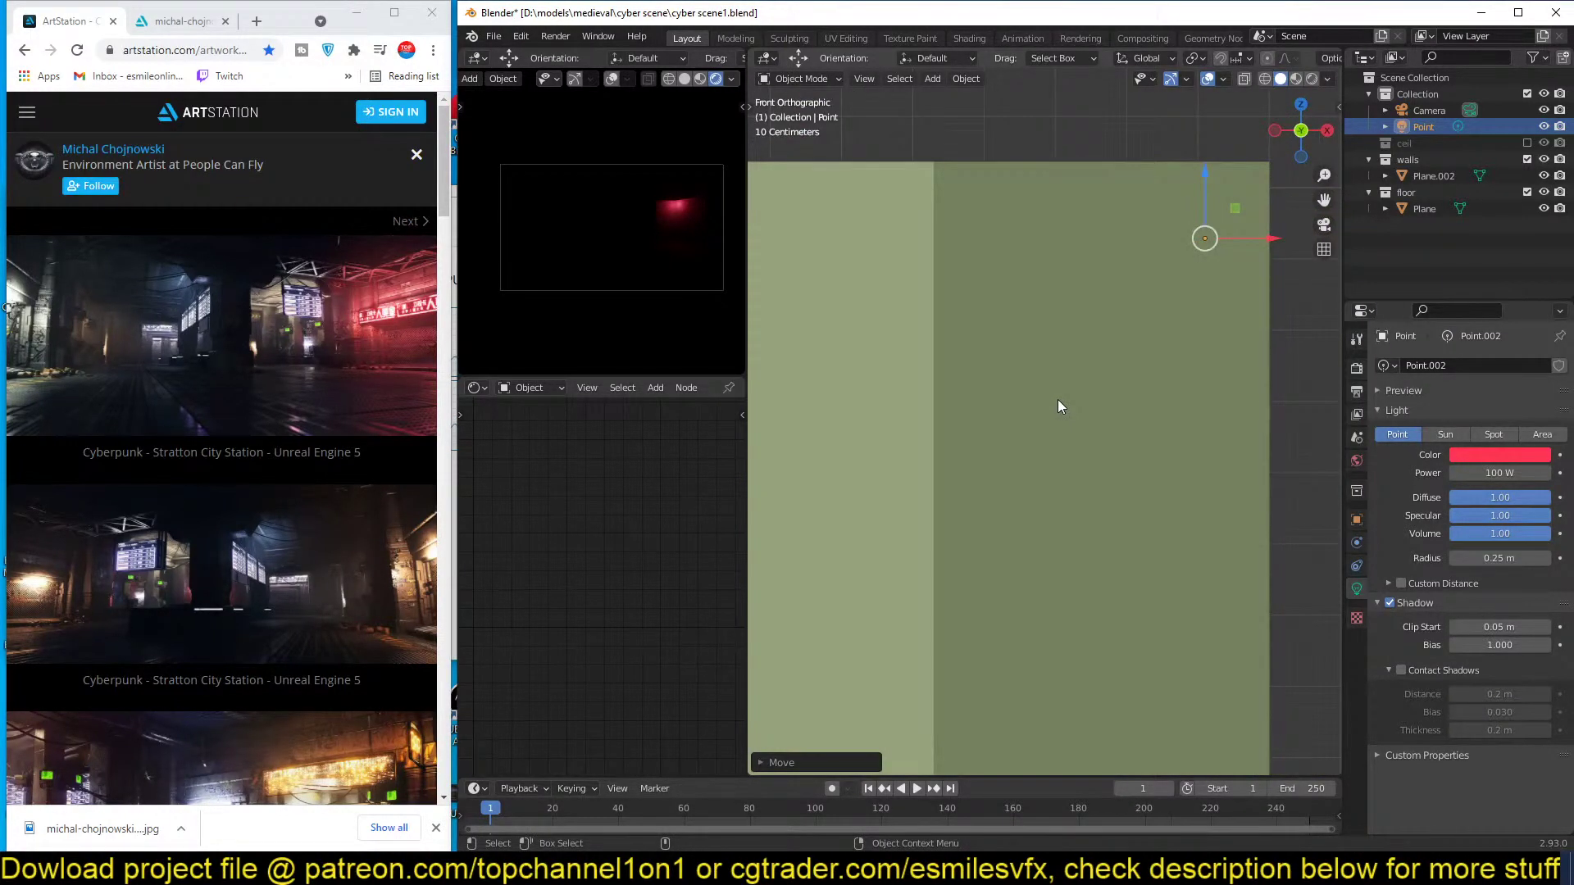
key(z)
click(876, 388)
shift+middle_drag(1029, 391, 958, 436)
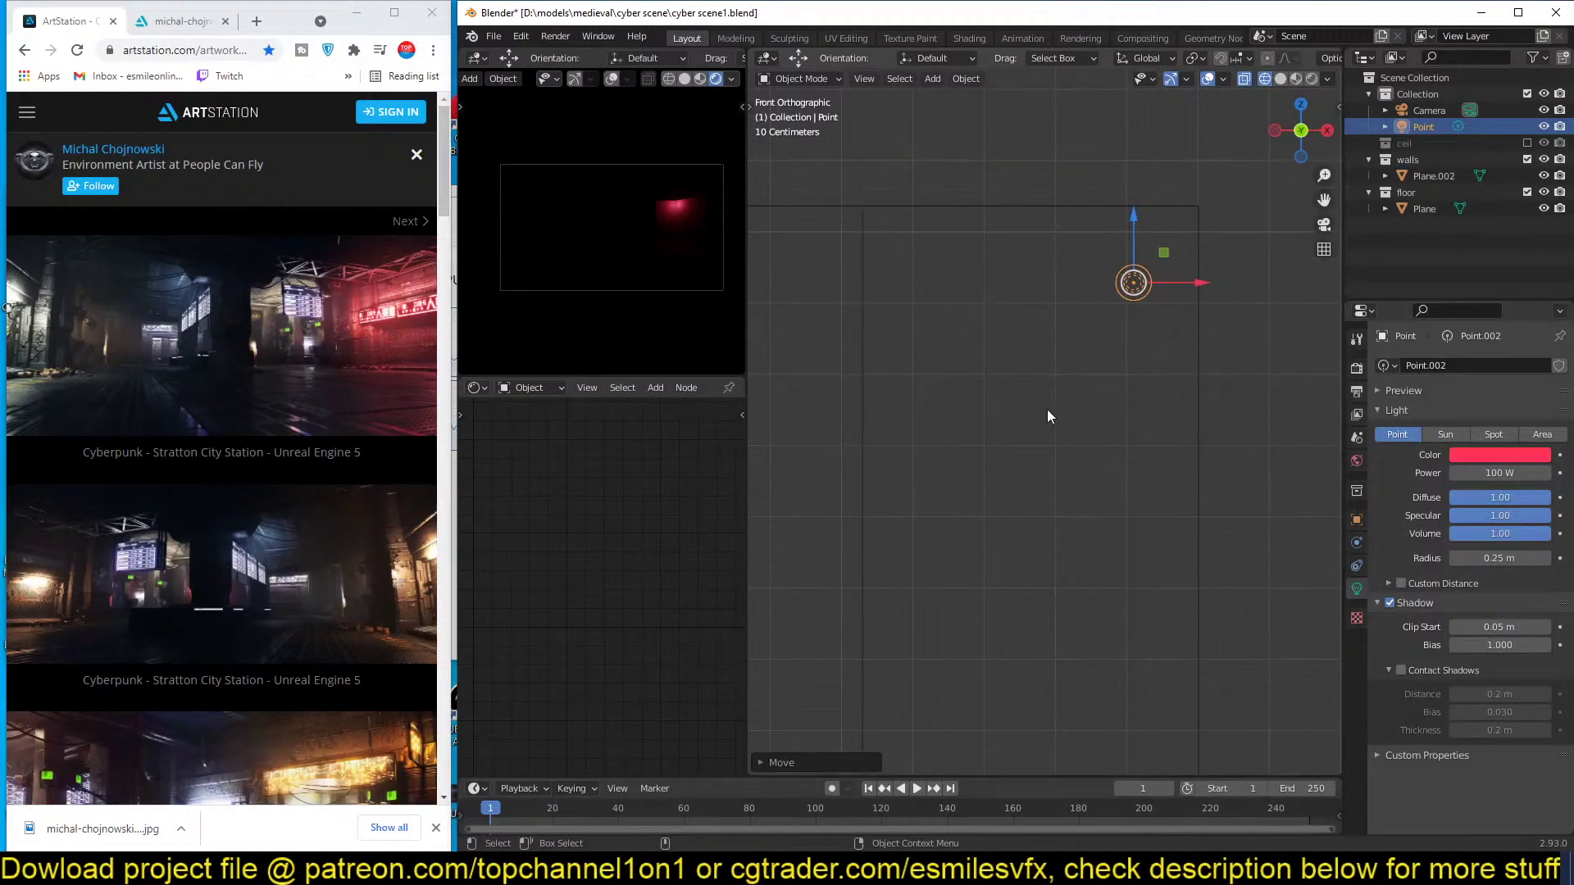
key(g)
click(1071, 352)
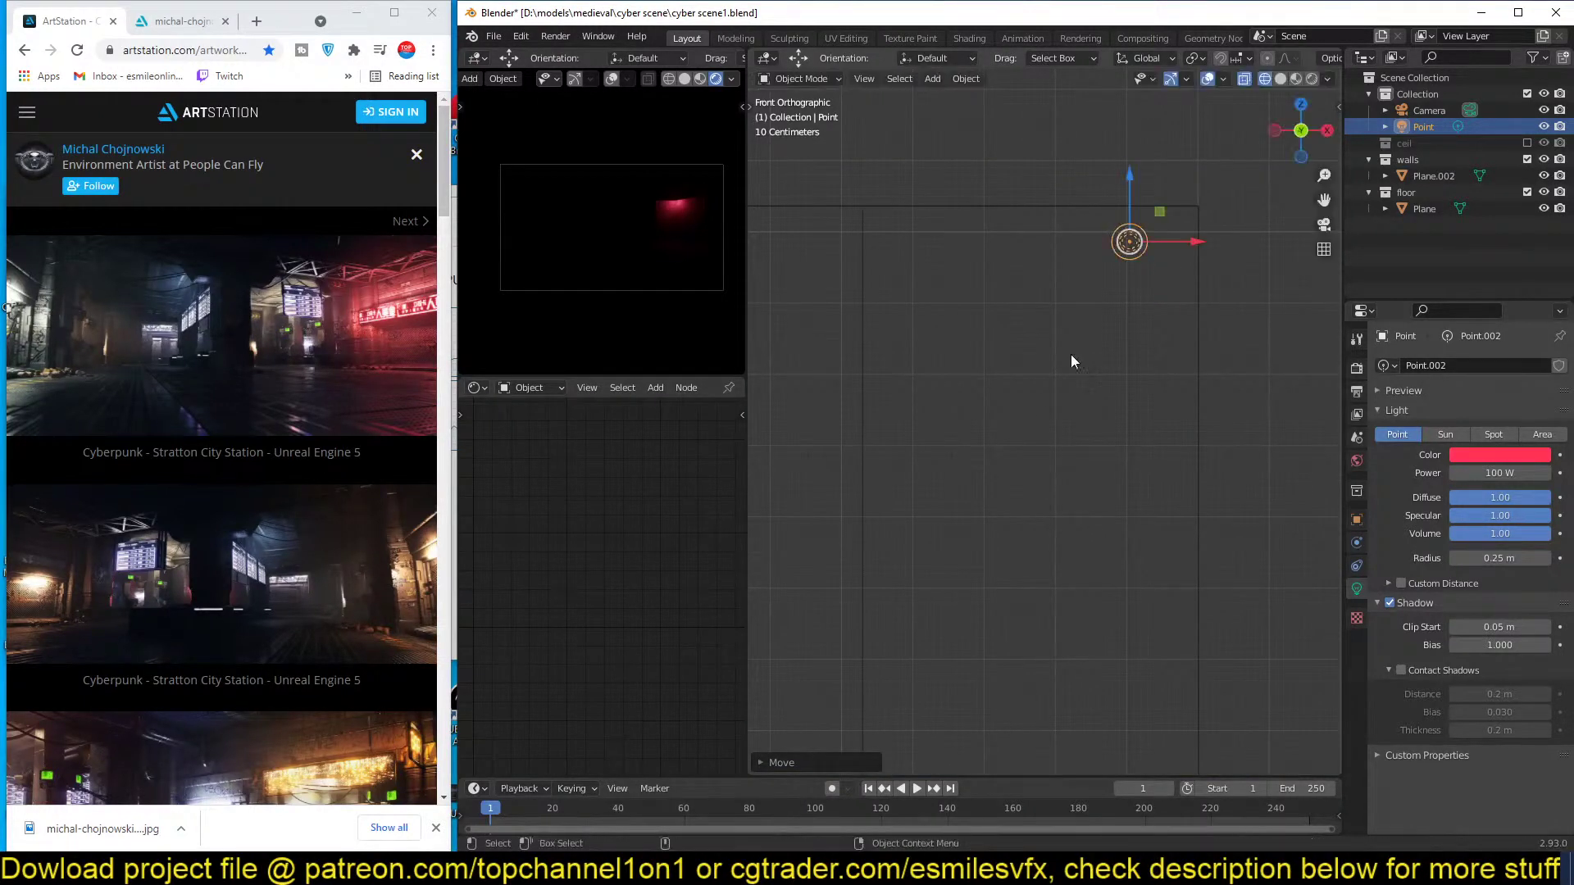
Set the red light's power to 1000 W and enable contact shadows for it.
click(1455, 475)
text(10)
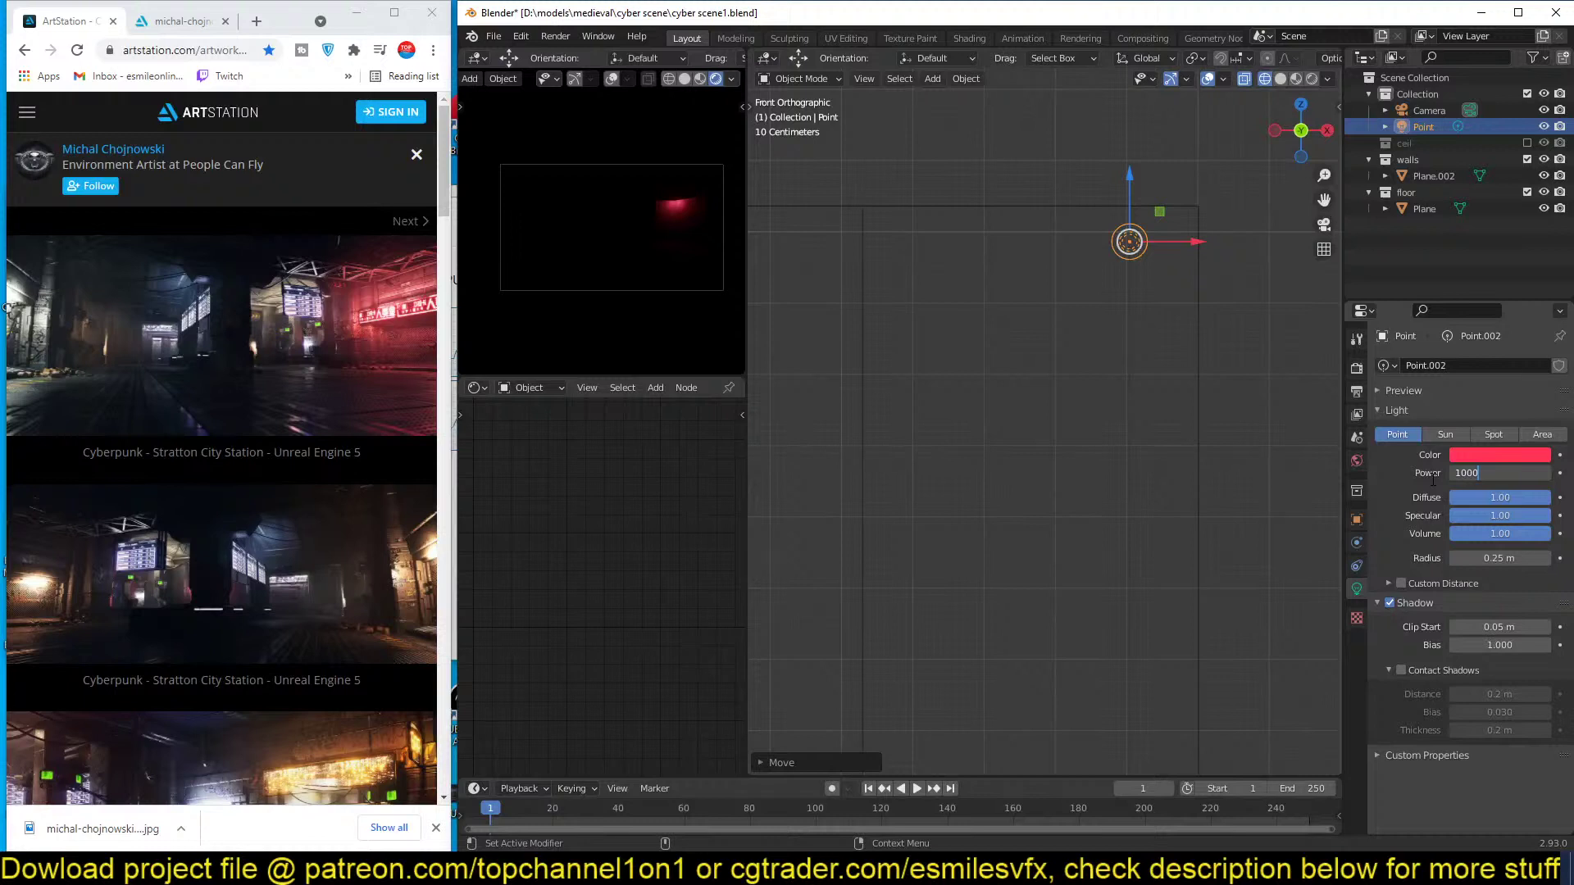
key(Return)
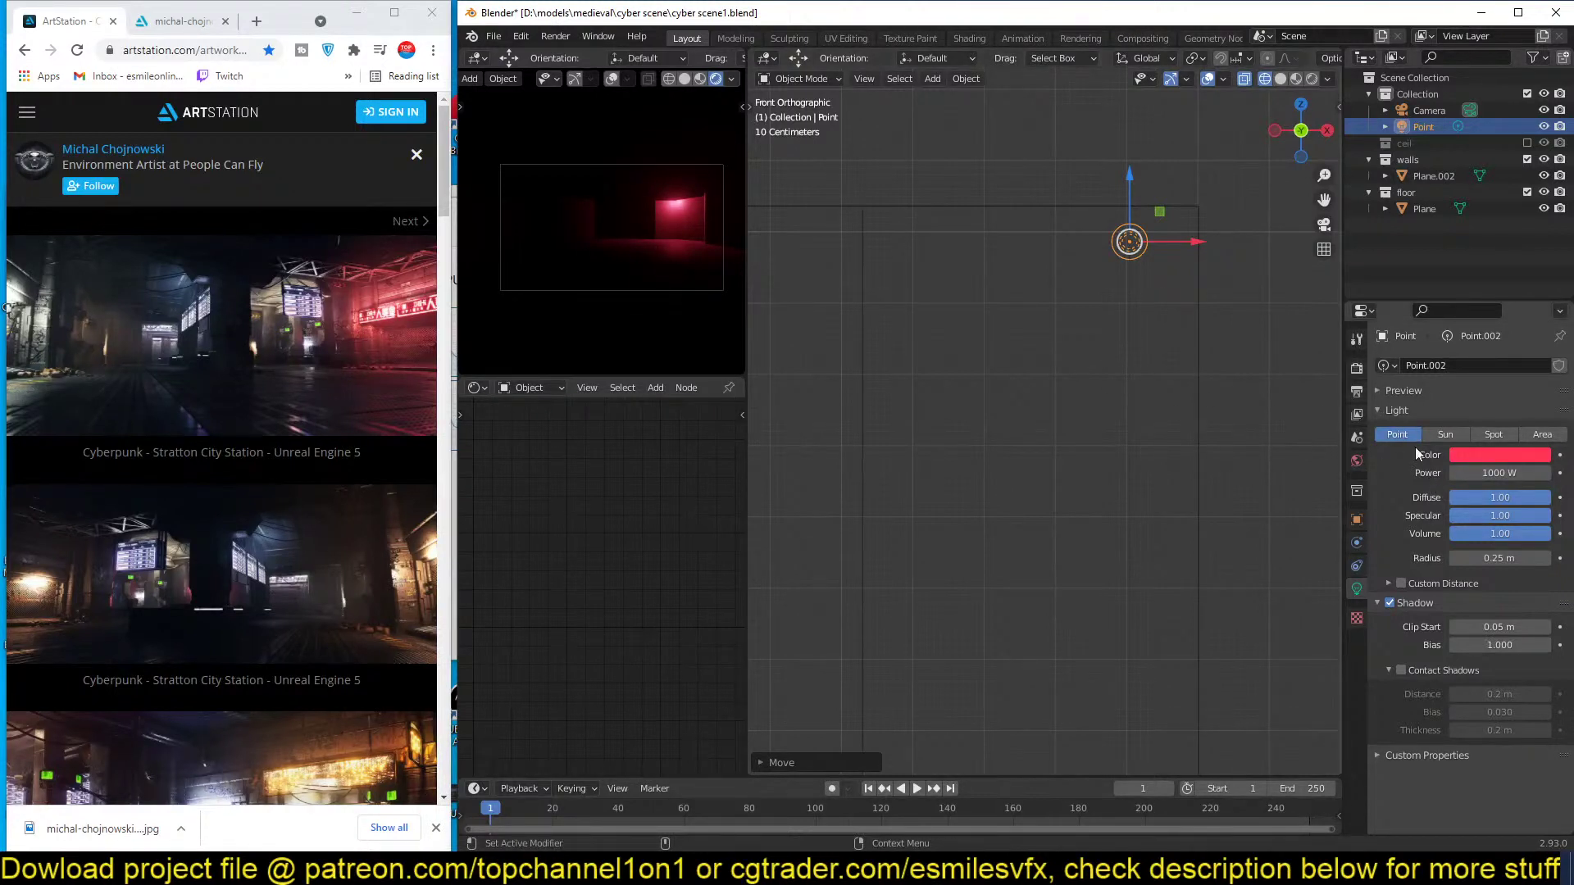
click(1398, 672)
Lower the red light about 2.4 m, shift it about 0.47 m toward positive X, and return to top view.
key(g)
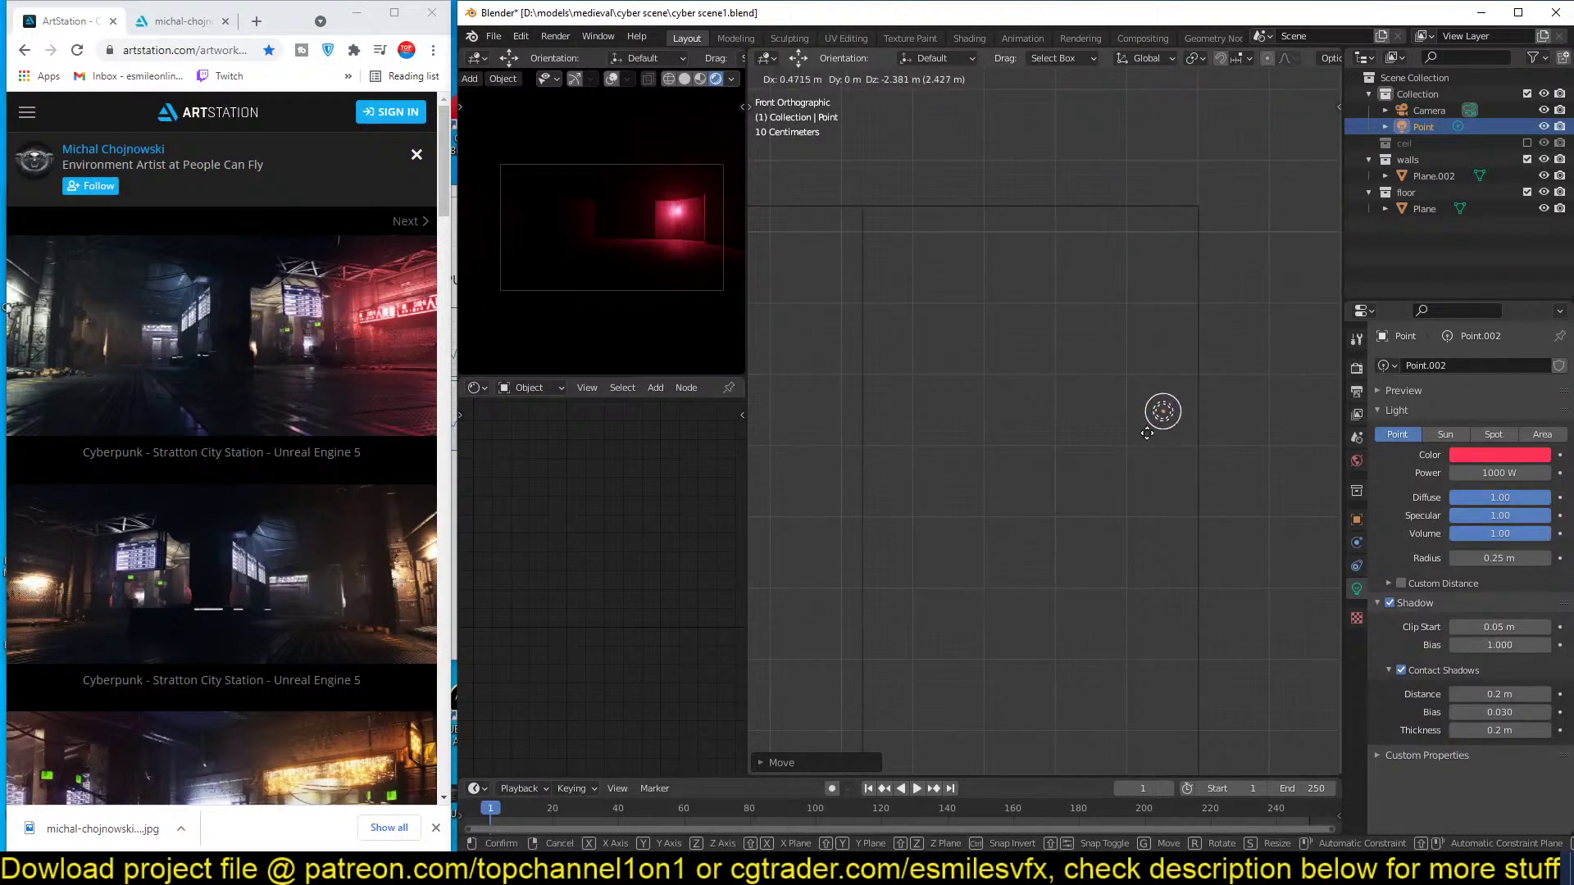
click(1147, 433)
key(KP_7)
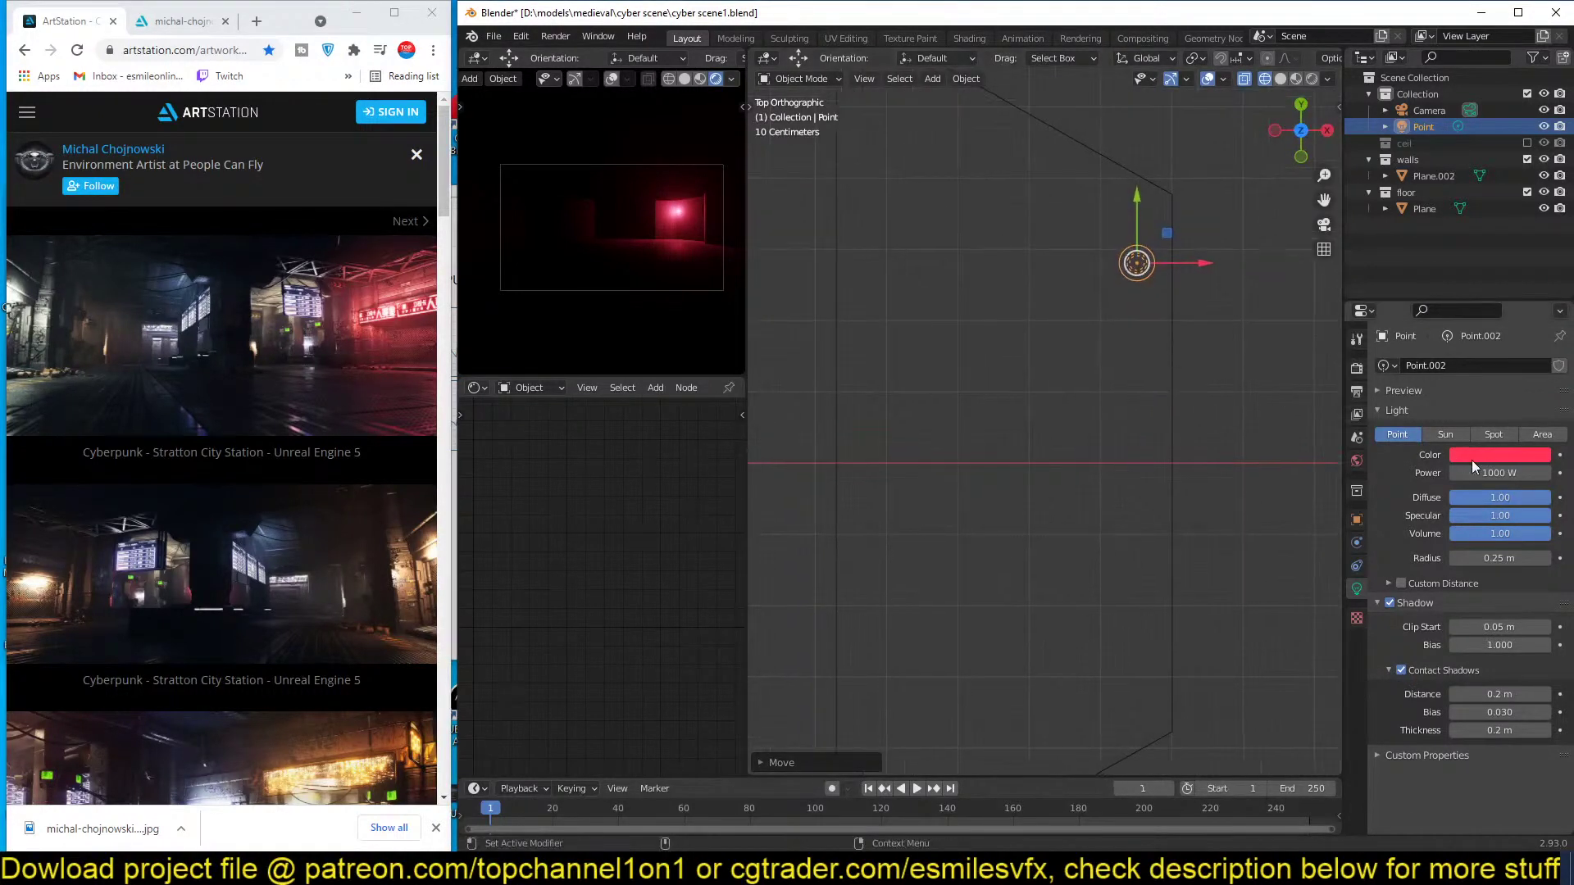
Convert the red light to an area light with a rectangle shape.
click(1541, 434)
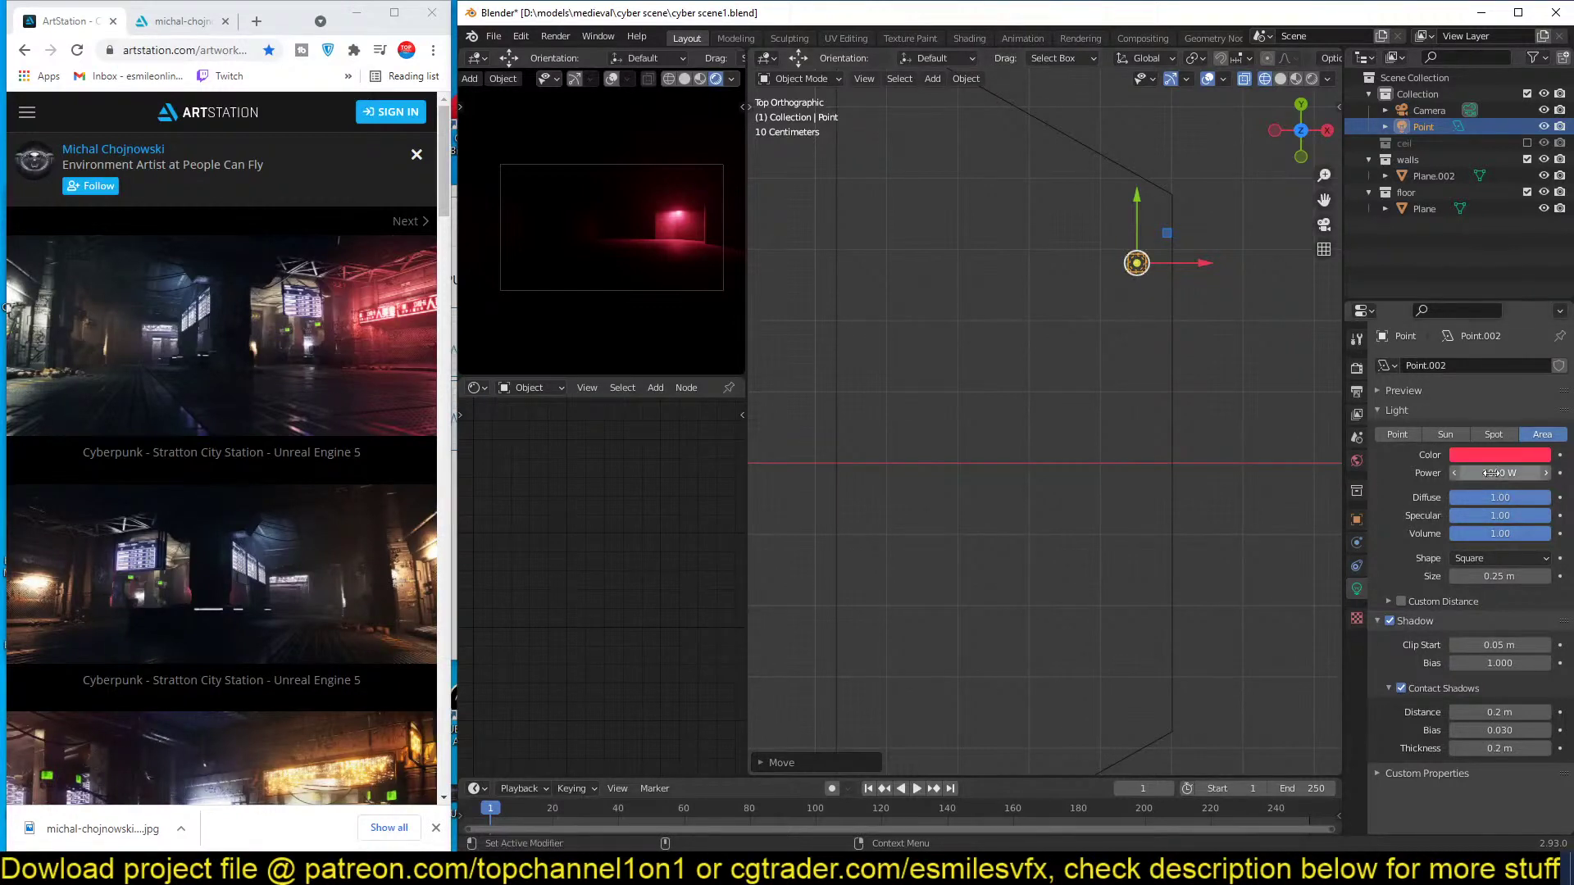
click(1487, 557)
click(1478, 578)
Stretch the area light to about 0.93 m by 3.96 m and move it toward the middle of the recess.
scroll(1132, 295, up, 2)
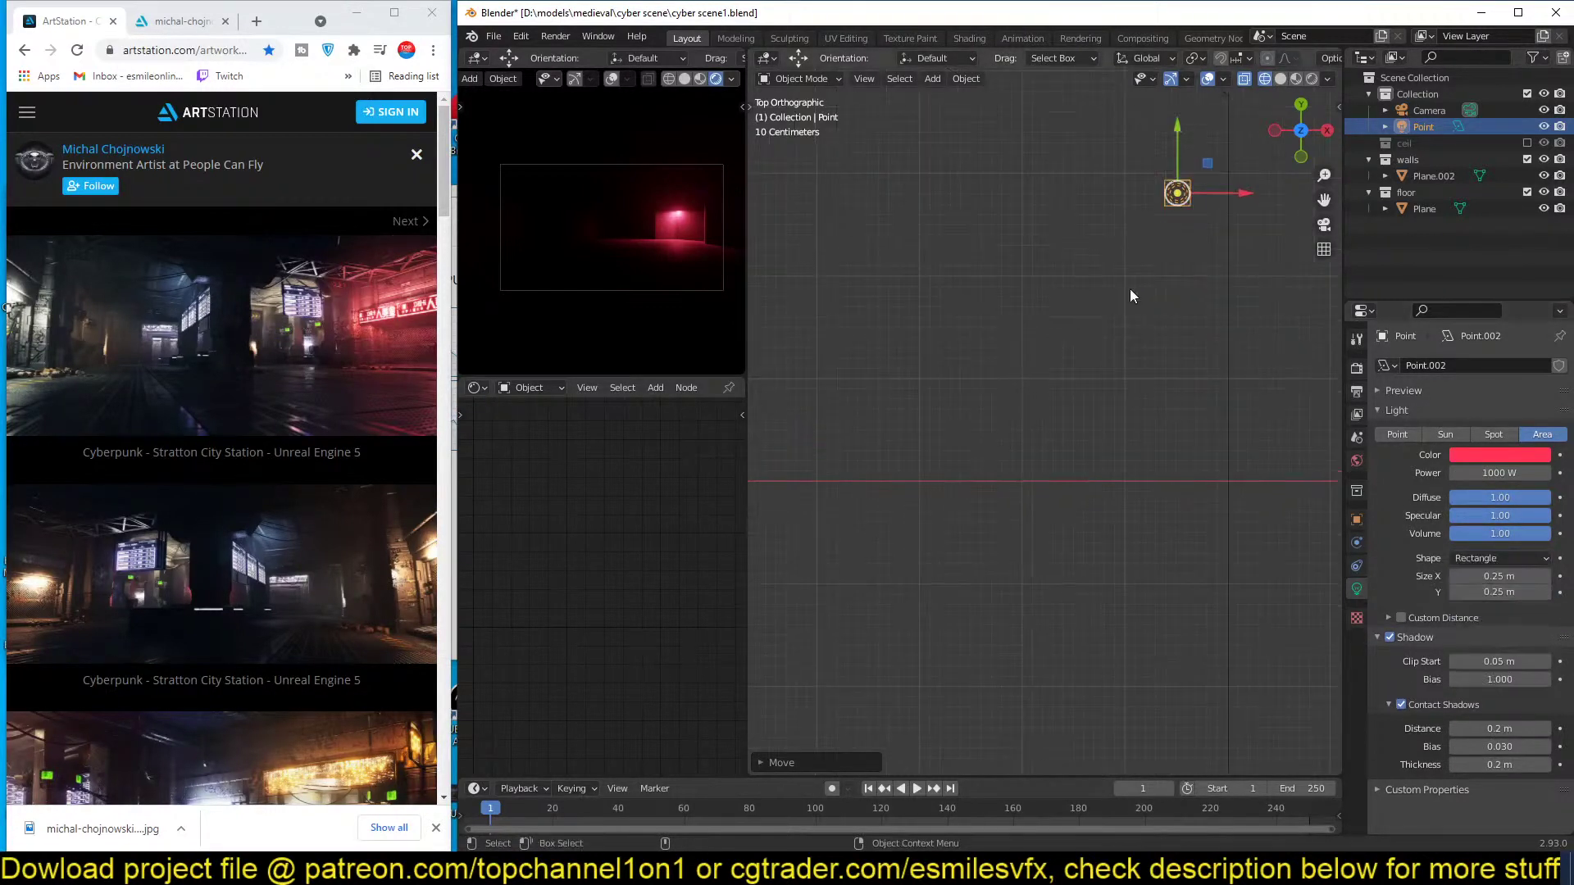
drag(1157, 210, 1191, 355)
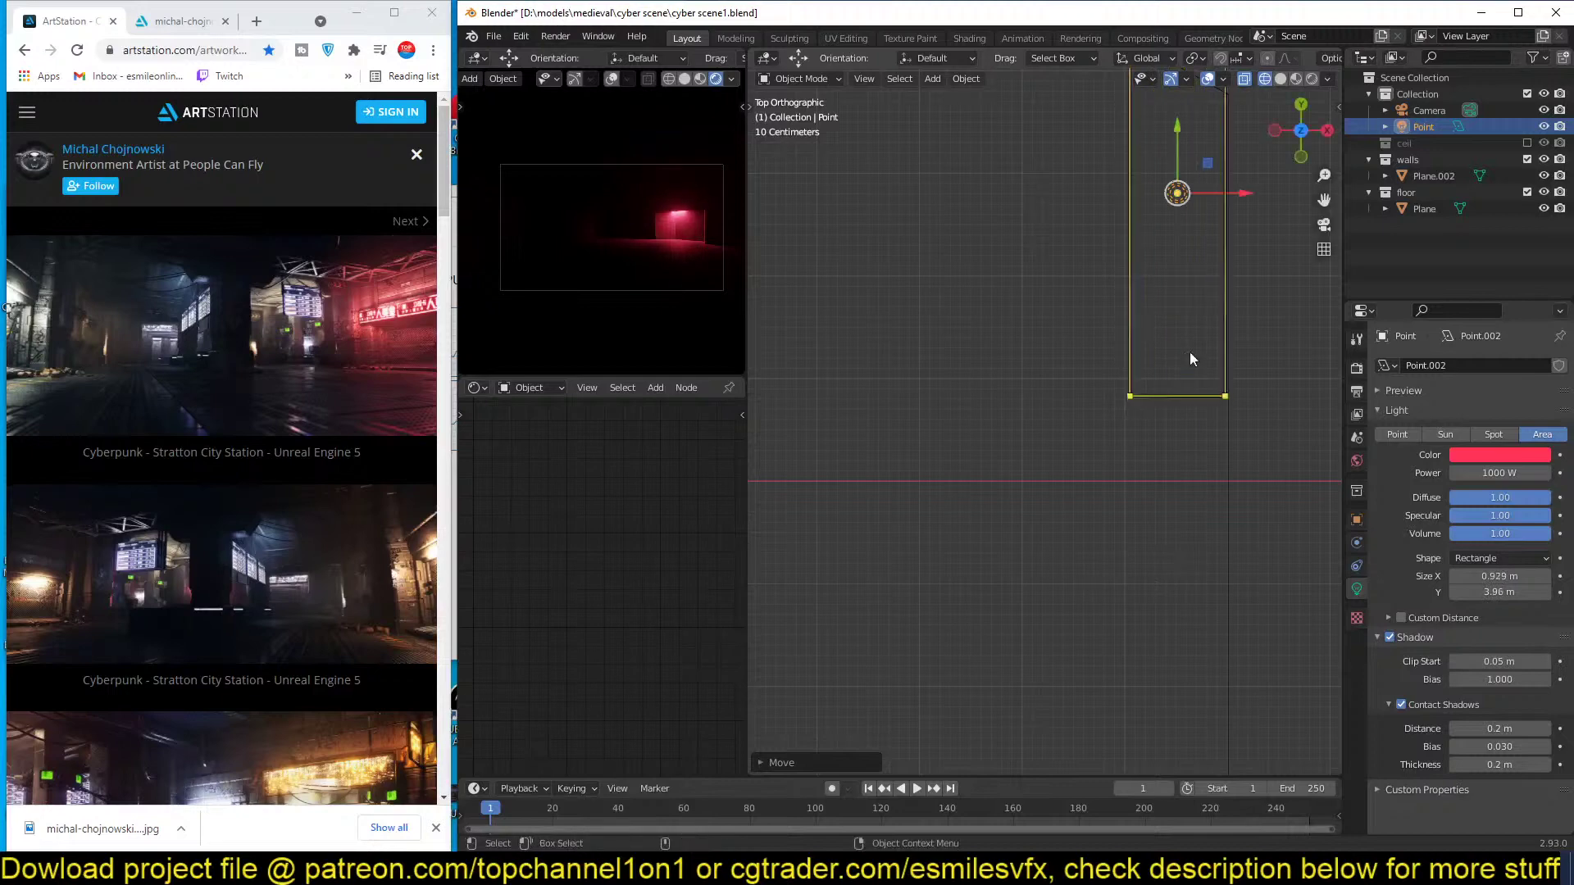
scroll(1195, 347, down, 1)
key(g)
click(1180, 492)
Rotate the area light 90 degrees in the front view so it shines into the room.
key(KP_3)
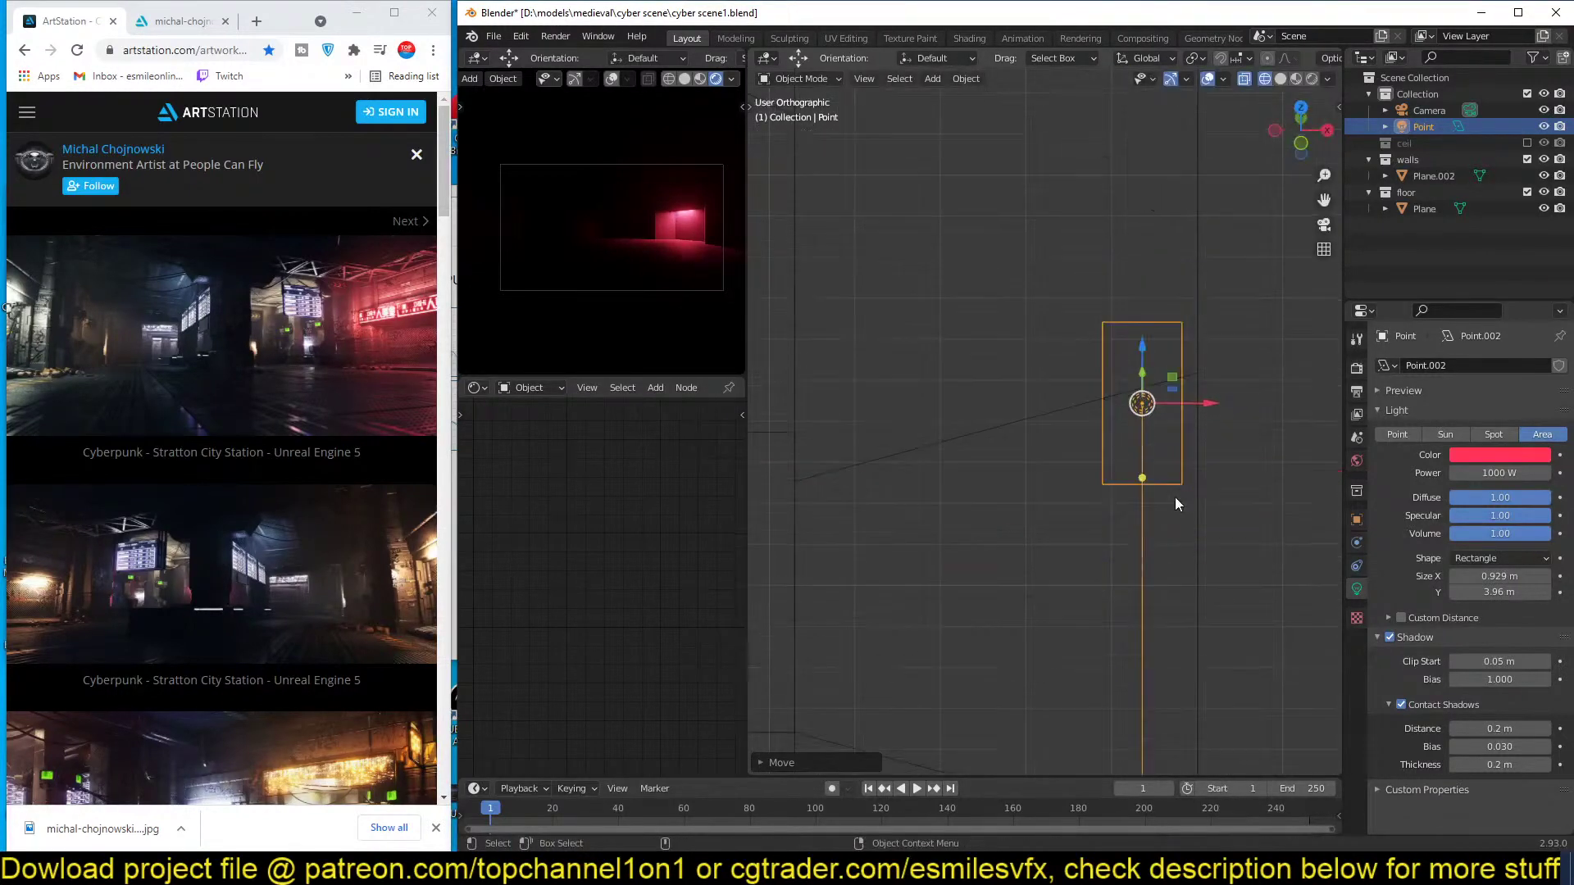
key(KP_1)
text(r)
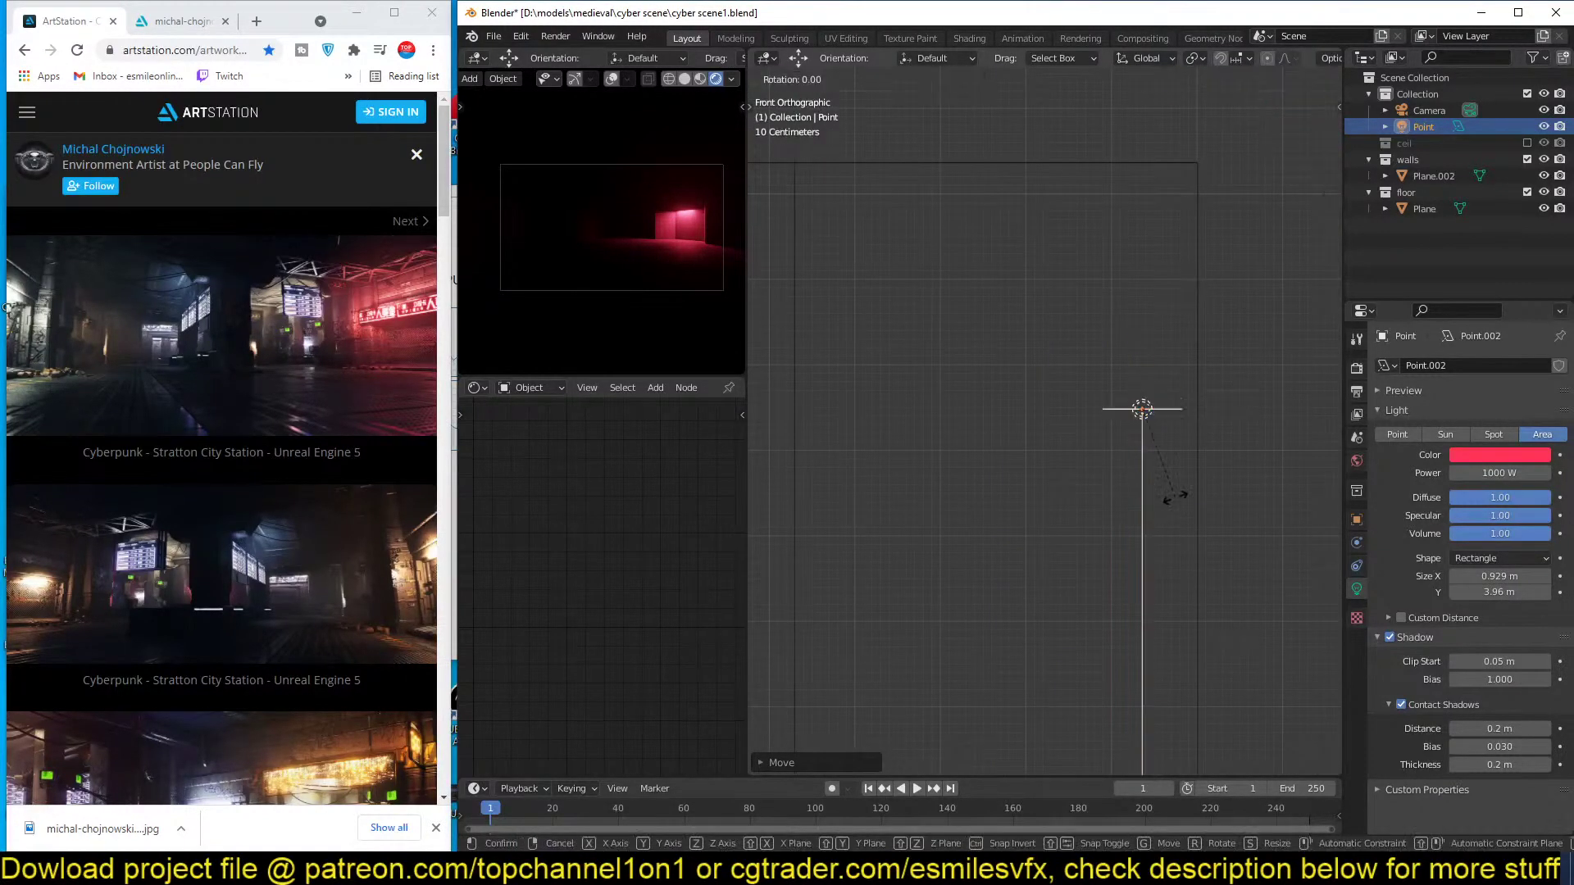
text(90)
key(Return)
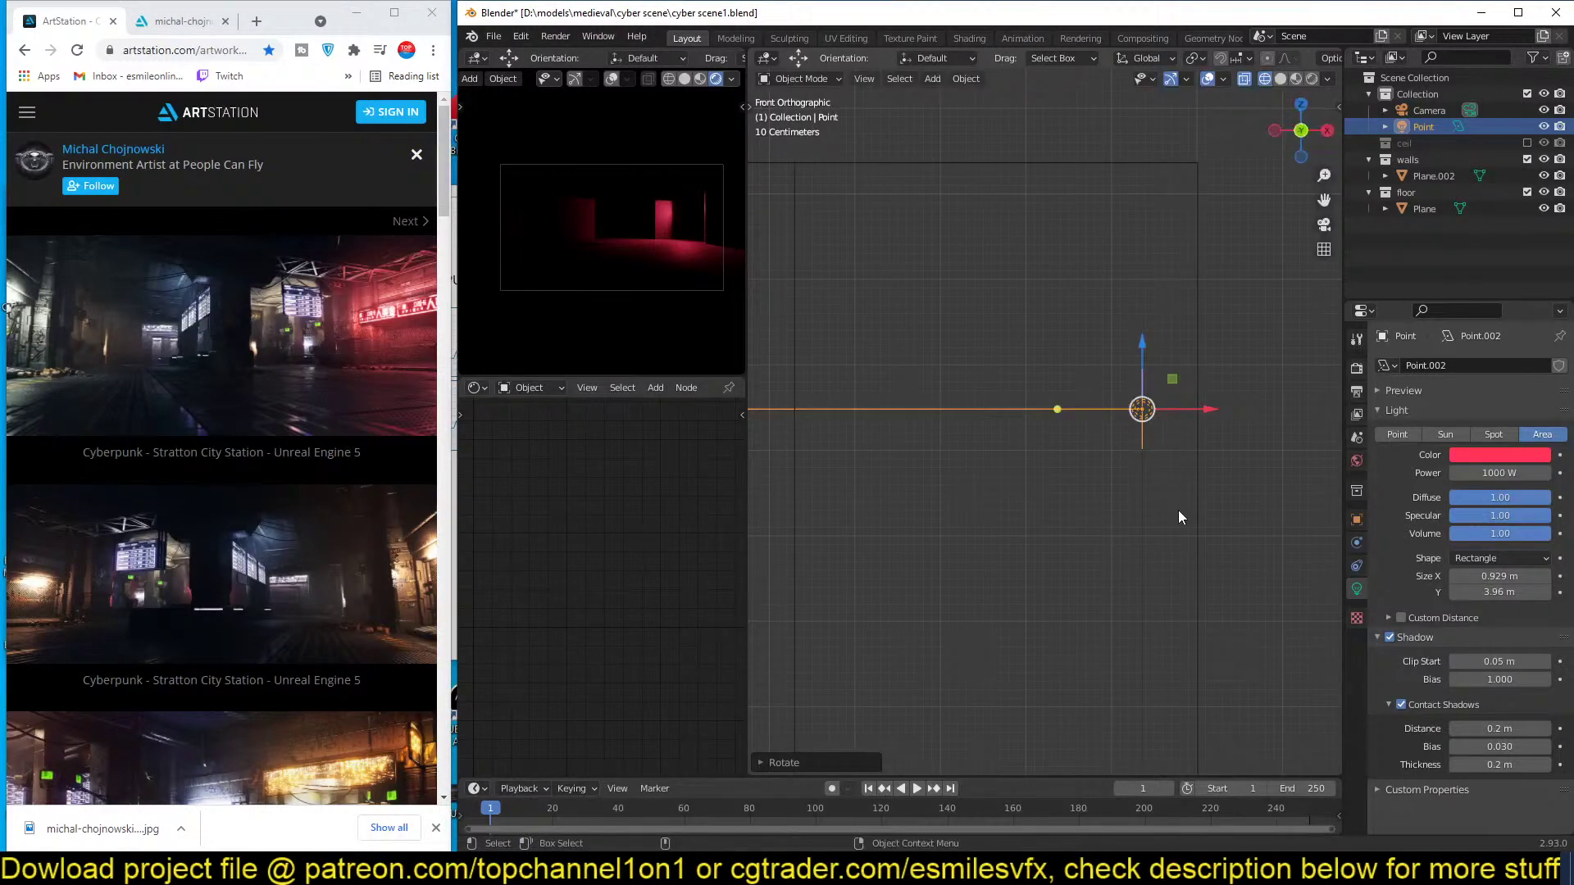
Move the area light against the recess's end wall, slightly lower, and save the scene.
key(g)
click(1239, 554)
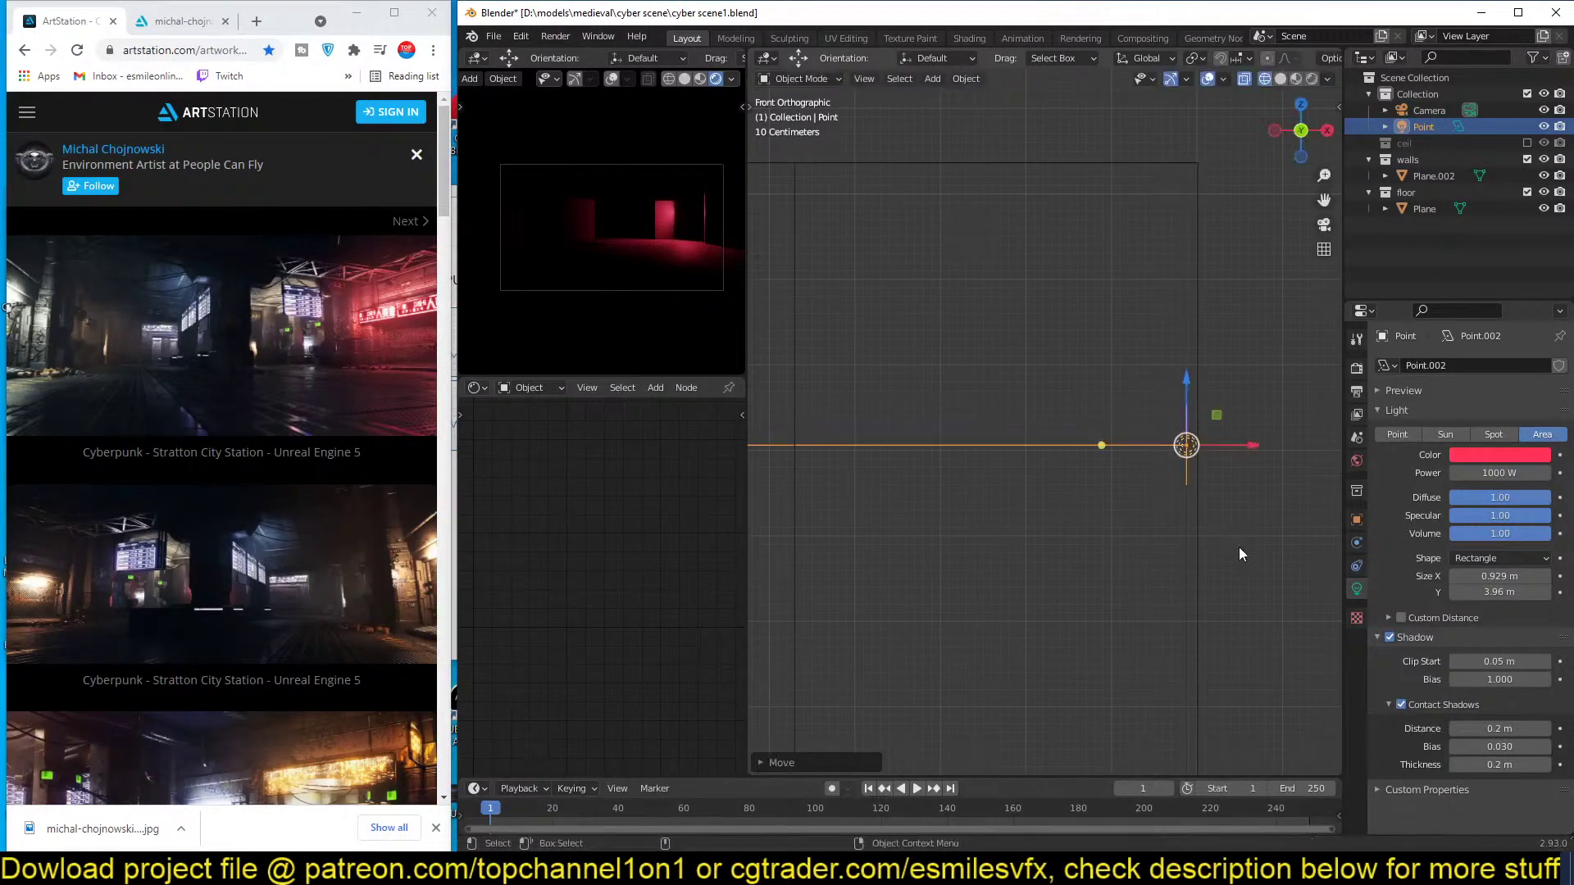
key(KP_7)
scroll(1189, 393, down, 5)
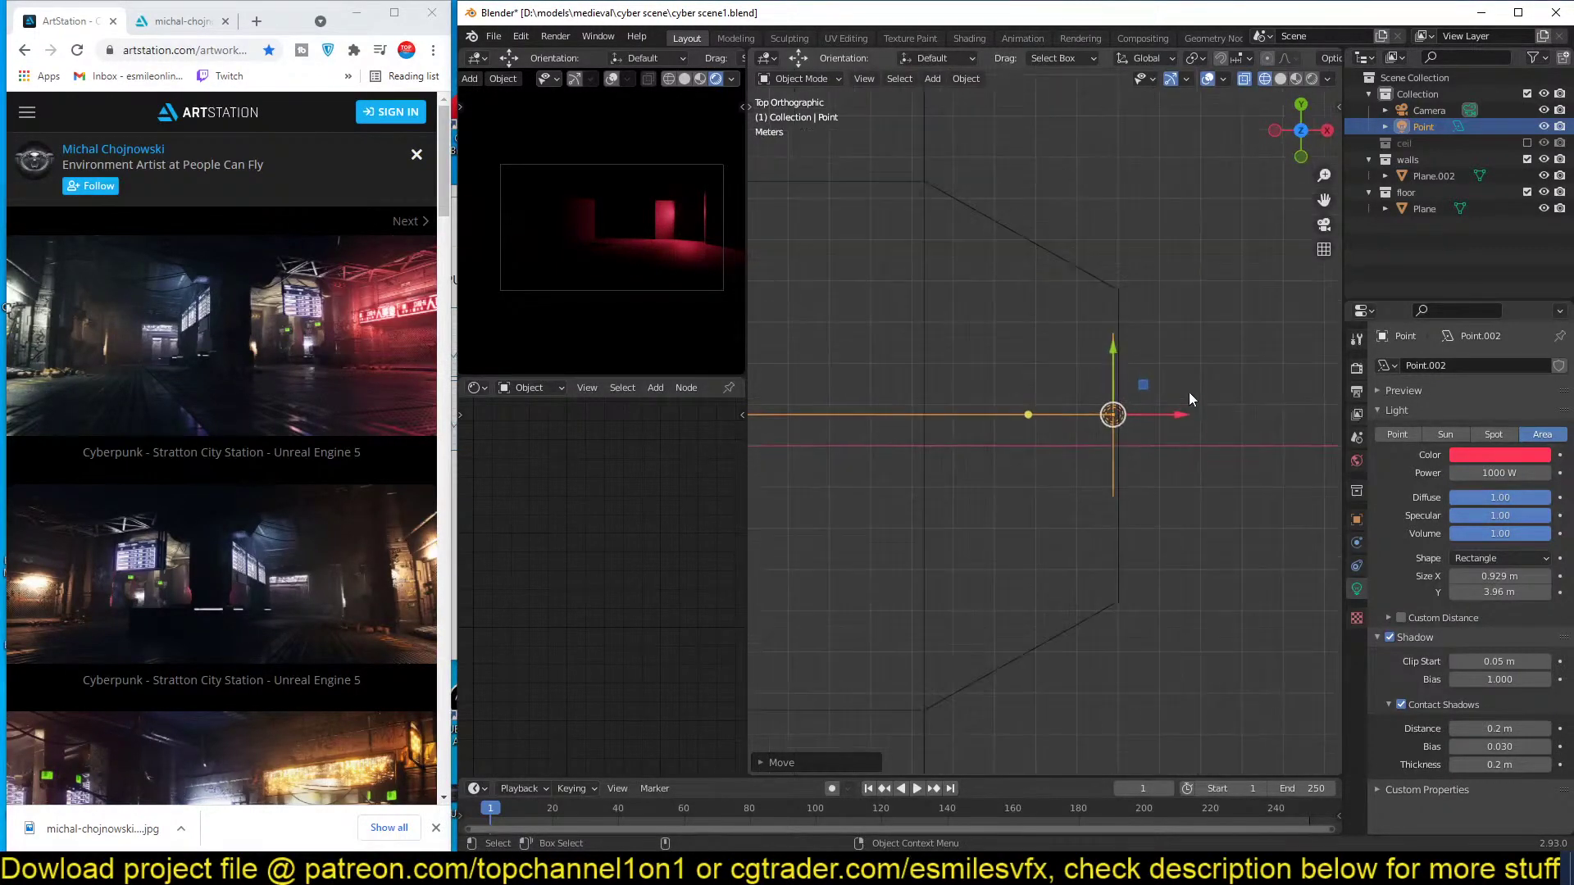
scroll(1155, 384, down, 3)
key(ctrl+s)
Duplicate the red area light and place the copy near the middle of the room, on the positive Y side.
scroll(1079, 362, down, 5)
shift+middle_drag(1071, 351, 1112, 351)
scroll(915, 376, up, 2)
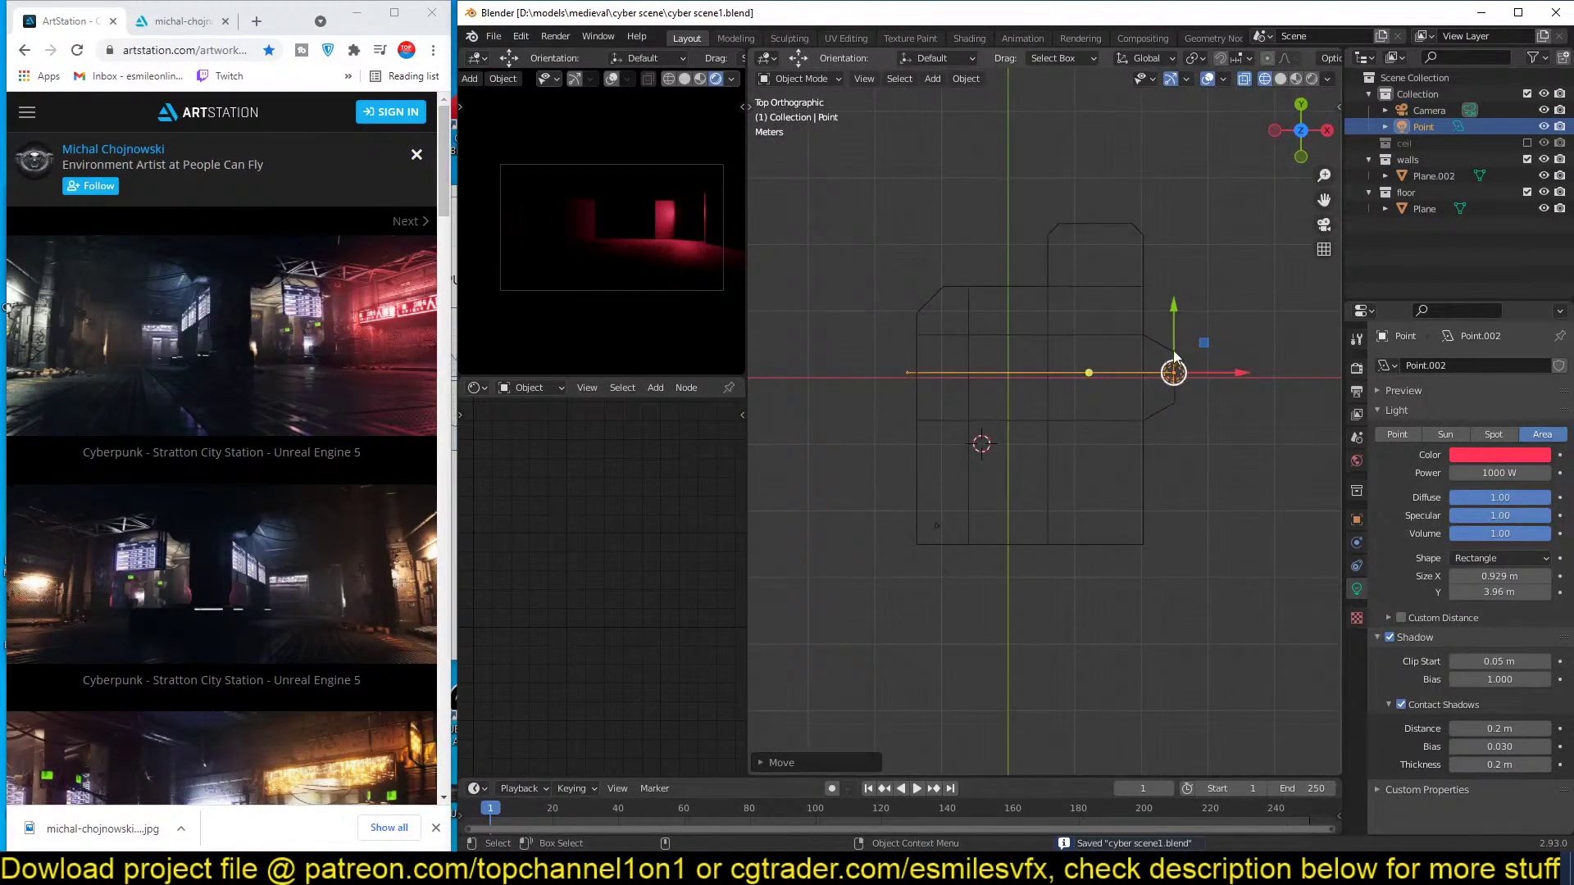
scroll(997, 408, up, 2)
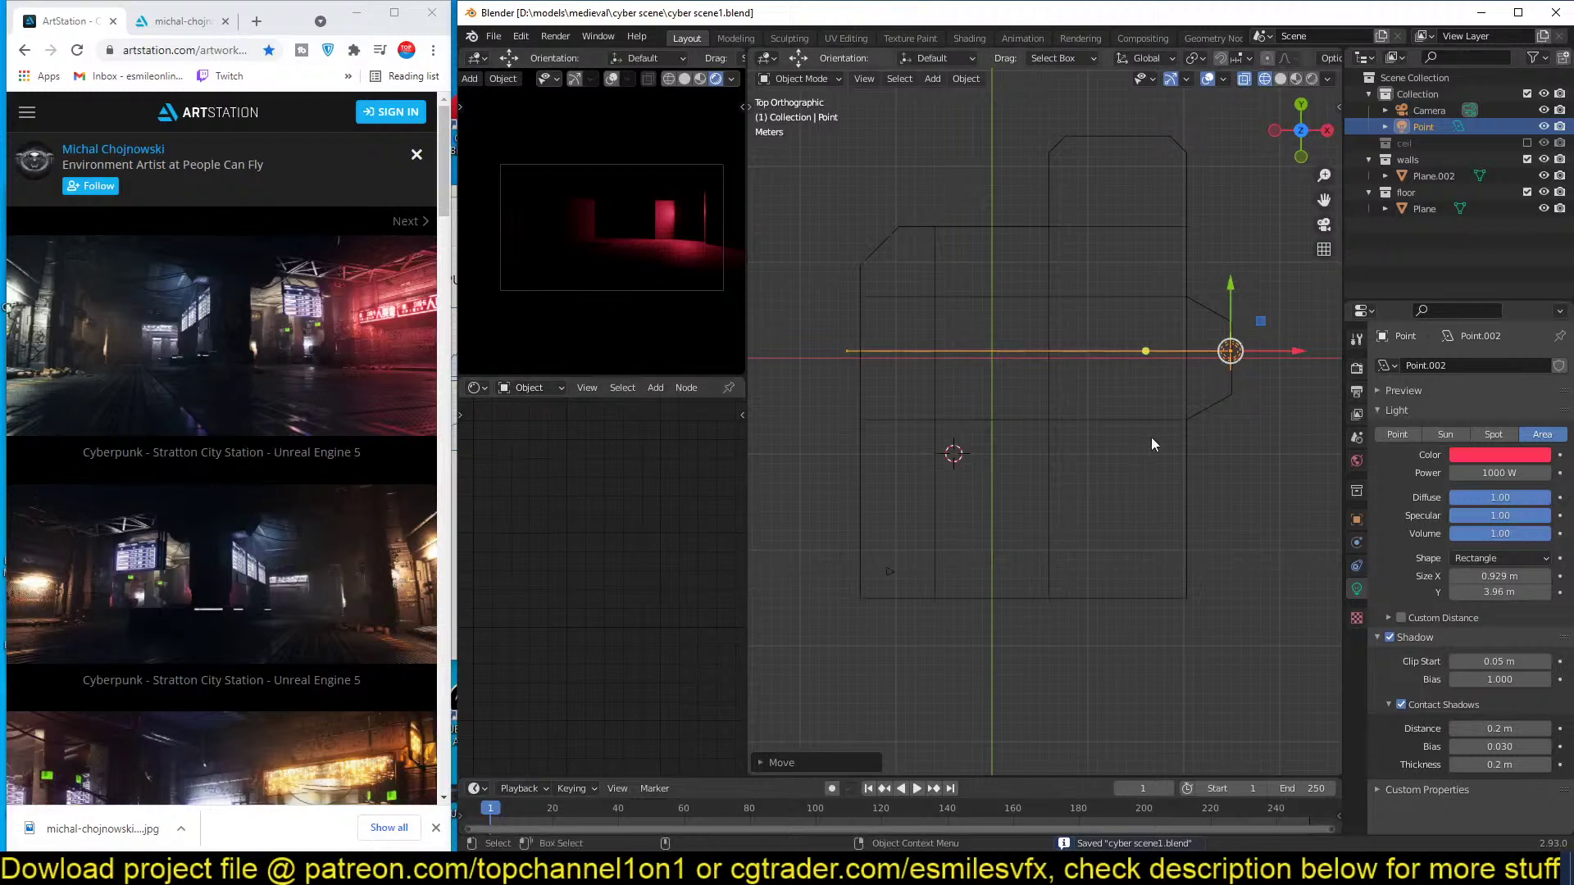
key(shift+d)
click(994, 298)
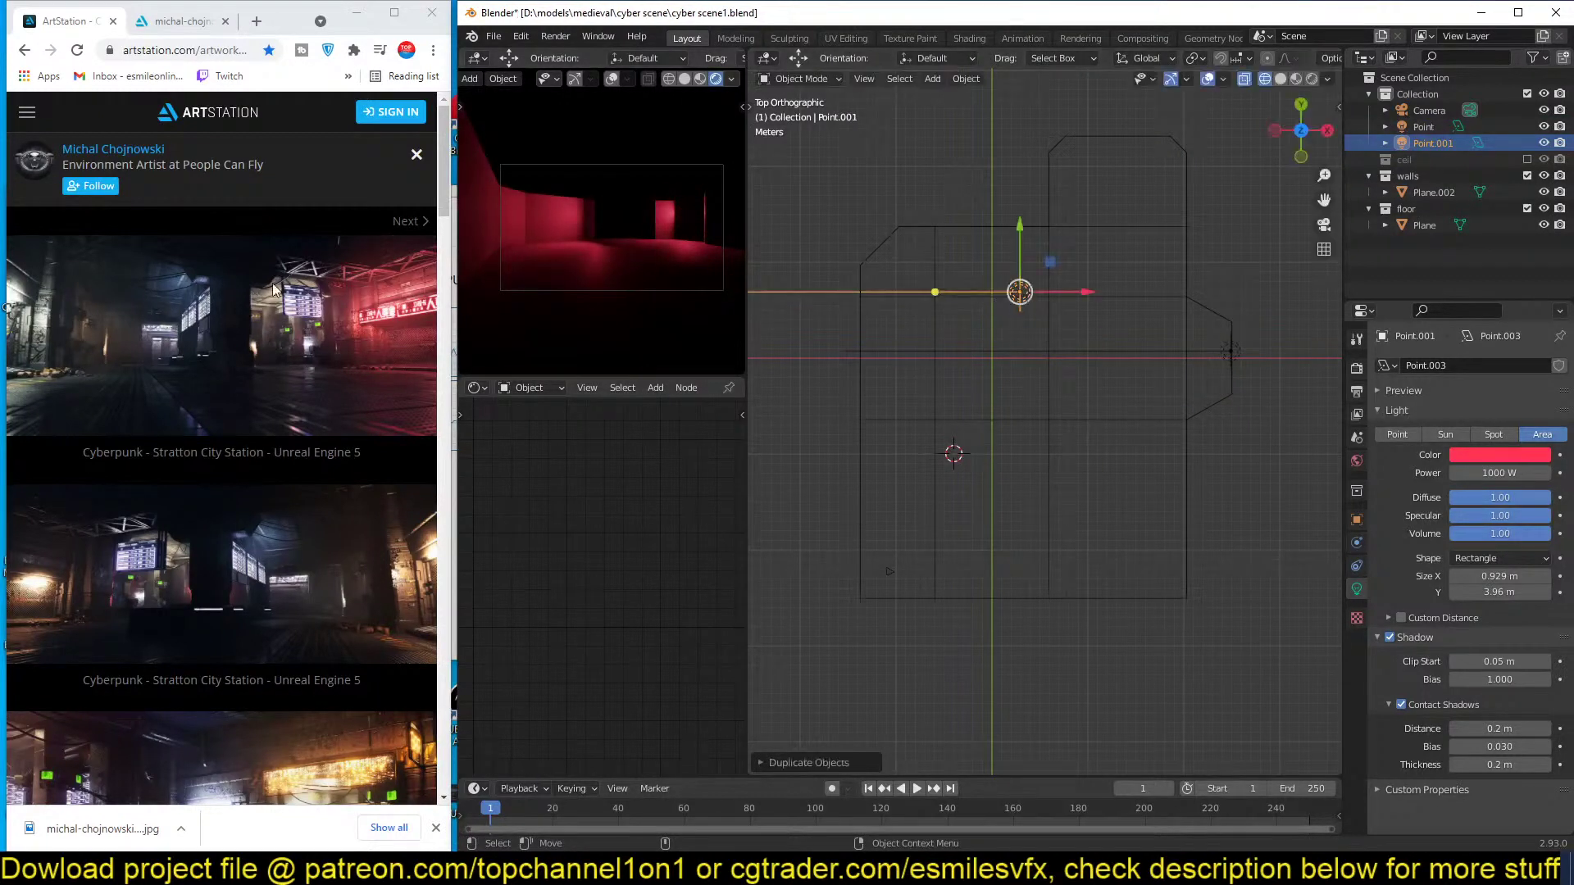
key(g)
click(1000, 414)
Change the duplicated area light's color to blue-violet and move it slightly toward positive X and Y.
click(1526, 455)
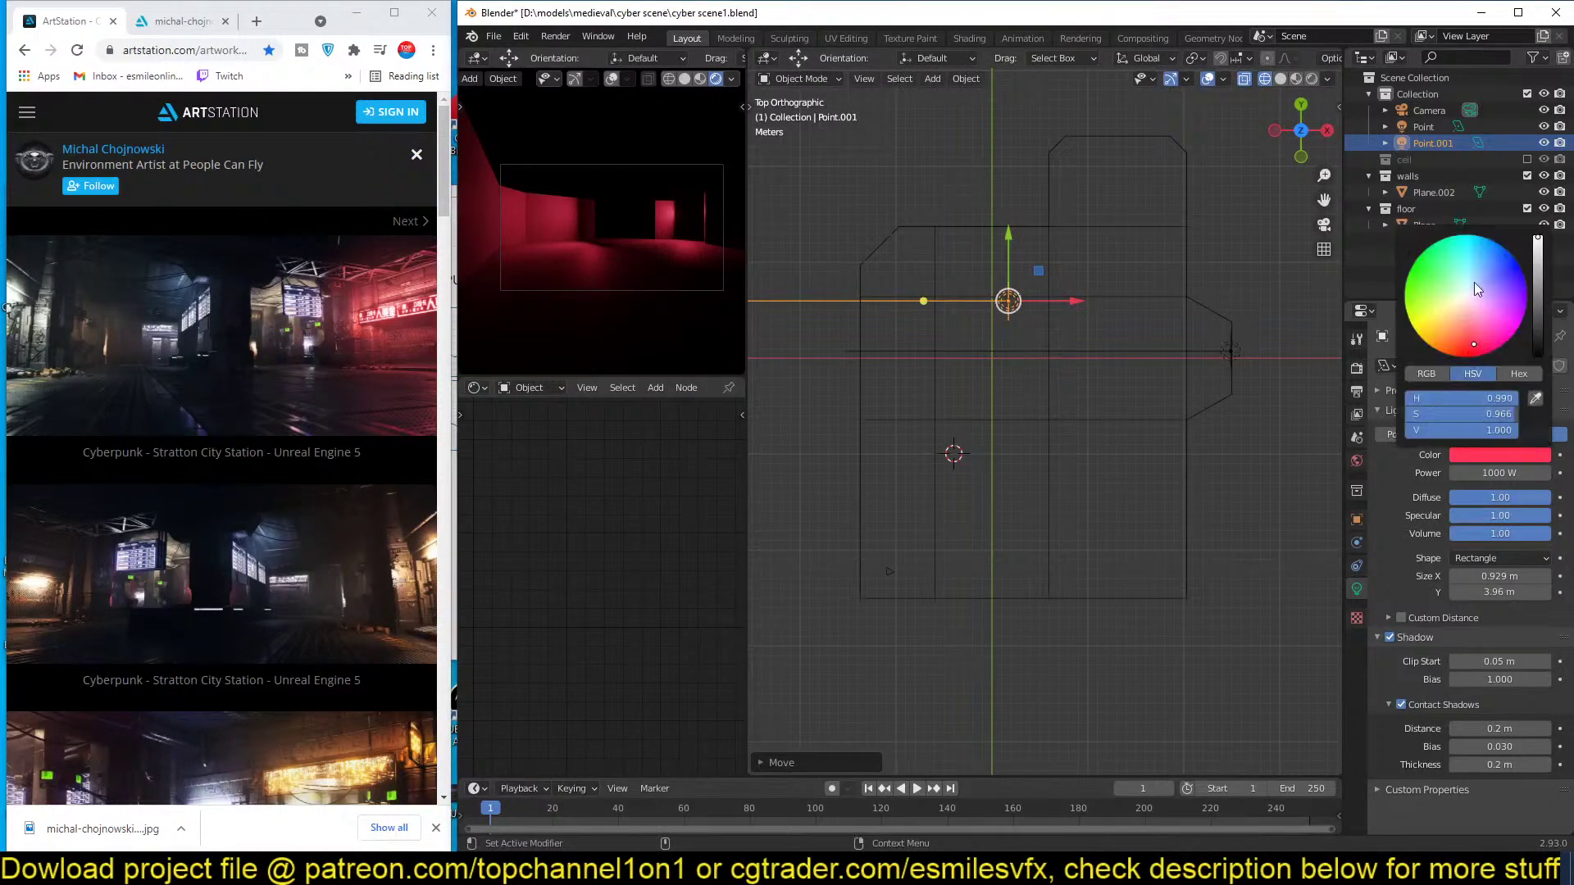
drag(1476, 289, 1497, 285)
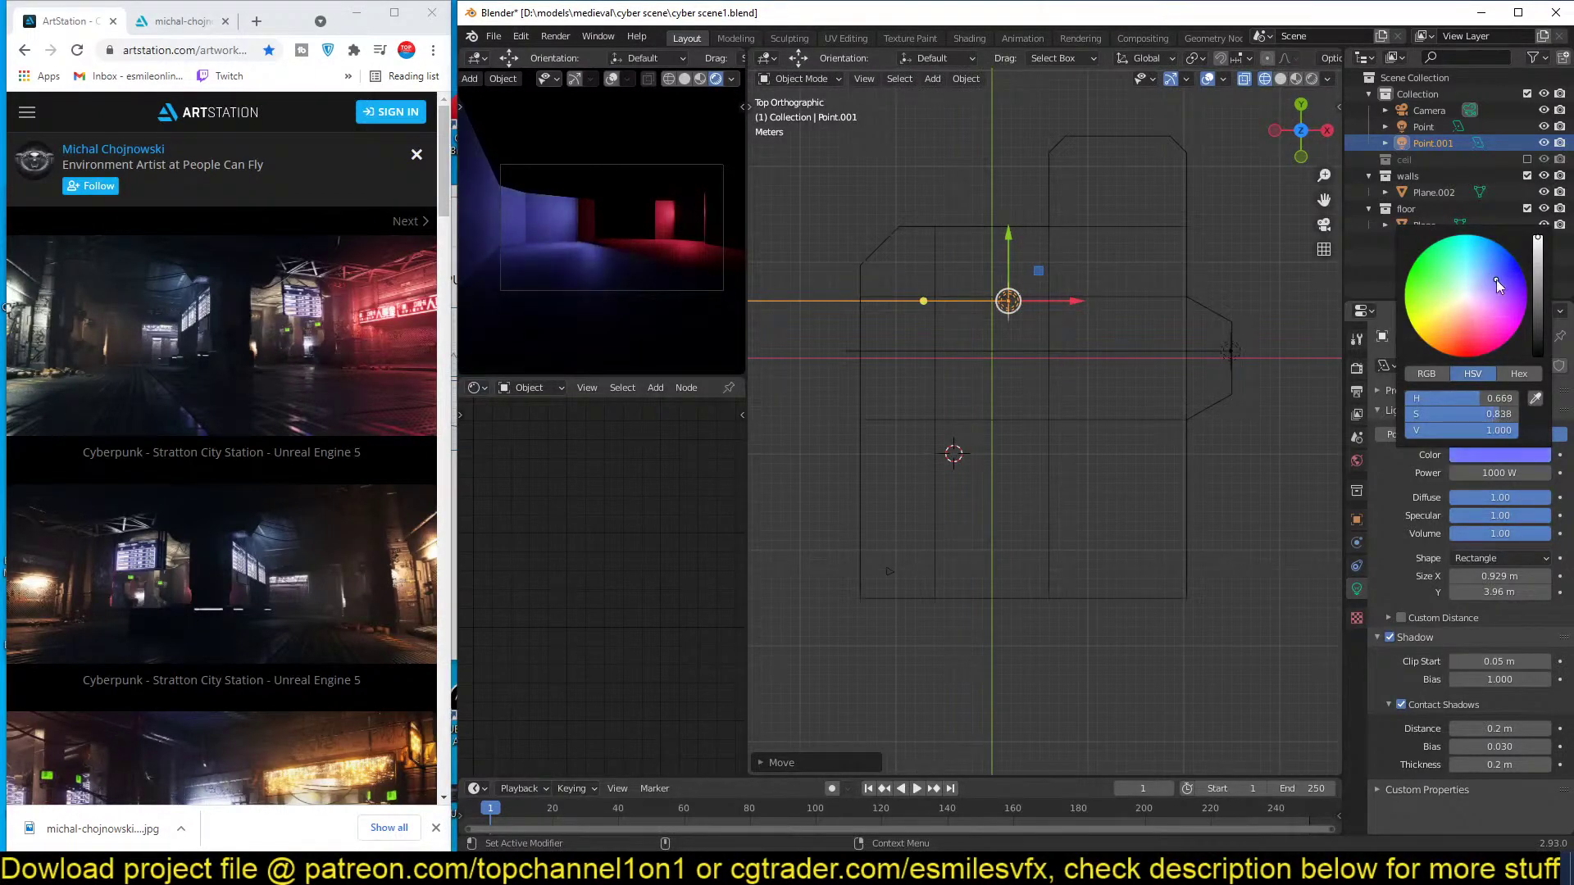
key(g)
click(1053, 289)
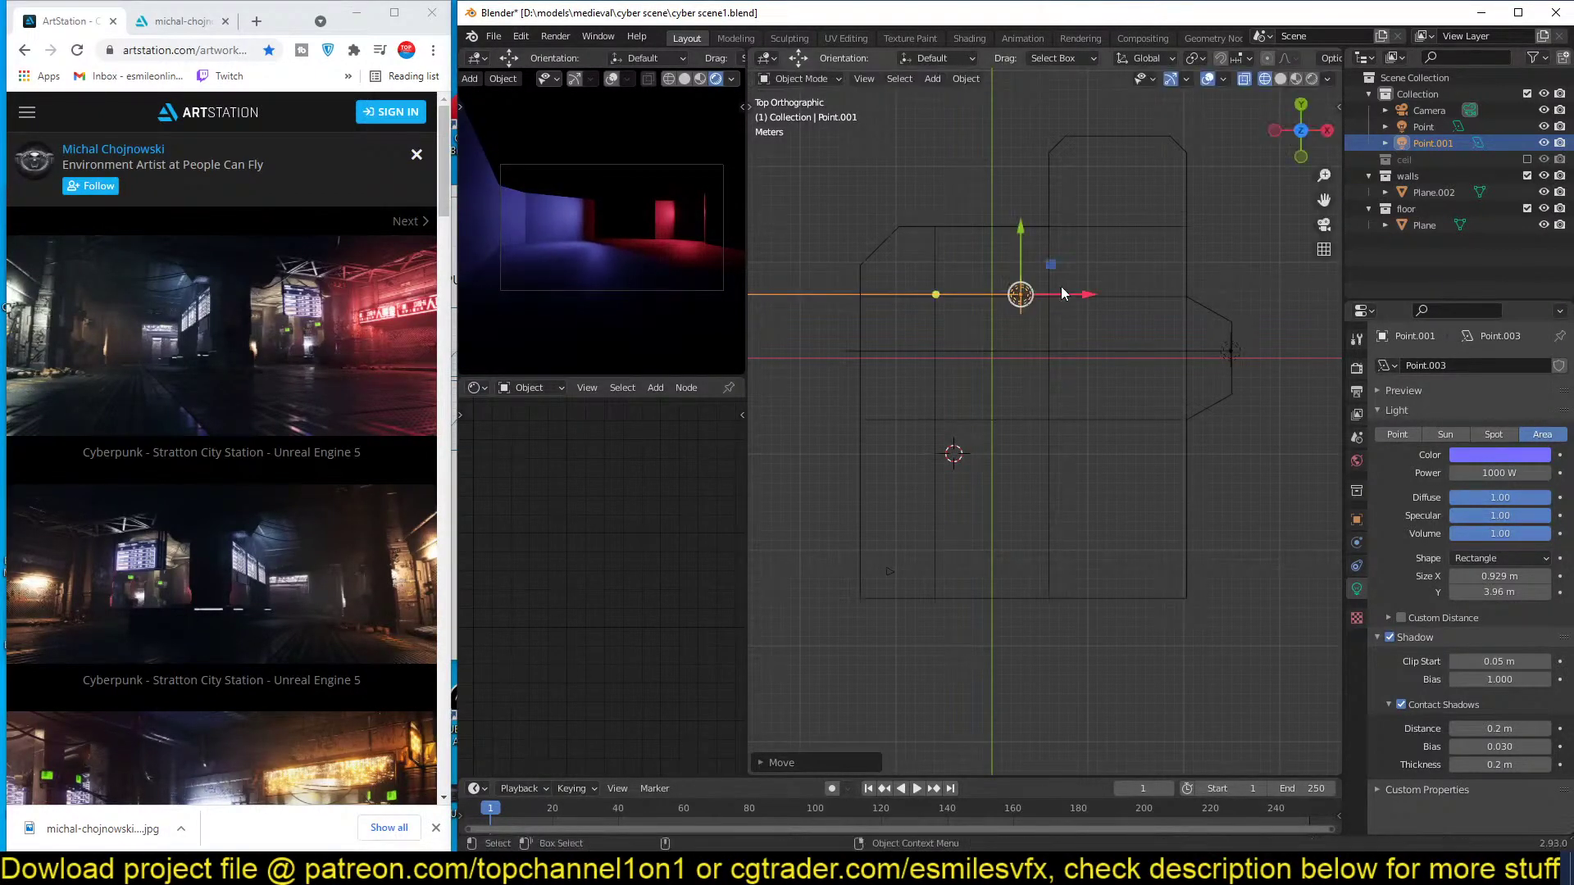
scroll(1074, 361, up, 1)
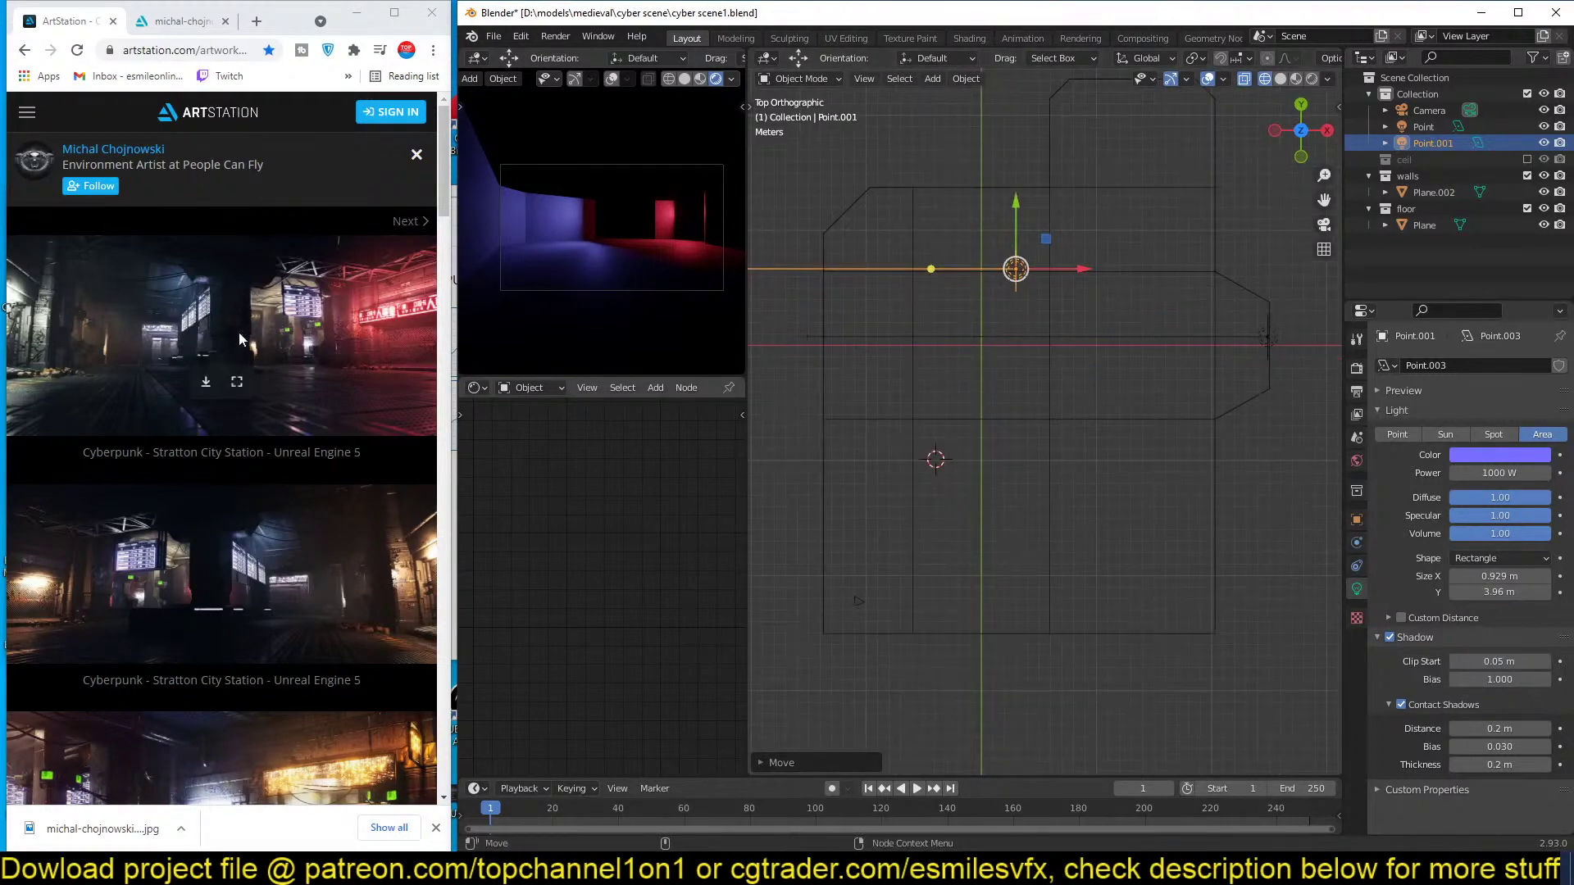
Separate the vertical corner edge beside the upper recess from the walls mesh into its own object.
shift+right_click(1045, 238)
key(shift+a)
key(z)
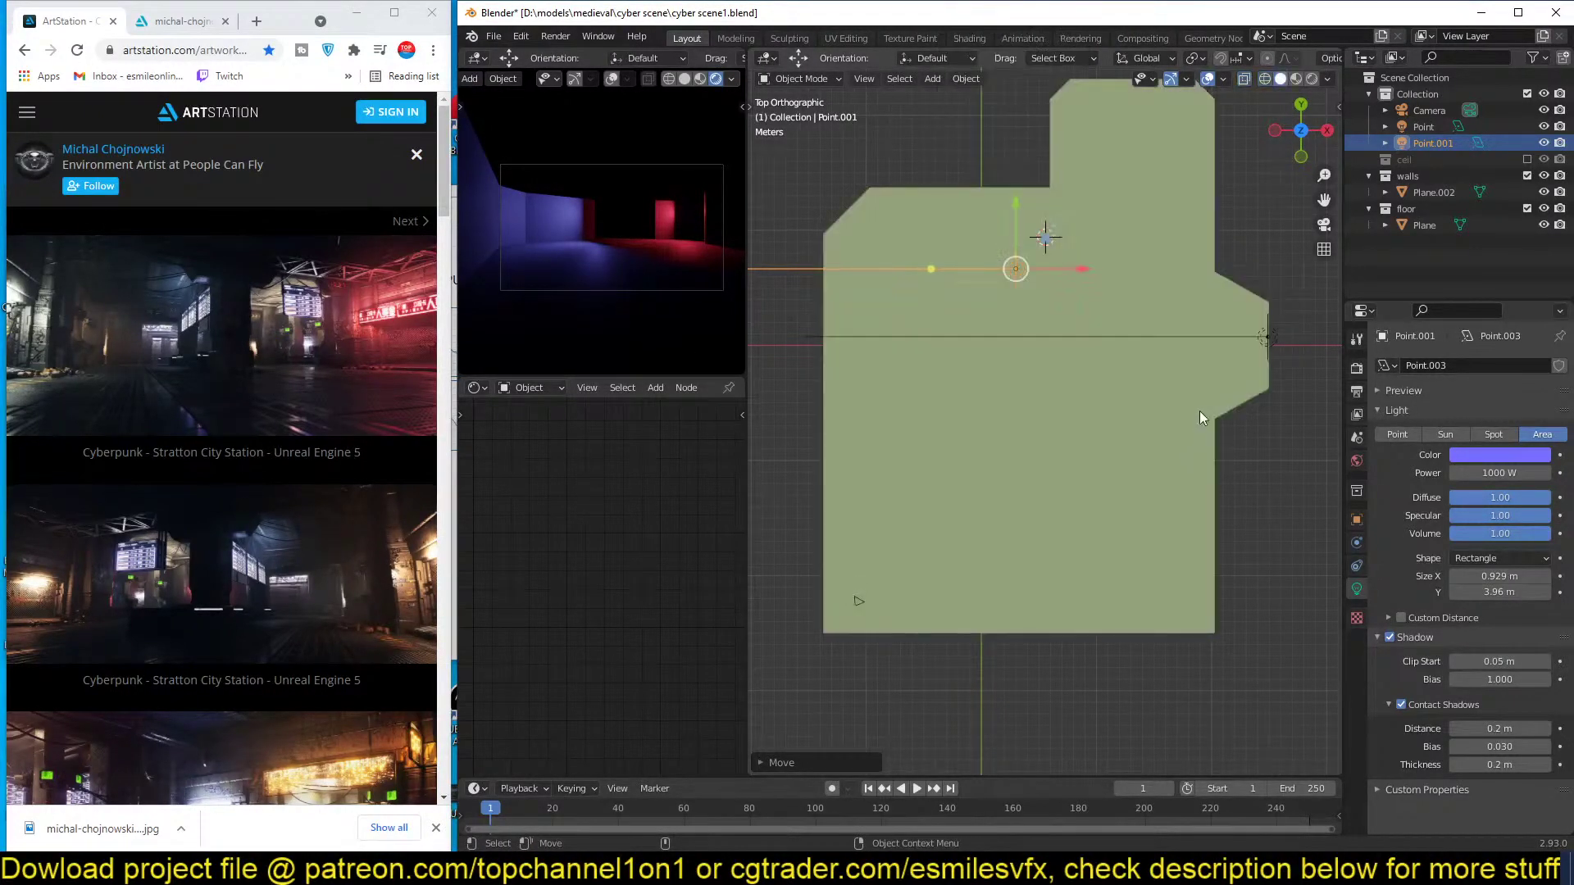
middle_drag(1198, 411, 1085, 397)
scroll(1040, 477, up, 3)
click(1151, 390)
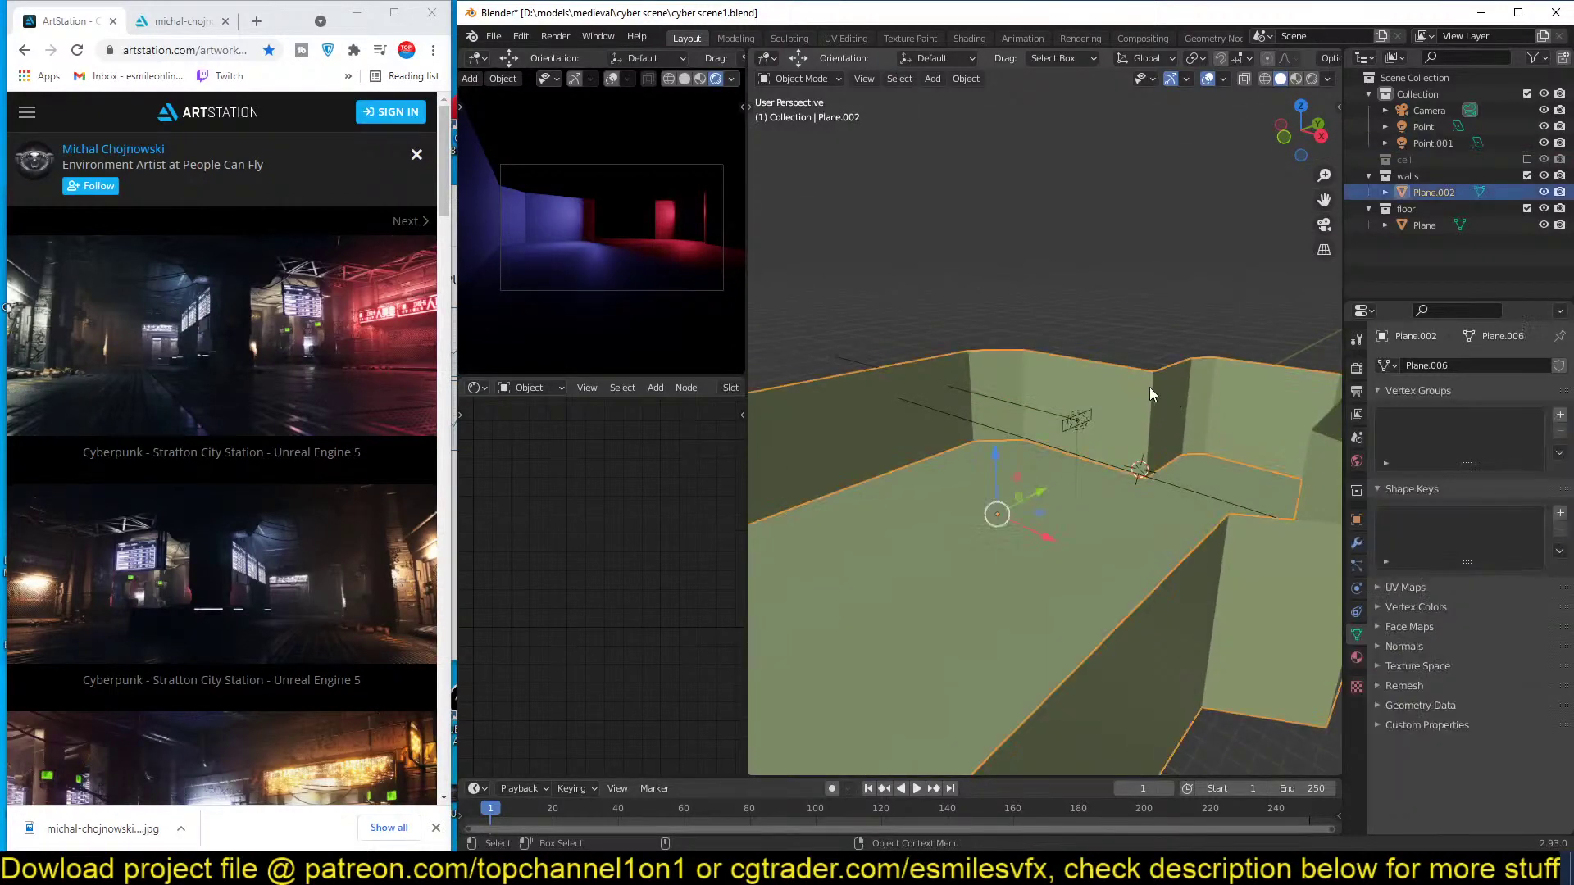
key(Tab)
key(2)
click(1153, 414)
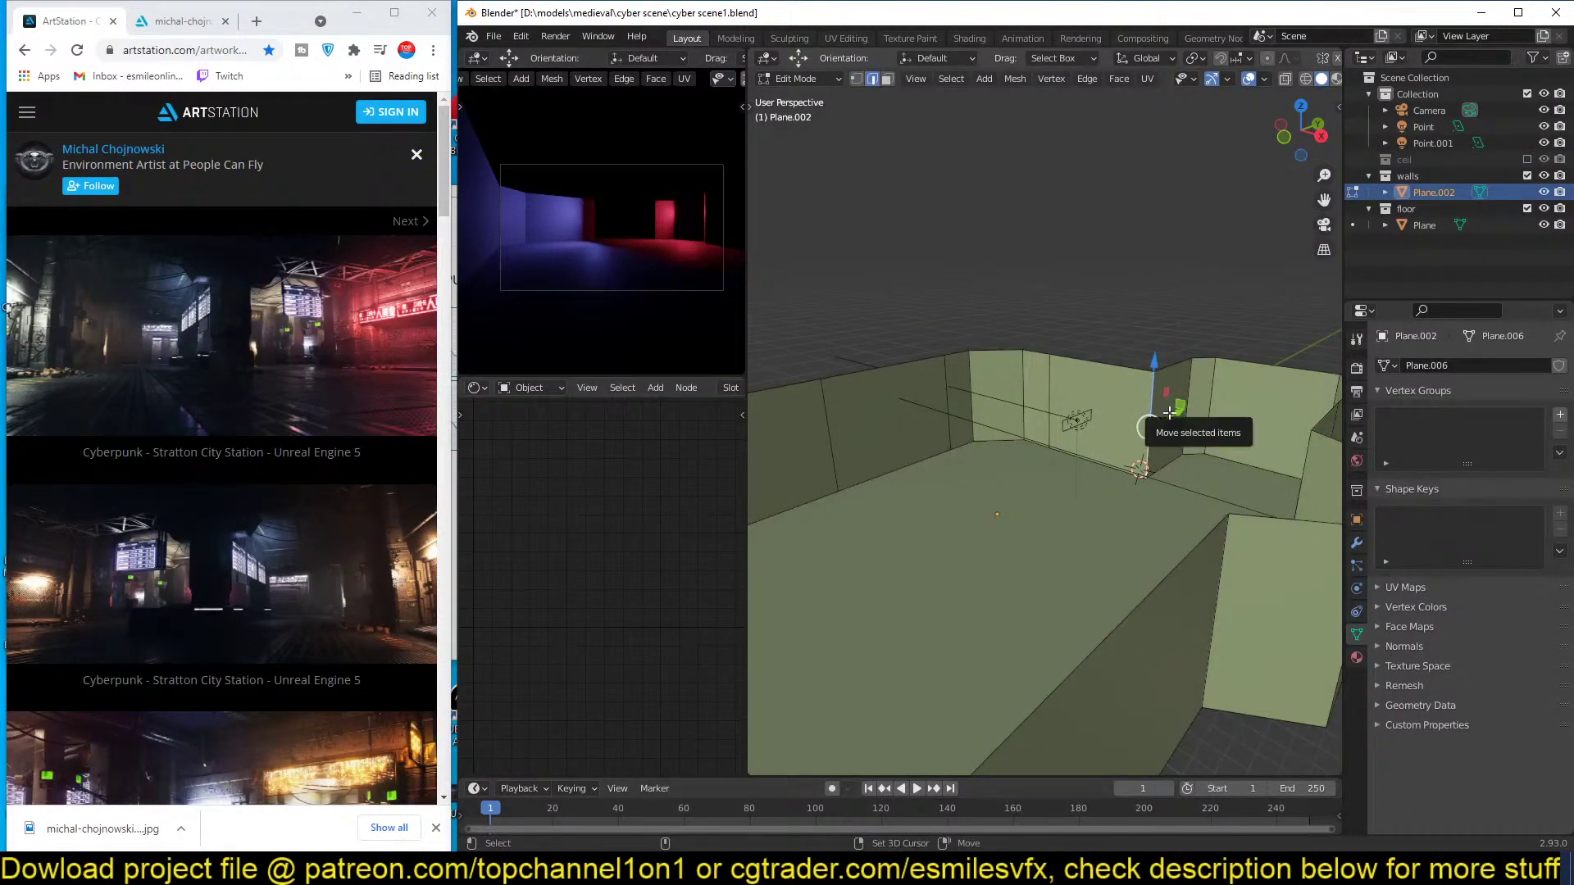
key(p)
click(1144, 420)
key(Tab)
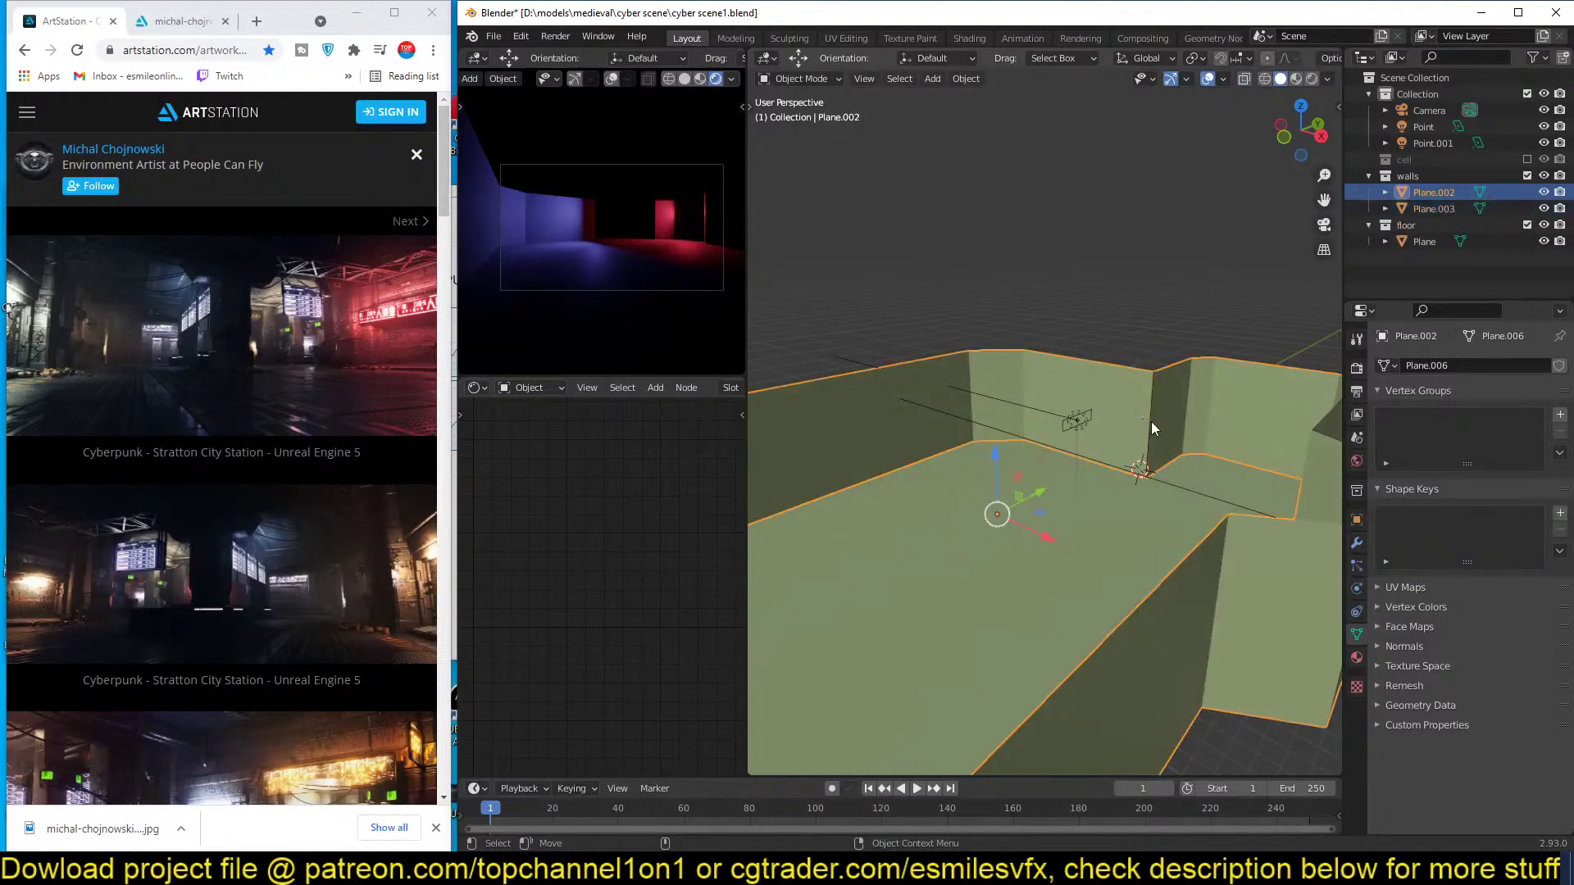
Extrude the separated edge into a partition wall reaching into the room, and give that wall some thickness.
click(1150, 422)
key(Tab)
click(1150, 422)
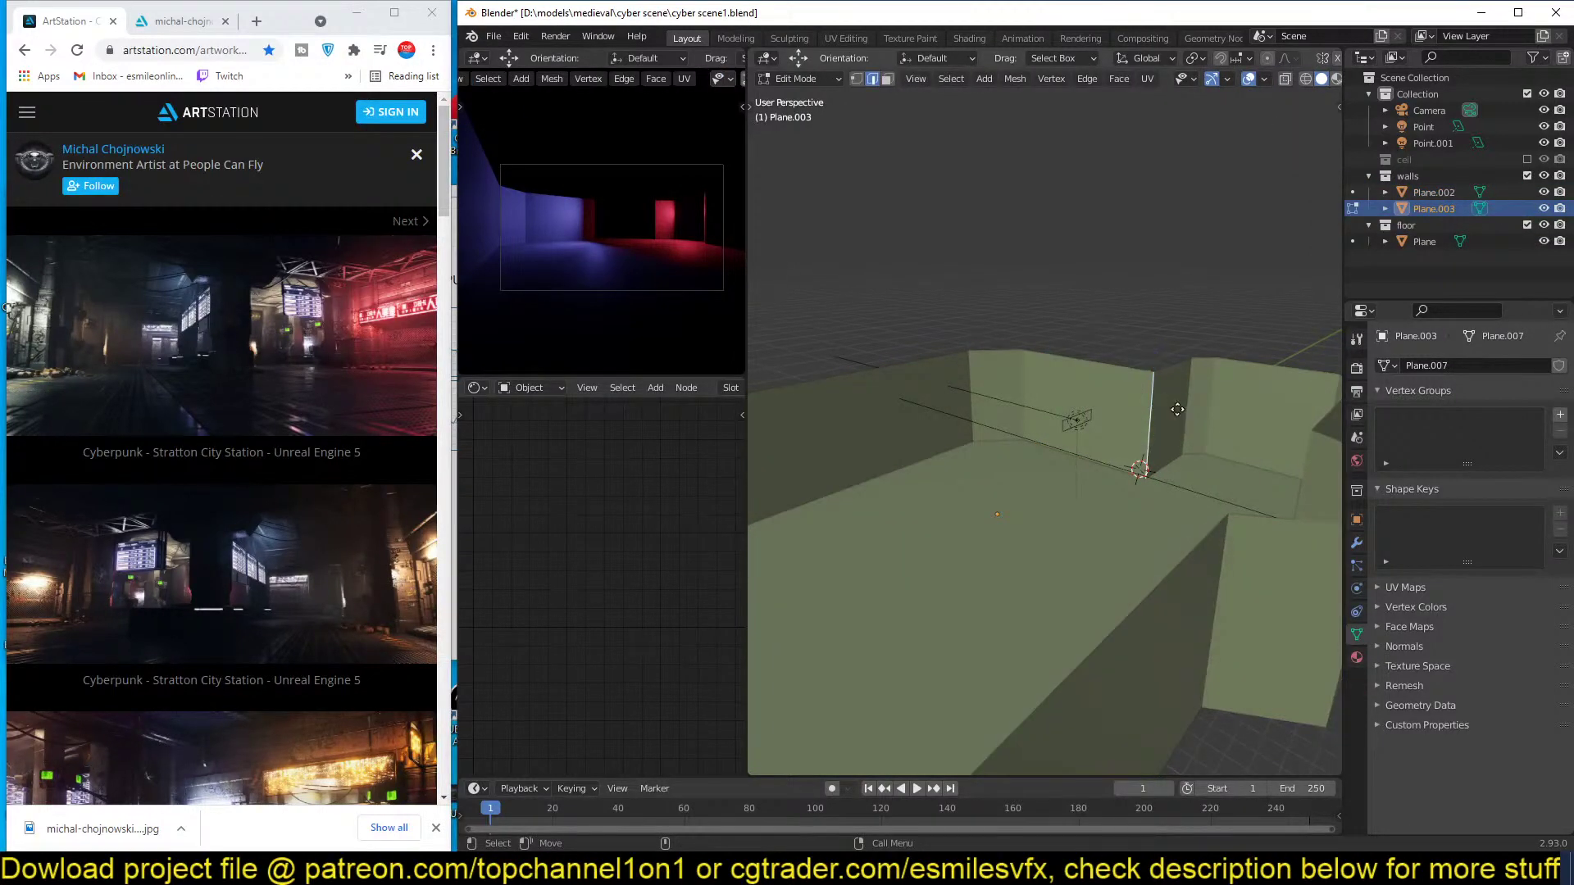
right_click(1177, 409)
drag(1183, 411, 1095, 419)
middle_drag(1094, 420, 1143, 482)
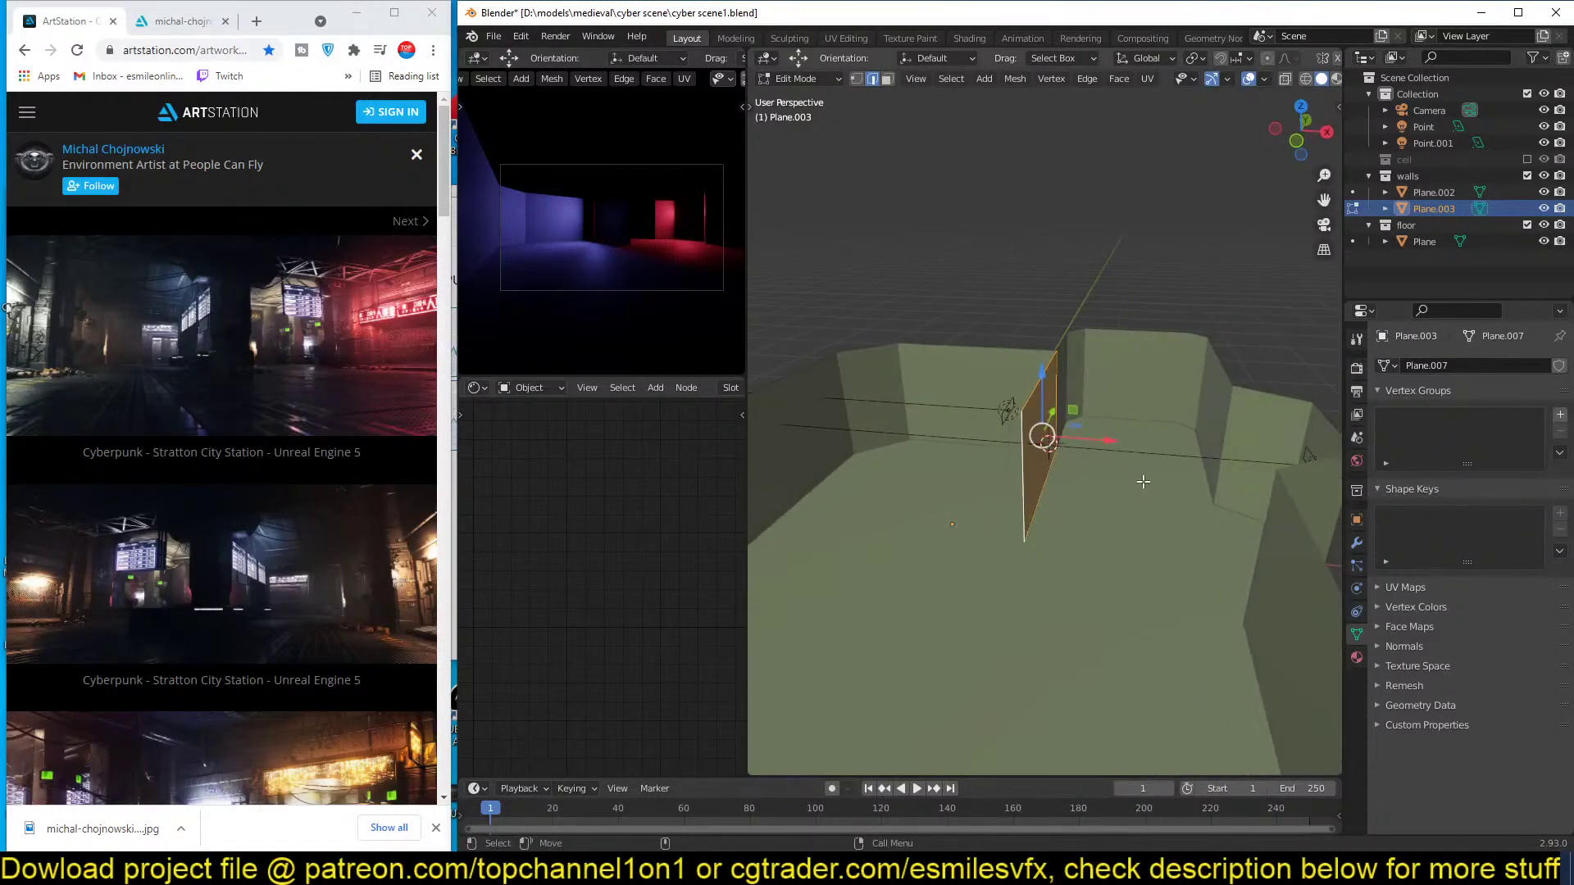
key(alt+a)
key(Tab)
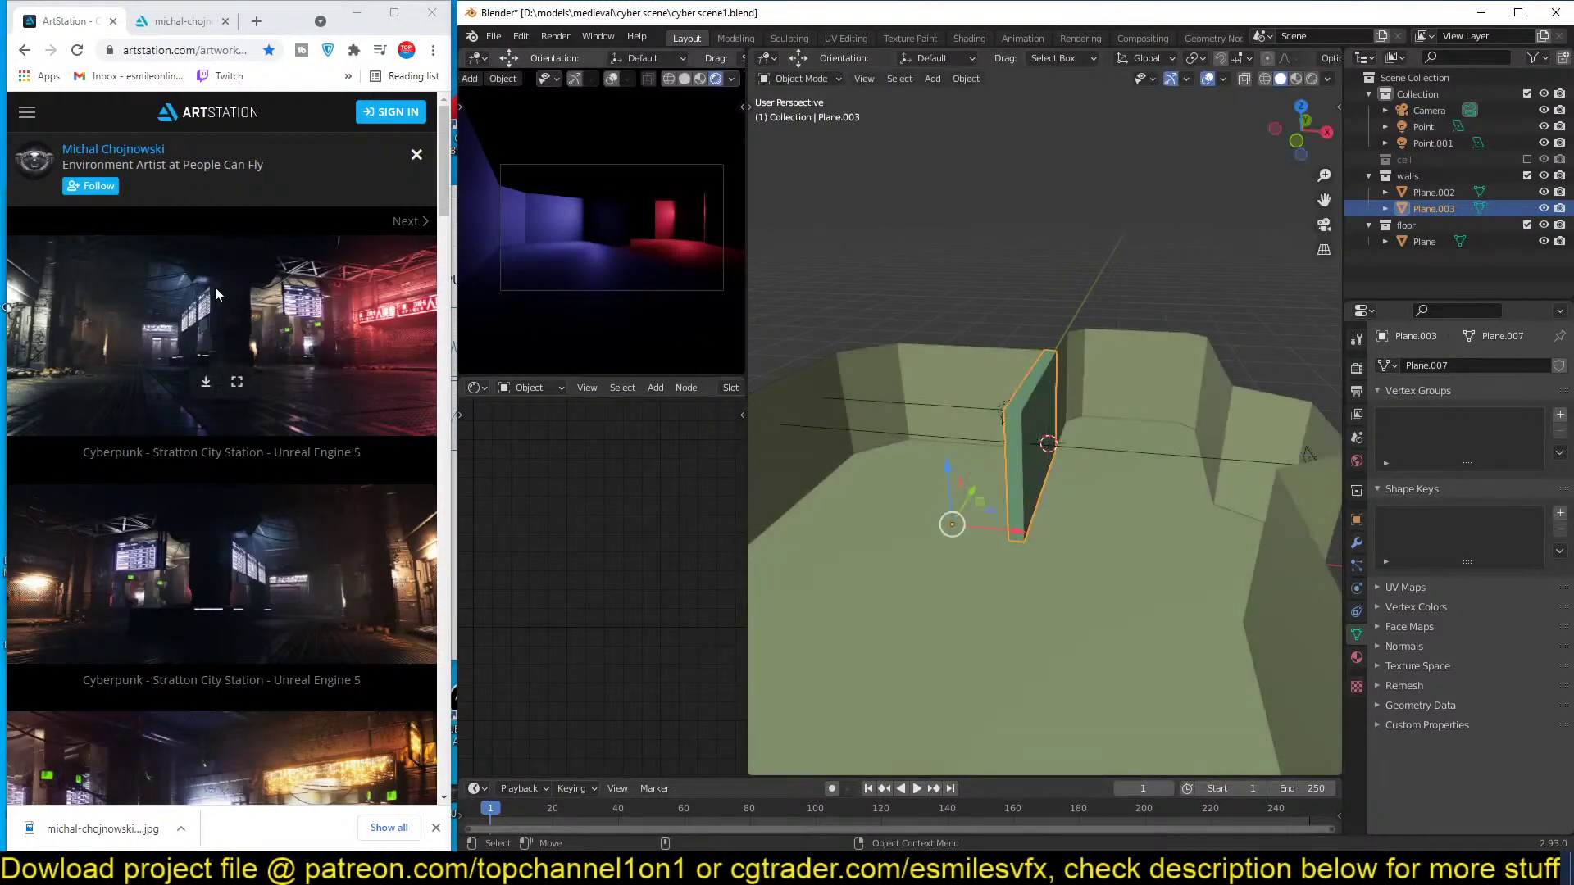
middle_drag(803, 360, 1008, 404)
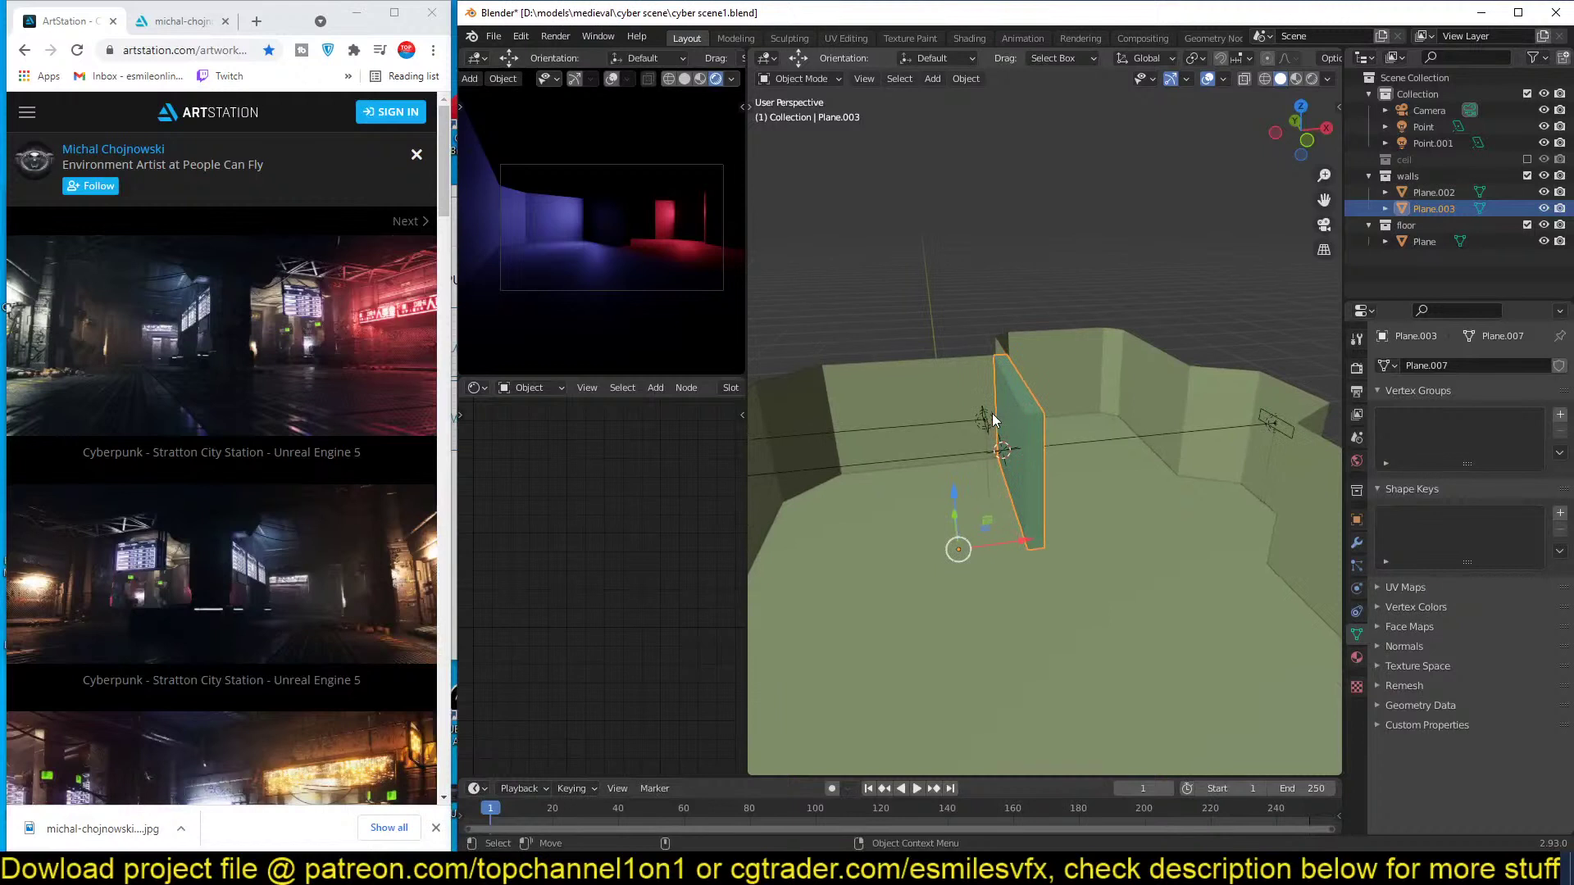
Reposition the blue area light along X so it sits just in front of the partition wall.
click(986, 419)
drag(1036, 419, 1073, 413)
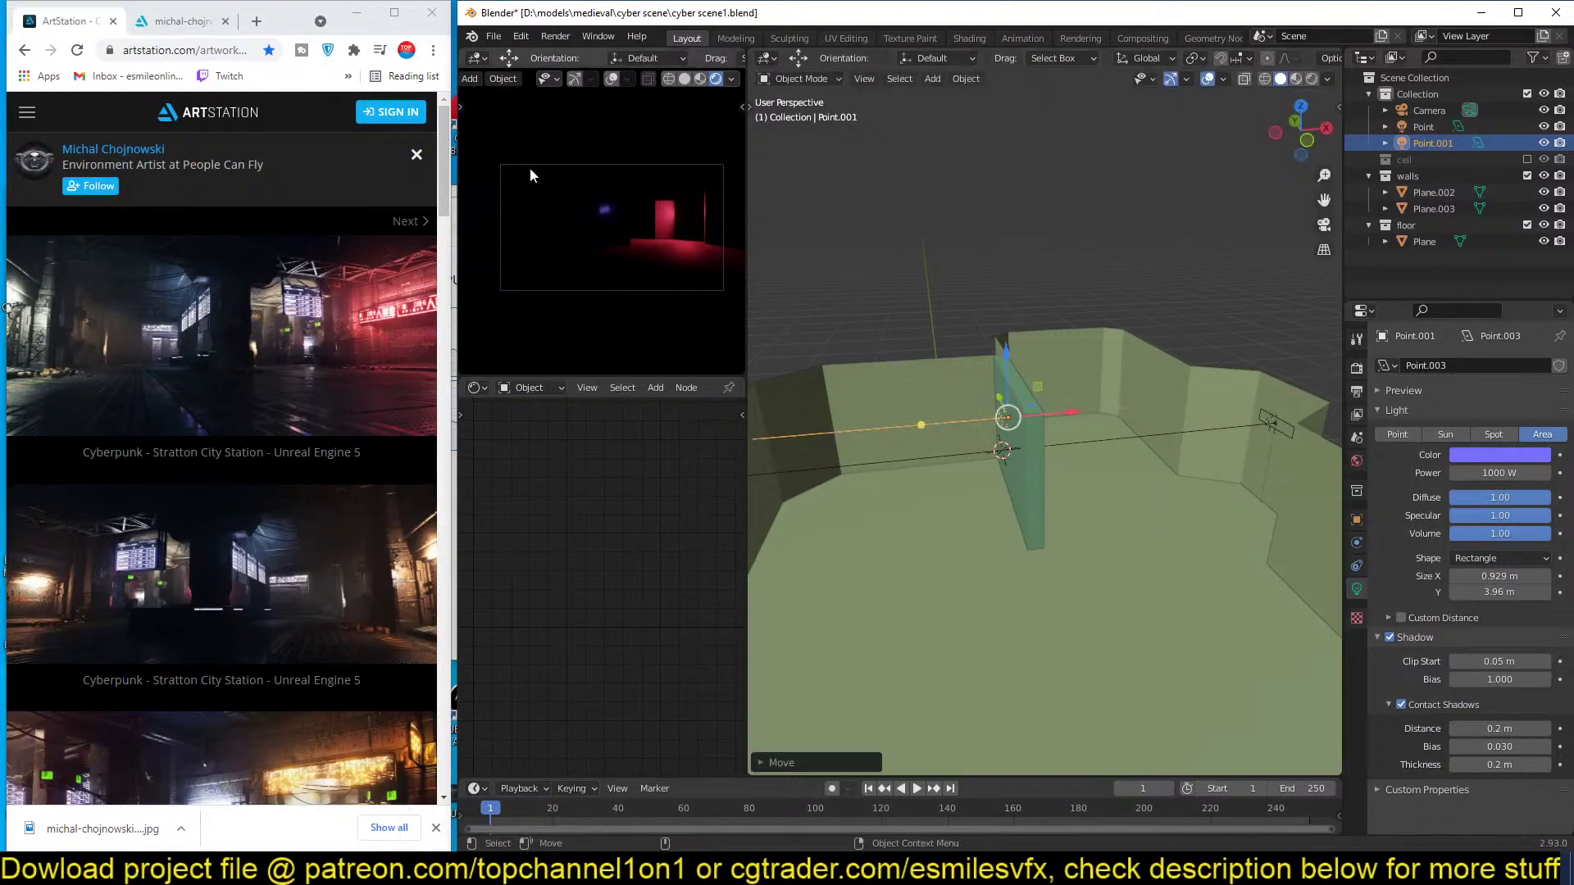
scroll(1222, 467, up, 2)
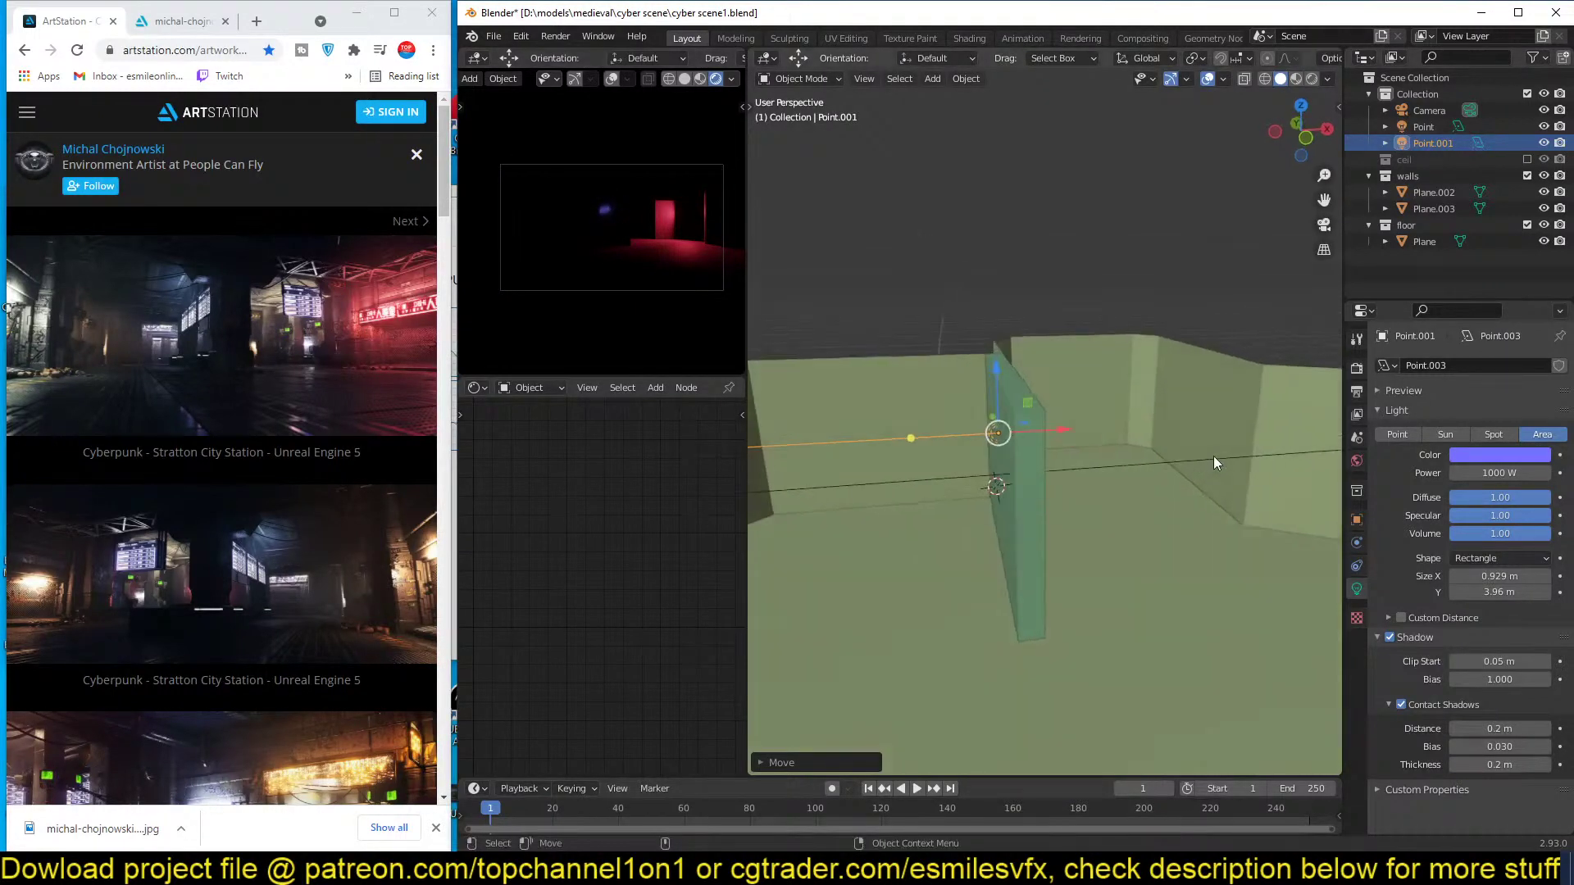
middle_drag(996, 423, 1057, 414)
key(KP_Decimal)
key(g)
key(x)
click(1055, 411)
scroll(1090, 411, down, 3)
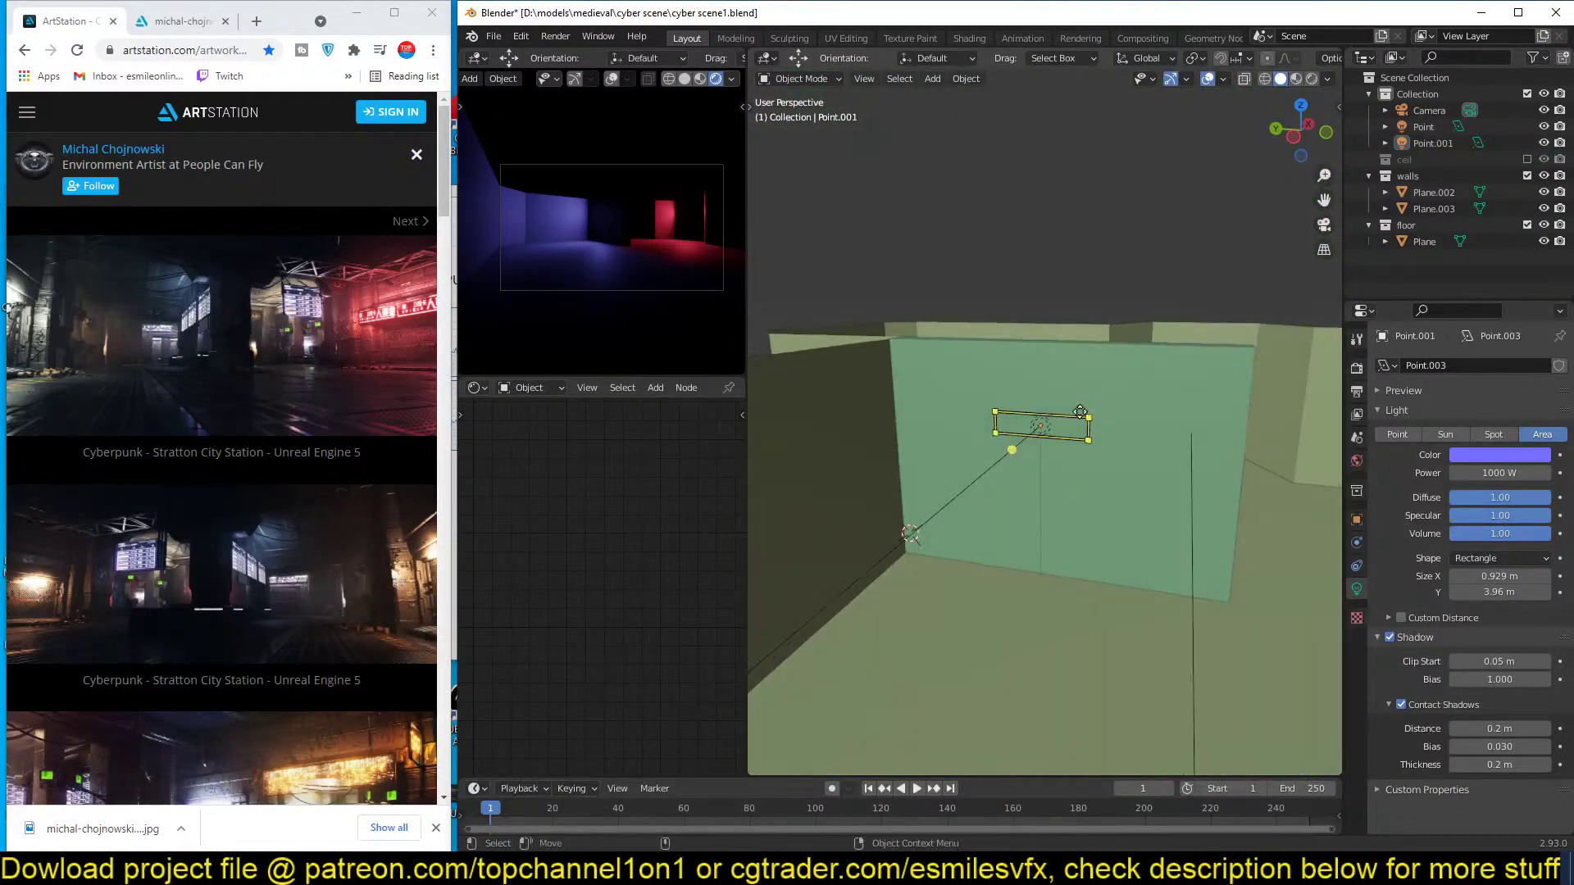
Add a mesh plane at the 3D cursor and rotate it 90 degrees about Y to face the room.
key(shift+a)
mouse_move(1001, 209)
click(1103, 209)
text(r)
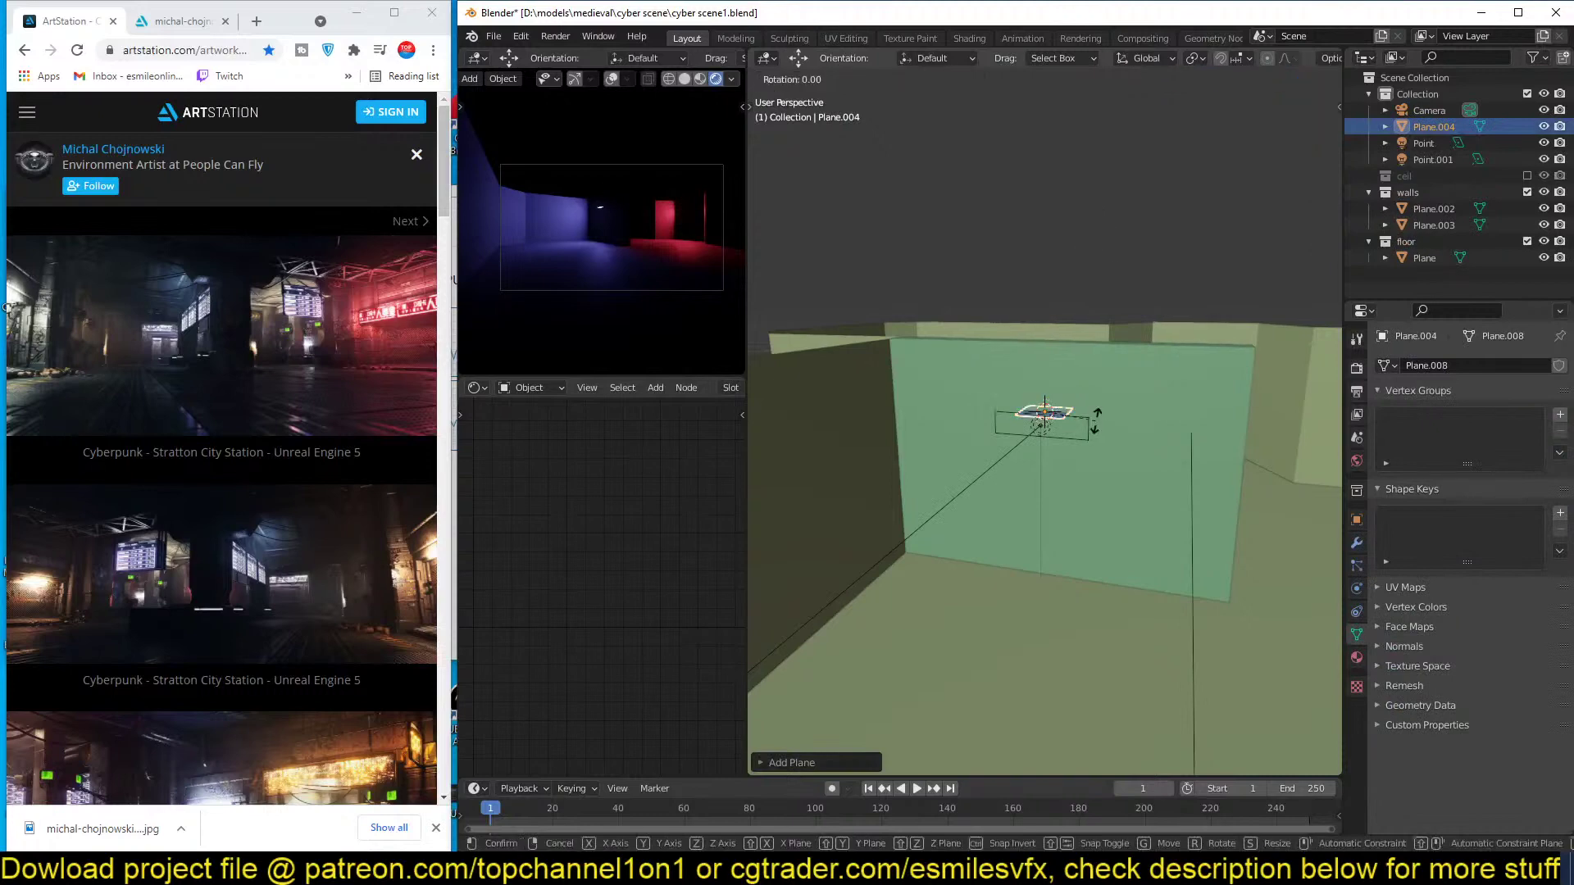
text(x)
text(90)
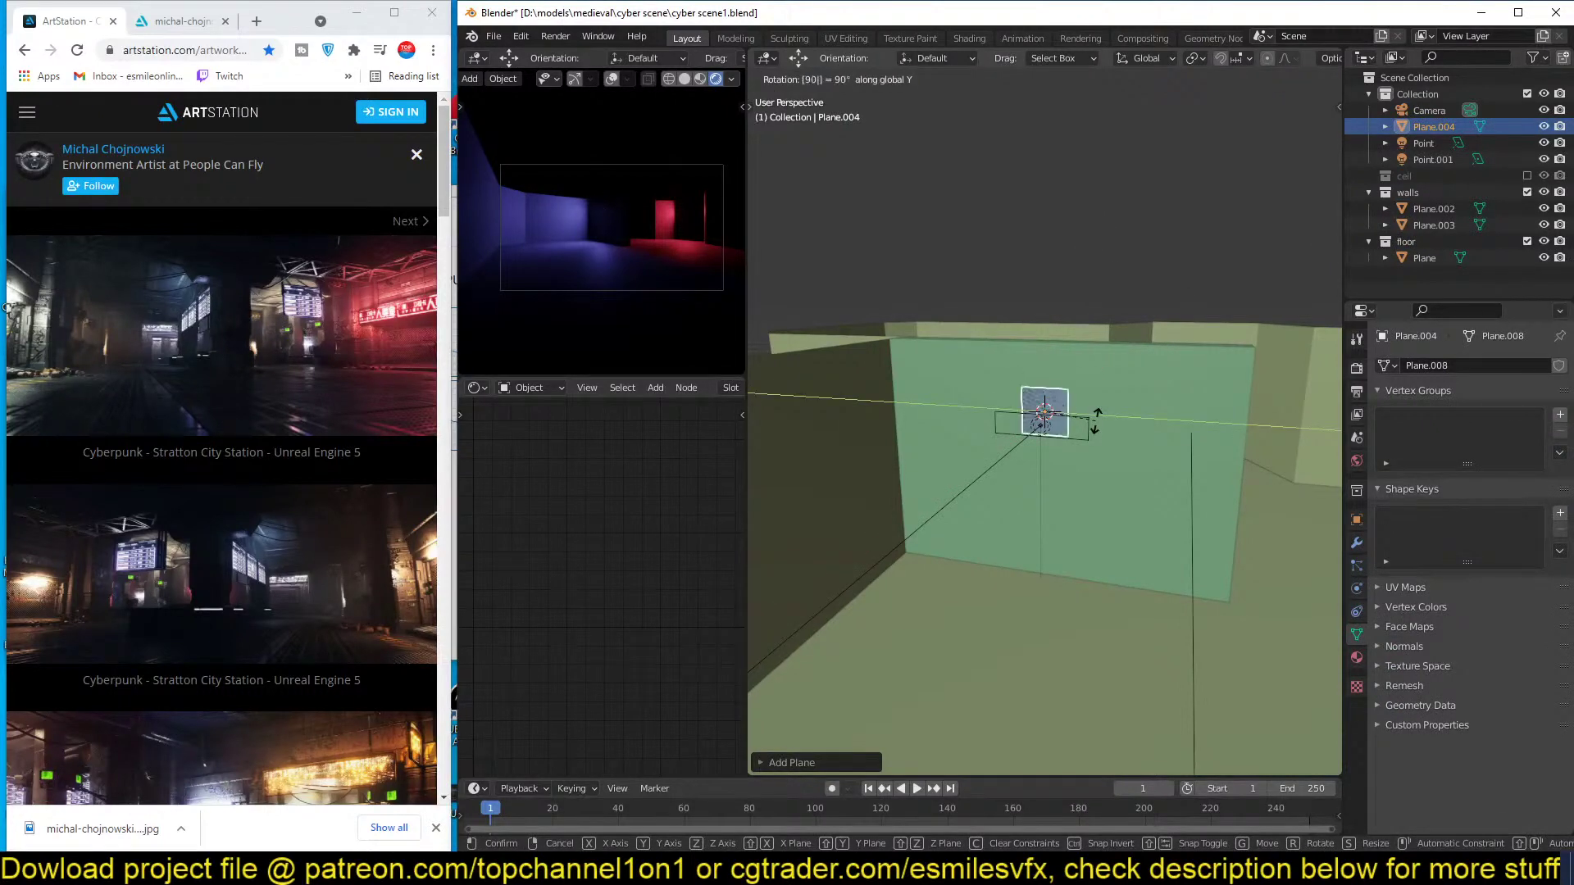
key(Return)
mouse_move(1065, 422)
middle_down()
mouse_move(1042, 446)
mouse_move(1090, 434)
middle_up()
scroll(1042, 447, up, 5)
scroll(1042, 422, down, 4)
key(s)
key(x)
key(y)
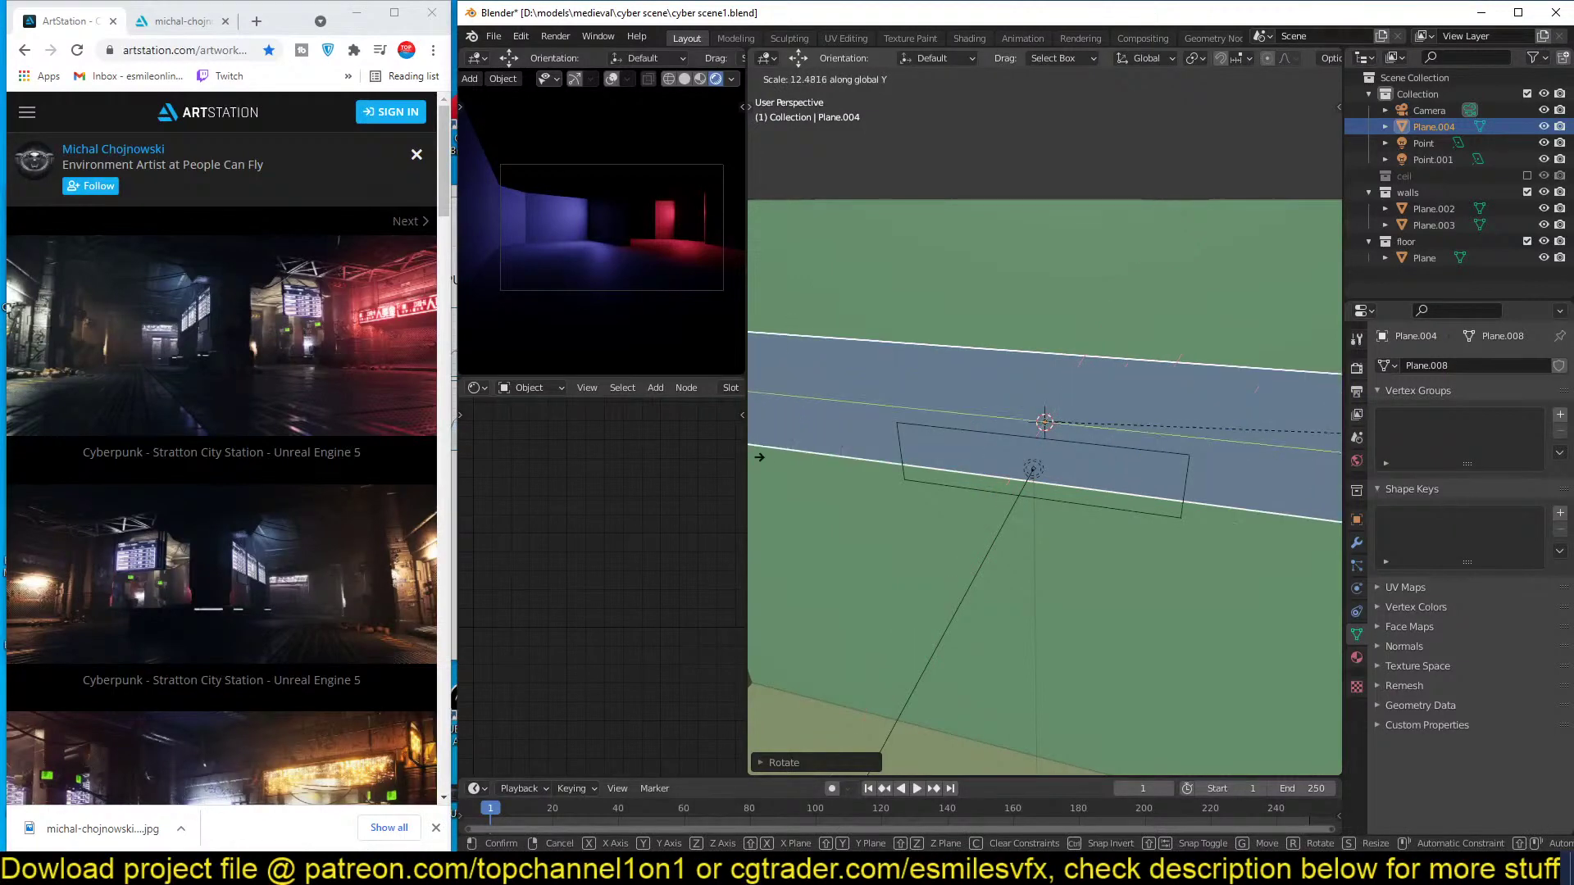
key(Escape)
Enlarge the new plane and stretch it lengthwise along the partition wall into a wide rectangular screen.
middle_drag(1162, 449, 1144, 435)
key(s)
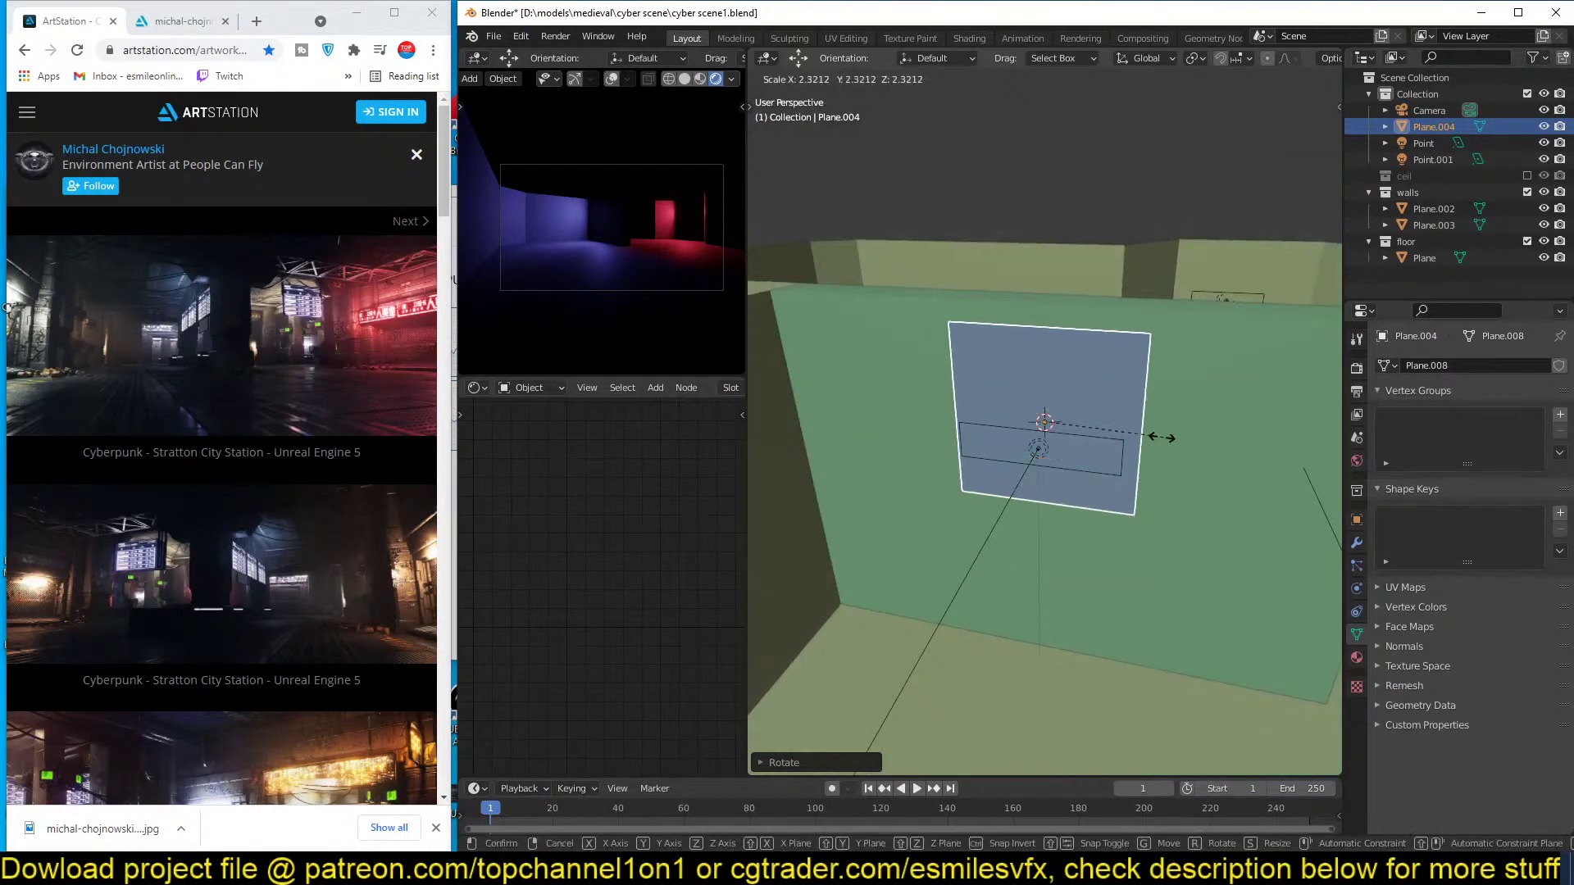
key(x)
click(1268, 432)
middle_drag(1268, 432, 964, 447)
Move the blue area light behind the screen plane and enlarge it to about 2.51 m by 5.17 m.
click(1034, 422)
key(g)
click(1065, 434)
mouse_move(1065, 435)
middle_down()
mouse_move(1120, 419)
mouse_move(1071, 453)
middle_up()
drag(1070, 453, 1124, 355)
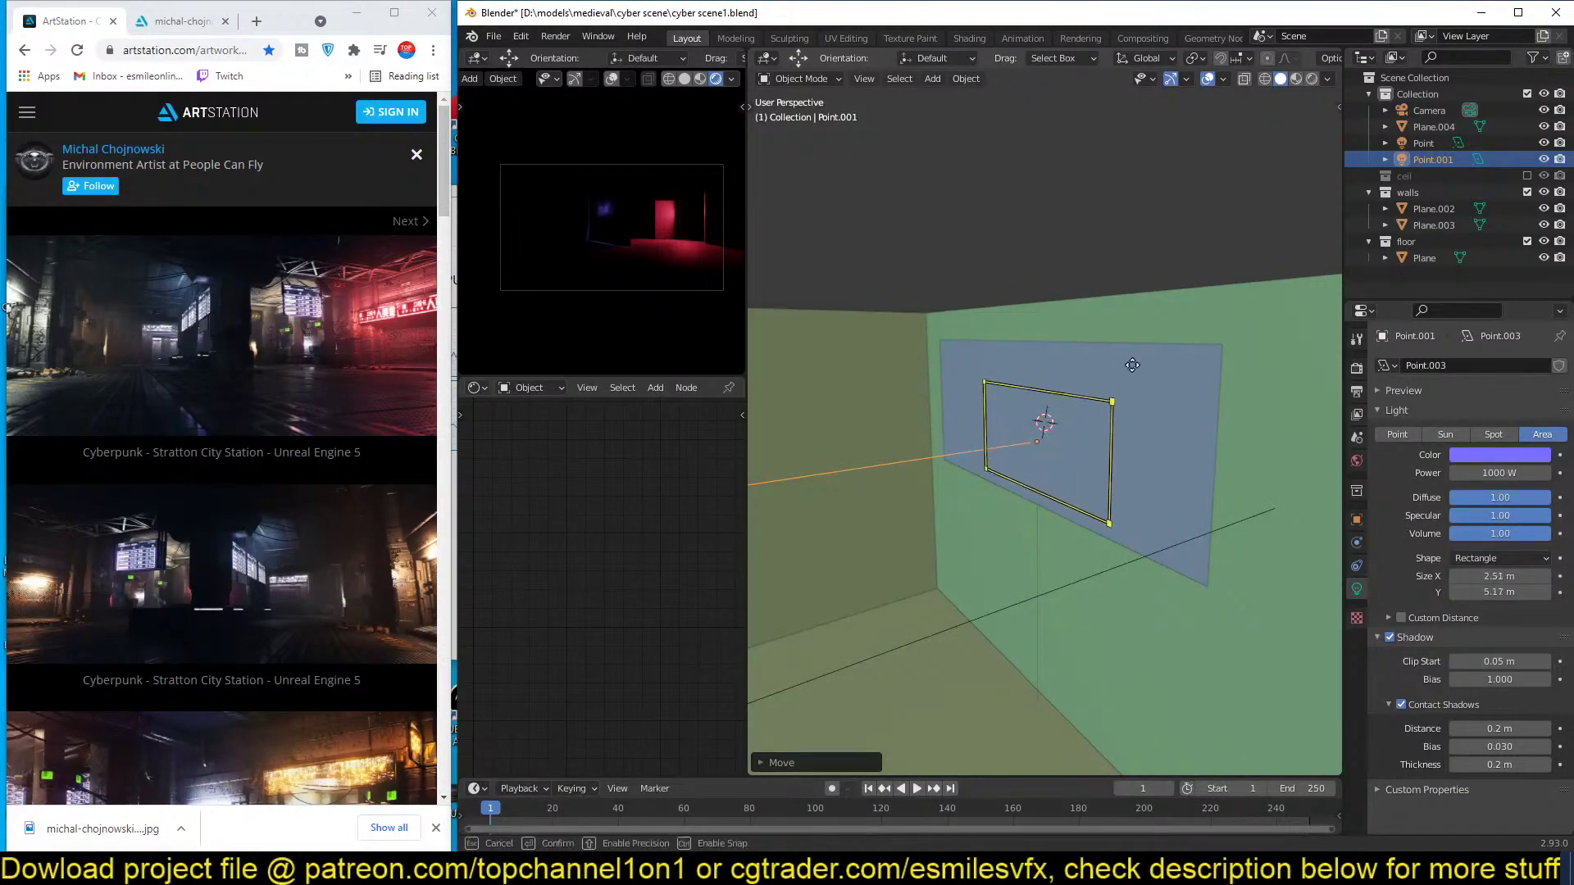
middle_drag(1124, 355, 1244, 379)
Create a new material for the screen plane and delete its Principled BSDF node.
click(1197, 396)
scroll(623, 387, down, 3)
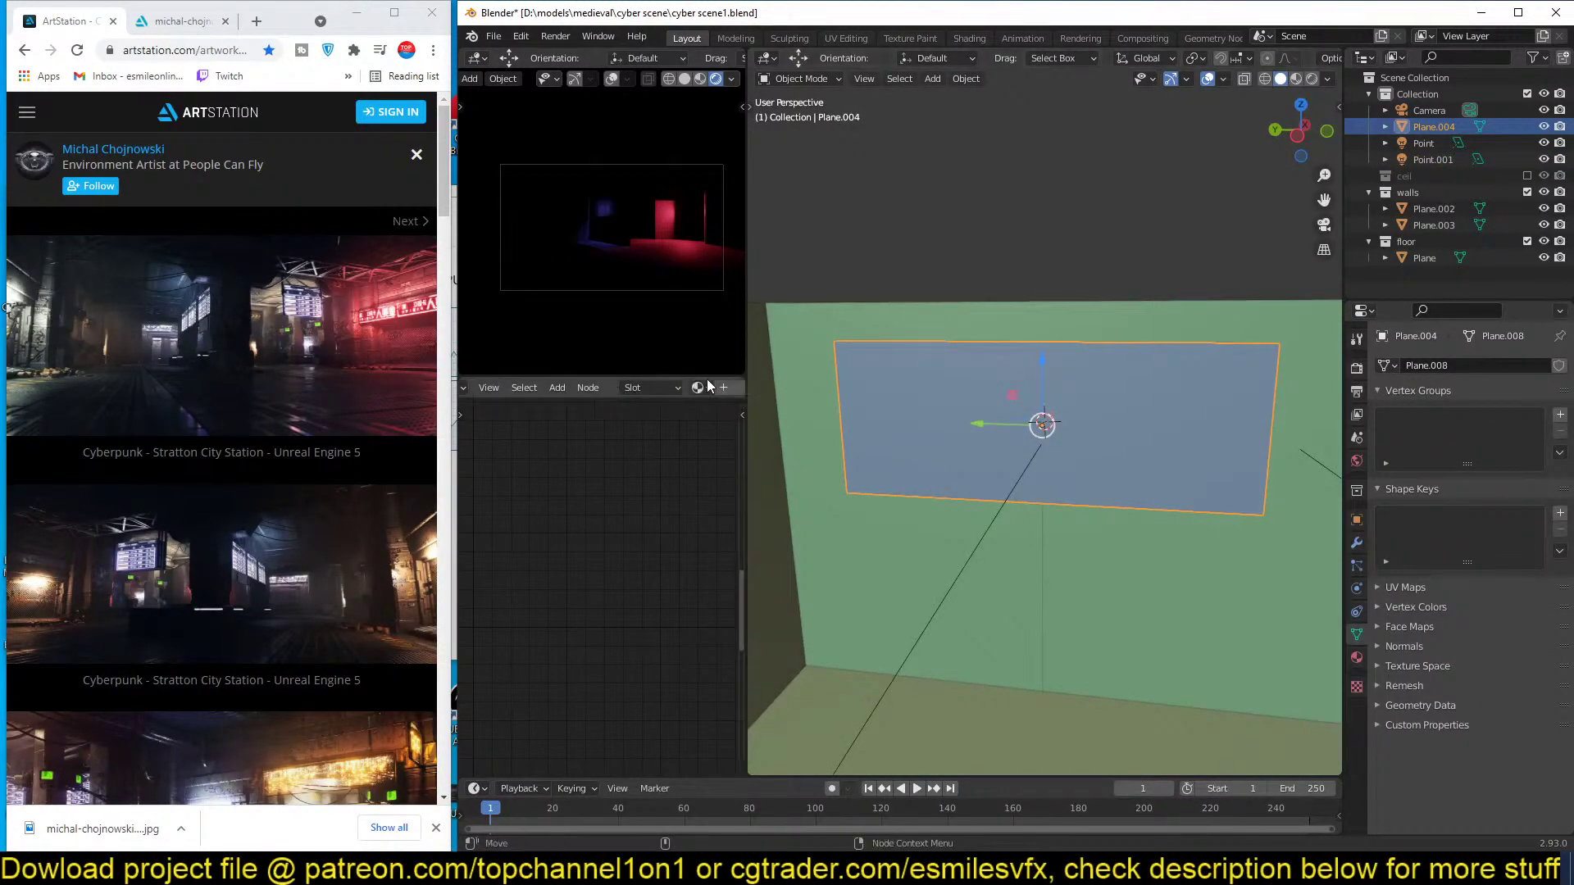
scroll(1108, 407, down, 4)
scroll(654, 525, down, 5)
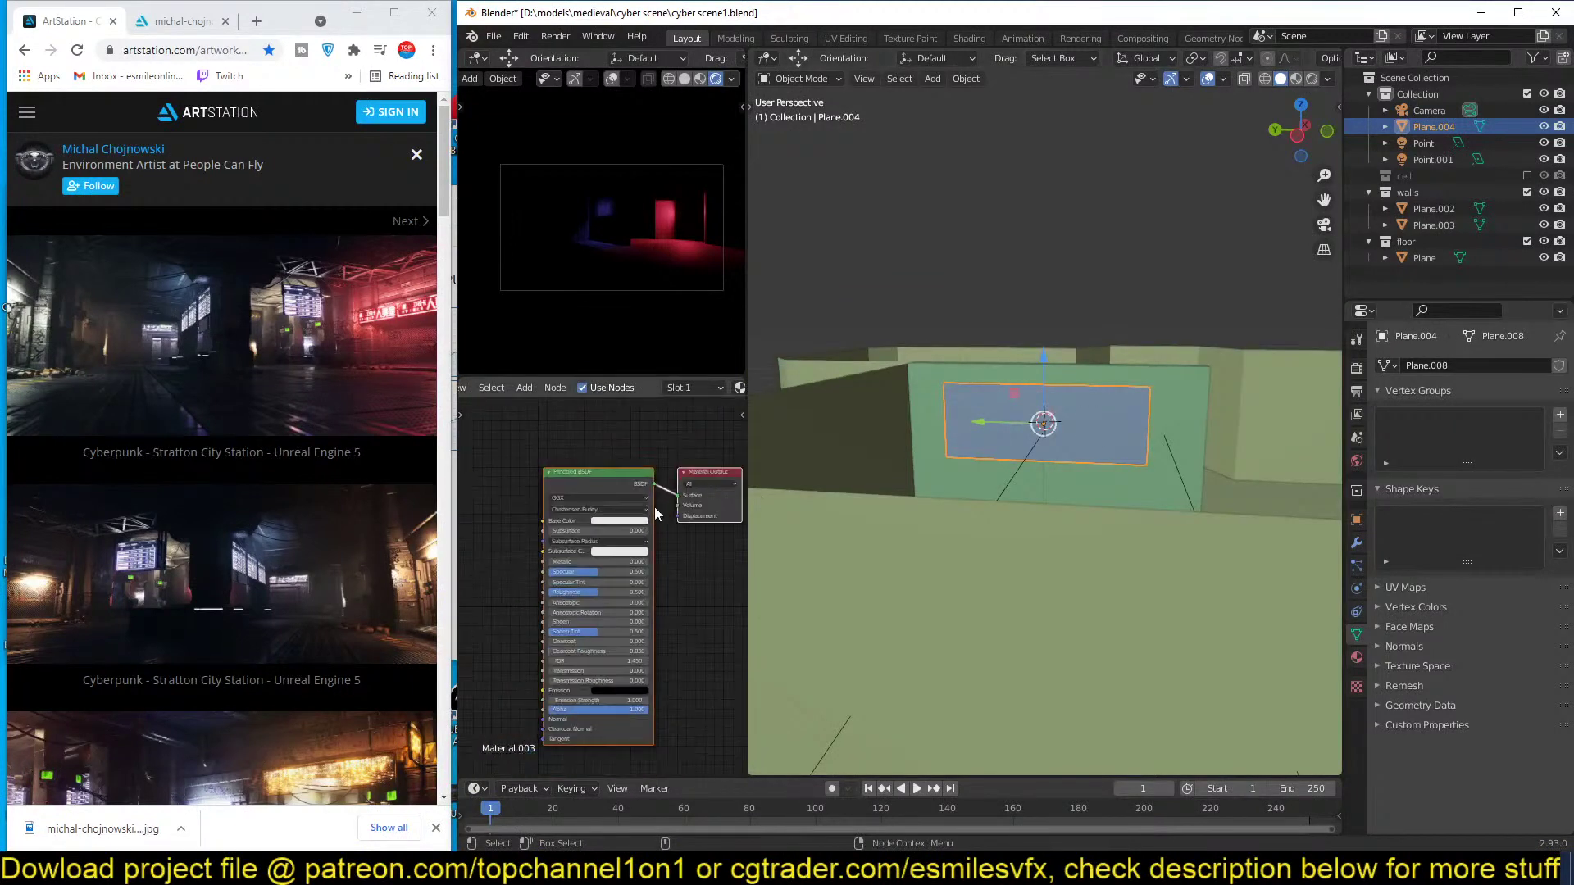
click(627, 484)
key(x)
Add a Translucent BSDF node and connect it to the Surface input of the Material Output.
key(shift+a)
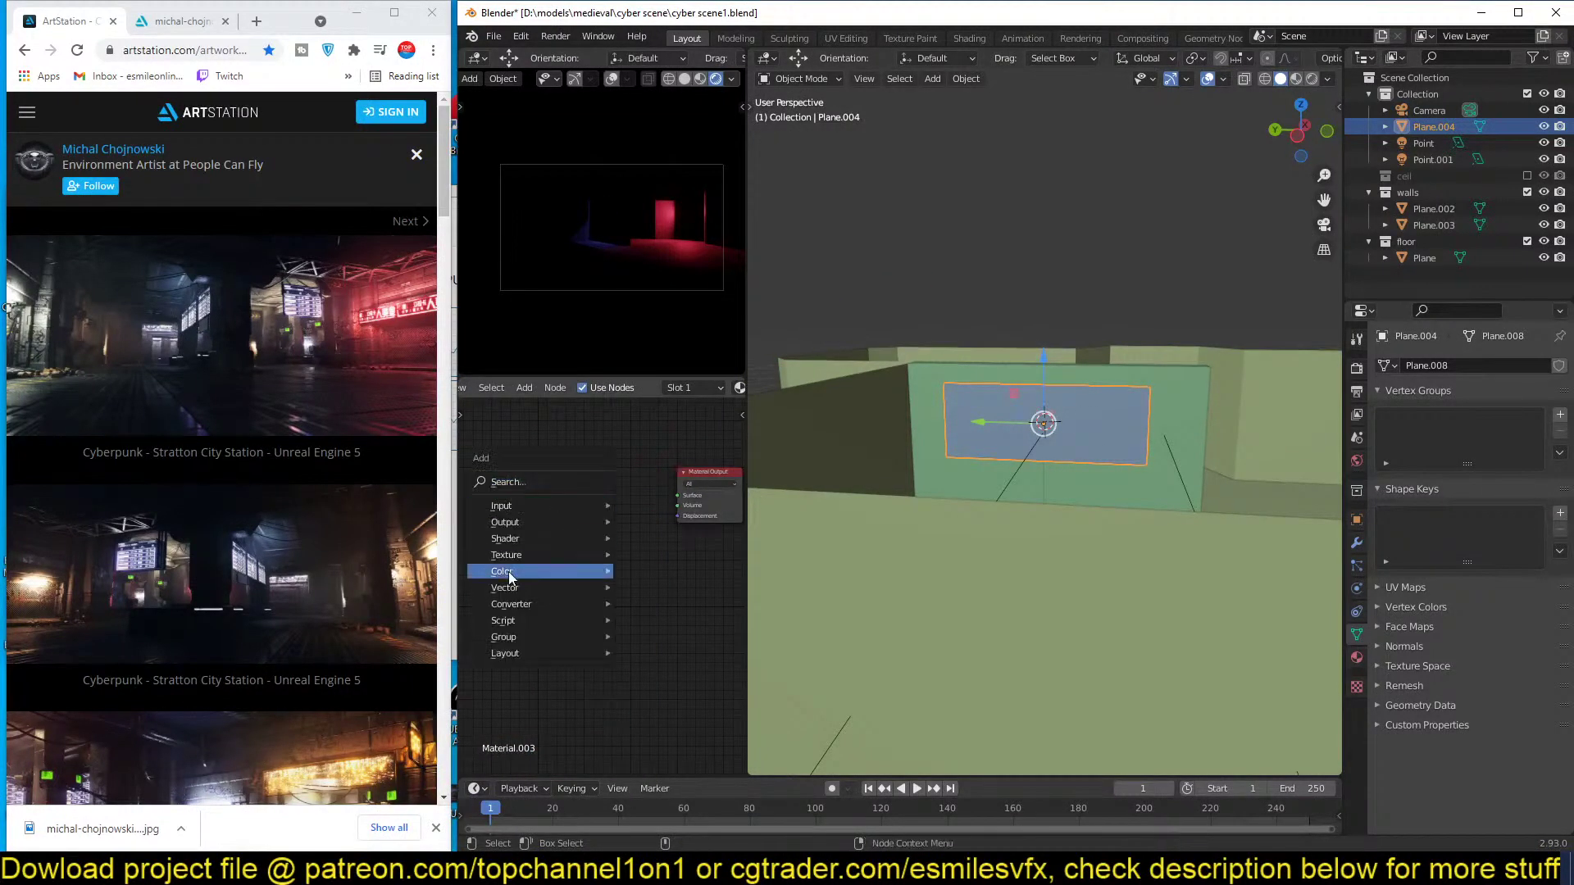
mouse_move(530, 538)
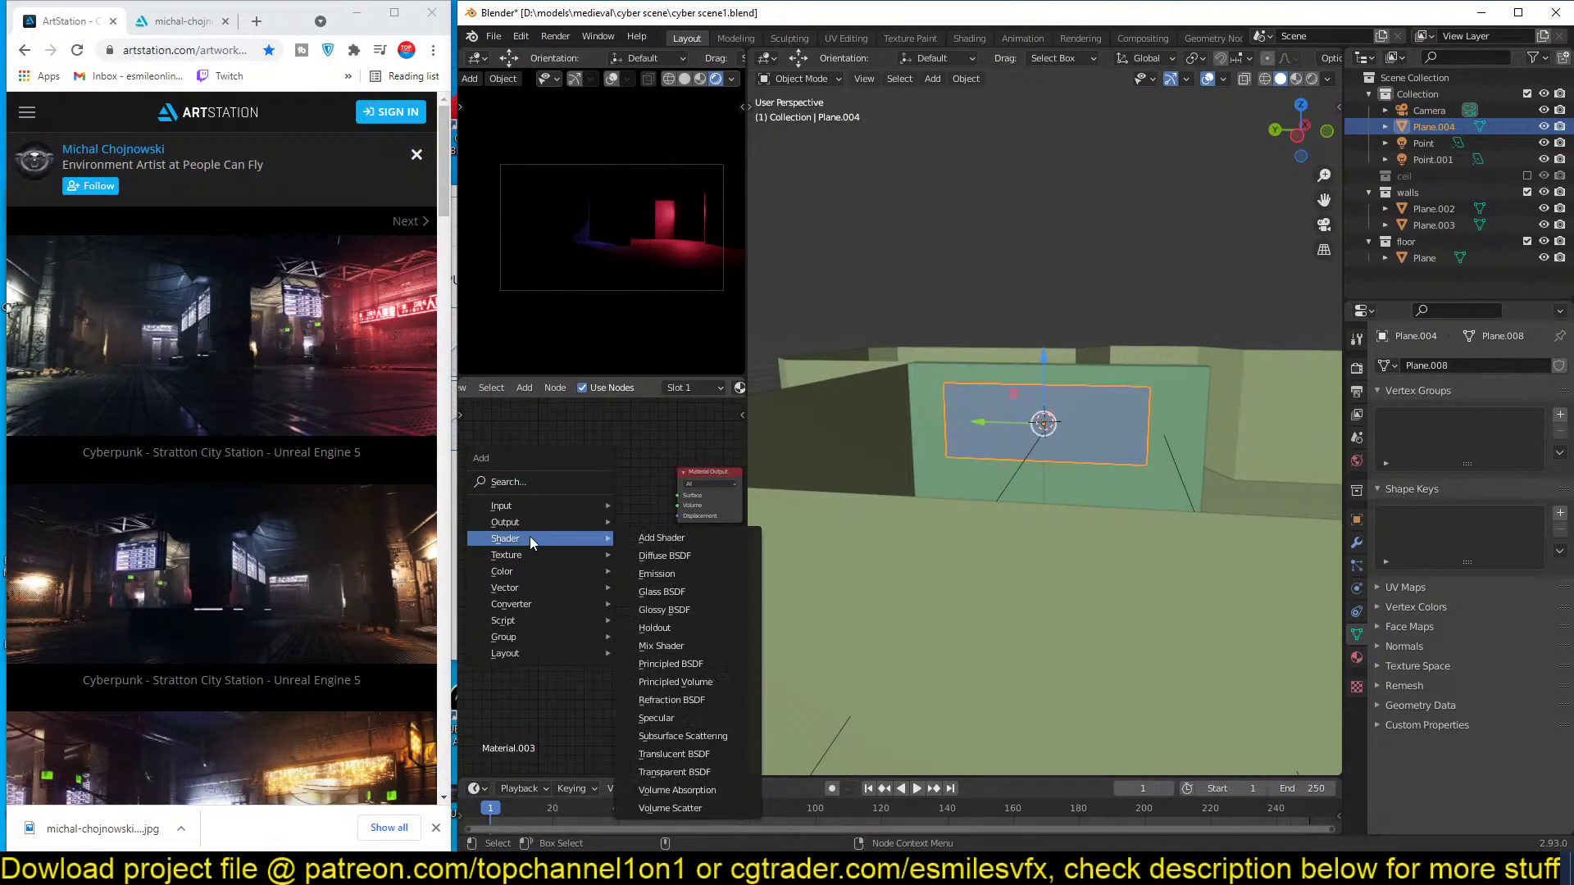
click(681, 755)
click(545, 473)
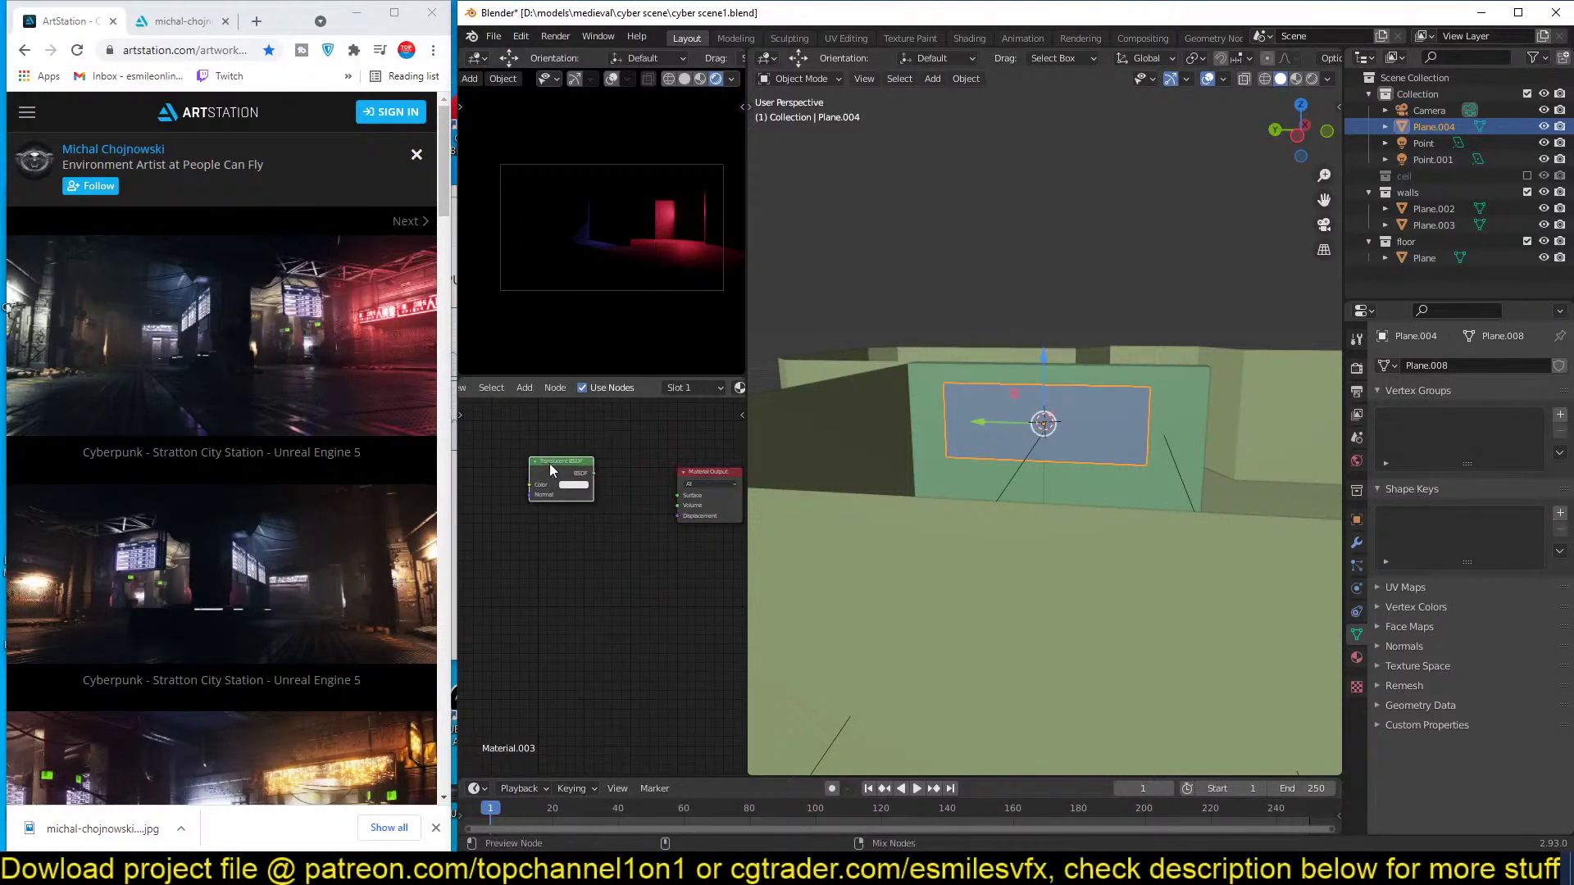
drag(592, 473, 677, 495)
middle_drag(632, 238, 587, 195)
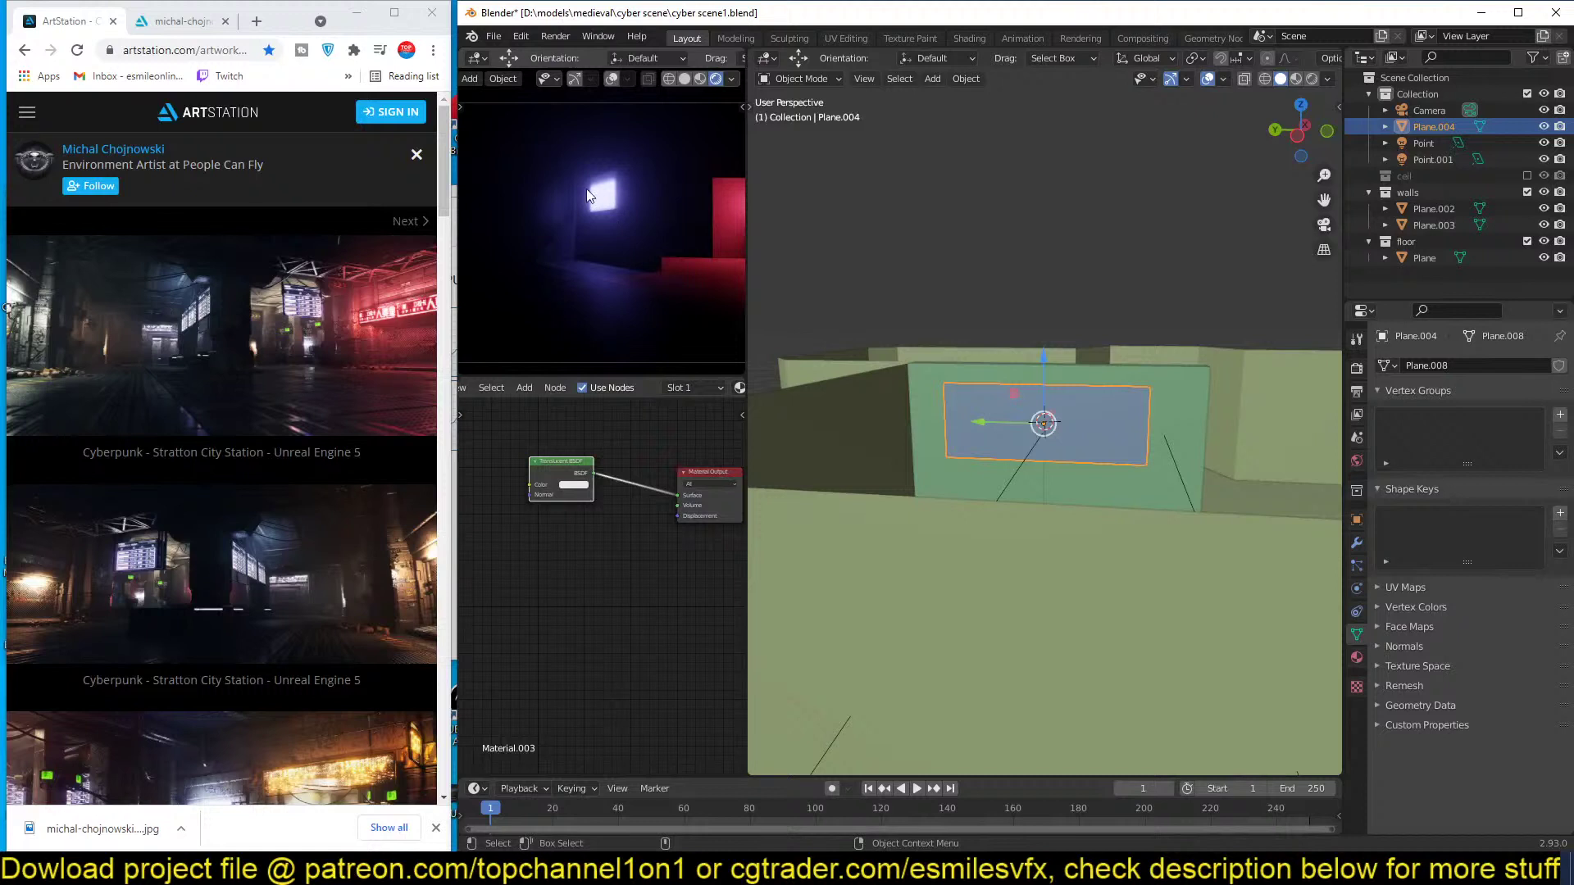
Turn Bloom off and back on in the Eevee settings to compare the glow, and save the scene.
click(1357, 367)
click(1389, 598)
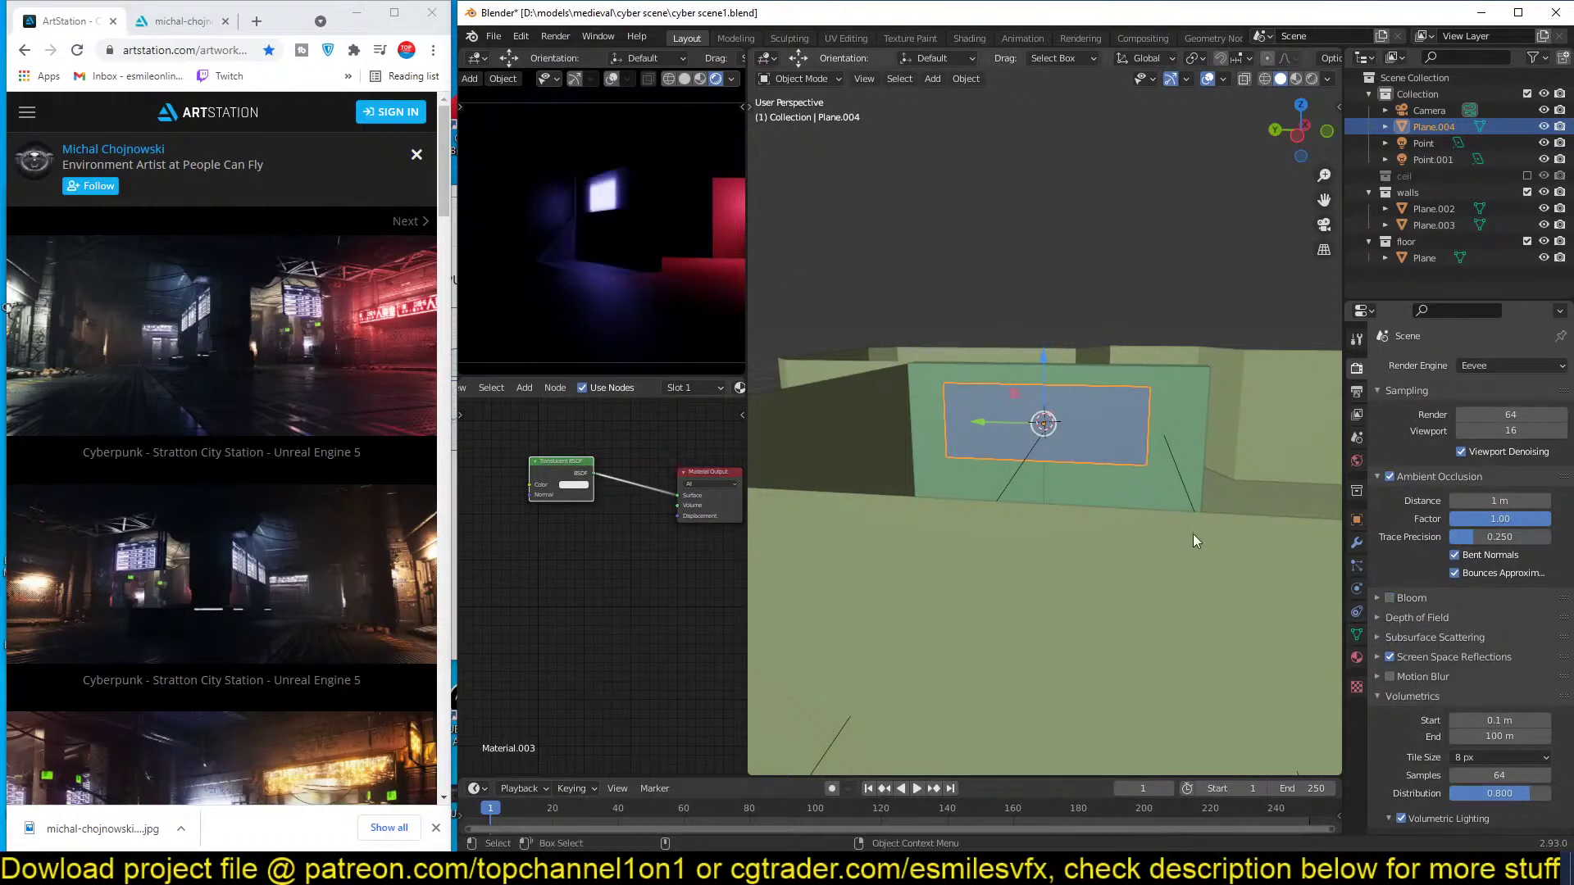
click(1389, 598)
key(ctrl+s)
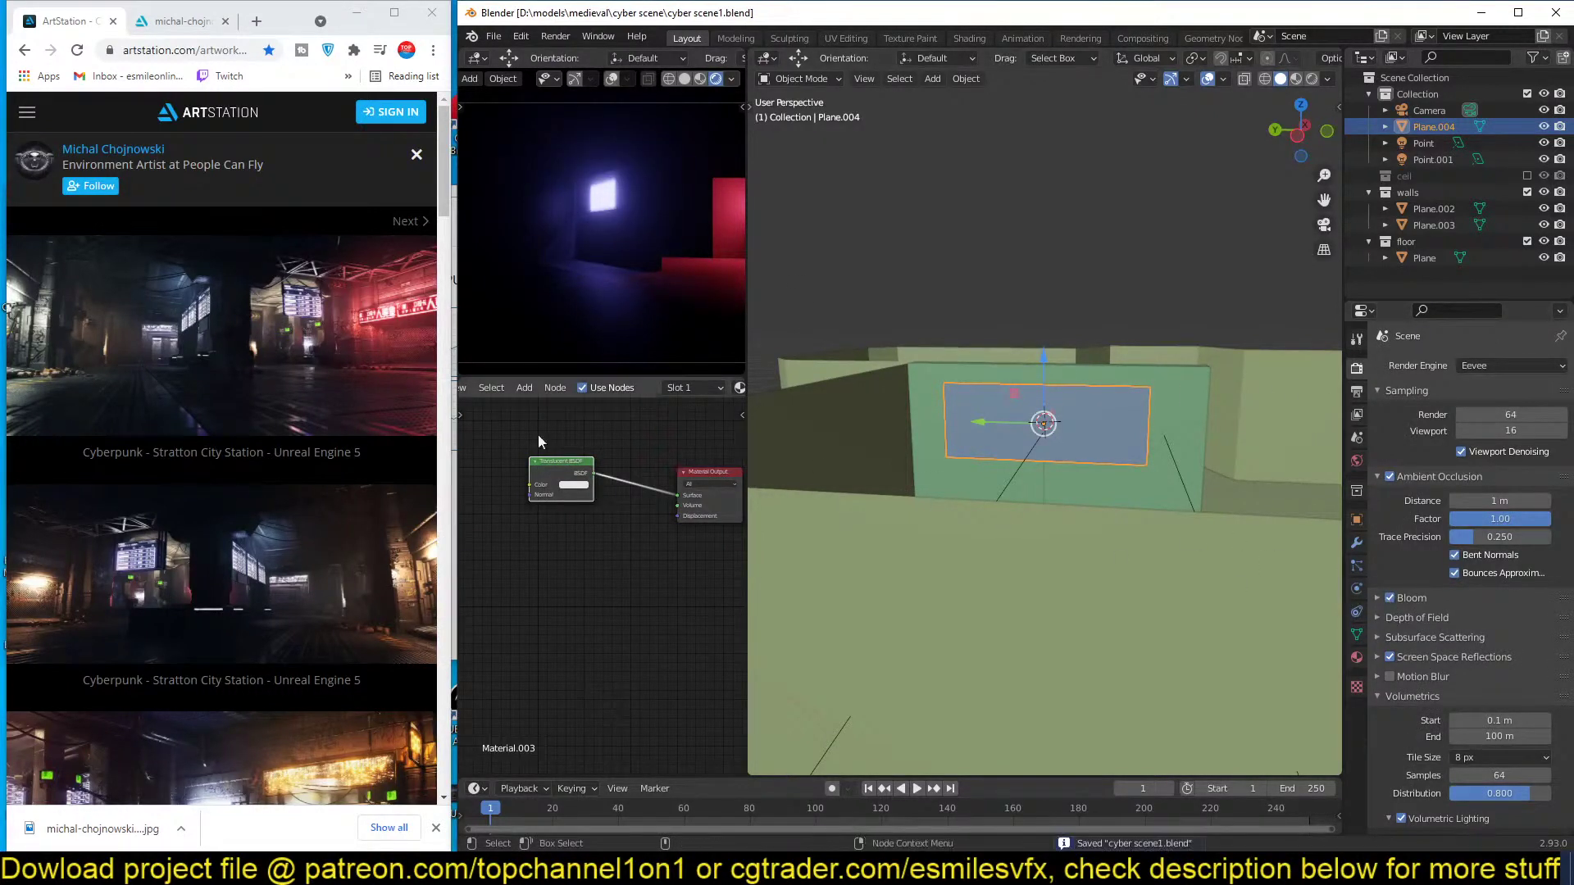
Shift the blue area light slightly along positive X in the top view, closer to the partition wall.
middle_drag(1099, 473, 1036, 431)
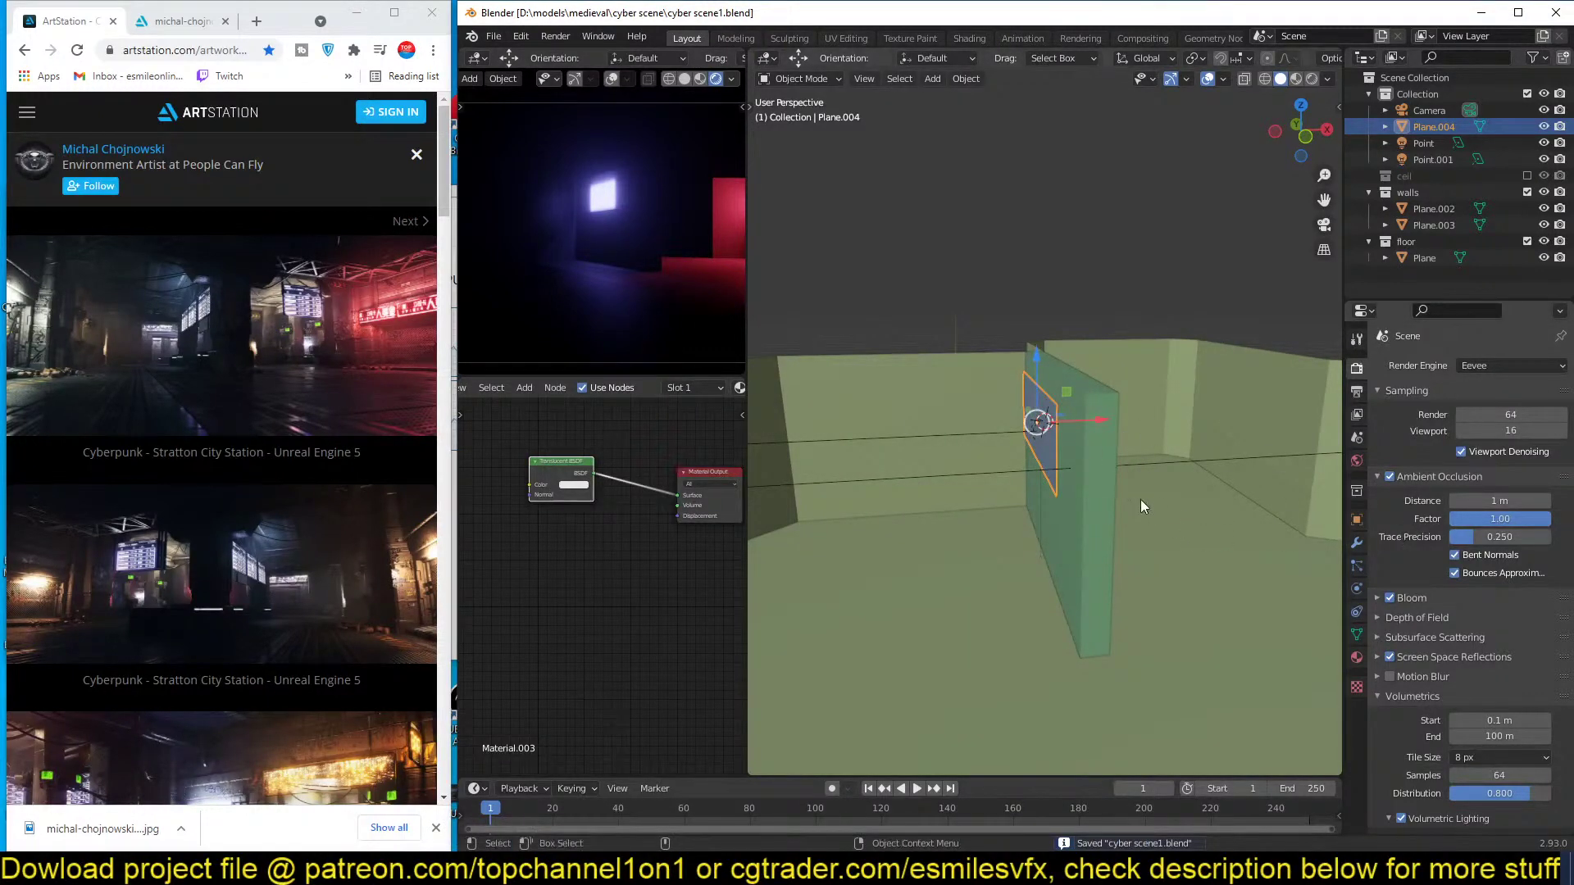
scroll(1054, 450, up, 2)
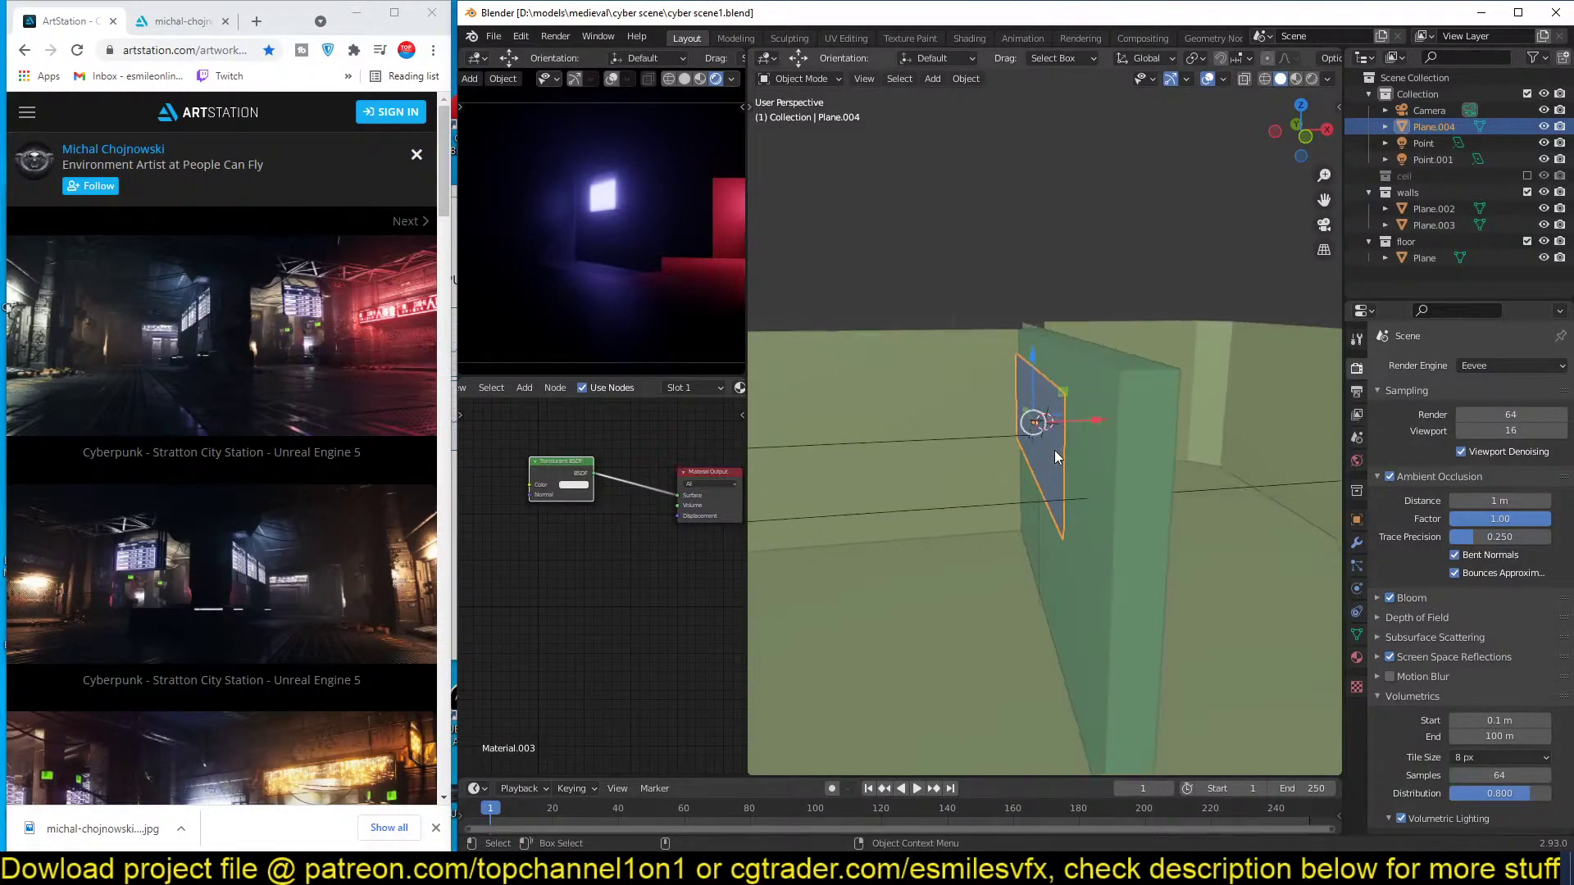
mouse_move(1029, 450)
middle_down()
mouse_move(979, 436)
mouse_move(1022, 441)
middle_up()
scroll(1016, 443, up, 3)
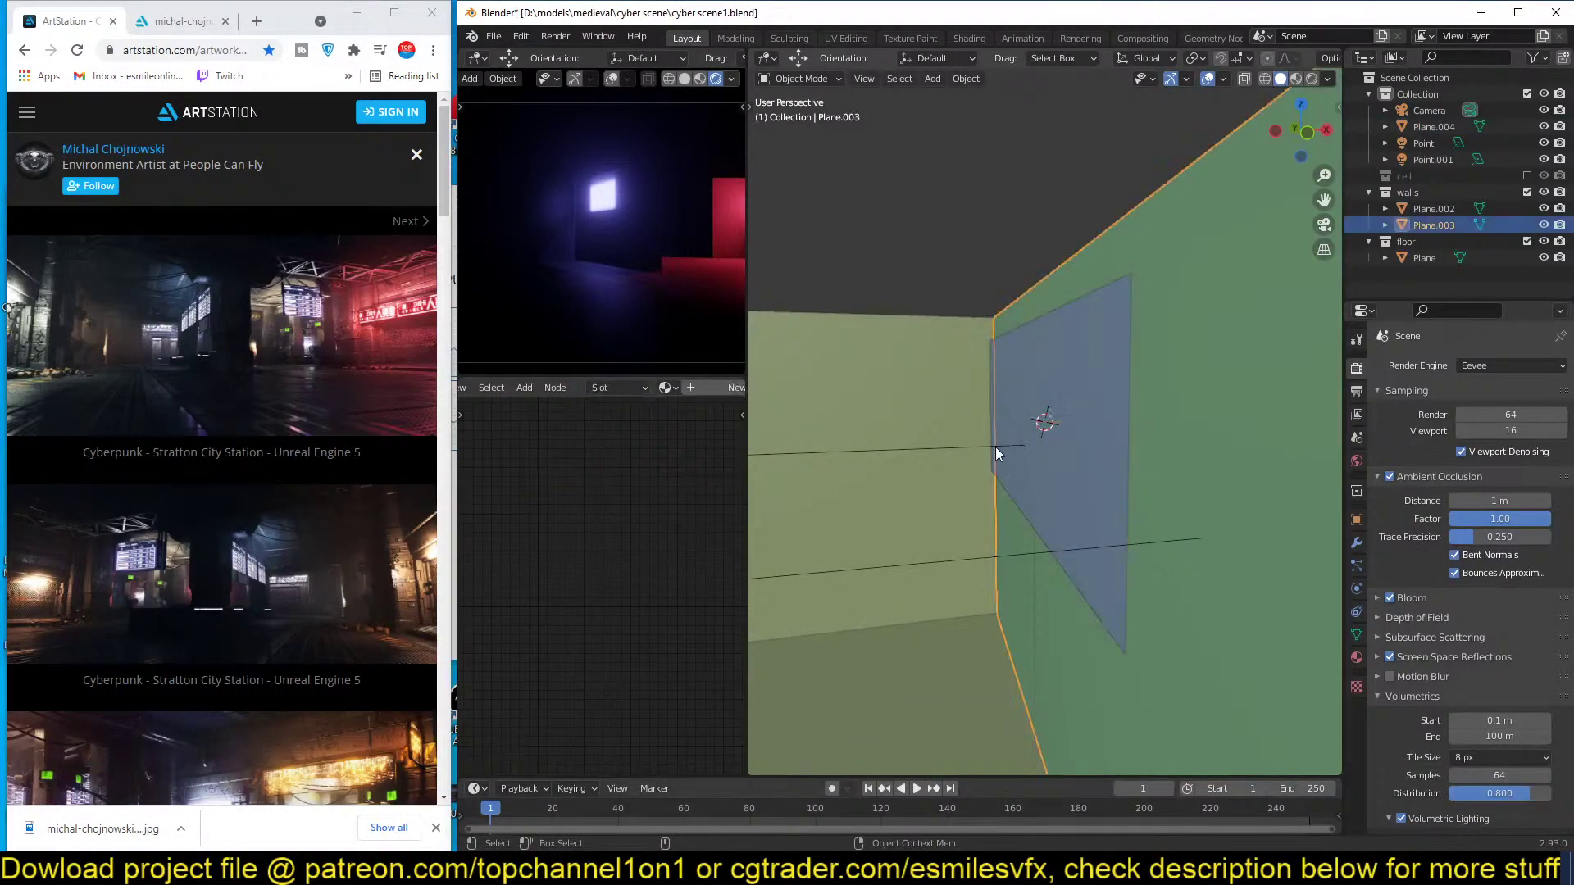
click(987, 450)
key(KP_3)
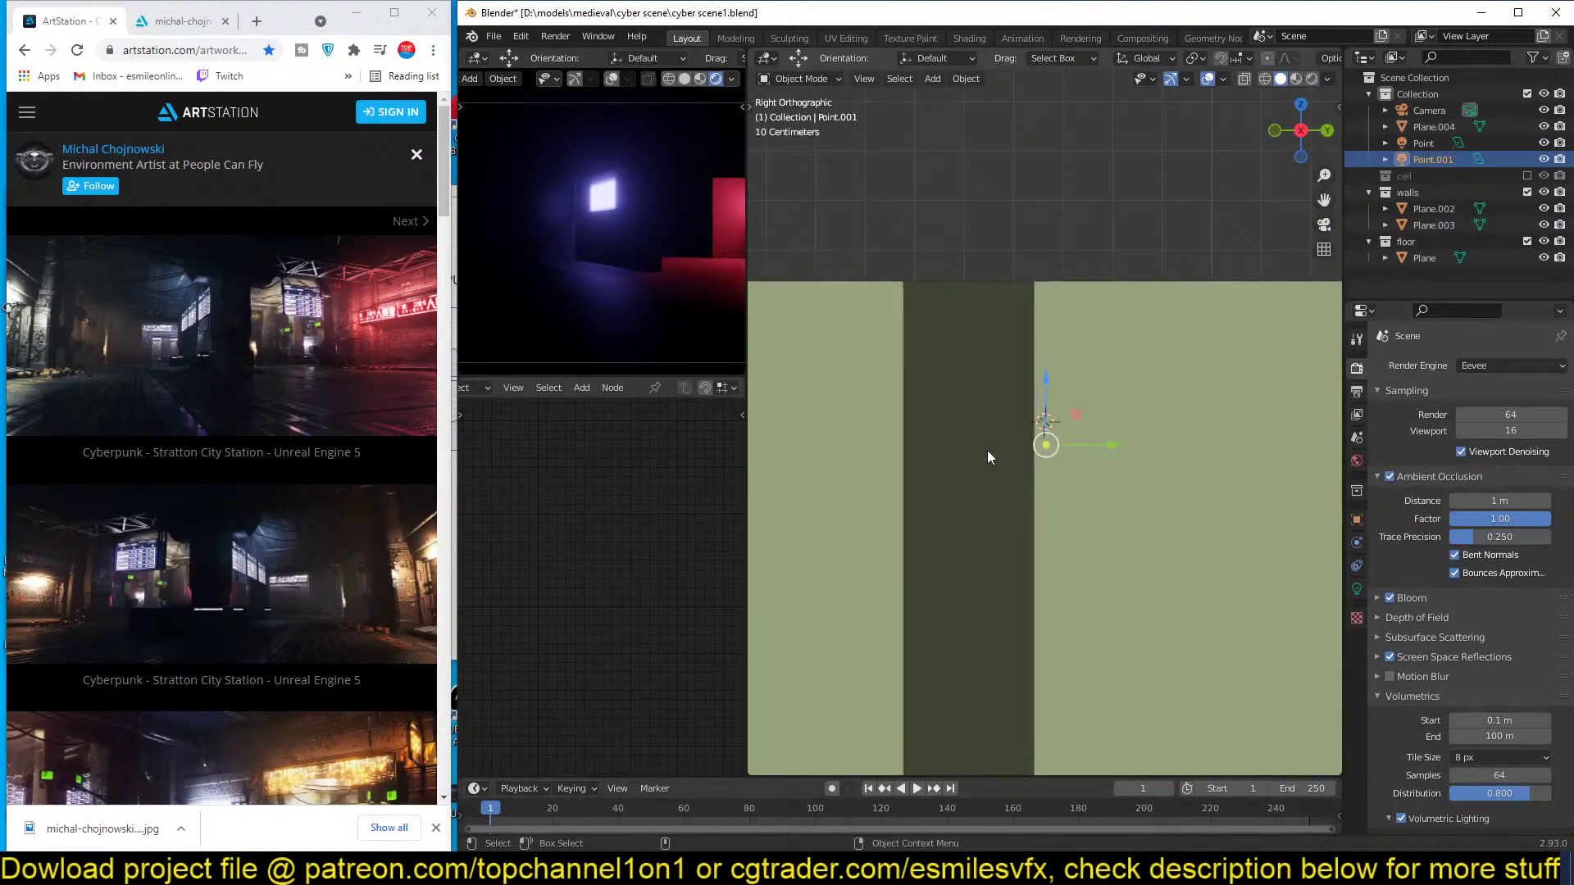
key(z)
click(913, 449)
key(KP_7)
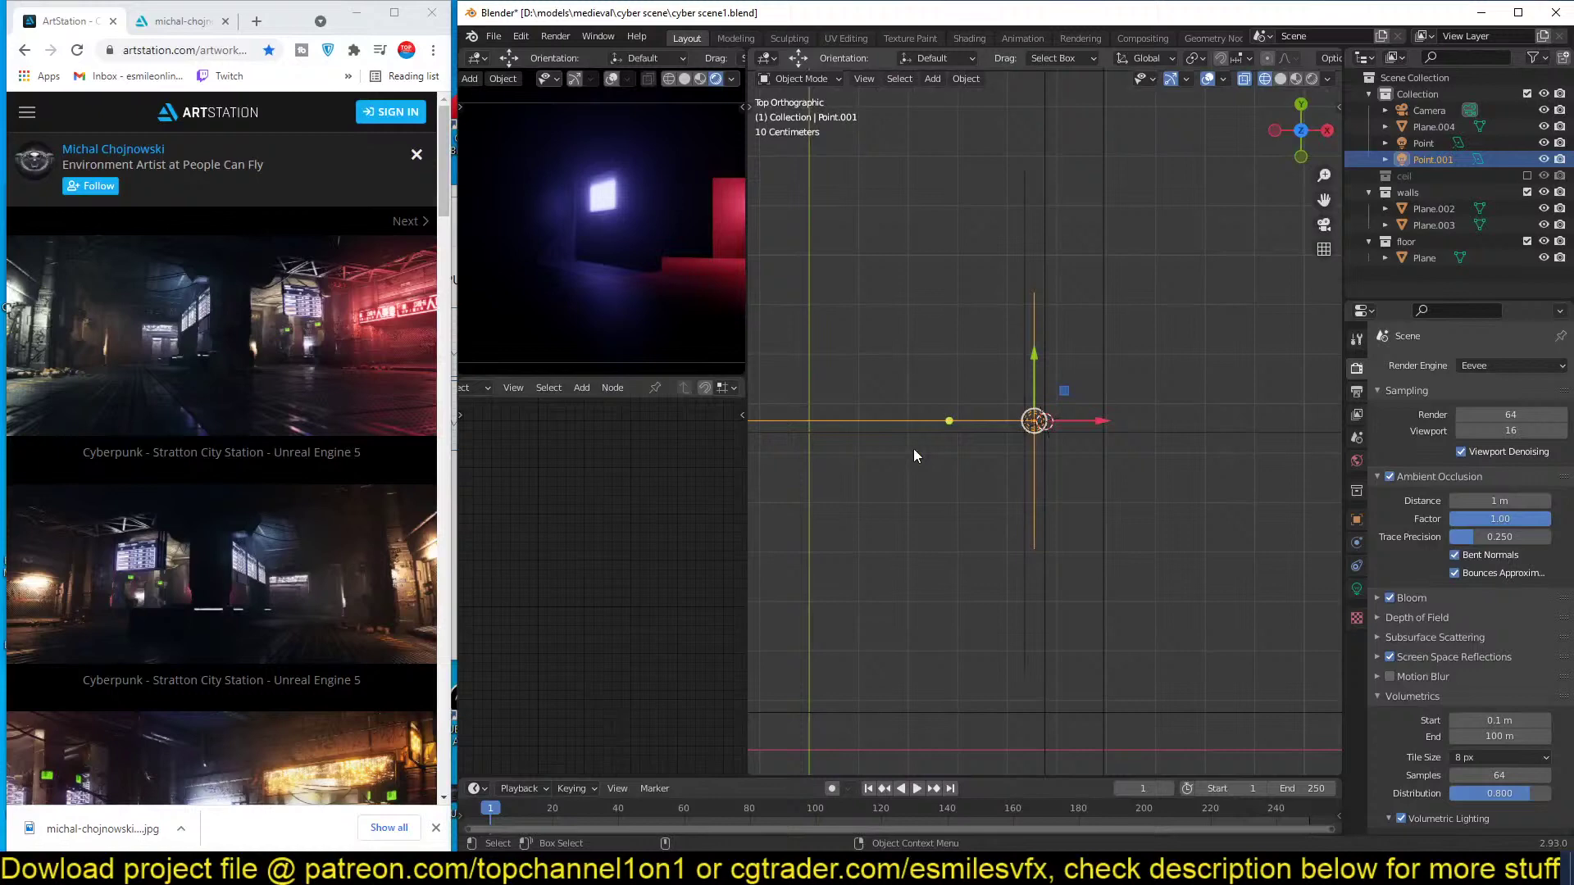
key(g)
click(1003, 445)
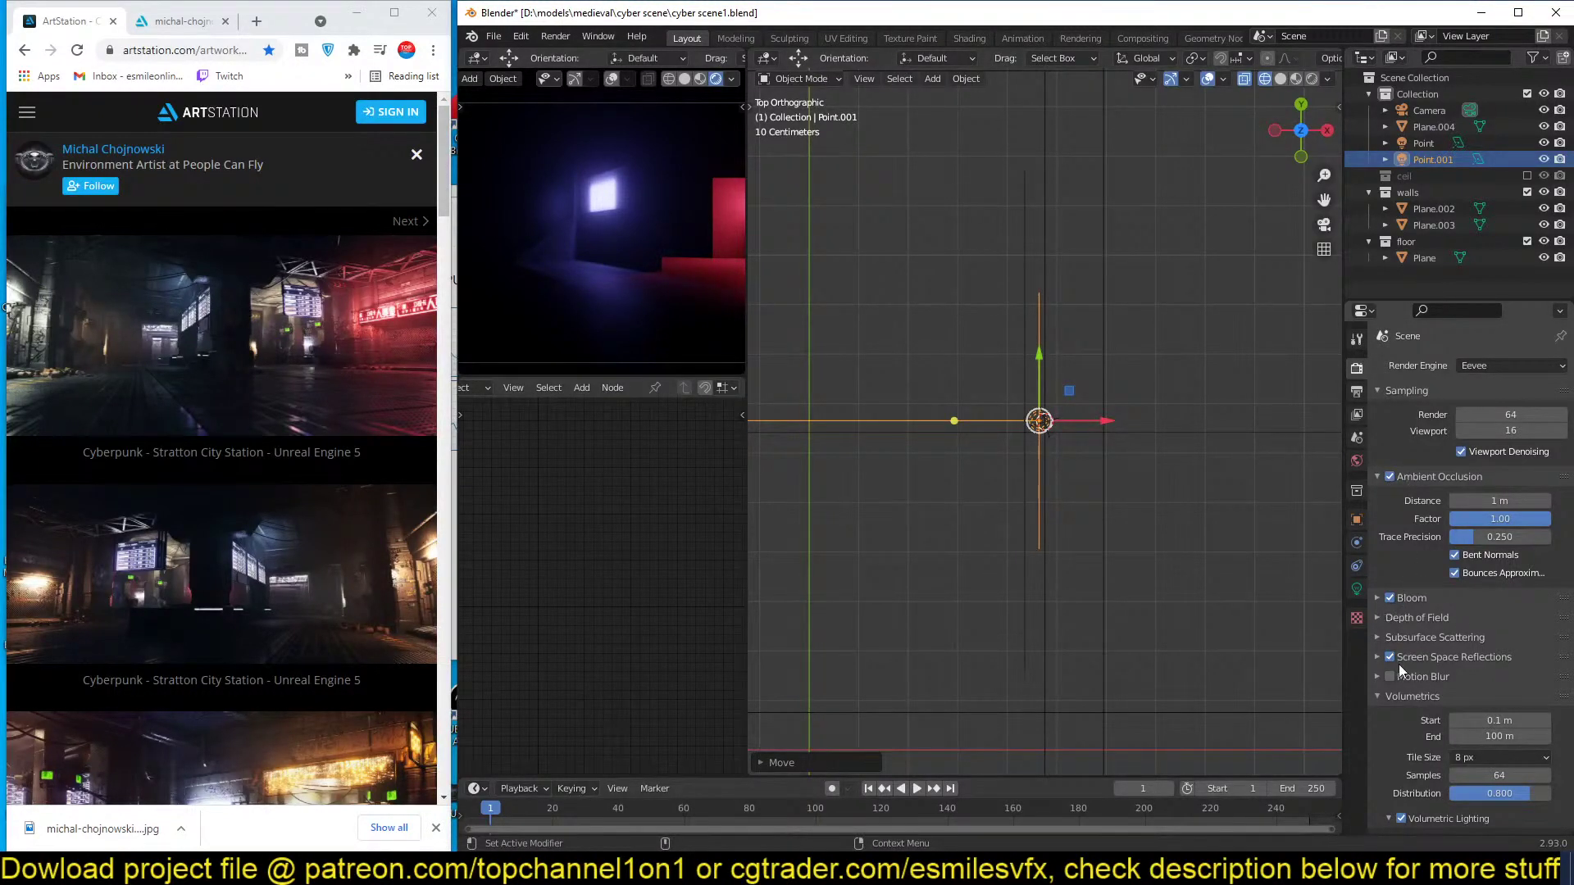
middle_drag(916, 465, 1125, 332)
key(z)
click(1149, 356)
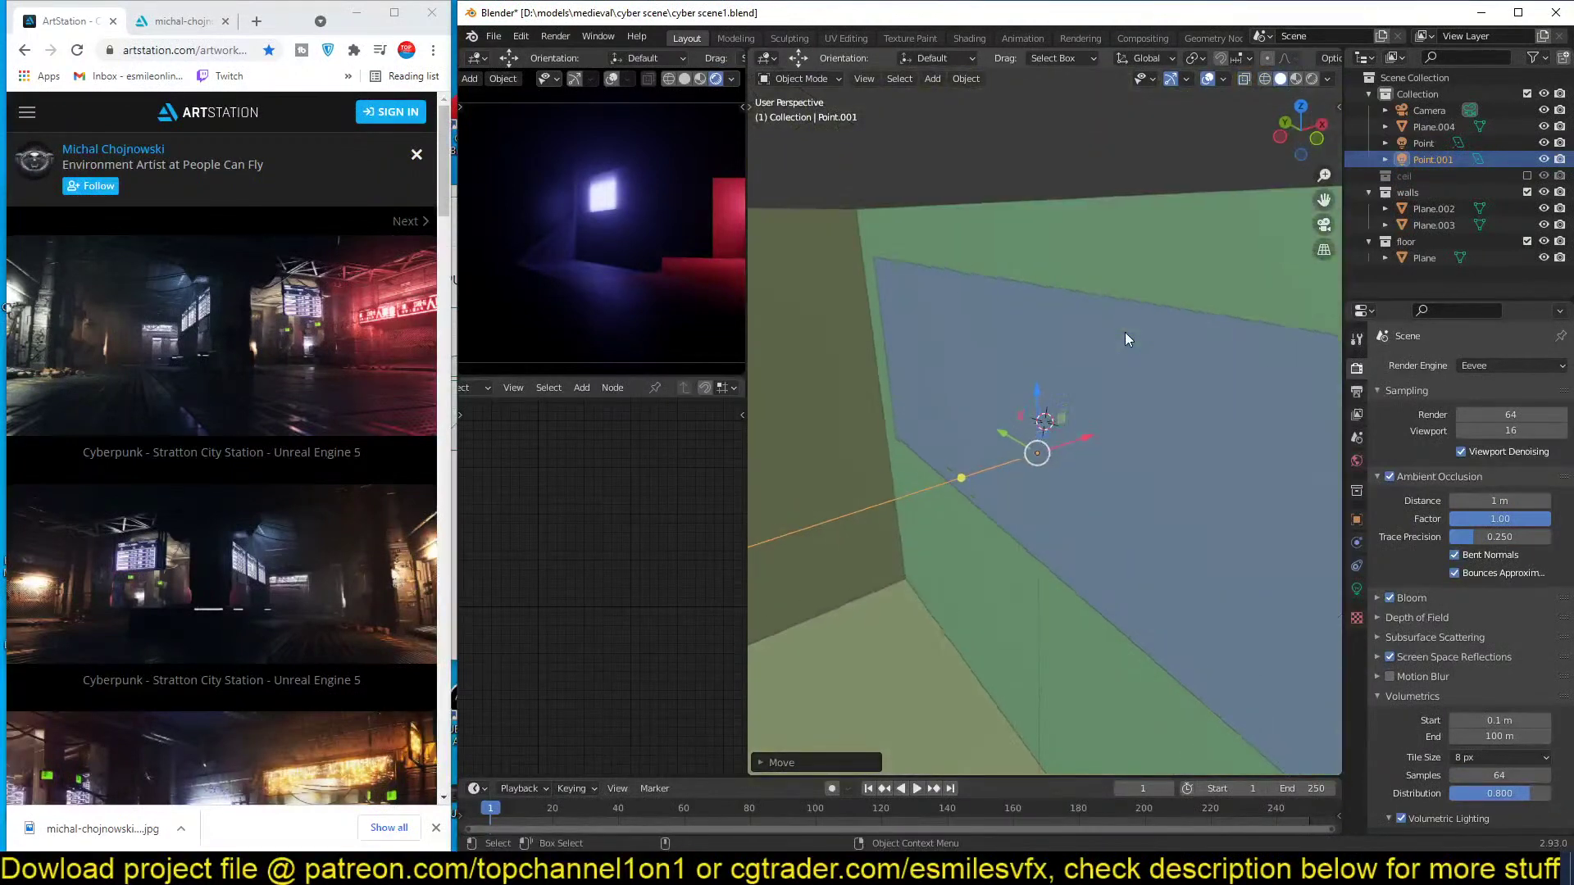
Enlarge the blue area light to about 3.74 × 6.72 m and raise it slightly to centre it behind the screen plane.
scroll(991, 437, down, 4)
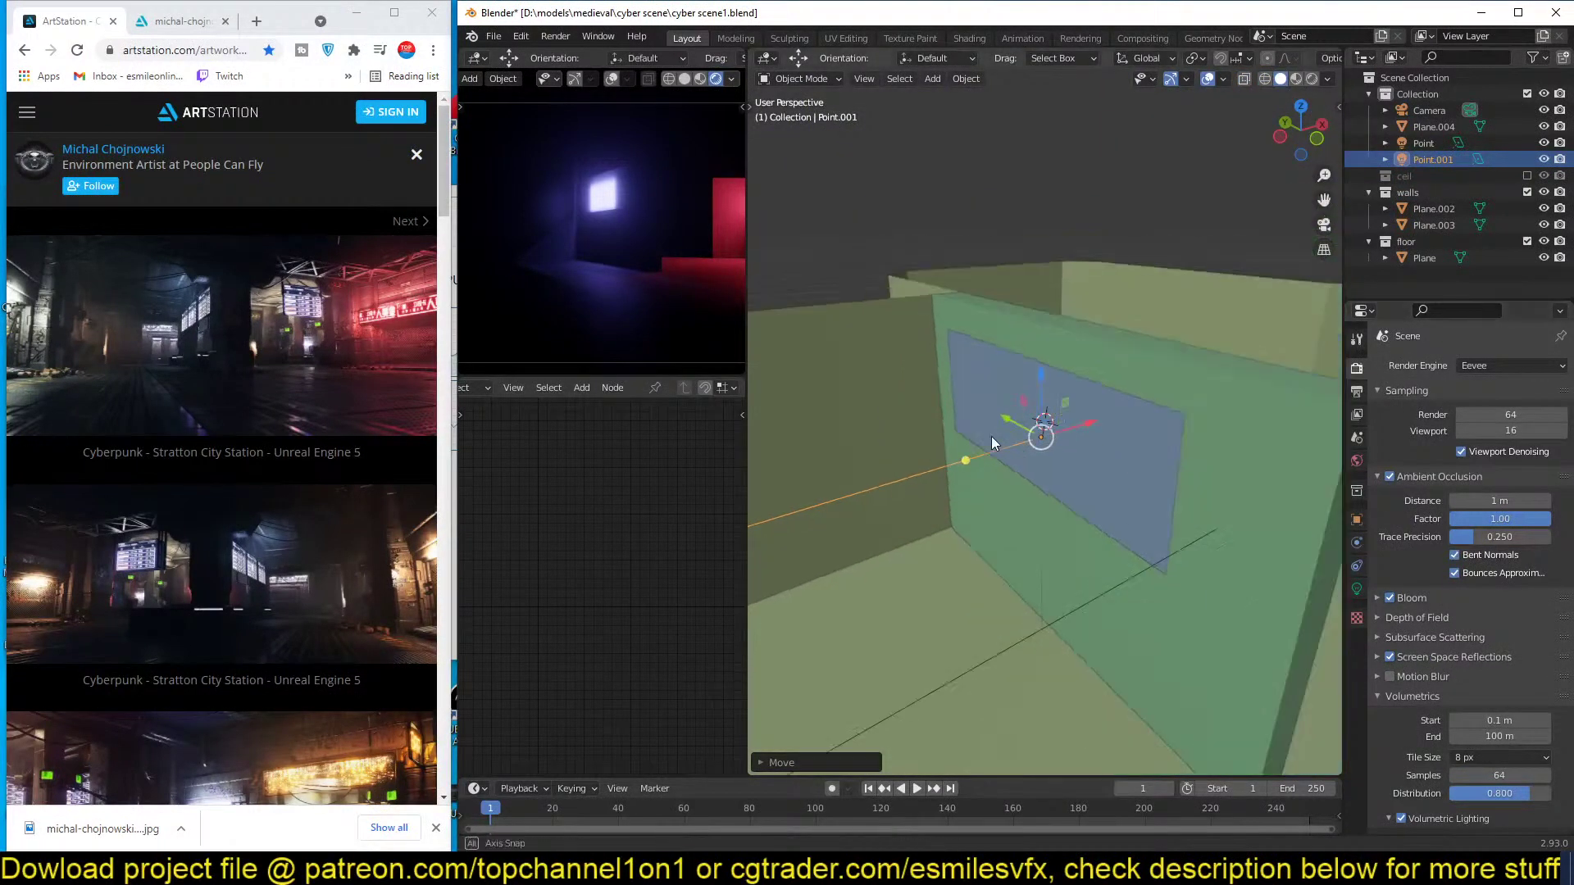
middle_drag(991, 437, 981, 407)
click(1117, 380)
middle_drag(1117, 380, 1107, 421)
click(1020, 446)
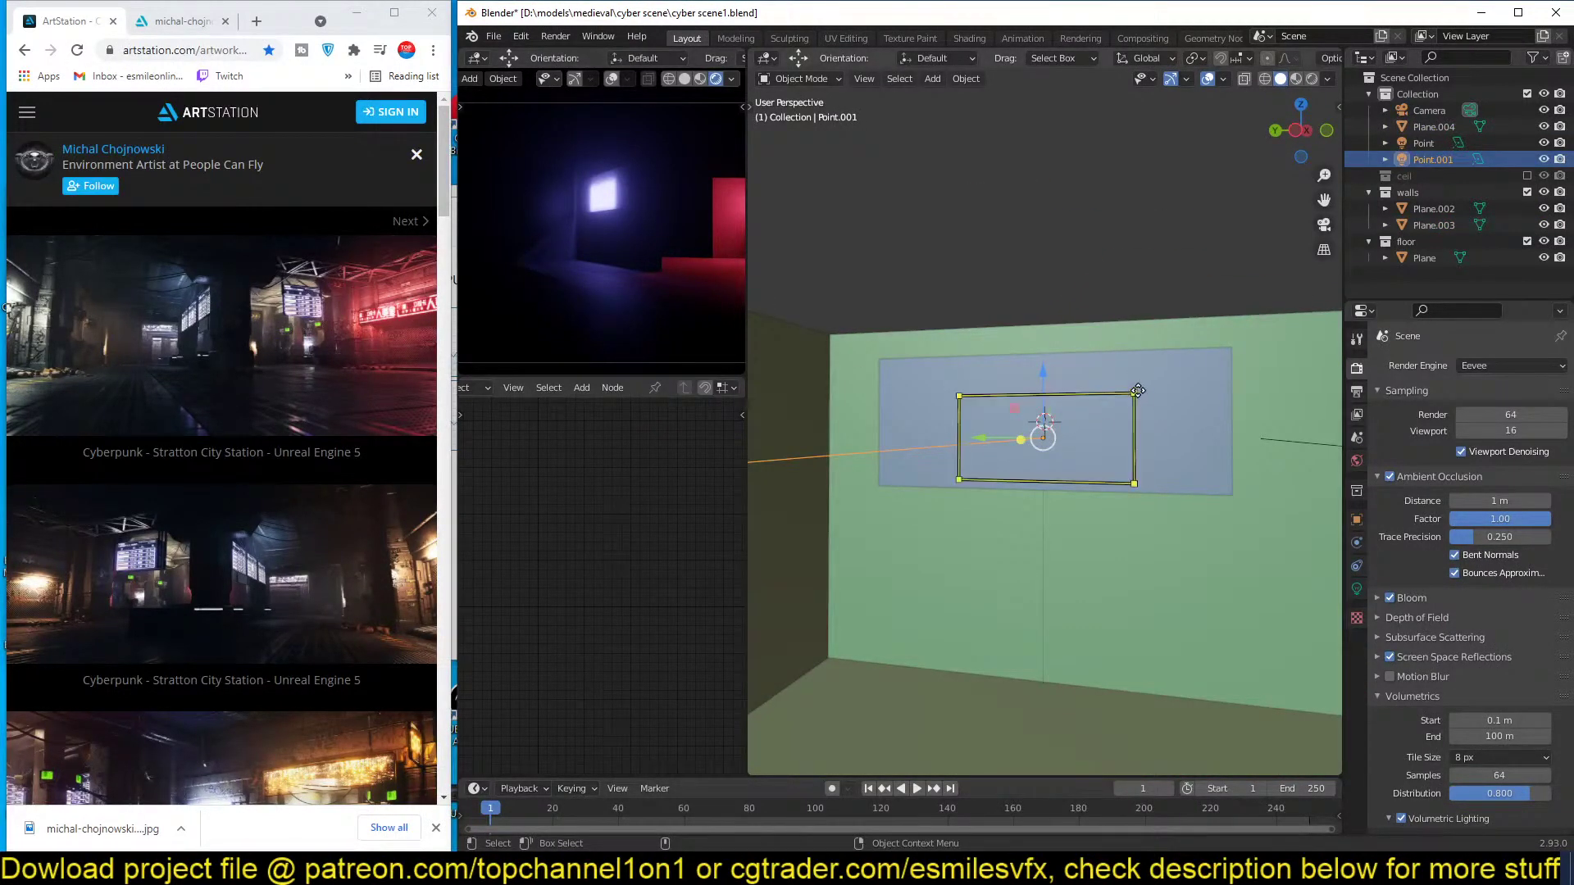
drag(1146, 384, 1167, 369)
drag(1051, 380, 1053, 362)
key(g)
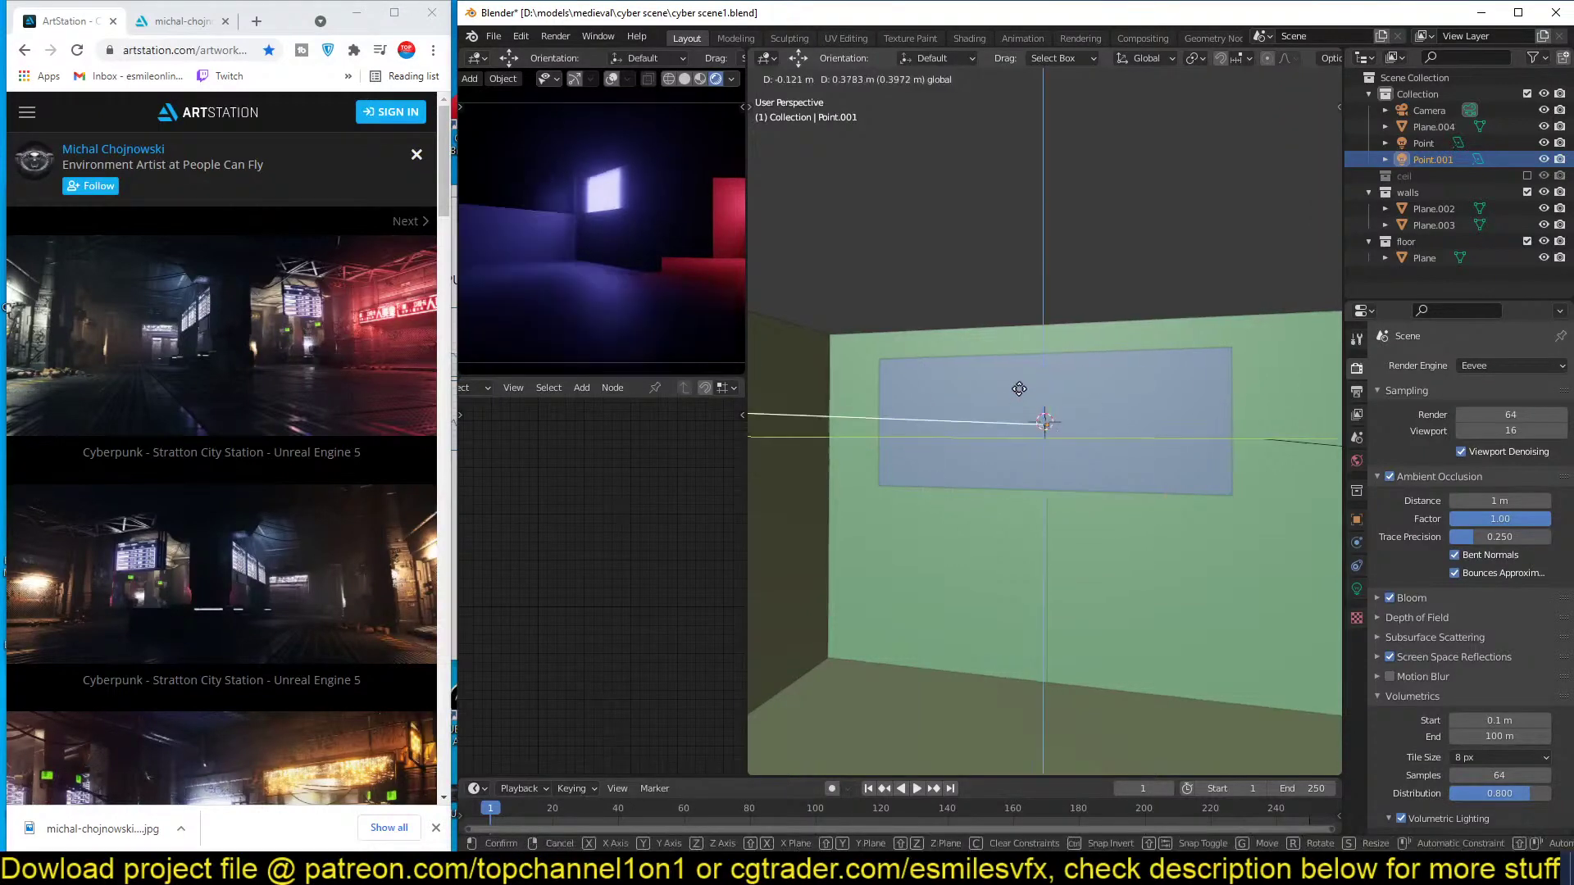
key(shift+x)
click(1019, 388)
Set the Shadow Mode of the screen plane's translucent material to None and save the scene.
click(1066, 385)
middle_drag(1068, 385, 1135, 399)
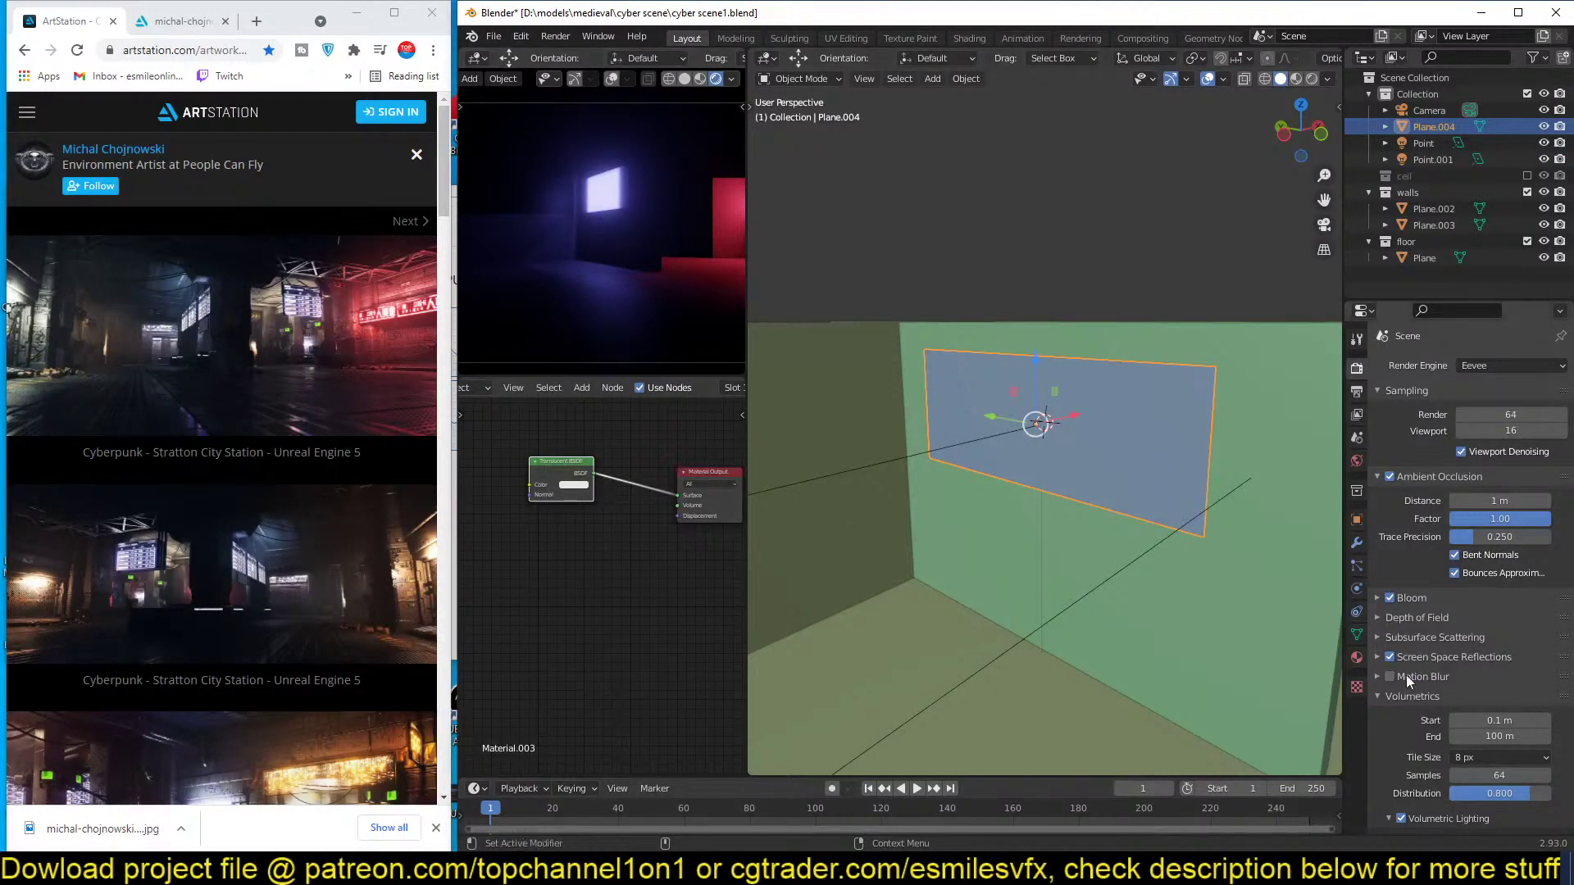
scroll(1385, 667, down, 1)
click(1356, 657)
click(1098, 398)
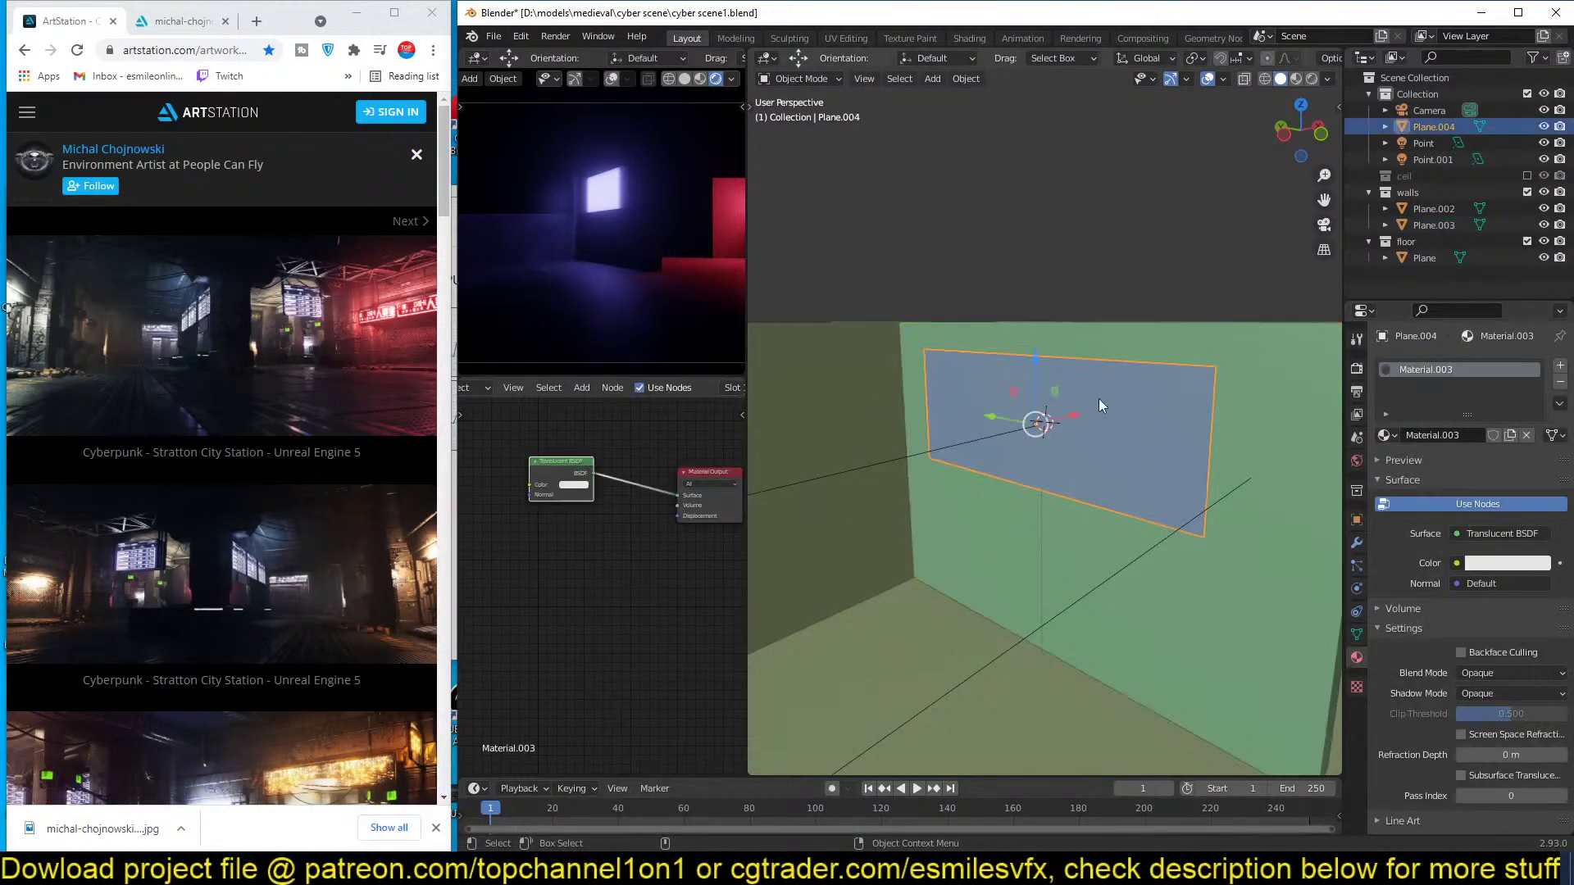
scroll(1483, 694, down, 1)
click(1497, 660)
click(1482, 677)
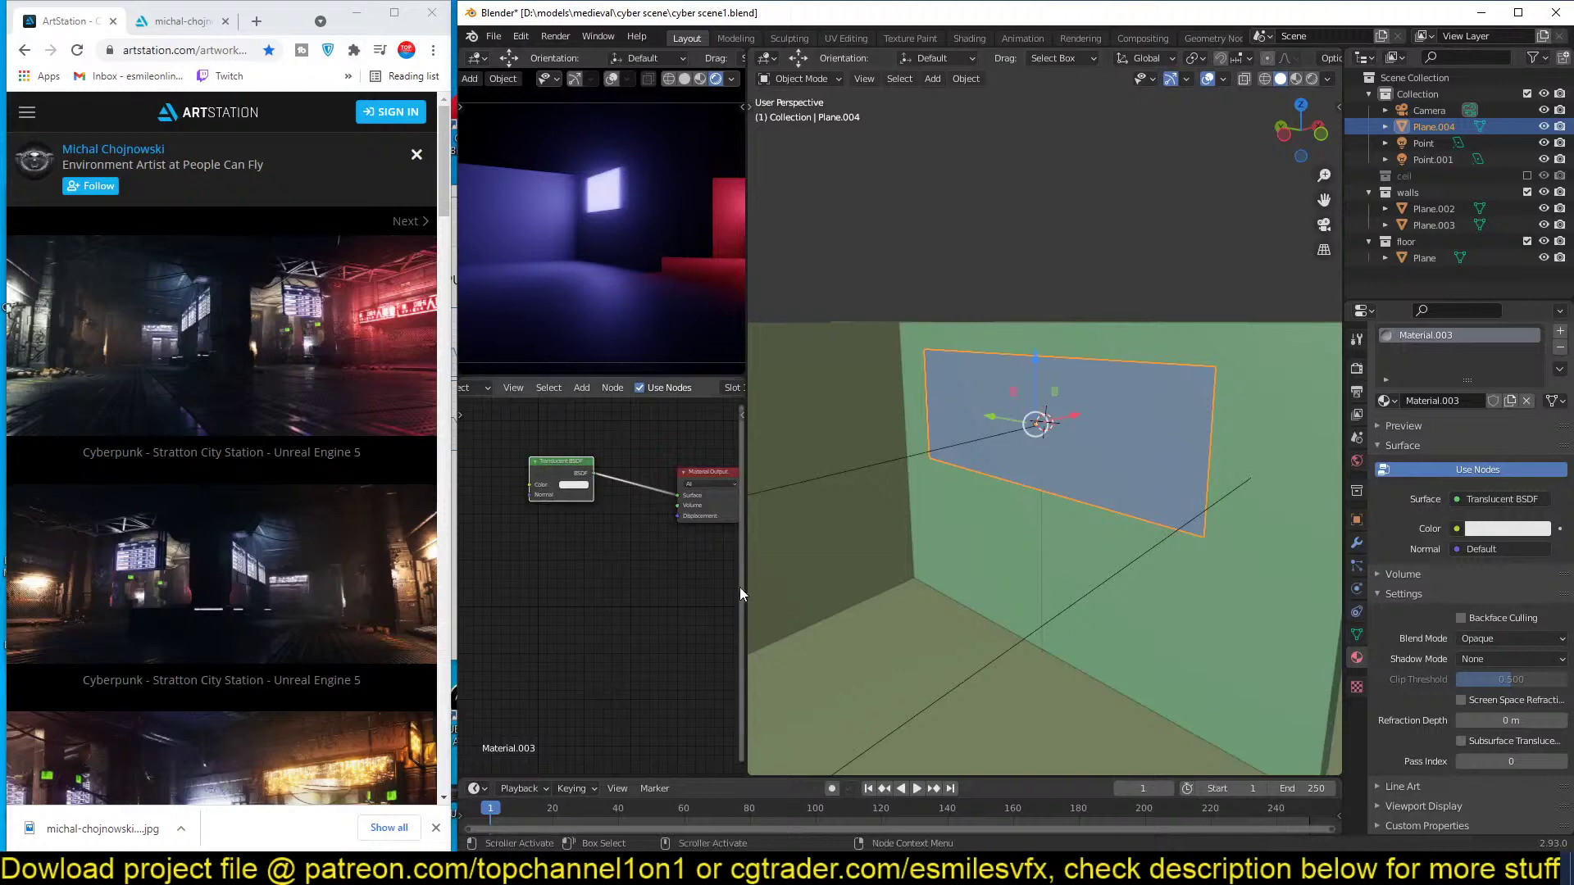
click(995, 447)
key(ctrl+s)
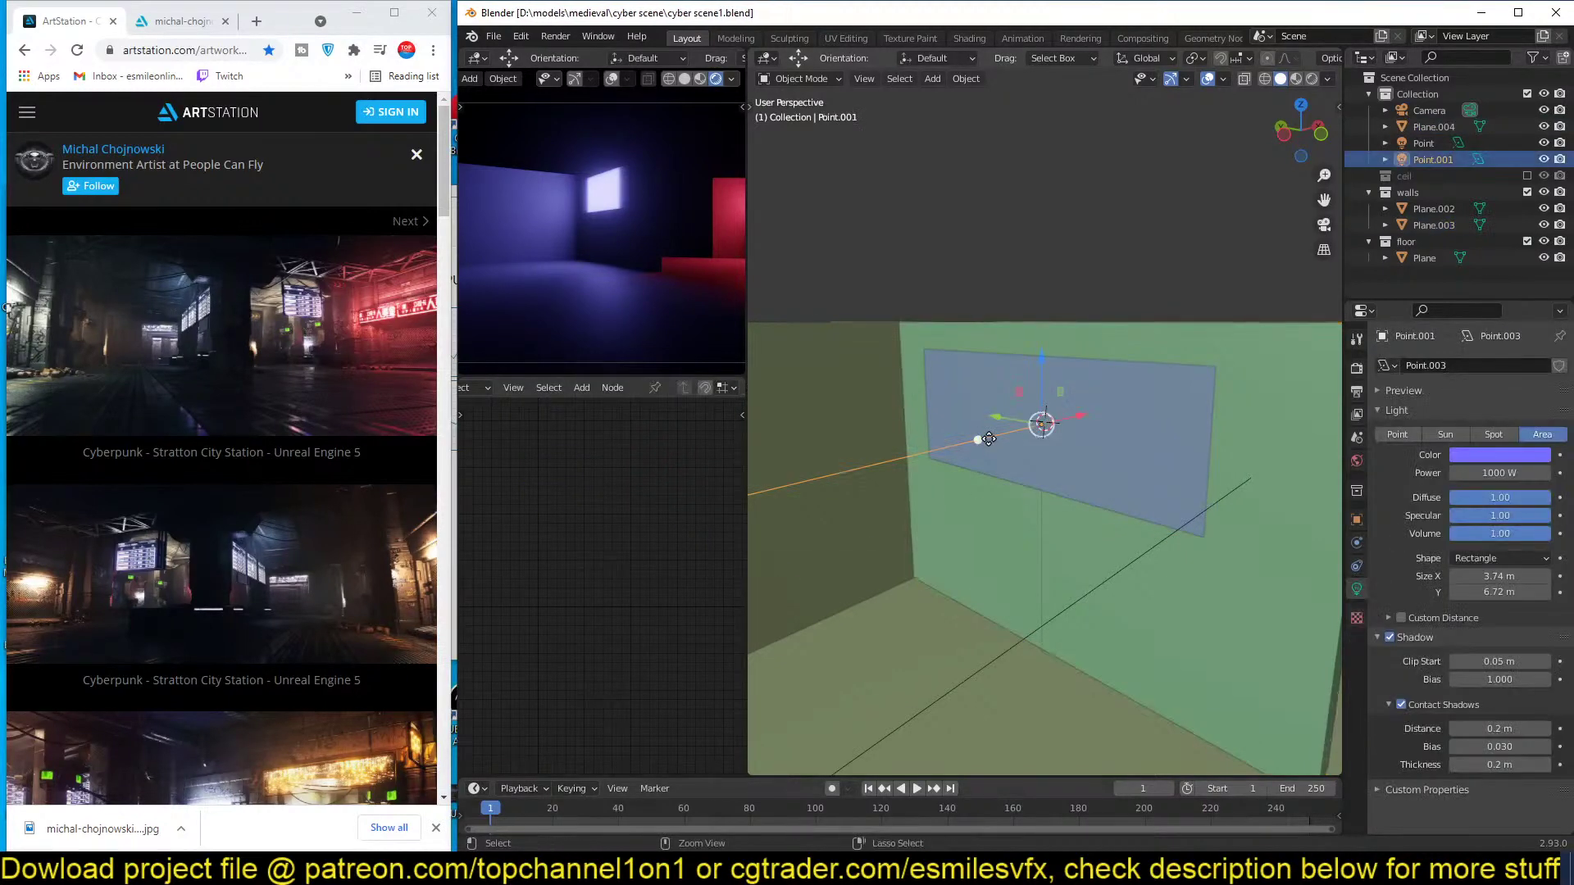
Resize the blue area light to about 2.96 × 9.1 m to match the screen plane's proportions, and save.
middle_drag(991, 443, 1077, 399)
scroll(1056, 464, up, 2)
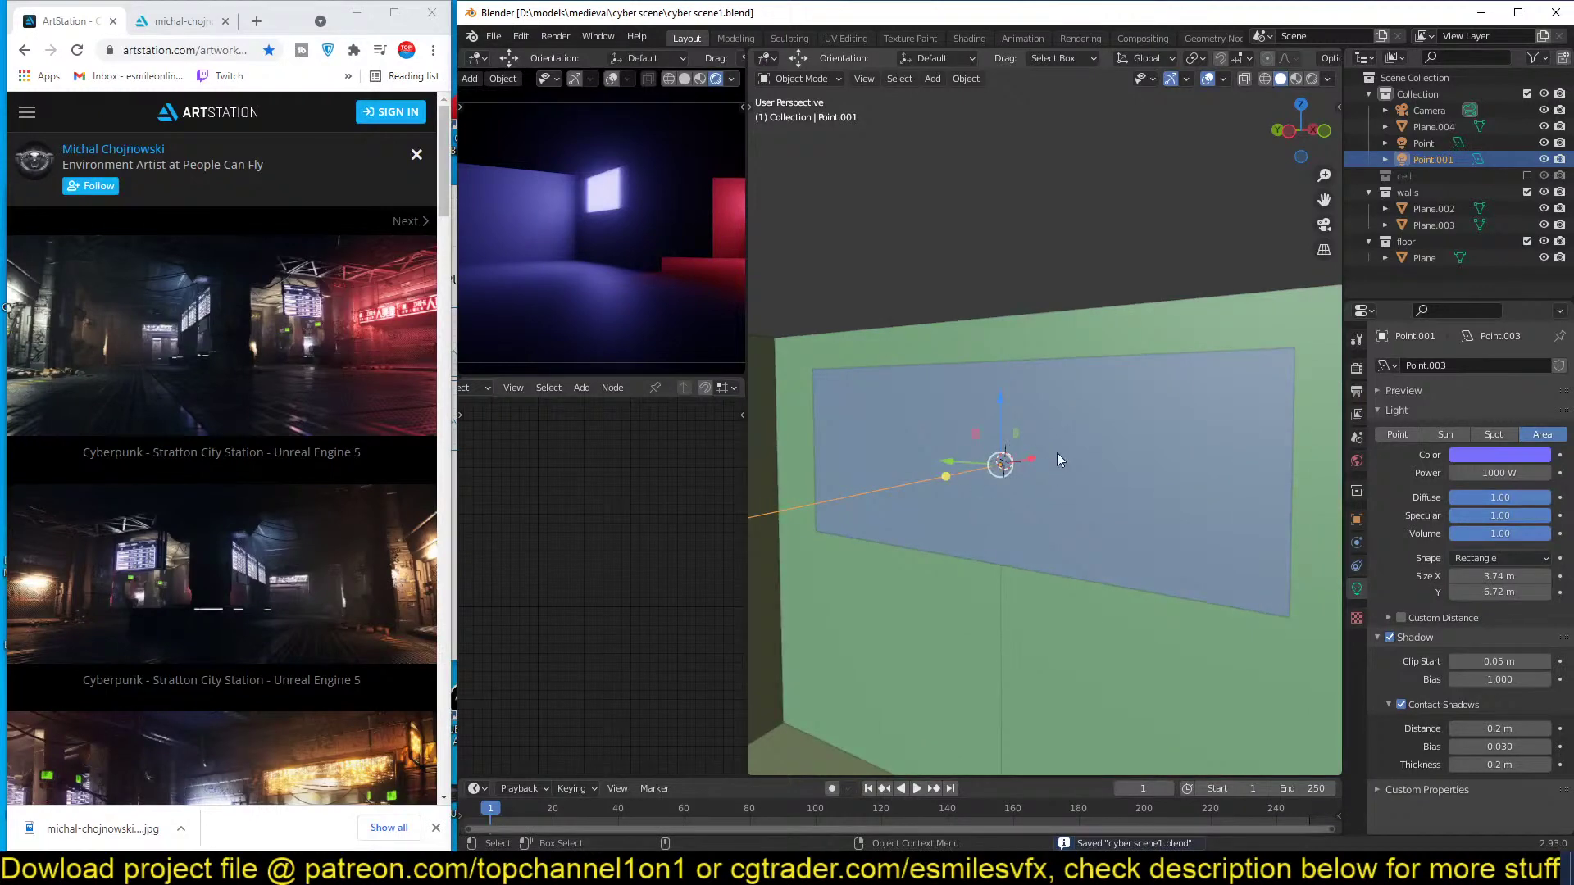
mouse_move(1057, 454)
middle_down()
mouse_move(985, 478)
mouse_move(908, 470)
mouse_move(1019, 484)
mouse_move(1146, 423)
mouse_move(1089, 457)
mouse_move(1122, 506)
mouse_move(1094, 514)
mouse_move(1017, 476)
mouse_move(1010, 499)
mouse_move(896, 496)
mouse_move(1066, 437)
middle_up()
click(1016, 442)
click(1051, 409)
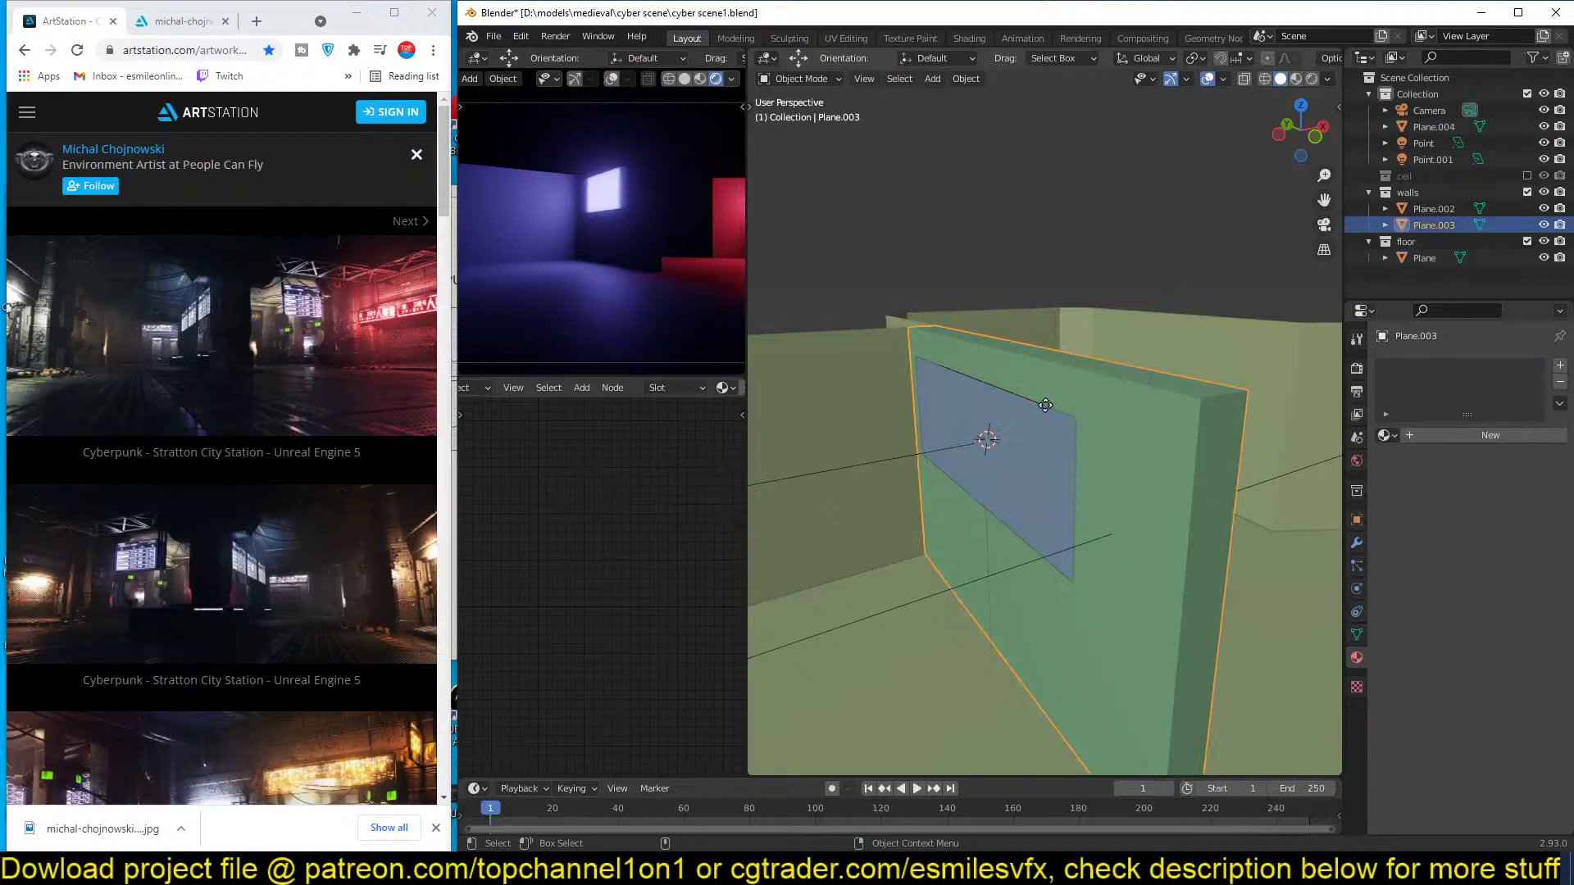
click(1050, 407)
click(1040, 437)
mouse_move(1049, 406)
middle_down()
mouse_move(1041, 436)
mouse_move(1065, 400)
middle_up()
drag(1066, 399, 1147, 443)
middle_drag(1132, 450, 942, 442)
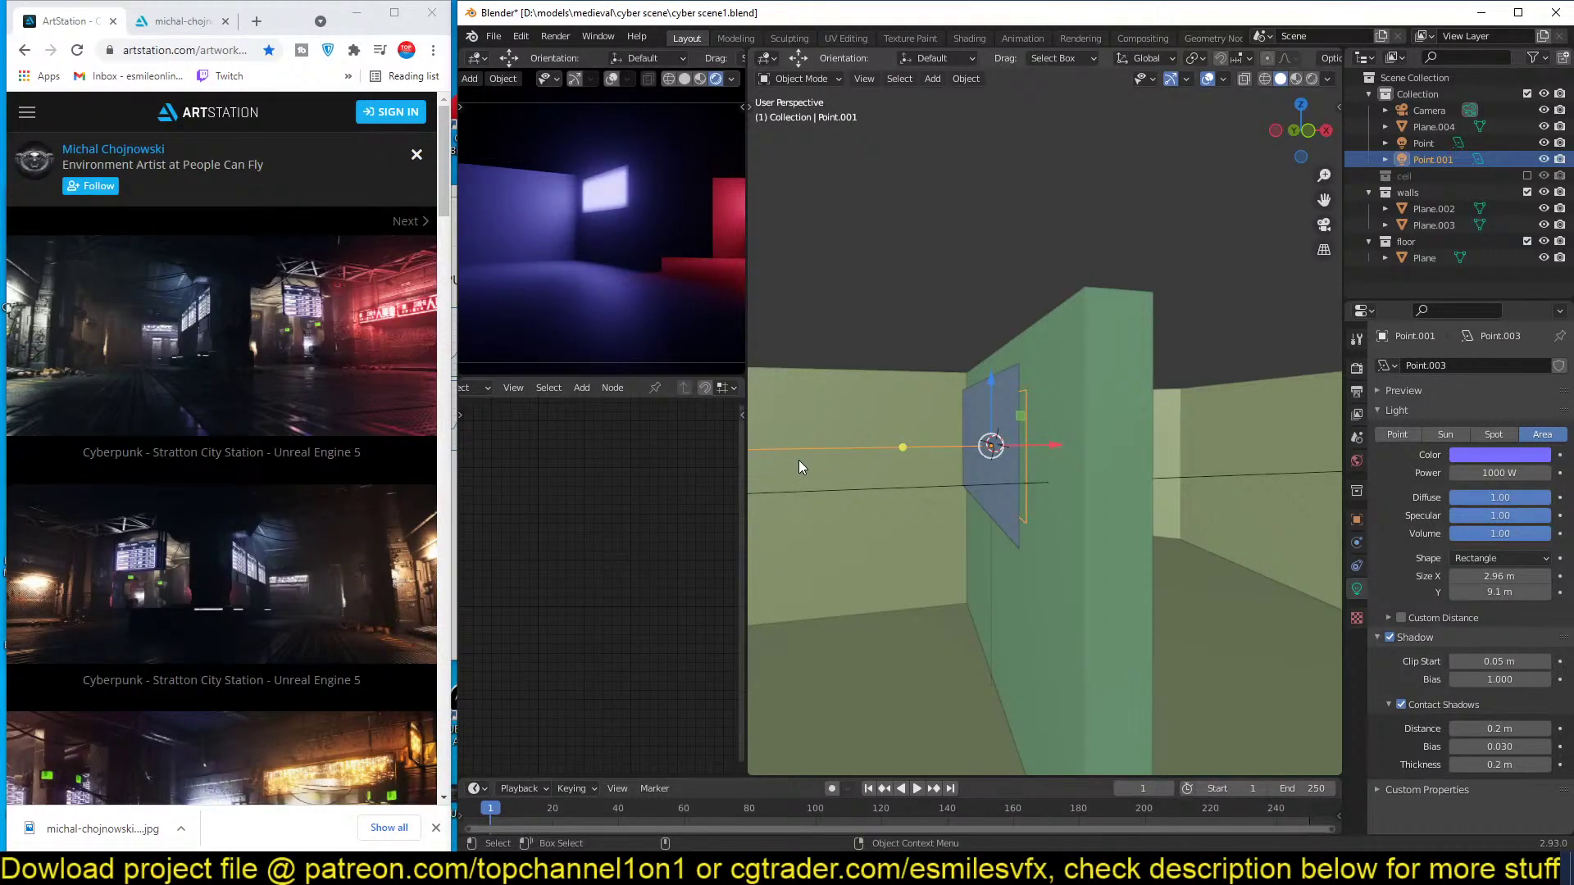
middle_drag(953, 426, 1039, 439)
key(ctrl+s)
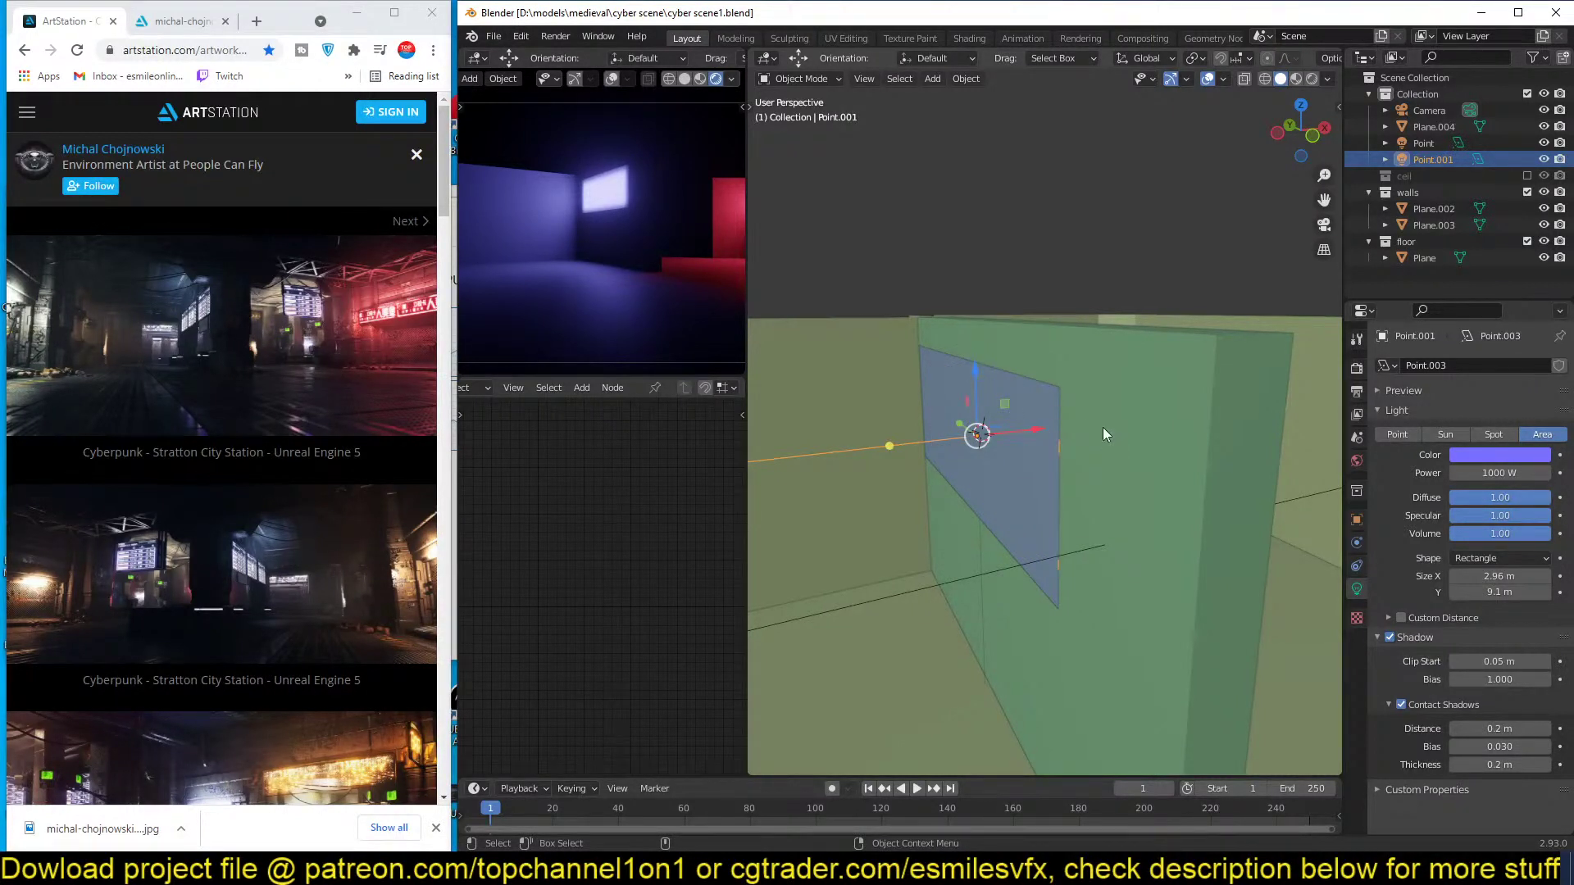
Duplicate the screen plane in place, isolate the copy in local view and apply its object transform.
click(1082, 428)
key(ctrl+s)
scroll(1082, 442, up, 3)
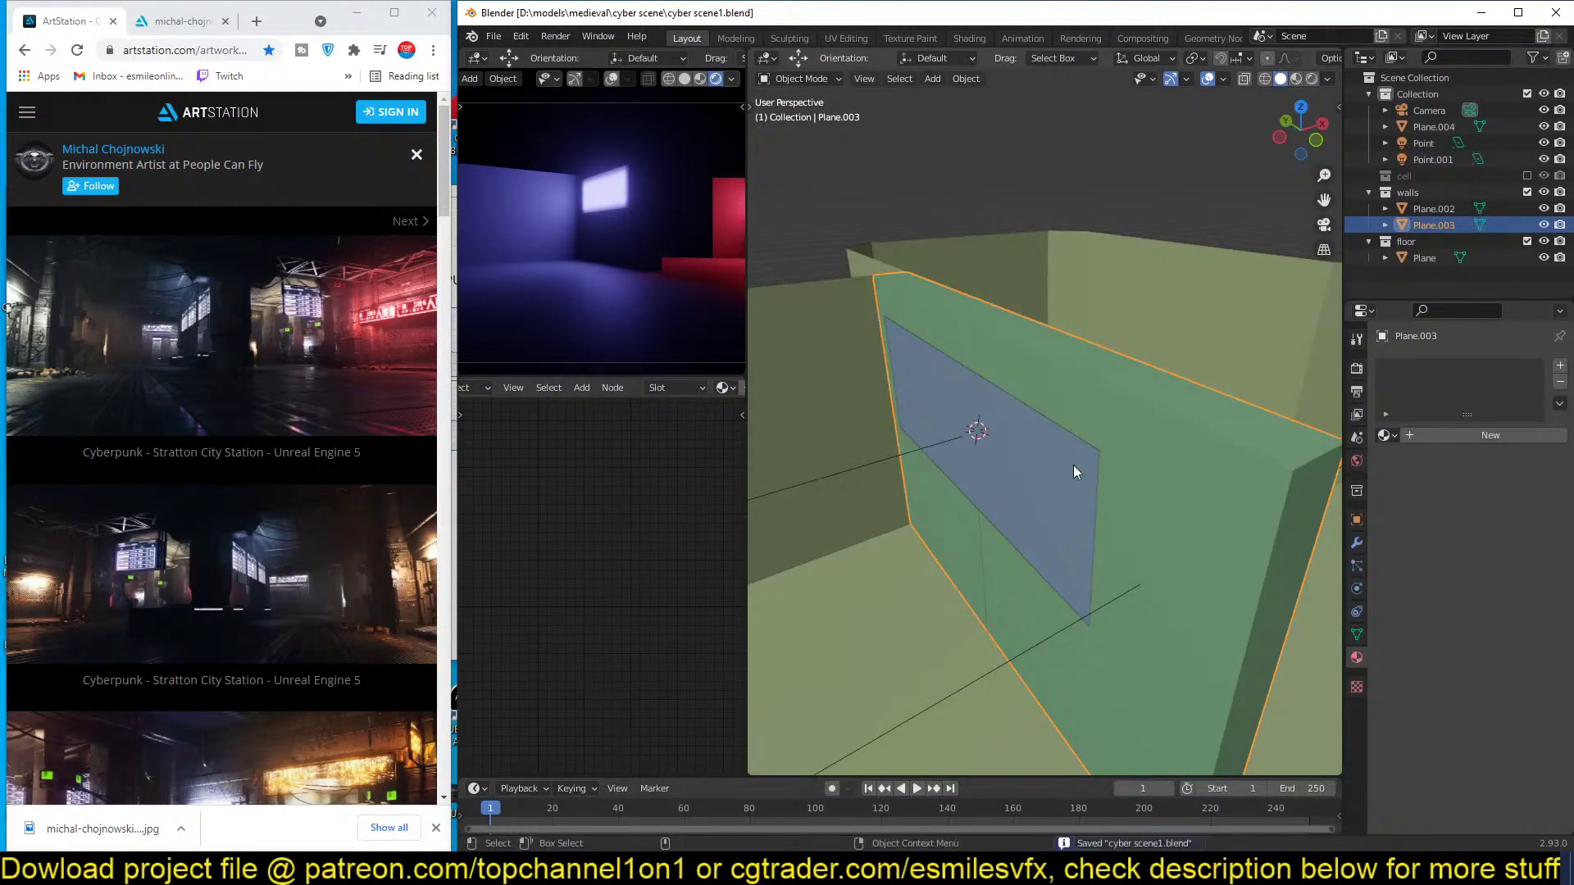
click(1074, 465)
middle_drag(1042, 459, 1164, 400)
click(1023, 441)
click(1061, 411)
key(shift+d)
key(Escape)
key(KP_Divide)
right_click(1164, 400)
key(Escape)
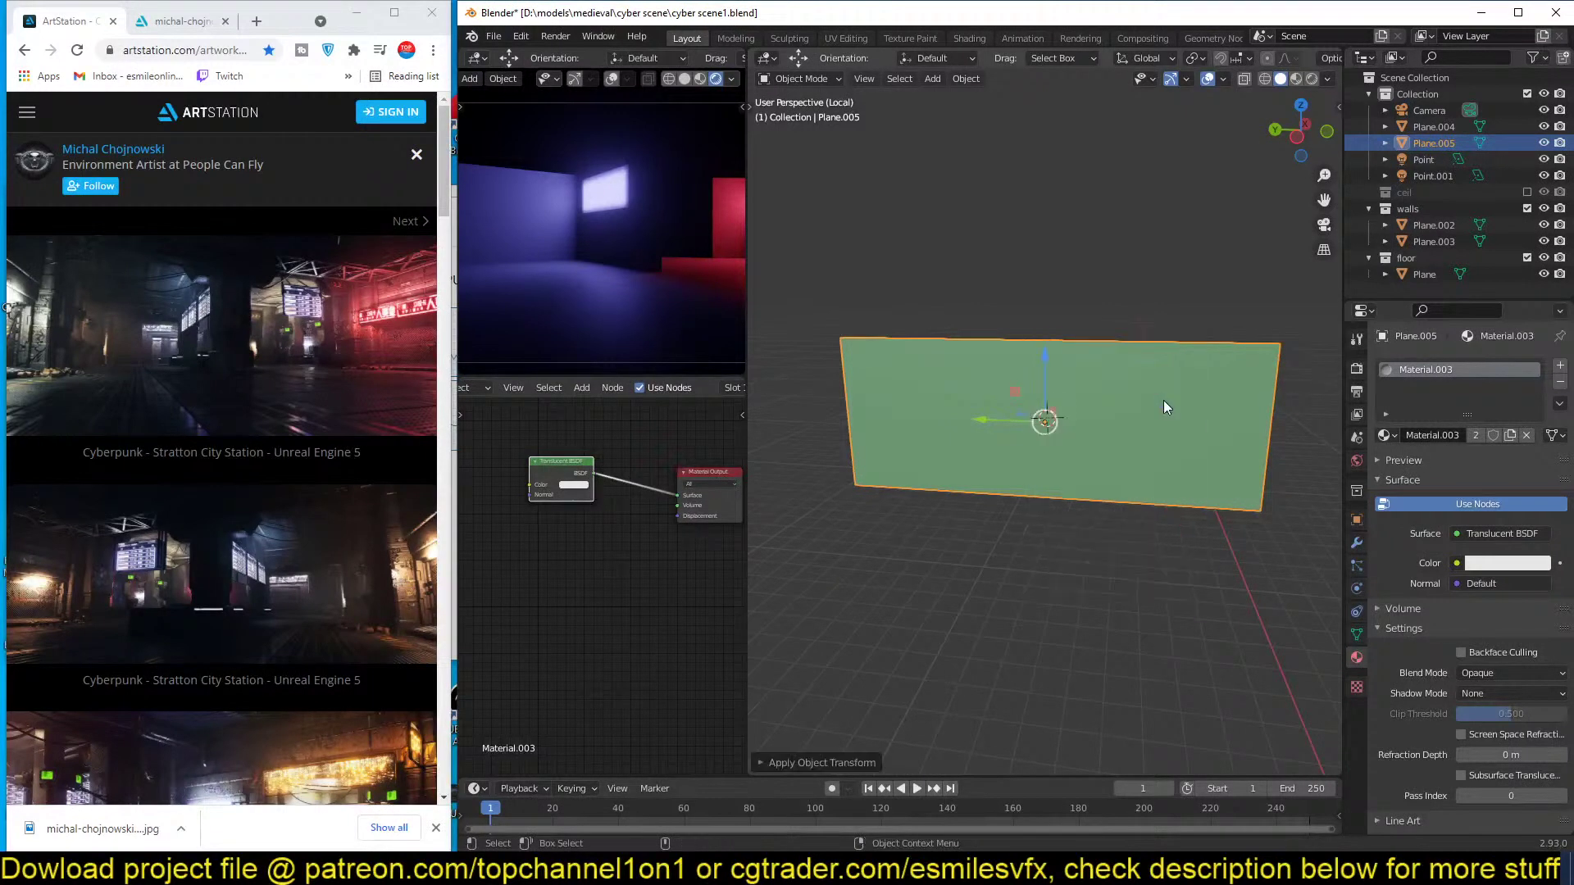
Divide the duplicated plane into a grid with eight evenly spaced vertical and three horizontal loop cuts.
key(Tab)
key(ctrl+r)
scroll(1125, 350, up, 5)
scroll(1124, 350, up, 3)
click(1124, 352)
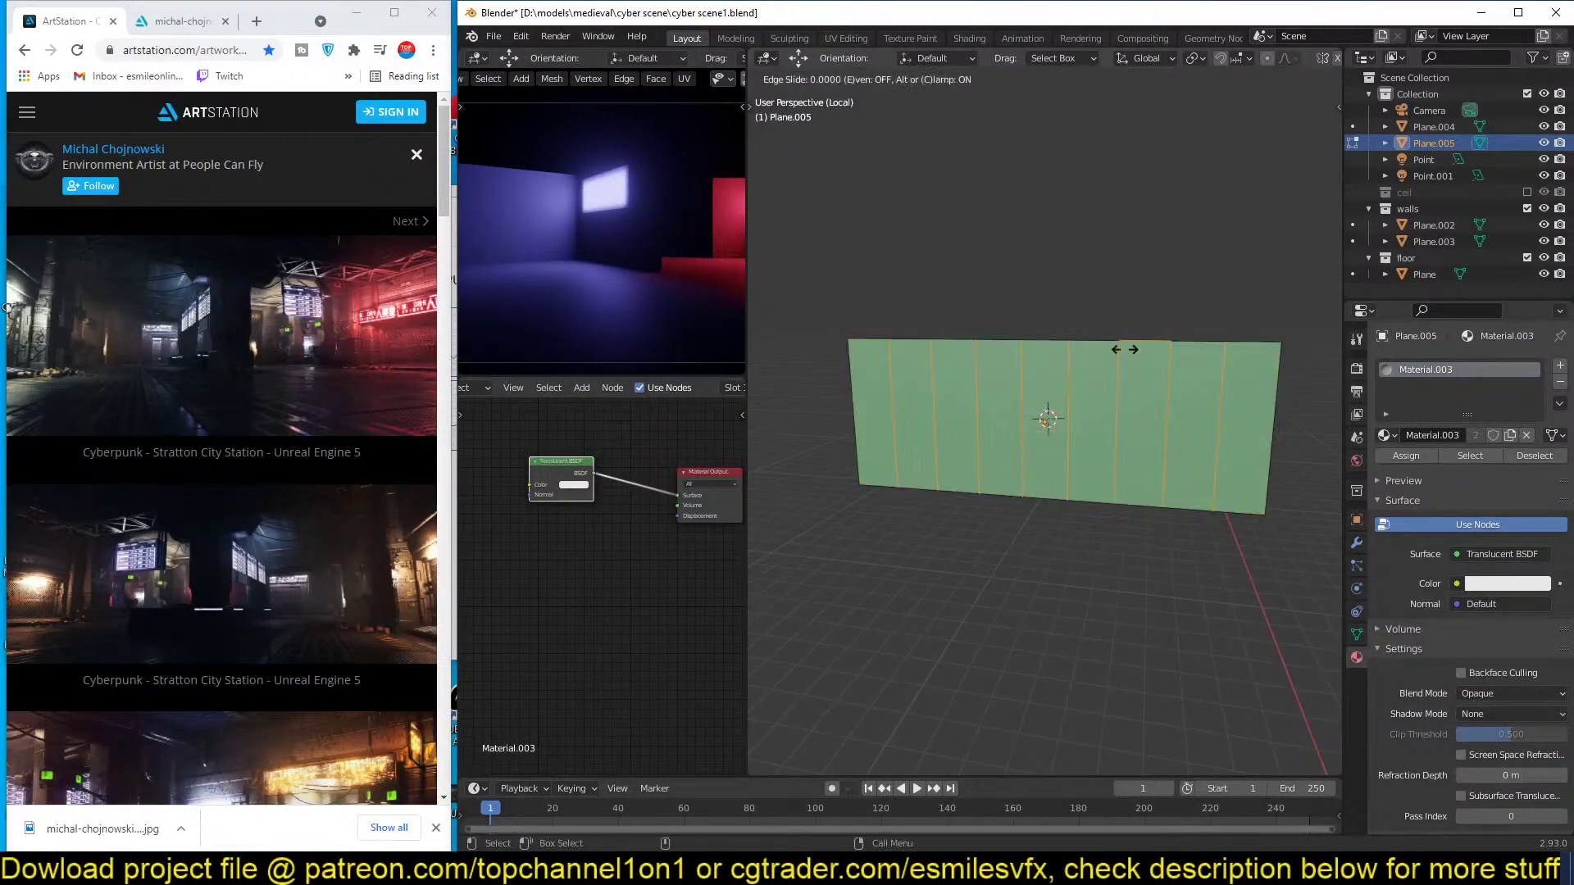
right_click(1125, 353)
middle_drag(1124, 352, 1129, 427)
scroll(1129, 427, up, 5)
key(ctrl+r)
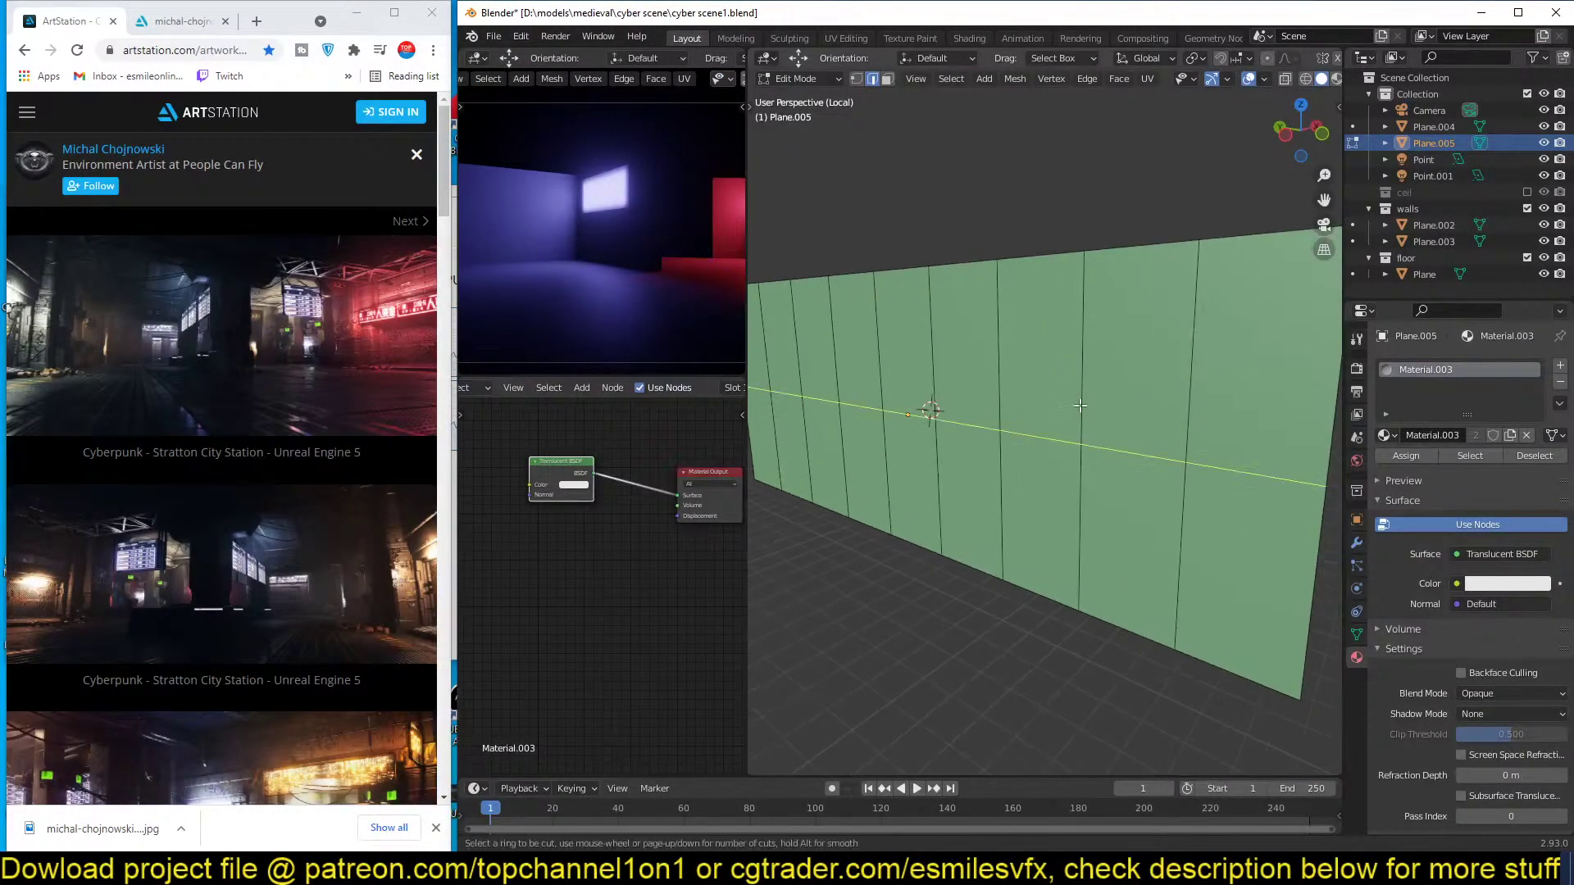
scroll(1082, 406, up, 2)
click(1082, 405)
click(1082, 405)
Inset all grid faces individually by about 0.08 m, delete the inner faces to leave a window lattice, and leave local view.
key(a)
scroll(1131, 414, down, 5)
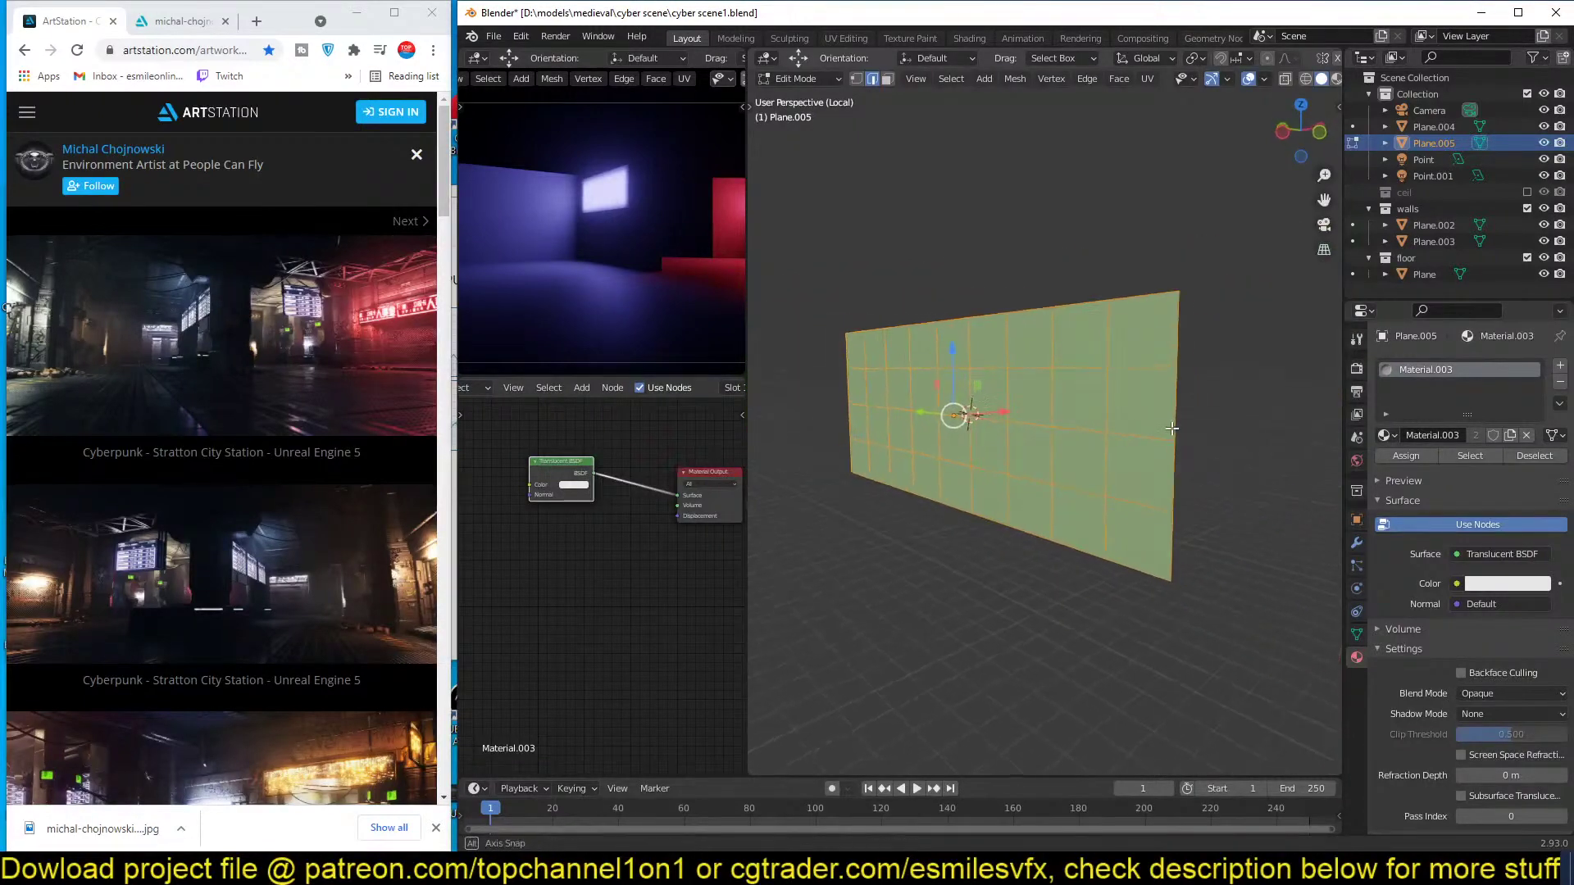
key(i)
key(i)
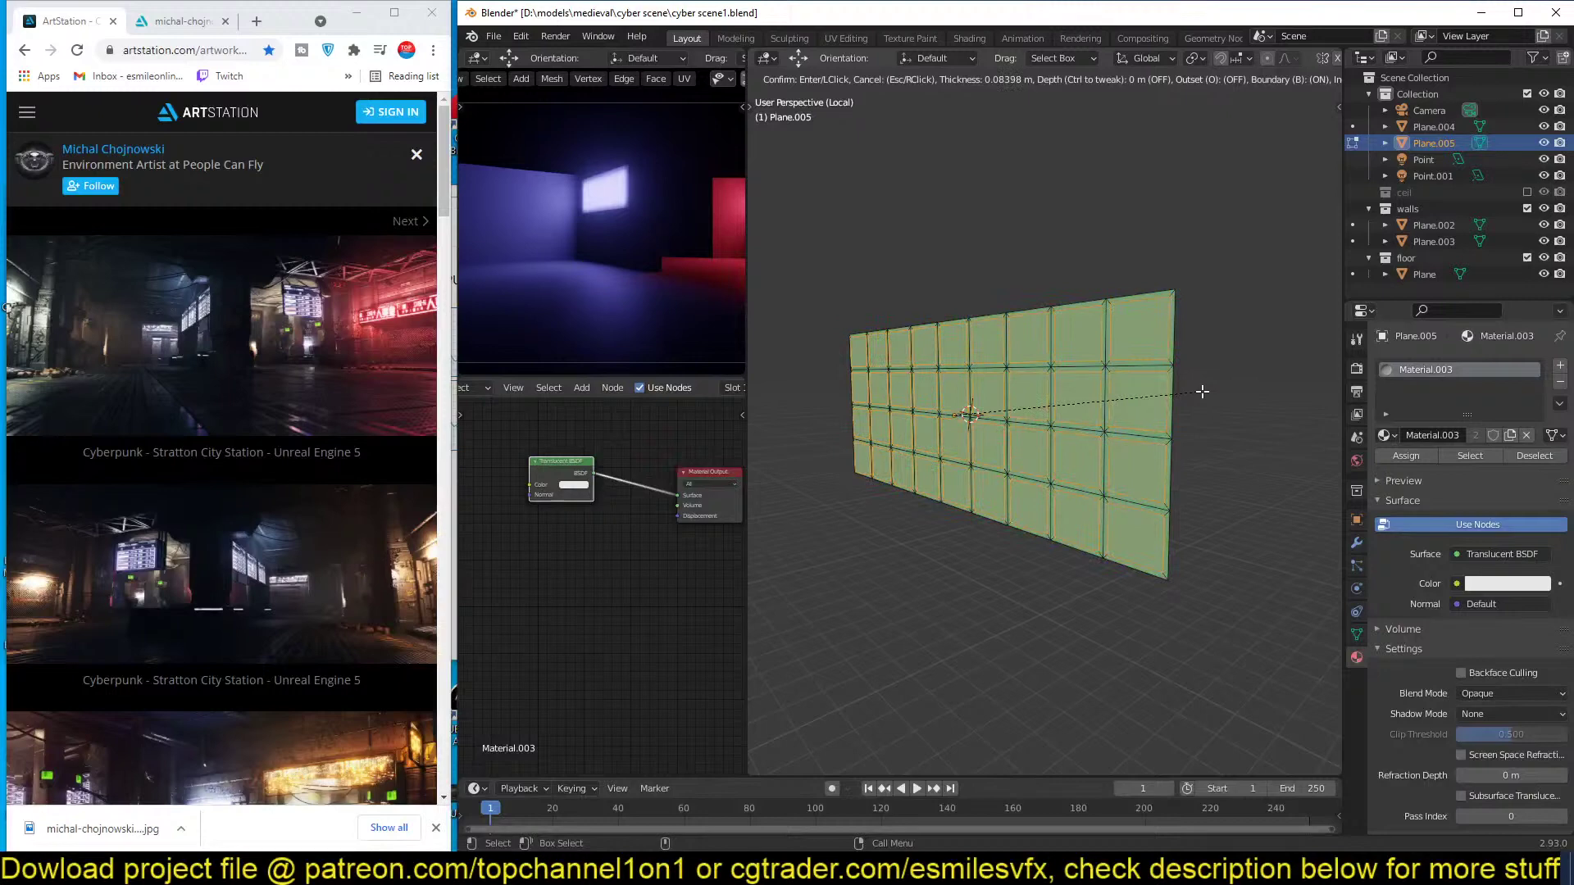
click(1202, 391)
key(x)
click(1204, 391)
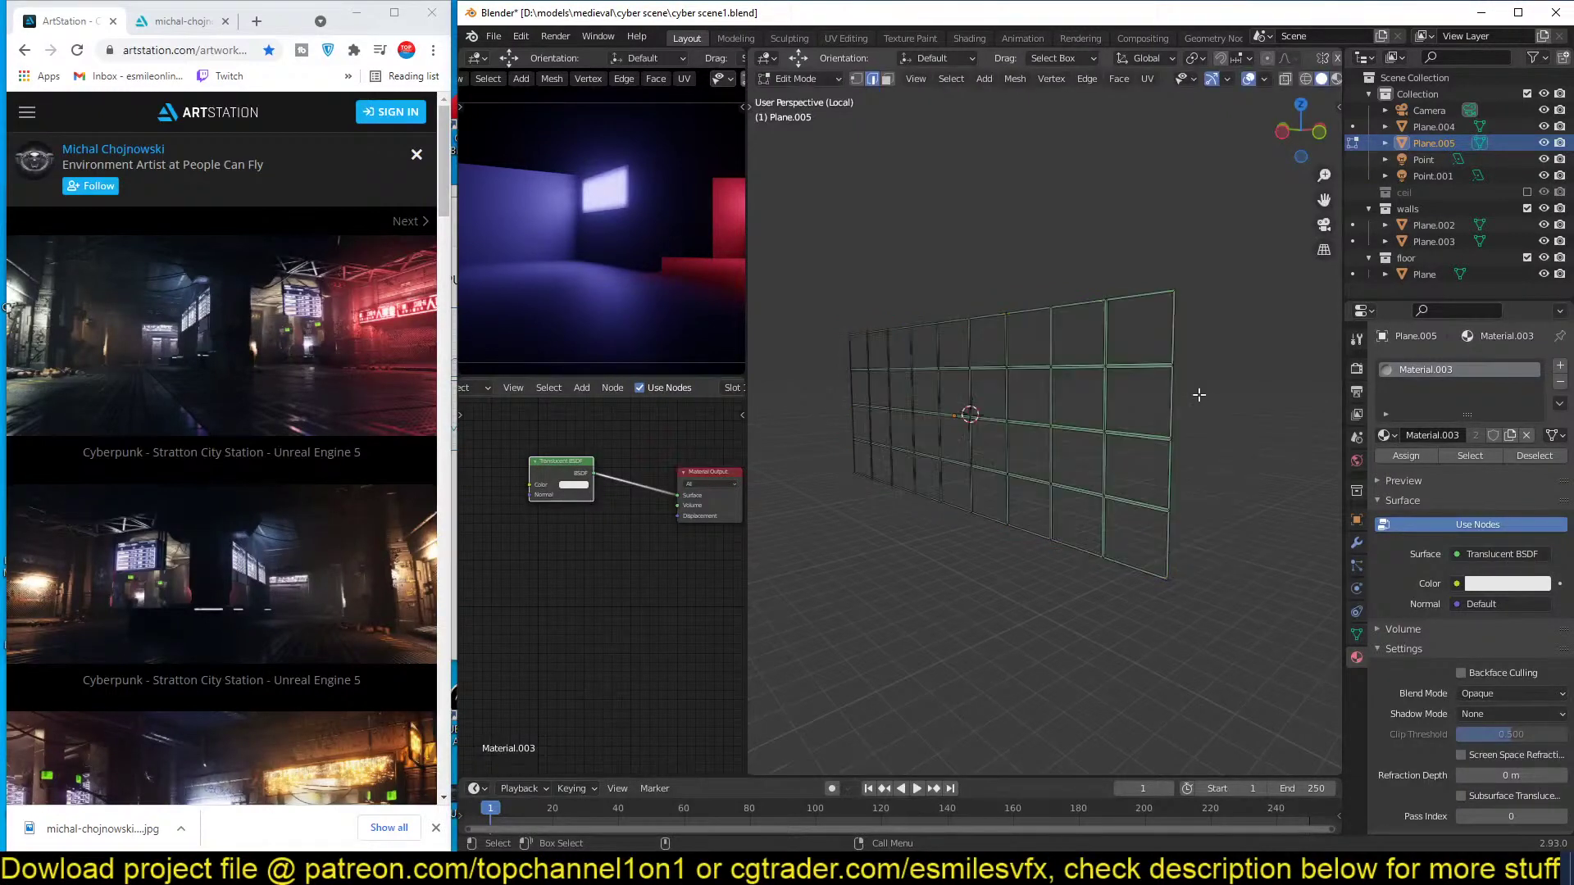
key(Tab)
key(slash)
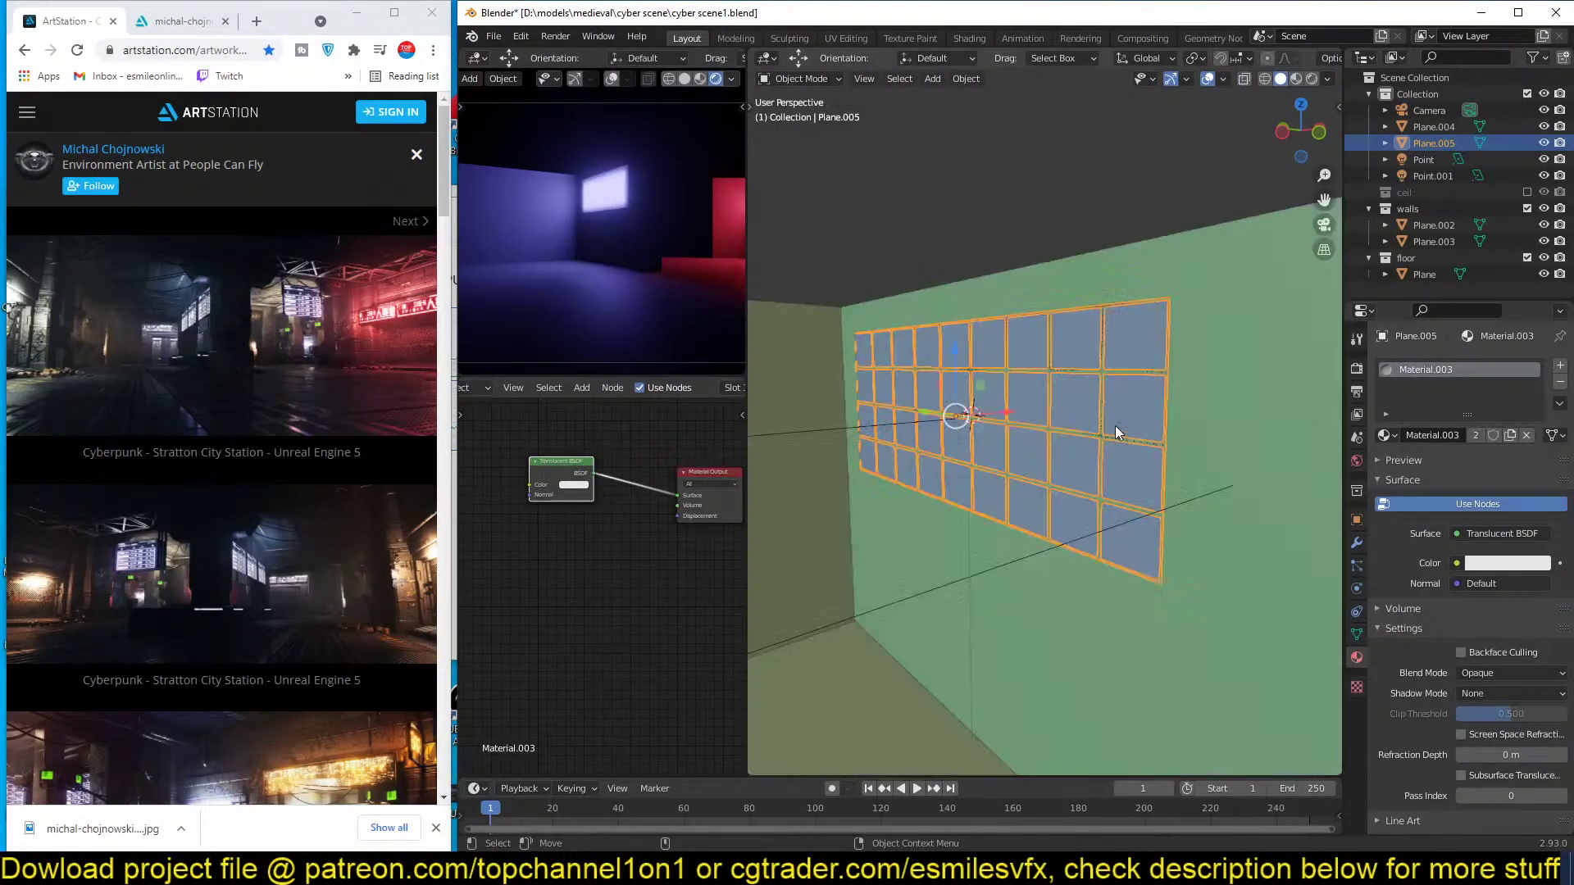
Move the window lattice slightly along positive X to just behind the screen plane, and save the scene.
middle_drag(1115, 425, 1050, 415)
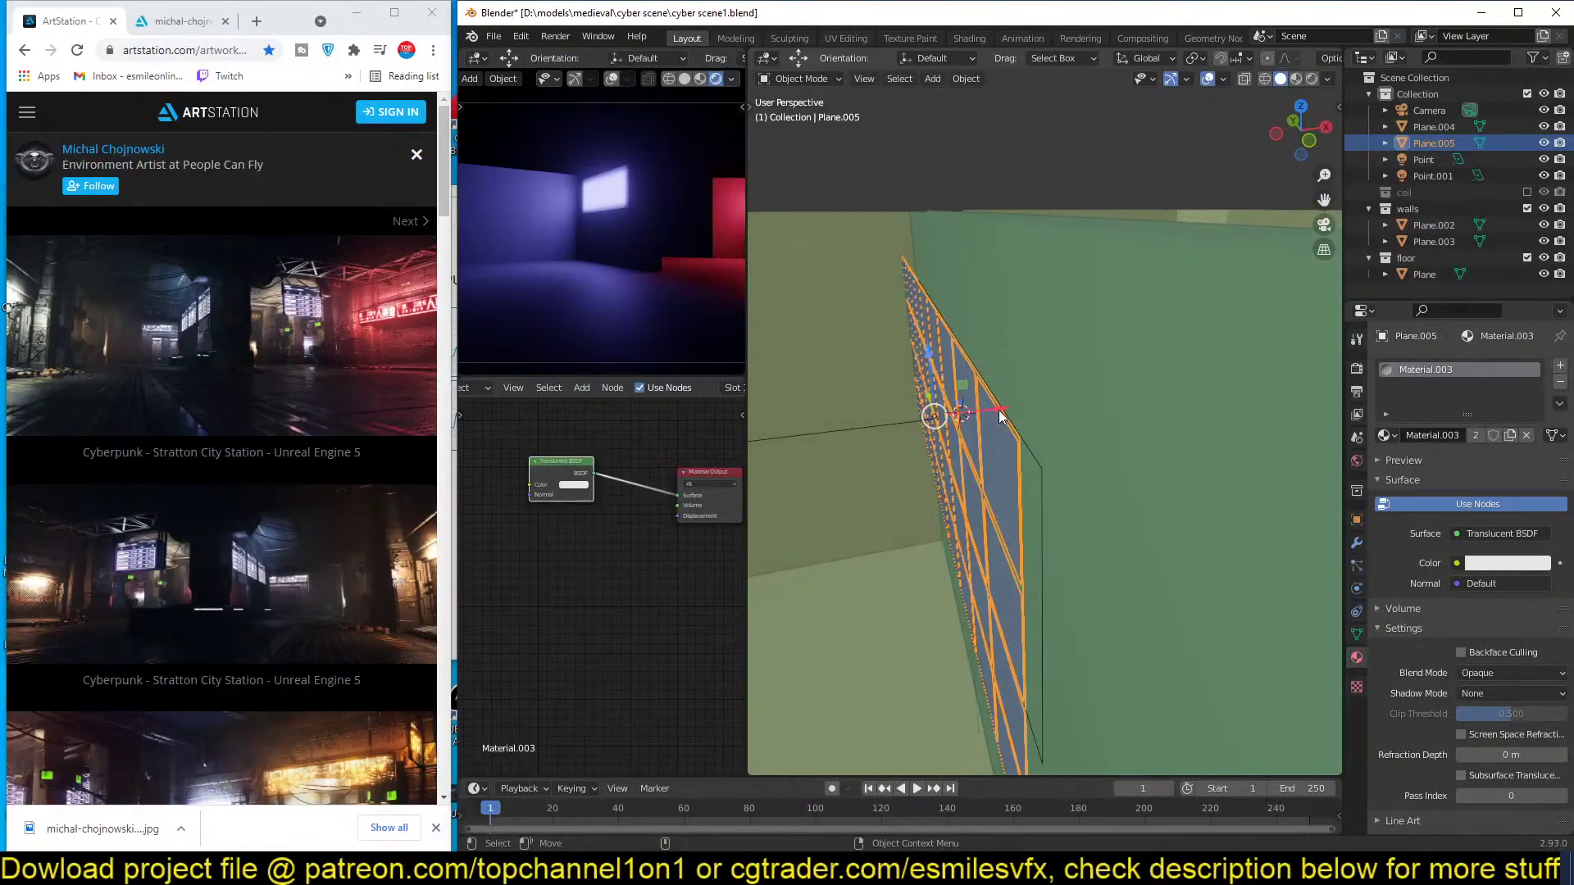
drag(999, 409, 1009, 408)
middle_drag(1006, 408, 975, 436)
key(ctrl+s)
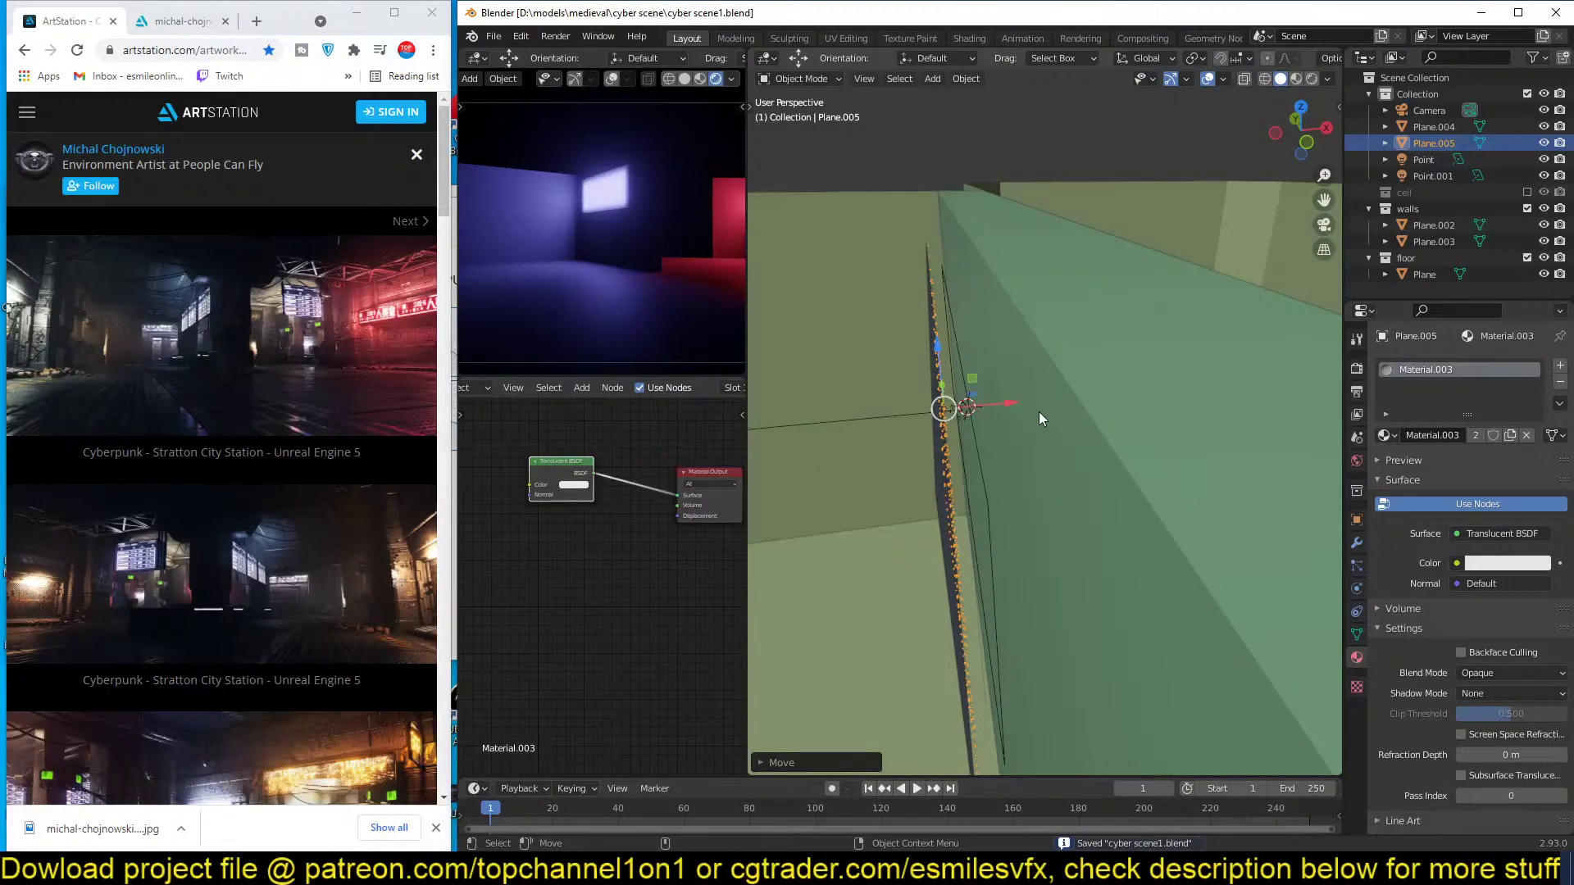
Extrude the window lattice about 0.06 m towards the wall in the top wireframe view and return to solid shading.
key(KP_7)
key(z)
click(885, 389)
scroll(952, 381, up, 3)
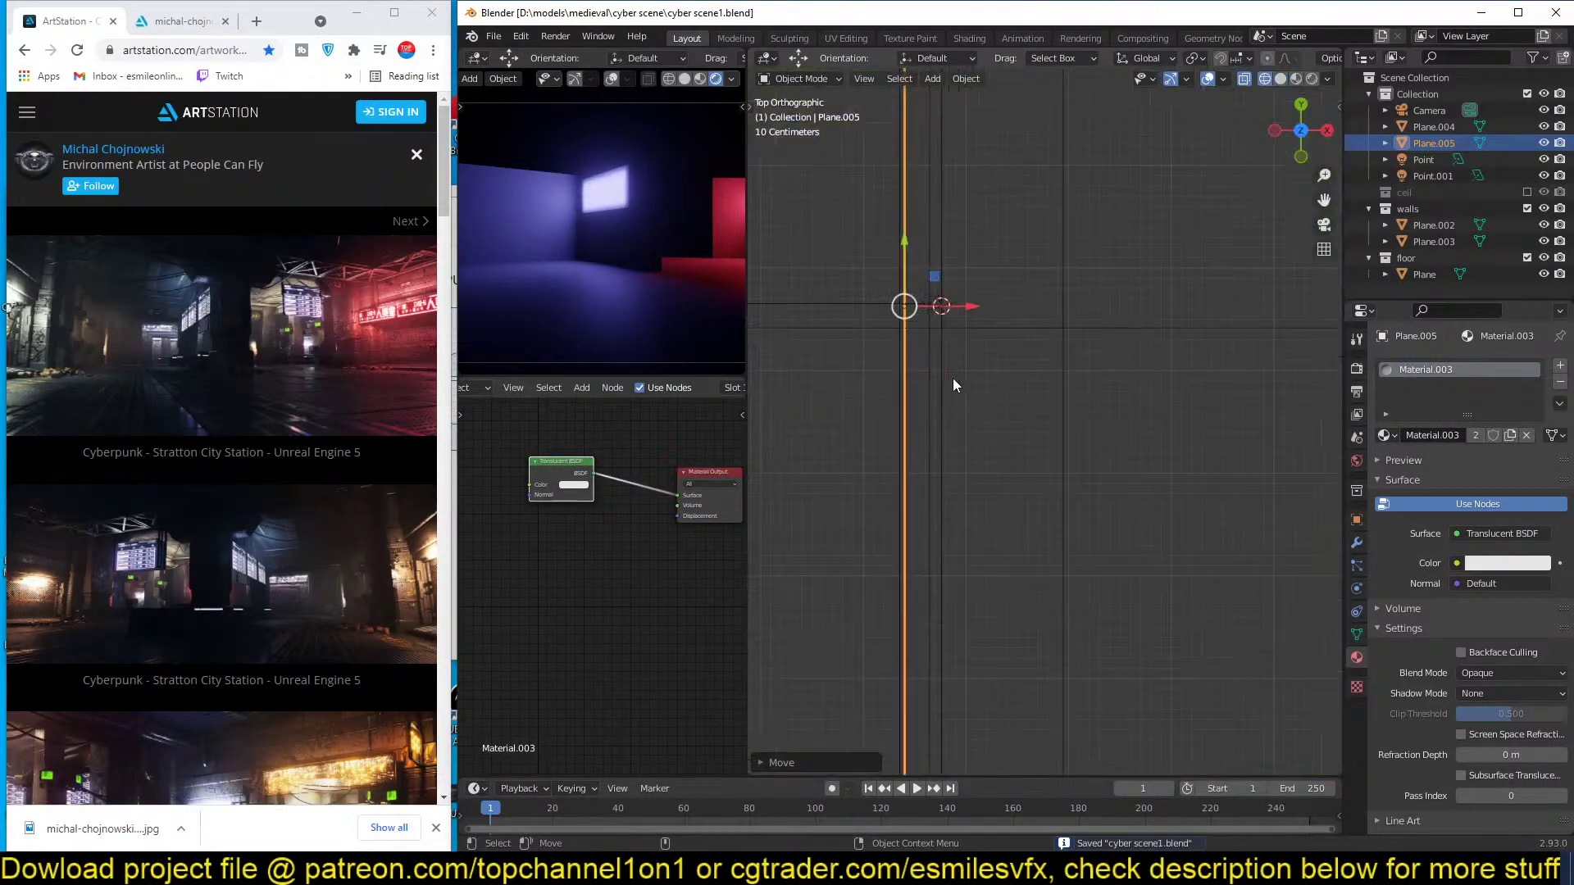
shift+middle_drag(931, 354, 1011, 432)
key(Tab)
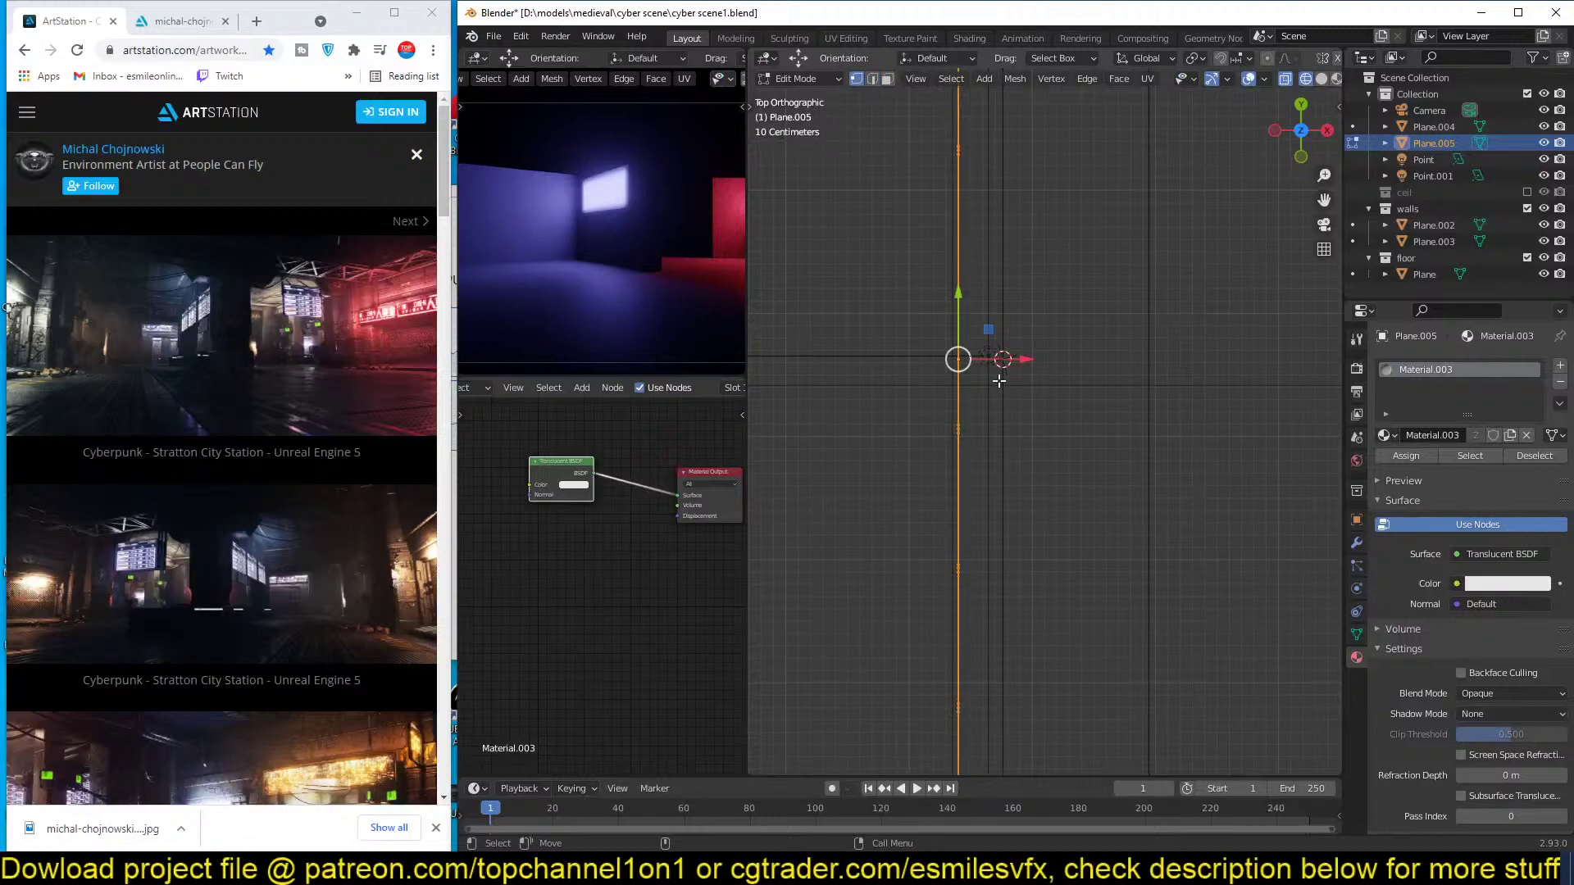
key(e)
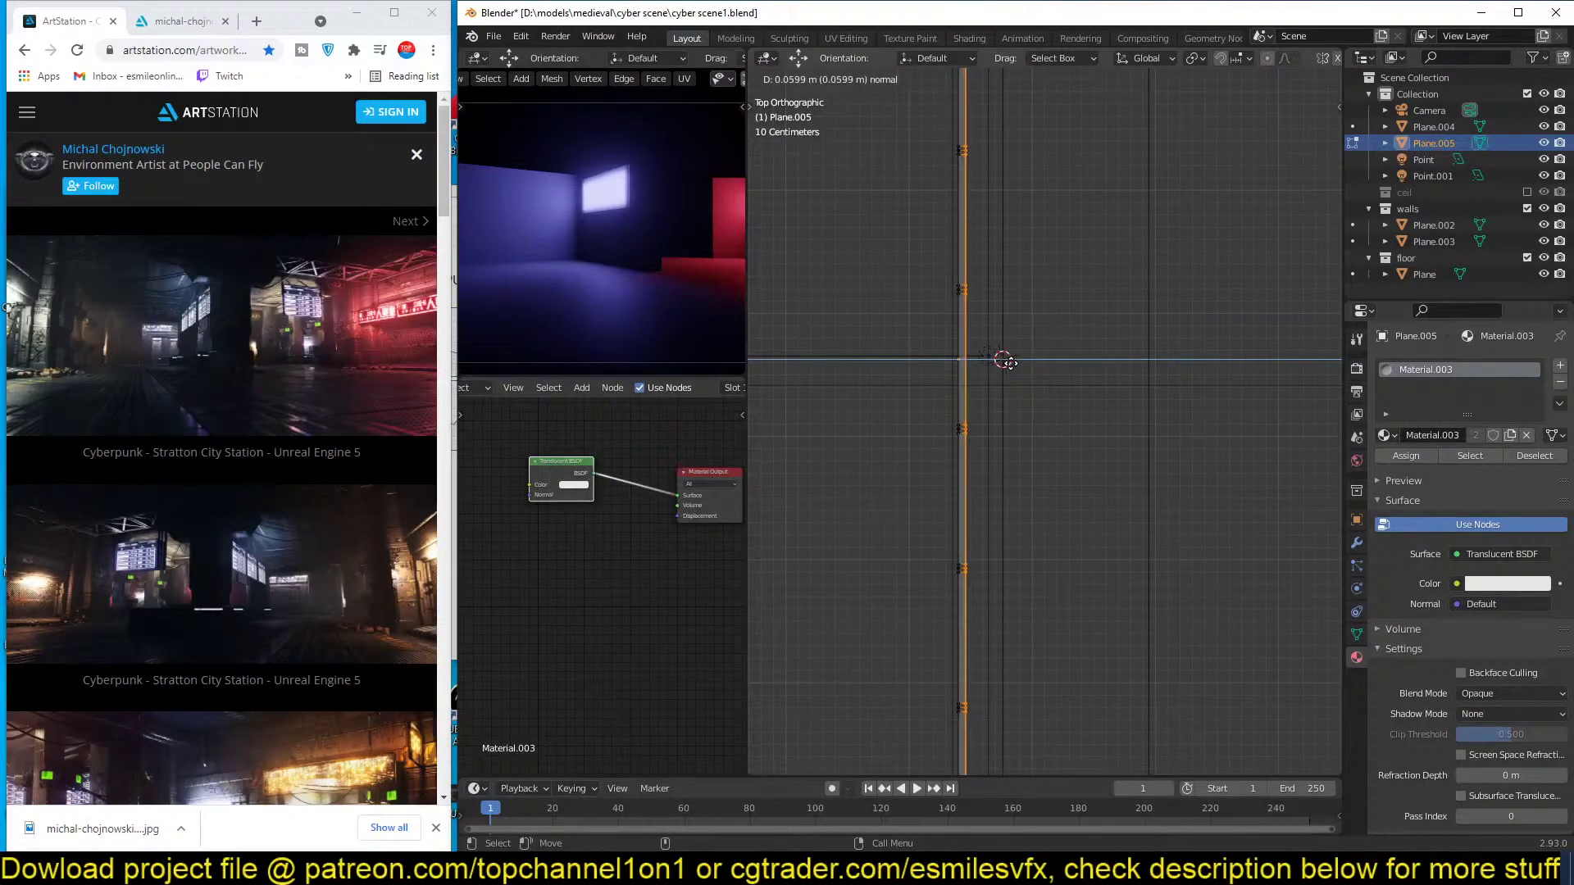
click(1009, 363)
key(Tab)
mouse_move(975, 379)
middle_down()
mouse_move(1018, 316)
mouse_move(1015, 343)
middle_up()
key(z)
click(1151, 350)
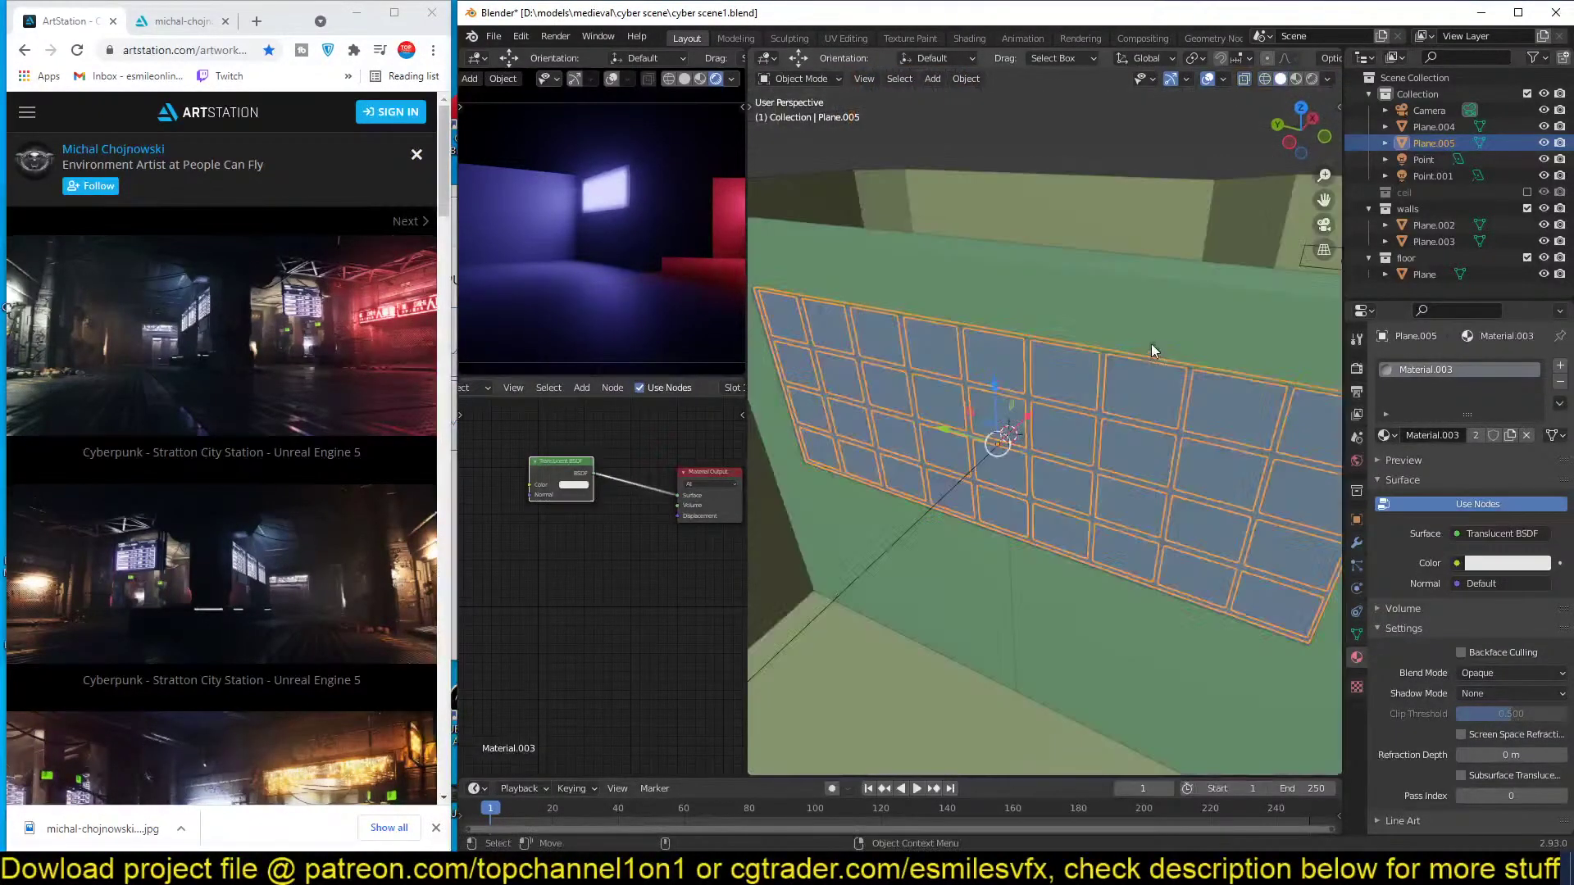
Remove the translucent material slot from the window lattice.
middle_drag(1150, 345, 992, 343)
middle_drag(1116, 367, 1090, 413)
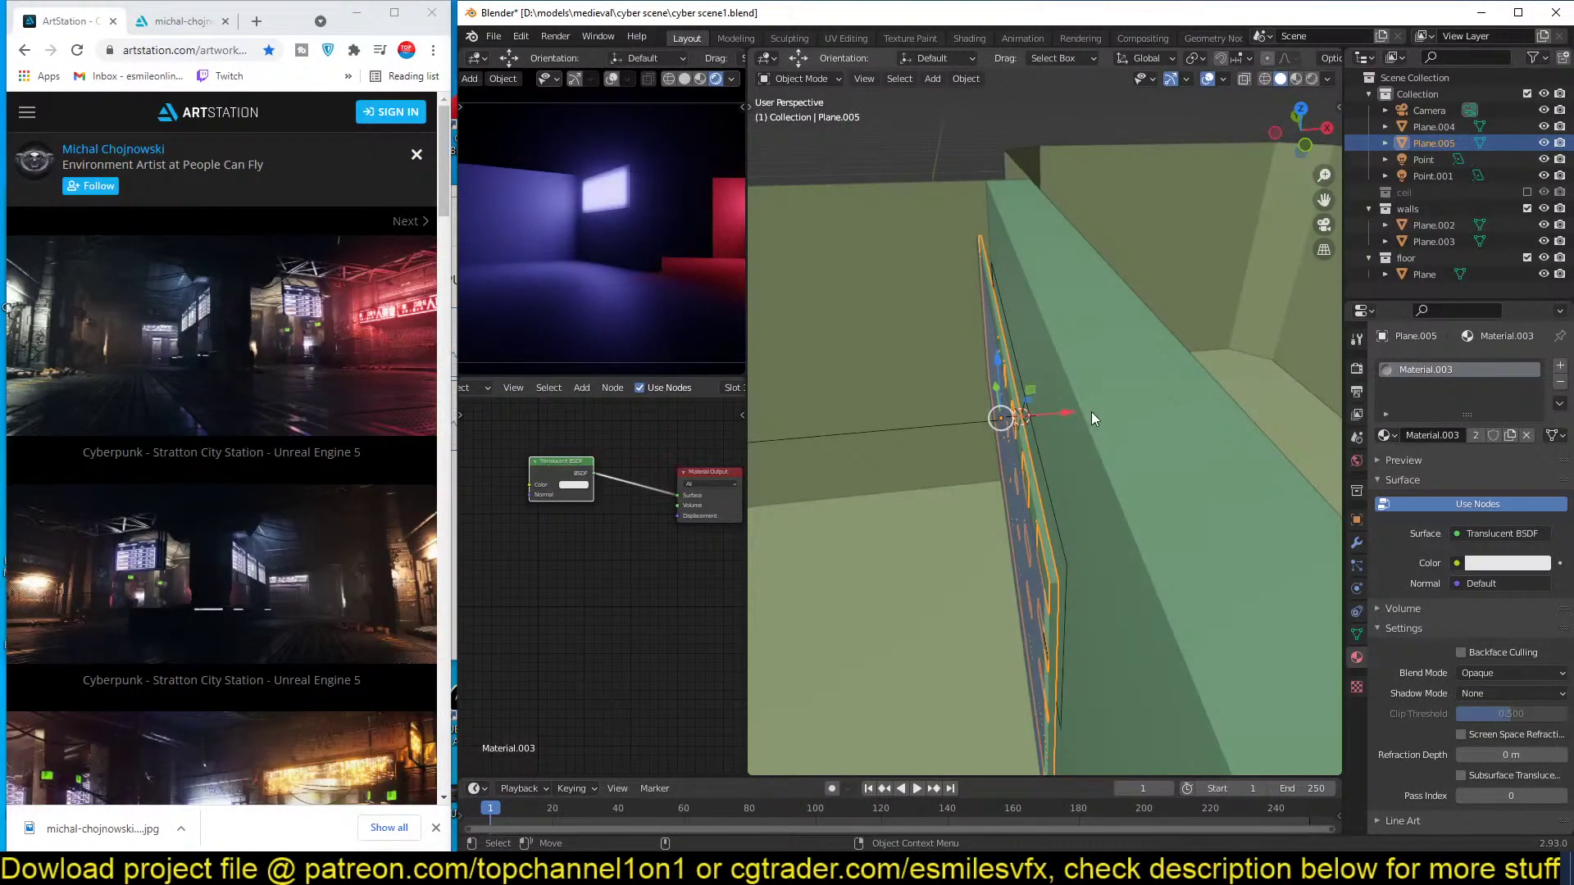
click(1560, 382)
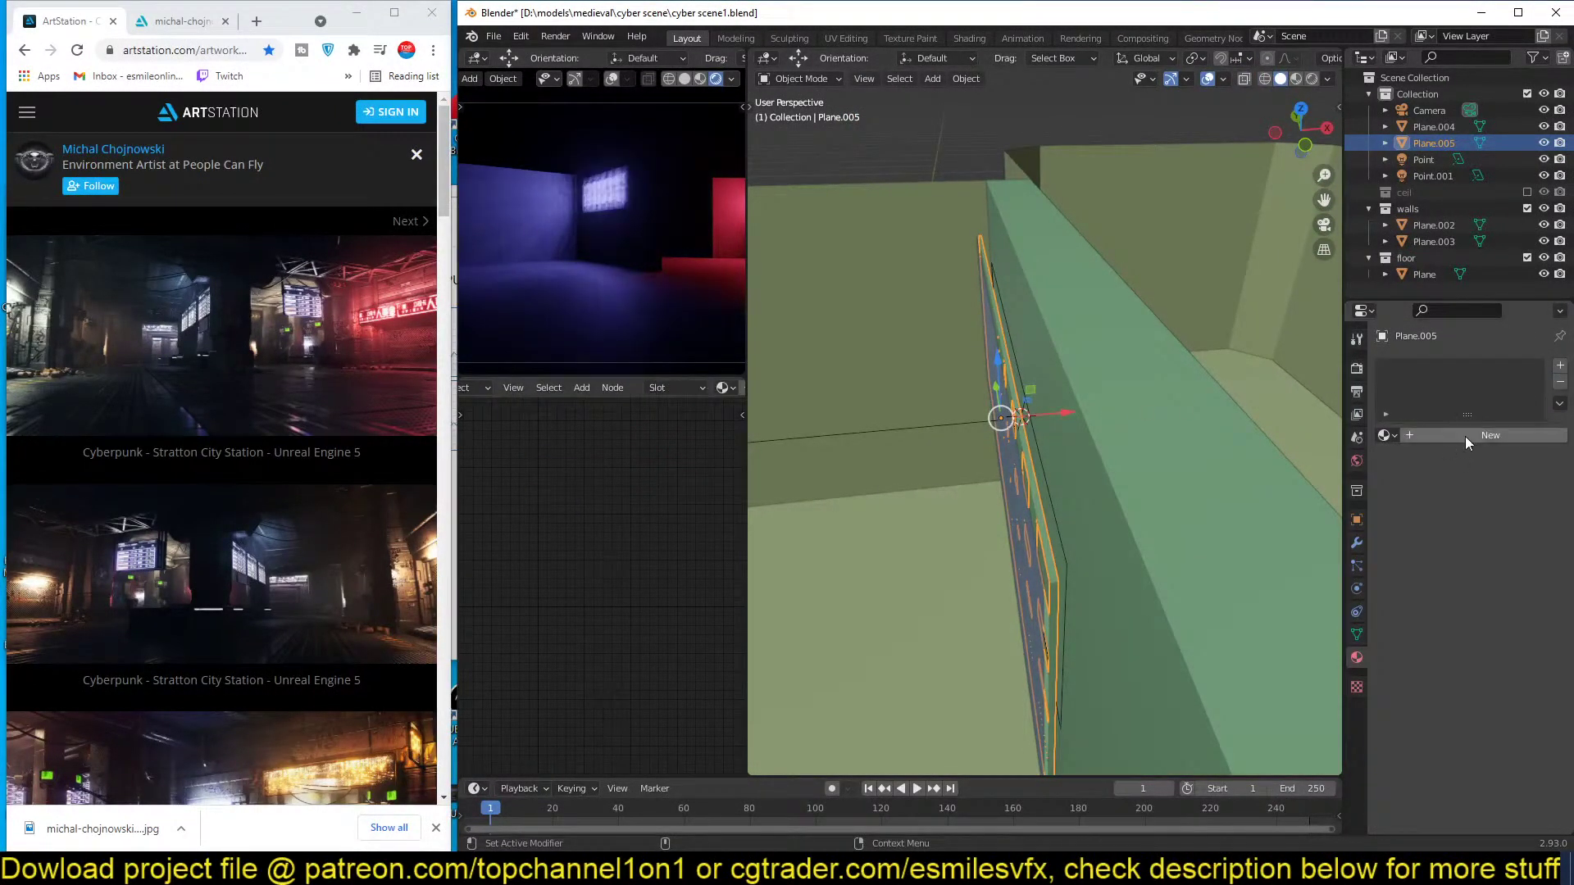
Move the window lattice about 0.1 m along negative X so its bars stand in front of the screen plane, and save.
middle_drag(1099, 385, 1040, 401)
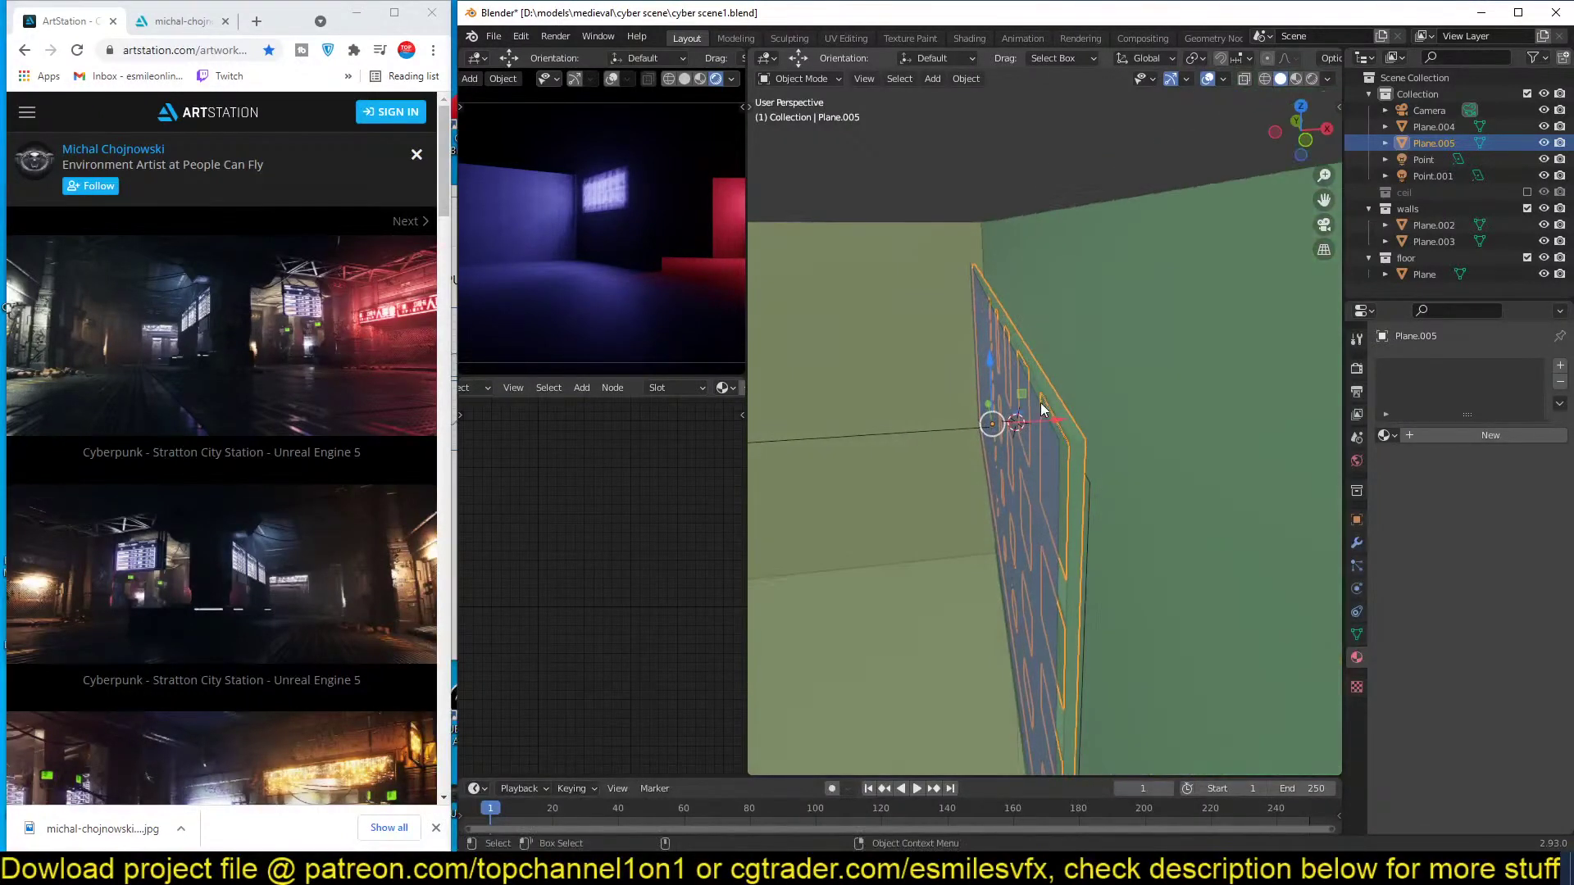
key(g)
key(x)
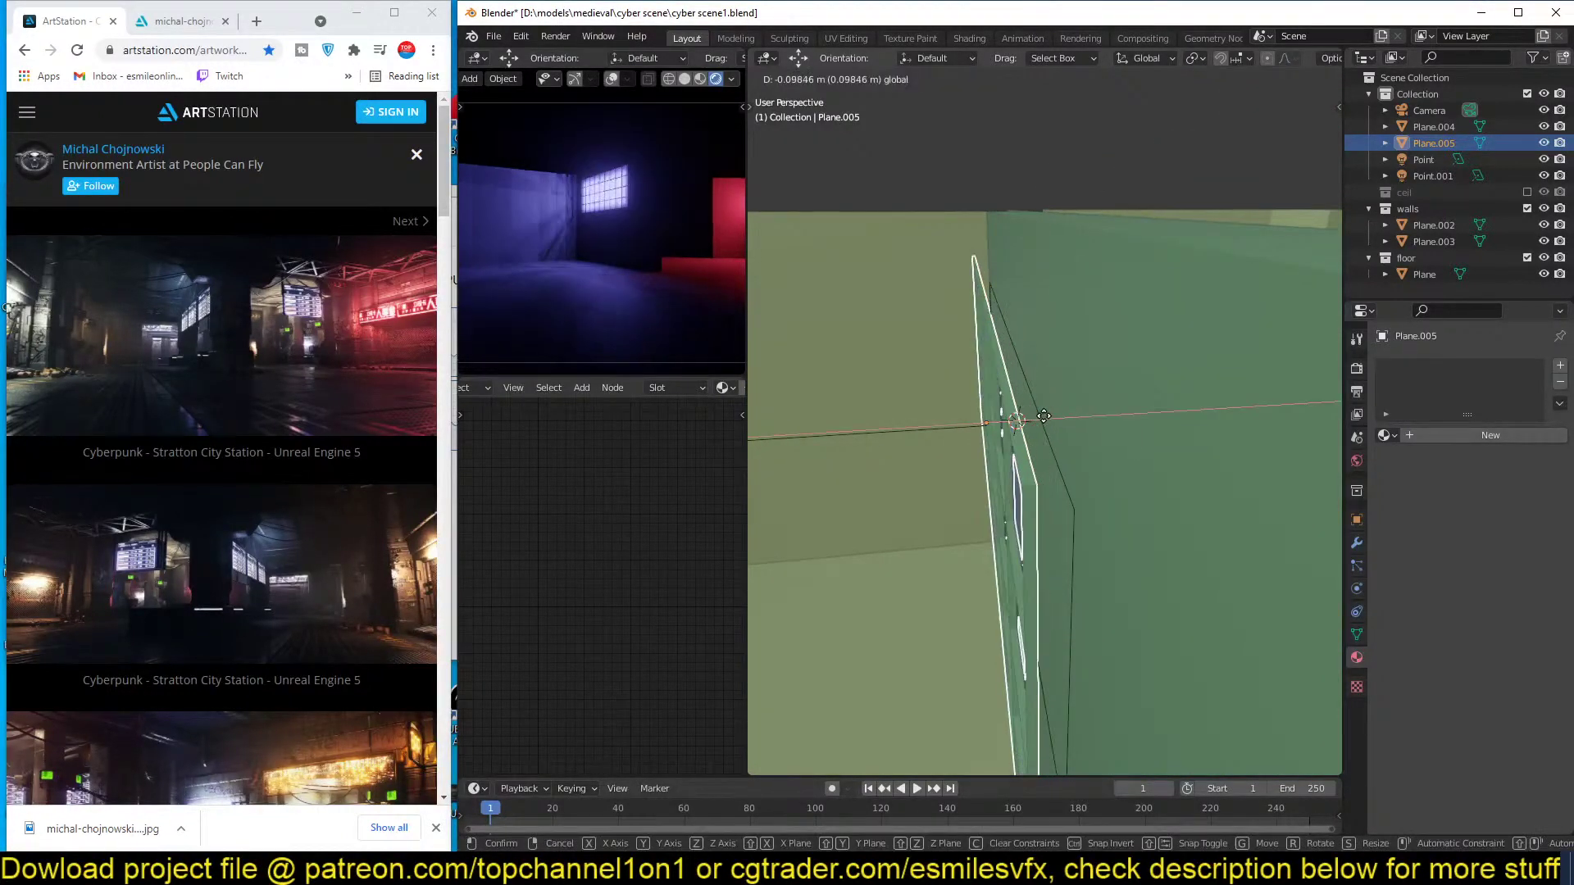
click(1043, 418)
middle_drag(1043, 418, 941, 381)
scroll(607, 200, down, 3)
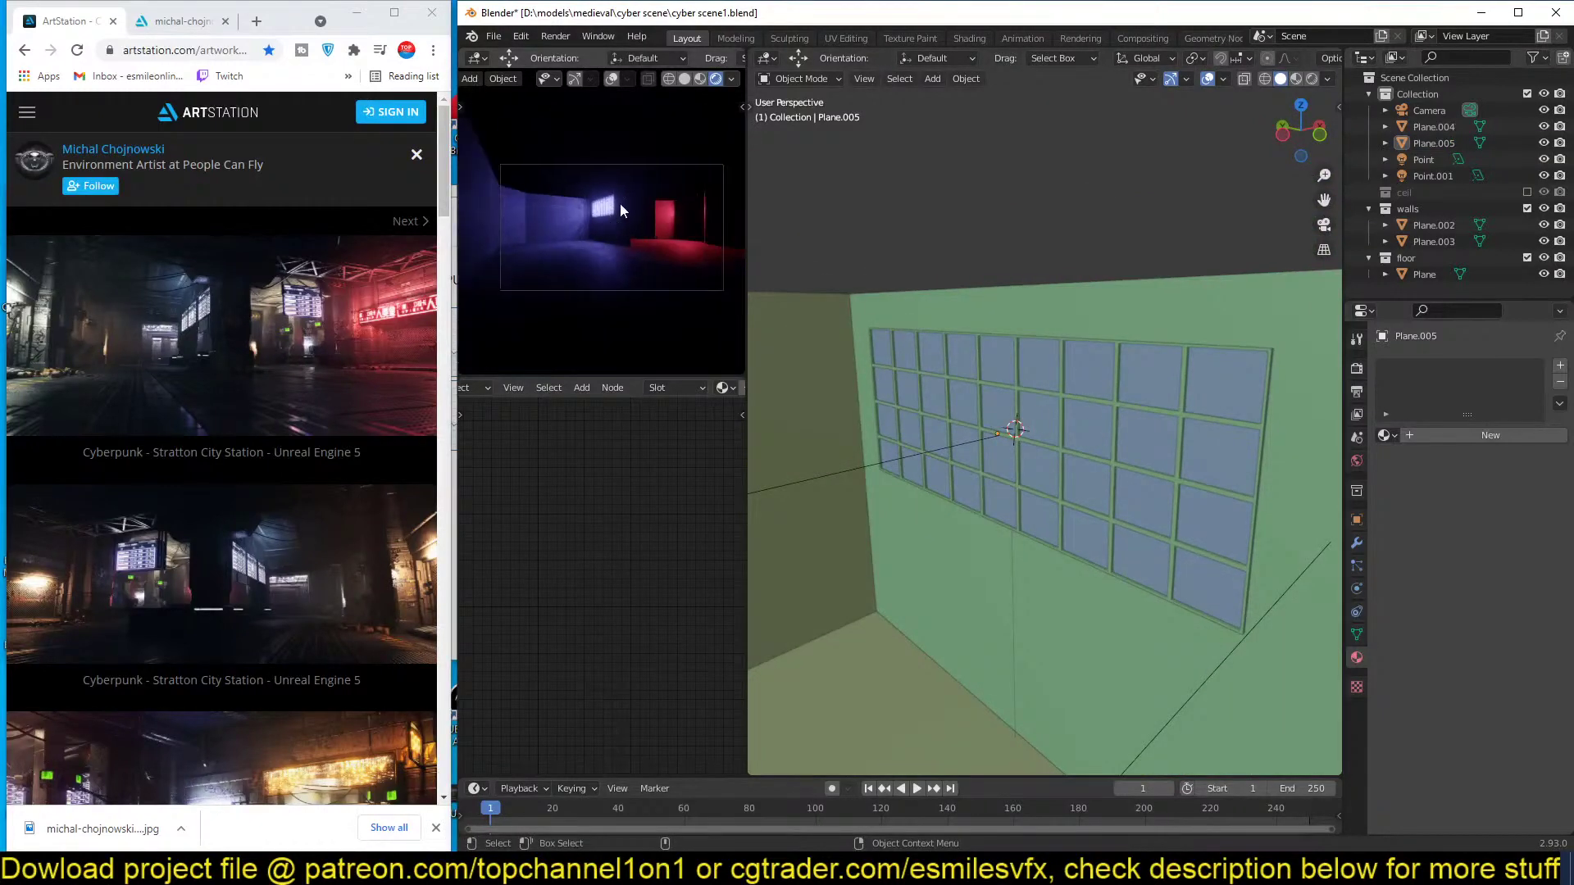
scroll(613, 216, up, 1)
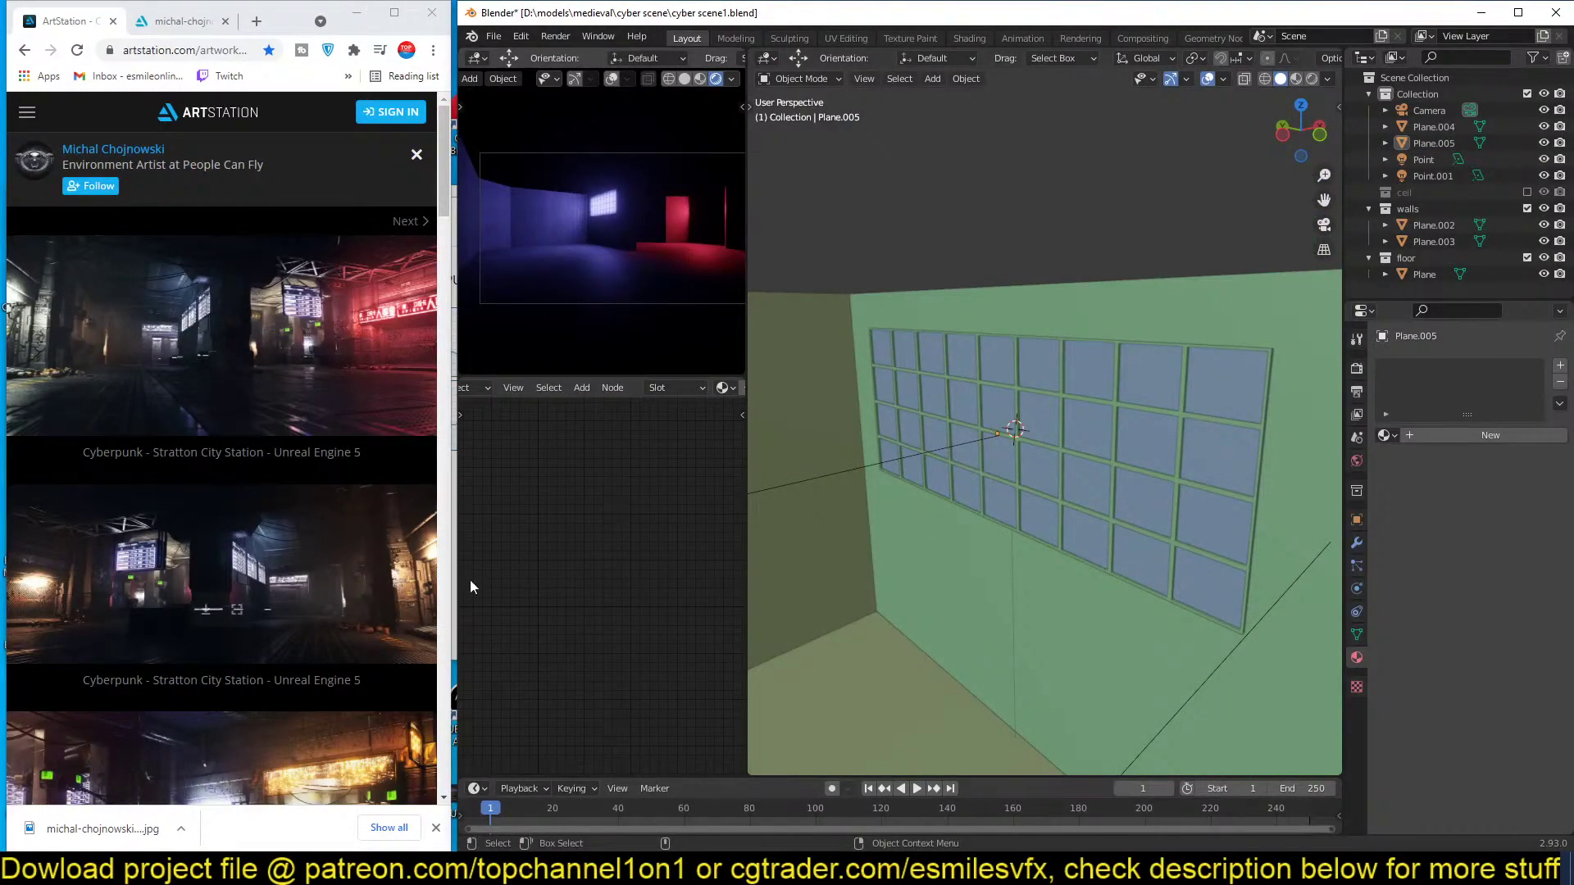
click(918, 453)
key(ctrl+s)
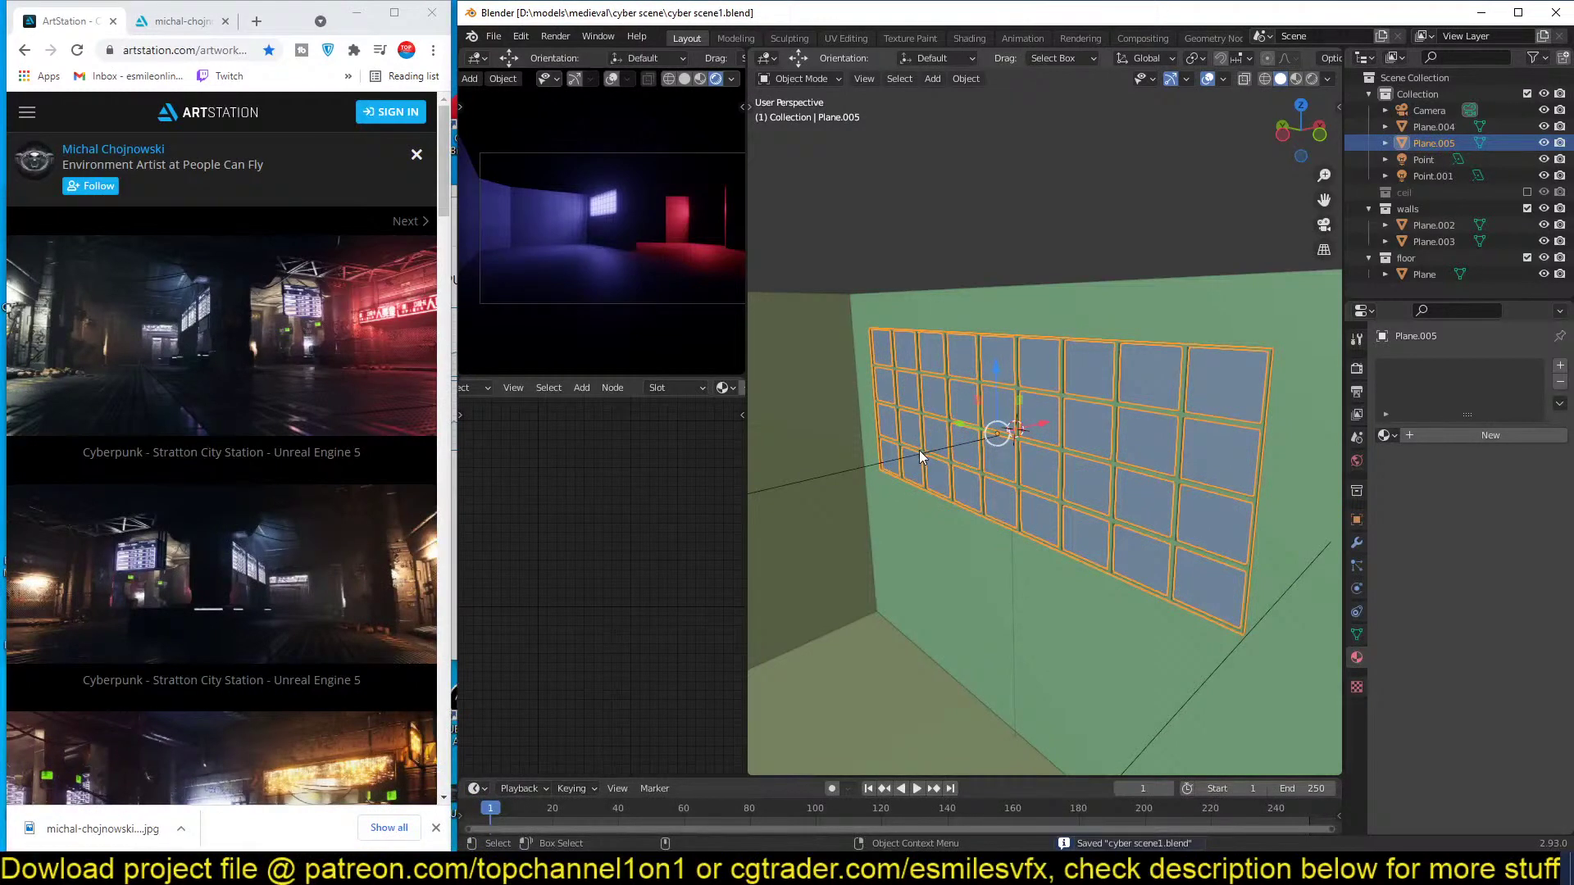
Examine the gridded window from several angles and its place in the whole room, comparing it with the reference images.
middle_drag(920, 454, 964, 485)
scroll(1018, 454, up, 3)
click(995, 400)
key(alt+a)
scroll(964, 485, up, 4)
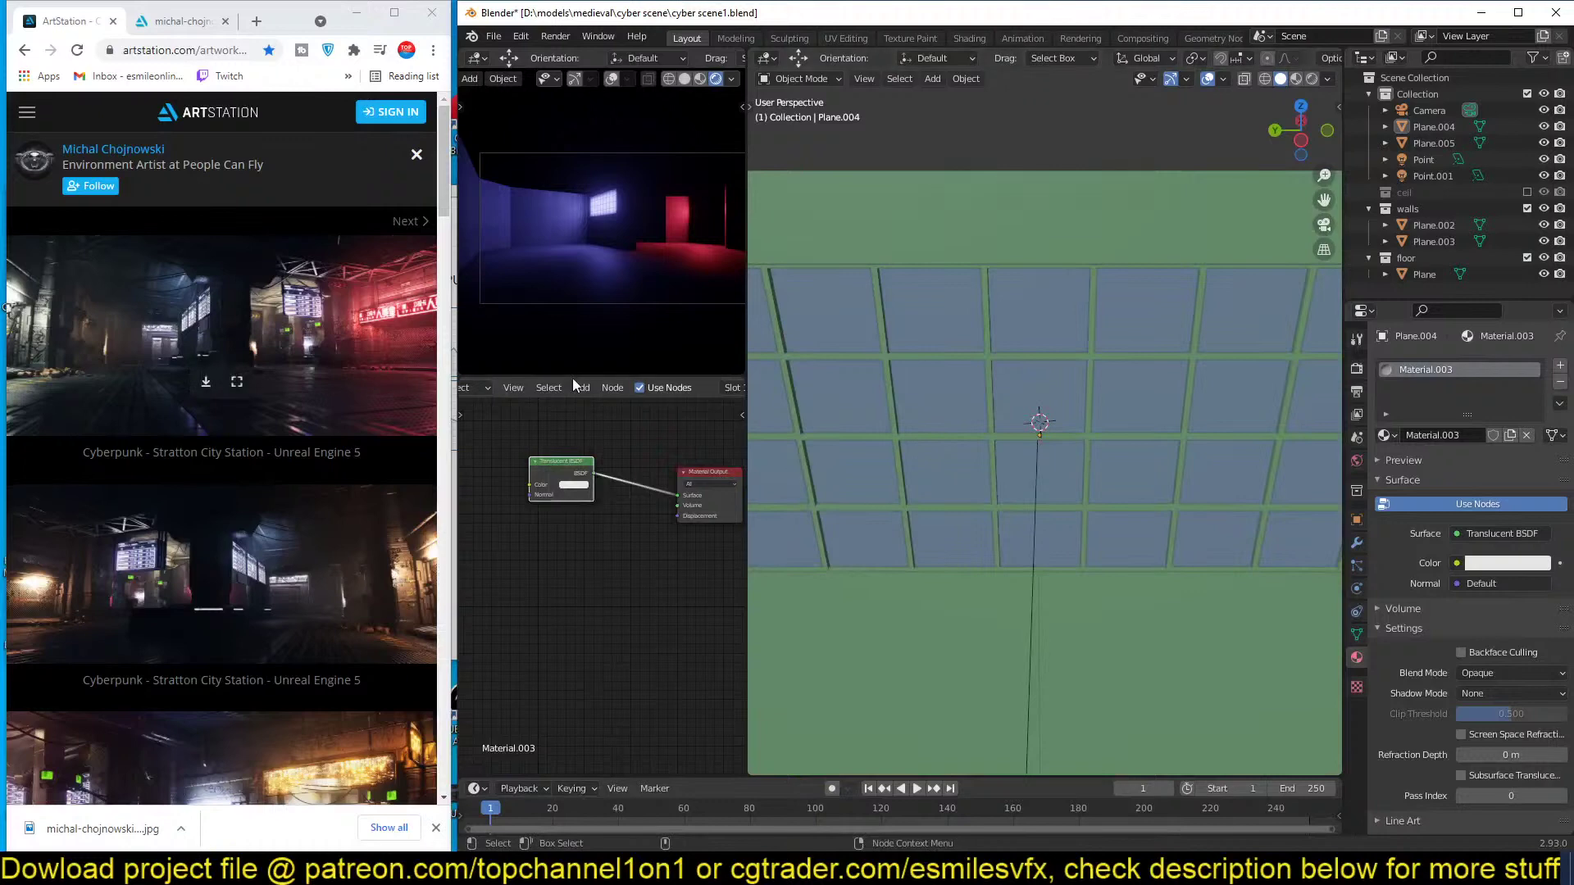
middle_drag(780, 416, 971, 459)
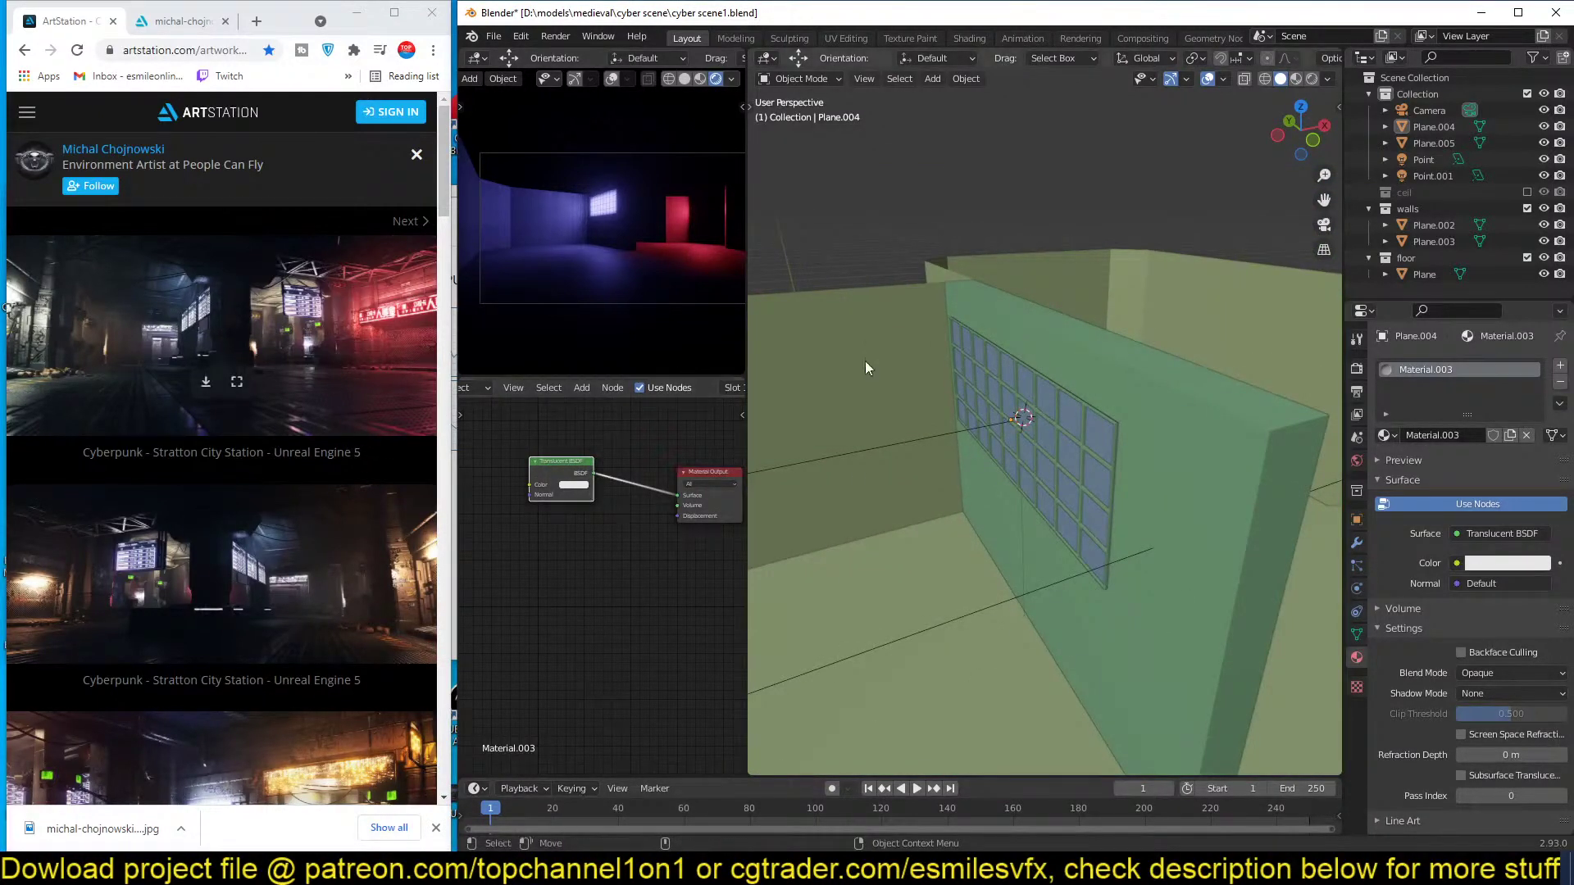
middle_drag(864, 360, 828, 358)
scroll(1031, 441, down, 5)
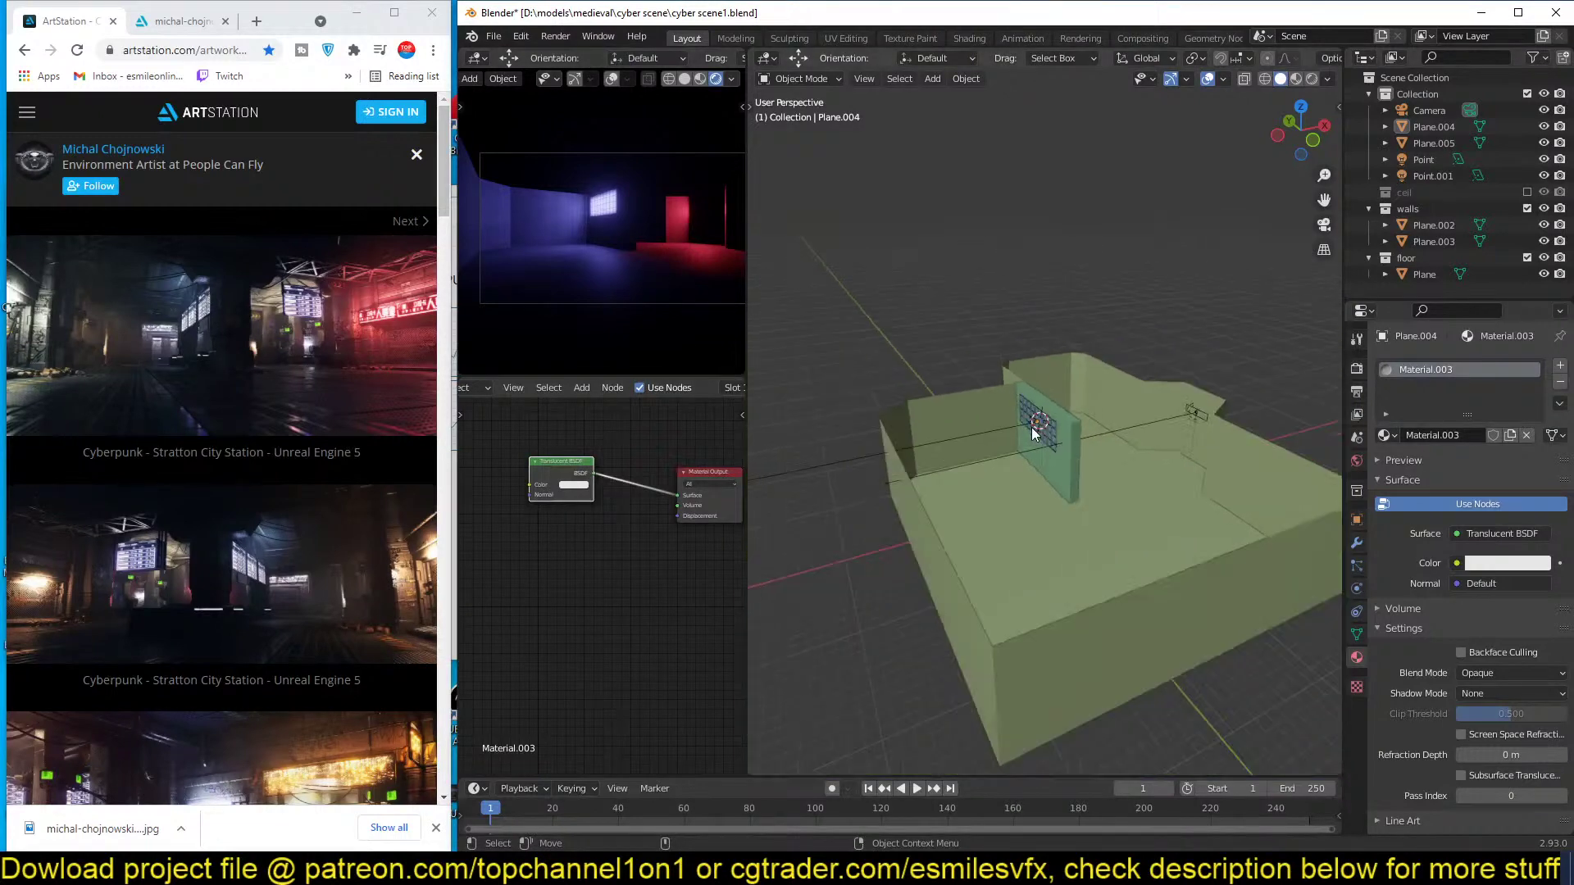
Add a cube mesh at the gridded window and scale it up uniformly to several times the window's width.
key(shift+a)
mouse_move(1036, 441)
click(1093, 459)
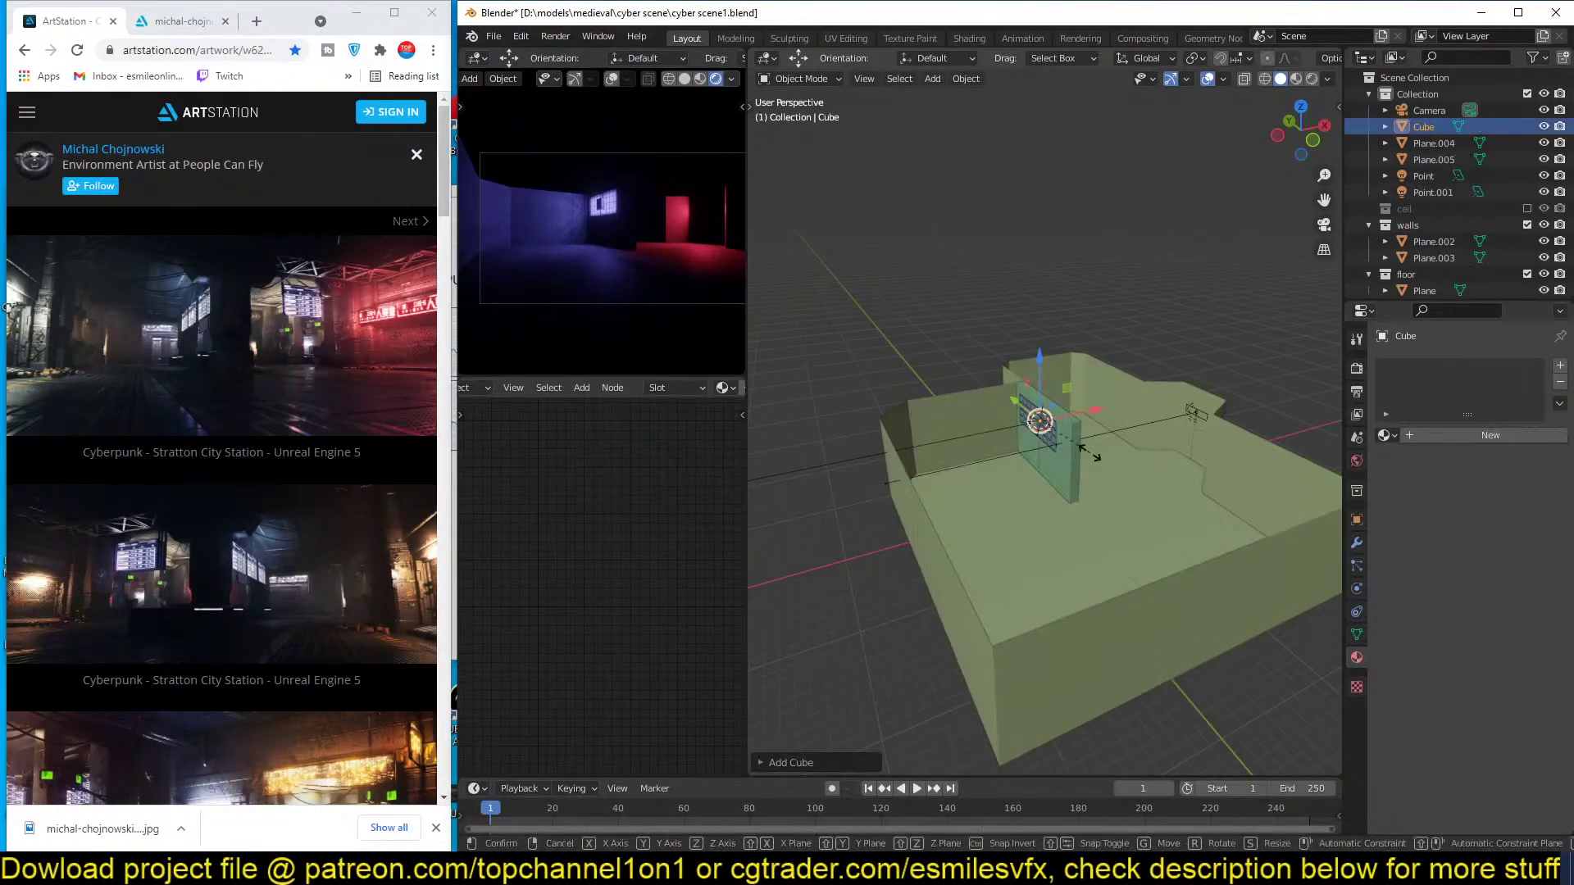
key(s)
click(1144, 448)
In top view, move the cube along negative Y towards the room's middle and stretch it along X past both side walls.
key(KP_7)
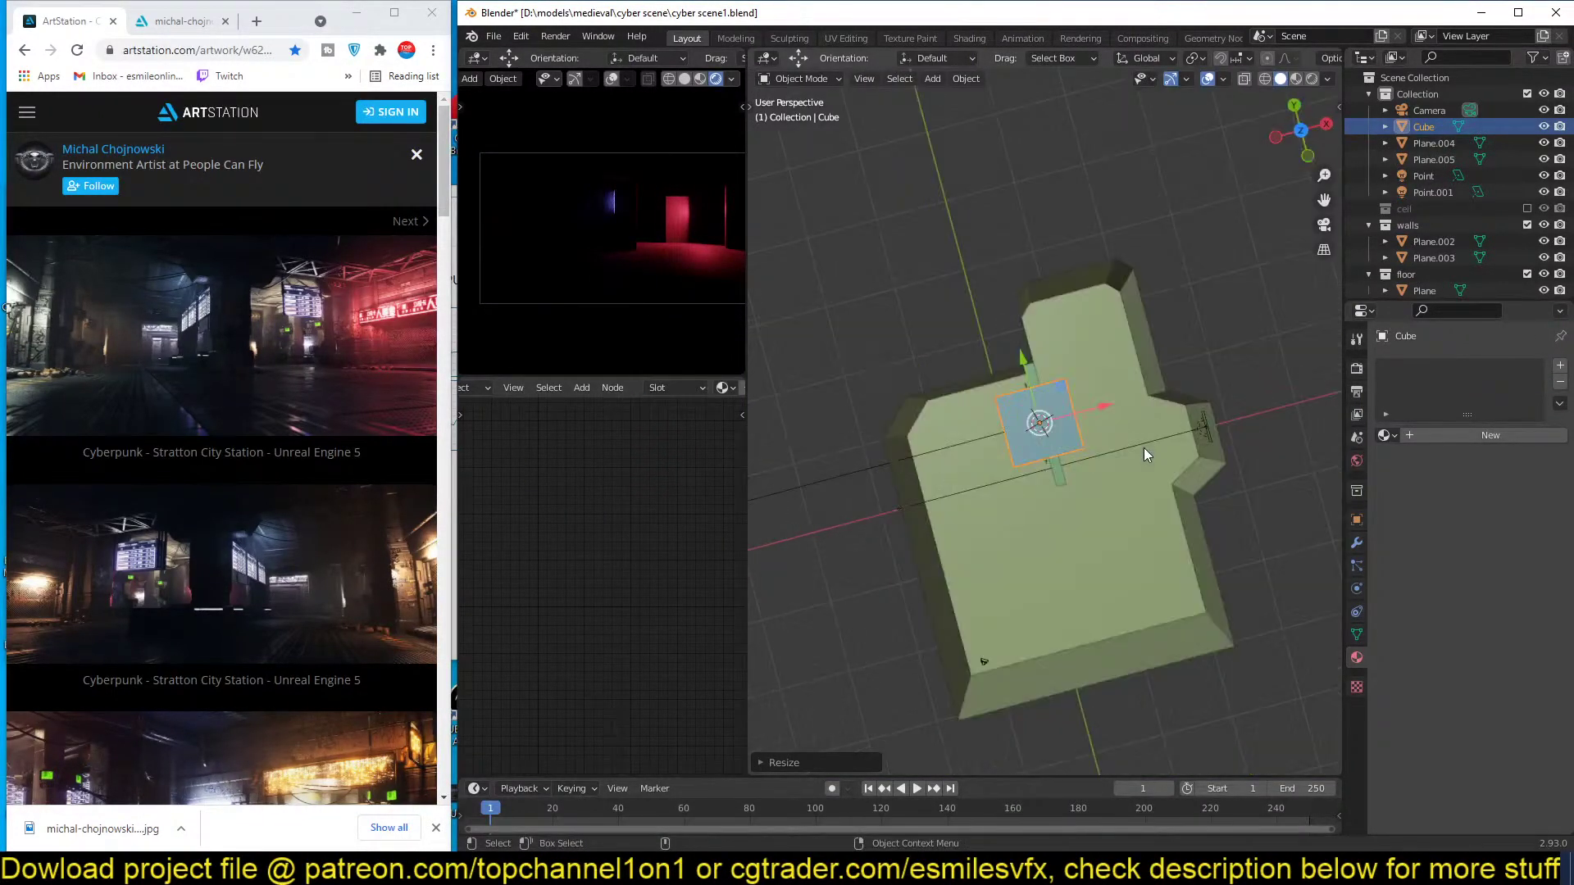
key(KP_7)
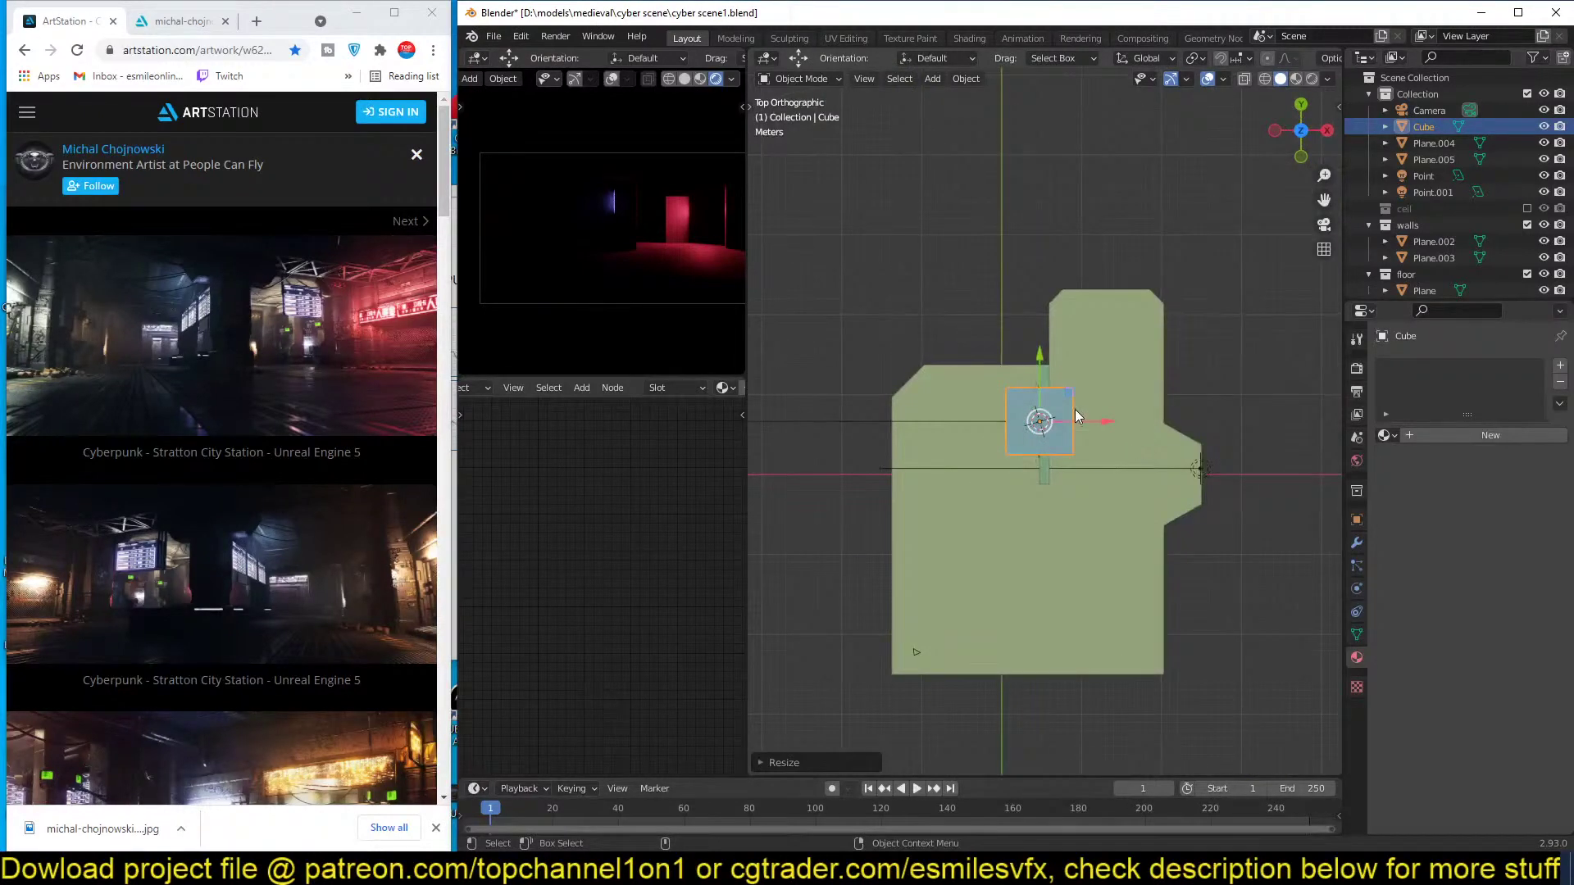
key(g)
key(y)
click(1086, 499)
key(s)
key(x)
click(1118, 558)
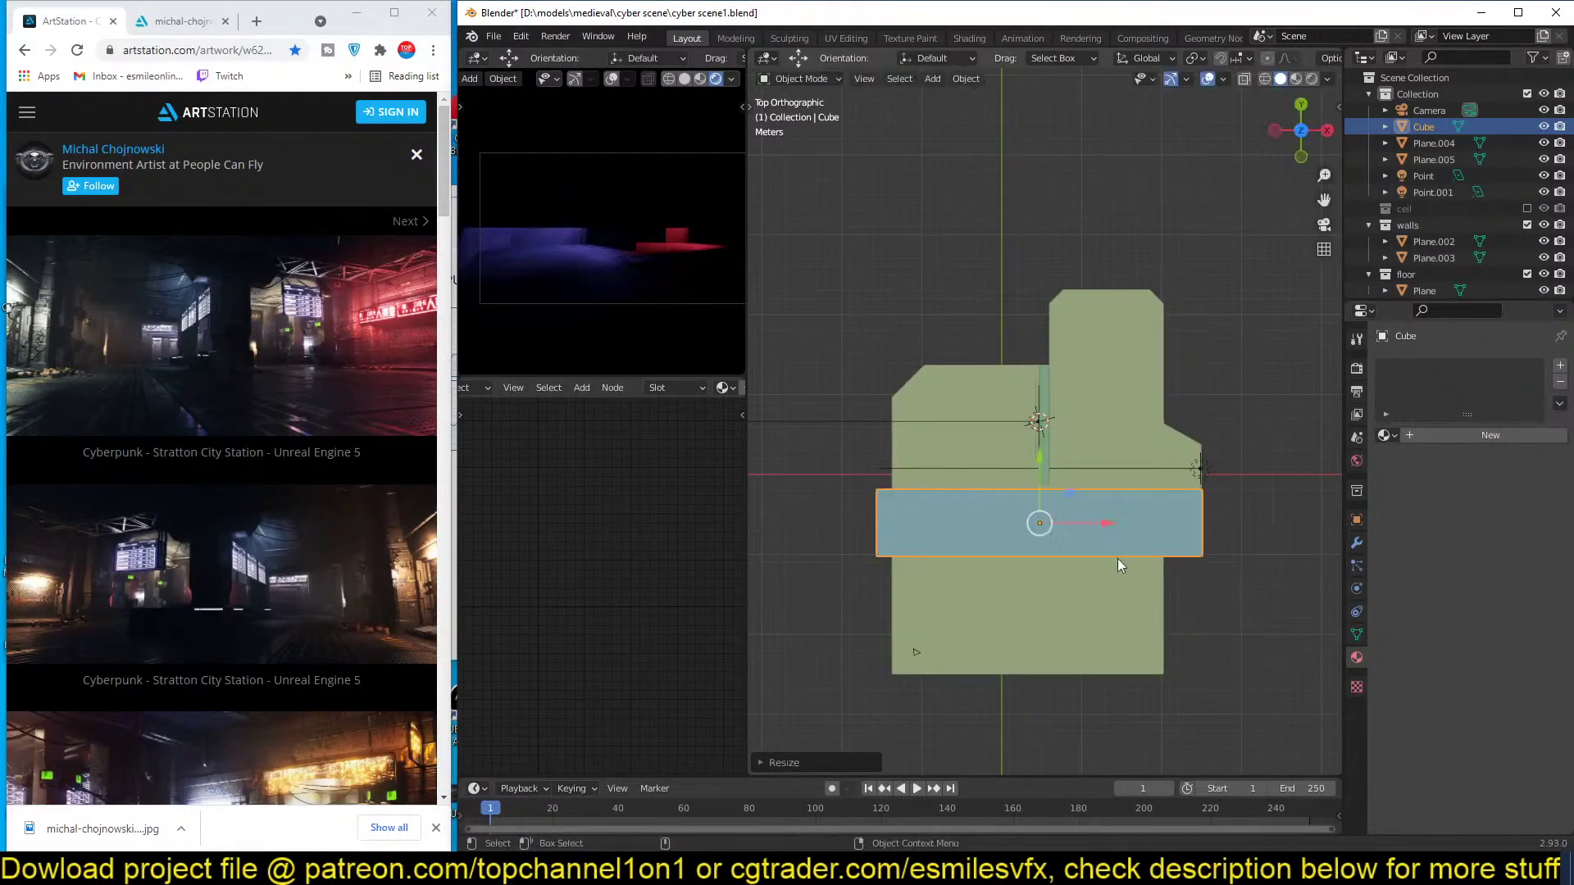
Stretch the cube along Y beyond the room's length and shift it to cover the whole floor plan.
key(s)
key(y)
click(1149, 262)
key(h)
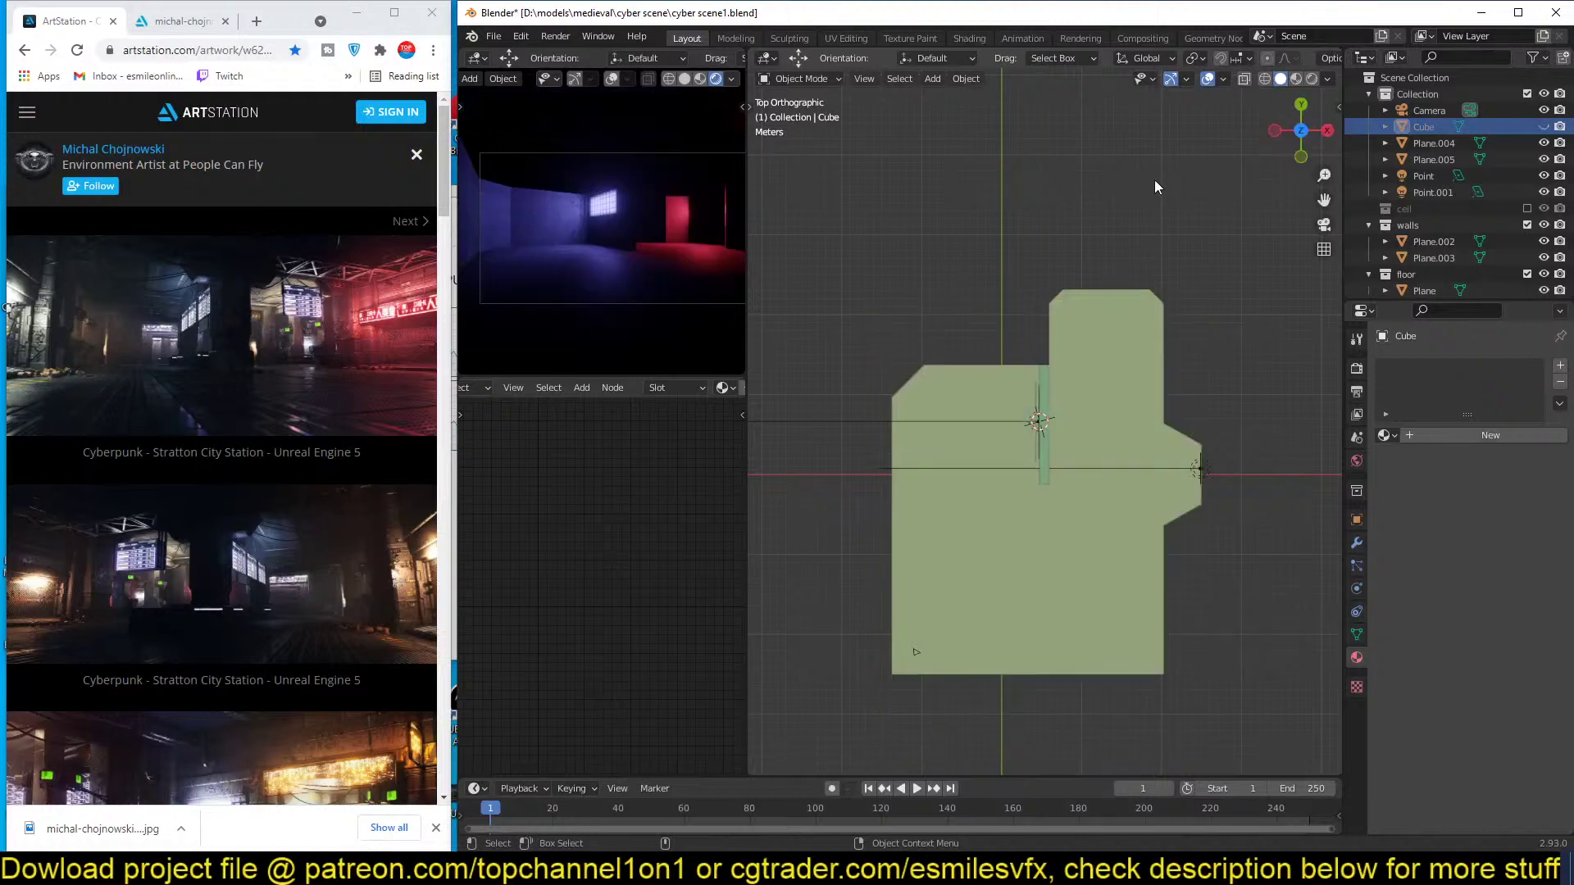
key(alt+h)
key(g)
key(y)
click(1115, 303)
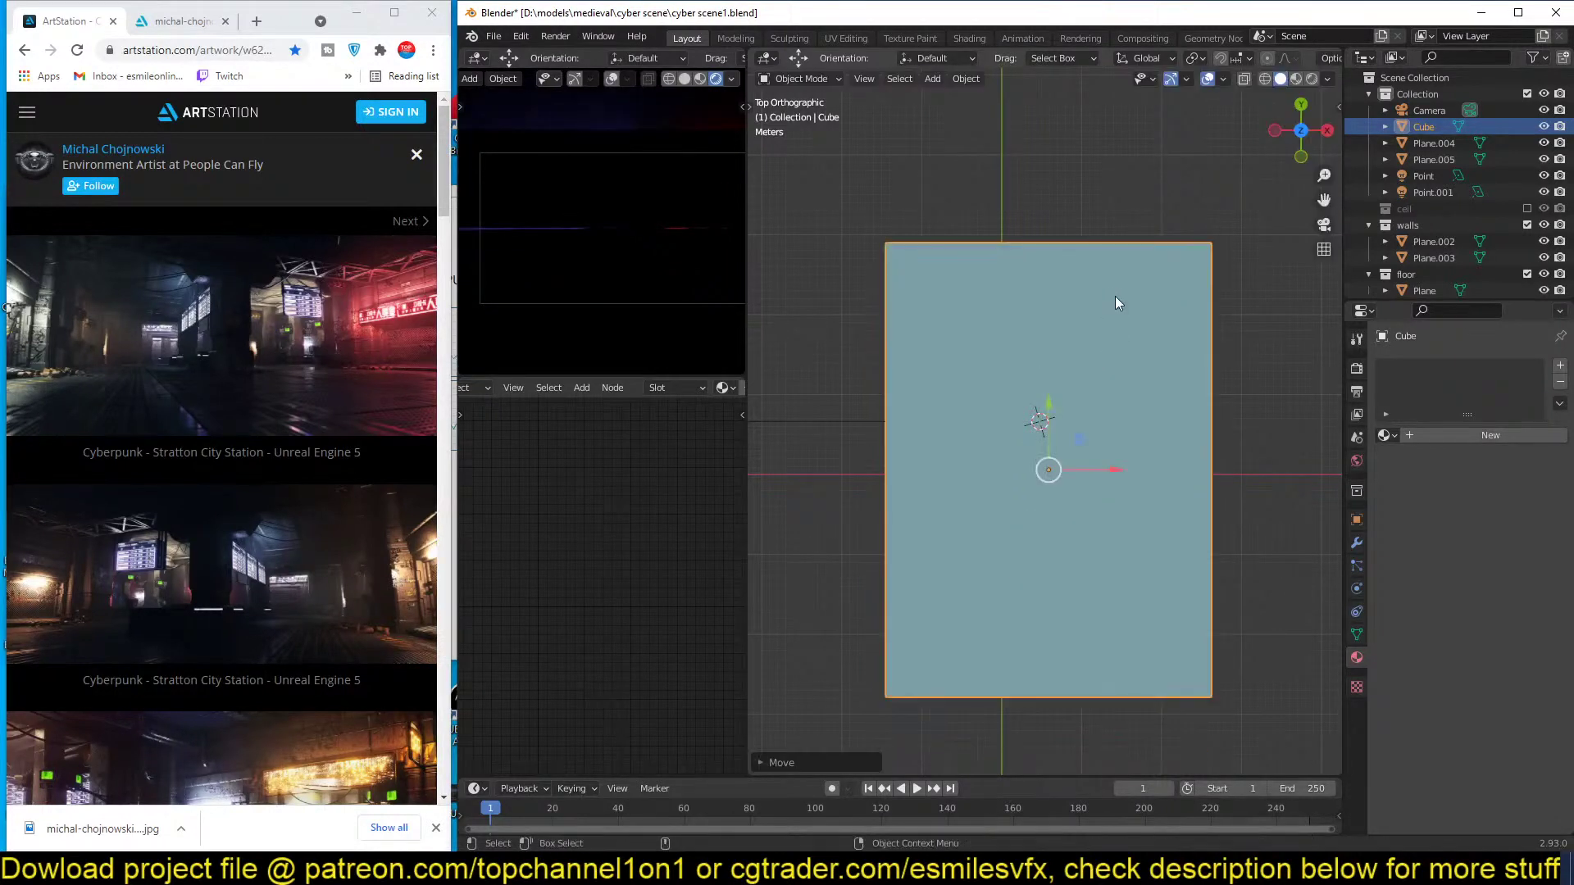
Stretch the cube to a Z scale of about 5.87, lower it to about Z 4.96 m around the room, and save.
key(KP_1)
key(z)
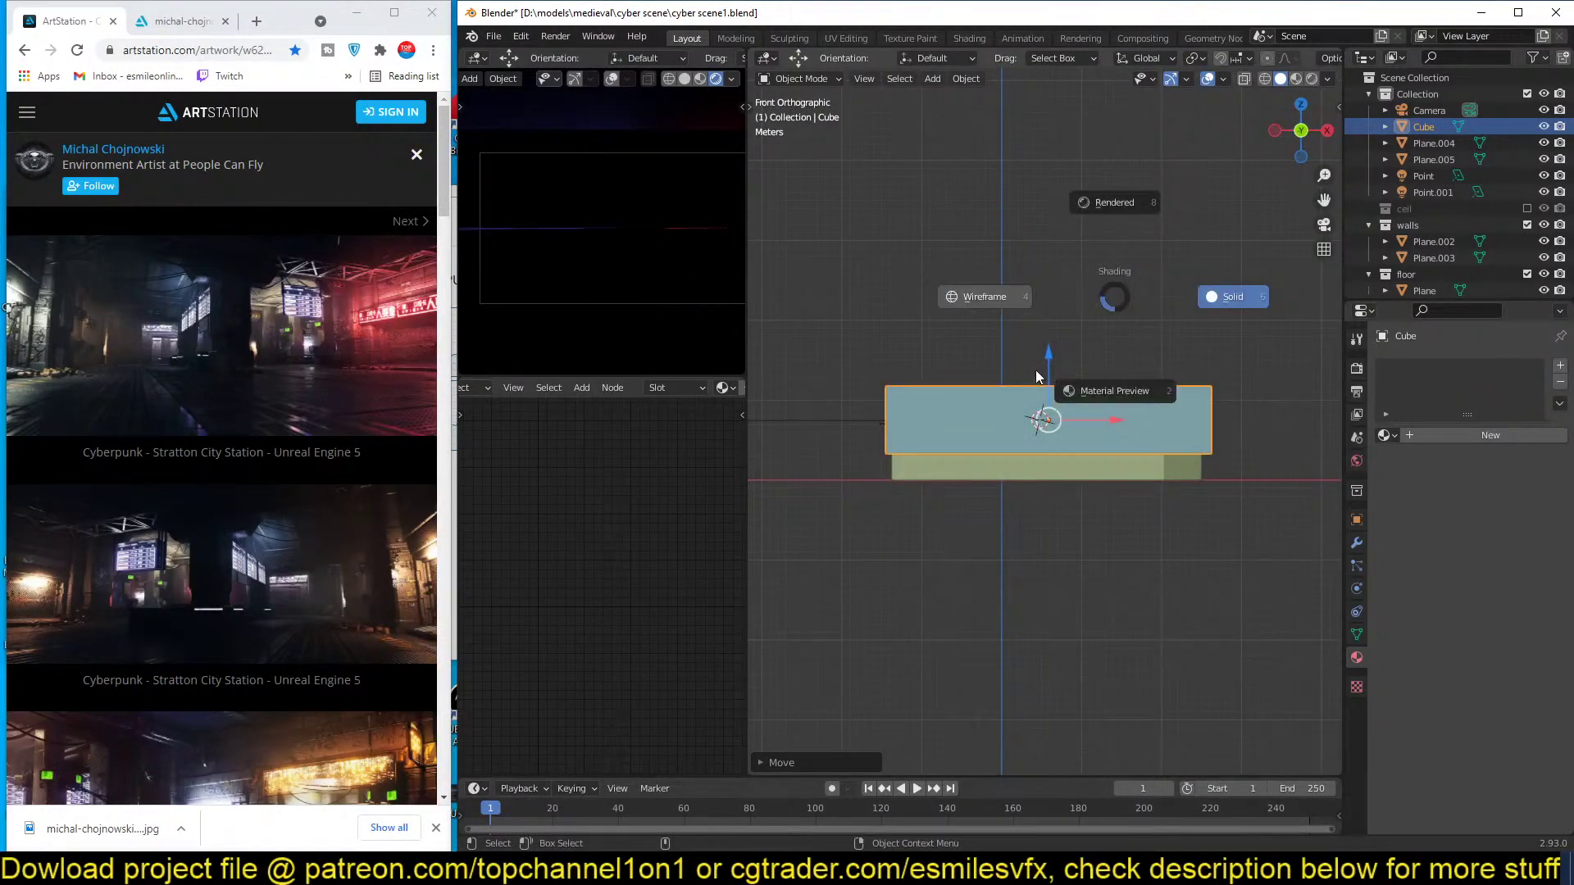
click(978, 314)
key(s)
key(z)
click(989, 505)
key(g)
key(z)
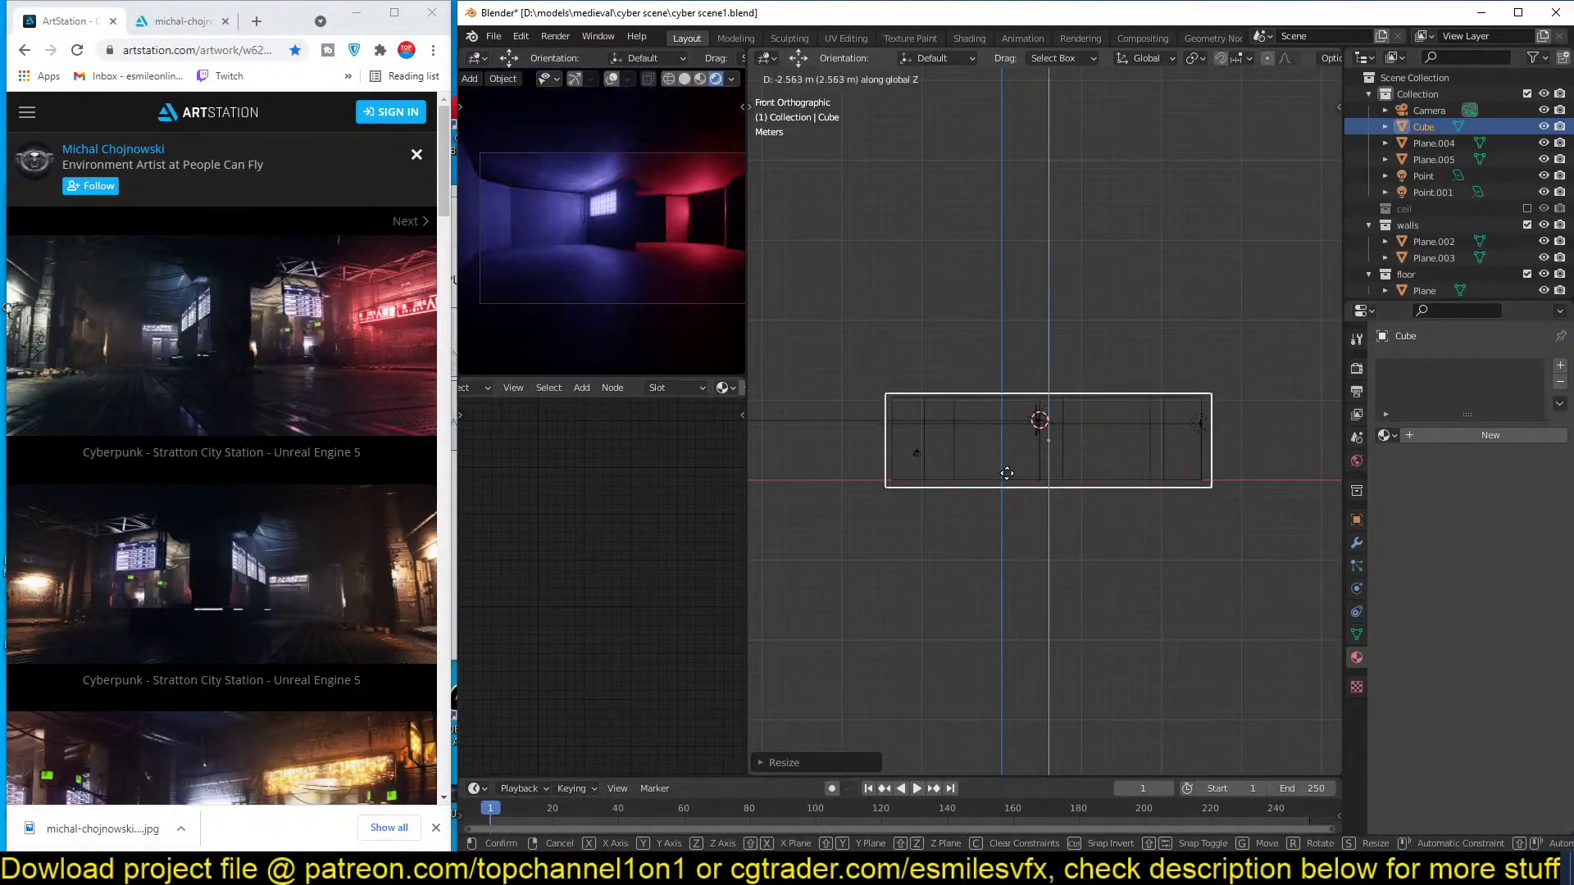
click(1010, 463)
middle_drag(1021, 420, 1029, 412)
key(ctrl+s)
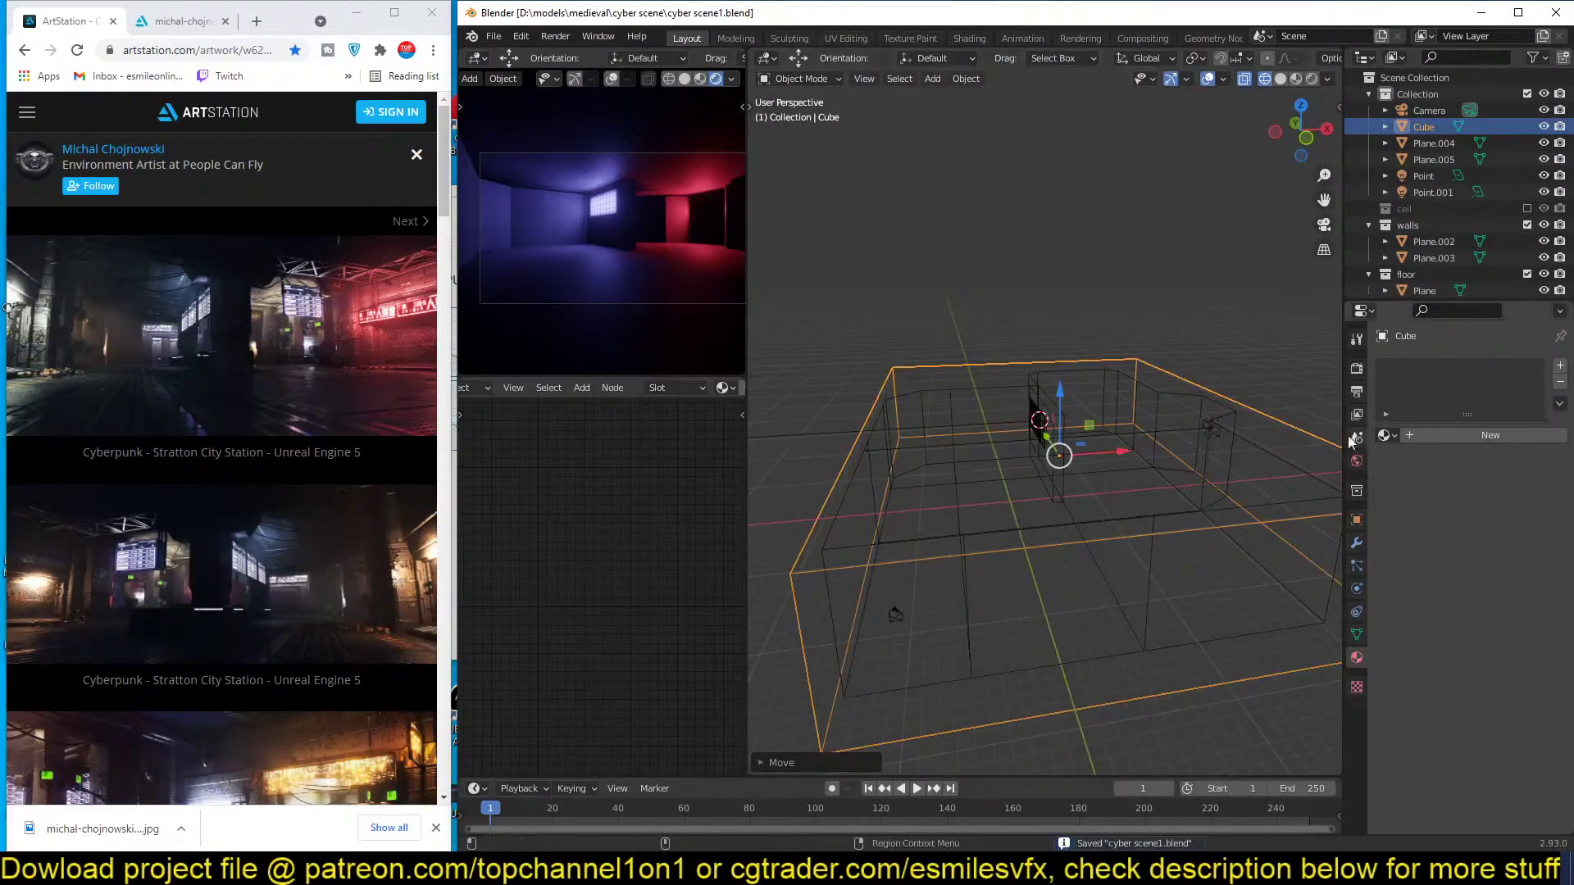
Set the enclosing cube's viewport display to Wire so the room can be seen through it.
click(1356, 524)
key(shift+z)
scroll(1200, 491, down, 2)
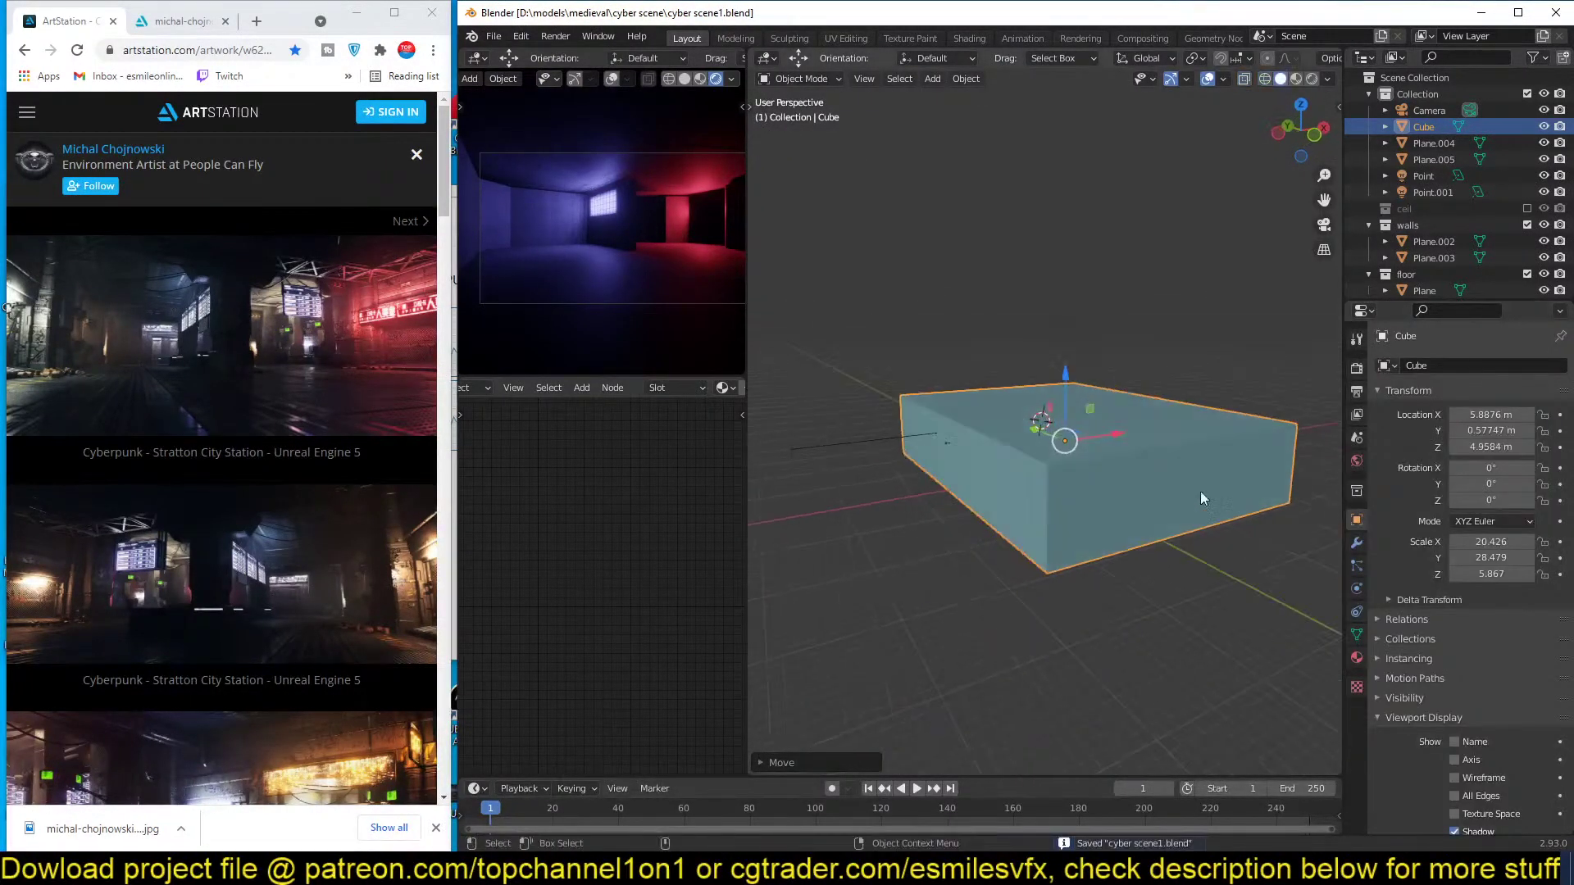
scroll(1389, 705, down, 4)
click(1488, 759)
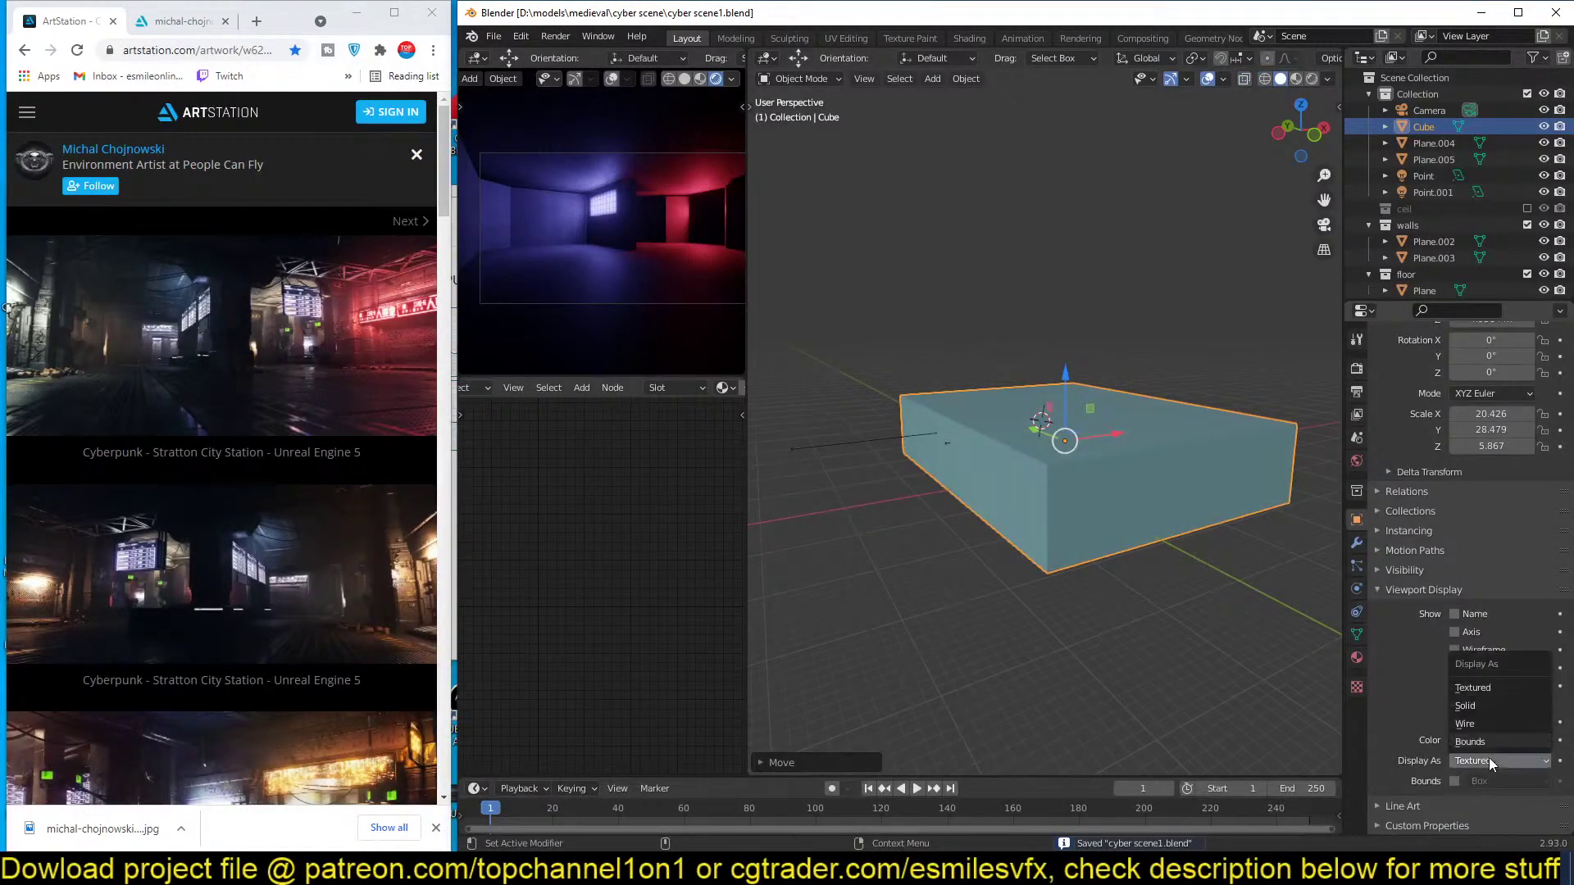
click(1457, 722)
middle_drag(1129, 410, 1158, 394)
scroll(700, 385, down, 4)
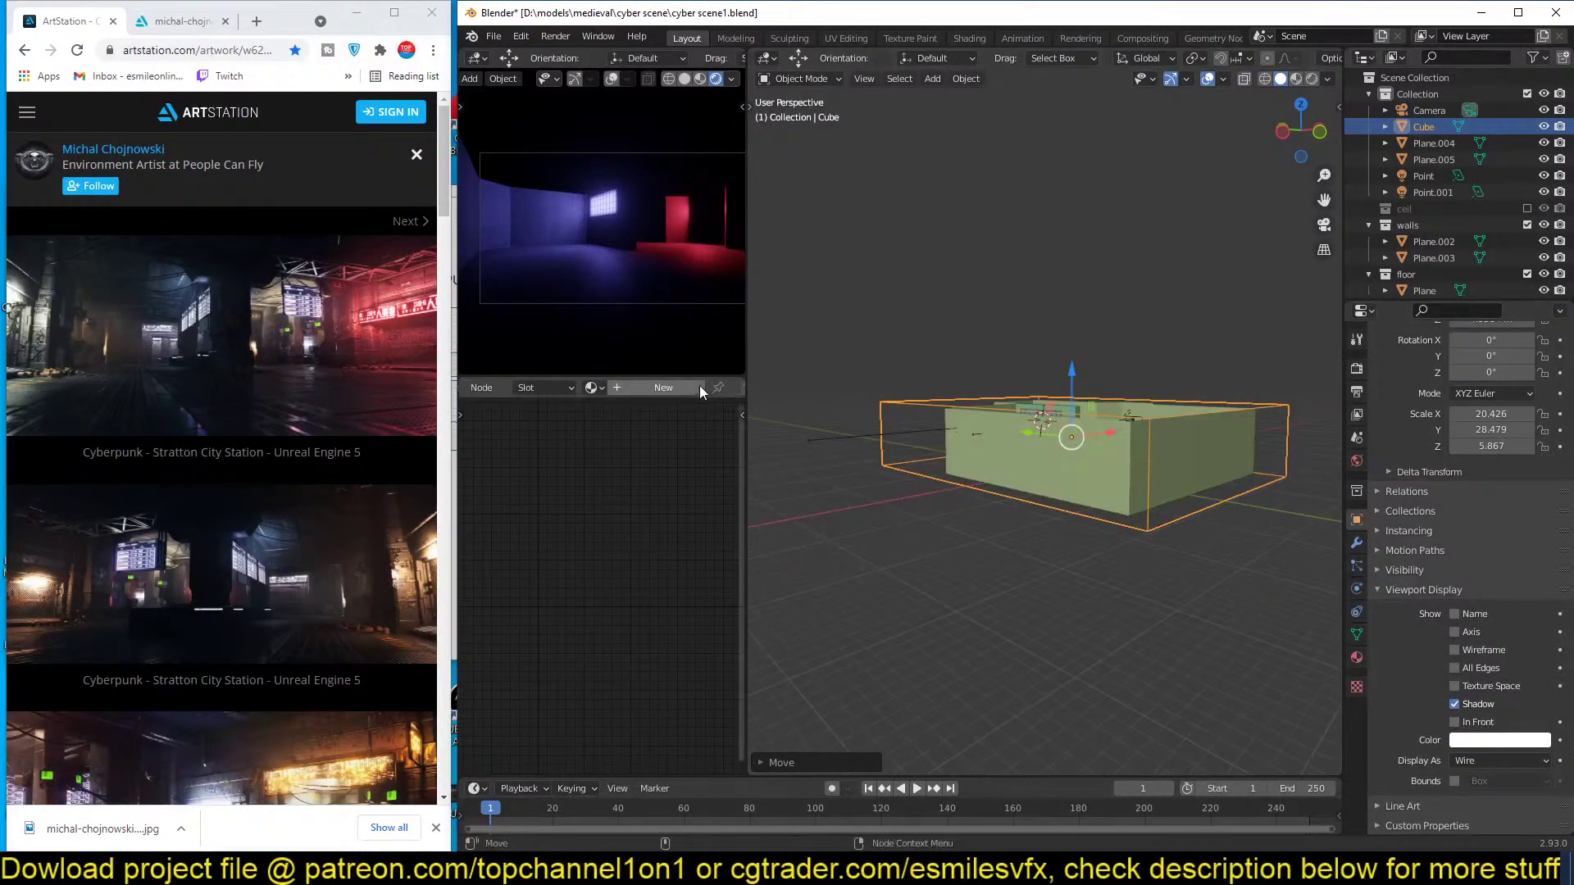
Give the cube a new material, replacing the default shader with a Principled Volume linked to the output's Volume socket.
click(700, 385)
click(608, 469)
key(x)
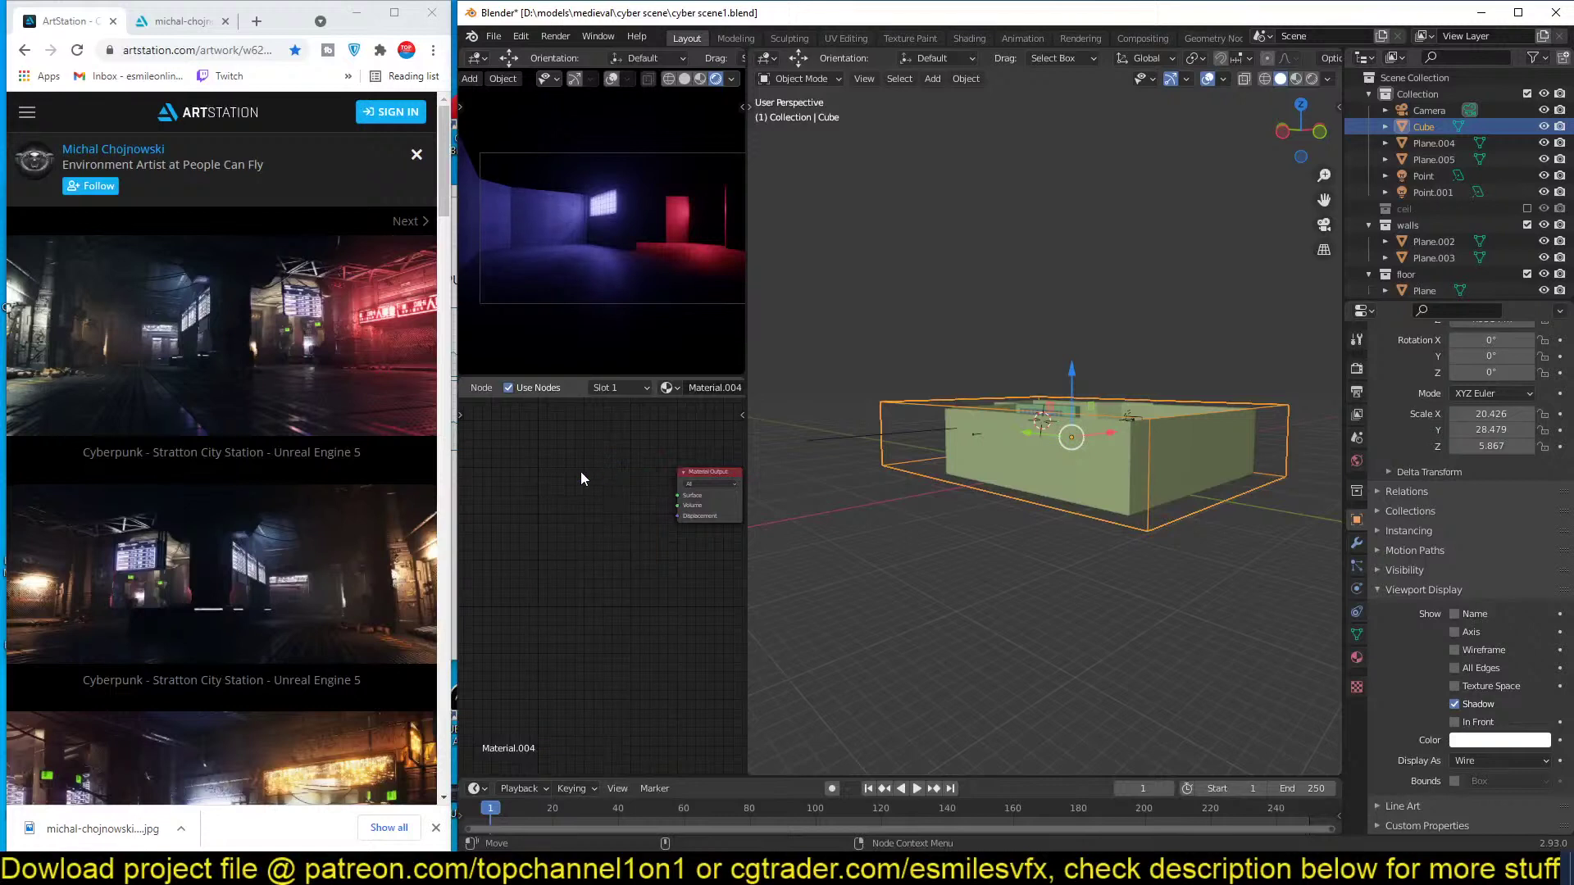
key(shift+a)
mouse_move(543, 529)
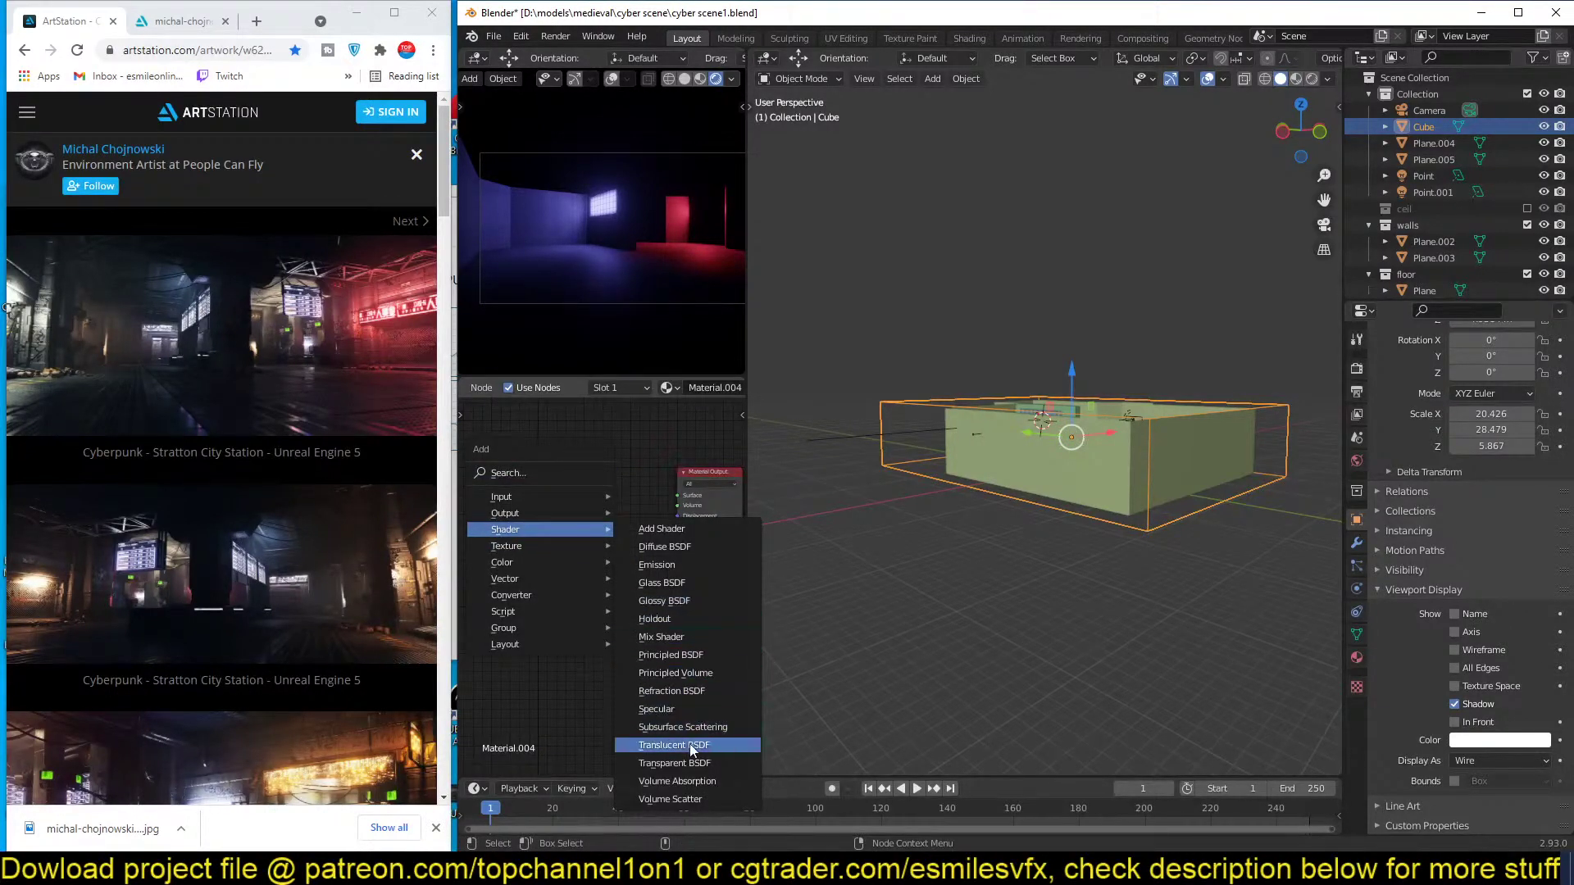
click(676, 673)
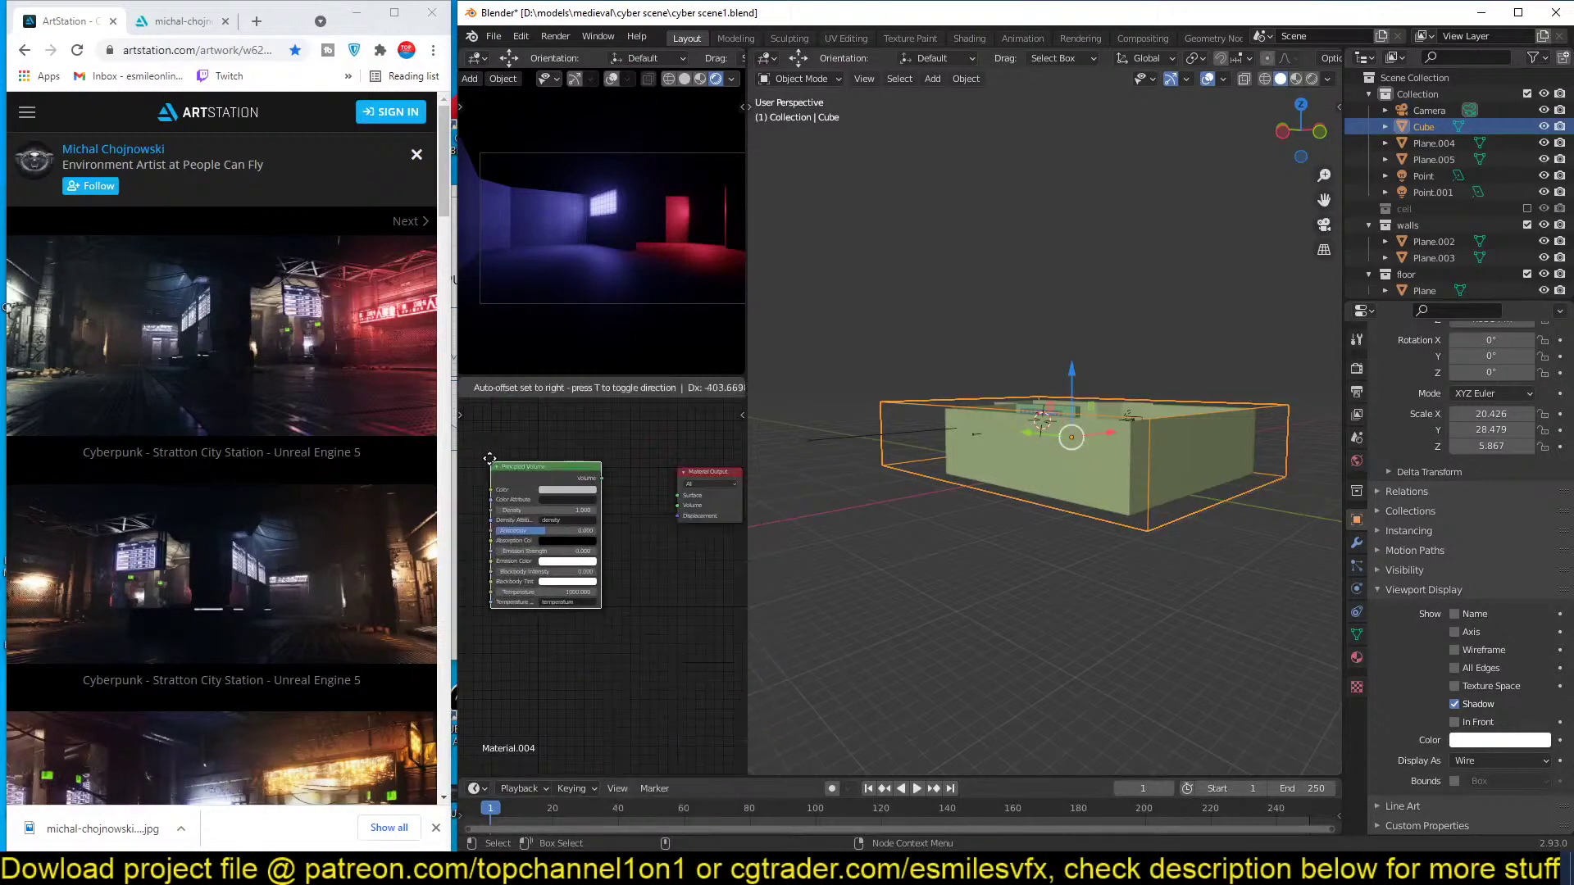
click(548, 482)
drag(599, 474, 678, 506)
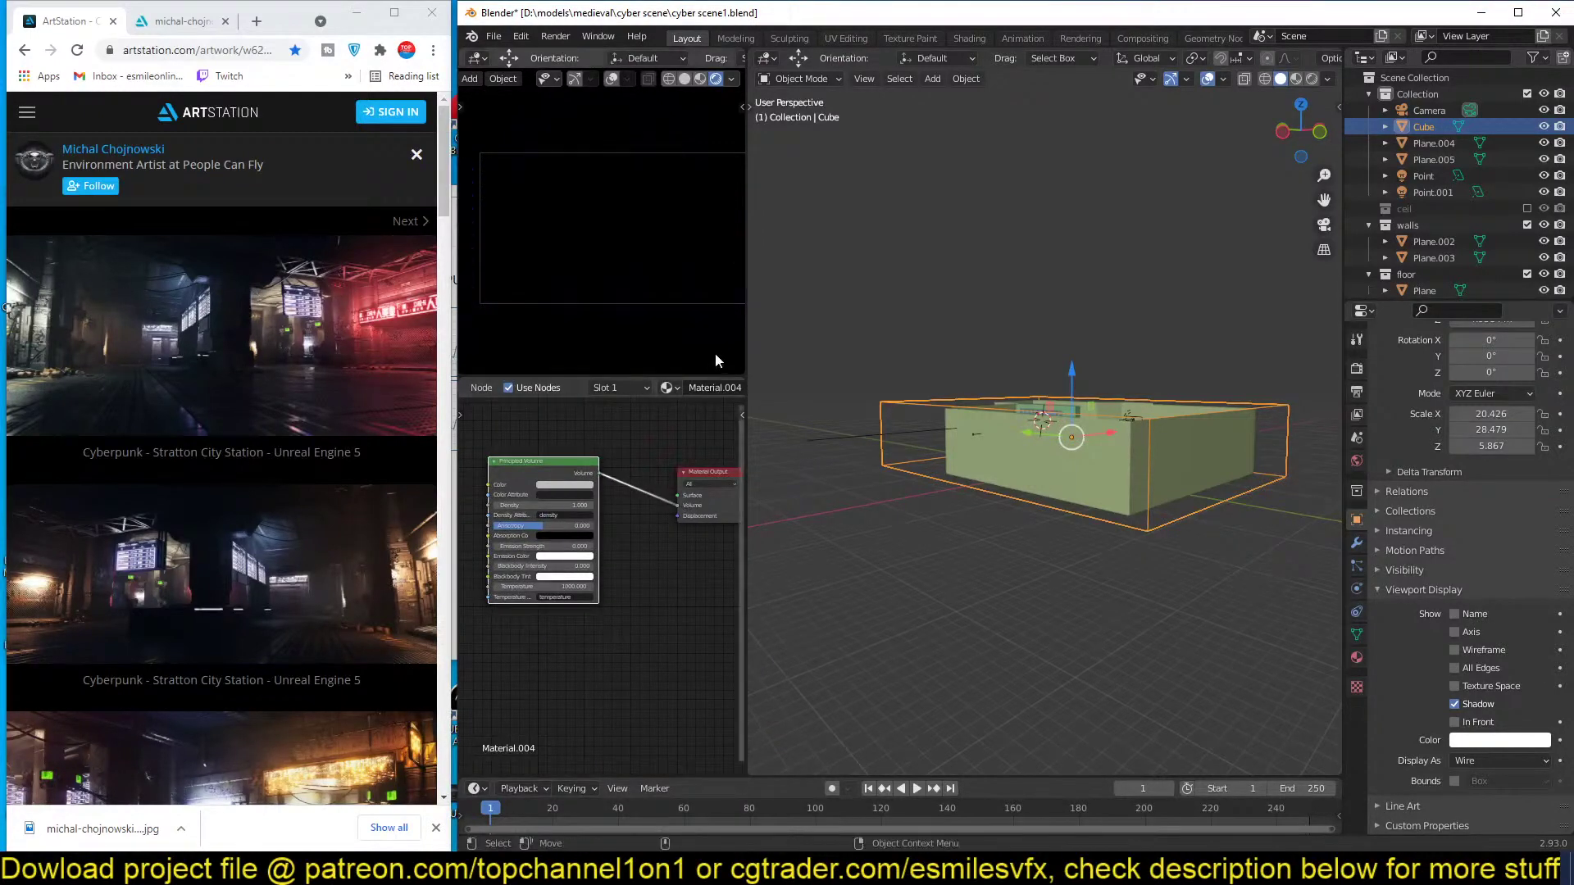
Lower the Principled Volume's density to thin the fog and save the file.
click(580, 505)
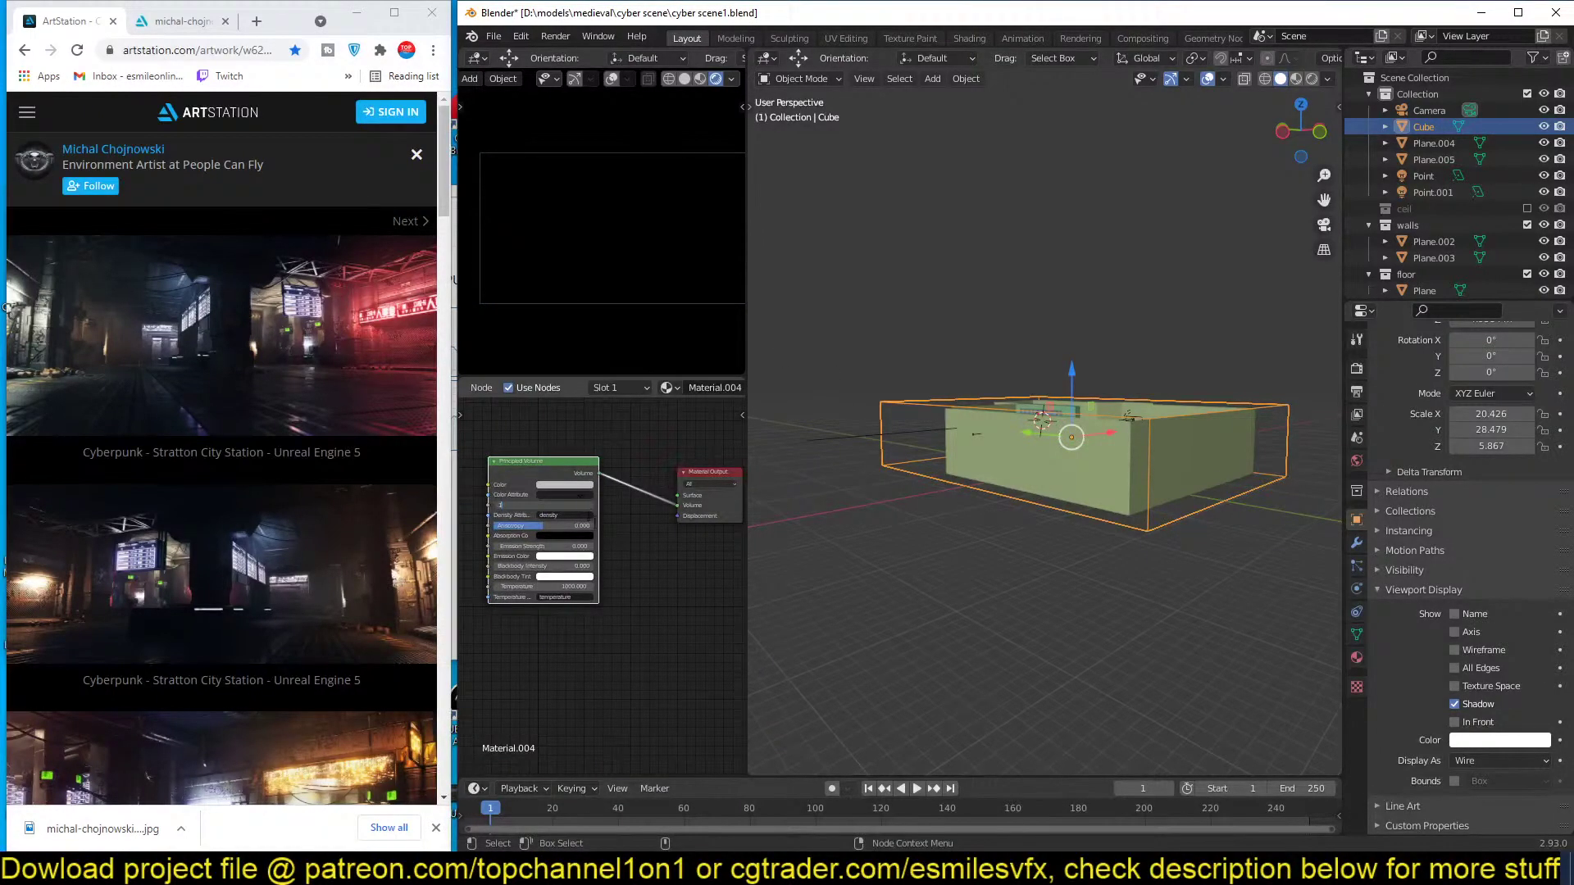
text(0.1)
key(Return)
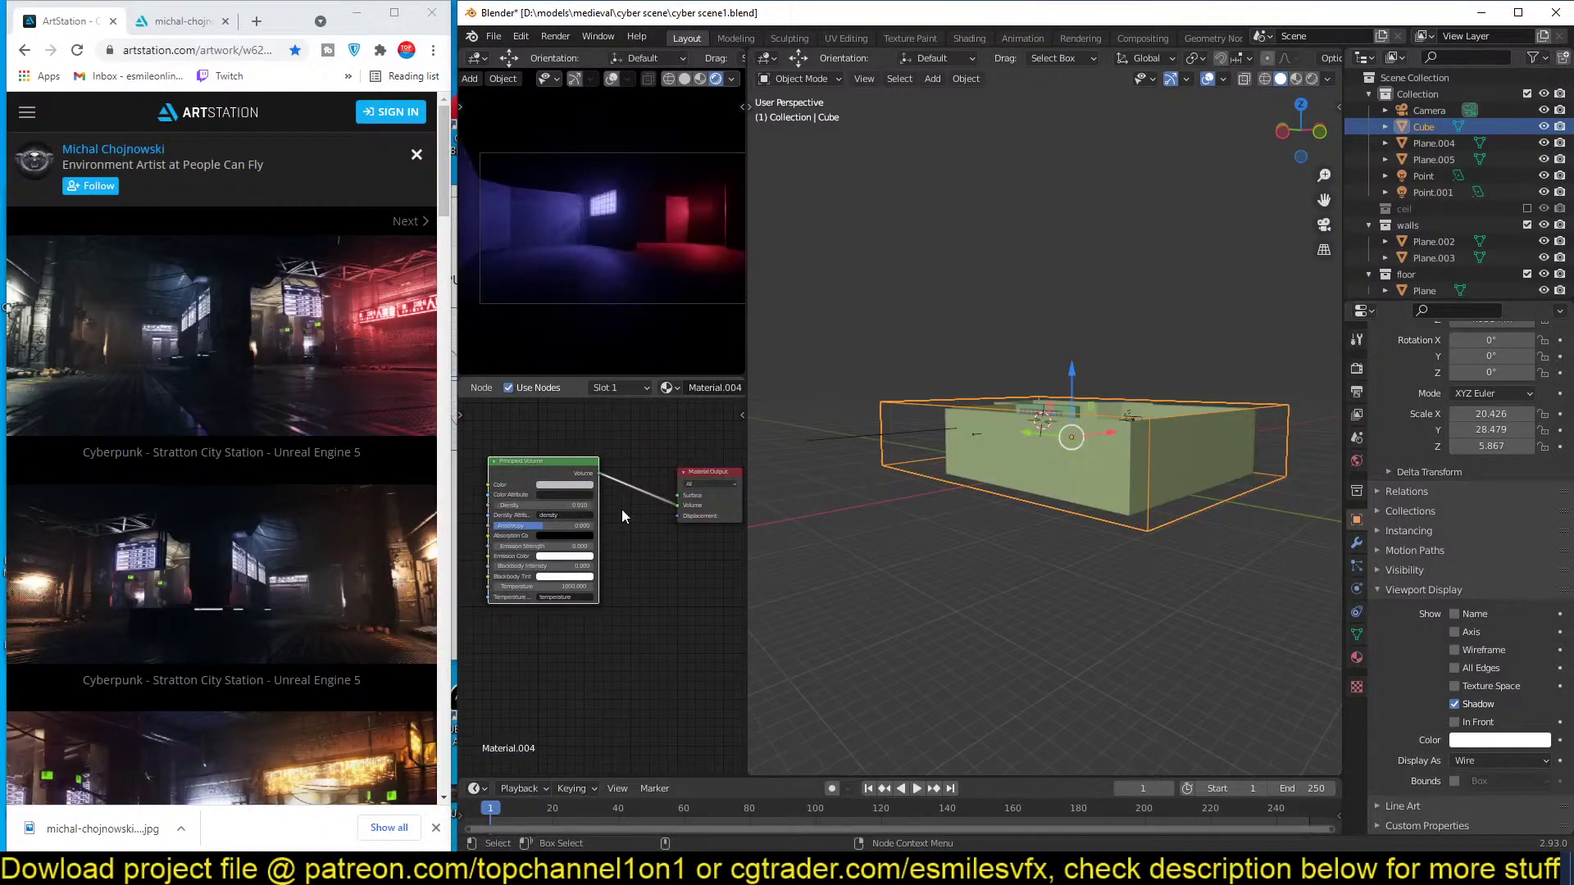
key(ctrl+s)
middle_drag(556, 570, 587, 568)
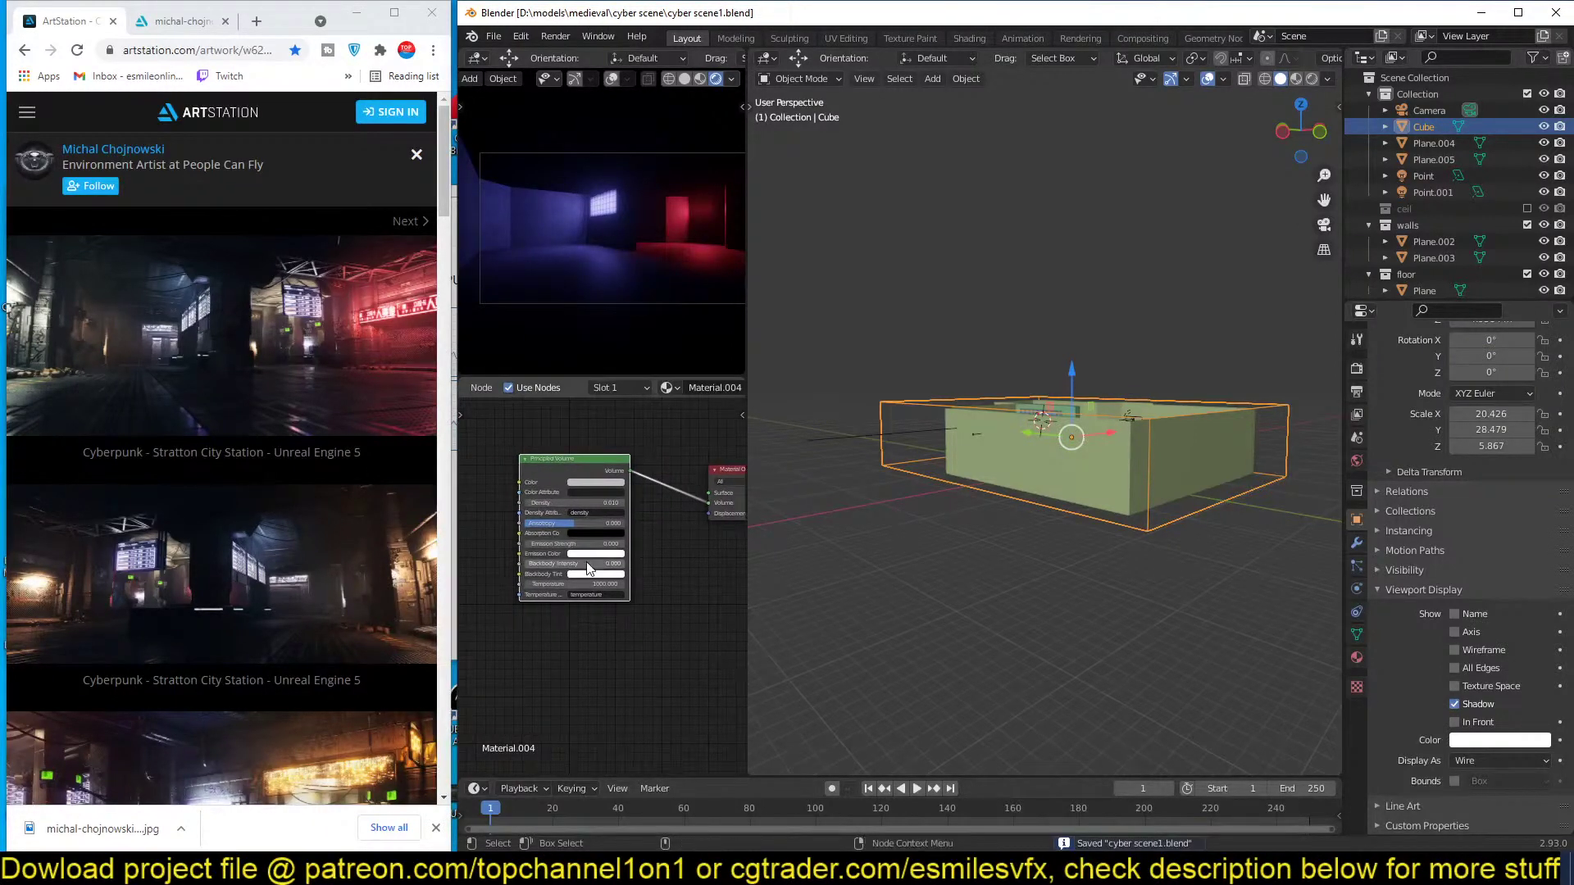
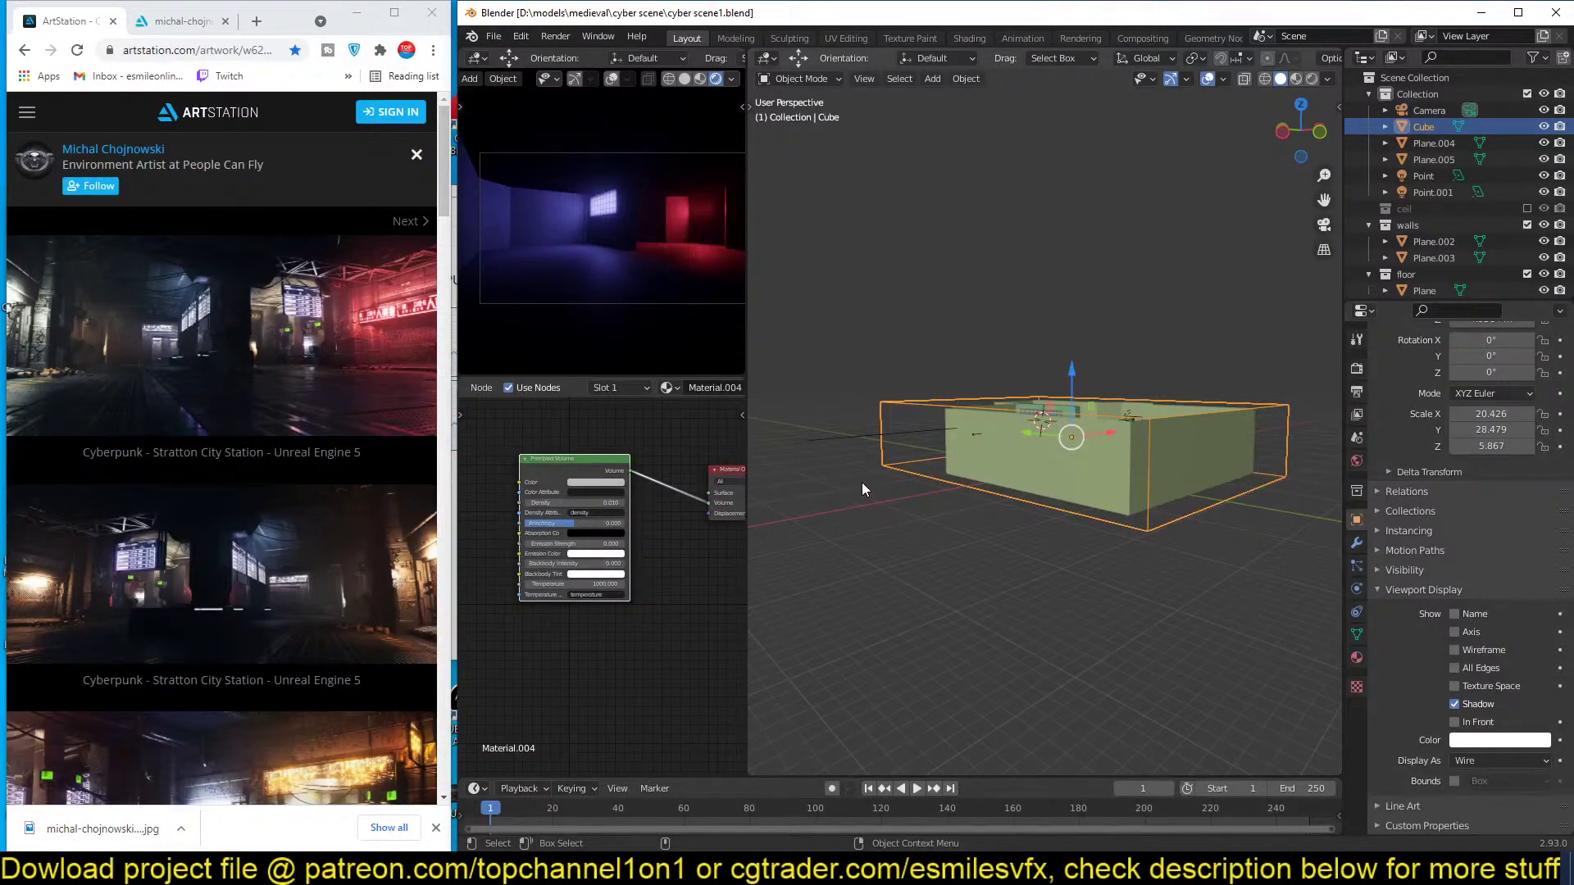
middle_drag(986, 483, 1026, 485)
key(ctrl+s)
Select the blue area light at the grid window and set its Volume contribution to 10.
key(KP_7)
scroll(1046, 500, up, 4)
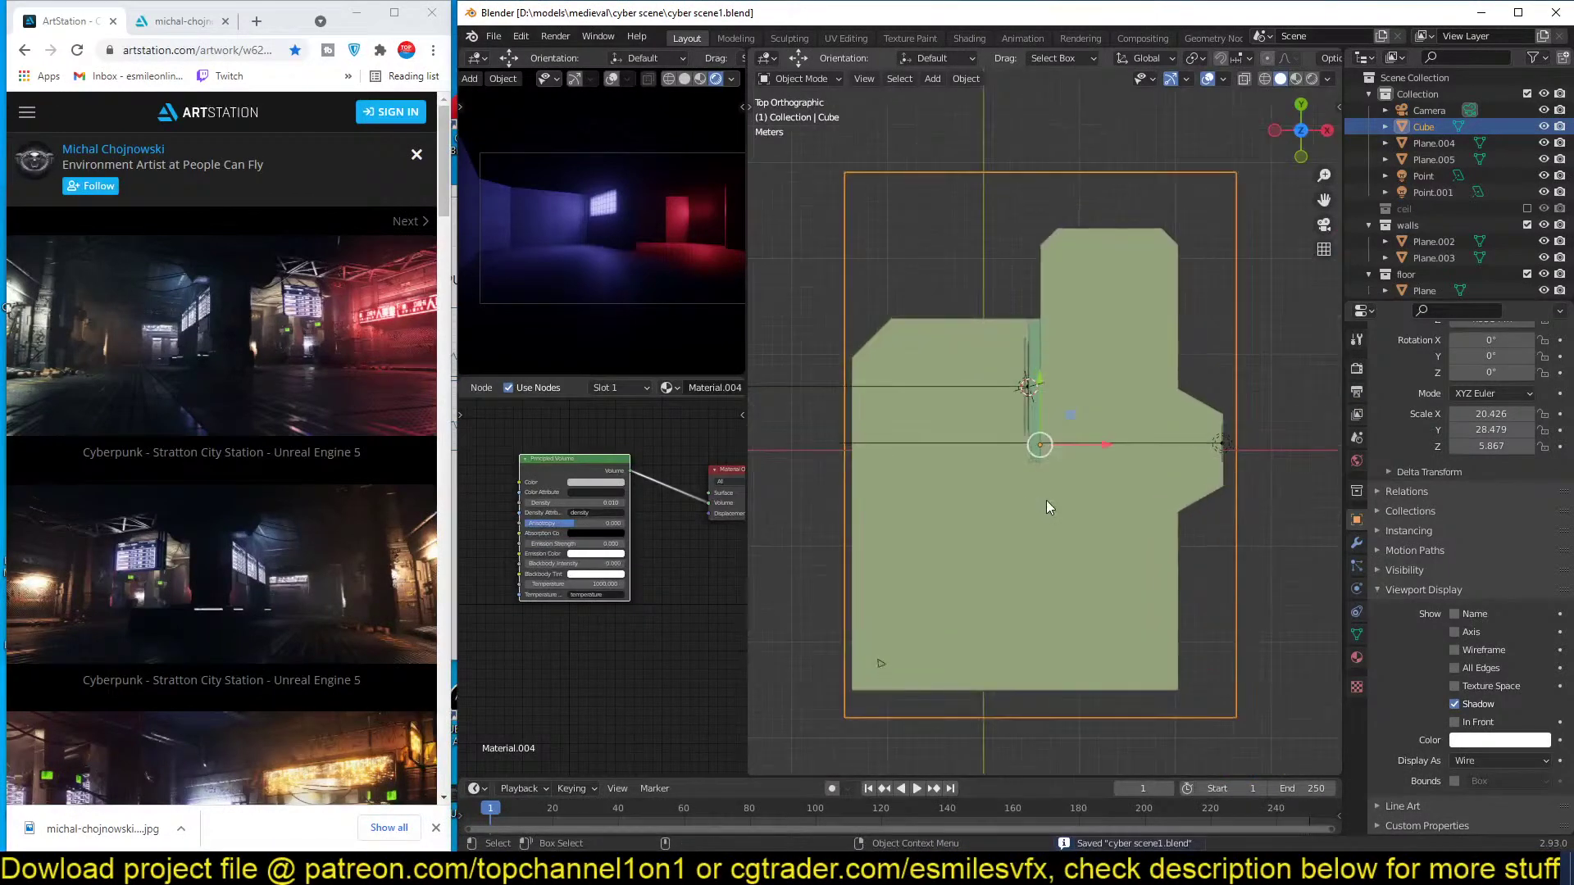
middle_drag(1104, 418, 1003, 404)
click(940, 372)
click(941, 372)
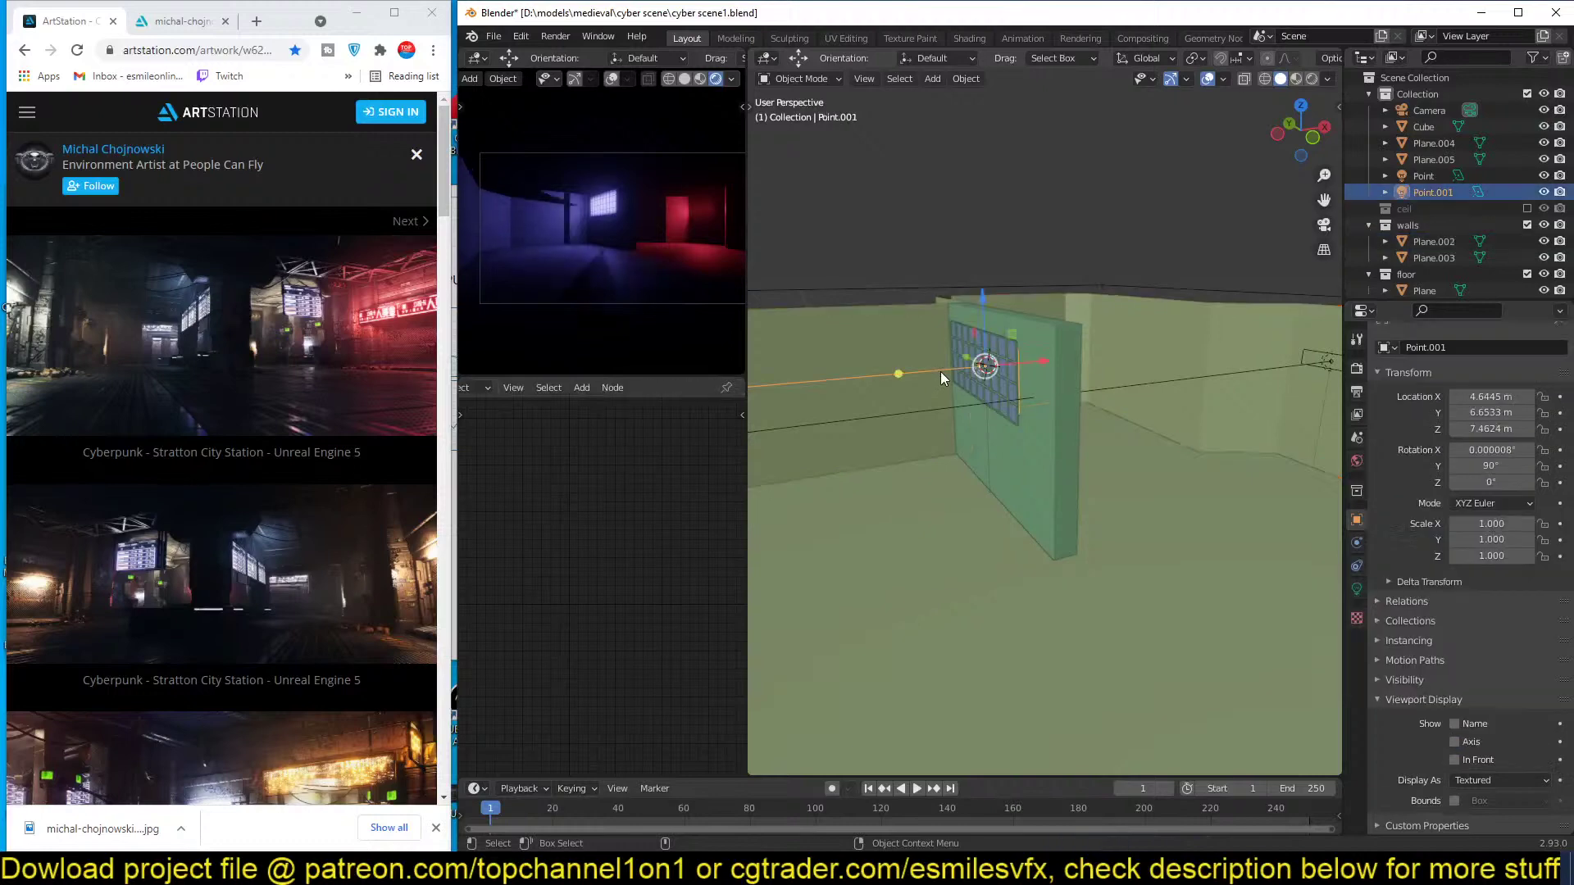
click(941, 371)
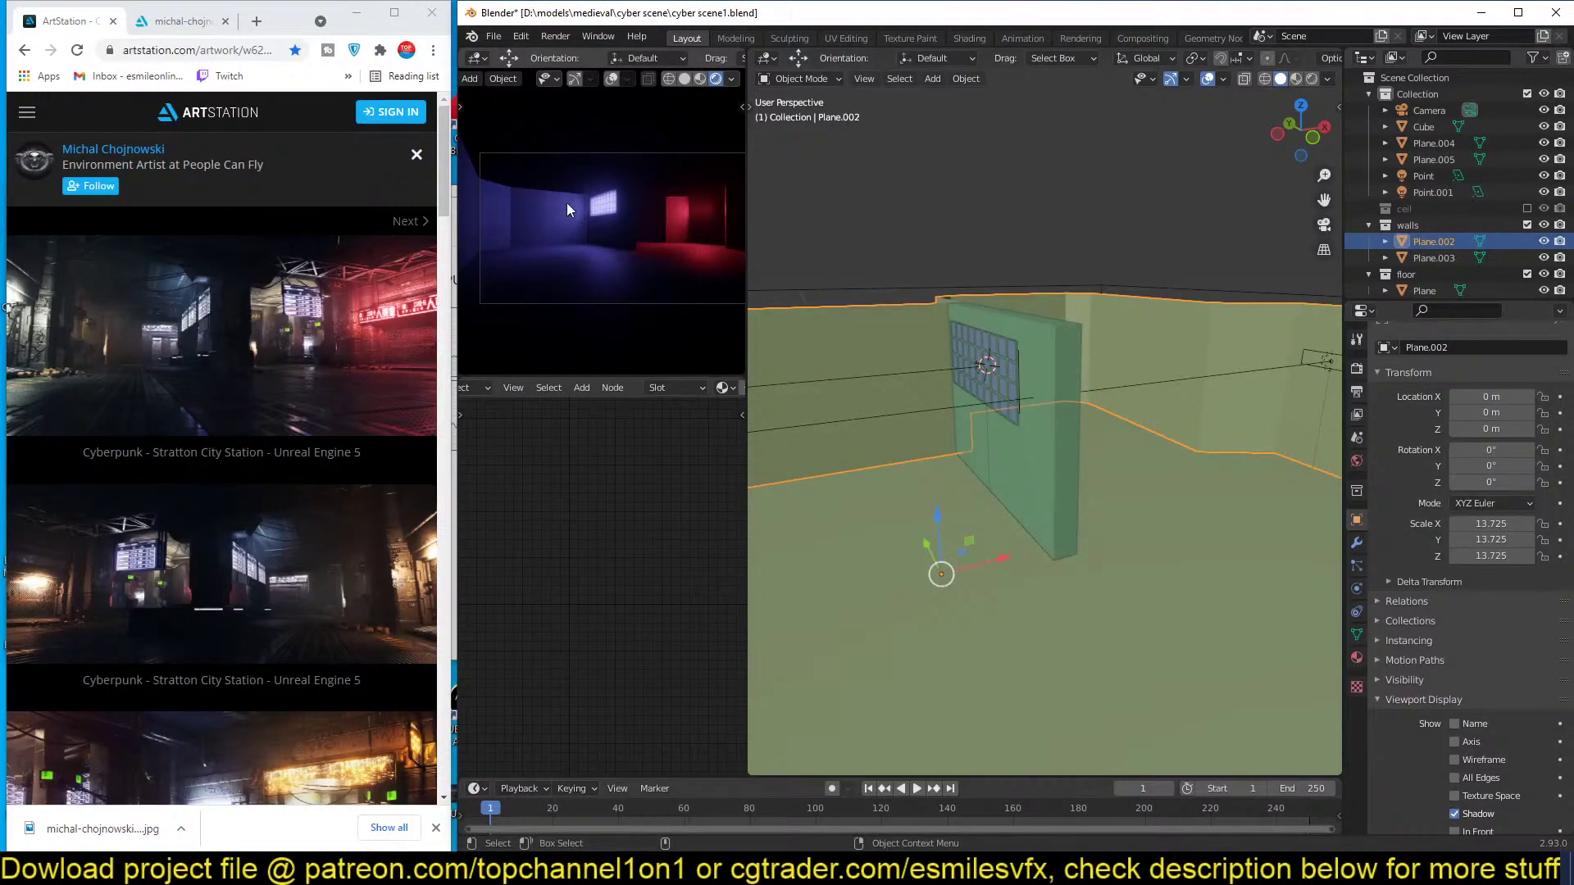
click(942, 379)
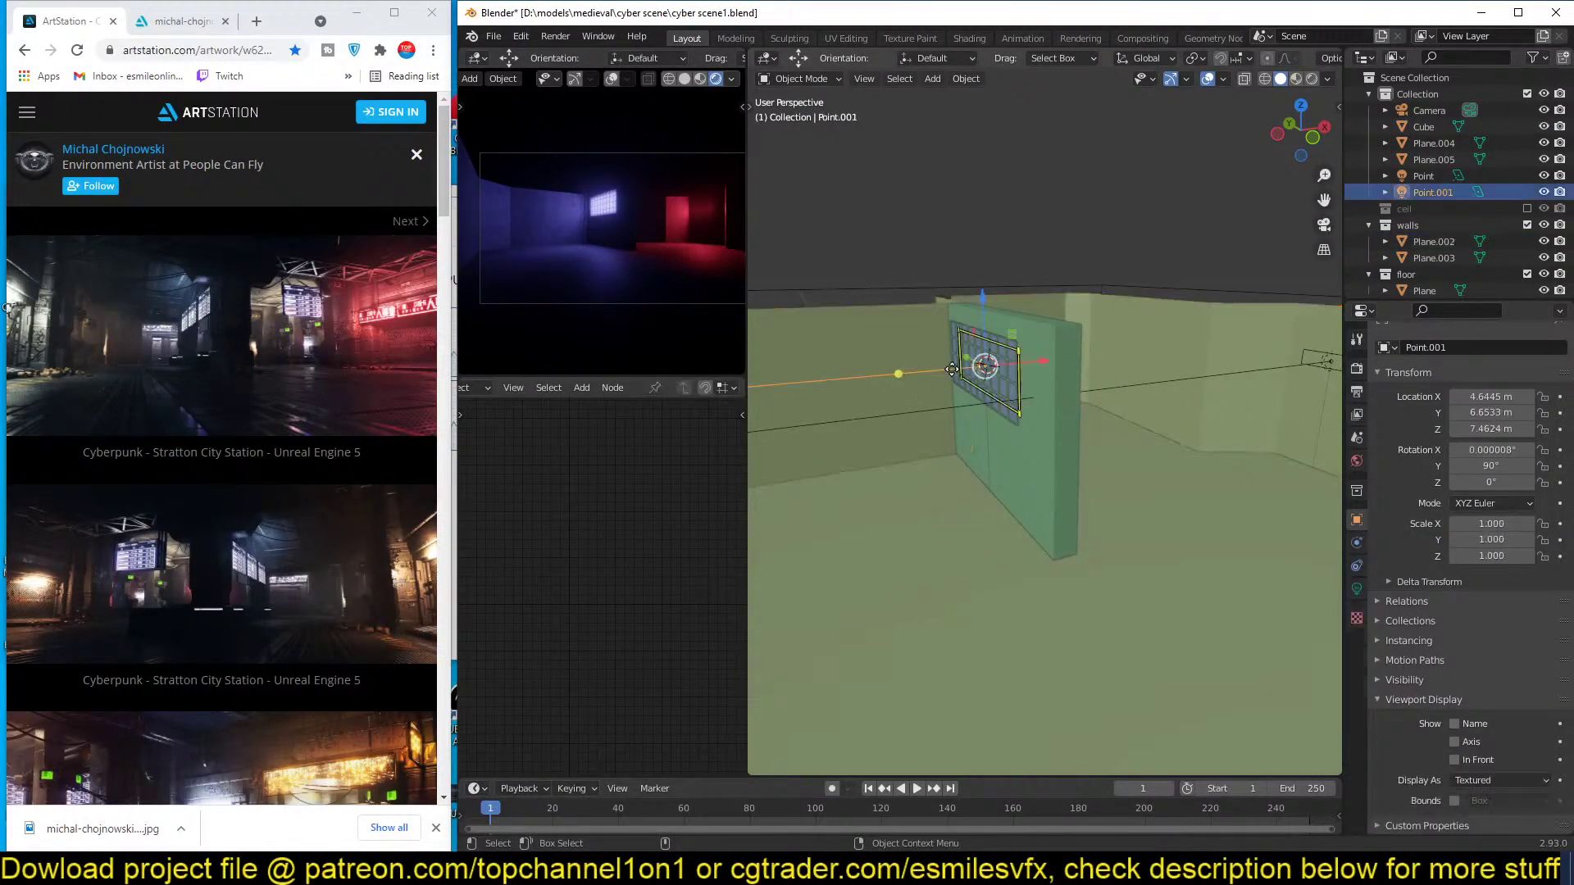
click(1356, 588)
drag(1491, 574, 1512, 575)
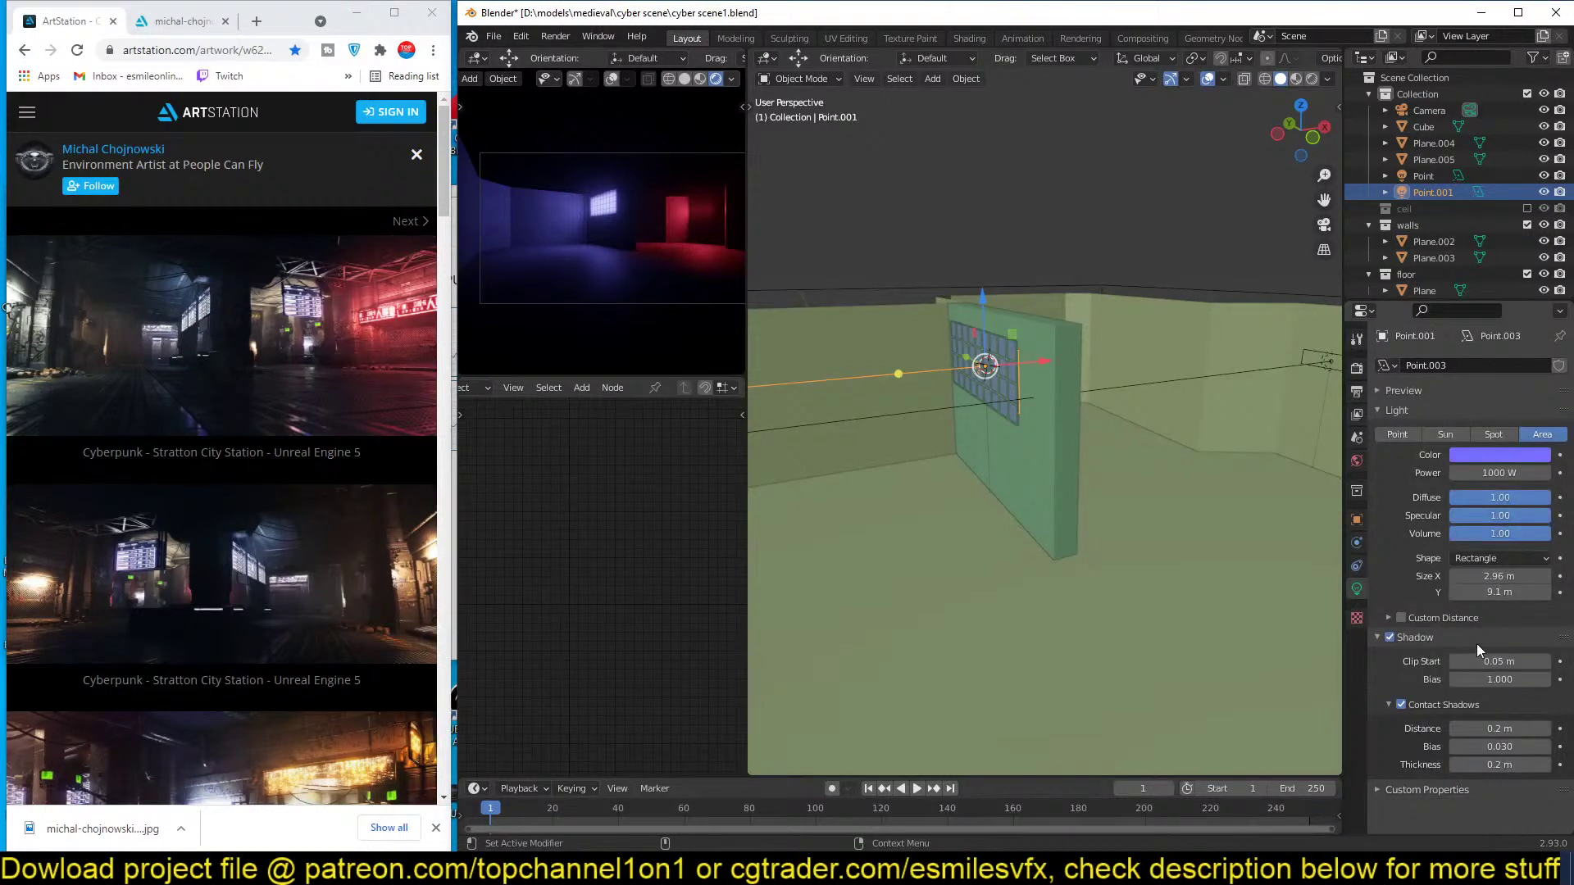
click(1503, 533)
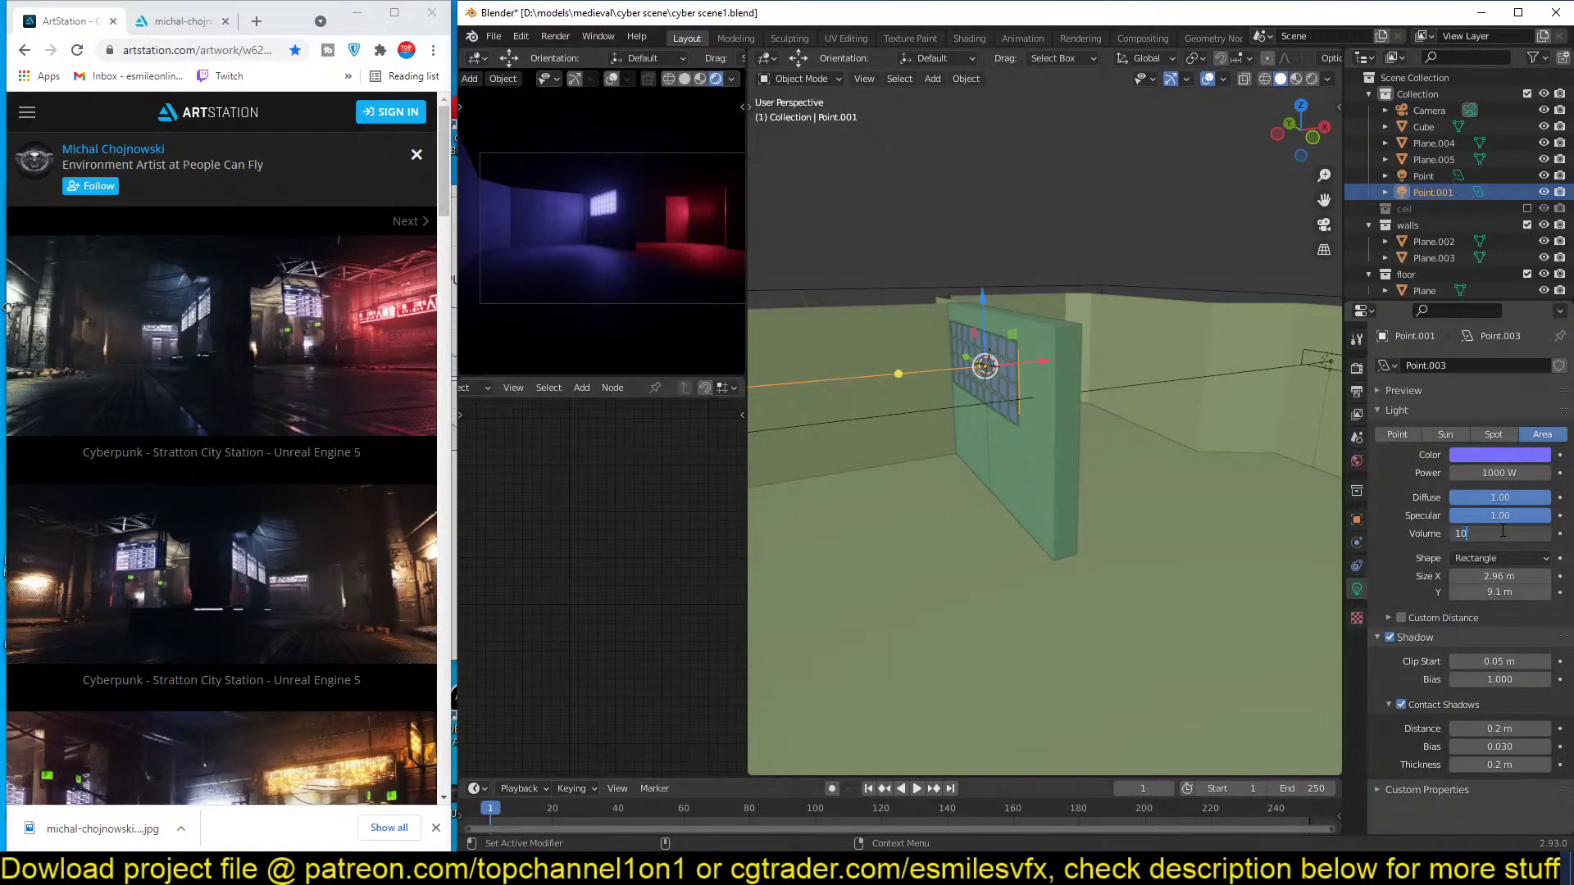
key(Return)
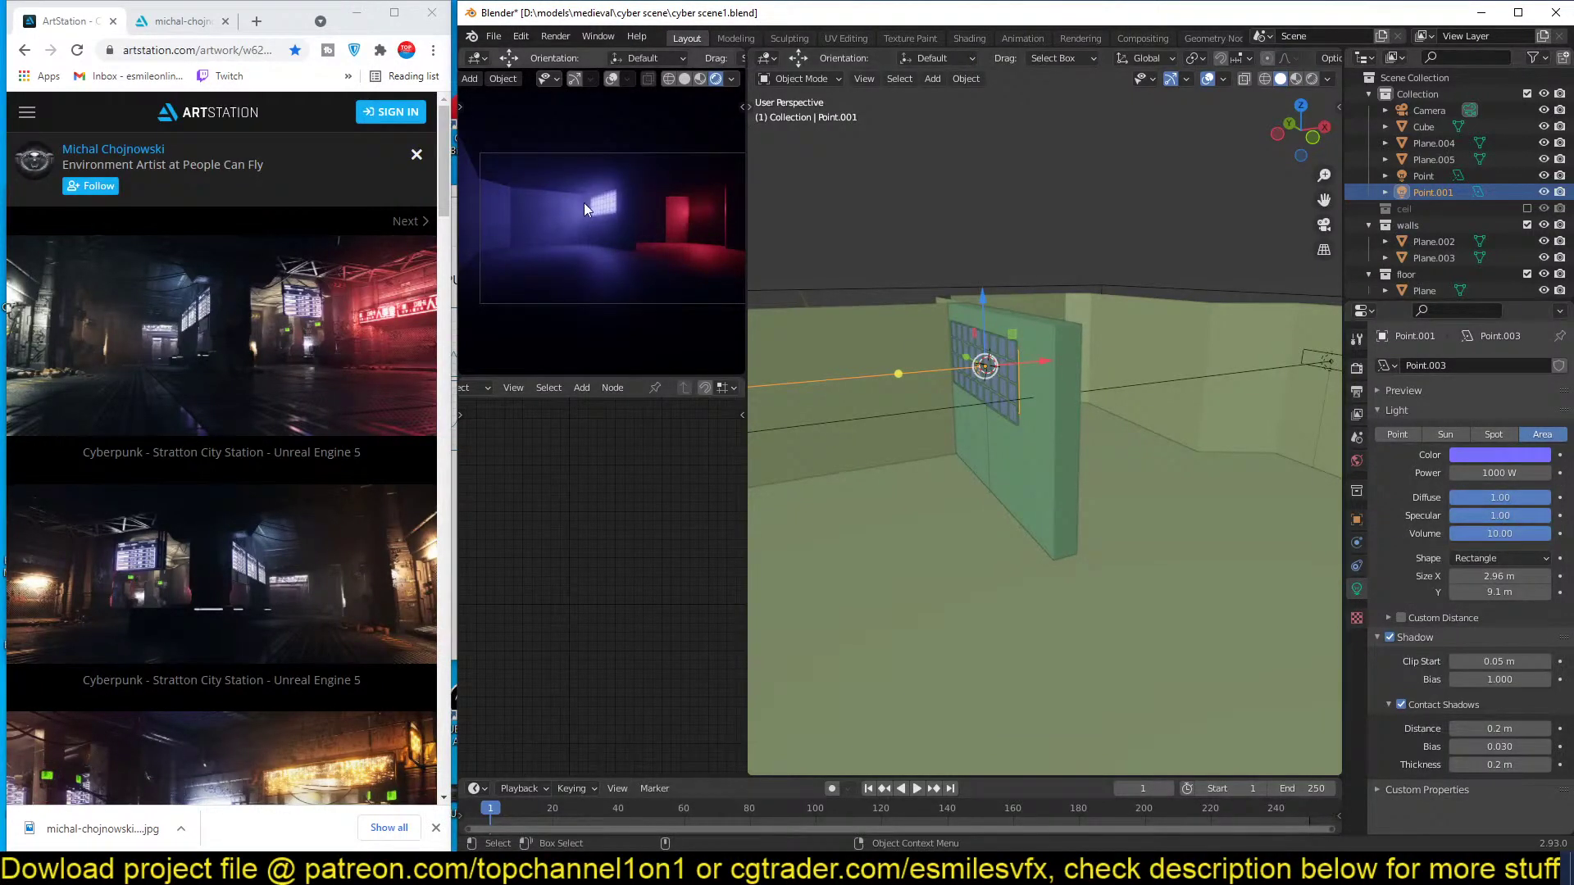
Review the Eevee volumetric render settings and save the file.
click(1356, 368)
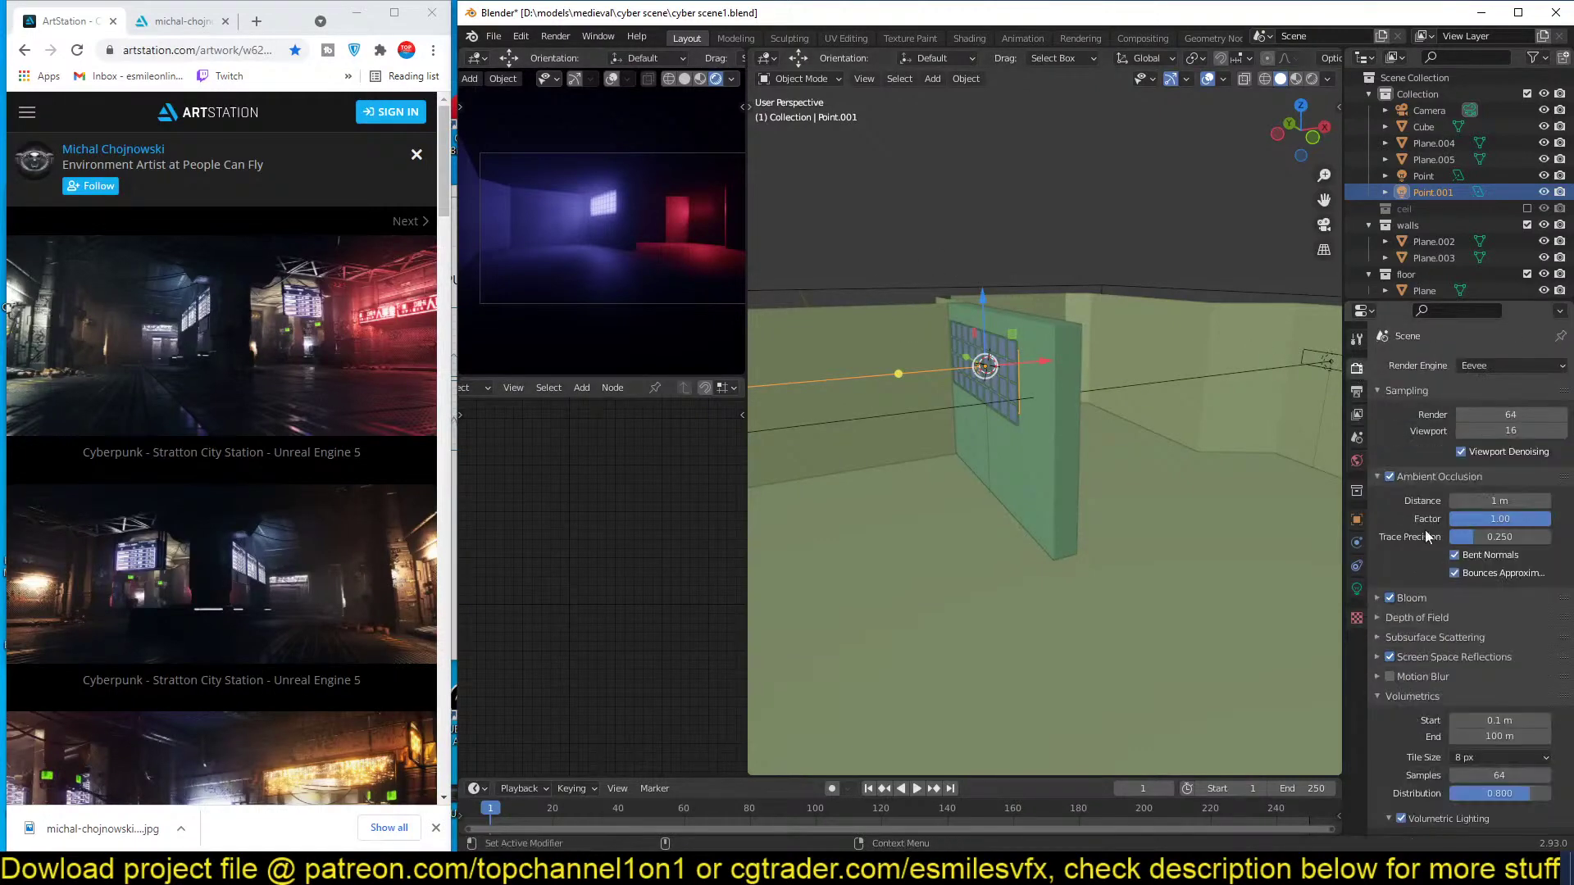
scroll(1417, 719, down, 4)
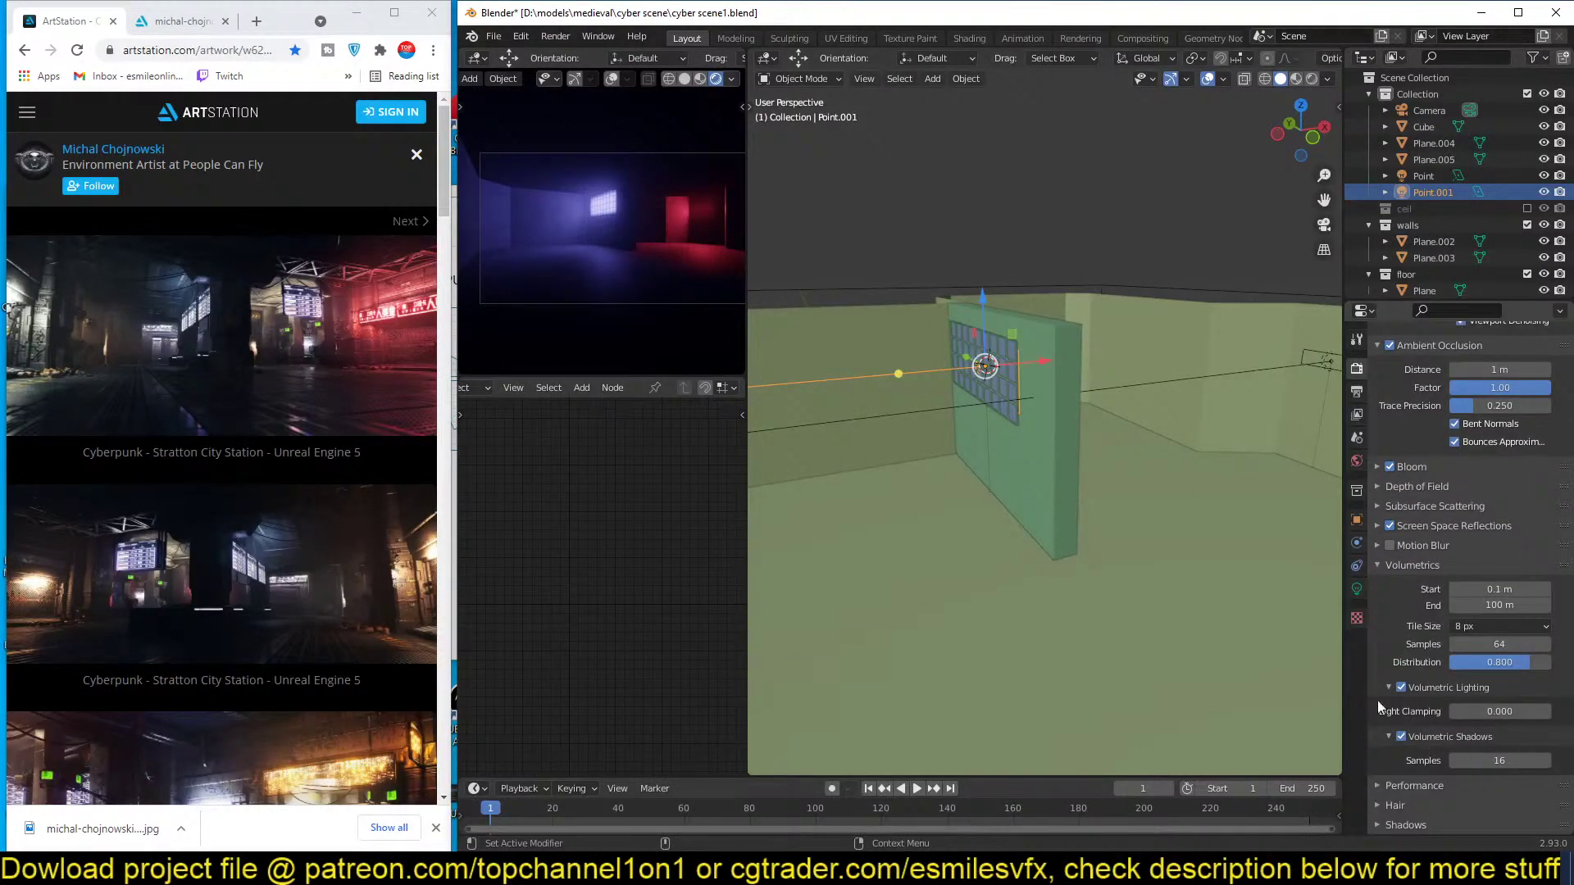
key(ctrl+s)
Select the room's outer walls and switch the large viewport to Material Preview shading.
click(1120, 493)
middle_drag(1120, 494, 1078, 426)
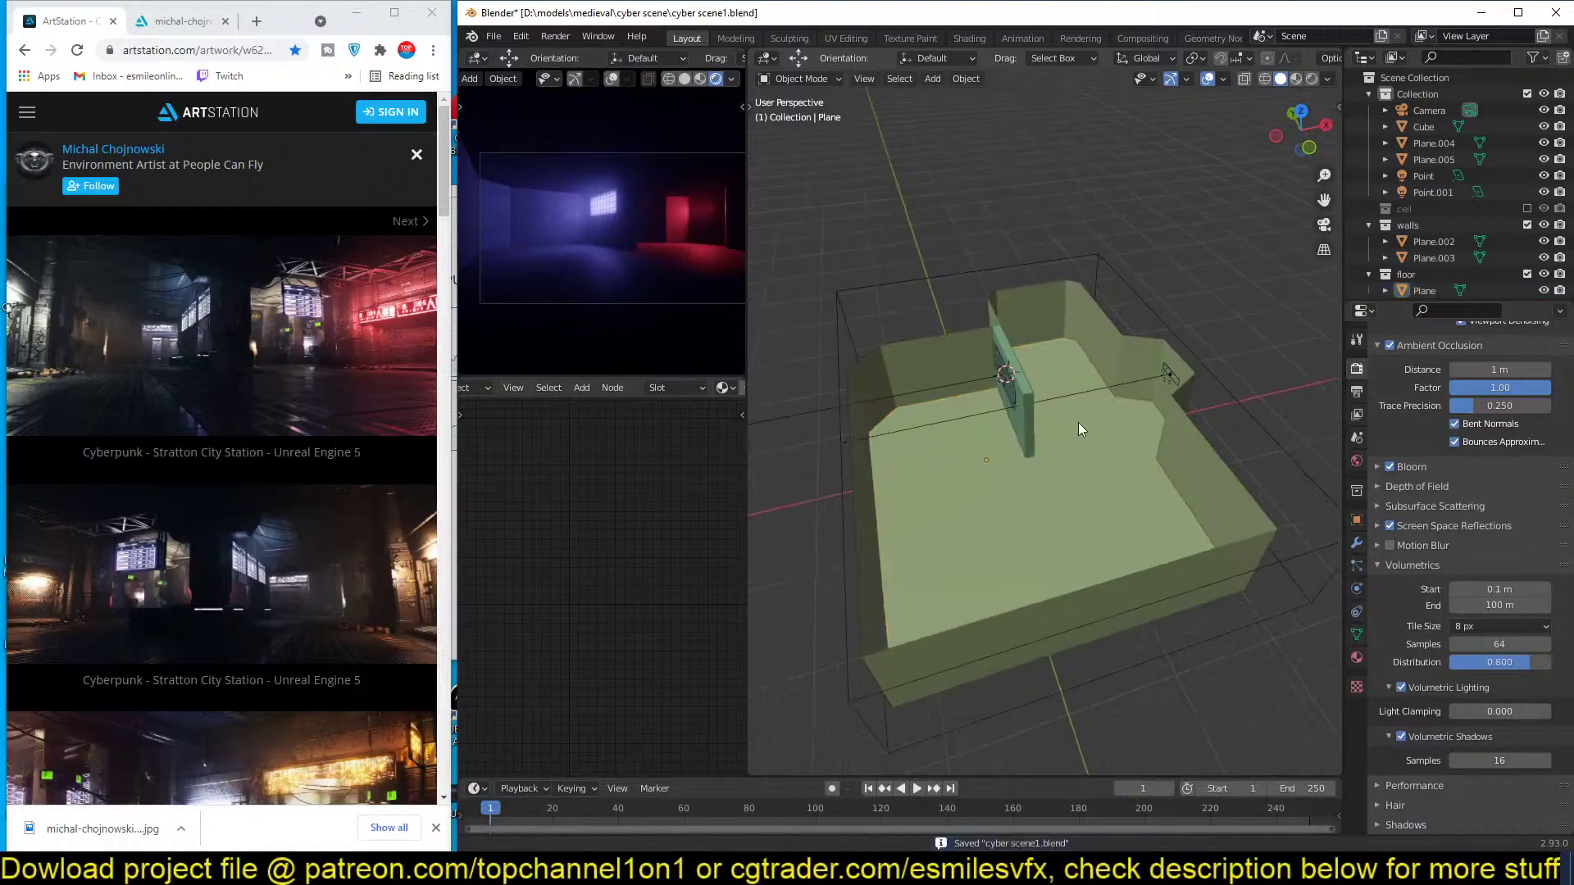
scroll(951, 396, up, 4)
click(912, 312)
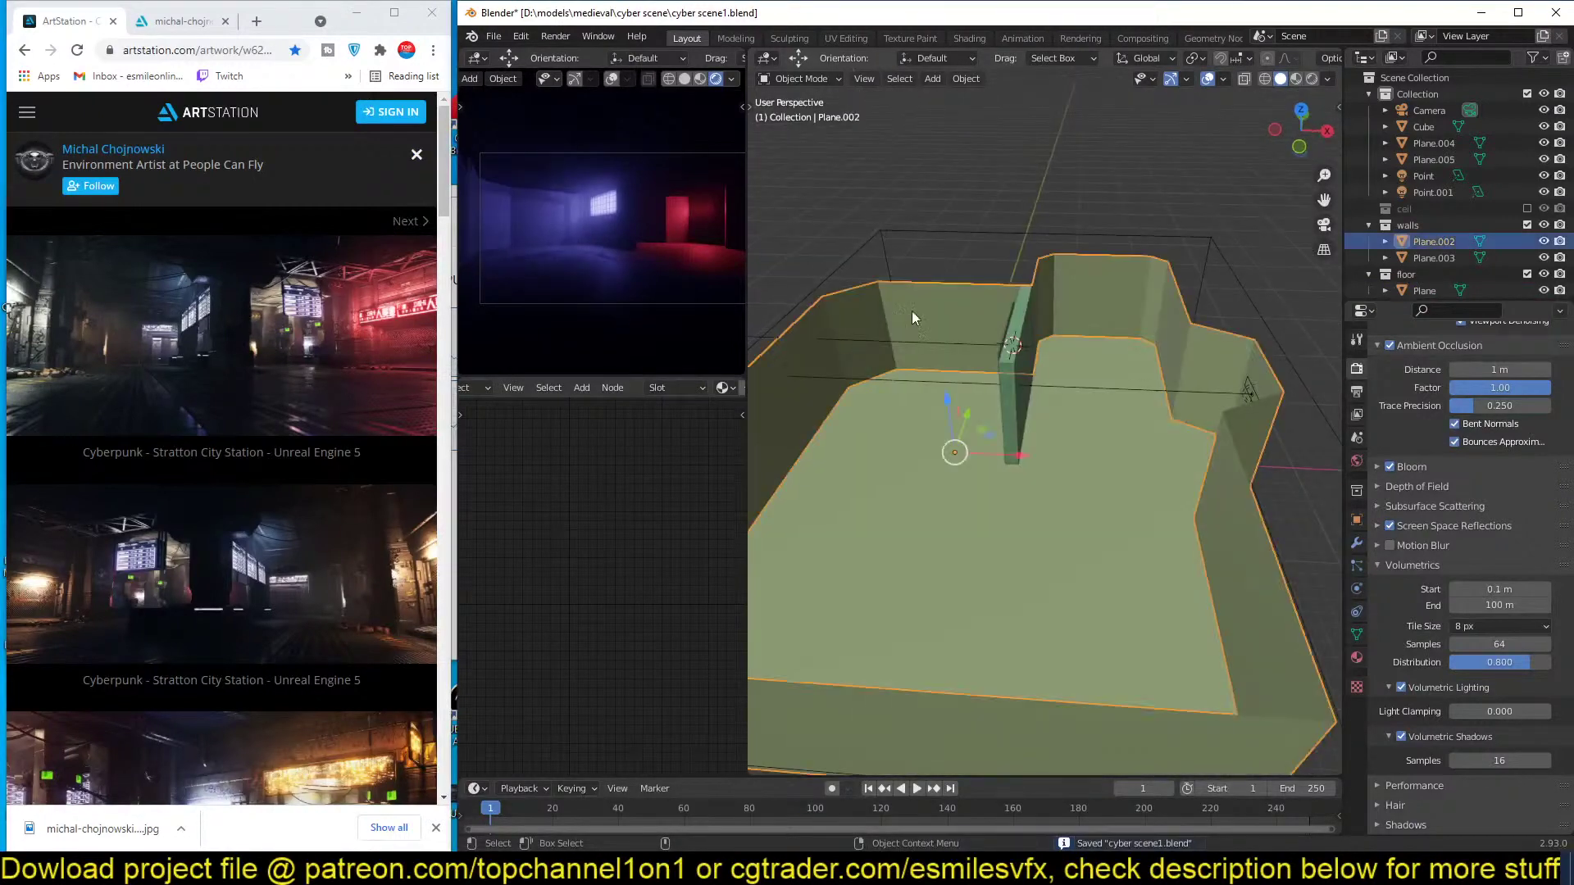
click(1296, 79)
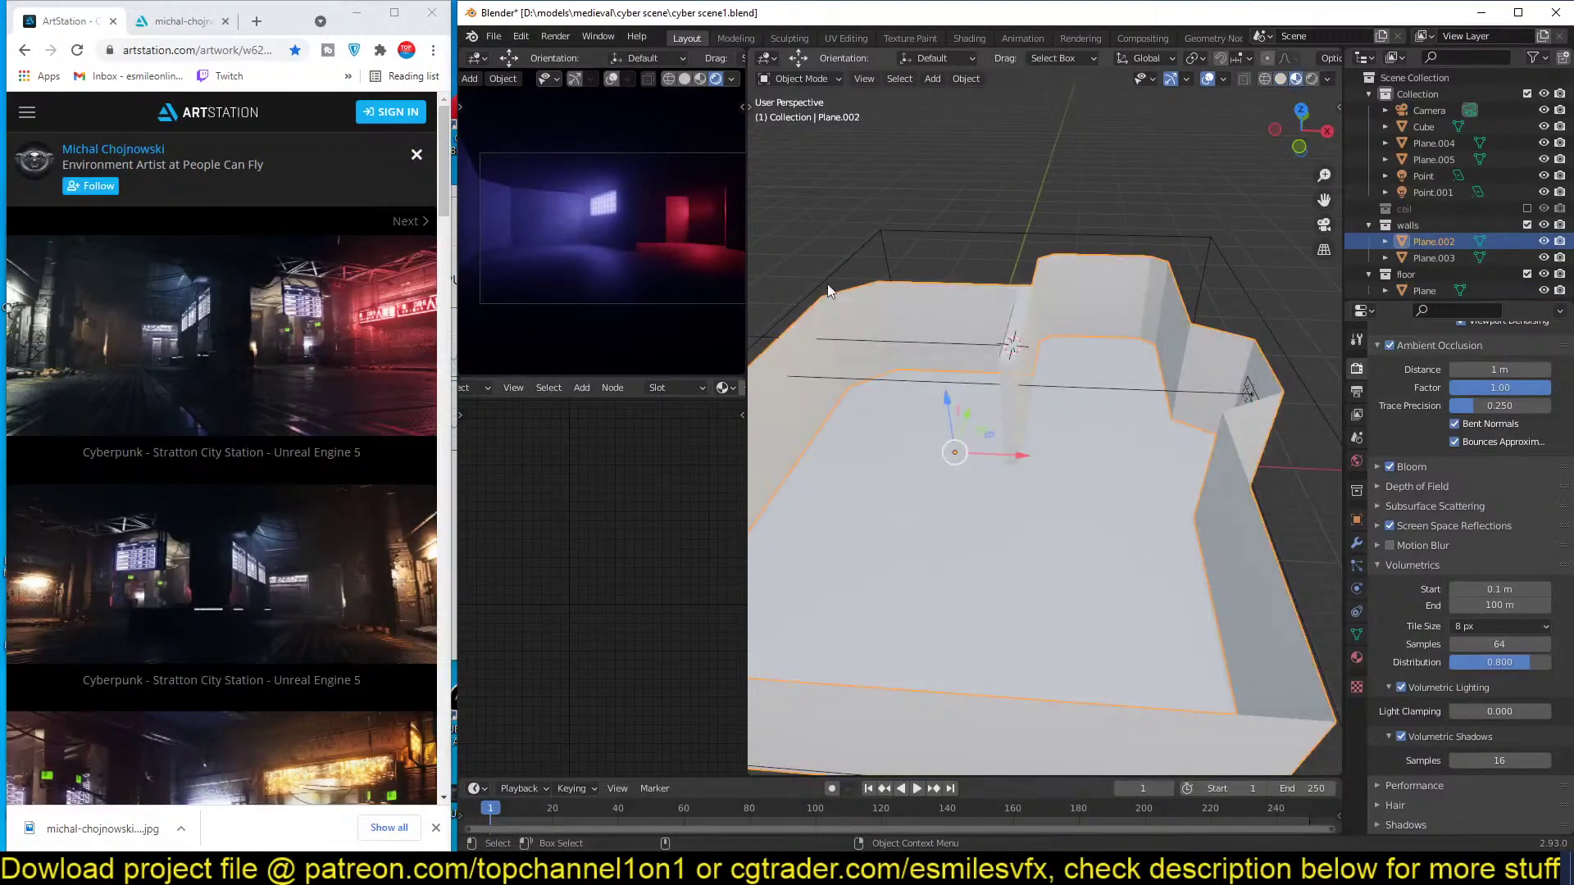
Add the concrete material from The Asset Library 2 to the outer walls.
key(n)
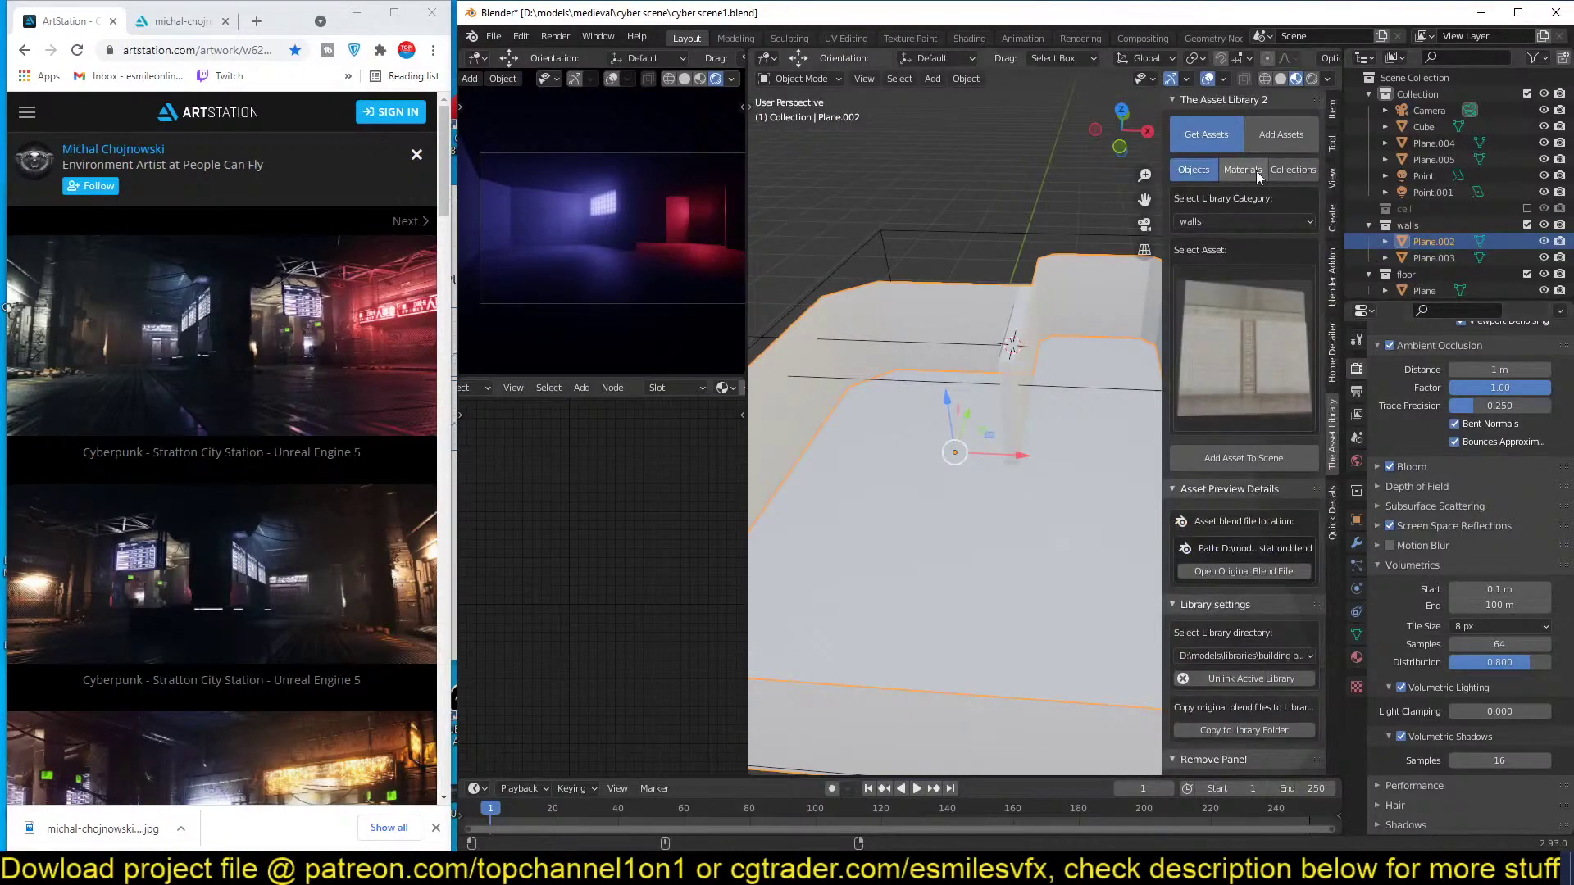
click(1254, 171)
click(1253, 347)
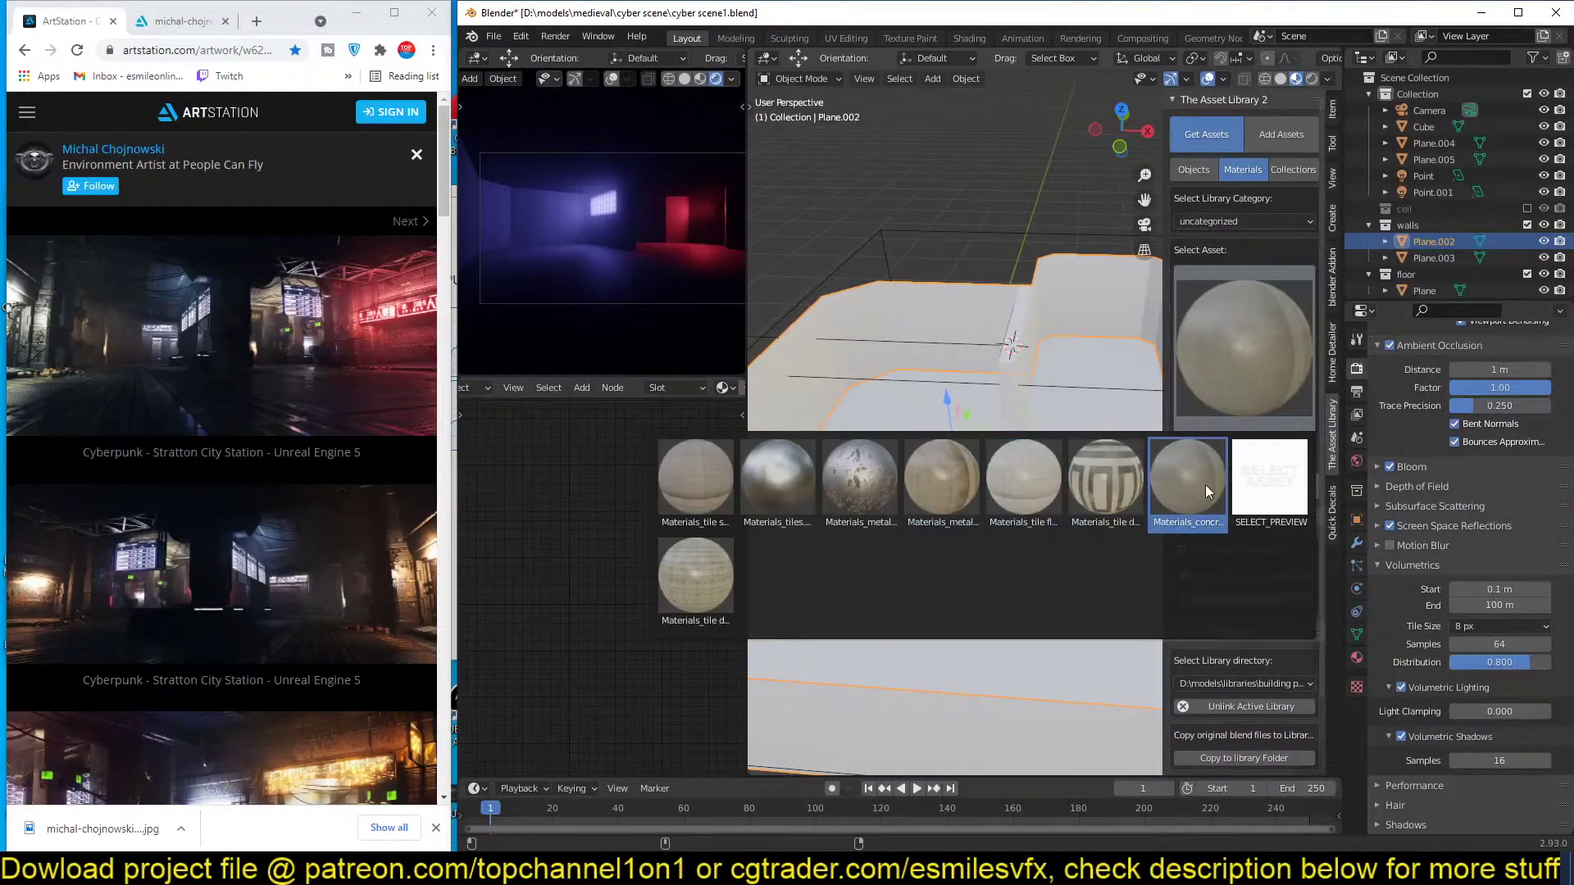
click(1200, 463)
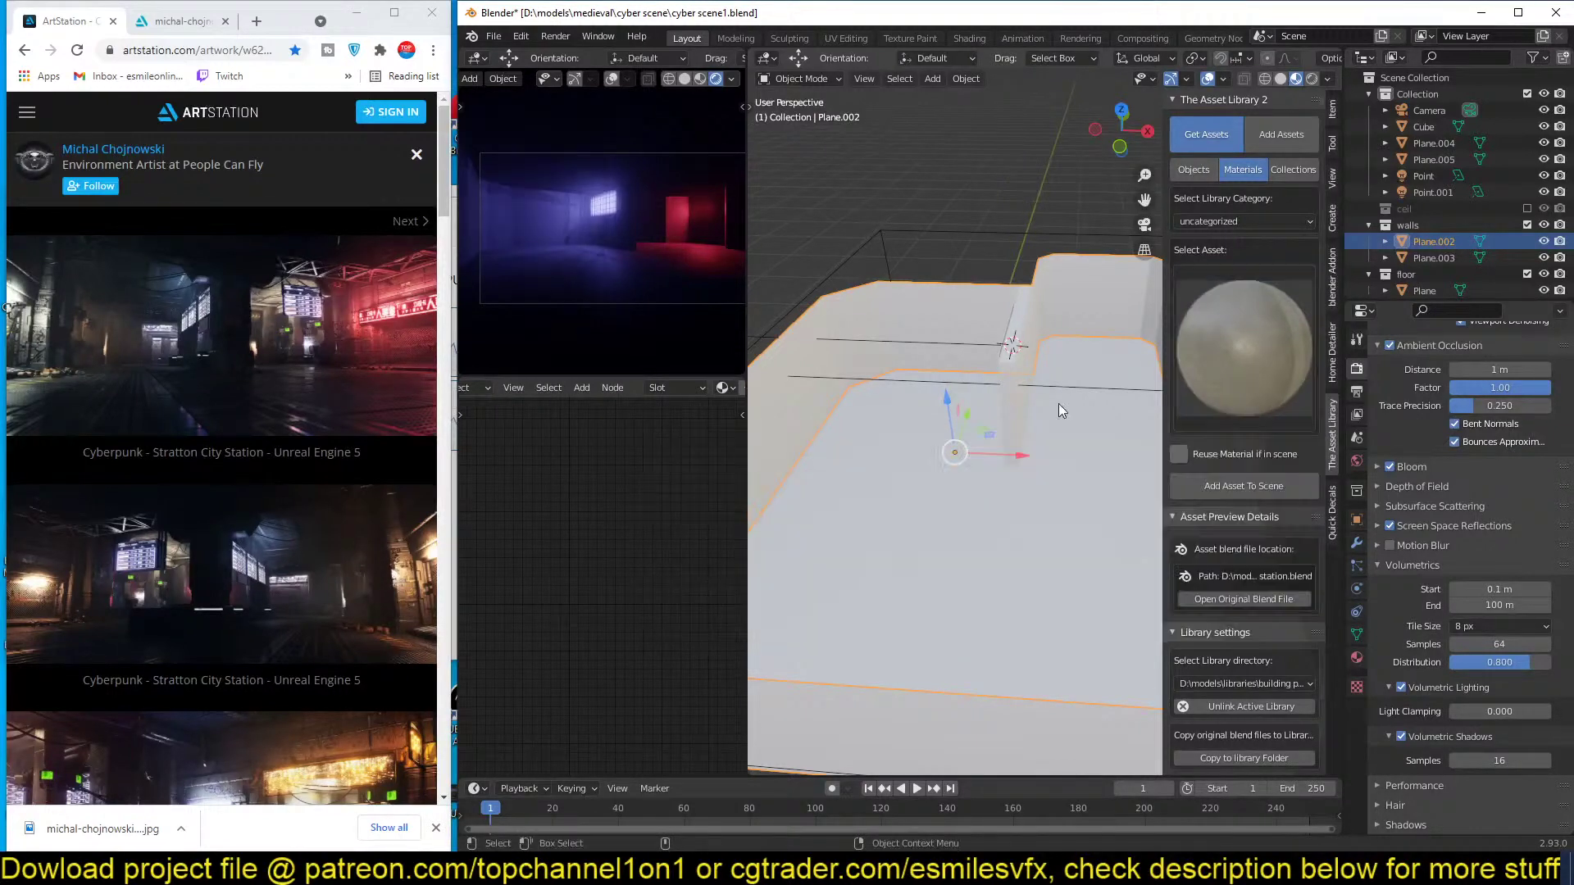
middle_drag(1058, 405, 1118, 353)
click(1244, 487)
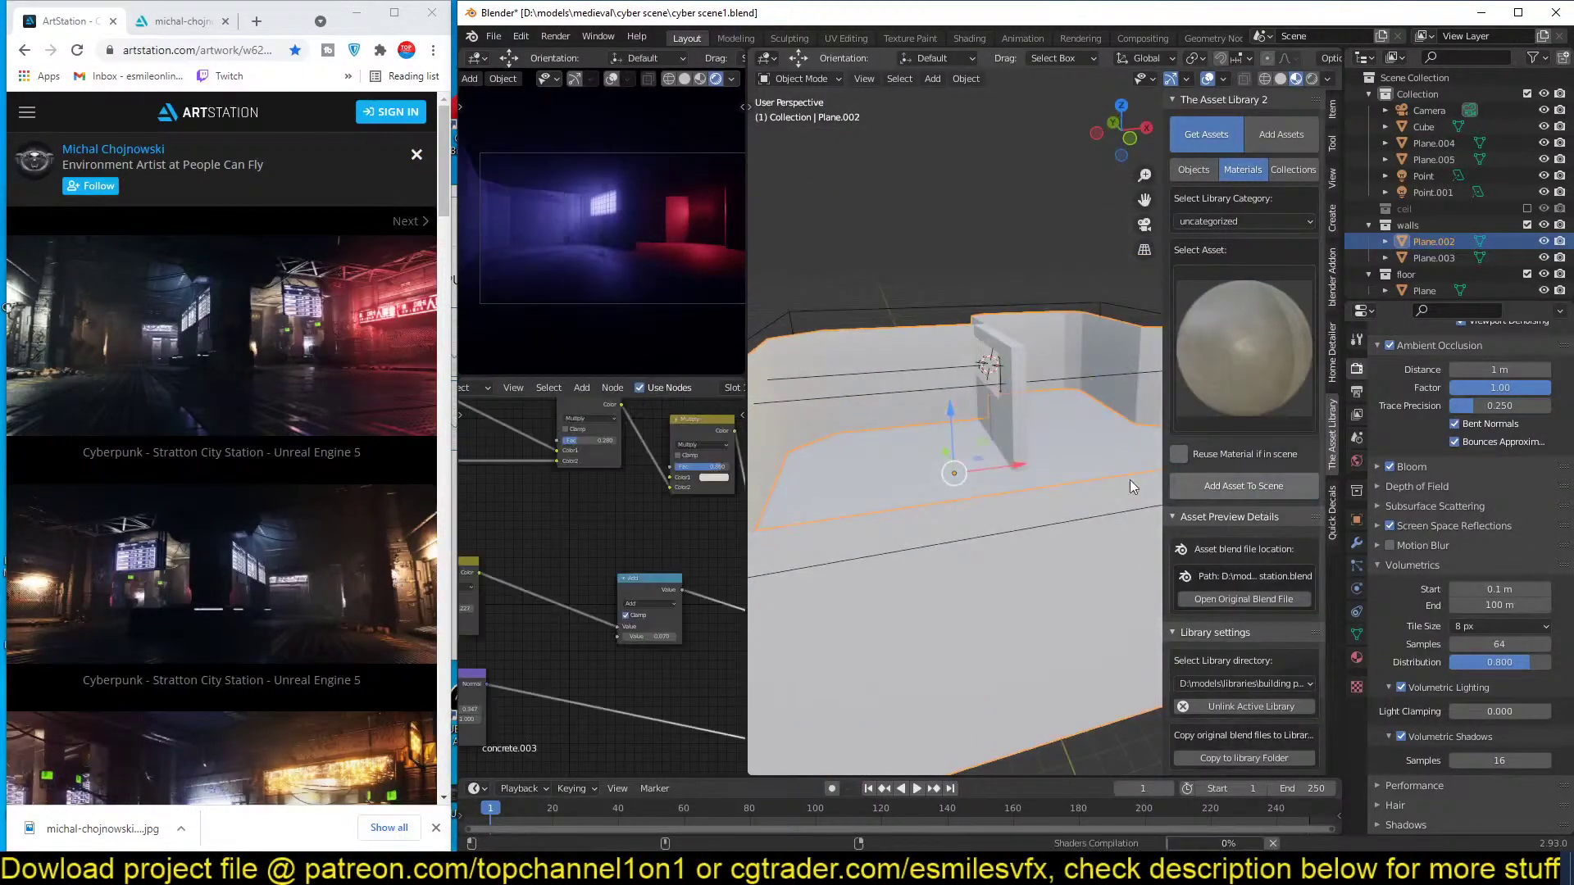
Unwrap the entire outer wall mesh with Smart UV Project using the default options.
middle_drag(1025, 426, 1069, 430)
scroll(1069, 430, down, 4)
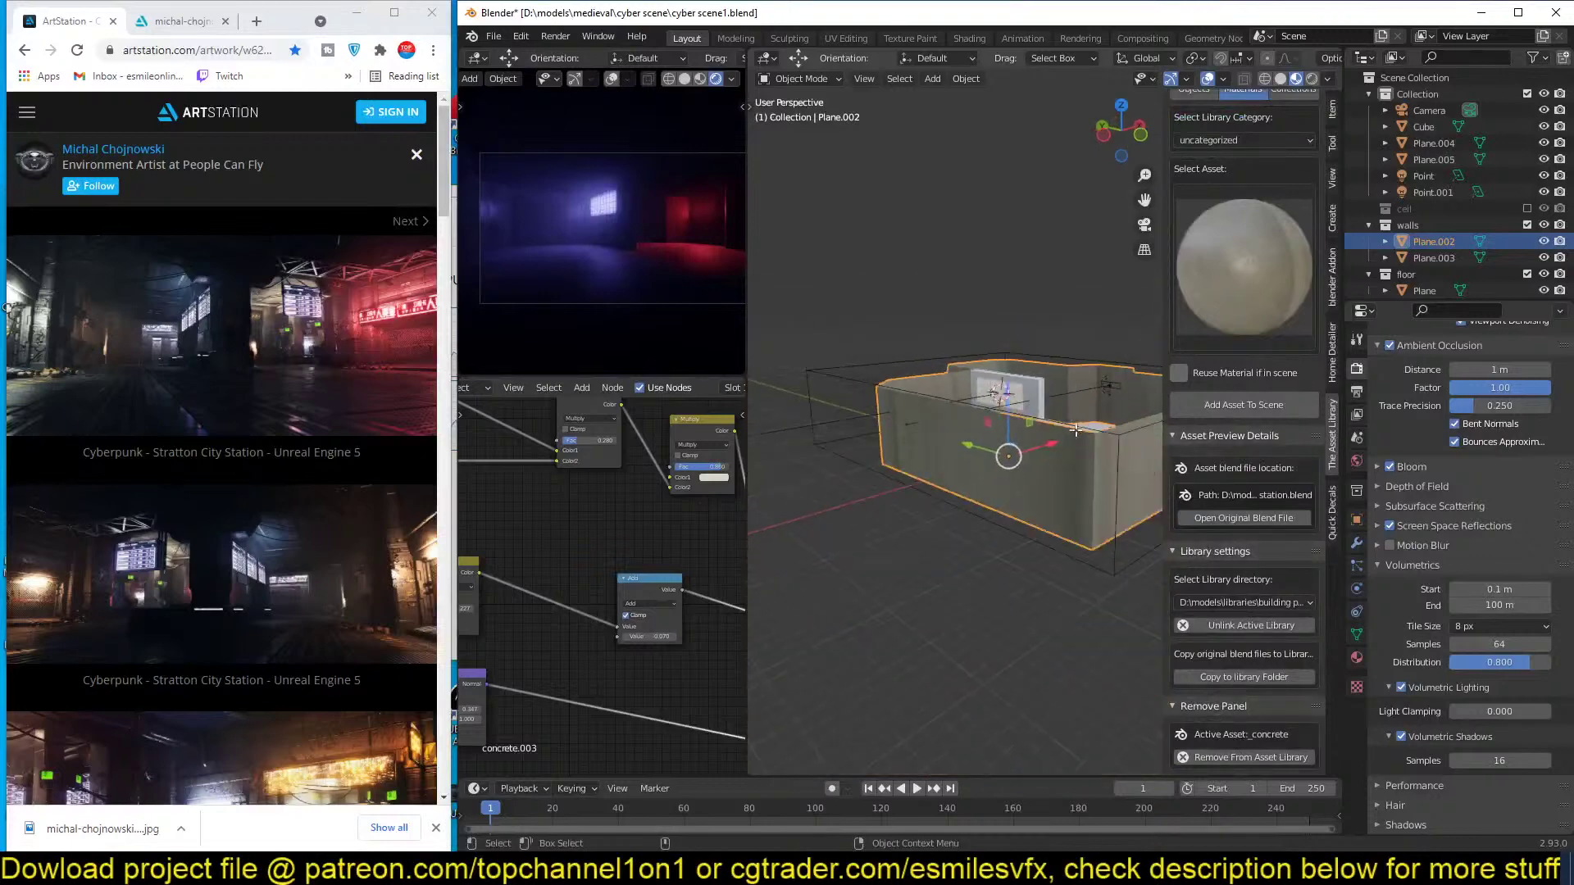
key(Tab)
key(a)
key(u)
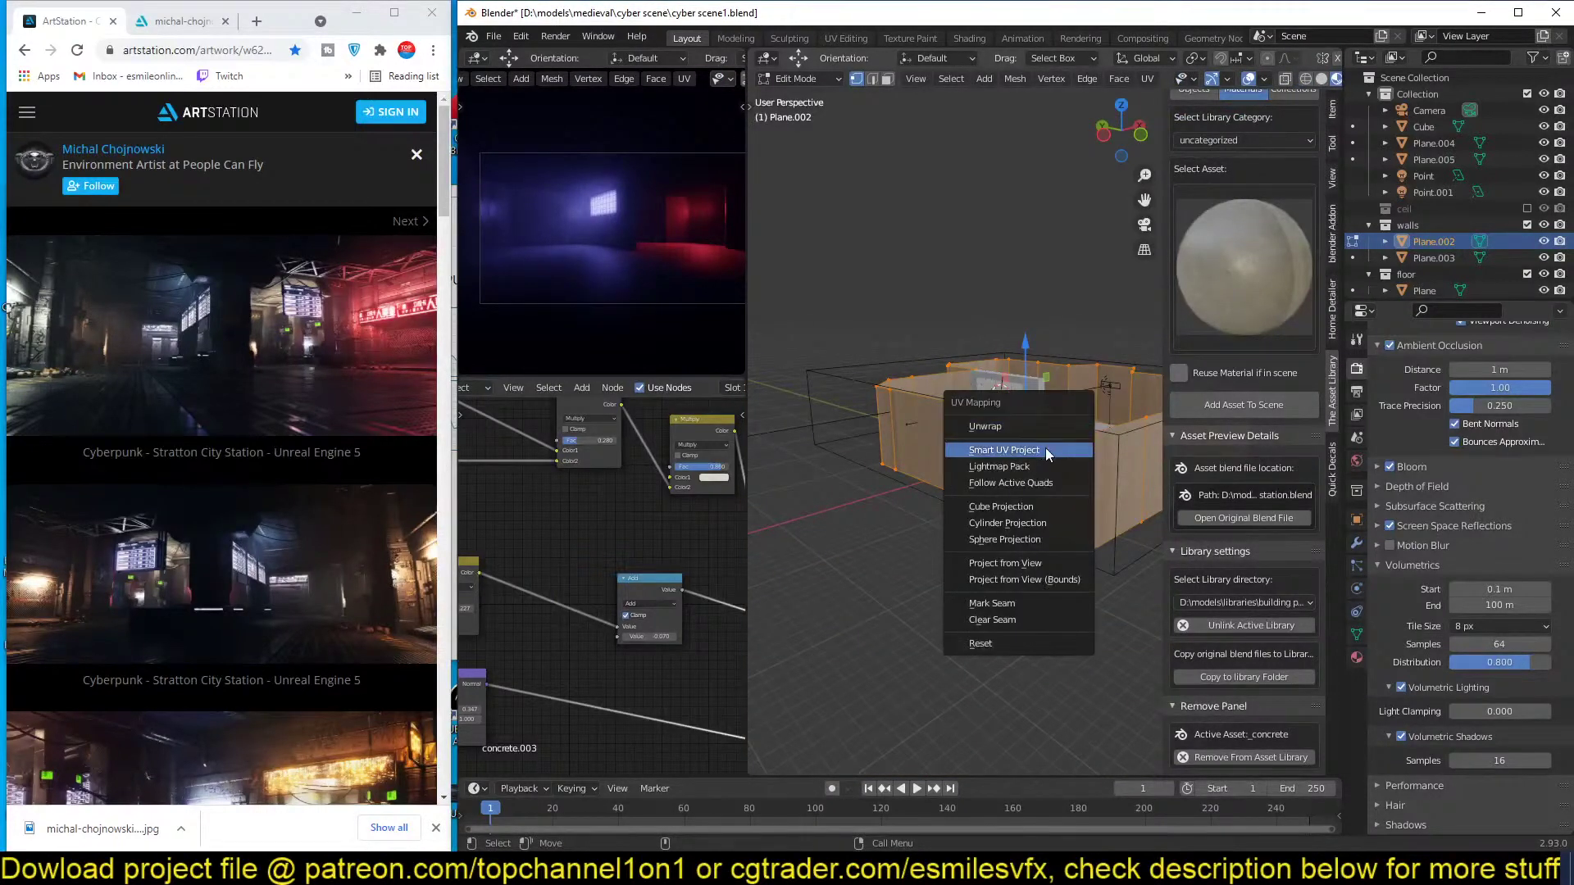
click(1049, 450)
click(1069, 577)
key(Tab)
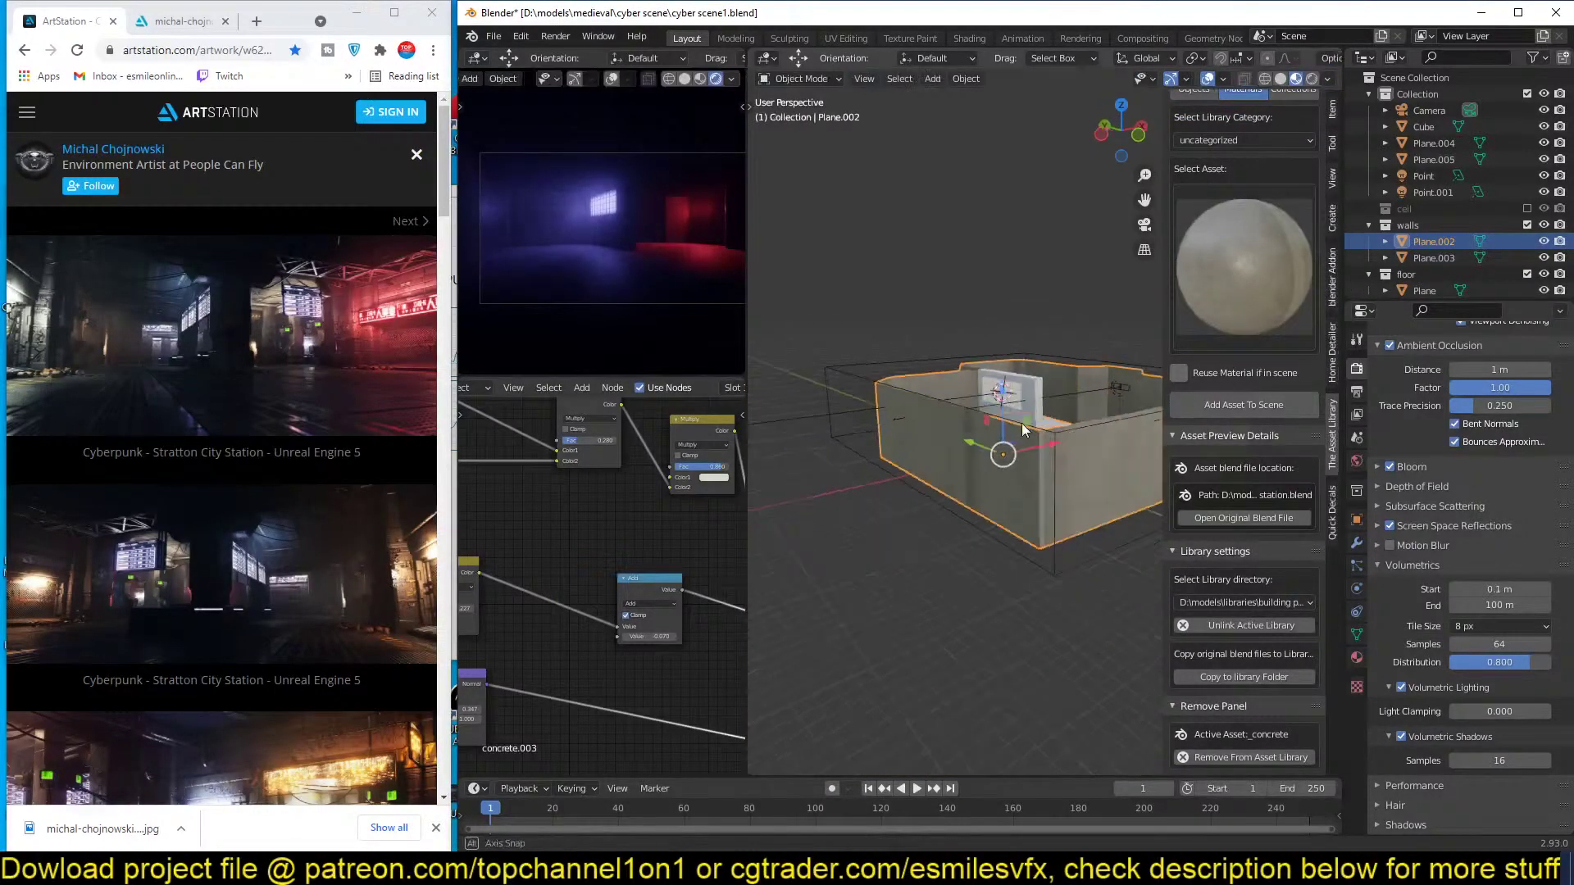
Examine the concrete texture on the room walls and its shader node network, leaving nothing selected.
scroll(626, 534, down, 2)
scroll(626, 534, down, 3)
middle_drag(520, 539, 473, 518)
scroll(656, 541, up, 4)
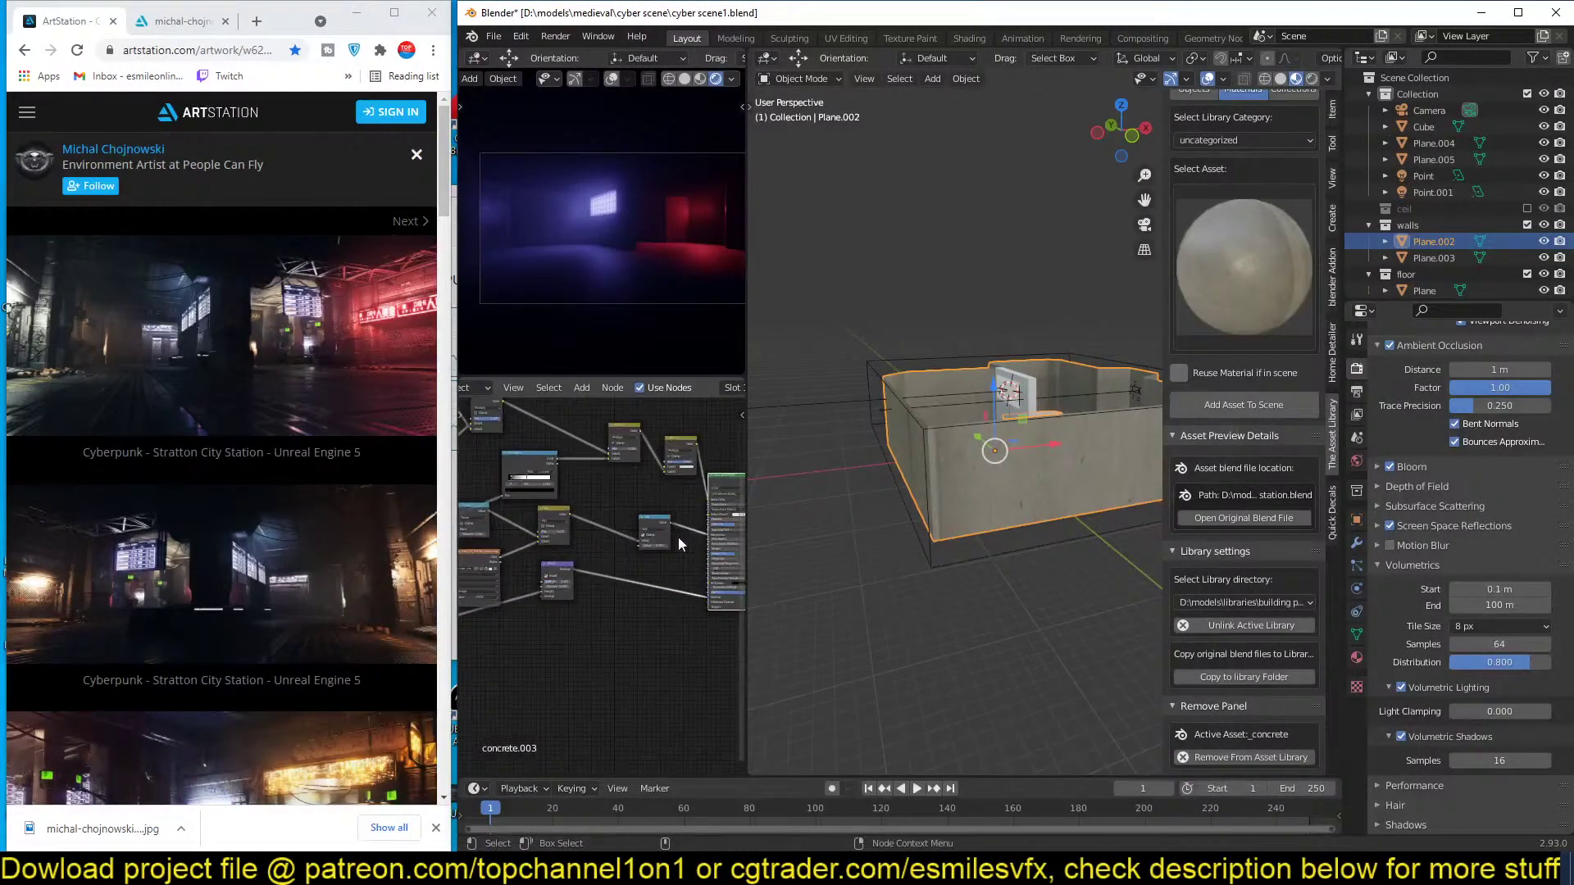
scroll(990, 484, up, 5)
scroll(1041, 486, up, 4)
middle_drag(1033, 509, 1064, 480)
scroll(952, 438, down, 4)
scroll(934, 456, down, 5)
scroll(1064, 480, down, 3)
scroll(1041, 475, up, 1)
key(alt+a)
scroll(960, 390, up, 1)
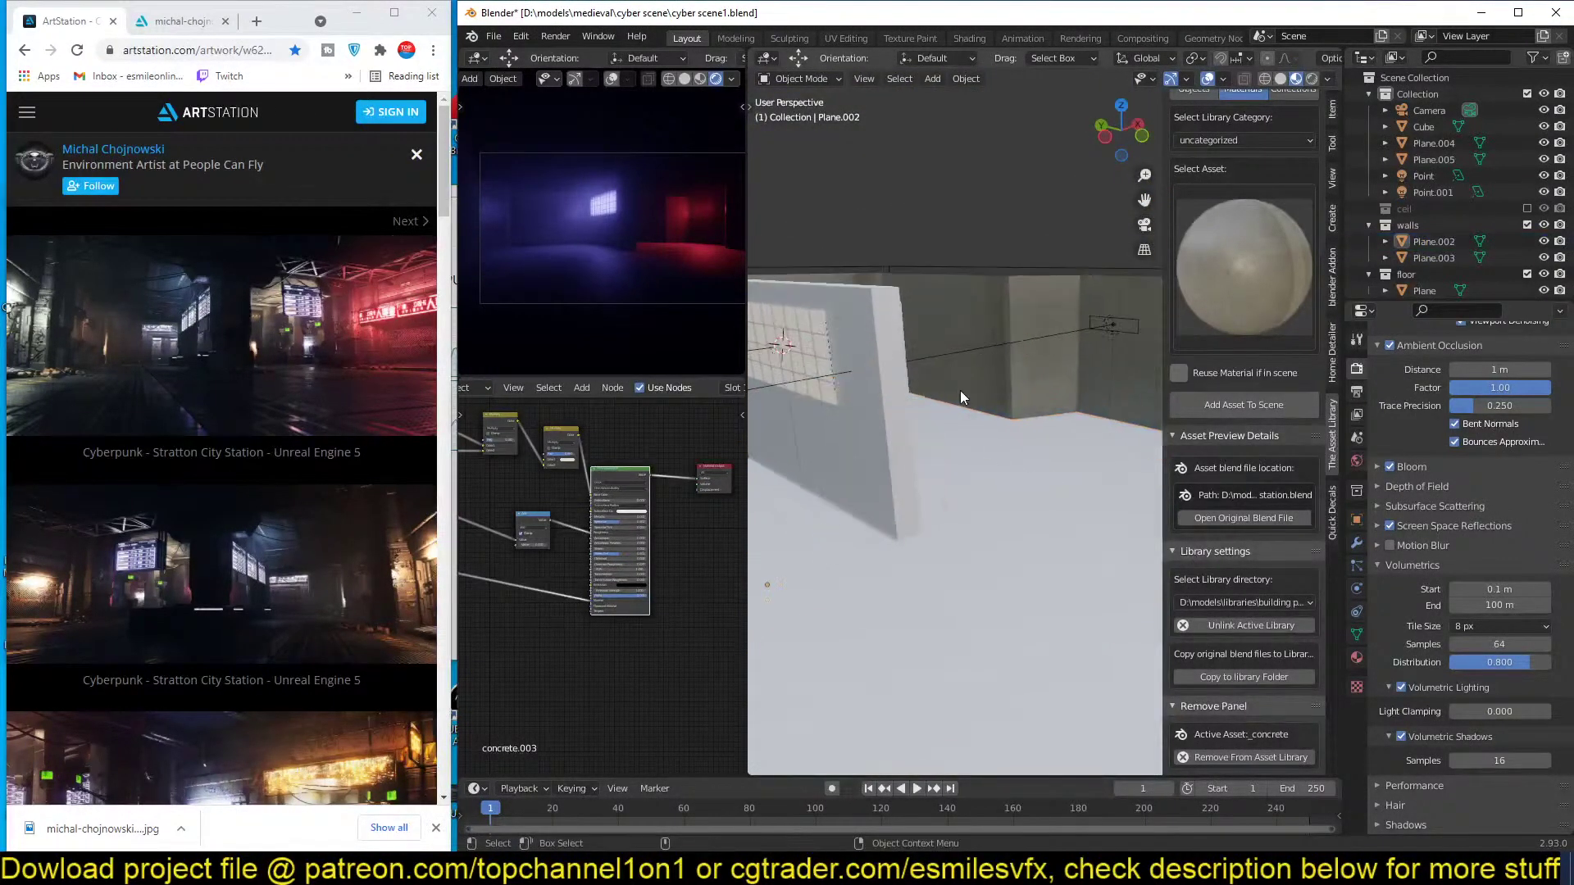
Link the outer walls' concrete material to the floor plane and save the file.
scroll(983, 426, down, 2)
click(1022, 469)
shift+click(1031, 346)
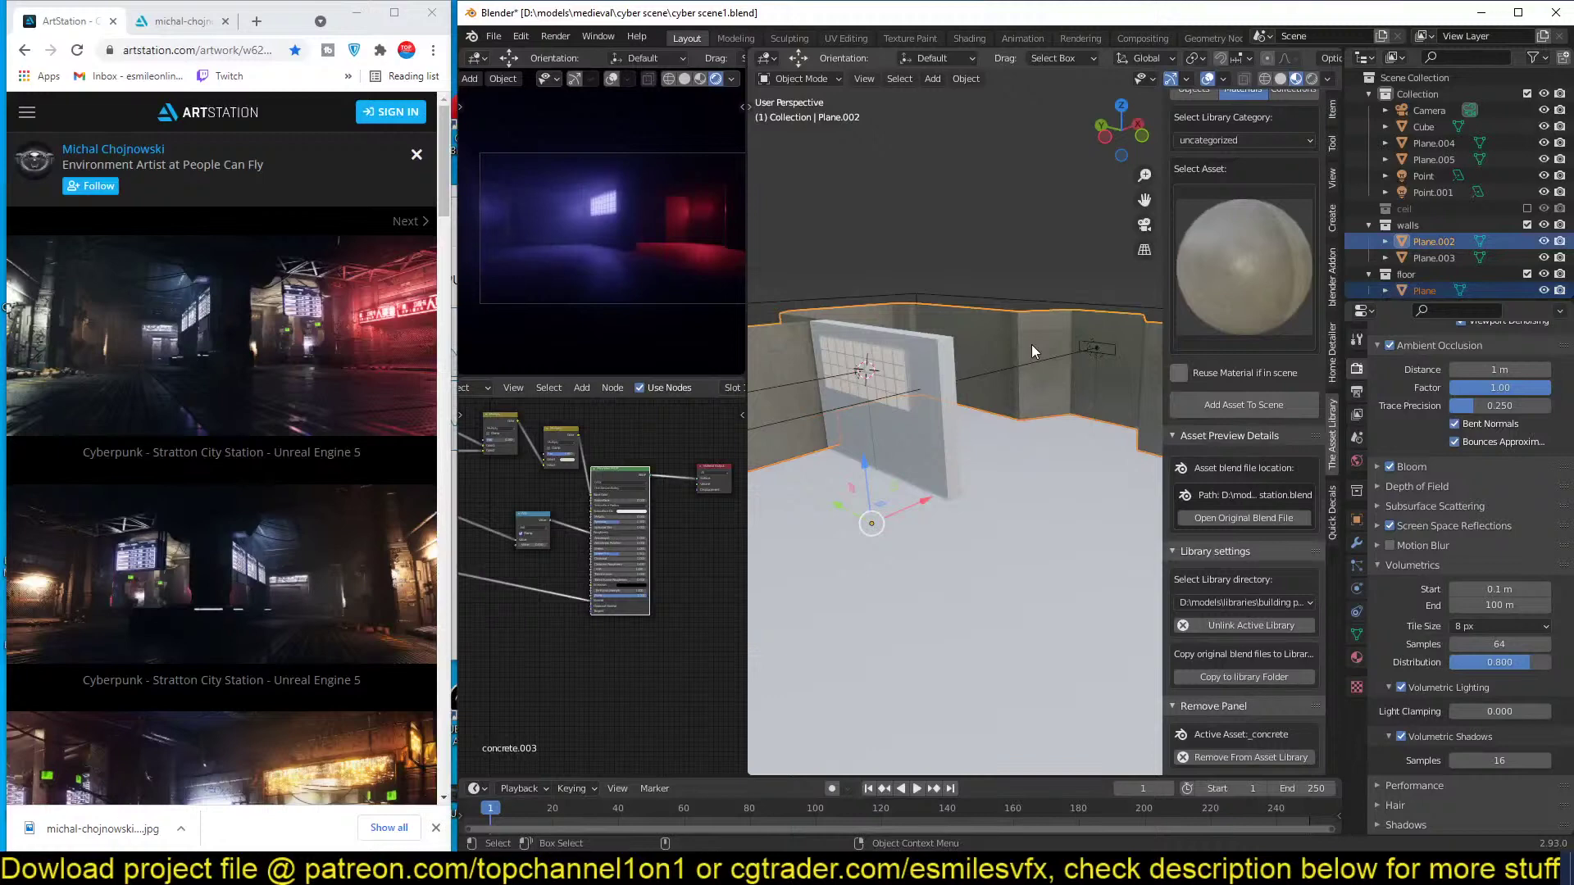
key(ctrl+l)
click(1031, 344)
key(alt+a)
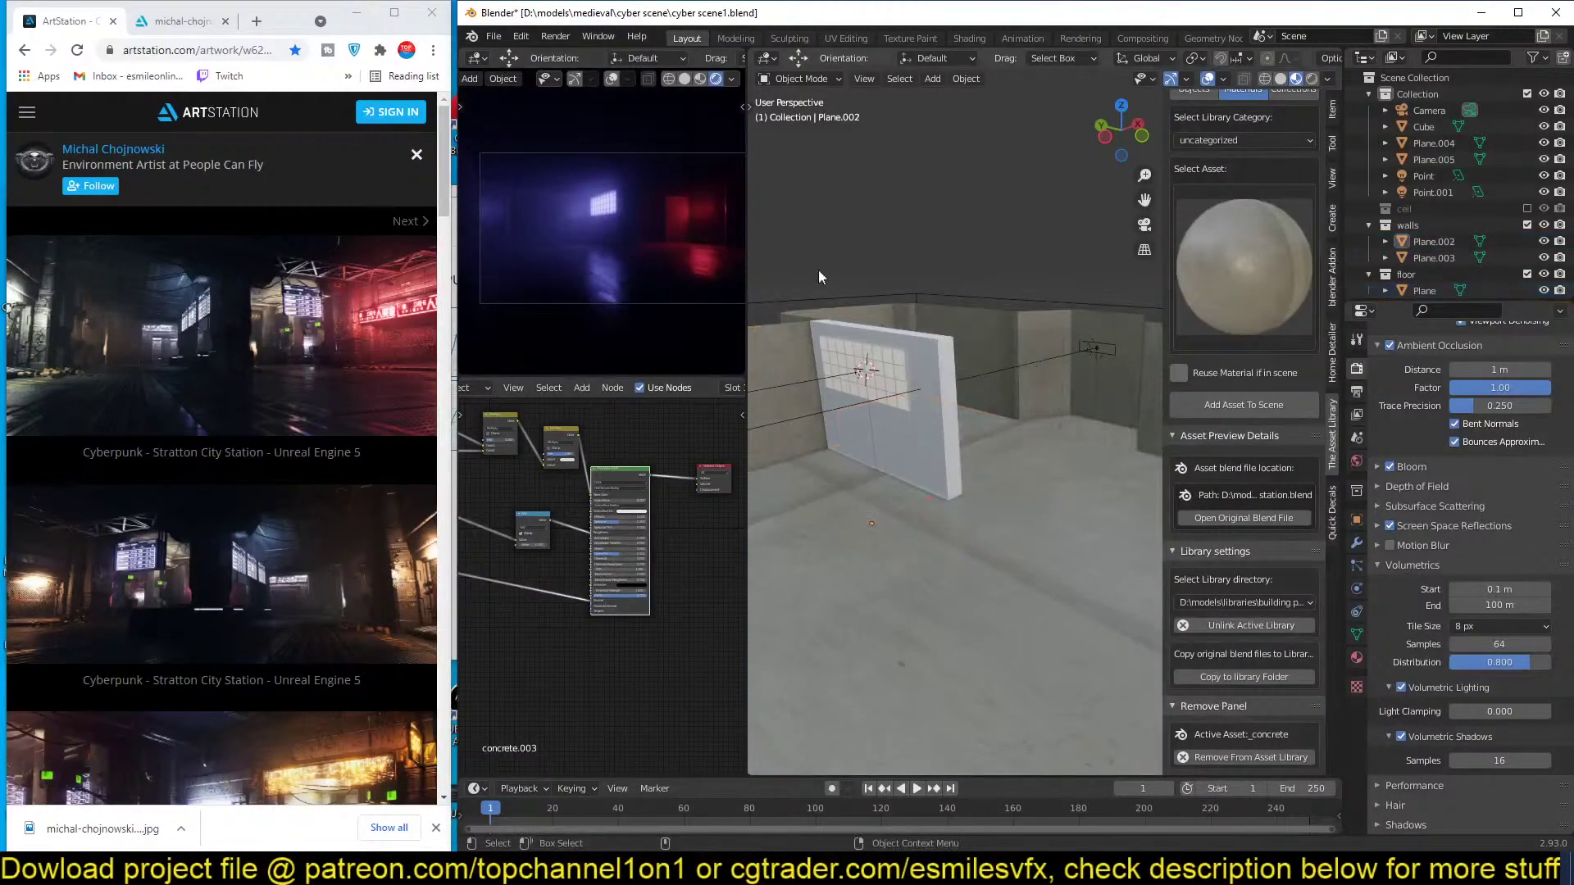
scroll(1029, 471, down, 4)
middle_drag(1030, 470, 1012, 496)
key(ctrl+s)
Remove the concrete material slot from the floor plane and save the file.
click(1011, 497)
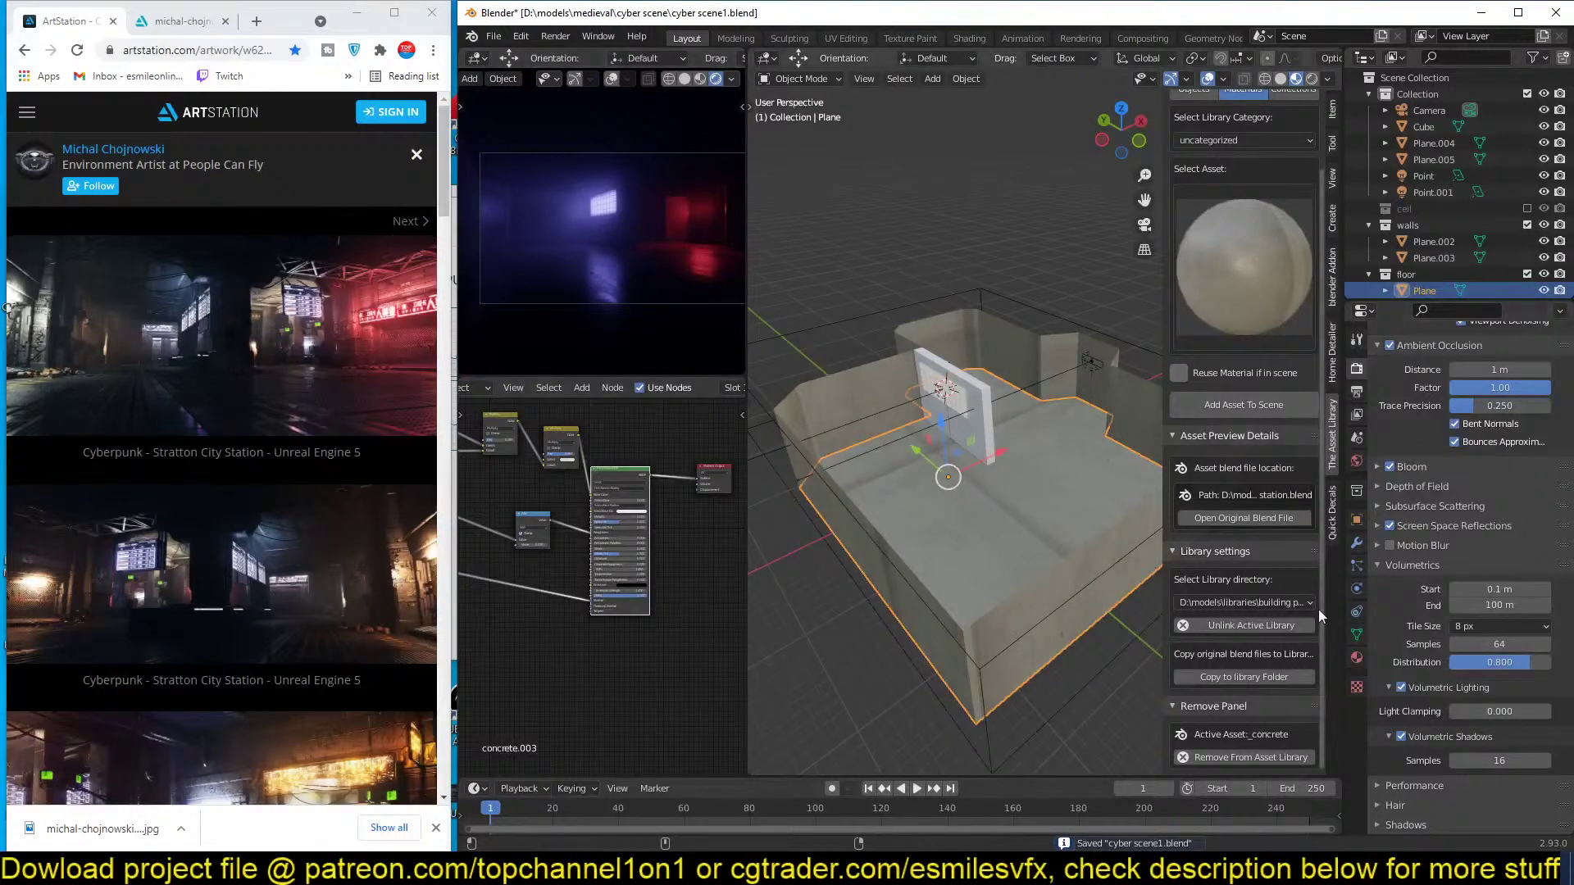
click(1356, 658)
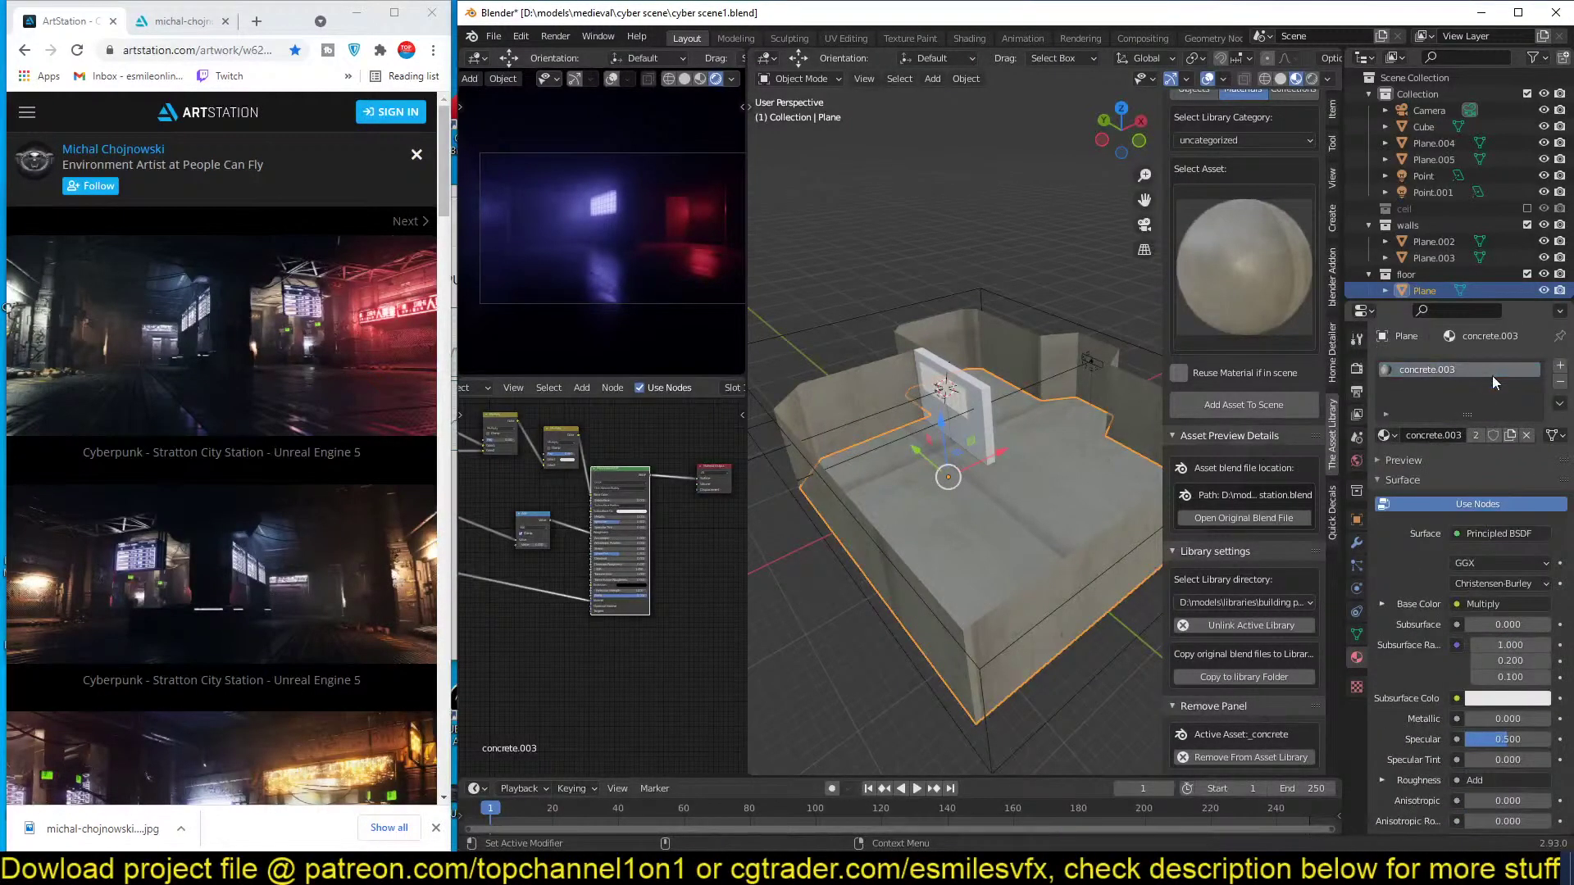
click(1559, 382)
scroll(1024, 469, up, 5)
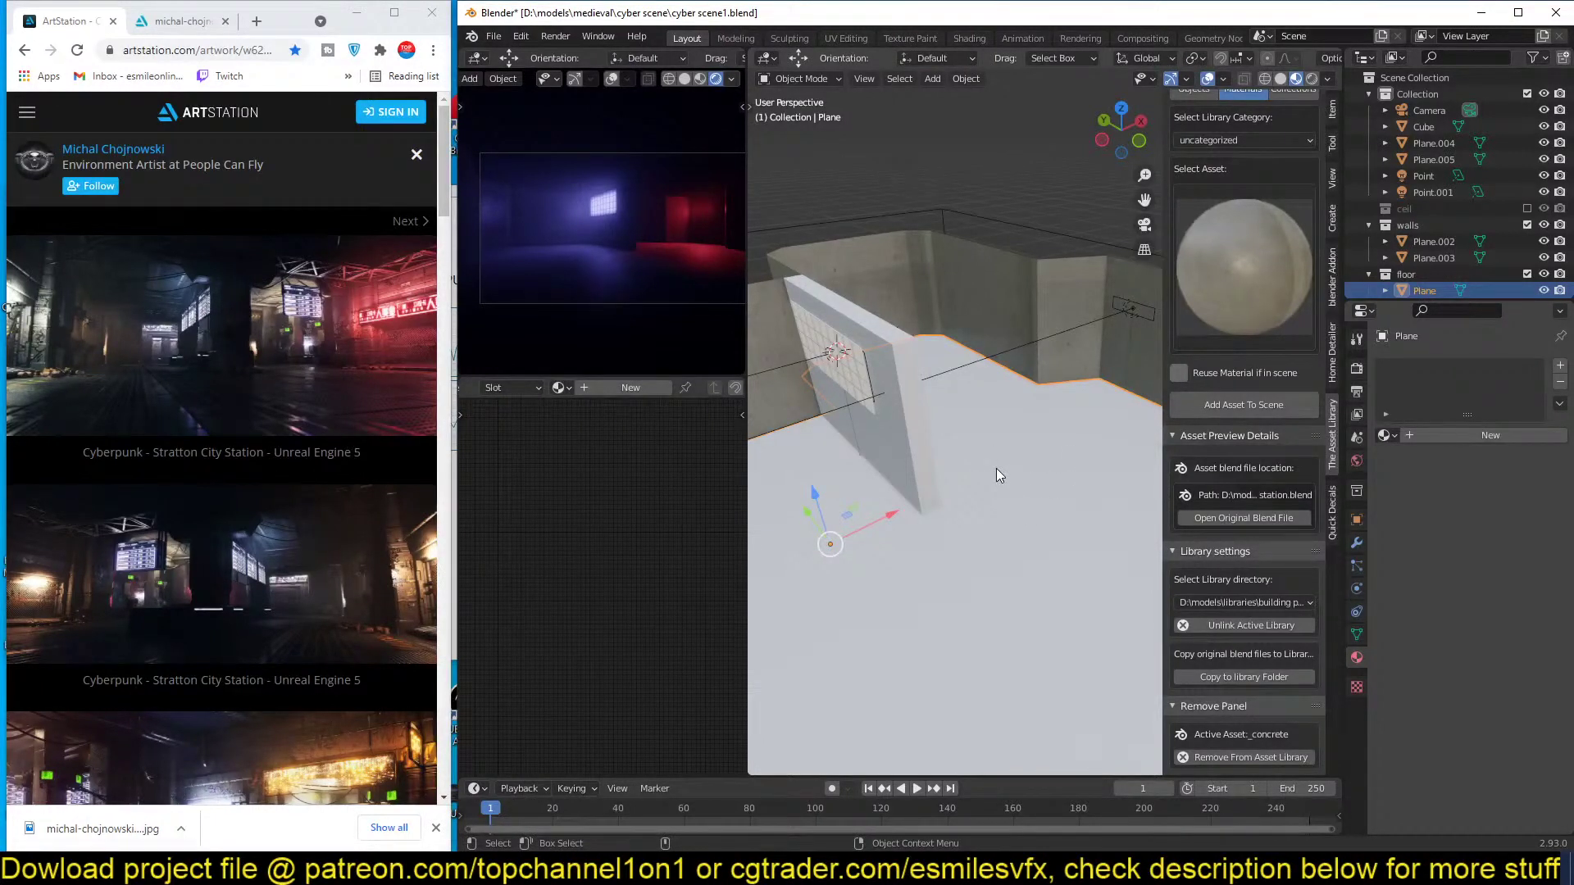
scroll(993, 451, down, 2)
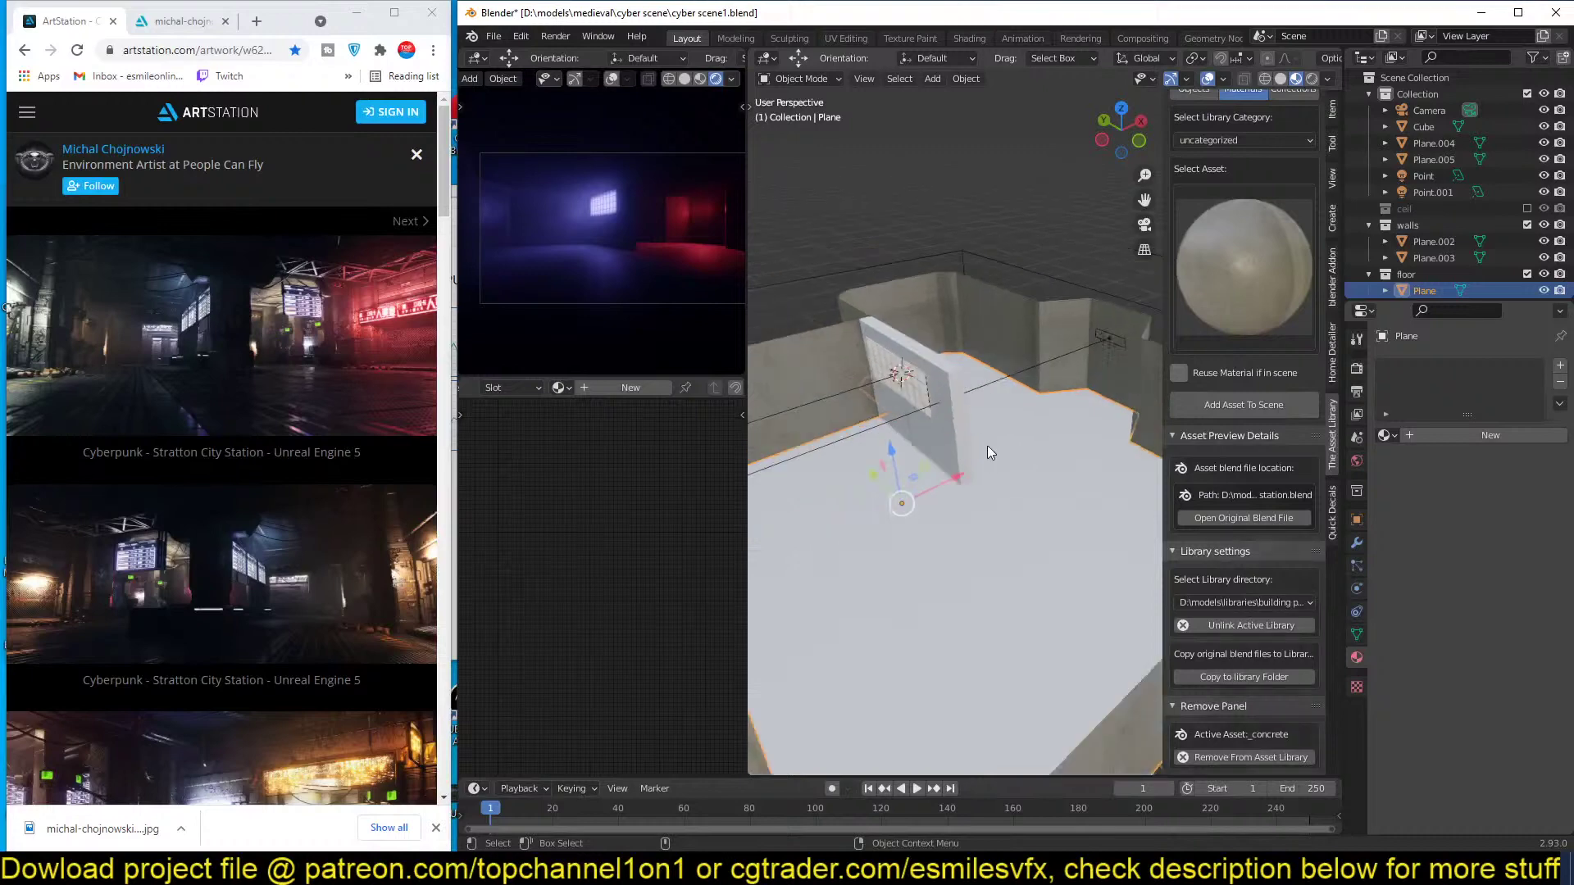
key(ctrl+s)
Isolate the floor plane in local view, with the sidebar hidden, and save the file.
scroll(1032, 410, down, 2)
mouse_move(1064, 387)
middle_down()
mouse_move(1063, 325)
mouse_move(1040, 411)
mouse_move(1055, 358)
middle_up()
scroll(1052, 336, up, 3)
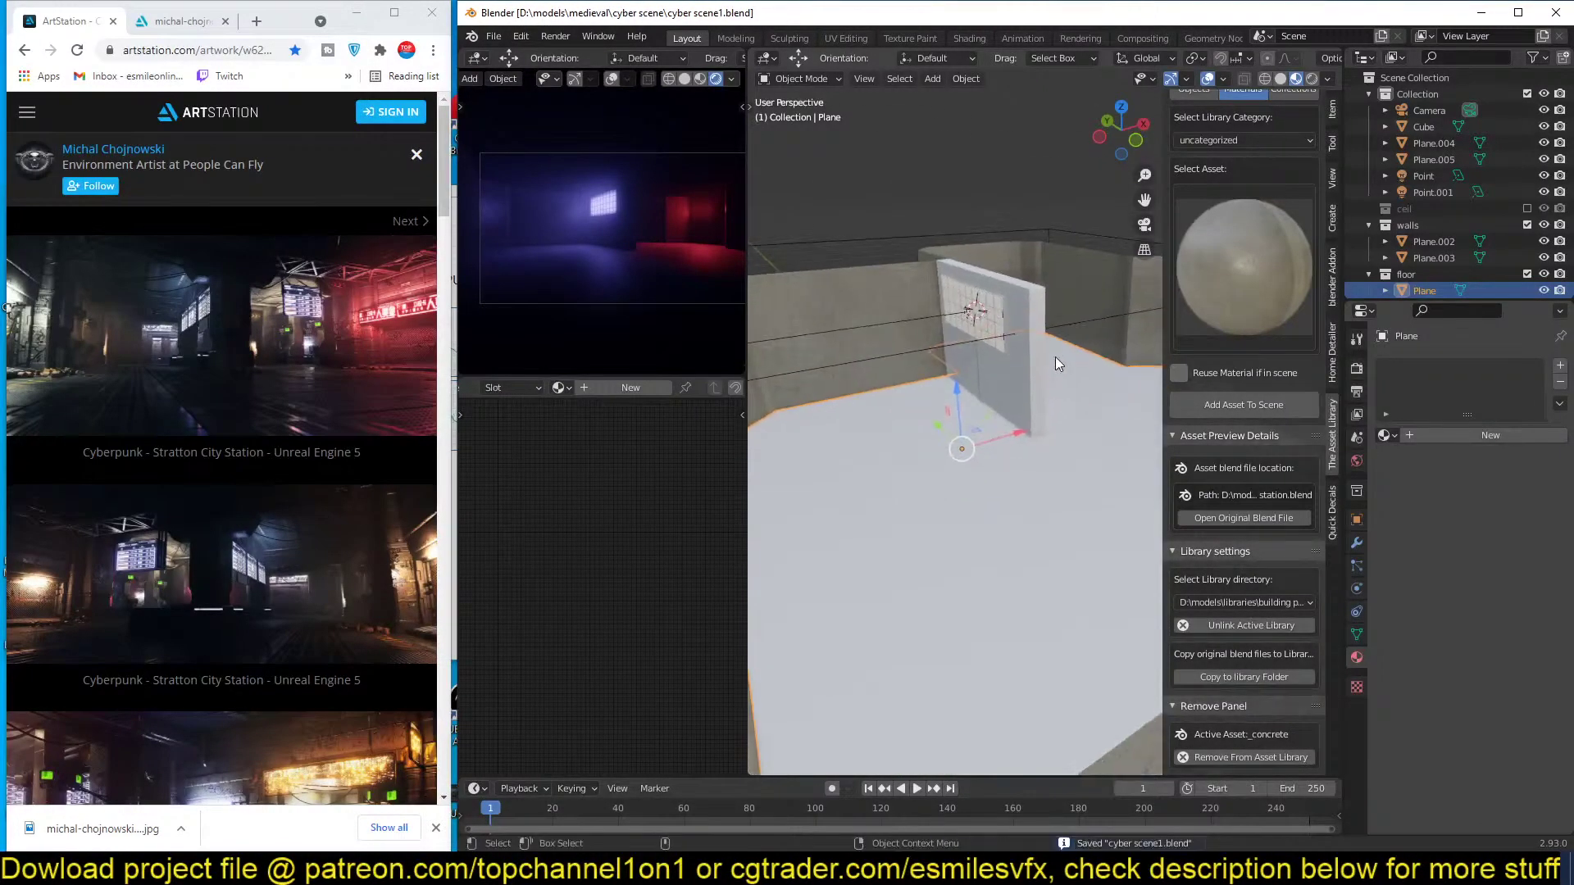
key(KP_Divide)
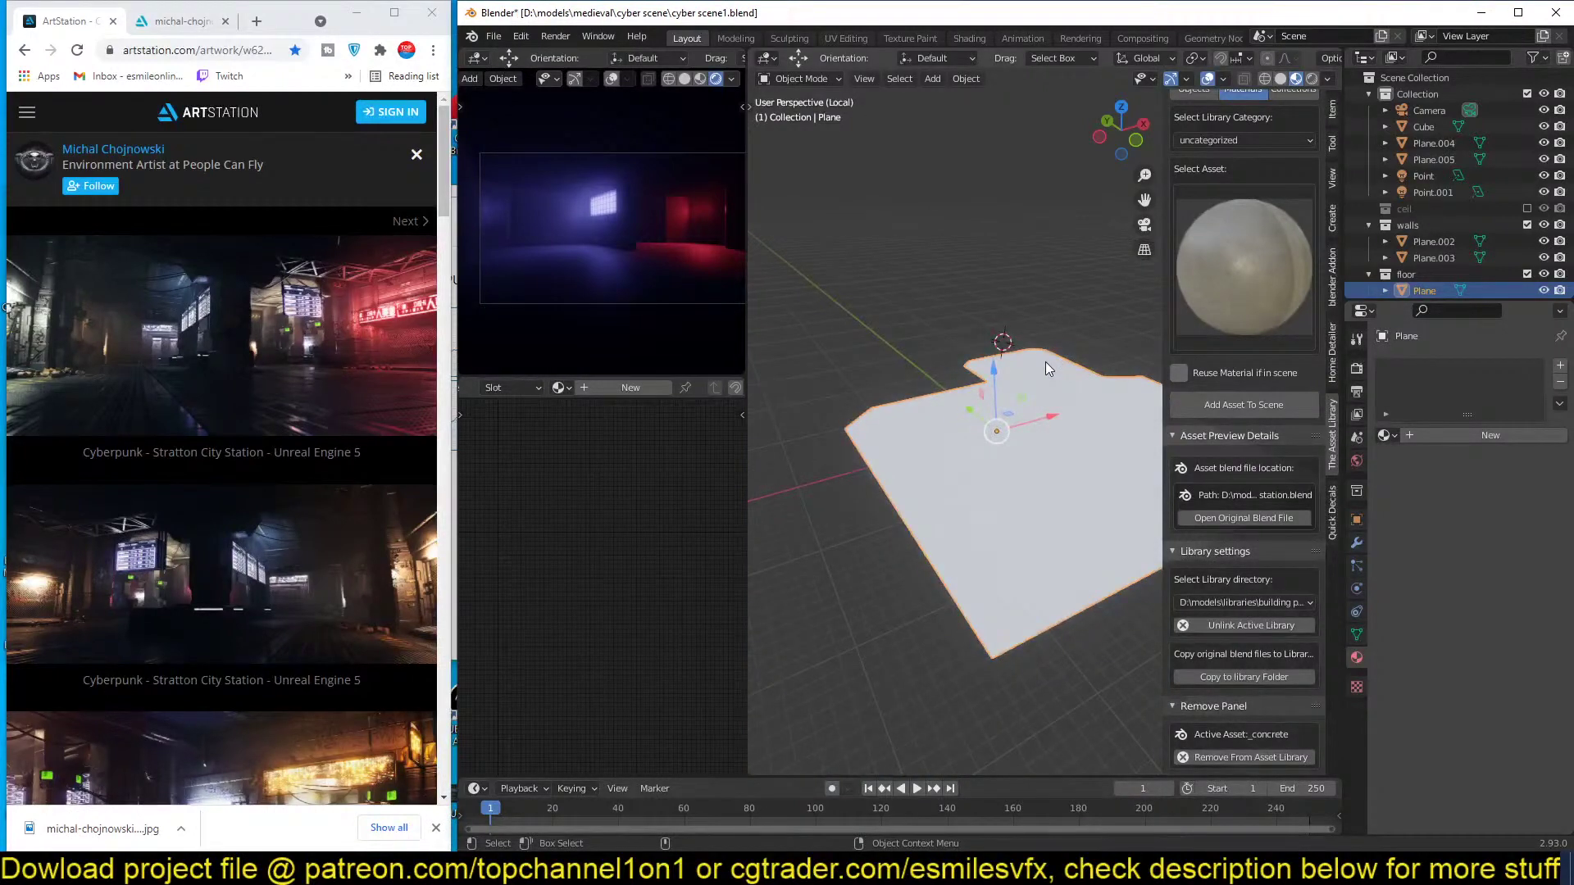
key(n)
scroll(1031, 375, up, 2)
key(ctrl+s)
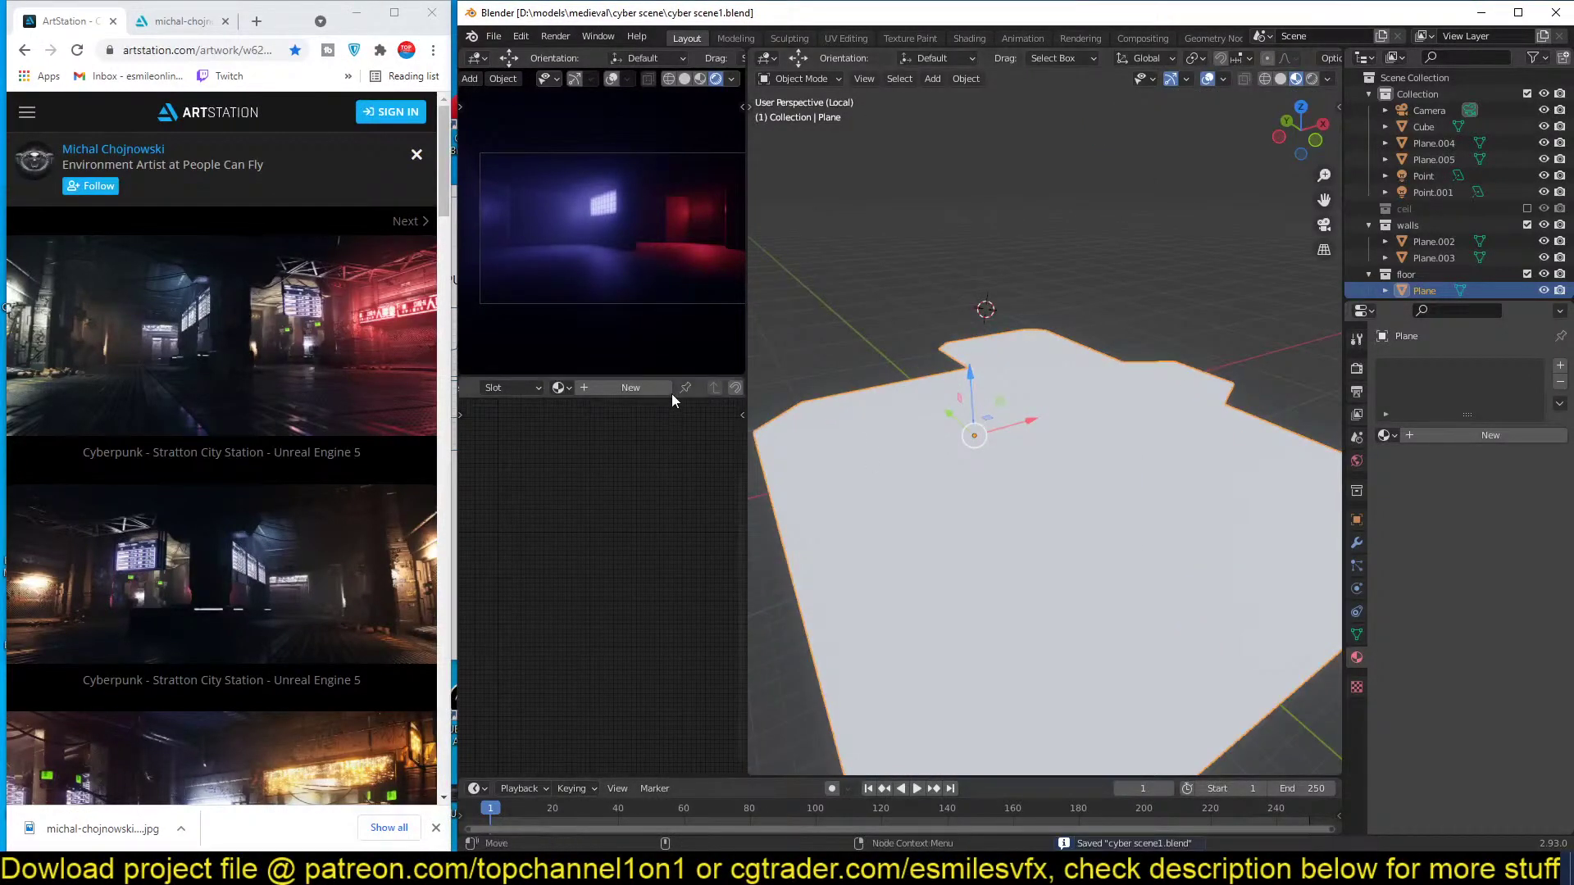
Create a new material on the floor plane and bring its shader nodes into view.
middle_drag(986, 434, 1080, 432)
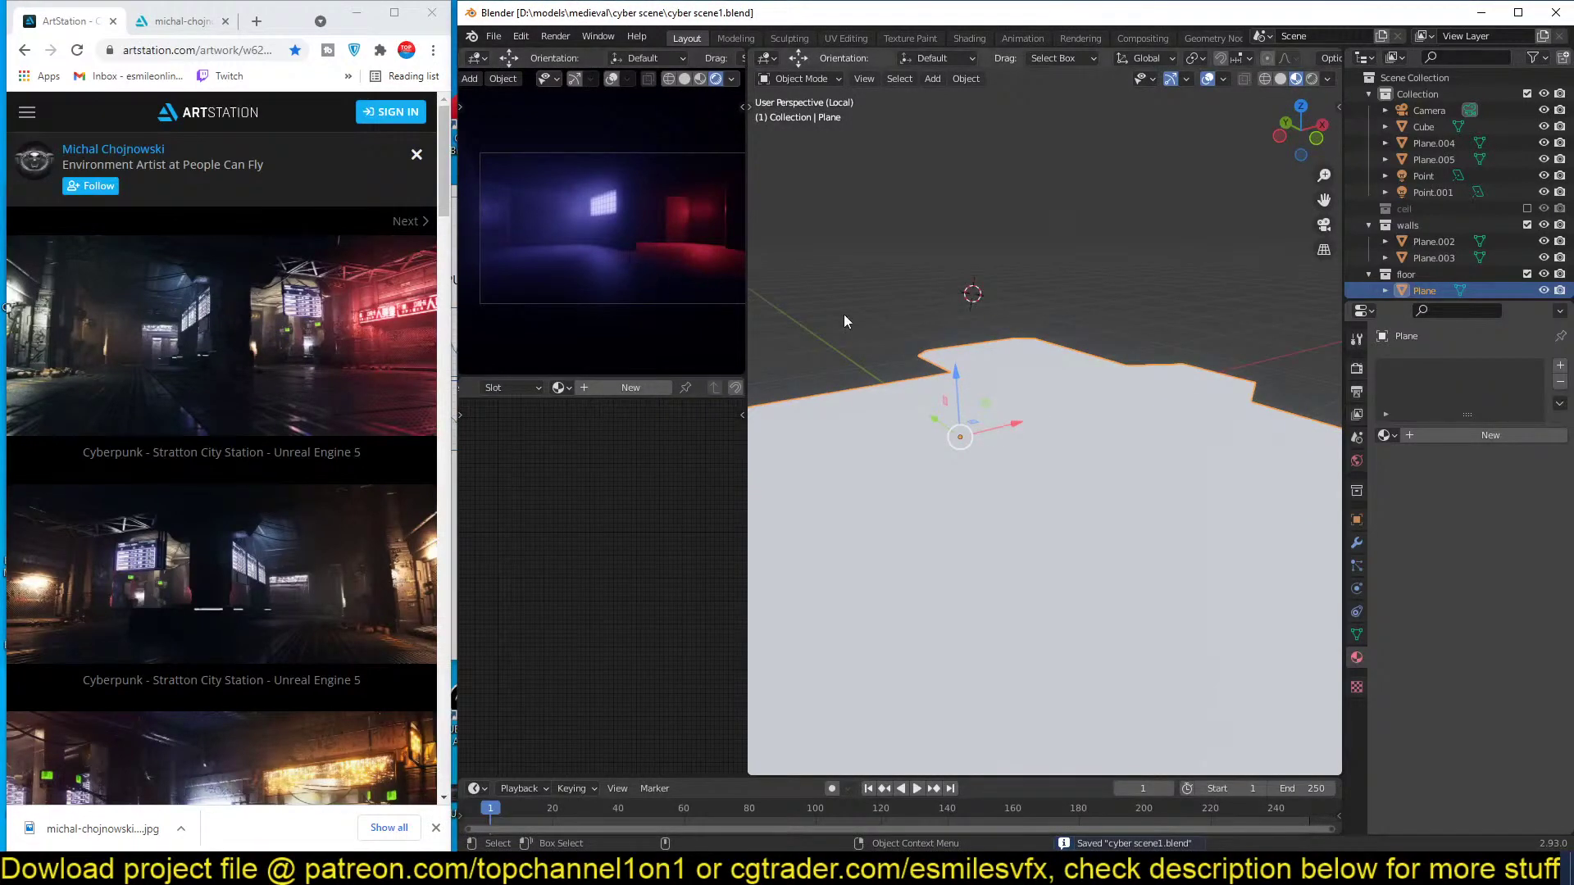
click(631, 387)
middle_drag(638, 490, 742, 486)
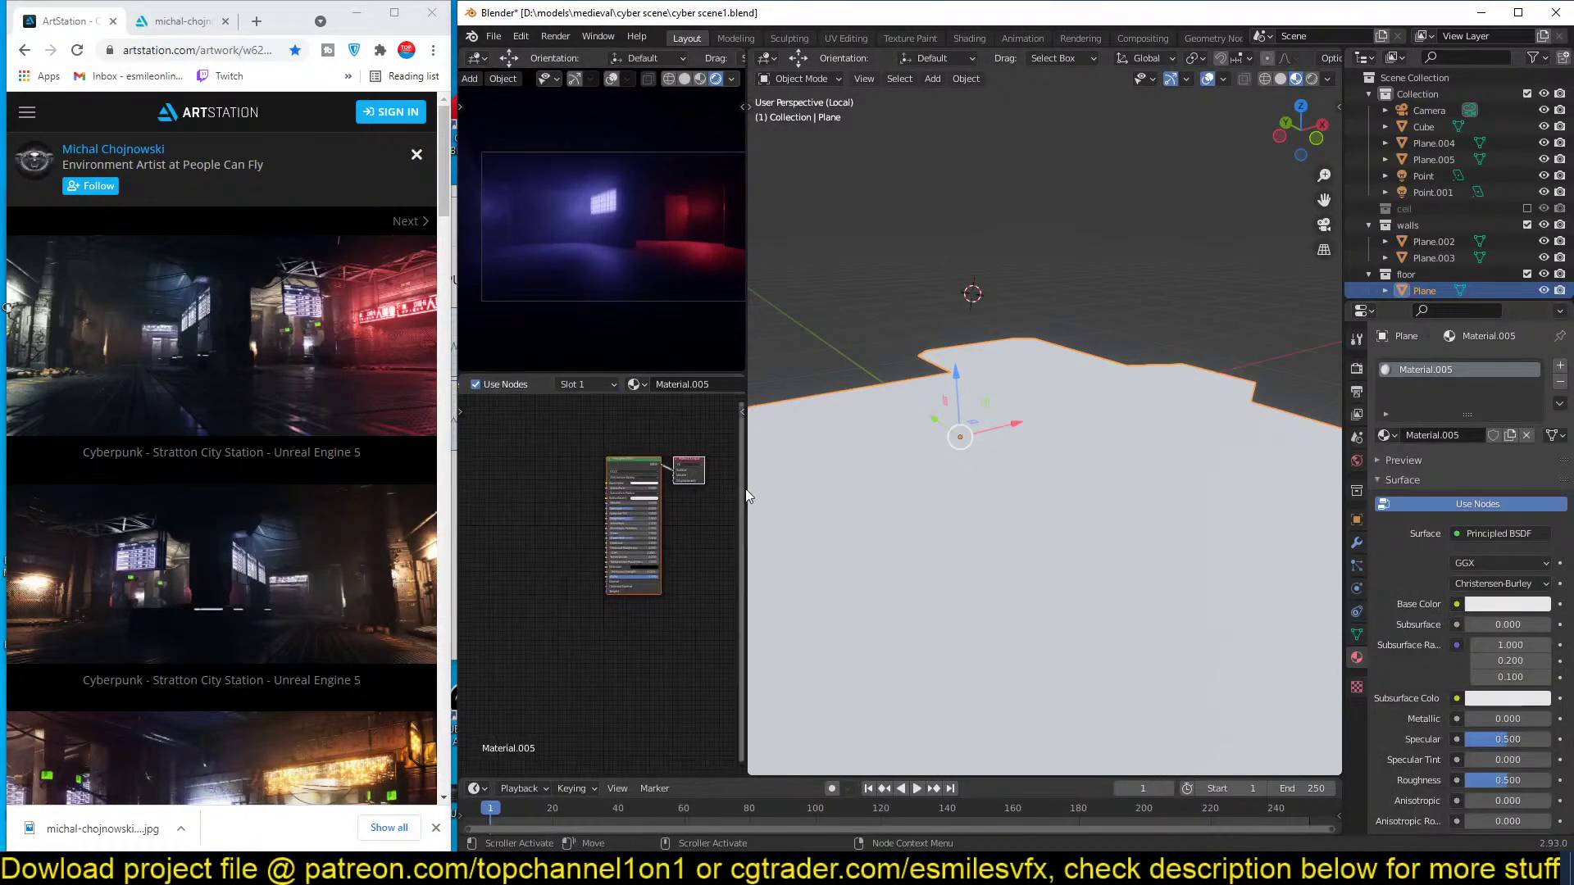
scroll(749, 492, up, 1)
scroll(613, 573, up, 1)
middle_drag(612, 526, 685, 536)
scroll(1020, 474, up, 2)
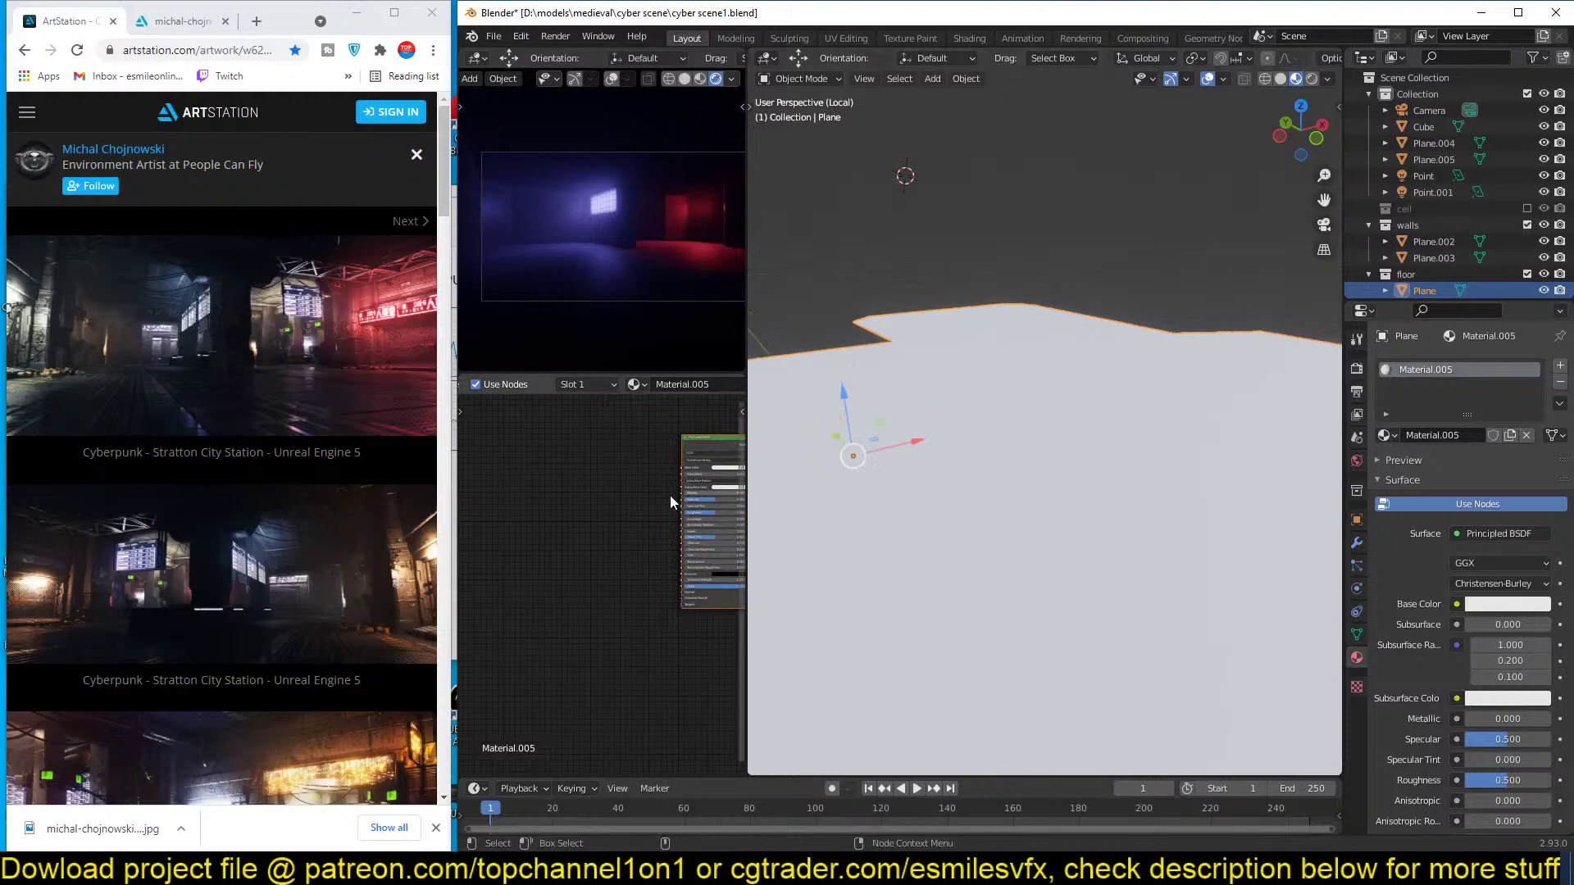
Add an Image Texture node beside the Principled BSDF in the floor's material.
scroll(607, 500, down, 1)
key(shift+a)
mouse_move(534, 526)
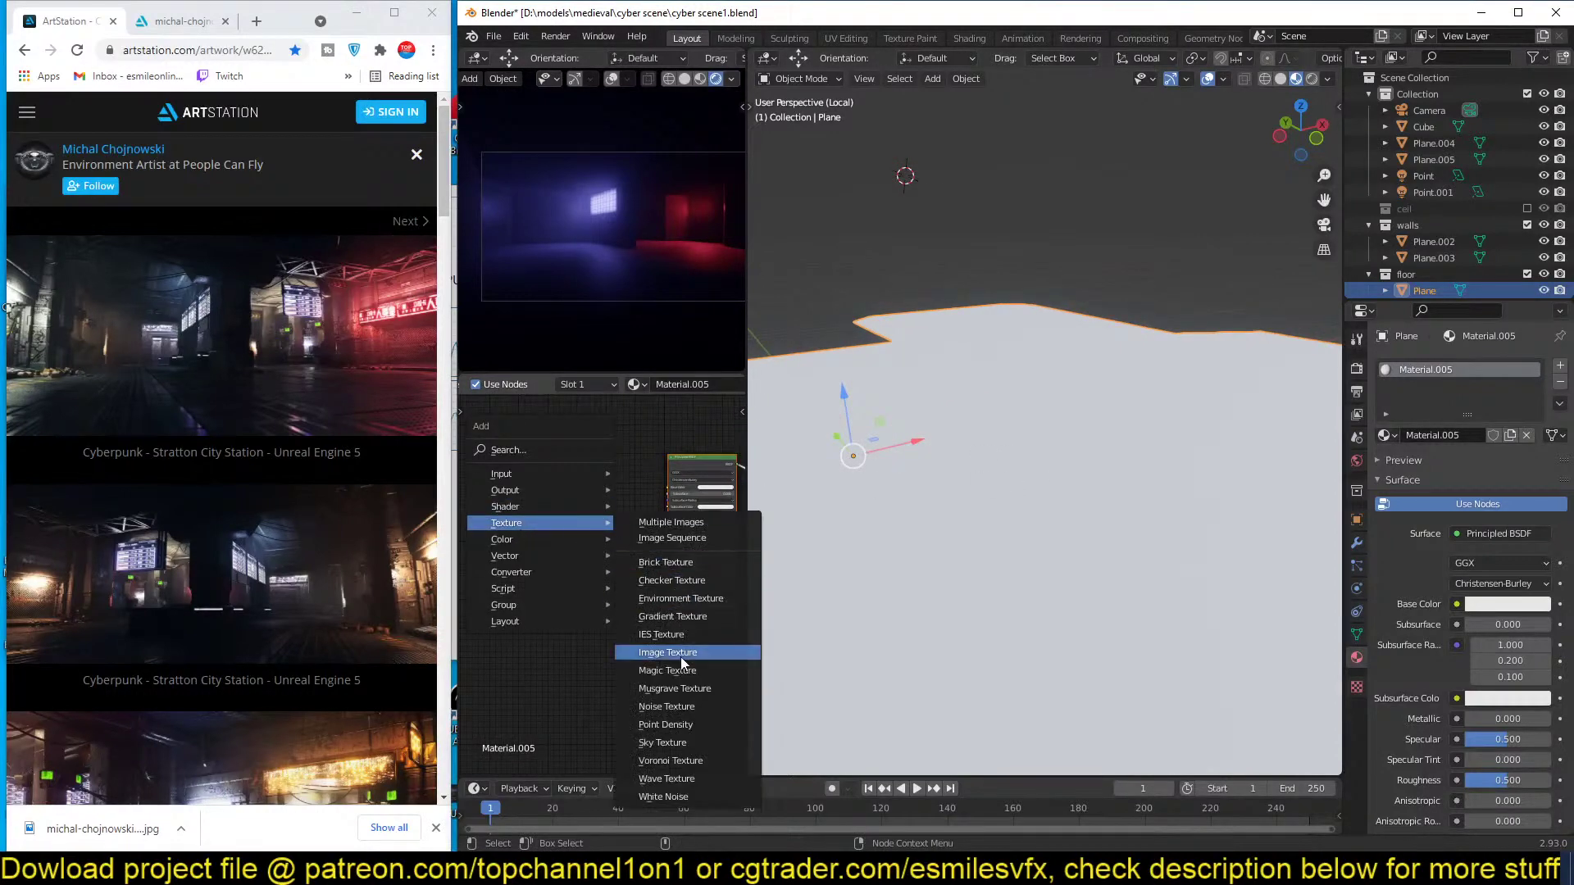
click(667, 652)
click(528, 495)
Load concrete_001-Panorama_Preview.jpg from the resouces\walls folder into the floor's Image Texture node.
click(586, 524)
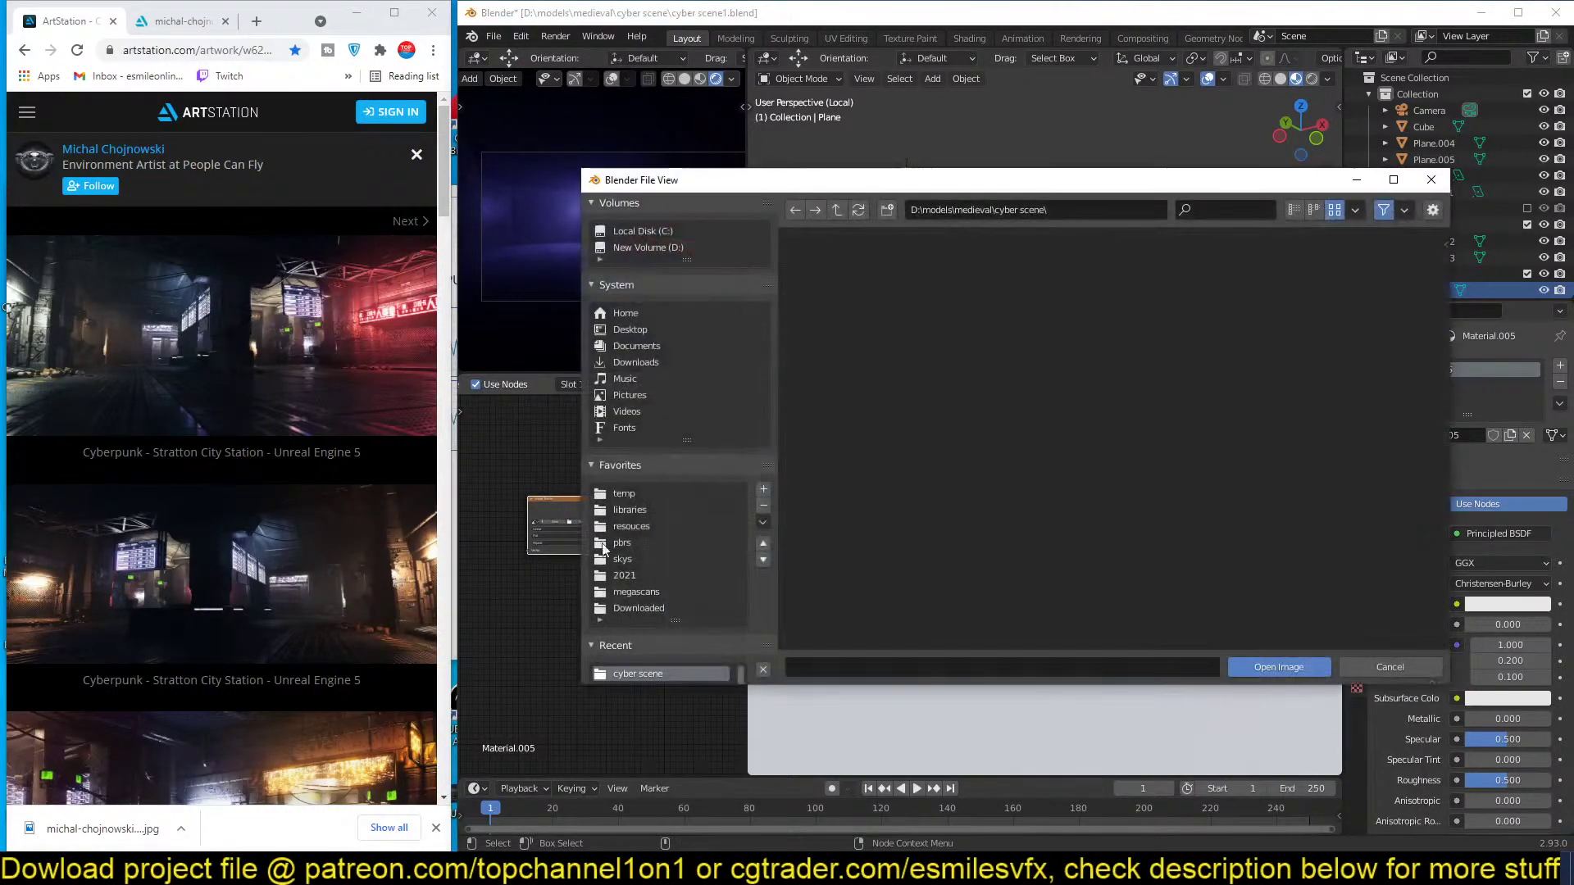
click(619, 529)
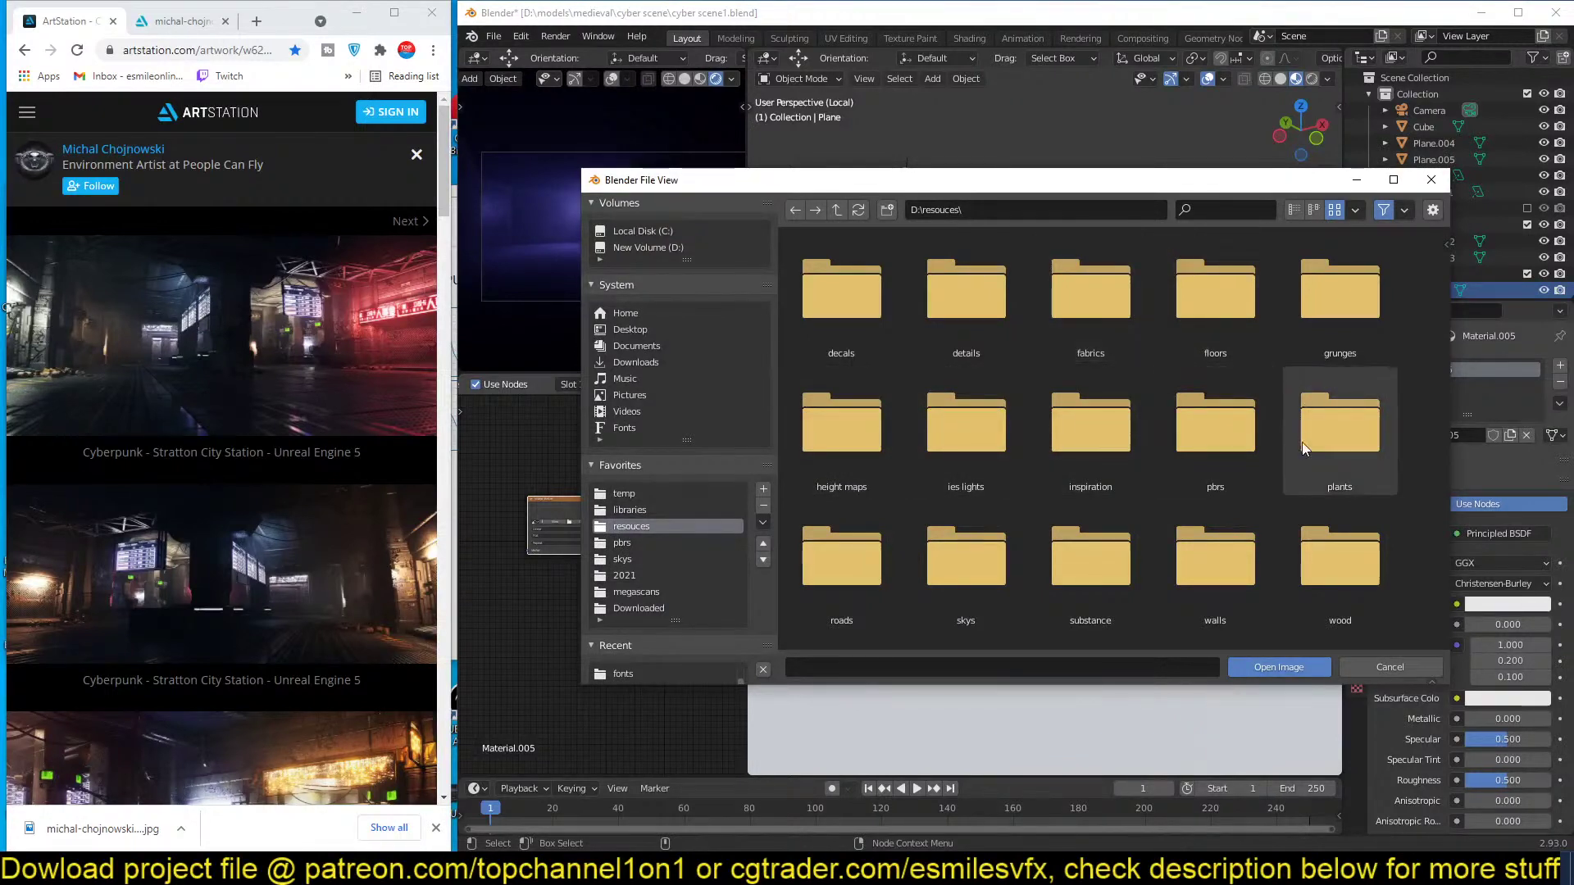
click(1241, 584)
scroll(907, 444, down, 10)
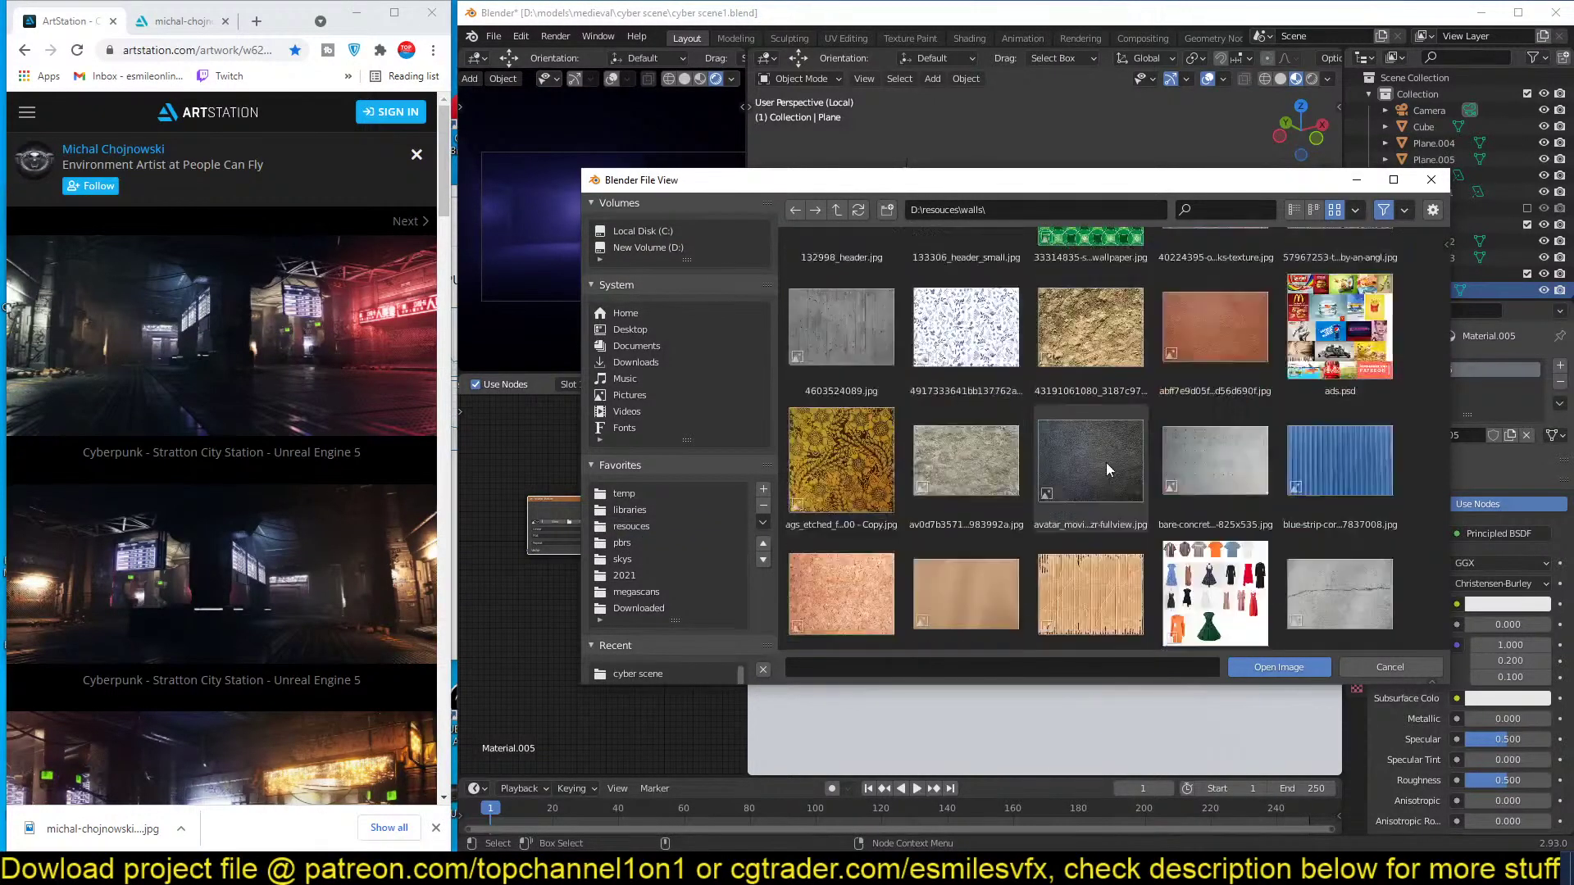
scroll(1128, 426, down, 2)
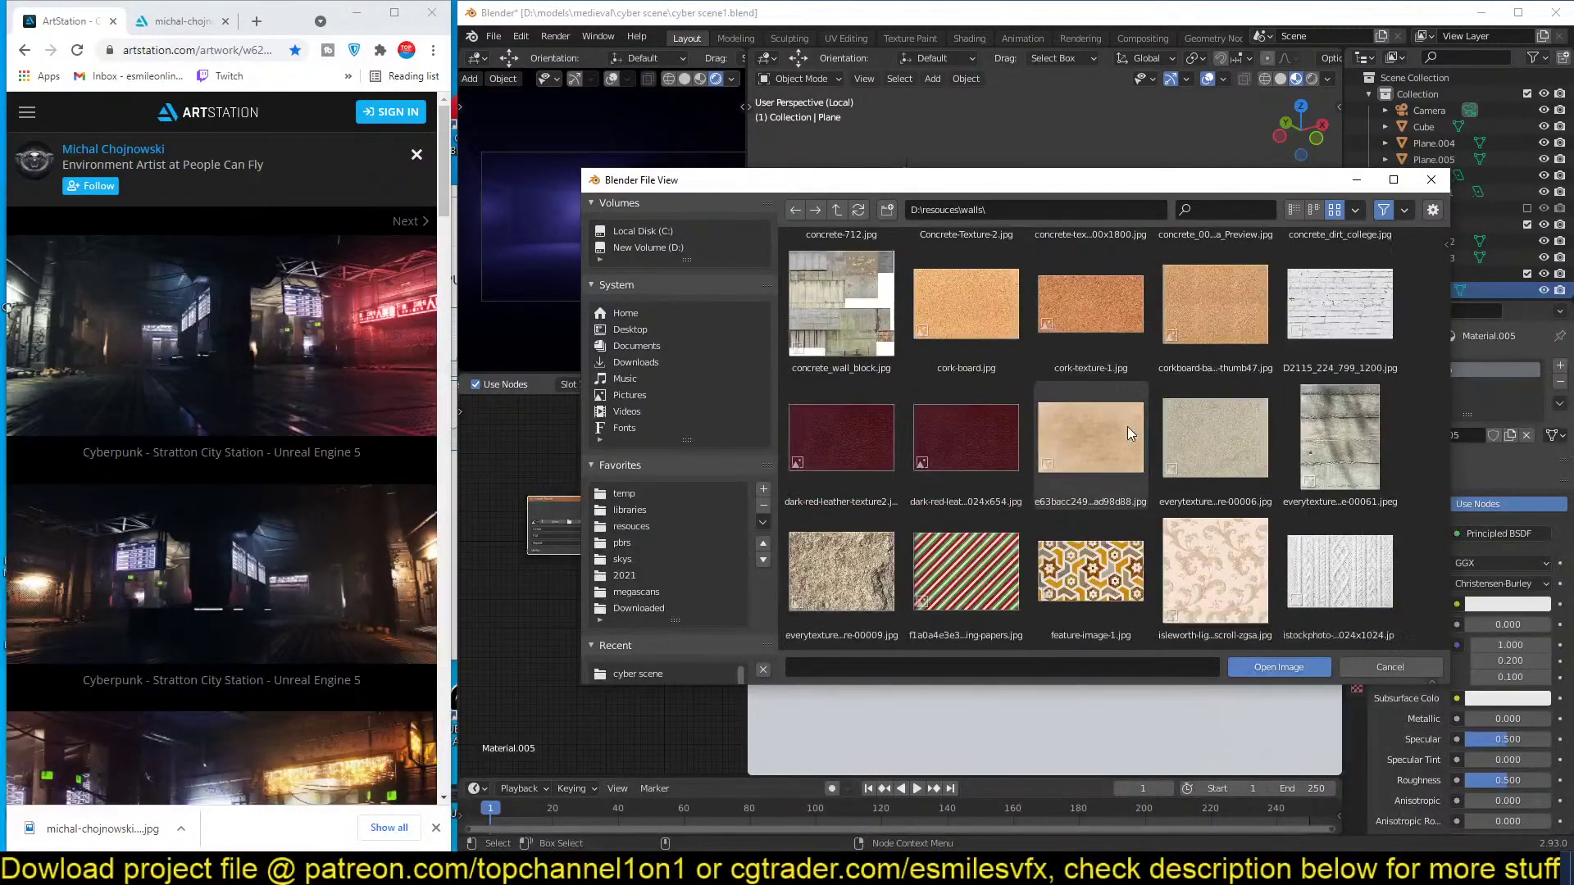
scroll(1128, 426, up, 2)
click(1209, 332)
double_click(1208, 333)
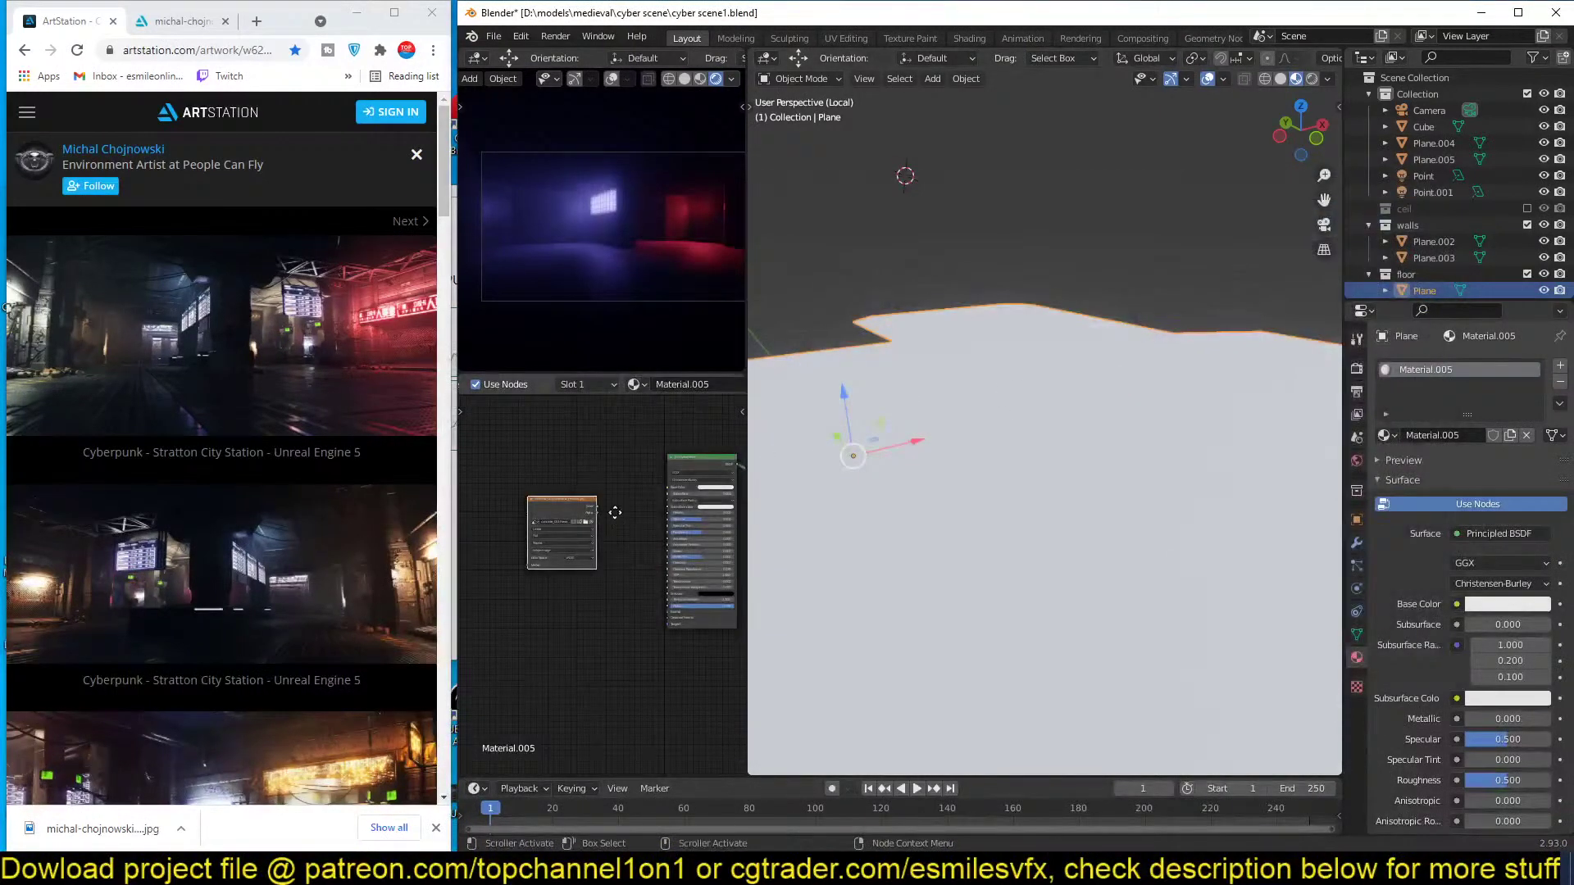
Preview the concrete image directly on the floor through a Viewer output and inspect its mapping.
ctrl+shift+click(561, 533)
middle_drag(1041, 430, 1133, 475)
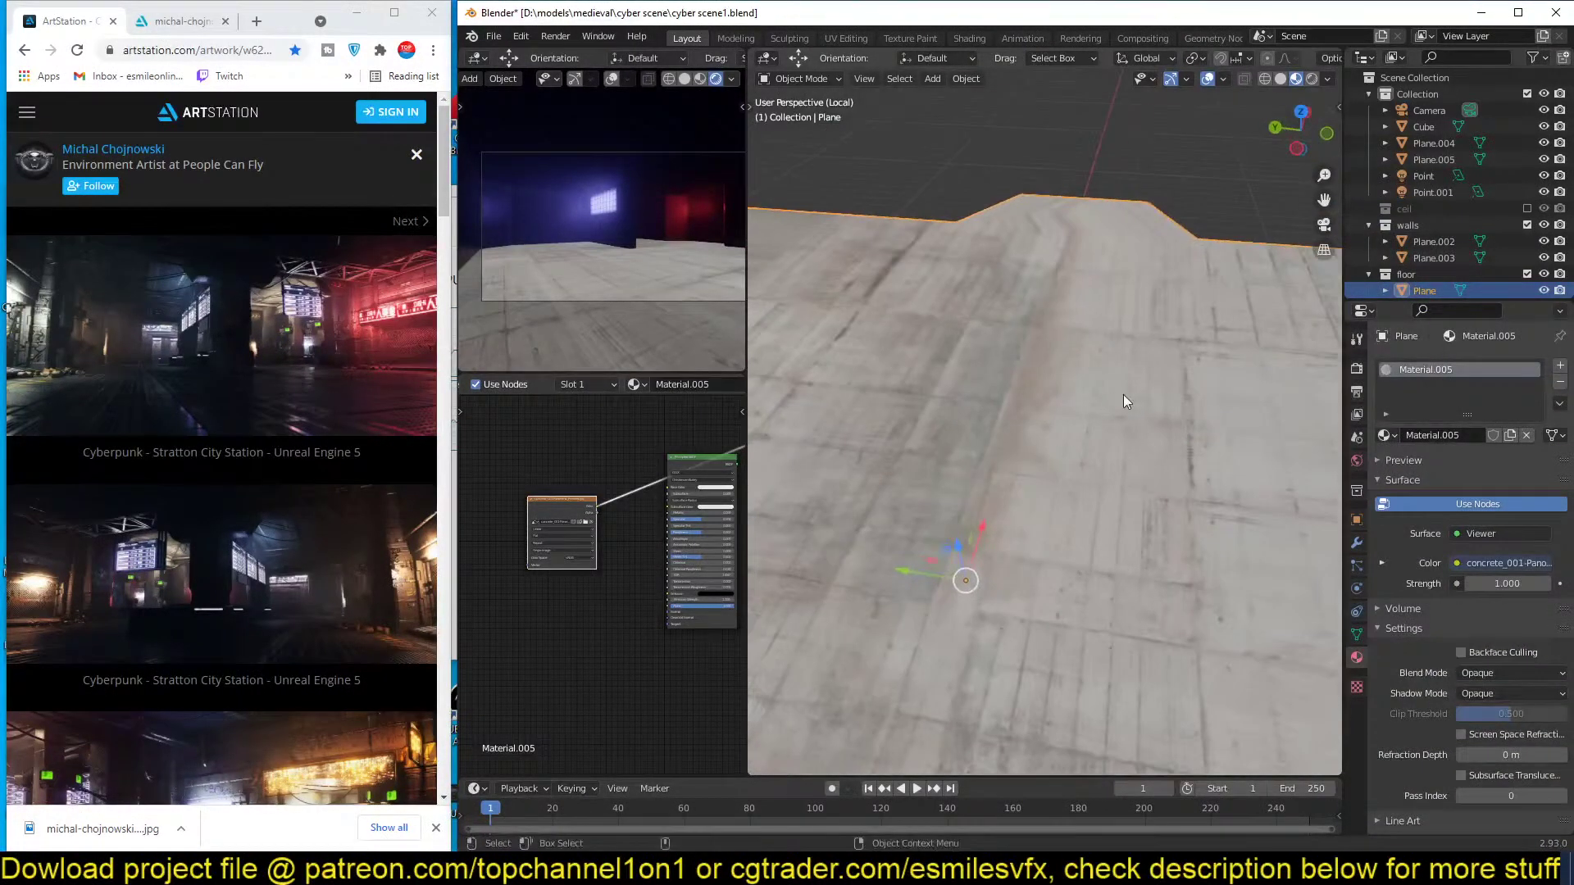
middle_drag(1113, 364, 1036, 386)
scroll(1036, 387, down, 2)
UV unwrap the whole floor mesh and return to Object Mode.
key(Tab)
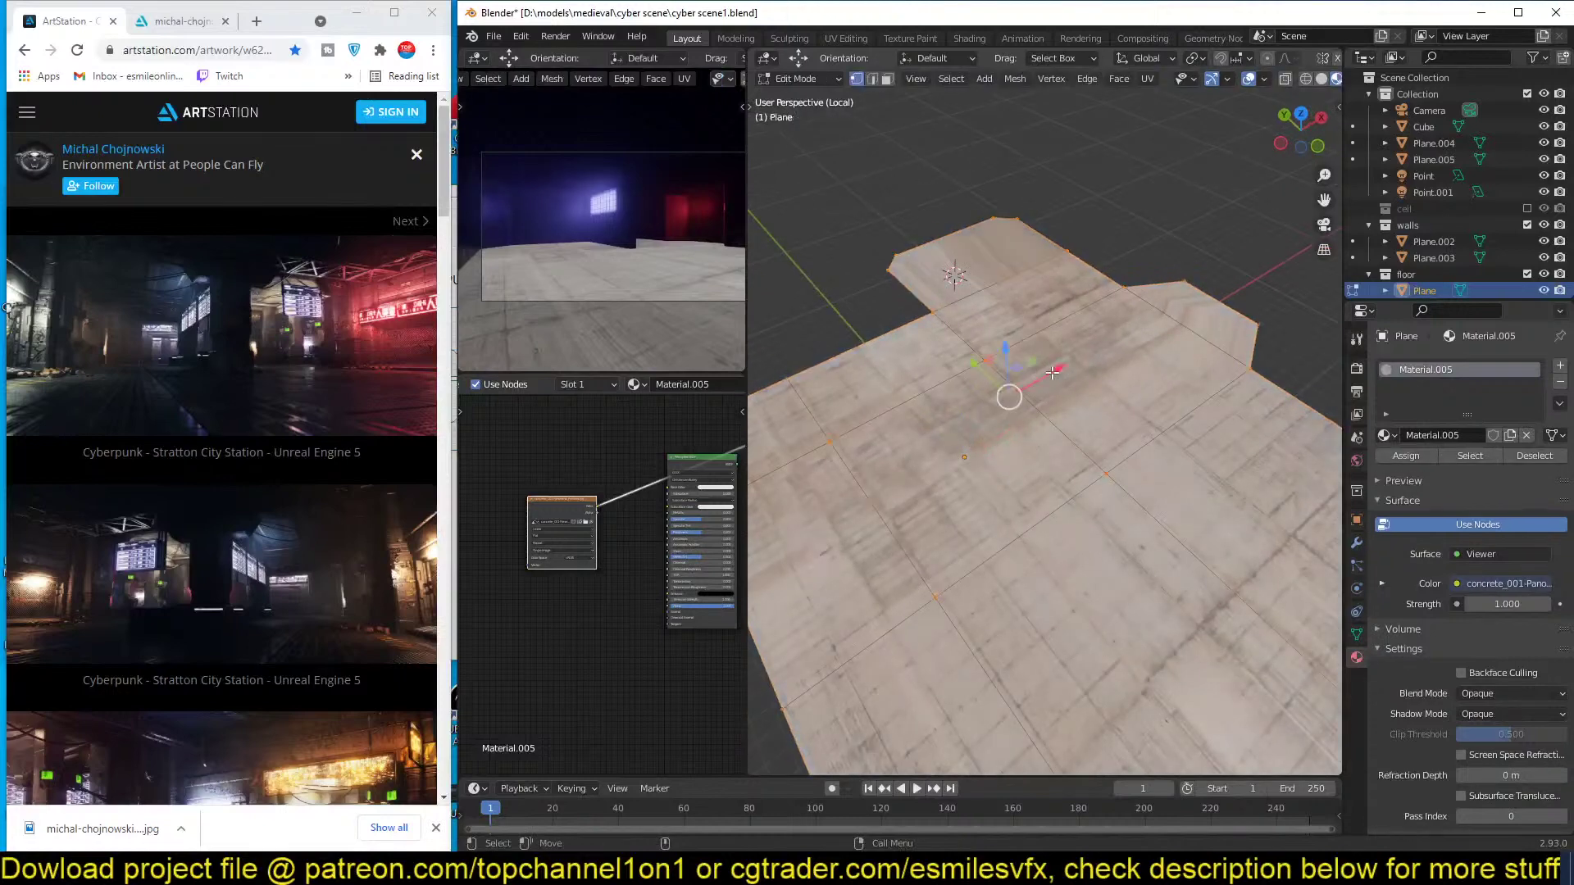
key(u)
click(1058, 349)
key(Tab)
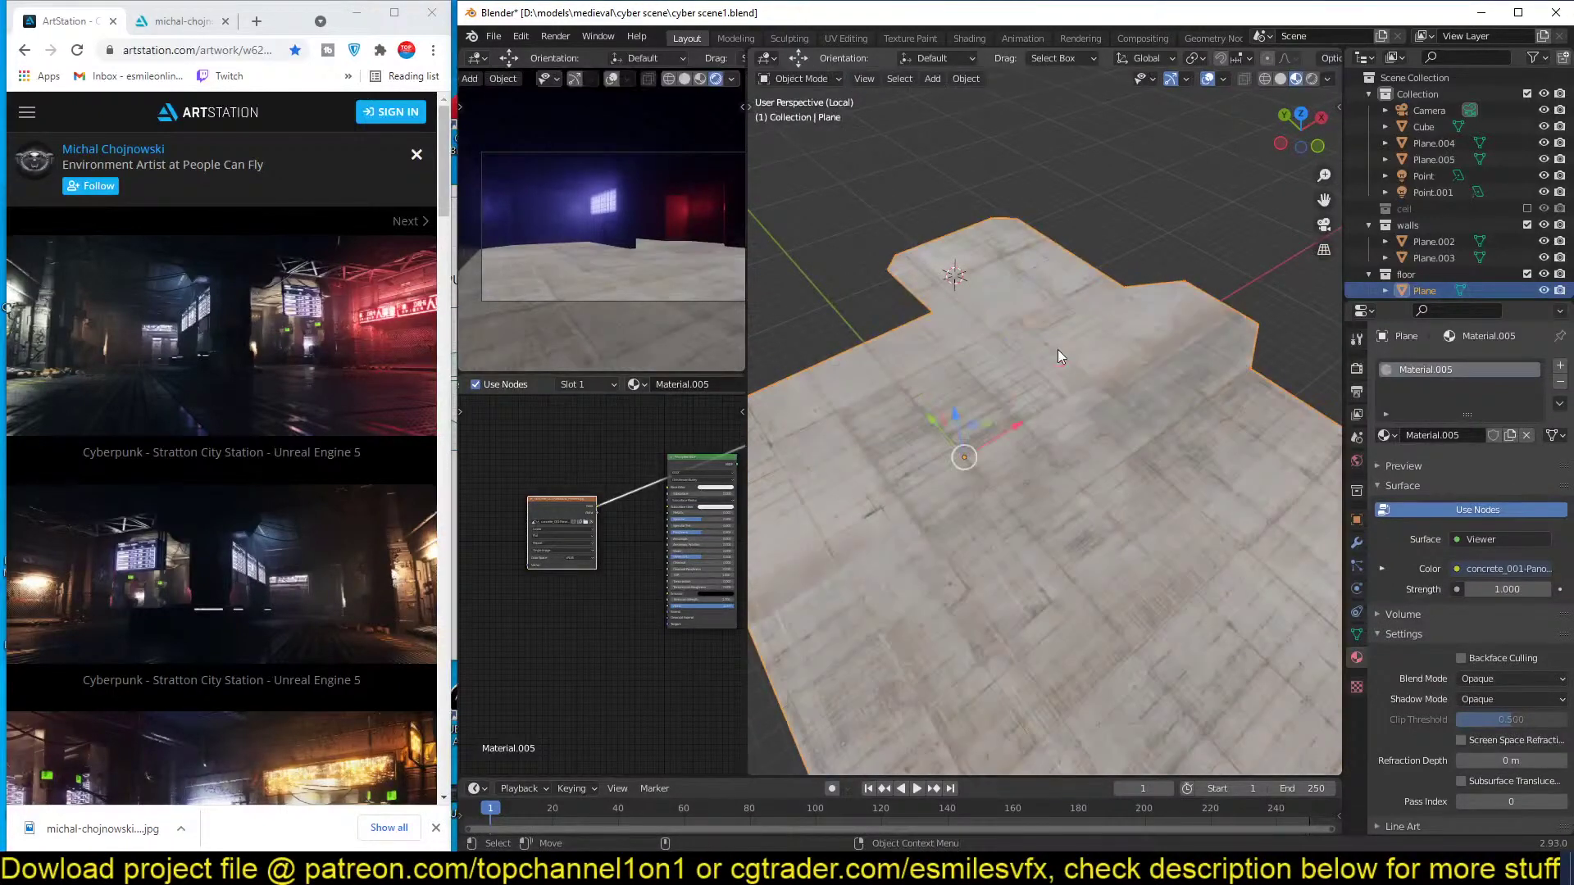
middle_drag(1058, 349, 1016, 344)
scroll(568, 508, up, 2)
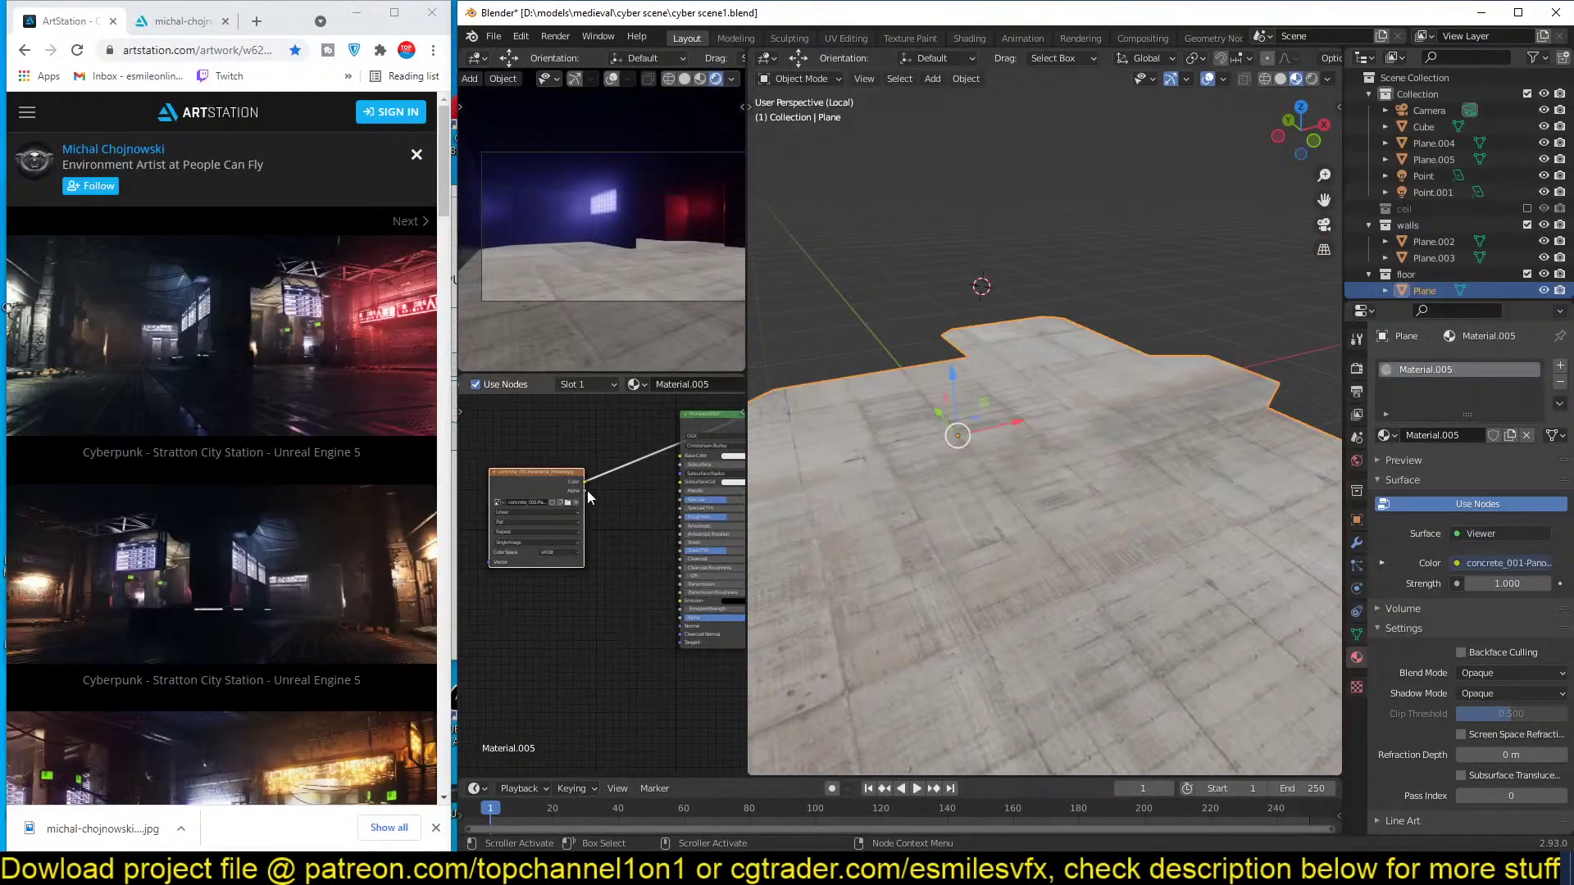
Feed the concrete image into the Principled BSDF's Base Color, restore the shader as material output, and save the file.
ctrl+shift+click(706, 425)
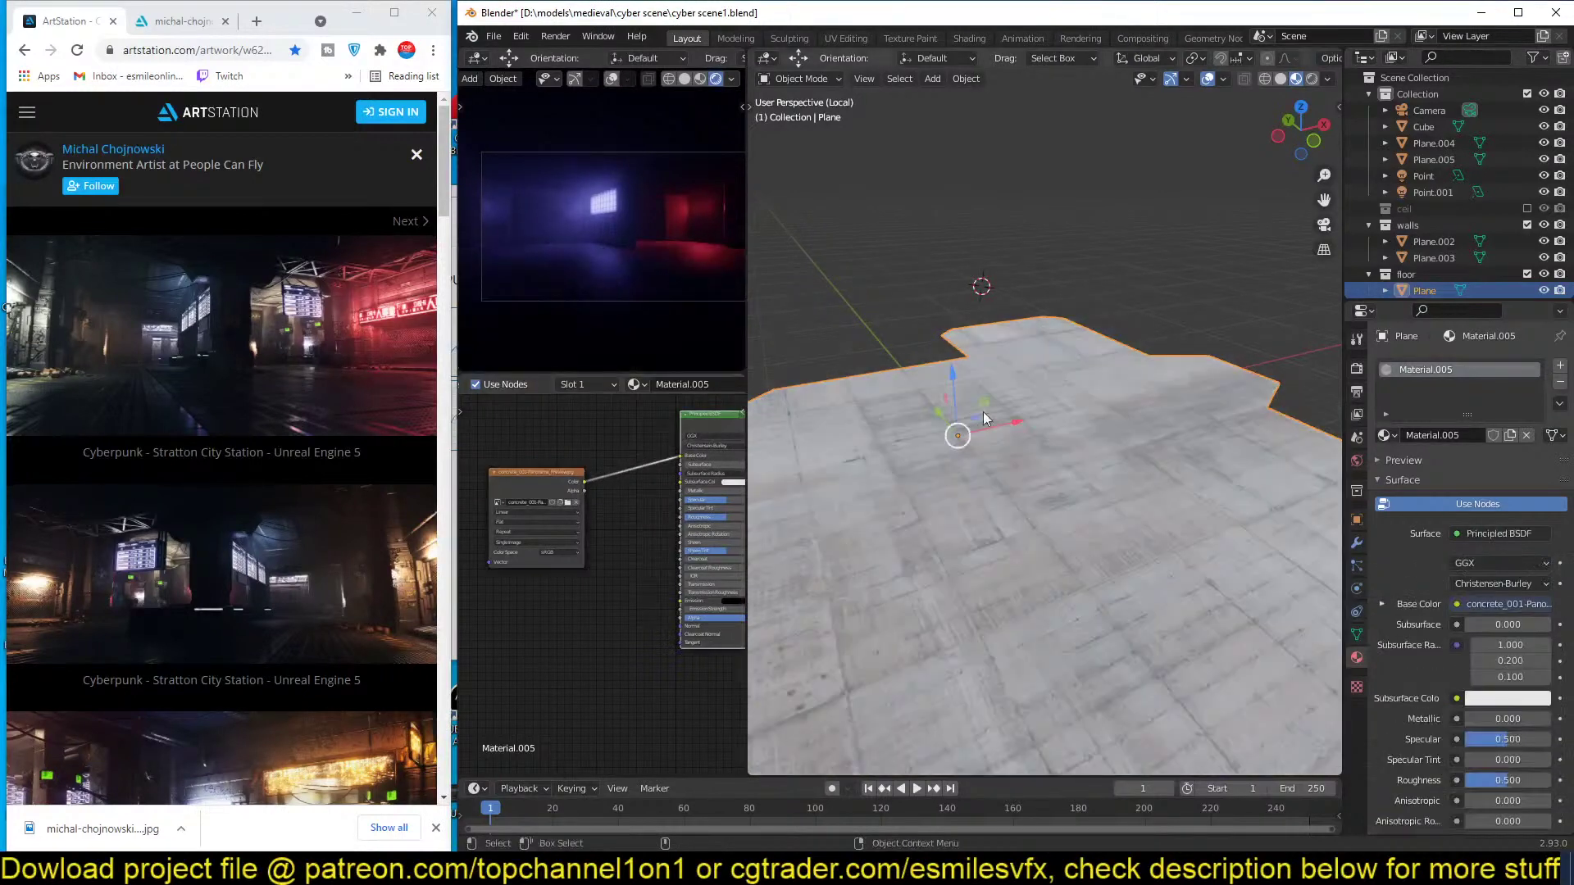
mouse_move(982, 411)
middle_down()
mouse_move(1173, 371)
mouse_move(1117, 399)
middle_up()
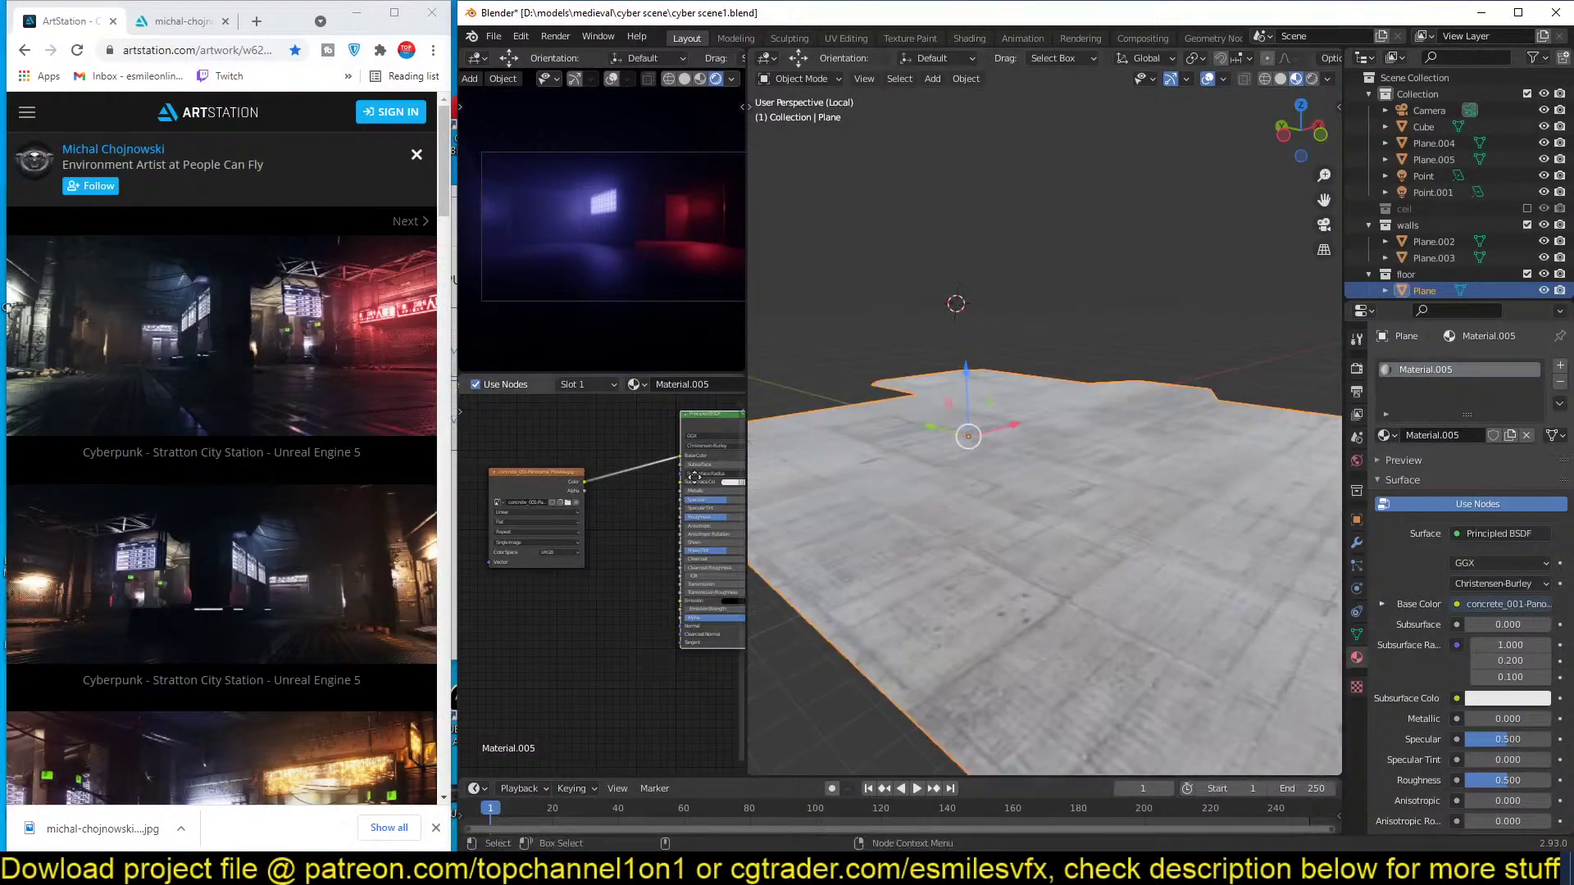
mouse_move(657, 482)
middle_down()
mouse_move(683, 468)
mouse_move(686, 480)
middle_up()
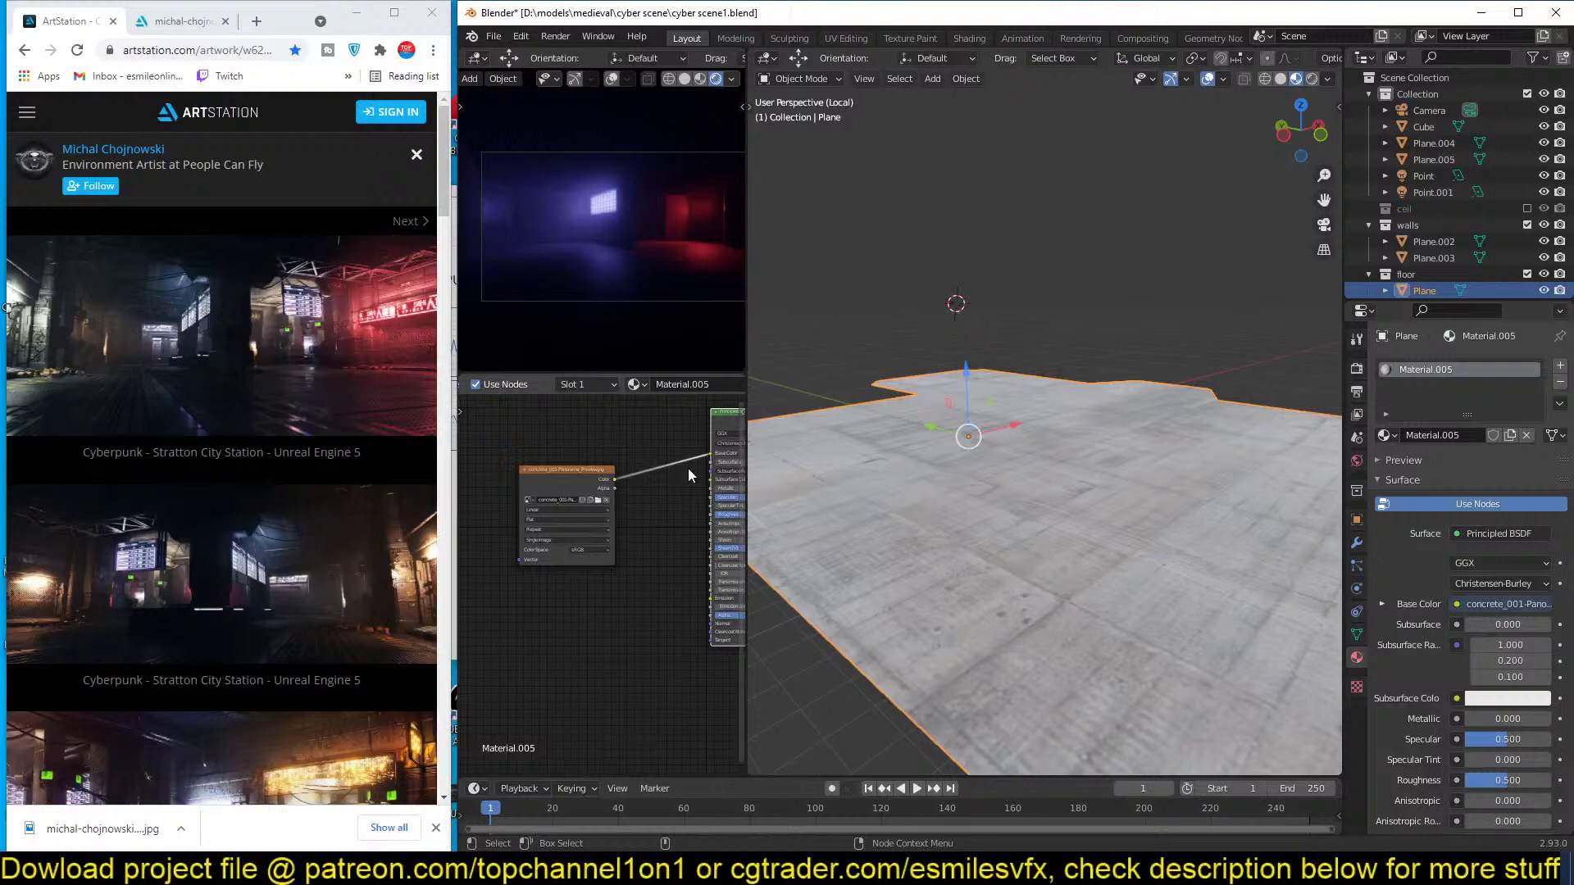
key(ctrl+s)
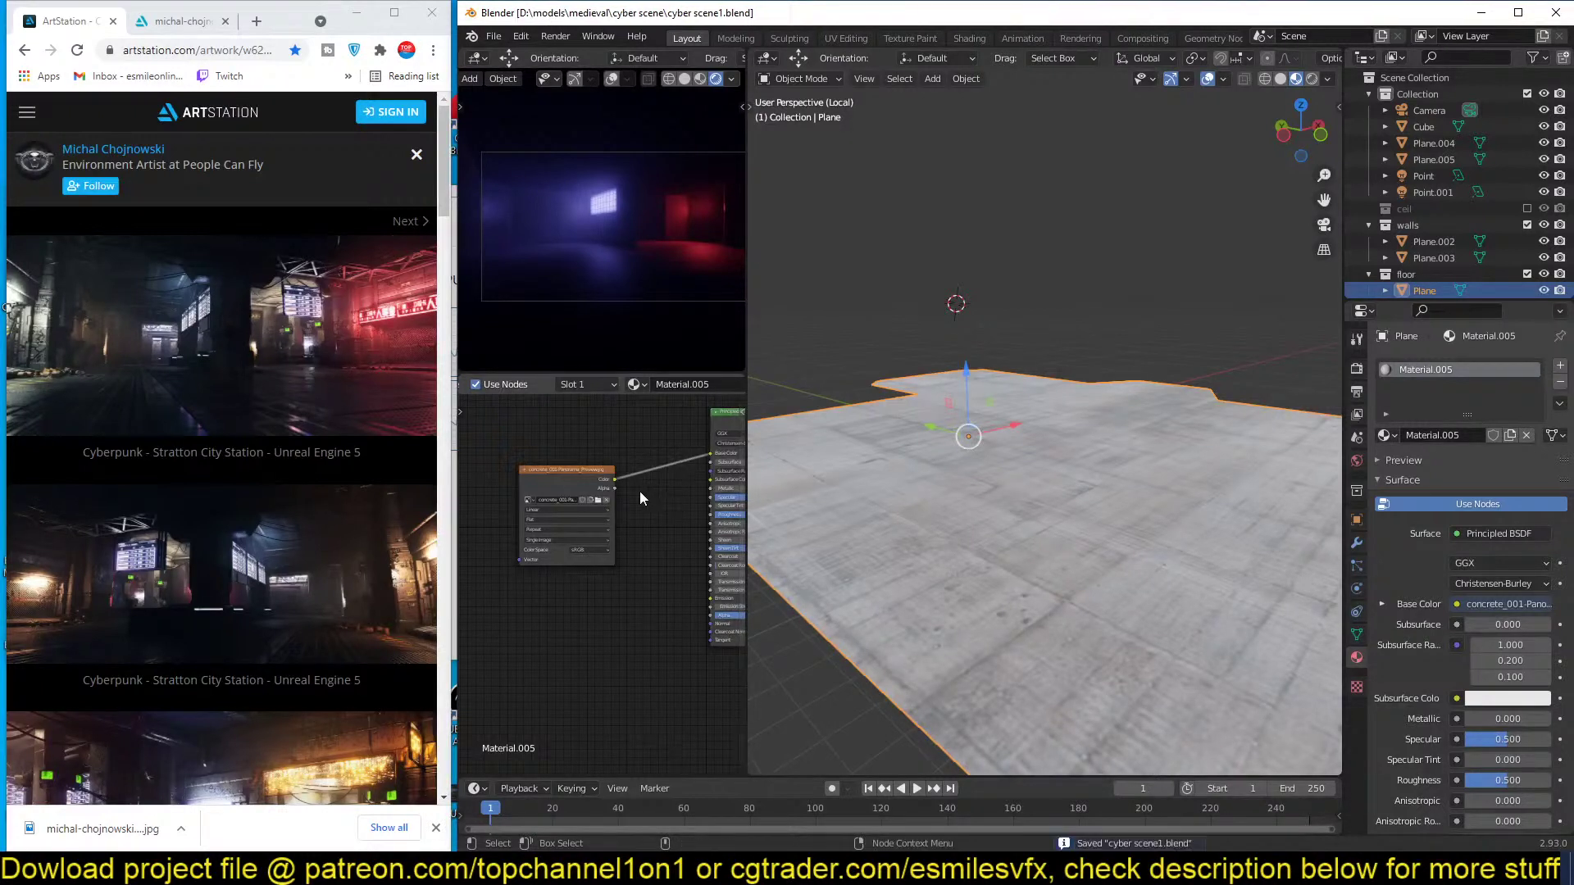
Move the Image Texture node farther away from the Principled BSDF and save the file.
middle_drag(632, 500, 677, 491)
drag(626, 461, 515, 454)
scroll(588, 498, down, 4)
middle_drag(589, 498, 621, 503)
scroll(607, 517, up, 3)
key(ctrl+s)
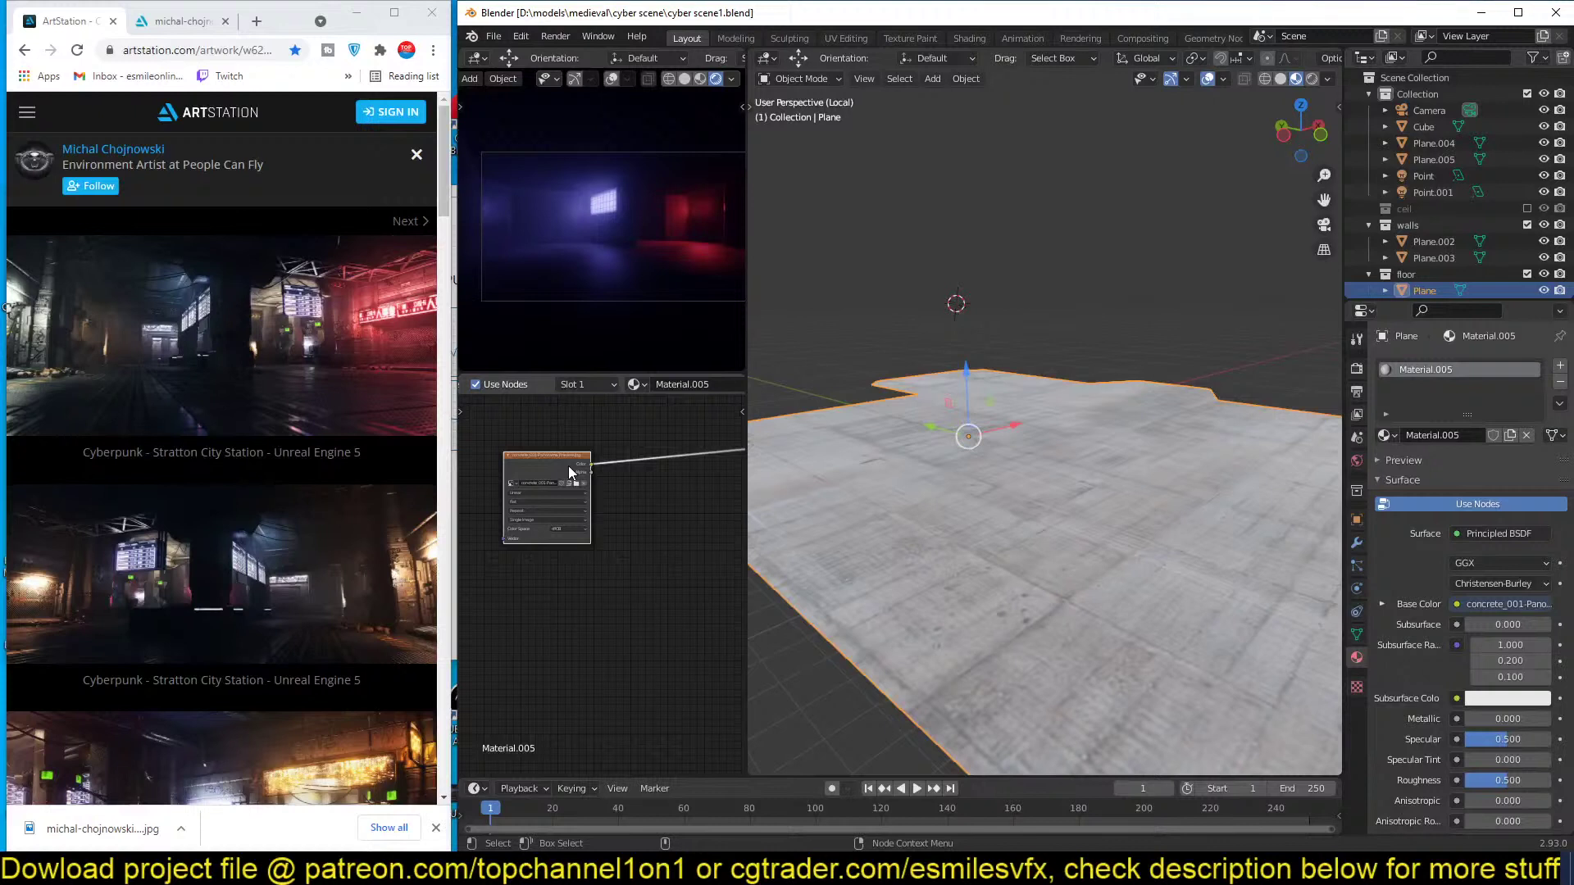
Duplicate the floor's concrete Image Texture node and place the copy directly below the original.
drag(567, 459, 550, 432)
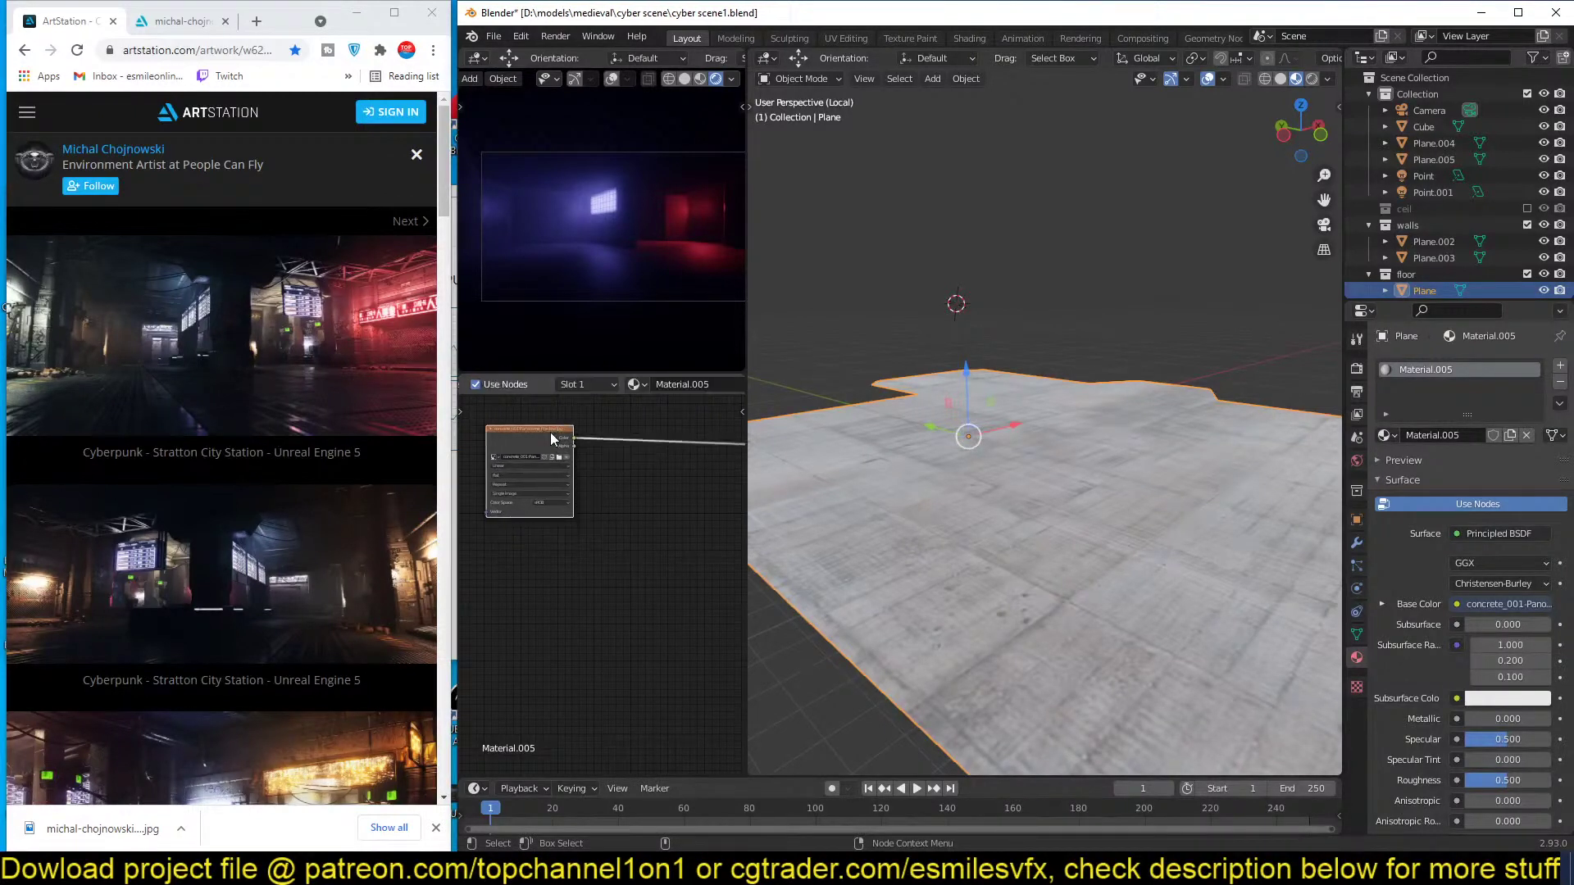
key(shift+d)
click(558, 551)
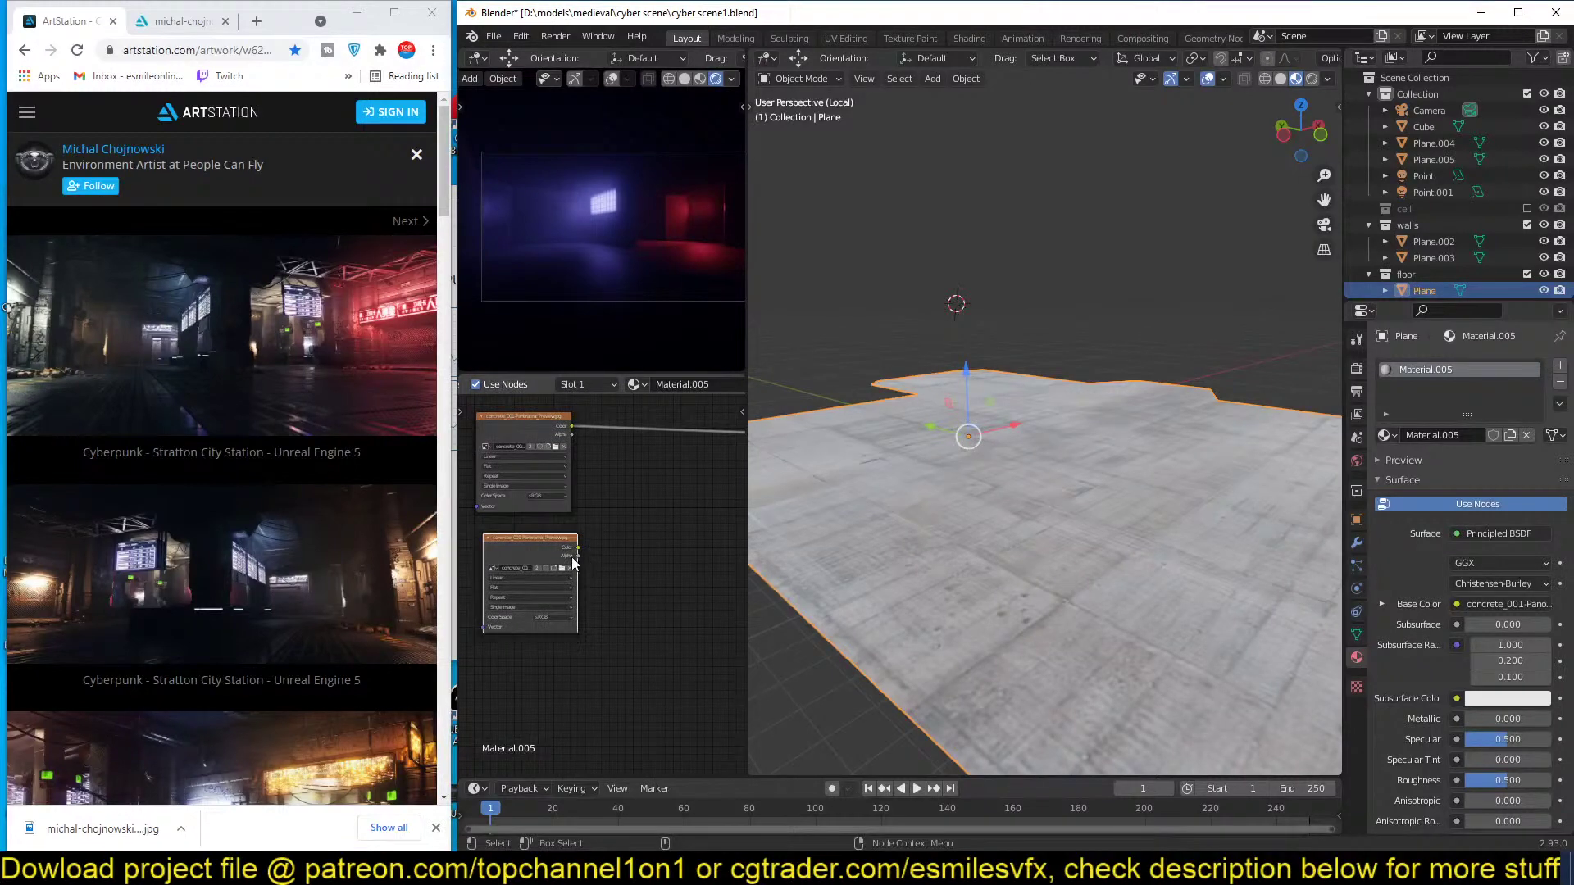
scroll(565, 550, up, 2)
middle_drag(564, 549, 588, 535)
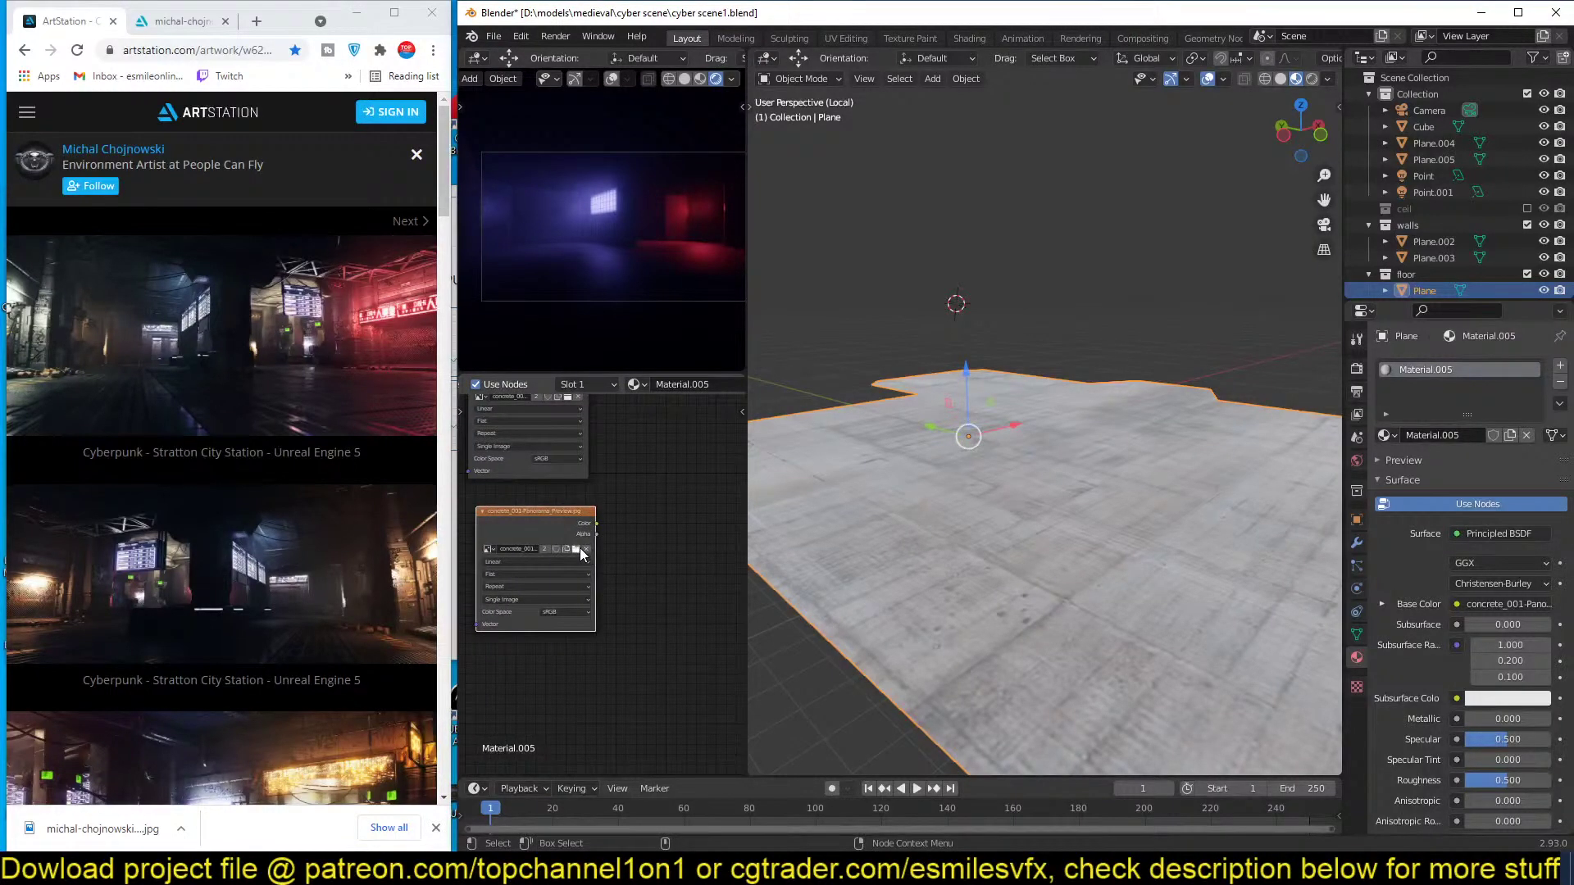
click(580, 550)
scroll(961, 504, down, 5)
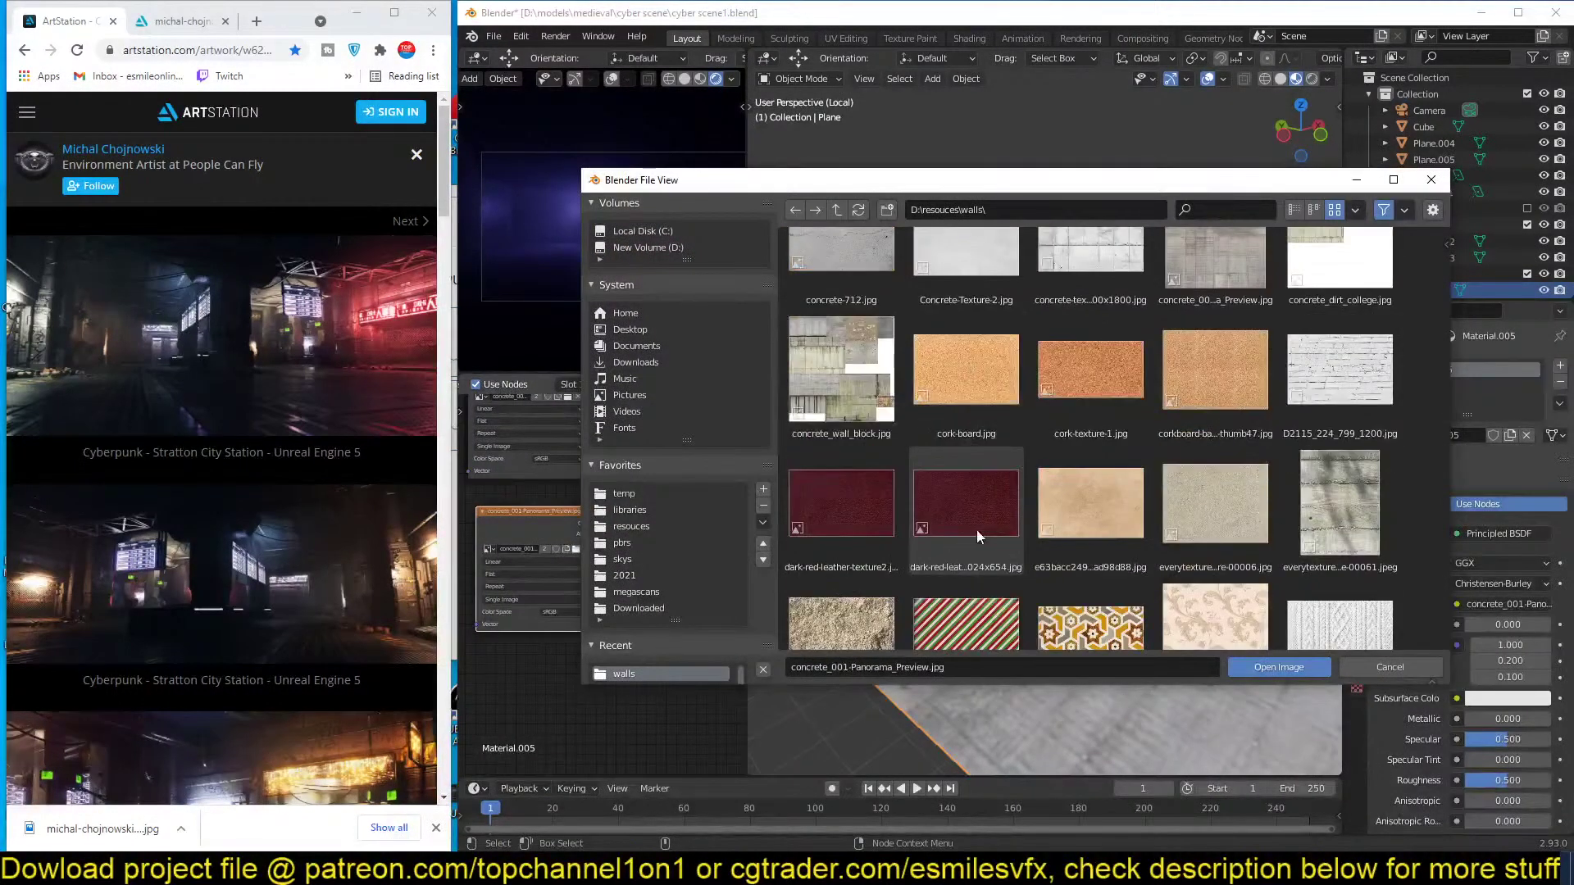
click(1354, 660)
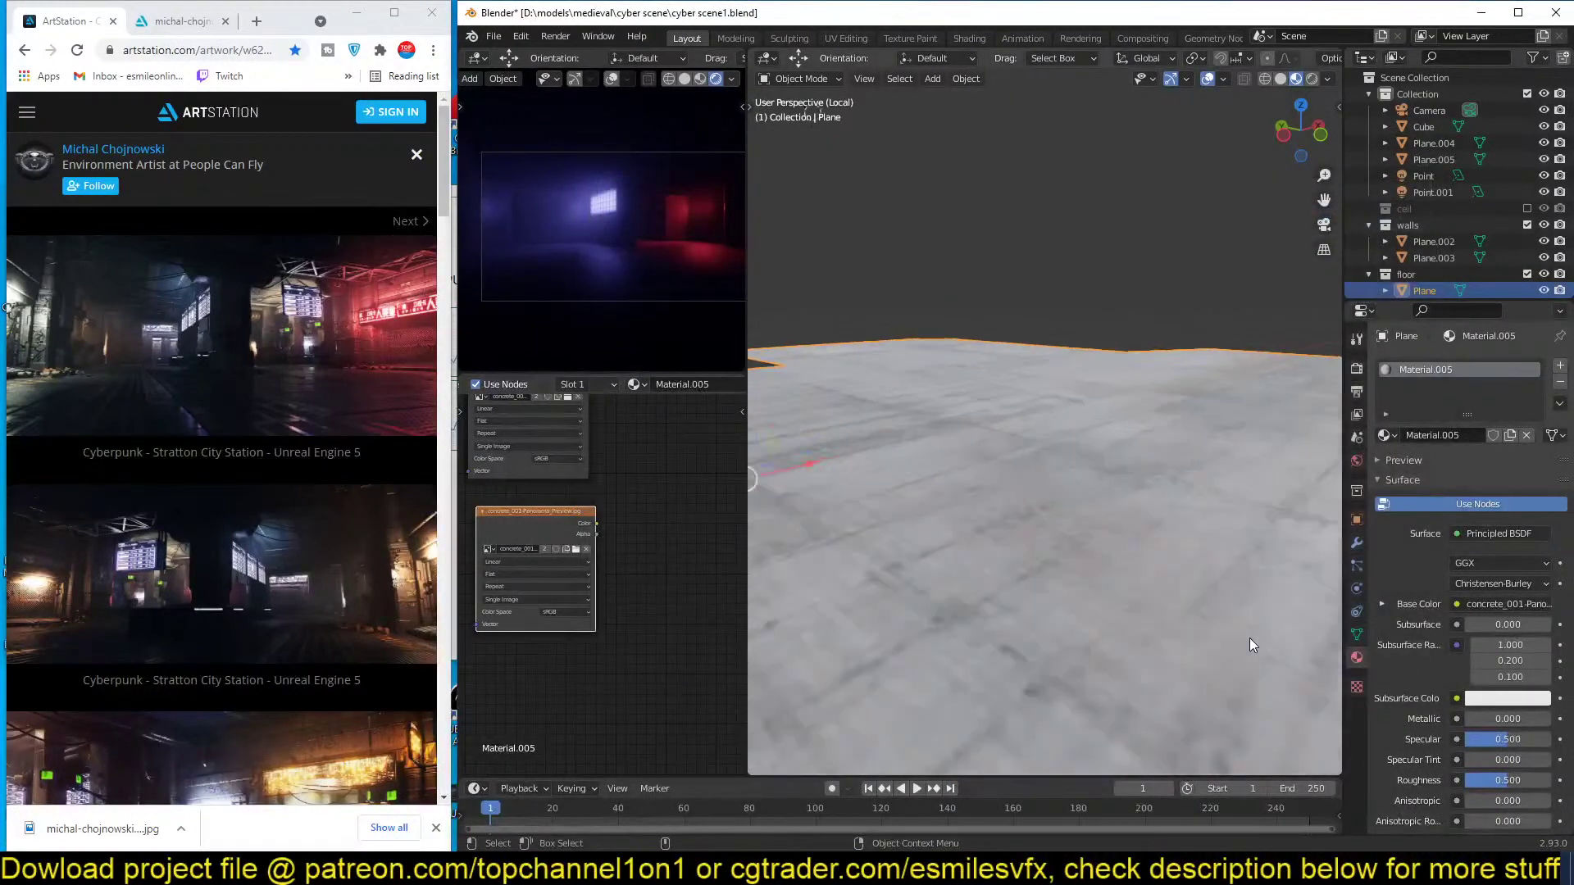
middle_drag(1249, 638, 1032, 348)
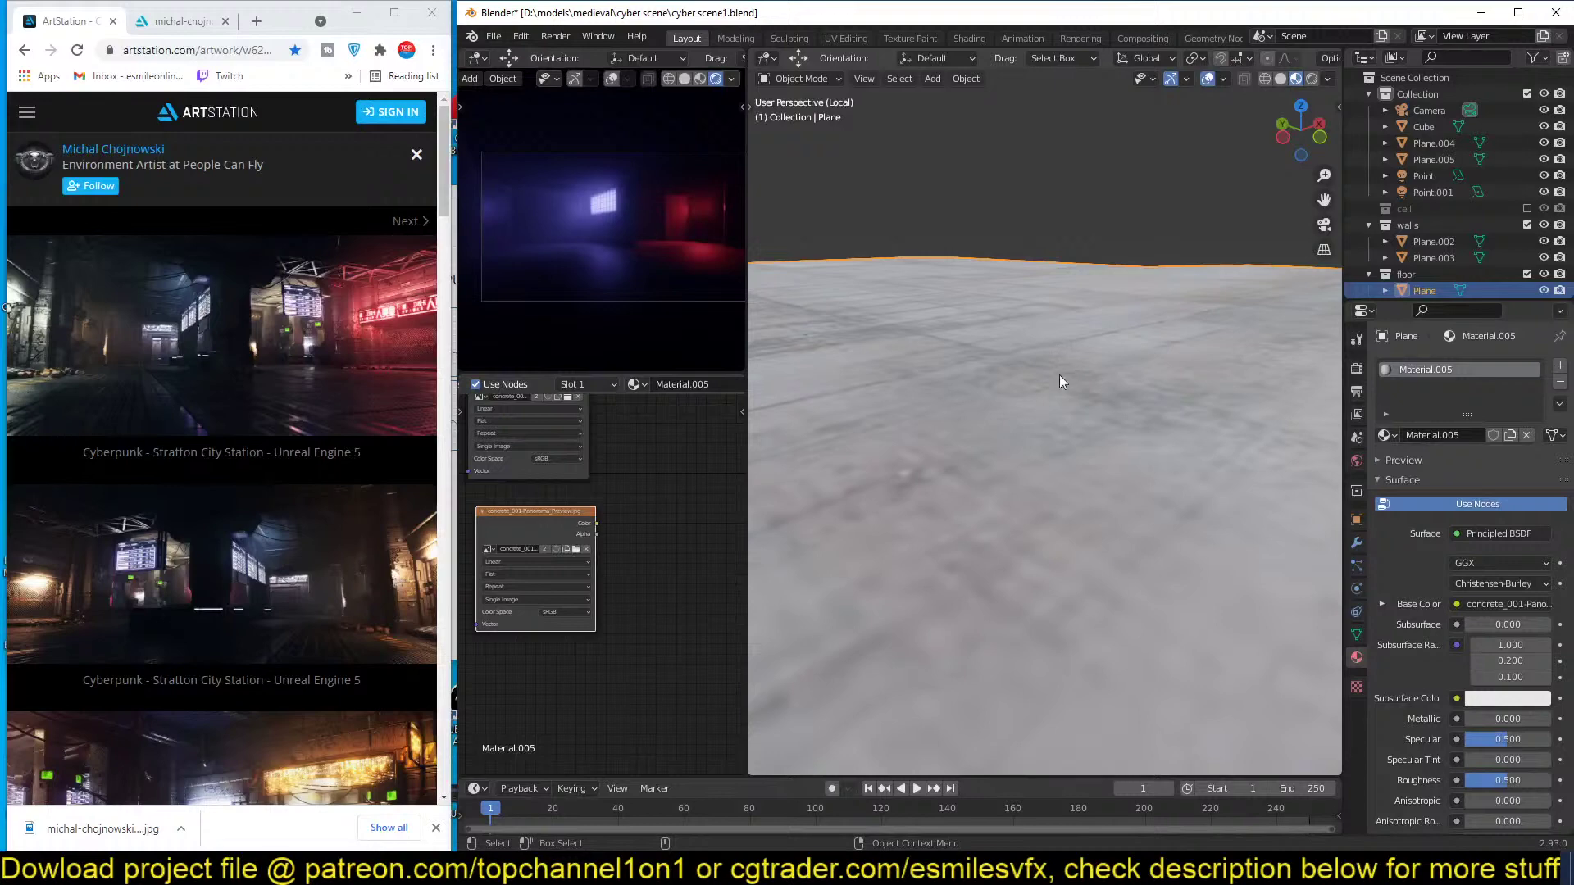
scroll(1016, 447, up, 1)
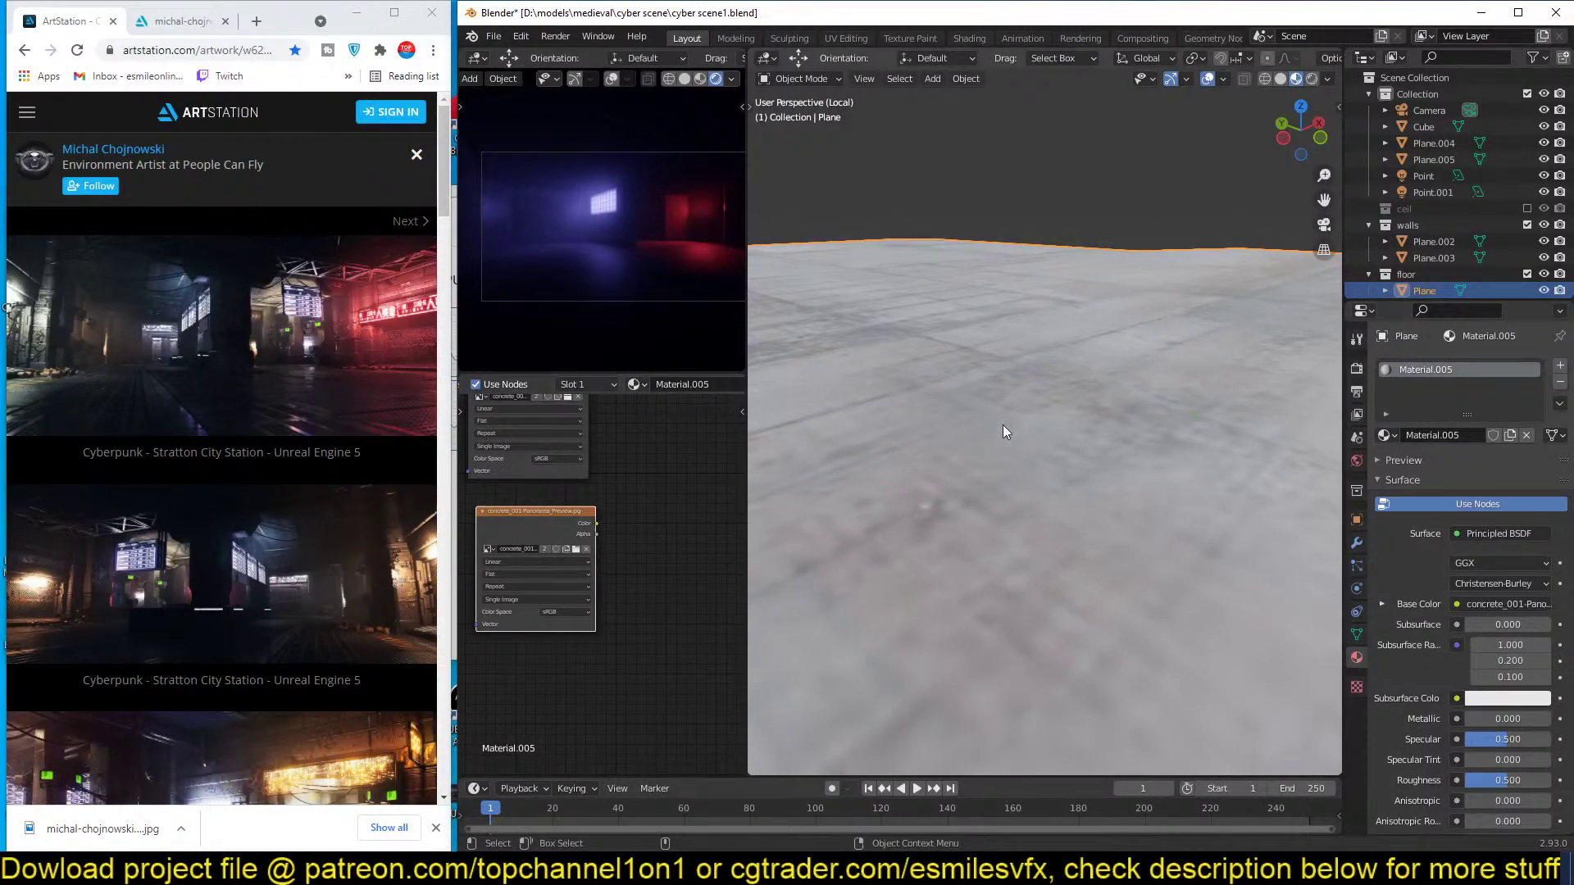
click(576, 548)
scroll(1052, 501, down, 1)
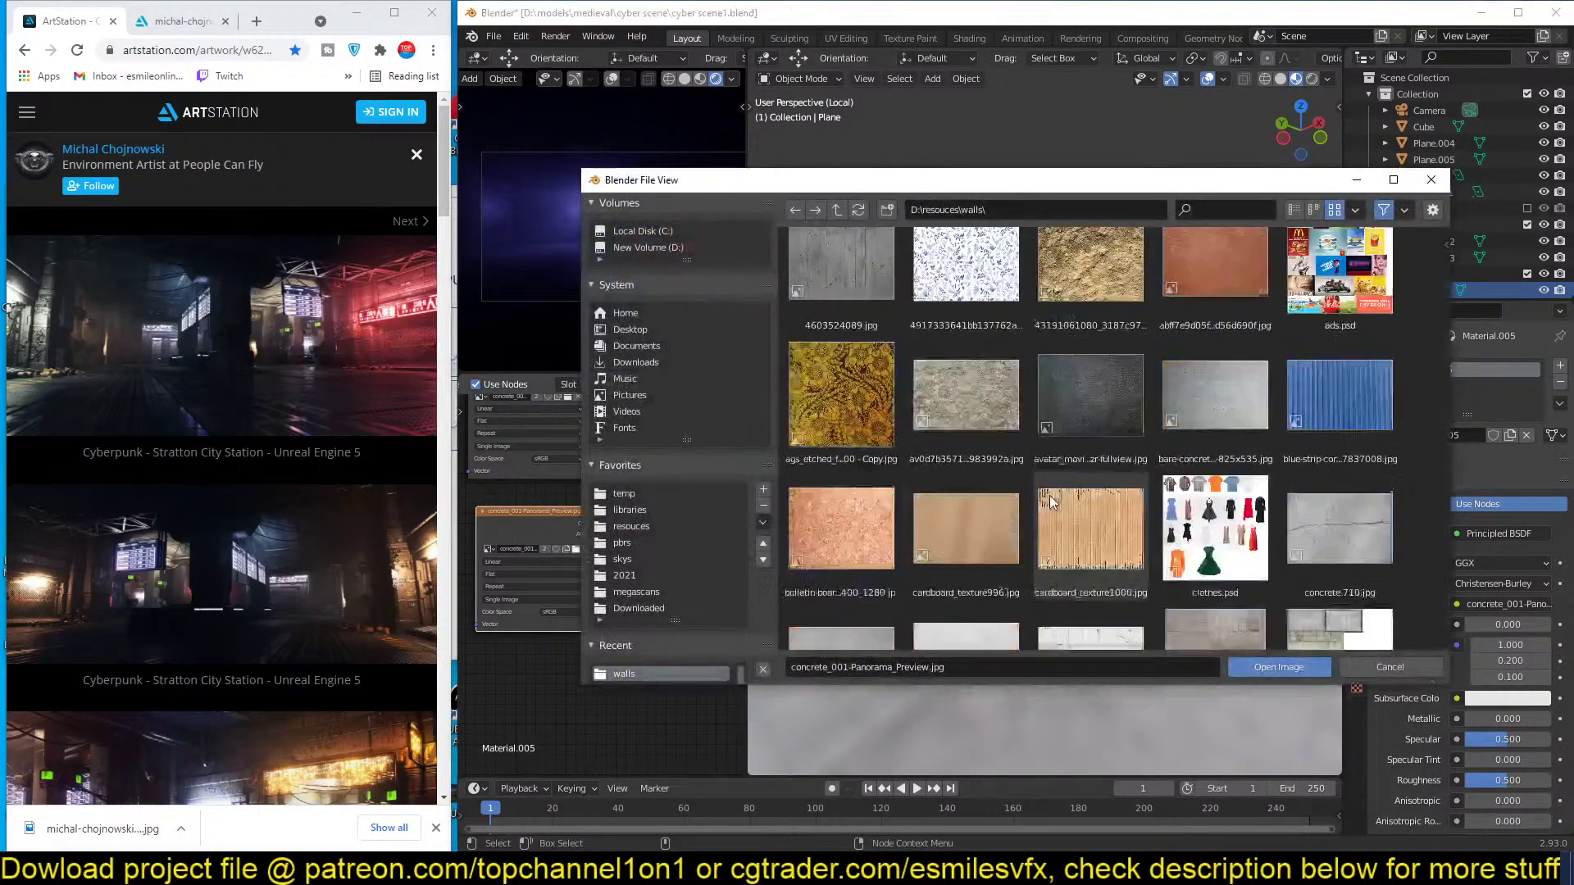
scroll(1049, 495, down, 5)
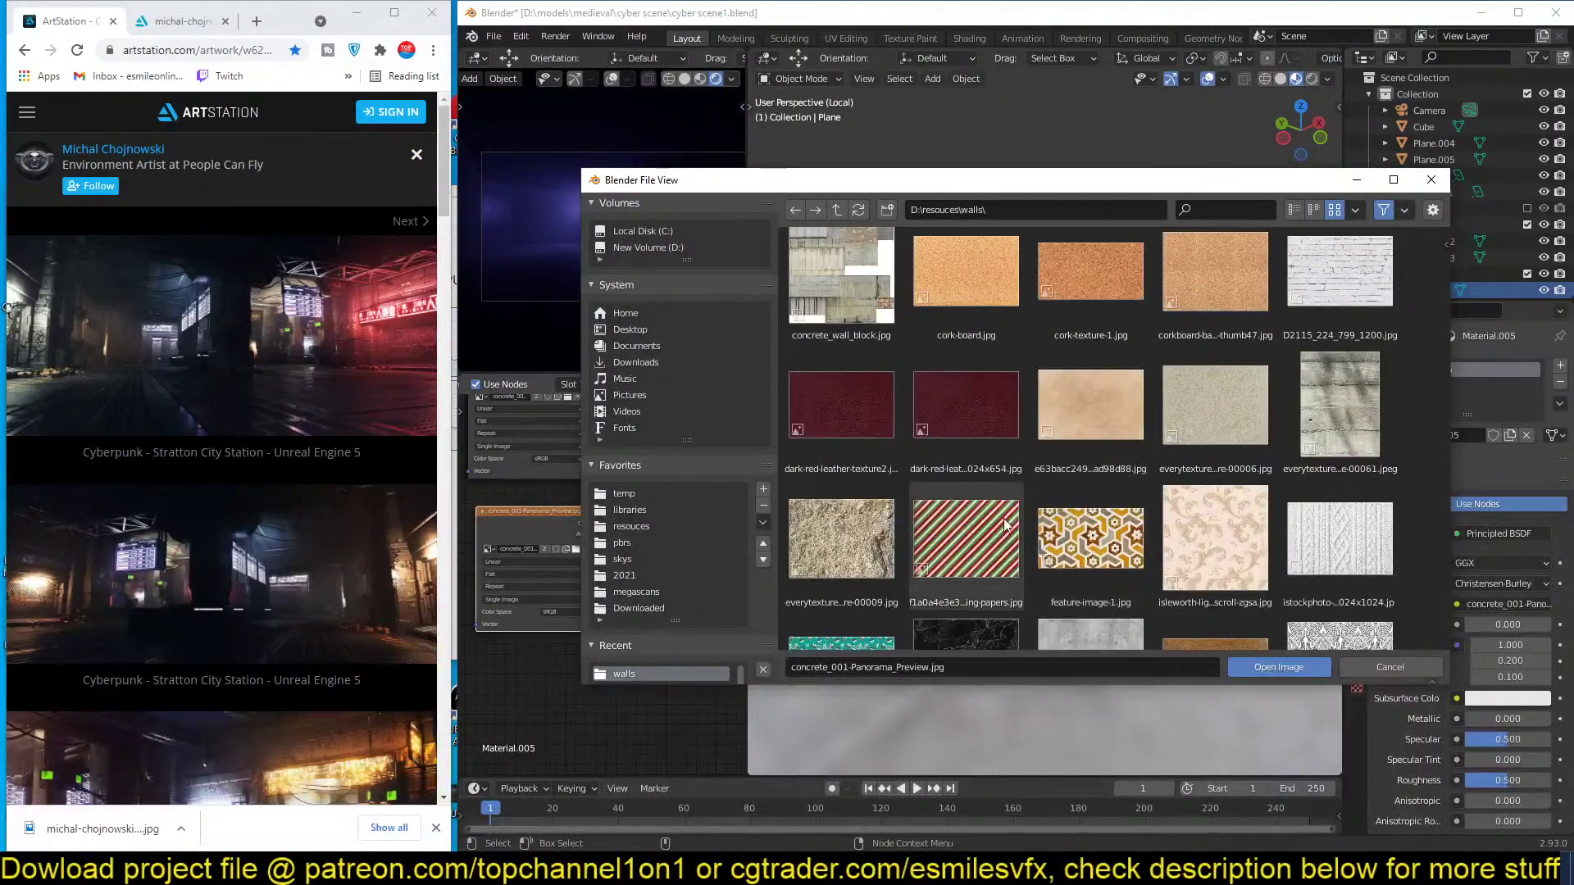
scroll(1009, 521, down, 5)
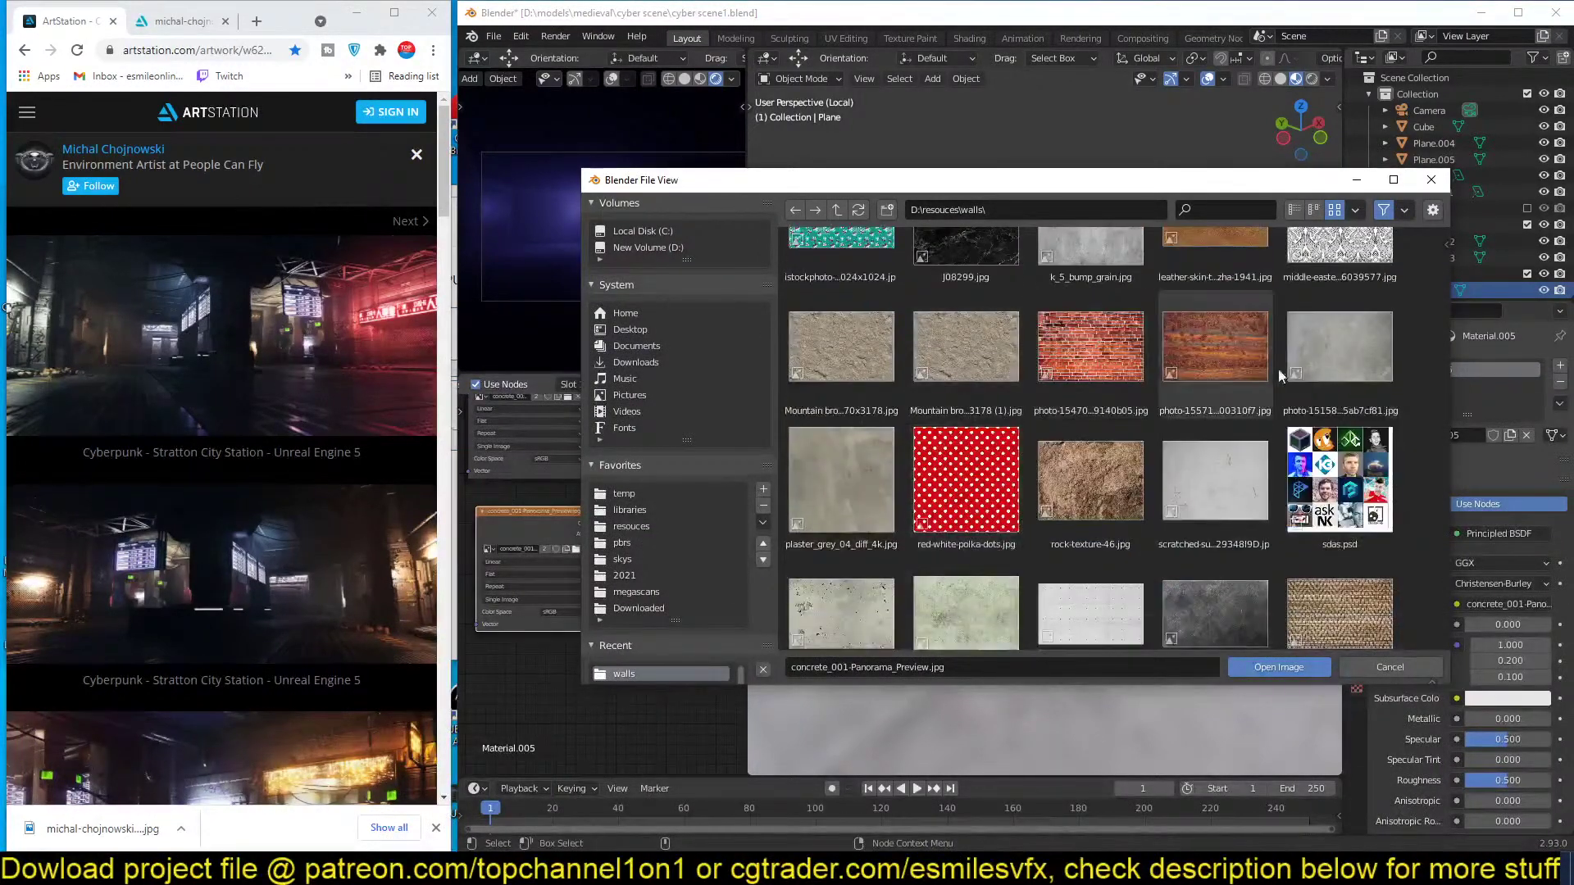
double_click(1340, 346)
Mix the two concrete image textures through a Mix node, expand that node, and save the file.
alt+right_drag(565, 522, 563, 466)
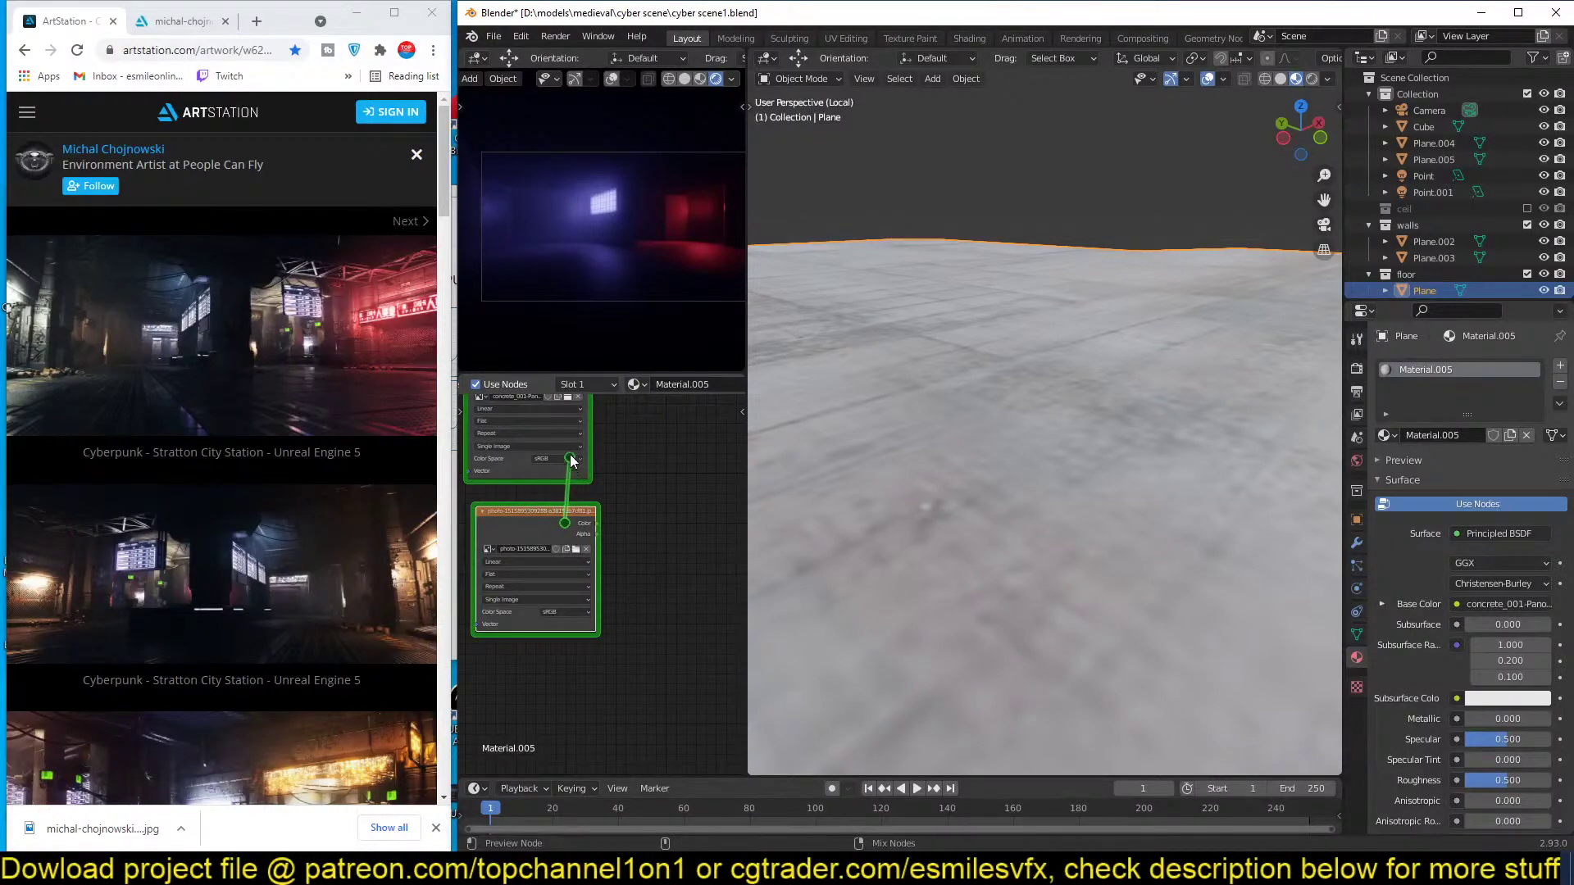
ctrl+shift+right_drag(571, 449, 571, 449)
scroll(609, 584, down, 2)
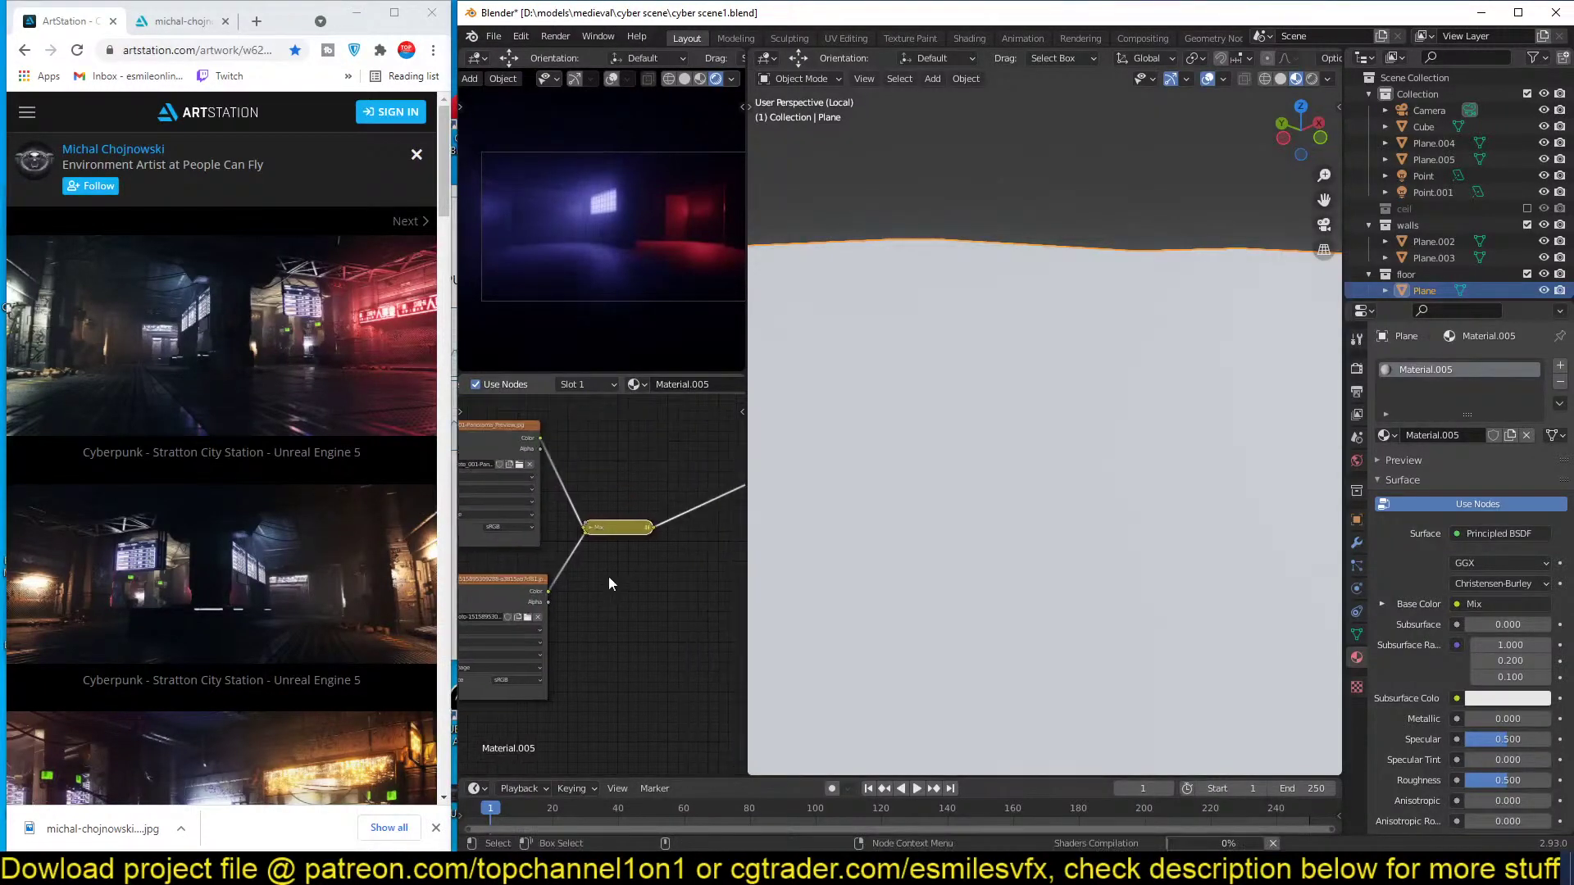
click(589, 528)
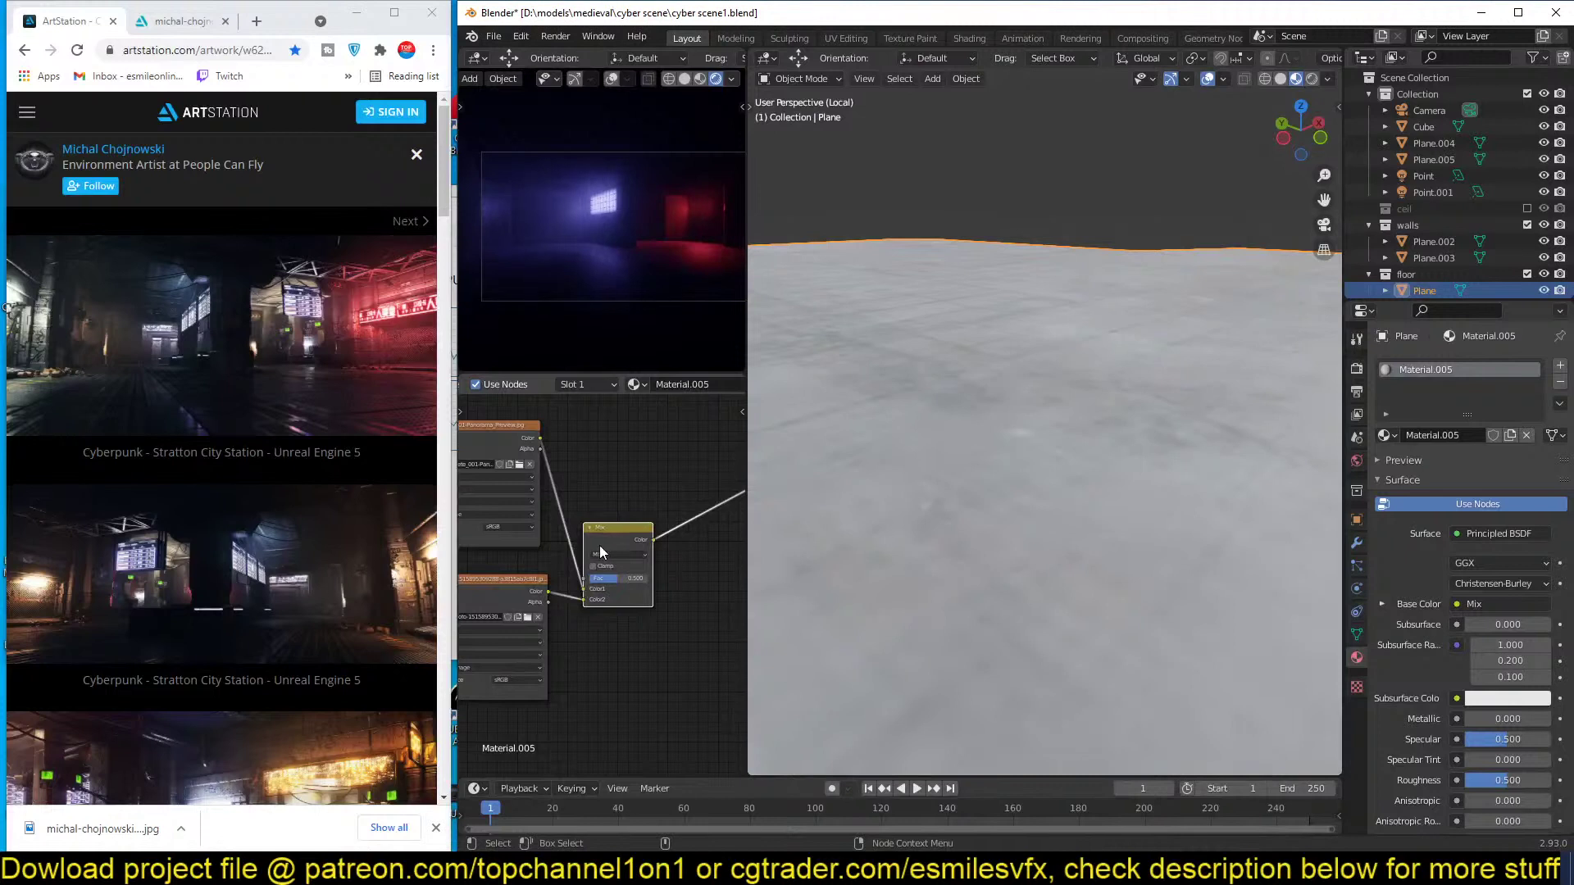
key(ctrl+s)
scroll(969, 468, down, 1)
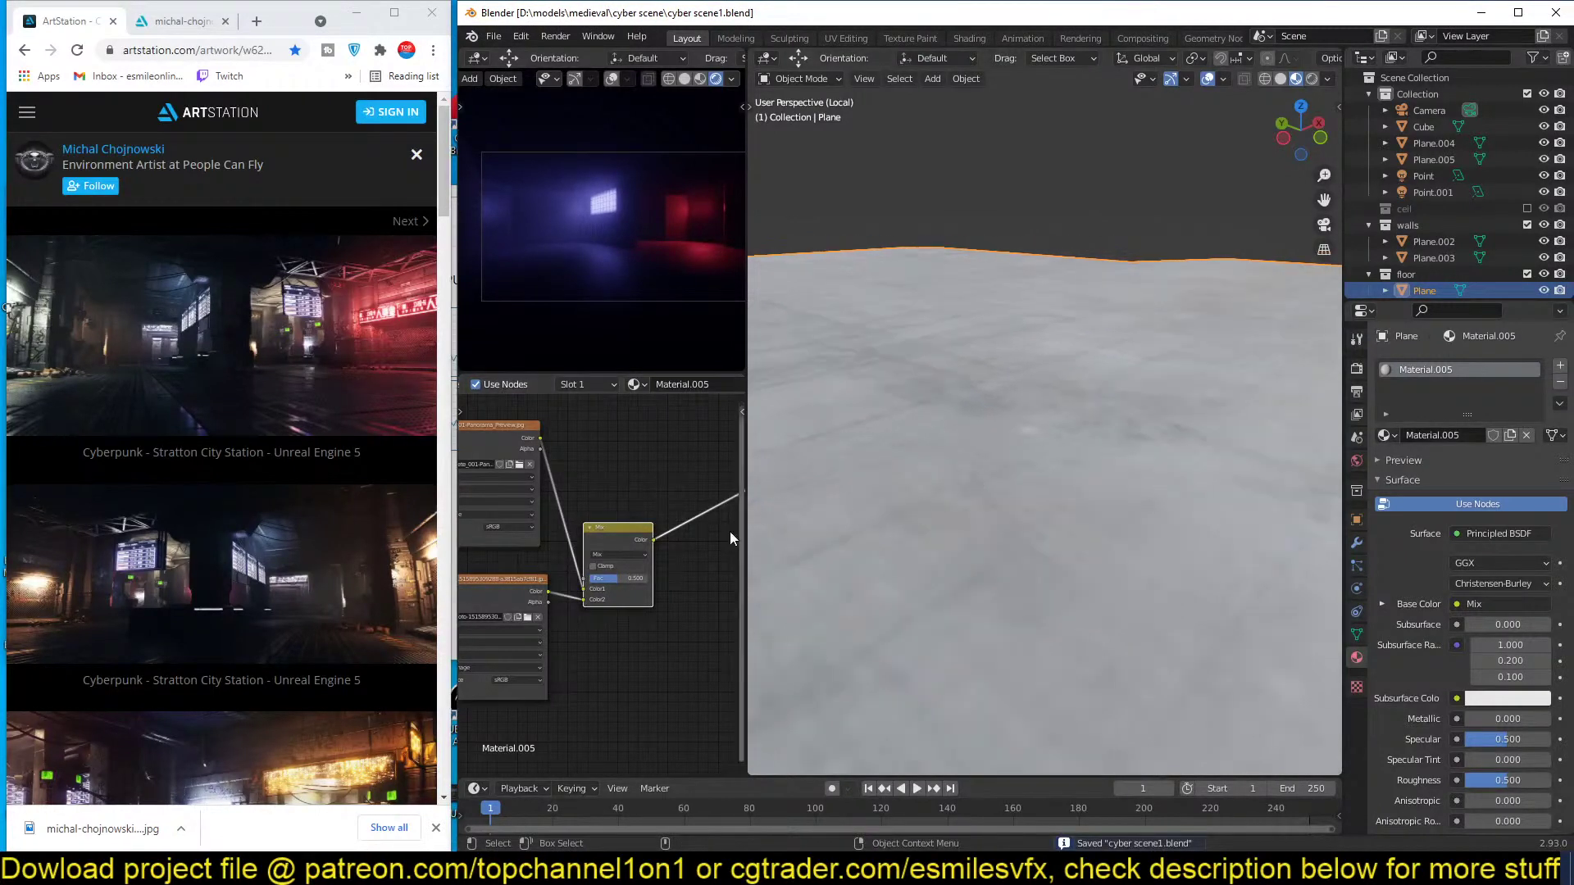
Raise the Mix node's factor slightly above 0.5 and move the node up between the two textures.
mouse_move(616, 549)
mouse_down()
mouse_move(622, 524)
mouse_move(611, 553)
mouse_move(635, 553)
mouse_up()
click(627, 529)
scroll(971, 474, down, 3)
middle_drag(972, 474, 956, 508)
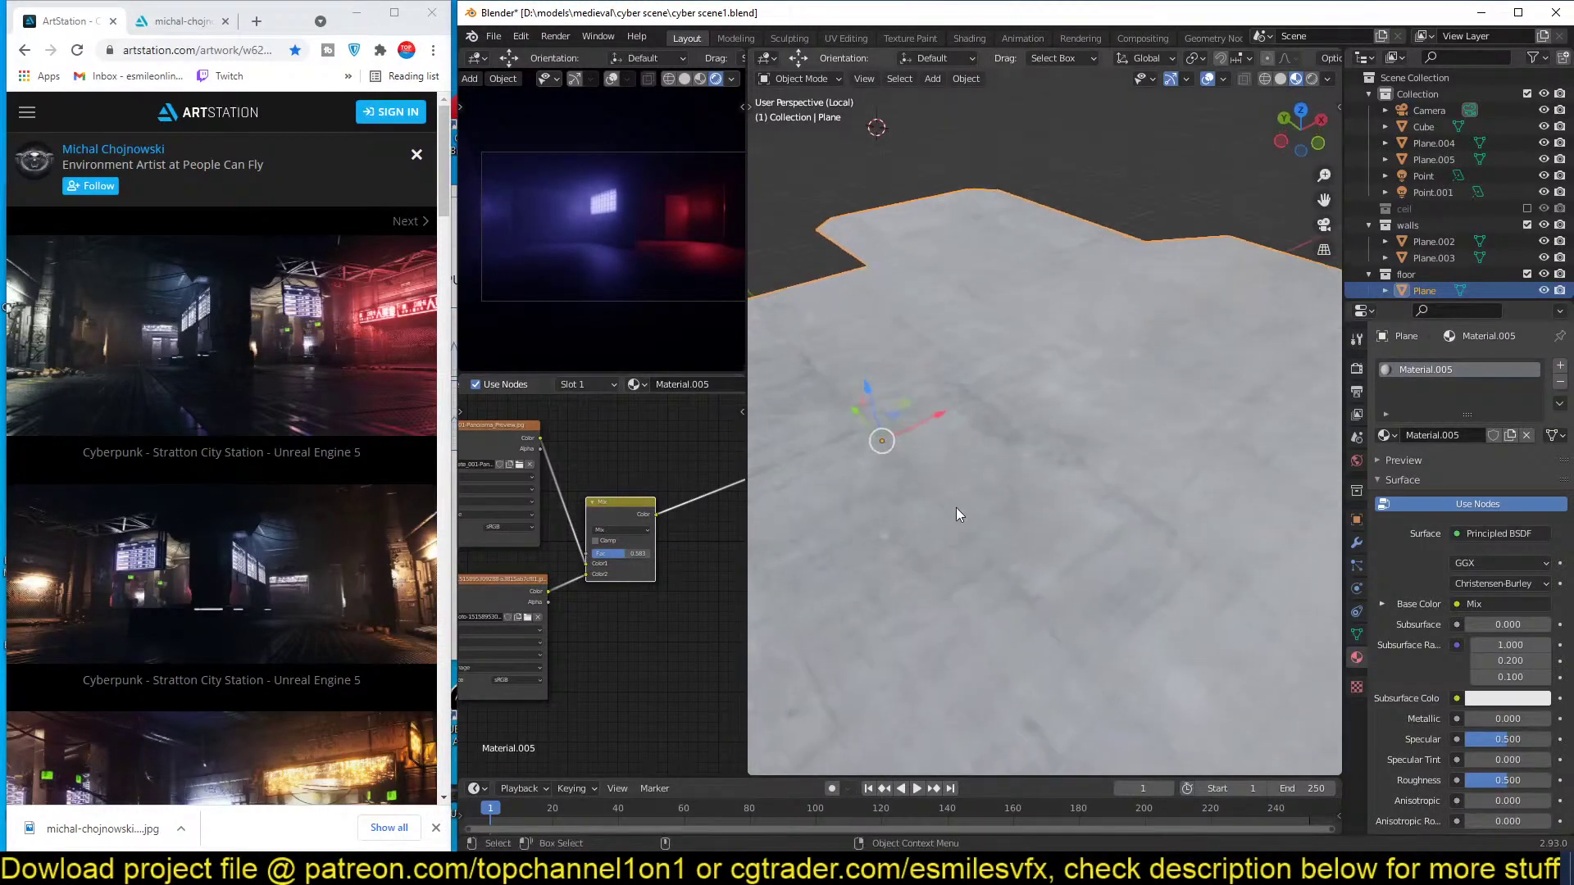
Add Mapping and Texture Coordinate nodes to the second concrete Image Texture.
middle_drag(682, 590, 756, 571)
click(577, 570)
key(ctrl+t)
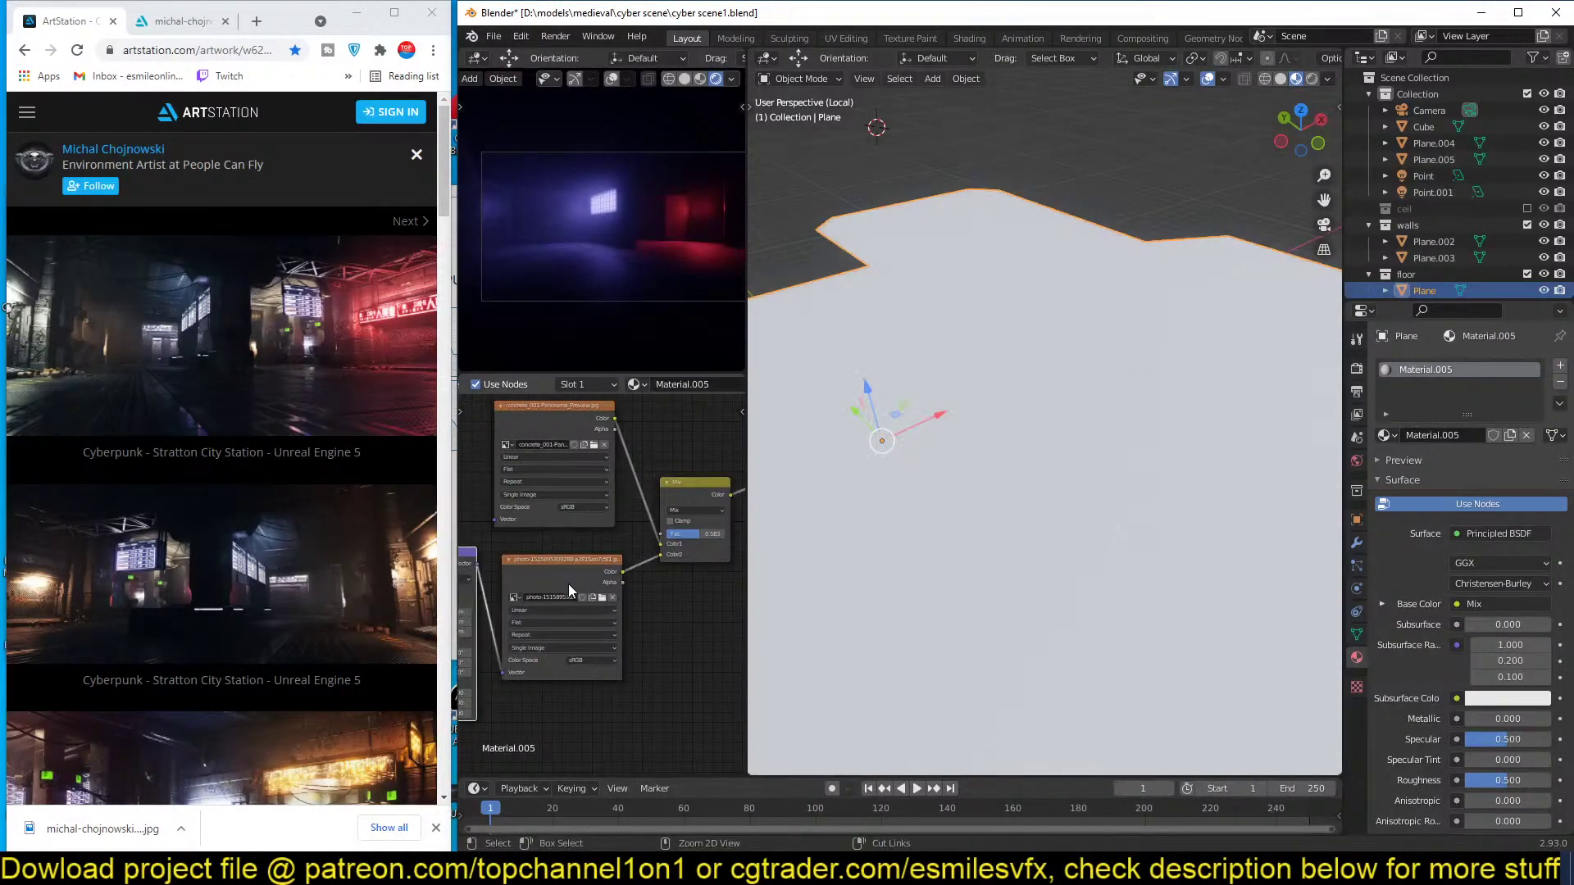
middle_drag(568, 584, 661, 564)
middle_drag(894, 516, 923, 508)
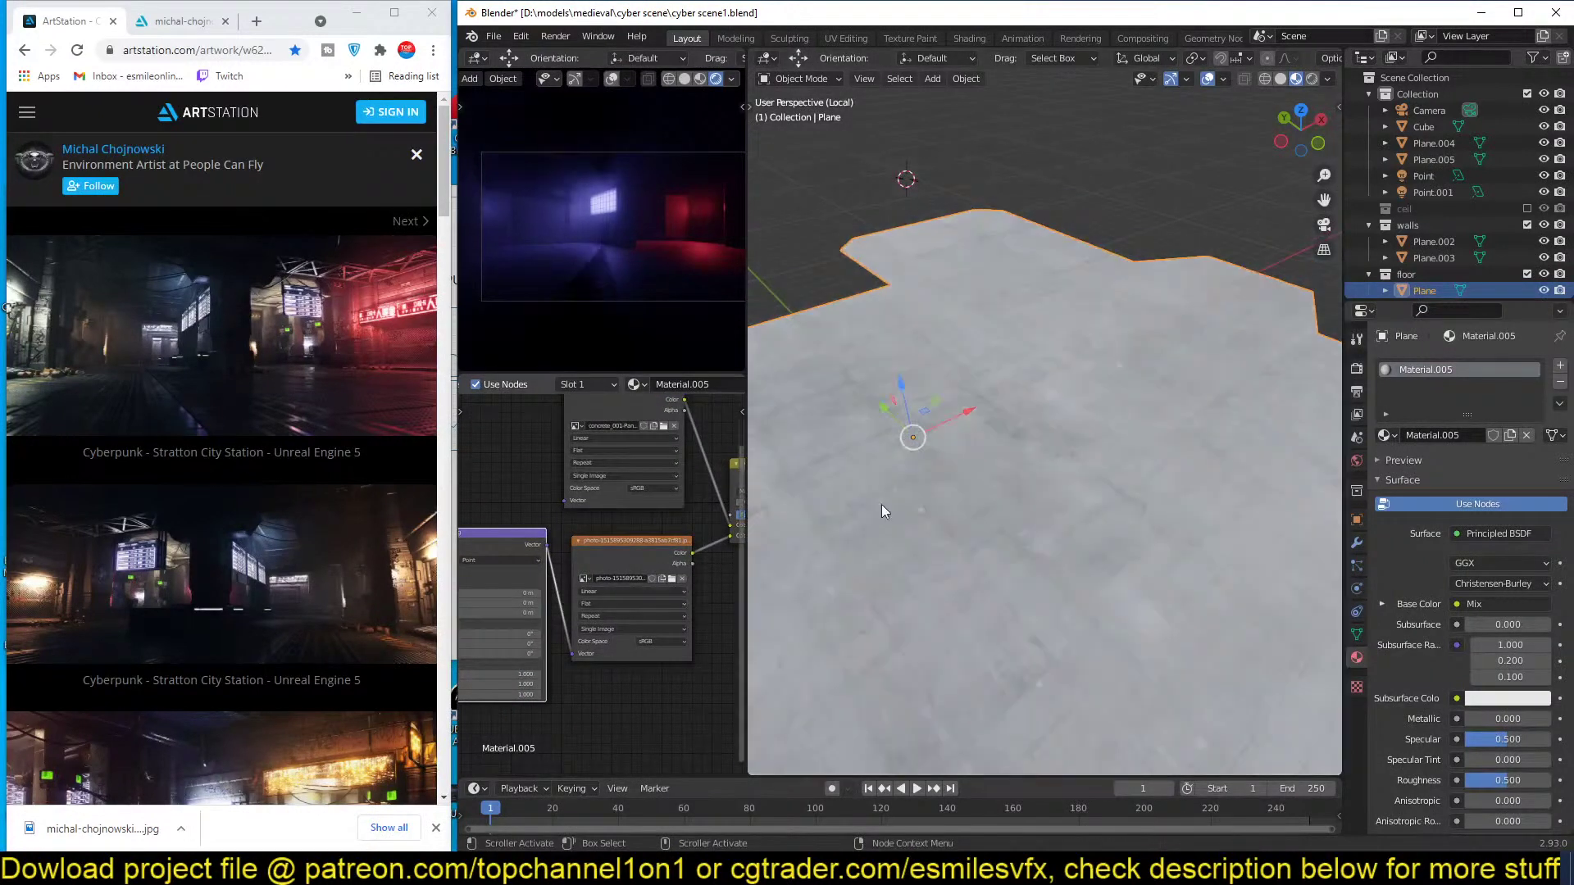
Preview the second concrete texture on the floor and set its Mapping scale to 7.400 on all axes.
ctrl+shift+click(655, 551)
scroll(993, 436, down, 2)
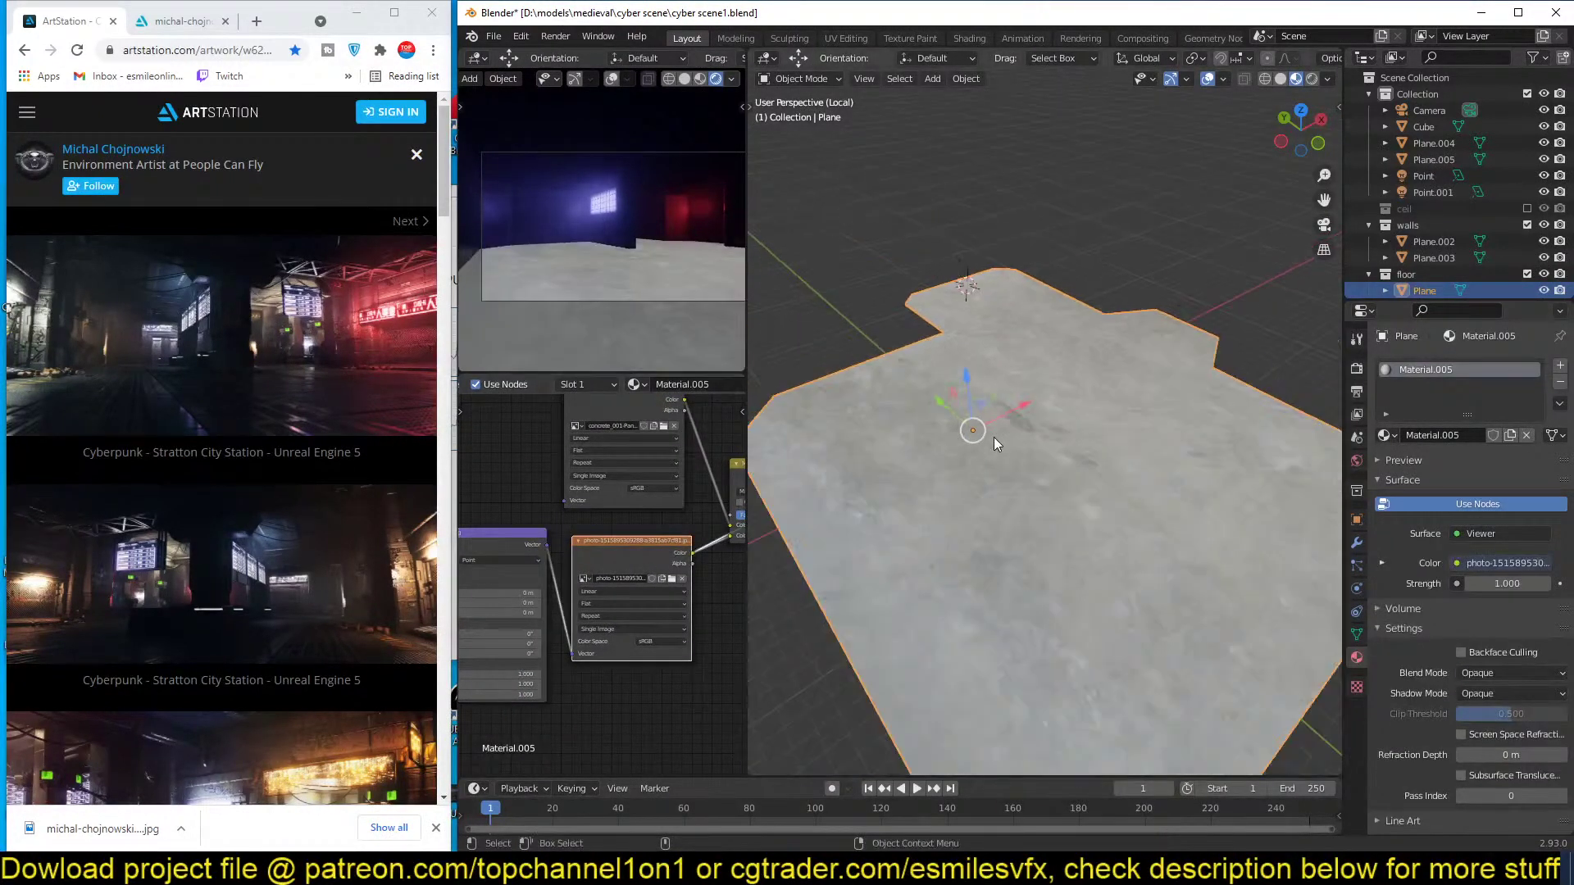
middle_drag(521, 674, 560, 642)
drag(559, 642, 1058, 663)
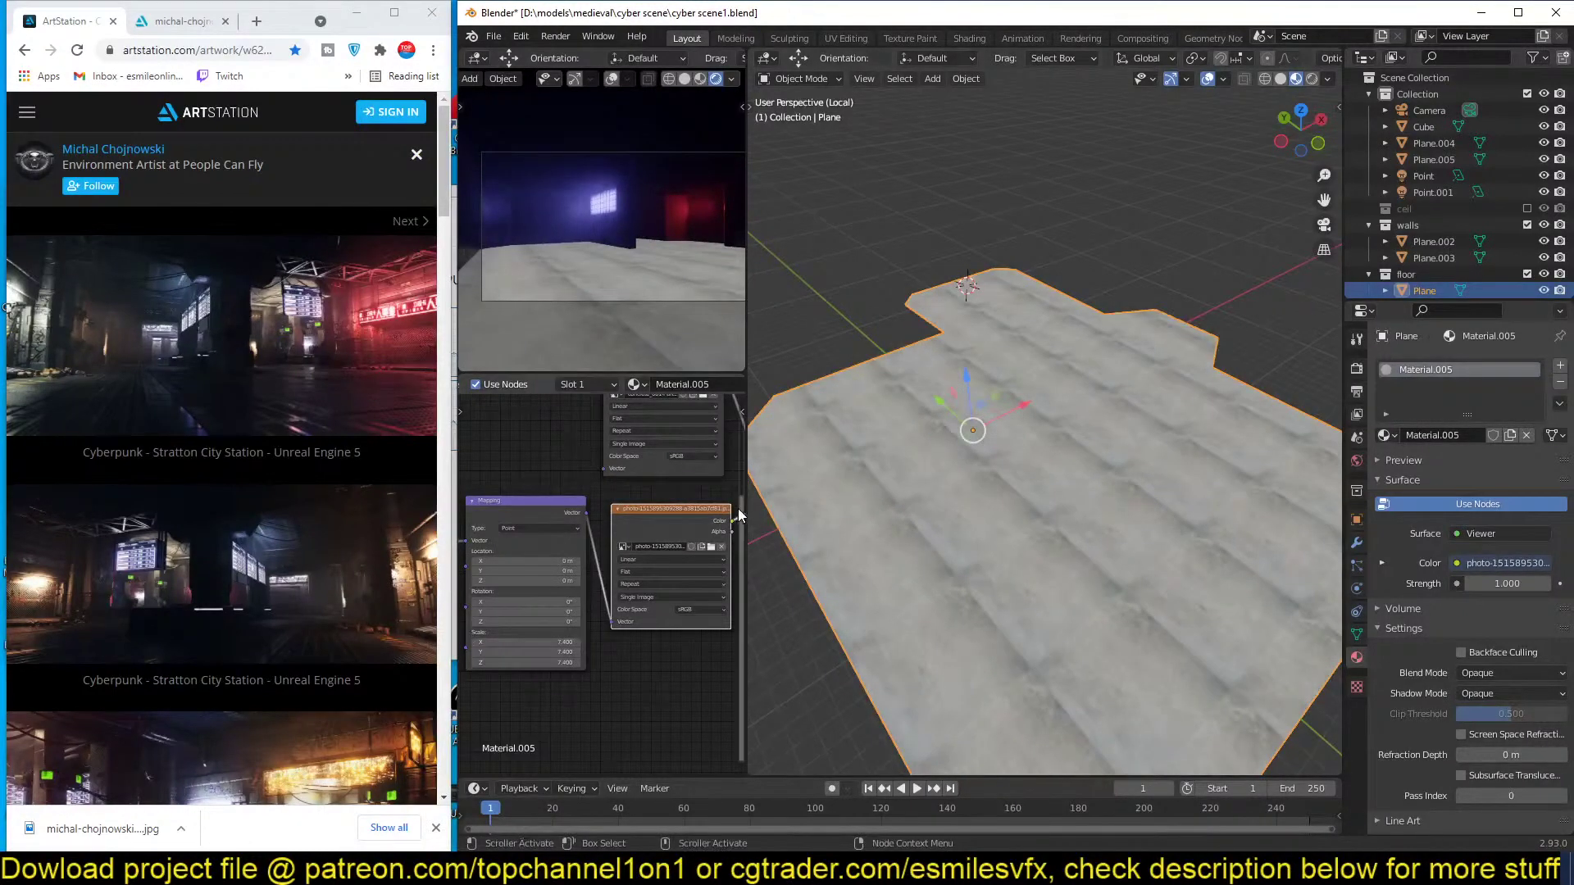
Preview the Mix node's output and examine the blended concrete on the floor up close.
middle_drag(705, 442, 602, 491)
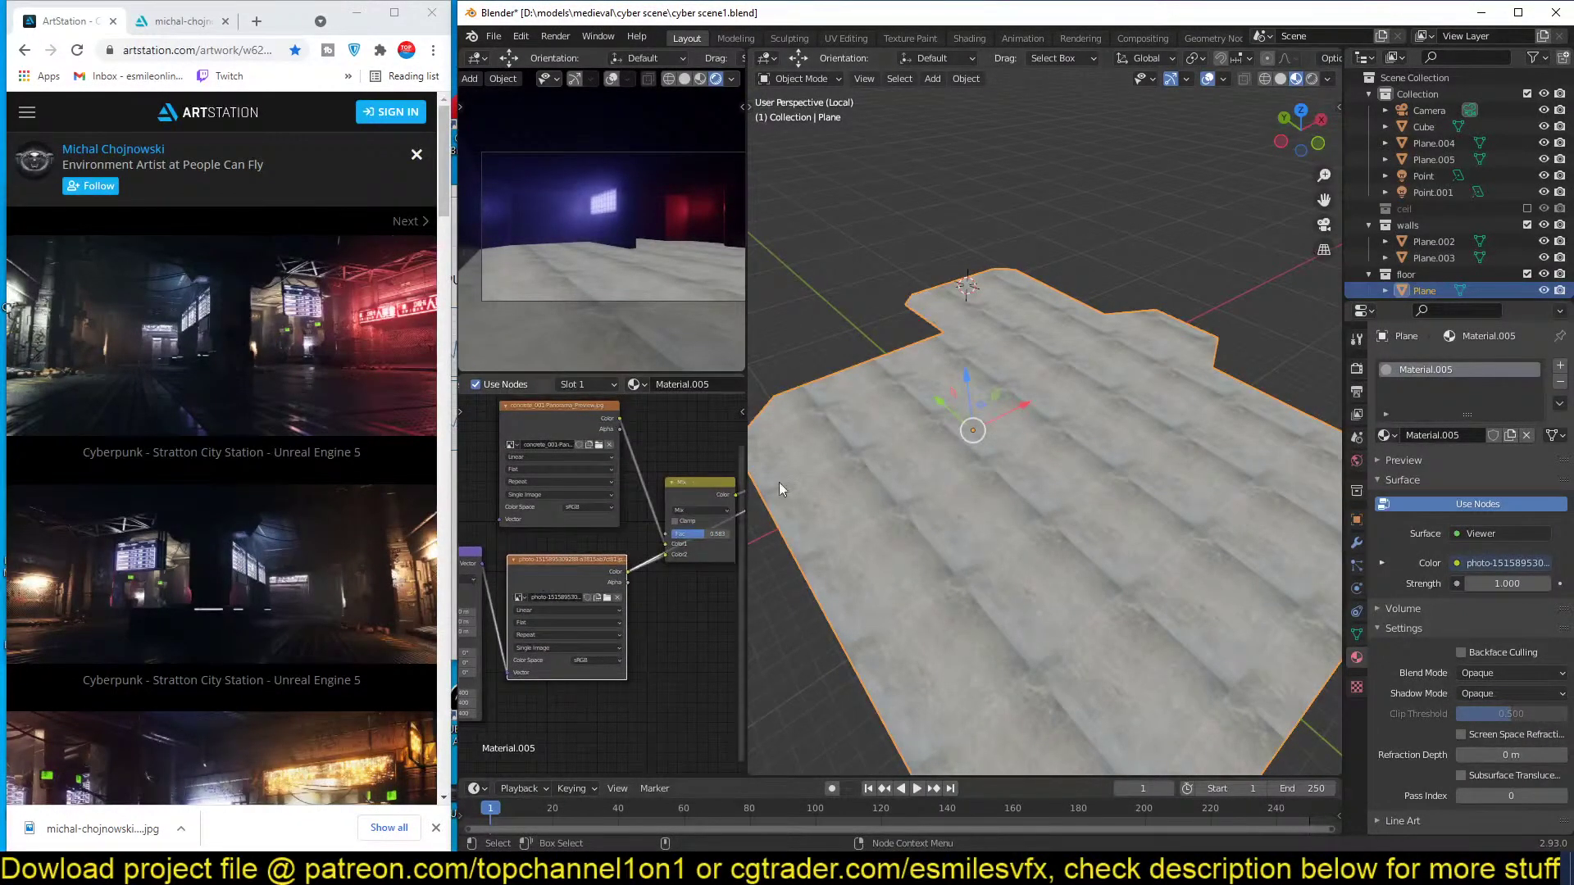
middle_drag(707, 482, 649, 479)
ctrl+shift+click(649, 479)
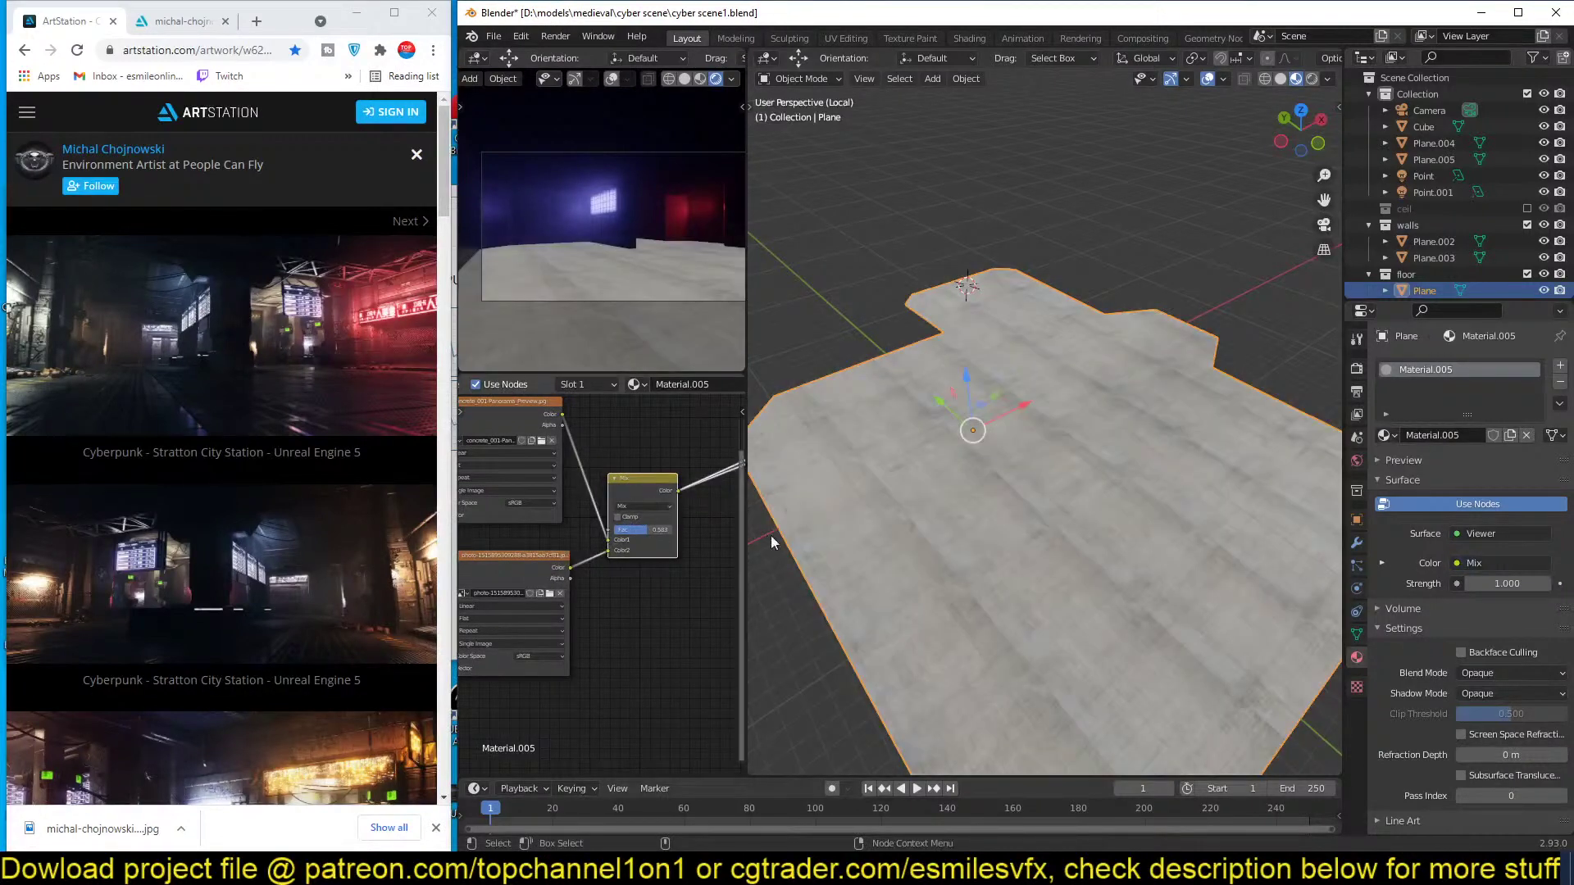
middle_drag(770, 534, 997, 442)
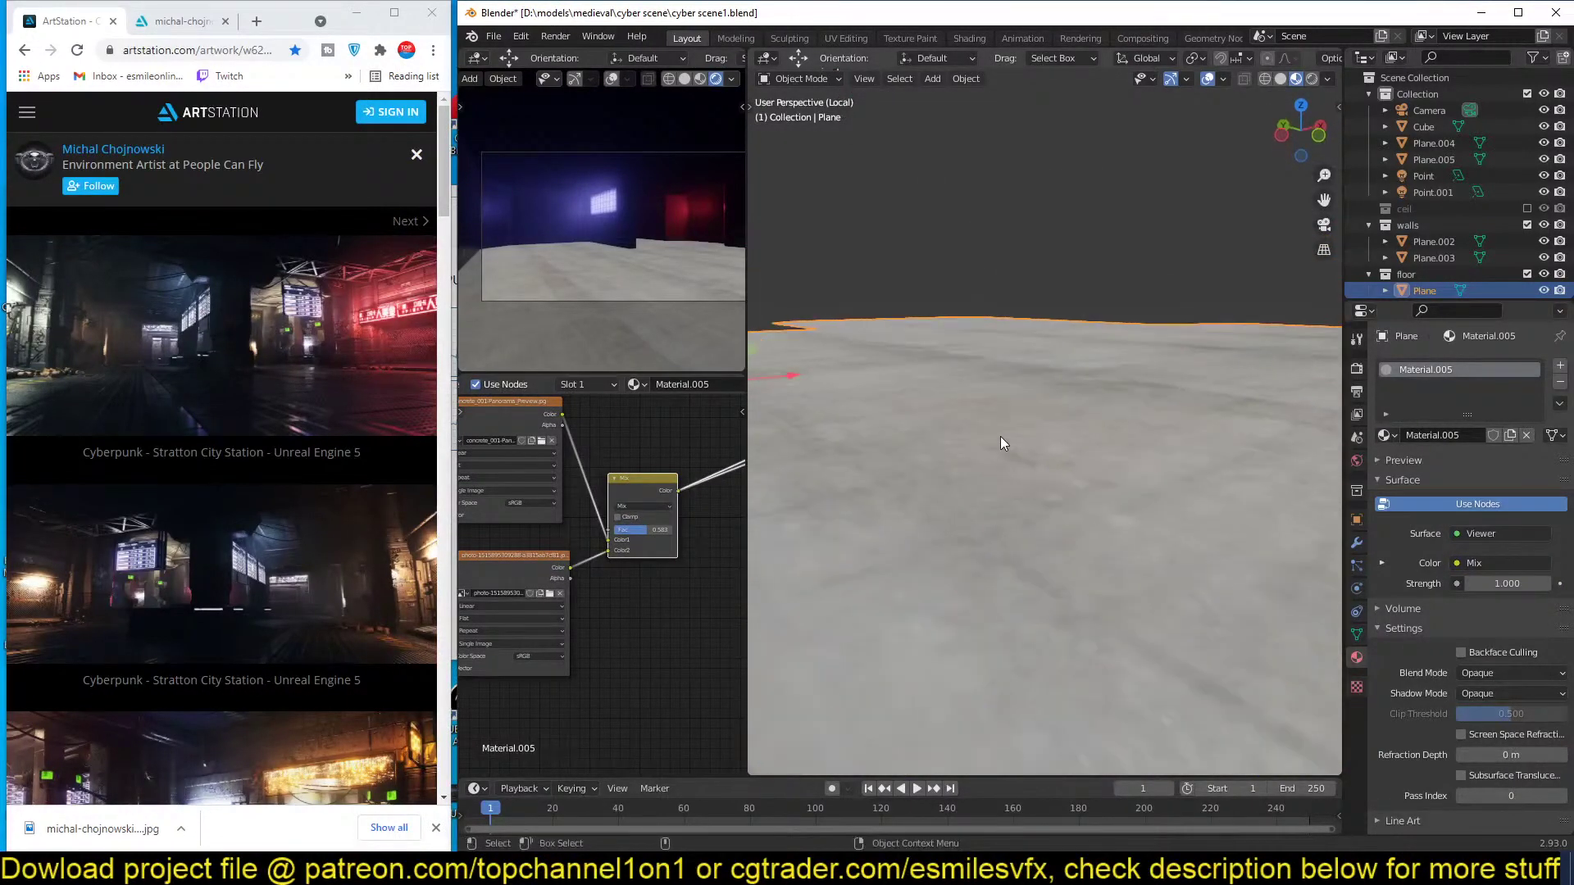
Move the Mix node up, nearly level with the upper Image Texture node.
middle_drag(662, 512, 609, 529)
scroll(621, 524, down, 2)
drag(588, 502, 601, 453)
scroll(605, 518, down, 5)
middle_drag(605, 518, 584, 461)
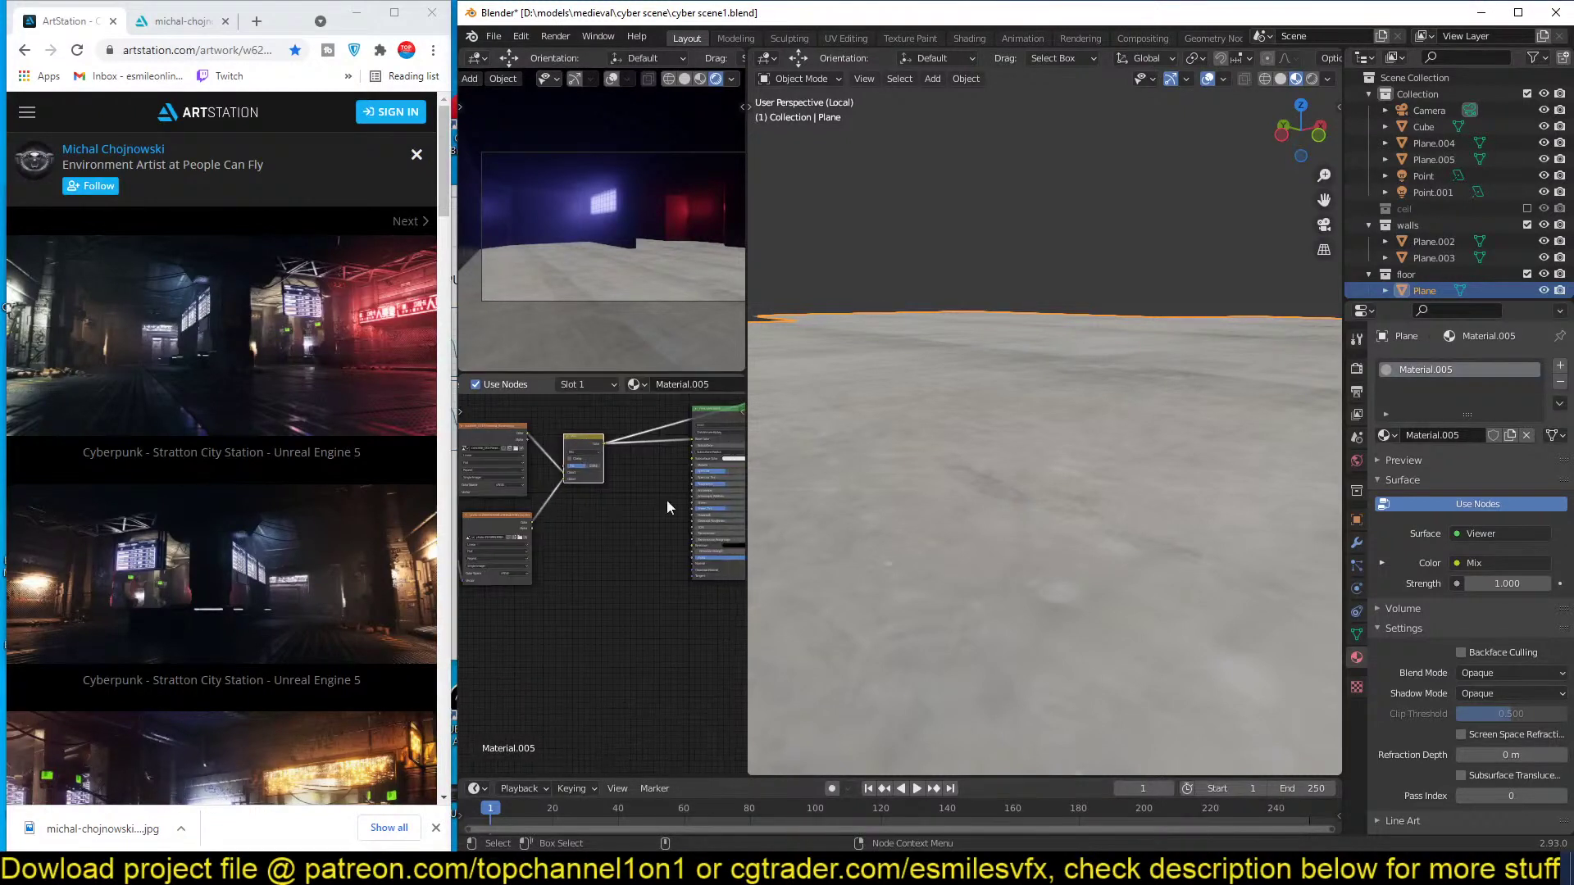
Duplicate the second Image Texture node below the others and load a grey seamless TexturesCom concrete image into the copy.
click(509, 522)
key(shift+d)
click(600, 621)
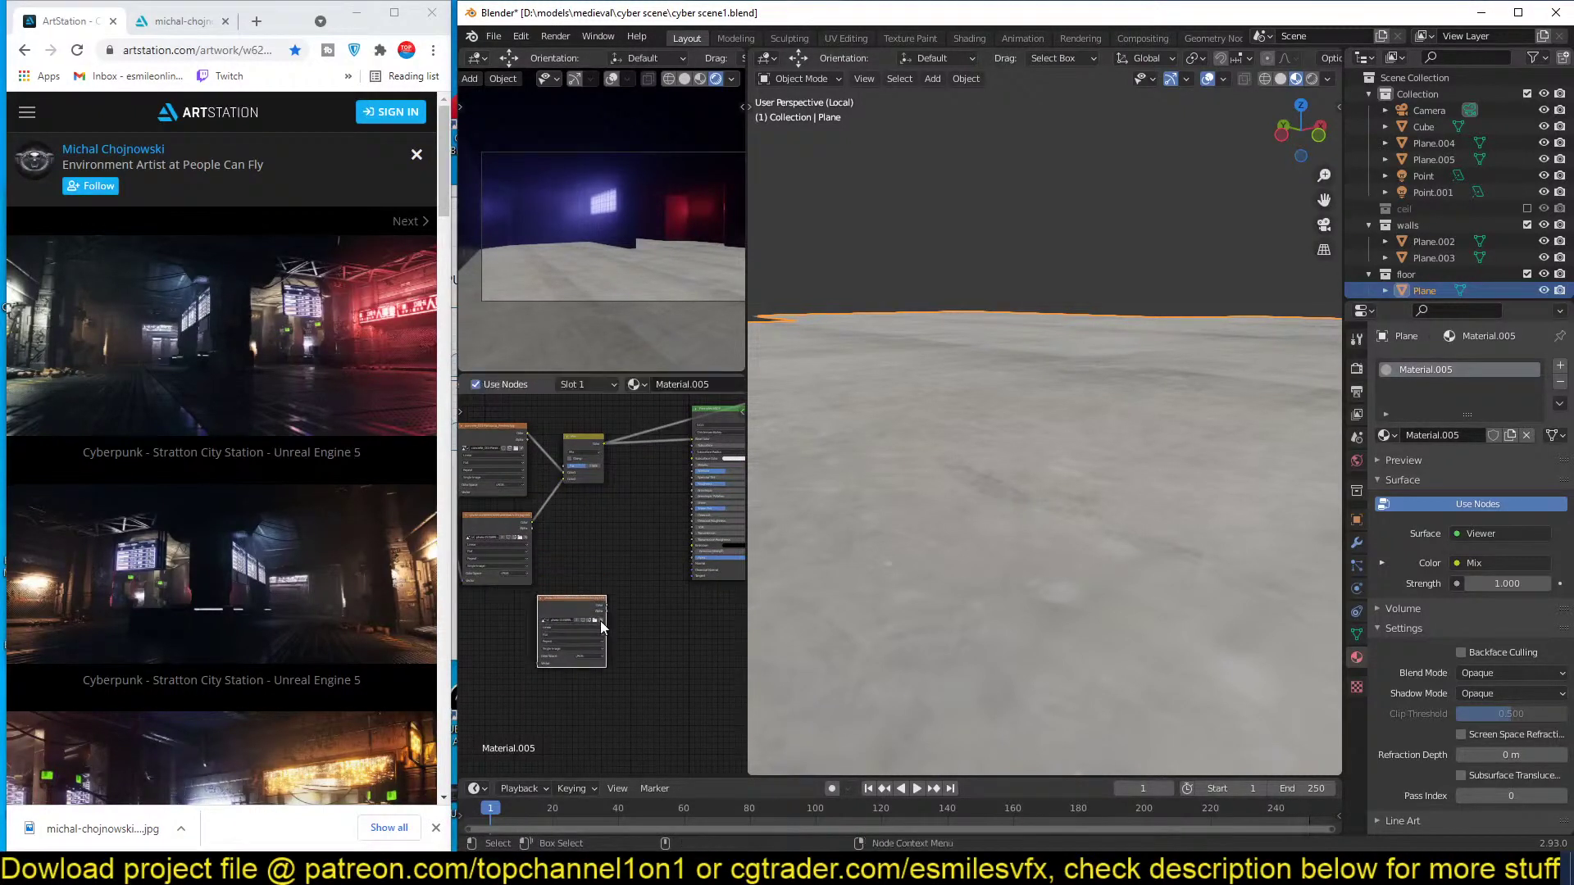
click(594, 620)
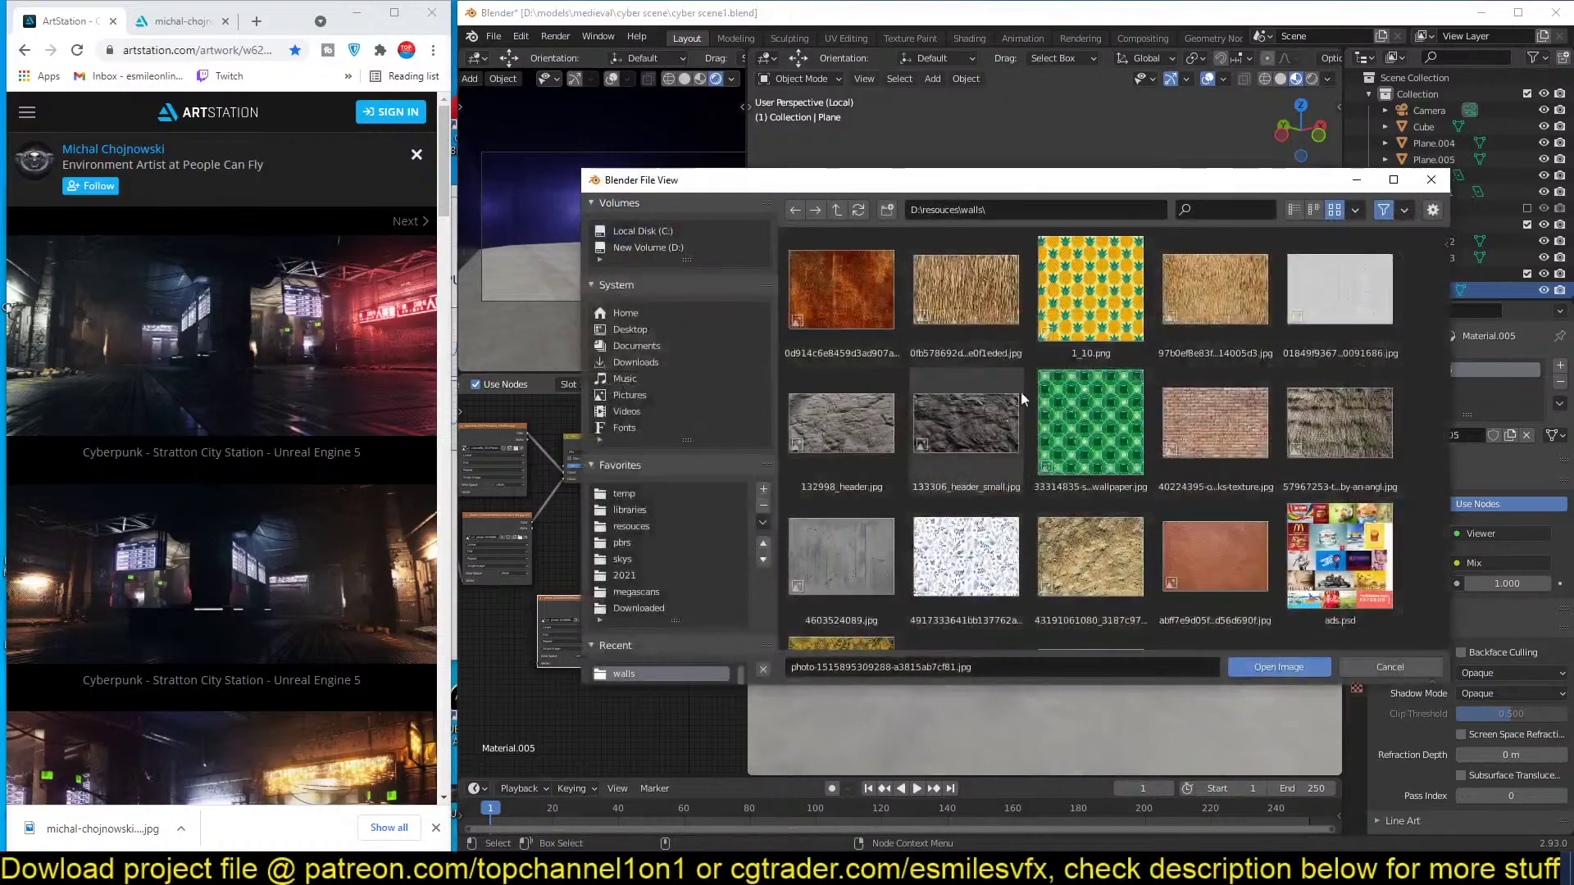
scroll(1037, 520, down, 10)
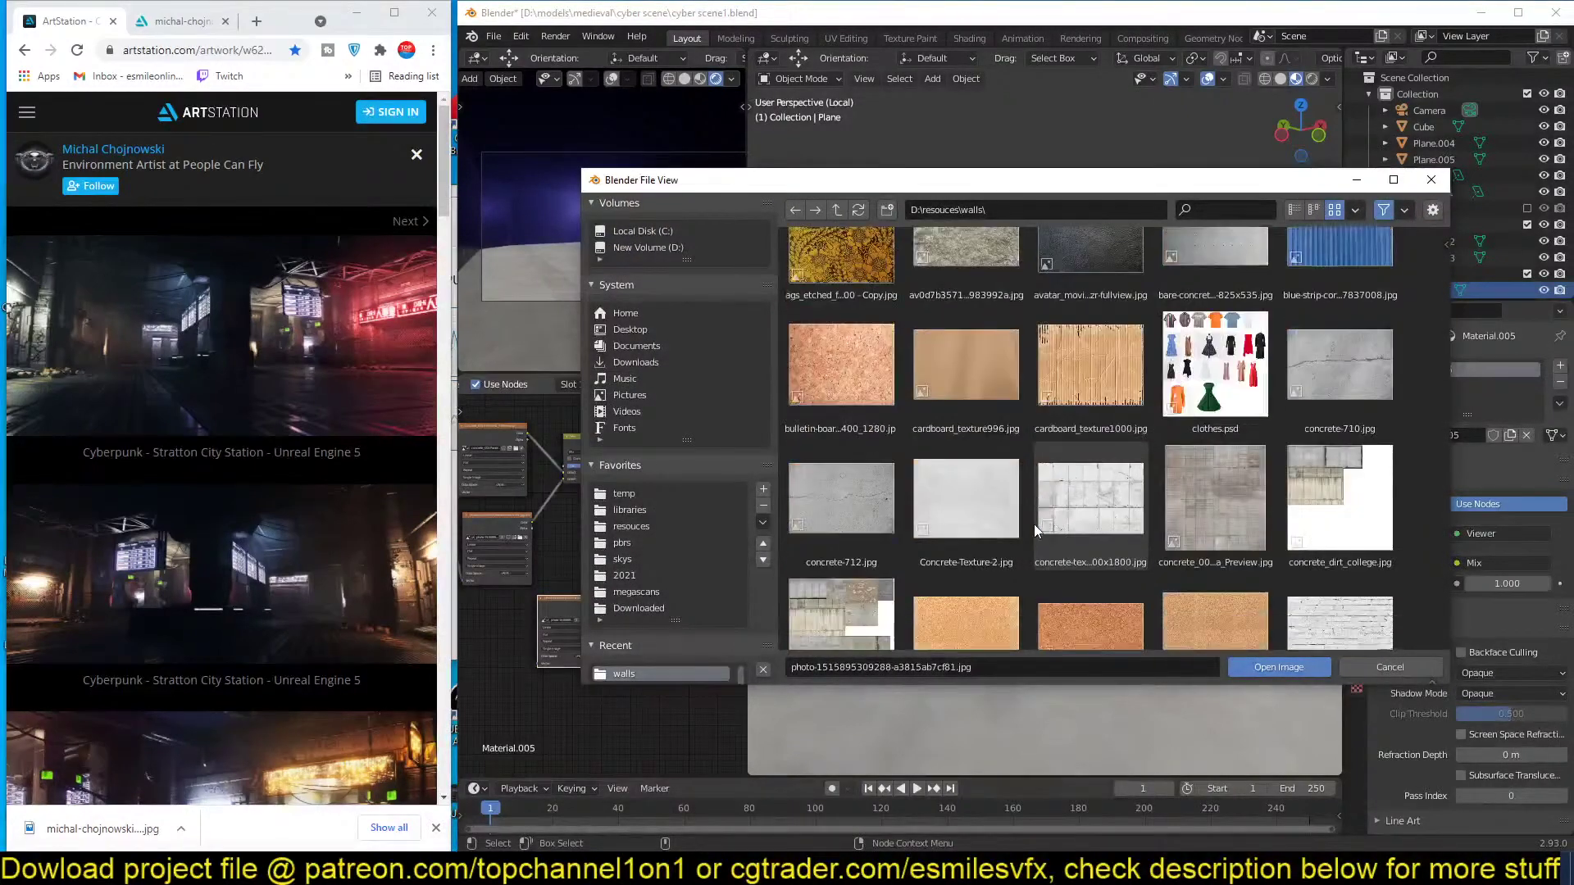
scroll(1065, 500, down, 10)
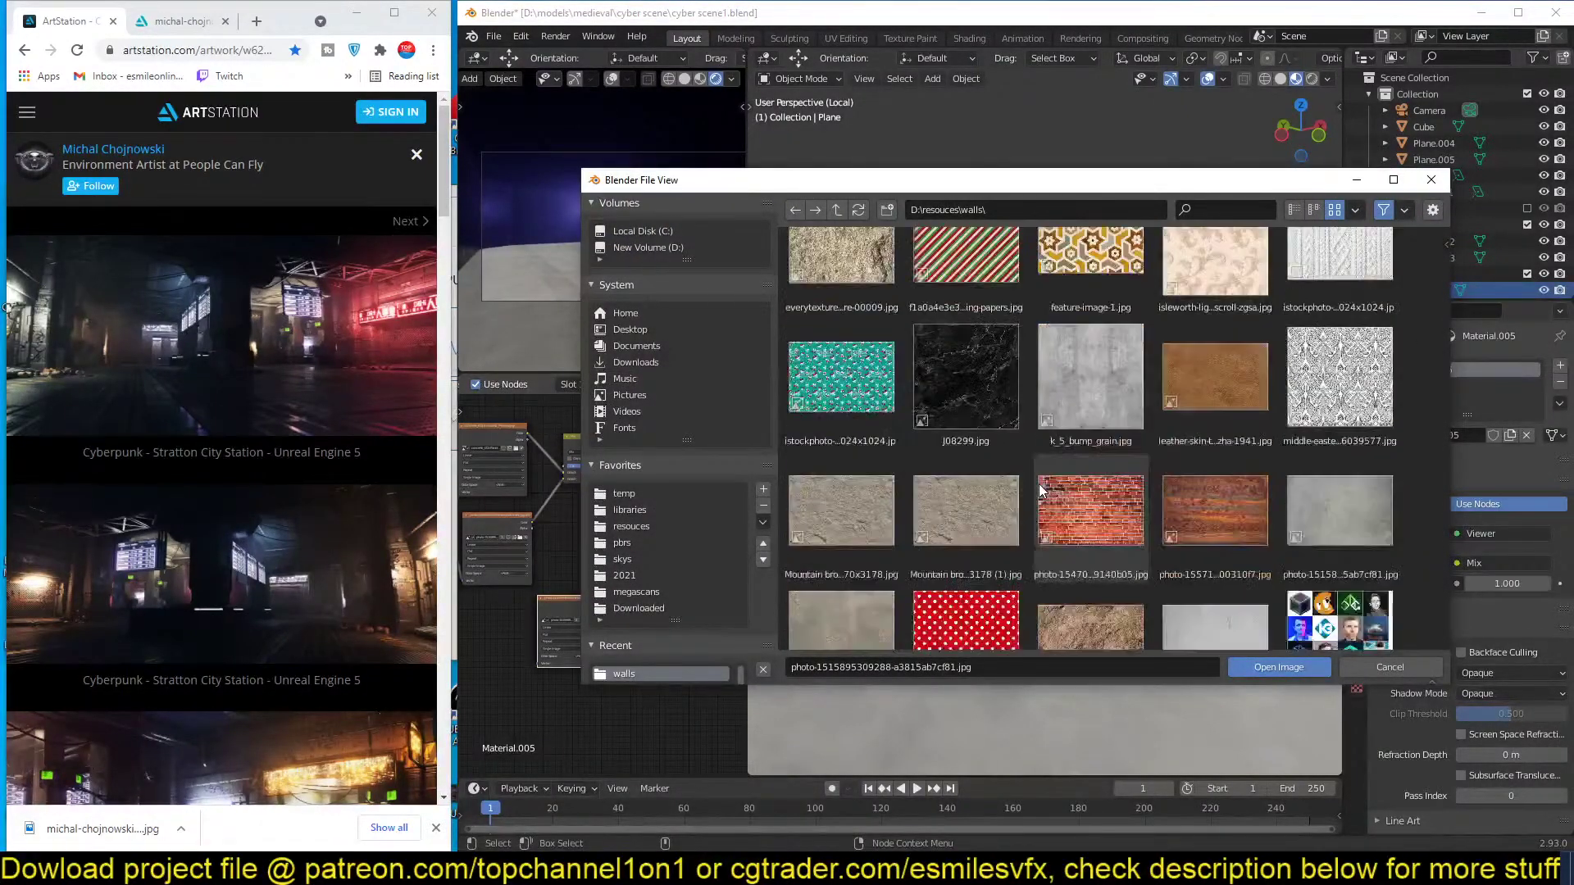
scroll(1040, 483, down, 5)
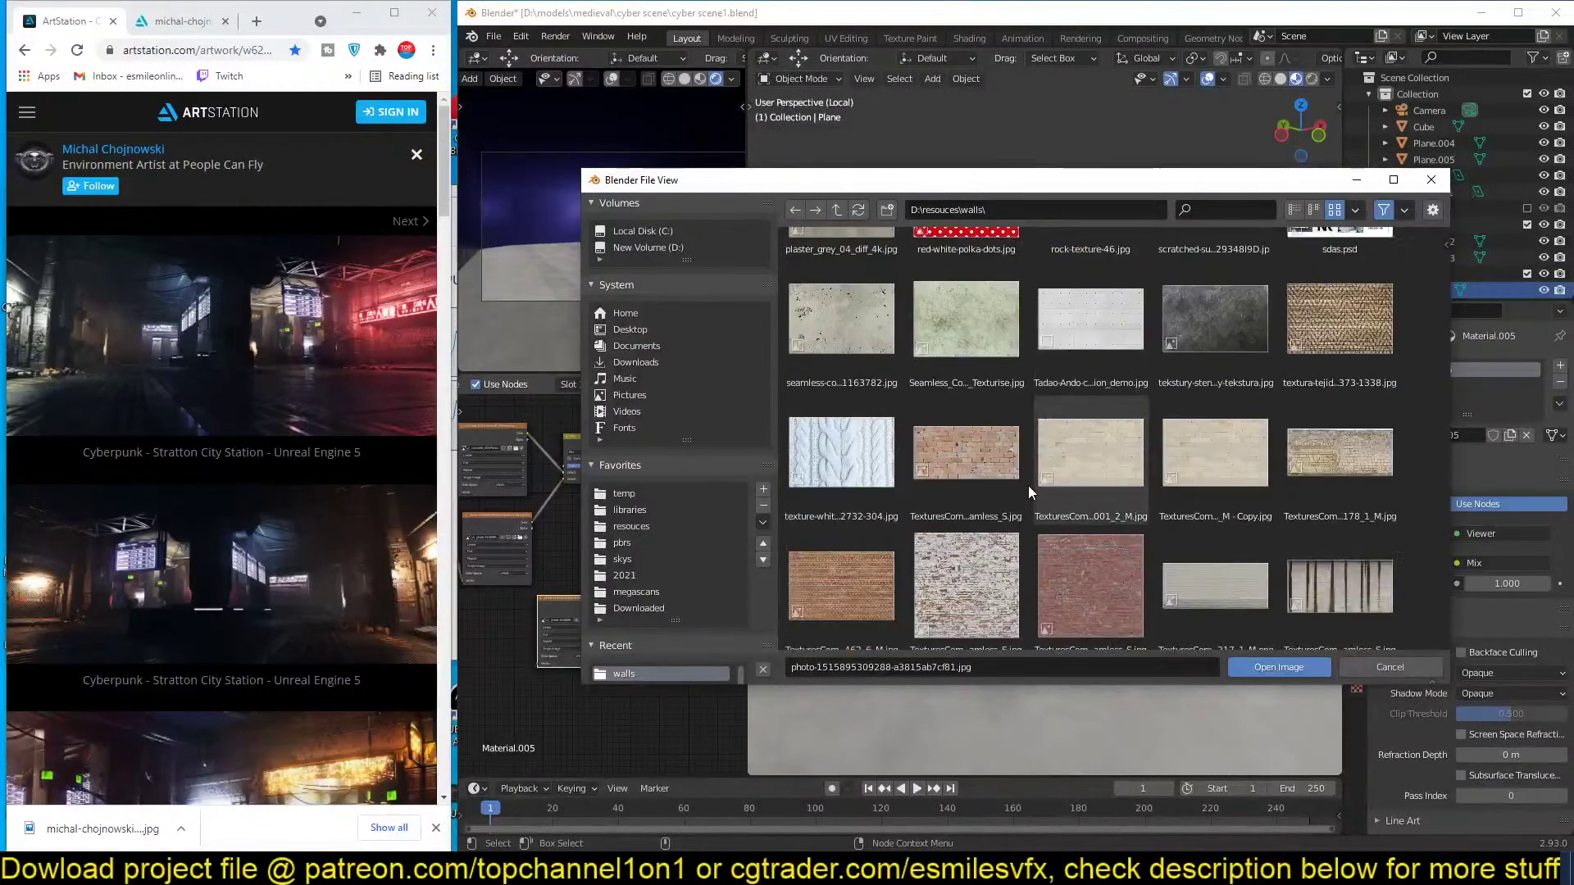
scroll(1028, 486, down, 4)
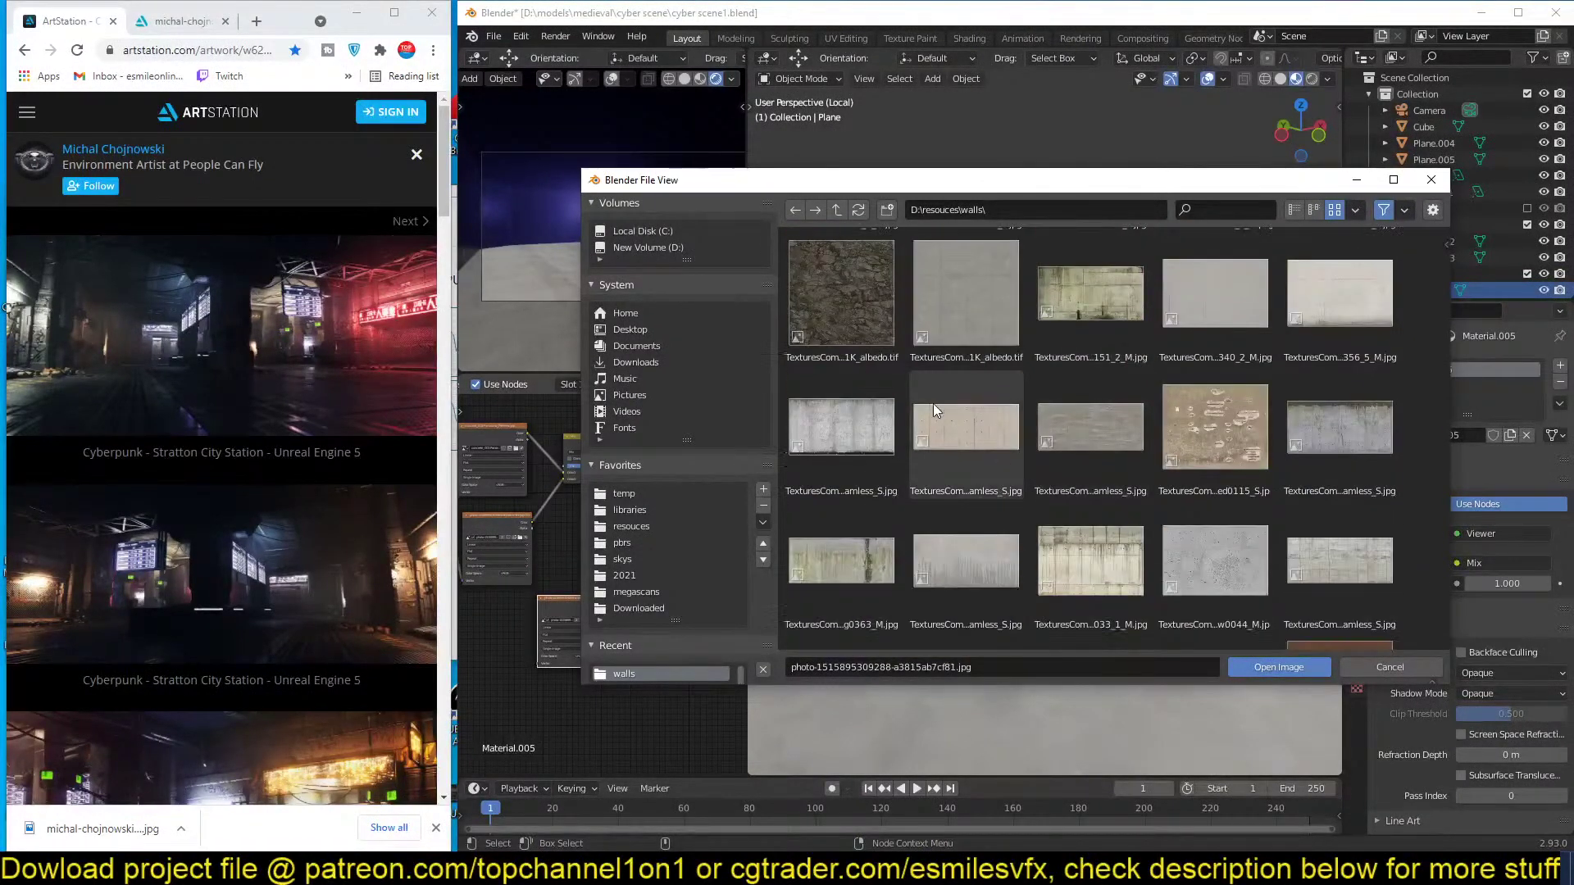
double_click(1098, 418)
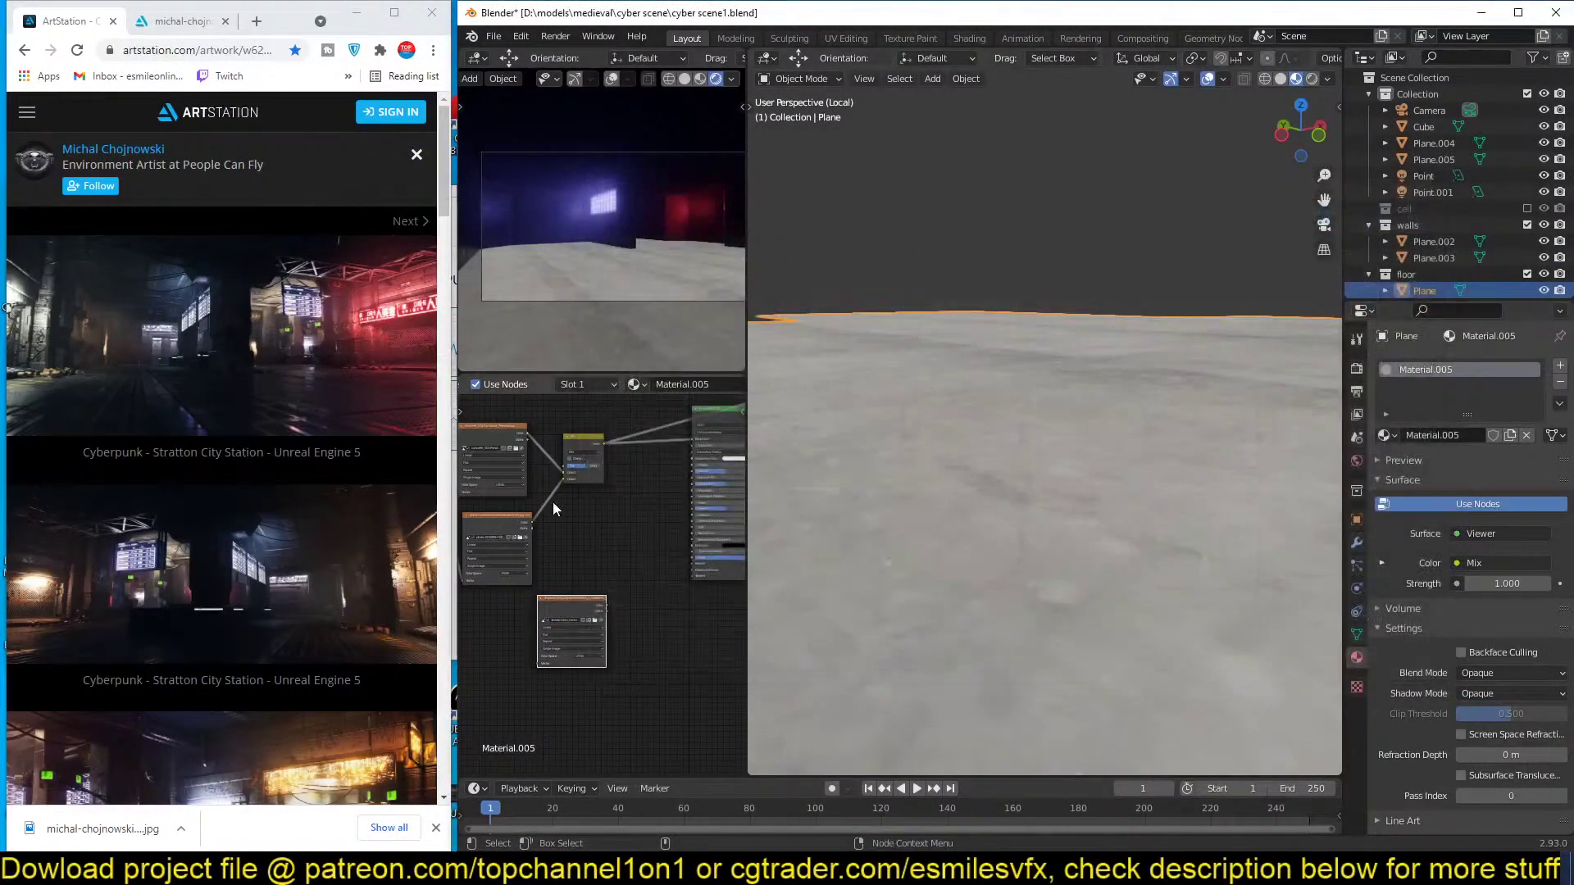
Blend the new concrete texture with the existing Mix output through a second Mix node and expand that node.
ctrl+shift+right_drag(584, 606, 588, 464)
middle_drag(643, 530, 553, 537)
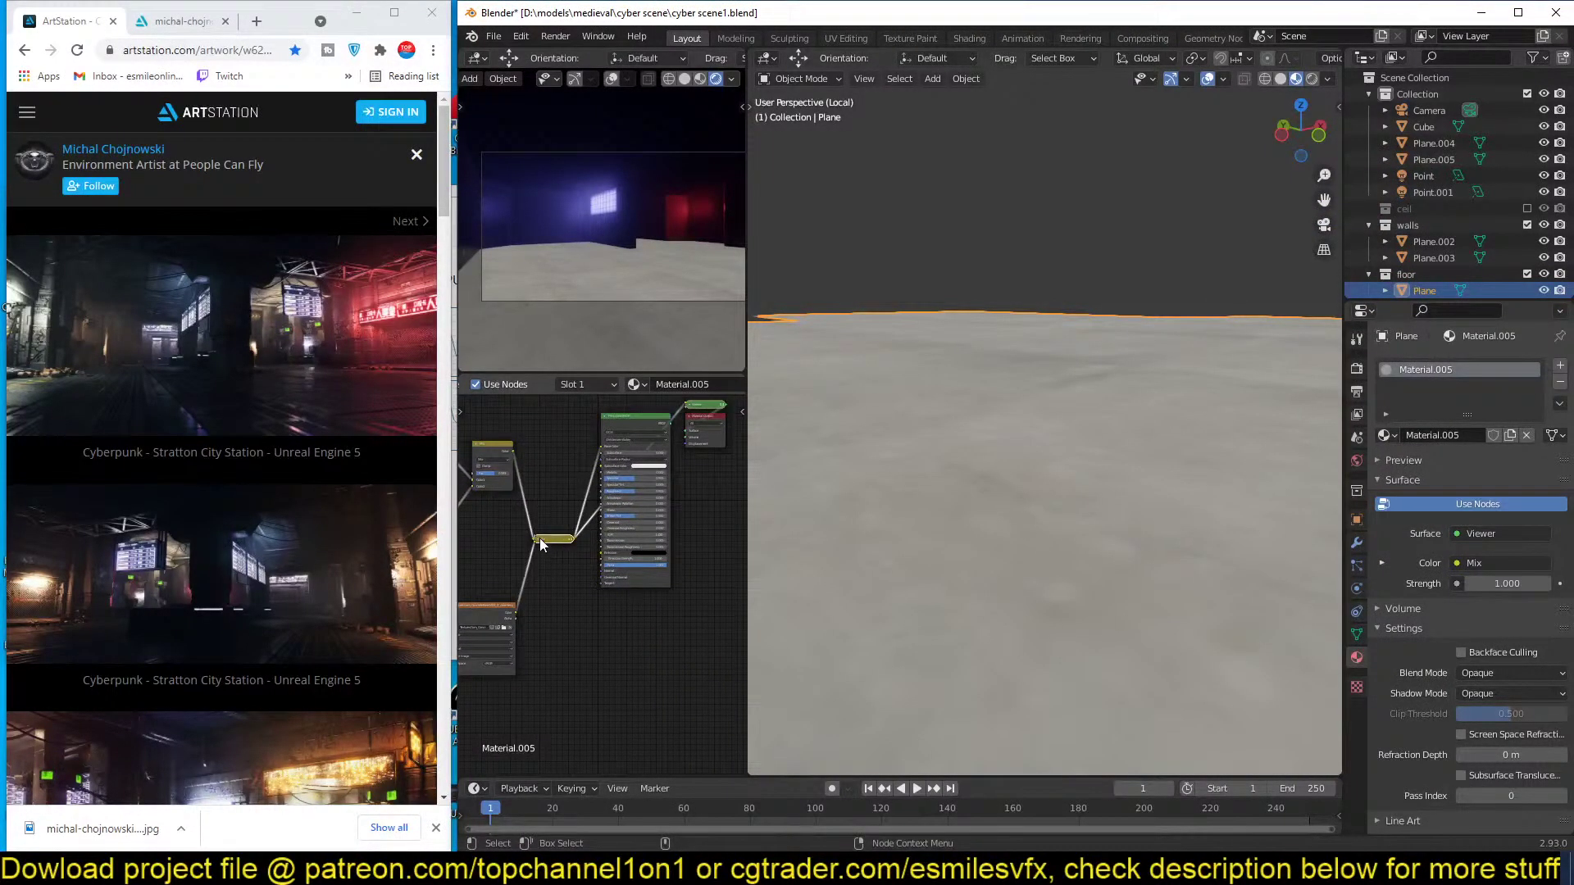
click(539, 540)
Preview the third concrete texture on the floor and add Mapping and Texture Coordinate nodes to it.
middle_drag(538, 583, 679, 532)
scroll(629, 559, up, 3)
ctrl+shift+click(629, 559)
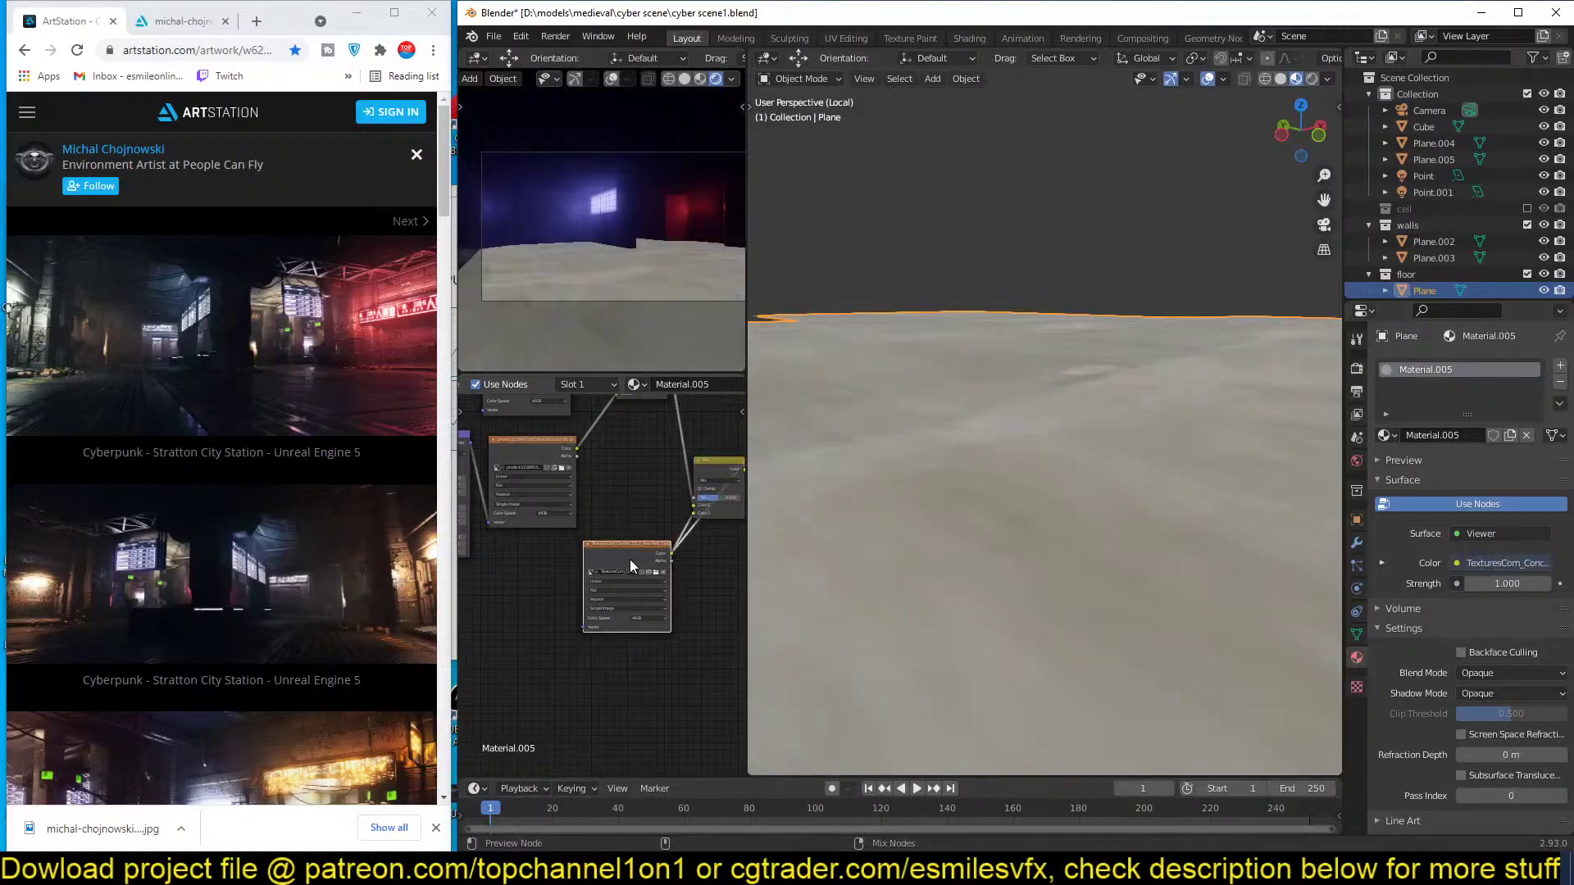
middle_drag(1089, 416, 1083, 455)
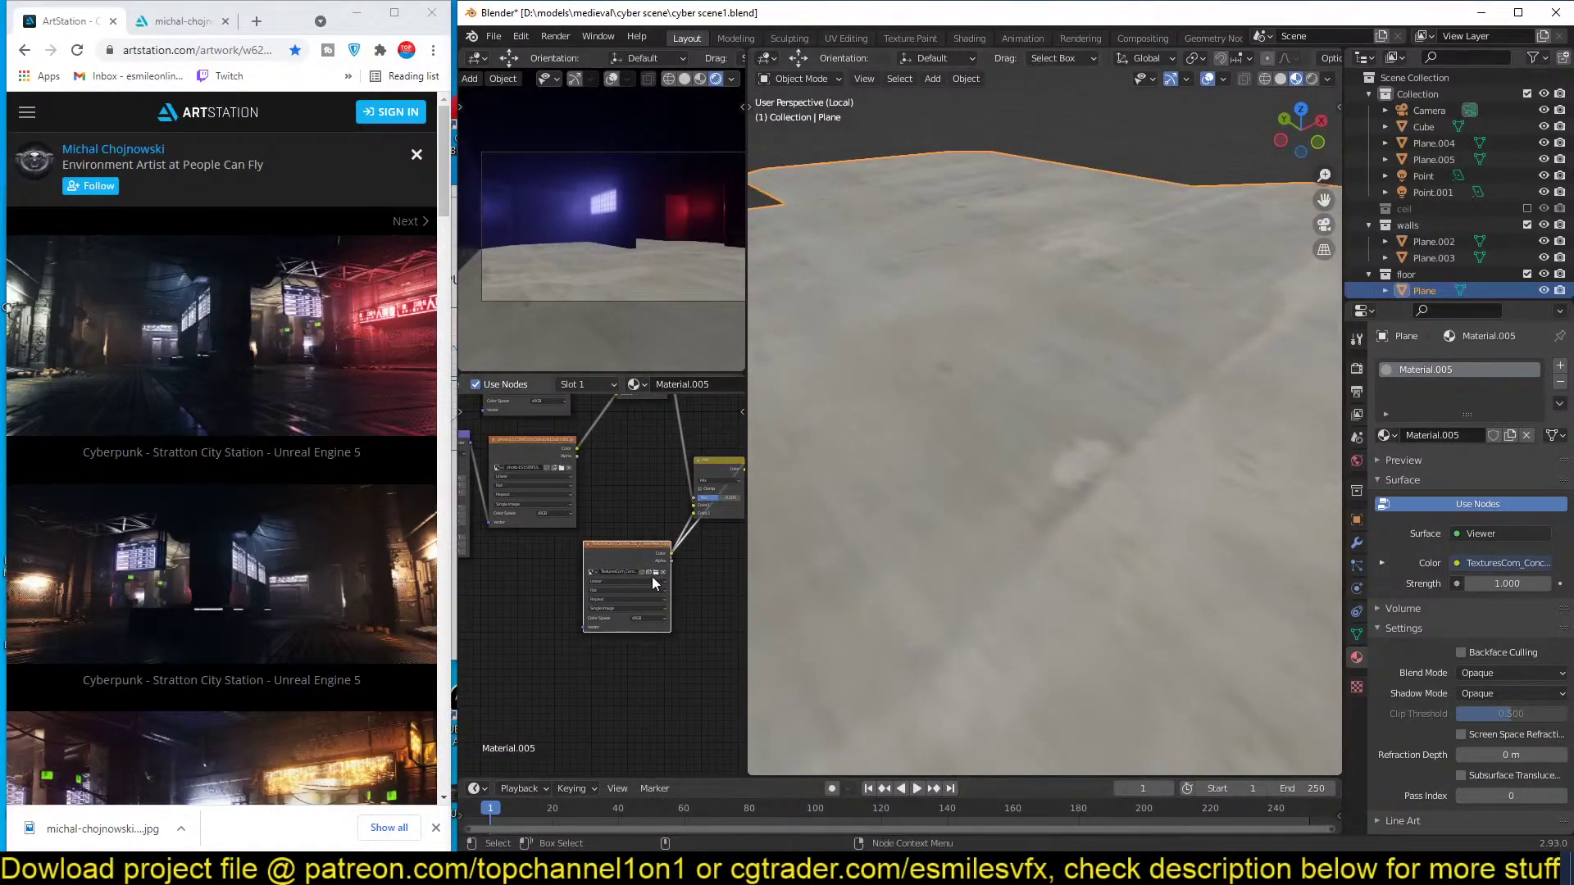
key(ctrl+t)
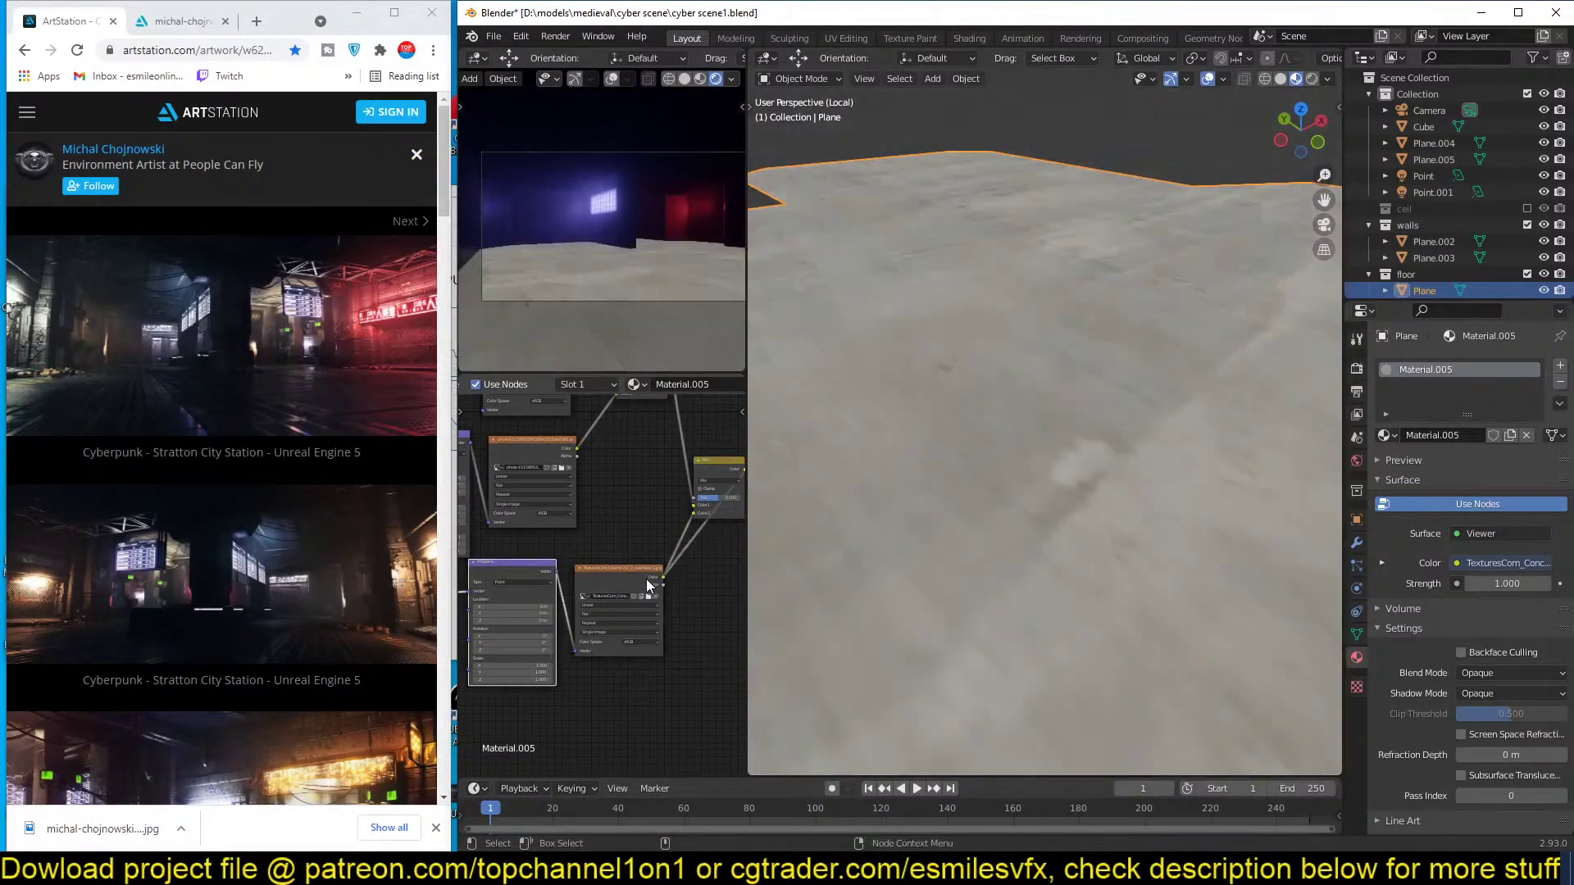
Set the third texture's Mapping scale to about 7.7 on all axes and save the file.
middle_drag(658, 560, 468, 538)
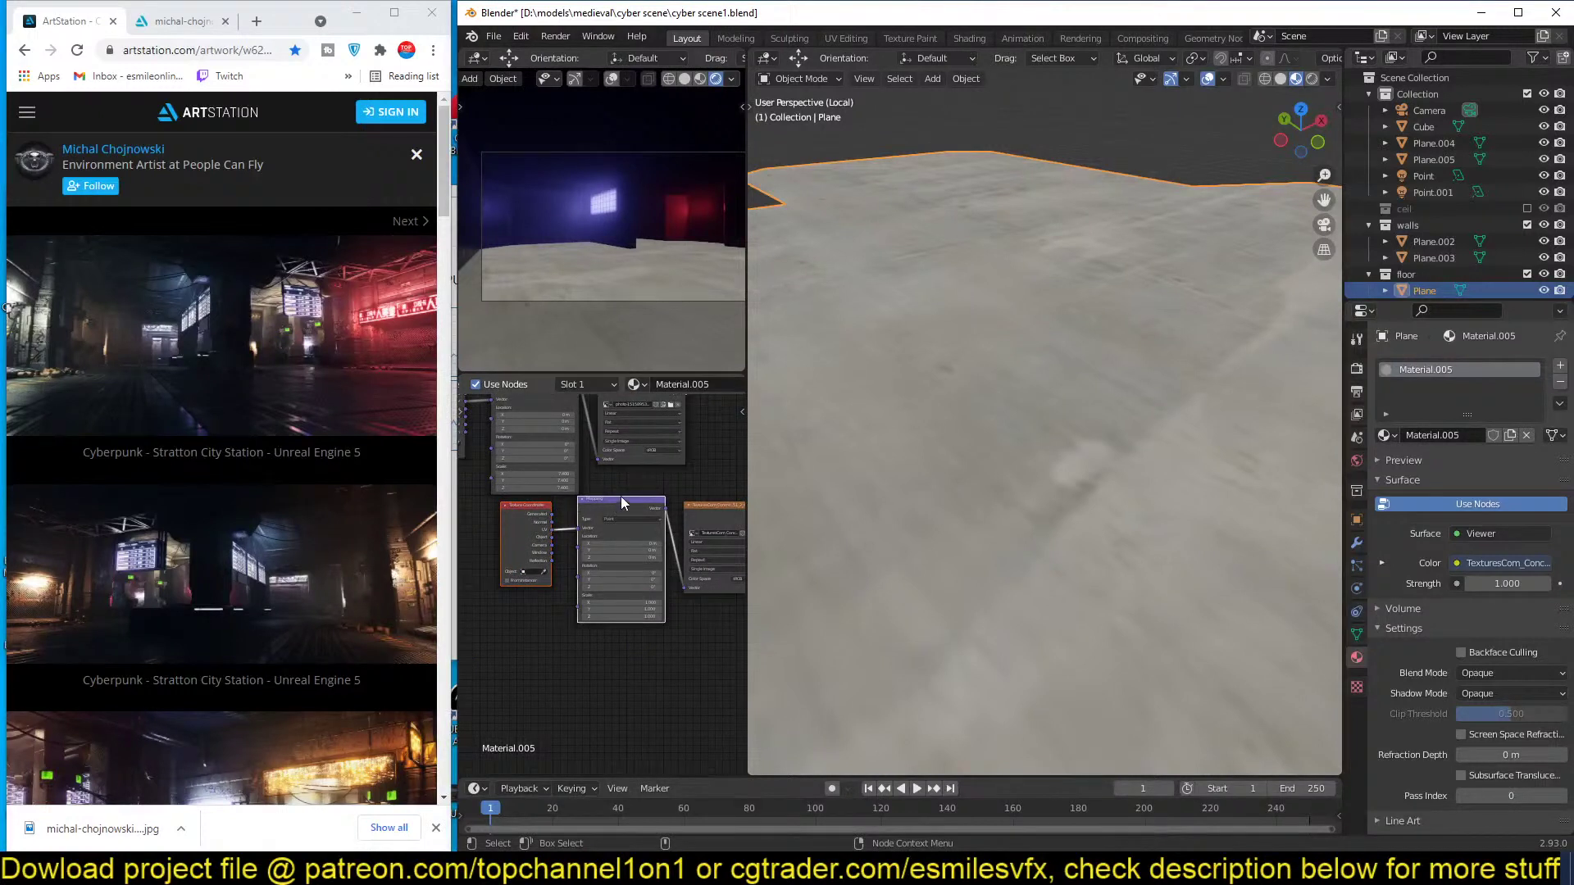
middle_drag(687, 632, 623, 623)
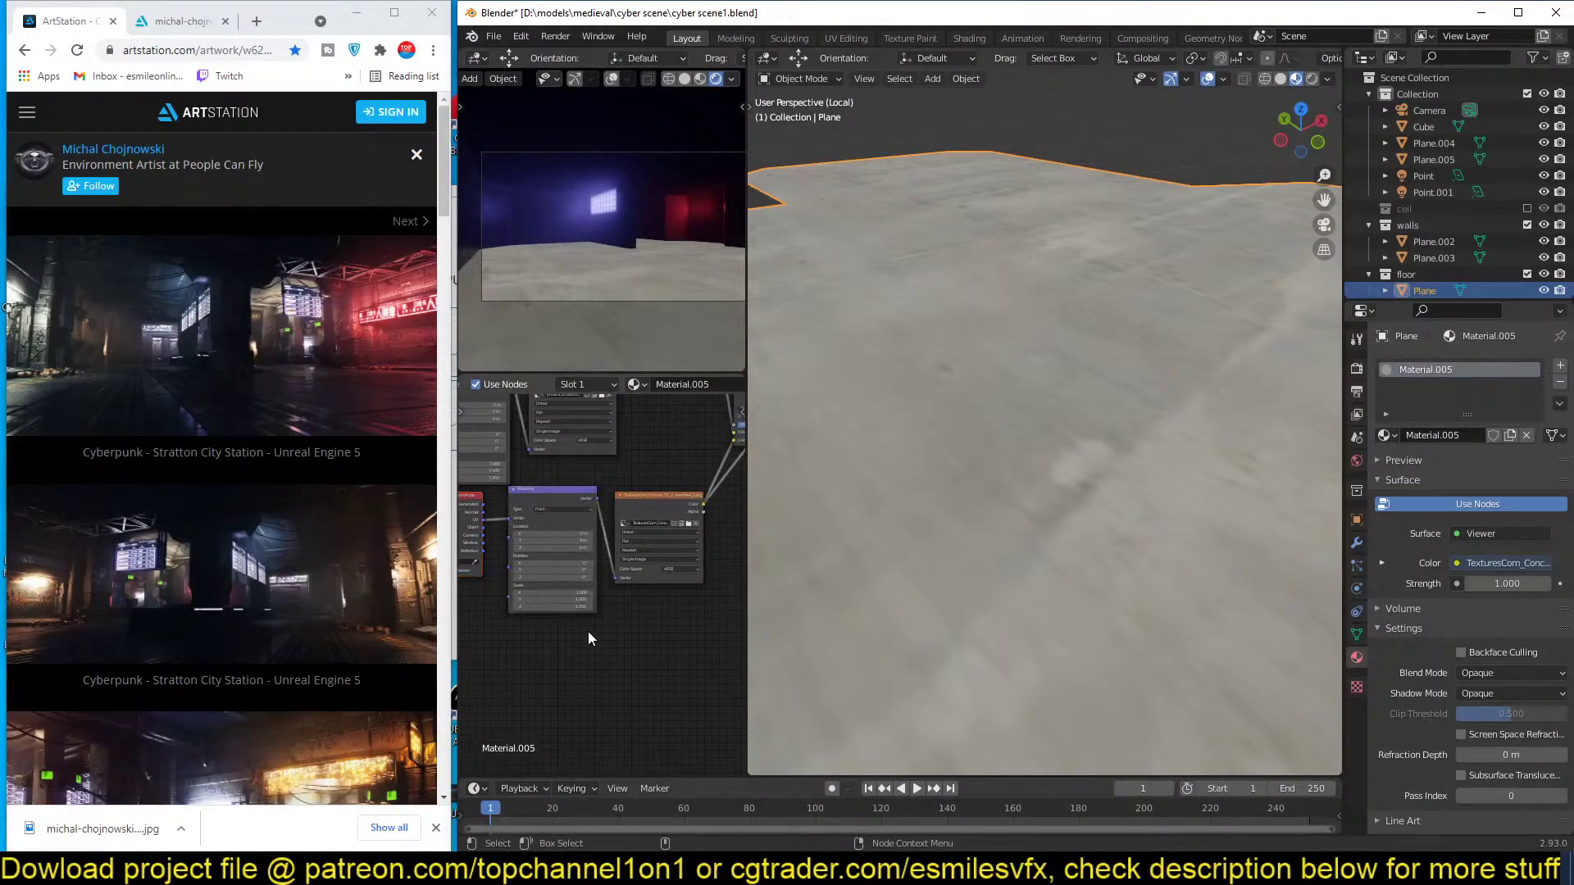
scroll(588, 638, up, 2)
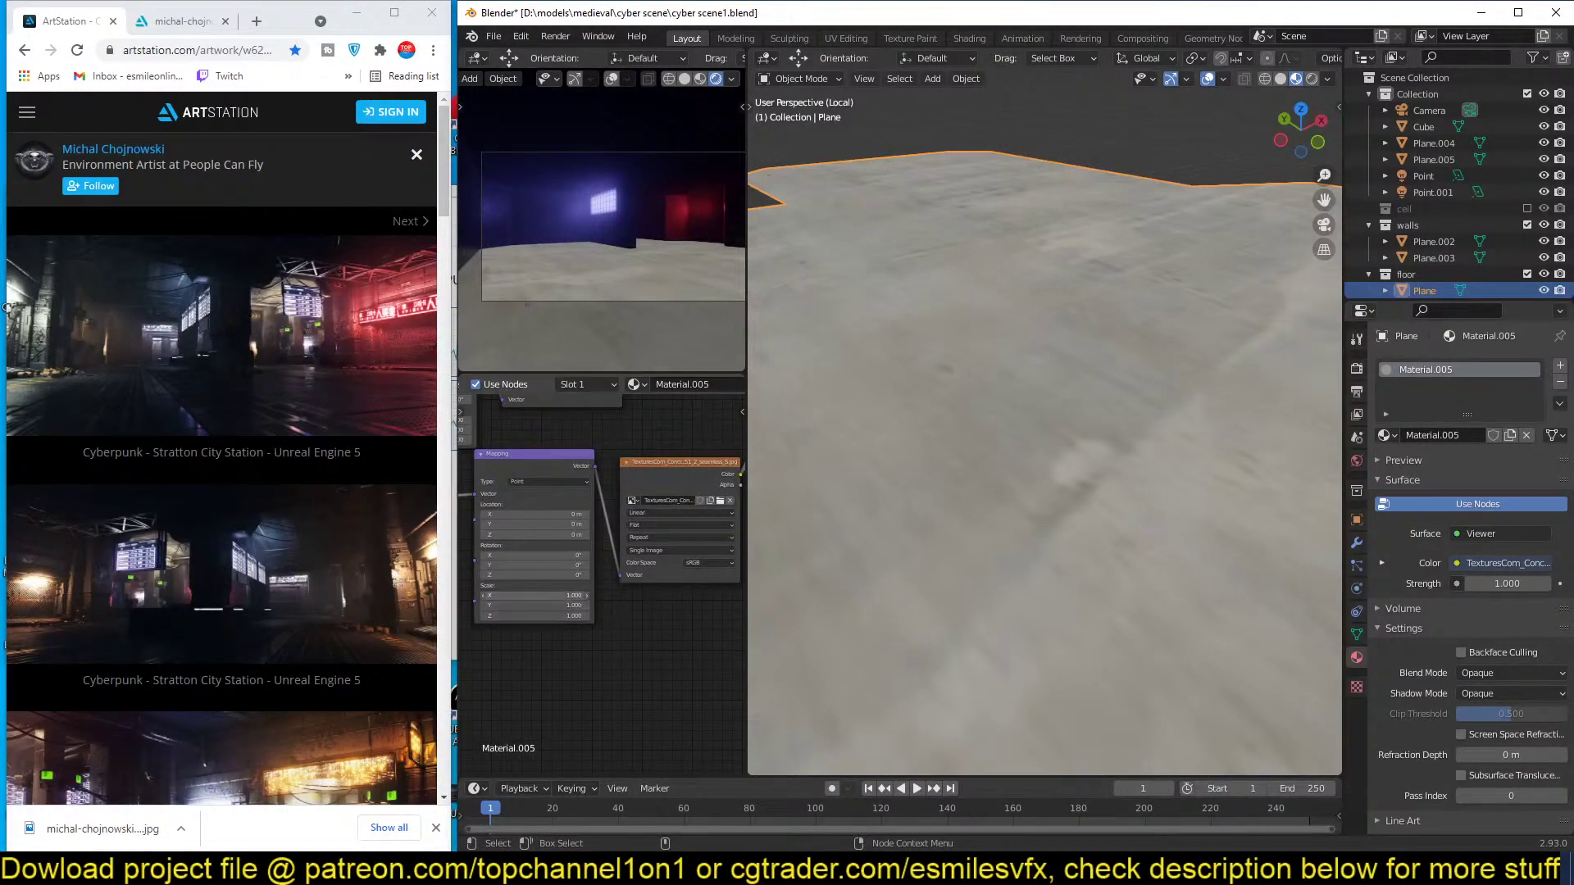
drag(534, 595, 605, 616)
middle_drag(573, 569, 560, 600)
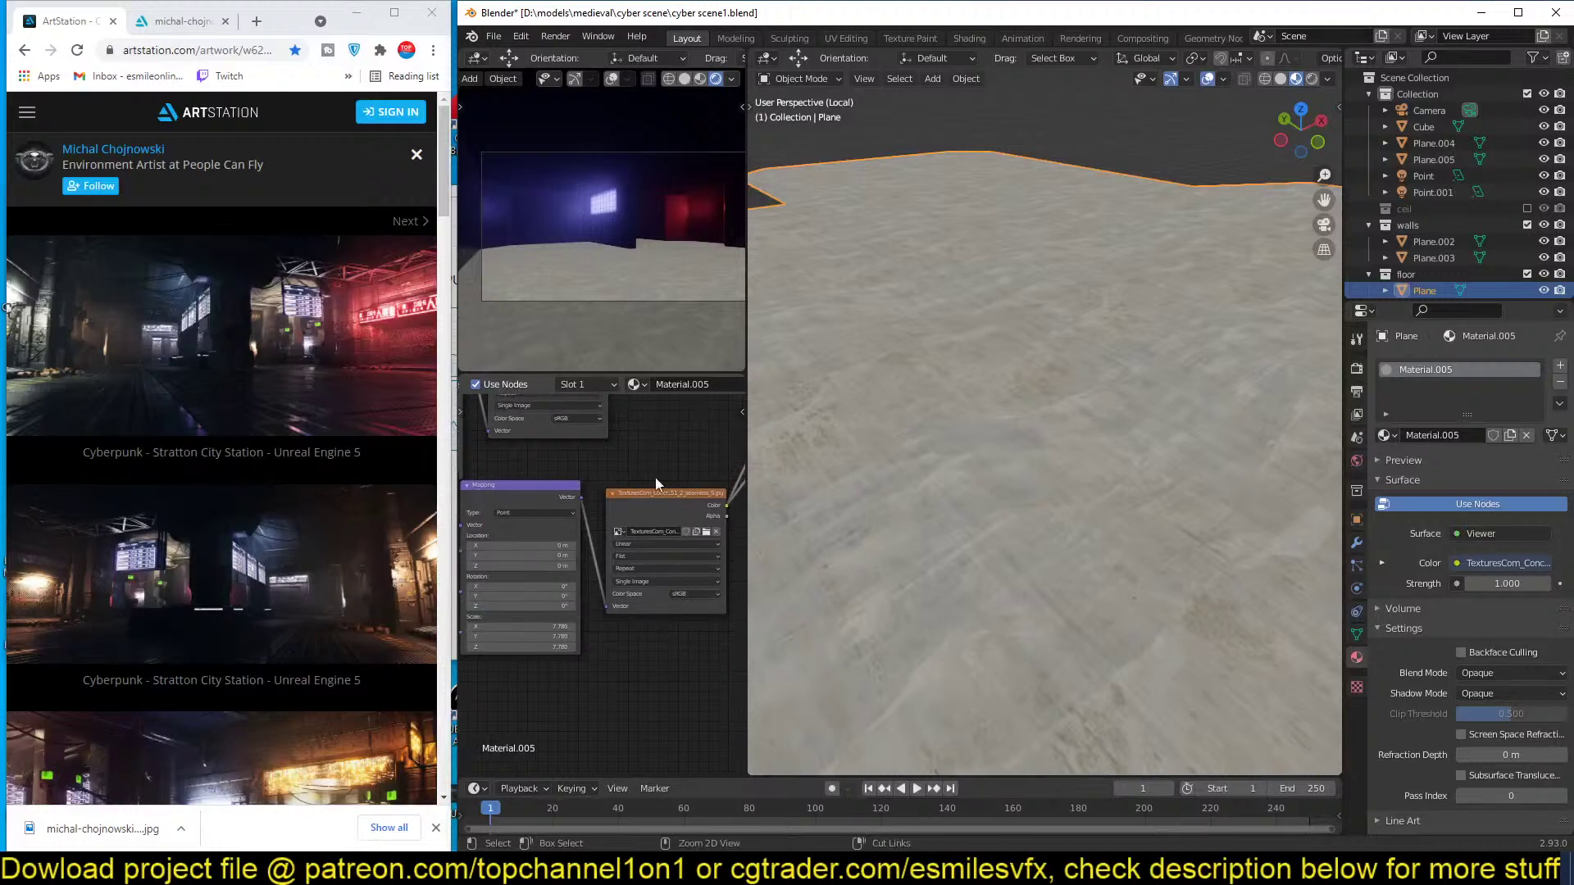
key(ctrl+s)
Move the second Mix node up between the first Mix node and the Principled BSDF, and save the file.
middle_drag(677, 441, 481, 644)
click(611, 549)
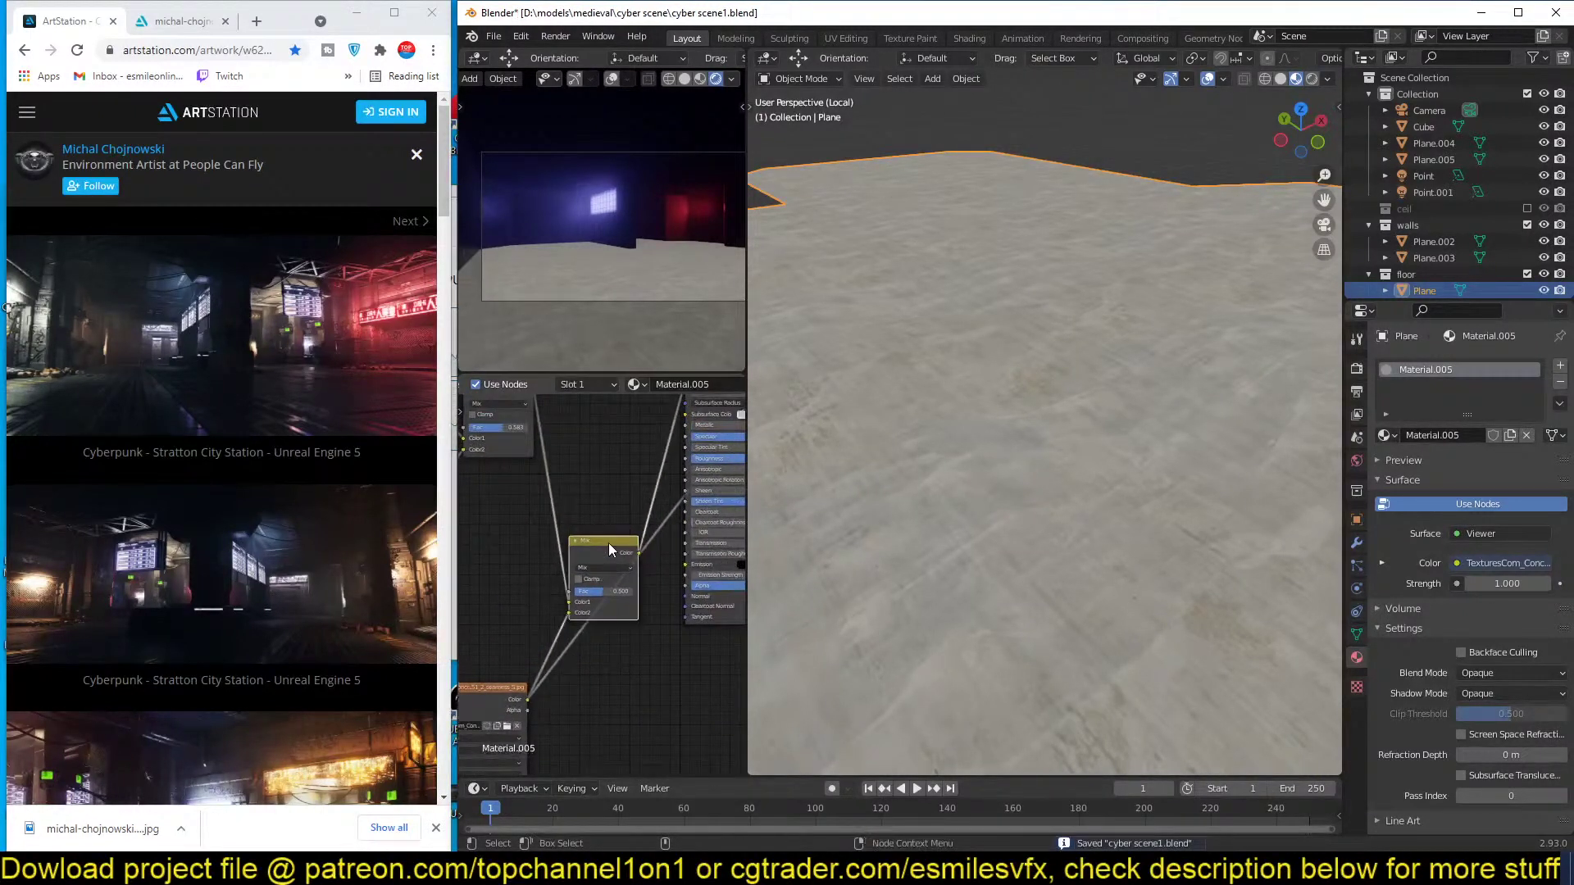
drag(610, 549, 612, 418)
key(ctrl+s)
middle_drag(615, 463, 605, 593)
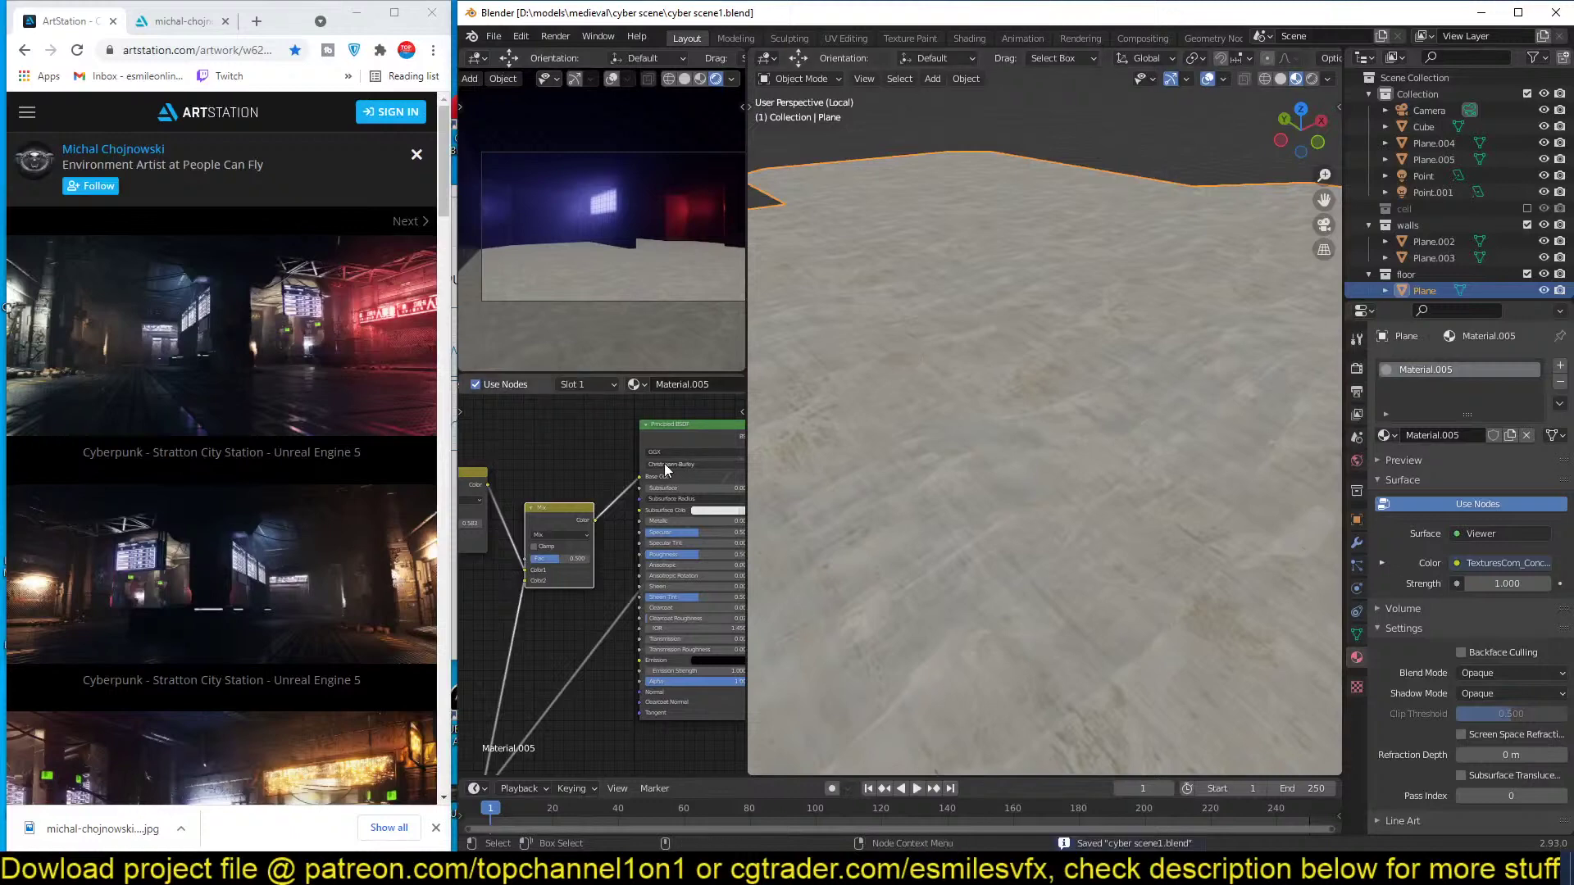
Restore the Principled BSDF as the floor material's output and check the shaded floor.
middle_drag(662, 464, 608, 466)
ctrl+shift+click(615, 464)
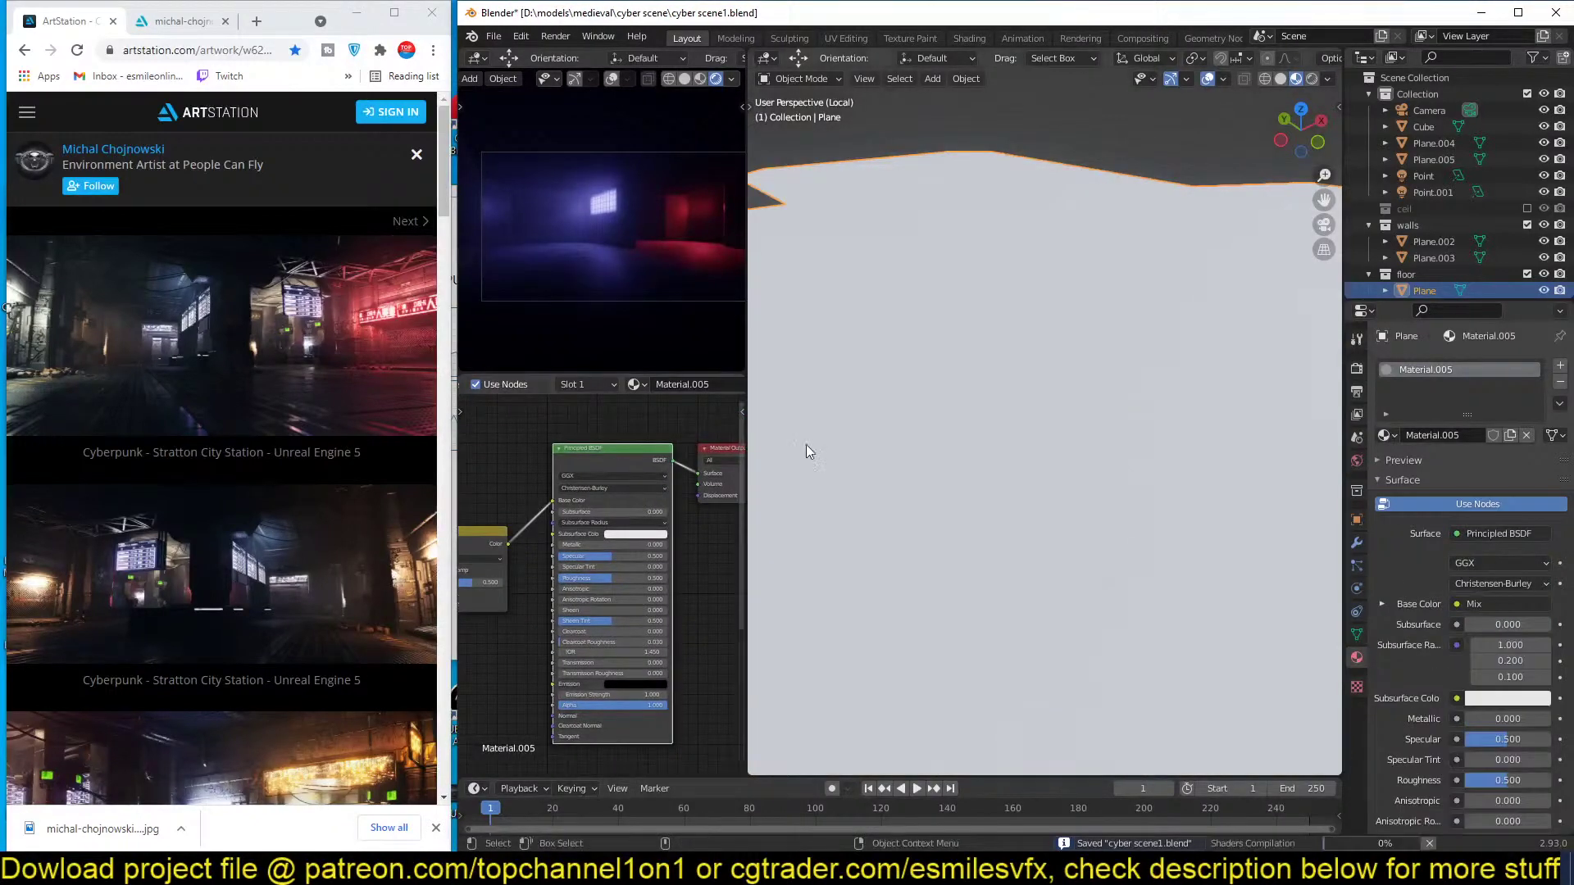
scroll(833, 469, down, 2)
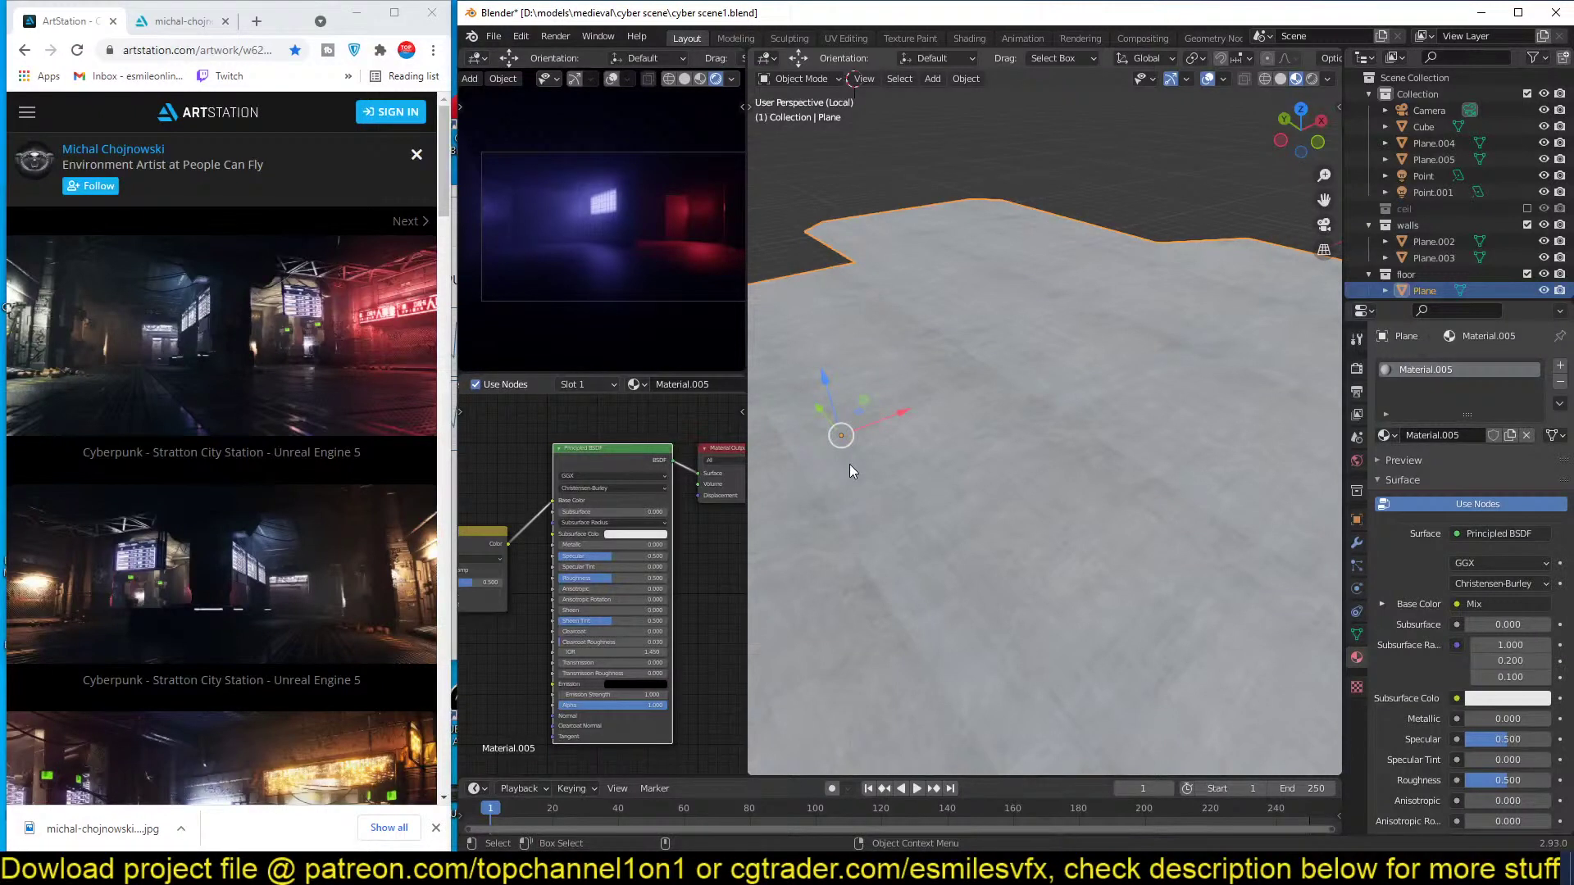
Move the second Mix node up, shift the Principled BSDF and Material Output further right in the floor material, and save the file.
middle_drag(630, 540, 669, 552)
key(ctrl+s)
middle_drag(505, 535, 537, 526)
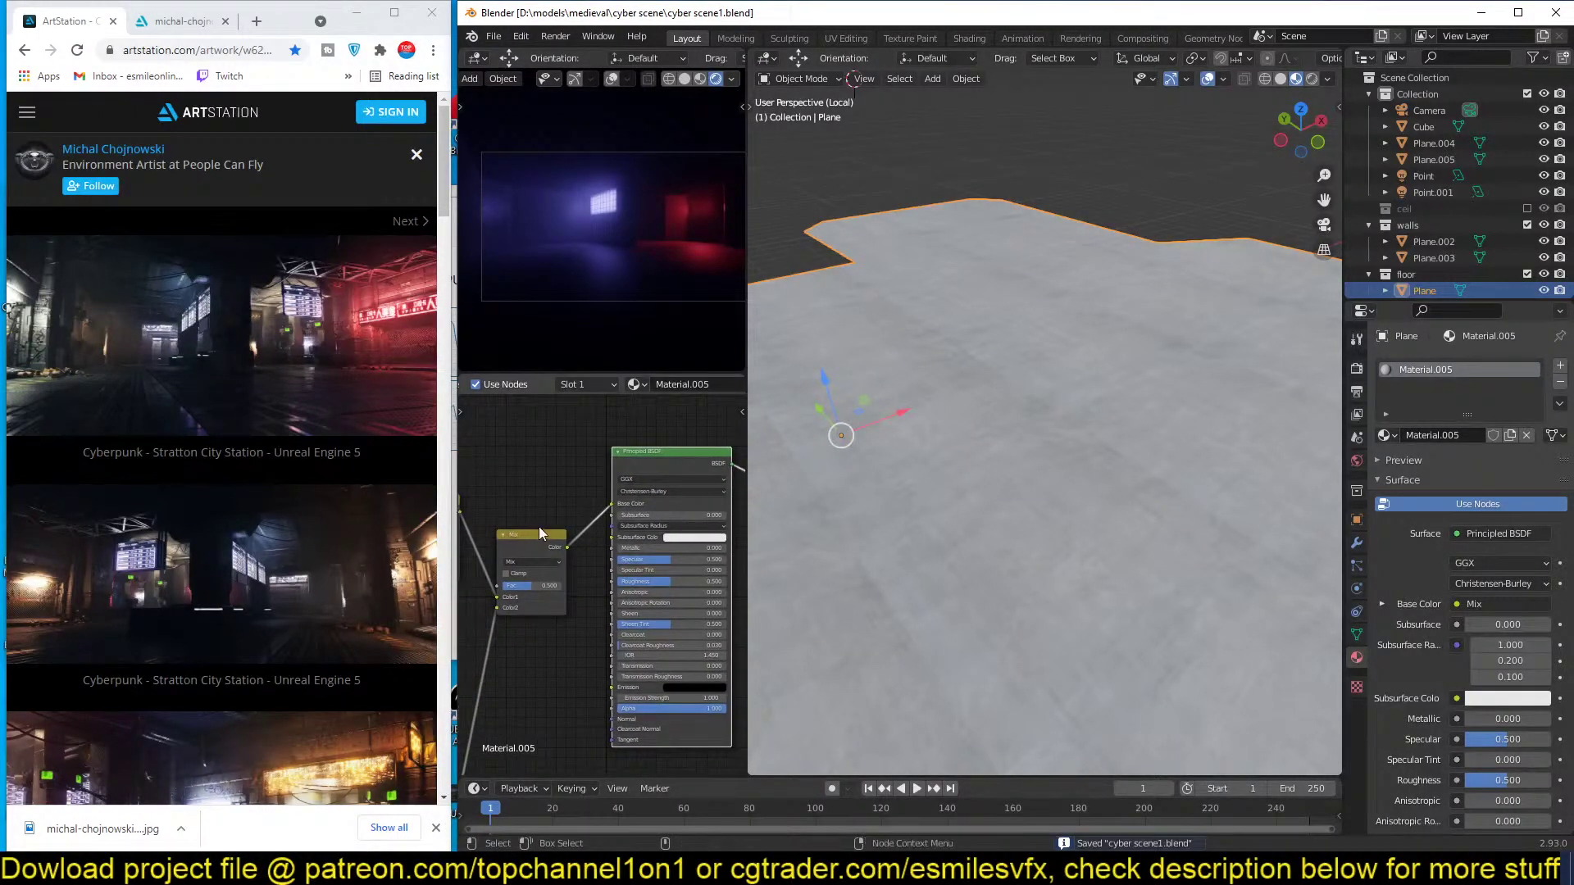
drag(547, 537, 534, 491)
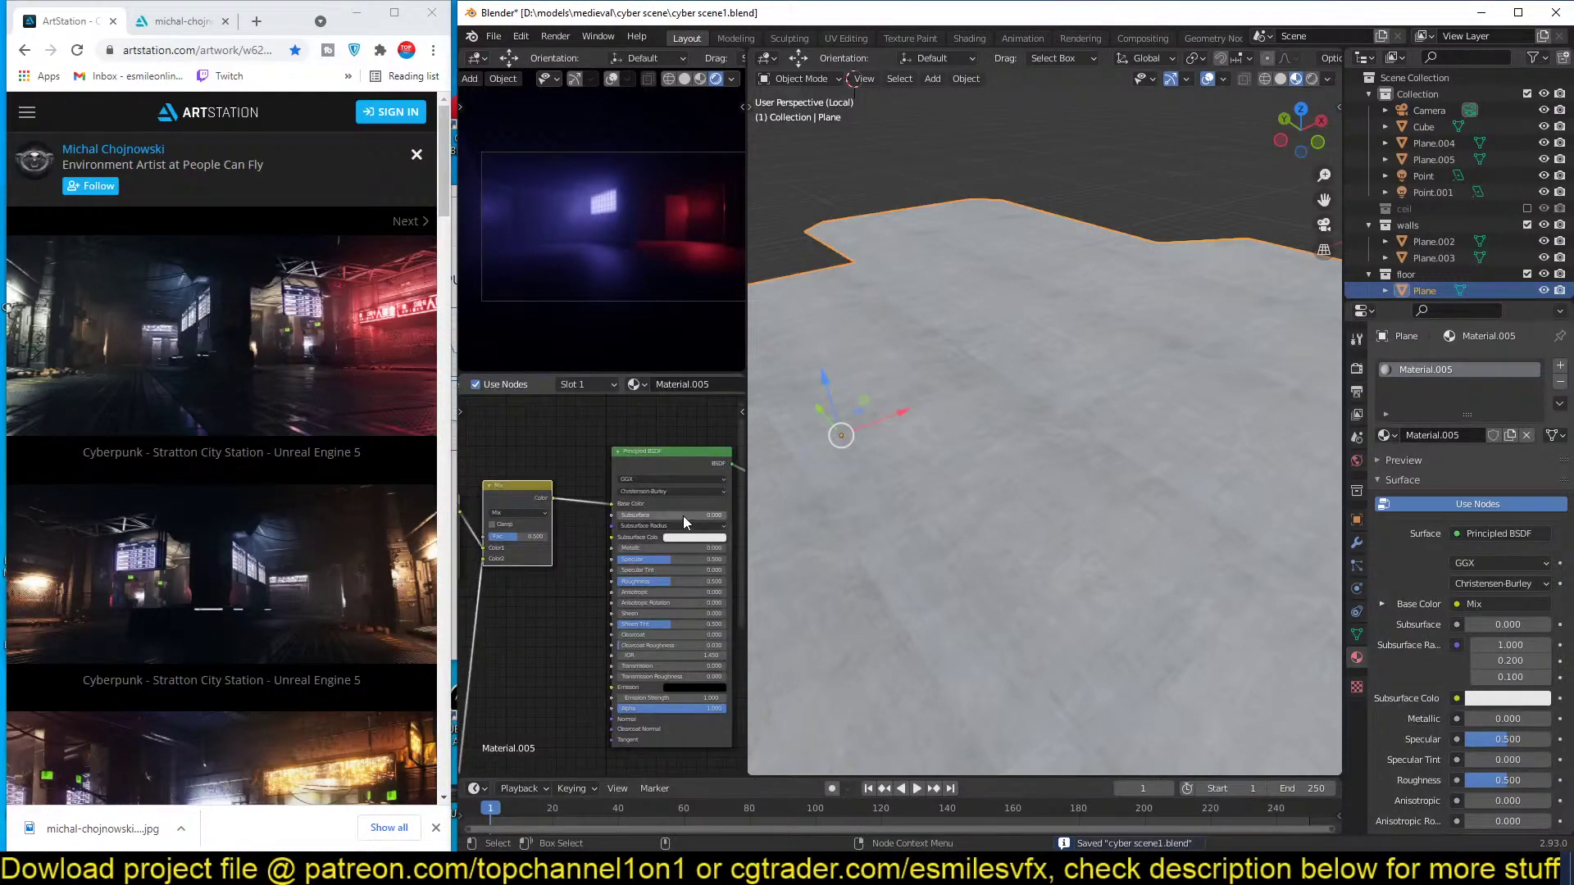
middle_drag(640, 529, 461, 534)
drag(608, 456, 689, 447)
drag(524, 457, 621, 464)
key(ctrl+s)
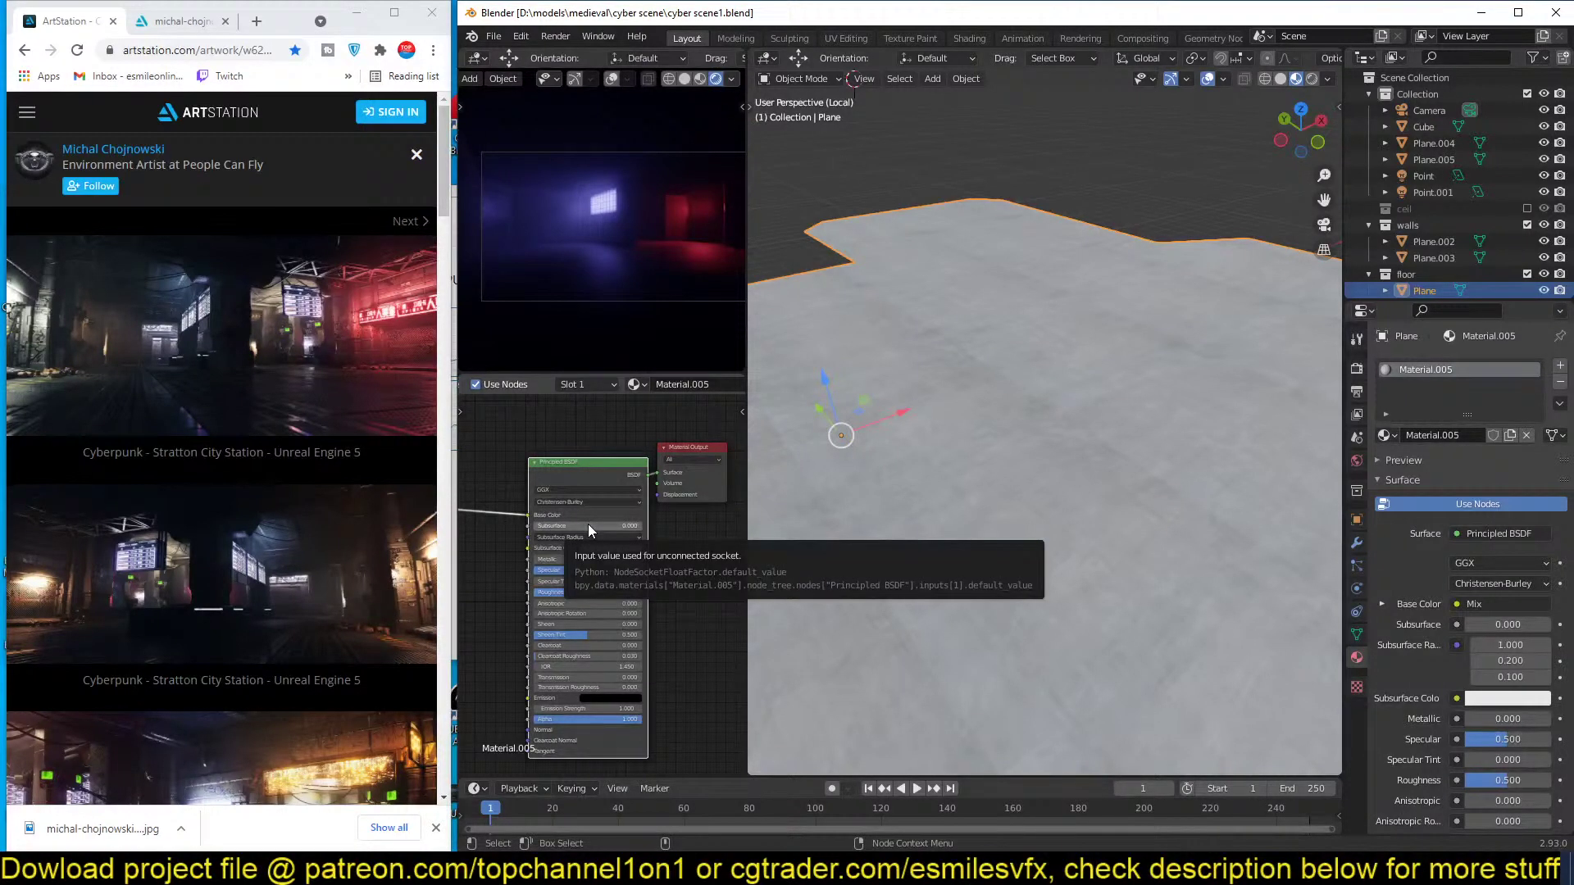
middle_drag(589, 529, 609, 479)
ctrl+scroll(570, 559, left, 2)
key(ctrl+s)
ctrl+scroll(608, 564, left, 1)
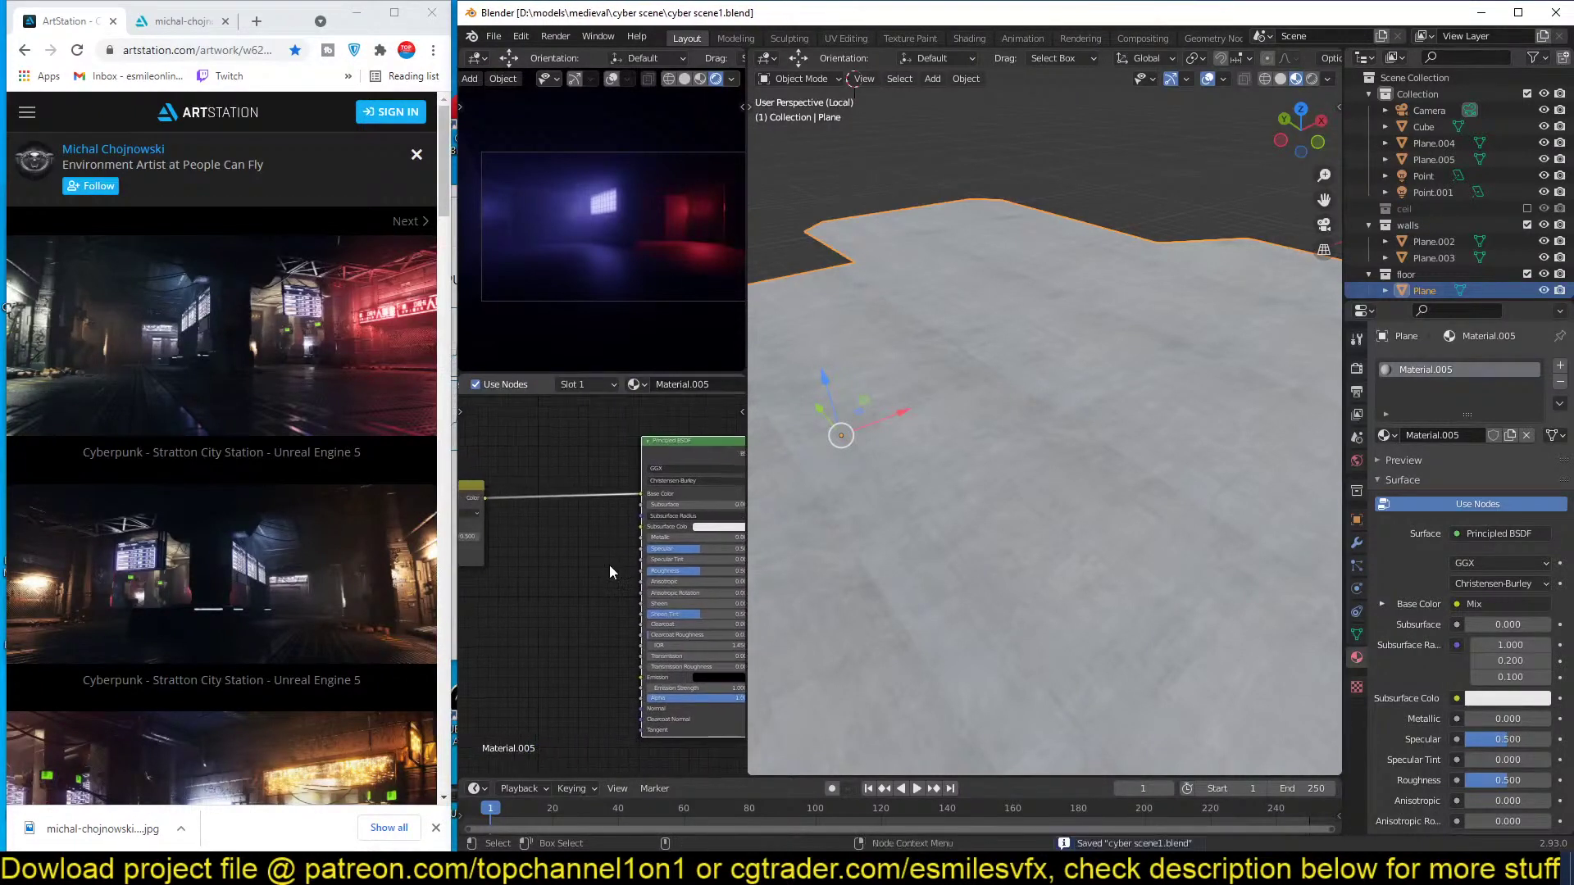
Lower the second Mix node in the floor material, set its factor to 0.425, and save the file.
ctrl+scroll(610, 563, left, 1)
middle_drag(610, 564, 774, 551)
scroll(619, 510, up, 1)
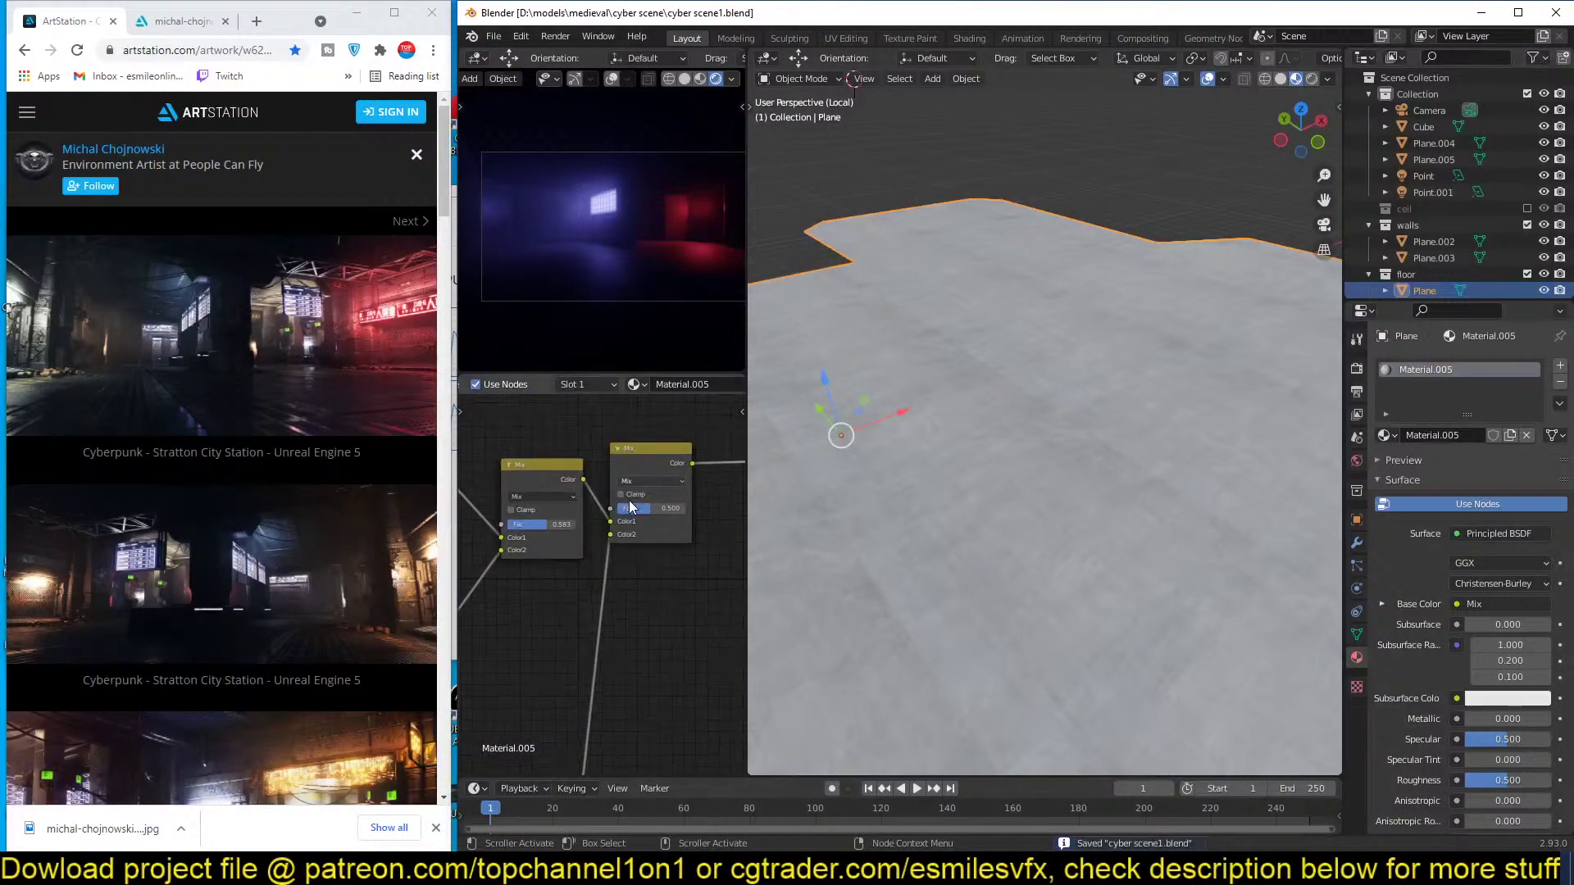
drag(635, 471, 662, 549)
scroll(631, 557, up, 1)
middle_drag(663, 549, 547, 557)
middle_drag(574, 612, 559, 610)
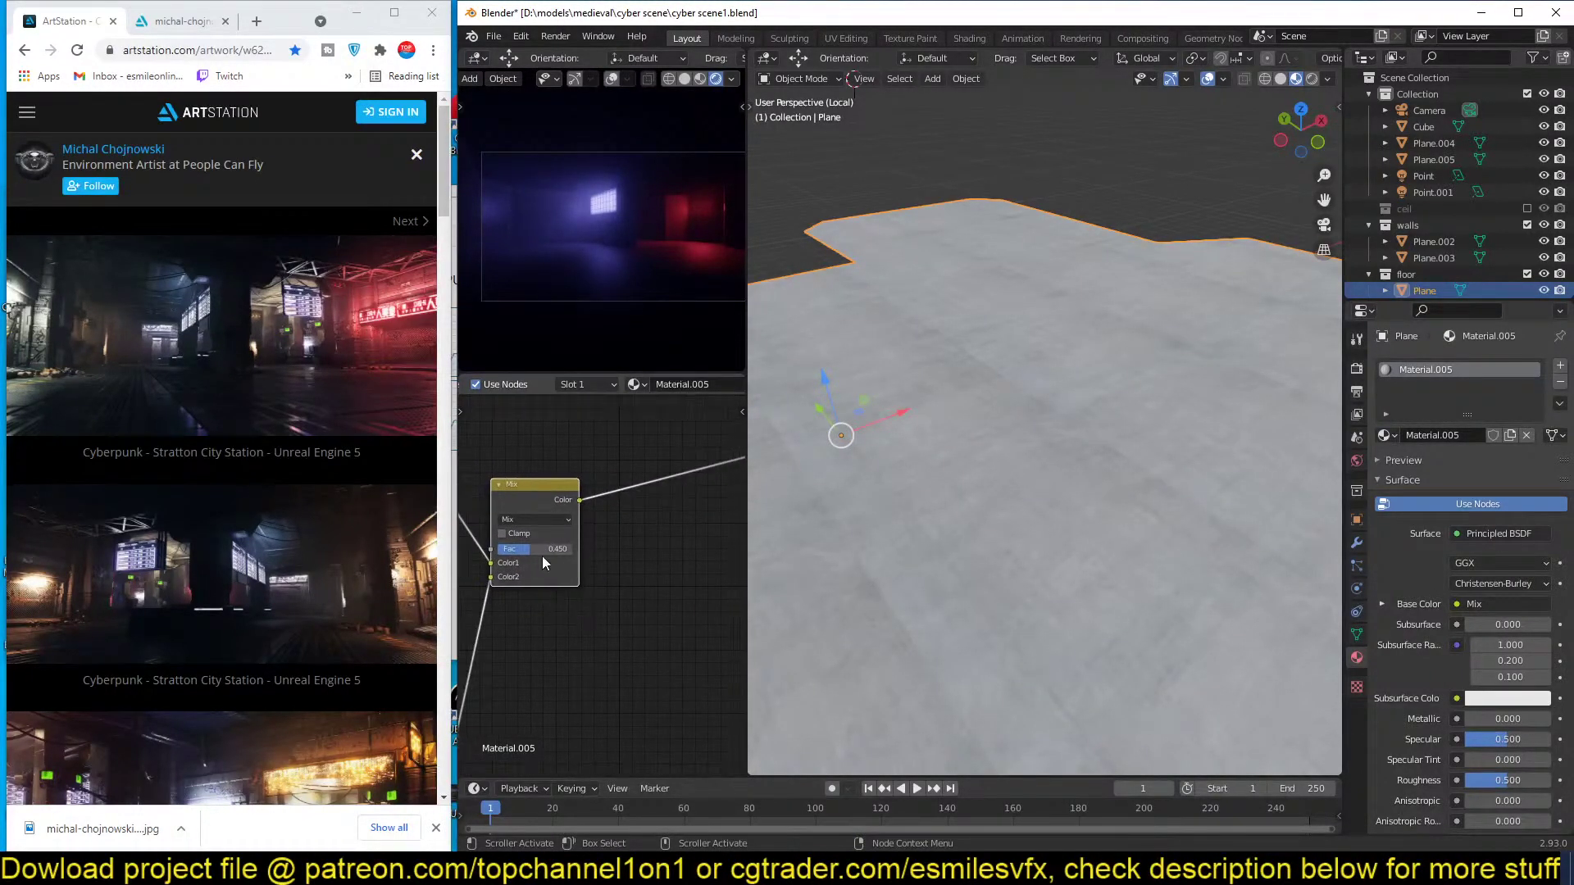
drag(542, 556, 537, 549)
key(ctrl+s)
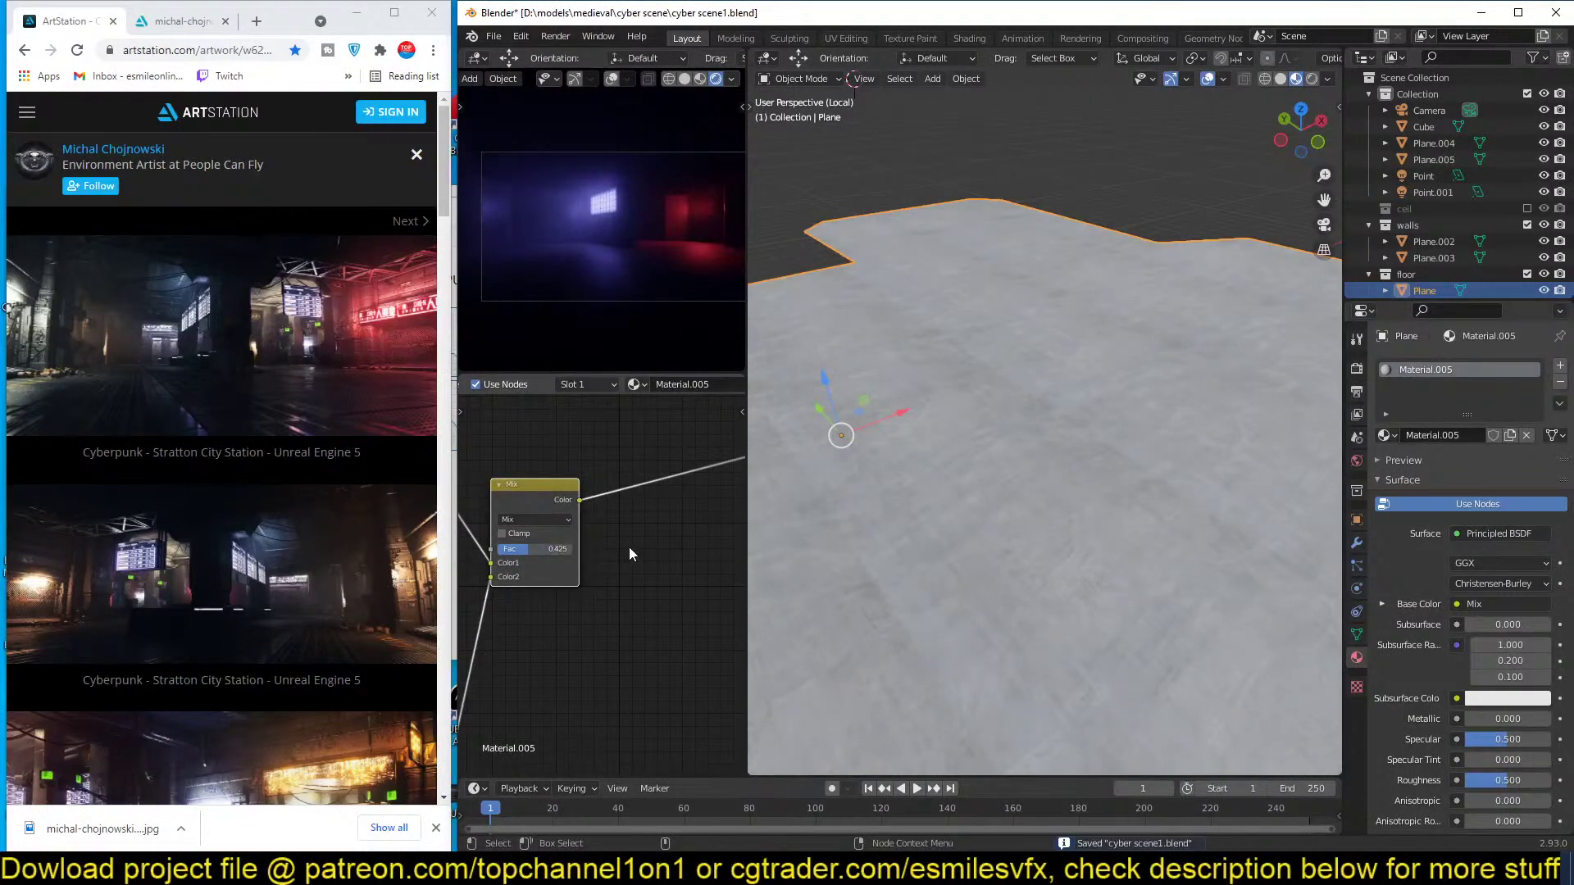
Connect the second Mix node's color to the Principled BSDF's roughness, save the file, and inspect the floor's shading.
middle_drag(630, 554, 568, 555)
drag(531, 514, 669, 558)
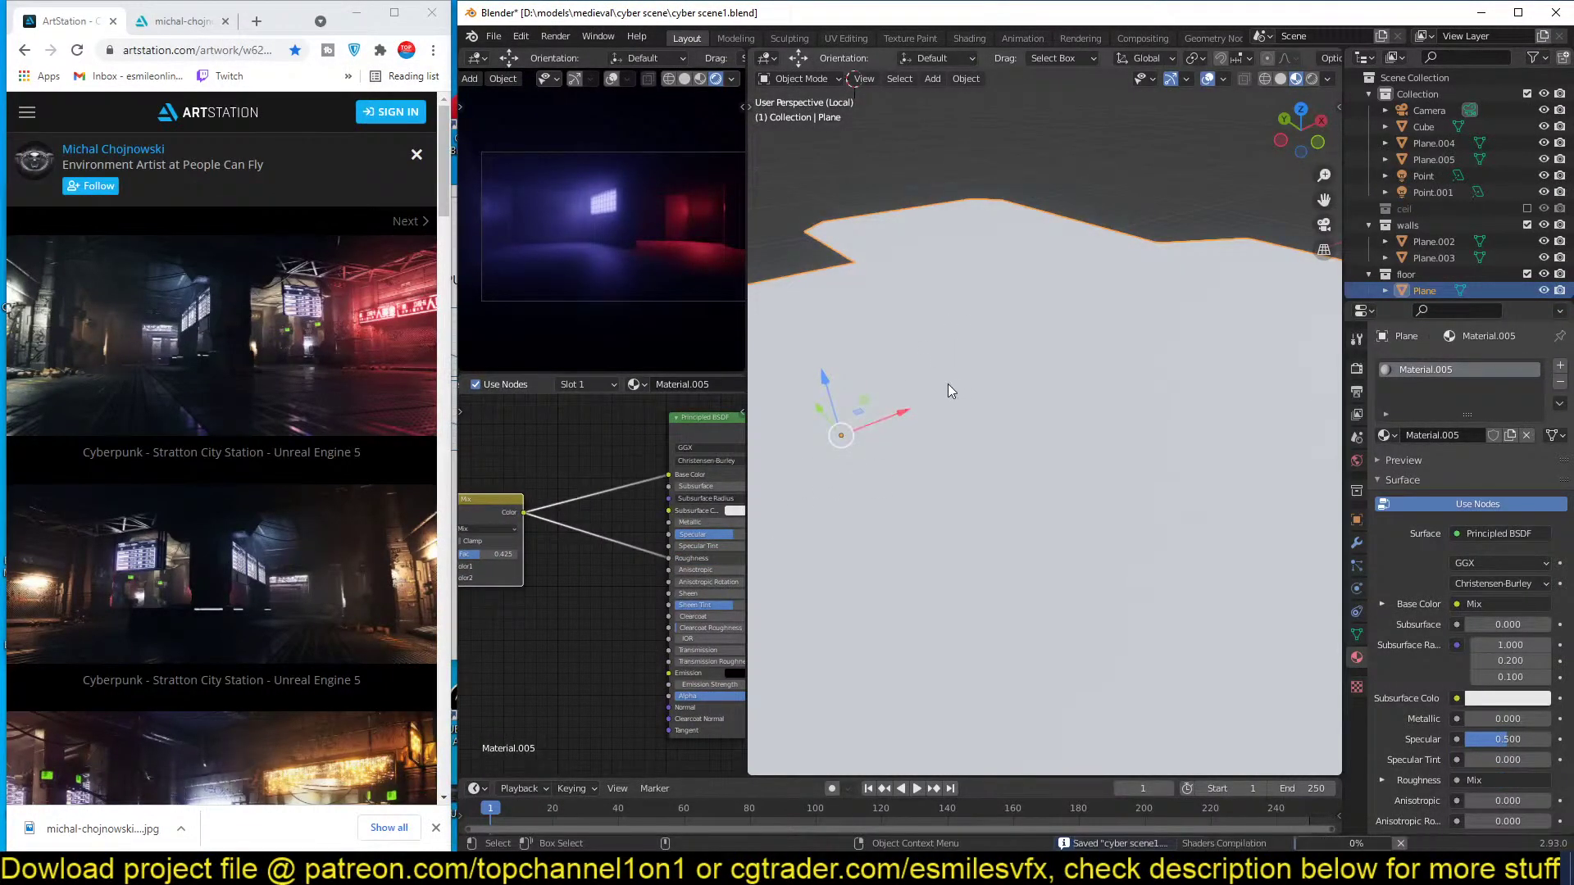
mouse_move(947, 383)
middle_down()
mouse_move(911, 326)
mouse_move(923, 381)
middle_up()
middle_drag(628, 582, 610, 526)
key(ctrl+s)
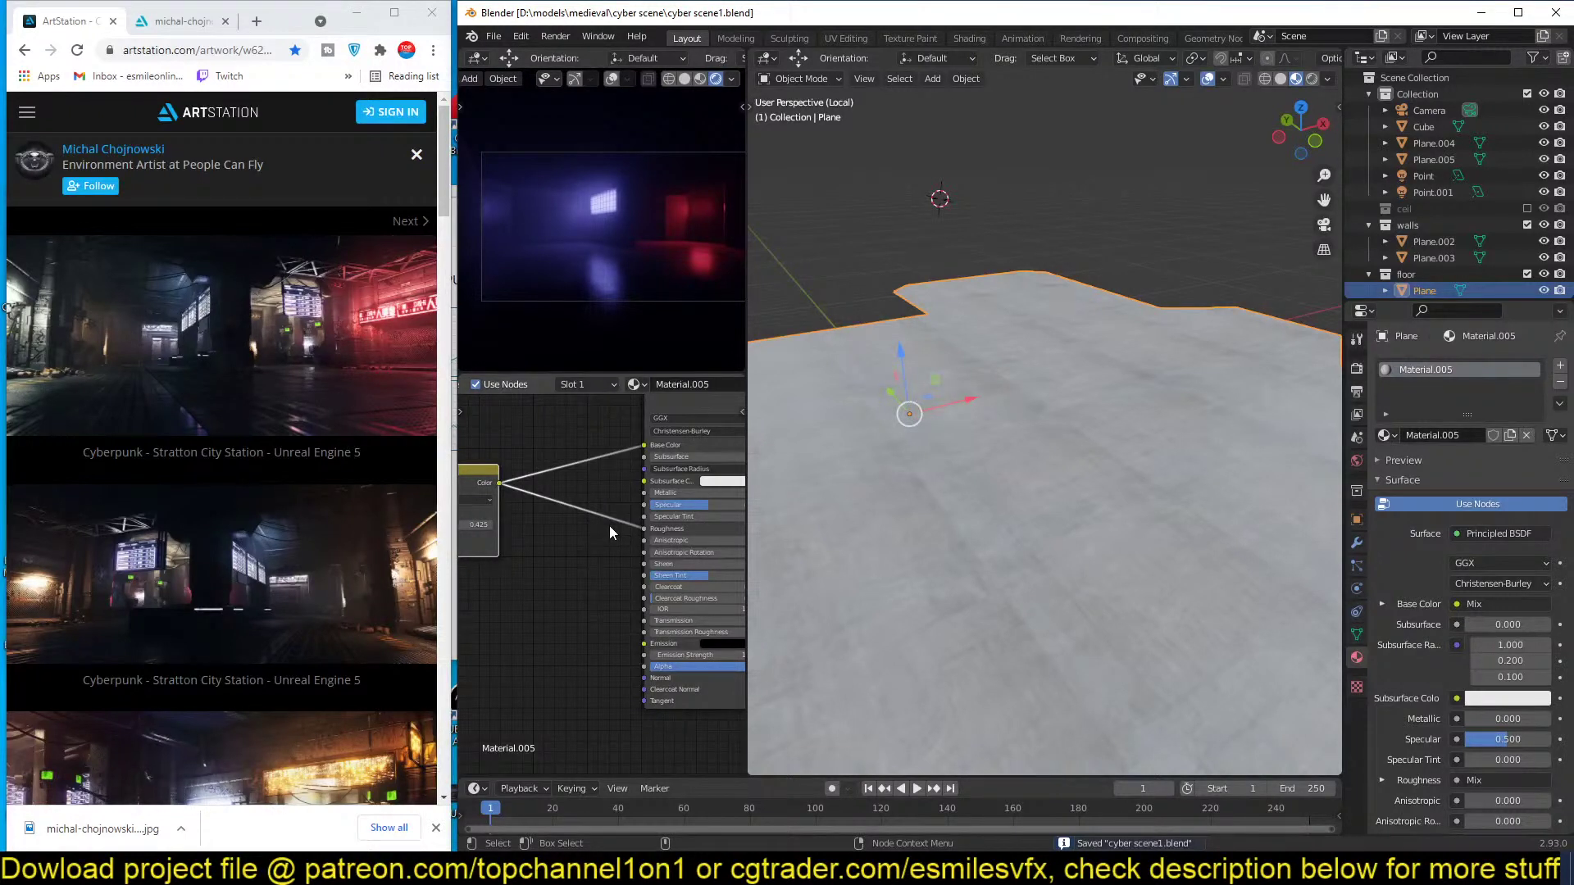
scroll(623, 535, down, 2)
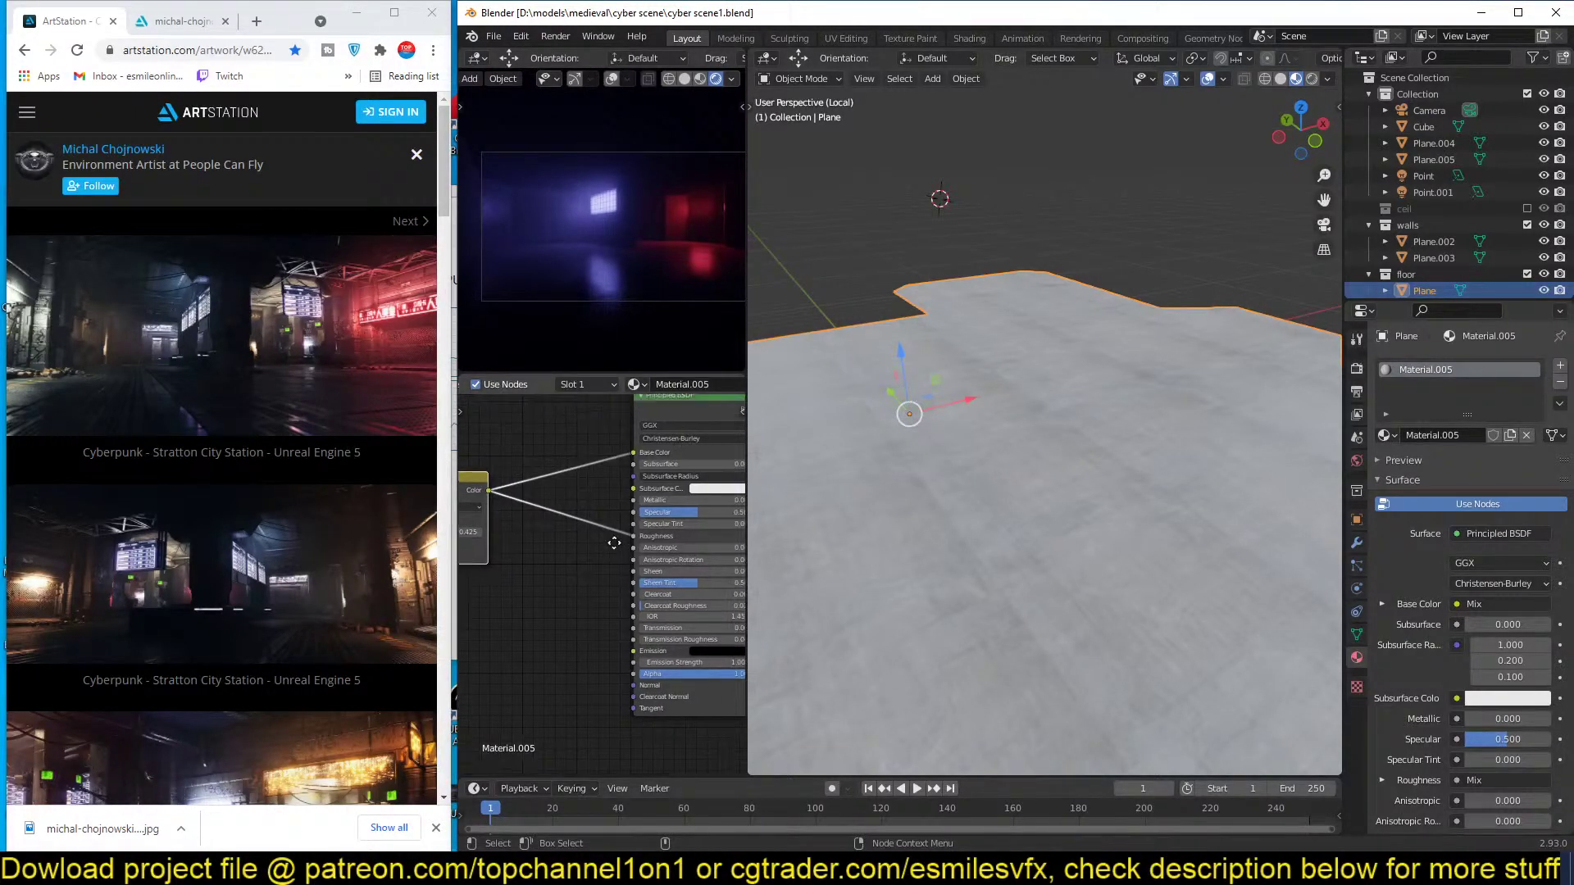
middle_drag(623, 534, 491, 549)
mouse_move(639, 469)
mouse_down()
mouse_move(669, 467)
mouse_move(615, 467)
mouse_move(626, 475)
mouse_up()
scroll(927, 483, down, 3)
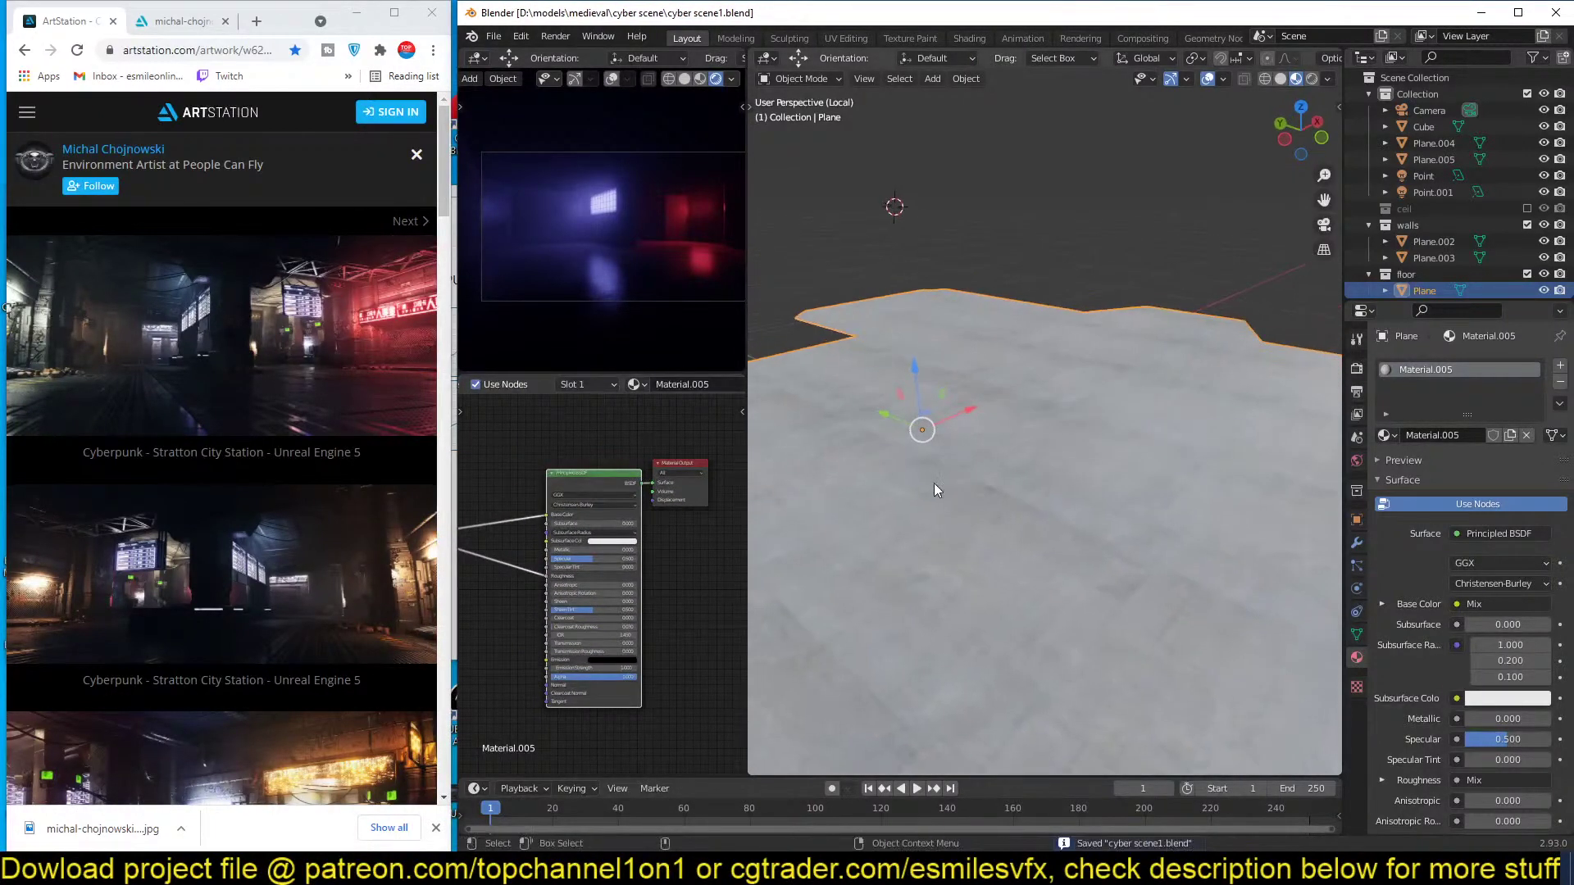
middle_drag(933, 483, 772, 577)
scroll(772, 577, up, 1)
Insert a ColorRamp node between the second Mix node and the Principled BSDF's roughness.
middle_drag(533, 546, 611, 533)
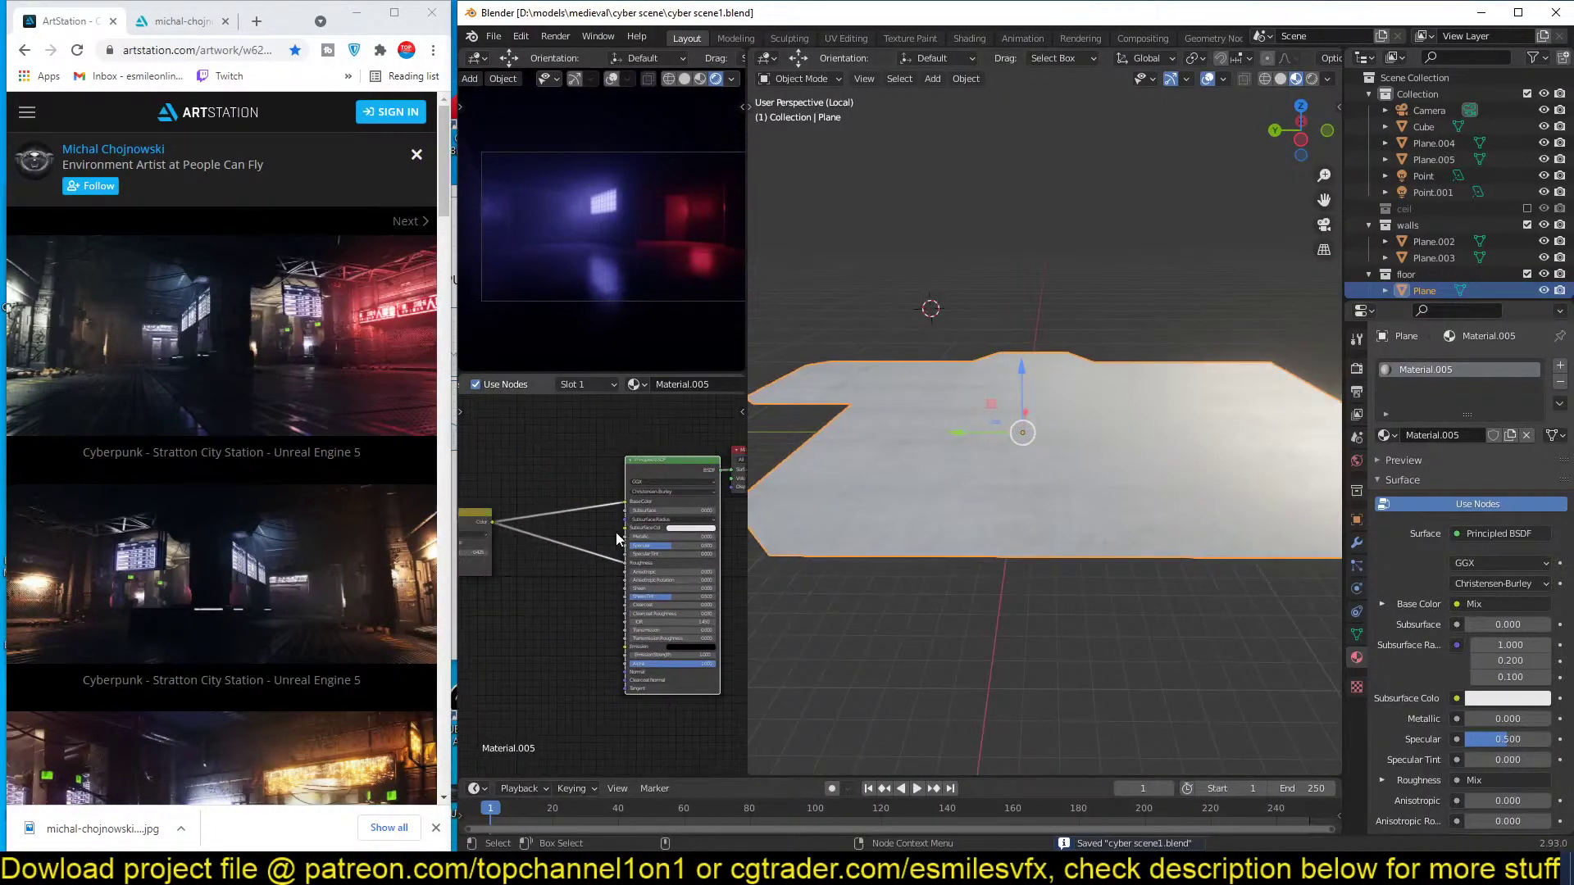
scroll(613, 534, up, 1)
key(shift+a)
mouse_move(557, 596)
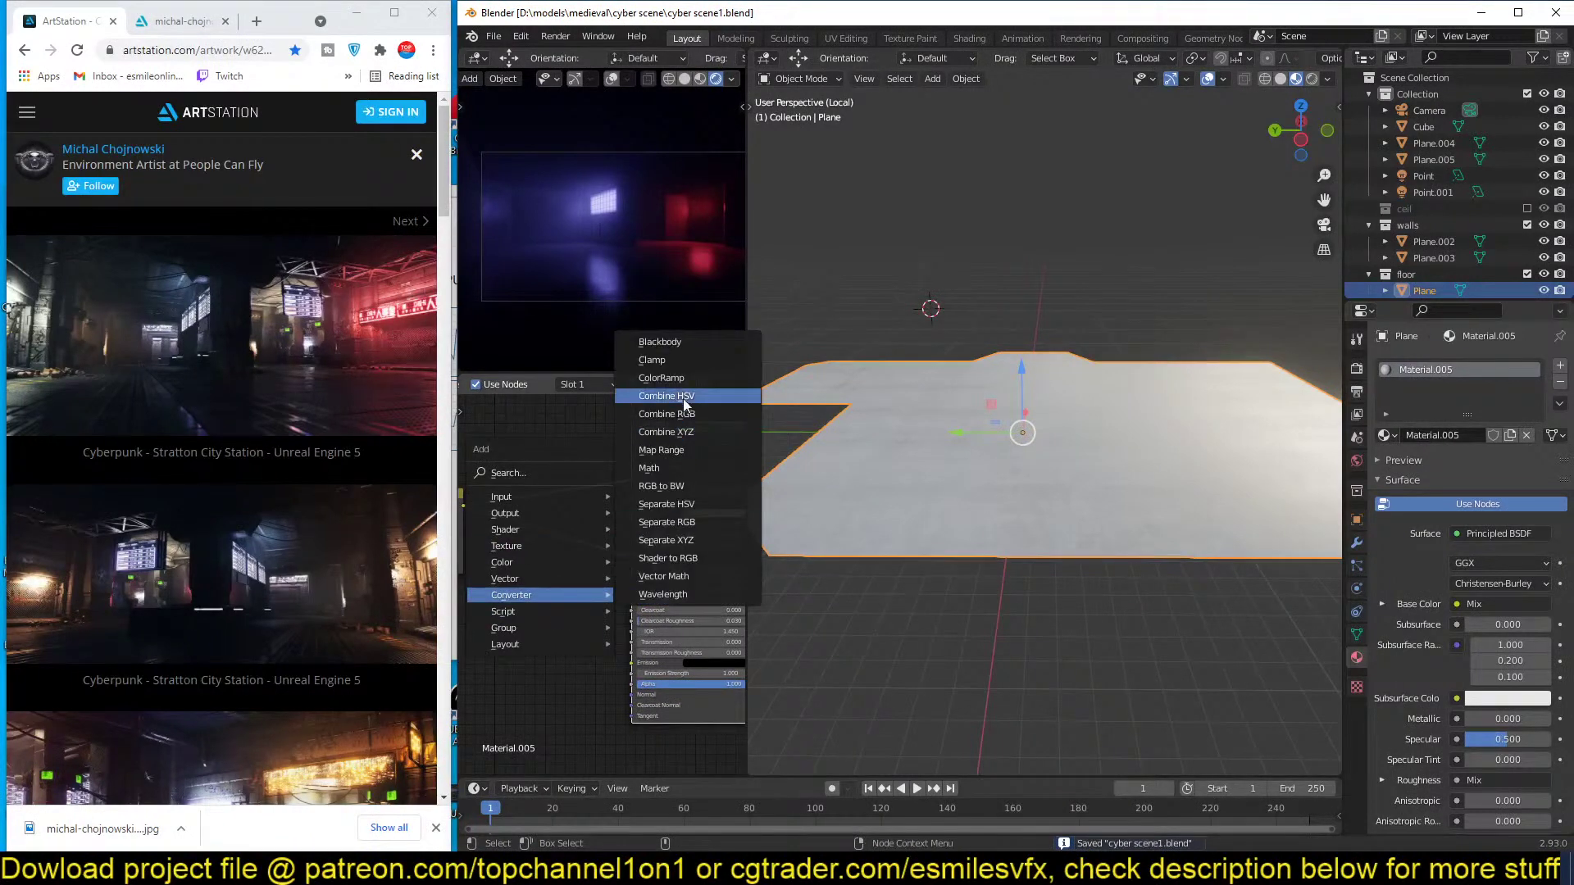
click(686, 376)
click(488, 536)
Set the ColorRamp's black stop position to 0.073 and save the file.
scroll(564, 584, up, 2)
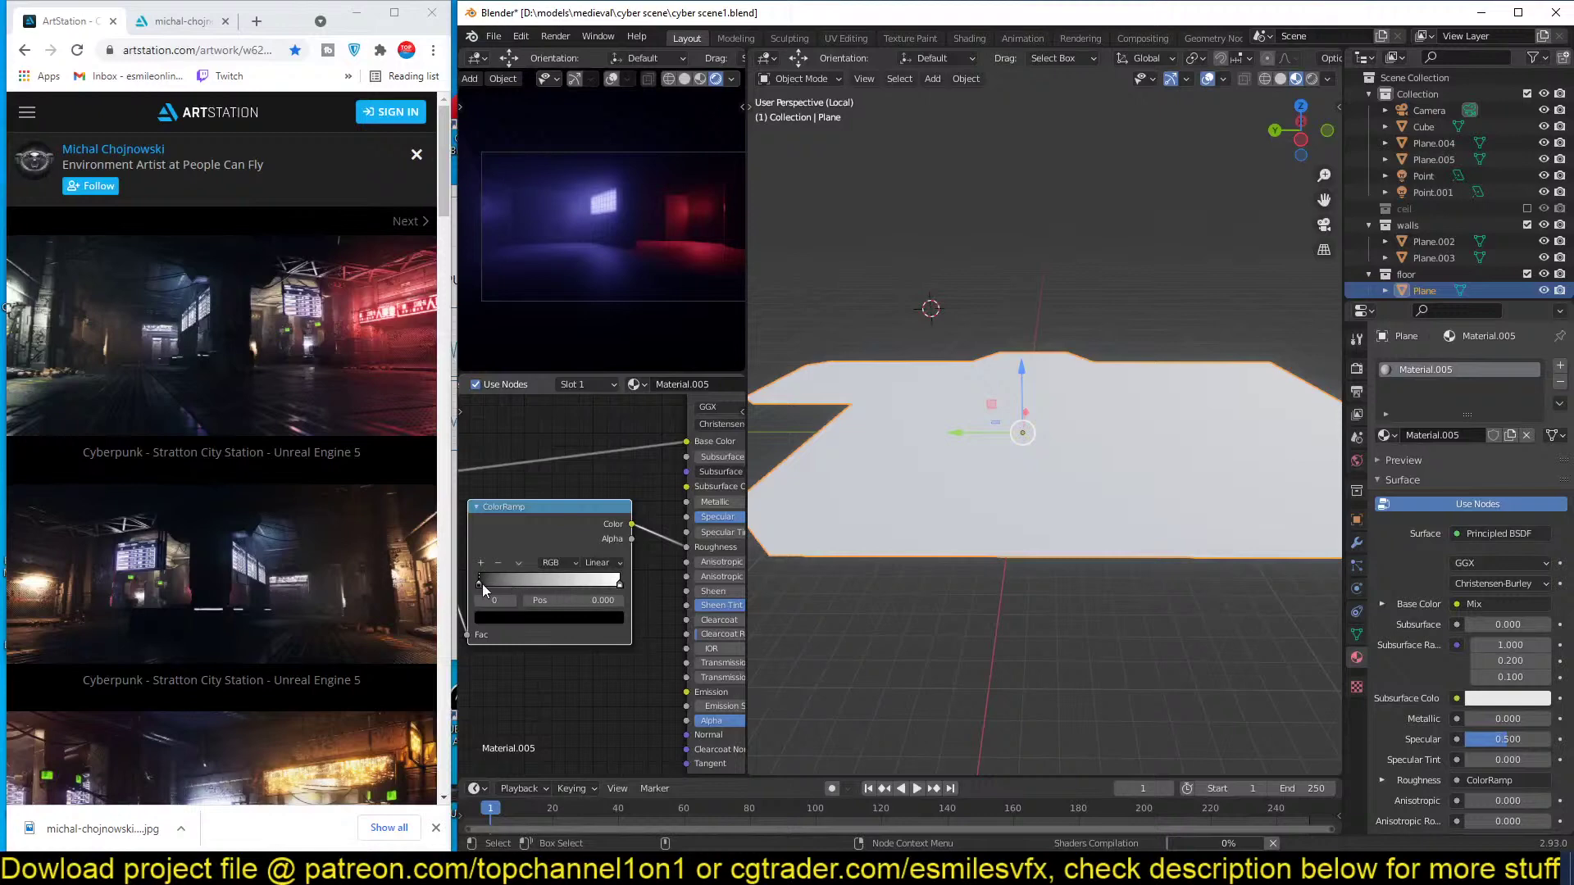
drag(482, 583, 490, 584)
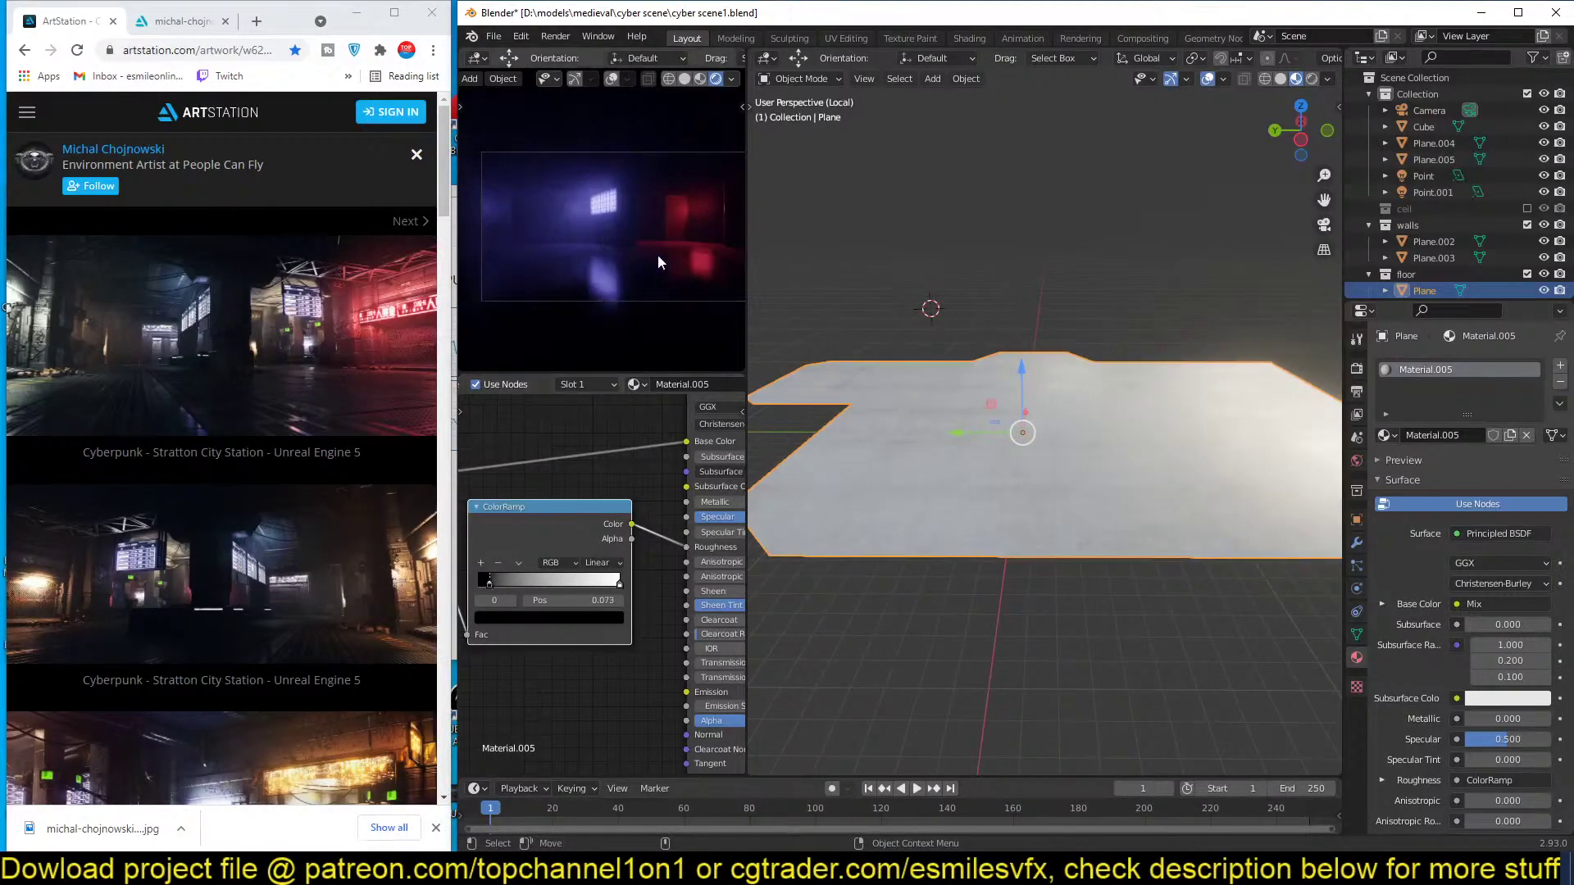
ctrl+middle_drag(647, 458, 632, 500)
key(ctrl+s)
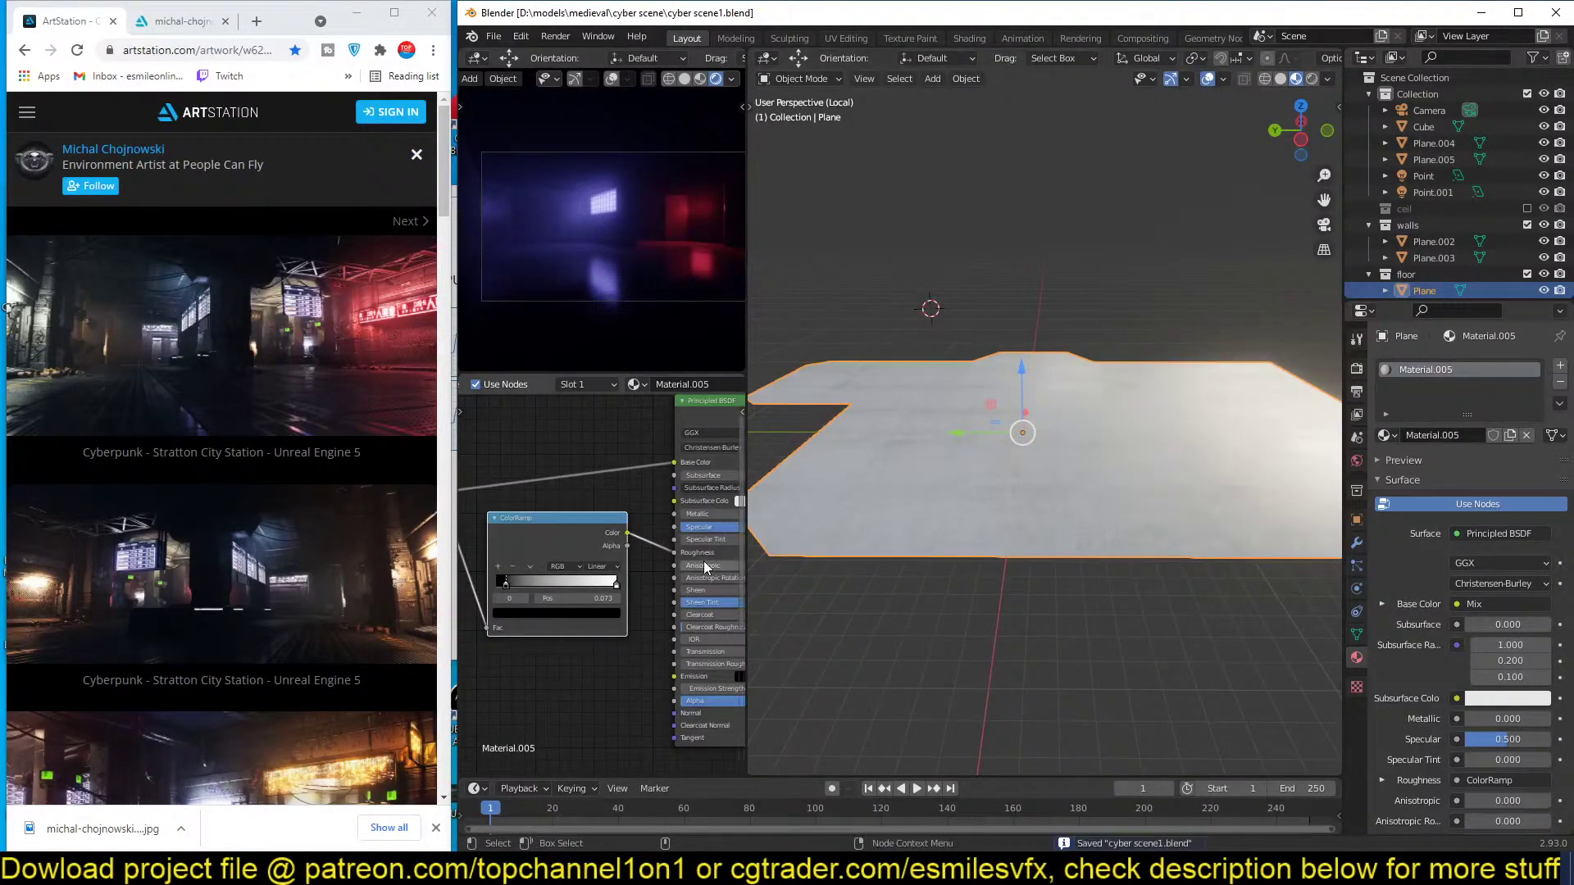
Move the Principled BSDF further away from the ColorRamp to make room between them, and save the file.
scroll(702, 566, down, 3)
middle_drag(702, 566, 577, 568)
middle_drag(903, 487, 1002, 460)
key(alt+a)
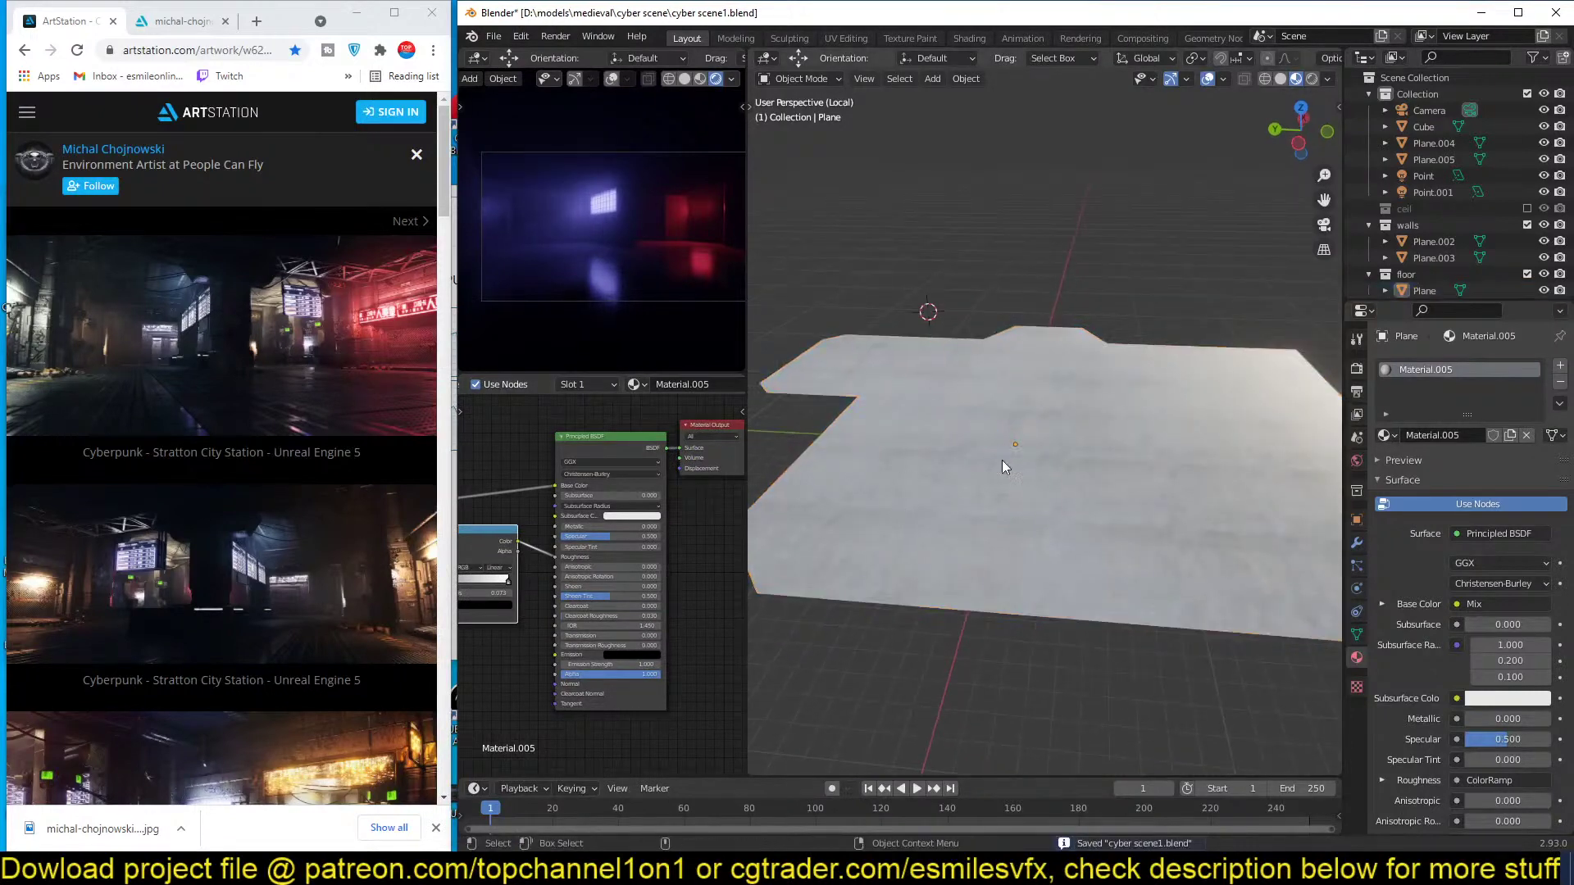
scroll(604, 422, down, 3)
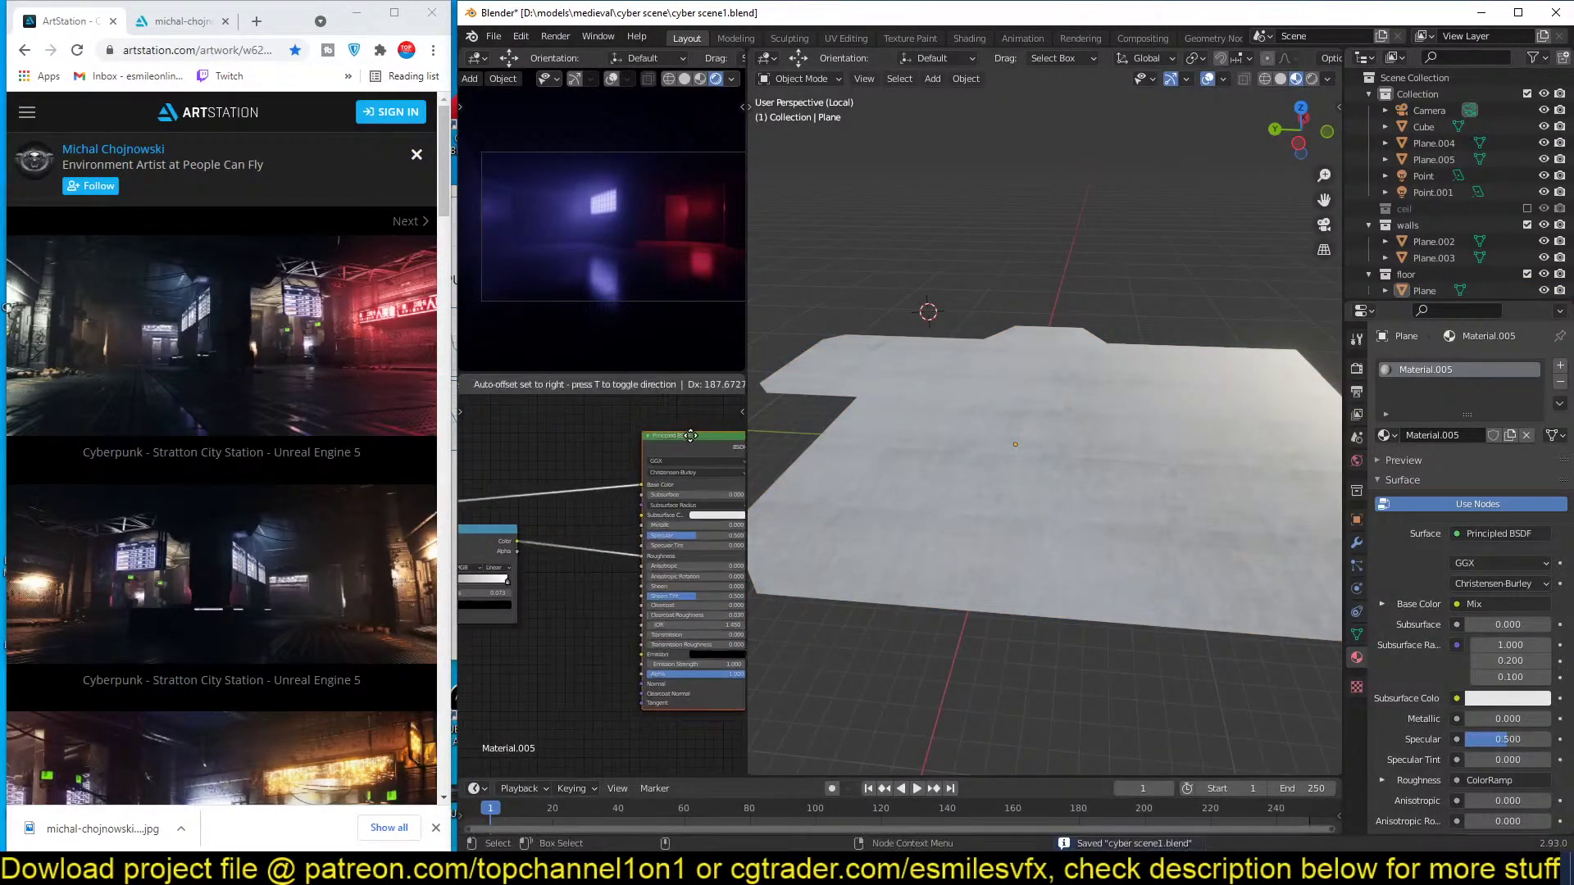
middle_drag(545, 553, 597, 565)
key(ctrl+s)
Duplicate the third image texture node below the ColorRamp and load a grunge map from the grunges folder into it.
middle_drag(577, 637, 708, 566)
scroll(623, 605, down, 4)
click(558, 625)
key(shift+d)
click(668, 645)
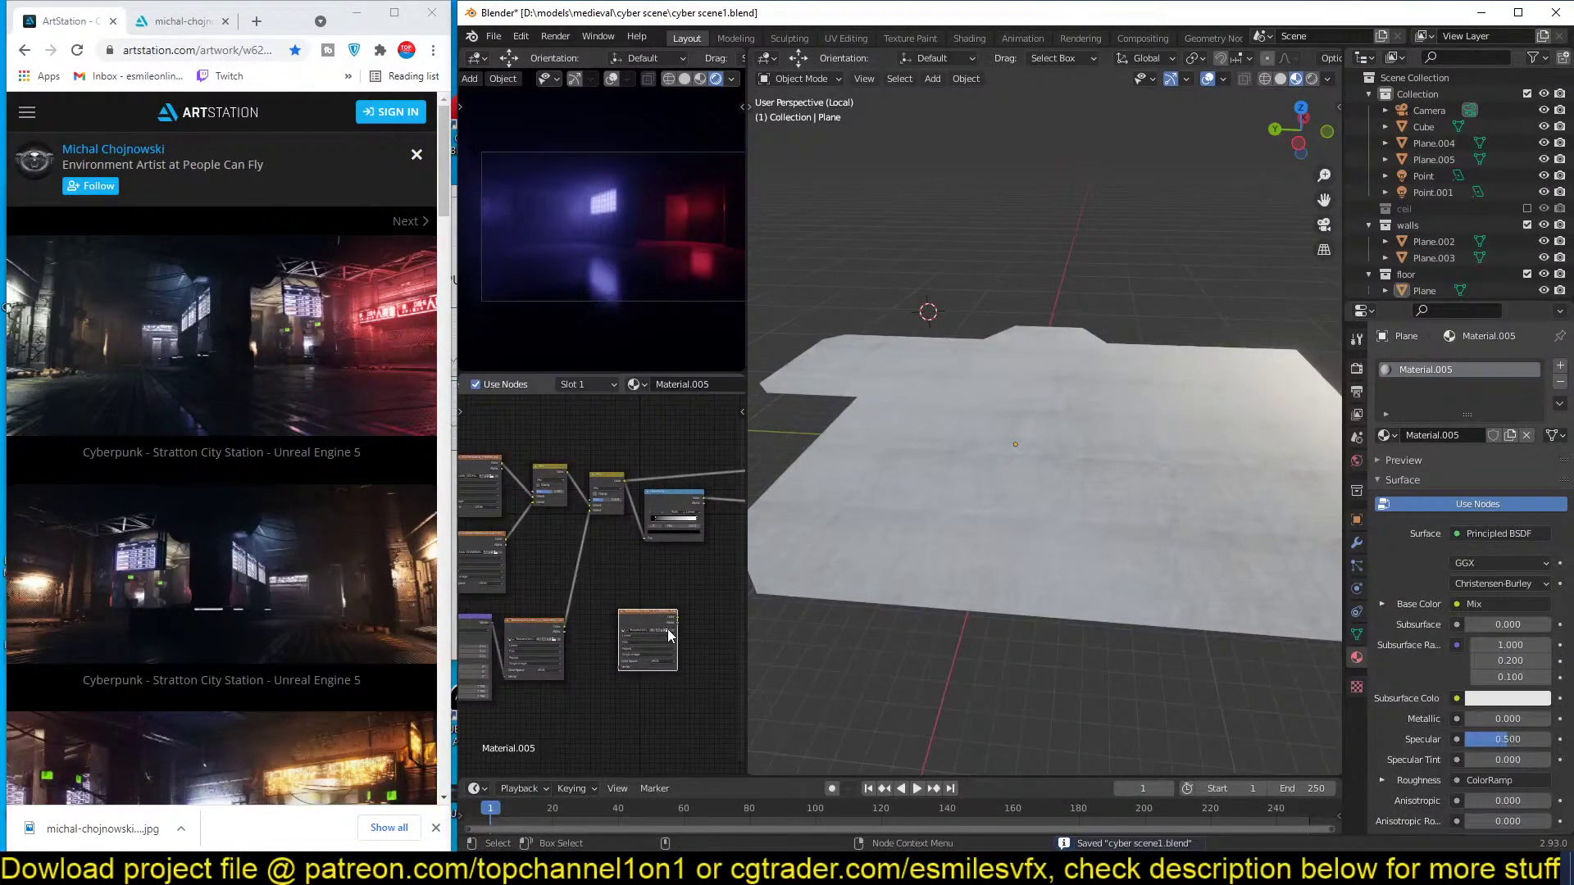
click(669, 631)
click(629, 527)
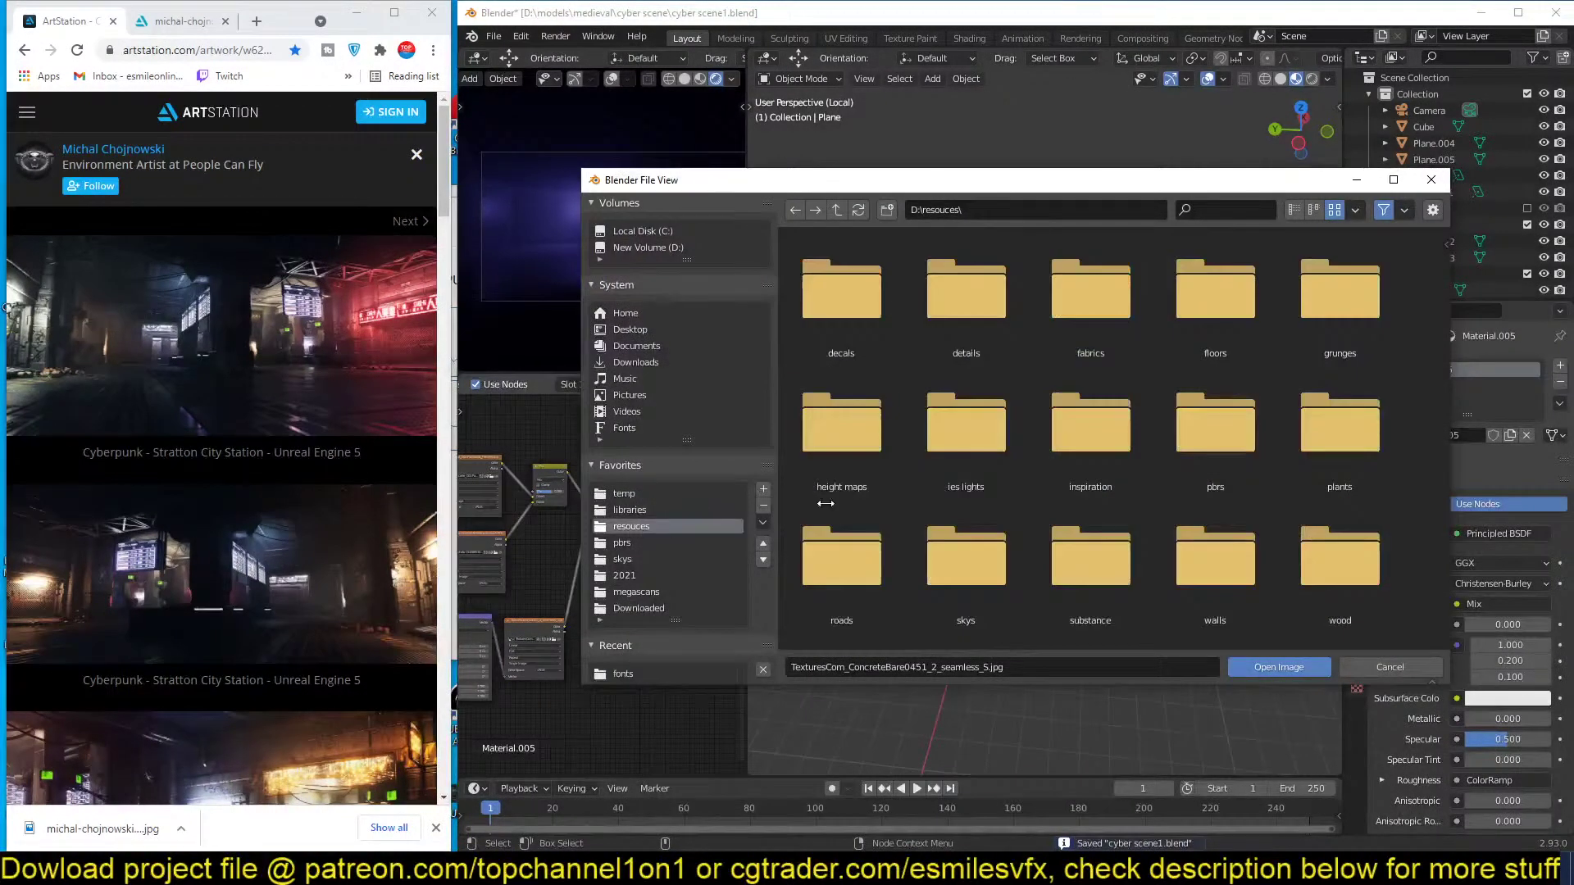
double_click(1290, 332)
scroll(1105, 512, down, 2)
scroll(1104, 510, down, 5)
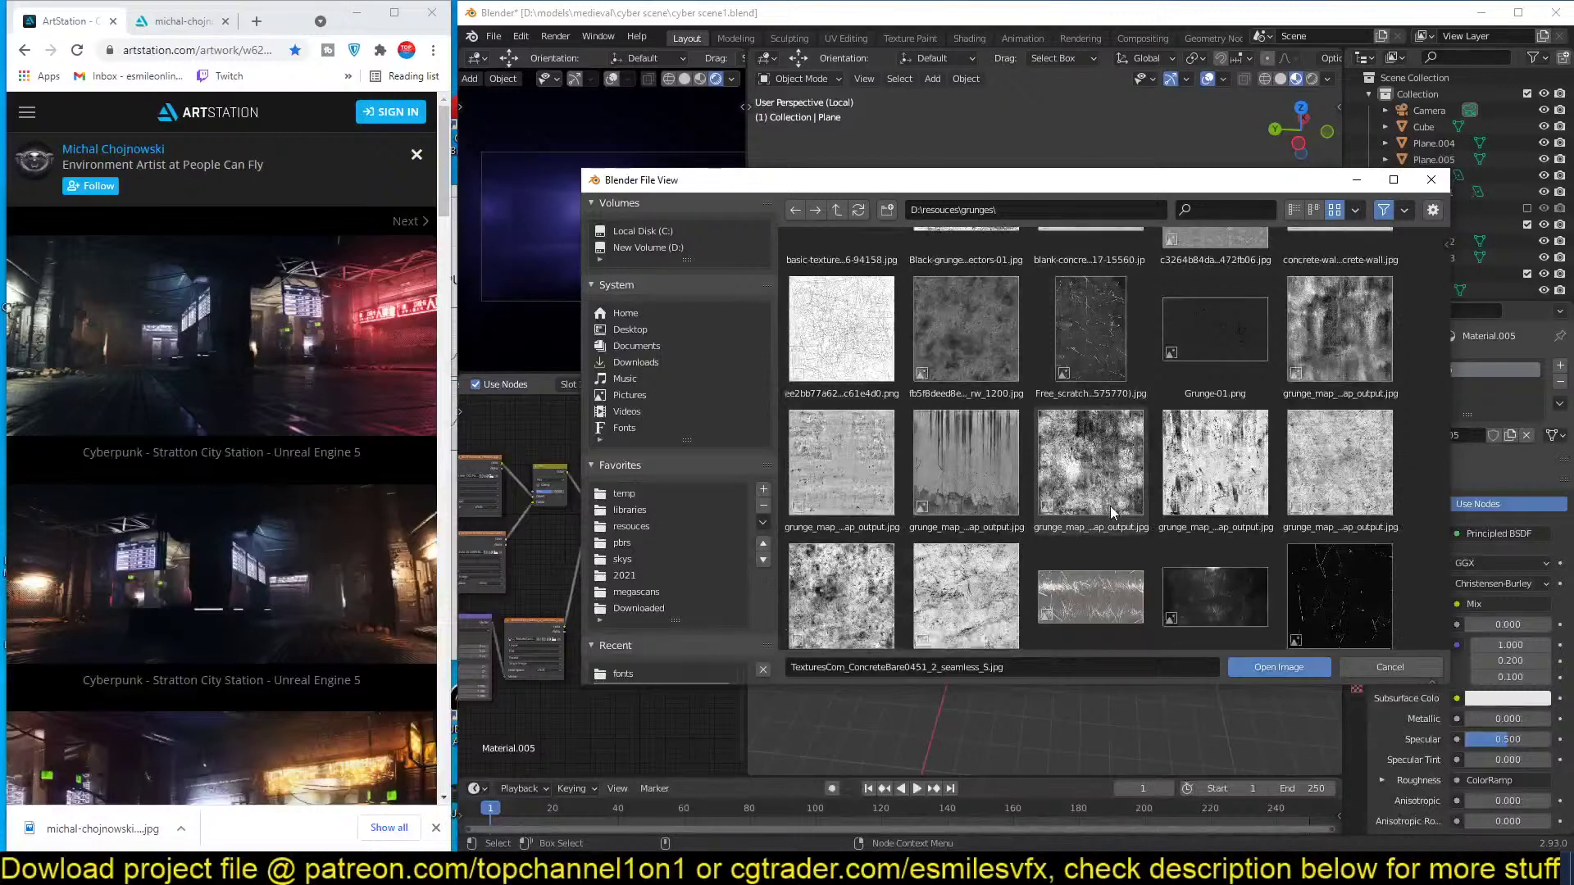
double_click(1215, 331)
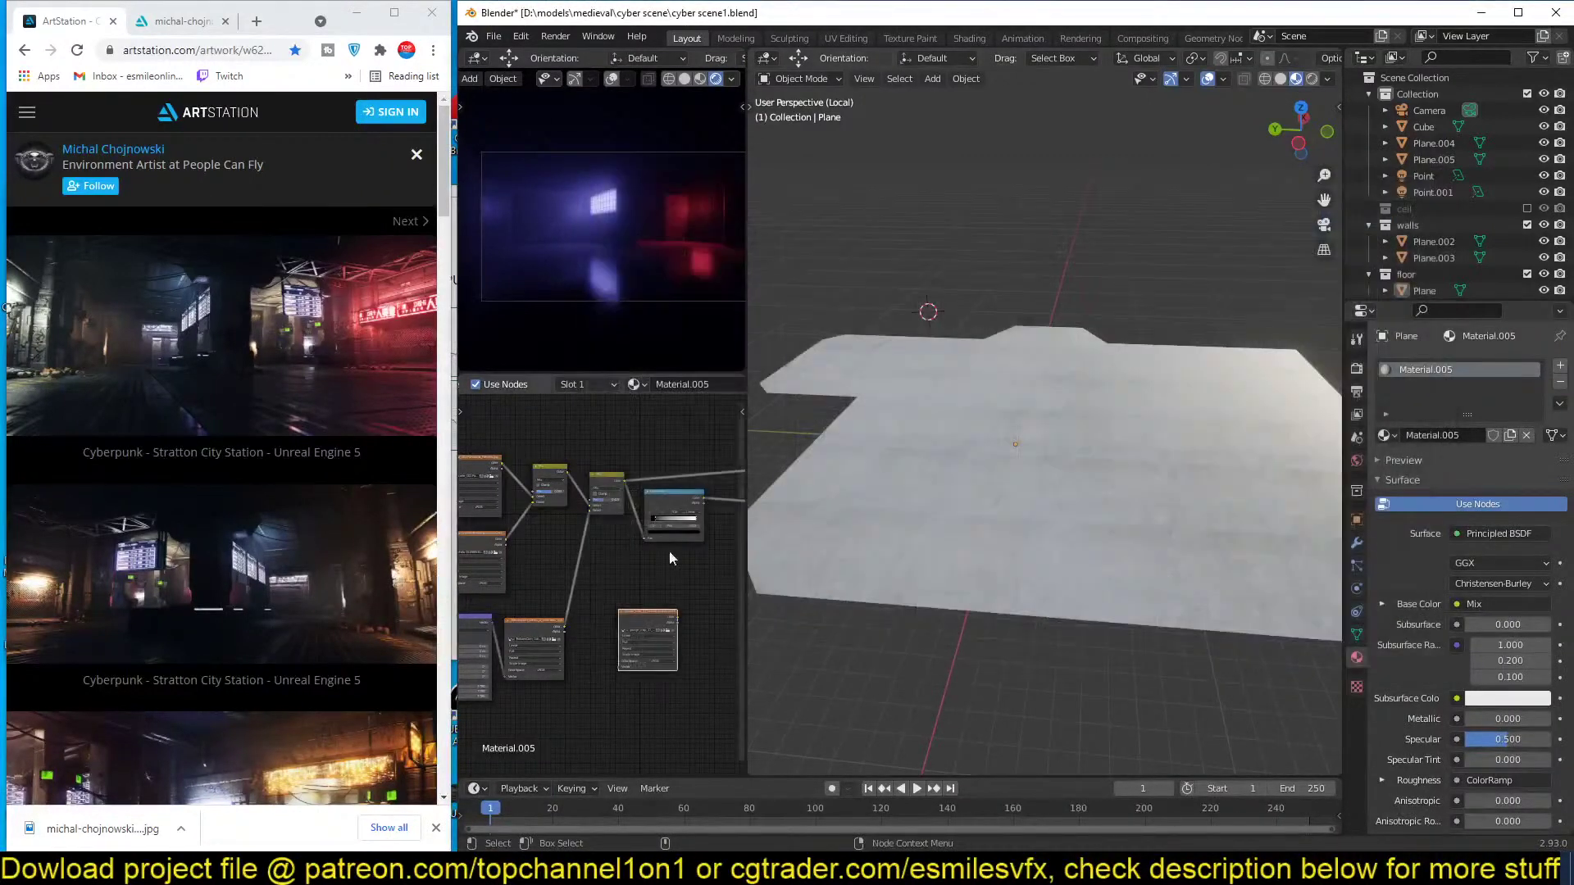
Mix the grunge texture with the ColorRamp output feeding the roughness, expand and reposition the new Mix node, and save the file.
ctrl+shift+right_drag(568, 648, 596, 526)
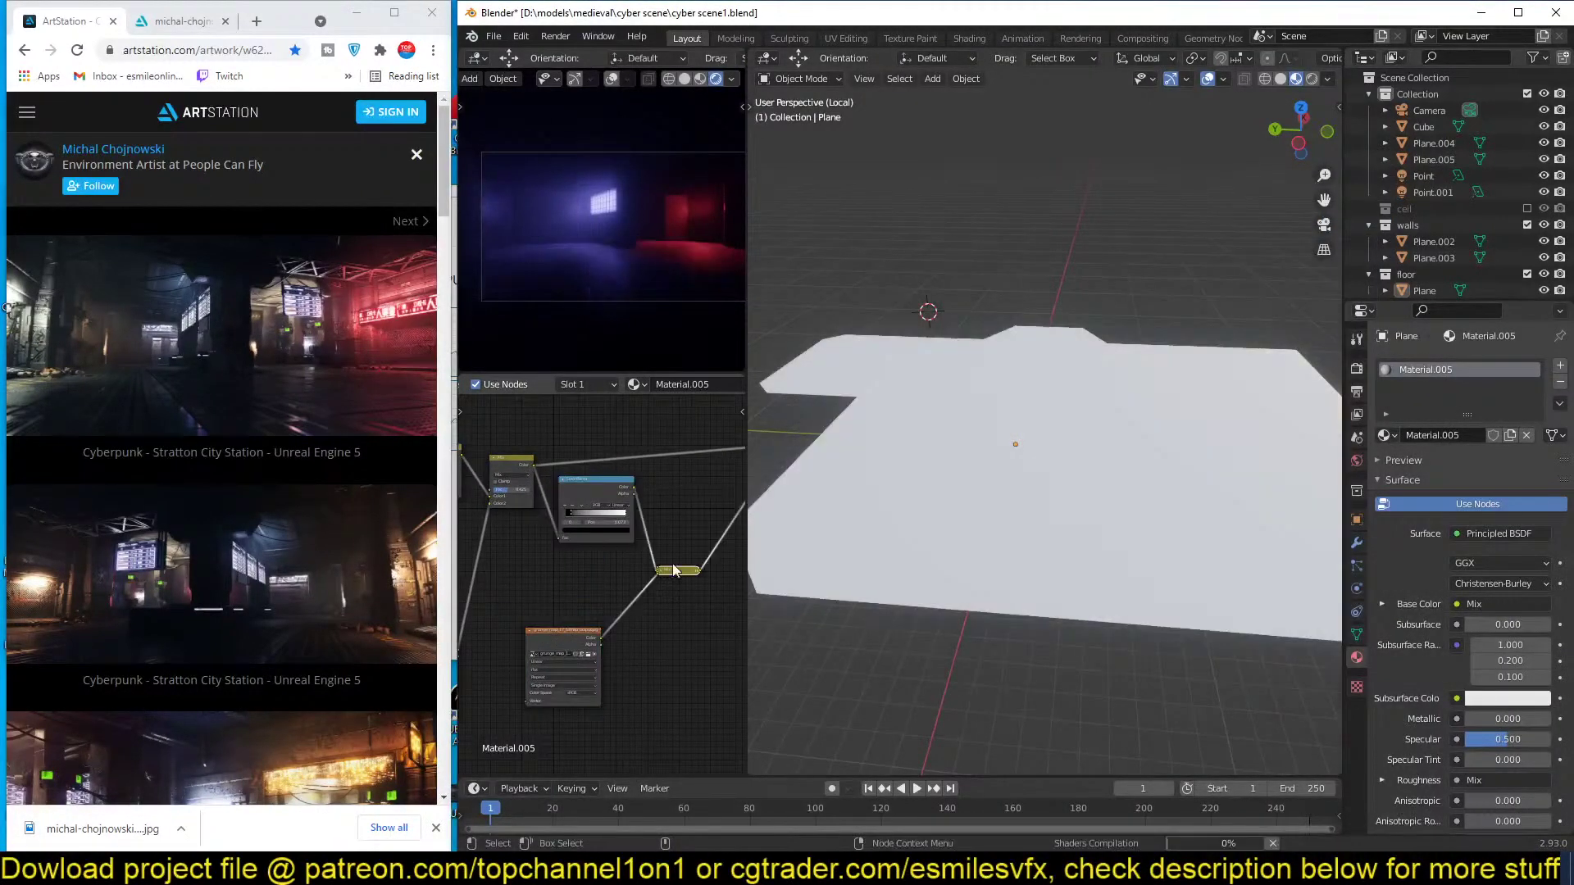
middle_drag(709, 573, 585, 578)
scroll(585, 577, up, 2)
key(h)
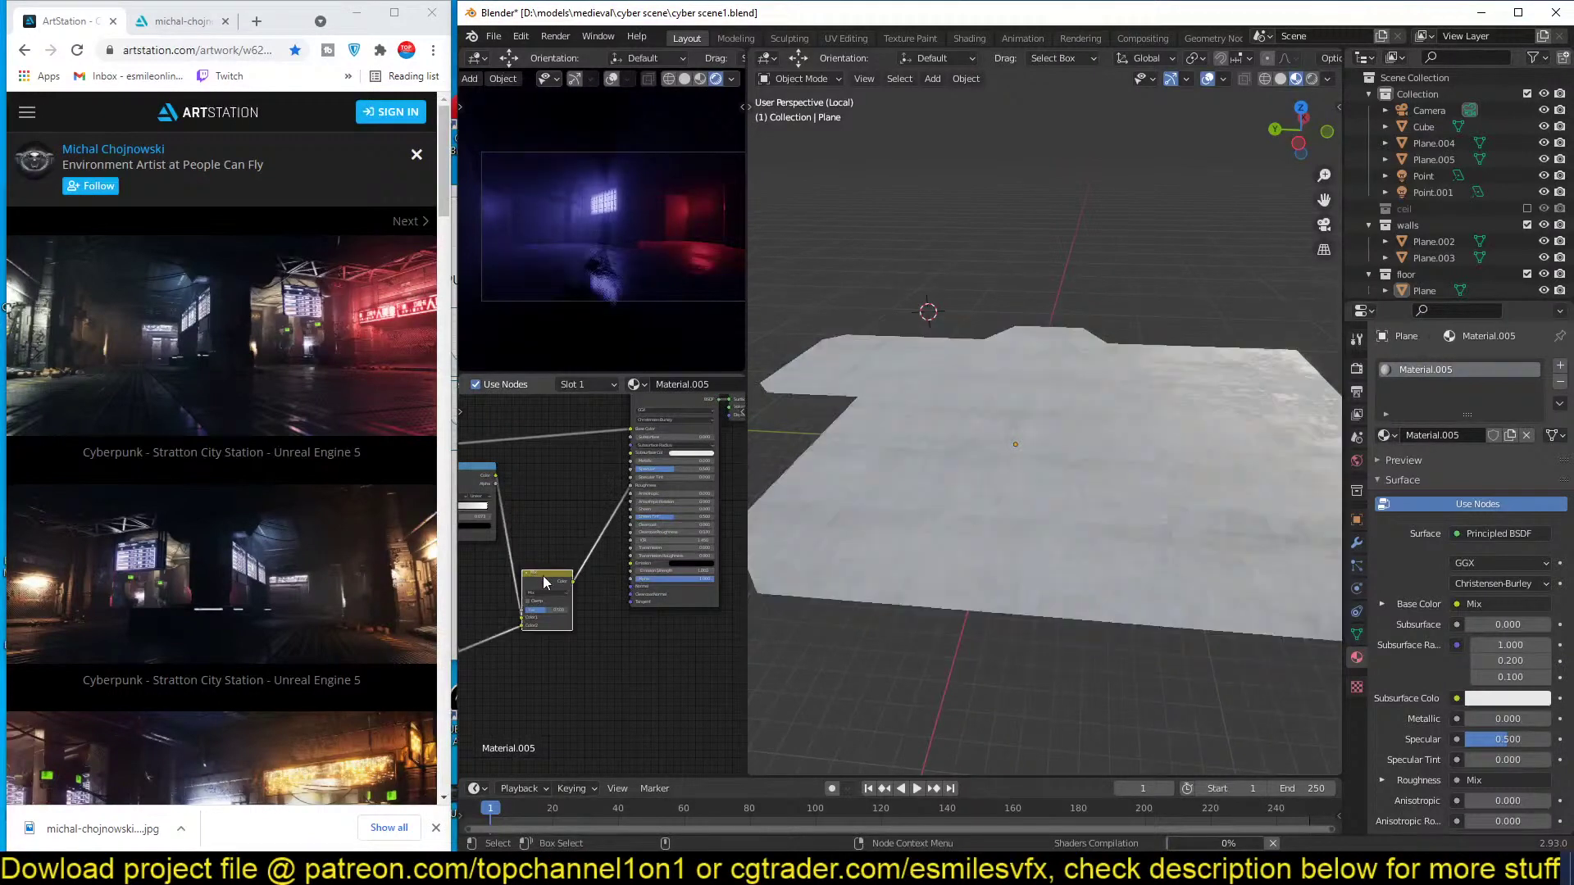
drag(543, 573, 540, 532)
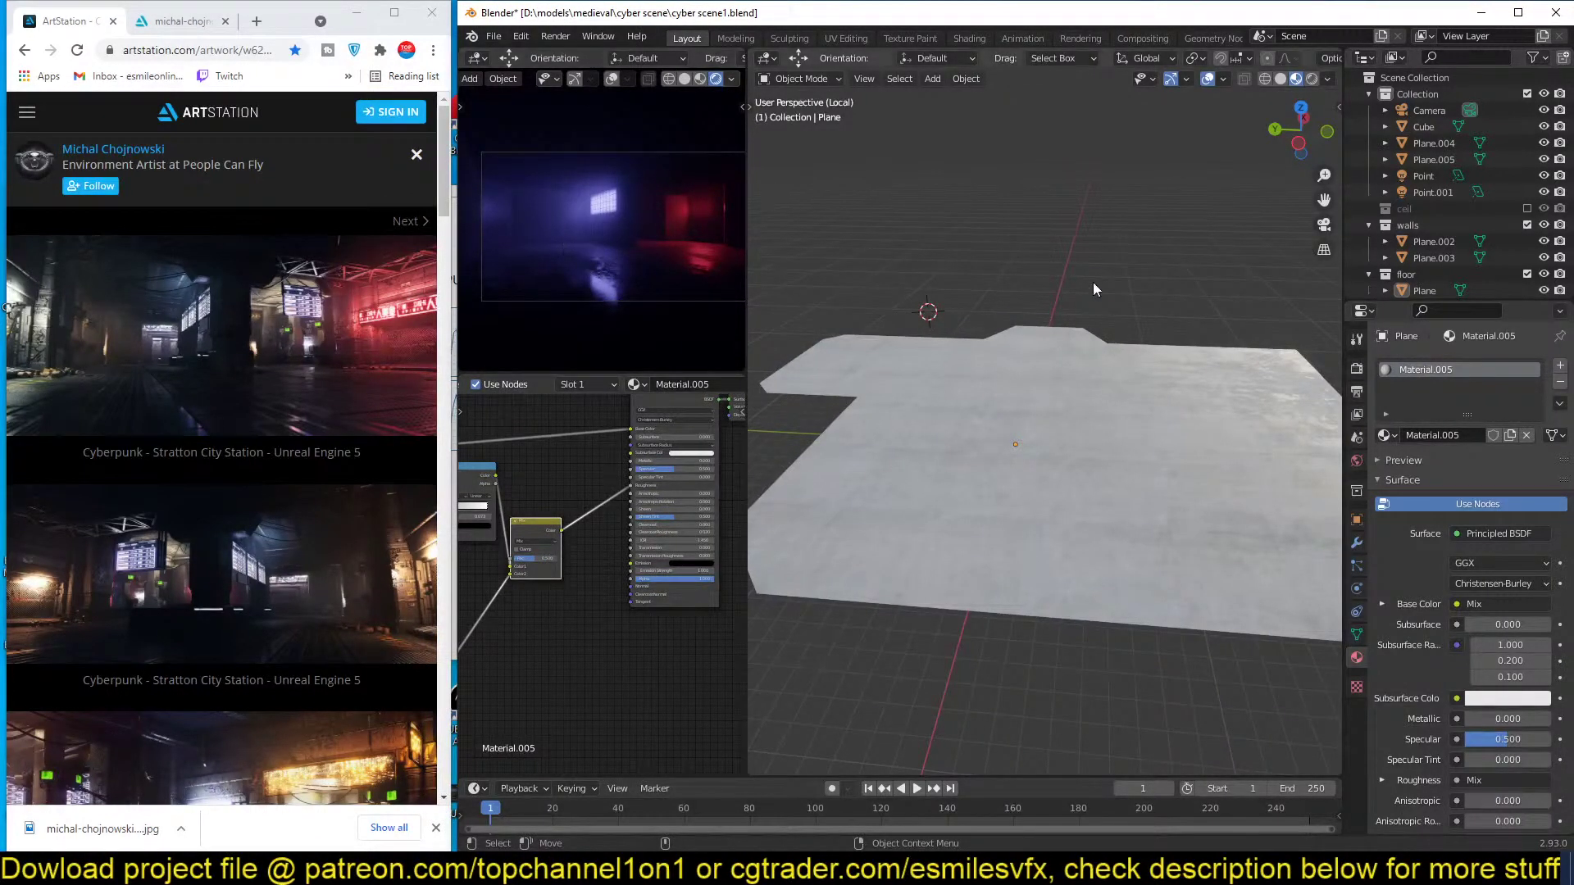
key(ctrl+s)
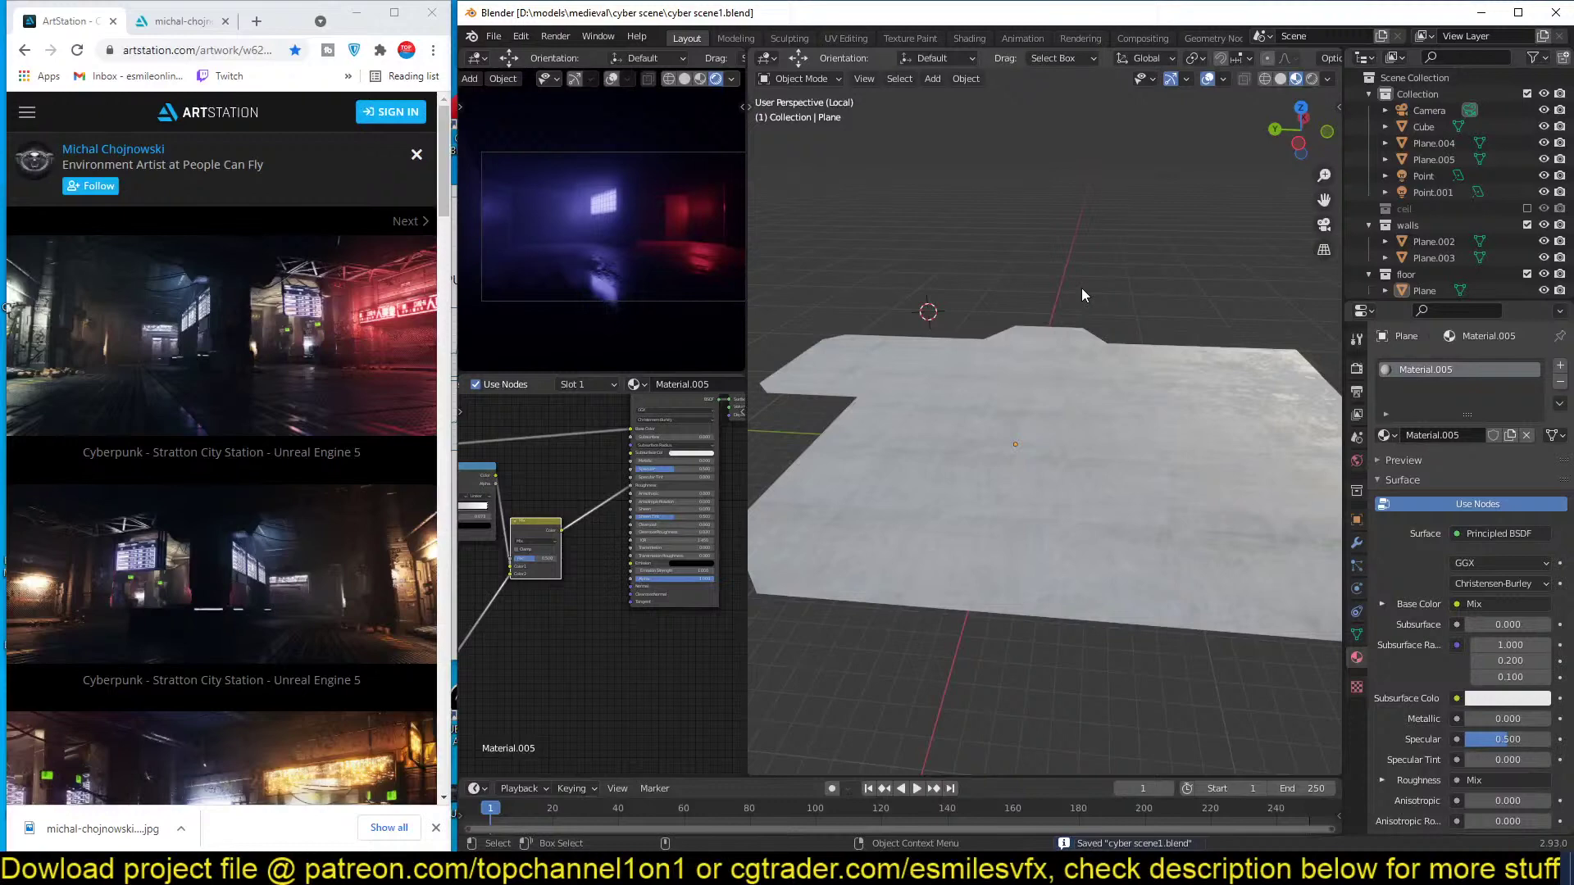
Save the file, inspect the floor from above, and exit local view to show the whole room.
key(ctrl+s)
middle_drag(1049, 296, 973, 346)
scroll(976, 351, up, 4)
click(1031, 341)
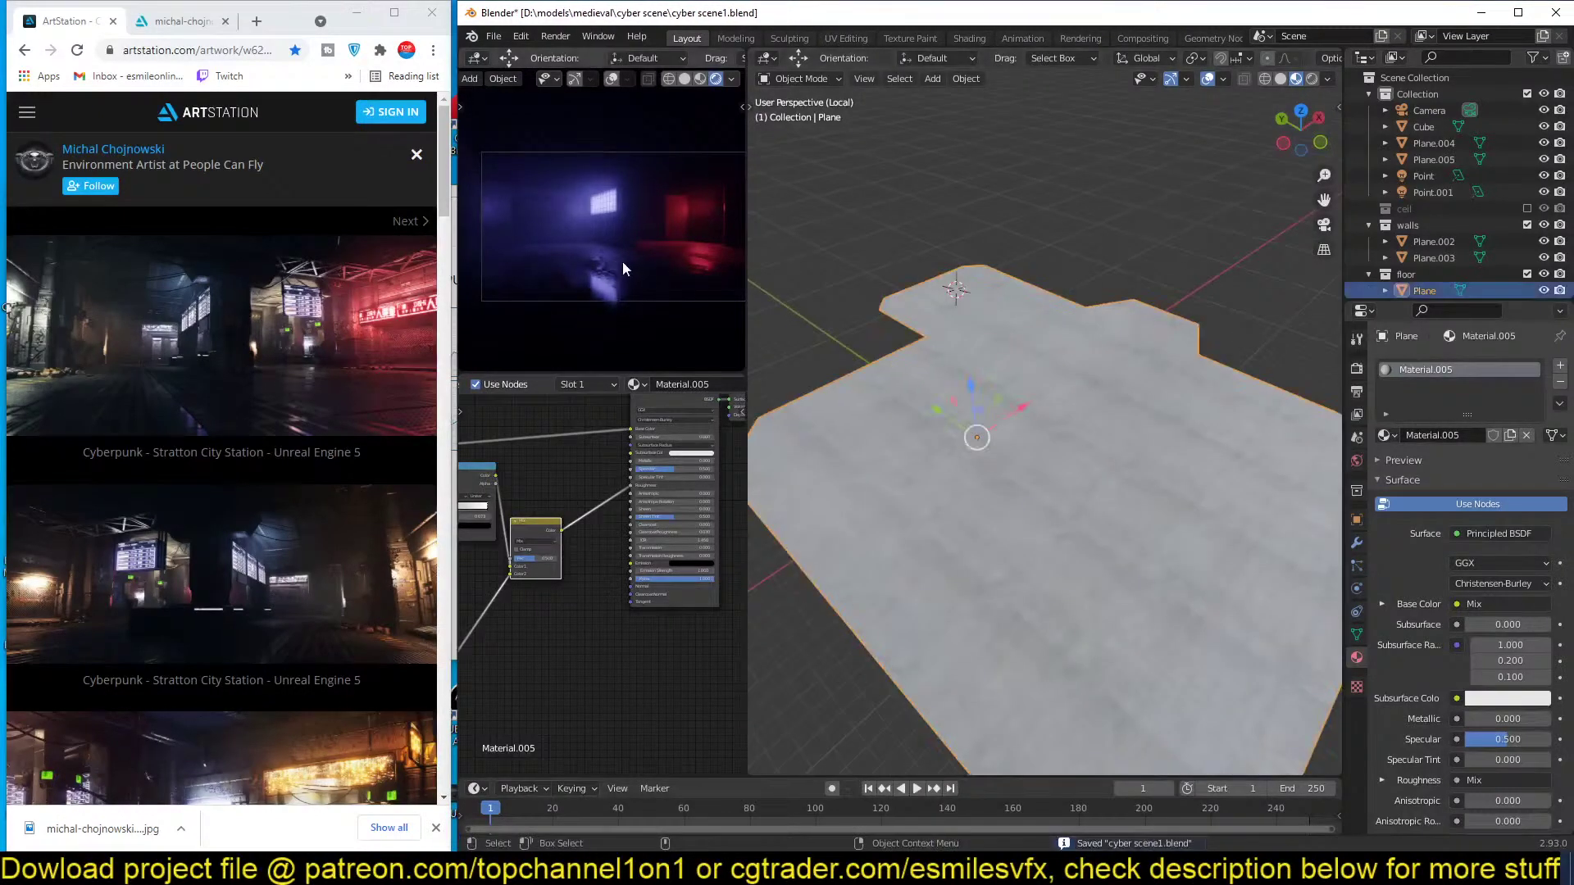
click(752, 287)
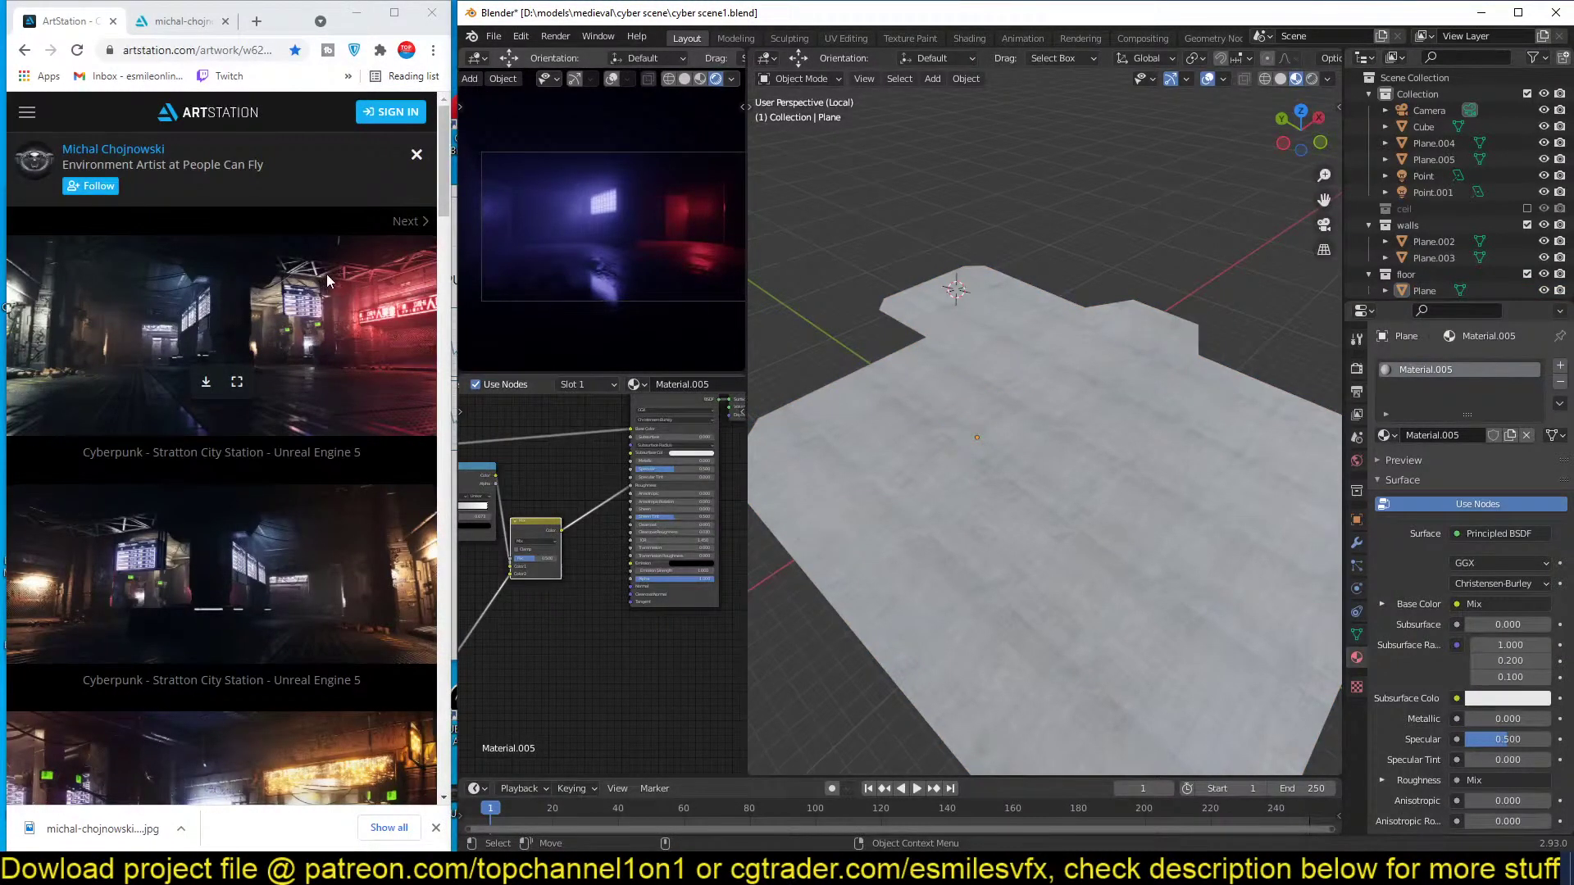
click(979, 331)
key(KP_Divide)
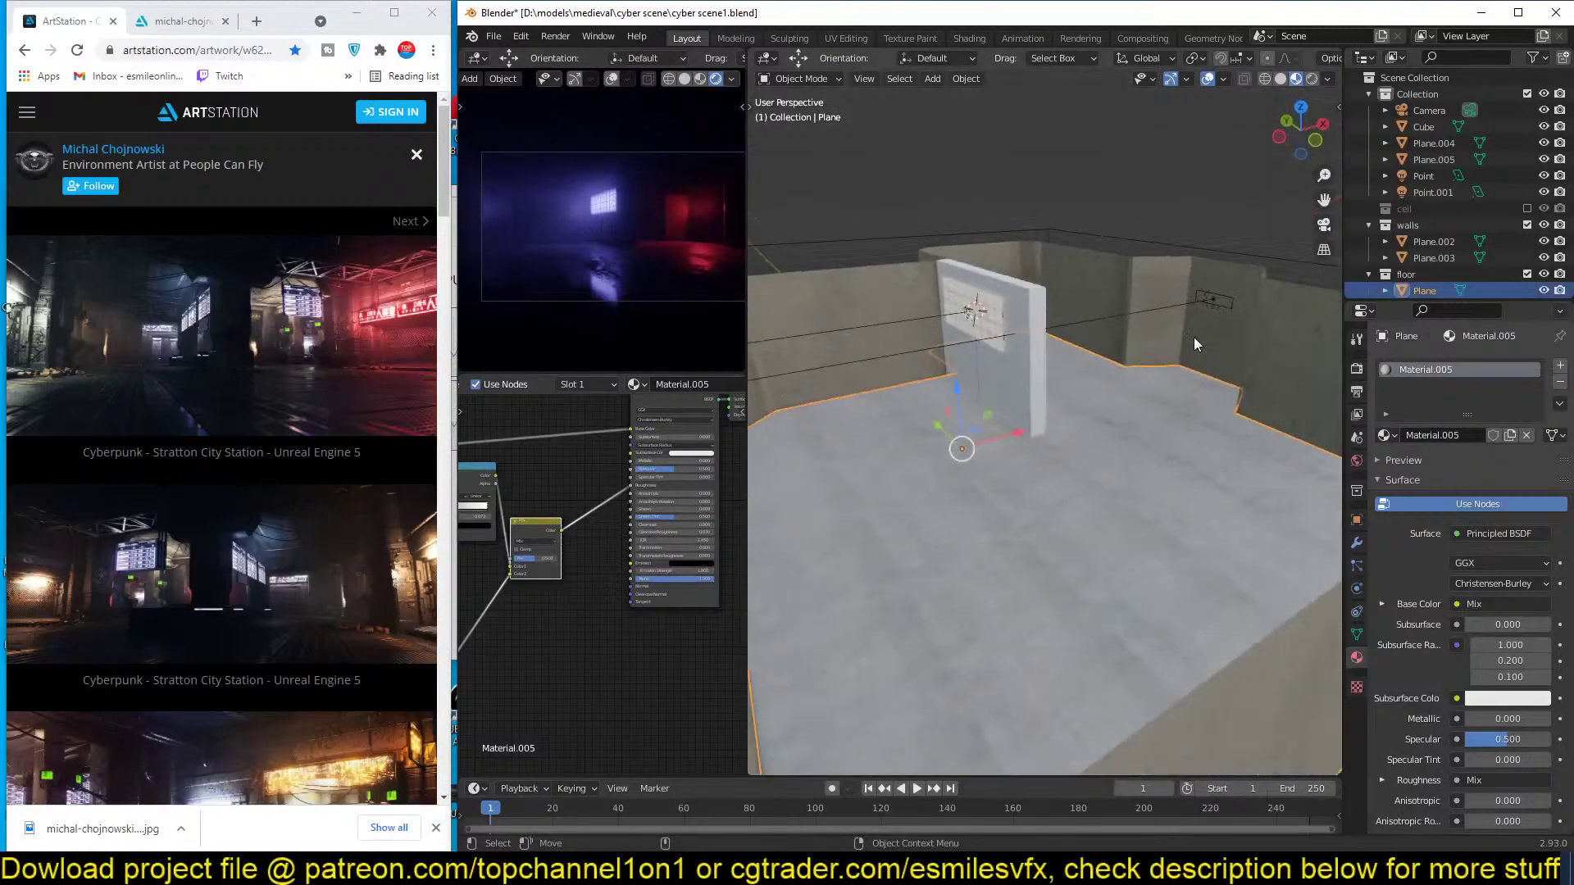
scroll(1194, 337, down, 5)
scroll(1121, 341, up, 5)
Link the outer walls' concrete.003 material to the dividing wall Plane.003 and deselect everything.
click(997, 390)
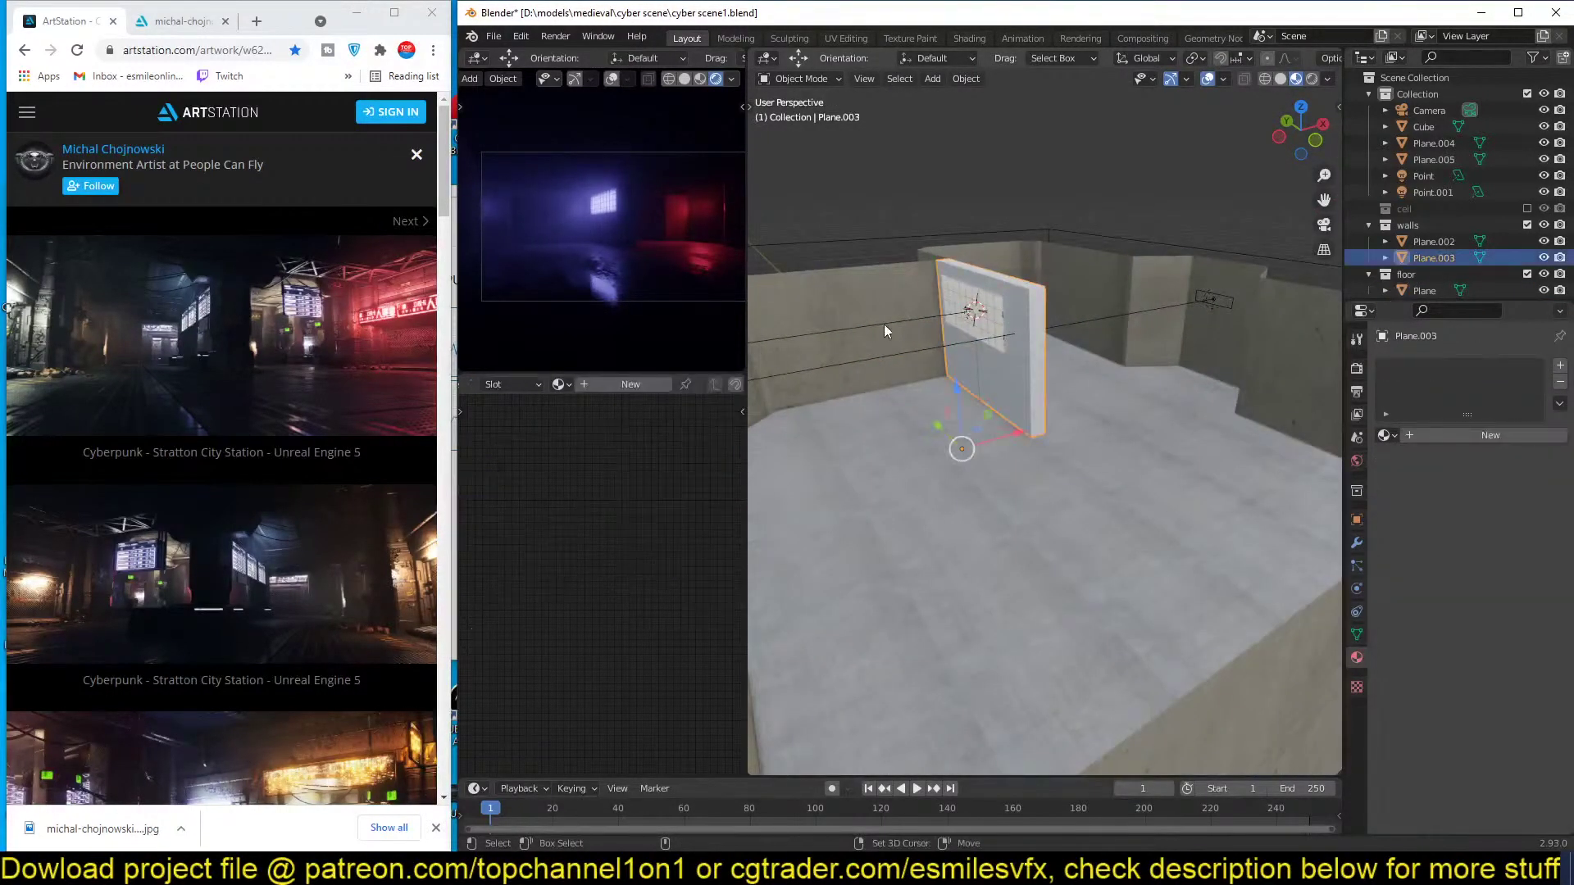
shift+click(885, 326)
click(1036, 362)
shift+click(885, 292)
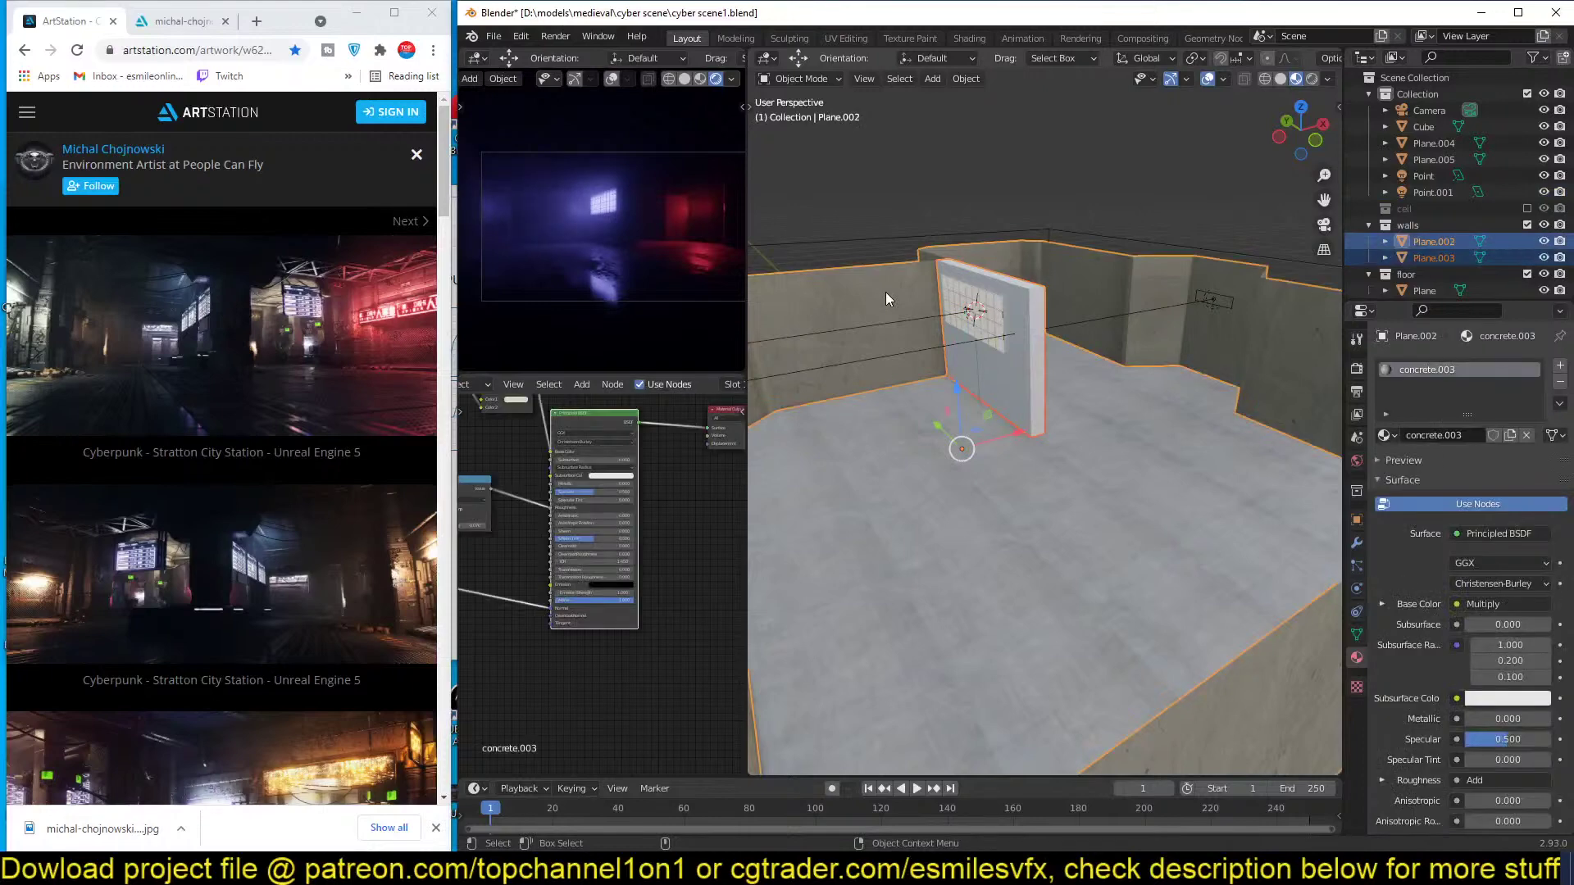
key(ctrl+l)
click(885, 292)
key(alt+a)
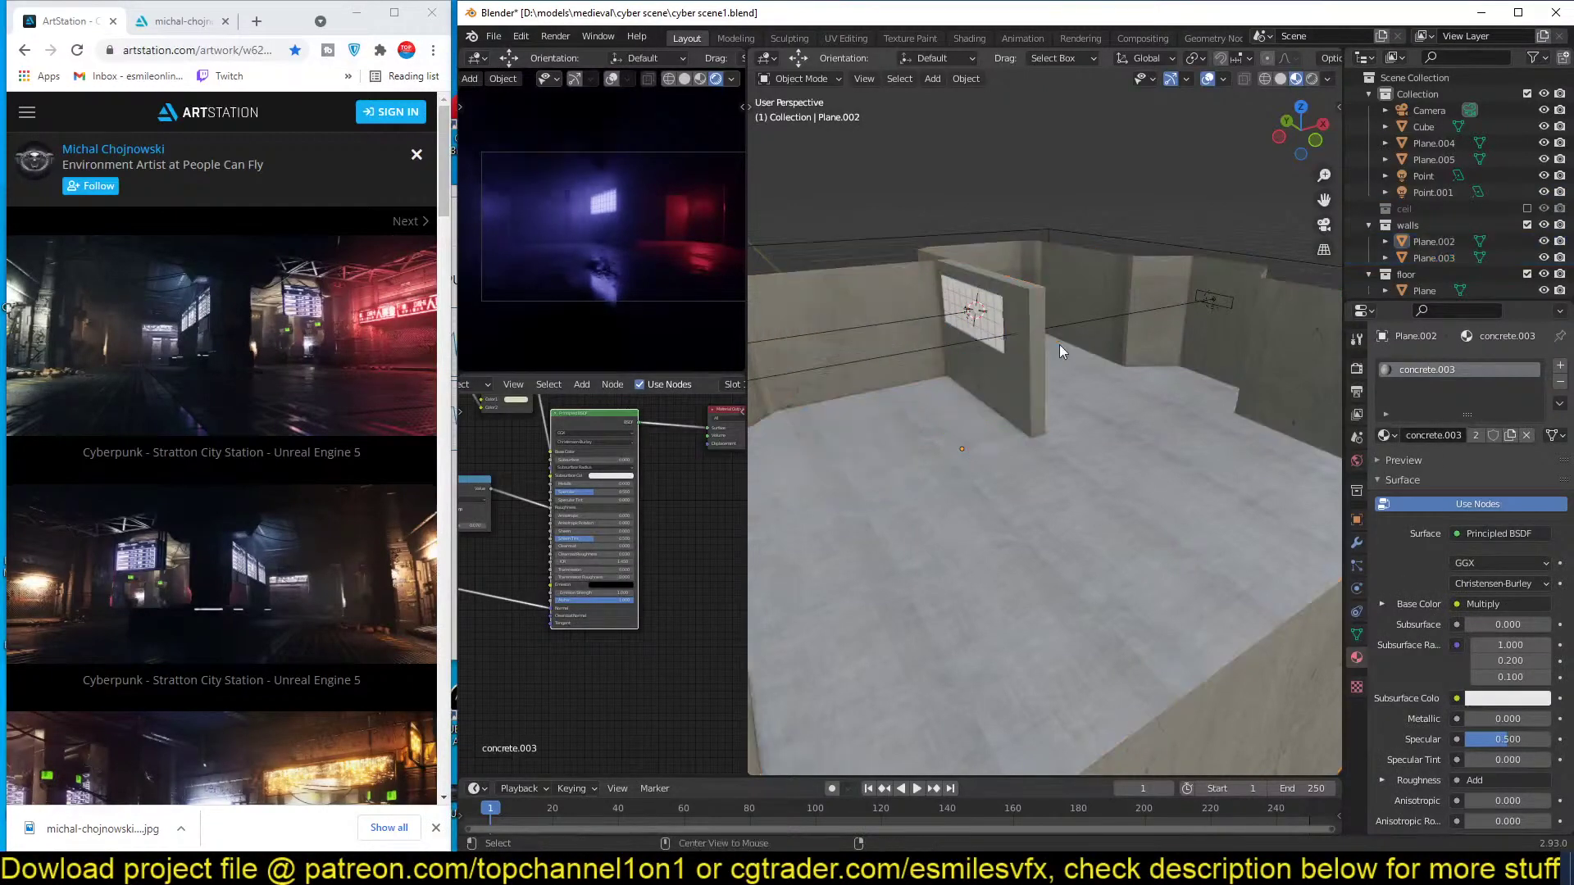
Unwrap the dividing wall with Smart UV Project at default settings, save the file, and check the room from outside.
scroll(1032, 345, up, 4)
click(1005, 348)
key(Tab)
key(u)
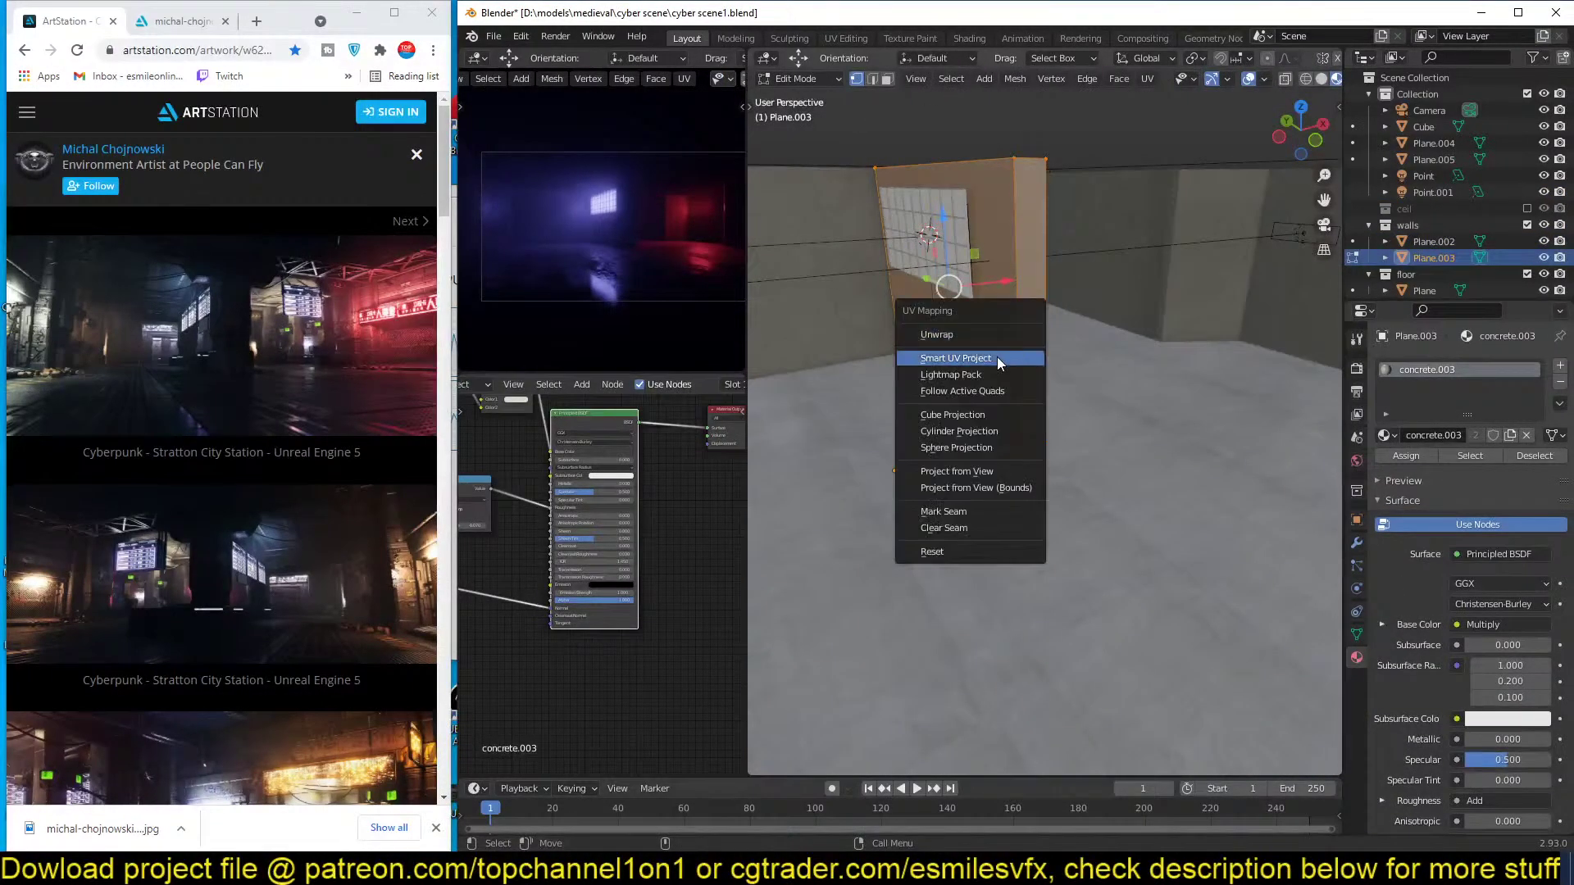
click(997, 356)
click(1031, 489)
key(Tab)
scroll(1467, 426, down, 1)
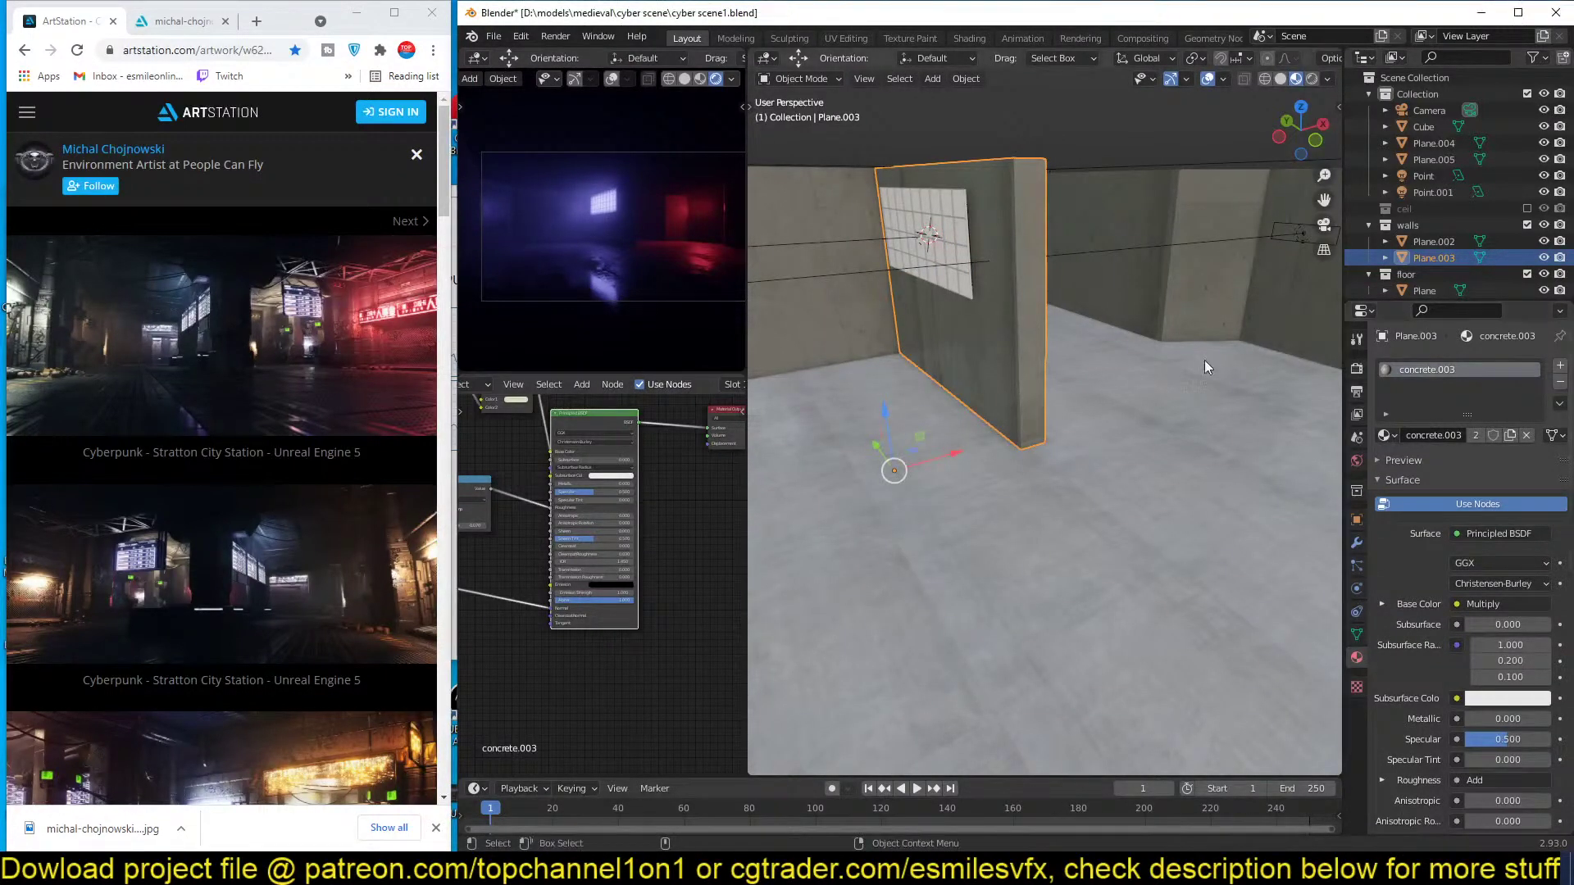
click(1059, 153)
scroll(1059, 155, down, 5)
middle_drag(1059, 155, 1075, 213)
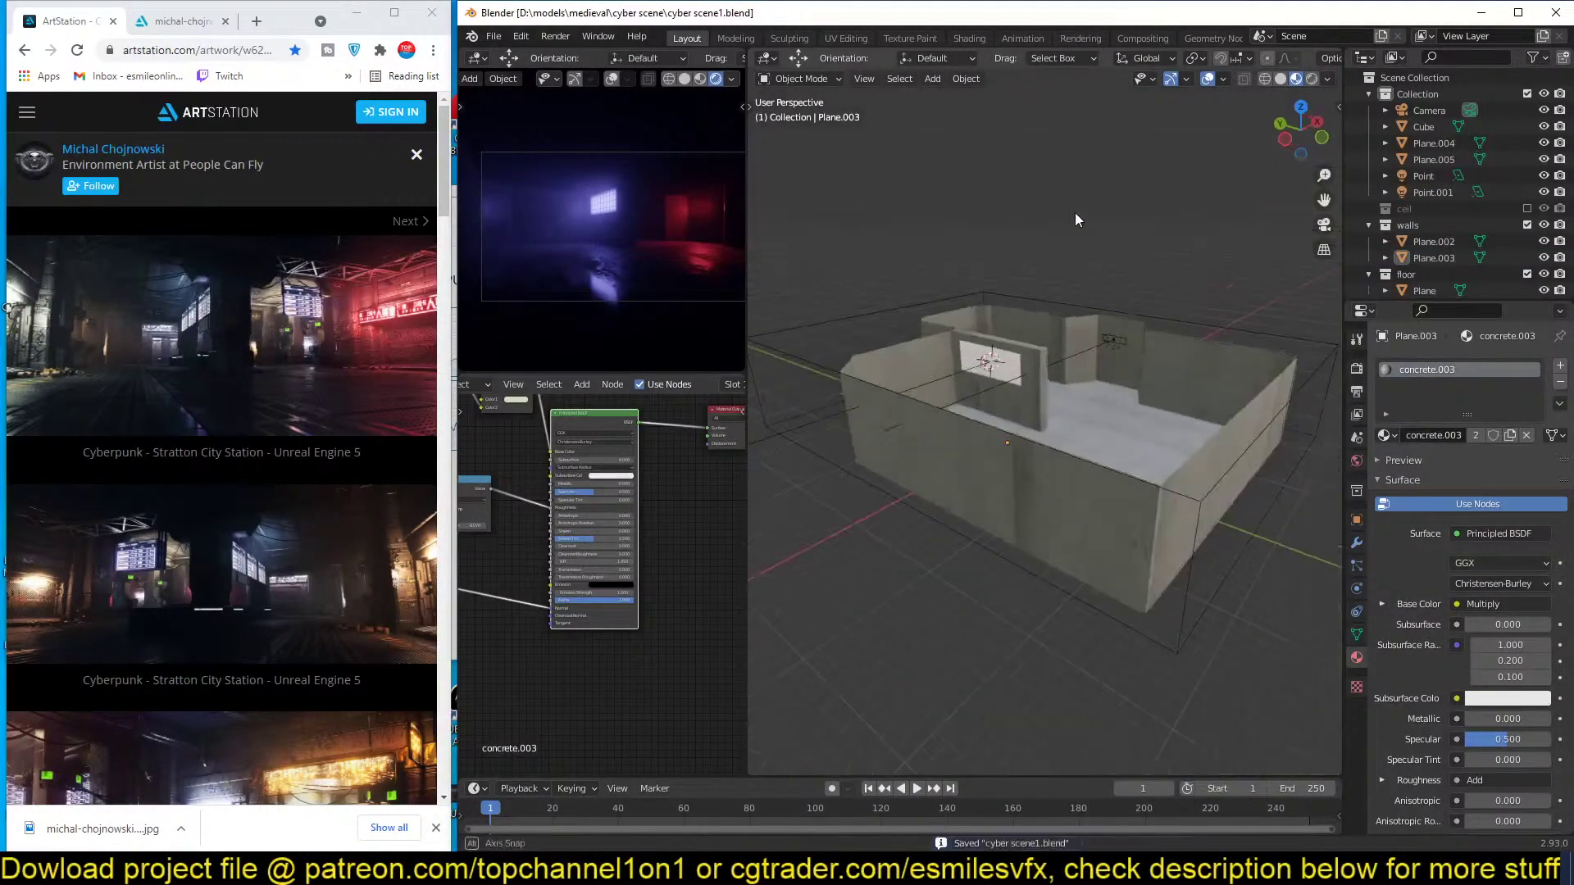
Save the file and switch The Asset Library to object assets.
key(ctrl+s)
key(n)
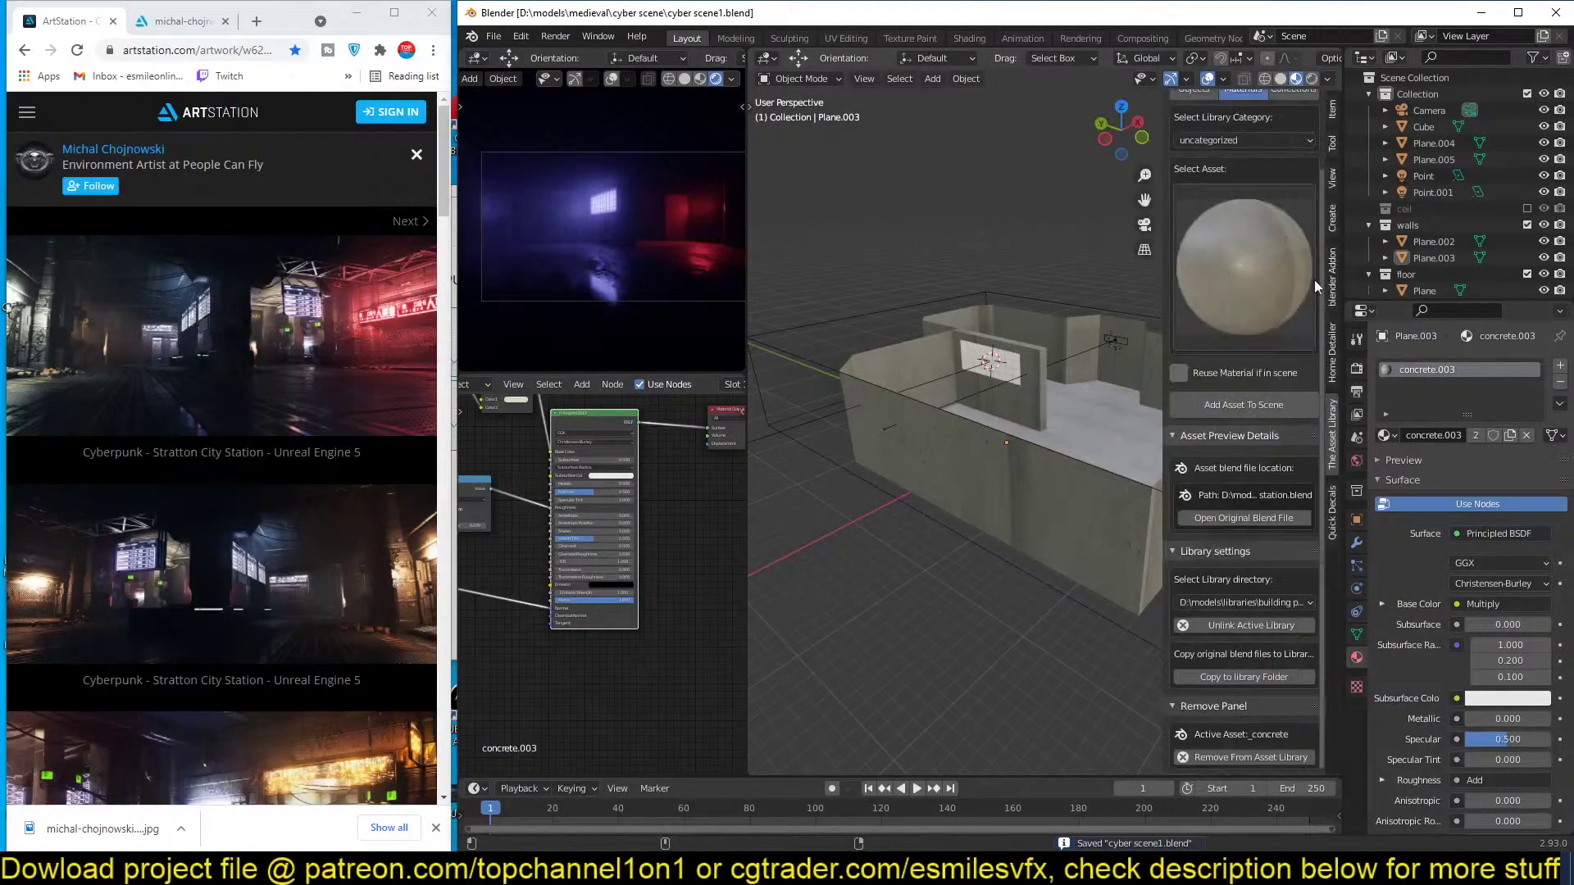
scroll(1198, 120, up, 3)
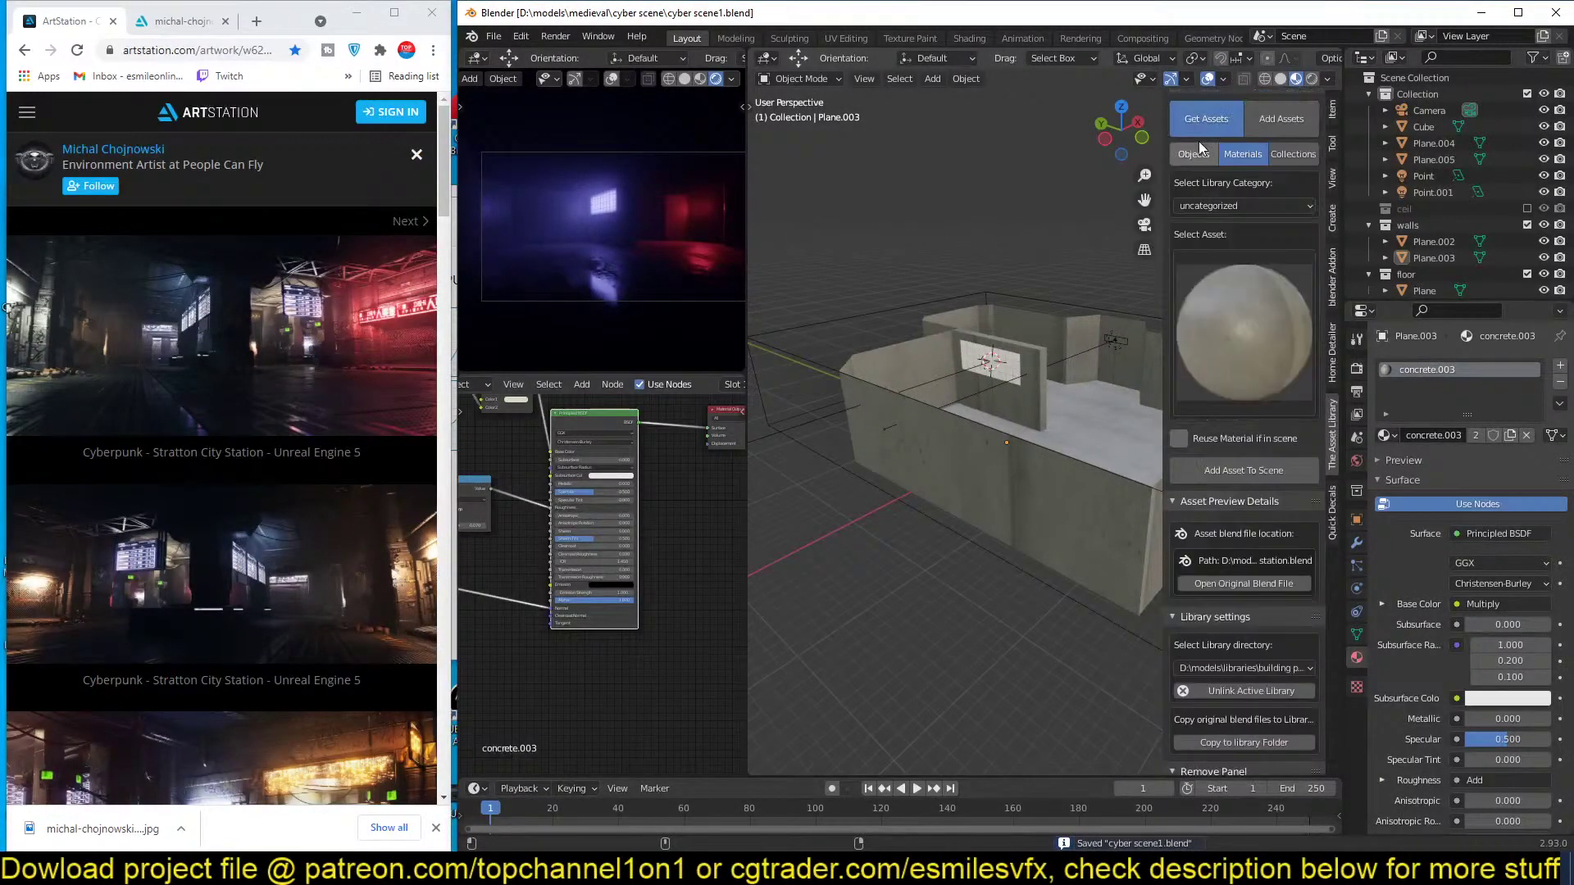
click(1194, 170)
click(1243, 361)
Browse the ceiling, decals, floors and gard rail object categories in the asset library for pieces suited to the room.
click(1243, 221)
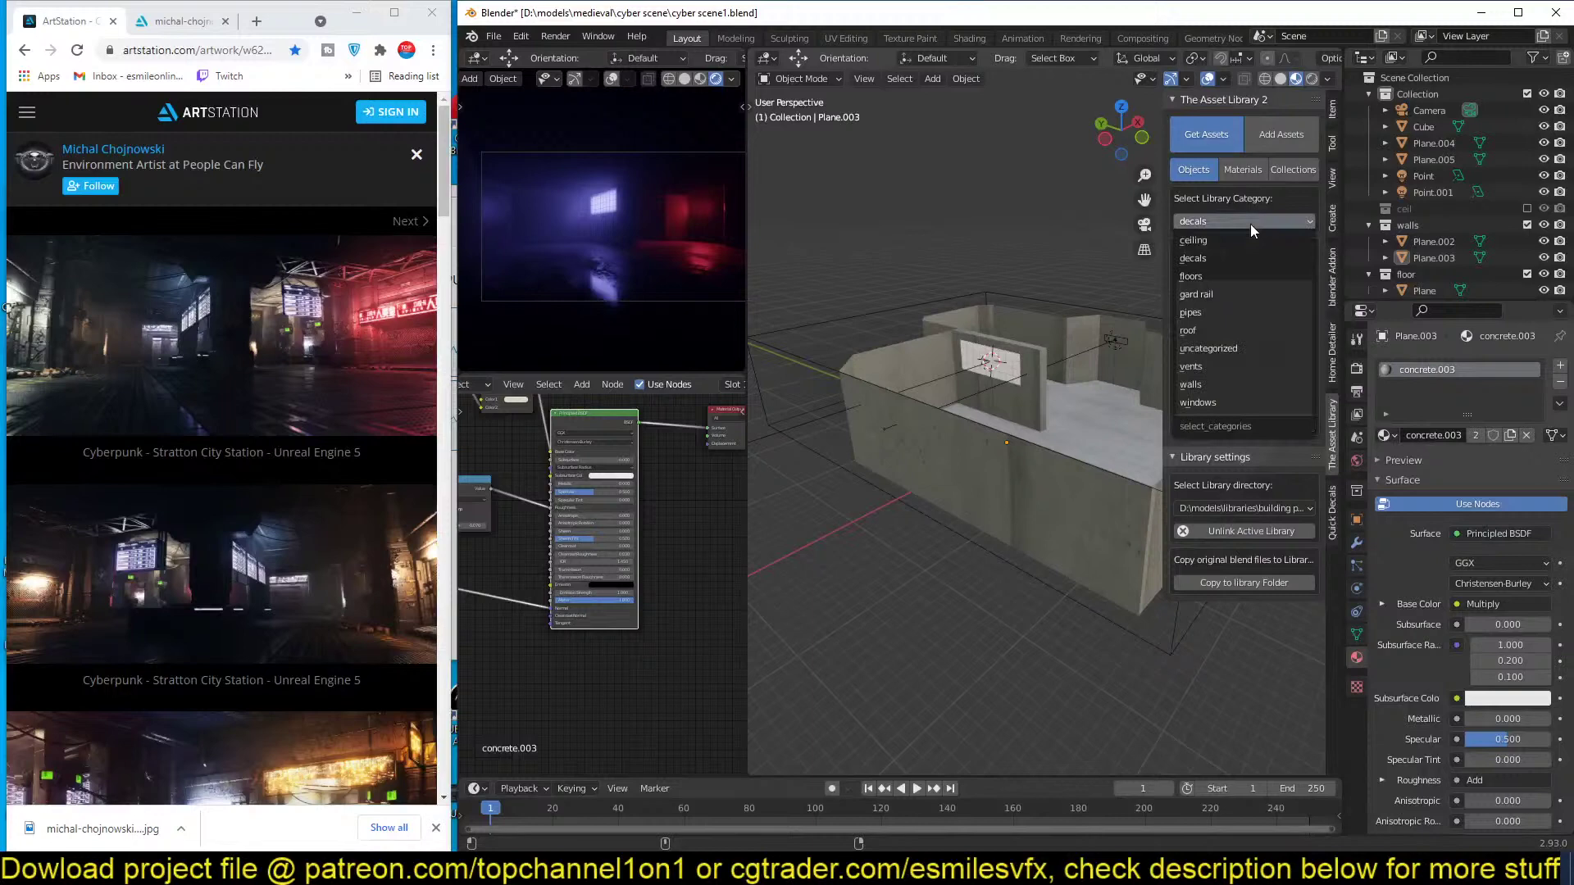
click(1205, 240)
click(1242, 331)
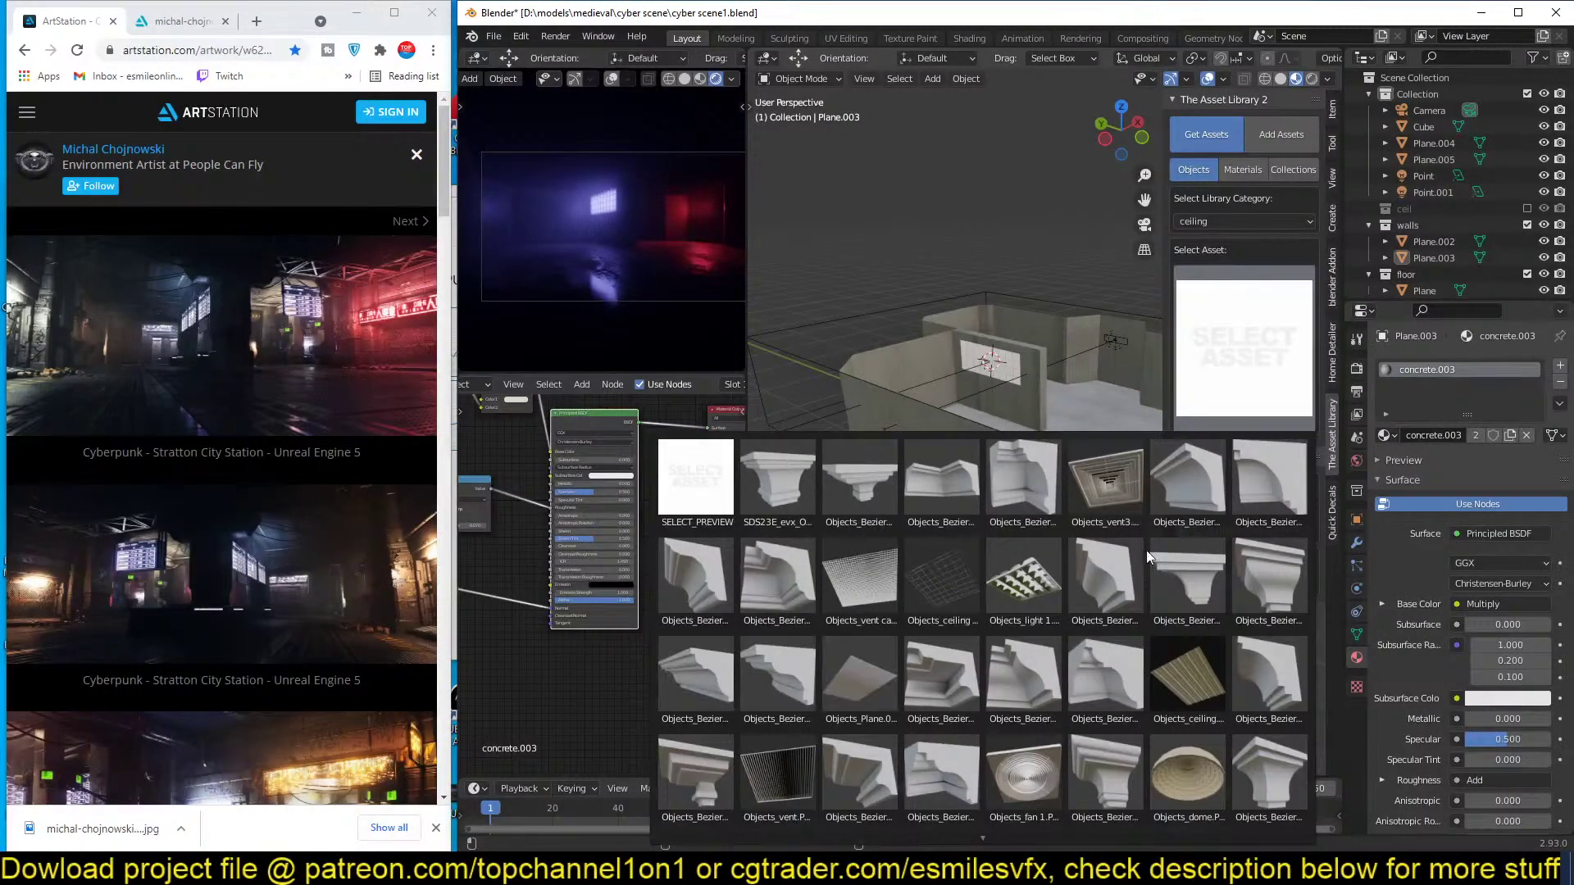
scroll(948, 811, down, 3)
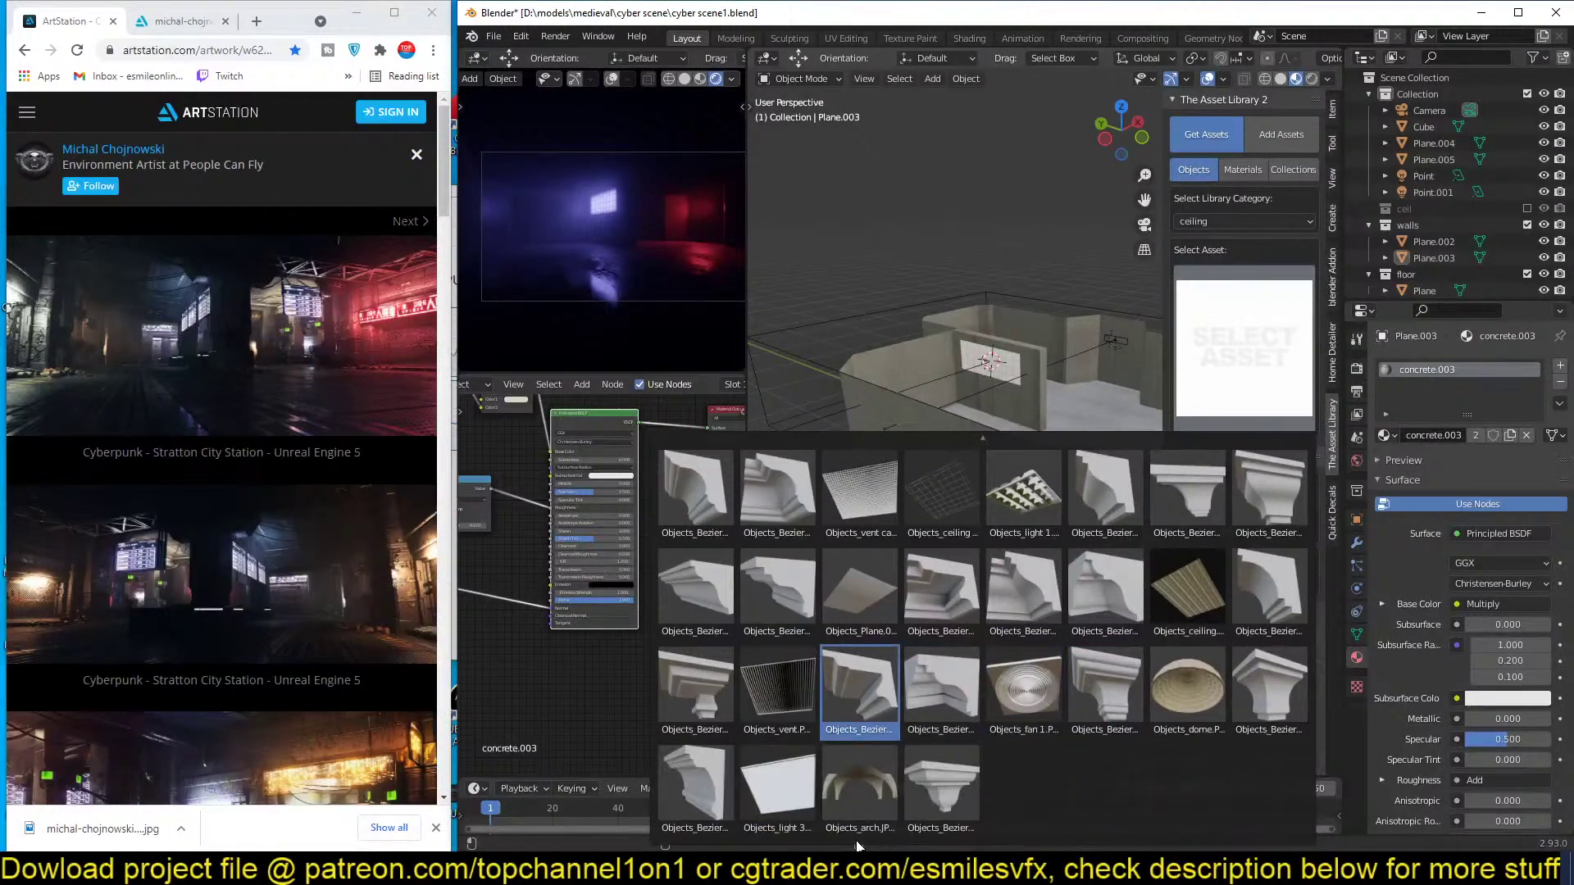
click(1290, 220)
click(1266, 257)
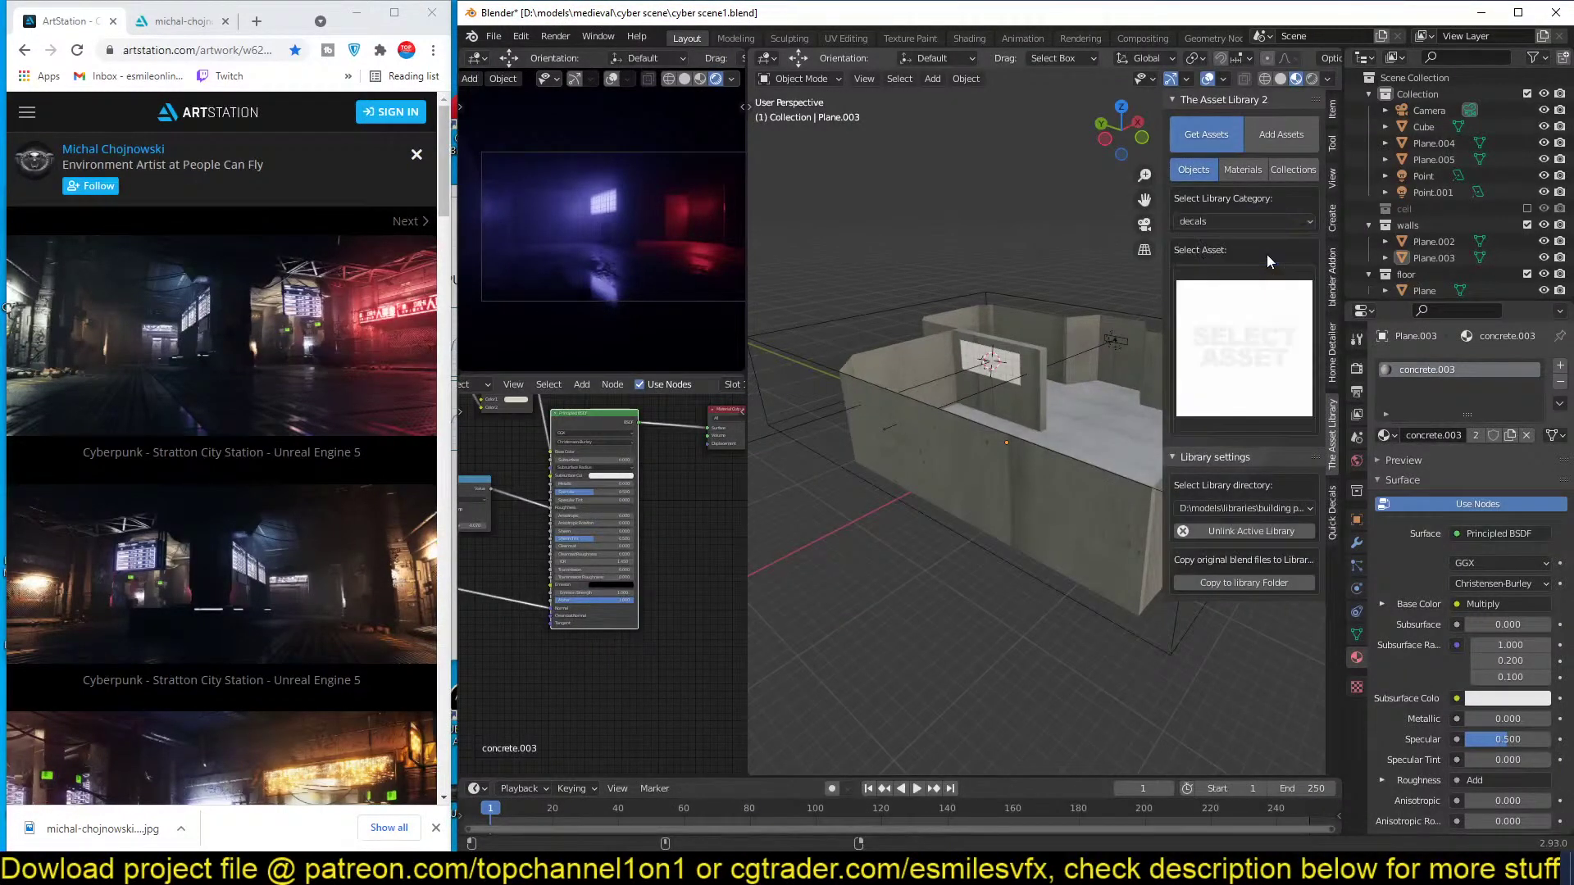
click(1286, 218)
click(1244, 273)
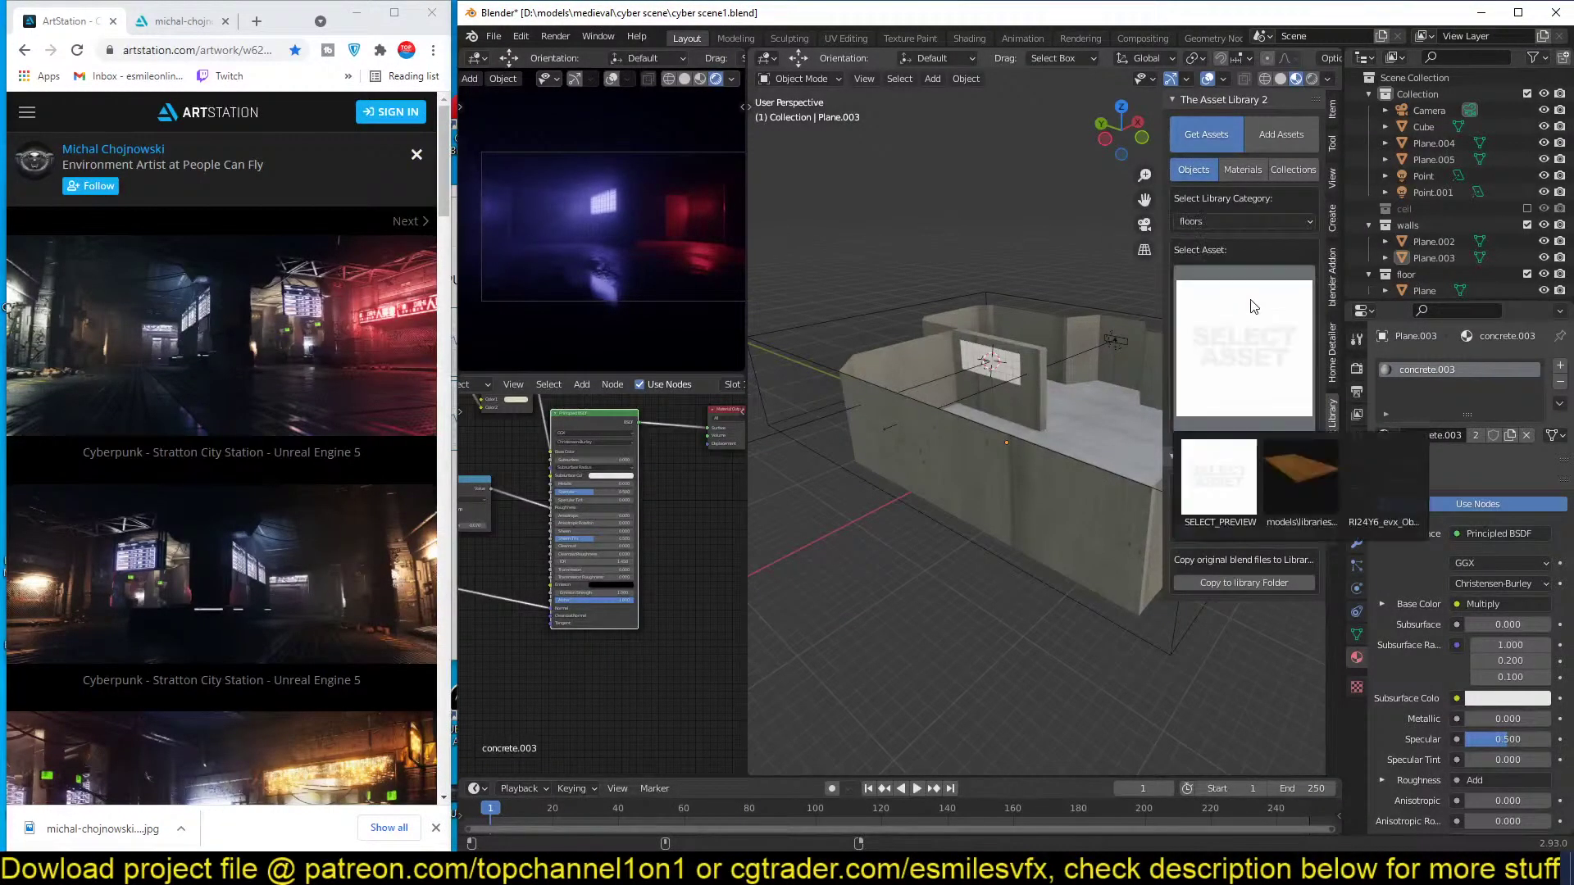
click(1276, 223)
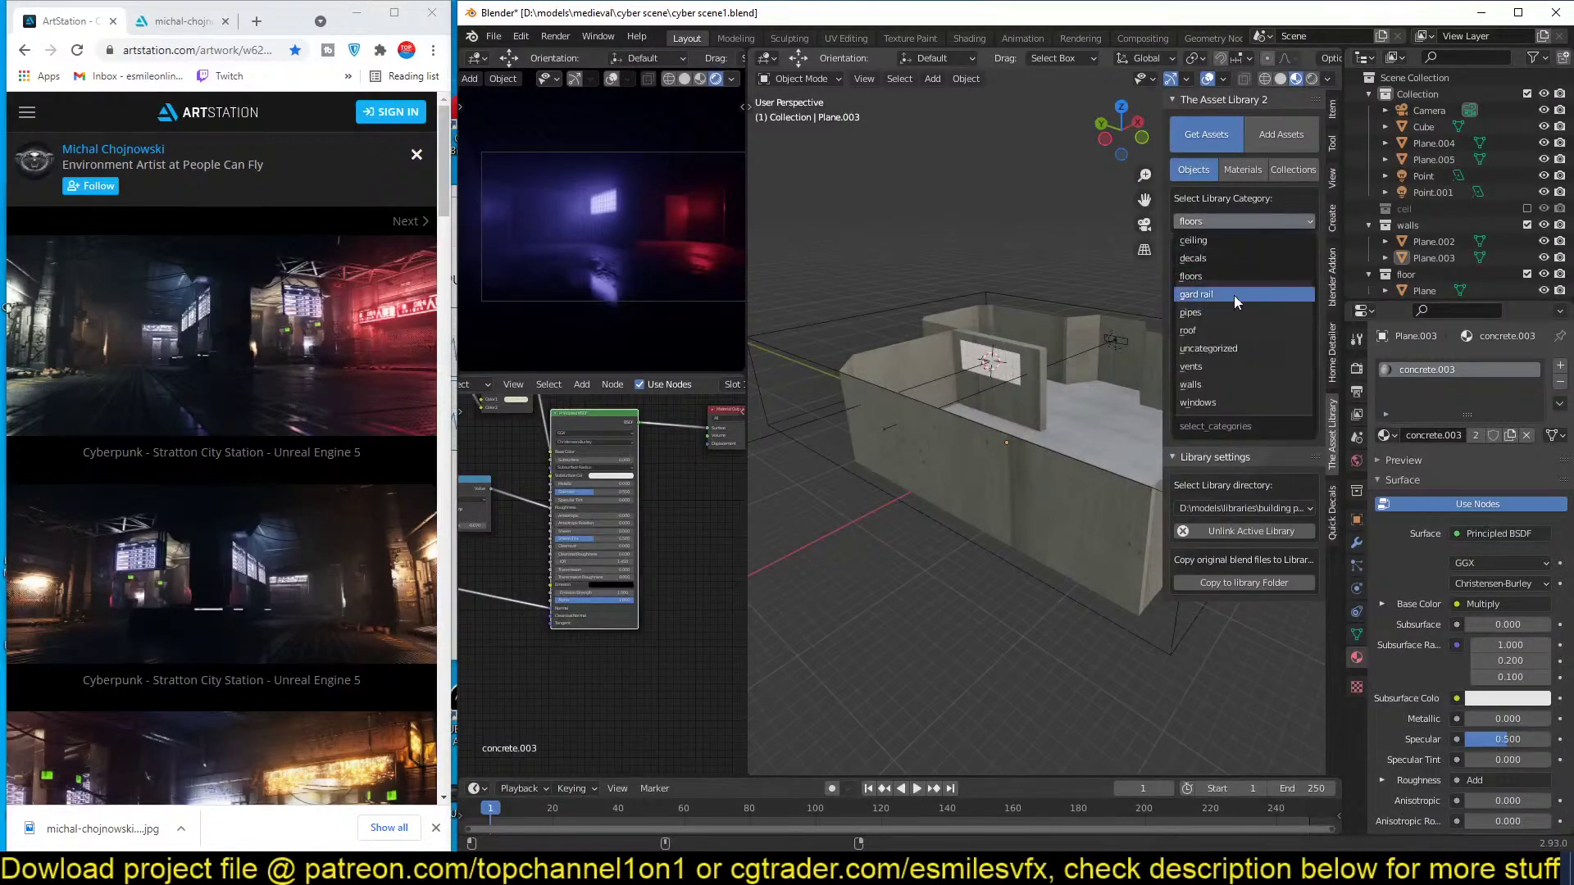
click(1232, 293)
click(1239, 305)
click(1238, 304)
Choose the metal truss from the roof object category and add it to the scene.
click(1256, 222)
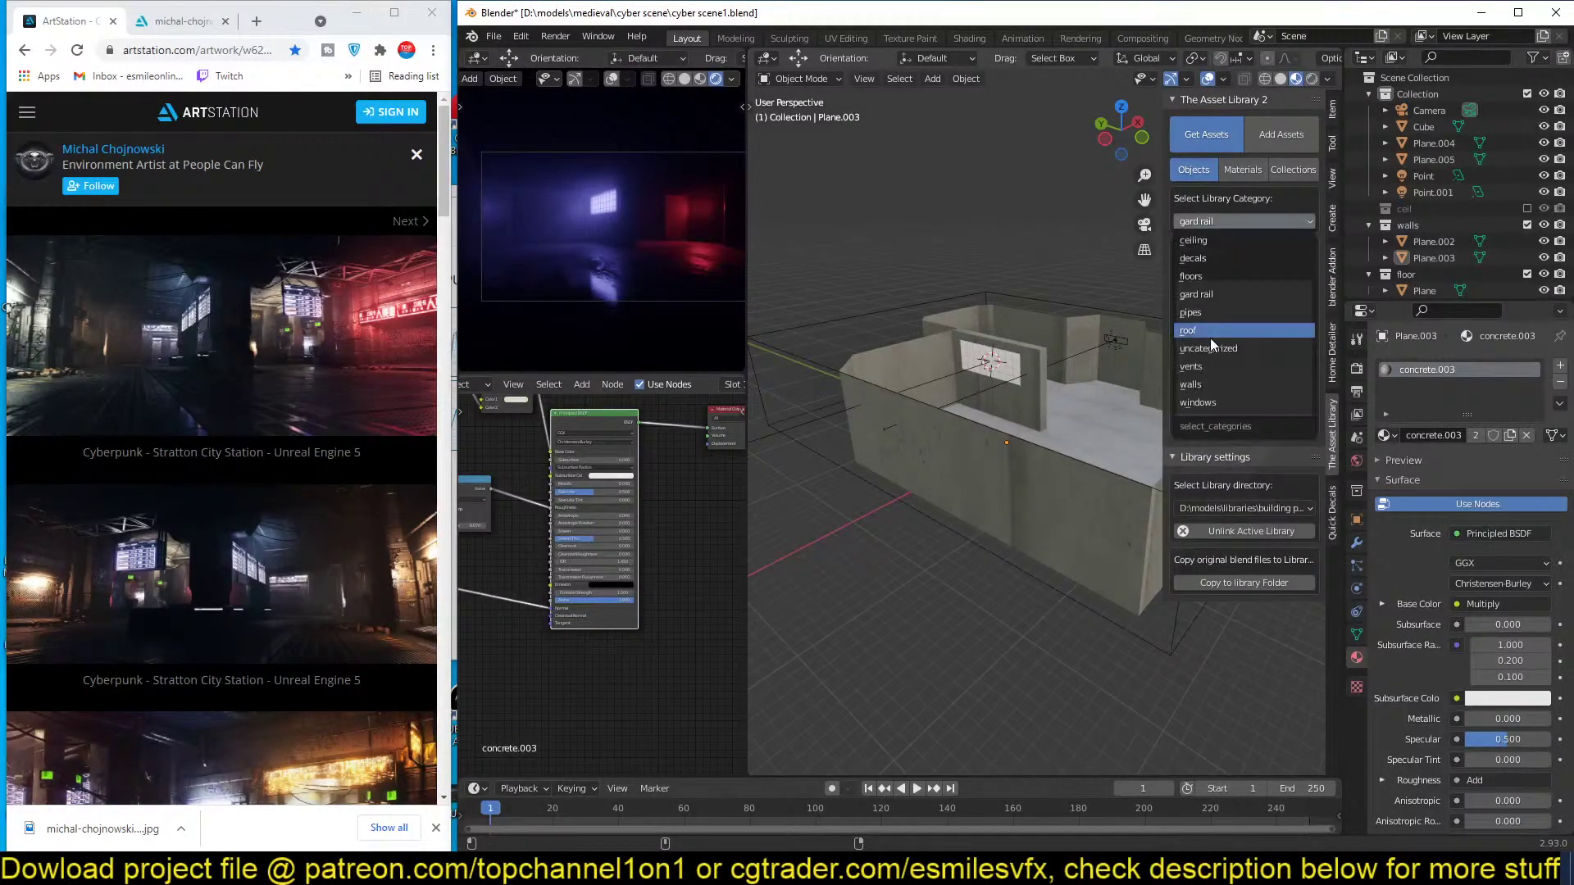
click(1213, 333)
click(1239, 332)
click(1195, 469)
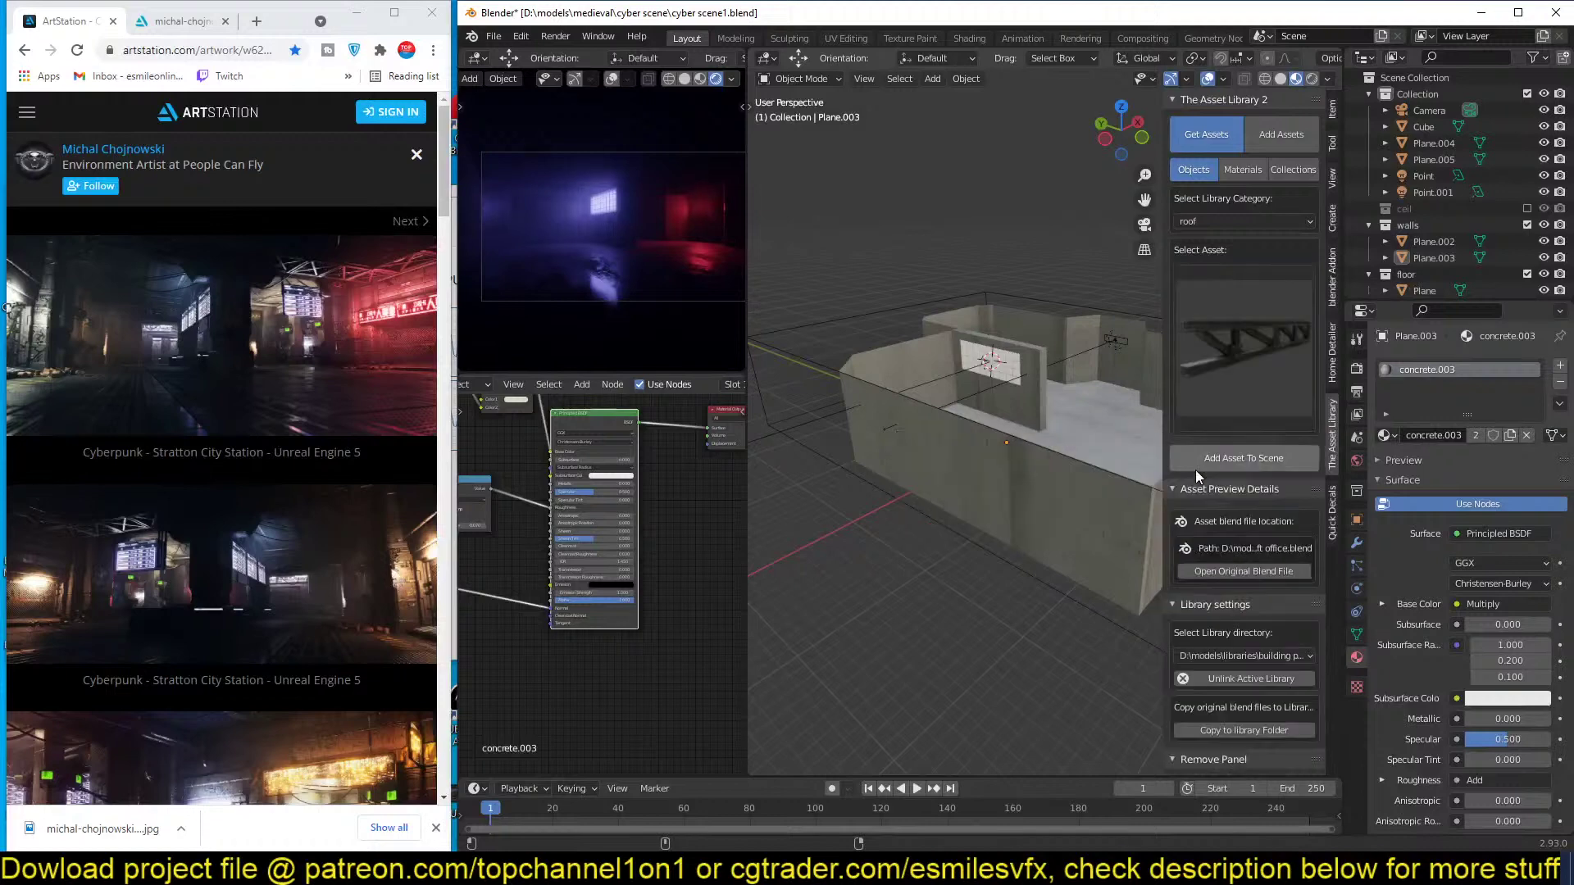
middle_drag(1060, 387, 811, 433)
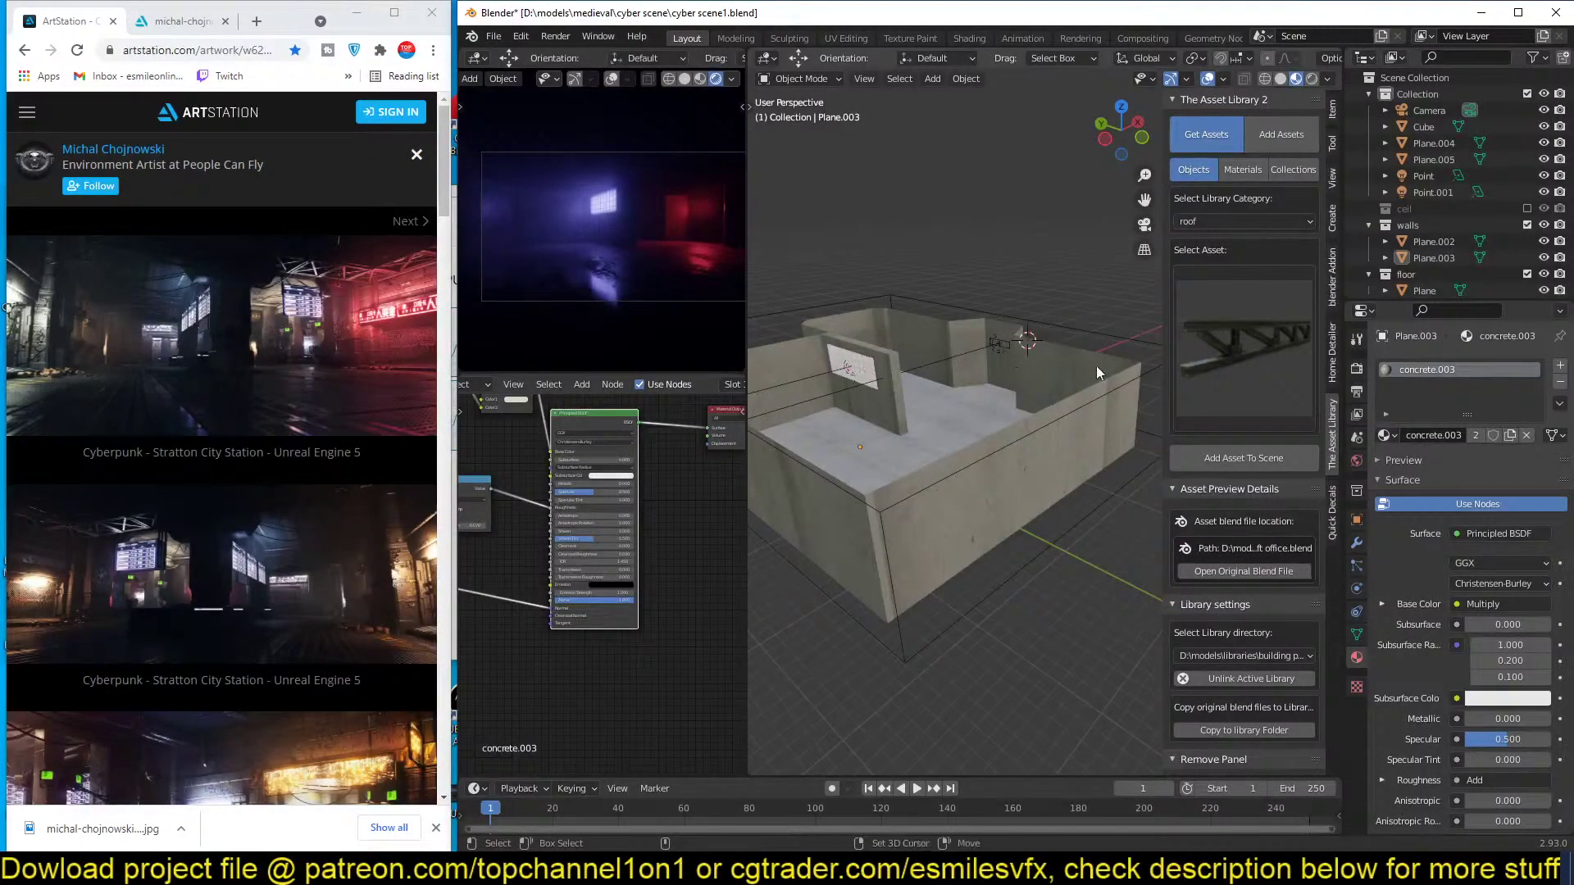
click(1244, 458)
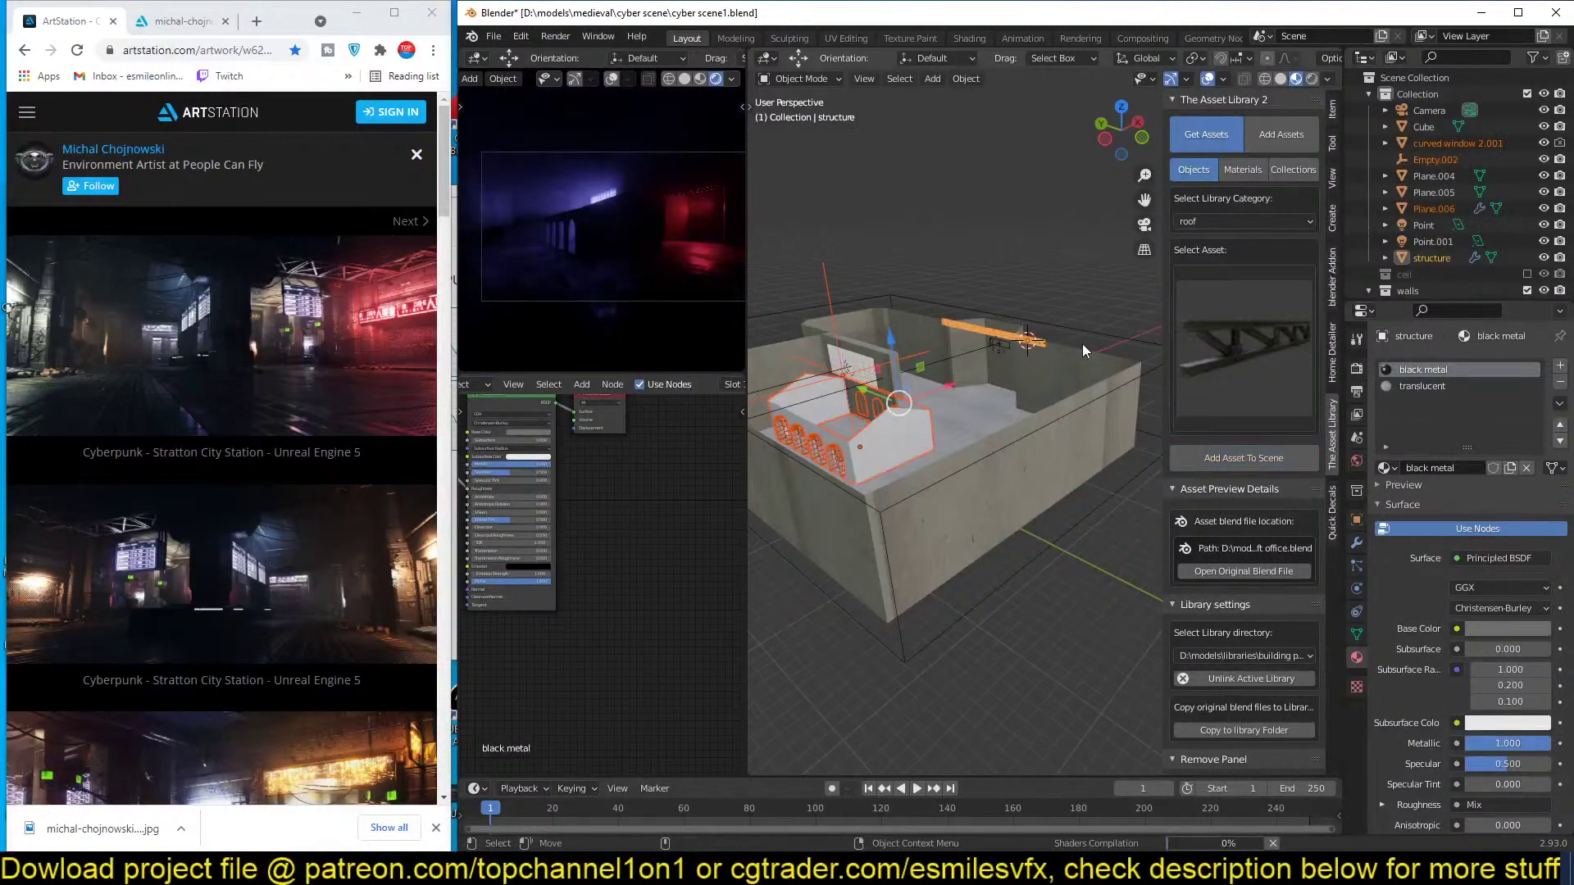
Delete the brick building shell, the arched windows and the empty imported with the truss, keeping only the truss.
scroll(1074, 342, up, 4)
shift+middle_drag(865, 387, 1017, 430)
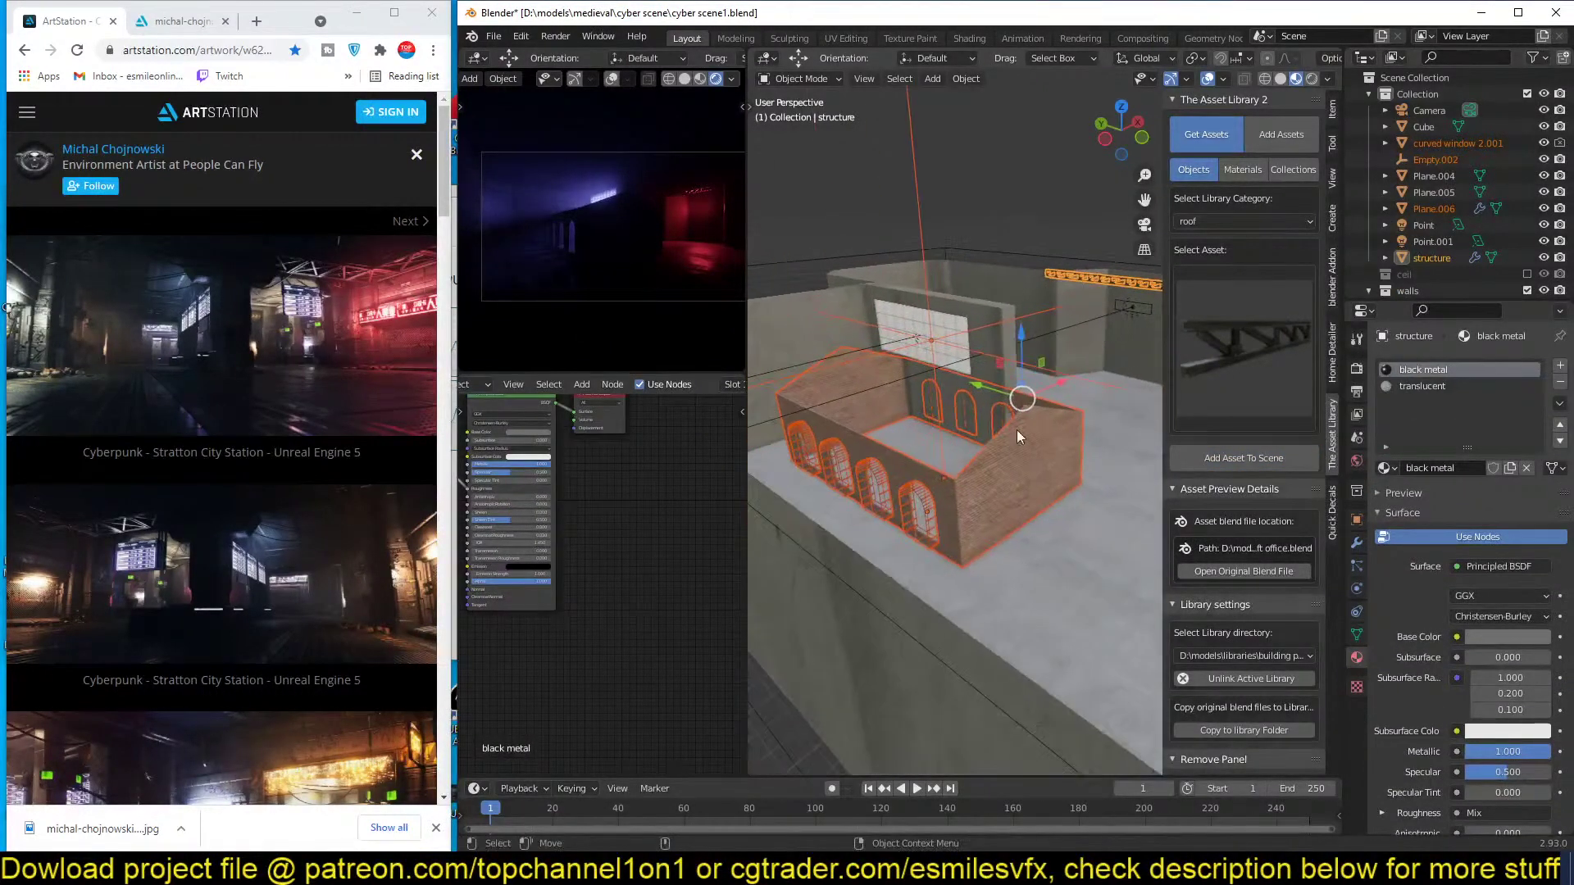
click(996, 446)
key(Delete)
click(923, 479)
key(x)
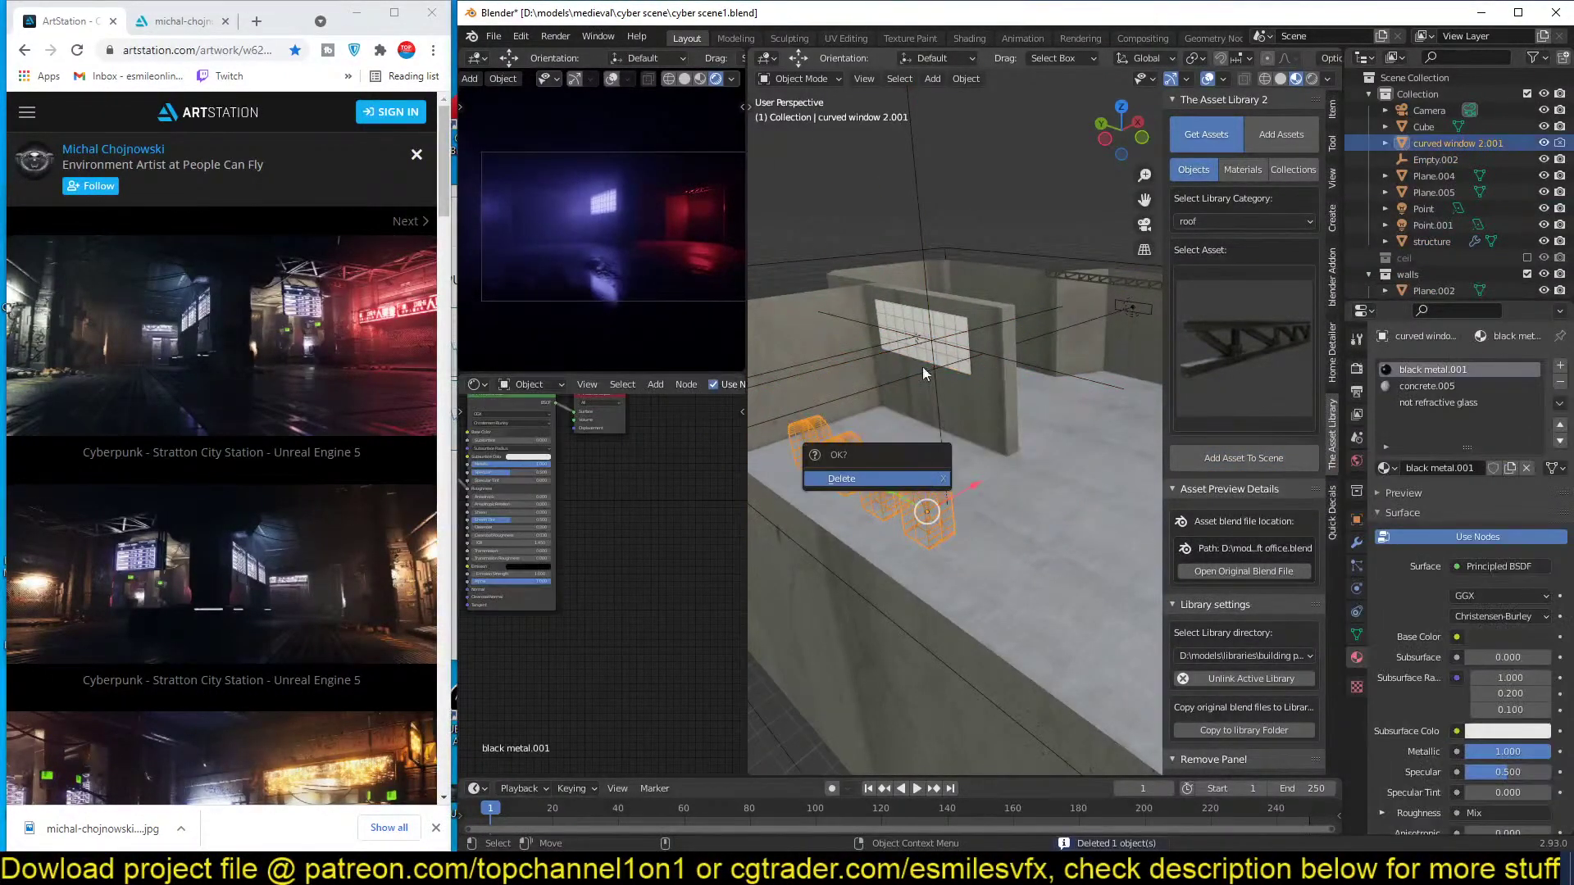
click(922, 475)
click(915, 161)
key(x)
click(914, 161)
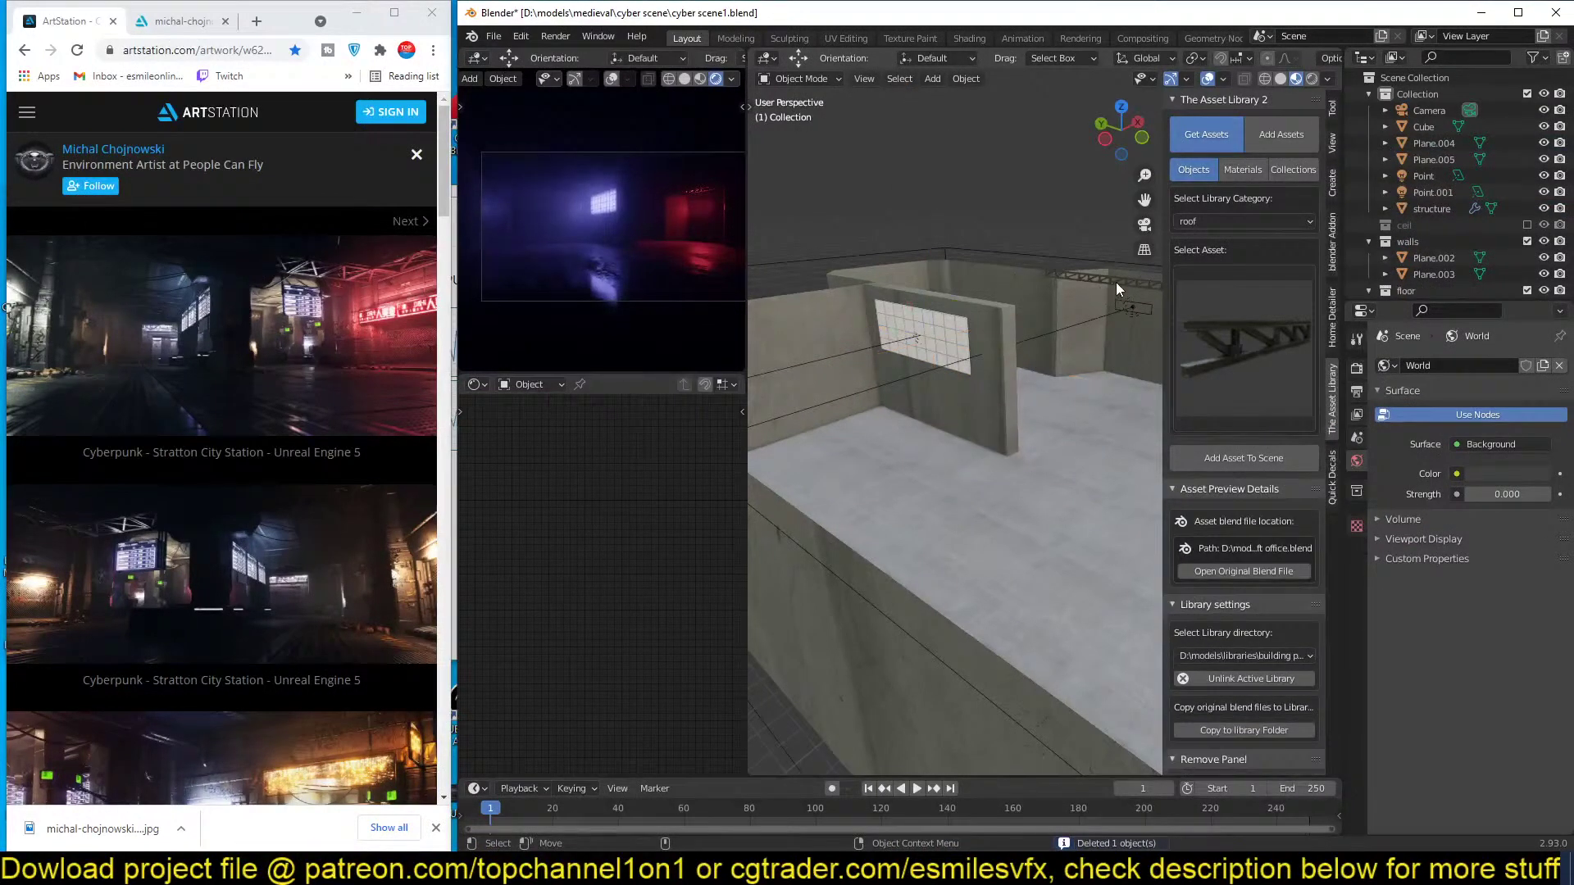
Frame the imported truss and scale it up uniformly along the top of the wall.
click(1115, 282)
key(KP_Decimal)
scroll(1002, 401, up, 8)
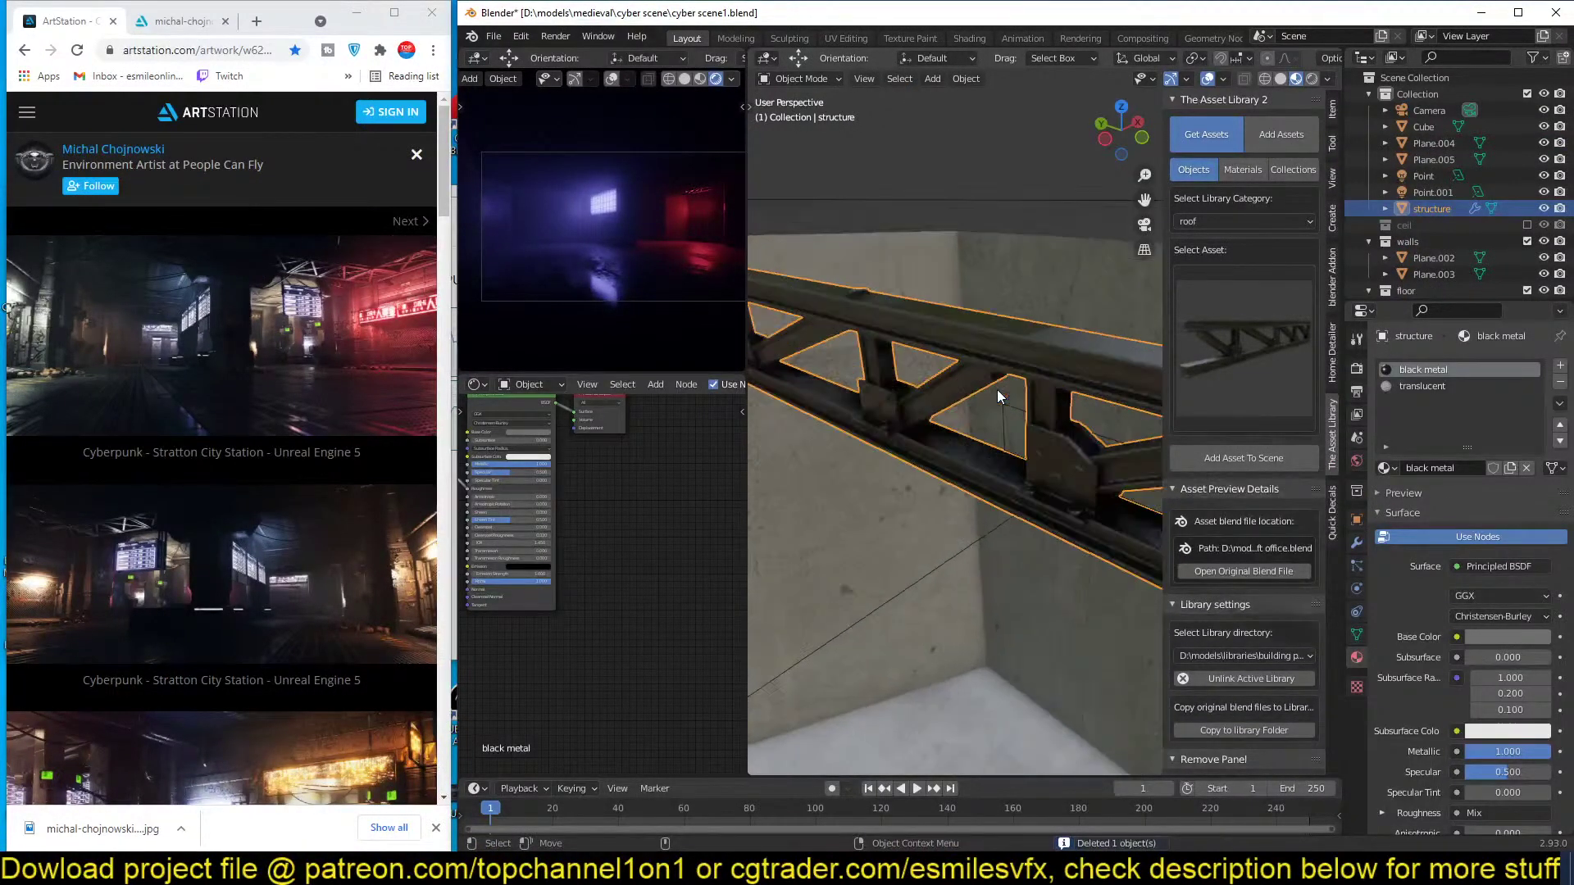
middle_drag(997, 392, 957, 418)
scroll(958, 419, down, 6)
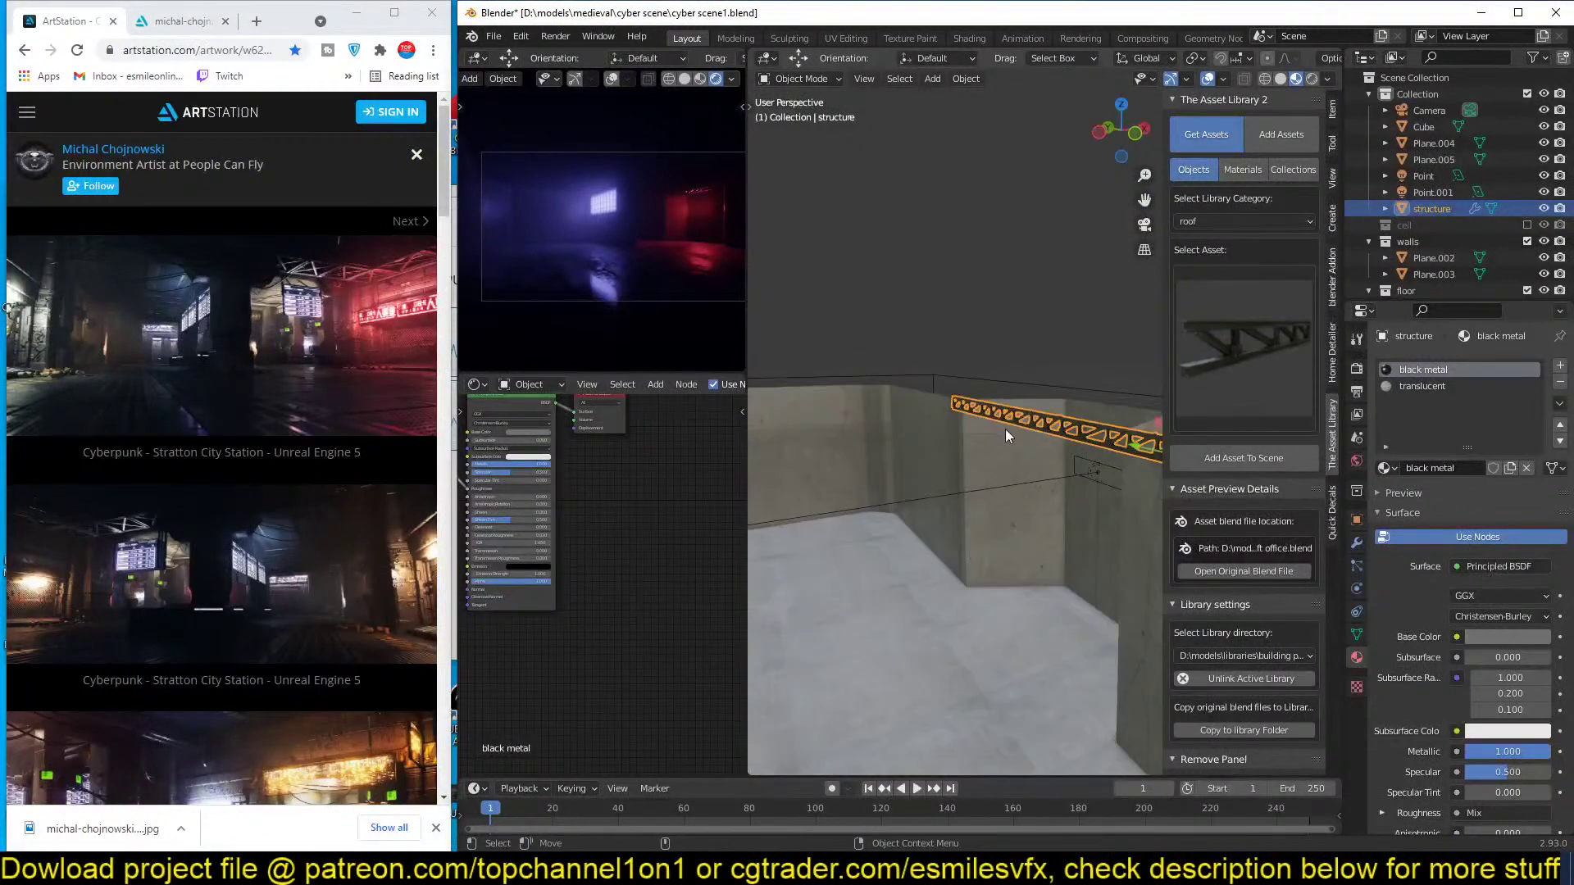
key(s)
click(874, 479)
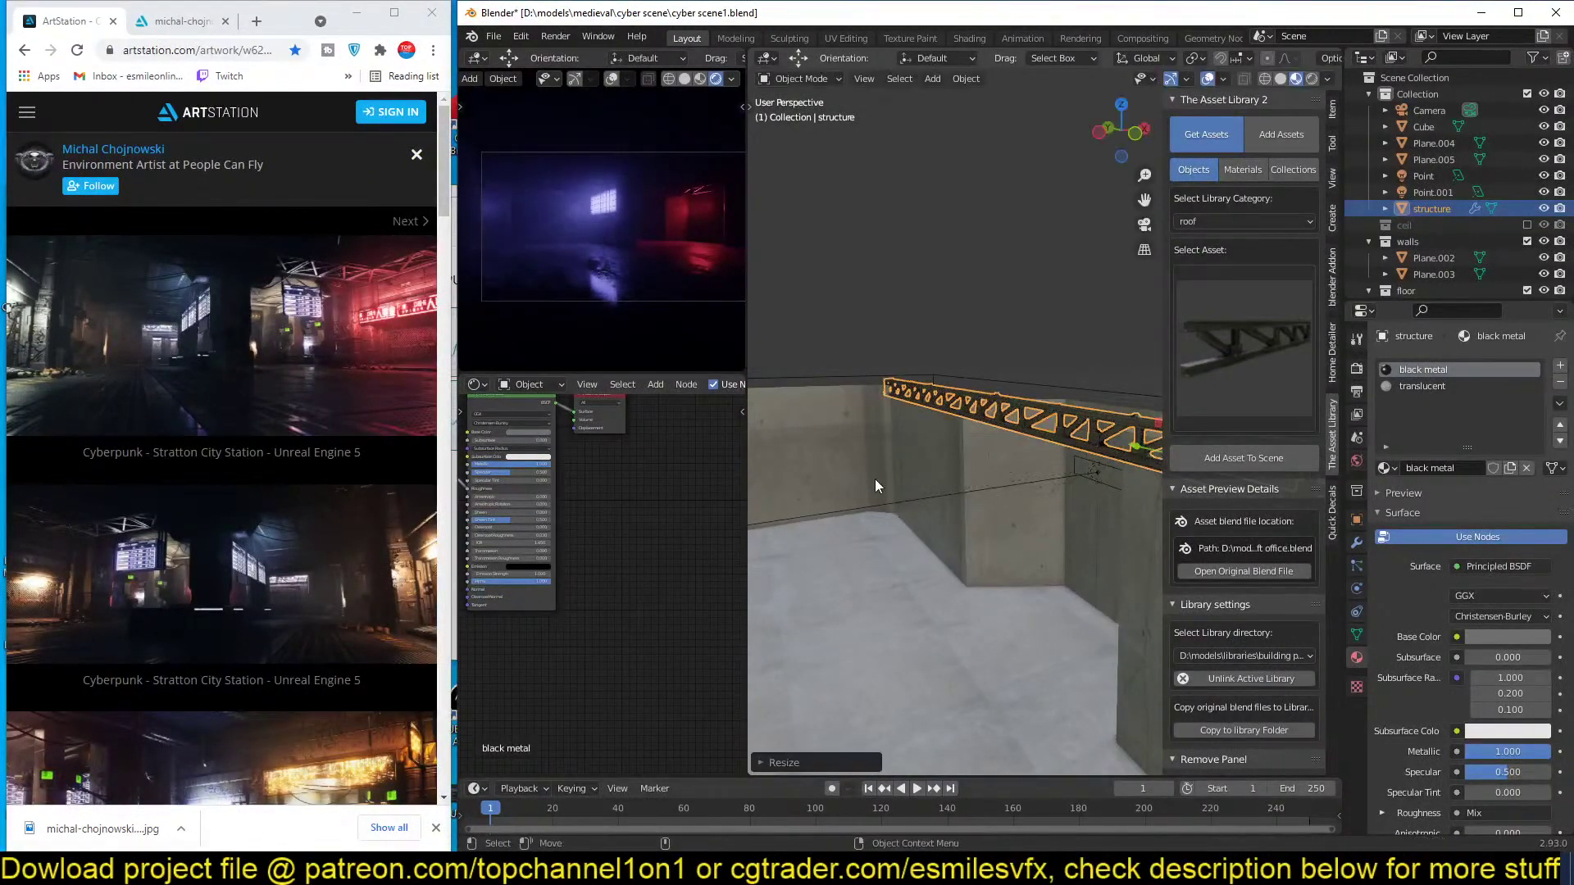
scroll(874, 479, down, 3)
scroll(874, 478, up, 8)
key(Tab)
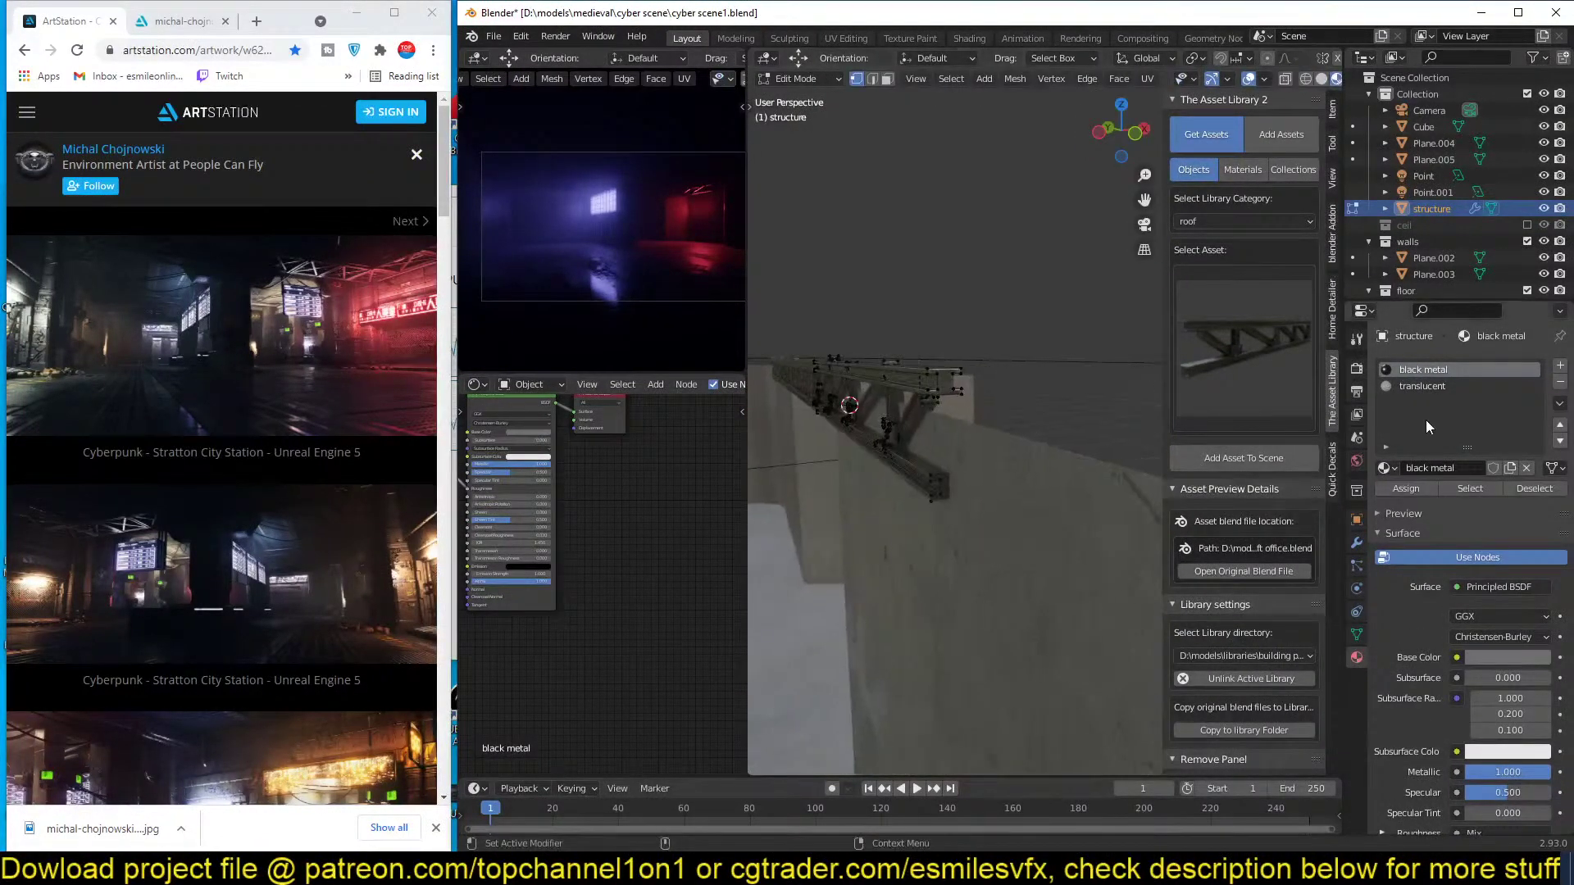
scroll(1033, 406, down, 5)
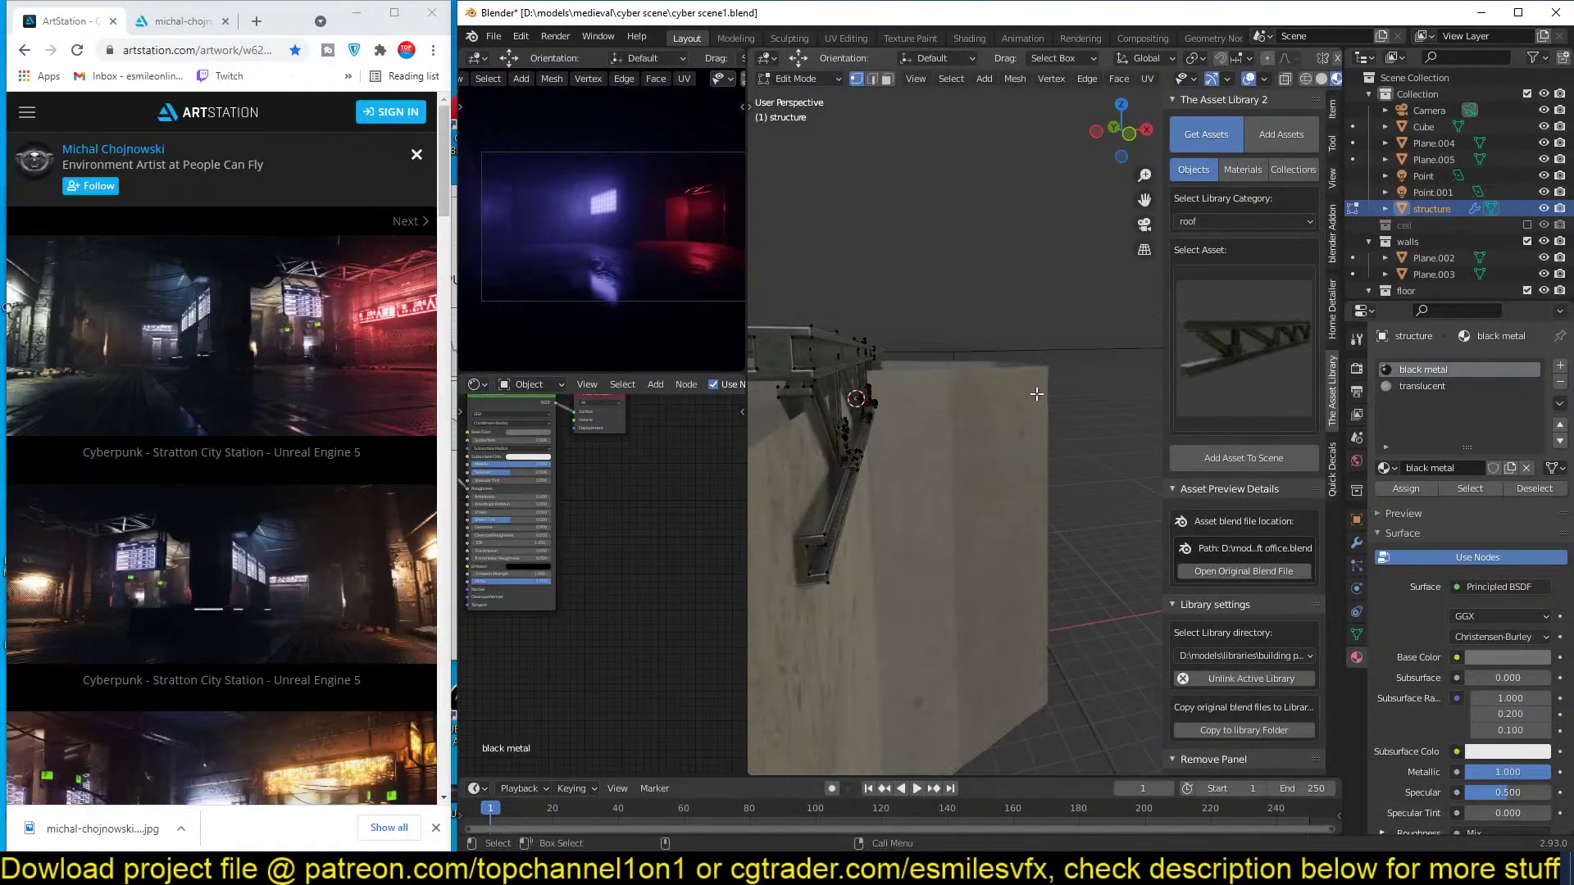
key(Tab)
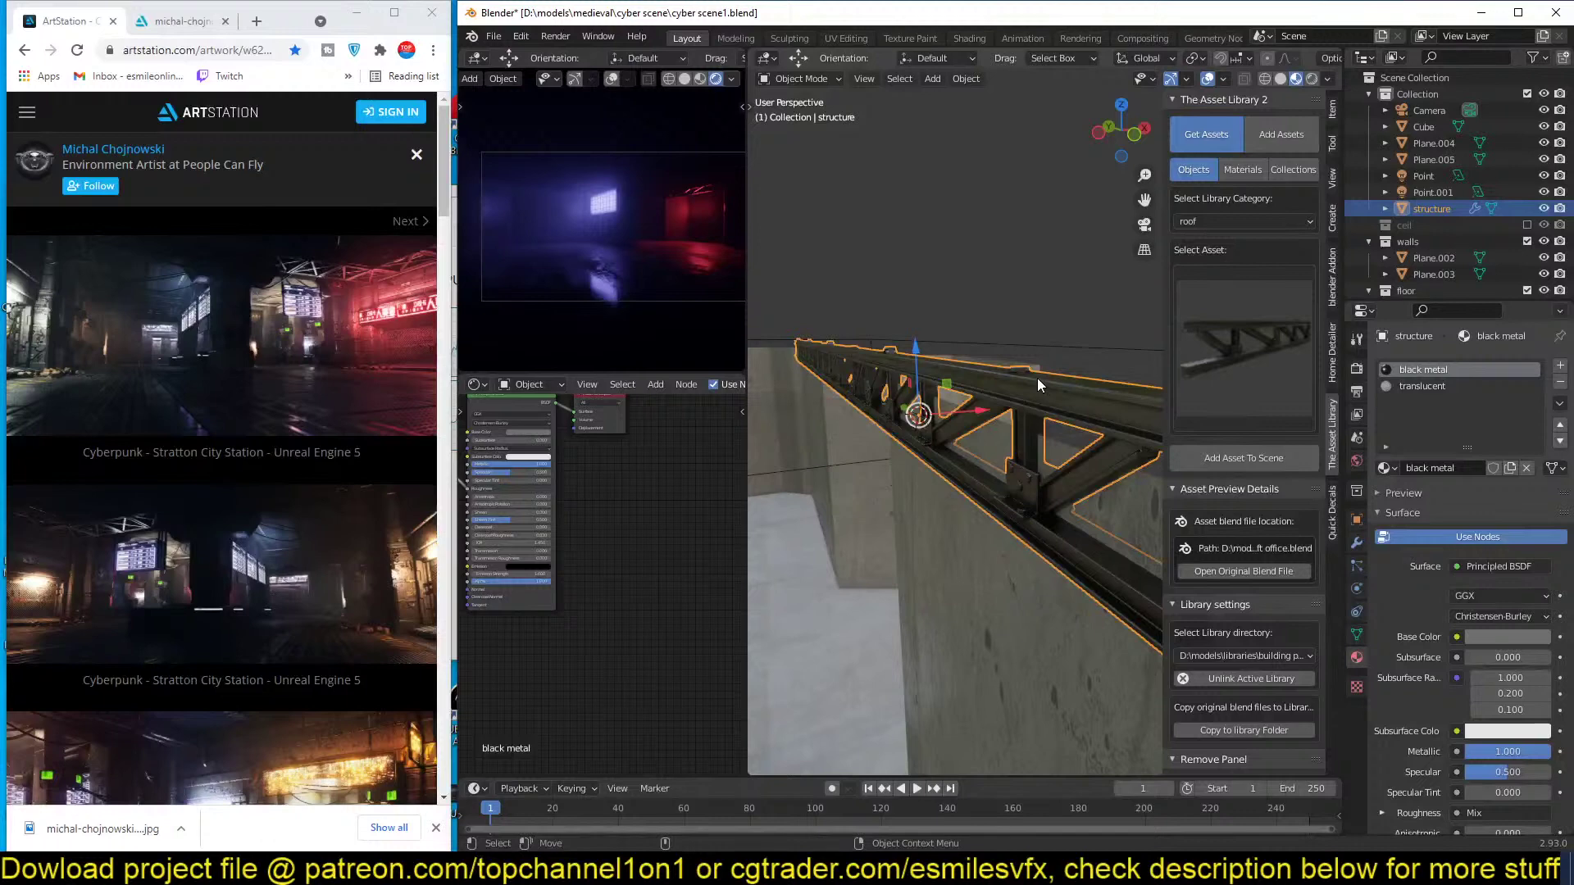
scroll(1036, 377, down, 4)
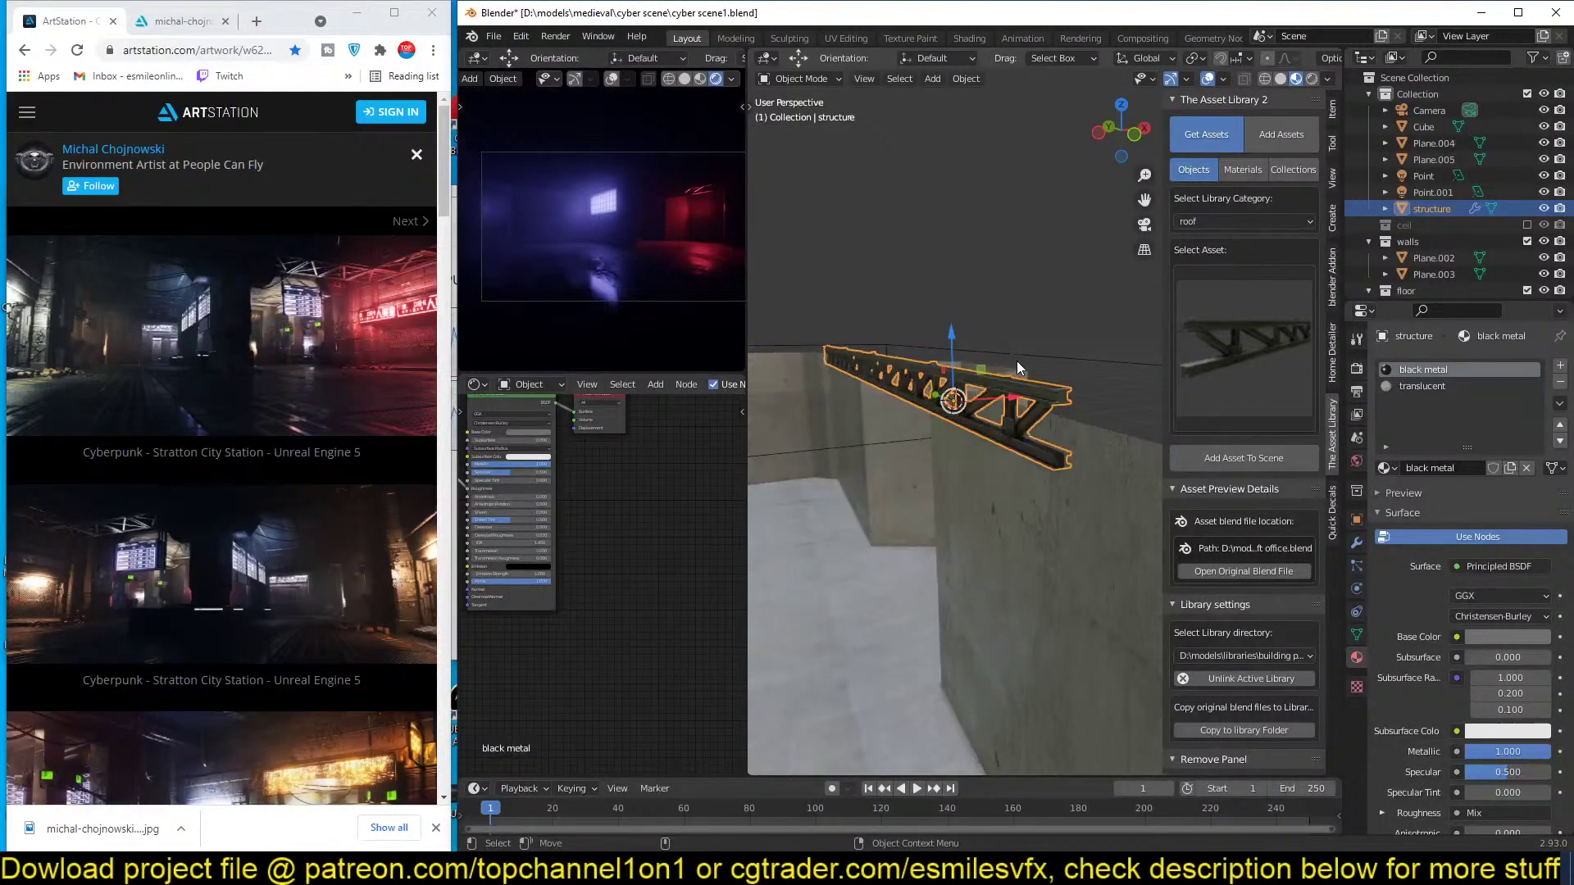
Rotate the truss 90 degrees about the Y axis so it lies flat in top view.
key(KP_7)
text(r)
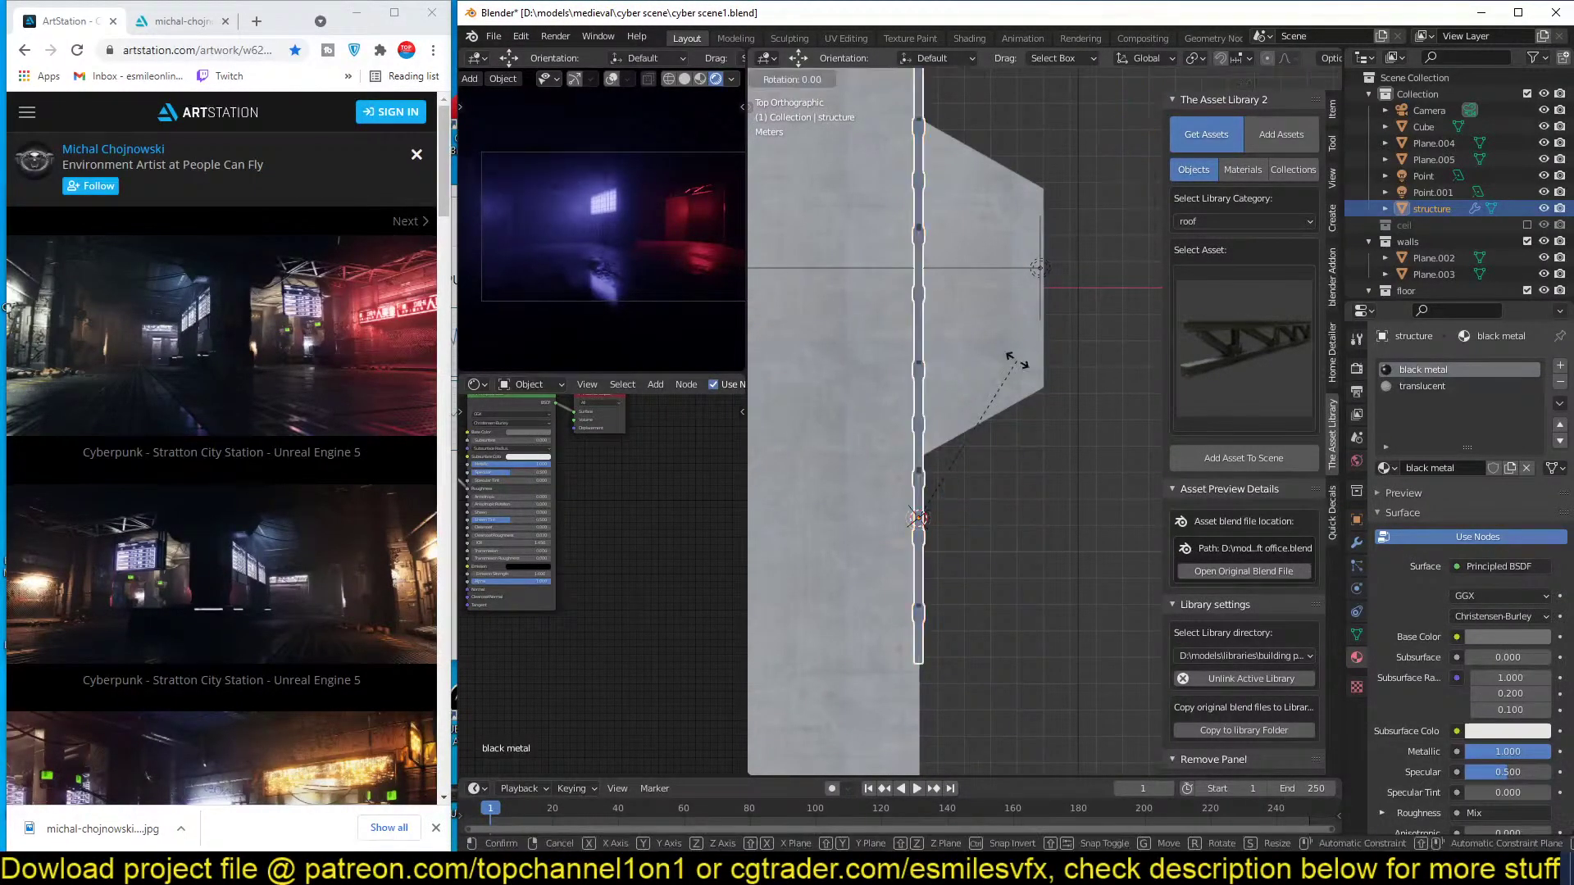
text(y)
text(90)
key(Return)
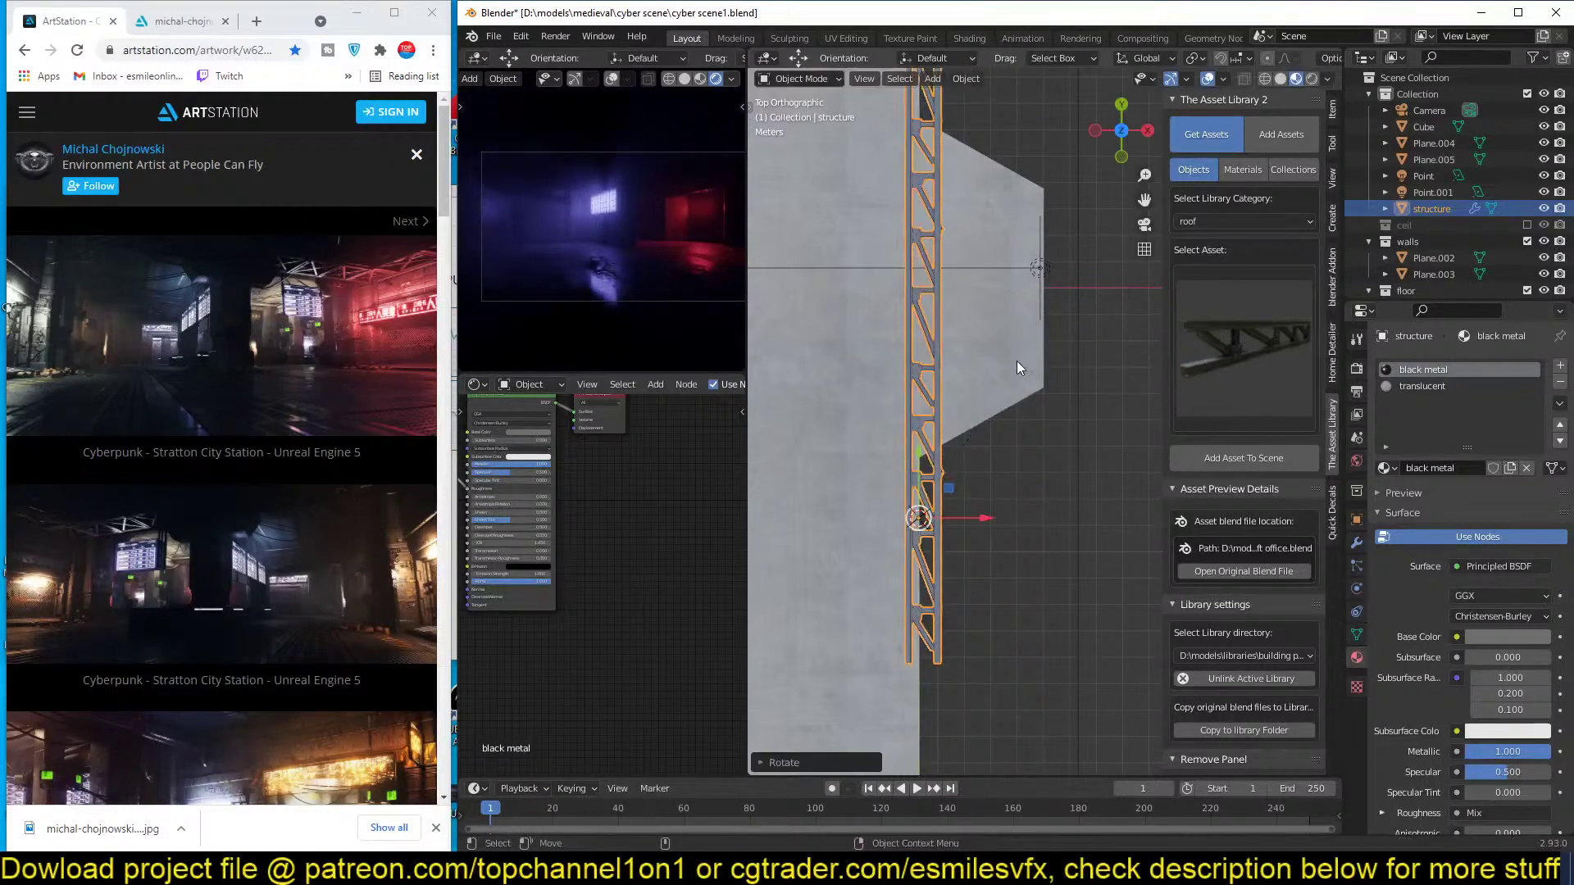
Widen the flat truss along the X axis and move it inward over the floor.
key(s)
key(x)
click(1161, 383)
key(g)
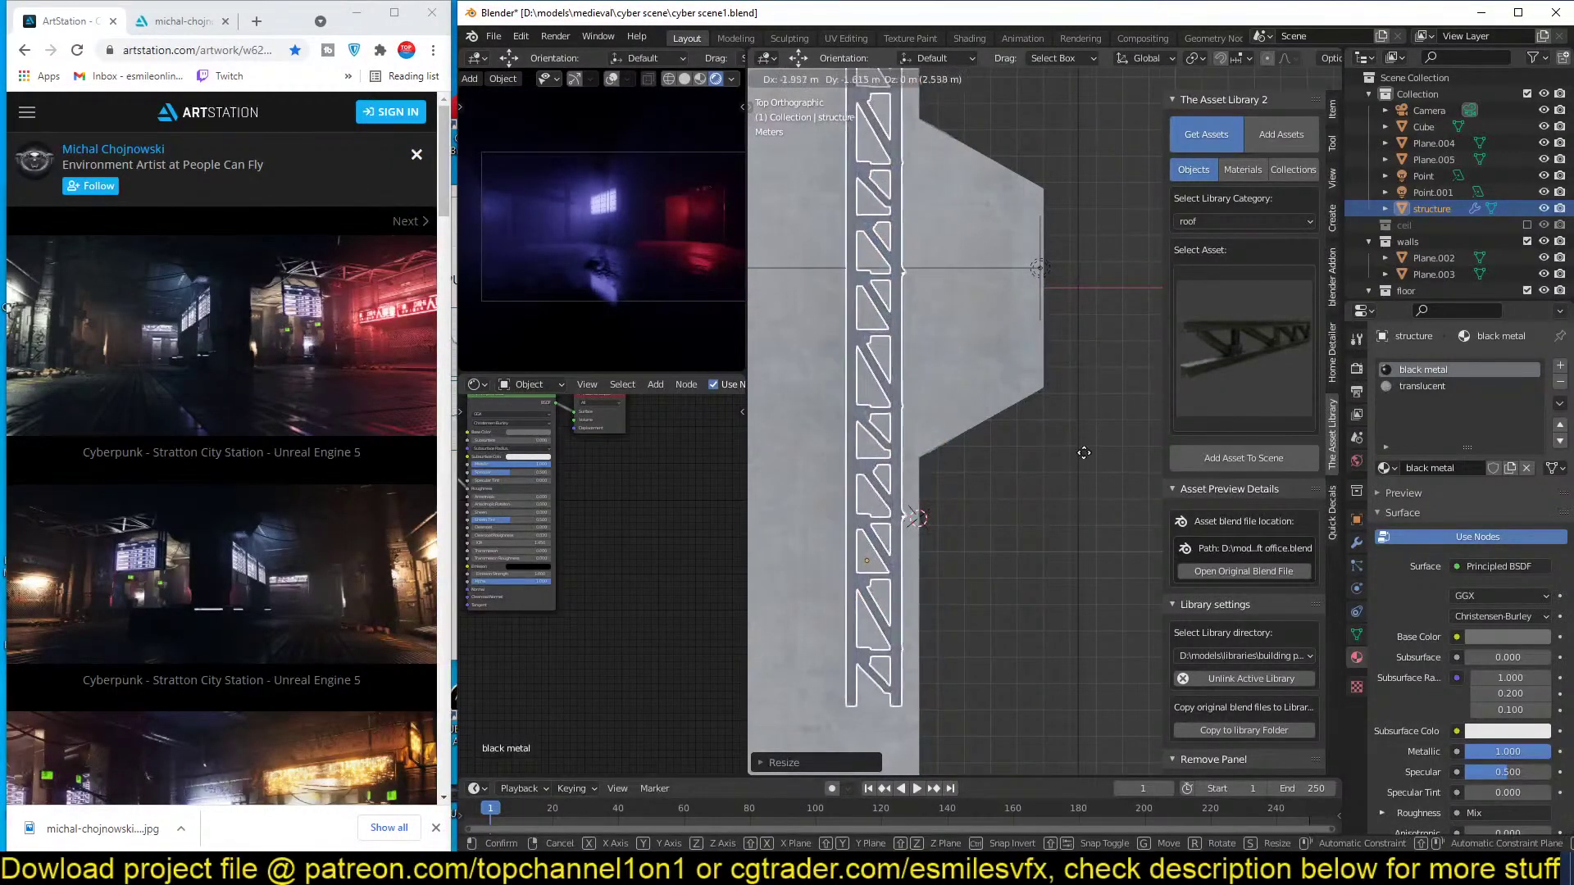
click(1080, 458)
Scale the truss up slightly and reposition it along the inner edge of the wall with the angled recess.
scroll(1078, 458, down, 5)
shift+middle_drag(1049, 459, 1056, 384)
key(s)
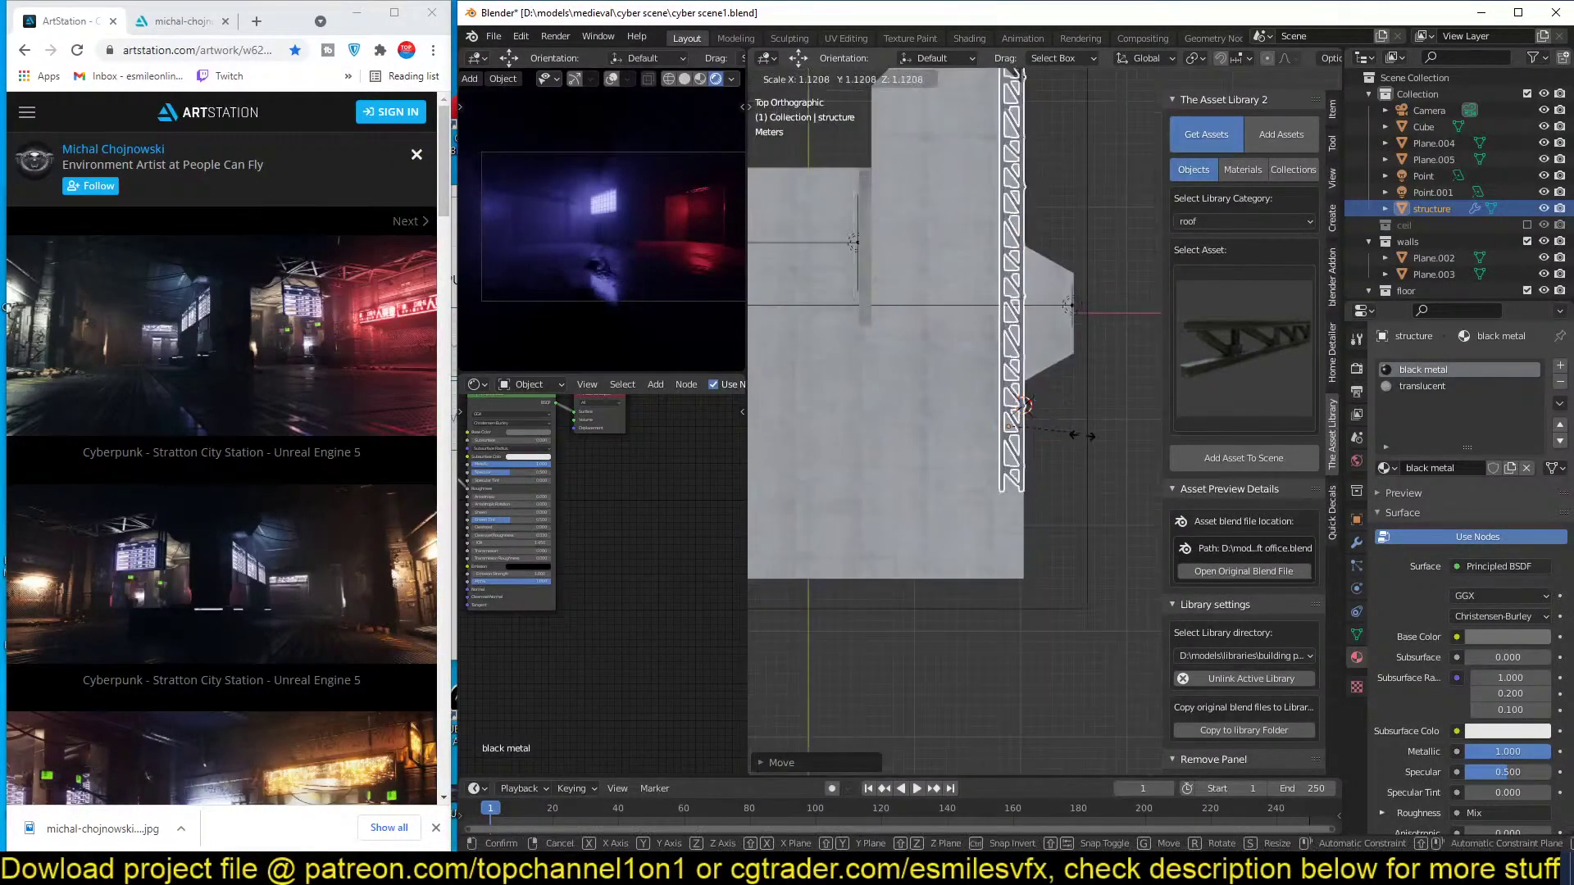
click(1088, 438)
key(g)
click(1082, 463)
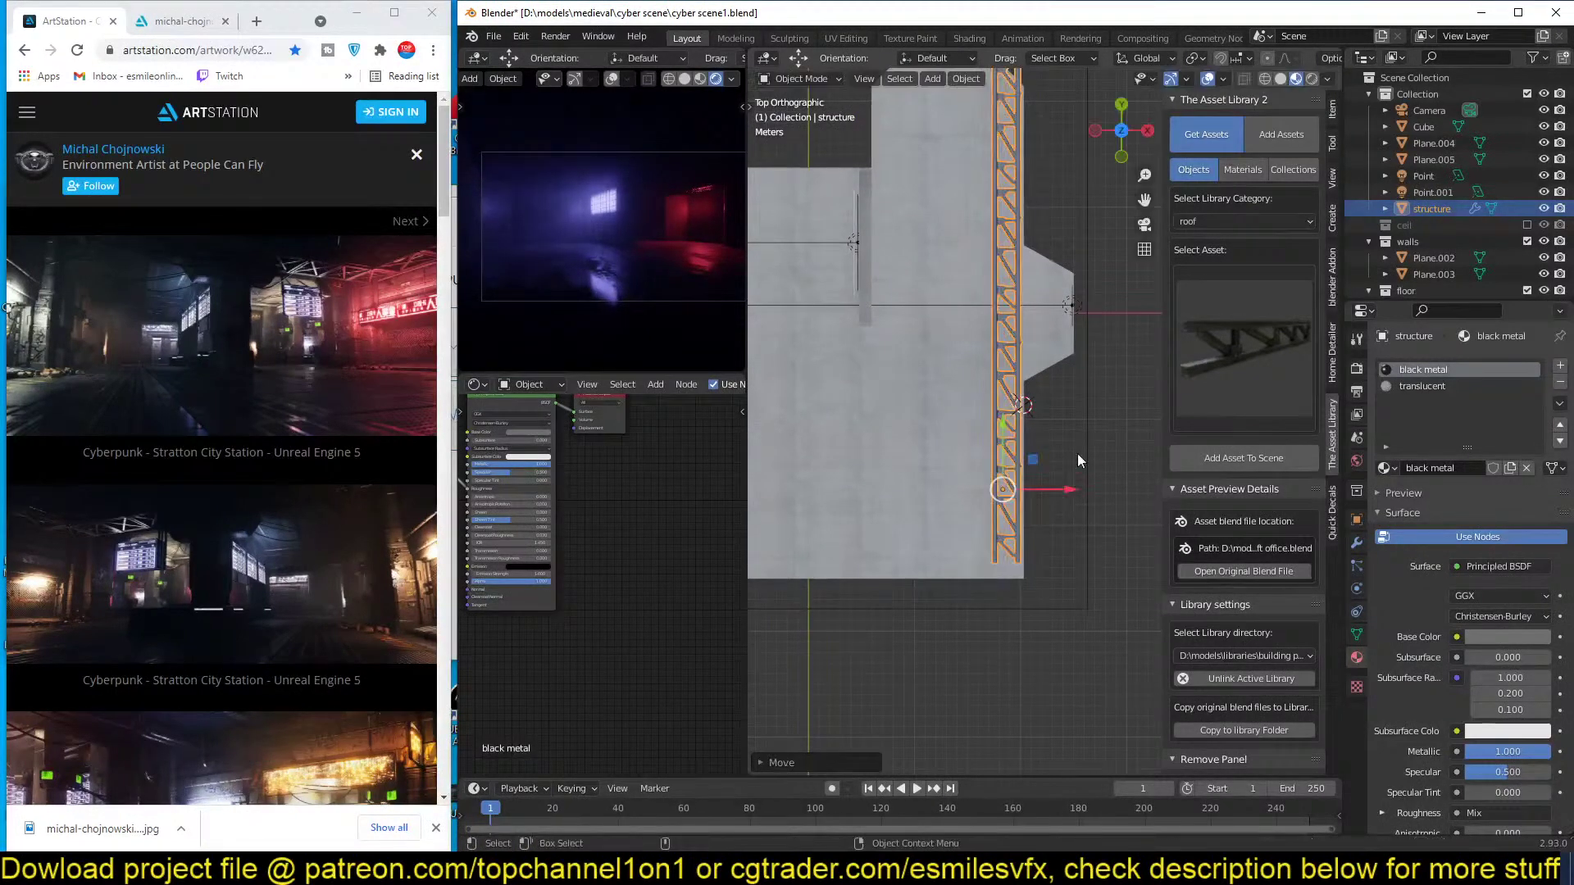
Duplicate the truss and place the copy about 11 m away, parallel to the original and beside the dividing wall.
shift+middle_drag(1075, 399, 1068, 444)
key(shift+d)
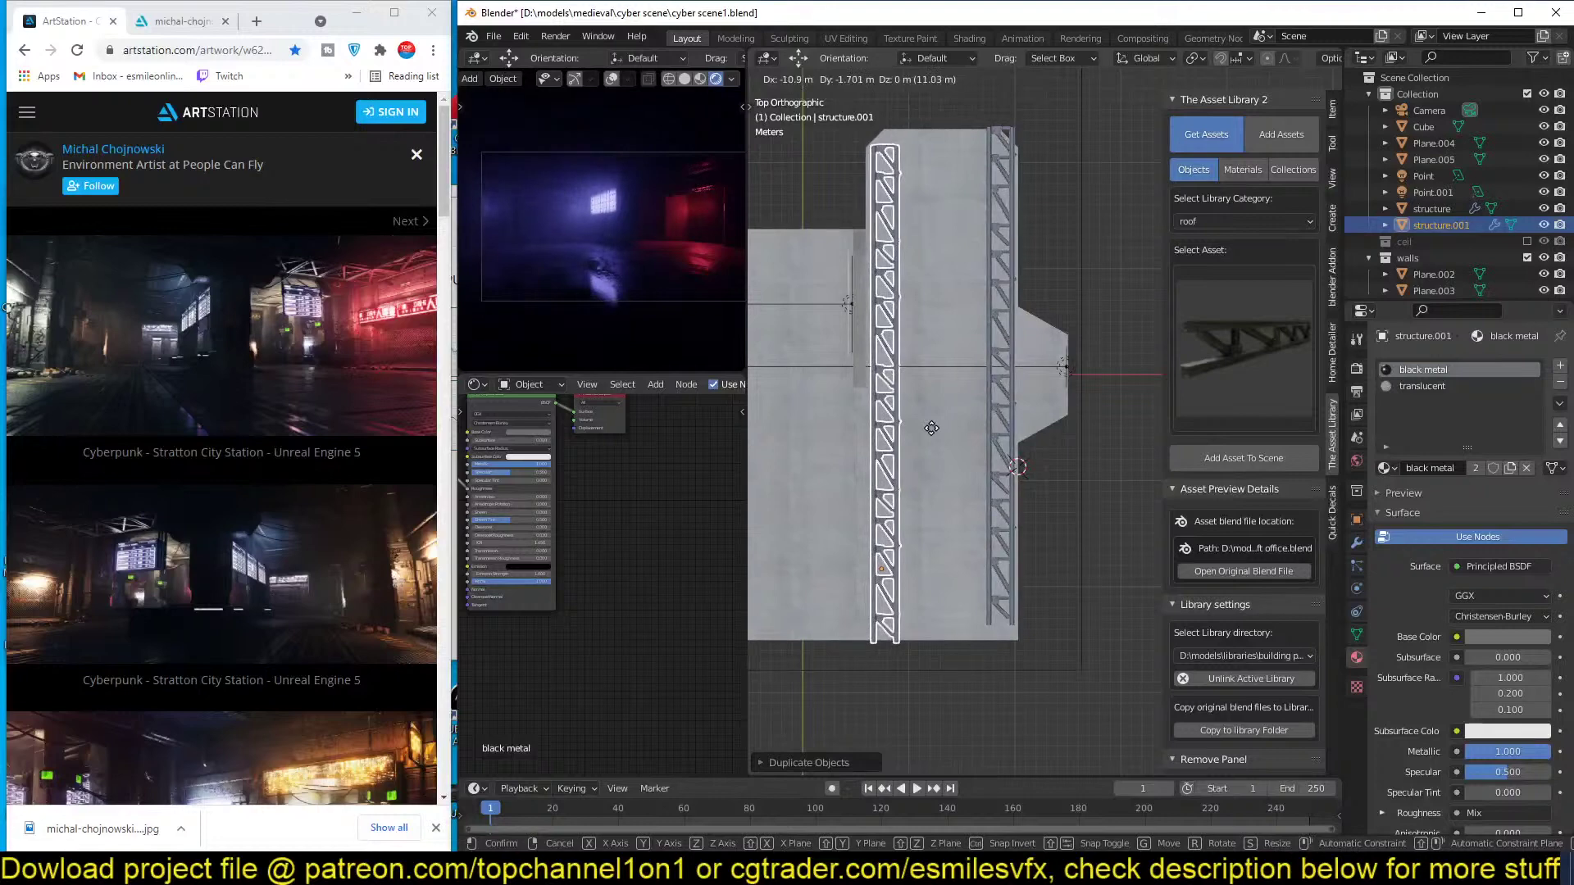
click(930, 429)
Duplicate the second truss, rotate the copy 90 degrees and move it across the wide part of the room.
shift+middle_drag(930, 429, 1079, 372)
scroll(1078, 372, down, 1)
key(shift+d)
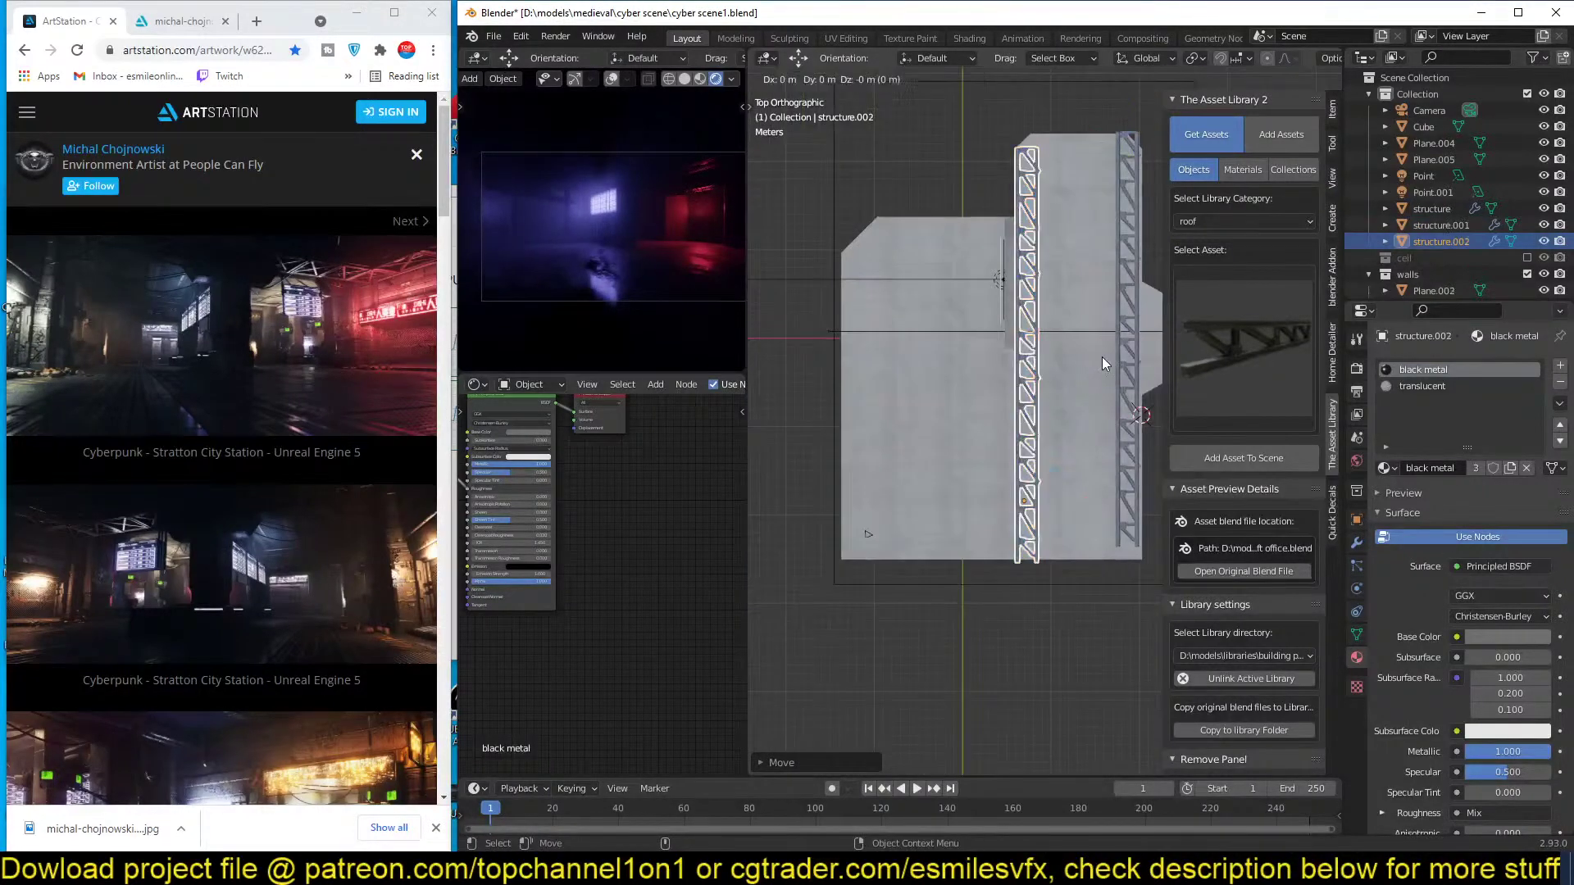
text(r90)
key(Return)
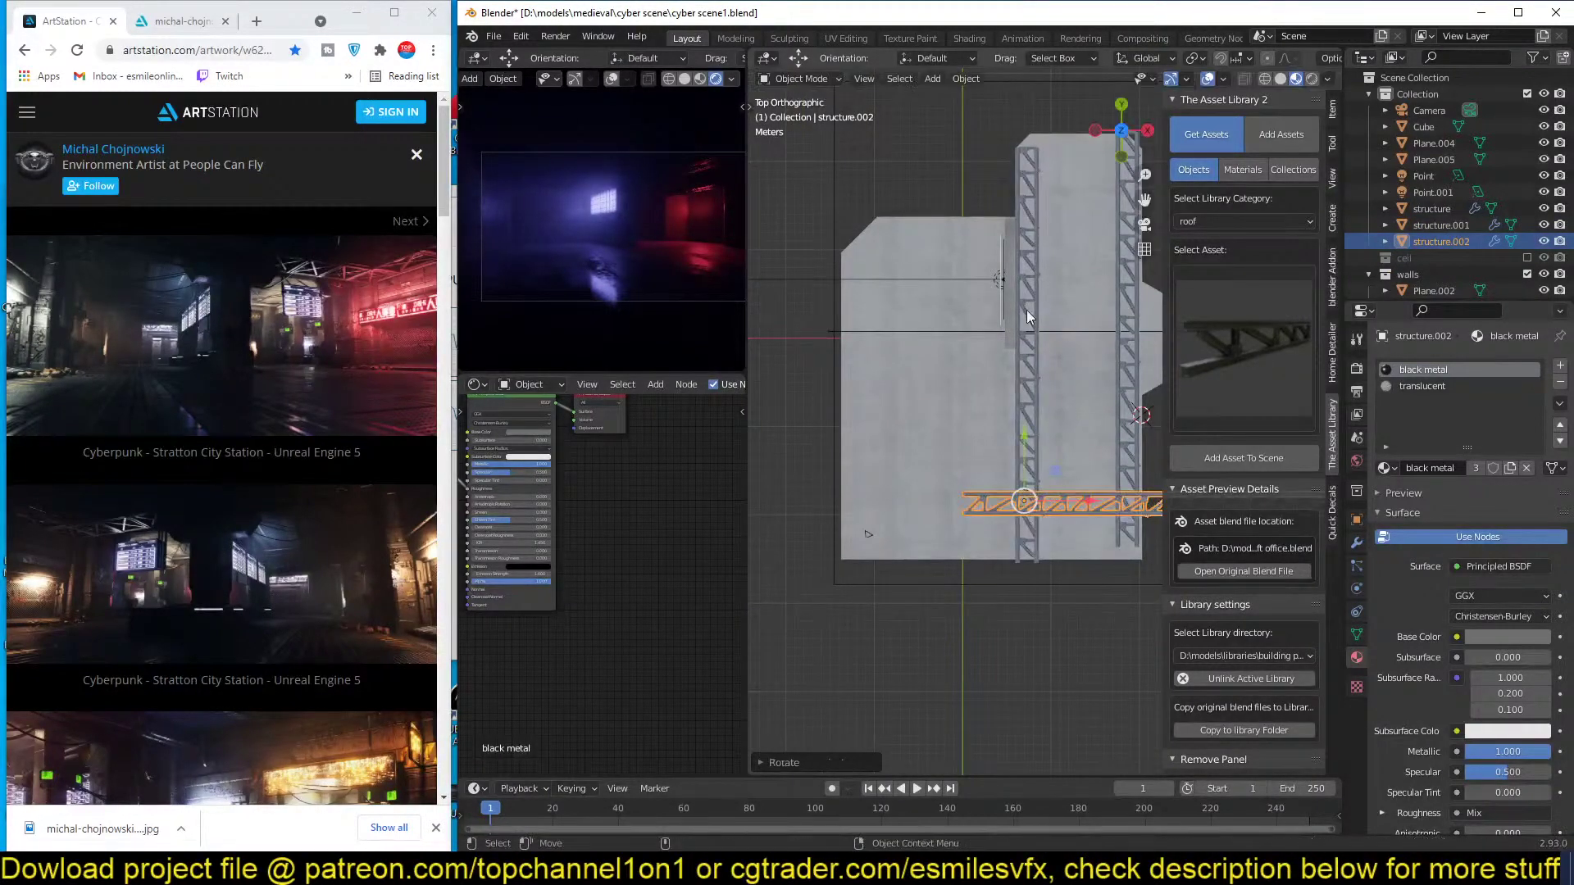
key(g)
click(917, 283)
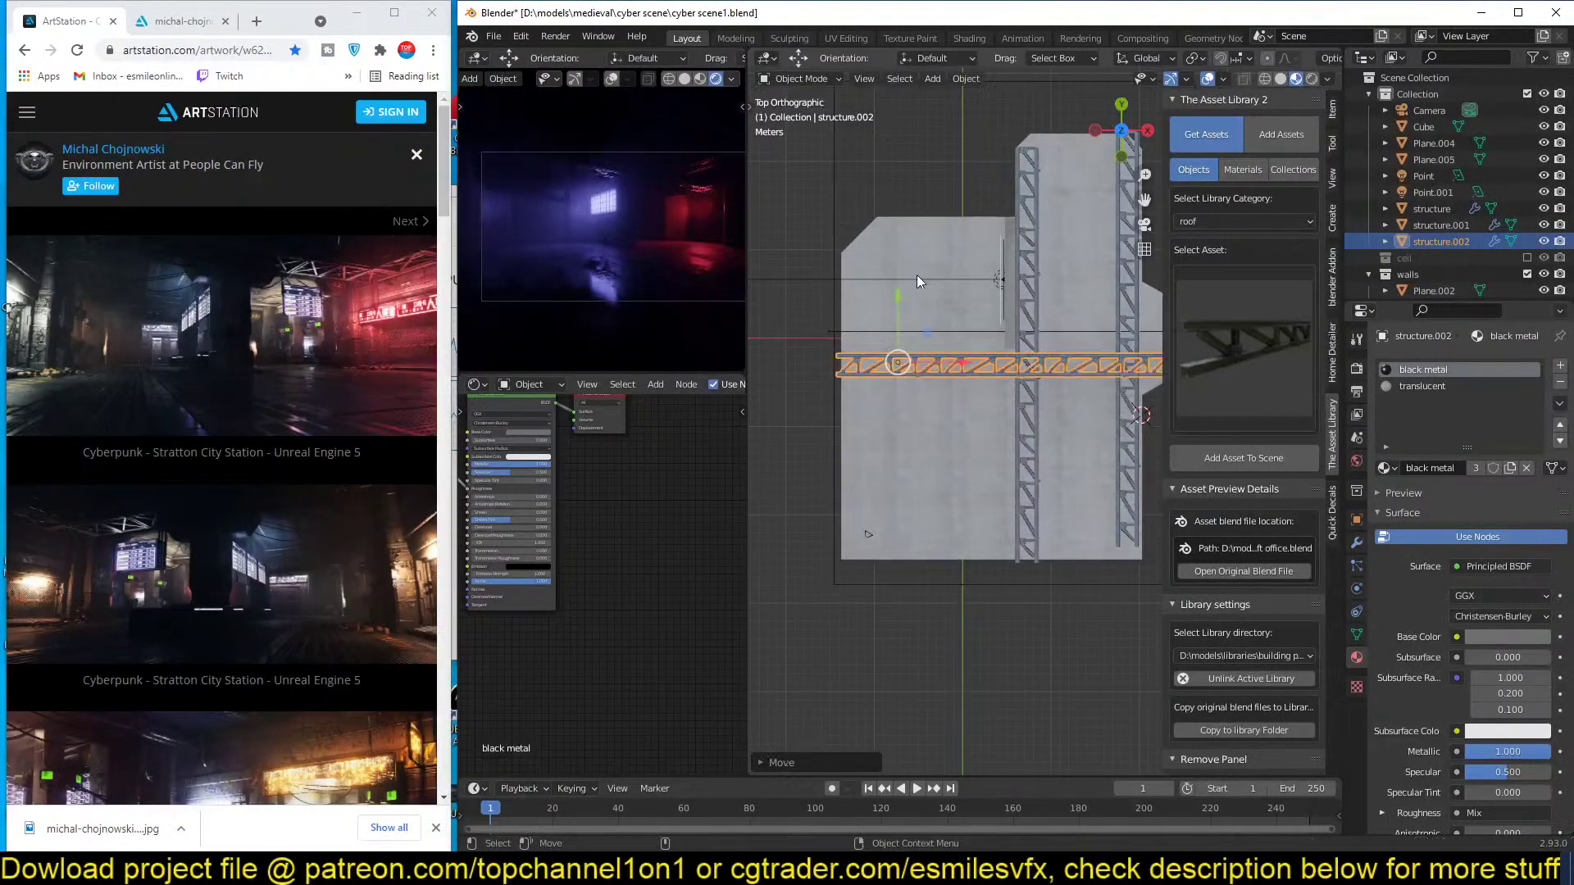
Set the Array modifier count of the crosswise truss to 2 and deselect everything.
middle_drag(1083, 459, 1075, 360)
middle_drag(1038, 350, 1060, 405)
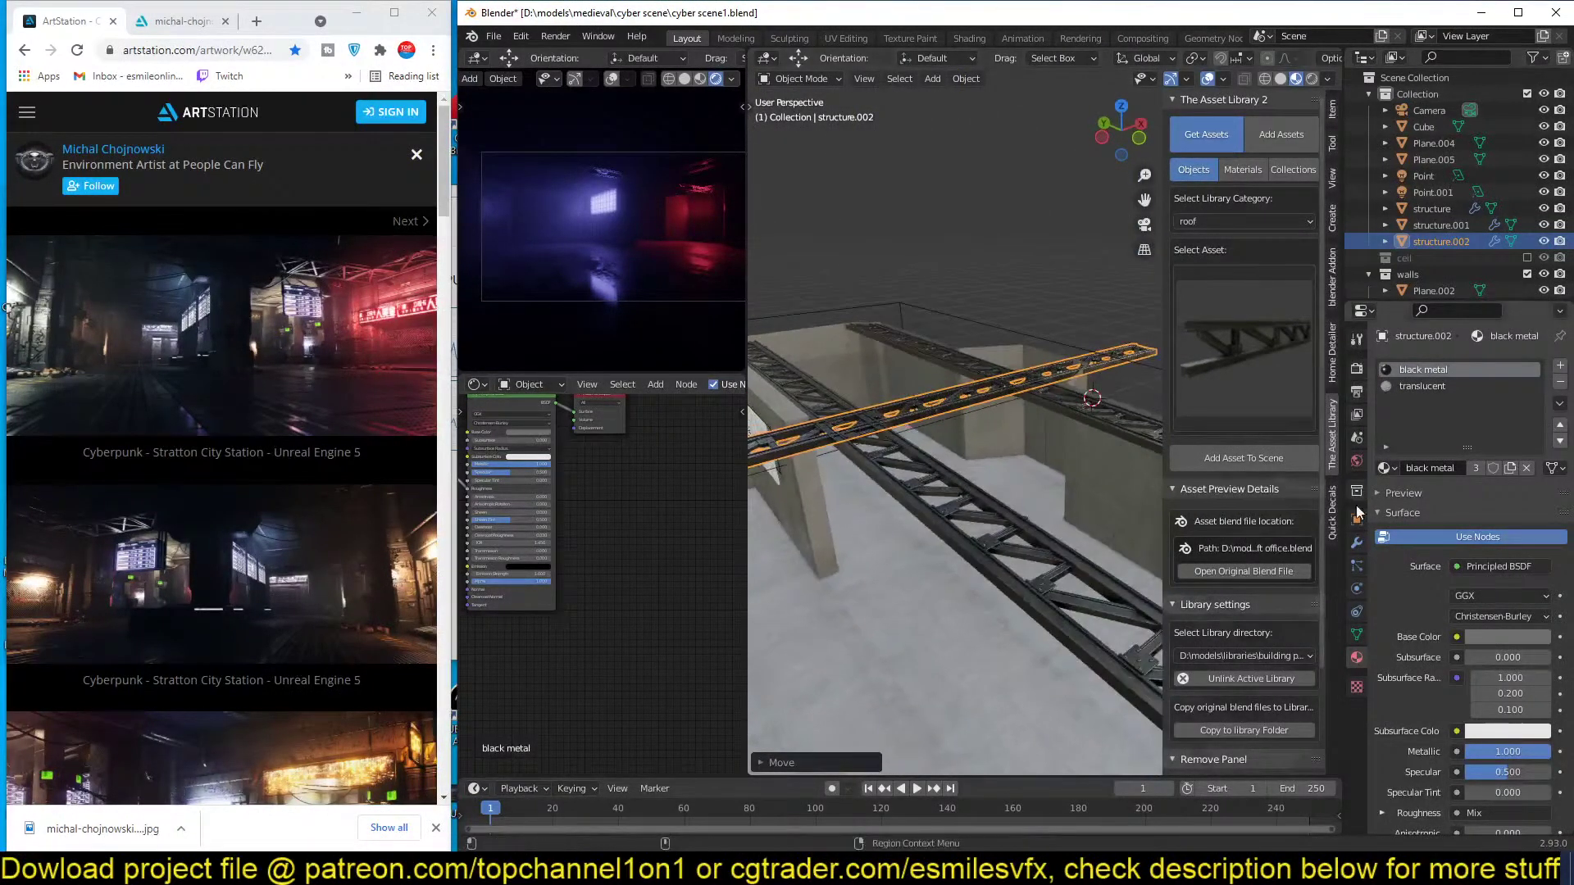
click(1356, 542)
click(1380, 416)
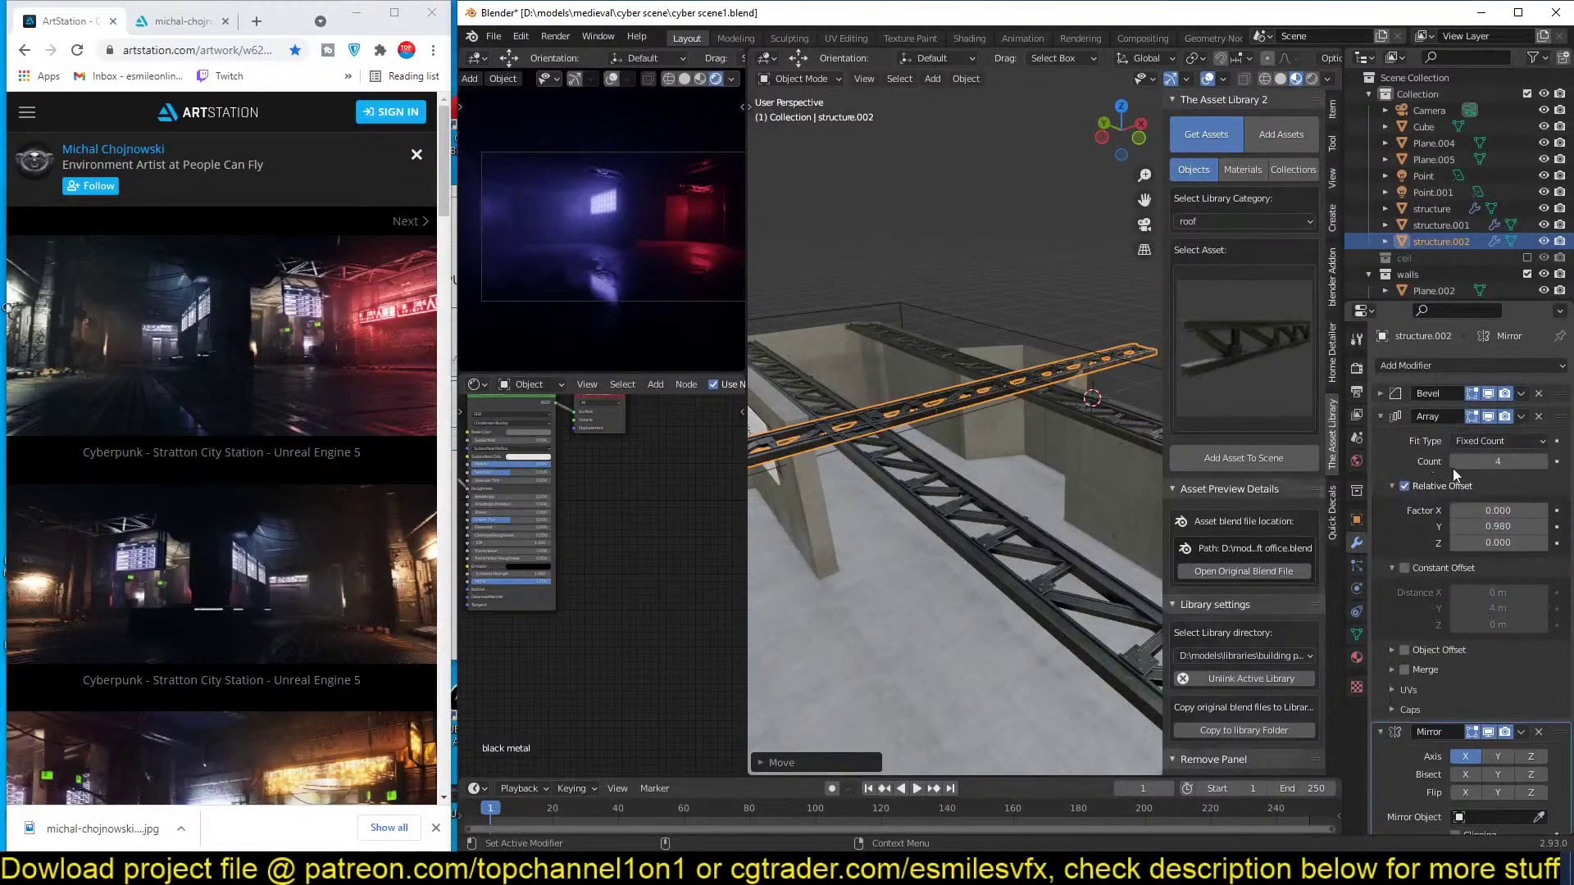
click(1458, 461)
click(1457, 461)
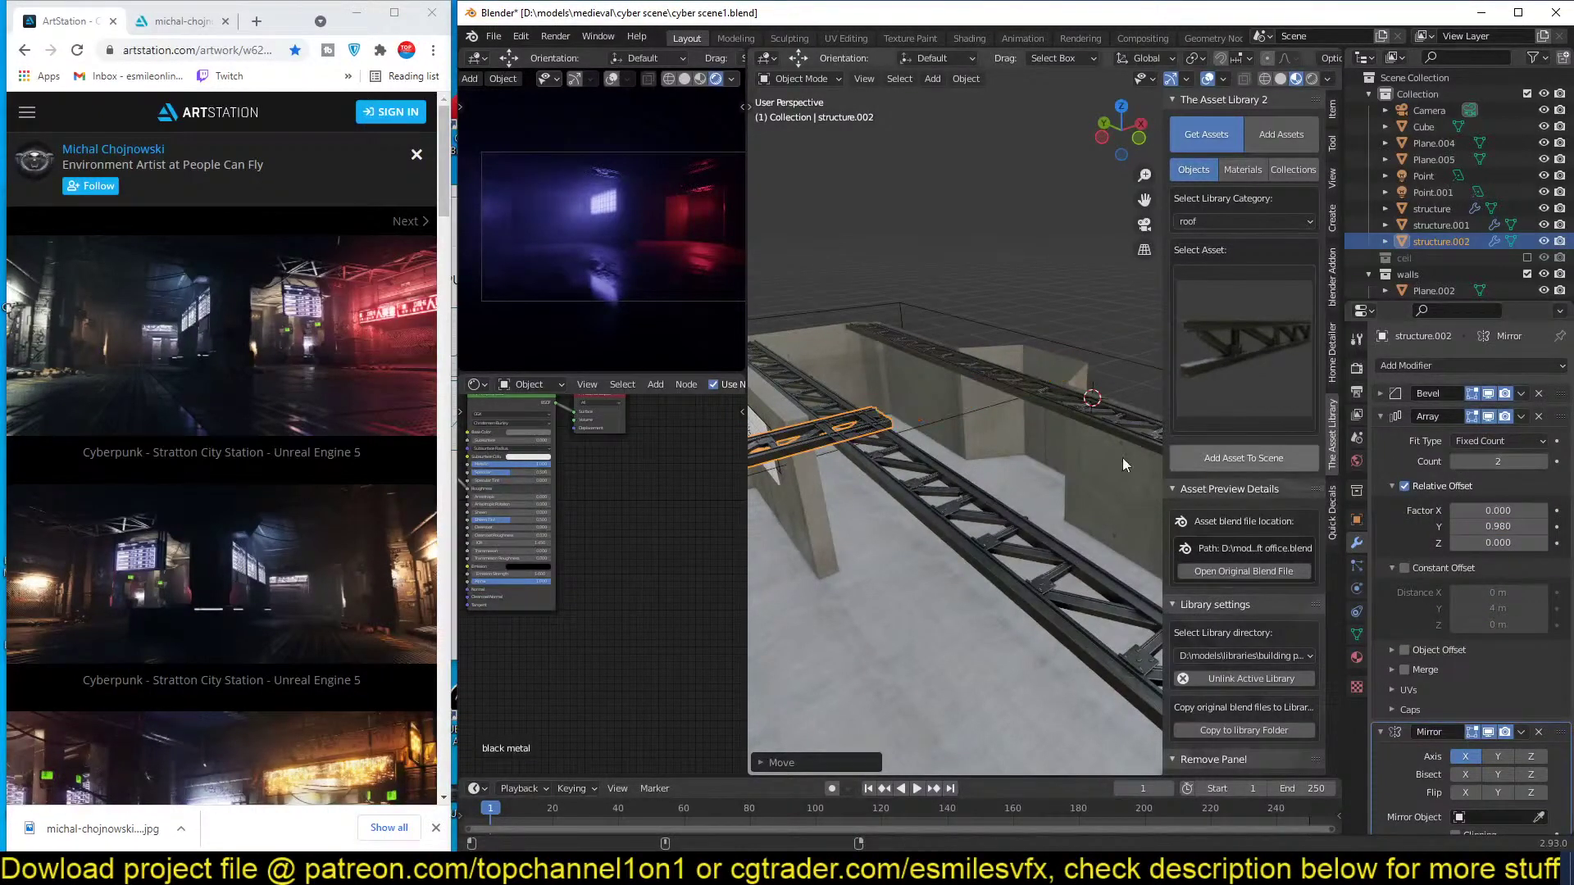
middle_drag(1123, 458, 980, 417)
key(alt+a)
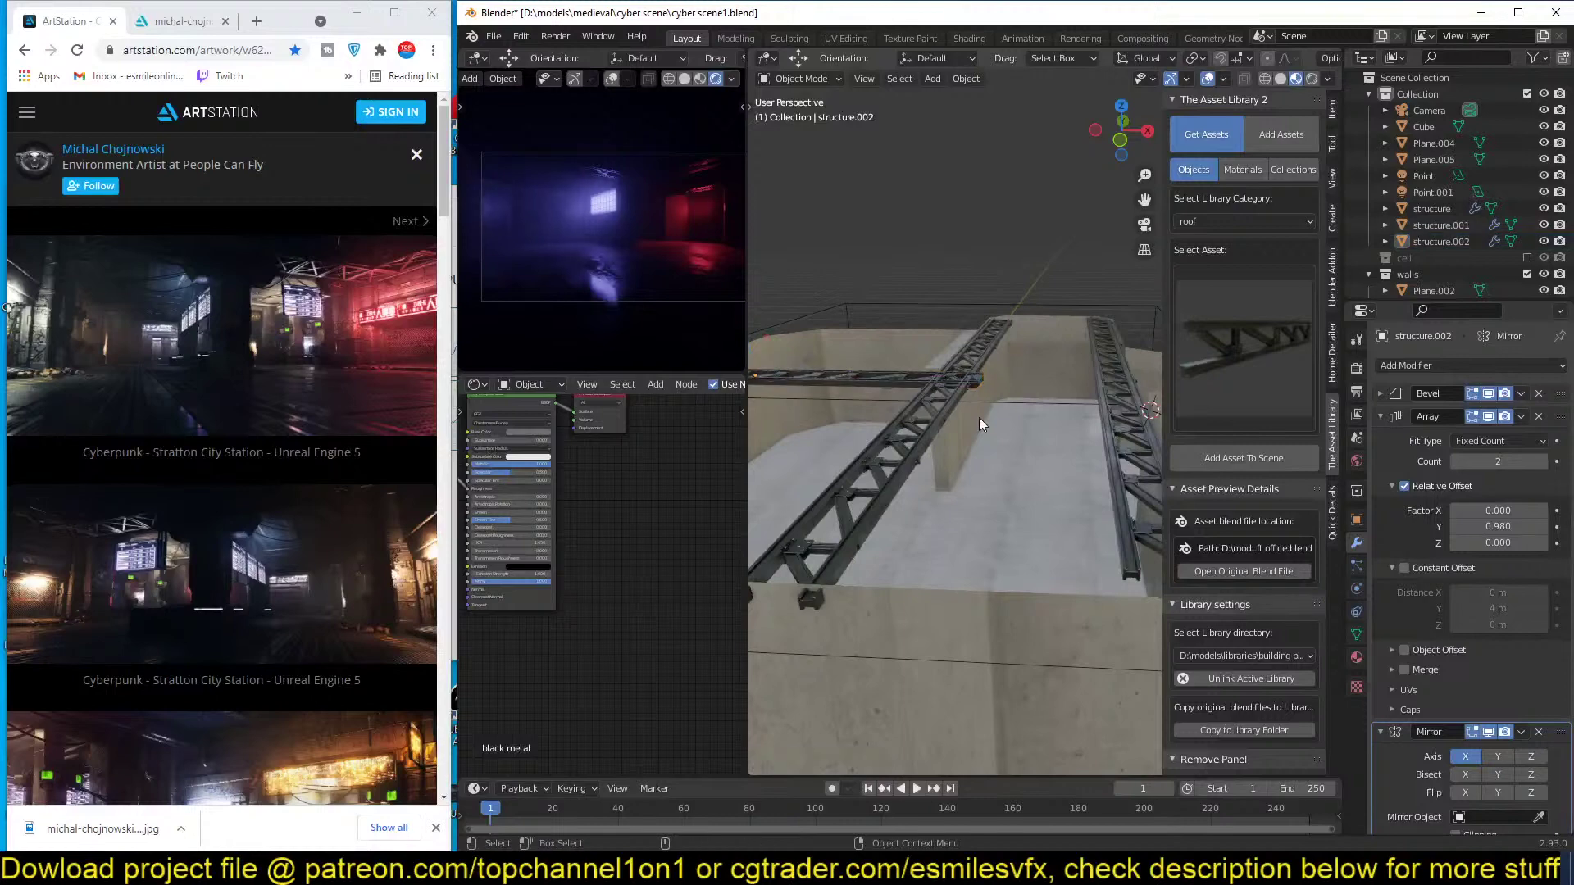
Save the file and turn the ceil collection back on to bring the ceiling into the scene.
key(KP_7)
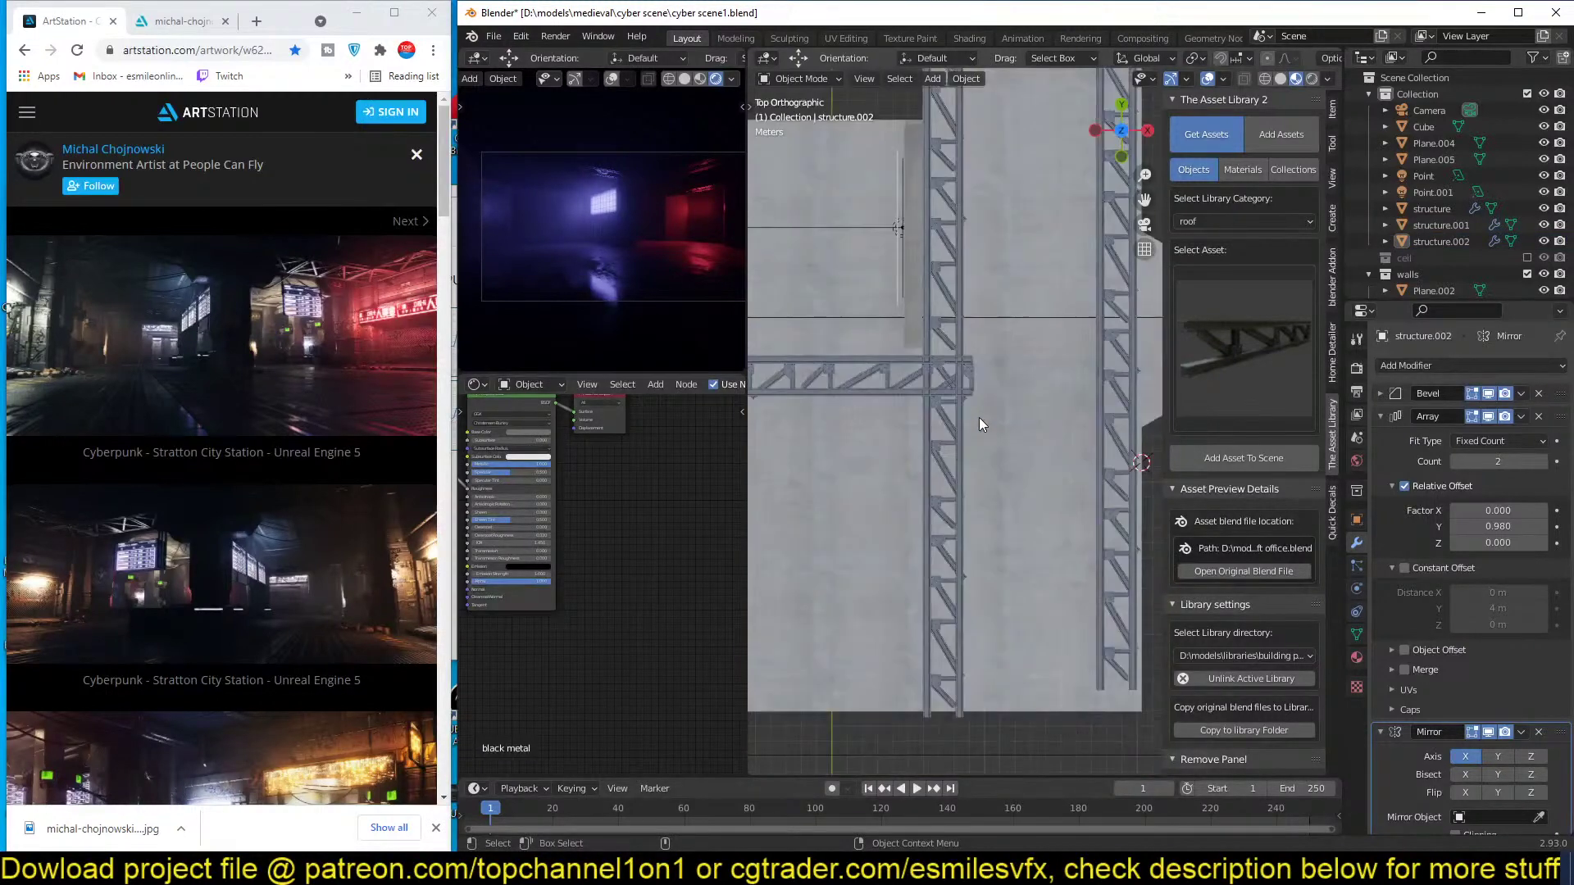
mouse_move(1003, 391)
middle_down()
mouse_move(987, 381)
mouse_move(1030, 354)
mouse_move(1041, 312)
mouse_move(1042, 351)
mouse_move(1000, 378)
middle_up()
key(ctrl+s)
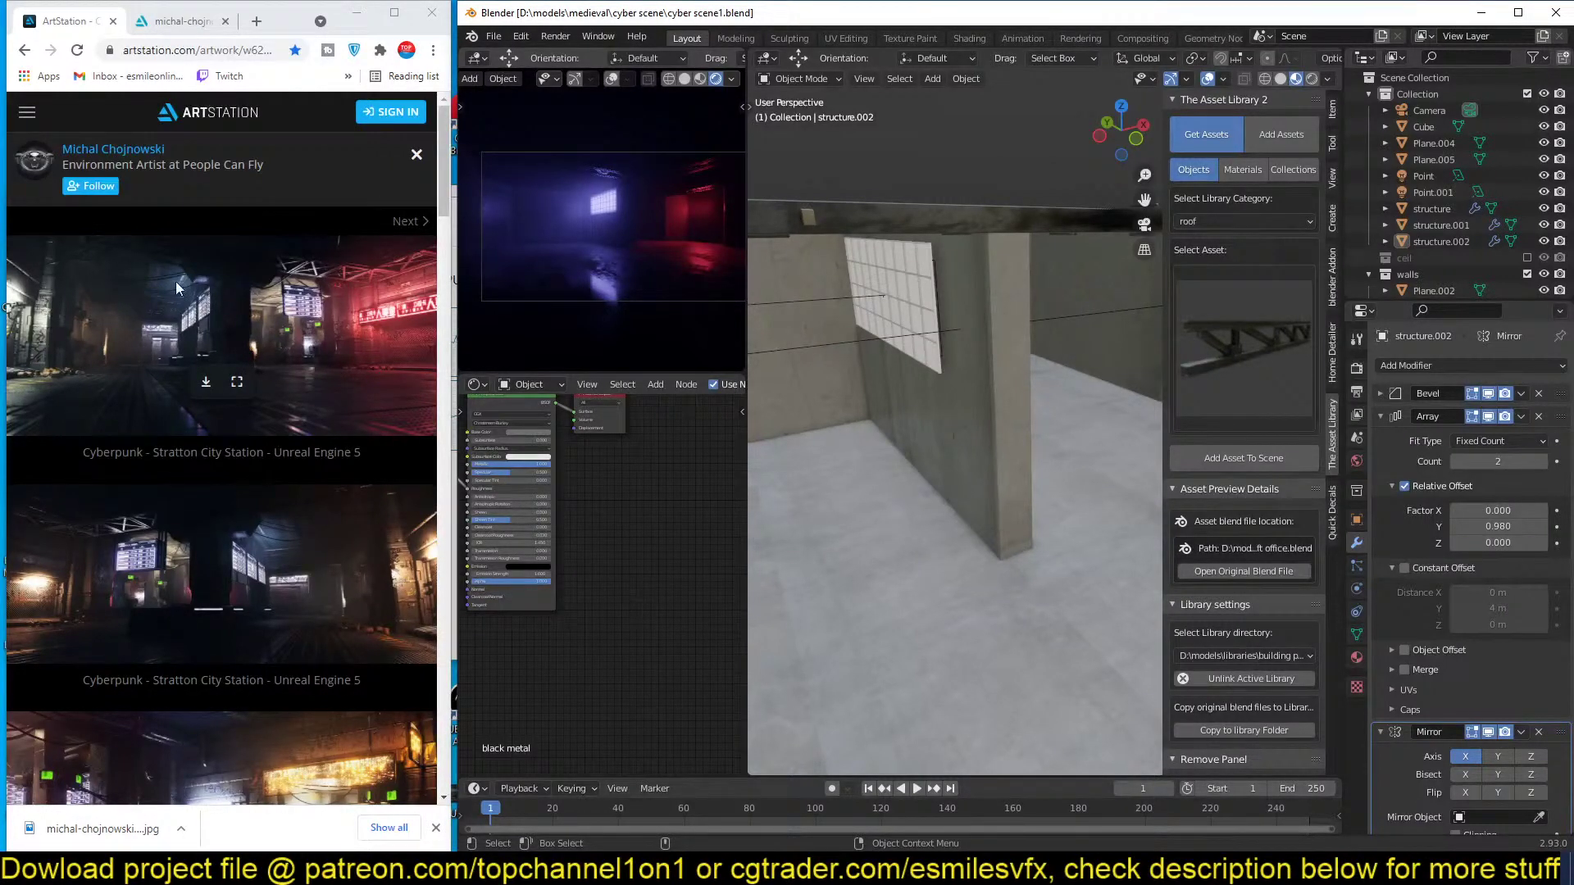
scroll(1087, 305, down, 2)
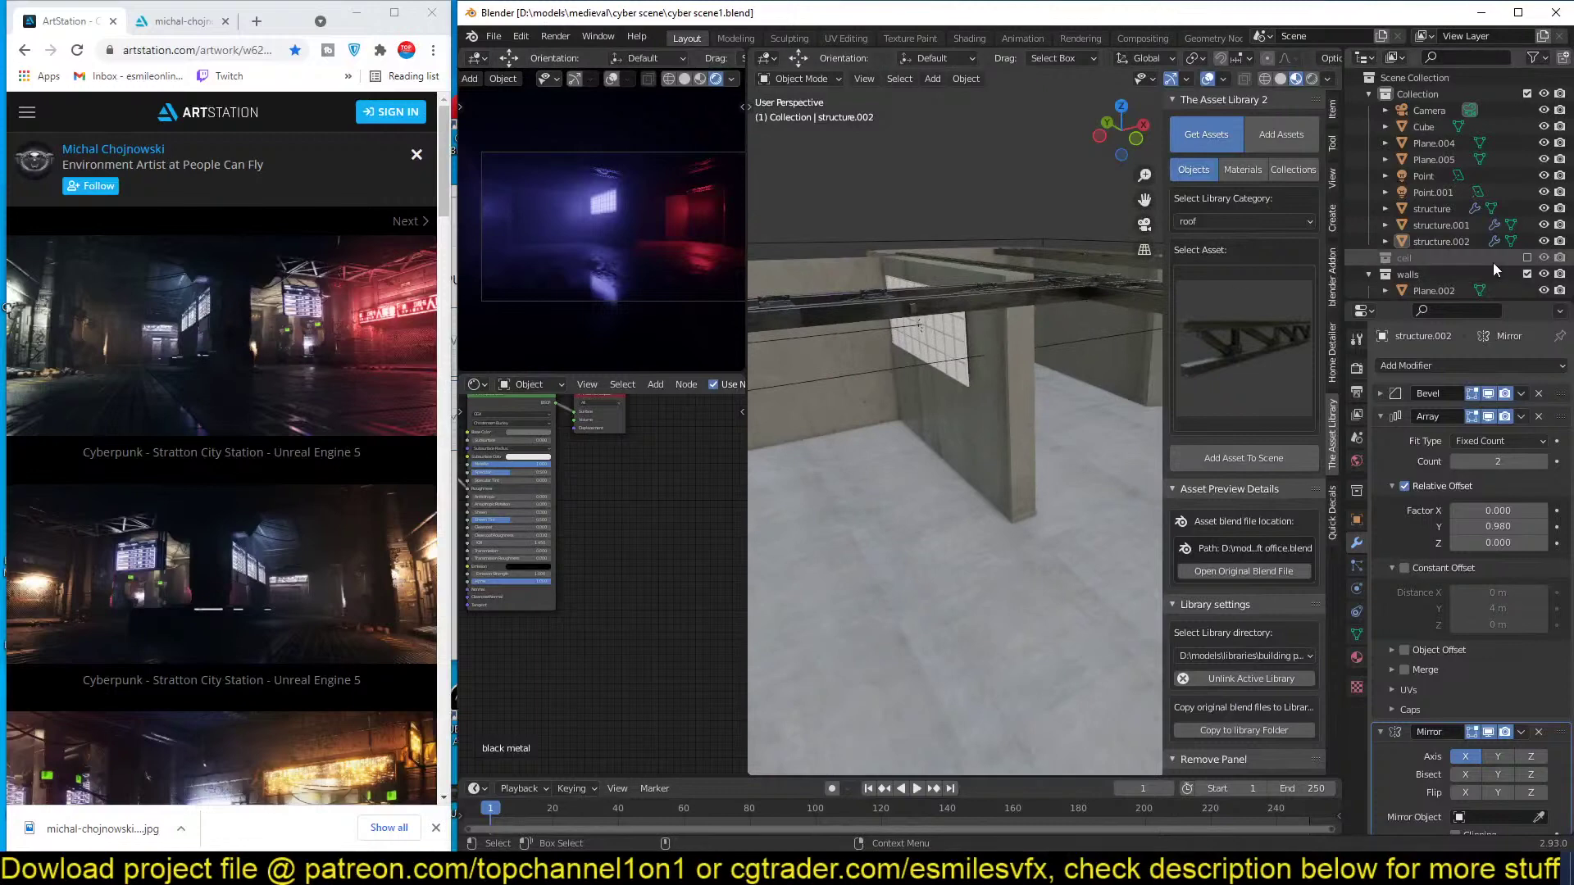
click(1527, 258)
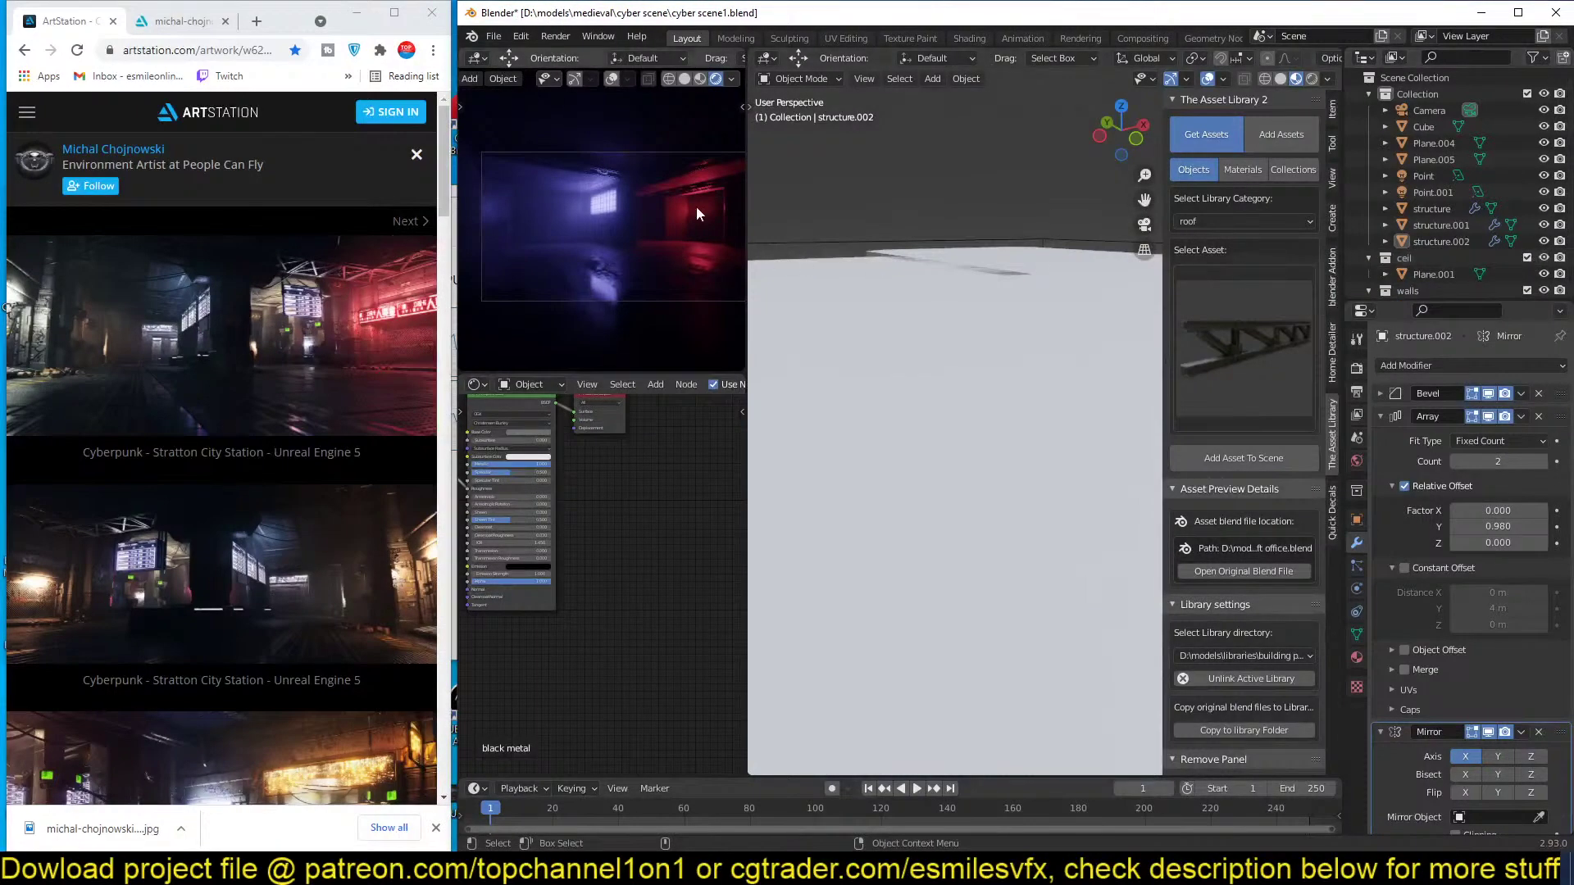
middle_drag(1012, 332, 1011, 292)
scroll(1011, 292, up, 3)
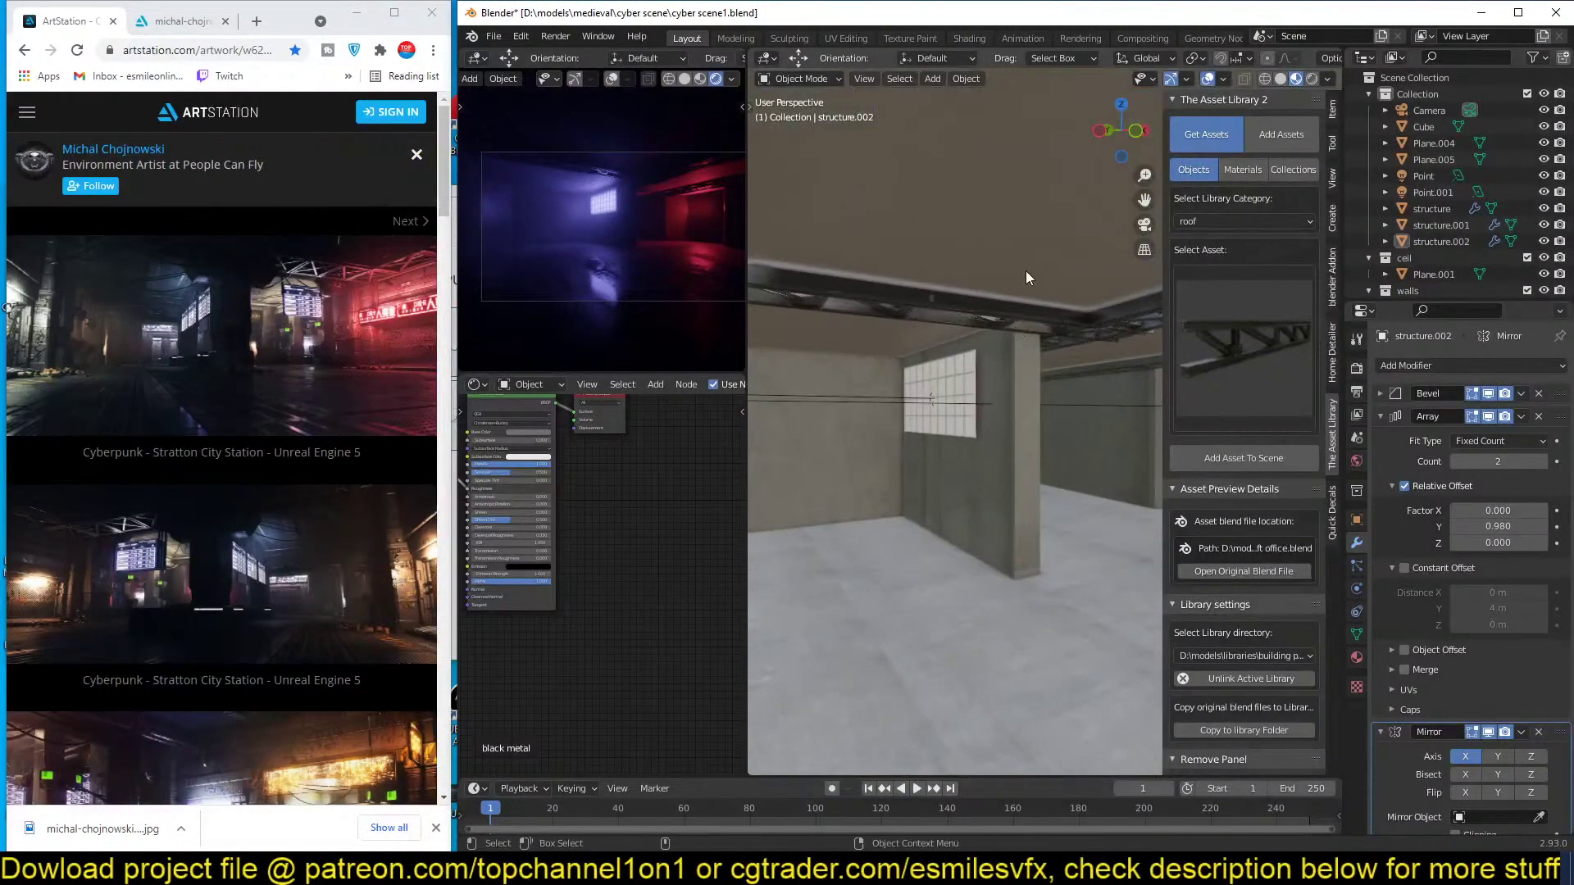
Link the dividing wall's concrete material to the ceiling plane, deselect everything and save the file.
click(1027, 271)
click(975, 534)
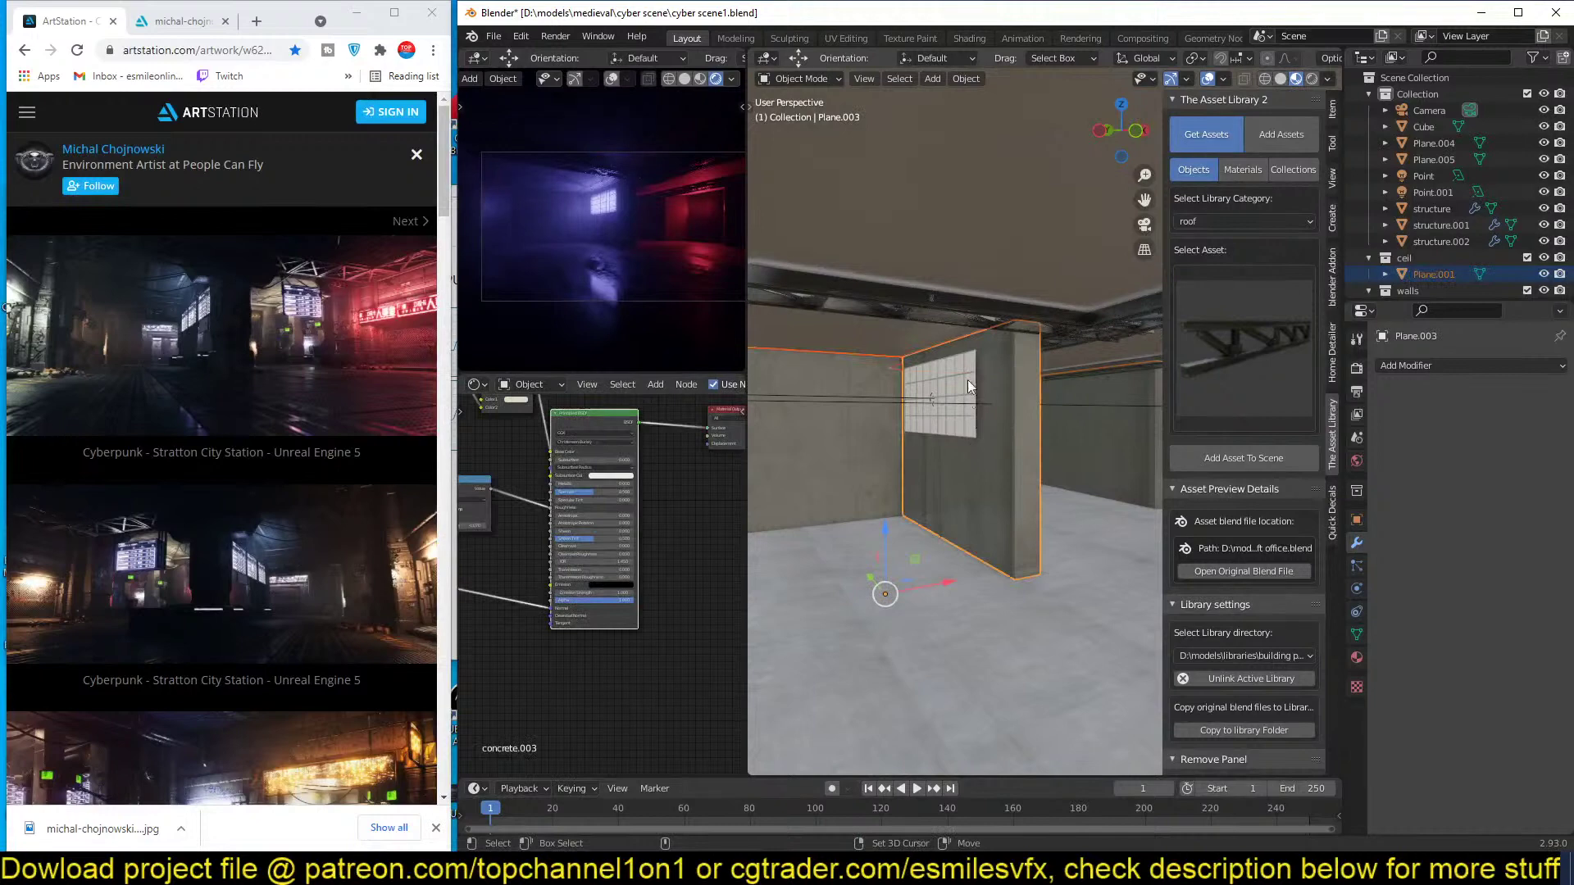
right_click(977, 448)
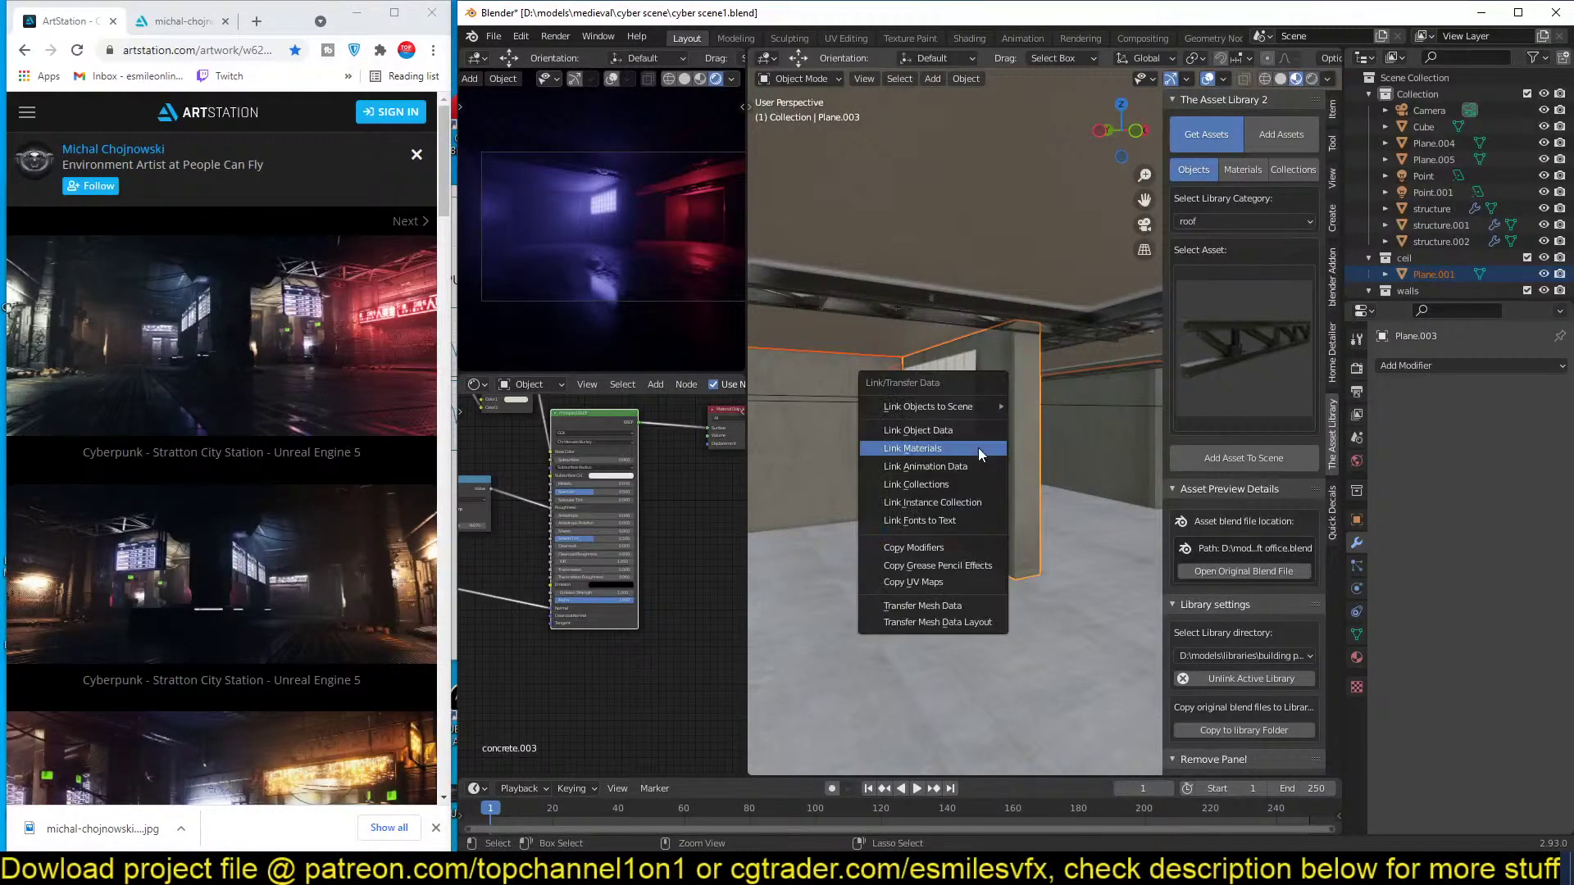
click(977, 447)
click(1038, 254)
key(g)
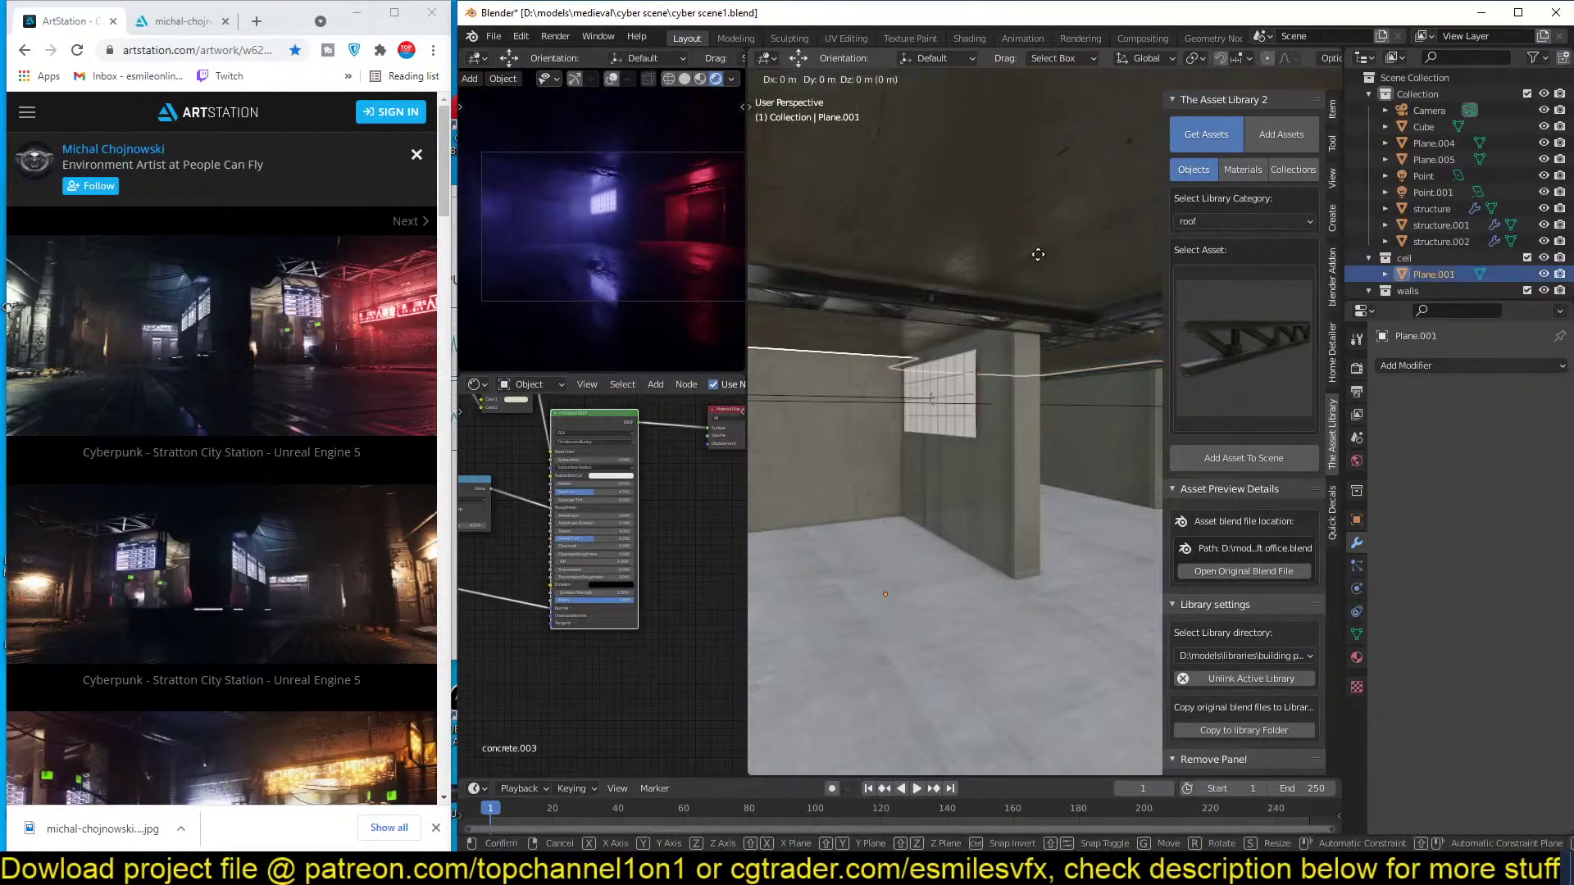
click(1040, 249)
key(alt+a)
key(ctrl+s)
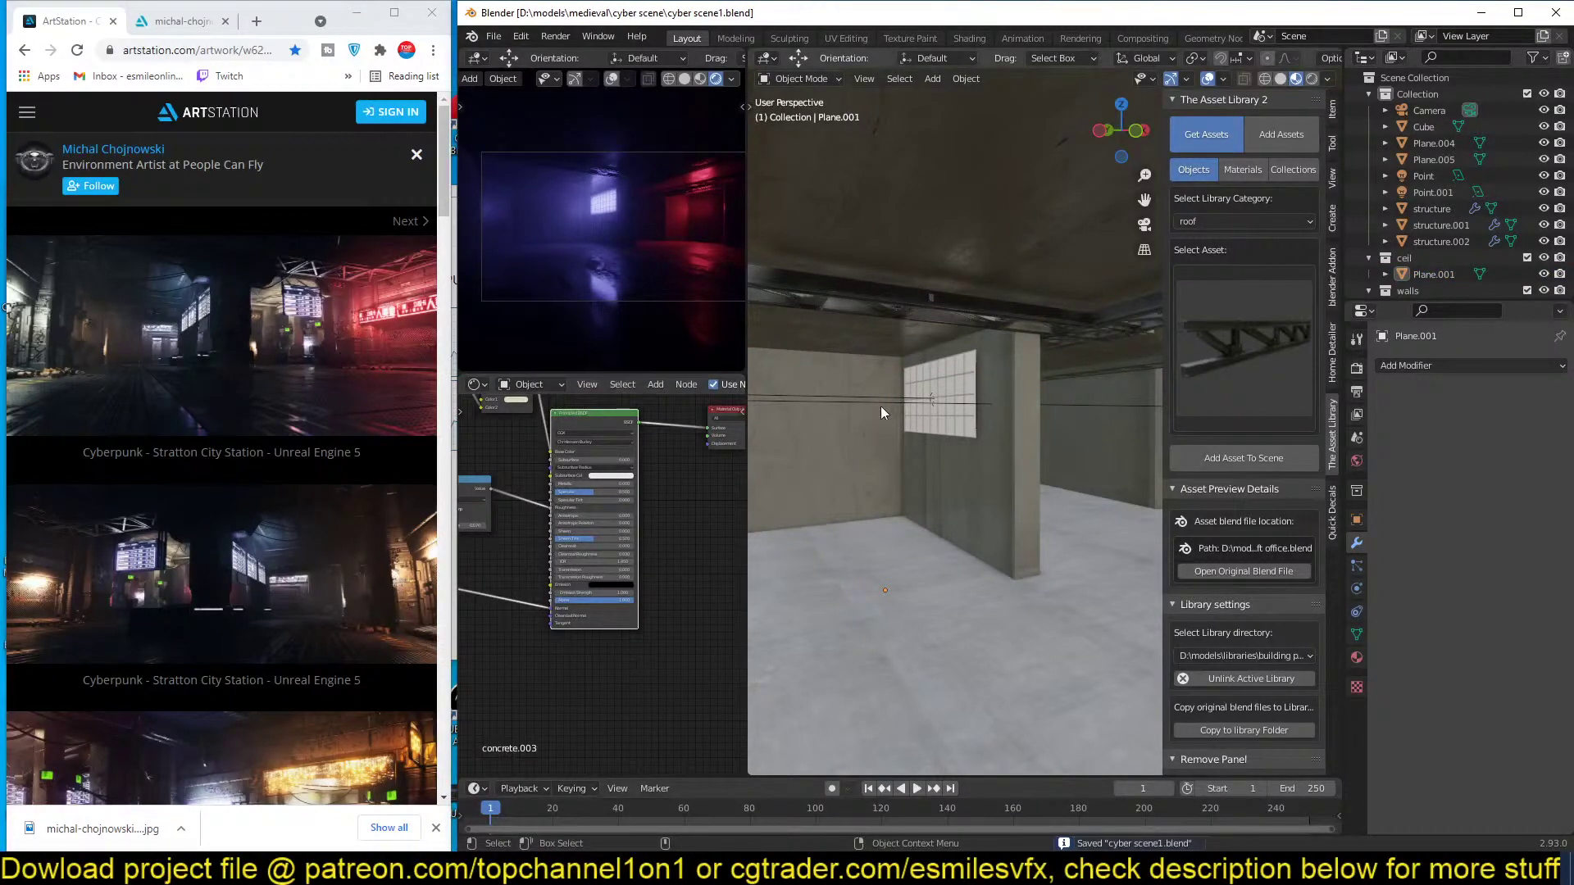
Set the Principled Volume density of the fog cube's material to 0.02.
middle_drag(625, 459, 622, 483)
middle_drag(1099, 386, 1074, 495)
scroll(1072, 489, down, 4)
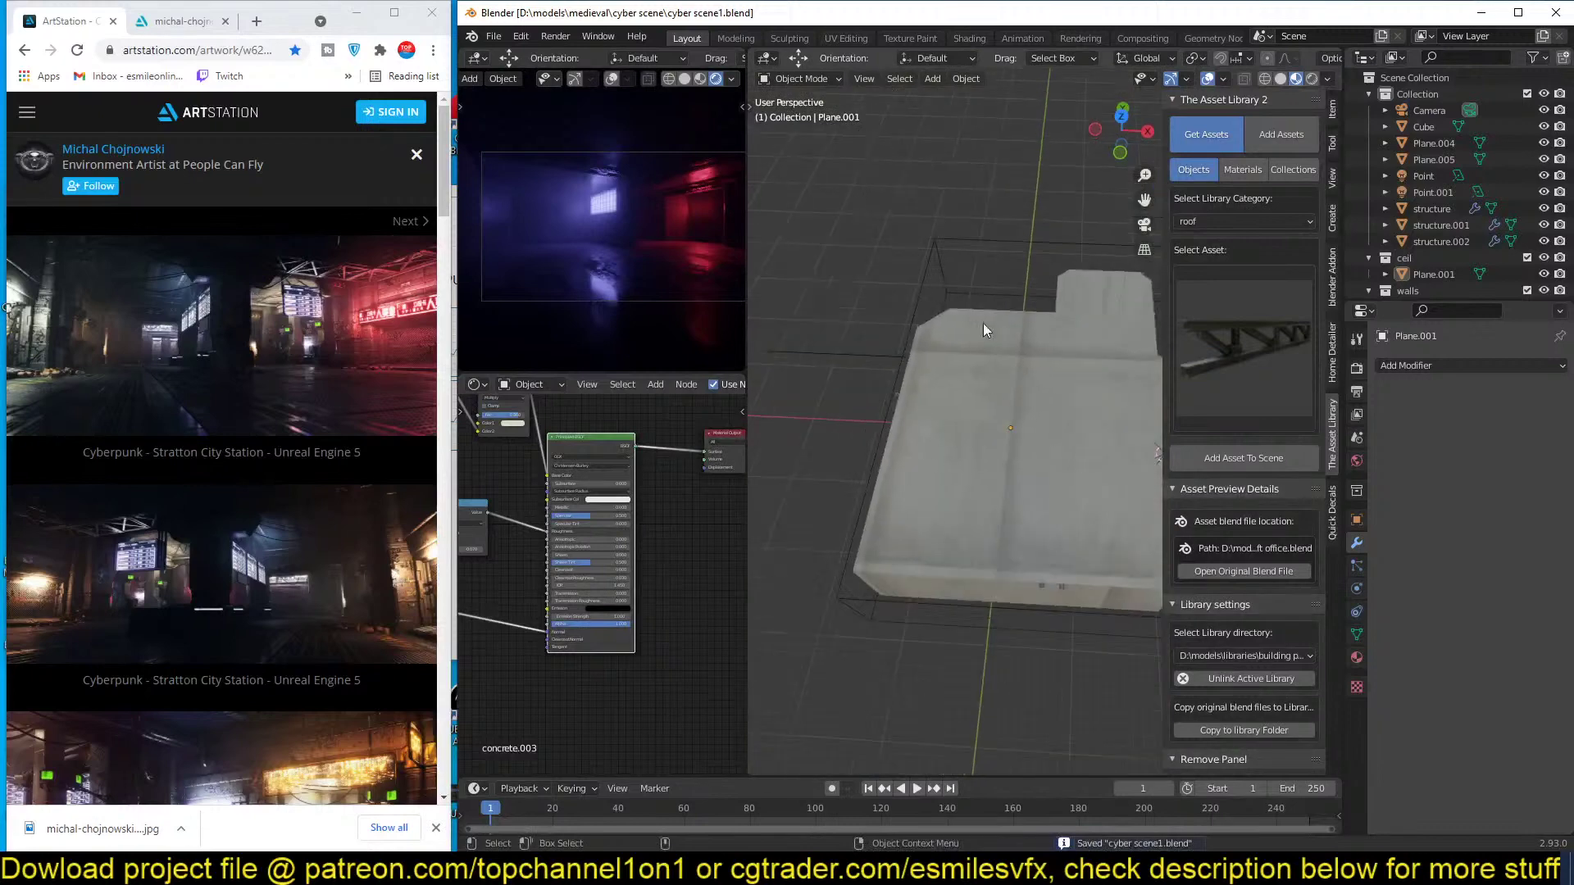
click(1005, 256)
middle_drag(525, 557, 563, 560)
scroll(569, 559, up, 4)
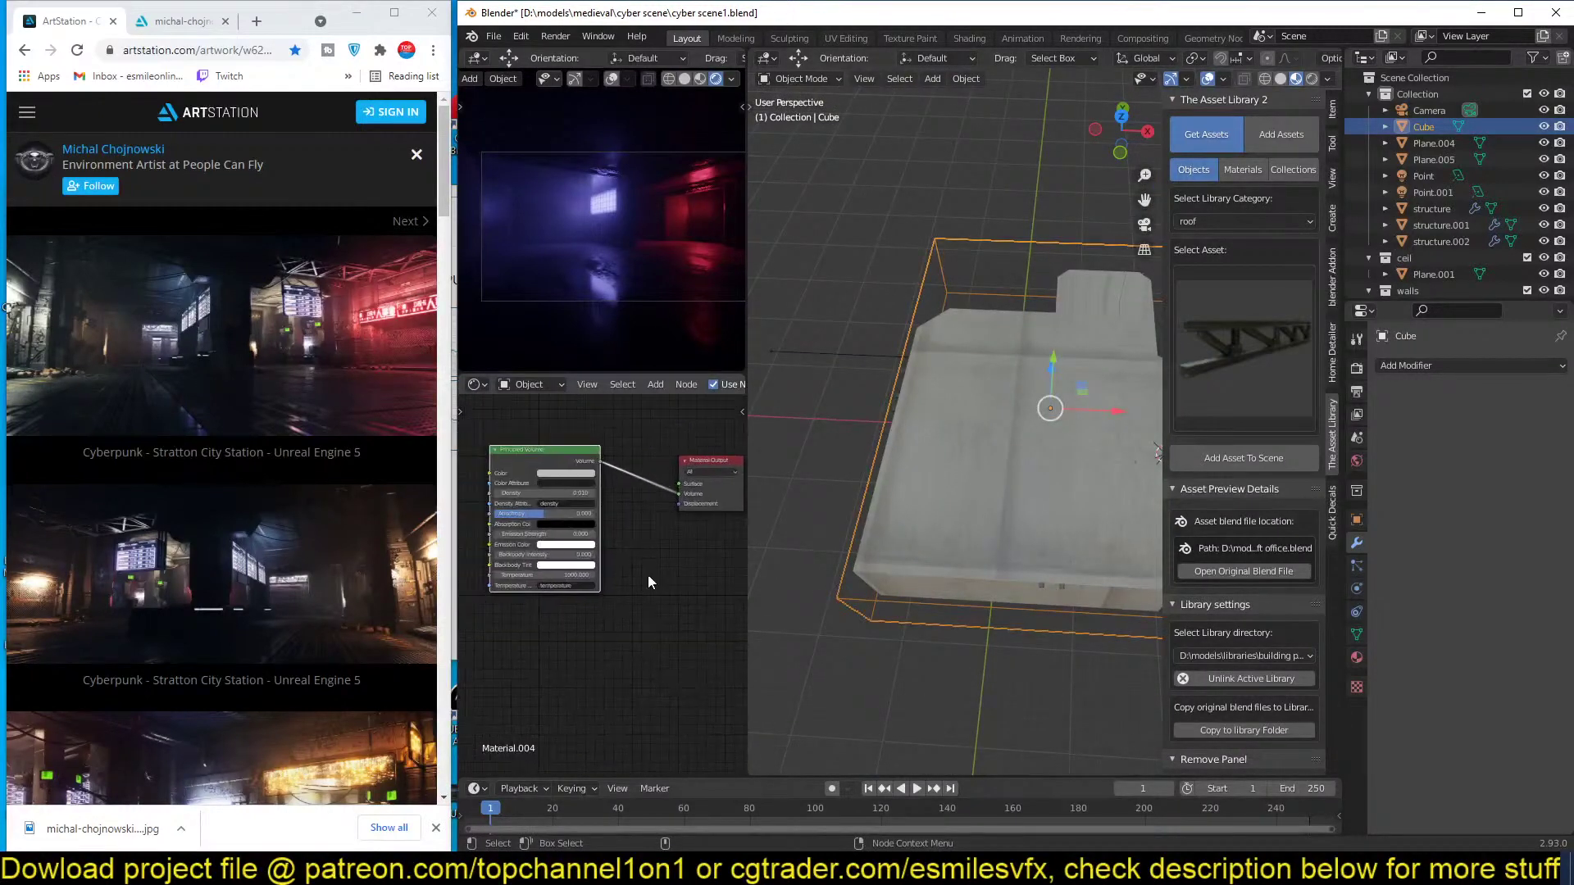
middle_drag(588, 499, 622, 505)
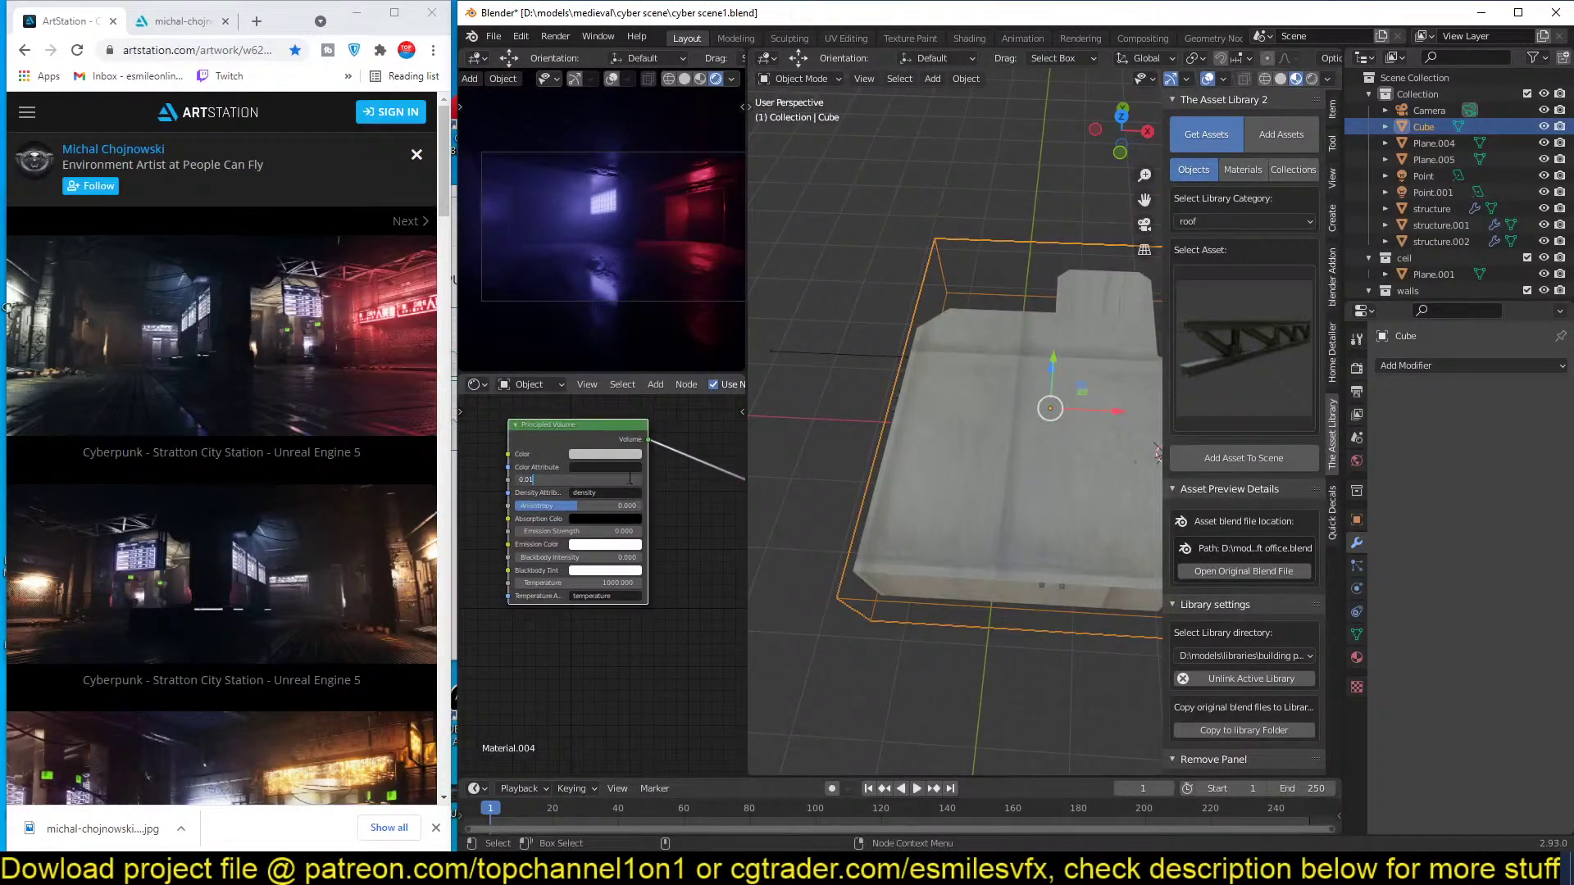
key(Return)
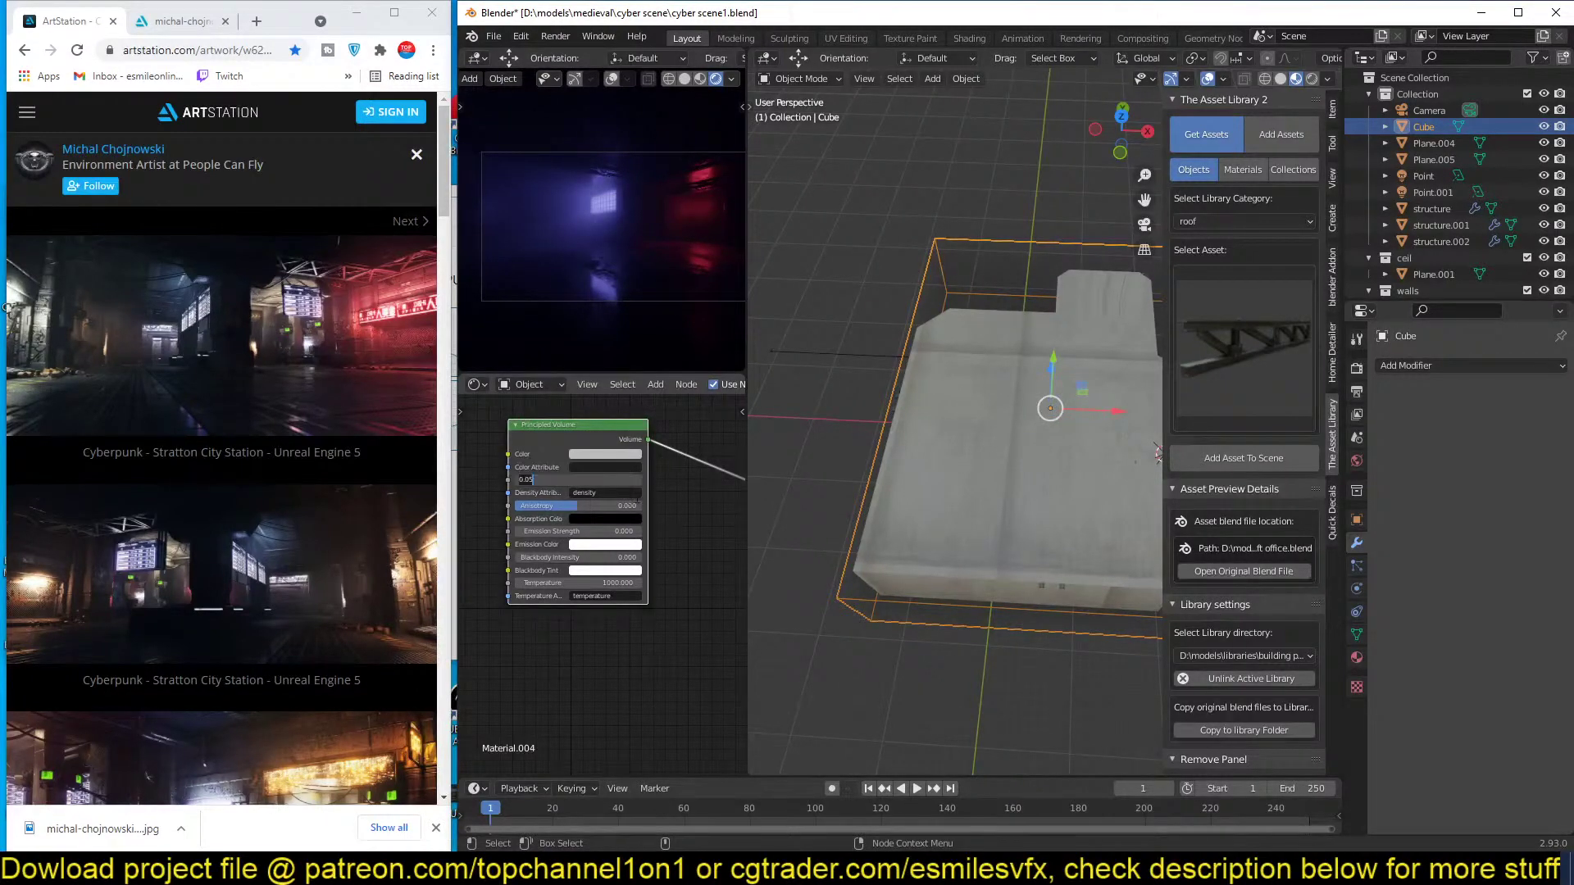
text(2)
key(Return)
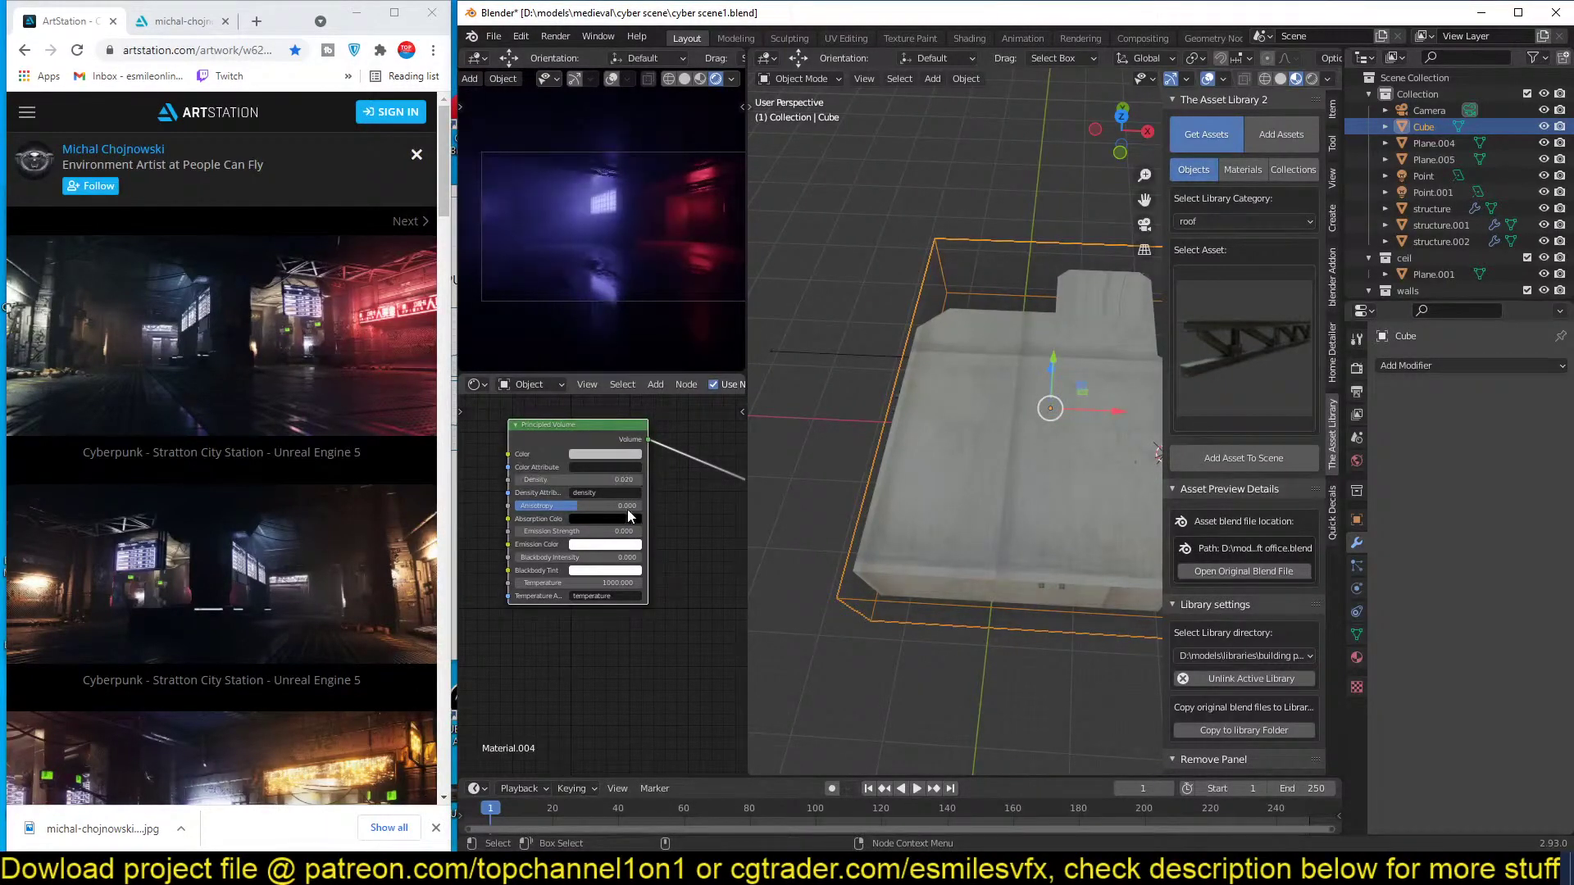
Raise the fog's Anisotropy to about 0.53, deselect the cube and save the file.
drag(578, 506, 613, 506)
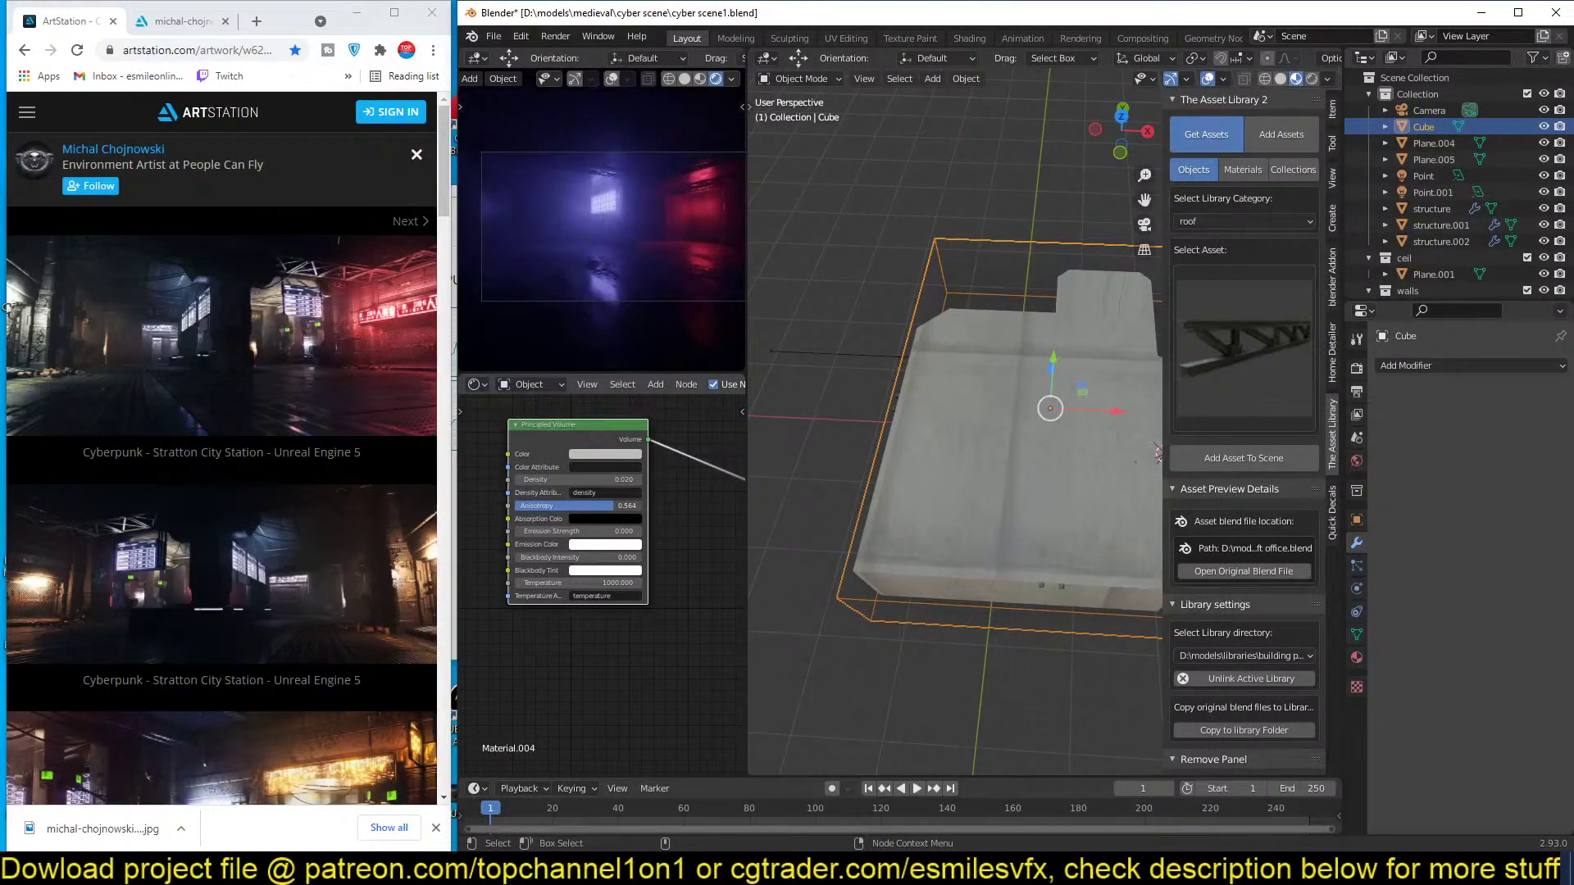
key(ctrl+s)
scroll(1045, 521, up, 6)
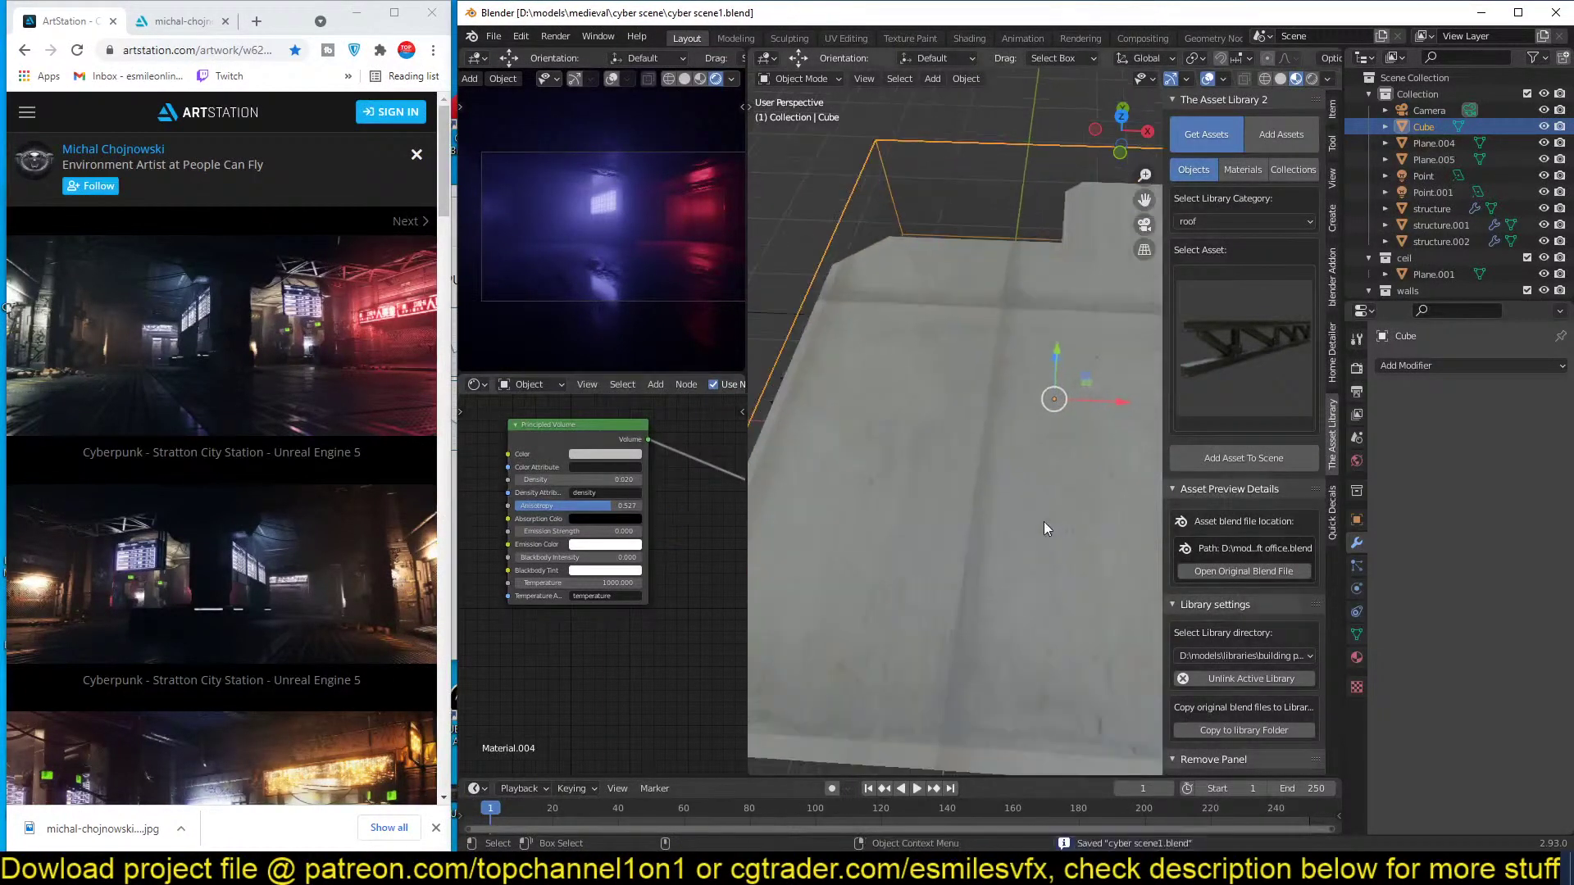
key(alt+a)
middle_drag(1061, 461, 1022, 444)
key(ctrl+s)
Add the pipe with a ceiling hanger from the asset library's pipes category to the scene.
click(1230, 352)
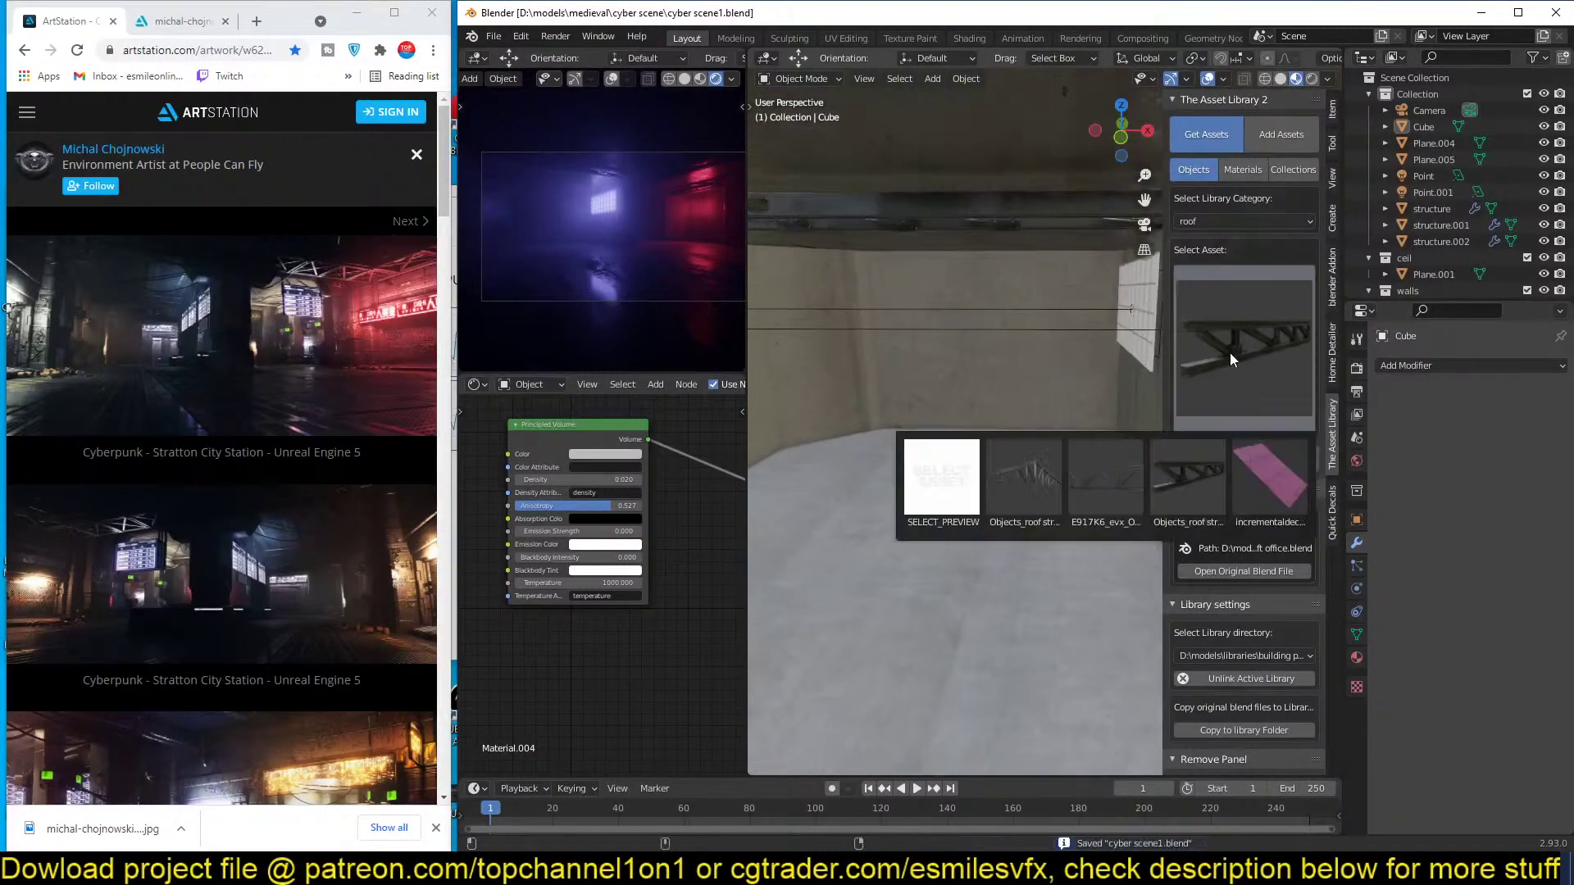
click(1235, 218)
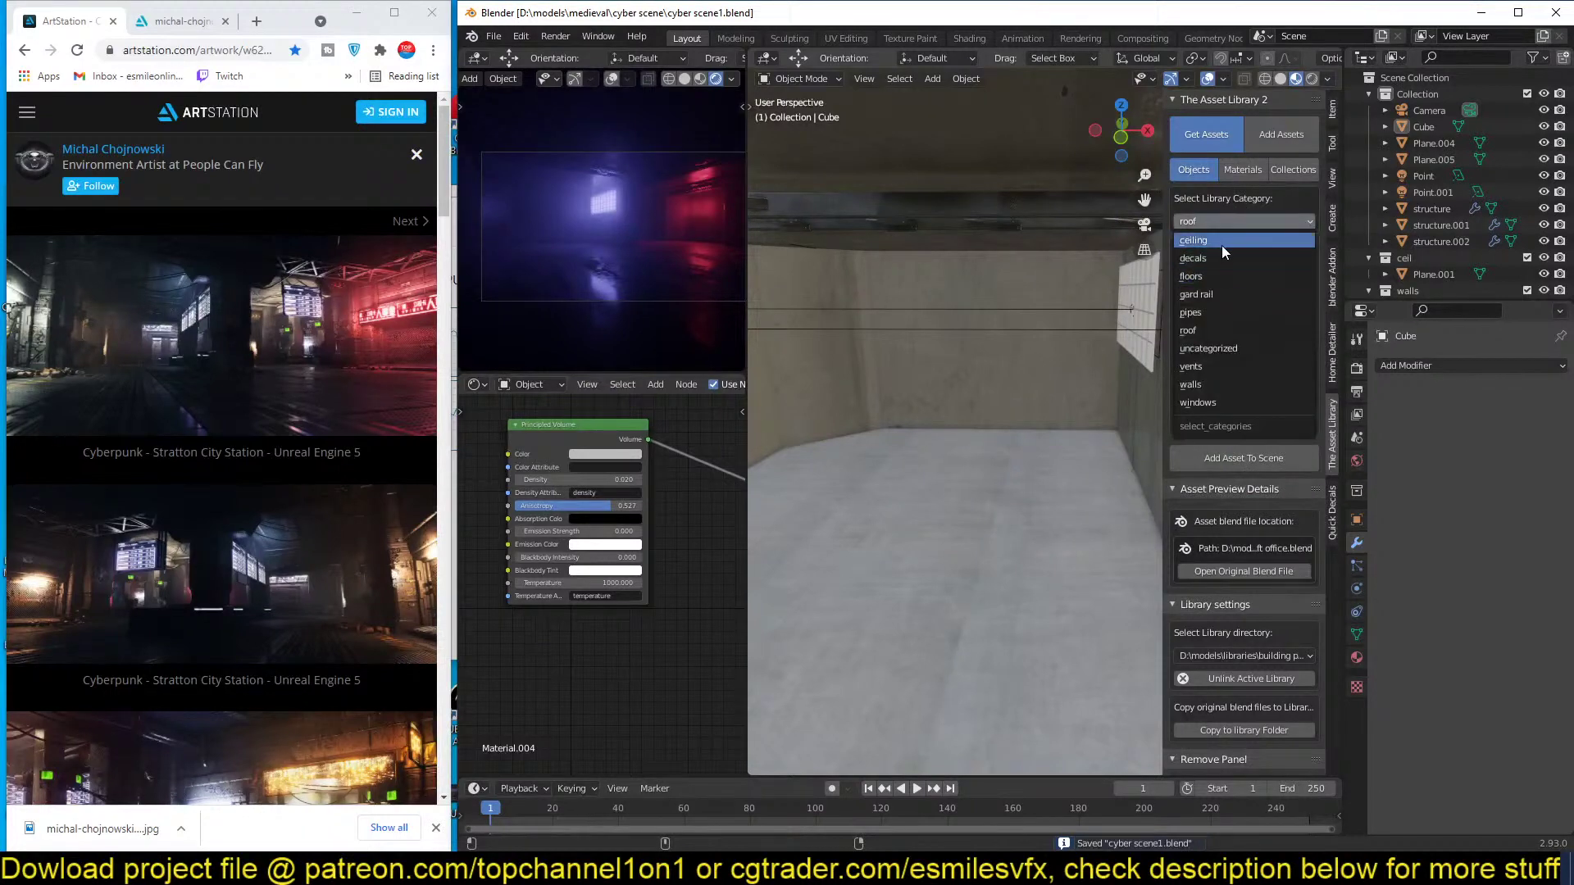
click(1218, 314)
click(1229, 344)
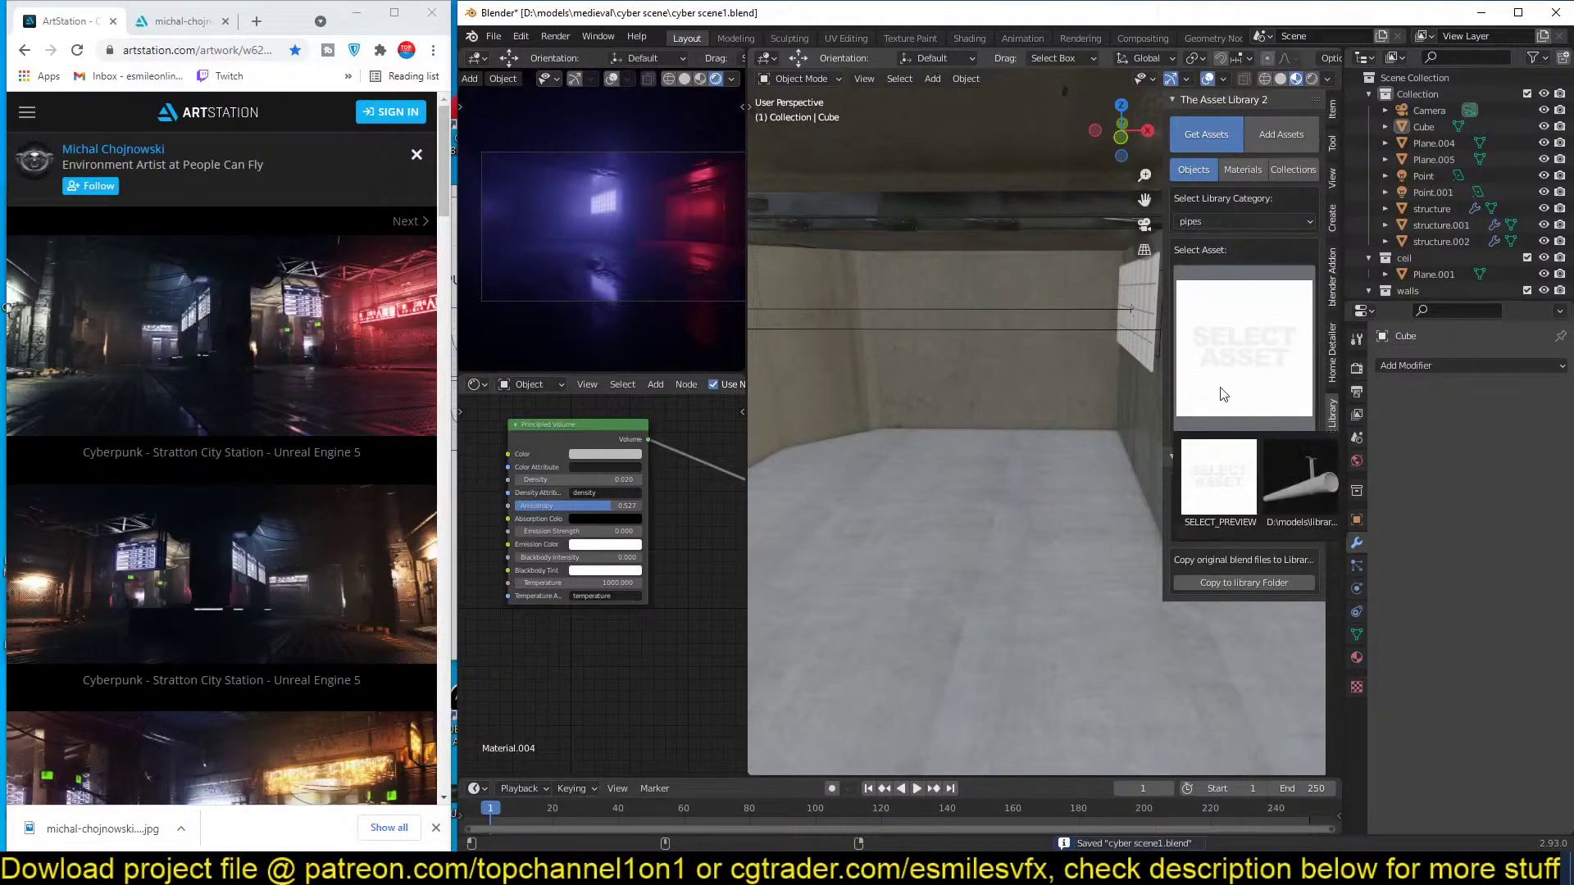
click(1291, 470)
scroll(979, 413, down, 1)
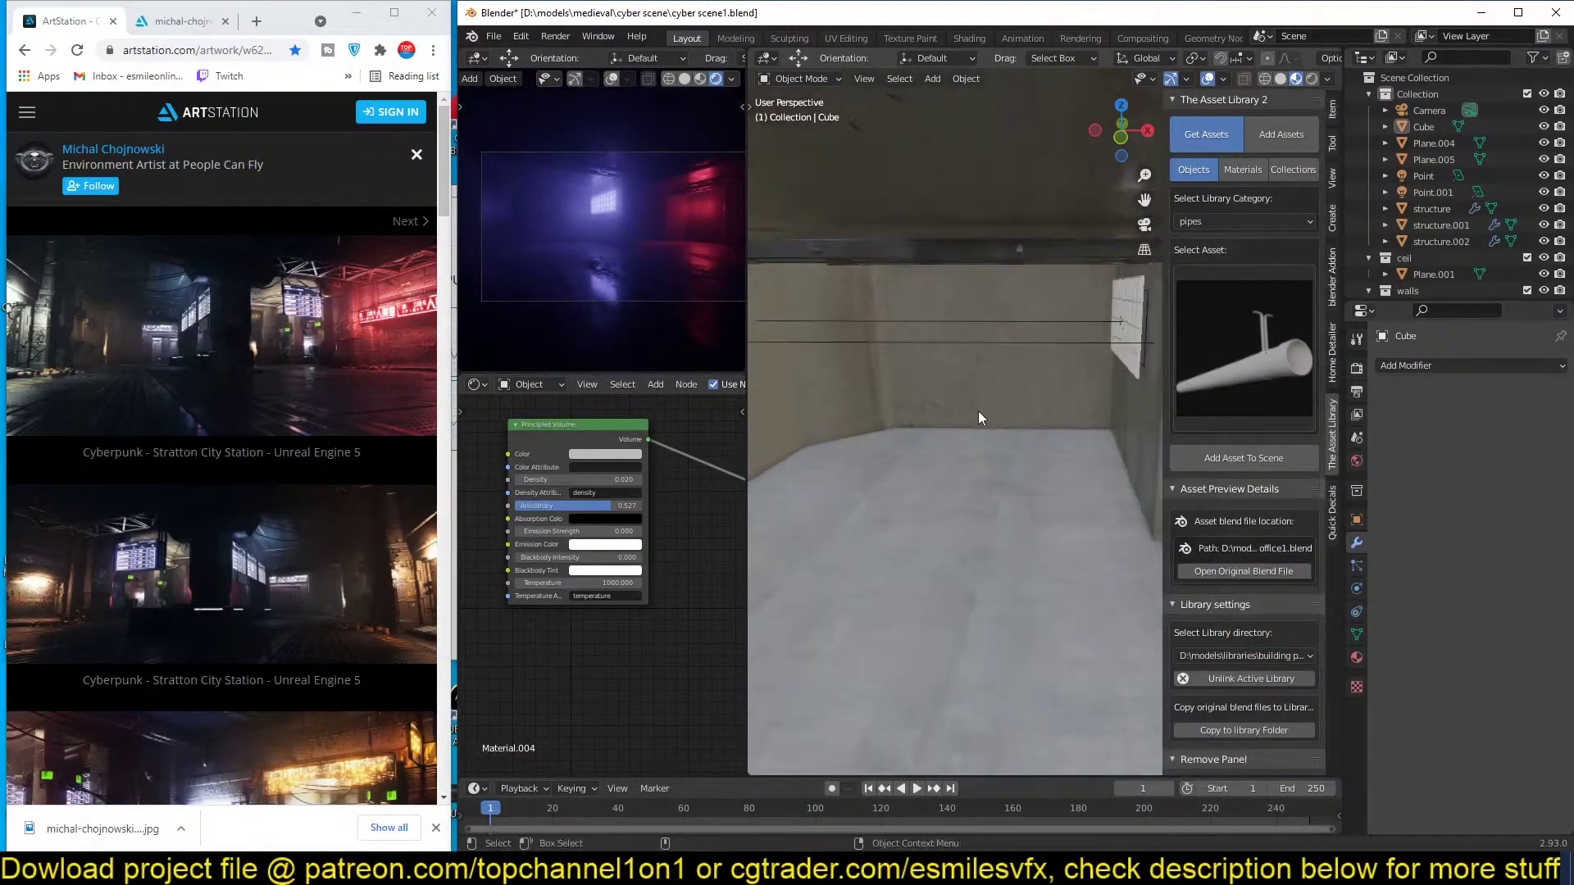
middle_drag(979, 413, 1006, 344)
scroll(1054, 375, up, 2)
click(1229, 457)
Scale the pipe and rotate it 90 degrees about the Z axis to run parallel to the dividing wall.
key(s)
click(1011, 453)
key(t)
key(z)
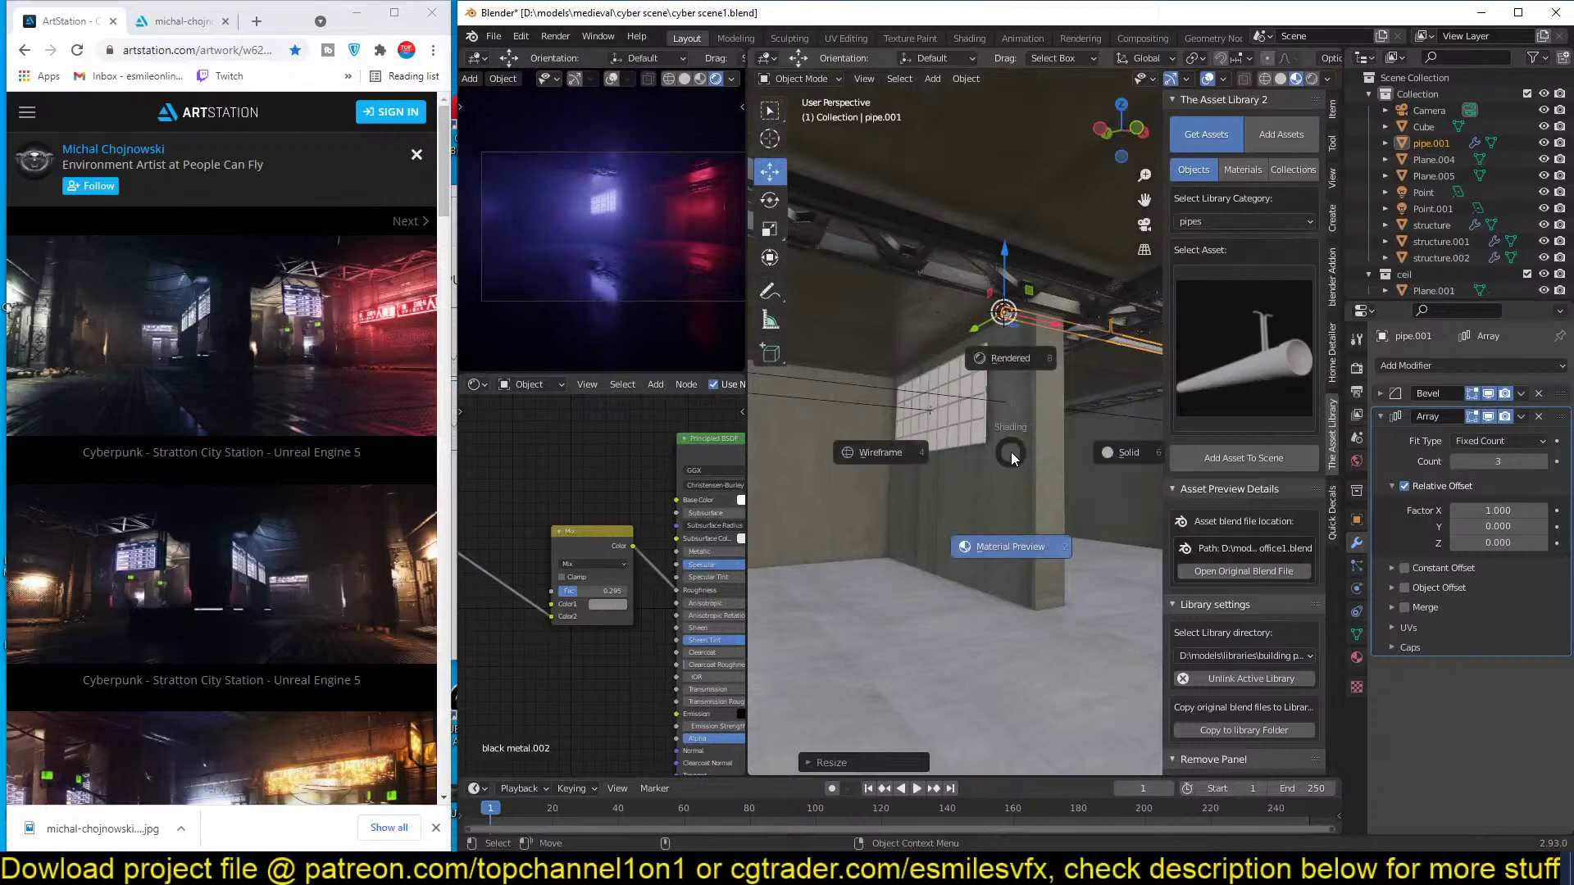
key(Escape)
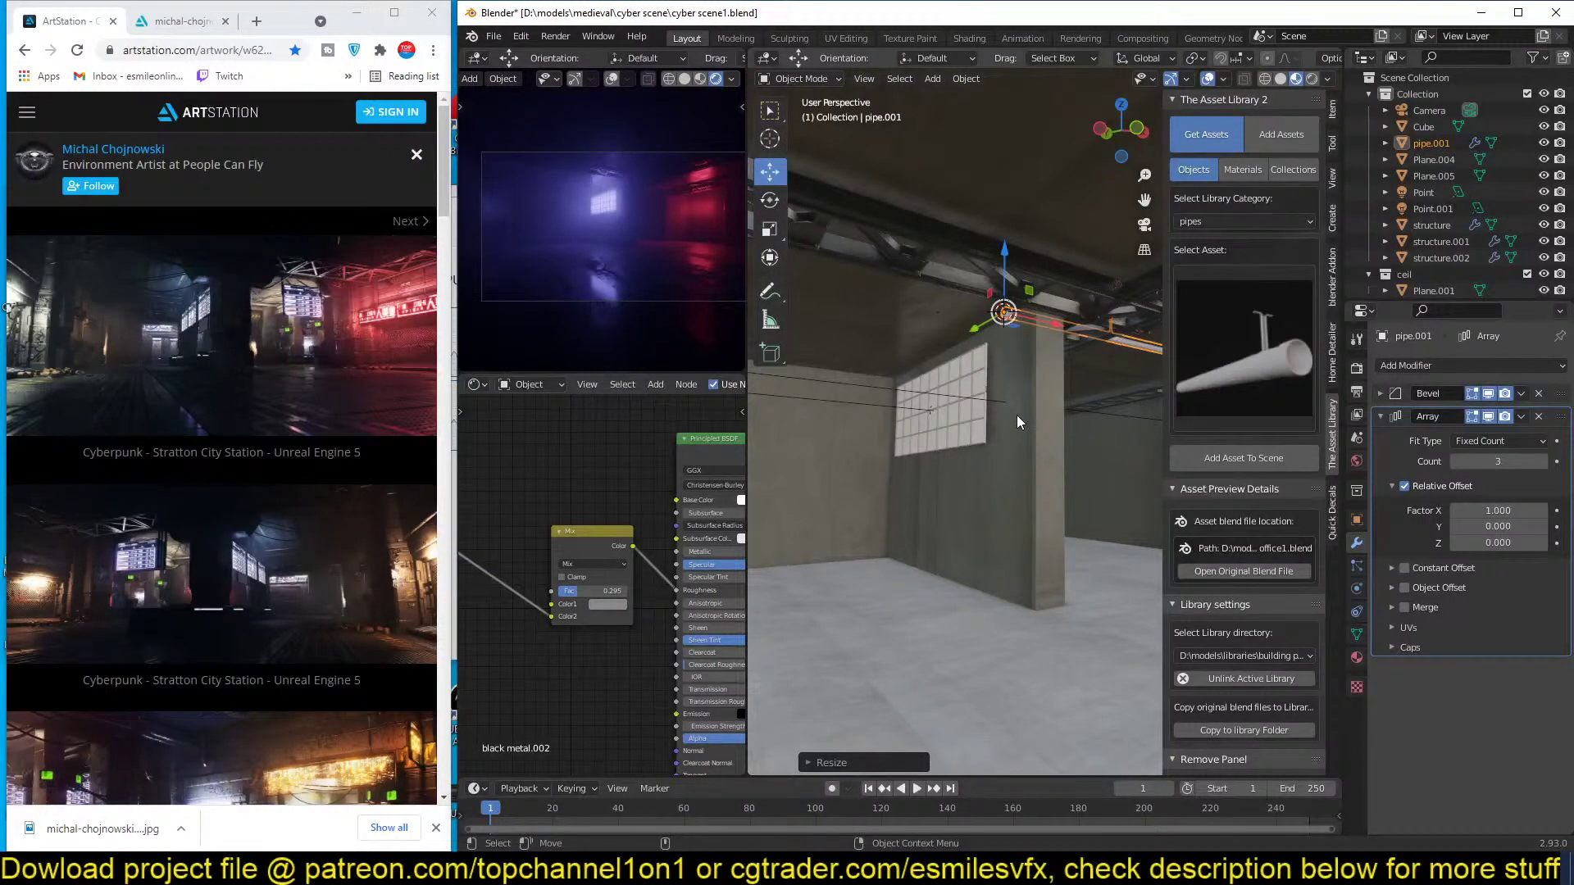
key(r)
key(z)
key(9)
key(0)
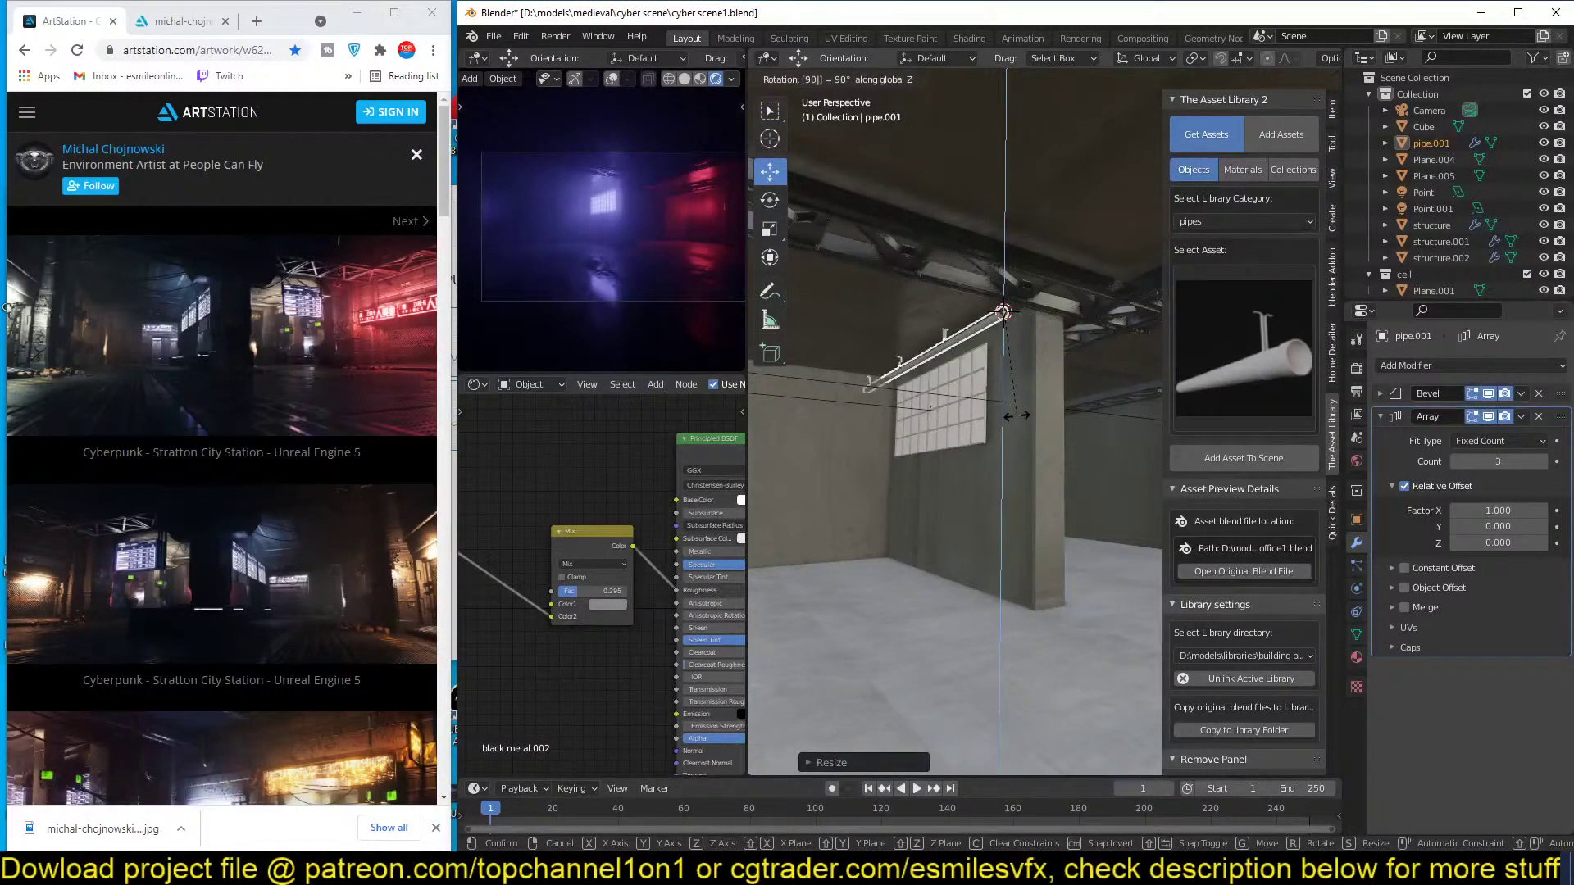
key(Return)
Move the pipe up against the ceiling above the dividing wall's window and save the file.
middle_drag(982, 386, 981, 156)
drag(981, 205, 987, 302)
middle_drag(986, 301, 1045, 208)
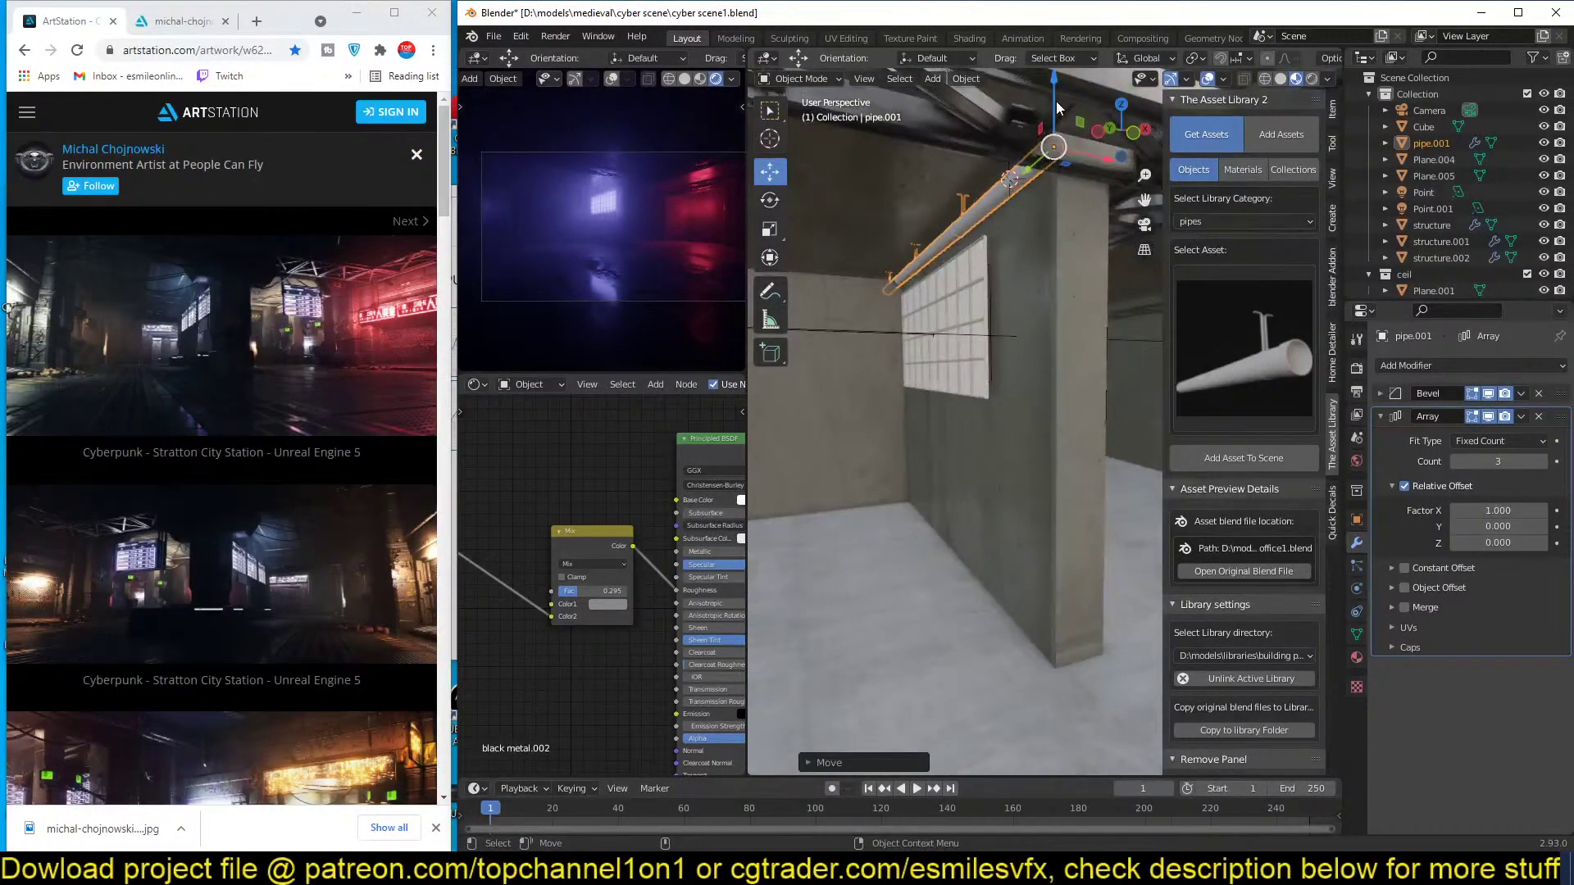
key(alt+a)
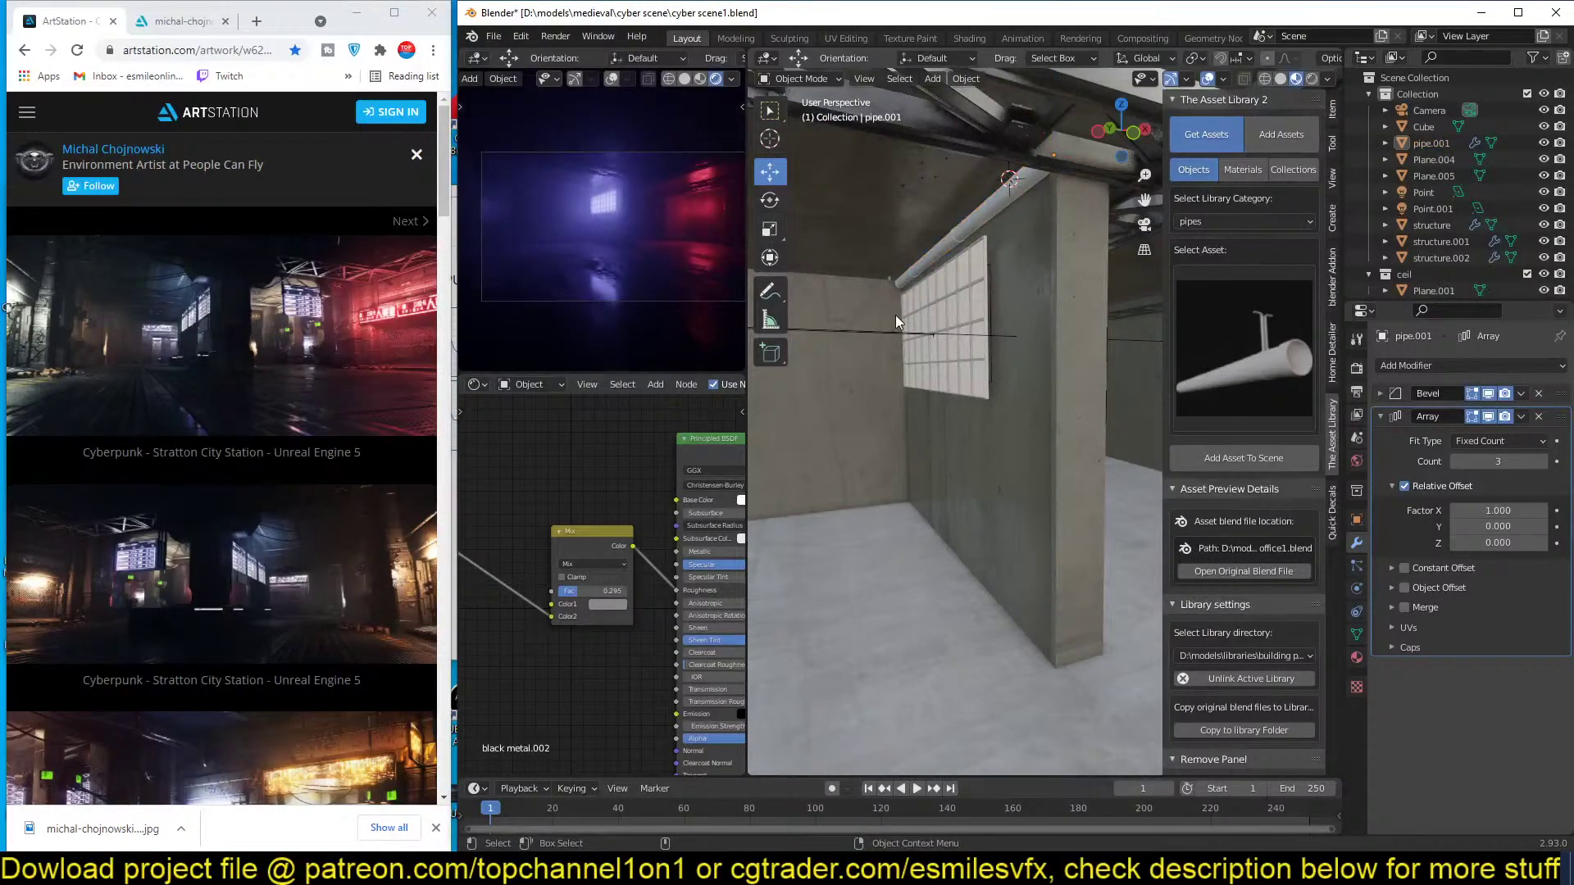
click(896, 317)
key(ctrl+s)
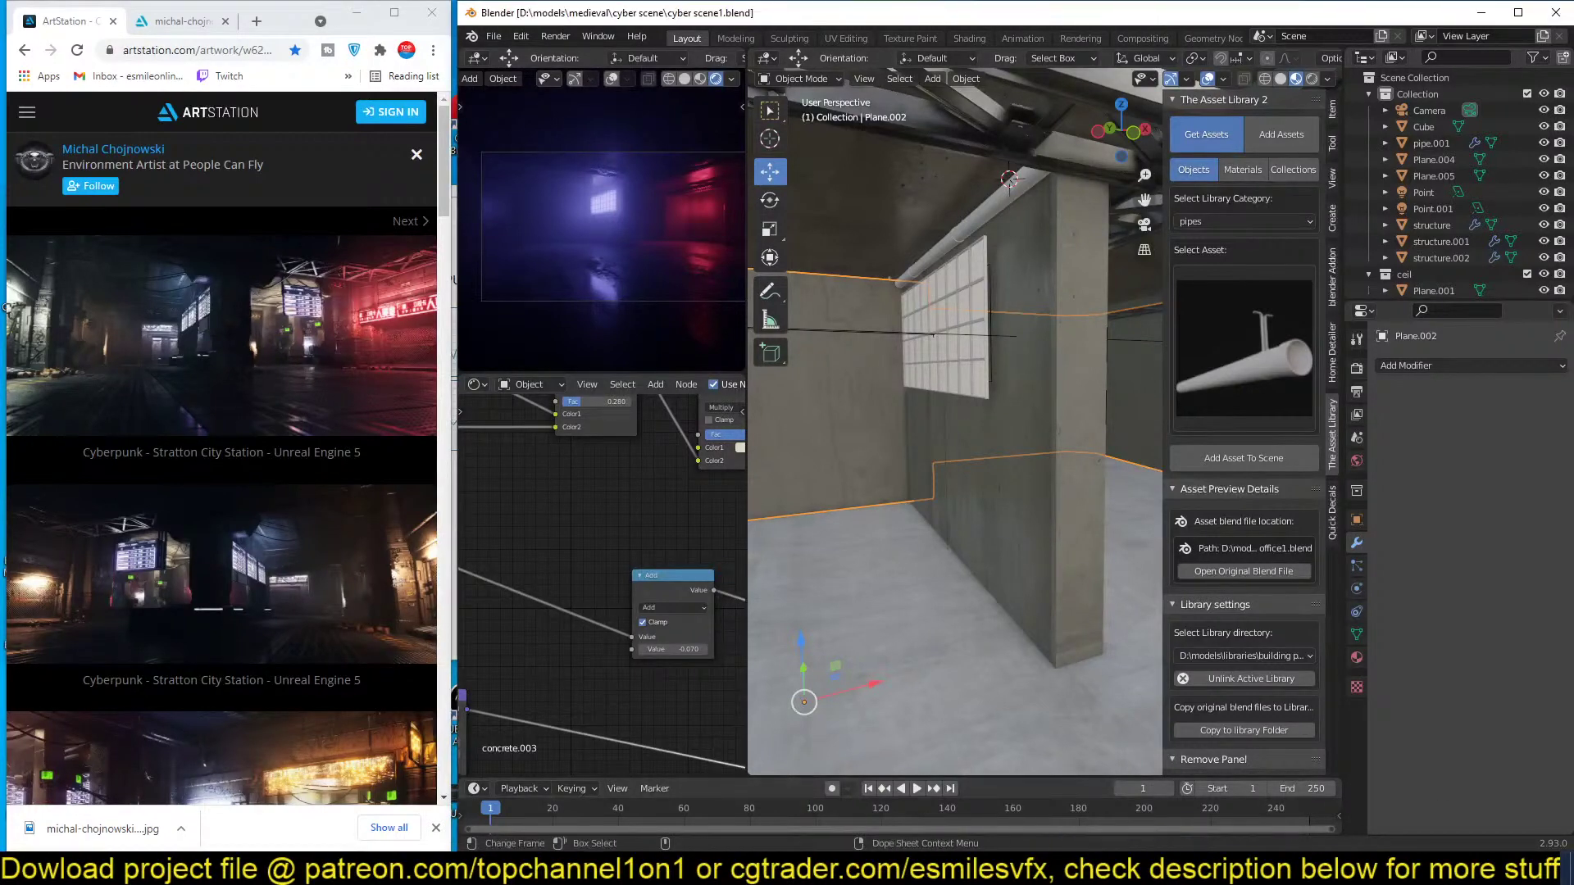
Check the computer's processor and installed memory in the Windows system information and close that window.
right_click(1076, 873)
click(1129, 812)
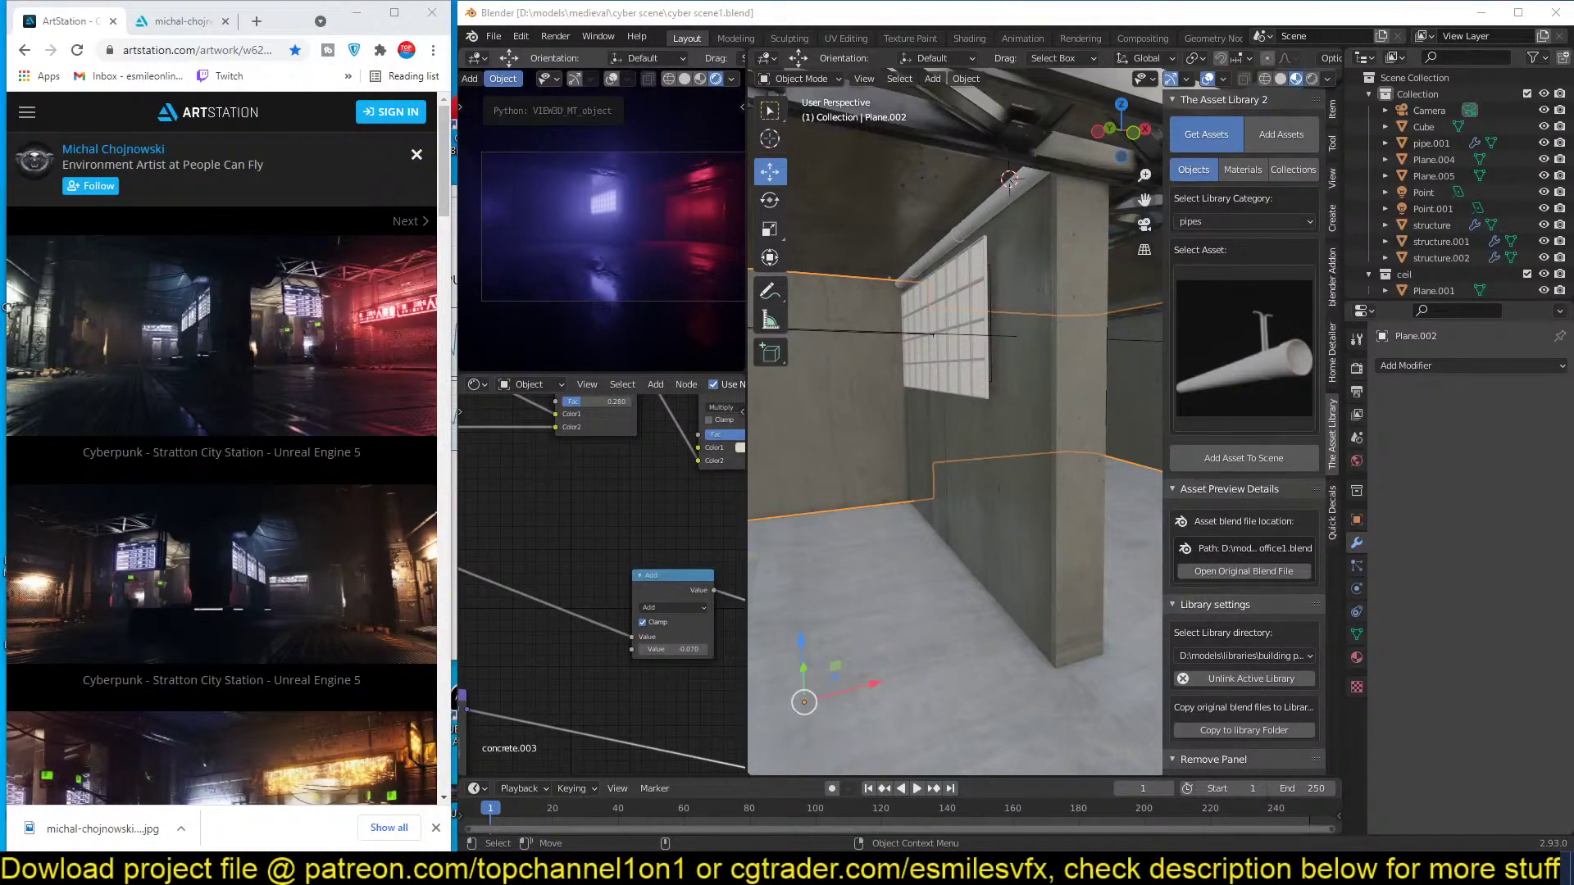
key(super+Pause)
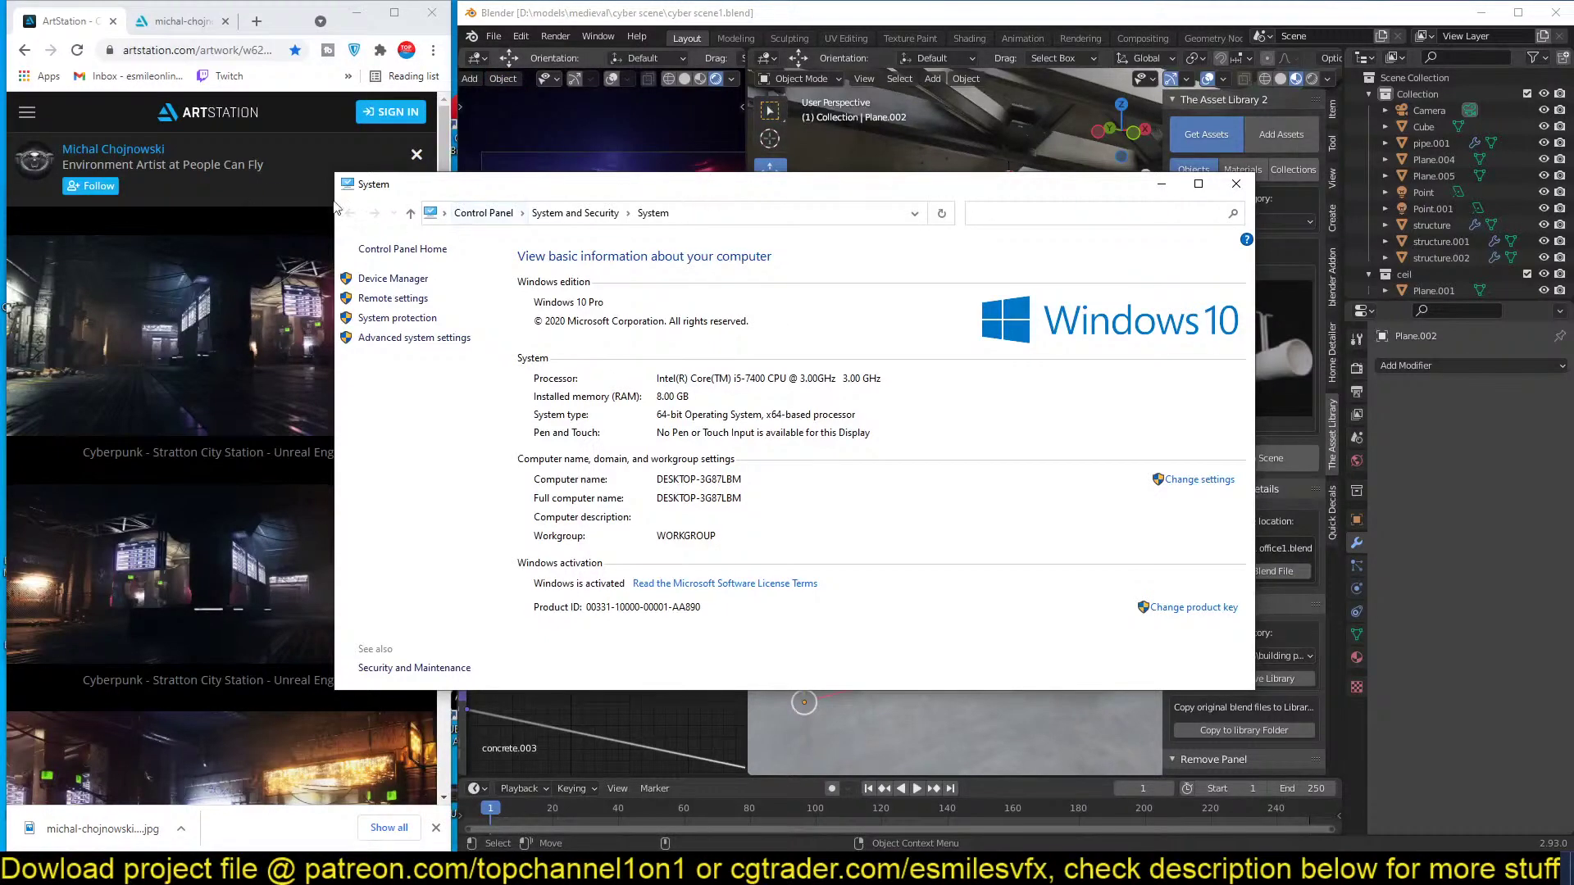
drag(760, 202, 842, 312)
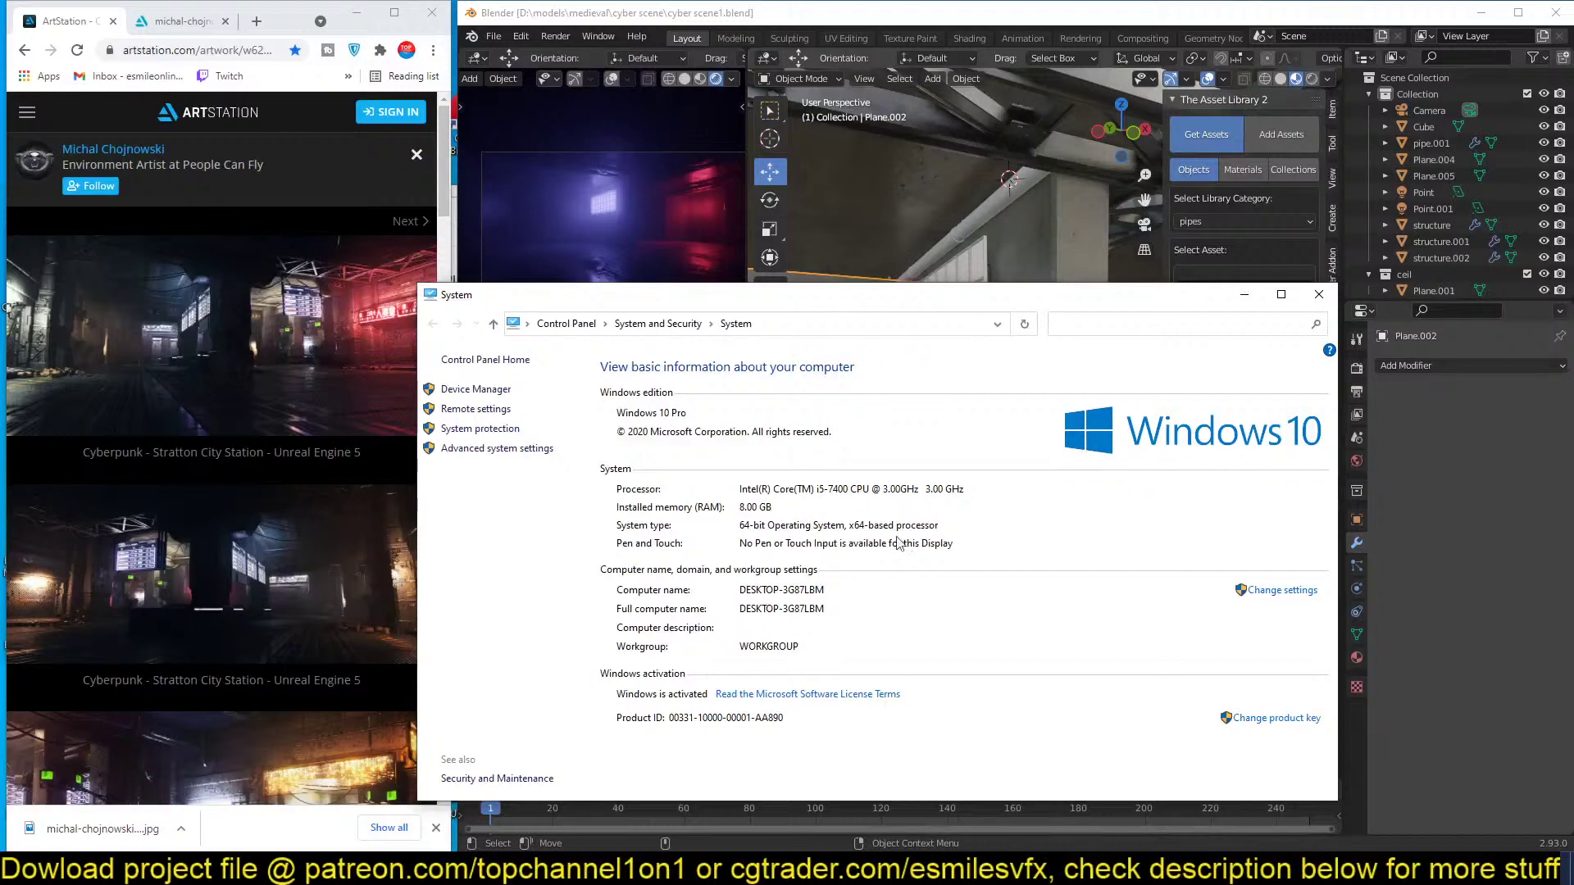
click(1318, 294)
Examine the dividing wall, ceiling trusses and back of the room in comparison with the reference artwork.
click(936, 417)
scroll(939, 421, down, 2)
middle_drag(940, 424, 987, 418)
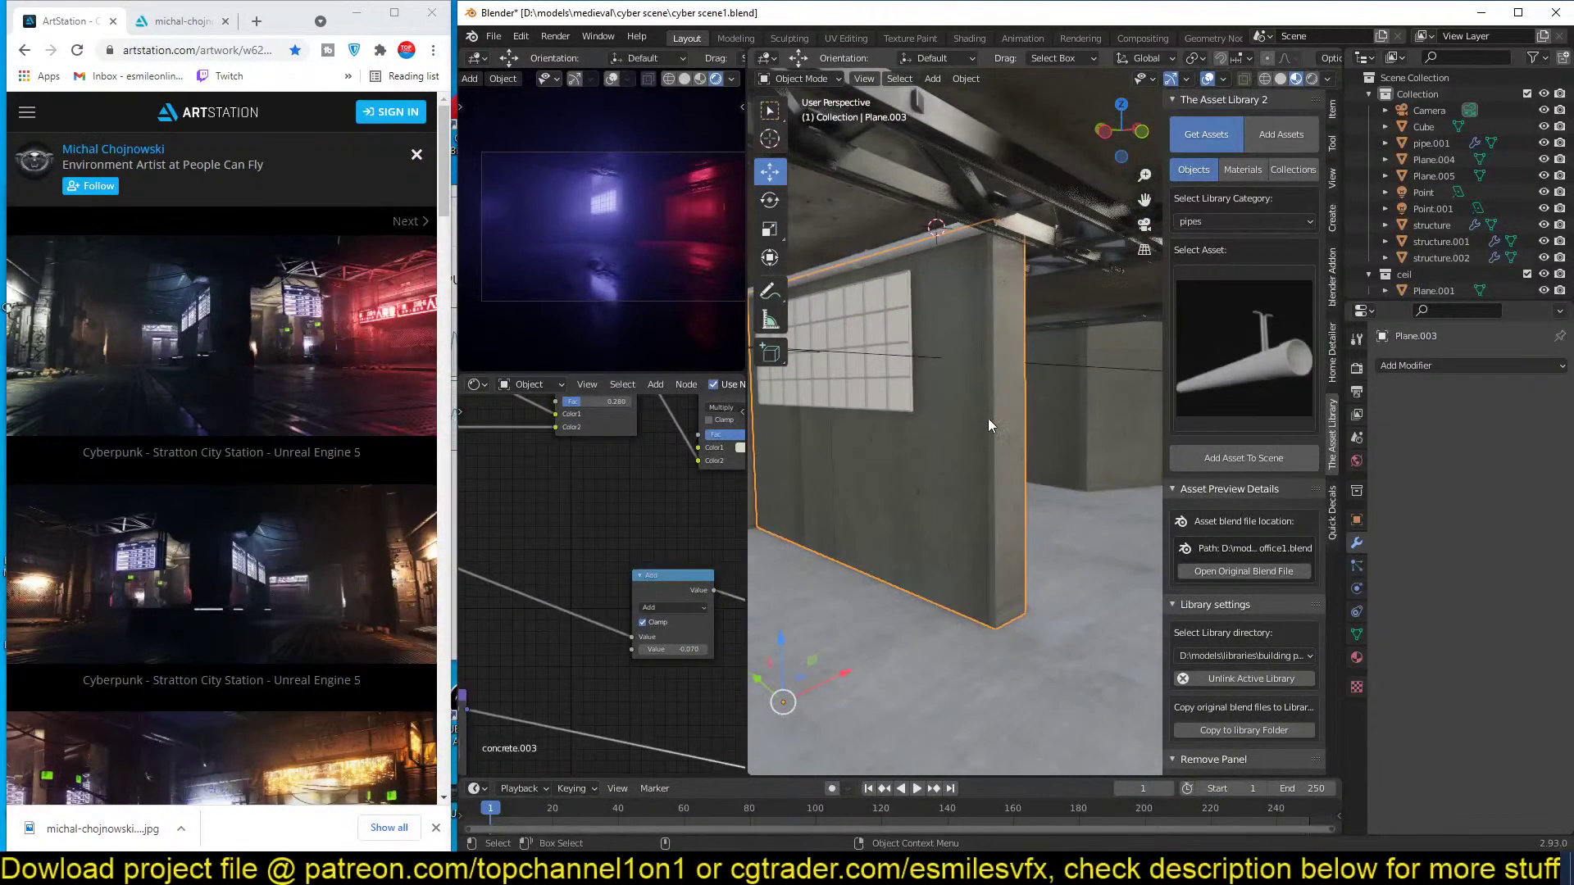
key(alt+a)
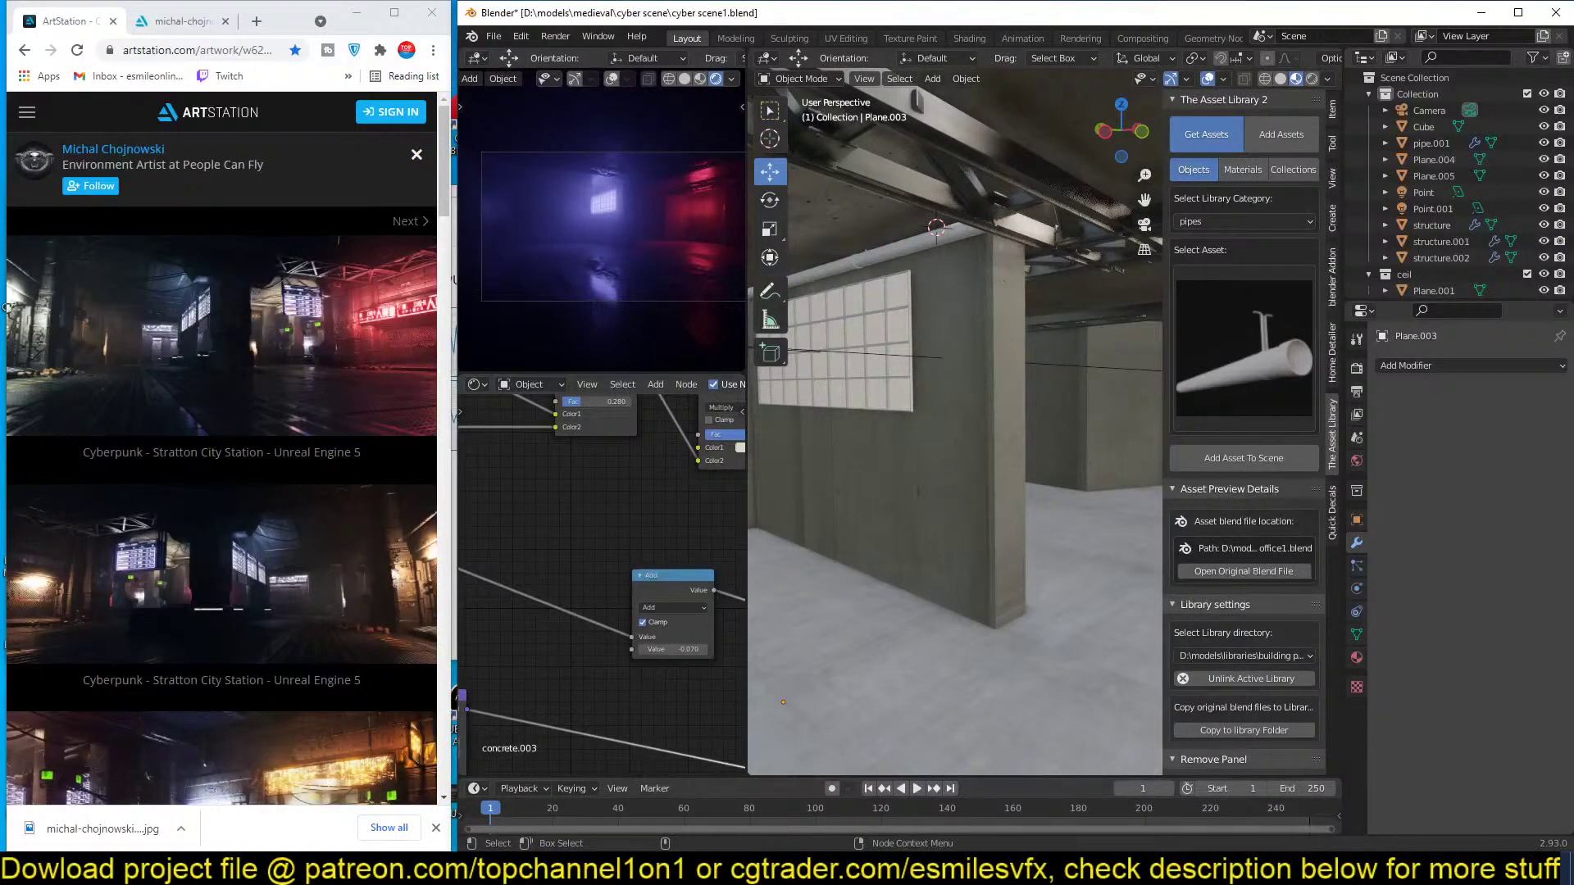
click(1070, 514)
scroll(1071, 515, down, 1)
middle_drag(1070, 514, 1008, 449)
scroll(835, 512, up, 3)
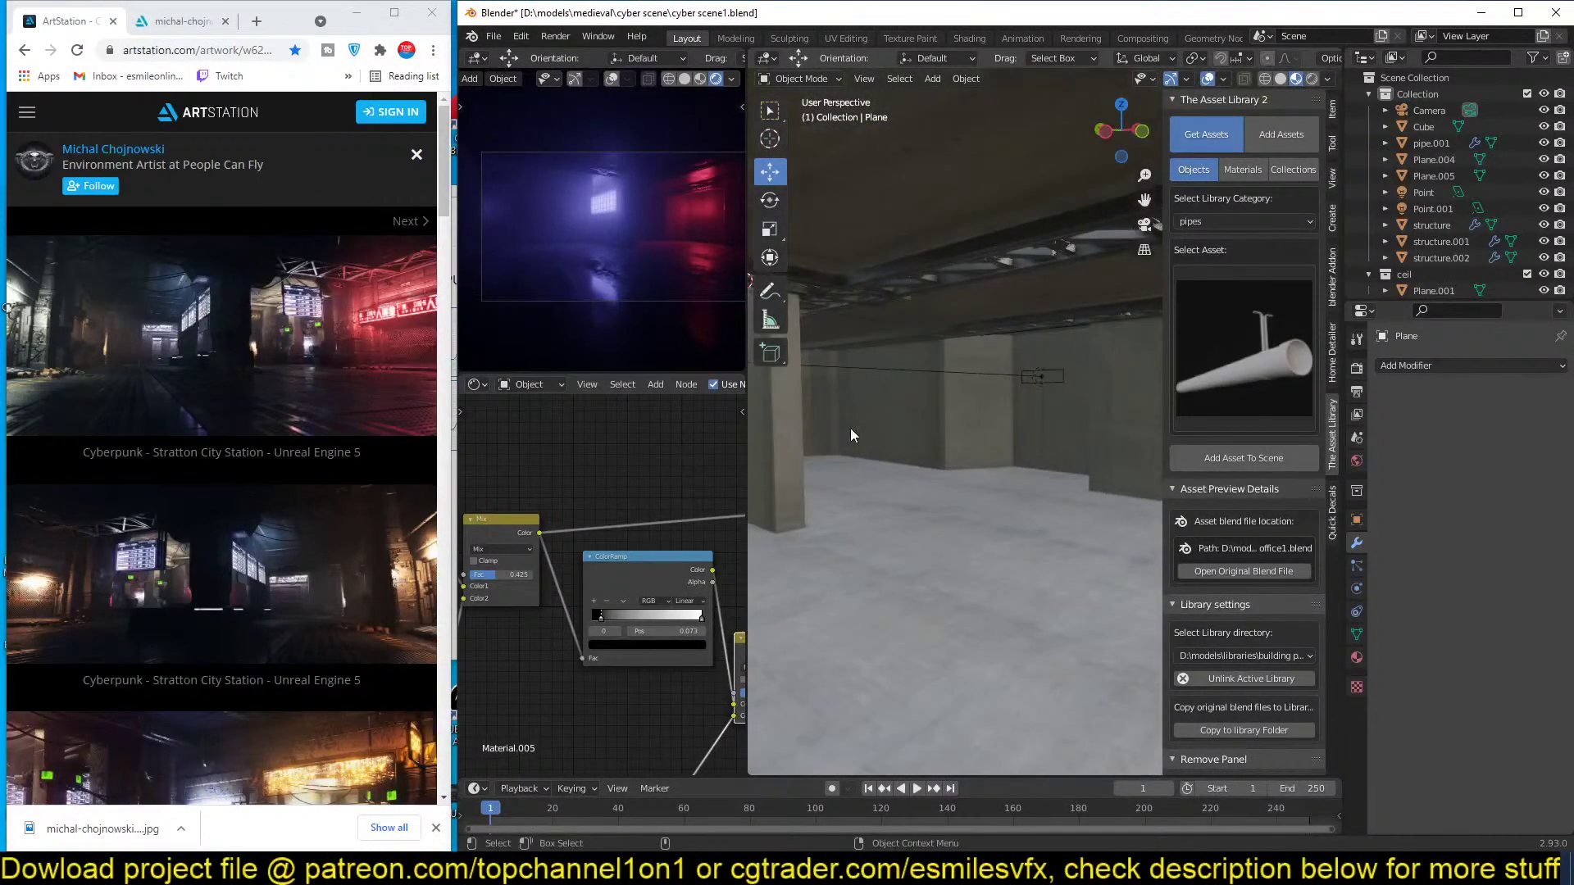
scroll(864, 307, up, 1)
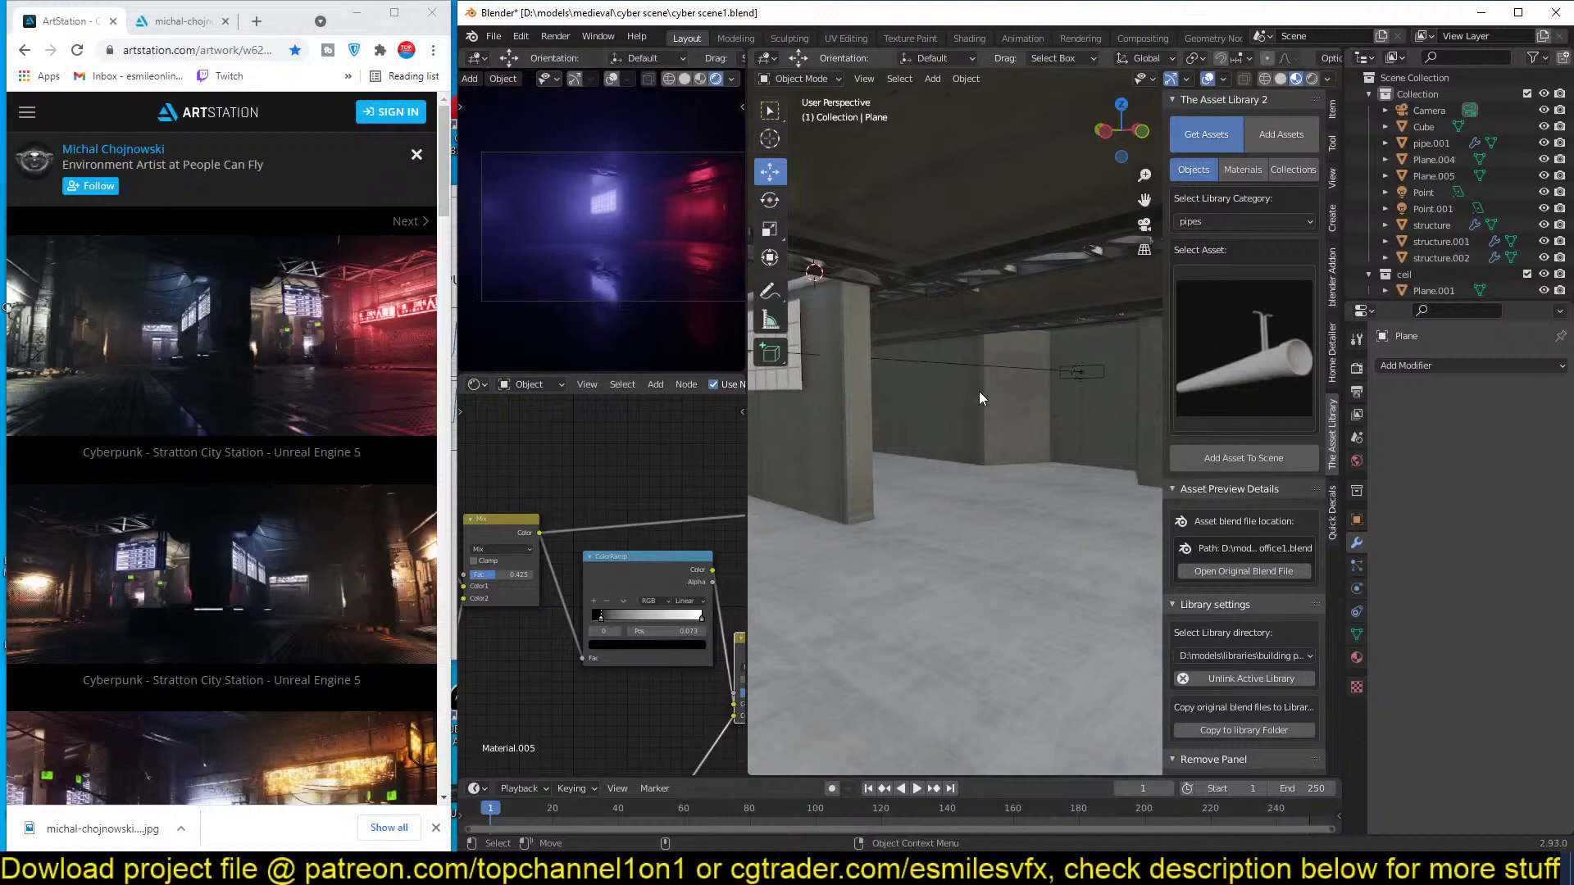
scroll(977, 398, down, 2)
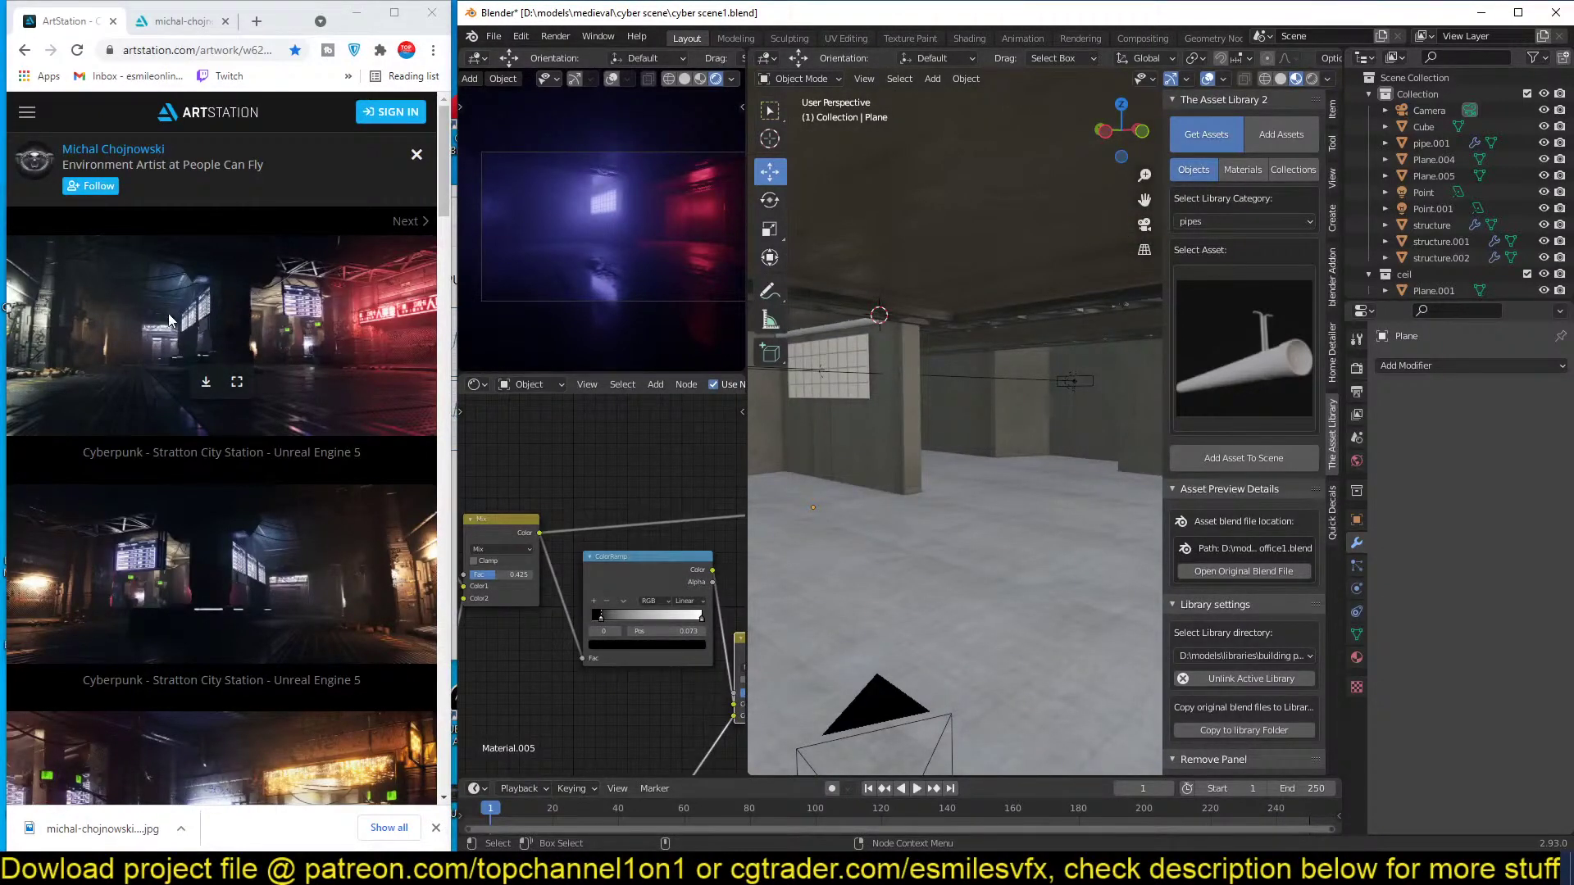
scroll(977, 475, up, 4)
scroll(977, 479, down, 4)
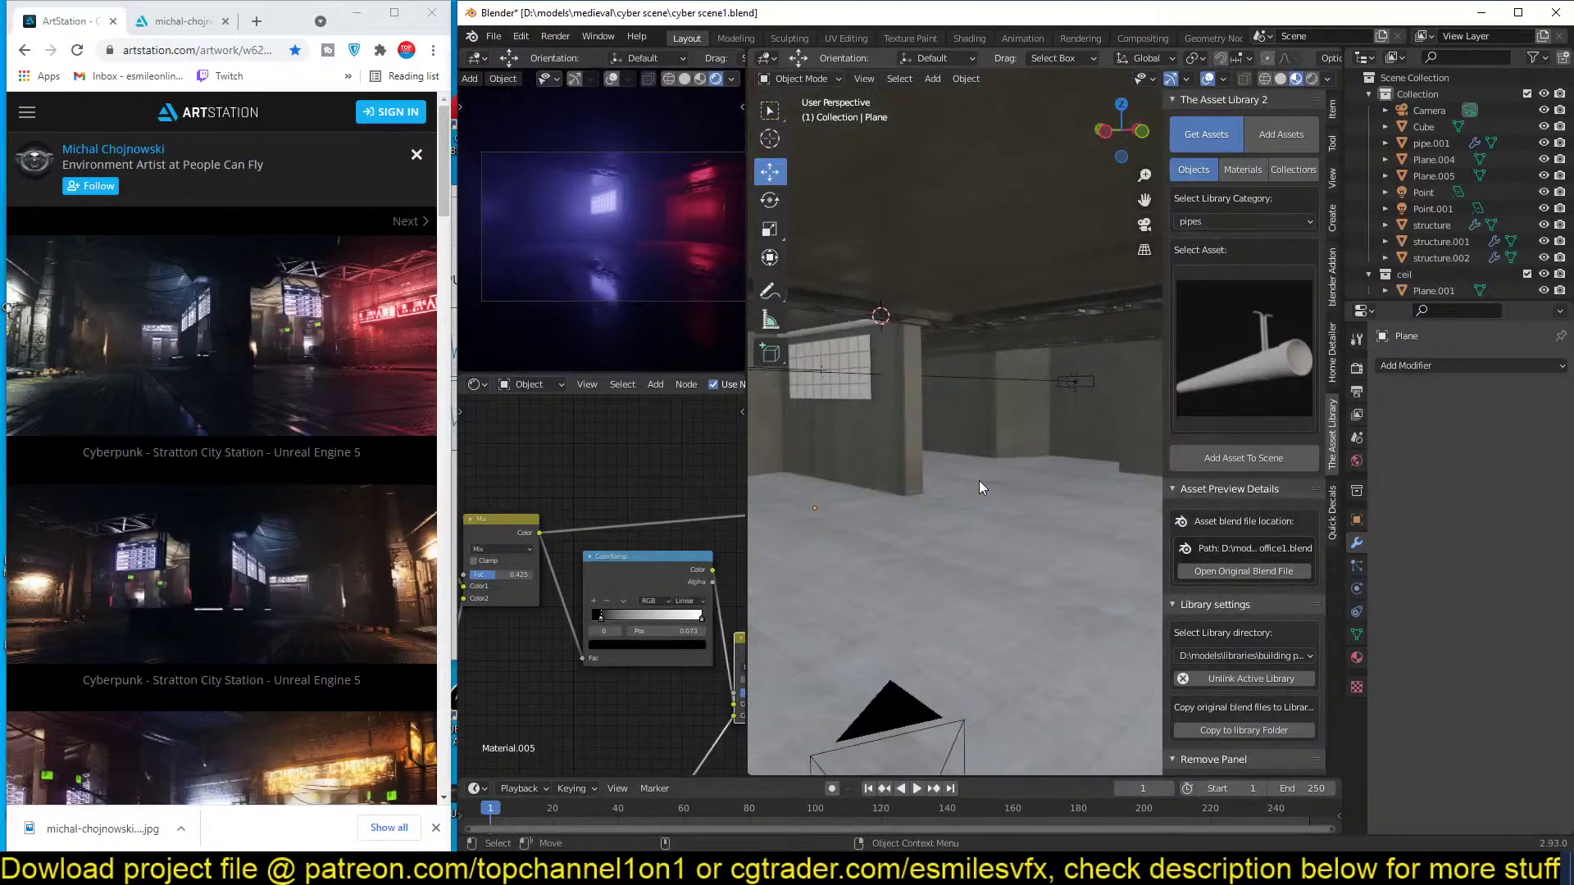
Save the file and examine the ceiling truss and the back corner of the room.
scroll(979, 481, up, 1)
key(ctrl+s)
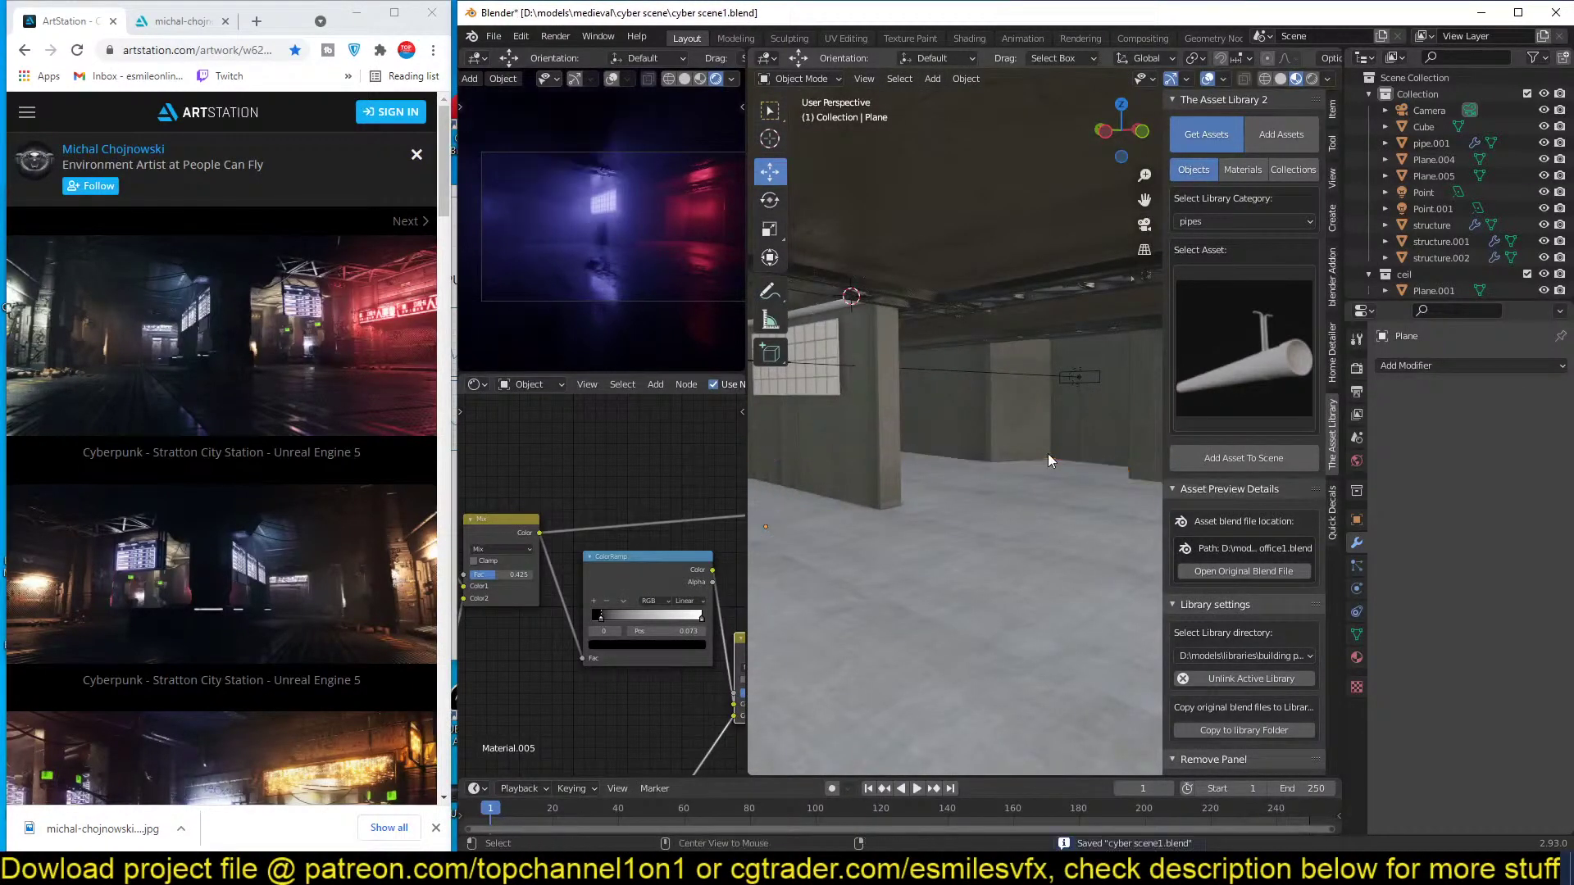
scroll(1001, 475, up, 3)
middle_drag(1048, 454, 1147, 401)
scroll(1002, 475, down, 3)
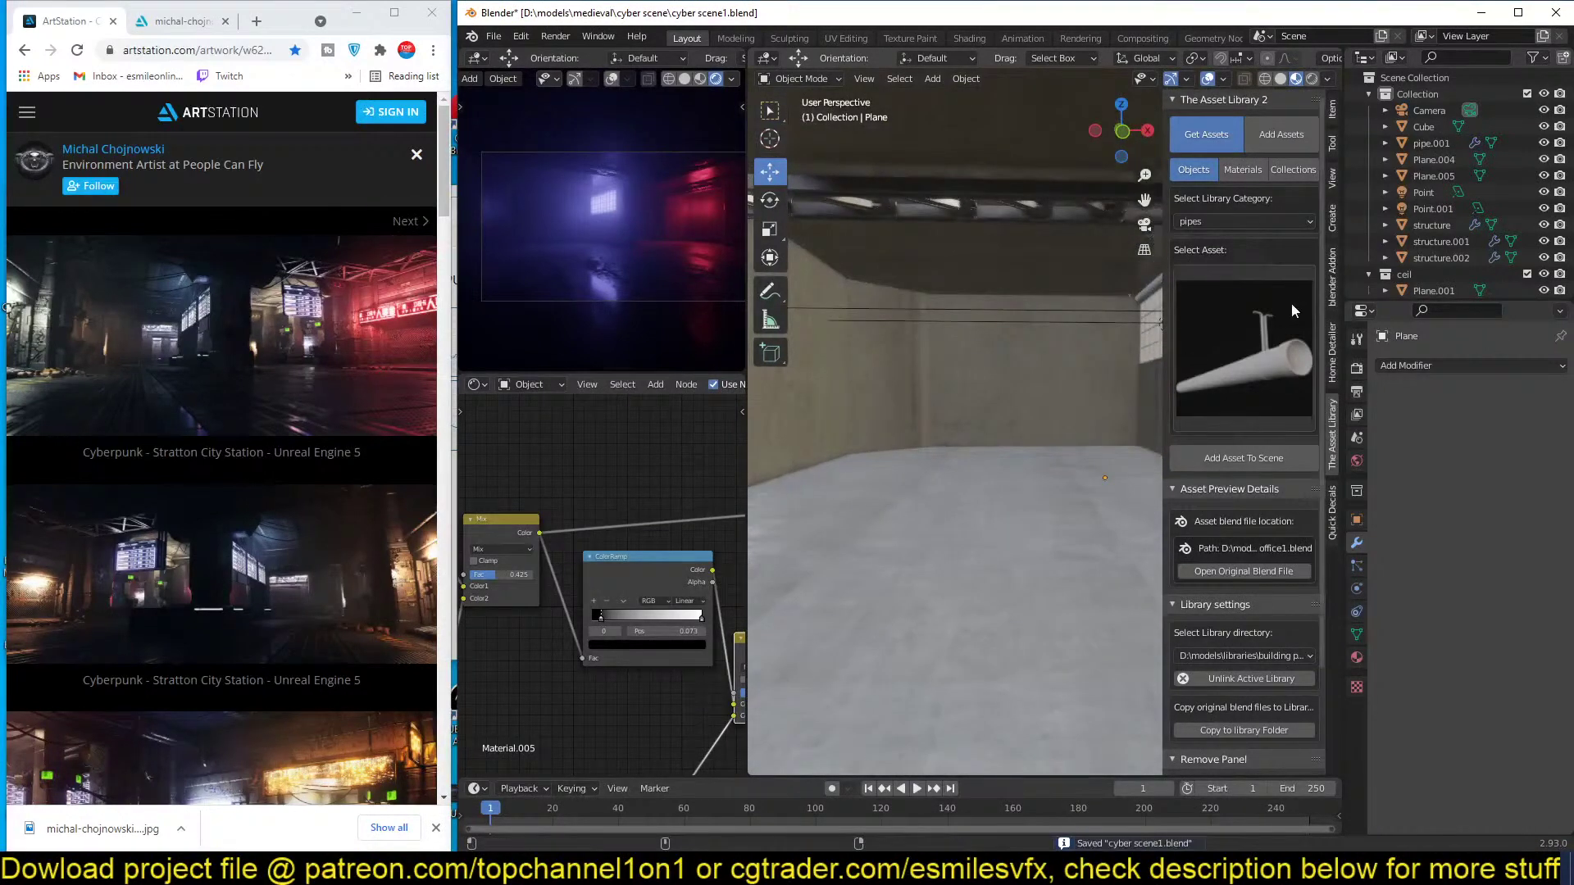
Look through the asset library's windows category and choose the long rectangular beam asset from the walls category.
click(1246, 332)
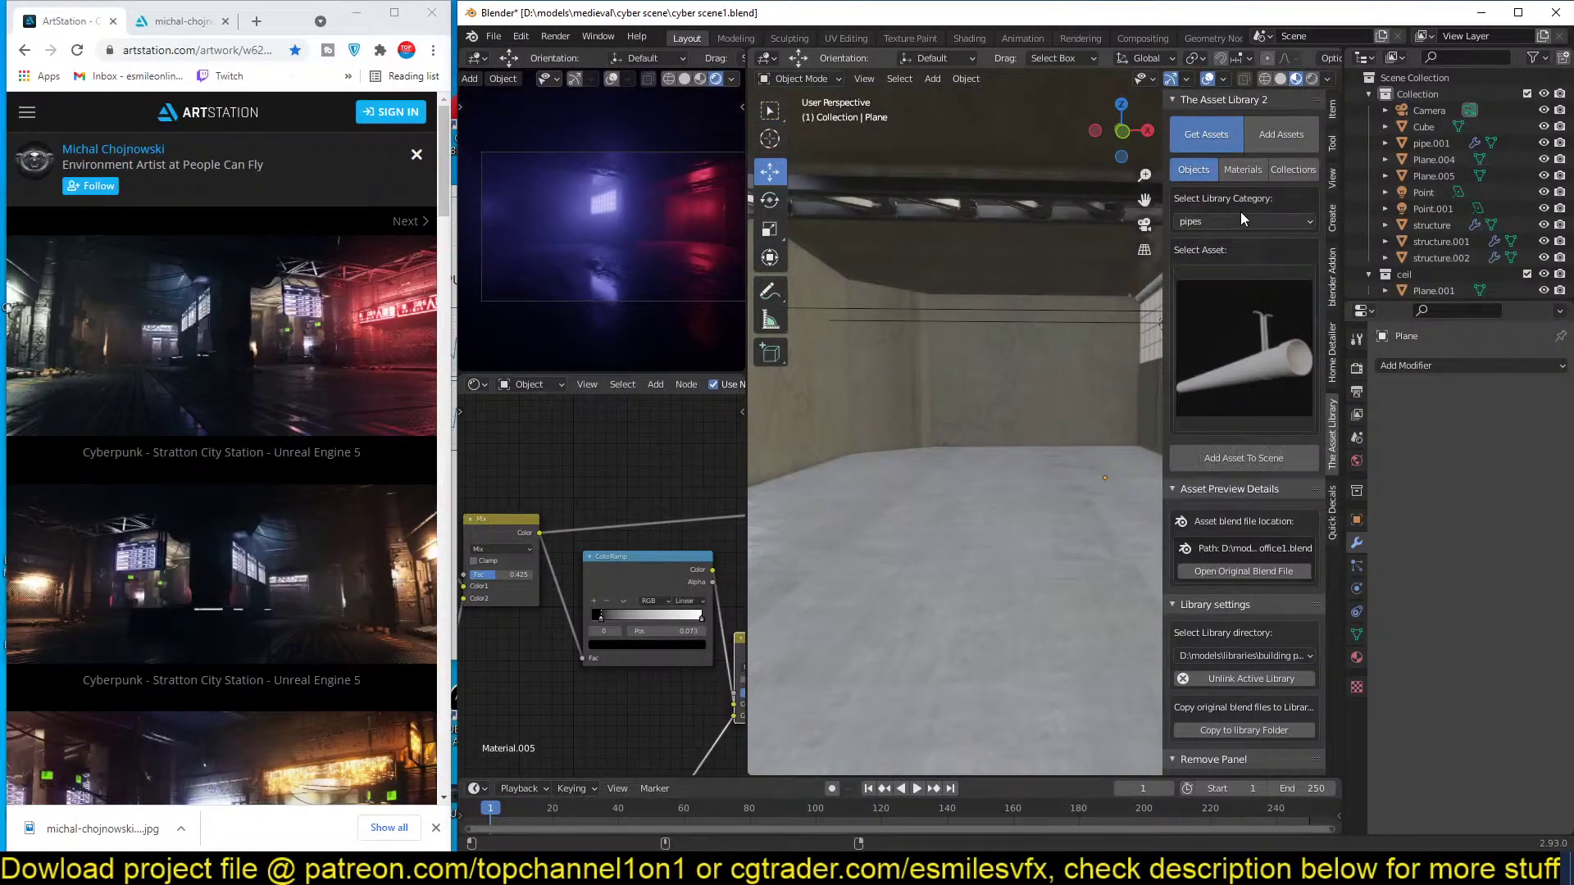
click(1241, 221)
click(1204, 402)
click(1232, 340)
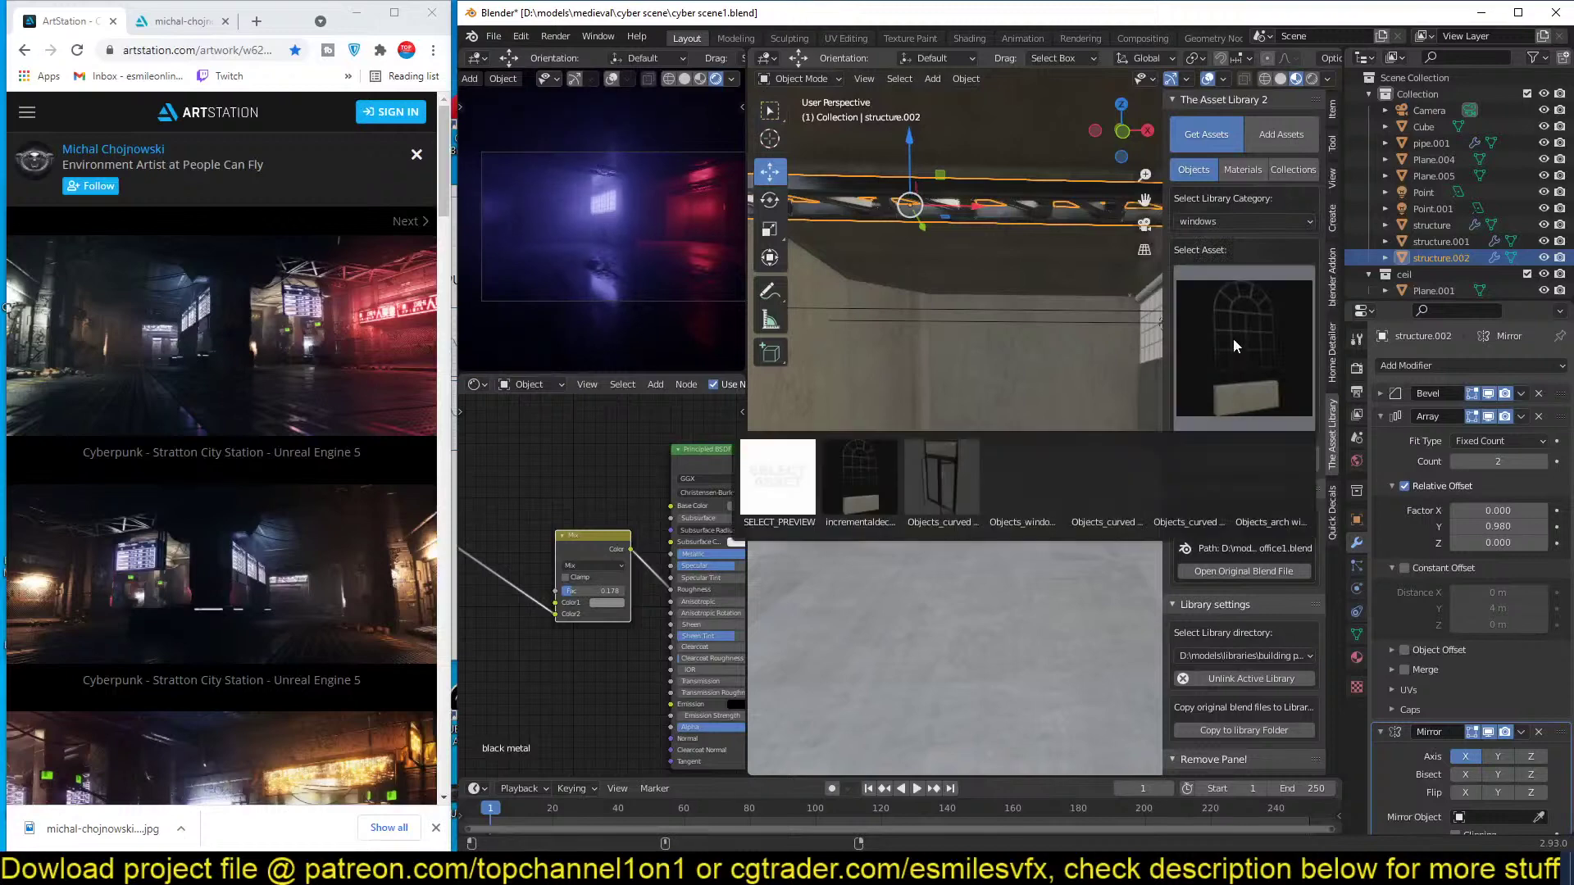
click(1245, 222)
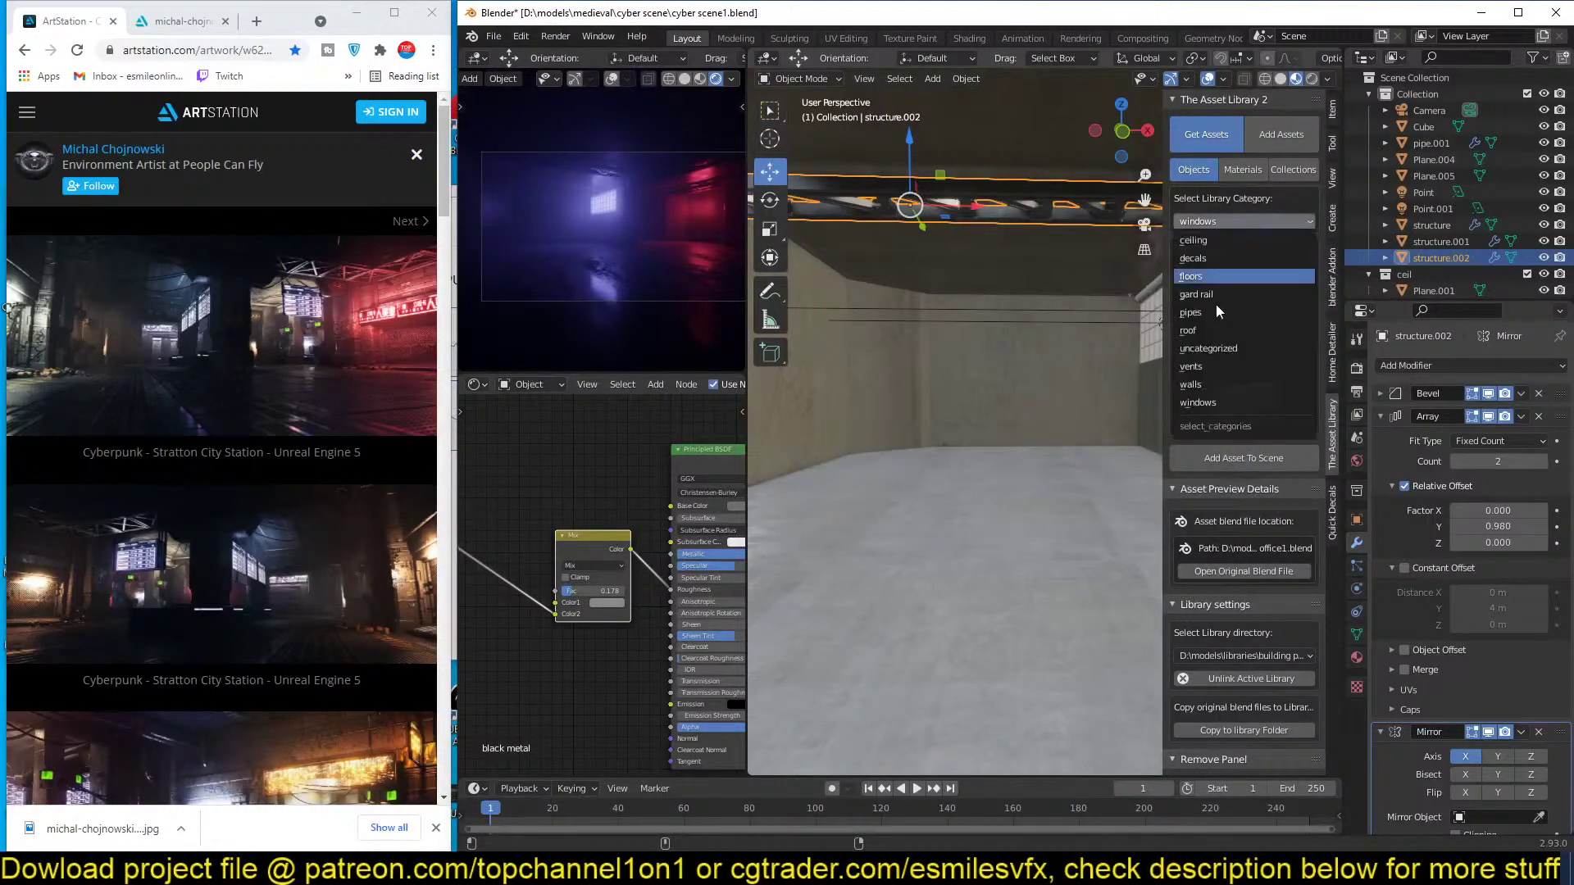
click(1197, 389)
click(1215, 337)
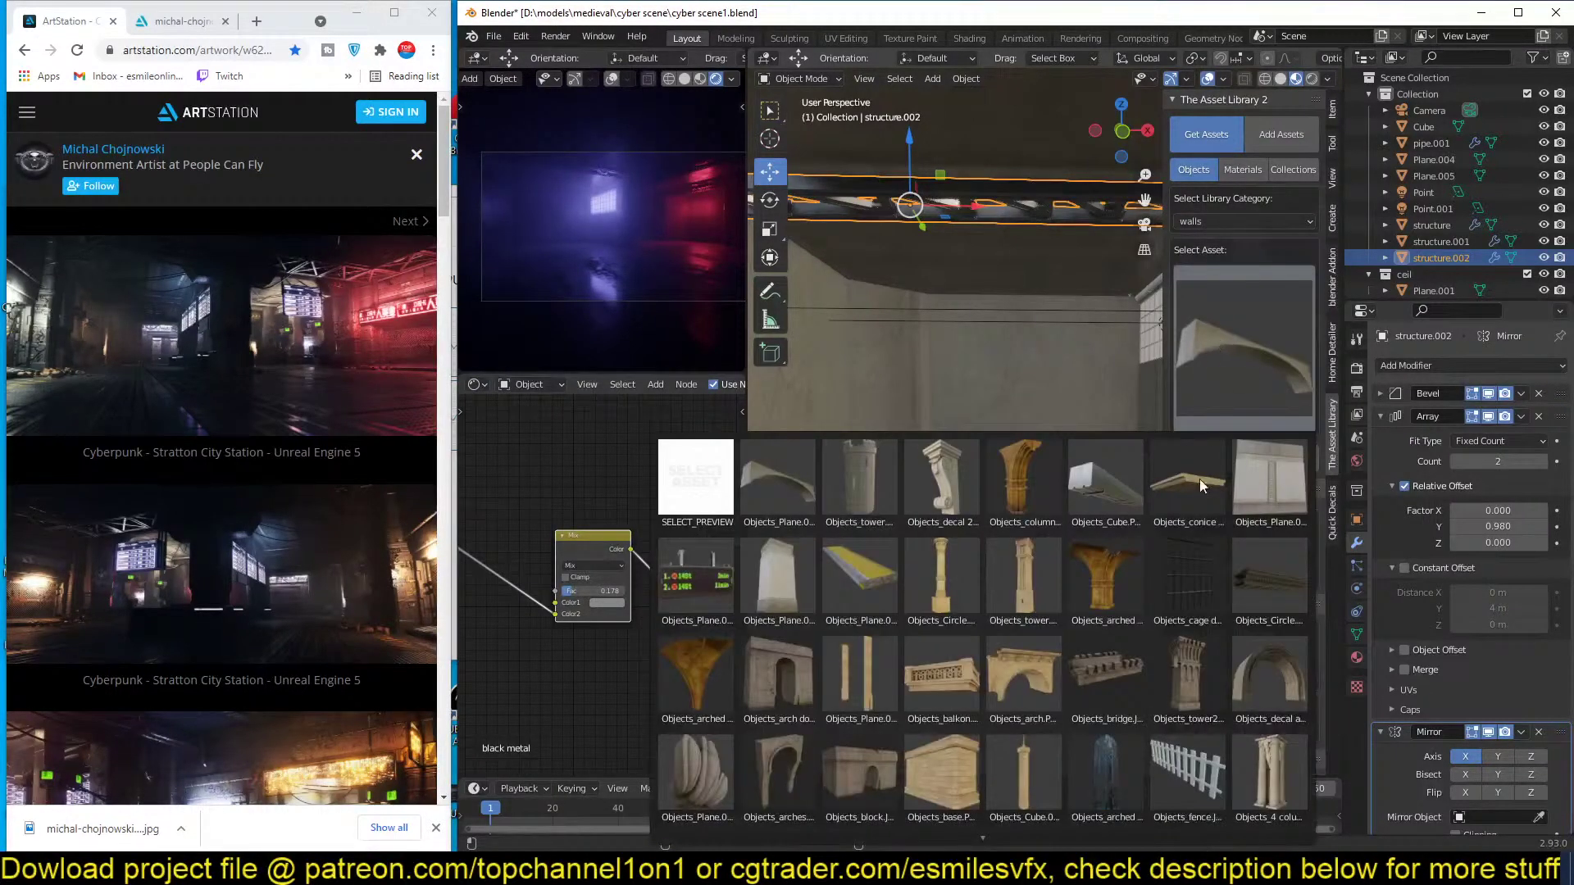
click(1123, 496)
Place the 3D cursor in the open area in front of the cross truss from the top view and add the beam asset there.
middle_drag(1080, 361, 990, 389)
scroll(1102, 382, down, 4)
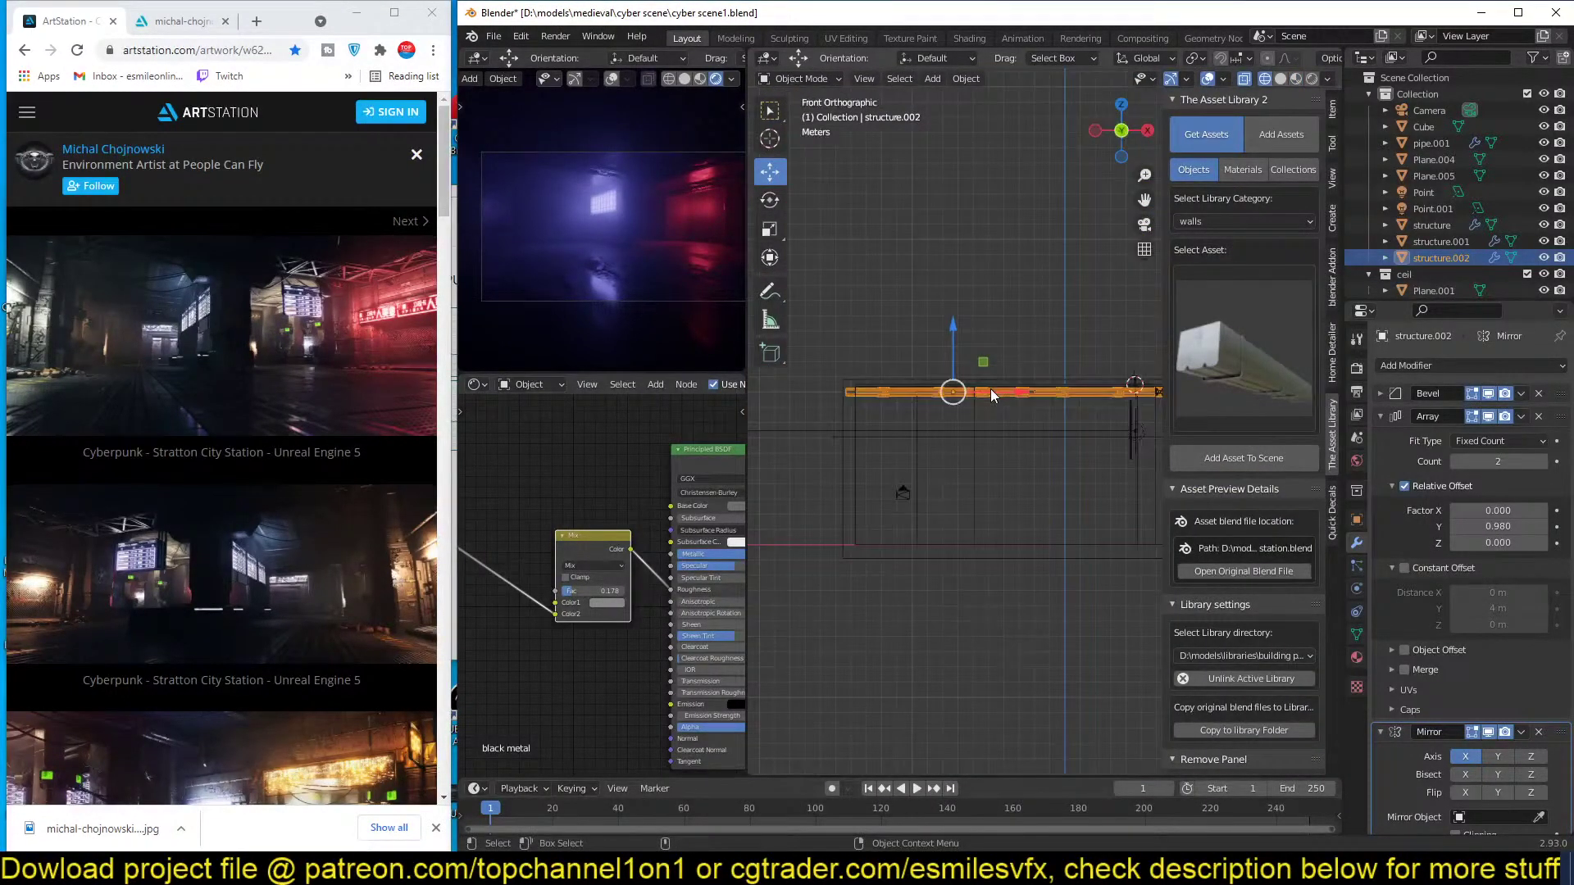
key(ctrl+s)
scroll(1058, 611, down, 1)
click(1026, 612)
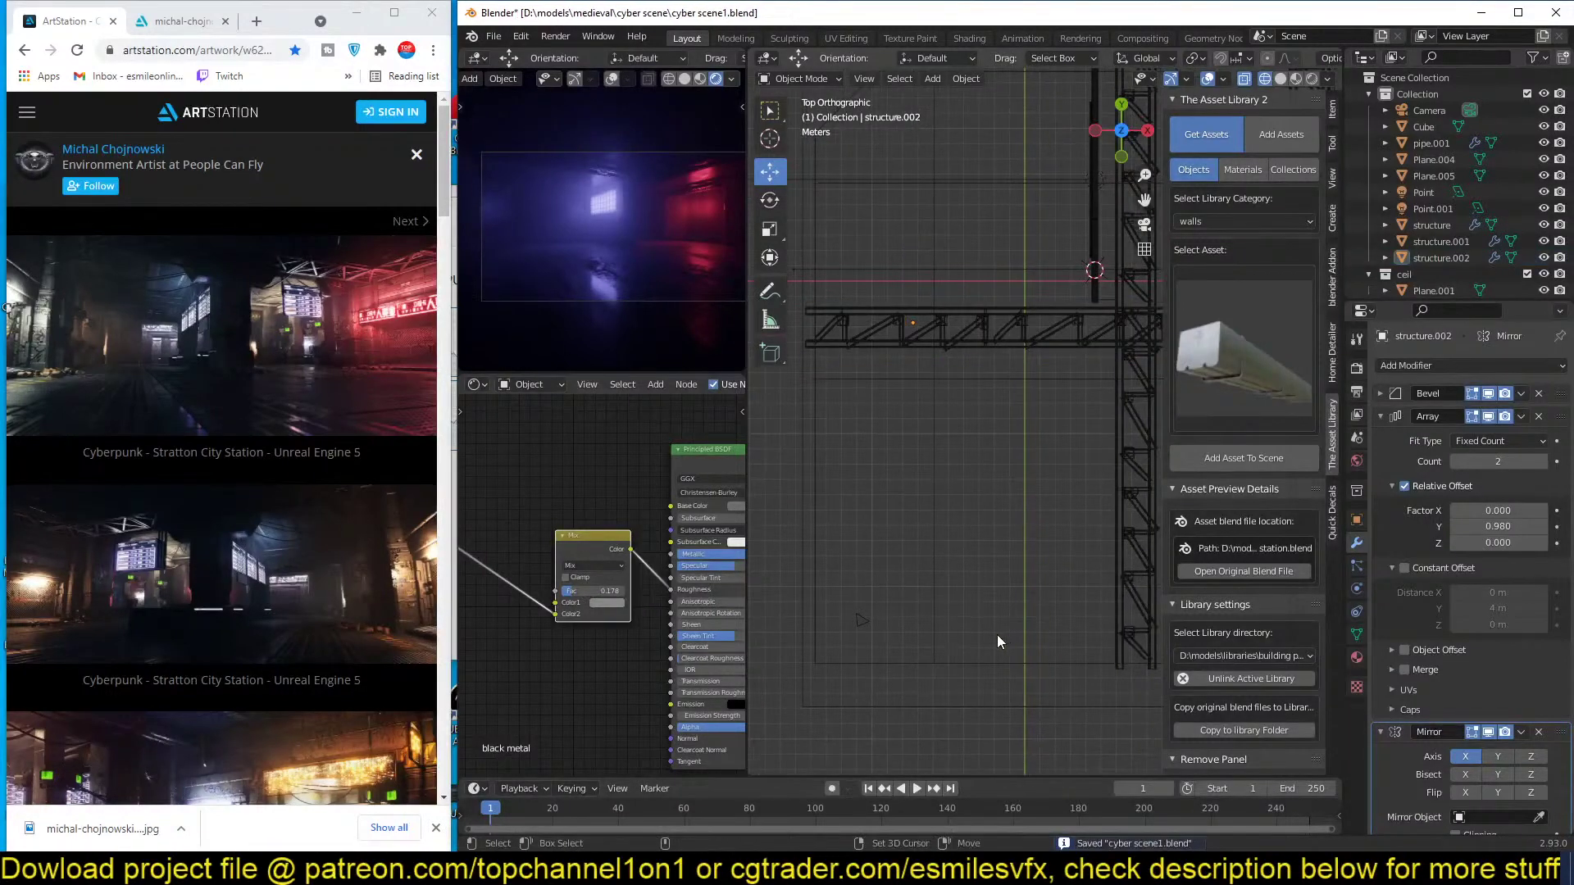
shift+right_click(997, 635)
middle_drag(1115, 493, 1056, 473)
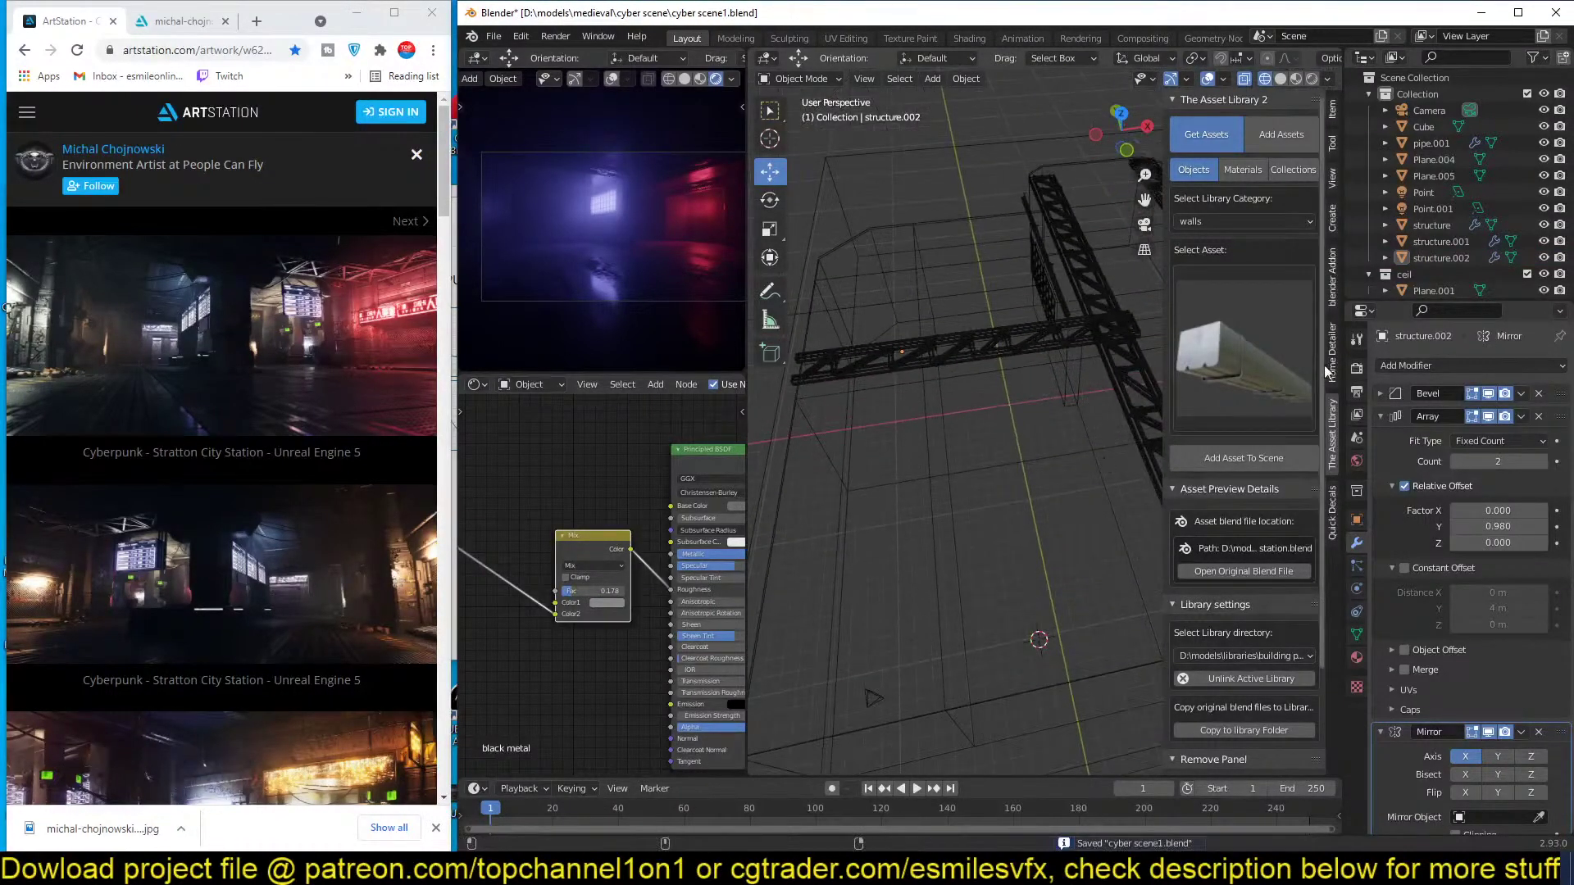
click(1243, 458)
middle_drag(959, 573, 952, 534)
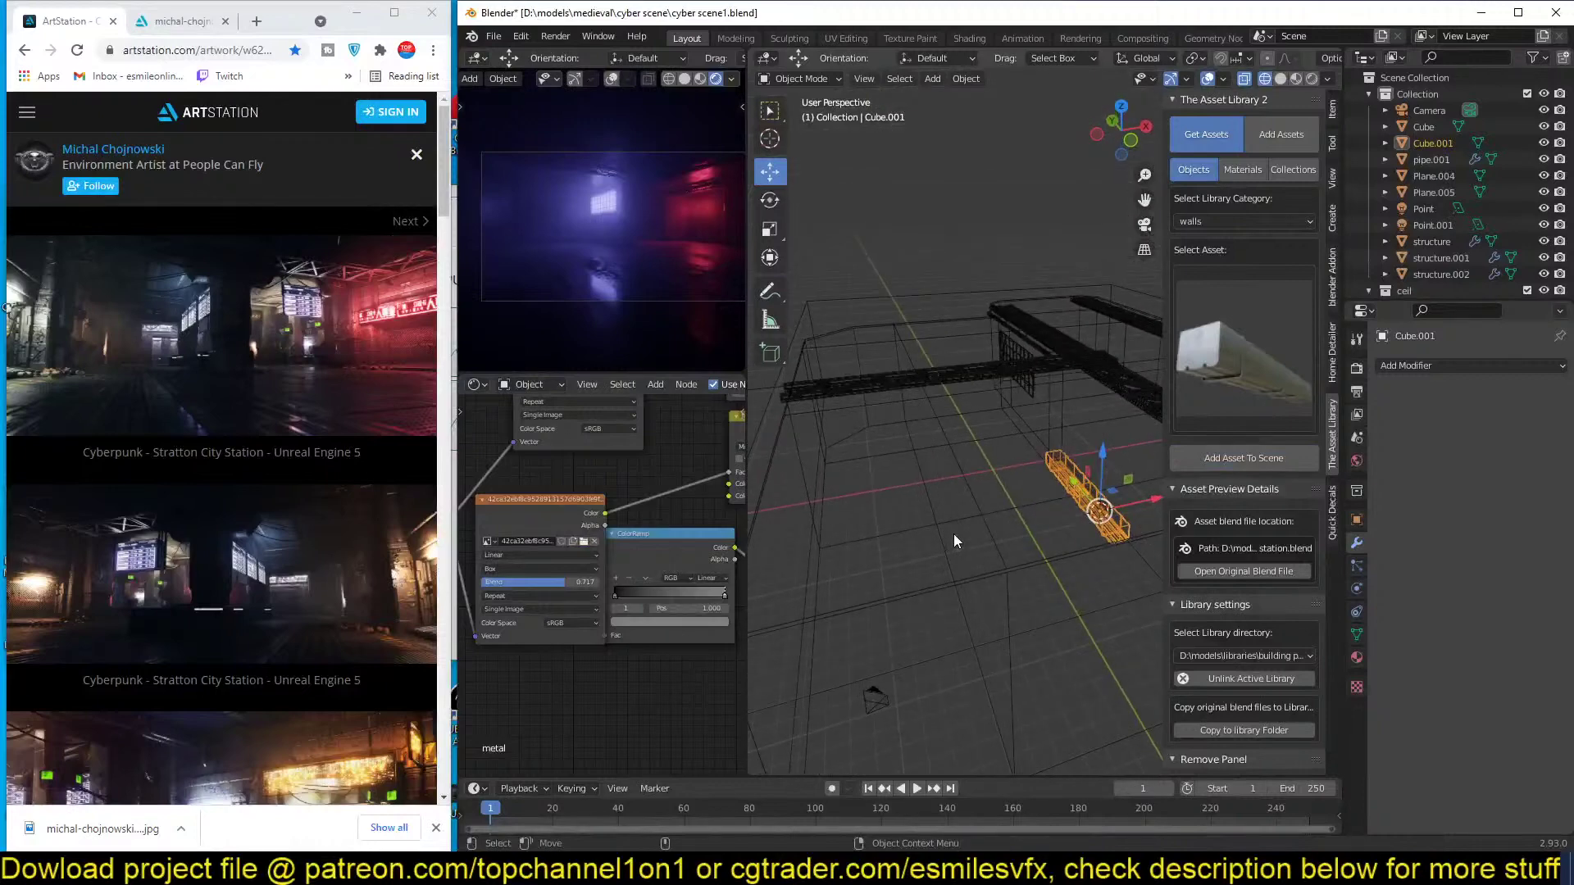
Show the viewport in solid shading, then hide and unhide the new beam to locate it from inside the room.
key(z)
click(1001, 489)
scroll(996, 414, down, 3)
mouse_move(997, 415)
middle_down()
mouse_move(996, 249)
mouse_move(995, 338)
middle_up()
key(h)
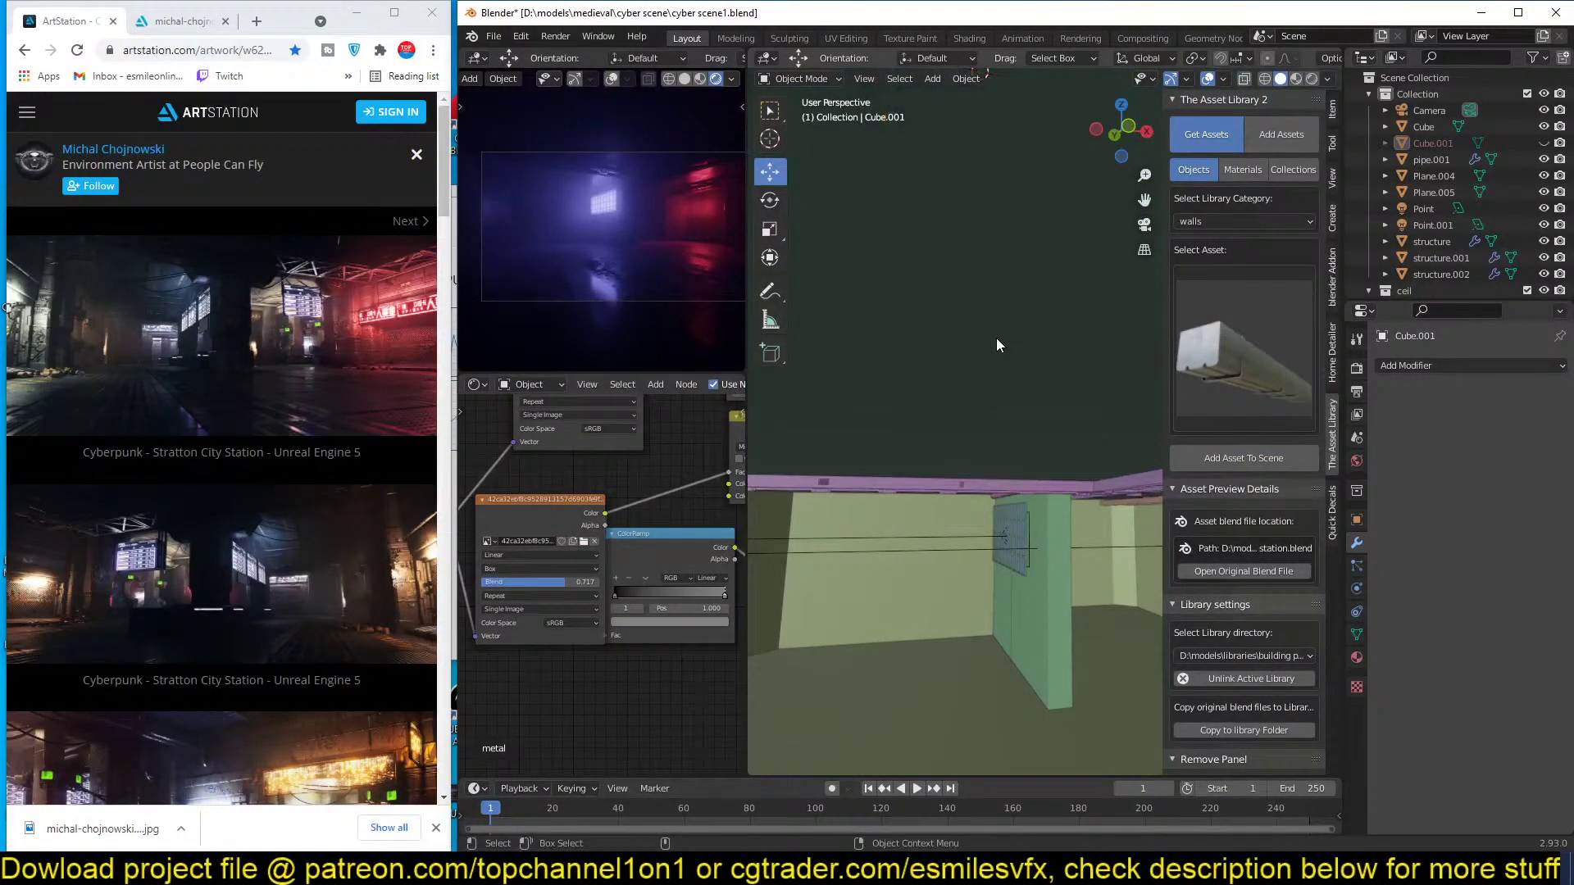
key(alt+h)
Lower the new beam slightly along the Z axis at the ceiling.
click(987, 287)
middle_drag(987, 287, 888, 277)
scroll(993, 284, down, 3)
scroll(888, 277, up, 2)
click(1045, 325)
shift+middle_drag(1045, 325, 931, 356)
scroll(922, 355, up, 3)
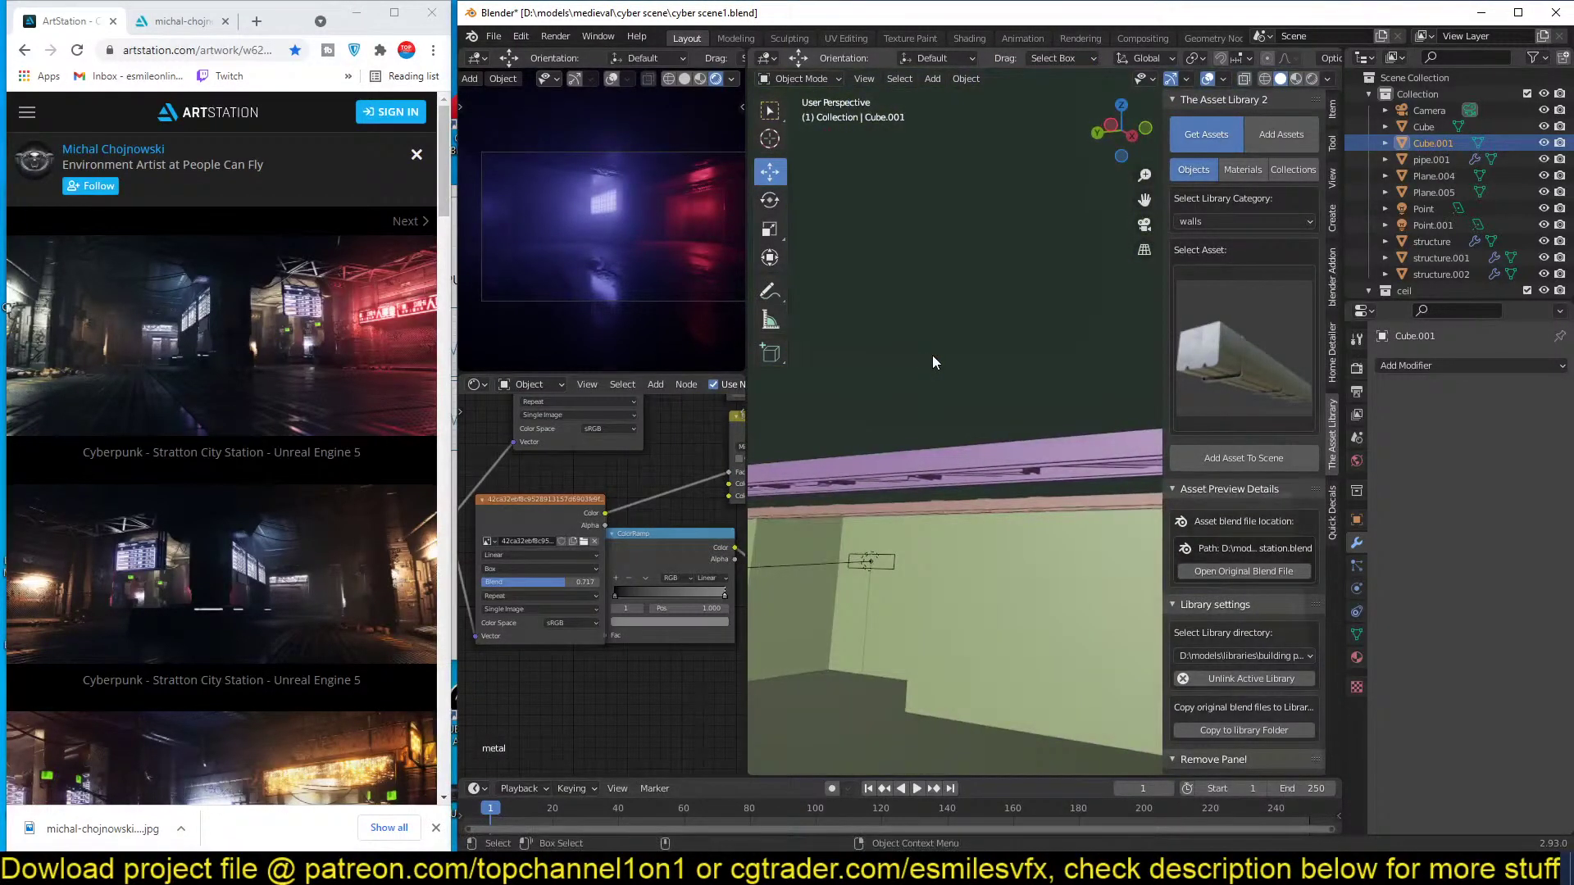
scroll(946, 387, down, 4)
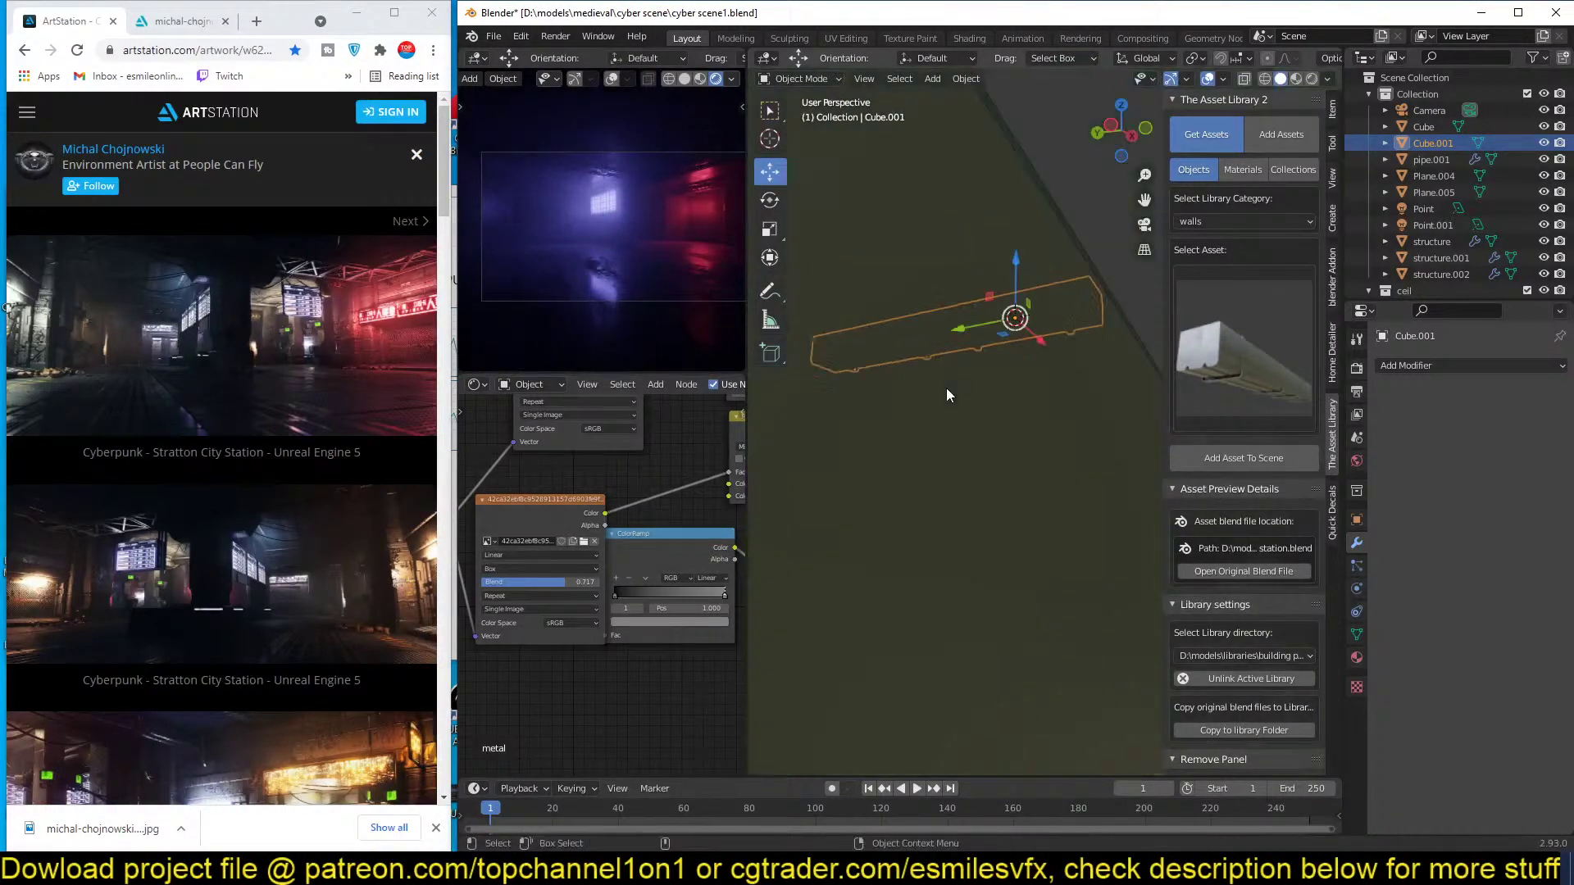
scroll(951, 392, up, 4)
key(g)
key(z)
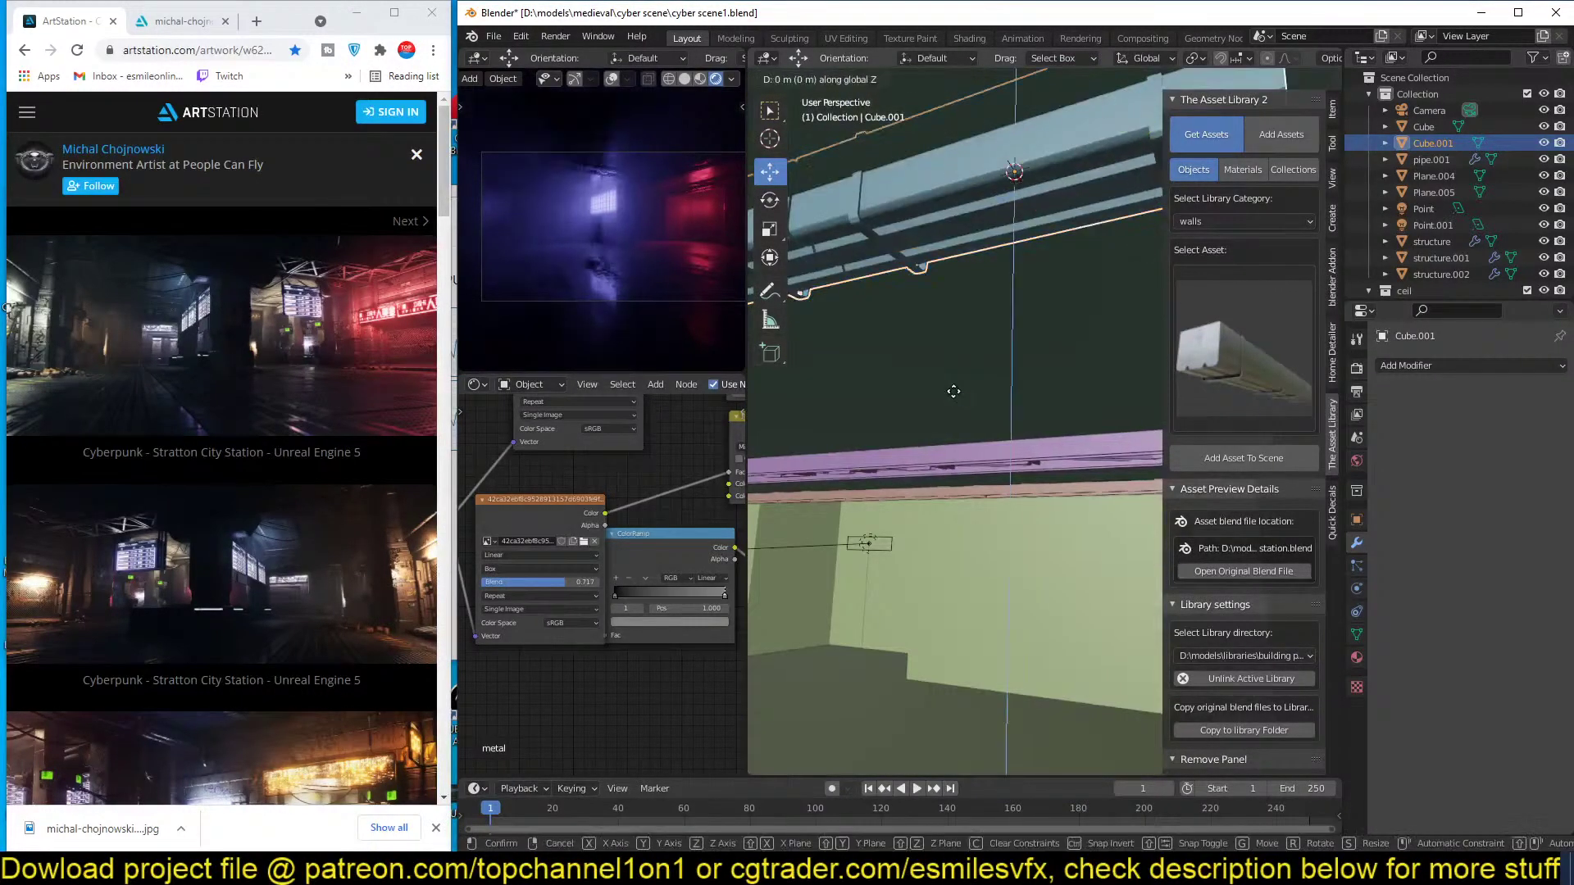
click(942, 443)
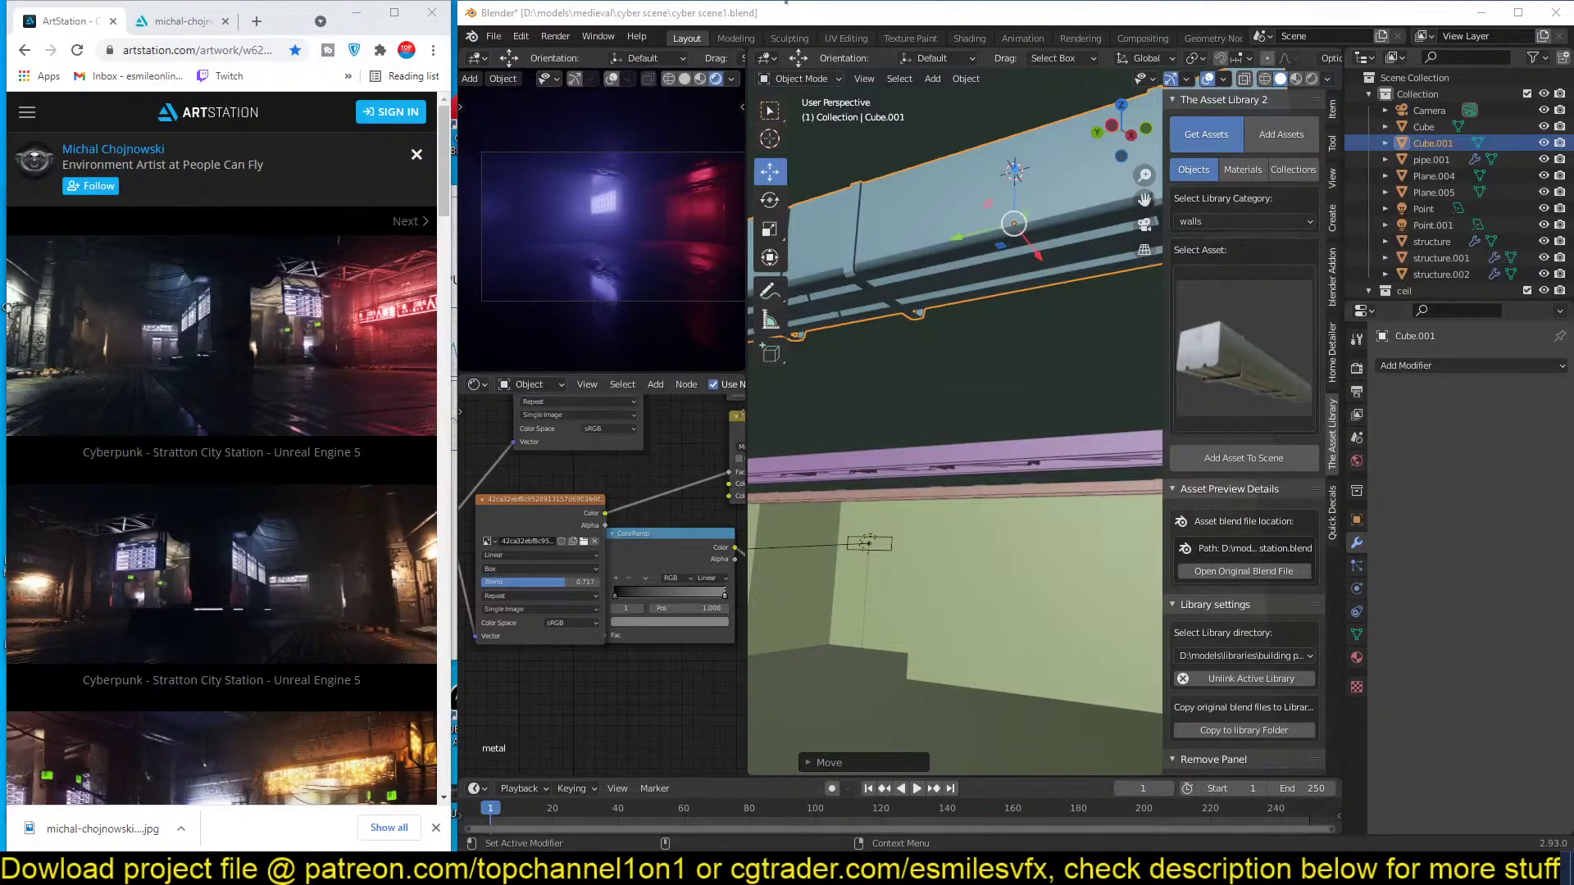
Isolate the beam in local view, inspect its materials in material preview shading, and return to the full scene.
click(1036, 236)
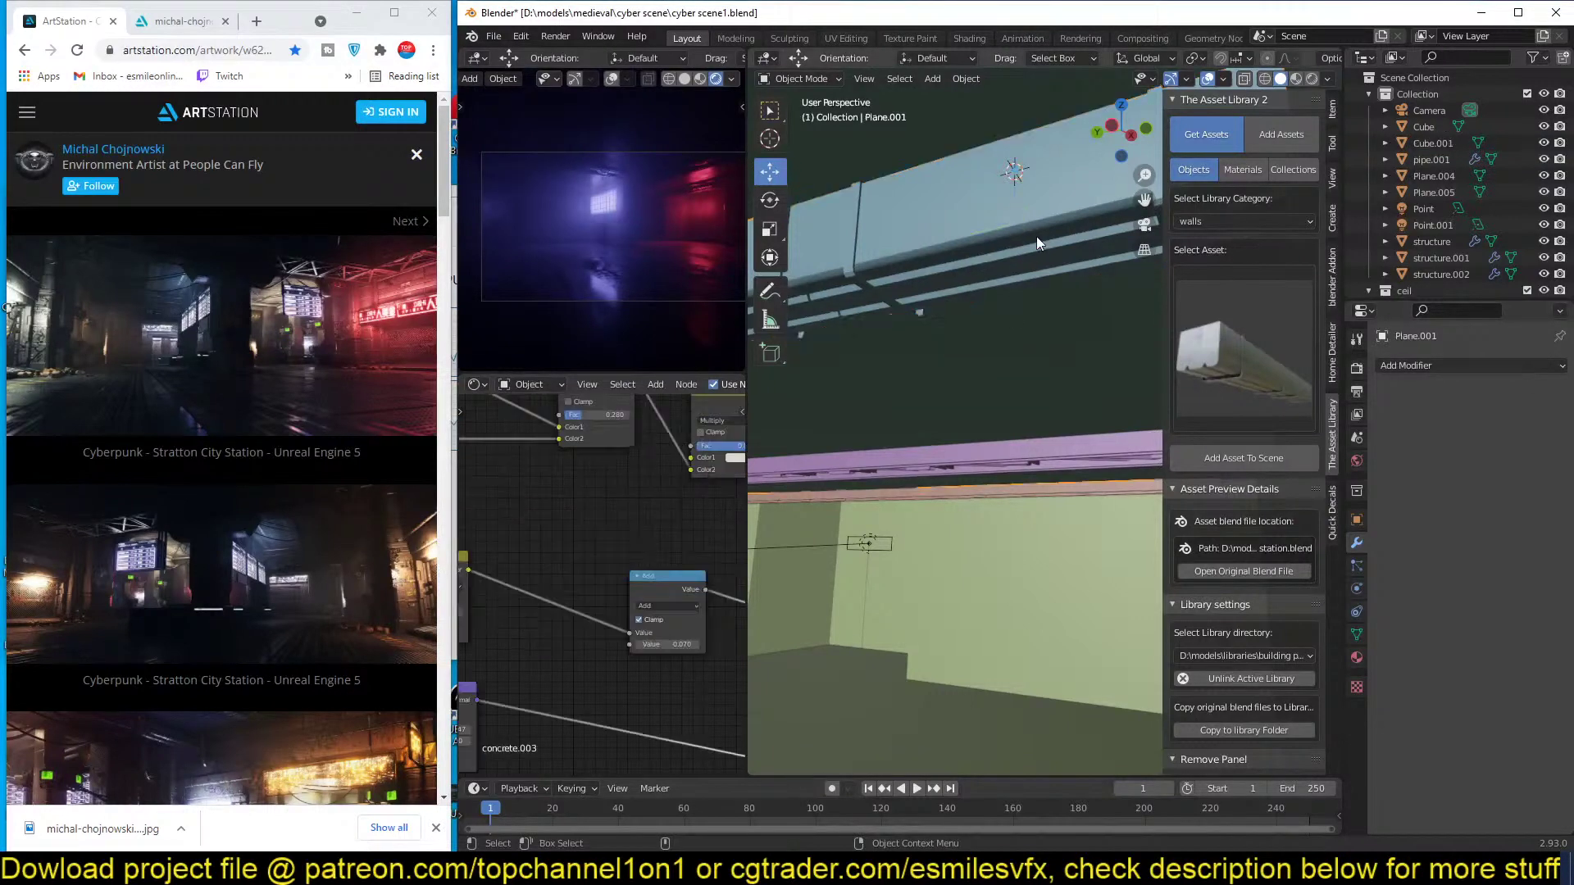
click(1031, 246)
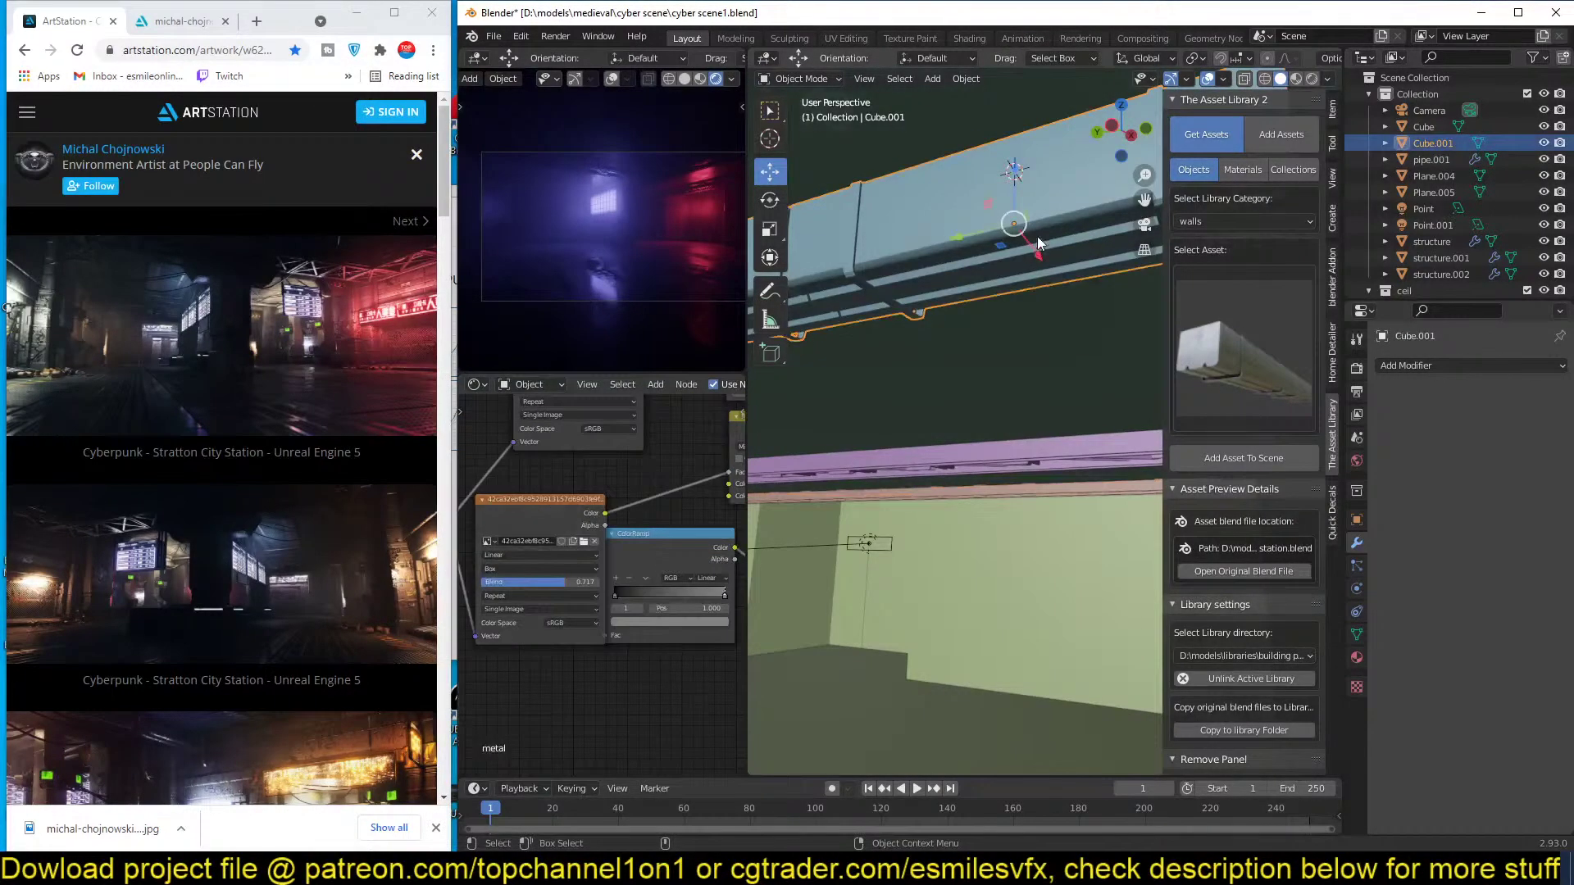
key(KP_Divide)
click(1296, 79)
scroll(970, 384, up, 2)
mouse_move(971, 383)
middle_down()
mouse_move(1154, 247)
mouse_move(1025, 393)
mouse_move(913, 470)
mouse_move(836, 435)
mouse_move(994, 487)
mouse_move(1129, 343)
mouse_move(1051, 282)
mouse_move(991, 366)
mouse_move(1061, 432)
mouse_move(930, 388)
middle_up()
key(KP_Divide)
Exclude the ceiling collection from the view layer to expose the beam and trusses from above.
scroll(906, 385, down, 3)
scroll(905, 385, up, 4)
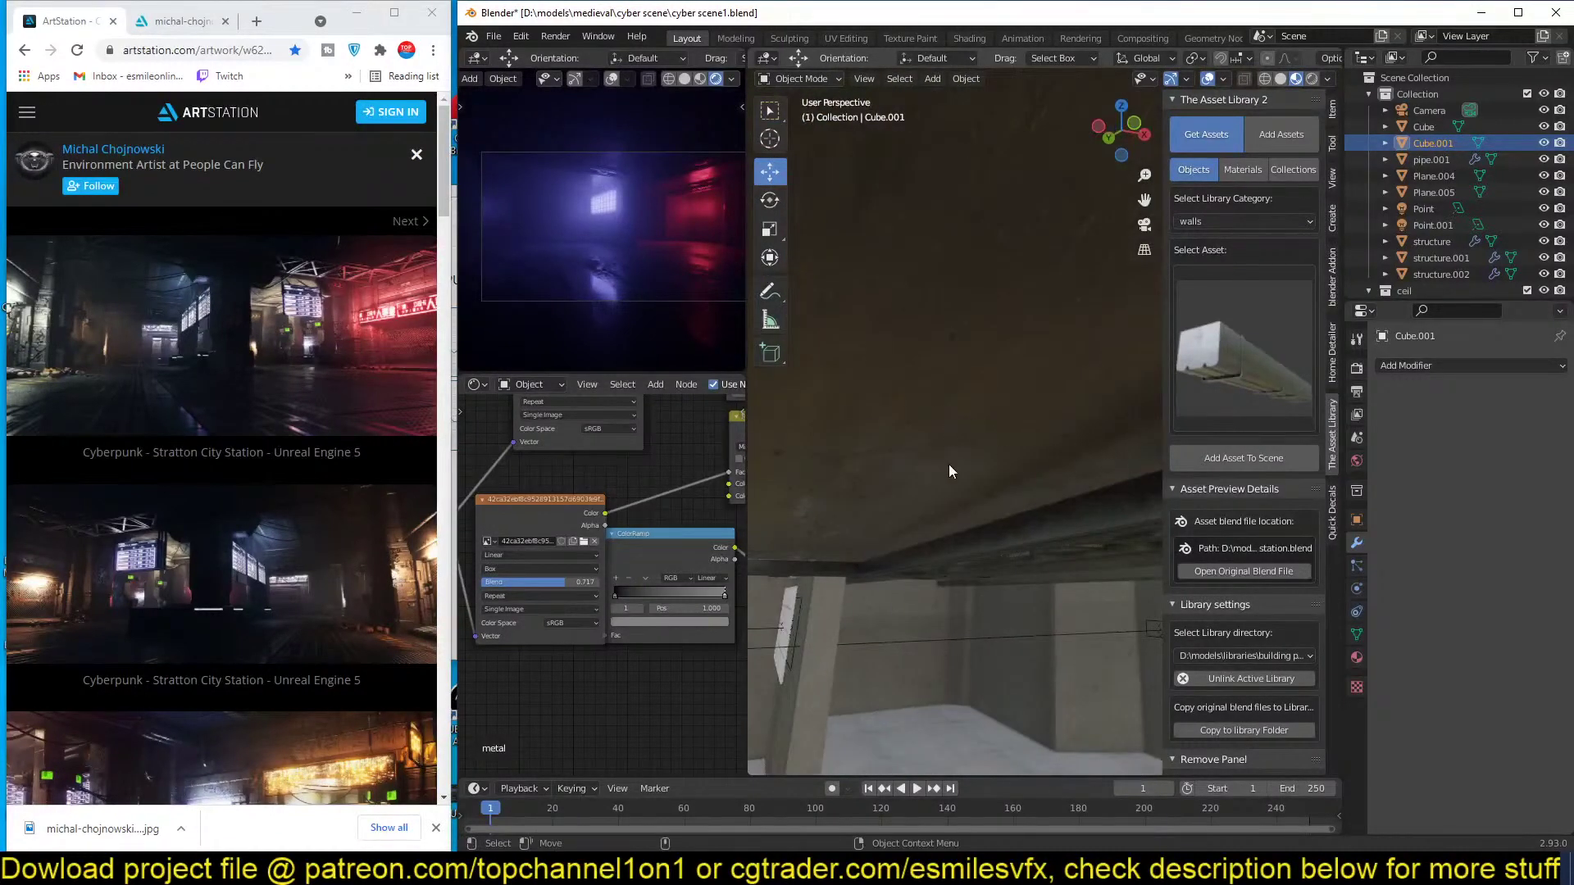
scroll(946, 465, down, 3)
middle_drag(946, 465, 988, 569)
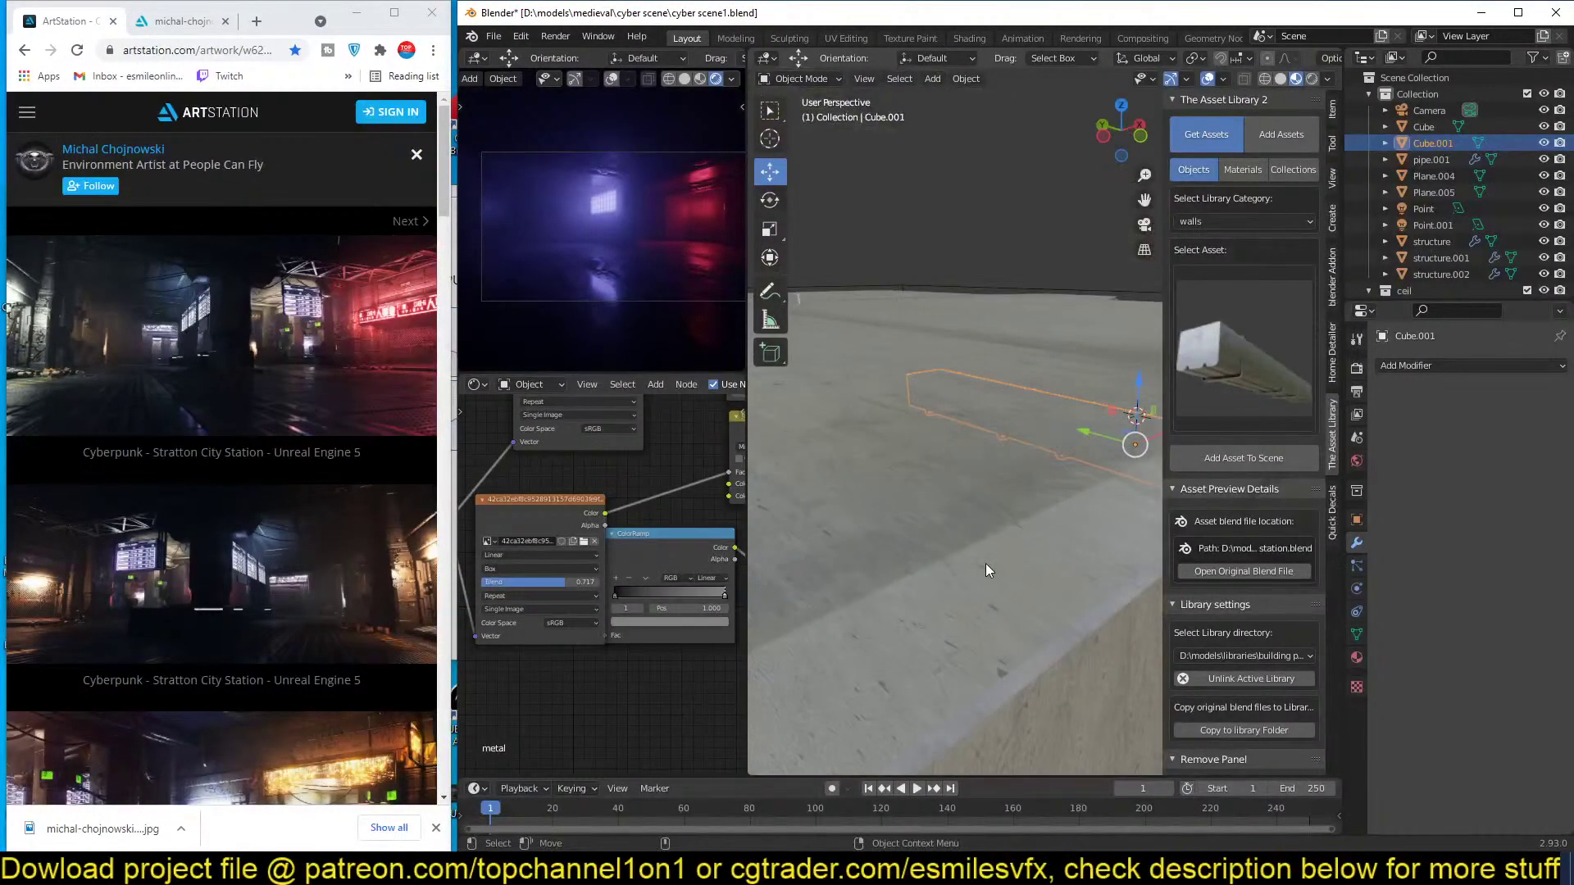
scroll(985, 563, down, 2)
scroll(1098, 370, down, 3)
middle_drag(1098, 371, 1059, 389)
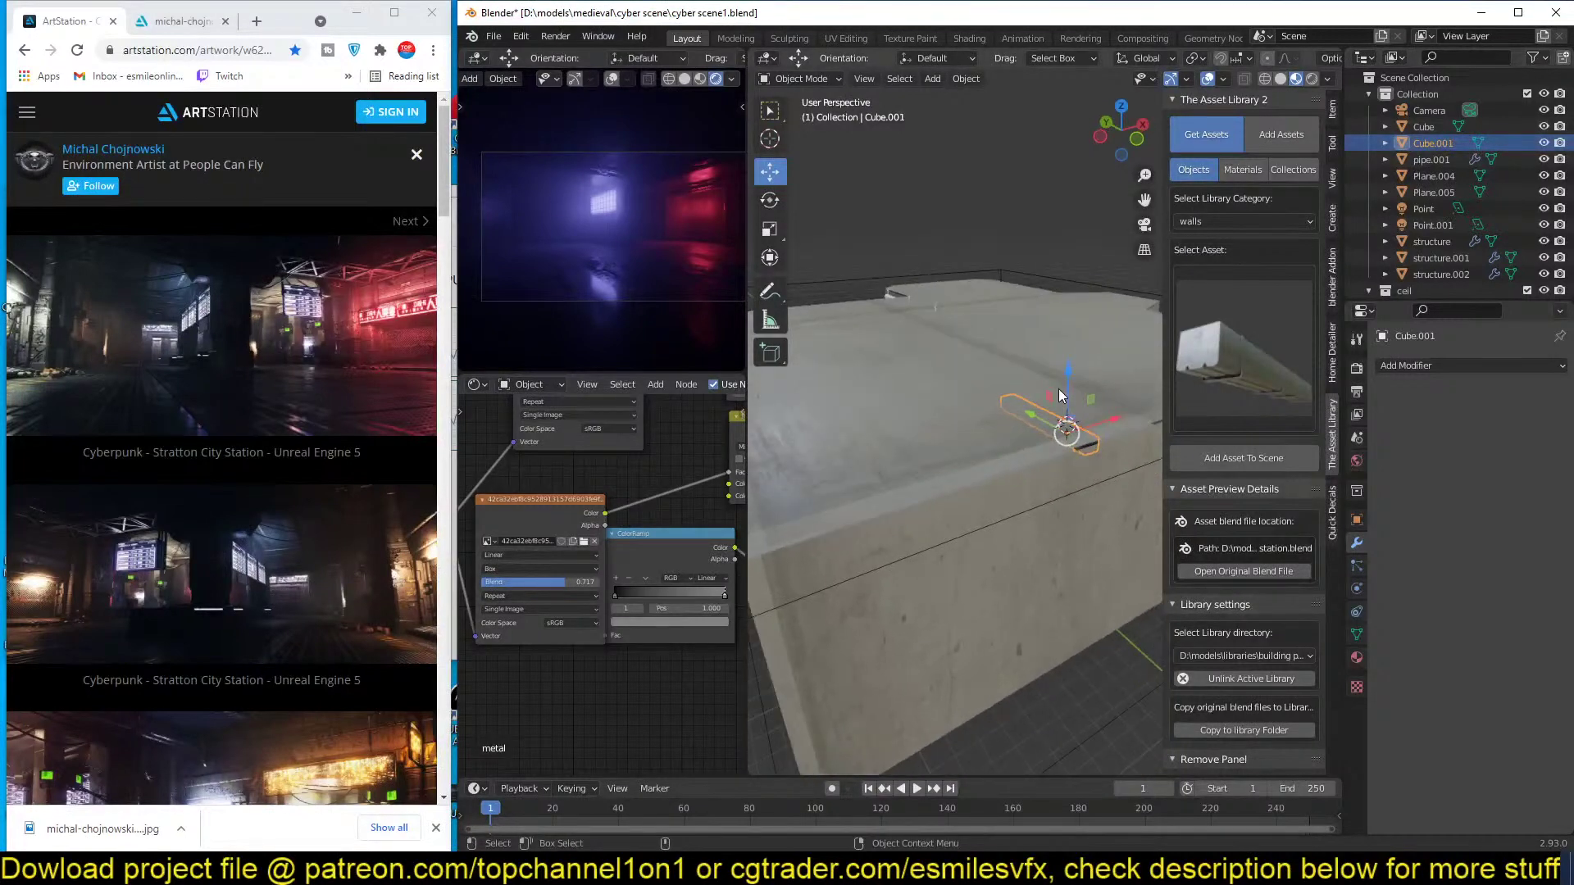
click(1059, 389)
scroll(1513, 264, down, 3)
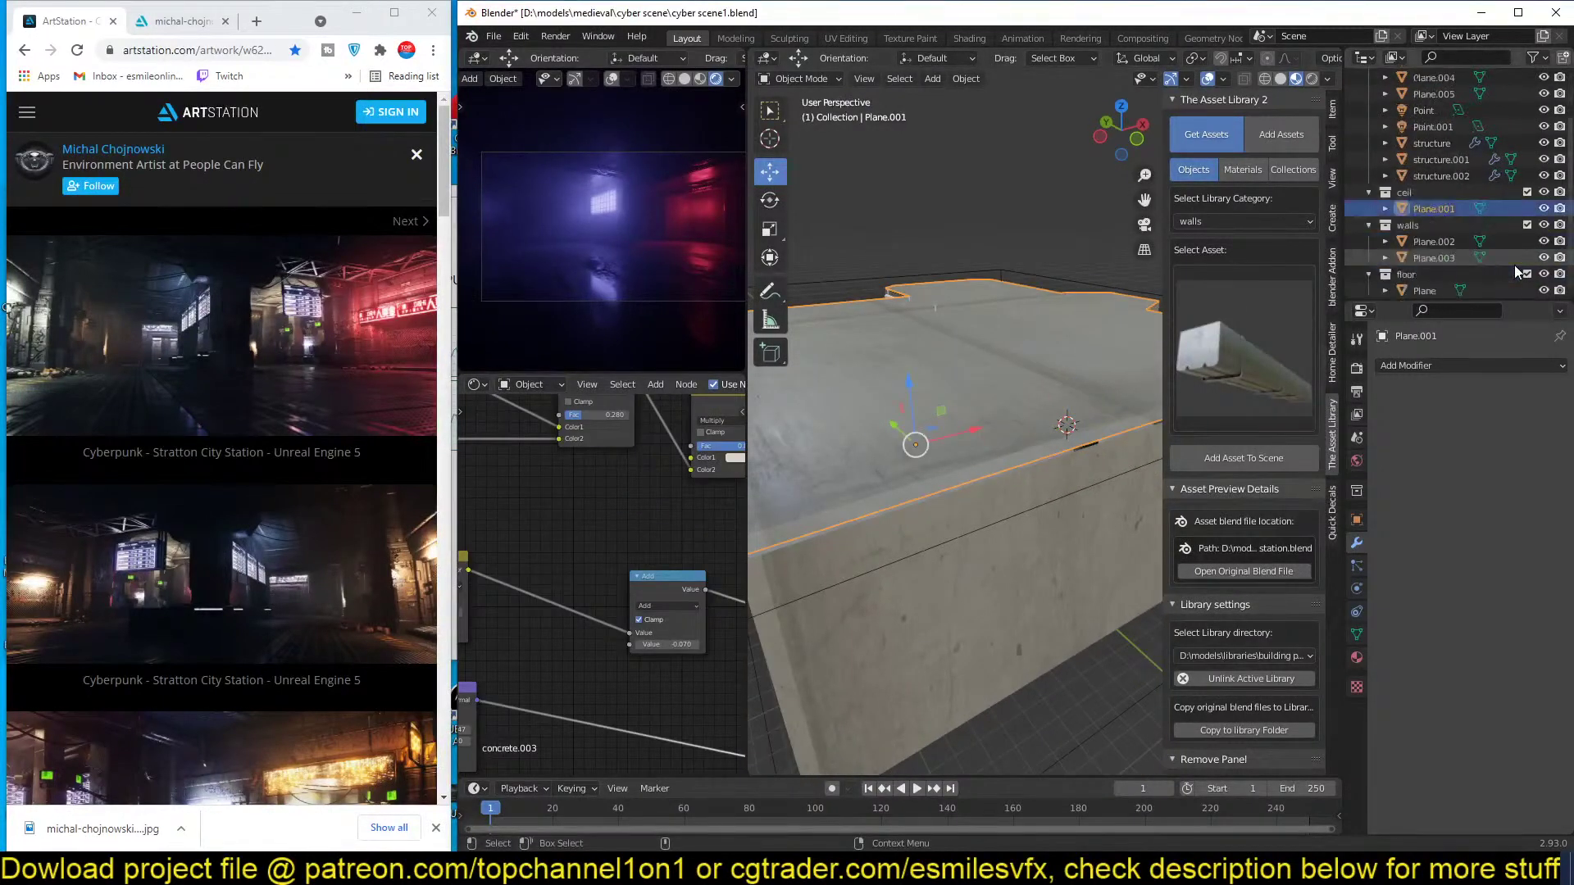
click(1527, 192)
middle_drag(1056, 380, 1093, 344)
click(1085, 347)
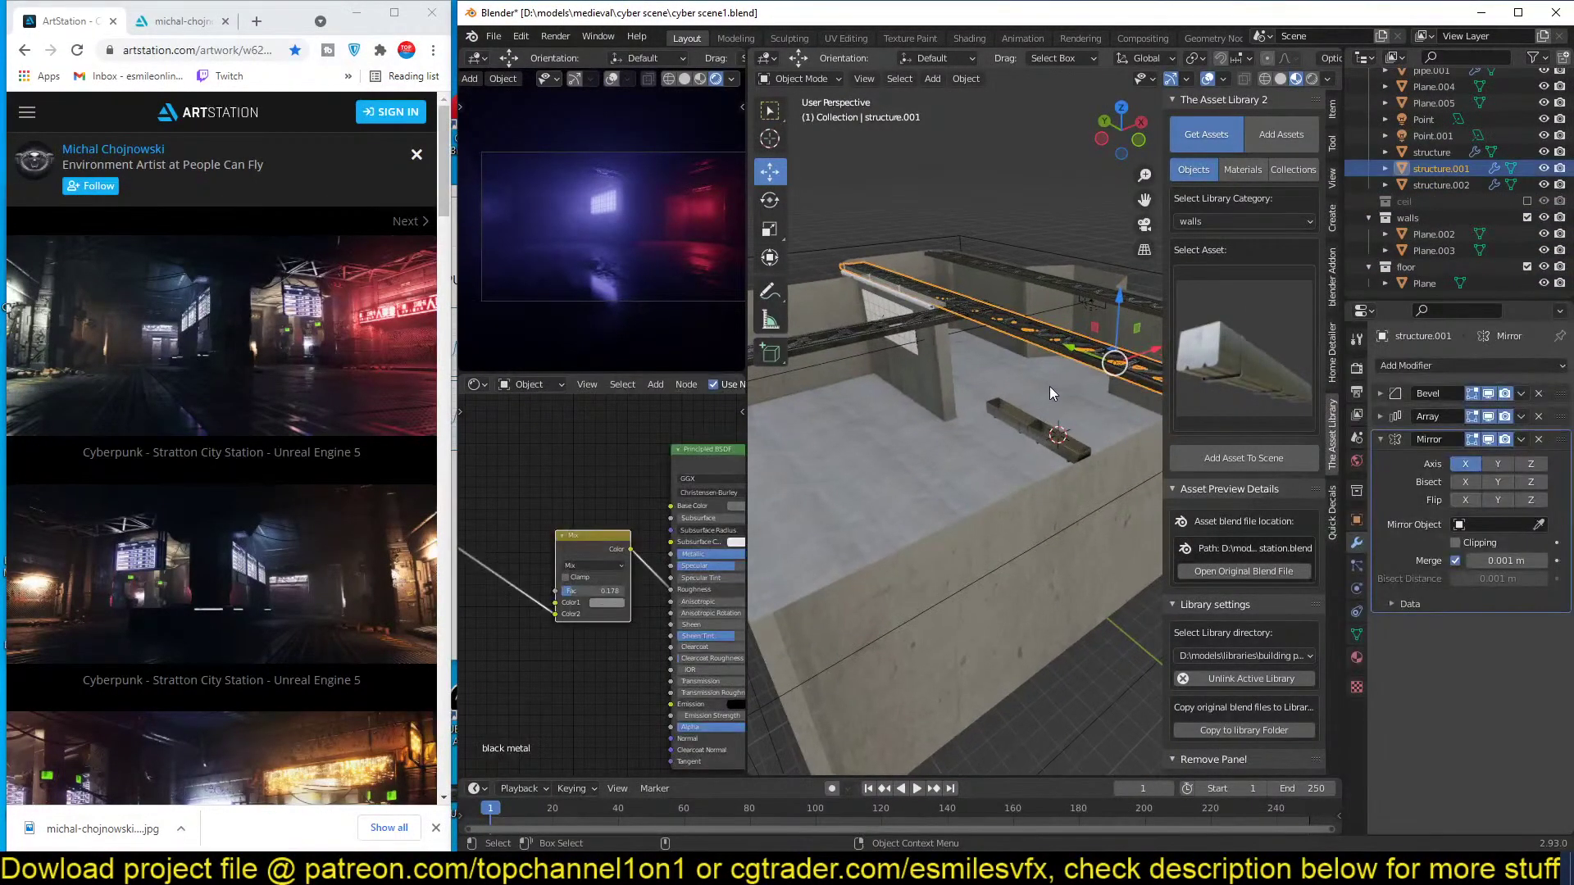
Add an Array modifier to the beam with relative offset factors X 0 and Y 1.
click(1034, 426)
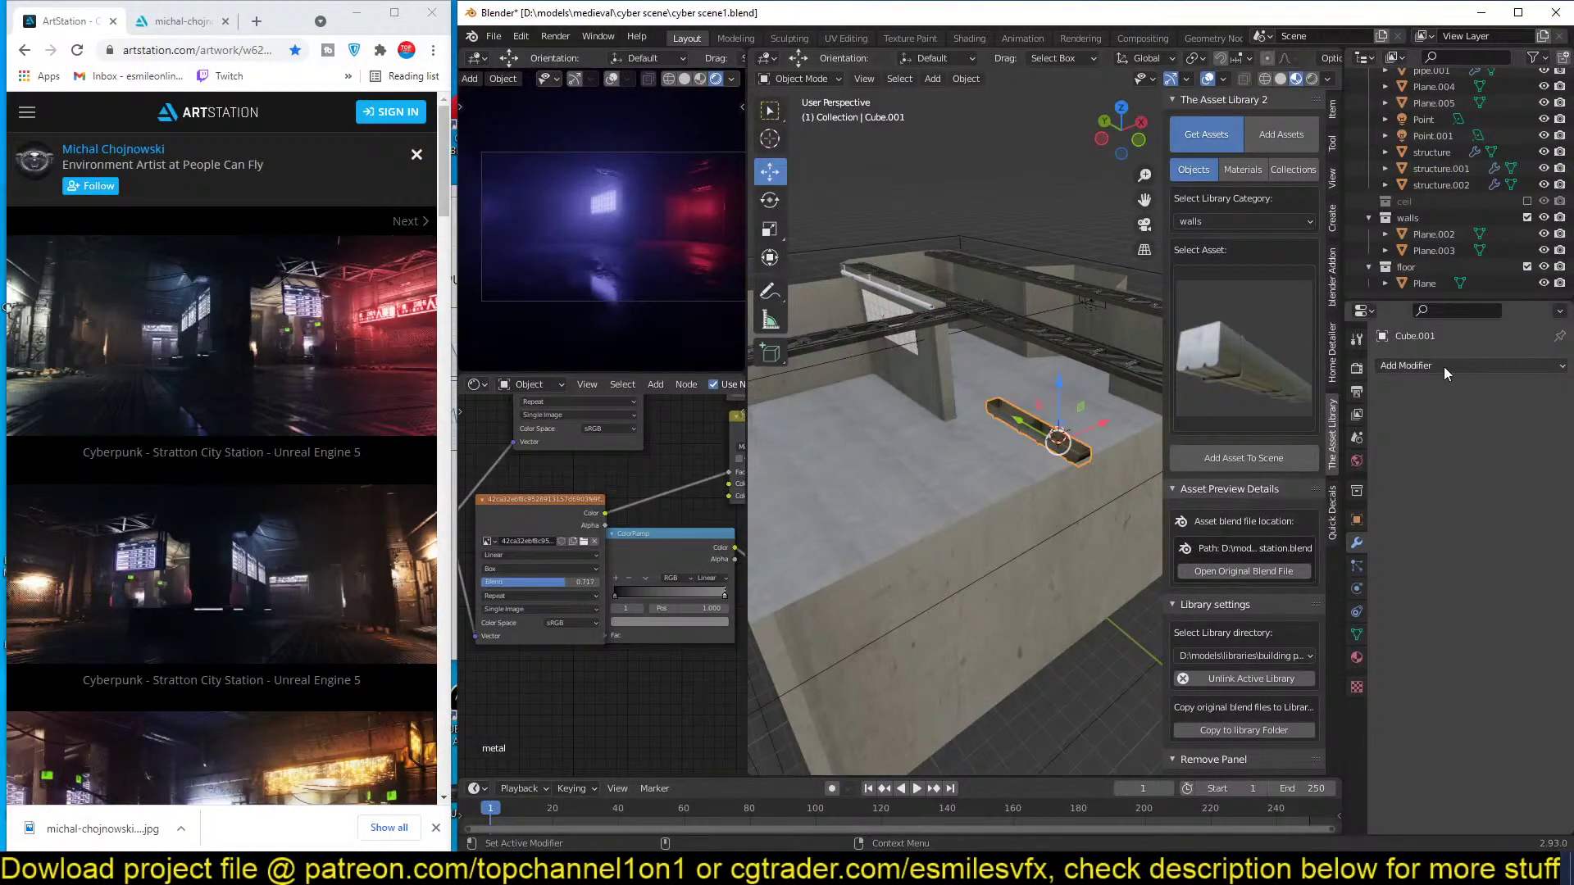
click(1444, 367)
click(1280, 413)
click(1478, 503)
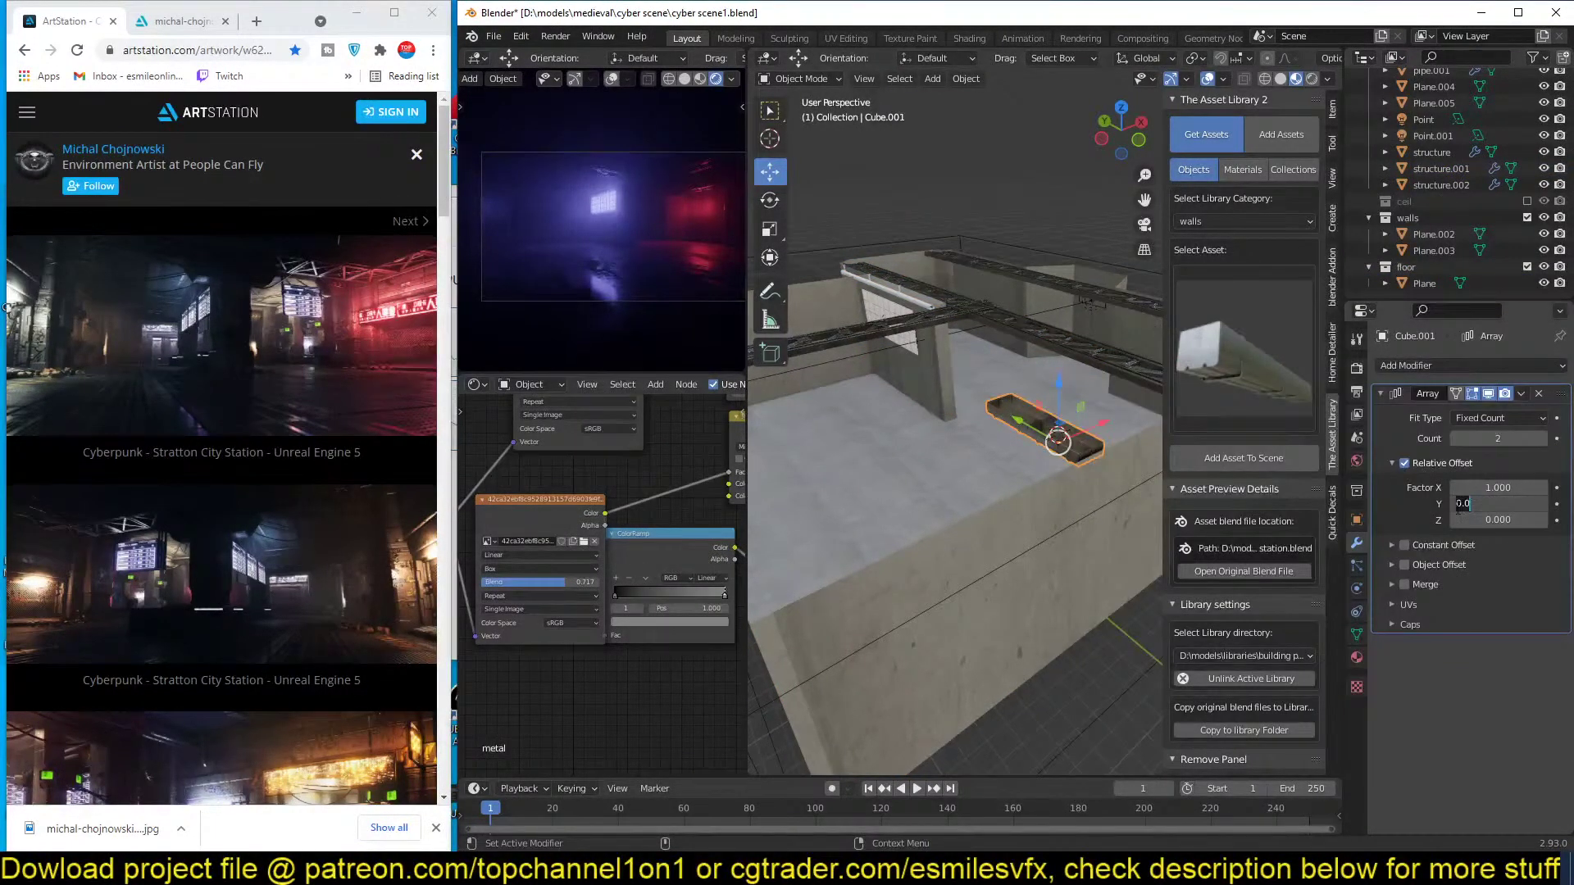
text(1)
key(Return)
key(Return)
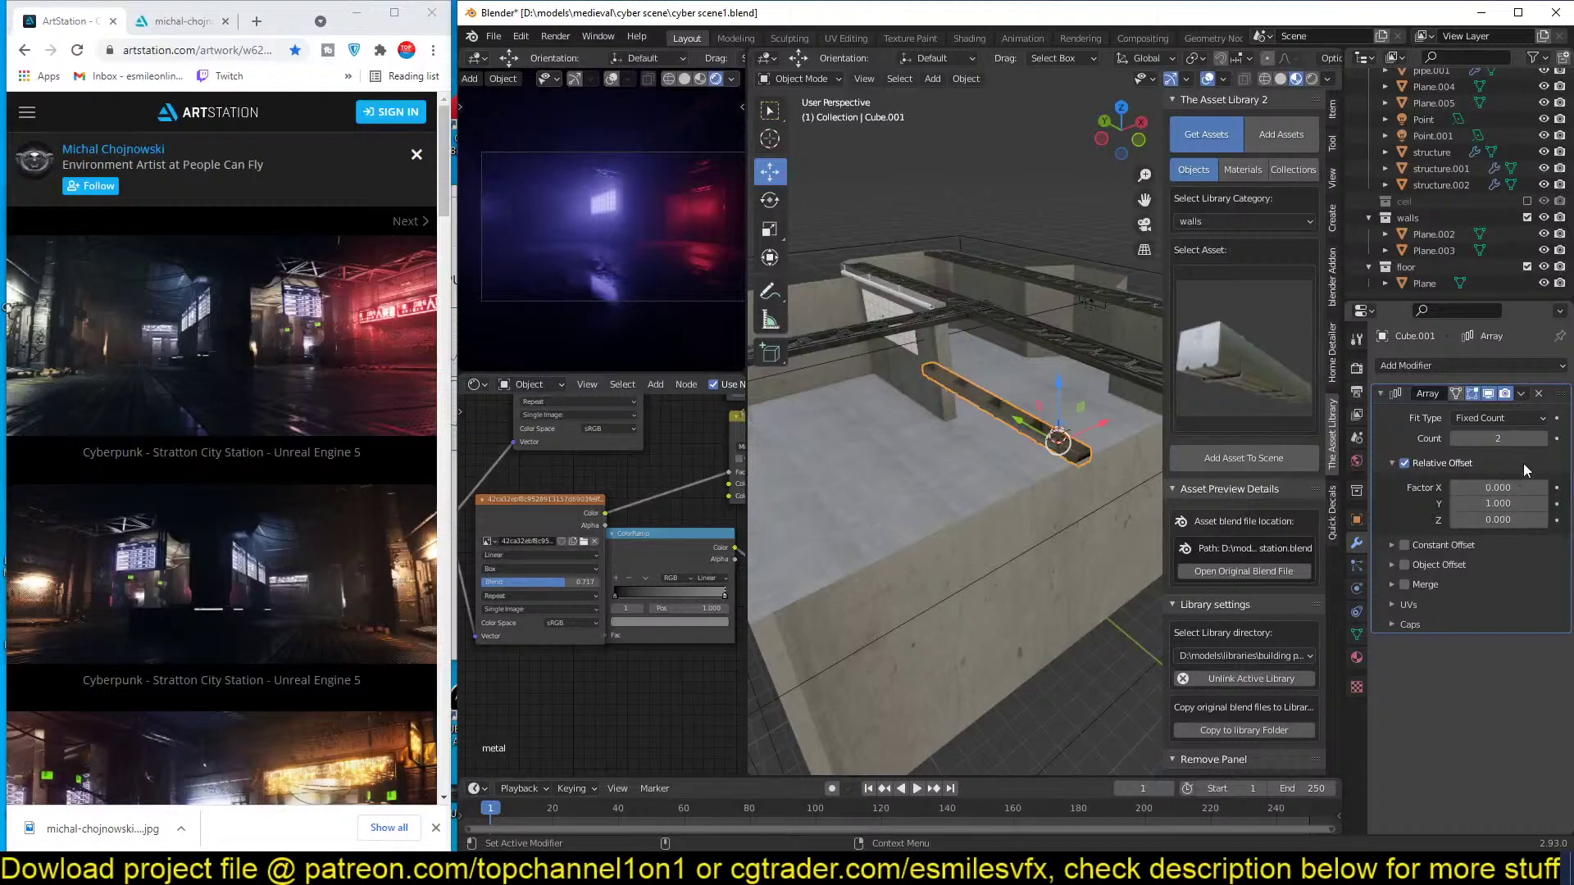
Raise the beam's Array count to 6 so it spans the length of the room.
click(1542, 439)
click(1541, 459)
click(1542, 445)
click(1542, 445)
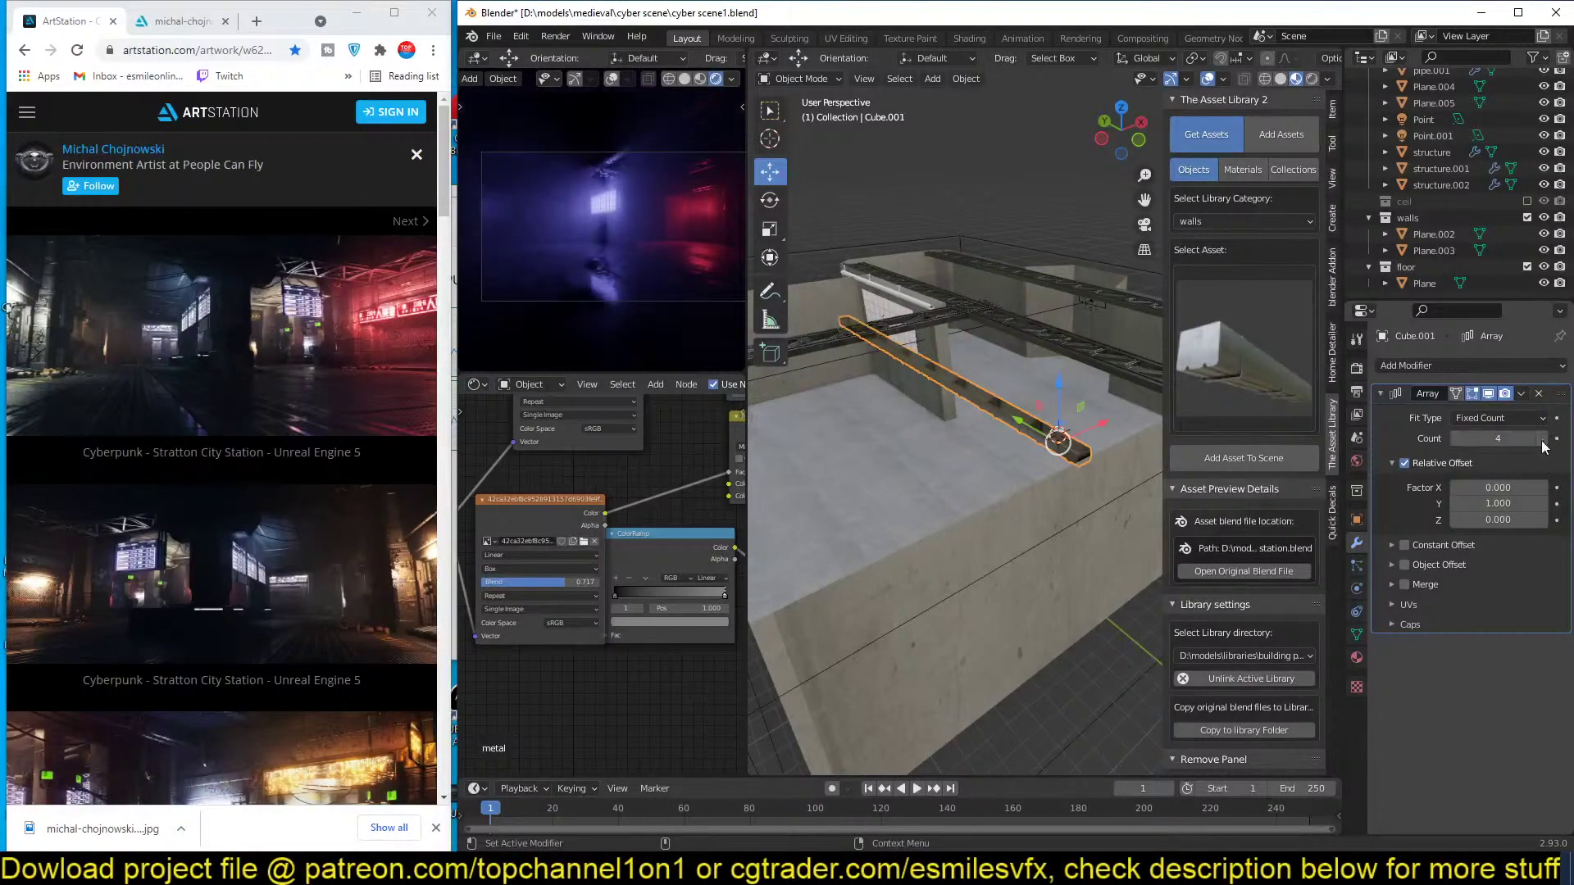
click(1542, 445)
click(1542, 445)
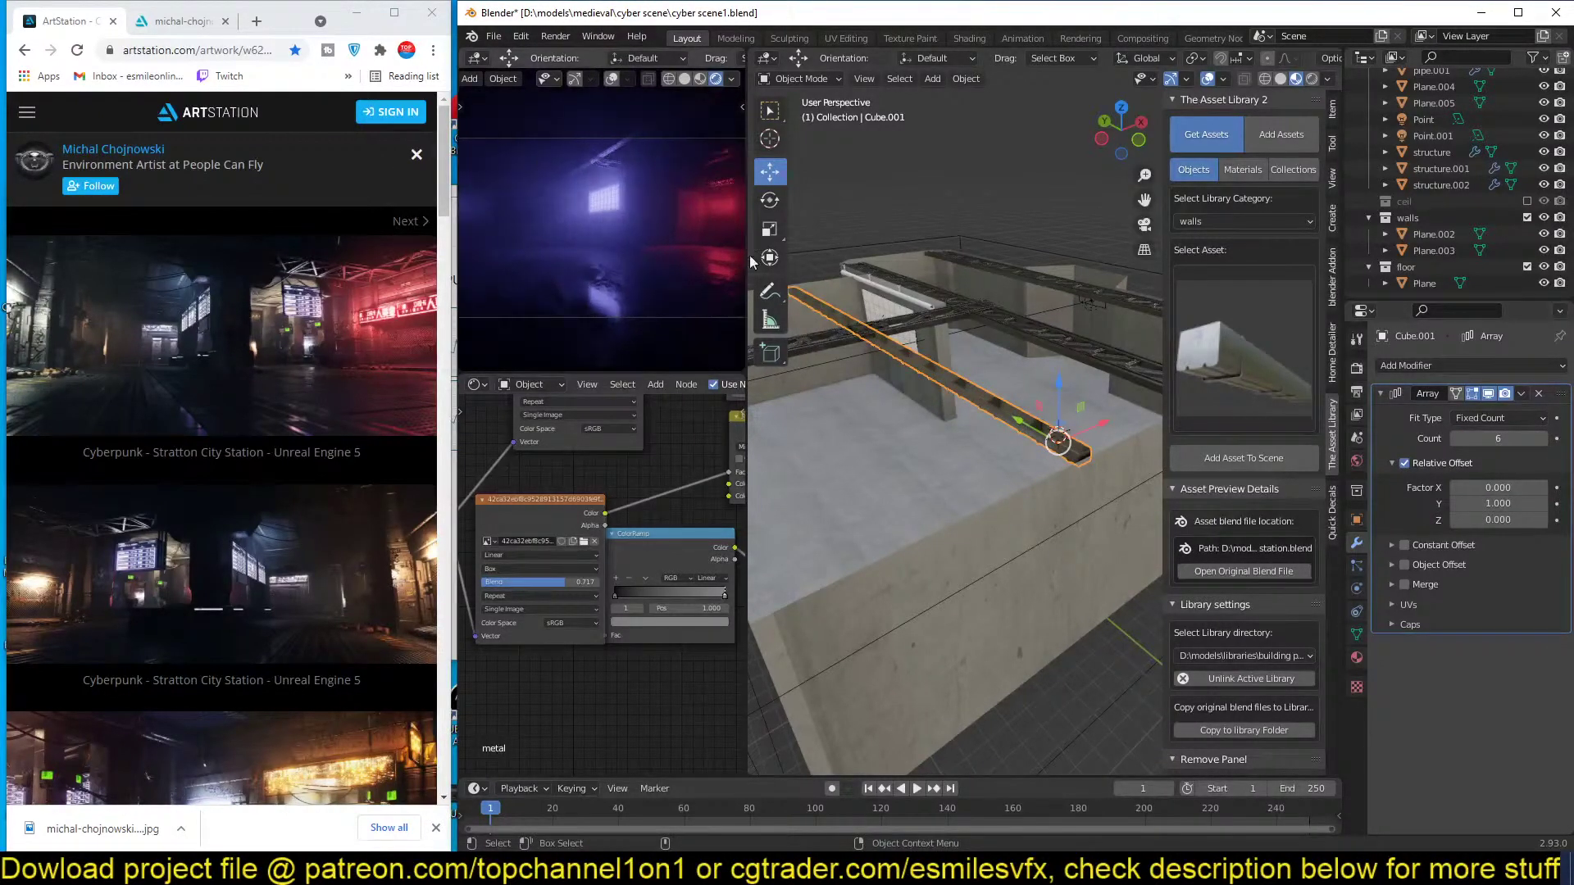
Lower the arrayed beam about 0.3 m along the Z axis and save the file.
key(g)
key(z)
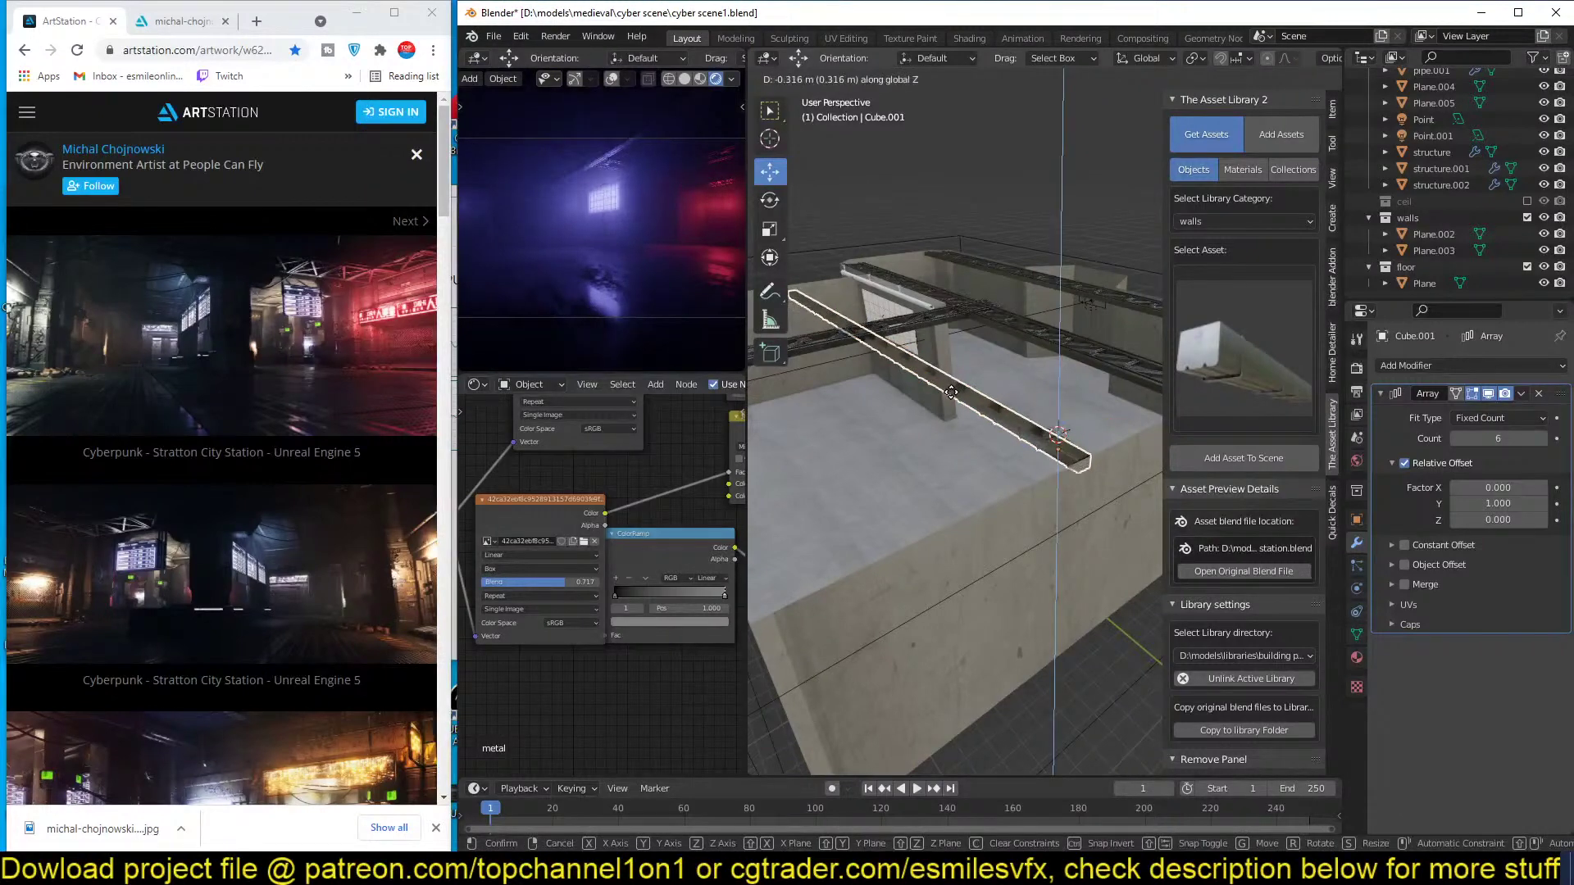
click(951, 391)
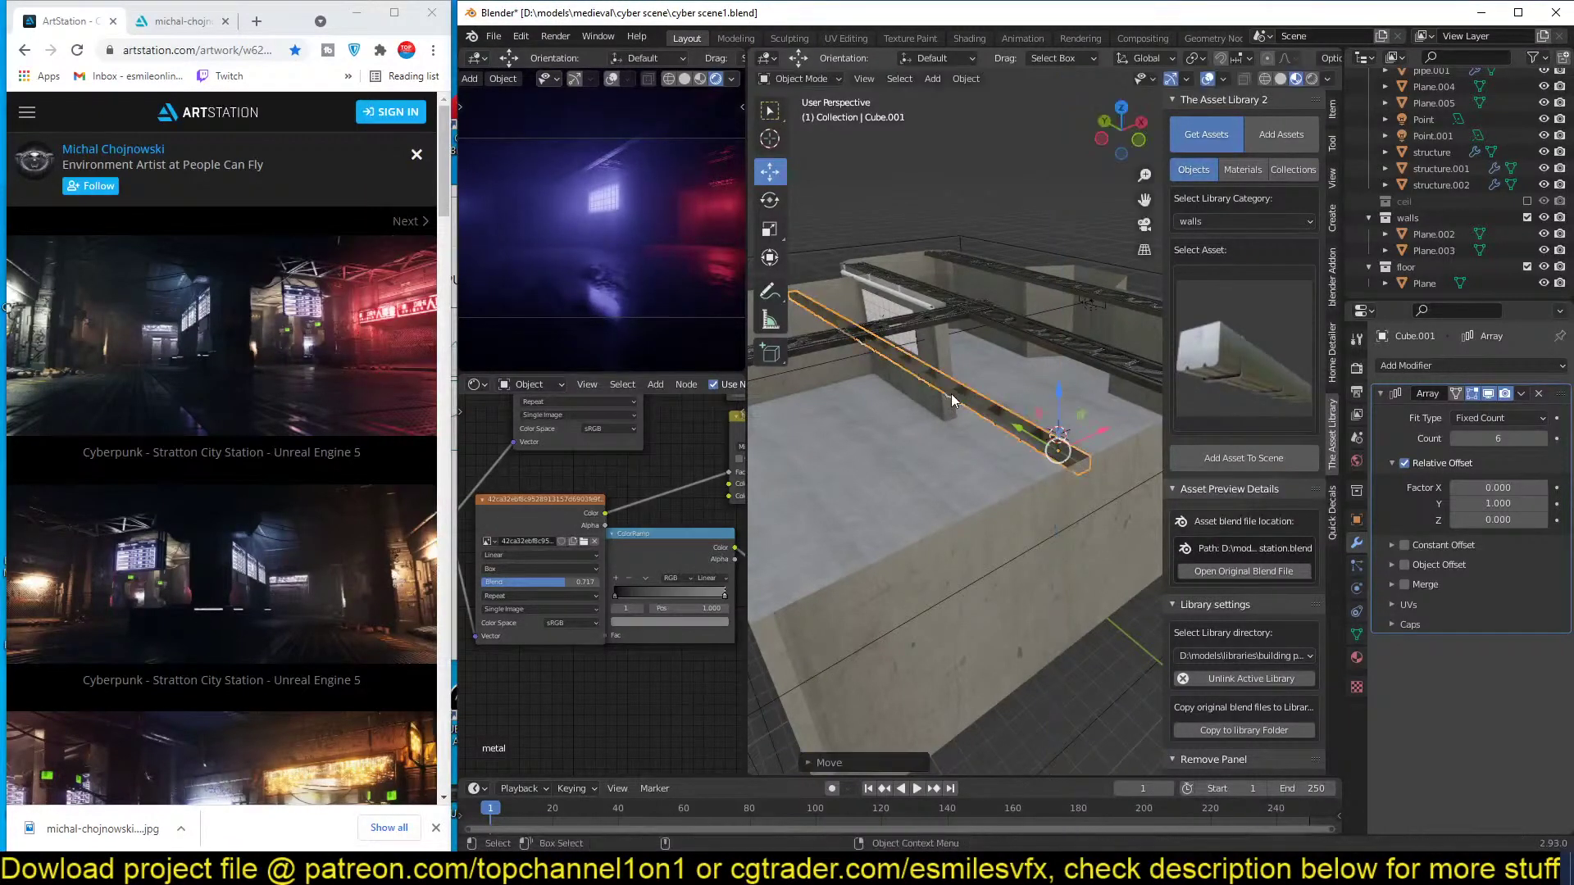
key(ctrl+s)
Examine the arrayed beam and the trusses from inside the room, keeping the file saved.
middle_drag(950, 393, 1023, 439)
key(ctrl+s)
scroll(1023, 375, up, 2)
click(1011, 393)
scroll(1013, 395, down, 4)
scroll(1023, 439, up, 2)
middle_drag(843, 493, 1081, 397)
key(ctrl+s)
middle_drag(1045, 454, 830, 362)
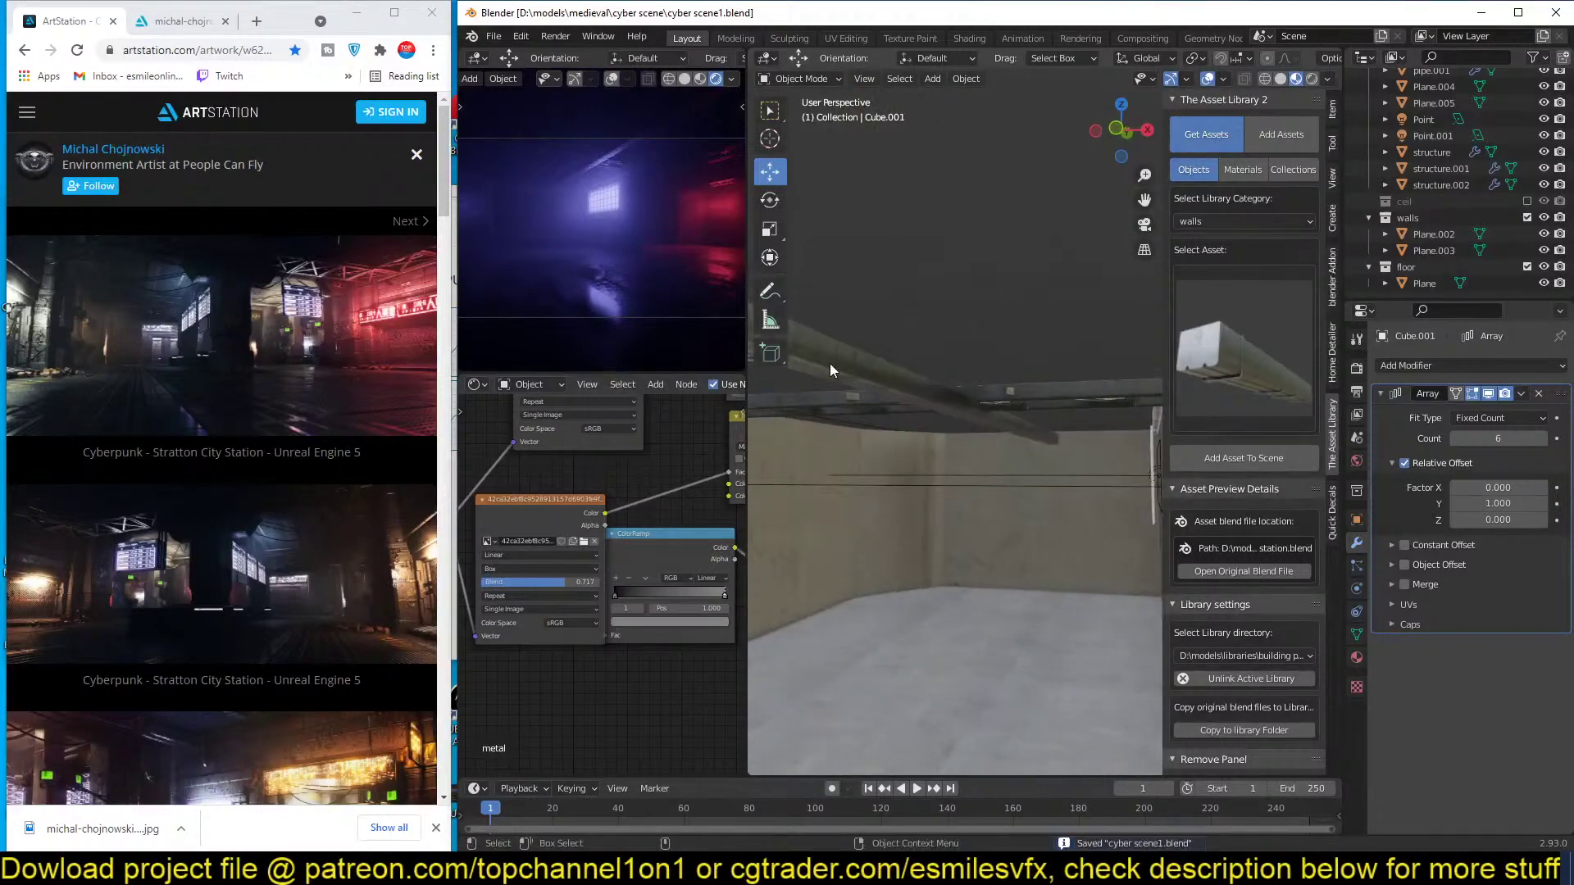
Display the render properties, then switch to Chrome, enlarge the ArtStation reference and highlight "Unreal Engine" in the artwork's title.
click(1356, 368)
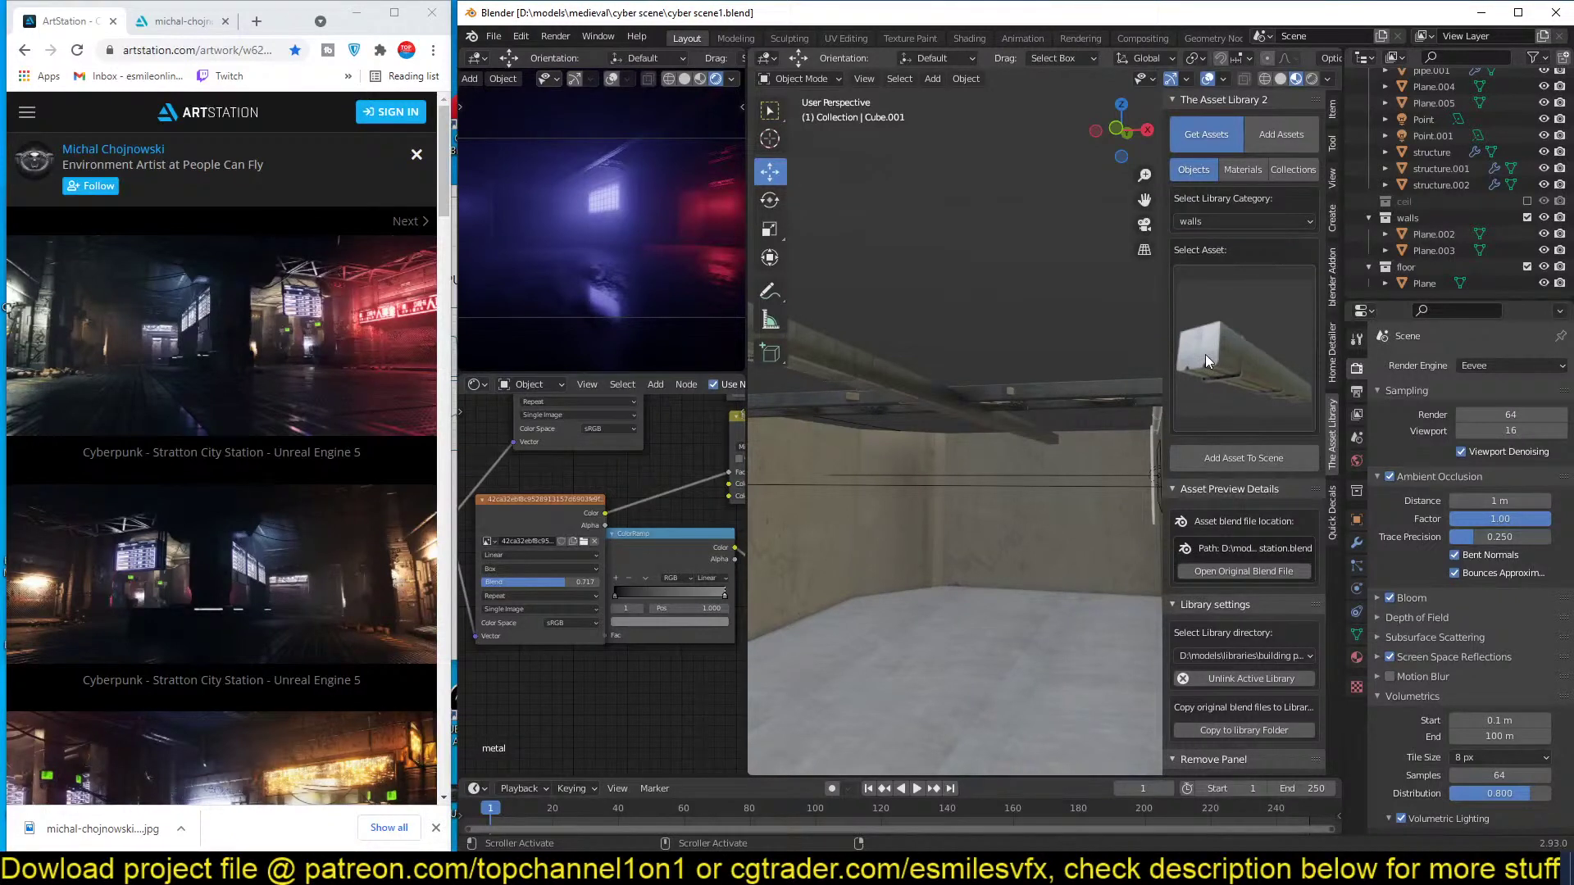
scroll(105, 387, down, 1)
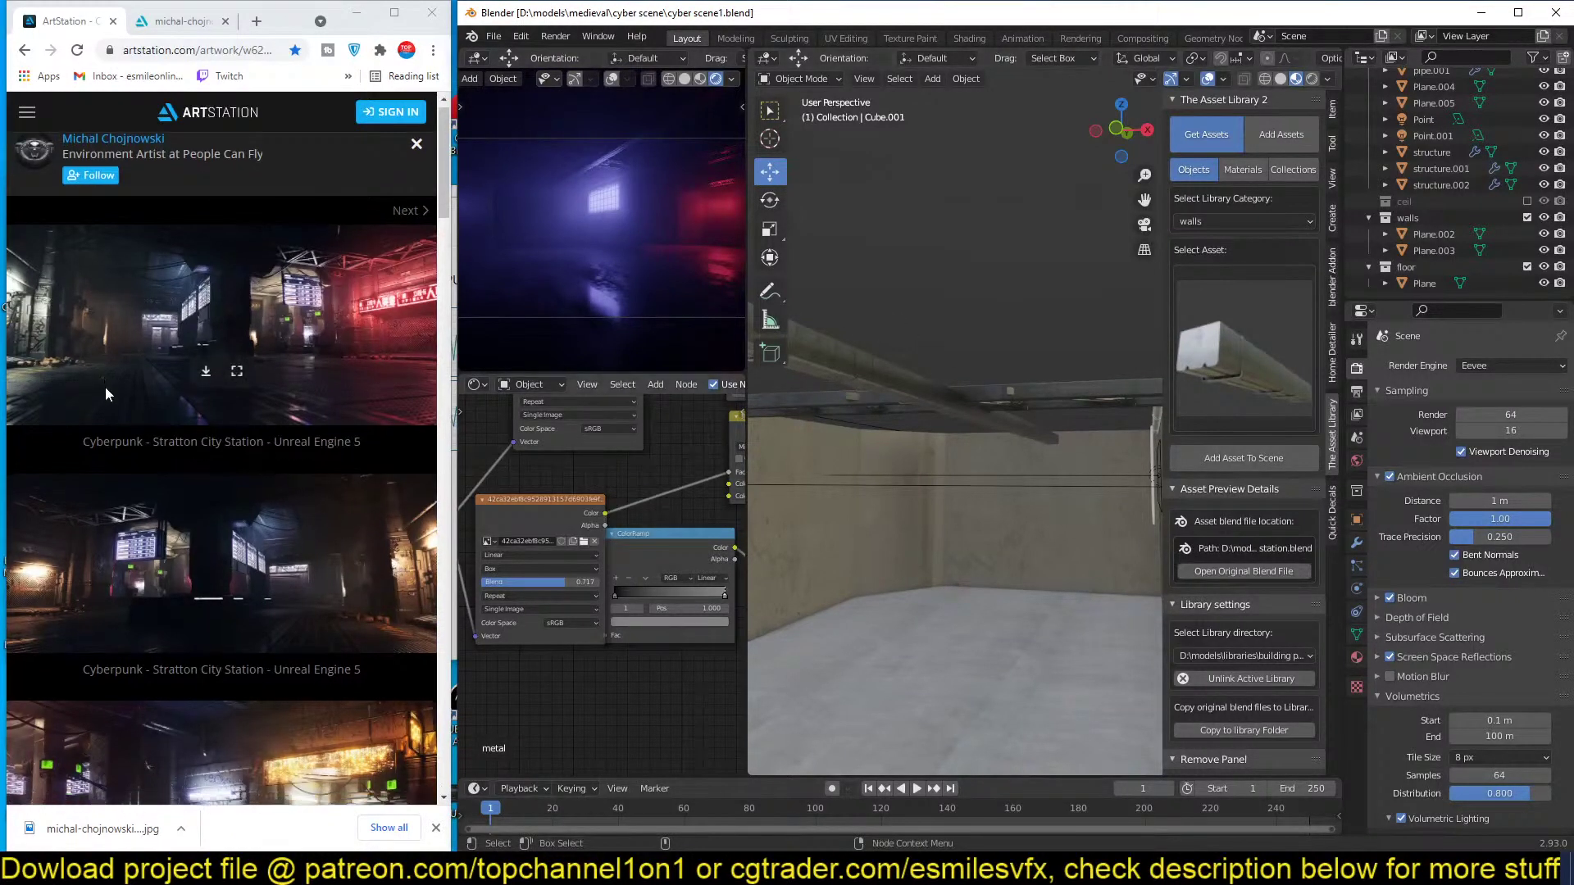
click(395, 12)
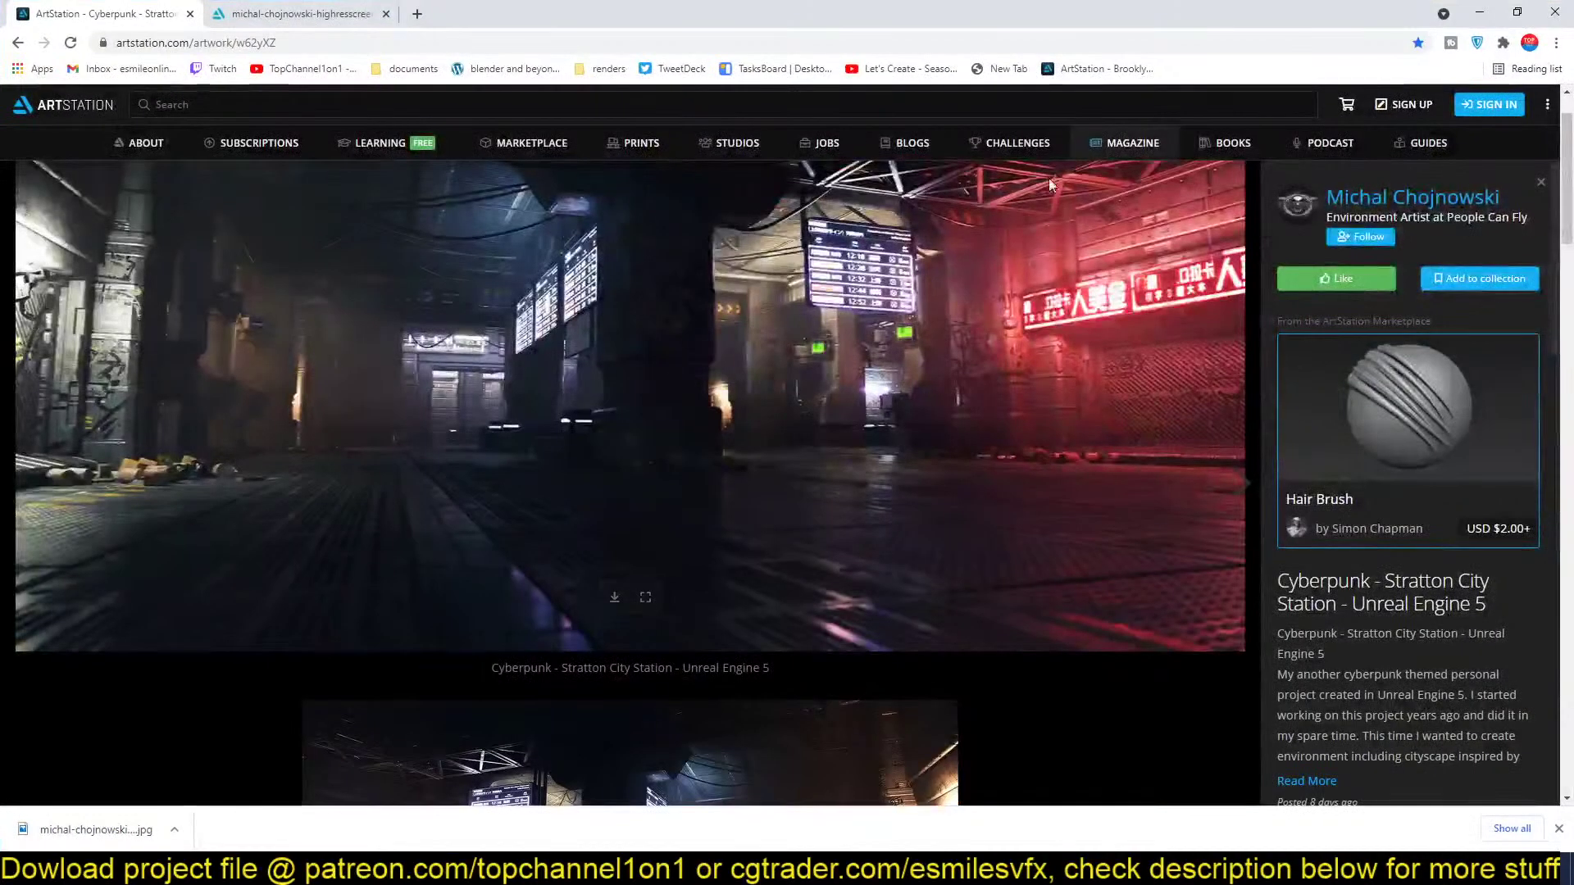
scroll(775, 426, up, 1)
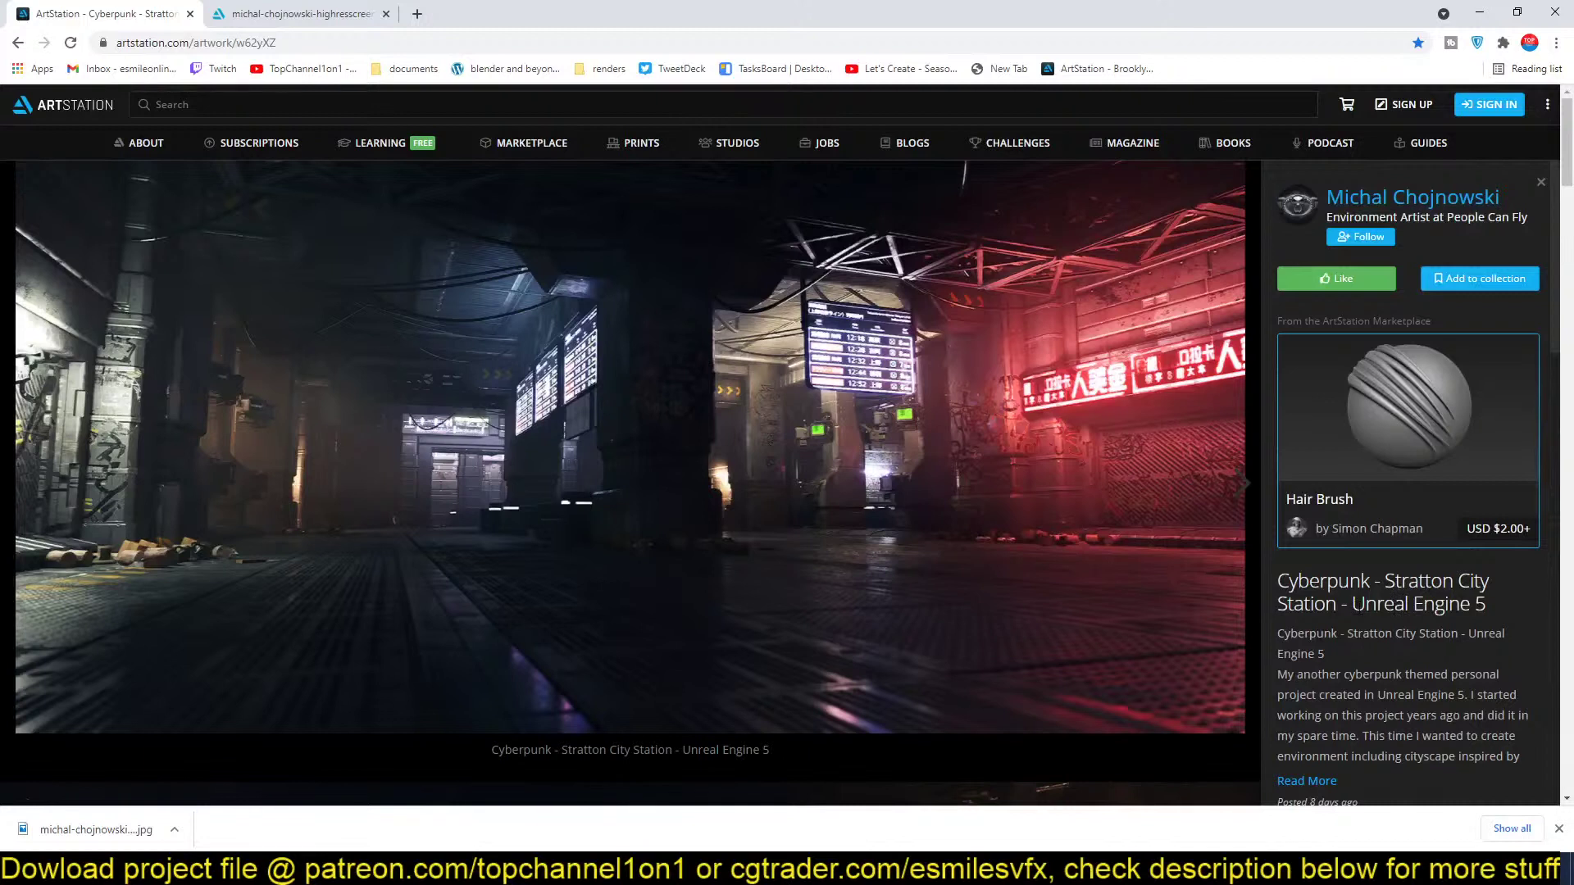
drag(1351, 604, 1474, 604)
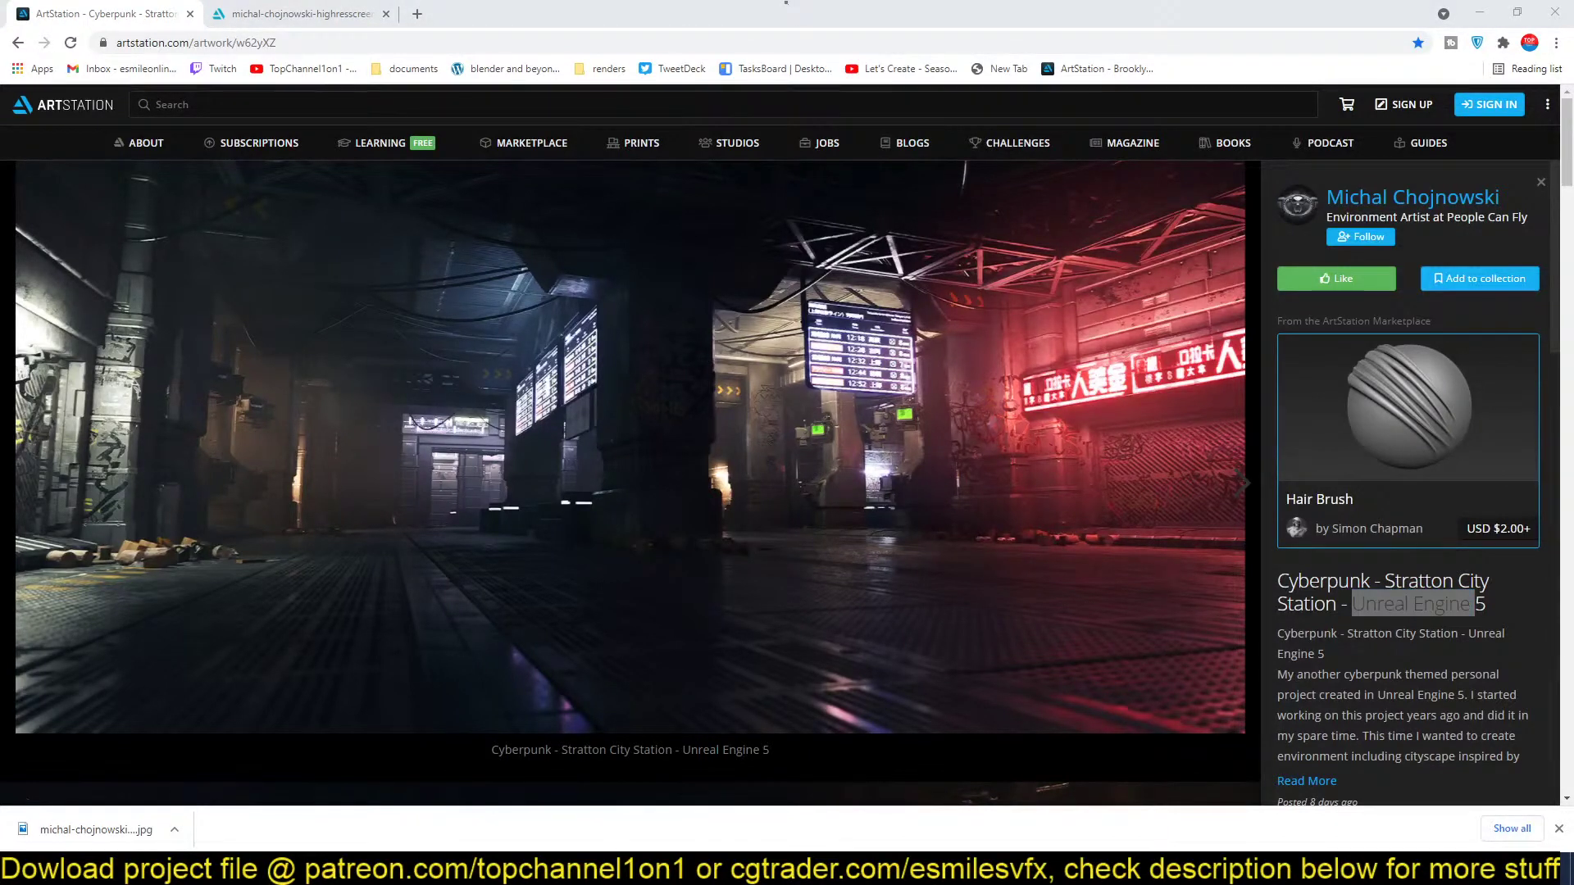
Examine the artwork's reference images for the station's floor, walls, ceiling and lighting details.
click(785, 3)
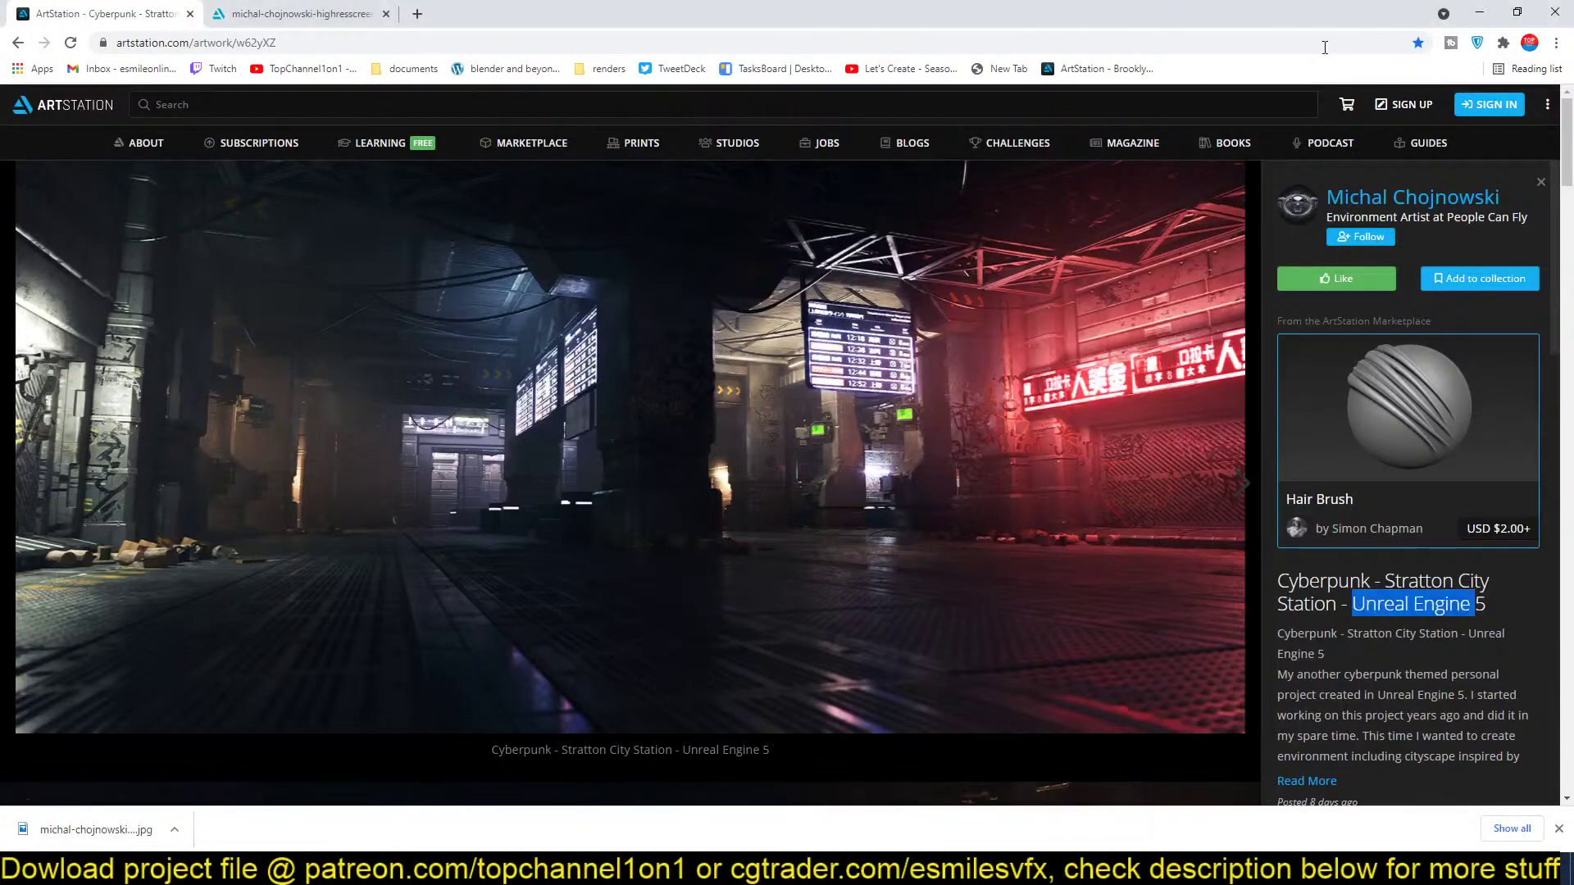
scroll(432, 545, down, 3)
scroll(316, 447, down, 5)
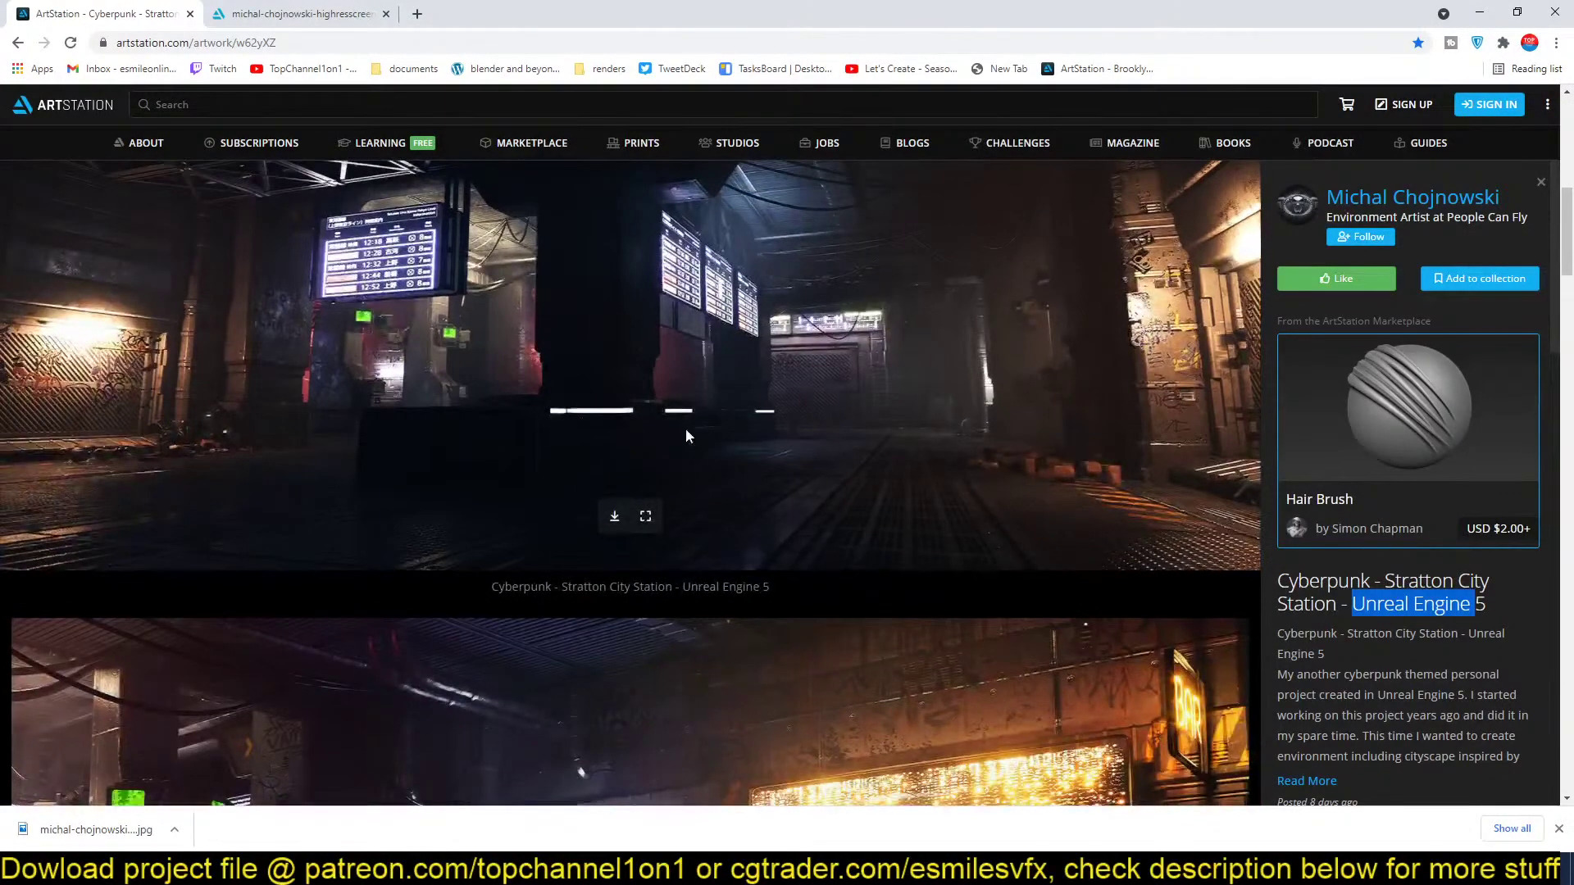
scroll(269, 411, up, 1)
scroll(397, 408, down, 2)
scroll(727, 532, down, 1)
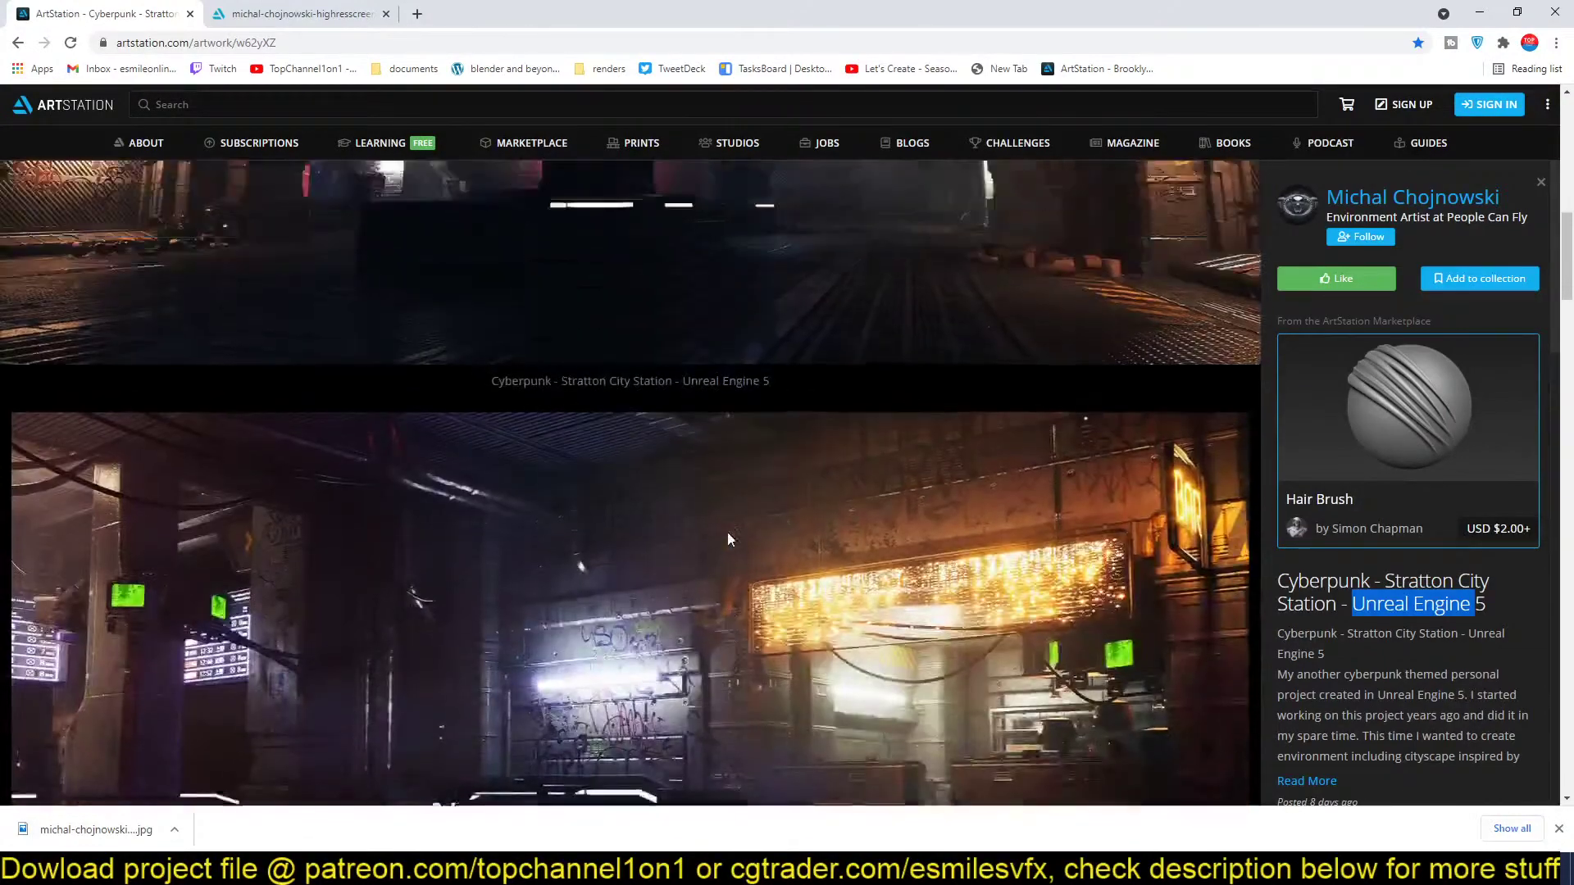
scroll(641, 434, up, 4)
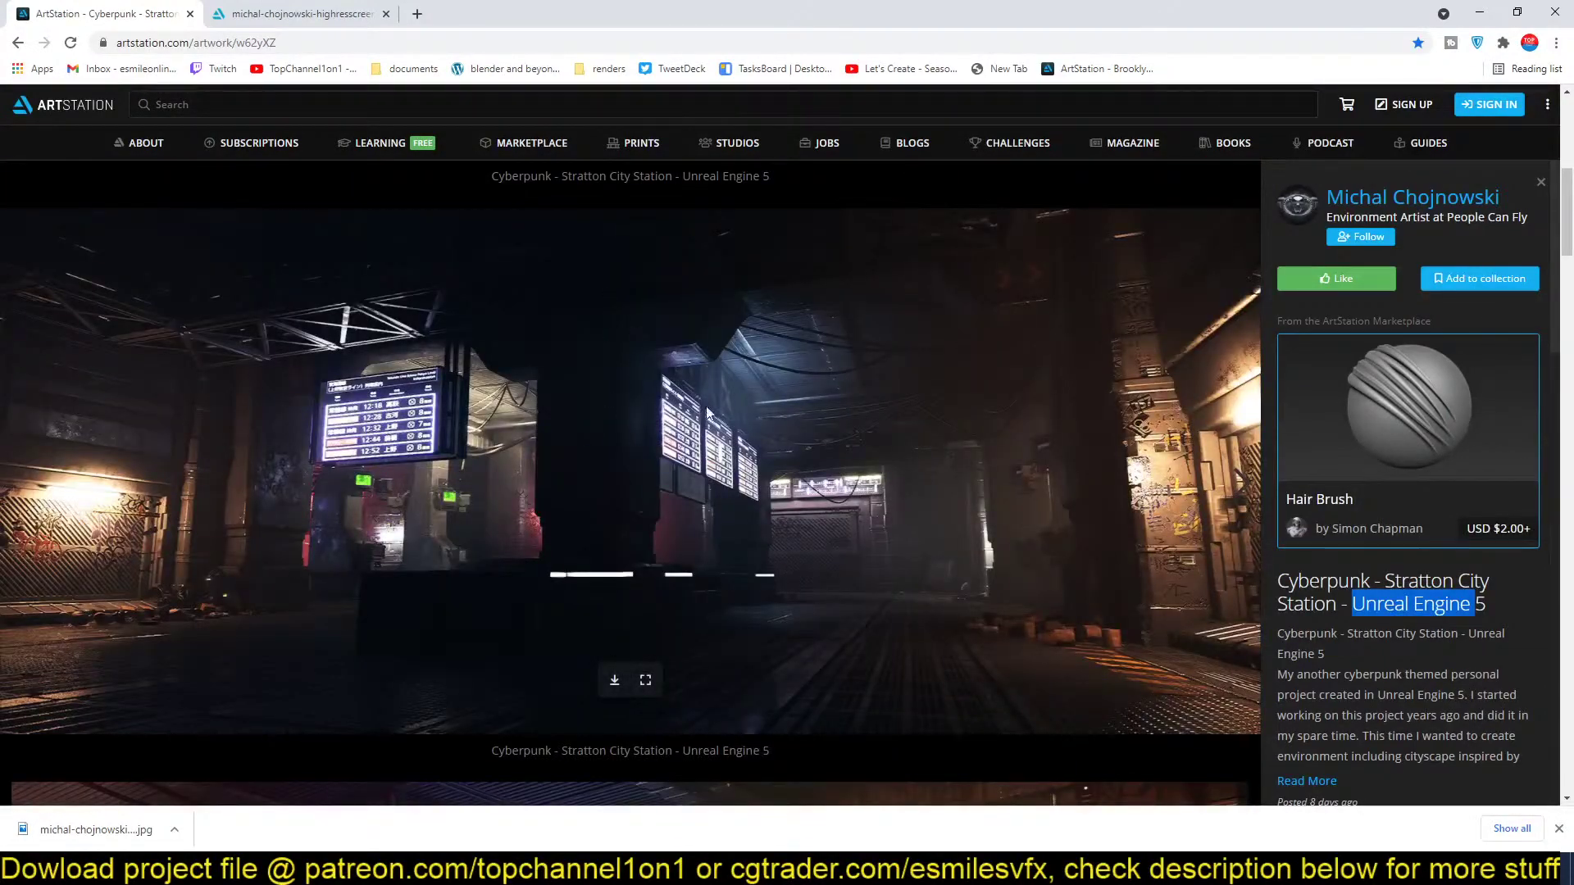
scroll(686, 556, down, 5)
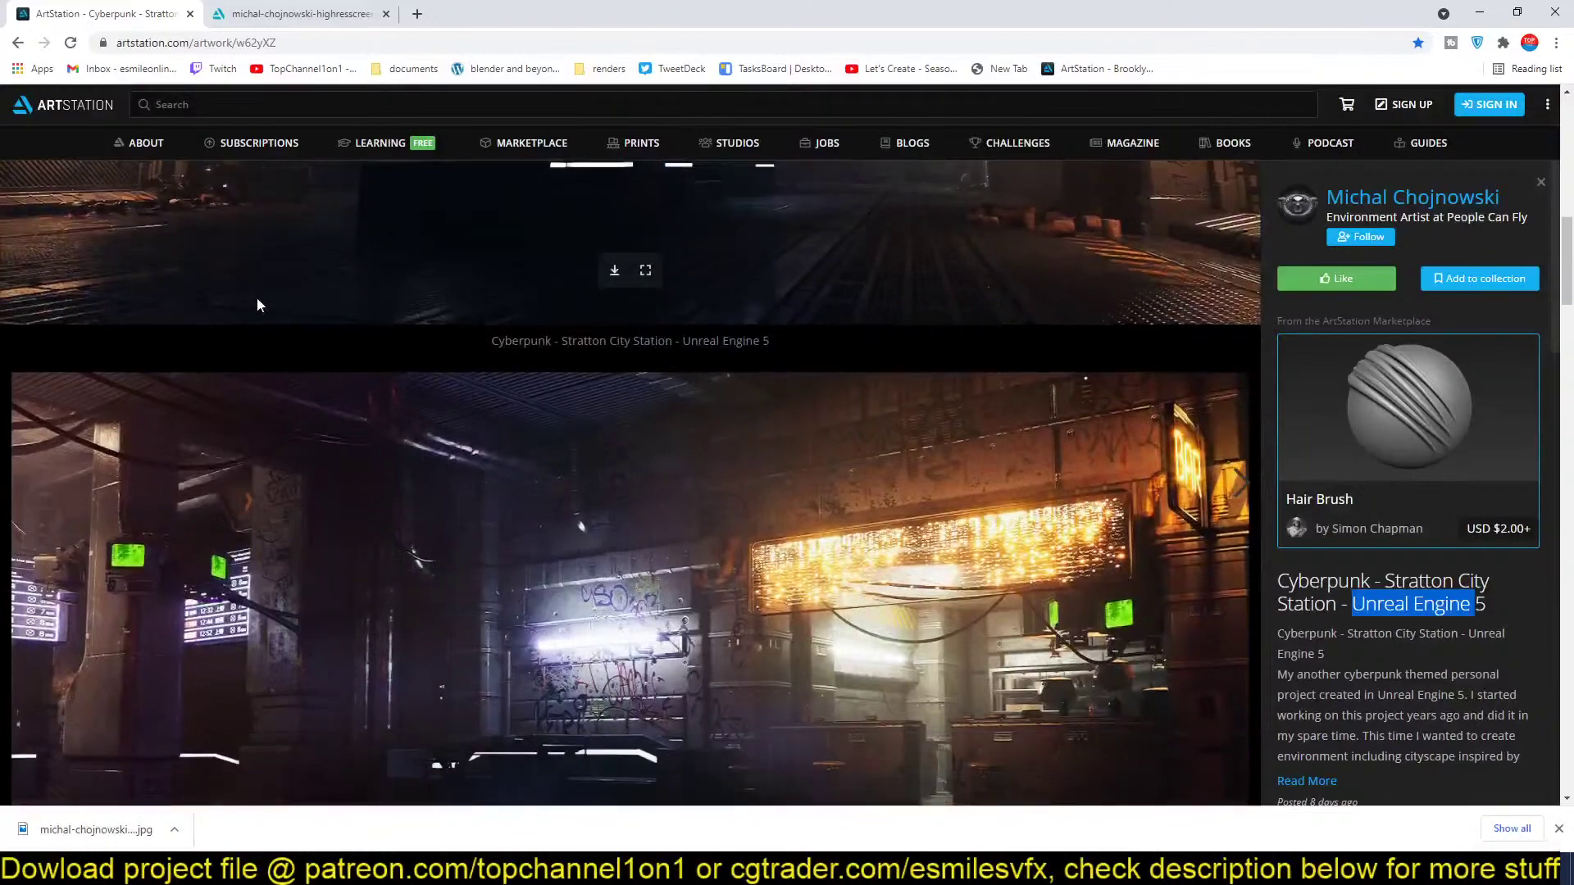
scroll(238, 344, up, 4)
scroll(331, 400, down, 10)
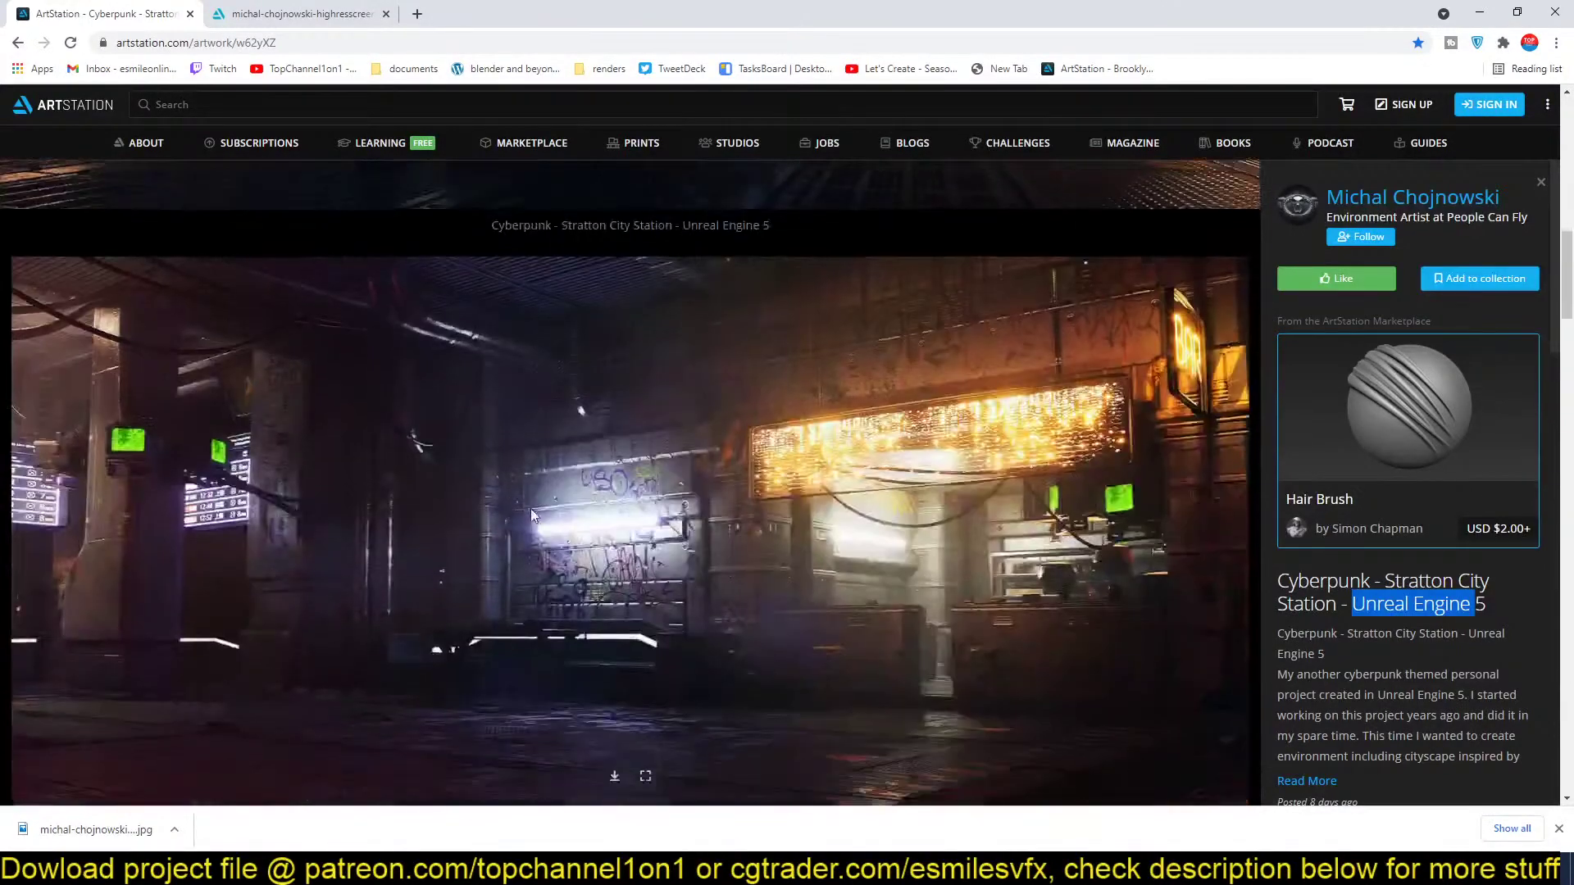
scroll(496, 696, down, 1)
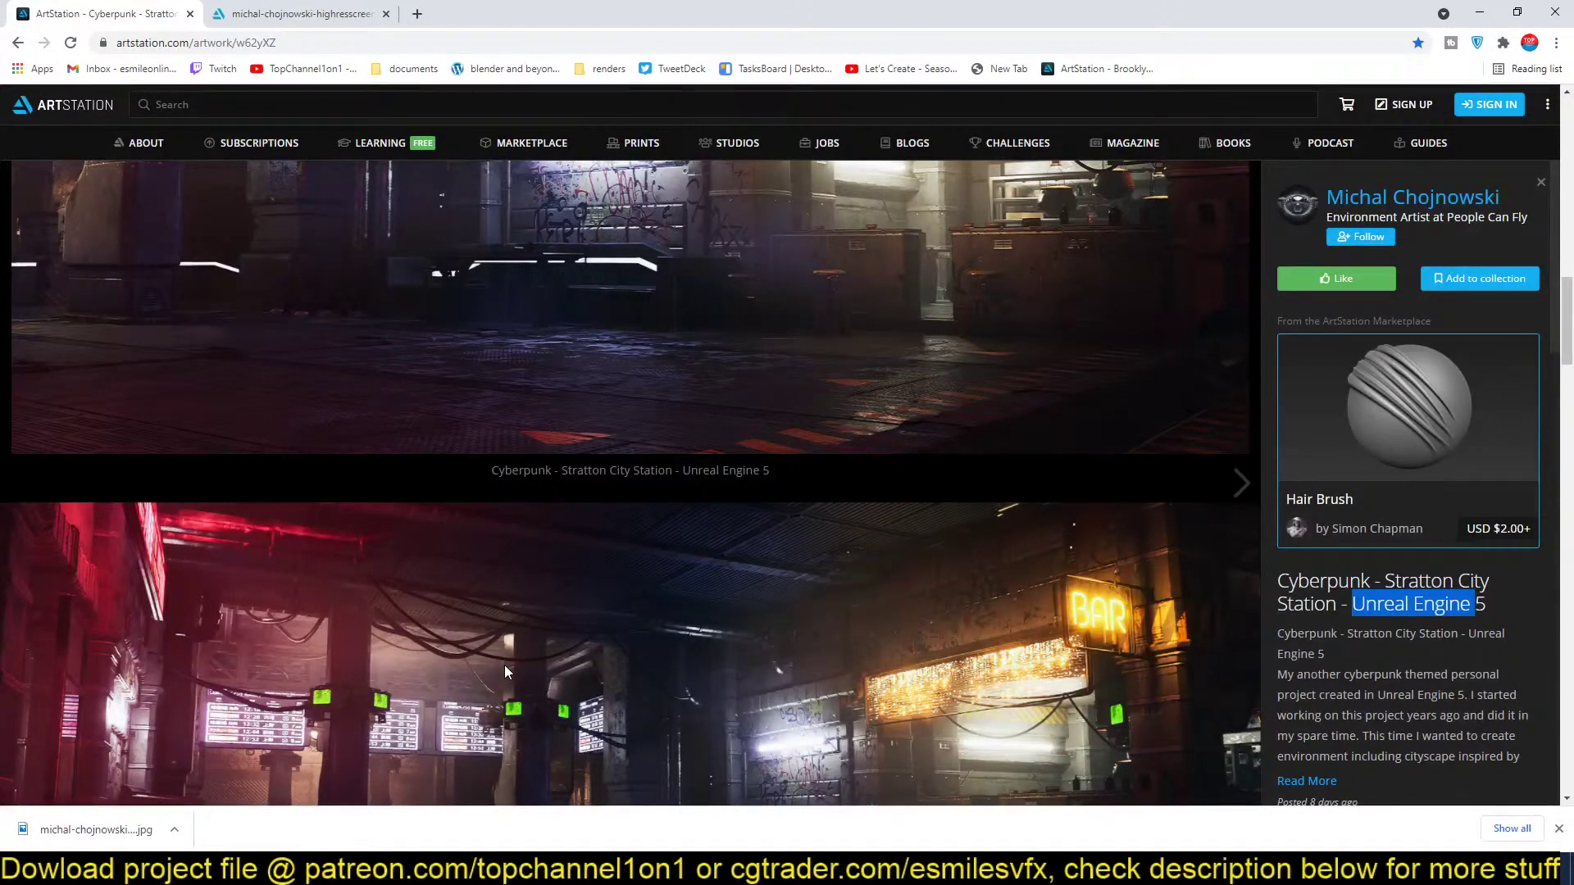
scroll(795, 600, down, 8)
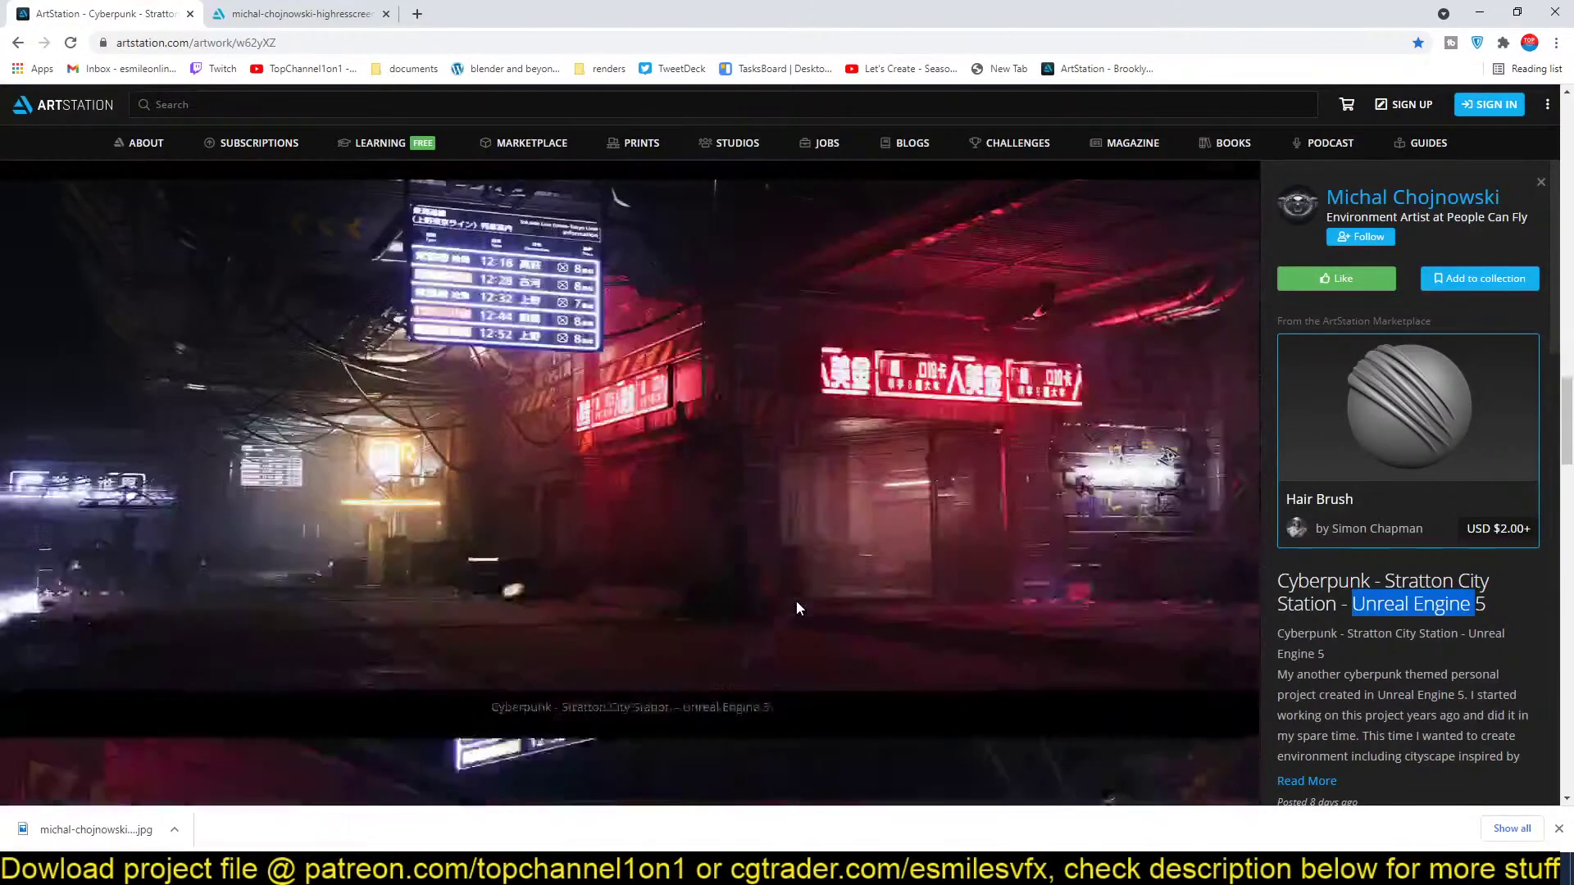
scroll(796, 608, down, 5)
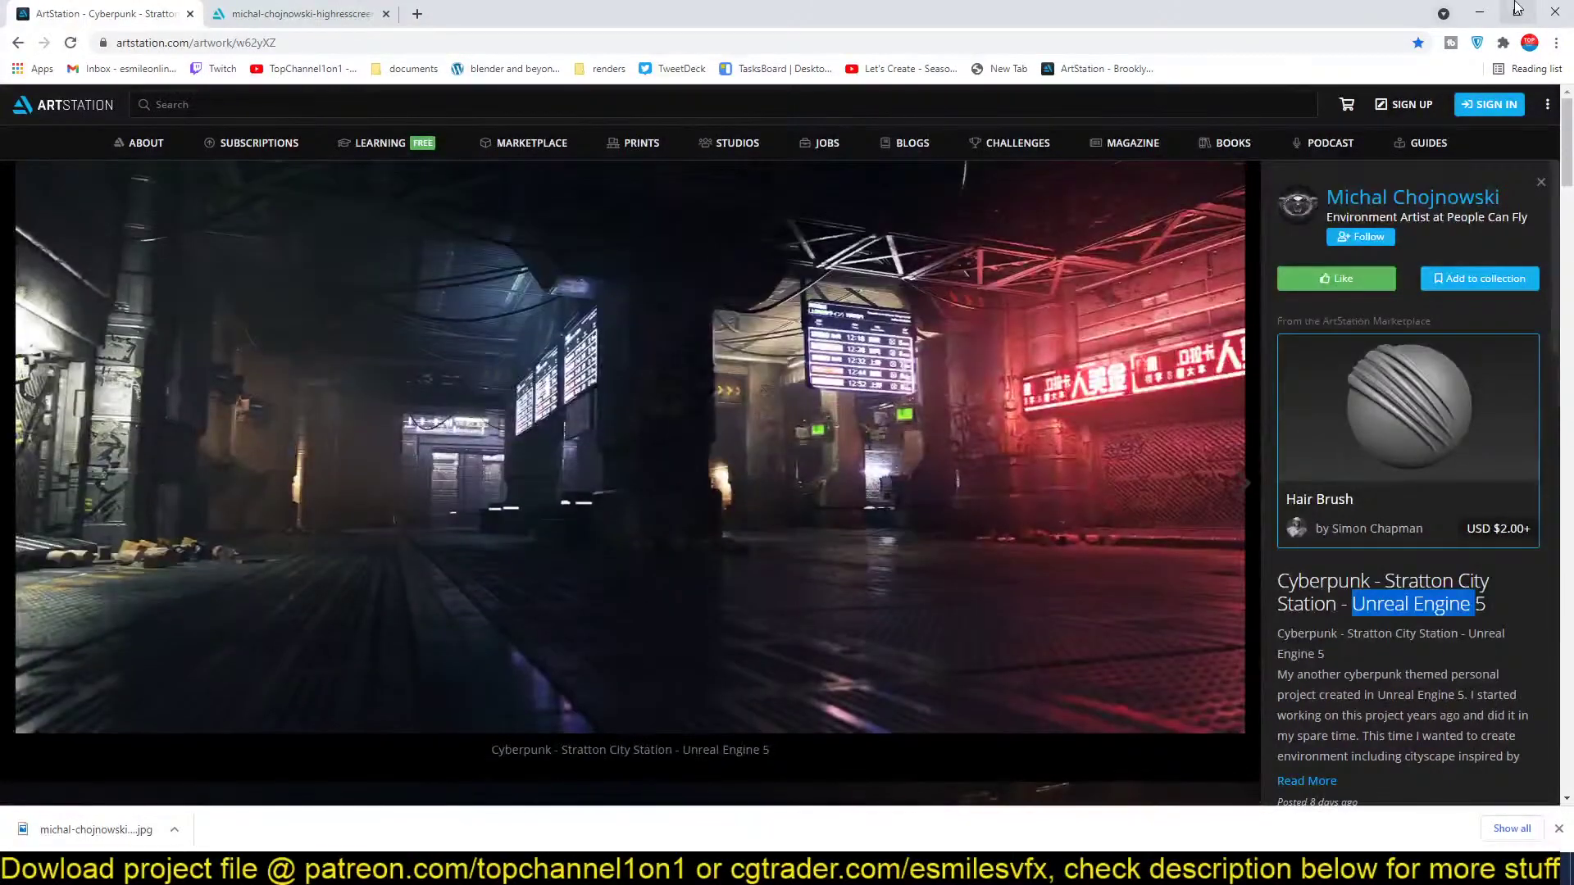
Shrink the browser beside Blender and compare the room's walls, trusses and ceiling beams with the reference from several angles.
click(1517, 8)
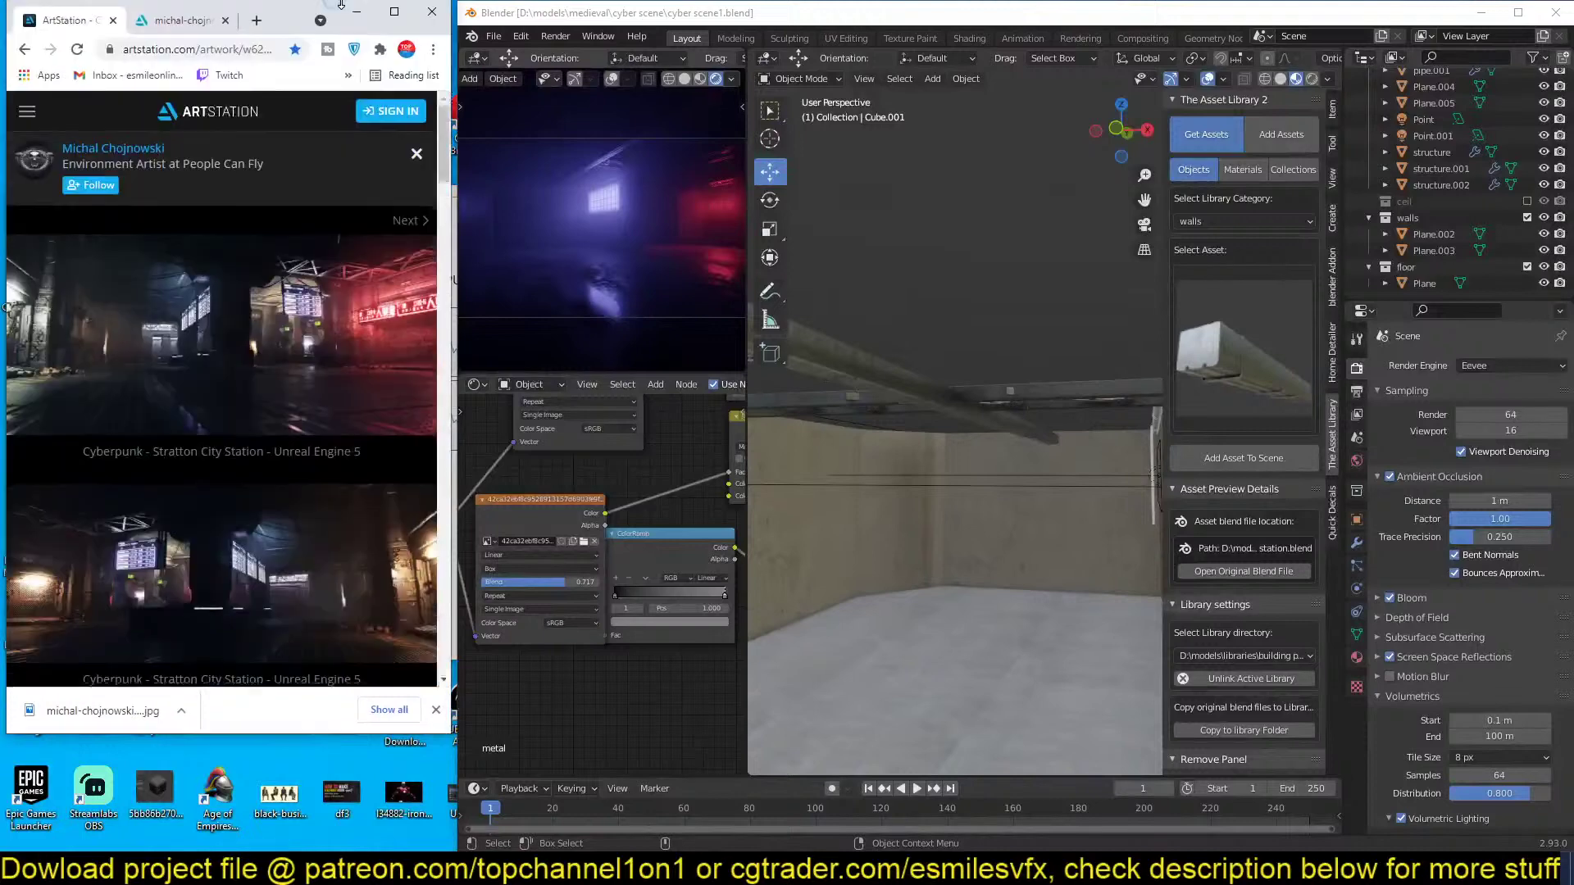
drag(341, 4, 341, 0)
click(995, 457)
middle_drag(995, 458, 1016, 507)
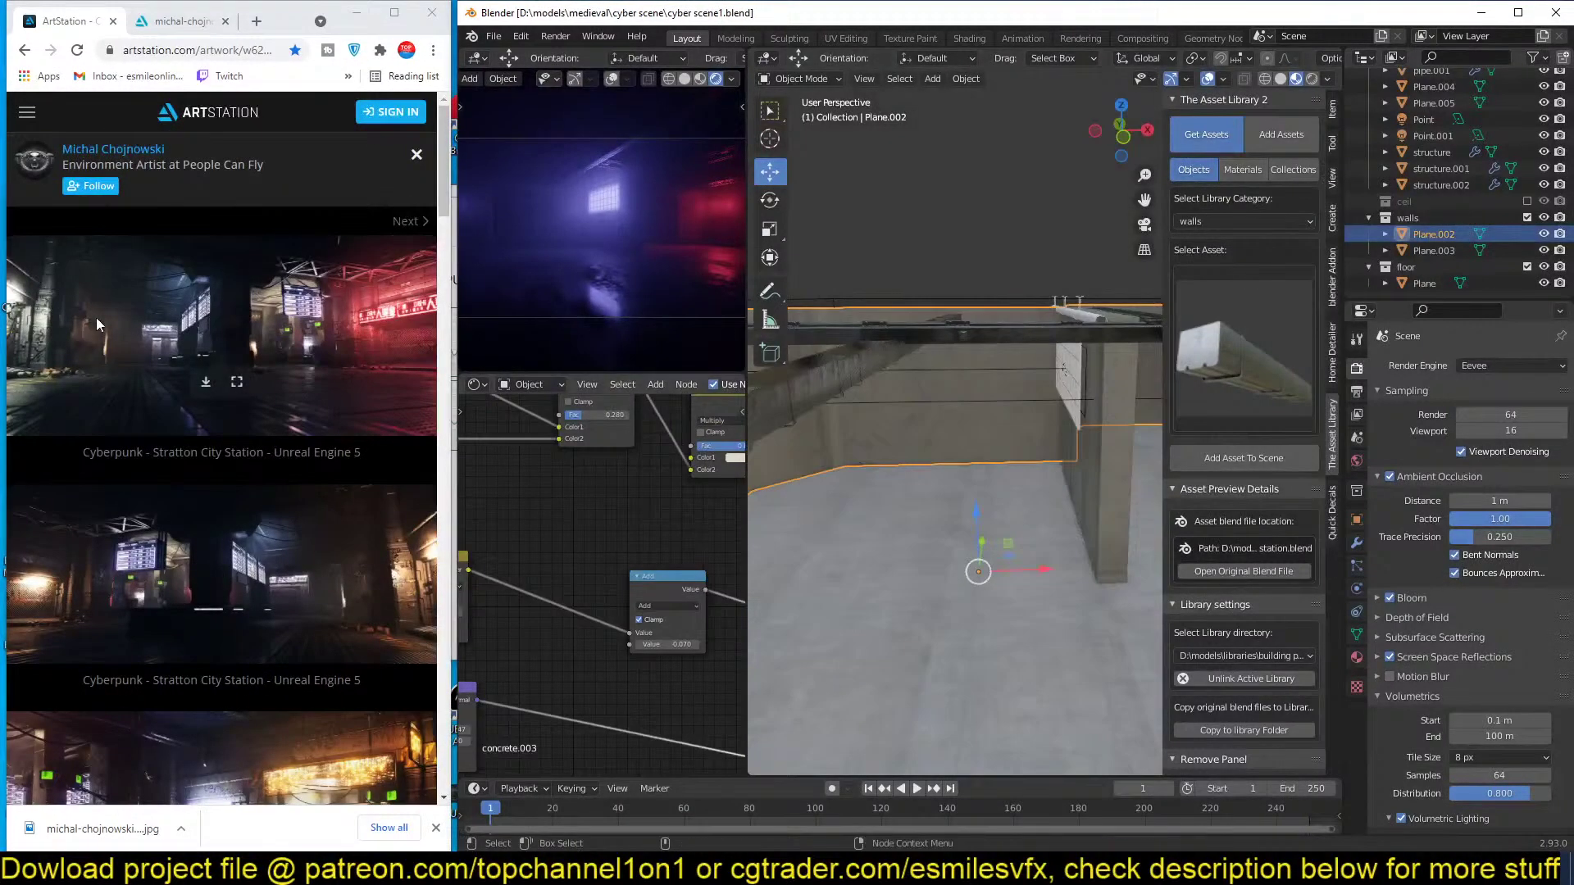
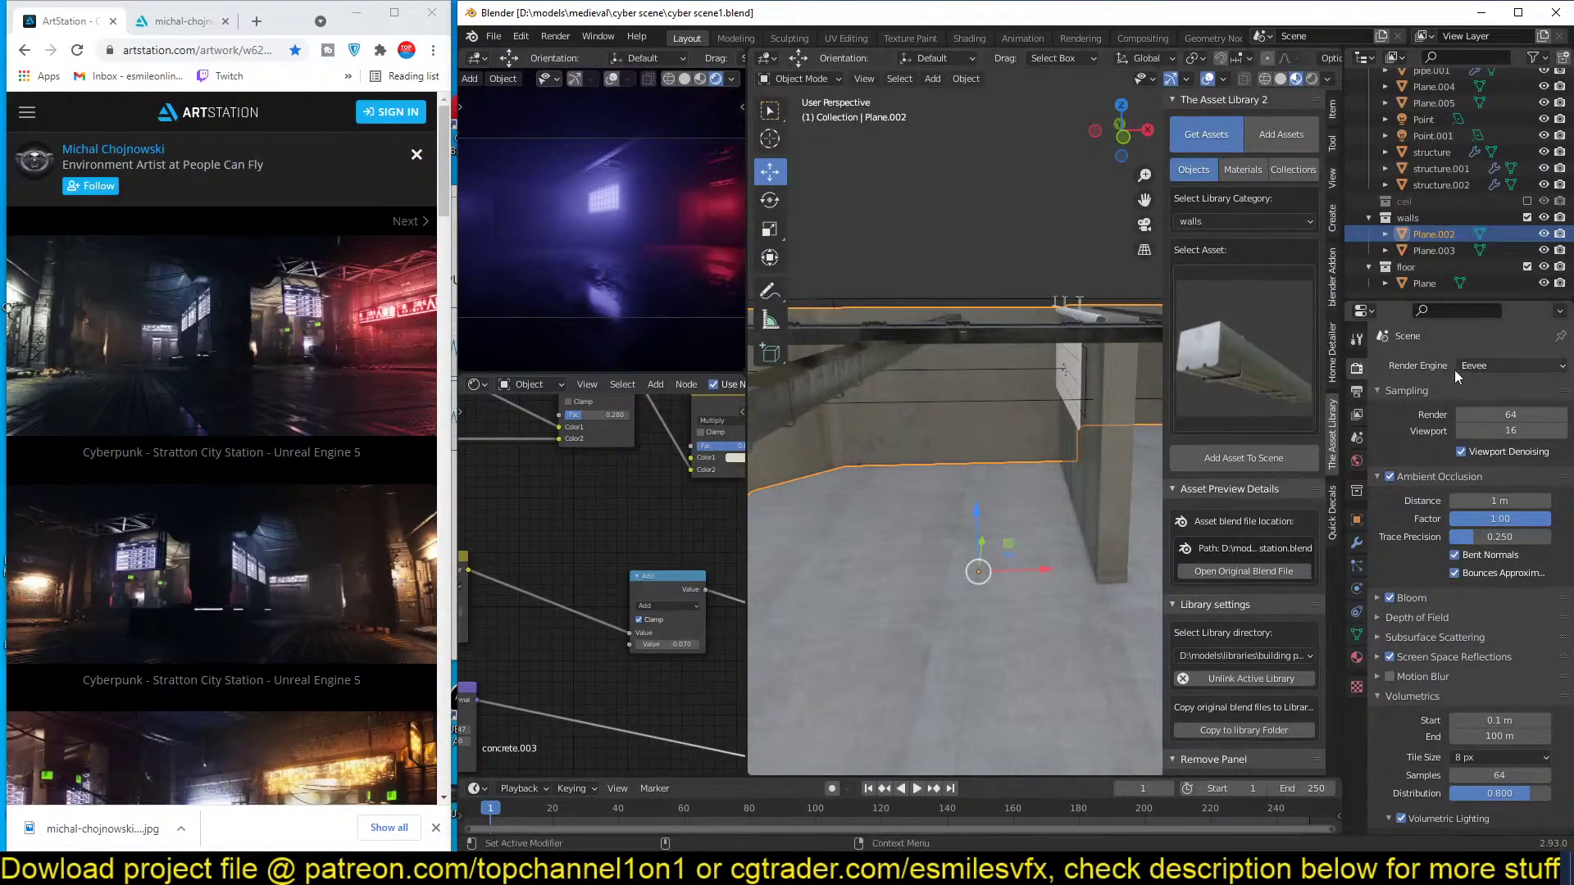
click(967, 309)
key(alt+a)
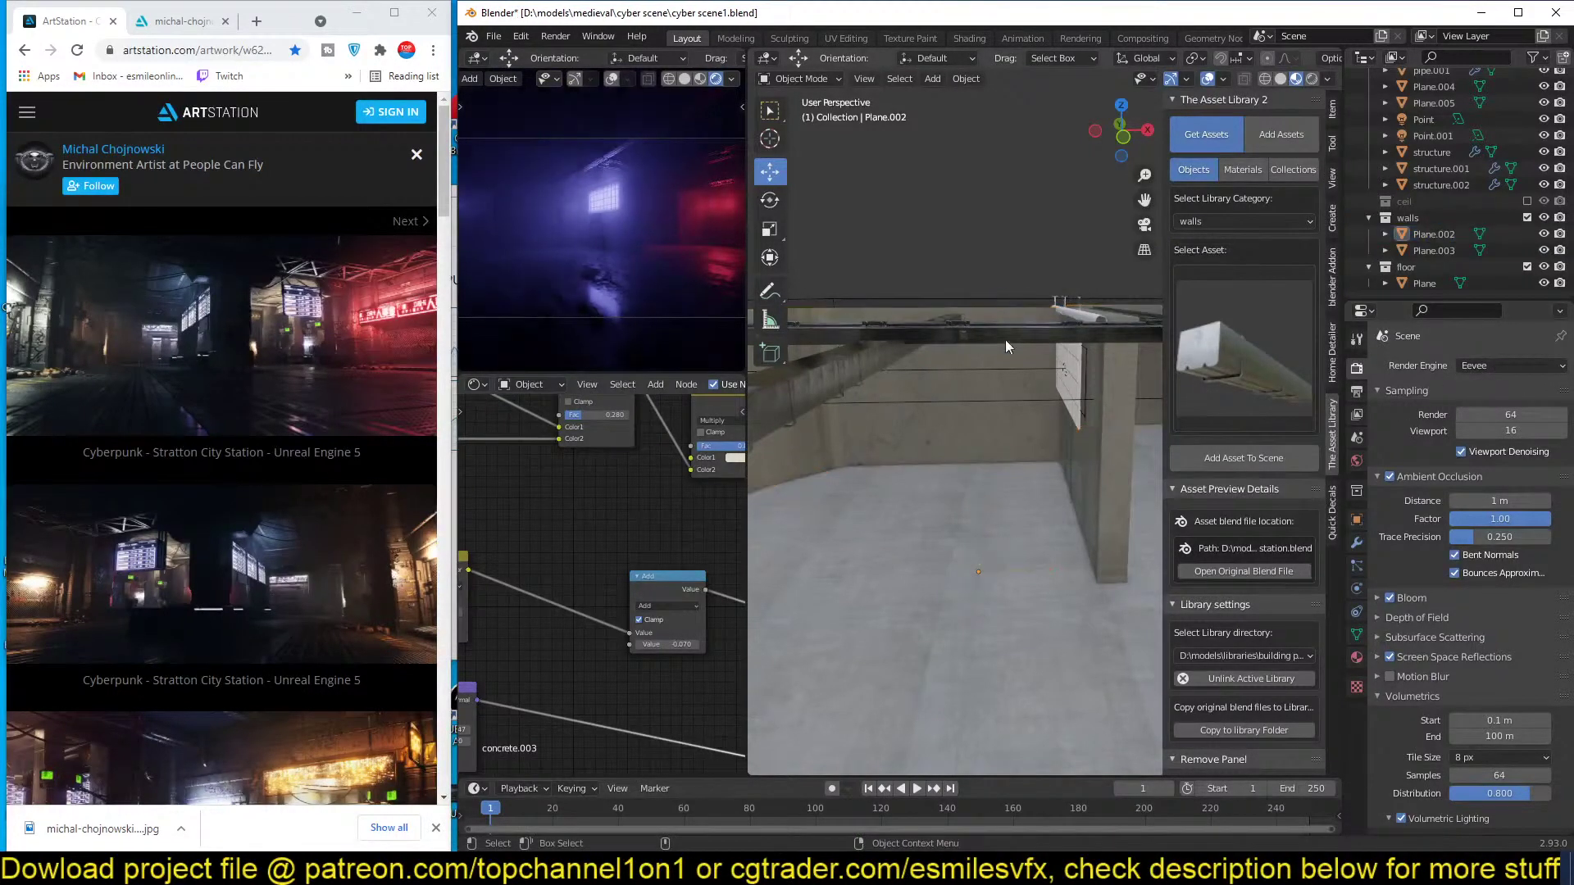
middle_drag(1005, 339, 991, 423)
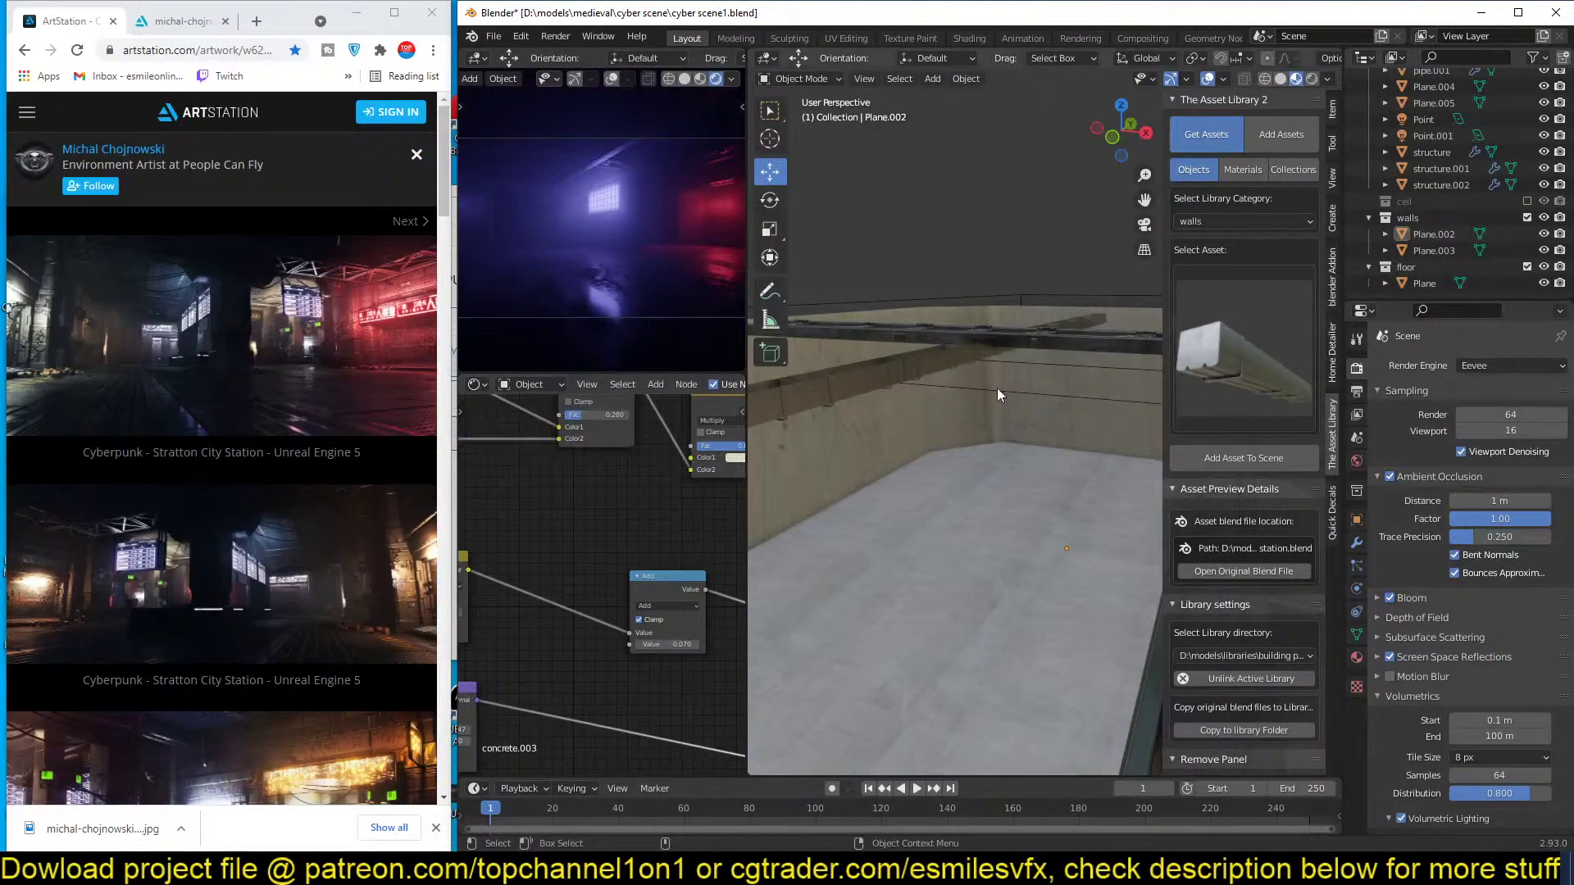
click(933, 359)
scroll(927, 441, down, 1)
key(alt+a)
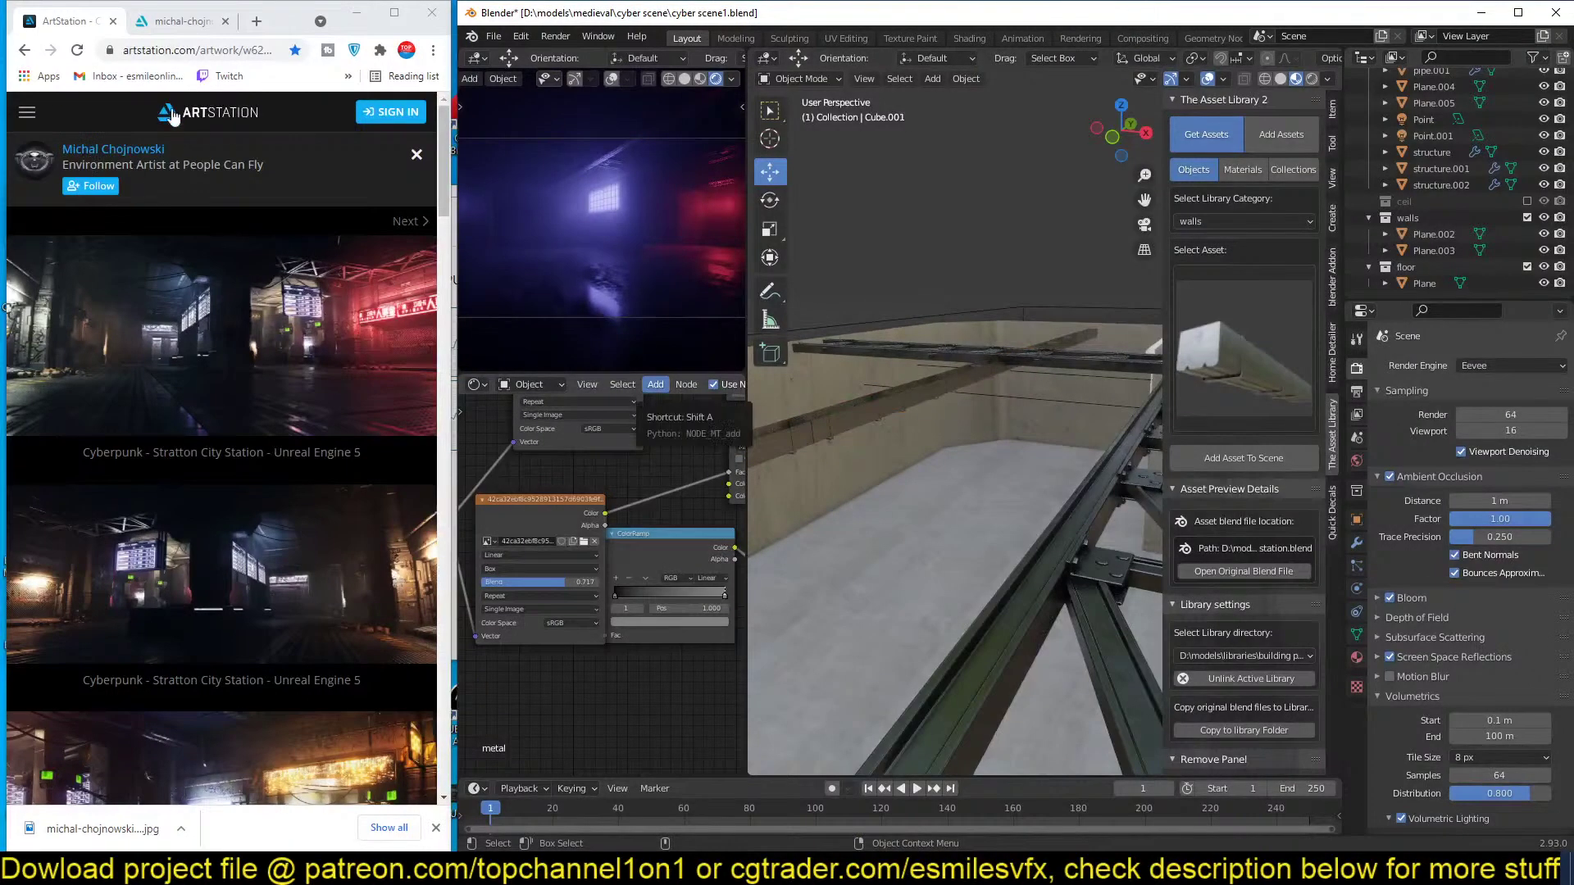
click(214, 51)
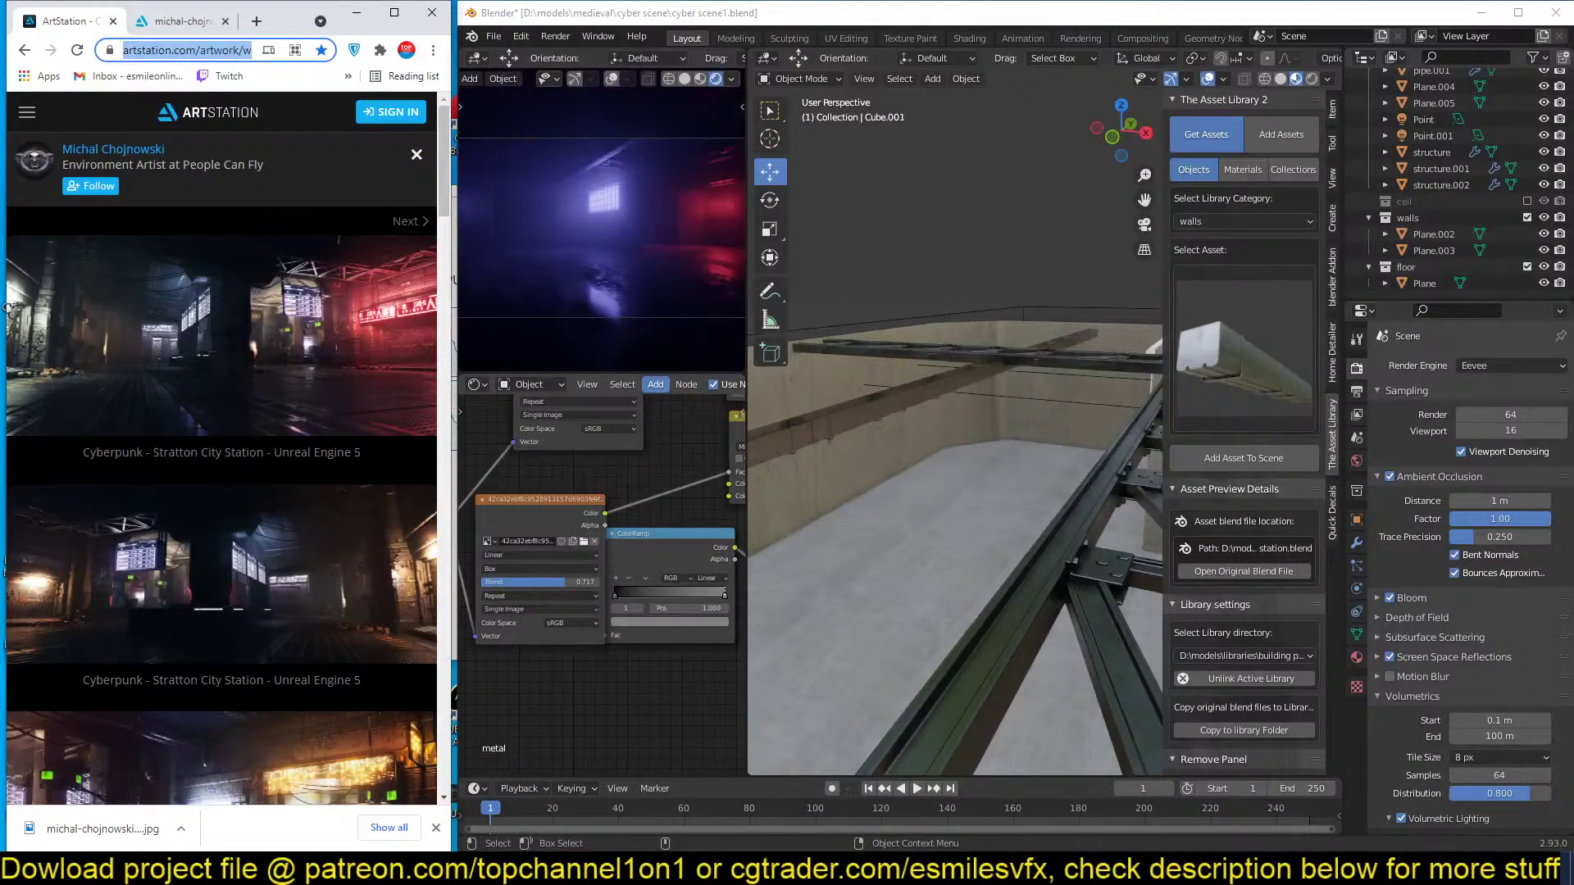
key(alt+Tab)
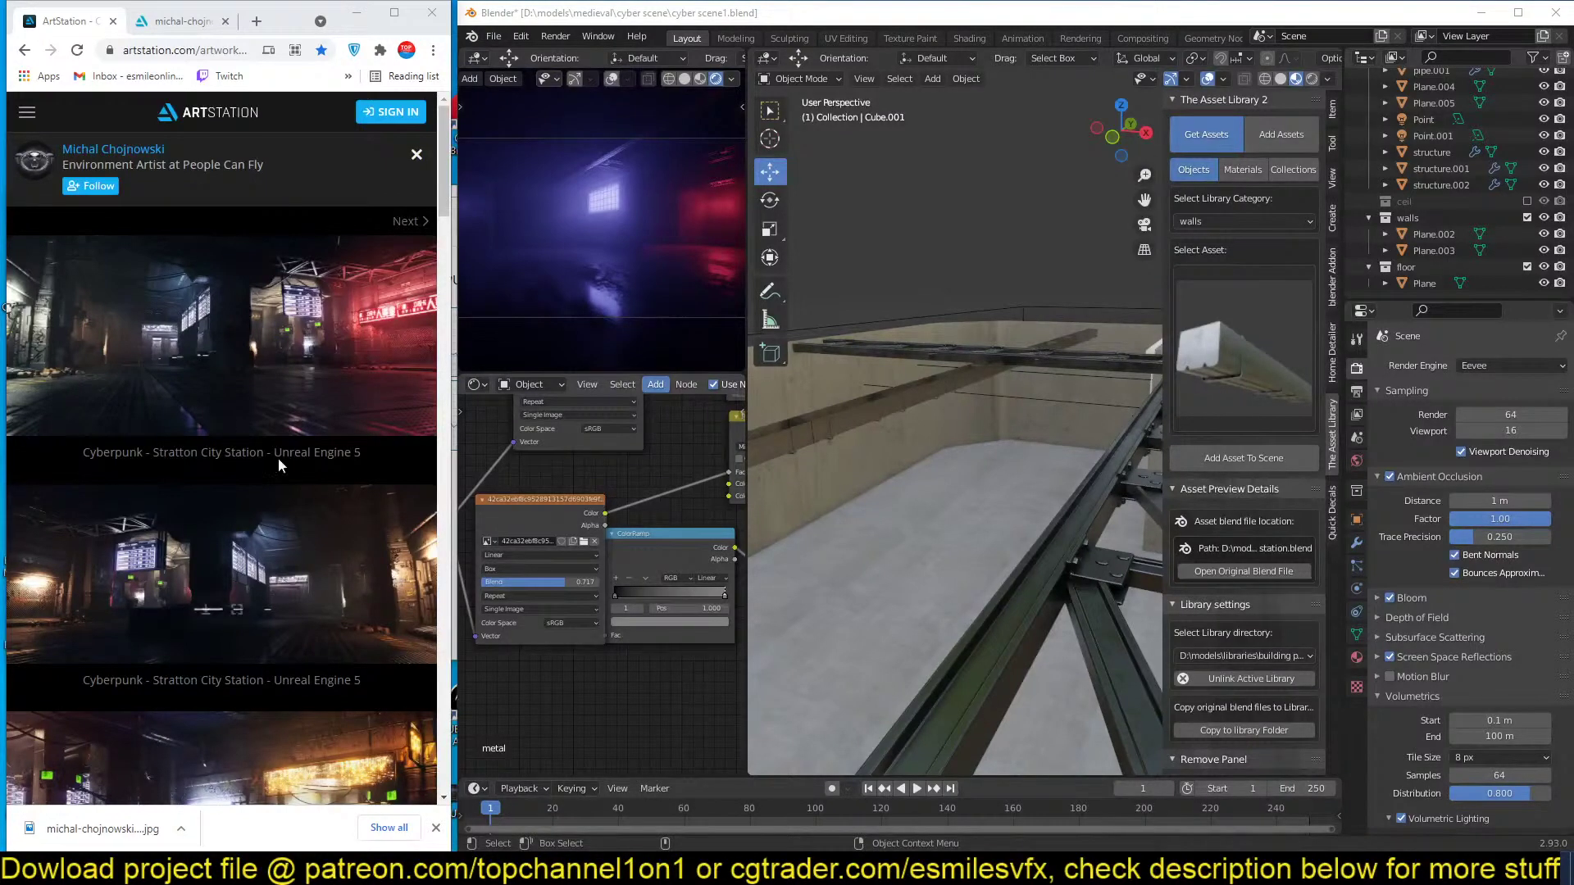
click(961, 421)
mouse_move(960, 420)
middle_down()
mouse_move(1059, 472)
mouse_move(1032, 485)
mouse_move(1109, 390)
mouse_move(1047, 419)
mouse_move(1064, 402)
mouse_move(942, 414)
middle_up()
key(alt+a)
scroll(676, 301, down, 3)
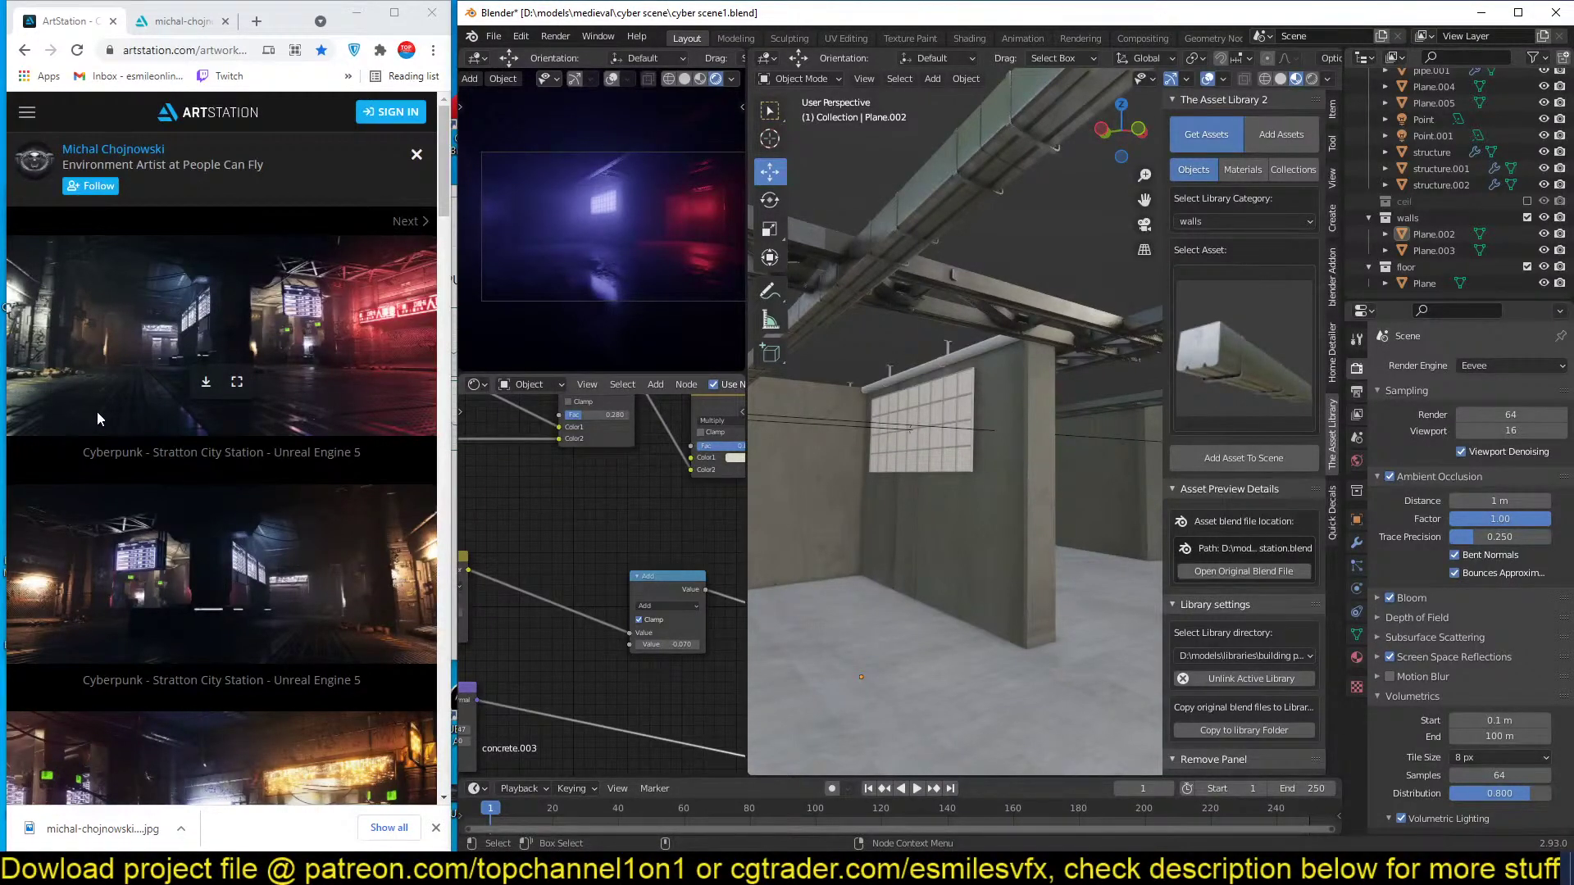
In top view, place the 3D cursor on the floor near the camera and add a plane mesh there.
click(916, 471)
key(KP_7)
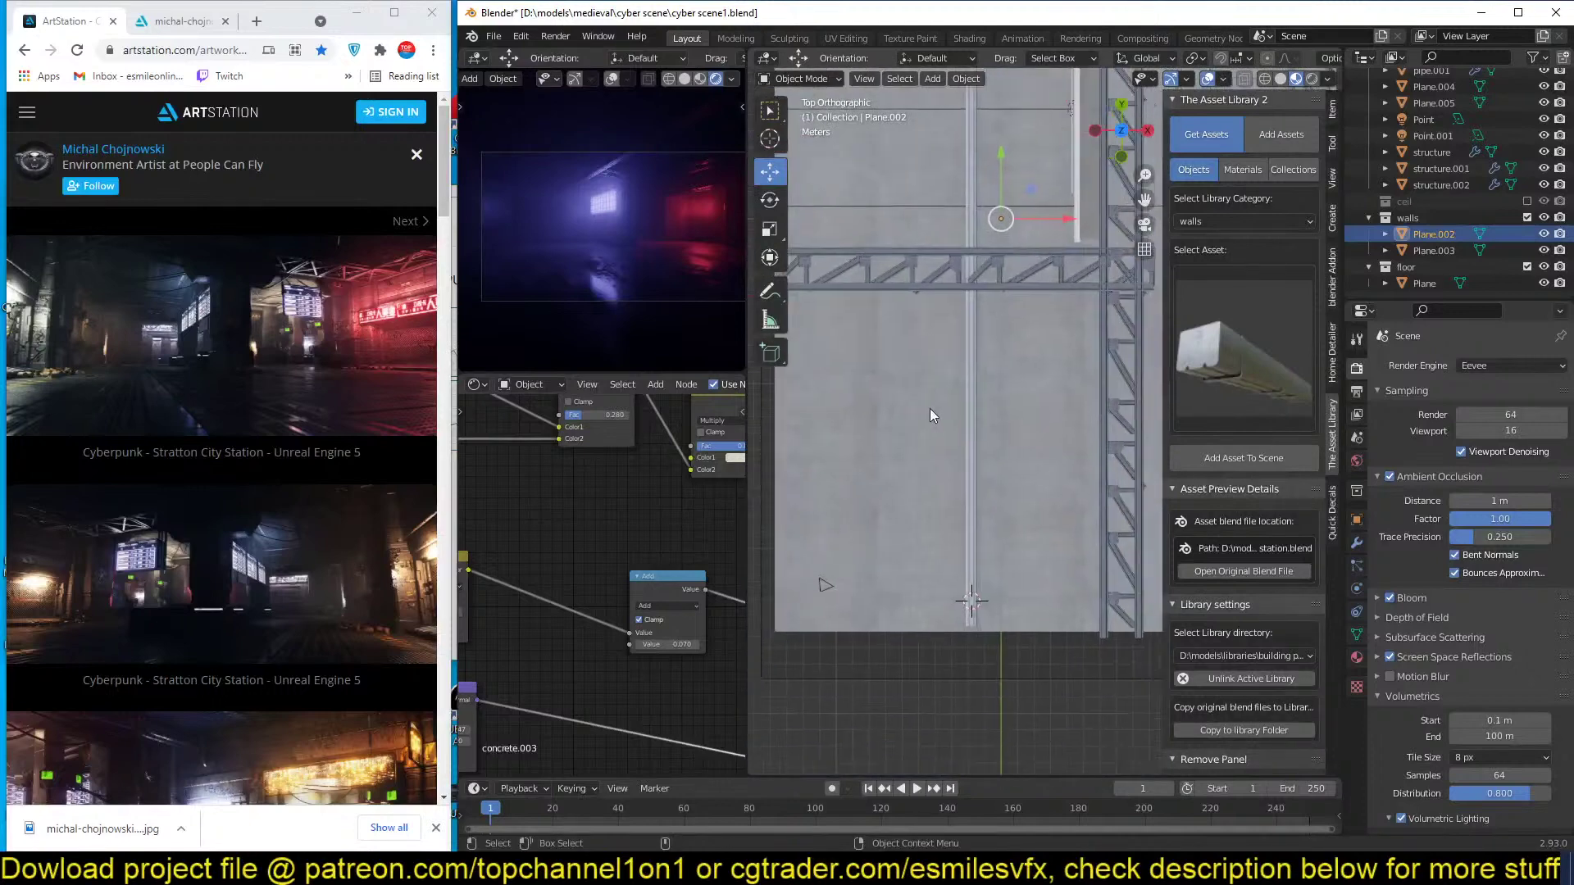
scroll(929, 408, down, 4)
key(n)
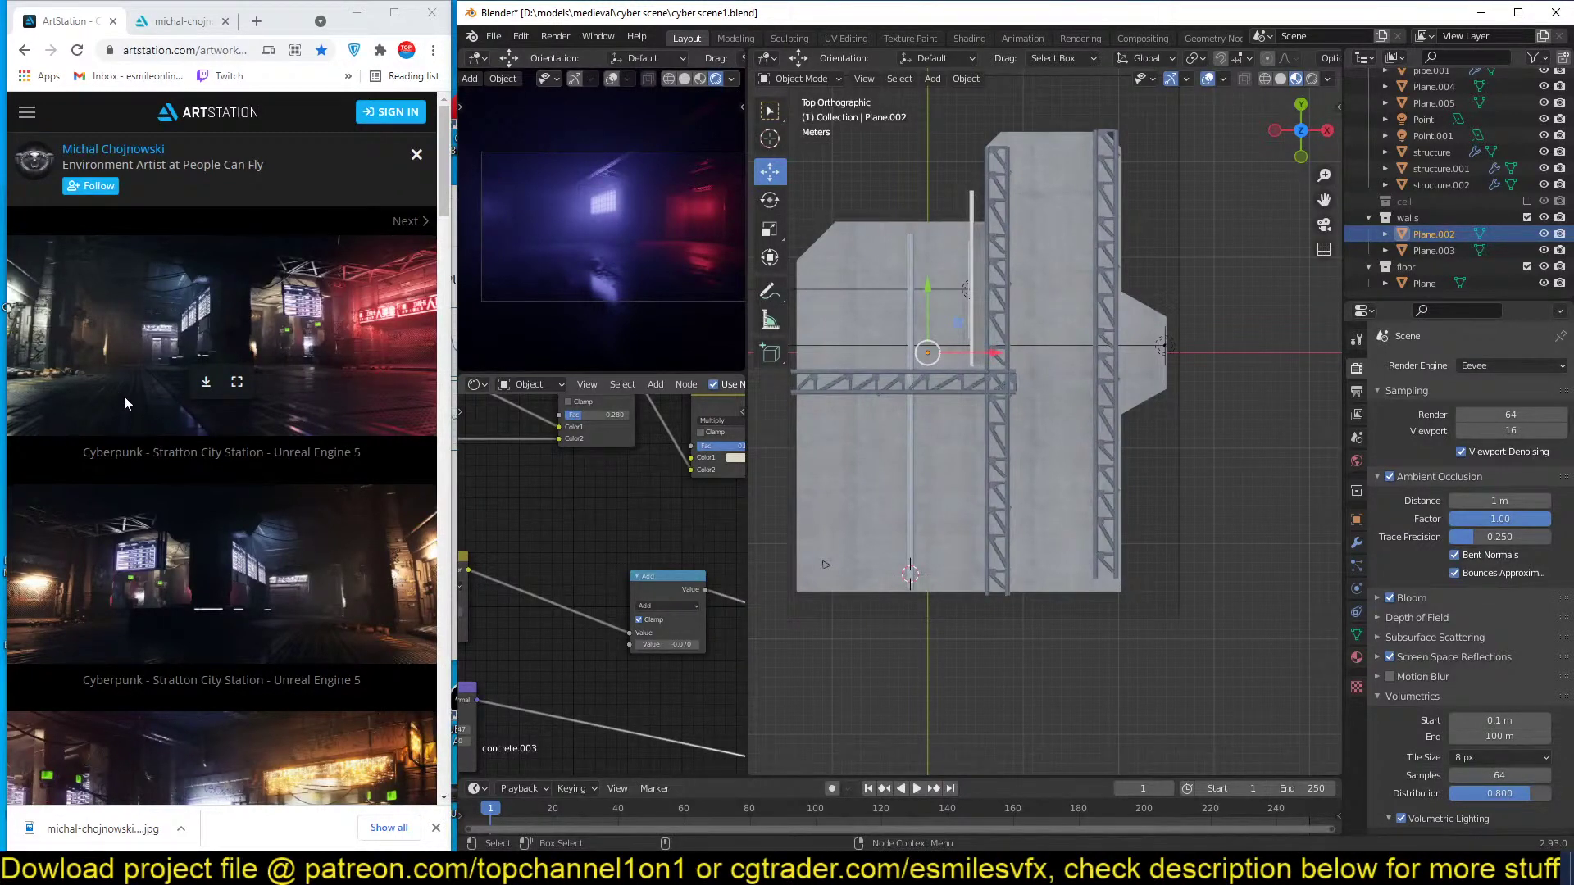
scroll(1187, 292, up, 5)
scroll(1187, 293, down, 2)
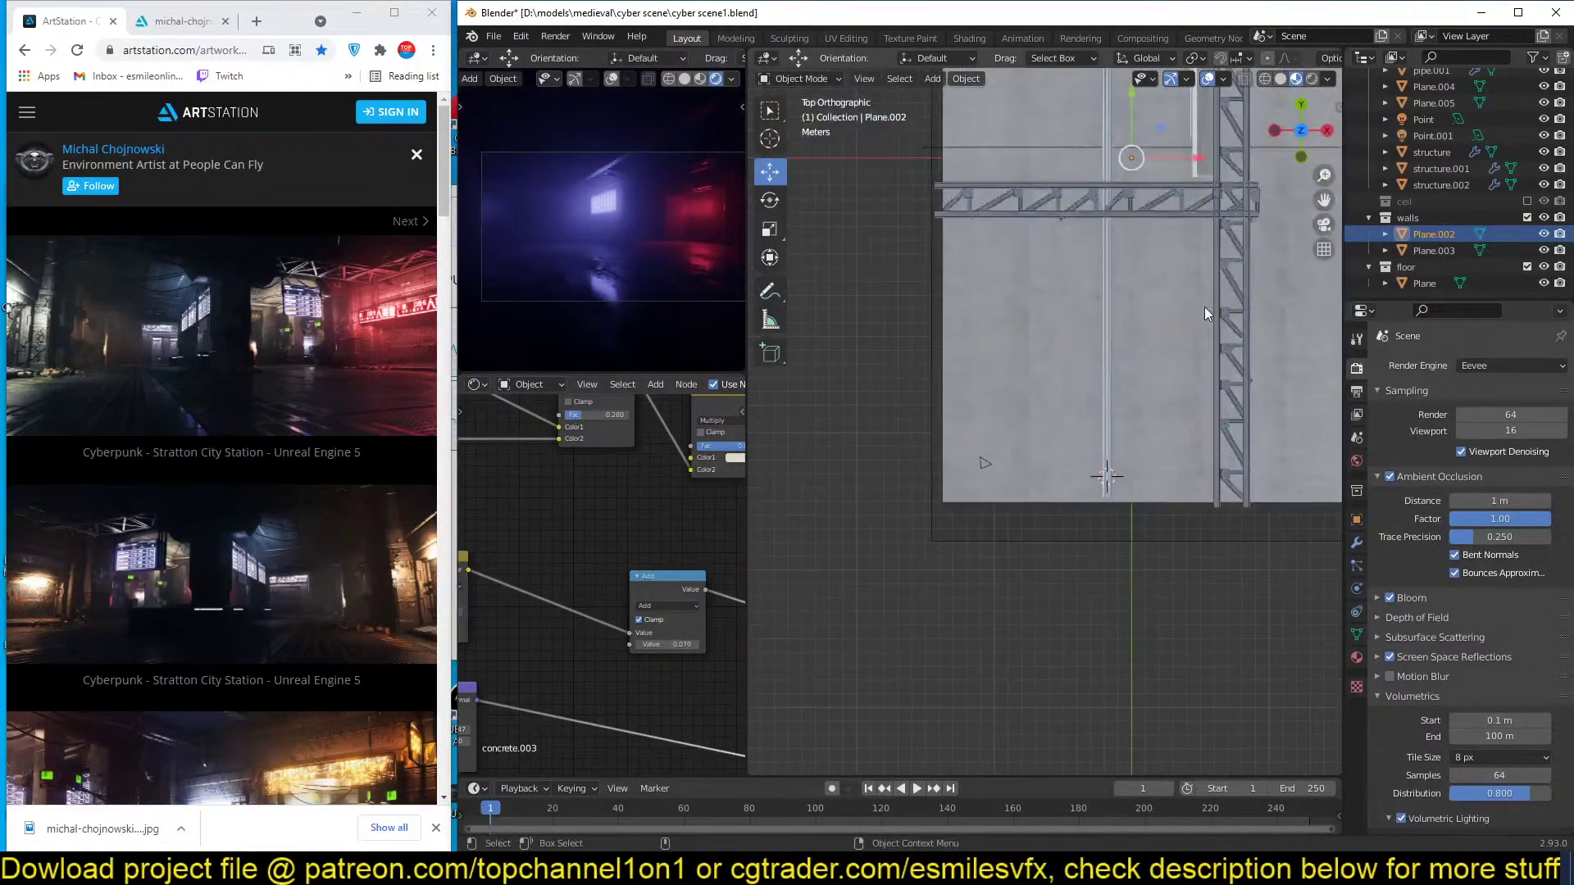
key(shift+a)
key(Escape)
click(1009, 397)
key(shift+a)
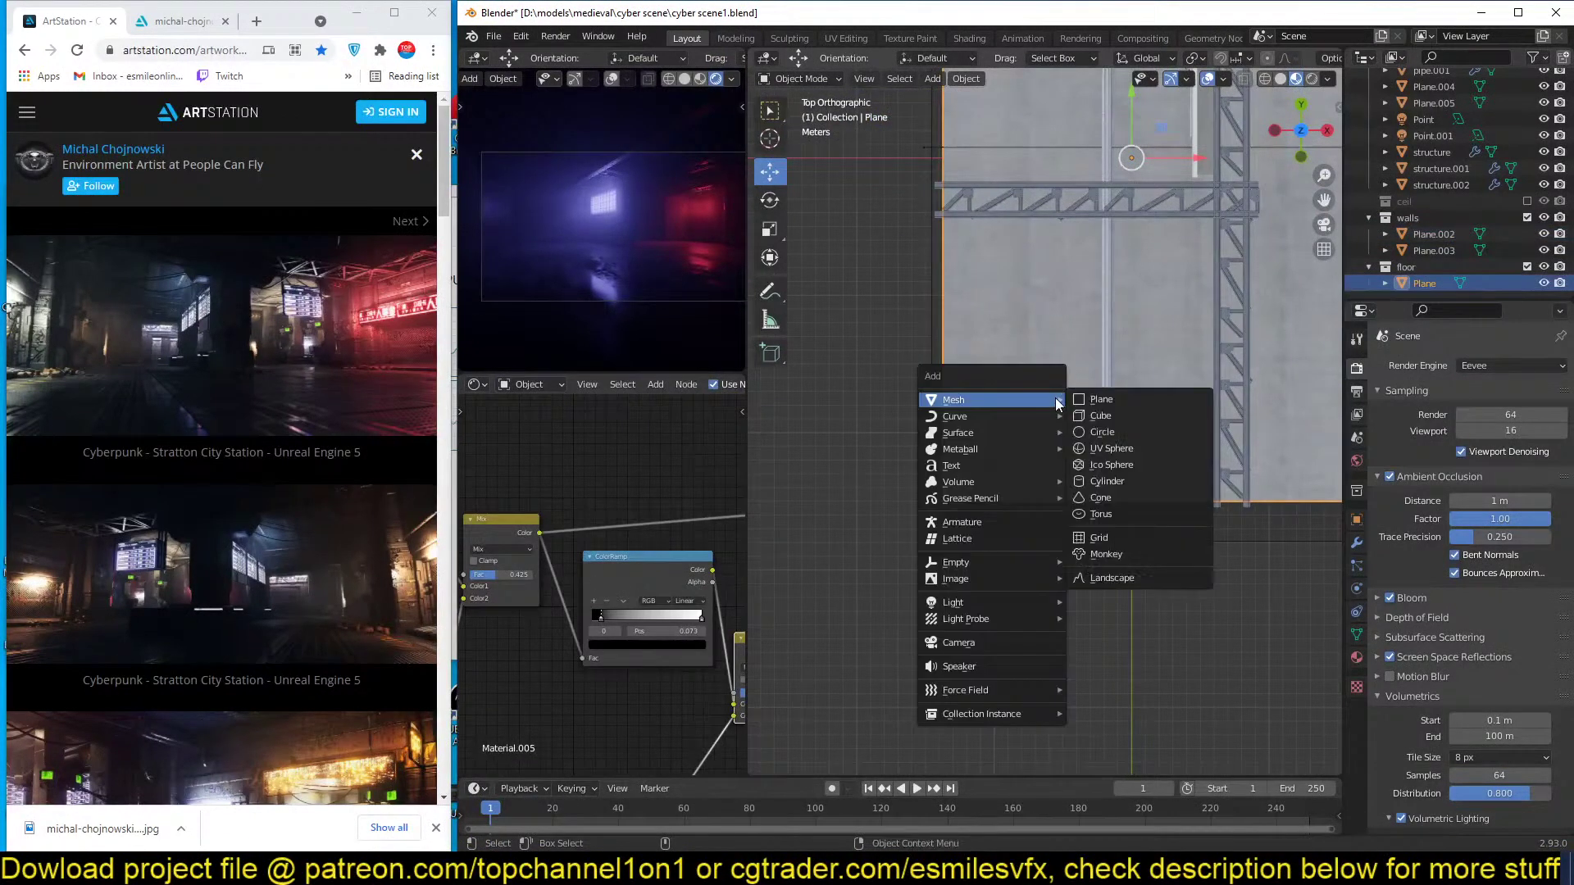
click(1094, 399)
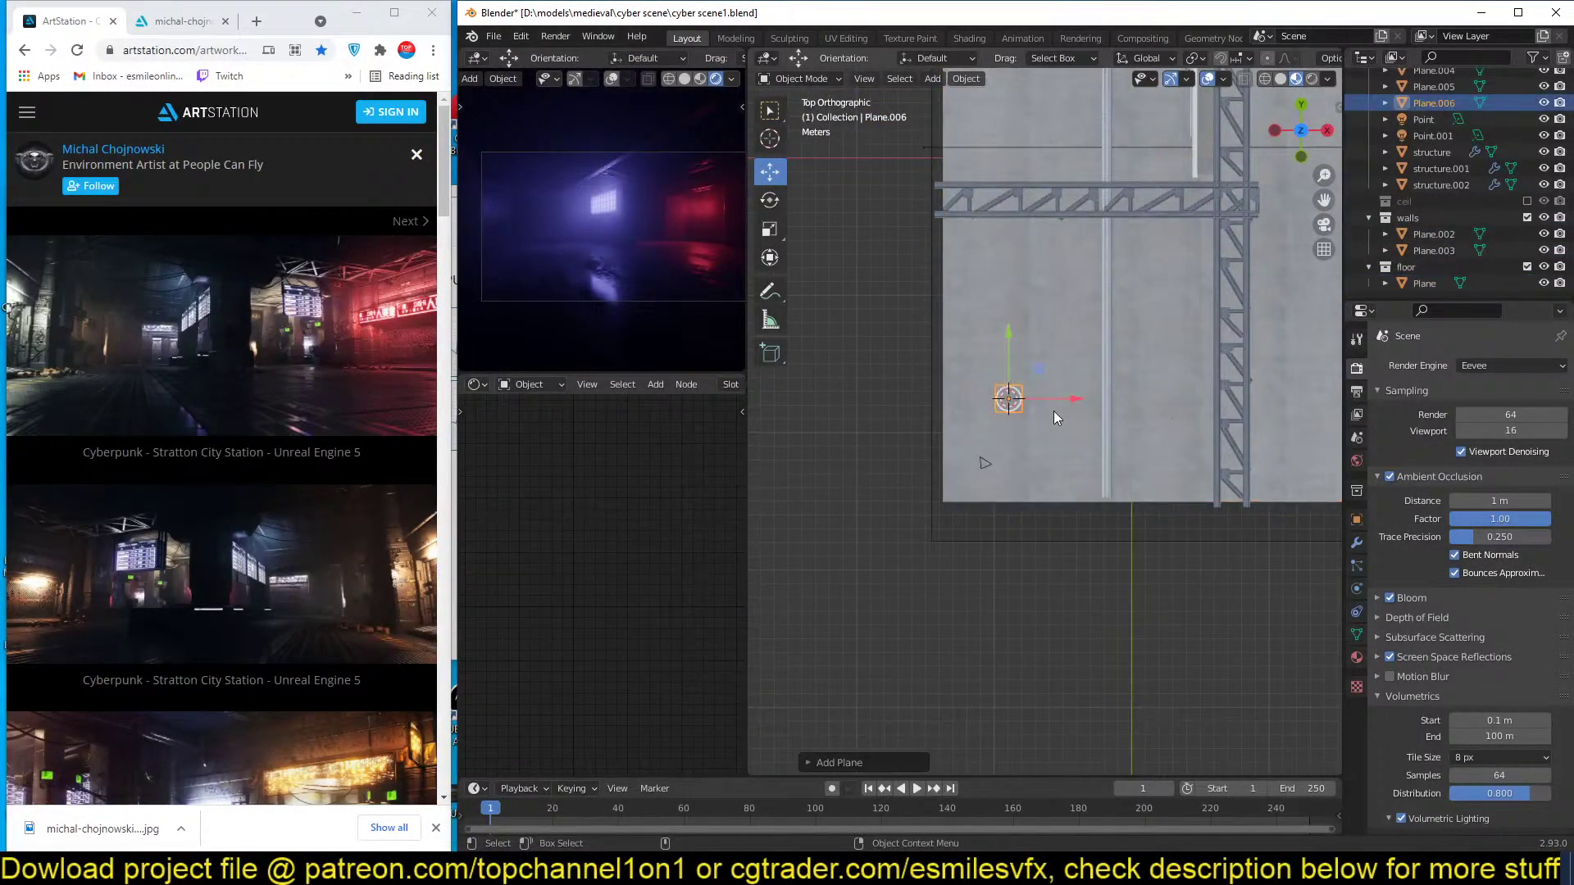
Enlarge the new plane to nearly twice its size and move it close to the wall near the camera.
key(s)
click(1123, 418)
key(g)
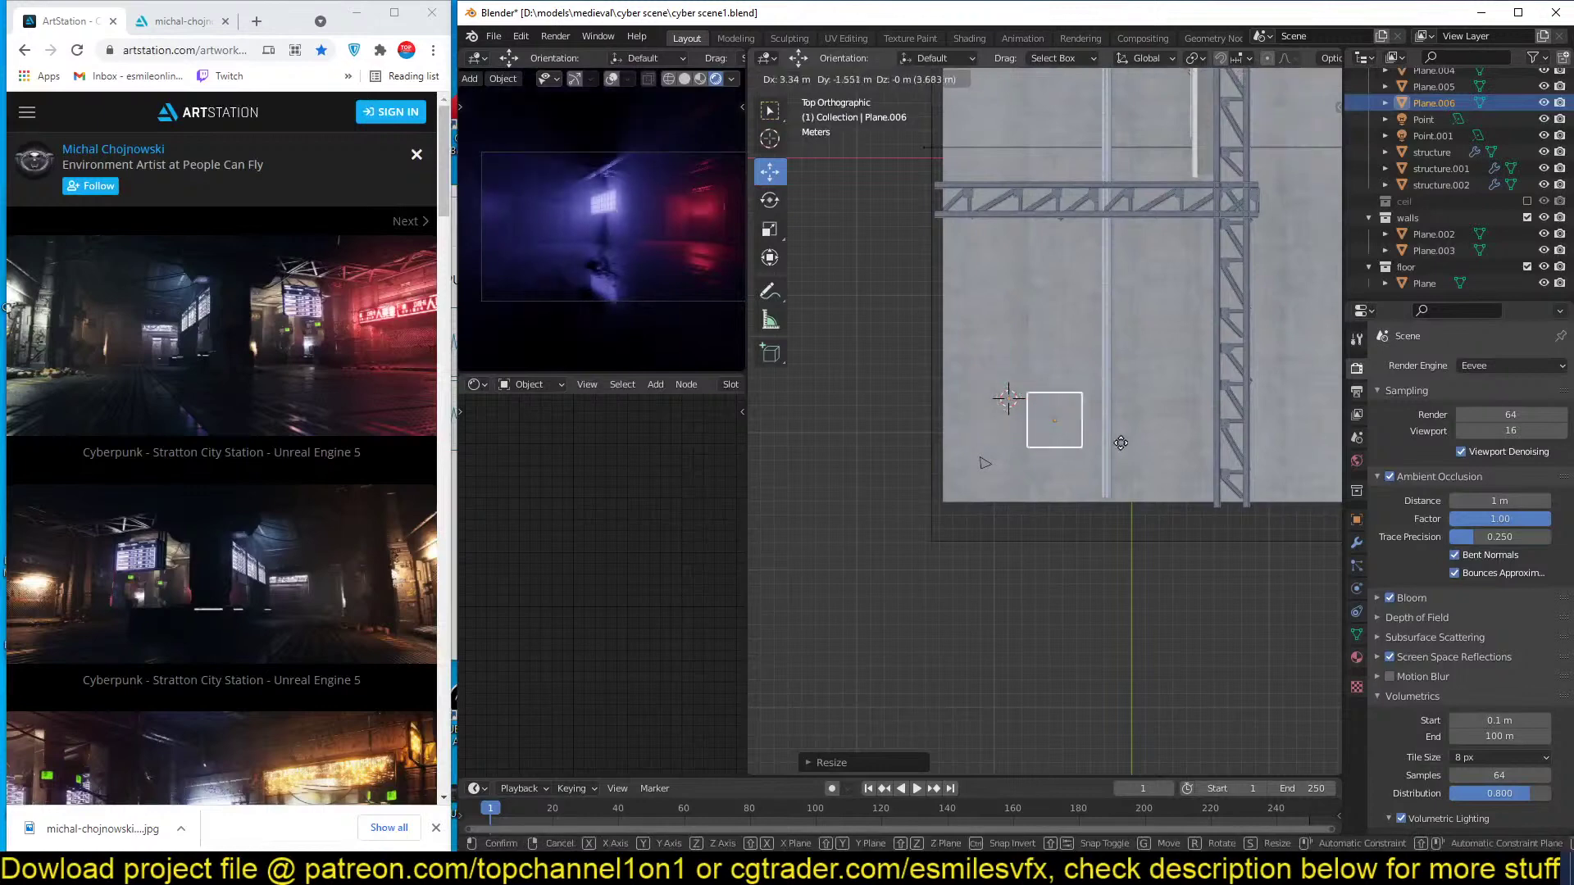
click(1134, 484)
middle_drag(1134, 484, 980, 422)
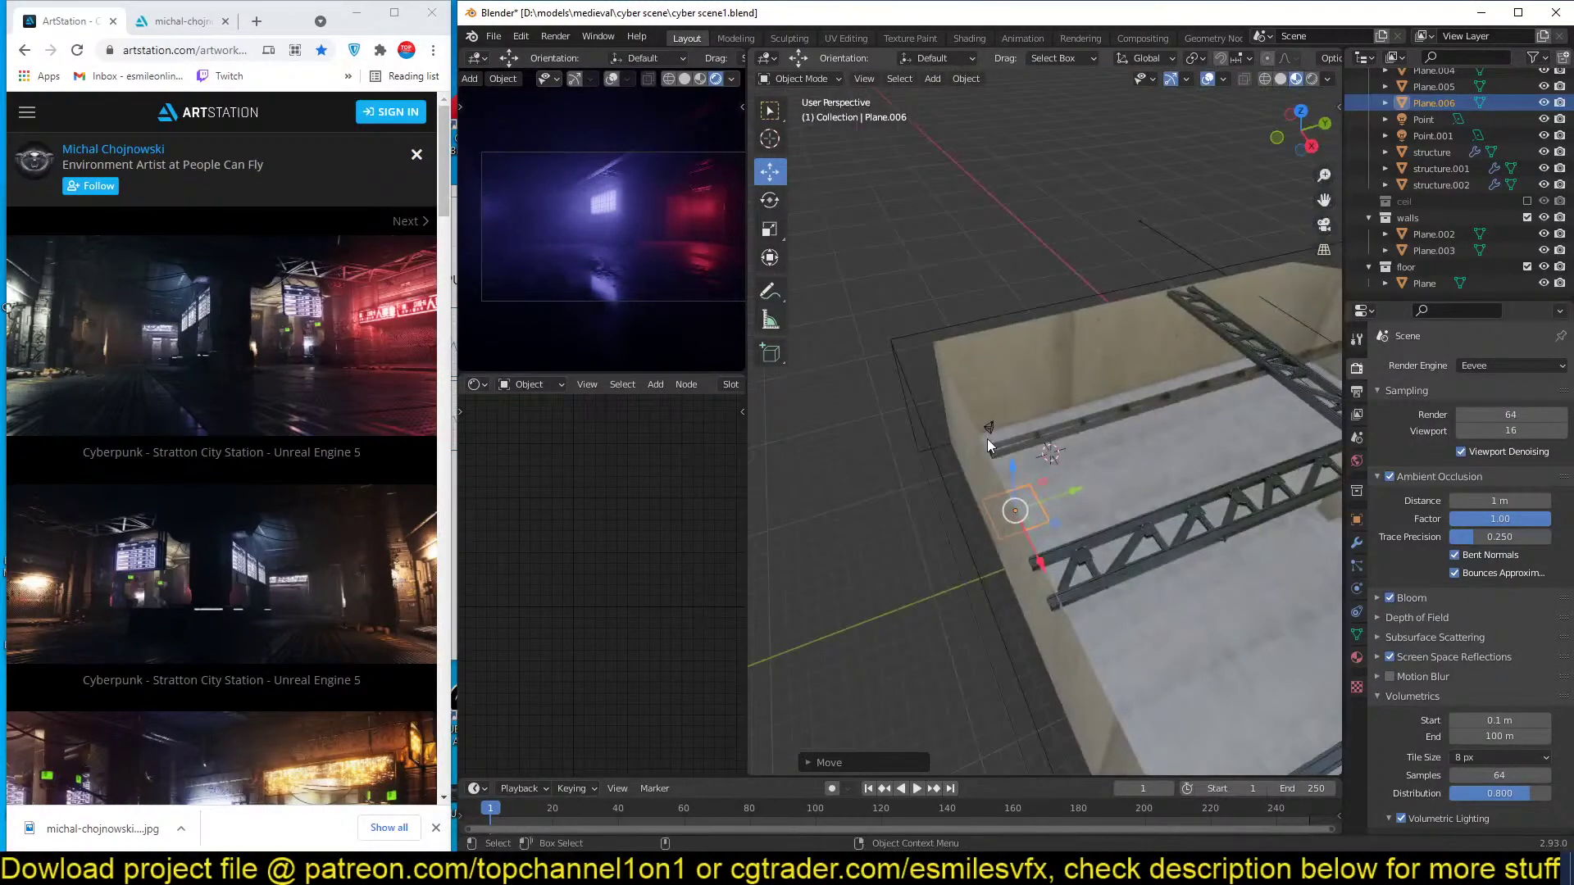
Raise the plane slightly above the floor and shift it a little along the Y axis.
key(KP_Decimal)
middle_drag(1049, 489, 1045, 433)
scroll(1052, 454, down, 4)
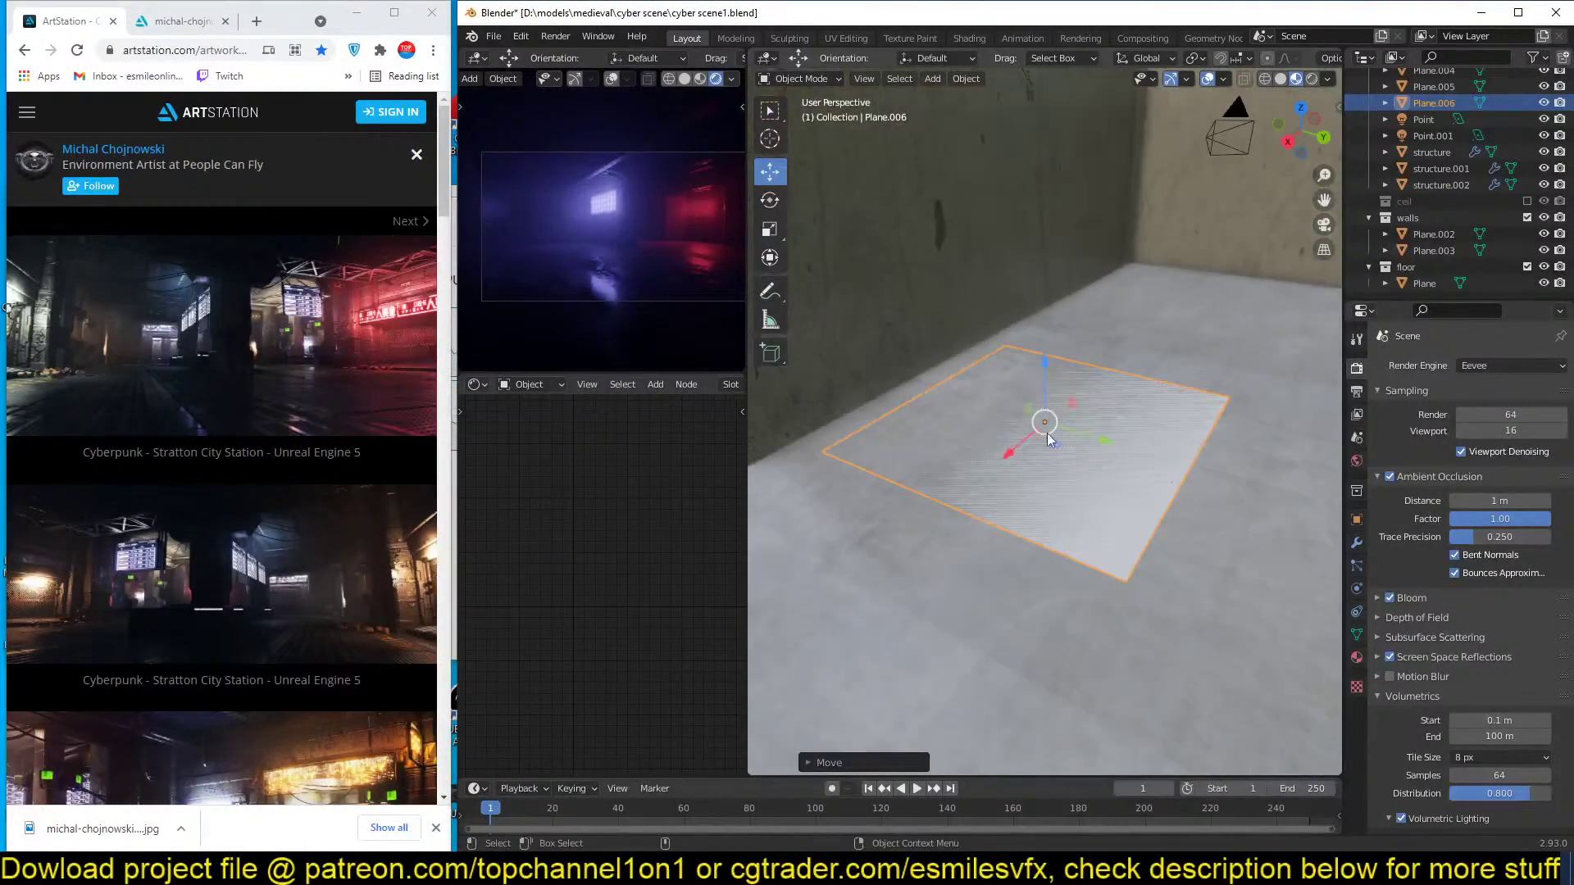
key(g)
key(y)
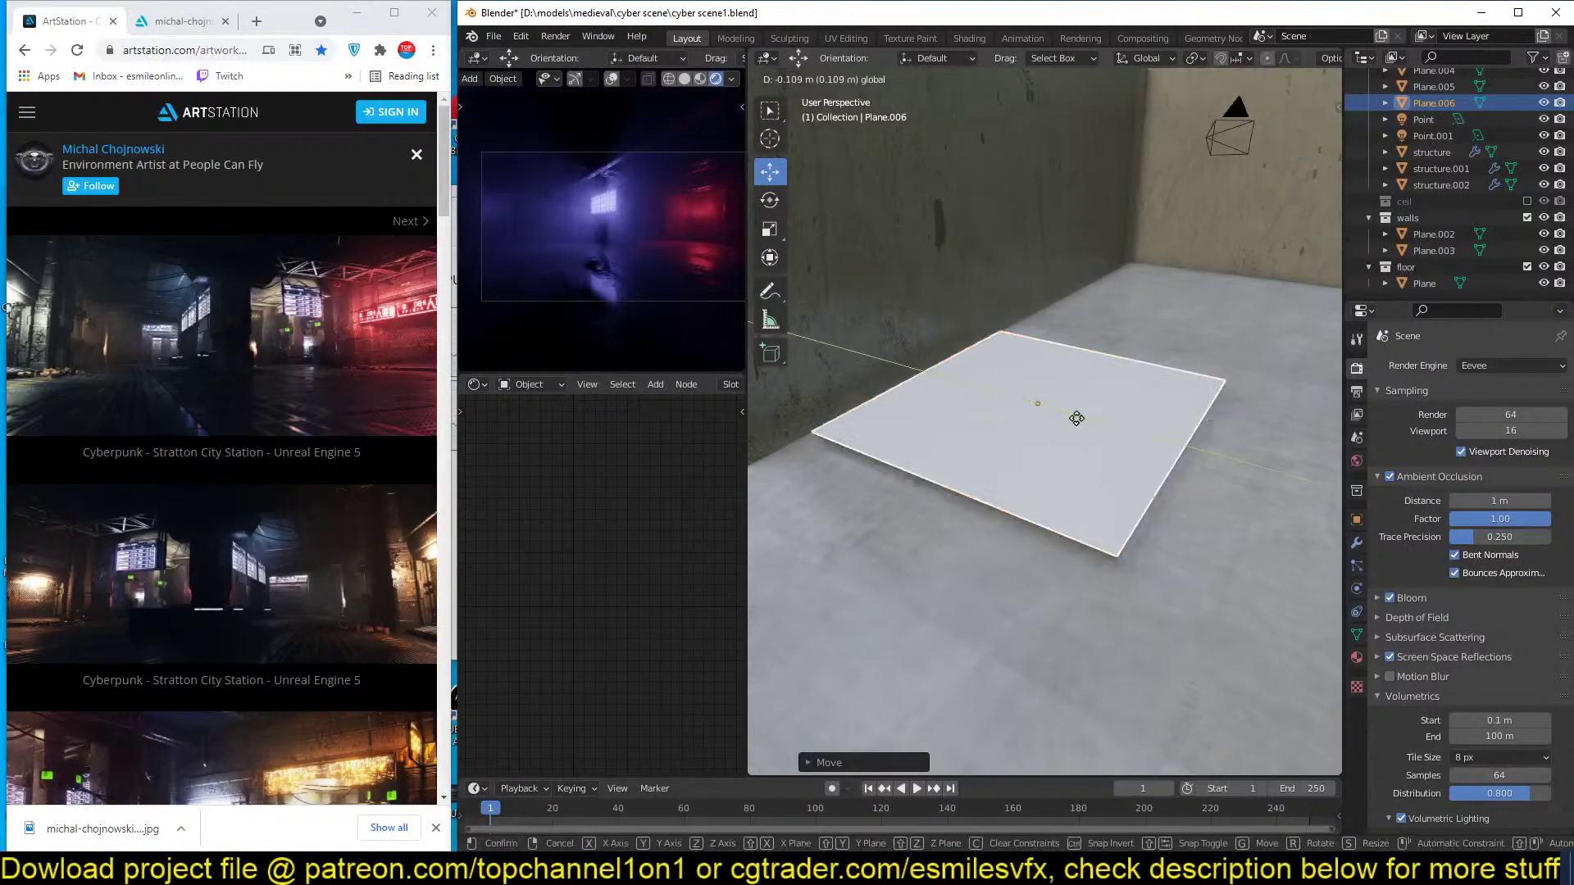
click(1070, 417)
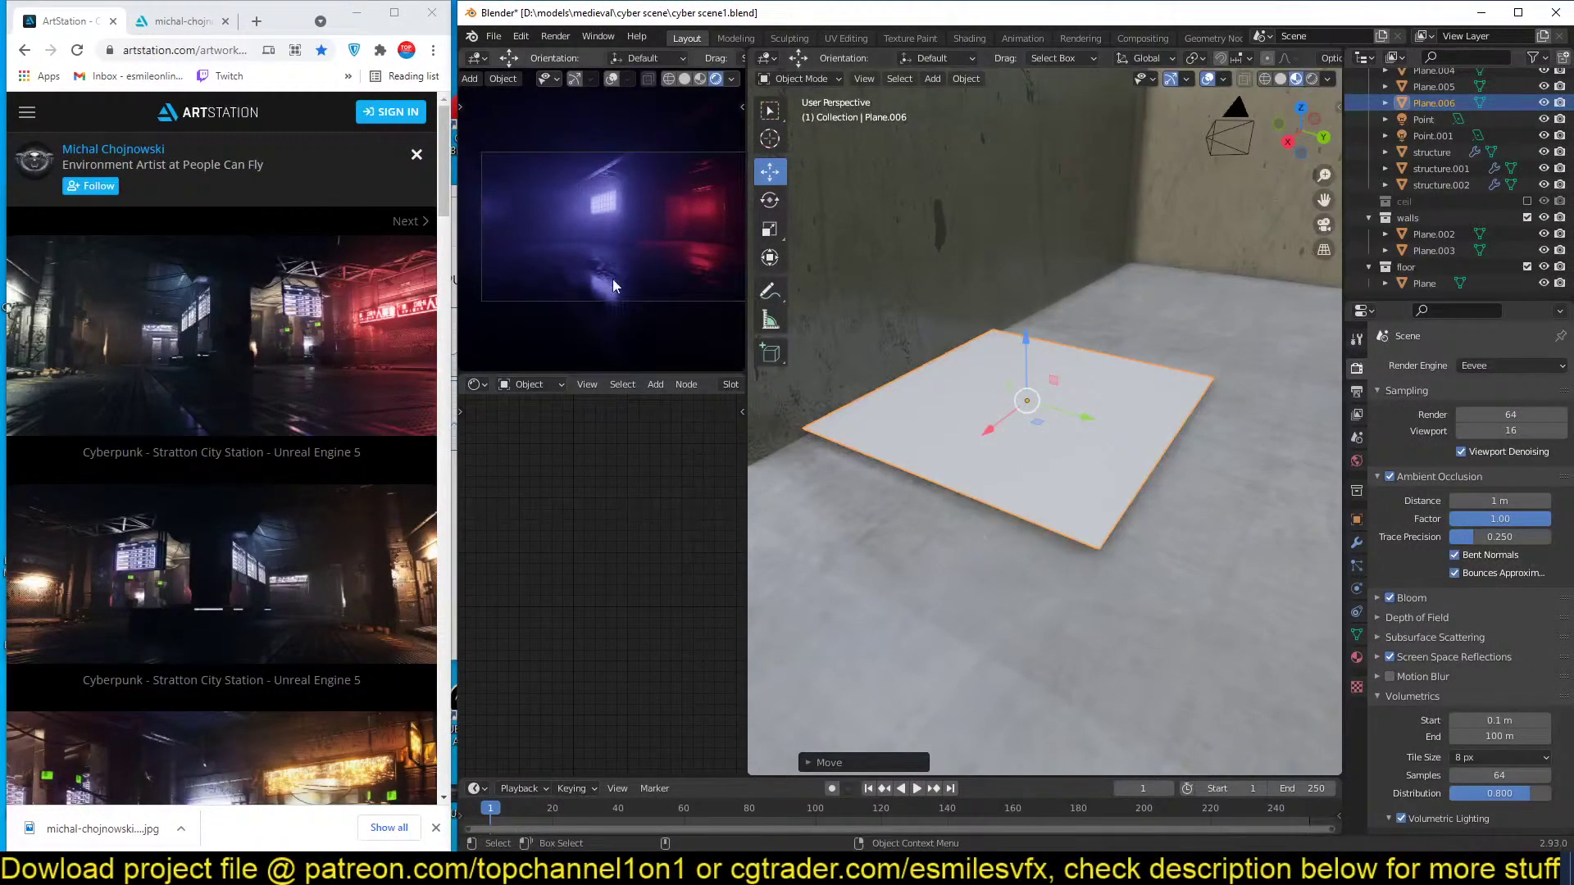
Link the floor's concrete material to the new plane.
click(1207, 431)
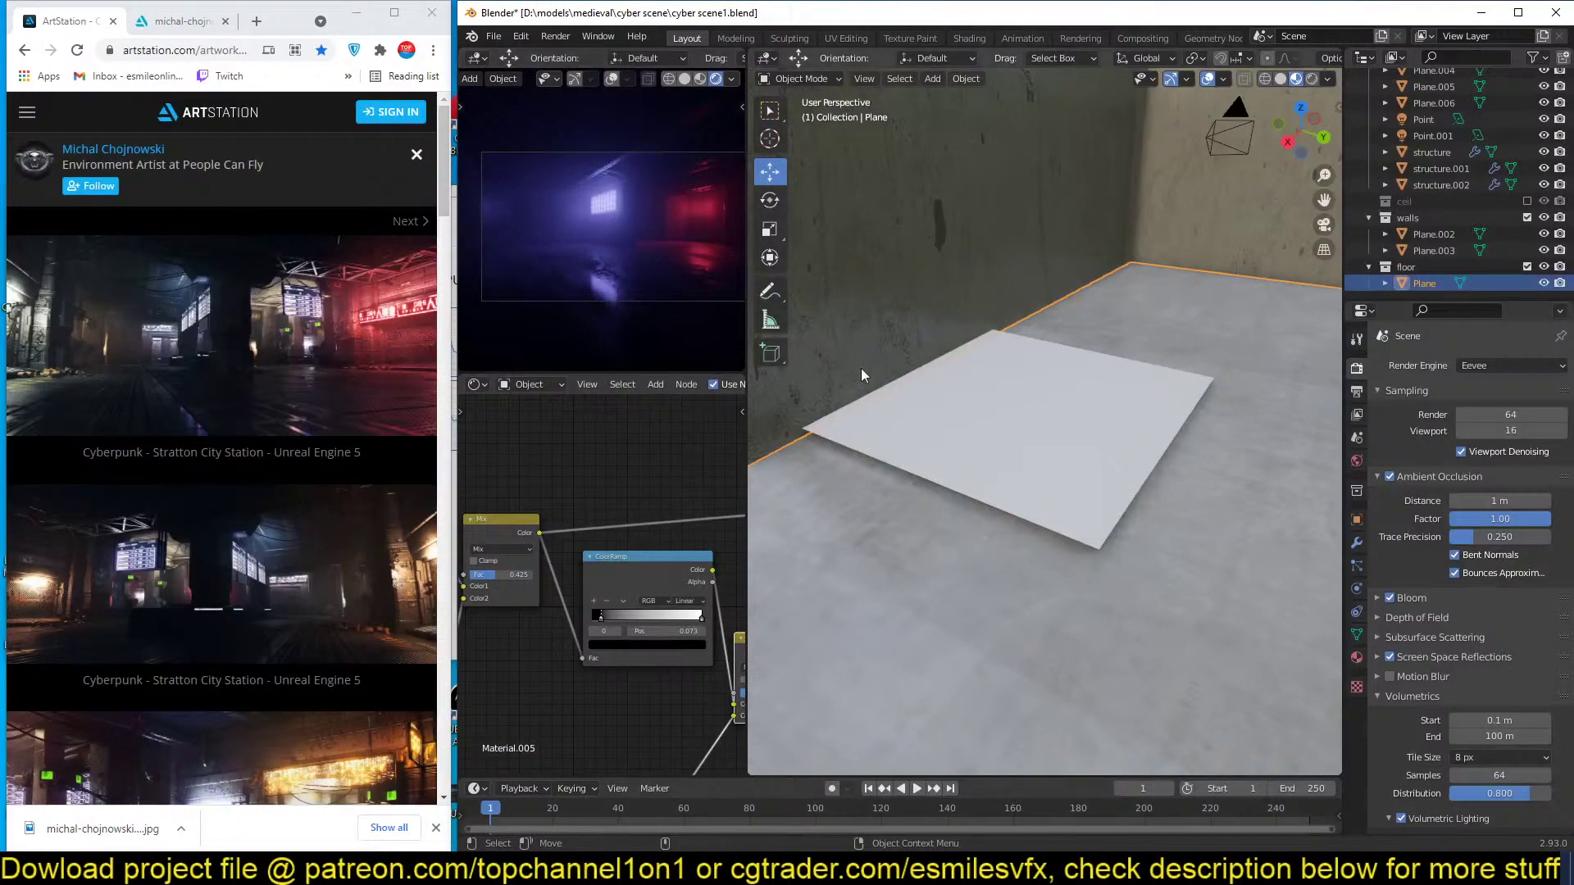
click(1042, 430)
shift+click(1197, 520)
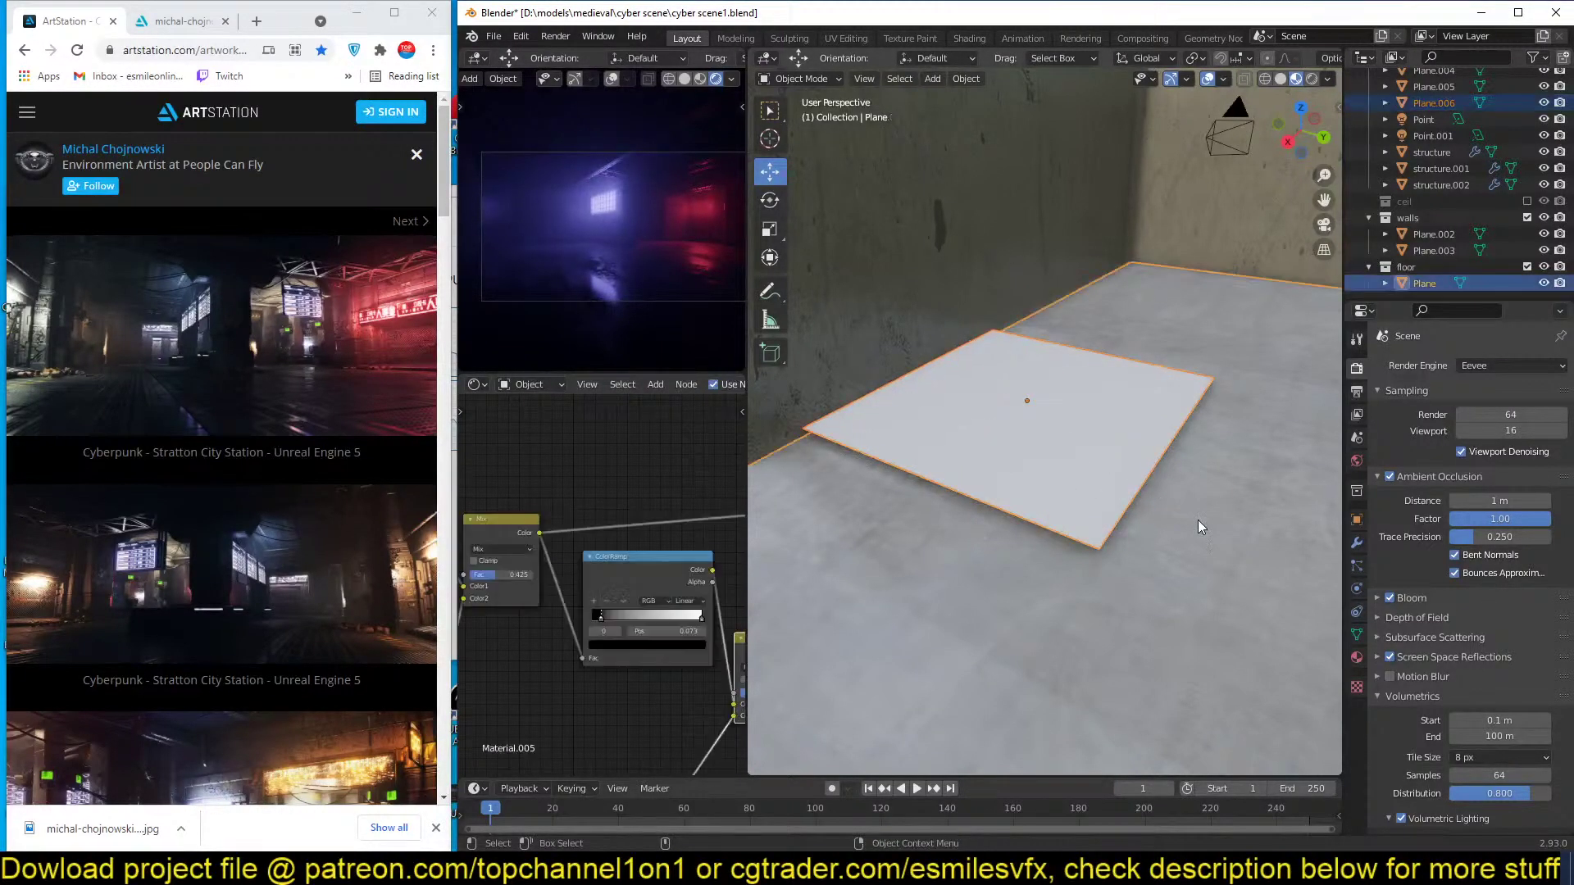
key(ctrl+l)
click(1197, 520)
scroll(1109, 509, up, 2)
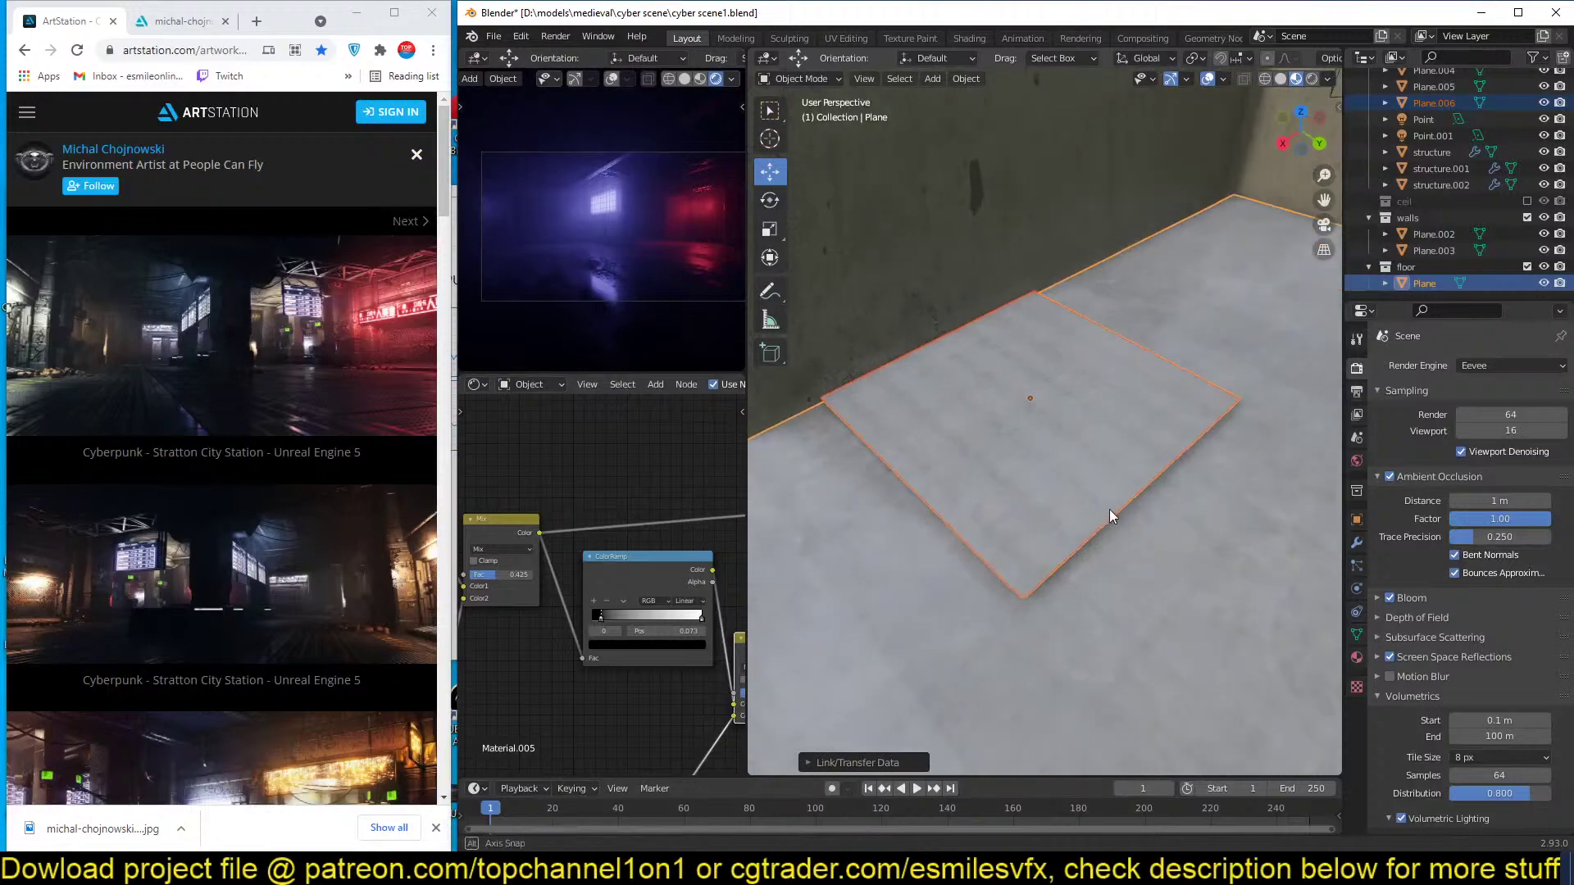
Apply the new plane's object transform and scale it up over the surrounding floor.
click(1109, 493)
key(ctrl+a)
click(1109, 494)
middle_drag(975, 505, 877, 503)
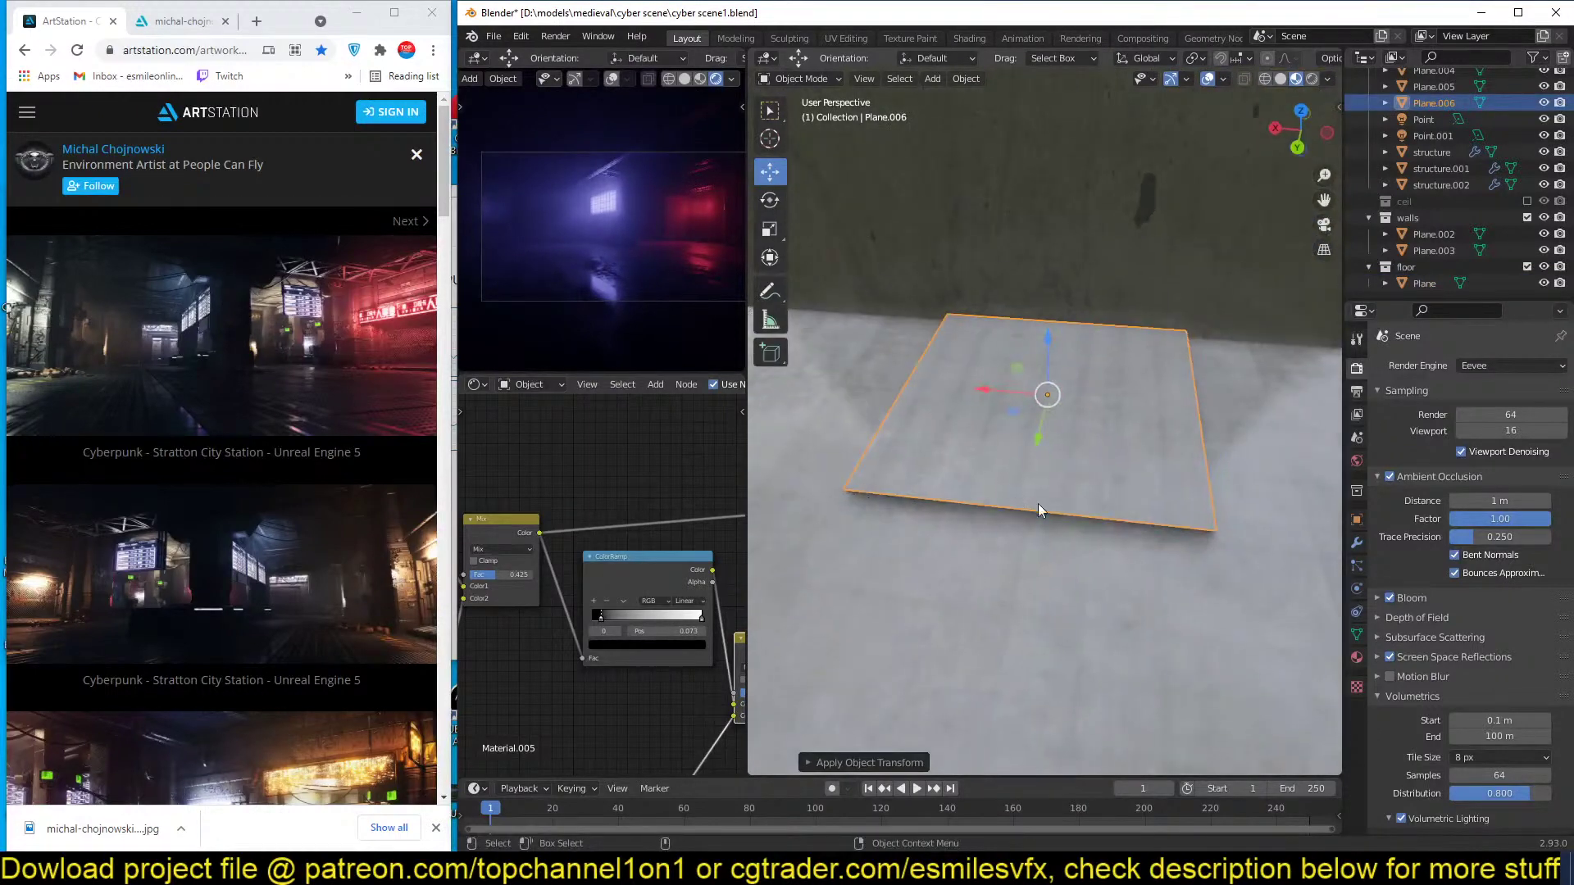
key(s)
click(1251, 569)
middle_drag(1180, 551, 1088, 533)
Isolate the new floor plane in top view and add seven evenly spaced loop cuts running along Y.
key(KP_7)
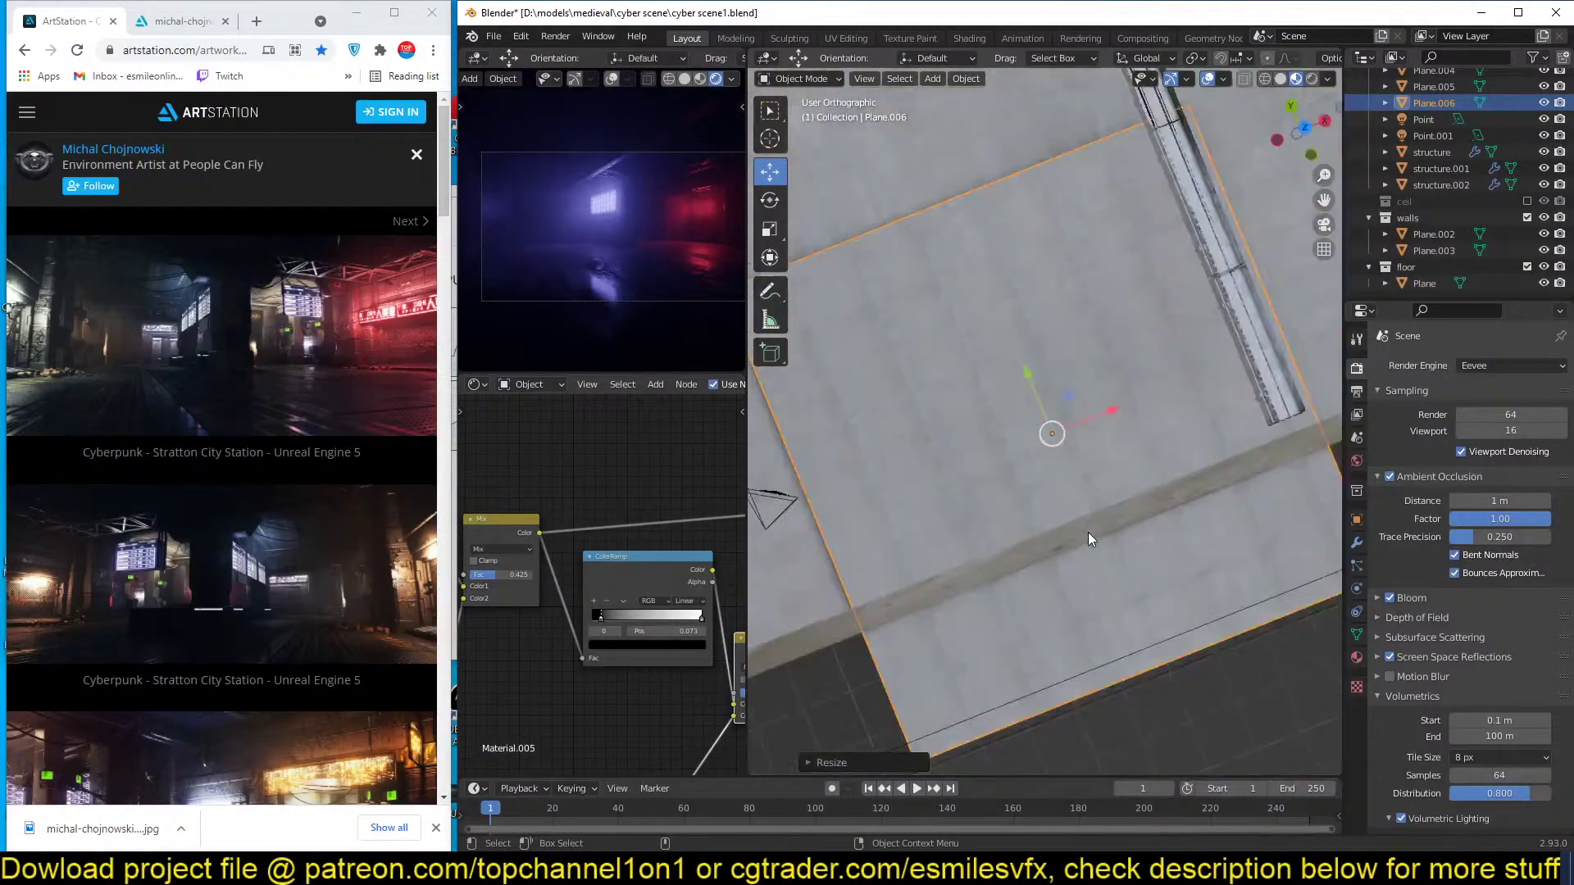
key(KP_Divide)
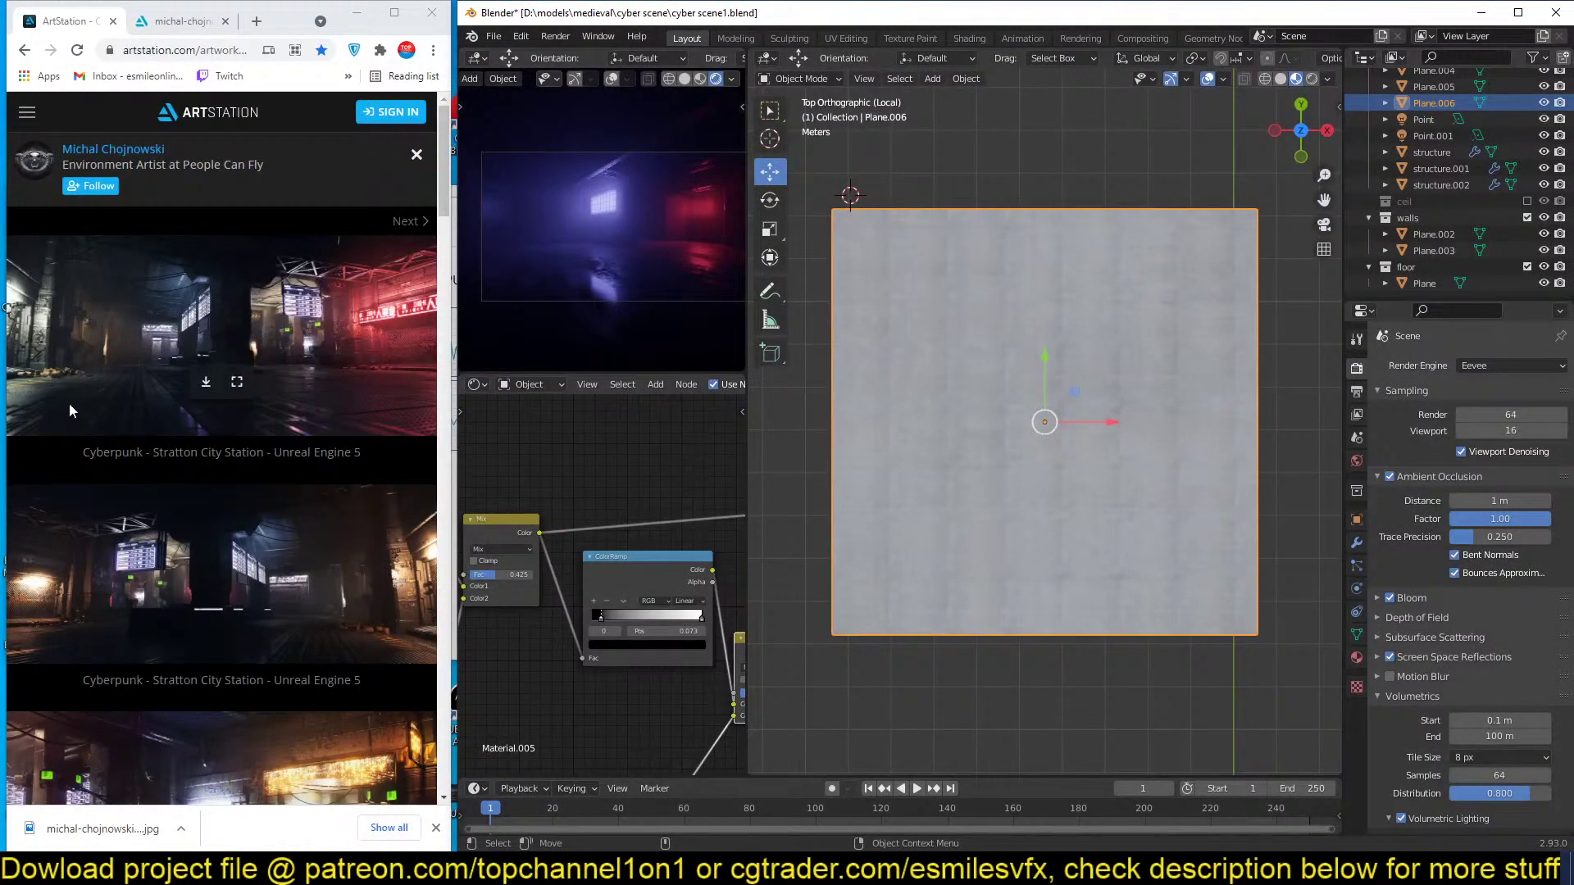
key(Tab)
key(ctrl+r)
scroll(1037, 185, up, 6)
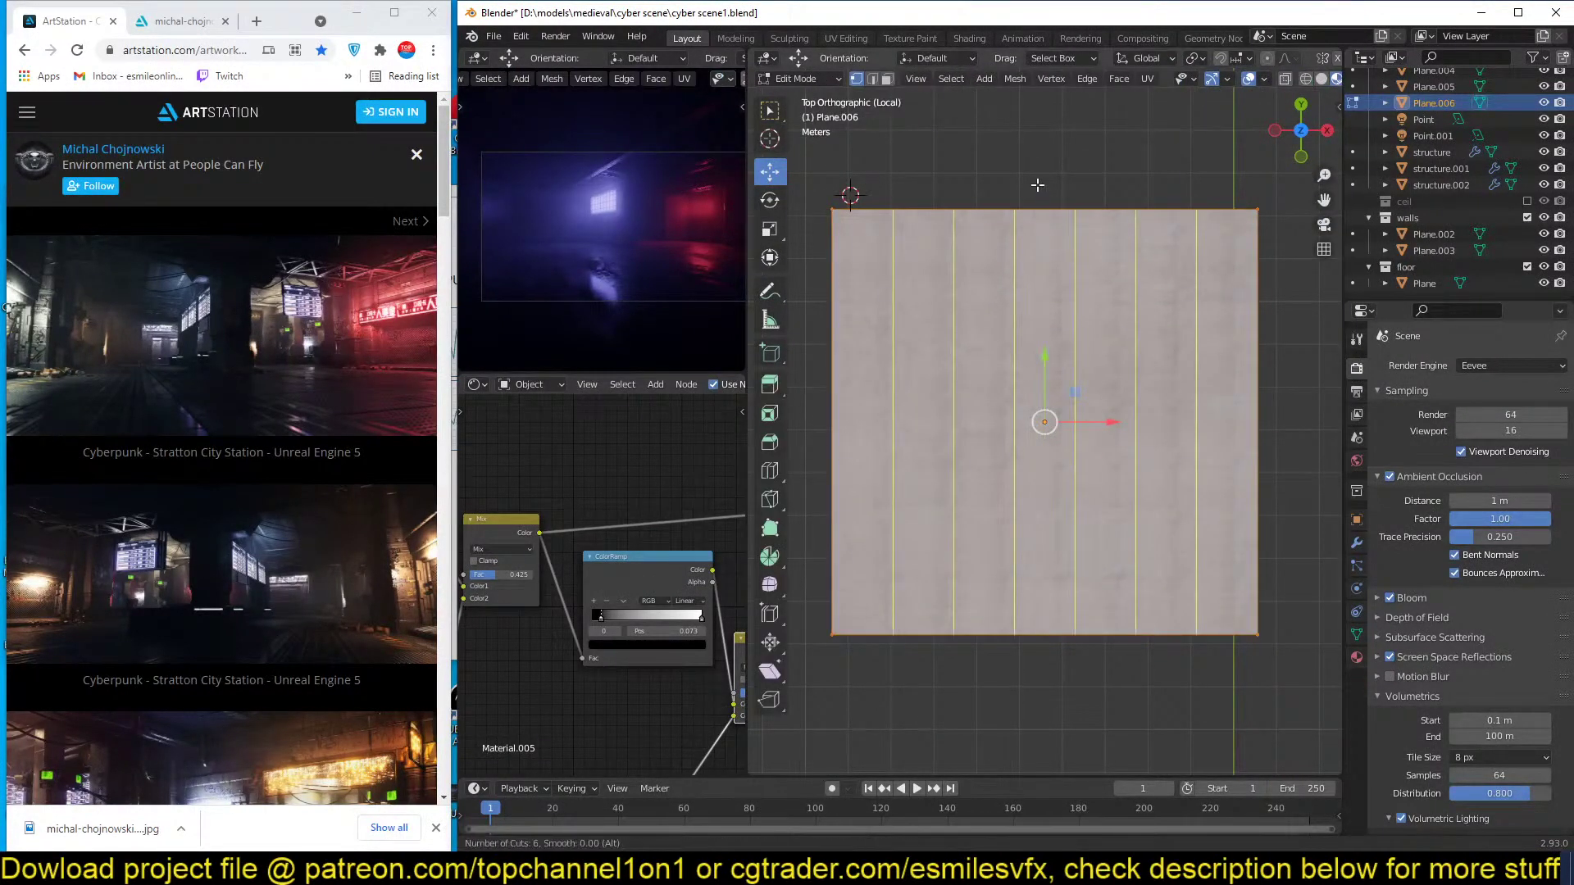
click(1037, 185)
click(1037, 185)
right_click(951, 323)
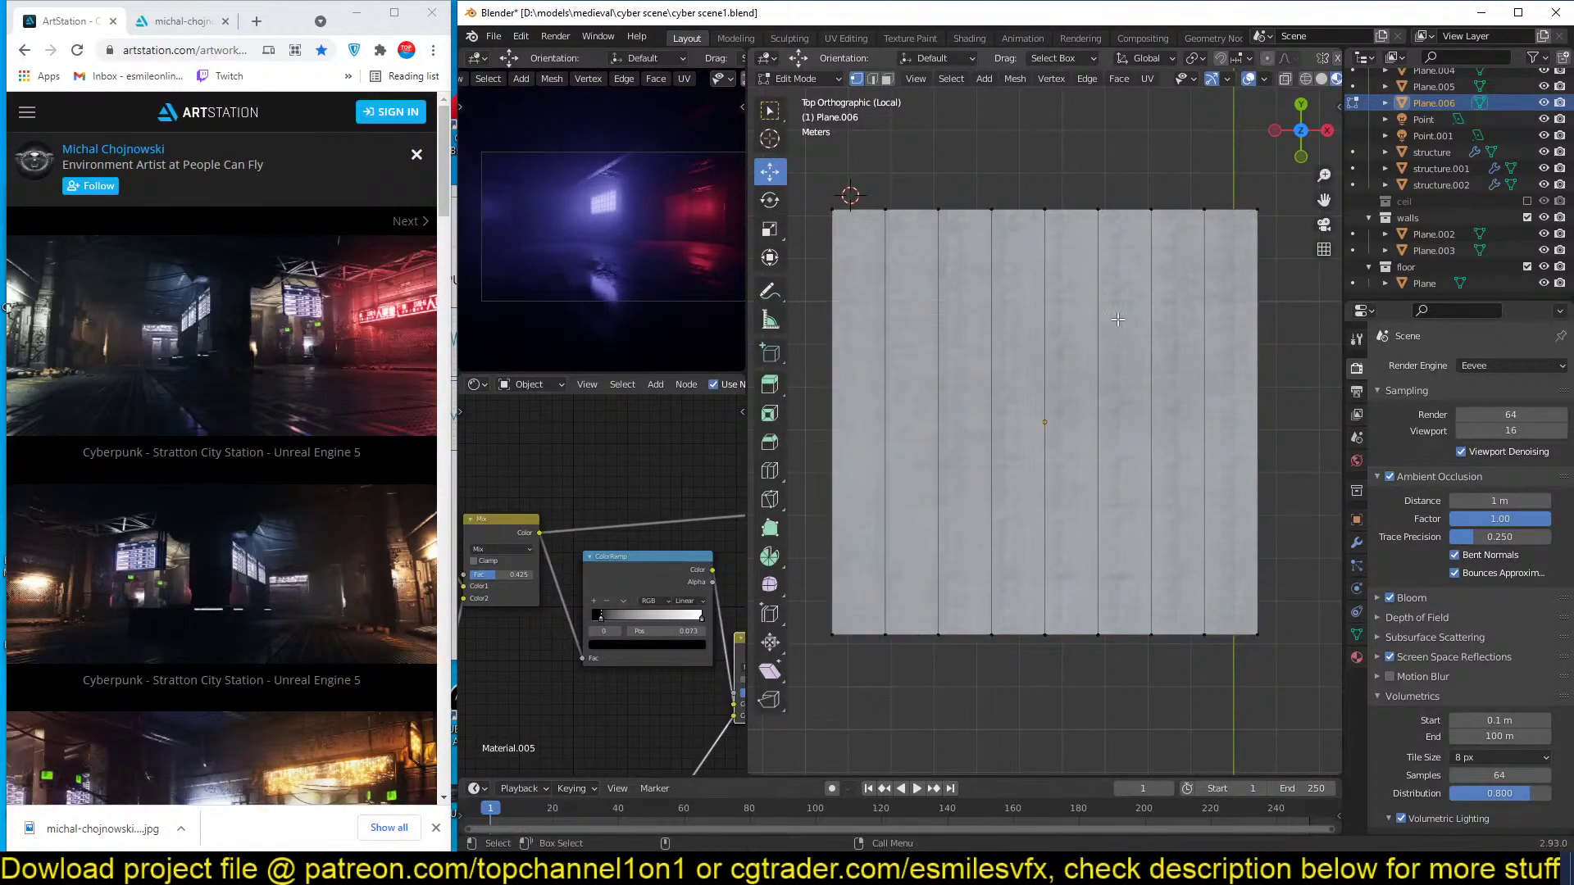
Add a centred crosswise loop cut and bevel it outward until its two edges lie close to the plane's ends.
key(ctrl+r)
click(1120, 370)
click(1120, 369)
key(ctrl+b)
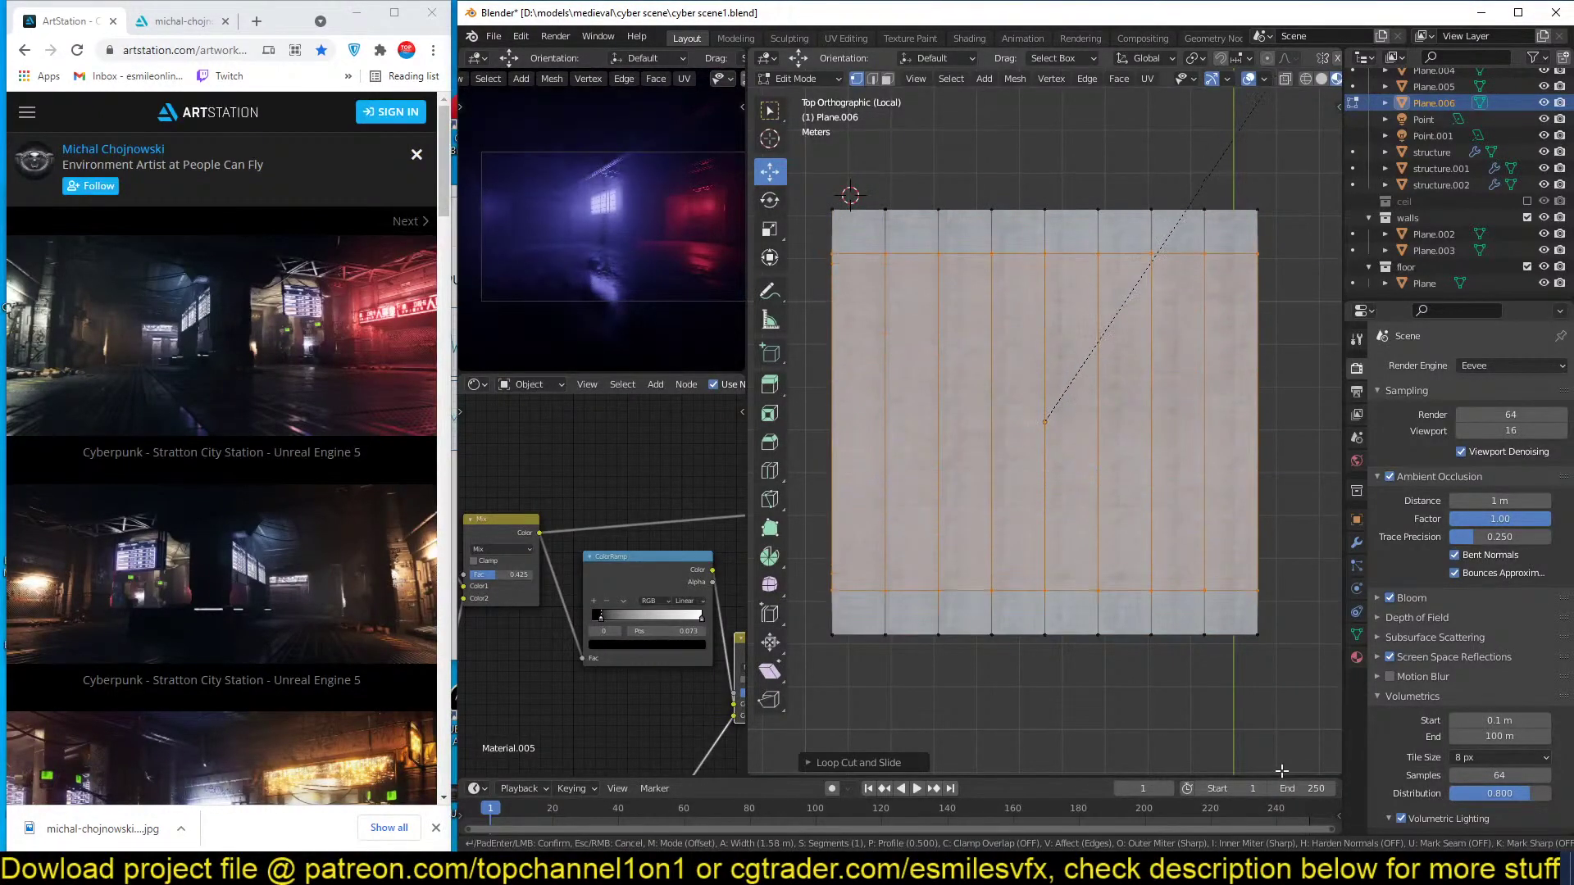
click(1254, 767)
key(2)
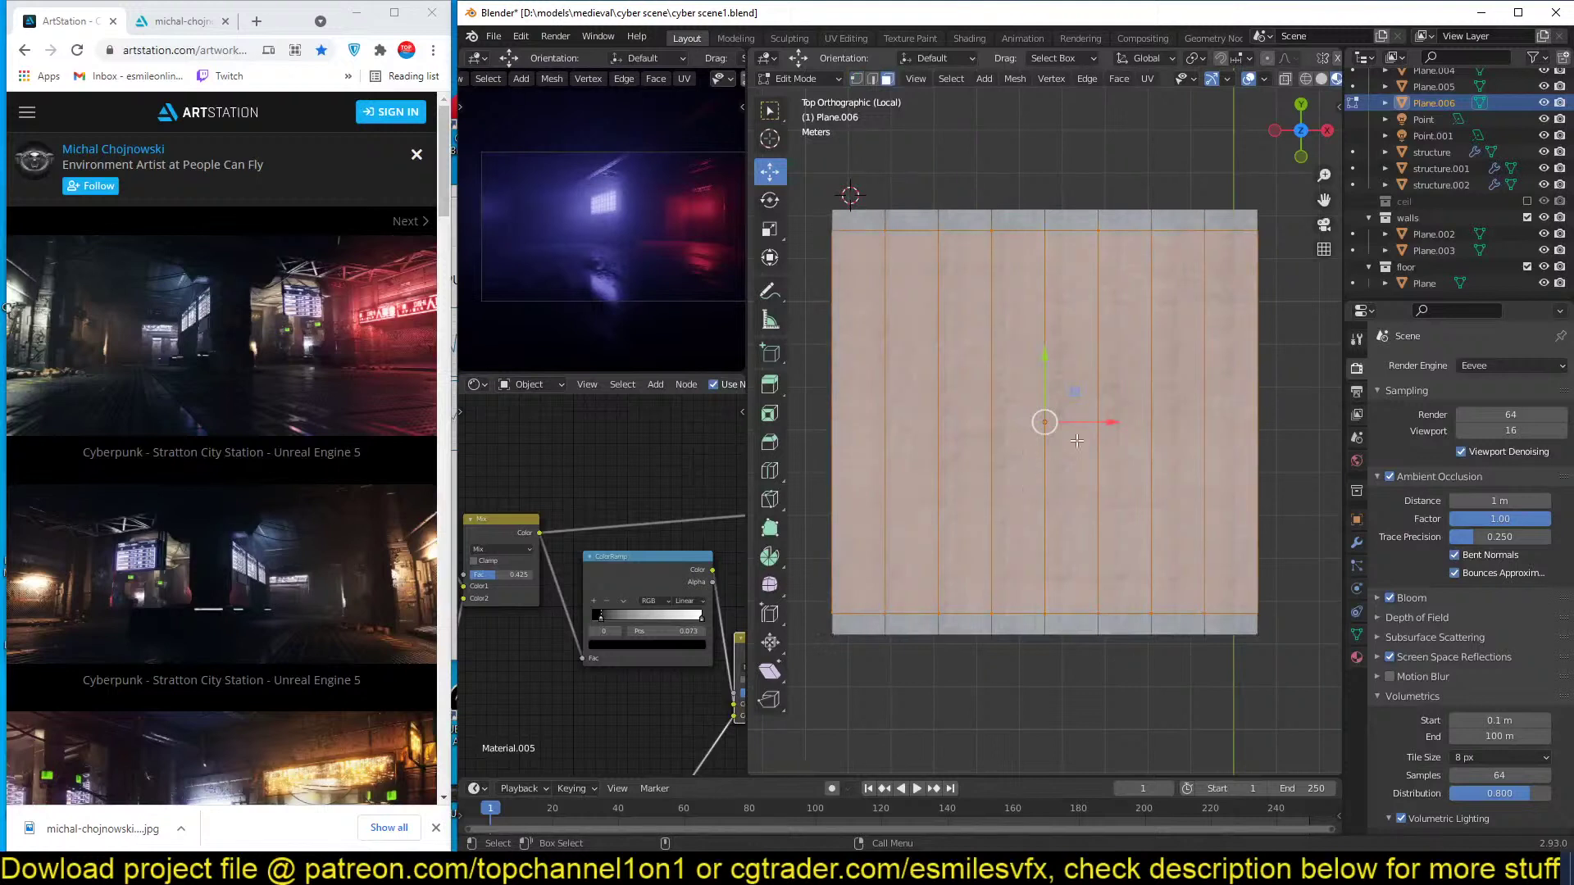
Inset the six inner strip faces individually, leaving the two outer strips and the end borders untouched.
key(alt+a)
alt+click(939, 410)
key(3)
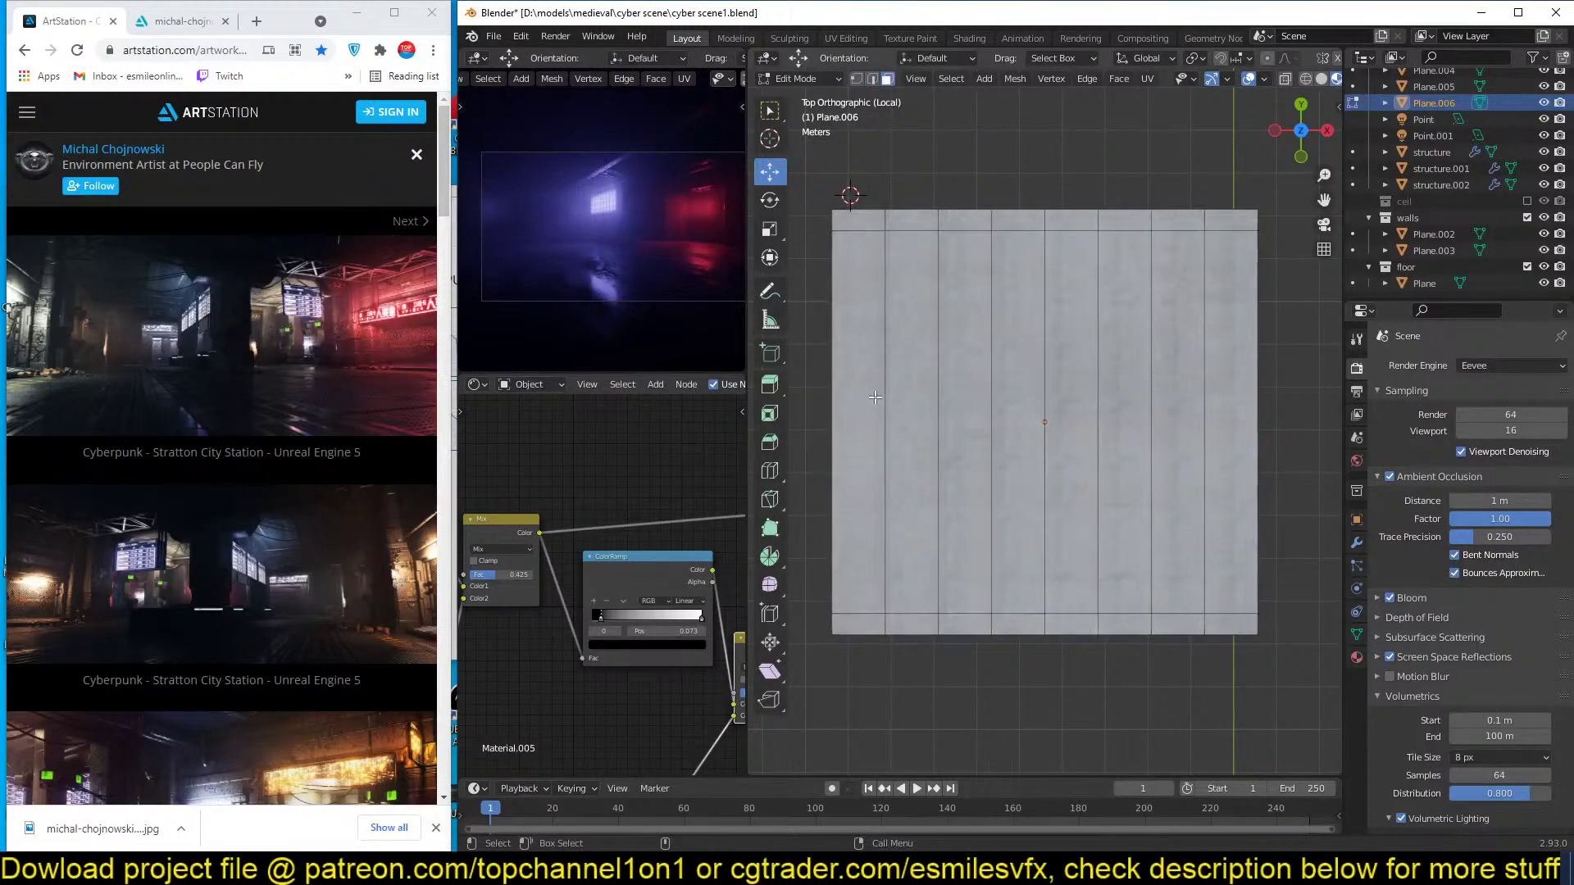
click(903, 399)
ctrl+click(1185, 400)
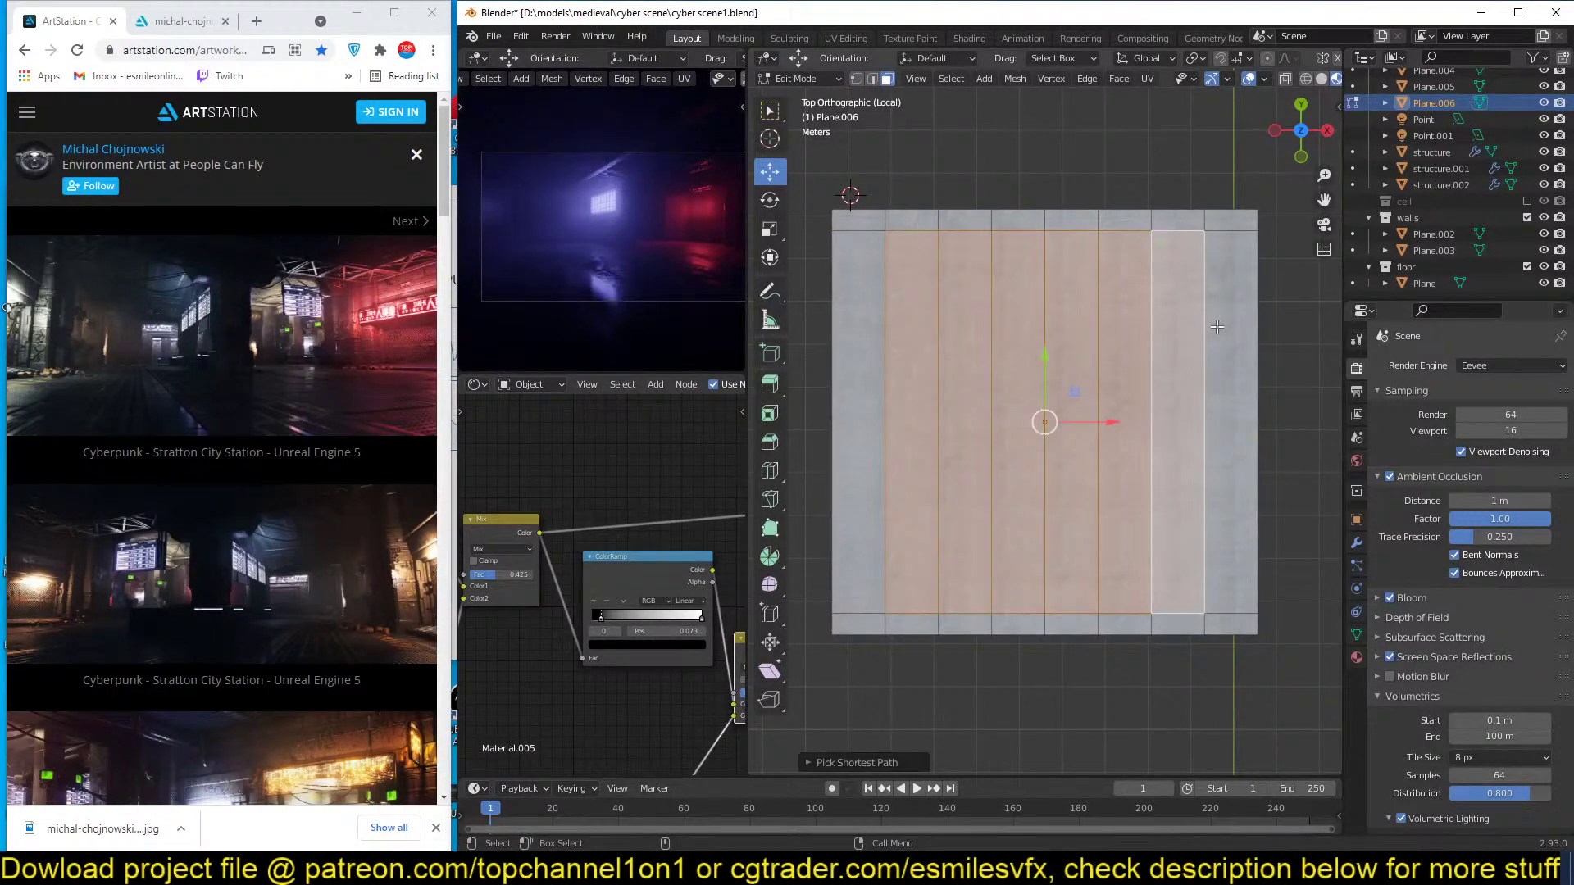
key(i)
key(i)
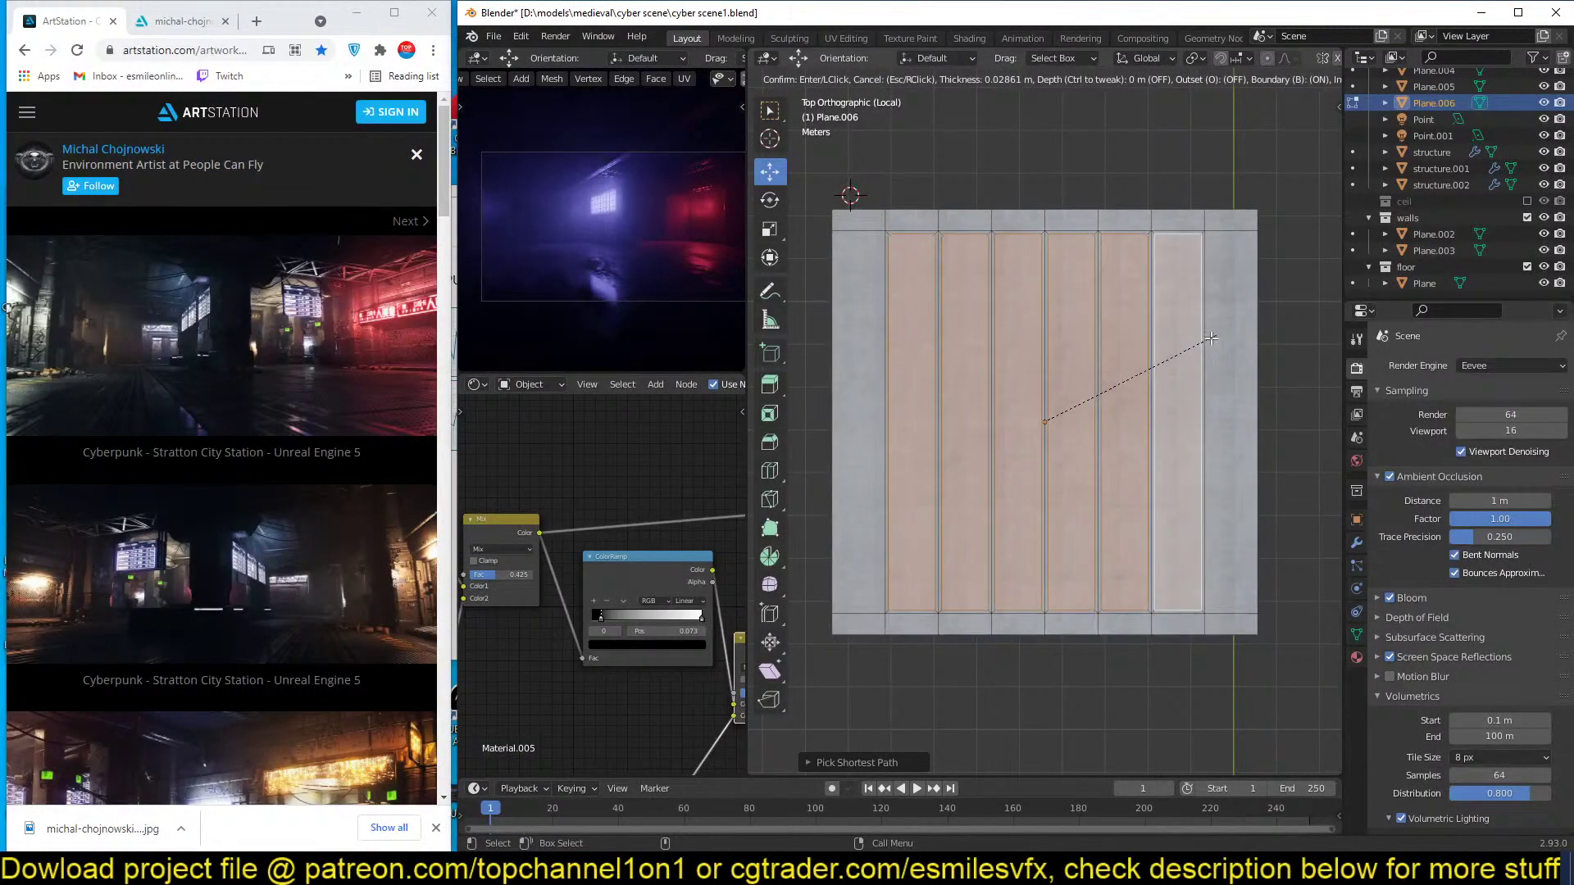
click(1202, 377)
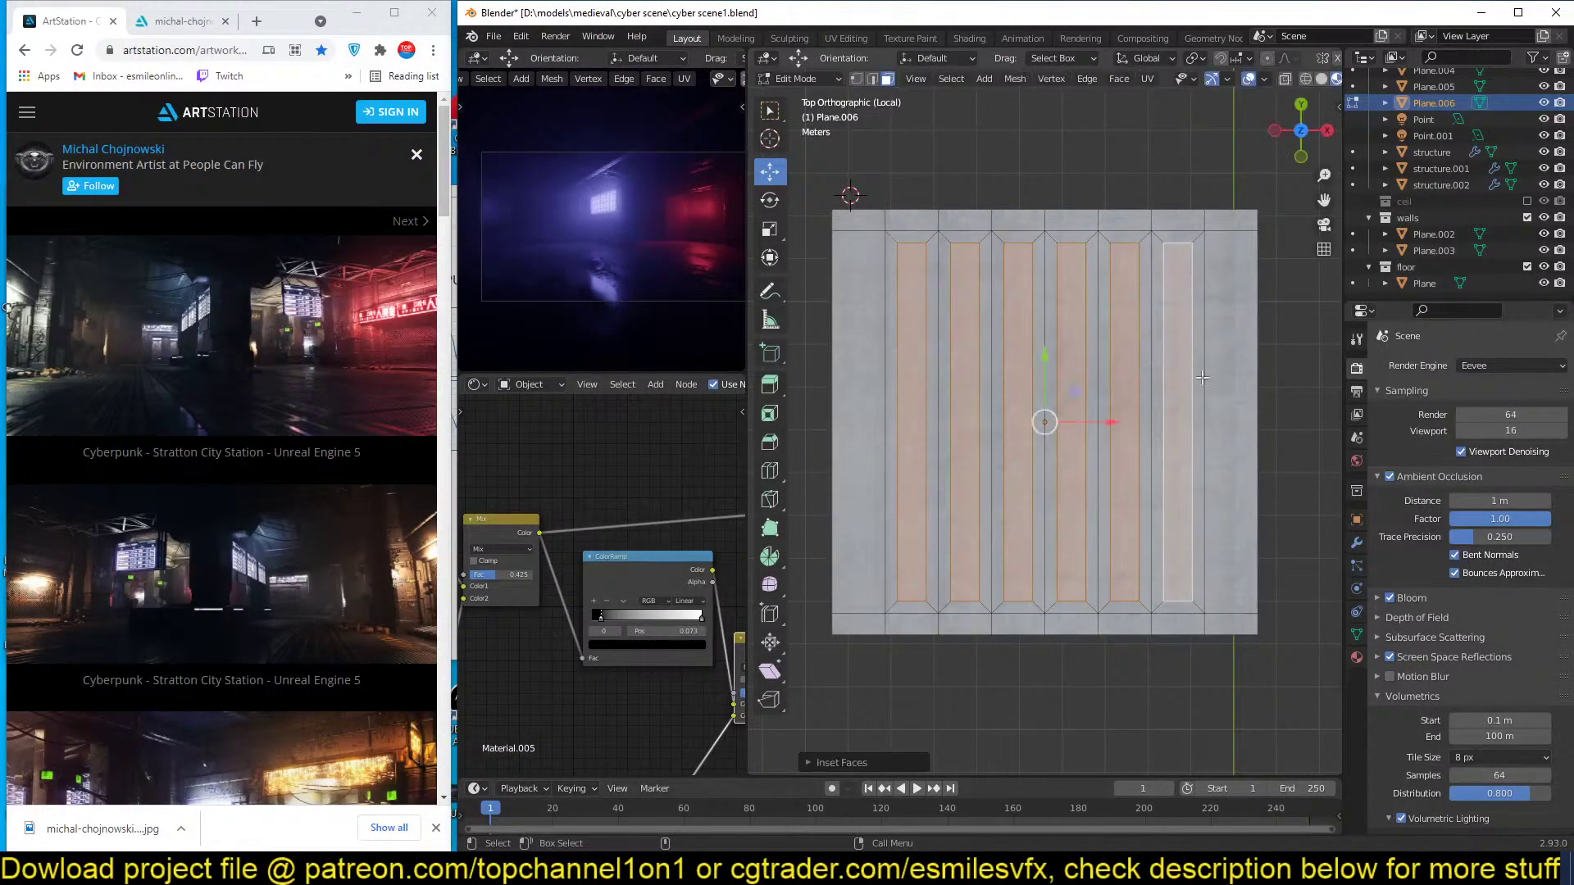
Round the corners of the six inset strips with a two-segment vertex bevel about 0.12 m wide.
key(1)
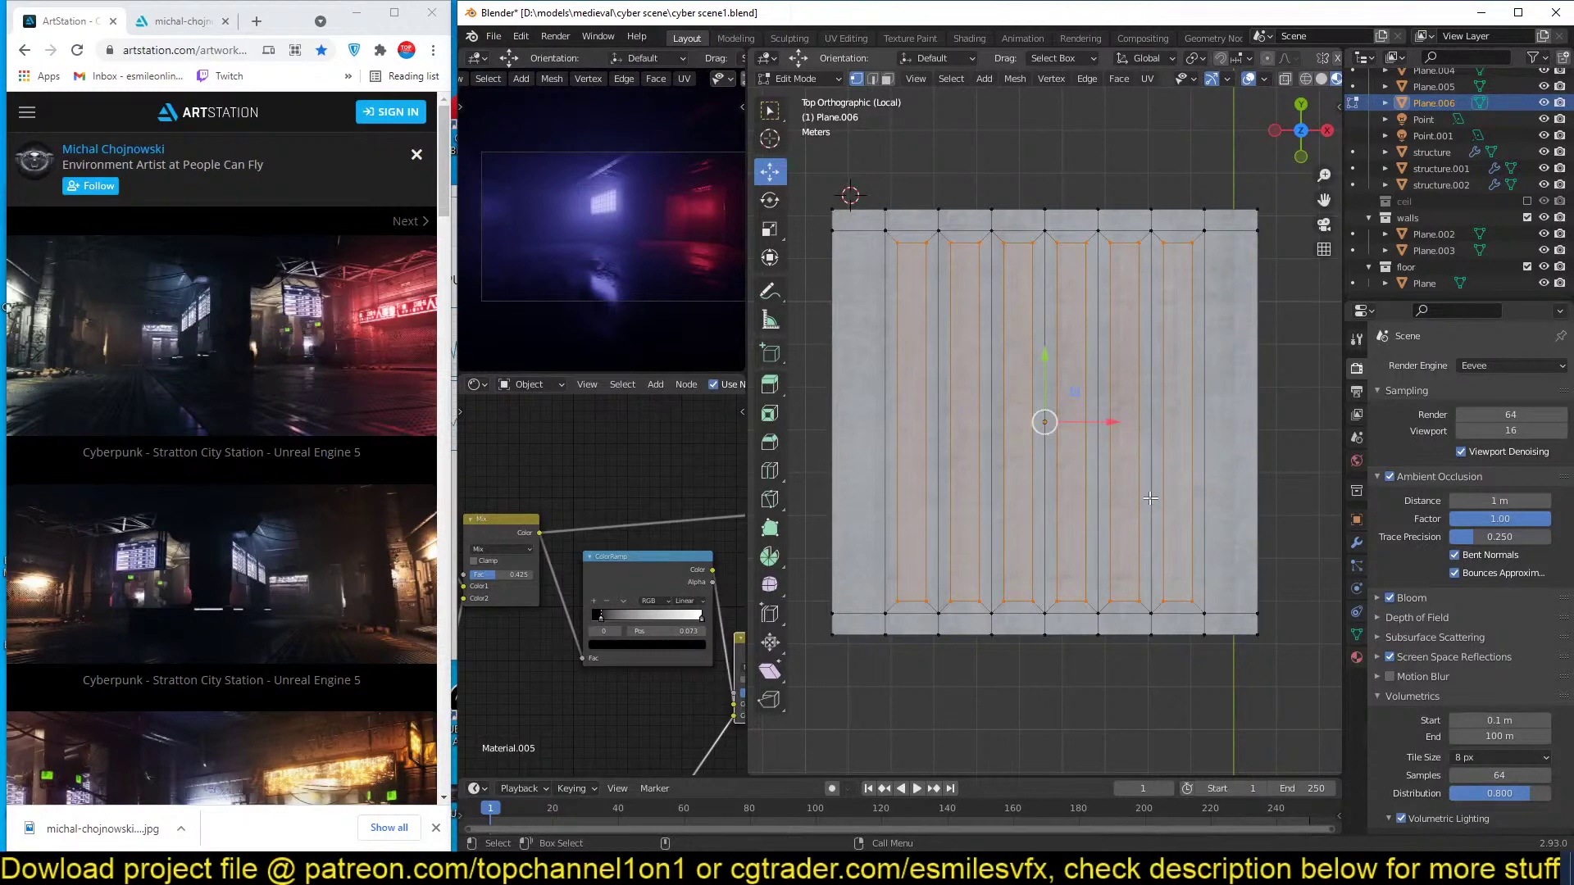
shift+middle_drag(1150, 498, 1153, 454)
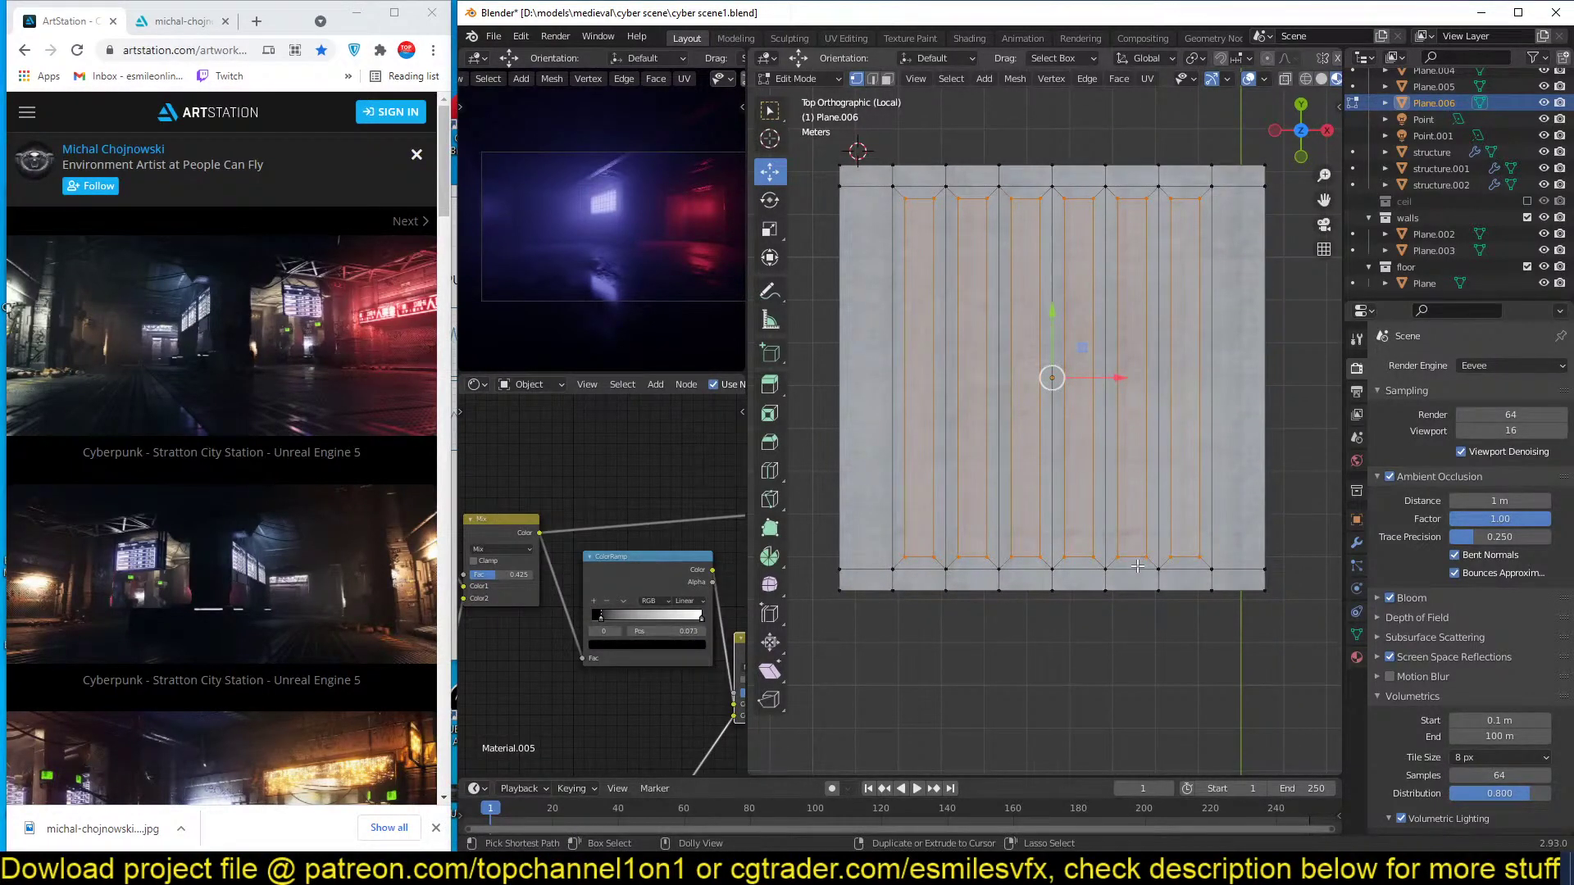
scroll(1139, 506, up, 1)
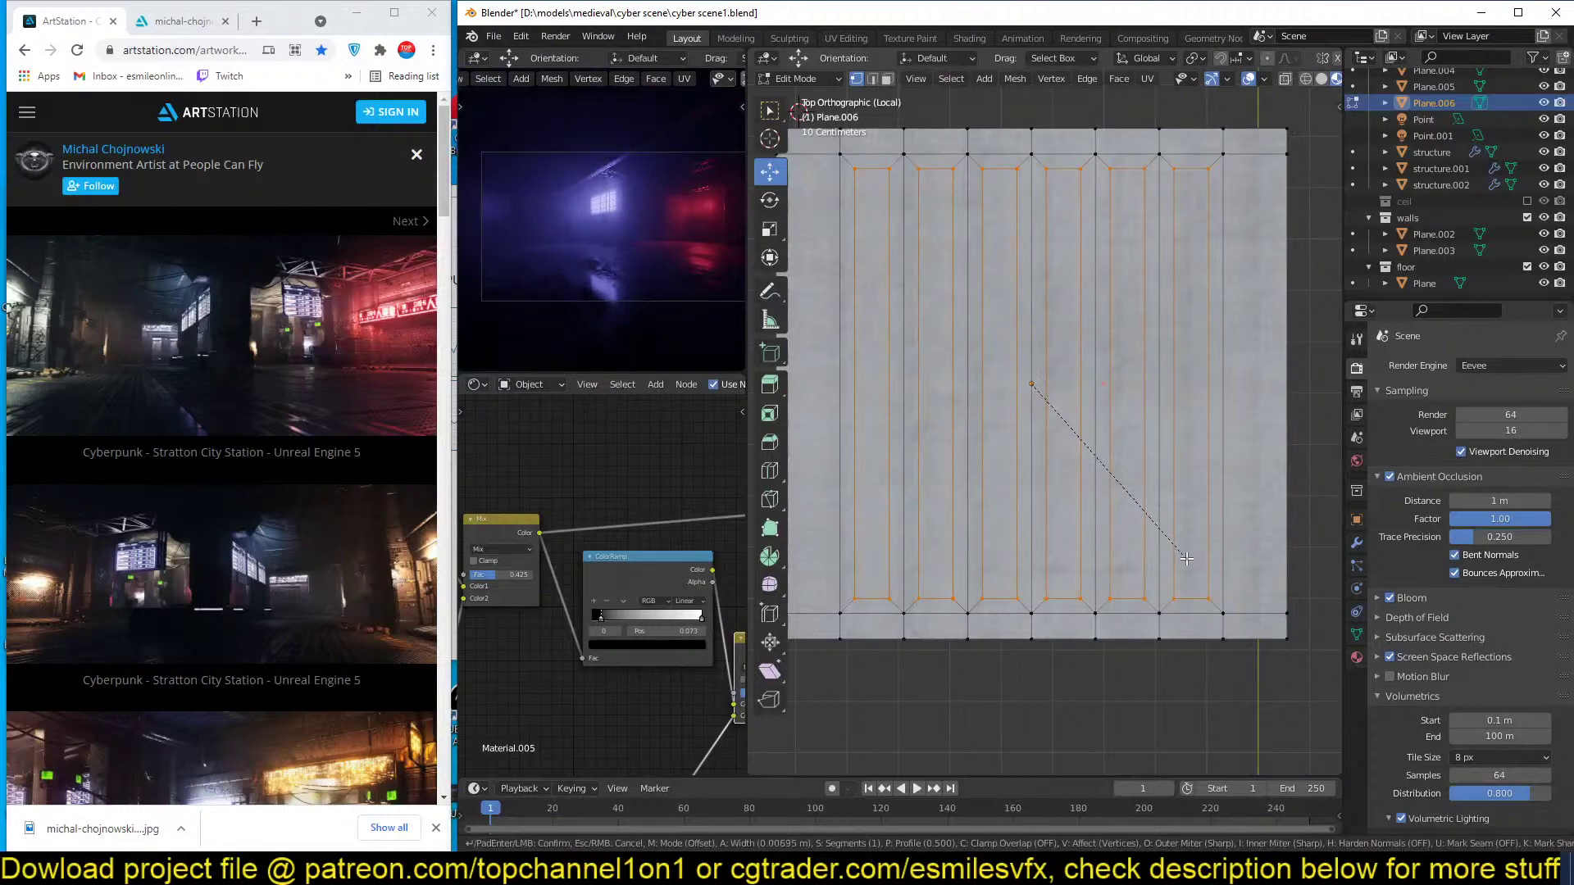
key(ctrl+b)
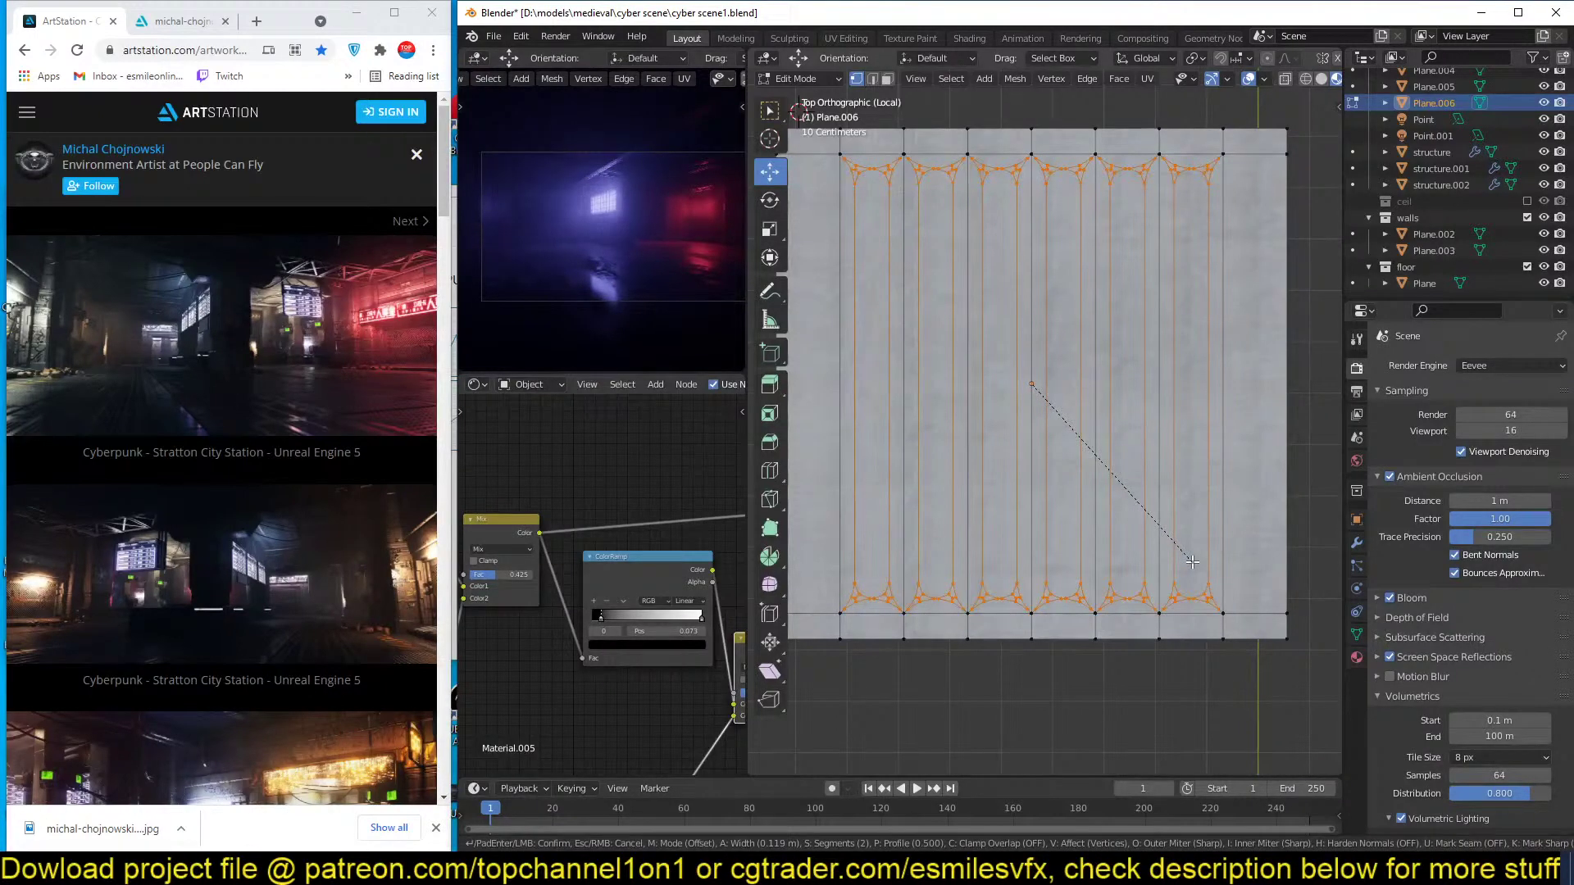
click(1192, 562)
Delete the six rounded strip faces to cut long slots through the panel.
key(3)
click(871, 378)
shift+click(949, 372)
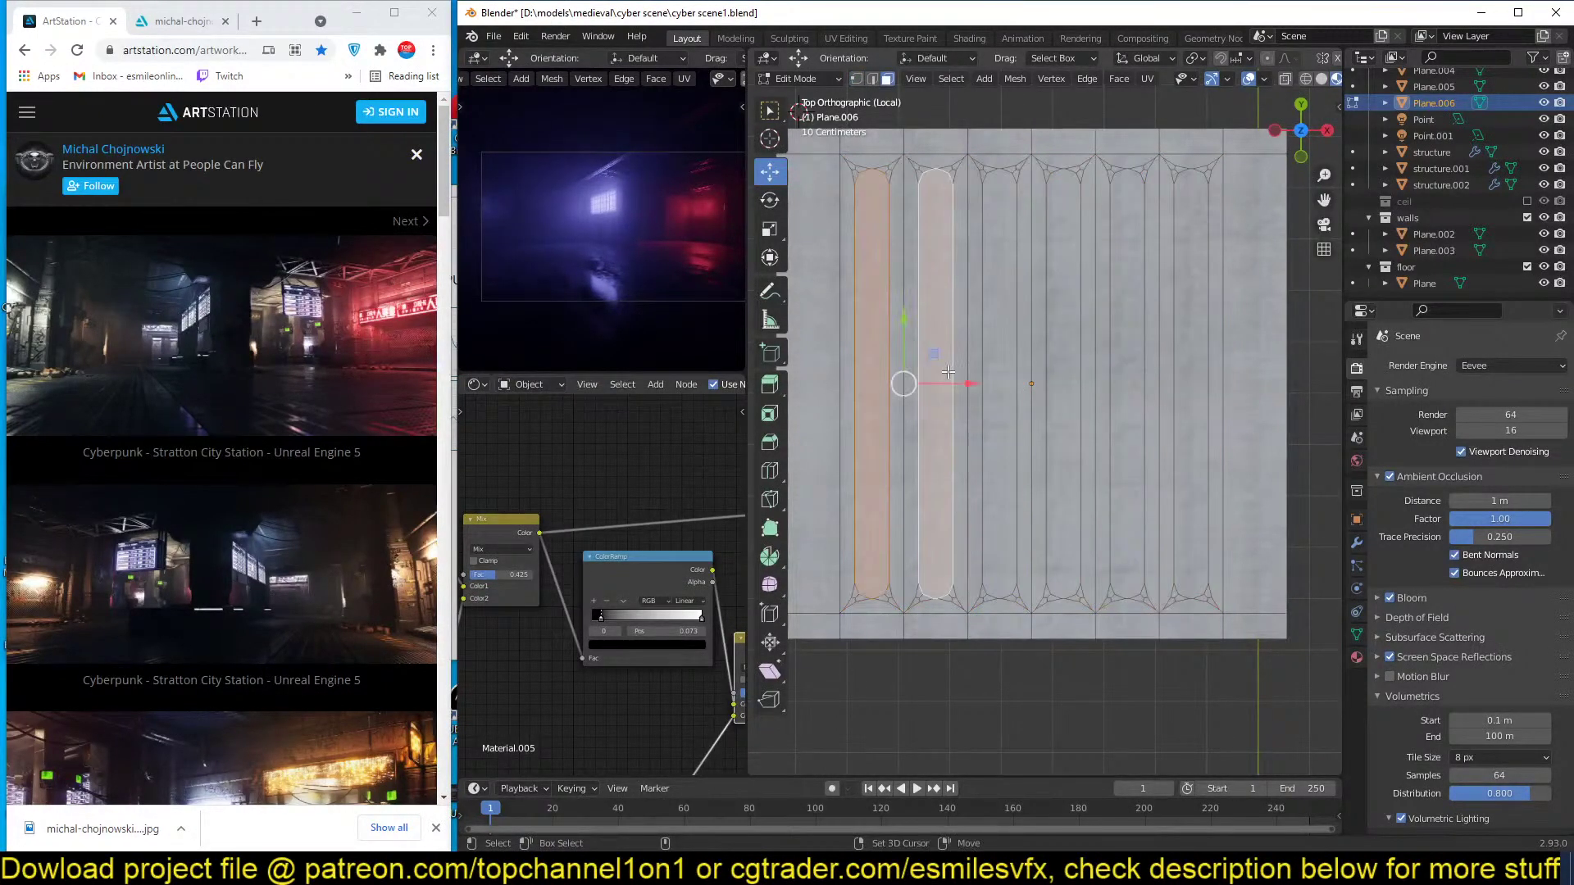
shift+click(1002, 358)
shift+click(1063, 344)
shift+click(1131, 341)
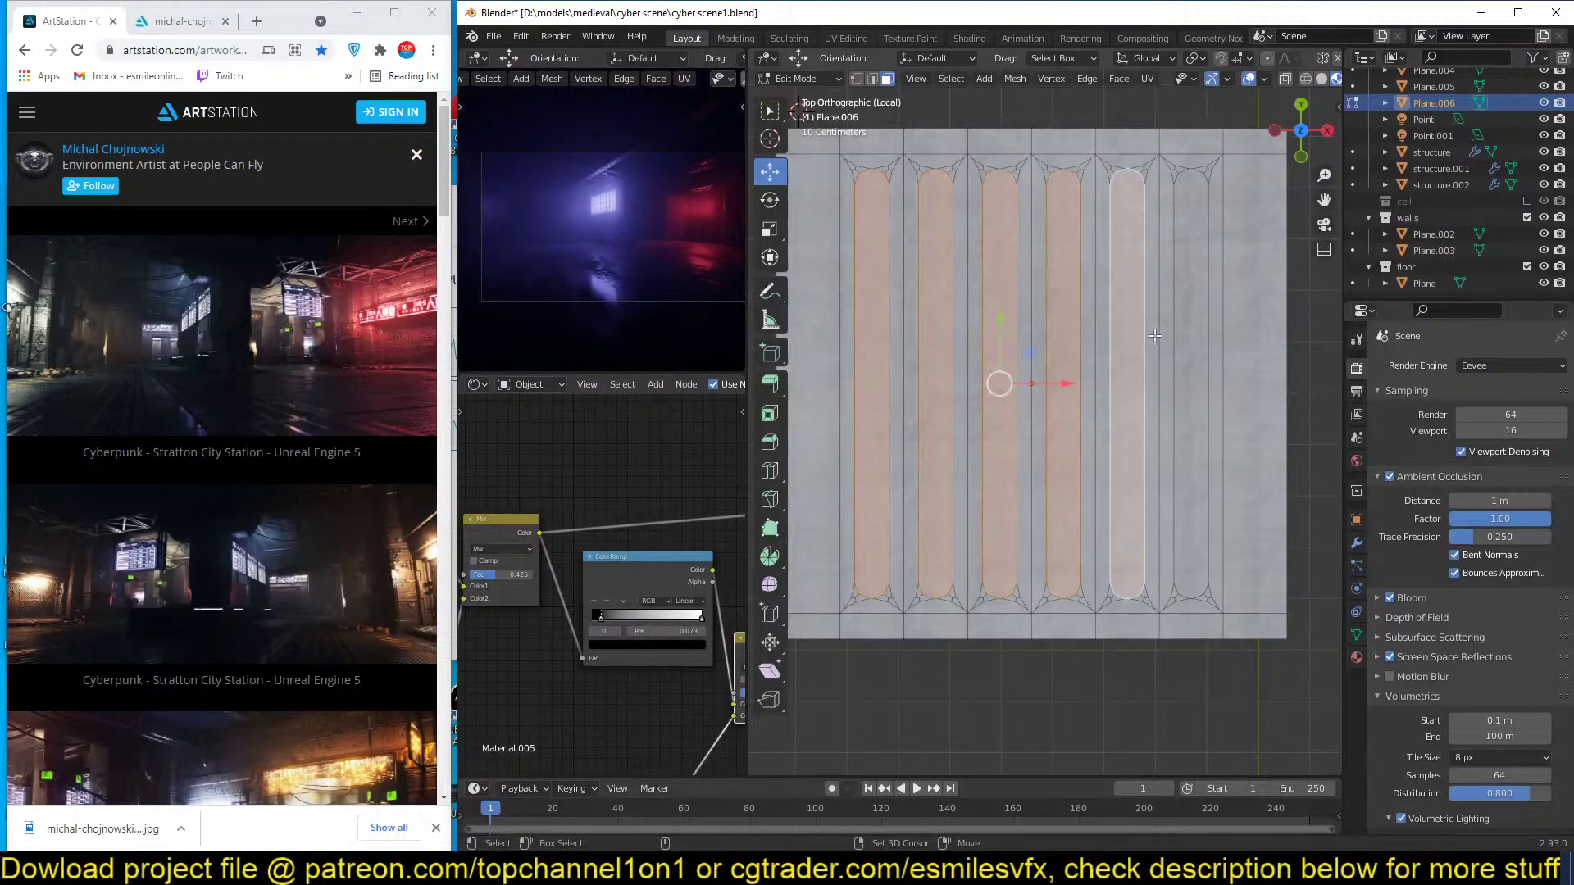
shift+click(1191, 329)
key(x)
middle_drag(1173, 399, 1075, 531)
Lengthen the slotted panel by moving all vertices of its positive-Y end farther along the Y axis.
mouse_move(185, 424)
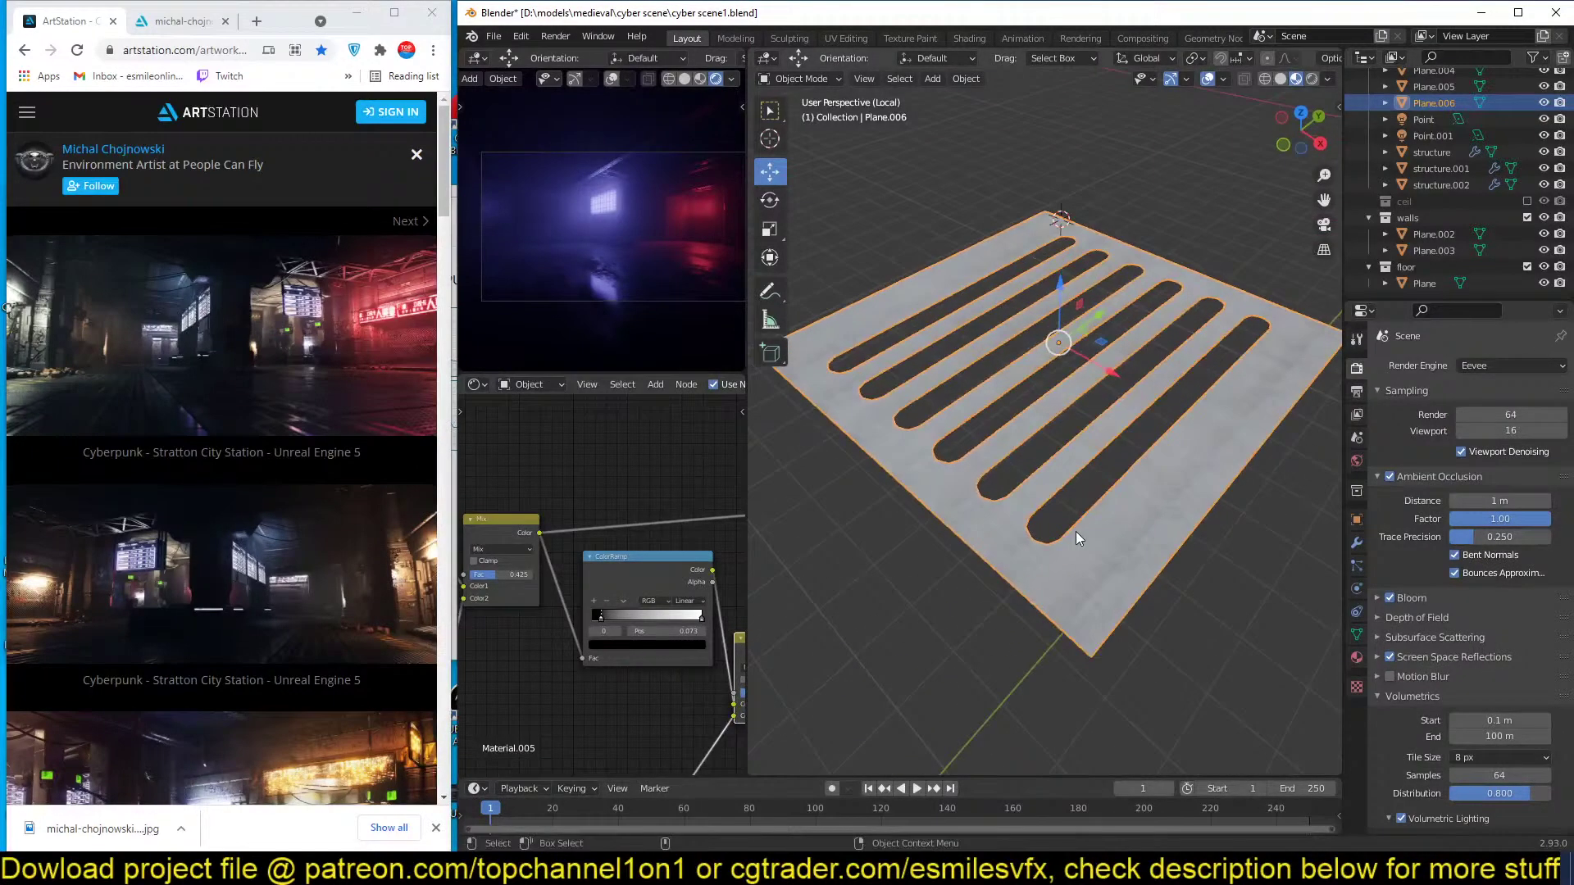
key(KP_7)
key(Tab)
key(1)
scroll(1152, 461, down, 3)
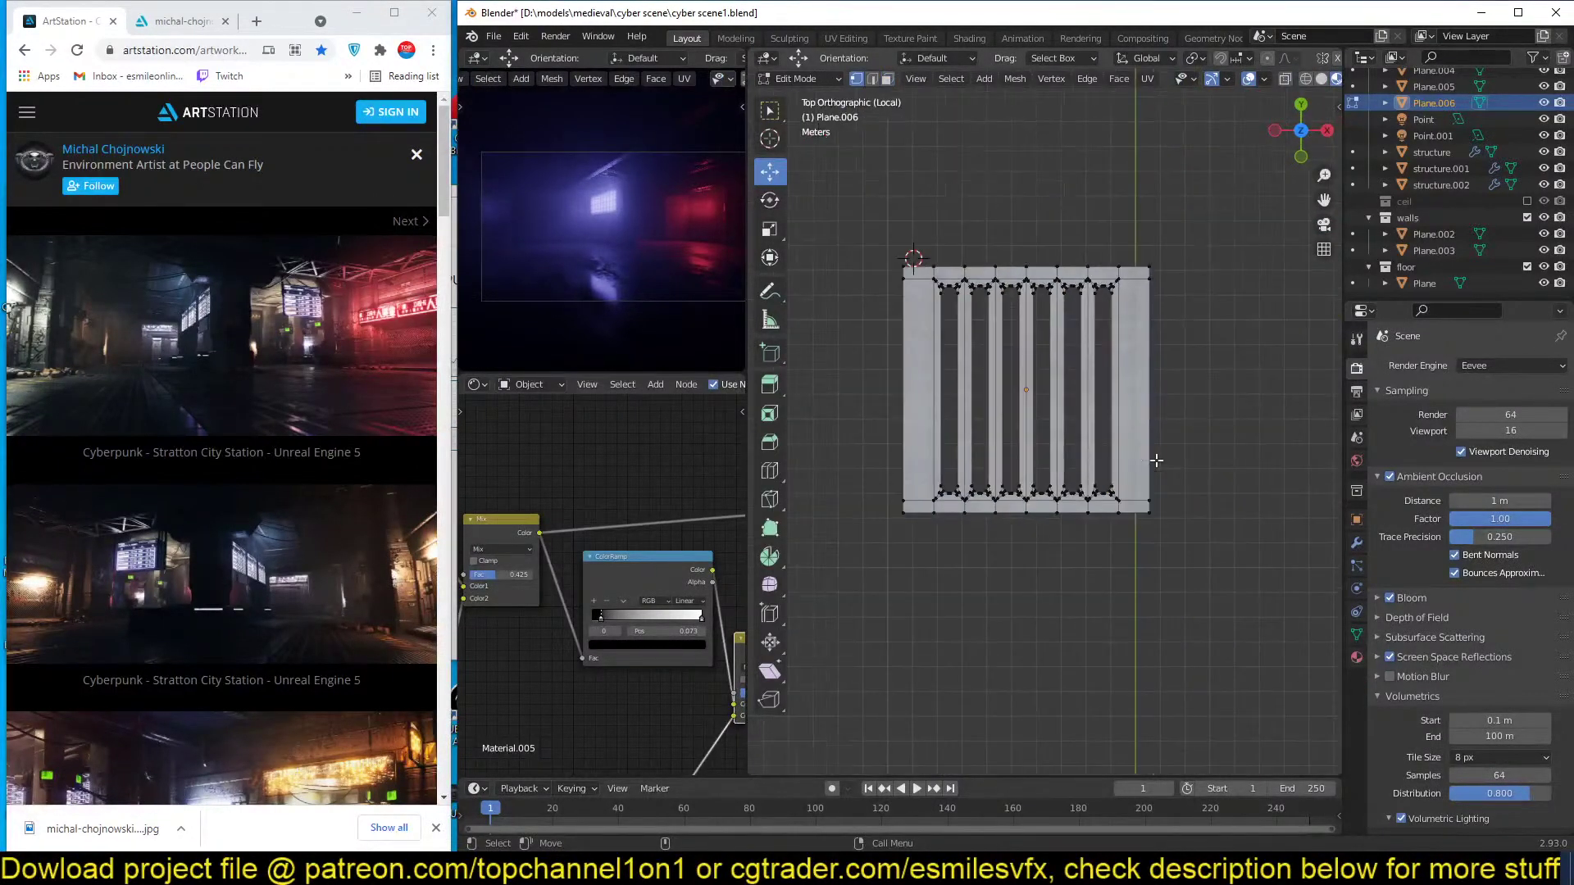
key(shift+z)
drag(899, 211, 1213, 385)
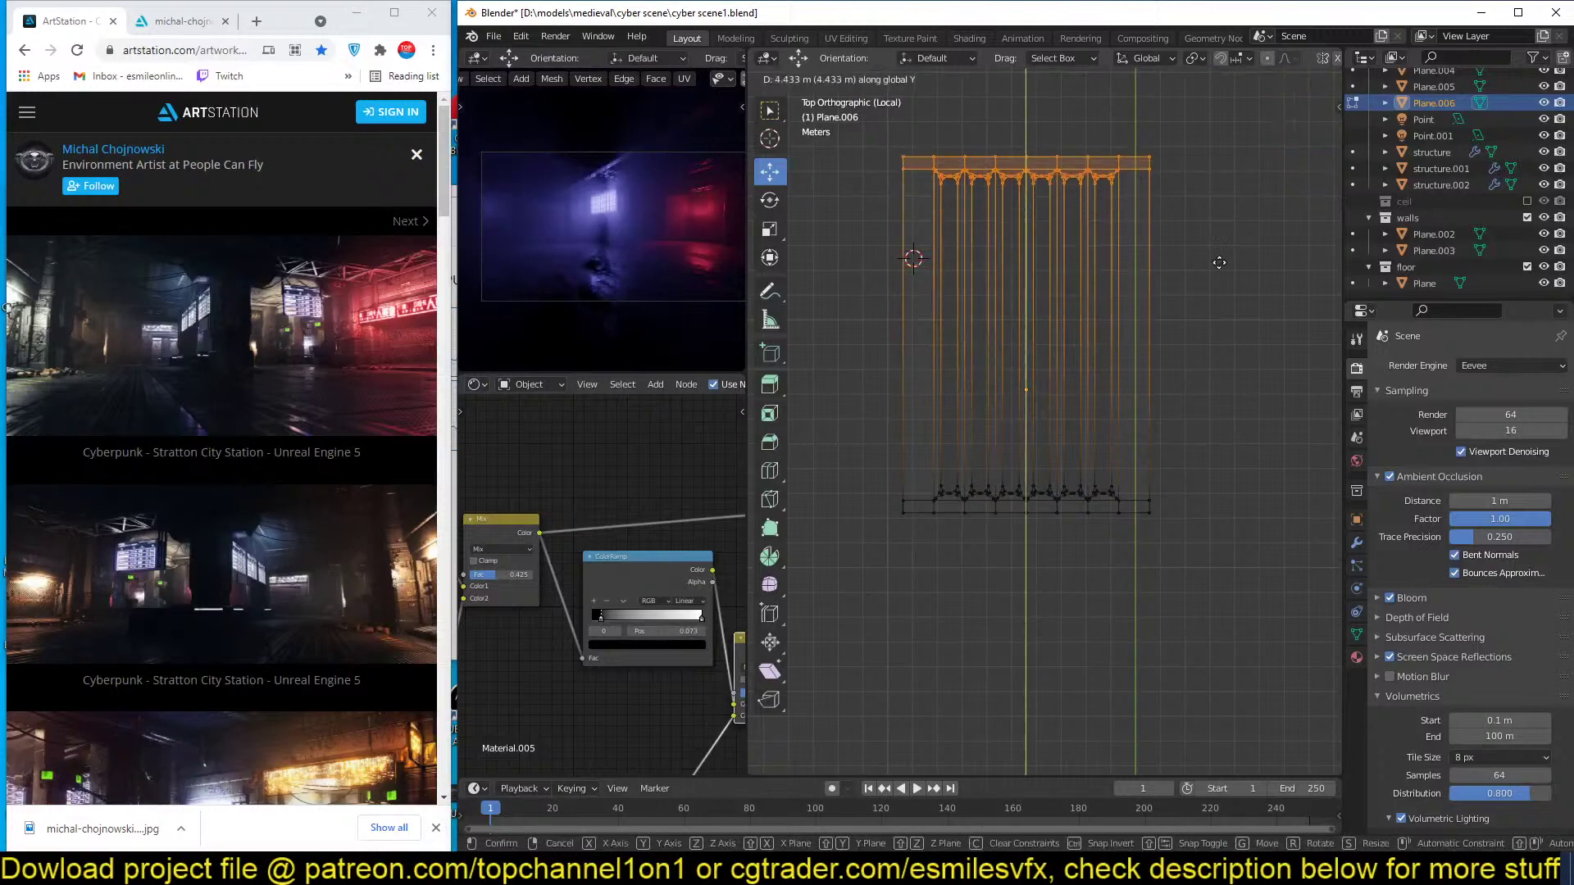
key(Tab)
key(shift+z)
Add a Solidify modifier to the slotted panel with a thickness of 0.047 m and Only Rim enabled.
mouse_move(1144, 370)
middle_down()
mouse_move(1108, 336)
mouse_move(1311, 475)
middle_up()
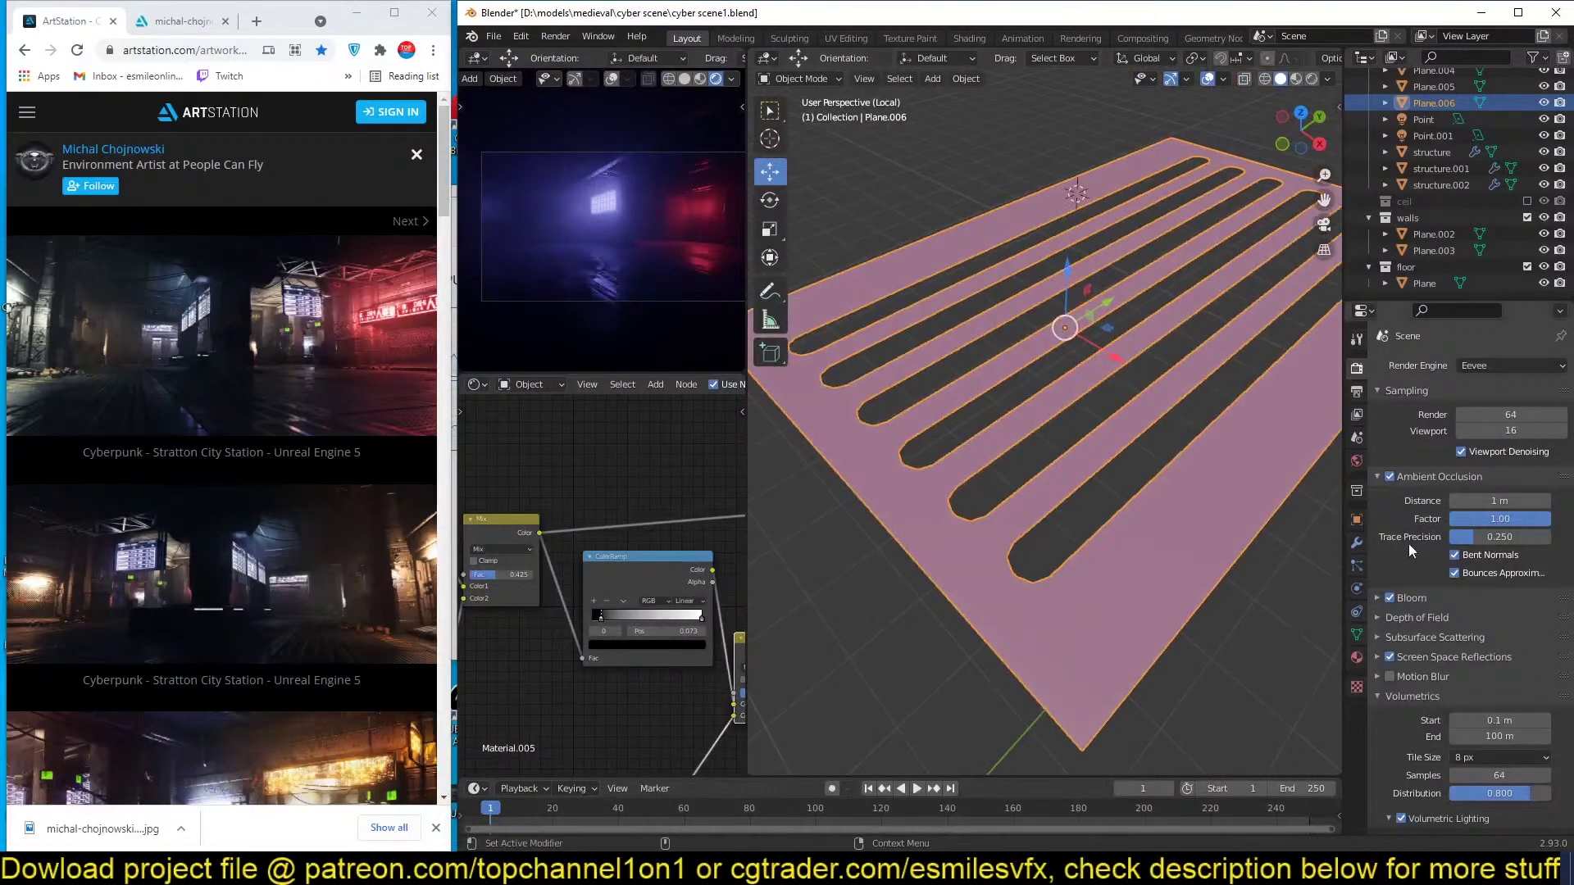
click(1357, 543)
click(1495, 367)
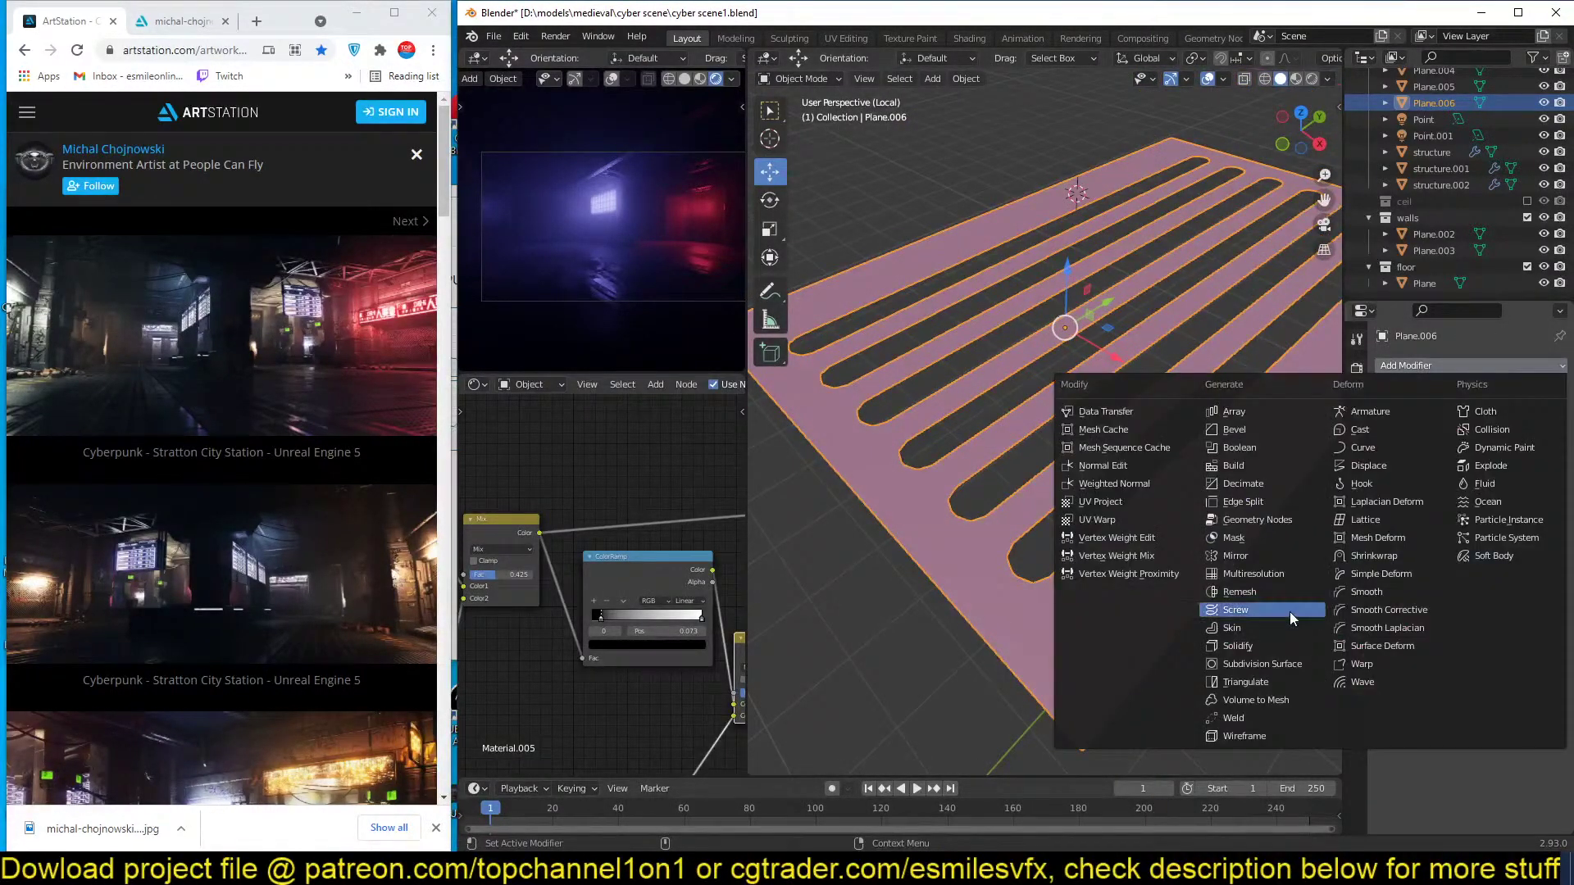
click(1261, 645)
middle_drag(1090, 508, 1039, 467)
drag(1496, 439, 1524, 438)
click(1472, 518)
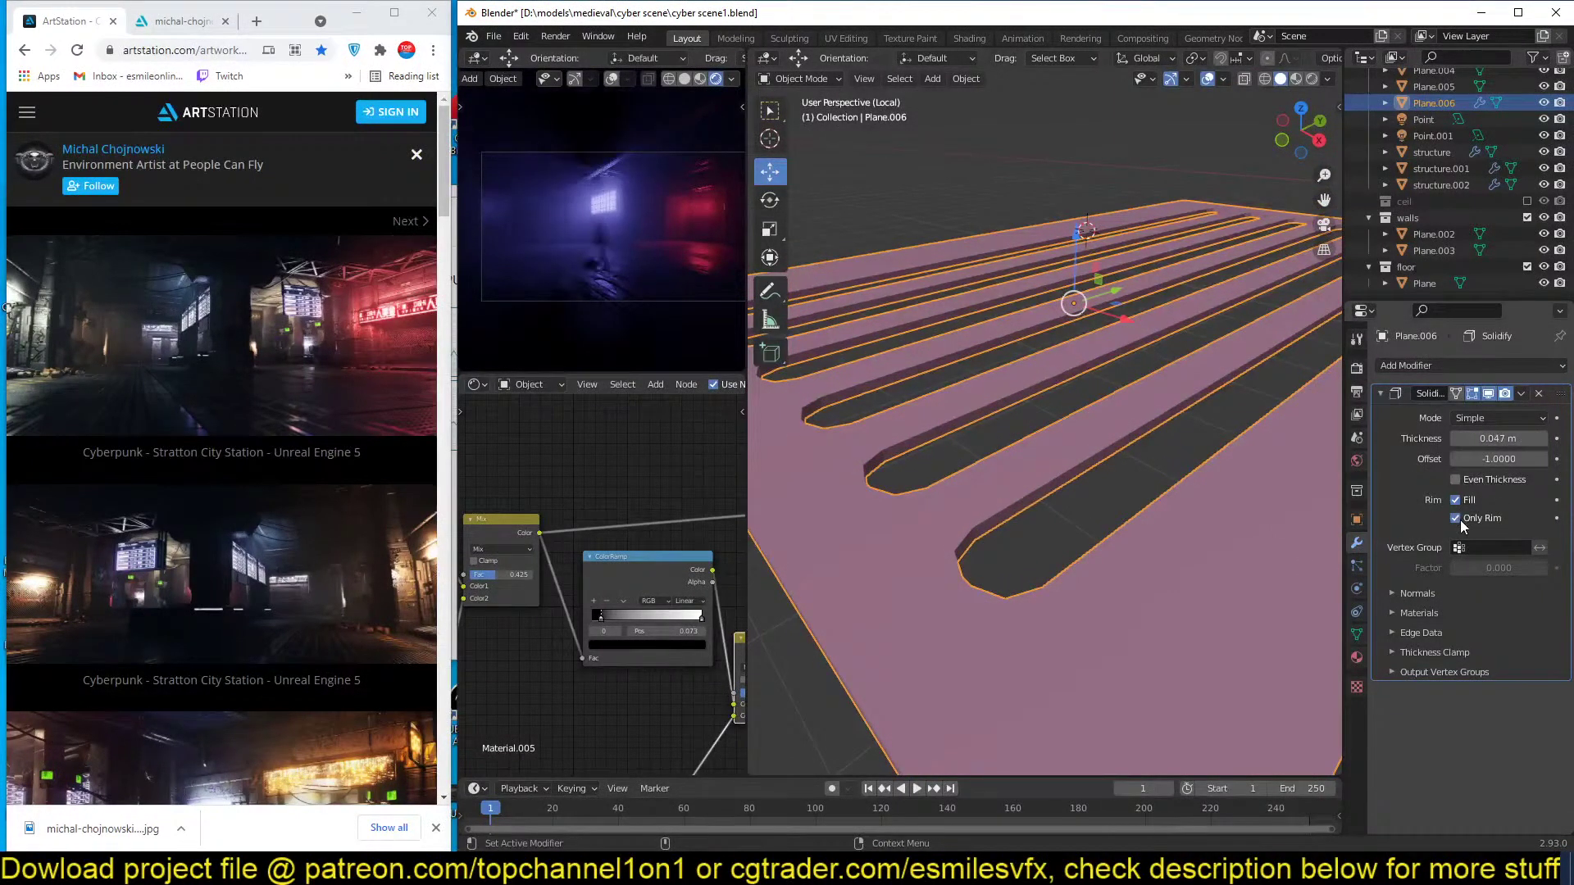
Add a Bevel modifier with its default 0.1 m amount to the slotted panel and inspect the slot edges.
middle_drag(1229, 525, 1103, 376)
key(q)
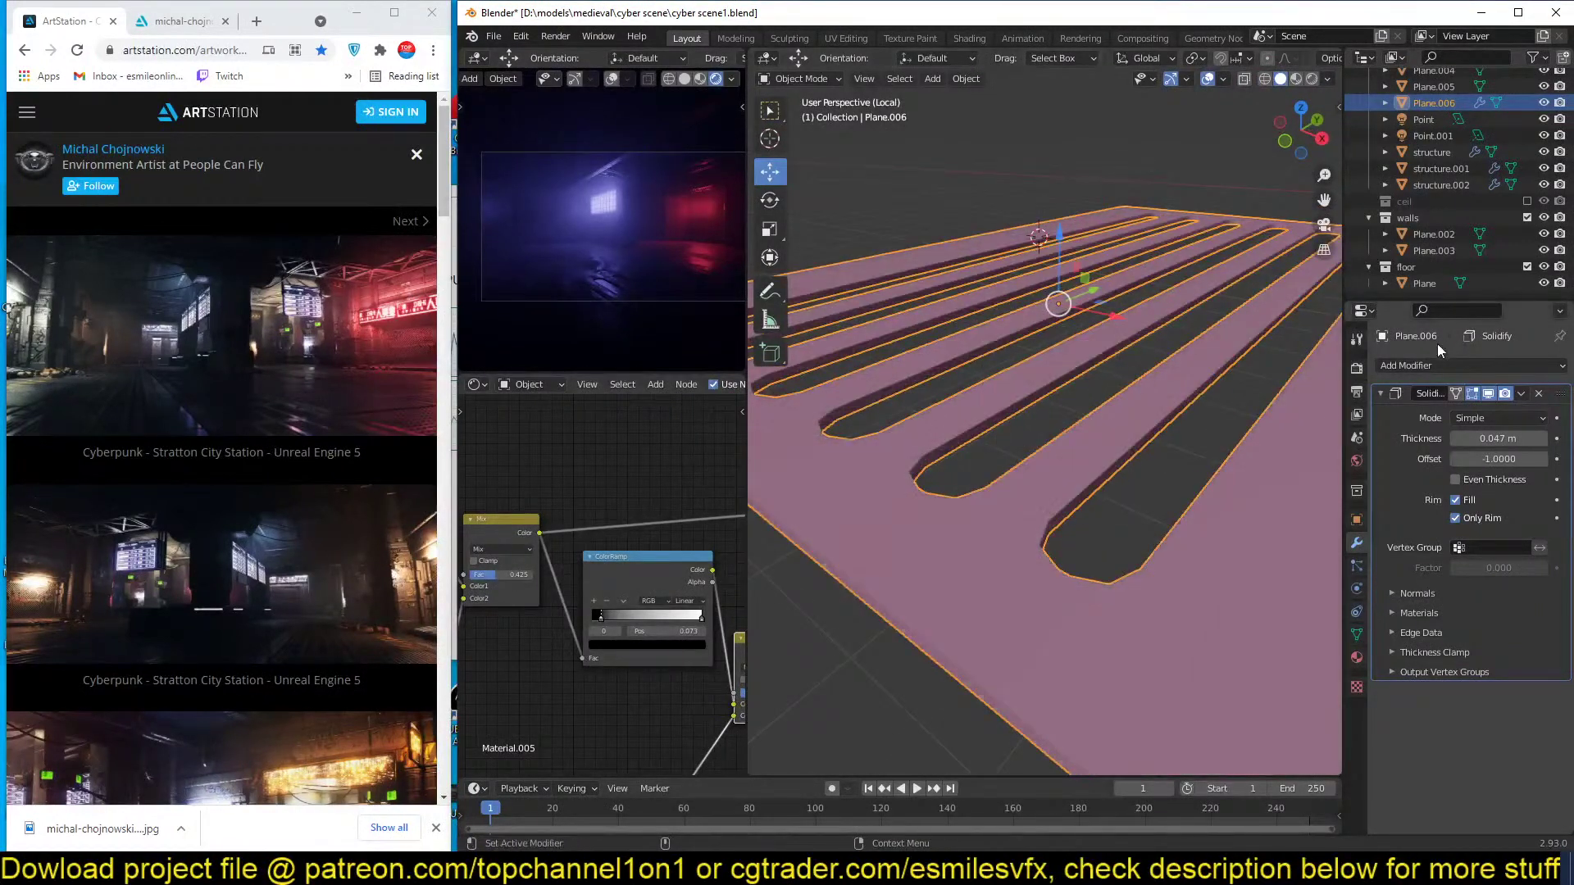
click(1449, 364)
click(1251, 431)
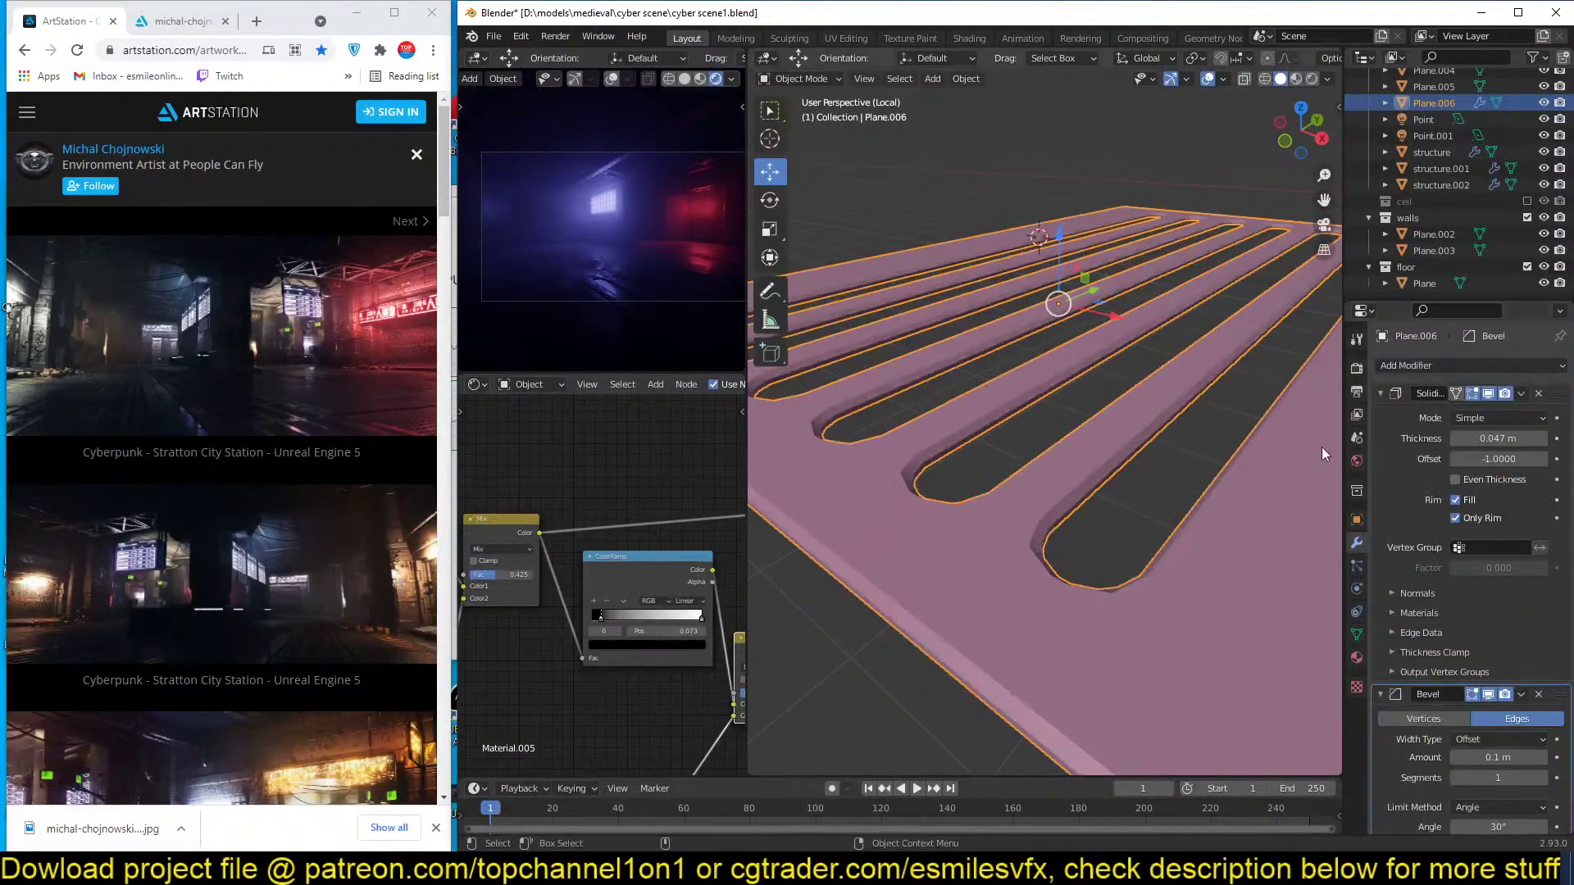
click(1381, 394)
middle_drag(1108, 443, 1033, 439)
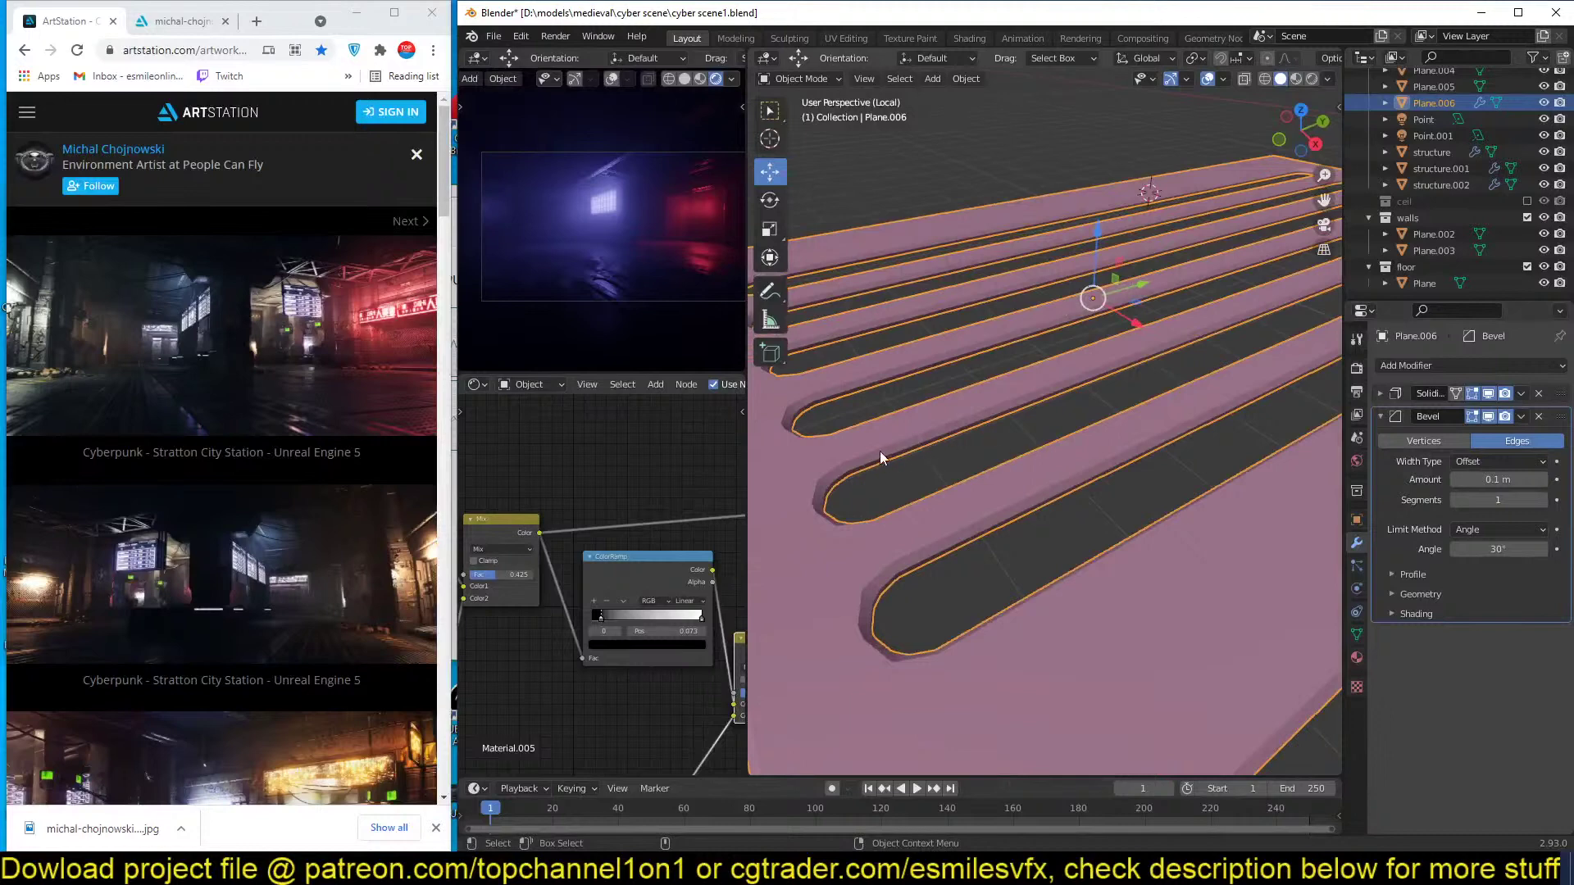
middle_drag(1001, 497, 1056, 450)
scroll(1084, 442, up, 2)
scroll(1057, 456, down, 3)
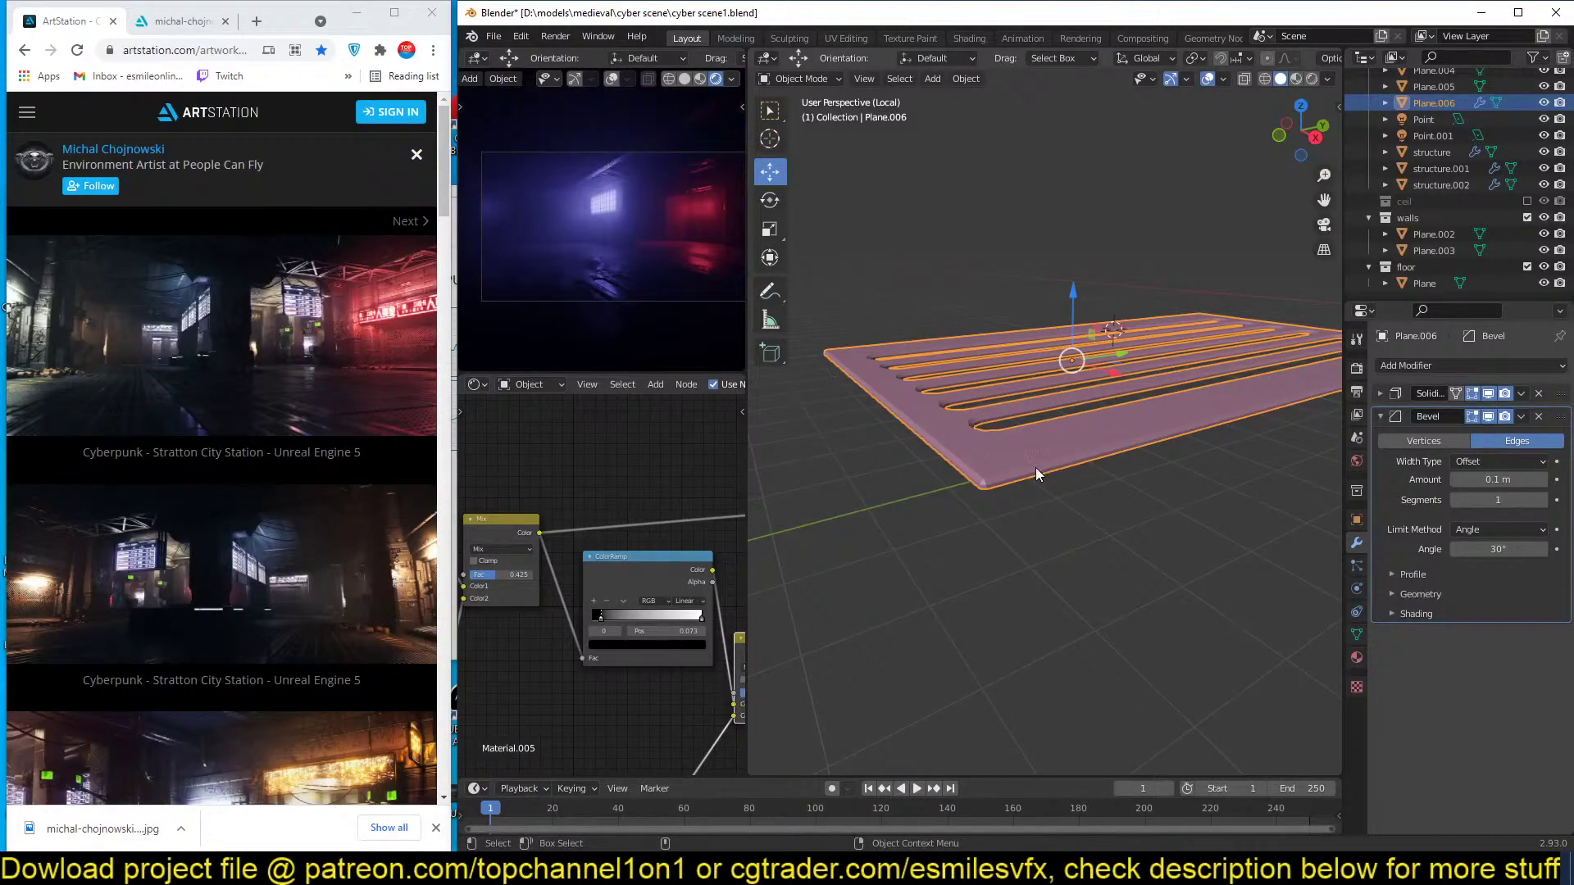
Move the panel's outer positive-Y edge slightly inward along Y to narrow the border beyond the slots.
key(KP_7)
scroll(1055, 466, down, 5)
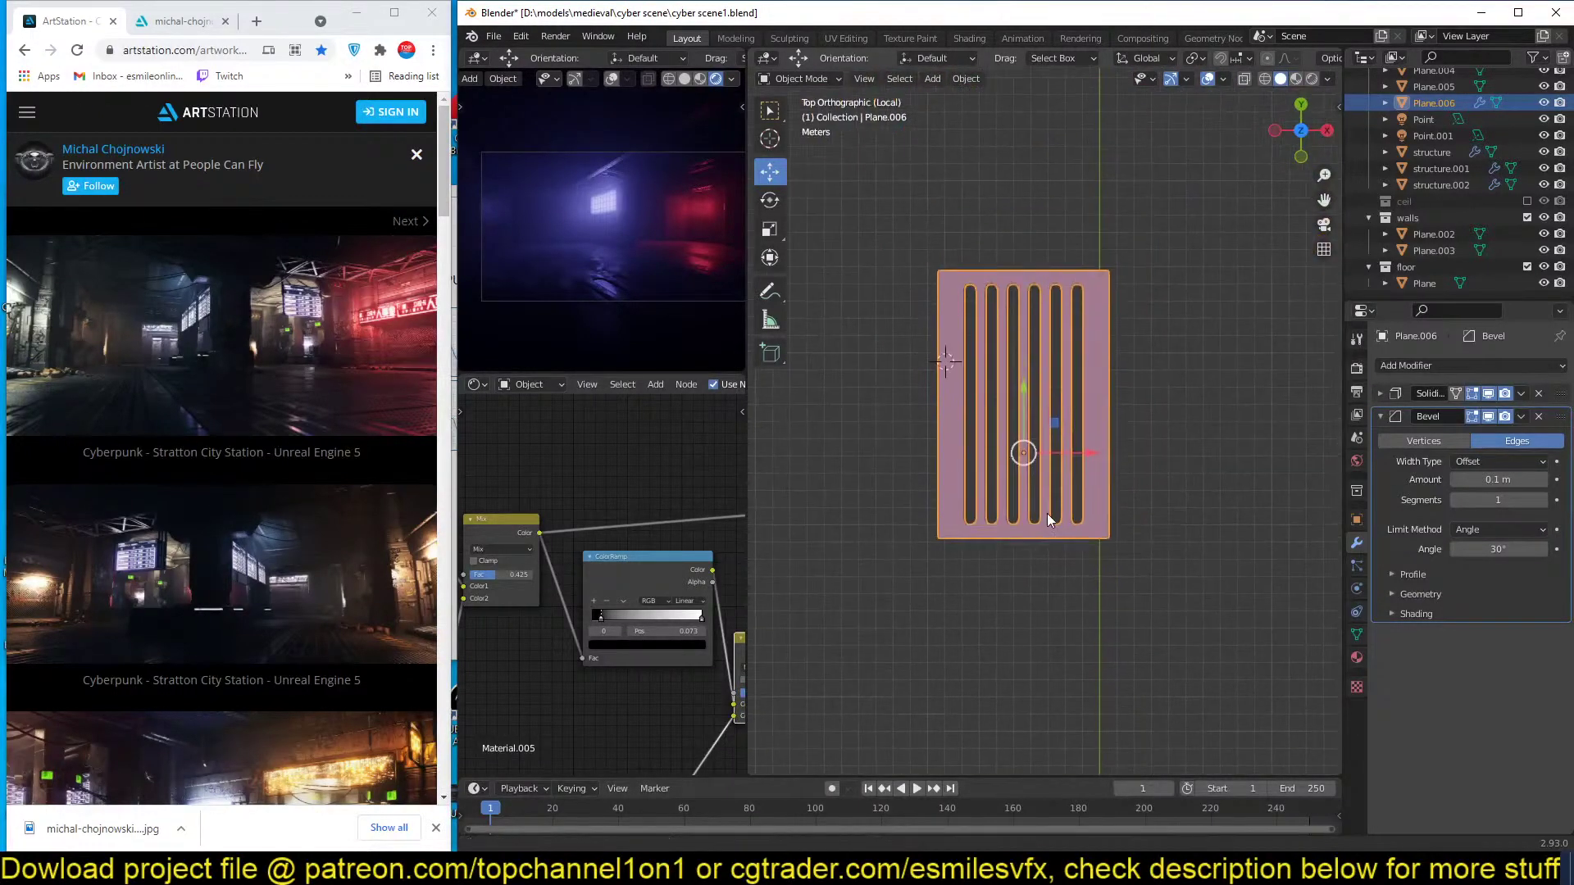
scroll(1080, 417, up, 3)
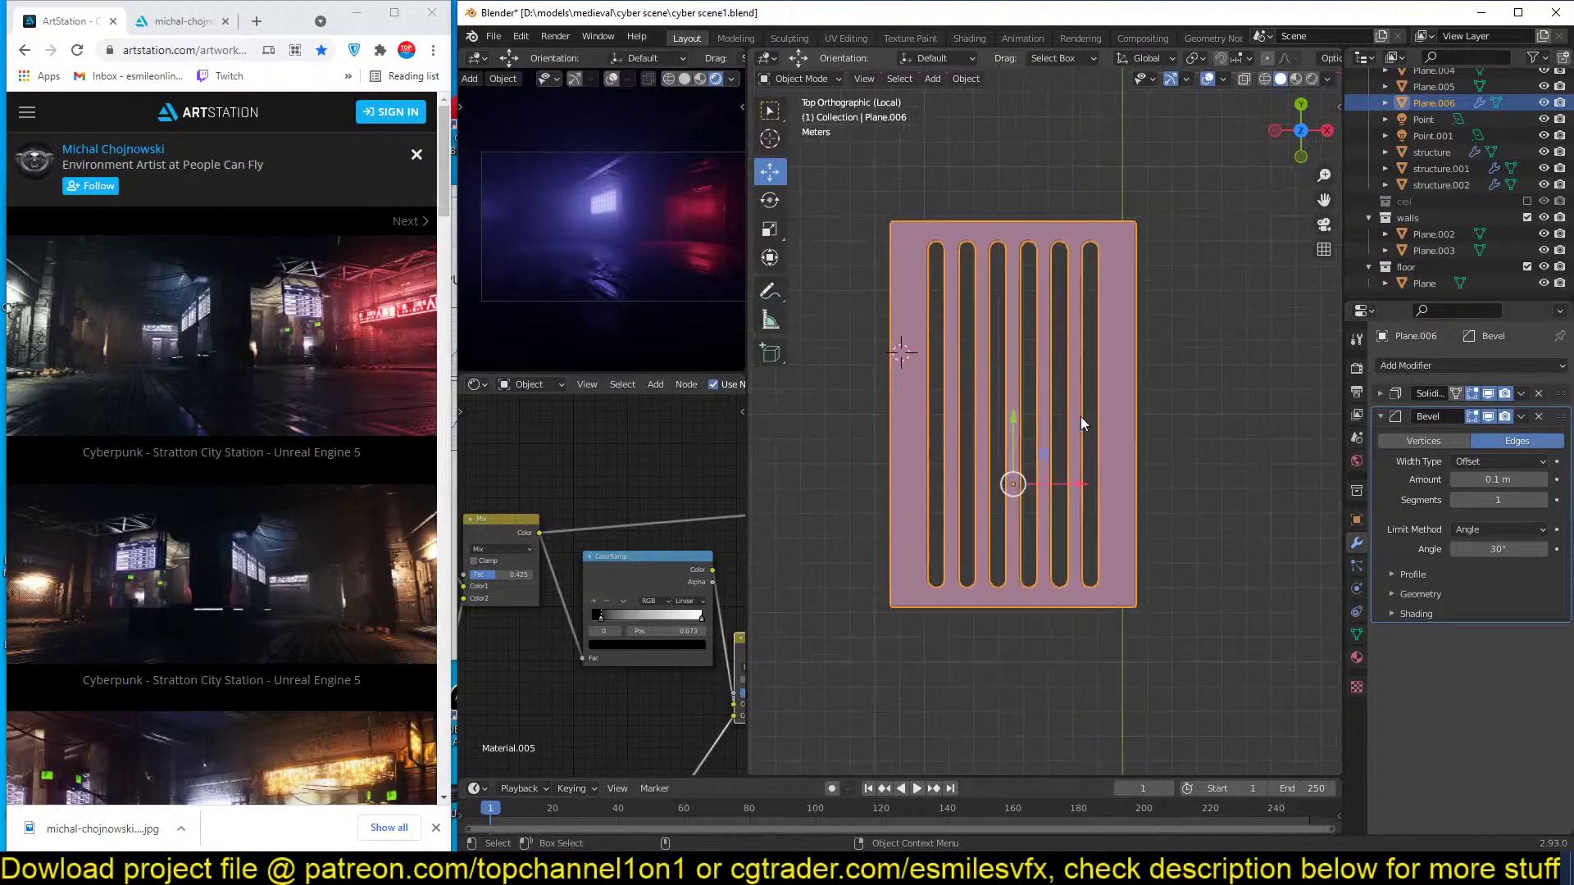
key(Tab)
shift+middle_drag(1016, 369, 1015, 385)
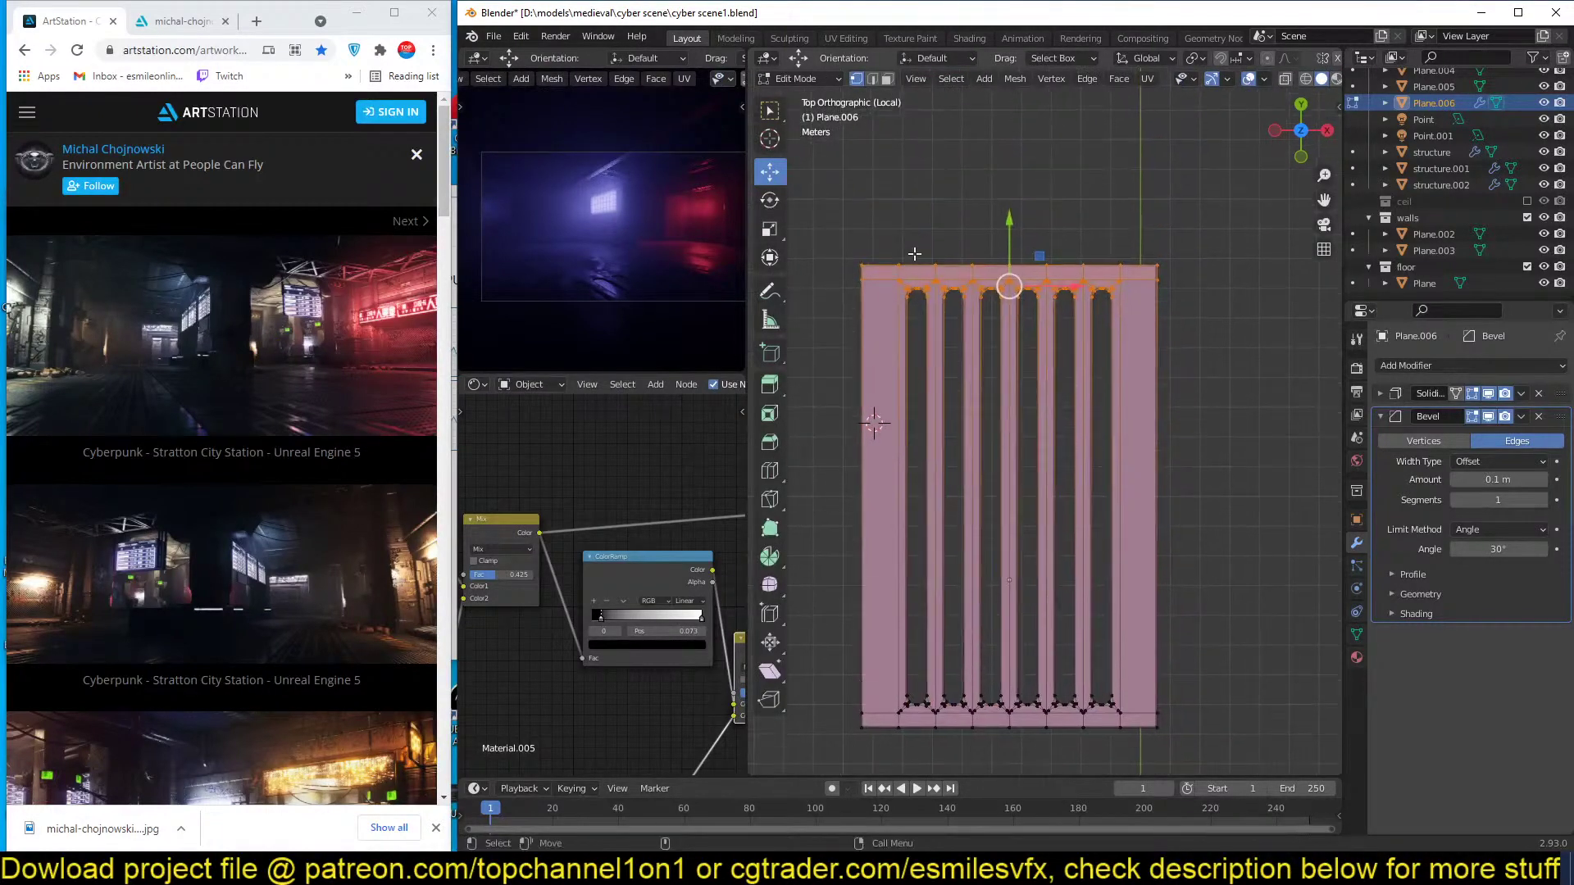
drag(841, 235, 1221, 272)
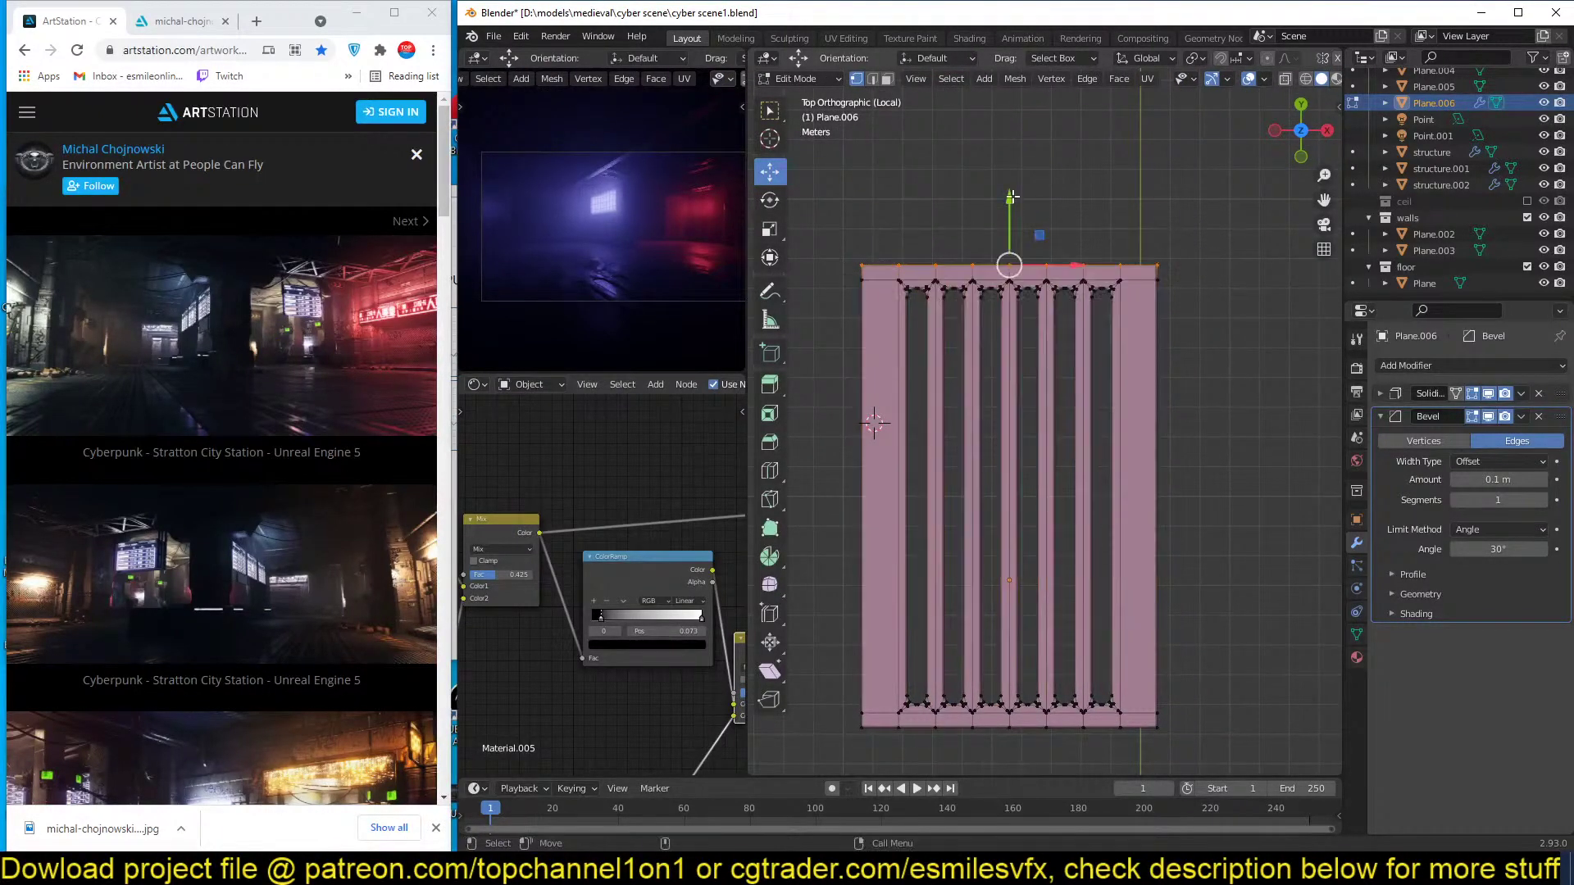
drag(1013, 195, 1012, 209)
key(Tab)
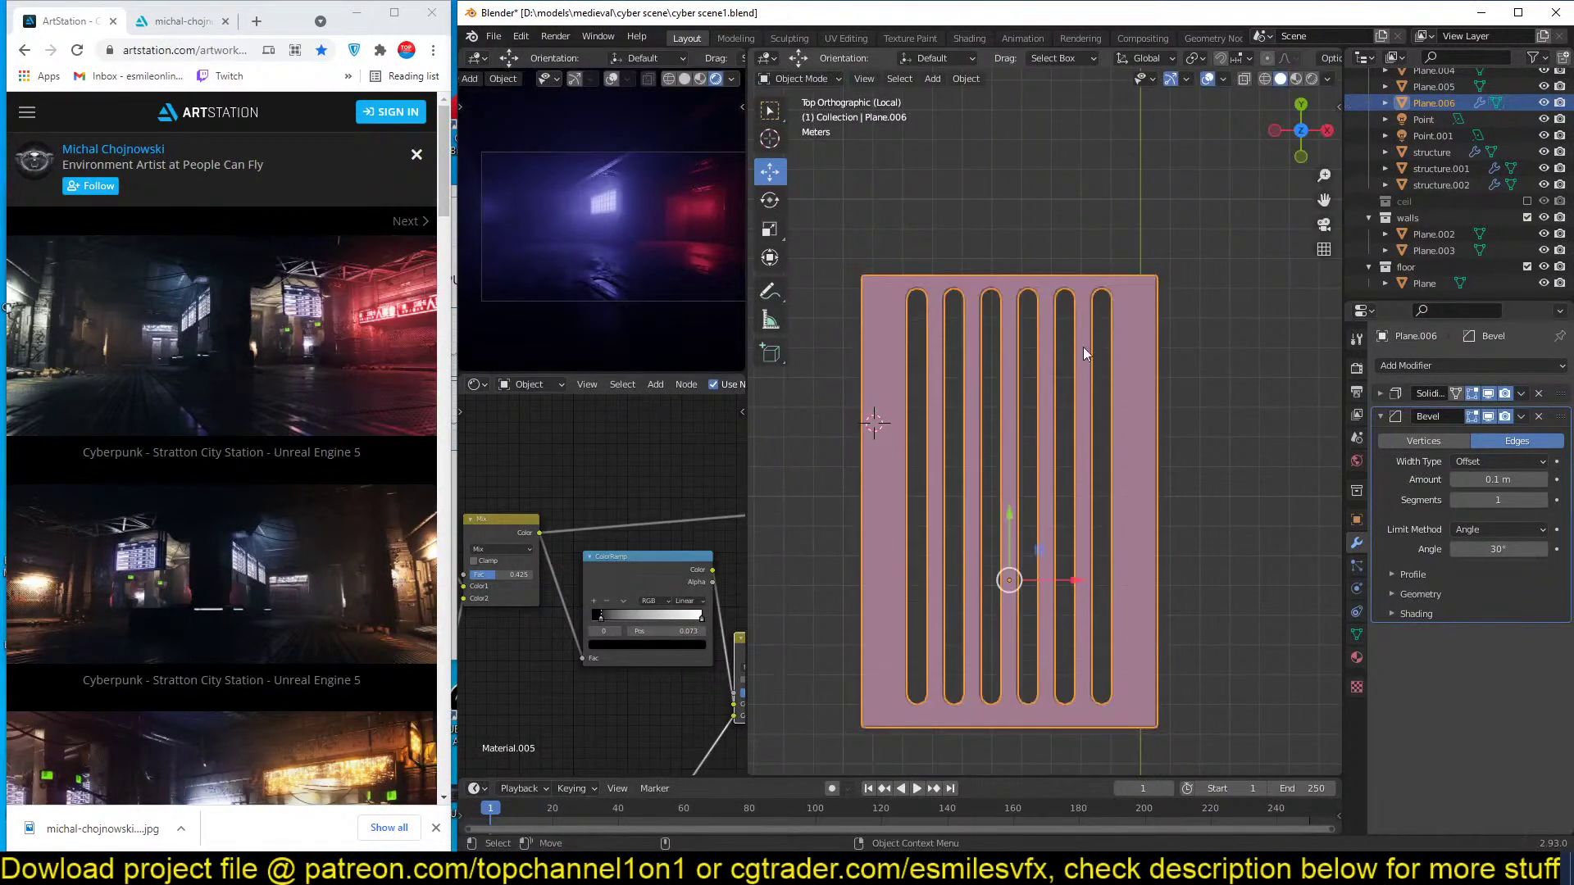
Add an Array modifier with a count of 2 and a relative X offset of 1.000 to the panel.
click(1381, 416)
click(1440, 363)
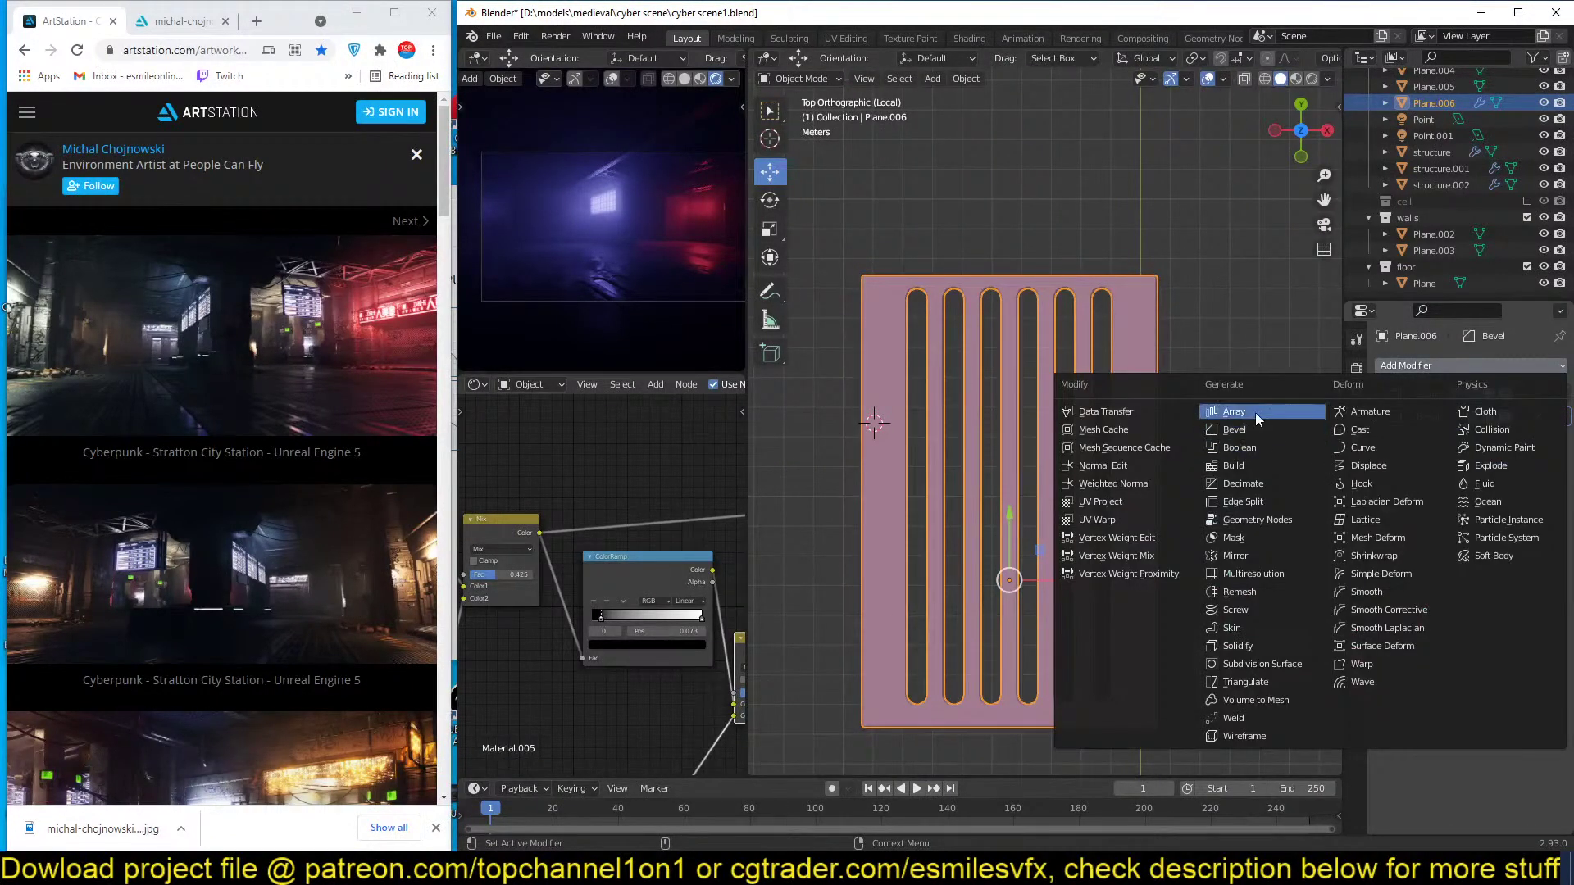
click(1256, 411)
shift+middle_drag(1114, 486, 1094, 460)
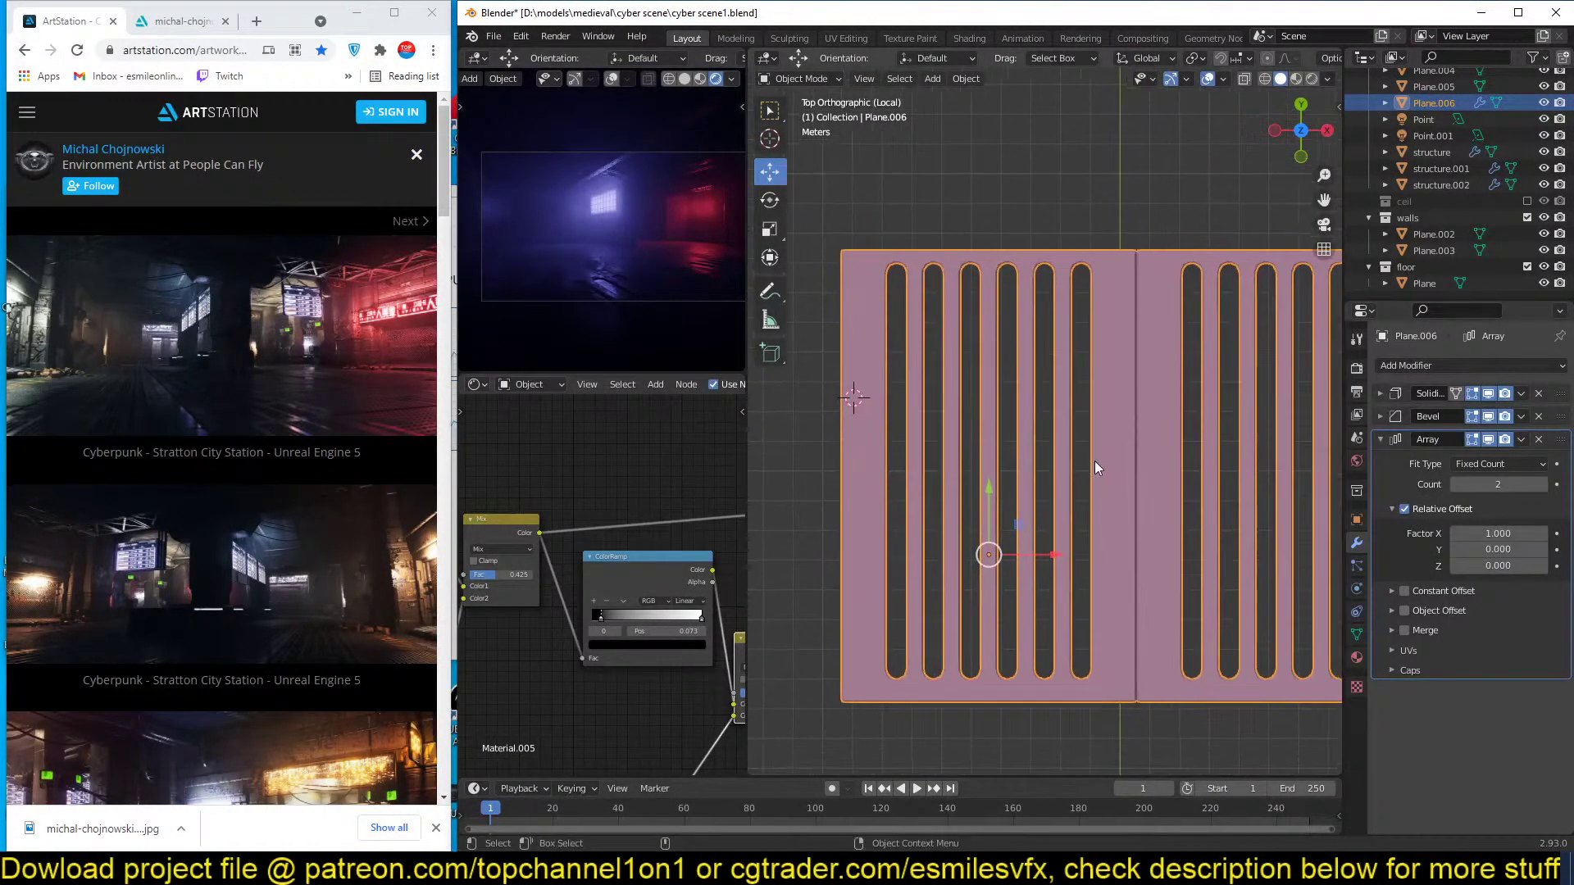
scroll(1162, 513, up, 1)
middle_drag(1162, 513, 1090, 450)
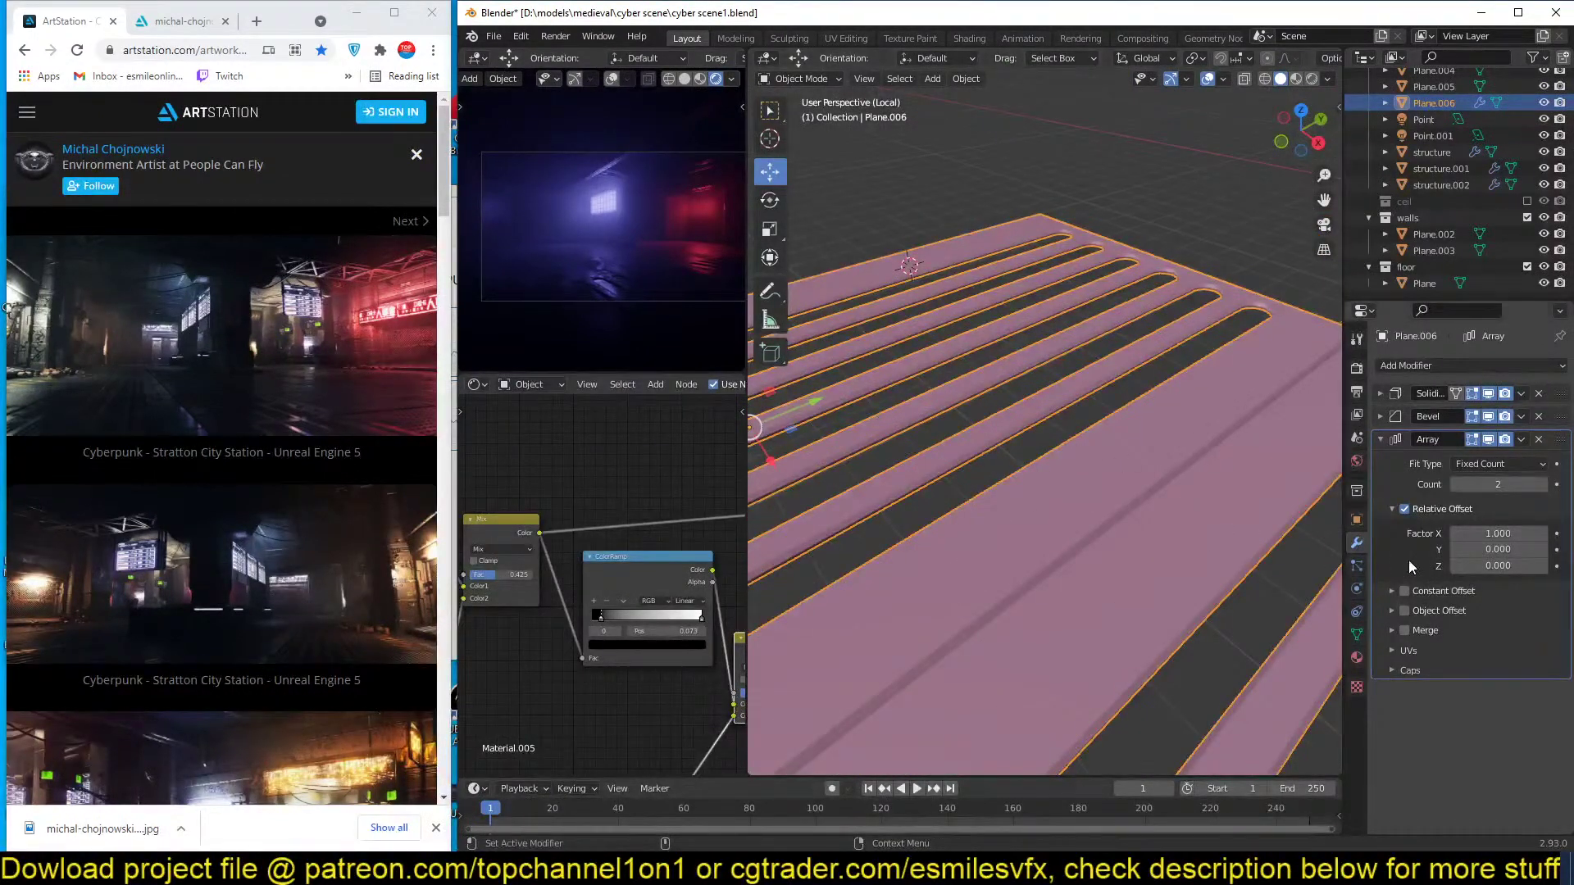
Move the slotted panel's positive-X outer edge slightly inward along X to narrow that border.
key(KP_7)
scroll(1144, 495, down, 2)
shift+middle_drag(1144, 495, 1157, 464)
key(Tab)
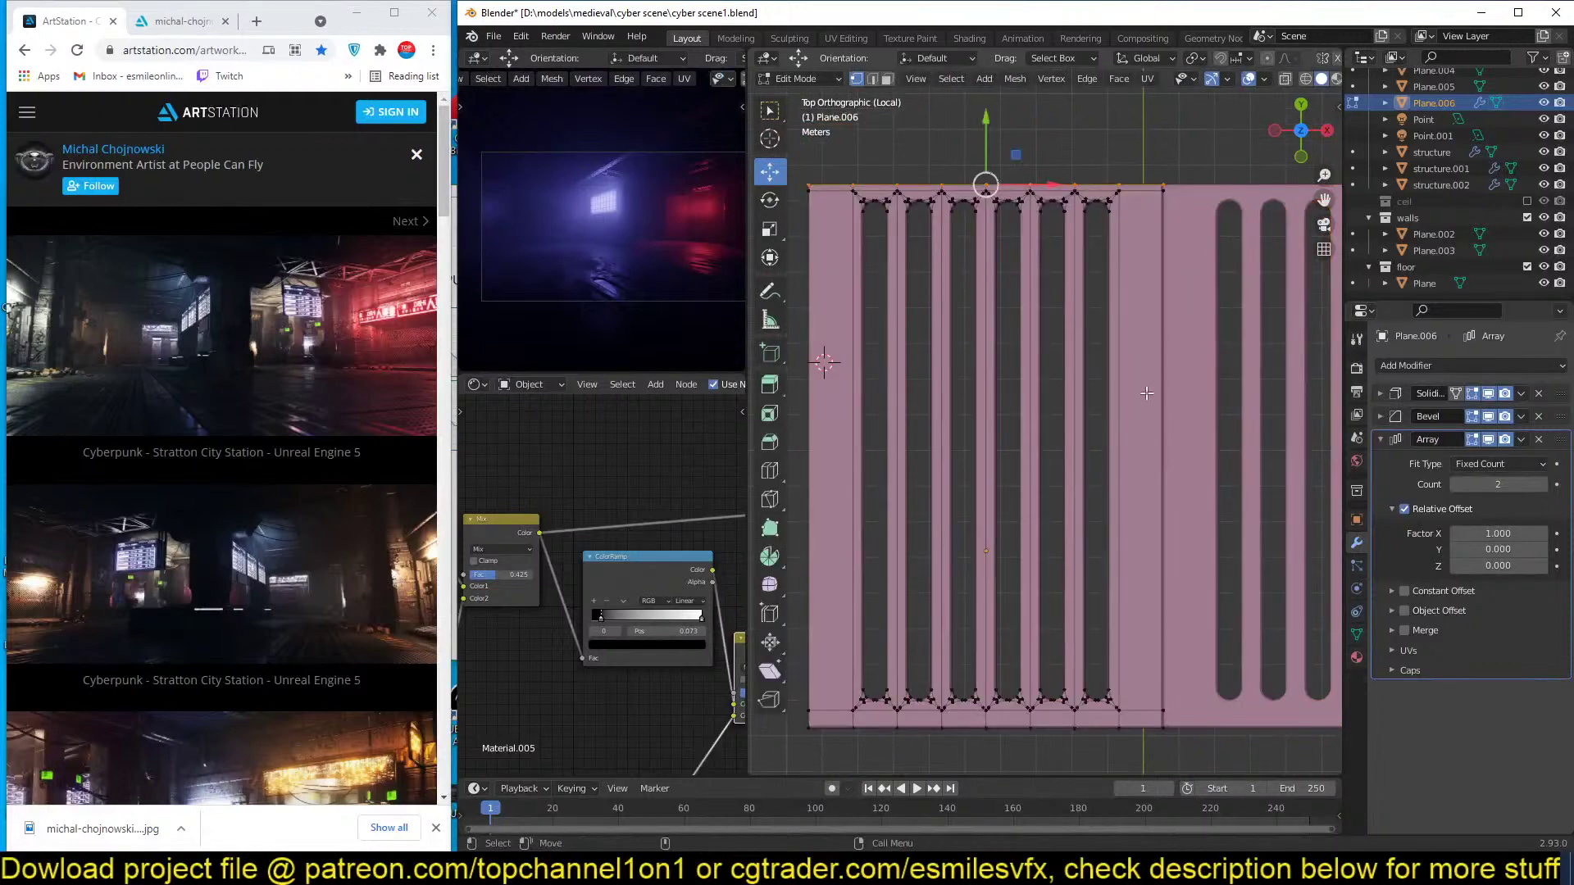
scroll(1164, 336, down, 1)
drag(1129, 190, 1196, 692)
drag(1208, 439, 1188, 440)
key(Tab)
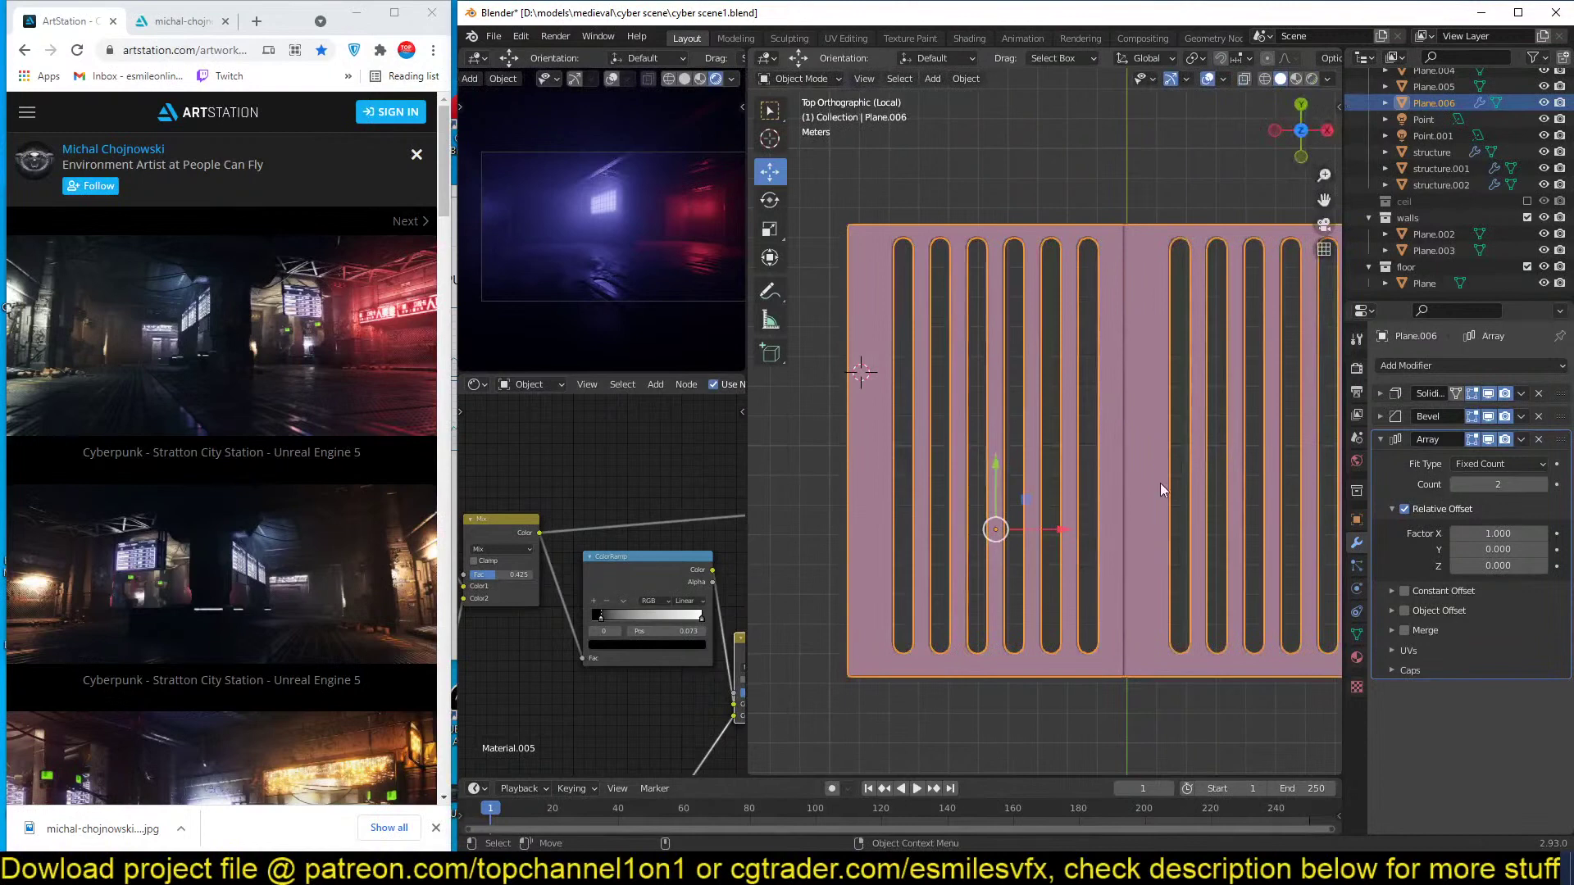
Move the slotted panel's negative-X outer edge slightly inward along X to narrow the border beside the slots.
click(1379, 439)
click(1456, 869)
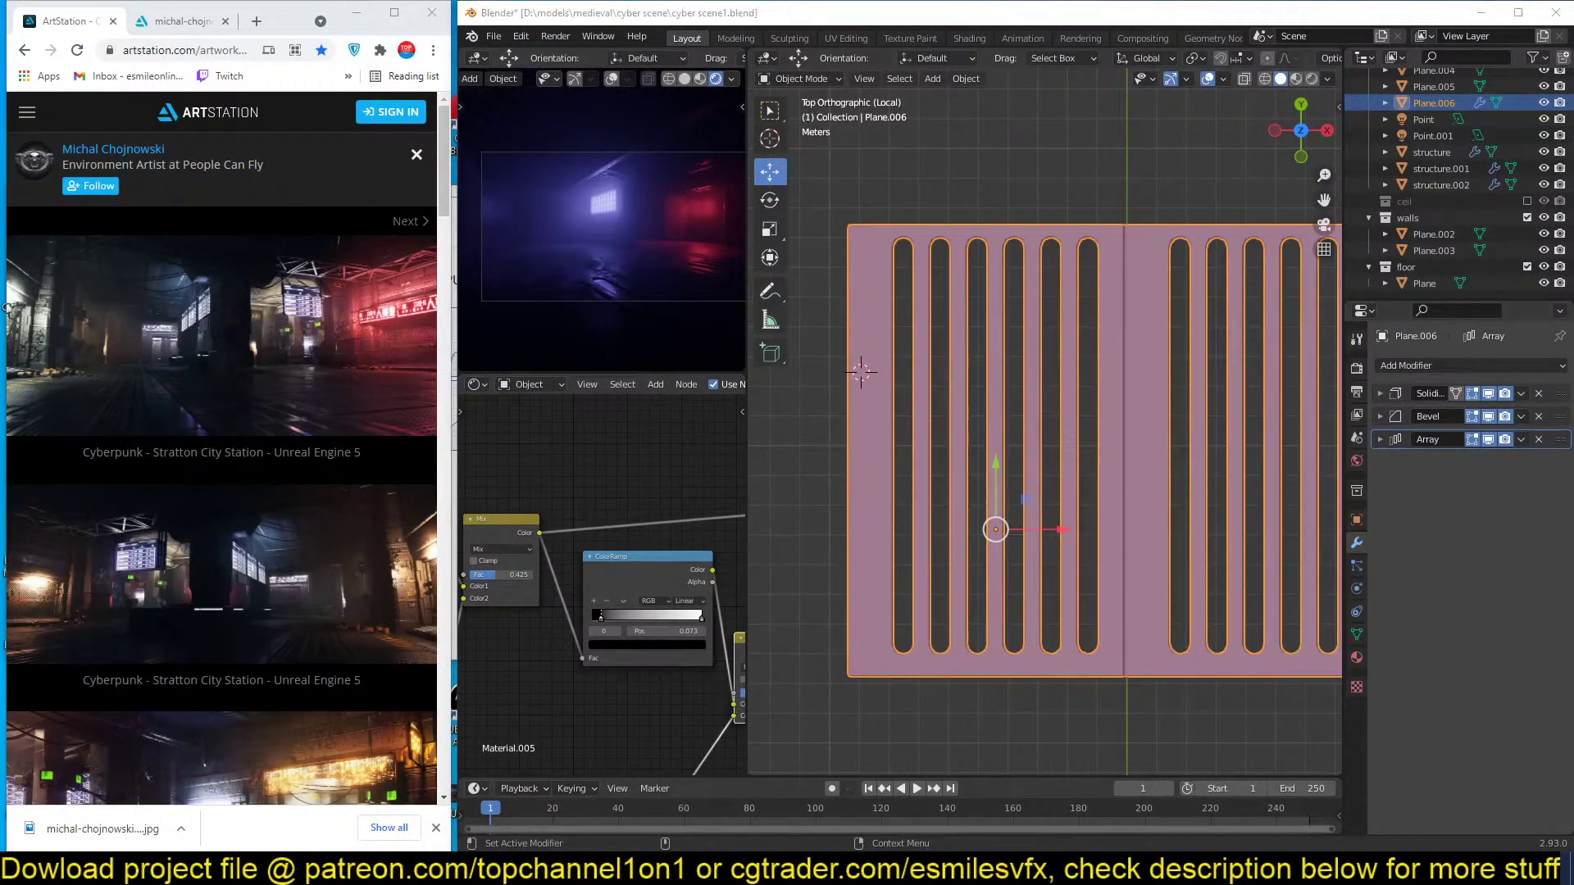
scroll(1458, 737, up, 2)
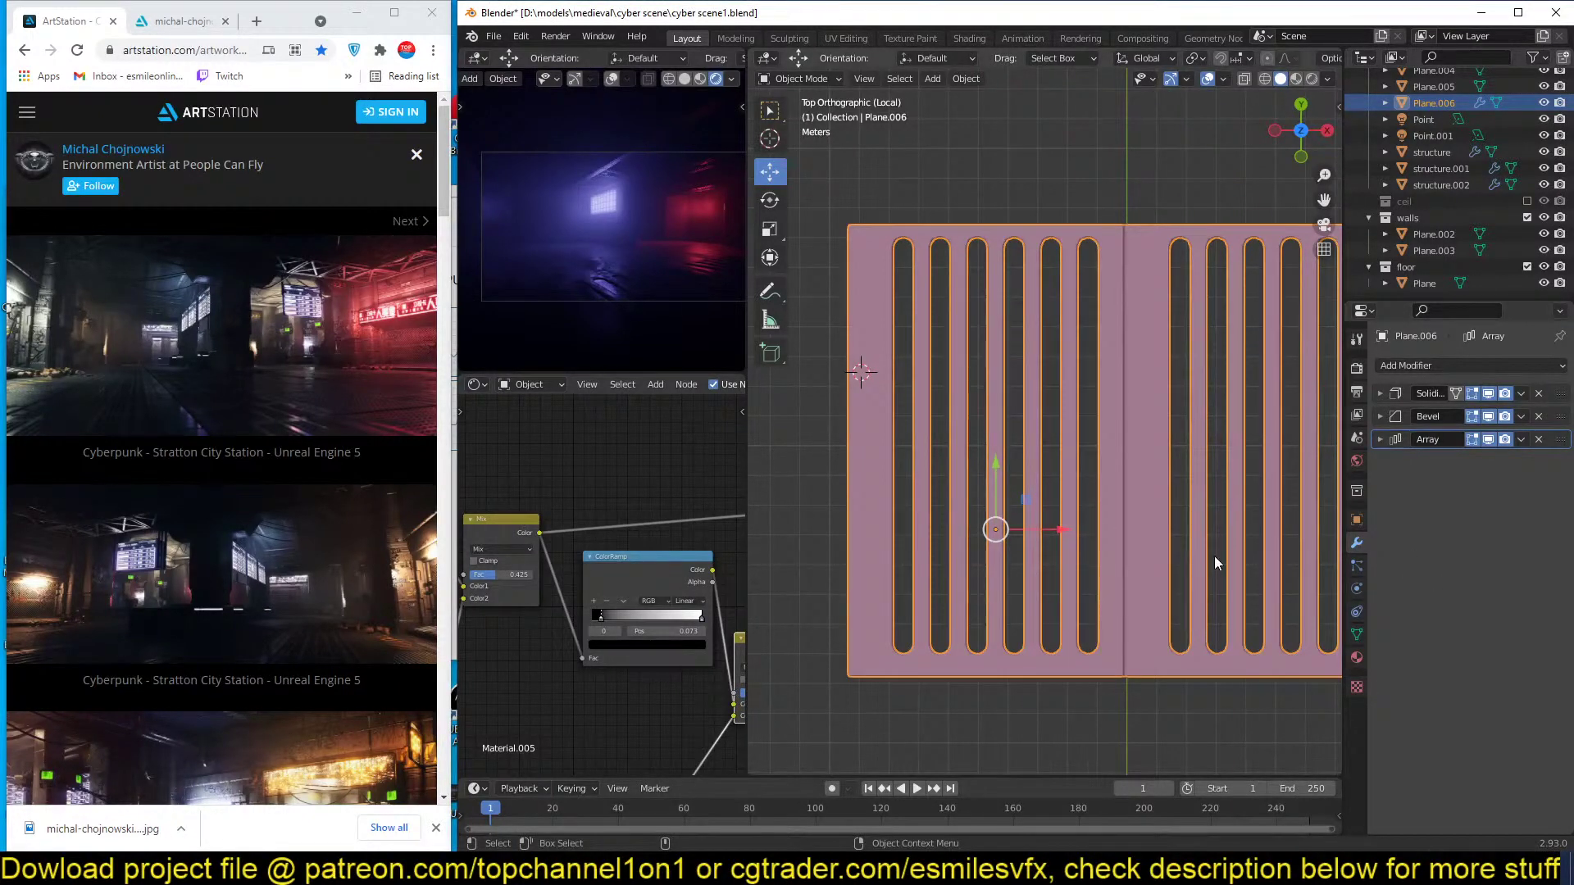
key(Tab)
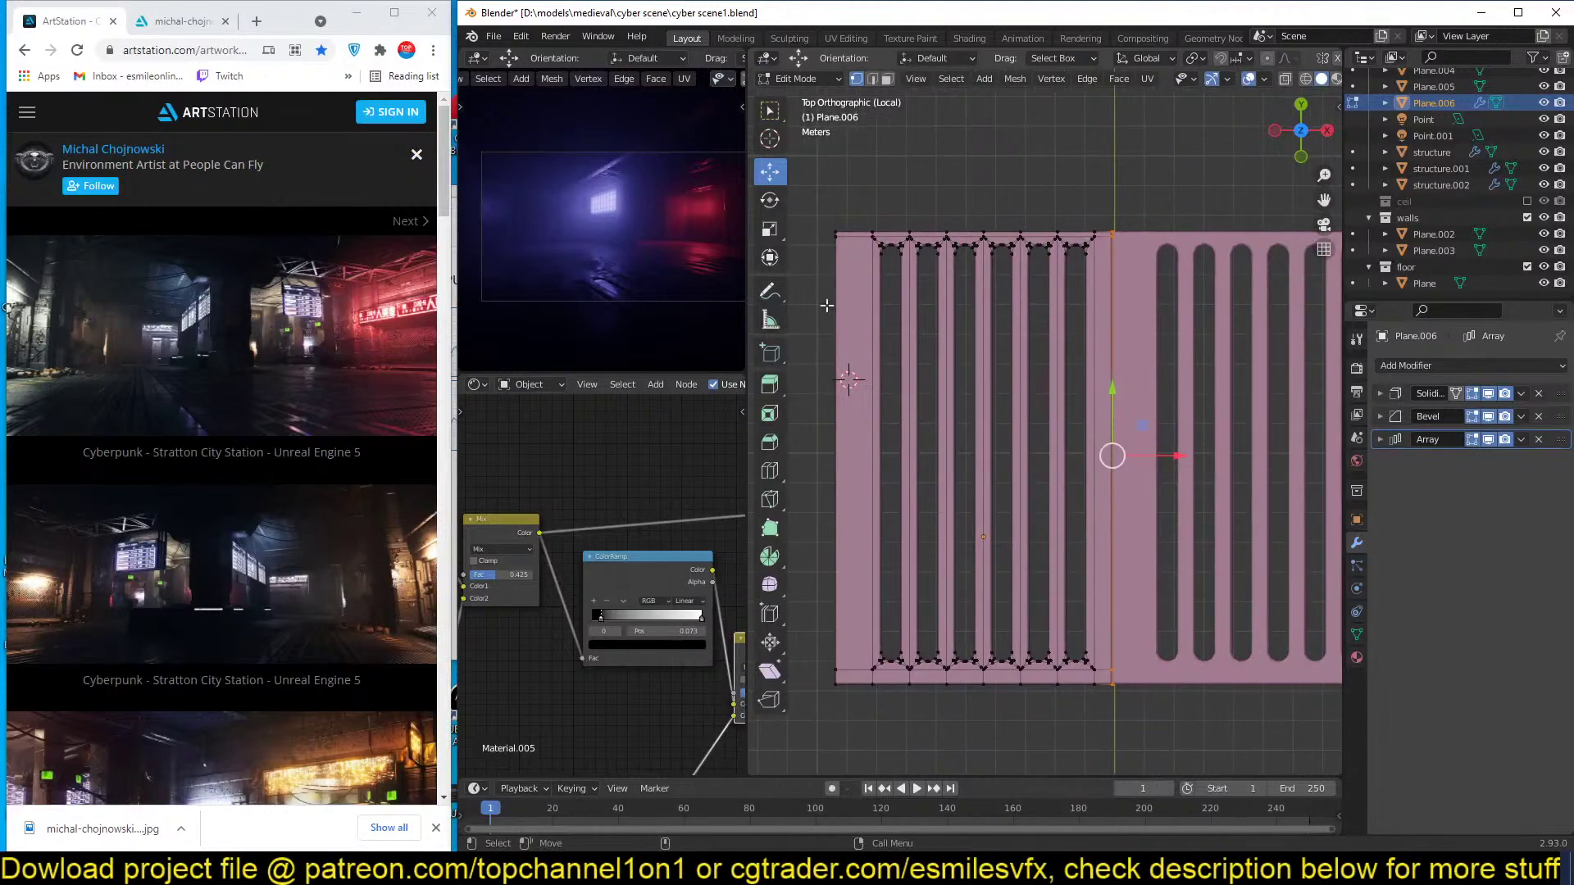
drag(809, 189, 861, 732)
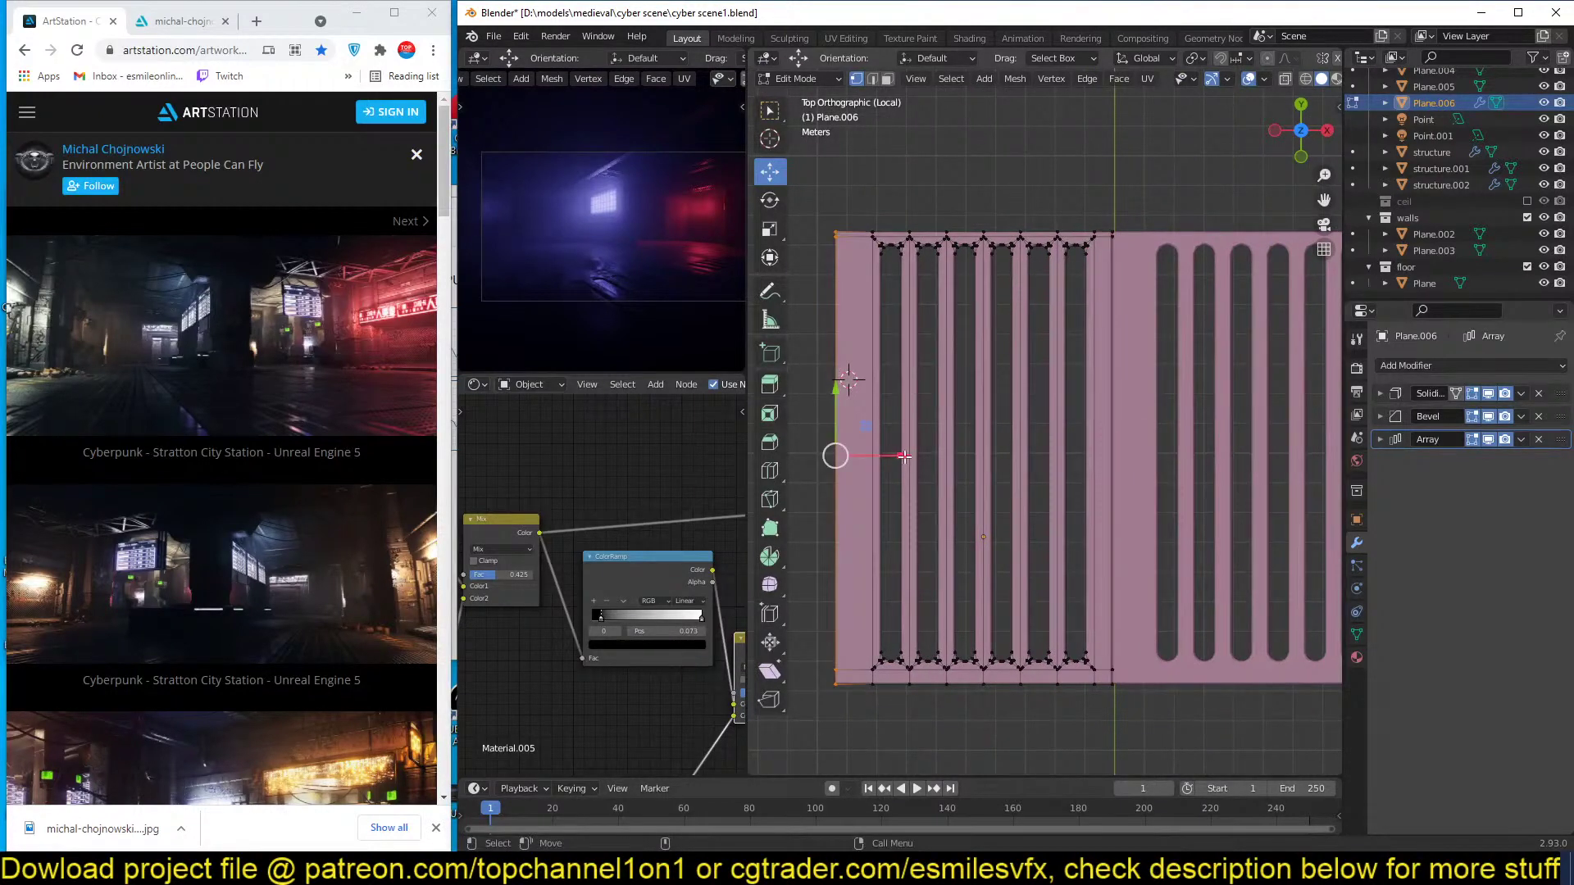
drag(904, 457, 924, 457)
key(Tab)
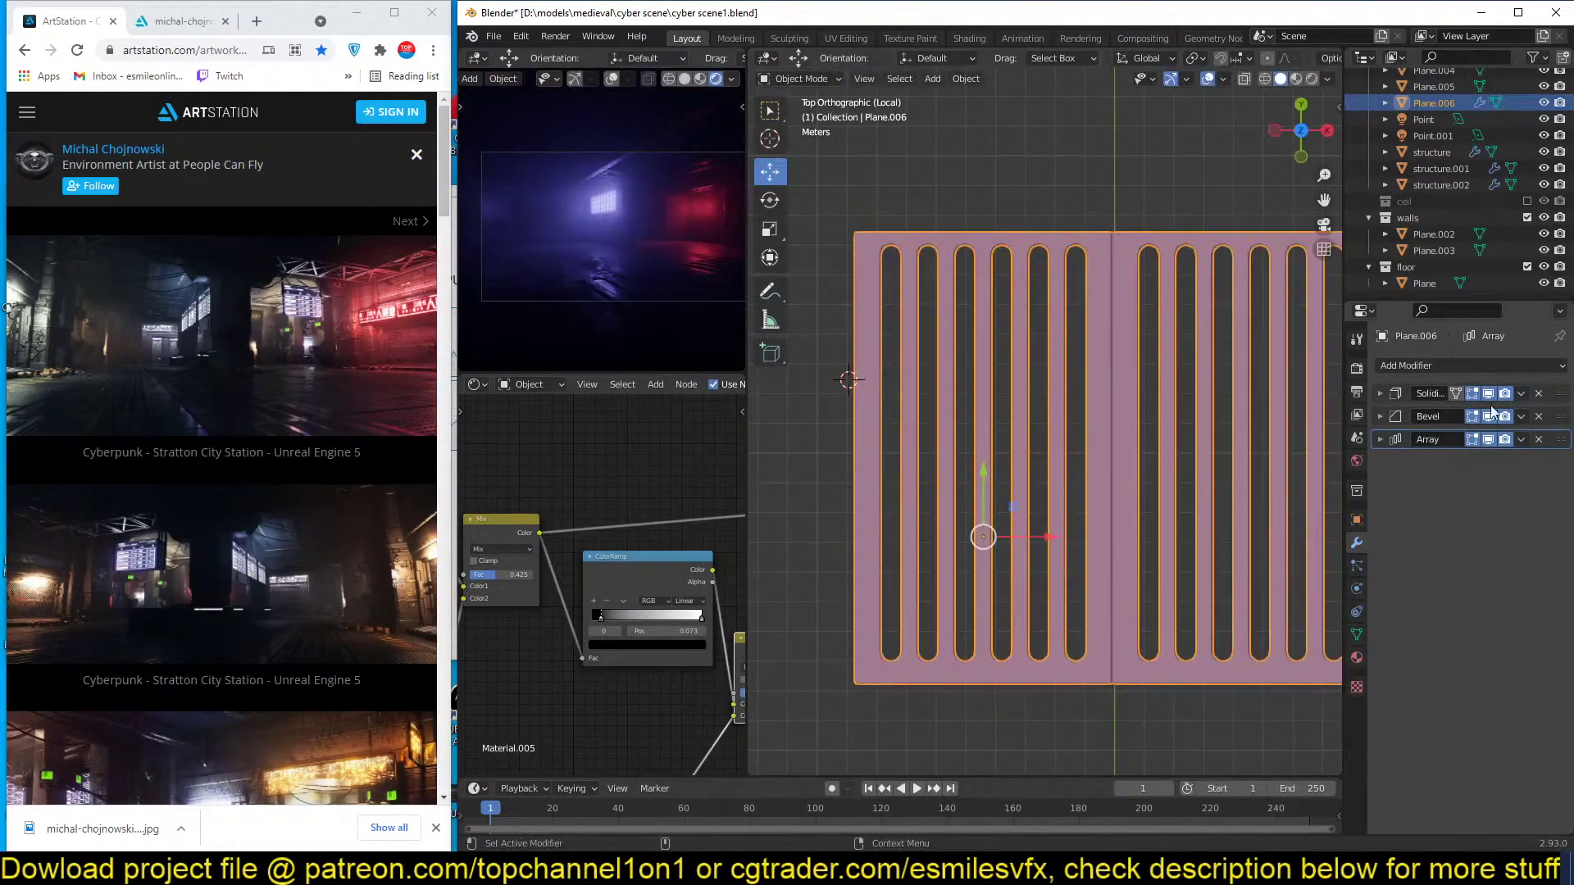
Add a second Array modifier to the slotted panel with relative offset X 0 and Y 1.
click(1477, 363)
click(1257, 417)
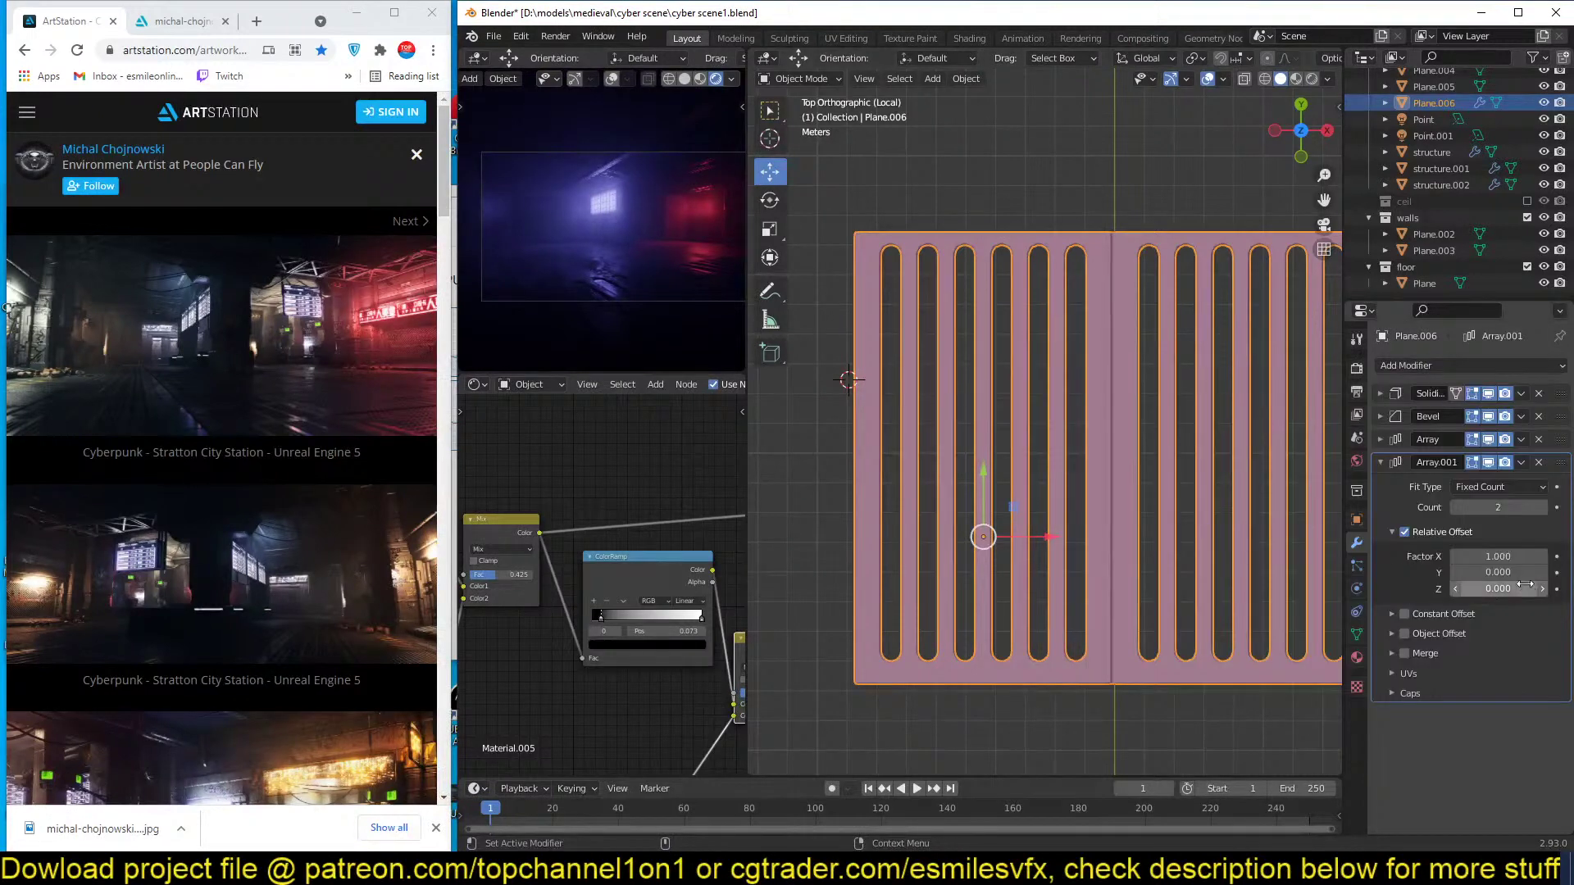
scroll(1064, 457, down, 2)
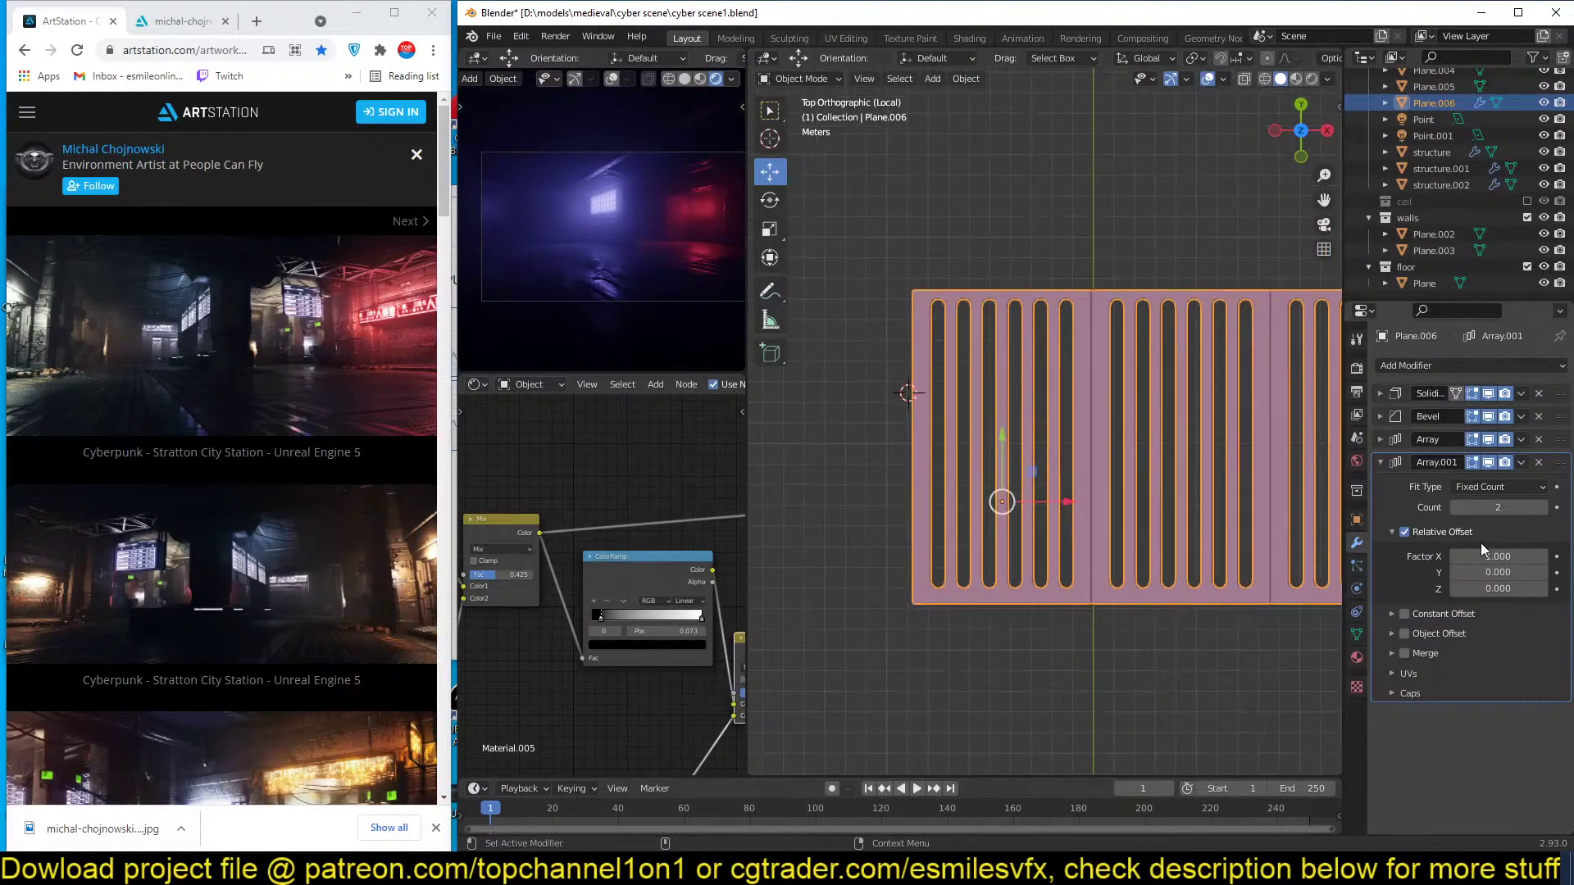
double_click(1497, 572)
text(1)
key(Return)
double_click(1498, 557)
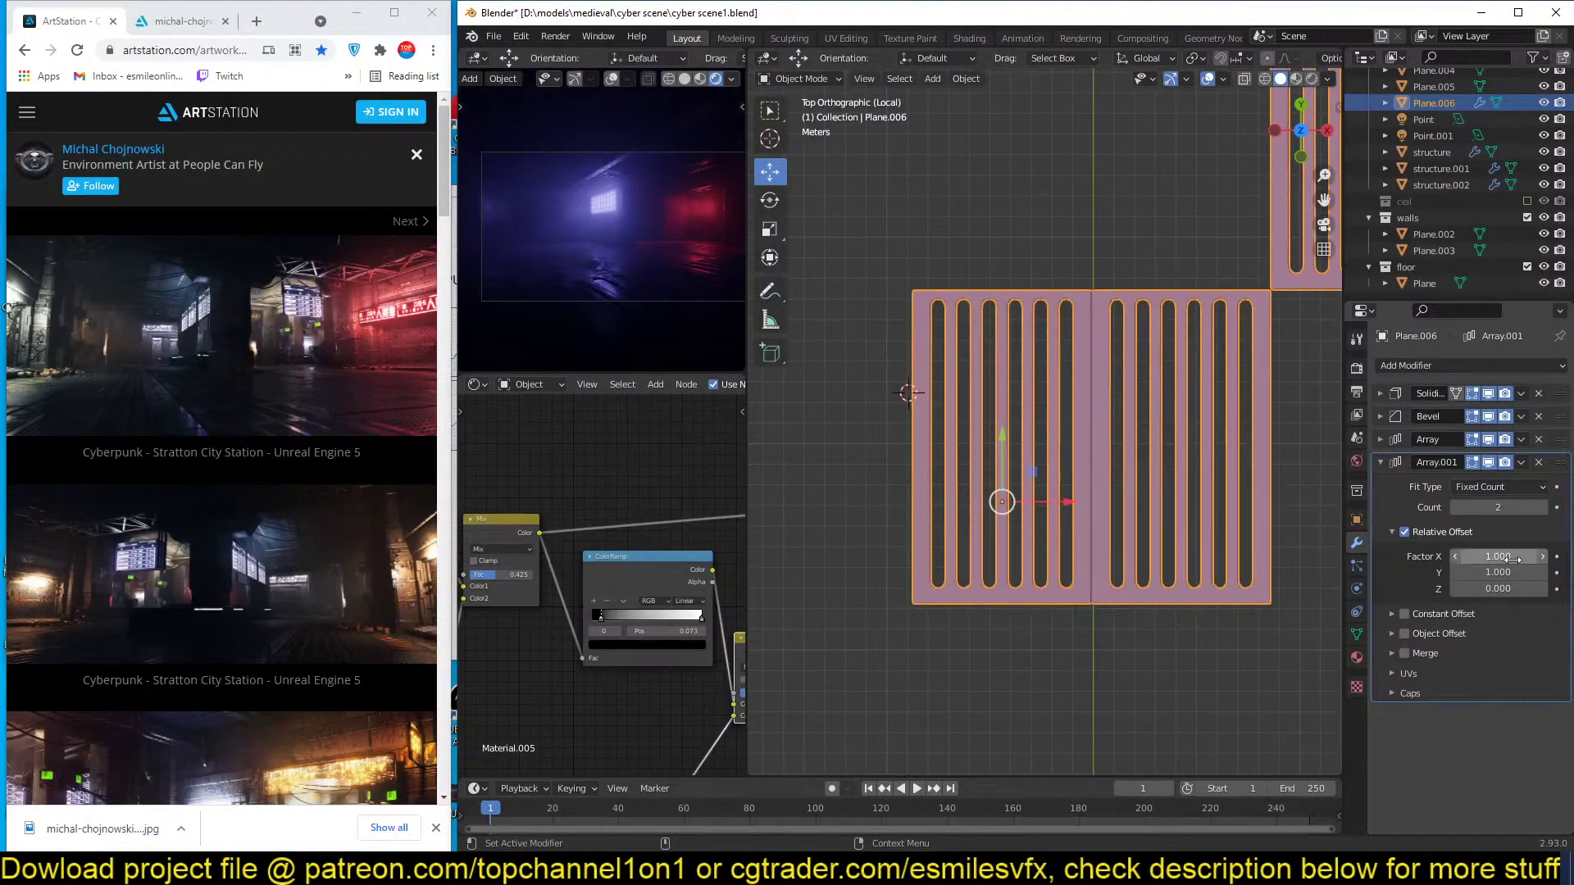
text(0)
key(Return)
shift+middle_drag(1187, 473, 1156, 588)
scroll(1156, 587, down, 1)
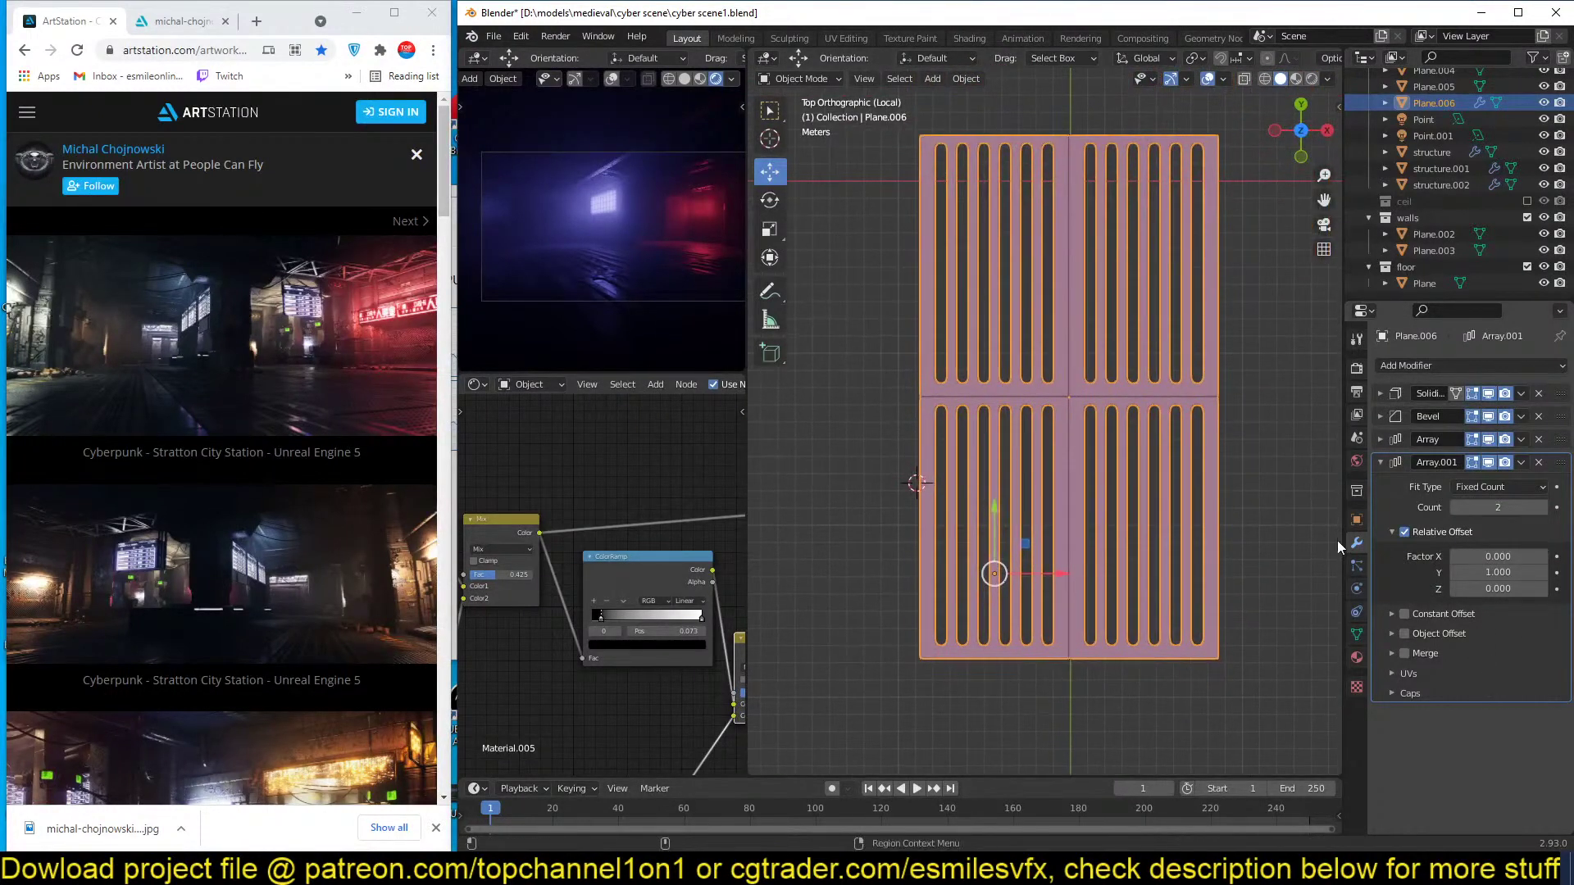
Set the second Array modifier's count to 5.
double_click(1497, 507)
text(5)
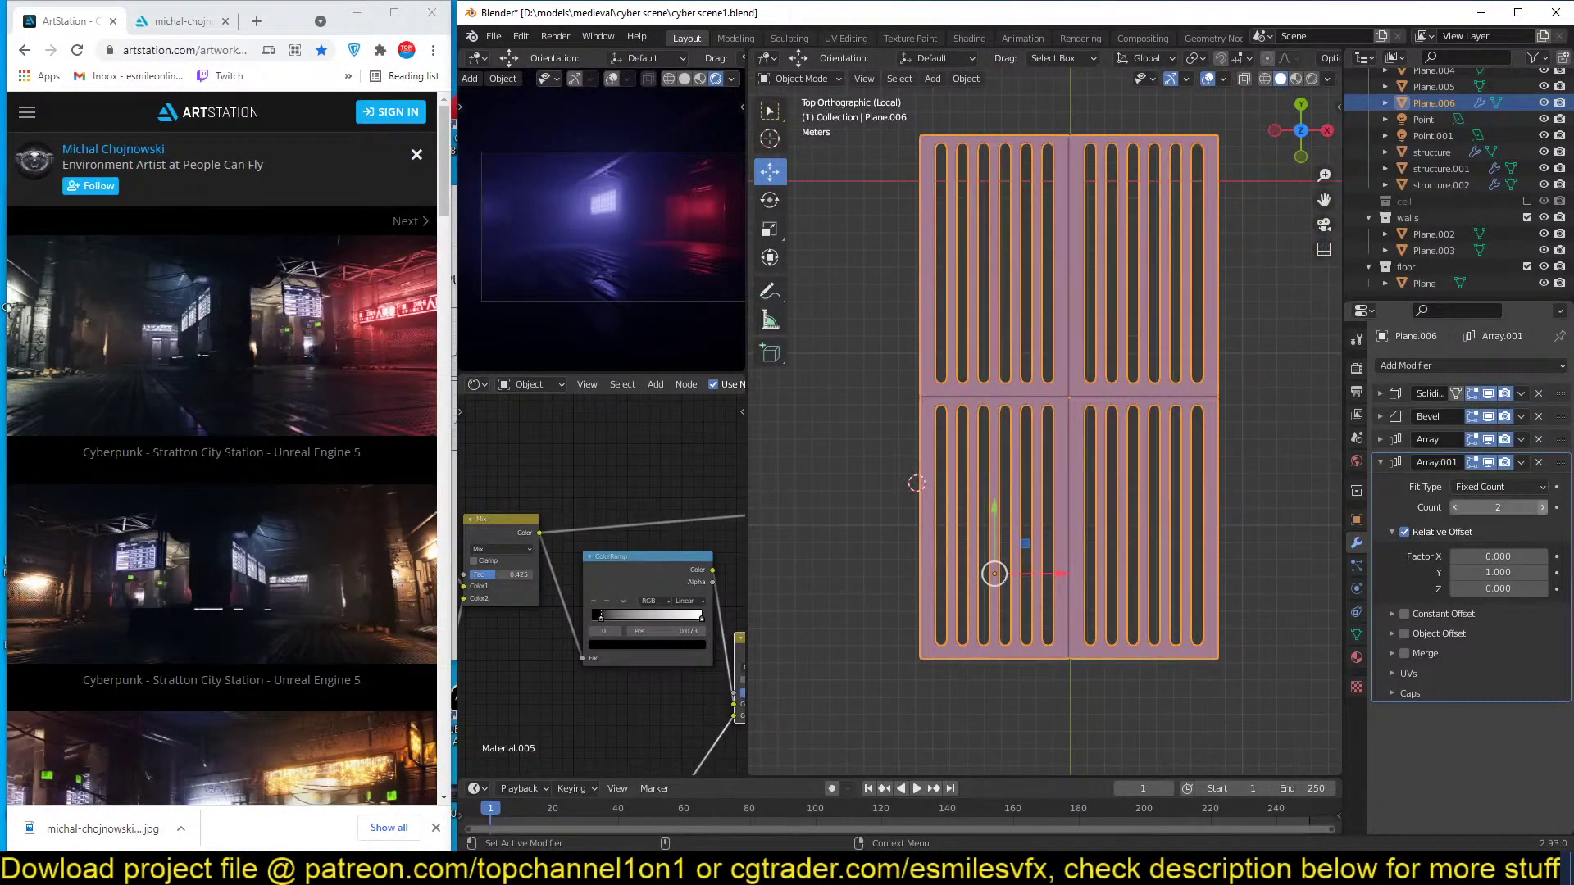
key(Return)
scroll(1245, 578, down, 5)
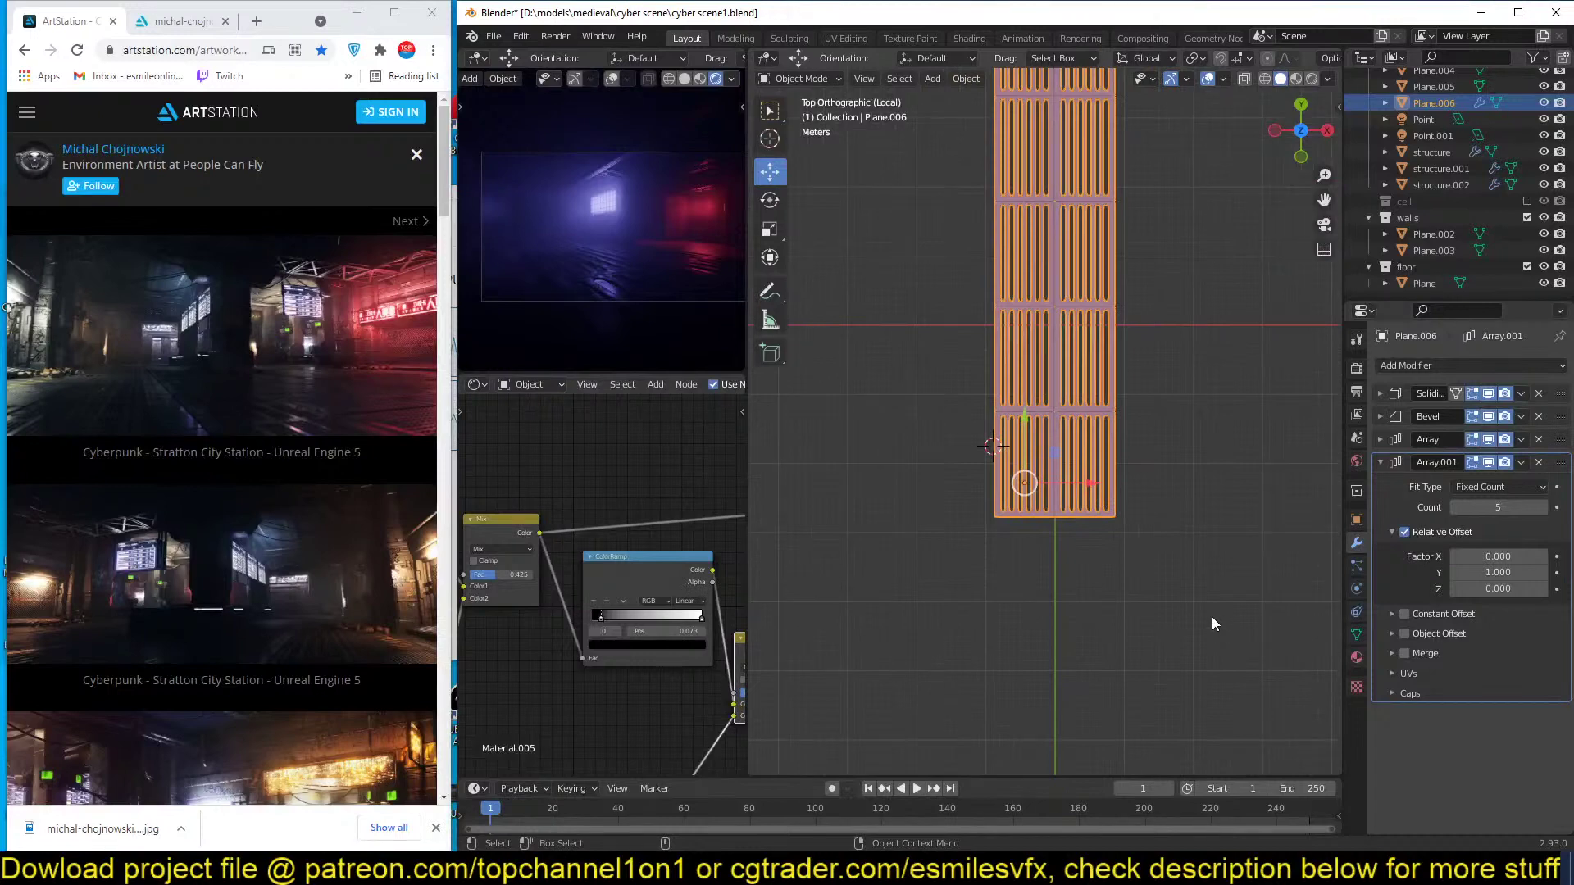
Exit local view and scale the arrayed slotted panel down to a narrow strip on the floor.
key(KP_Divide)
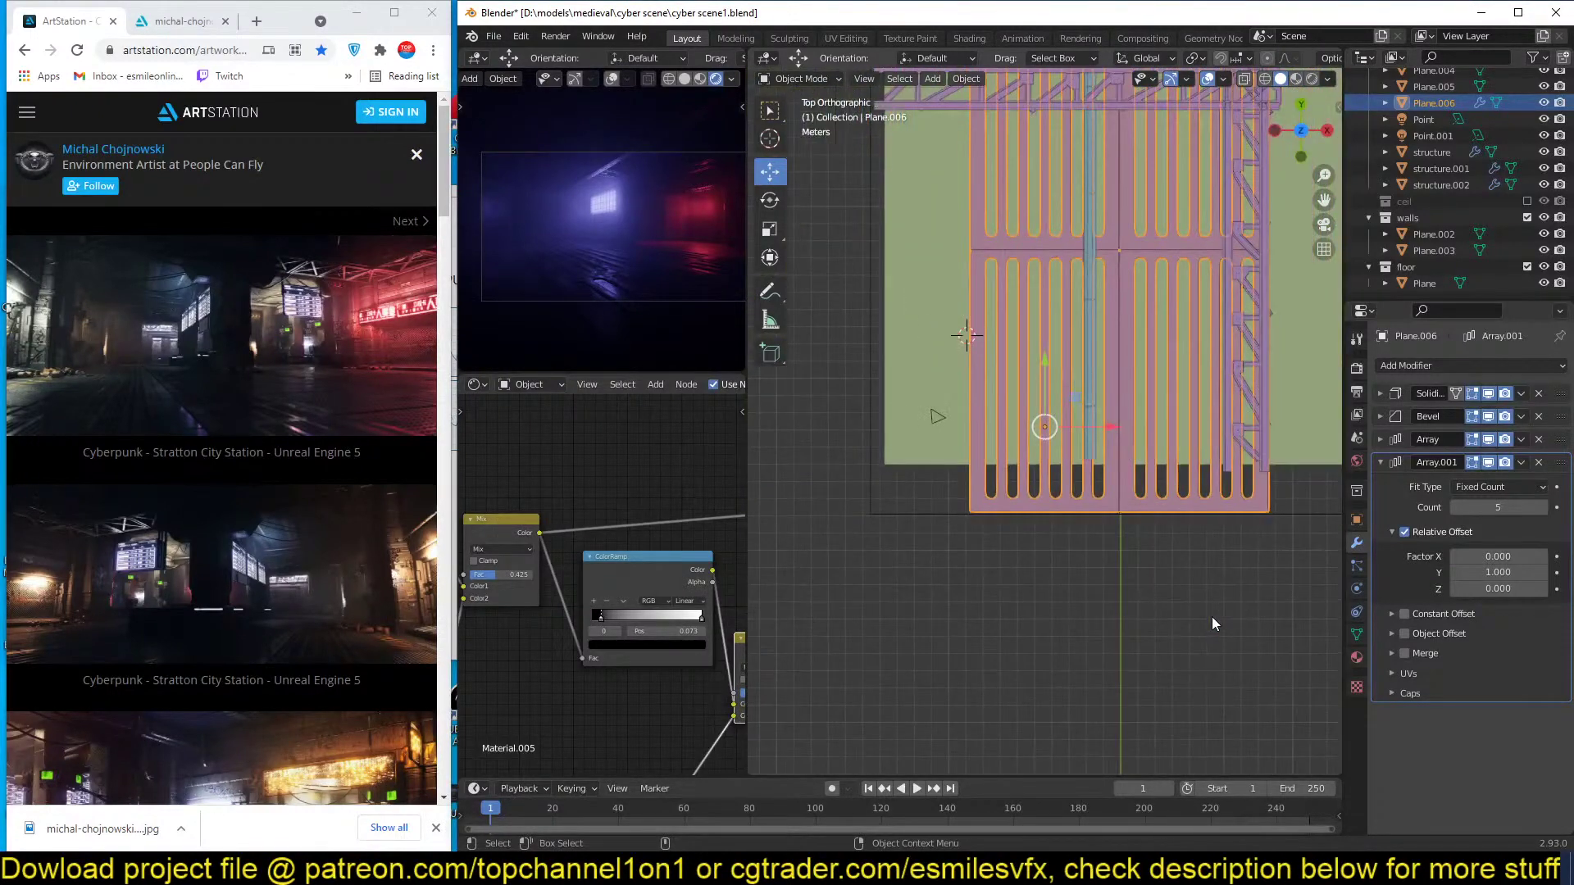
key(h)
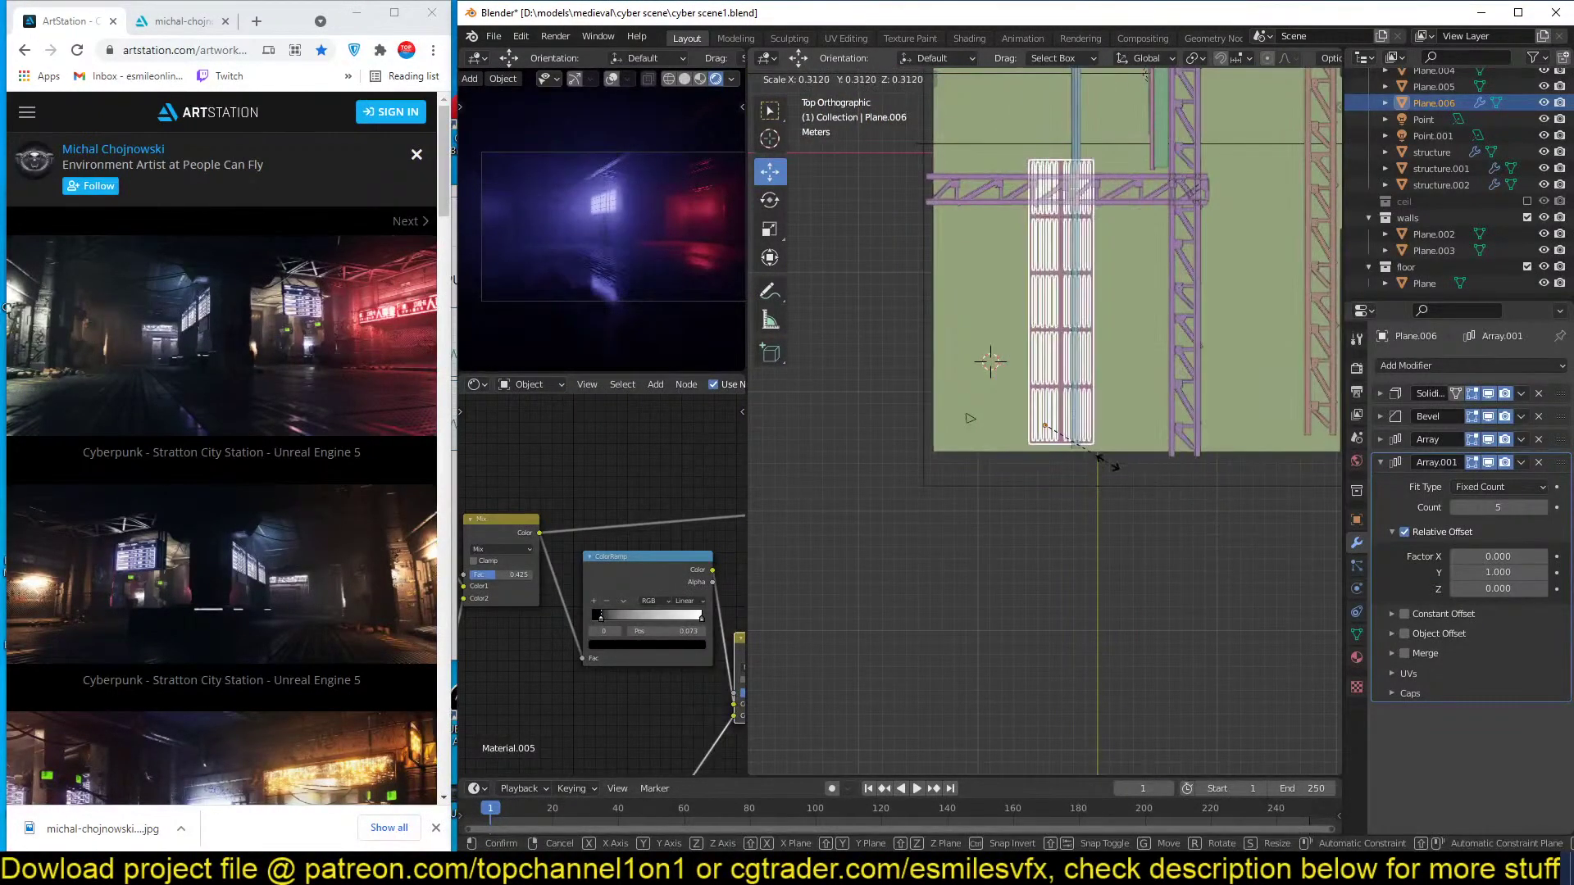
key(alt+h)
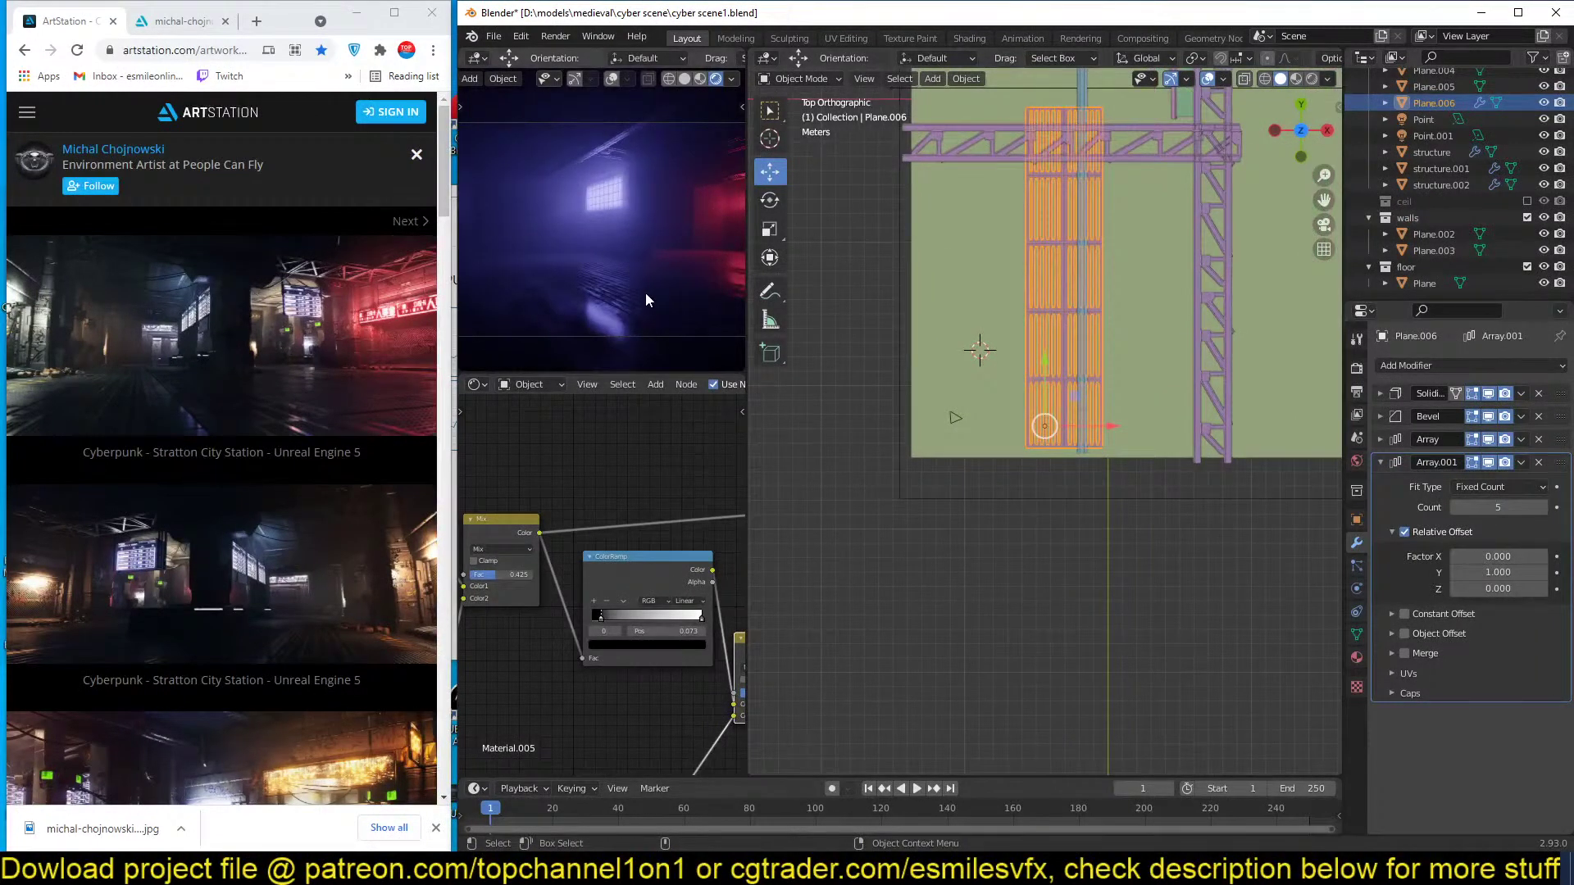
Raise the second Array modifier's count to 9 and save the file.
click(1542, 507)
click(1542, 507)
click(1542, 507)
click(1542, 507)
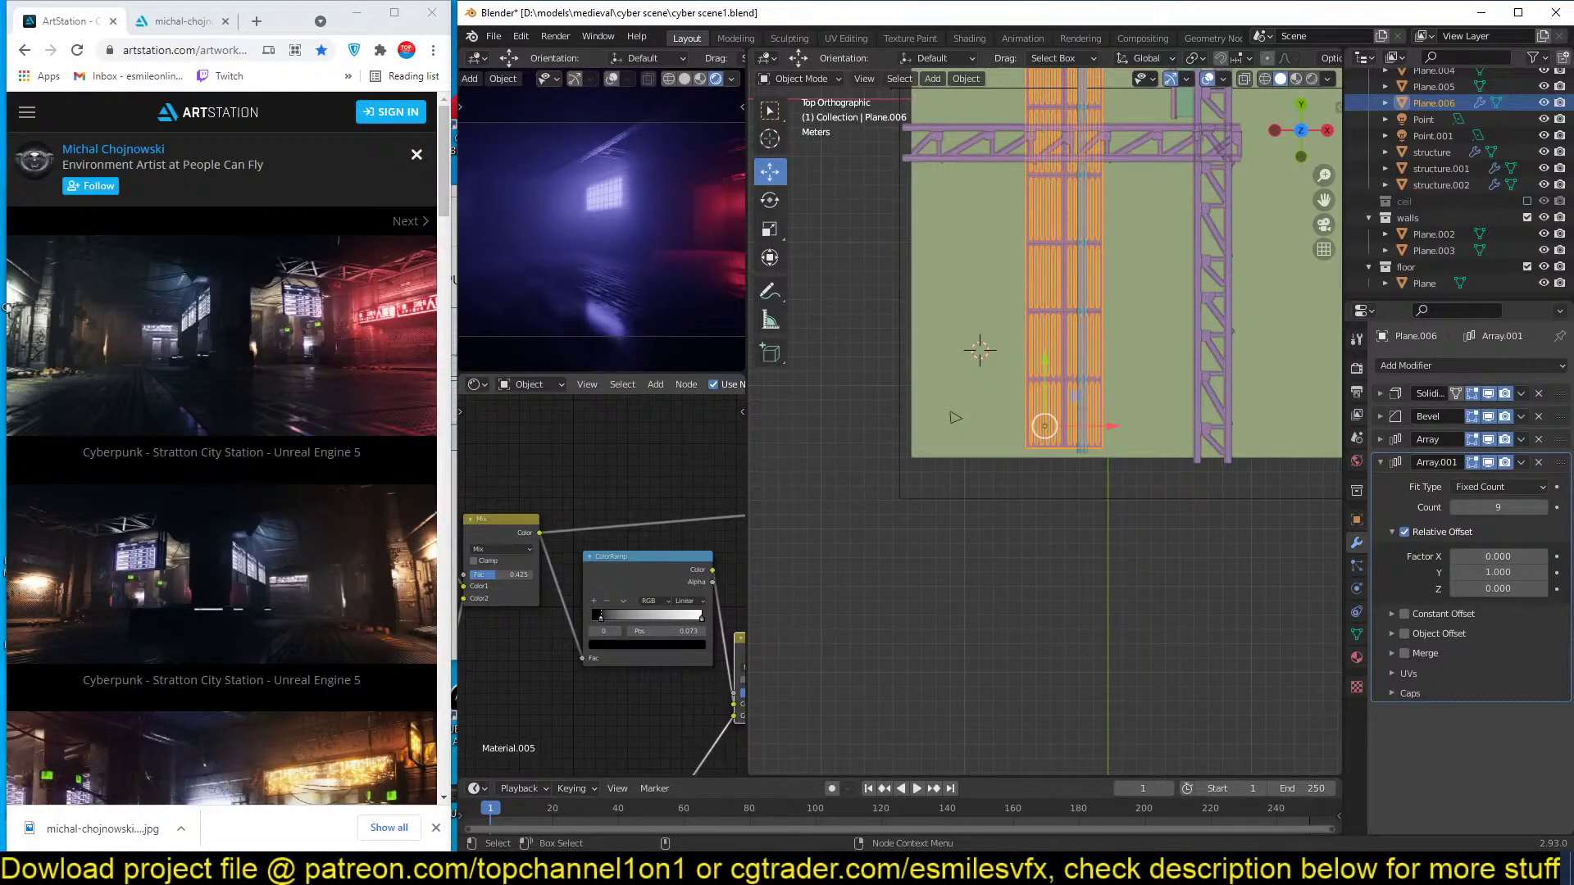
click(1006, 500)
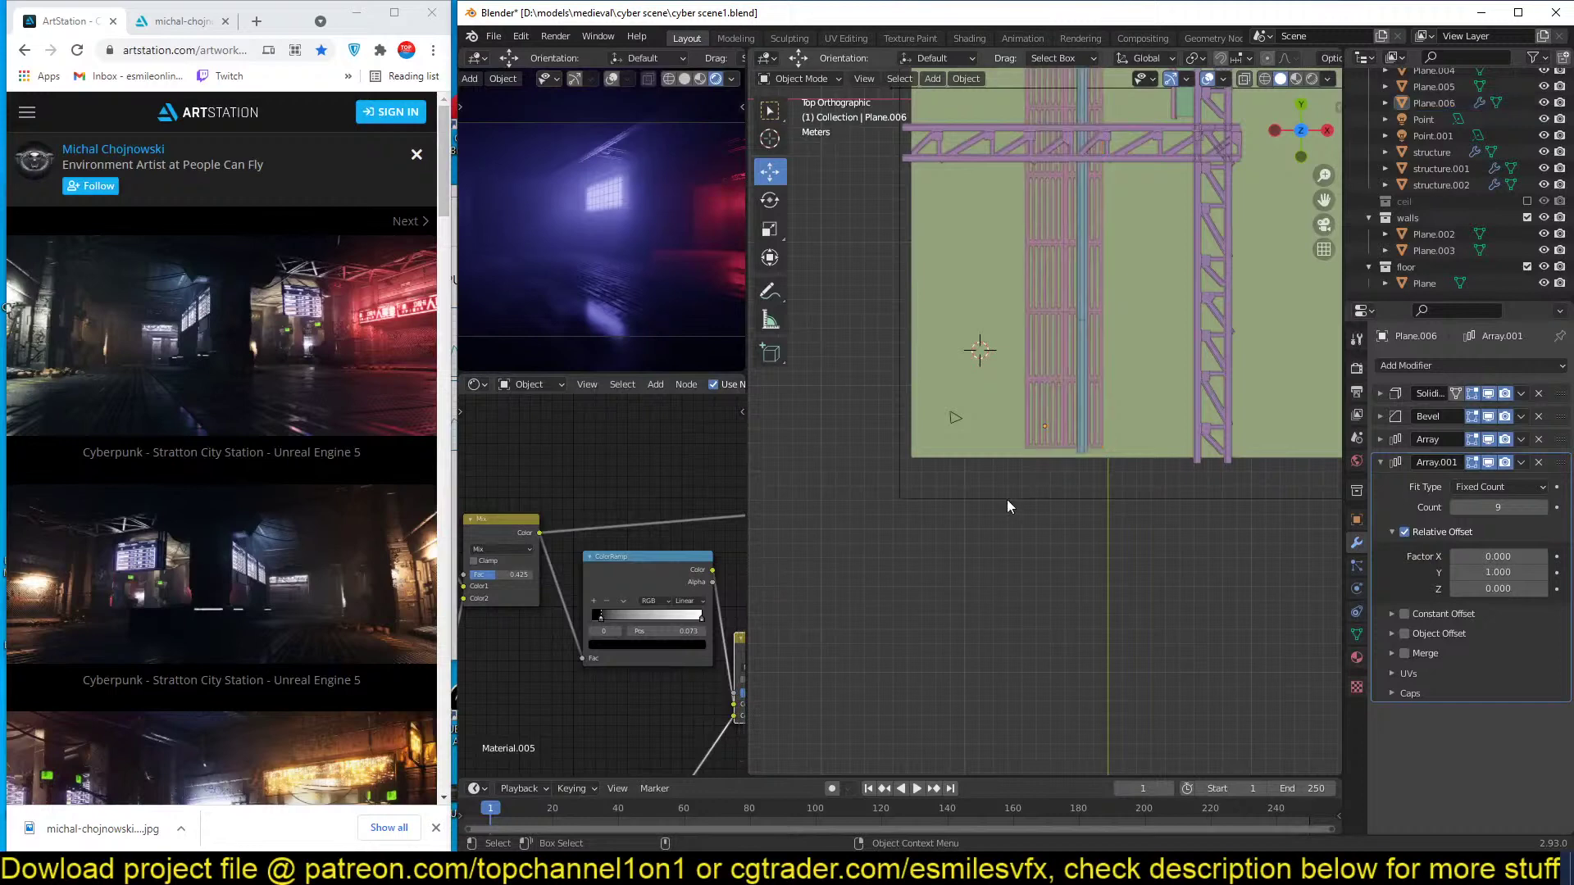
scroll(969, 543, up, 2)
click(998, 508)
key(ctrl+s)
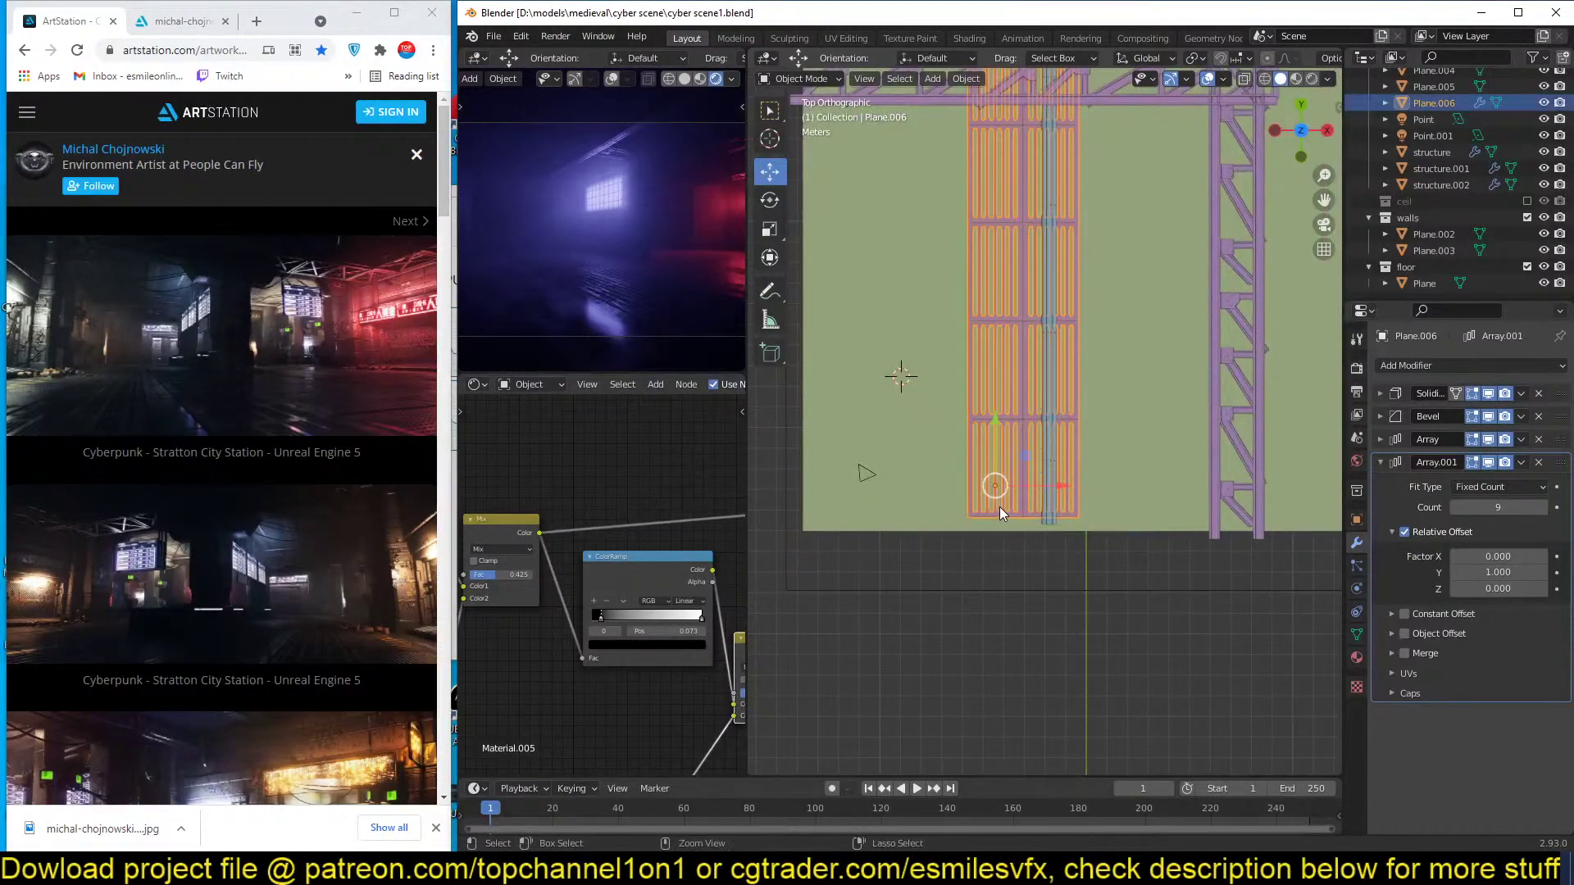
scroll(971, 548, up, 2)
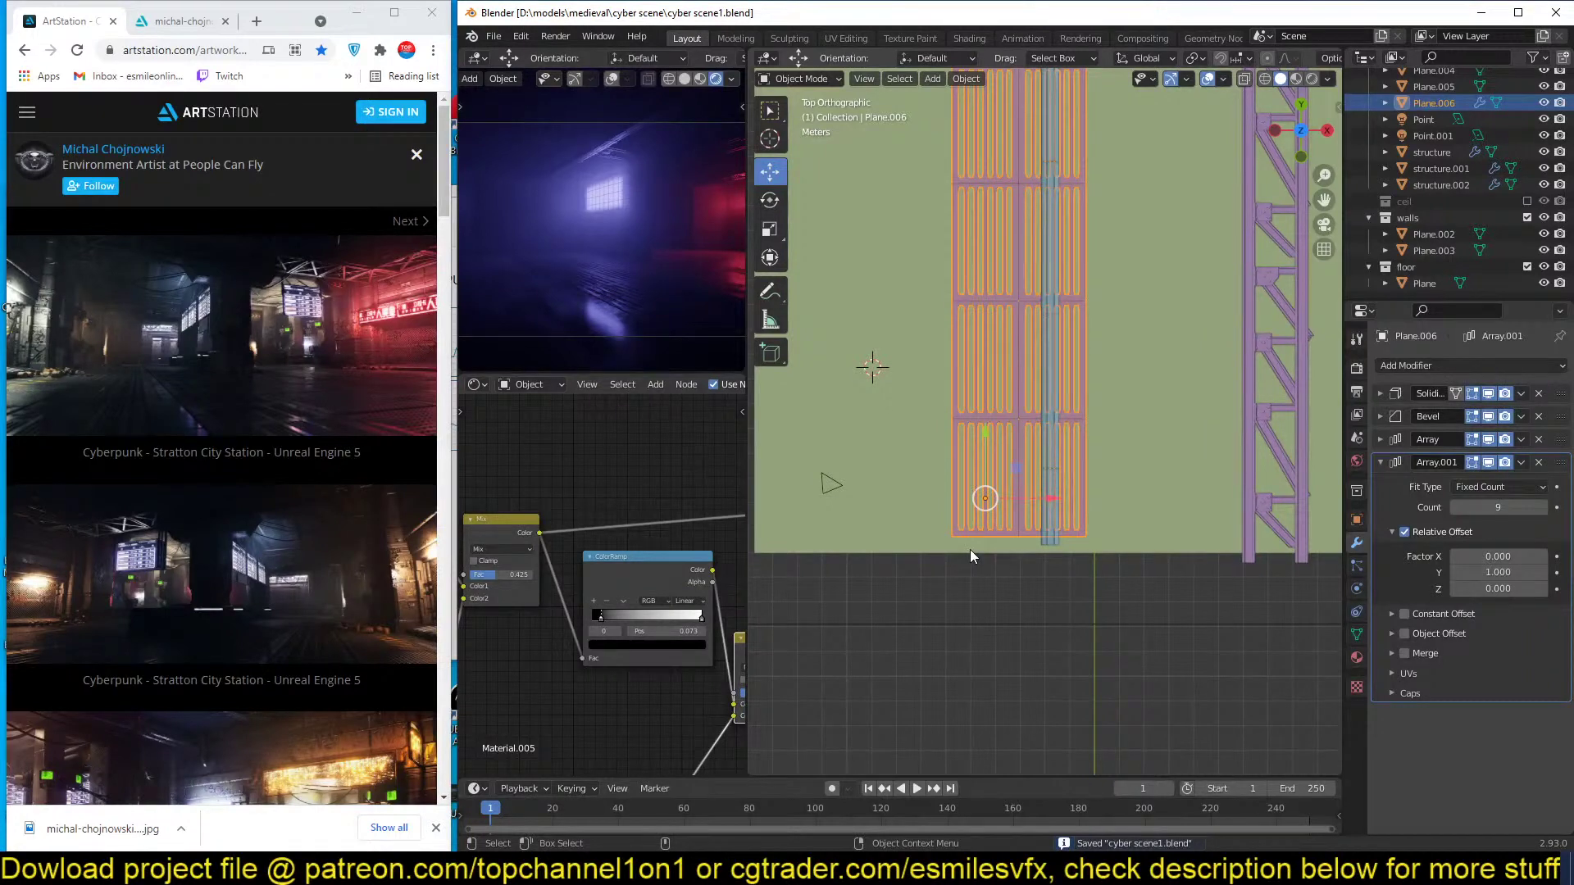
Switch to wireframe and move the slotted strip slightly toward negative X and the floor's near edge.
key(z)
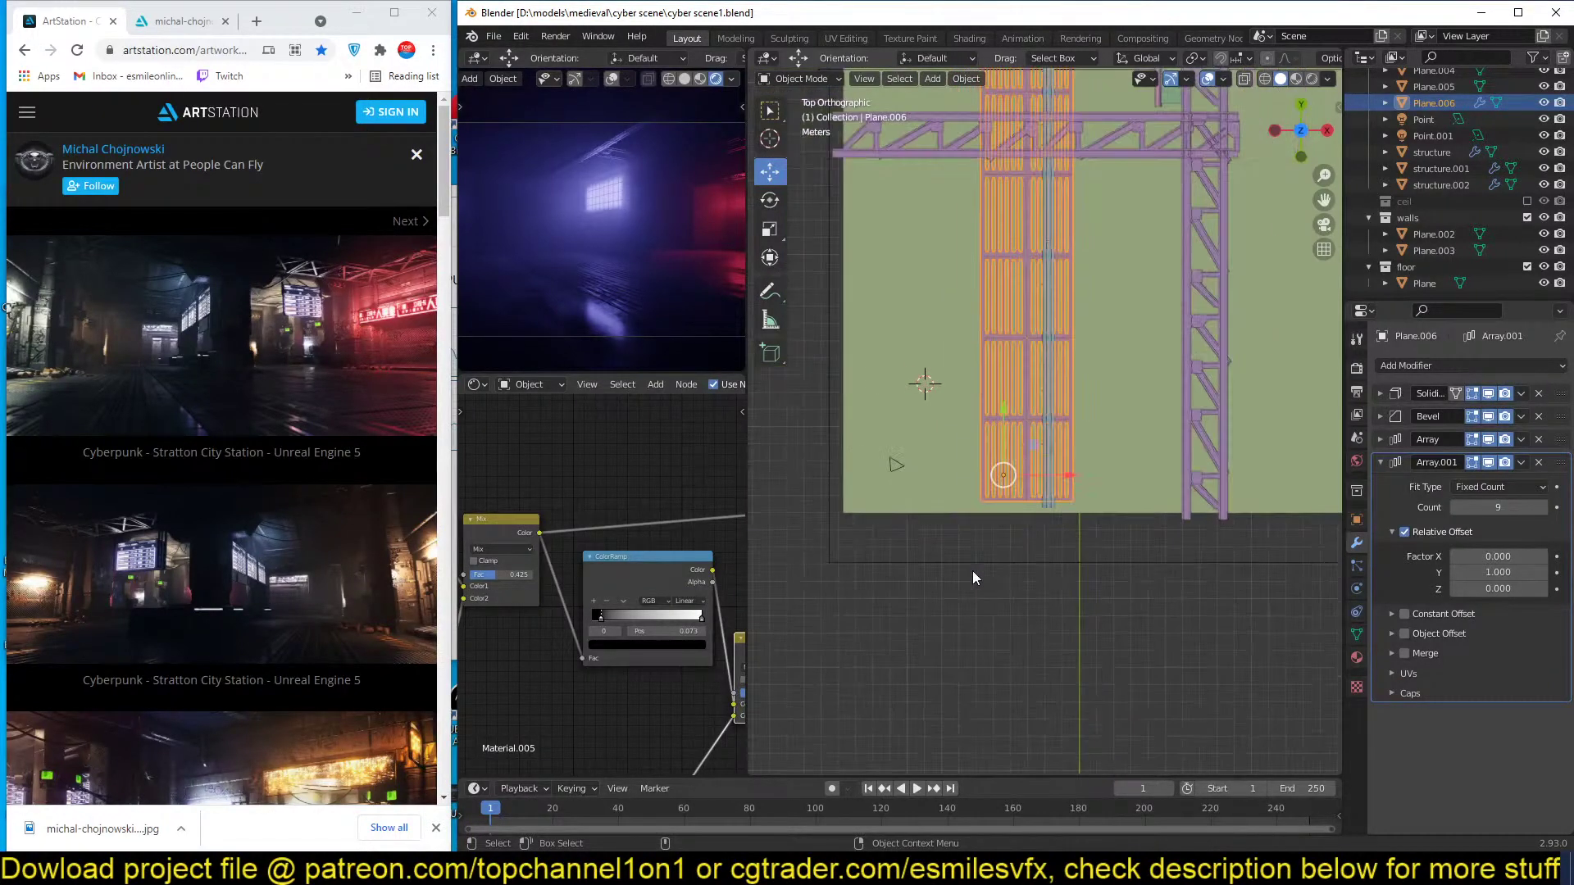
click(848, 549)
key(g)
click(965, 533)
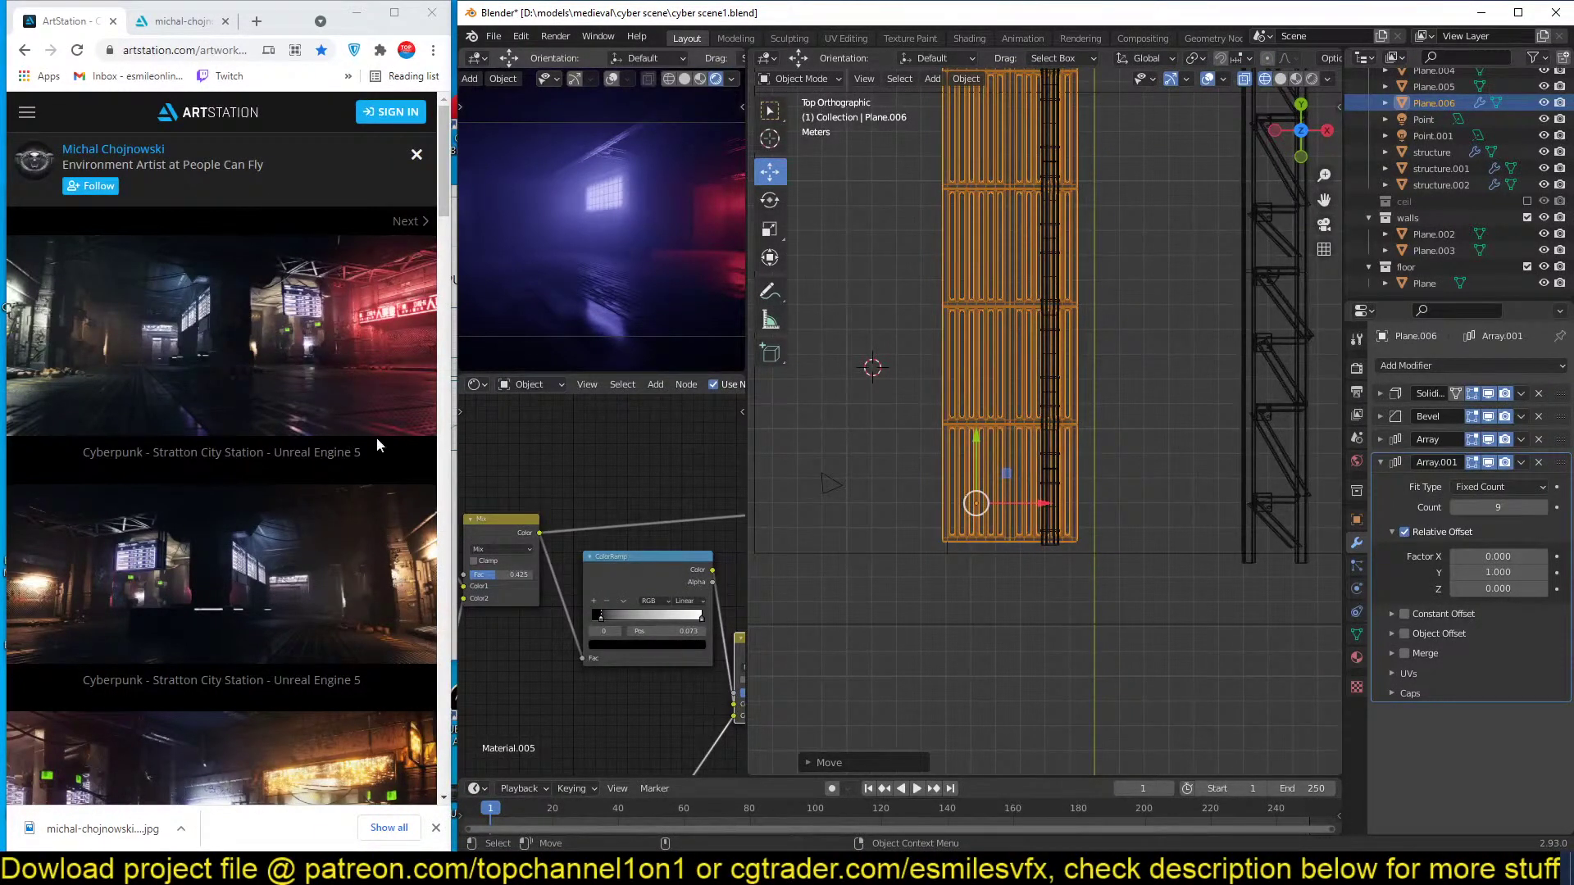
Add a plane between the slotted strip and the truss and scale it to roughly the strip's width.
shift+middle_drag(1025, 480, 914, 473)
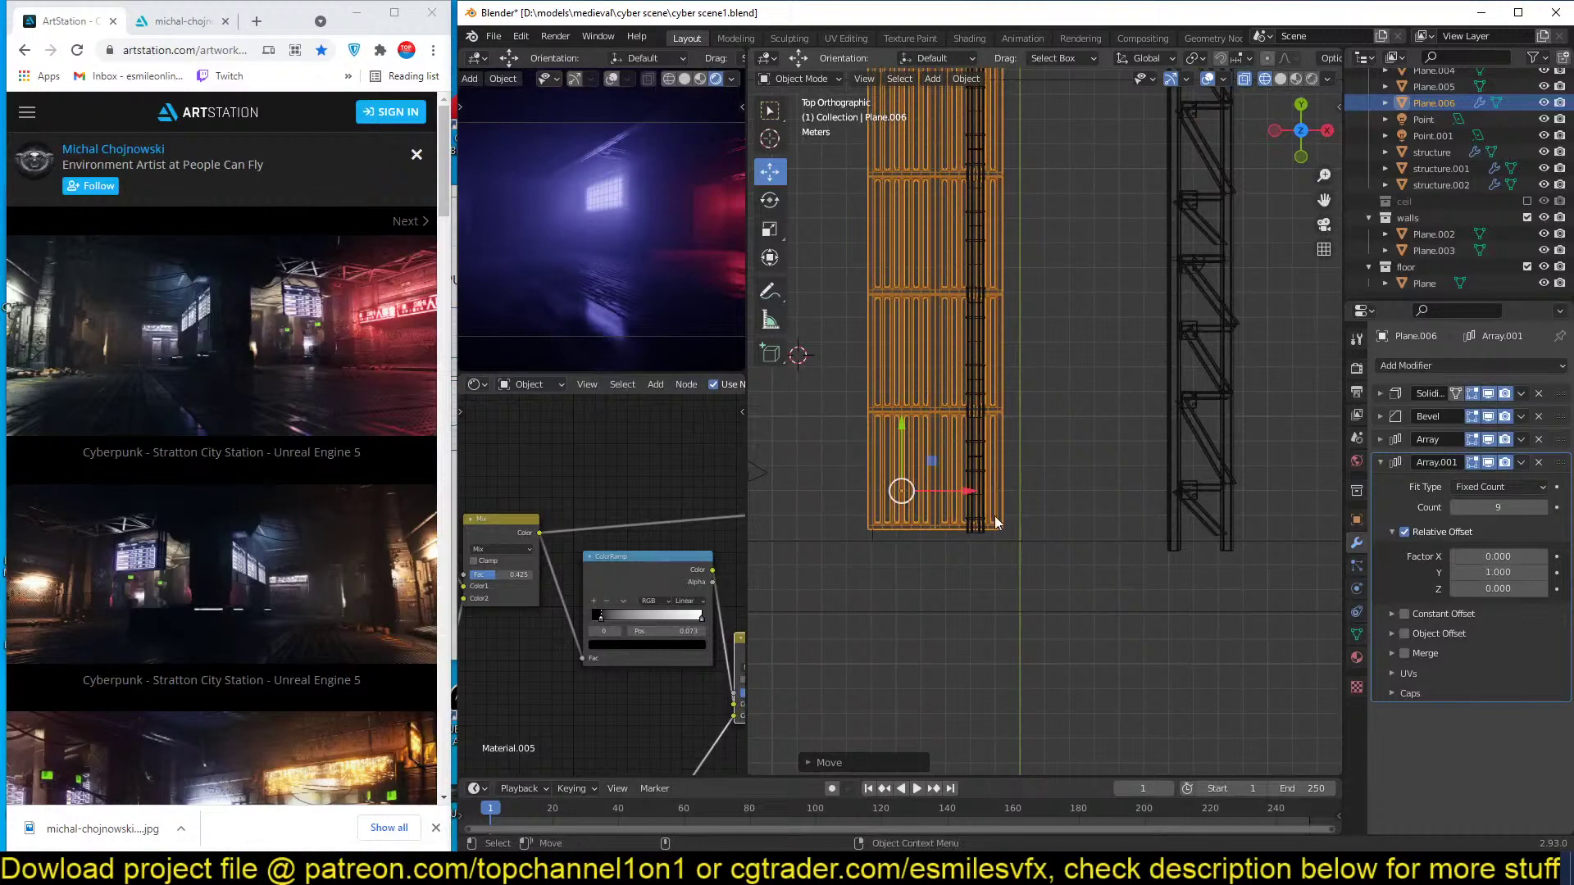
shift+right_click(1046, 456)
key(shift+a)
mouse_move(1057, 454)
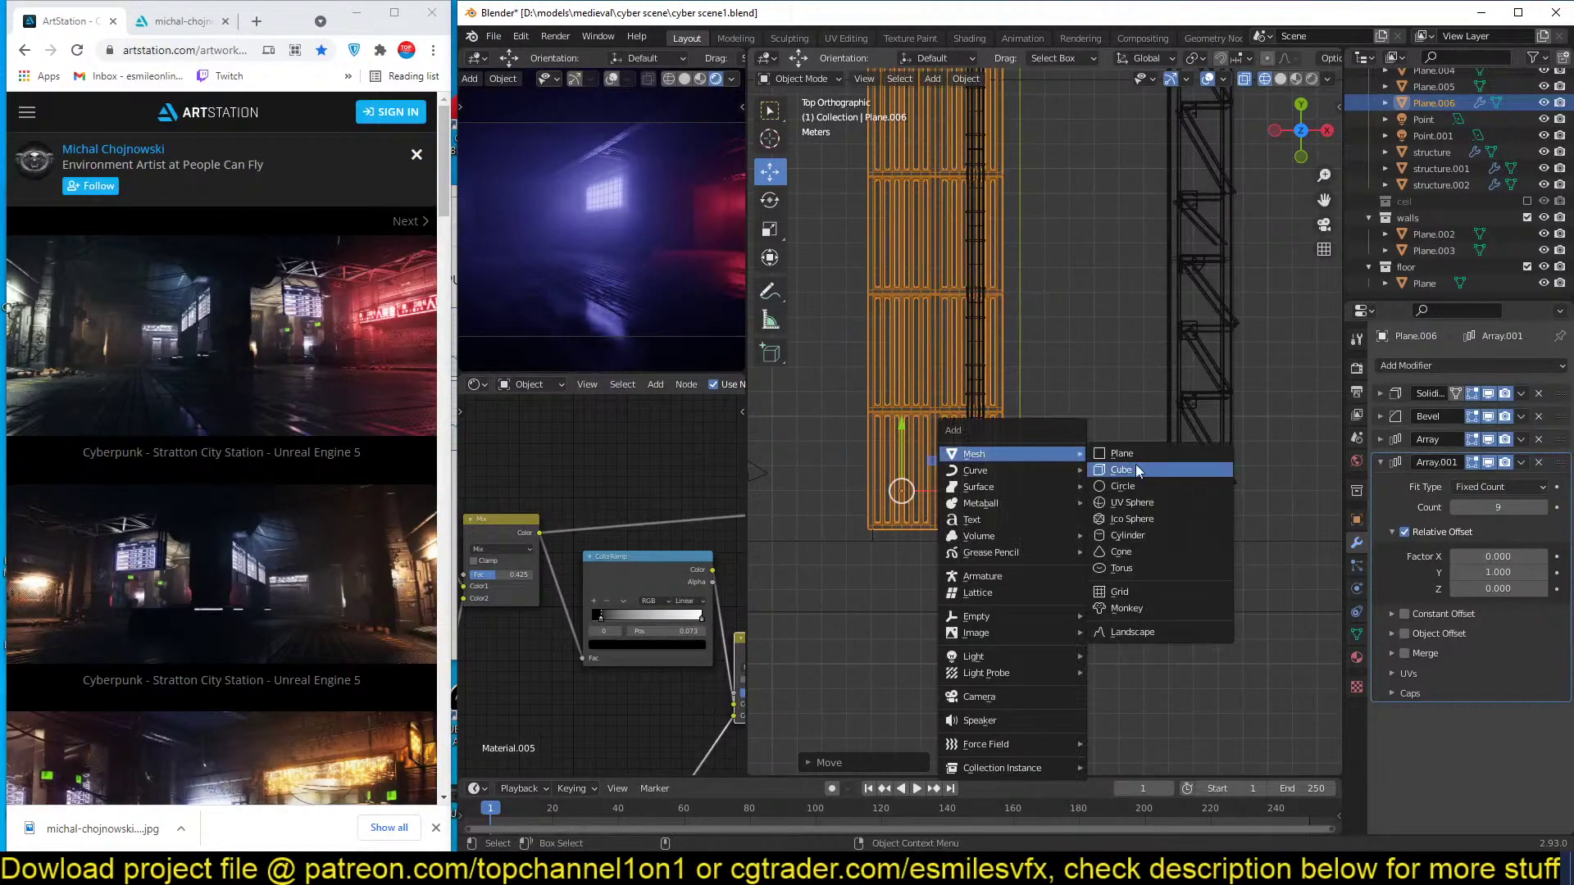
click(1139, 450)
key(s)
click(1254, 514)
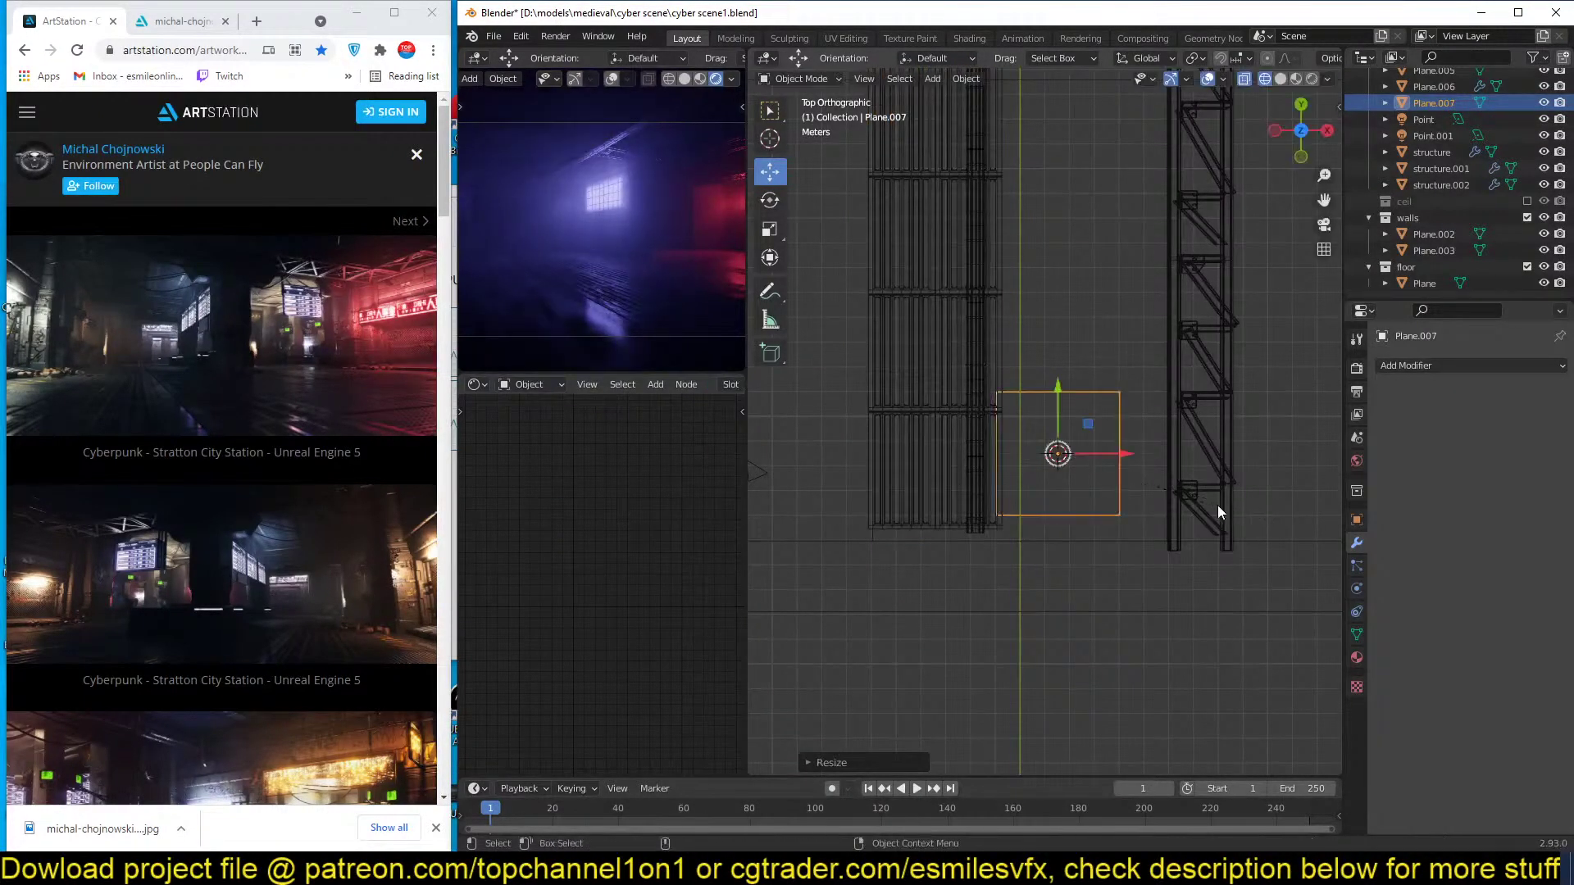
Enlarge the new plane slightly and position it beside the slotted strip, aligned with the strip's near end.
key(g)
click(1215, 519)
key(s)
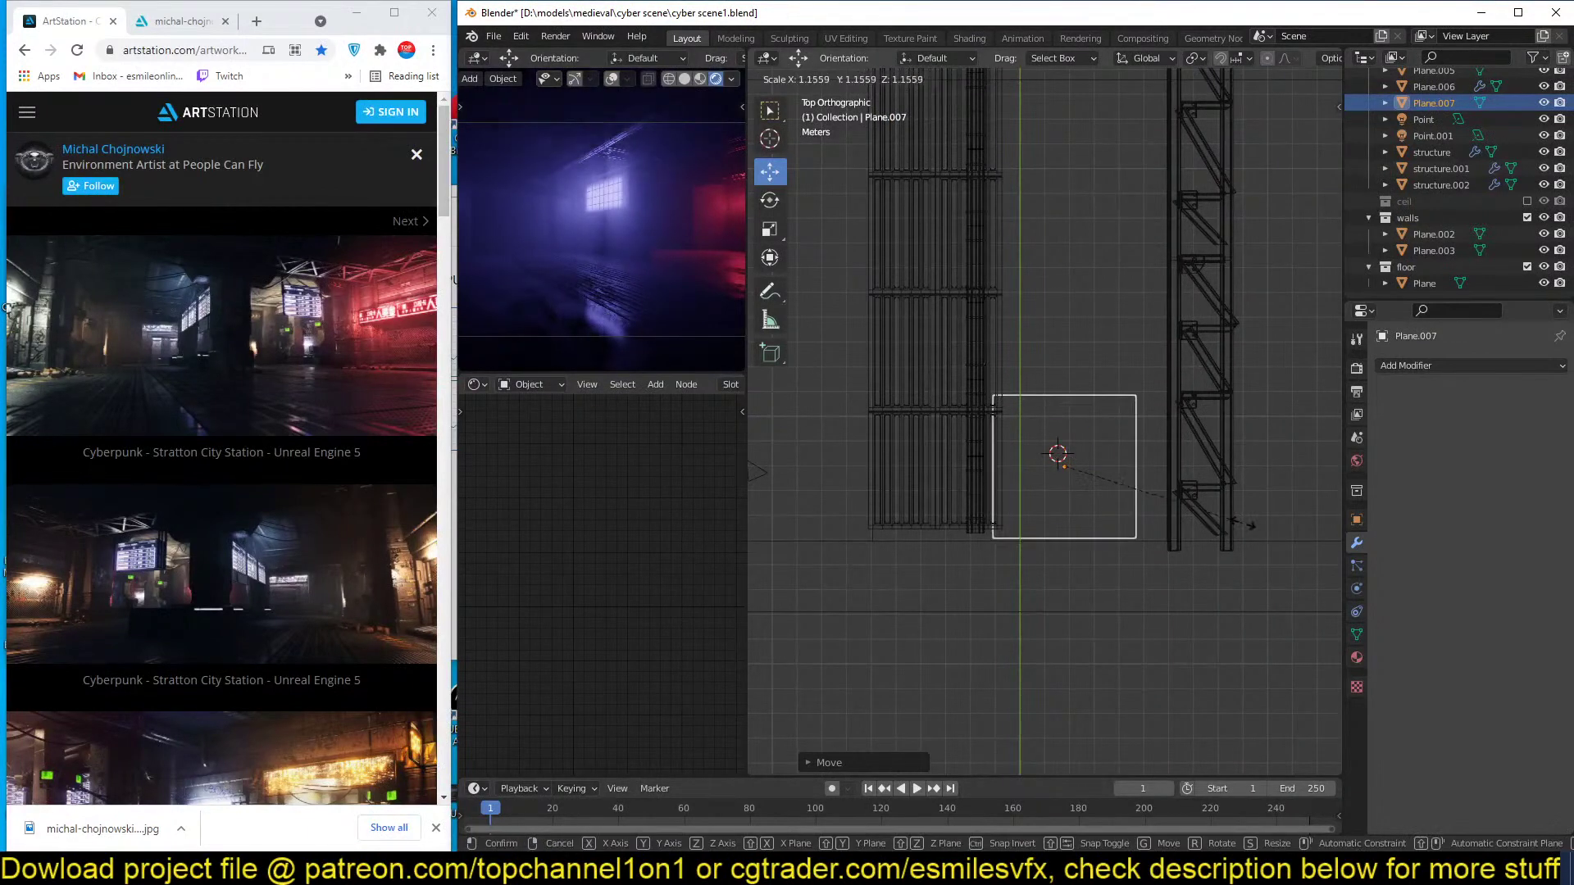
click(1247, 500)
key(g)
click(1256, 506)
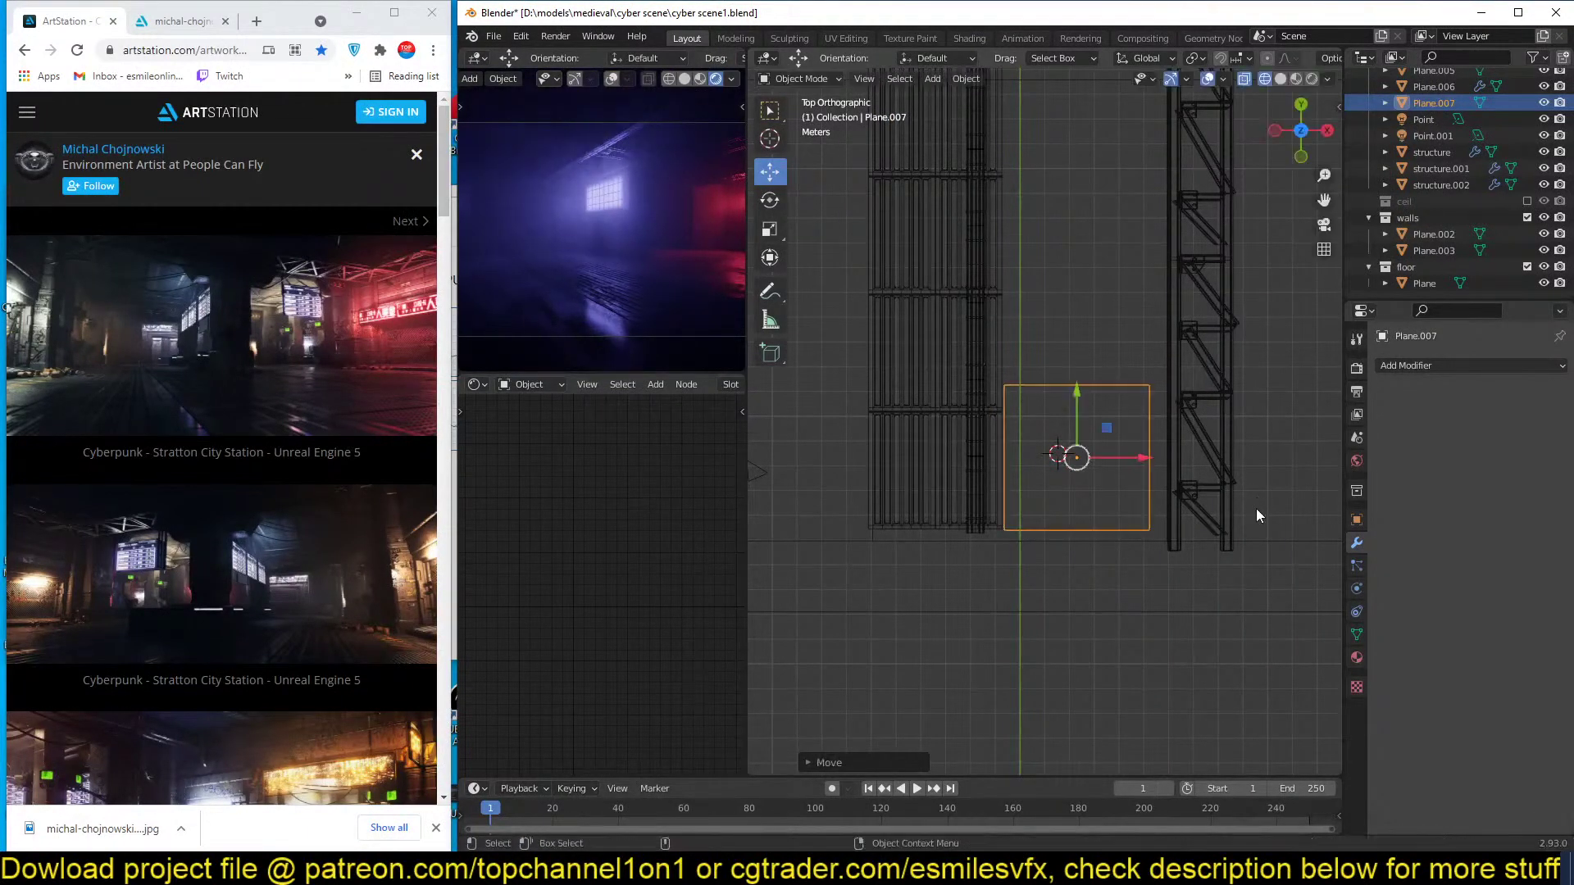
Copy the modifiers from the slotted strip to the new plane.
shift+click(947, 474)
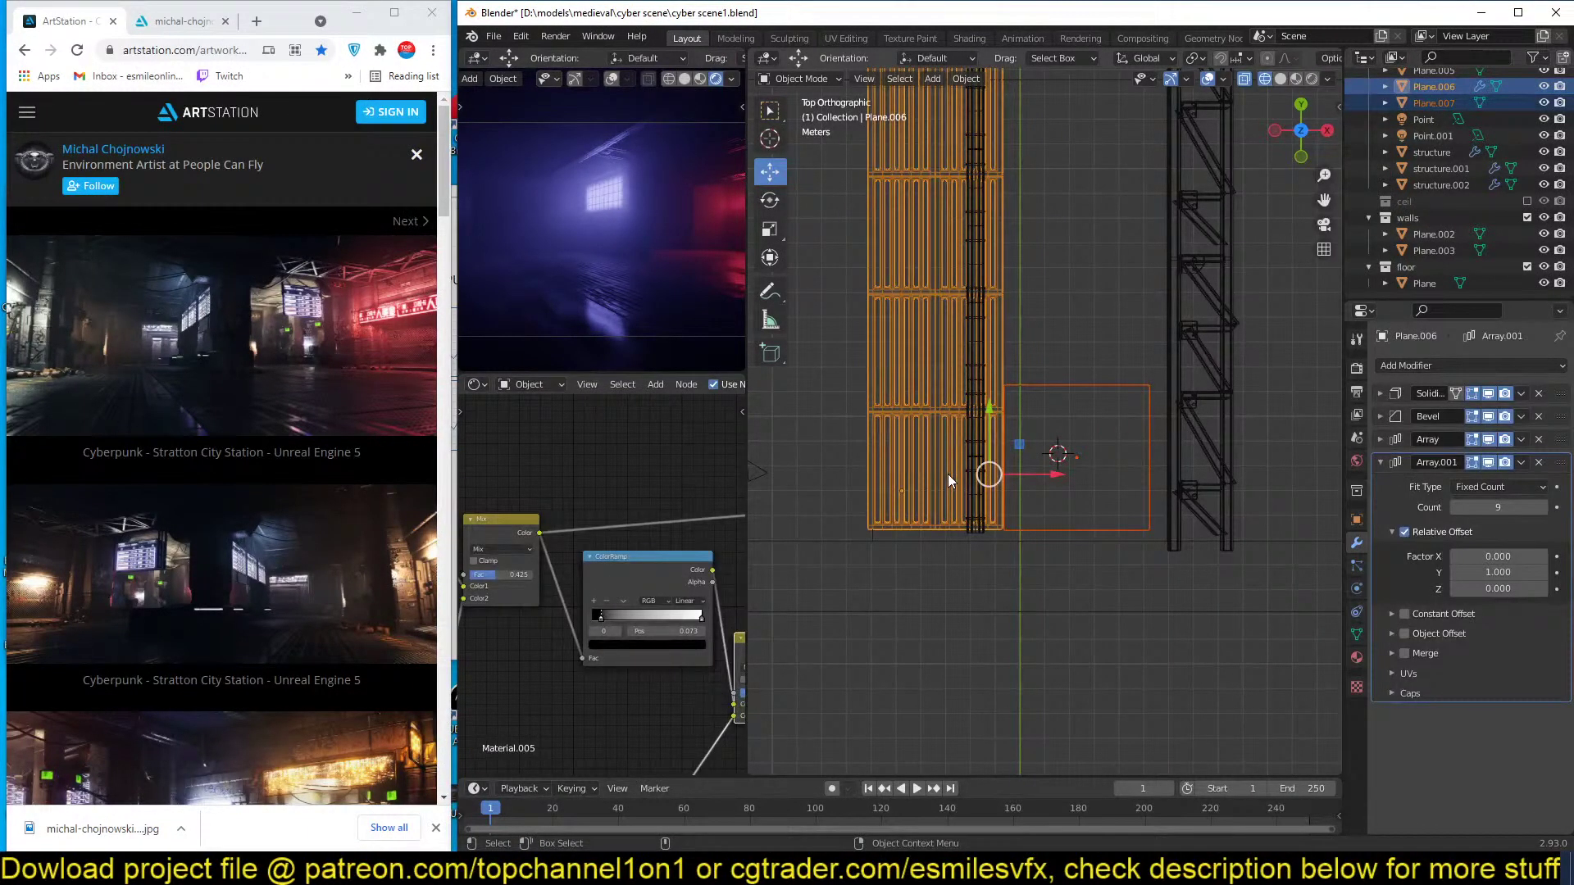
key(ctrl+l)
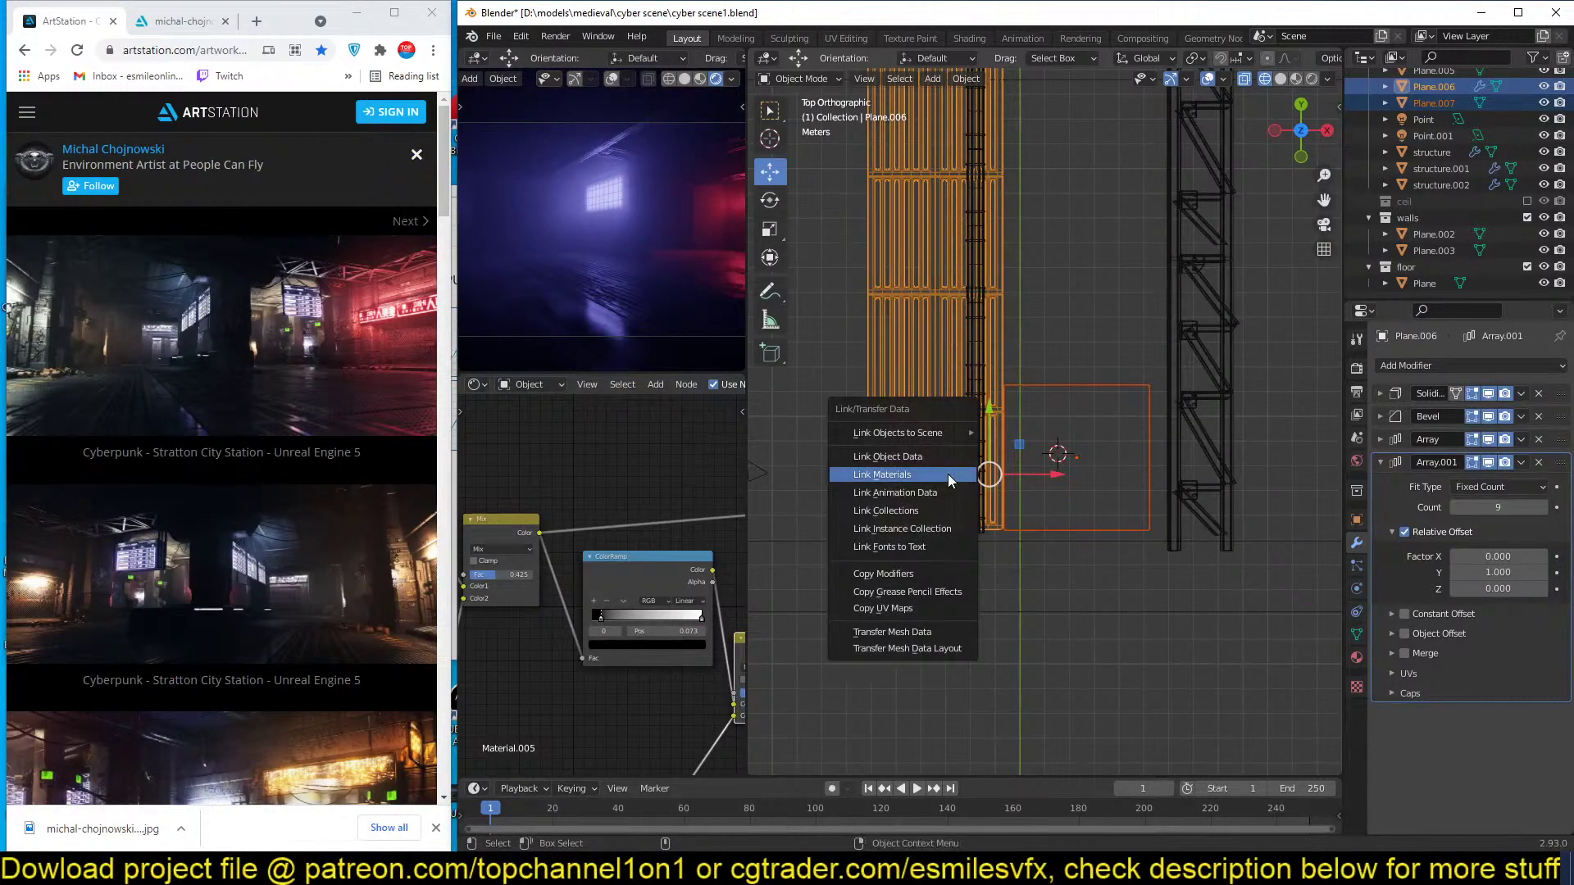
click(922, 574)
key(alt+a)
Raise the arrayed plane tiles along Z above the floor surface.
click(1088, 388)
middle_drag(1089, 389, 1028, 418)
key(g)
key(z)
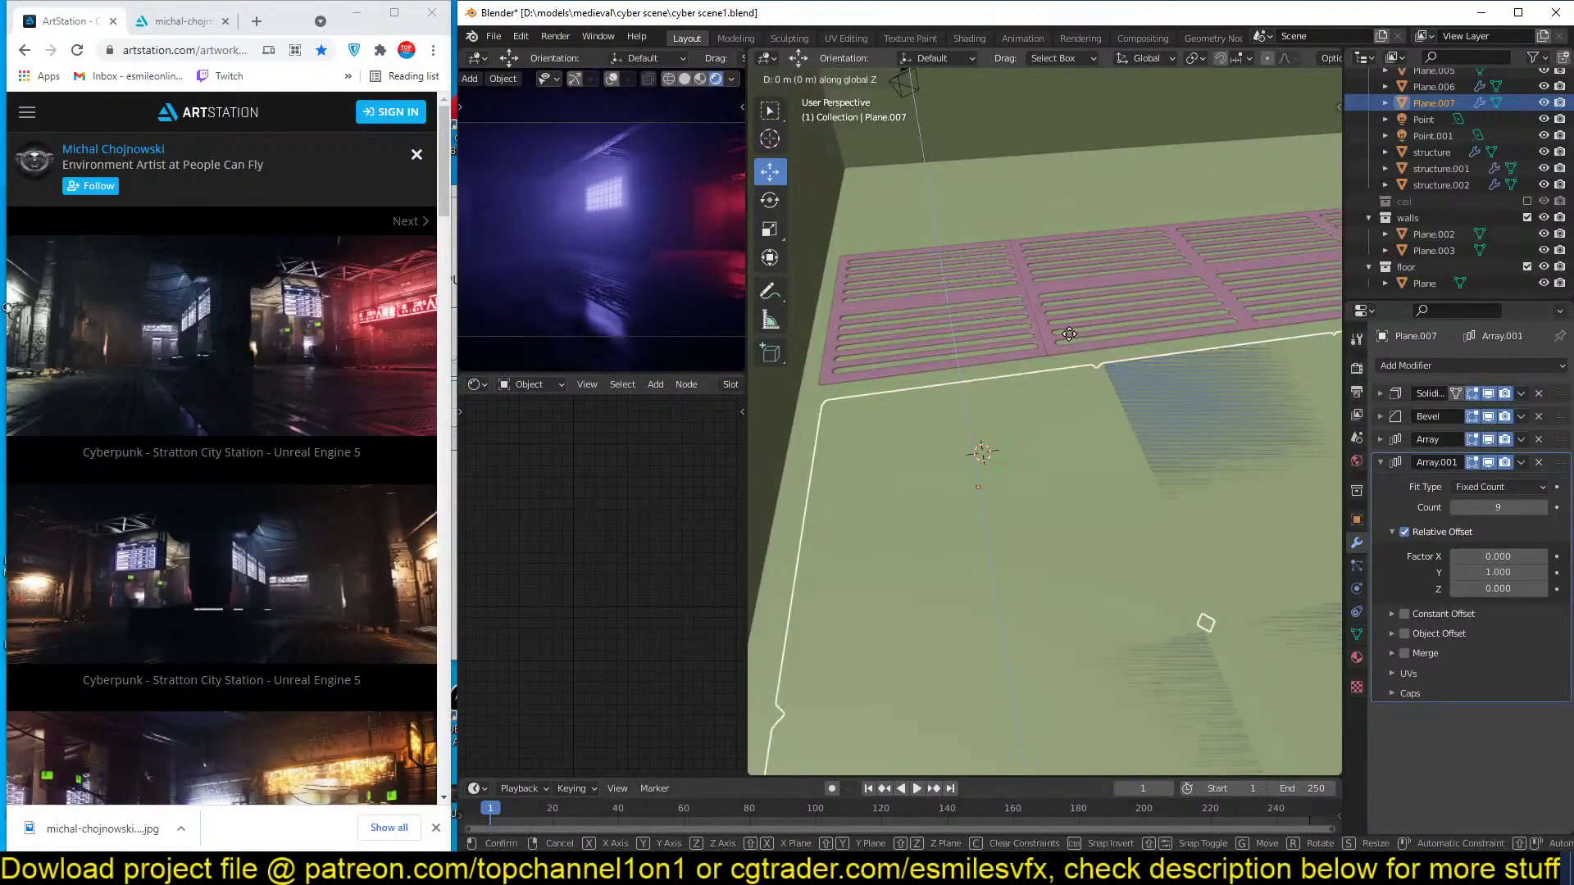
click(1118, 380)
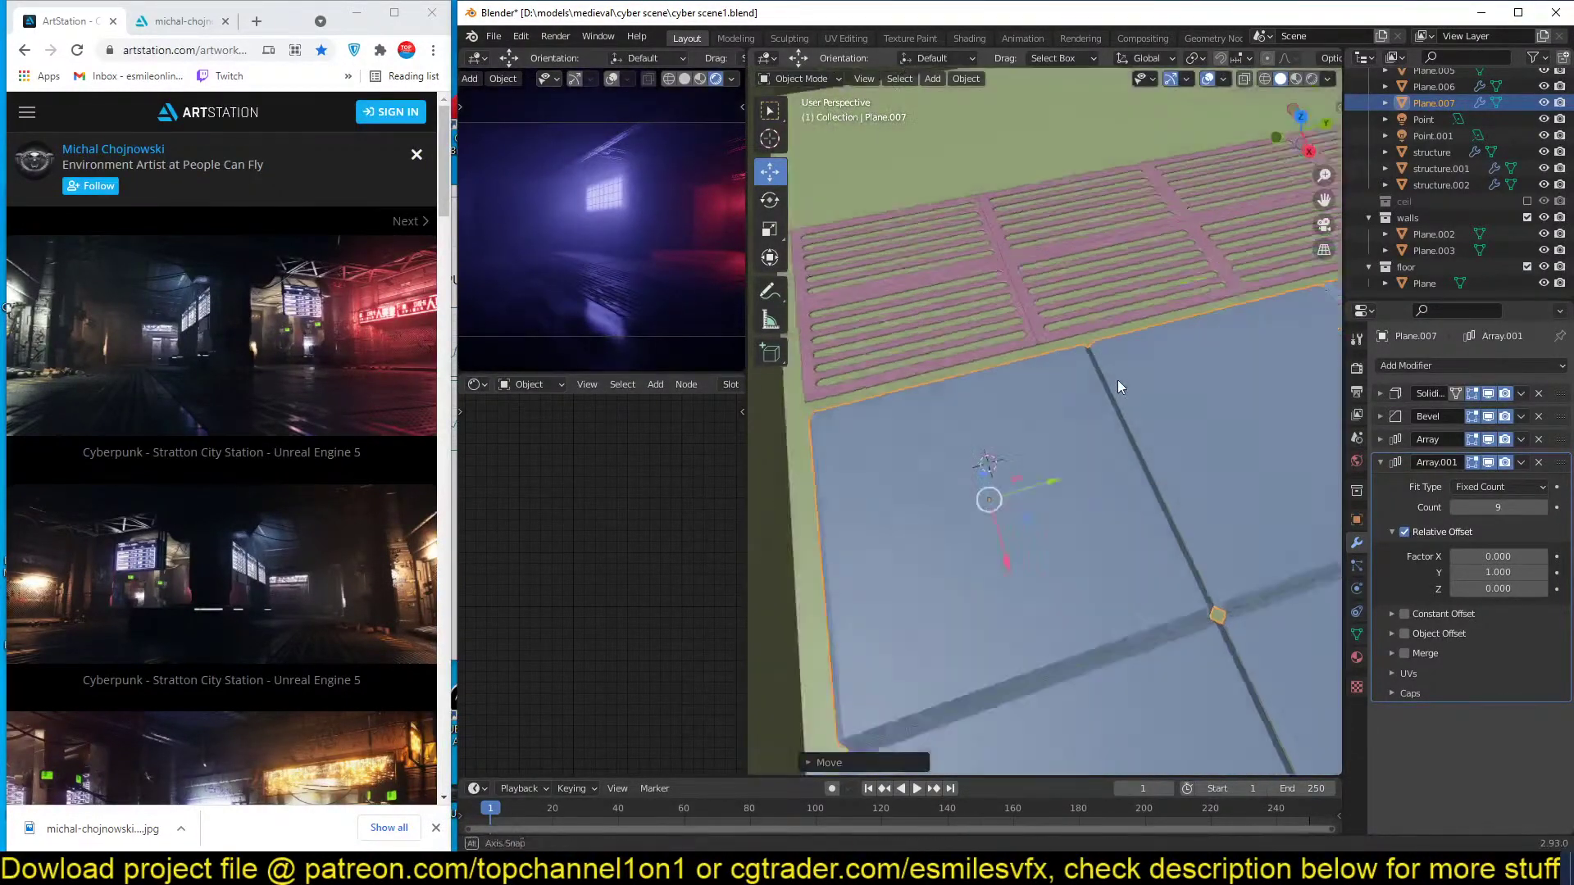
middle_drag(1118, 380, 1045, 562)
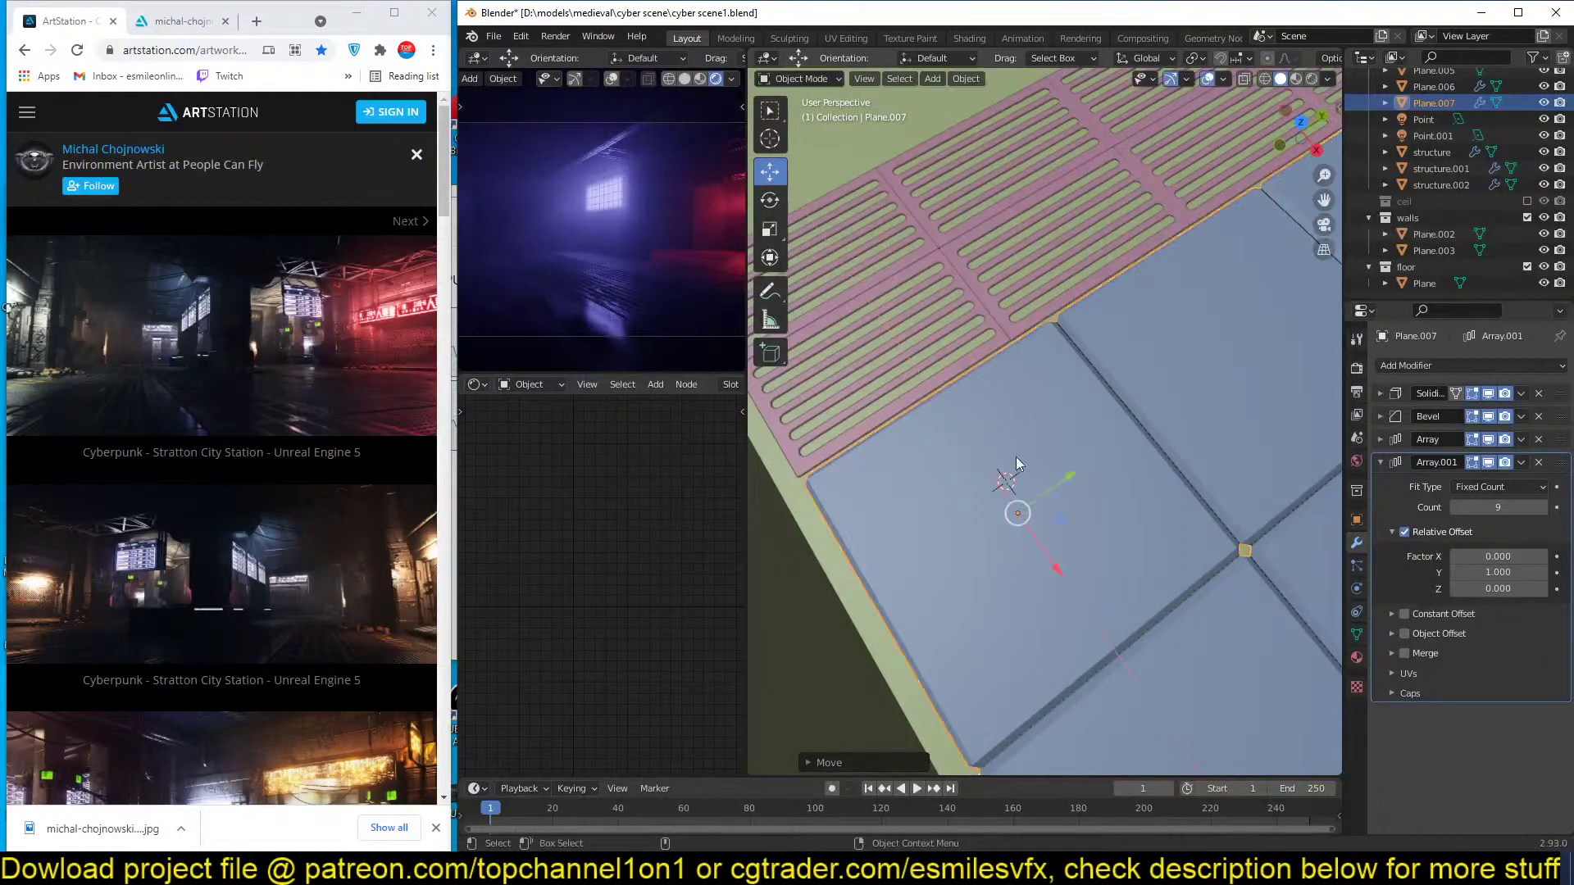
Link the slotted strip's material to the plane tiles.
shift+click(974, 270)
key(ctrl+l)
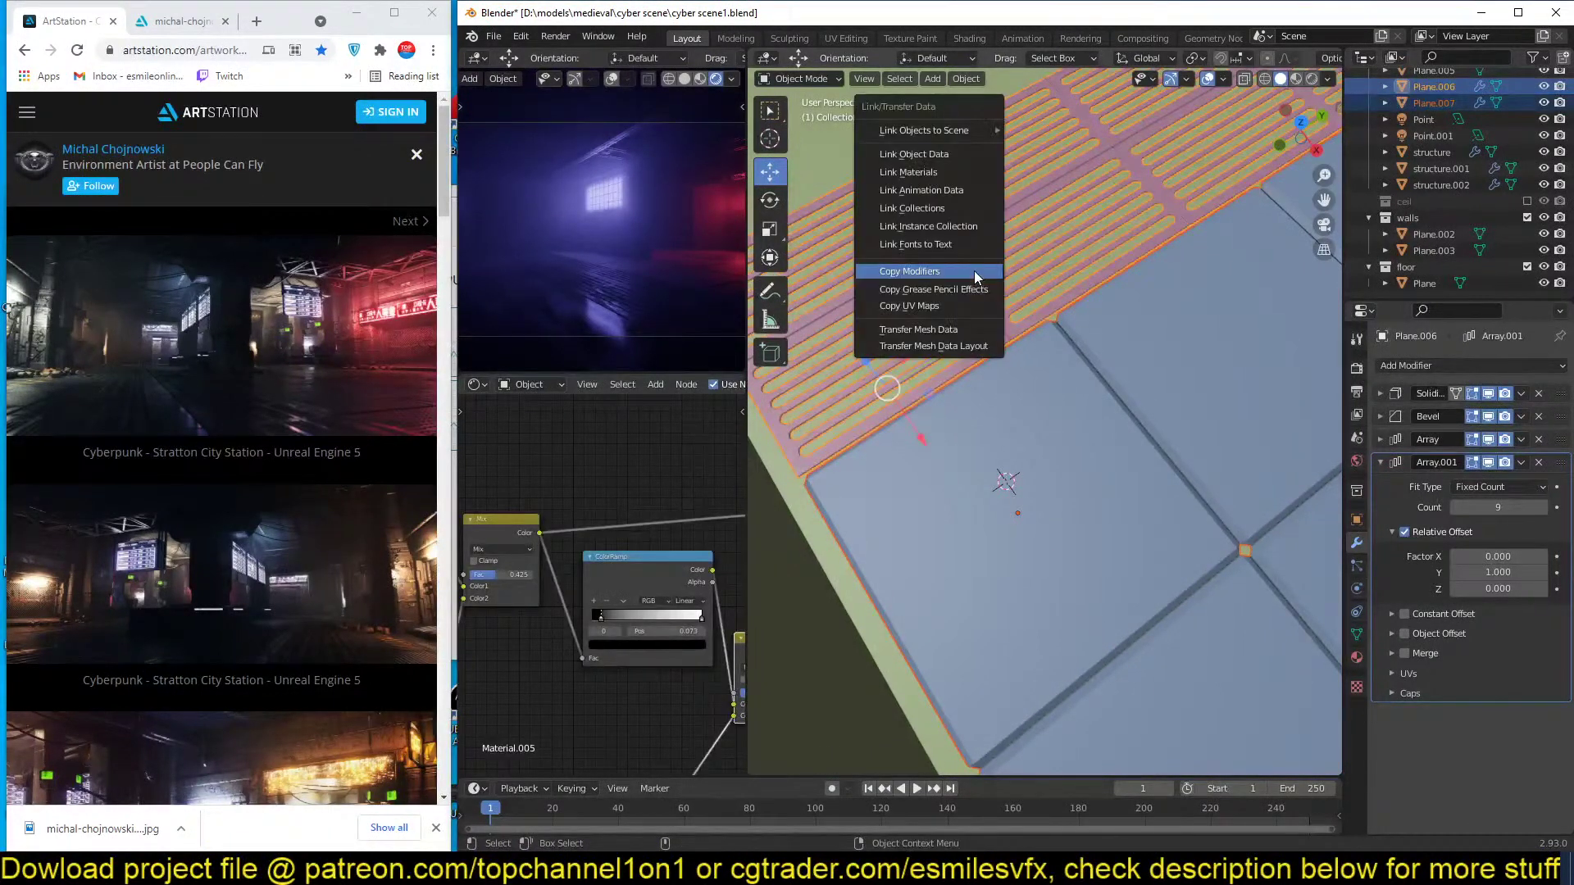
click(966, 170)
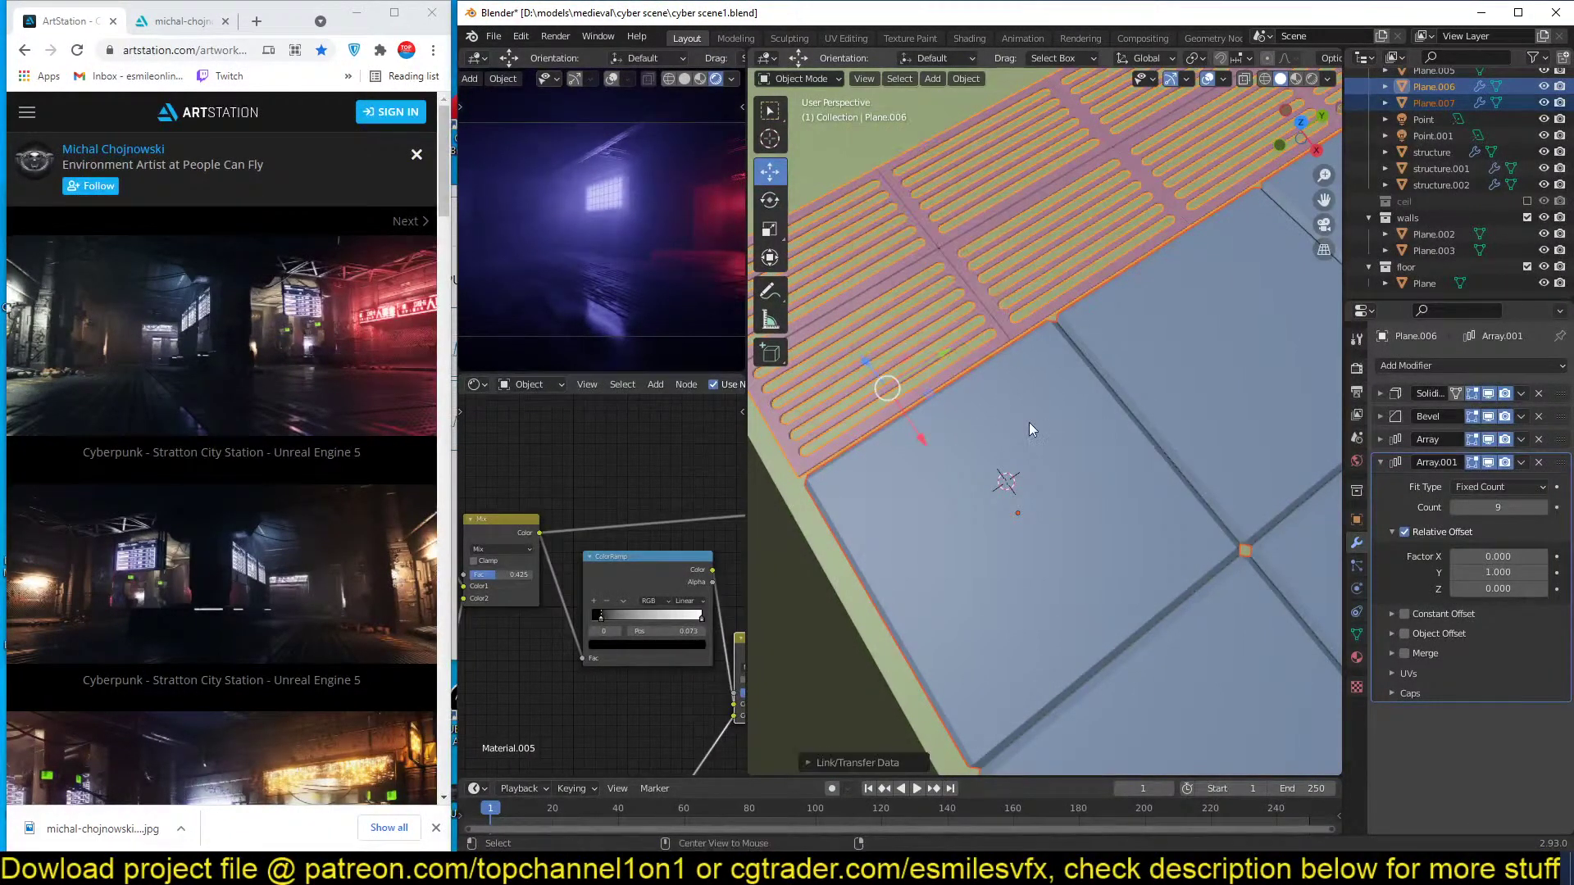
Isolate the plane tile in top view and cut five evenly spaced edge loops running along Y.
click(1065, 462)
key(KP_7)
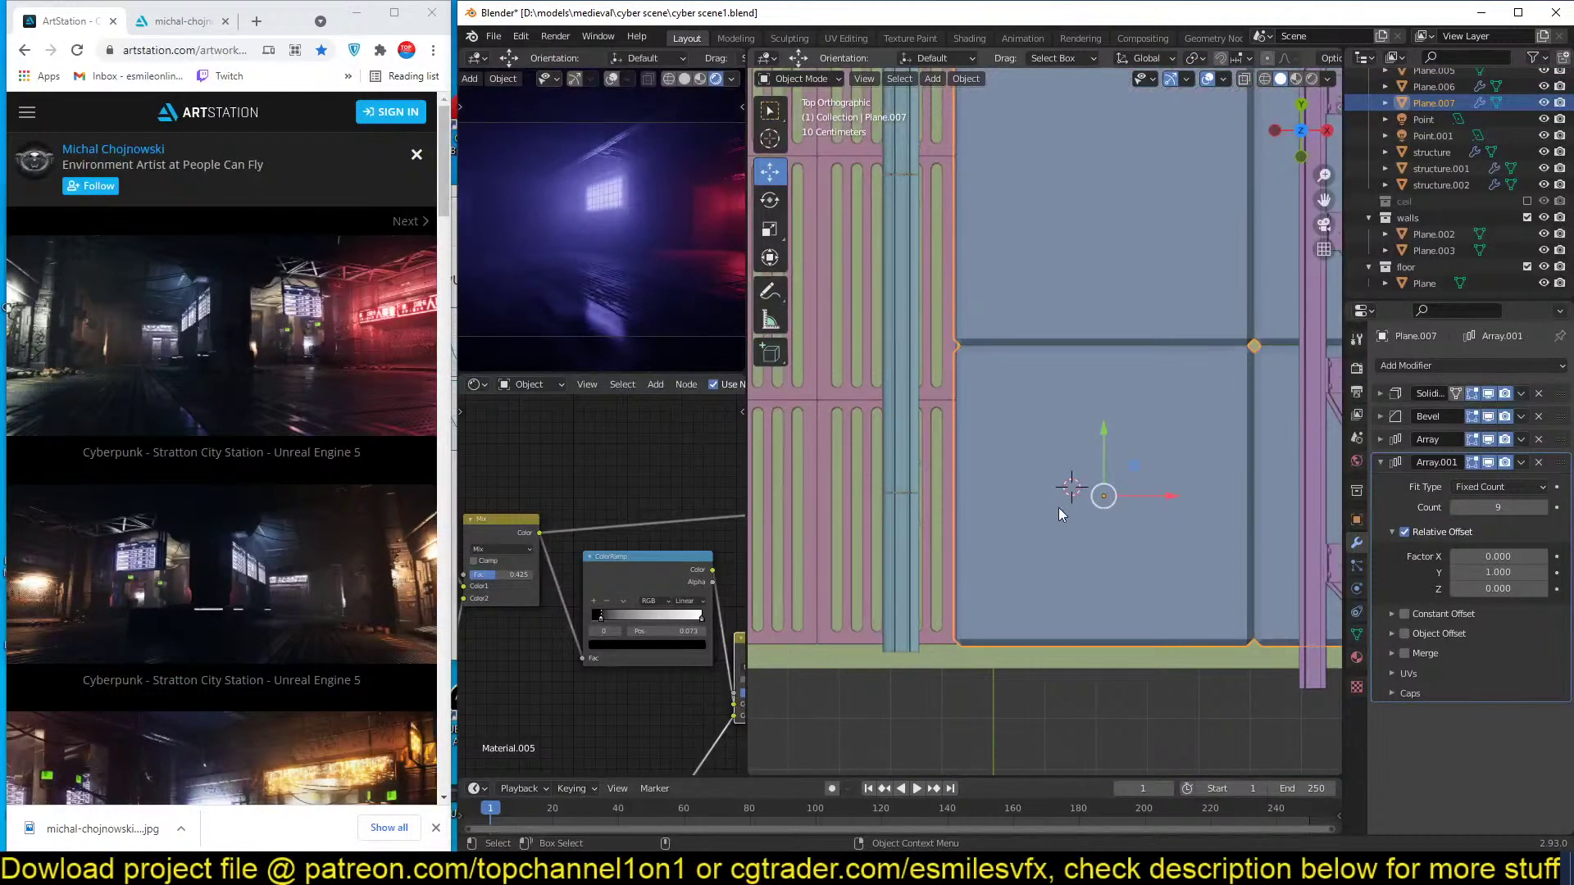
key(KP_Divide)
scroll(1081, 502, up, 3)
key(Tab)
shift+middle_drag(1019, 655, 1032, 332)
scroll(1061, 464, up, 8)
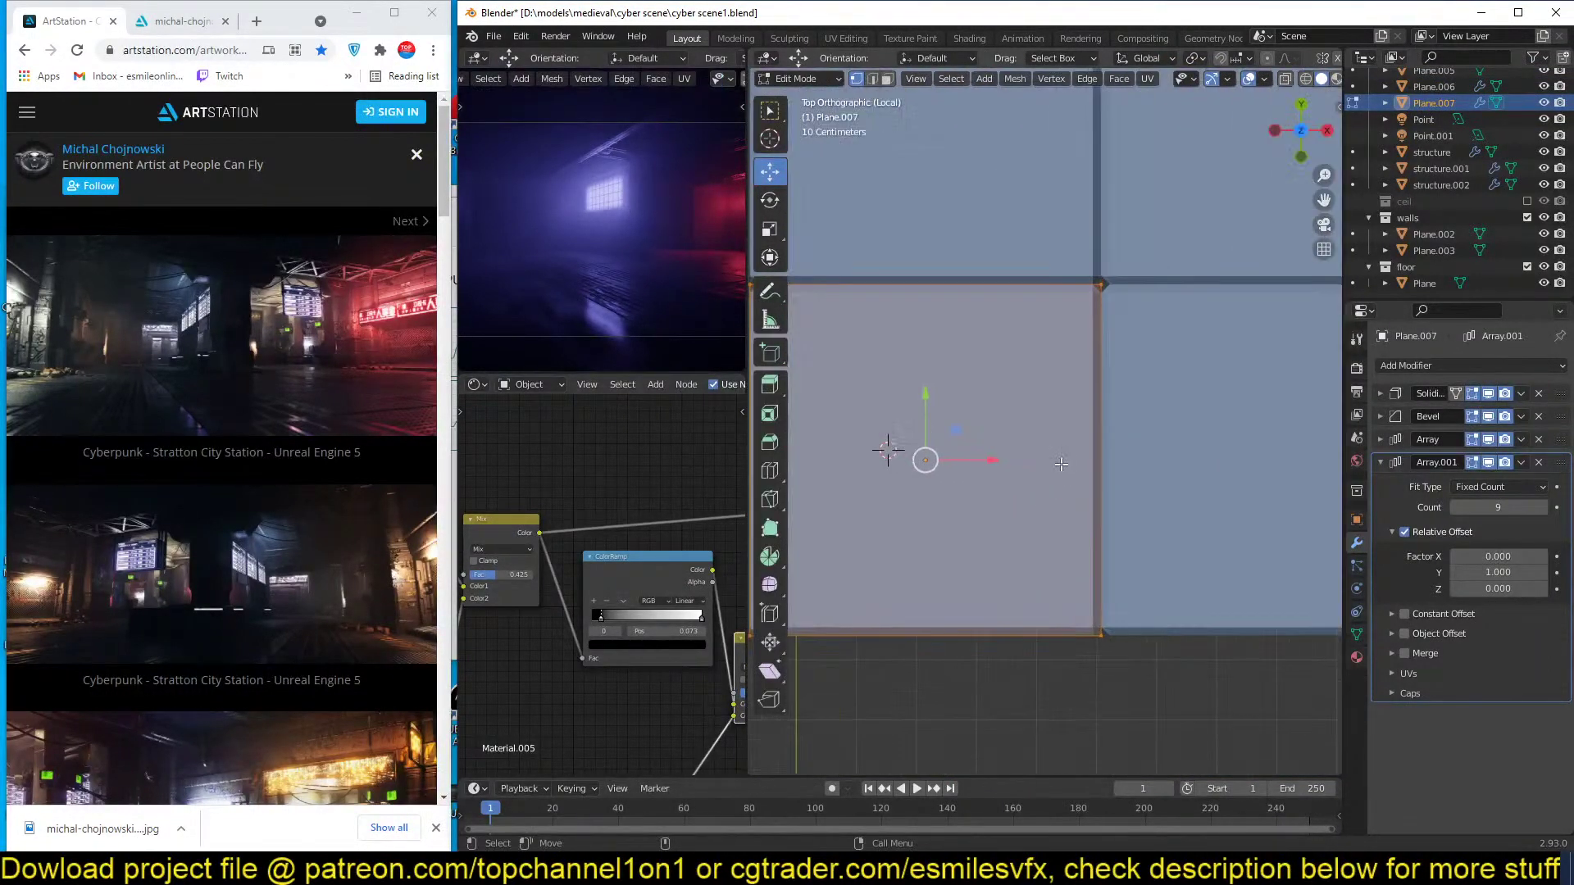
shift+middle_drag(1029, 509, 1088, 473)
key(ctrl+r)
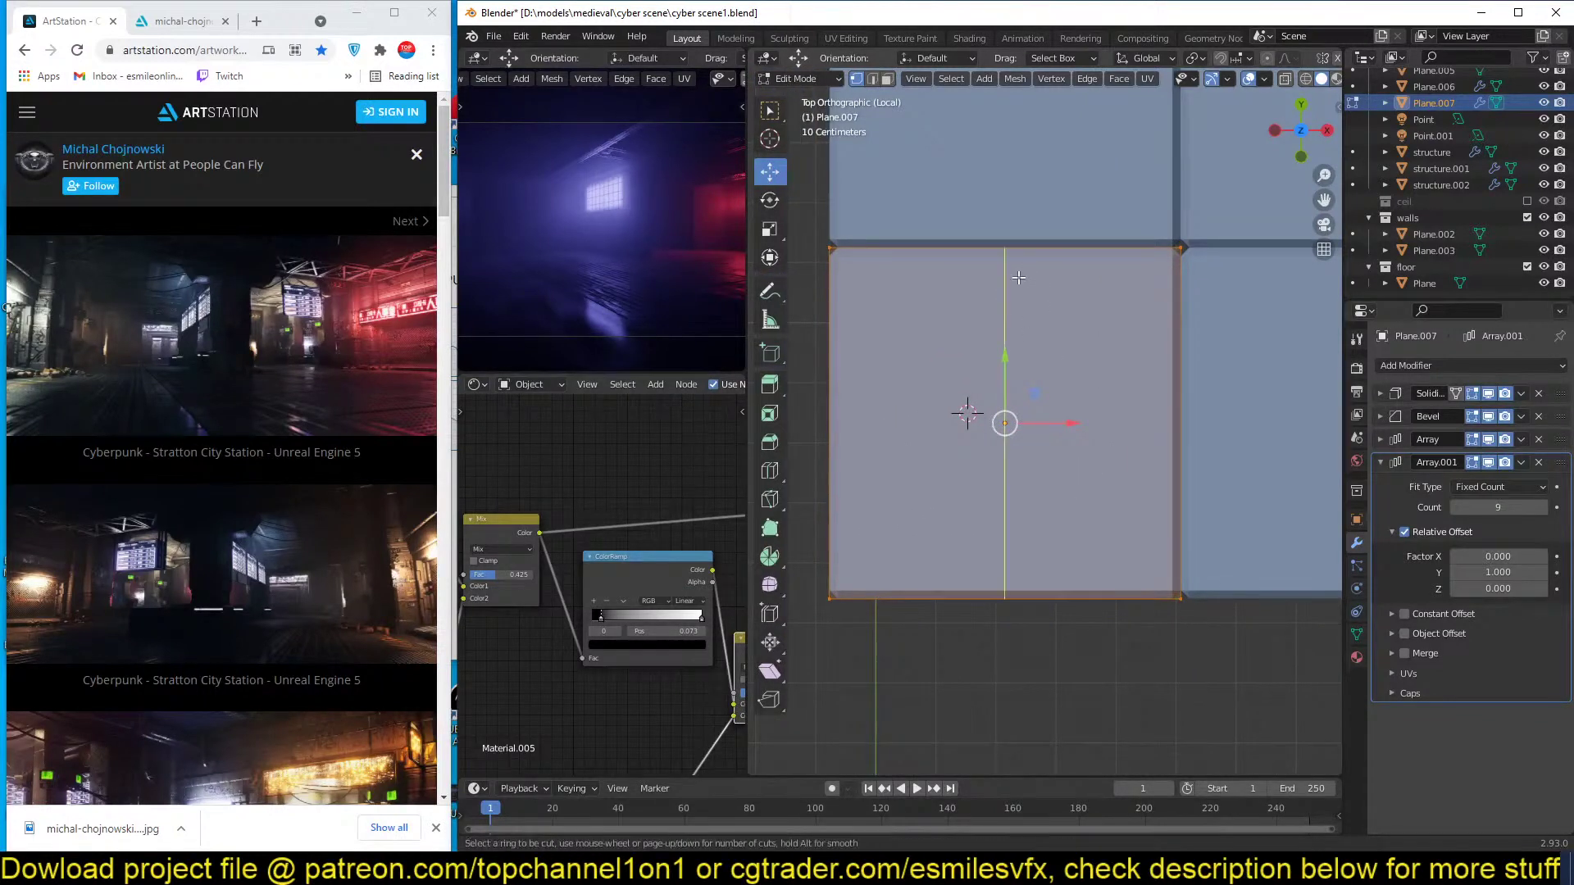
scroll(1018, 278, up, 1)
scroll(1018, 277, up, 3)
click(1018, 278)
right_click(1018, 278)
Cut five evenly spaced edge loops running along X across the tile and clear the selection.
key(ctrl+r)
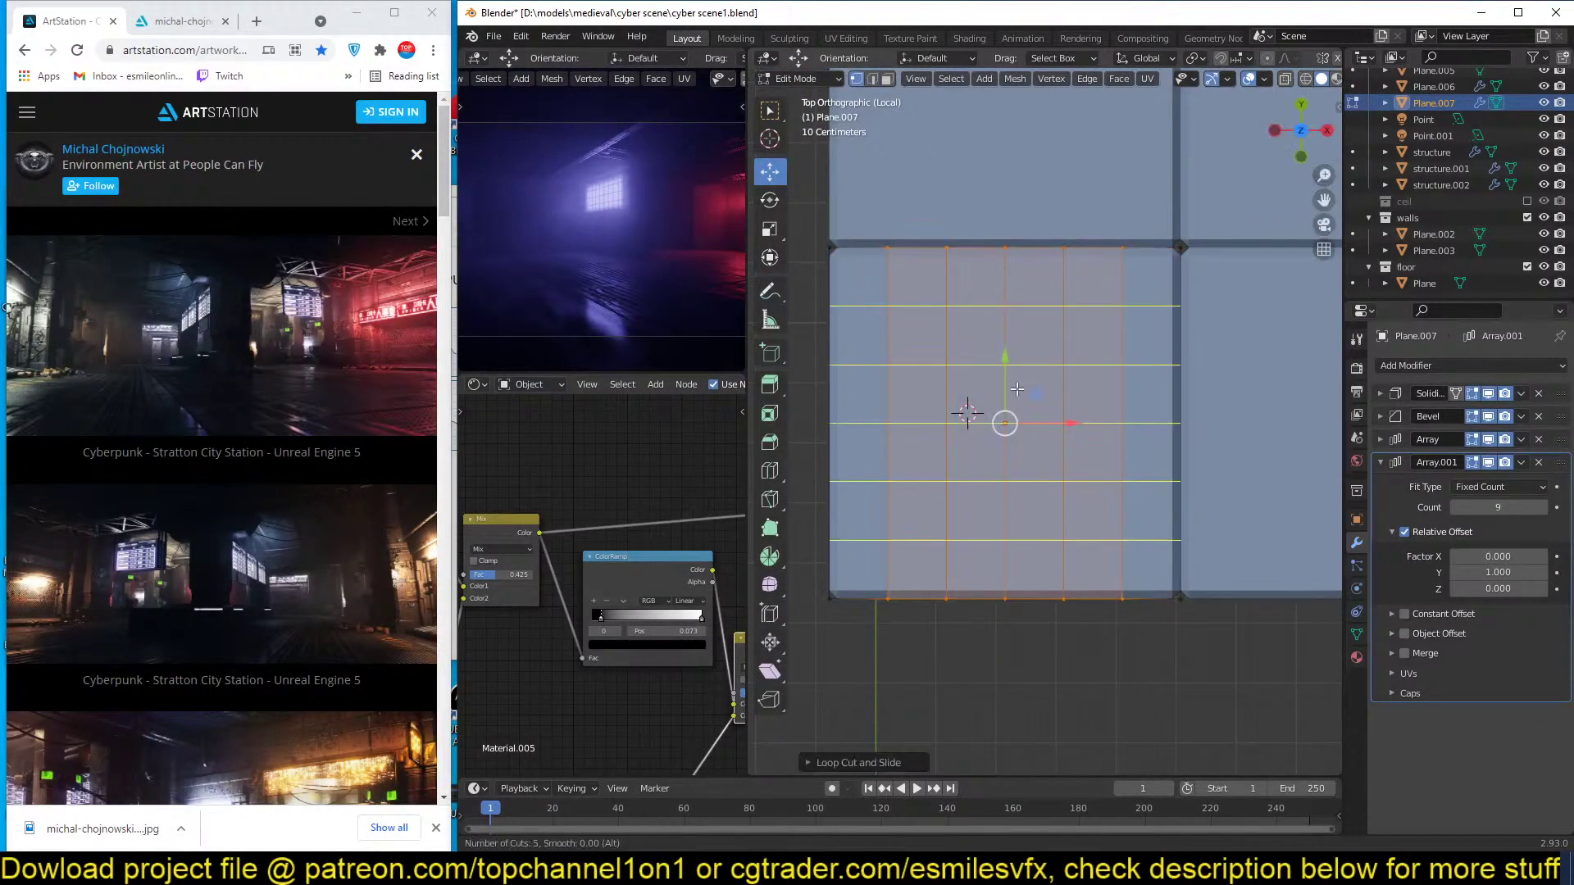
click(1016, 389)
right_click(1017, 389)
key(alt+a)
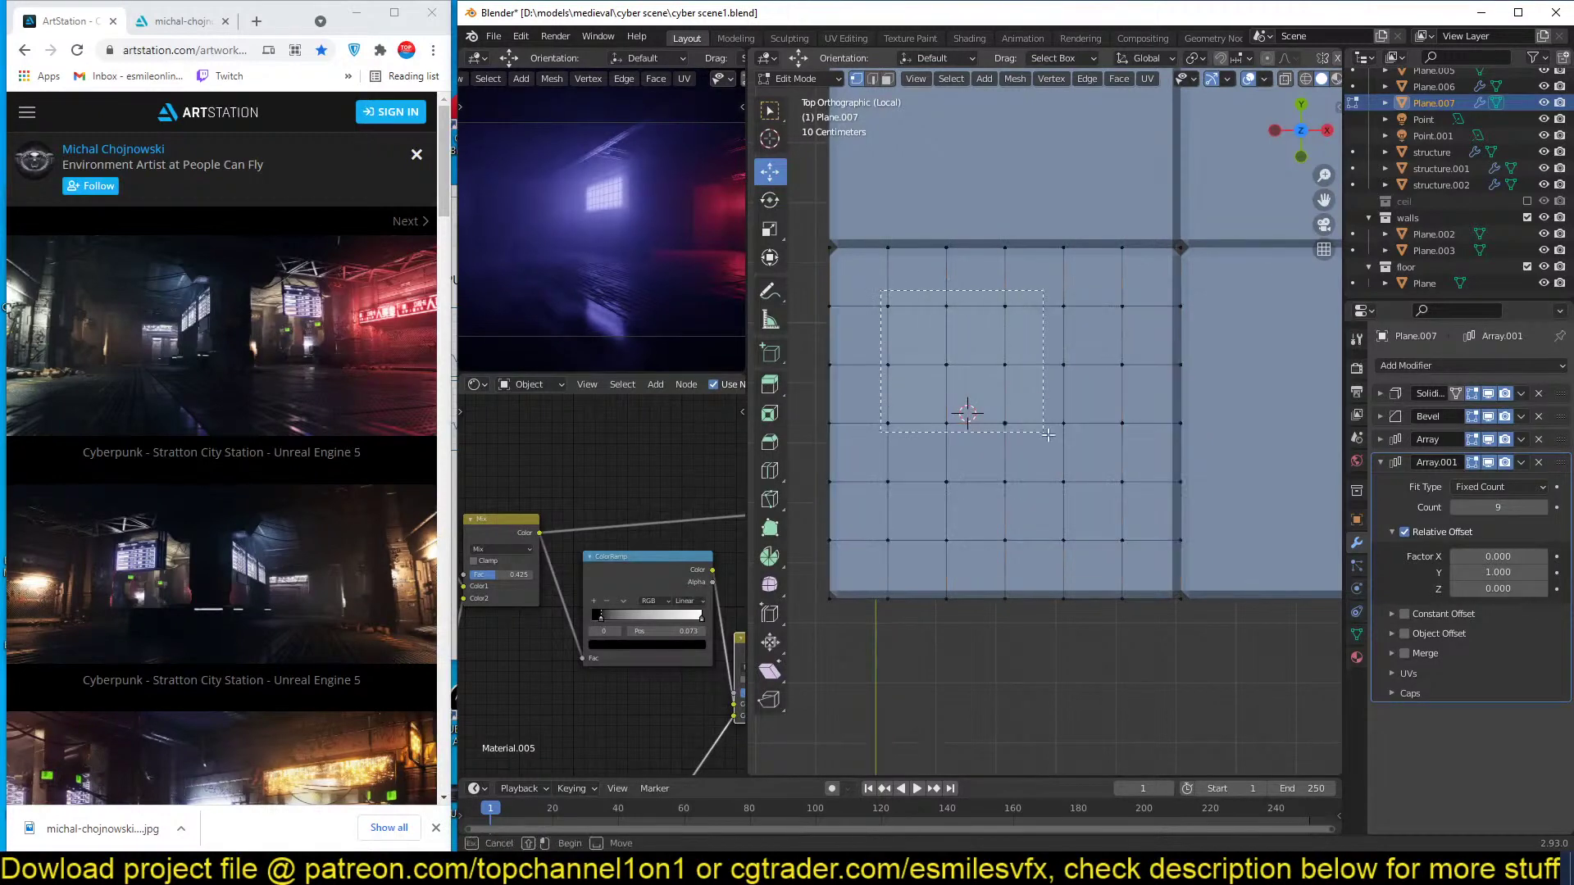
Select the interior grid vertices of the first floor tile and vertex-bevel them with 2 segments.
drag(881, 291, 1143, 561)
key(ctrl+shift+b)
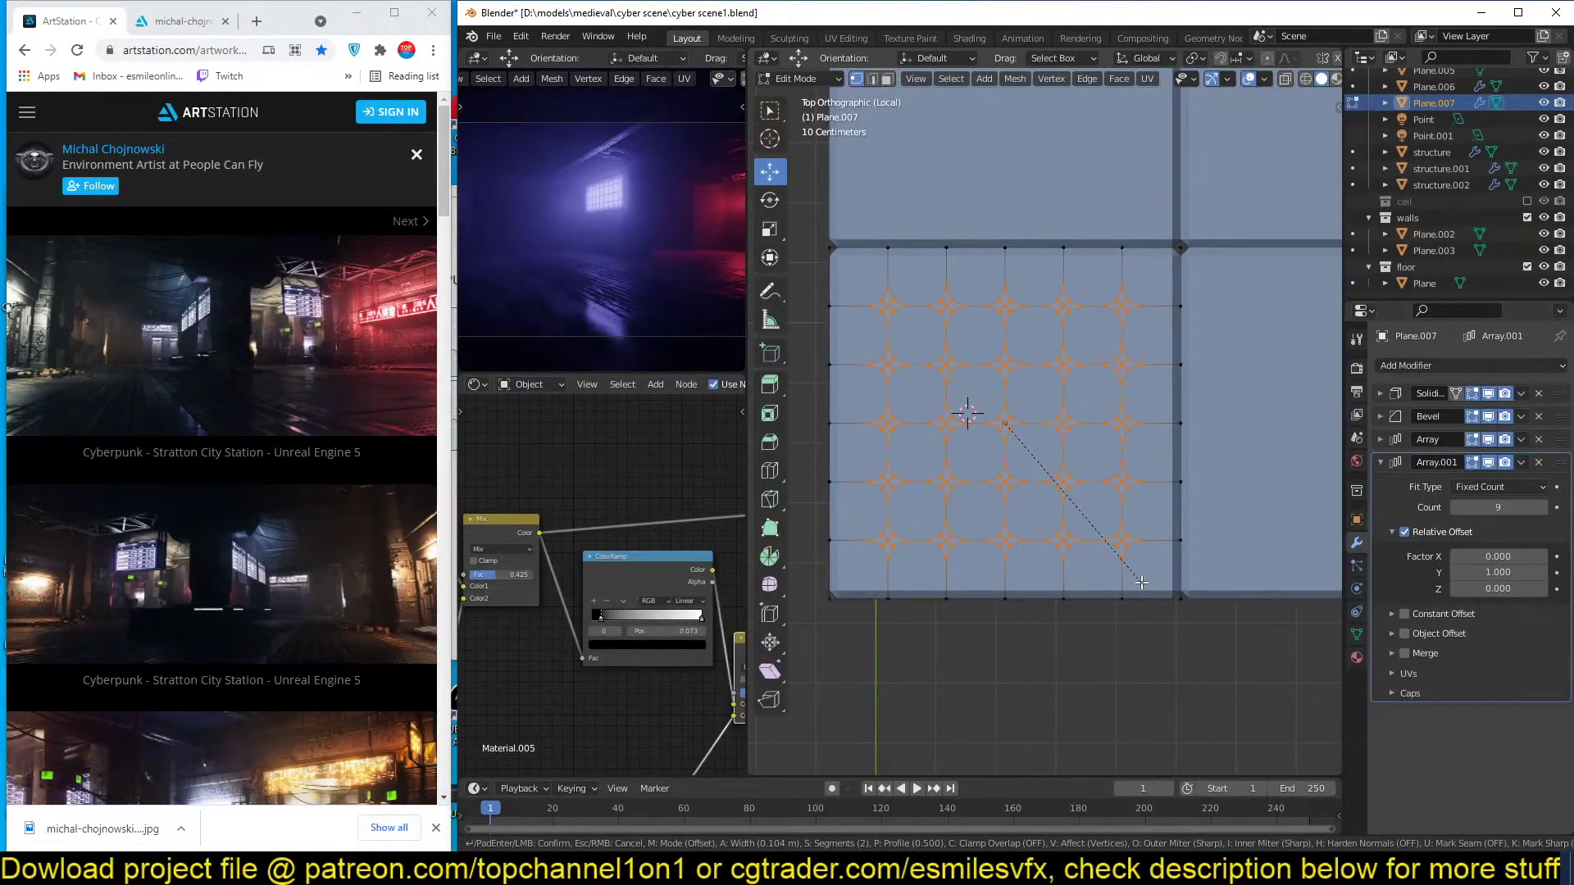
click(1143, 565)
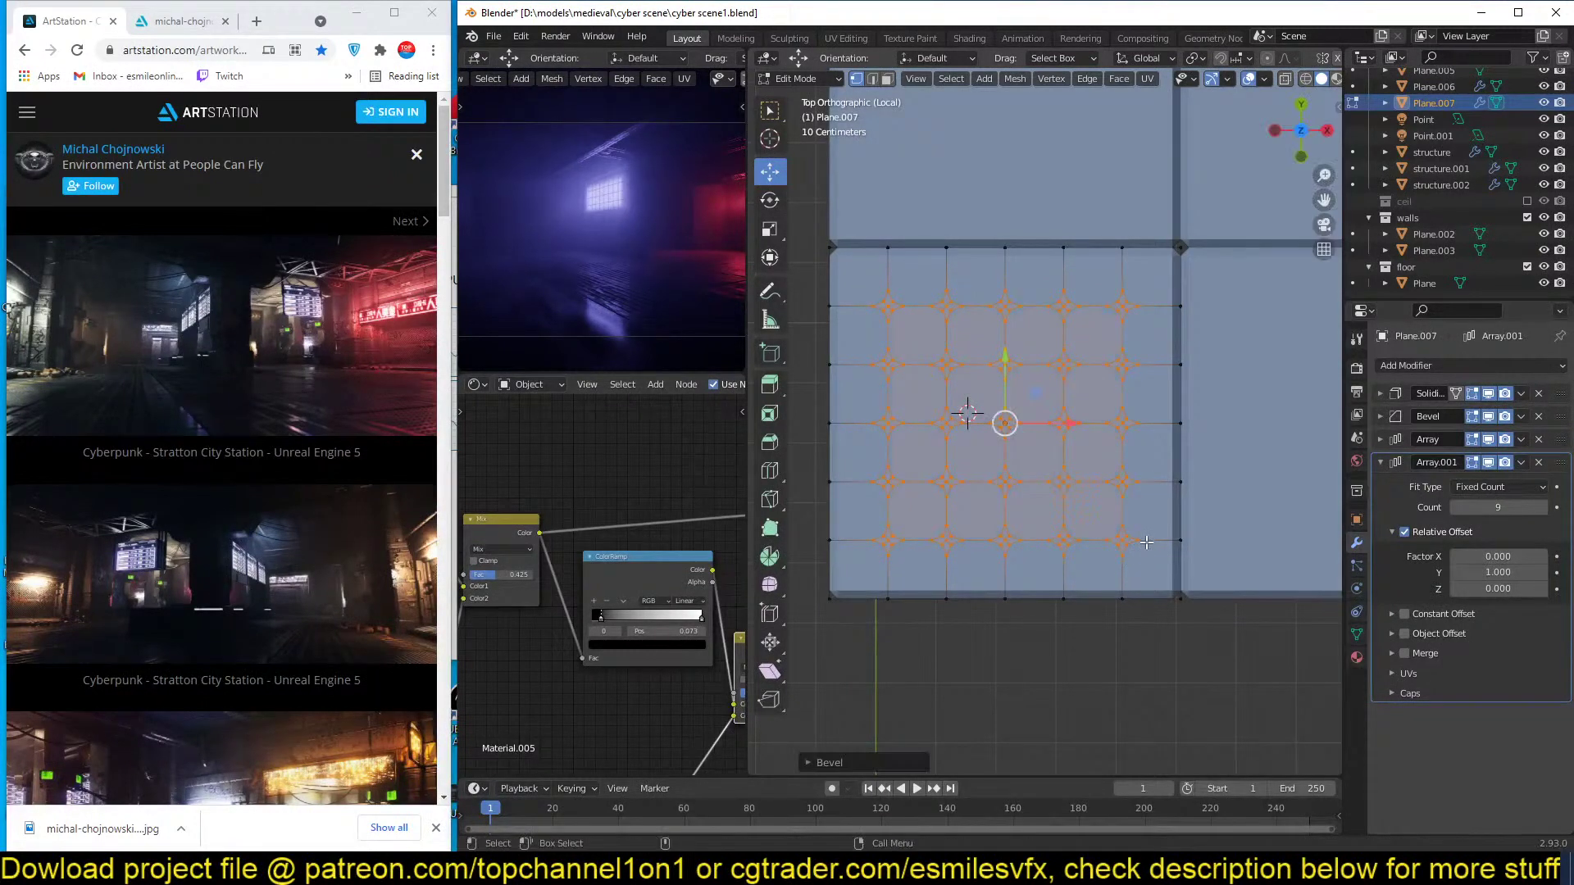
Select the sixteen rounded square faces in the tile's 4 by 4 grid and inset them.
key(3)
scroll(1095, 444, up, 1)
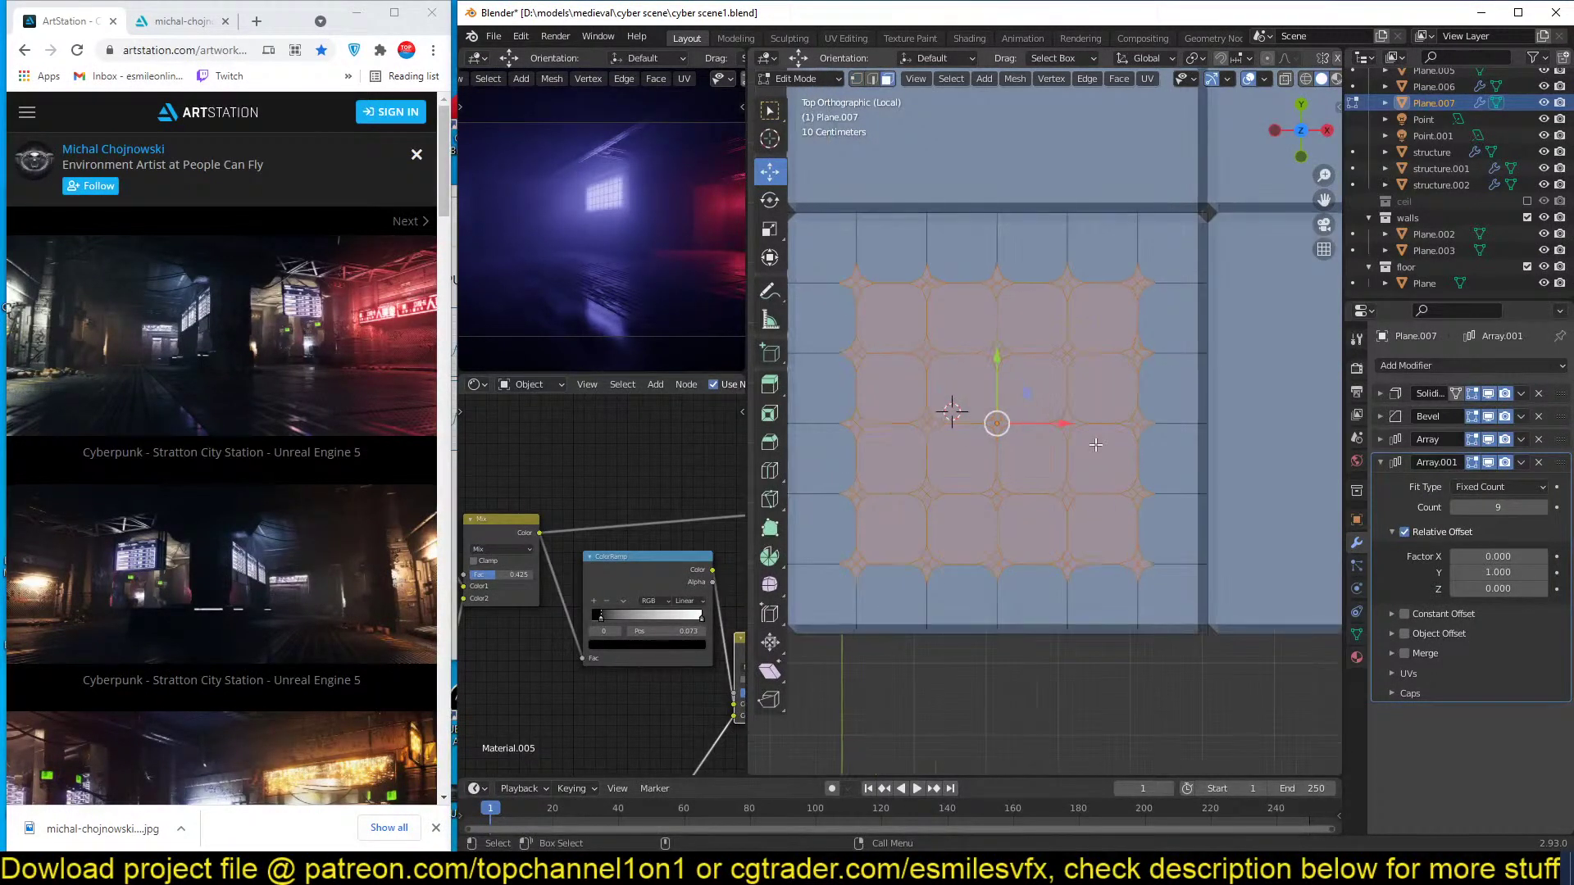
click(1034, 436)
click(892, 320)
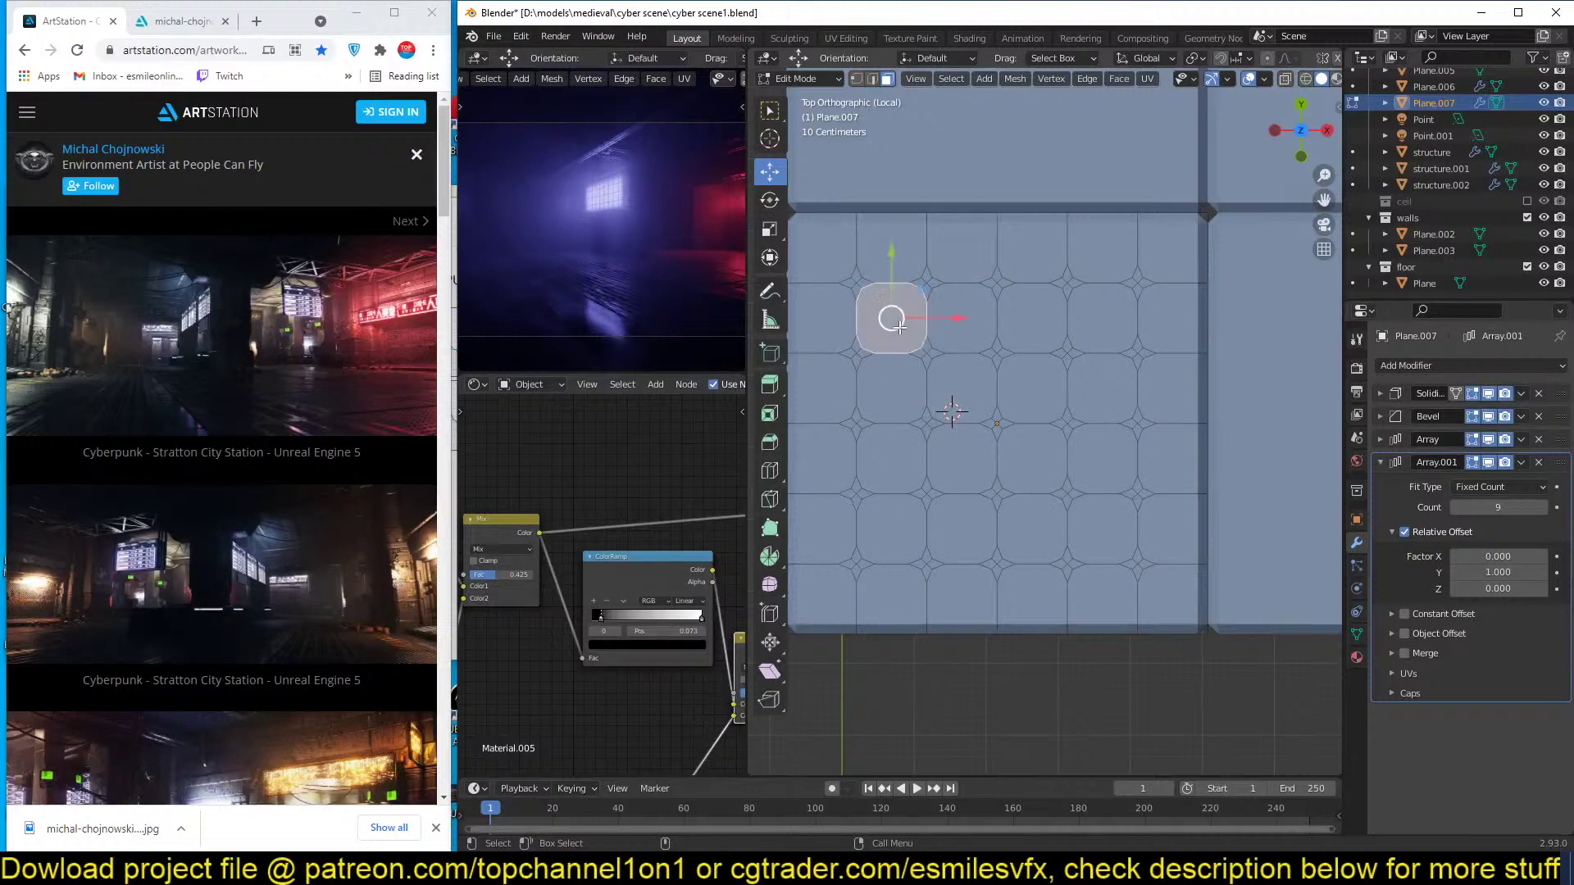
shift+click(957, 322)
shift+click(1032, 319)
shift+click(1103, 319)
shift+click(1102, 389)
shift+click(1032, 389)
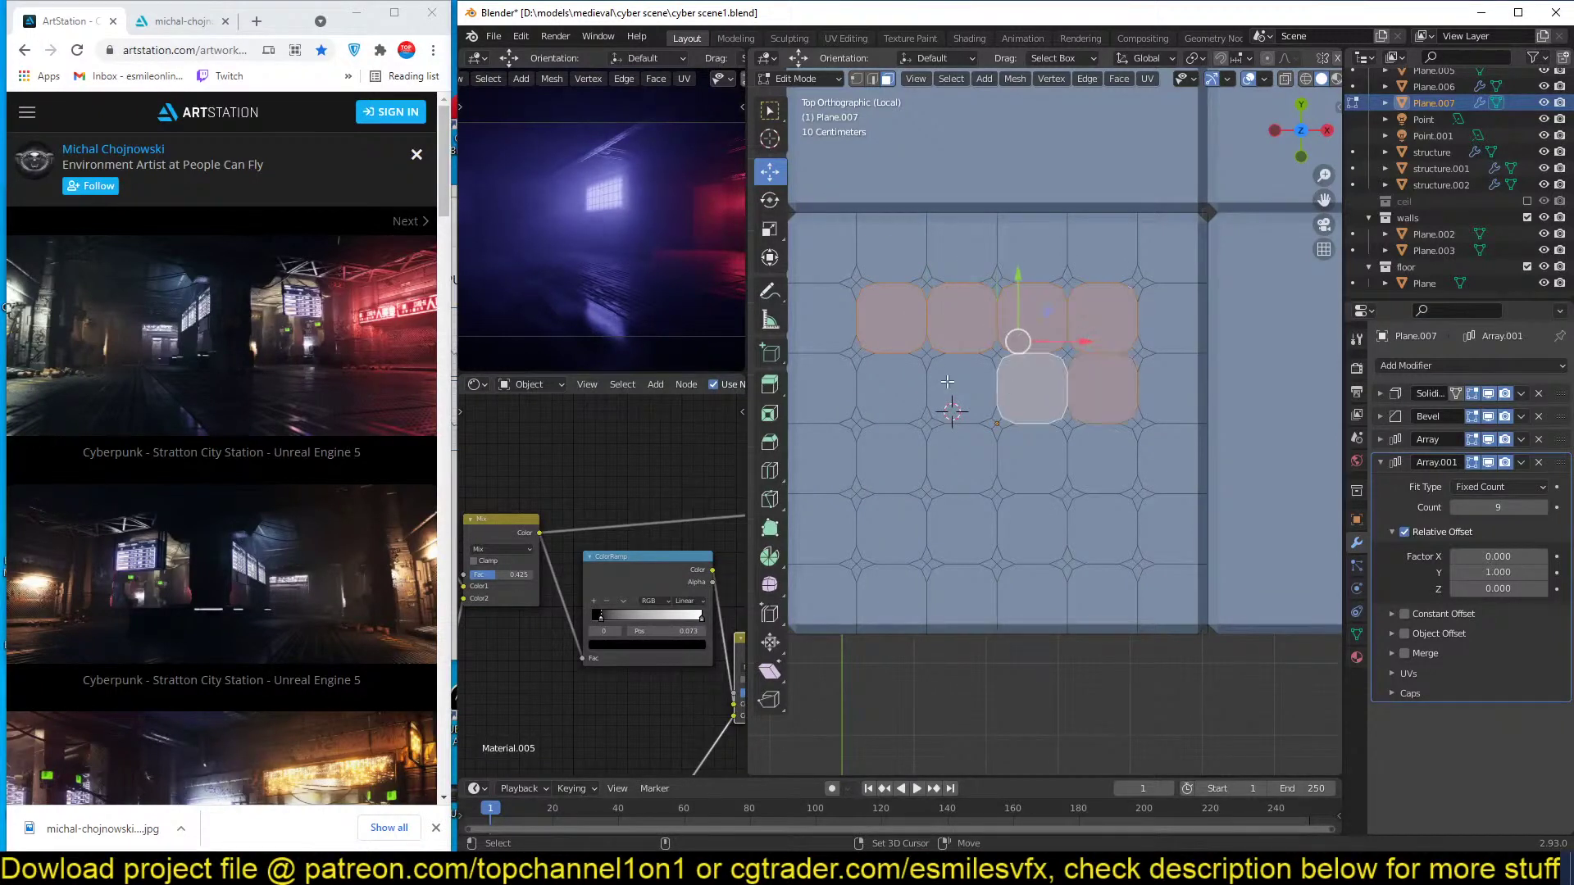
shift+click(961, 389)
shift+click(891, 390)
shift+click(892, 459)
shift+click(962, 459)
shift+click(1032, 459)
shift+click(1103, 459)
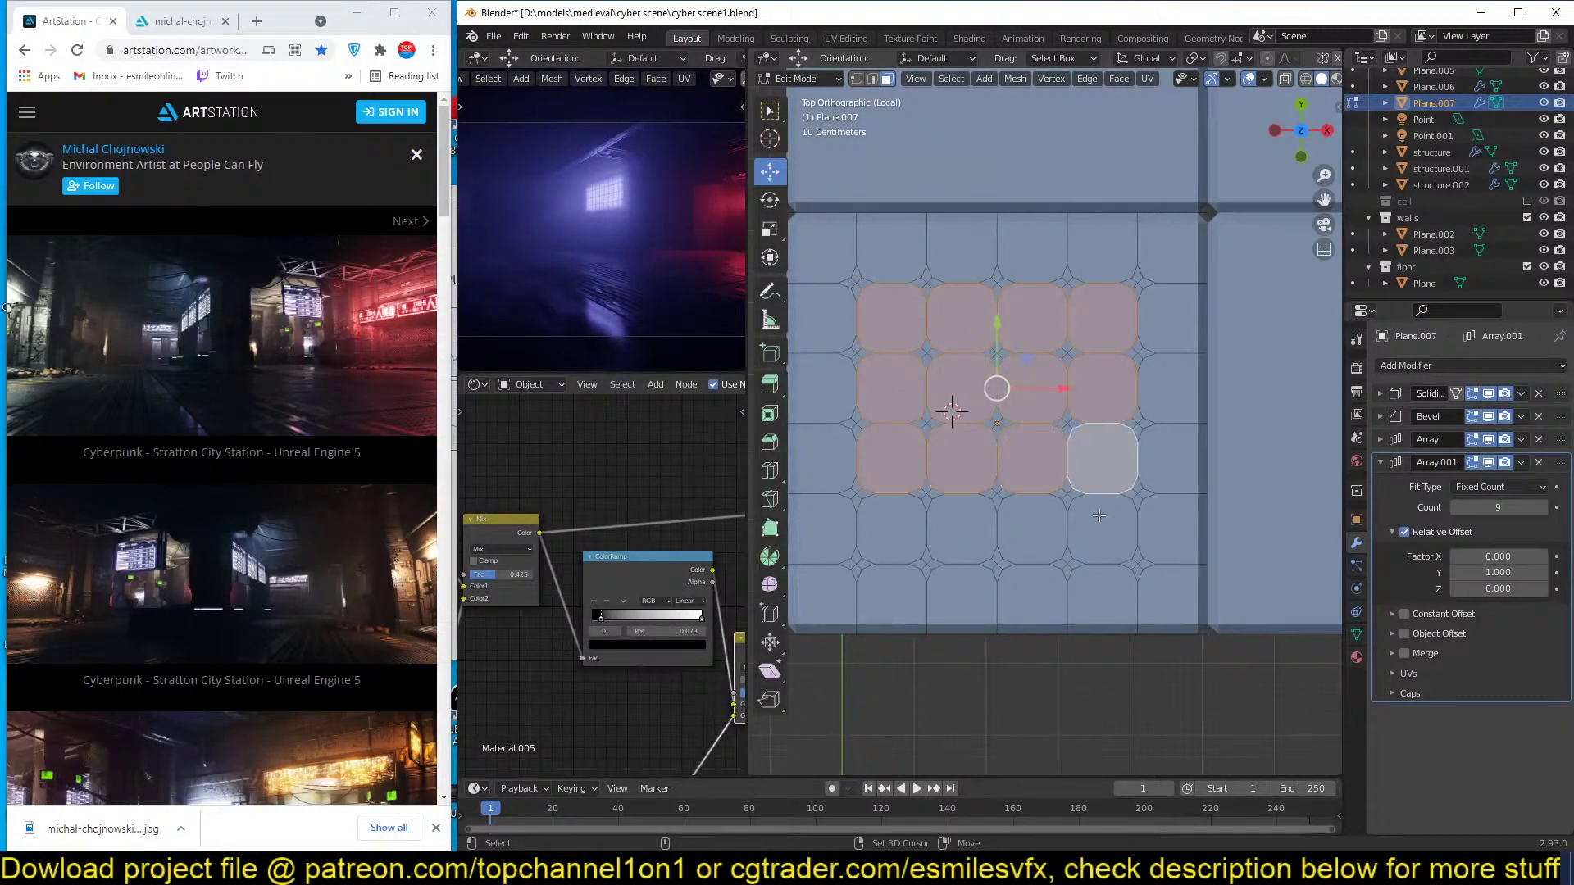
shift+click(1103, 529)
shift+click(1032, 529)
shift+click(938, 523)
shift+click(897, 526)
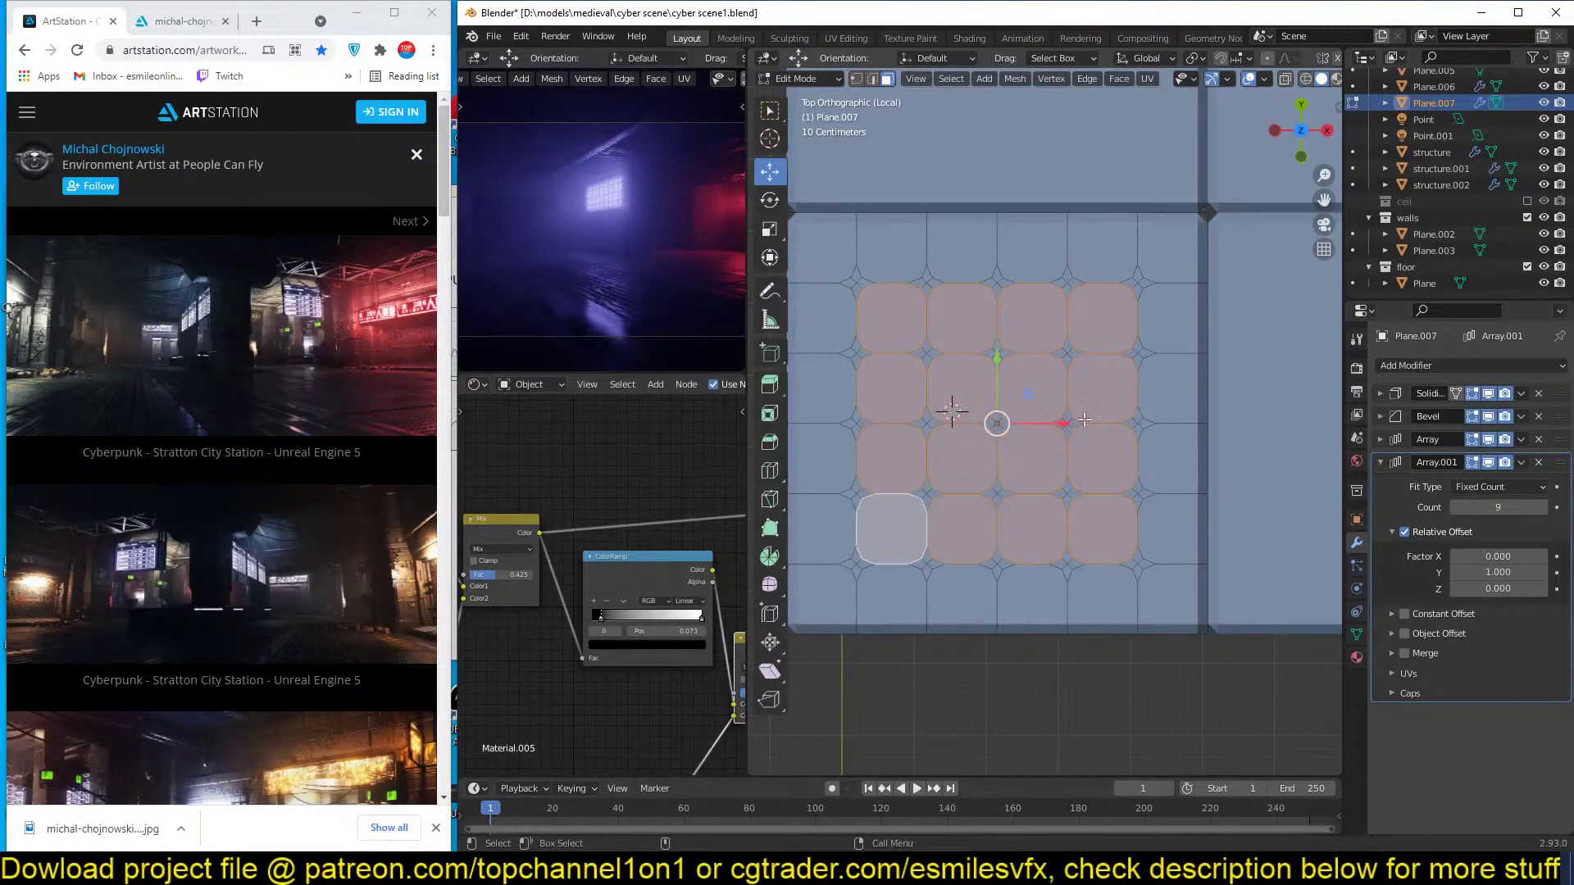
key(i)
click(1116, 381)
Shrink the inset faces inward by about 0.01 m to form shallow recesses, and leave mesh editing.
middle_drag(1116, 381, 1125, 328)
key(alt+s)
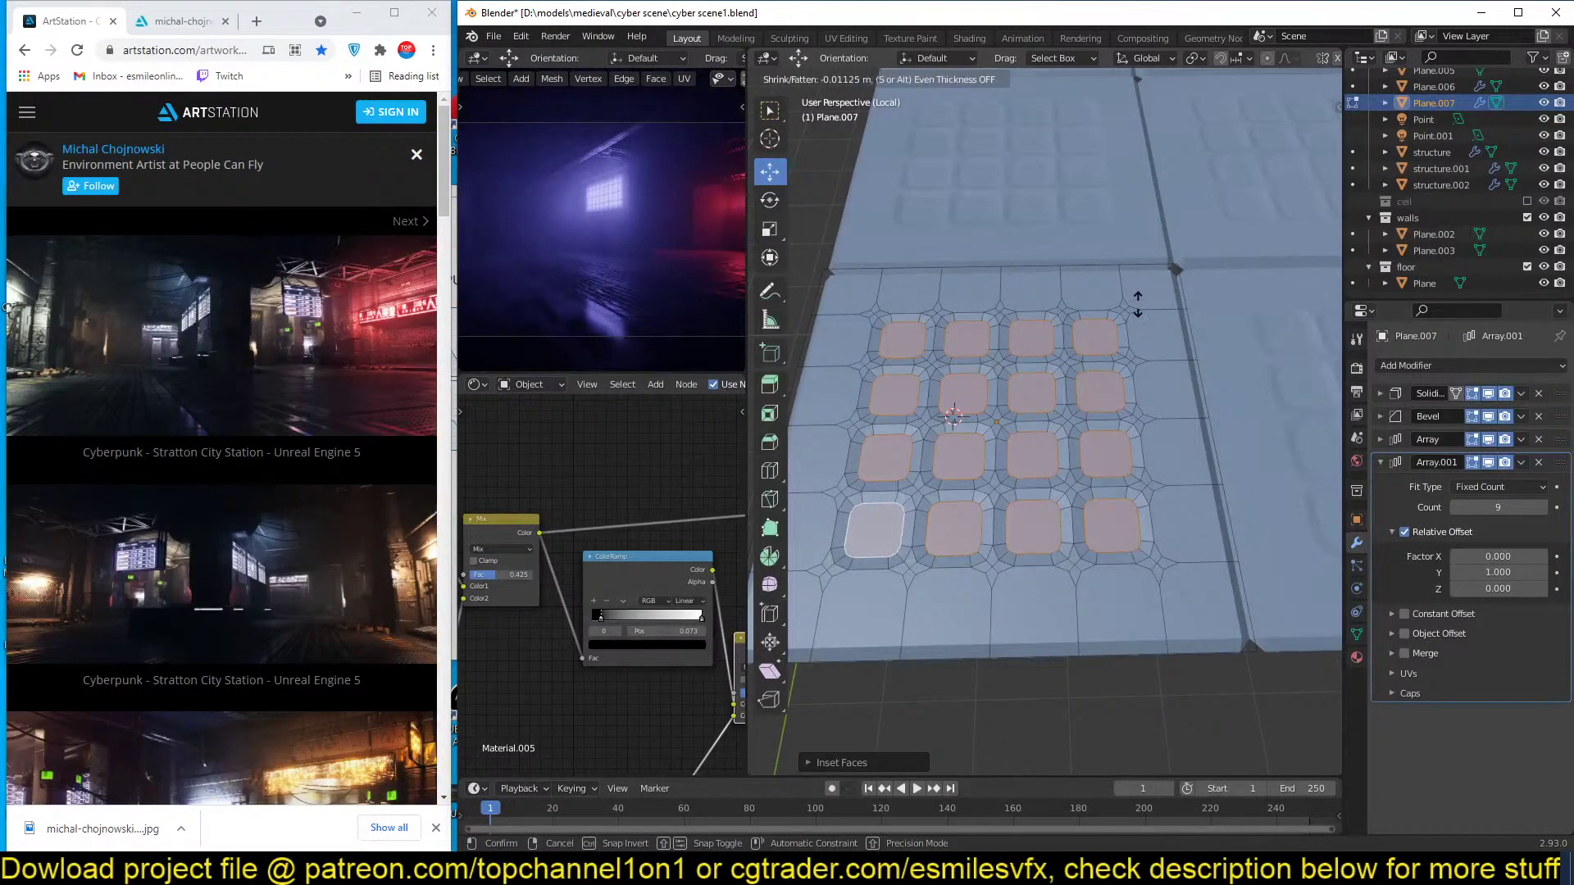
click(1111, 348)
key(Tab)
middle_drag(1109, 347, 1204, 287)
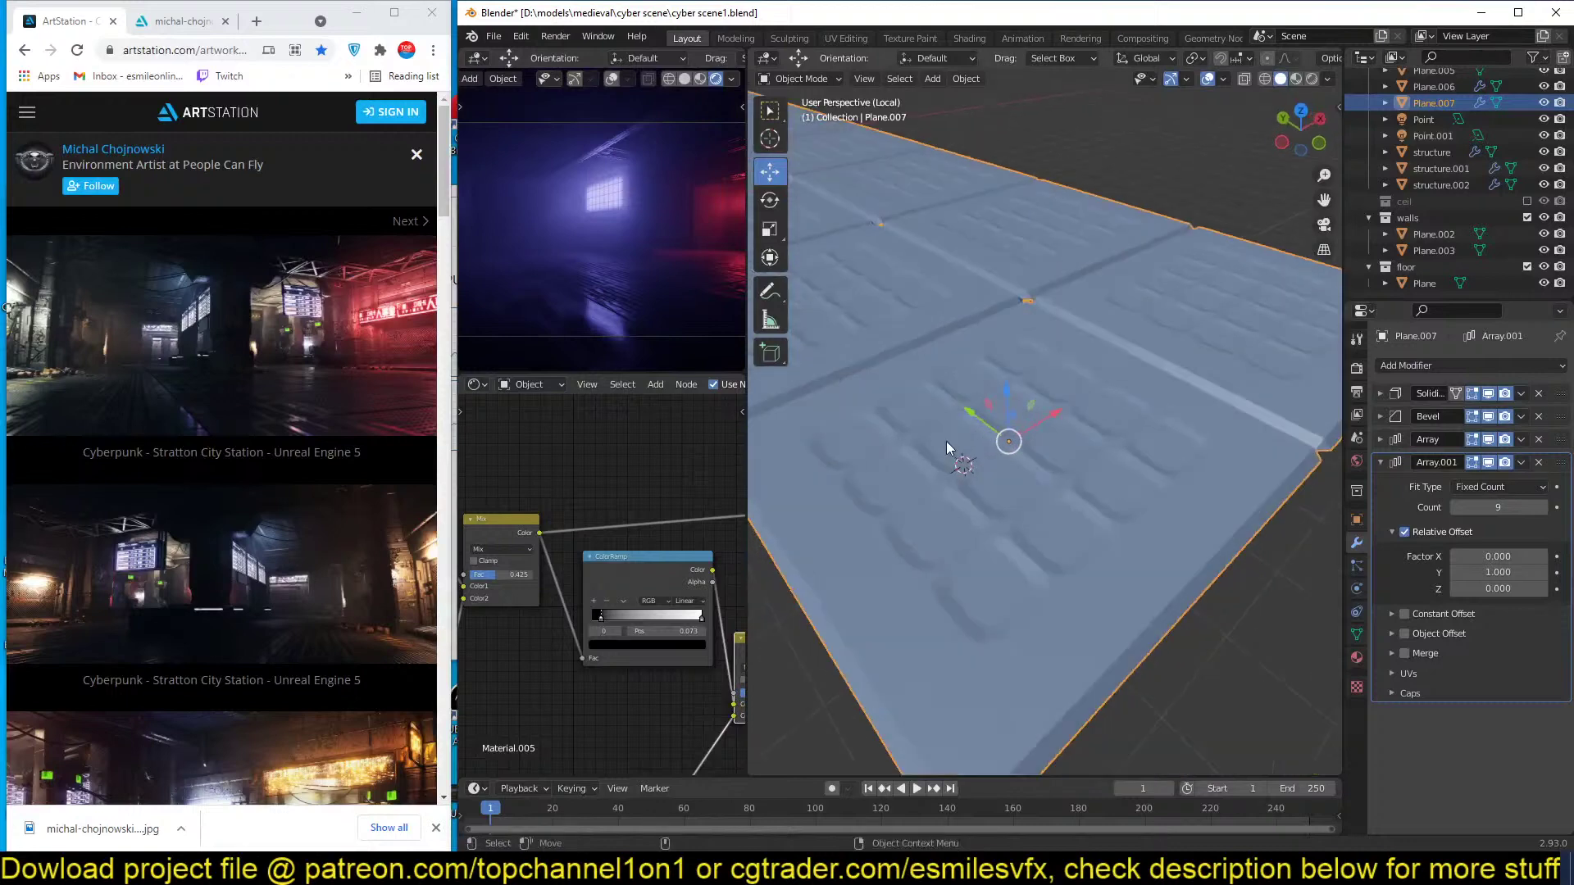
Extrude the sixteen recessed faces about 0.016 m downward and delete them to leave open holes in the tiles.
key(Tab)
key(e)
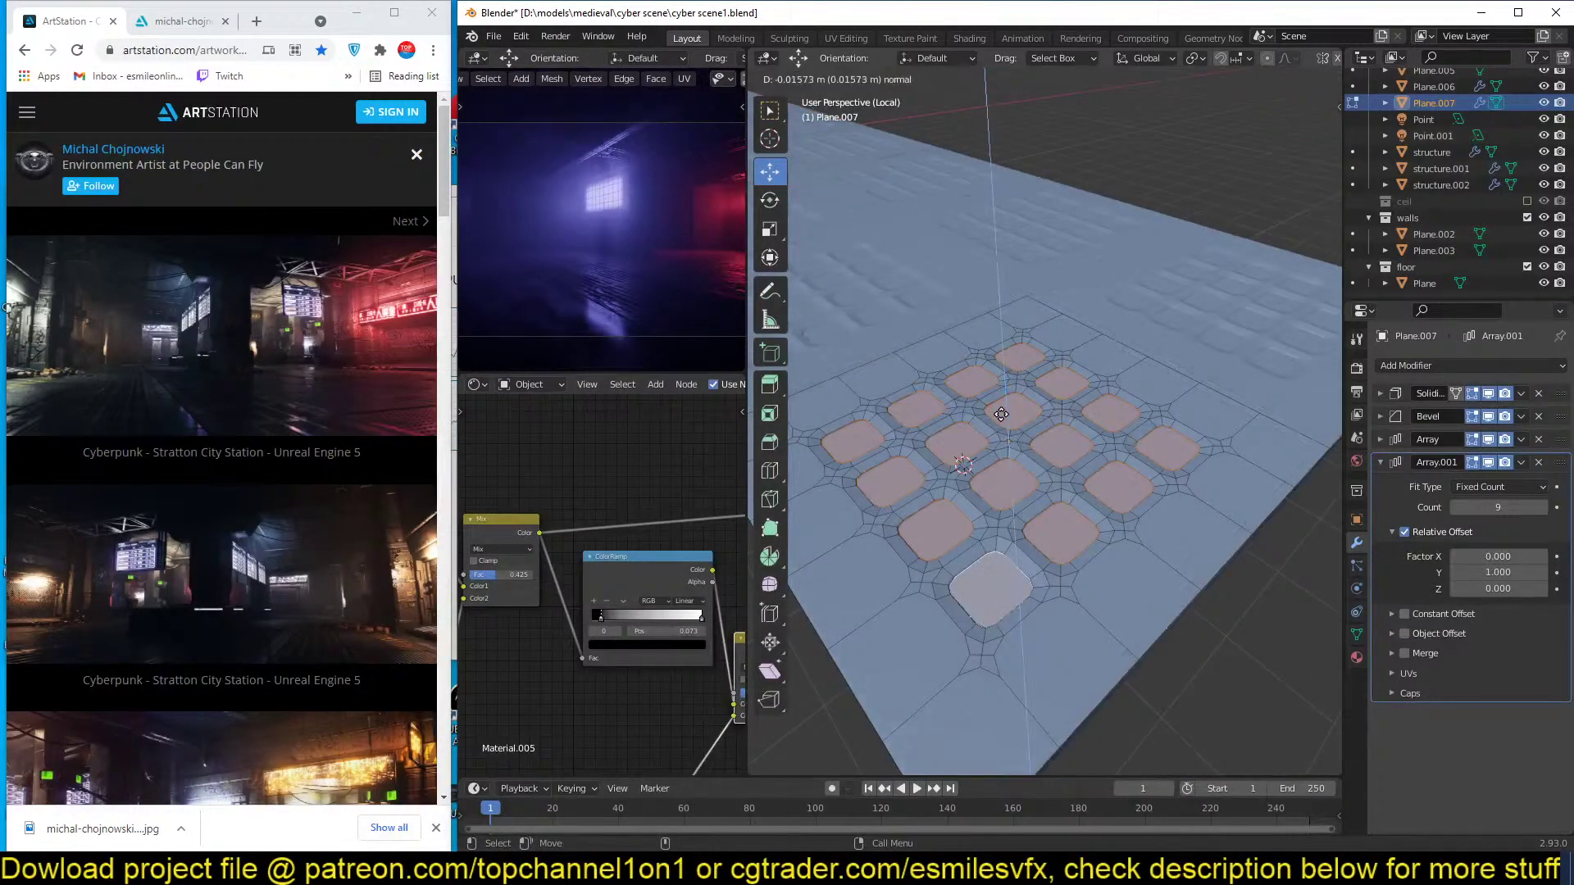
click(1002, 416)
key(x)
click(1001, 416)
key(Tab)
middle_drag(1011, 450, 902, 473)
scroll(1001, 458, down, 3)
scroll(905, 472, down, 3)
click(926, 470)
scroll(983, 461, down, 1)
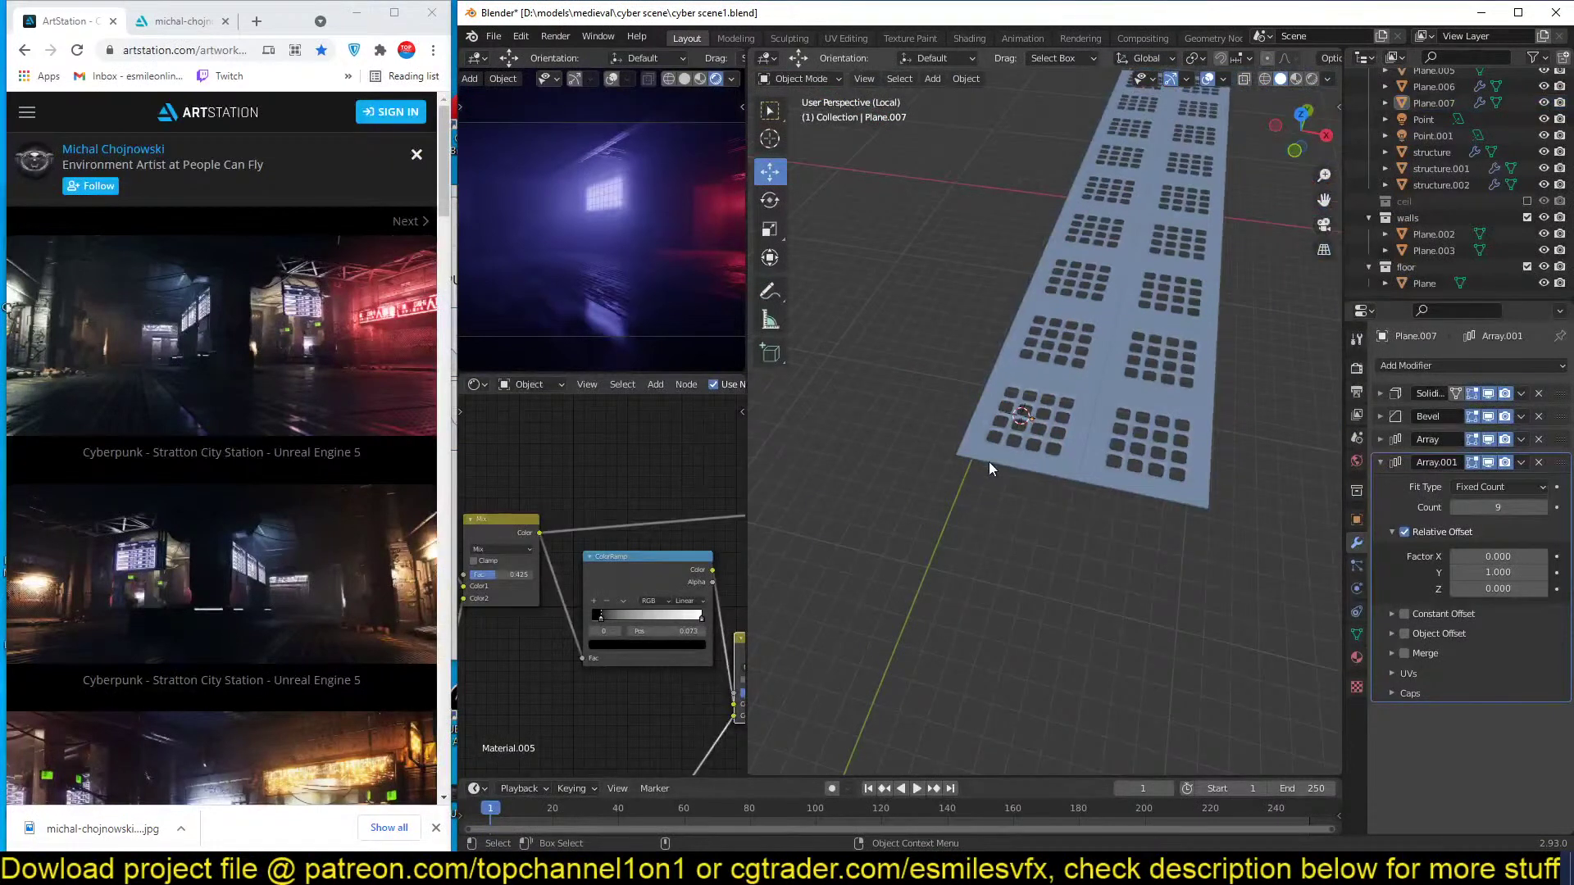
Duplicate the slatted floor grating Plane.006 and raise the copy along Z to overhead height in the camera view.
key(KP_7)
click(1047, 448)
scroll(1046, 455, down, 3)
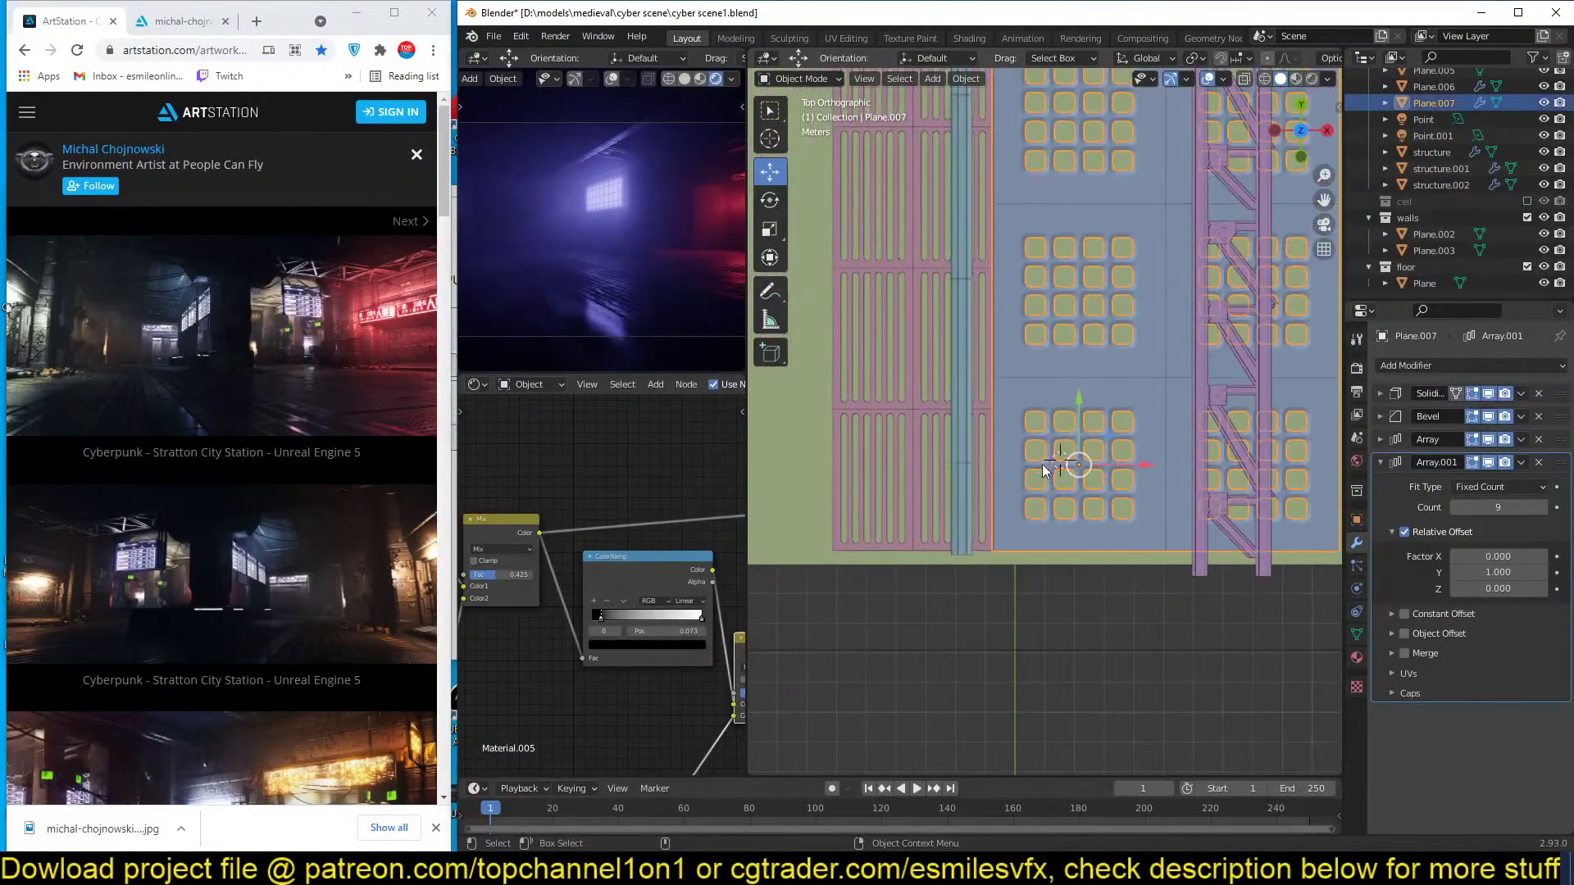
click(887, 415)
key(KP_0)
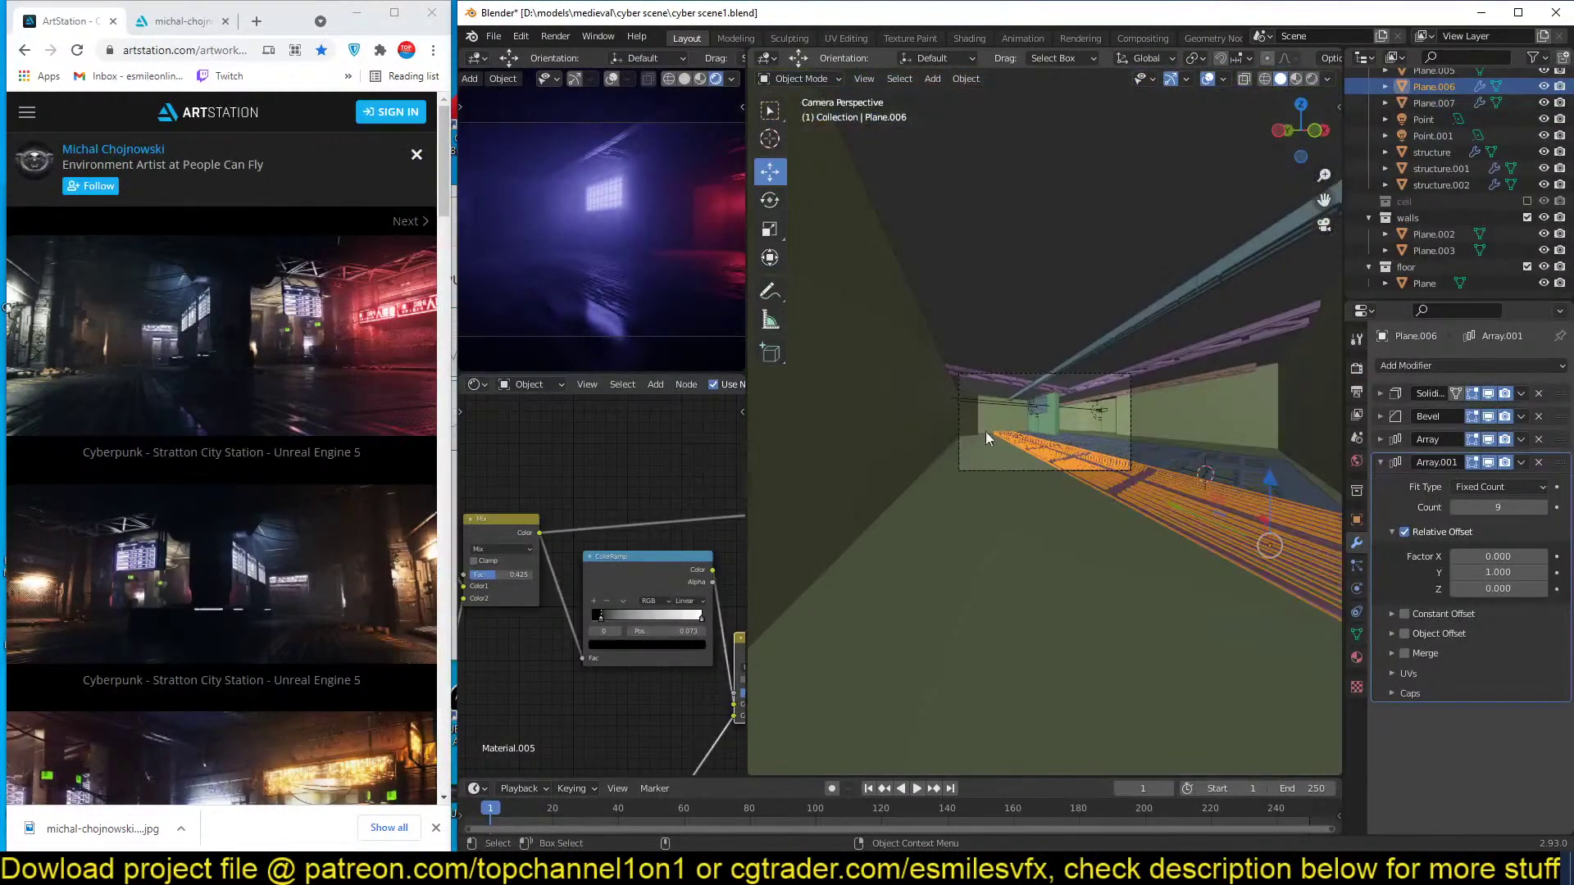
scroll(1103, 471, up, 2)
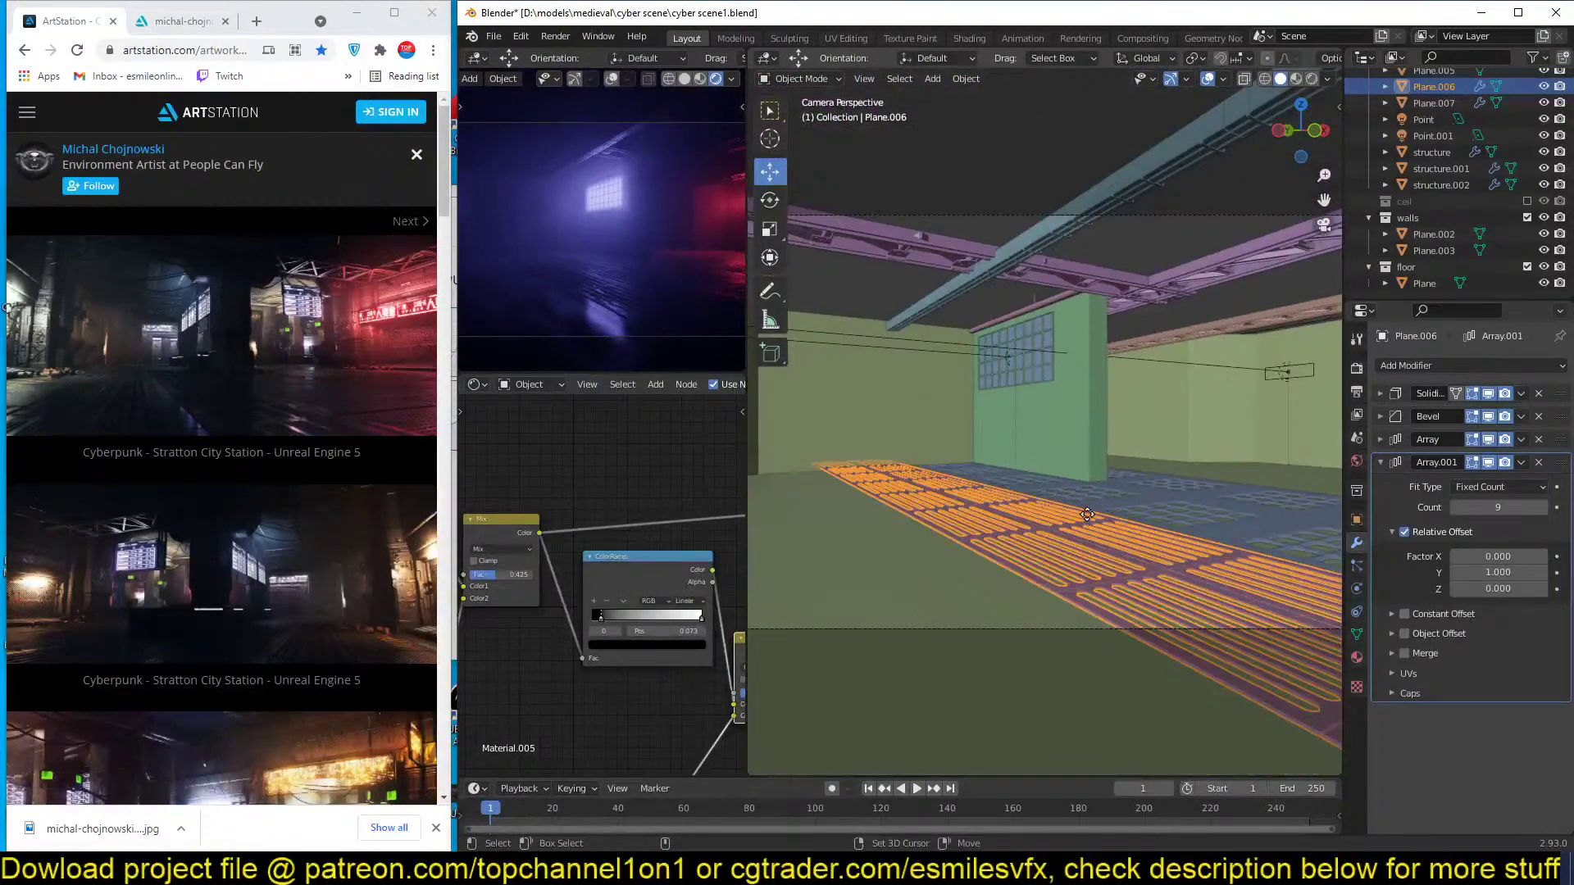
key(shift+d)
key(z)
click(1178, 648)
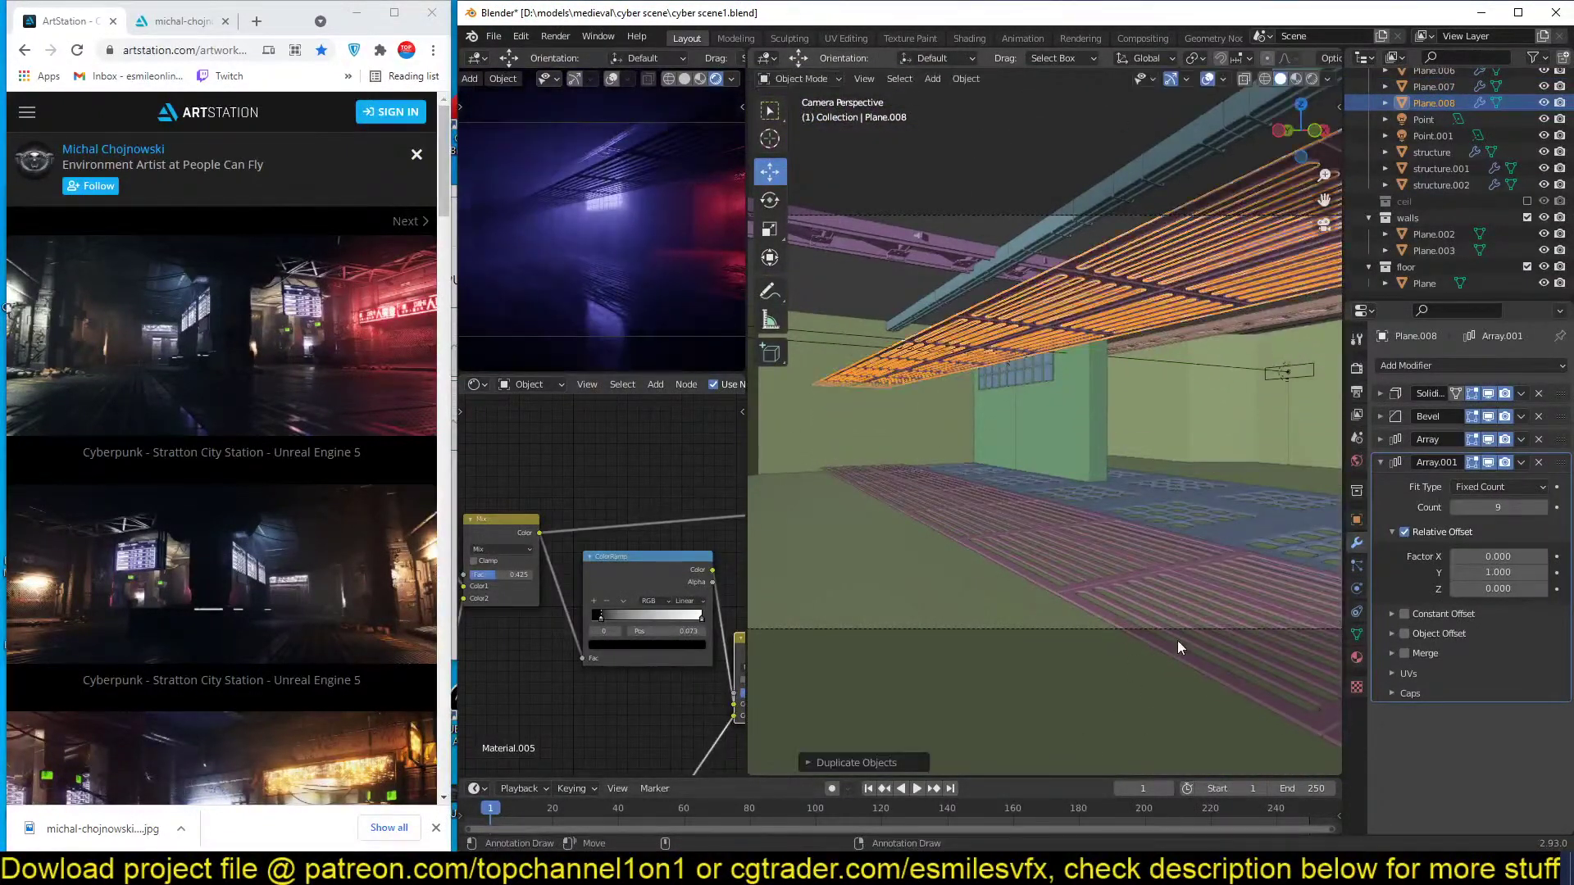
Raise the duplicated grating further toward the ceiling beams while checking it from the camera.
scroll(1114, 264, down, 2)
key(g)
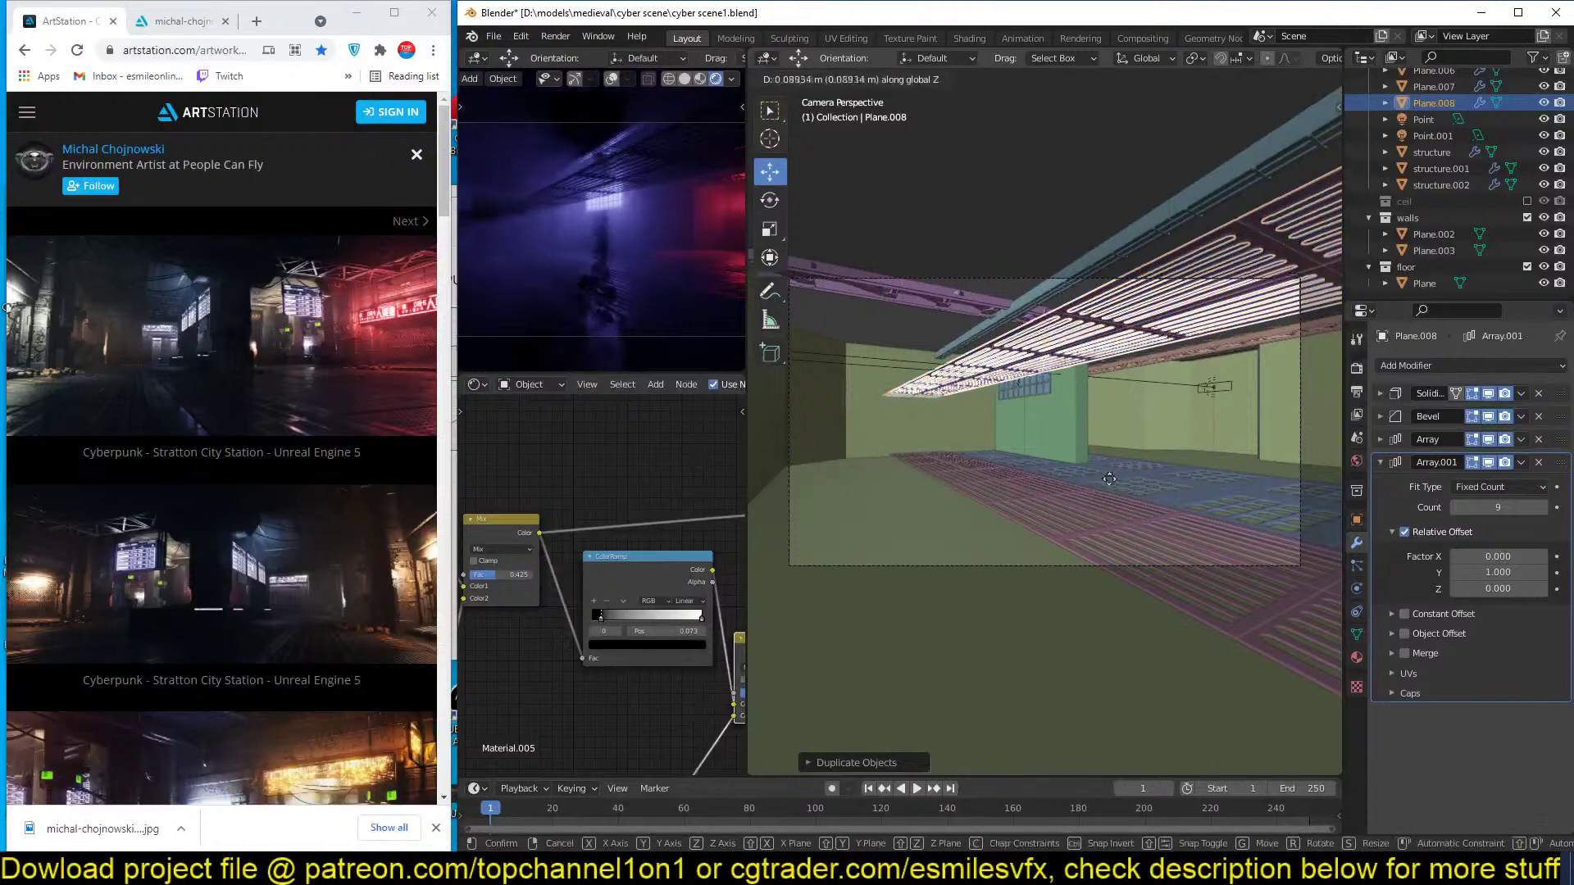
click(1129, 372)
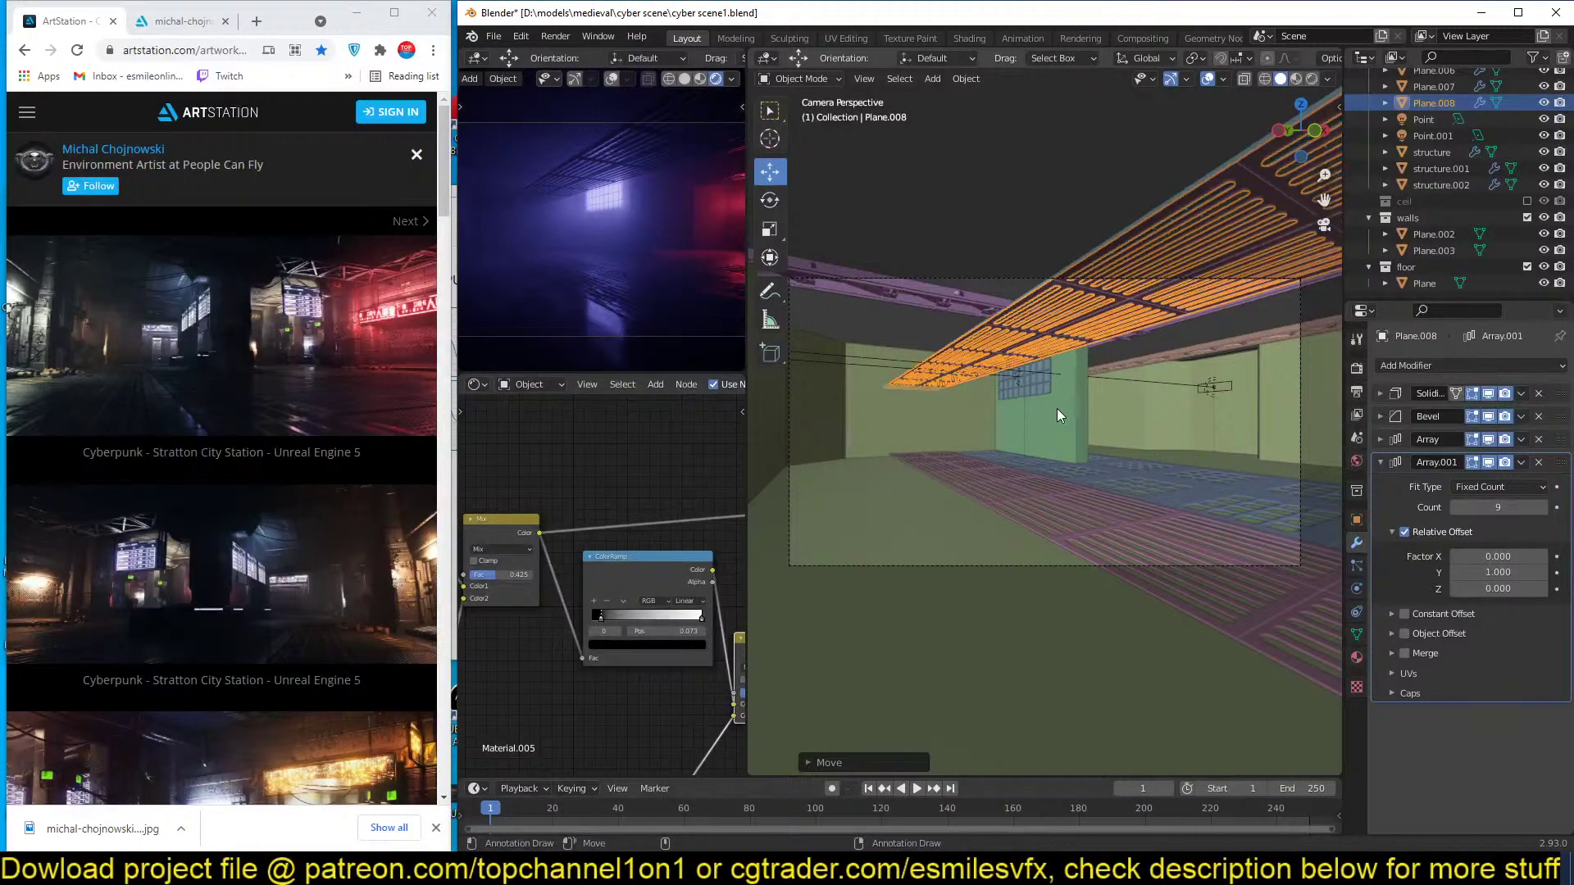
key(g)
key(z)
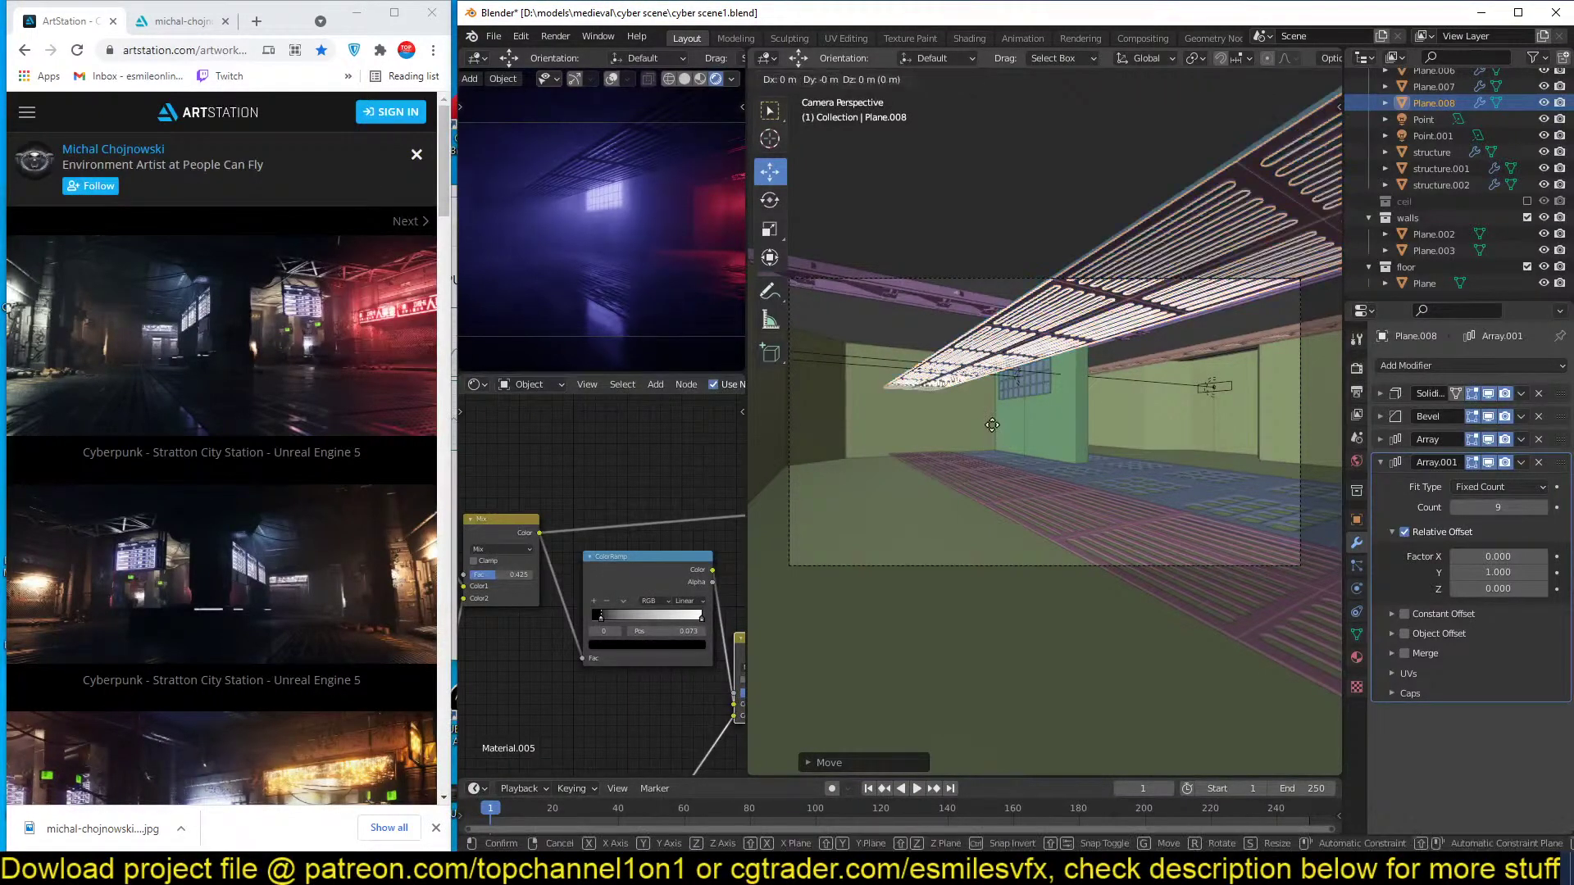
click(1047, 244)
In a front wireframe view, move the duplicated grating up about 2.65 m to just below the ceiling structure.
key(KP_1)
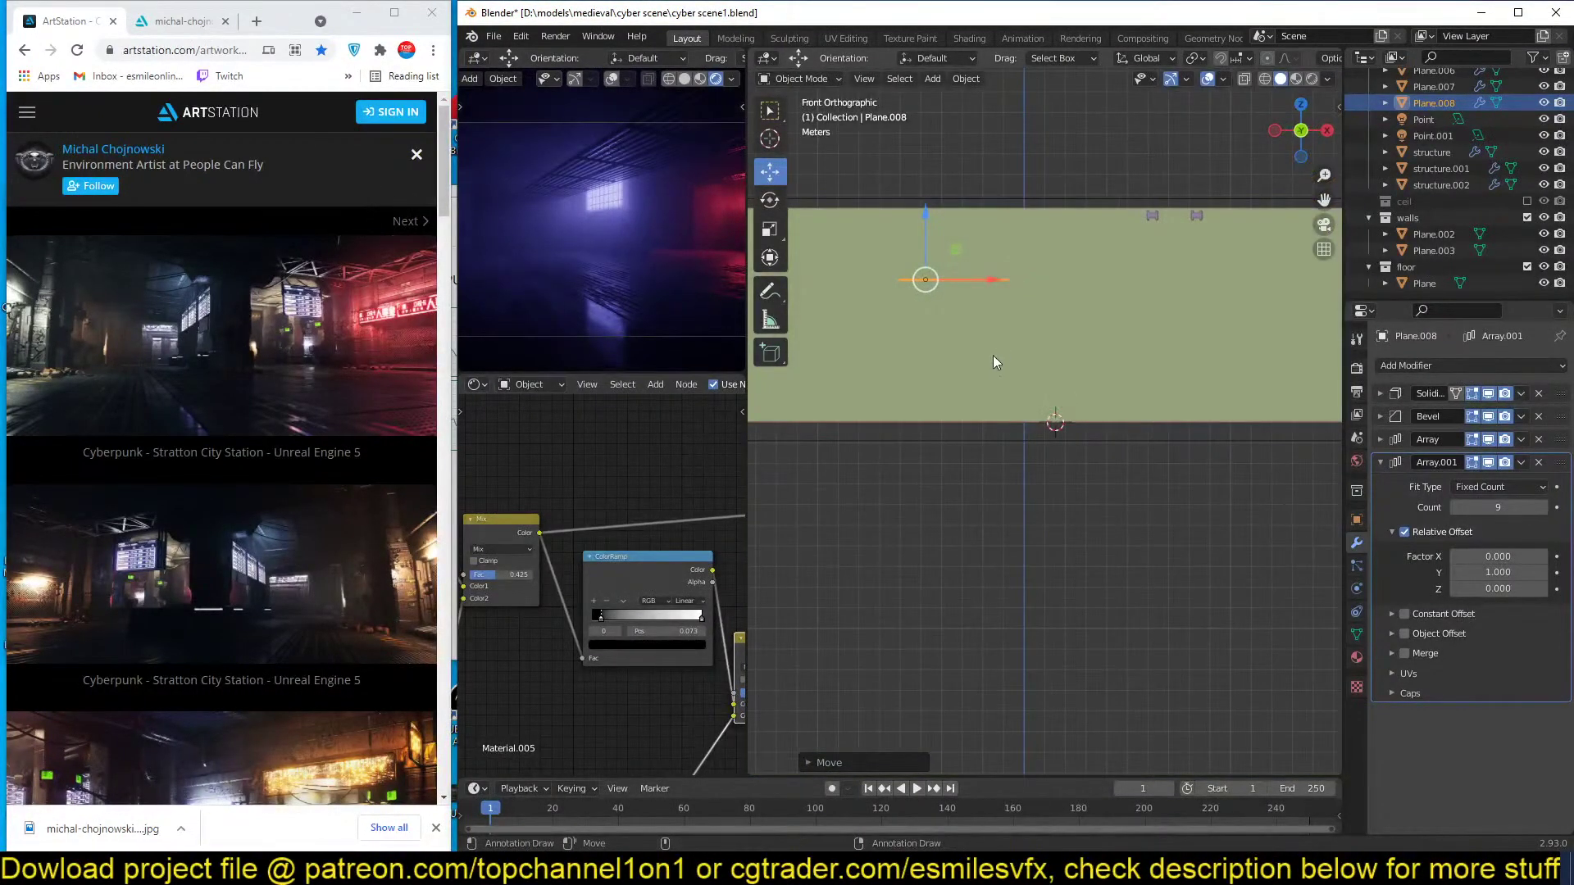
shift+middle_drag(992, 356, 1045, 428)
key(z)
click(972, 422)
scroll(962, 367, up, 2)
shift+middle_drag(960, 374, 977, 485)
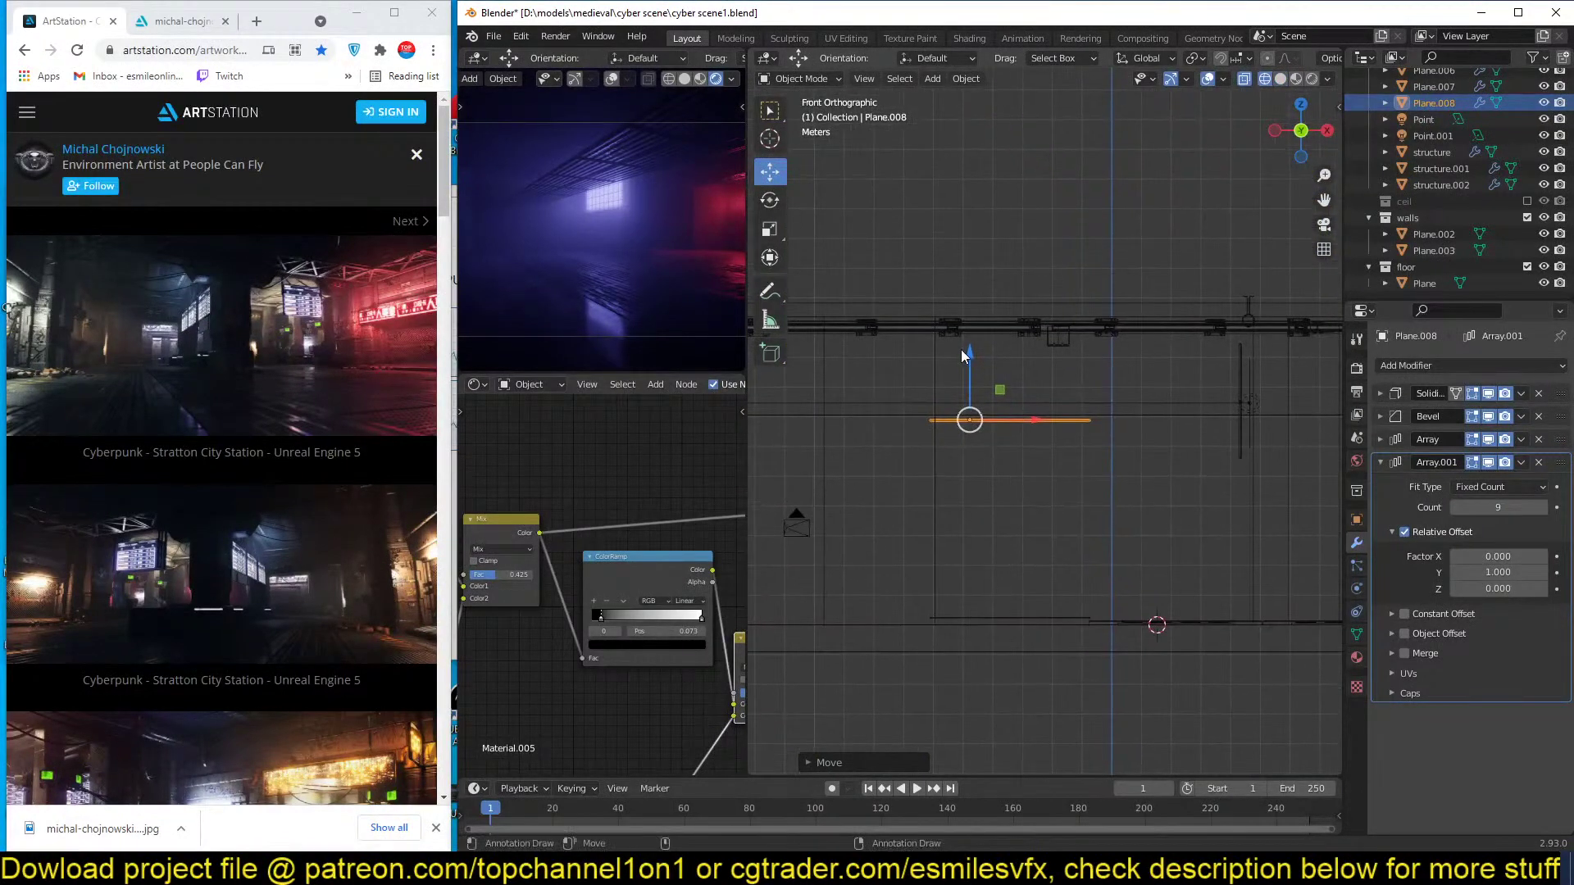
key(g)
key(z)
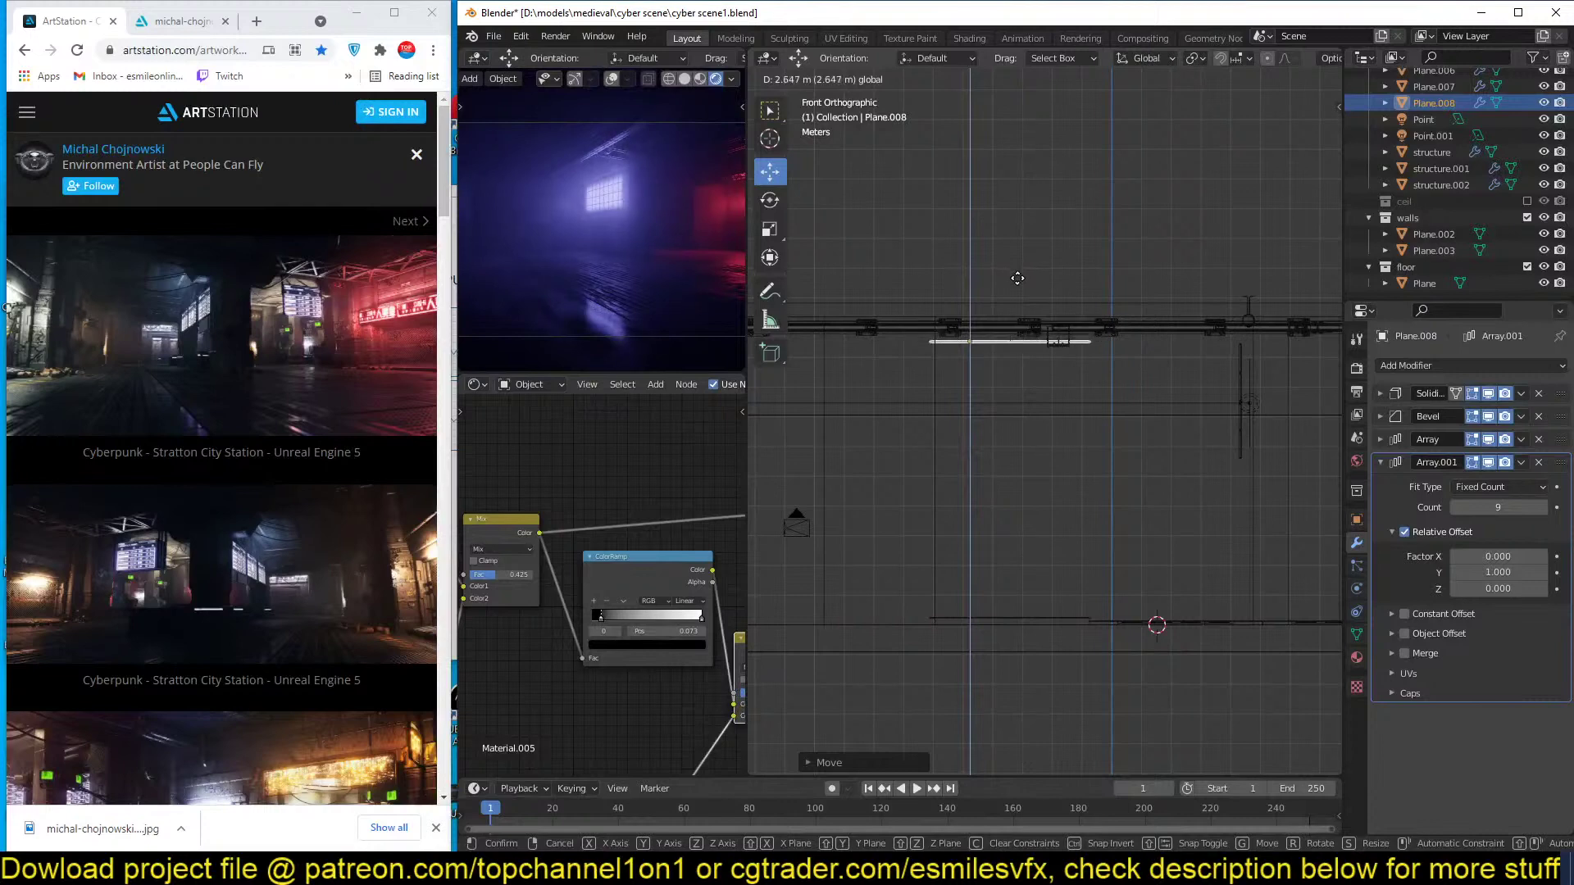
click(1017, 278)
Set the count of the overhead grating's first Array modifier to 1.
key(KP_7)
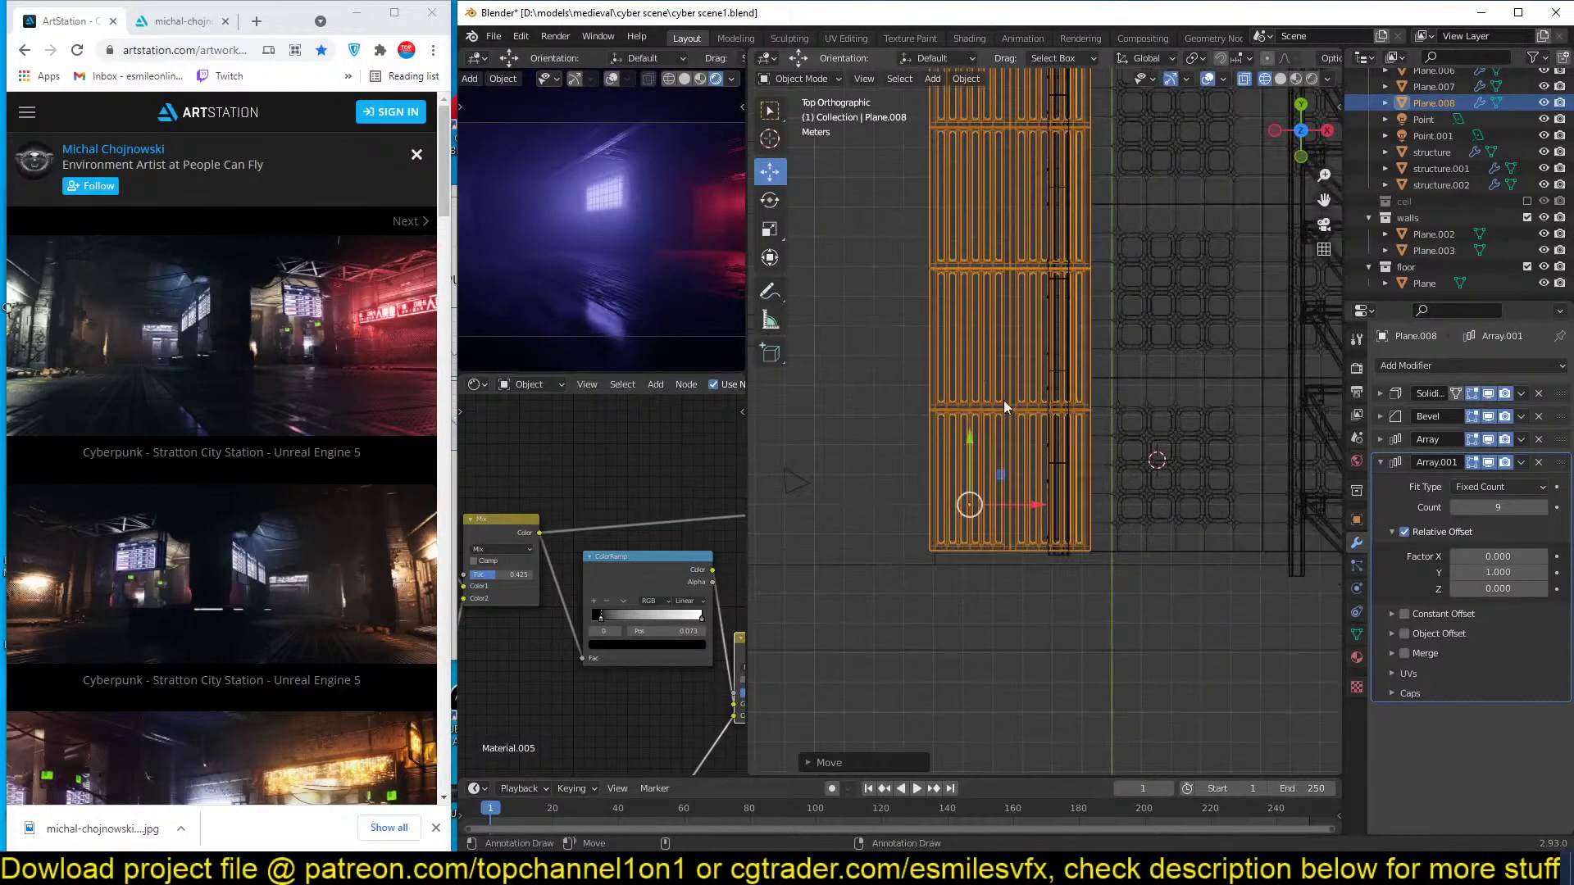
scroll(1008, 407, down, 1)
scroll(1040, 446, up, 2)
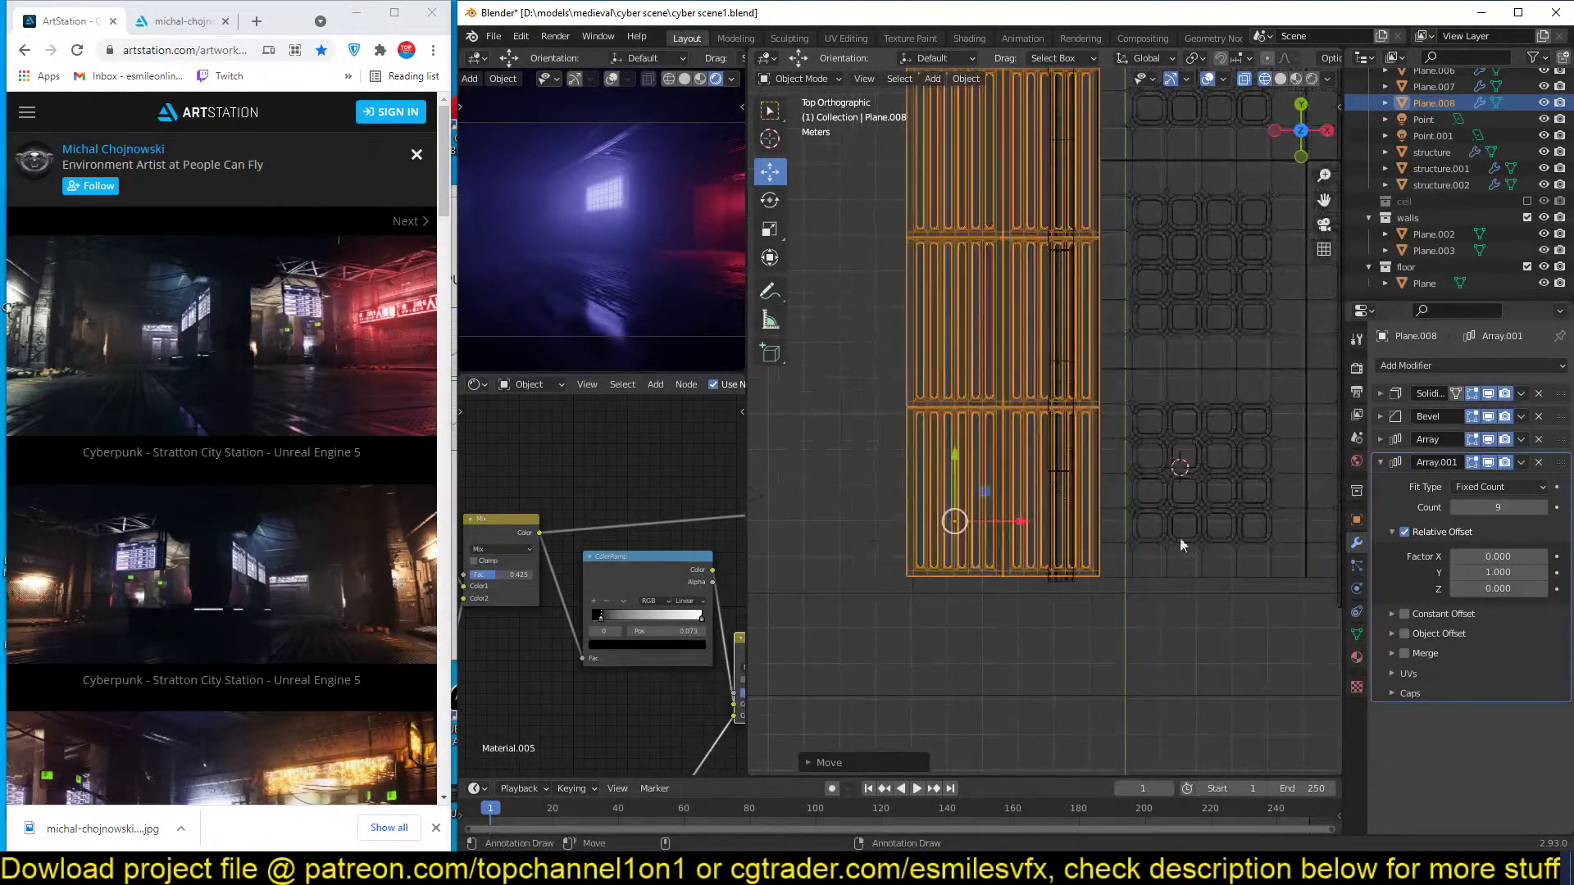
click(1380, 439)
click(1457, 485)
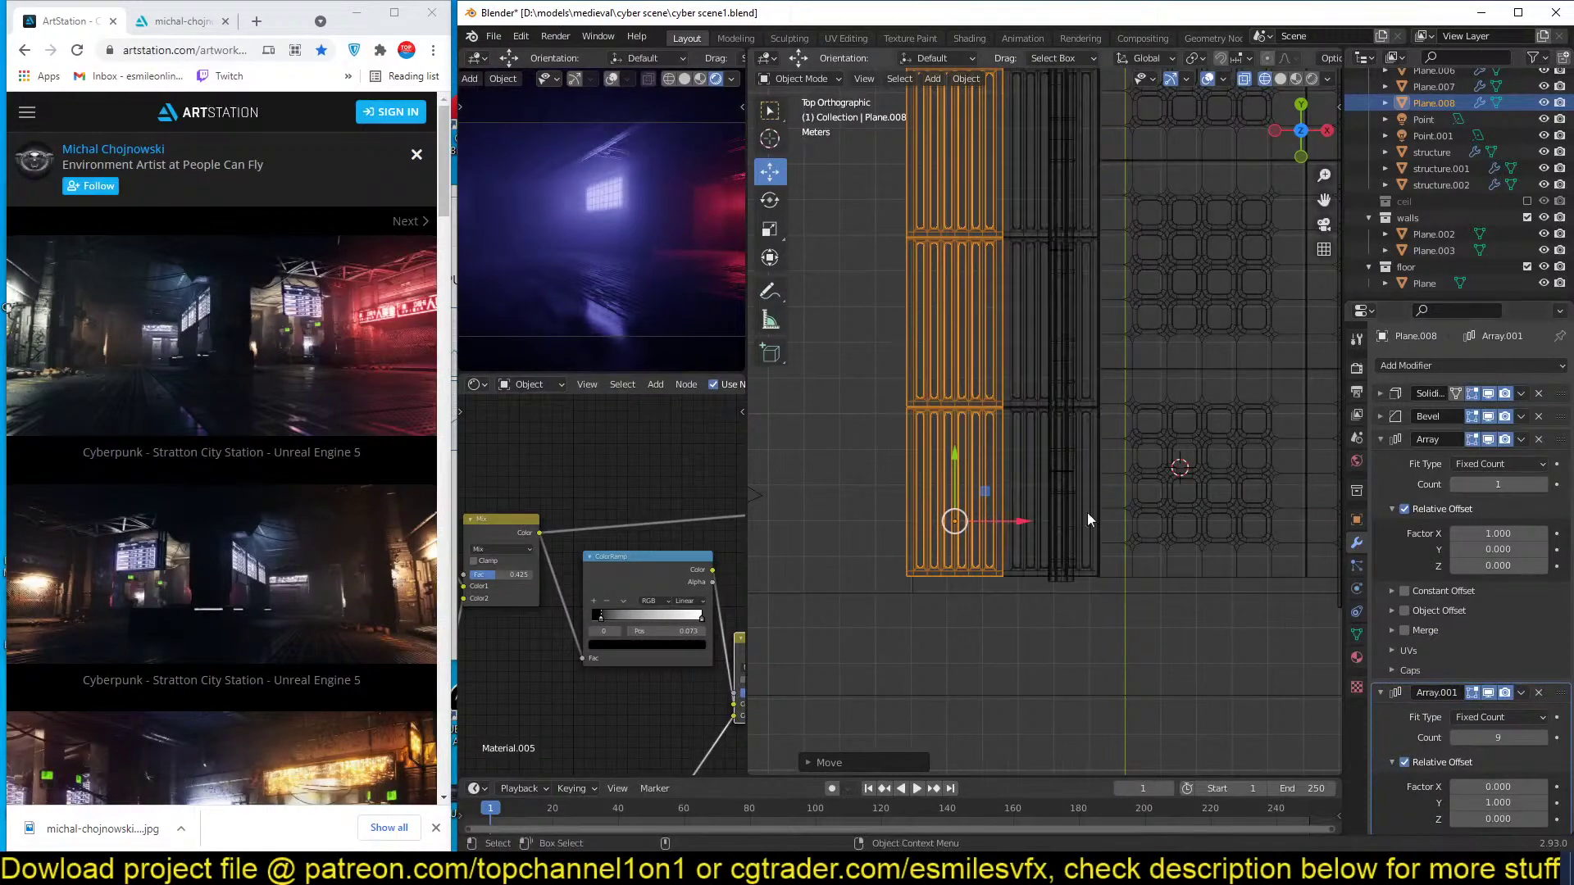
Shift the overhead grating about 5 m along X to the other side of the long ceiling beam, and save the file.
shift+middle_drag(986, 495, 1004, 539)
middle_drag(1013, 454, 1030, 312)
drag(993, 215, 993, 246)
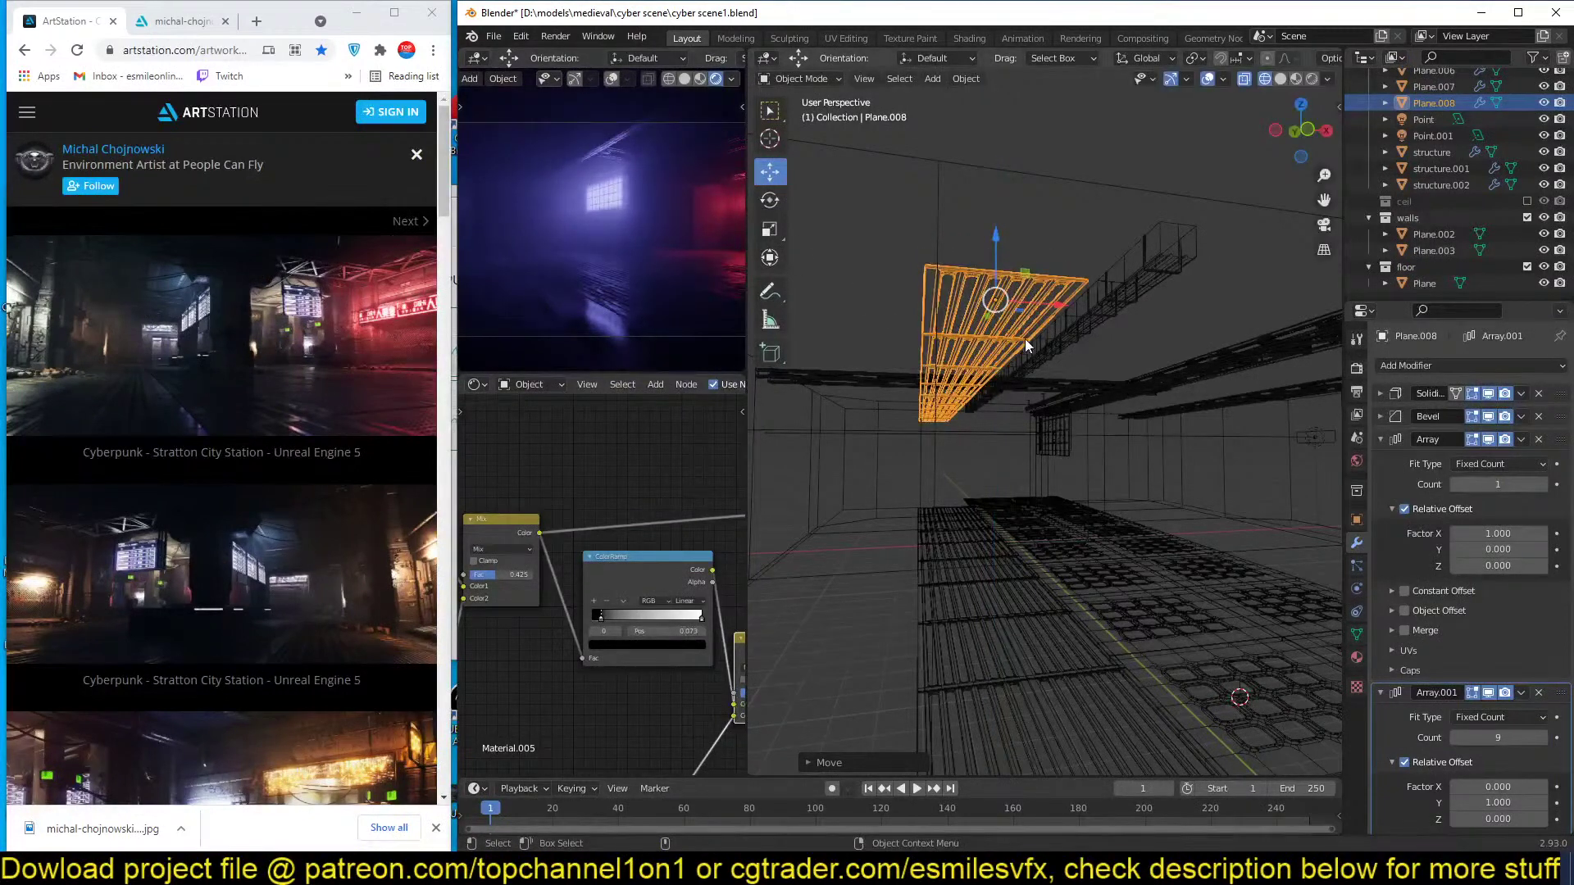
key(r)
key(x)
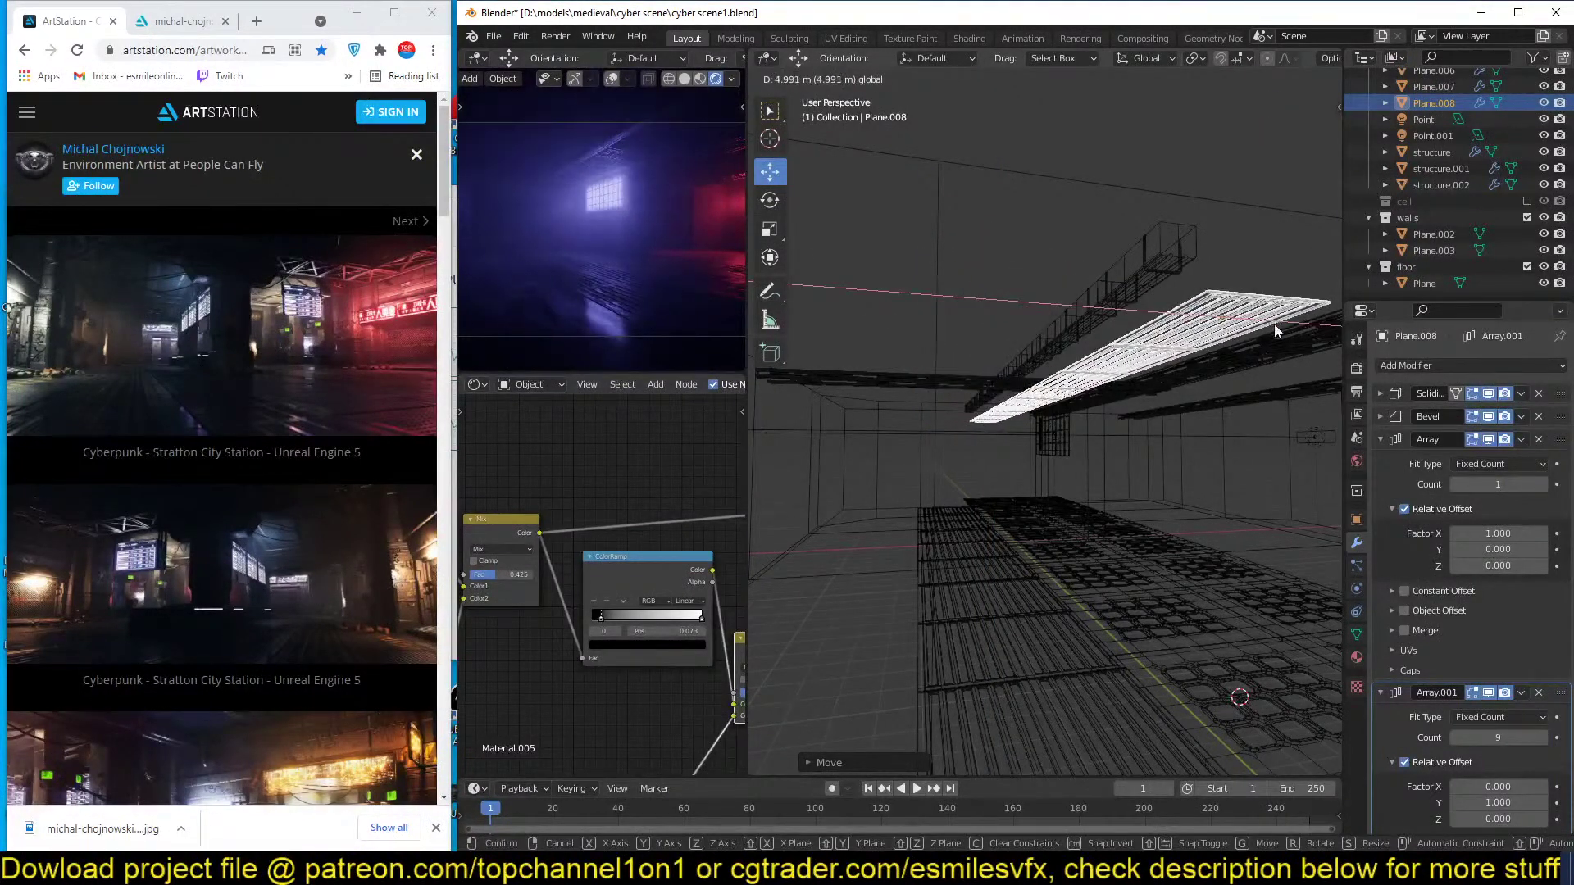
click(1273, 323)
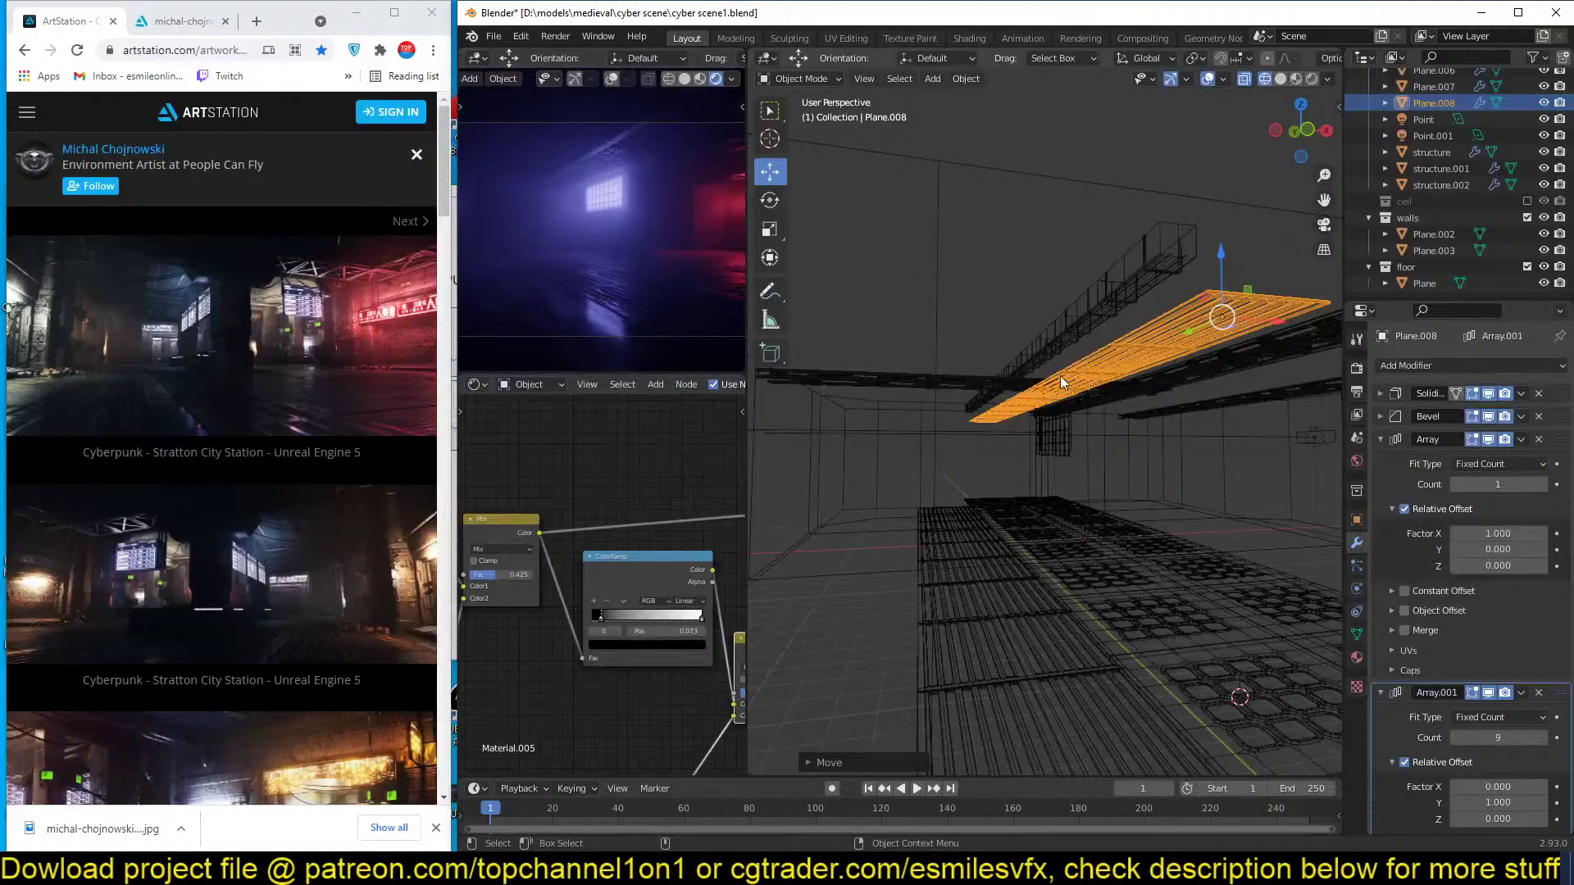
middle_drag(1060, 376, 1012, 401)
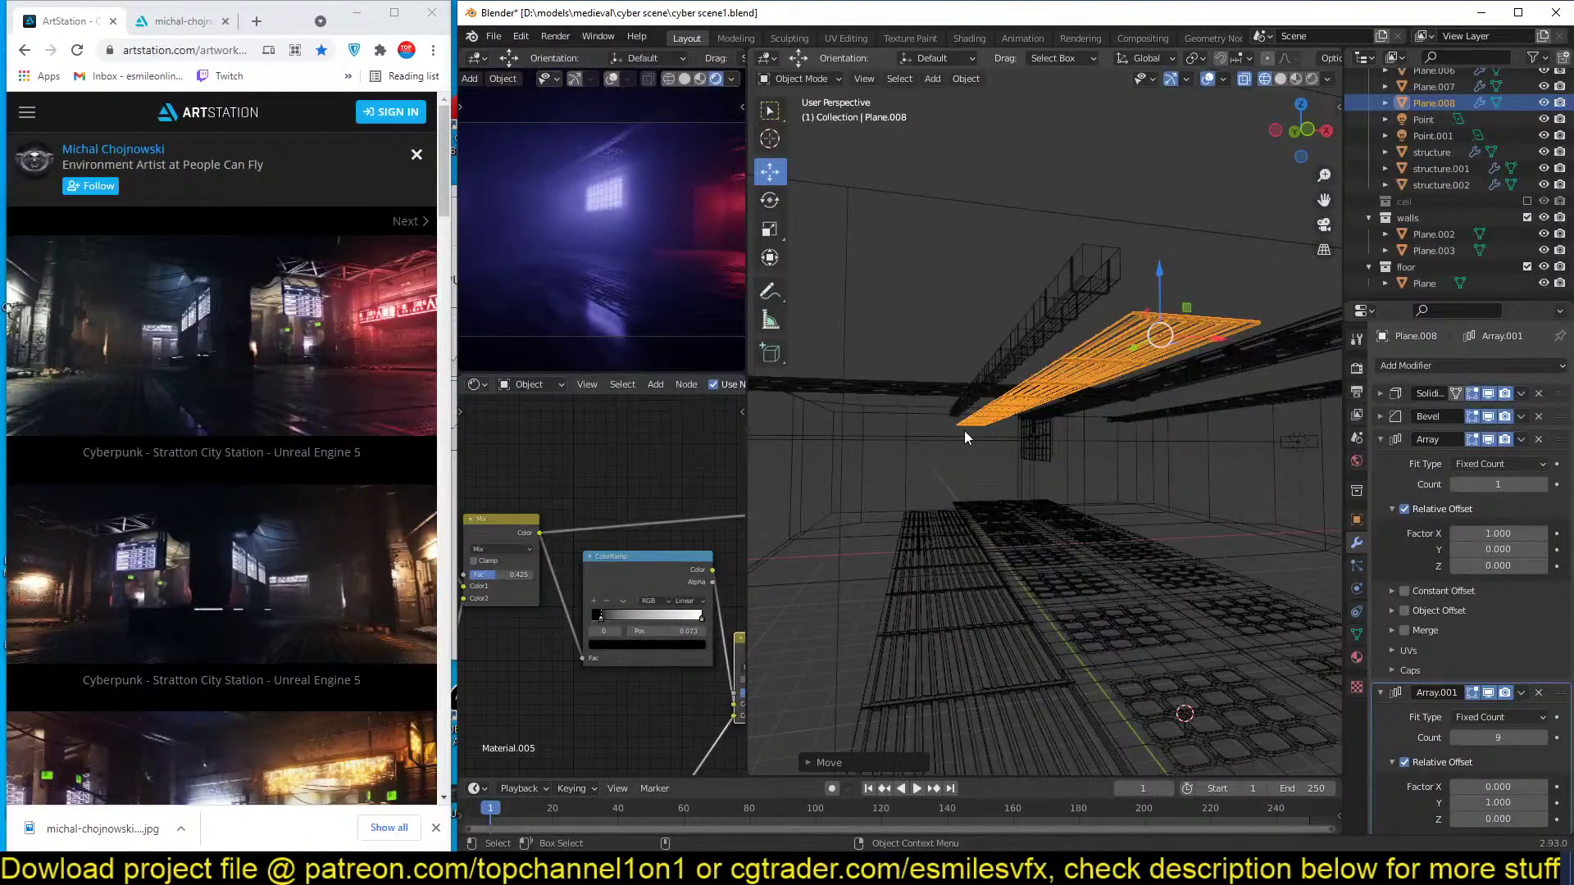
key(ctrl+s)
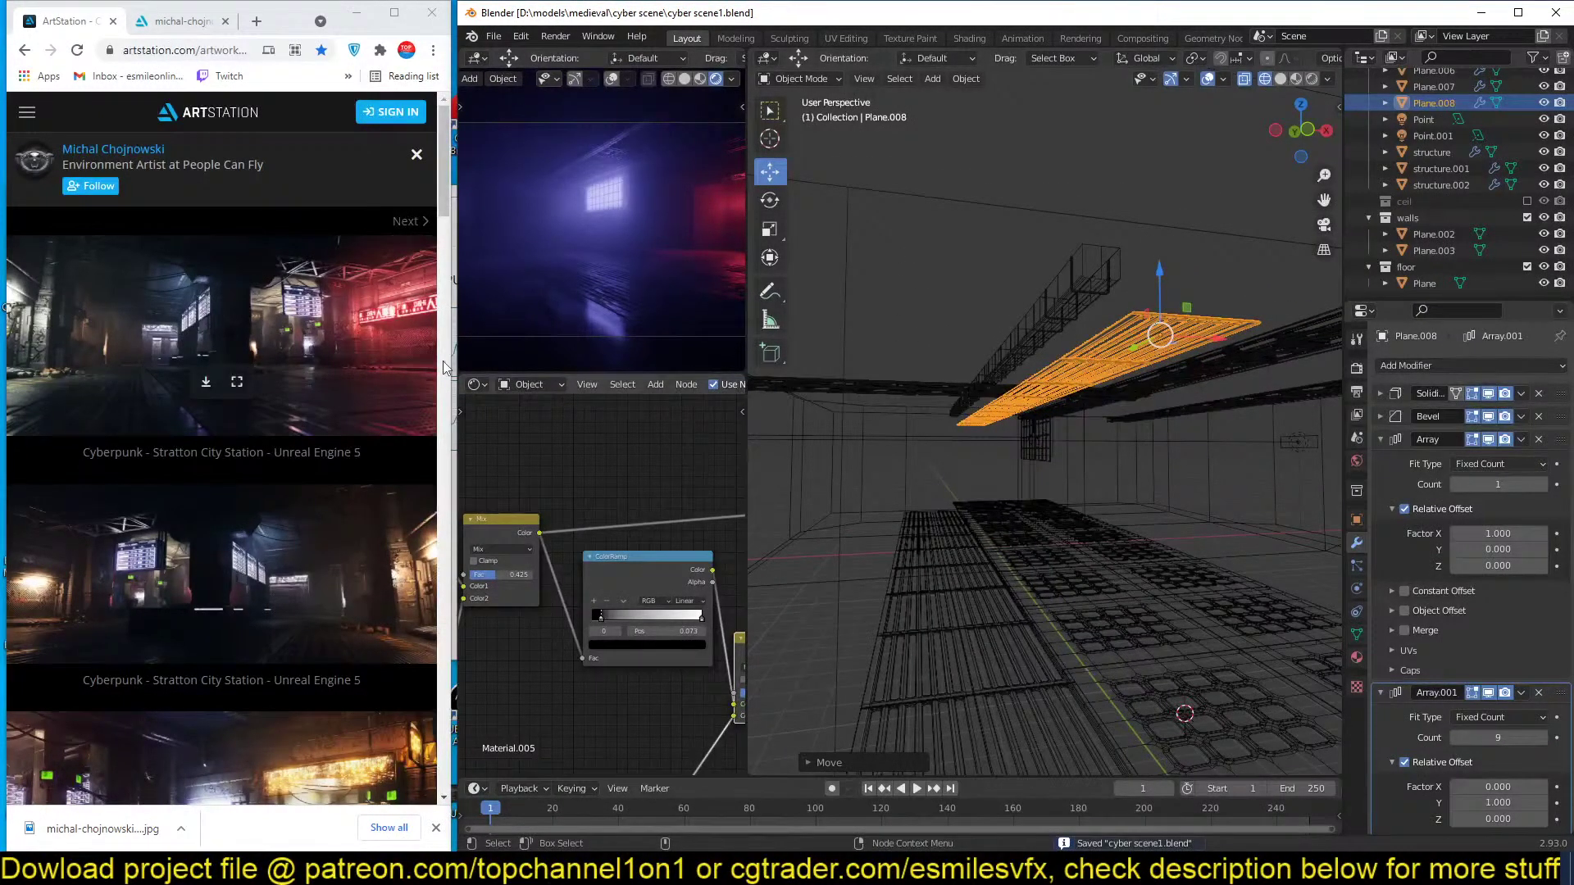
Save the file, clear the selection, and show the top view in solid shading with empty space beside the building.
click(1069, 495)
key(KP_7)
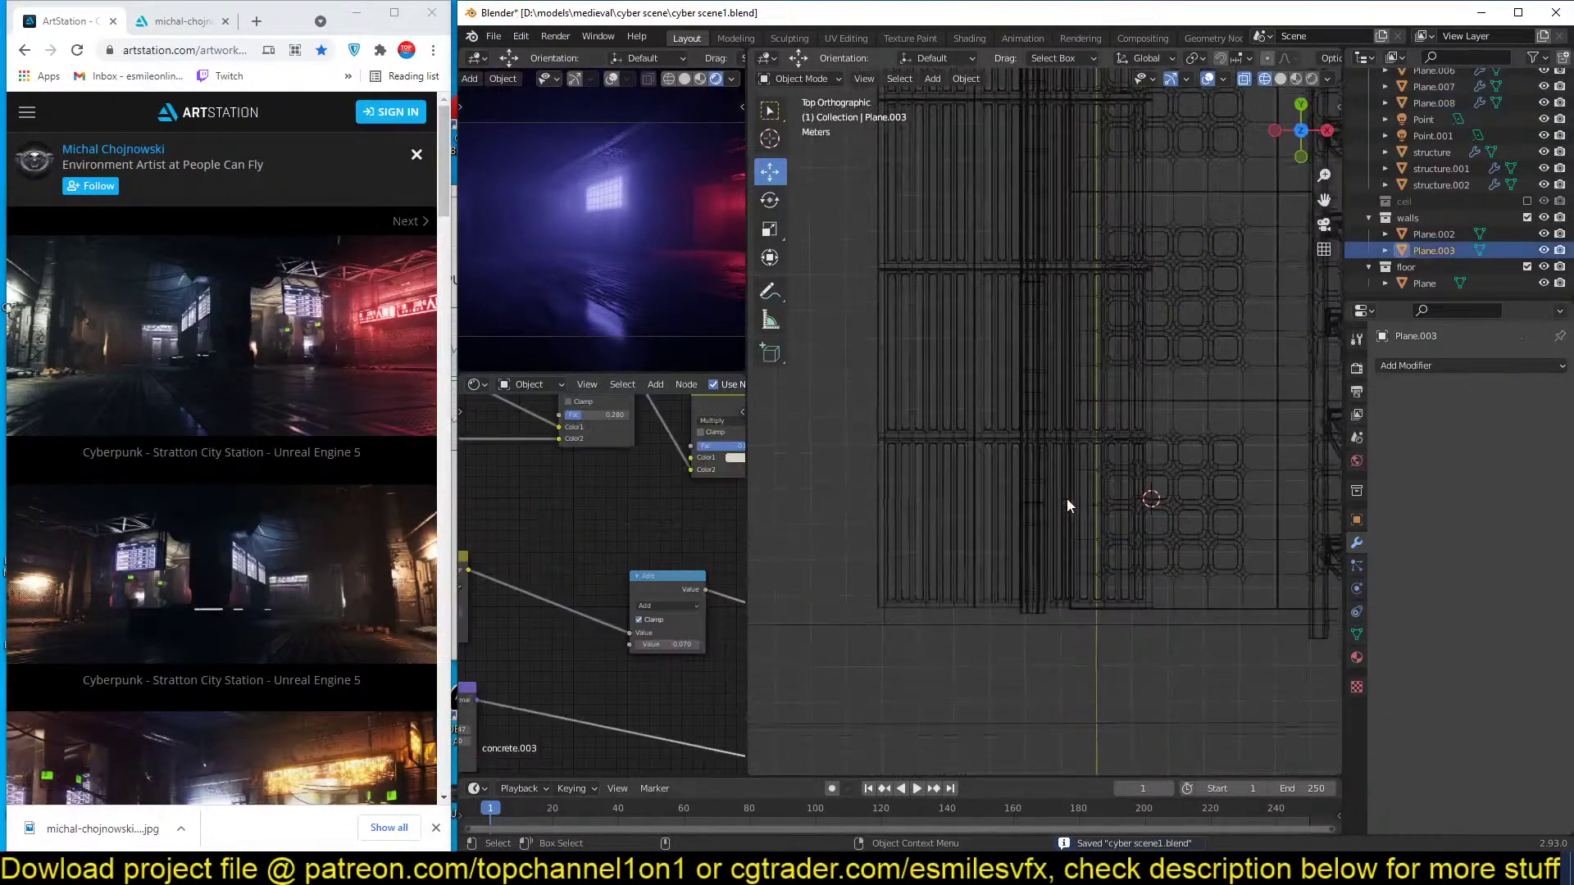
shift+middle_drag(1065, 499, 1040, 509)
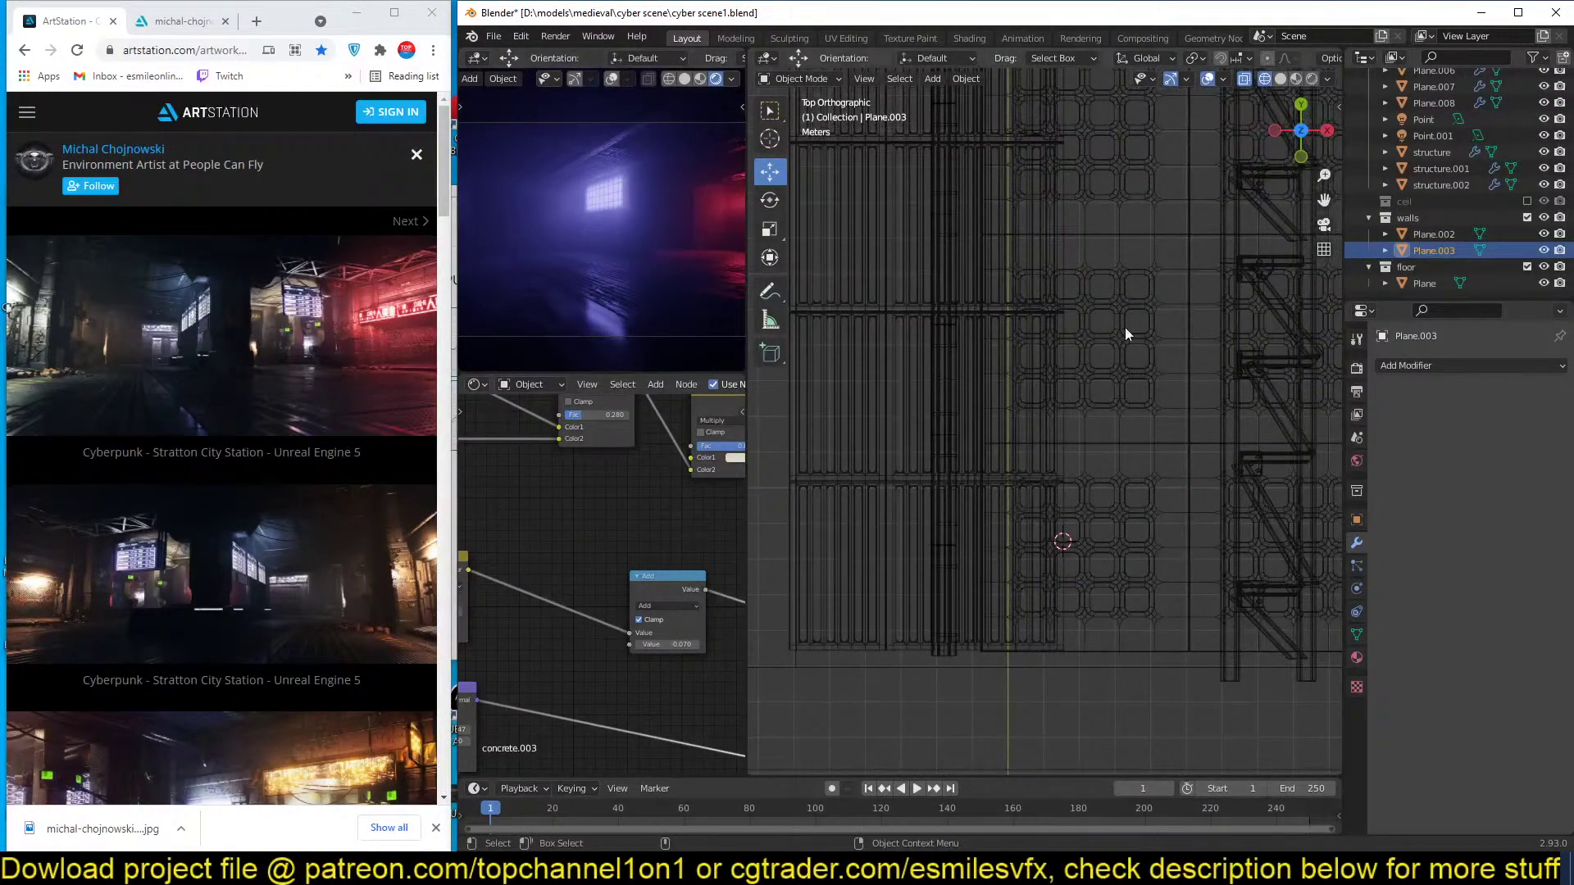
scroll(1128, 334, down, 4)
shift+middle_drag(1128, 397, 985, 443)
key(ctrl+s)
key(alt+a)
key(z)
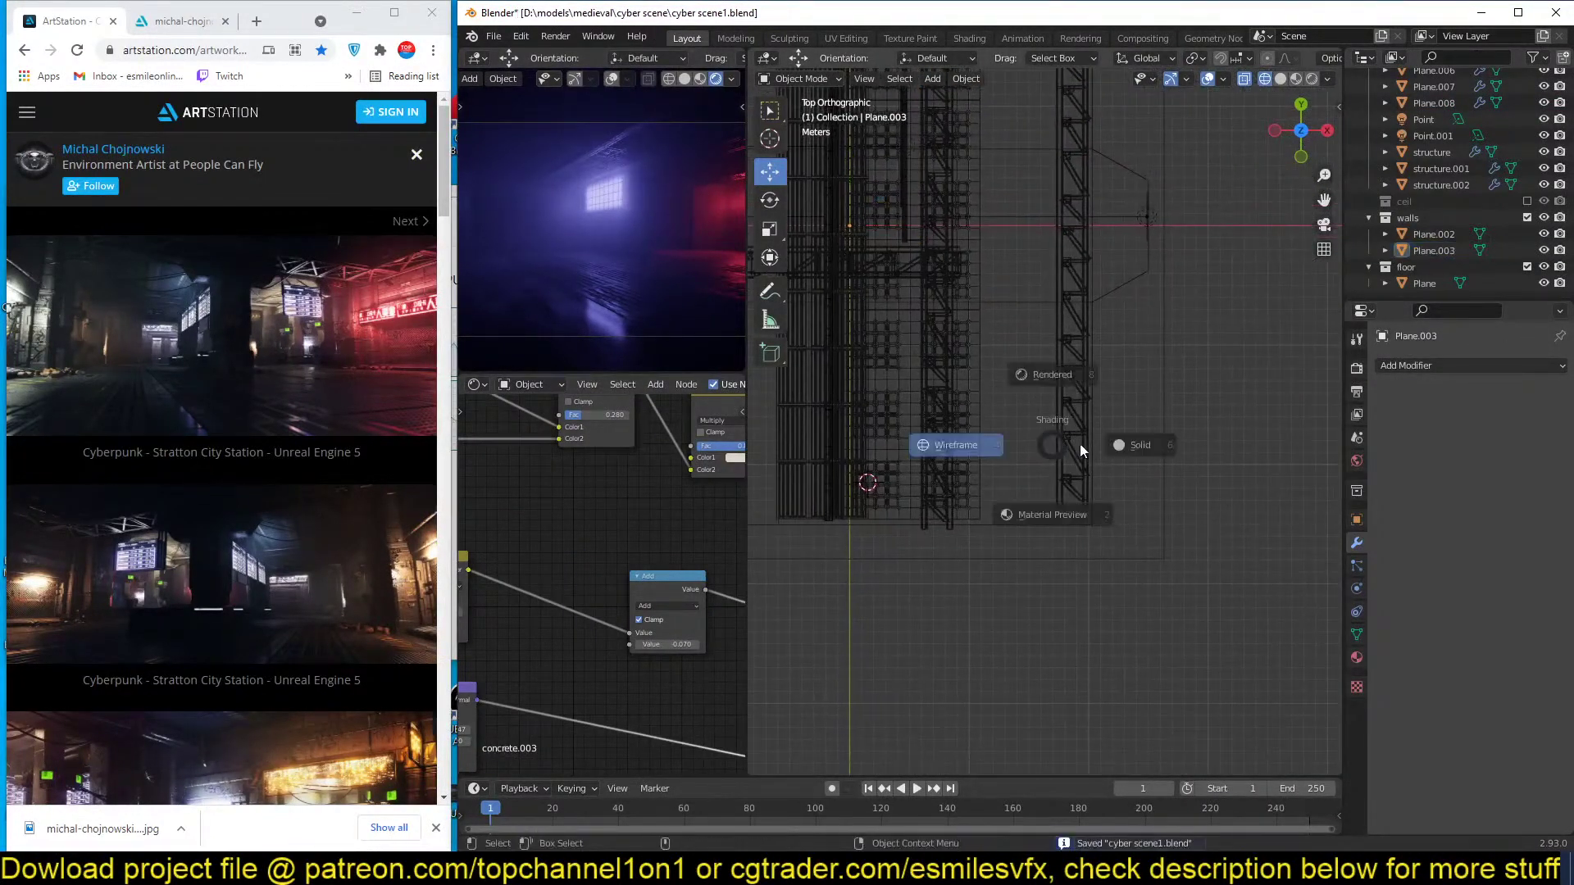
click(1135, 447)
shift+middle_drag(1155, 456, 881, 454)
Add a plane in the empty space outside the building and scale it up about 4 times.
key(shift+a)
mouse_move(987, 415)
click(1059, 415)
key(s)
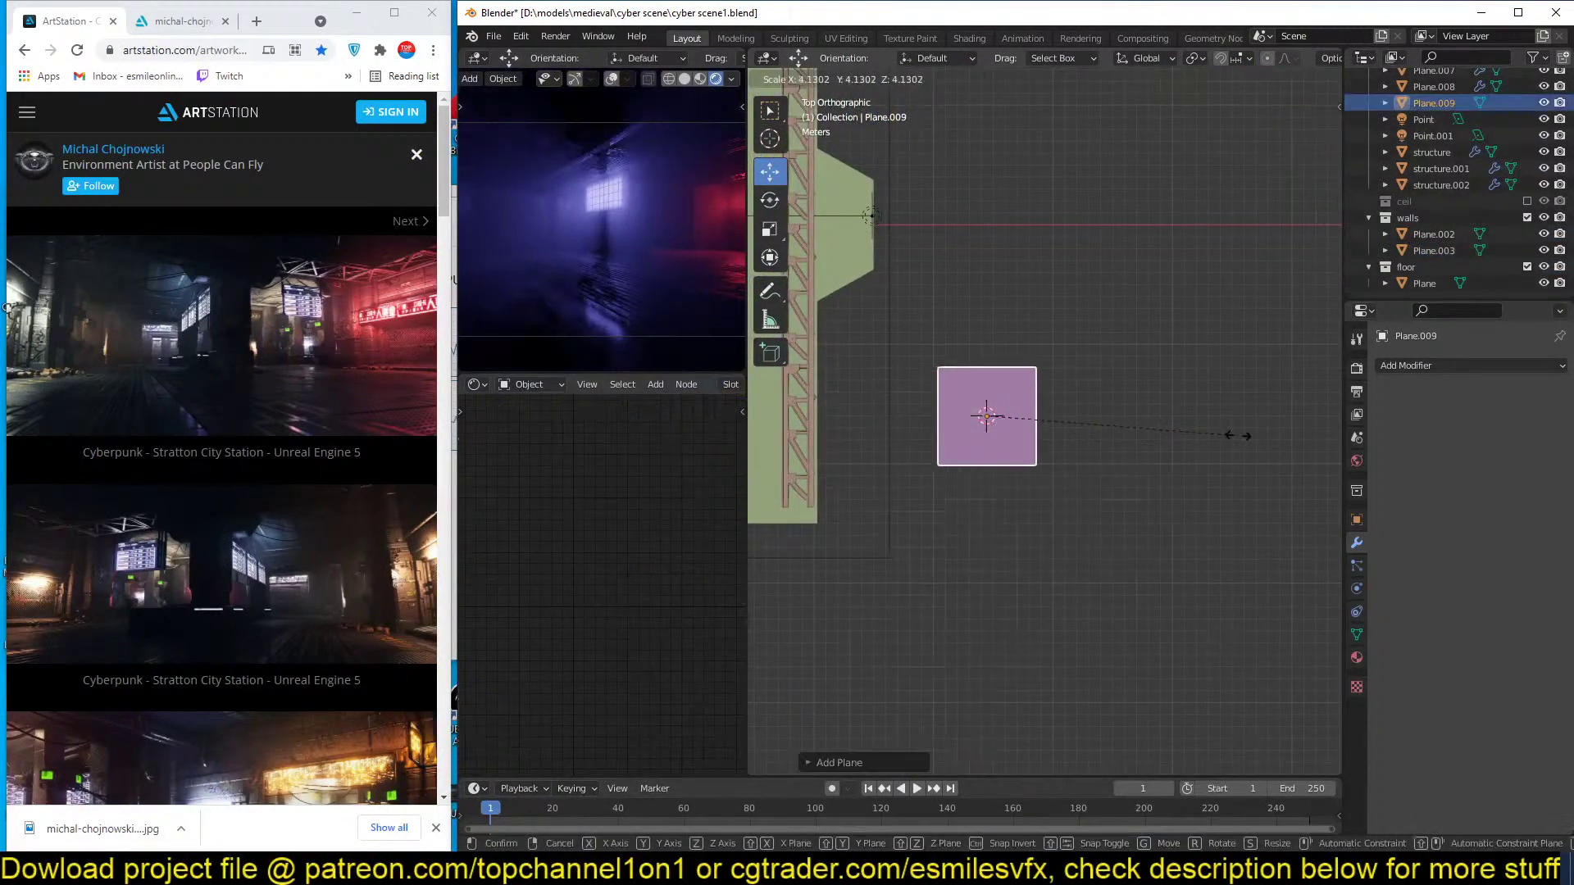
click(1248, 441)
key(KP_Decimal)
Subdivide the new plane into a fine grid and triangulate its faces.
key(Tab)
scroll(1174, 403, down, 2)
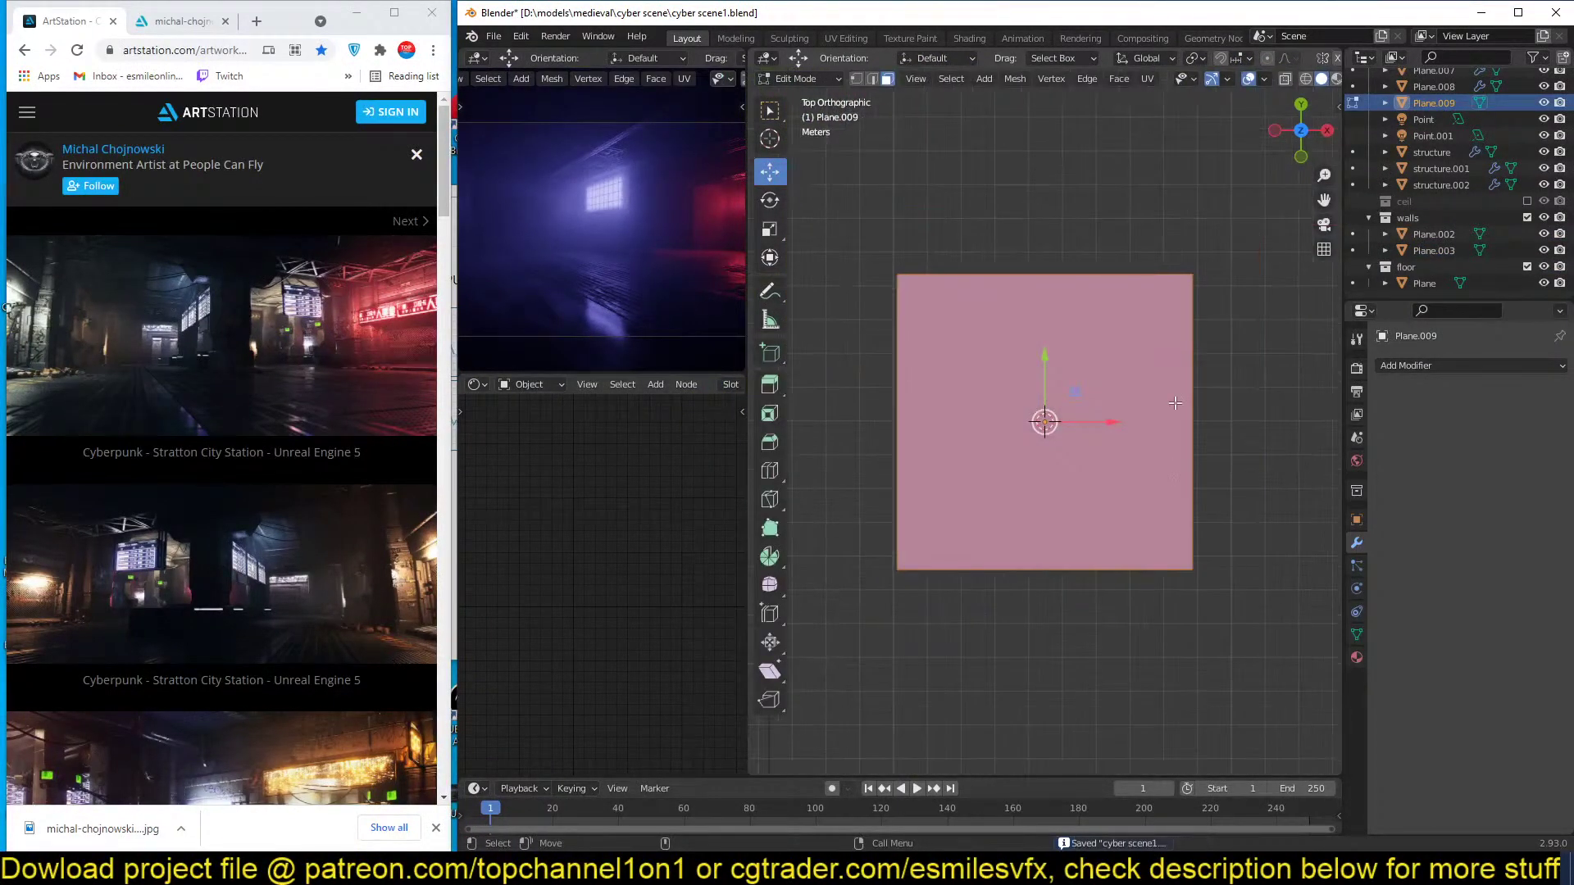
right_click(1178, 323)
click(1178, 326)
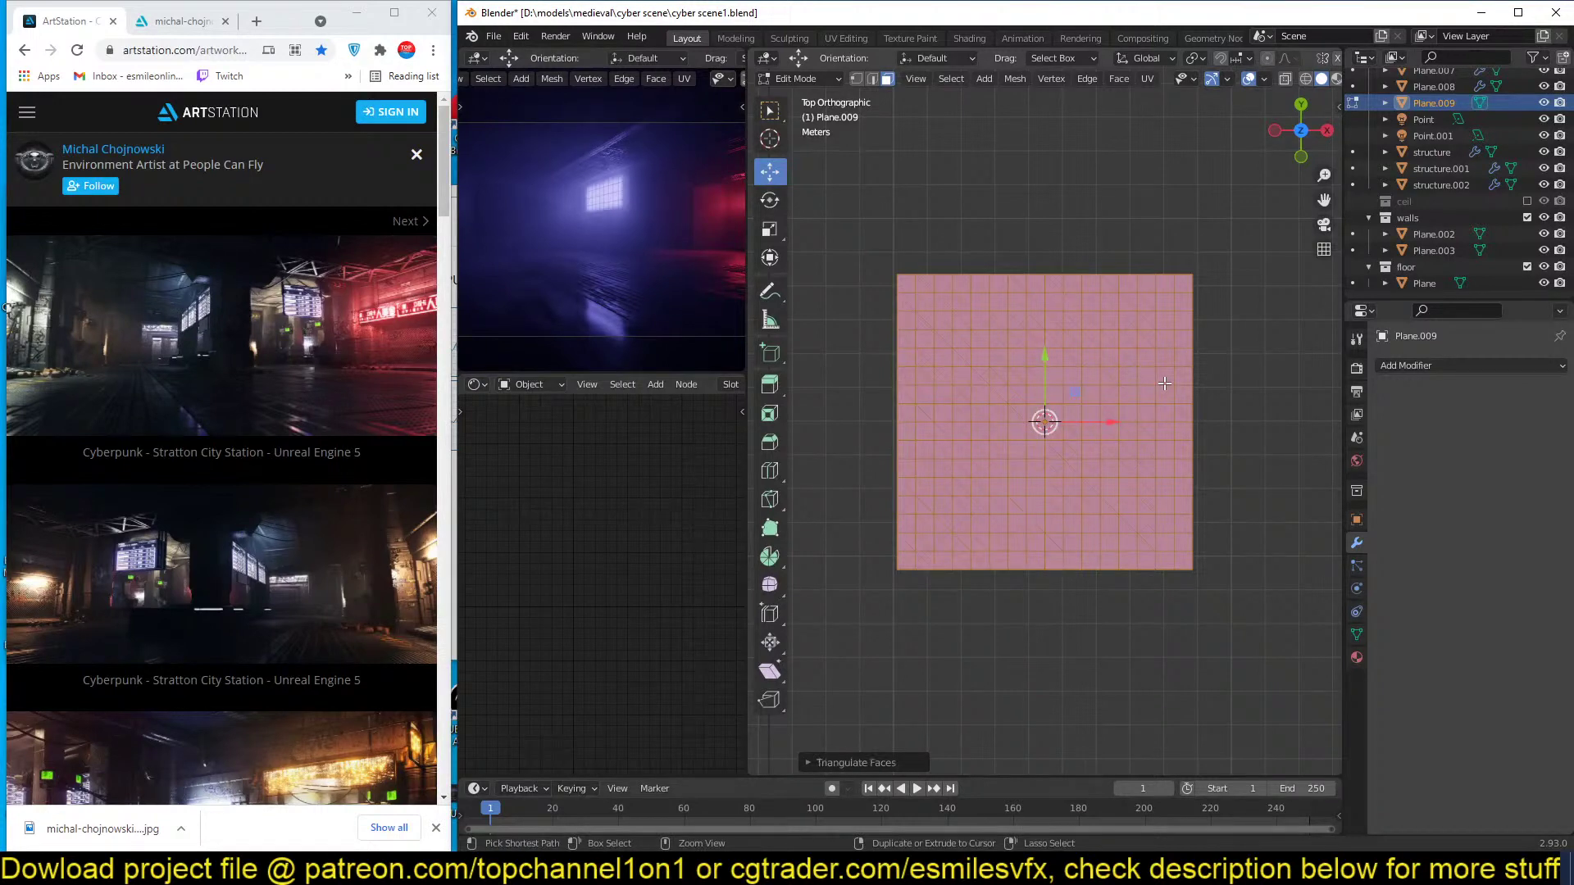
Return the triangulated plane to Object Mode and give it a Wireframe modifier.
scroll(1164, 383, up, 8)
scroll(1112, 381, down, 1)
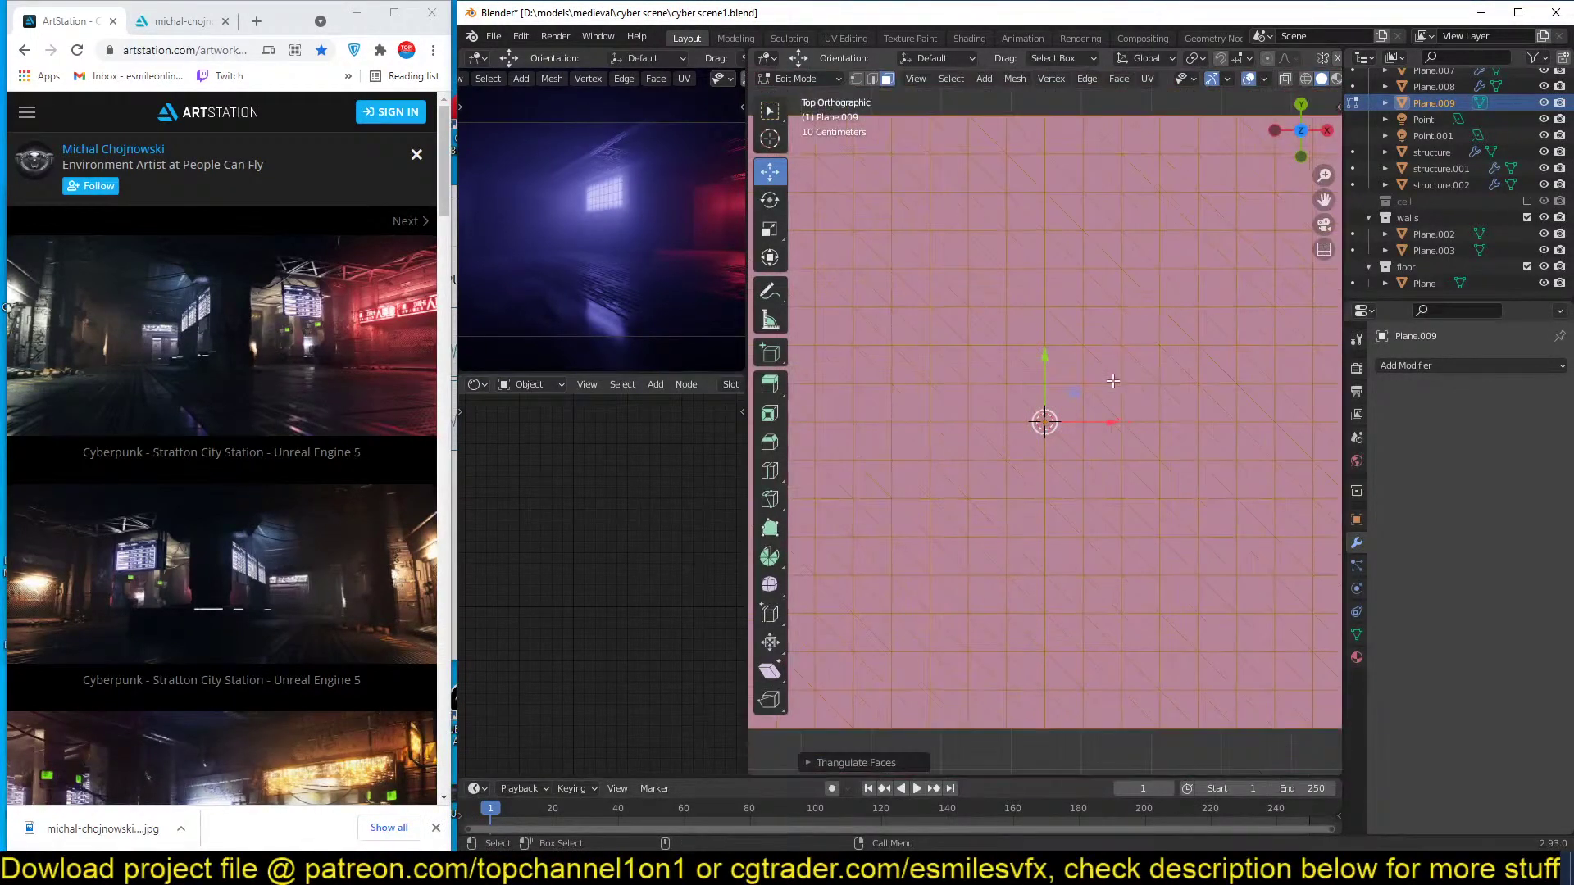
scroll(1106, 482, down, 3)
scroll(1106, 481, up, 1)
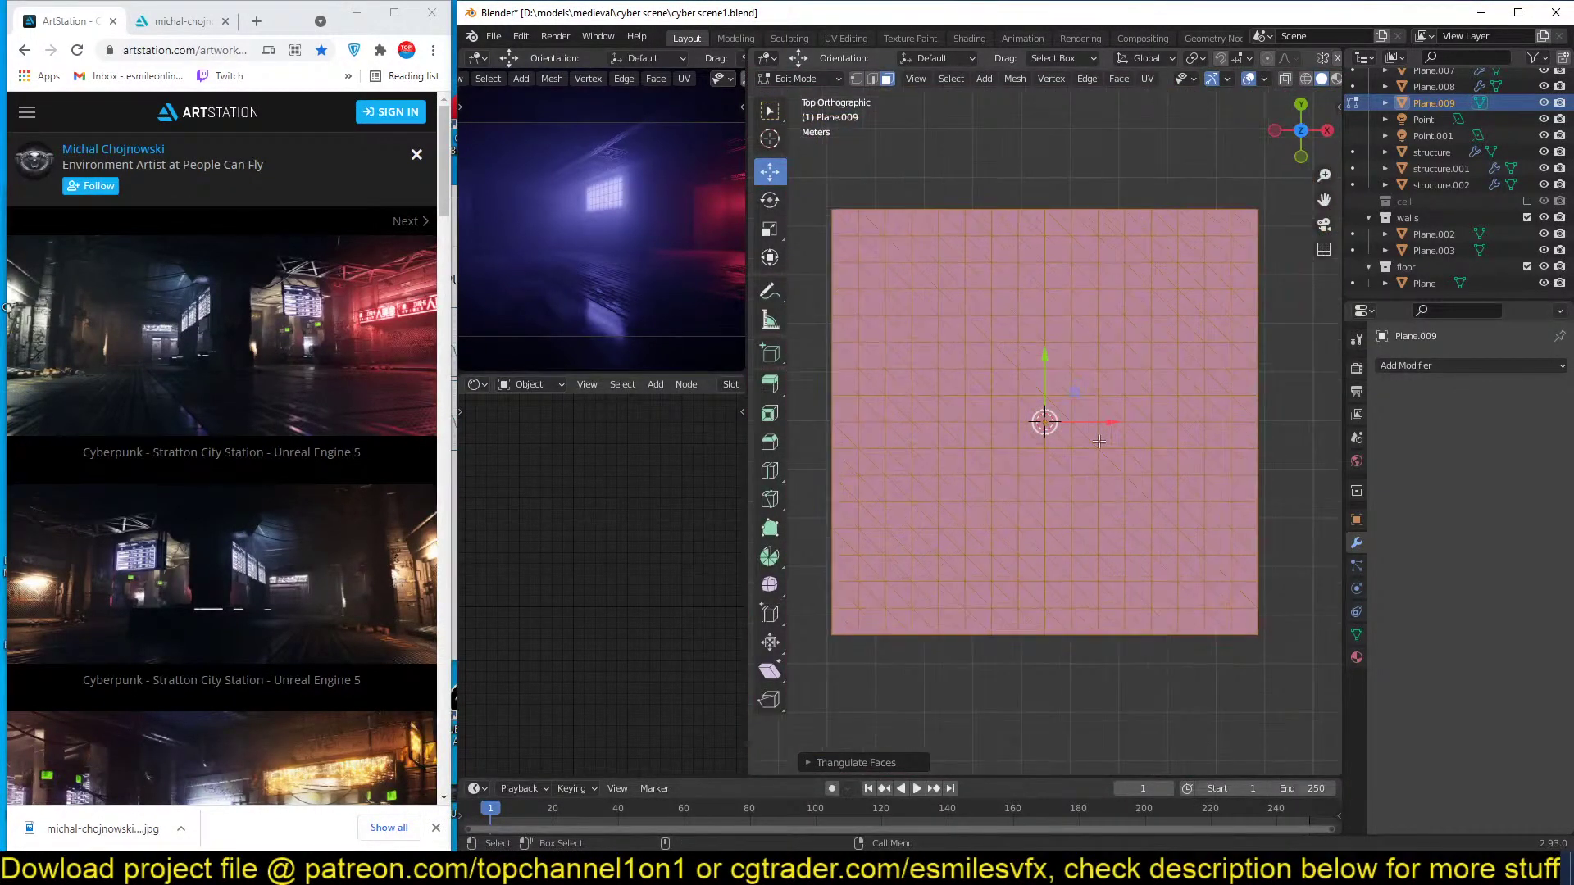
key(Tab)
middle_drag(1066, 459, 1082, 408)
click(1454, 365)
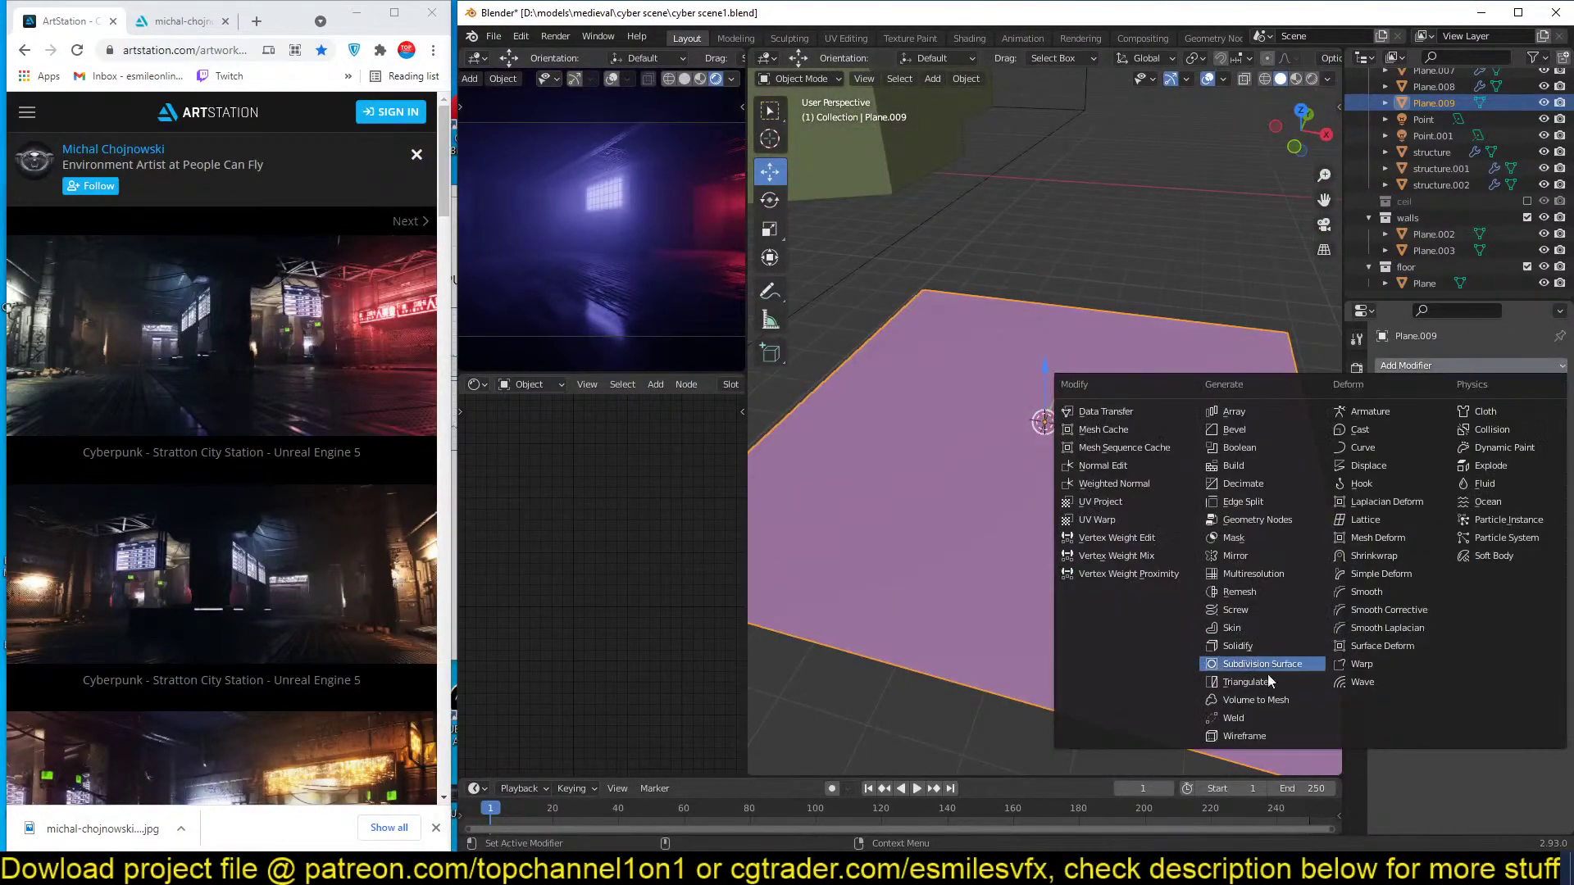
key(Escape)
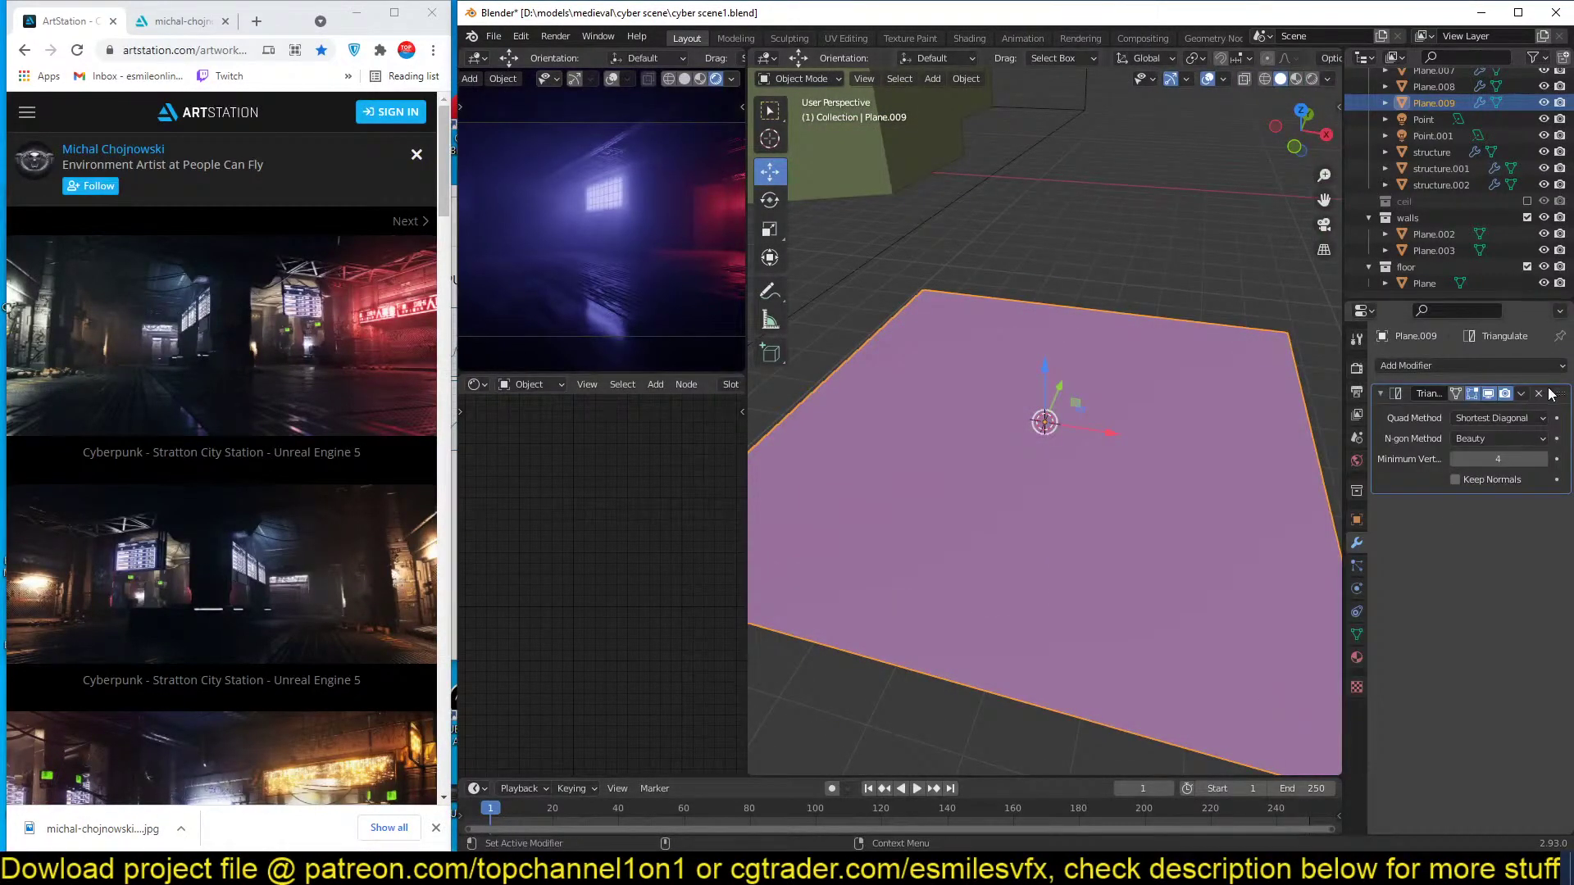
click(1467, 365)
click(1252, 724)
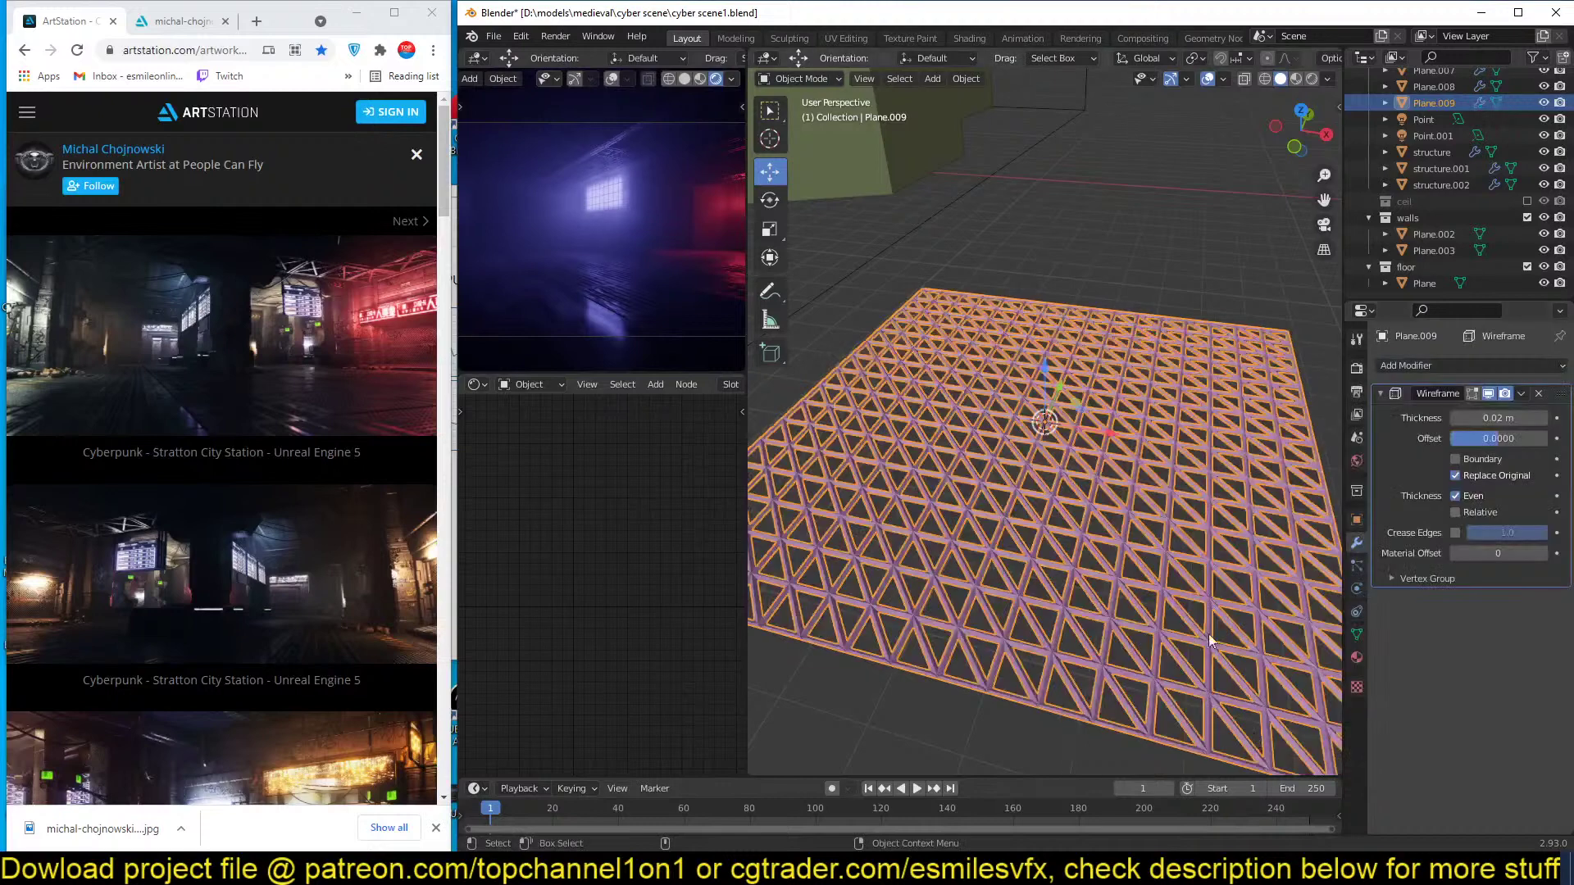
Set the Wireframe modifier's thickness on the lattice plane to about 0.0117 m.
scroll(1152, 588, down, 2)
key(alt+a)
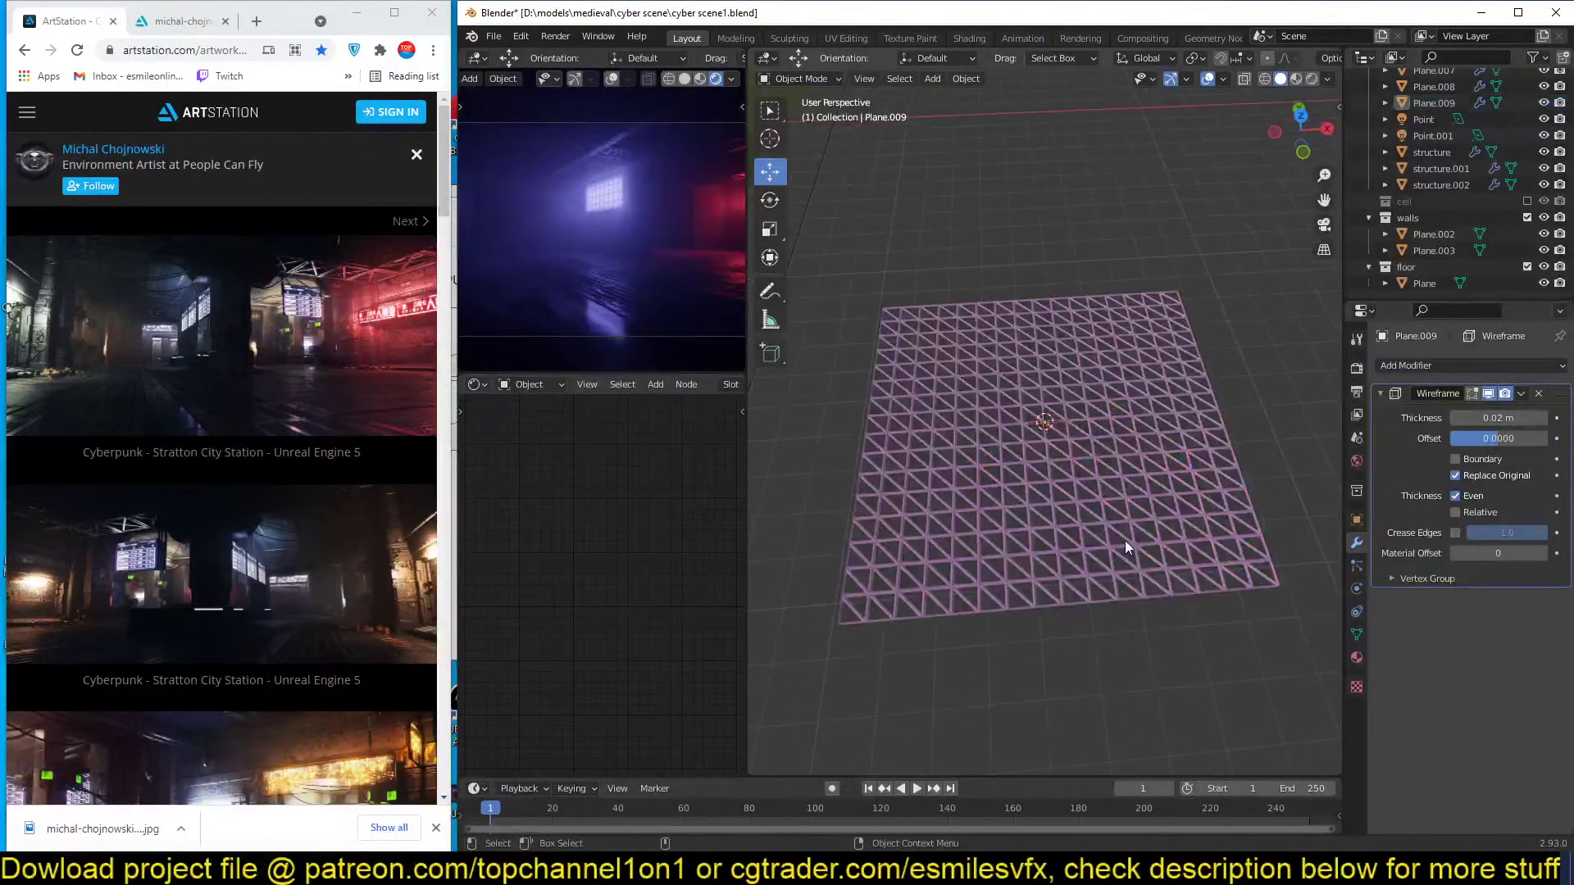
click(1053, 513)
key(KP_7)
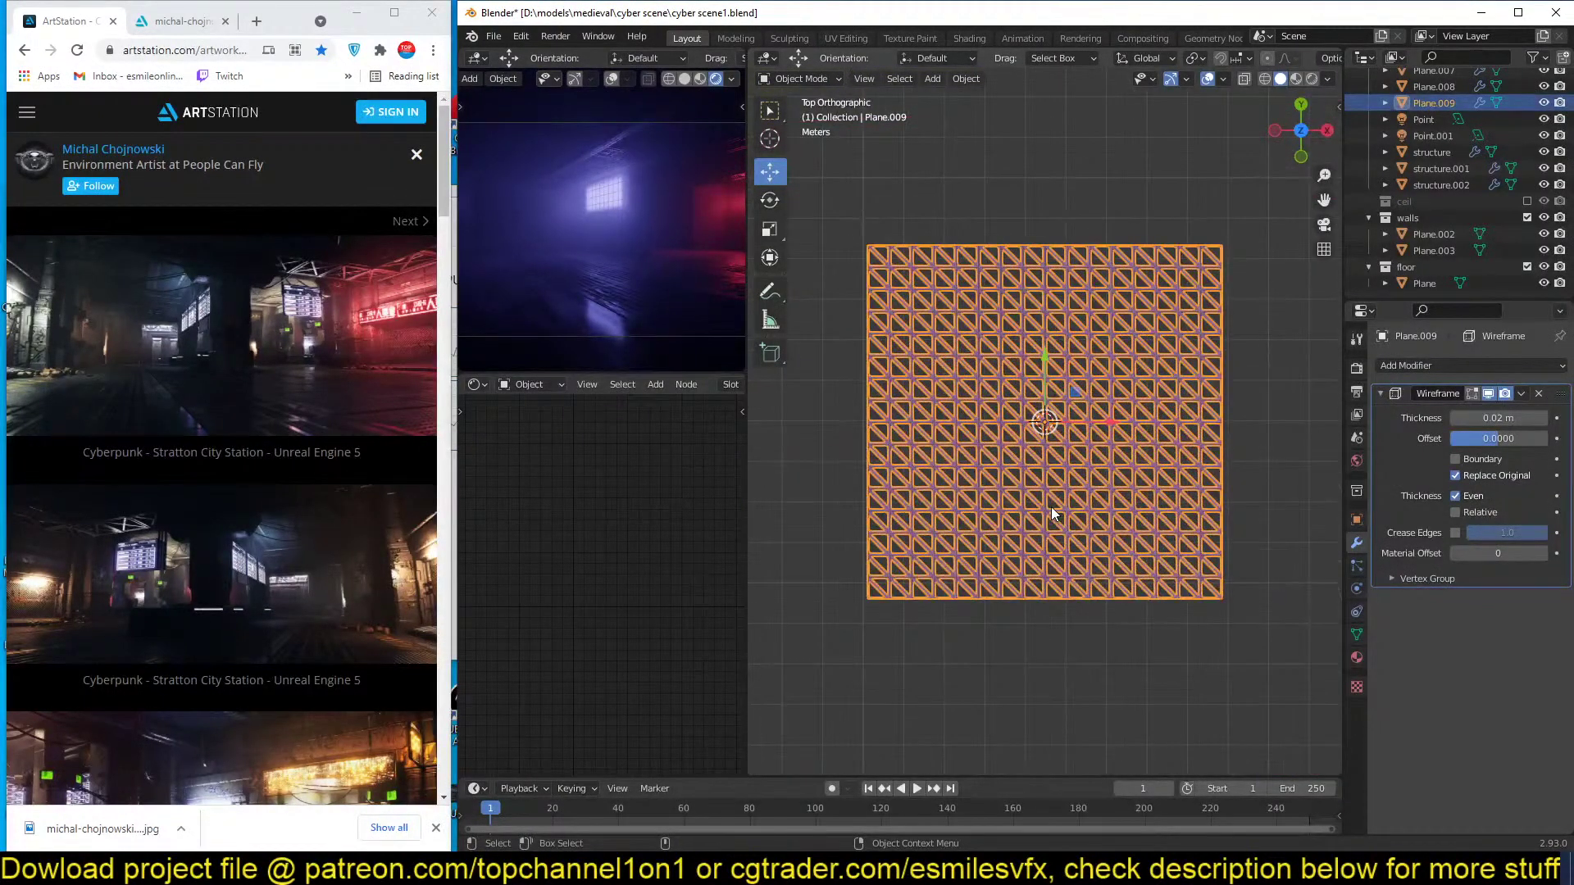
drag(1498, 418, 1471, 418)
scroll(1128, 481, down, 2)
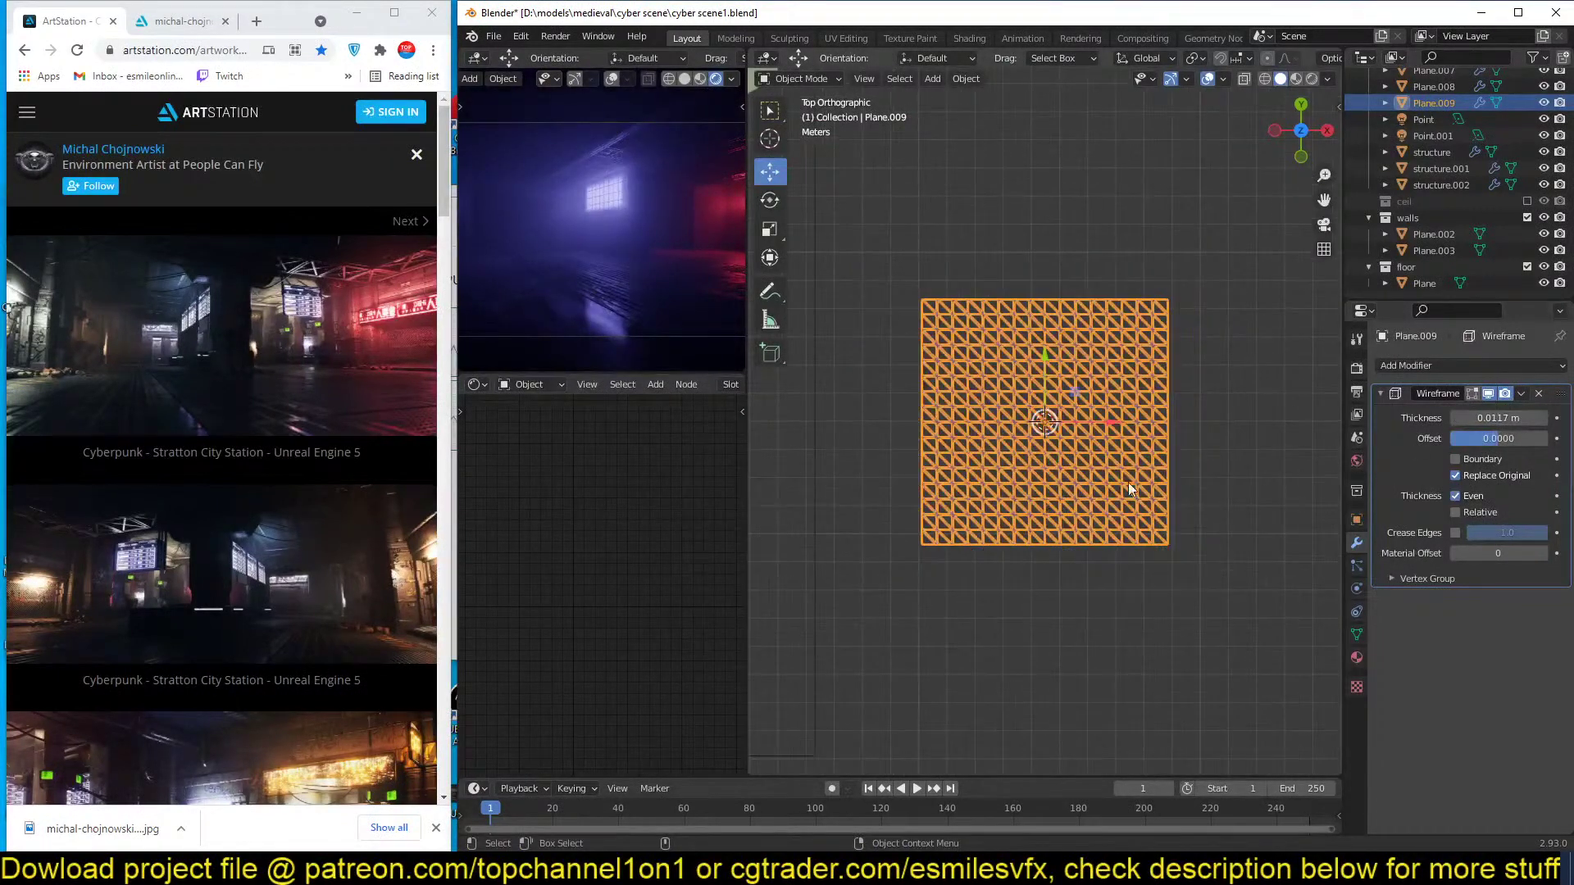
click(1384, 395)
click(1424, 366)
click(1288, 423)
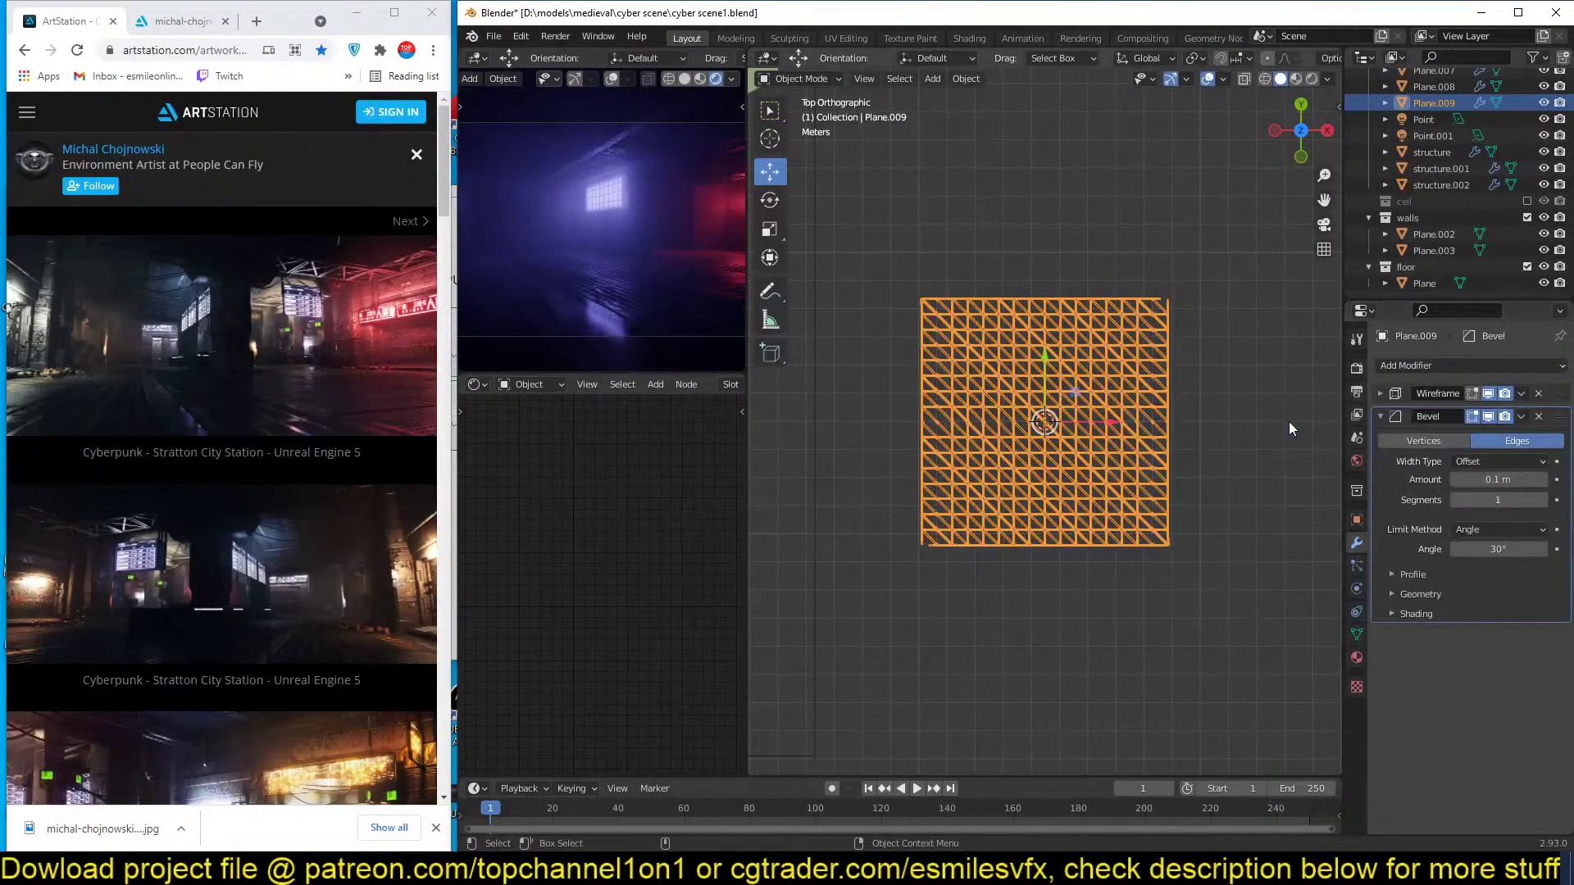
click(1541, 422)
Add an Array modifier to the lattice plane and delete its faces on the +X side, keeping a strip six cells wide.
click(1475, 366)
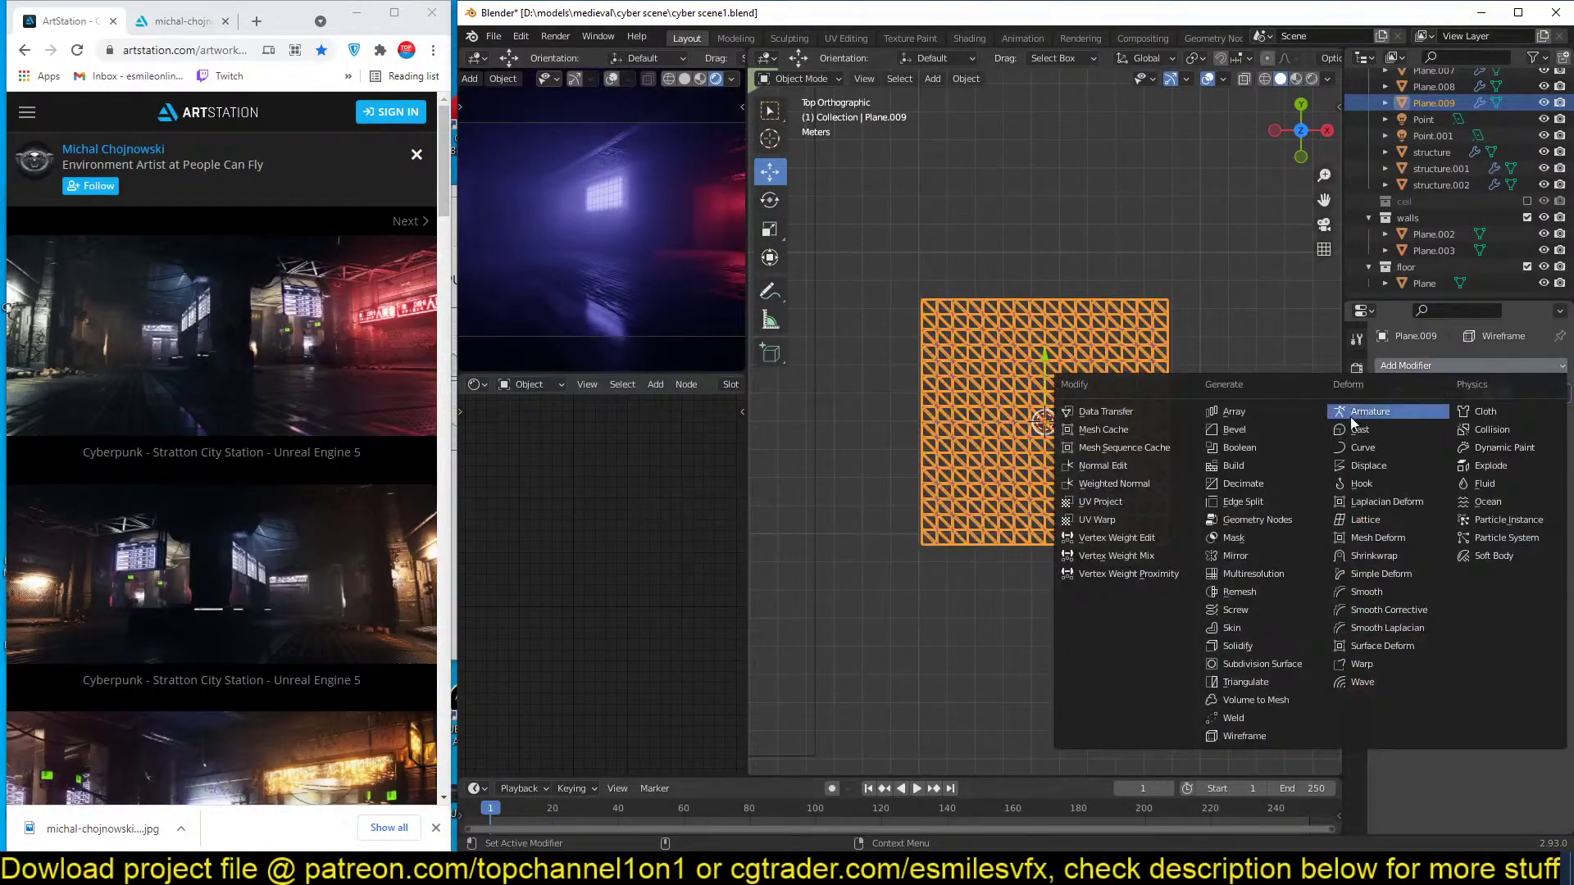
click(1275, 410)
key(Tab)
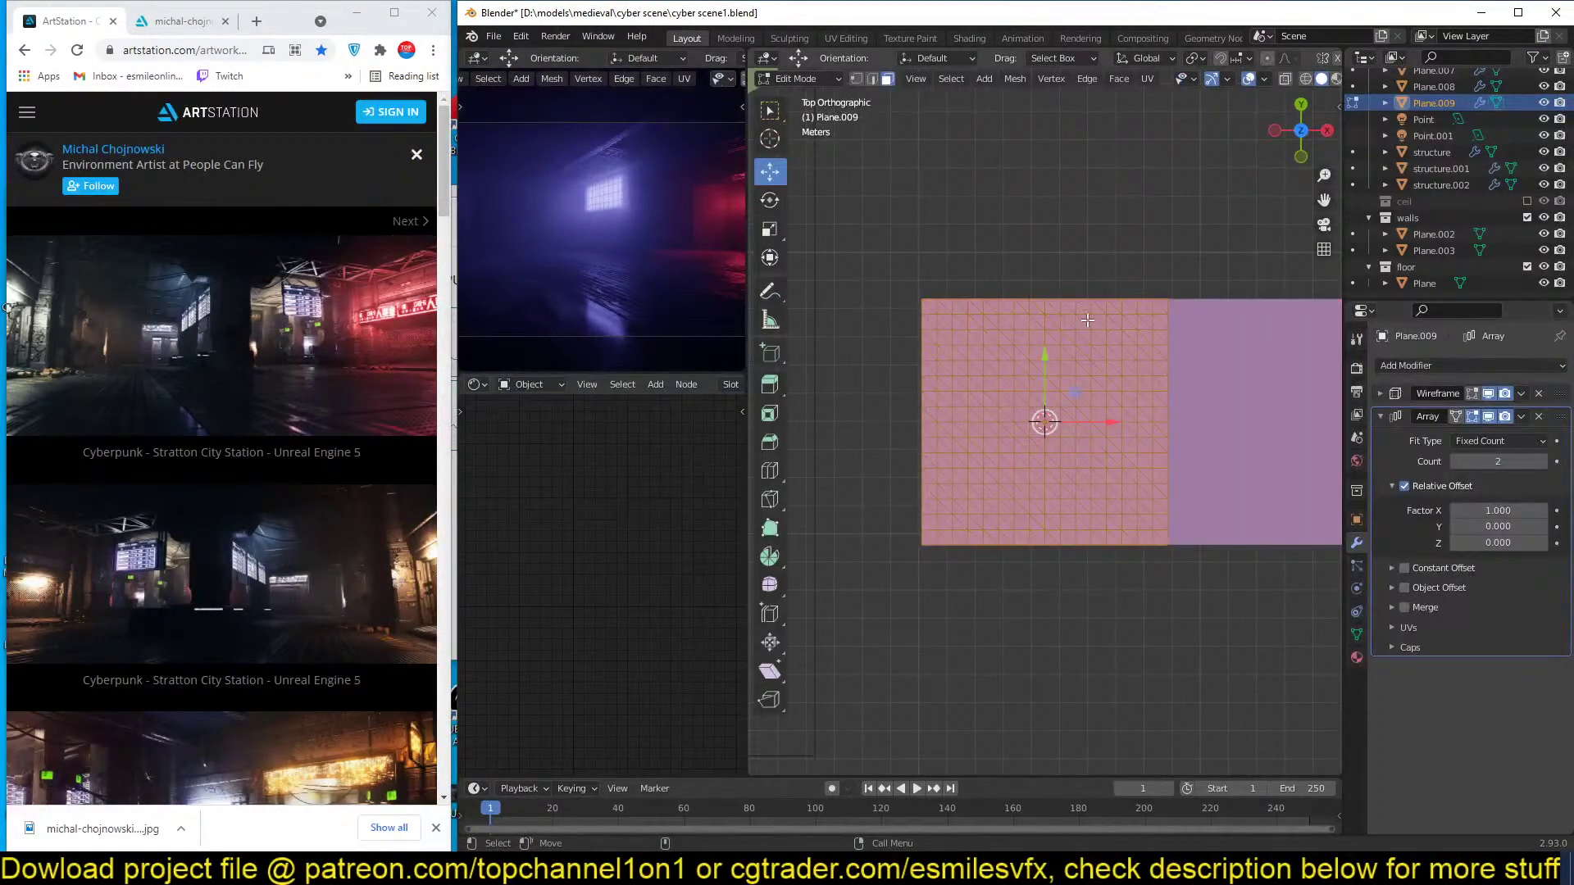
drag(1034, 293, 1197, 617)
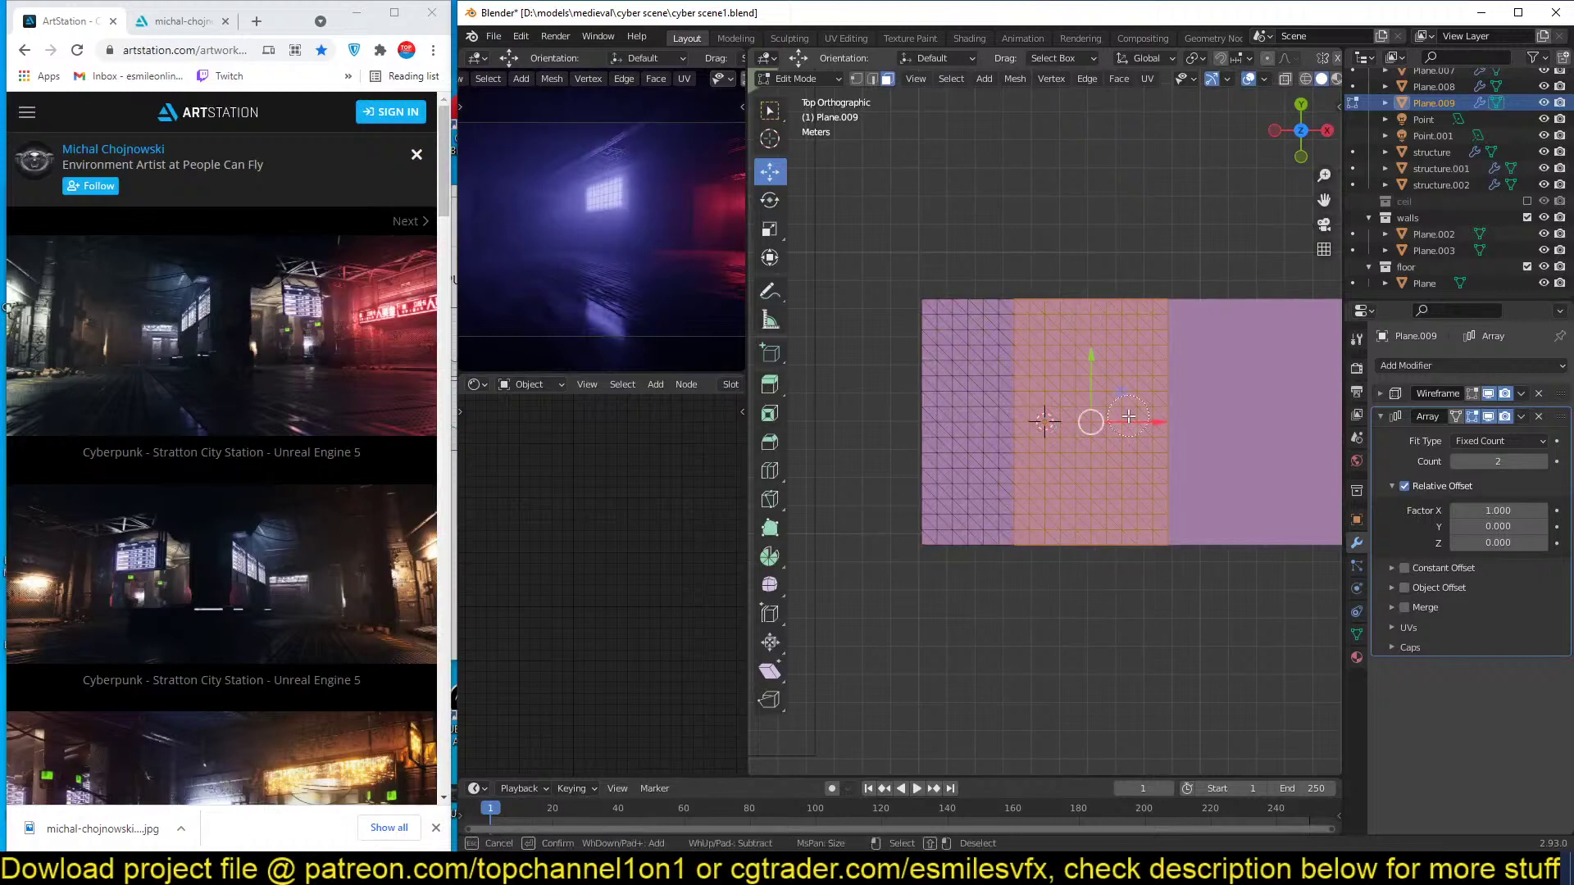
key(x)
click(1124, 416)
key(Tab)
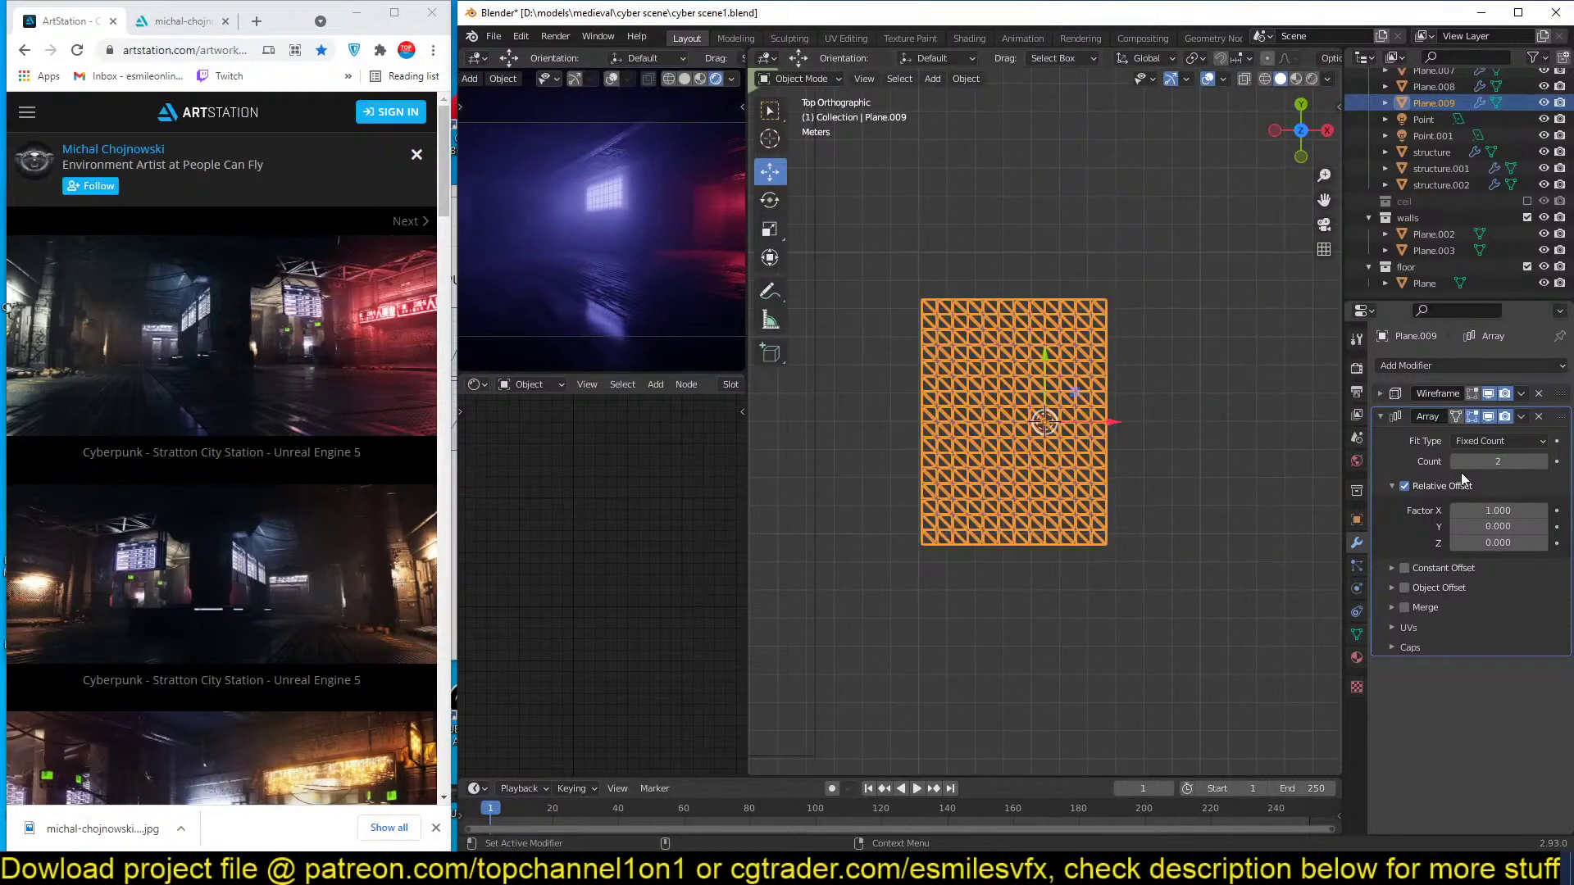
Set the array's relative offset to 0 in X and 1 in Y so the strip repeats along its length.
click(1493, 526)
text(1)
key(Return)
click(1498, 510)
text(0)
key(Return)
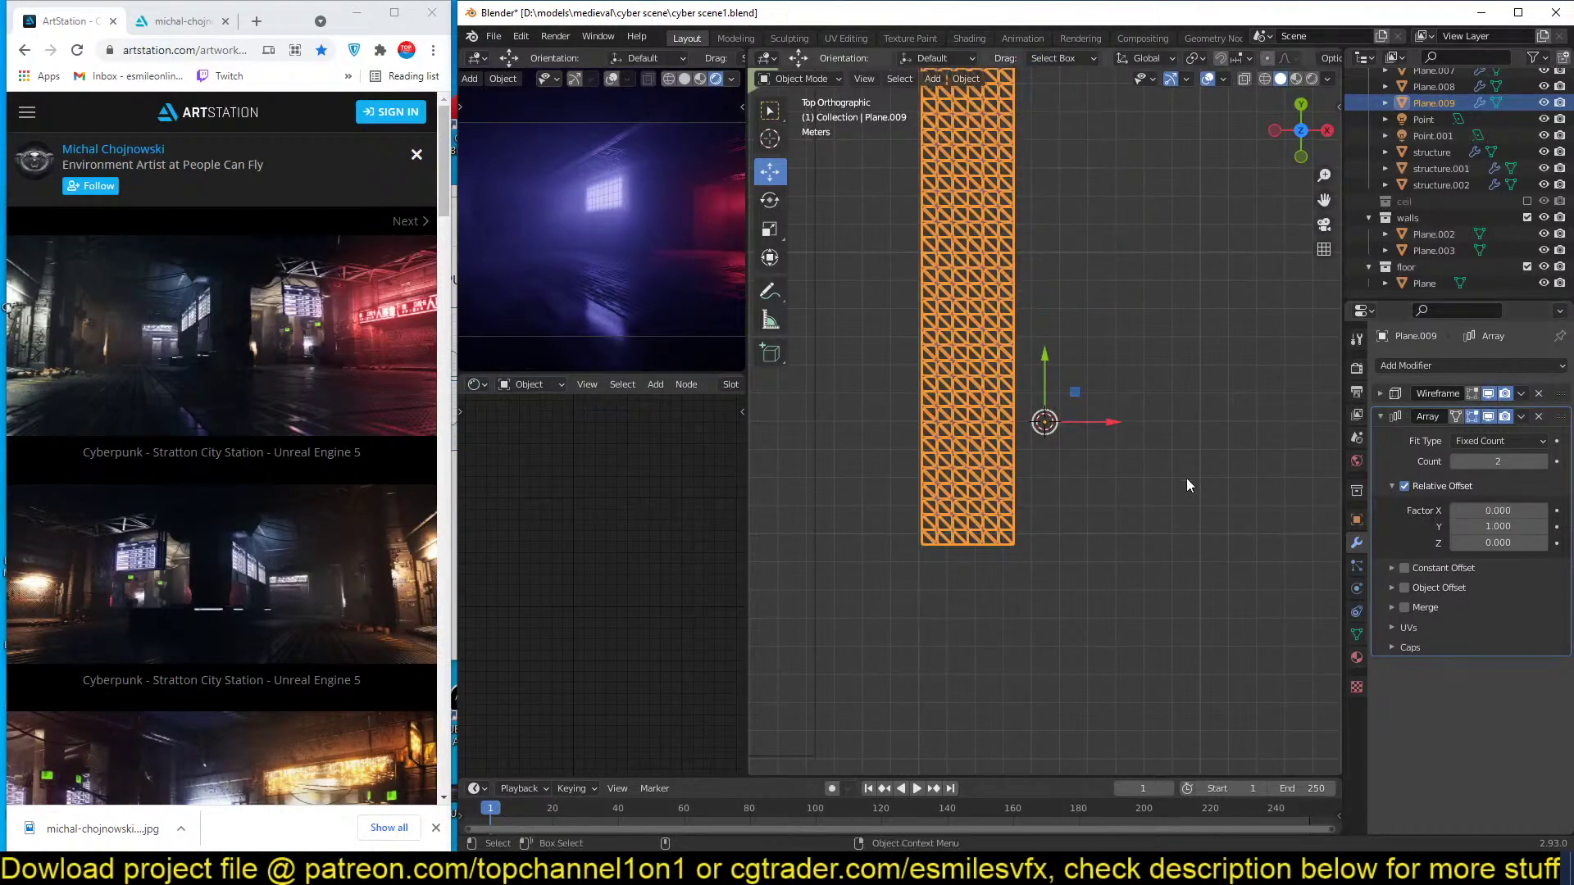
Snap the lattice strip to the 3D cursor placed inside the room above the perforated floor tiles.
scroll(1164, 479, down, 4)
middle_drag(952, 343, 1026, 456)
scroll(1005, 341, up, 5)
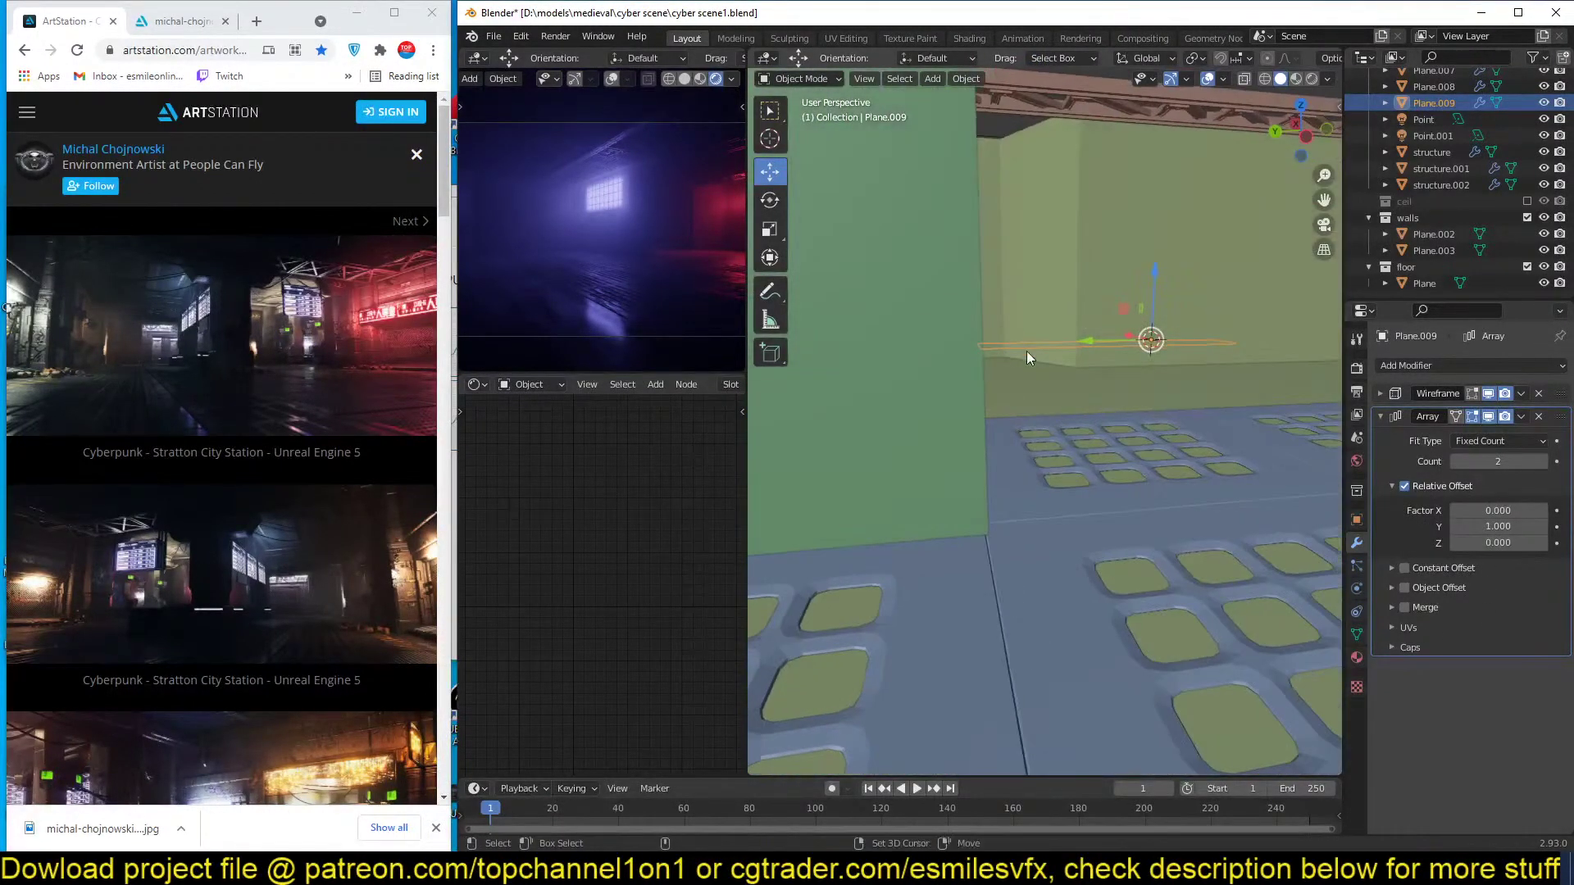
key(shift+s)
click(1049, 238)
Rotate the lattice strip 90° about X and 90° about Z so it stands upright.
text(rx)
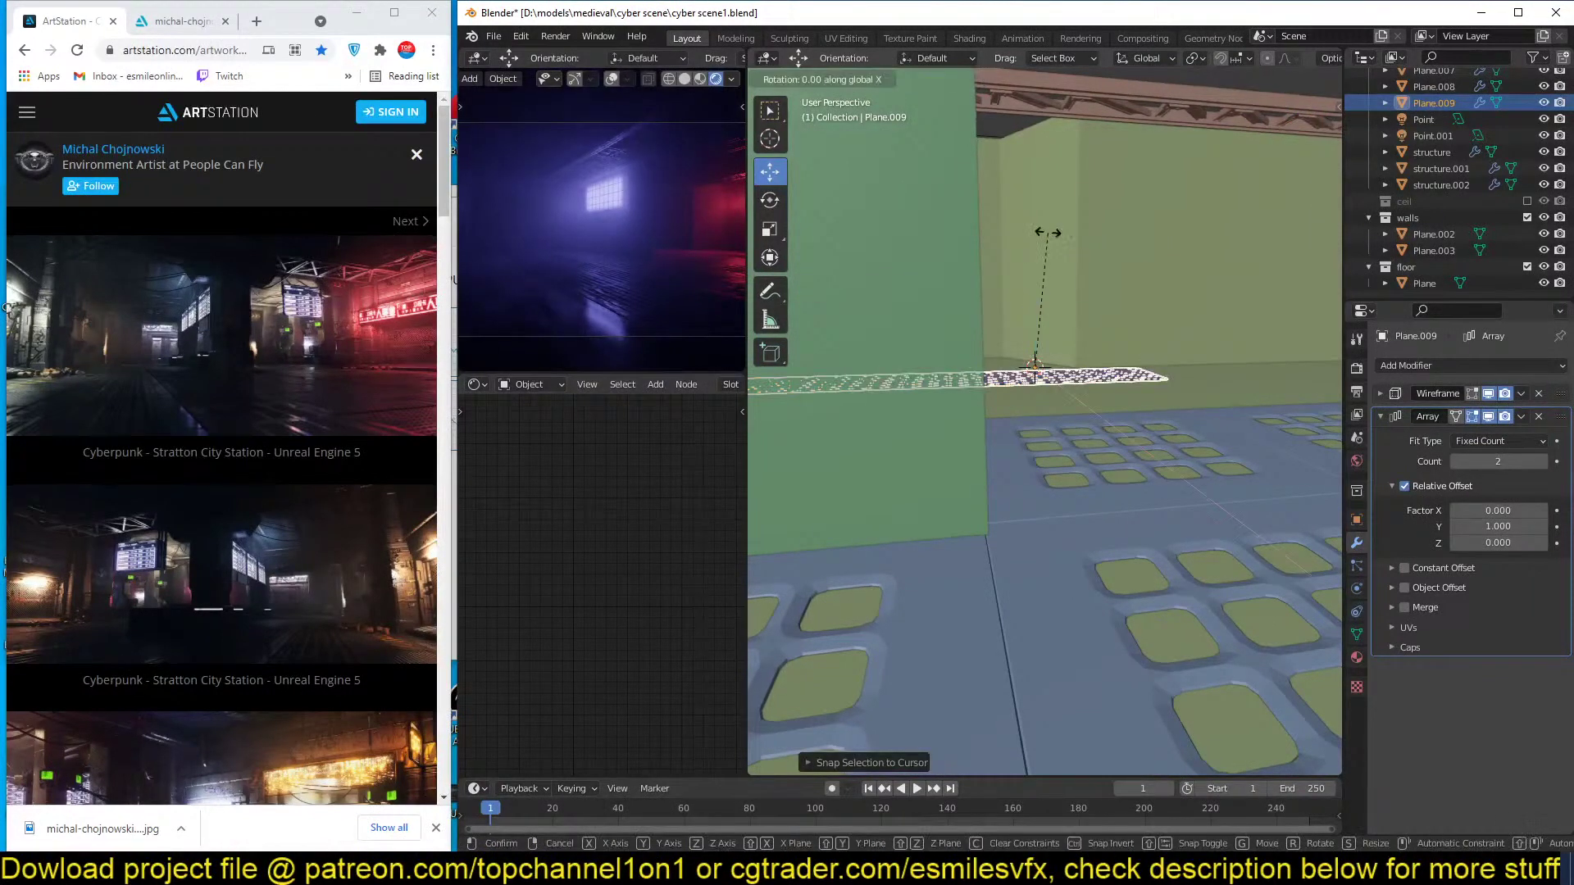
text(90)
key(Return)
text(rz90)
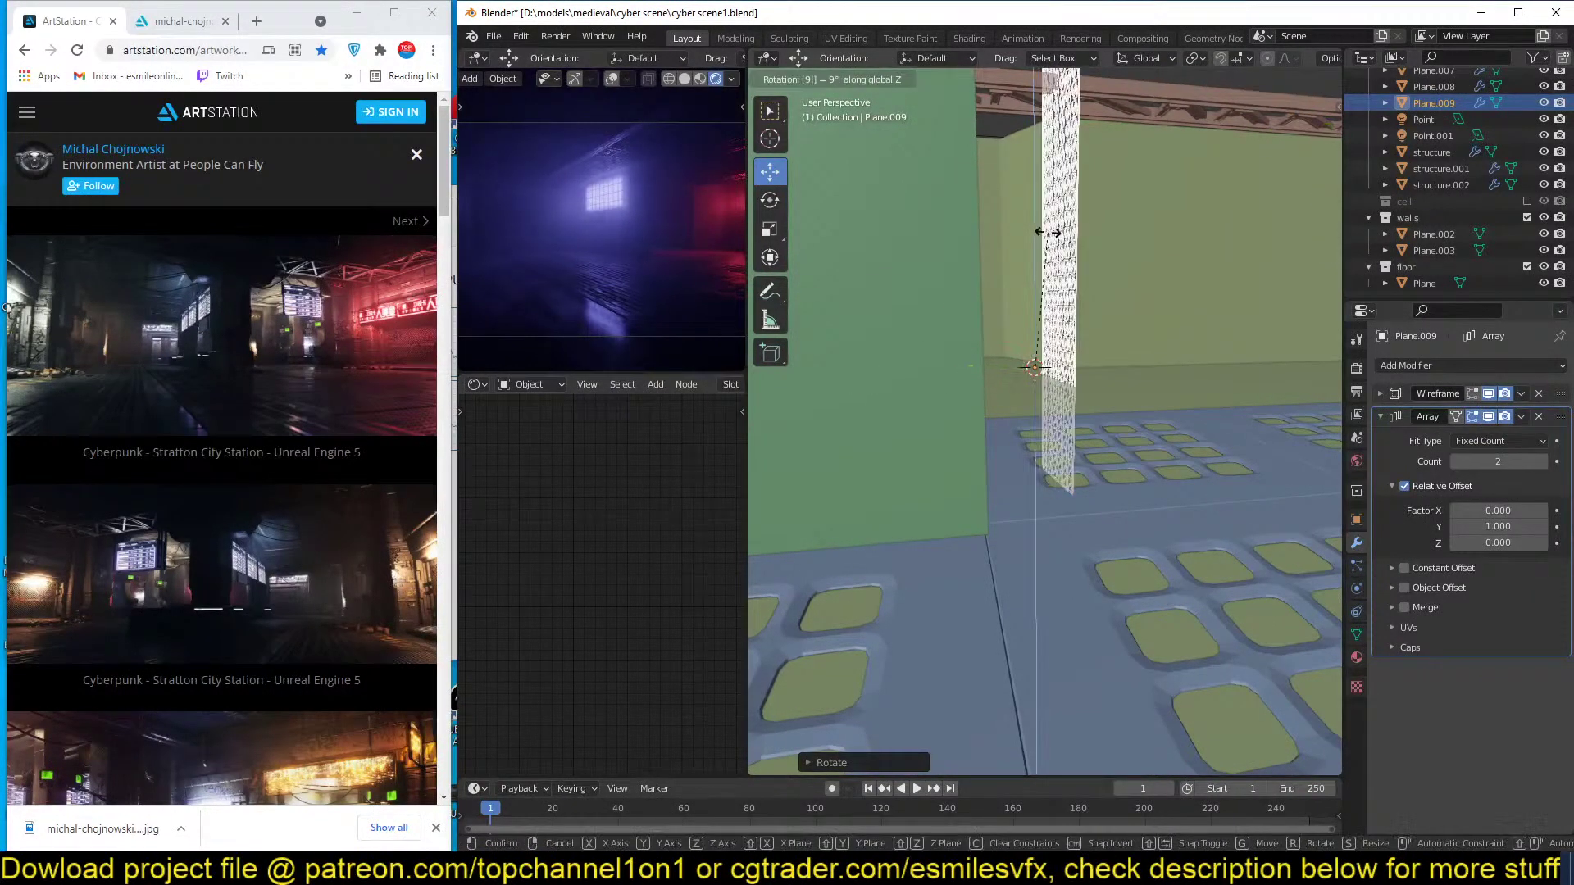
key(Return)
From the top view, move the strip about -0.9 m in X and 2.2 m in Y to the edge of the long ceiling truss.
key(KP_7)
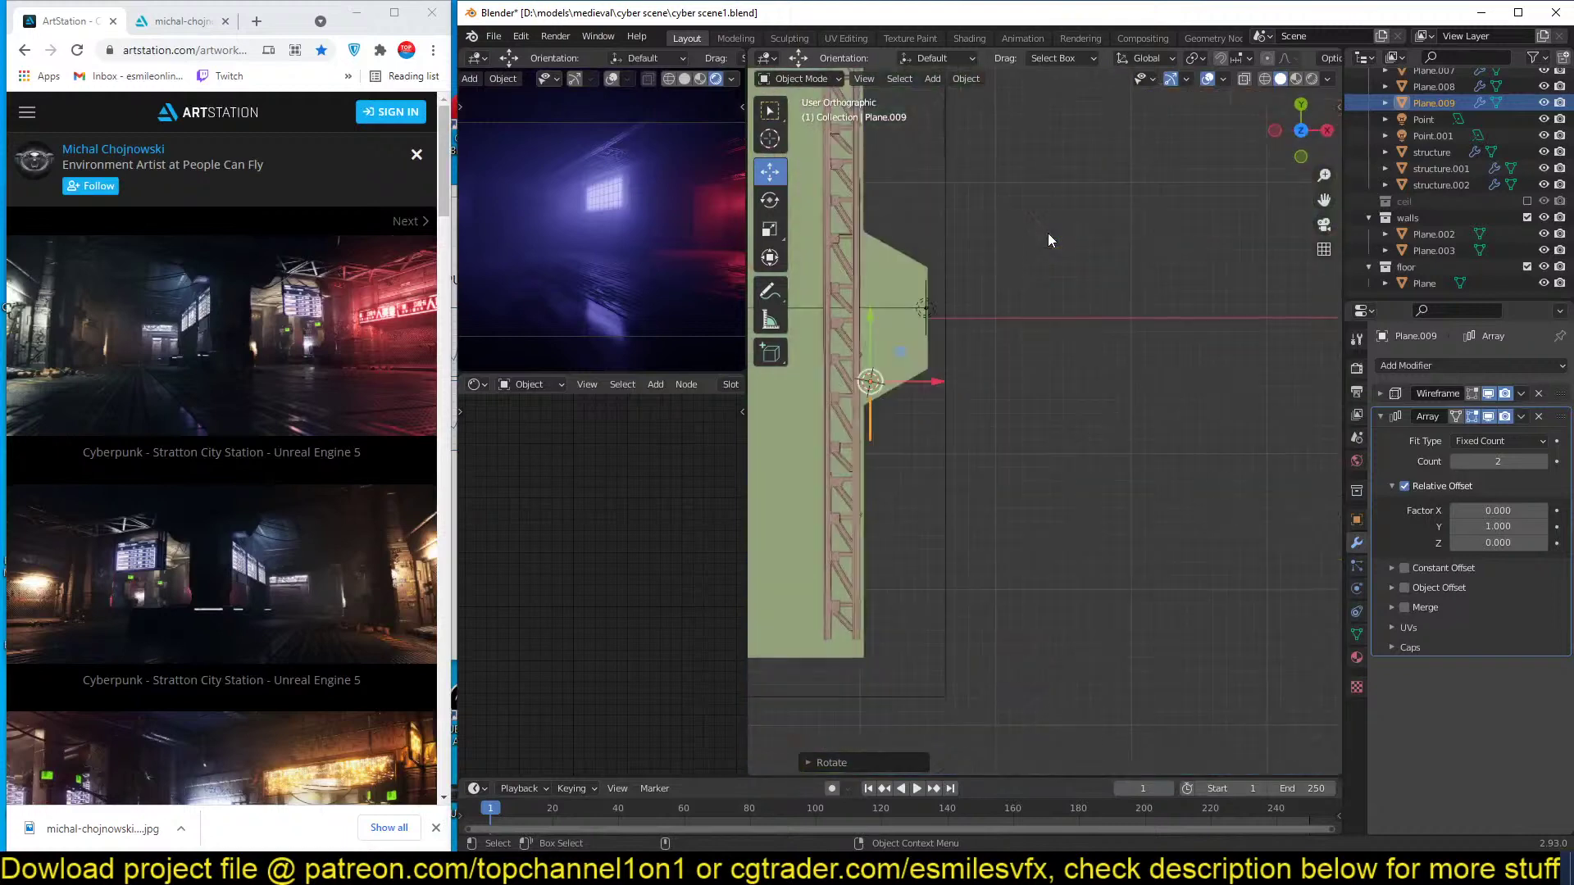
scroll(1054, 393, up, 2)
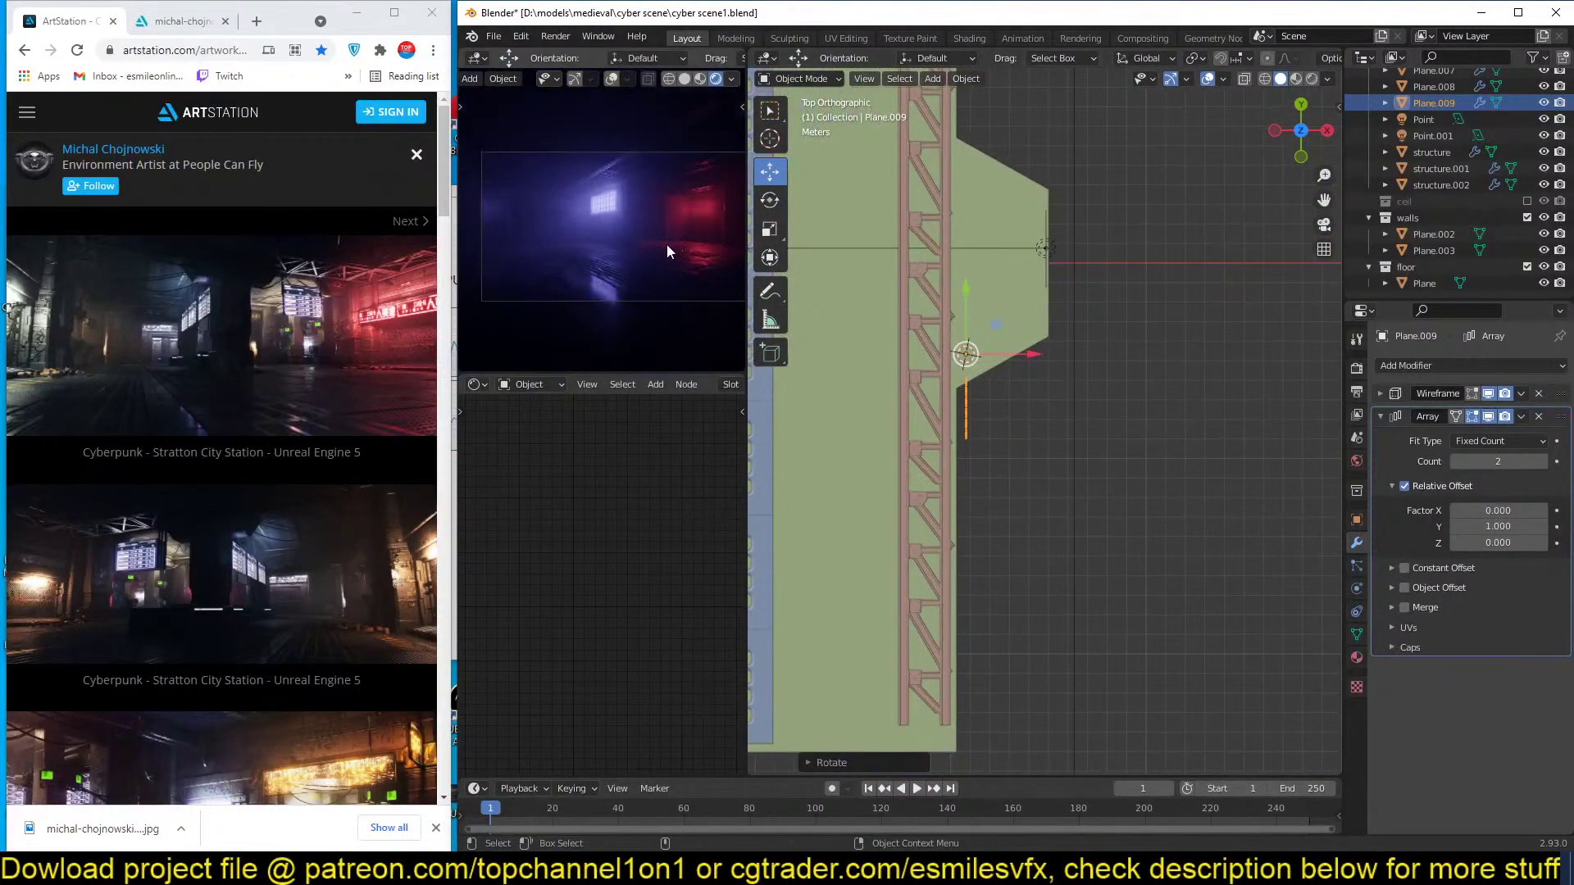
key(g)
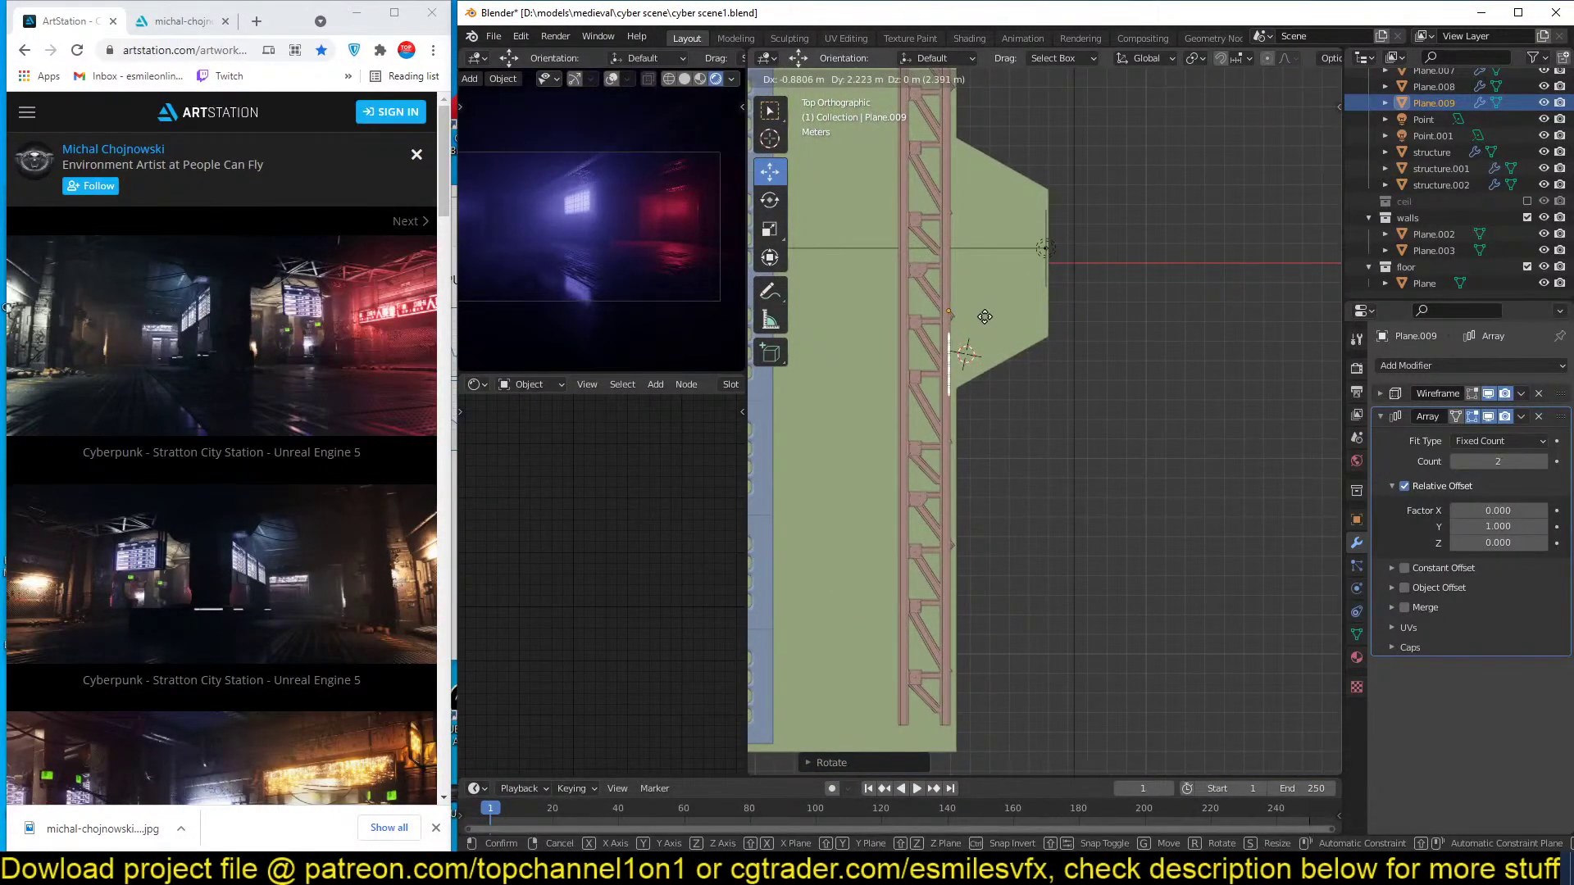
click(984, 320)
middle_drag(984, 326, 1015, 303)
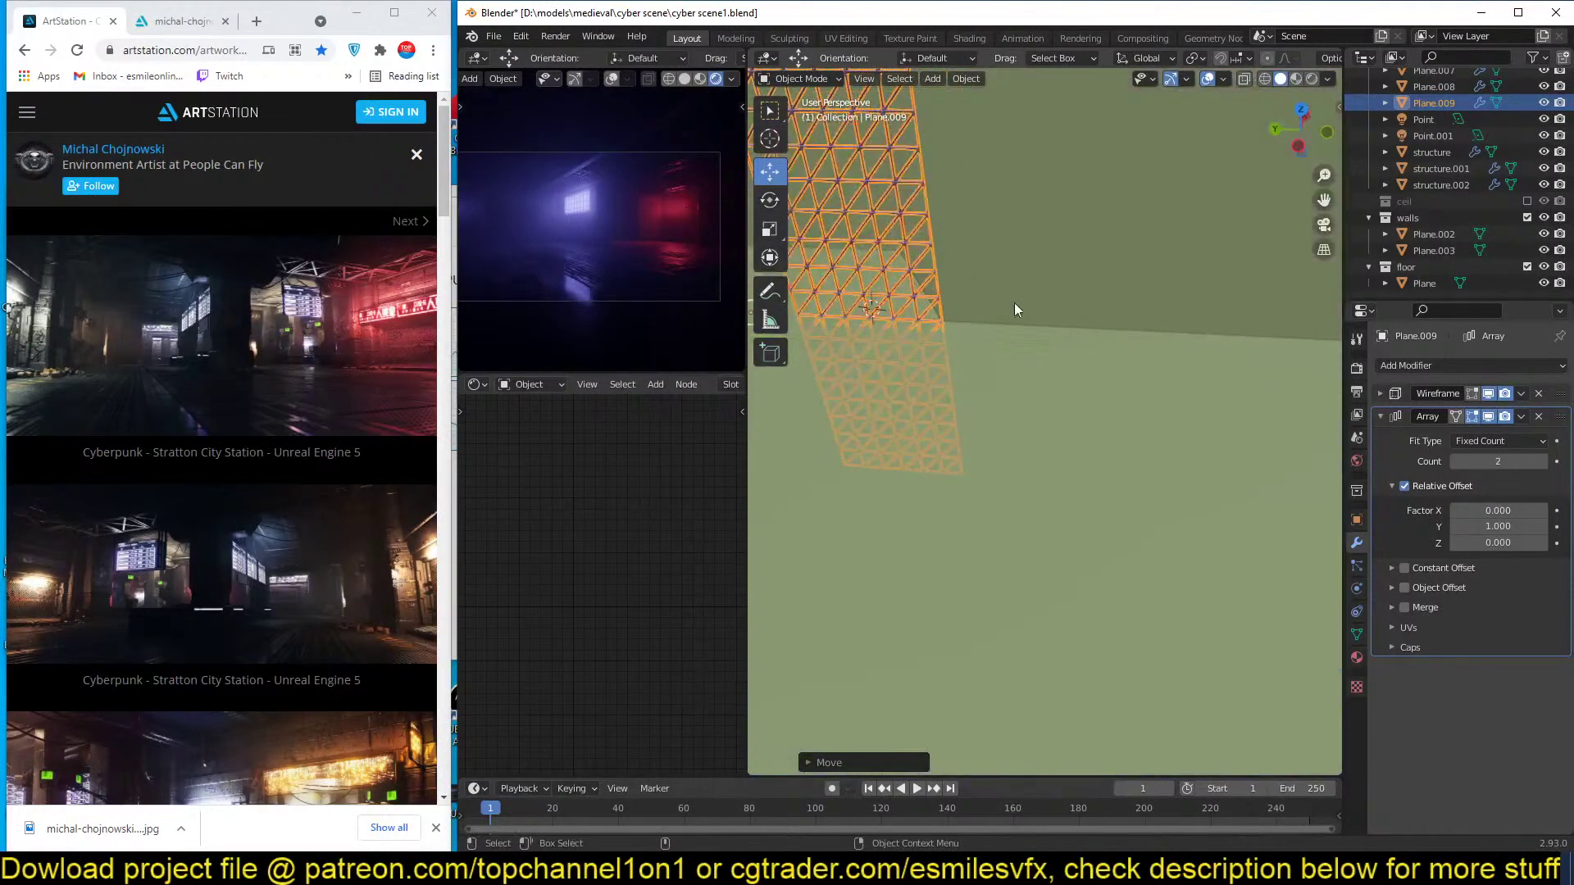
scroll(1092, 360, down, 5)
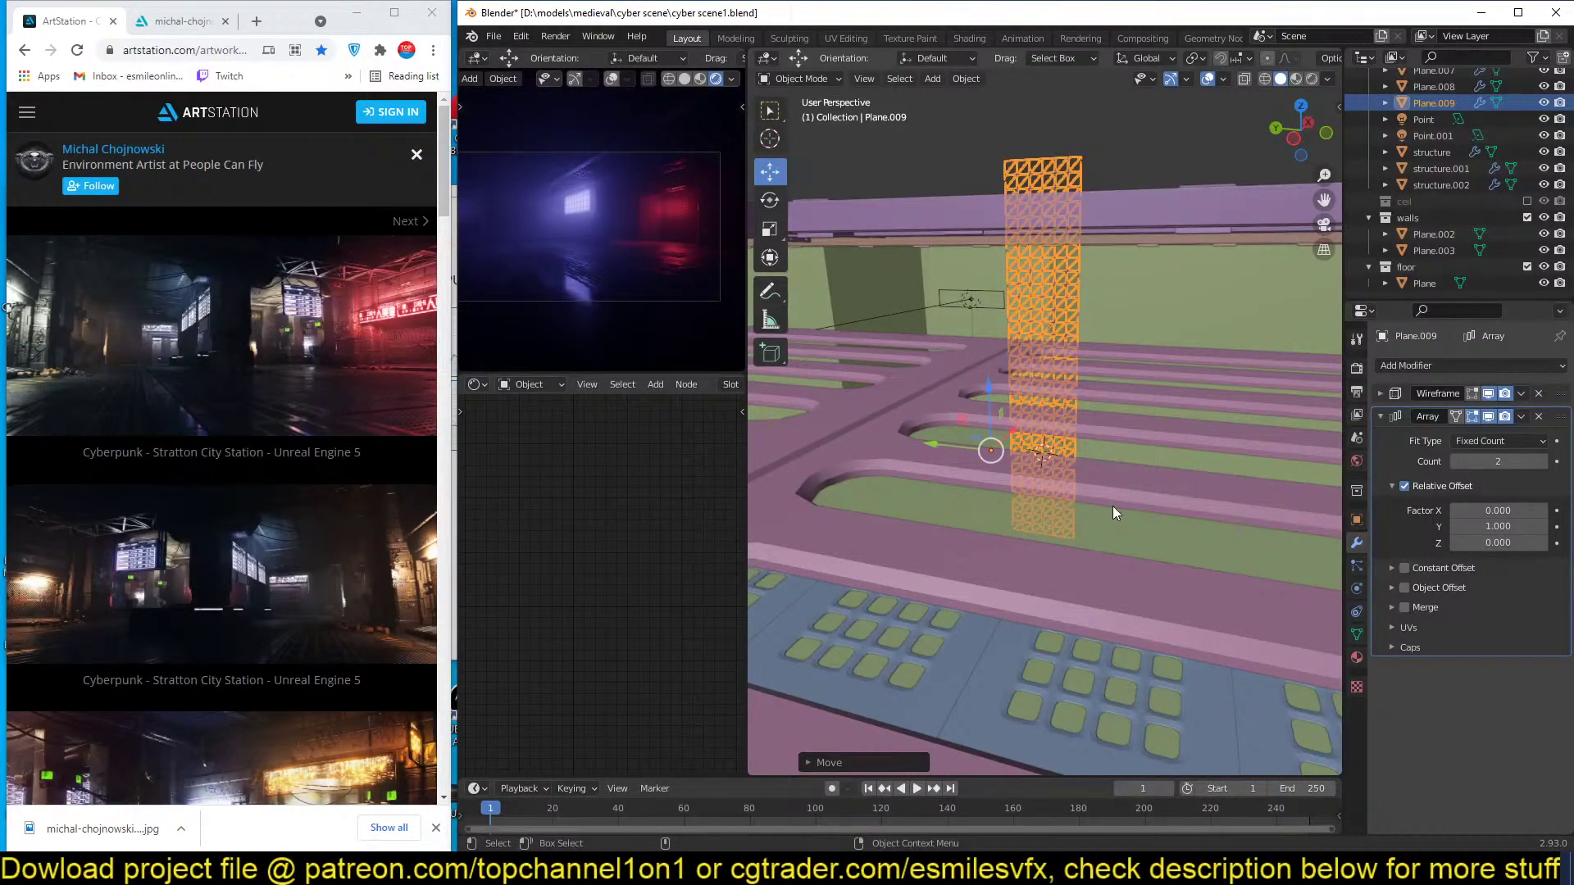
Scale the upright lattice strip down slightly and save the file.
key(s)
click(1082, 516)
middle_drag(1082, 516, 1069, 557)
scroll(1041, 497, up, 3)
scroll(1069, 557, up, 3)
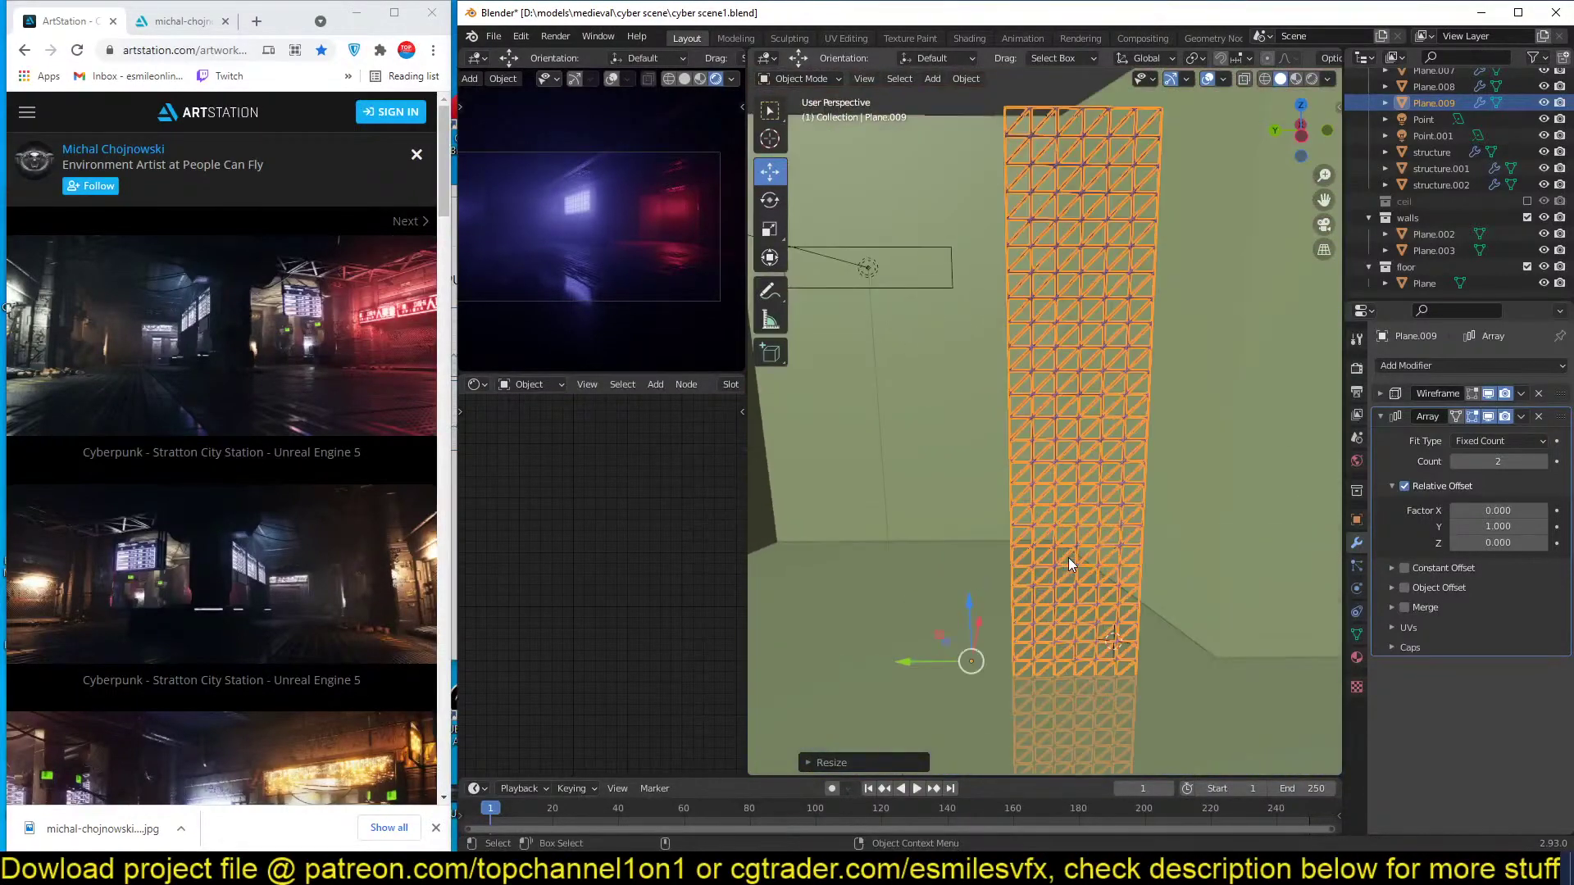
key(ctrl+s)
Raise the lattice strip and shift it along X and Y to stand at the wall corner, and clear the selection.
key(g)
key(shift+x)
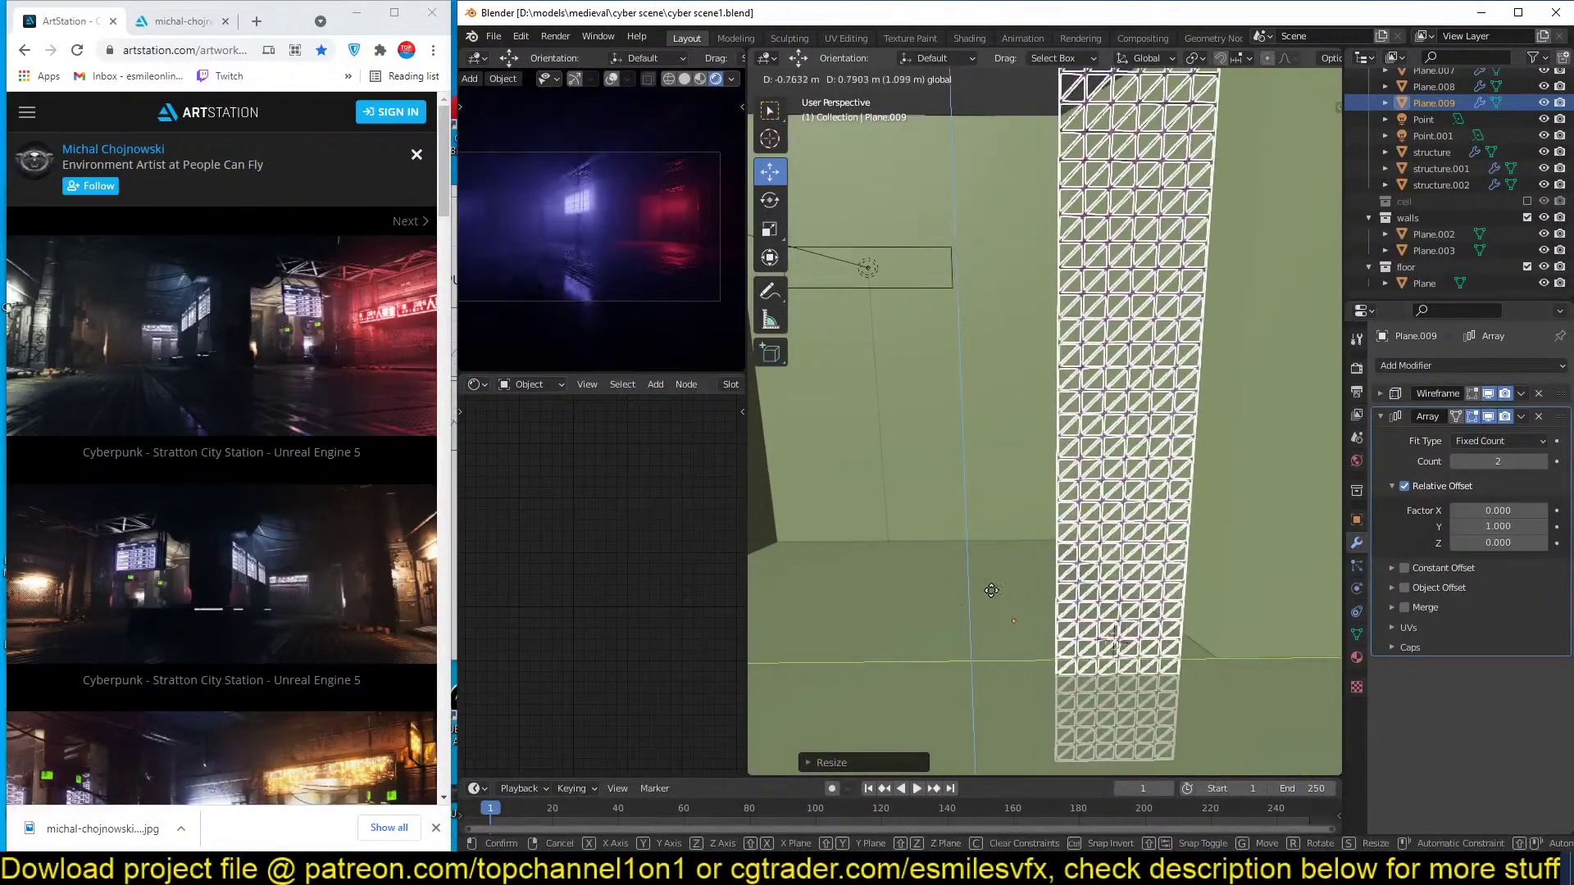
click(1045, 489)
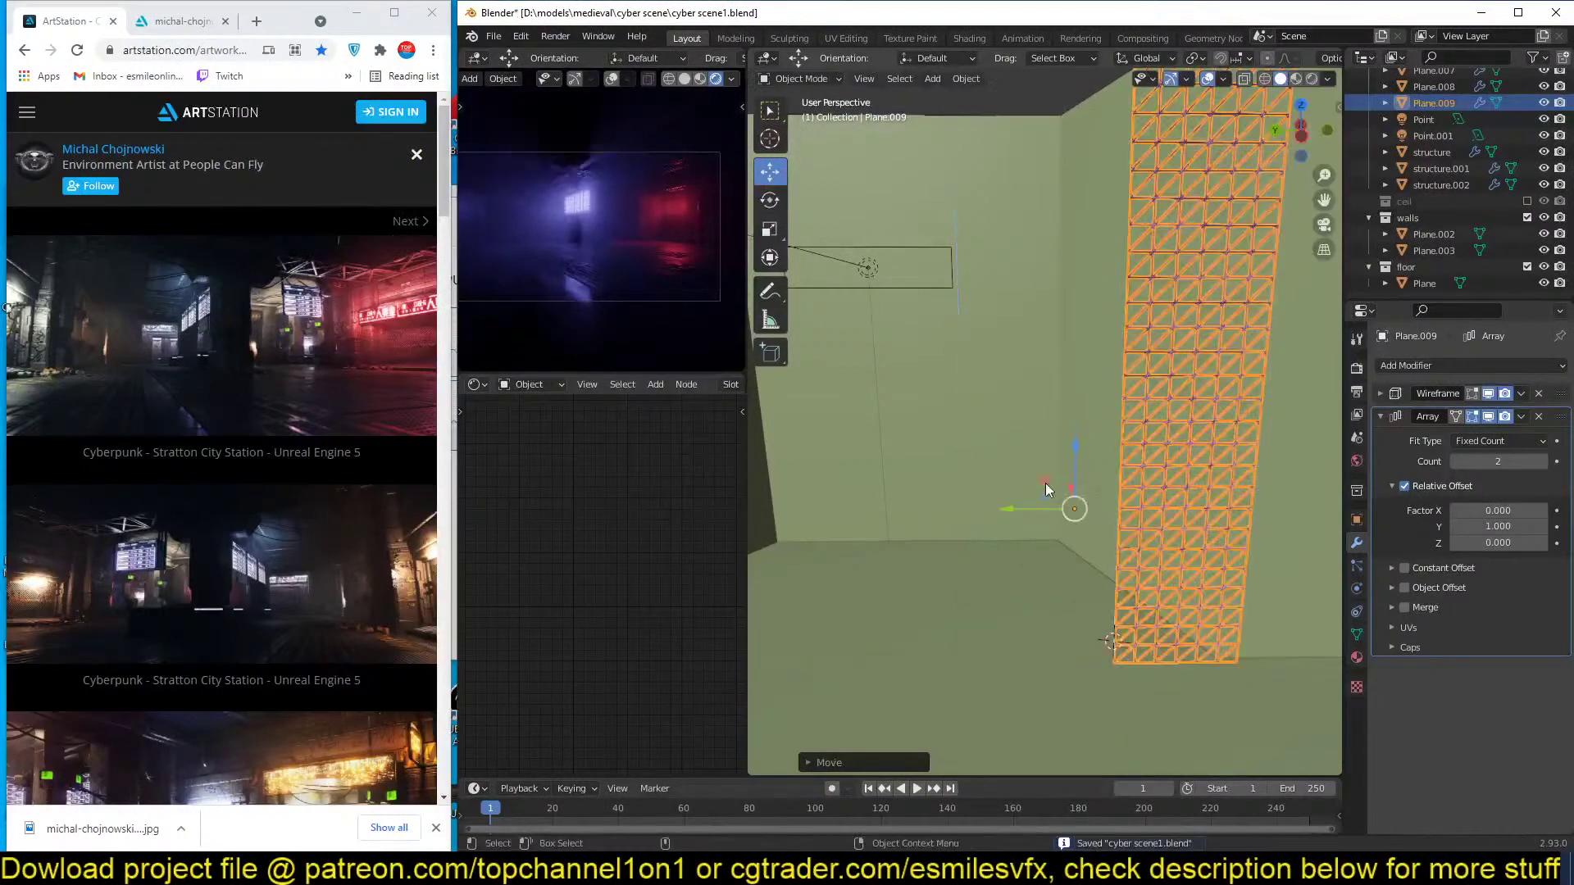
middle_drag(1045, 490, 986, 563)
scroll(975, 573, up, 2)
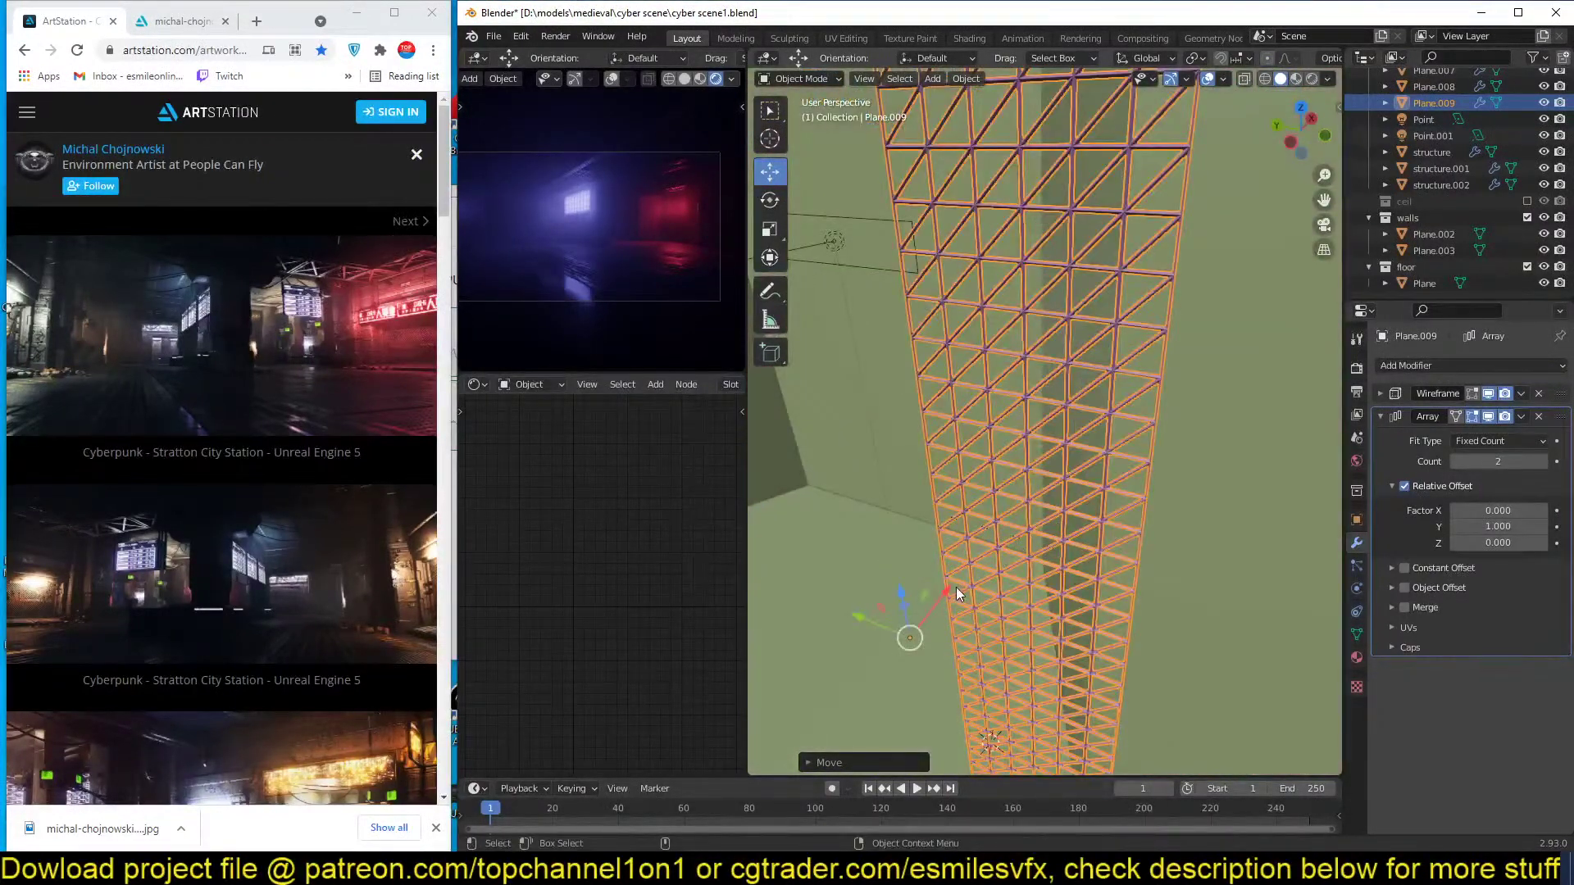
drag(953, 589, 960, 580)
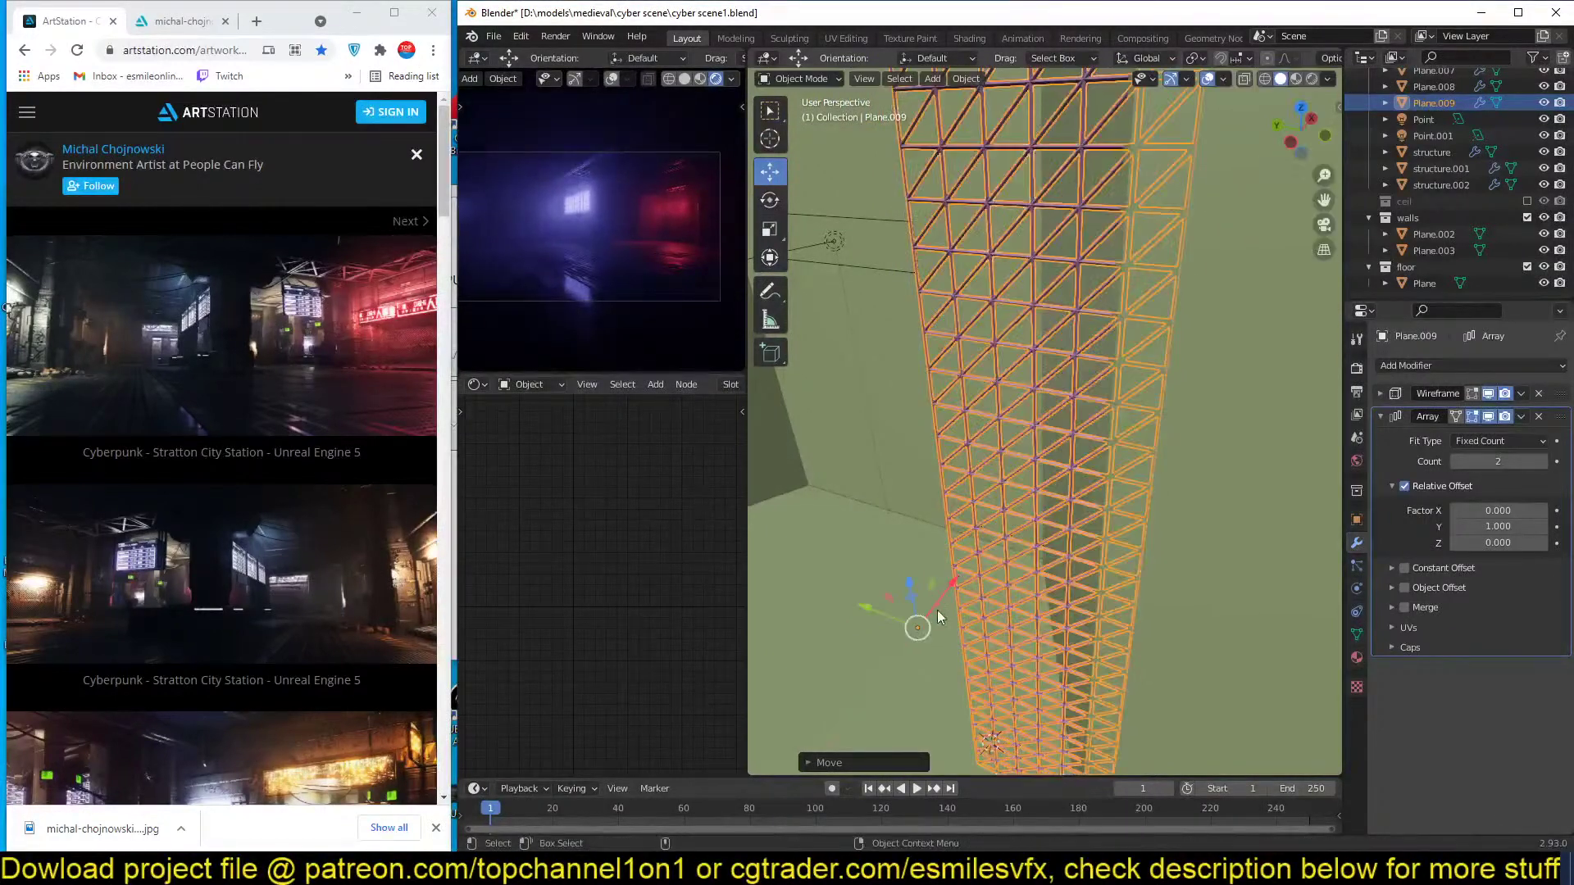
drag(867, 612, 837, 600)
key(alt+a)
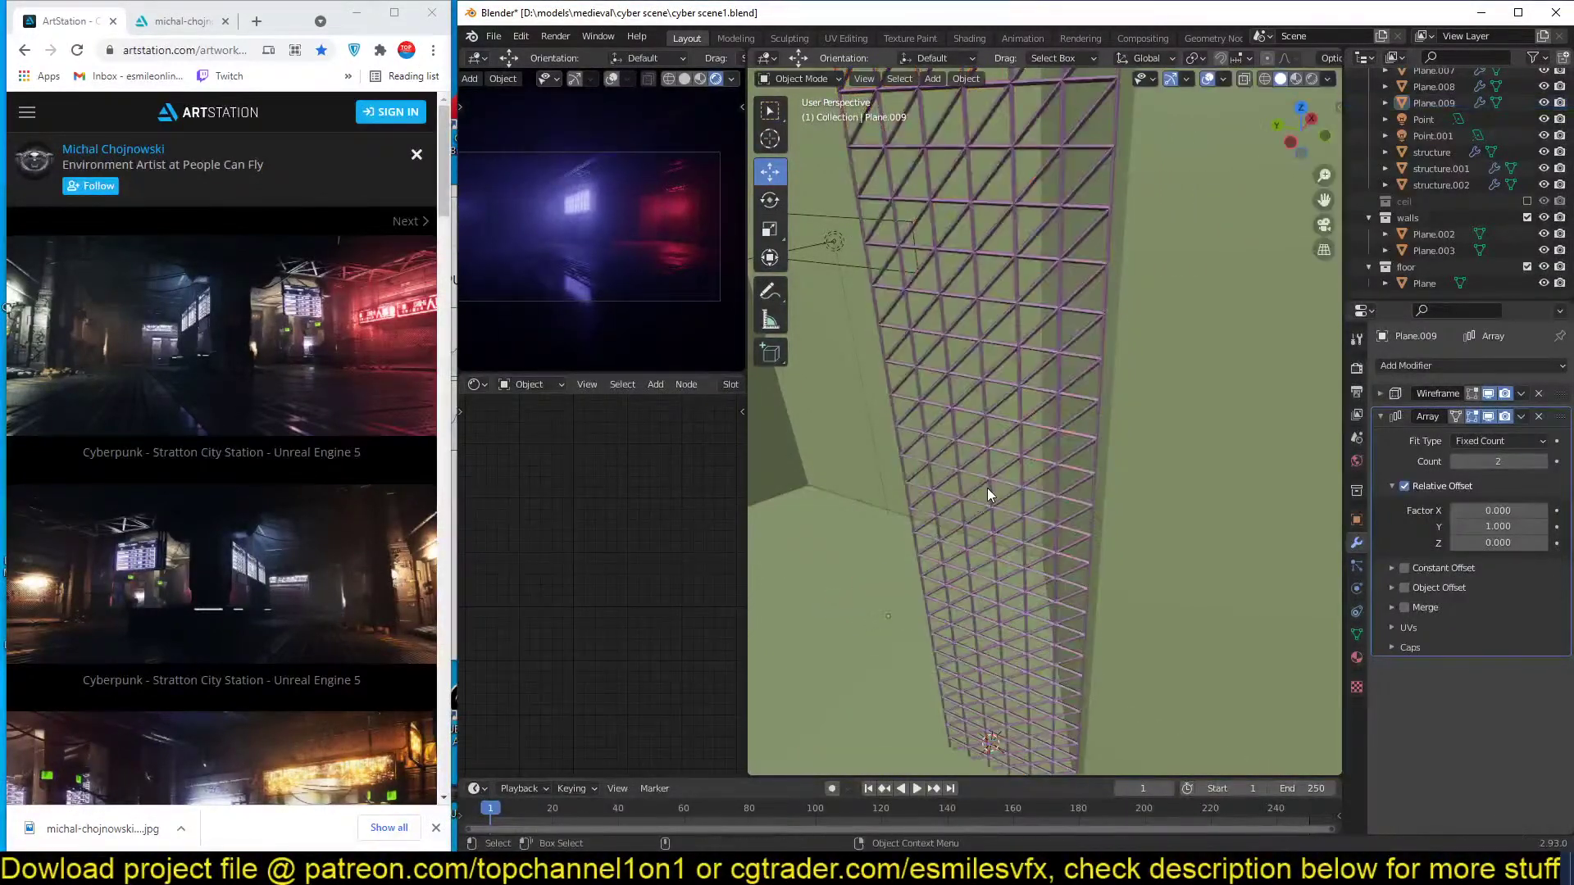
Try an array count of 1 on the lattice strip and restore it to 2.
middle_drag(986, 489, 1010, 524)
click(1038, 487)
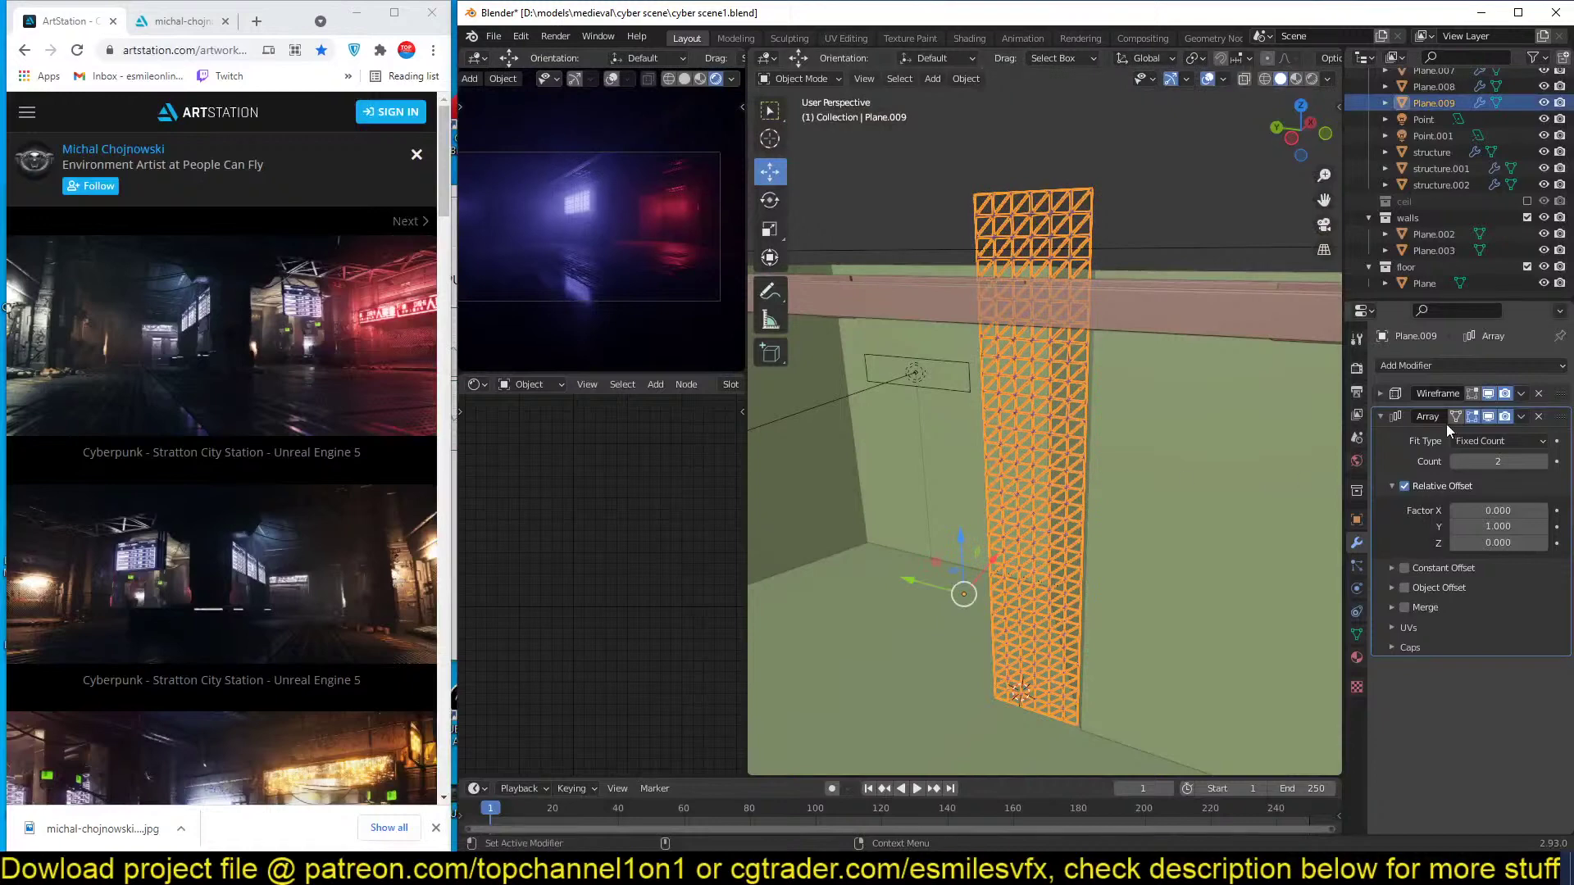
click(1448, 460)
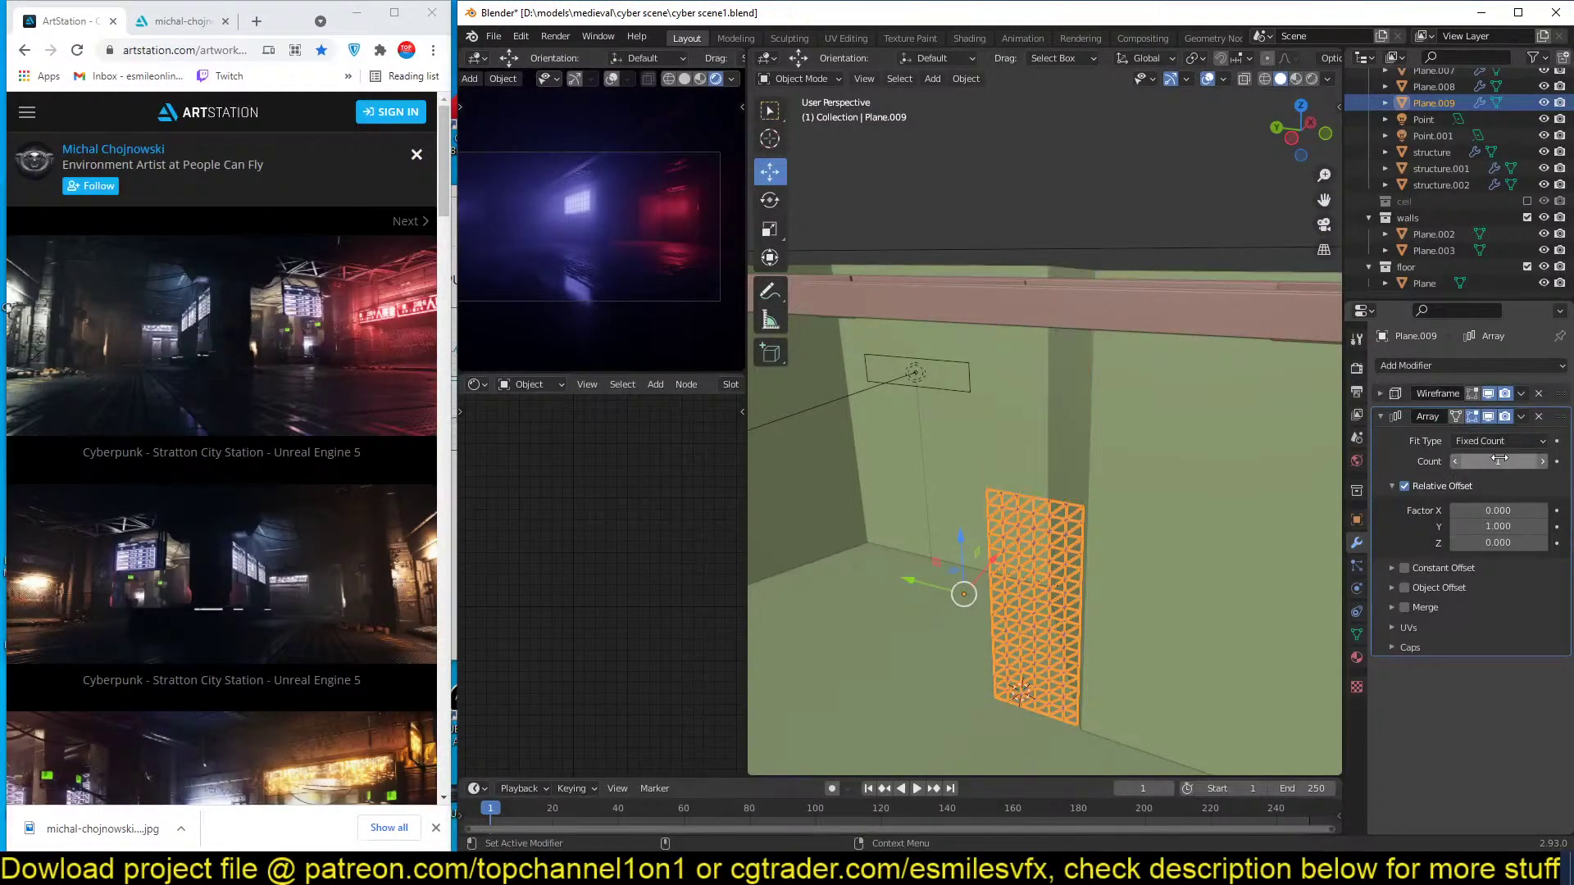
click(1541, 460)
Save the file and examine the lattice strip at the wall corner from several angles with nothing selected.
key(alt+a)
middle_drag(1119, 411, 1087, 418)
key(ctrl+s)
scroll(1095, 466, up, 4)
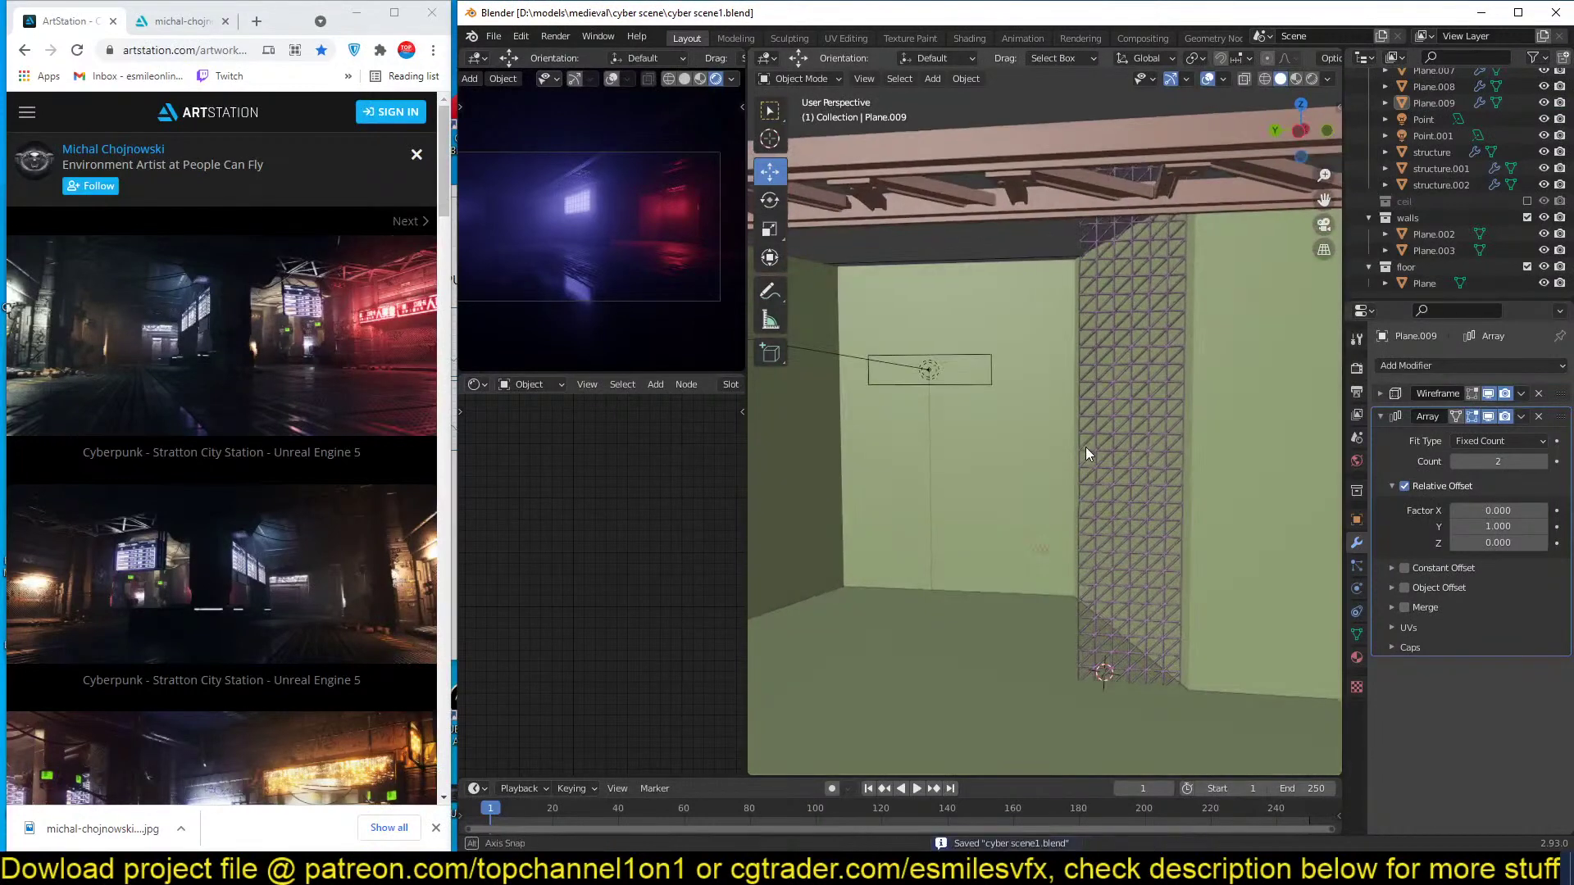
click(1149, 421)
key(Tab)
middle_drag(1149, 422, 1051, 509)
key(Tab)
key(alt+a)
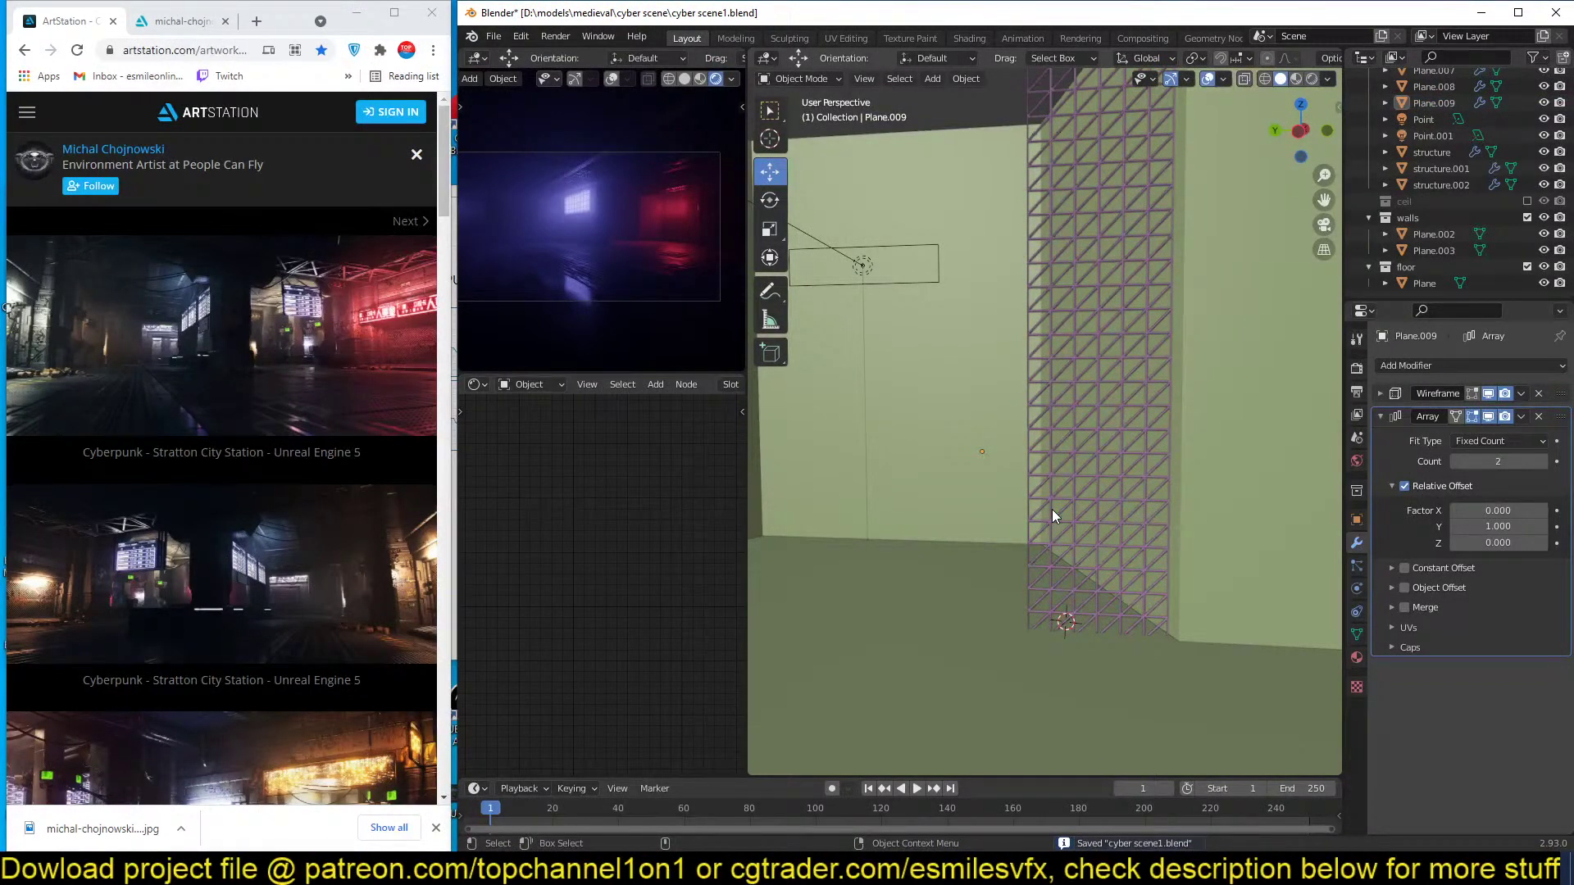
click(1100, 441)
middle_drag(1100, 441, 1007, 533)
key(alt+a)
key(ctrl+s)
scroll(1061, 515, up, 6)
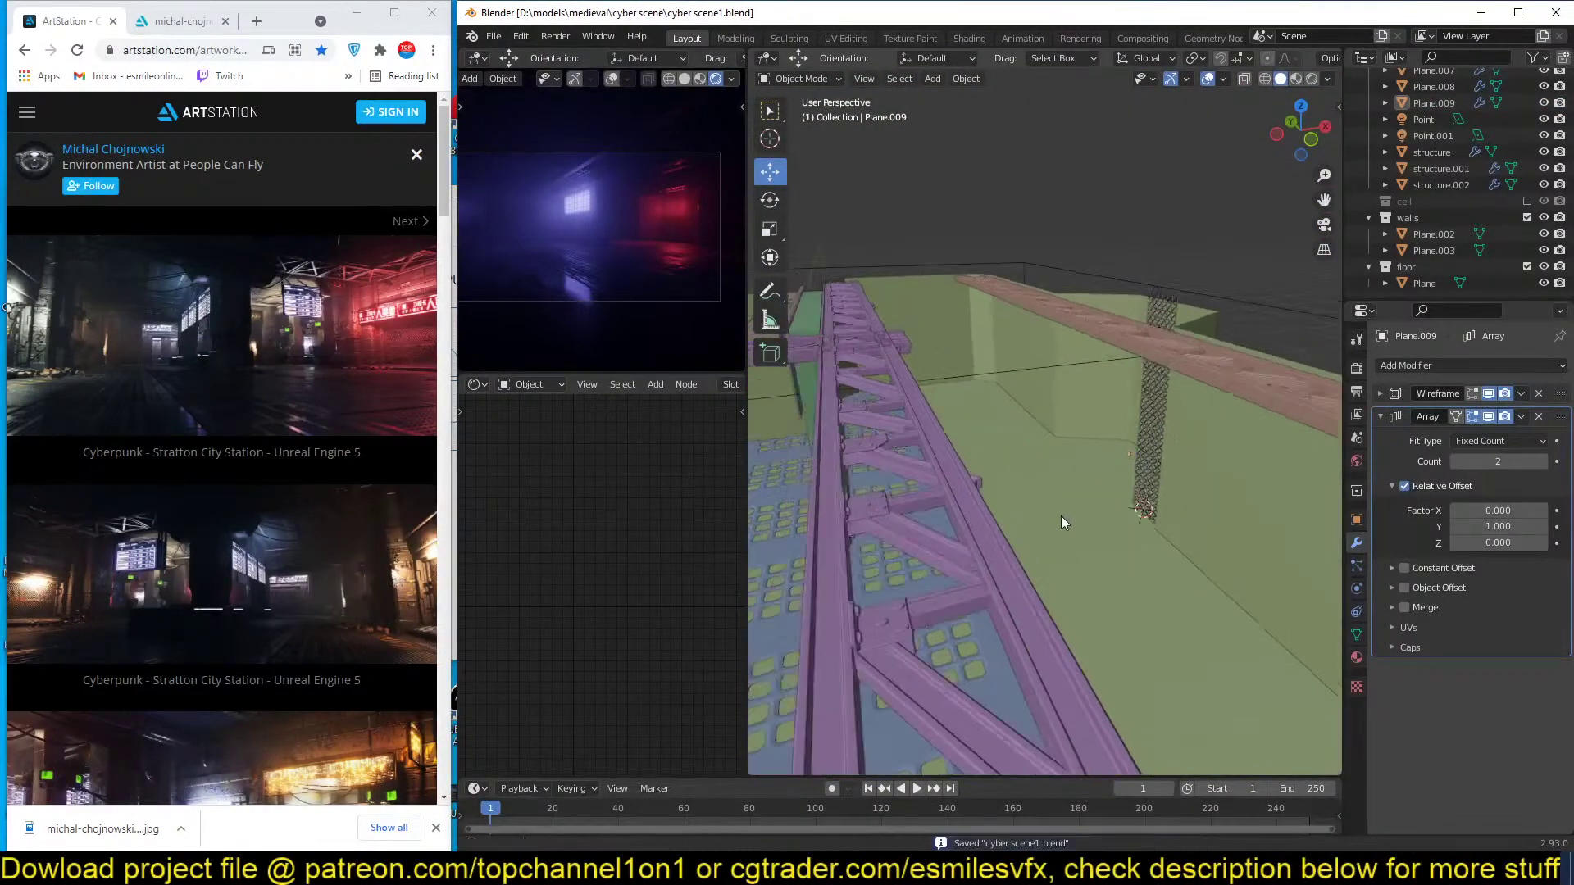
Enable the ceil collection and add an area light inside the room, rotated -90° about X.
click(1527, 201)
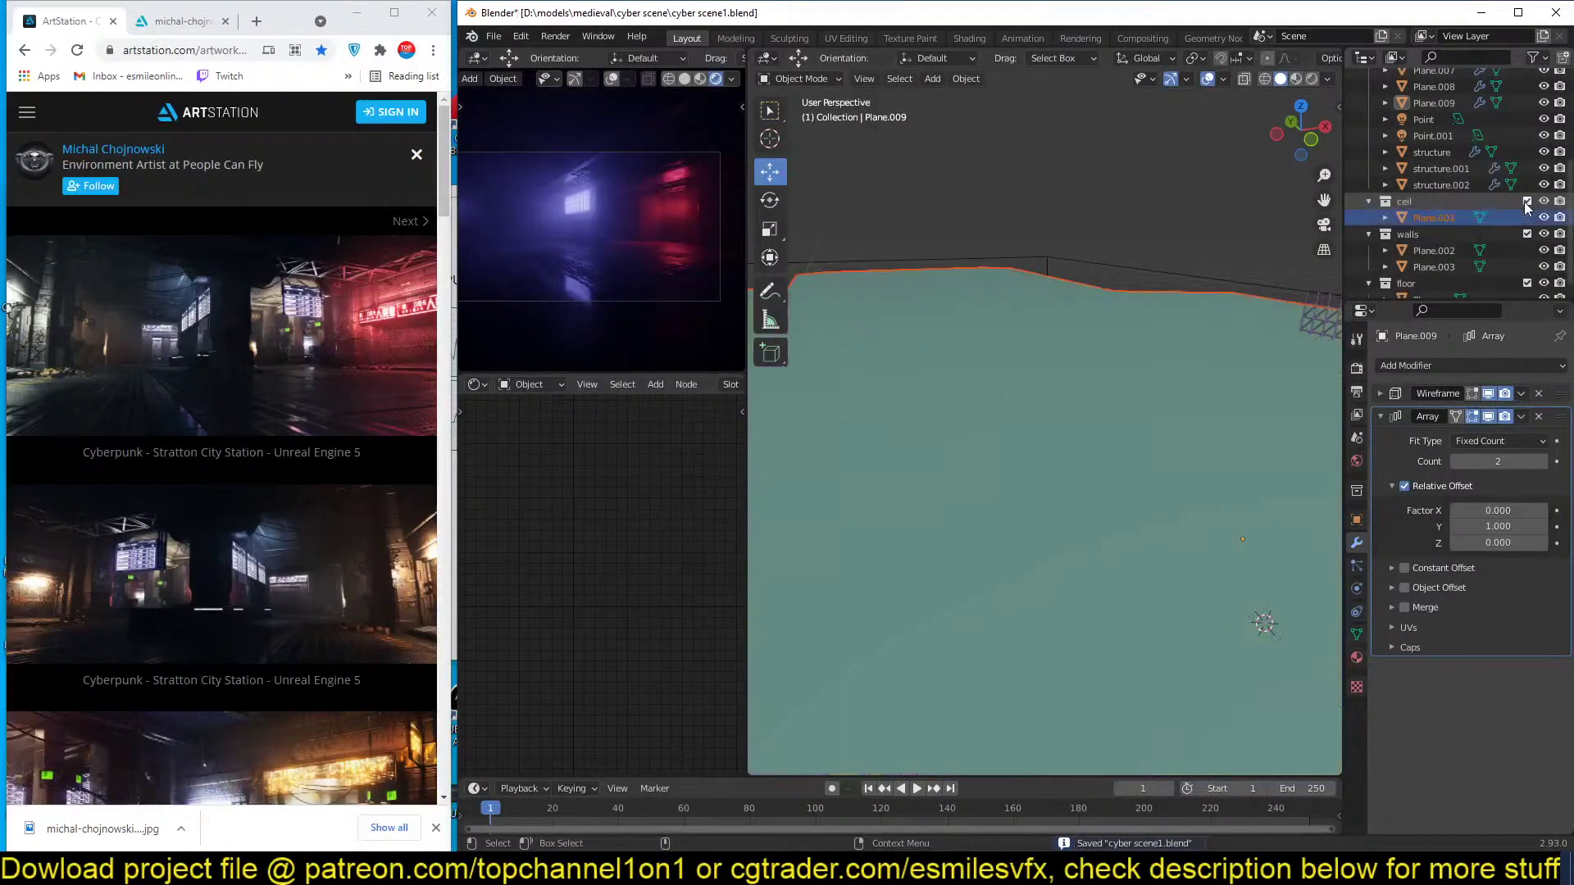
middle_drag(957, 438, 856, 372)
key(shift+a)
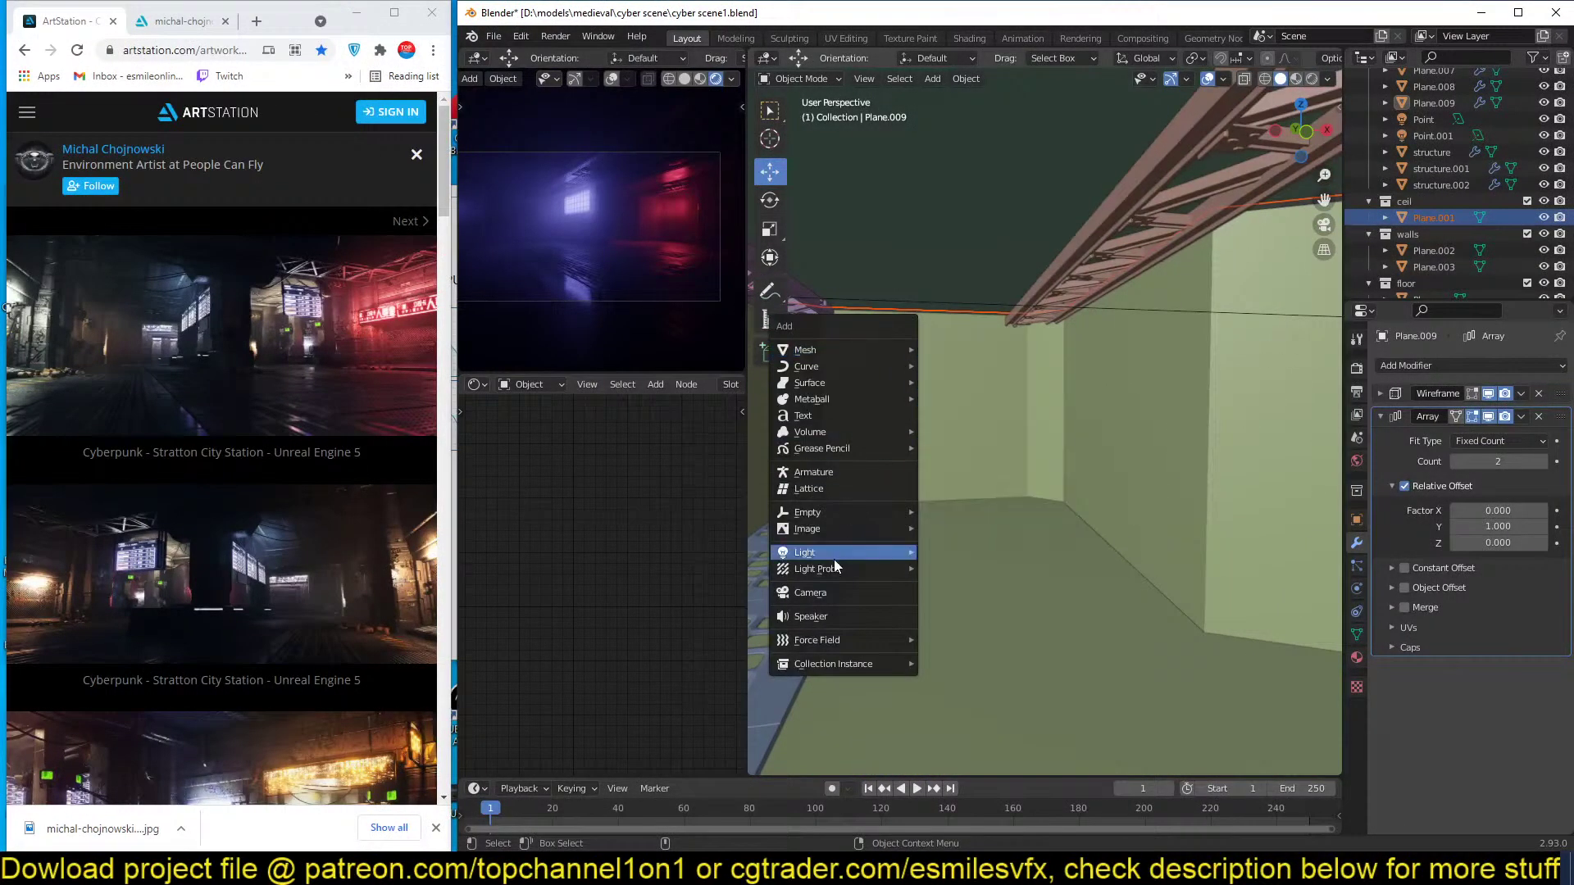
mouse_move(833, 556)
click(950, 604)
text(rx)
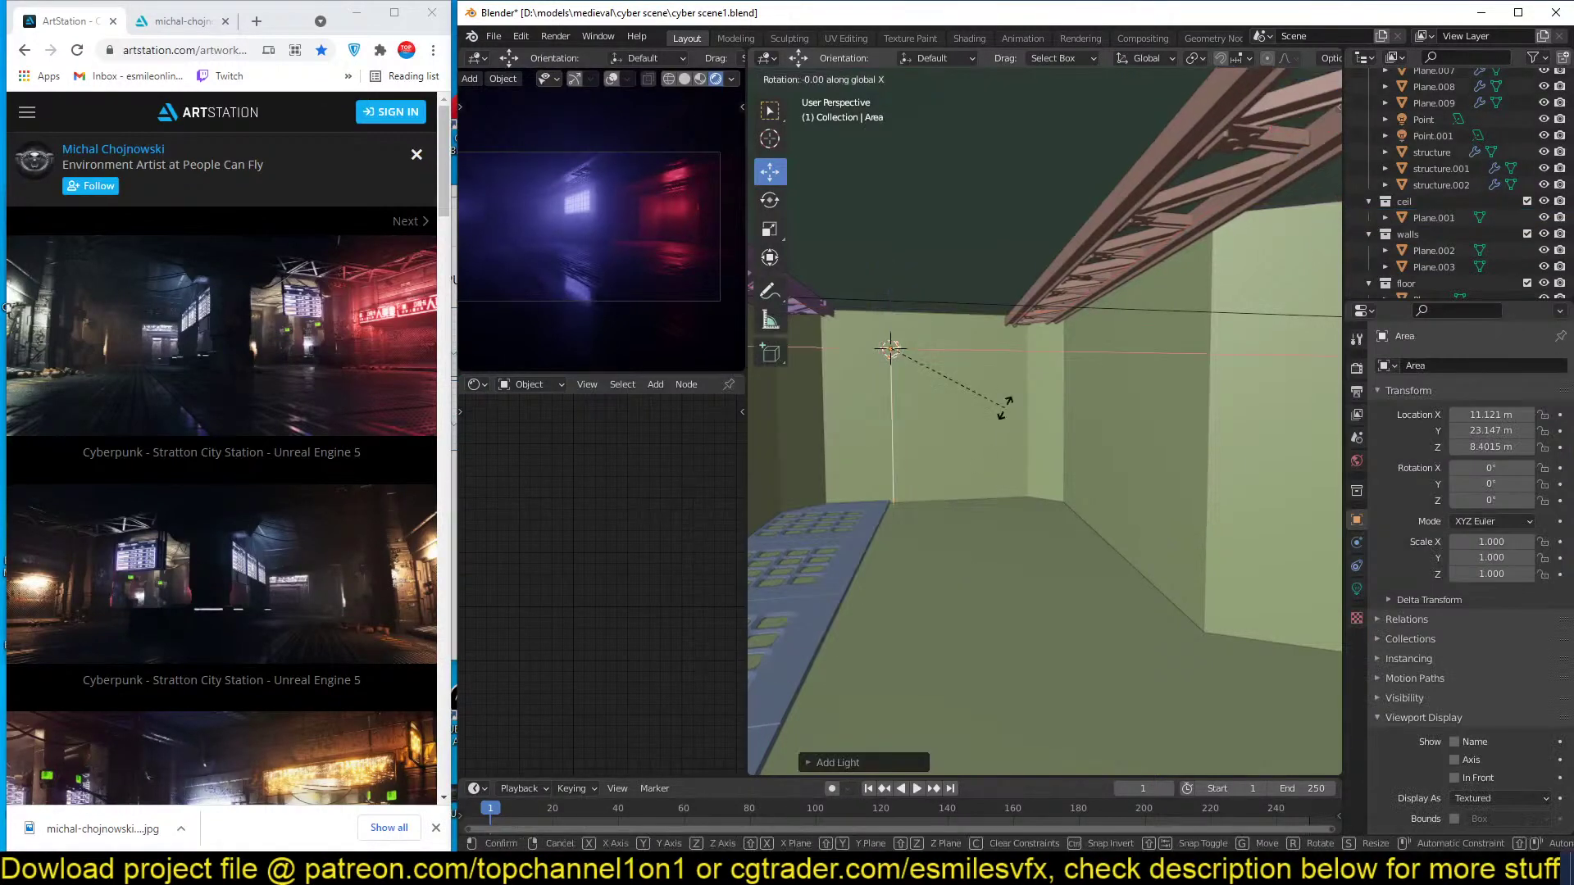
text(-90)
key(Return)
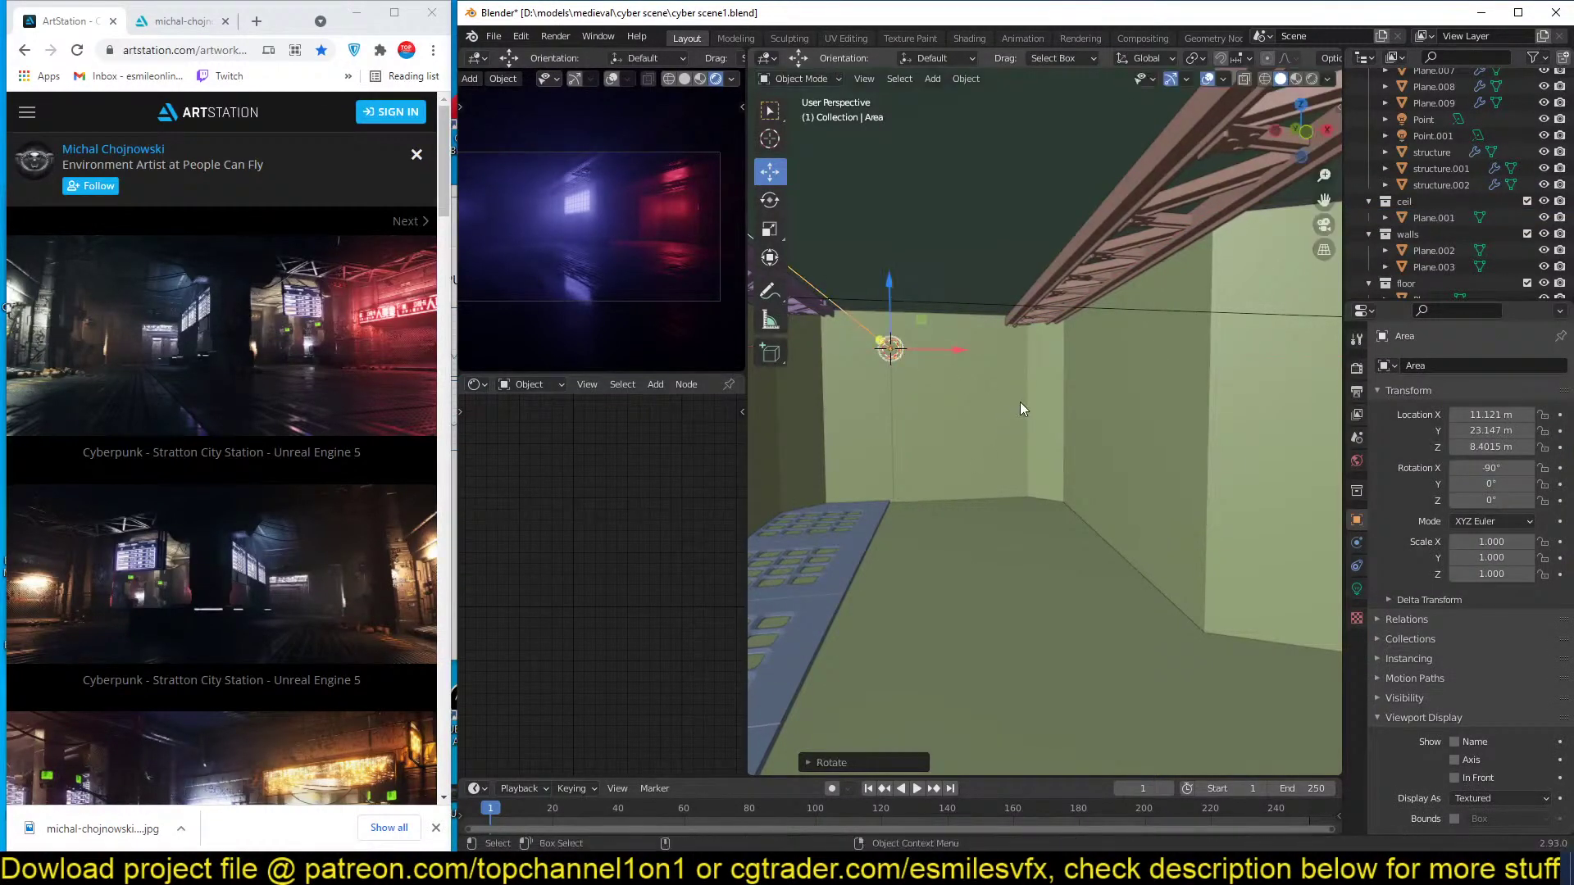
Set the new area light's power to 1000 W and its colour to yellow, and save the file.
click(1357, 589)
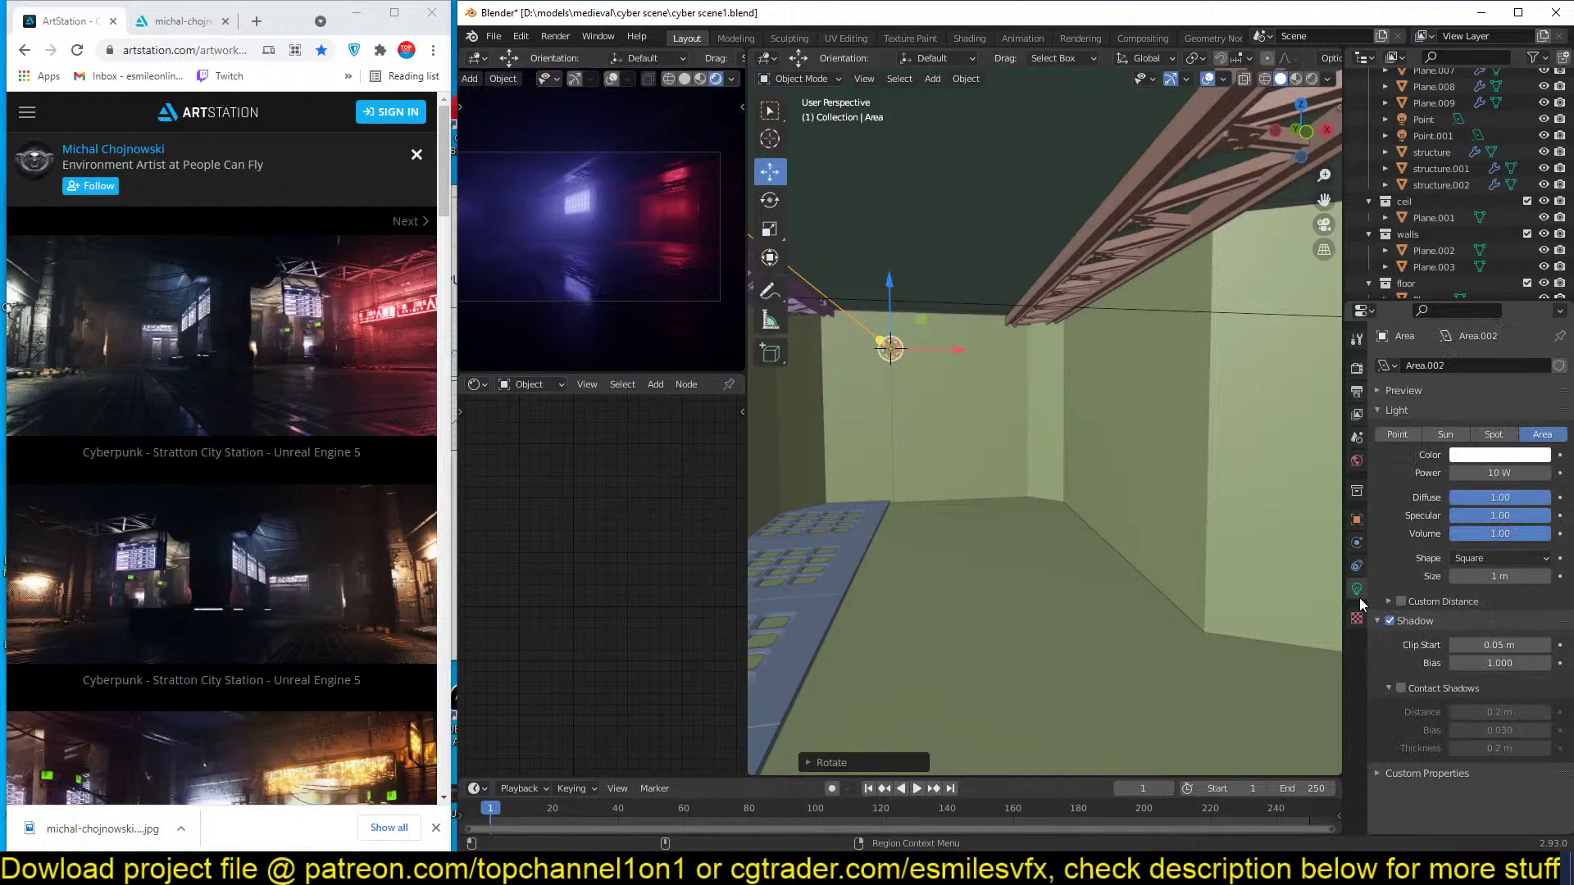
click(1508, 474)
click(1508, 473)
text(1000)
key(Return)
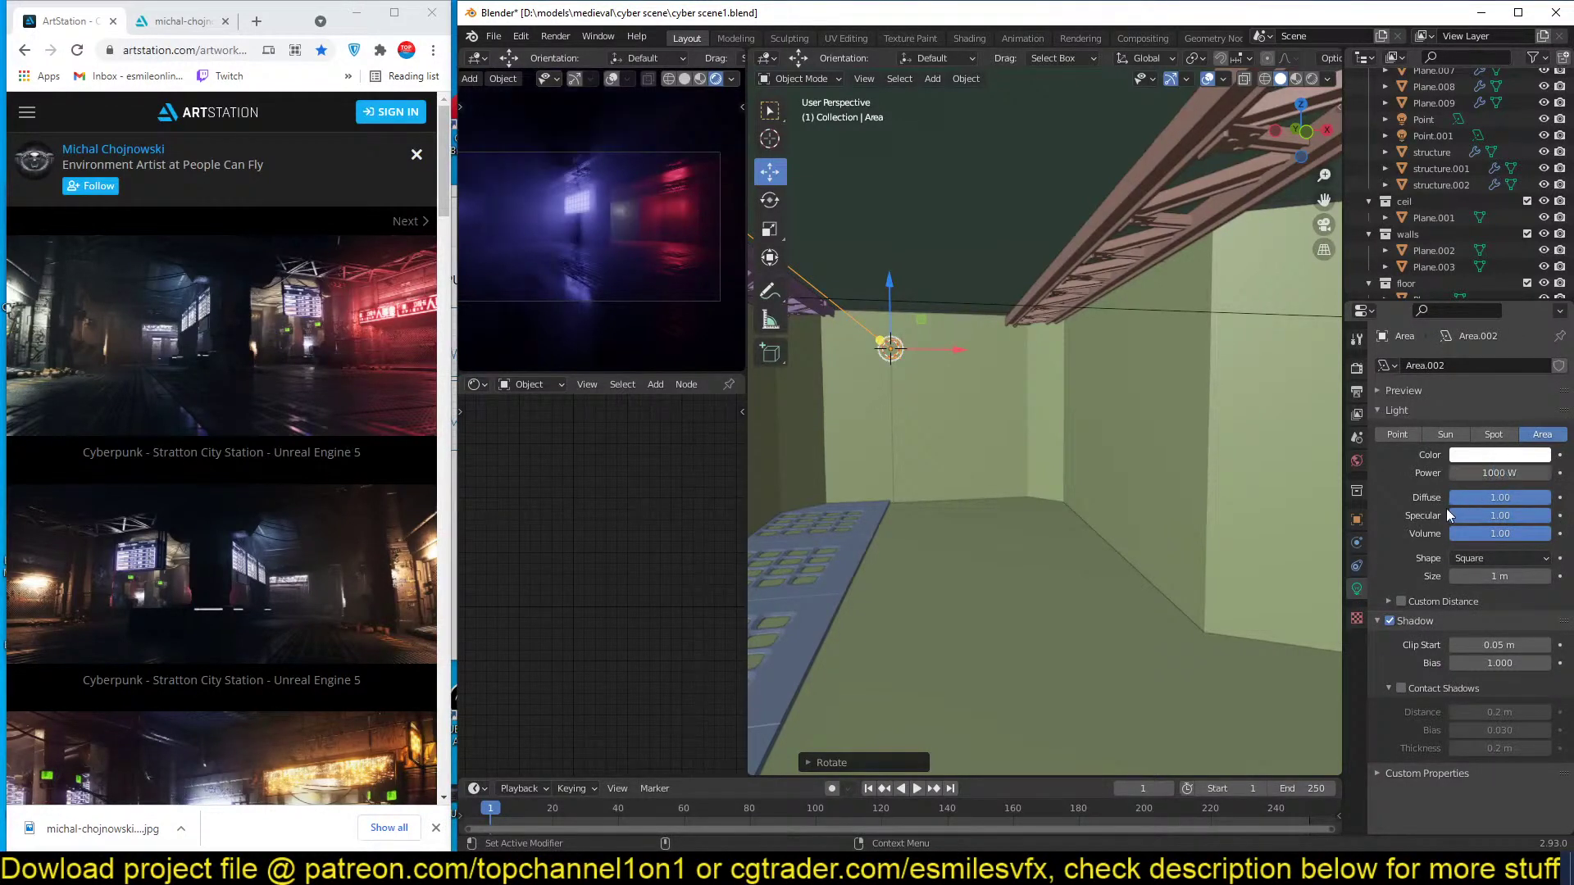
click(1511, 455)
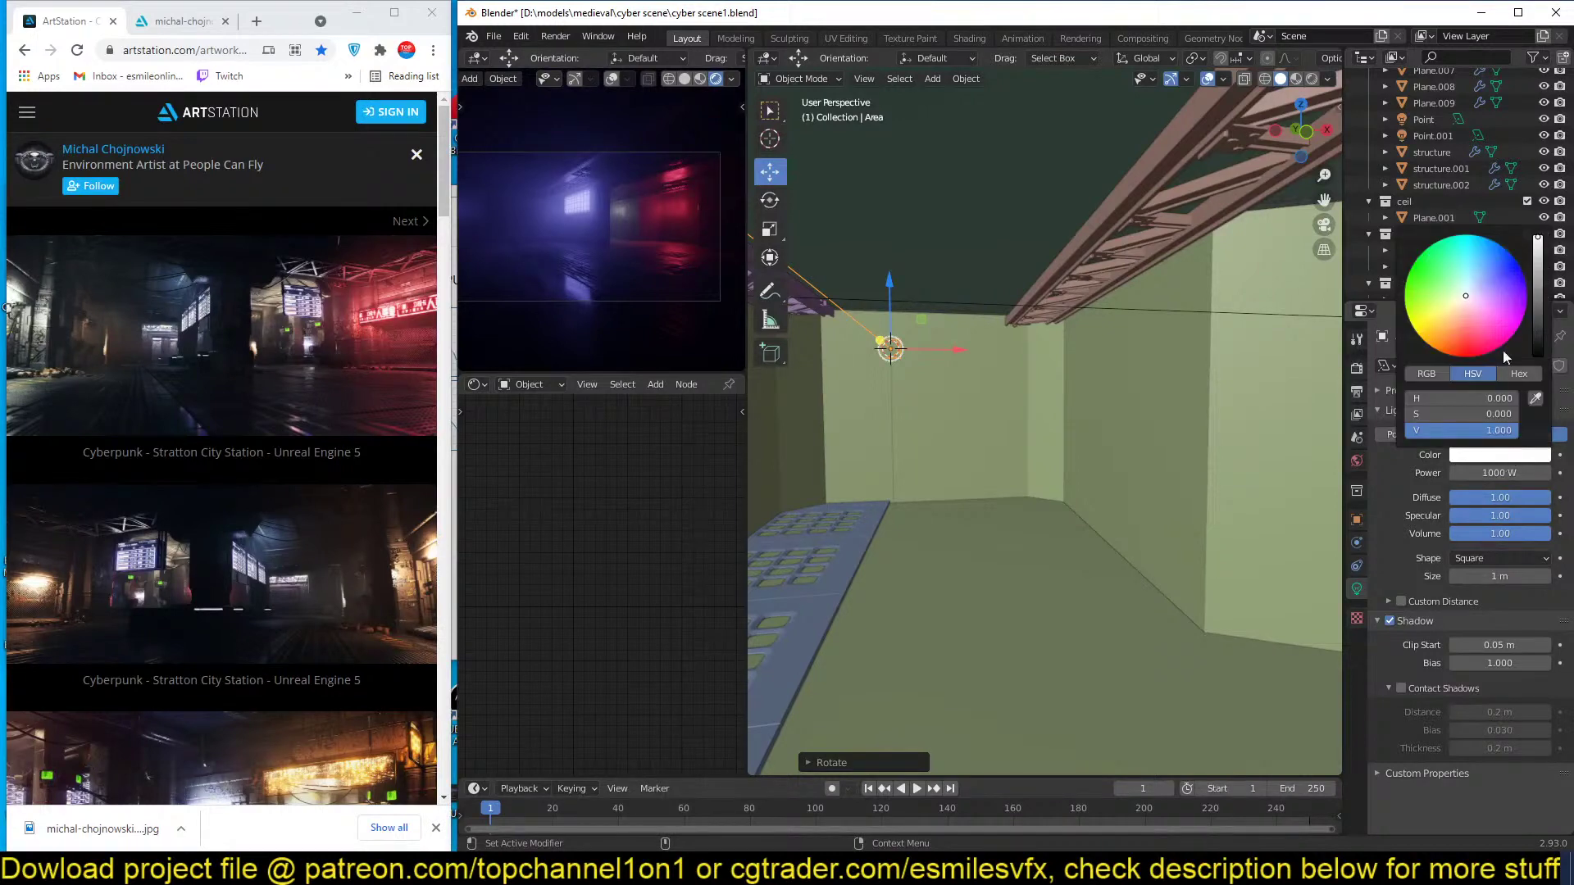
click(1449, 310)
middle_drag(898, 455, 941, 491)
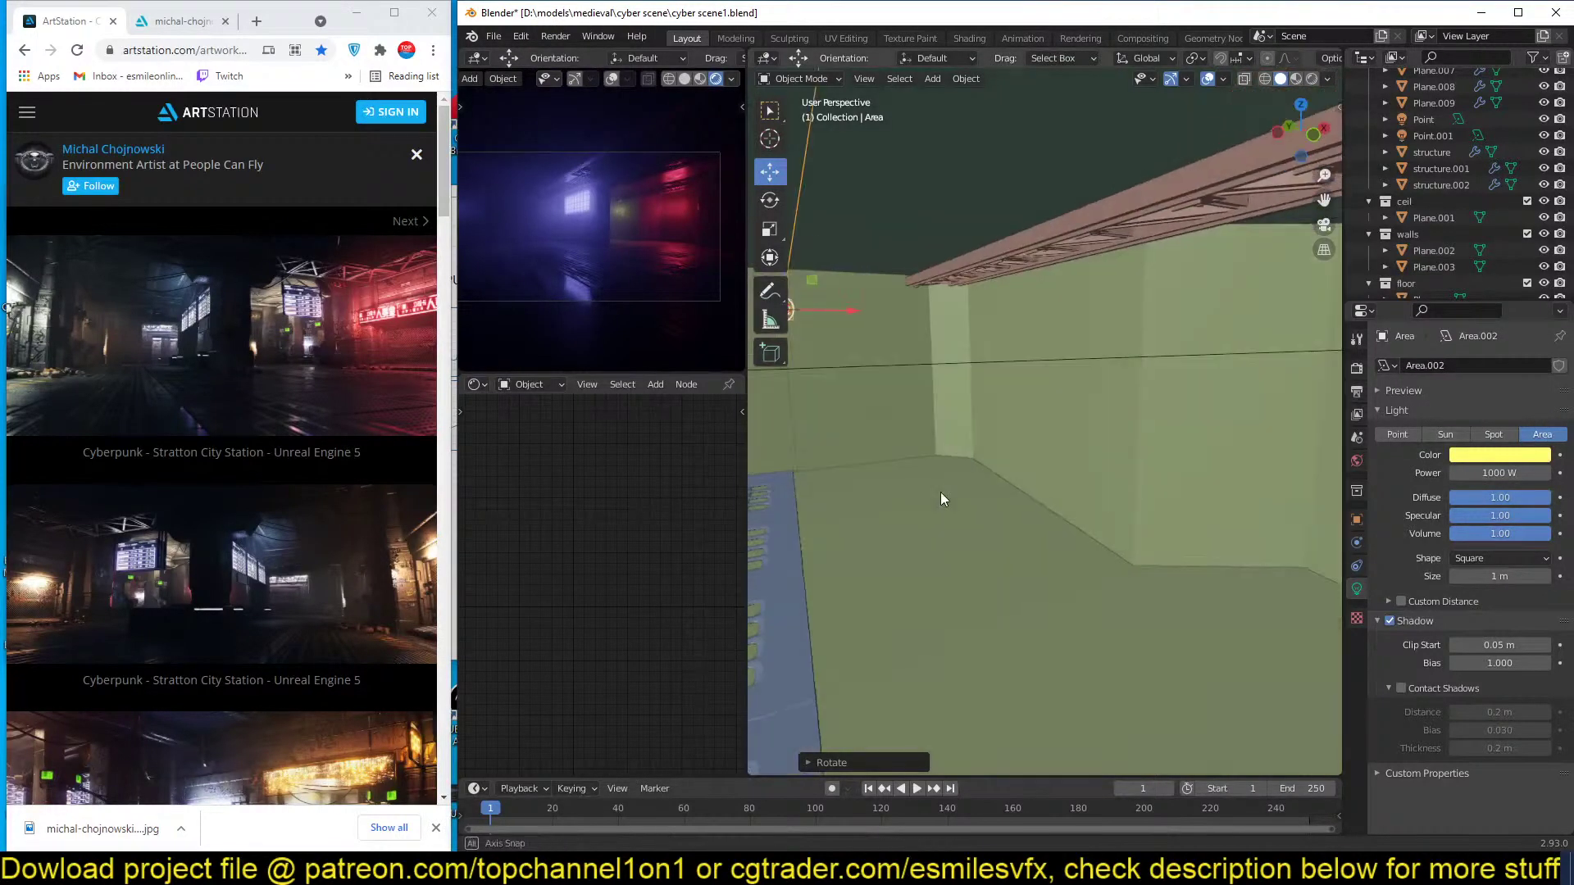
key(ctrl+s)
Choose the hanging train-times display sign from the walls category of the asset library.
click(827, 438)
key(n)
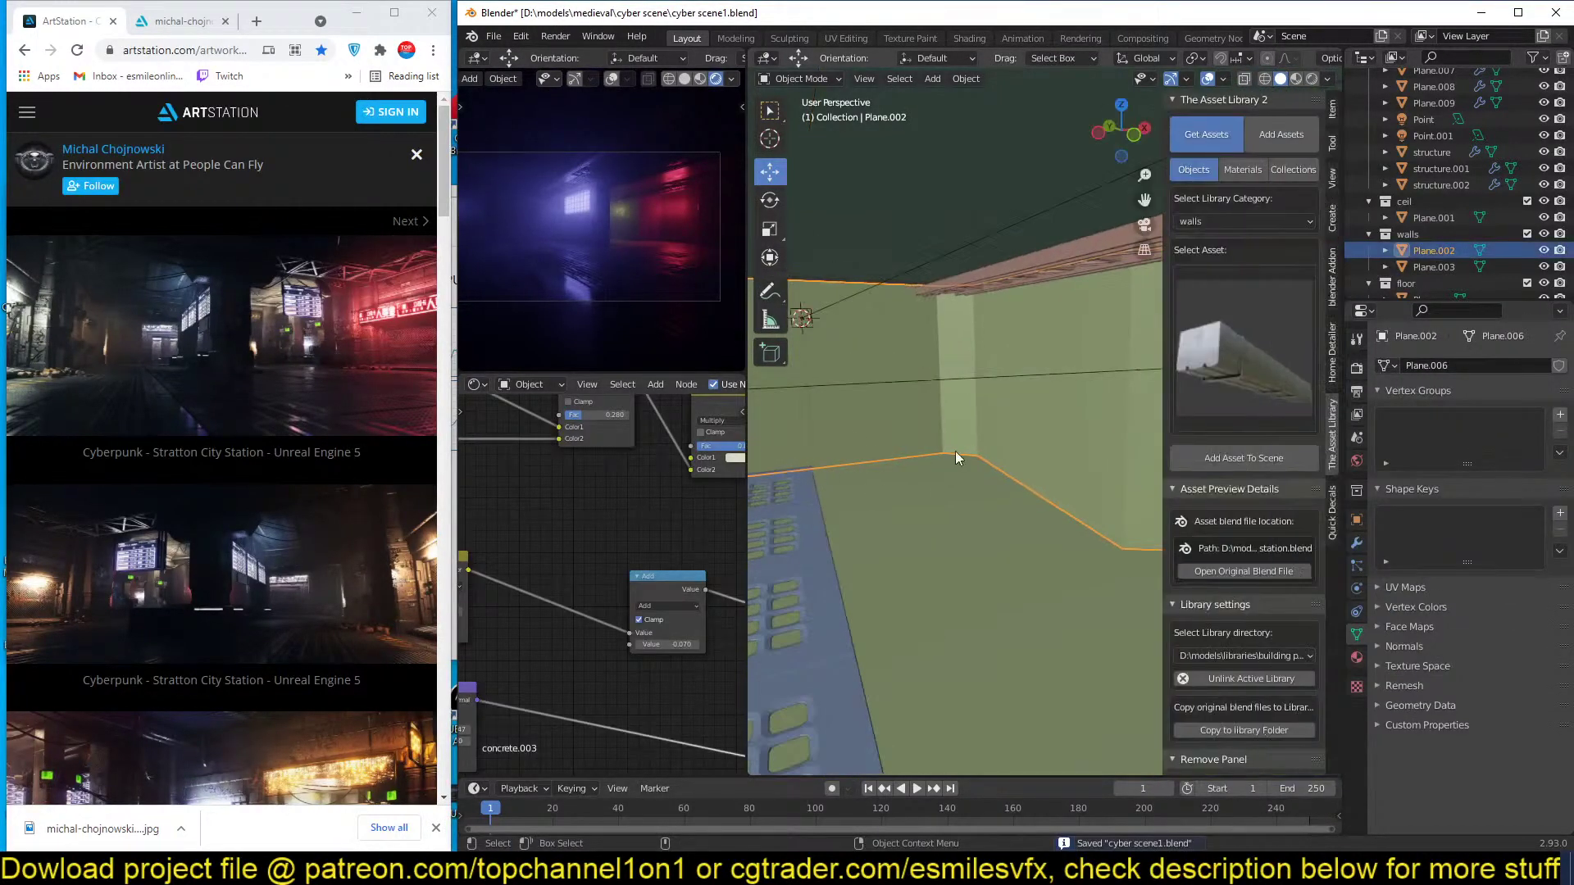
click(1249, 339)
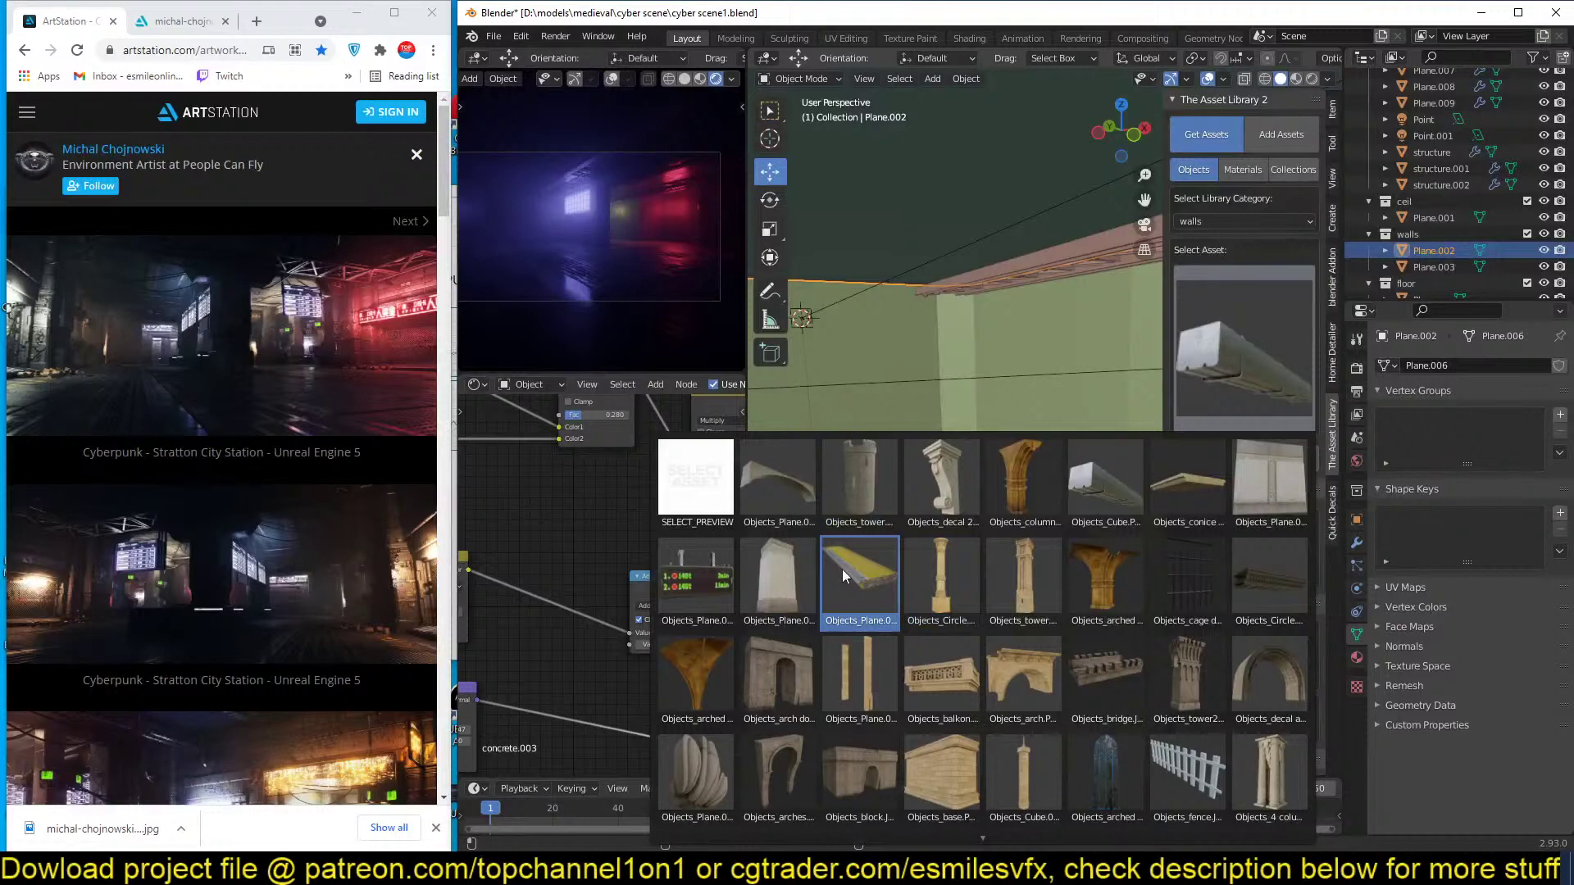
click(710, 576)
scroll(890, 533, down, 1)
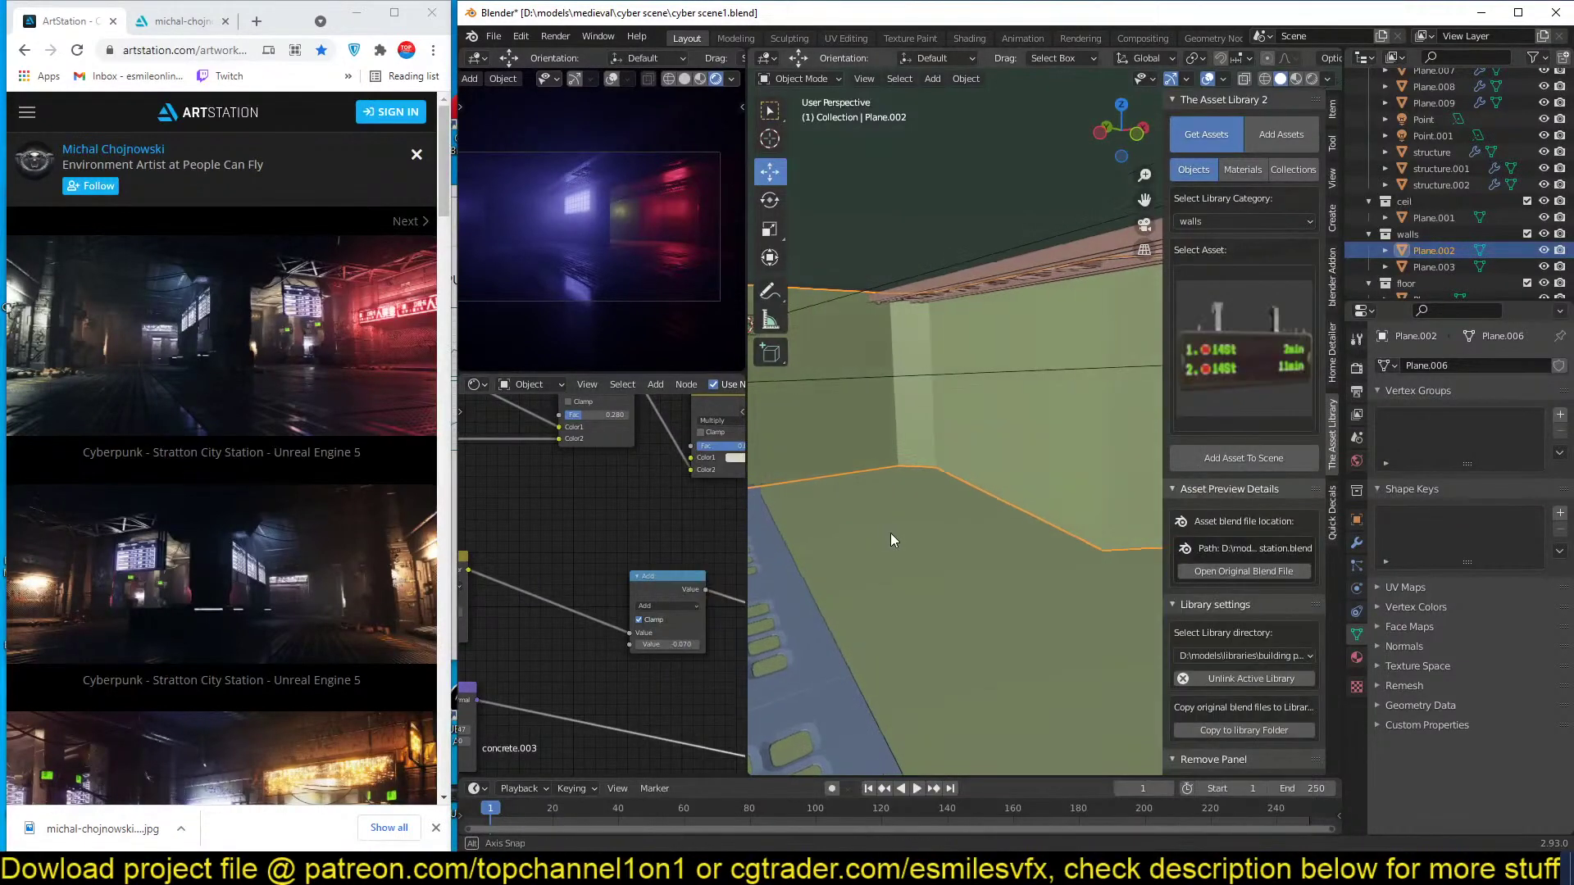
Add the chosen display sign asset to the scene and save the file.
scroll(1065, 465, down, 4)
middle_drag(1066, 464, 898, 459)
scroll(901, 451, down, 4)
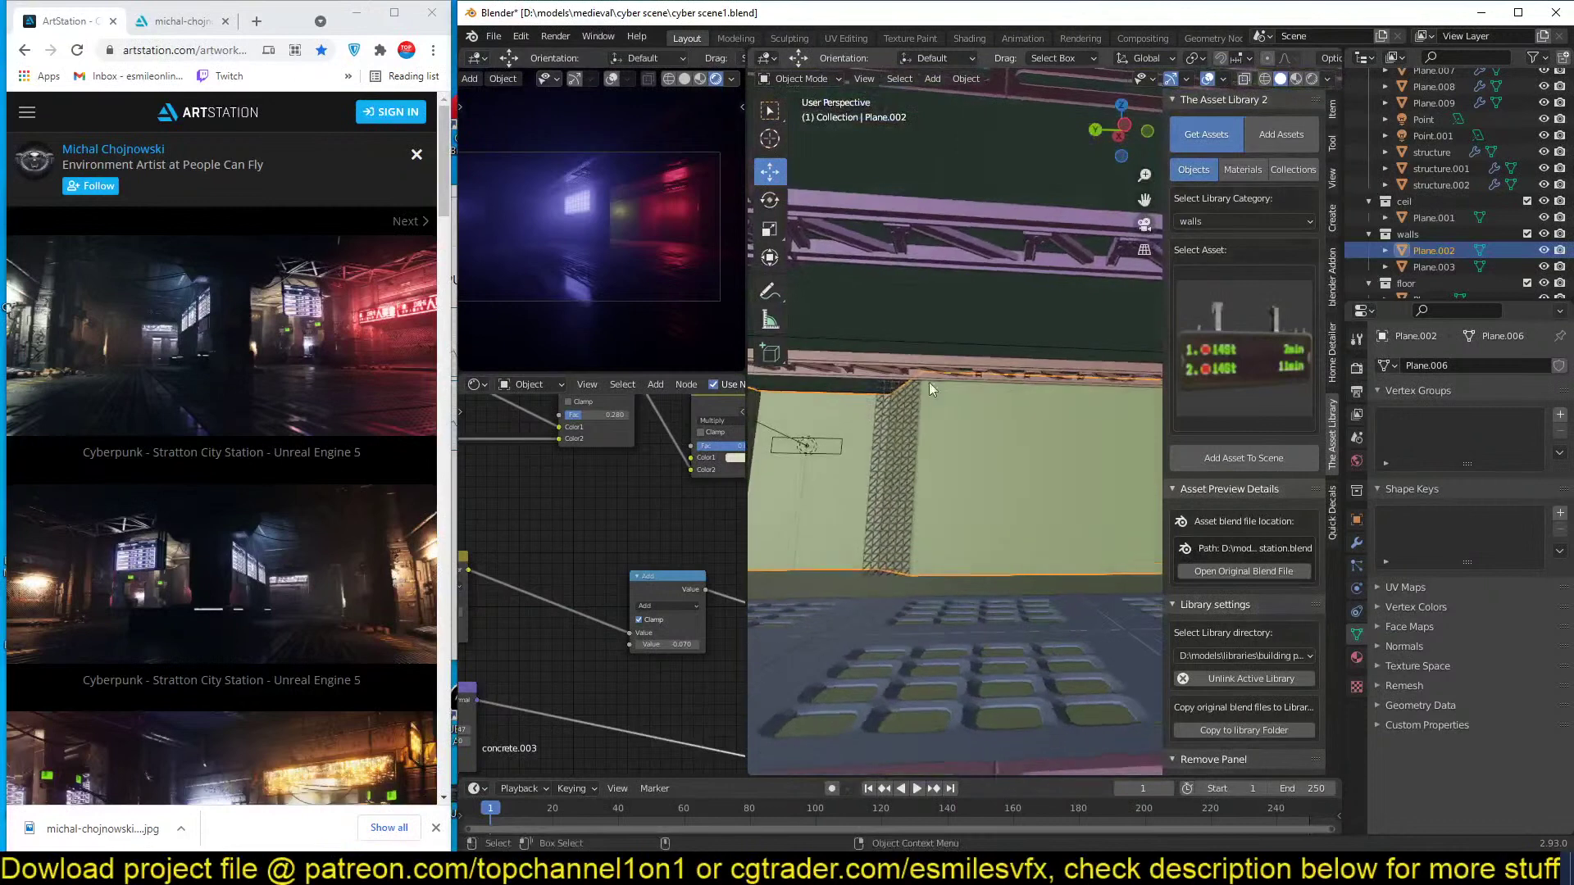
click(1226, 459)
middle_drag(1100, 420, 985, 387)
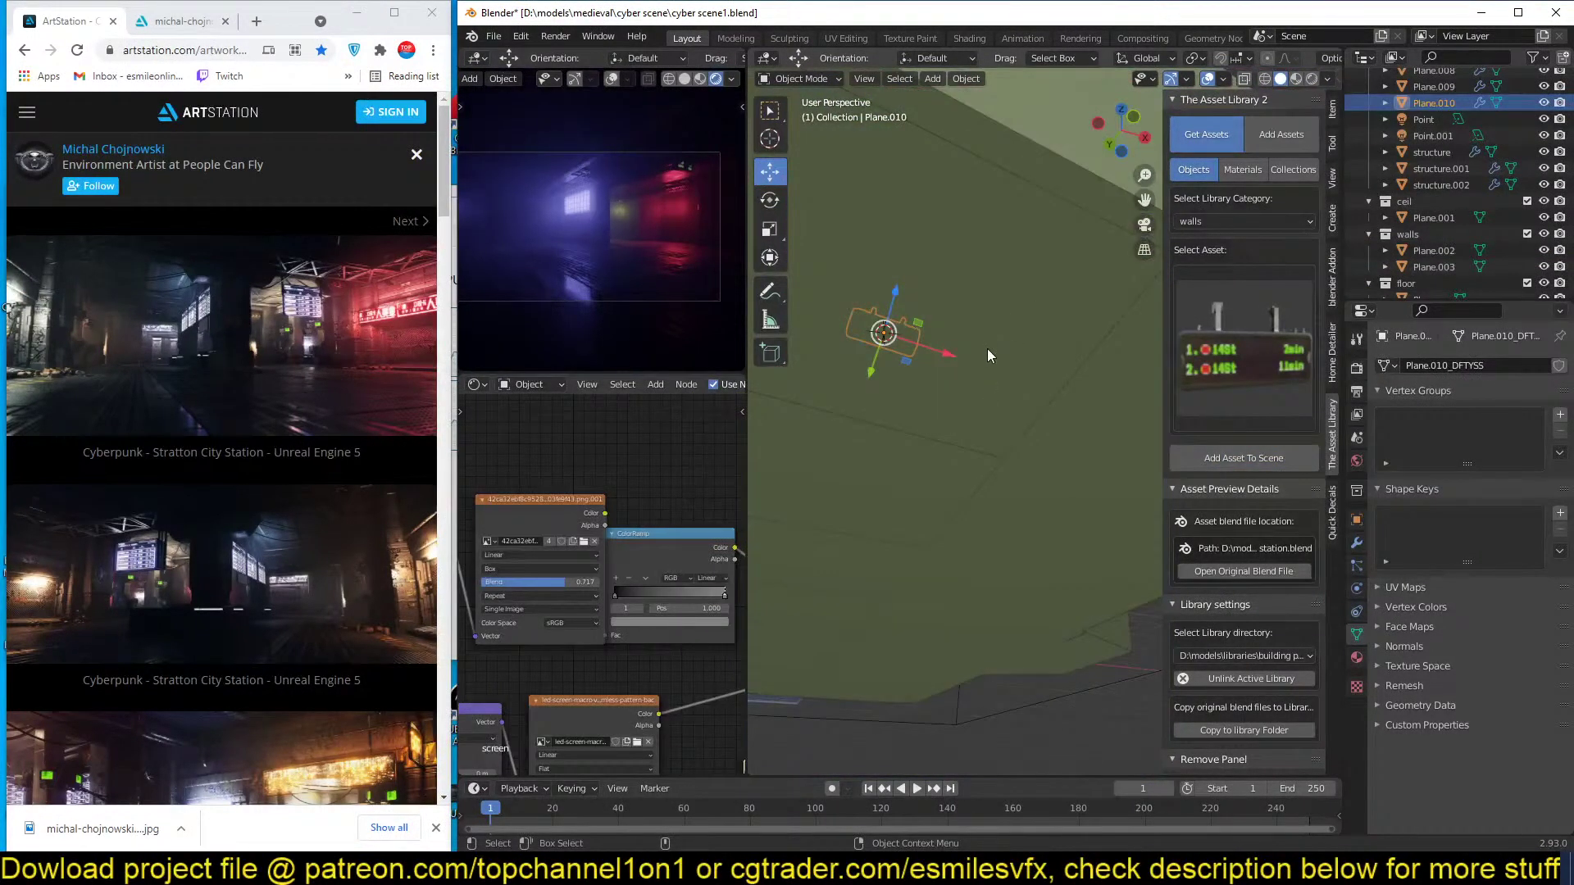
key(KP_Decimal)
scroll(986, 348, down, 1)
key(ctrl+s)
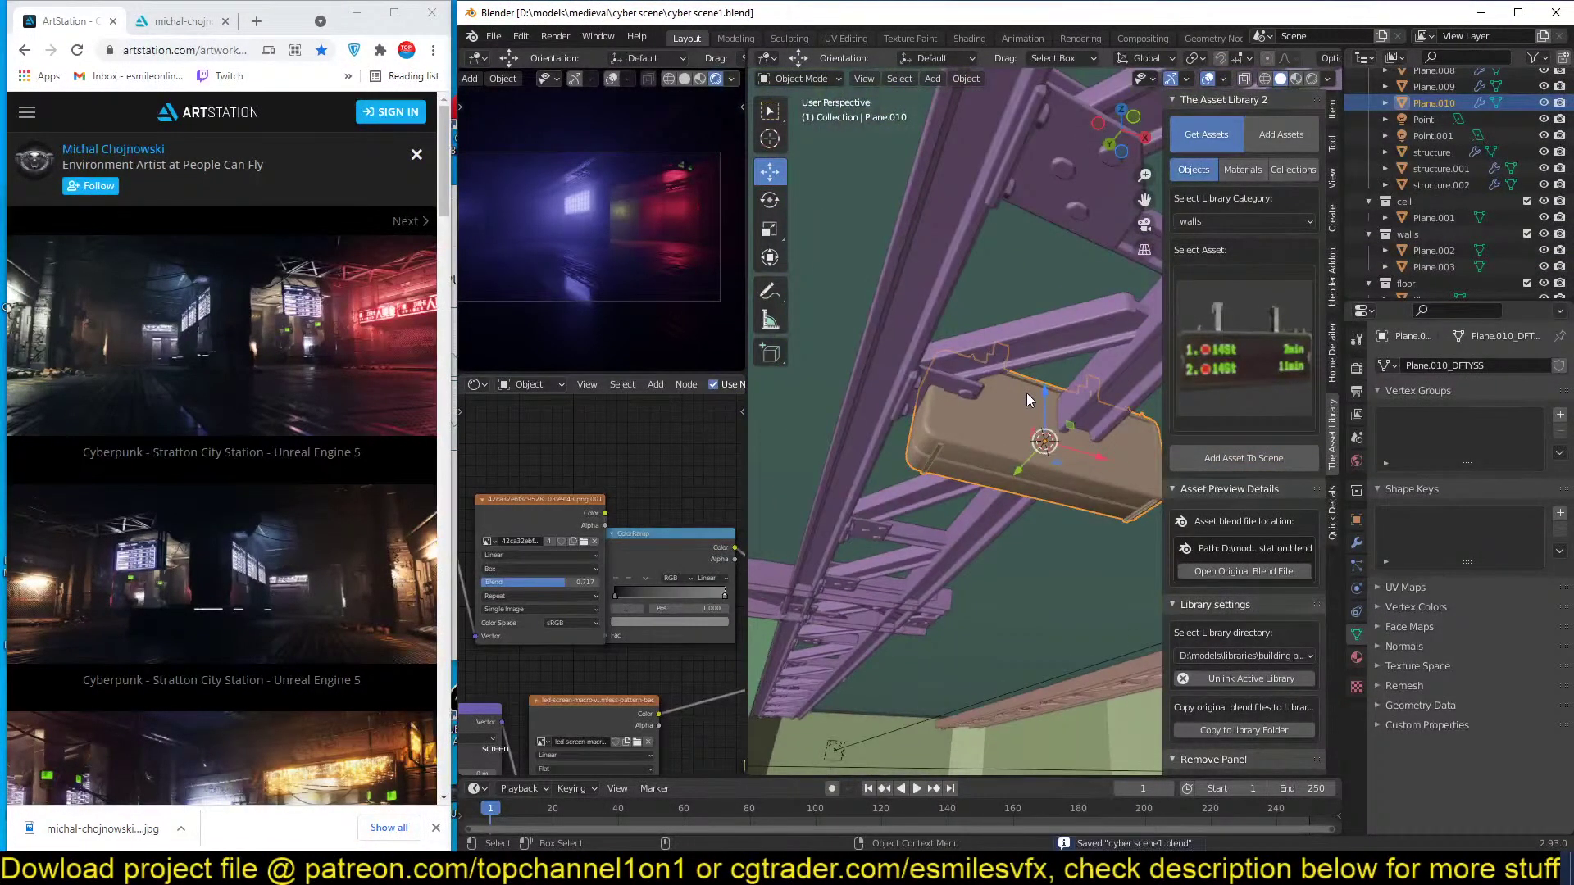
Move the display sign below the overhead beams, rotate it 90° about Z and lower it about 0.2 m.
key(g)
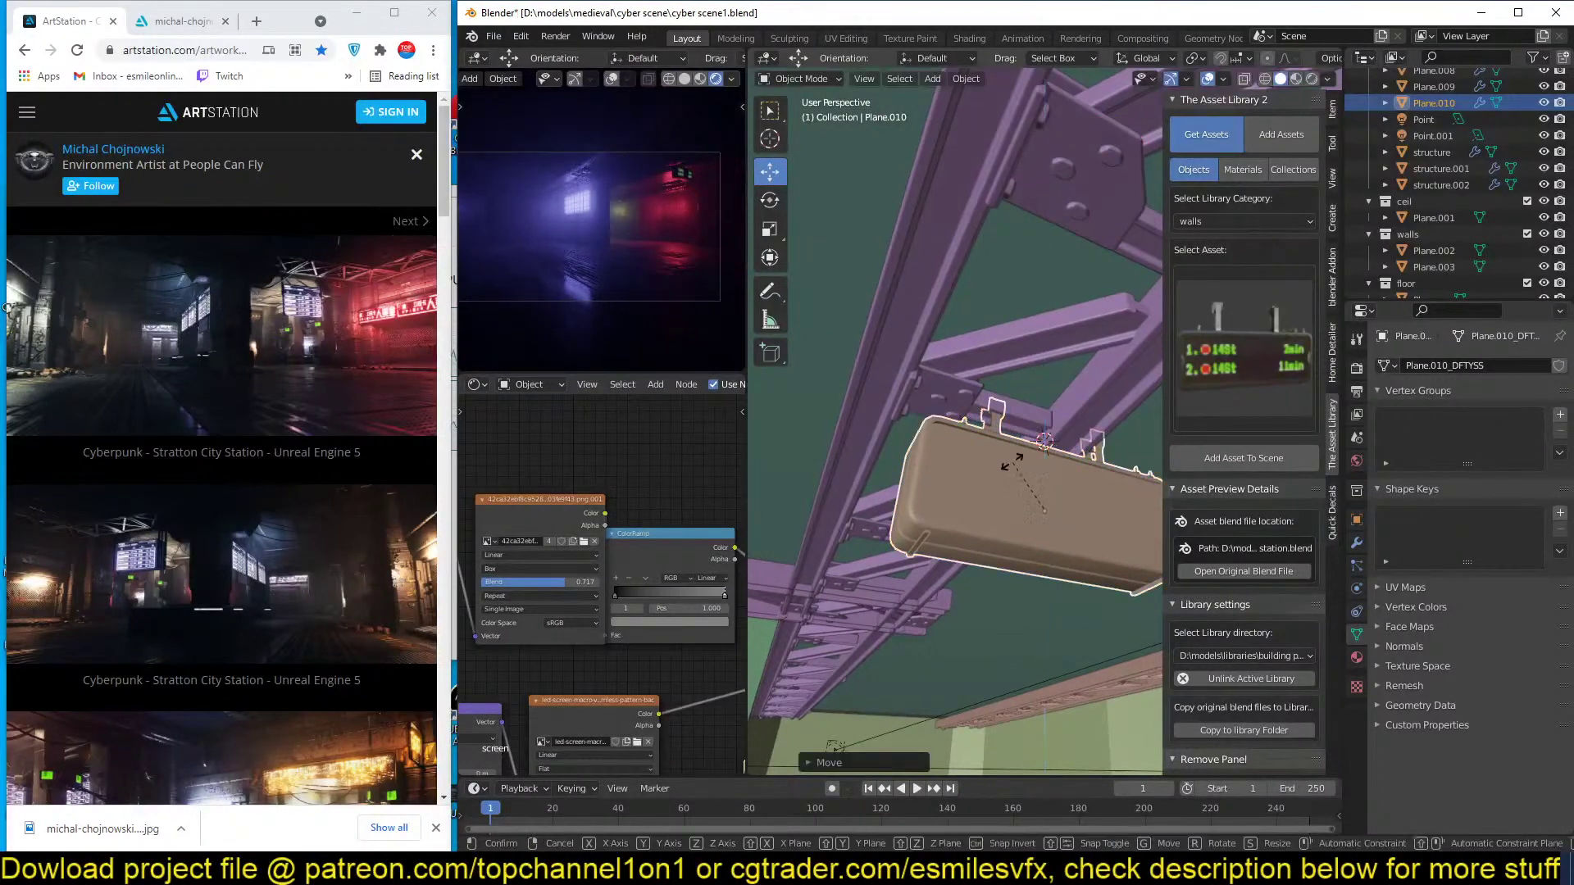
text(rz90)
key(Return)
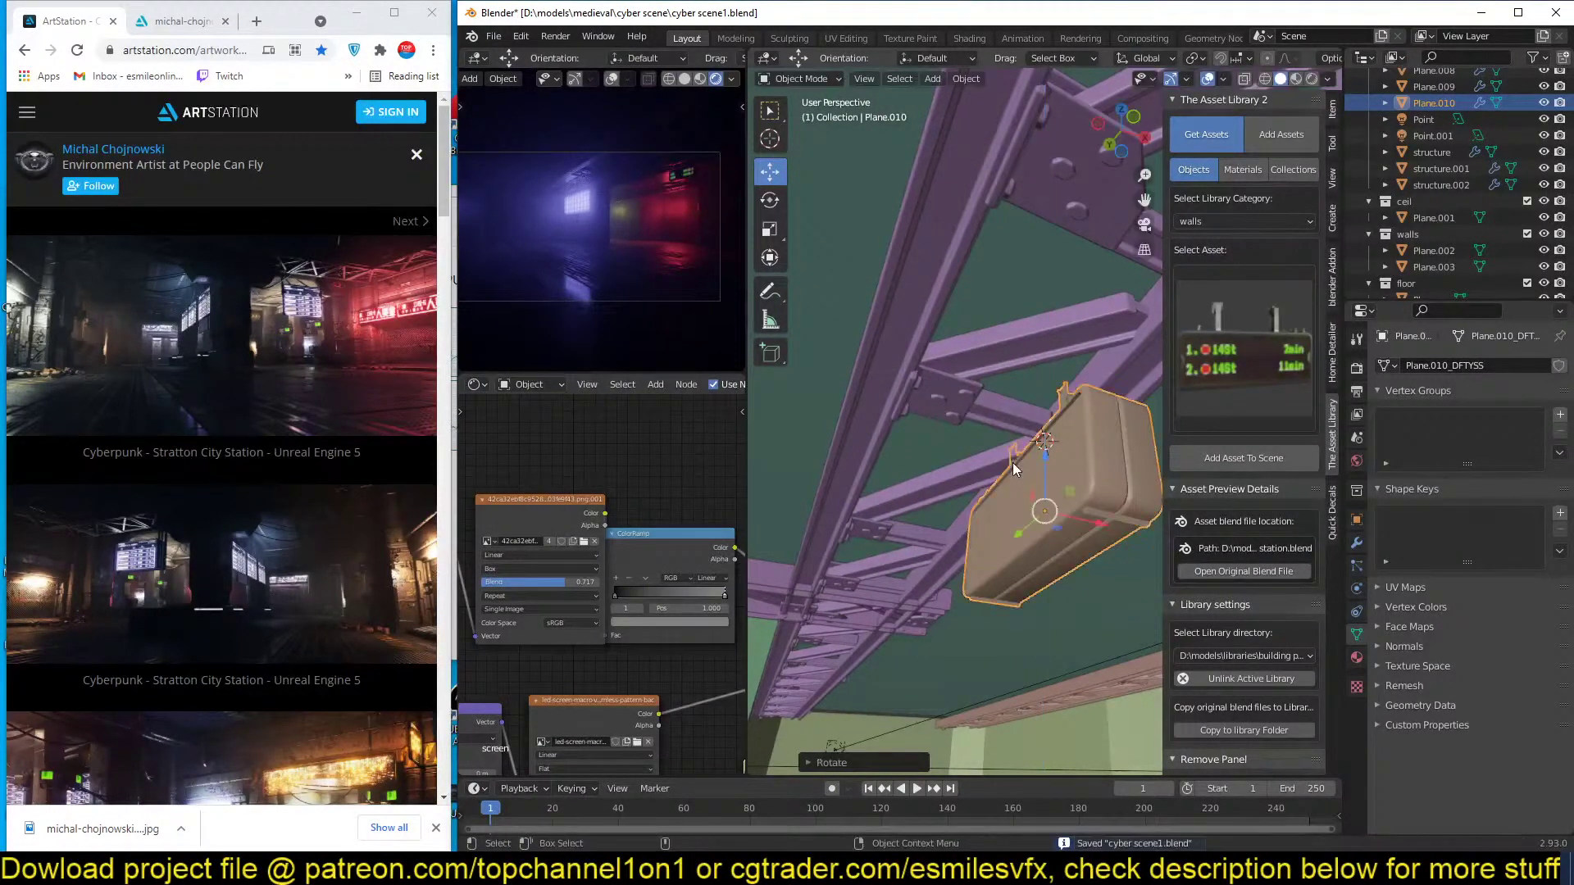
middle_drag(1011, 462, 996, 456)
key(g)
key(z)
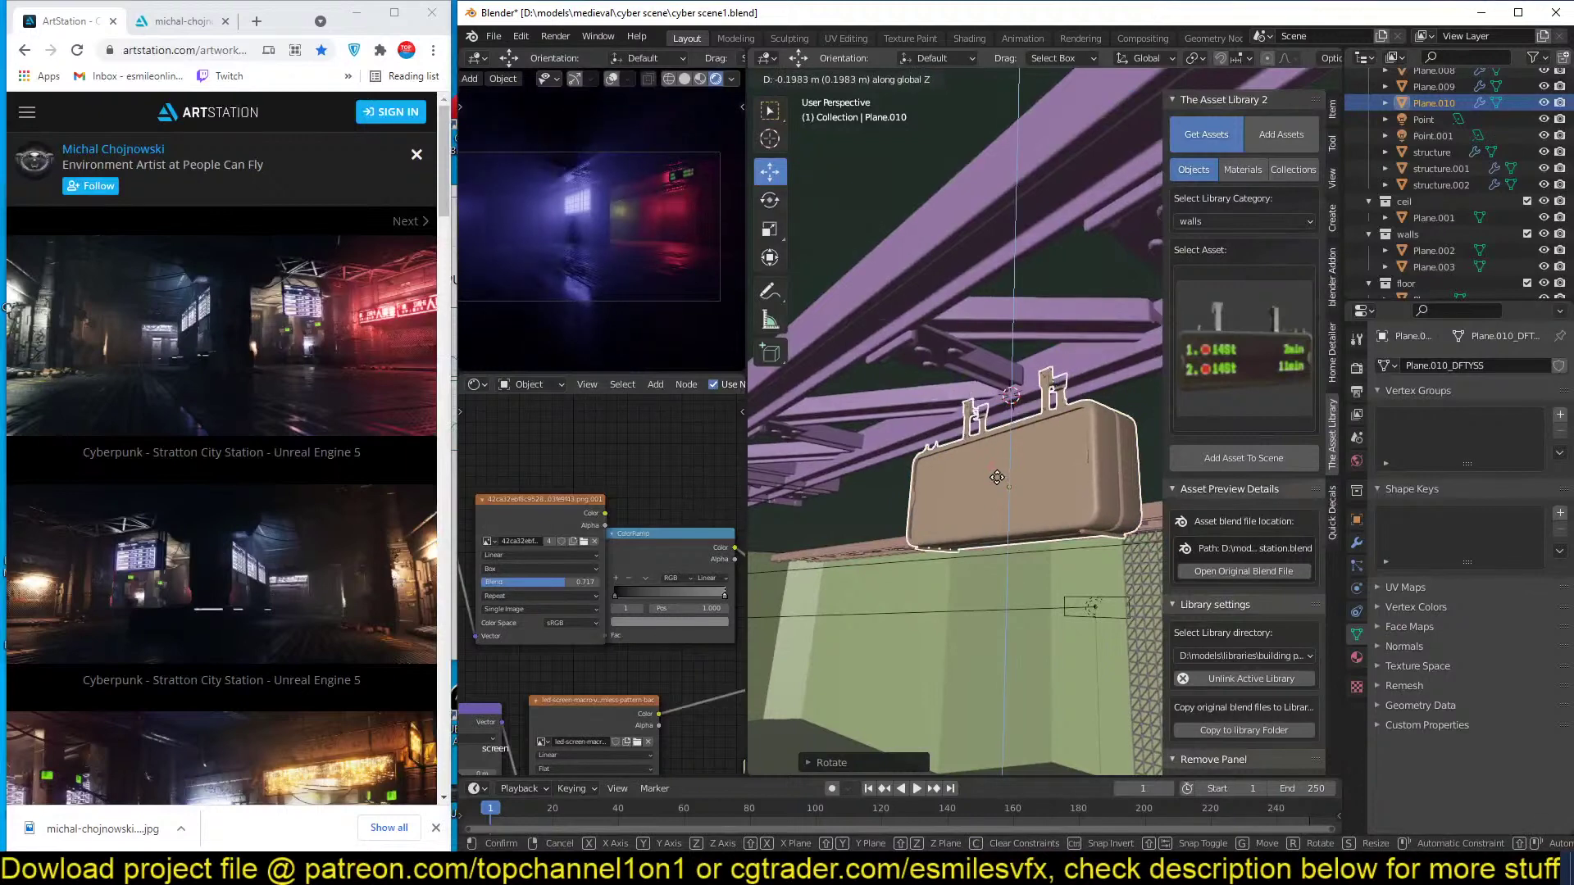
click(996, 484)
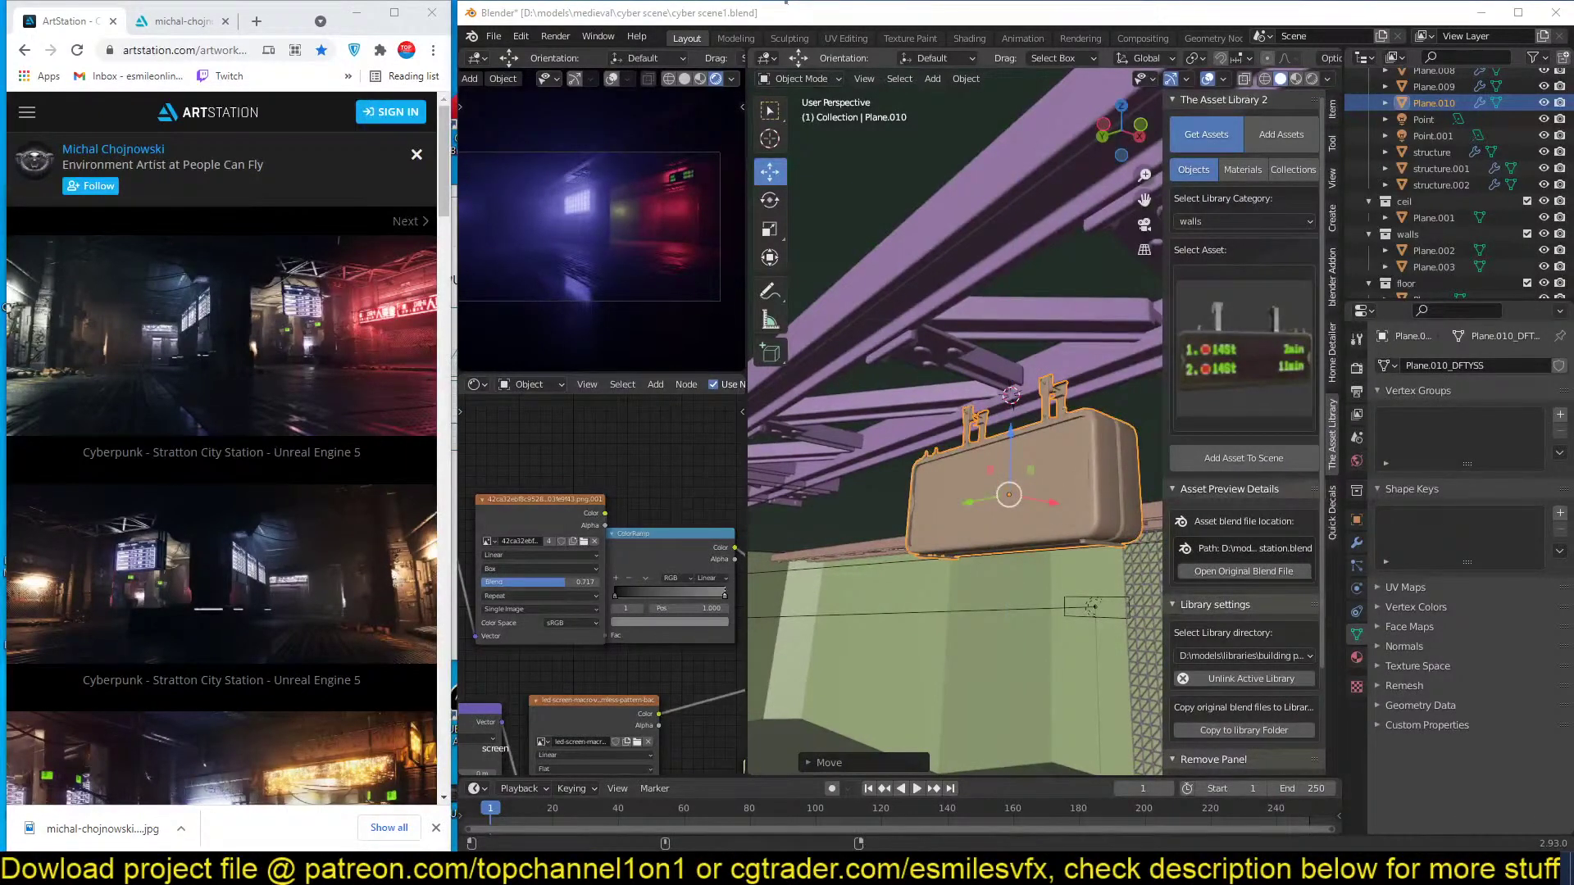
Nudge the display sign into position under the beam and save the file.
middle_drag(1102, 427, 969, 449)
middle_drag(991, 505, 1045, 522)
key(g)
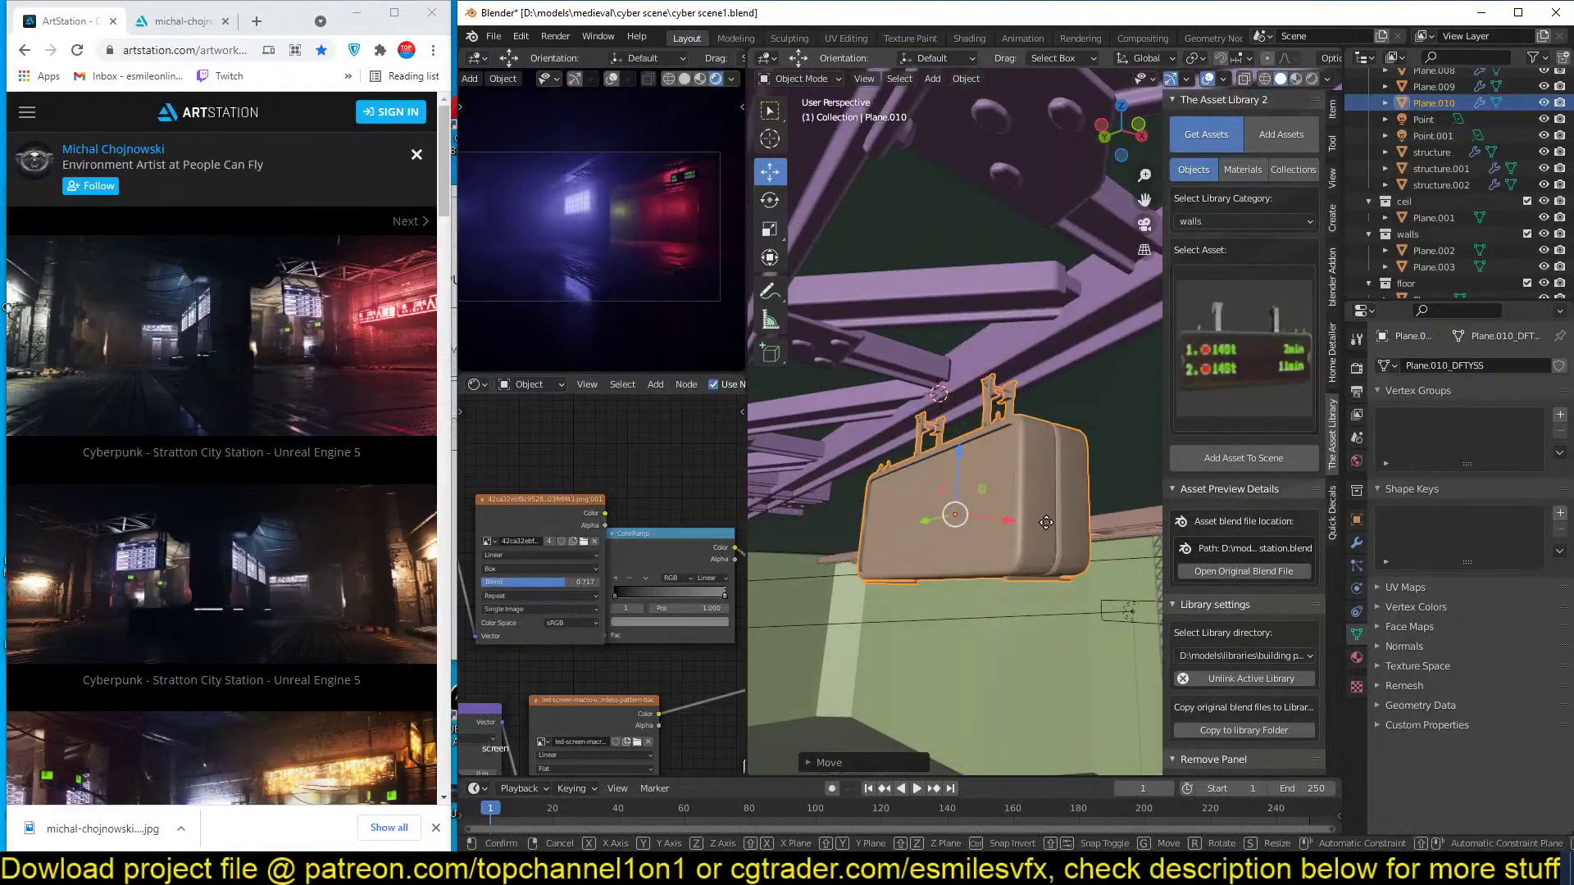
click(1044, 516)
key(ctrl+s)
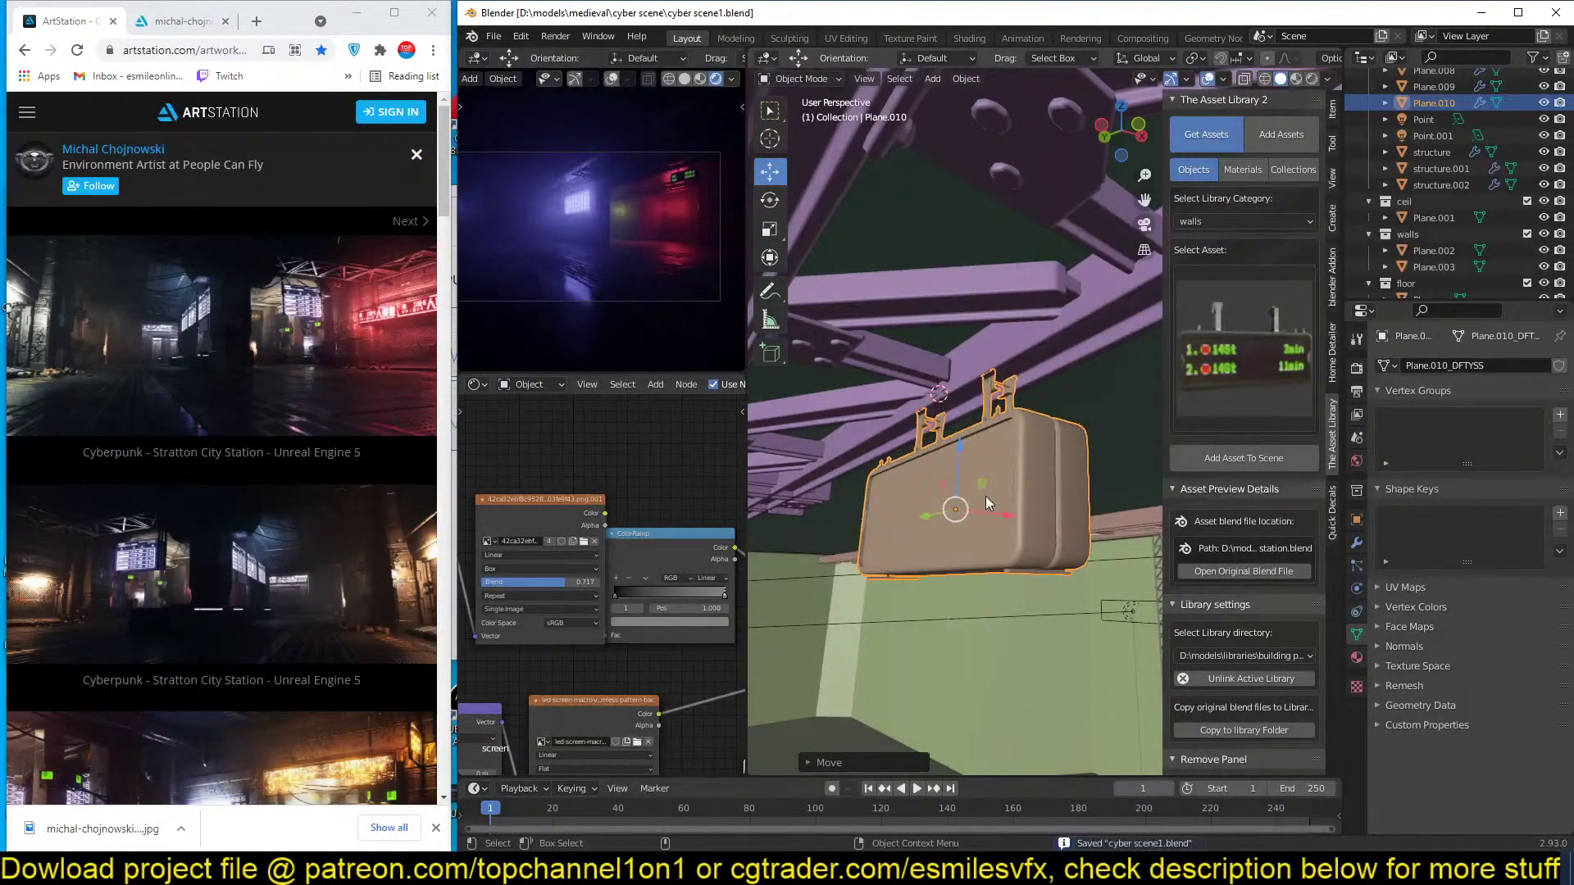
Scale the display sign to about 0.78, raise it about 0.22 m and clear the selection.
middle_drag(966, 430, 996, 464)
key(s)
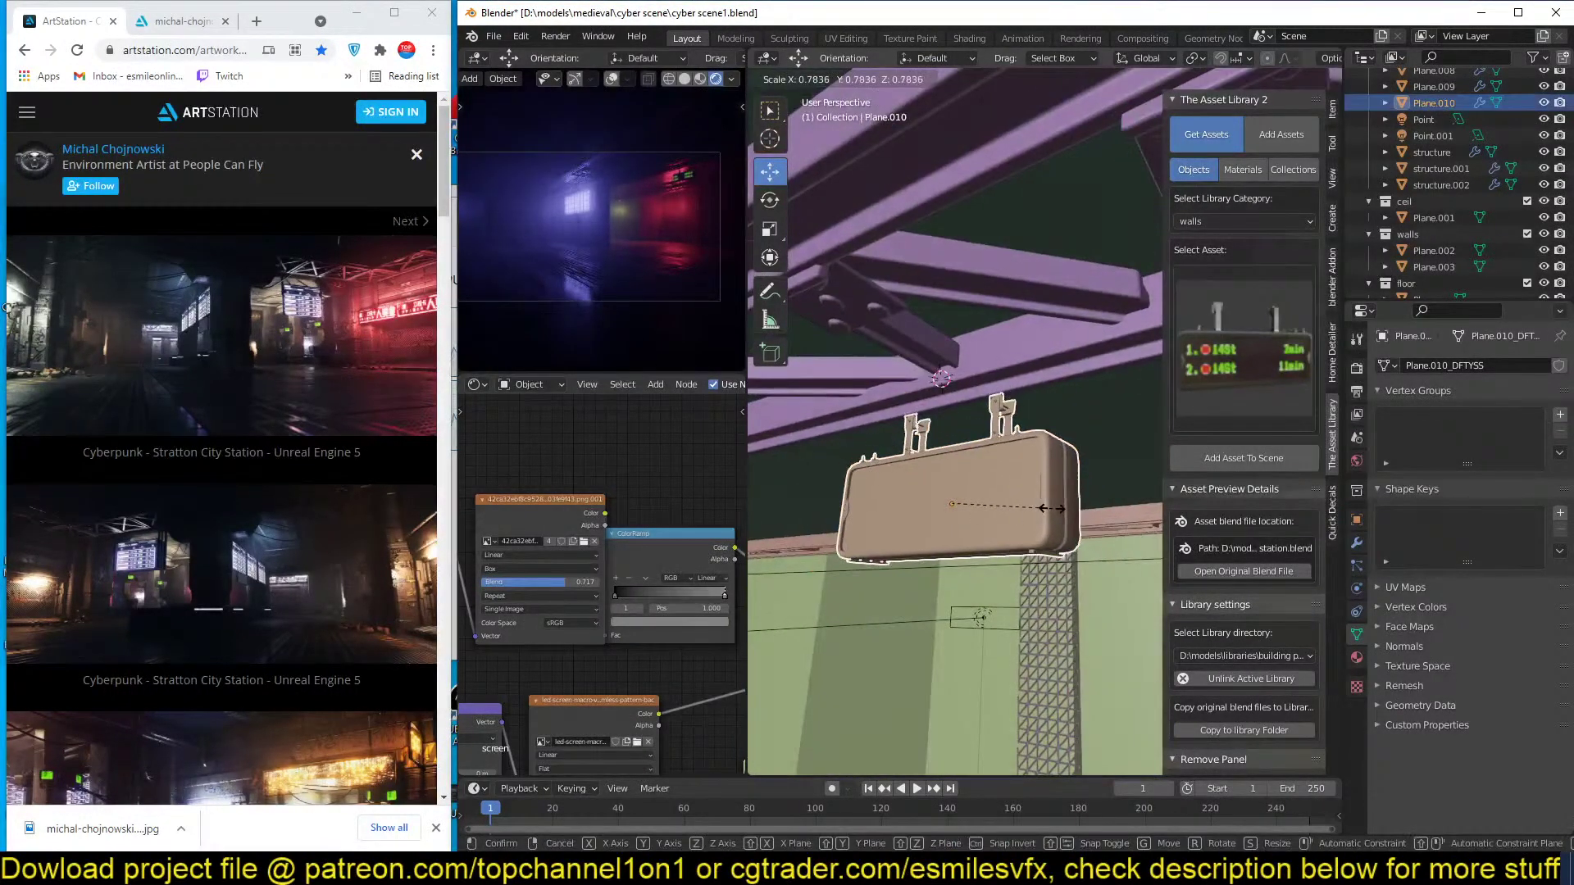
click(1051, 508)
key(g)
key(z)
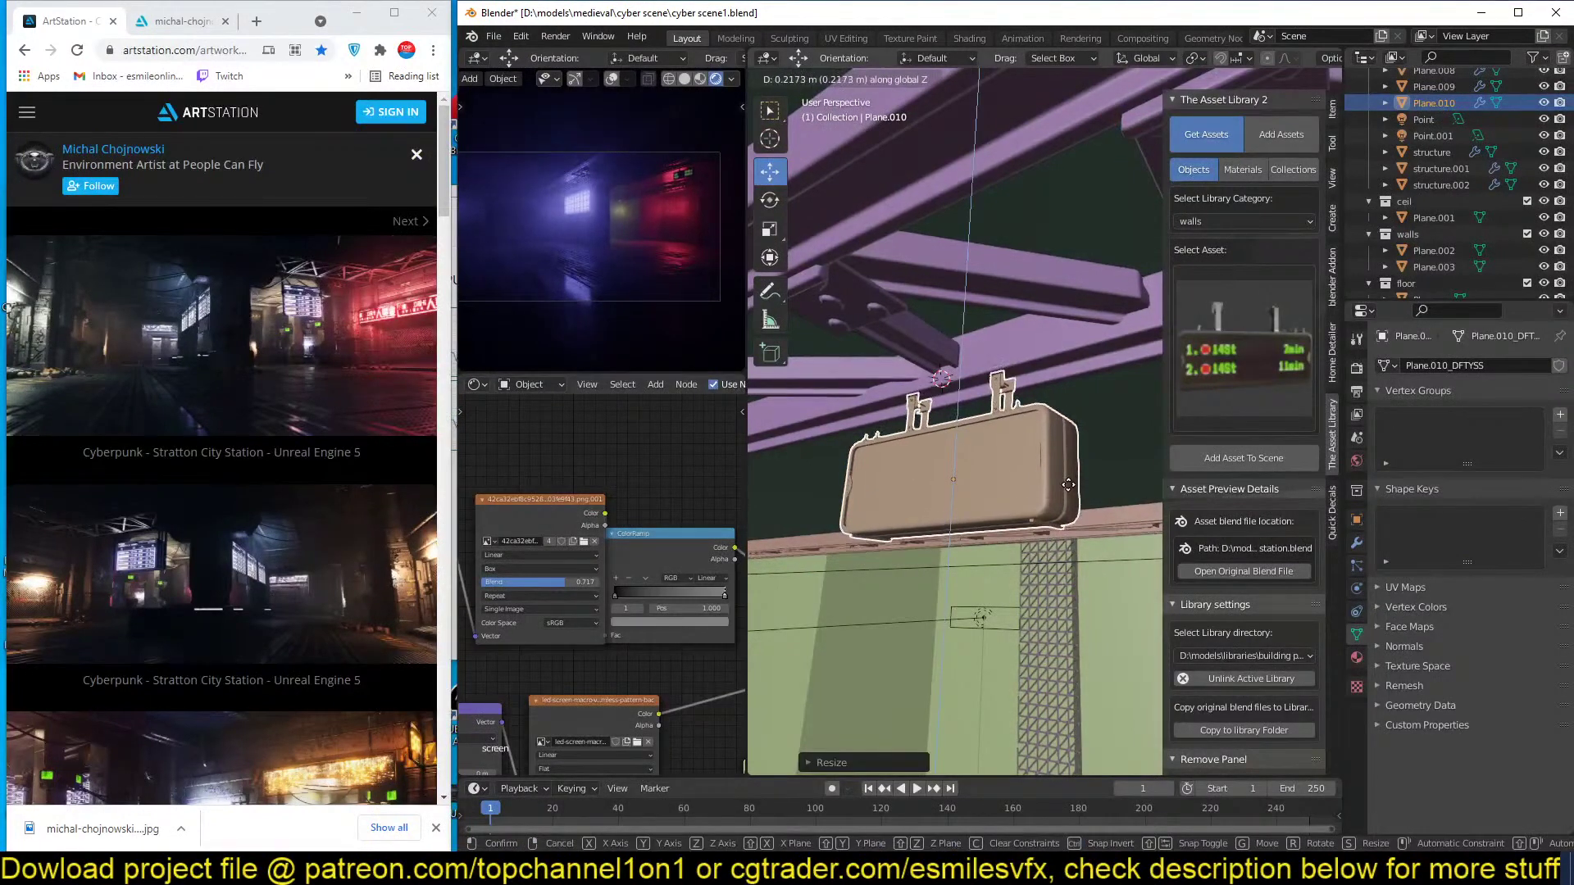
click(1069, 484)
key(alt+a)
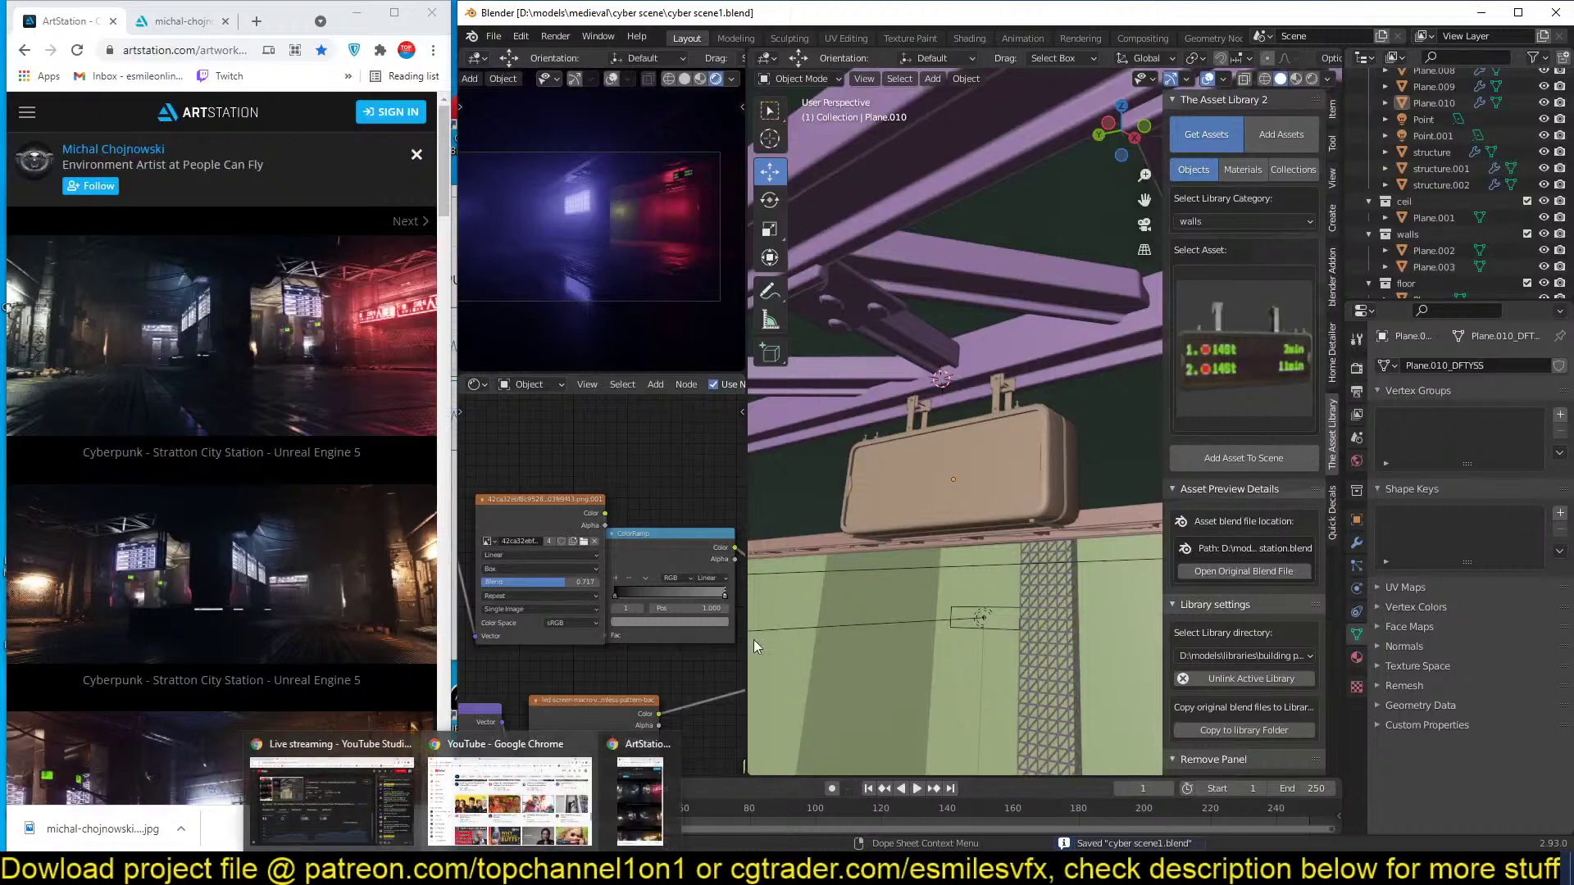
Select the display sign again and raise it slightly so its brackets meet the overhead beam.
click(995, 457)
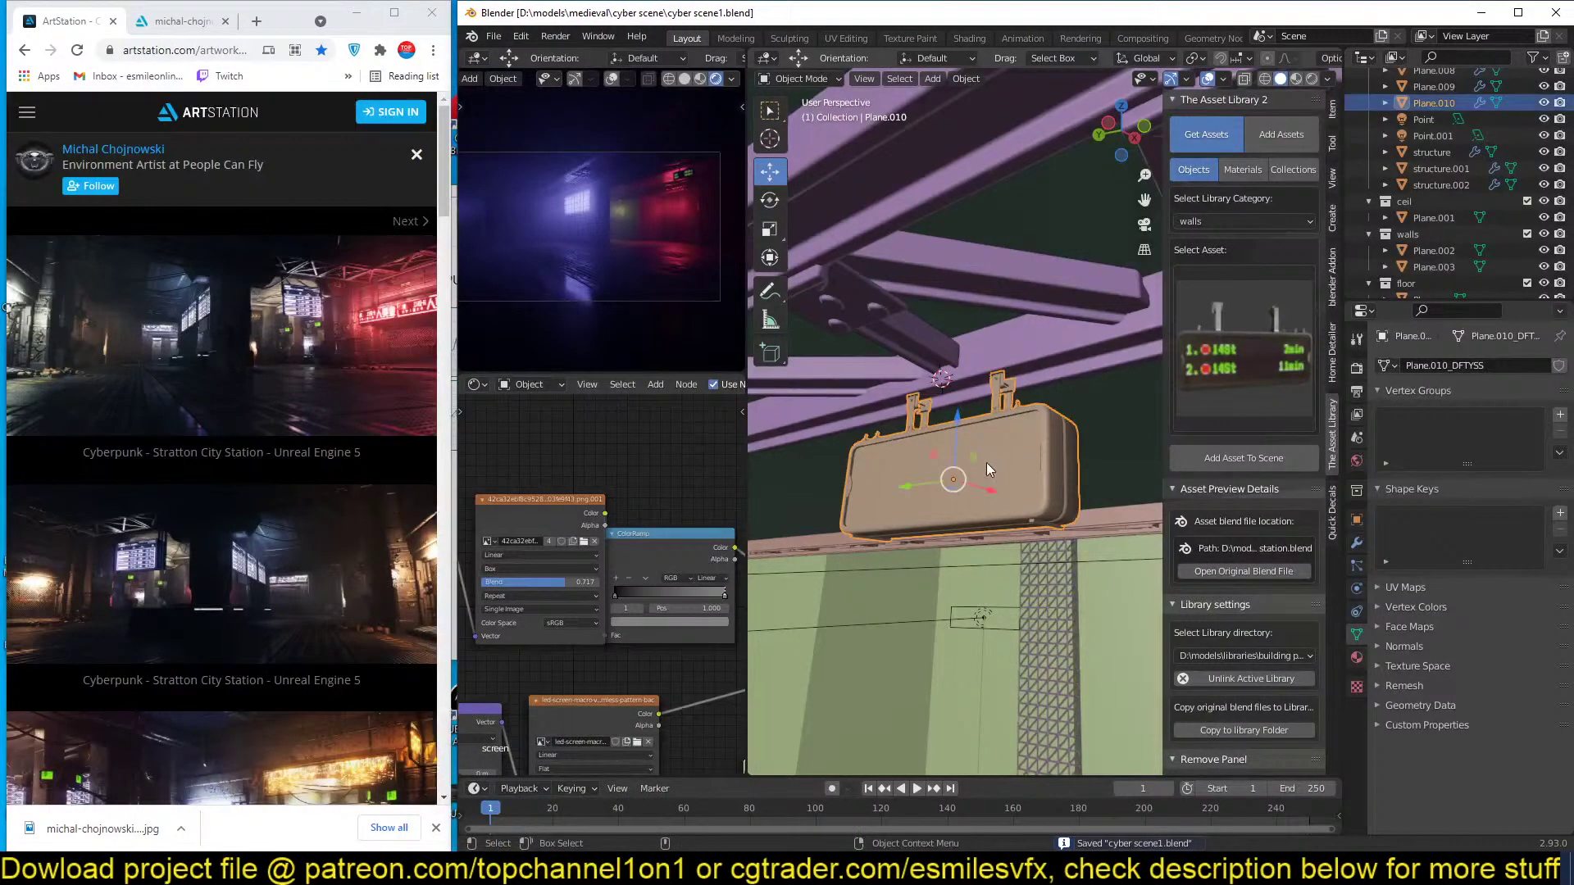
middle_drag(986, 462, 911, 483)
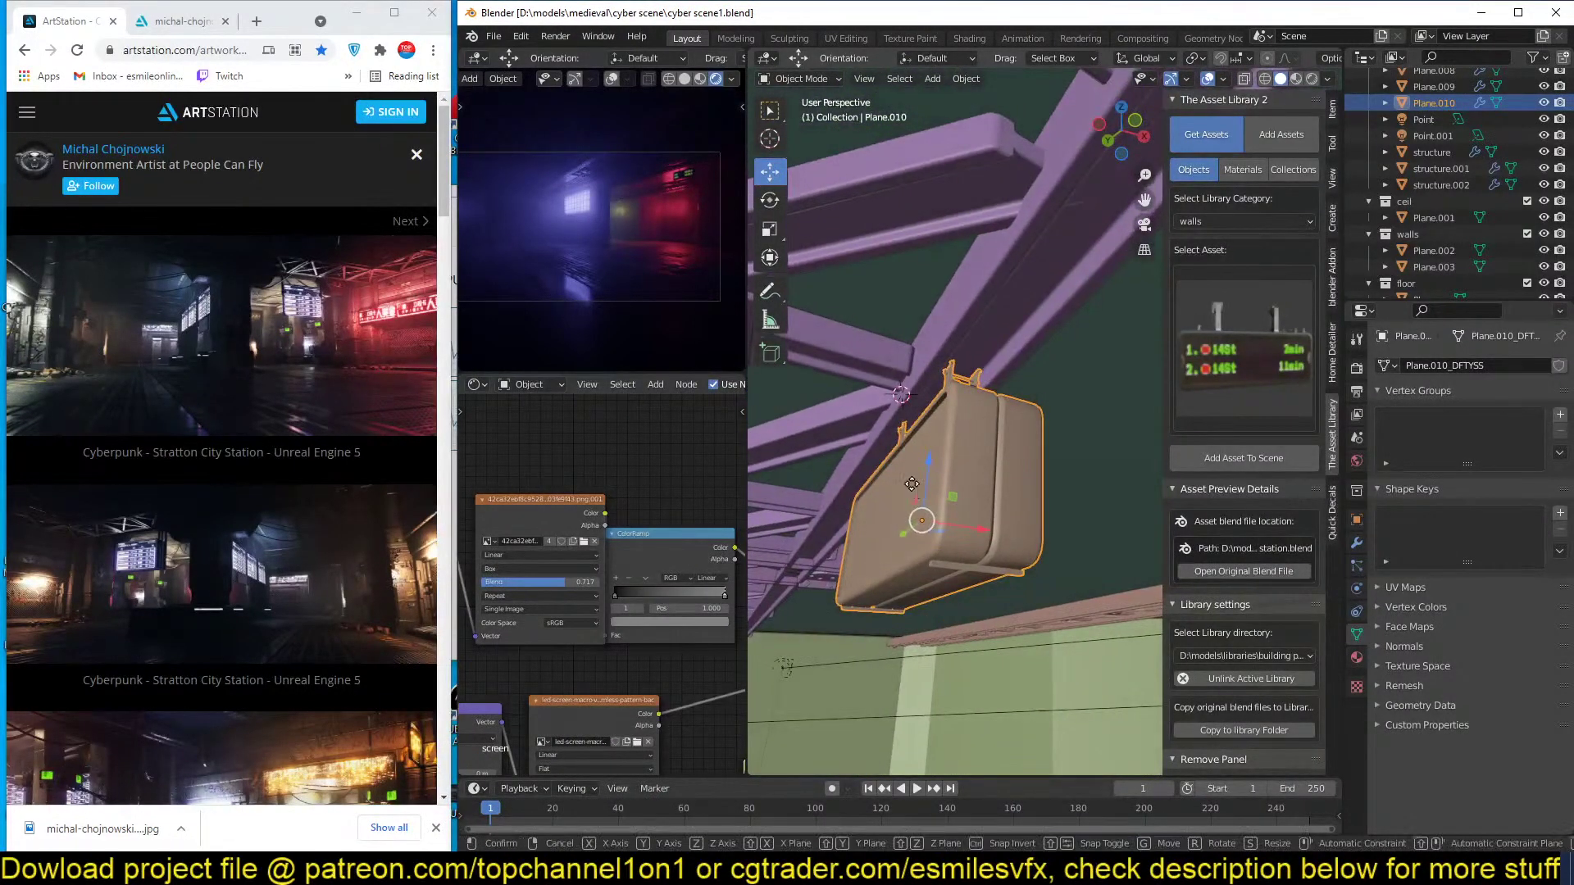
drag(928, 461, 931, 437)
middle_drag(916, 459, 938, 469)
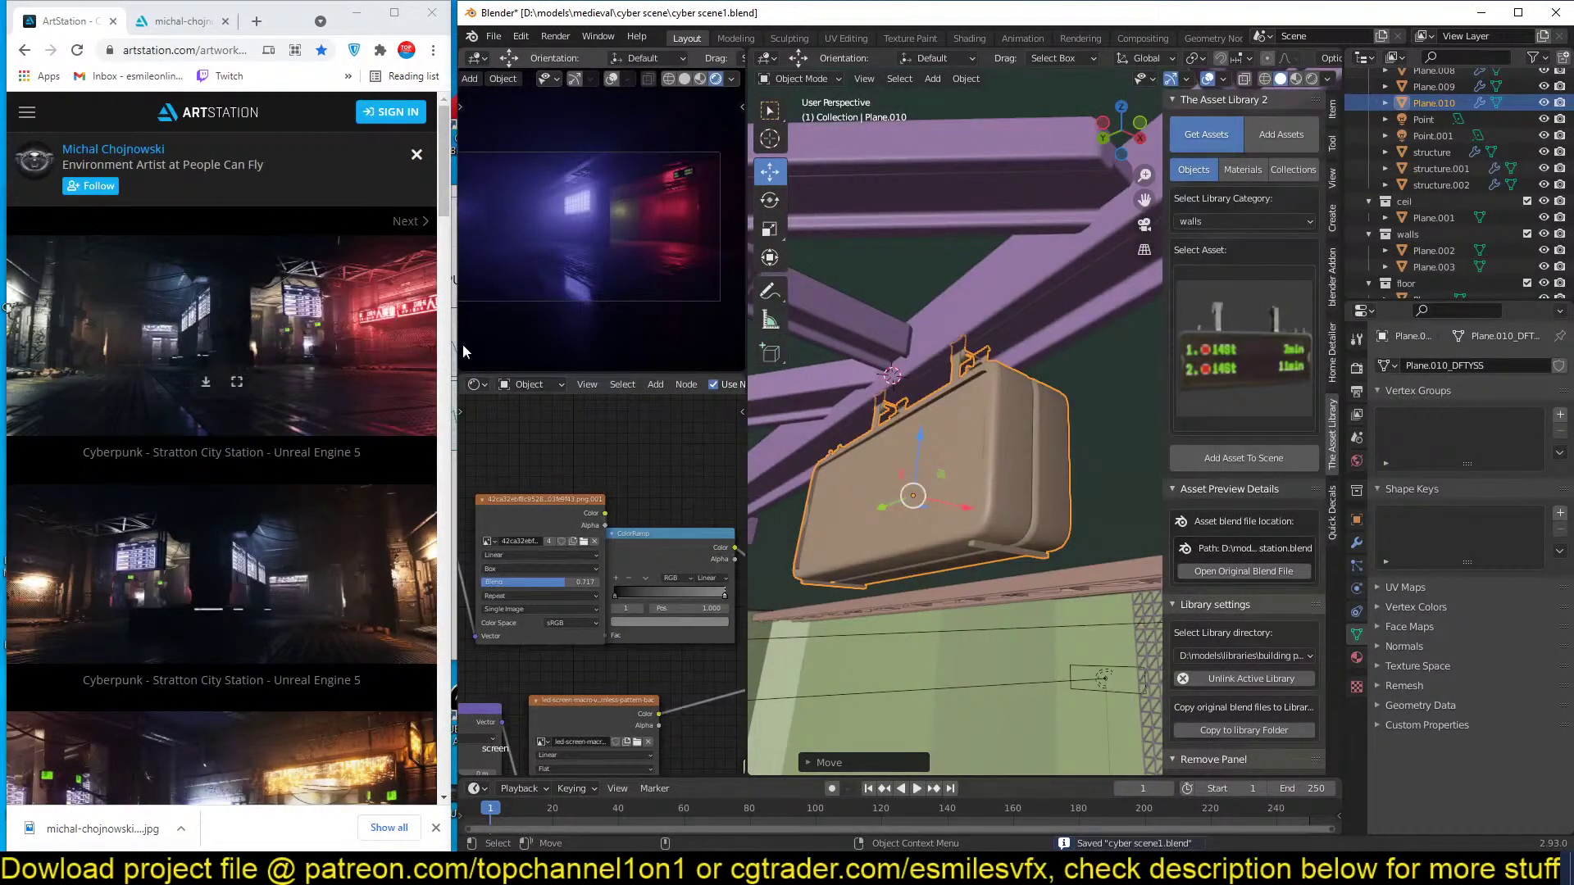
middle_drag(995, 431, 993, 434)
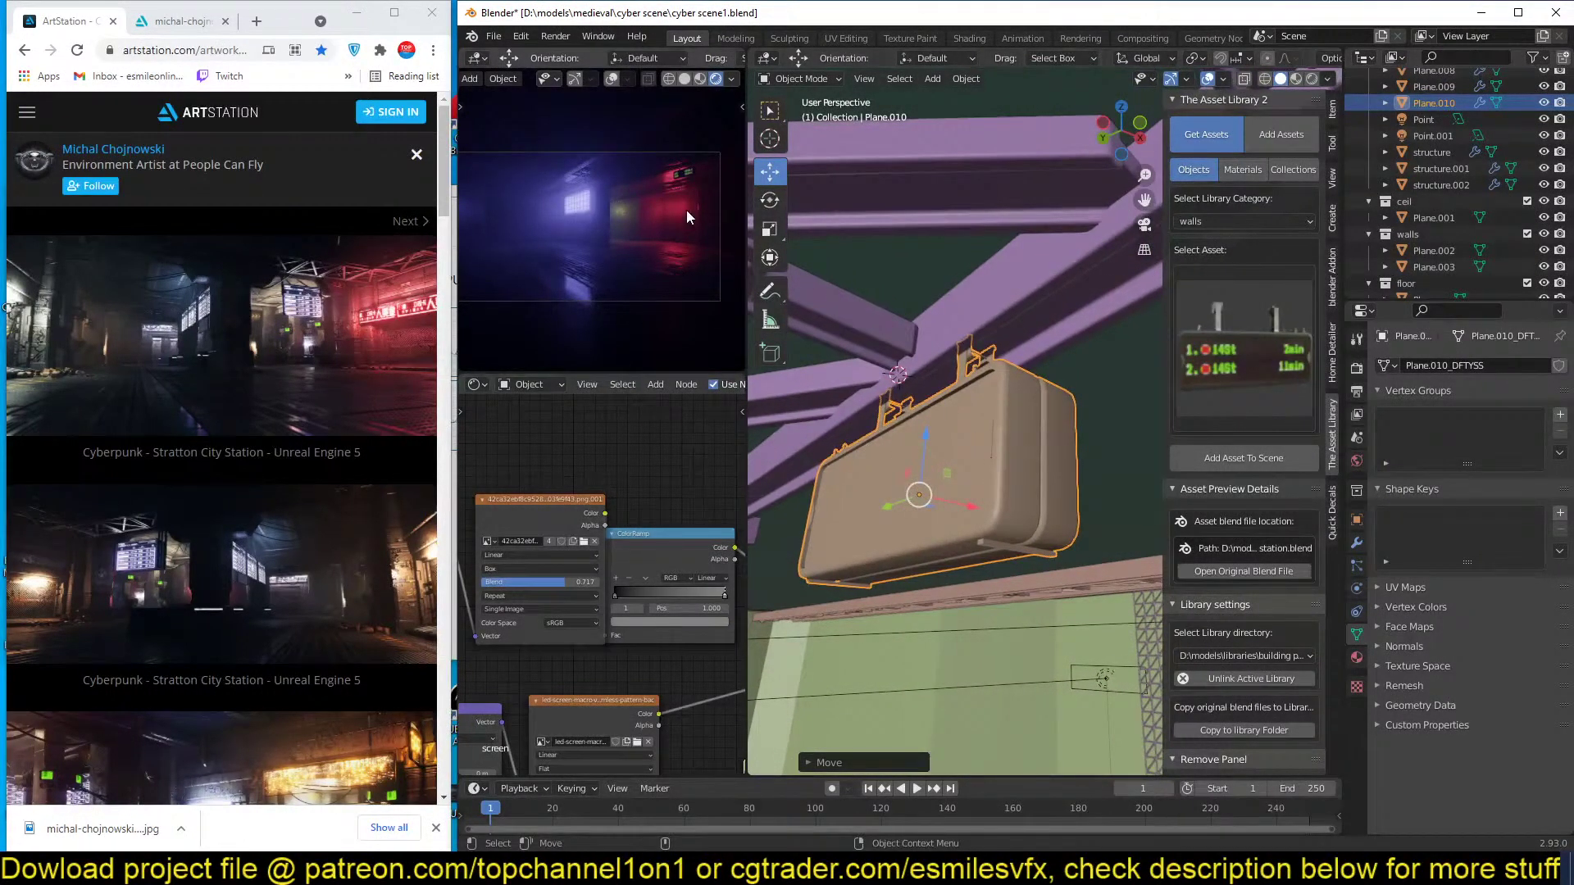
Choose the concrete wall panel asset, save the file and place the 3D cursor at the wall's base beside the lattice strip.
click(1177, 310)
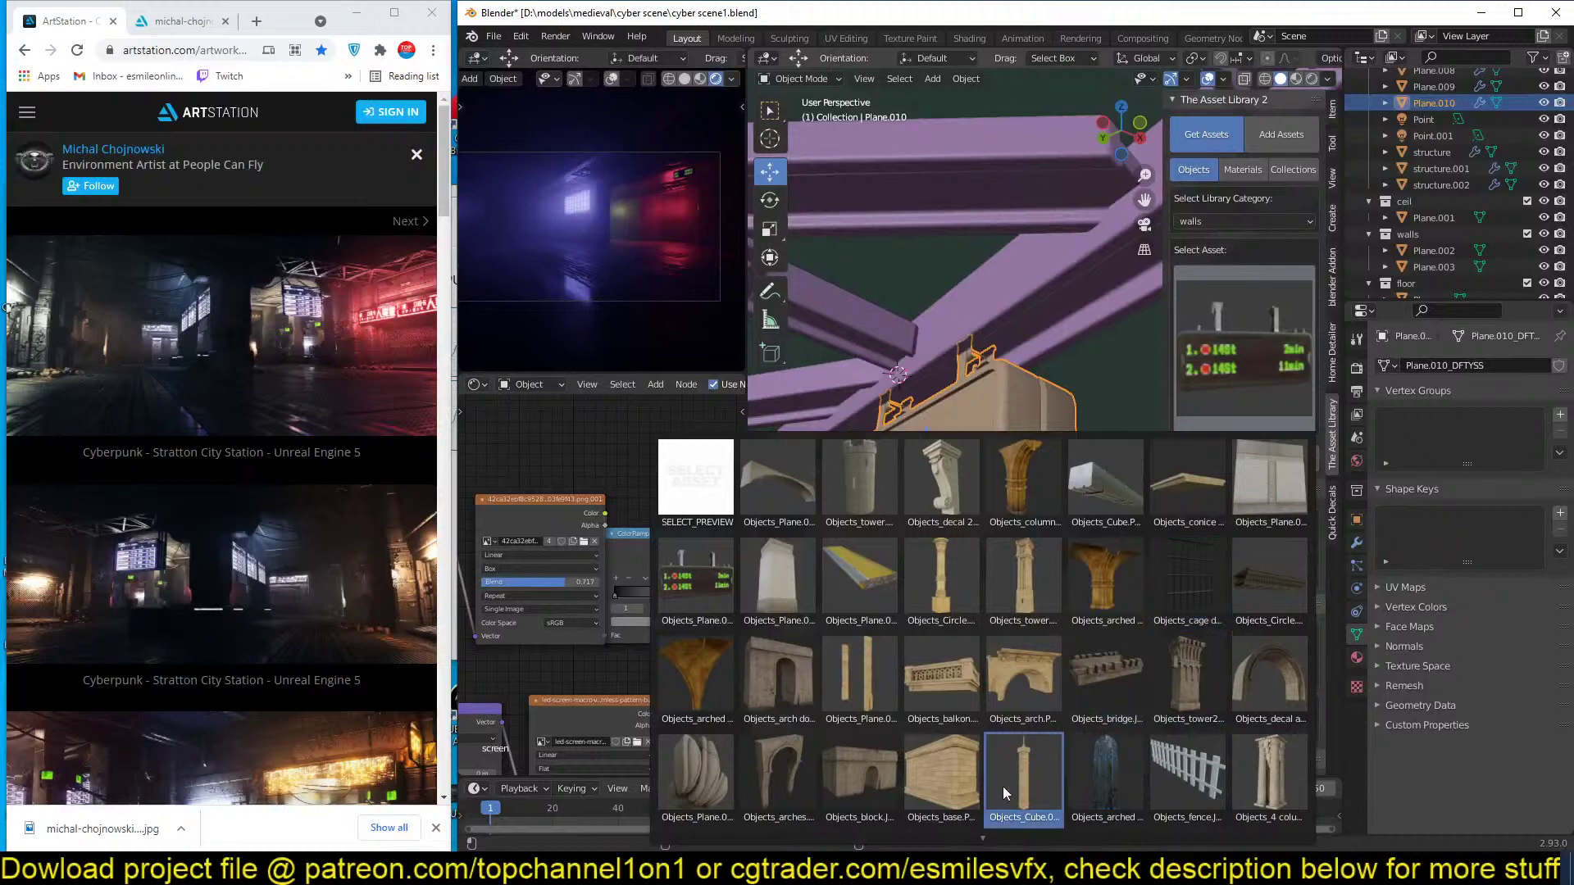
click(1290, 479)
middle_drag(1062, 493, 1009, 361)
scroll(961, 491, down, 1)
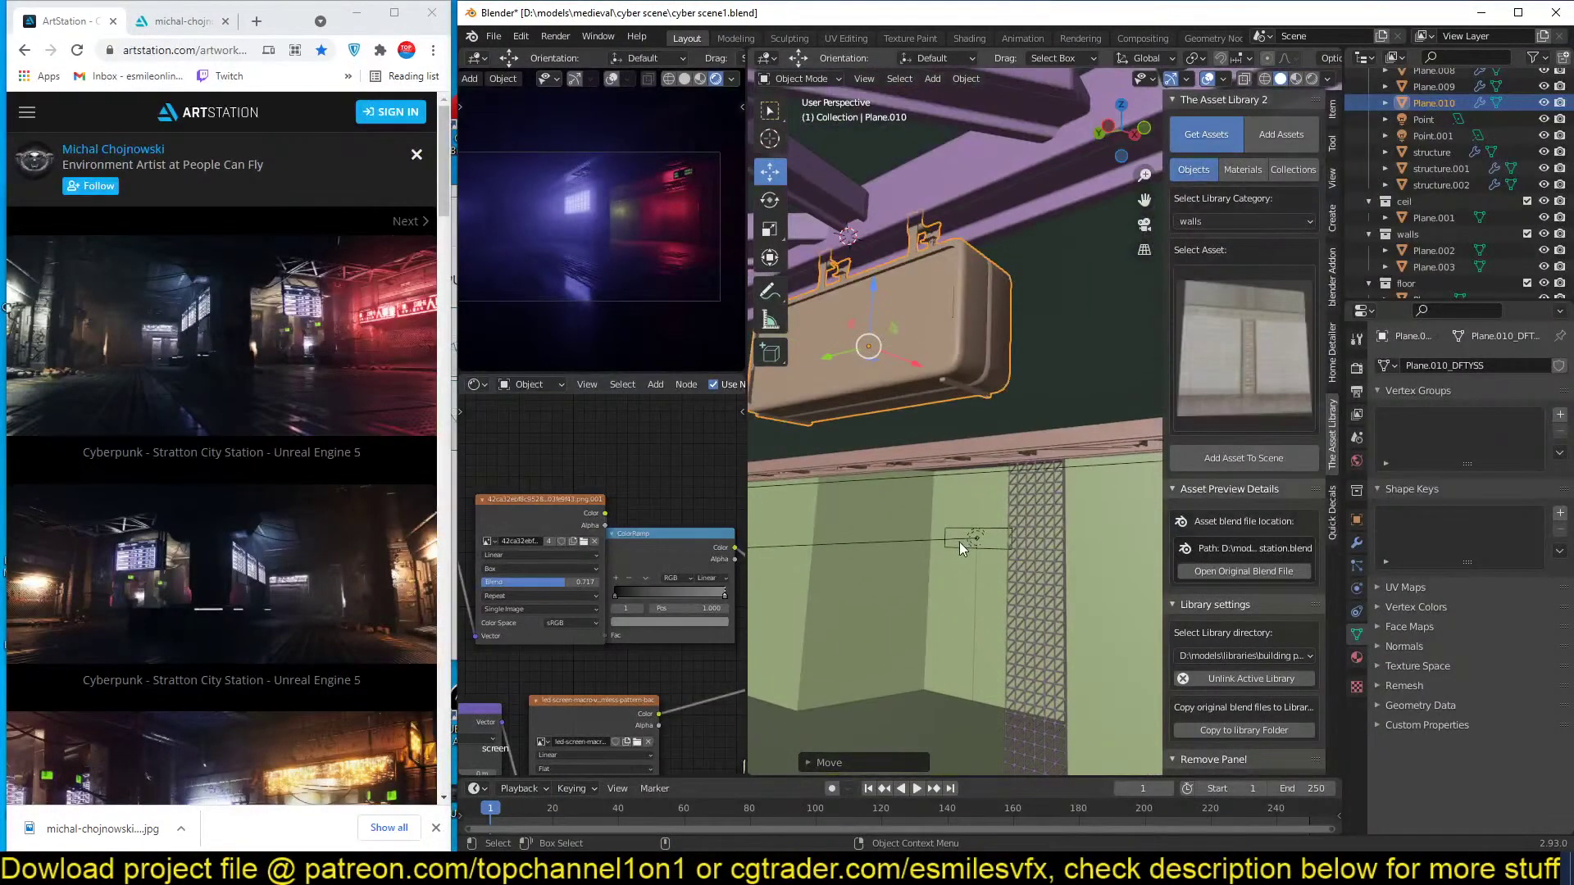
shift+middle_drag(959, 543, 1023, 498)
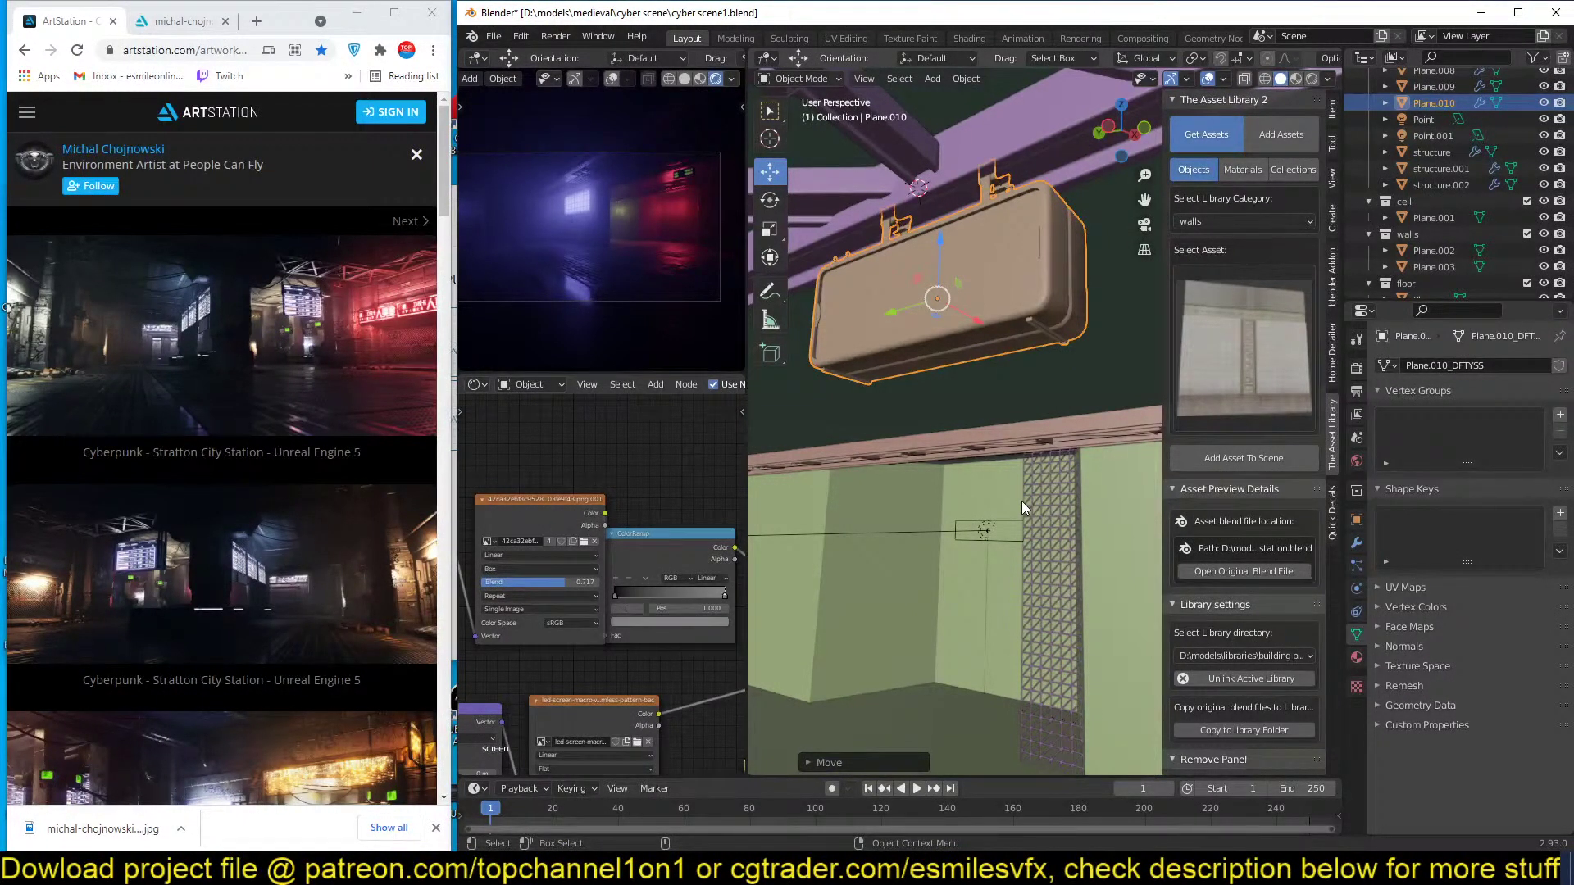
key(ctrl+s)
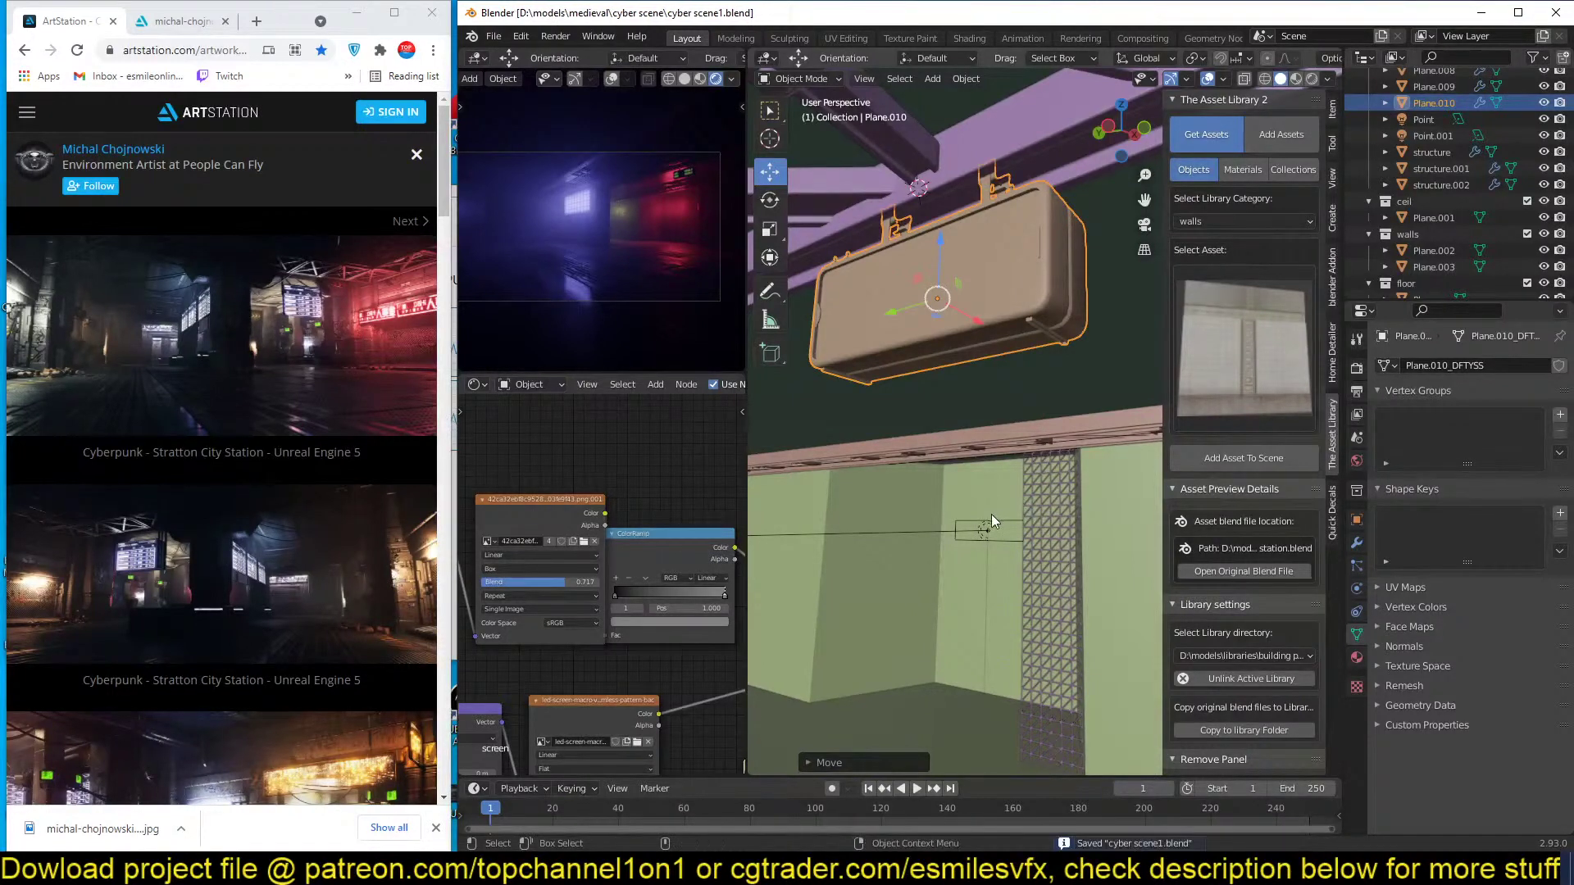
scroll(991, 521, down, 2)
middle_drag(990, 534, 983, 575)
shift+right_click(981, 572)
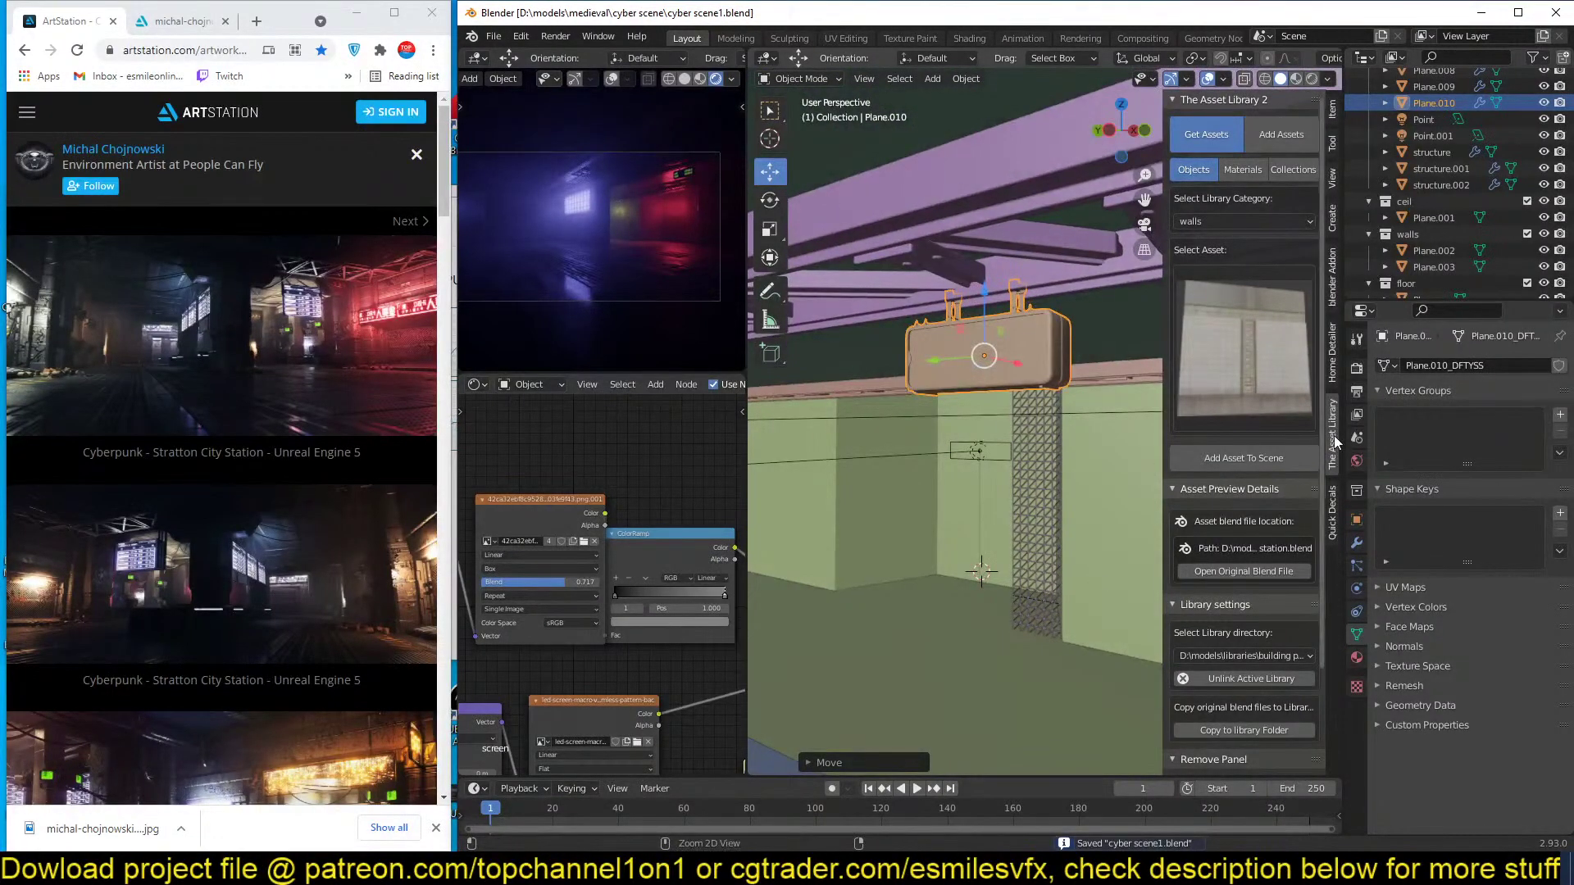
Enable the Environment light pass for the view layer and save the file.
click(1357, 368)
click(1393, 696)
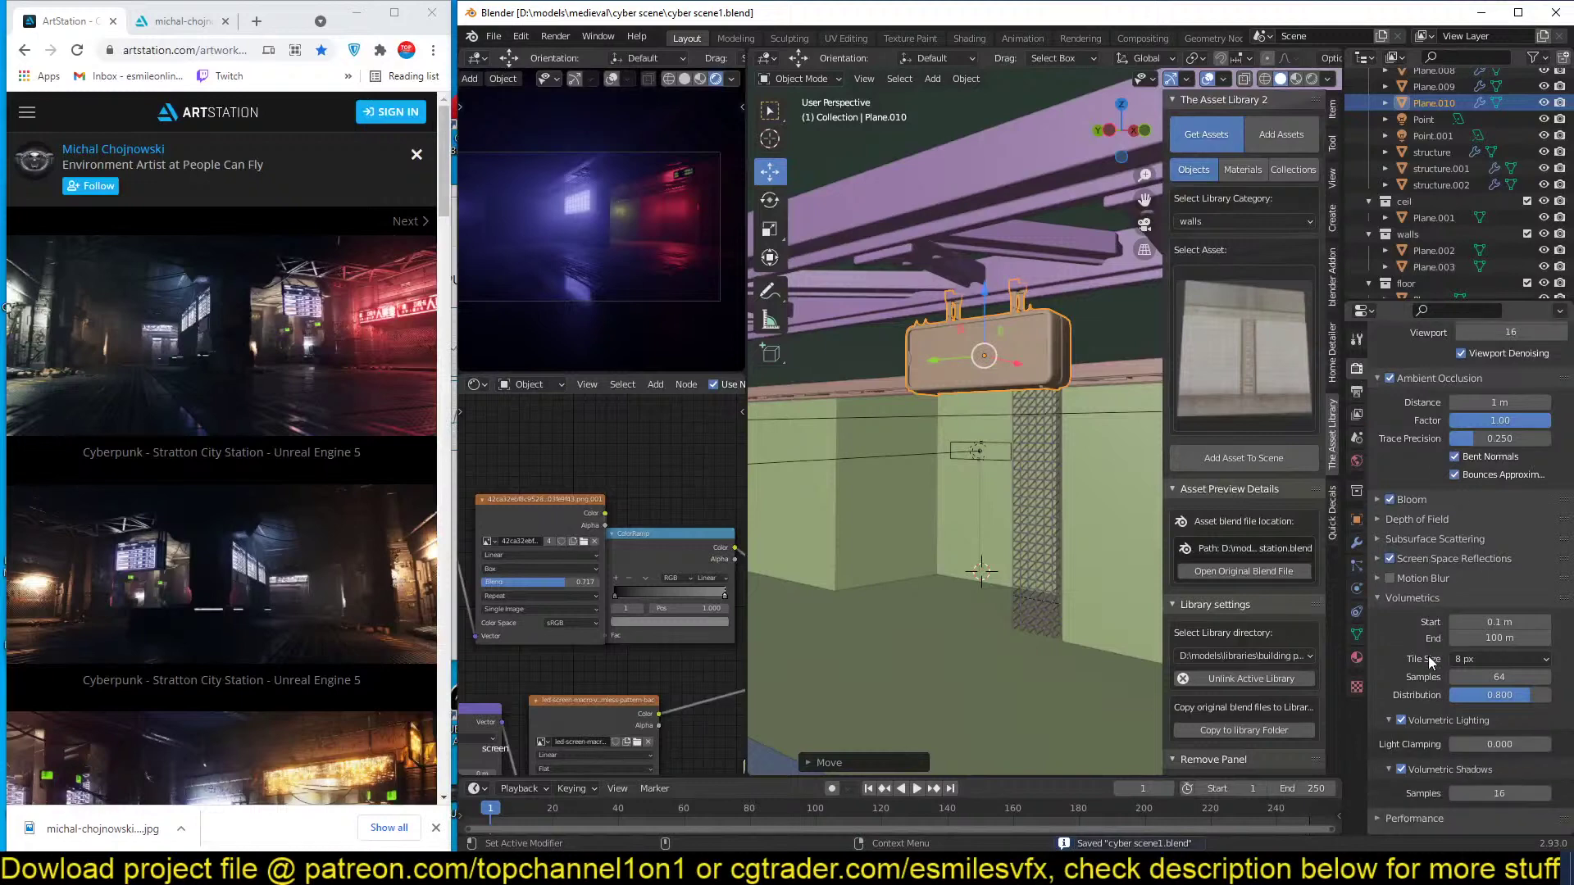
scroll(1413, 549, down, 3)
scroll(1409, 525, up, 3)
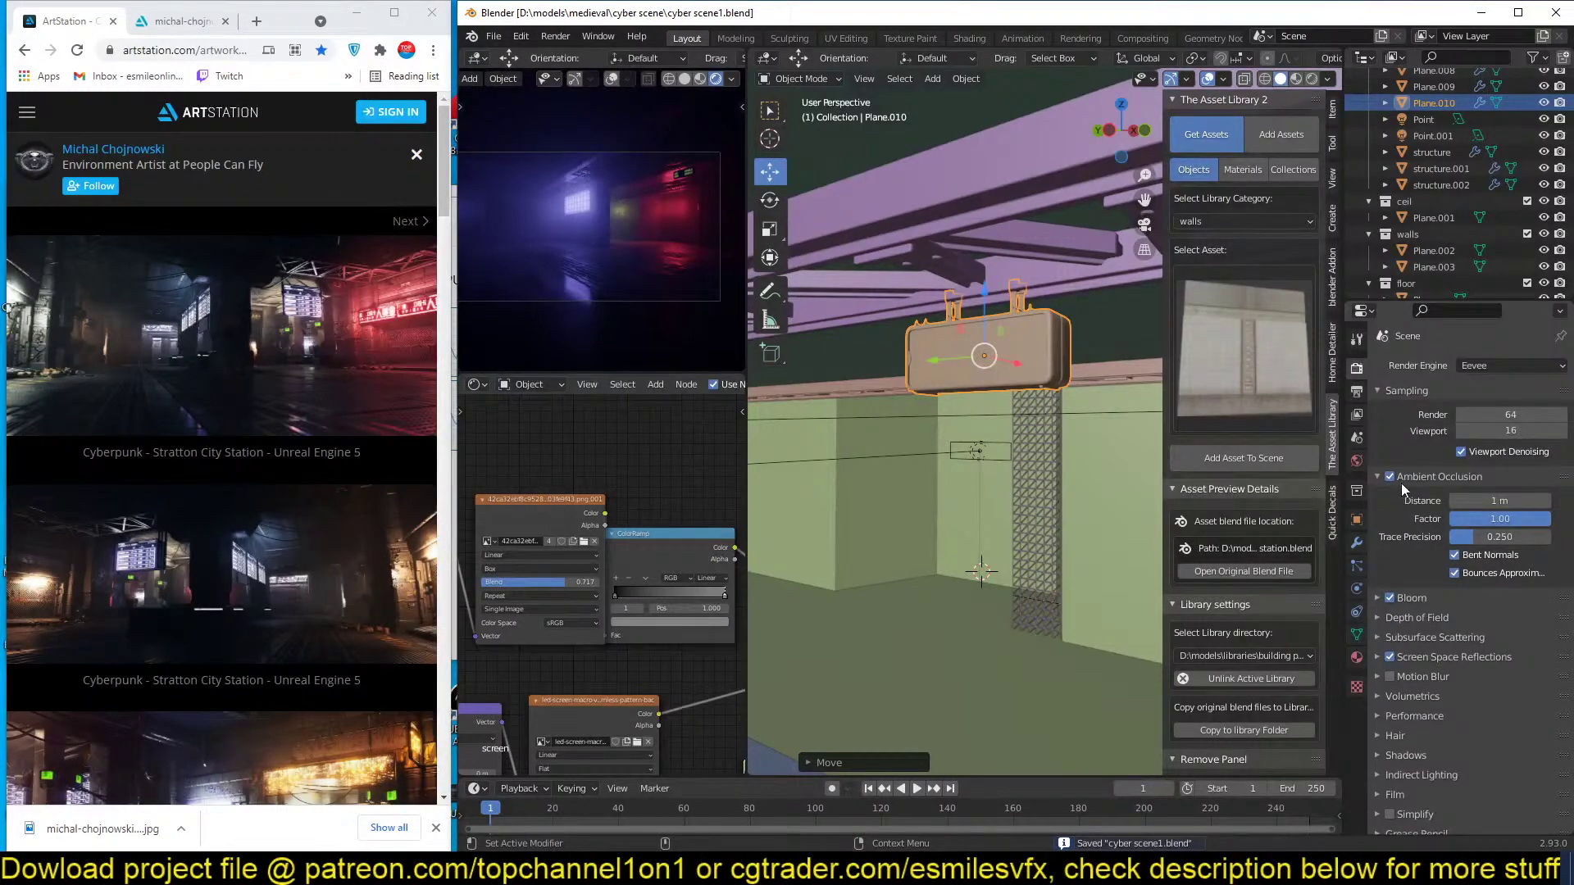
click(1358, 392)
click(1357, 415)
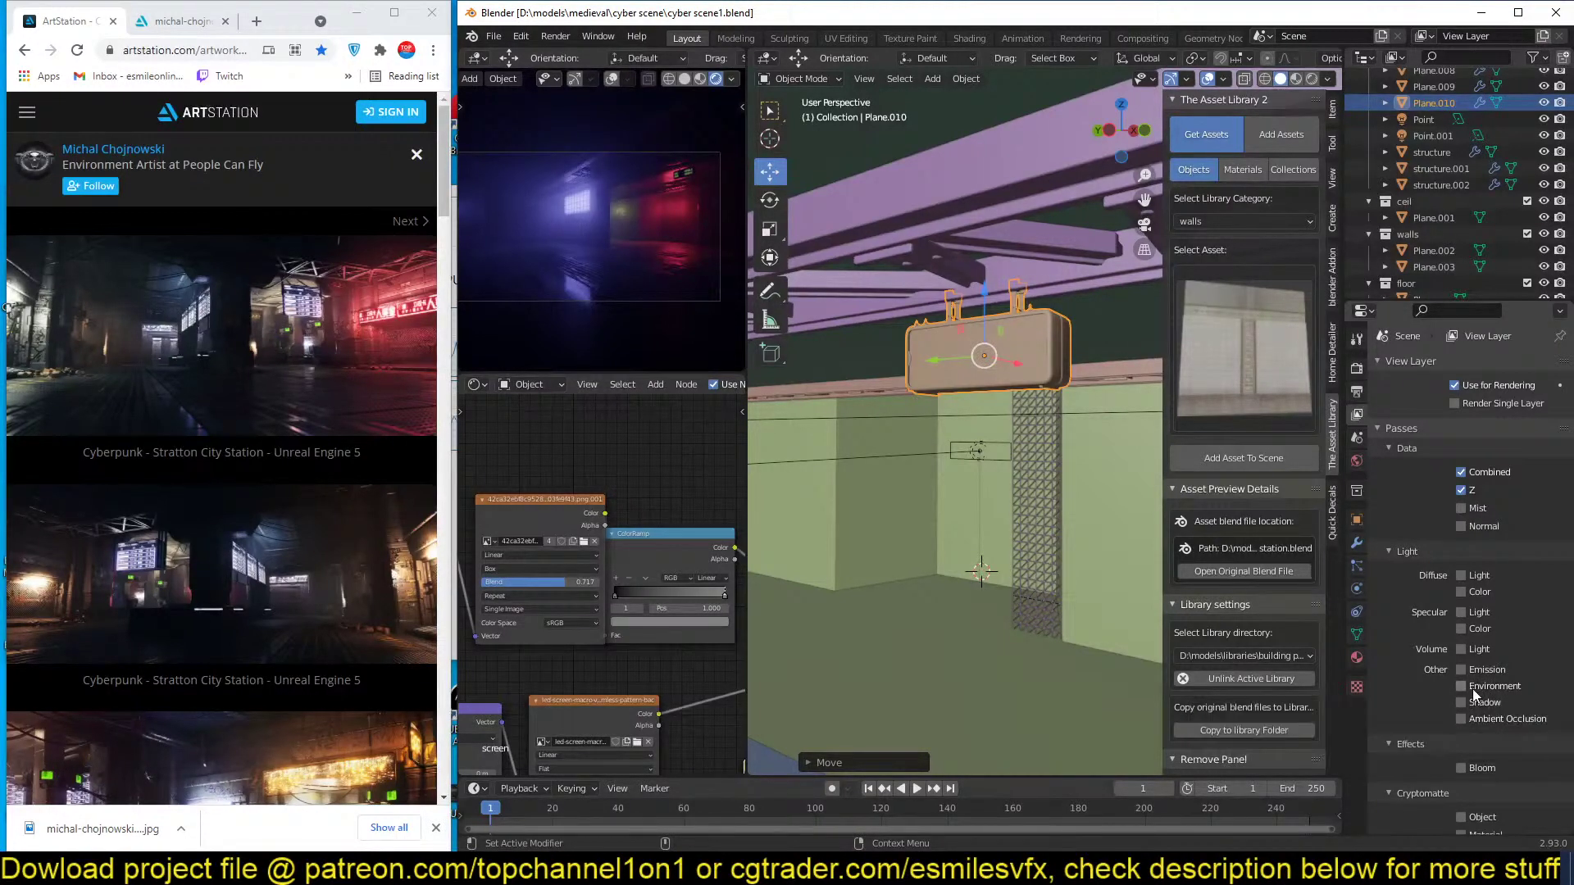
scroll(1449, 706, down, 2)
scroll(1445, 711, down, 3)
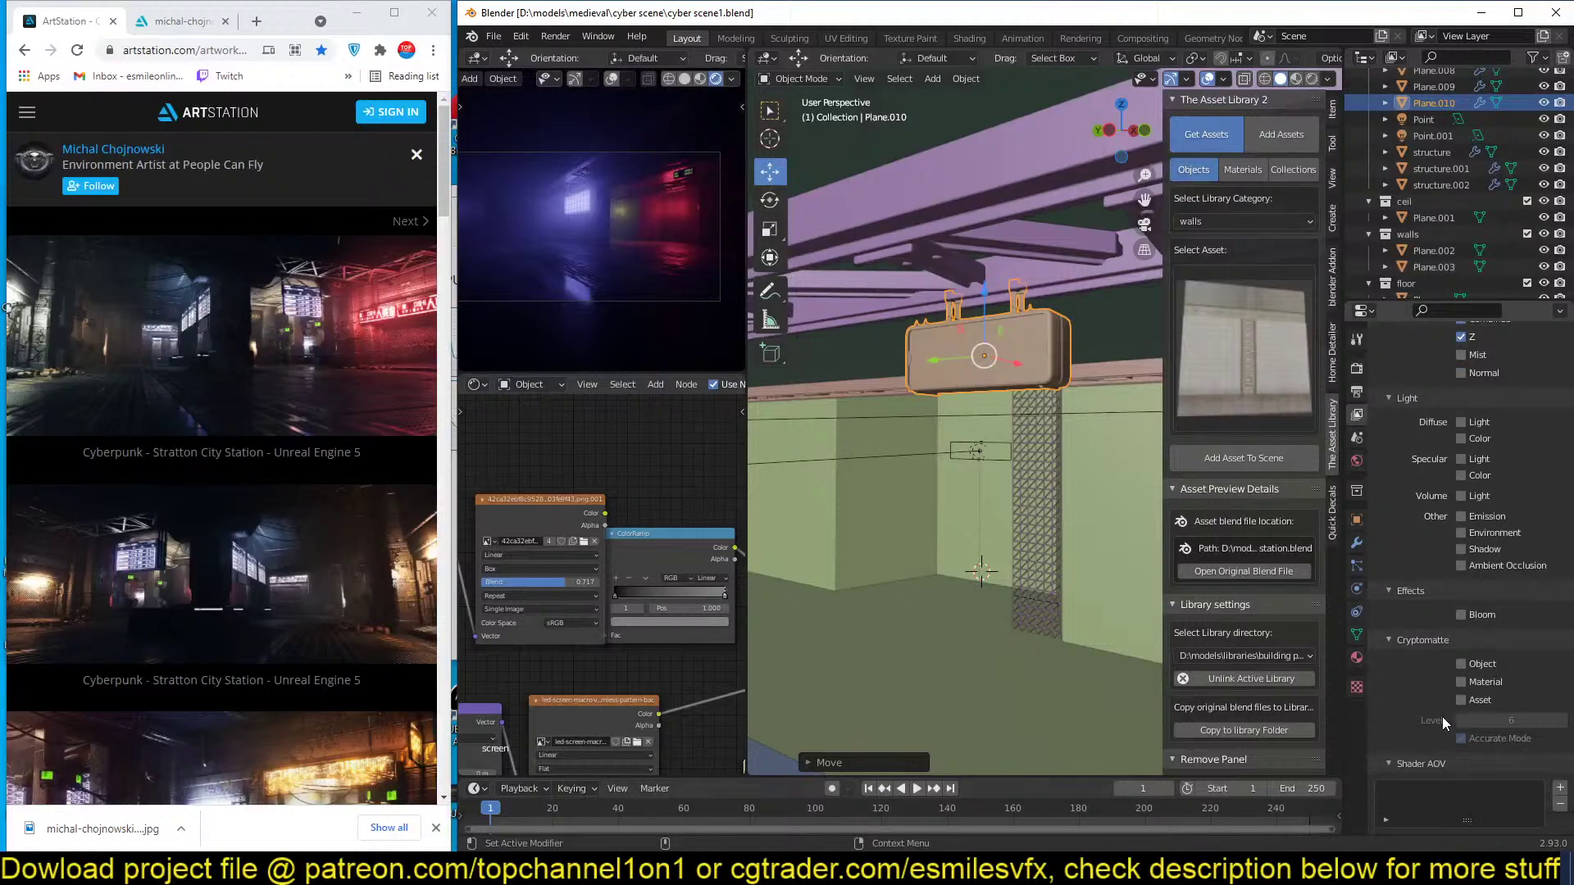
click(1492, 534)
key(ctrl+s)
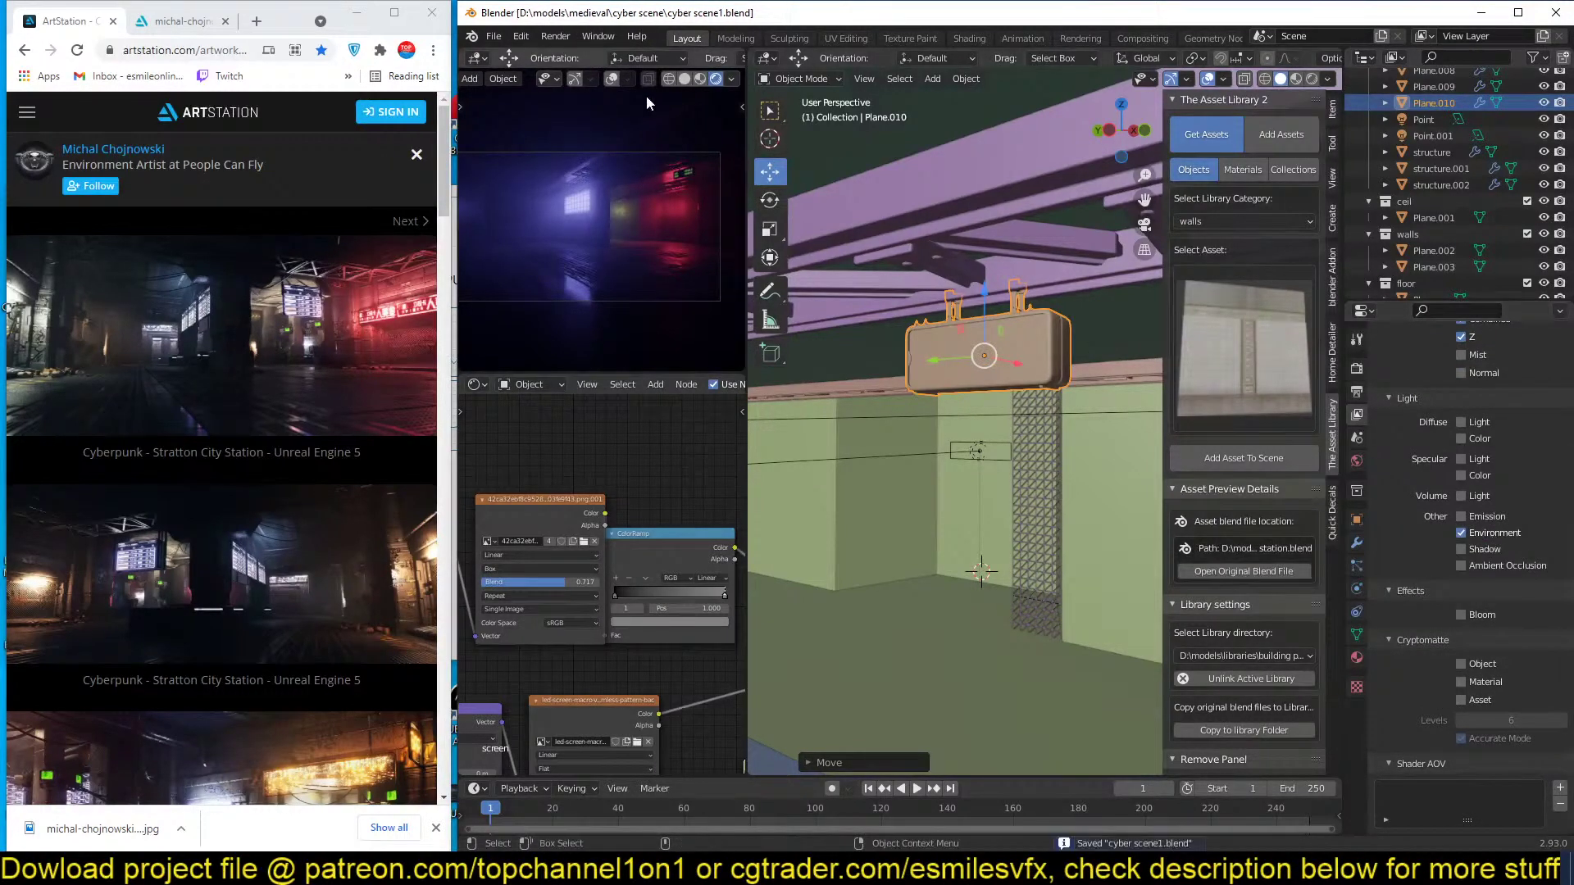
Render the current frame to check the lighting and dismiss the render window.
click(557, 36)
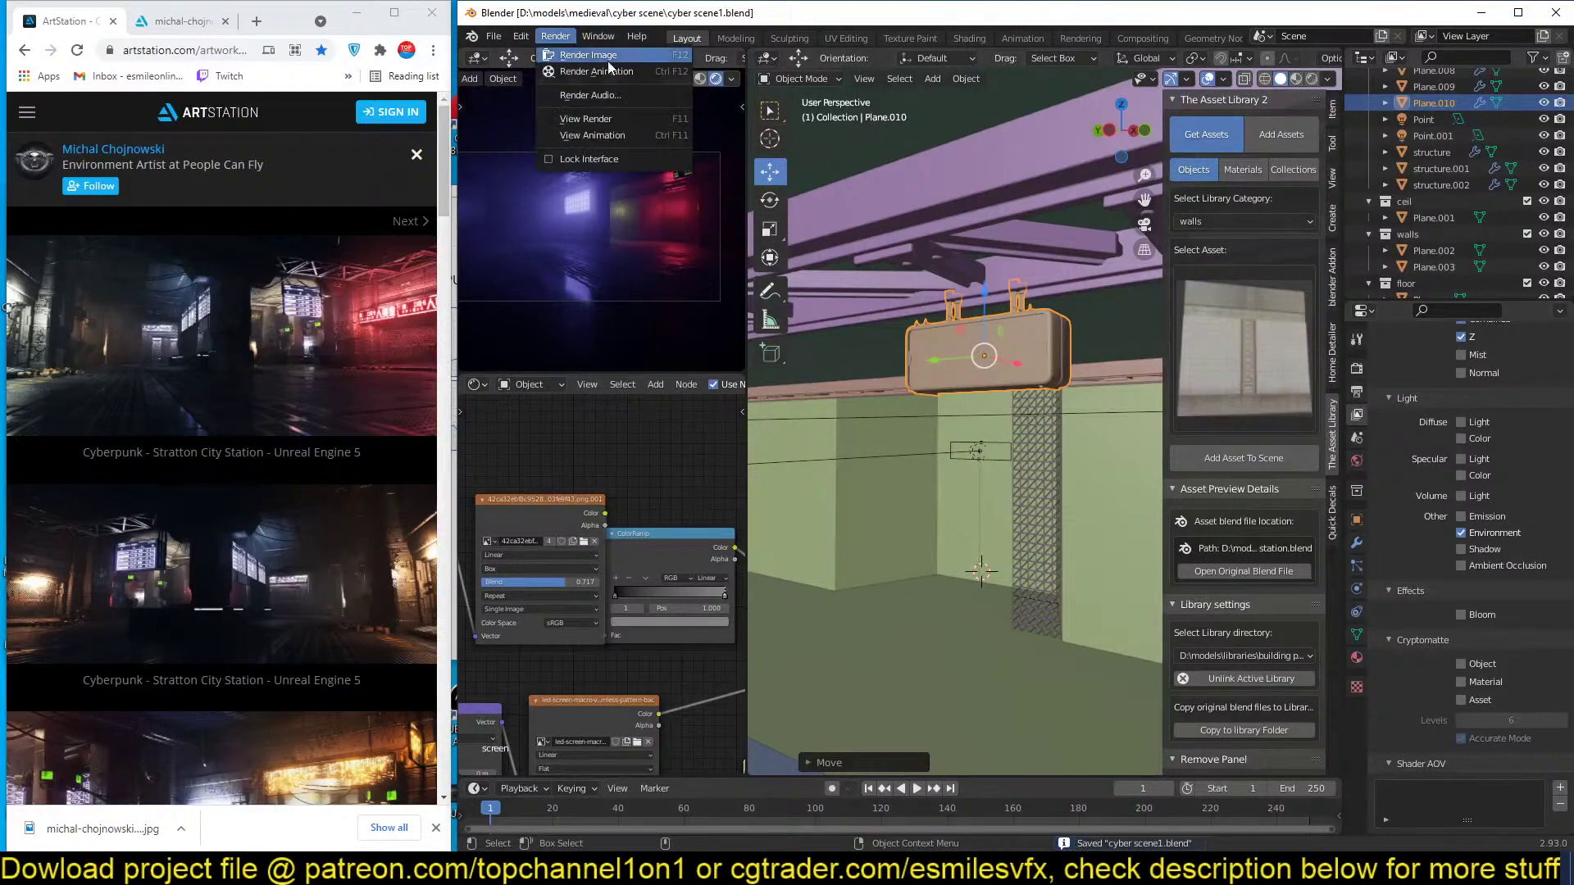
click(556, 36)
click(604, 56)
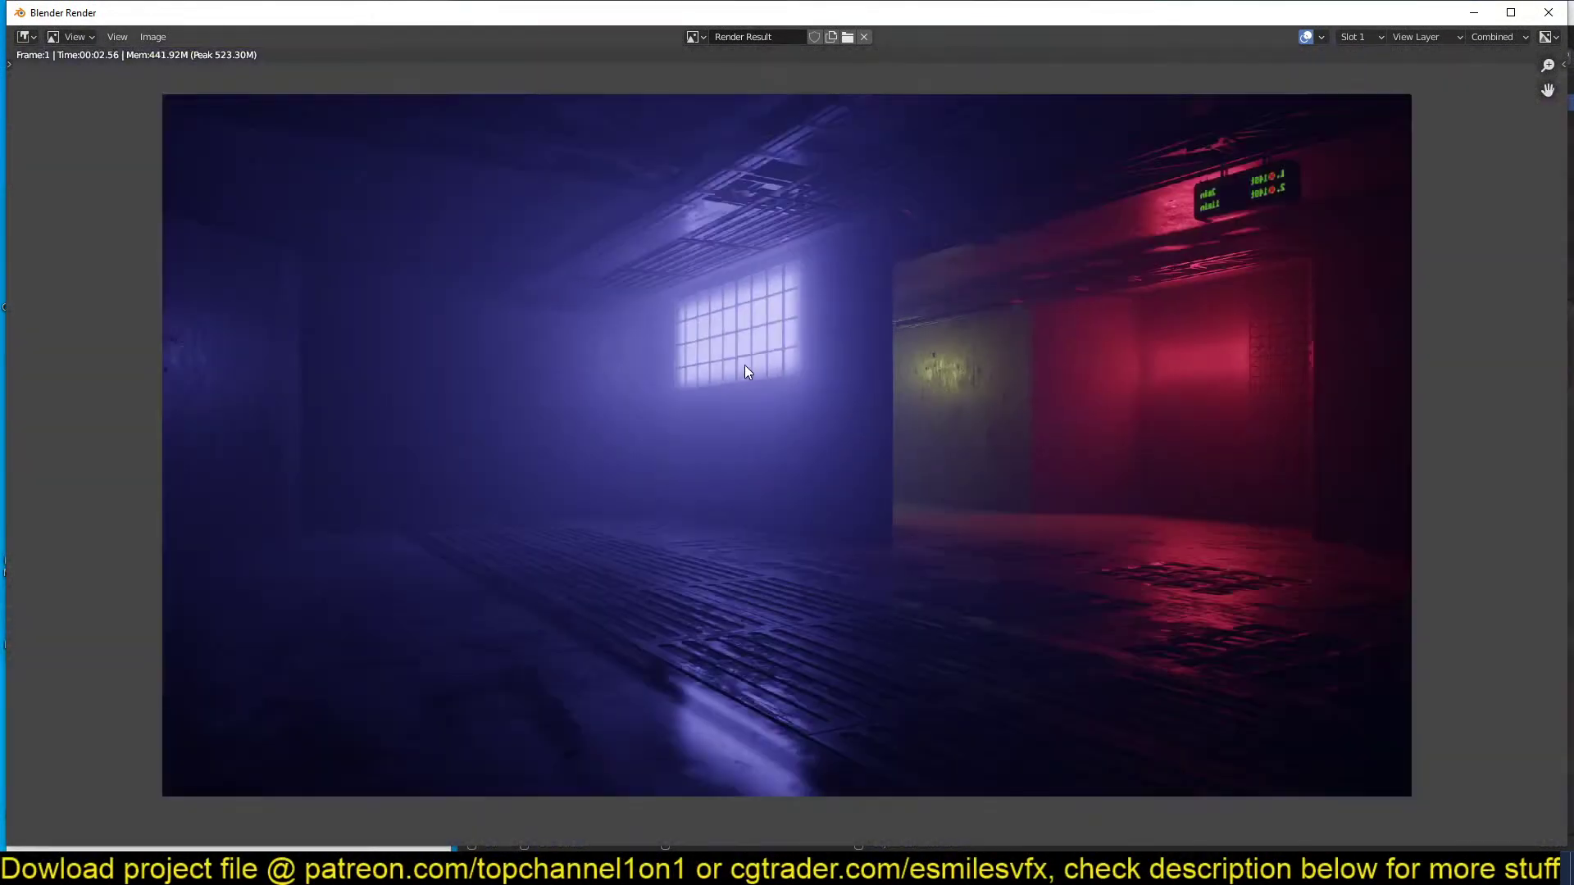
click(1473, 12)
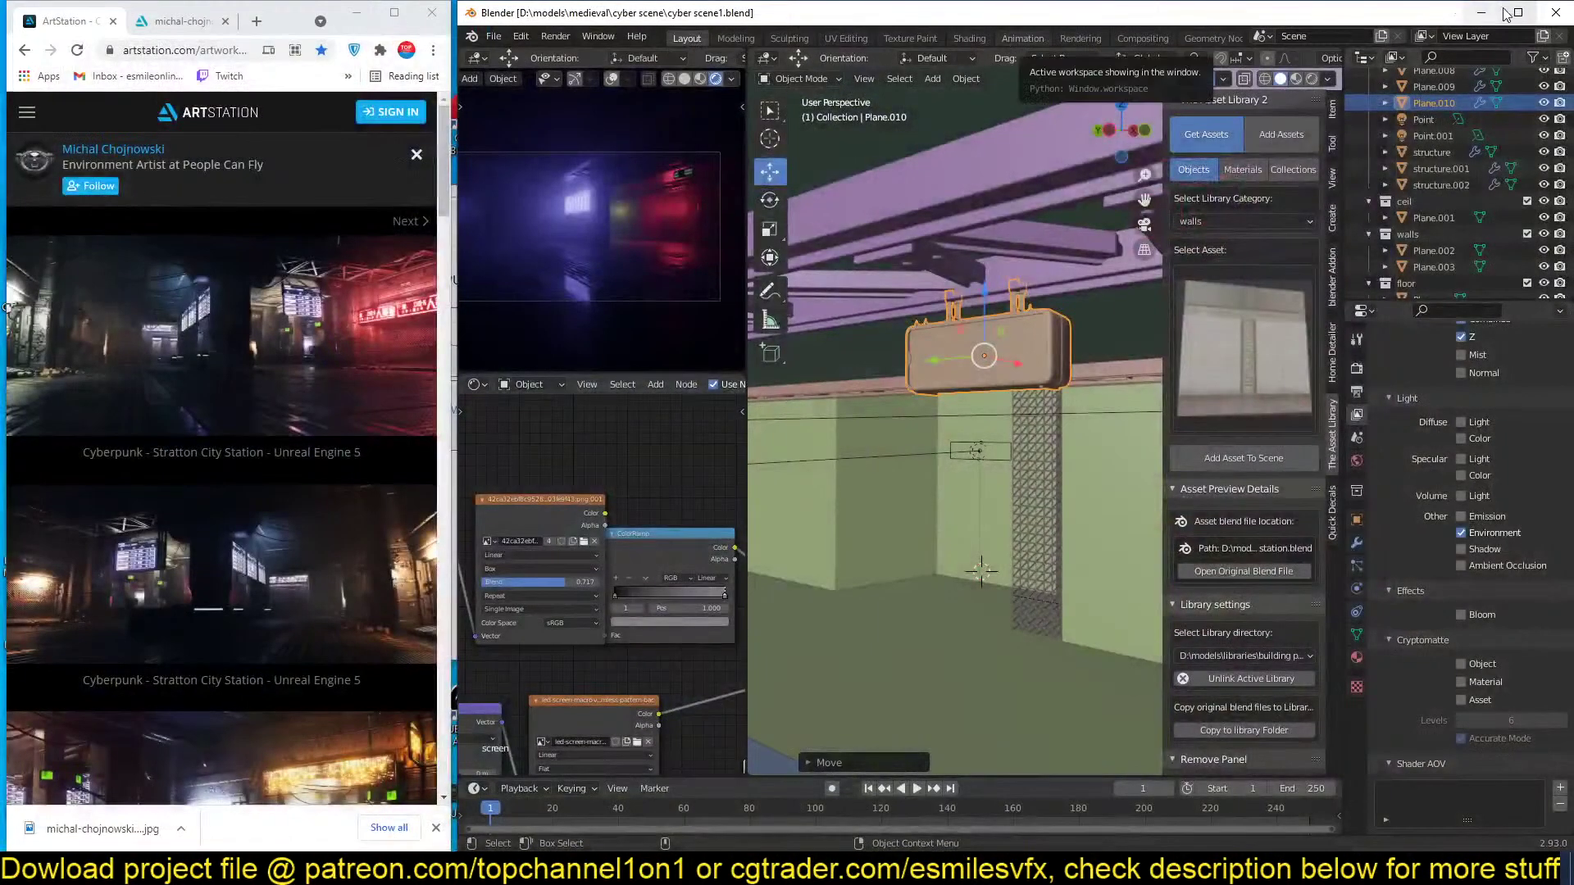
Maximise the Blender window, save the file and enable nodes in the Compositing workspace.
click(1512, 12)
key(ctrl+s)
click(685, 31)
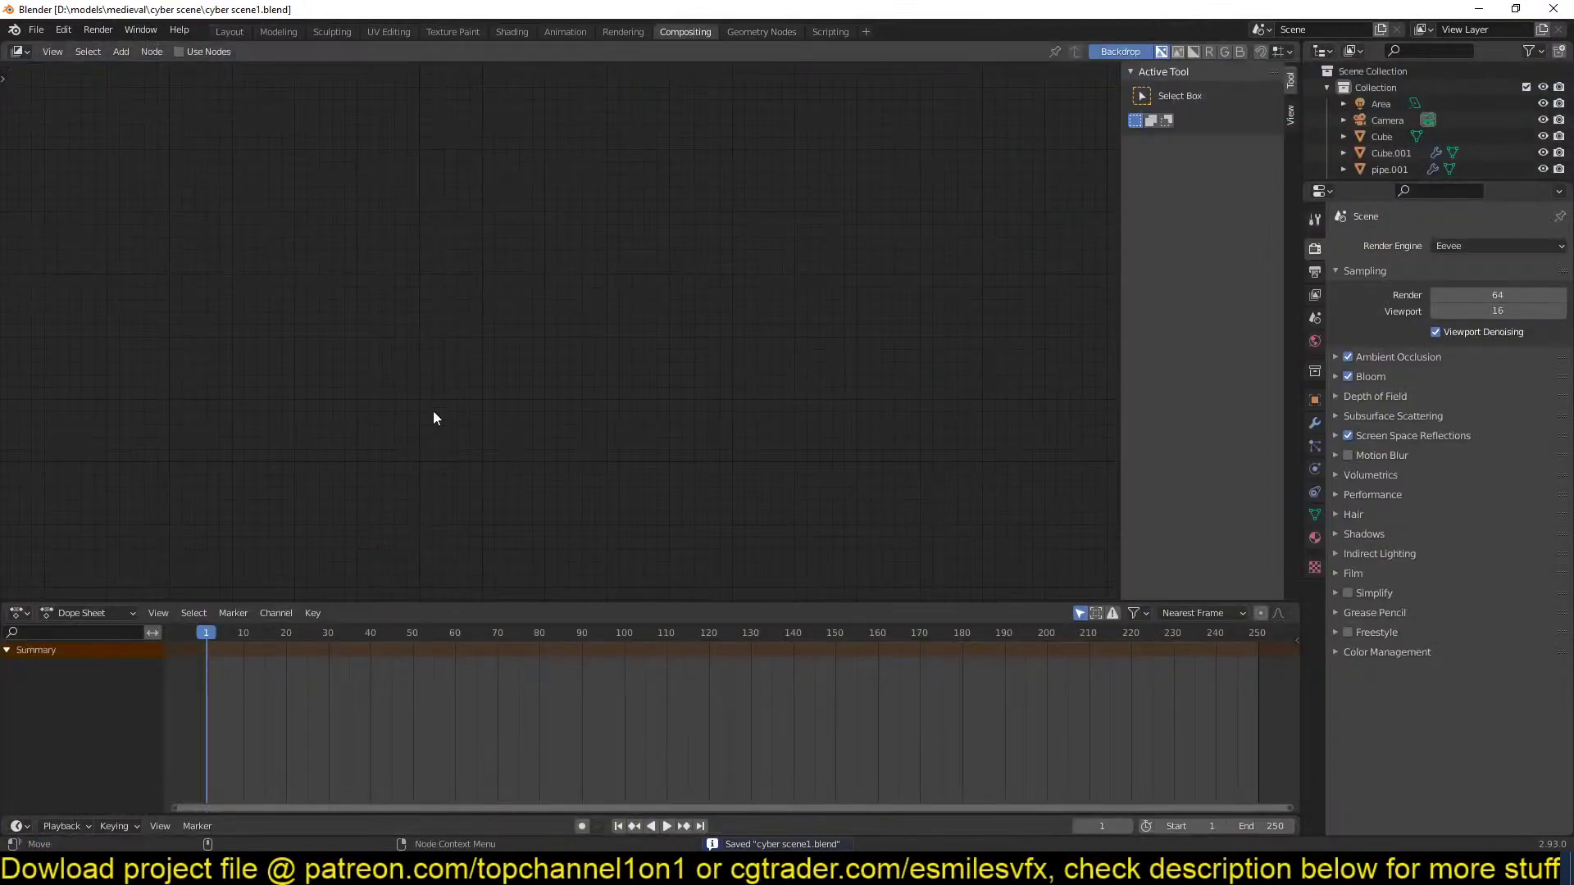
click(209, 52)
Add a Viewer node beside the Composite node and move the Render Layers node away to make room.
key(shift+a)
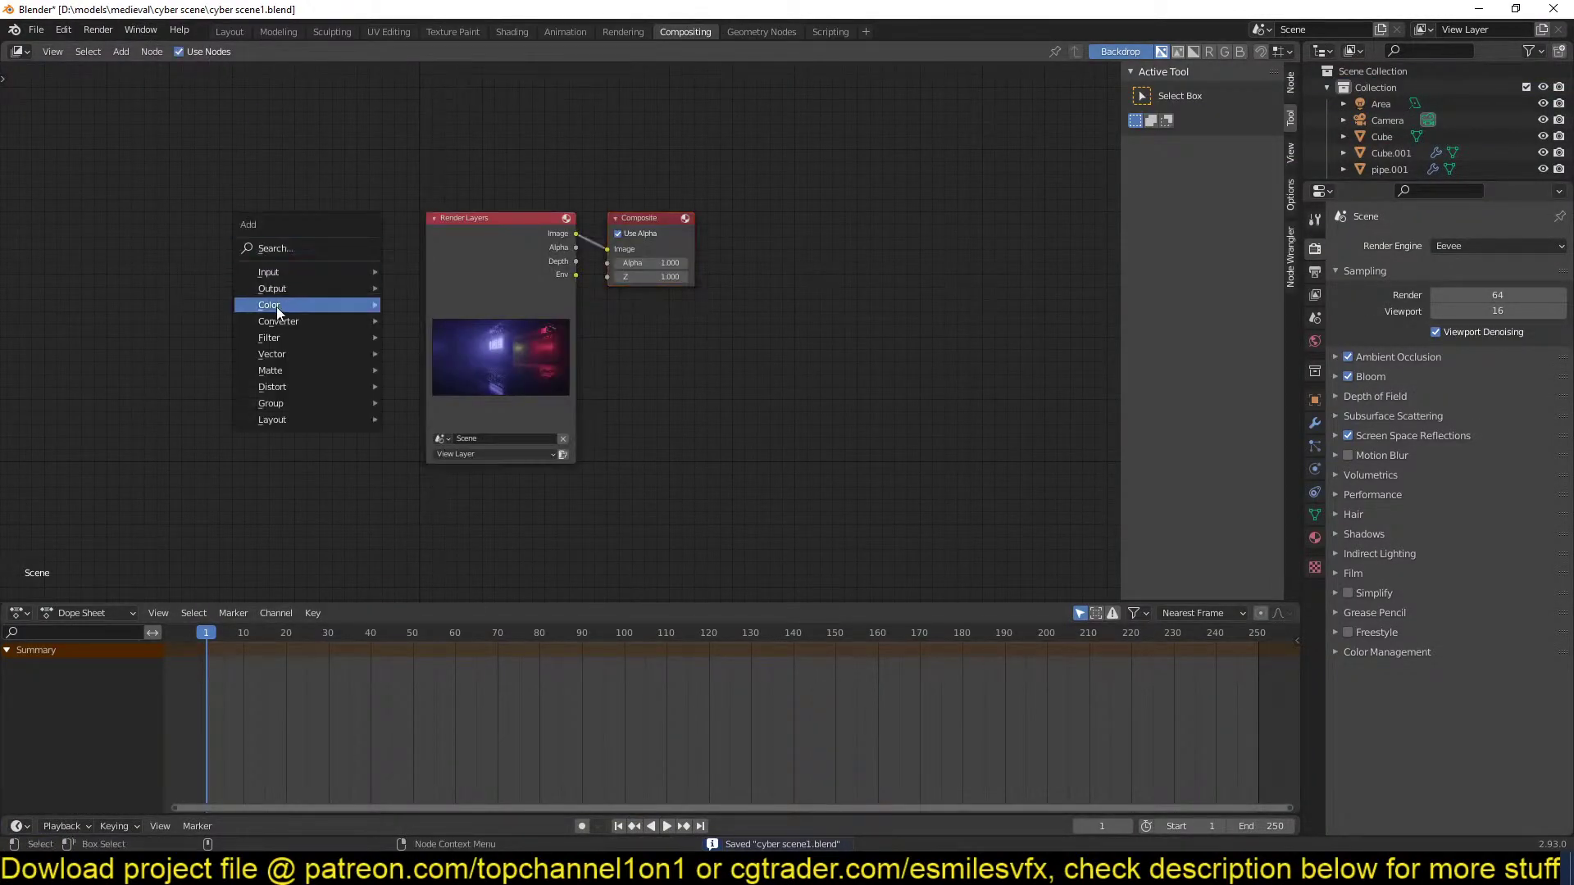
mouse_move(316, 285)
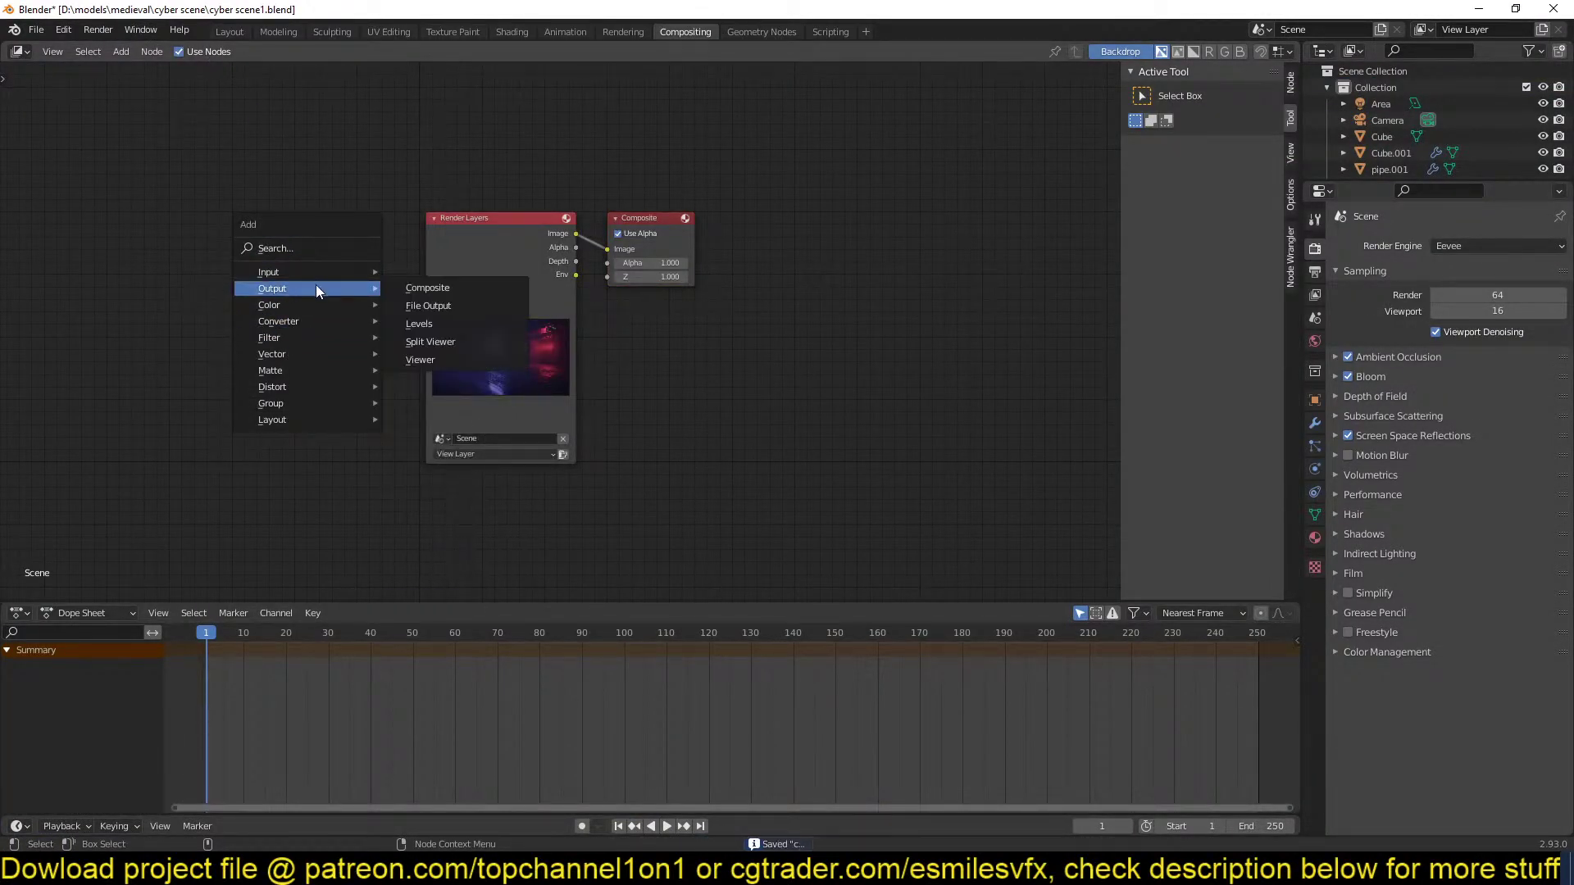
click(435, 359)
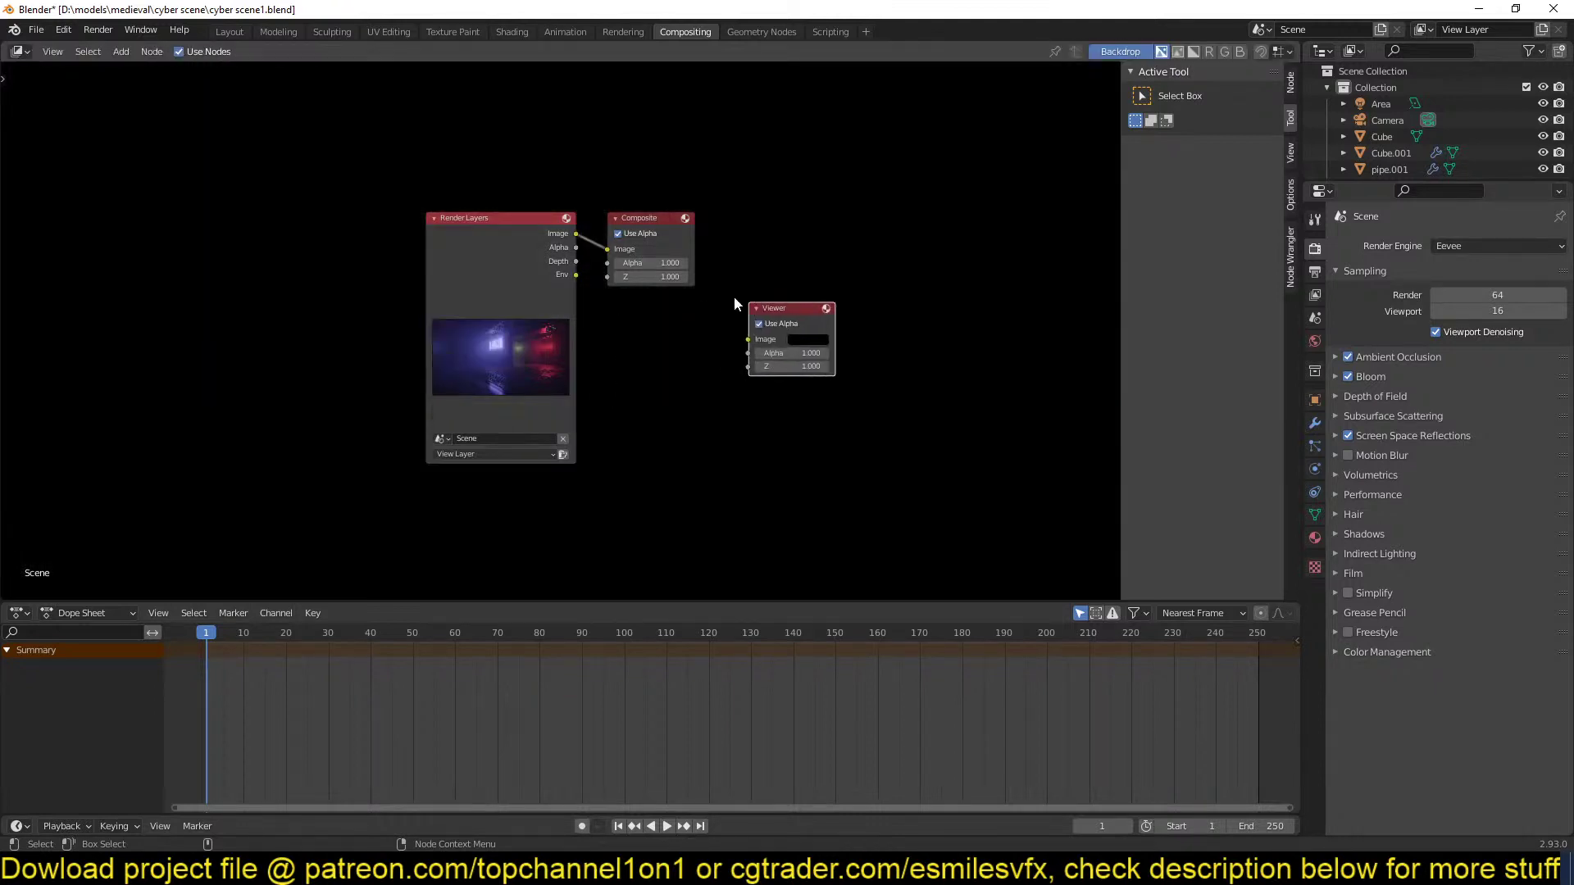
click(747, 299)
drag(514, 244, 344, 262)
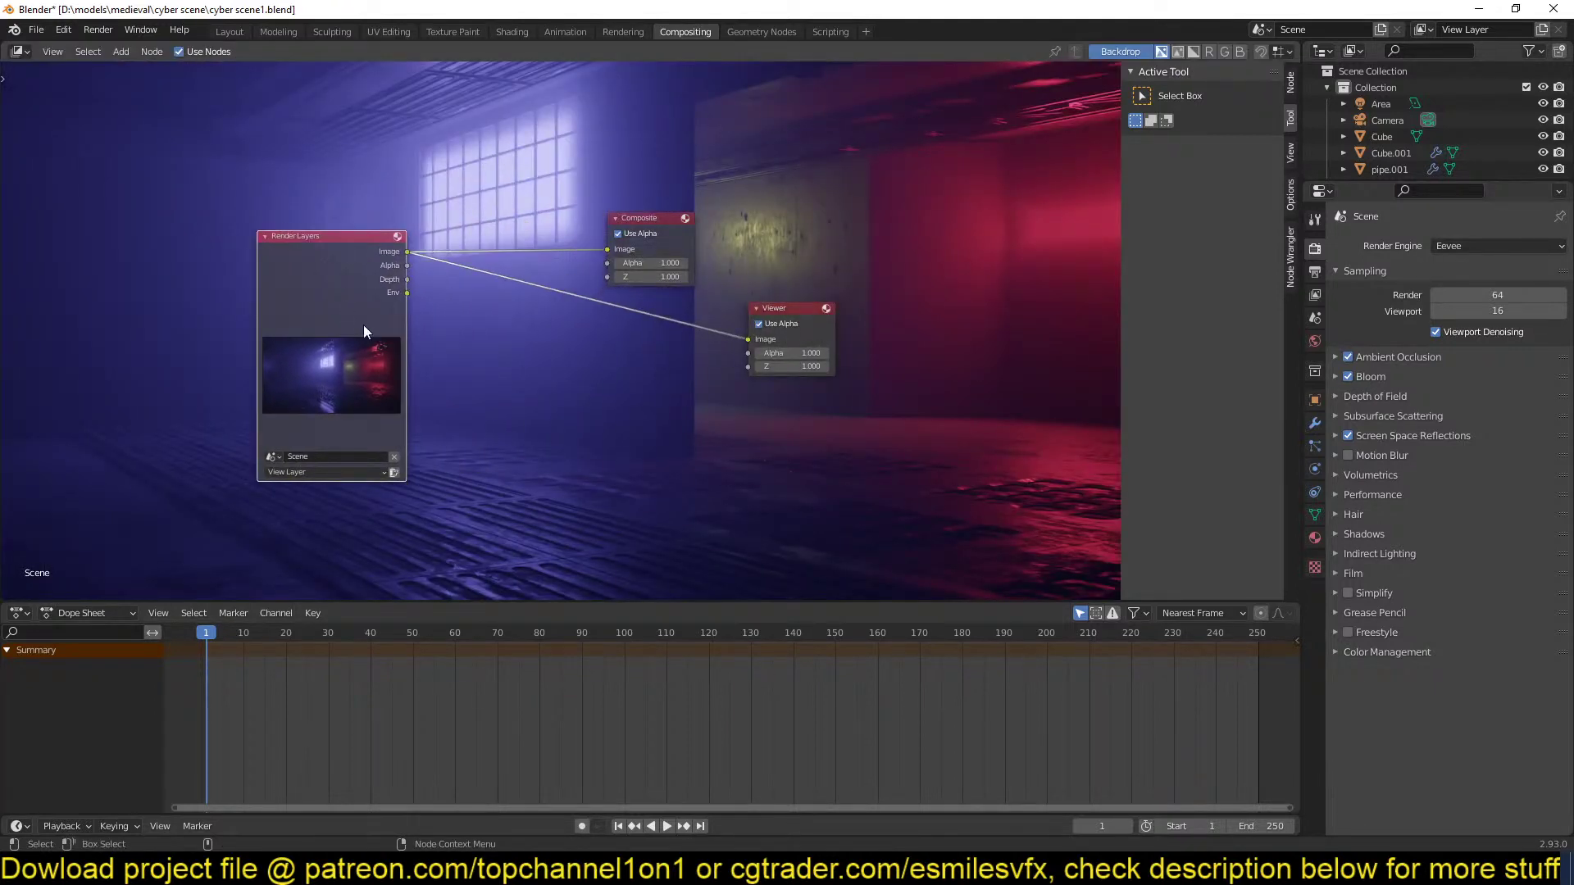
Cycle the Viewer through the Render Layers outputs to examine the Env pass, spacing the nodes further apart.
ctrl+shift+click(401, 294)
ctrl+shift+click(401, 293)
scroll(677, 327, down, 2)
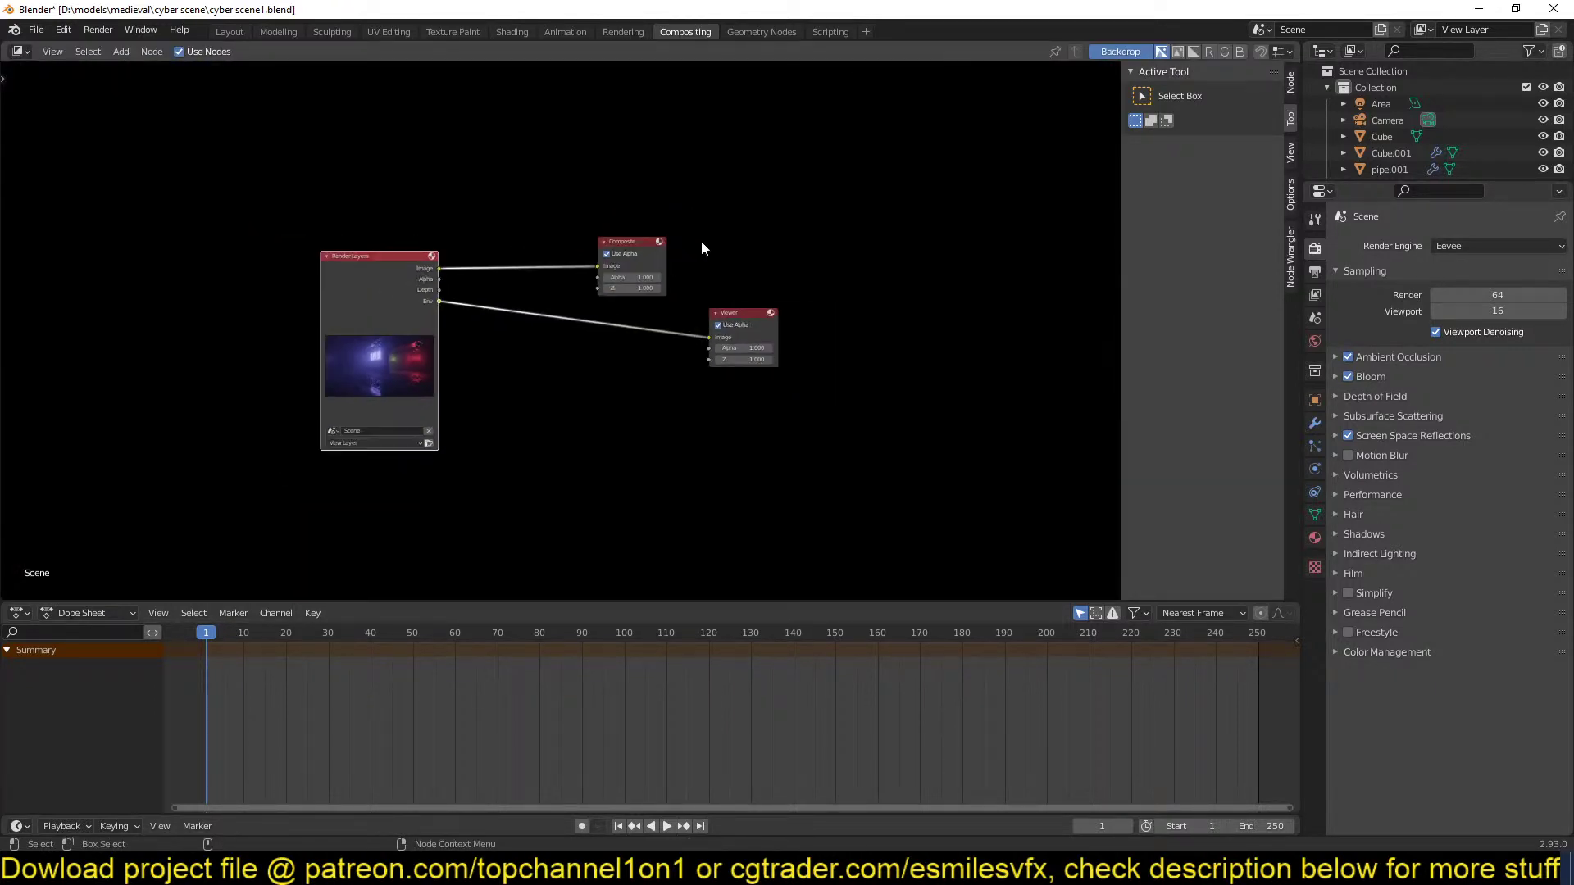
drag(378, 302, 270, 310)
key(shift+a)
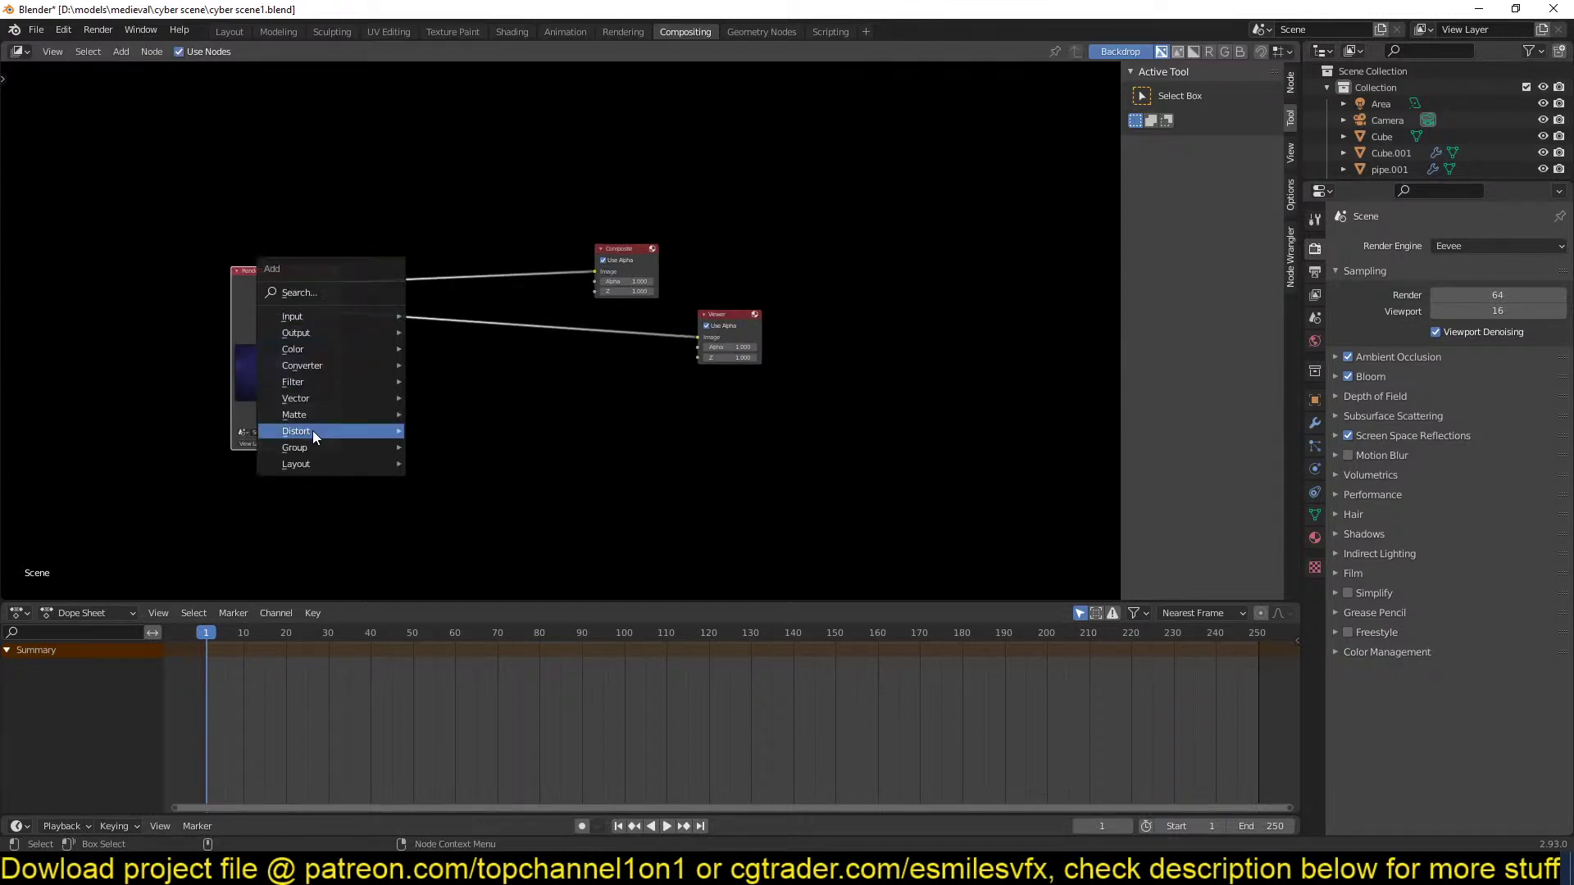
ctrl+shift+click(308, 312)
ctrl+shift+click(307, 312)
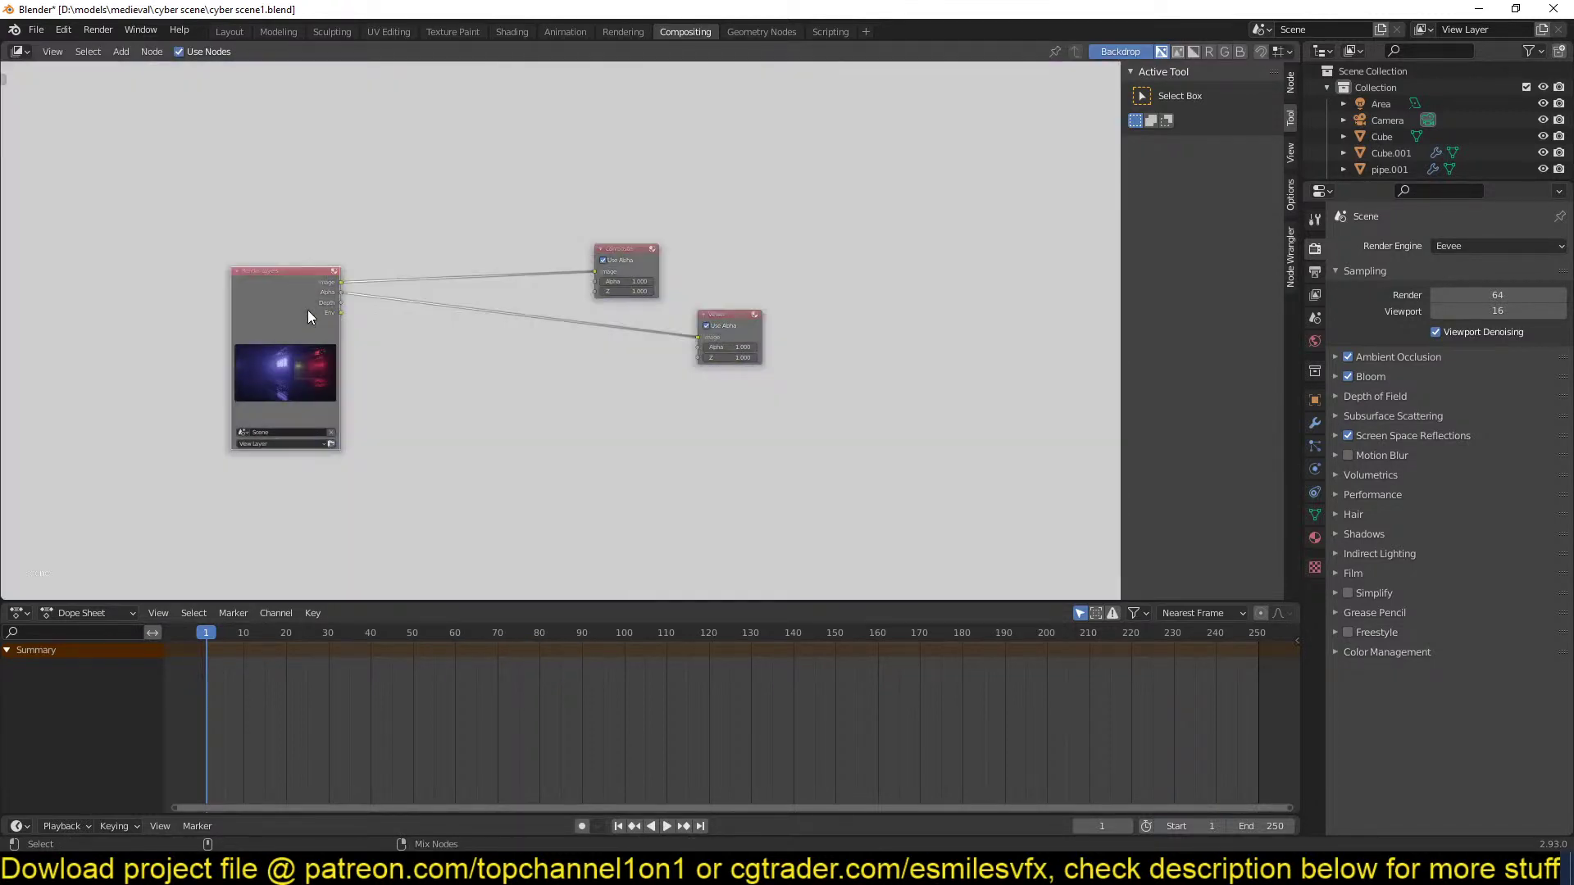
ctrl+shift+click(307, 312)
ctrl+shift+click(307, 312)
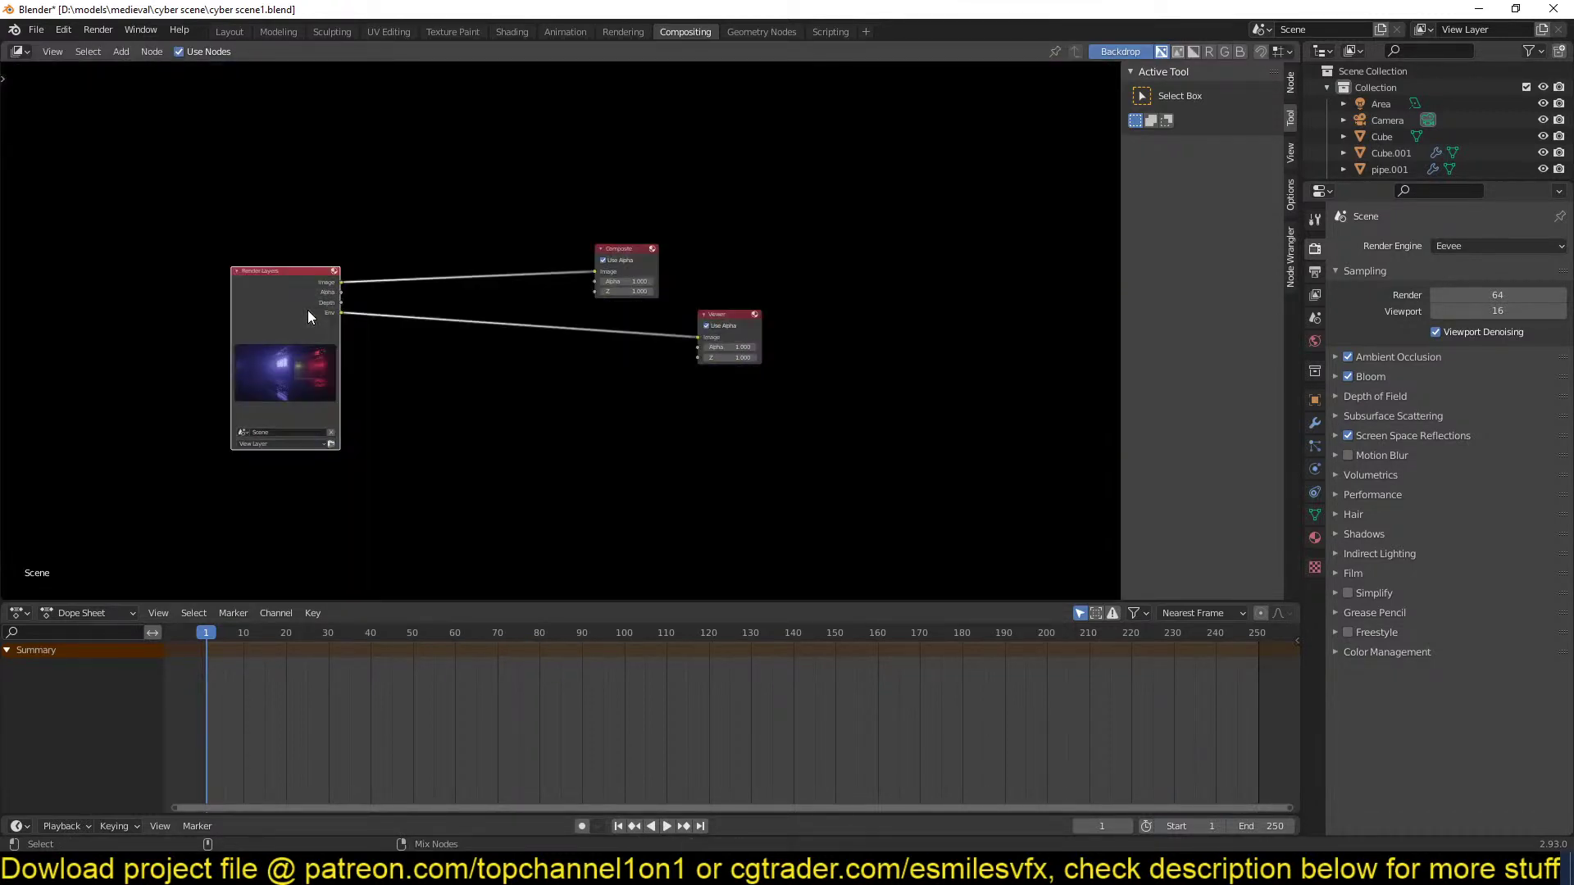
Replace the view layer's Environment pass with the Volume Light pass and save the file.
click(1315, 538)
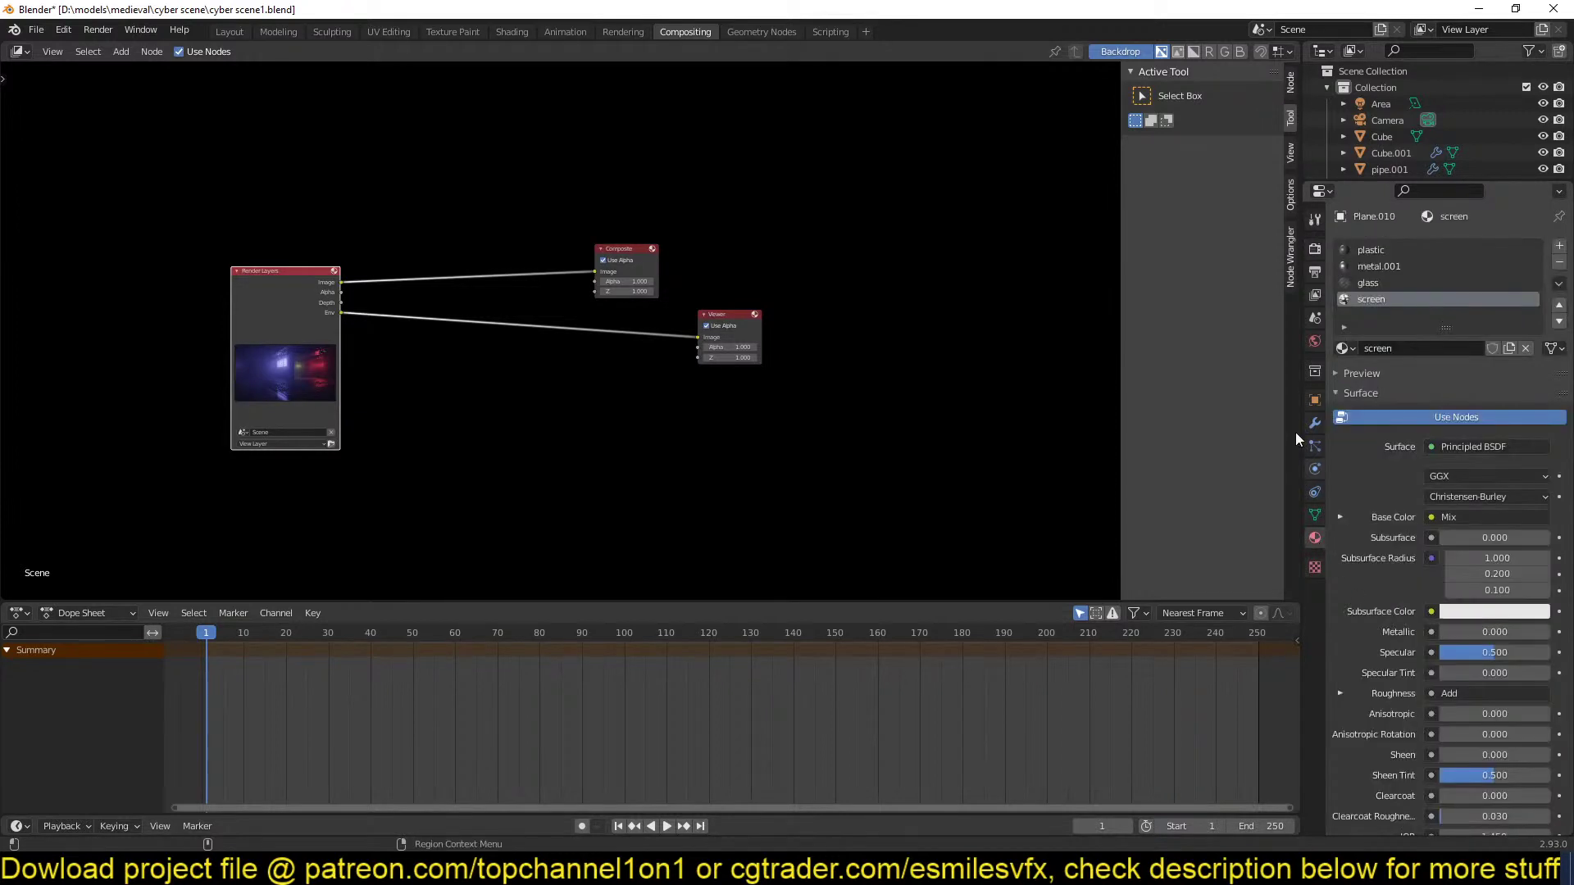
click(1315, 249)
click(1315, 271)
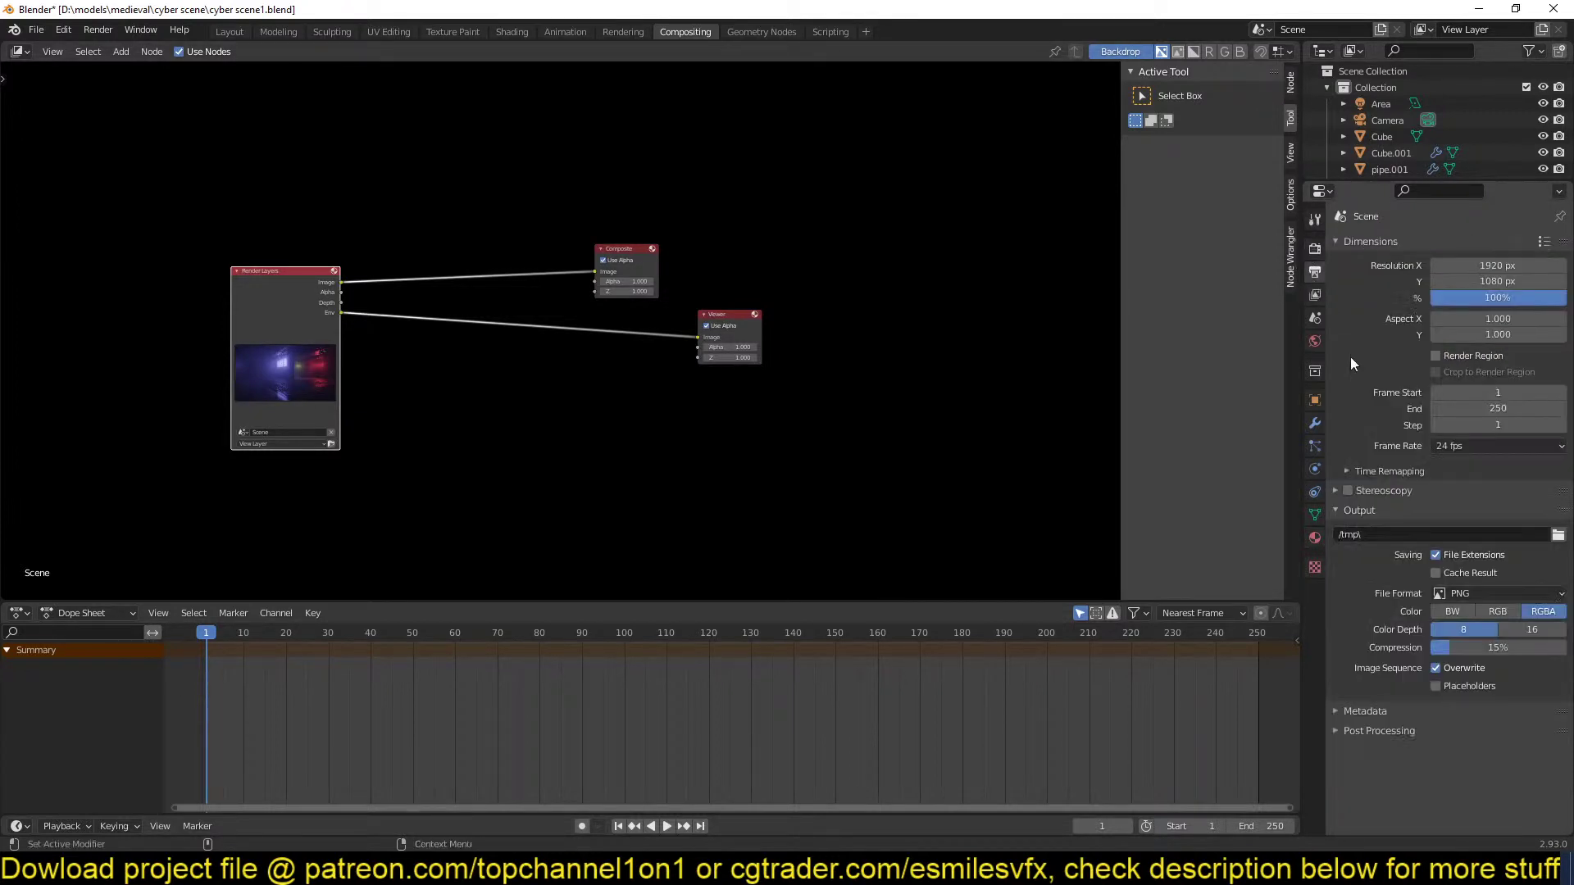
click(1319, 248)
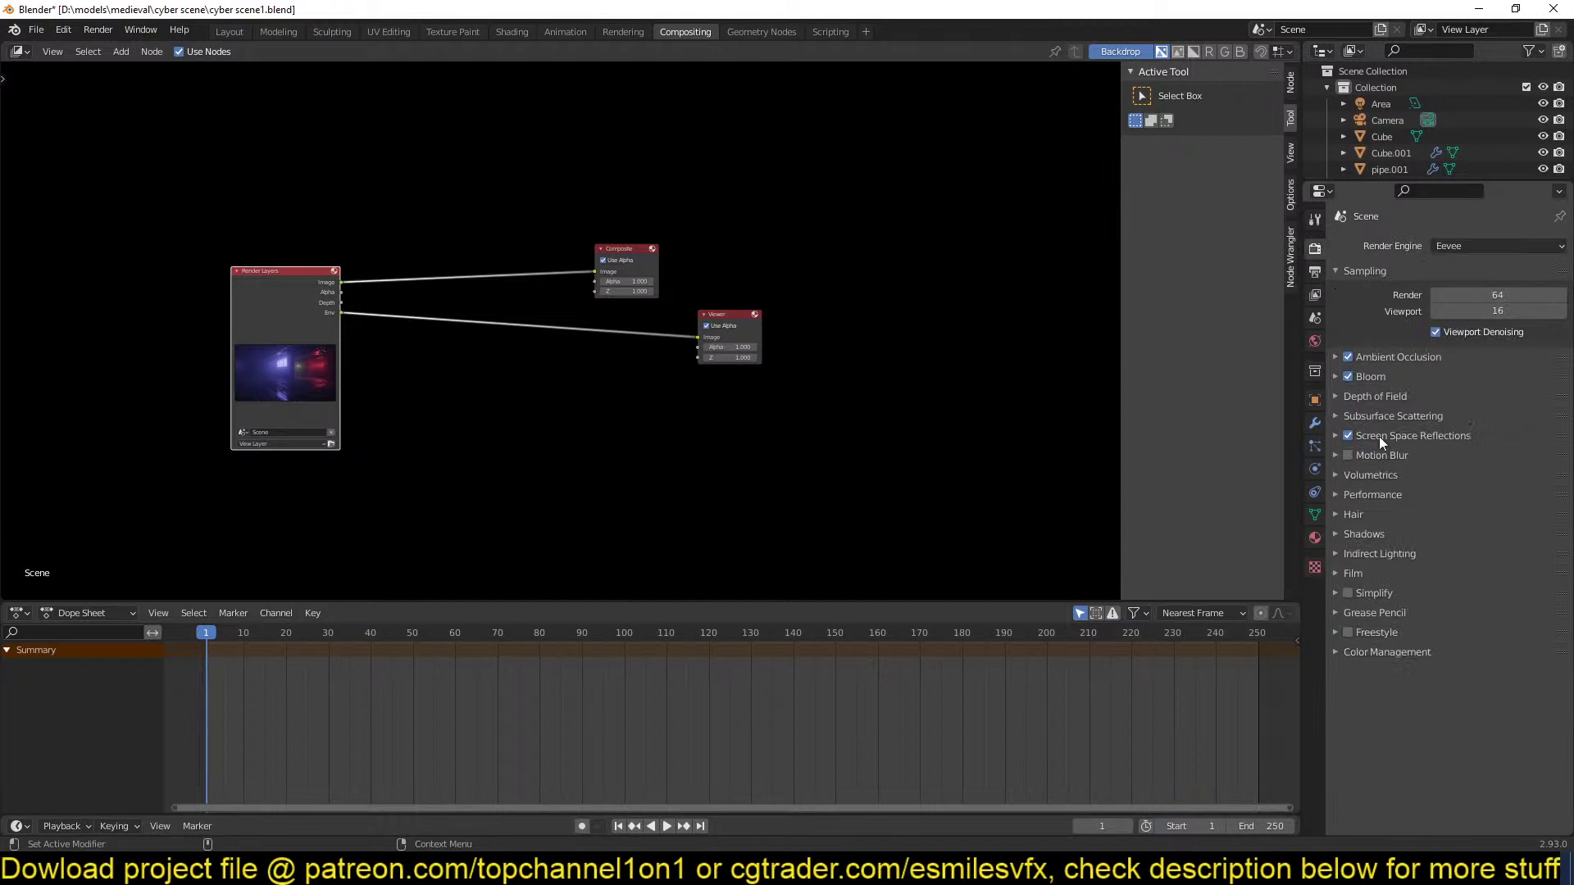
click(1314, 294)
scroll(1426, 684, down, 1)
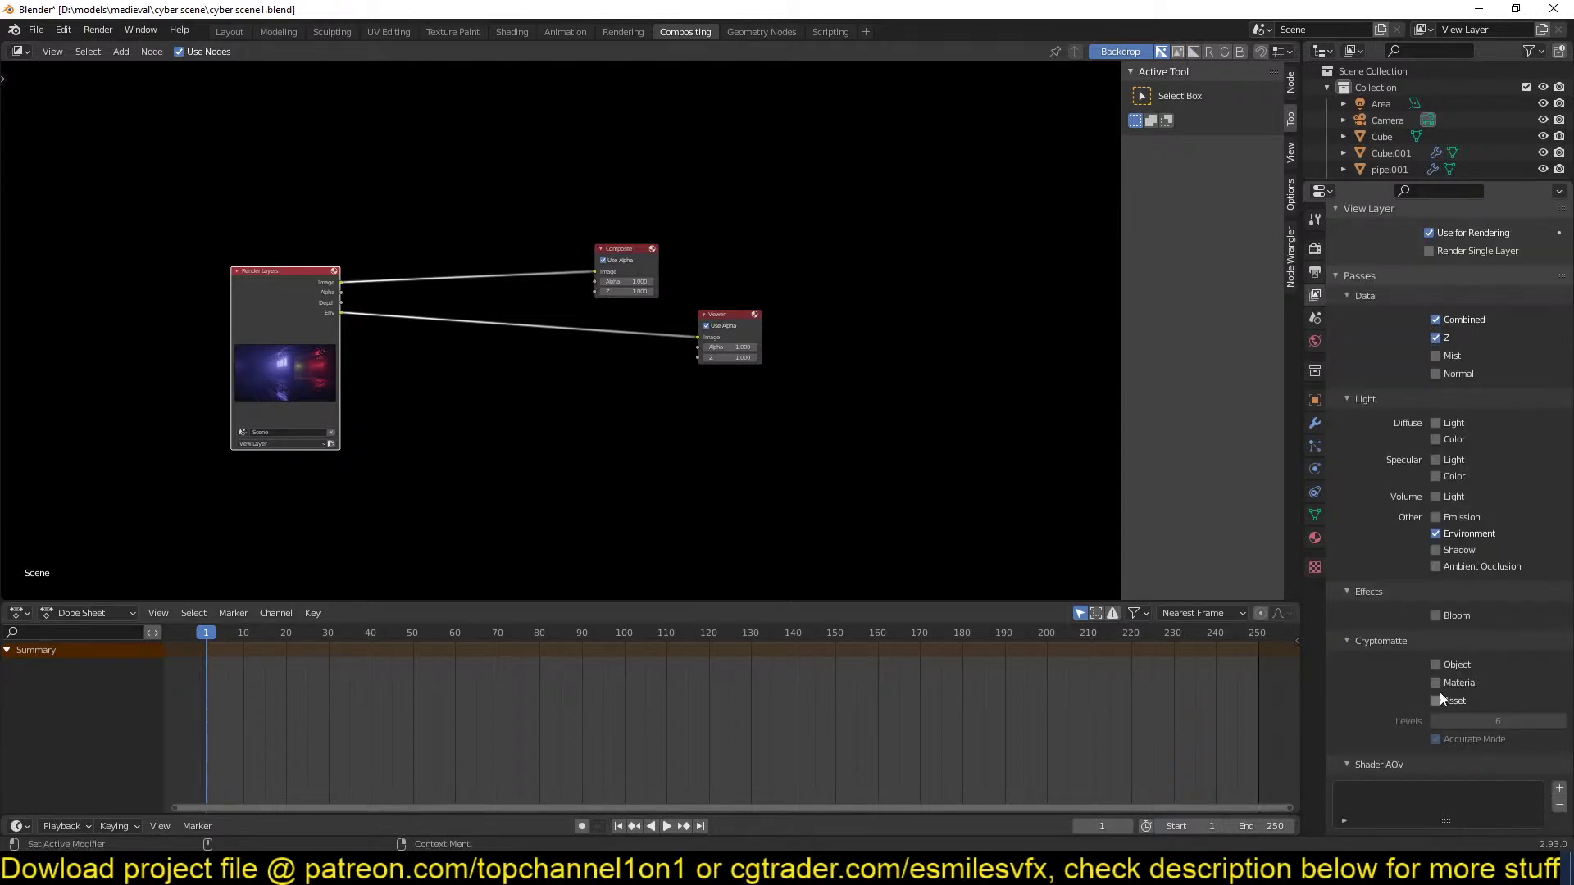
click(1435, 533)
click(1436, 497)
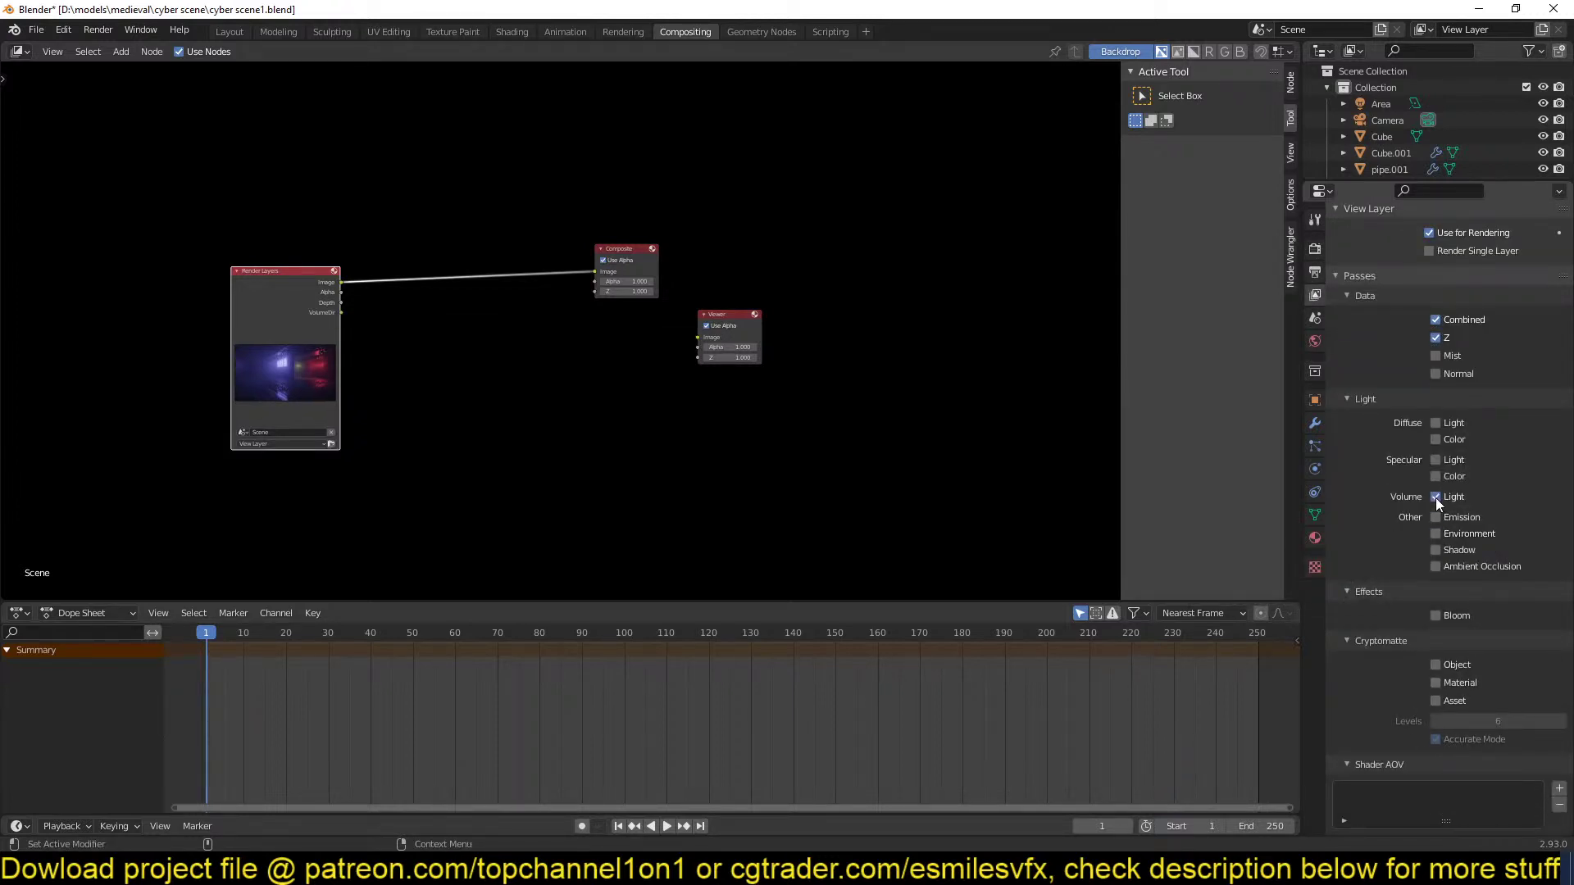
key(ctrl+s)
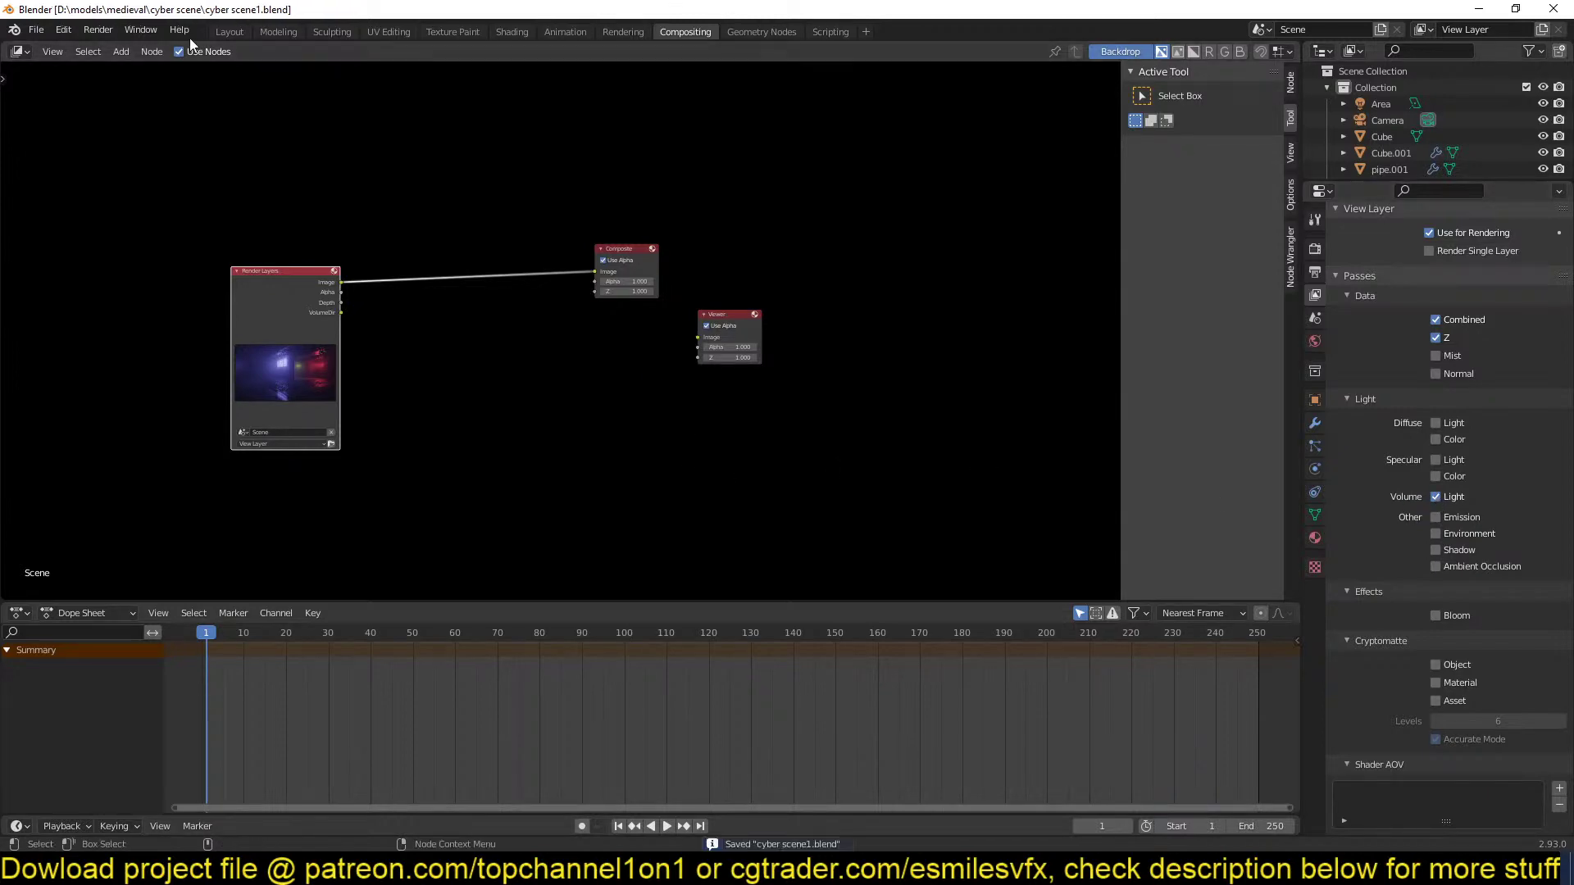
Render the frame again with the Volume Light pass and close the render window.
click(96, 31)
click(110, 47)
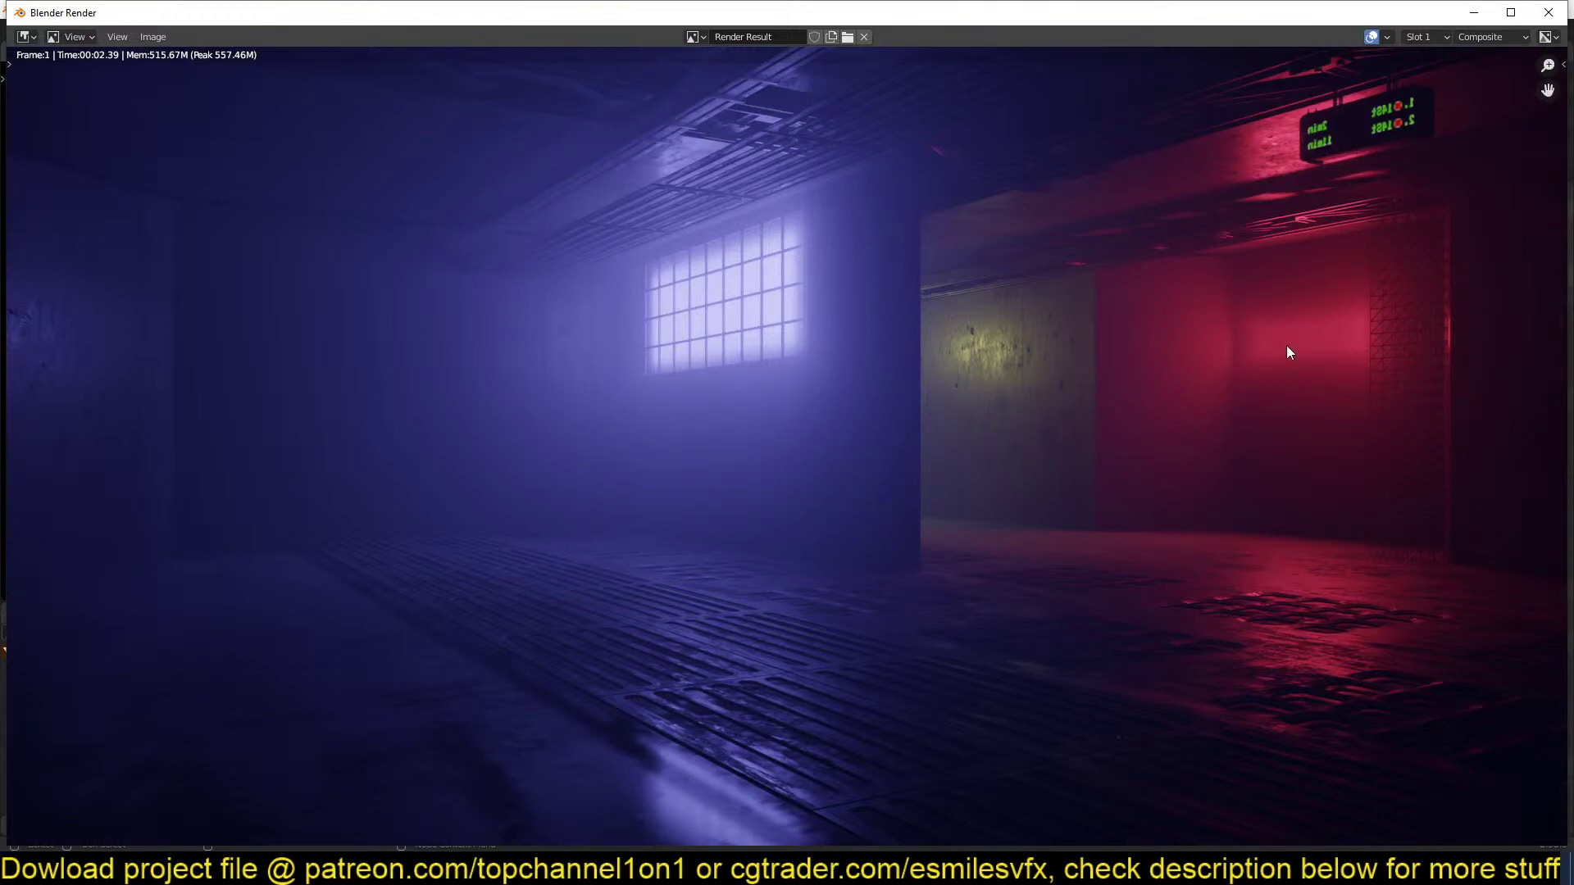
click(1548, 12)
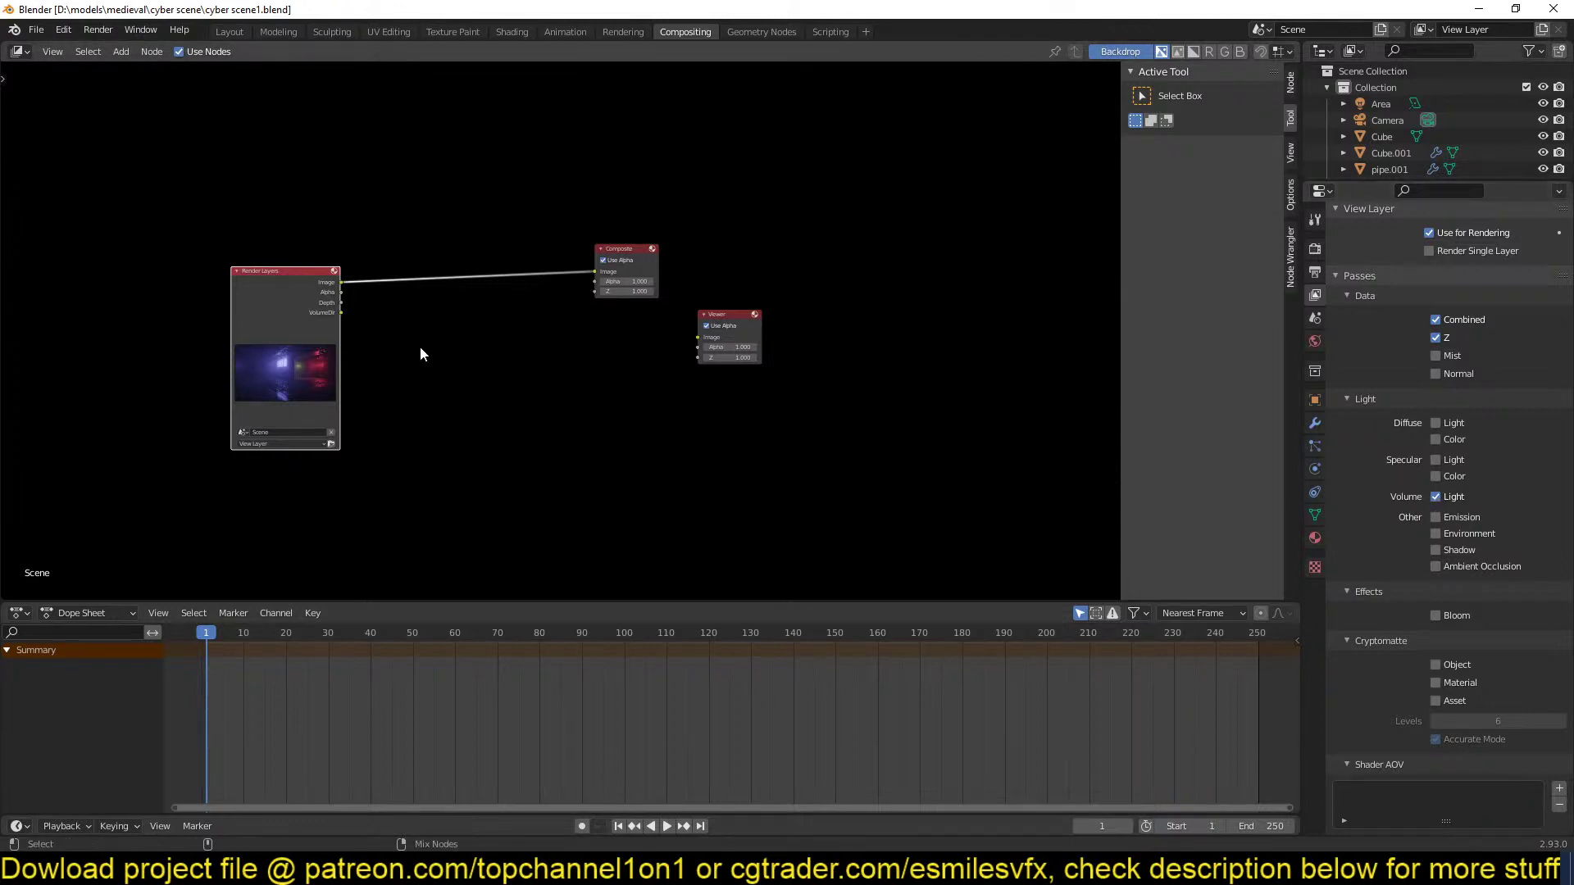
Cycle the Viewer through the Render Layers outputs to examine the volume light pass on its own.
ctrl+shift+click(326, 298)
ctrl+shift+click(326, 298)
ctrl+shift+click(324, 299)
ctrl+shift+click(324, 300)
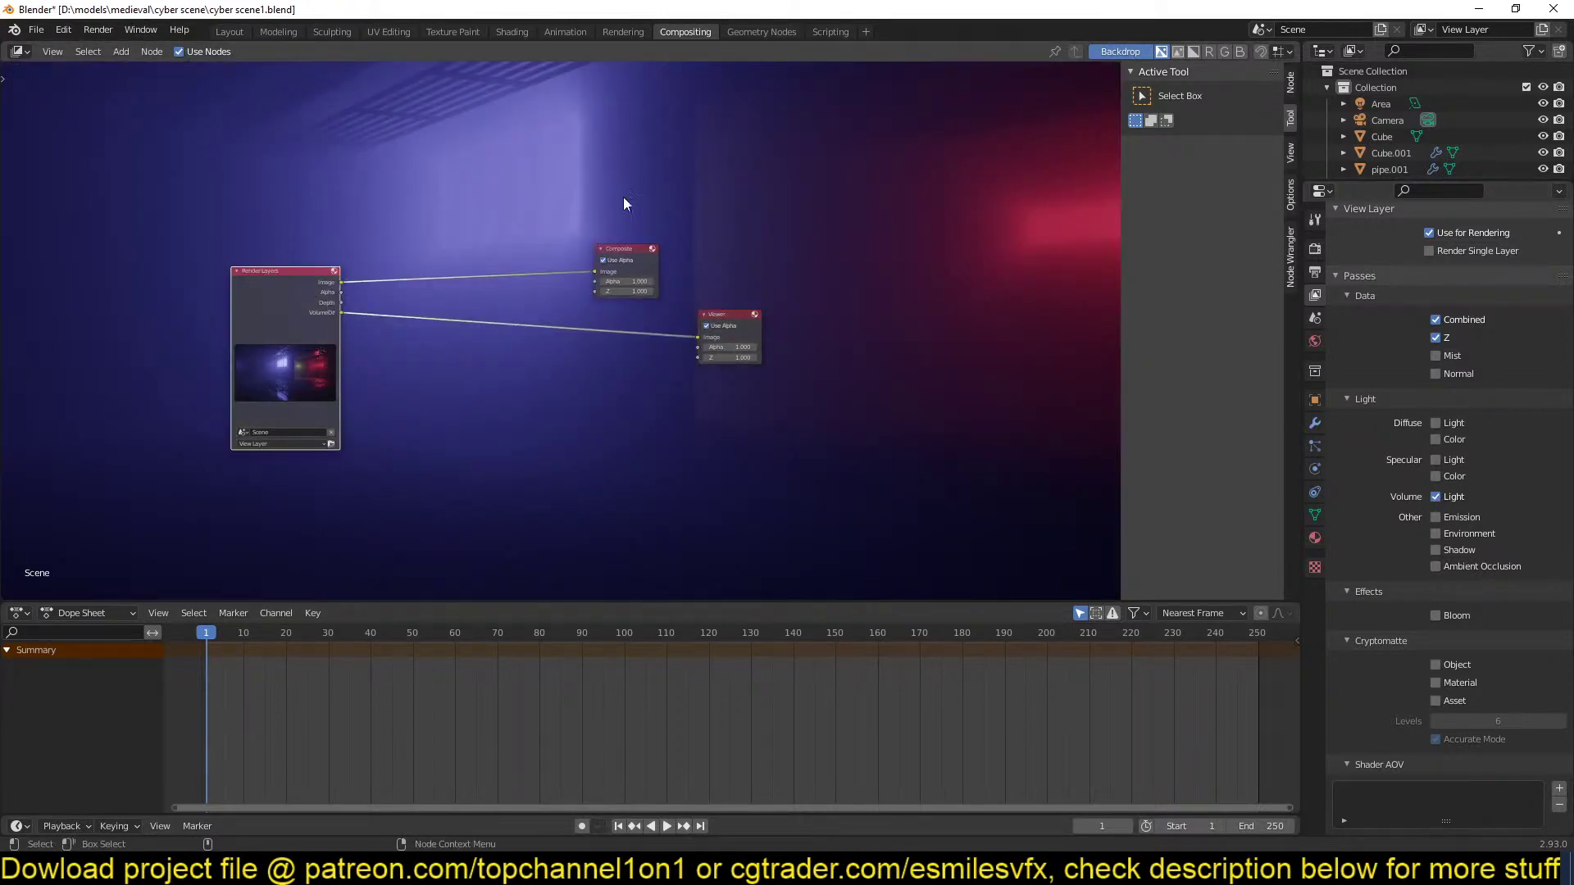
scroll(623, 203, down, 1)
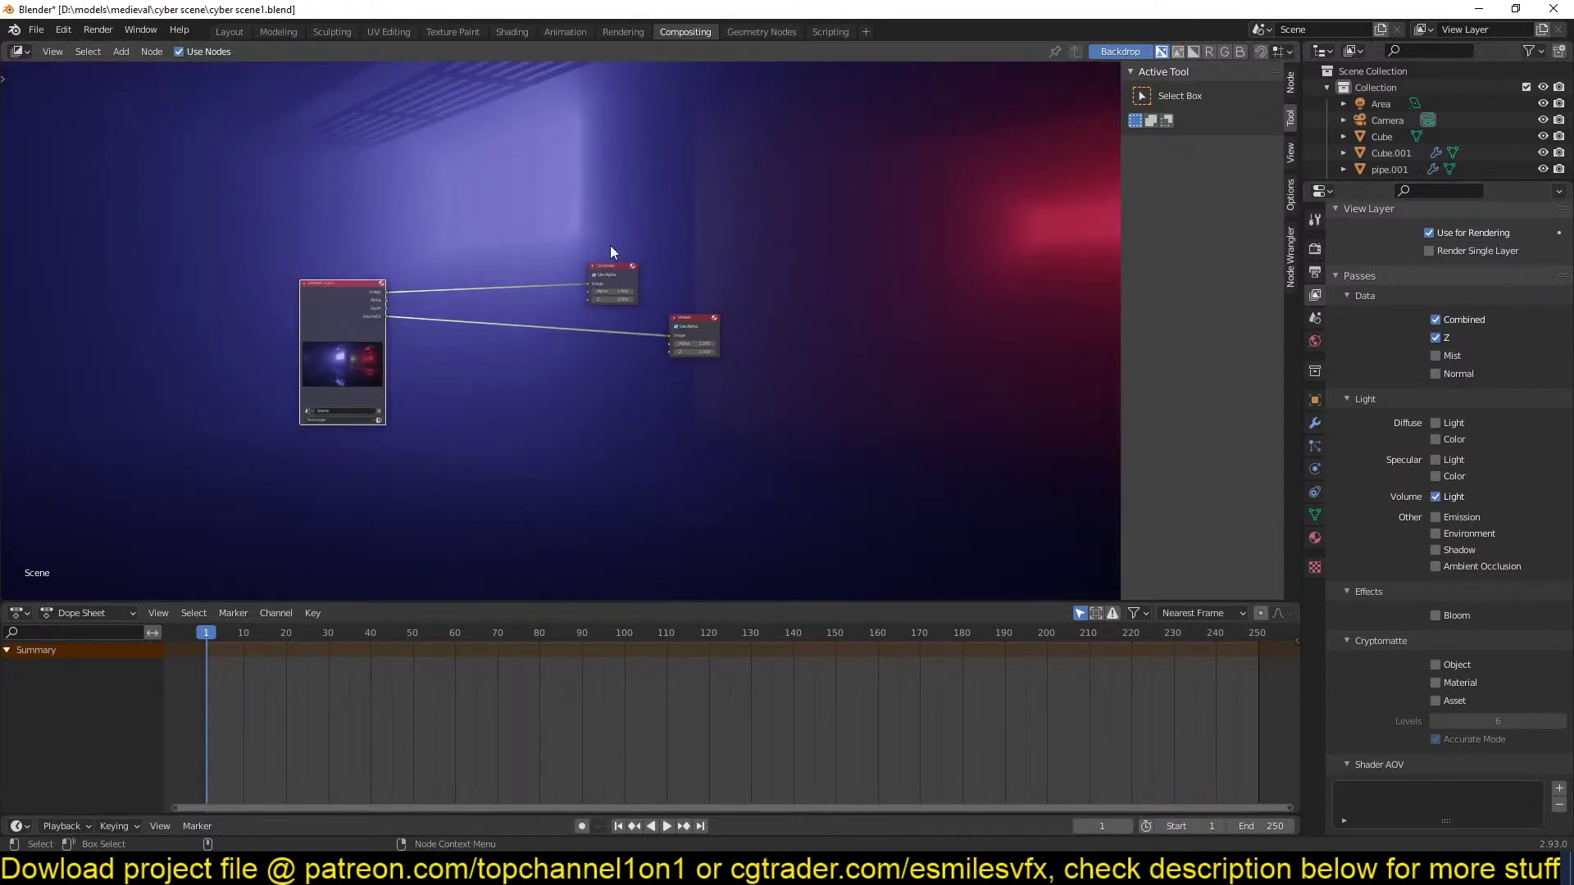
ctrl+shift+click(353, 307)
ctrl+shift+click(370, 308)
ctrl+shift+click(371, 308)
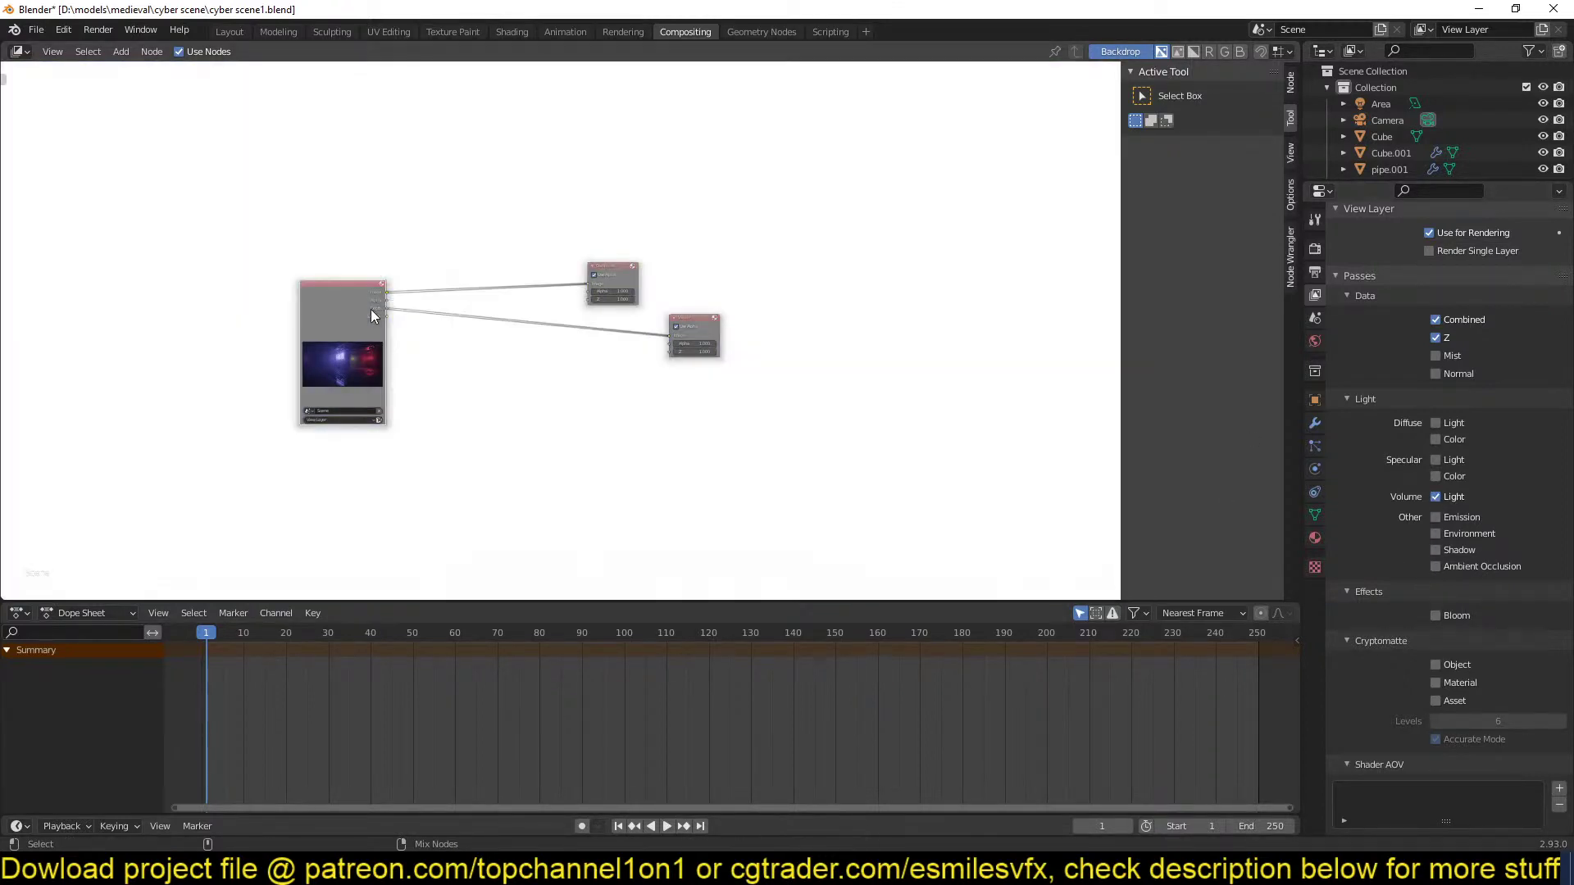
ctrl+shift+click(371, 308)
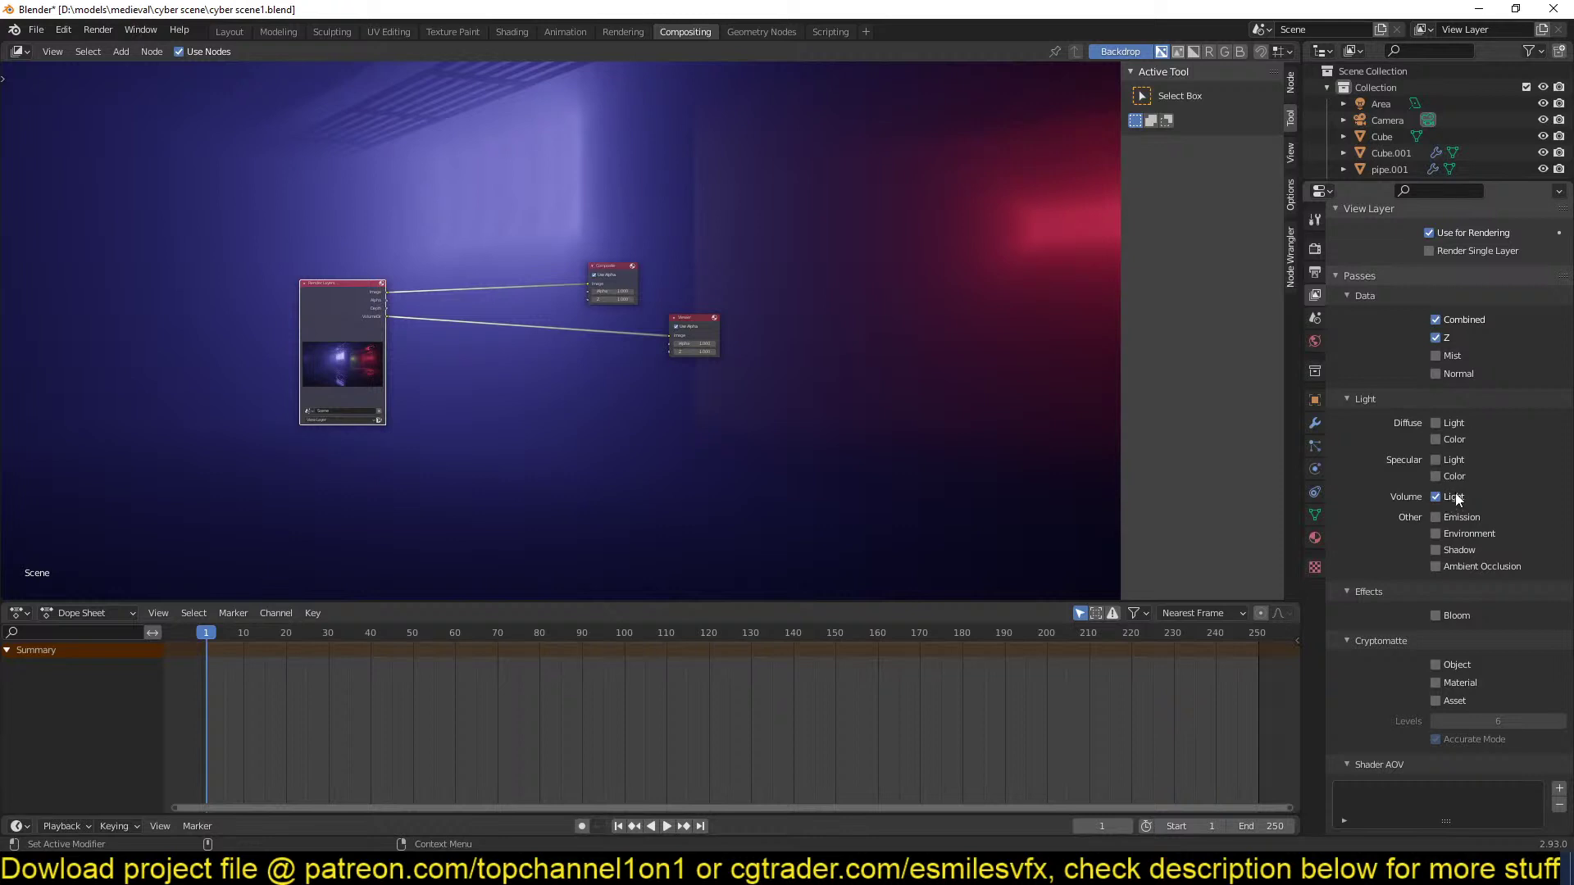
Return to the Layout workspace and save the file.
scroll(1341, 293, up, 2)
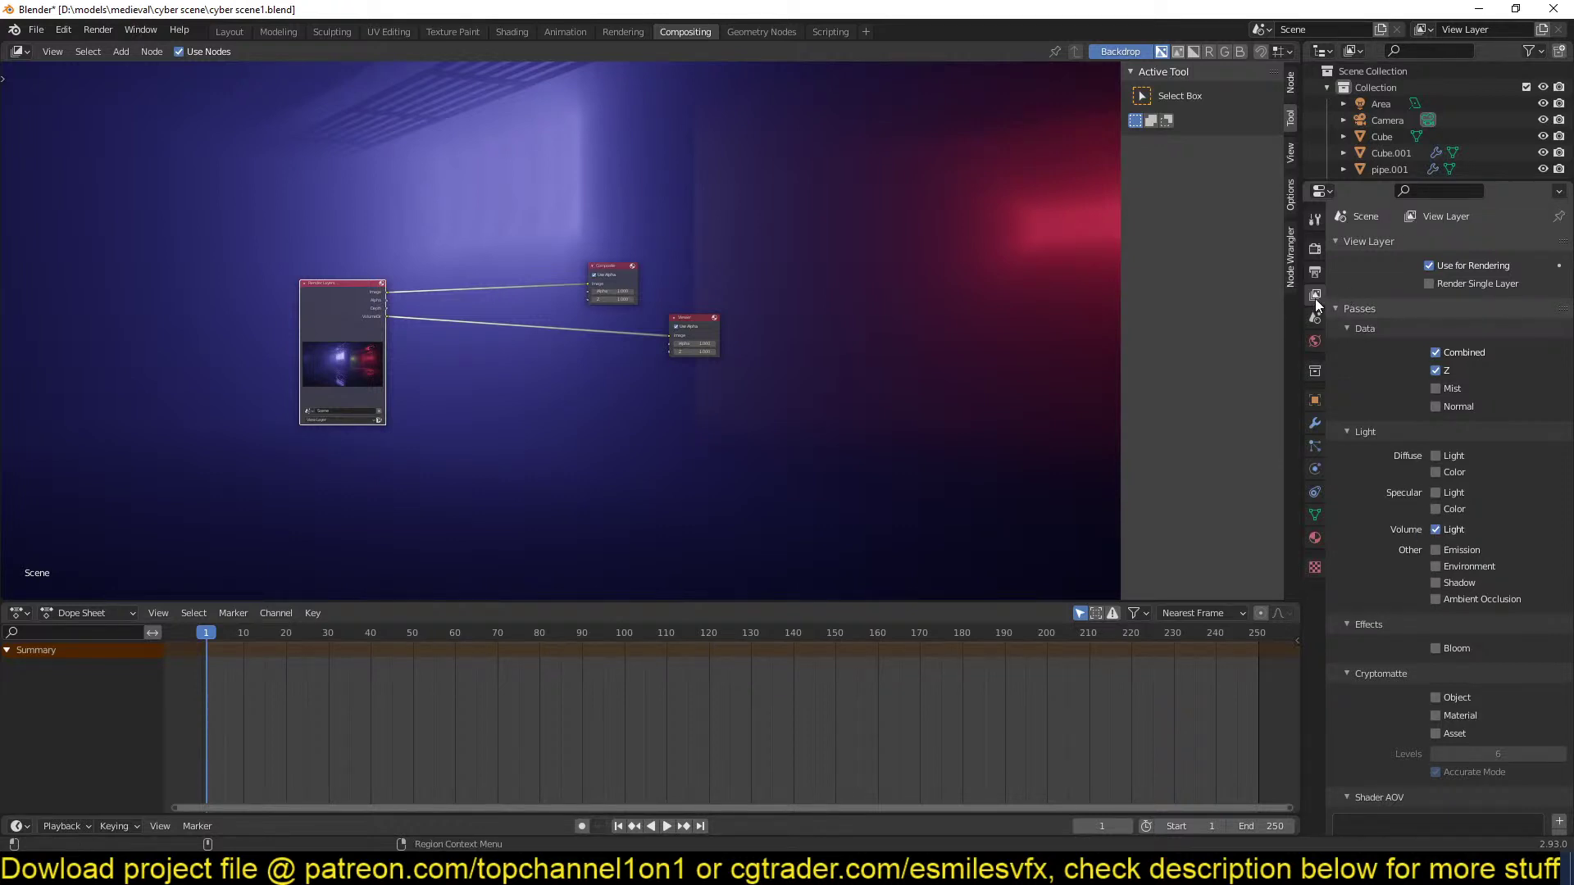
click(229, 31)
key(ctrl+s)
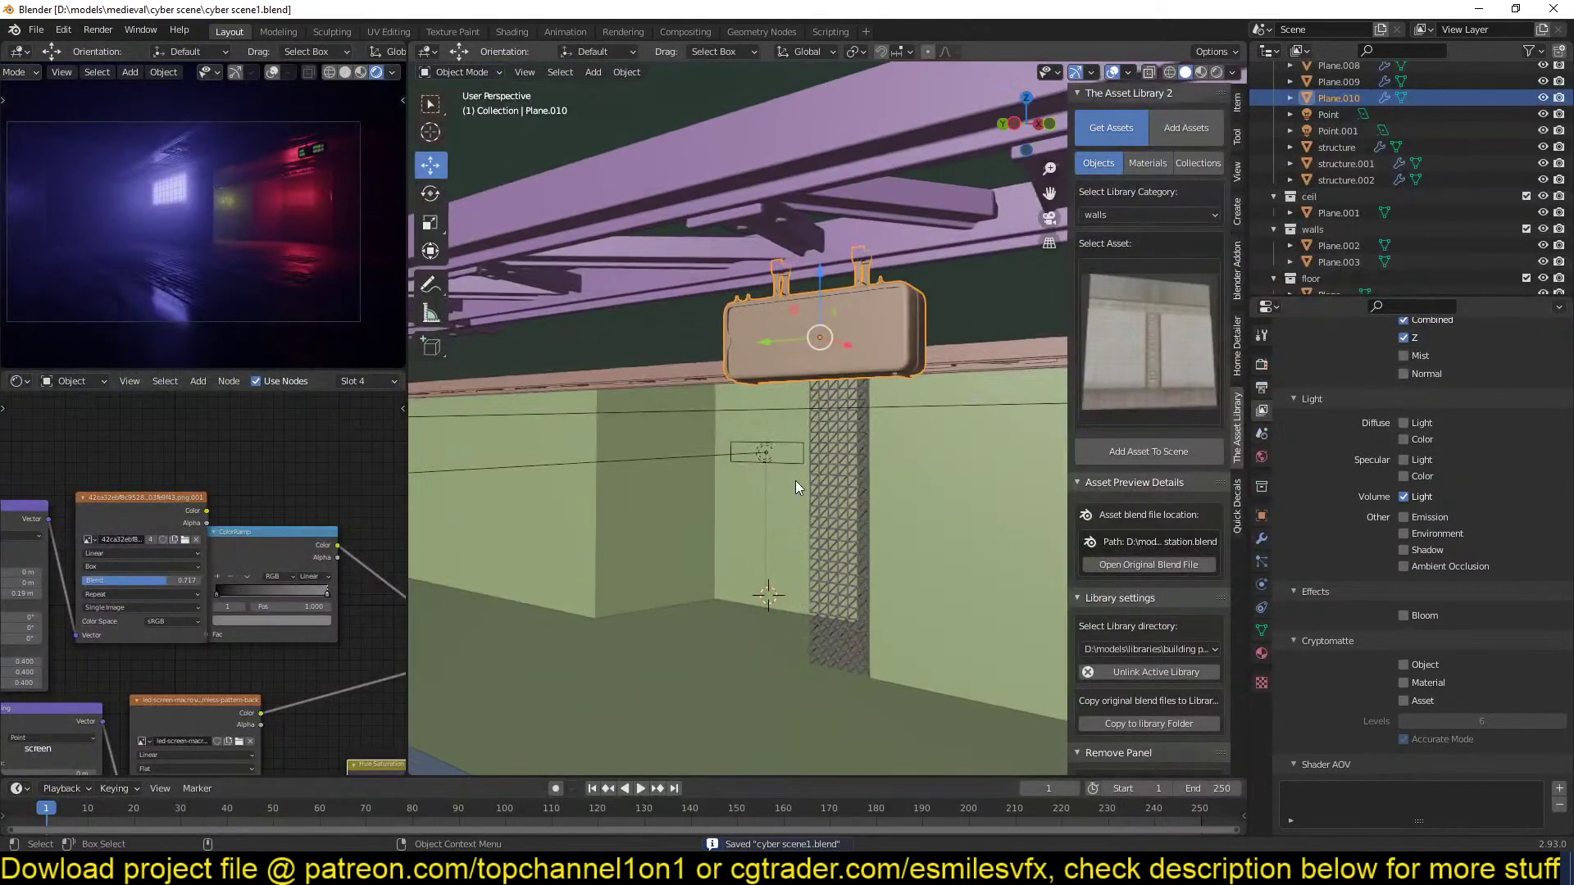
Add the concrete wall panel asset at the 3D cursor and rotate it a quarter turn about Z to run along the wall.
middle_drag(795, 481, 618, 510)
scroll(697, 488, up, 3)
scroll(618, 510, up, 2)
middle_drag(720, 554, 744, 535)
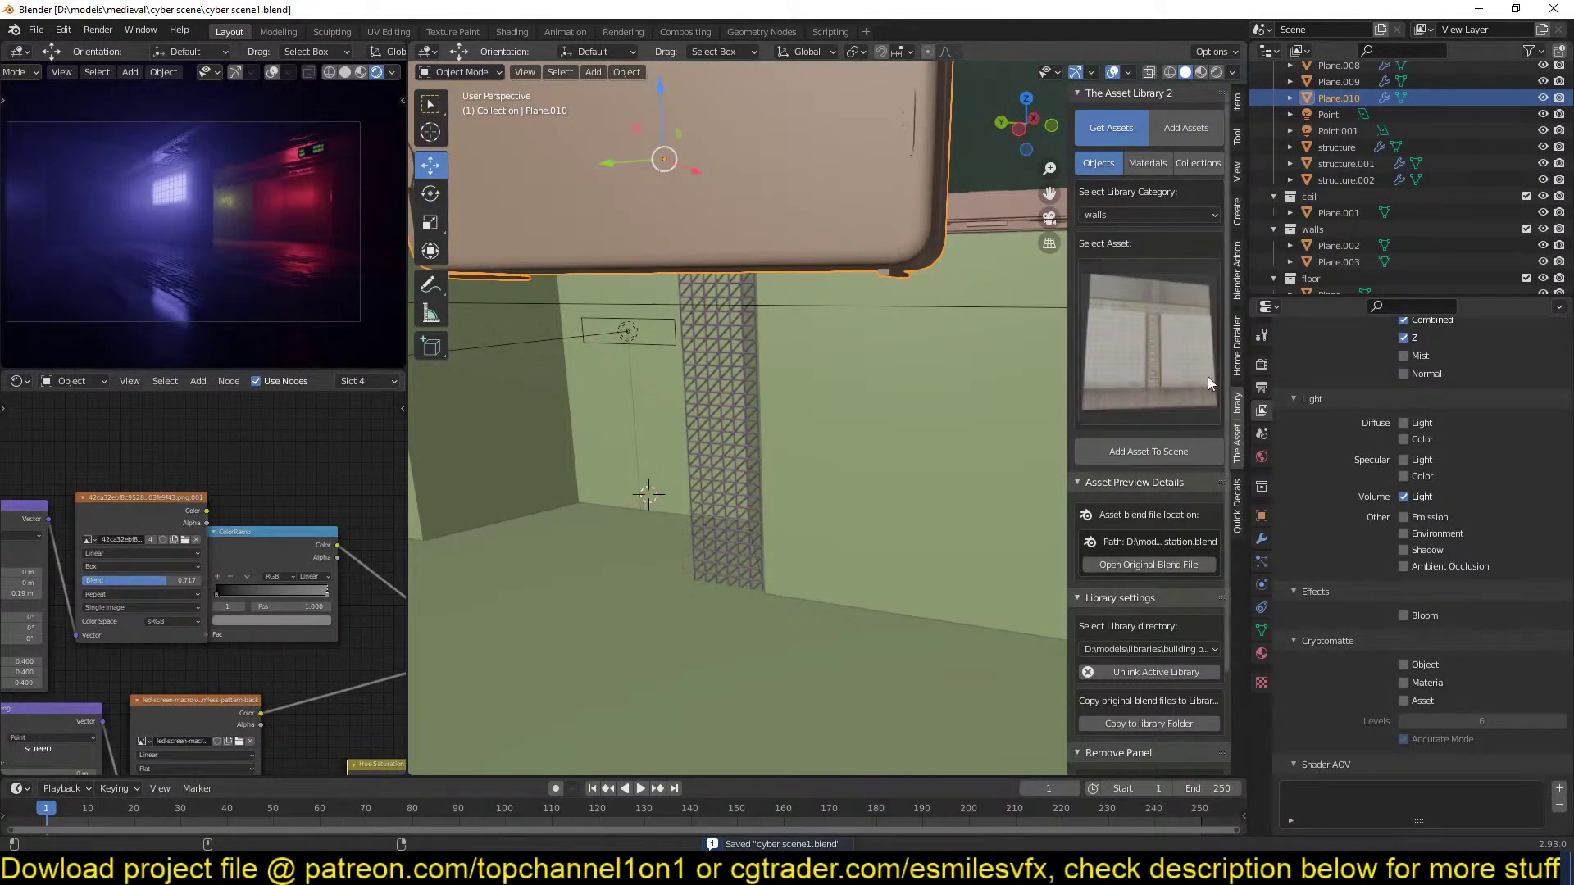
click(1151, 450)
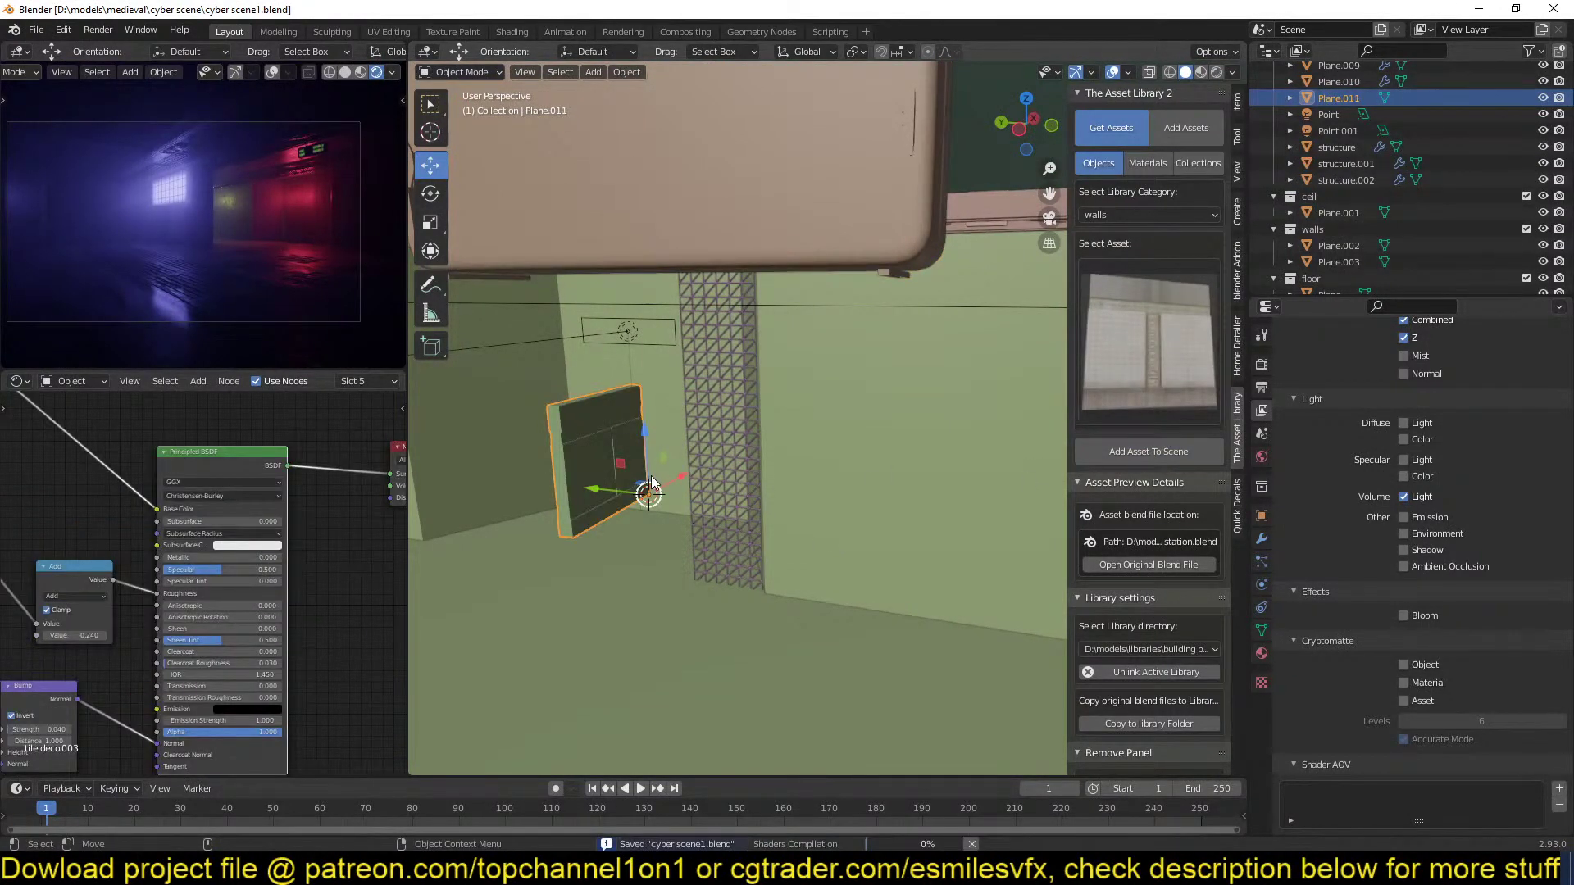
key(r)
key(z)
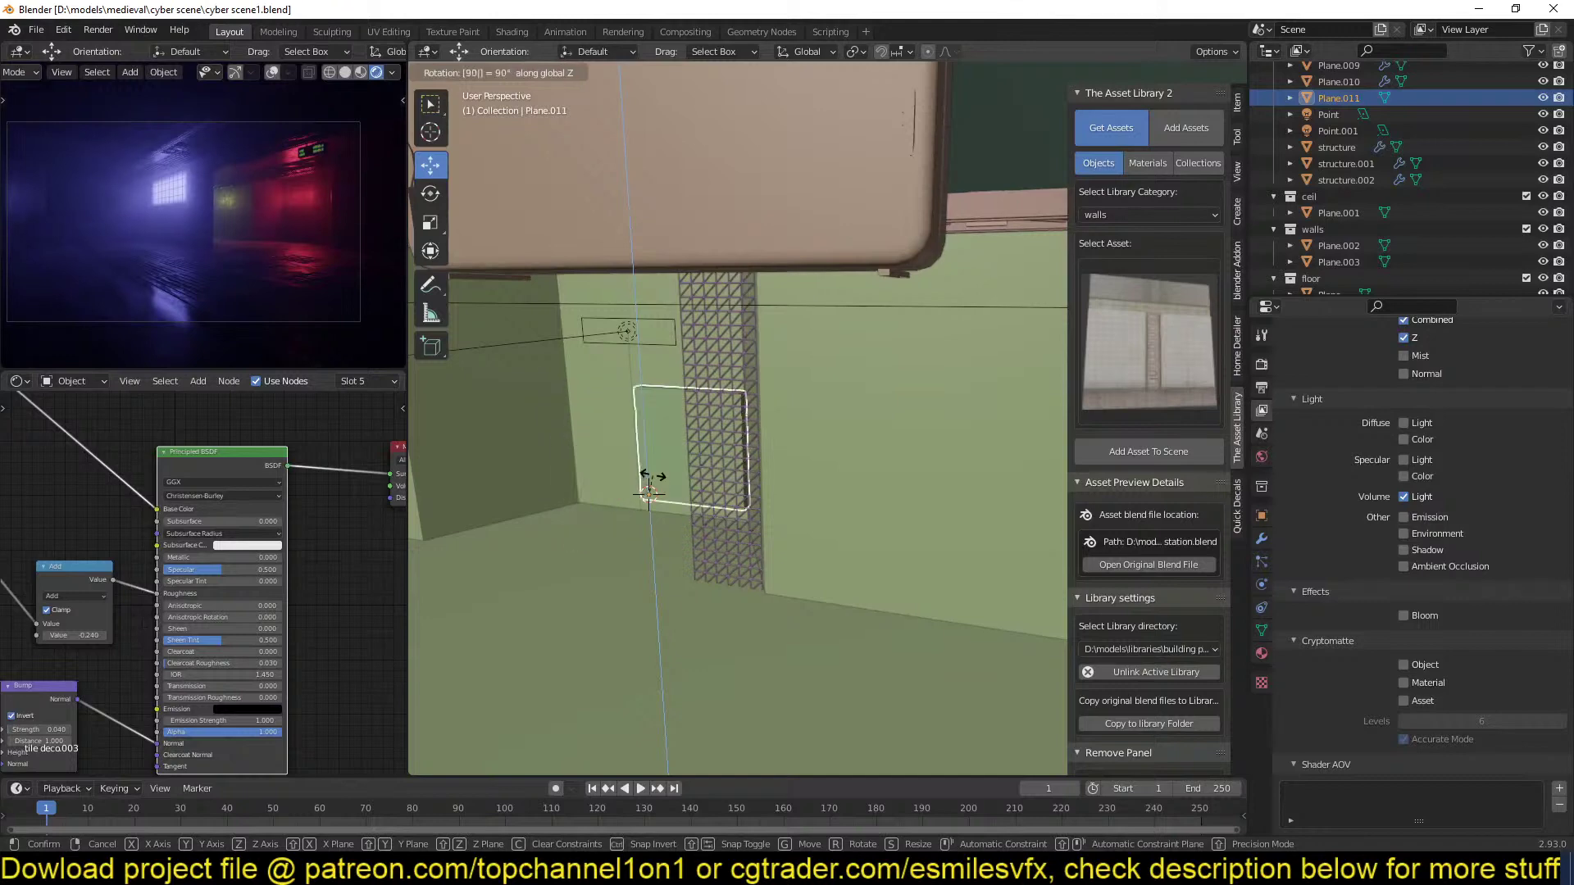
click(653, 483)
Move the wall panel horizontally toward the recess in the side wall and scale it up.
key(g)
key(shift+z)
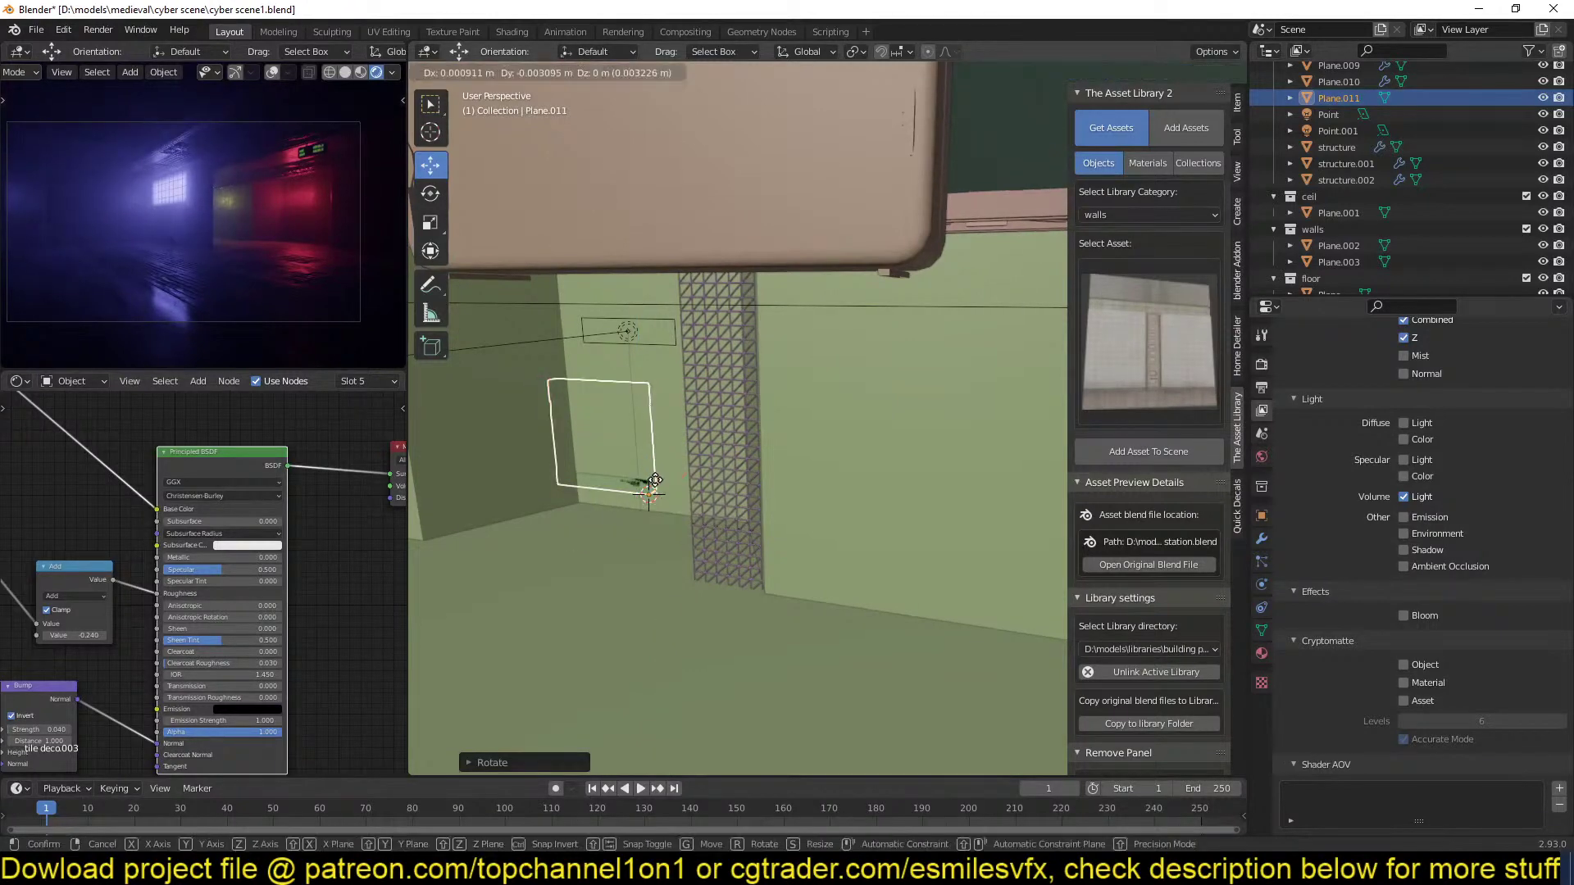
click(687, 513)
middle_drag(686, 513, 810, 465)
key(s)
click(701, 479)
Lower the enlarged wall panel along Z so its base meets the floor of the recess.
key(g)
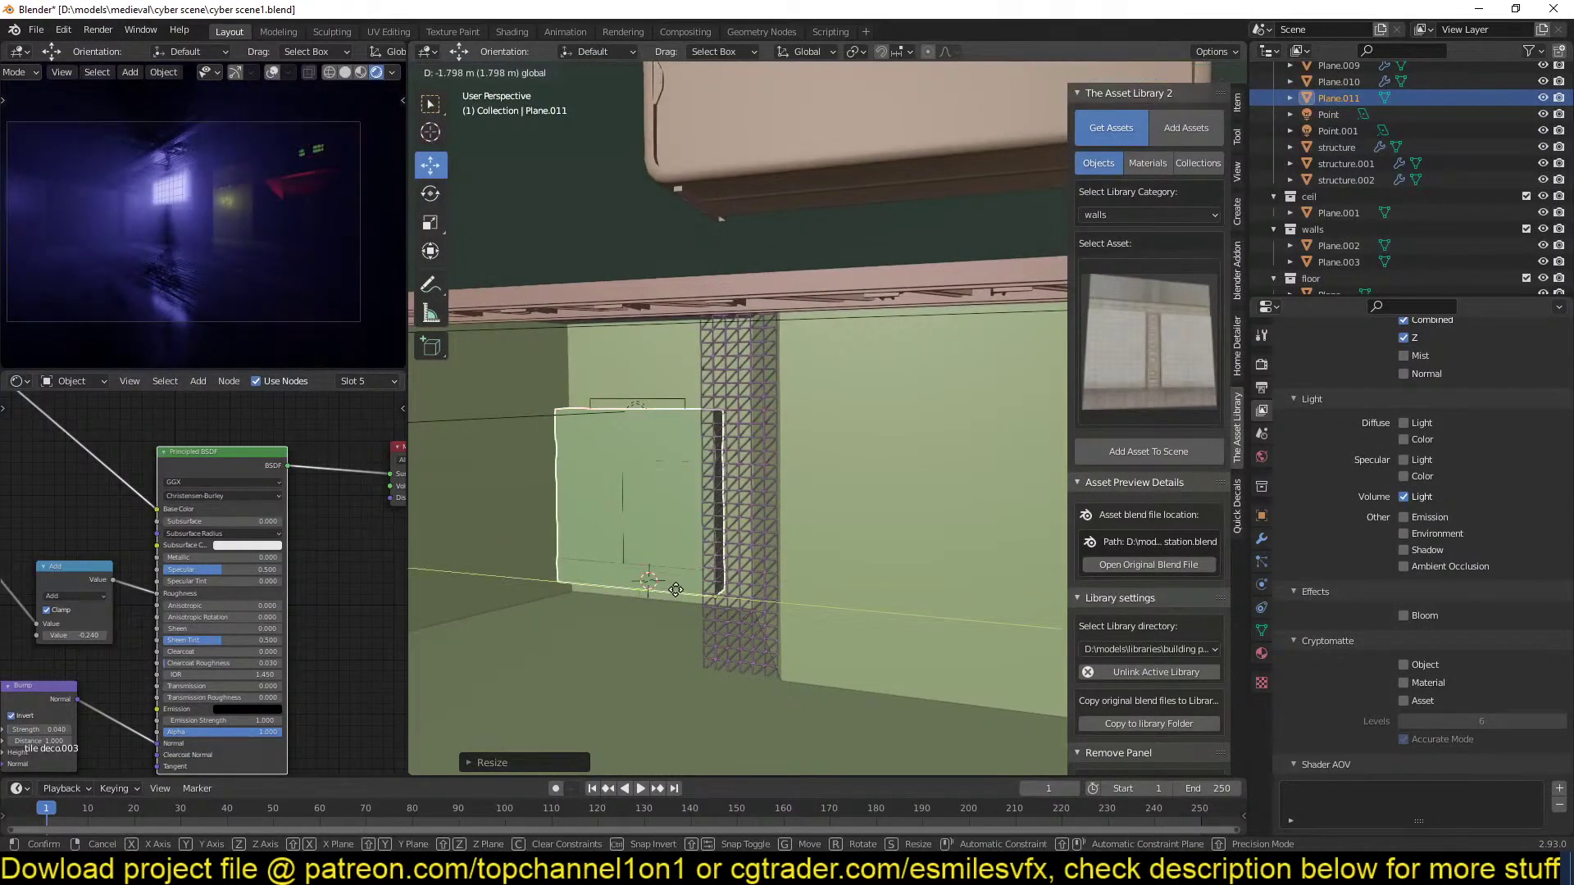
key(z)
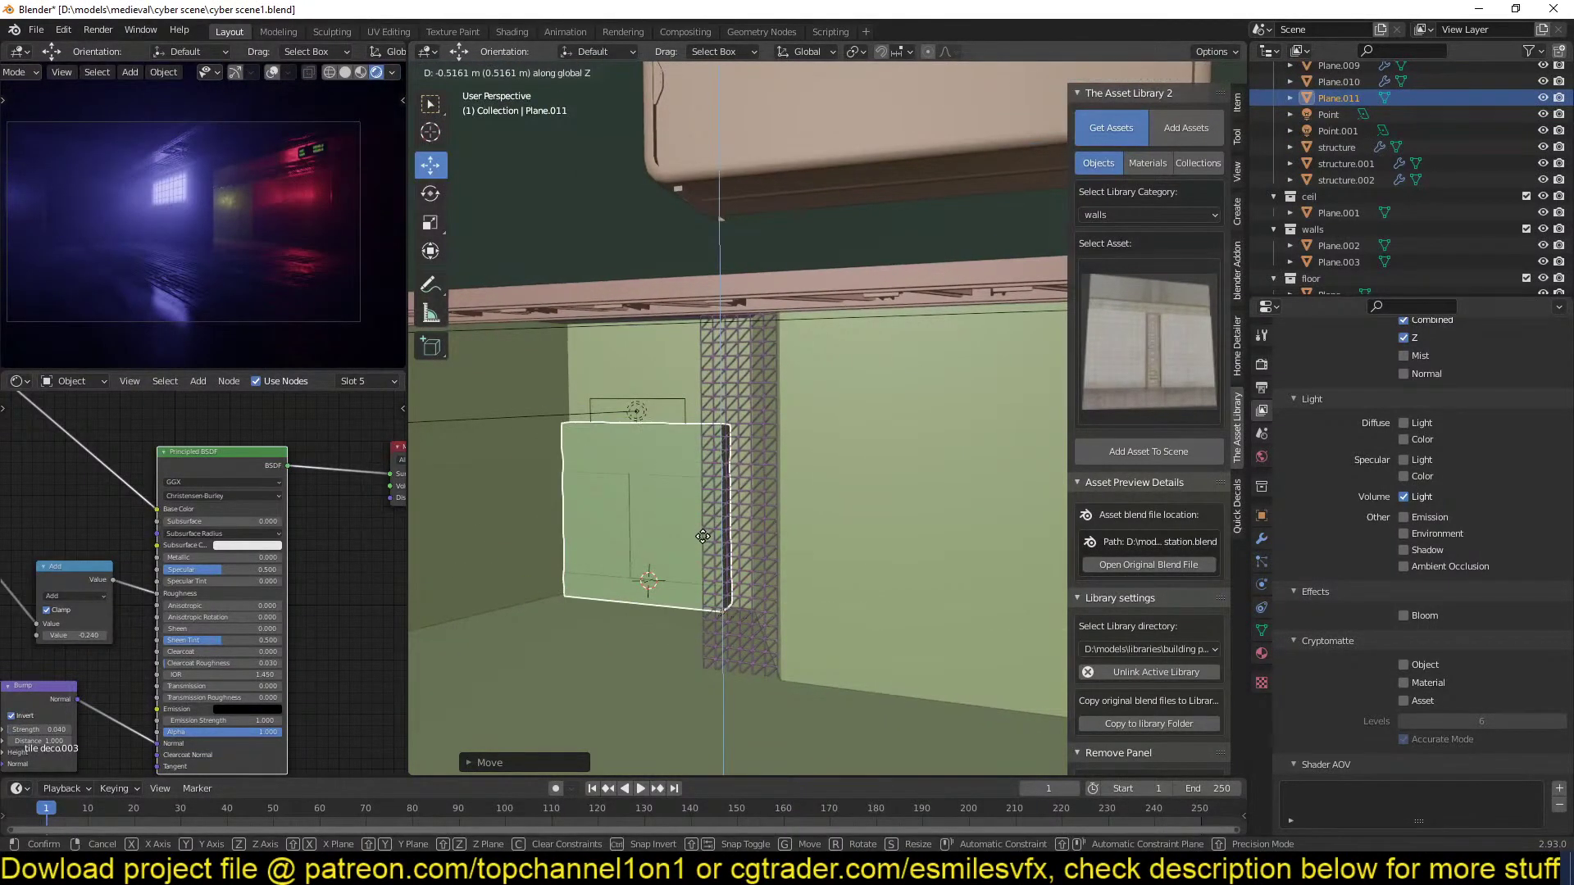
click(703, 537)
key(KP_Decimal)
middle_drag(701, 536, 821, 531)
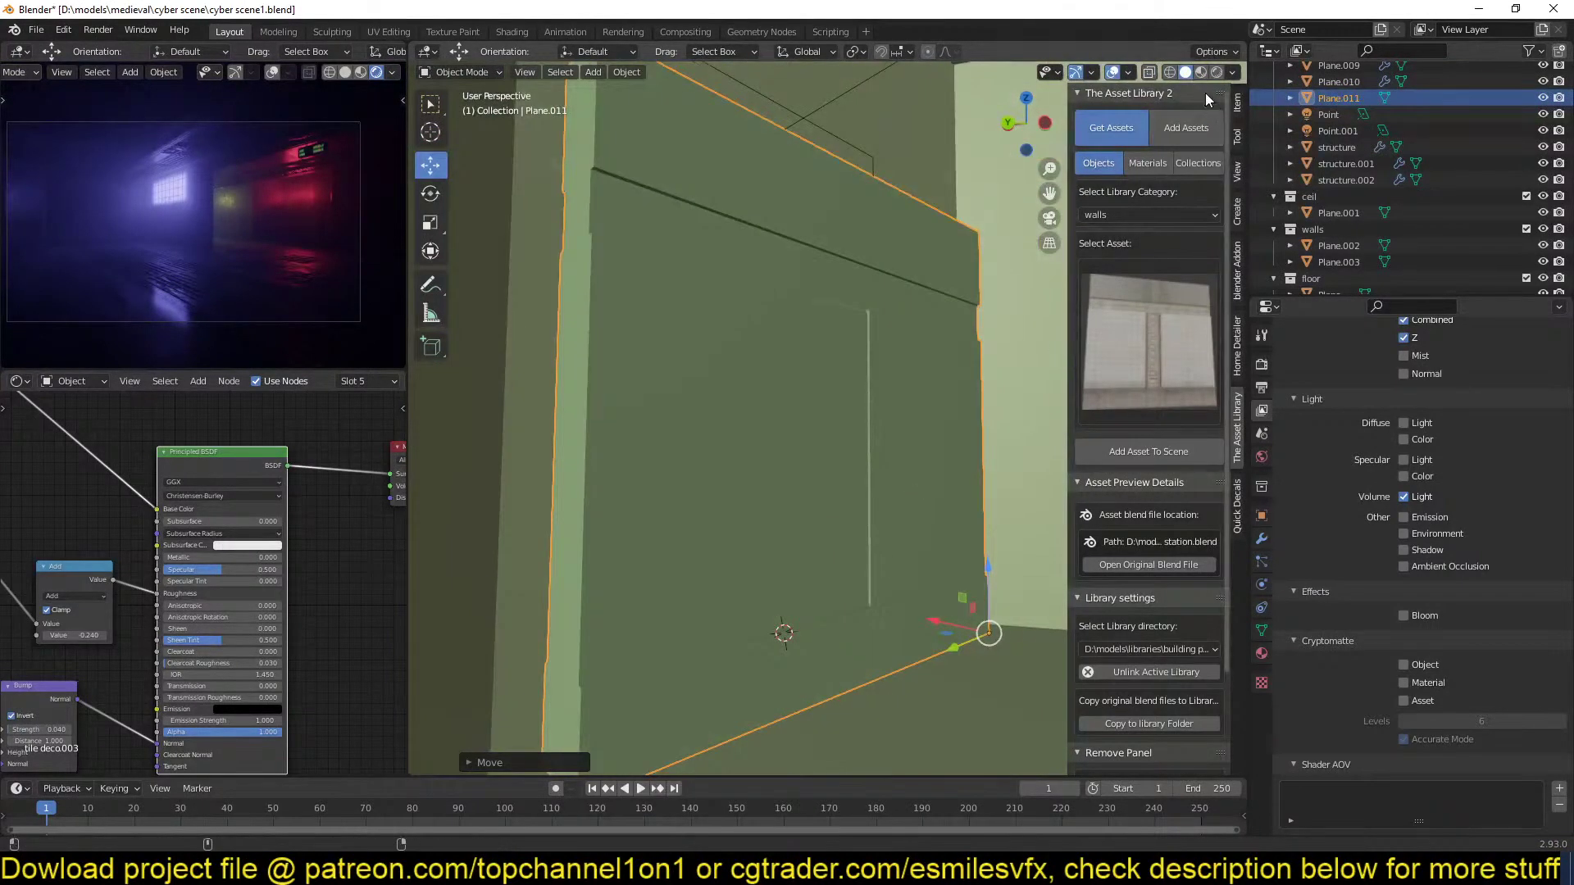
Show the viewport in Material Preview and slide the tiled panel along X toward the recess's back wall.
click(1201, 72)
key(g)
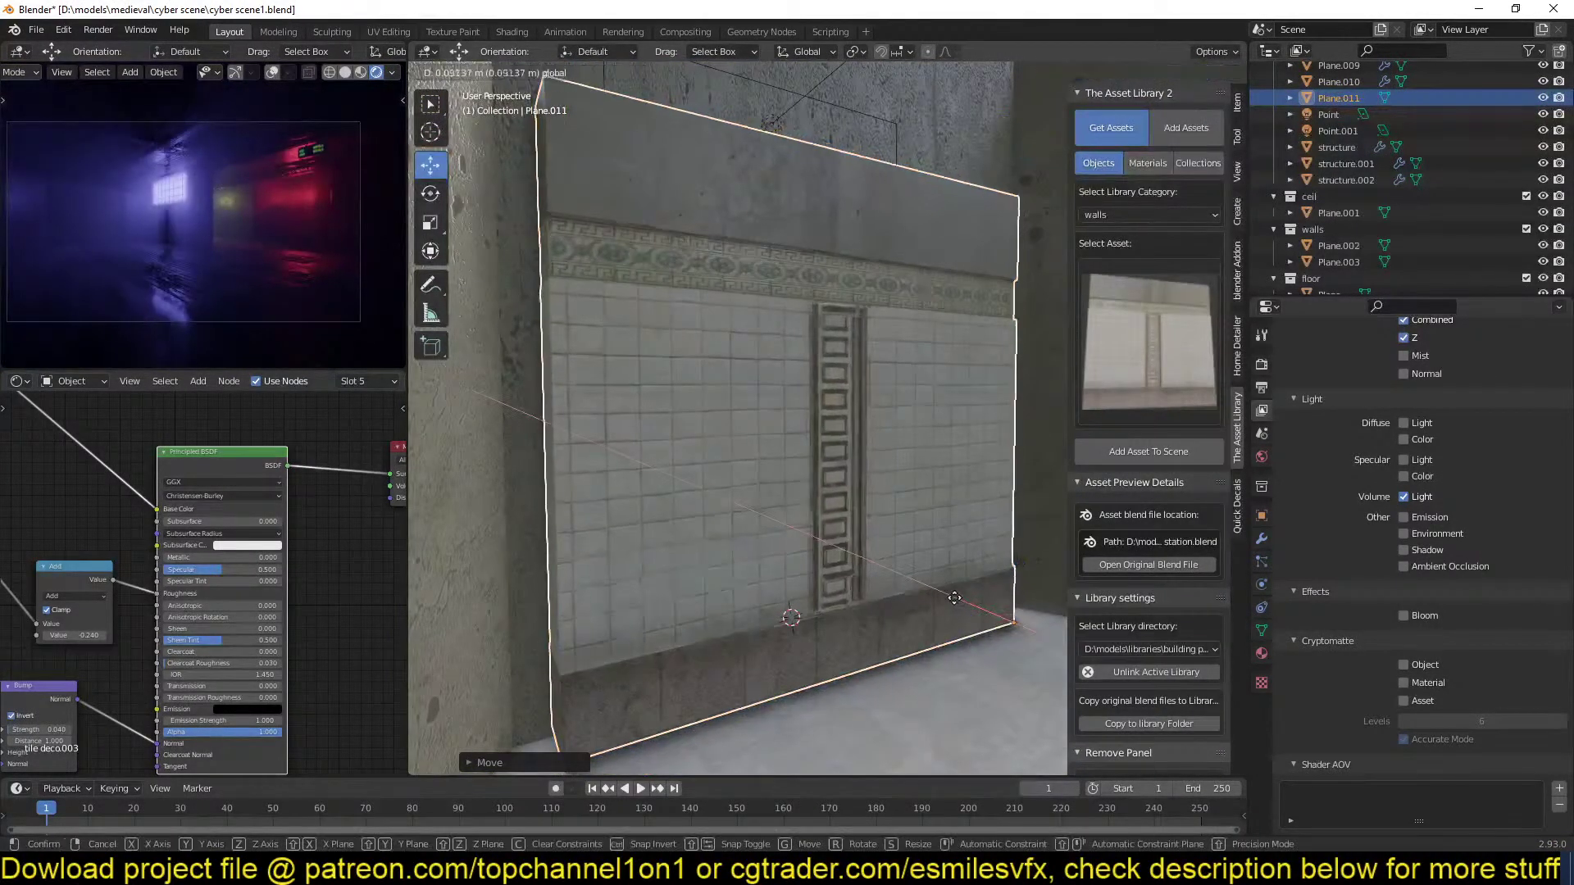
key(x)
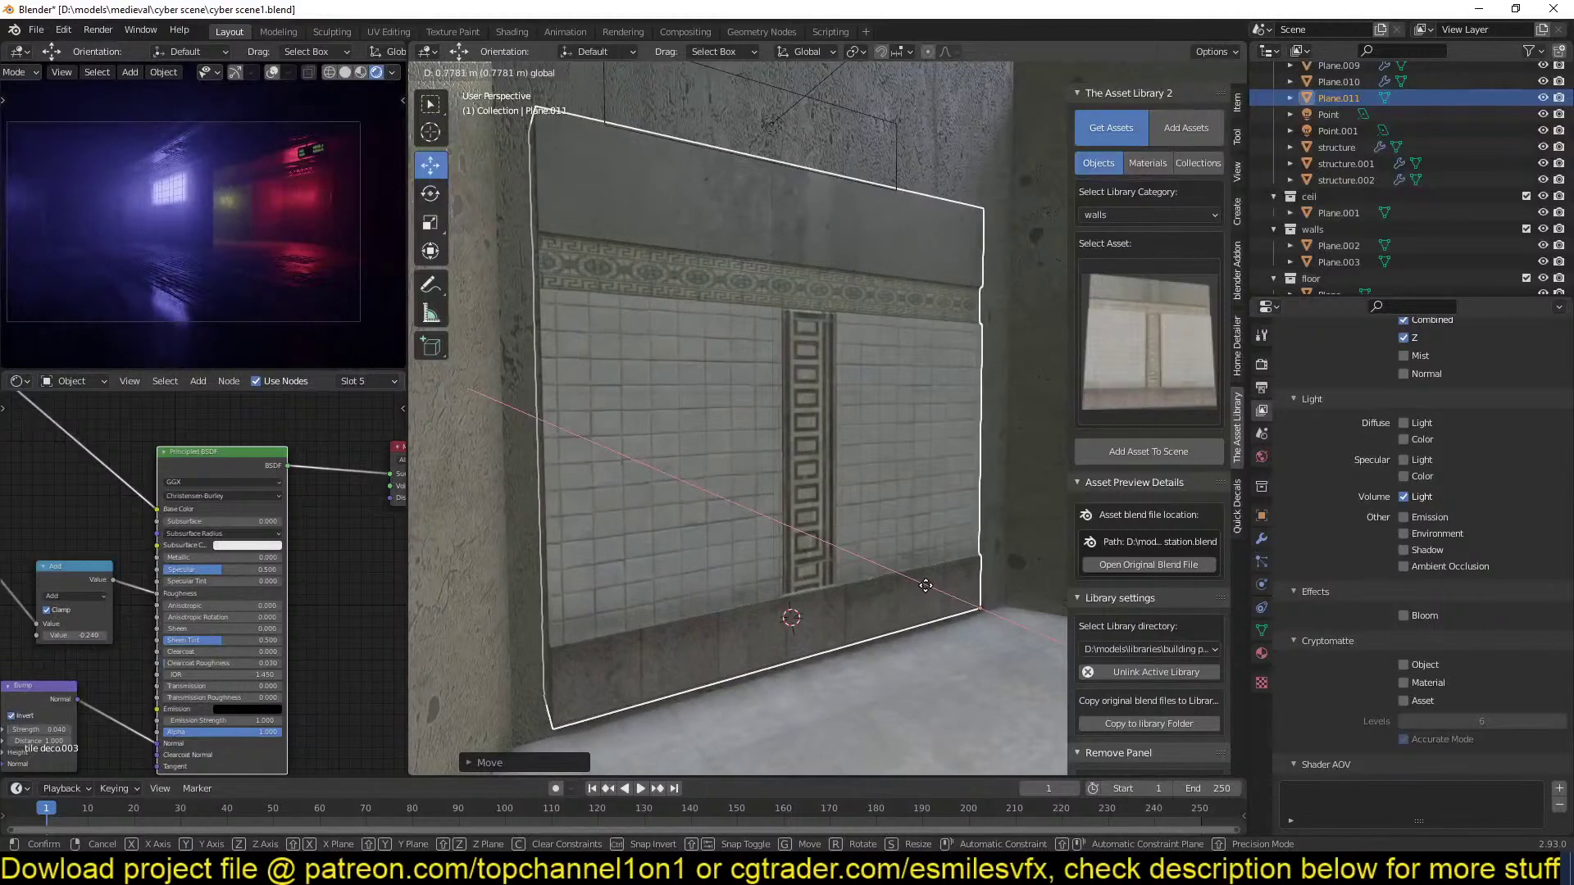
click(922, 583)
Stretch the tiled wall panel along Z until it reaches the recess ceiling.
middle_drag(922, 583, 932, 350)
key(s)
key(z)
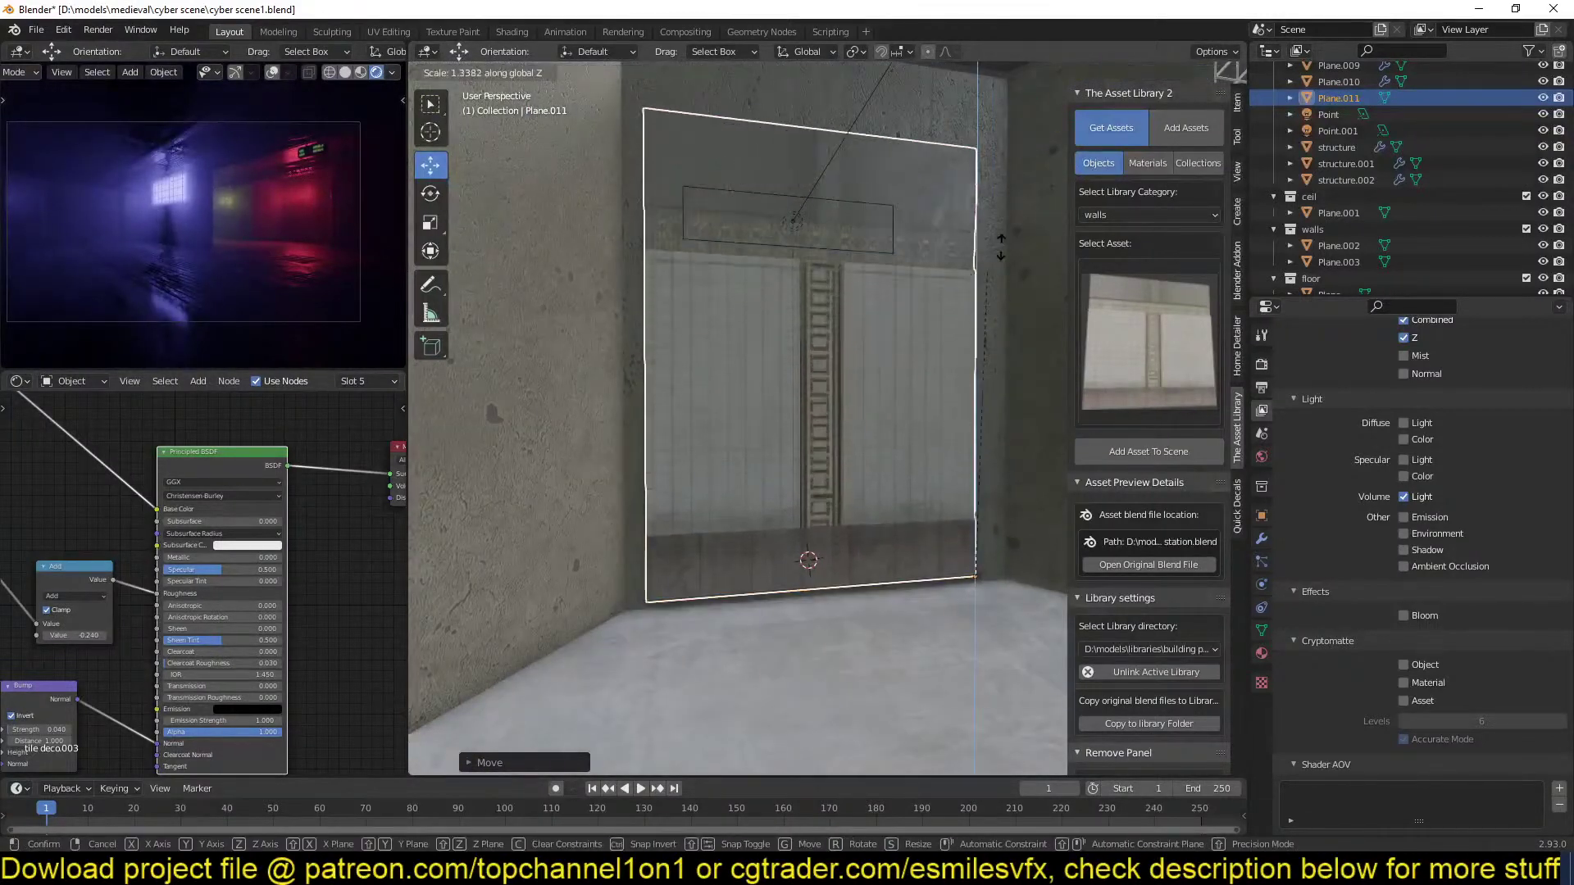
click(994, 205)
middle_drag(994, 205, 948, 245)
shift+middle_drag(877, 338, 789, 386)
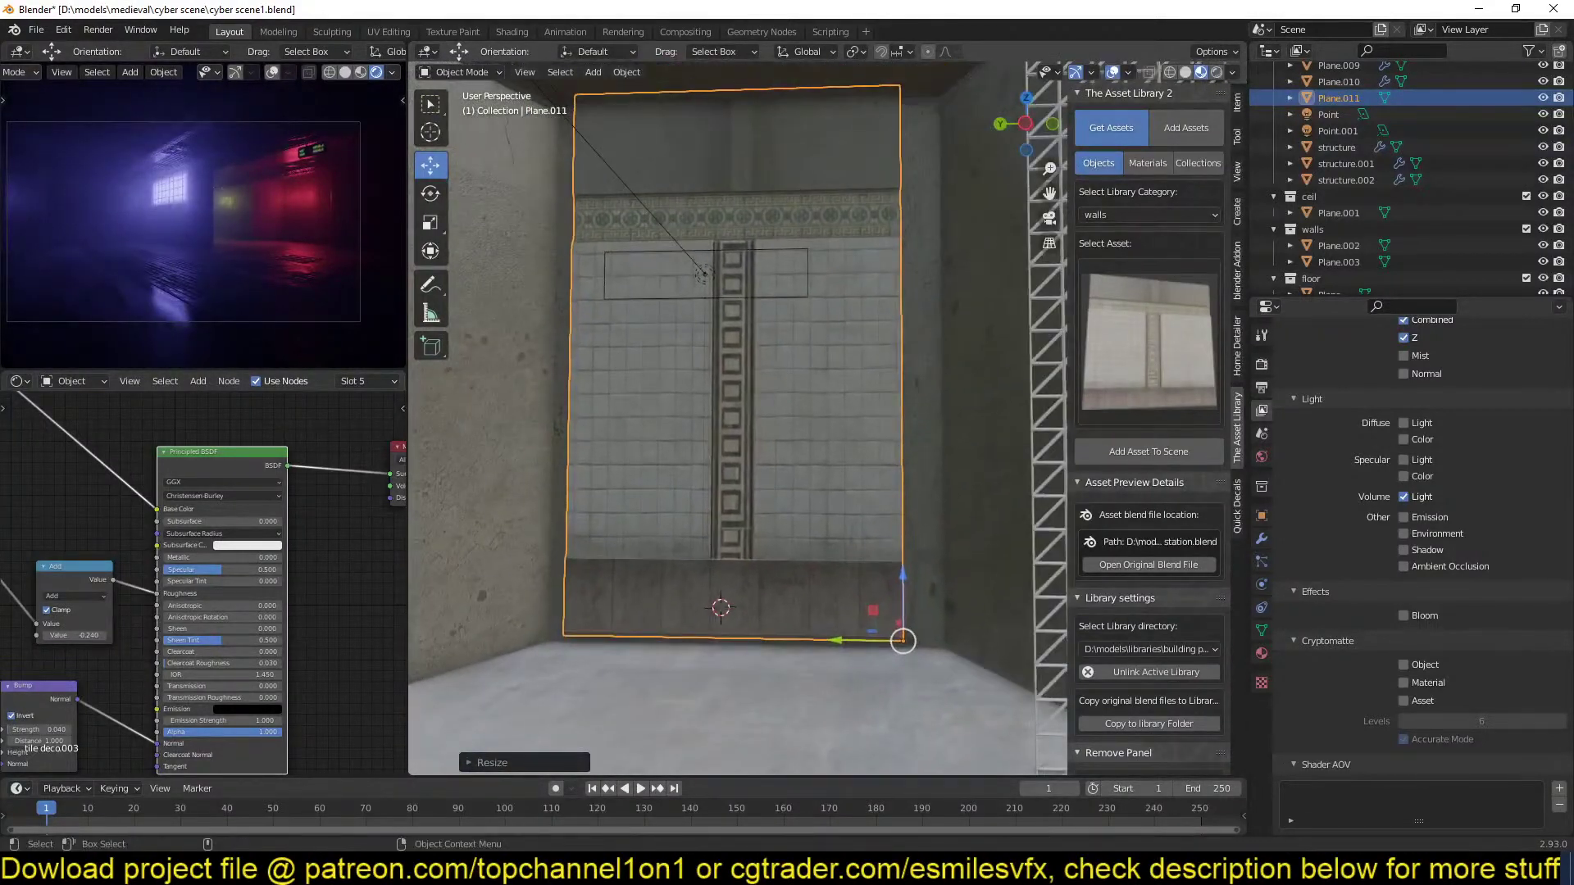
Widen the tiled wall panel along Y to span the recess.
key(s)
key(x)
click(939, 395)
key(s)
key(y)
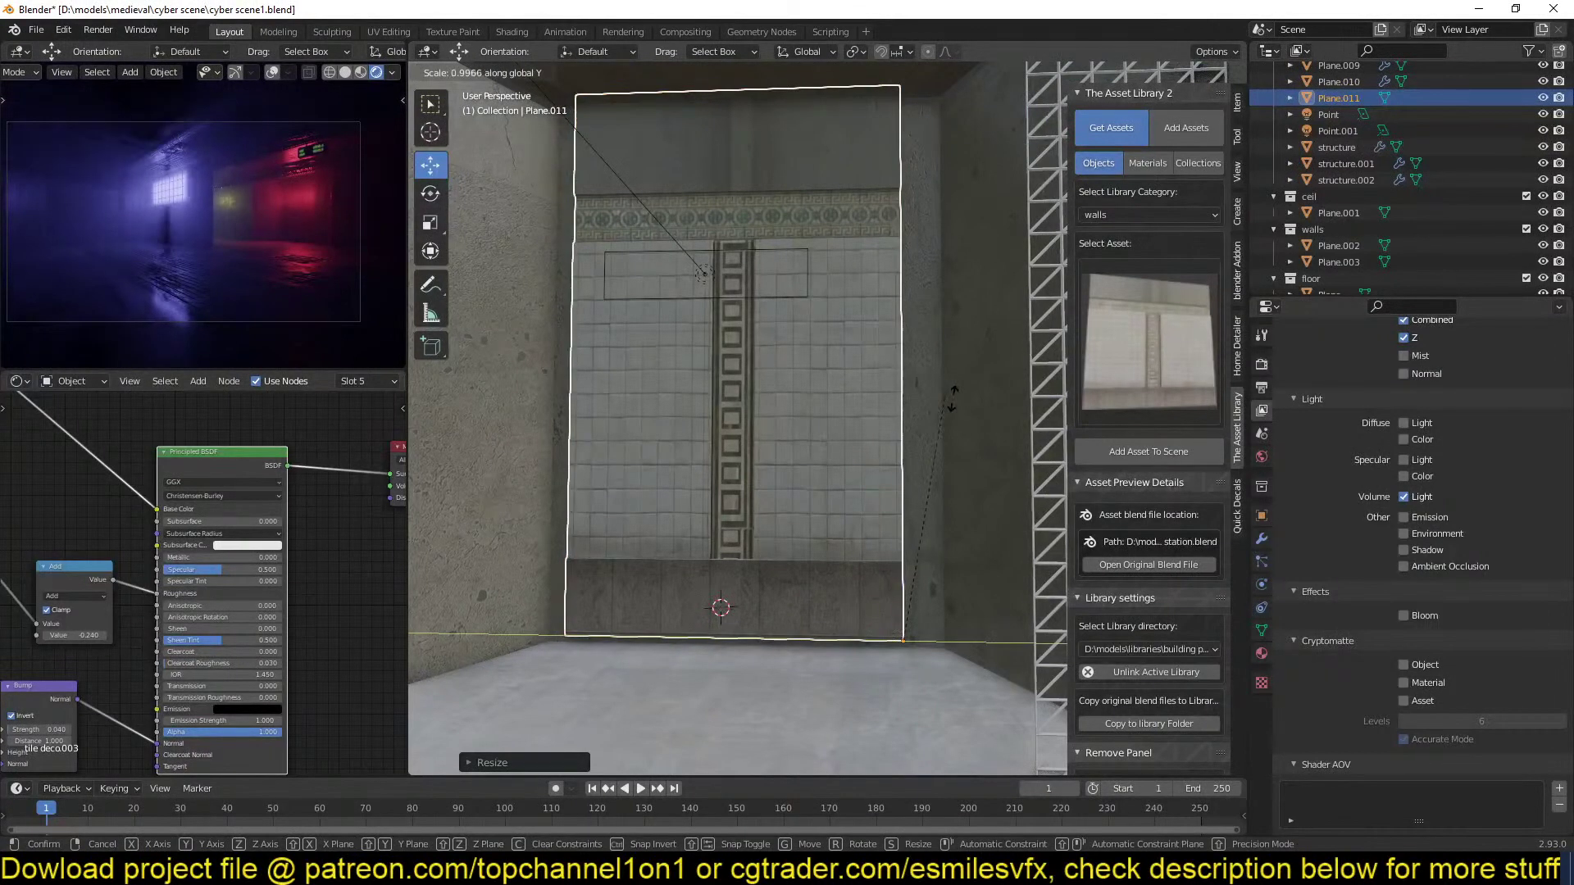
click(1080, 411)
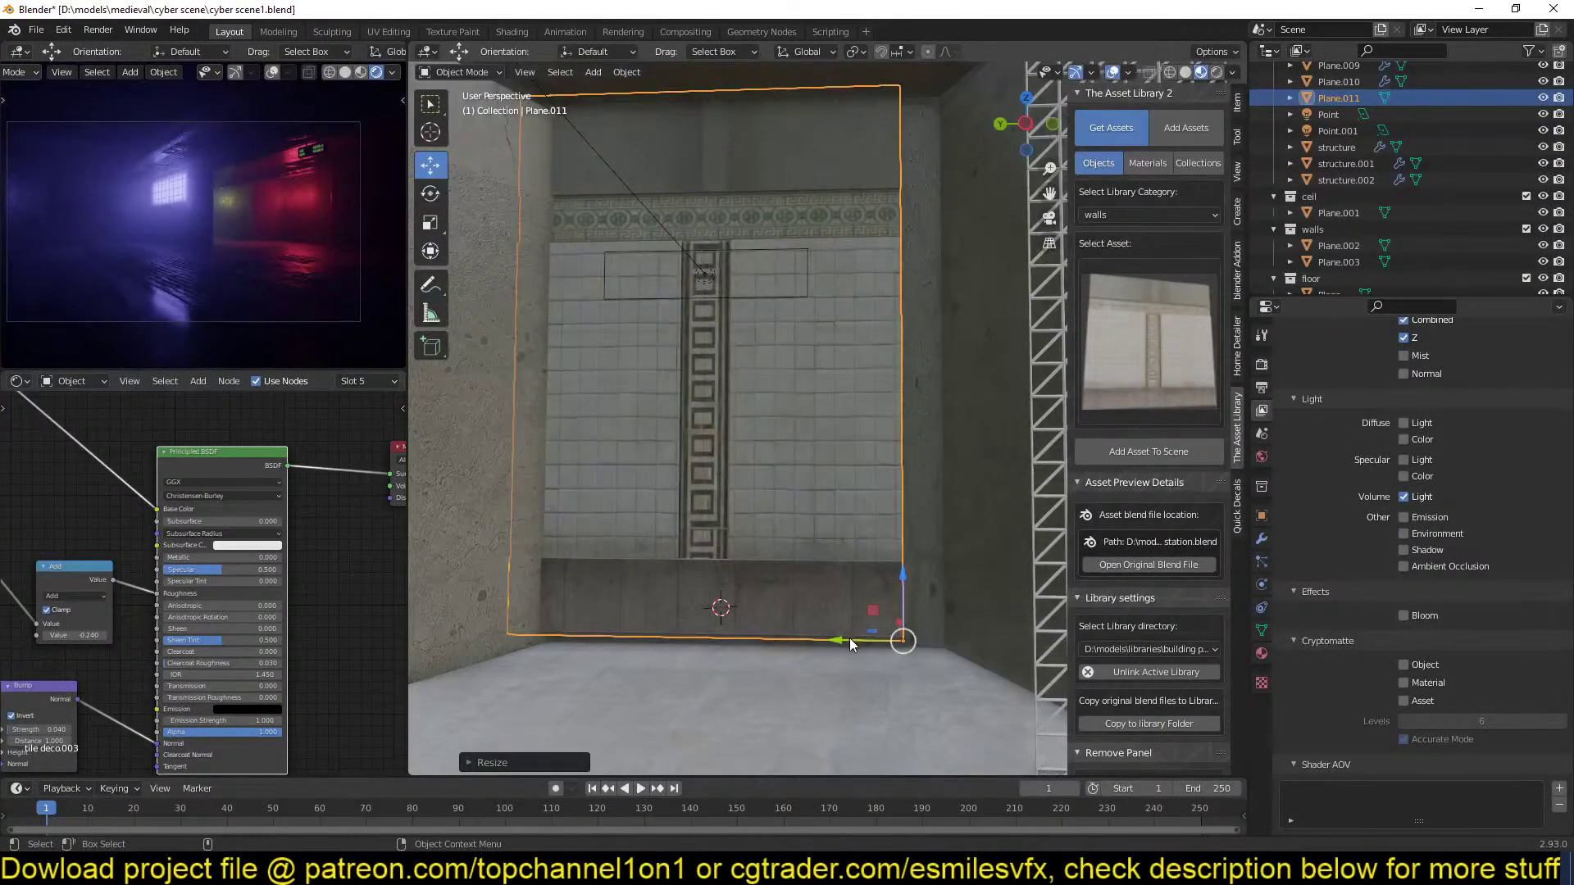
Slide the tiled panel along Y to centre it in the recess and scale it to about 0.986 along Y.
drag(849, 645, 892, 644)
key(s)
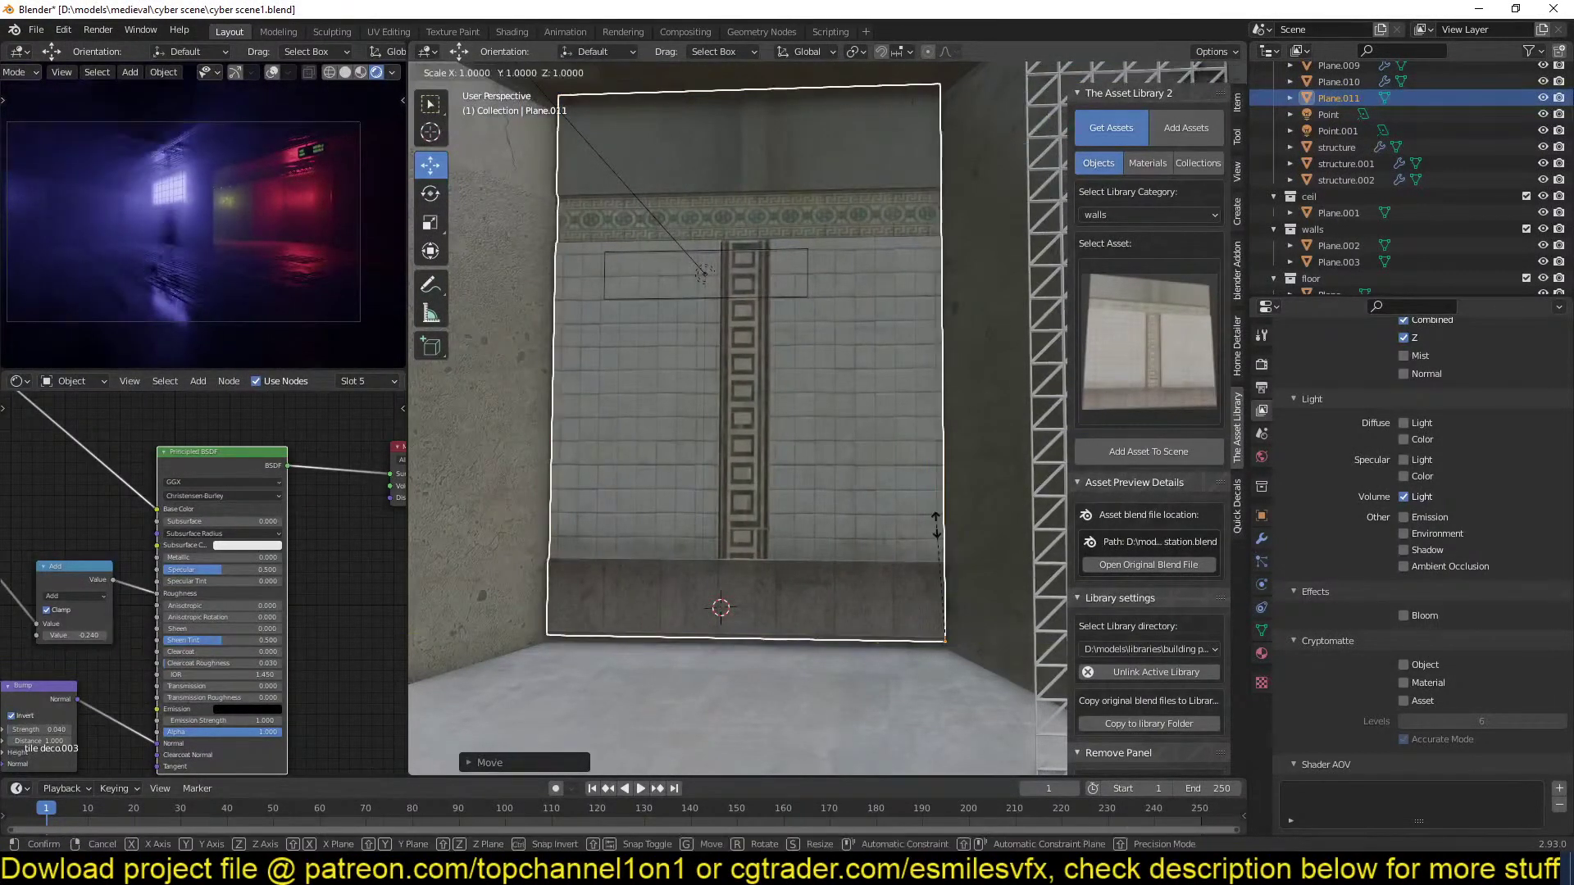
key(y)
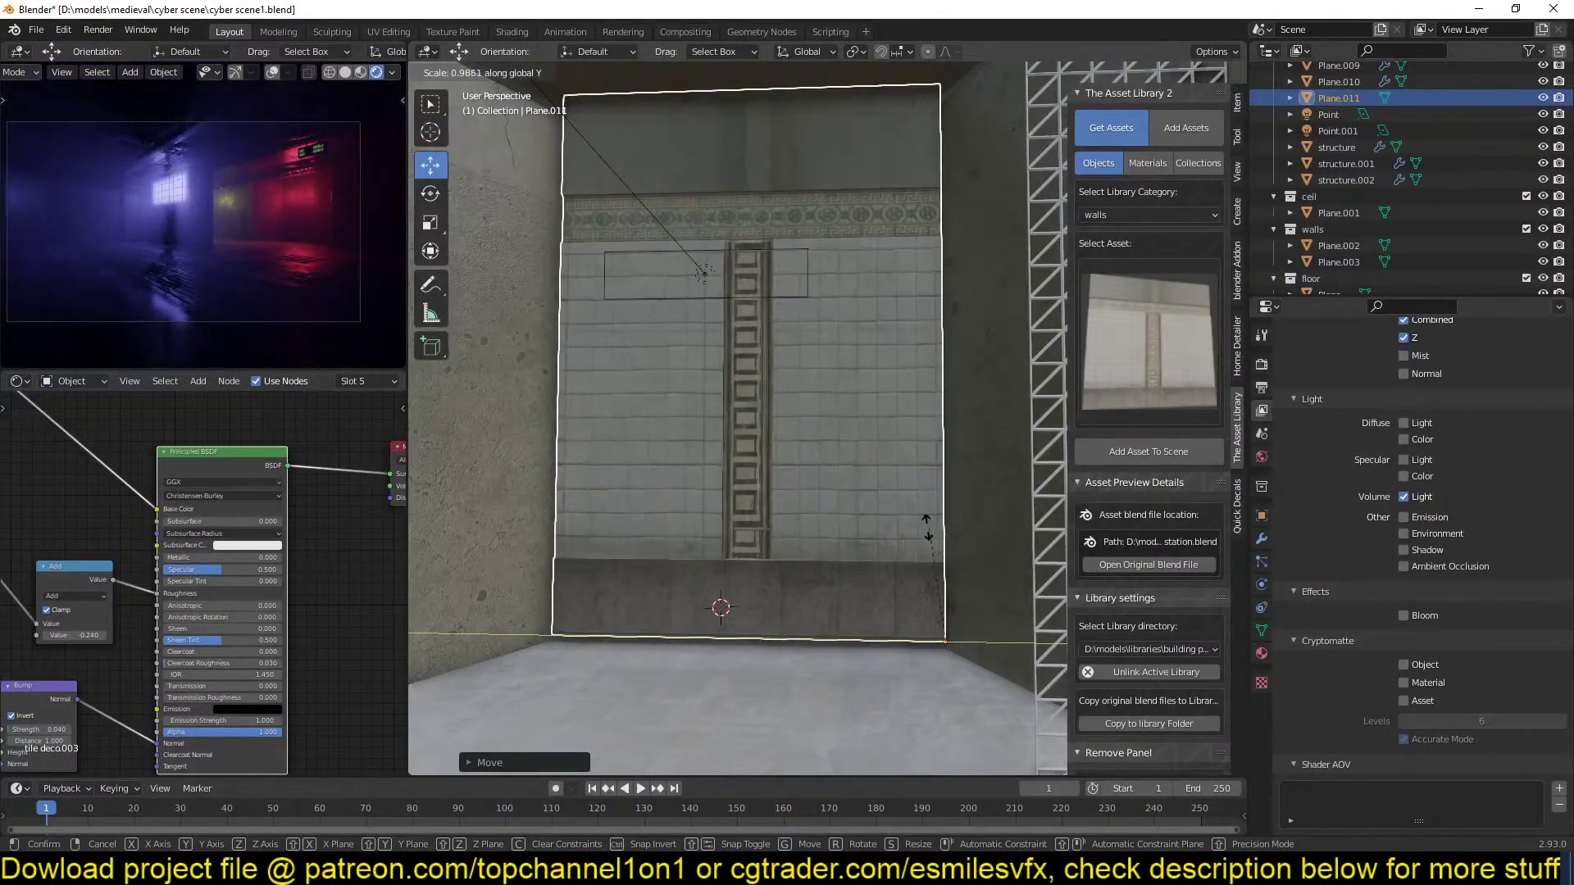
click(927, 529)
middle_drag(927, 529, 847, 432)
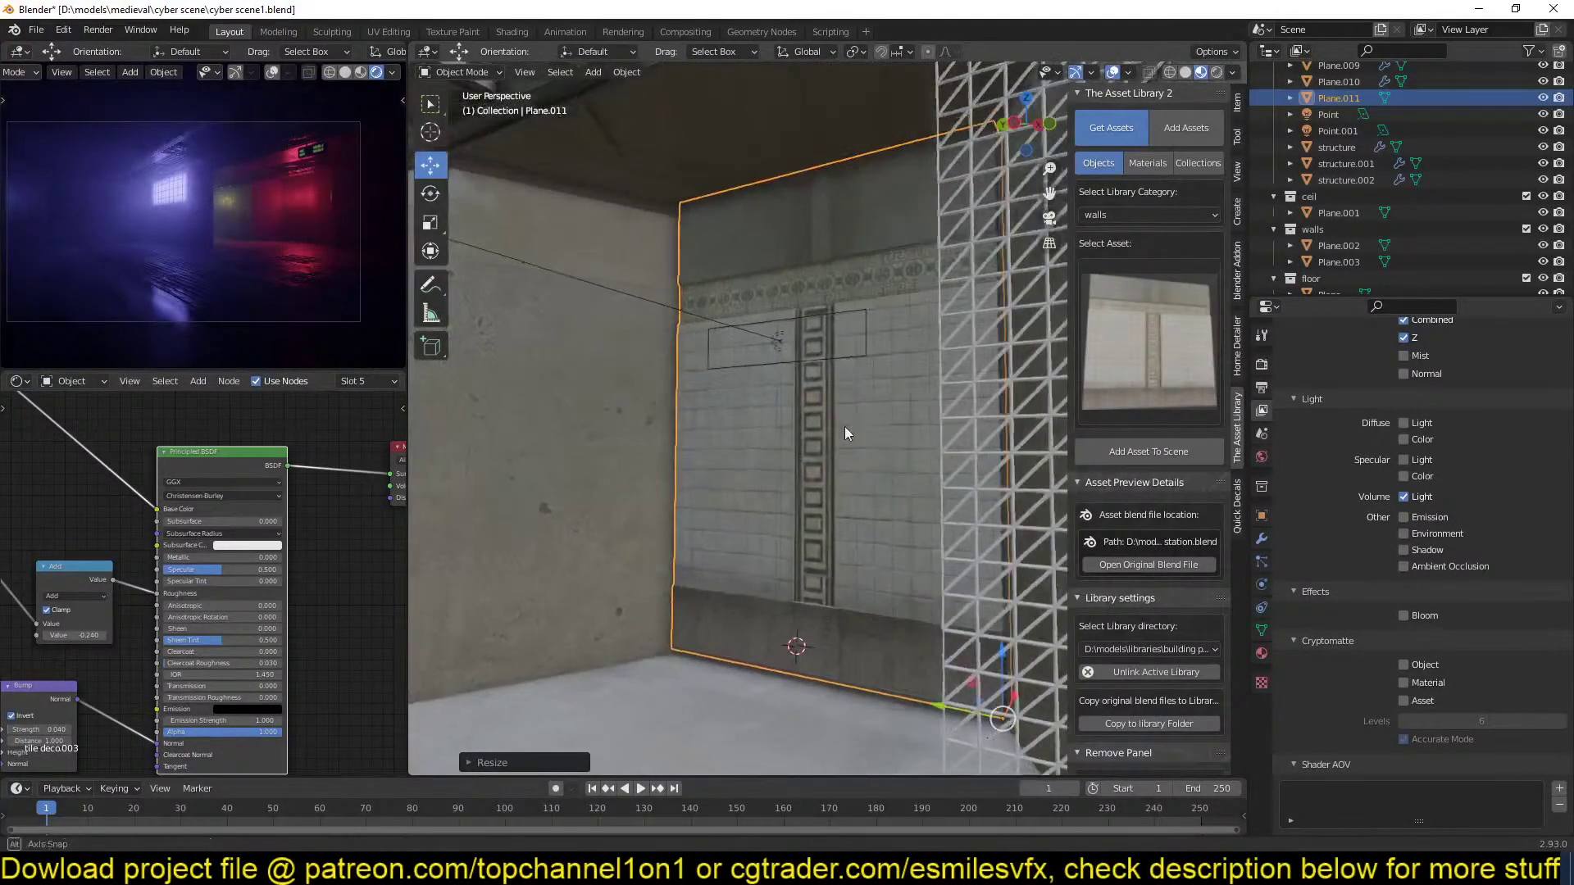
Select the area light in front of the tiled panel and shift it slightly along X.
click(776, 339)
middle_drag(775, 339, 767, 379)
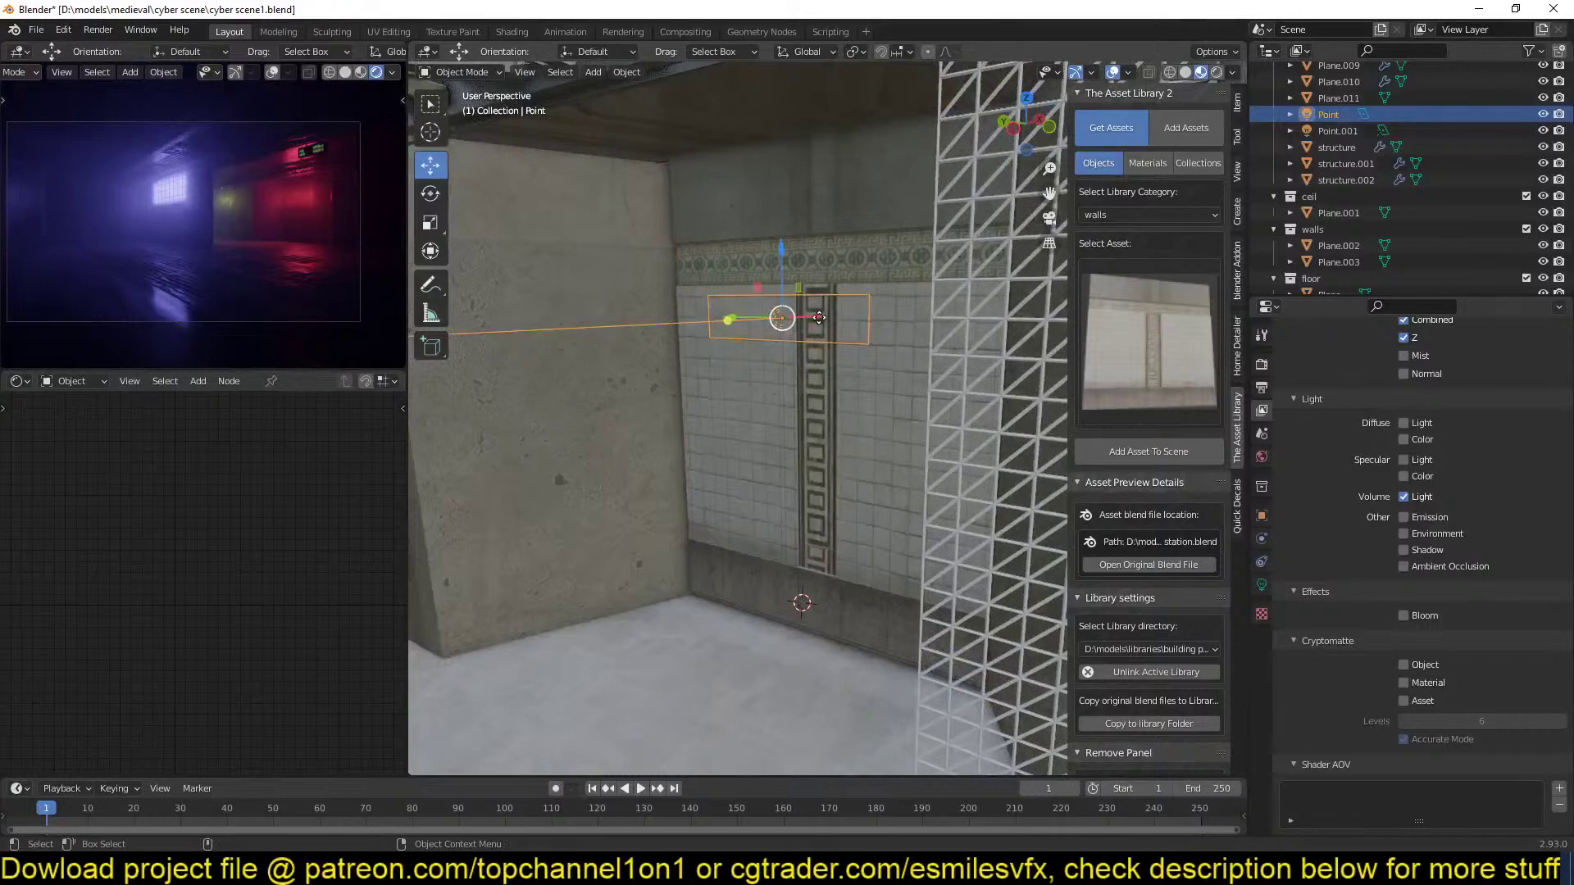
drag(819, 318, 806, 332)
Duplicate the area light upward along Z and rotate the copy about X so it lies horizontally.
key(shift+d)
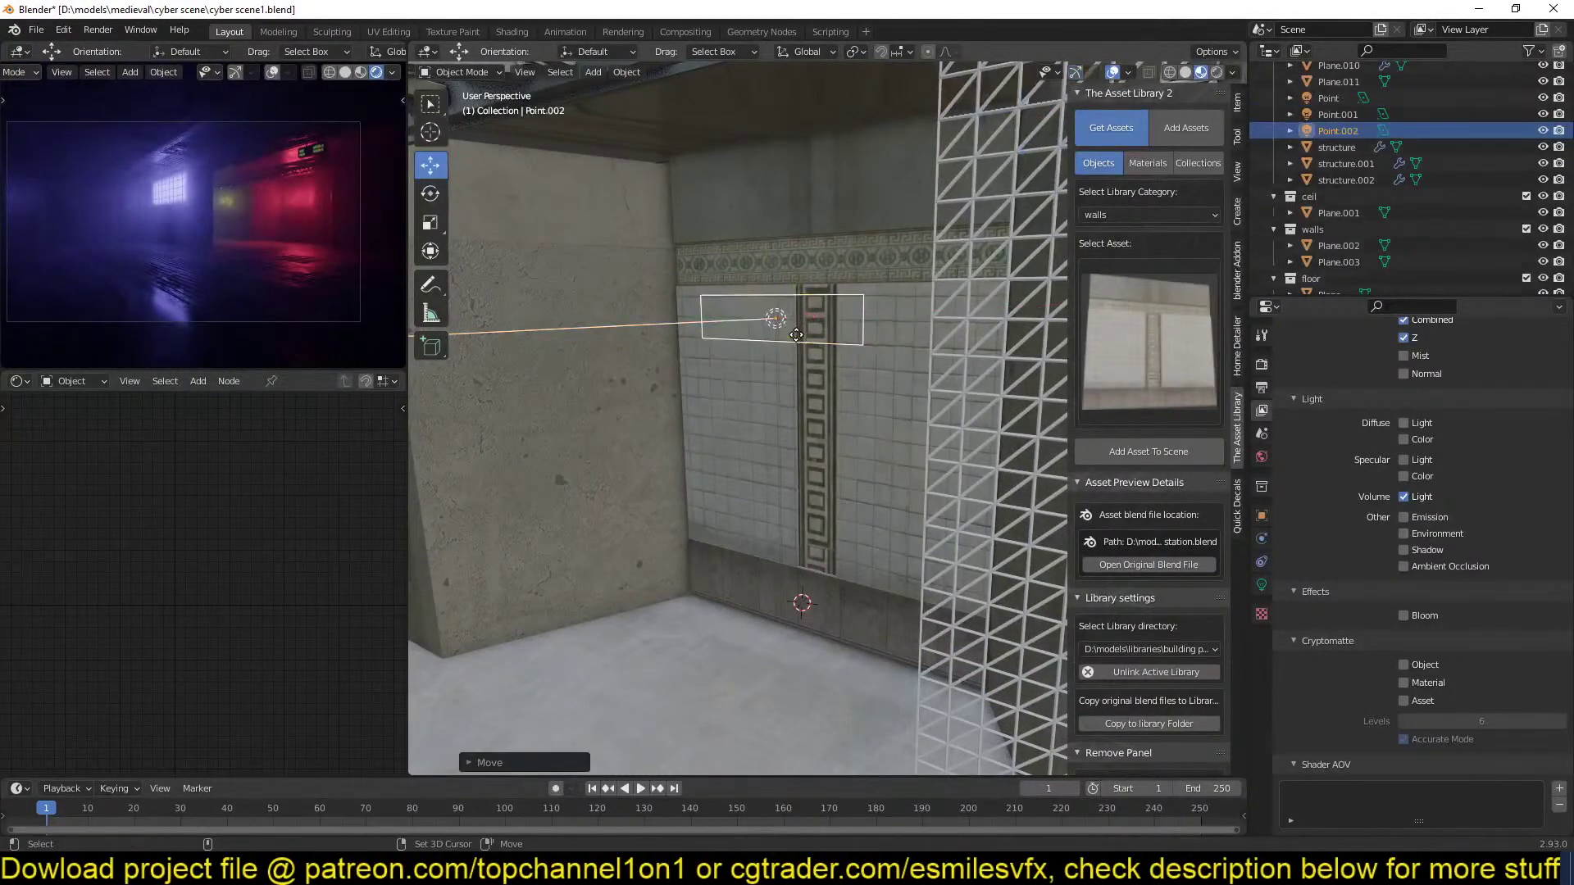
key(z)
click(794, 187)
key(r)
key(x)
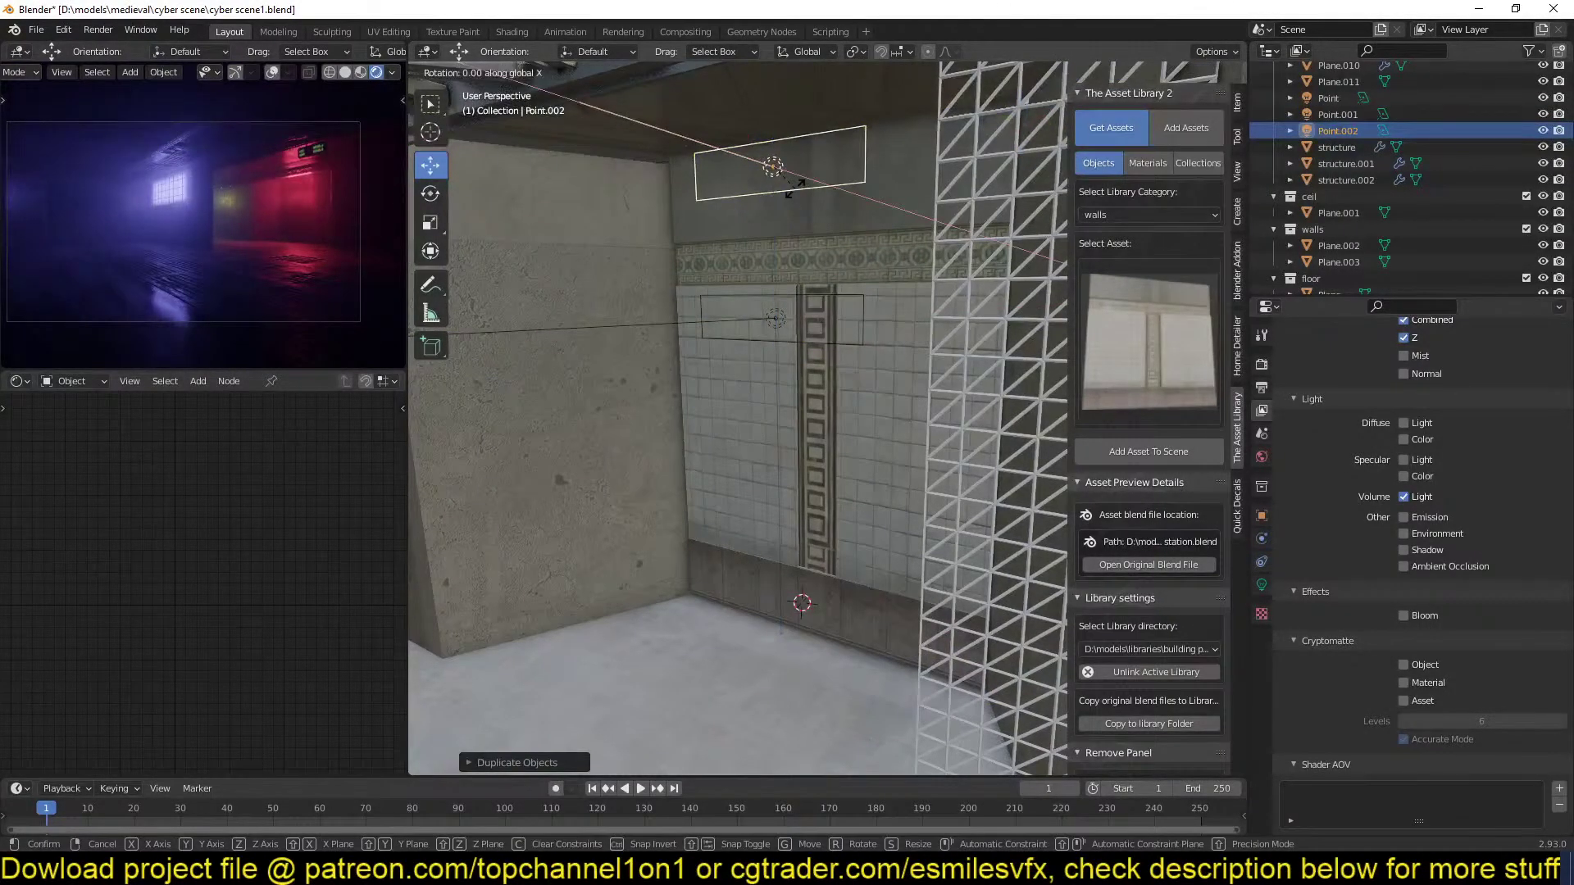
key(Return)
Shift the duplicated light along X, flip it to face the floor and raise it slightly toward the ceiling.
middle_drag(794, 188, 767, 196)
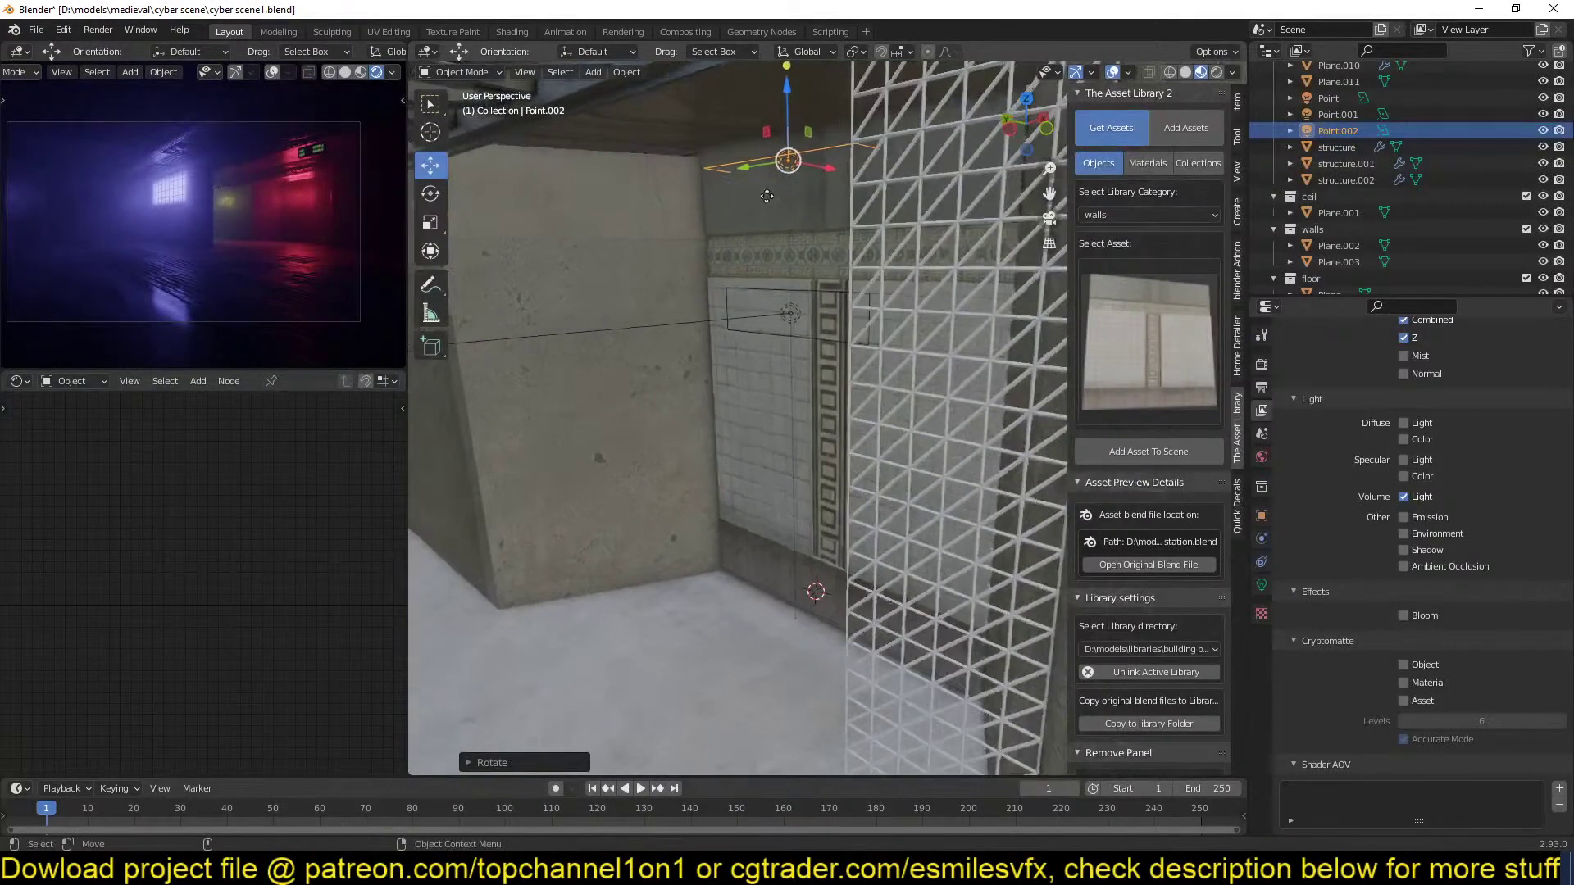
drag(834, 171, 811, 166)
key(r)
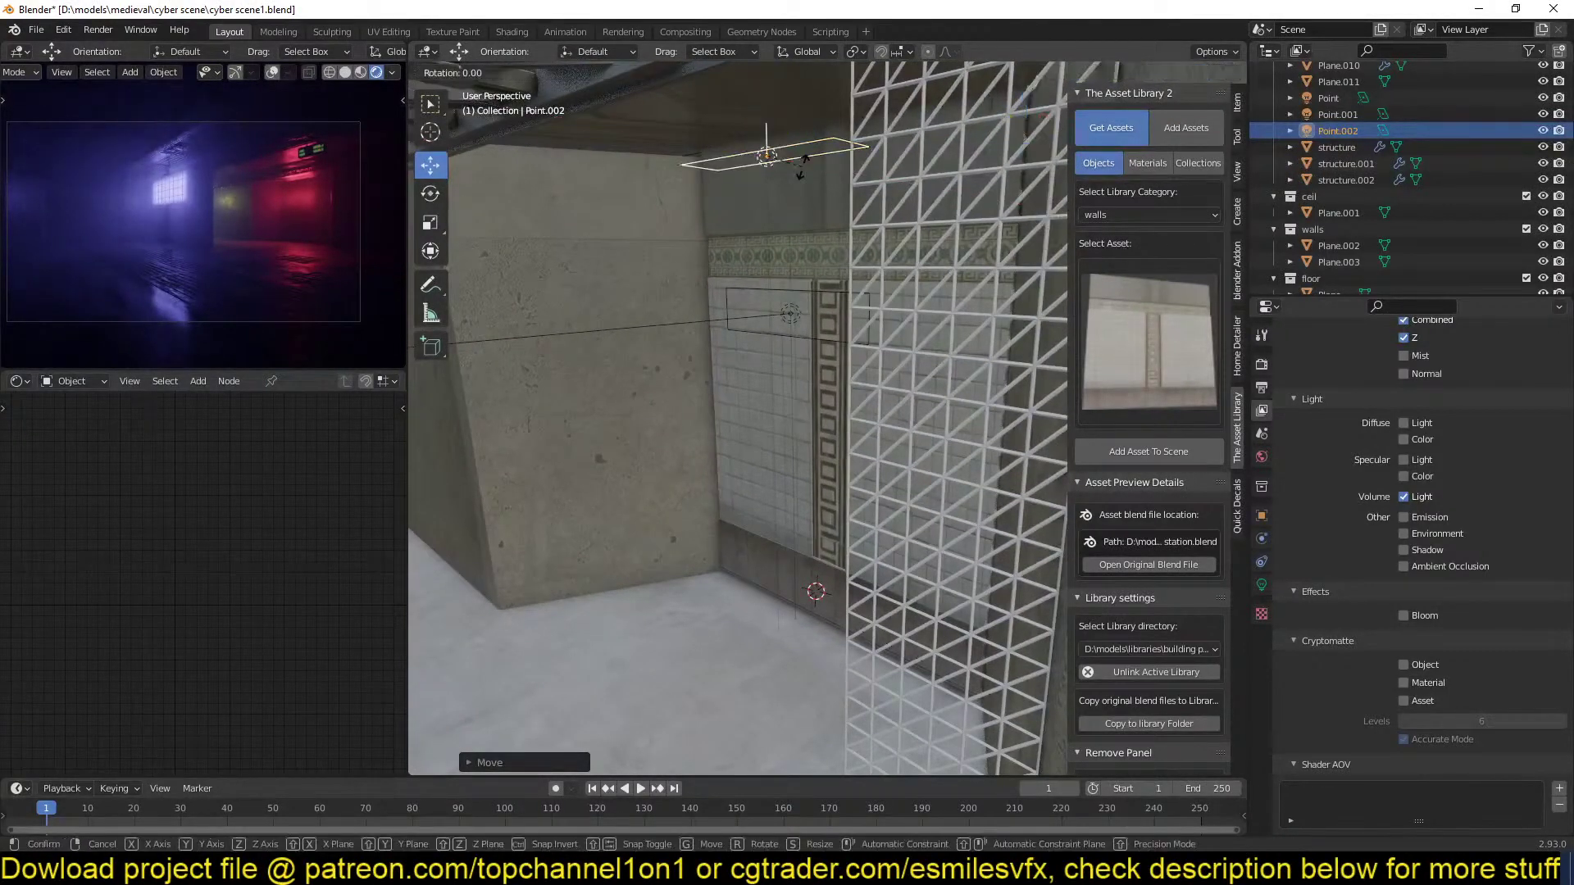
key(Return)
key(g)
key(z)
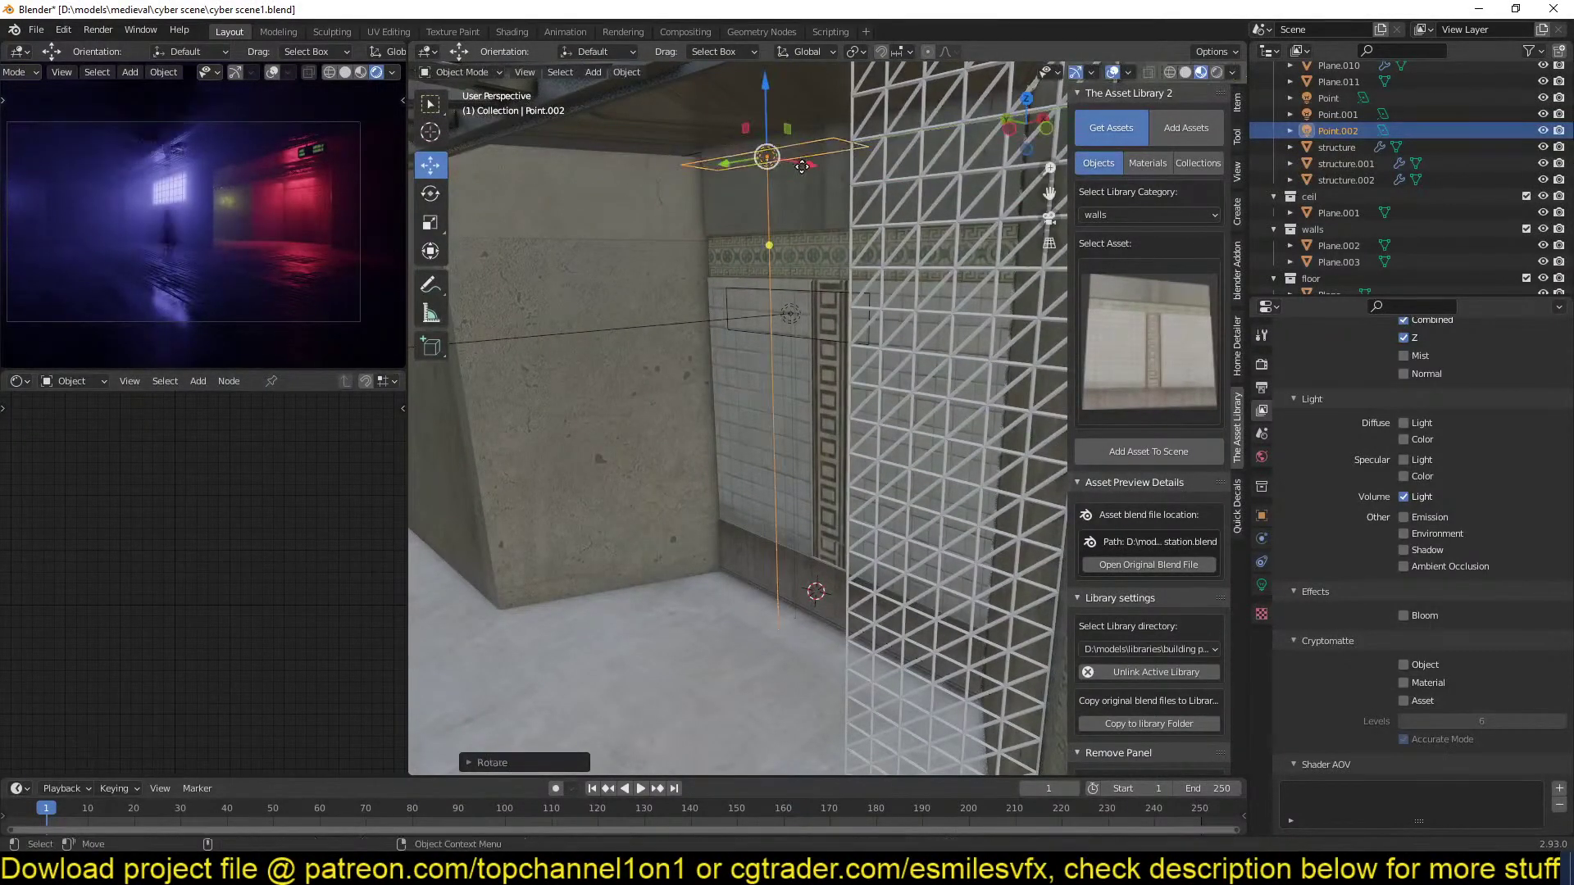
click(801, 162)
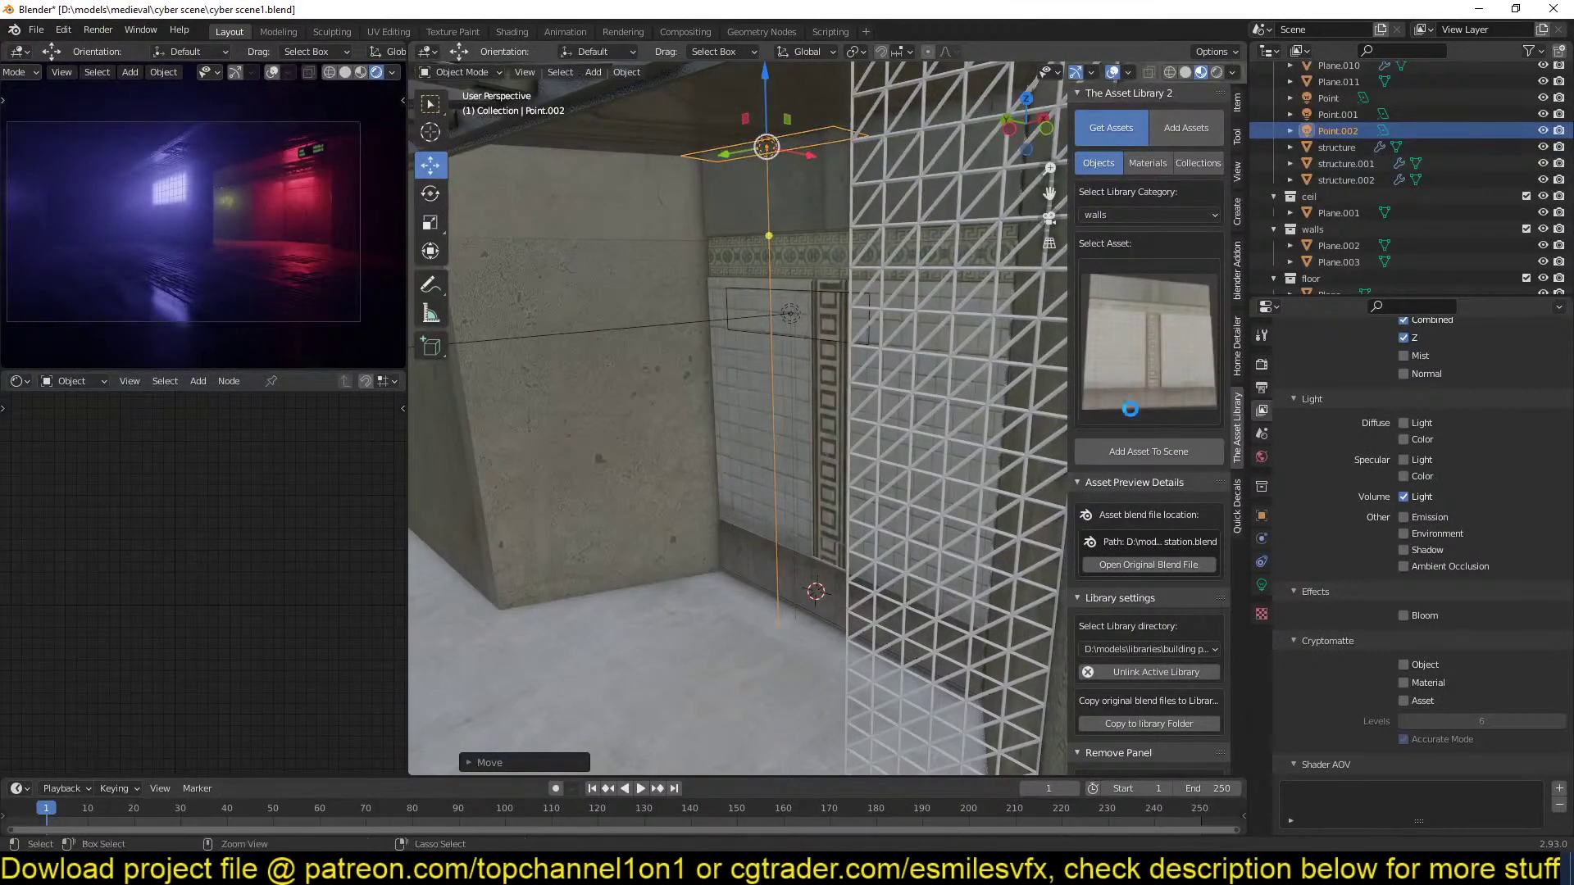
Set the overhead area light's colour to a pale warm tint with hue 0.039 and saturation 0.312, saving the file.
key(ctrl+s)
click(1261, 584)
click(1452, 452)
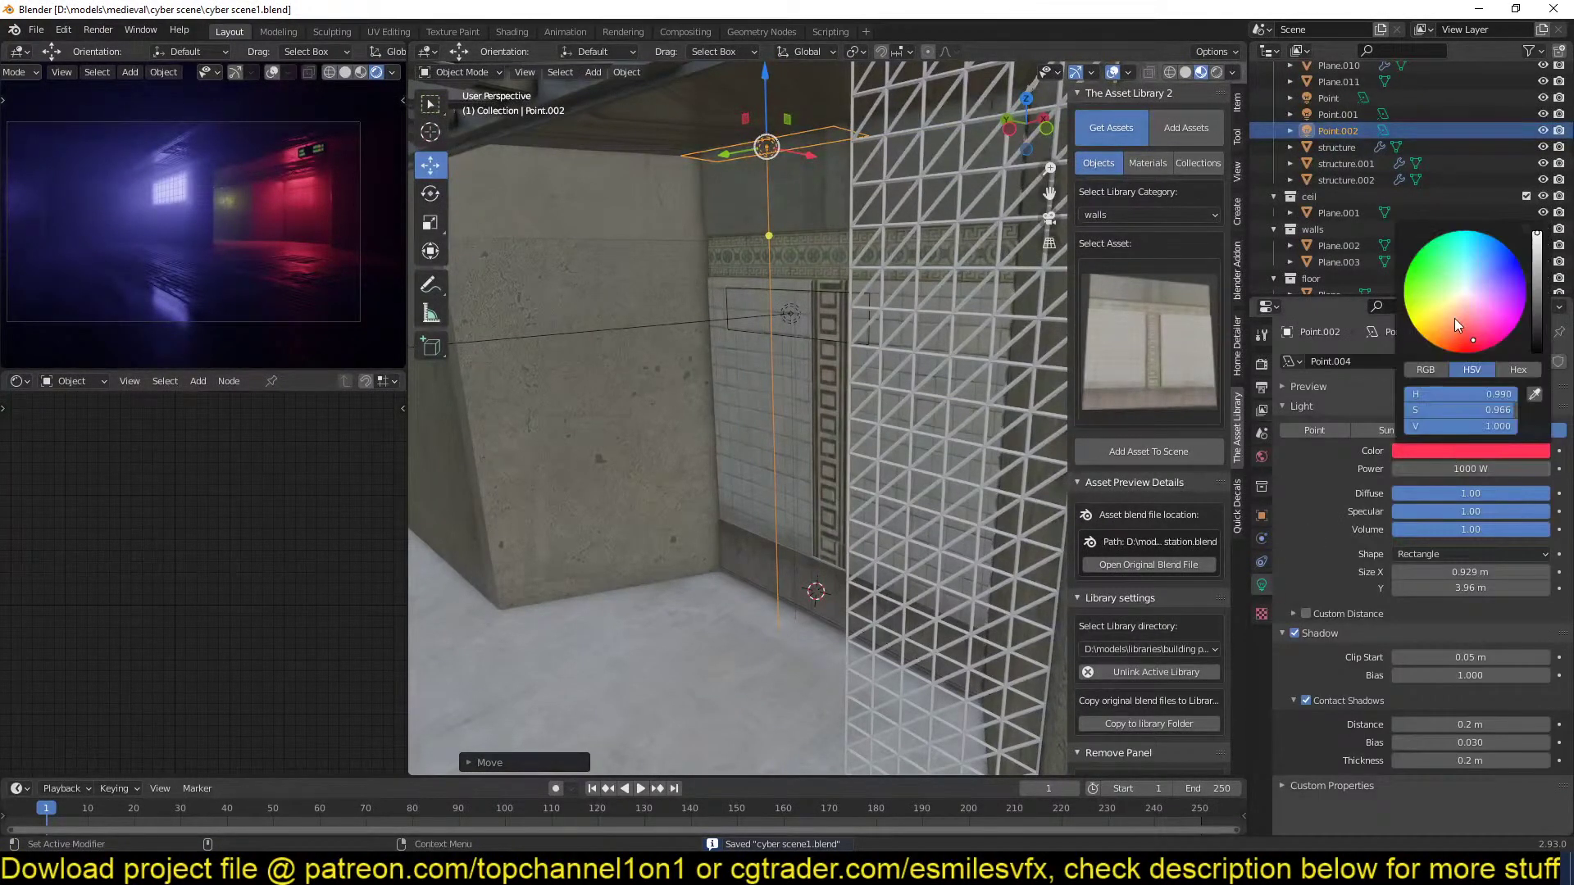
drag(1454, 318, 1462, 300)
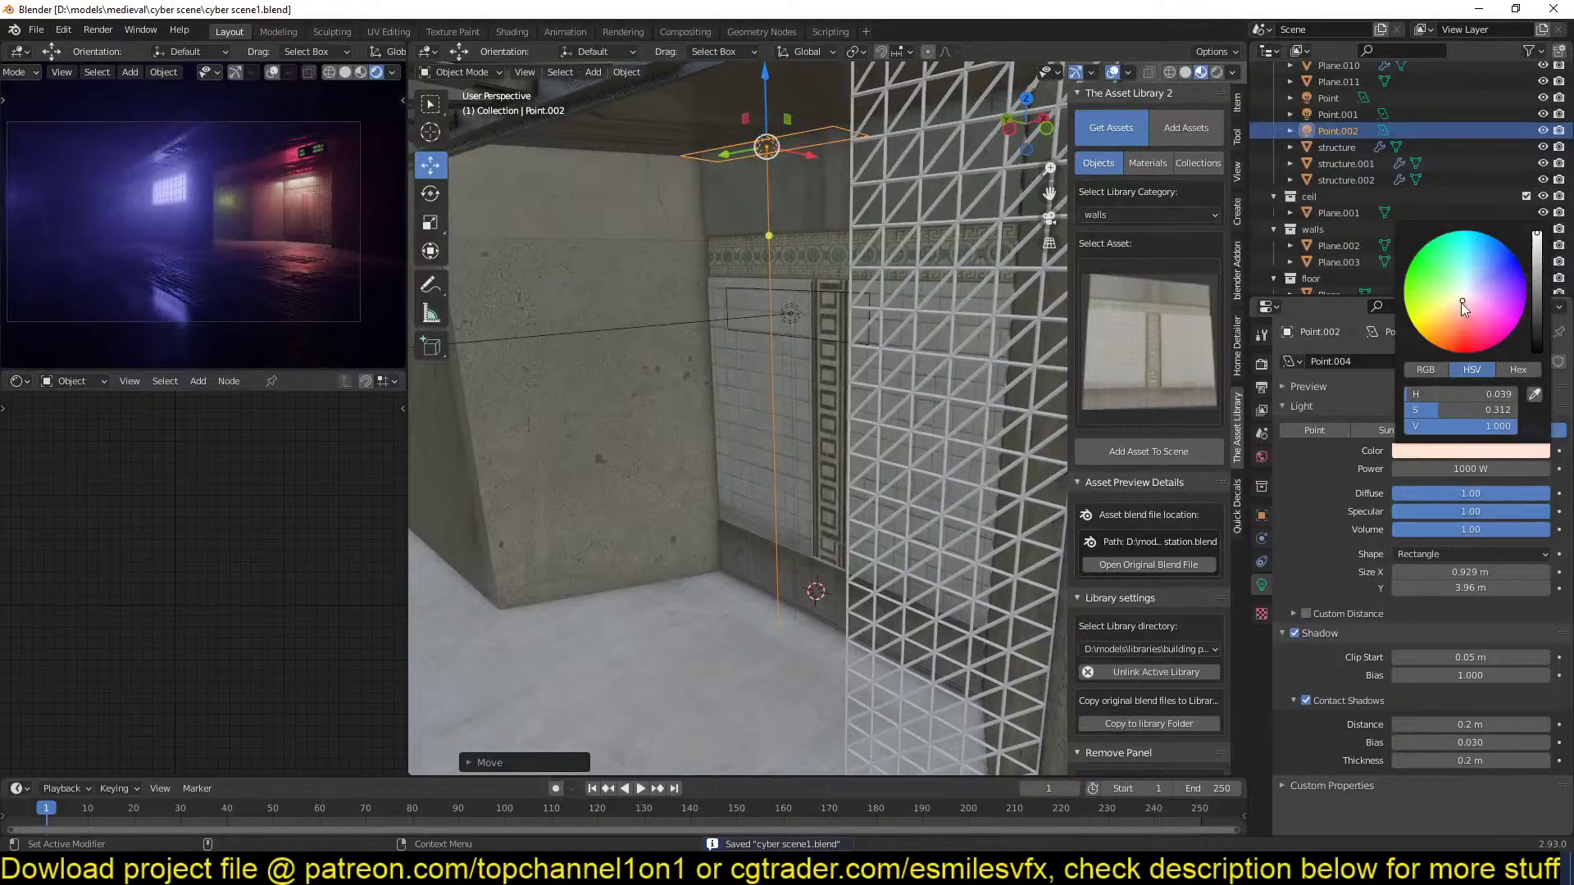
click(741, 544)
key(ctrl+s)
Reselect the overhead area light in the recess and change its colour to a saturated orange.
key(alt+a)
scroll(739, 621, down, 2)
middle_drag(739, 622, 927, 314)
scroll(693, 613, down, 3)
scroll(757, 586, up, 3)
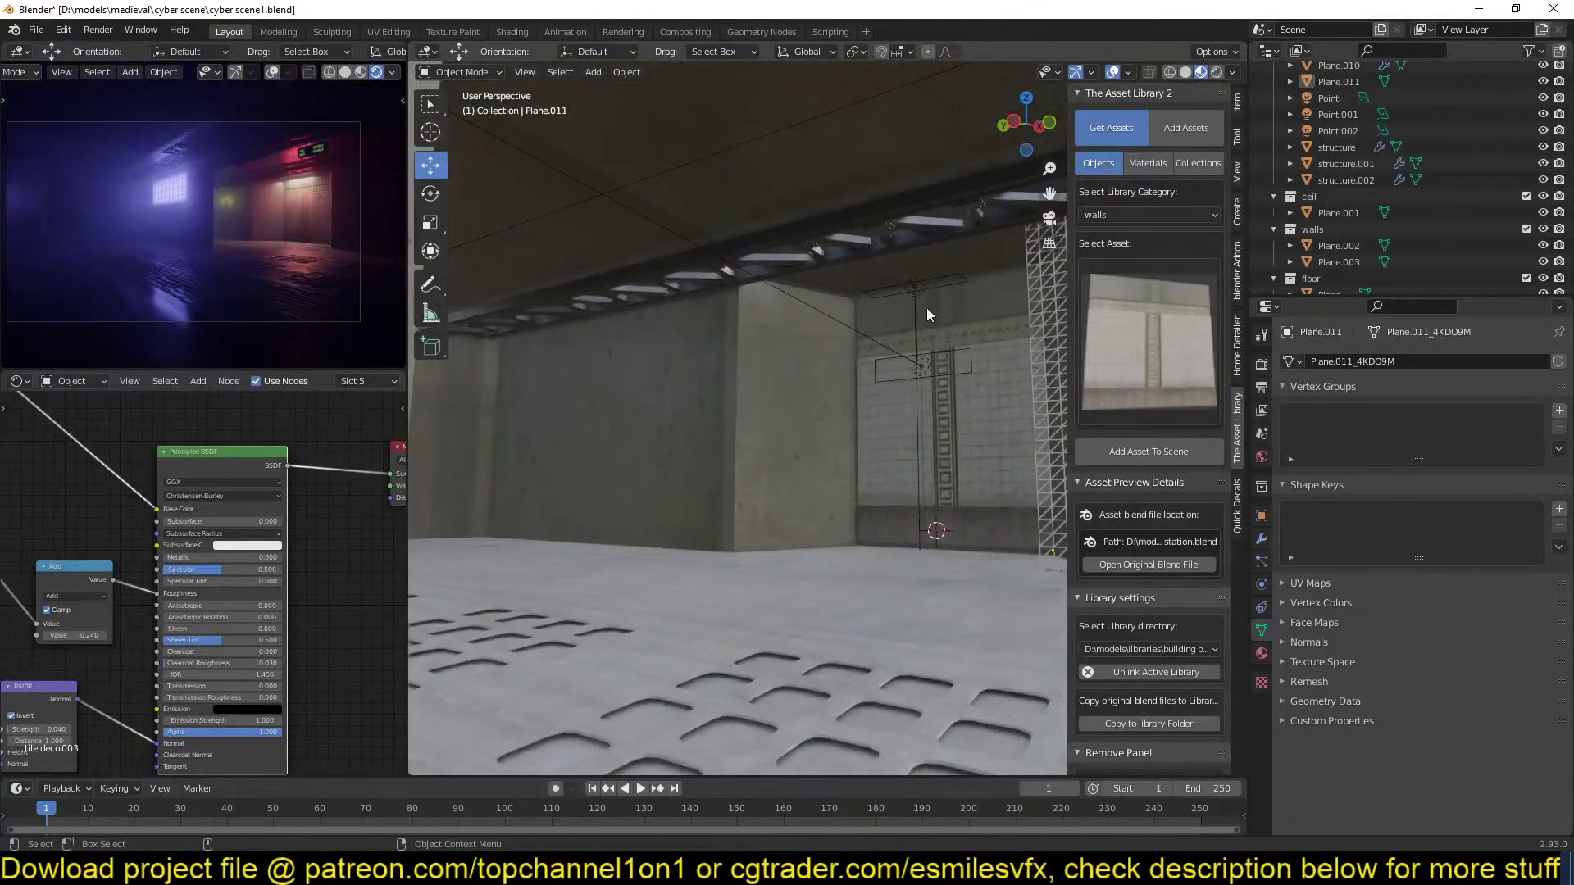
click(916, 286)
click(1446, 448)
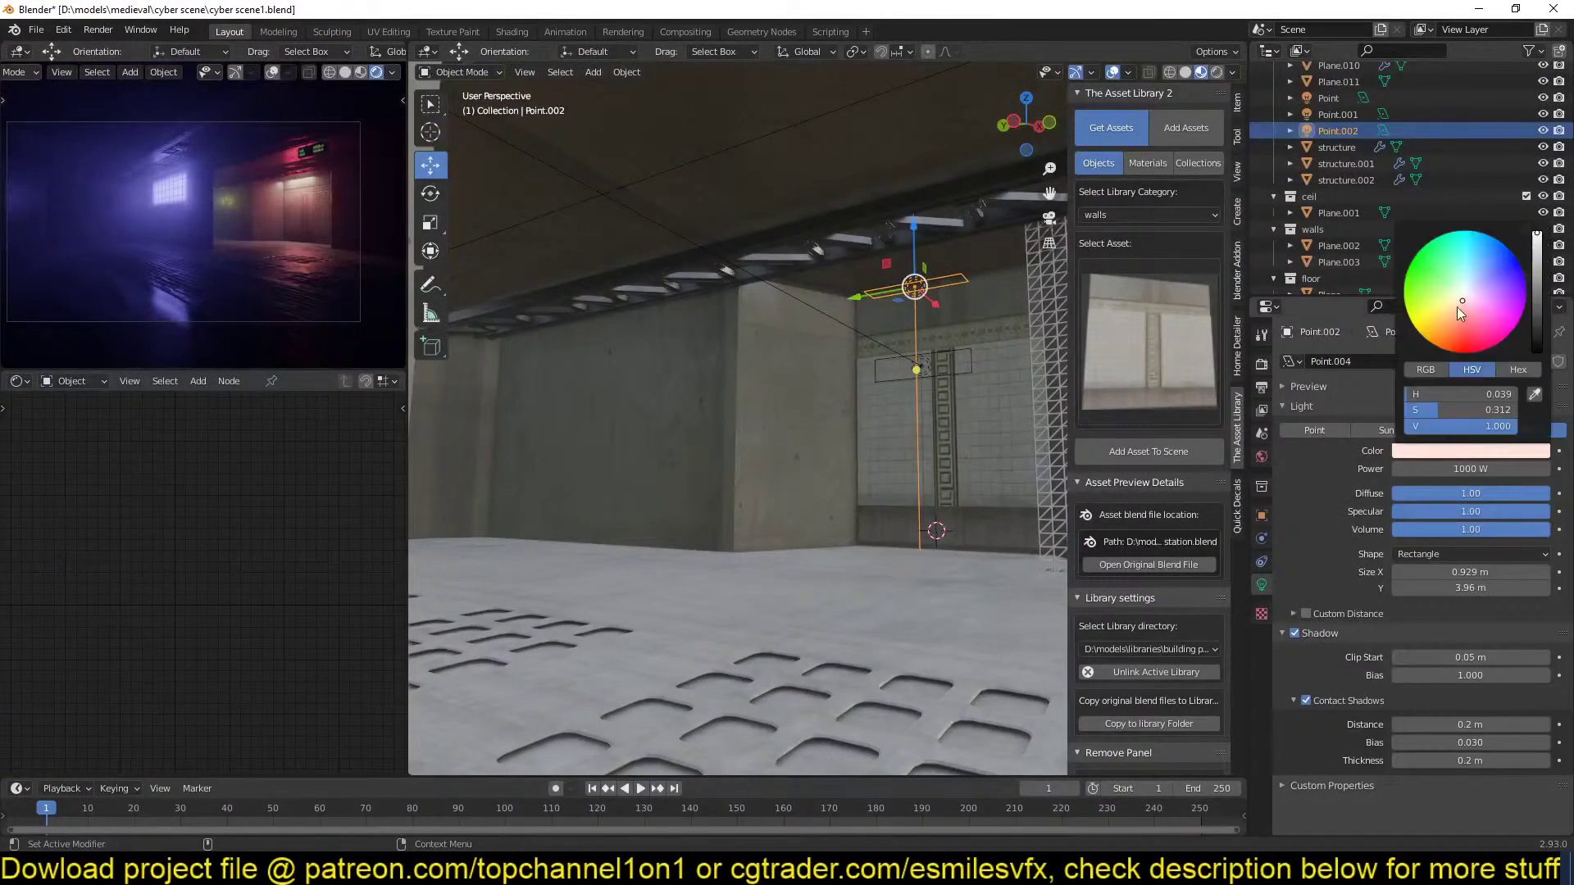
drag(1457, 308, 1447, 327)
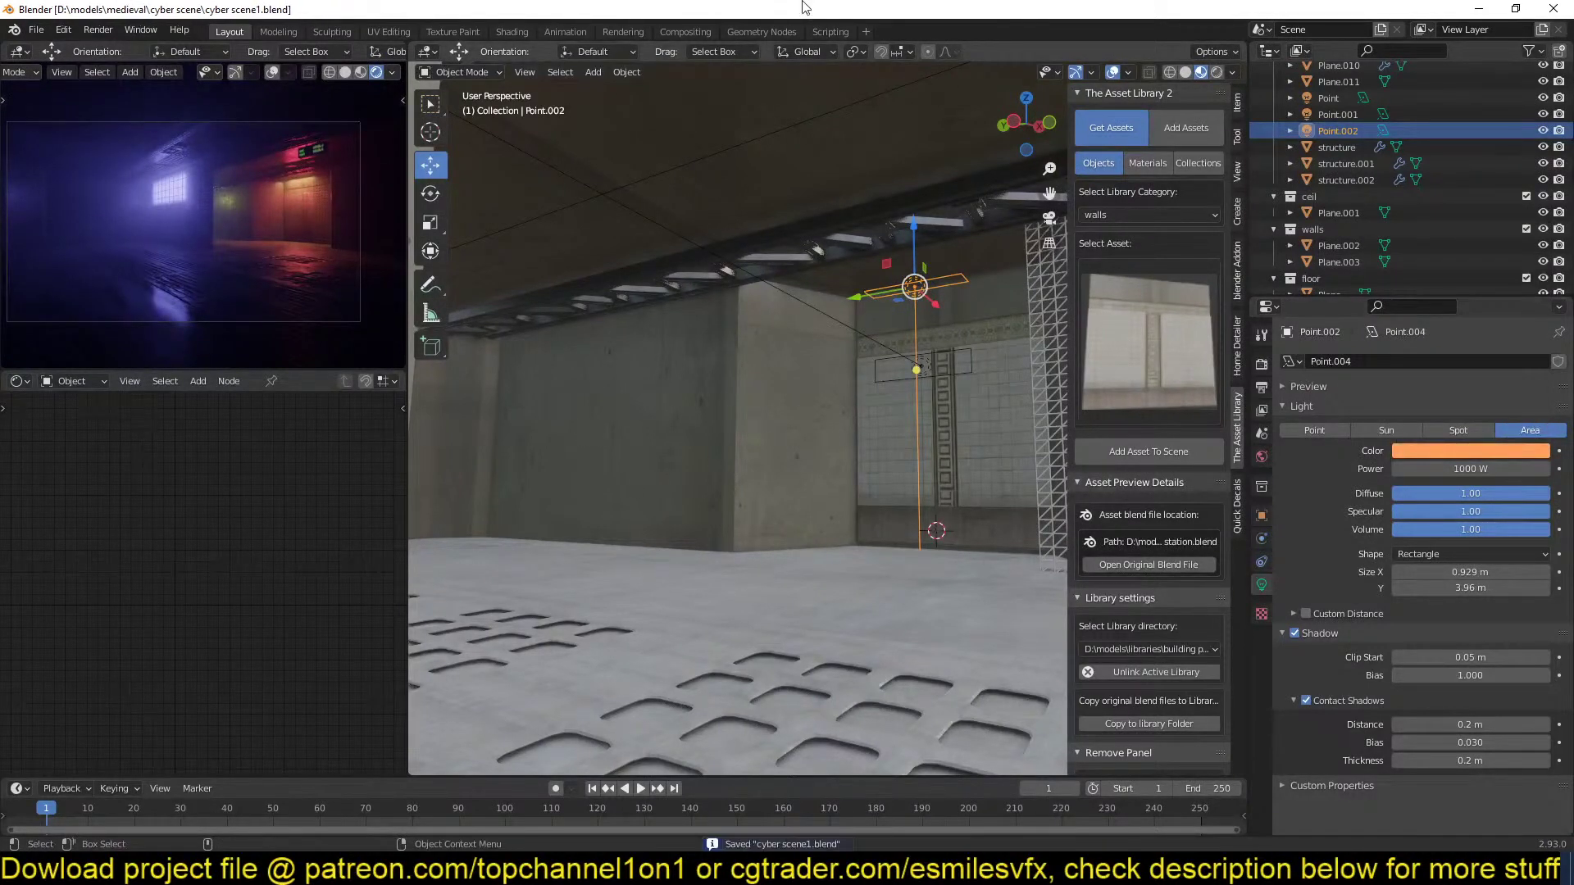
Place the Blender window beside the ArtStation reference and delete the metal lattice column in front of the recess.
drag(802, 7, 1058, 24)
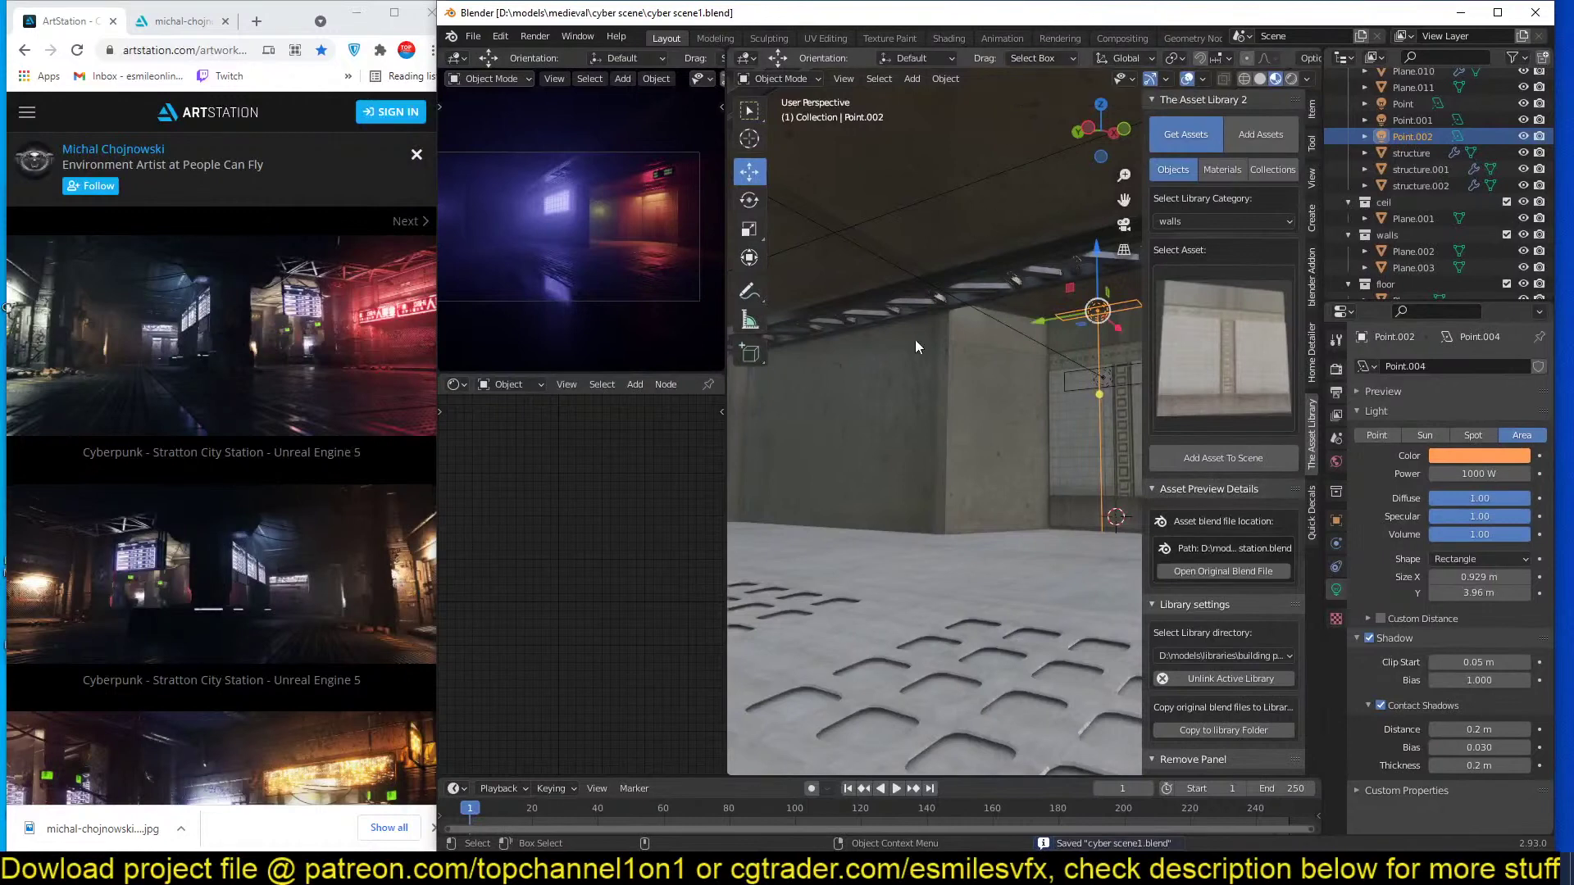
click(844, 470)
scroll(893, 575, up, 3)
scroll(893, 575, down, 2)
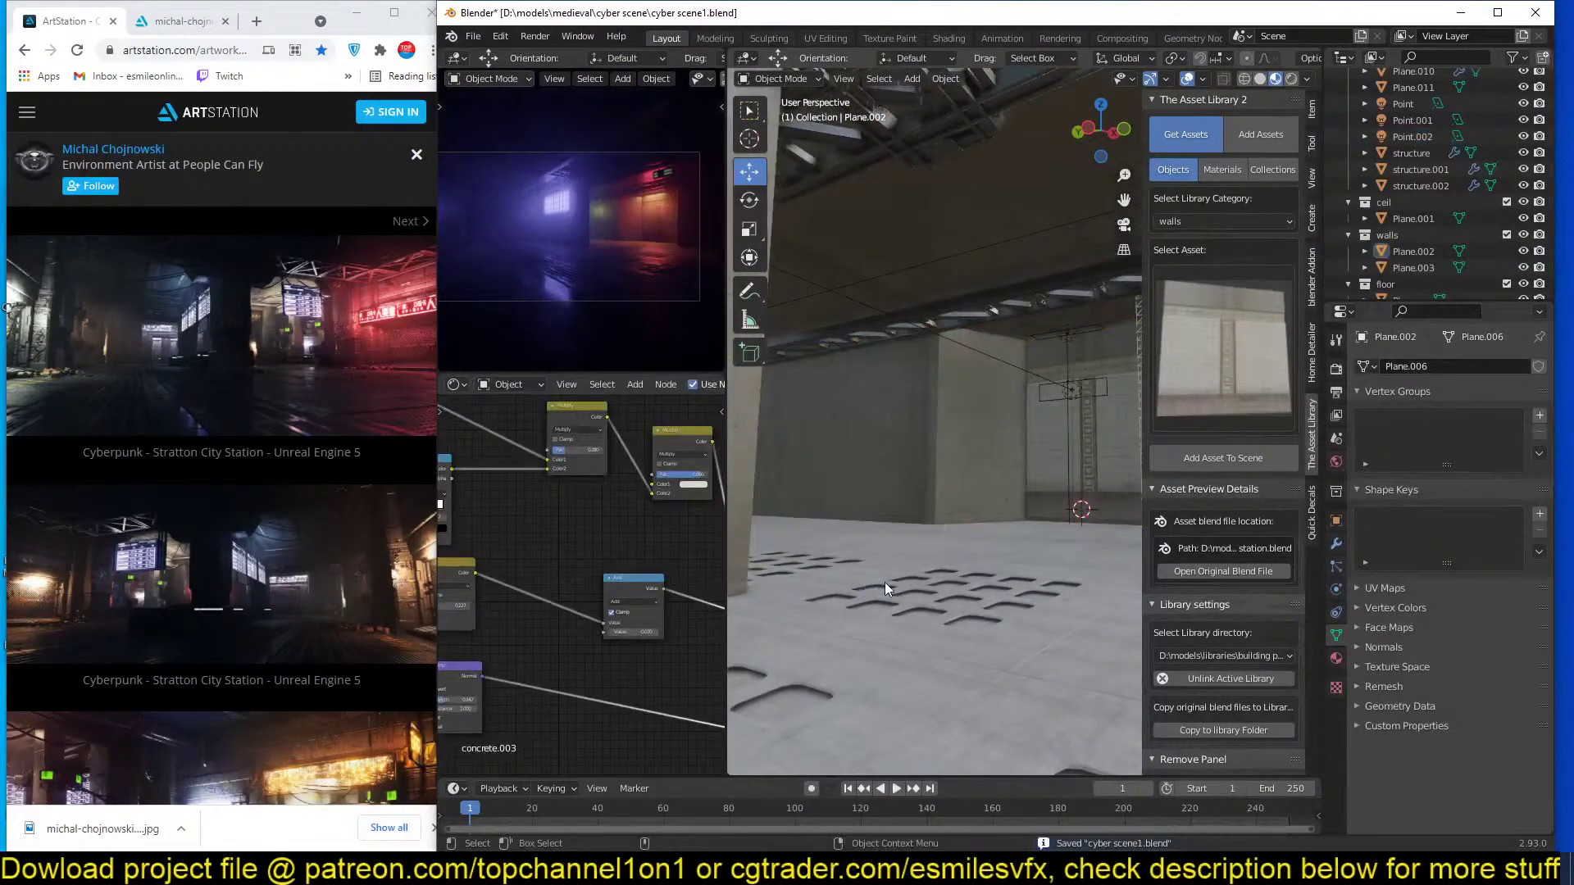
middle_drag(884, 582, 1012, 508)
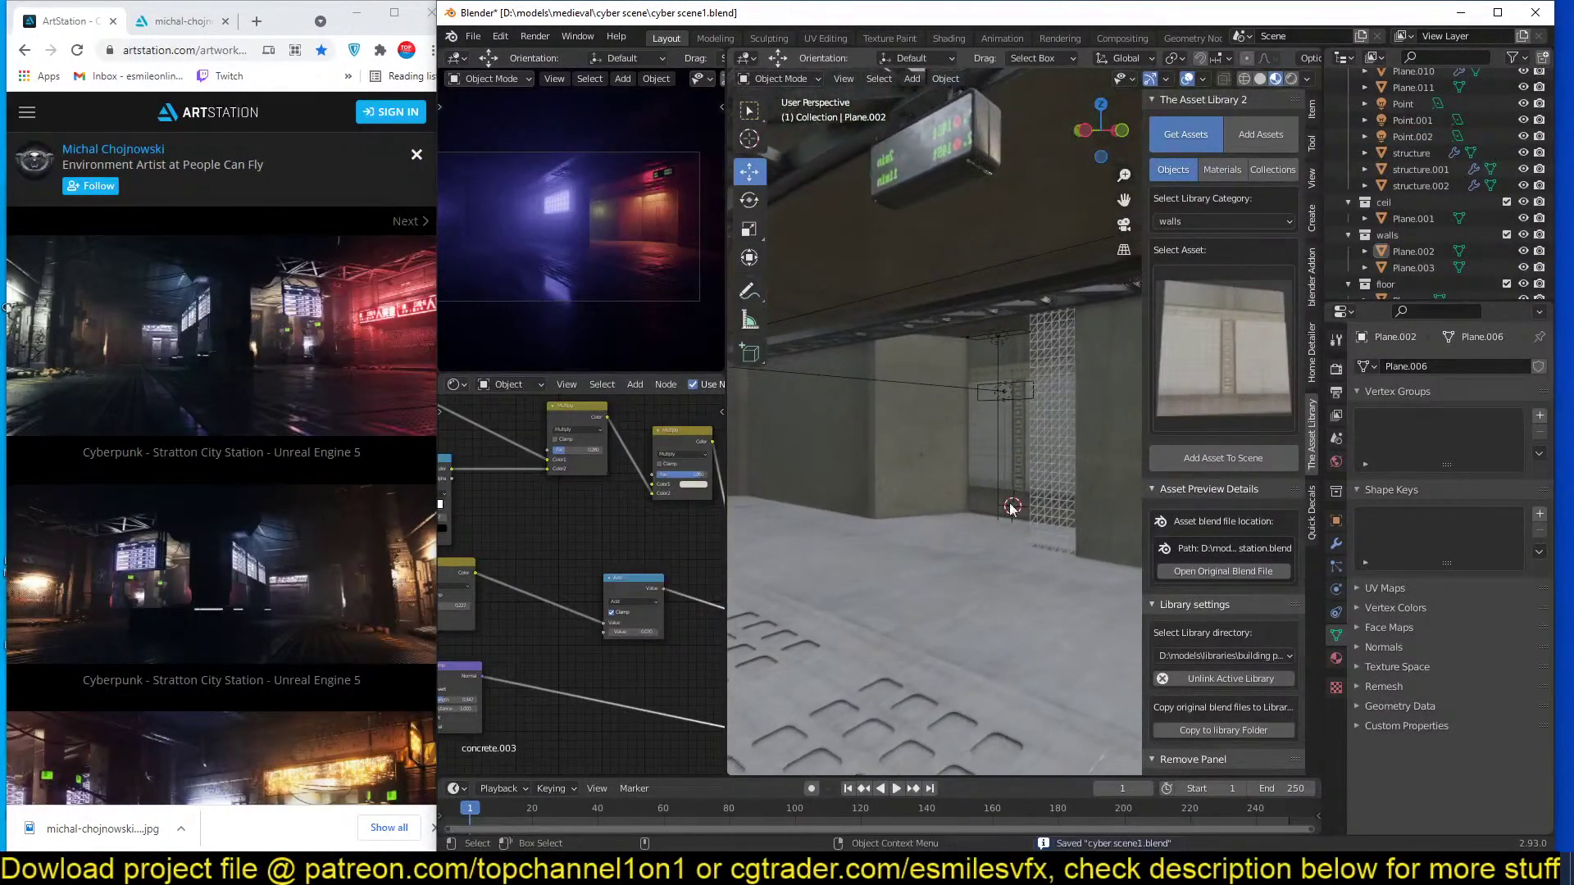
click(1034, 484)
click(1051, 428)
Choose the Bezier cable asset from the library's walls category and save the file.
click(1216, 328)
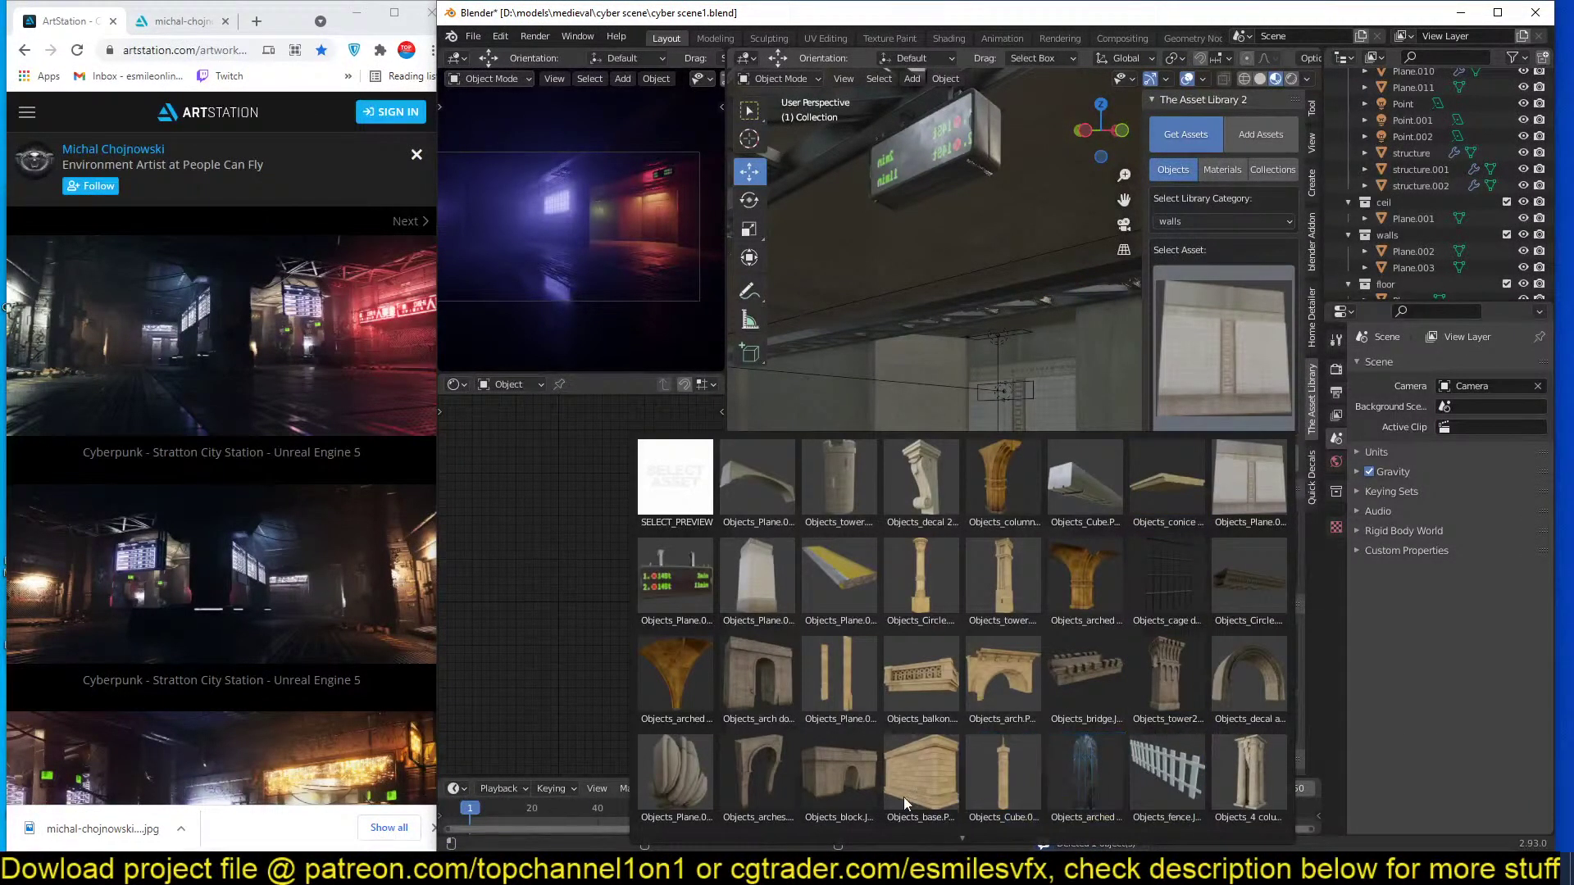
scroll(894, 830, down, 2)
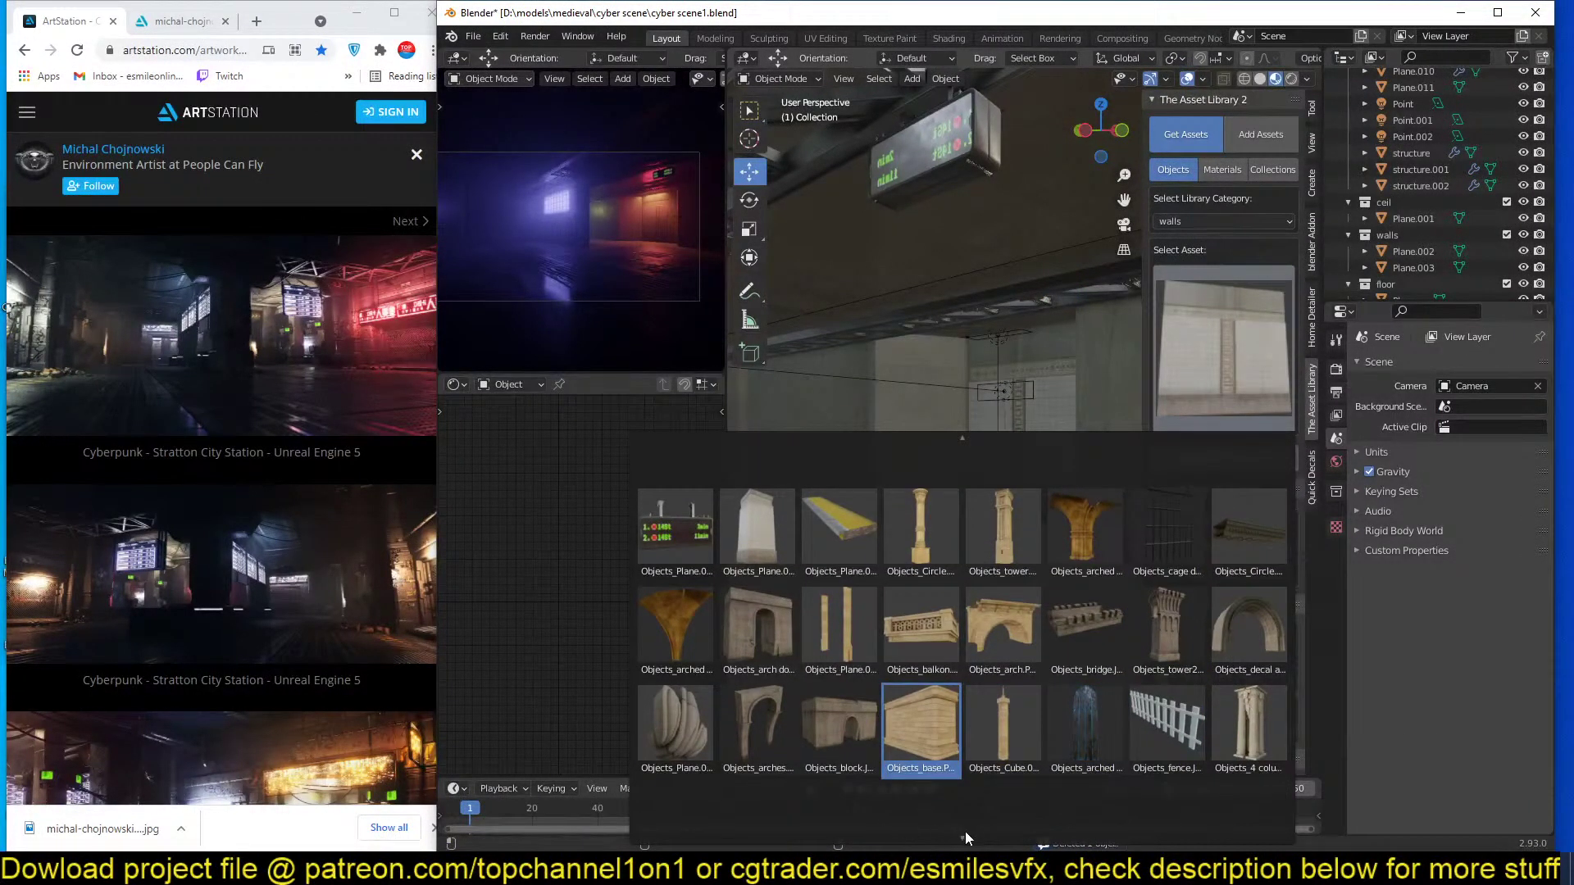
scroll(965, 837, down, 2)
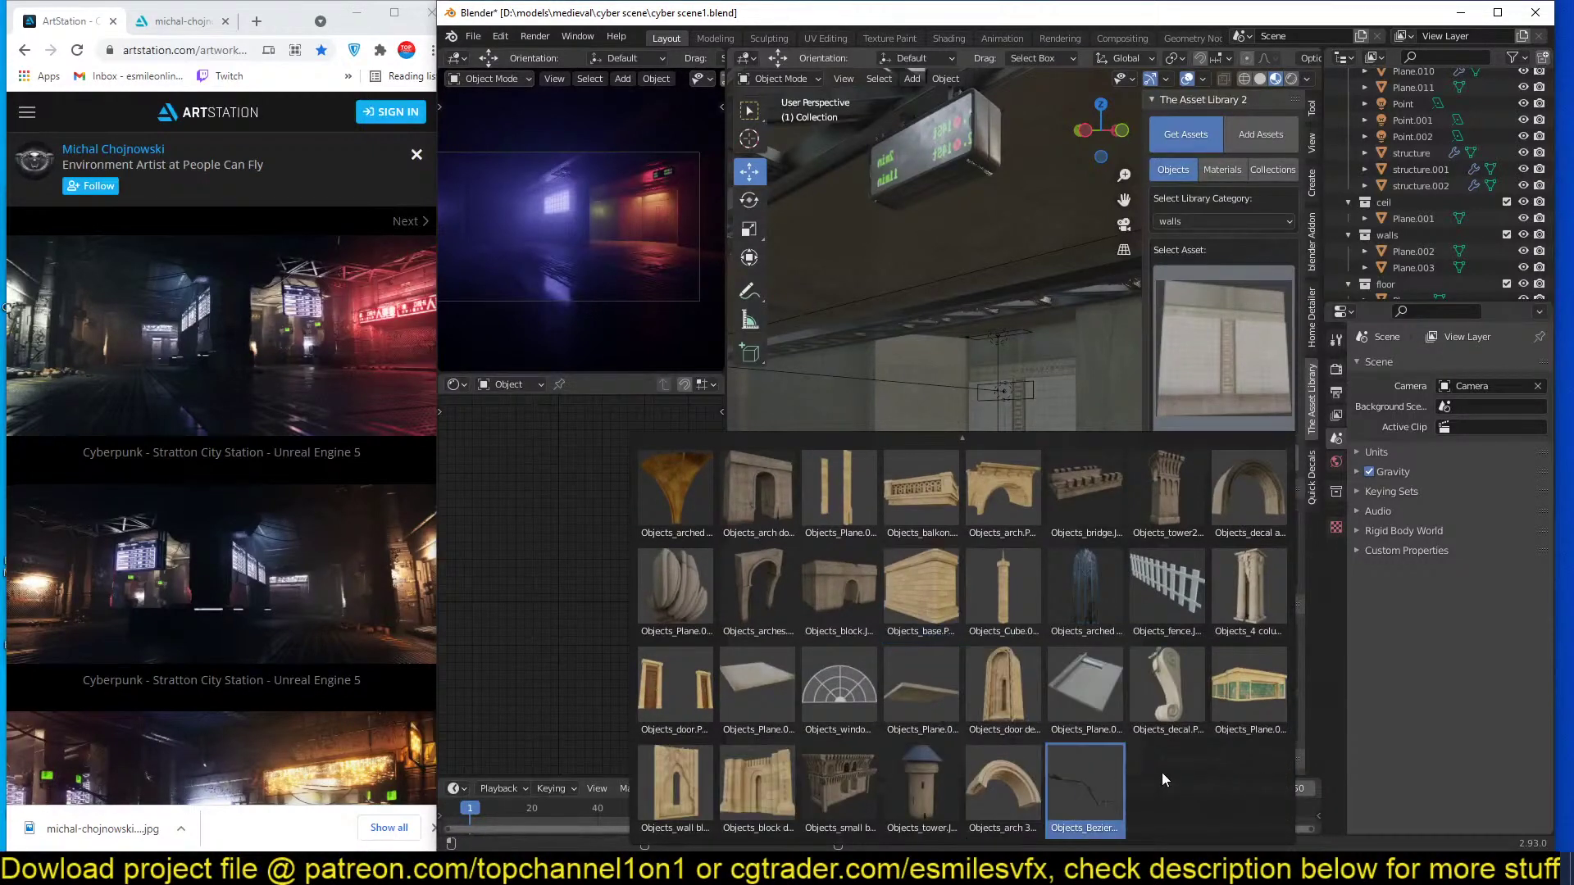
click(1094, 791)
middle_drag(991, 412, 895, 434)
scroll(914, 453, up, 2)
key(ctrl+s)
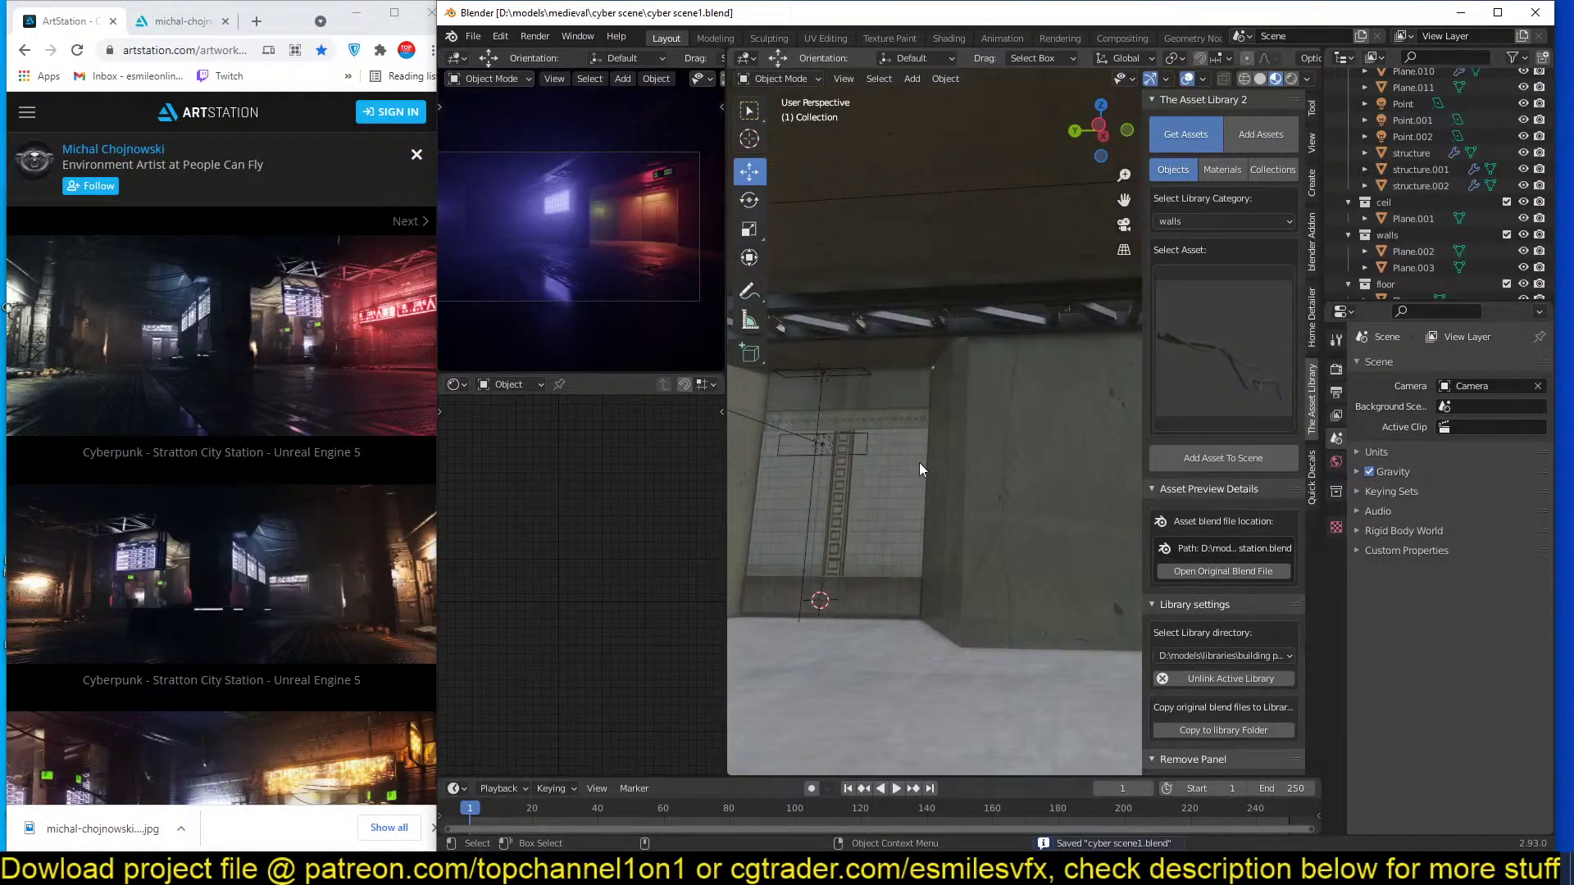
Save the file with the tiled wall panel selected and enlarge the timeline area.
middle_drag(920, 462, 892, 480)
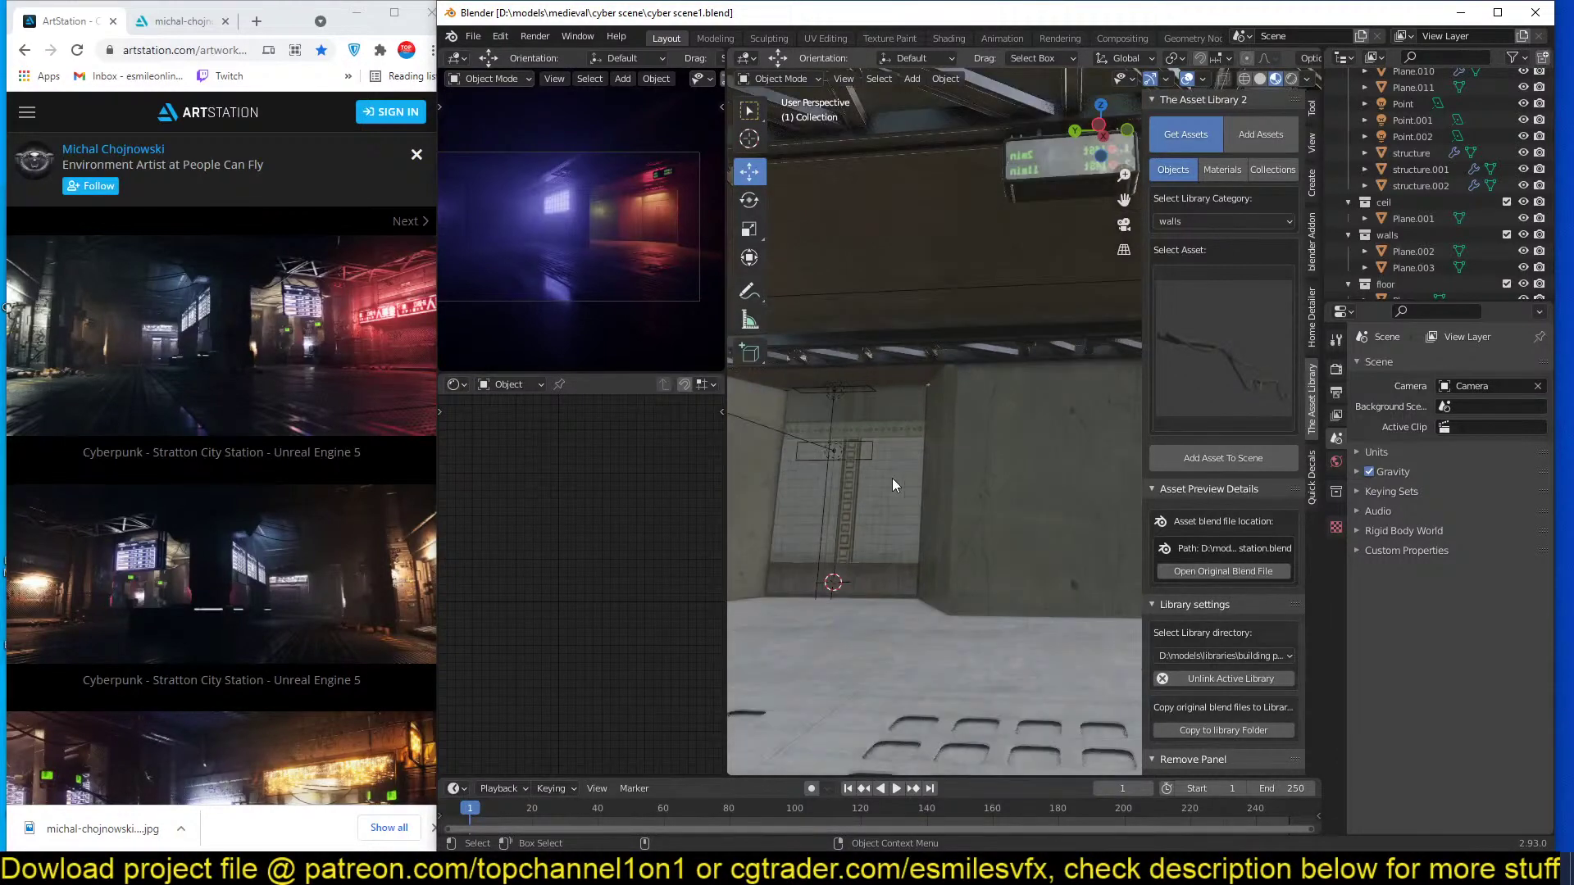
click(867, 494)
middle_drag(867, 495, 893, 683)
key(ctrl+s)
drag(941, 719, 940, 659)
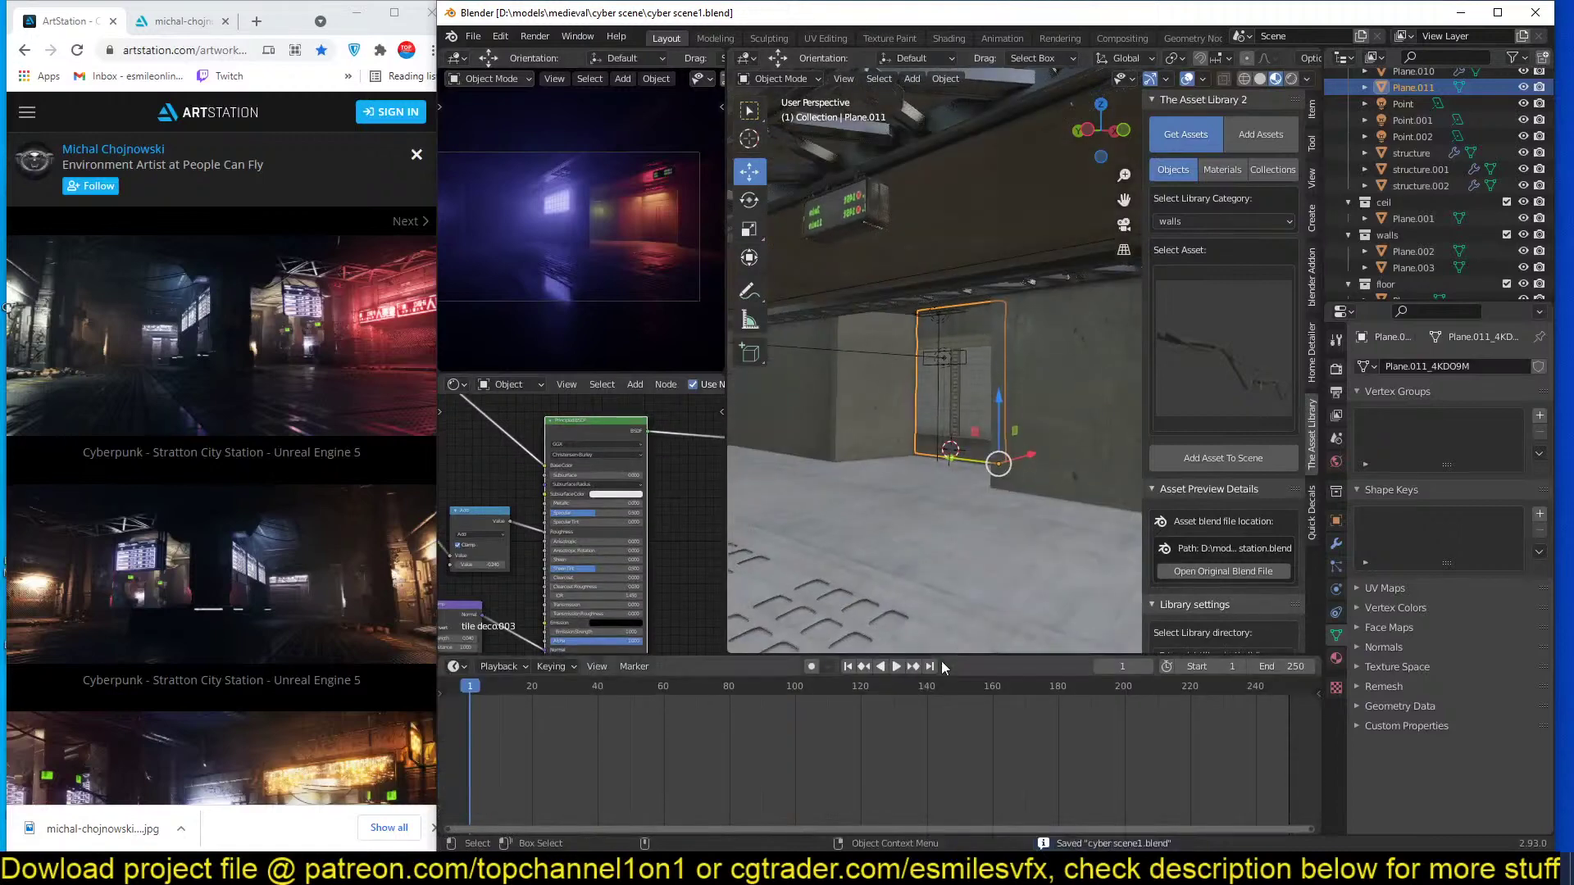
middle_drag(946, 484, 968, 438)
scroll(873, 446, down, 3)
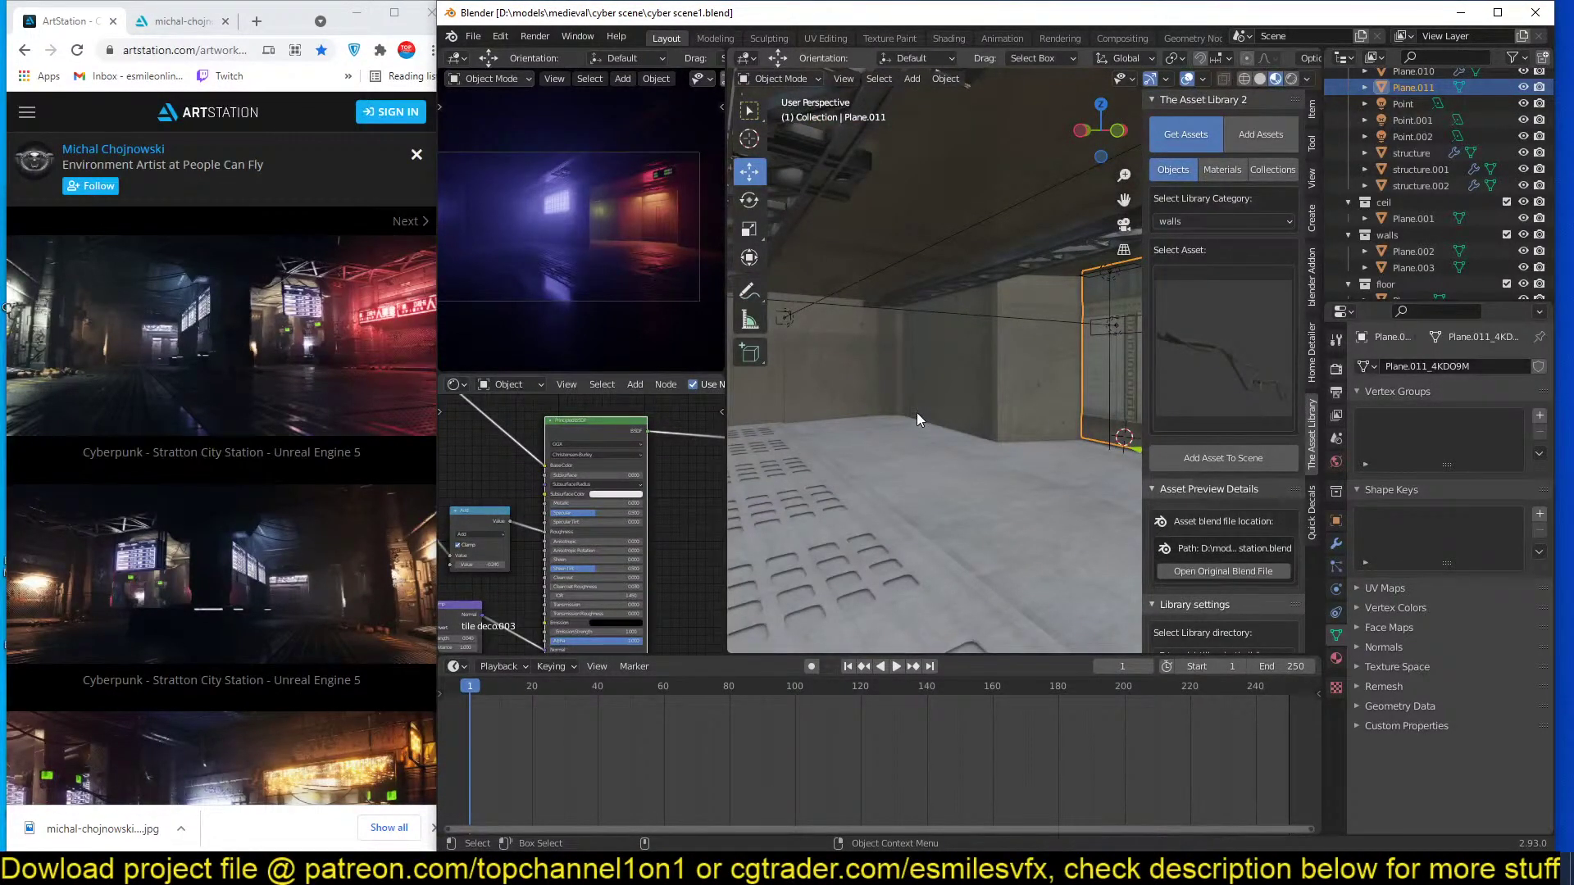
Explore the station interior with Walk Navigation, checking the walls, ceiling trusses and floor gratings from eye level.
key(F3)
text(walk)
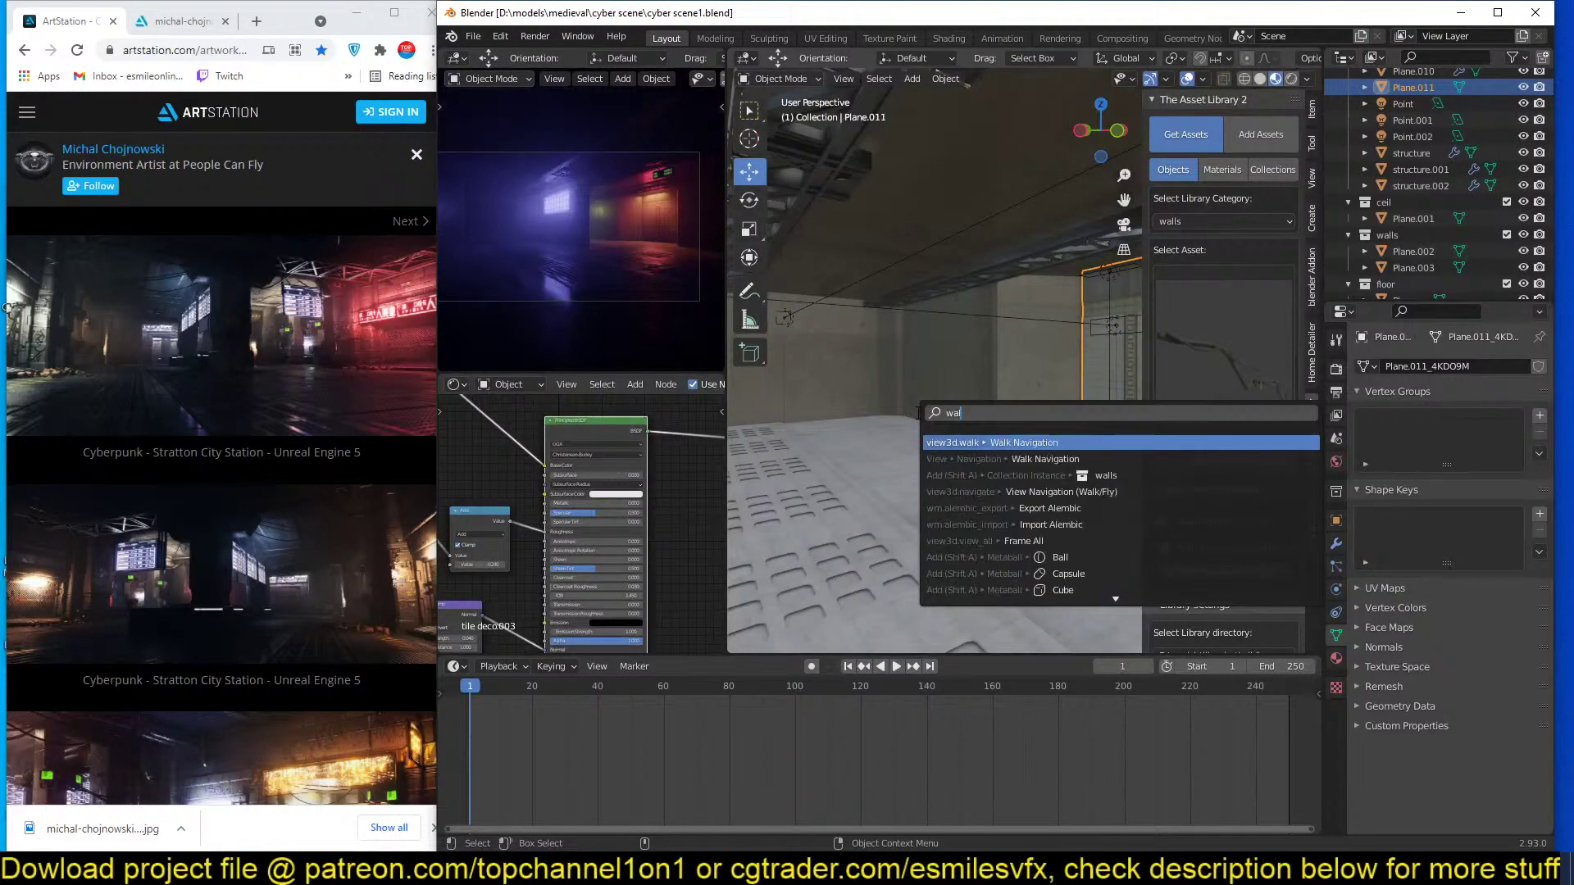
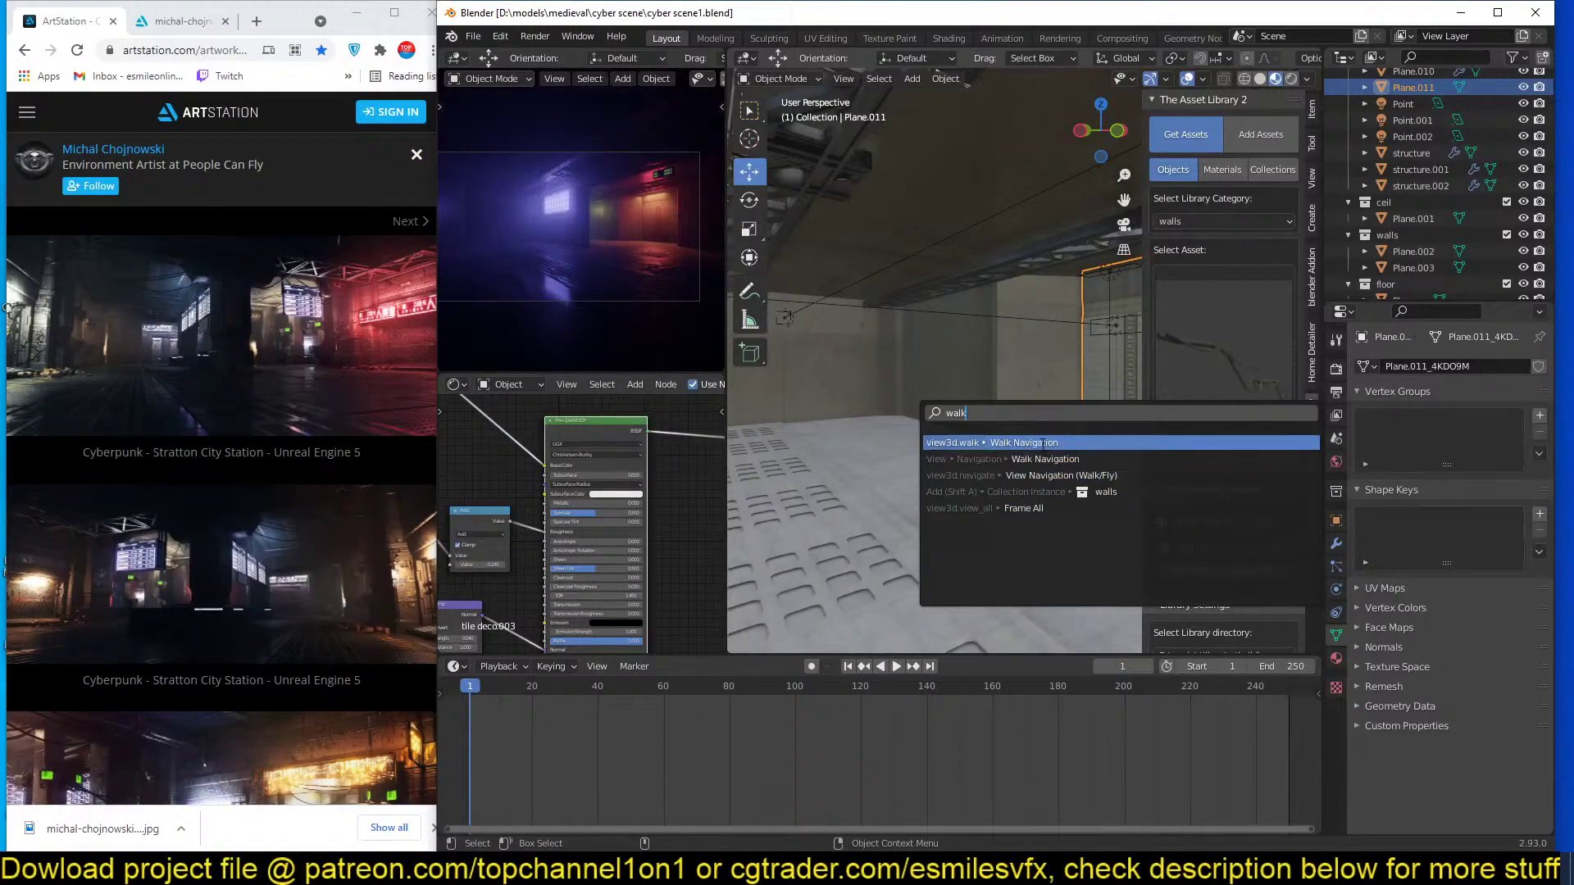
click(1031, 443)
key(a)
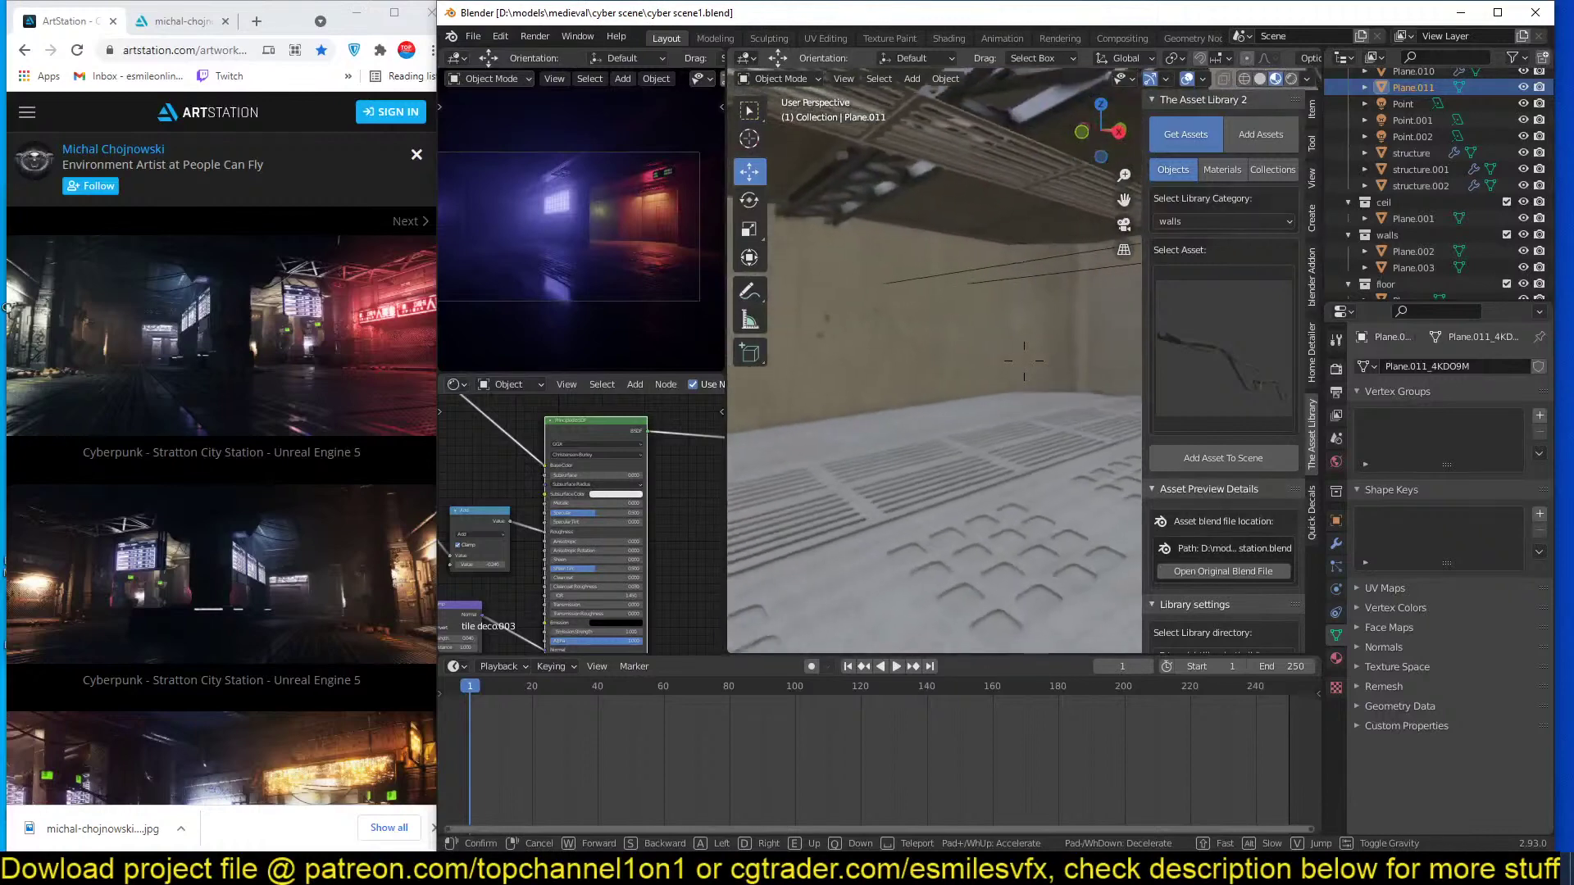
key(d)
key(w)
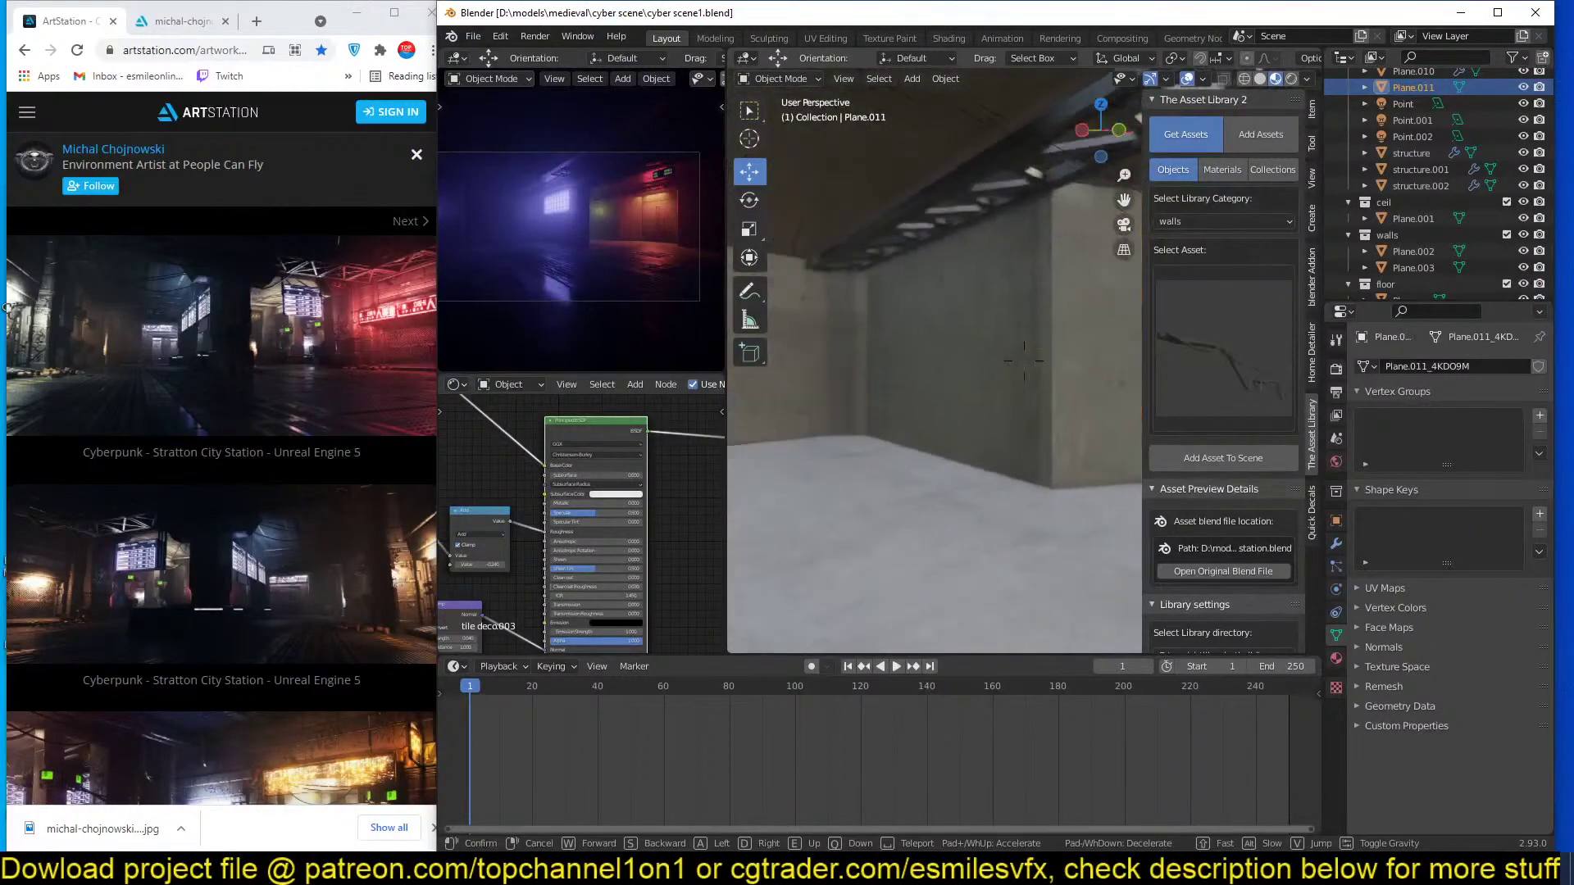
key(s)
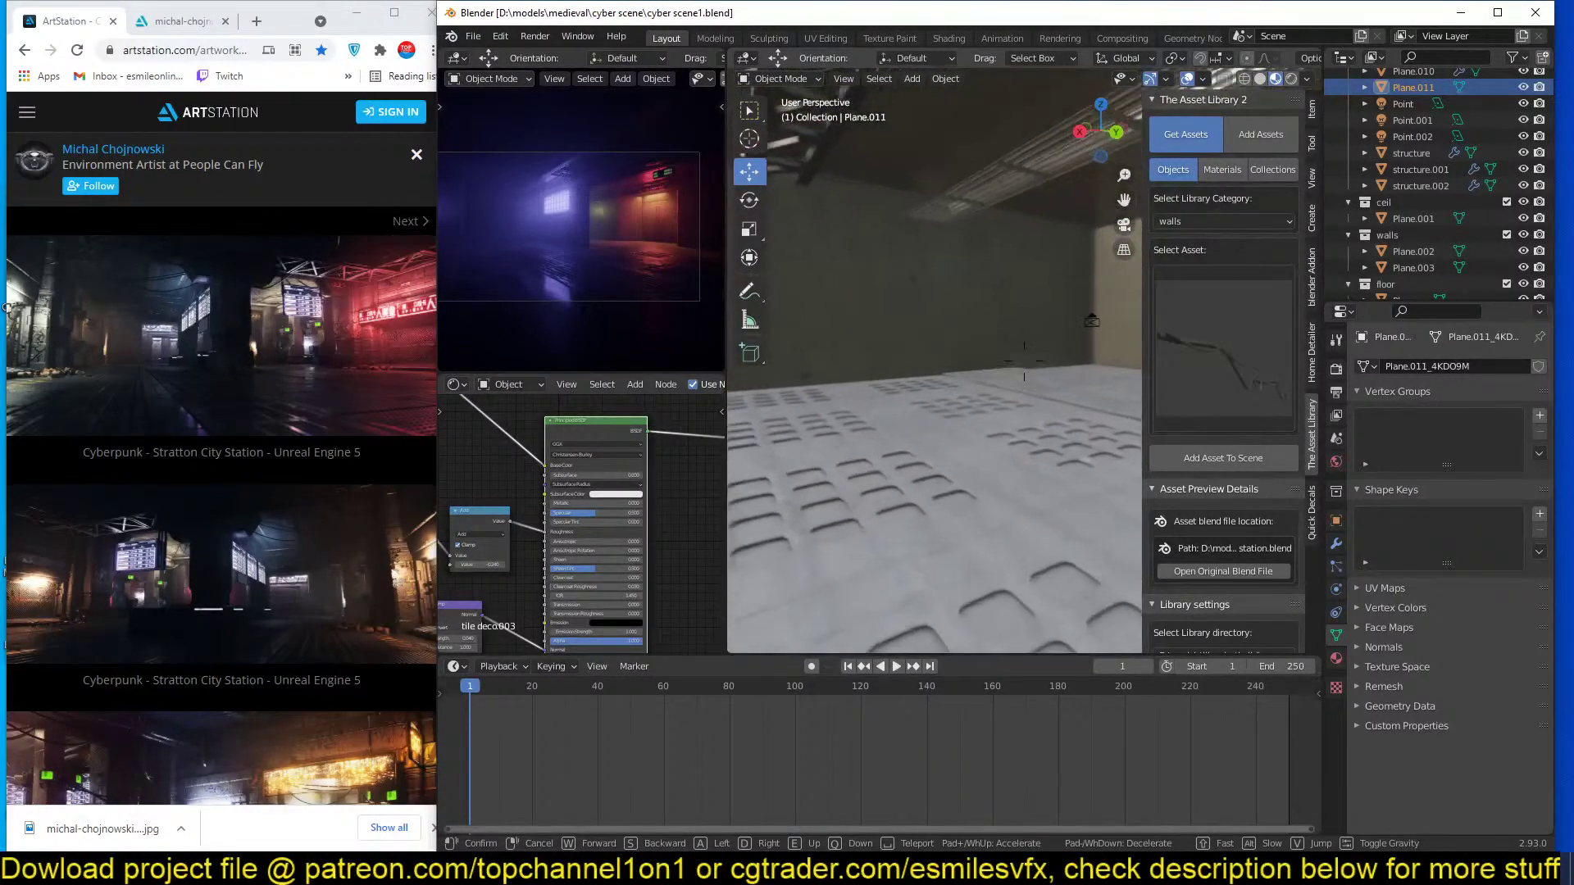
key(w)
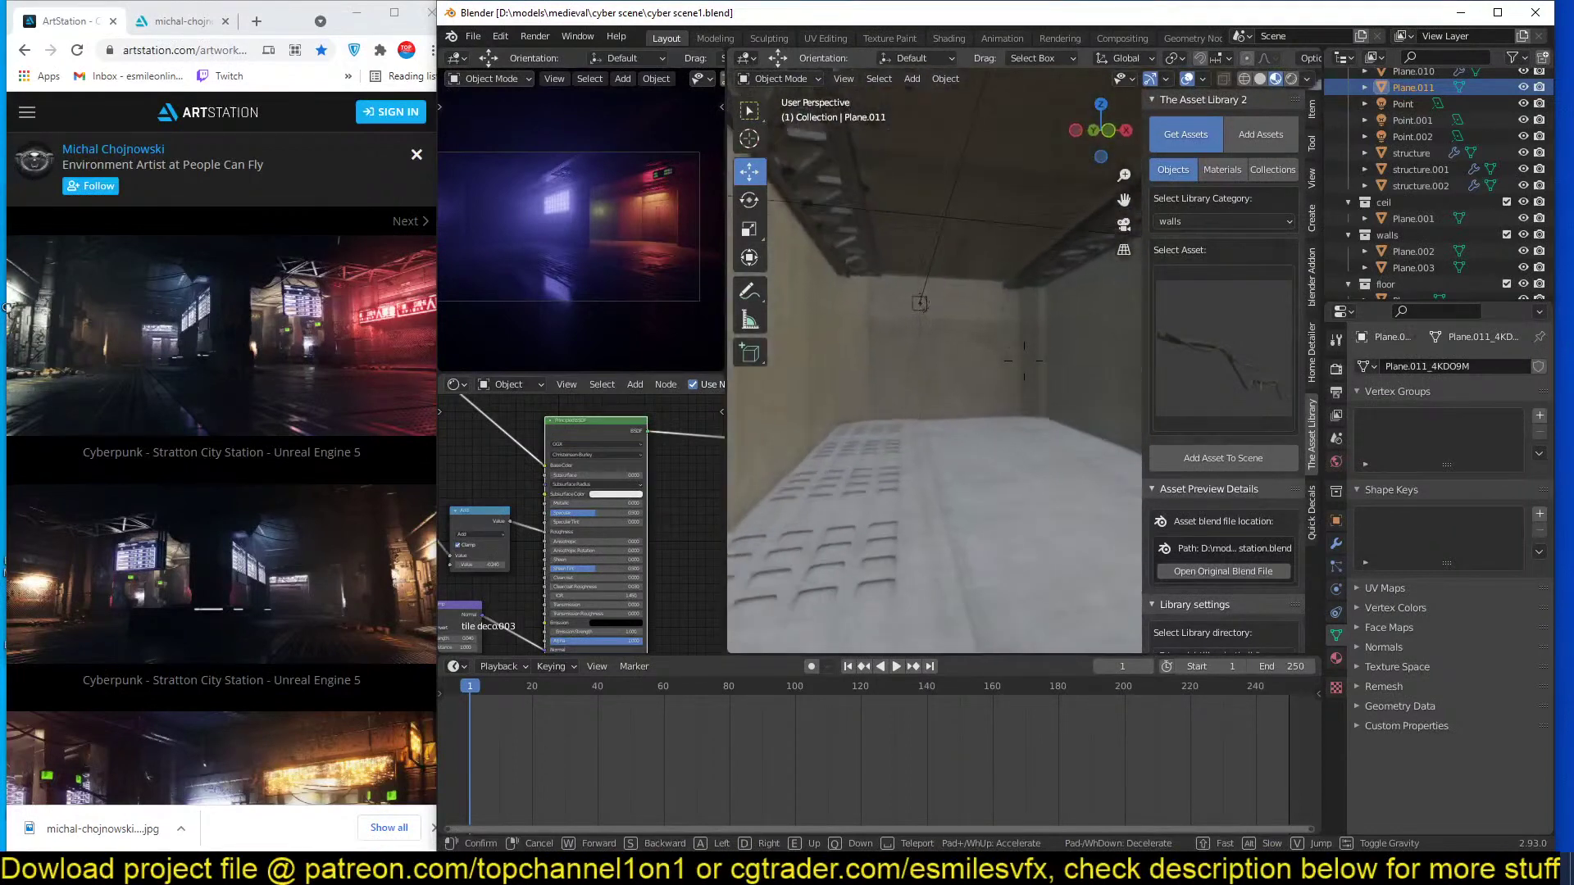
key(w)
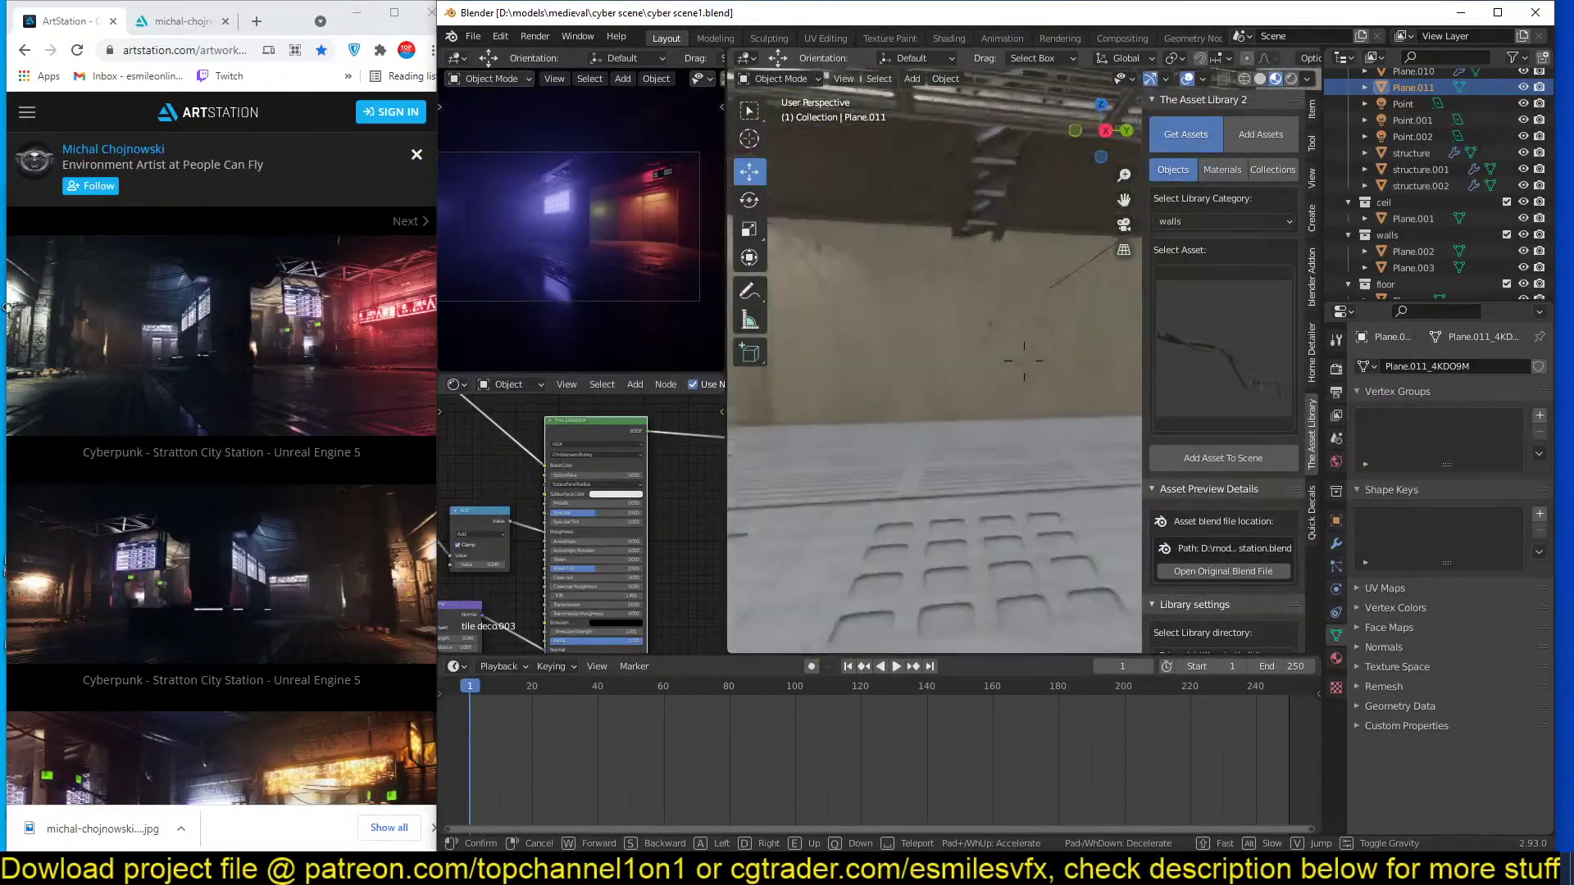
key(w)
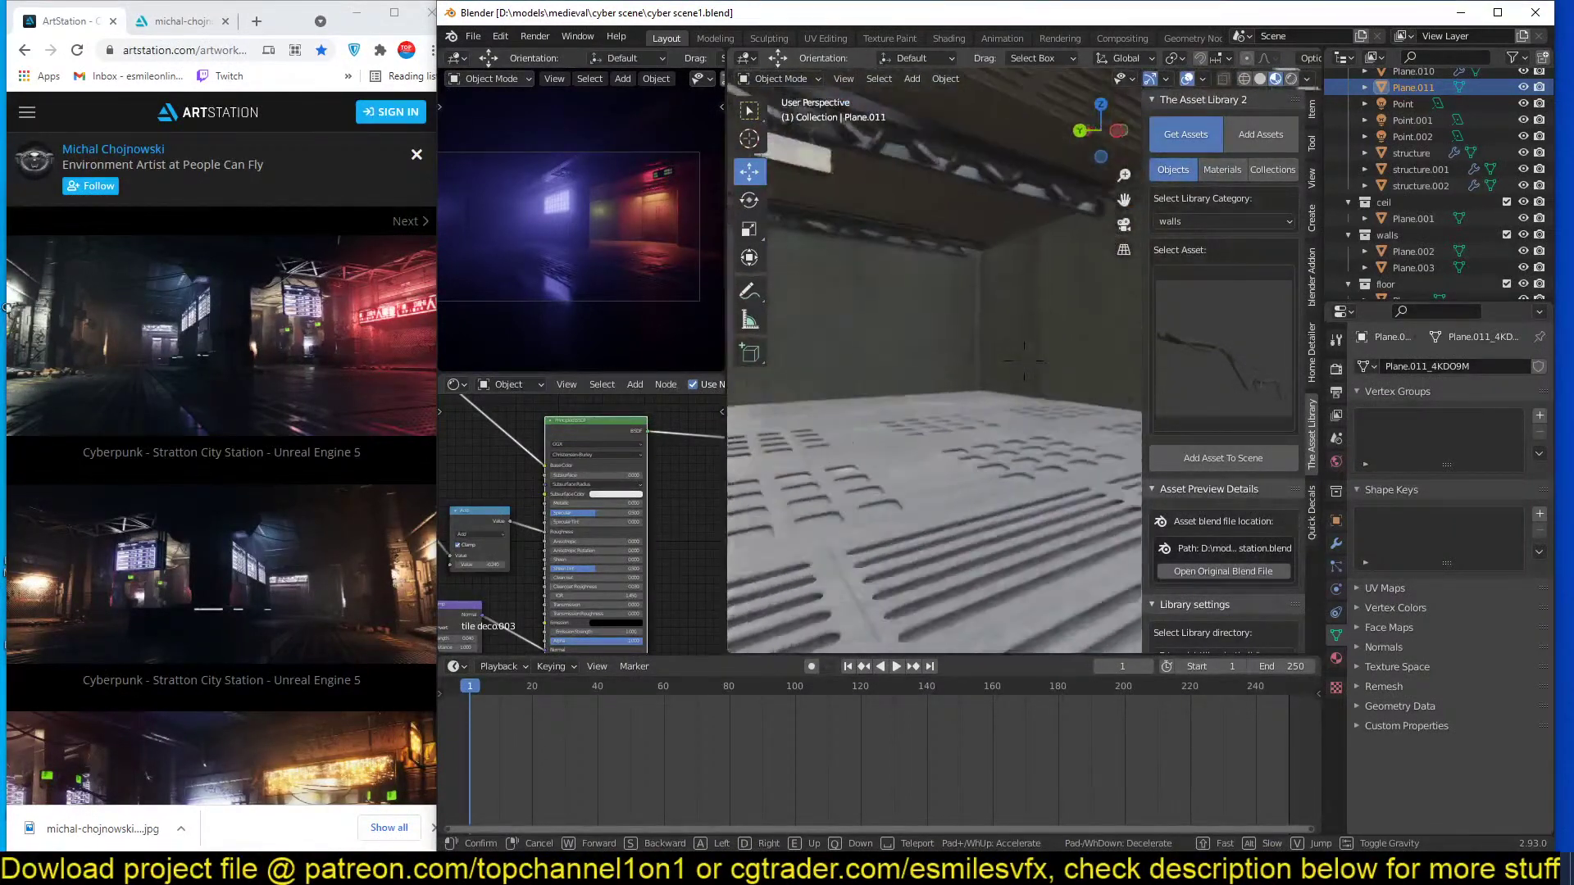
key(w)
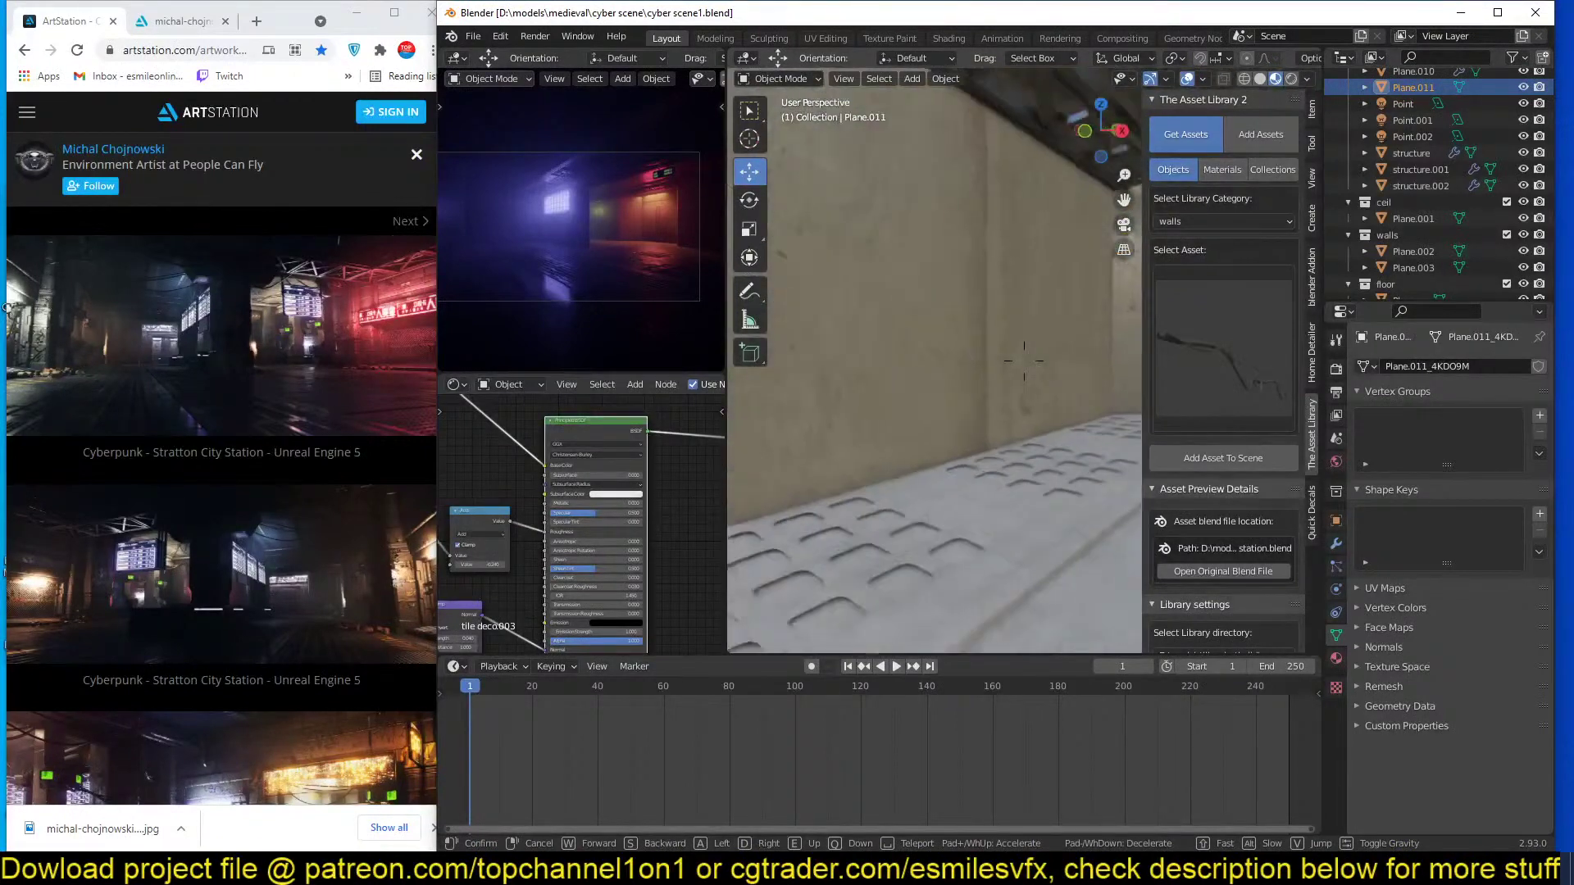
key(w)
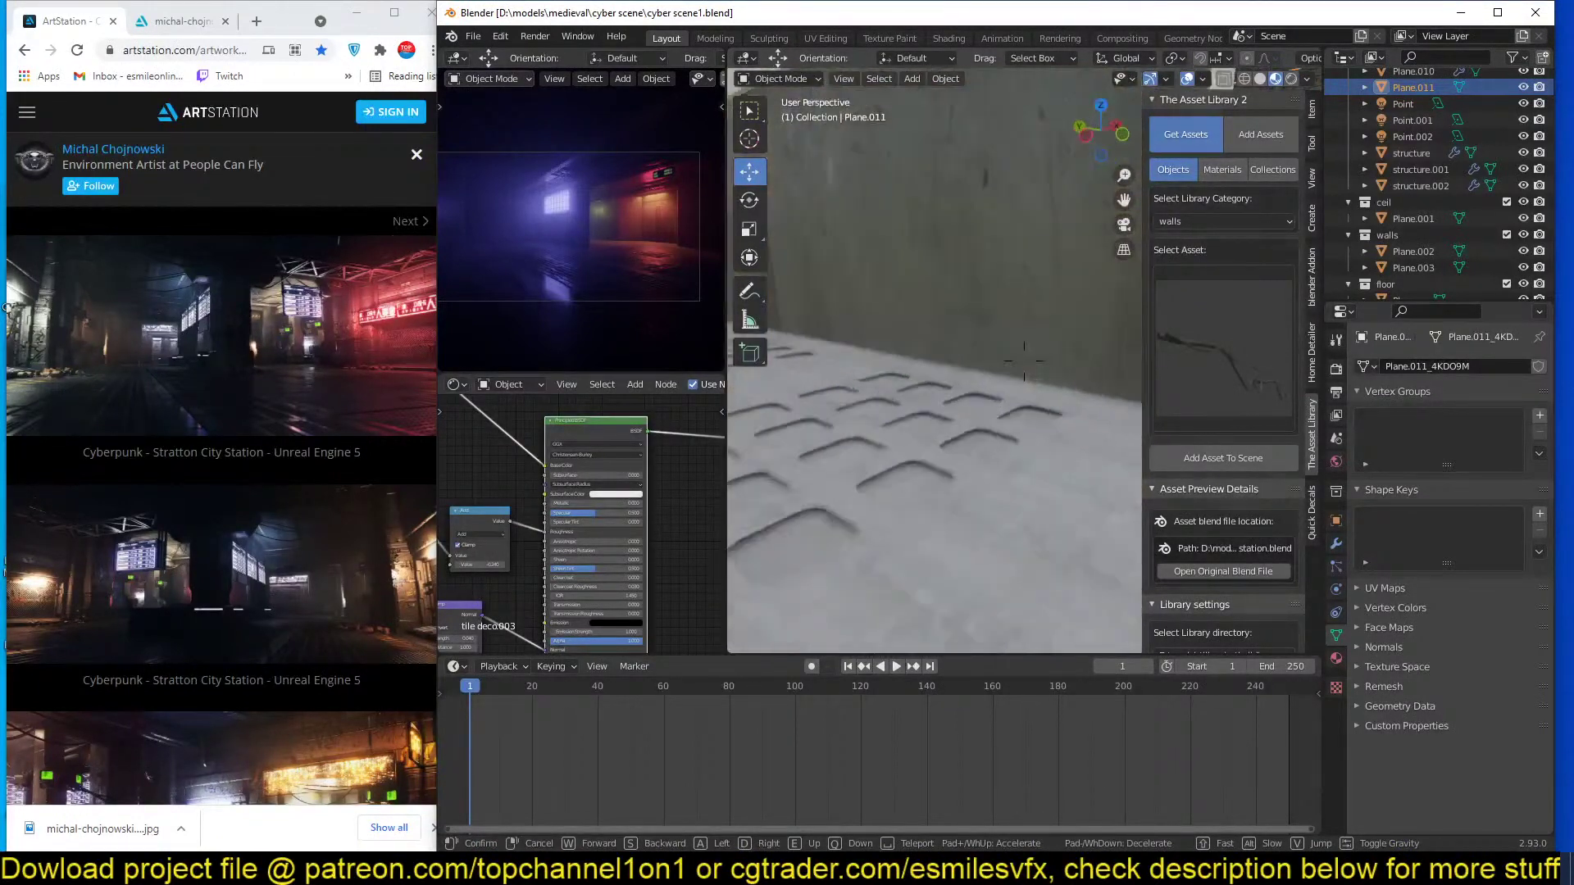
key(s)
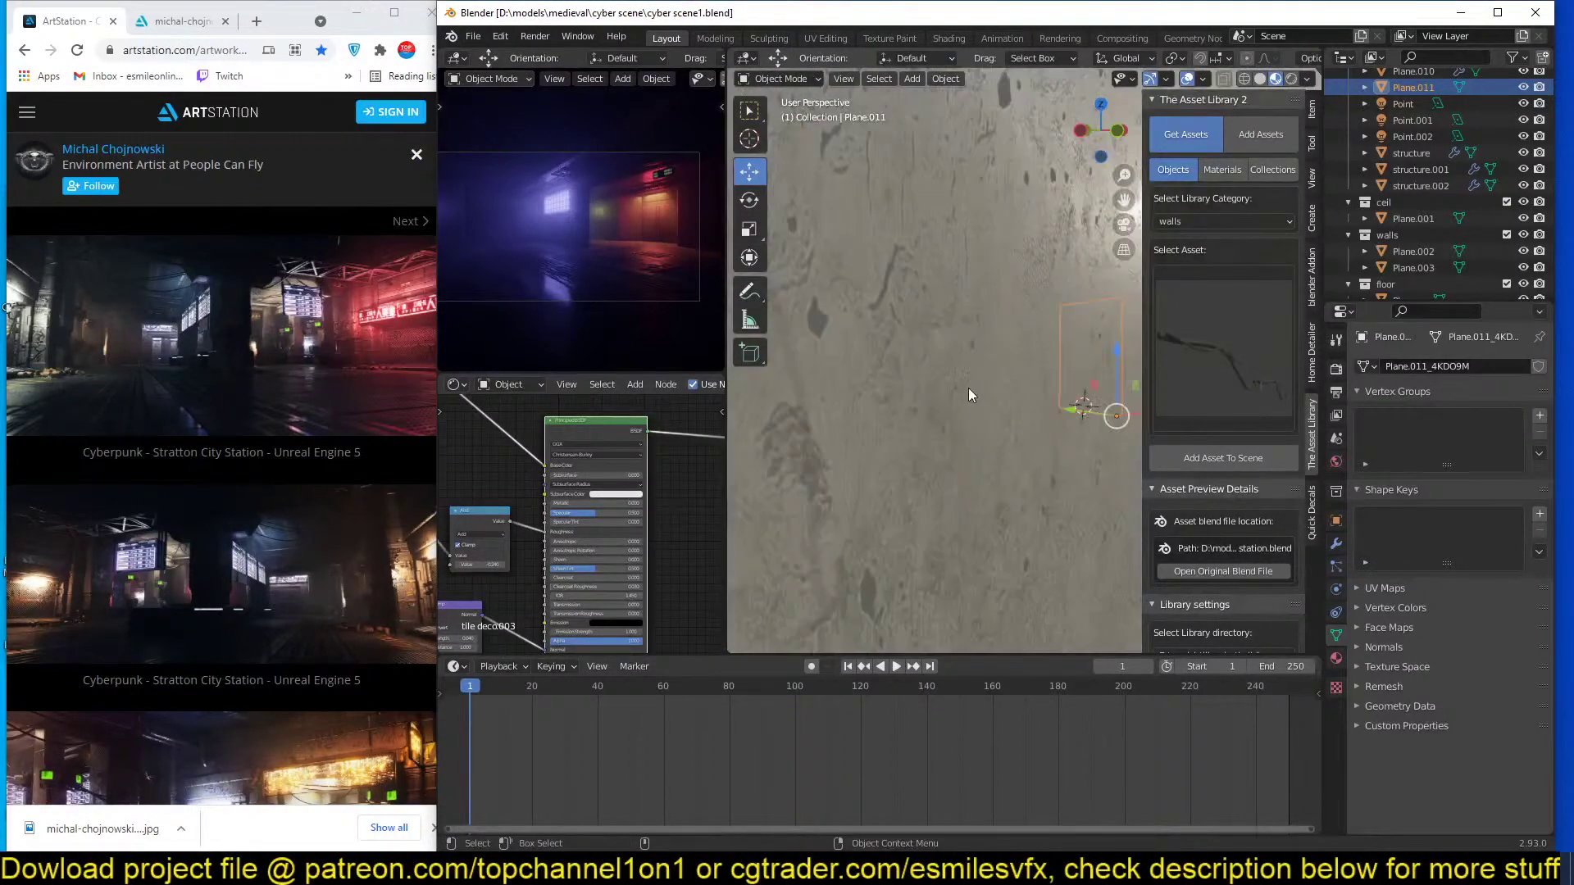
click(1052, 408)
Clear the selection and add a new camera to the station scene.
scroll(1051, 408, up, 5)
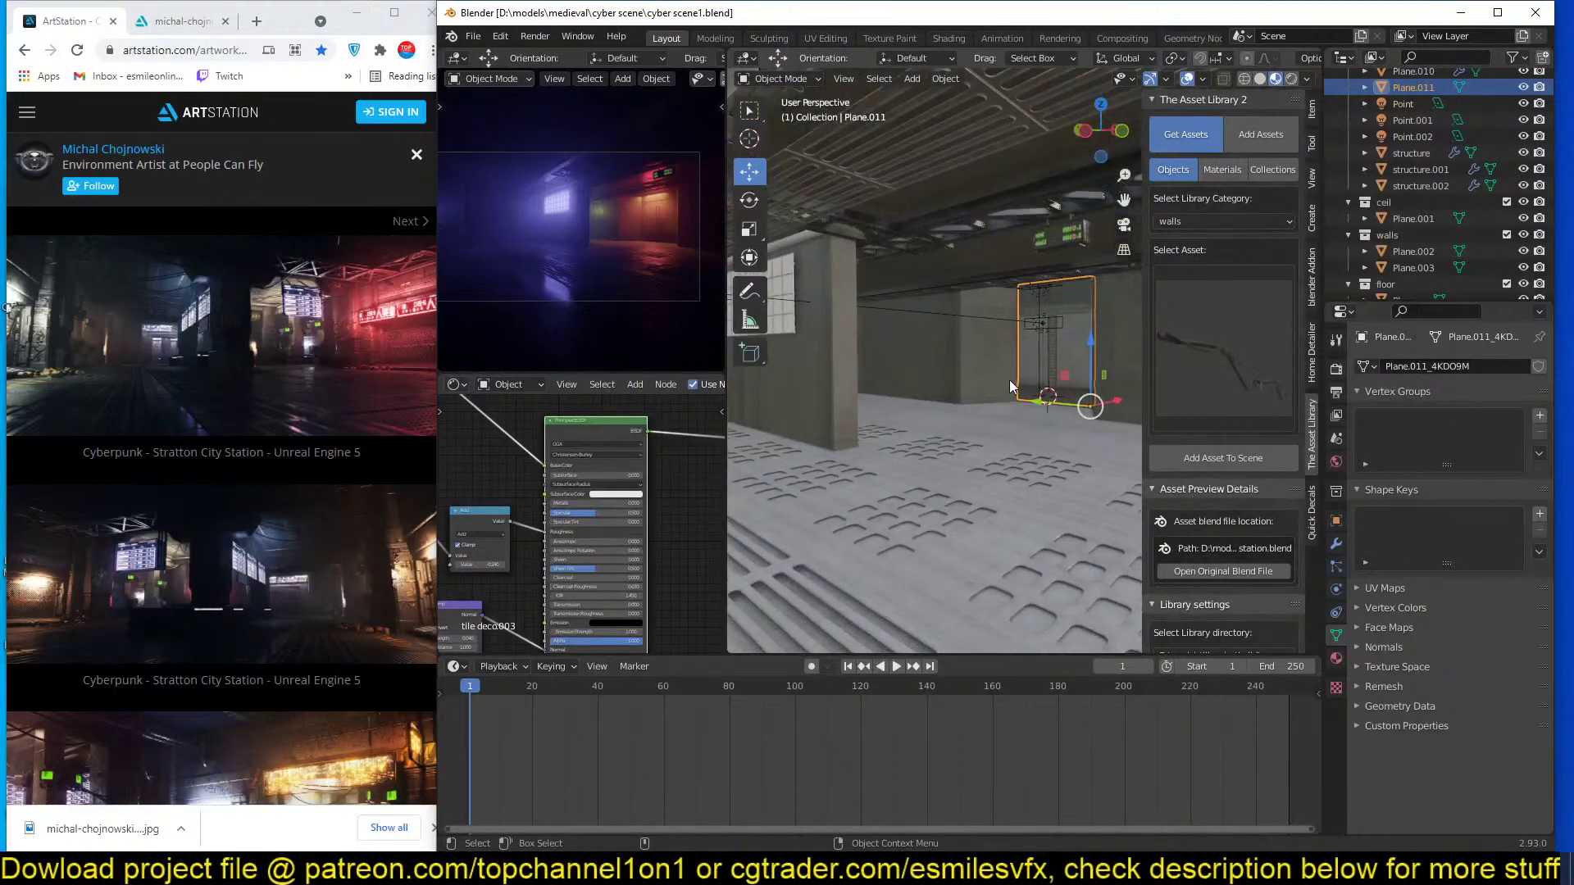
key(alt+a)
scroll(931, 402, down, 2)
key(shift+a)
click(909, 662)
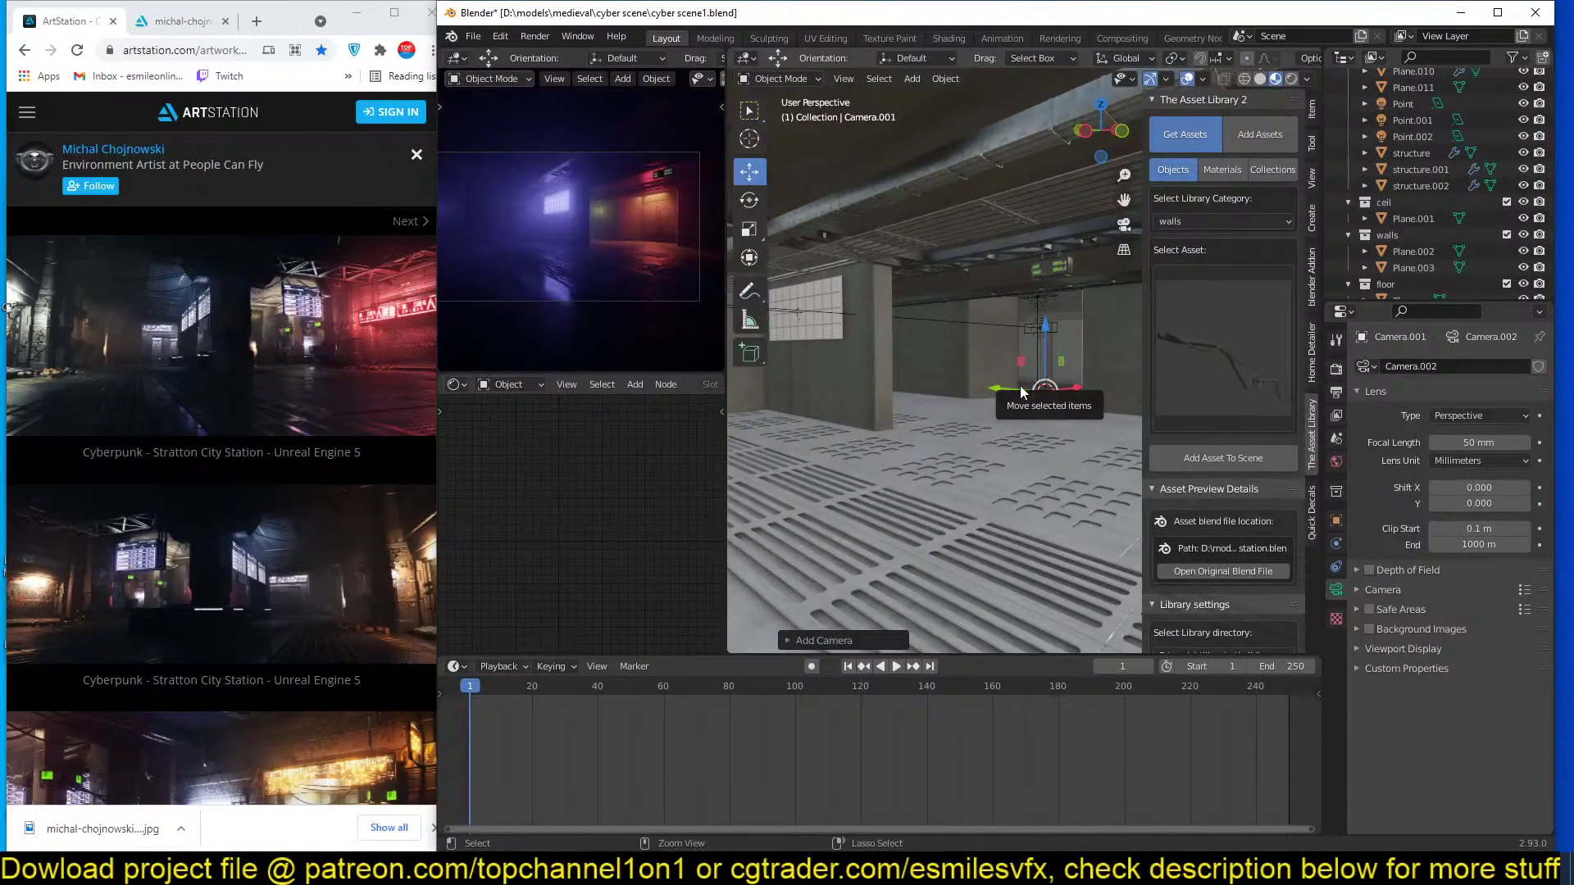
Align the scene's active 25 mm camera to the current view, select it and enable automatic keyframing.
key(ctrl+alt+KP_0)
click(1049, 480)
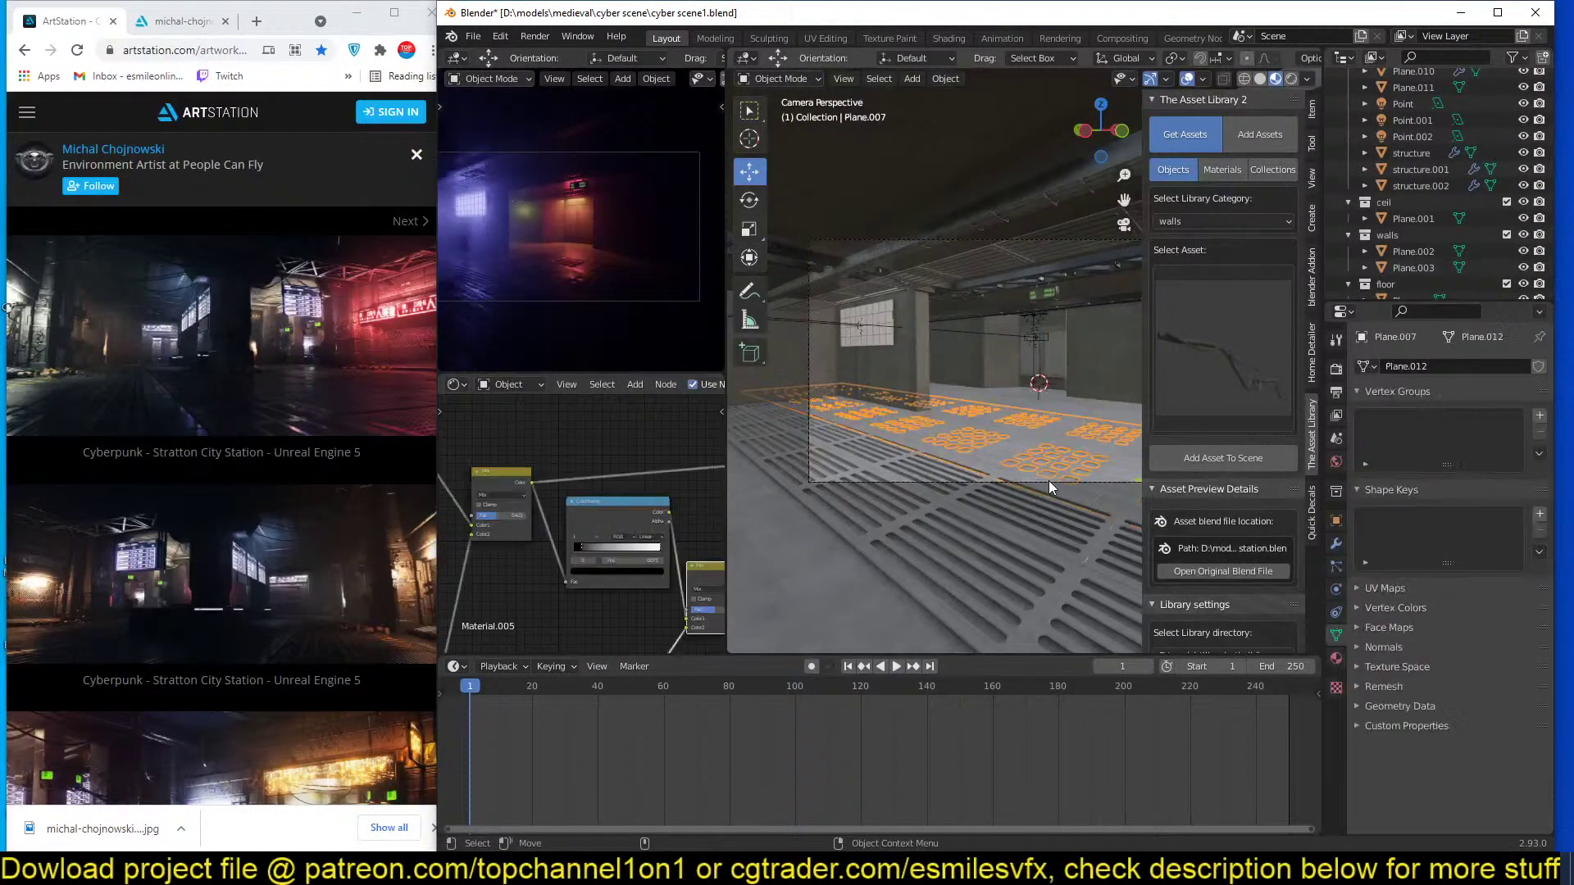
click(1056, 480)
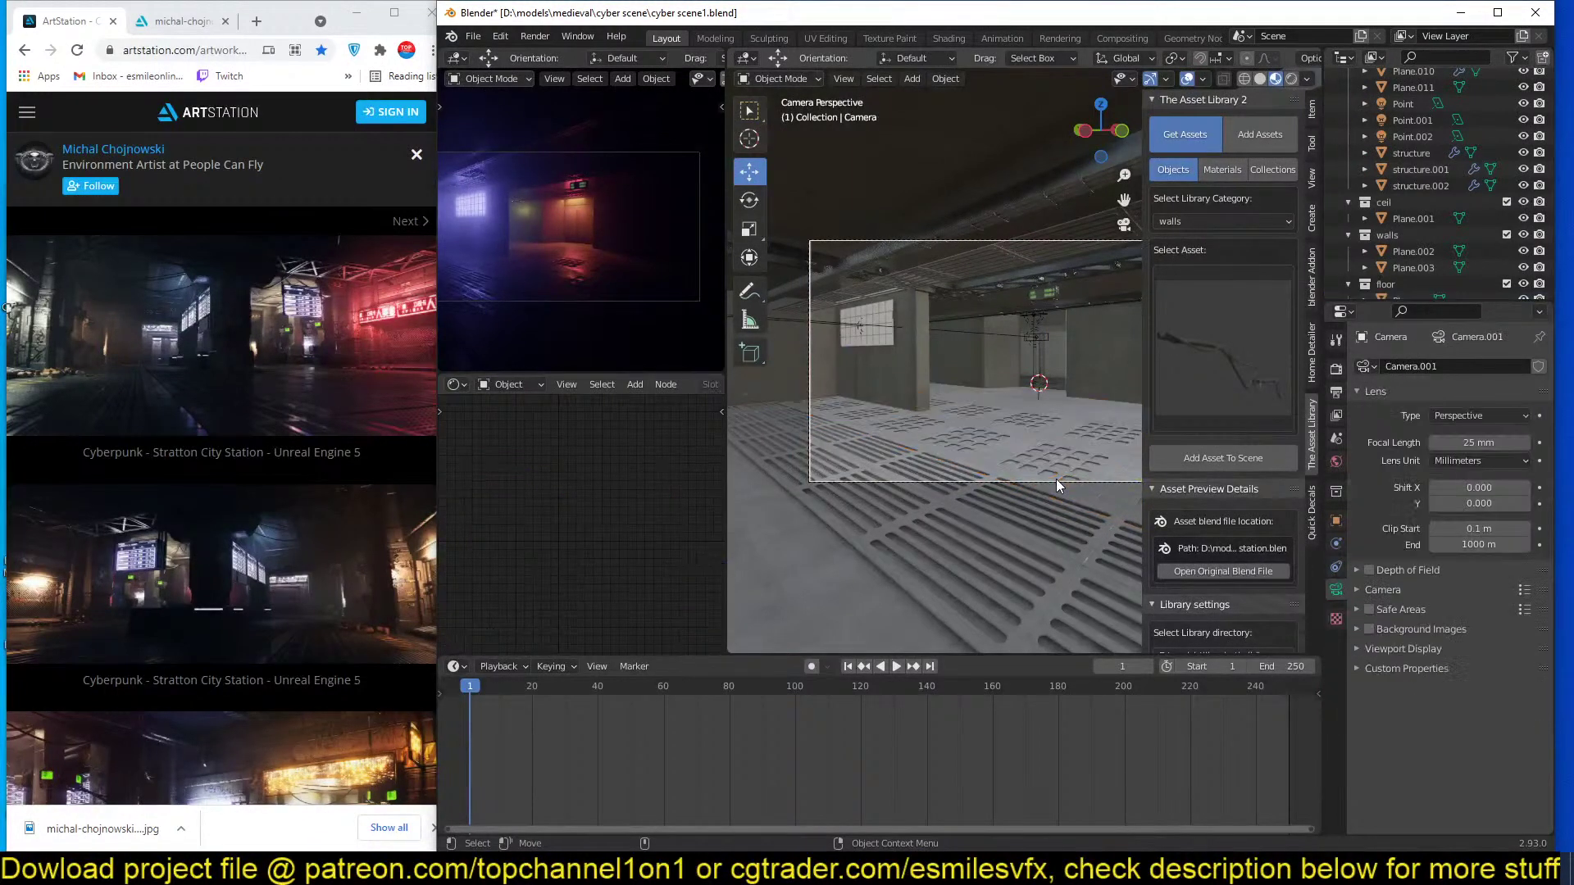
click(815, 663)
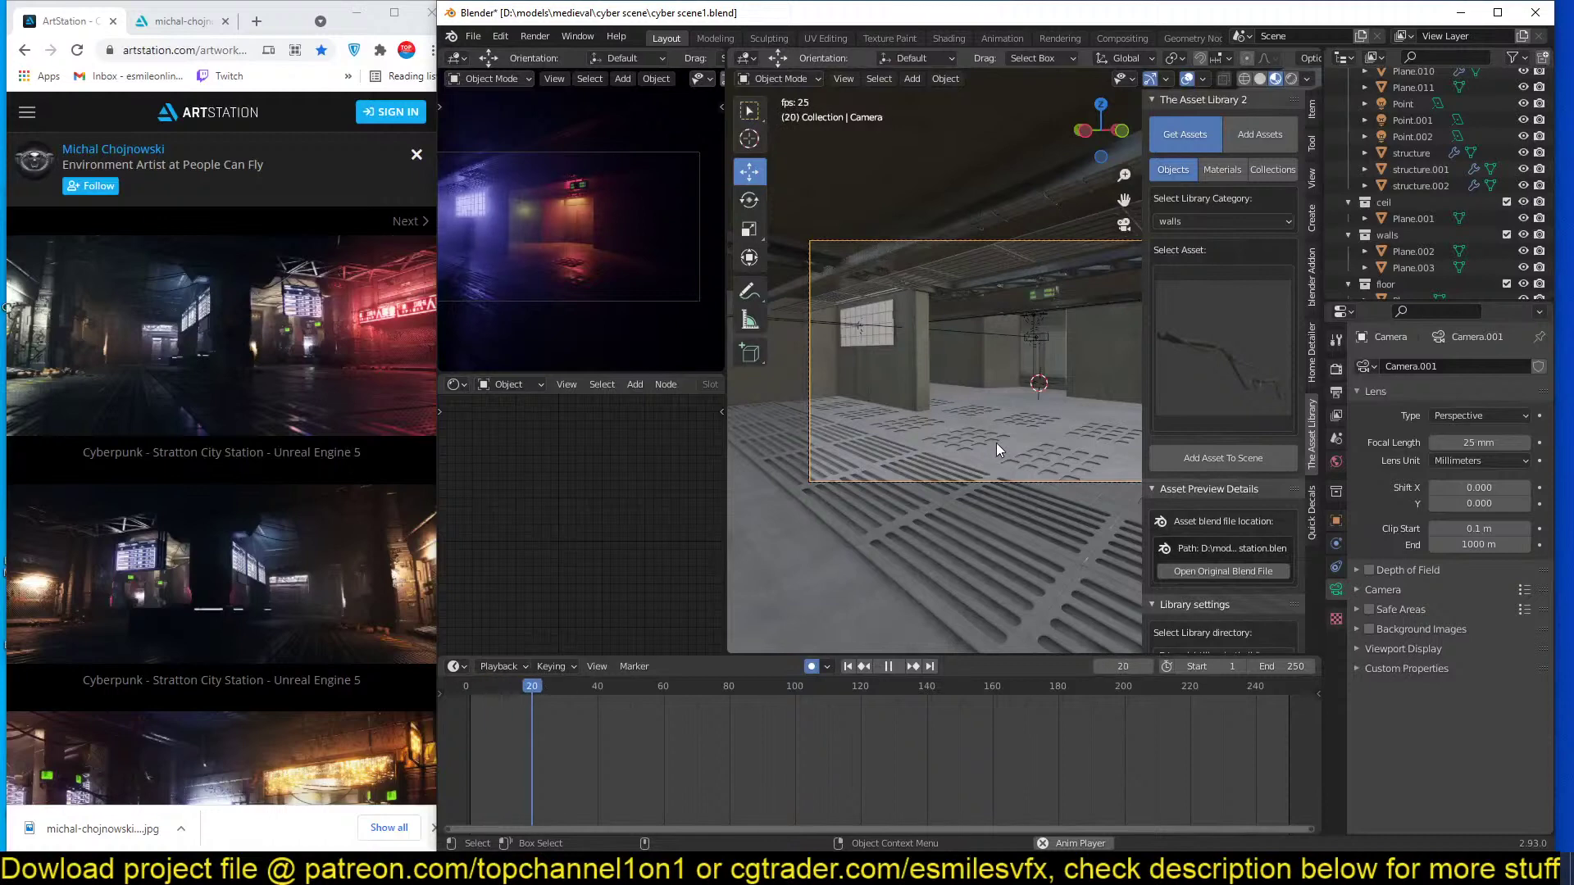
Record a camera walk-through by steering the camera with Walk Navigation while the animation plays.
key(Escape)
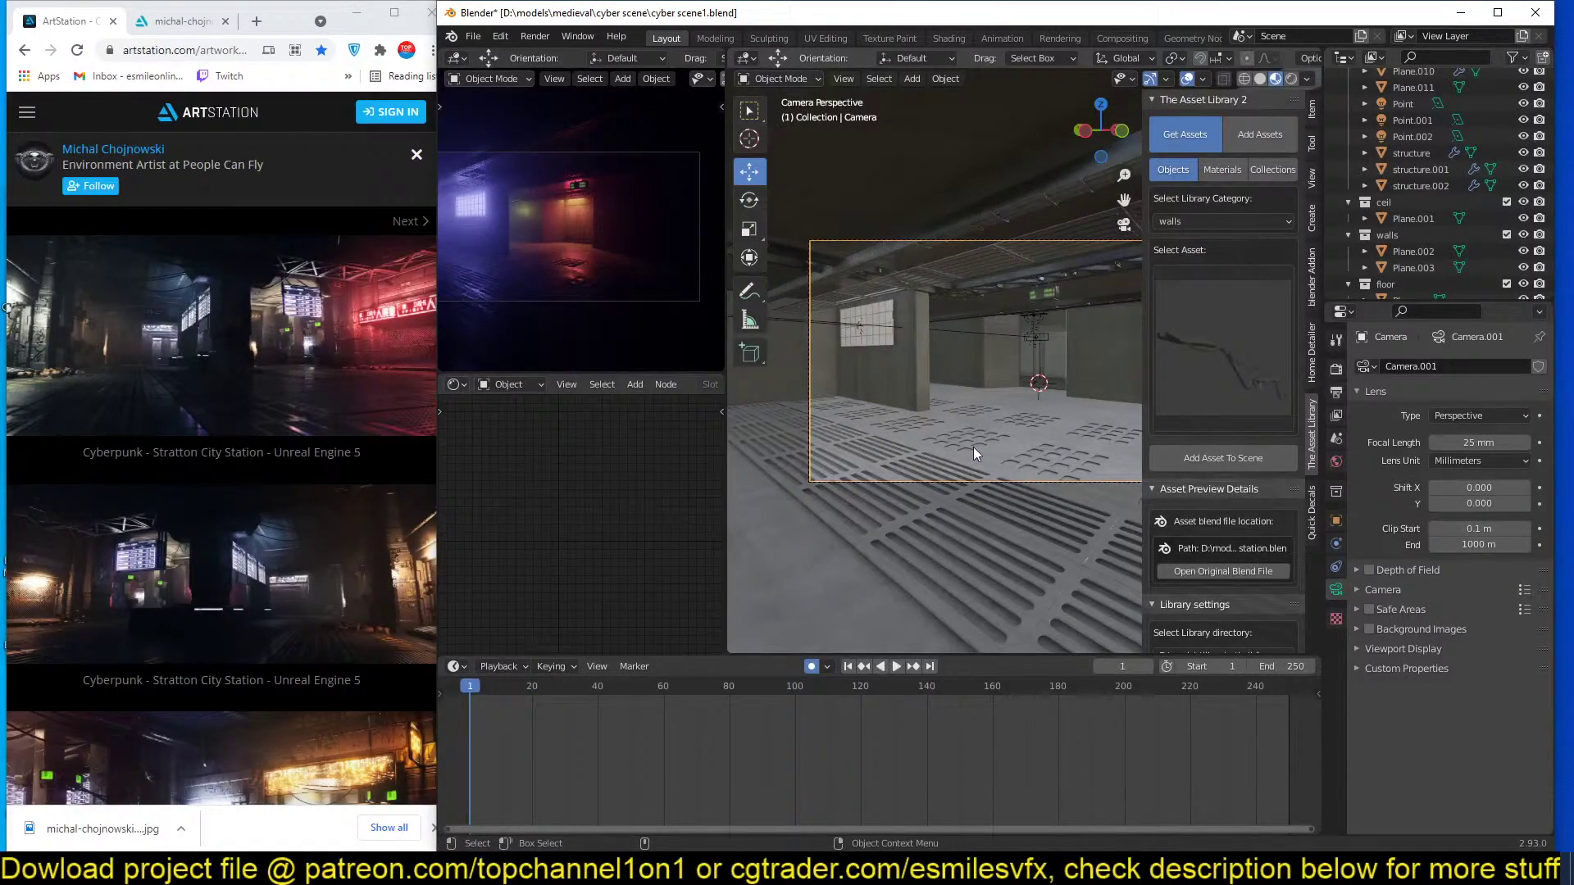
key(F3)
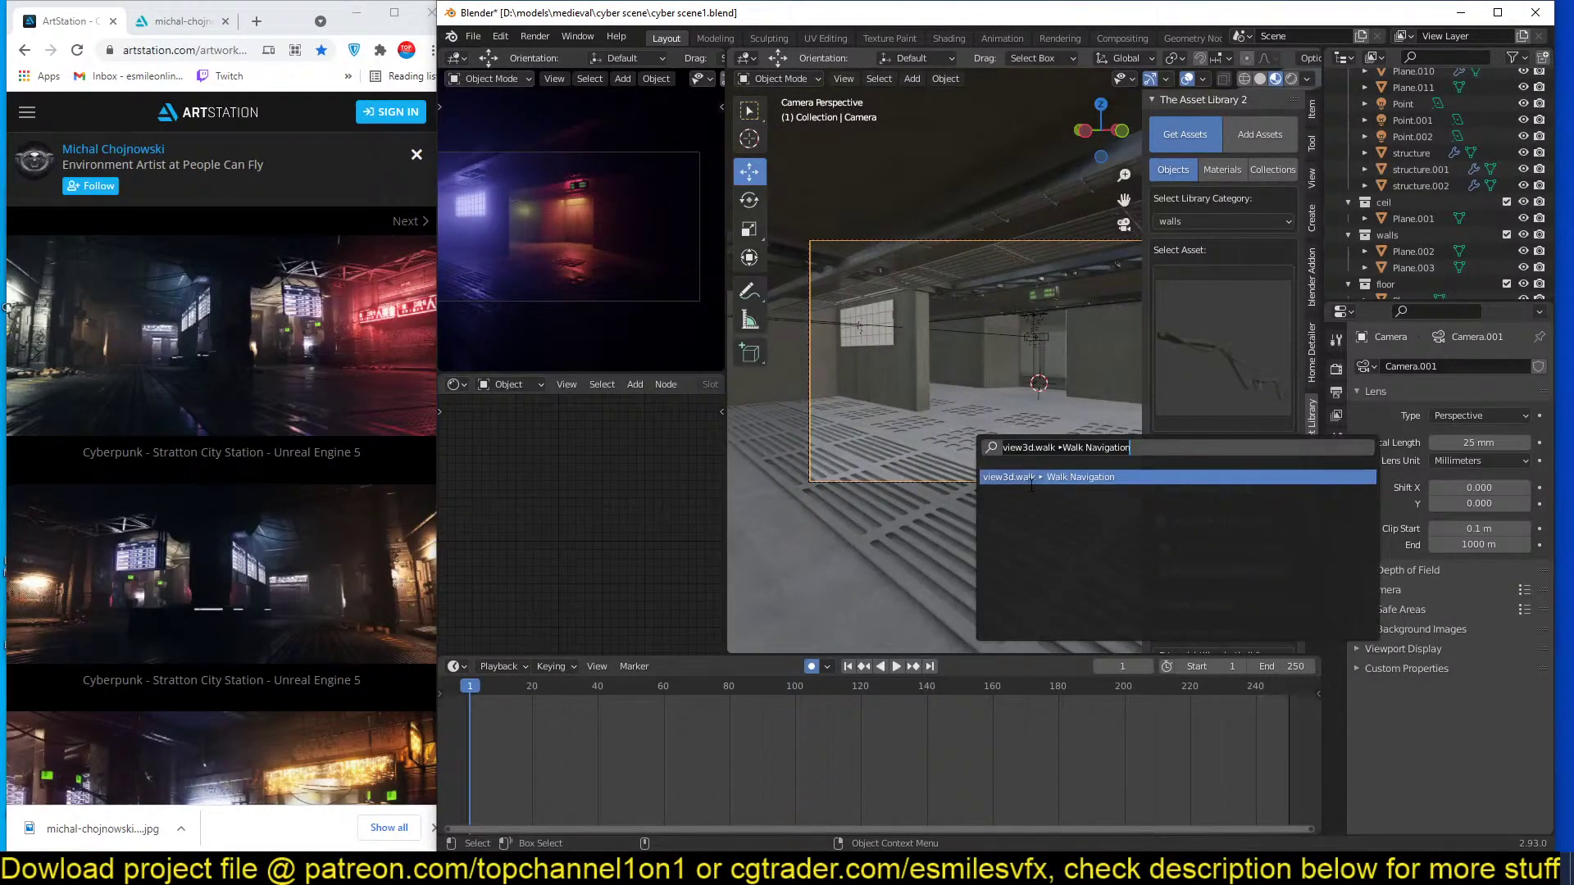
key(Escape)
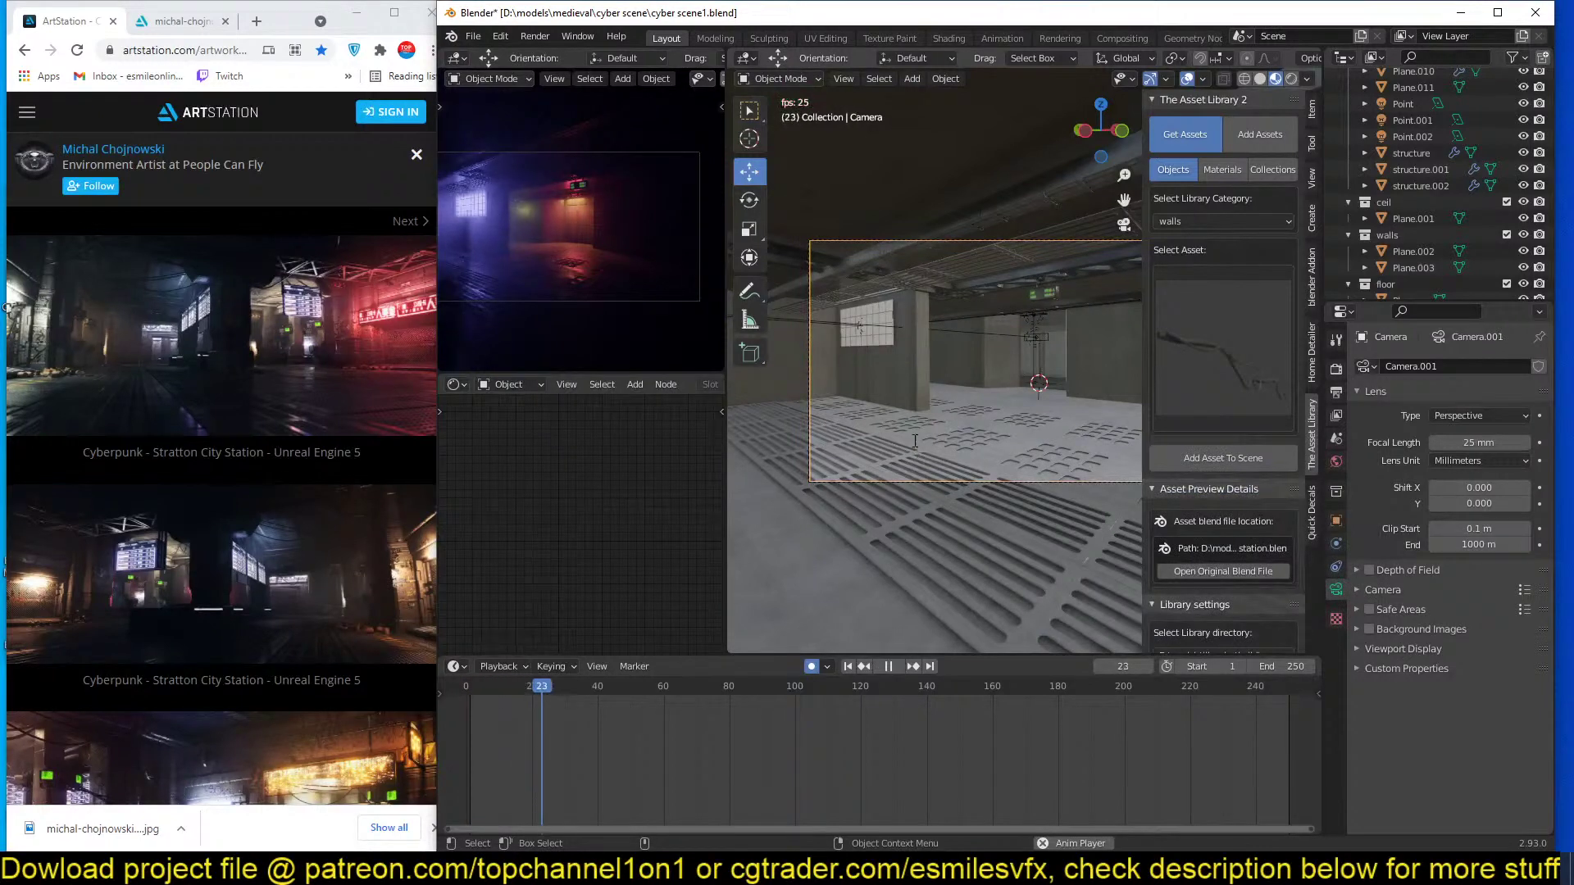
key(F3)
key(Return)
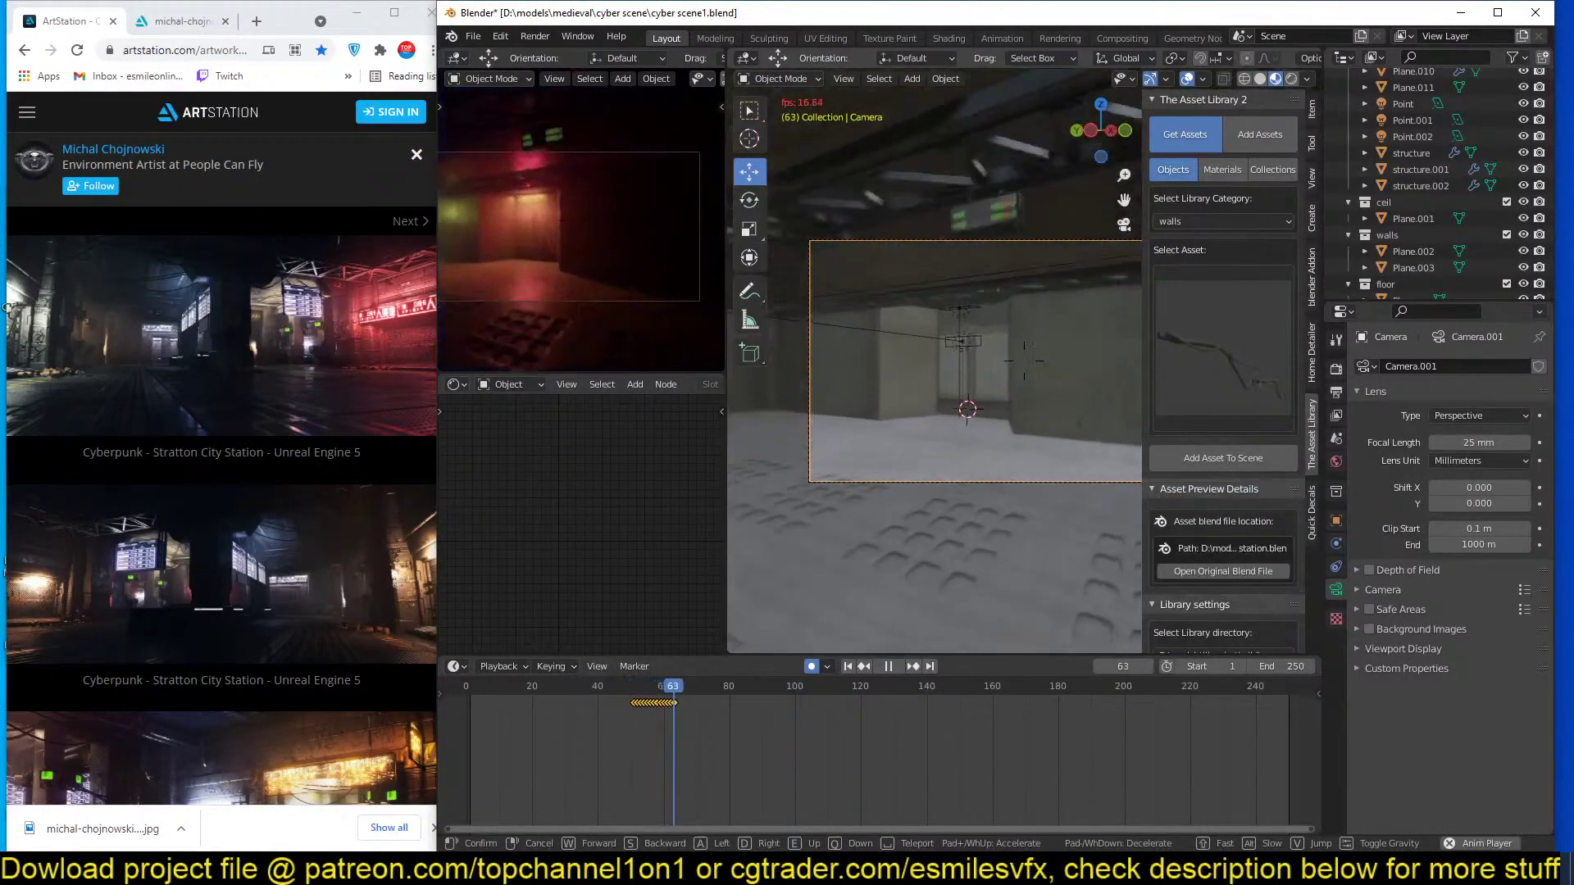
key(w)
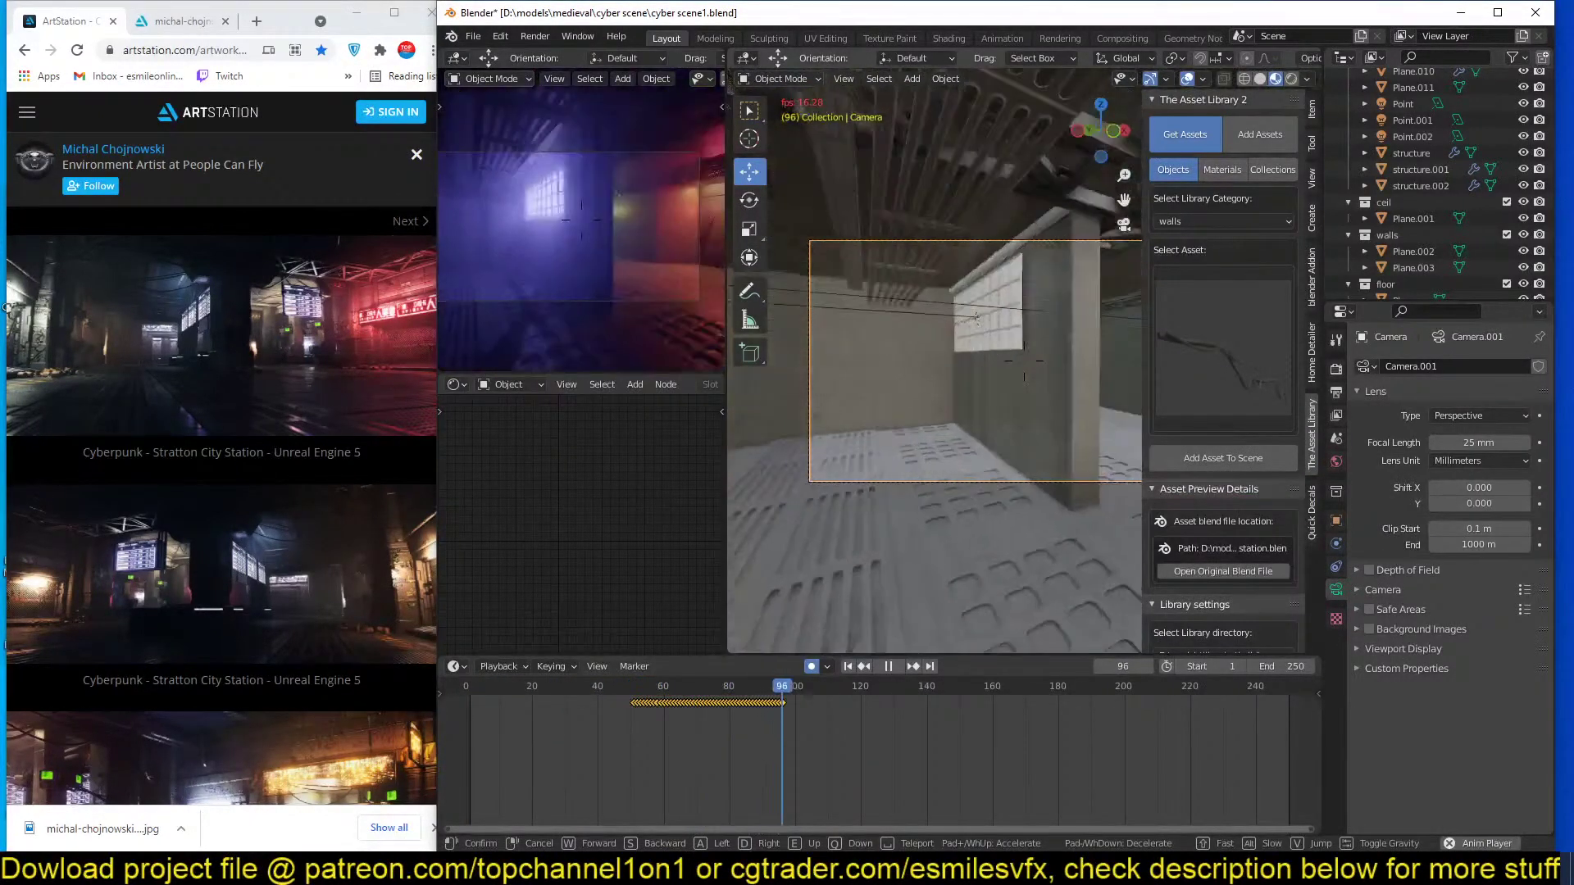
click(1024, 360)
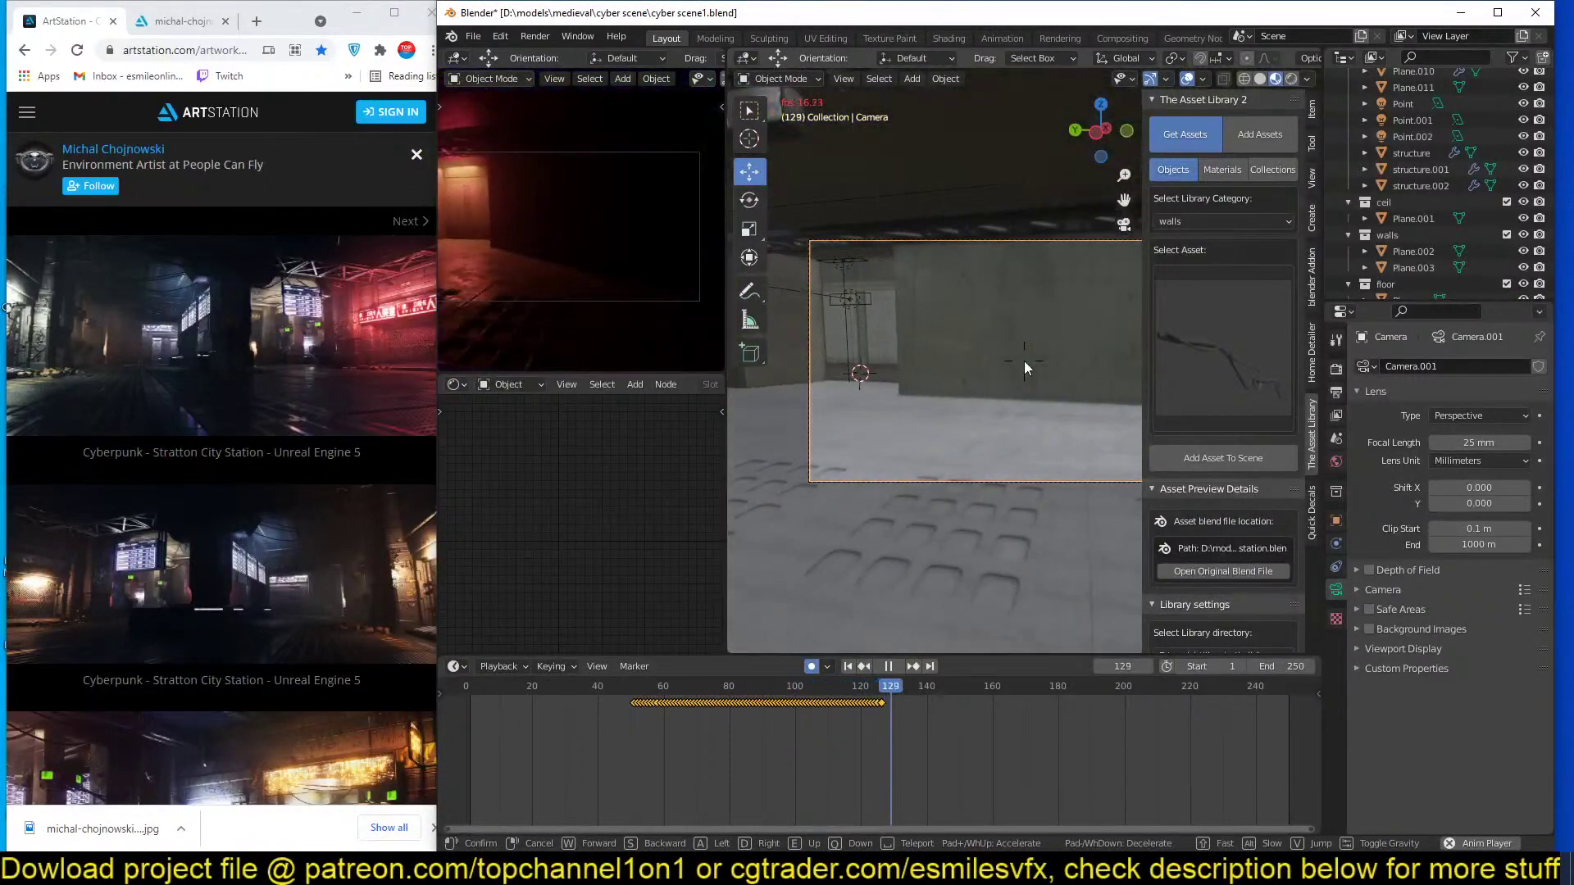
Replay the recorded camera walk from frame 45 and delete all of its keyframes.
drag(663, 702, 615, 702)
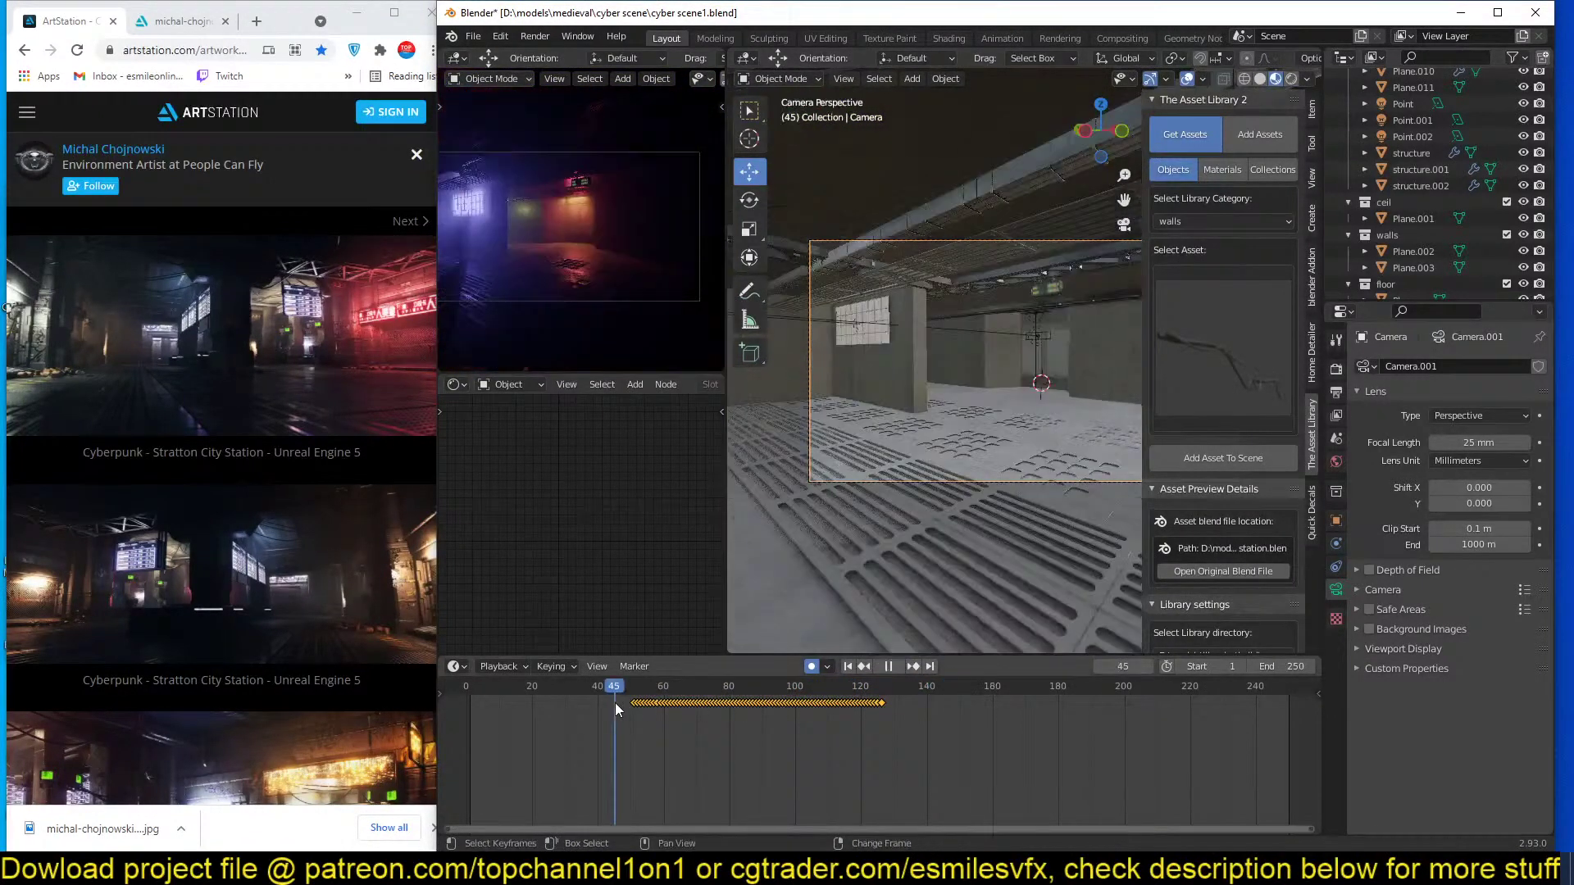
key(space)
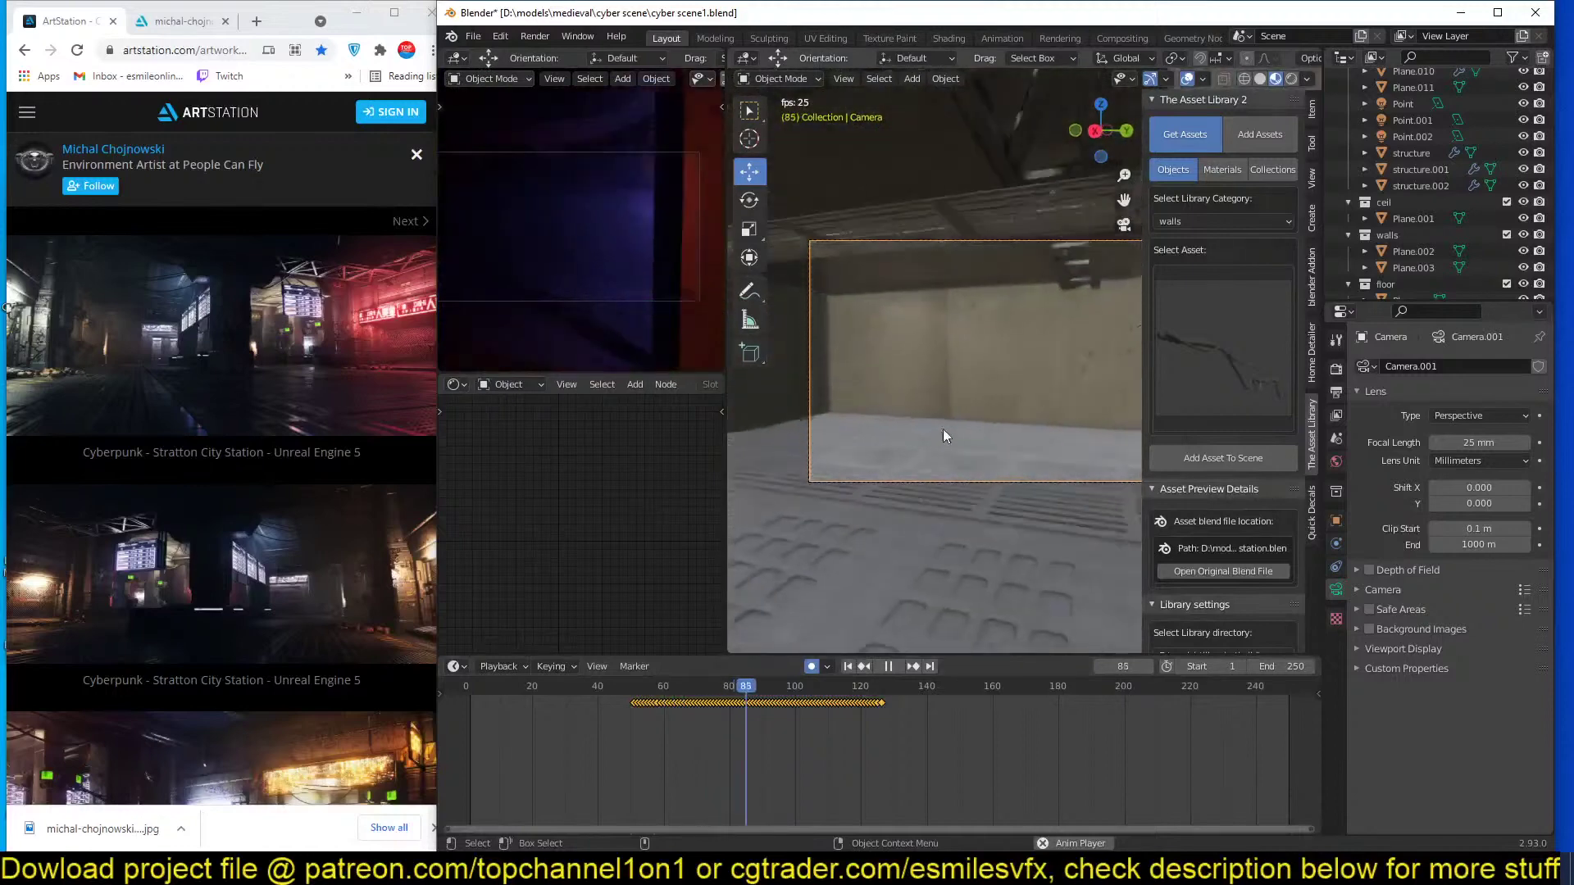
key(Escape)
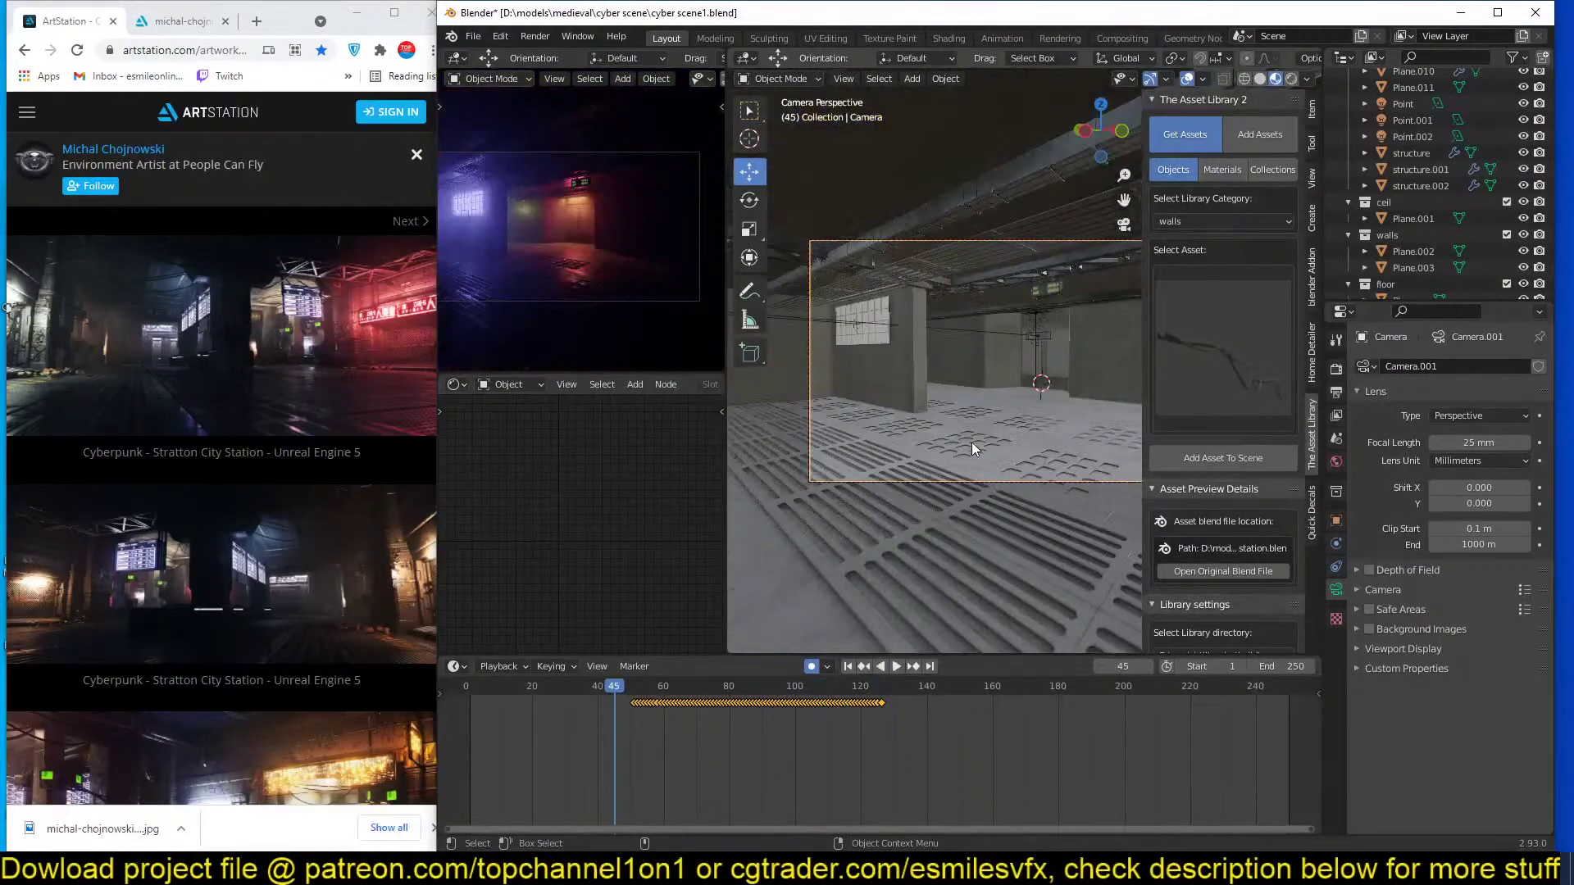
key(x)
click(852, 745)
At frame 0, move the camera back toward the hall's near corner in top view, rotate it to reframe the interior, and save.
shift+right_click(480, 742)
shift+right_drag(480, 741, 448, 749)
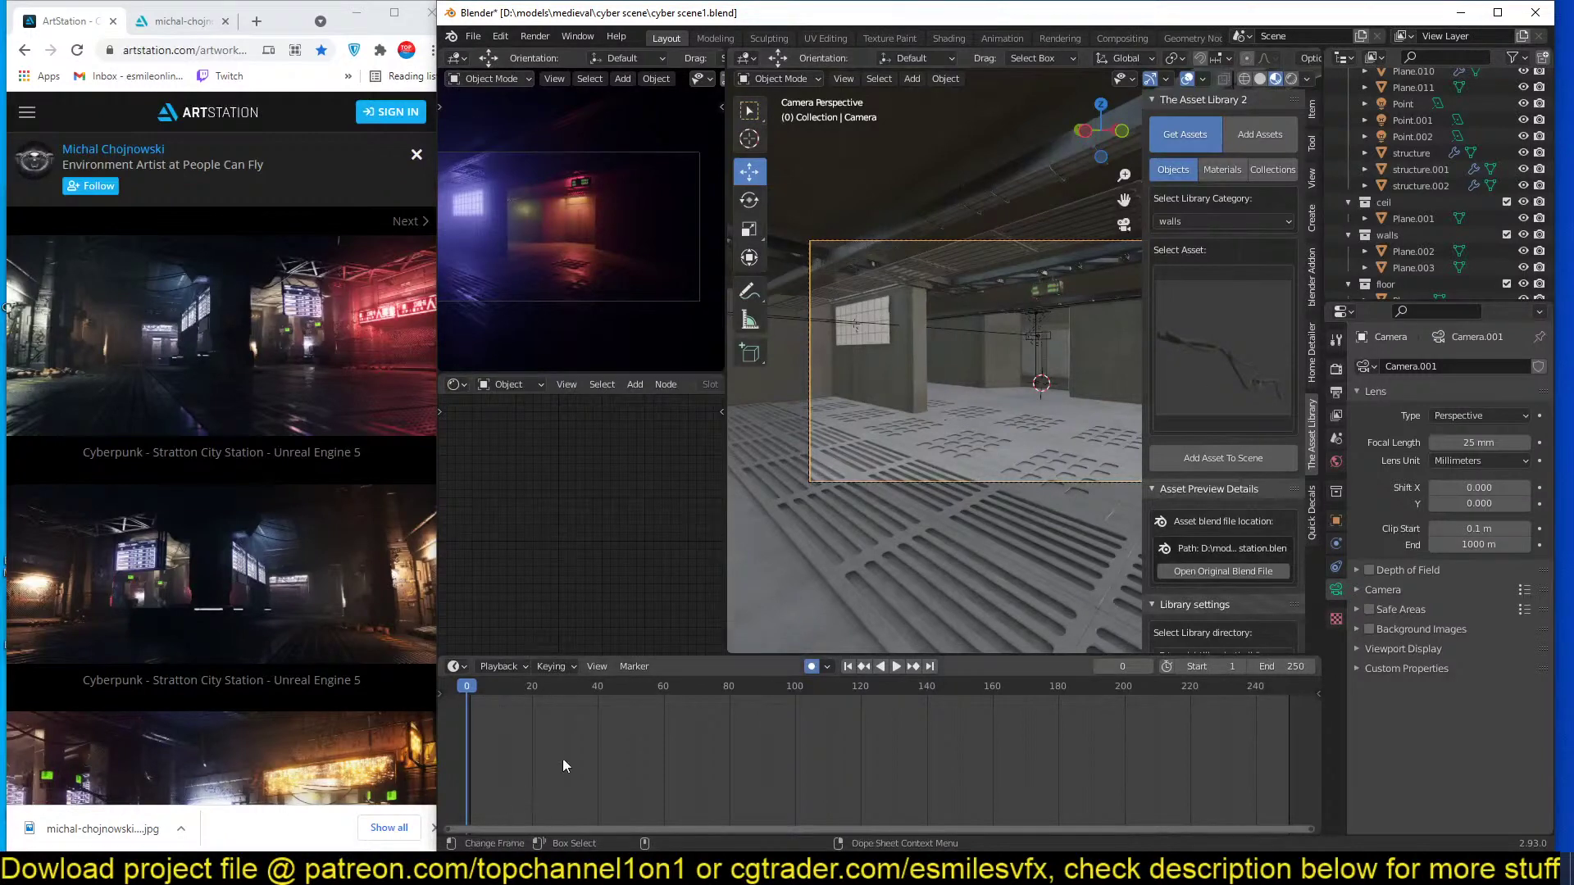
middle_drag(949, 449, 1033, 459)
scroll(426, 259, down, 1)
shift+middle_drag(584, 270, 652, 255)
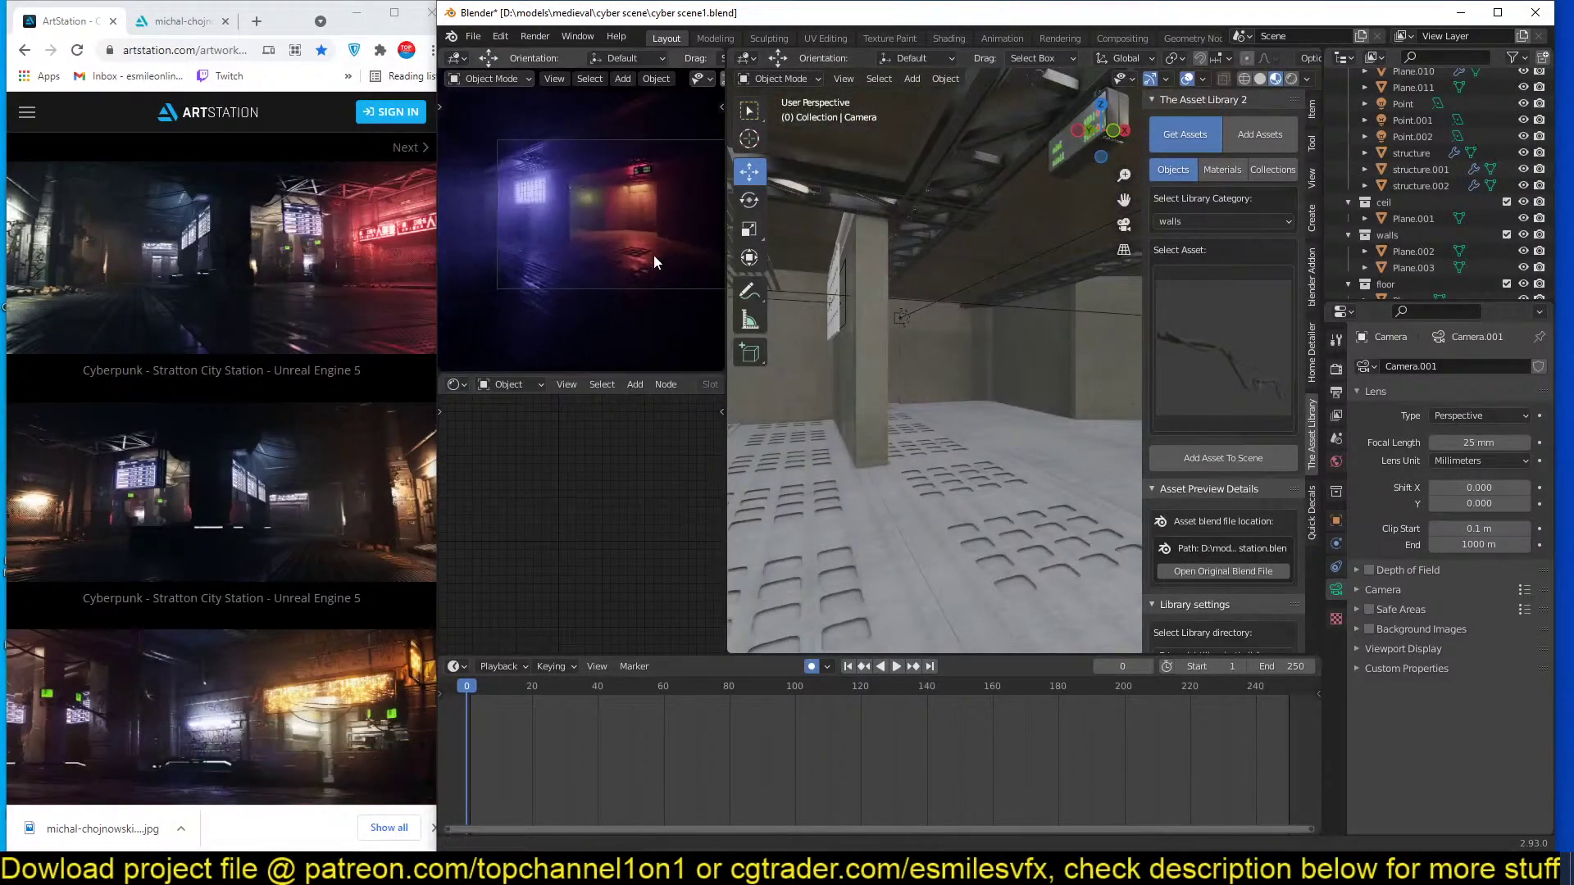
scroll(947, 361, down, 5)
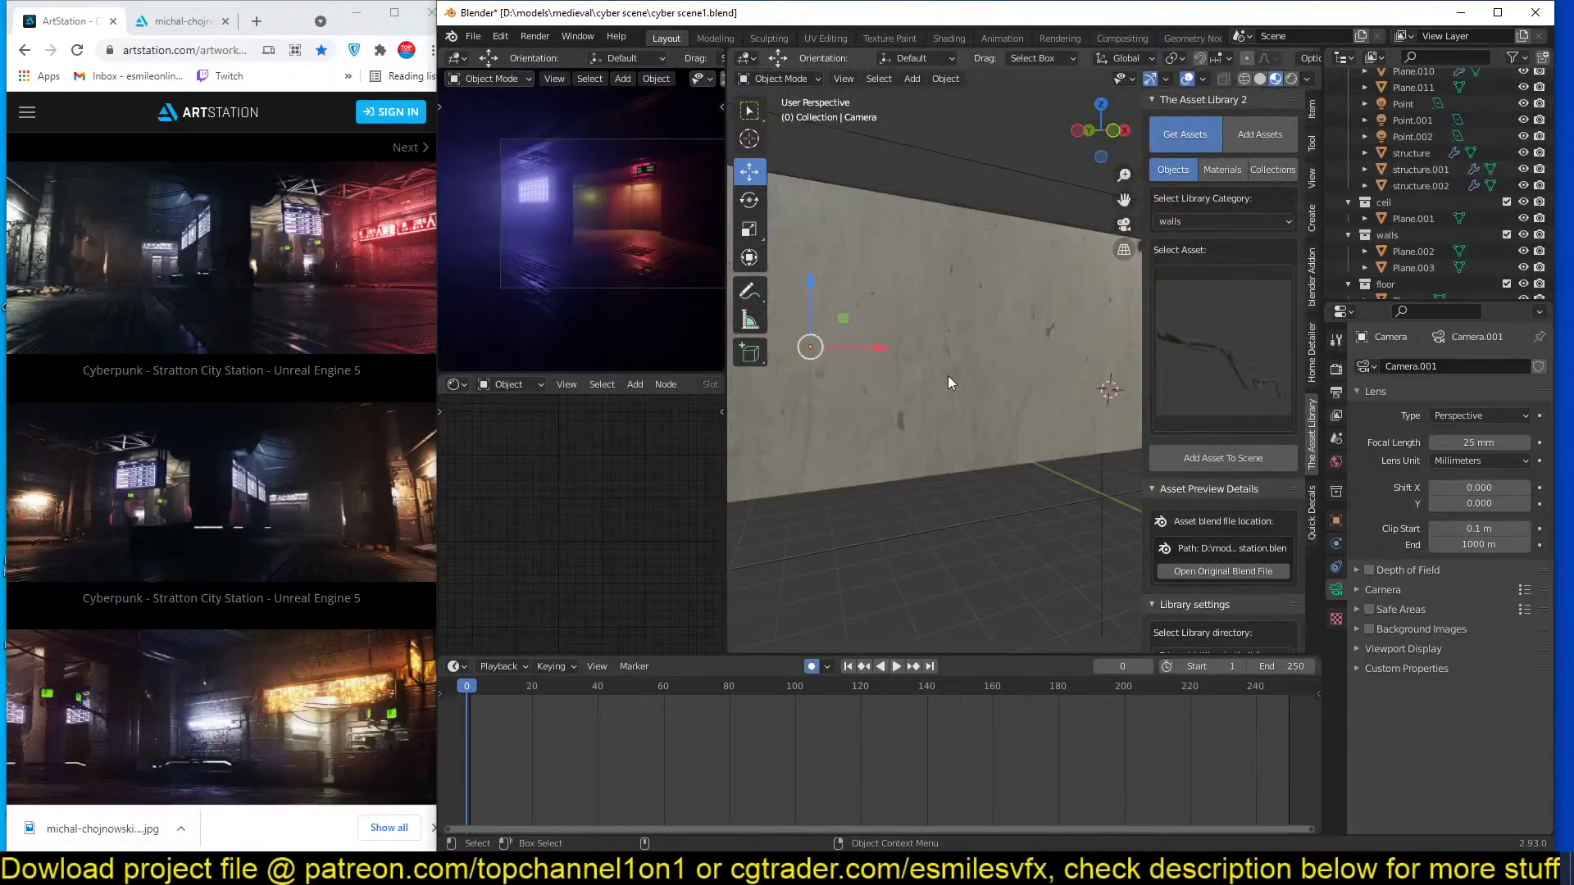
key(KP_7)
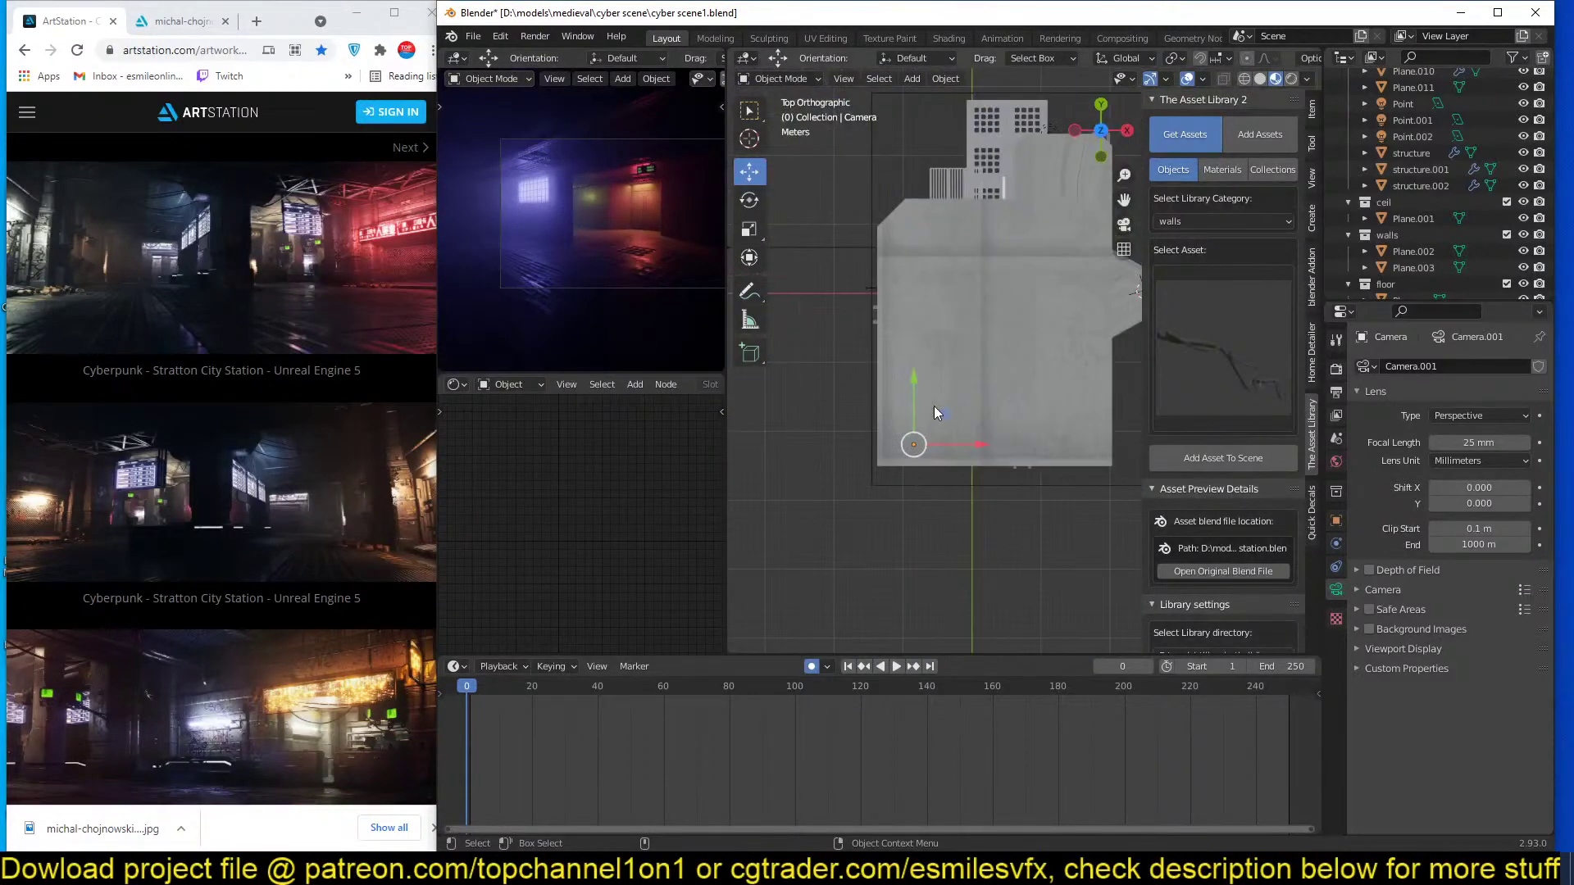
key(shift+z)
key(g)
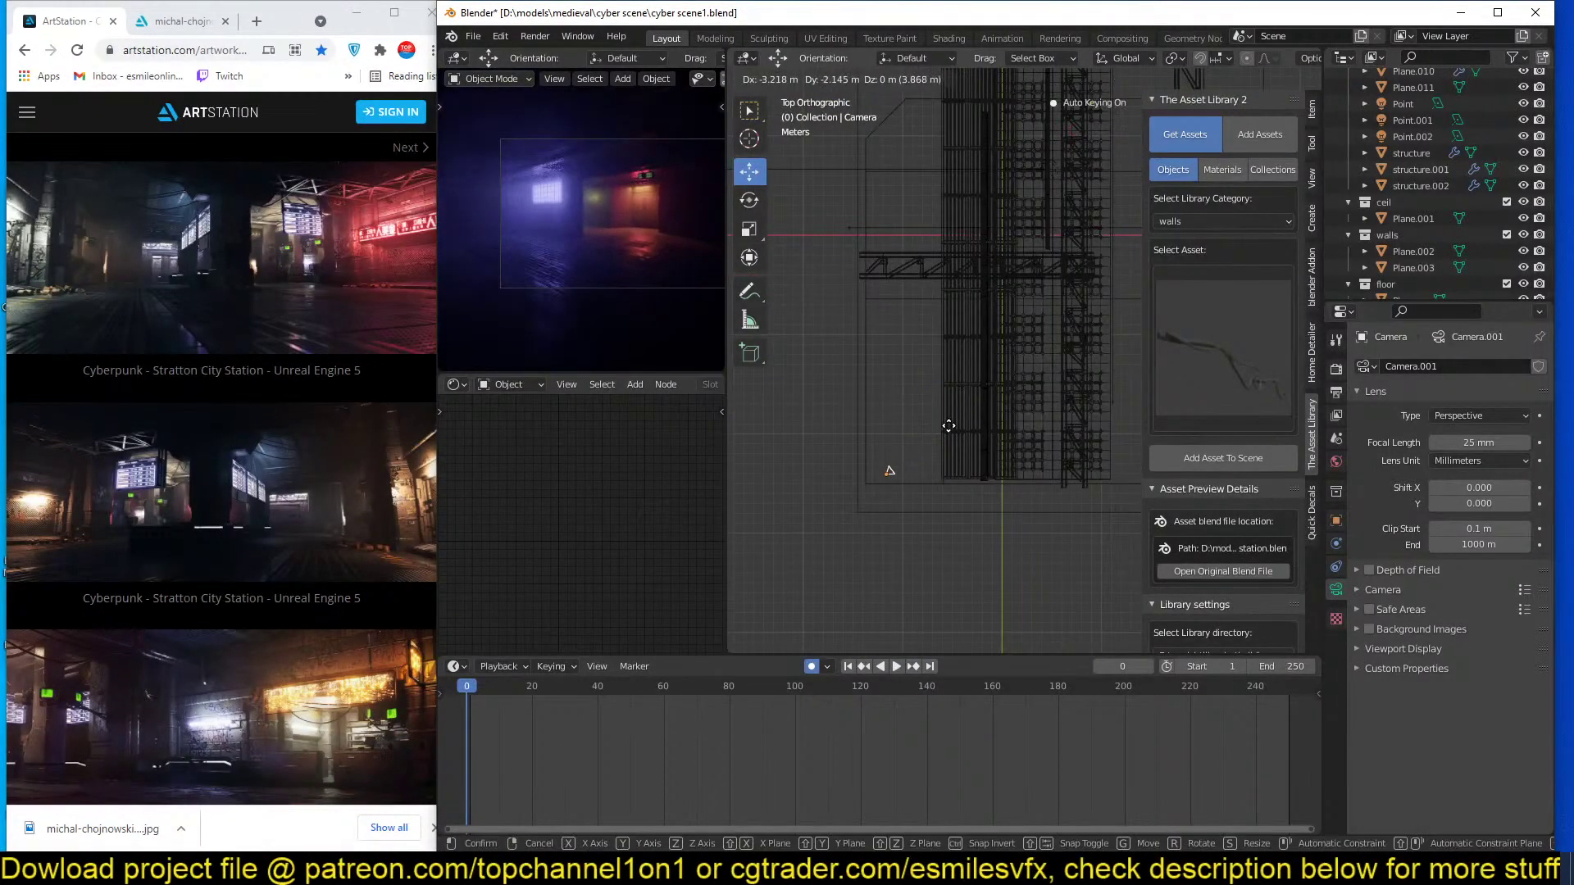
click(939, 433)
key(r)
click(968, 349)
shift+middle_drag(635, 246, 569, 240)
scroll(1010, 433, up, 1)
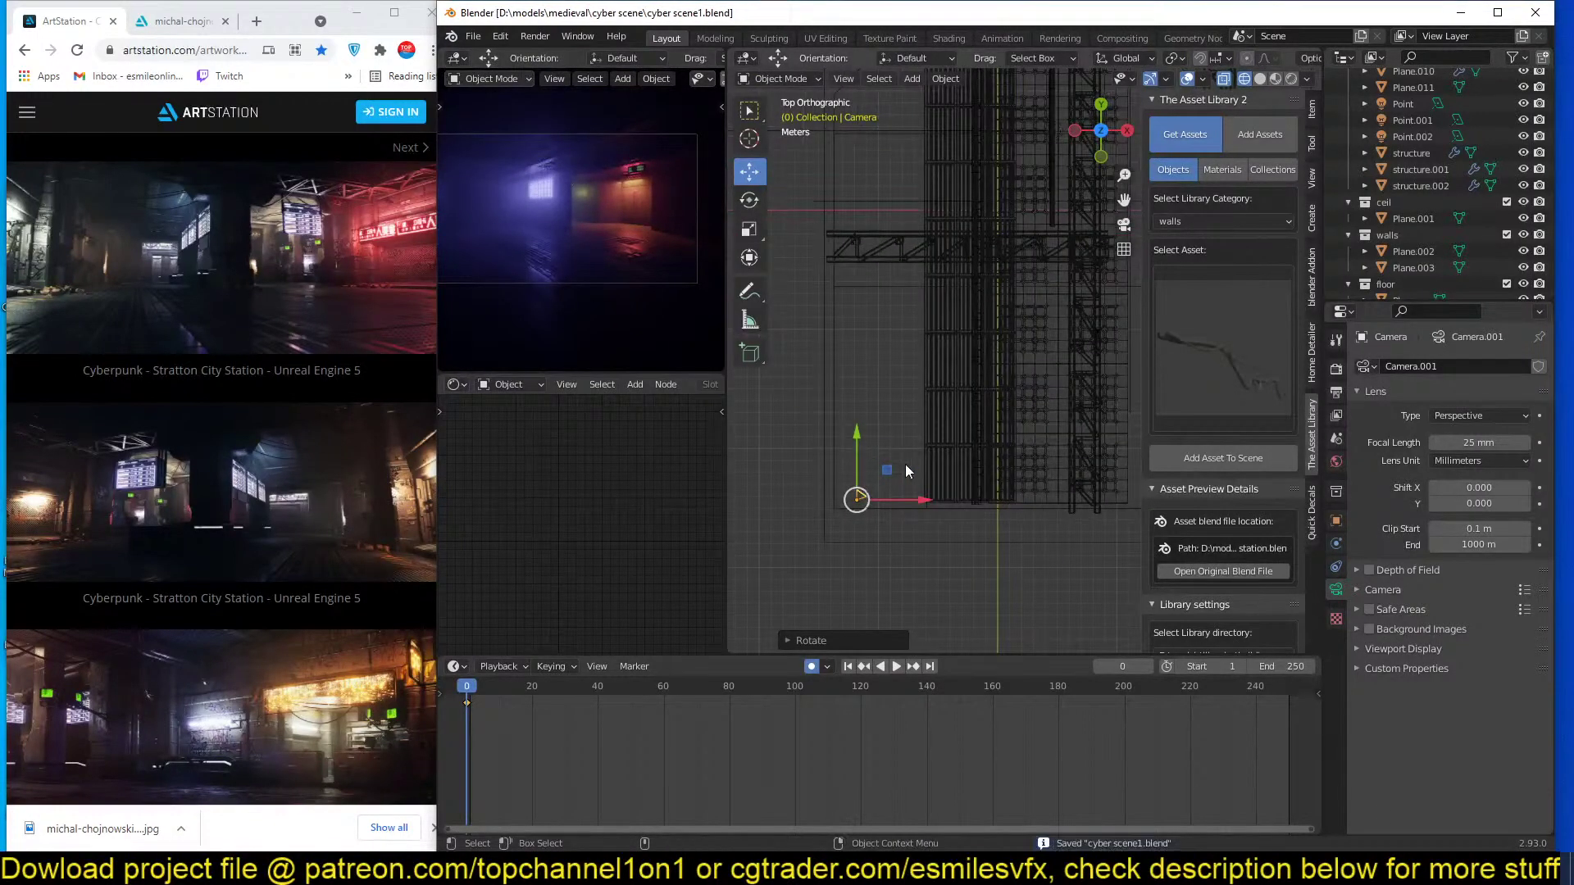
Select the perforated floor panels in solid view and set the count of their first Array modifier to 1.
scroll(905, 464, up, 2)
mouse_move(913, 457)
middle_down()
mouse_move(1005, 325)
mouse_move(1103, 312)
mouse_move(1064, 297)
mouse_move(963, 447)
mouse_move(928, 444)
middle_up()
key(shift+z)
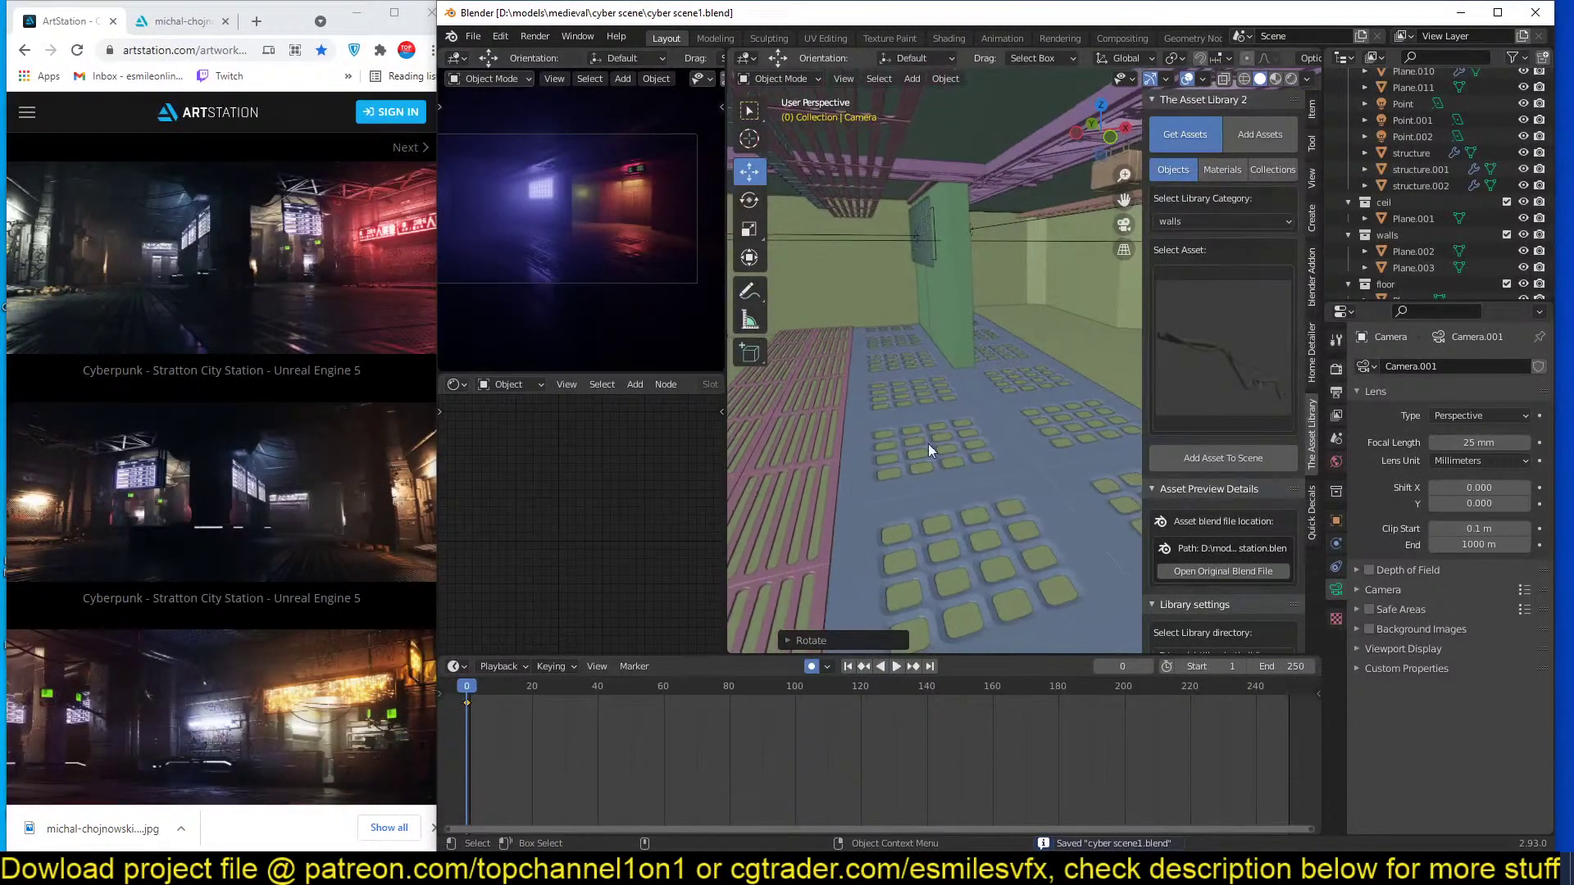
click(842, 482)
click(1334, 544)
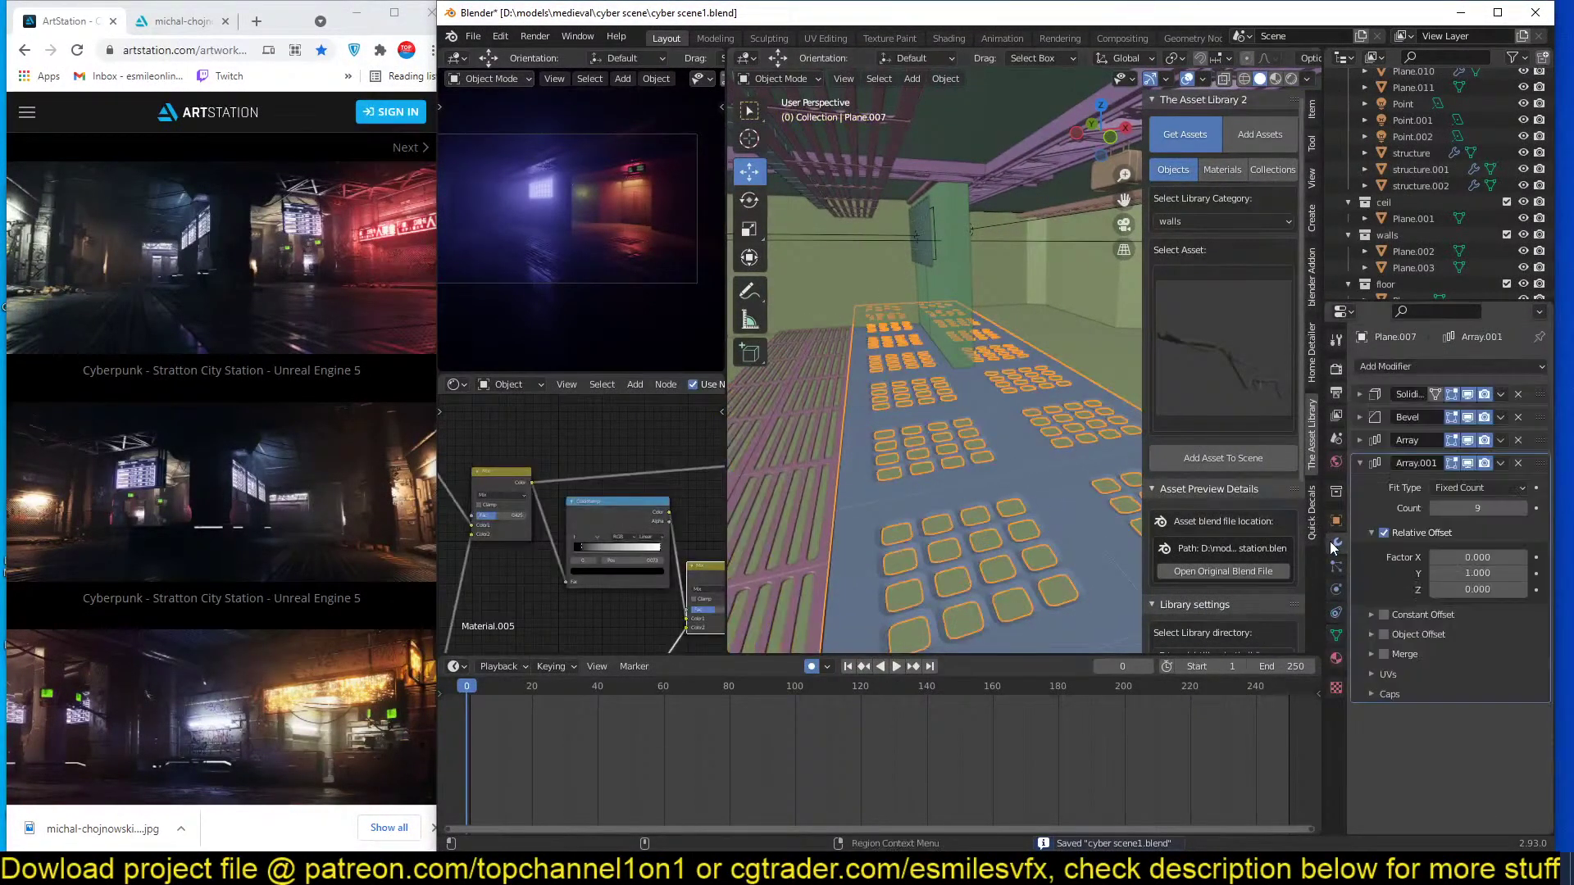
click(1358, 440)
click(1433, 485)
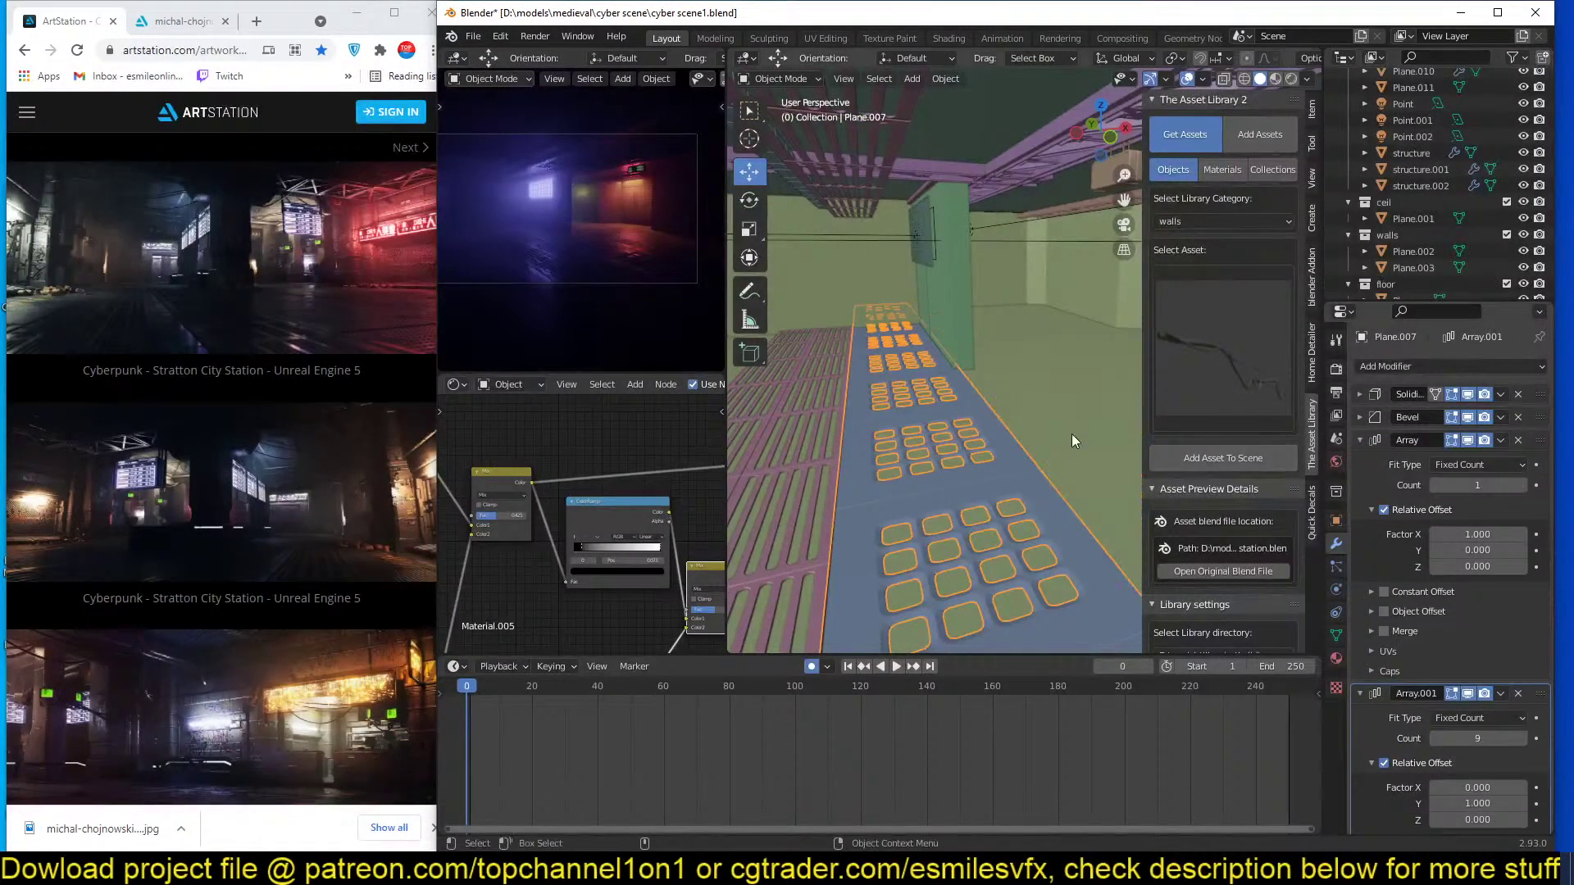
Scale the perforated floor panels down to about 0.21 and move them along X against the slotted floor grating.
key(s)
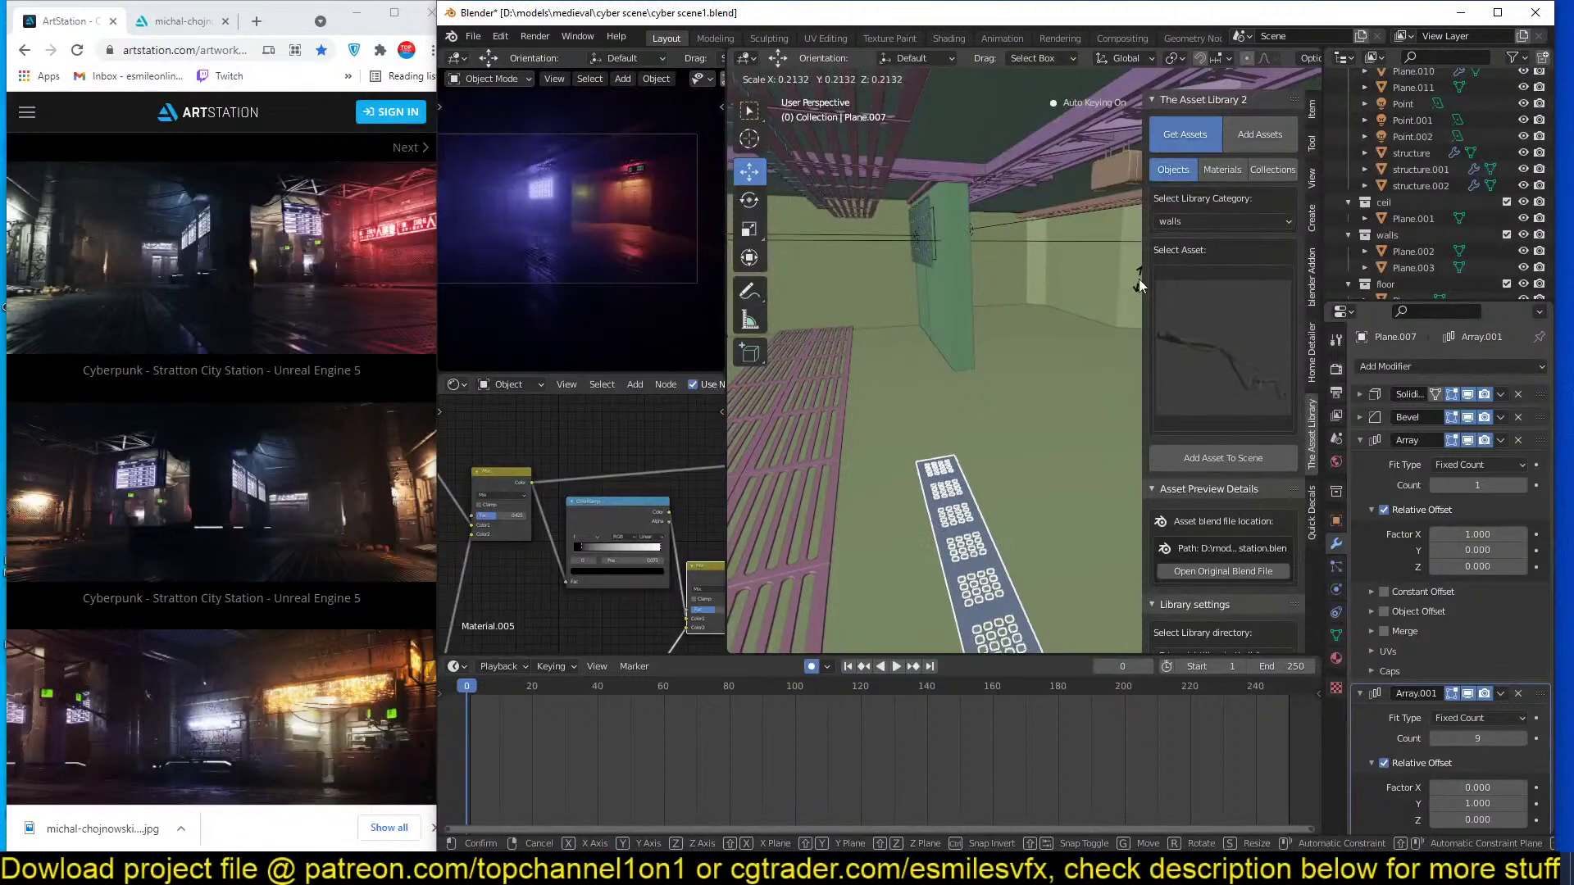
click(1138, 278)
shift+middle_drag(971, 491, 956, 283)
drag(1112, 463, 837, 471)
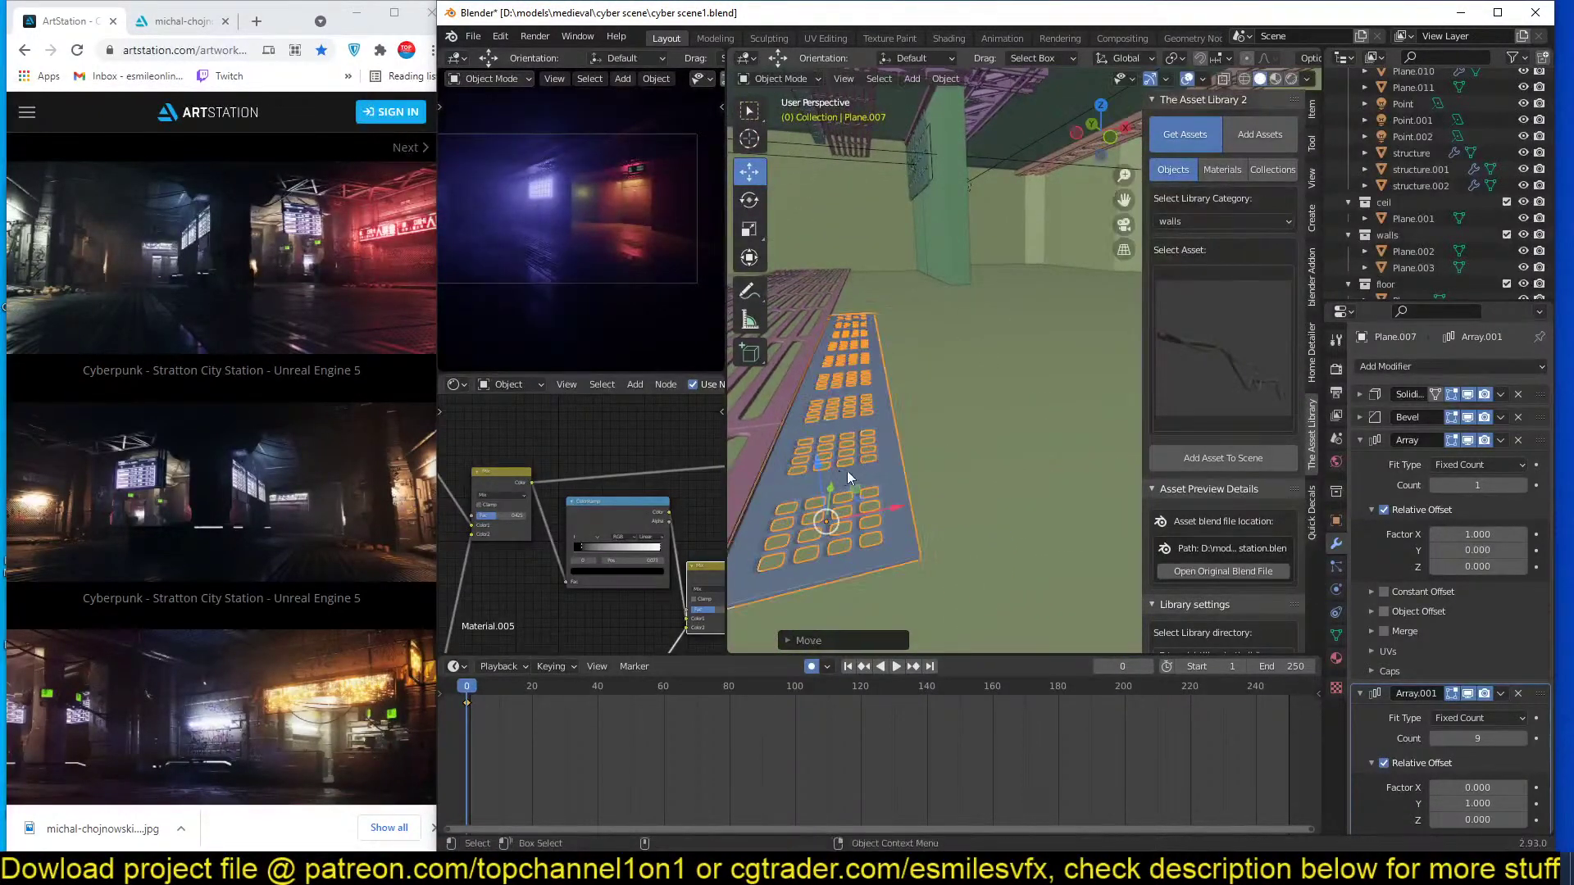
Increase the count of the perforated panels' second Array modifier to lengthen the strip.
click(1523, 738)
click(1523, 738)
click(1523, 738)
click(1523, 738)
click(787, 393)
key(g)
key(x)
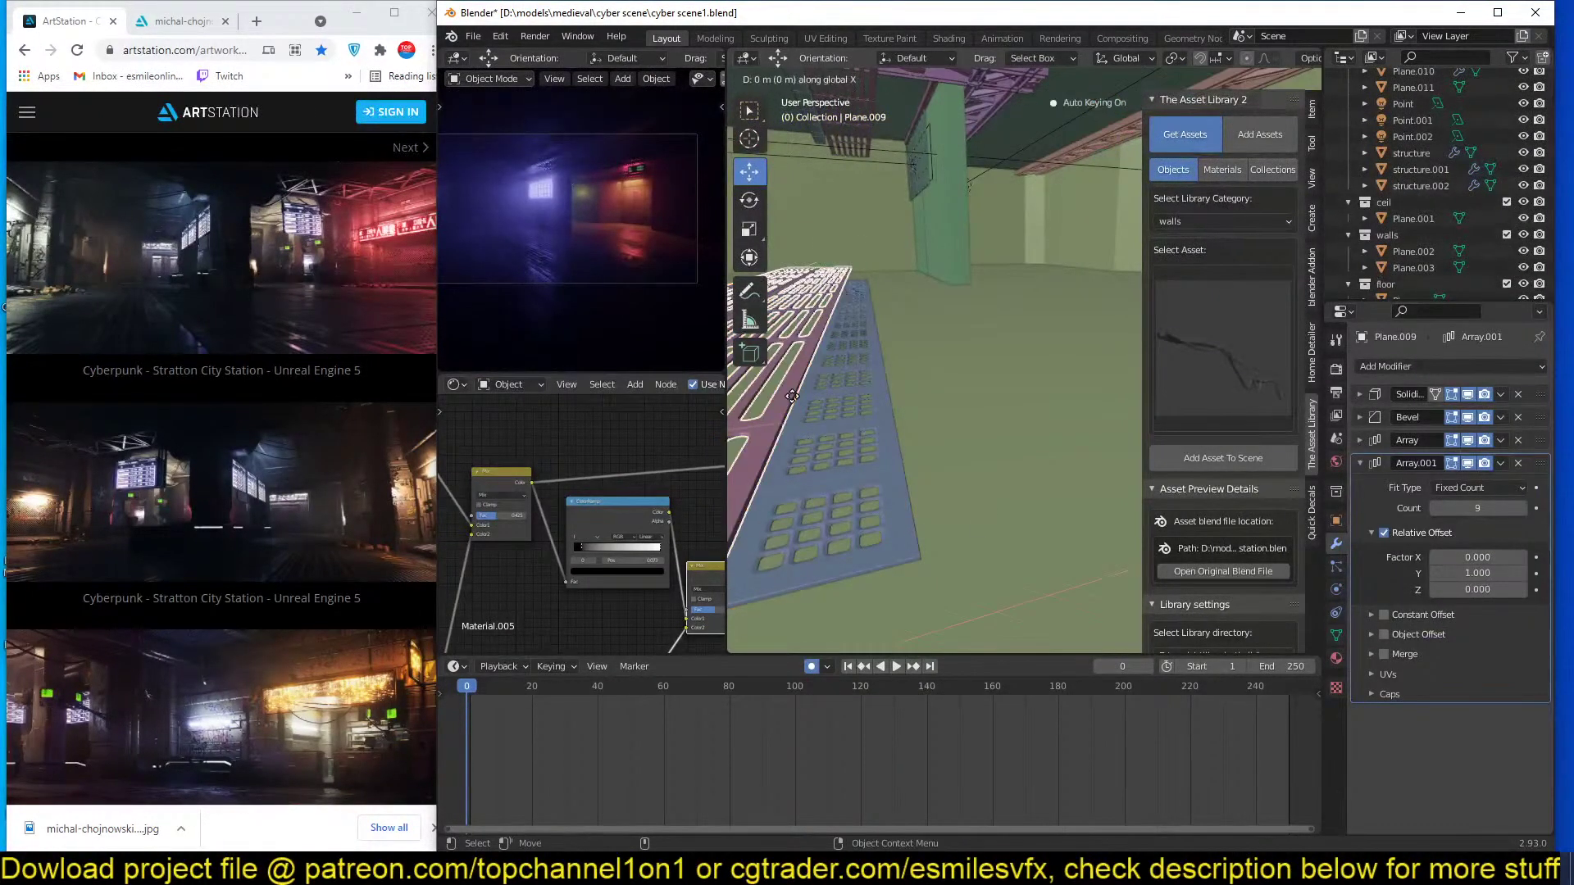
click(792, 396)
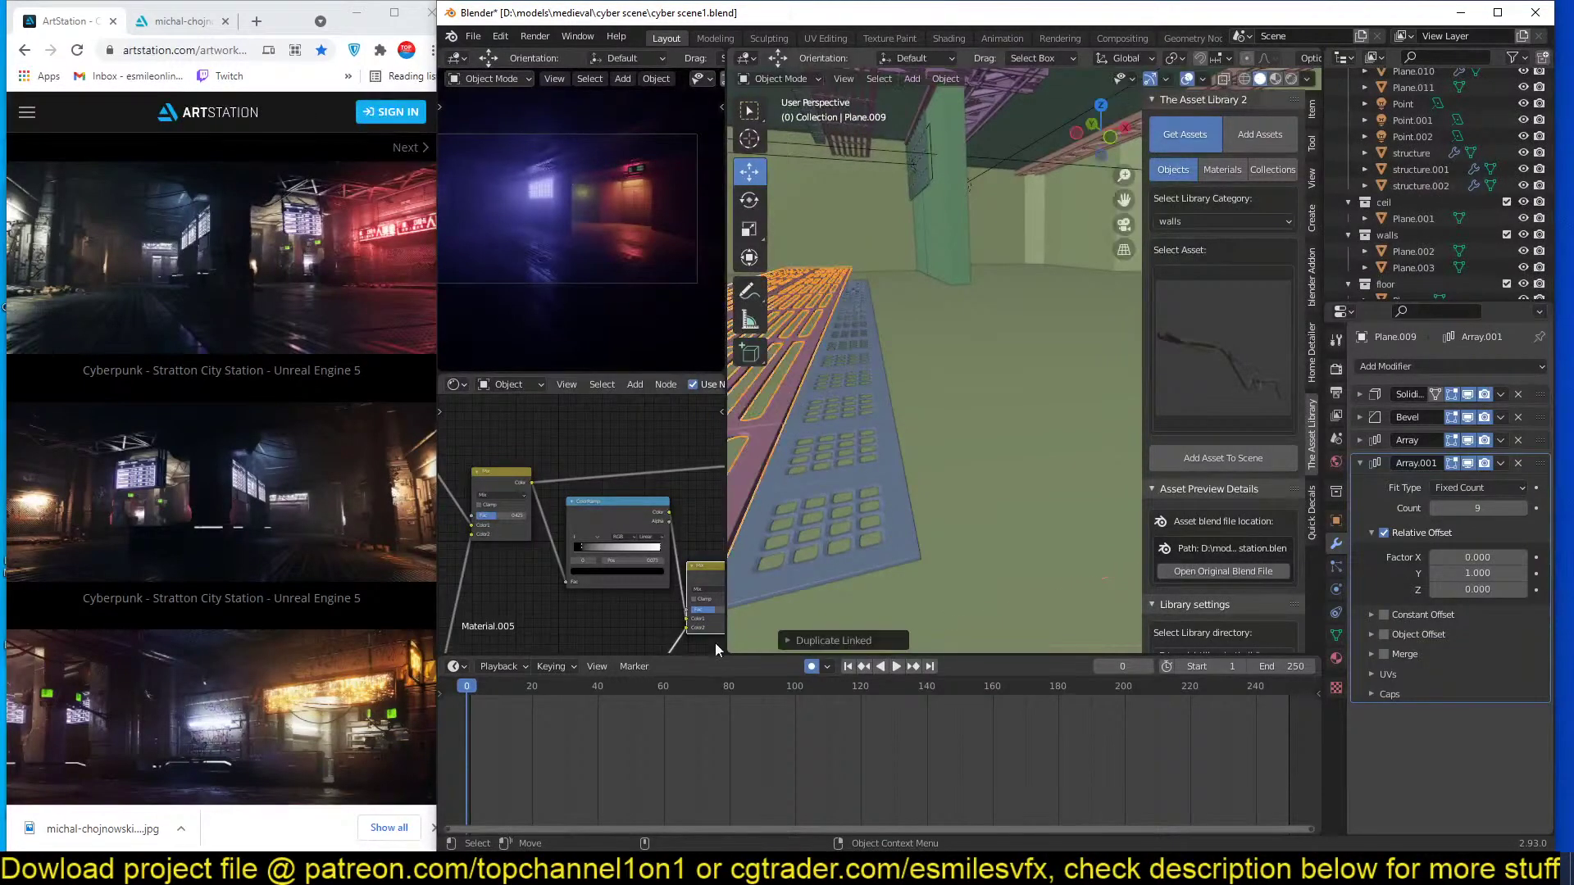
key(x)
click(846, 387)
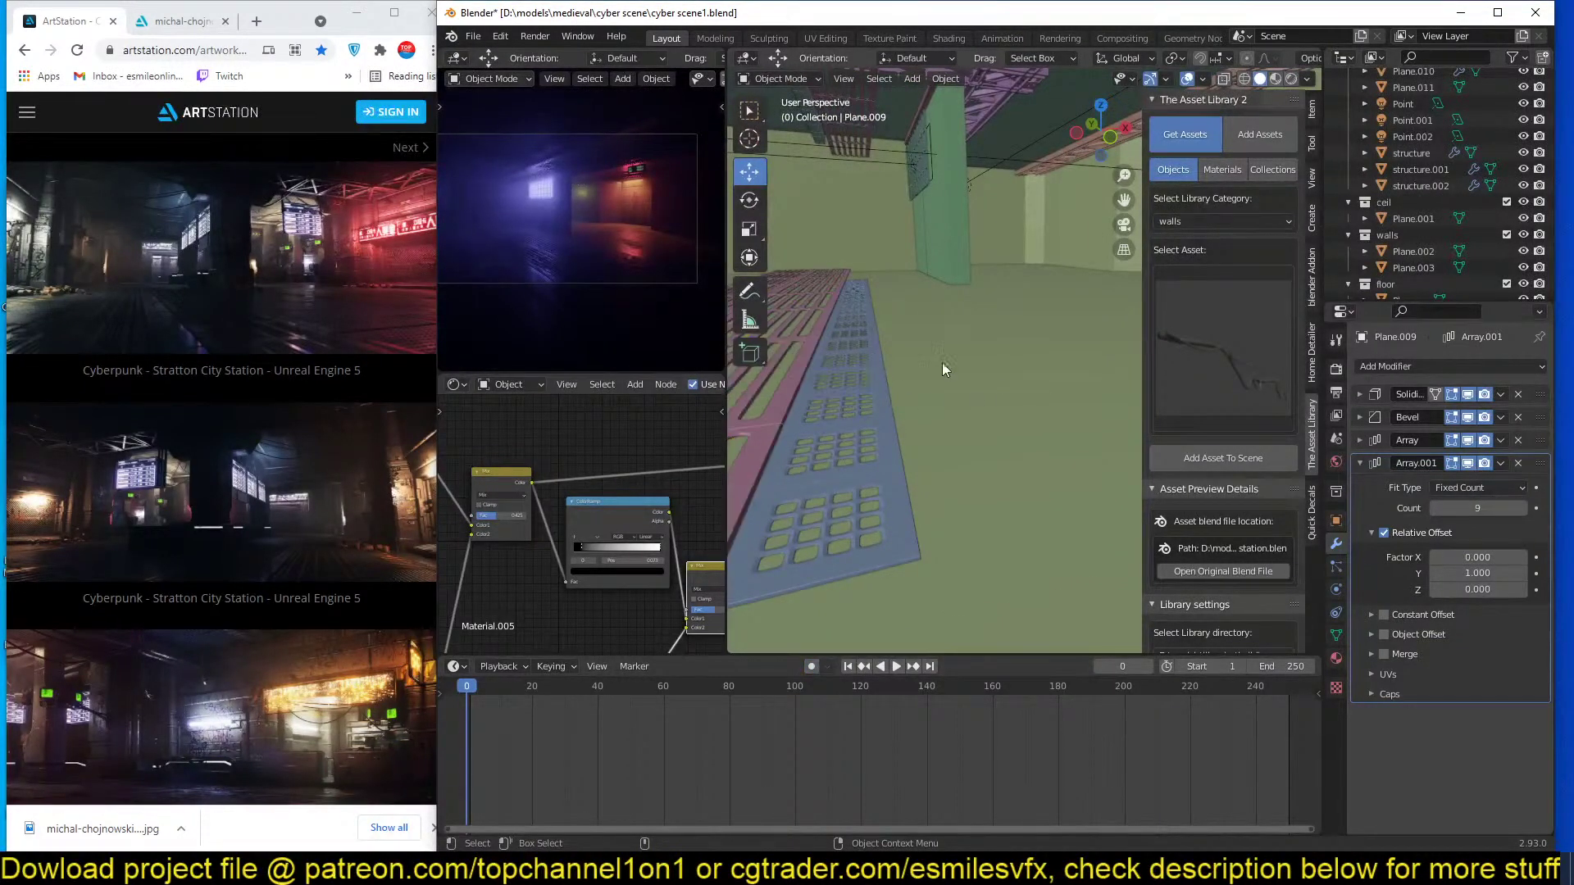
Move the slotted floor grating along X past the perforated strip so the two lie side by side, and deselect it.
click(800, 343)
key(g)
key(x)
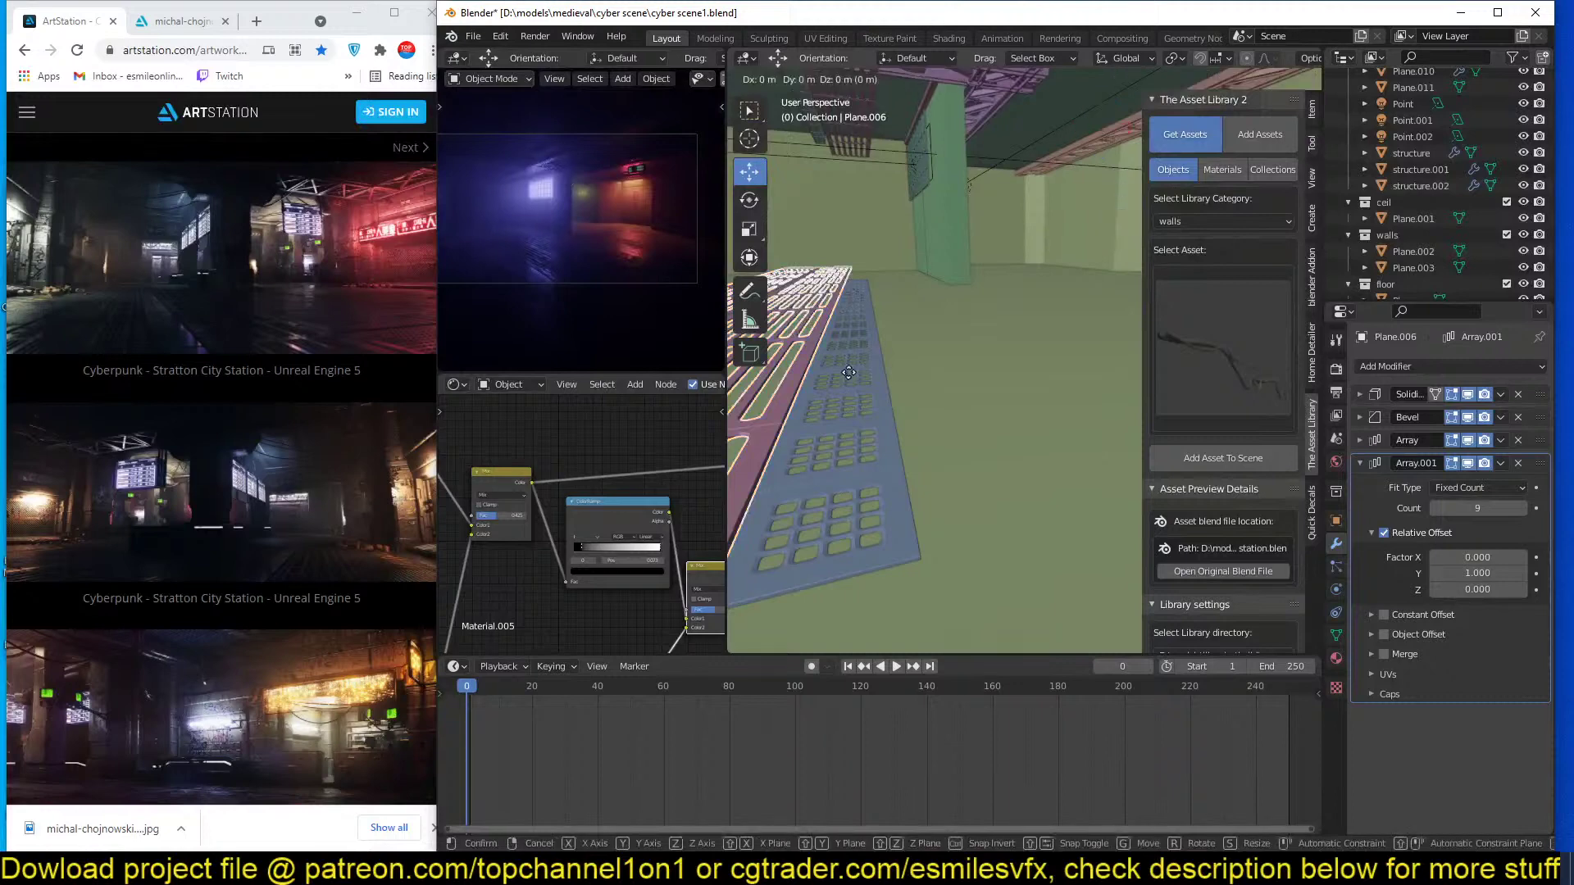
click(974, 401)
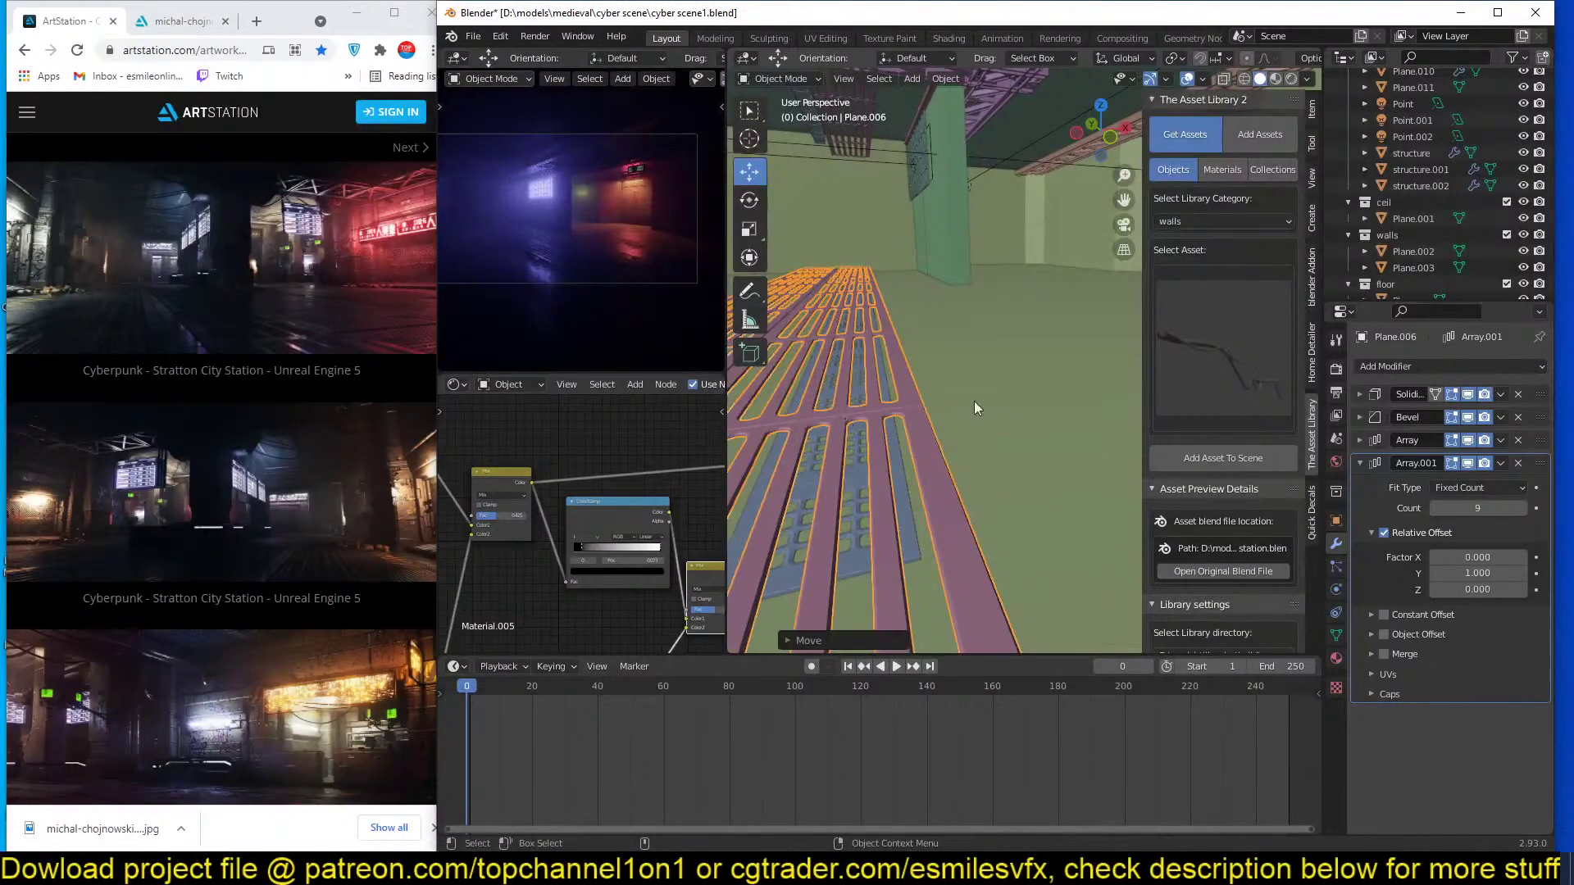
scroll(956, 413, down, 5)
middle_drag(1040, 328, 1015, 388)
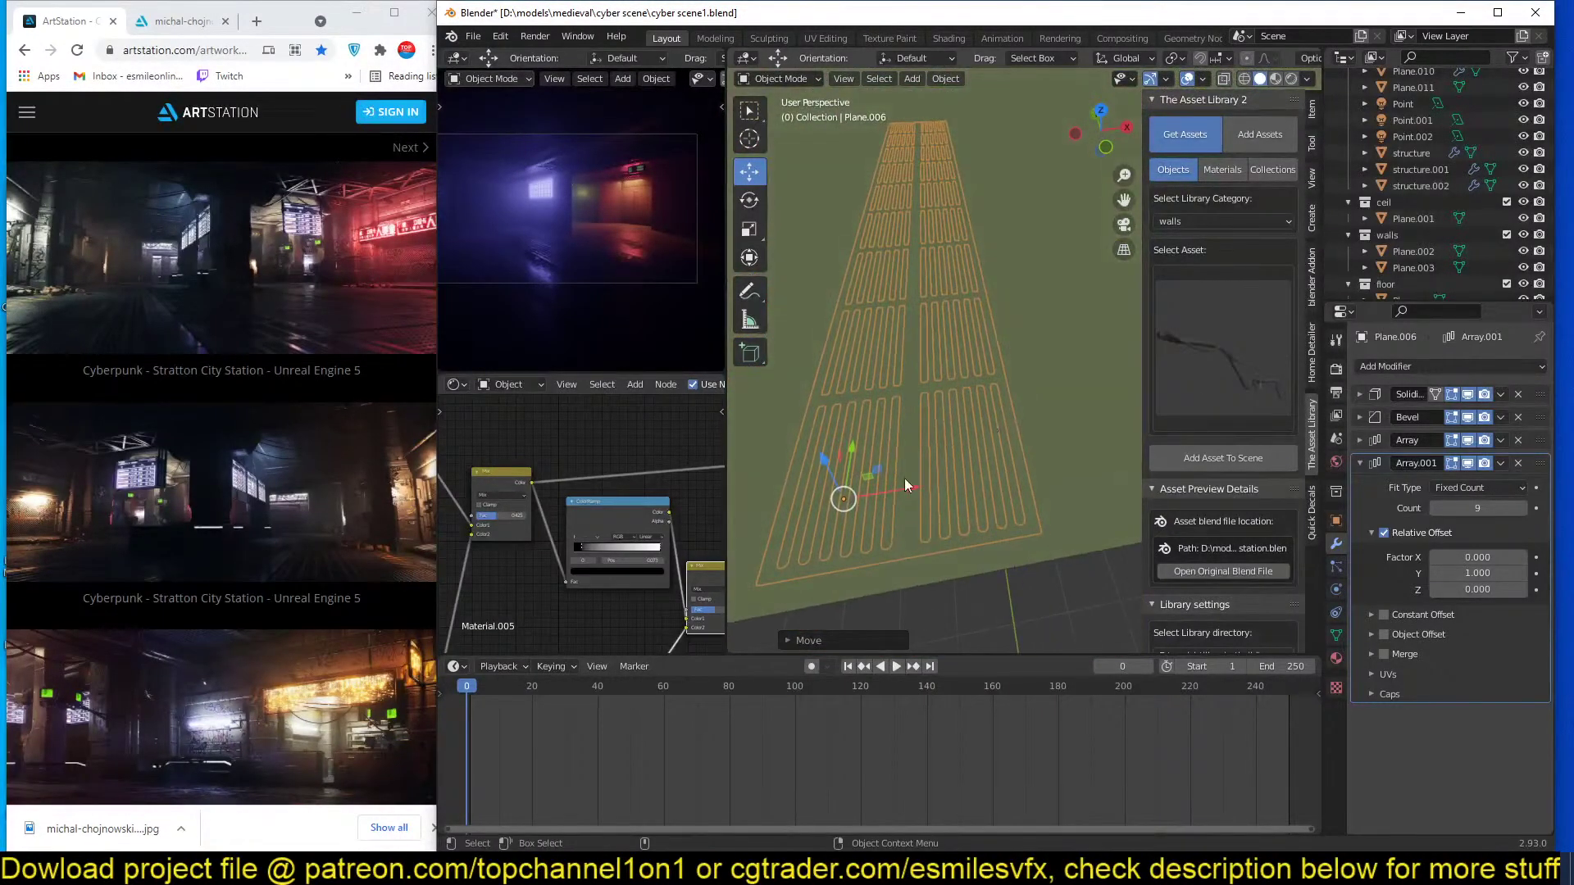
drag(905, 482, 1037, 465)
scroll(1010, 448, up, 5)
scroll(1009, 447, down, 6)
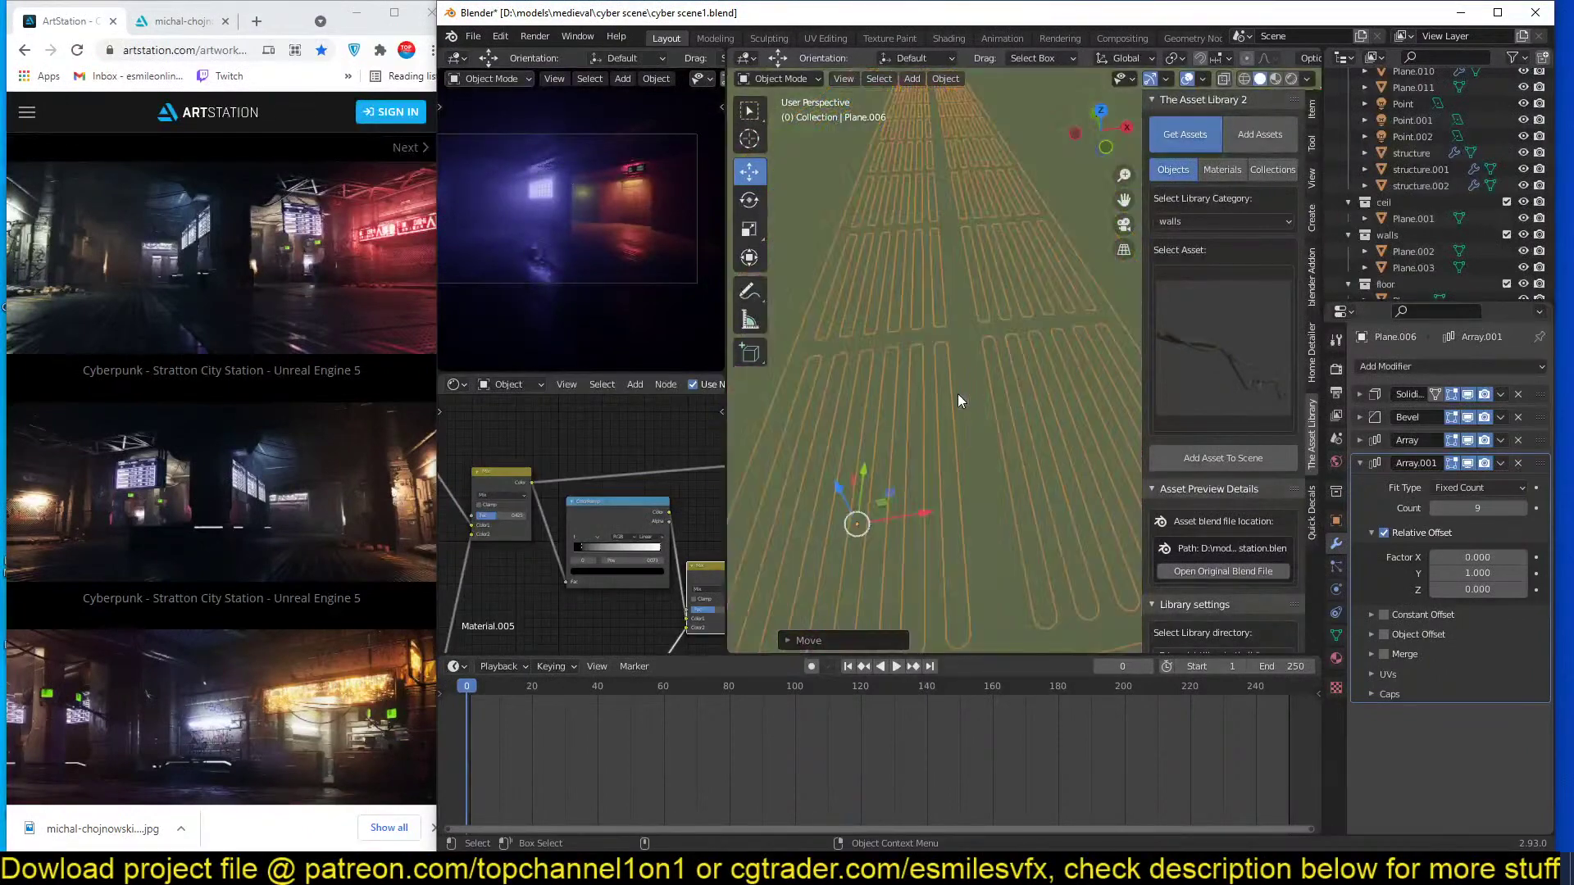
middle_drag(957, 394, 764, 405)
middle_drag(853, 326, 925, 201)
key(g)
mouse_move(916, 214)
mouse_down()
mouse_move(848, 224)
mouse_move(898, 221)
mouse_move(892, 233)
mouse_up()
key(alt+a)
middle_drag(895, 234, 1059, 255)
Add the cable asset from the walls category at the ceiling truss near the hanging sign box and scale it up.
click(1237, 322)
middle_drag(991, 302, 960, 530)
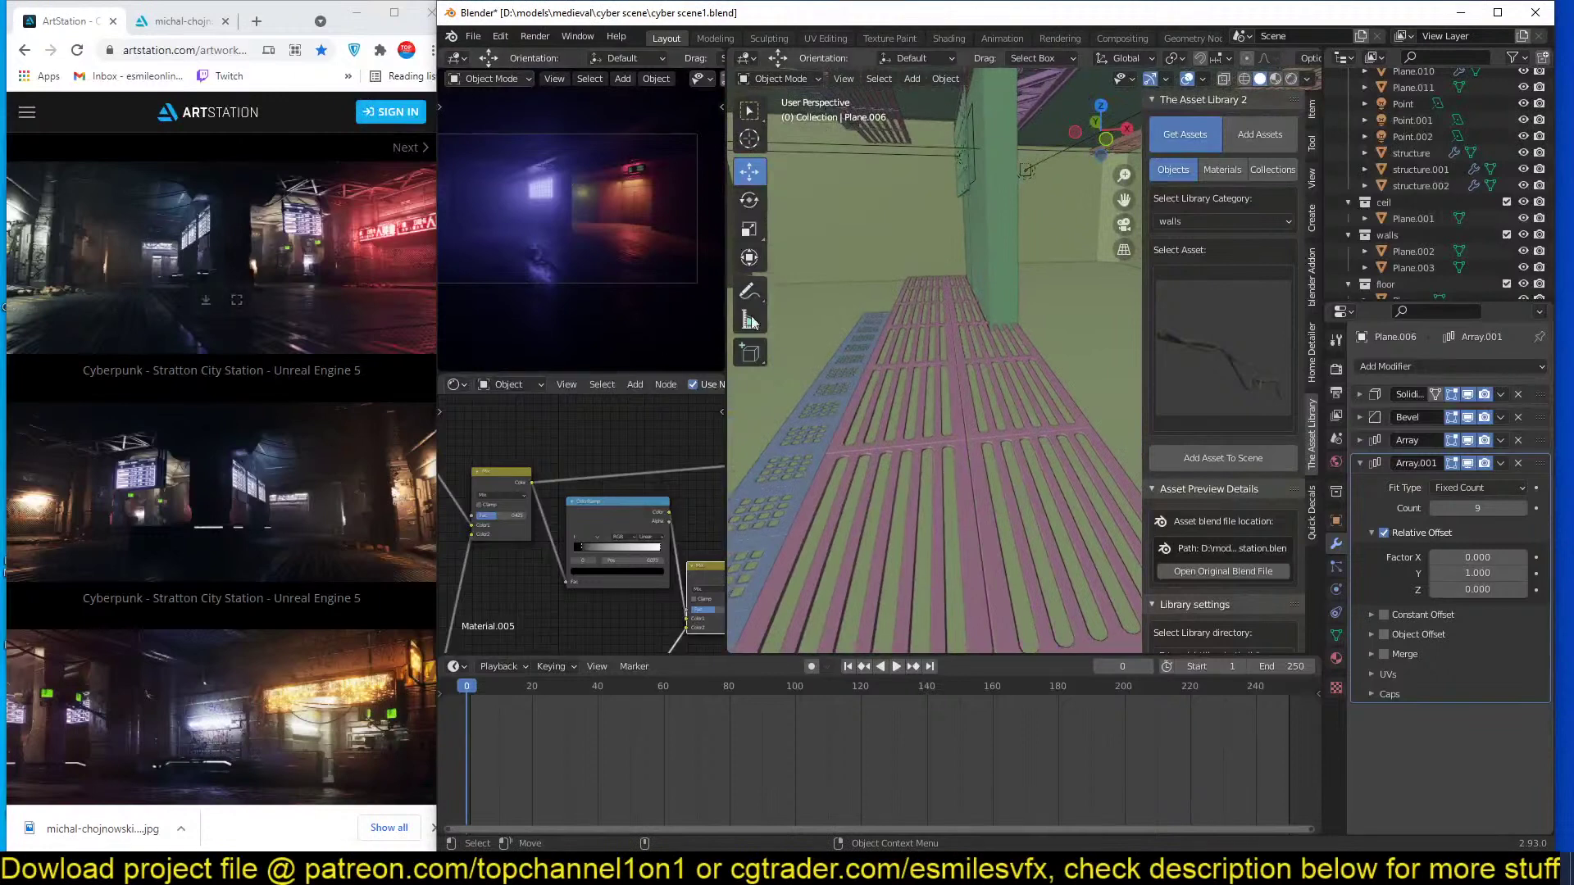
middle_drag(828, 215, 1010, 263)
click(1177, 351)
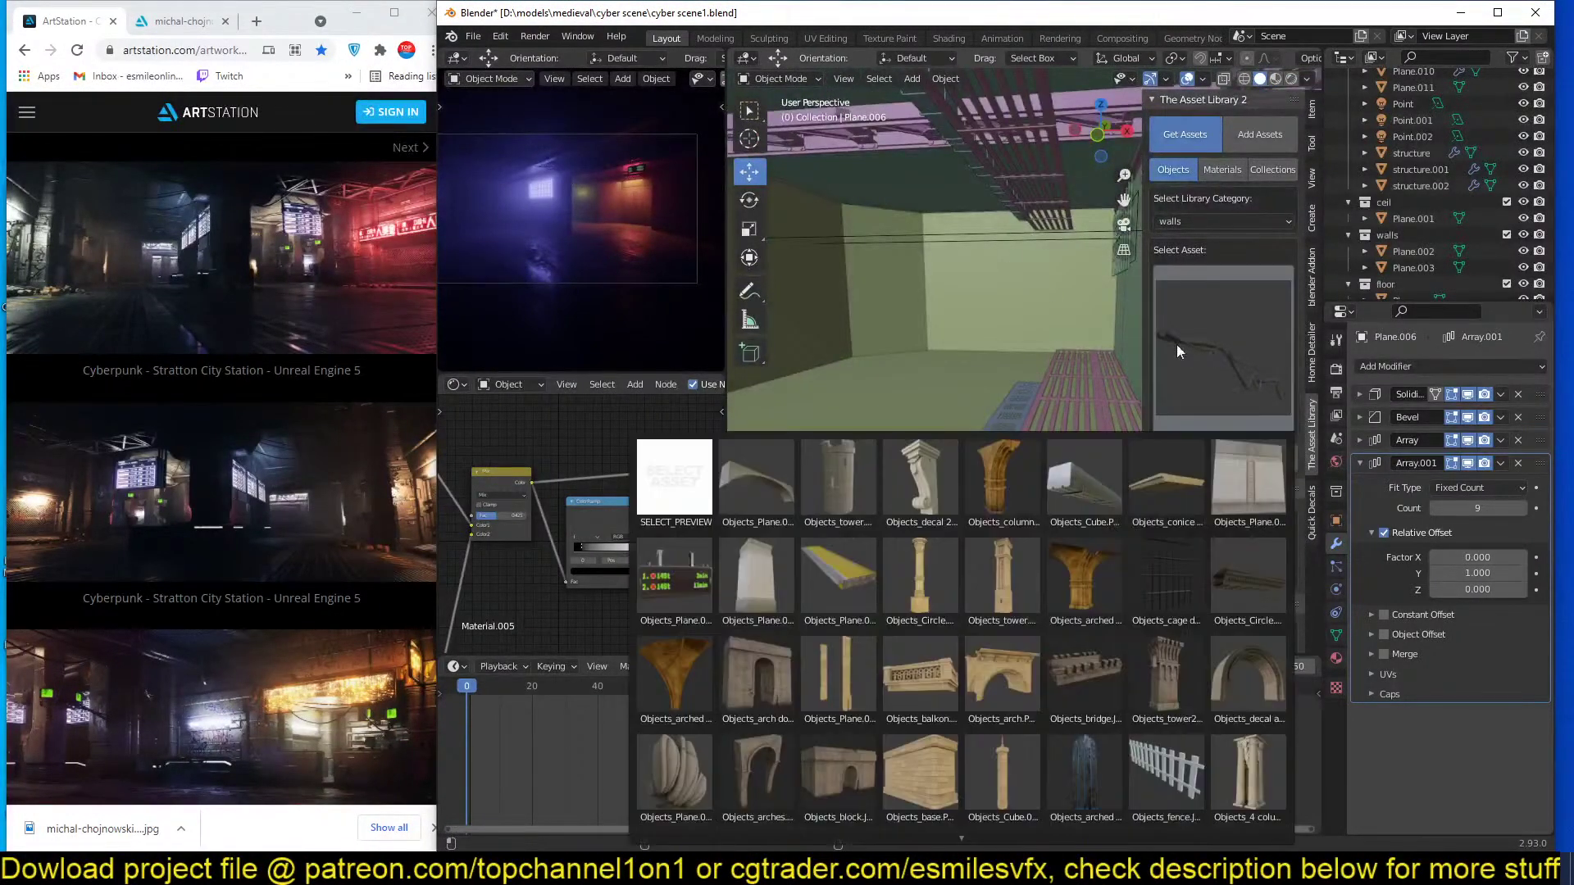
middle_drag(836, 219, 995, 199)
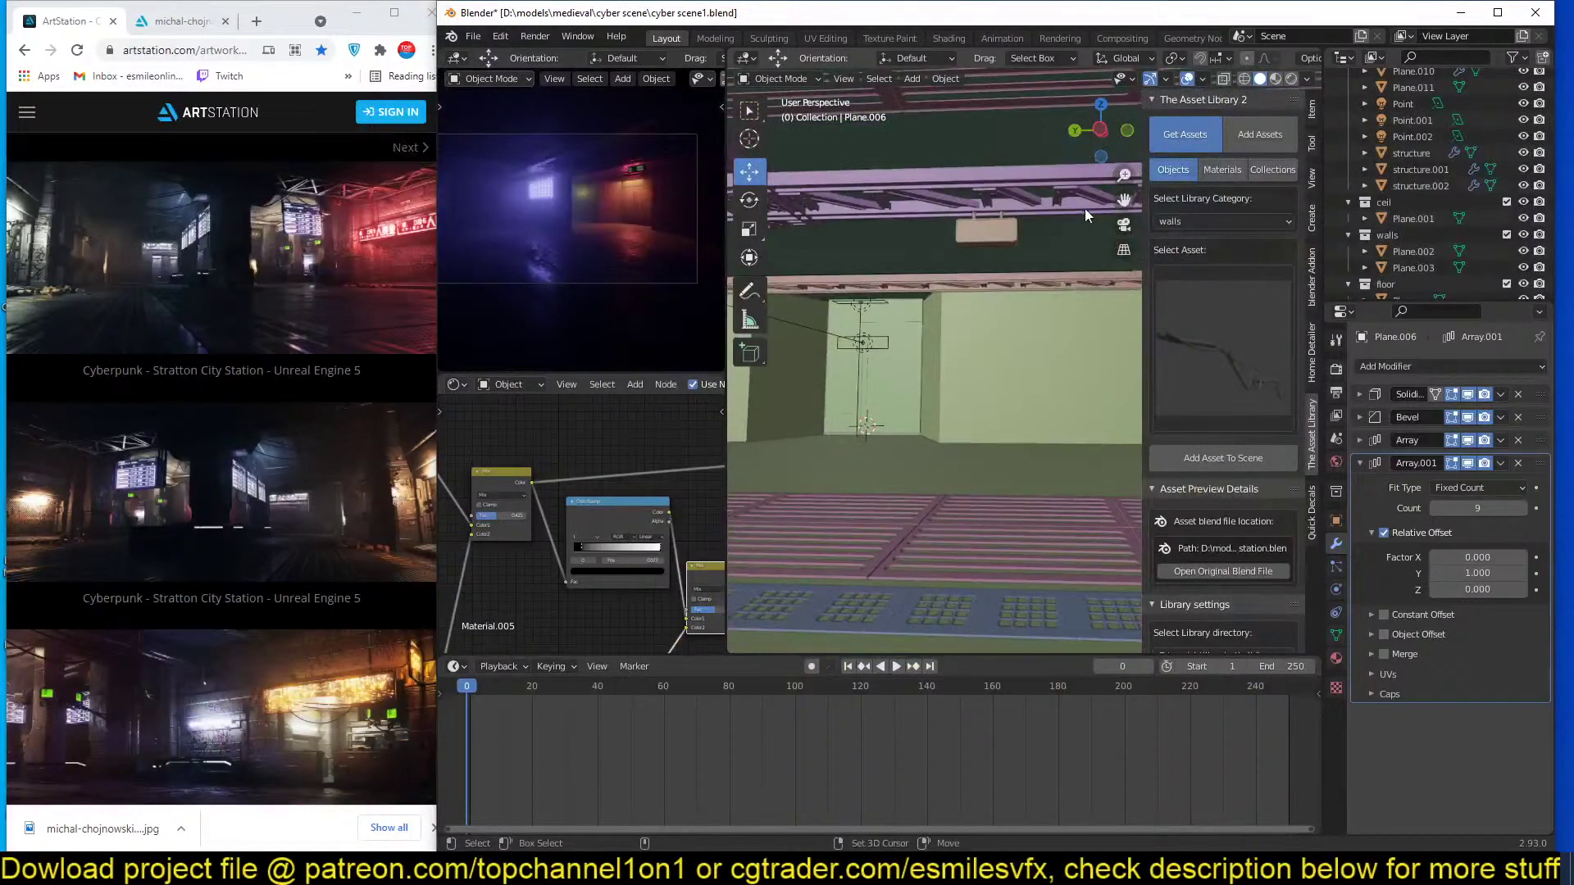
click(1217, 458)
key(s)
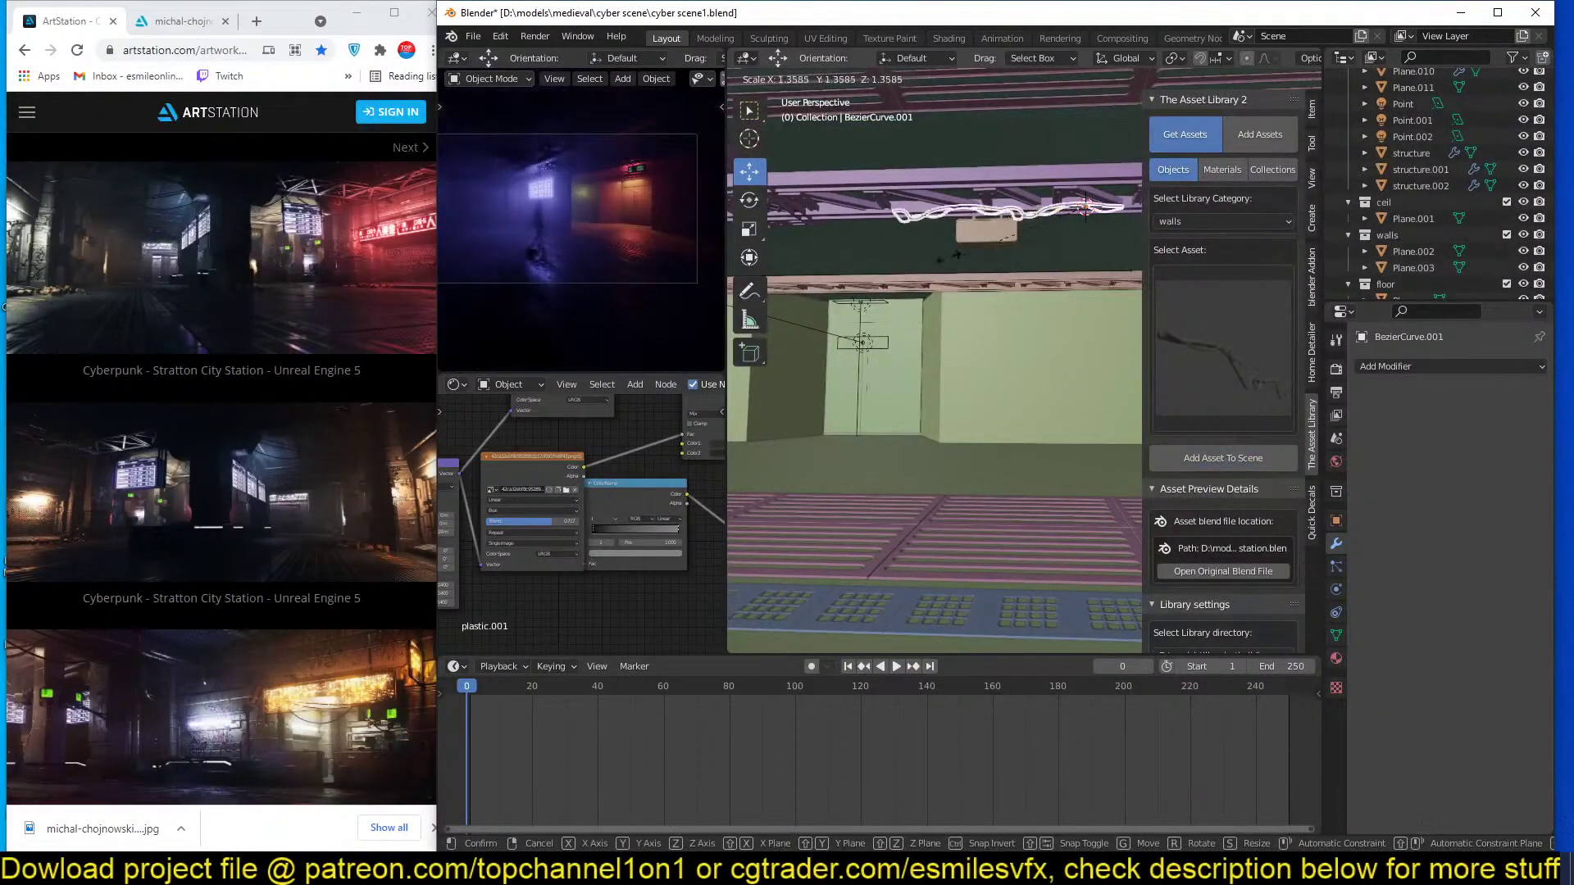
click(784, 289)
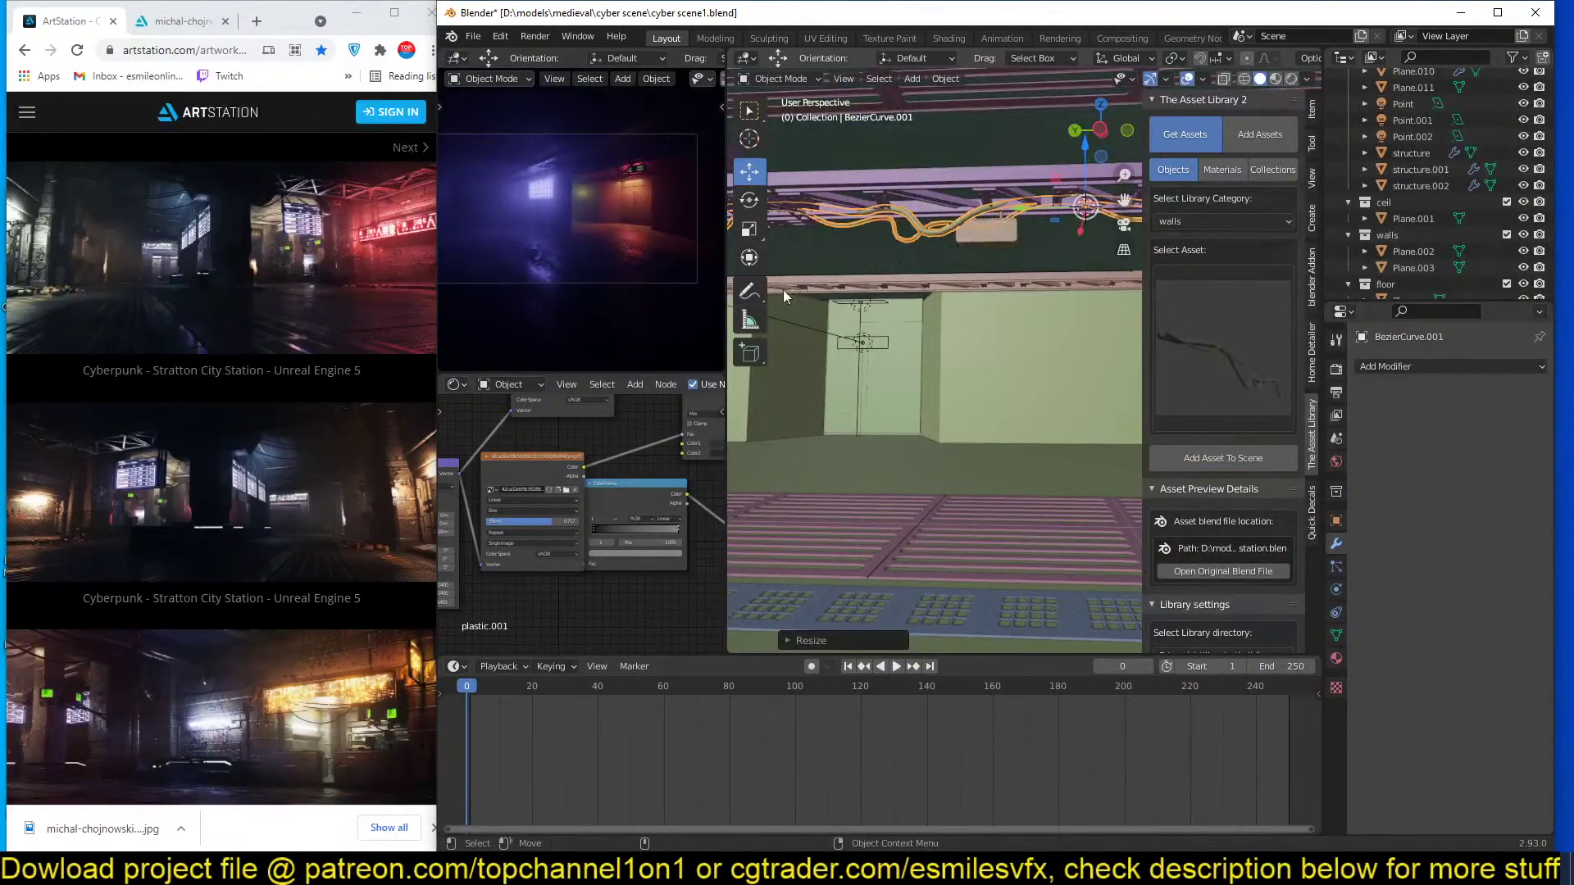
click(1051, 320)
shift+middle_drag(1051, 319, 797, 297)
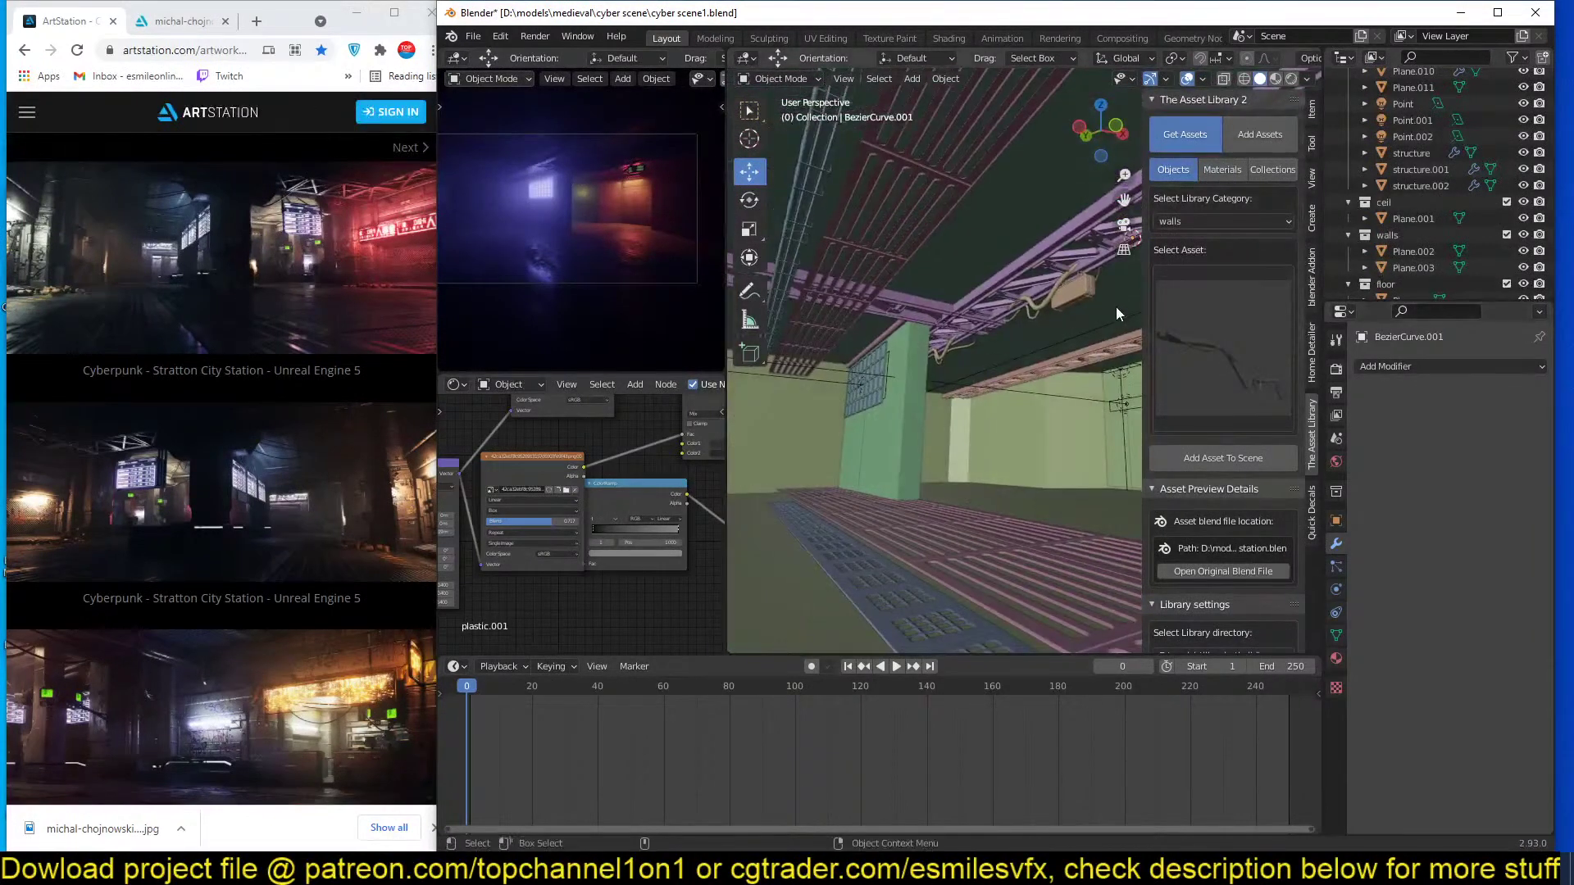
middle_drag(1115, 307, 1040, 306)
click(1040, 306)
key(KP_Decimal)
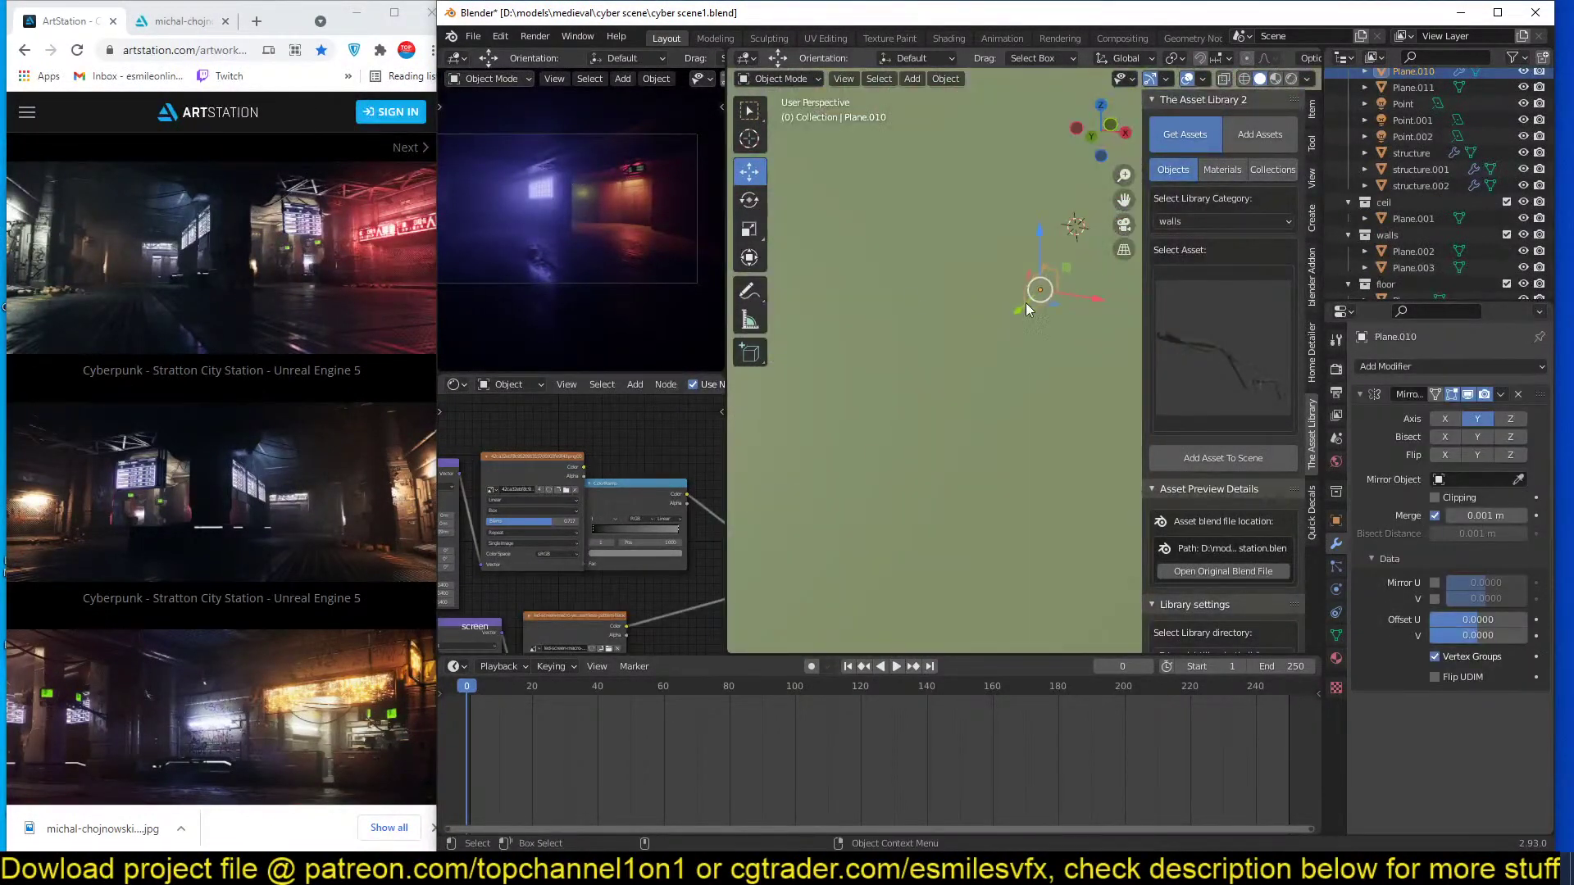
drag(1095, 299, 1082, 296)
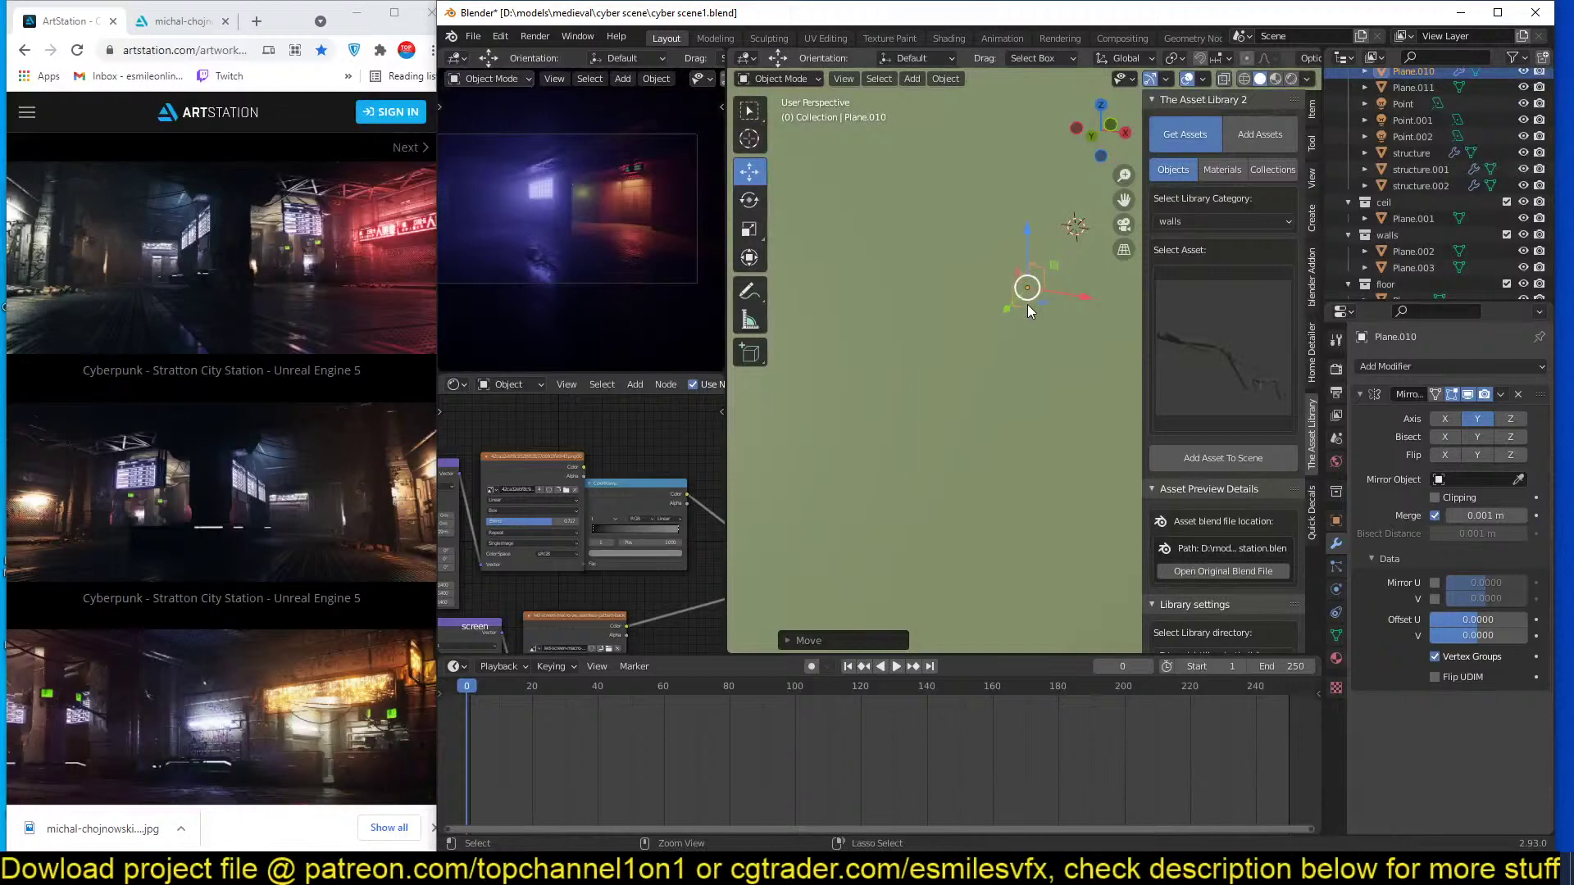
key(ctrl+z)
scroll(1026, 304, up, 2)
middle_drag(1026, 303, 1049, 326)
click(971, 263)
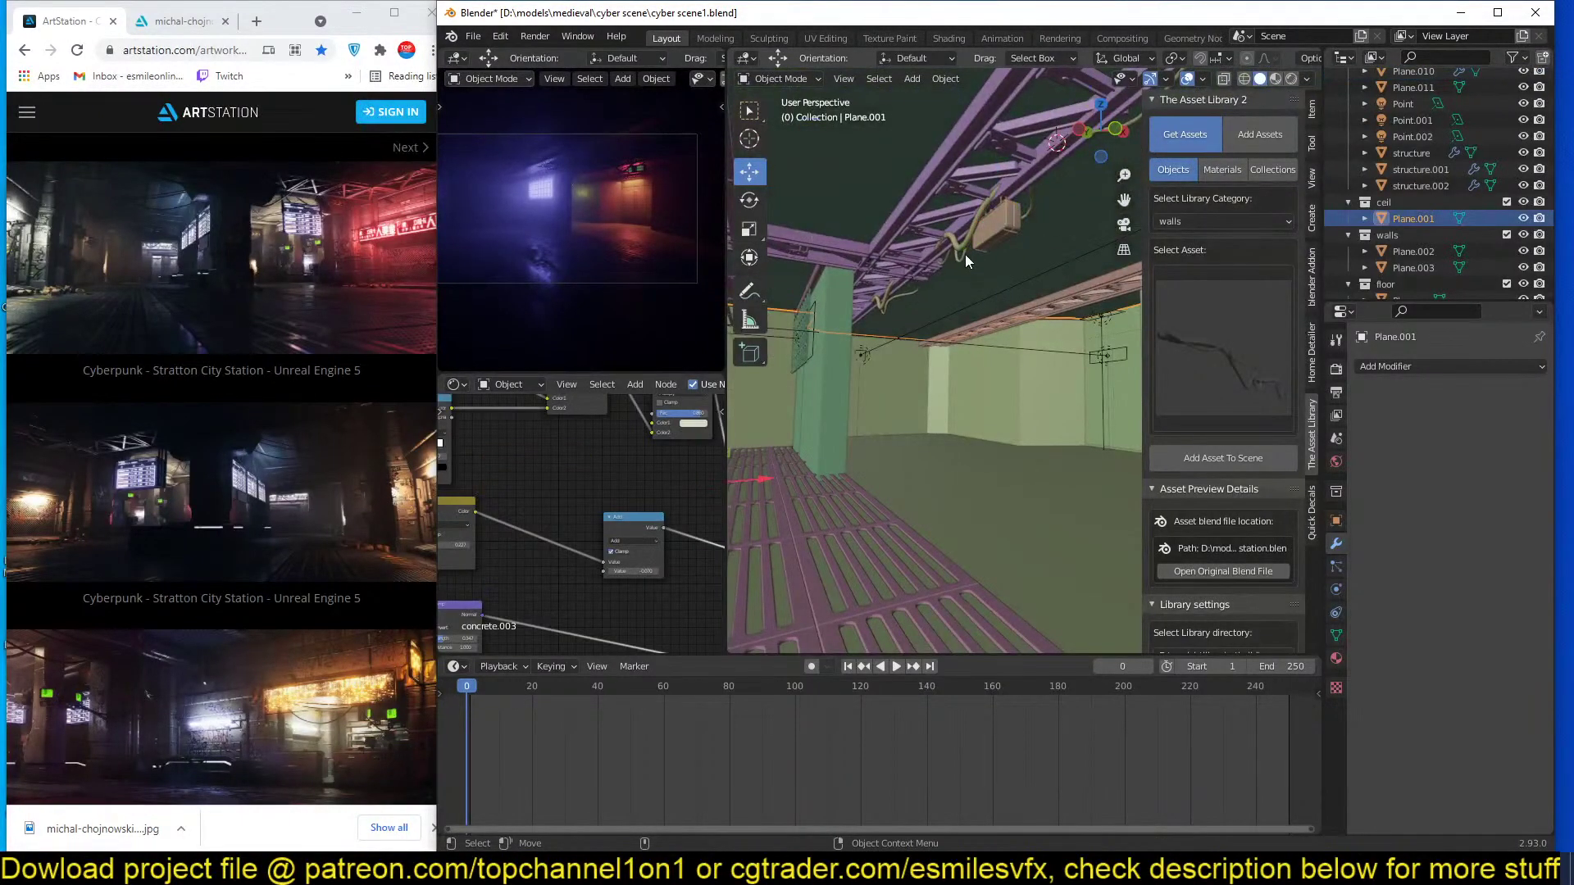
Move the cables about 0.66 m along X so they hang from the ceiling truss.
middle_drag(1085, 154, 1046, 213)
key(g)
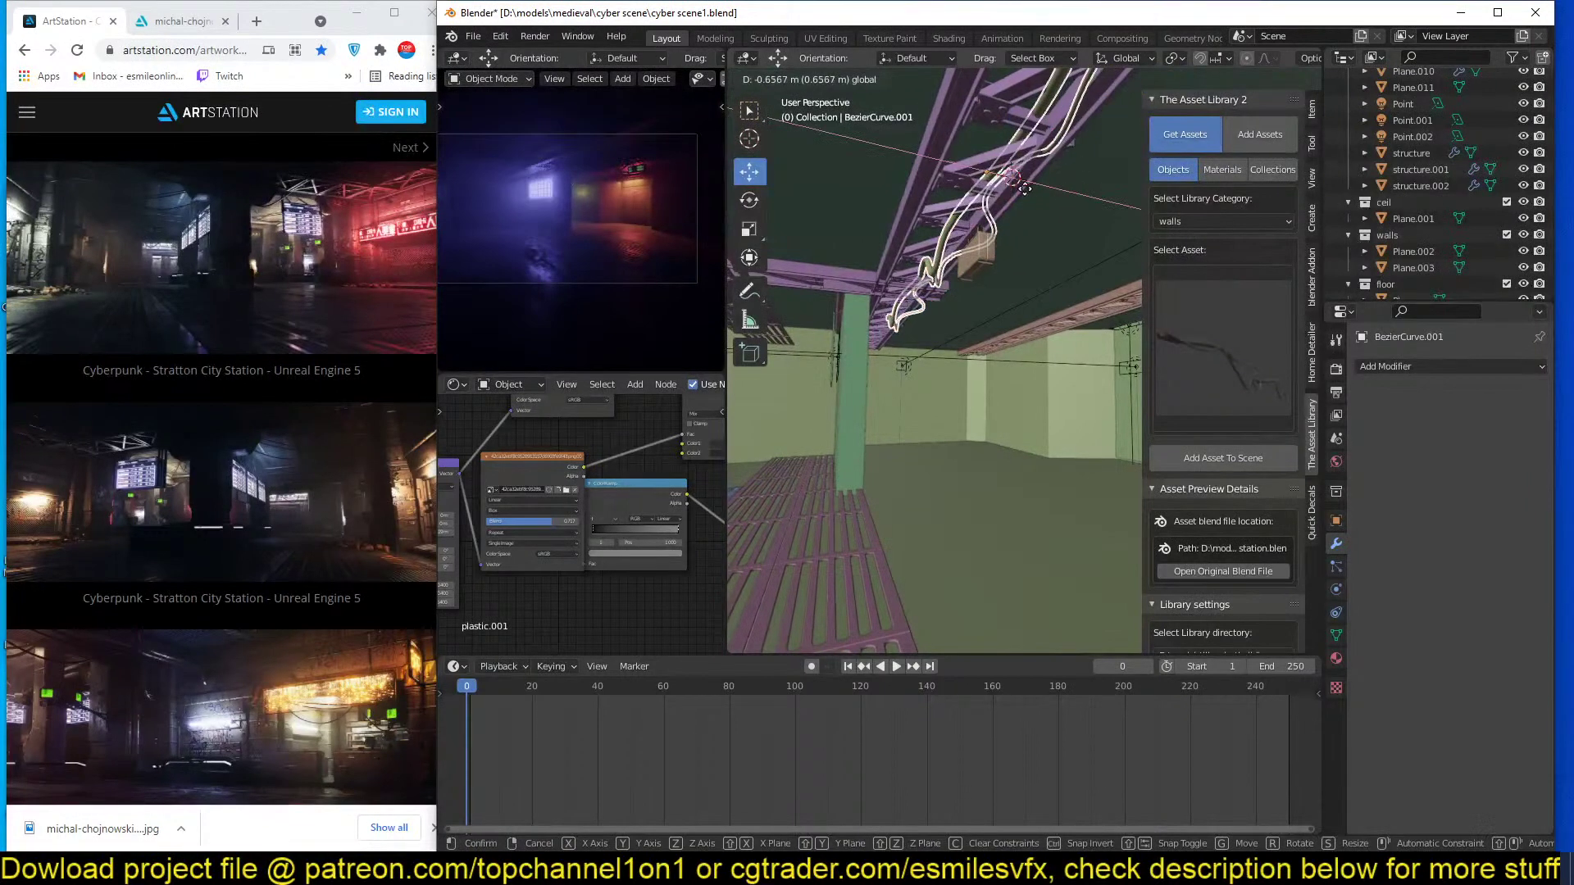
click(1024, 194)
scroll(985, 259, down, 3)
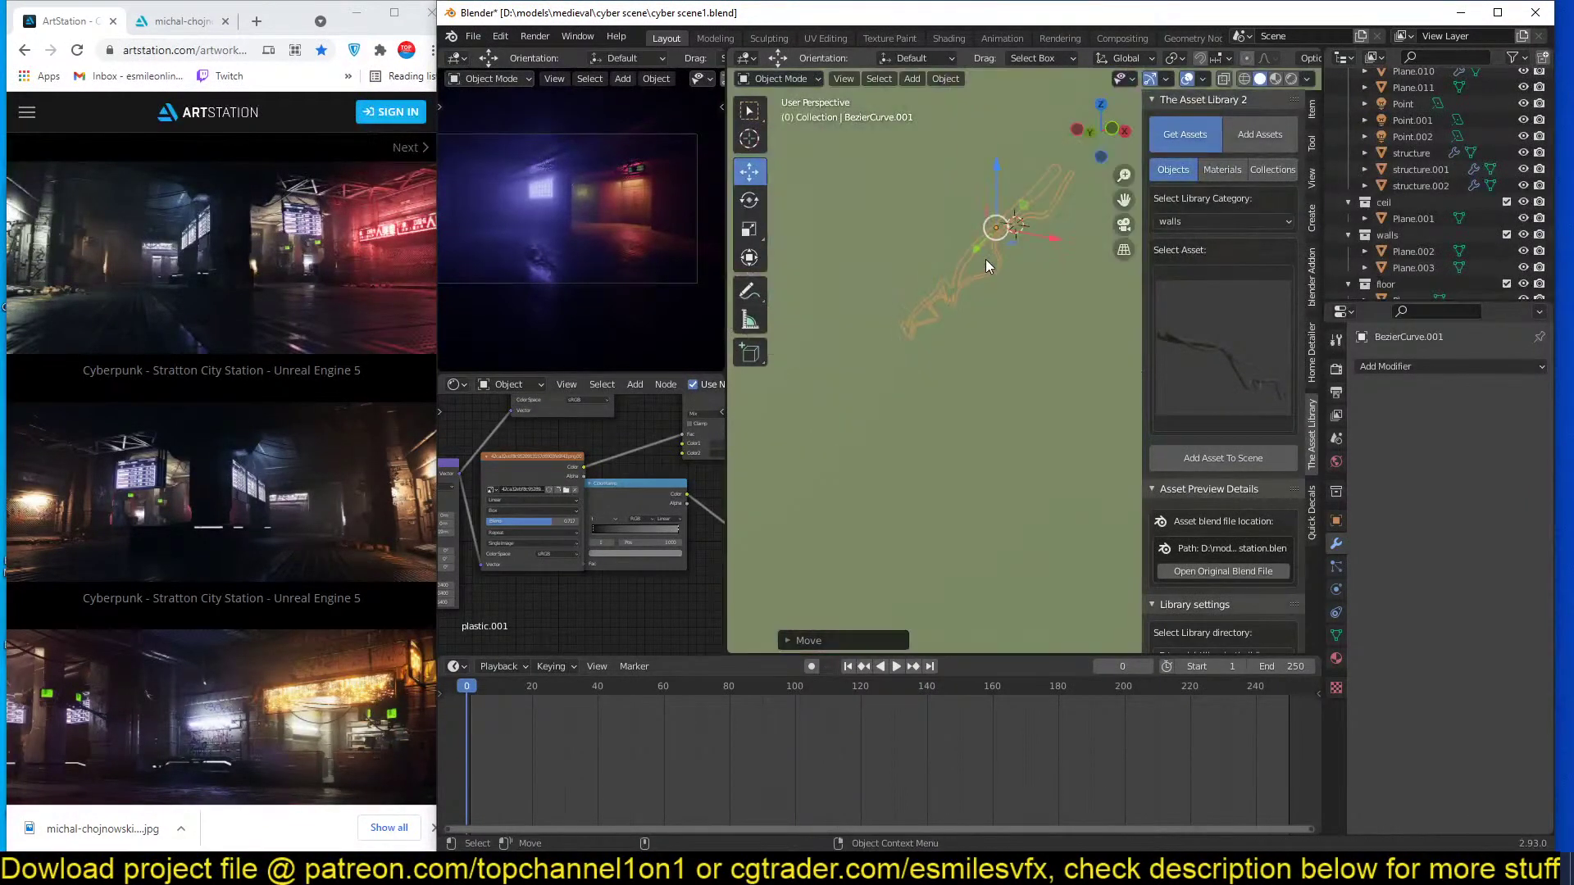
Duplicate the cables and place the copy along X on the far side of the pillar.
scroll(985, 259, up, 3)
middle_drag(986, 259, 979, 265)
key(shift+d)
key(y)
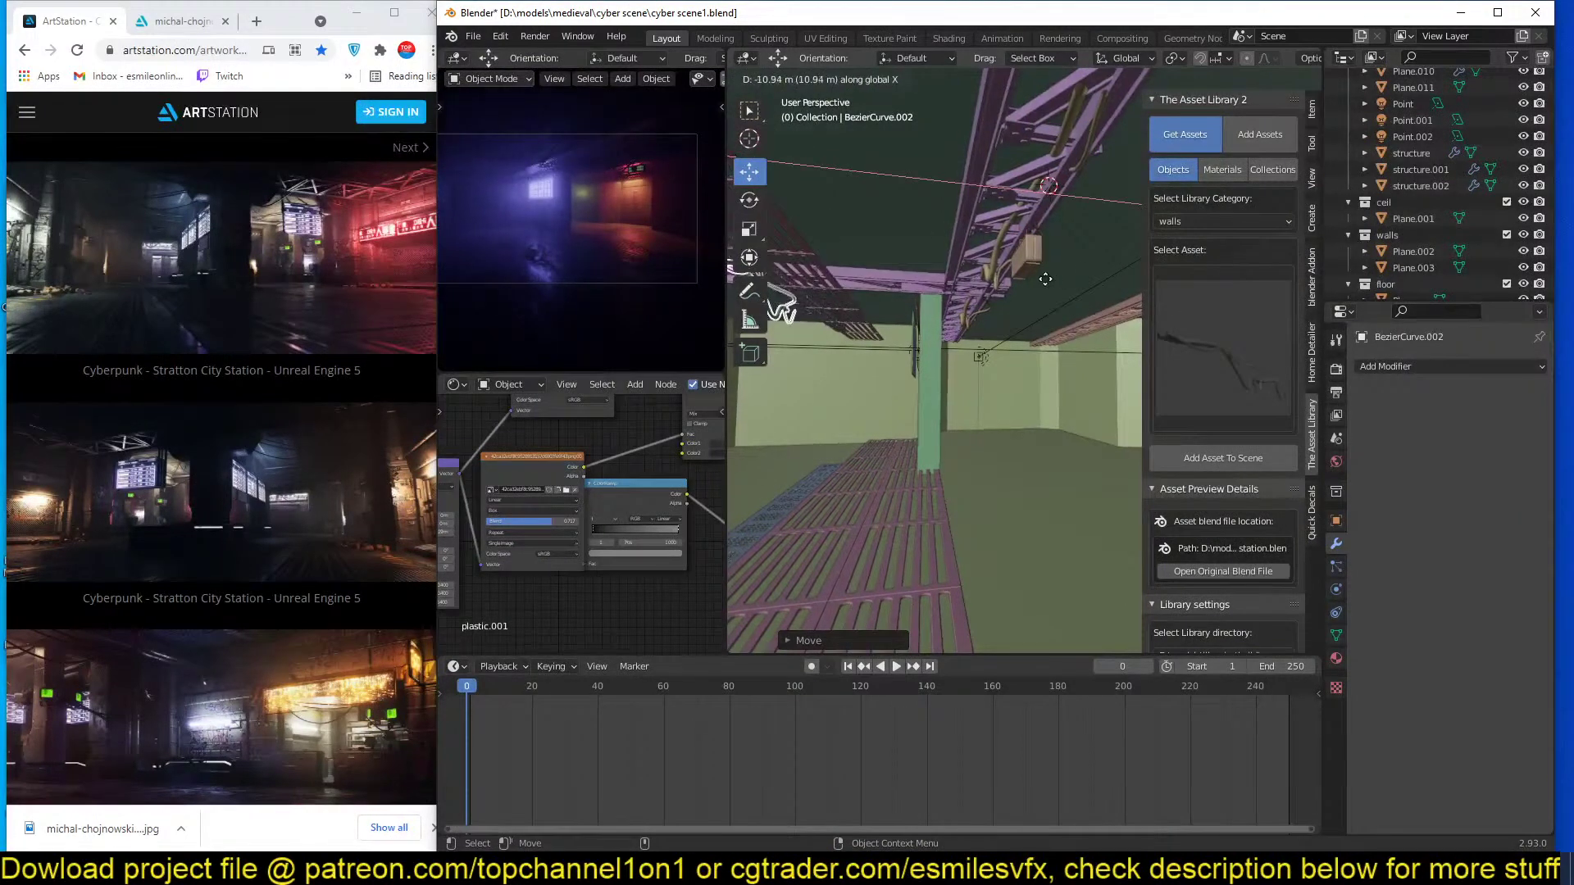
click(1091, 280)
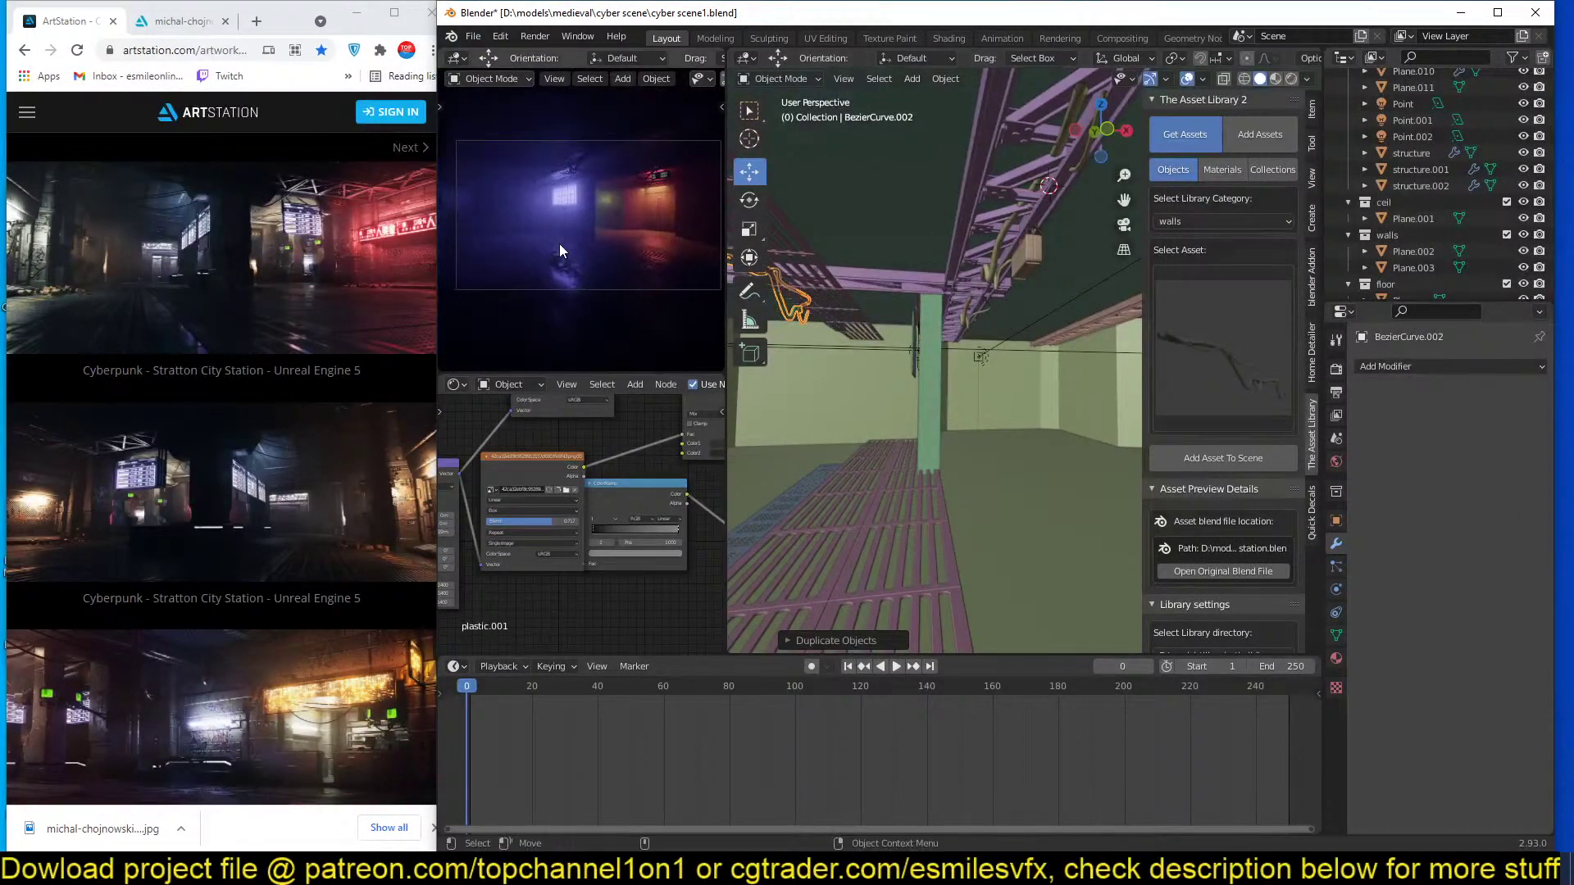
In the enlarged camera preview, lower the duplicated cables along Z by about 0.56 m and save the file.
key(ctrl+space)
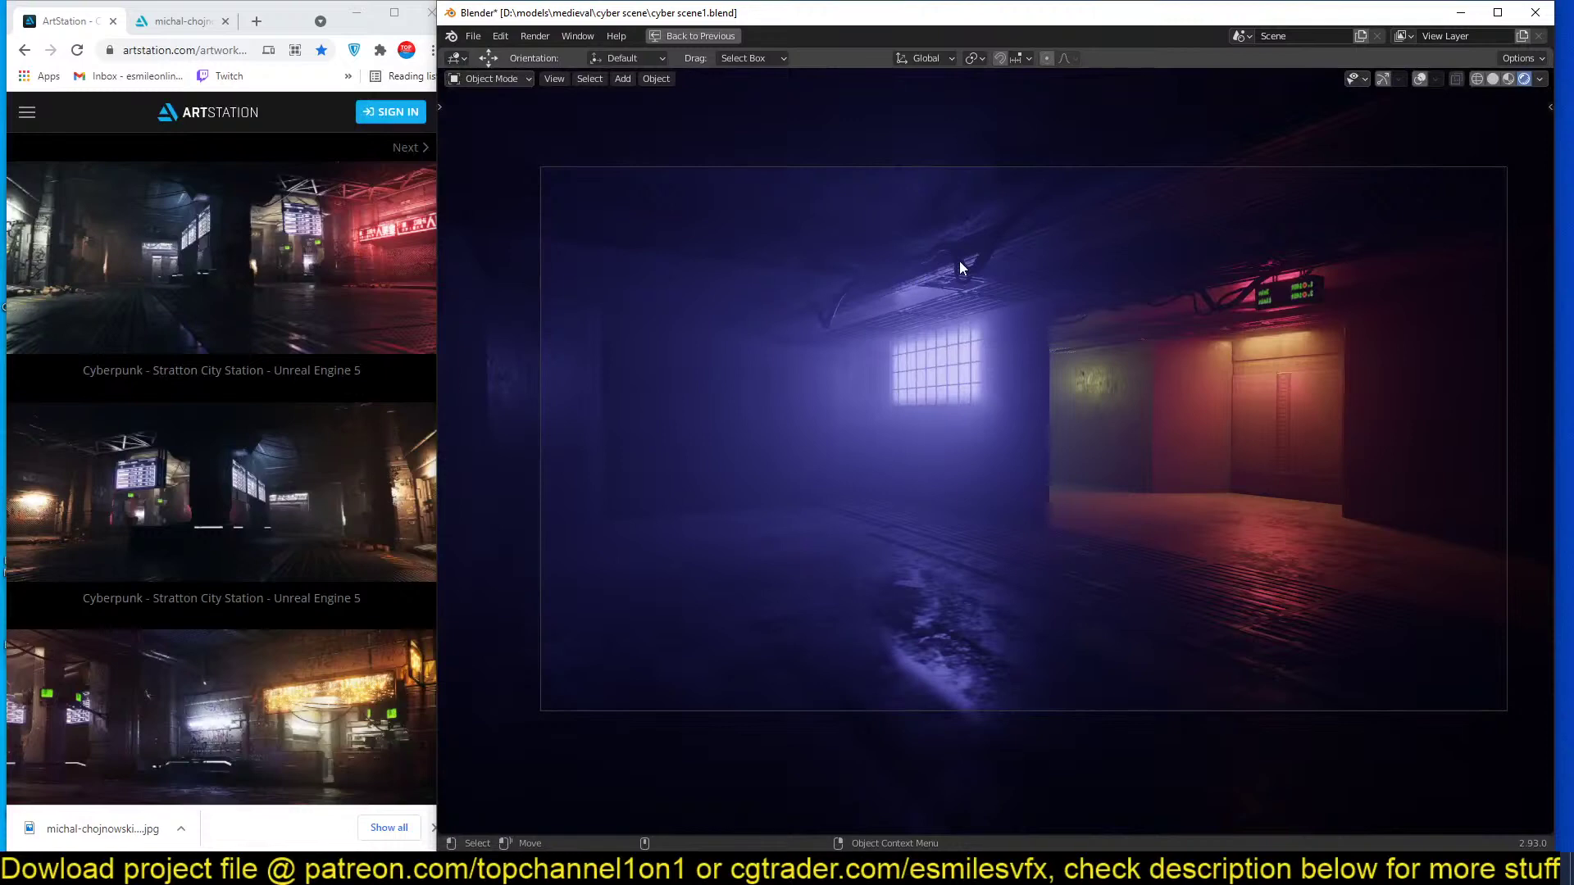
key(g)
key(z)
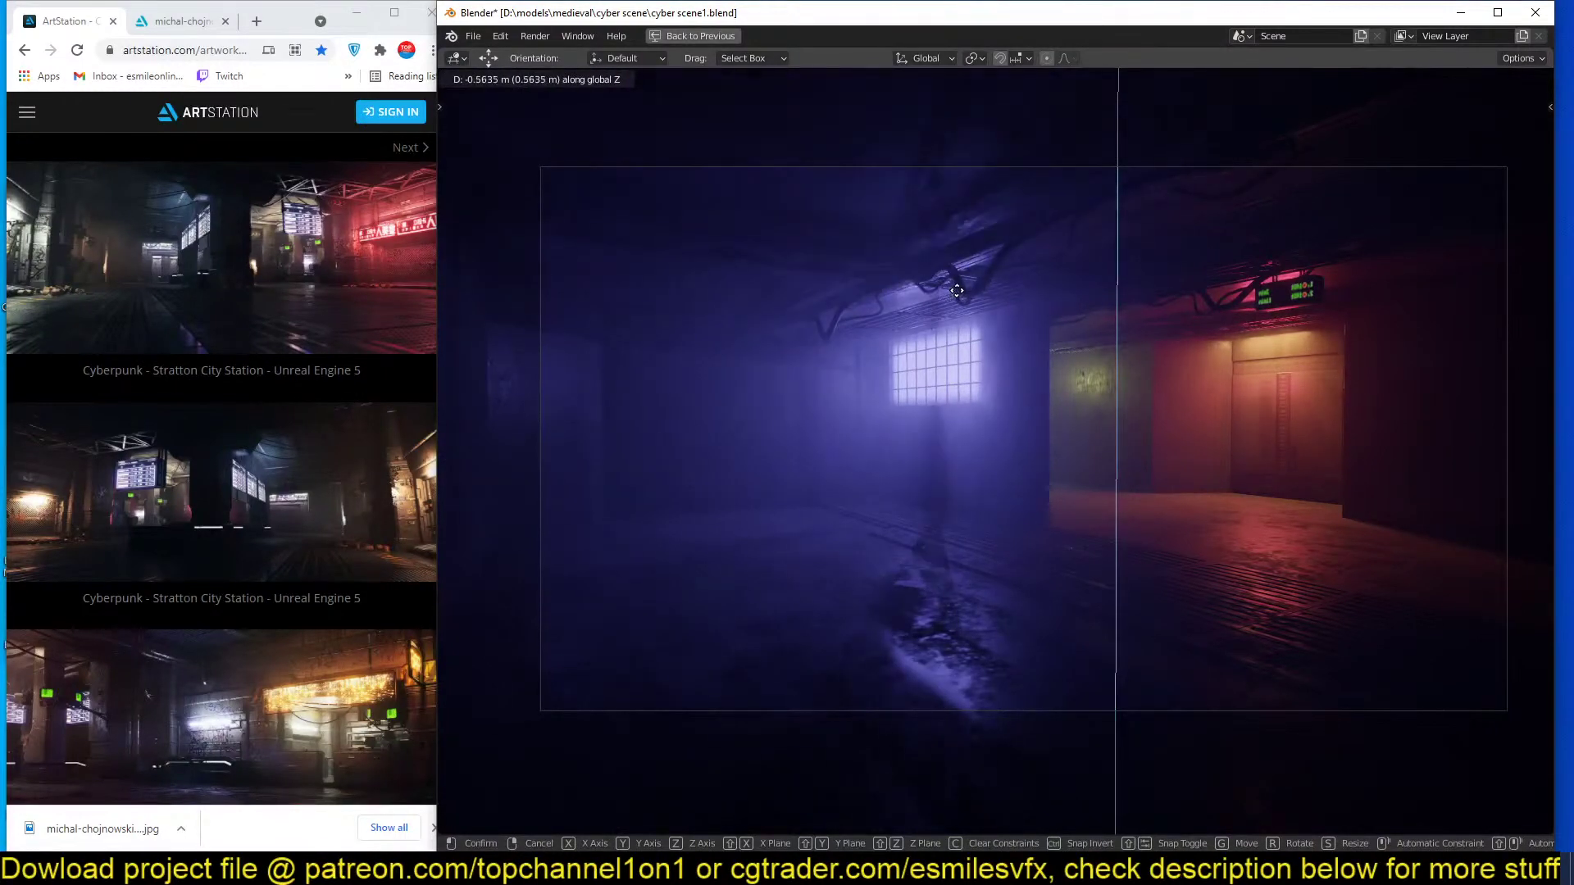
click(958, 291)
key(ctrl+space)
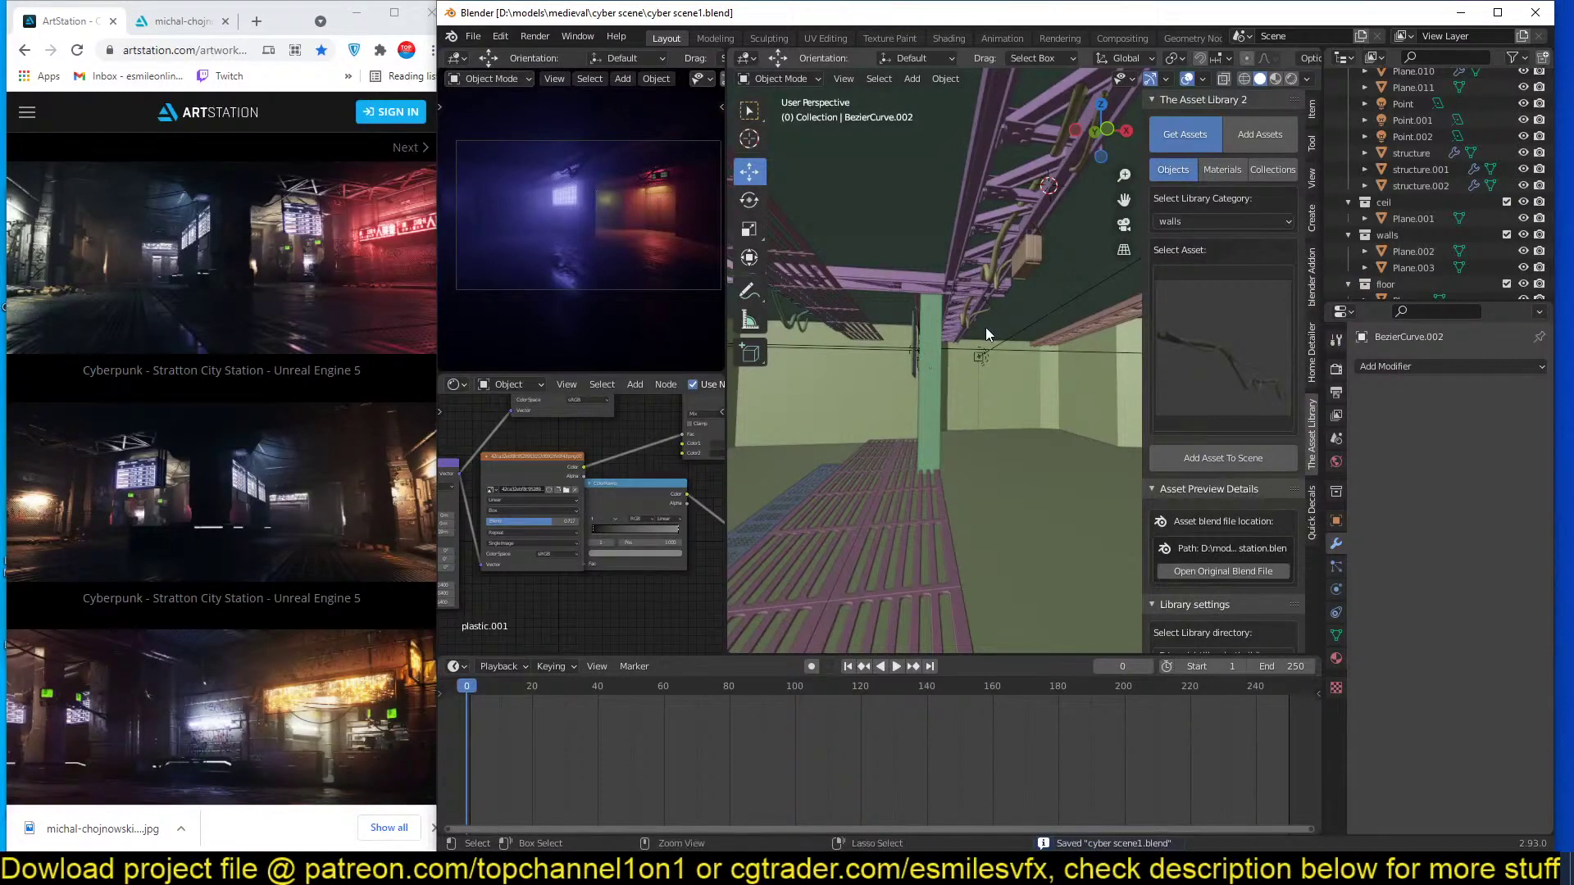
Inspect the hall from several angles and browse the walls asset previews for further props.
ctrl+middle_drag(986, 327, 977, 376)
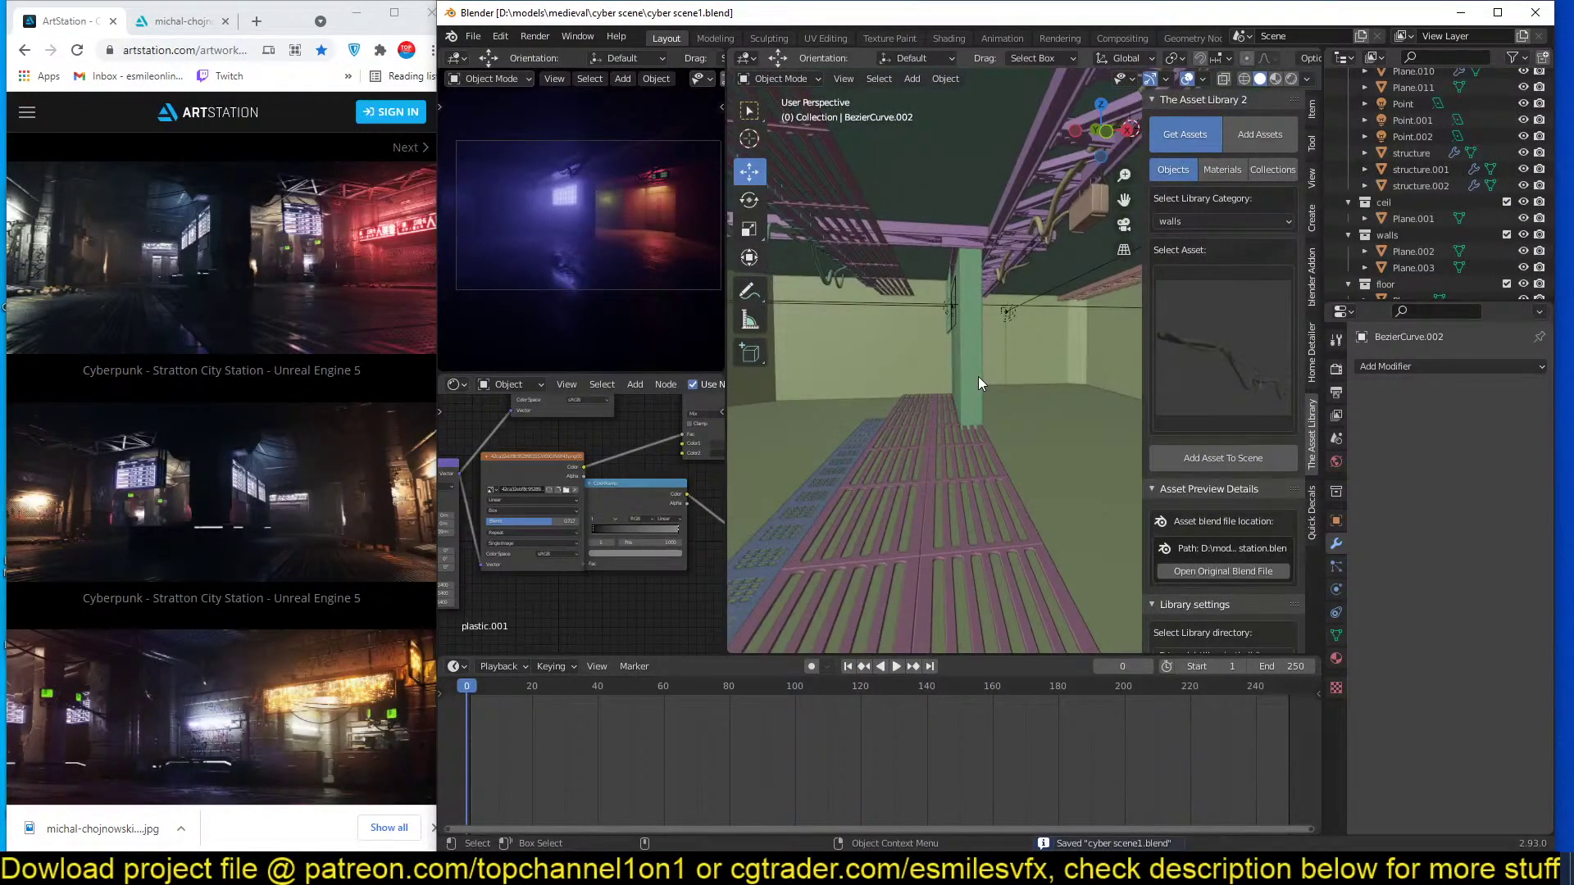
middle_drag(979, 377, 1070, 341)
middle_drag(972, 369, 1008, 361)
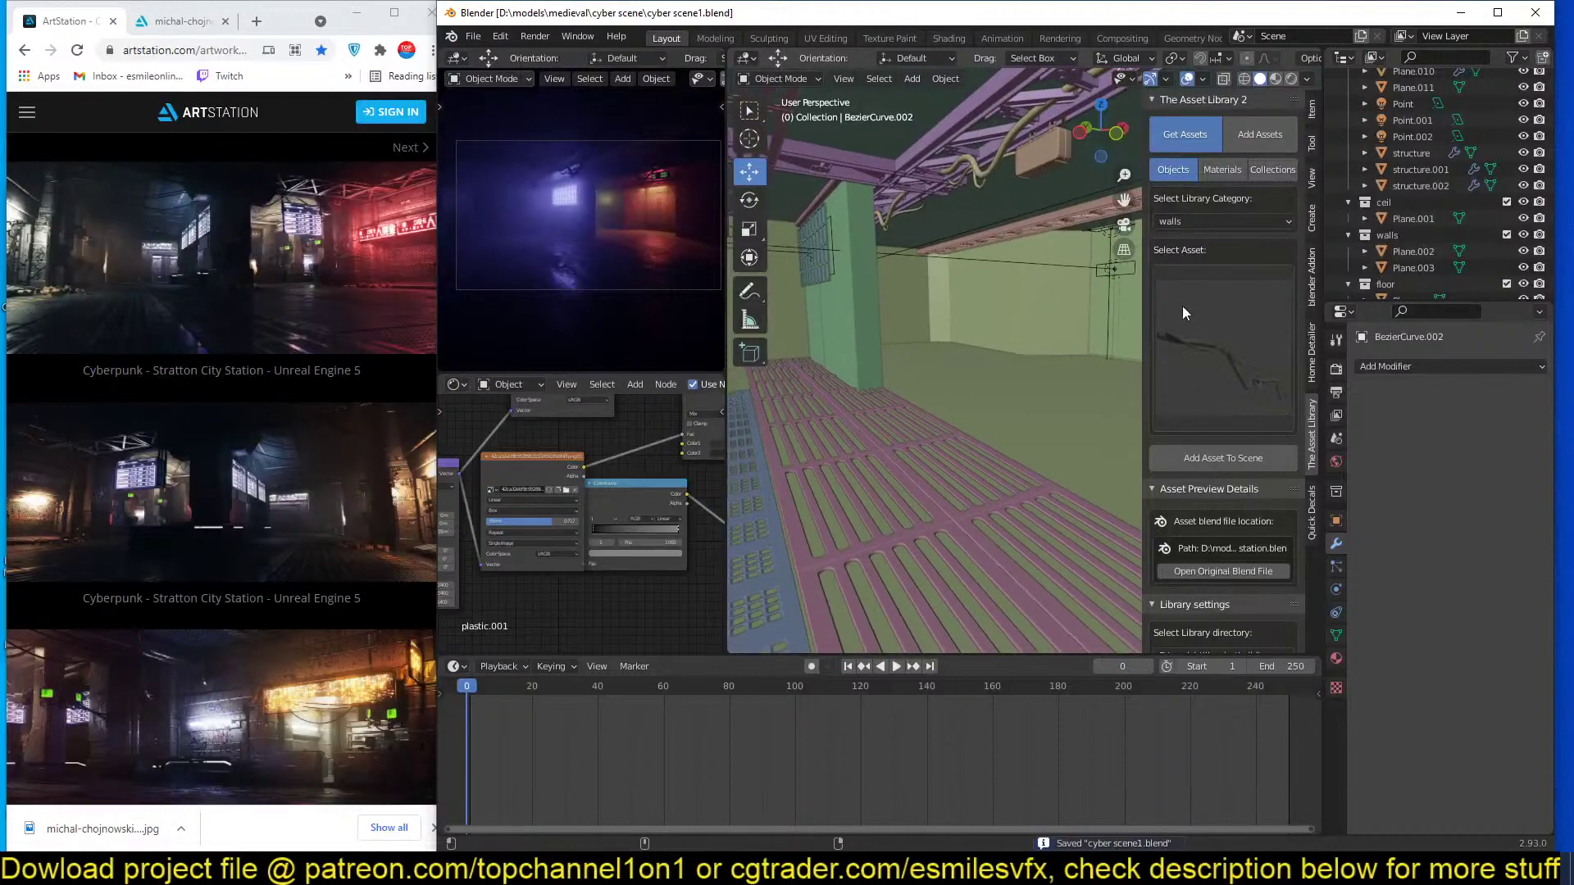
click(1210, 321)
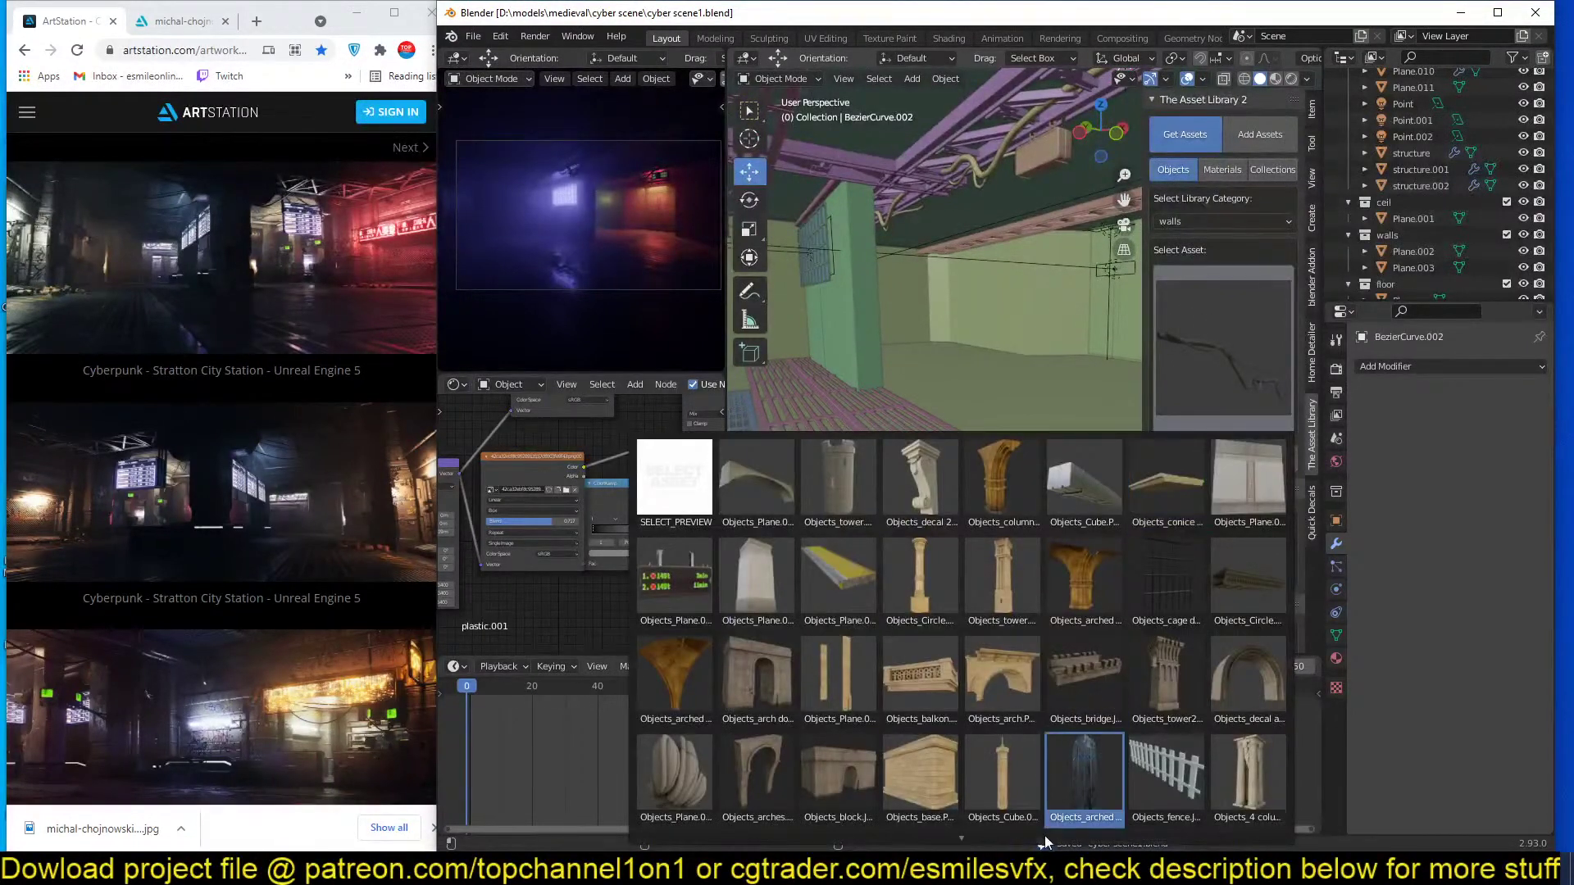
scroll(1008, 832, down, 3)
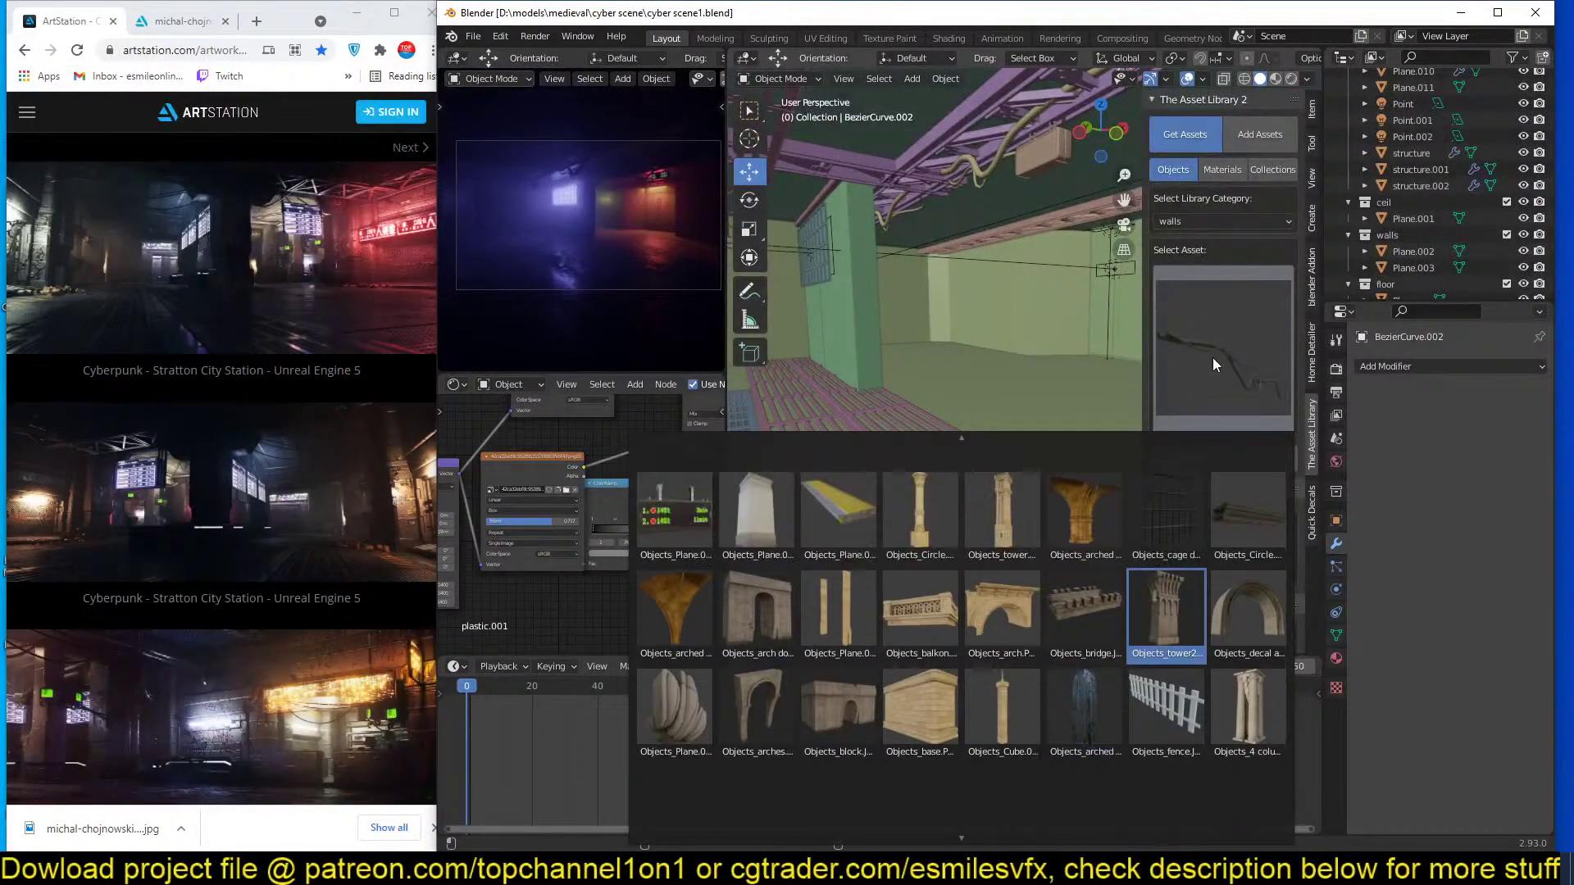
scroll(1213, 357, up, 2)
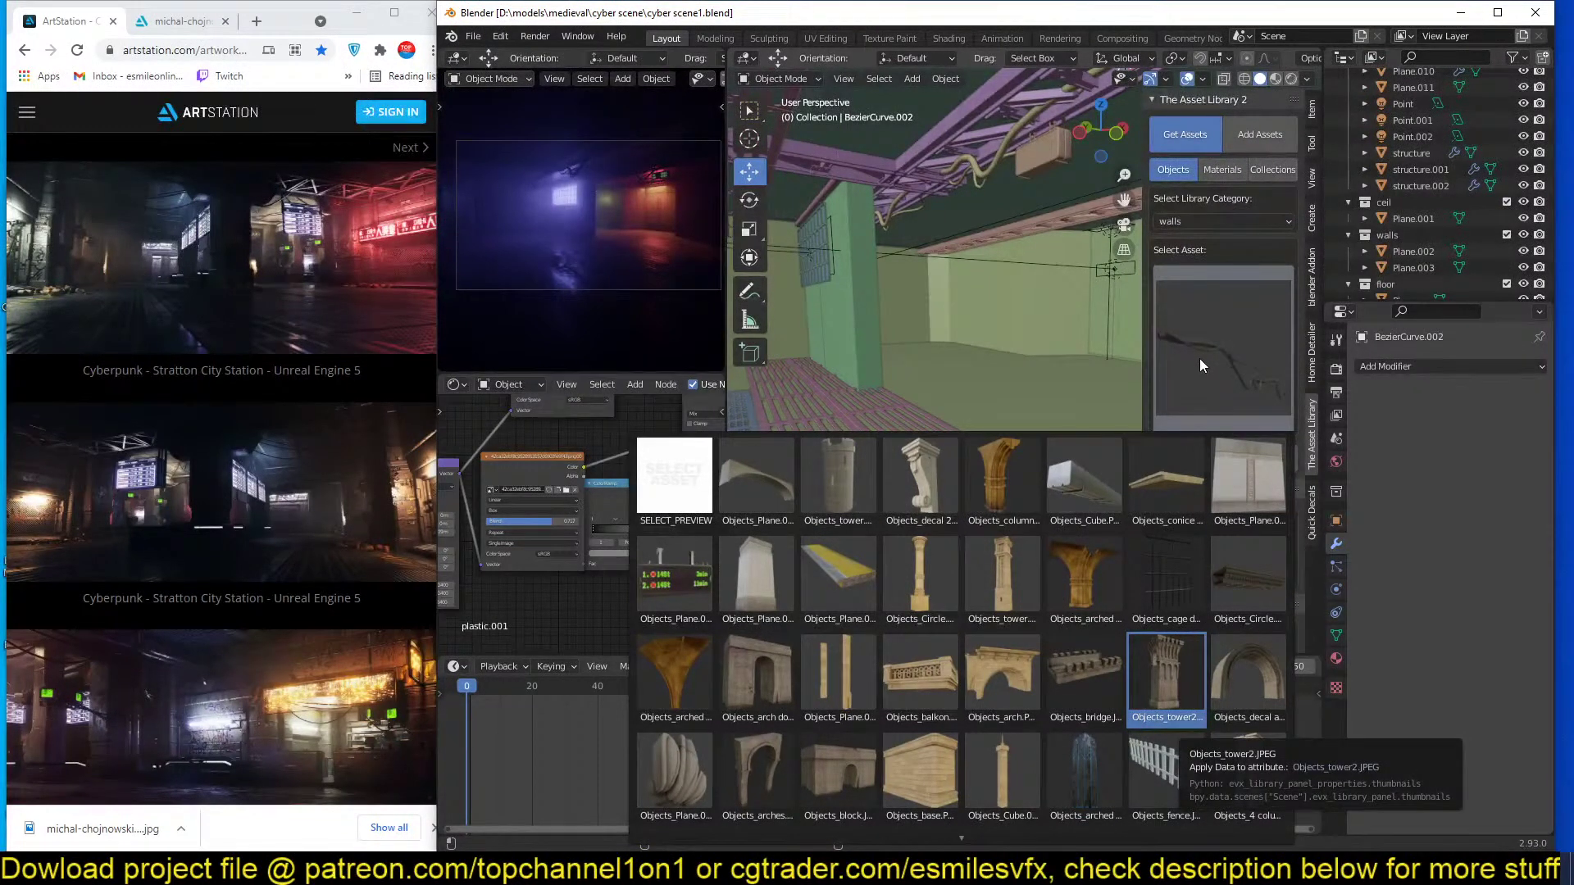
click(1196, 342)
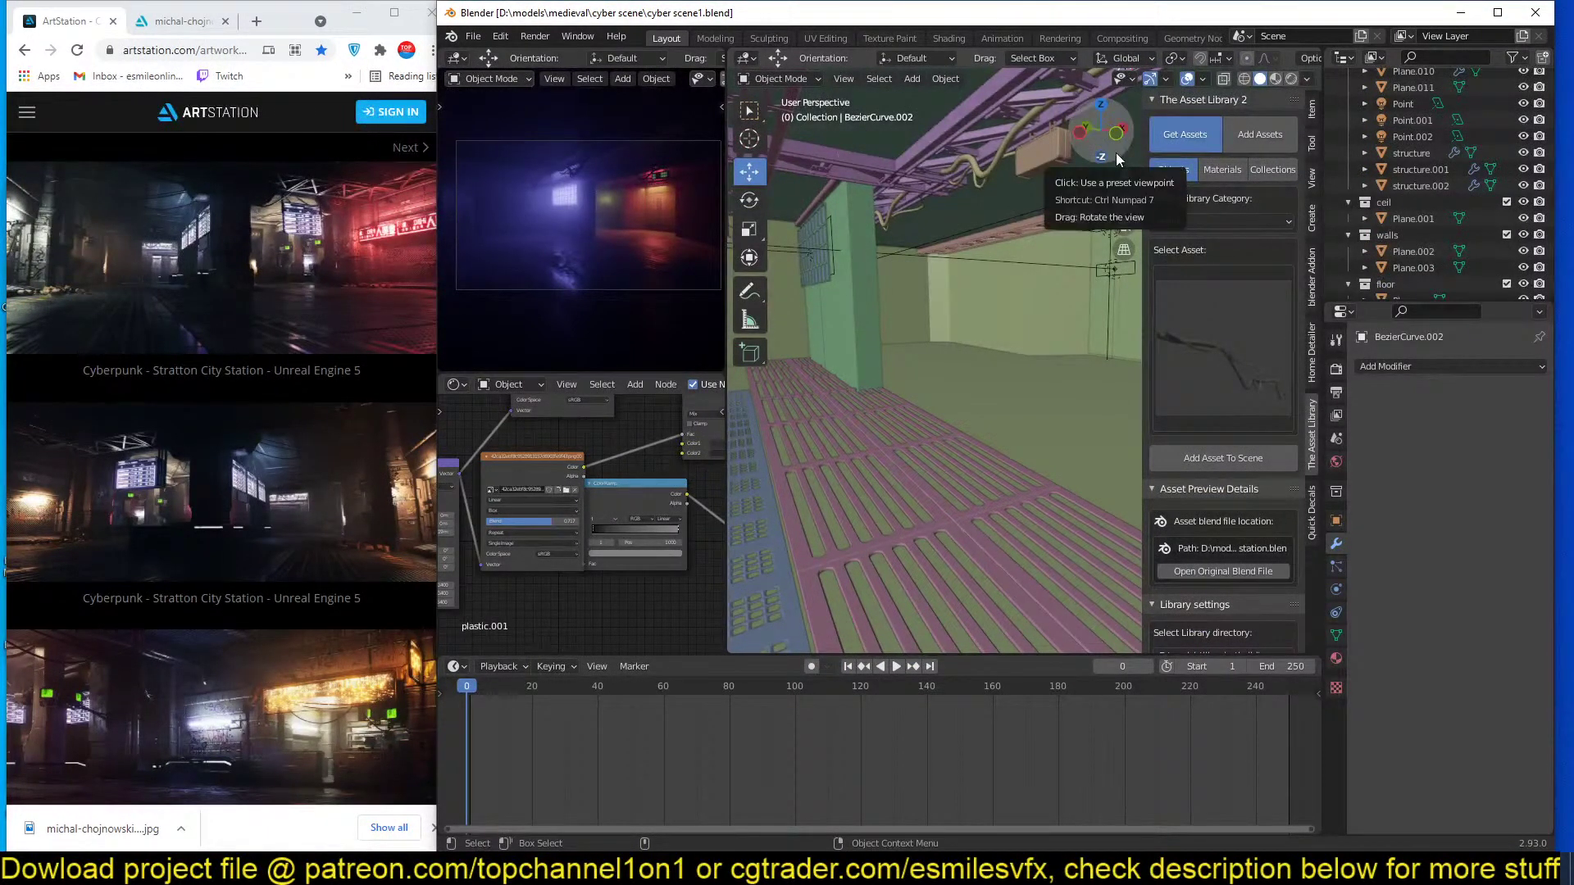
Select the floor plane, save the file and open the external data options.
click(855, 385)
key(ctrl+s)
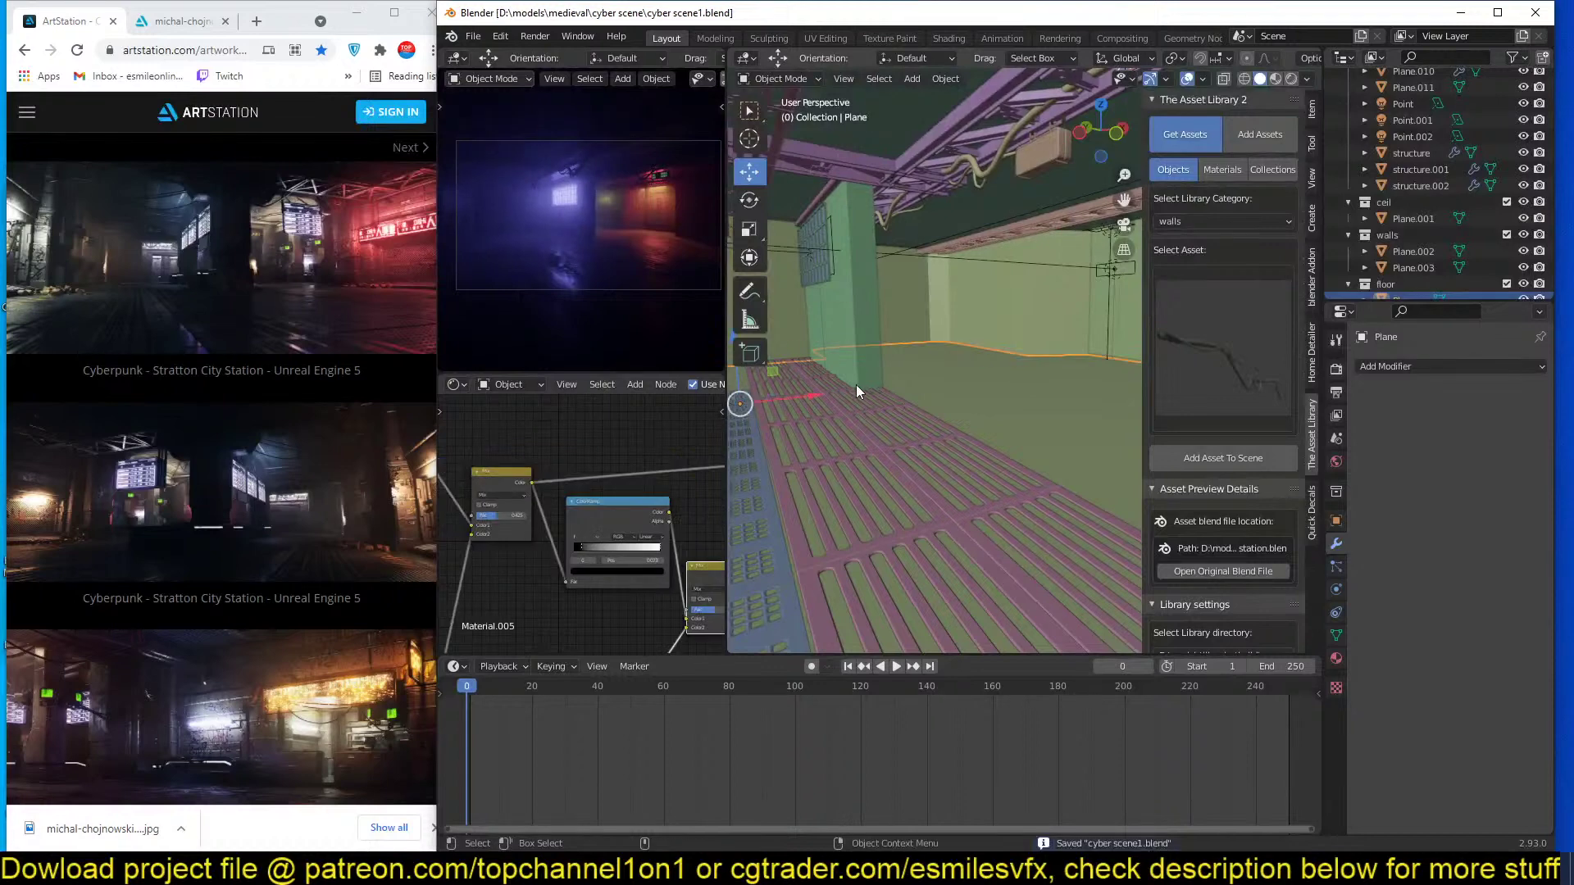
click(474, 37)
mouse_move(559, 297)
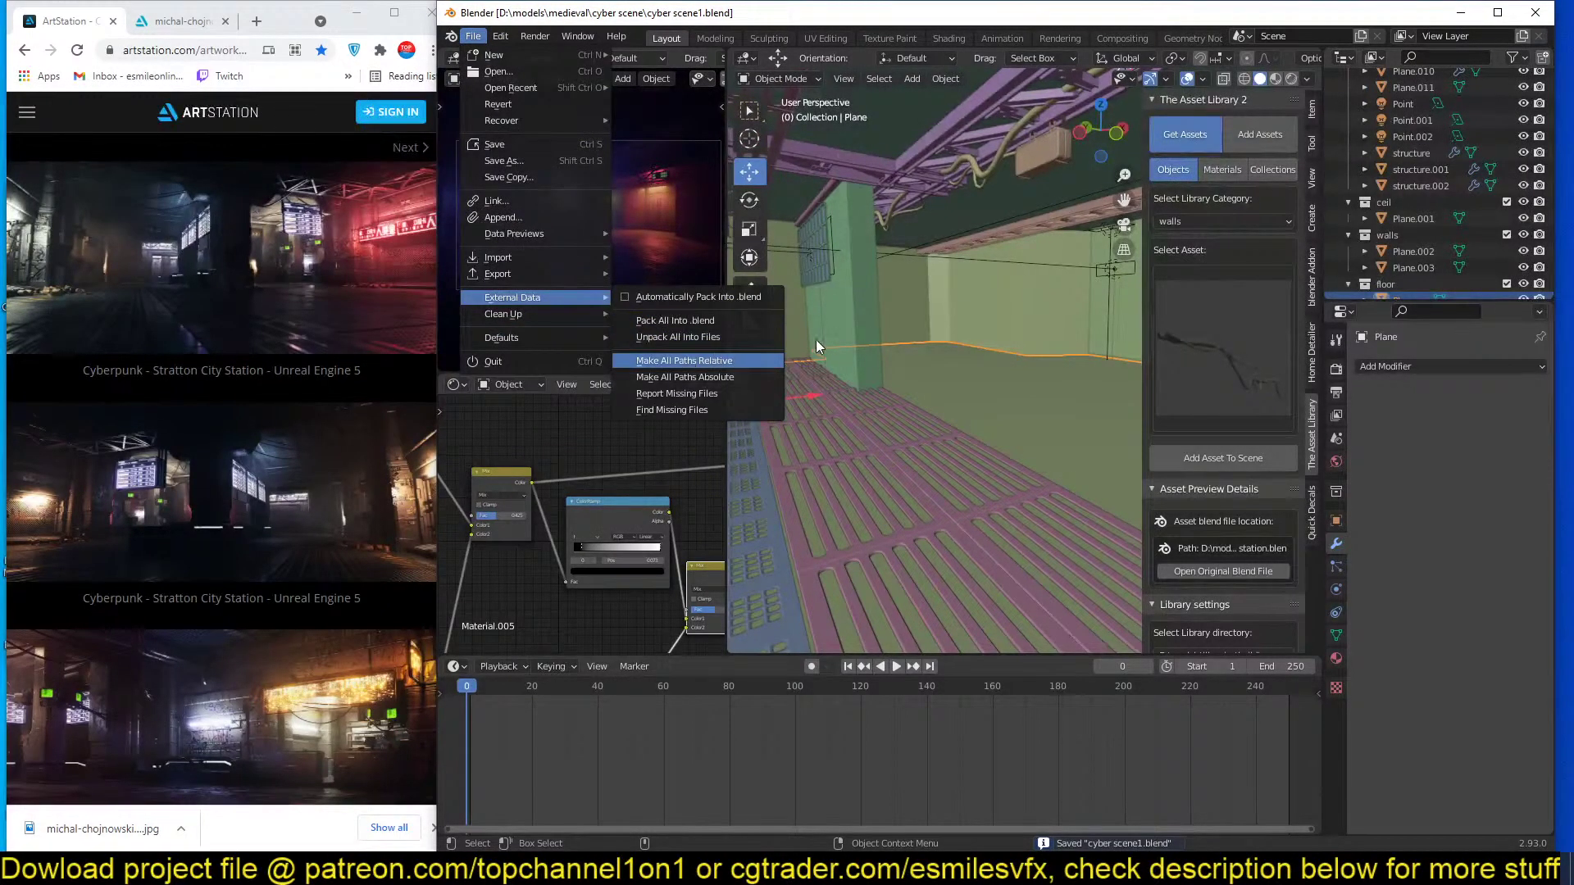
Exclude the ceil collection and add the yellow-topped kerb asset from the walls category at the near end of the perforated floor strip.
scroll(965, 426, up, 2)
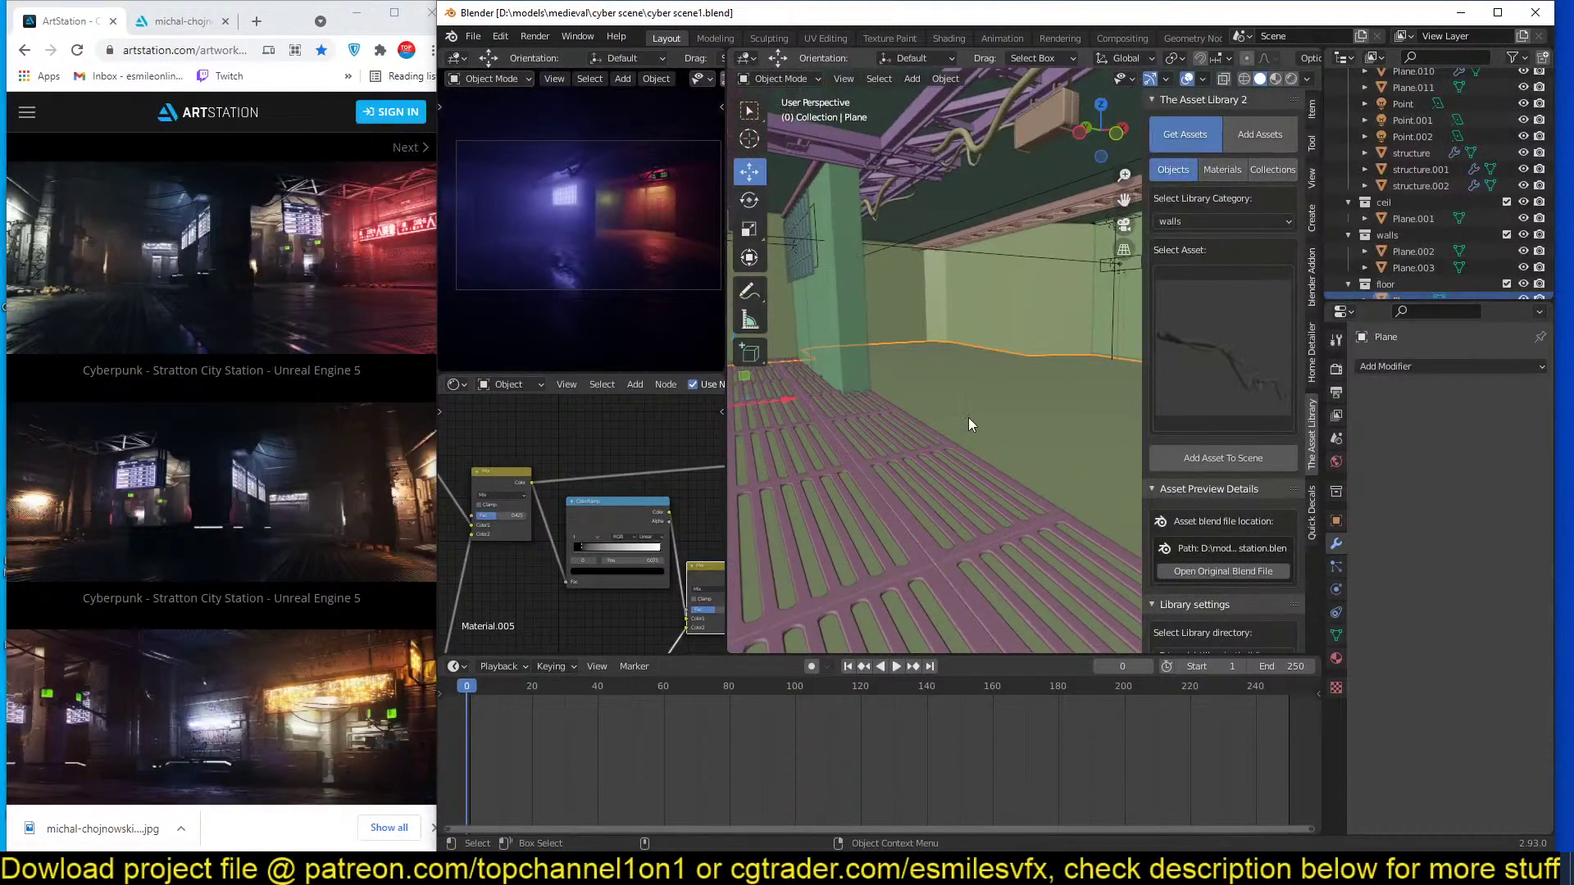
click(1241, 303)
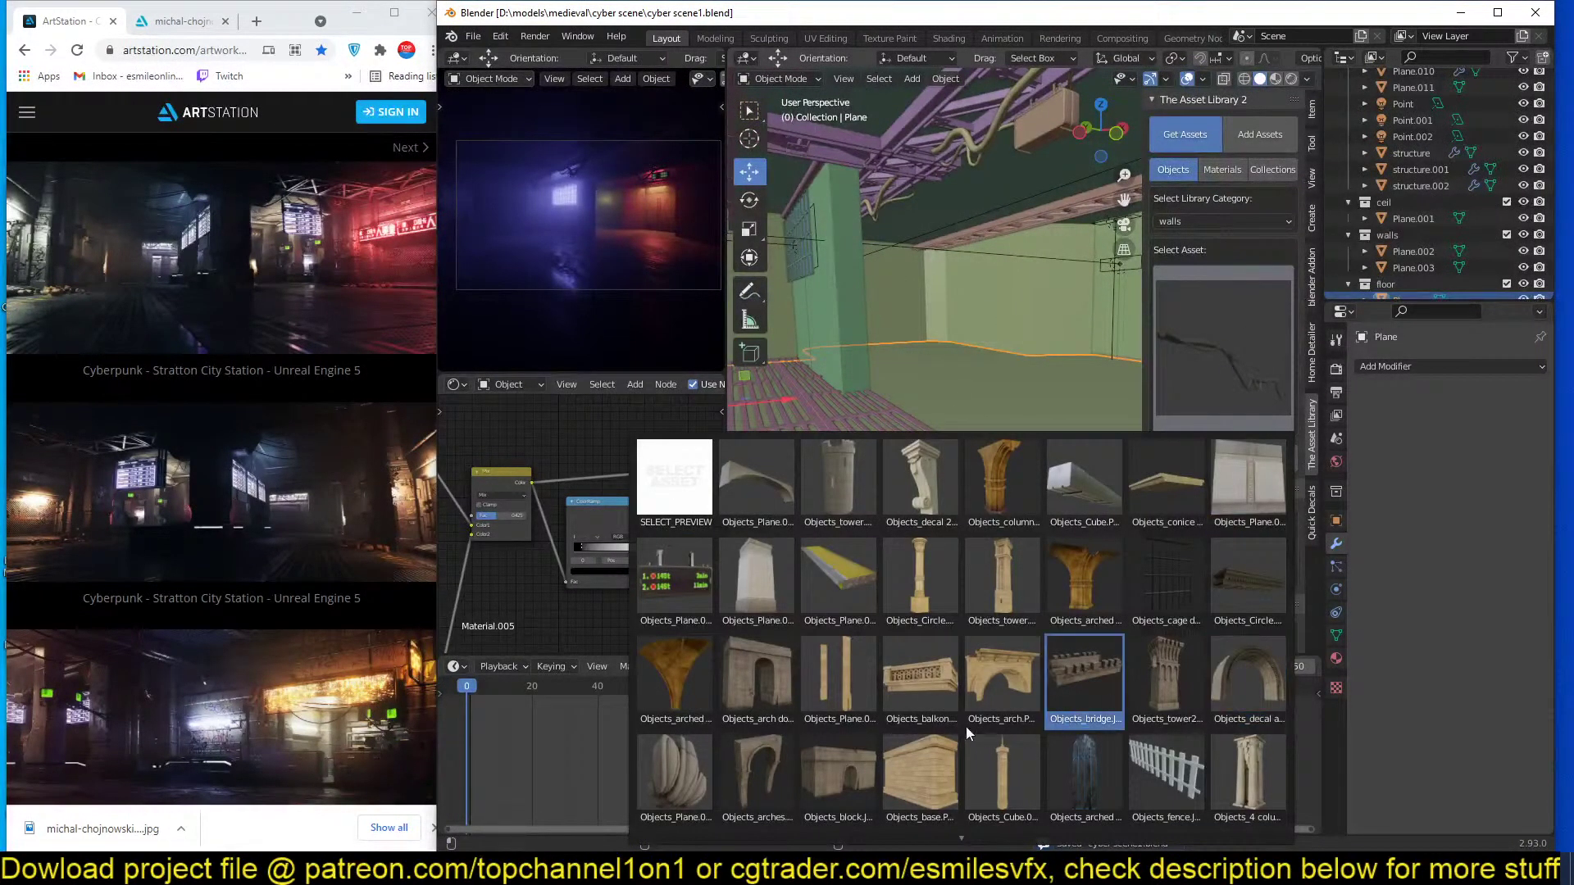
click(839, 577)
middle_drag(839, 577, 1098, 483)
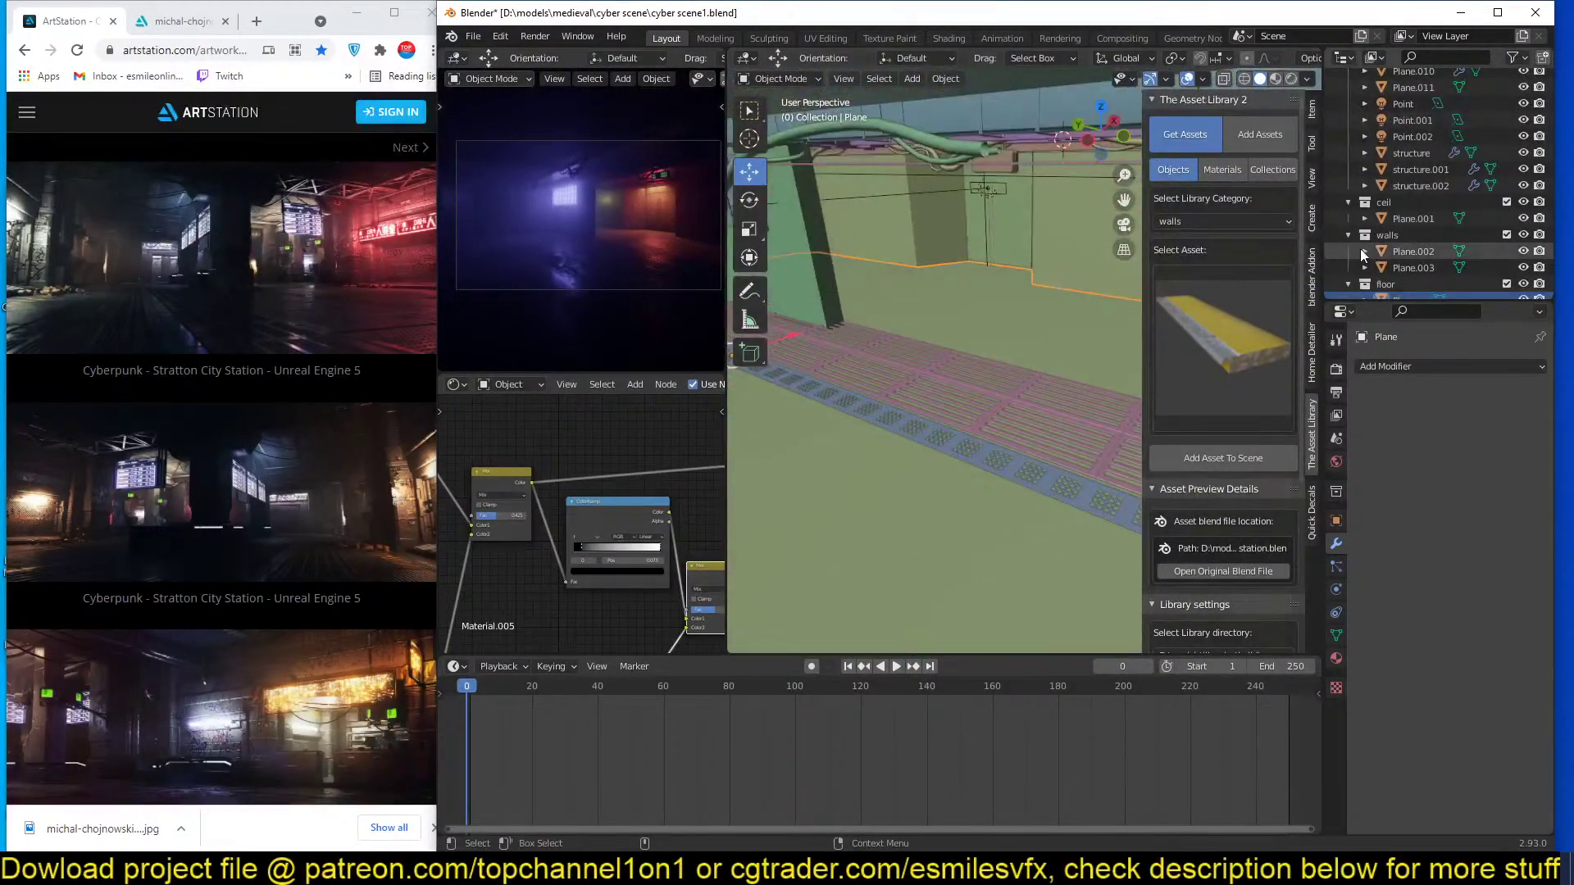
click(1507, 202)
middle_drag(1135, 369, 1024, 500)
click(1032, 434)
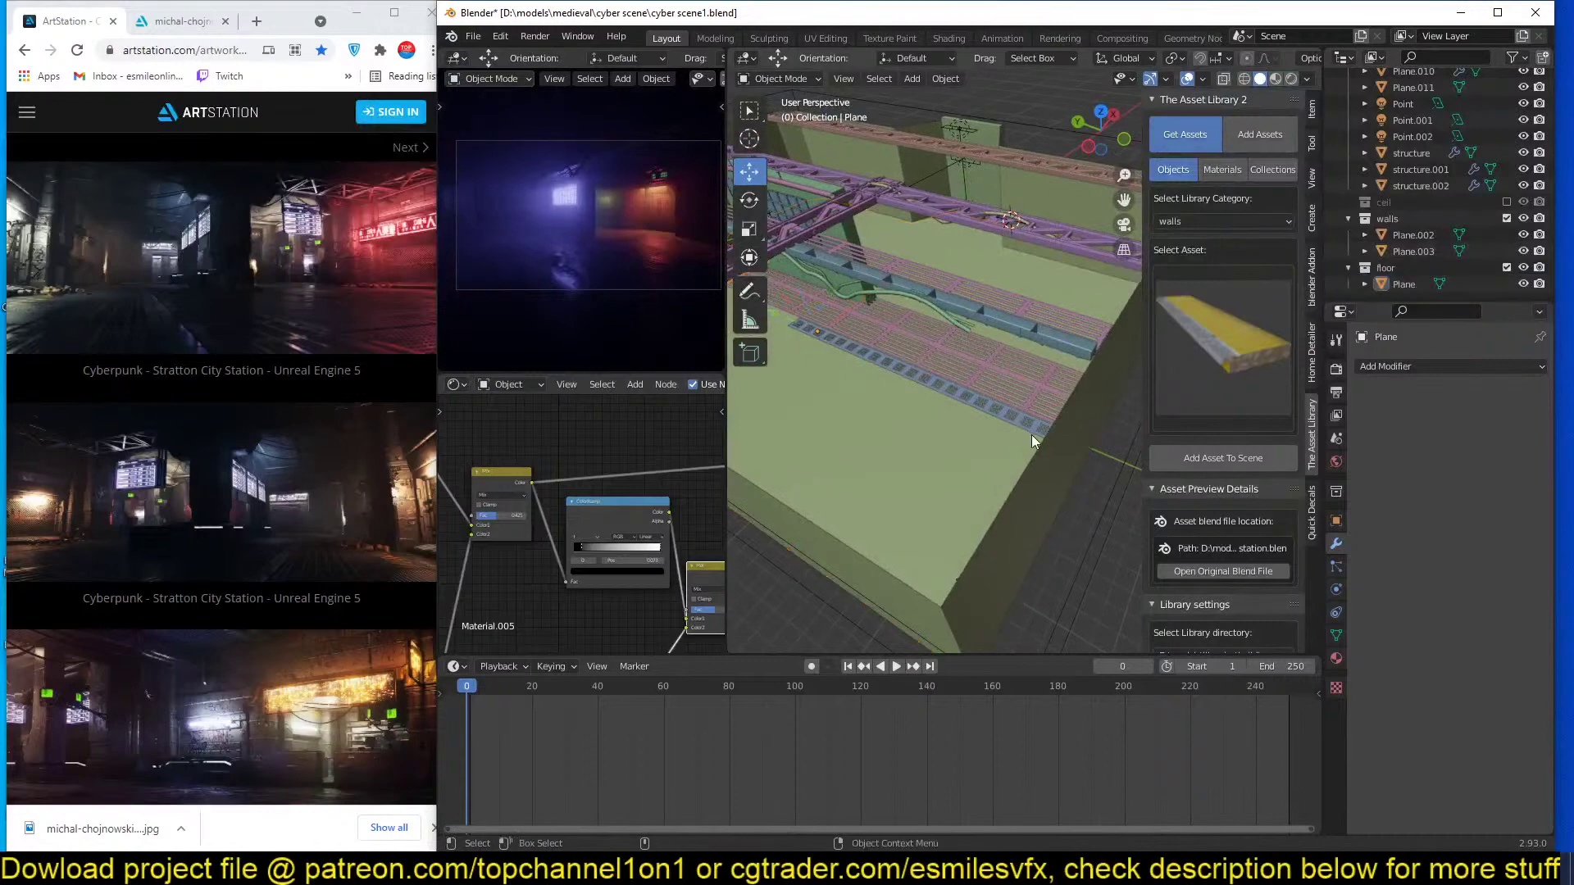
click(1237, 460)
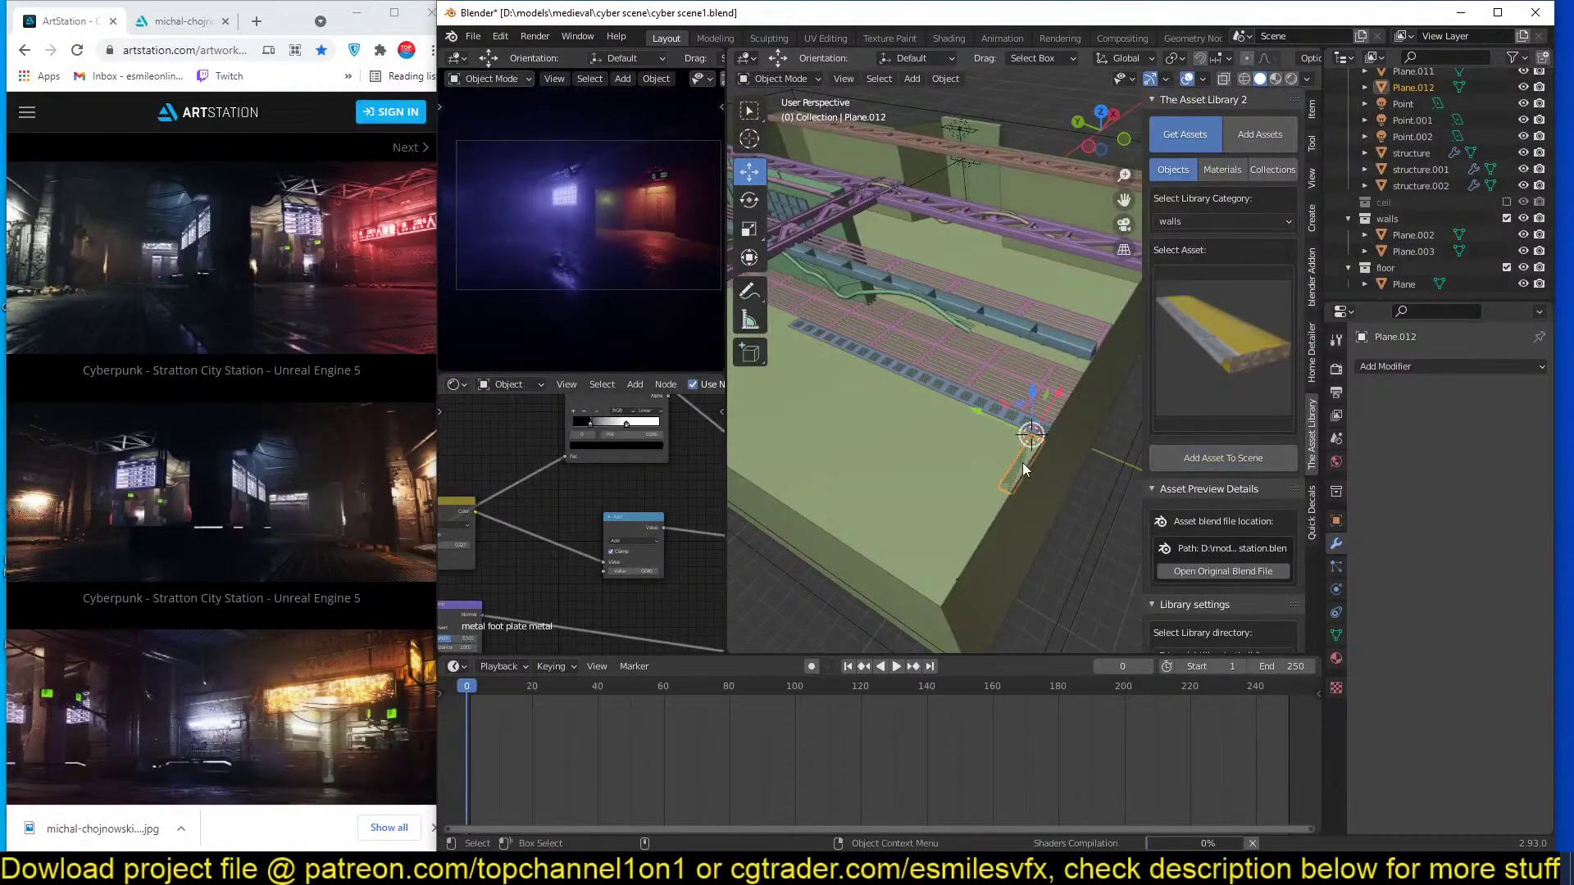
Rotate the kerb piece -90° about the Z axis so it runs parallel to the floor strip.
middle_drag(1021, 463, 1034, 469)
key(r)
key(z)
key(9)
key(0)
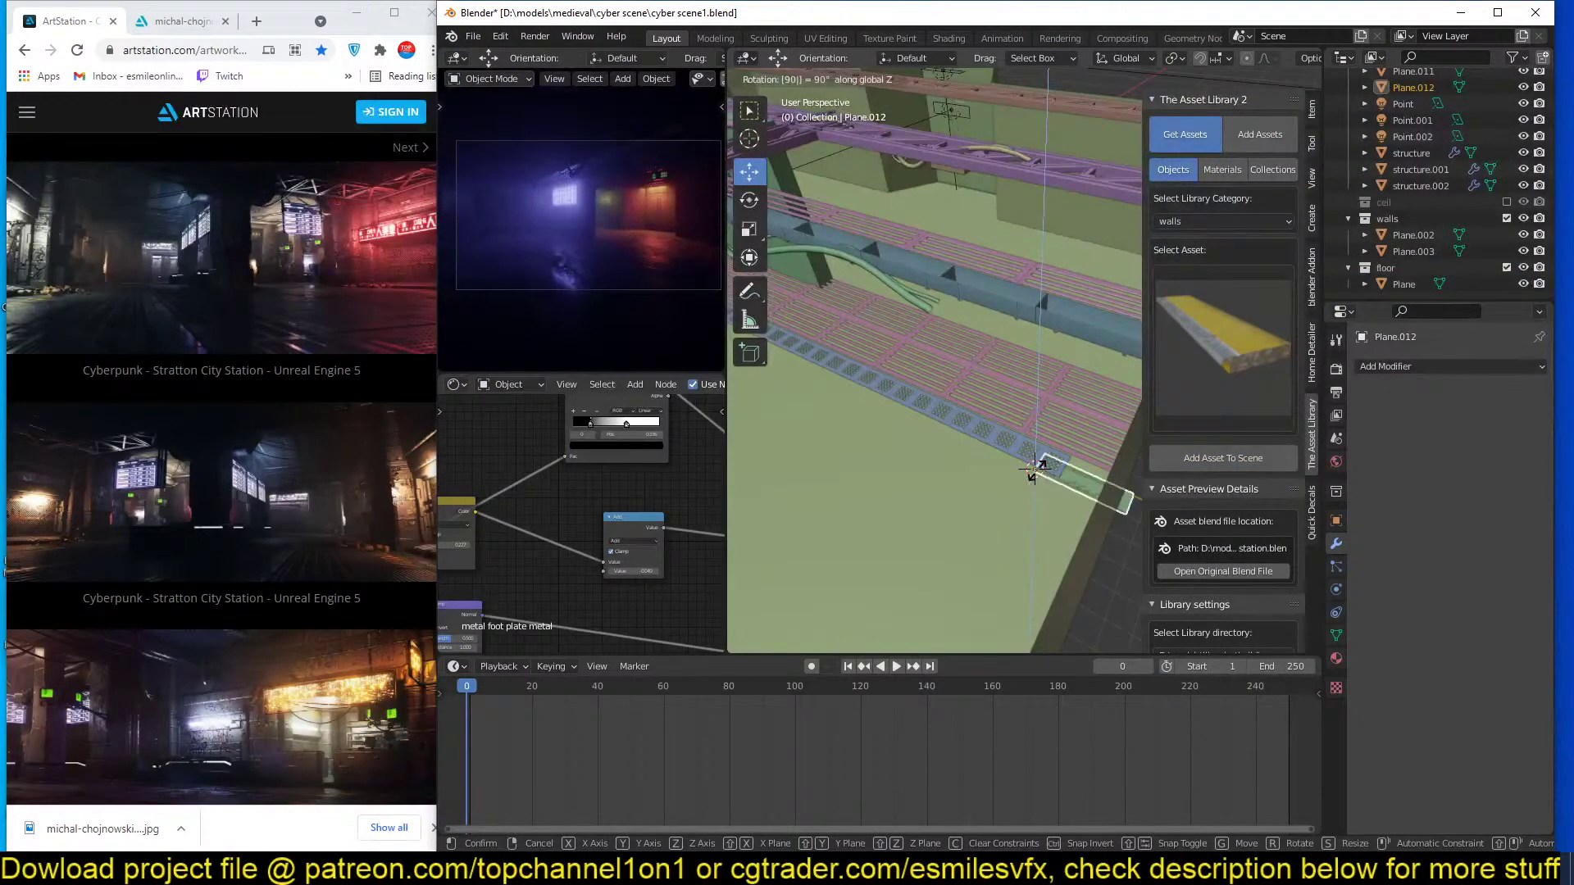
key(minus)
key(Return)
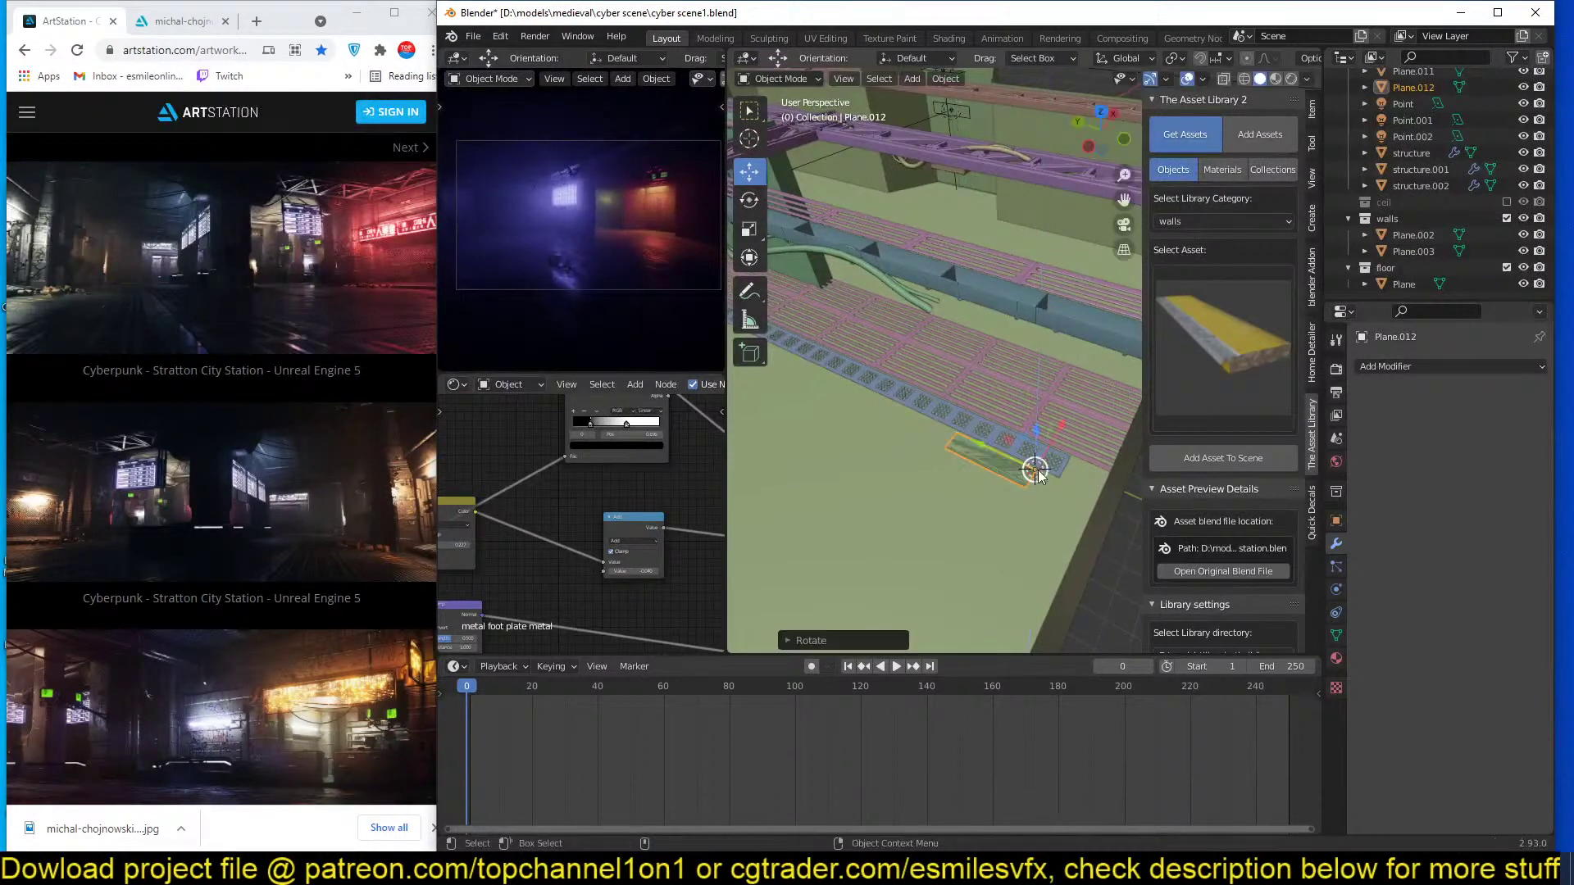
Raise the kerb piece about 0.16 m along Z and slide it along Y to the near end of the floor.
scroll(1037, 469, up, 4)
key(g)
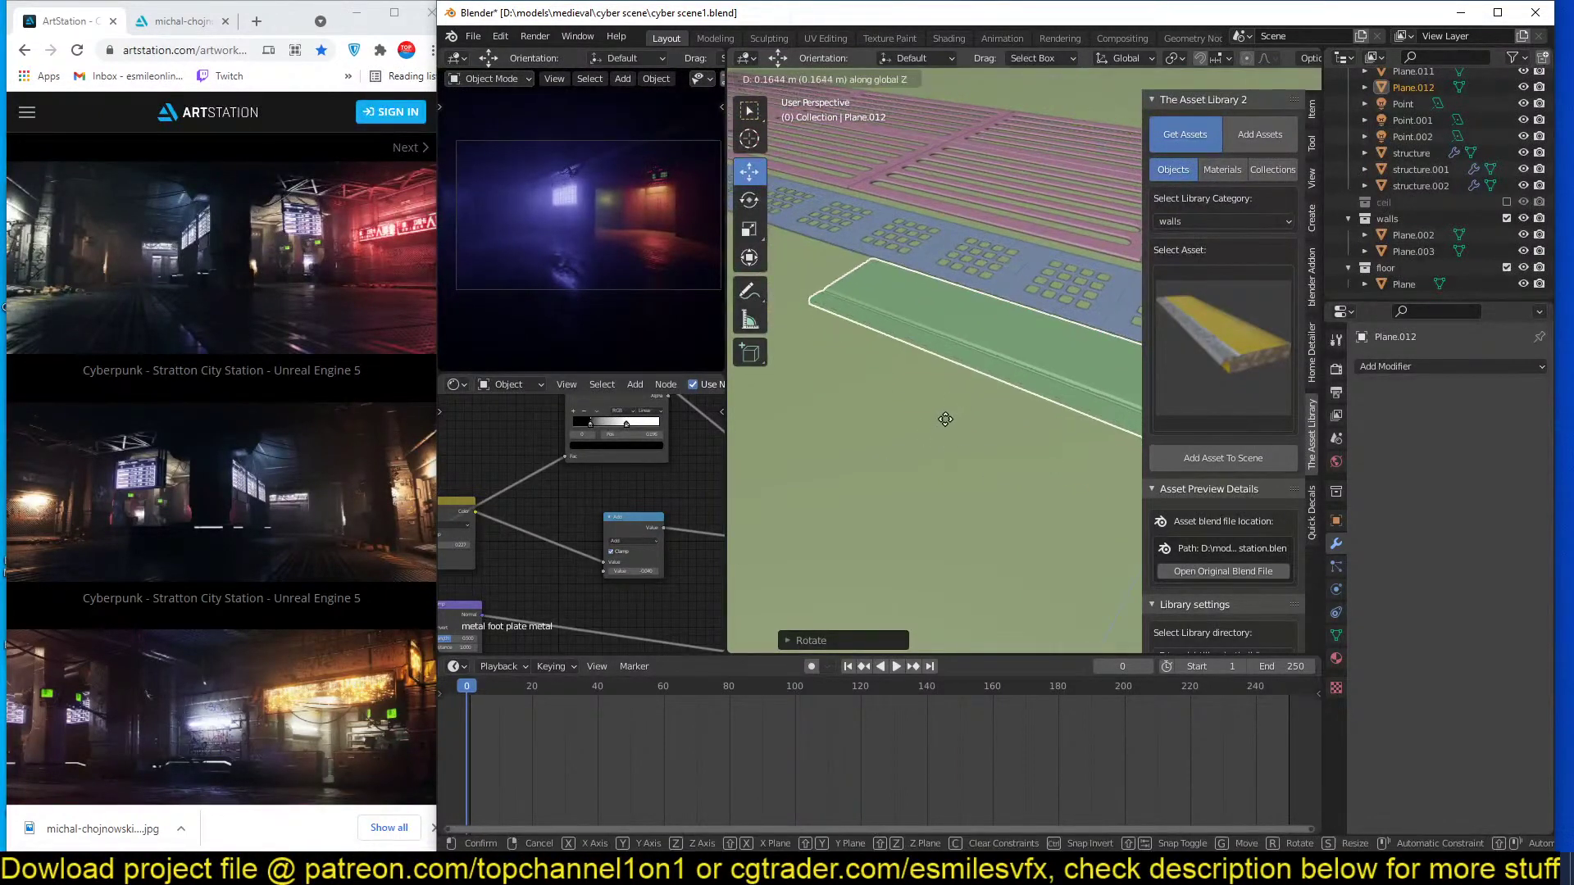
click(941, 419)
scroll(1011, 435, down, 4)
mouse_move(1012, 435)
middle_down()
mouse_move(1005, 390)
mouse_move(1006, 411)
middle_up()
drag(934, 372, 1037, 400)
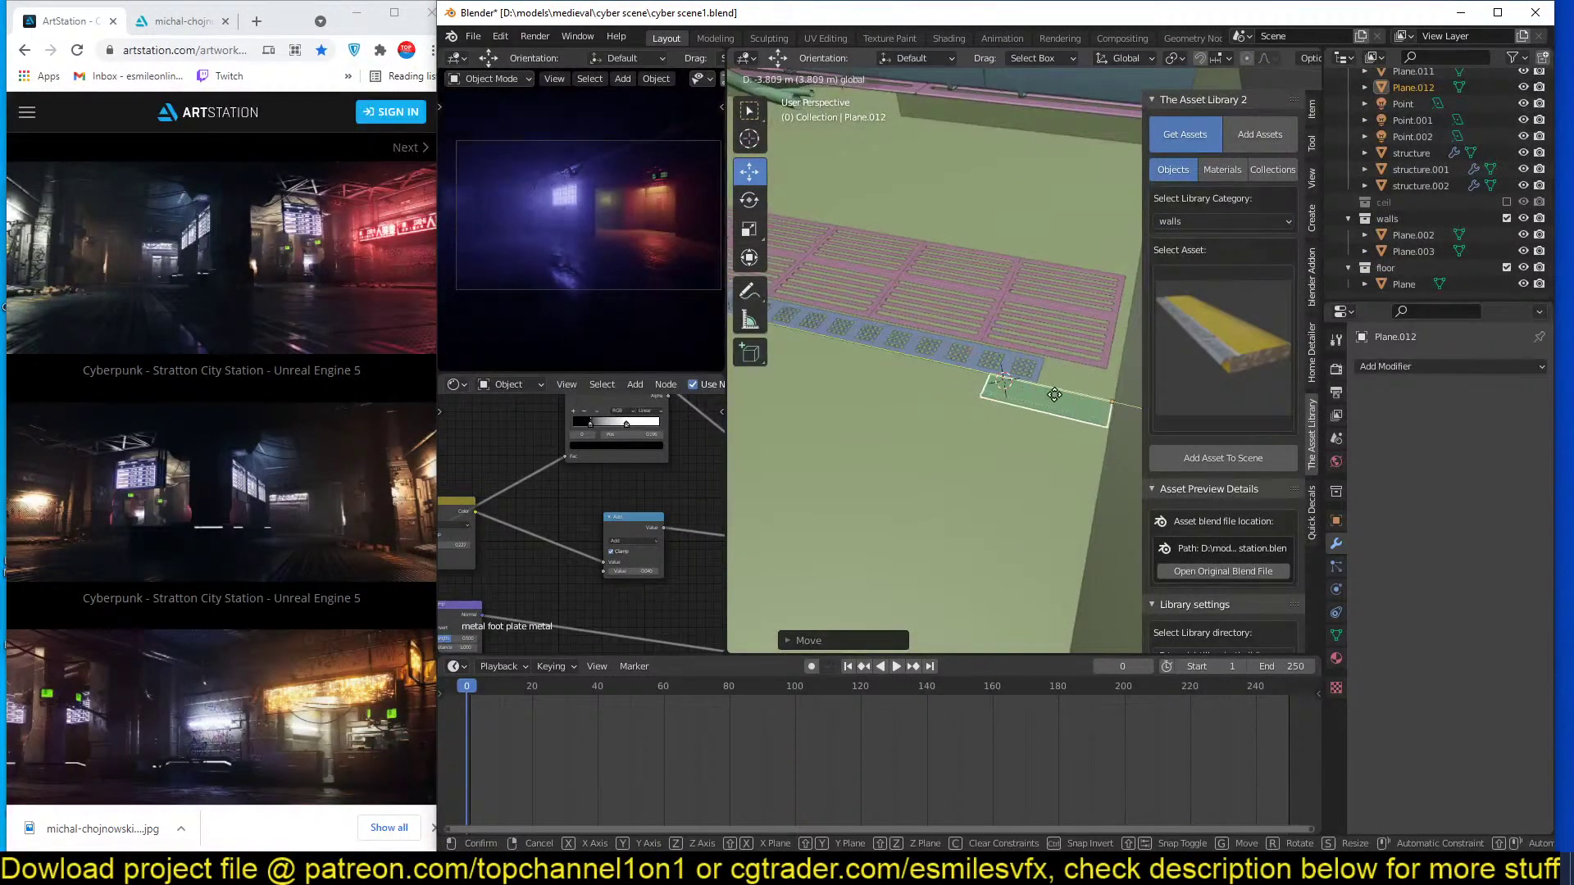
Add an Array modifier to the kerb with relative offset X -1 and count 11, and save the file.
click(1440, 366)
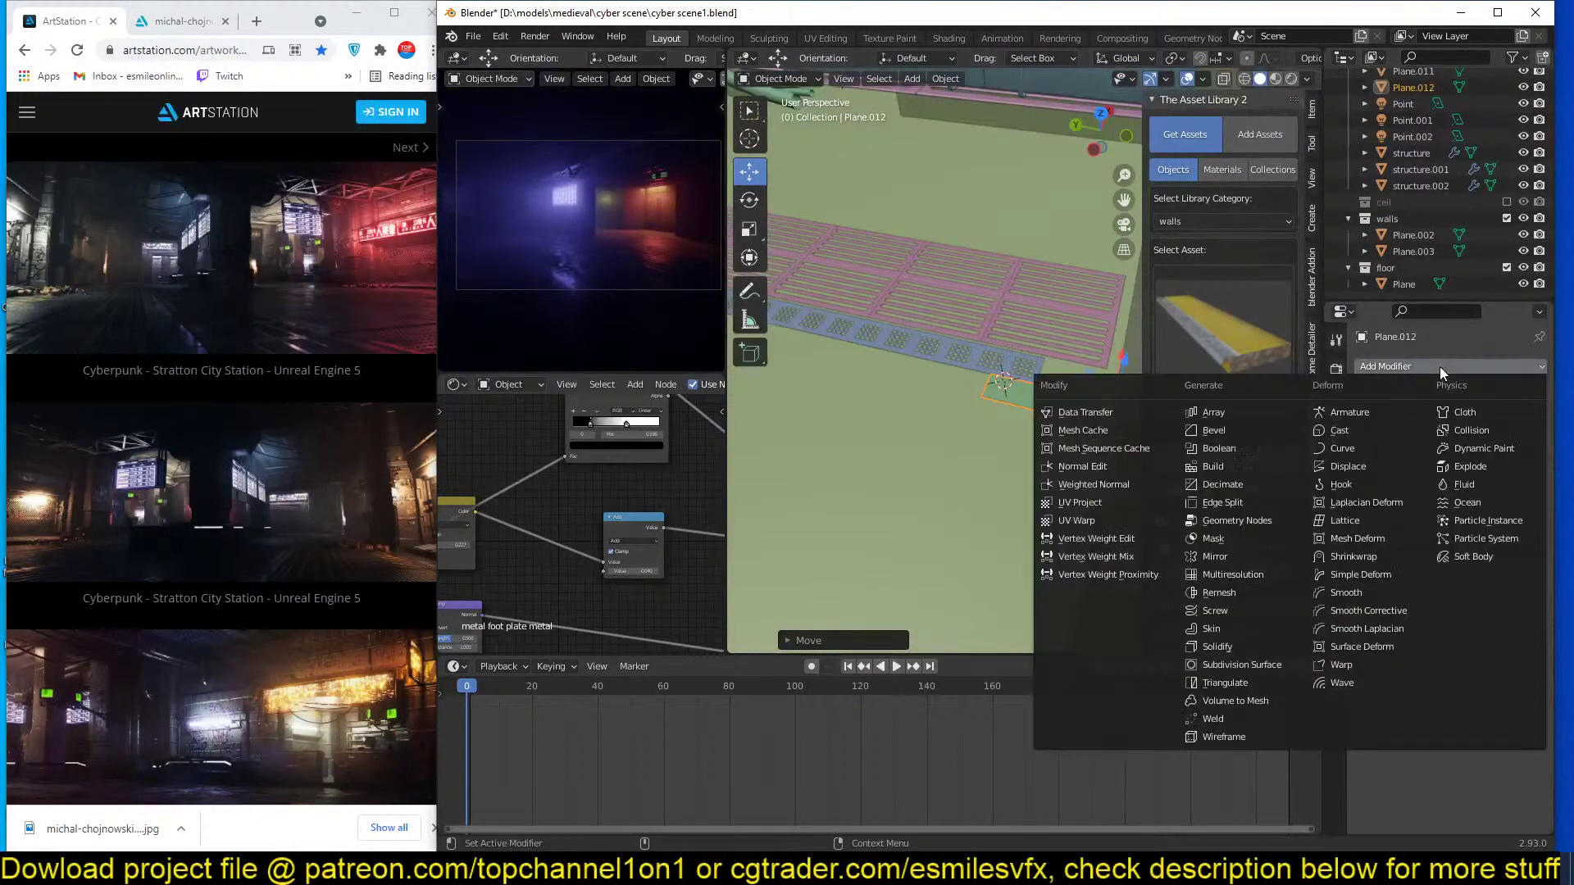
click(1264, 413)
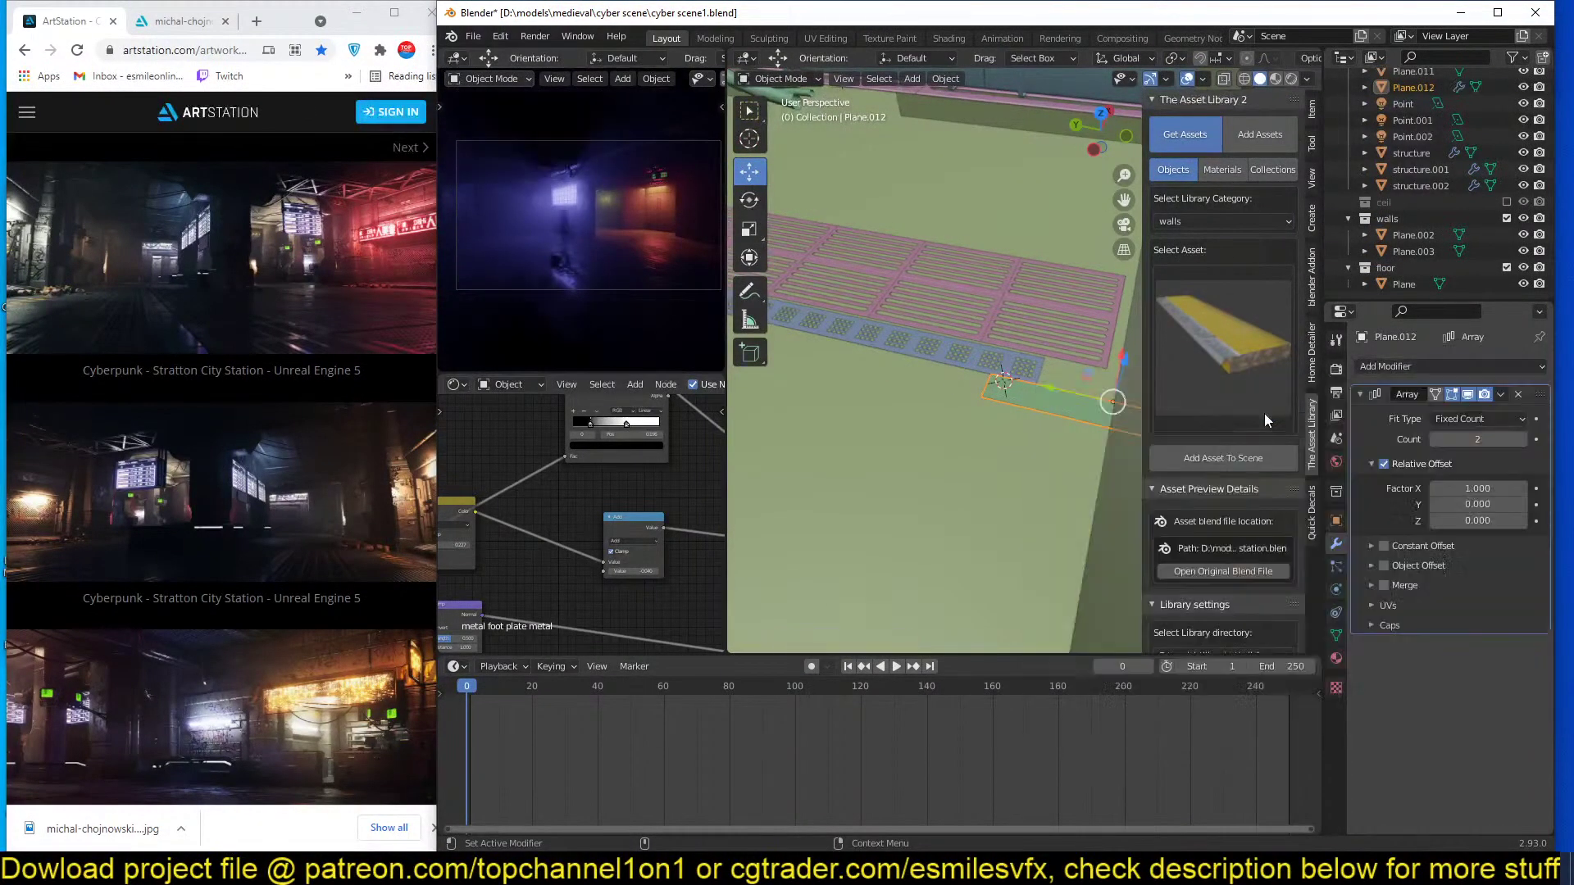
click(1485, 489)
key(Return)
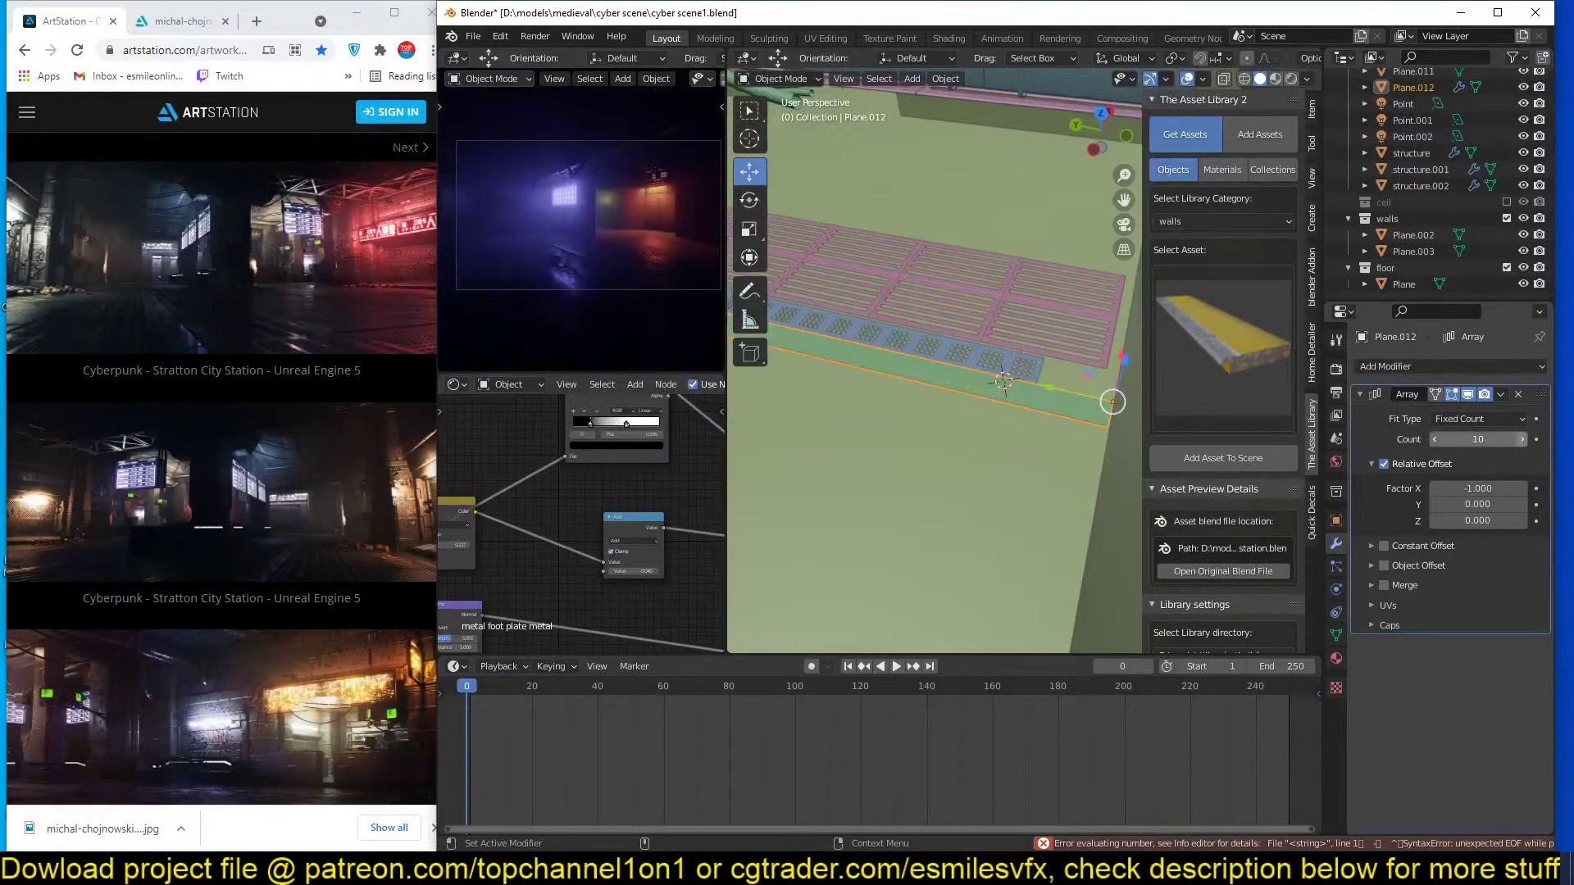
click(1522, 439)
key(ctrl+s)
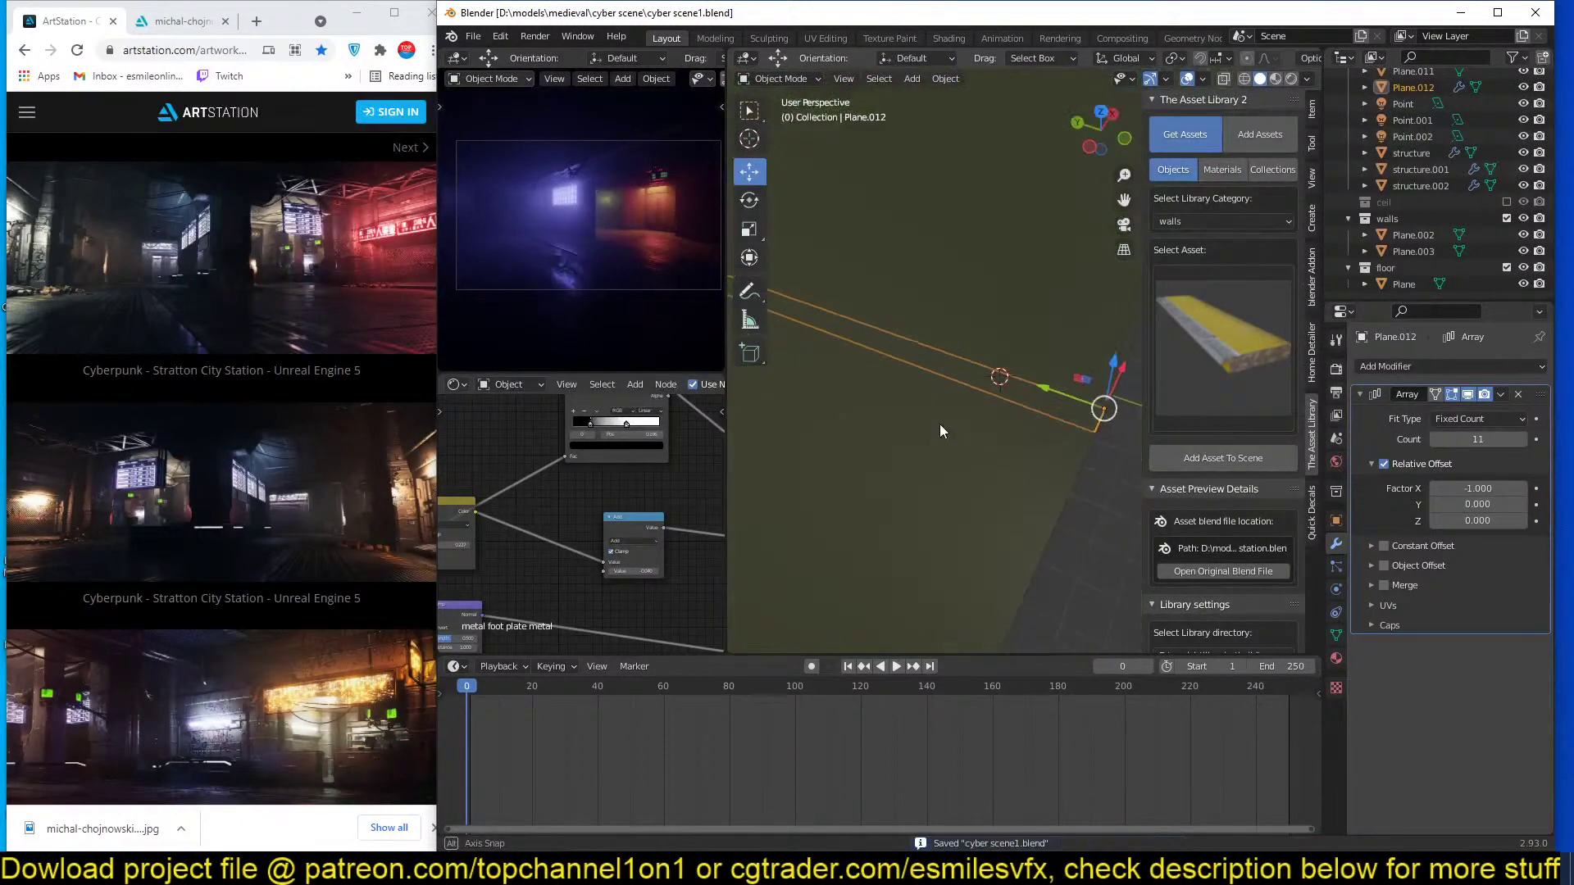
Inspect the kerb run along the floor and browse the walls and decals asset categories for more props.
middle_drag(939, 431, 982, 384)
click(924, 338)
middle_drag(924, 338, 1064, 347)
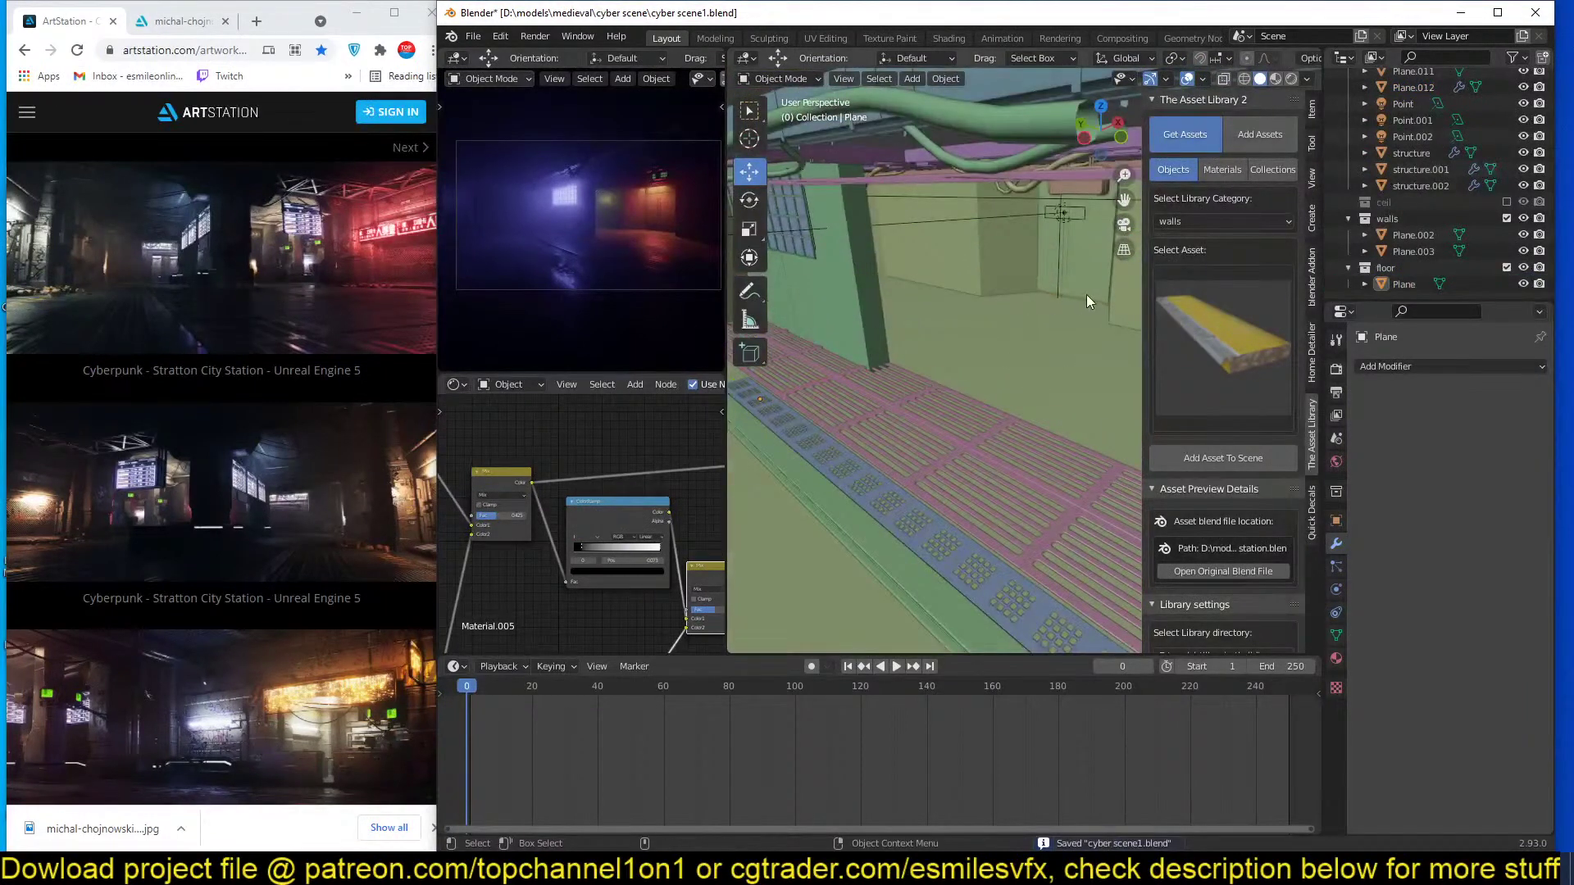
click(1234, 322)
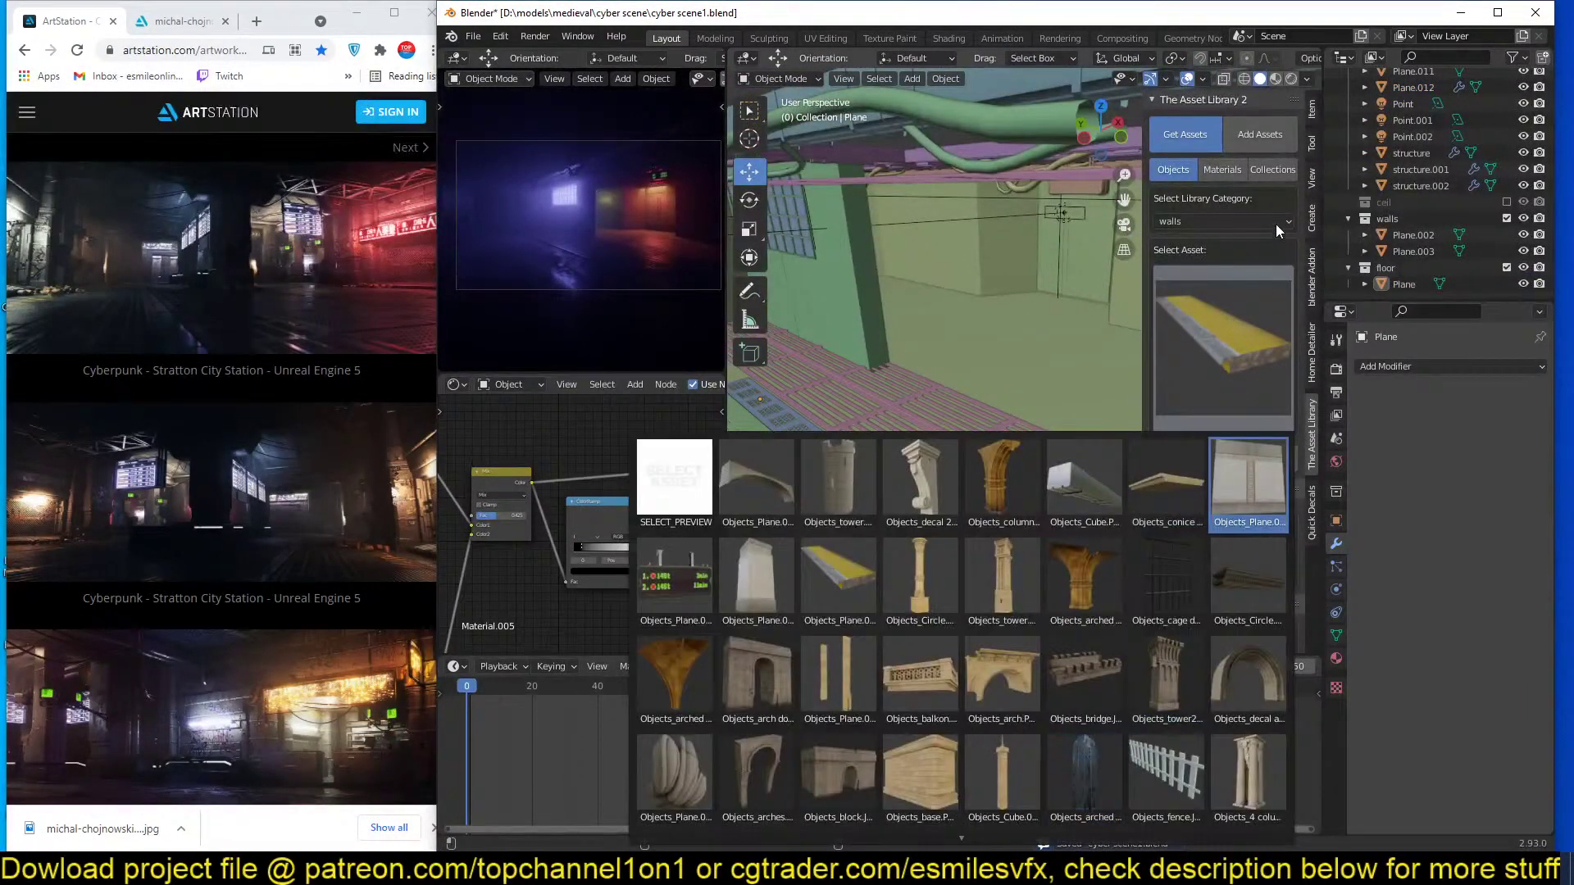
click(1272, 222)
click(1248, 255)
click(1237, 295)
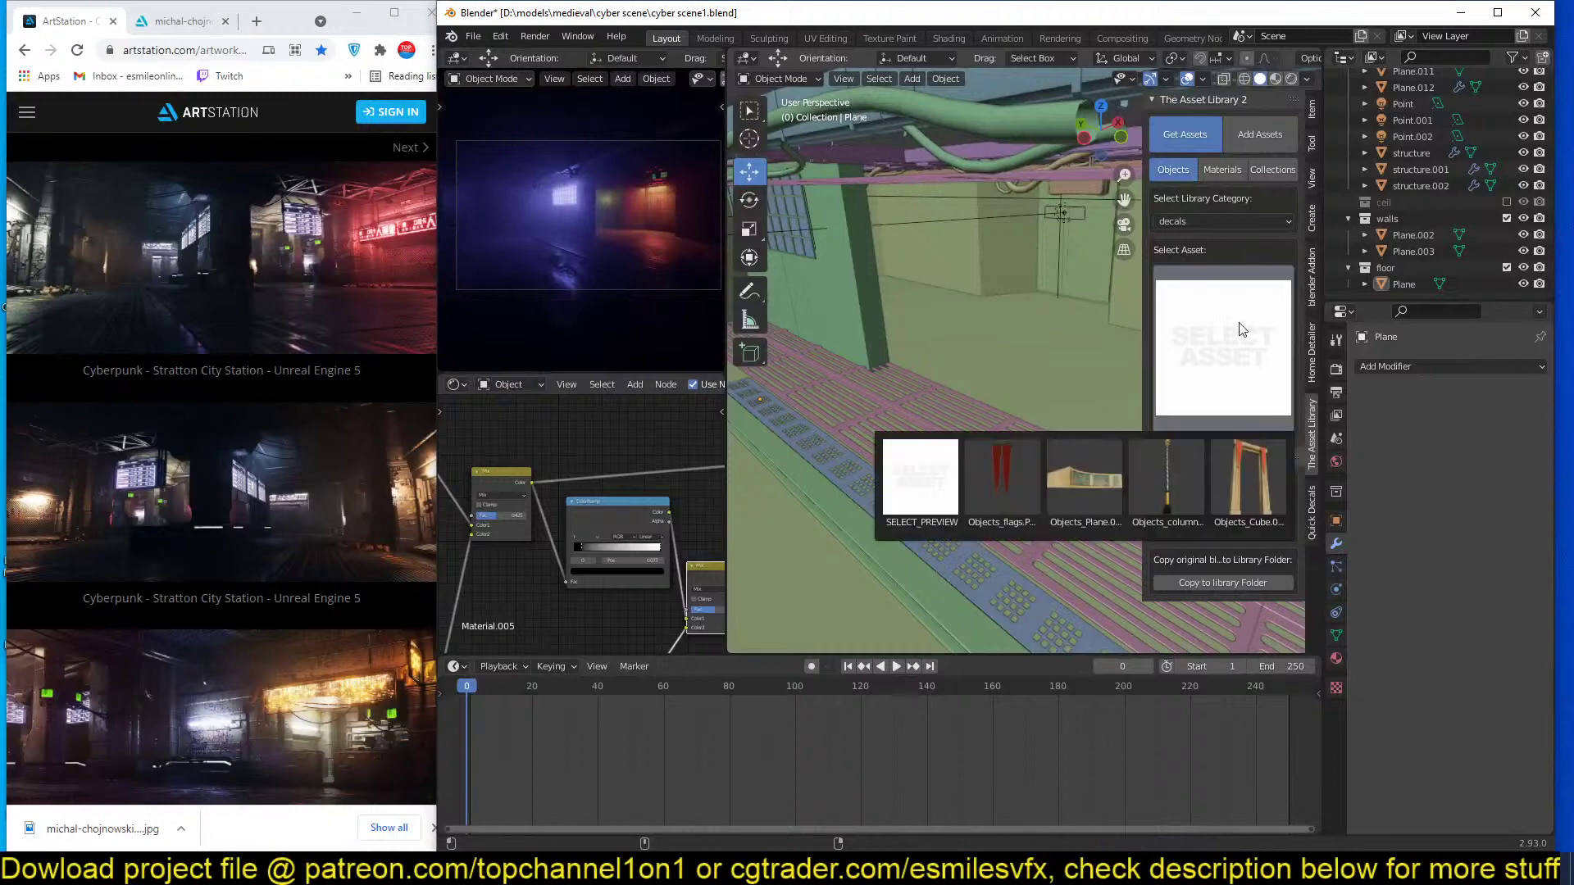
Add the square louvred vent from the ceiling category at the top of the pillar and shift it slightly down along Z.
click(1242, 222)
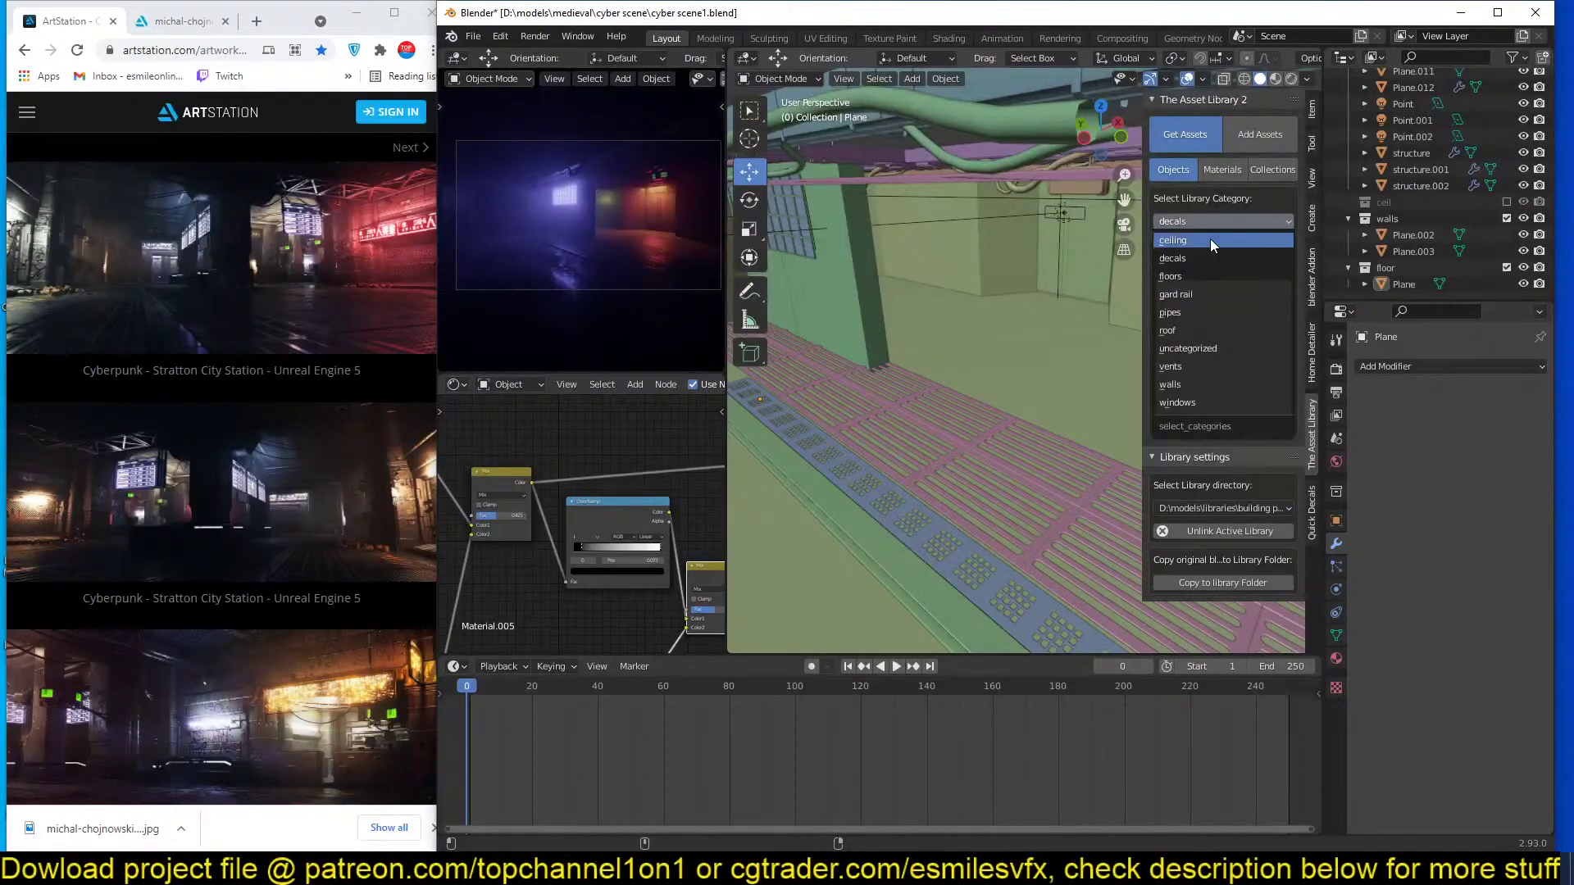
click(1210, 239)
click(1205, 341)
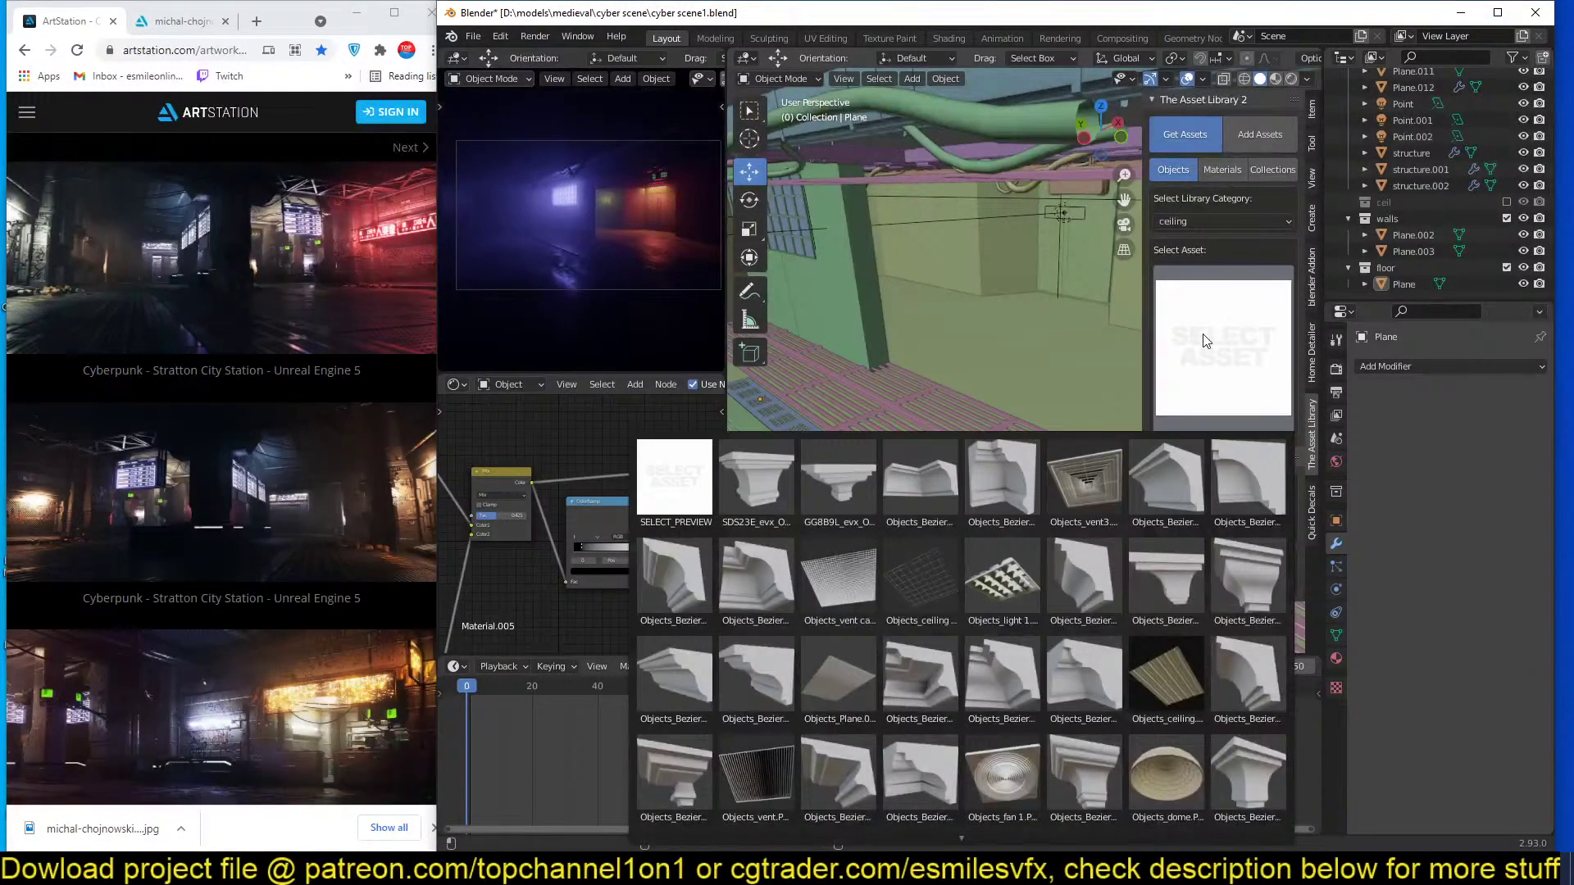
click(1084, 484)
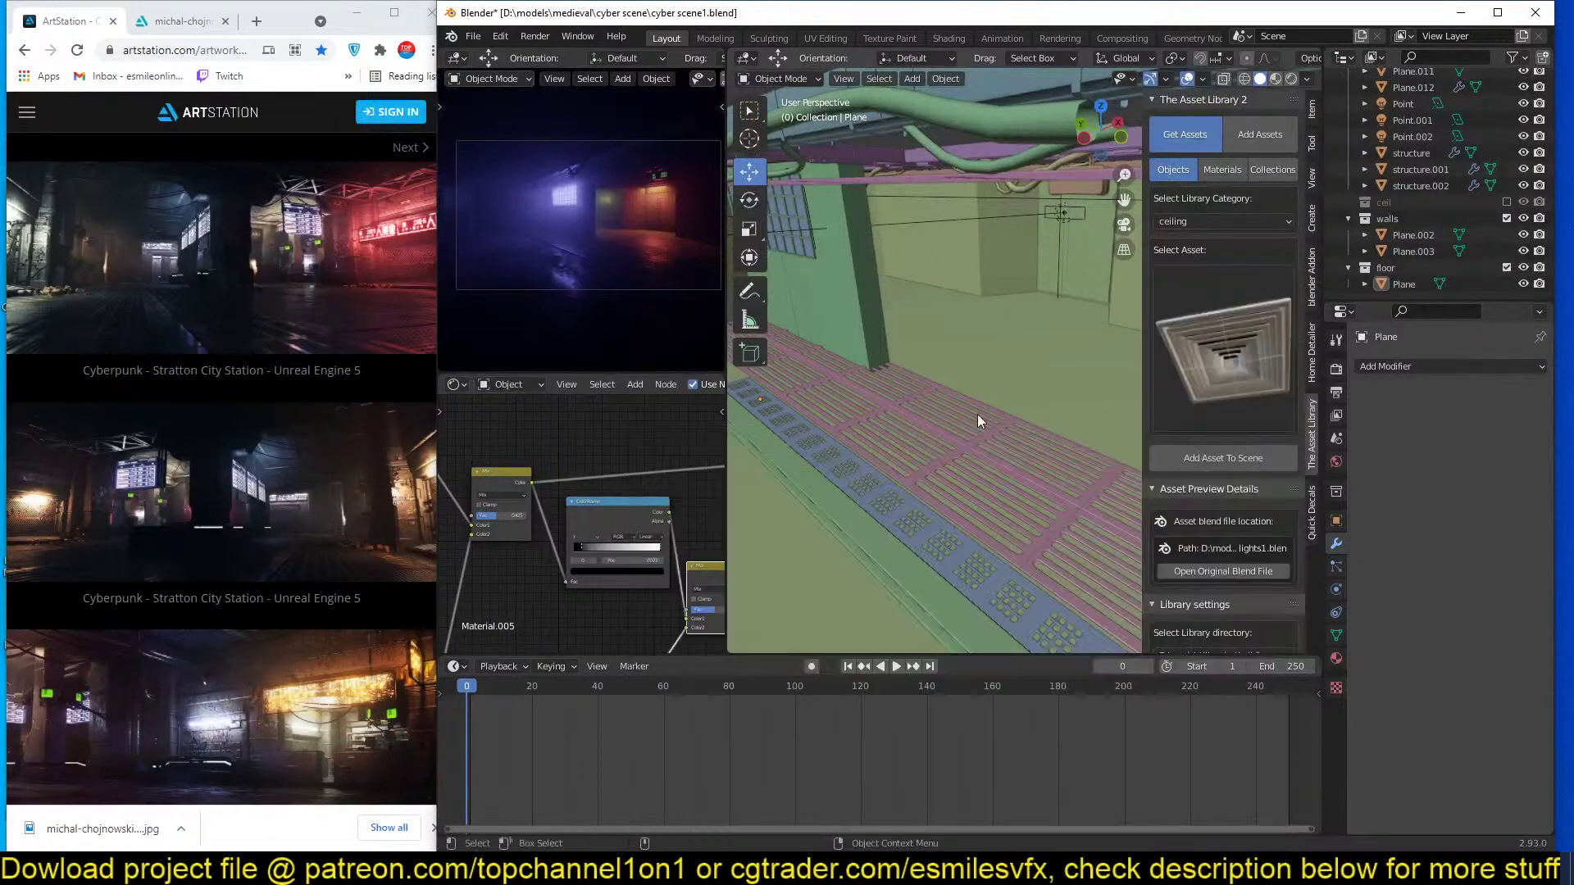
middle_drag(977, 415, 972, 297)
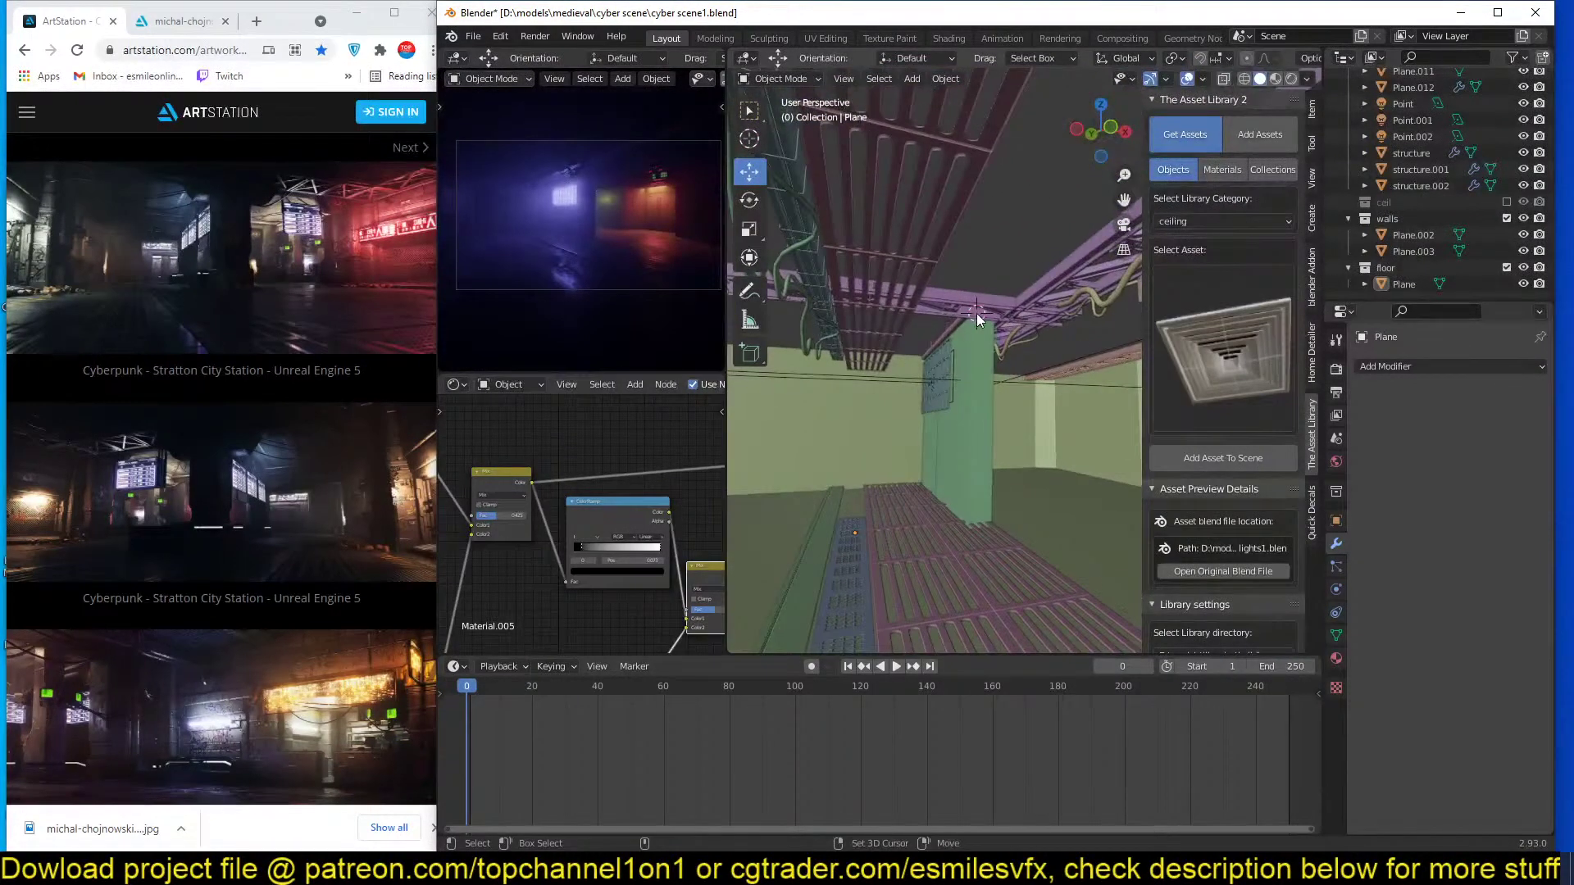
shift+right_click(976, 313)
click(1231, 456)
drag(979, 258, 976, 269)
key(KP_Decimal)
middle_drag(976, 270, 1013, 303)
key(Tab)
scroll(993, 254, down, 3)
key(1)
key(e)
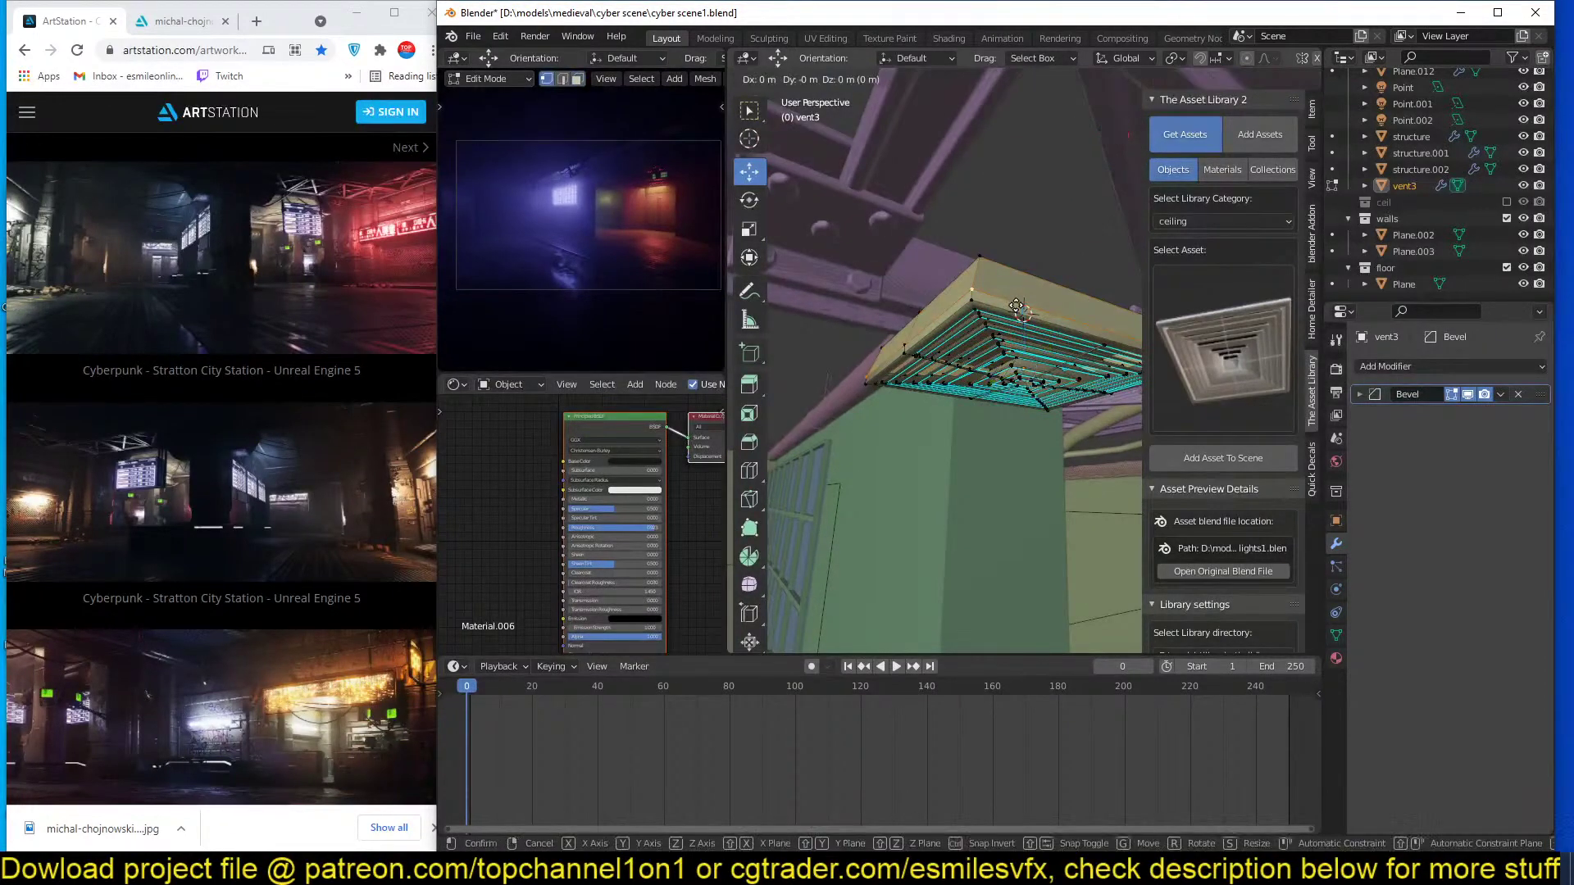
key(z)
key(Escape)
key(Tab)
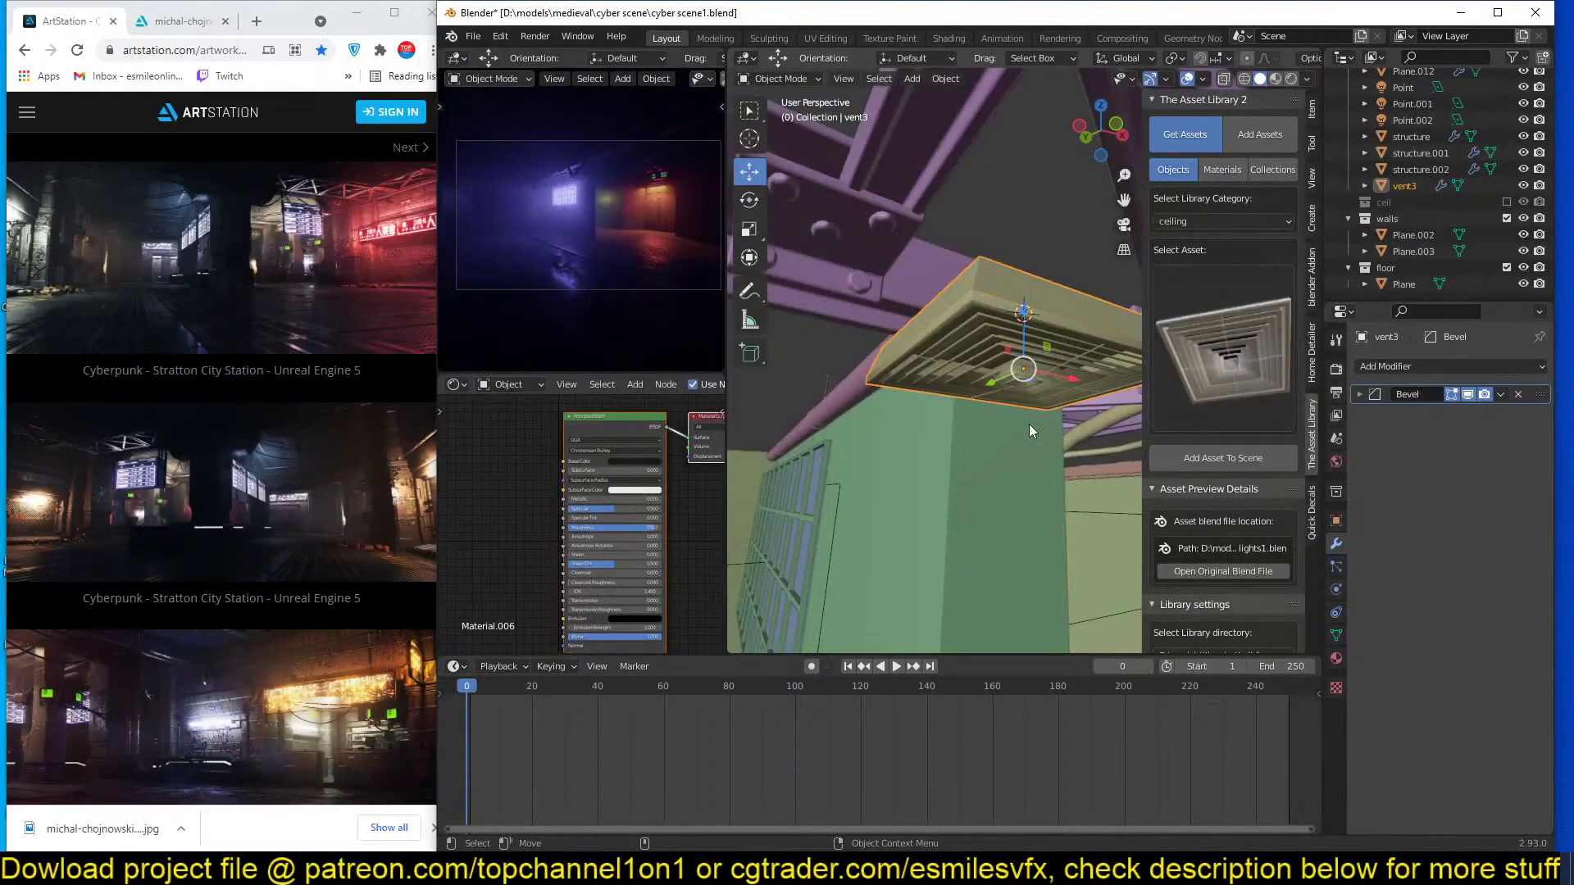
Inspect the square vent from below, save the file and look through the ceiling asset previews.
middle_drag(1030, 425, 1016, 367)
middle_drag(1062, 416, 950, 431)
key(ctrl+s)
click(1213, 357)
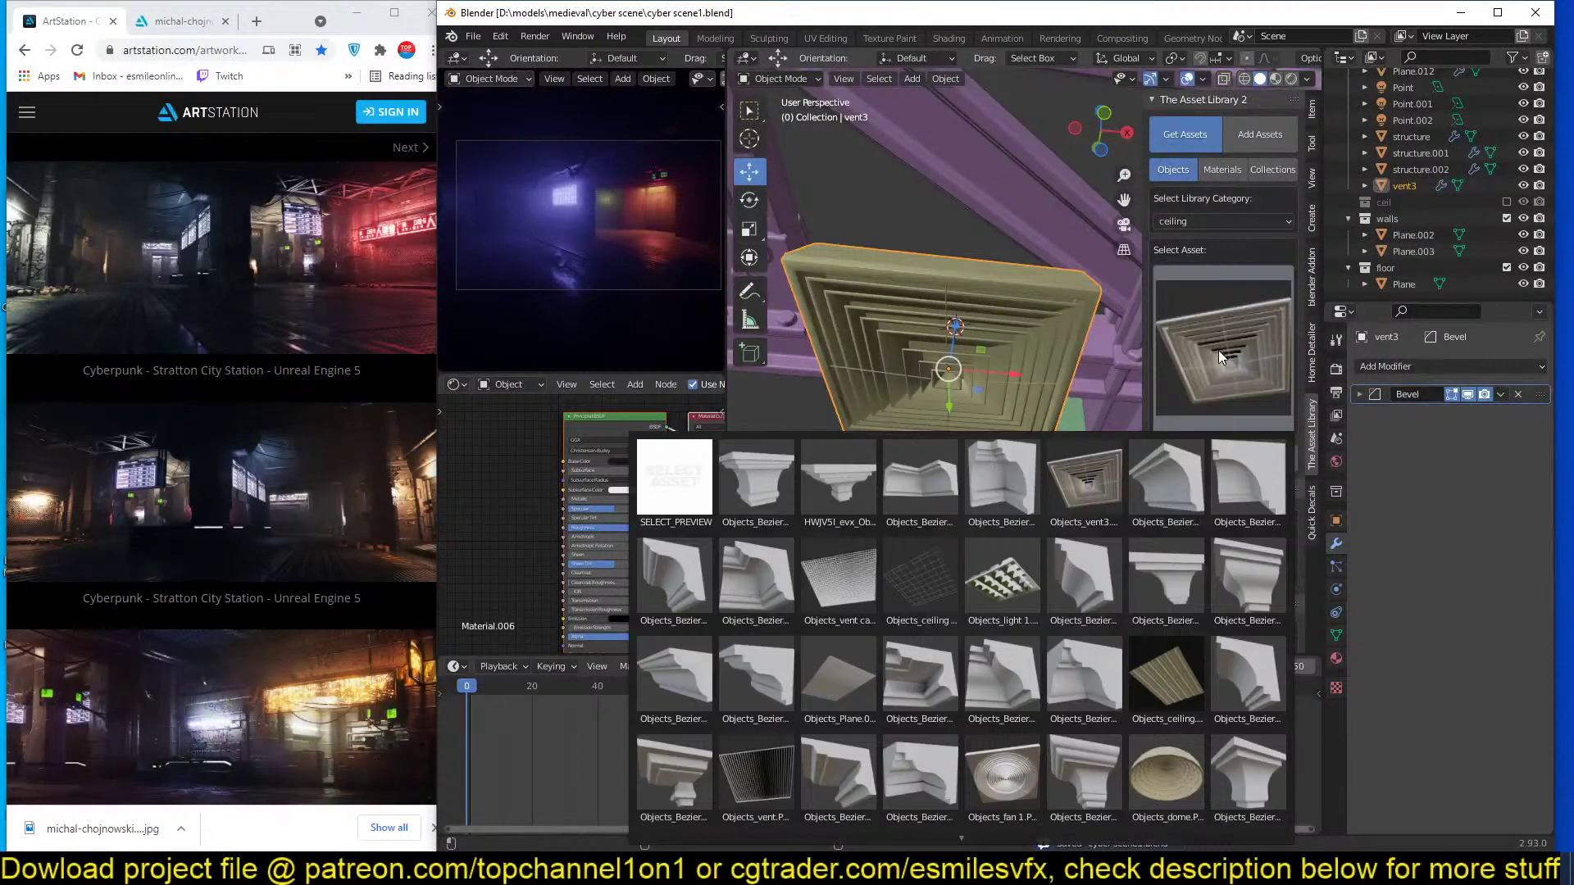
scroll(1000, 356, down, 3)
scroll(953, 444, down, 2)
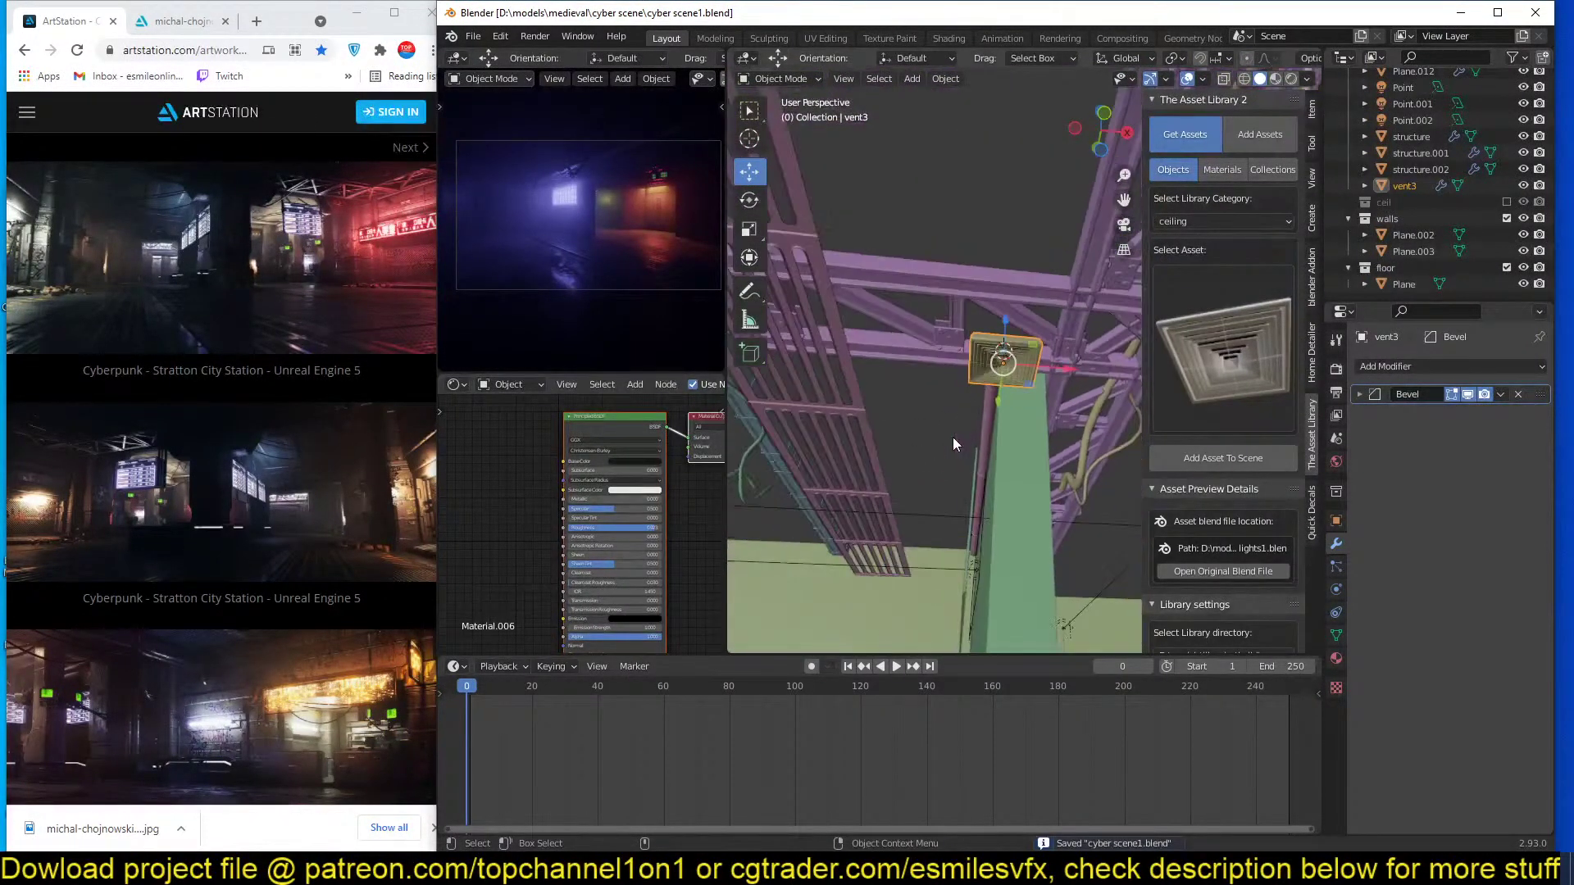
middle_drag(952, 437, 1066, 394)
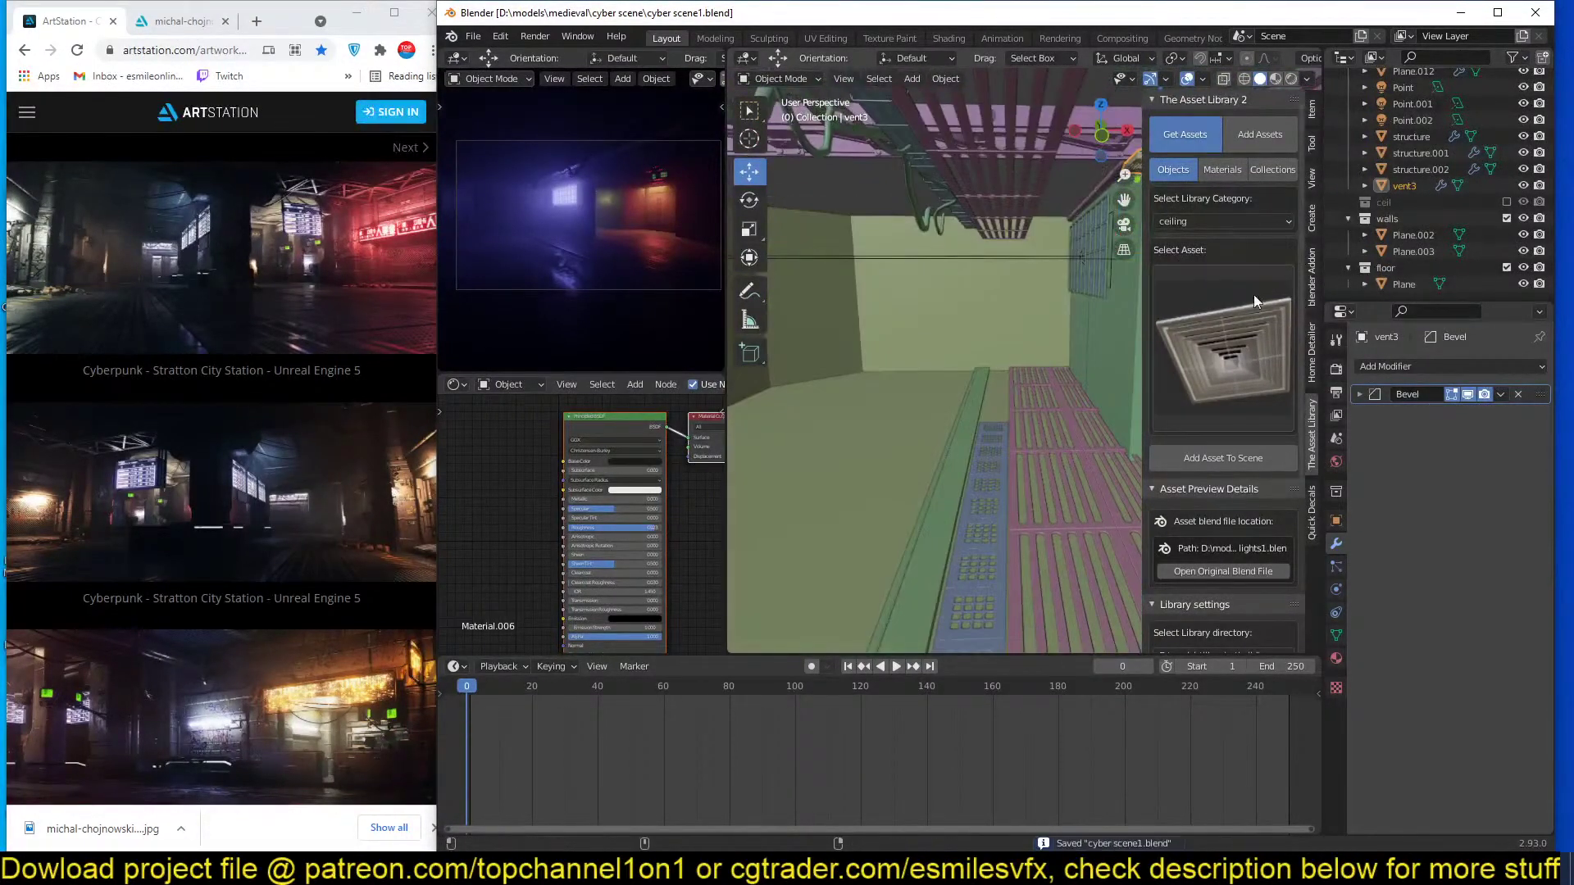
Switch the asset library to the vents category and choose the round duct with the hanging bracket.
click(1252, 297)
click(1262, 220)
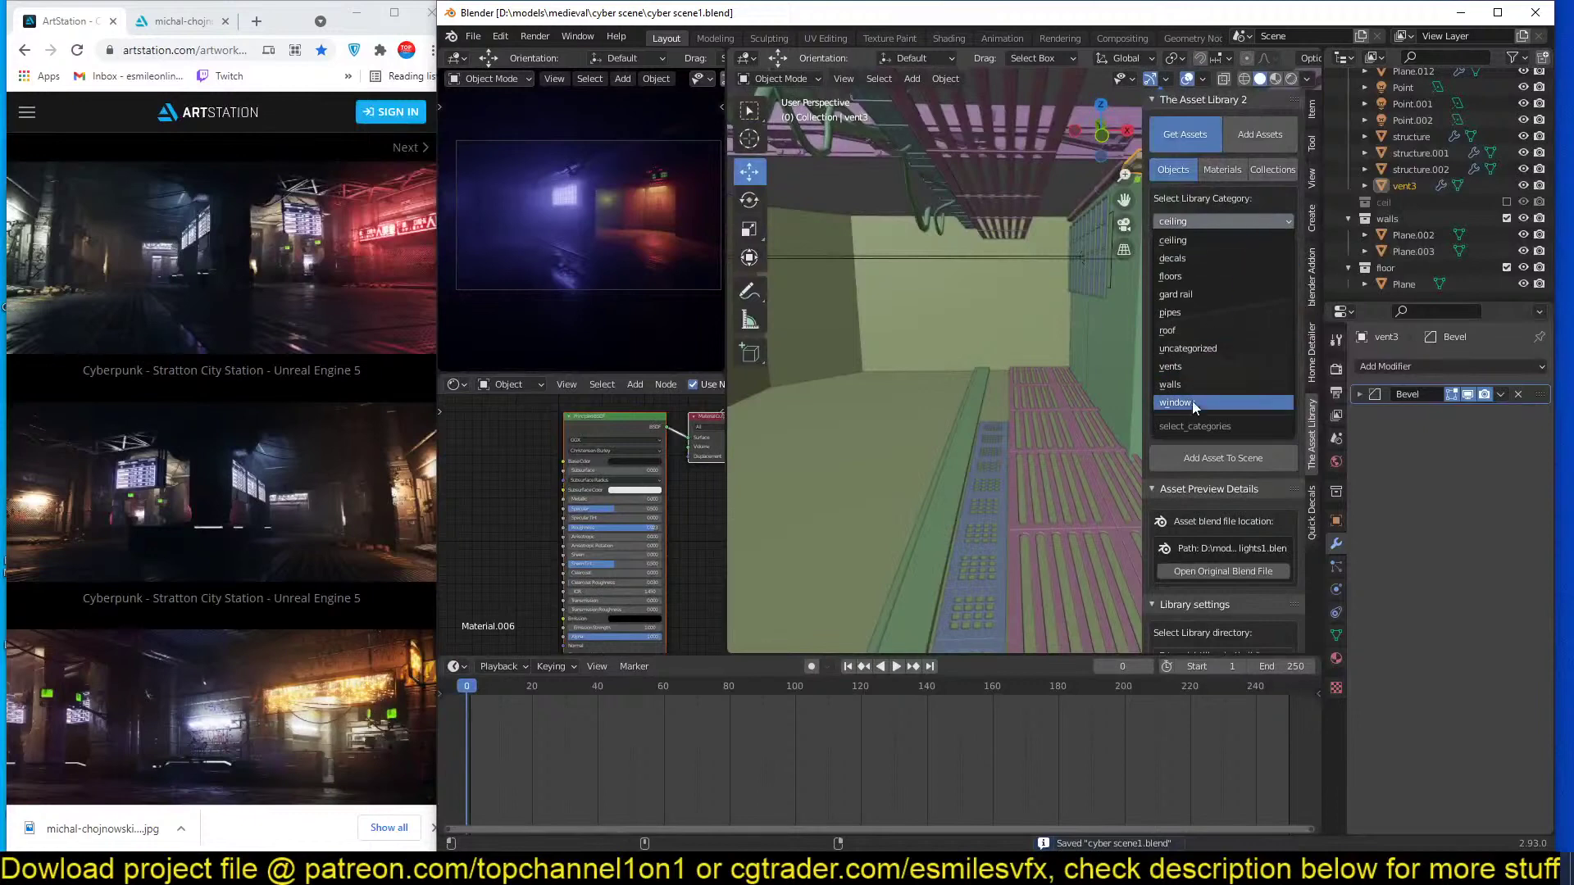
click(1212, 366)
click(1217, 370)
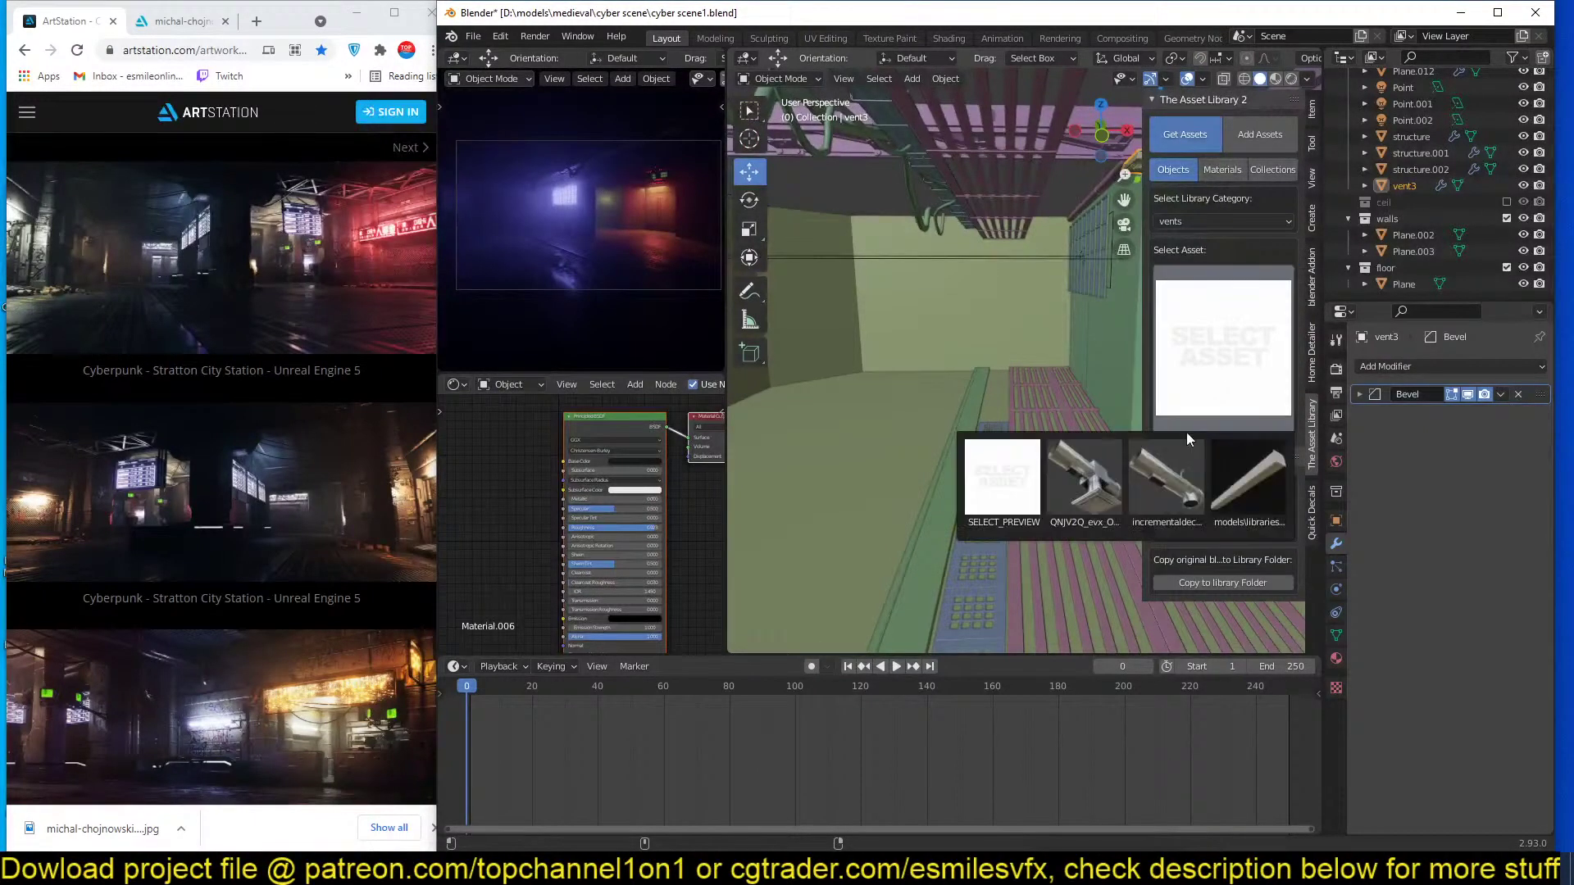
click(1164, 479)
Save the file and, in top view, add the round duct beside the floor grates at the near end of the hall.
scroll(995, 386, down, 6)
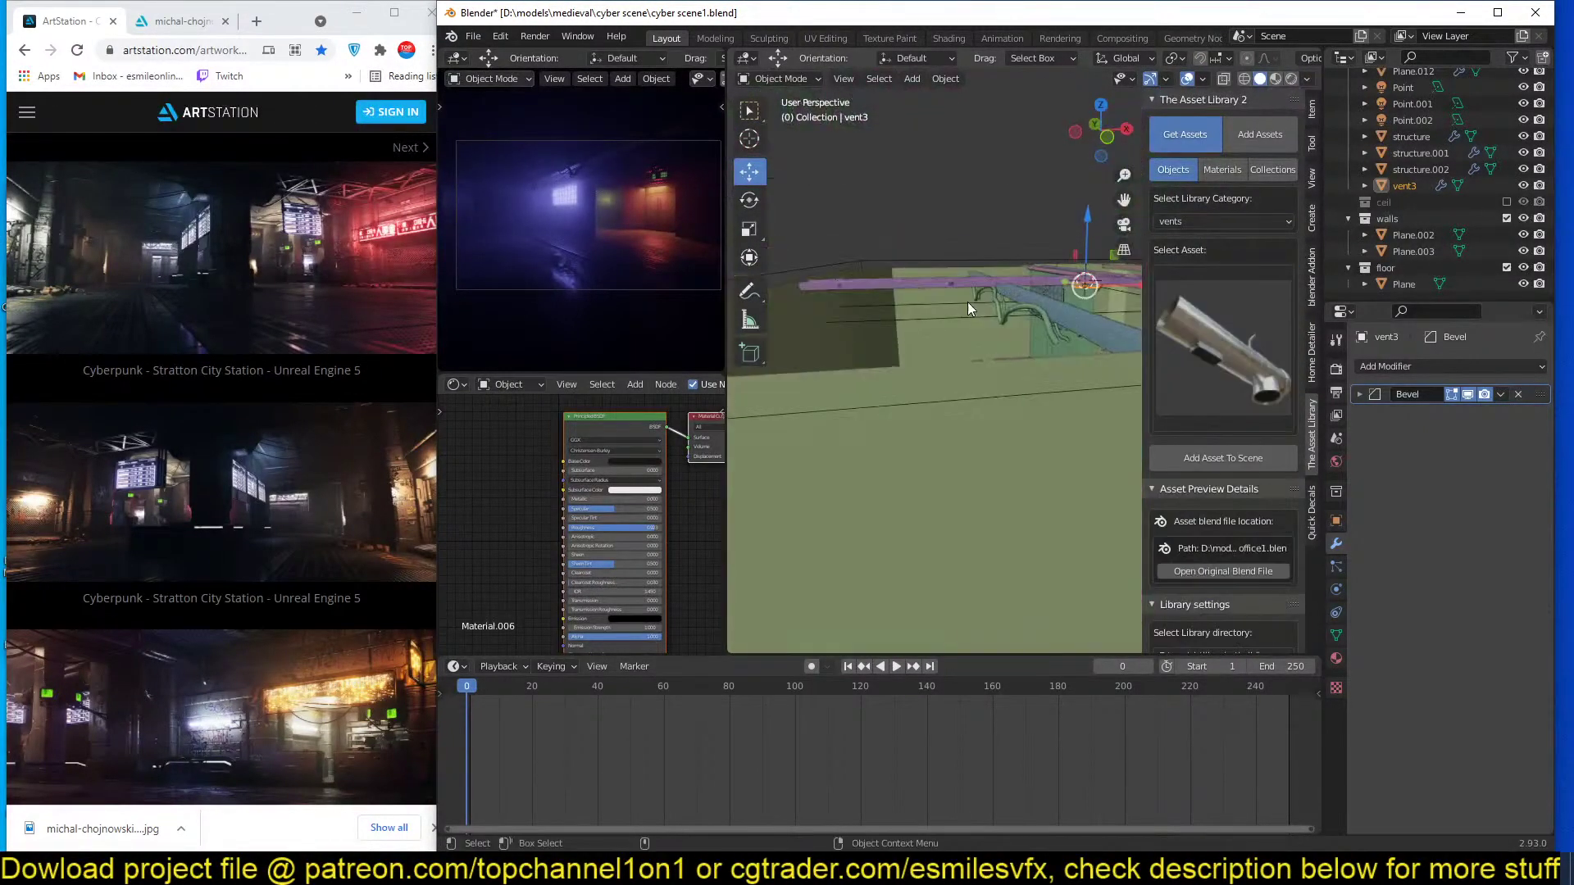
key(KP_7)
key(ctrl+s)
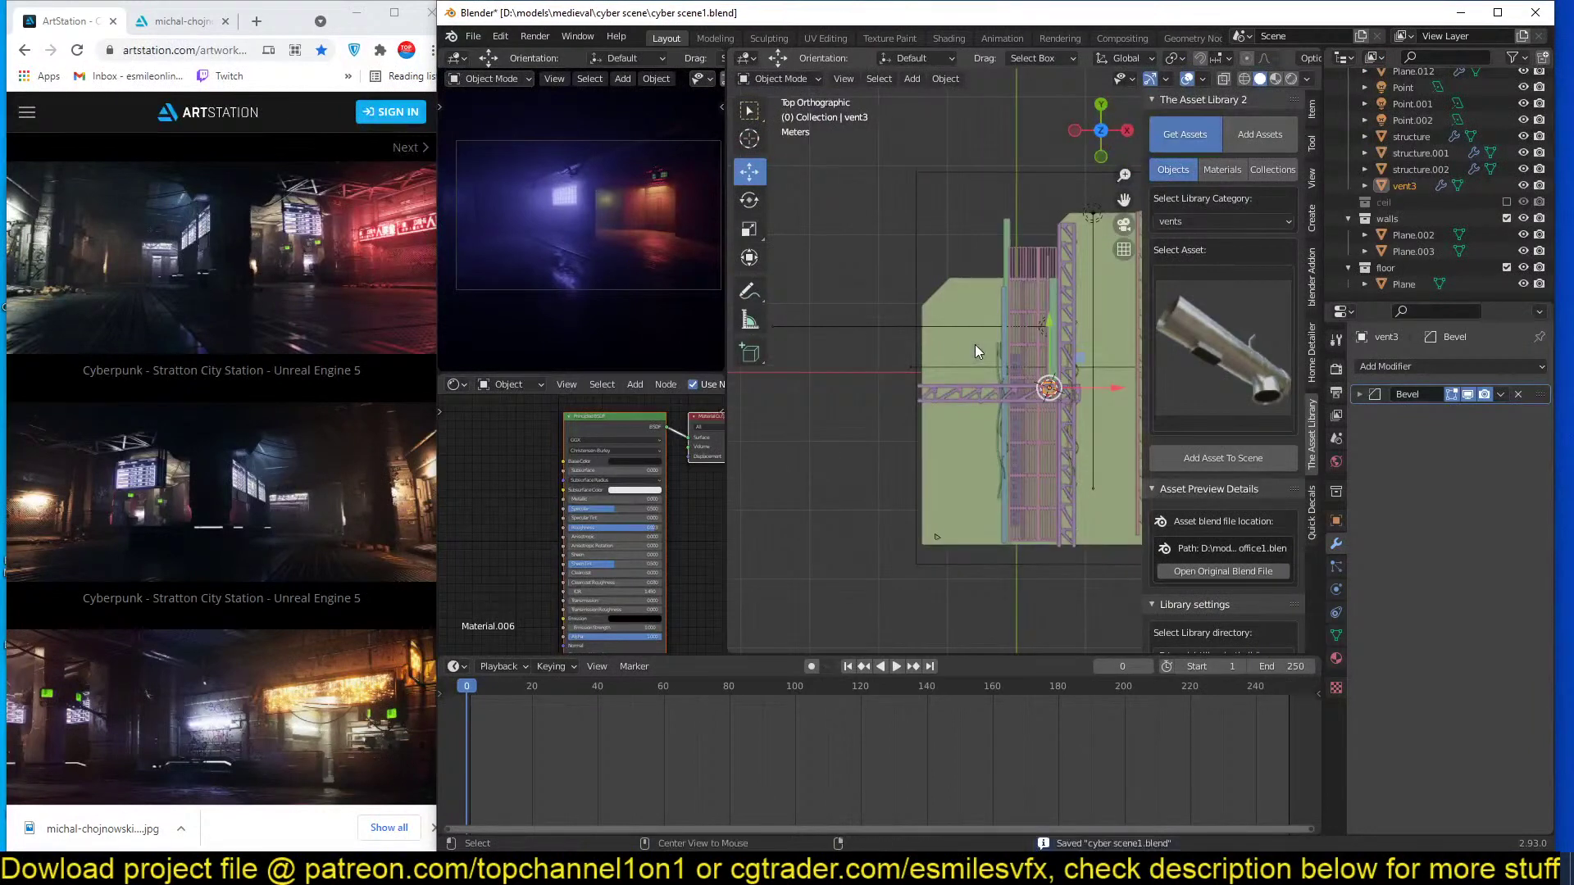
shift+middle_drag(977, 418, 969, 390)
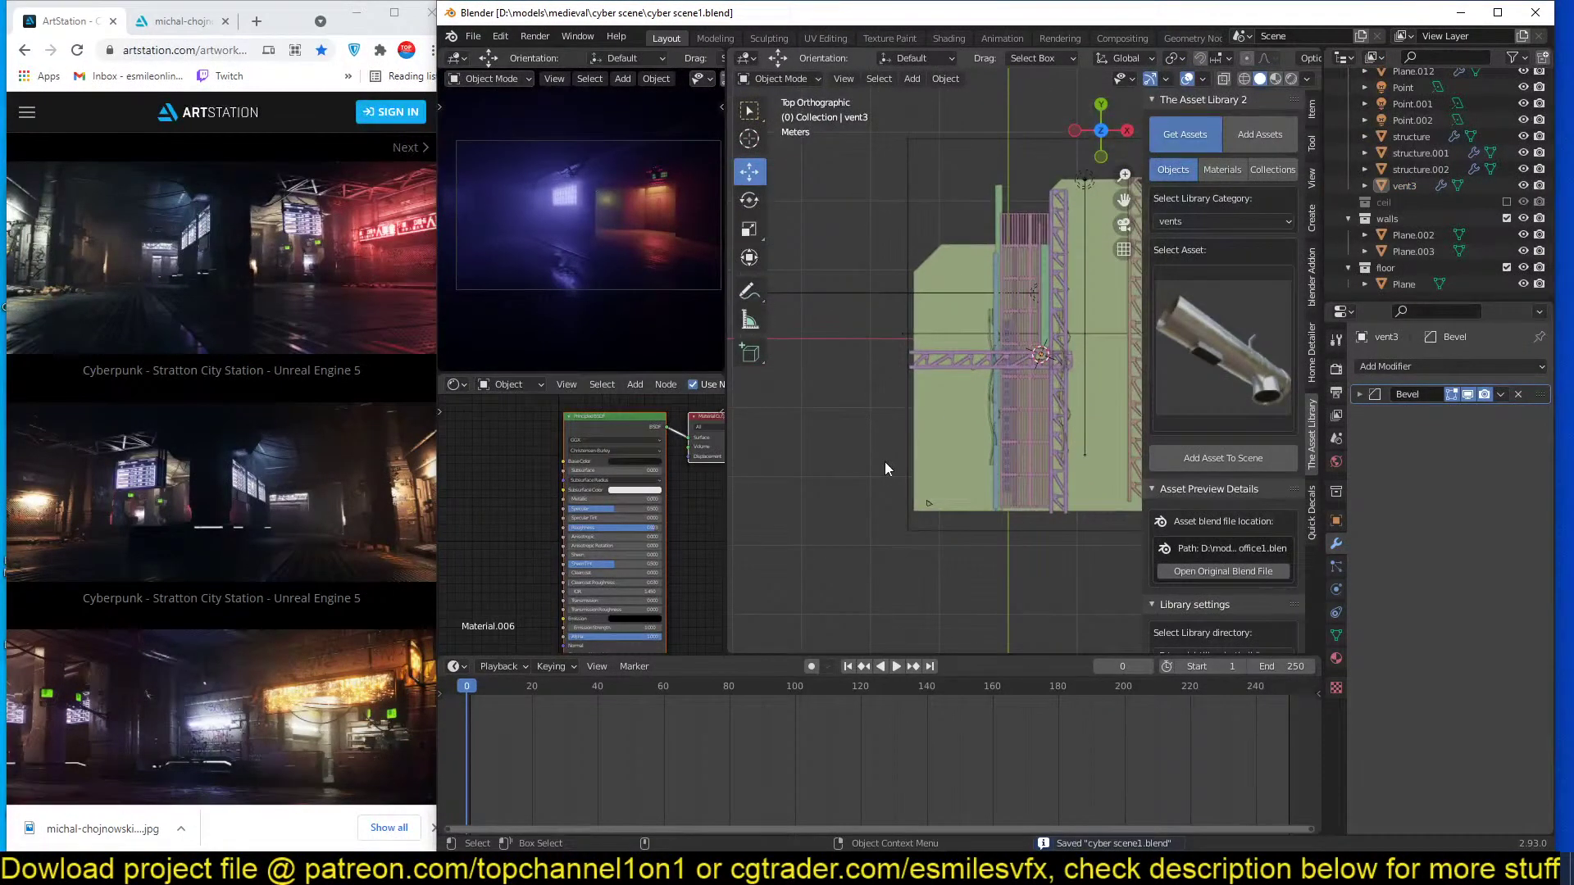
shift+middle_drag(872, 480, 854, 484)
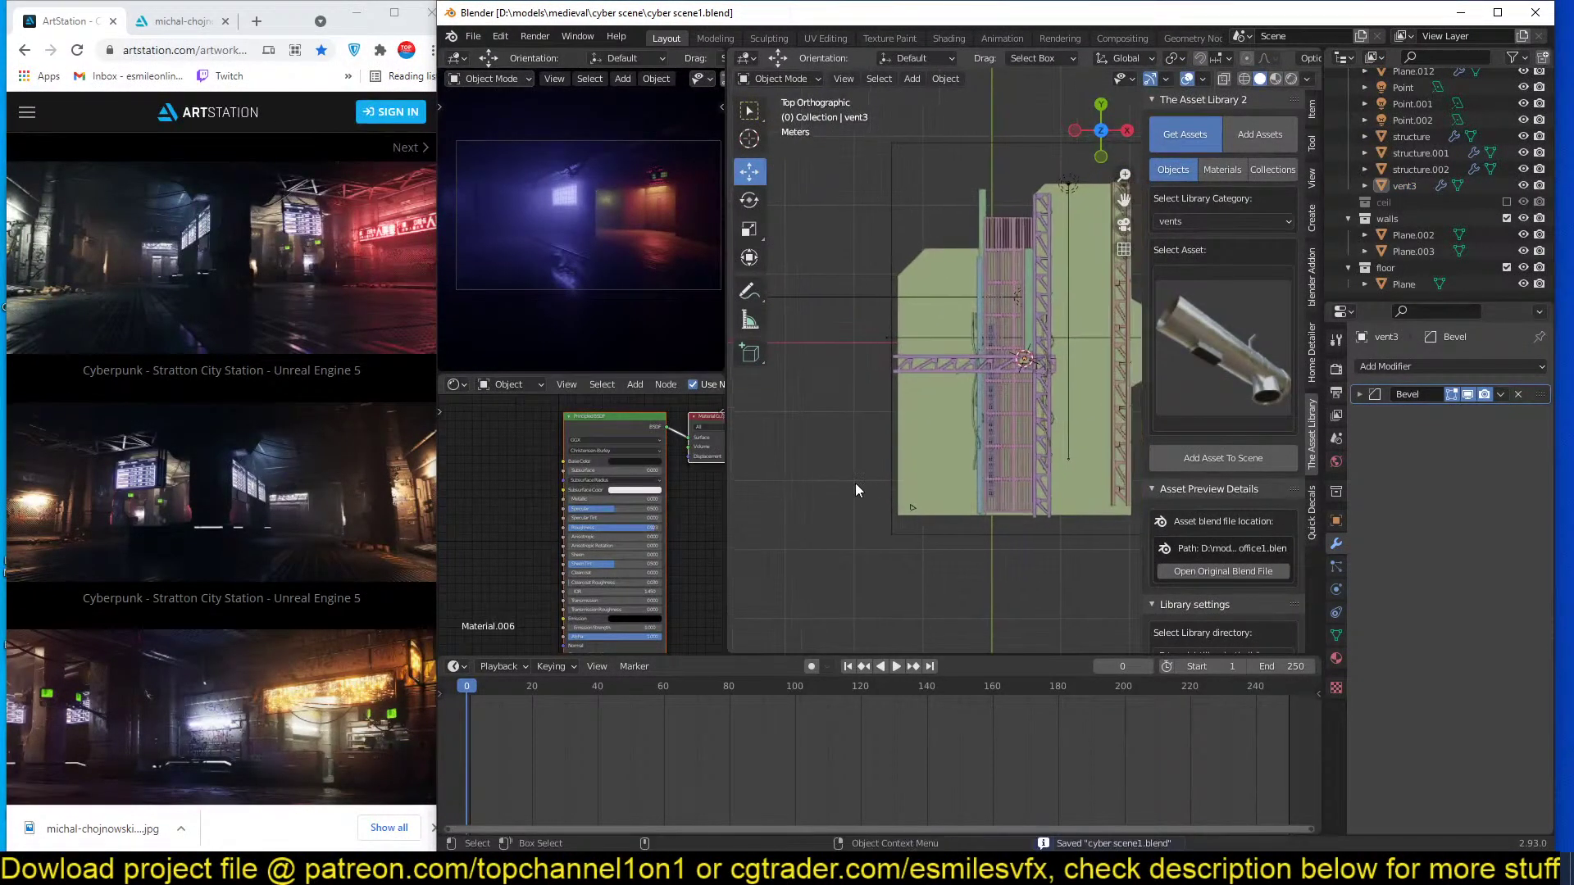
shift+right_click(966, 501)
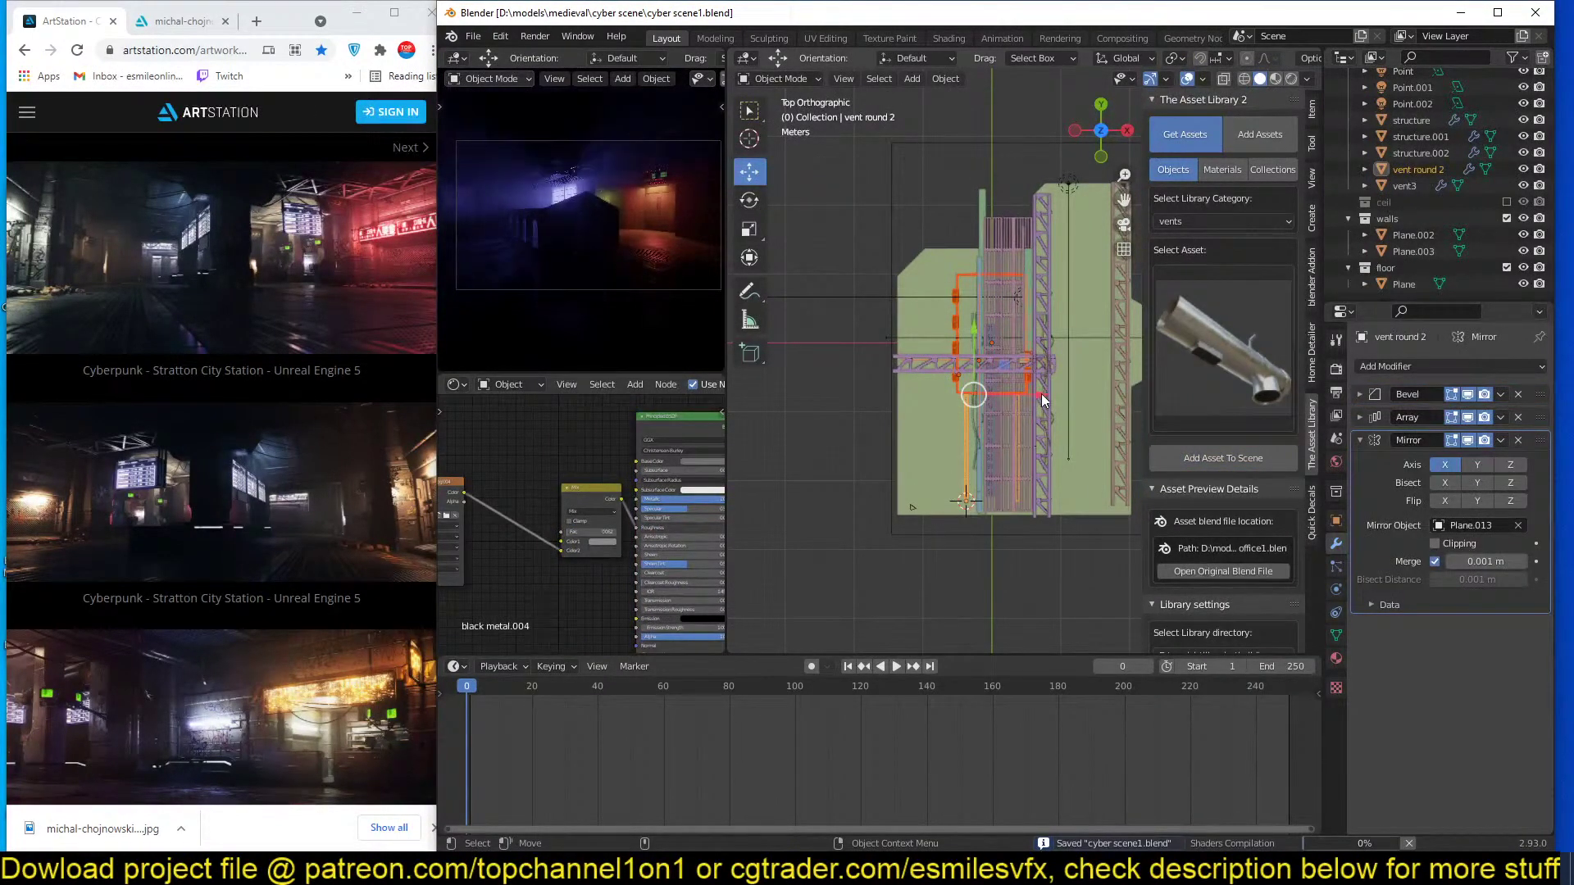
Delete the two extra objects that came in with the round duct, including the dark framed panels.
middle_drag(1041, 393, 1013, 369)
click(951, 395)
key(x)
click(956, 392)
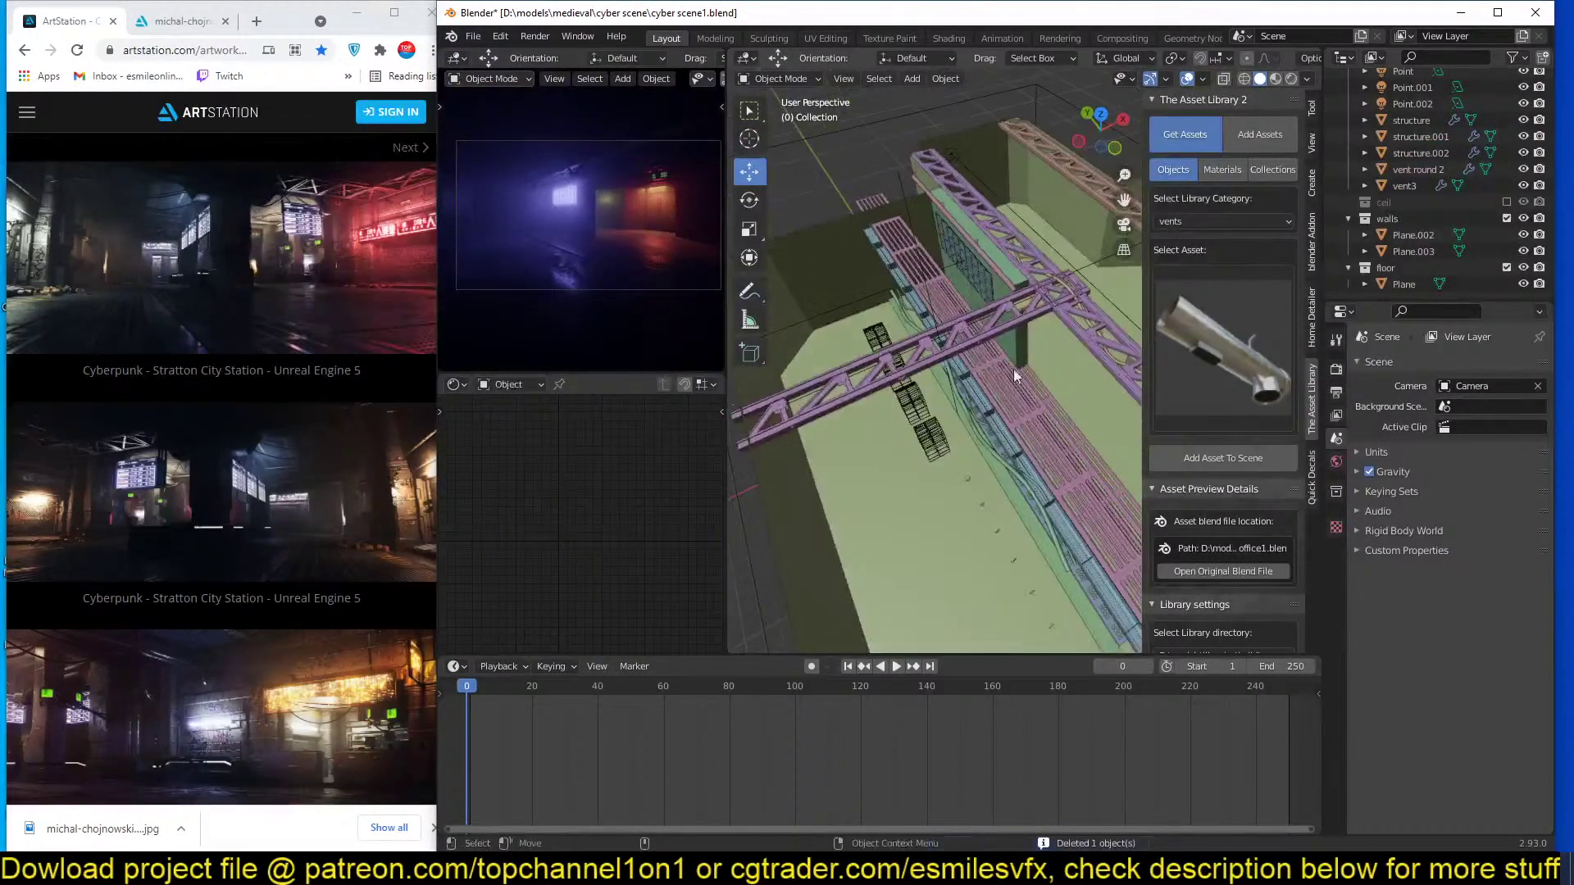
click(928, 440)
key(x)
click(928, 439)
middle_drag(930, 439, 975, 362)
scroll(966, 400, up, 3)
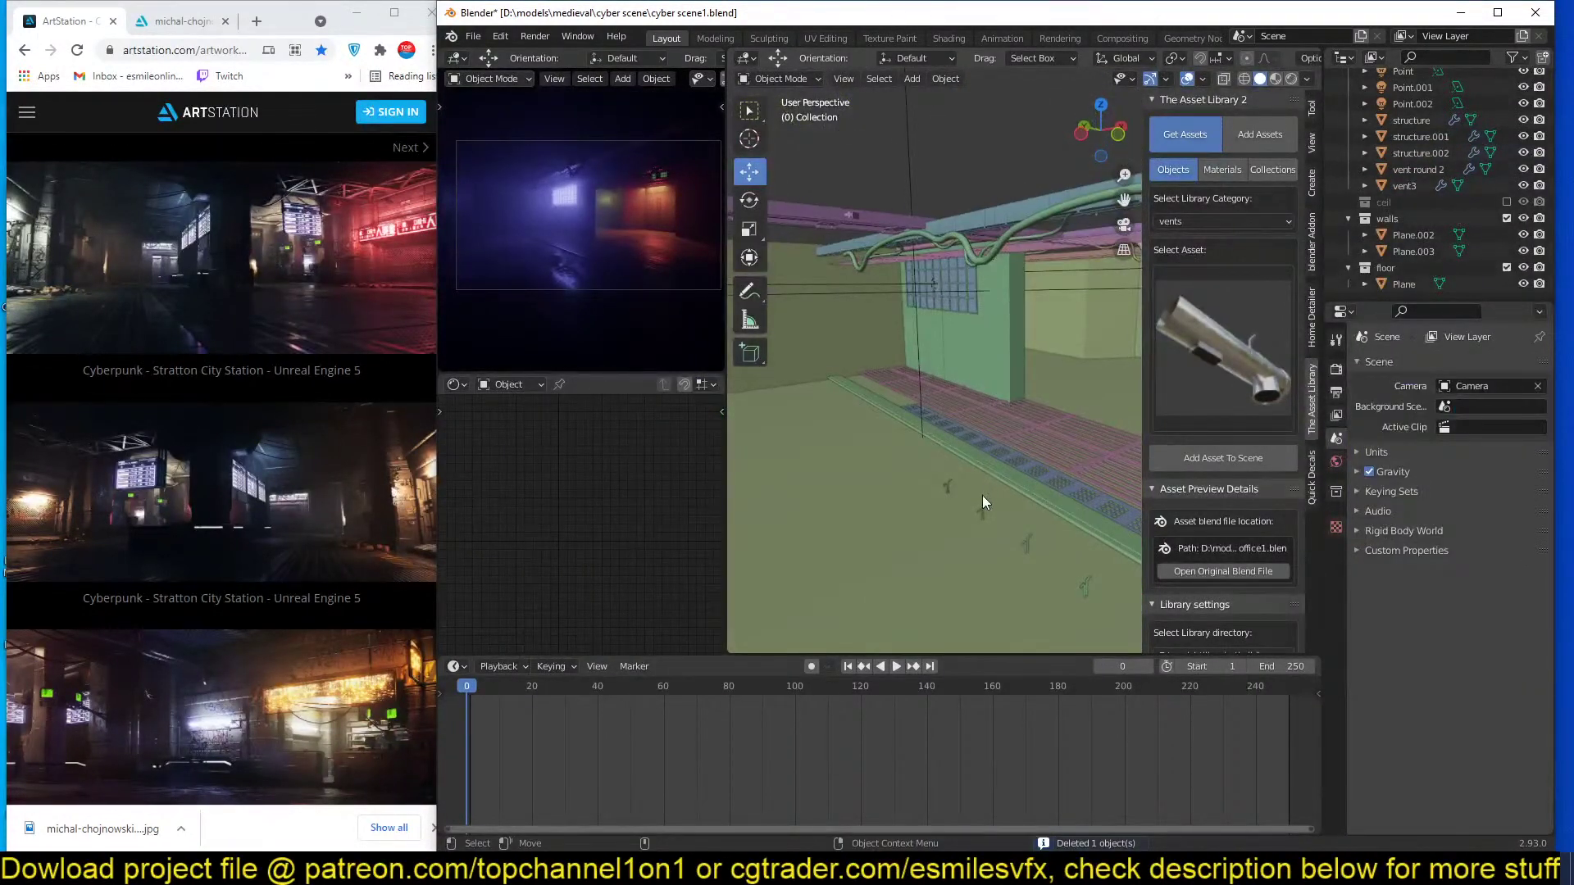
Raise the round duct vertically from below the floor to above the floor grates.
click(983, 496)
key(g)
key(z)
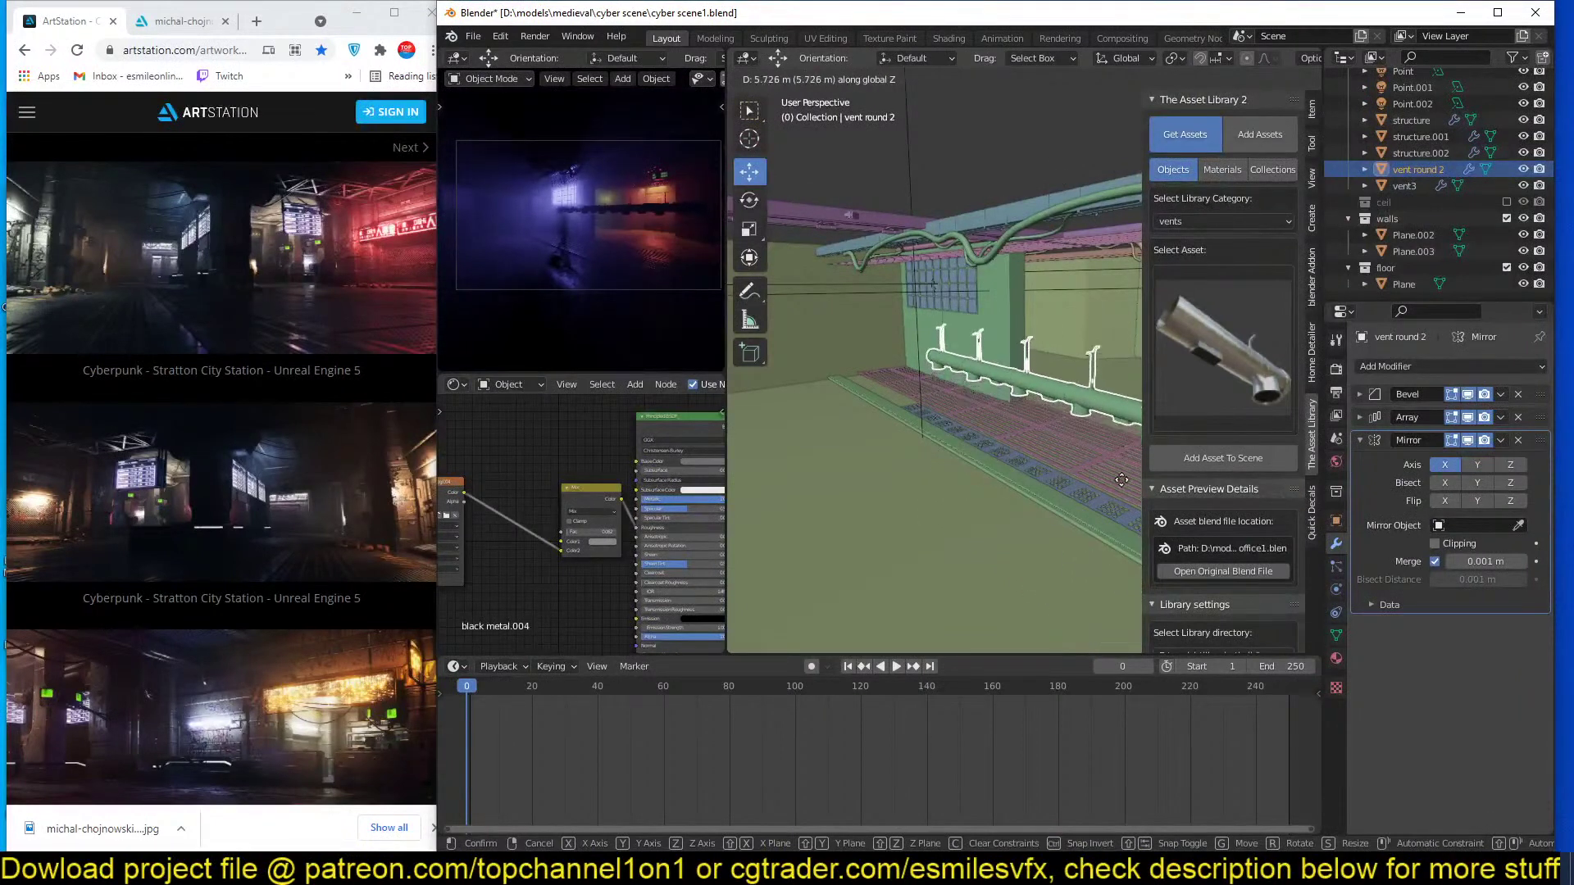
click(1093, 354)
middle_drag(1094, 354, 1121, 459)
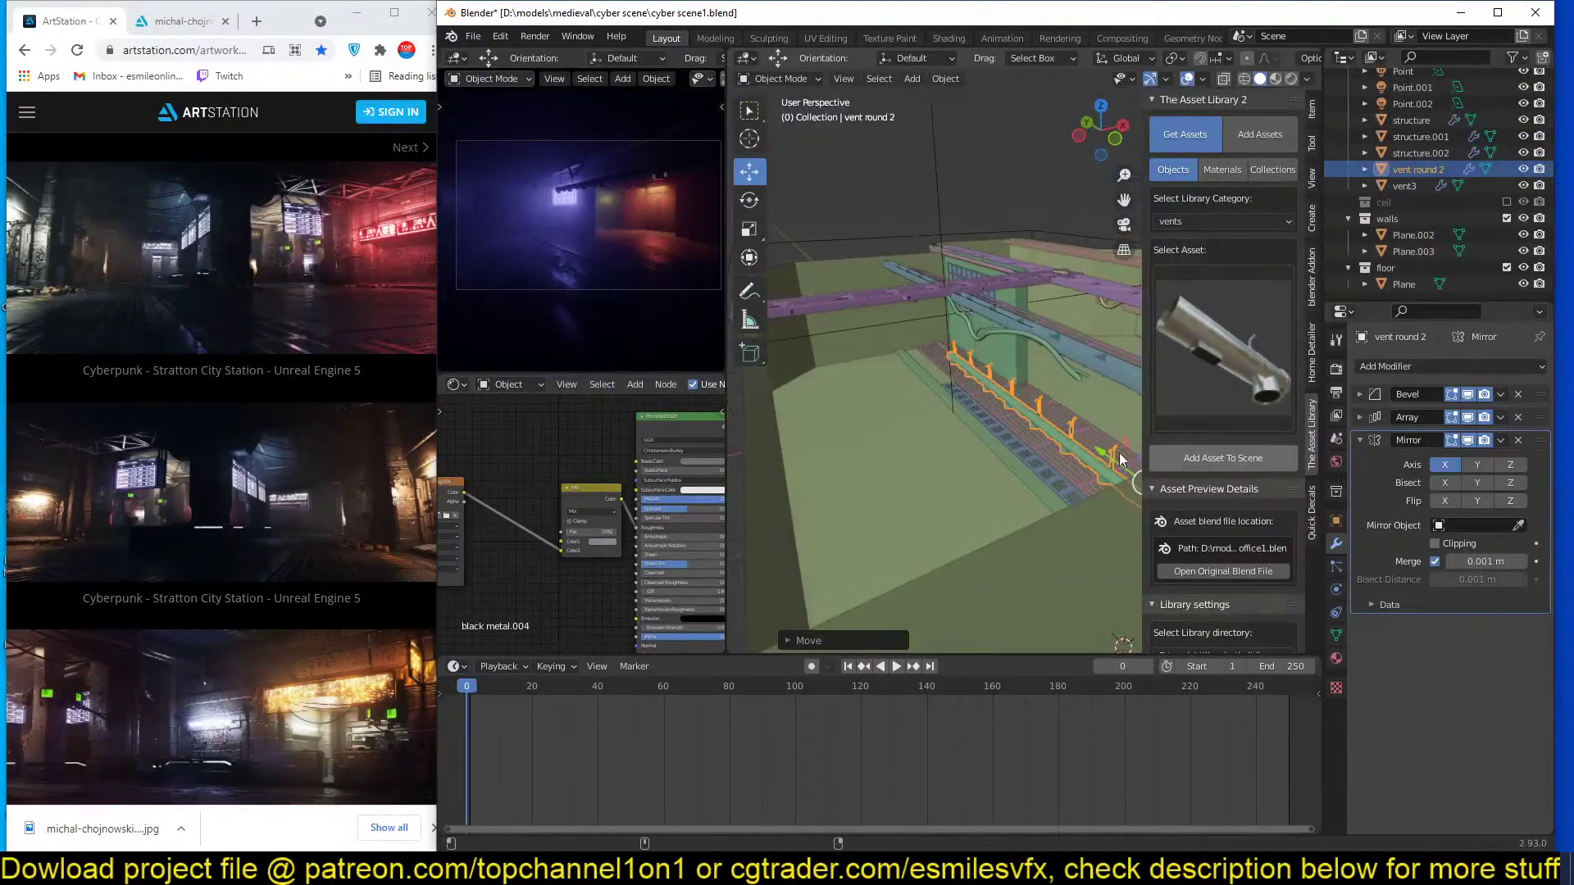
In top view, box-select the far end vertices of the round duct and stretch them along the hall to lengthen each section.
key(Tab)
key(KP_7)
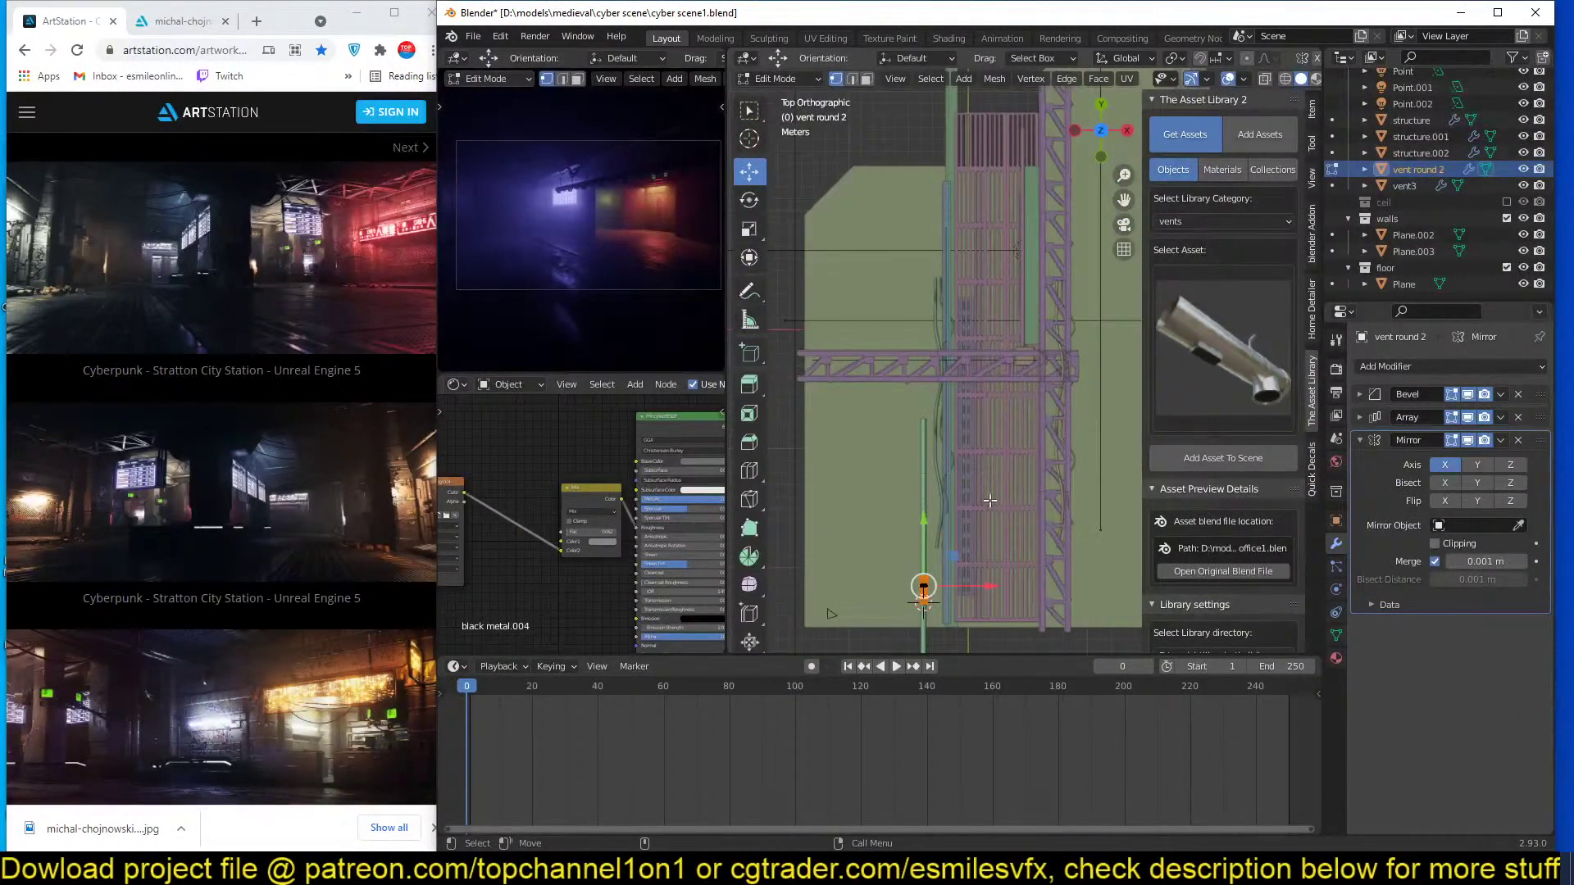
key(z)
click(902, 527)
scroll(946, 246, up, 5)
mouse_move(902, 530)
shift+middle_down()
mouse_move(950, 264)
mouse_move(966, 338)
shift+middle_up()
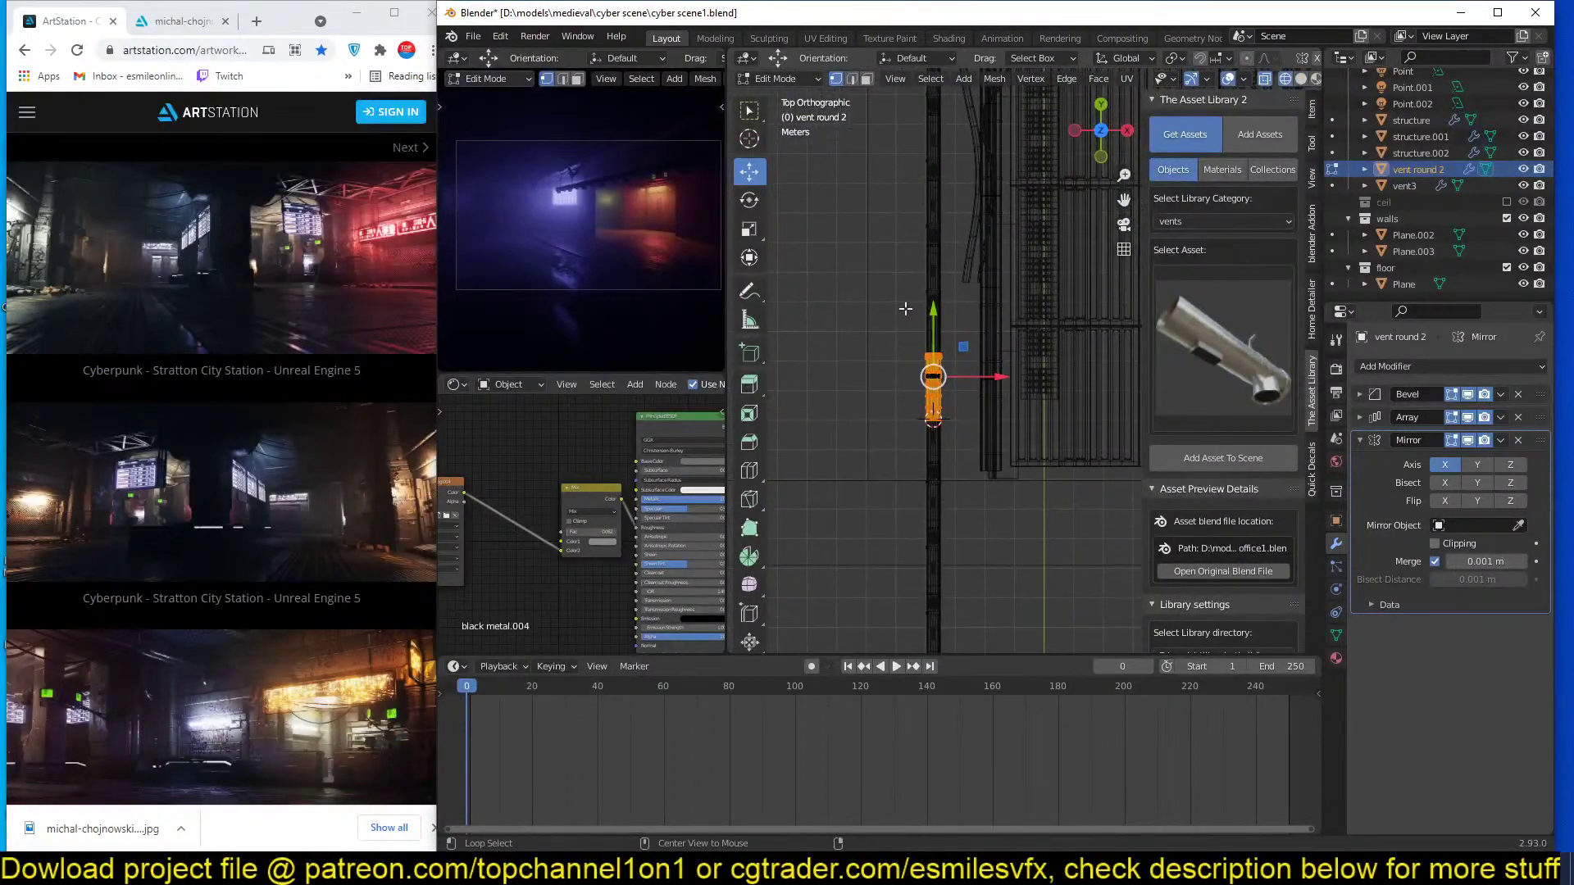
key(alt+z)
scroll(906, 309, up, 3)
drag(818, 309, 909, 362)
scroll(909, 363, down, 2)
shift+middle_drag(913, 369, 928, 457)
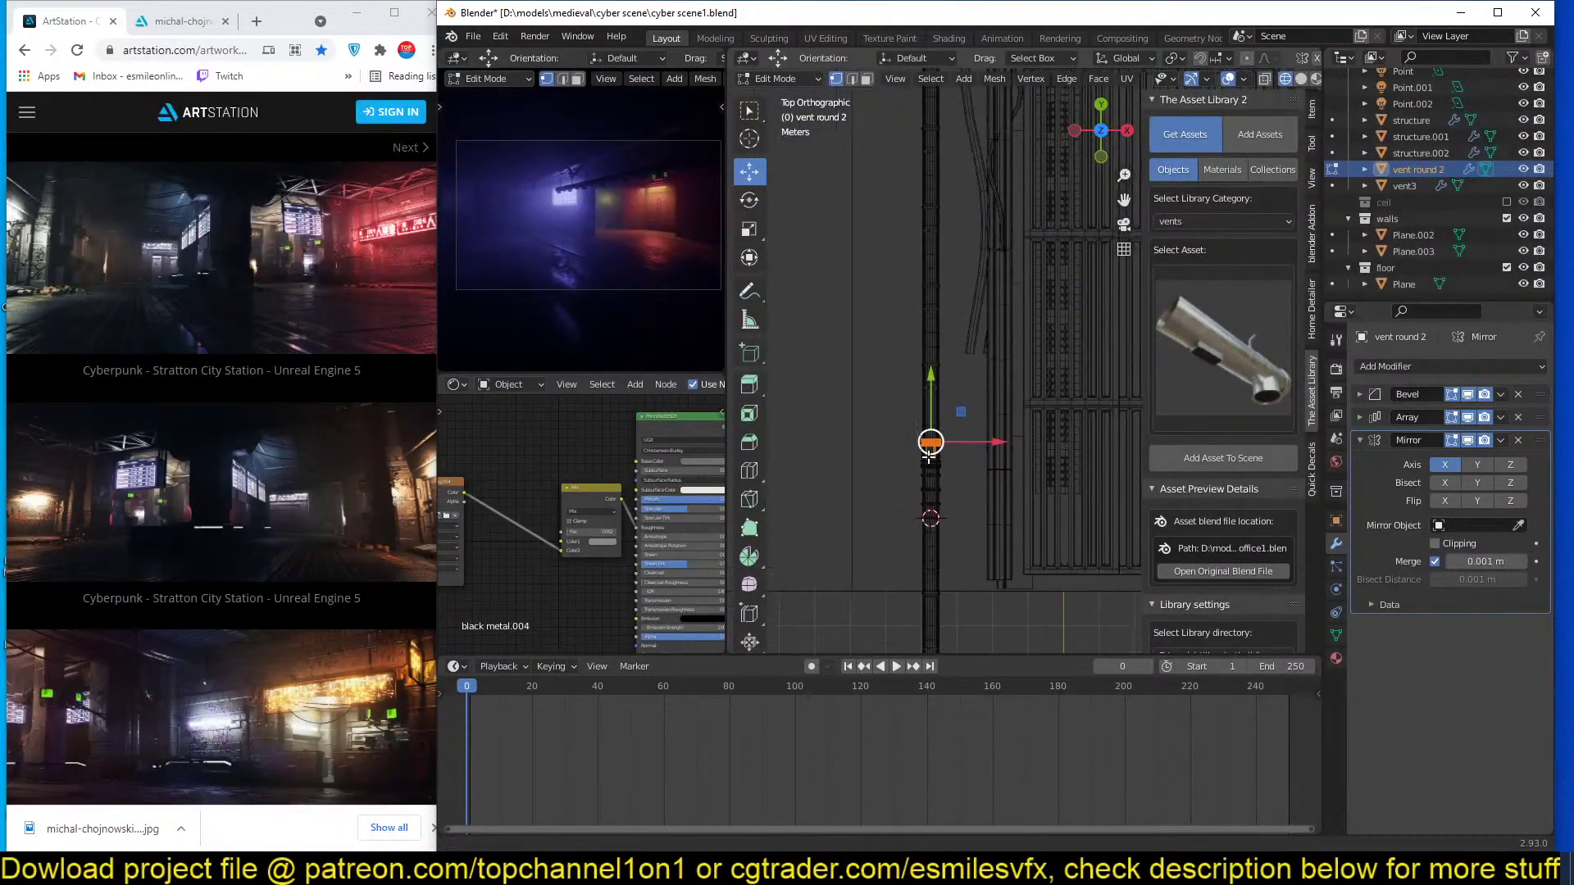
drag(930, 443, 939, 310)
drag(959, 255, 959, 194)
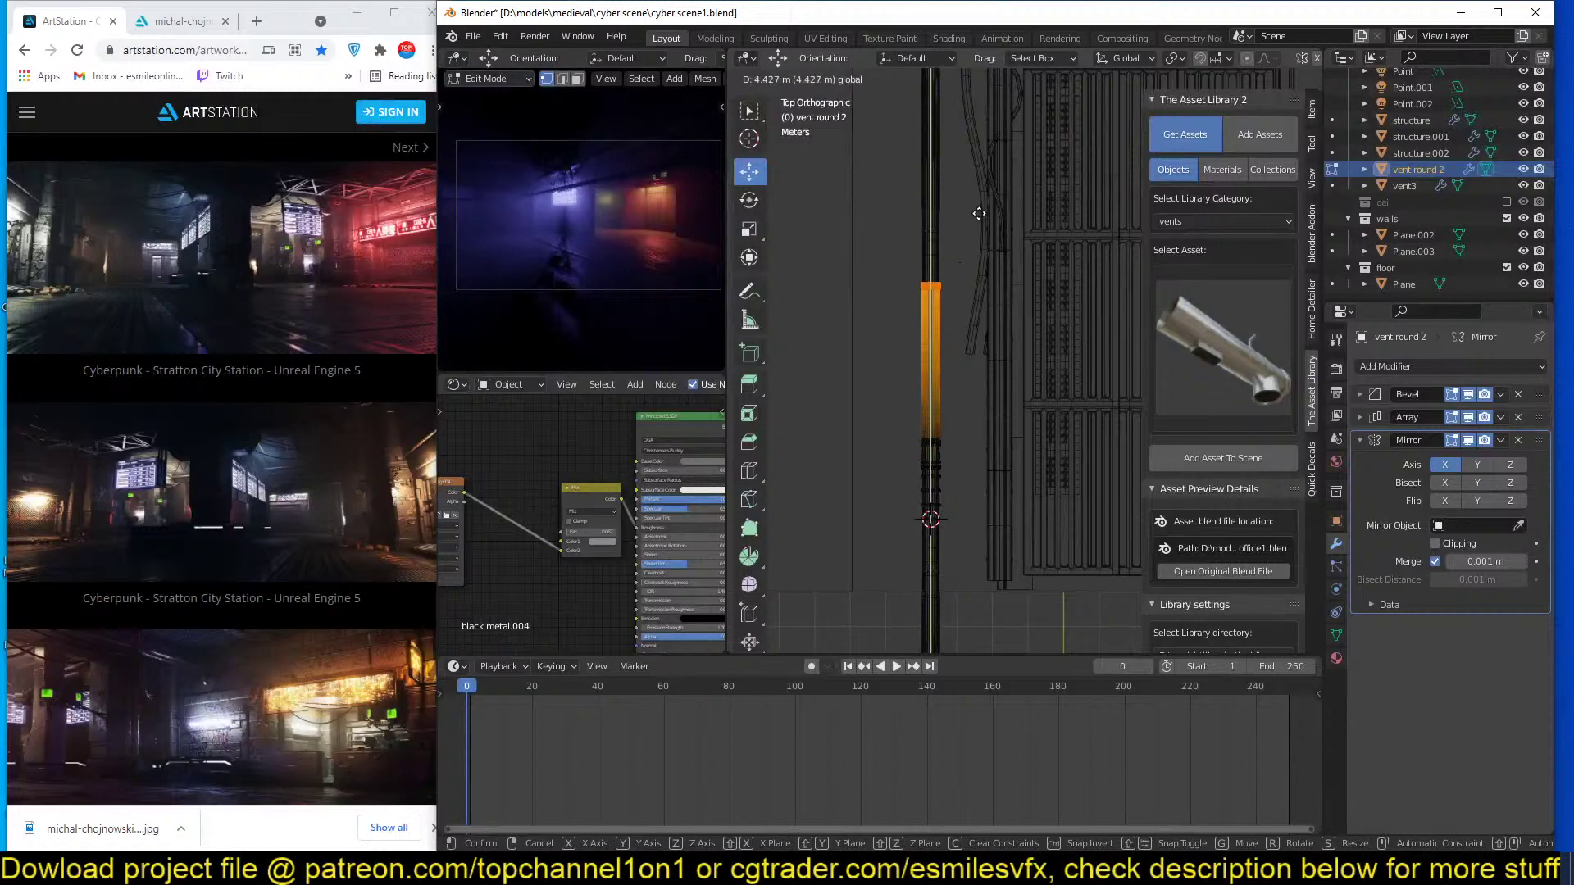
key(Tab)
Return to solid shading and adjust the height of the lengthened round duct along the vertical axis.
mouse_move(948, 355)
middle_down()
mouse_move(1054, 273)
mouse_move(1074, 340)
mouse_move(1000, 499)
mouse_move(944, 444)
mouse_move(987, 389)
mouse_move(872, 386)
middle_up()
key(z)
click(1096, 313)
key(g)
key(z)
click(1008, 447)
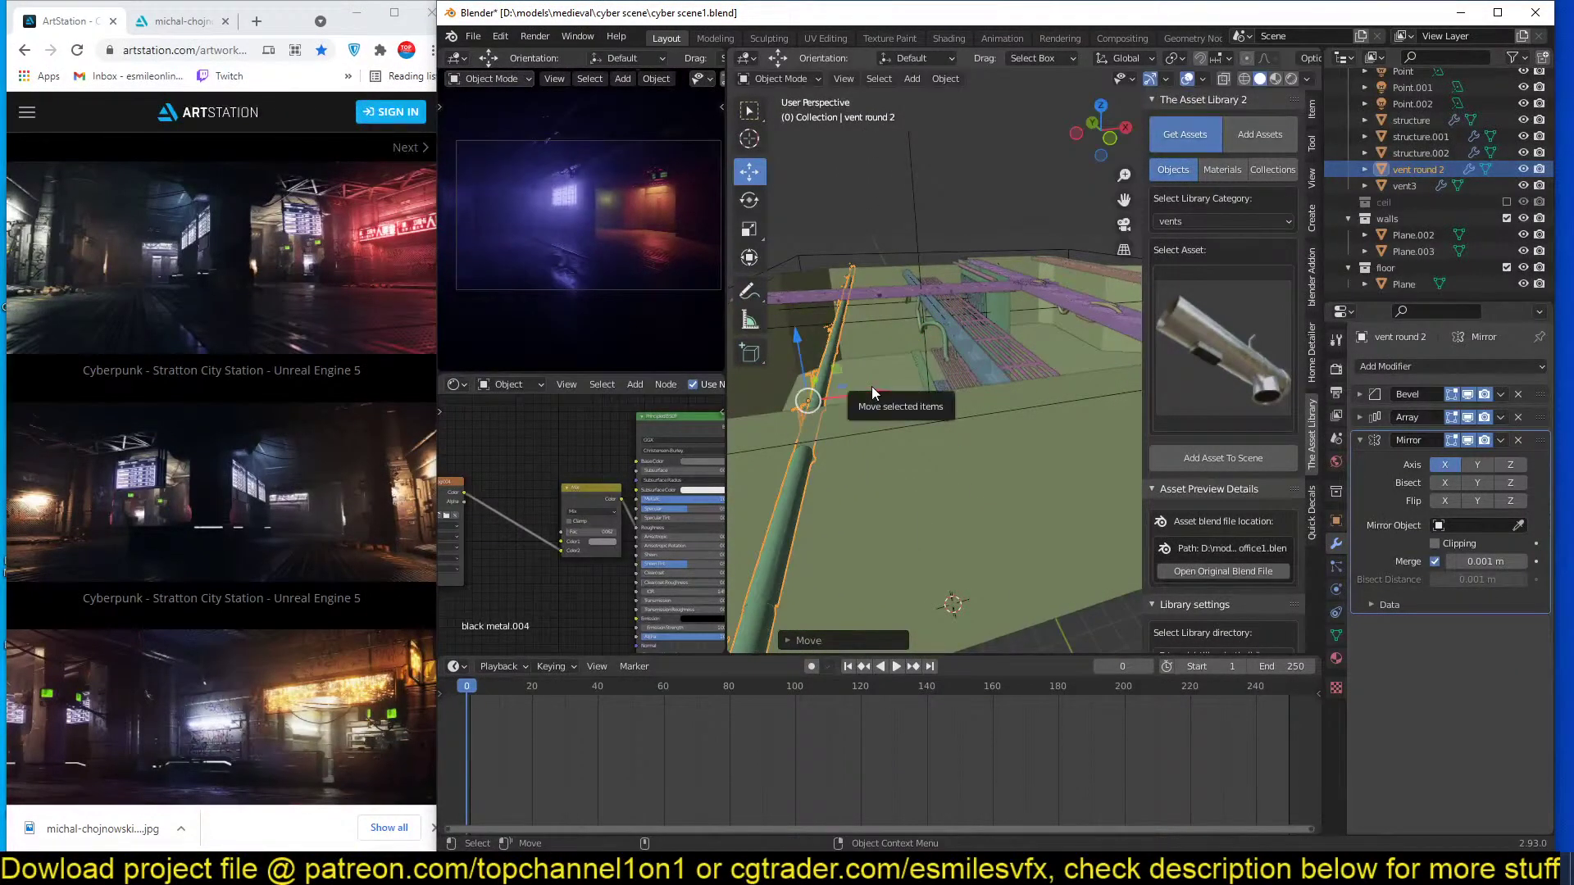
In top view, add an area light at the near corner of the hall beside the round duct.
key(KP_7)
scroll(872, 386, down, 4)
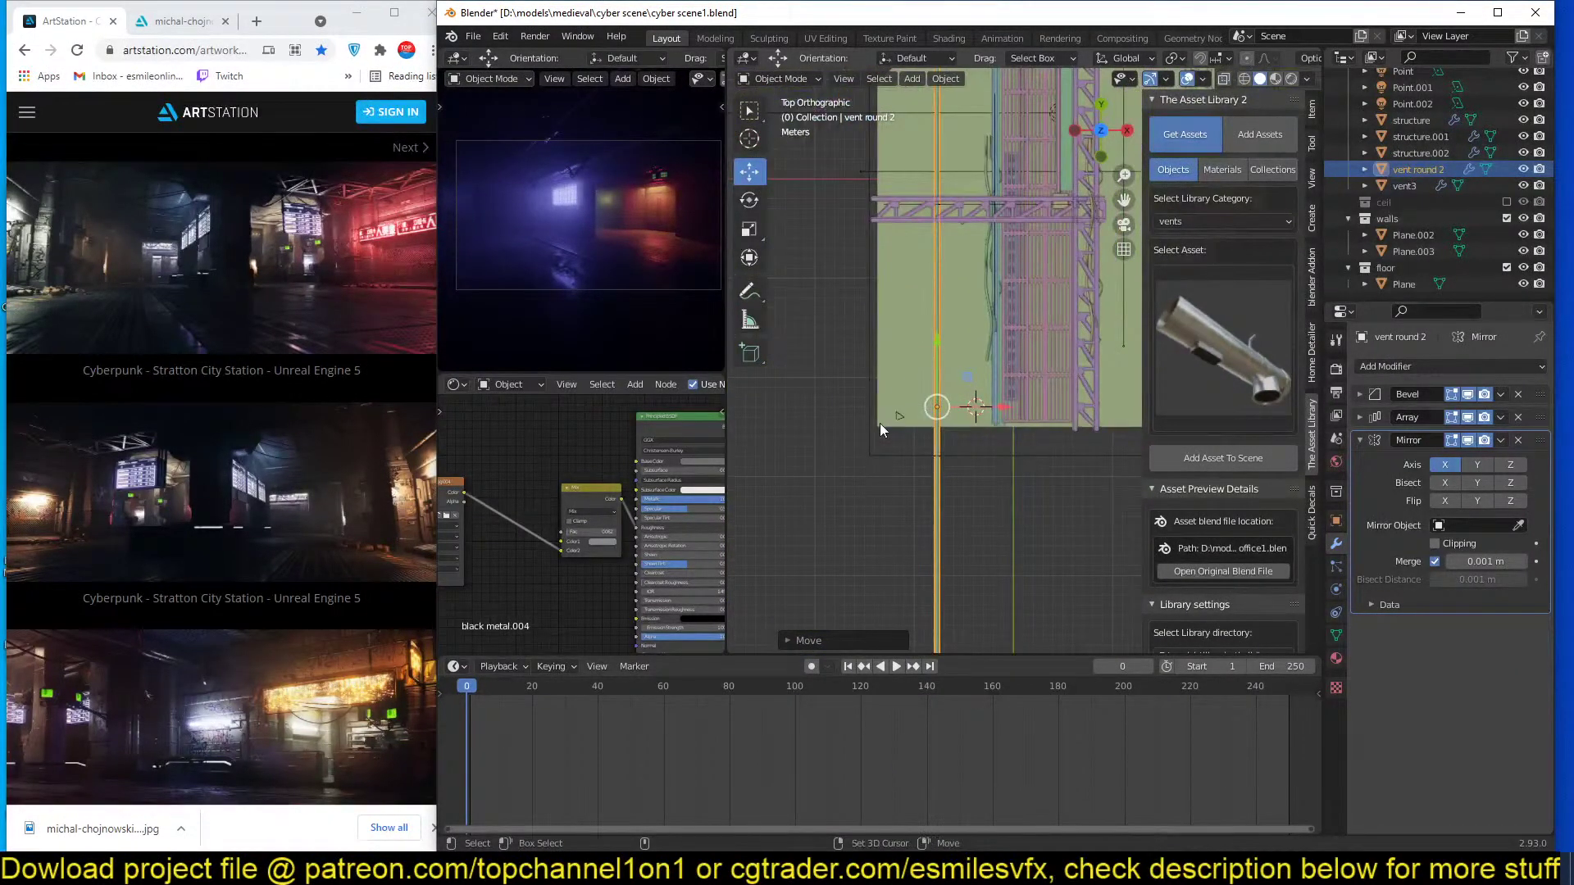
key(shift+a)
mouse_move(854, 379)
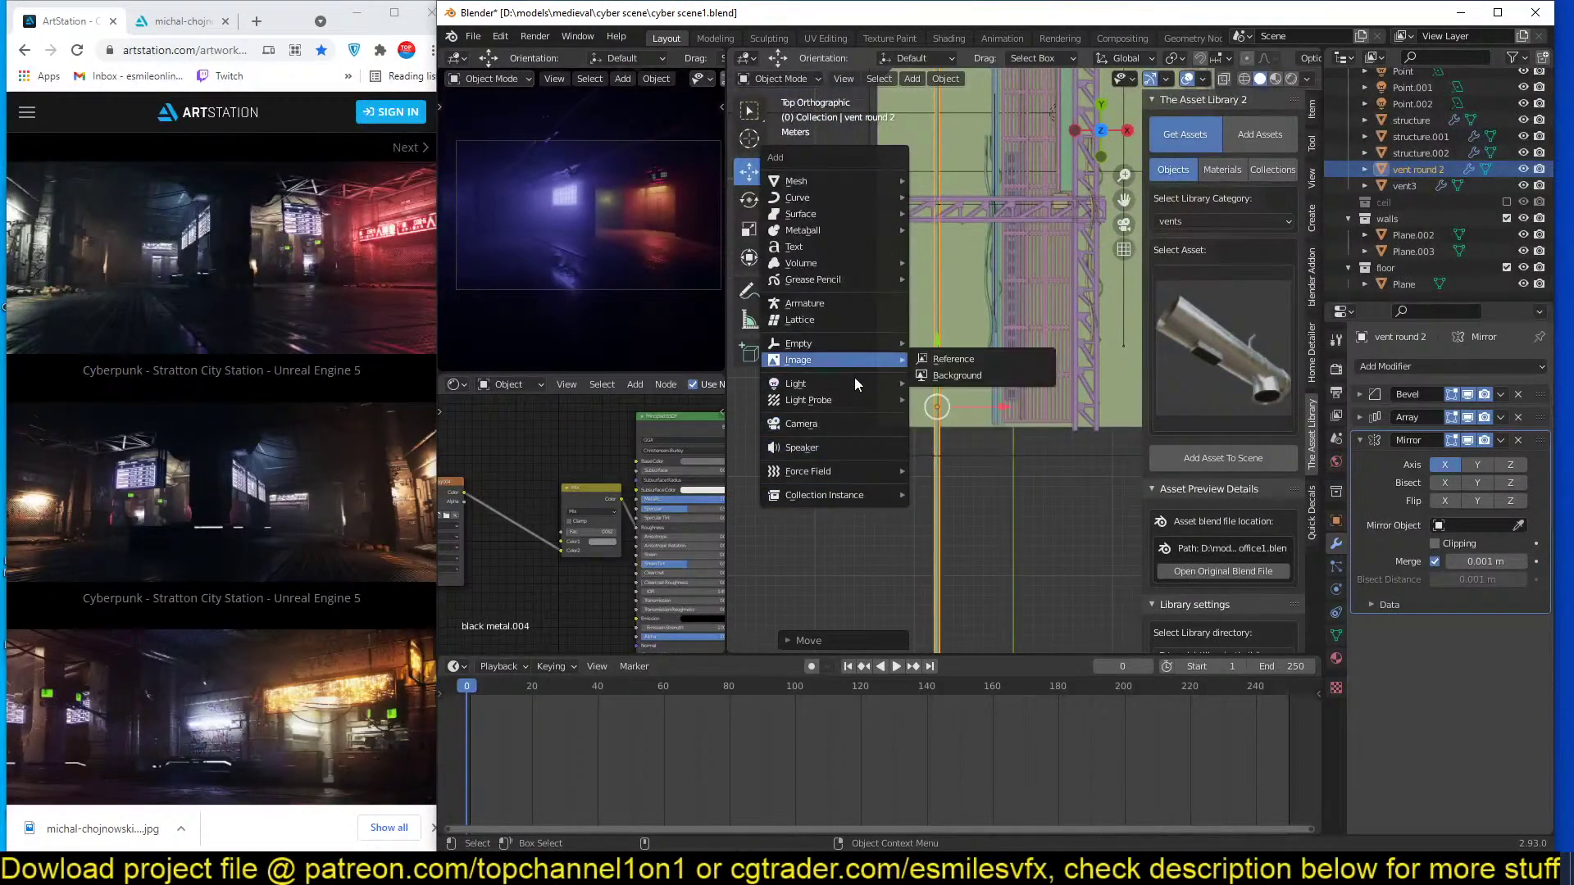
click(939, 435)
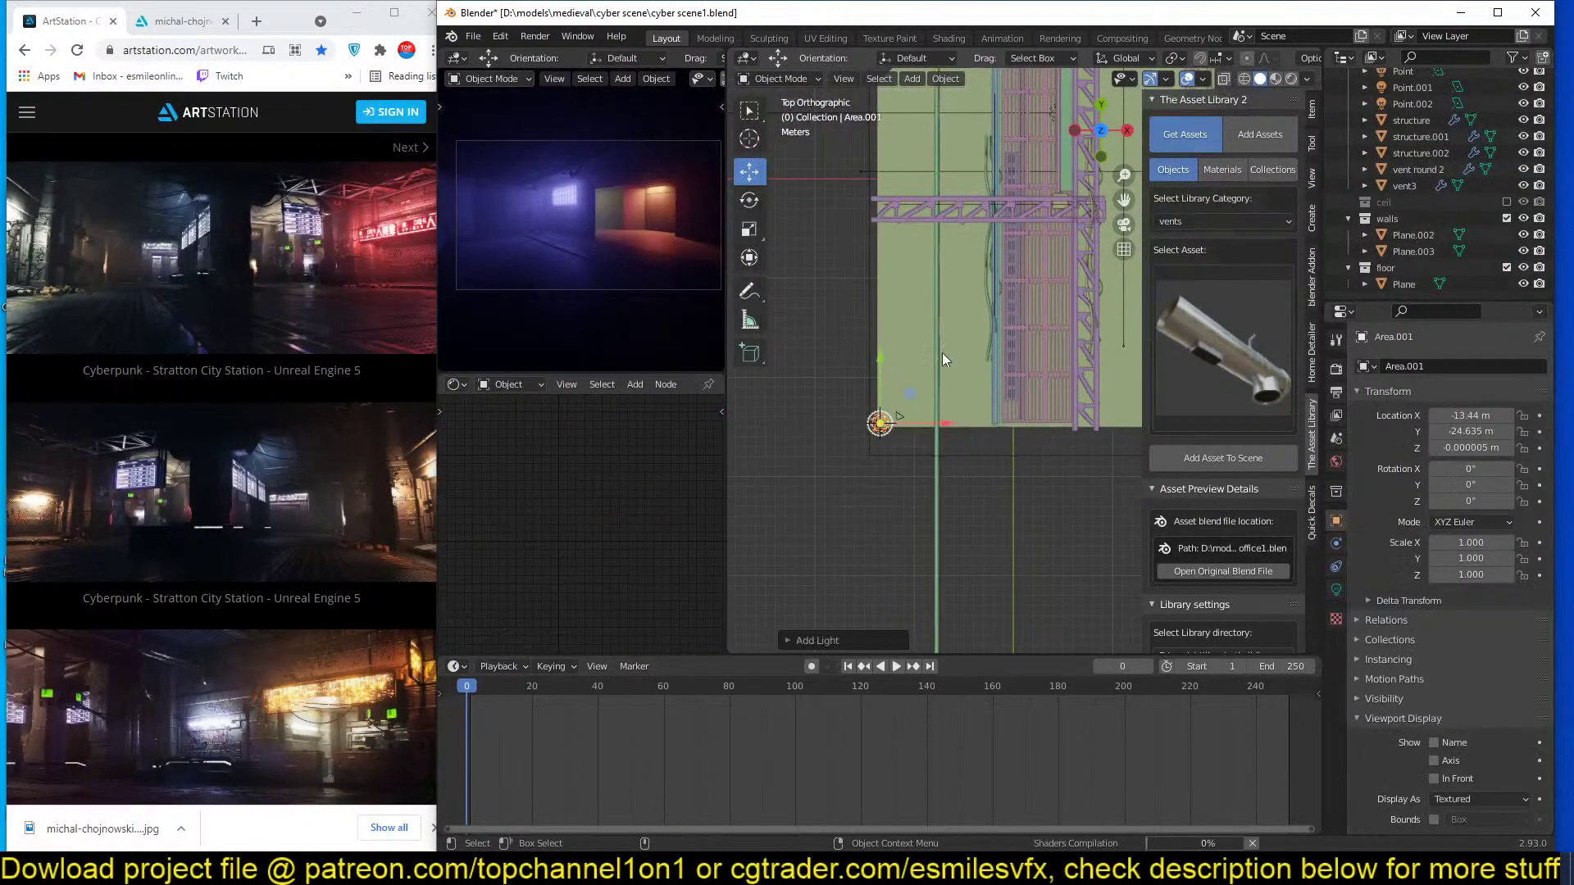
key(r)
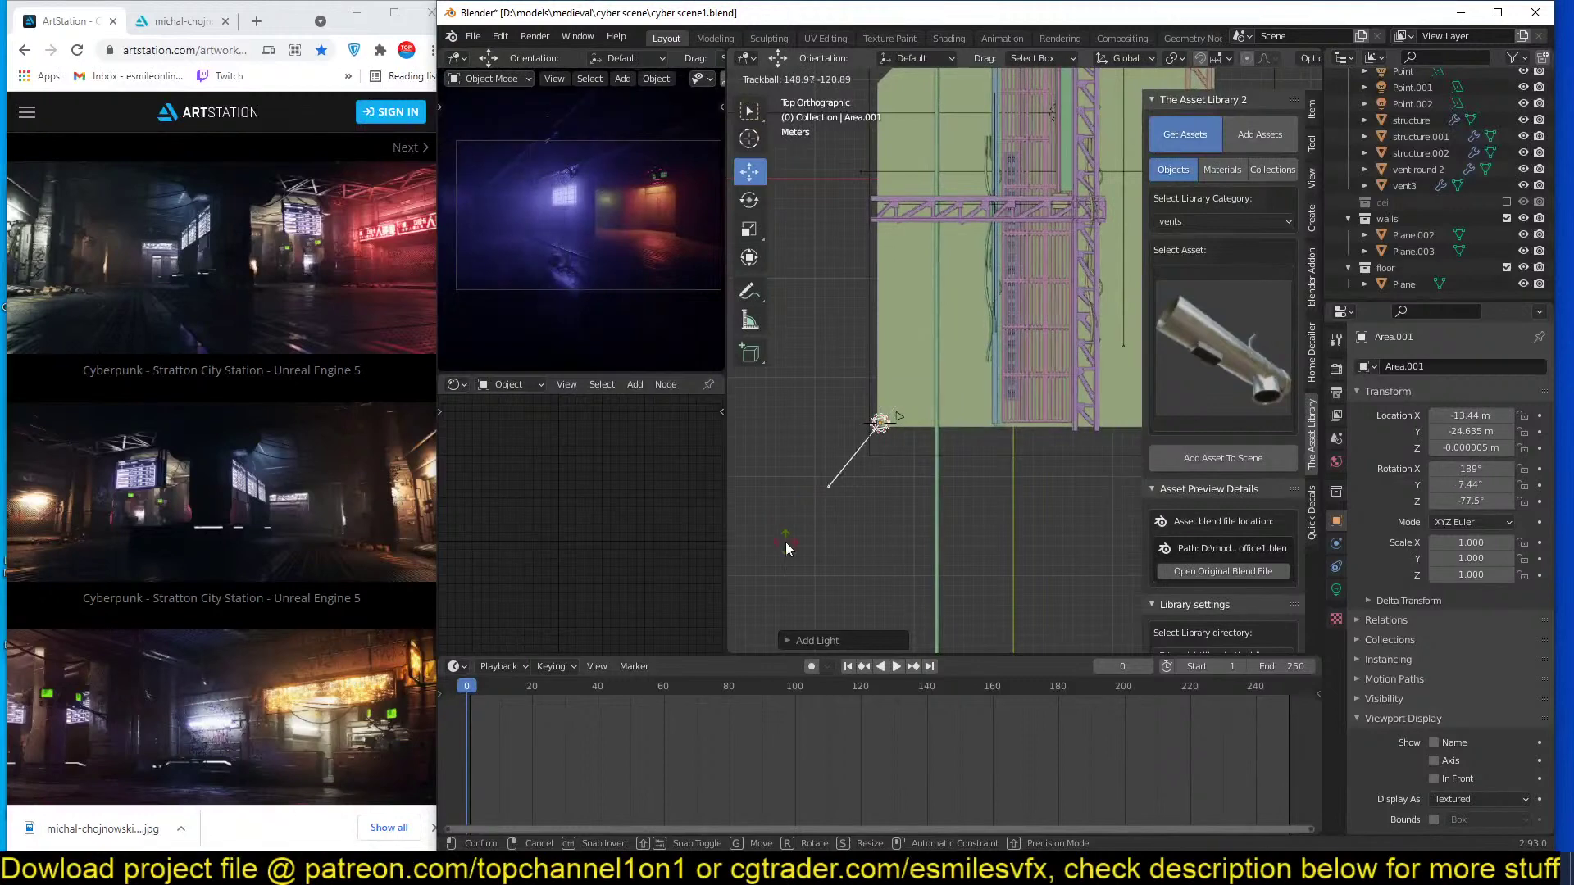
click(908, 461)
middle_drag(909, 460, 847, 382)
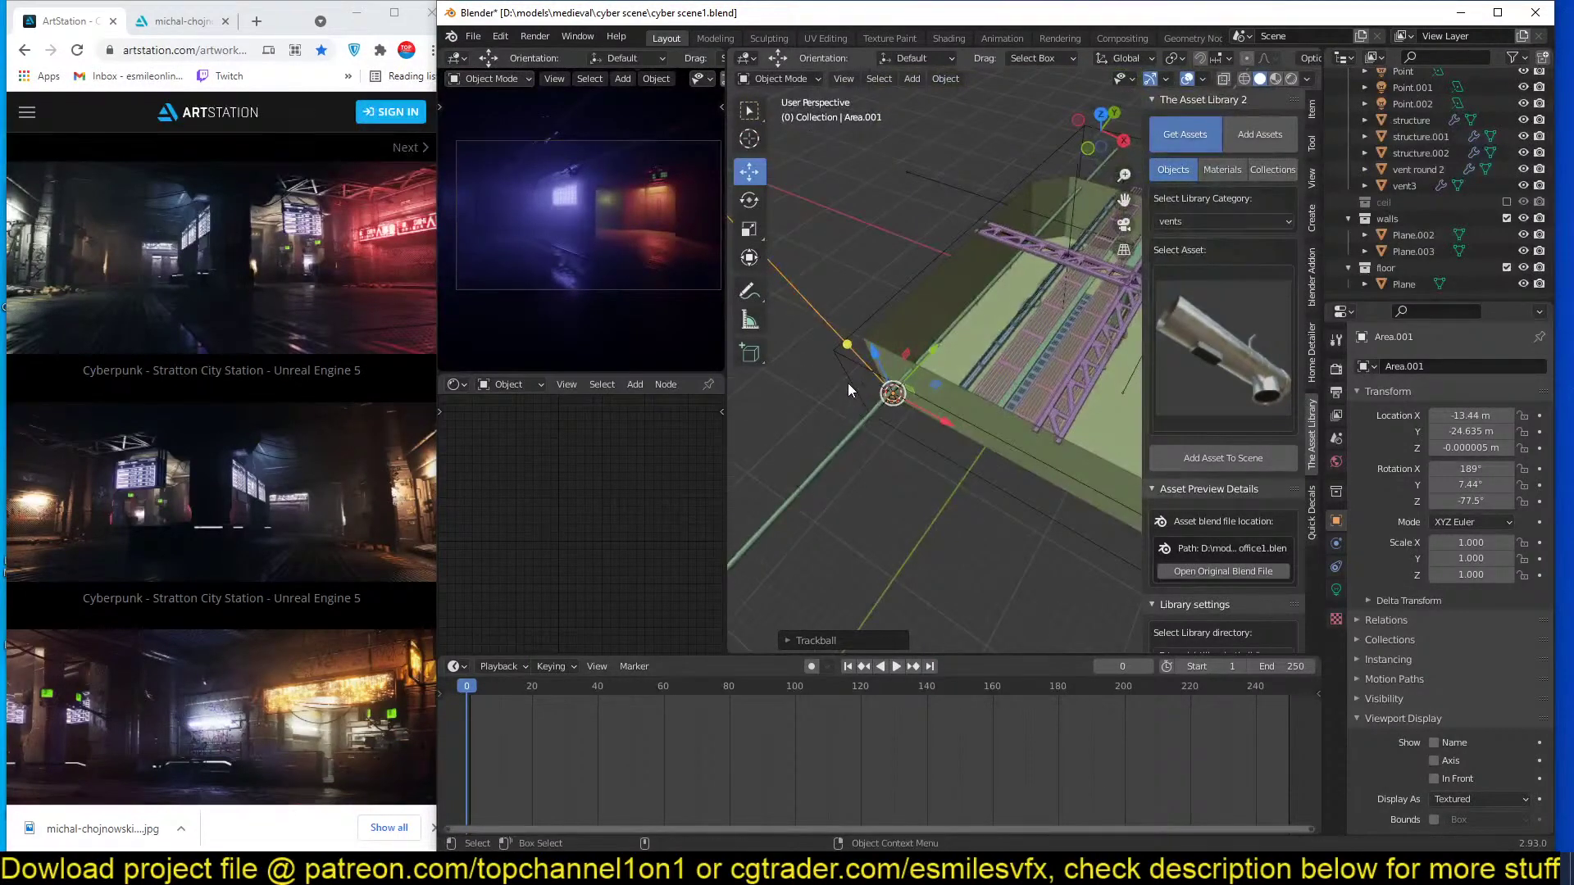
key(alt+r)
In front view, rotate the area light by -90° and raise it to a height of about 8.35 m.
key(KP_1)
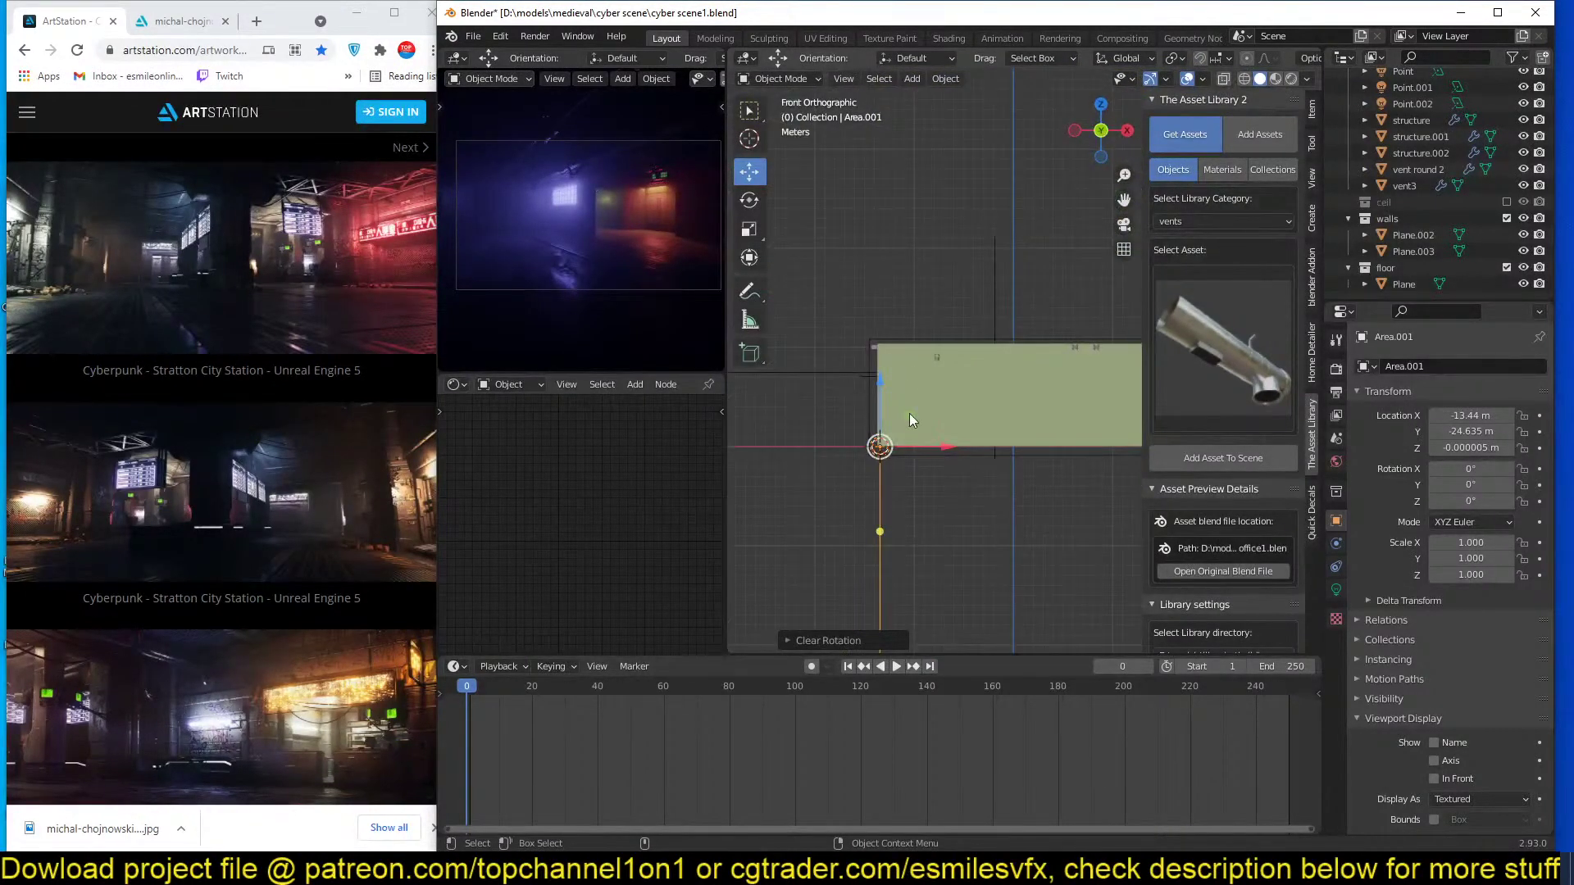
text(r-90)
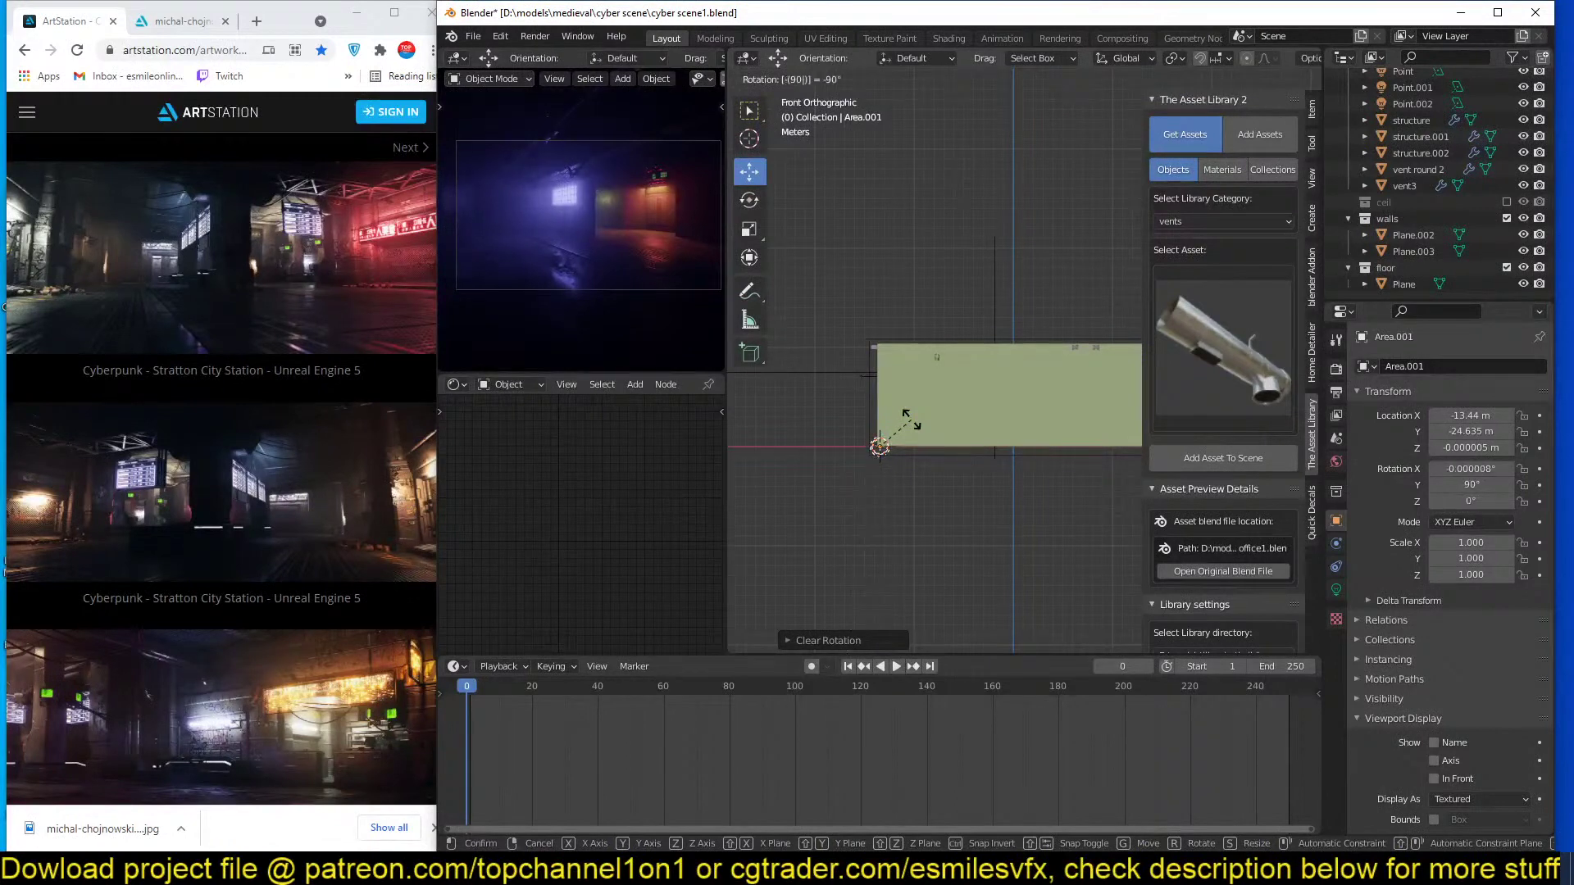
key(Return)
key(g)
click(913, 327)
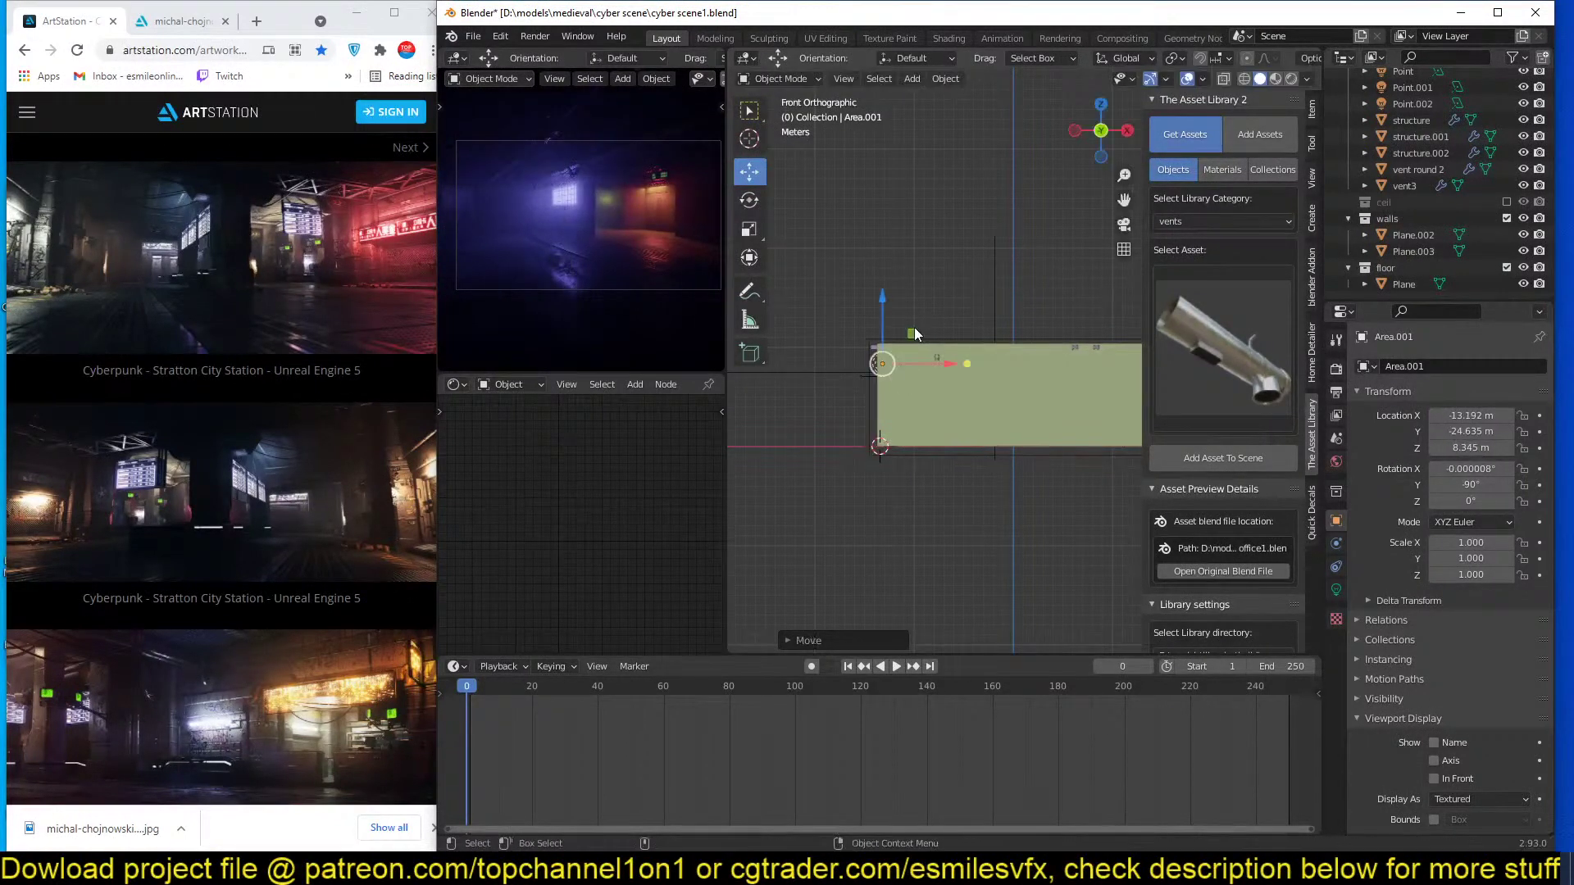
In top view, rotate the area light so it points diagonally across the hall toward the floor grates.
key(KP_7)
key(r)
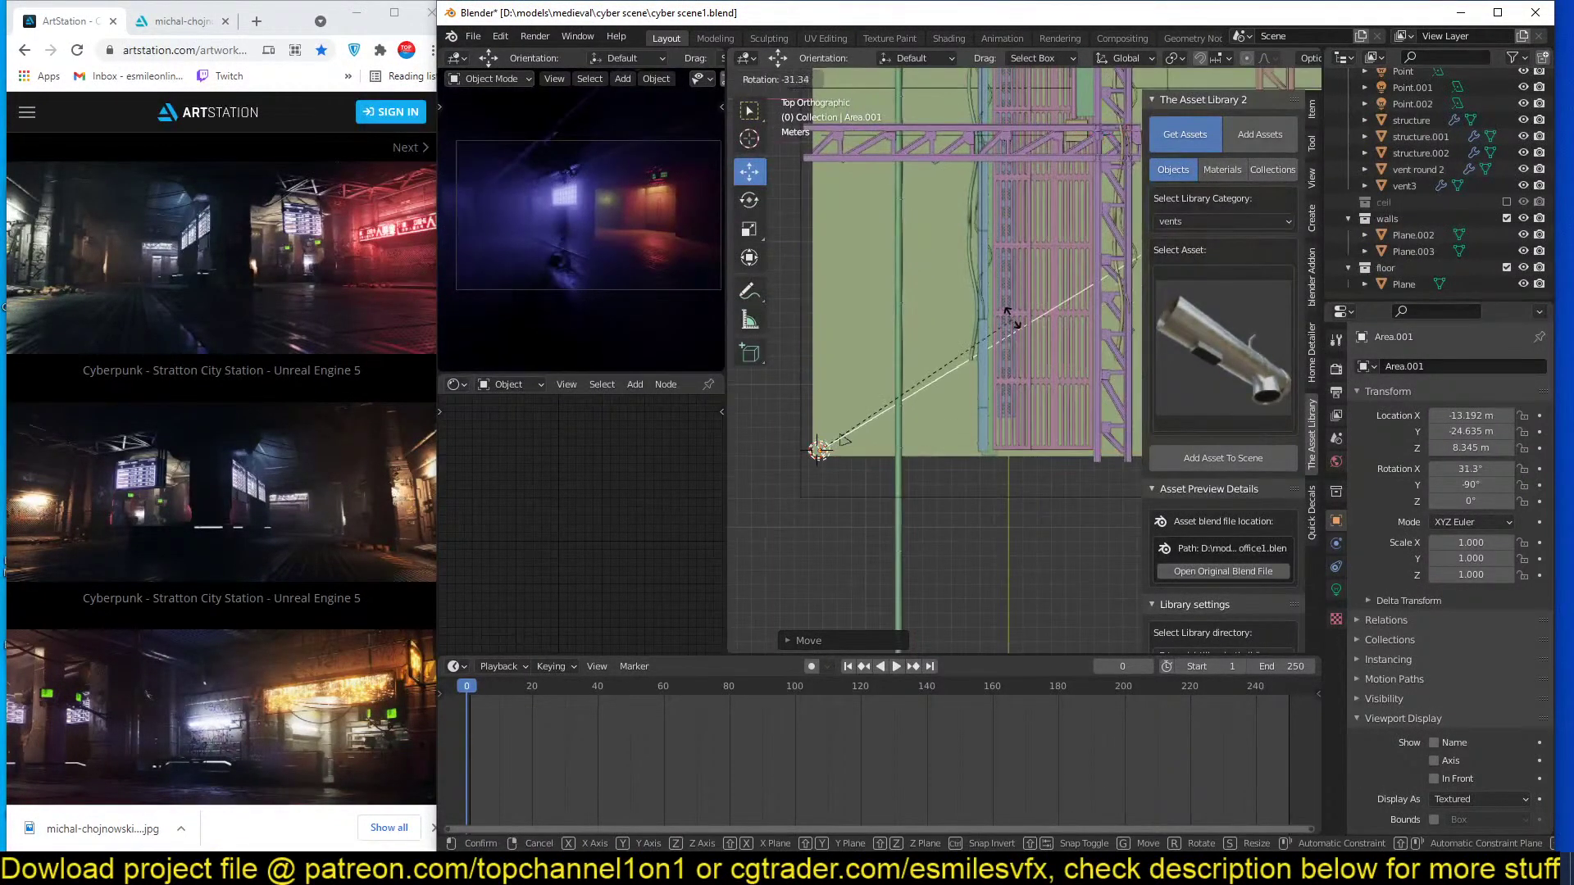
click(1013, 313)
Set the area light's power to 500 W and save the file.
click(1336, 589)
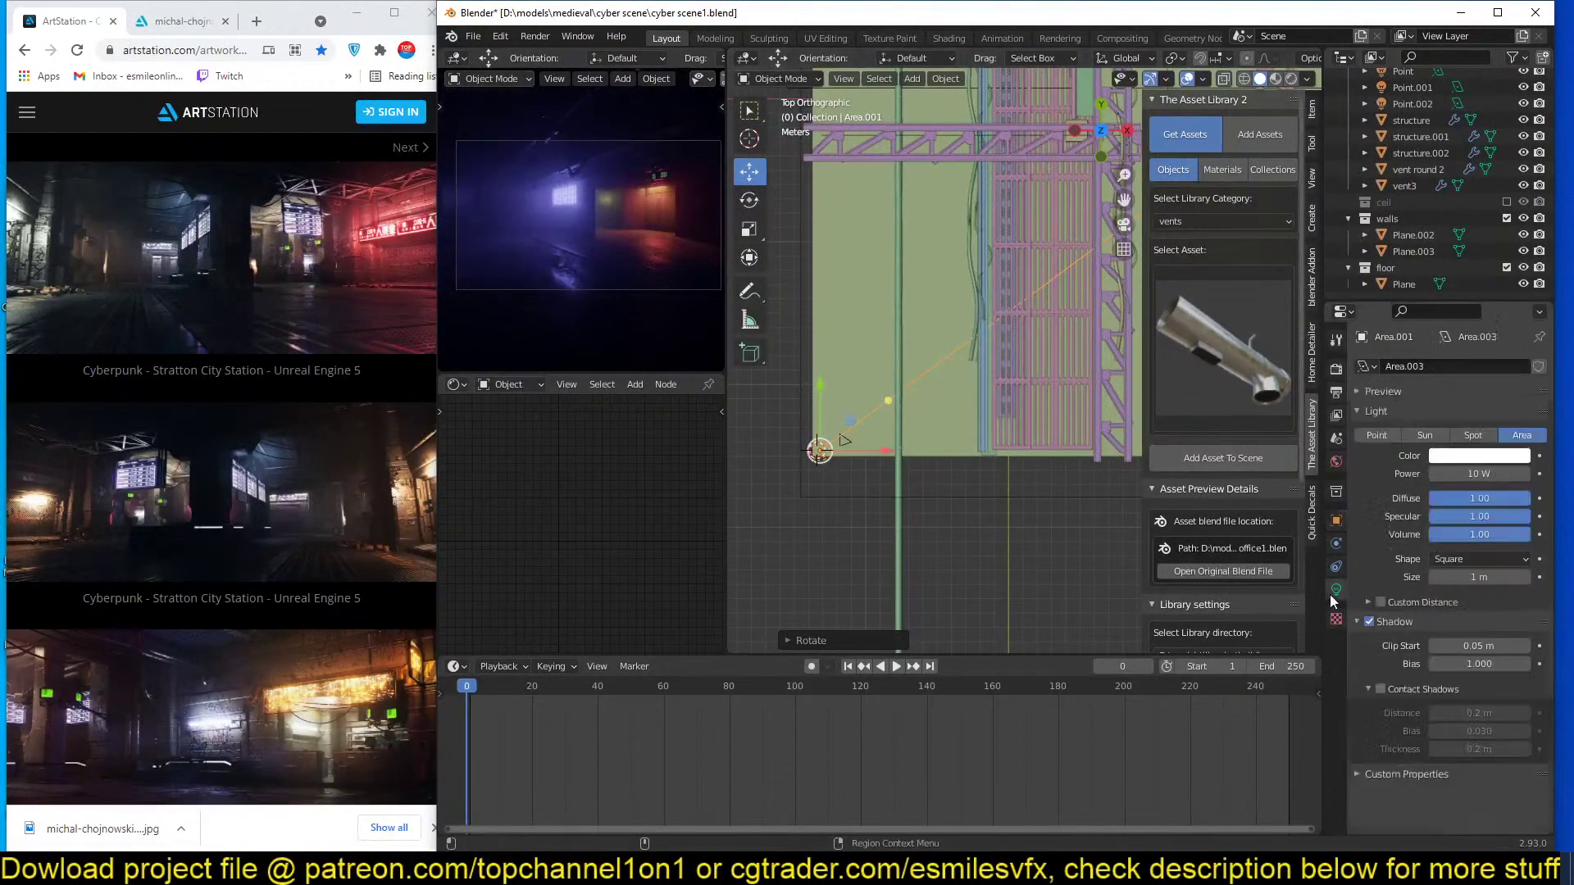
click(1479, 465)
text(1000)
key(Return)
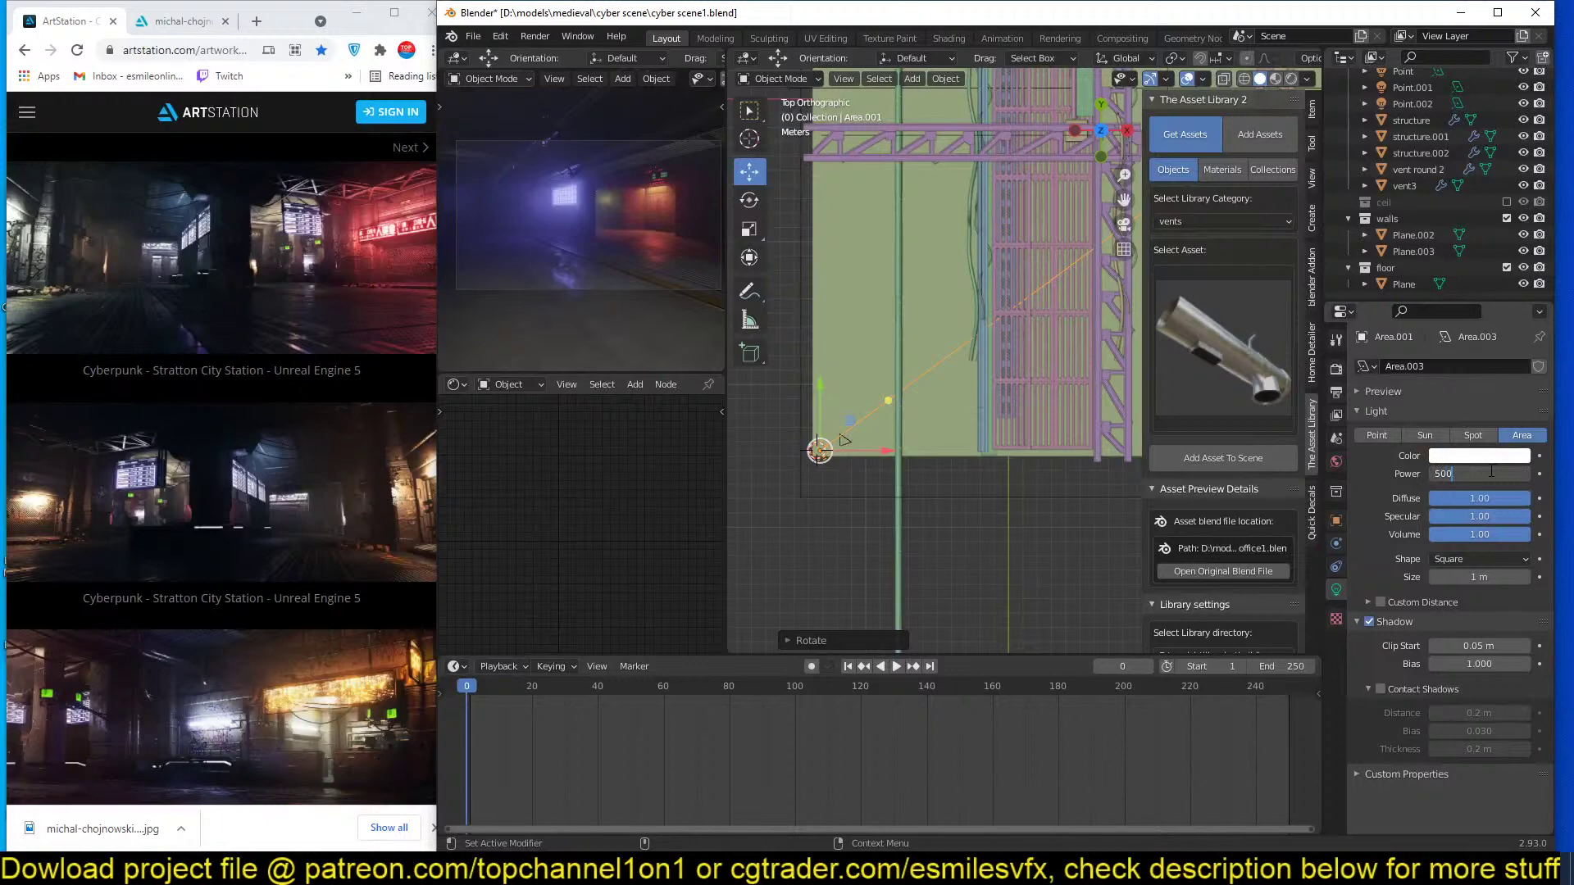
key(Return)
scroll(1071, 548, up, 2)
key(ctrl+s)
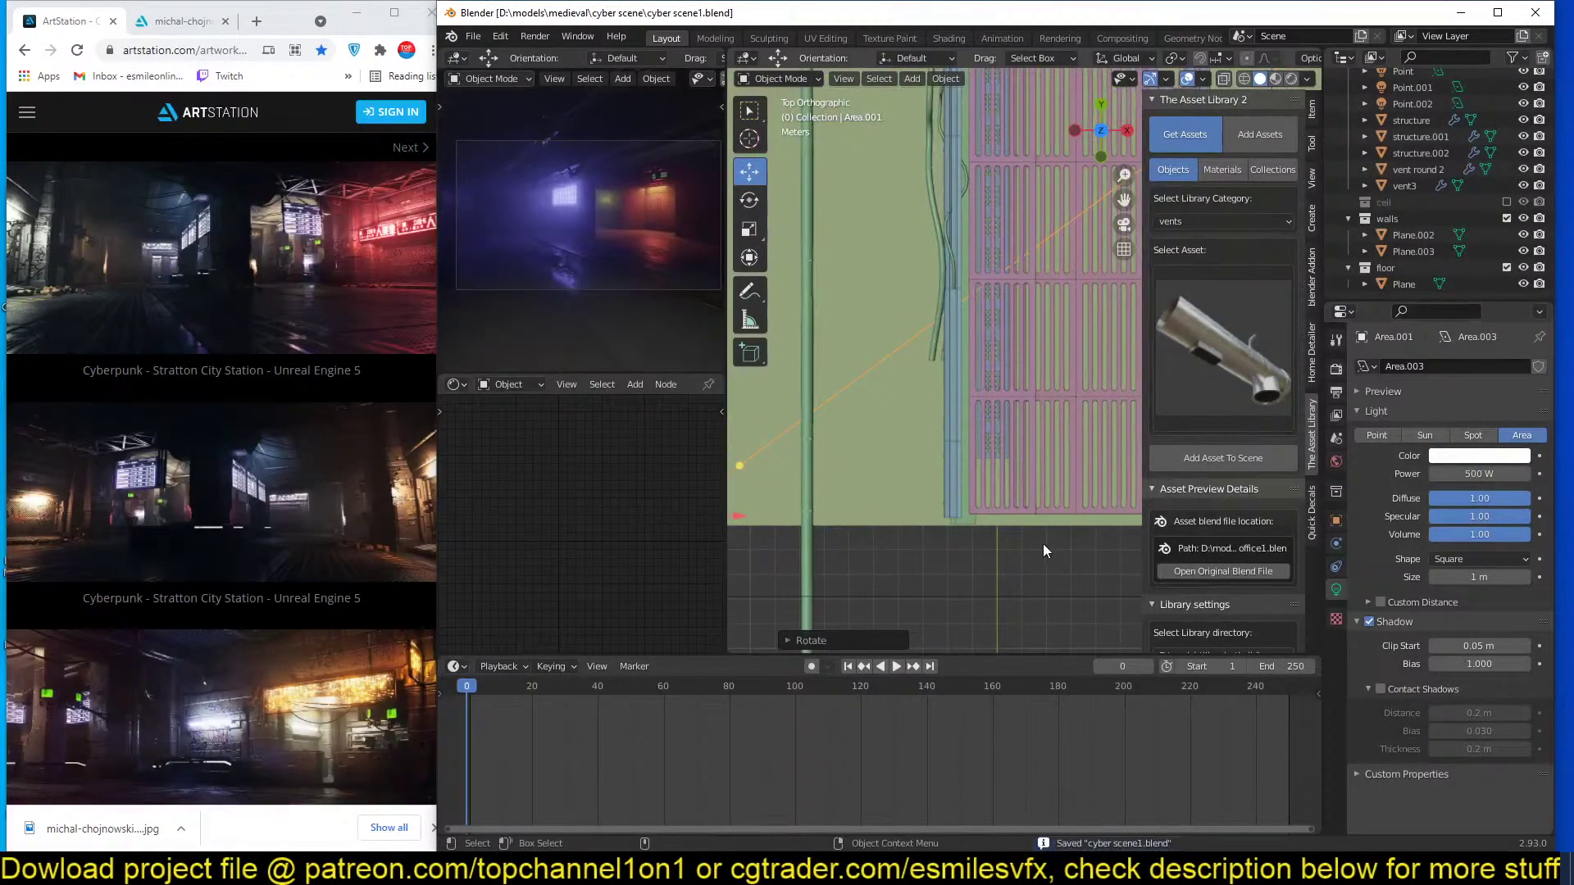
Switch the asset library to the megascans directory and choose the man in the dark waistcoat from its collections.
click(1024, 604)
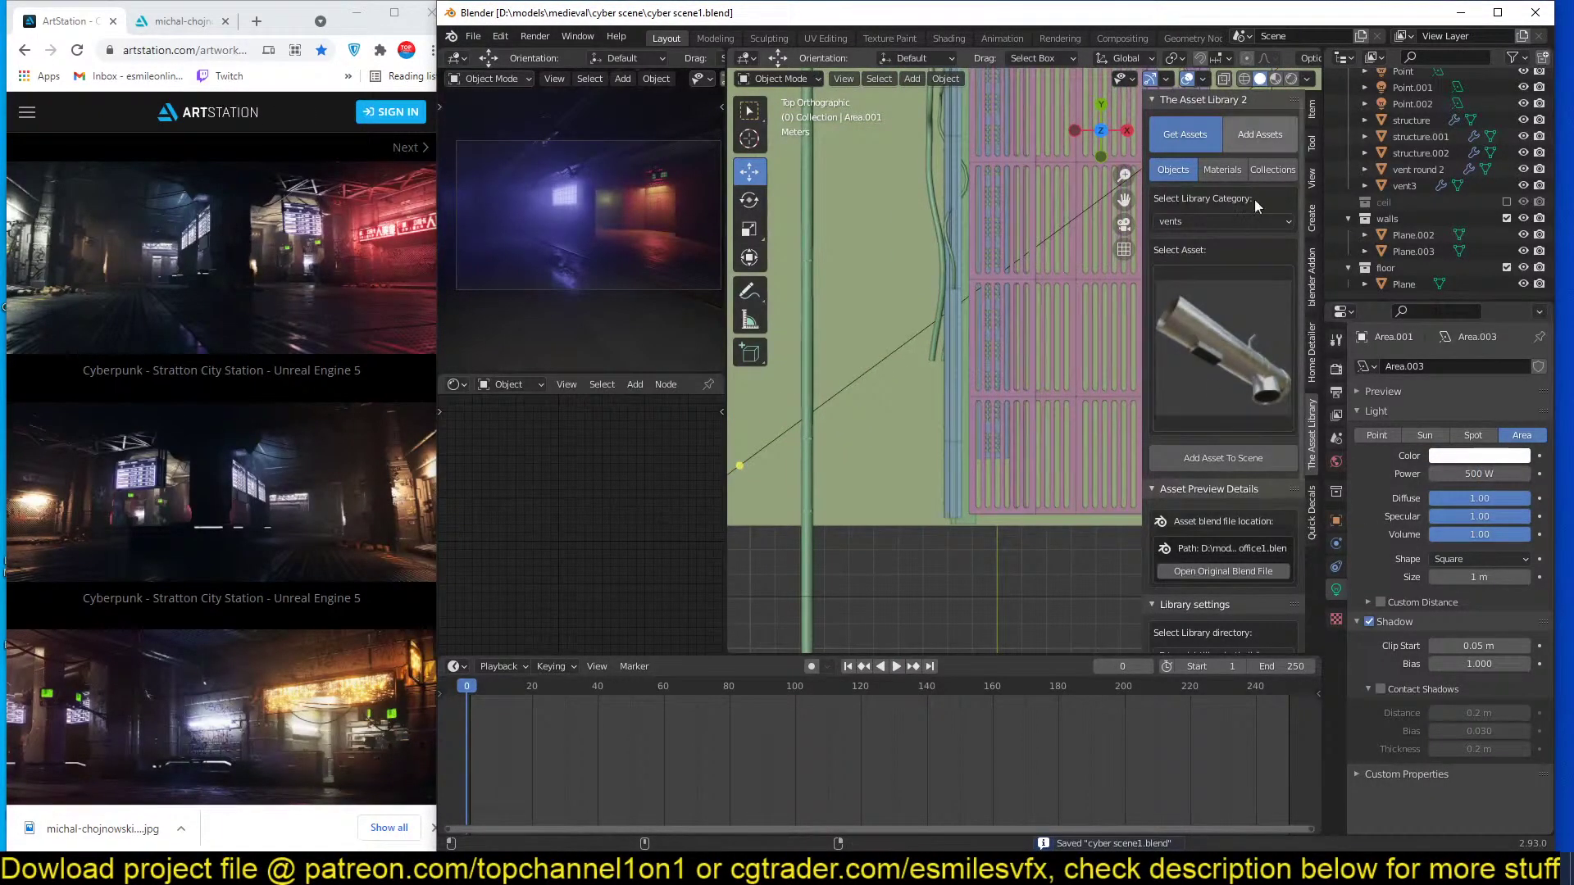
scroll(1251, 588, down, 4)
click(1221, 524)
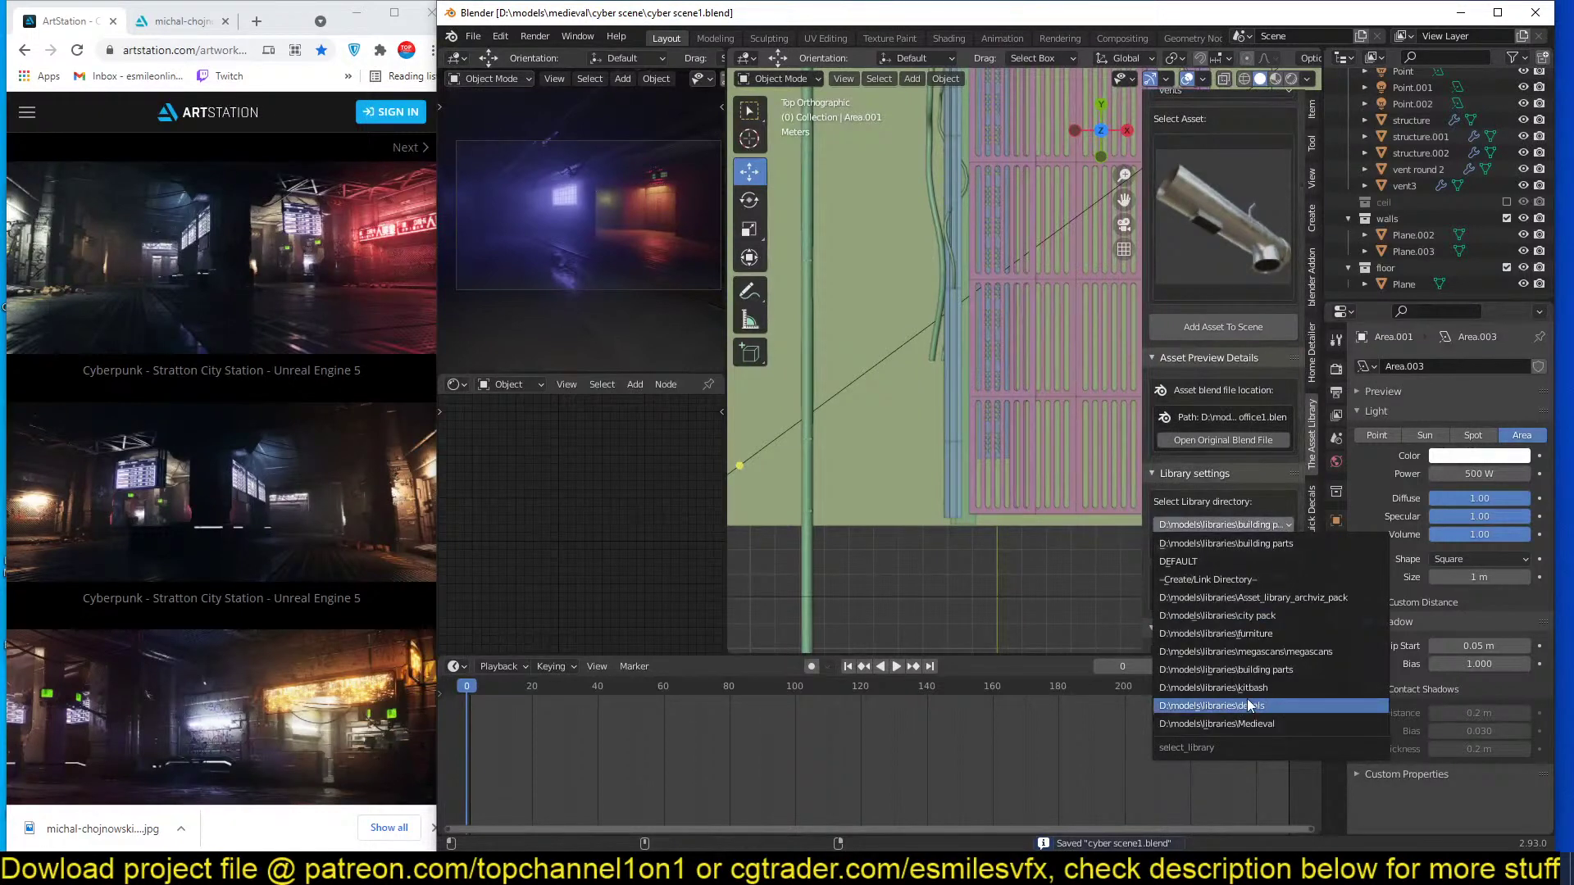
click(1266, 651)
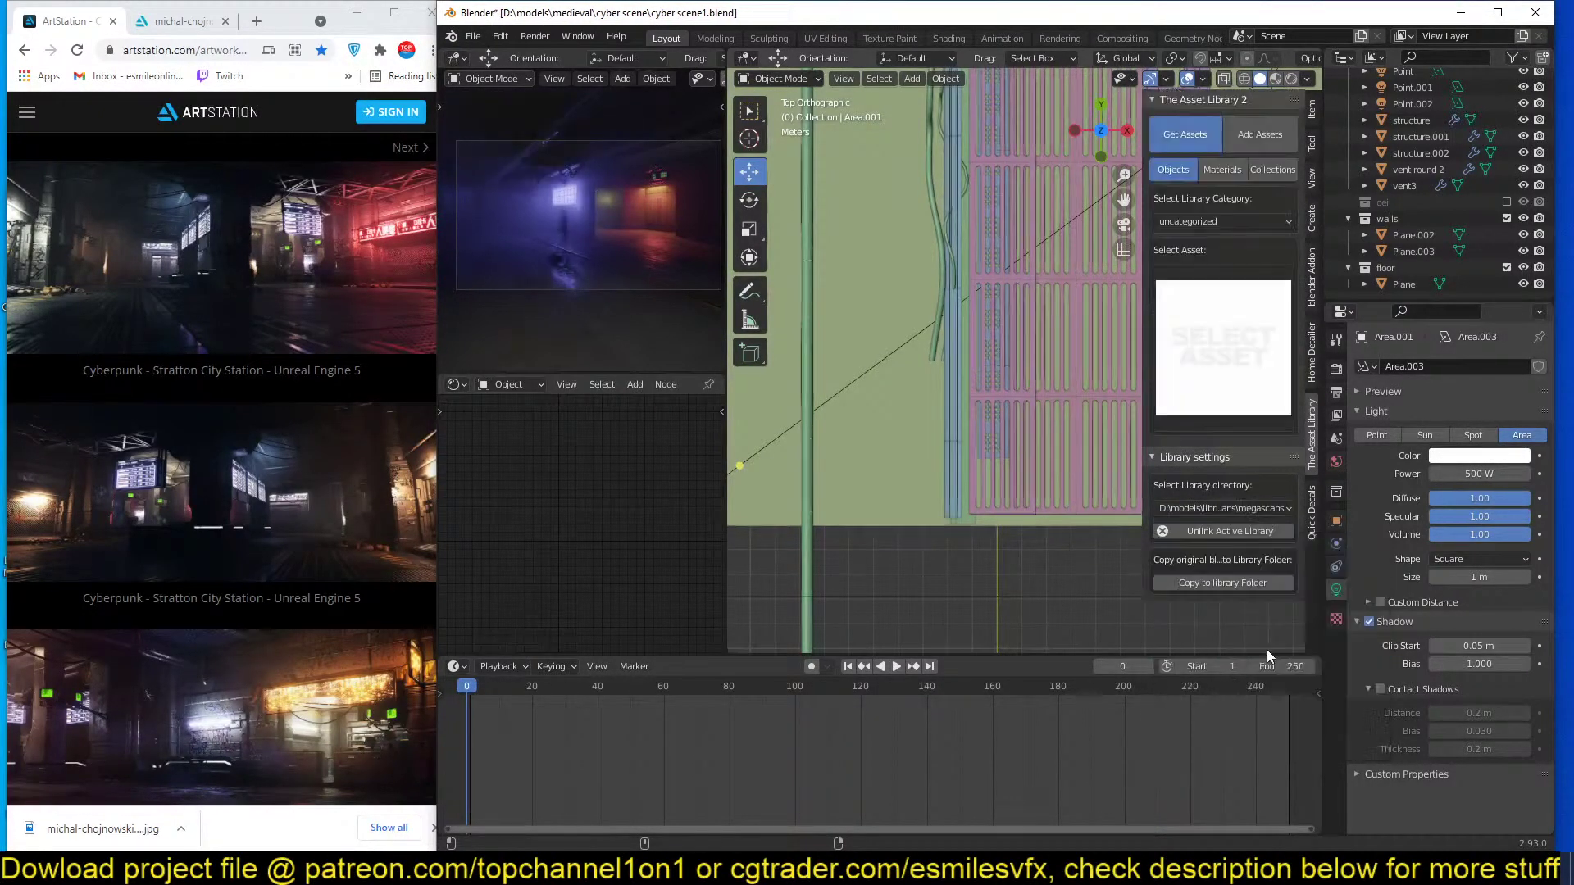
click(1272, 169)
click(1237, 340)
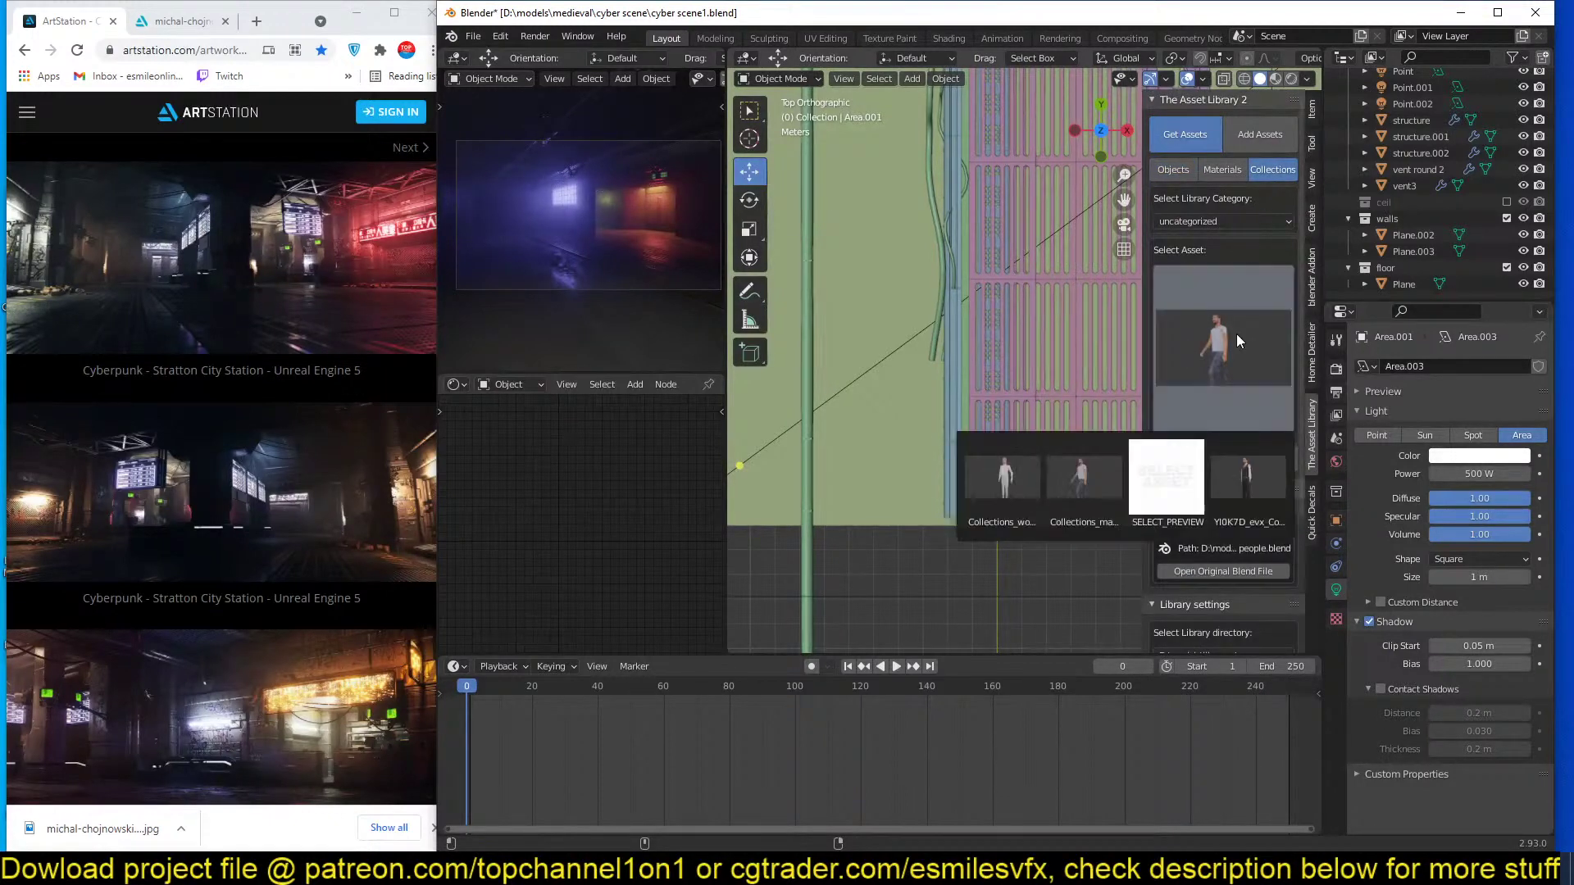
click(1244, 483)
Place the 3D cursor on the open floor behind the grates and add the man asset there.
middle_drag(1006, 382, 995, 434)
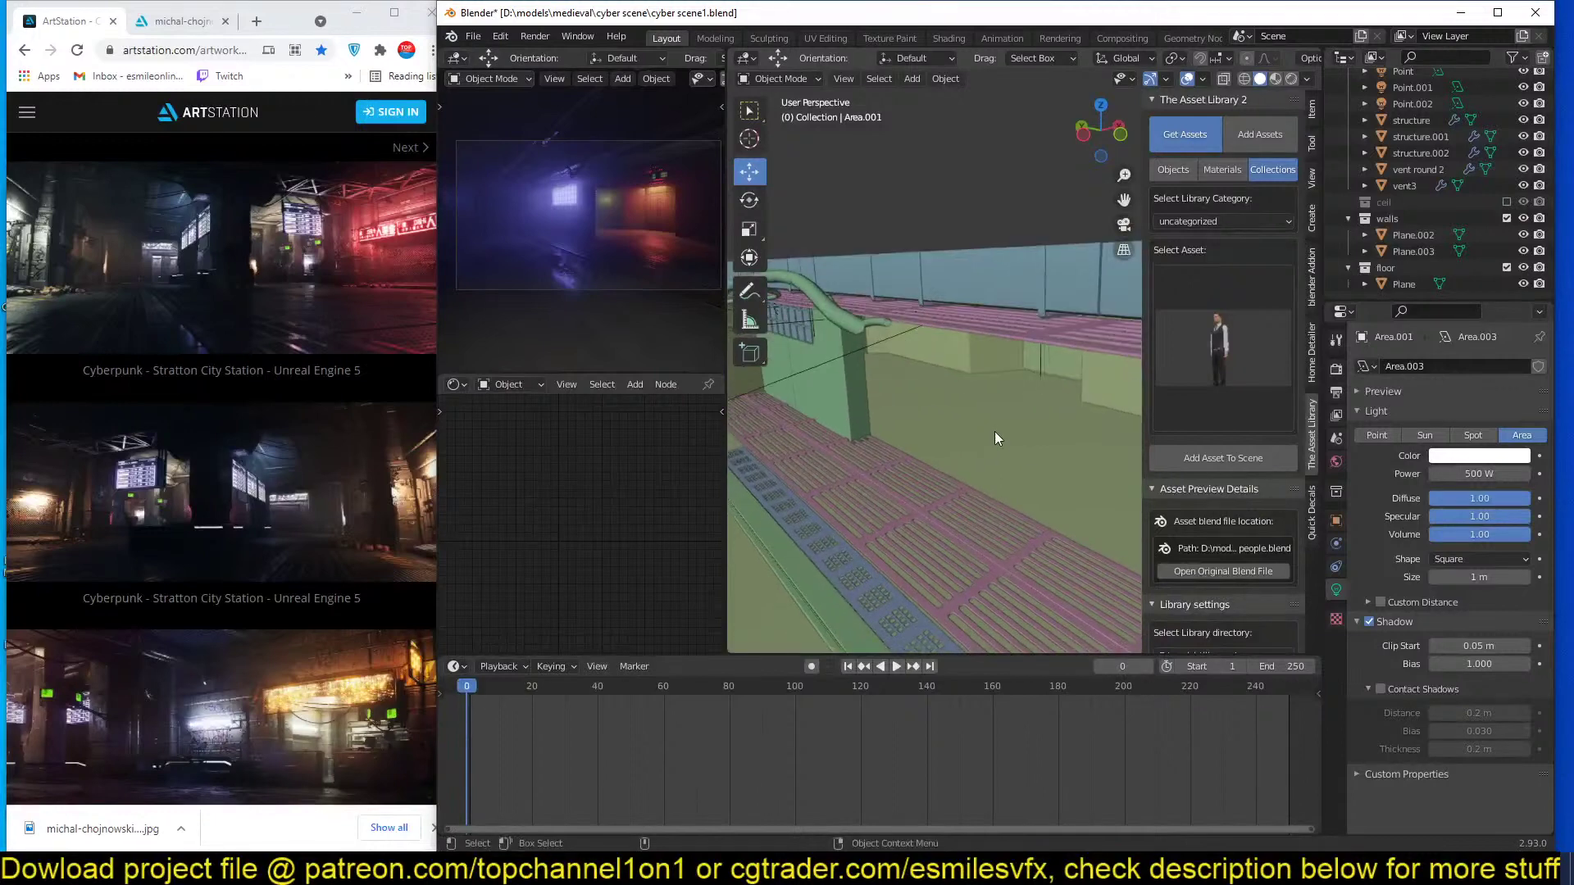
shift+right_click(1013, 413)
click(1223, 458)
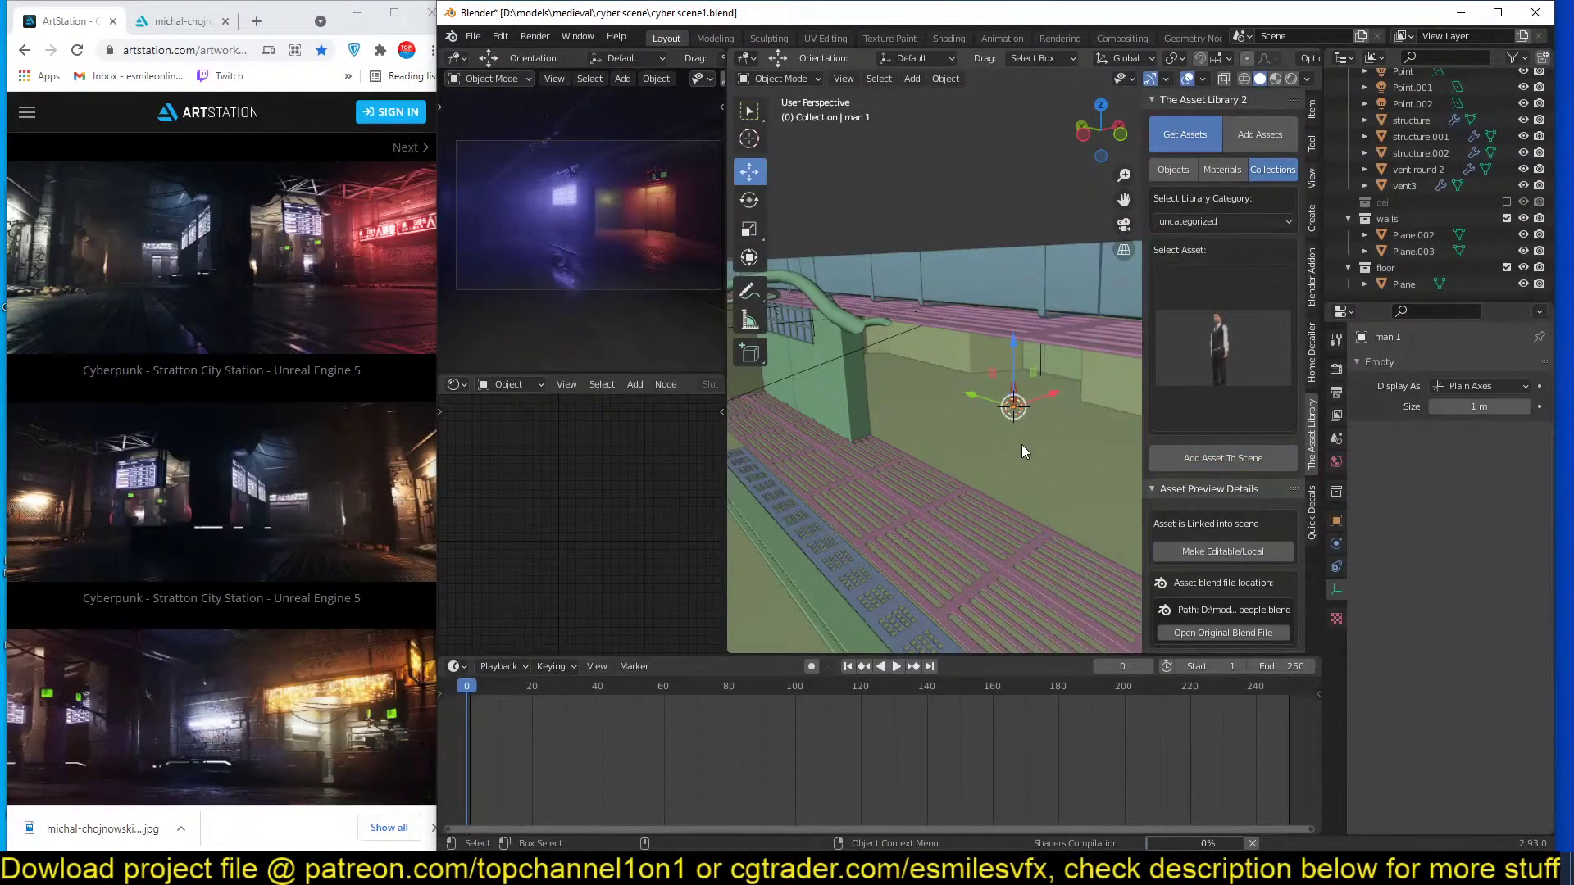
key(KP_Decimal)
click(1021, 445)
scroll(1021, 445, down, 4)
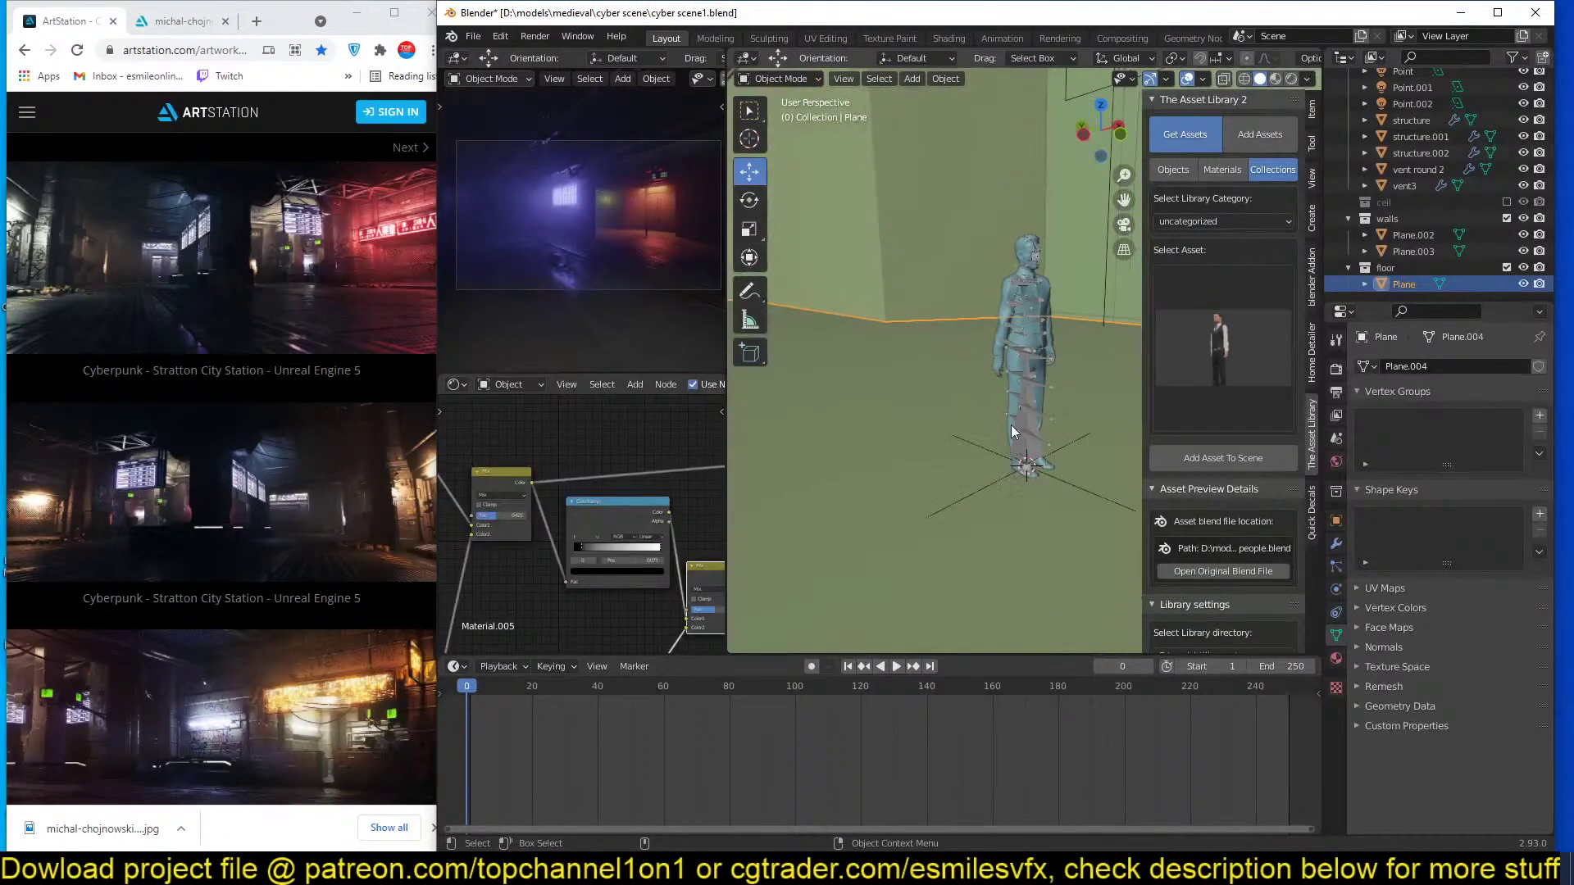
Scale up the man figure and turn it about its vertical axis.
click(1010, 424)
key(s)
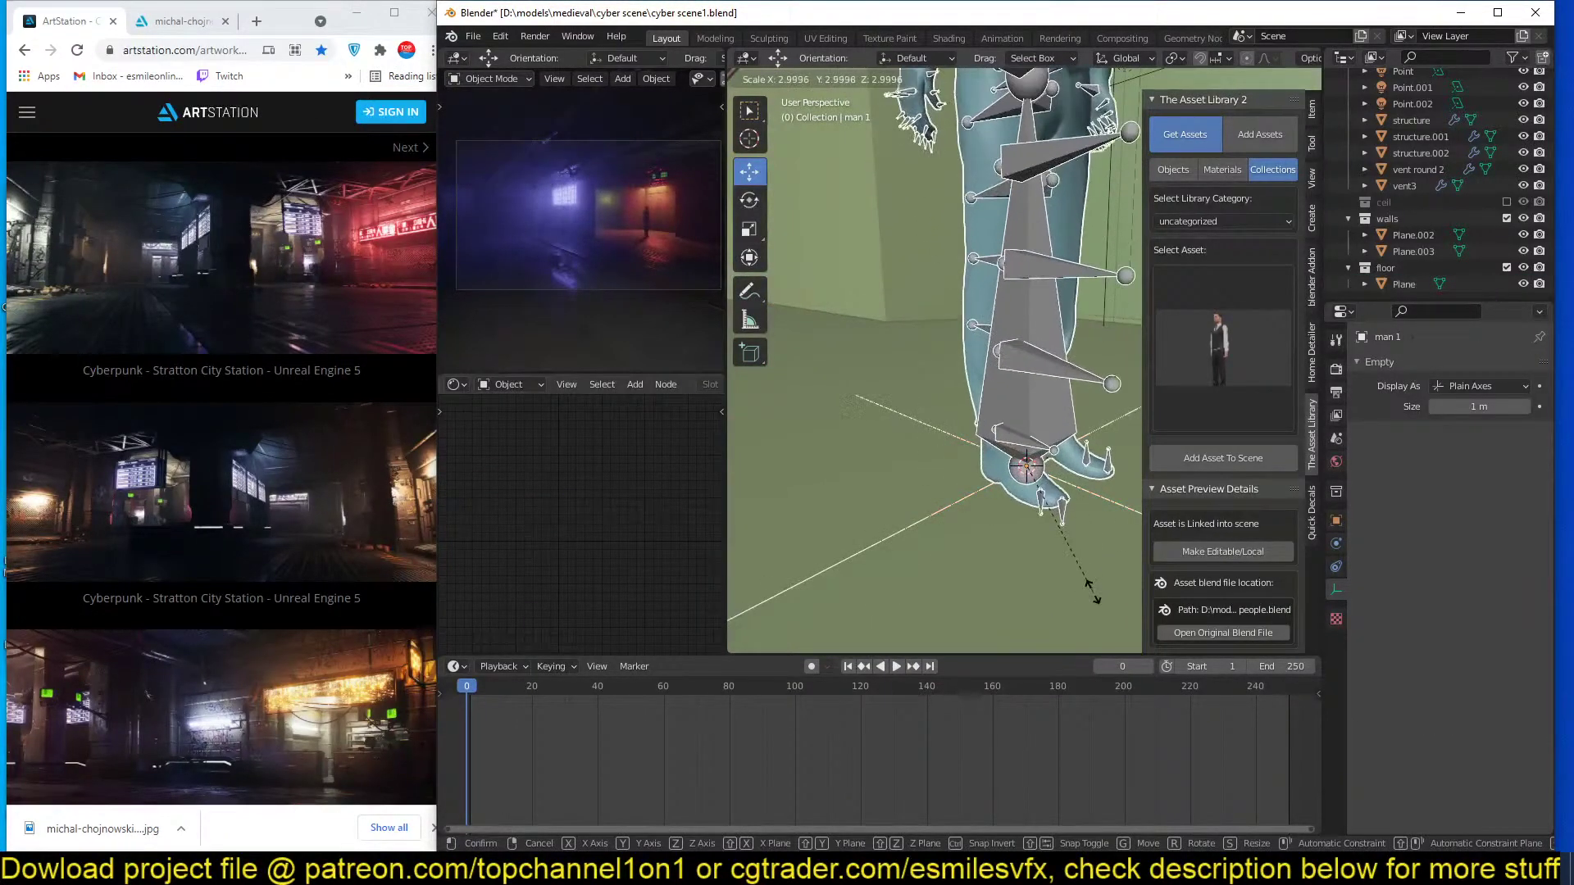
click(982, 440)
scroll(984, 412, down, 4)
key(r)
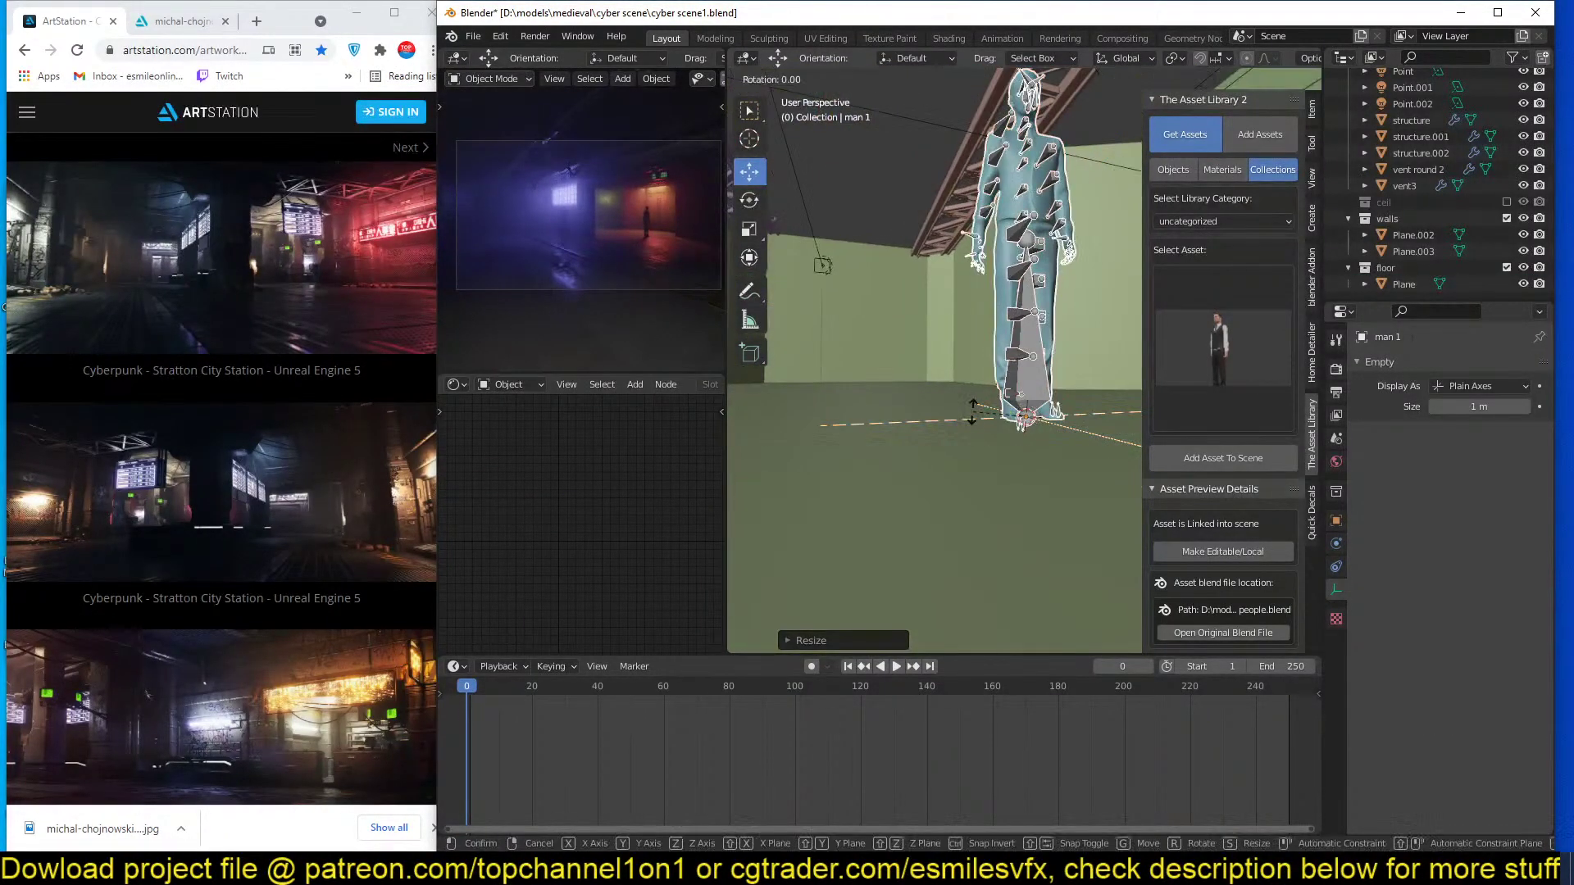
key(z)
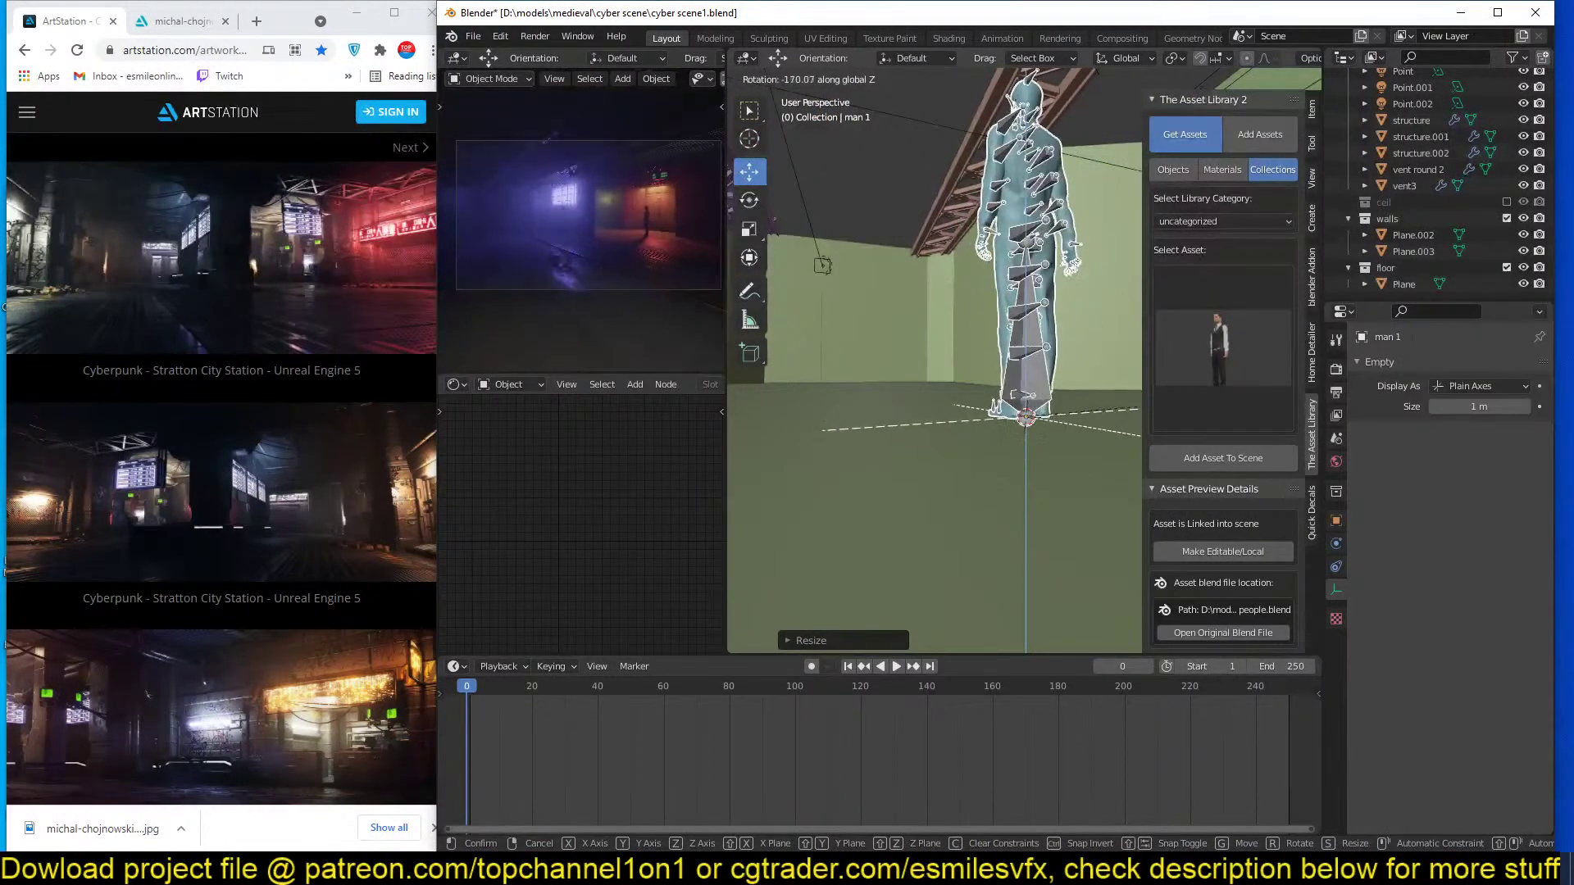
click(980, 459)
Make the linked man asset editable and local, and save the file.
middle_drag(979, 459, 1001, 372)
click(1221, 352)
click(1262, 551)
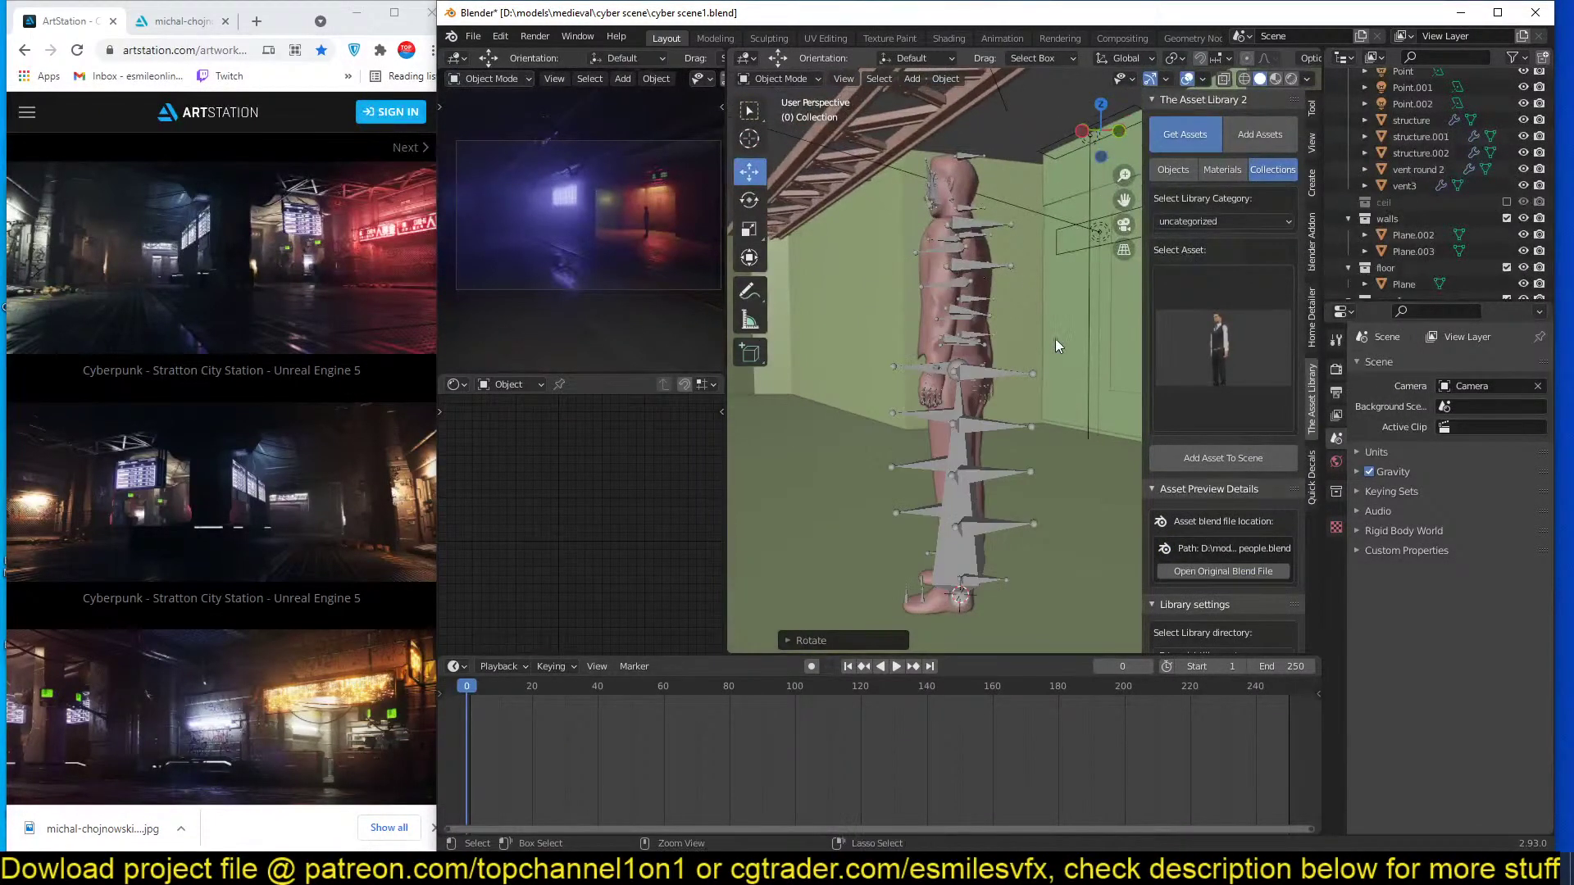
key(ctrl+s)
Inspect the man figure's clothing and surroundings in material preview with the viewport overlays hidden.
middle_drag(974, 324, 1025, 322)
click(1275, 78)
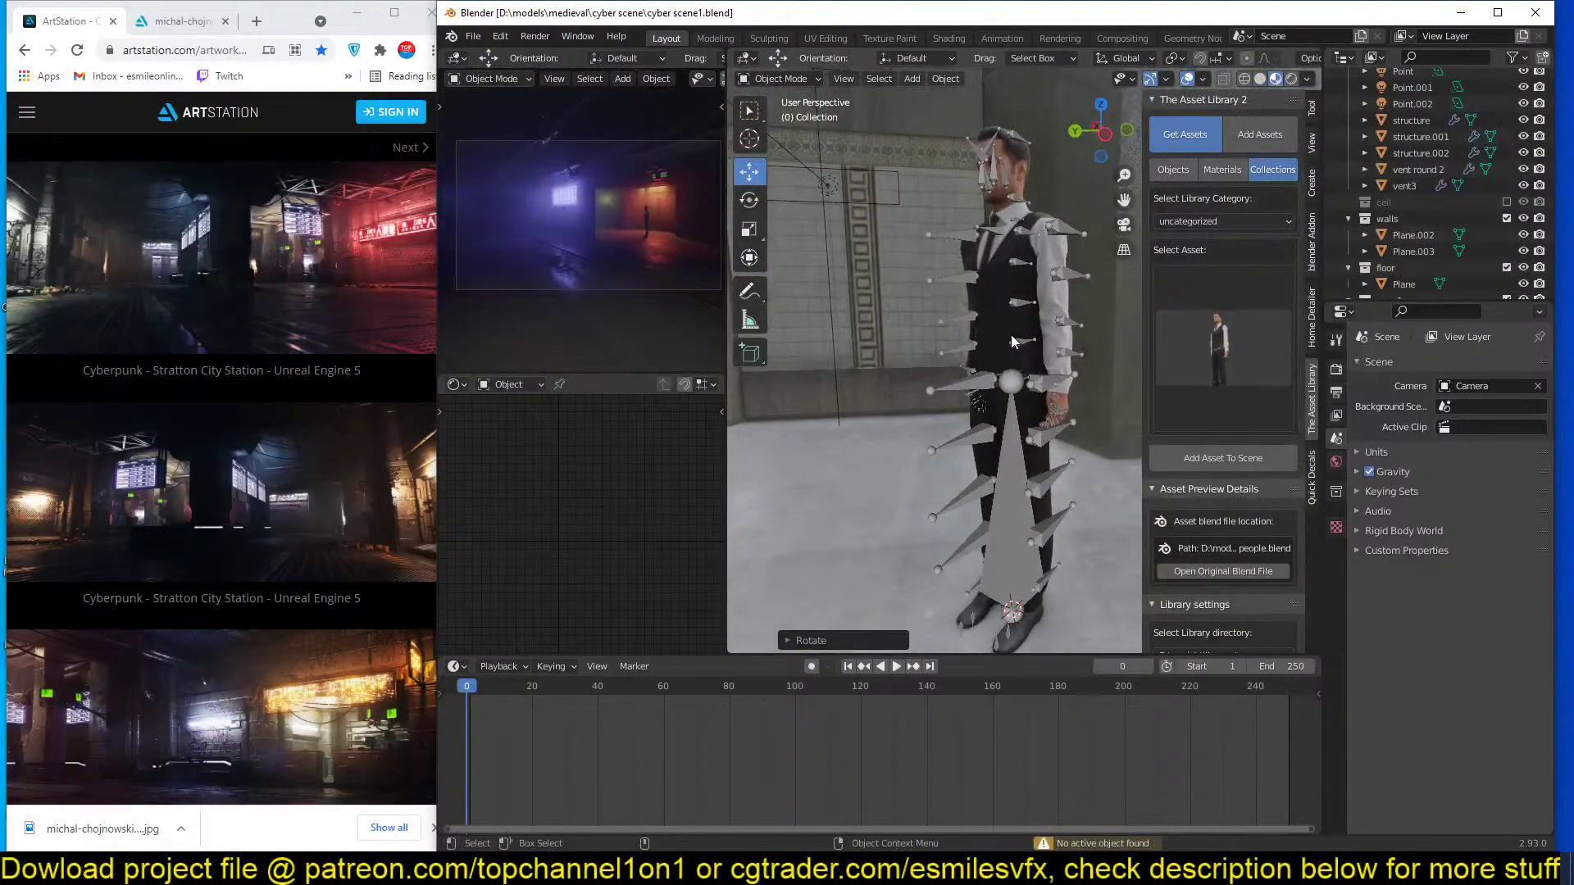
click(1187, 79)
scroll(988, 262, up, 5)
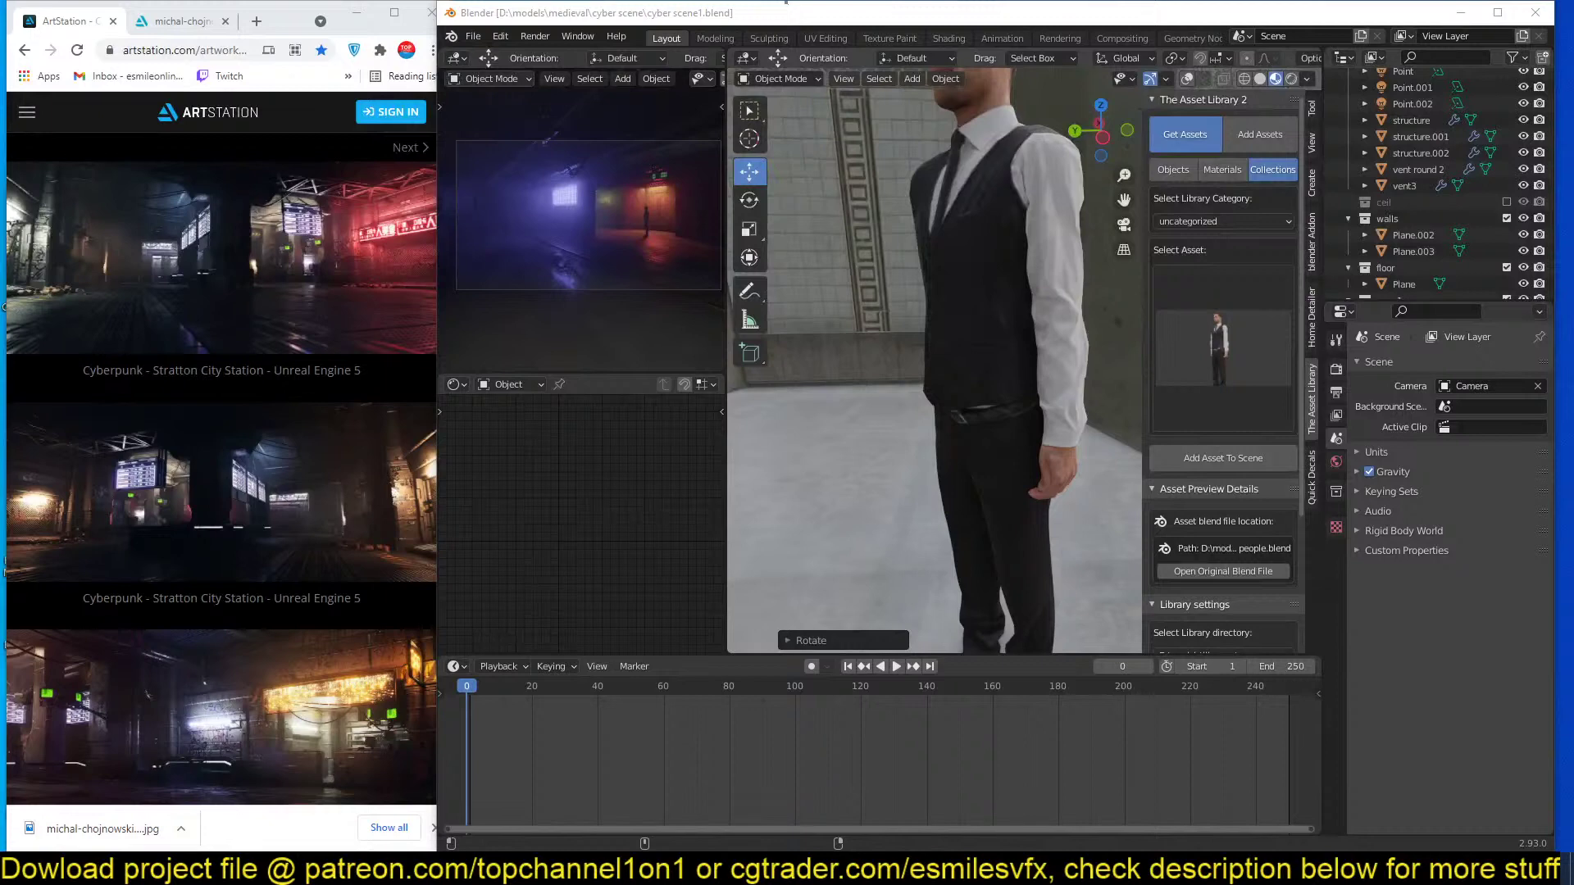
scroll(924, 307, down, 5)
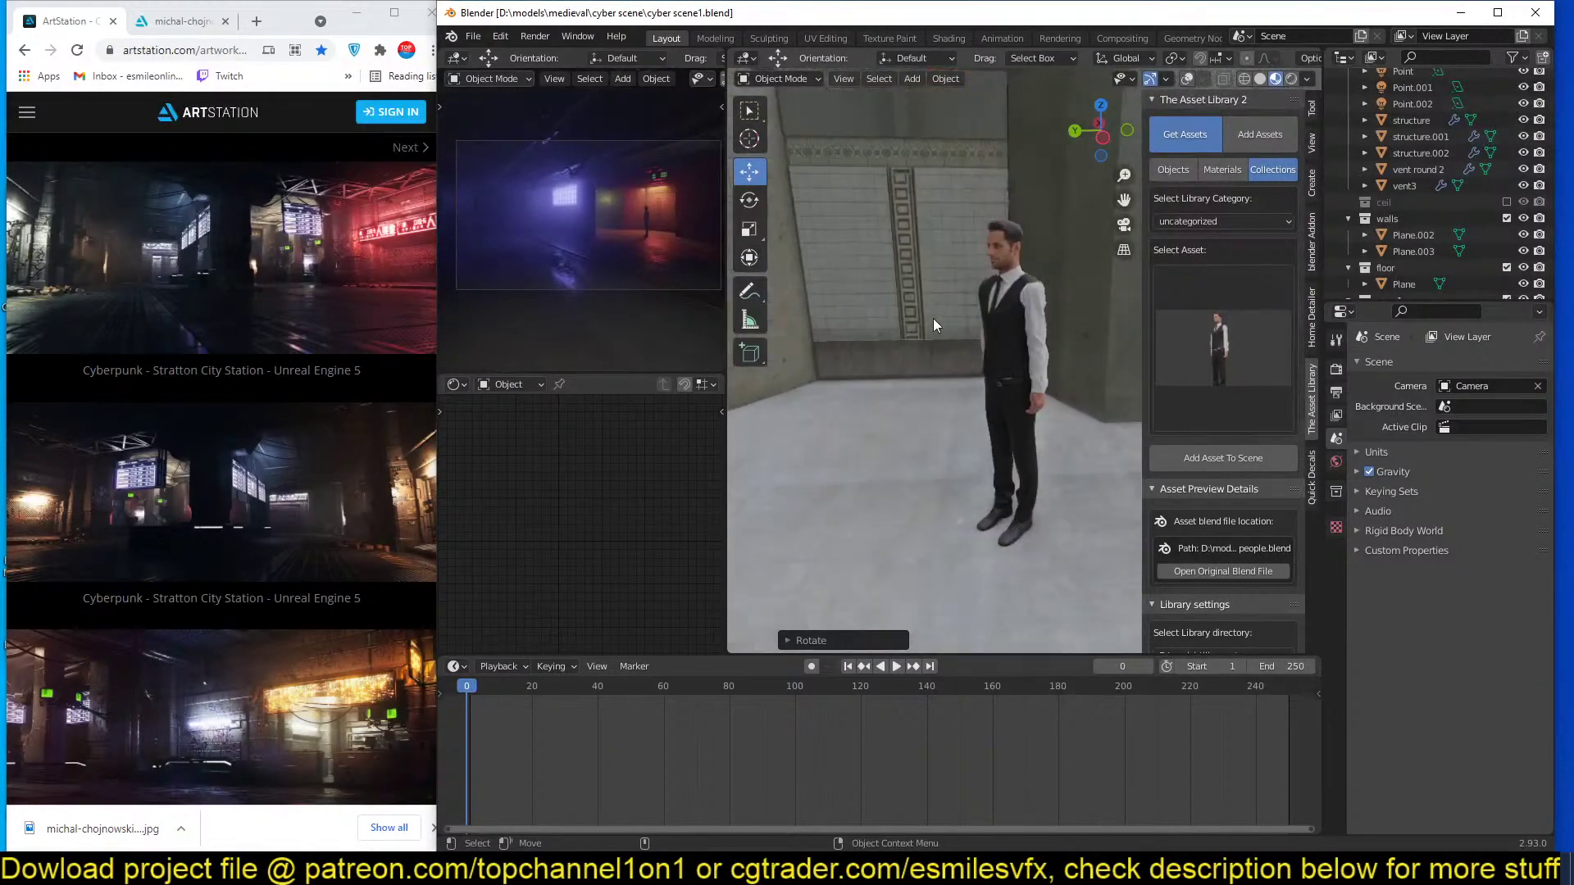
Select the man's body mesh and turn the viewport overlays back on to show its armature.
click(971, 327)
mouse_move(966, 329)
middle_down()
mouse_move(943, 297)
mouse_move(990, 322)
mouse_move(845, 267)
mouse_move(962, 310)
middle_up()
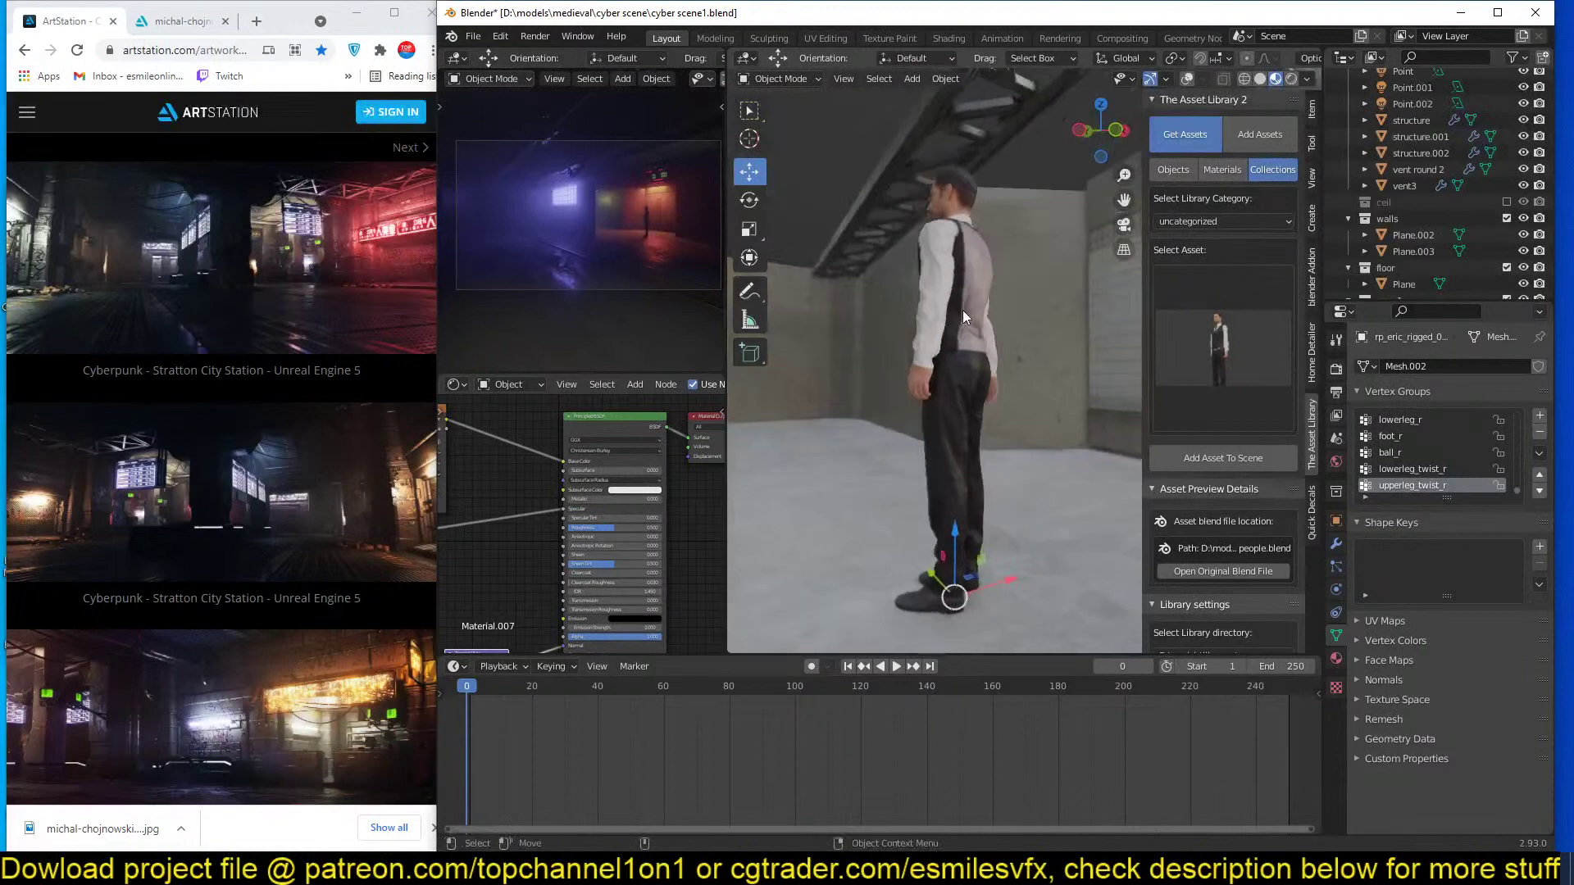
click(1186, 78)
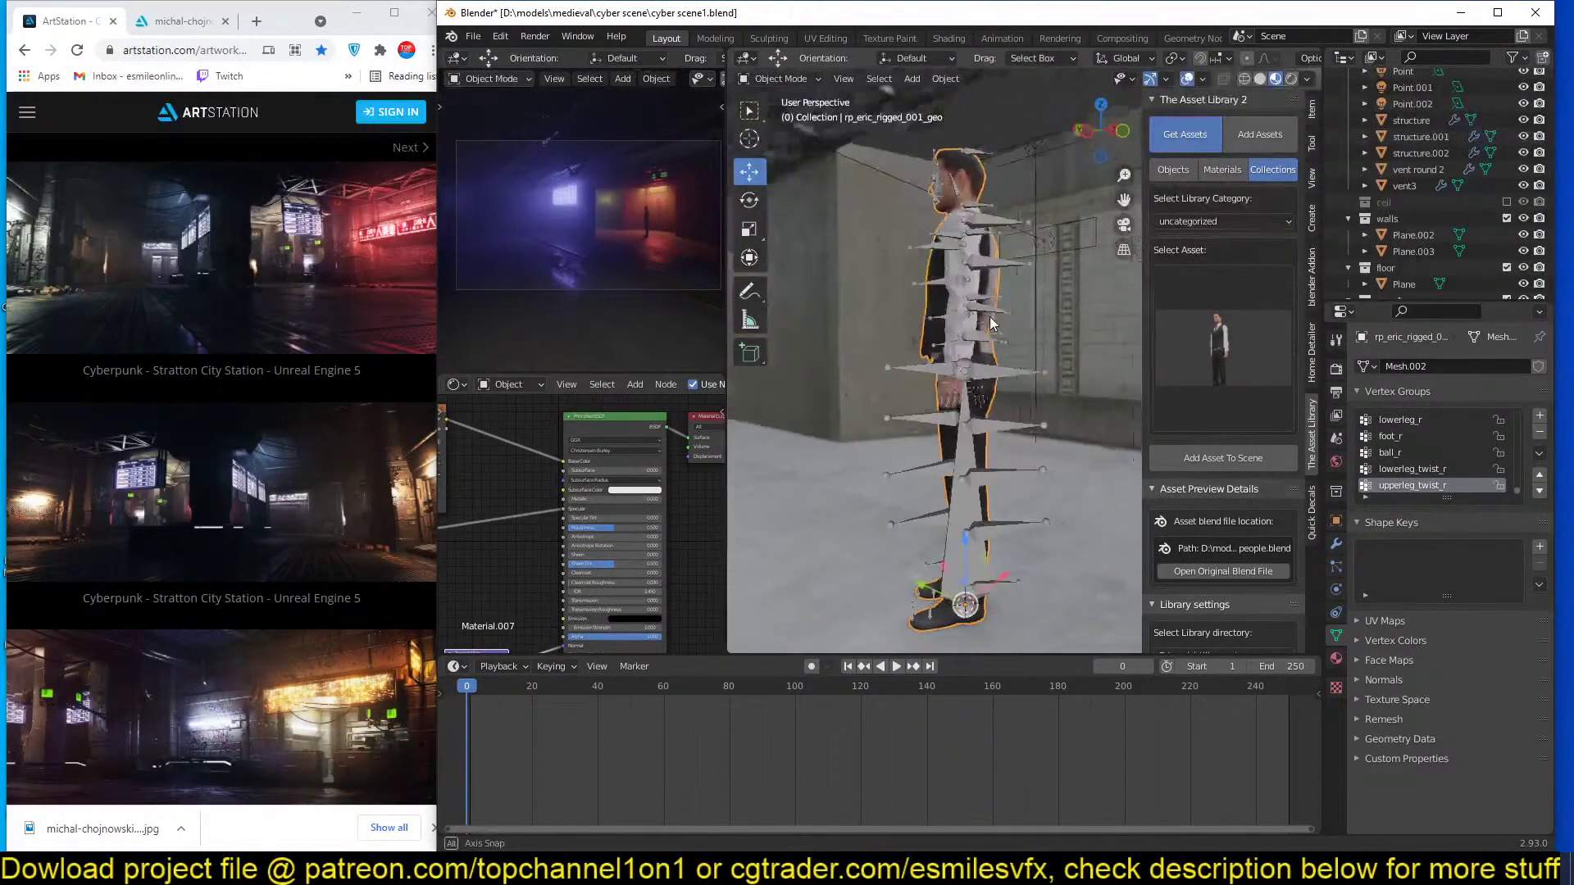
click(944, 367)
key(ctrl+Tab)
key(r)
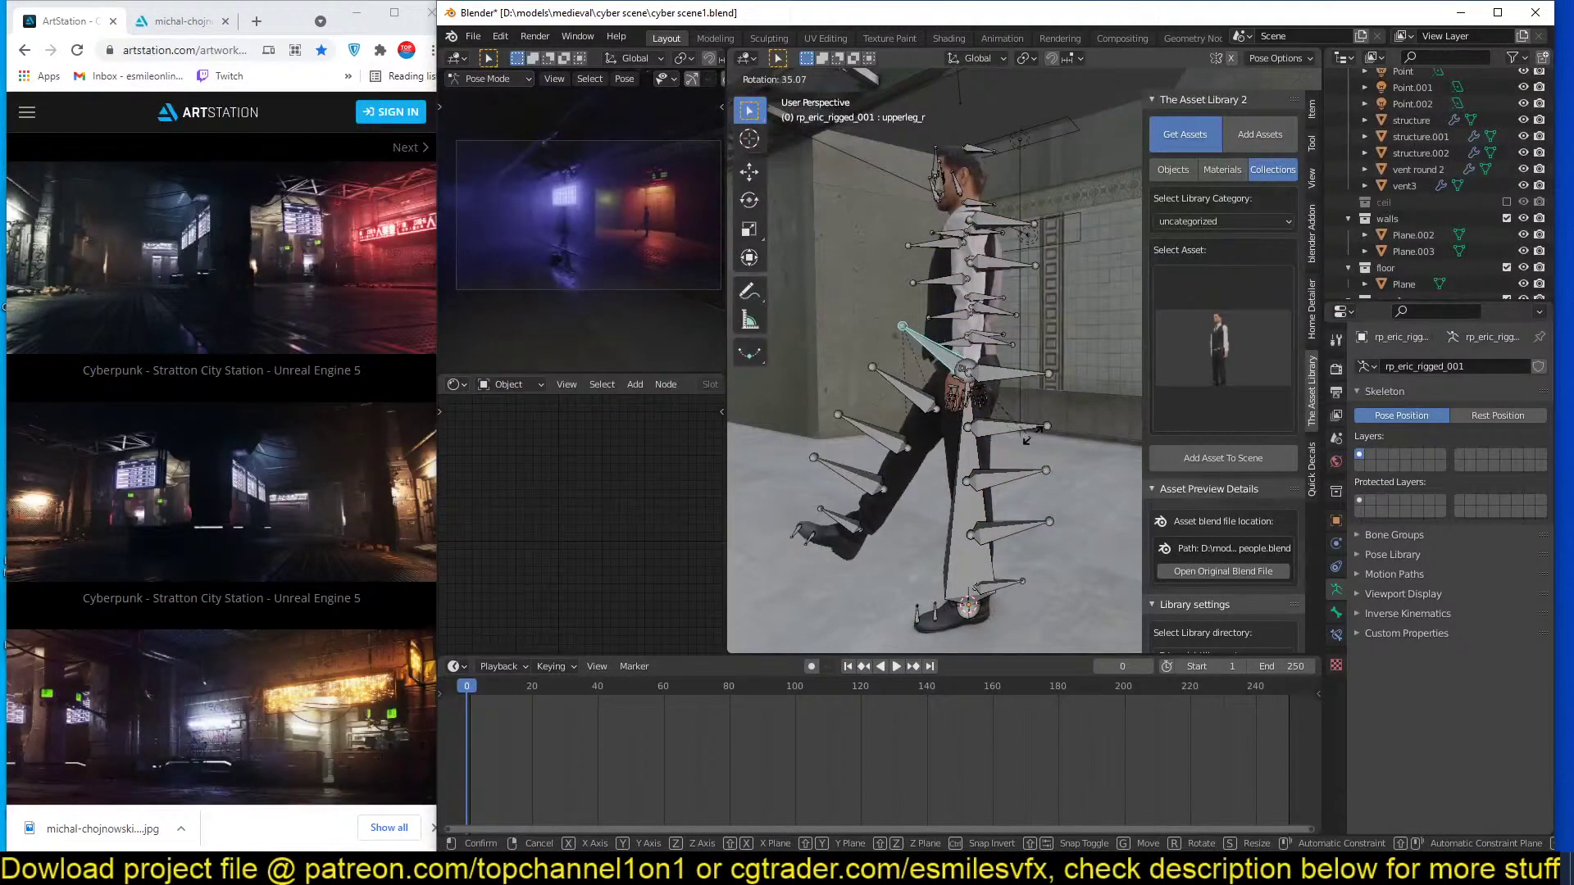
key(Escape)
Move the man's armature and body together across the floor, locked in global Z, to stand against the concrete wall.
middle_drag(979, 361, 877, 369)
click(1005, 337)
shift+click(1002, 298)
key(ctrl+Tab)
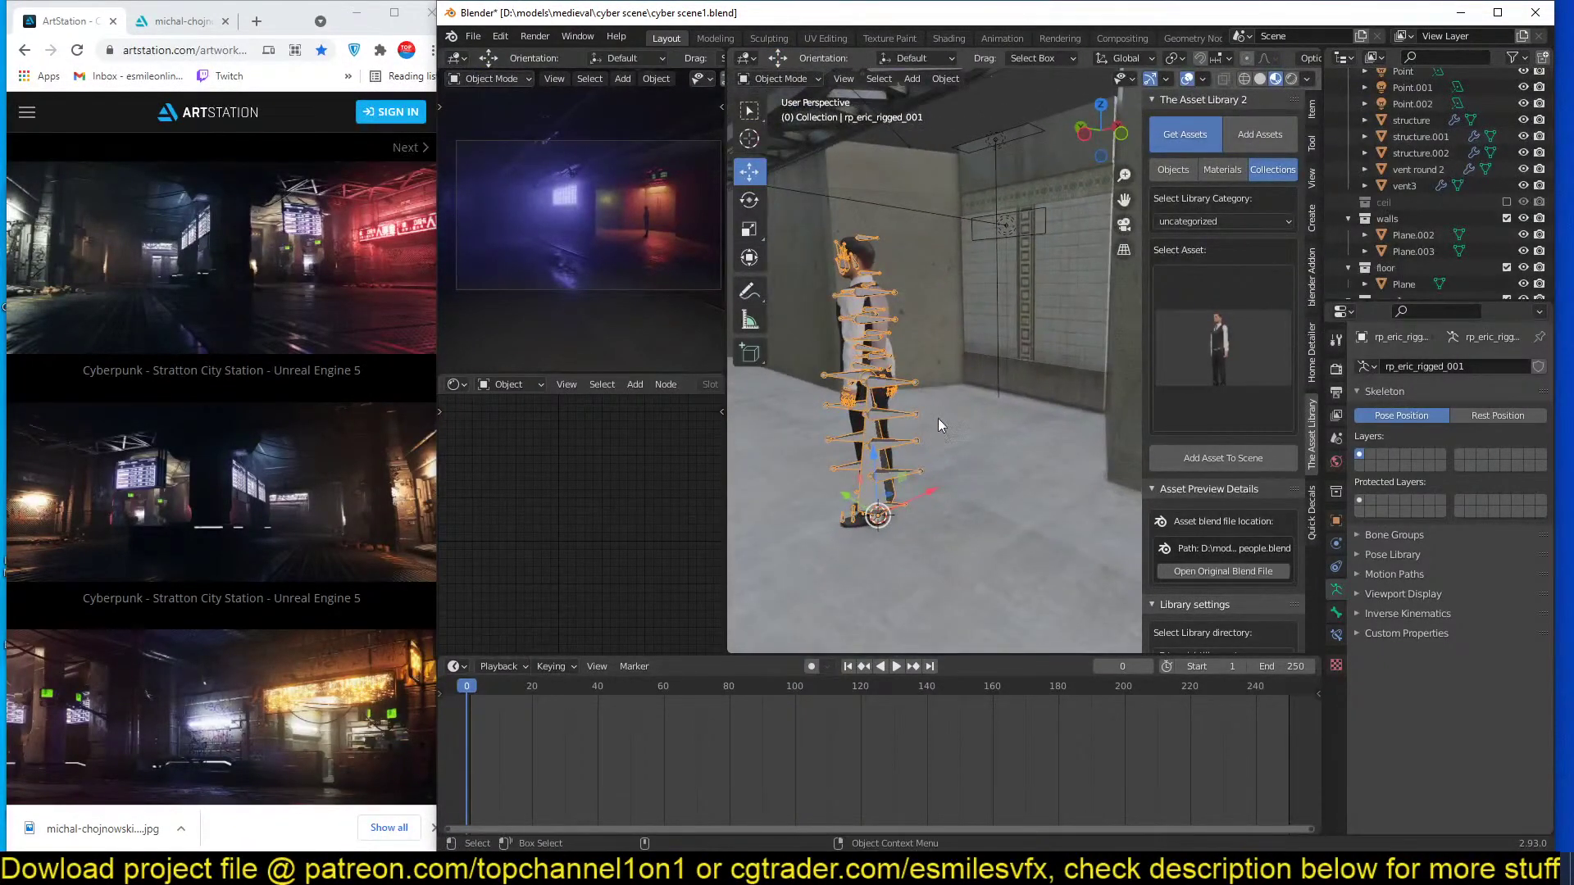
key(g)
right_click(1093, 379)
shift+click(859, 344)
shift+click(872, 361)
key(g)
key(shift+z)
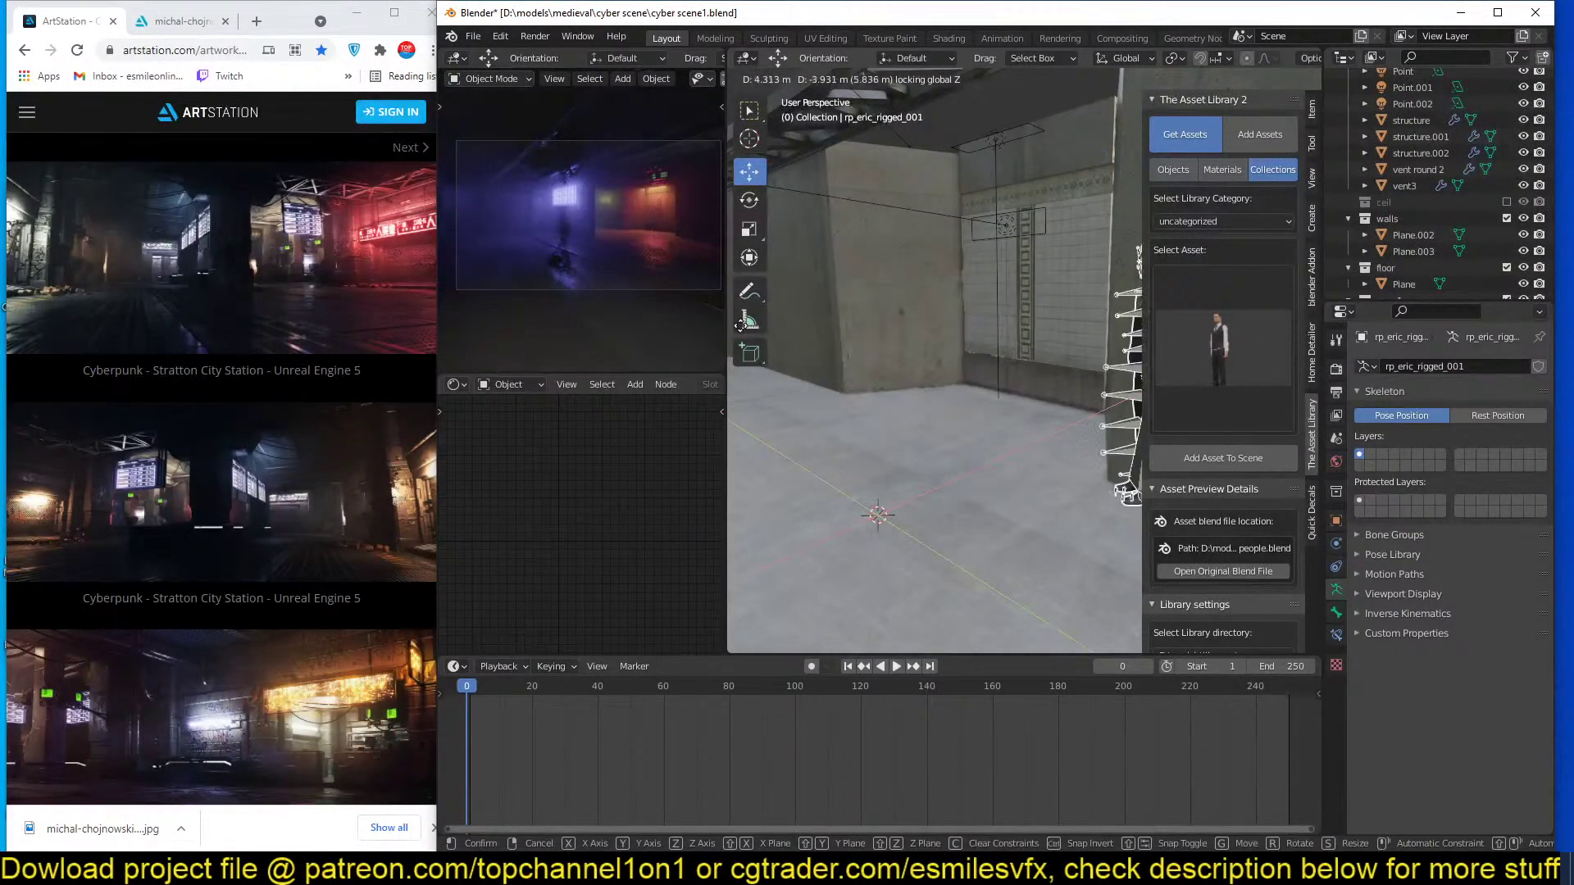
click(1185, 305)
scroll(972, 362, up, 5)
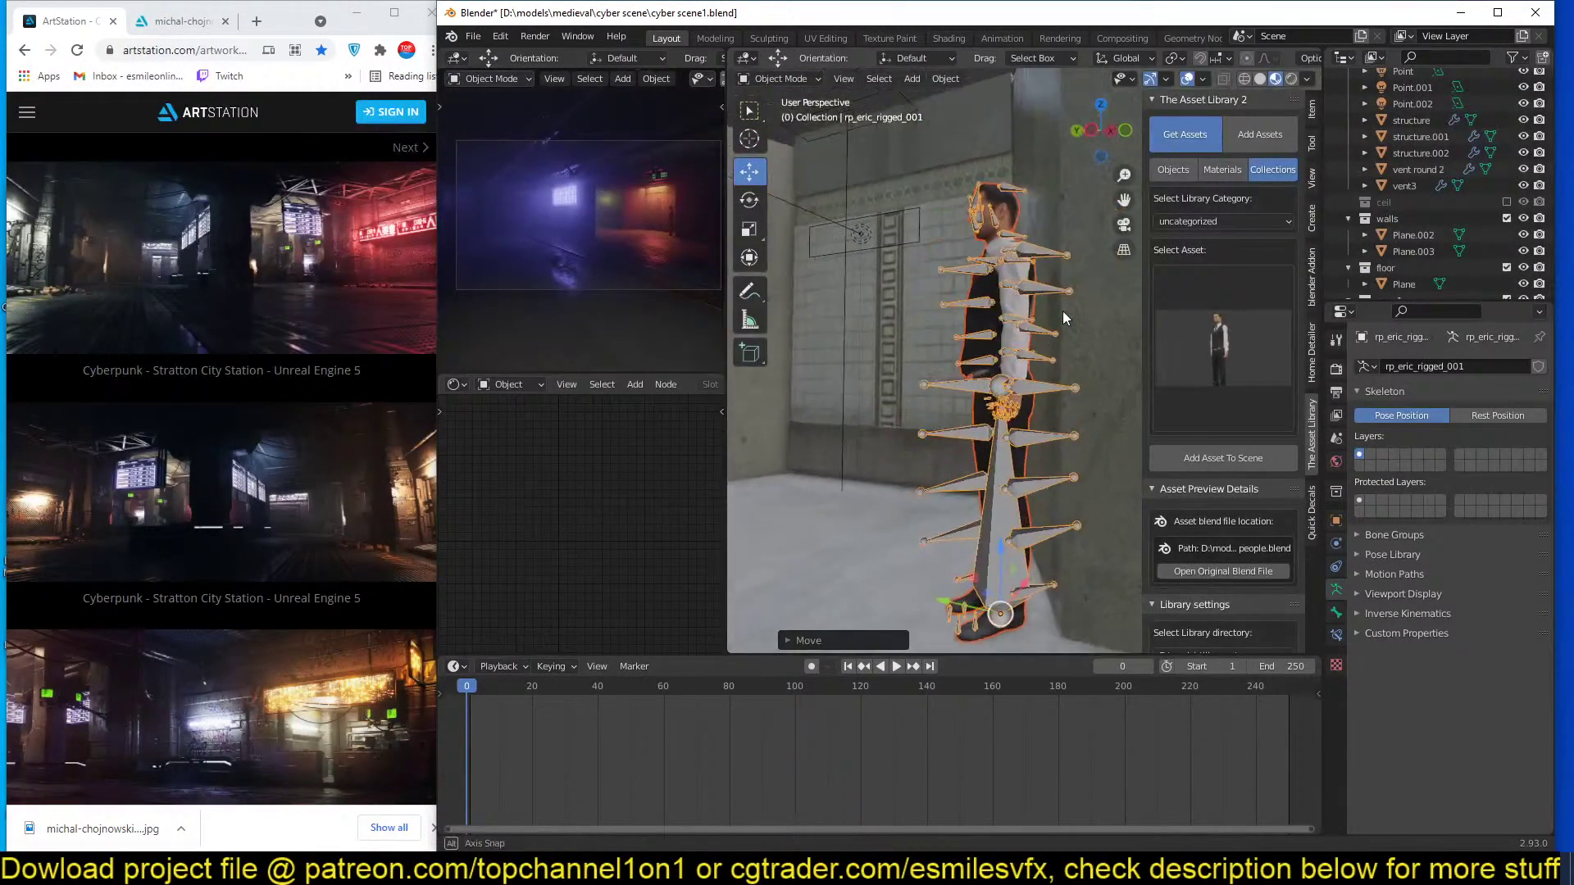
Enter pose mode on the armature and rotate the root bone so the man leans back toward the wall.
key(ctrl+Tab)
middle_drag(963, 365, 996, 434)
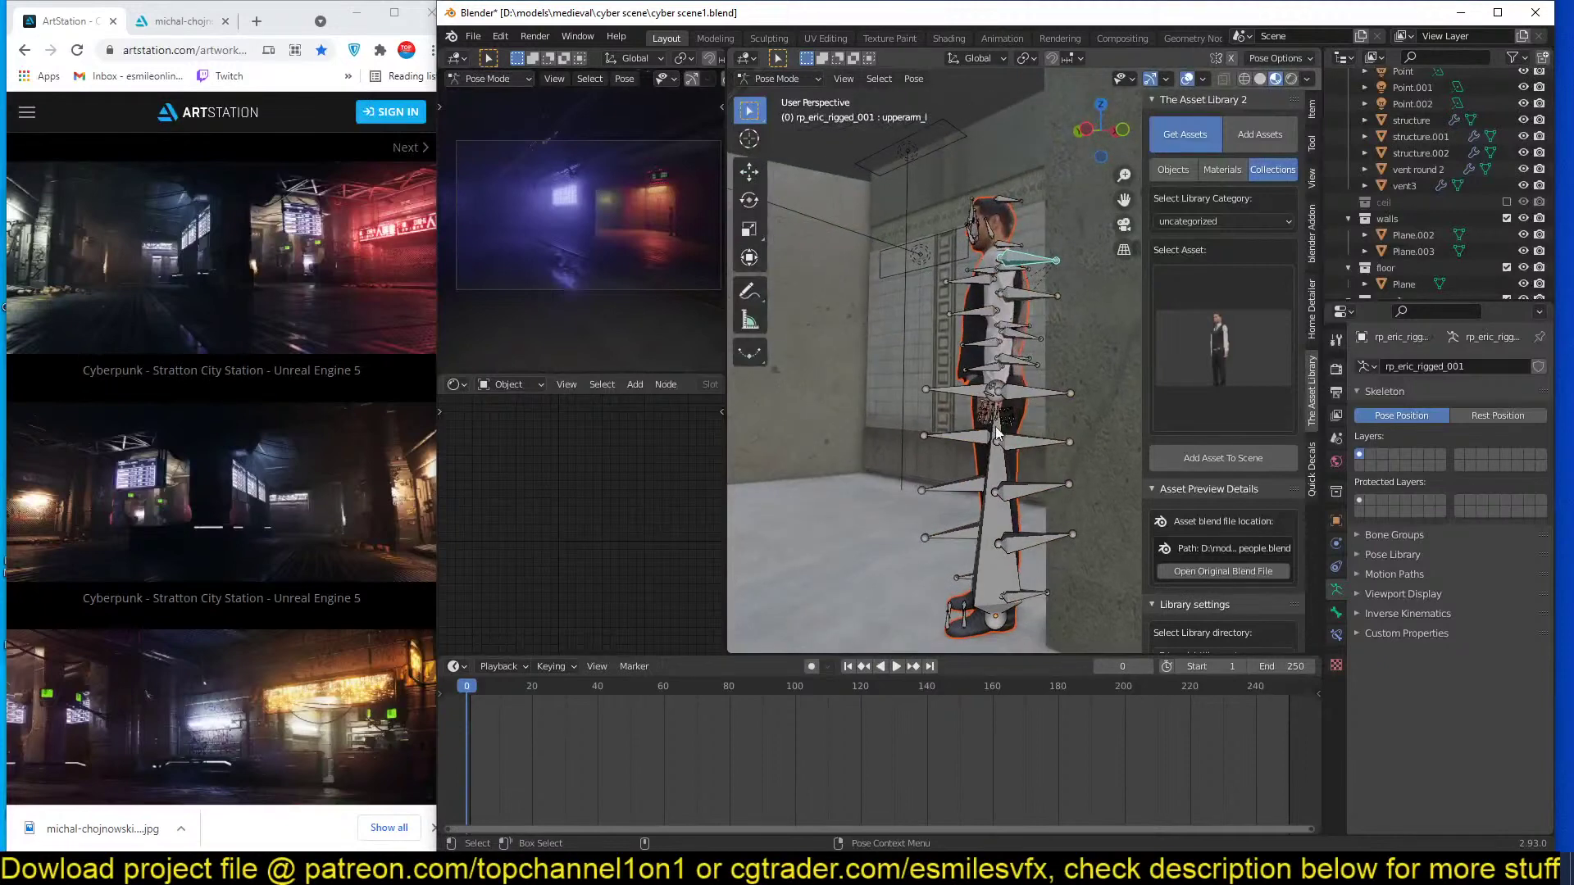
click(1068, 427)
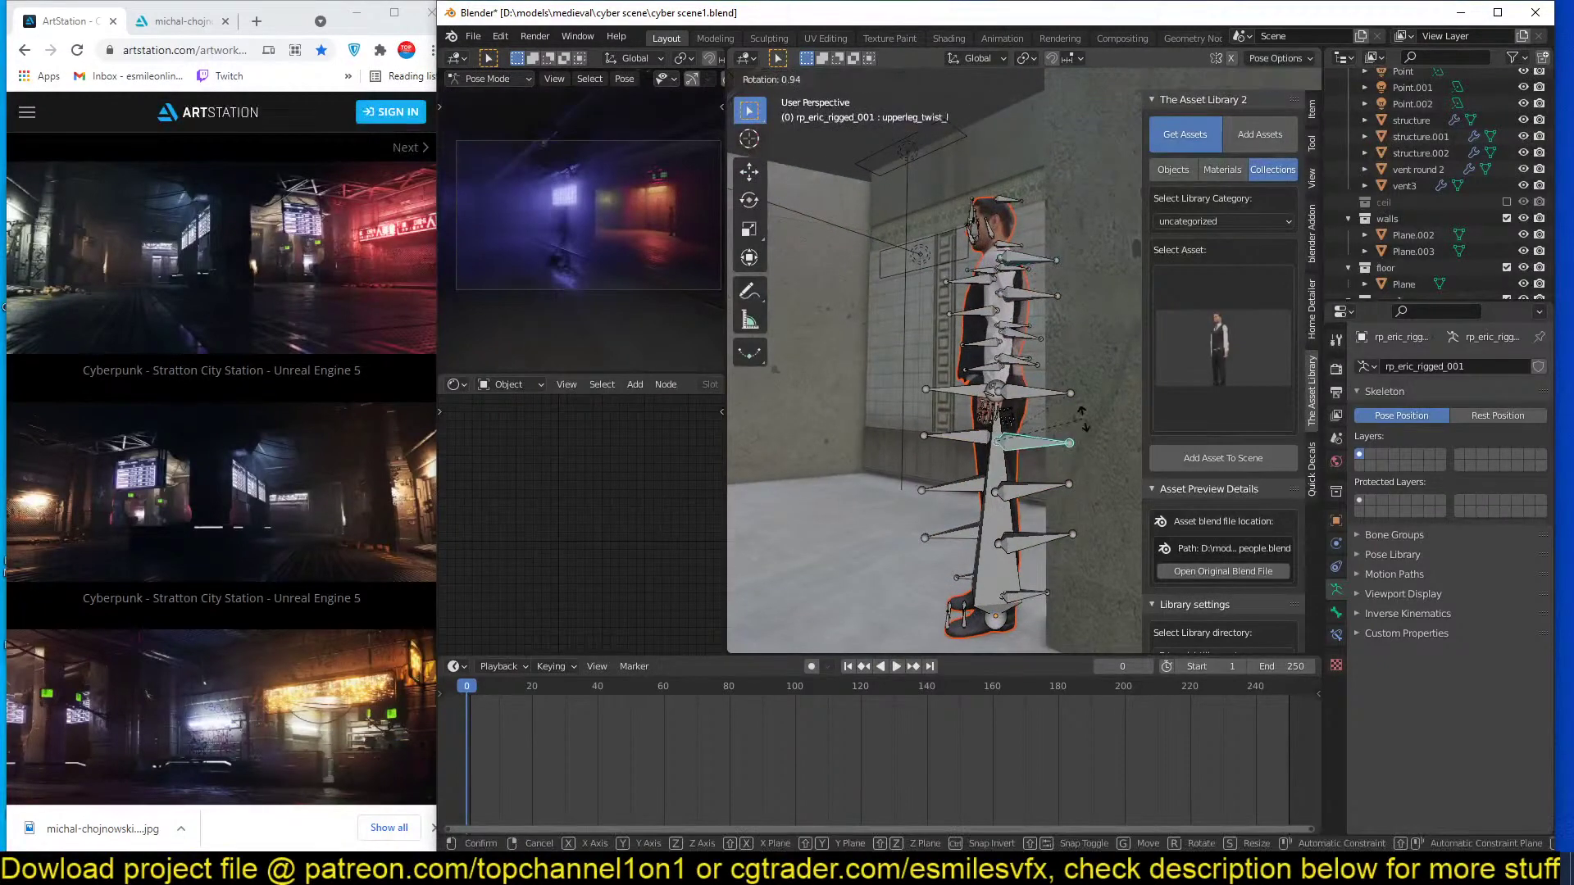
click(998, 456)
key(r)
click(1009, 423)
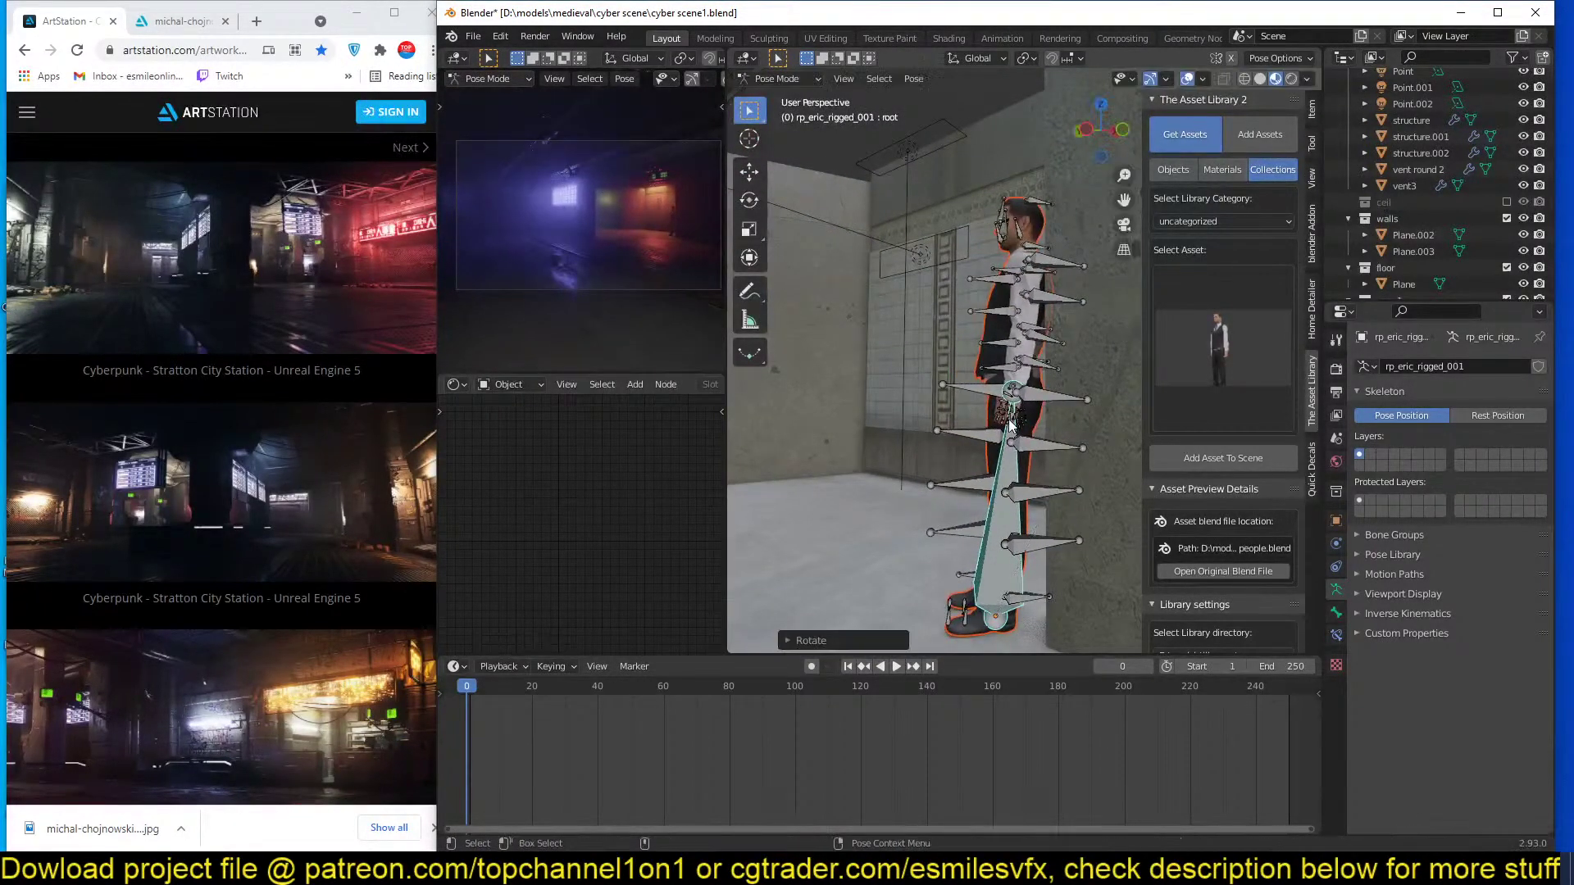
Swing the man's right upper leg forward and bend the lower leg back toward the wall at the knee.
middle_drag(1035, 426, 1083, 440)
click(907, 369)
key(r)
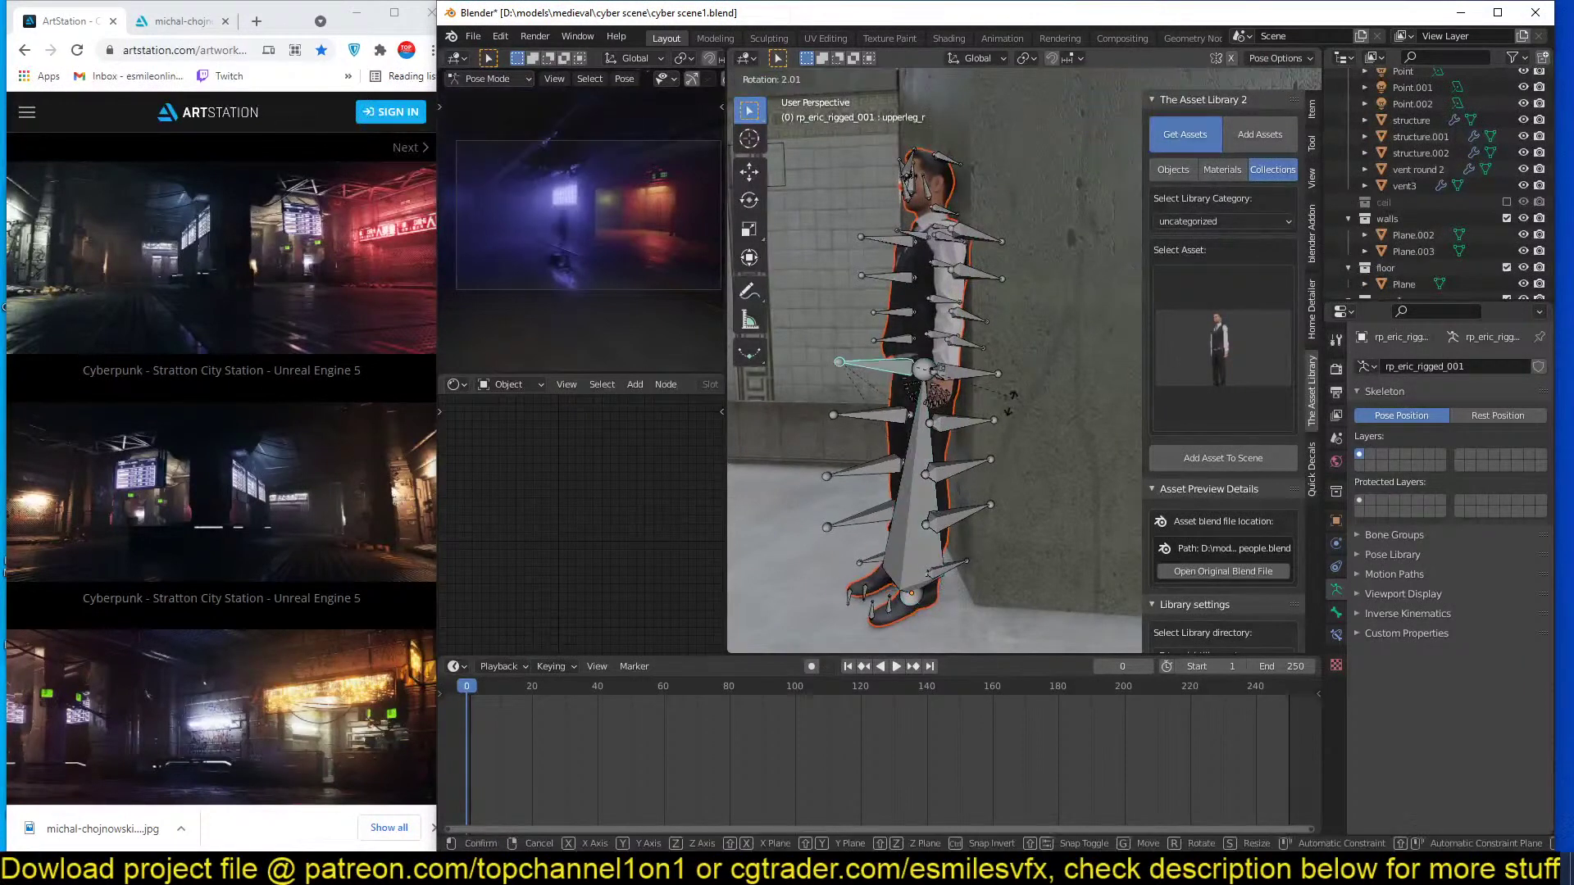
click(970, 435)
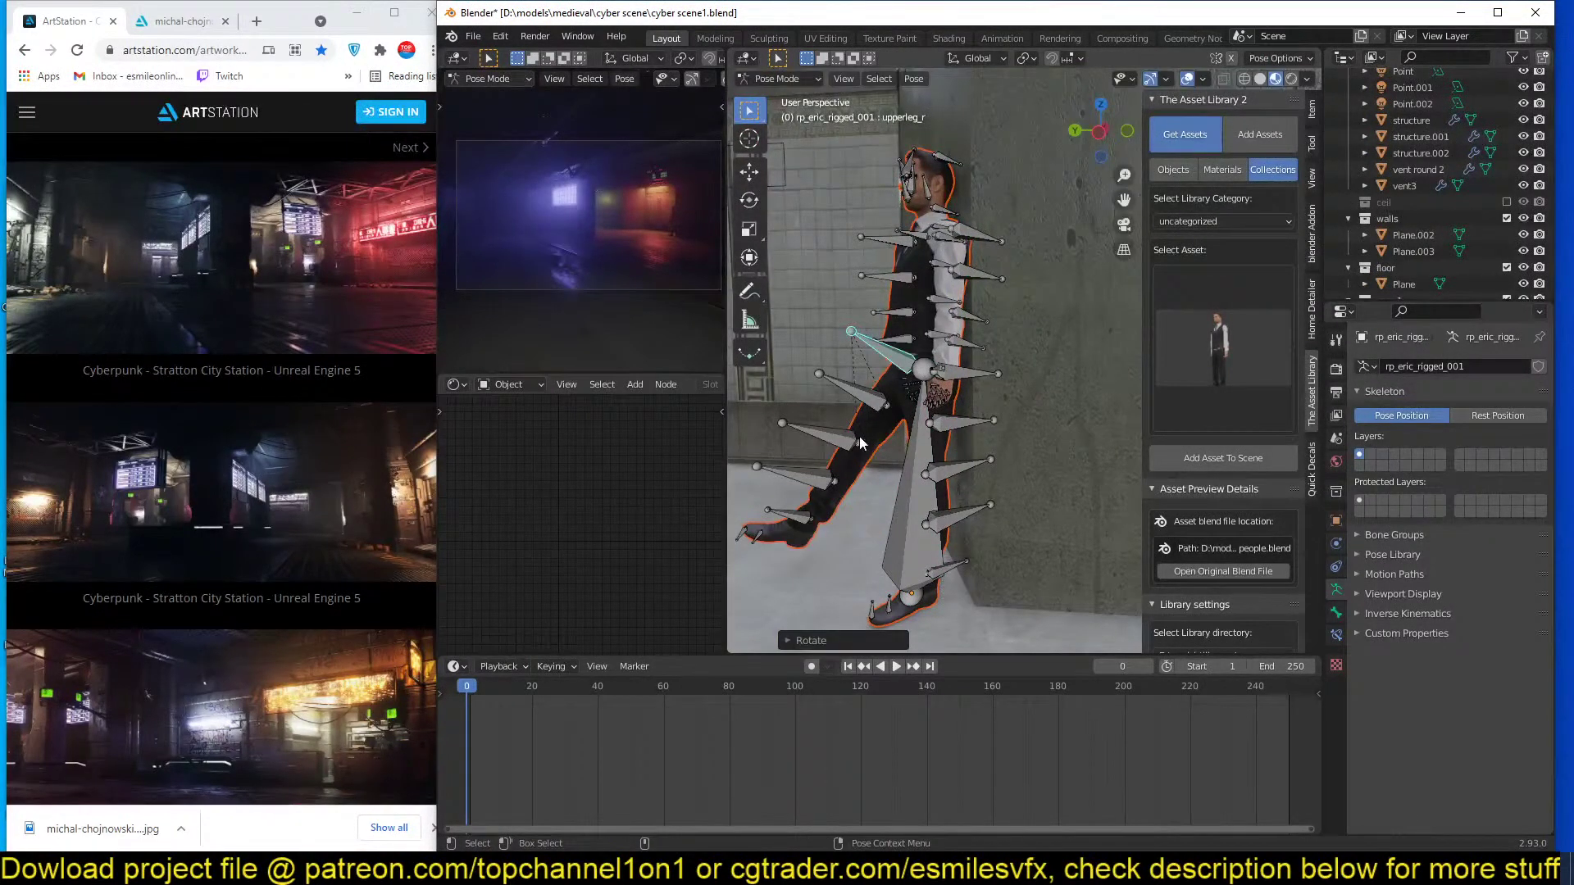
click(860, 442)
key(r)
click(937, 258)
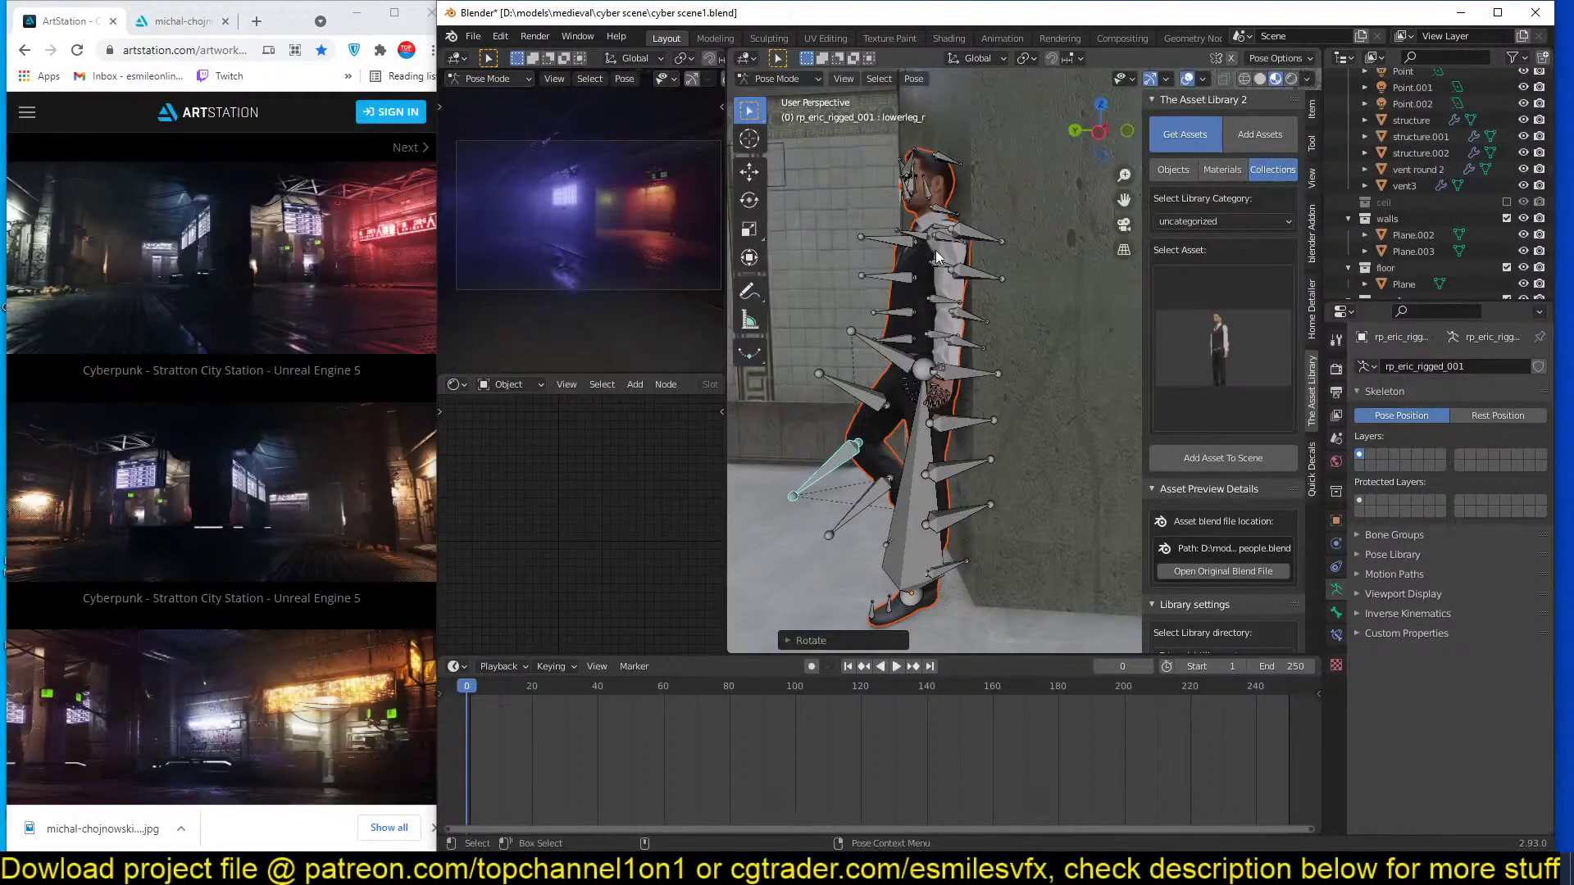
Rotate the left upper arm bone so the arm extends forward in front of the chest.
click(957, 243)
key(r)
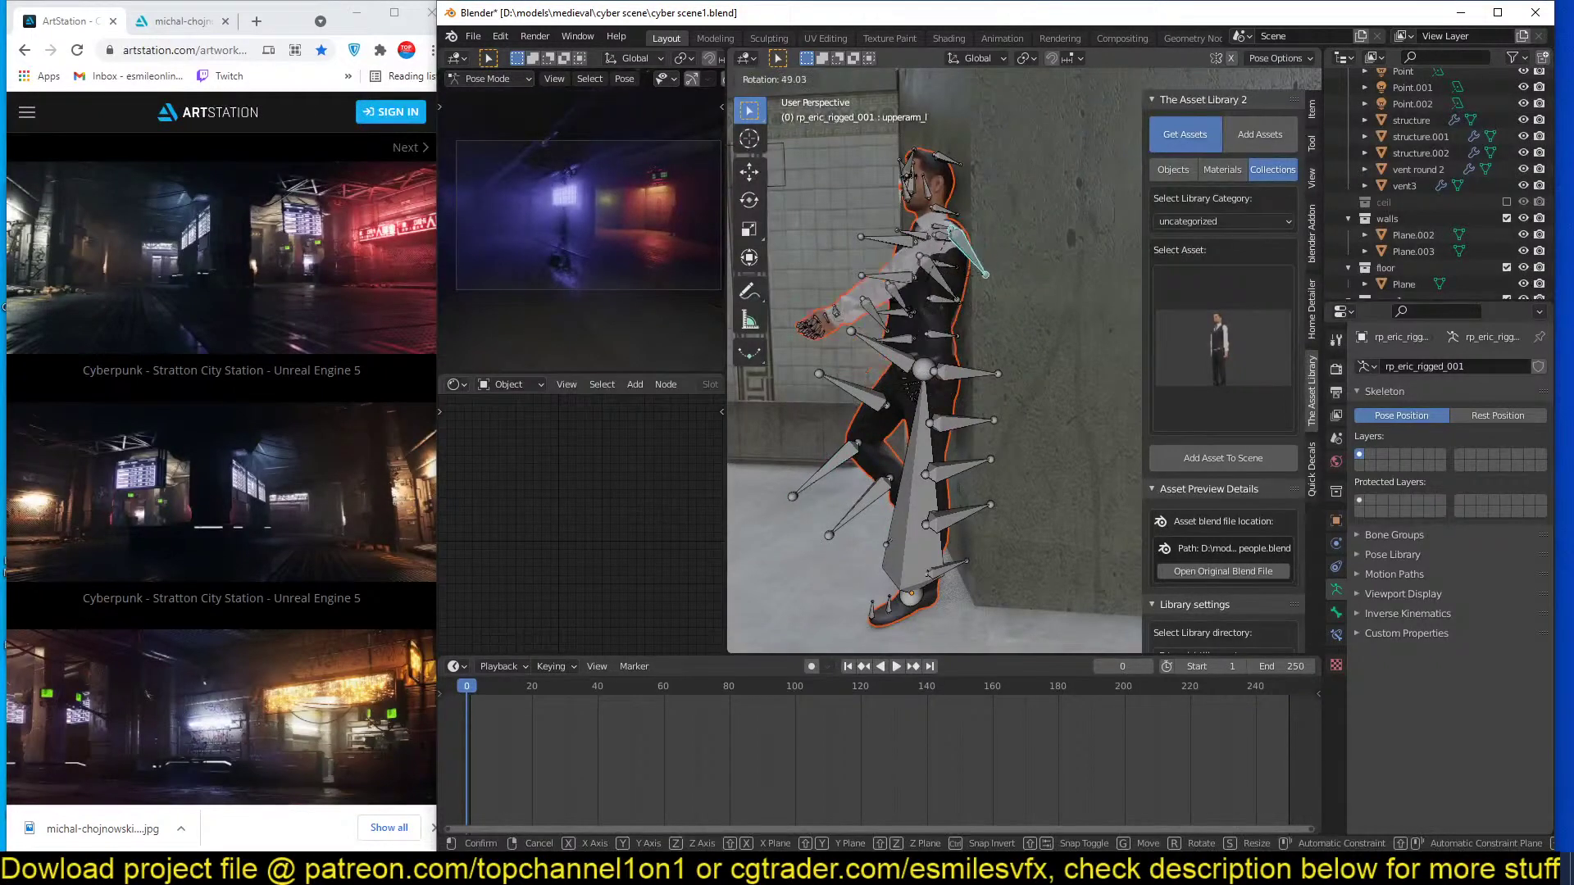
click(1005, 382)
scroll(1005, 382, up, 2)
scroll(1005, 382, up, 1)
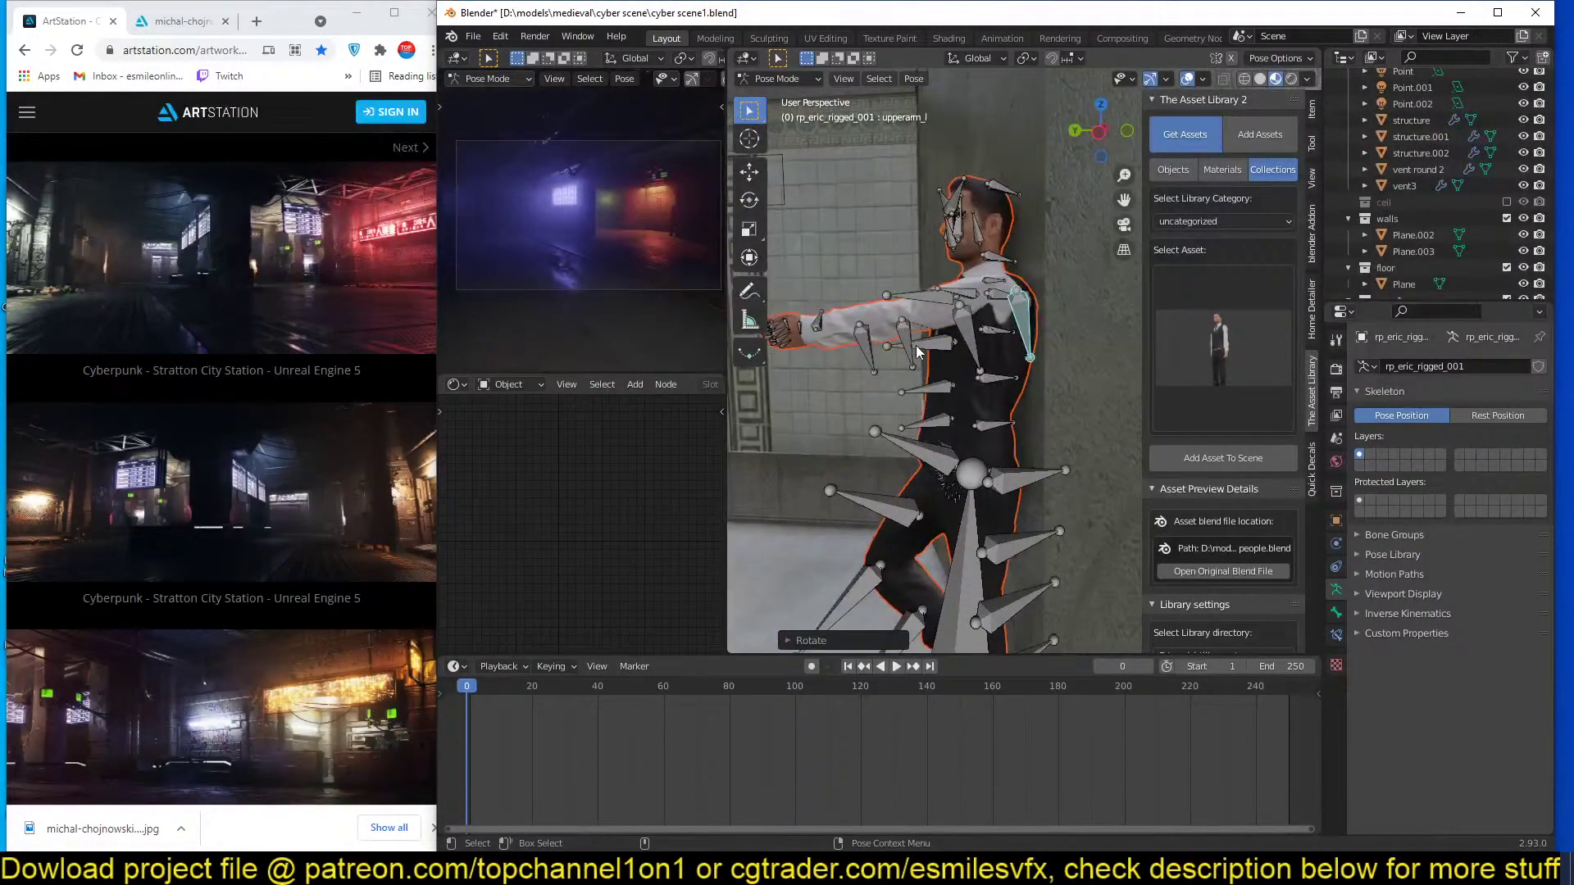
Bend the left forearm up toward the man's face and refine its angle with a trackball rotation.
click(869, 332)
key(r)
key(r)
key(r)
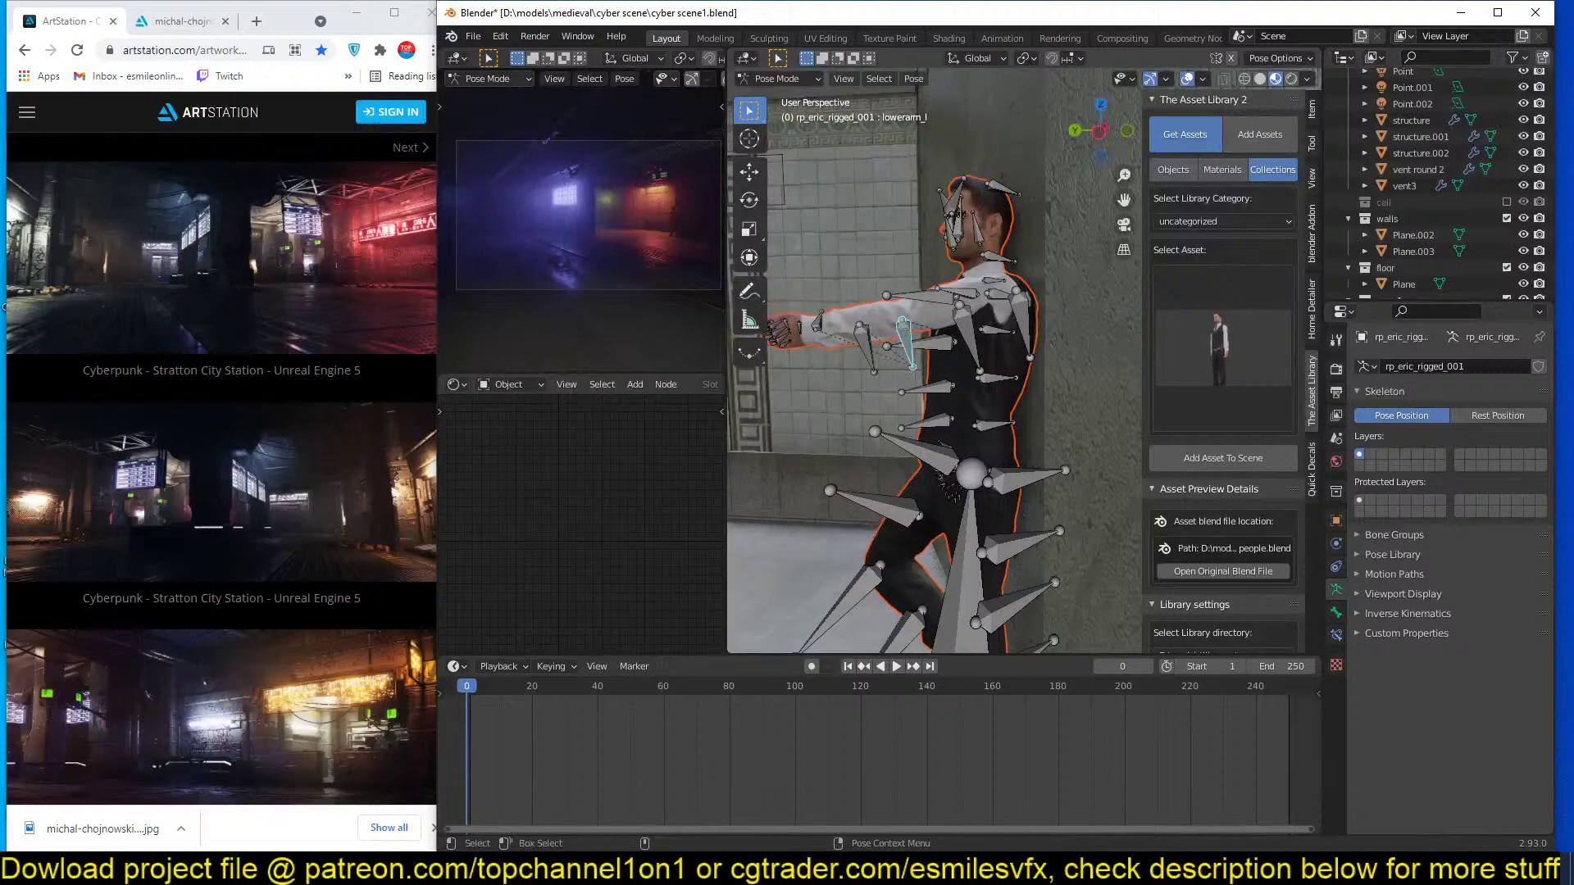
click(889, 367)
middle_drag(888, 367, 1243, 382)
middle_drag(1006, 361, 1035, 268)
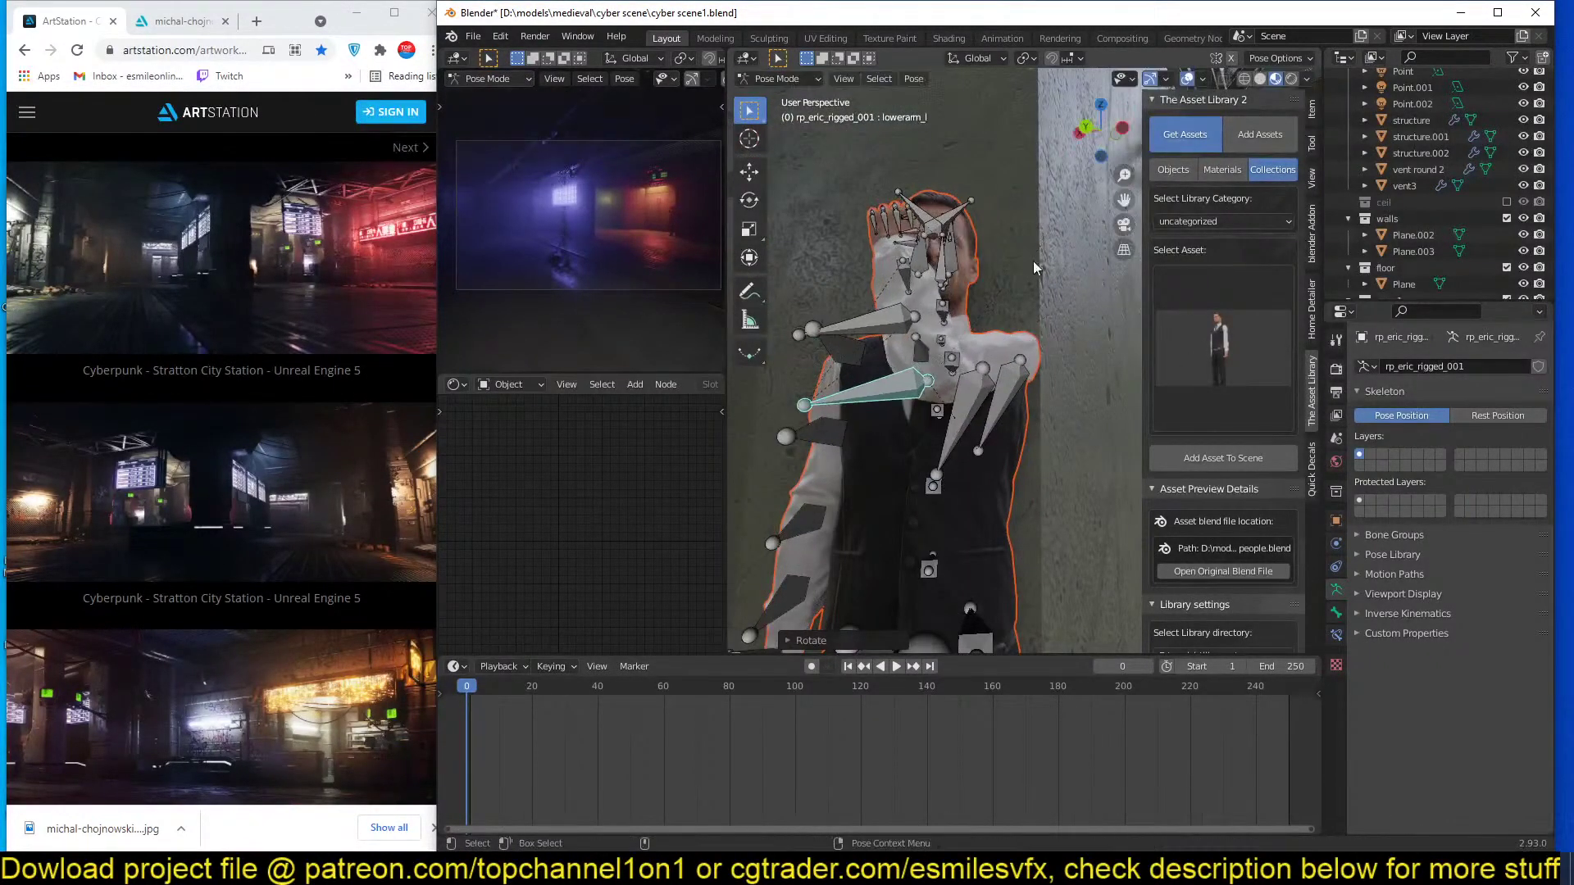
key(r)
key(r)
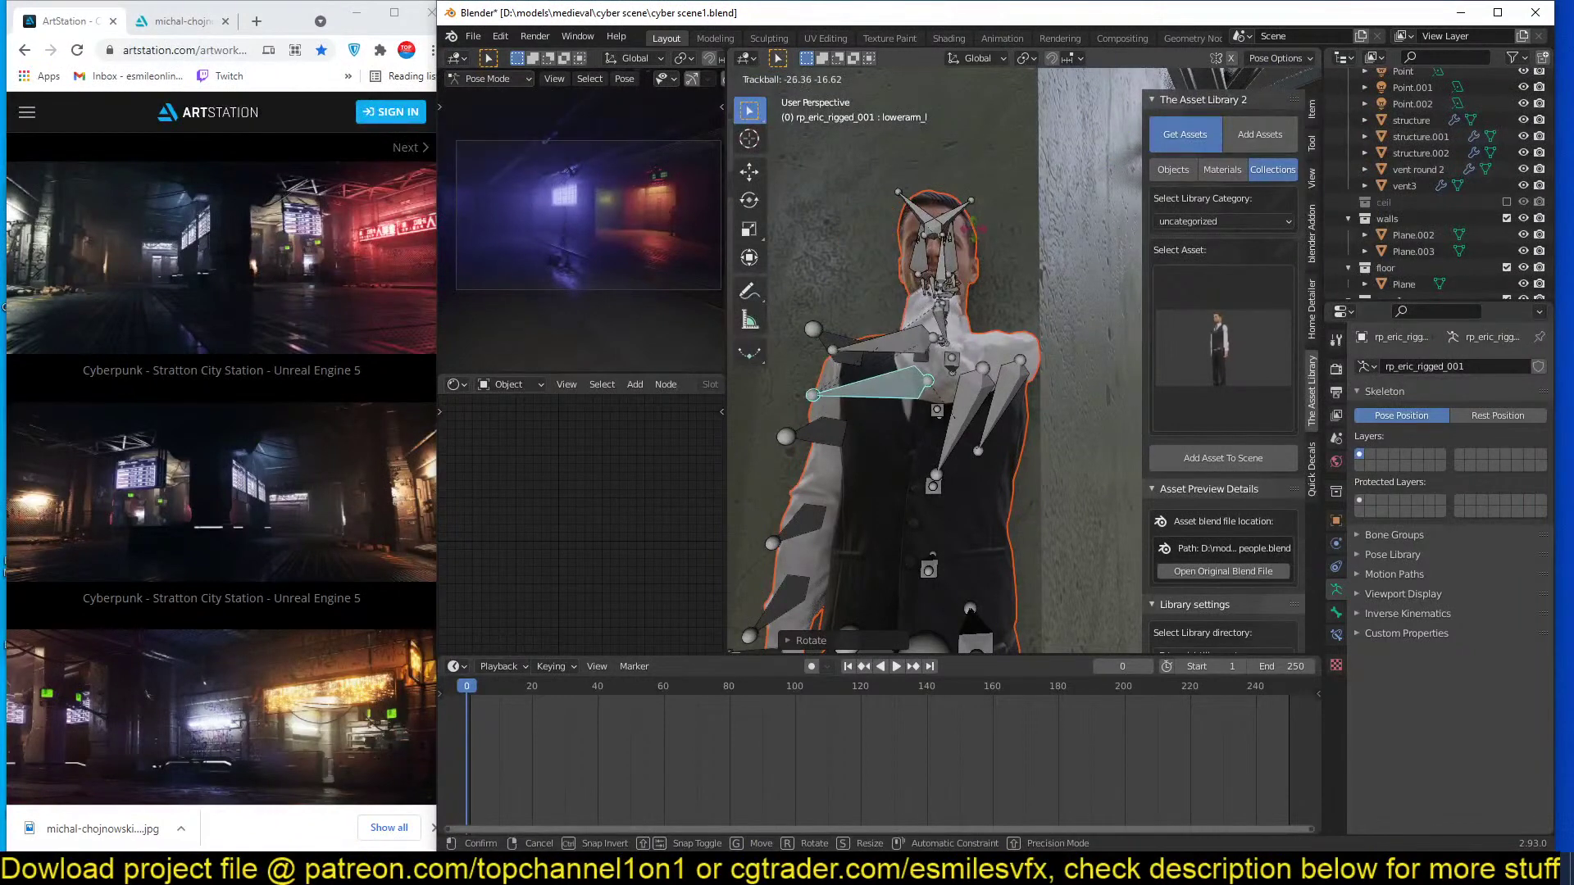
click(1023, 379)
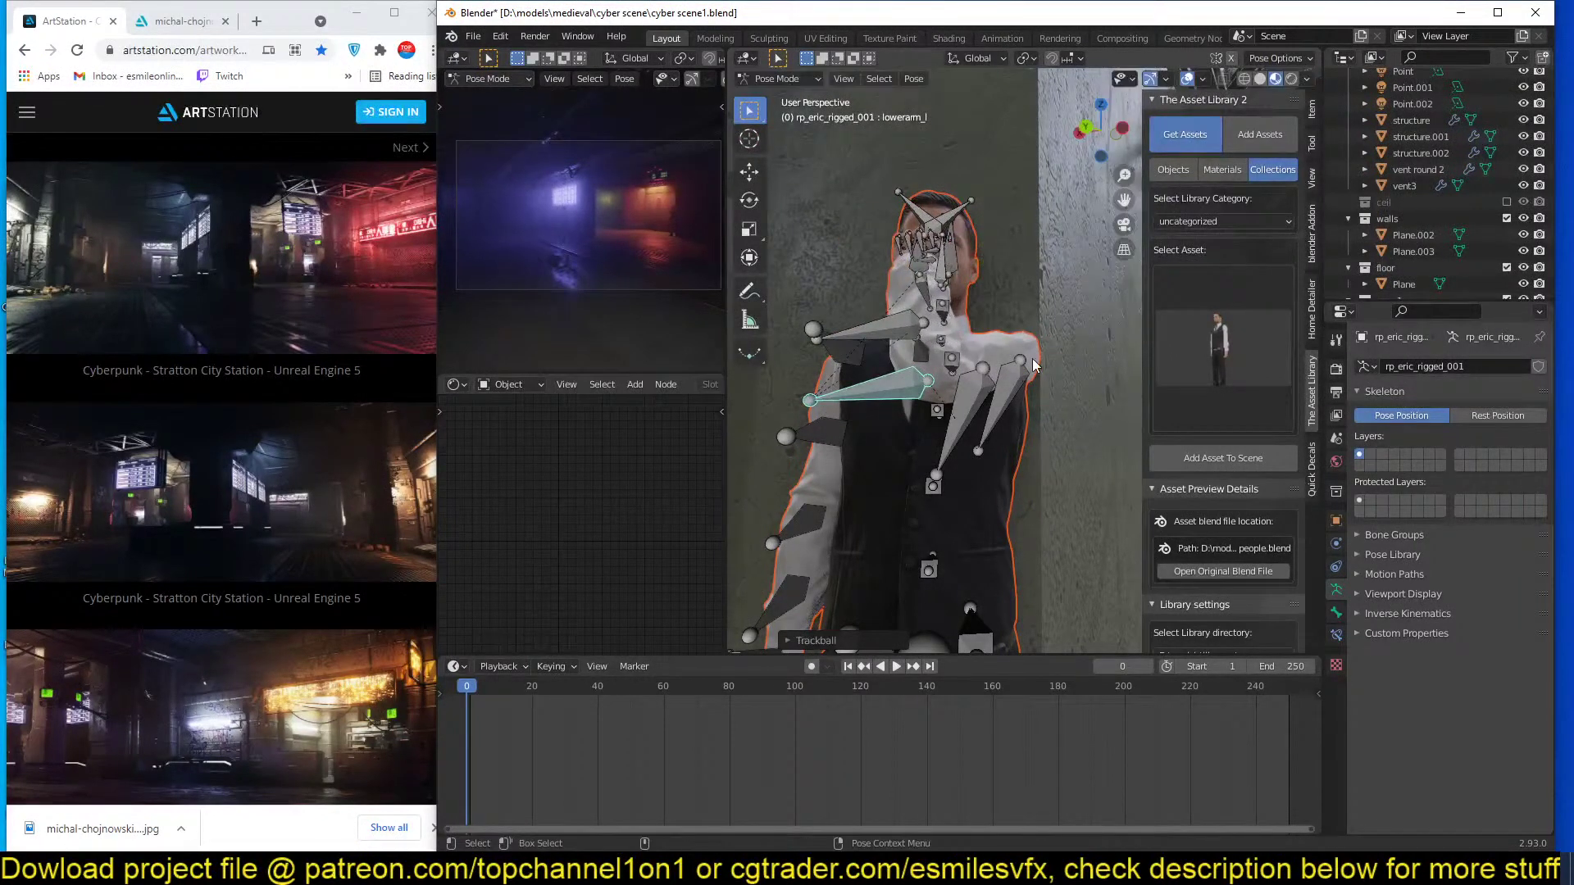
Adjust the left upper arm bone slightly with a trackball rotation.
click(1014, 378)
key(r)
key(r)
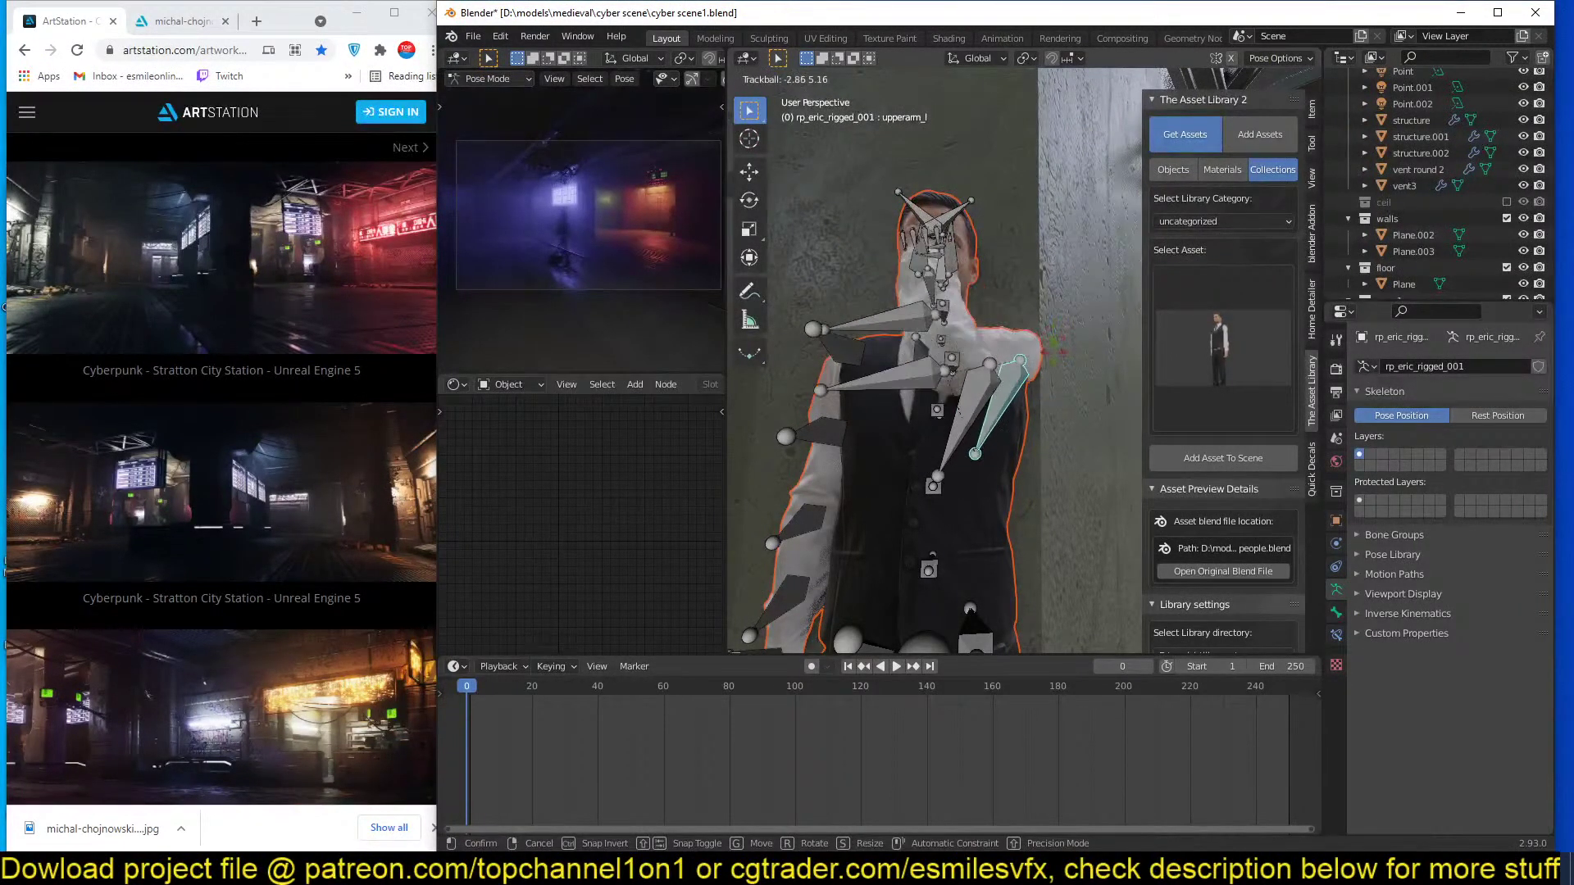
click(1015, 378)
middle_drag(1015, 378, 998, 406)
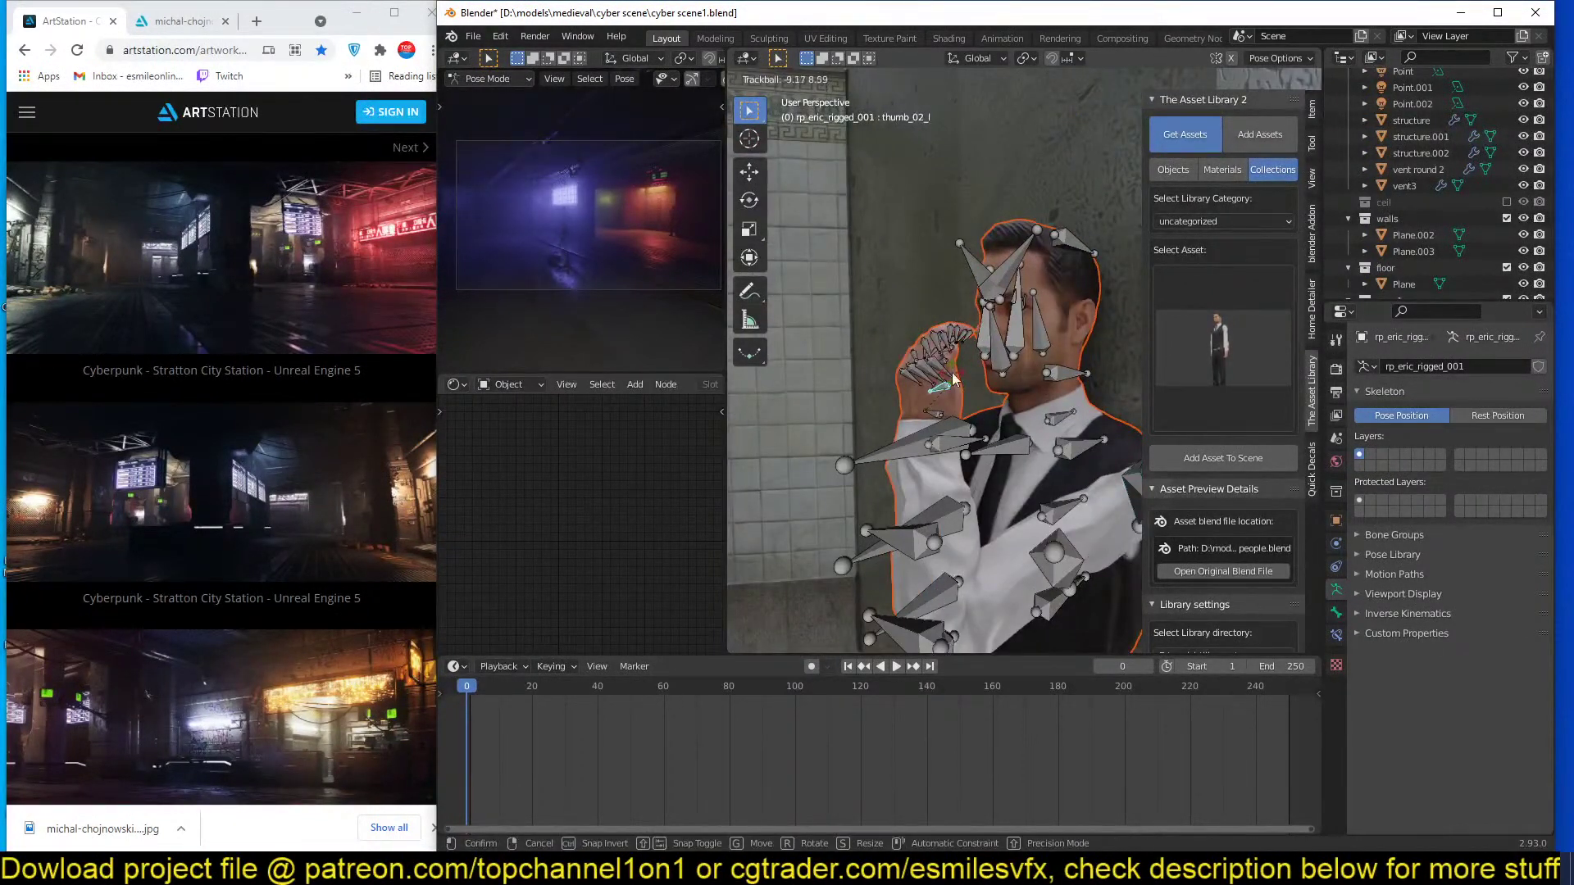
click(951, 434)
key(r)
key(Escape)
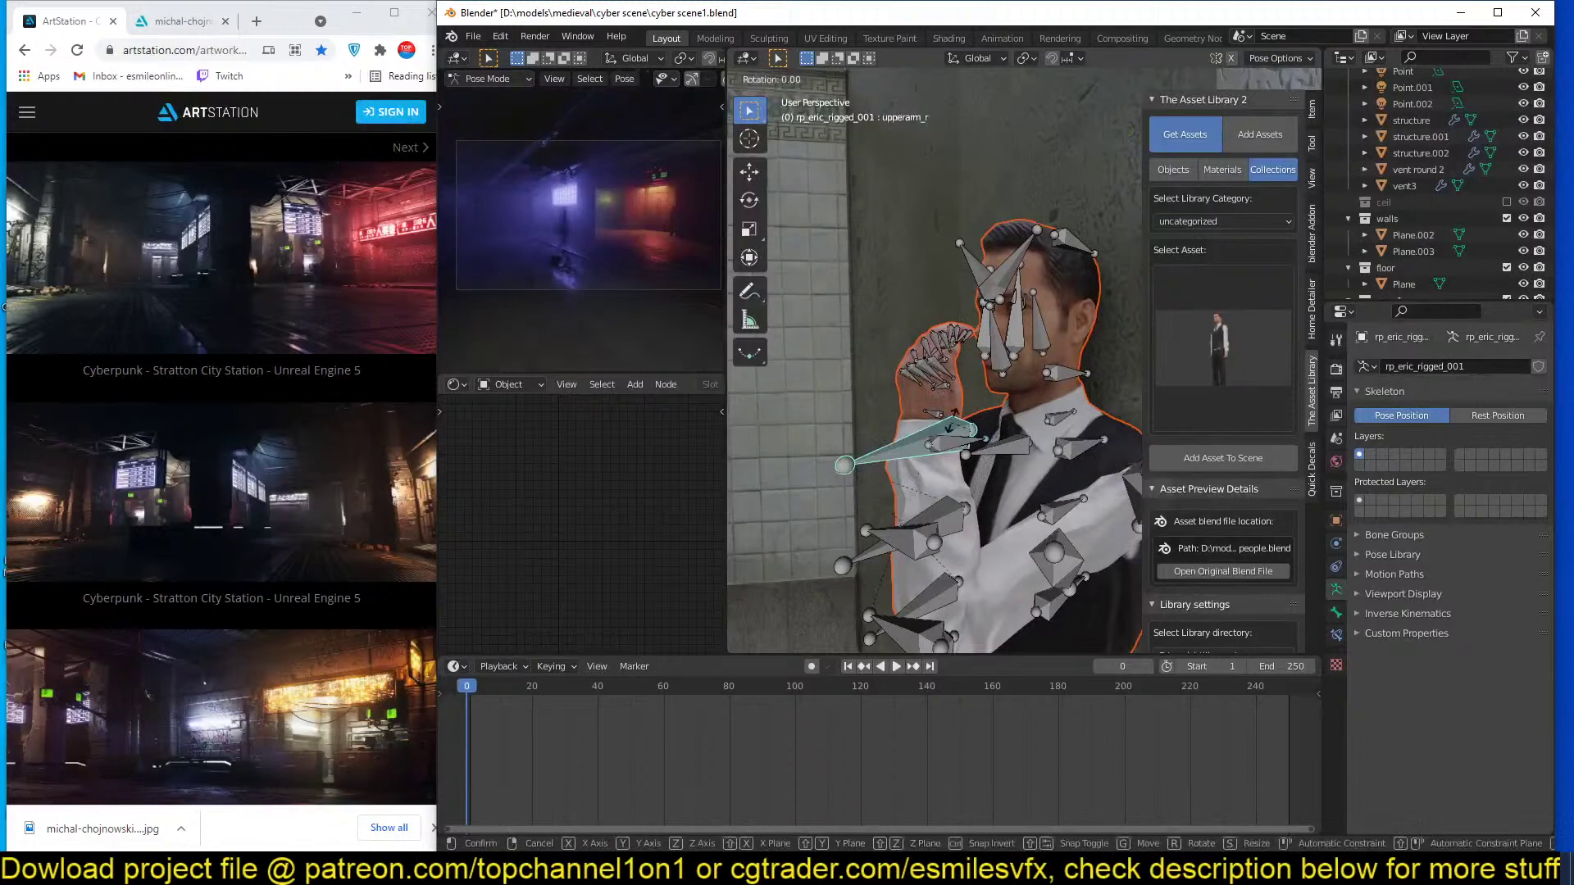
Bend the left hand bone at the wrist toward the man's mouth with a trackball rotation.
click(963, 438)
click(957, 436)
key(r)
key(r)
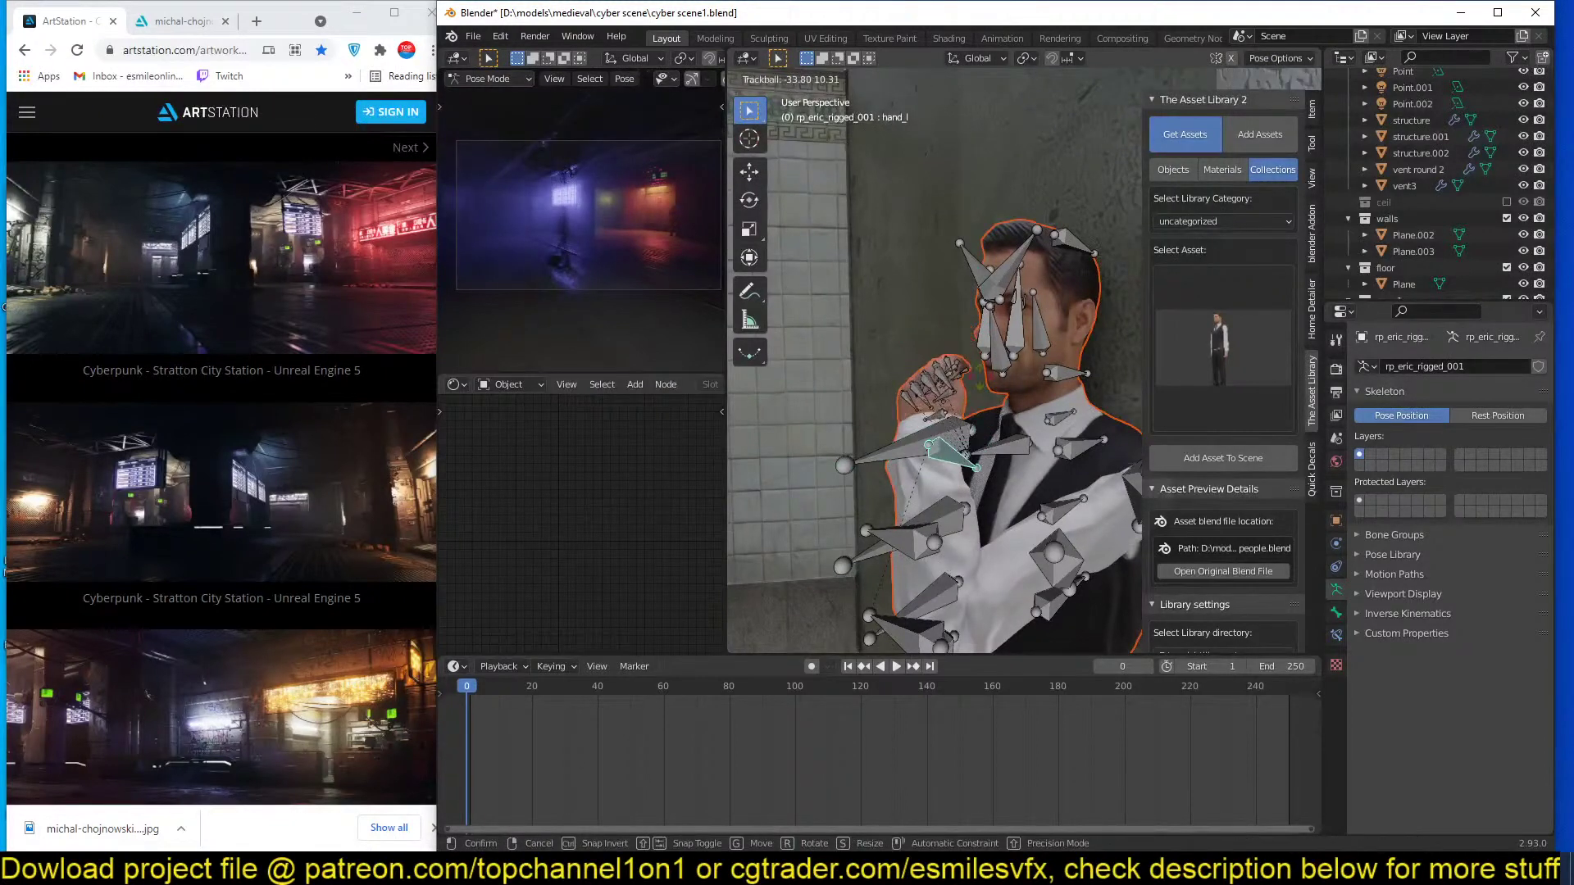
click(972, 378)
click(1019, 343)
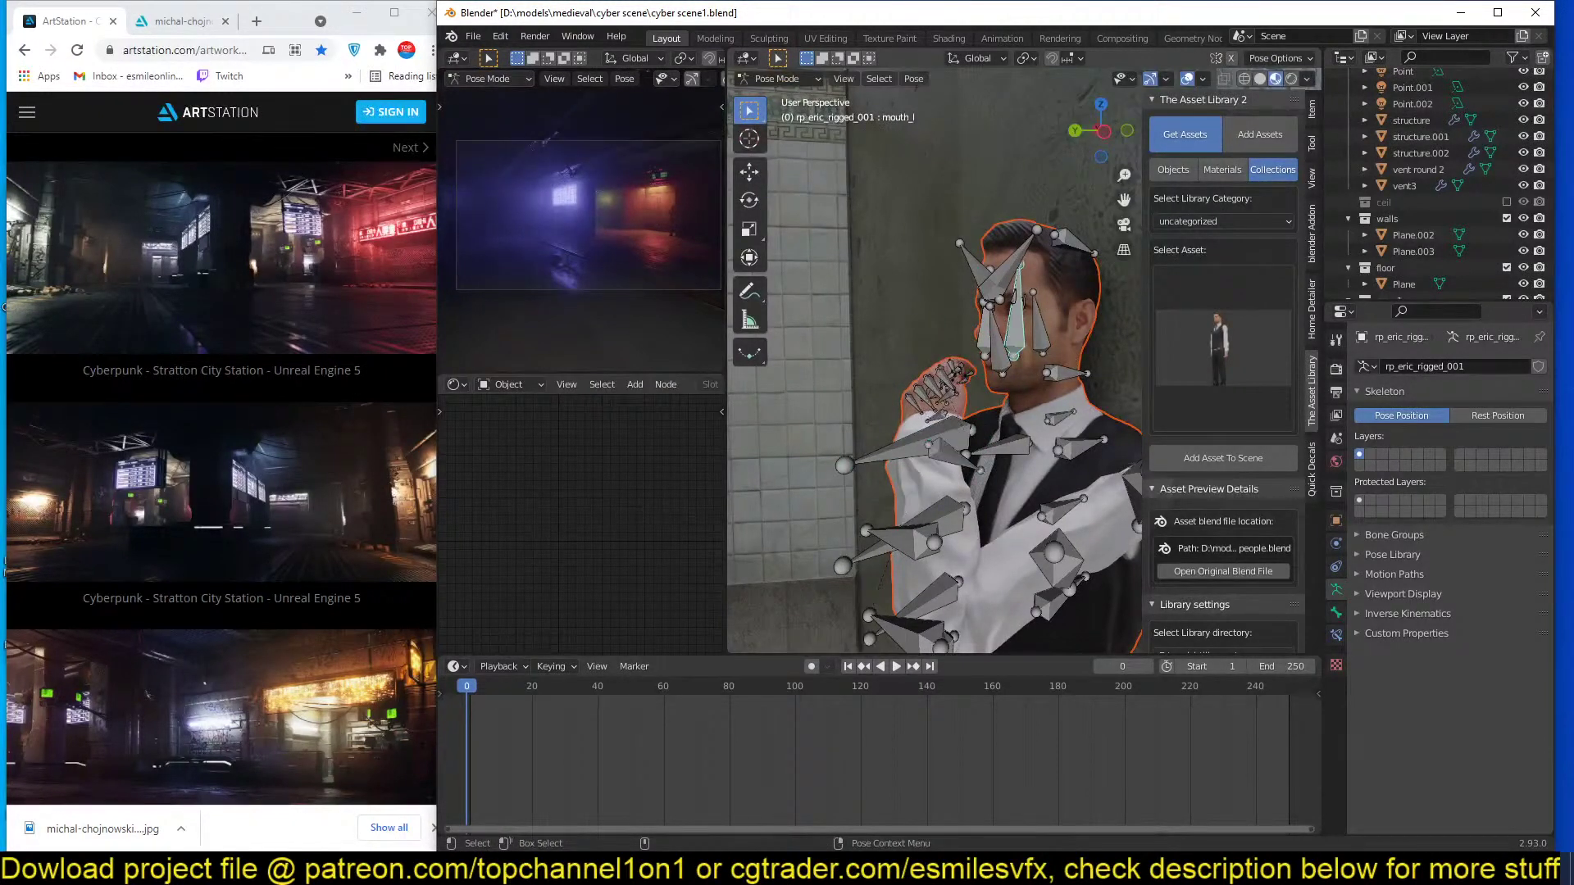
key(r)
key(r)
right_click(1065, 376)
Turn the head bone toward the raised hand with a trackball rotation.
click(1065, 377)
key(r)
key(r)
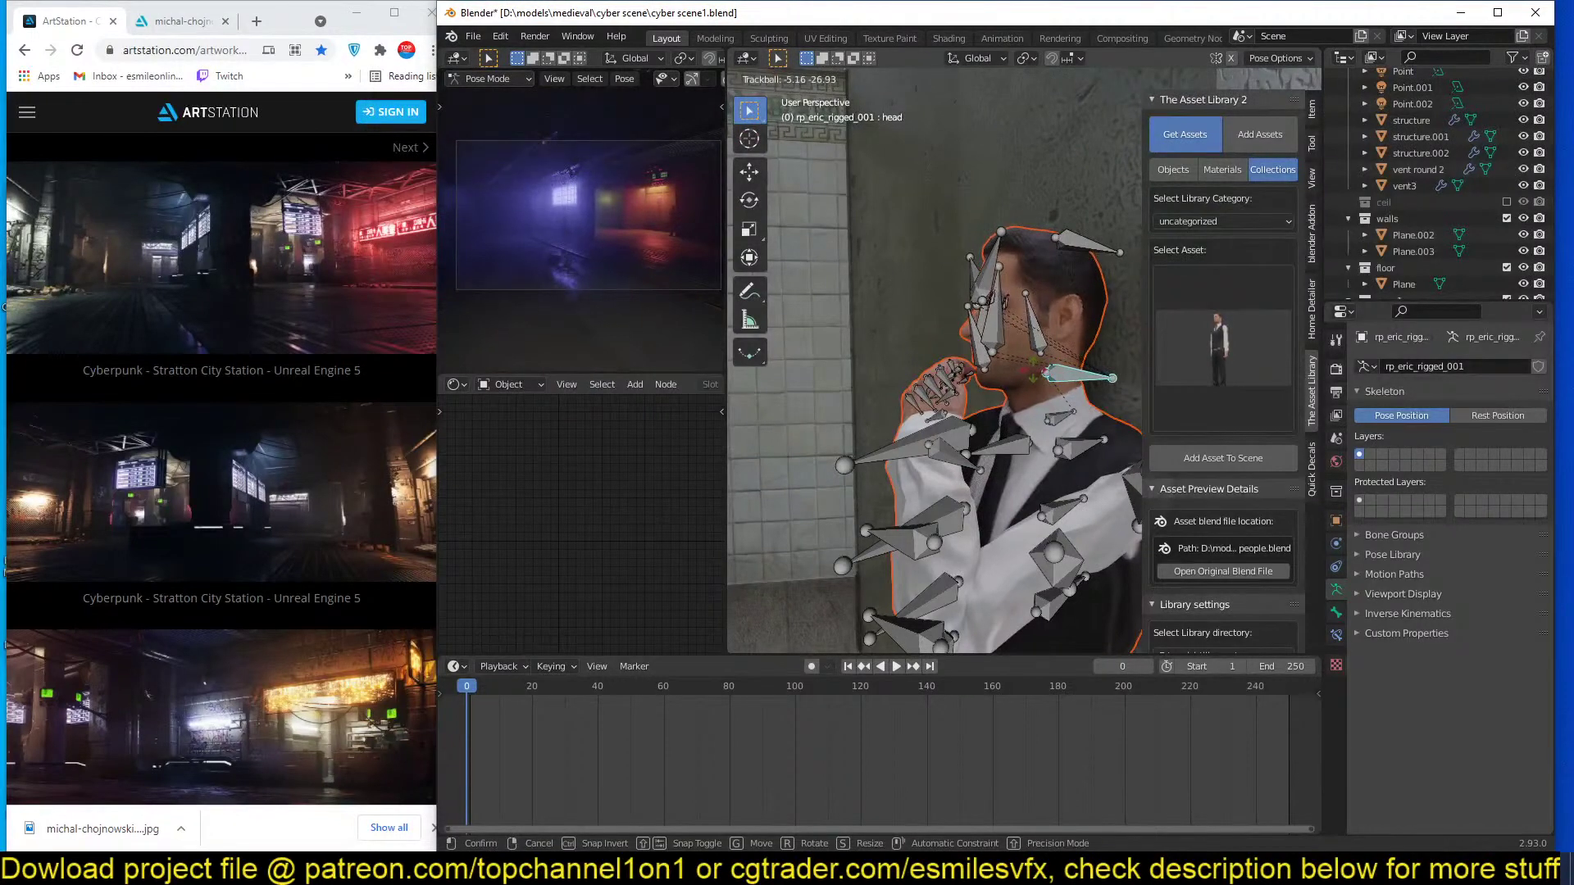
click(1026, 362)
Return to object mode, hide the viewport overlays to review the leaning pose, and save the file.
key(ctrl+Tab)
click(1186, 79)
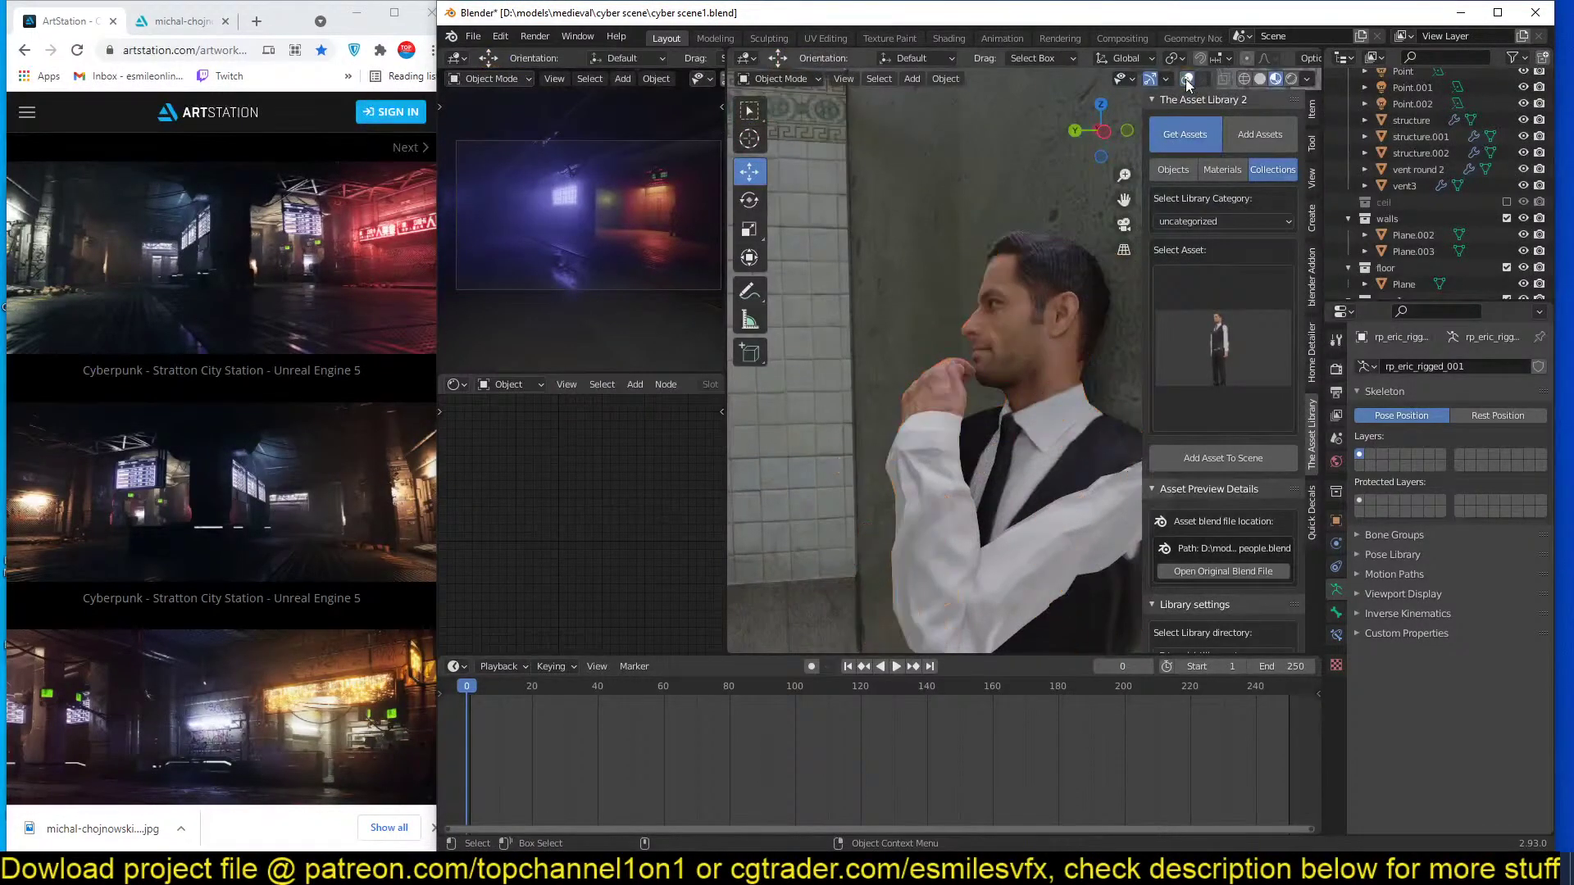
scroll(1060, 268, down, 5)
middle_drag(1059, 268, 967, 345)
key(ctrl+s)
scroll(672, 219, up, 3)
shift+middle_drag(672, 219, 516, 234)
scroll(582, 227, up, 1)
scroll(938, 314, down, 4)
middle_drag(936, 314, 908, 367)
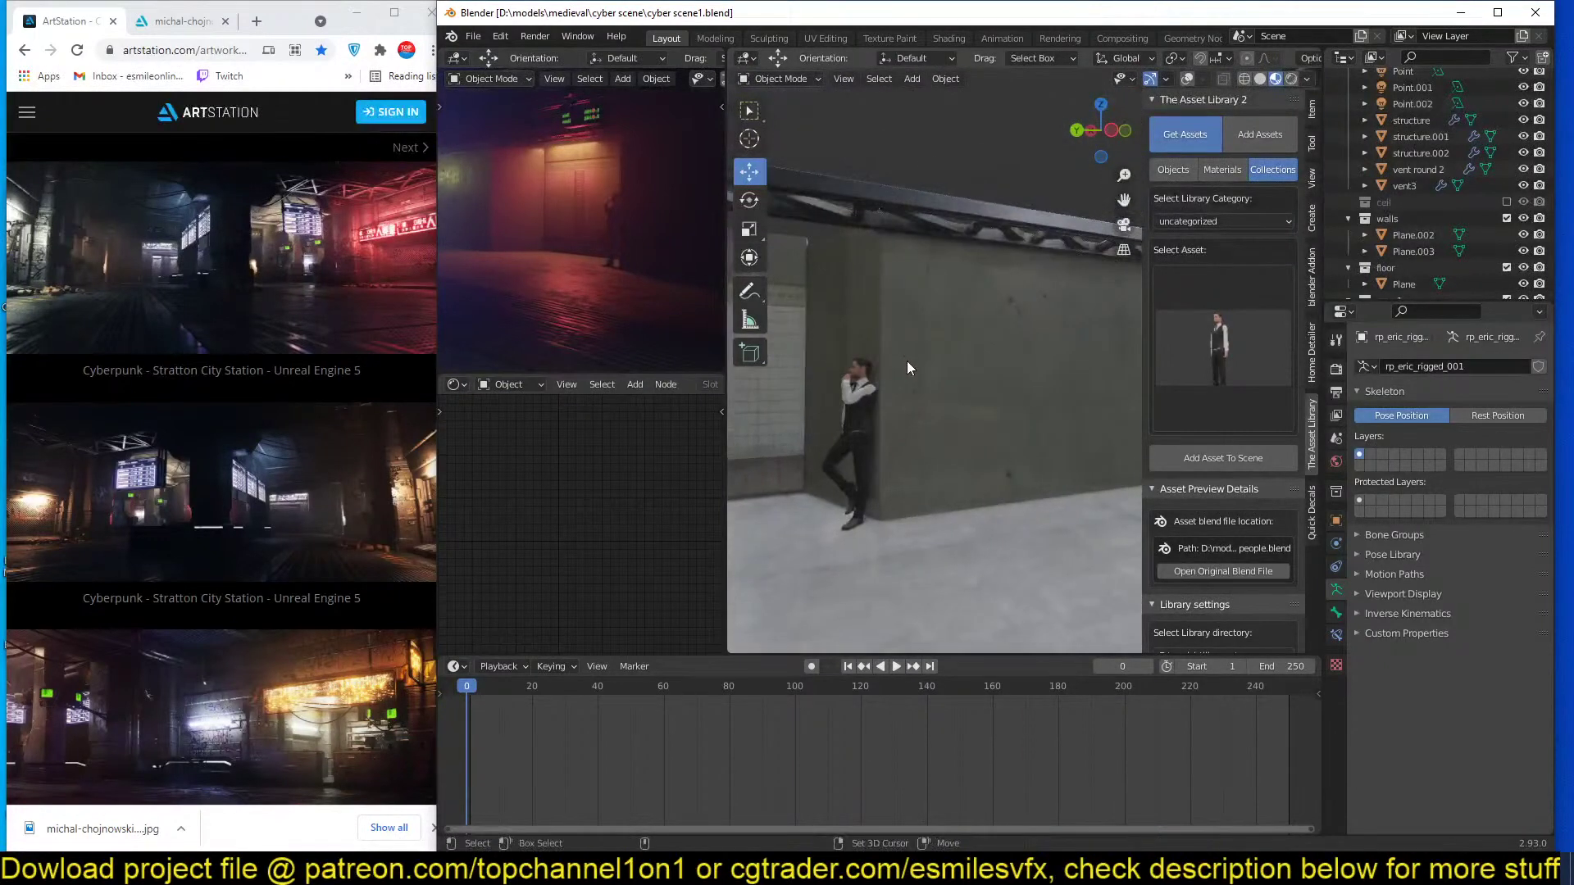
Turn the viewport overlays back on and add a point light beside the leaning man.
click(1190, 77)
key(shift+a)
mouse_move(868, 475)
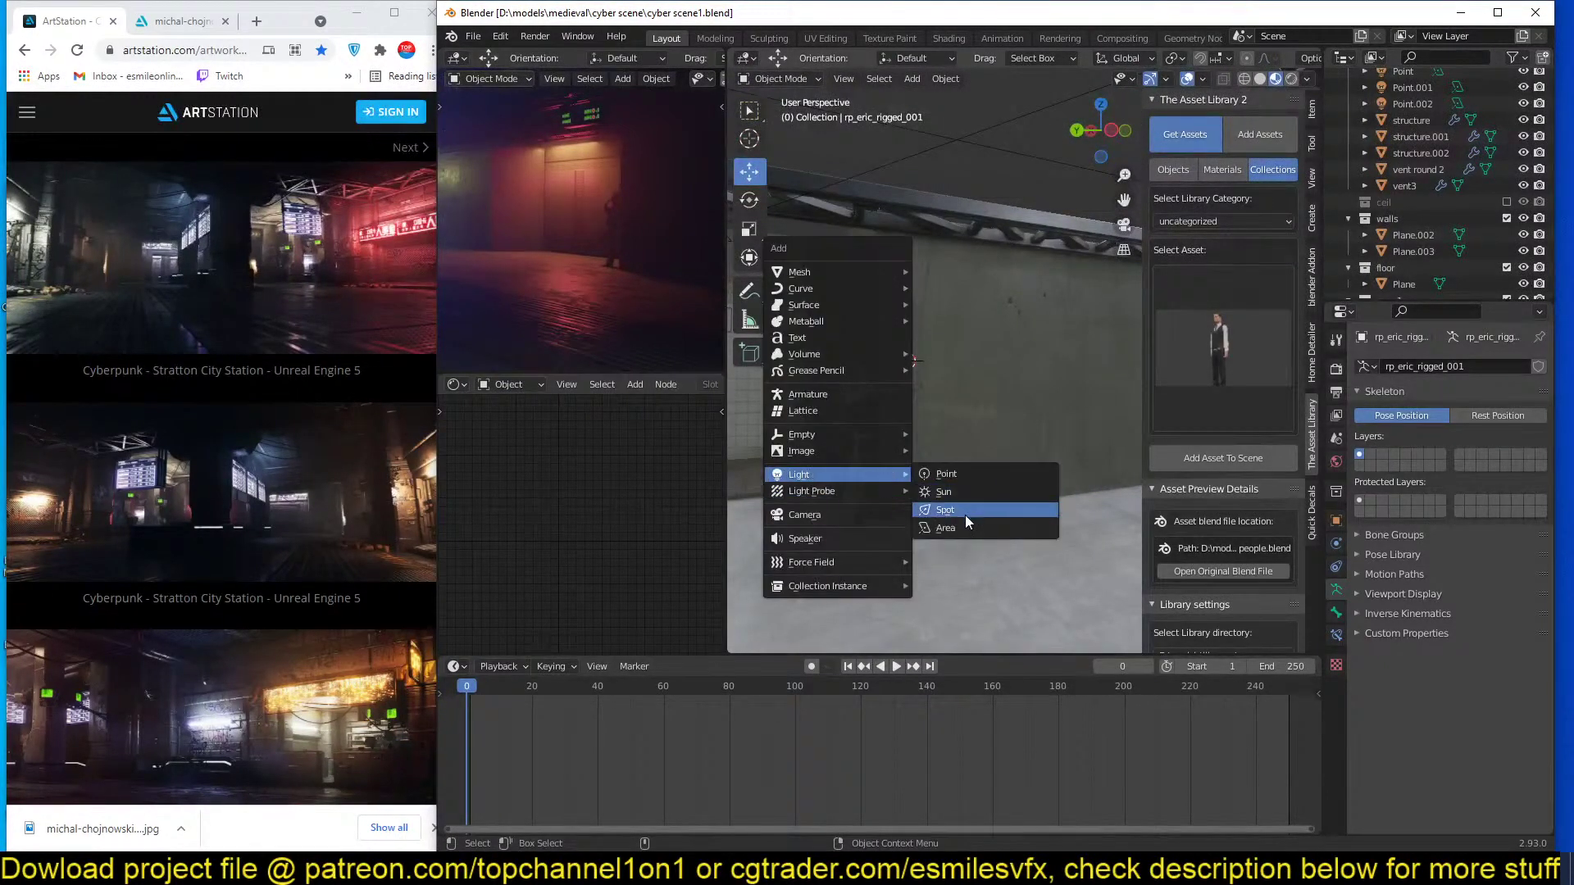
click(975, 473)
Move the point light along the X axis away from the wall, in front of the man.
middle_drag(975, 470, 819, 446)
drag(1090, 267, 1035, 283)
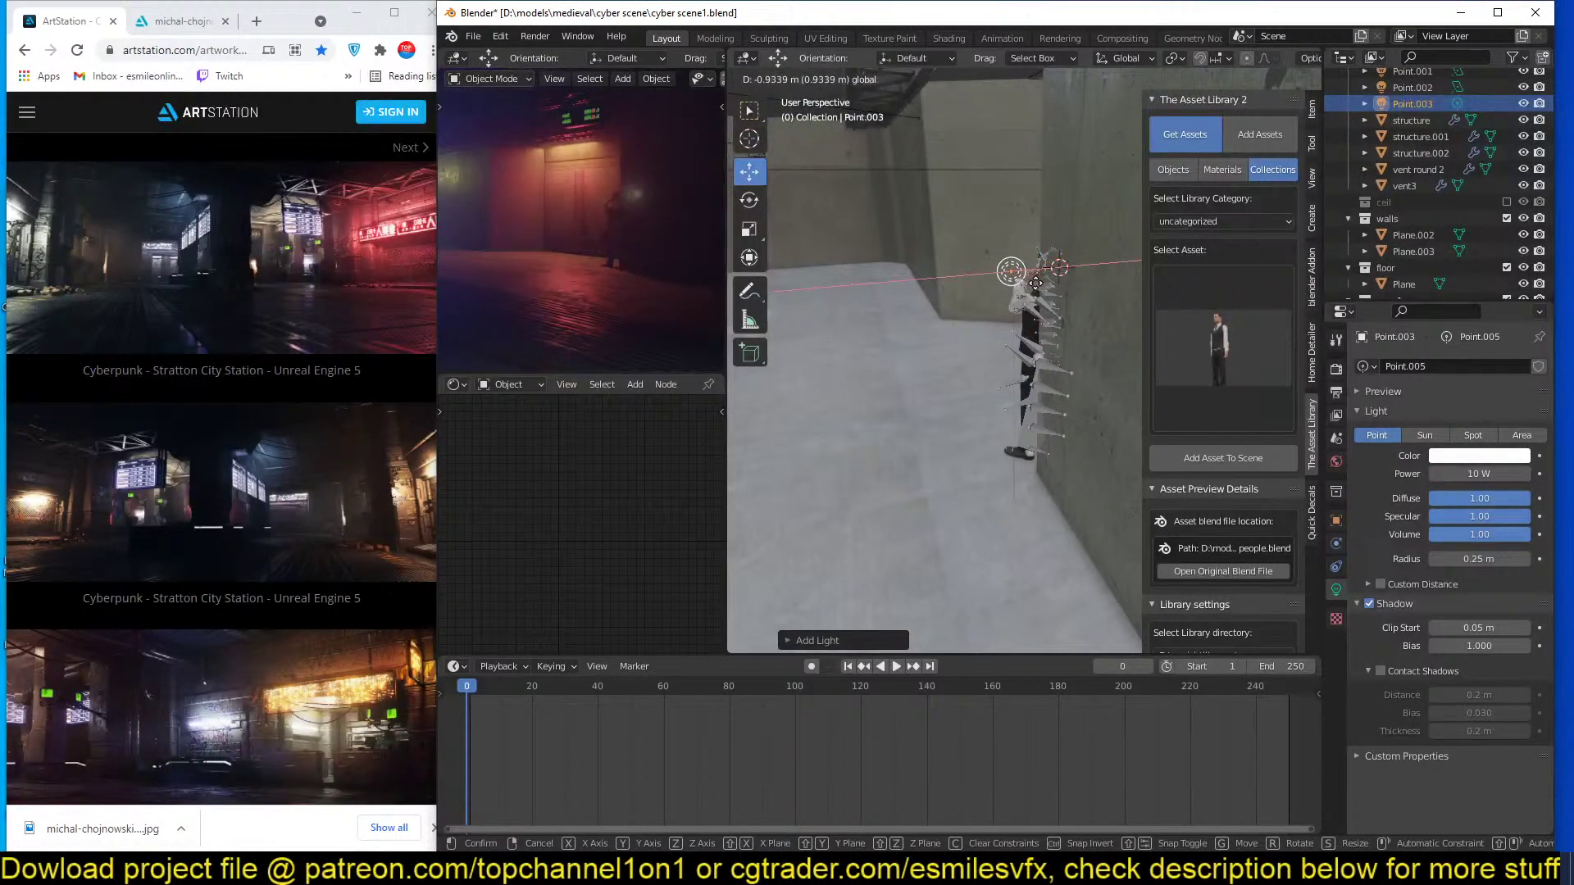
drag(933, 283, 934, 284)
Set the point light's power to 100 W and check its effect on the man in the rendered view.
scroll(646, 178, up, 2)
shift+middle_drag(633, 195, 576, 224)
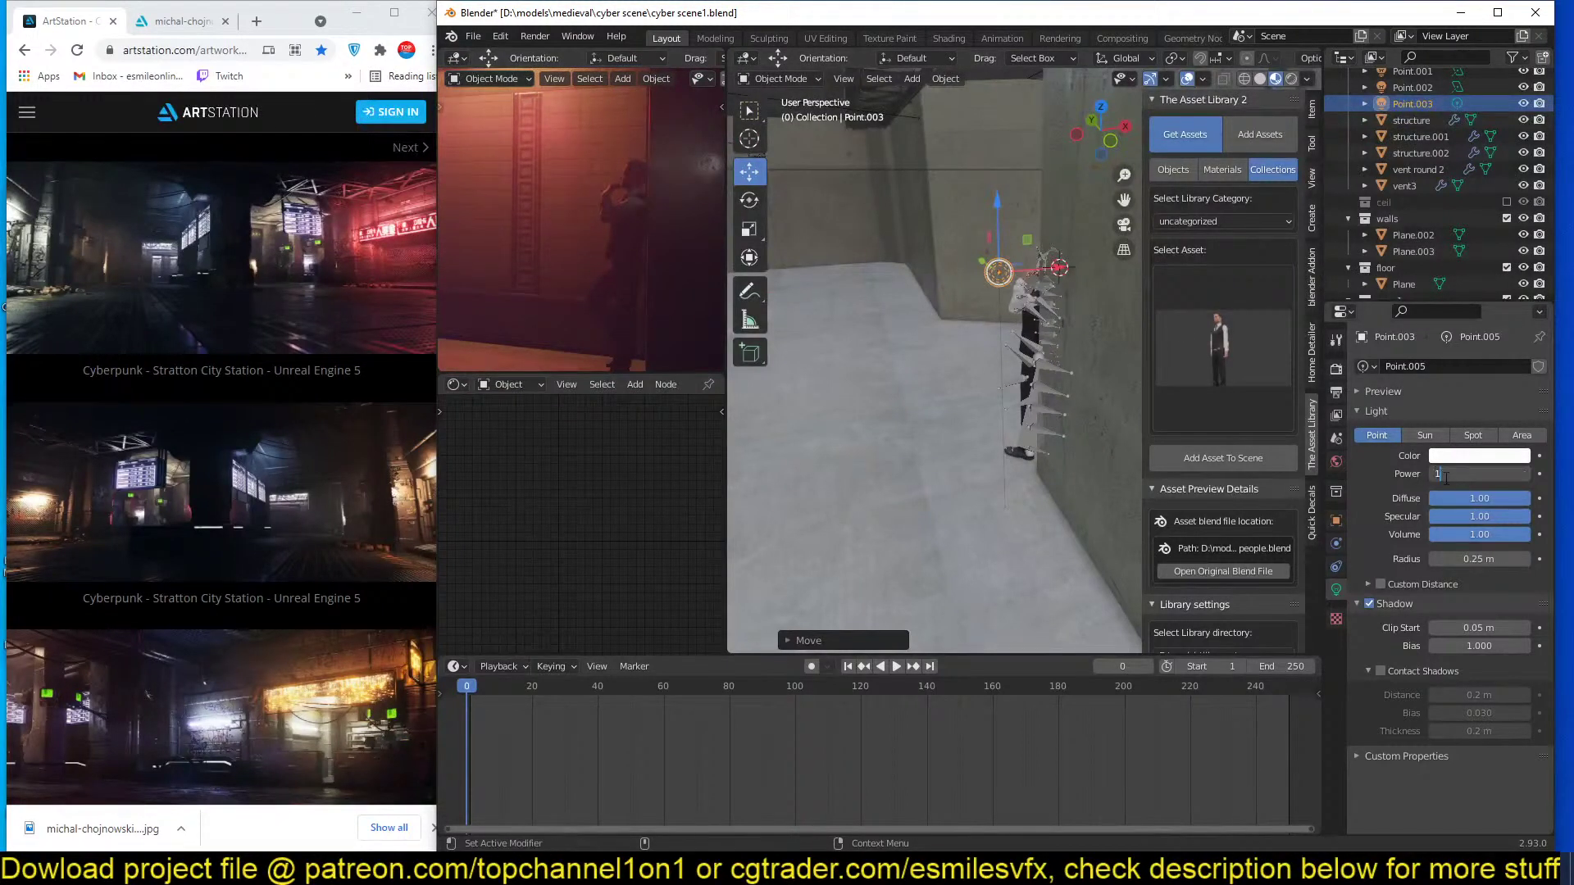
key(Return)
scroll(1012, 349, down, 1)
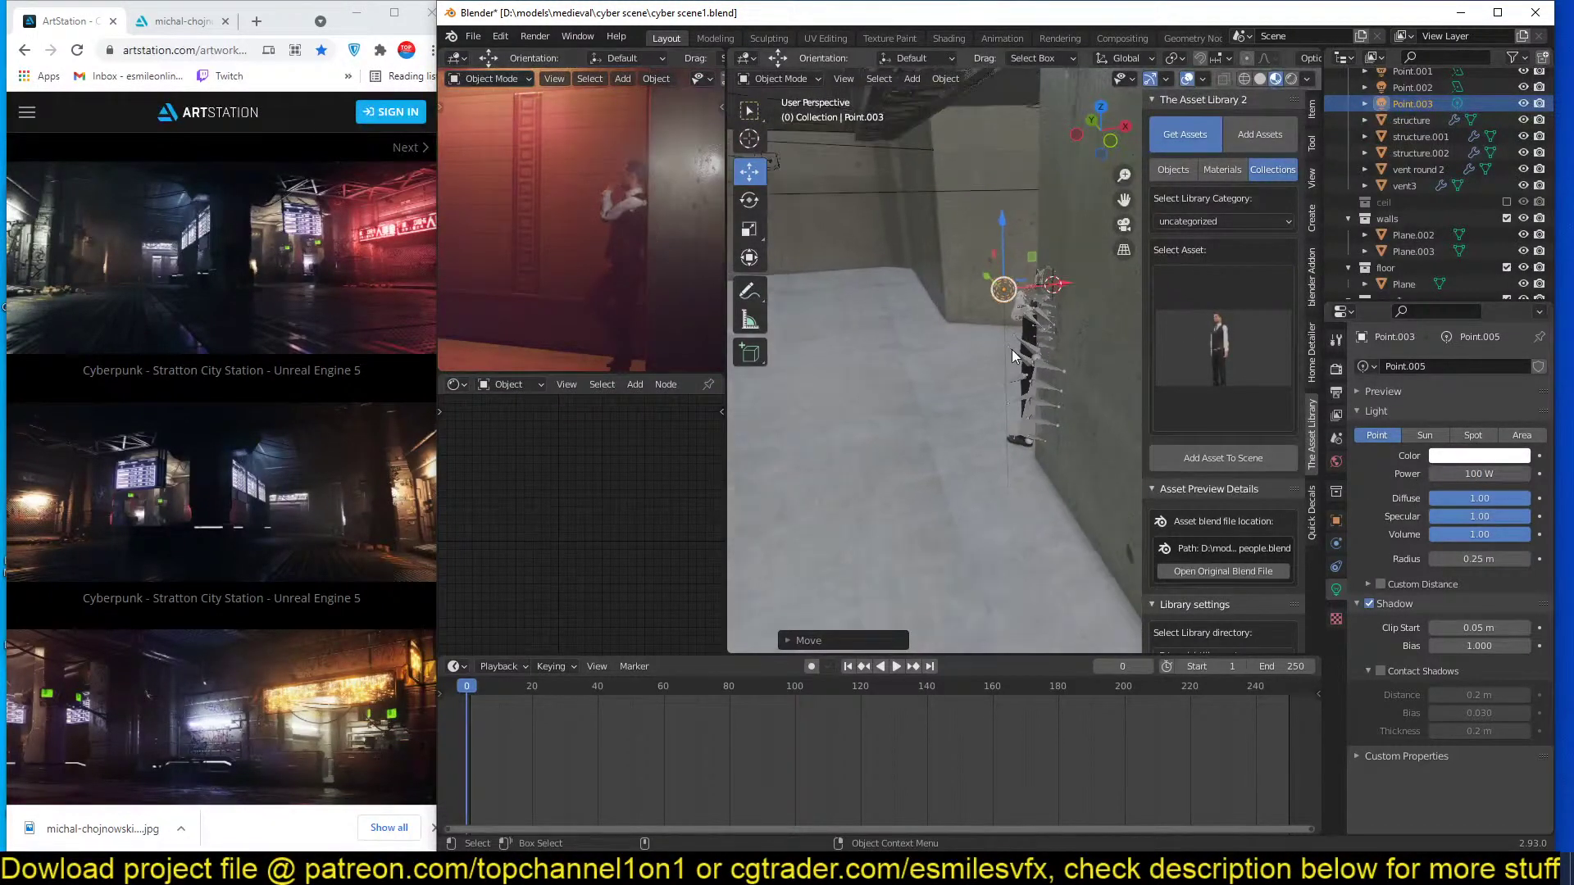
scroll(661, 257, down, 3)
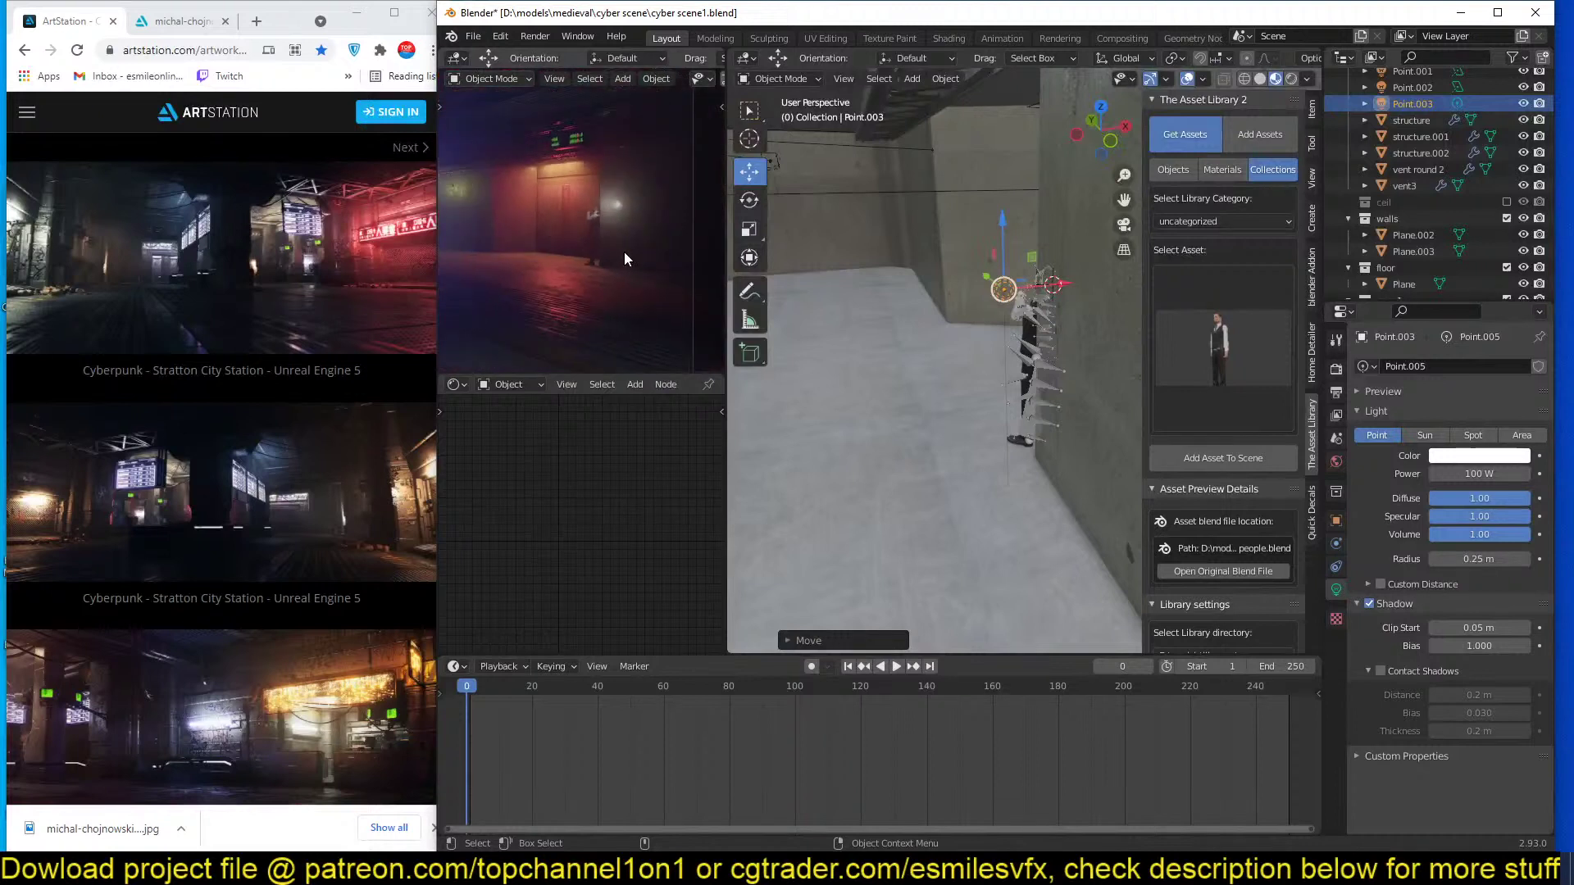
Set the point light's specular and volume contributions to 0 and its power to 50 W.
scroll(962, 278, up, 1)
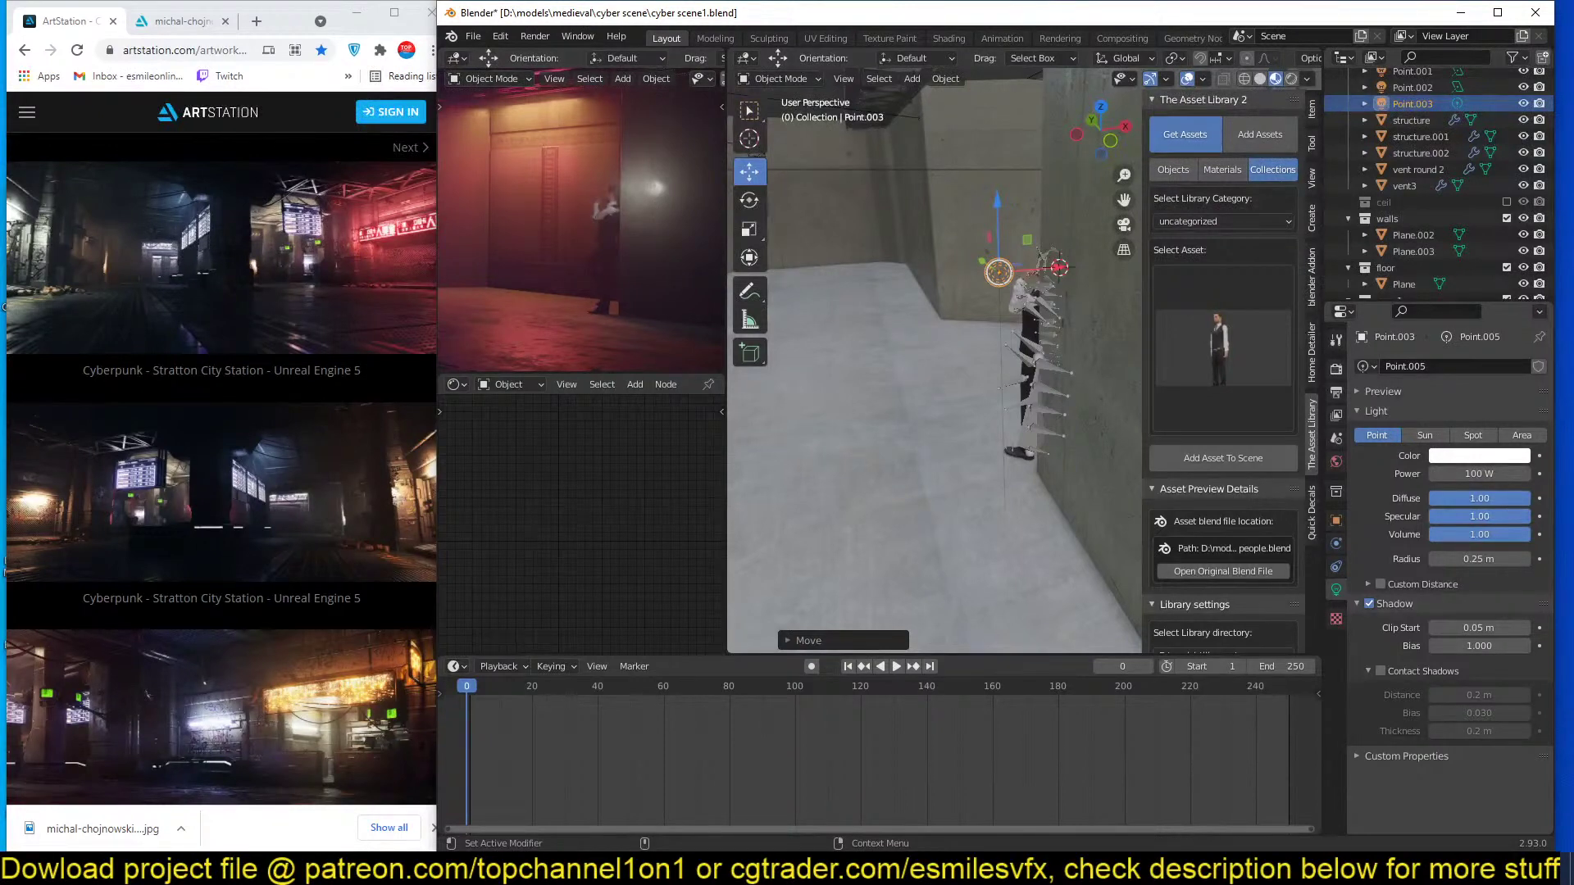
drag(1505, 515, 1442, 515)
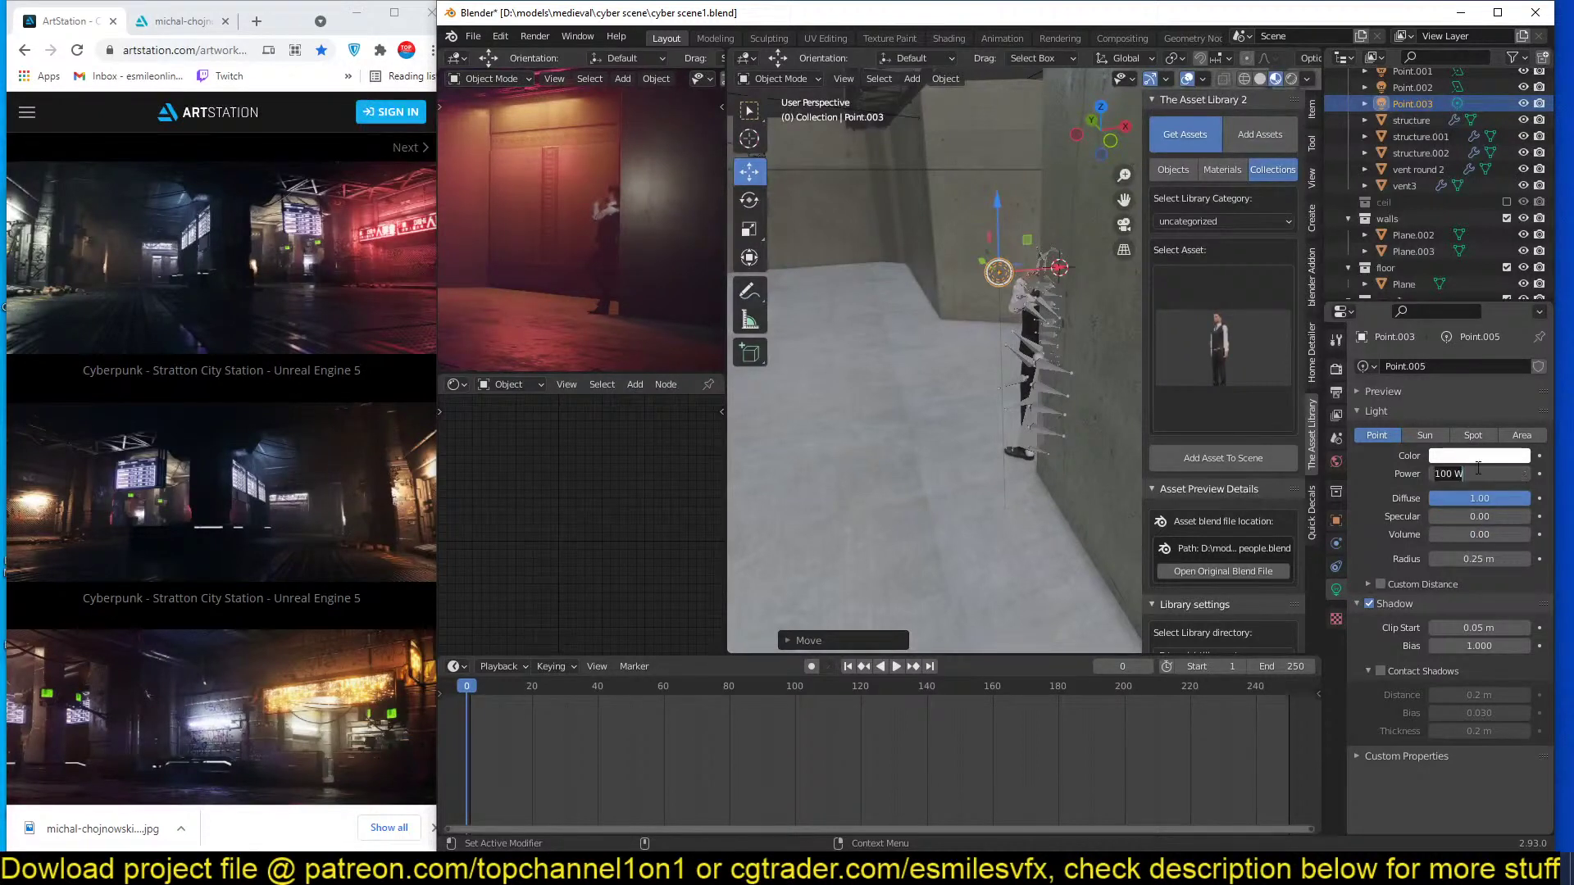
key(Return)
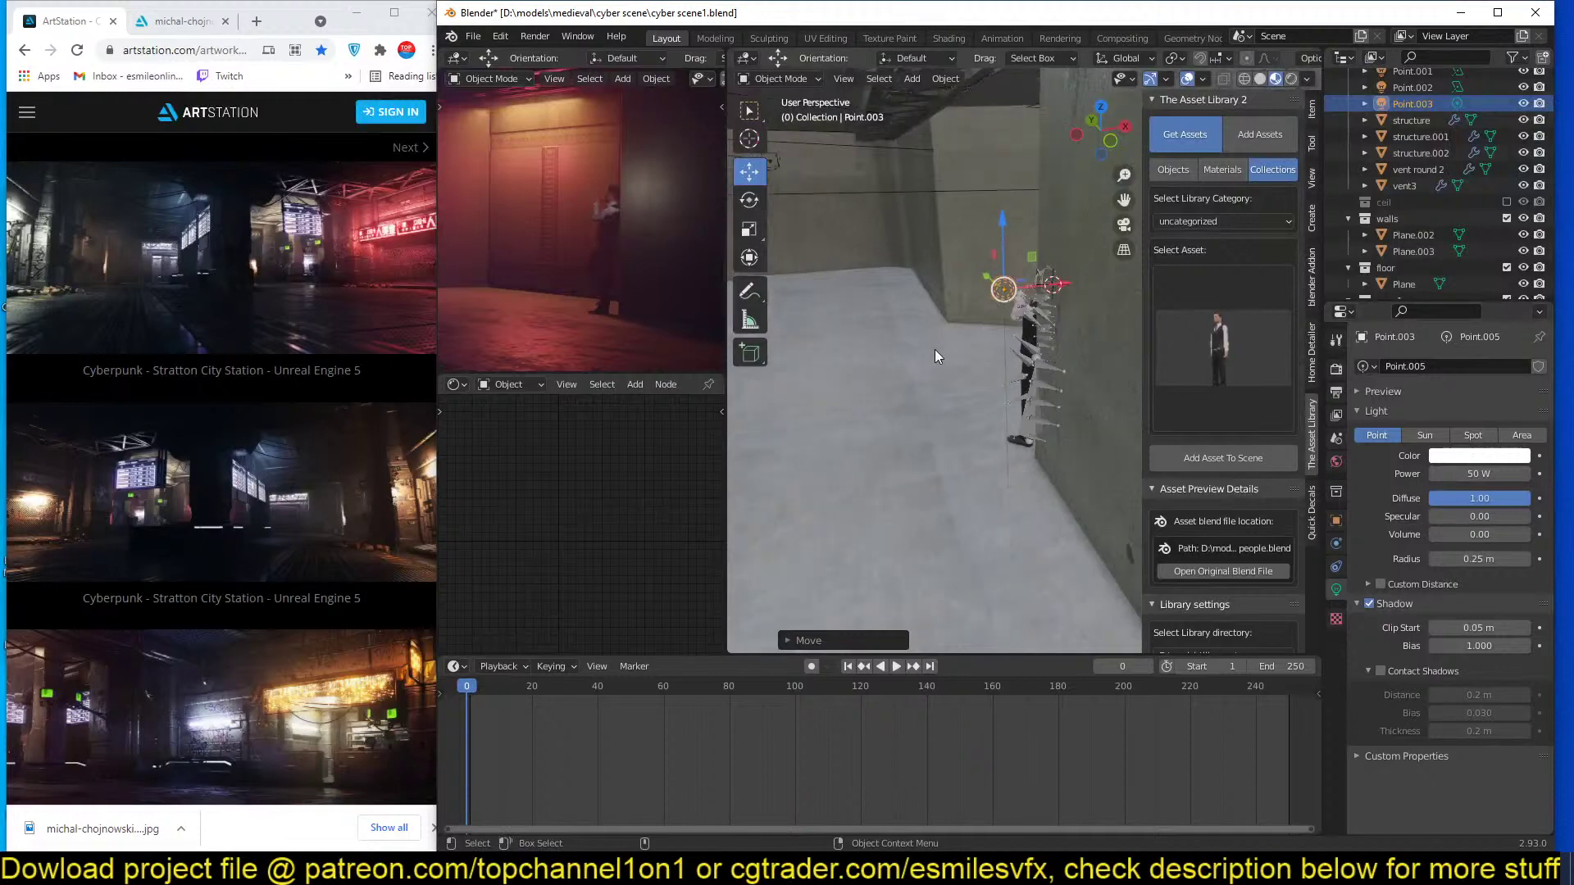
Focus on the selected point light and reposition it freely near the leaning man.
key(KP_1)
middle_drag(962, 341, 1024, 431)
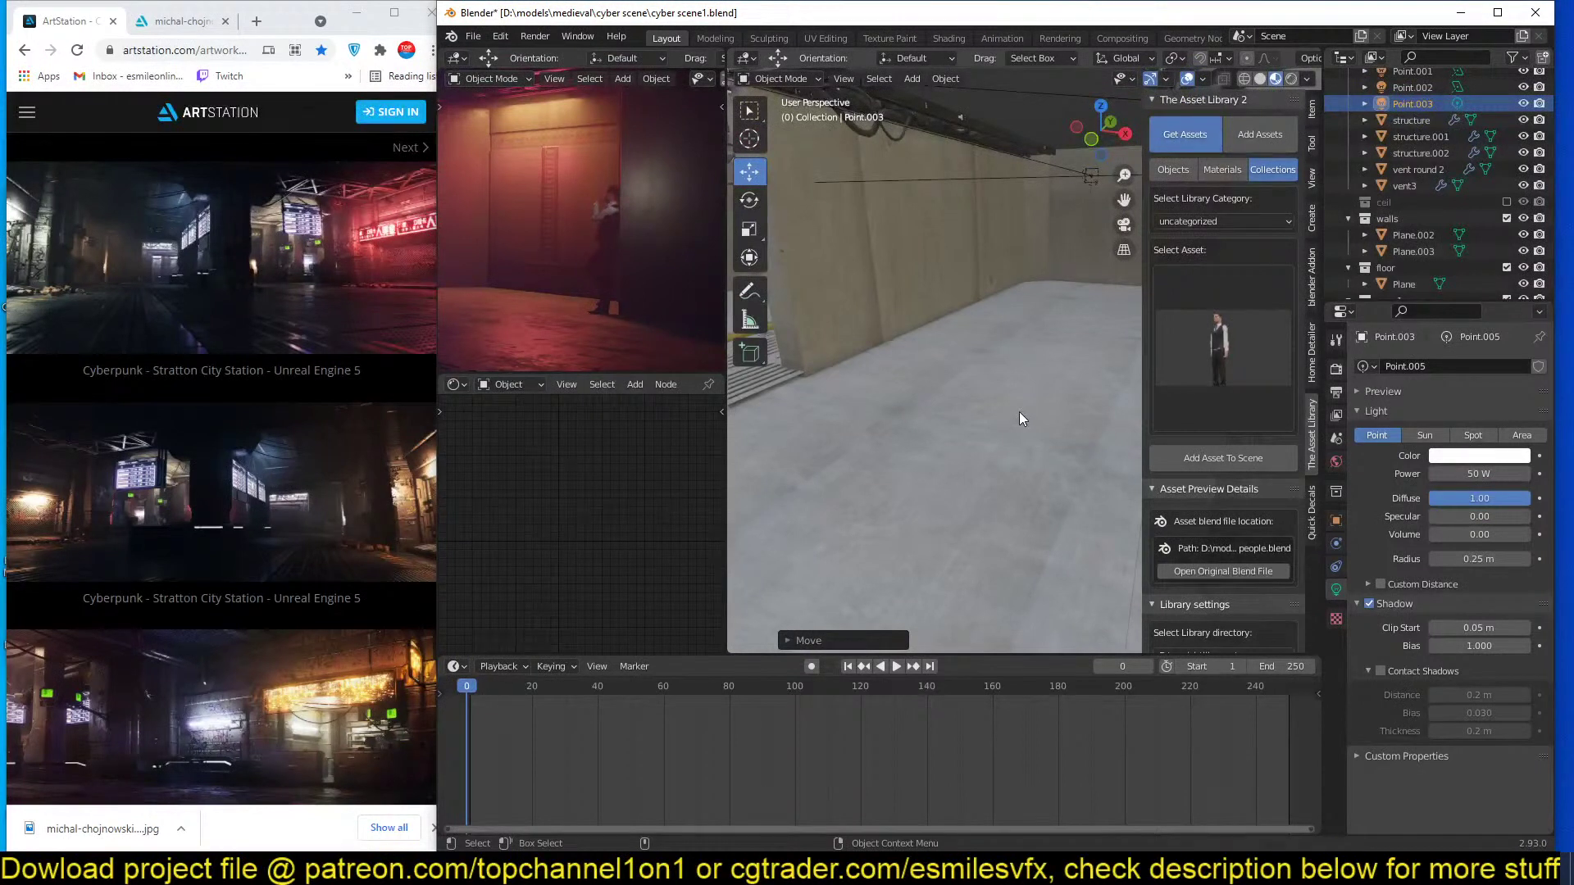
key(KP_Decimal)
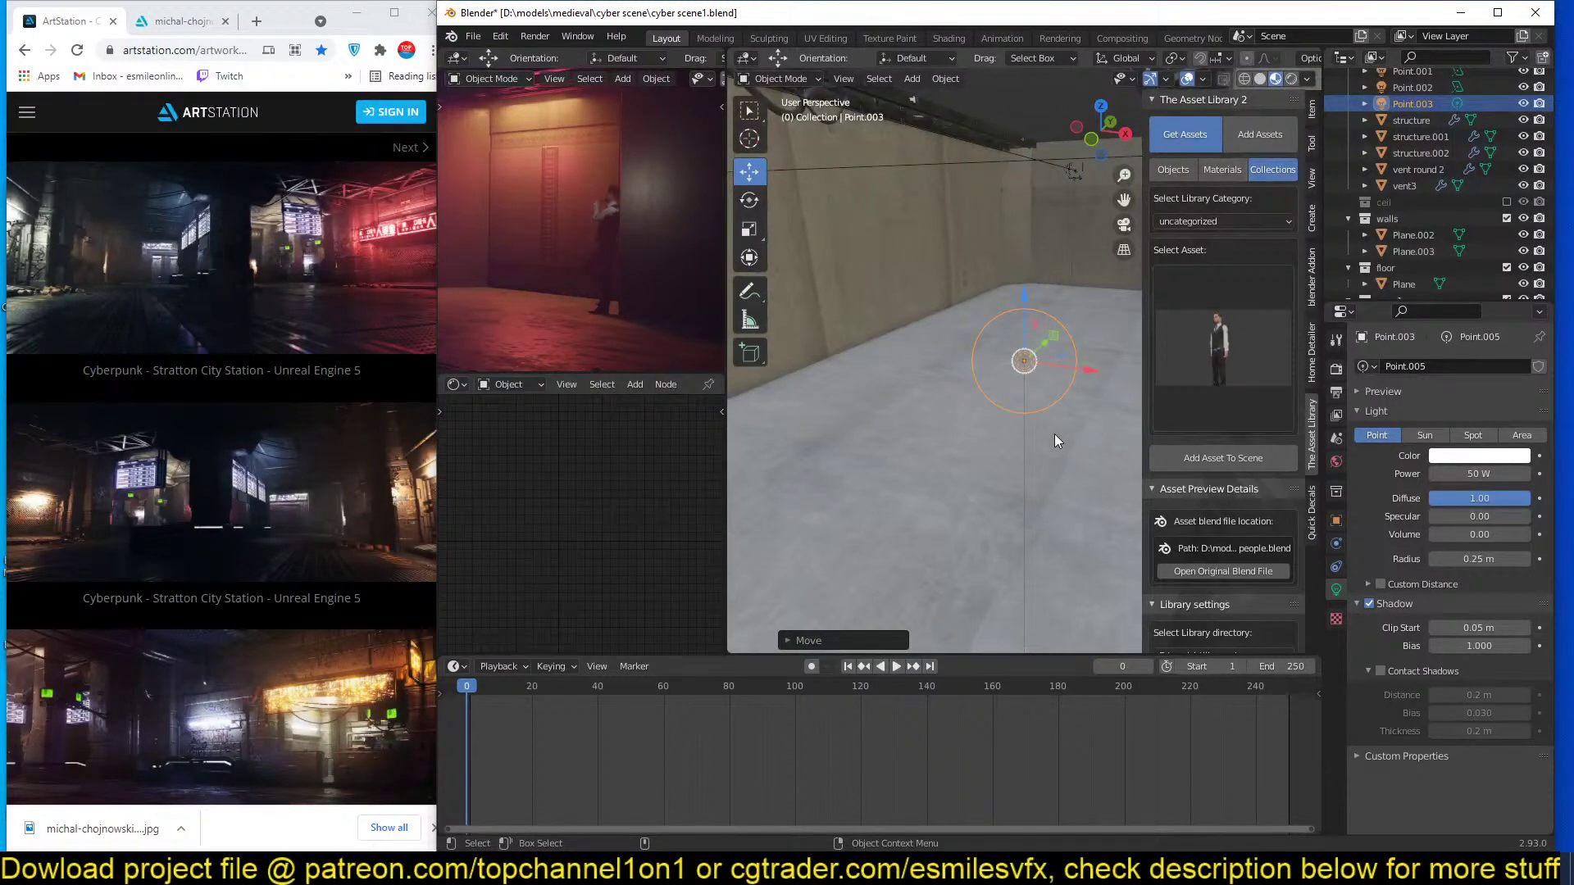
middle_drag(987, 449, 866, 492)
key(g)
click(991, 380)
Slide the point light along the Y axis on the wall side behind the leaning man's head.
middle_drag(899, 465, 926, 379)
key(g)
key(y)
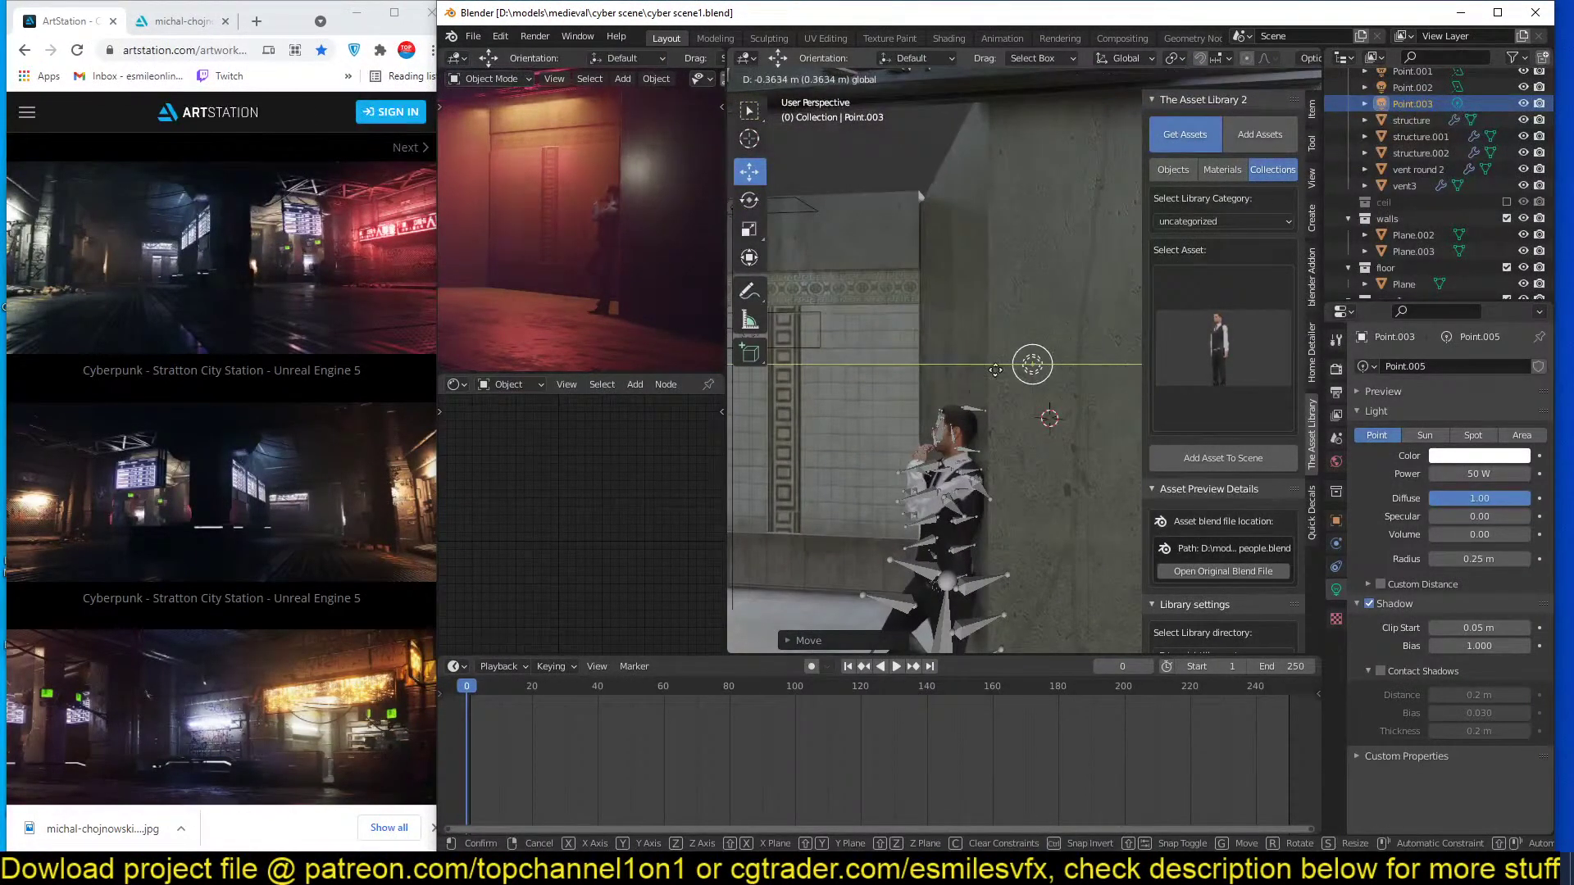
click(1024, 373)
Raise the point light along the Z axis above the man's head and save the scene.
middle_drag(1024, 373, 1055, 433)
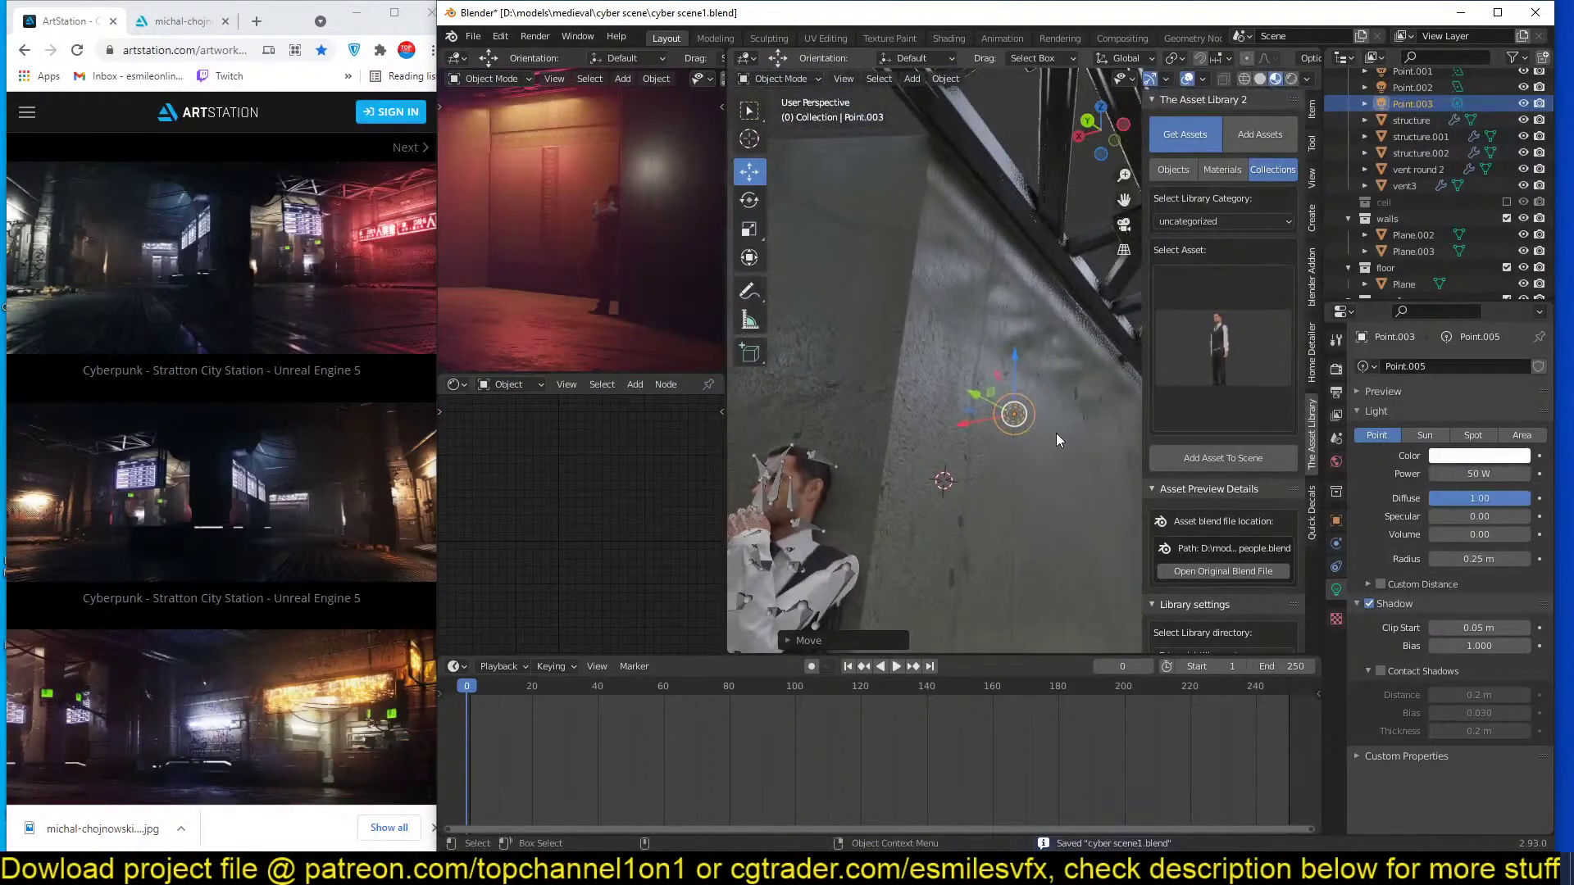
drag(1017, 366, 1020, 337)
middle_drag(1079, 344, 1035, 428)
key(ctrl+s)
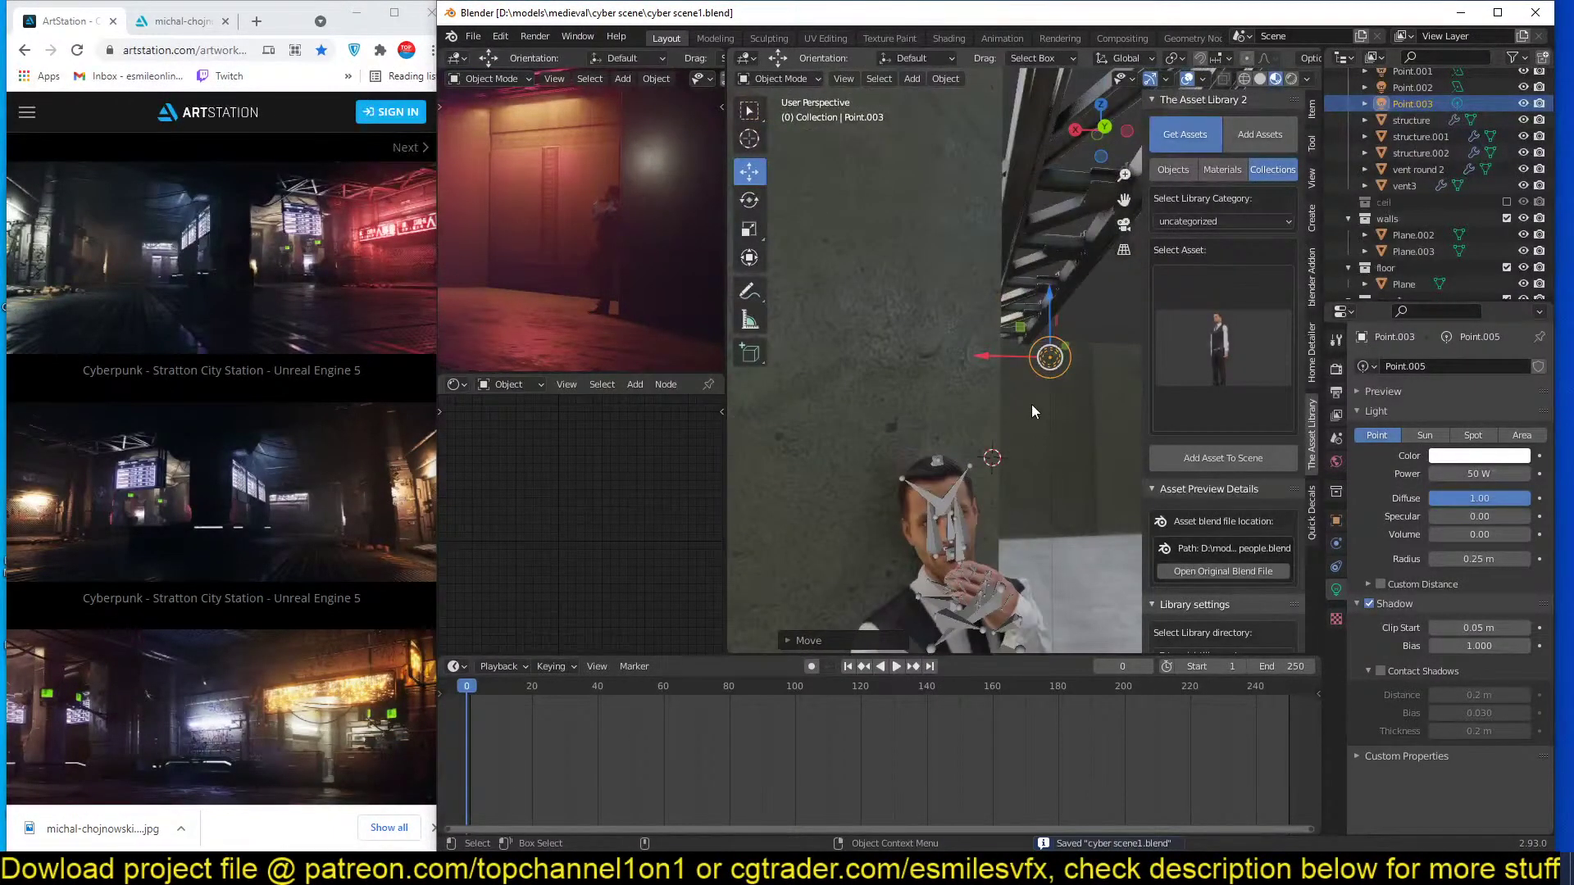
Move the point light along the X axis closer to the concrete wall and save the scene.
drag(995, 352, 960, 348)
middle_drag(1065, 405, 1013, 494)
key(ctrl+s)
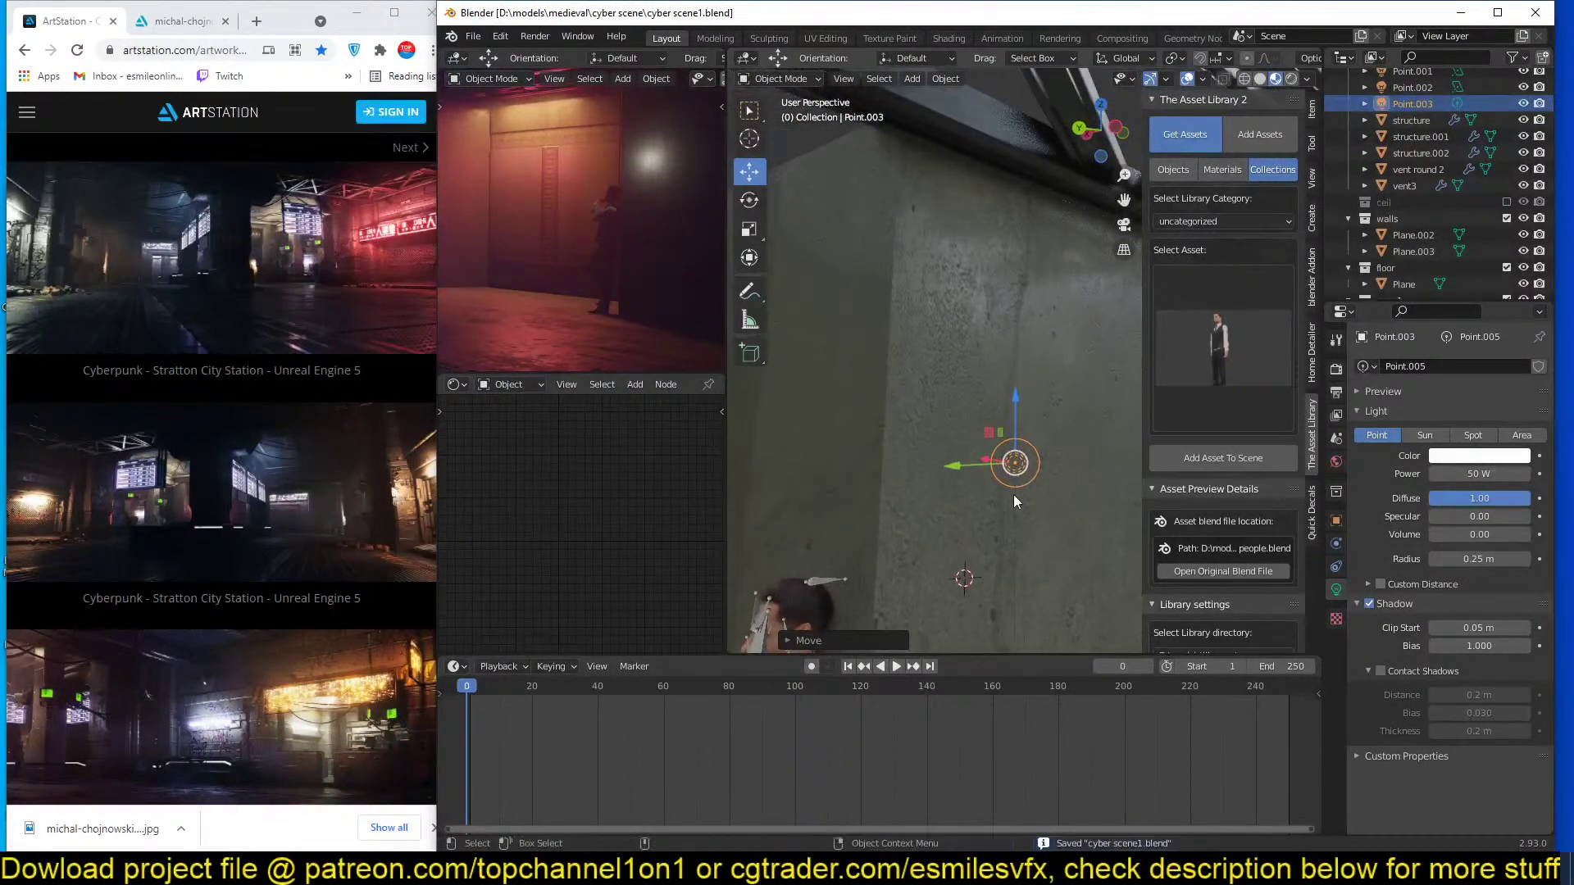
key(g)
key(z)
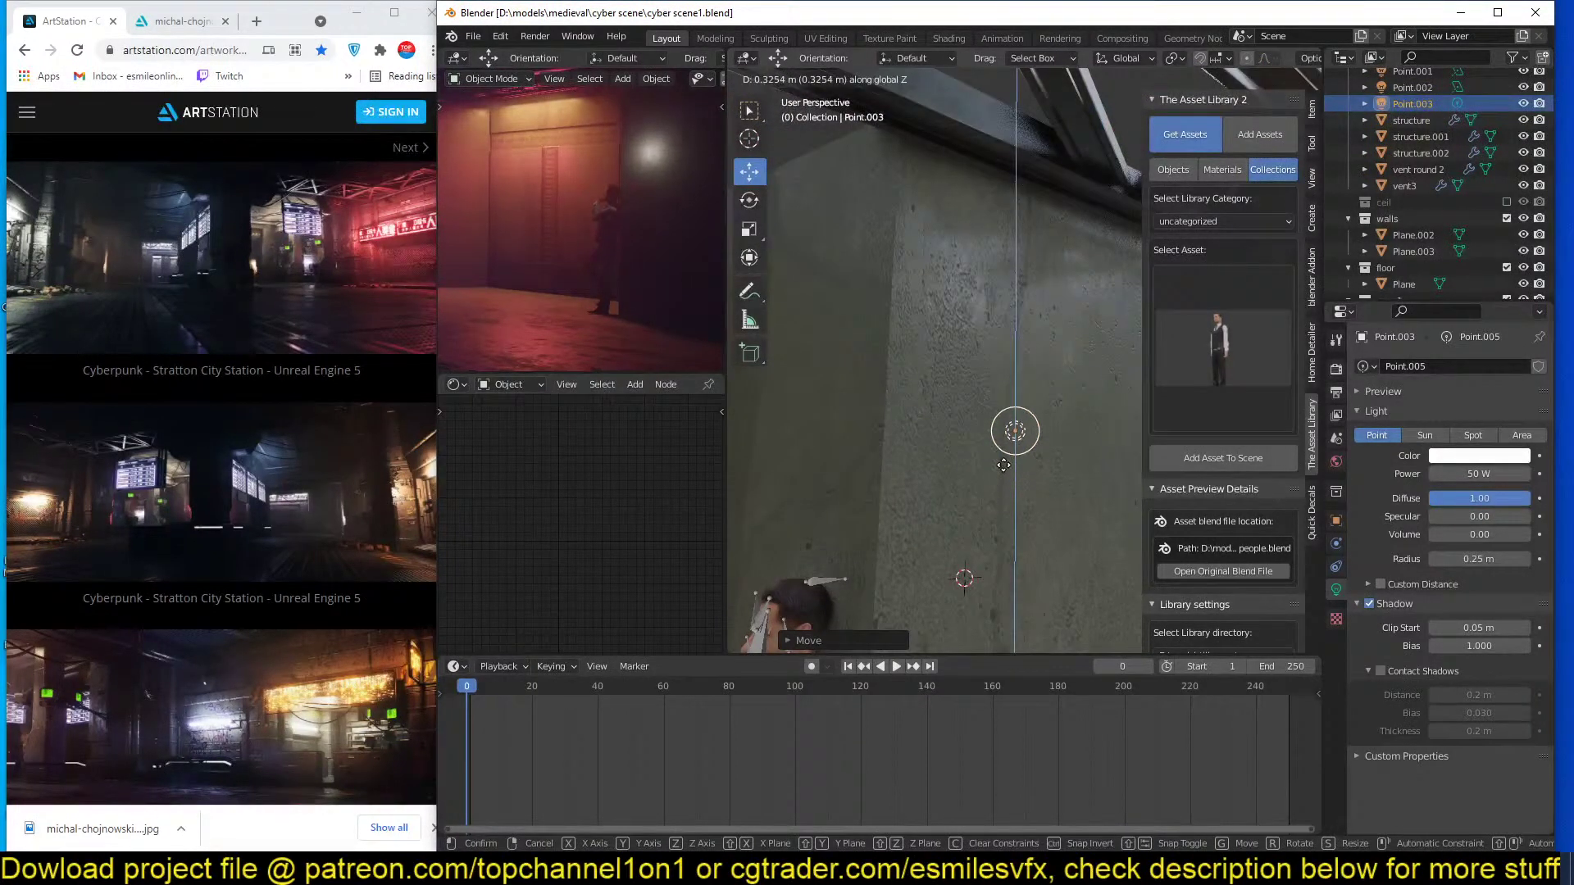
right_click(1001, 480)
Fine-tune the point light's position by the wall above the man with small free moves, and save the scene.
mouse_move(1005, 487)
middle_down()
mouse_move(964, 485)
mouse_move(1046, 501)
mouse_move(1016, 493)
middle_up()
key(g)
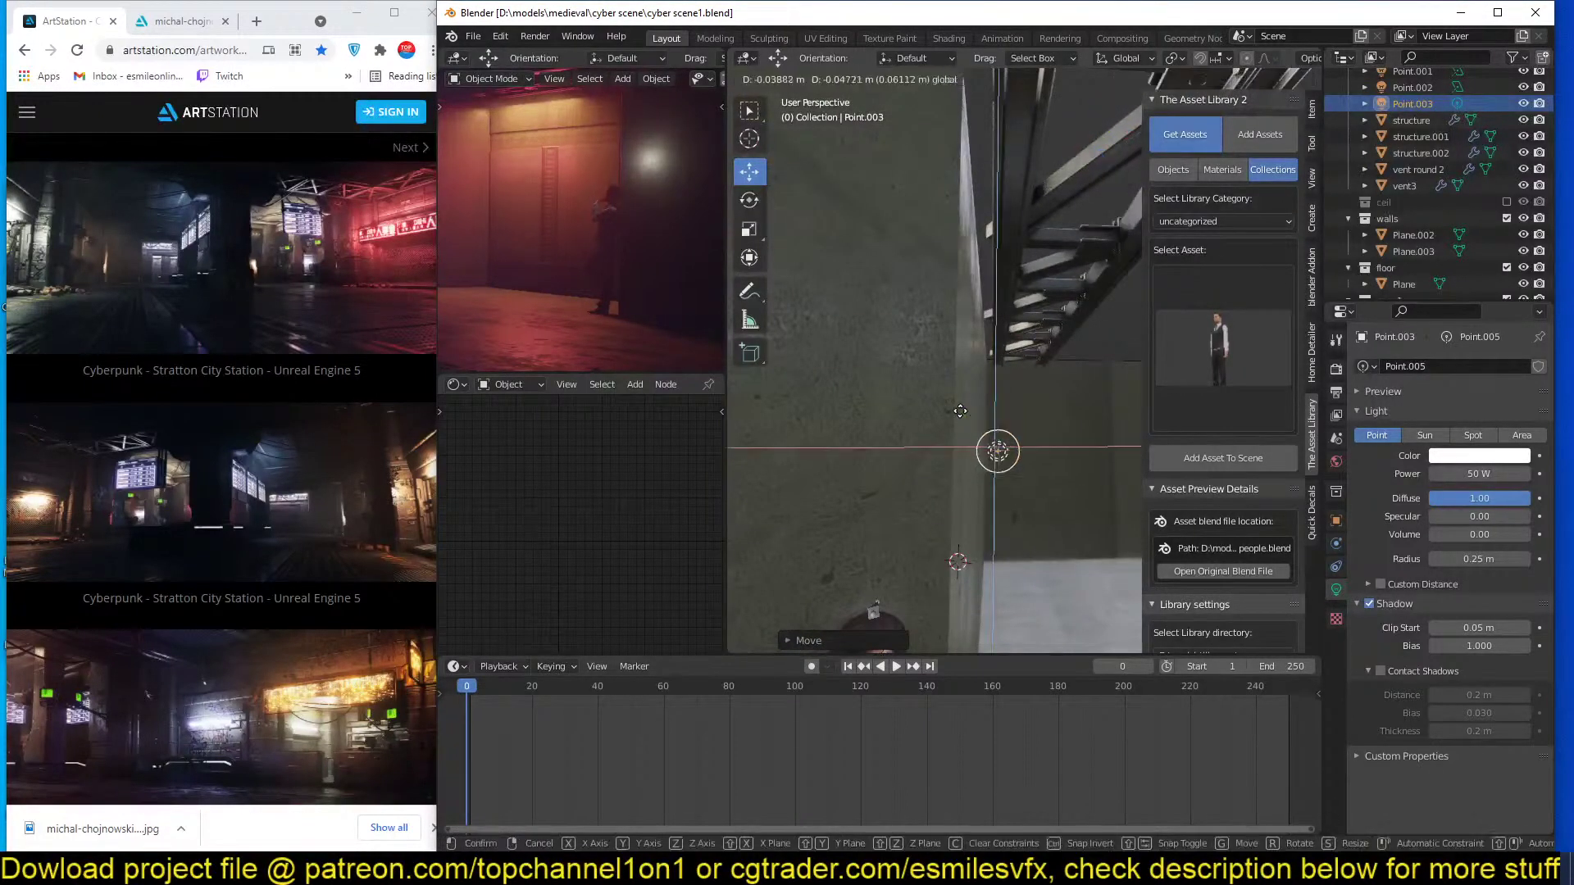
click(946, 377)
click(950, 366)
click(986, 423)
middle_drag(989, 456, 979, 402)
key(g)
click(993, 436)
key(ctrl+s)
Reselect the point light, shift it slightly, and lower it along the Z axis to just above the man's head height.
key(alt+a)
click(991, 391)
drag(1038, 393, 1030, 392)
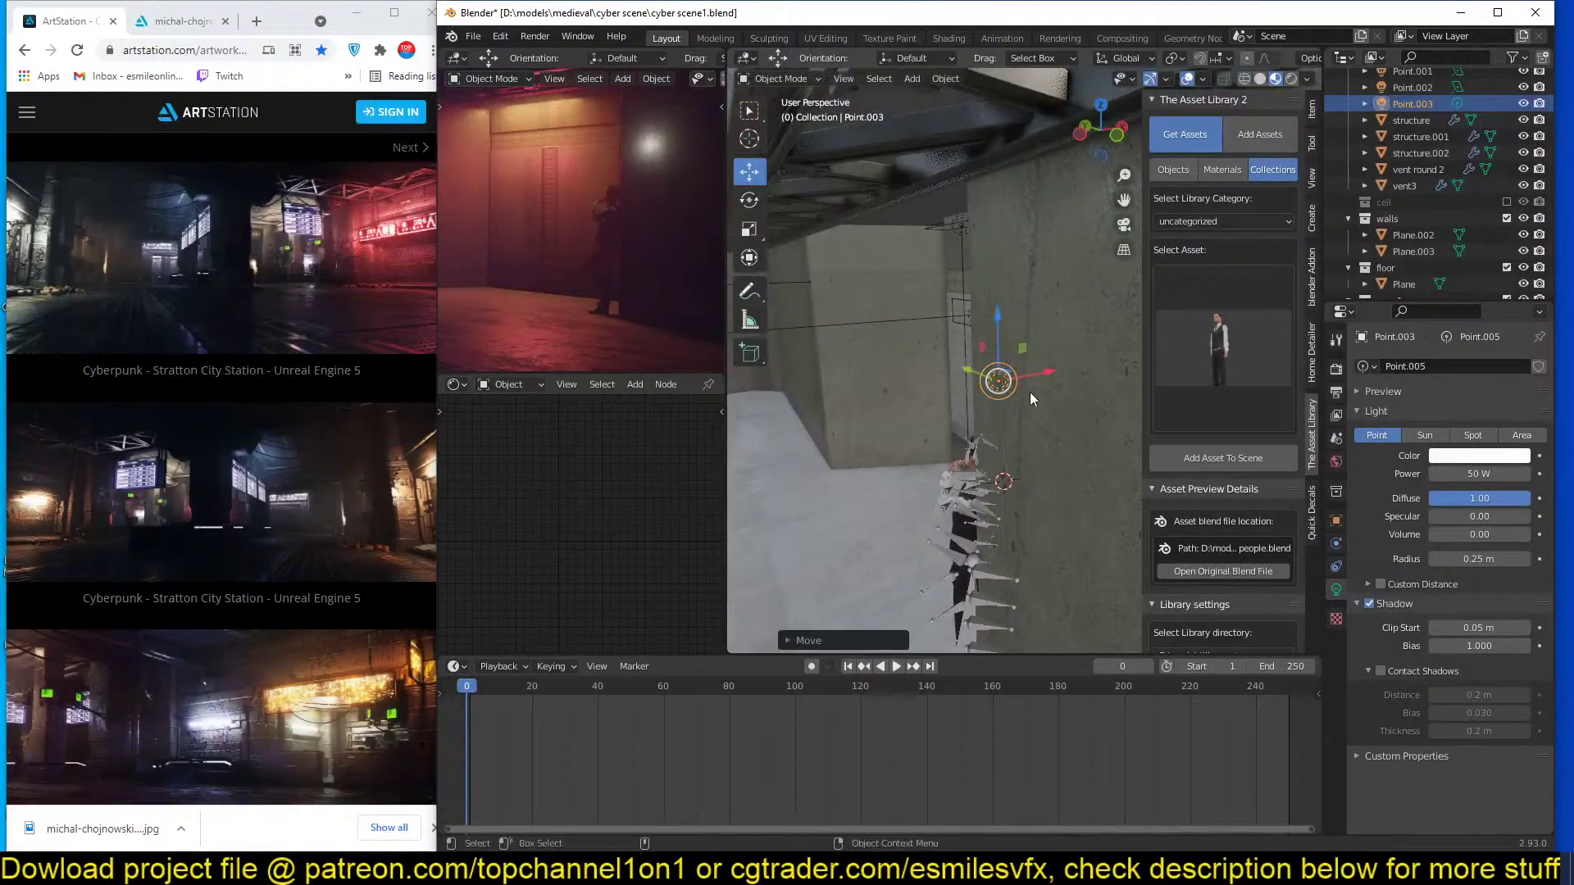
middle_drag(1030, 392, 1089, 400)
drag(1073, 269, 1077, 393)
middle_drag(1077, 394, 1140, 431)
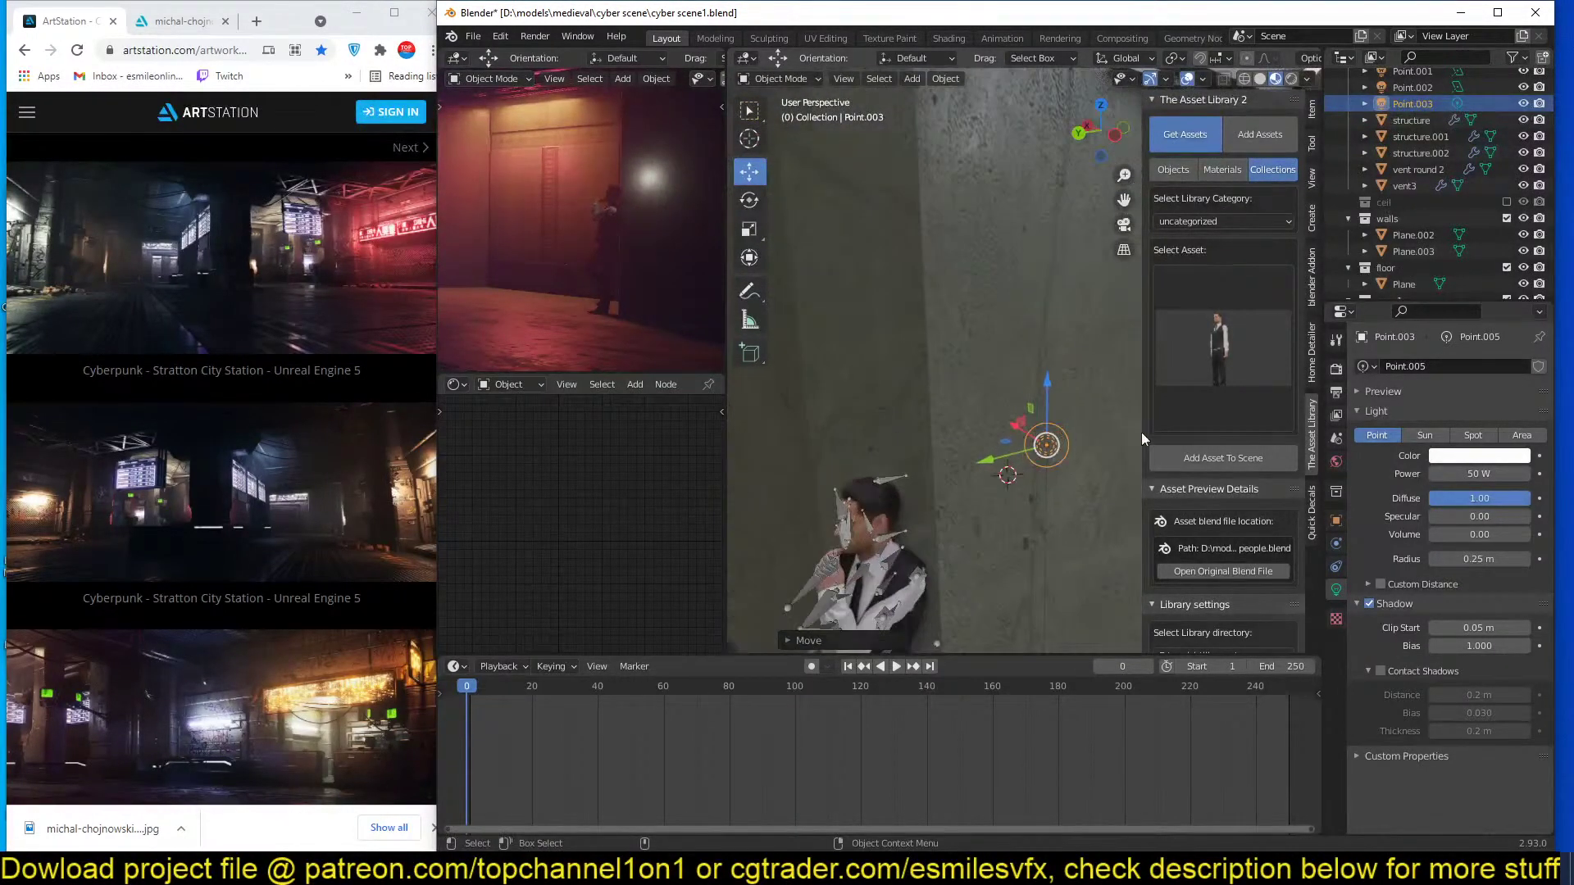
Change the point light's color to a bright cyan blue.
click(1453, 456)
mouse_move(1445, 299)
mouse_down()
mouse_move(1445, 340)
mouse_move(1473, 283)
mouse_move(1454, 257)
mouse_up()
middle_drag(943, 447, 1170, 334)
Switch the asset library to object assets and open the list of library directories.
click(1170, 169)
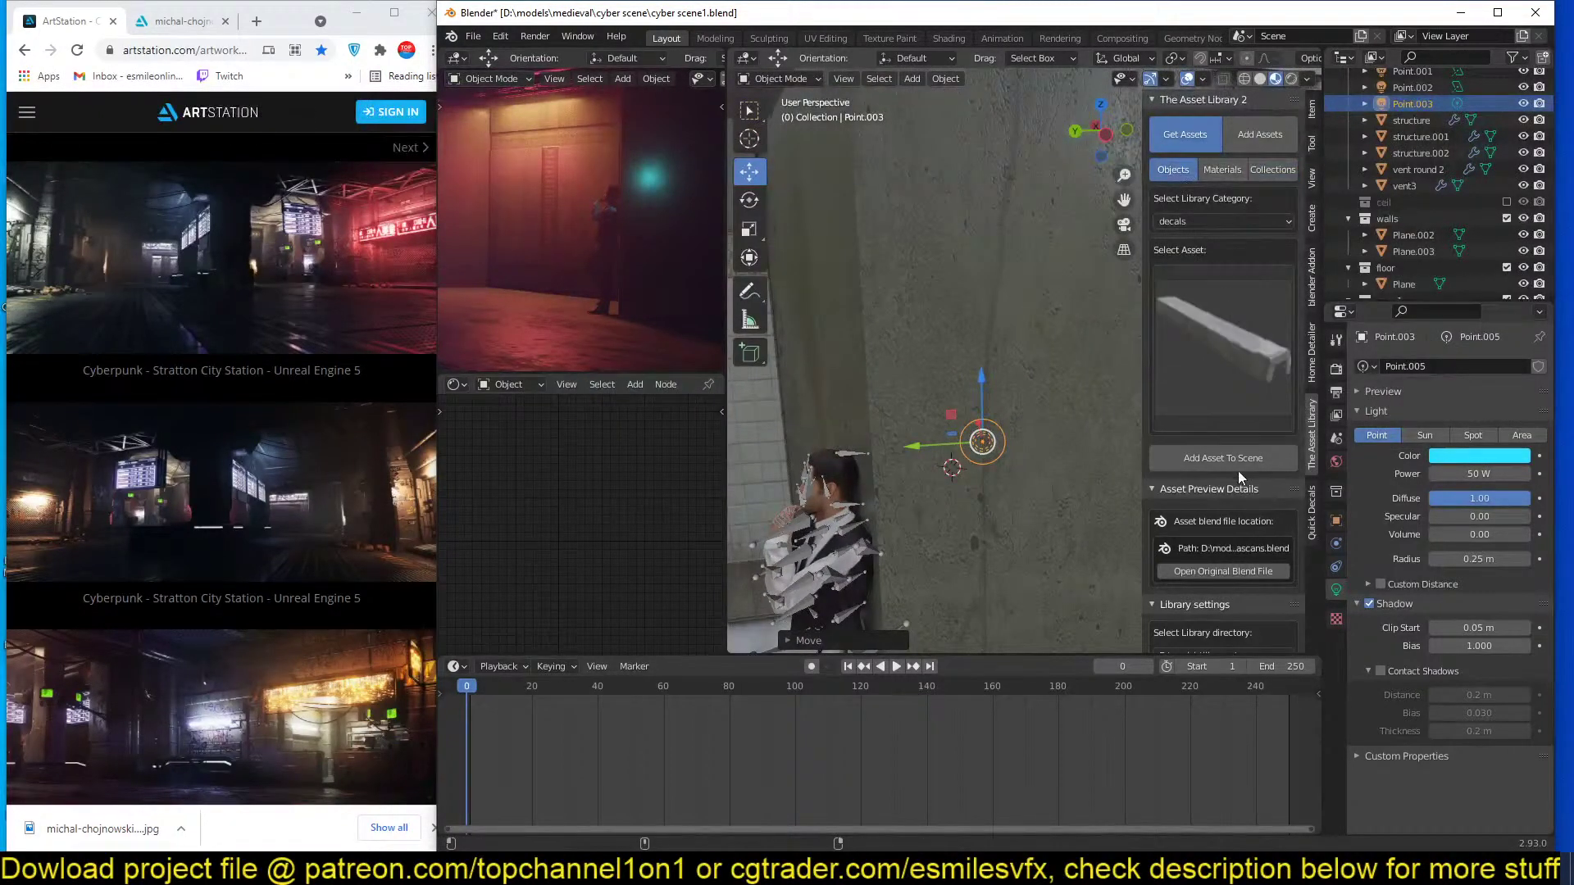
scroll(1227, 565, down, 2)
scroll(1229, 570, down, 2)
click(1275, 524)
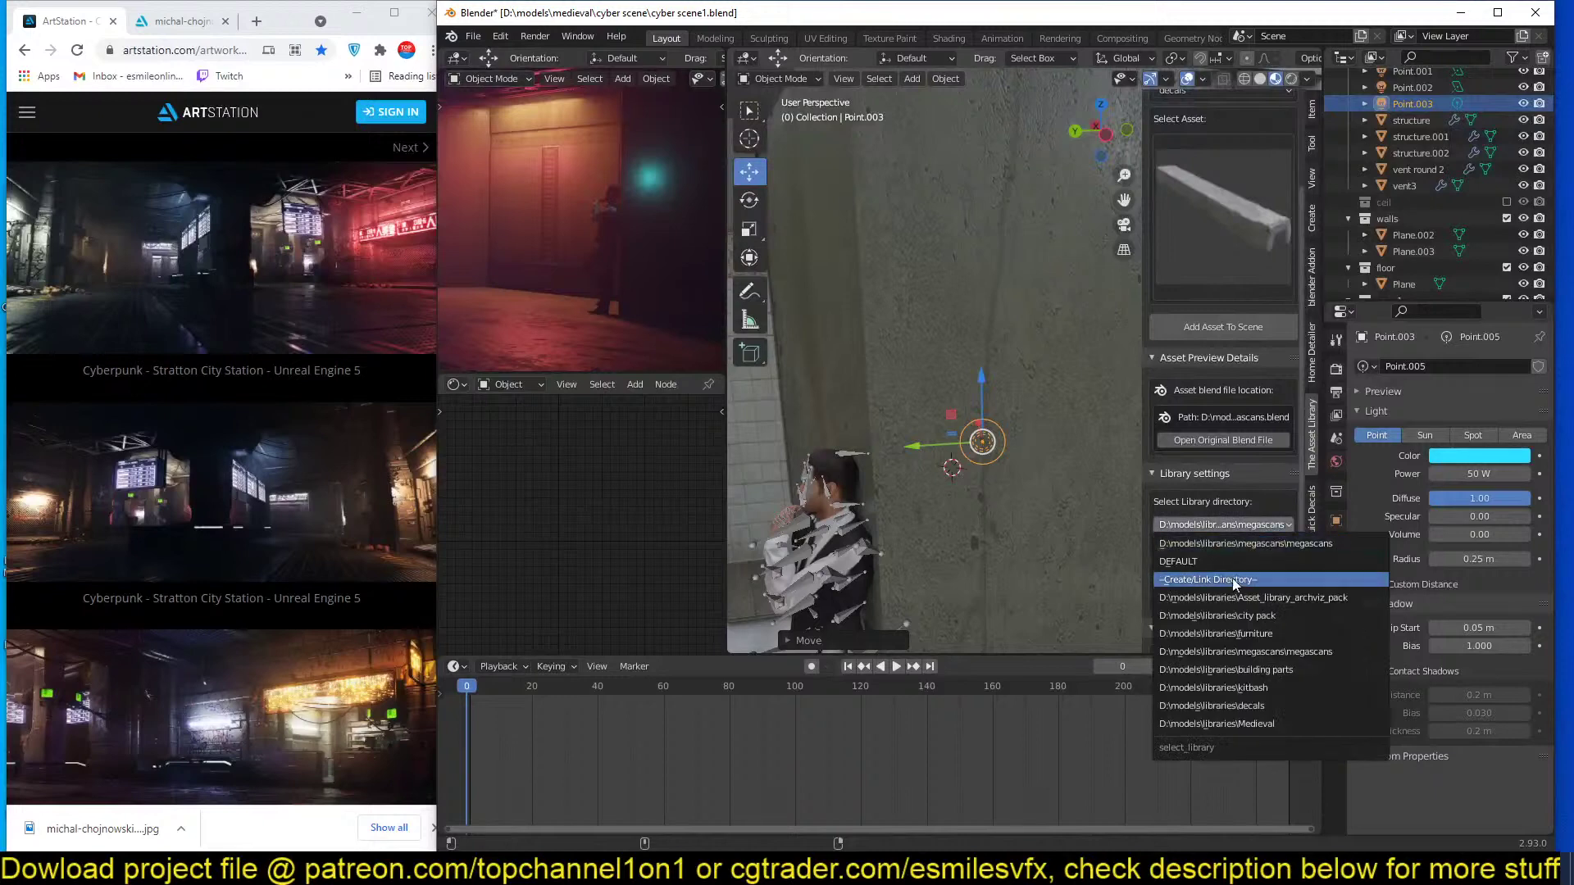
Browse the decals, electronics and machines categories of the D:\models\libraries\decals asset library for suitable objects.
click(1238, 706)
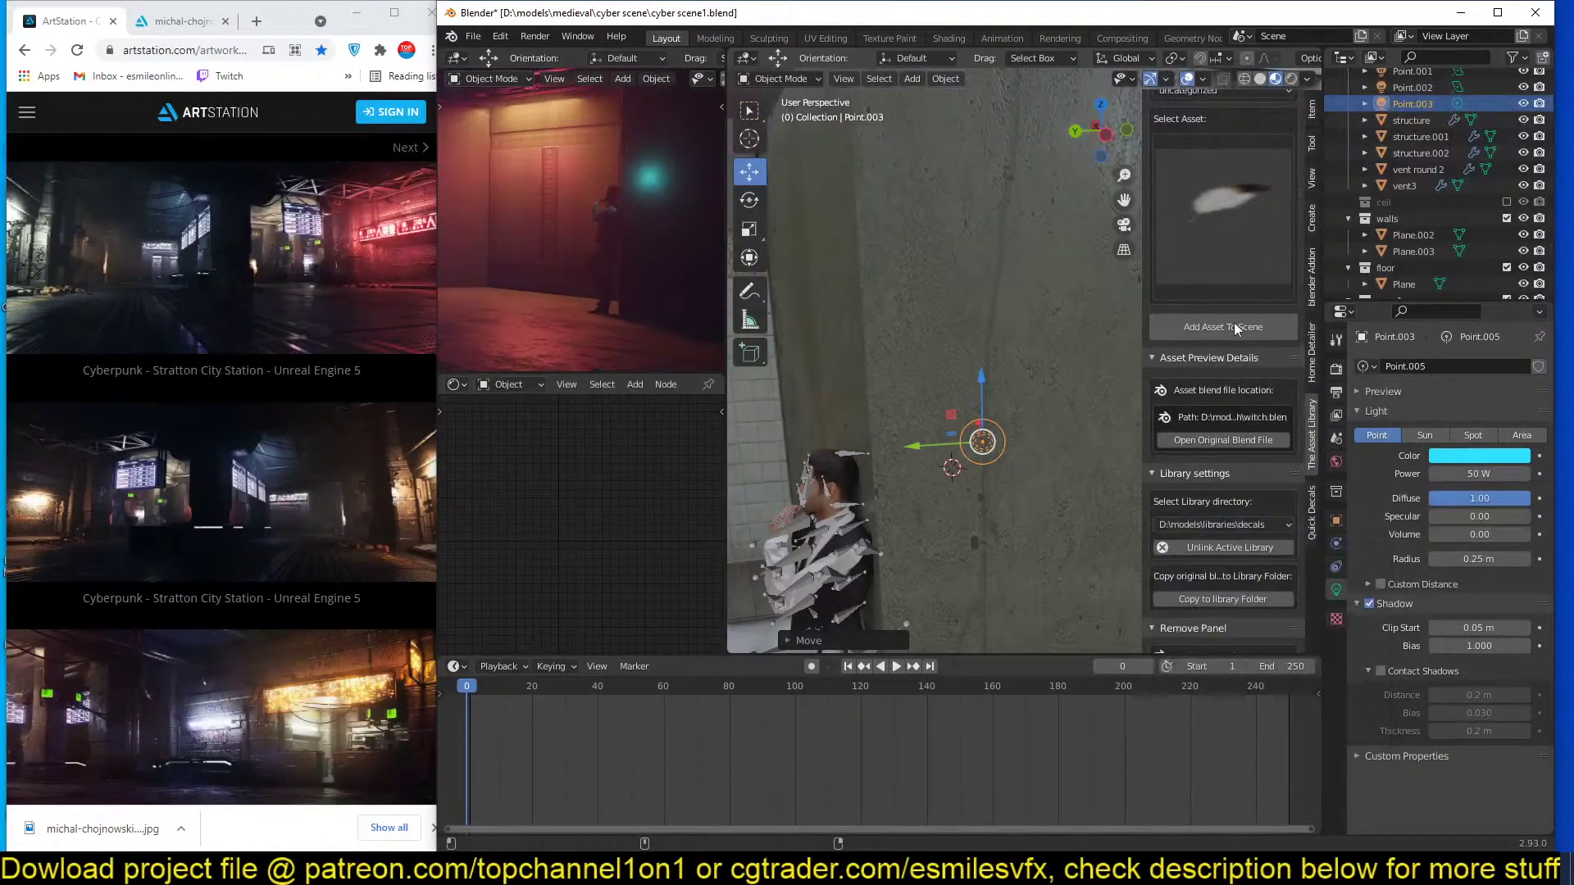
scroll(1238, 263, up, 2)
scroll(1238, 263, up, 2)
click(1262, 221)
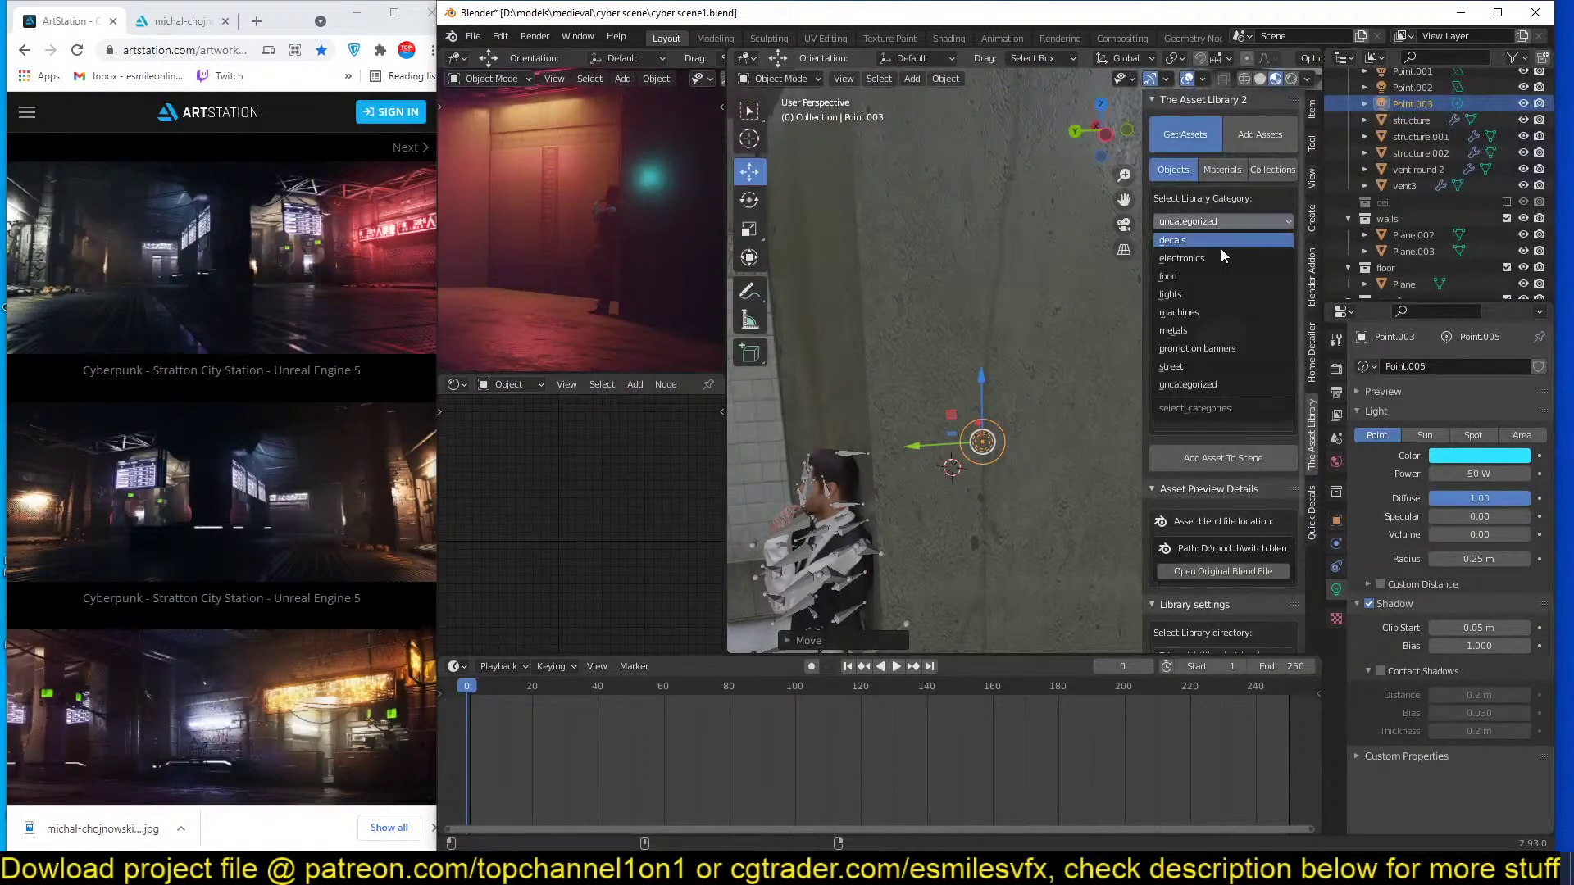
click(1222, 247)
click(1224, 307)
click(1221, 311)
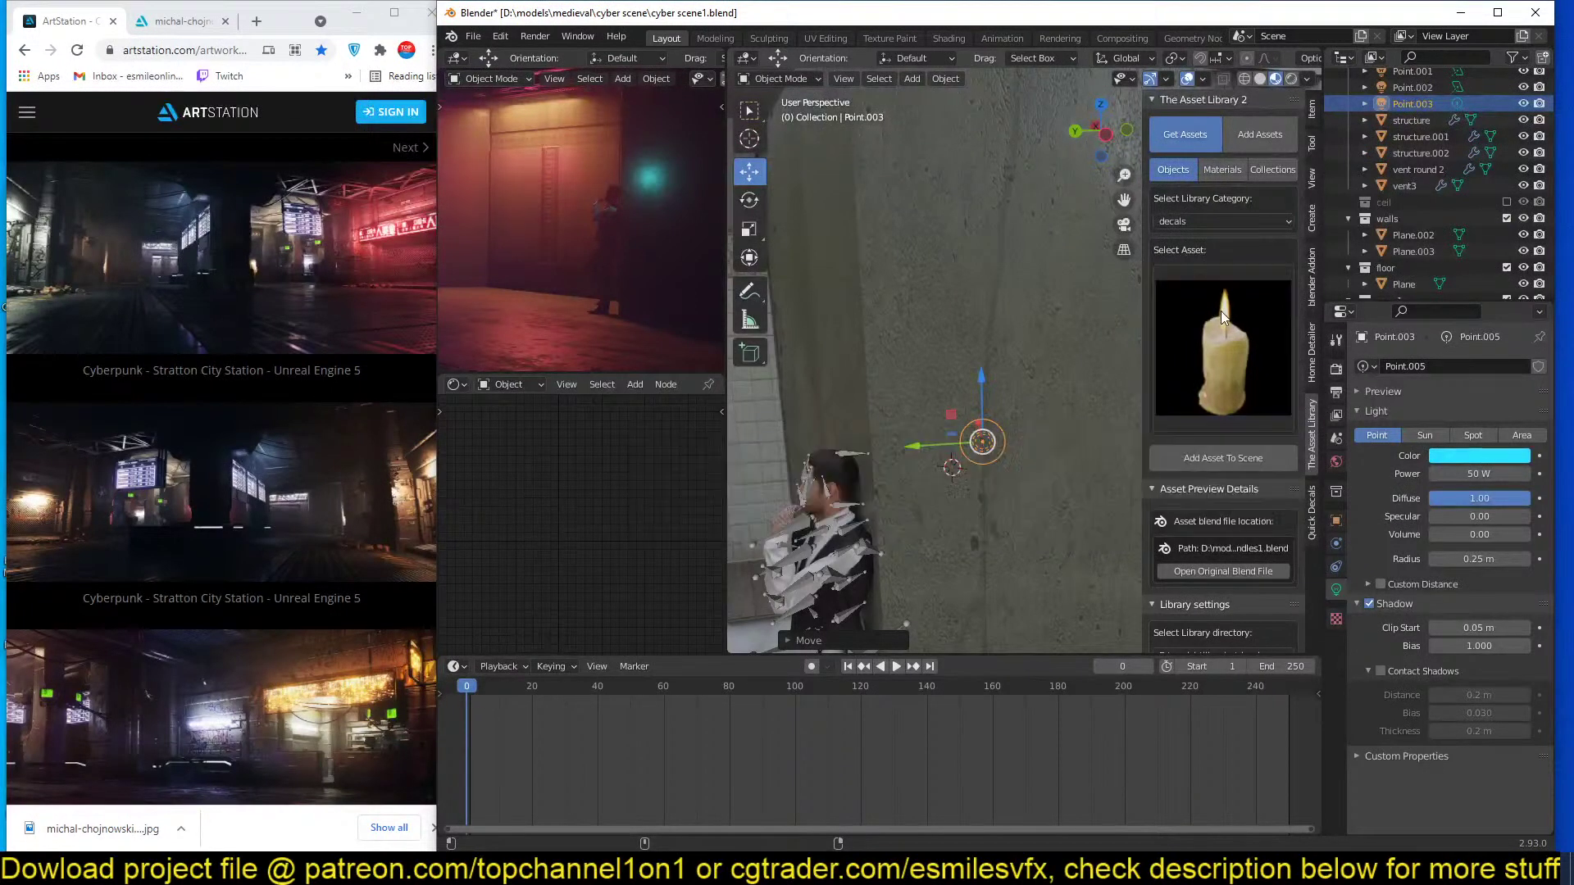
click(1241, 223)
click(1202, 258)
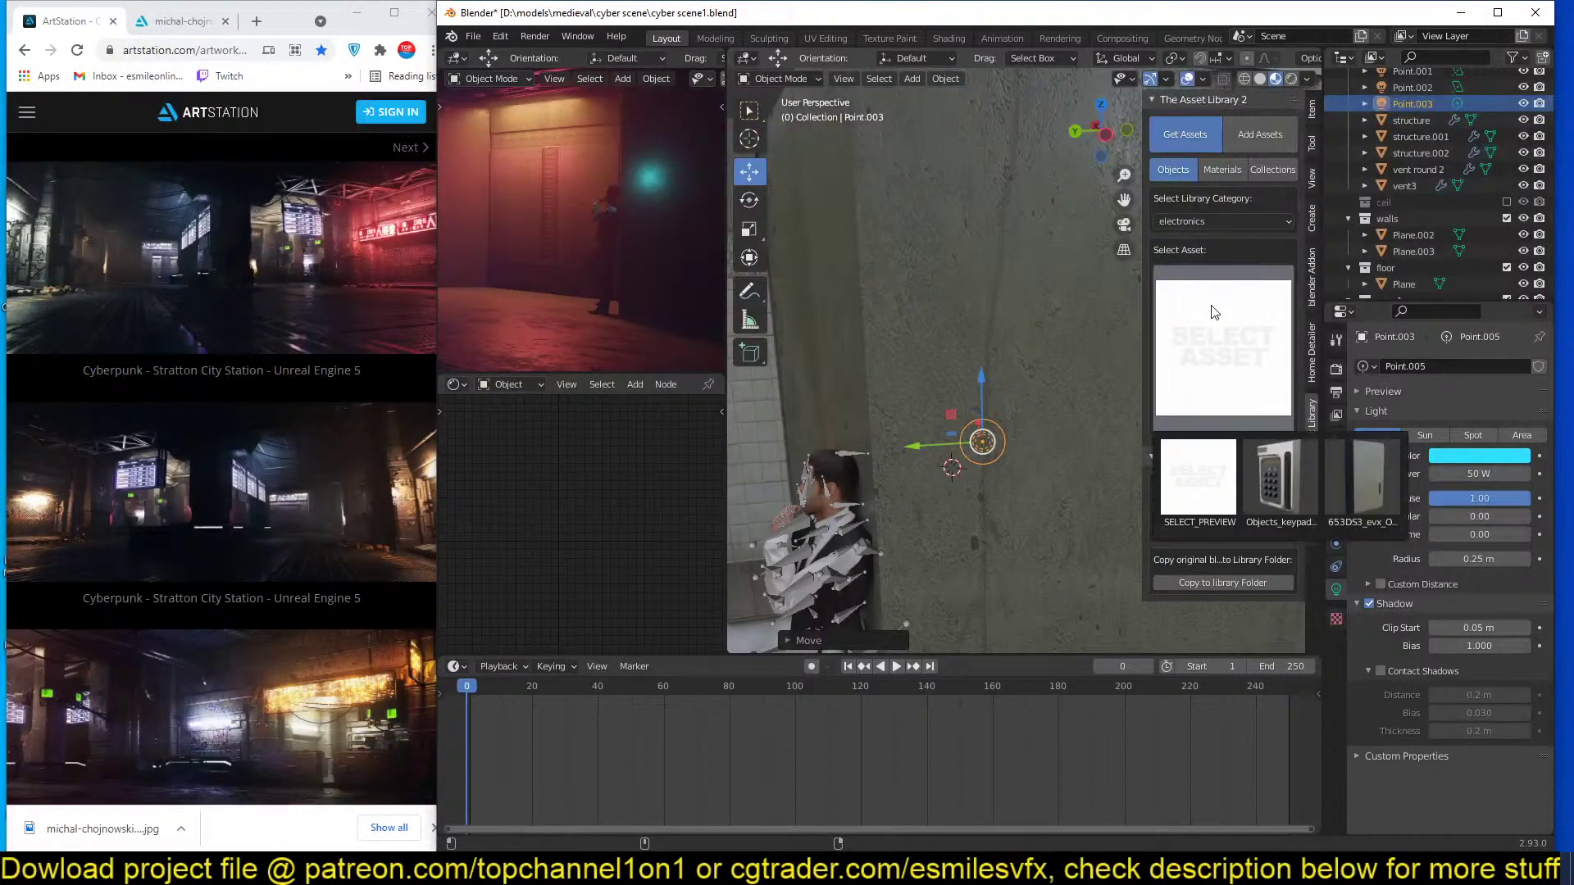
click(1236, 227)
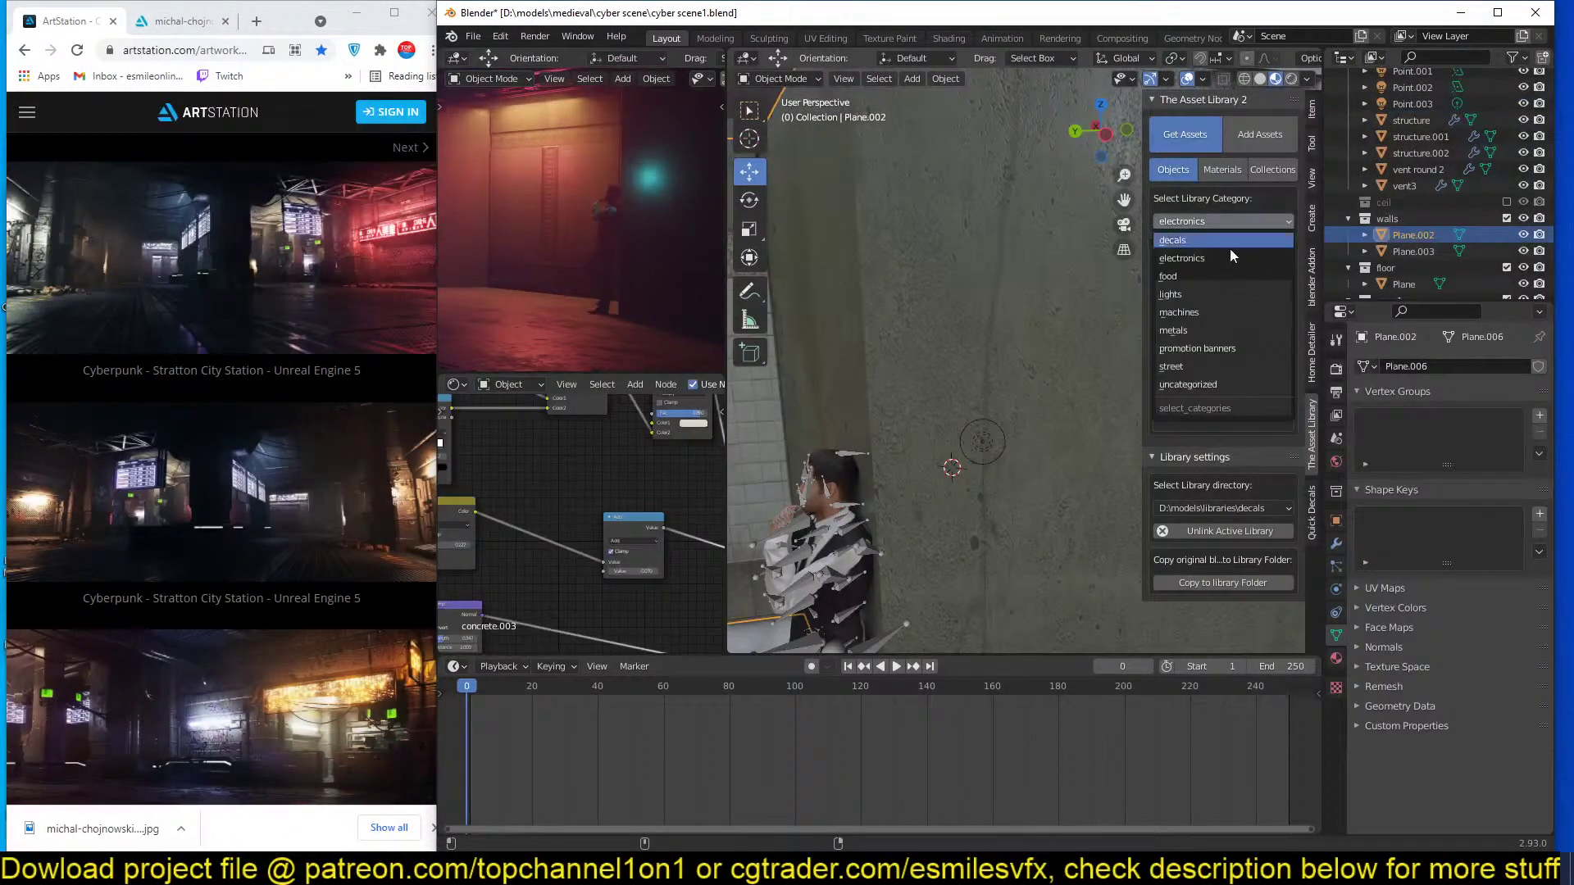
click(1223, 315)
click(1227, 344)
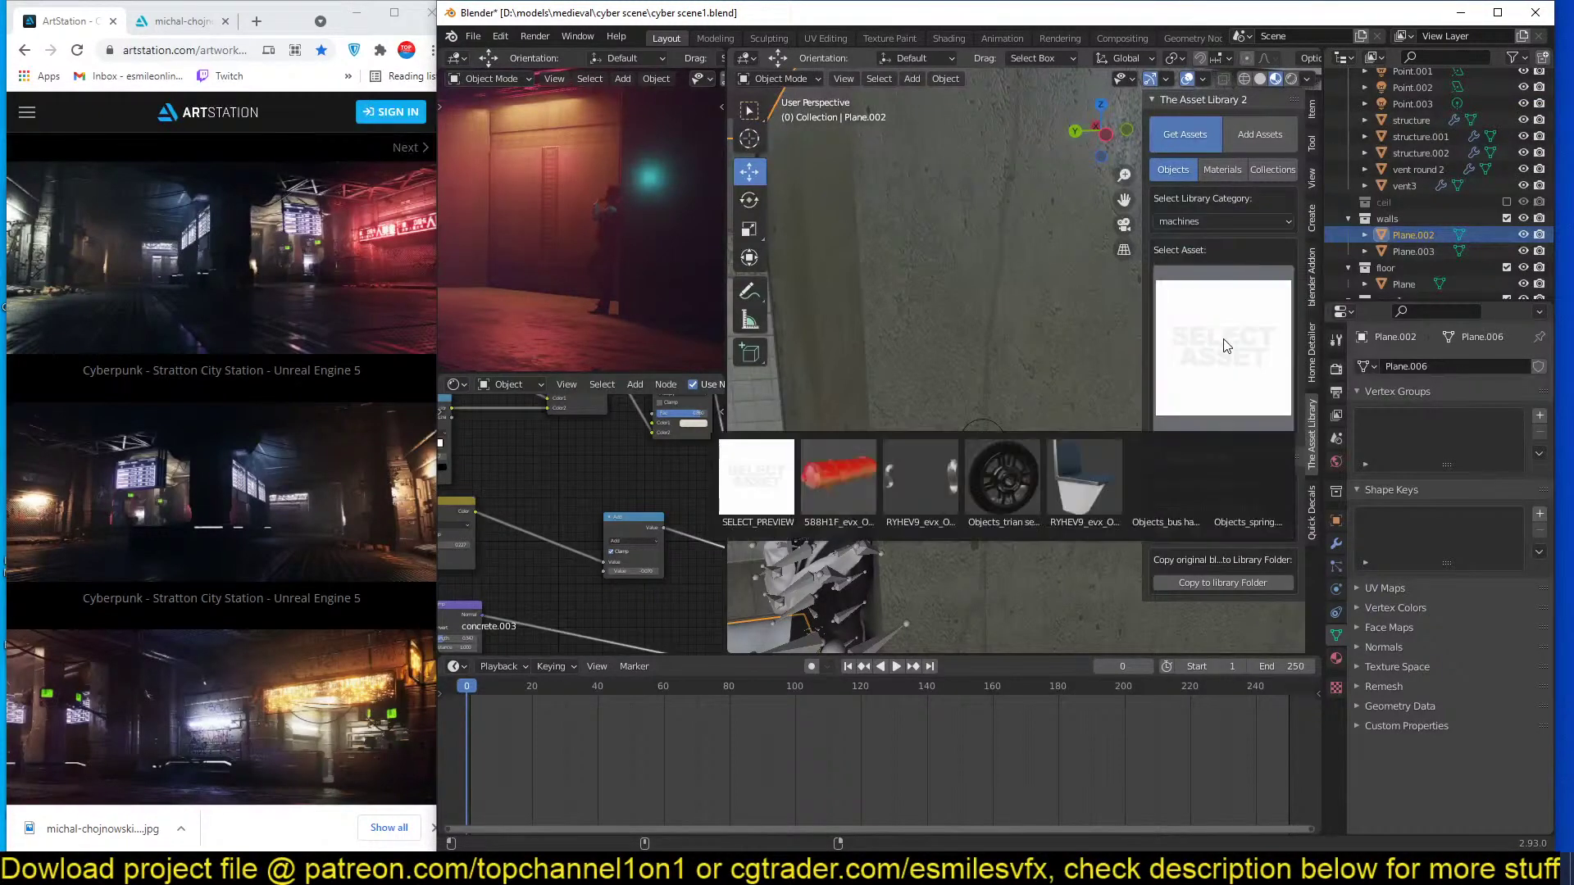
click(1248, 220)
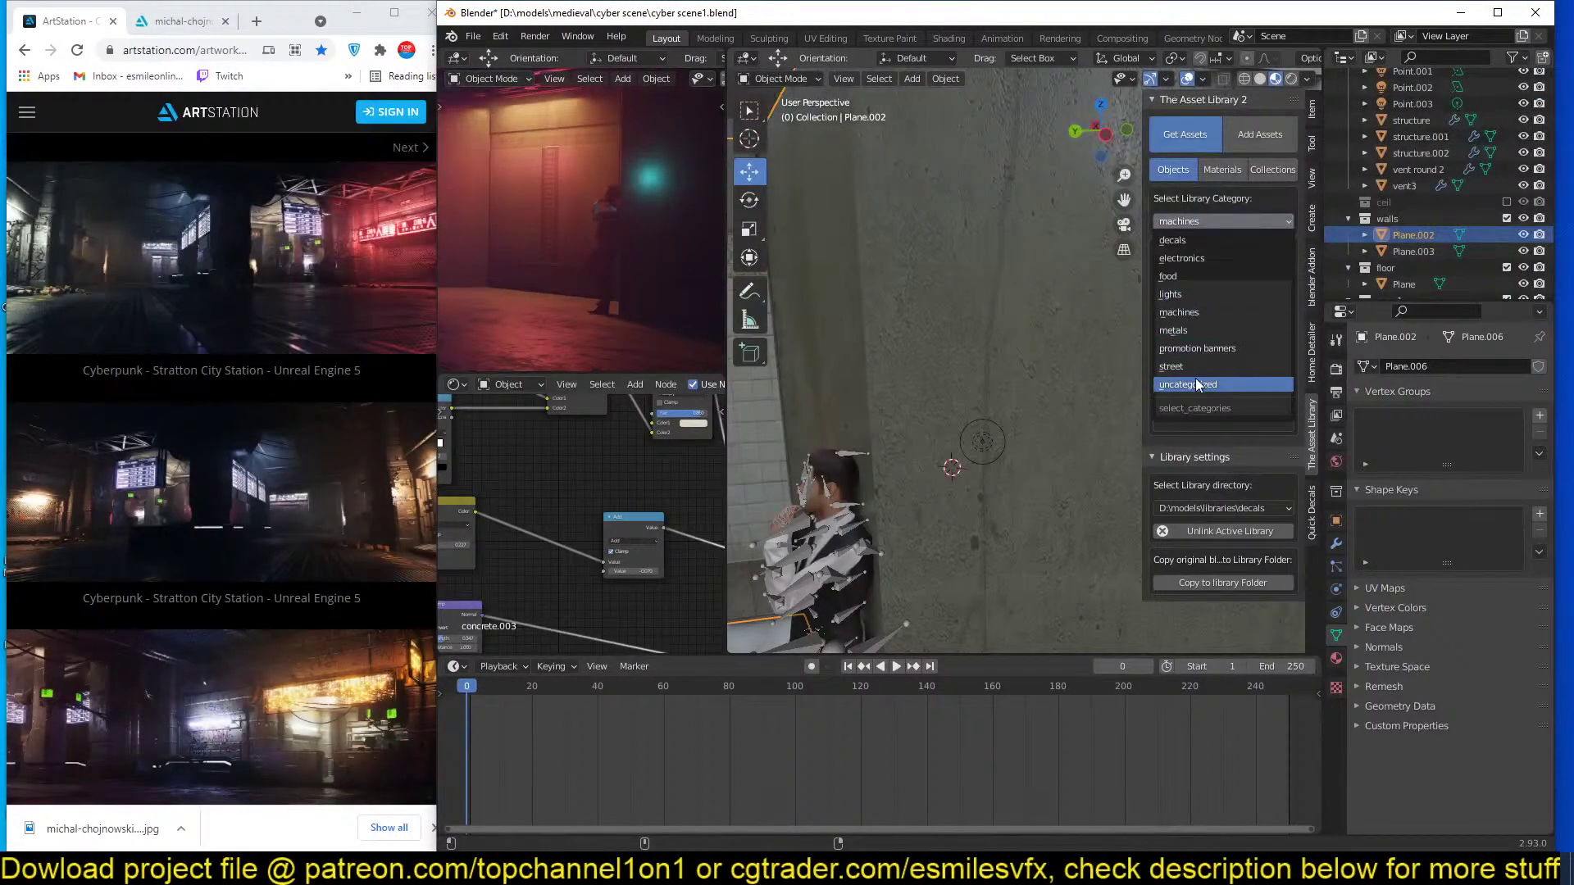
Browse the building, windows and shops categories of the D:\models\libraries\city pack asset library for suitable objects.
click(1251, 507)
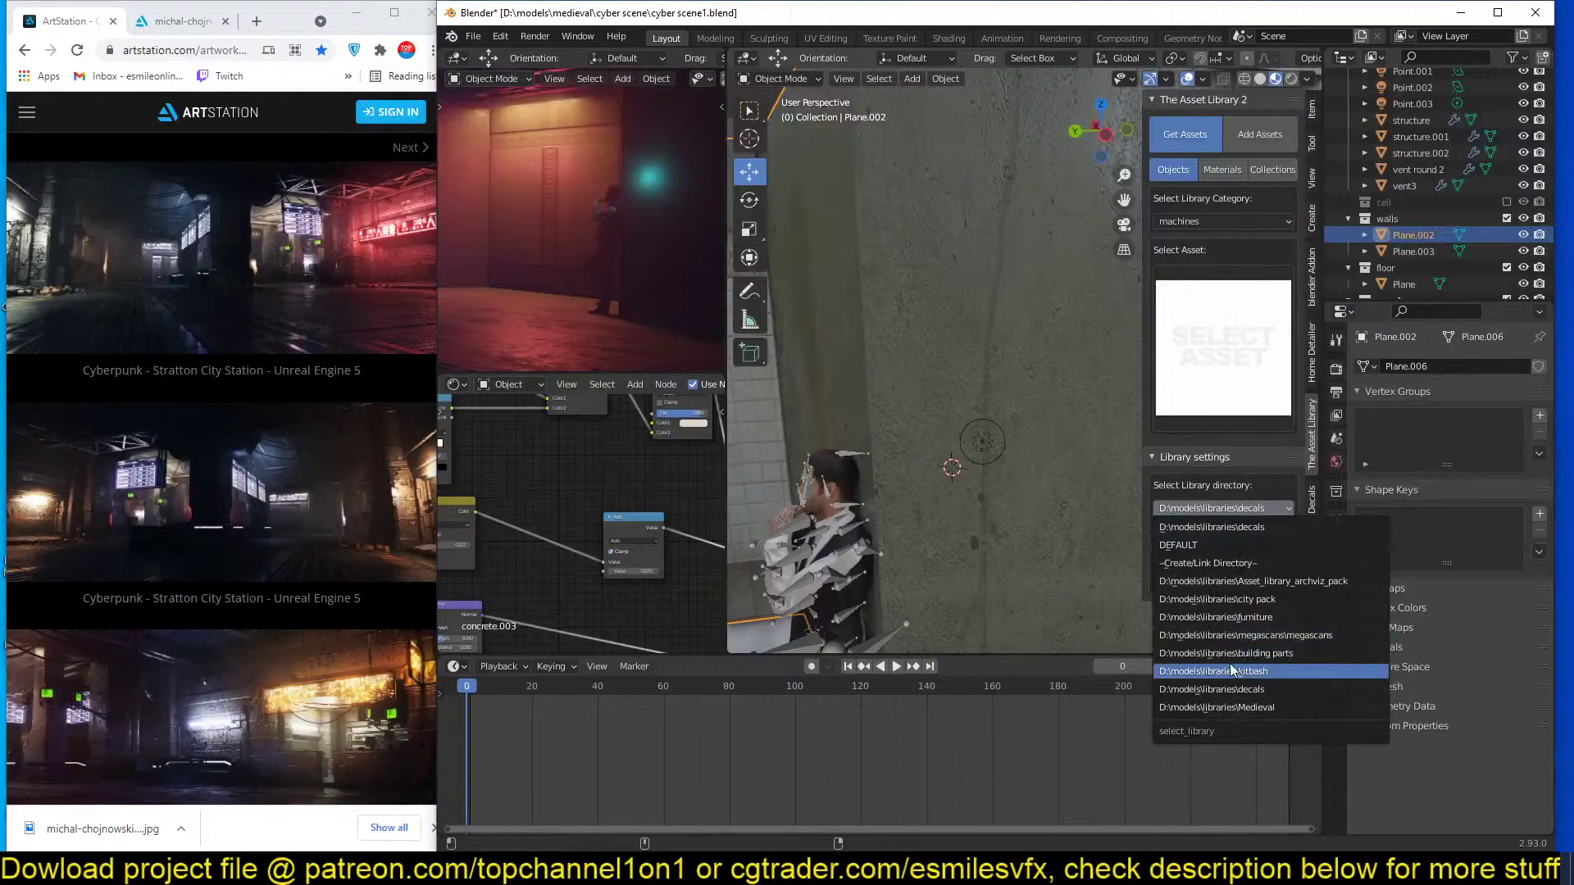
click(1255, 598)
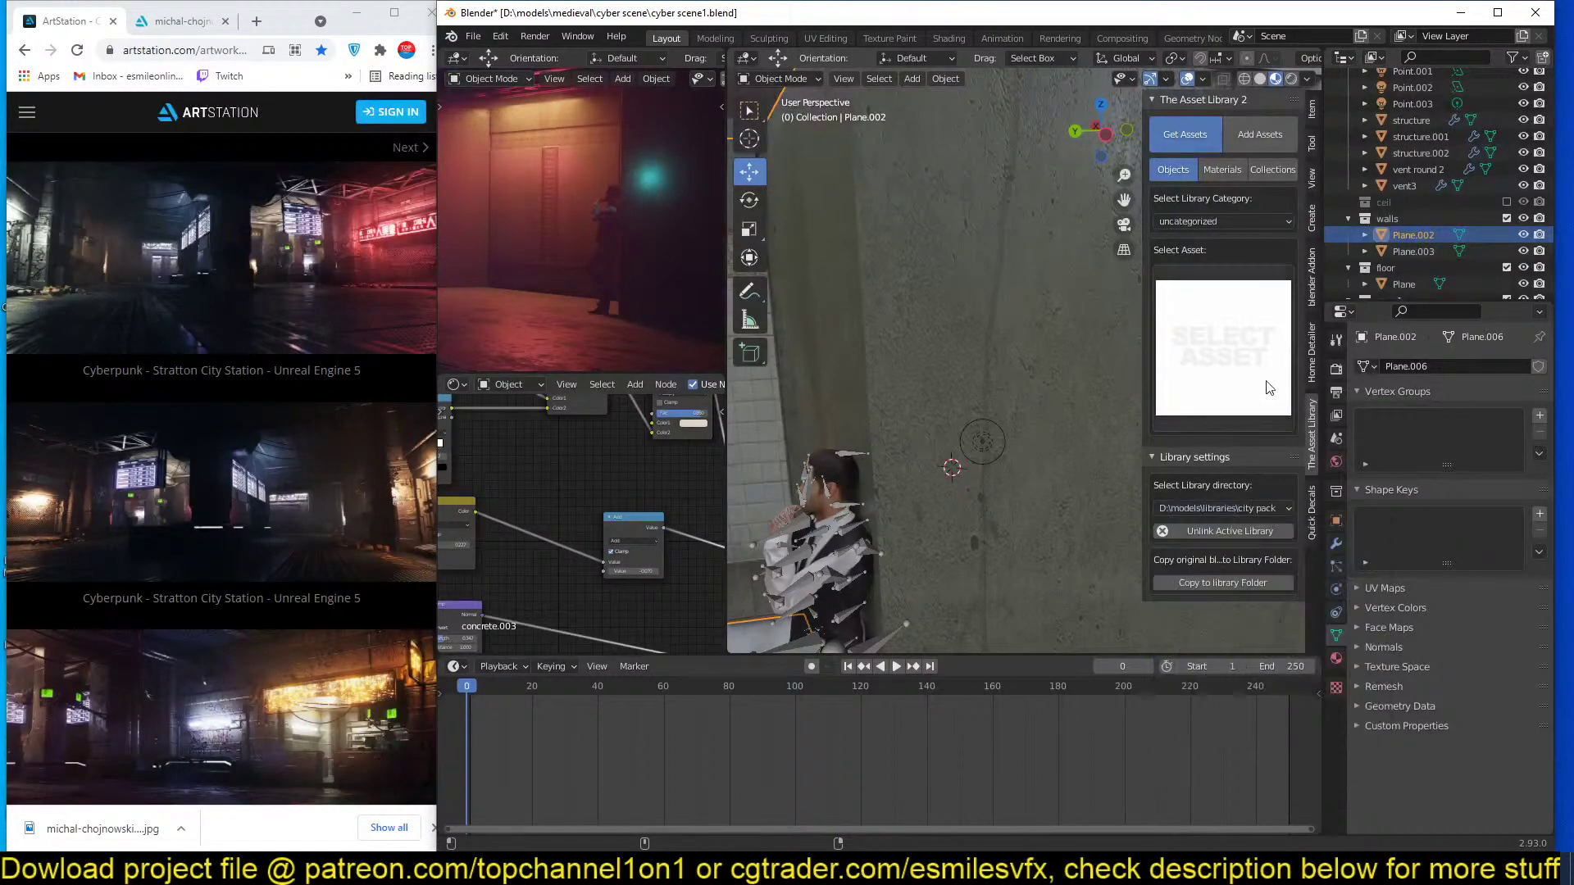
click(1265, 297)
click(1241, 219)
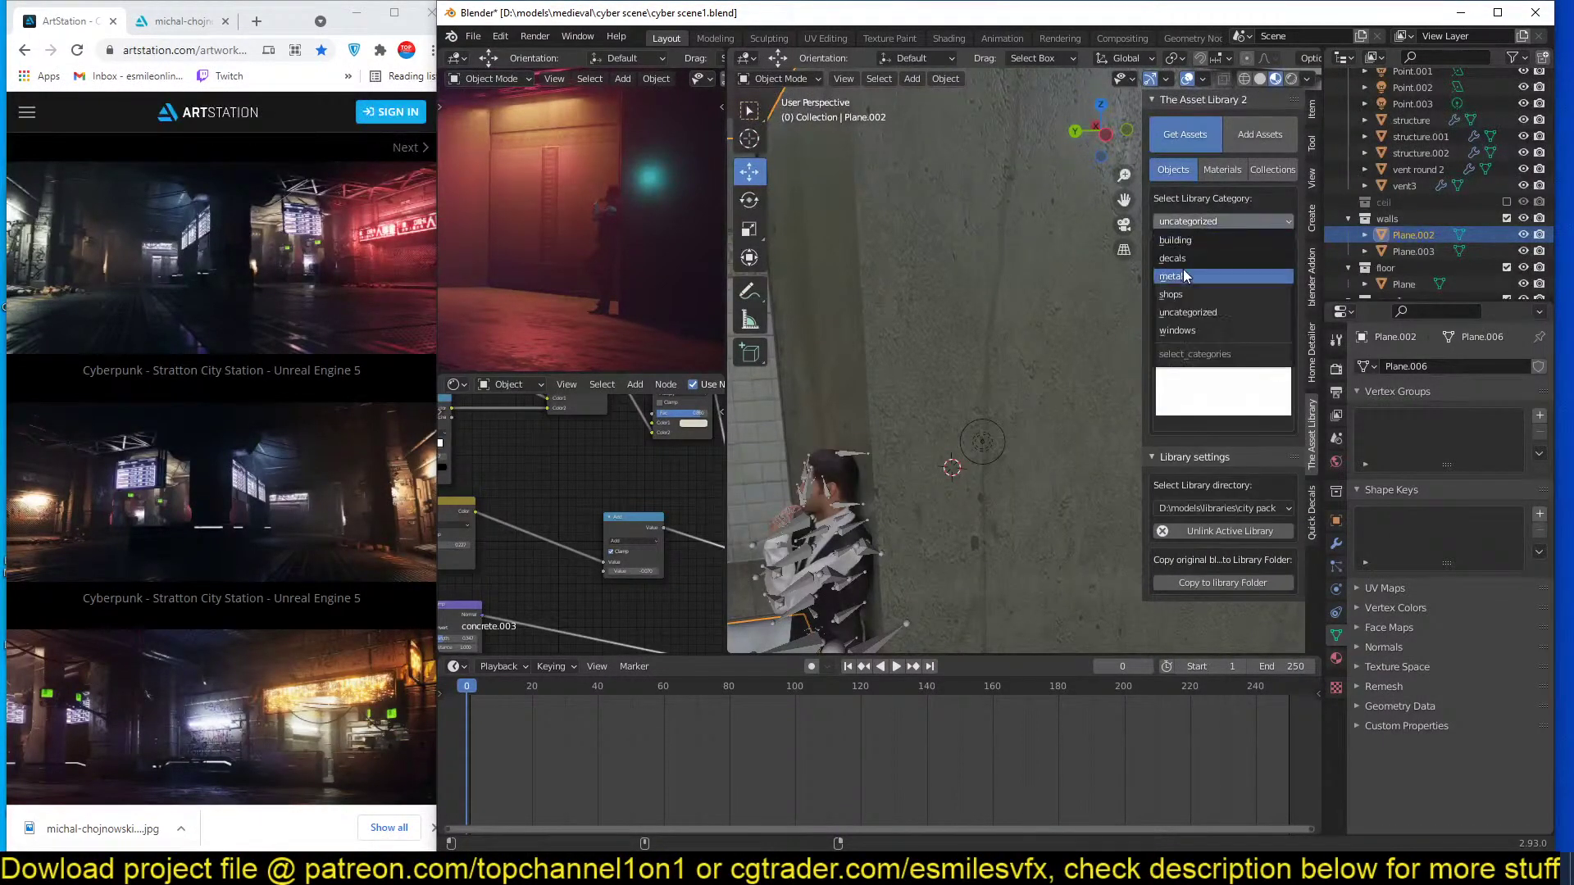
click(1202, 239)
click(1208, 323)
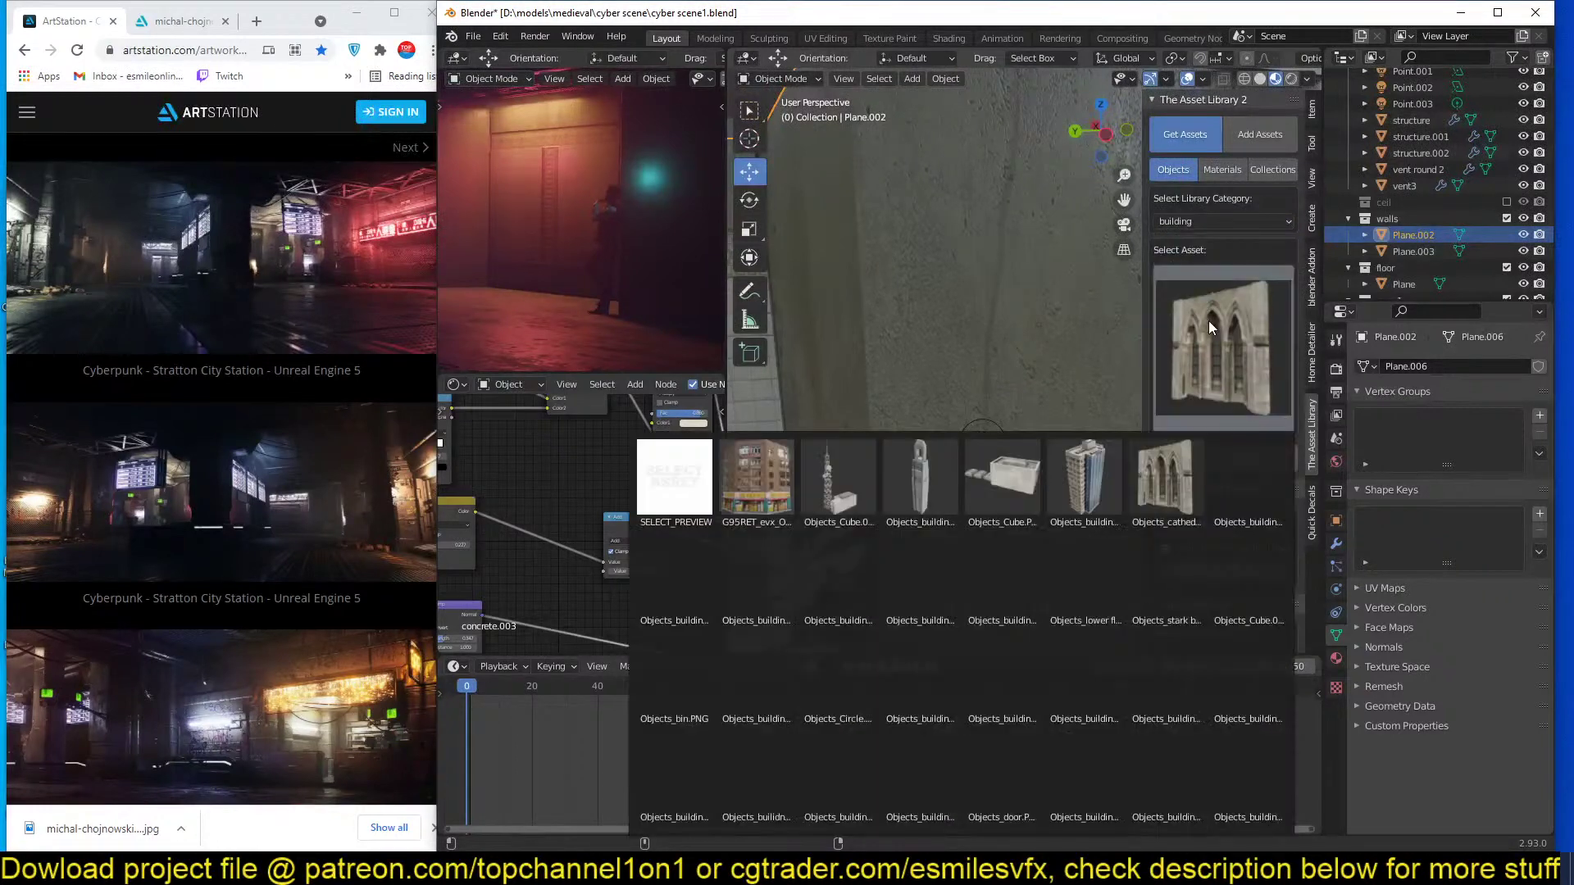
click(1232, 220)
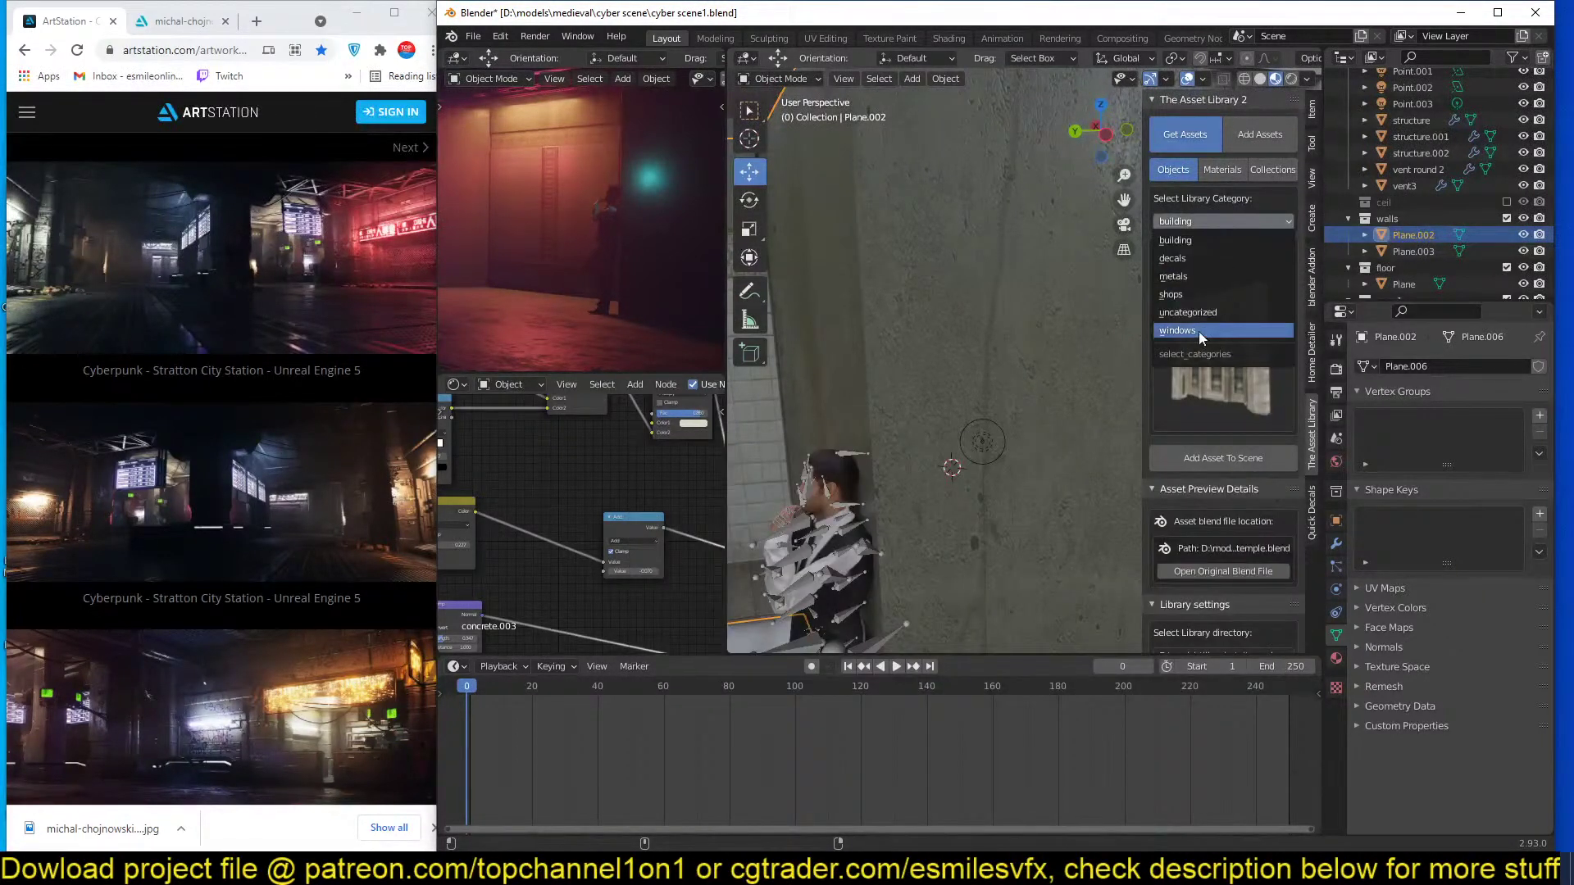
click(1198, 331)
click(1206, 328)
click(1233, 219)
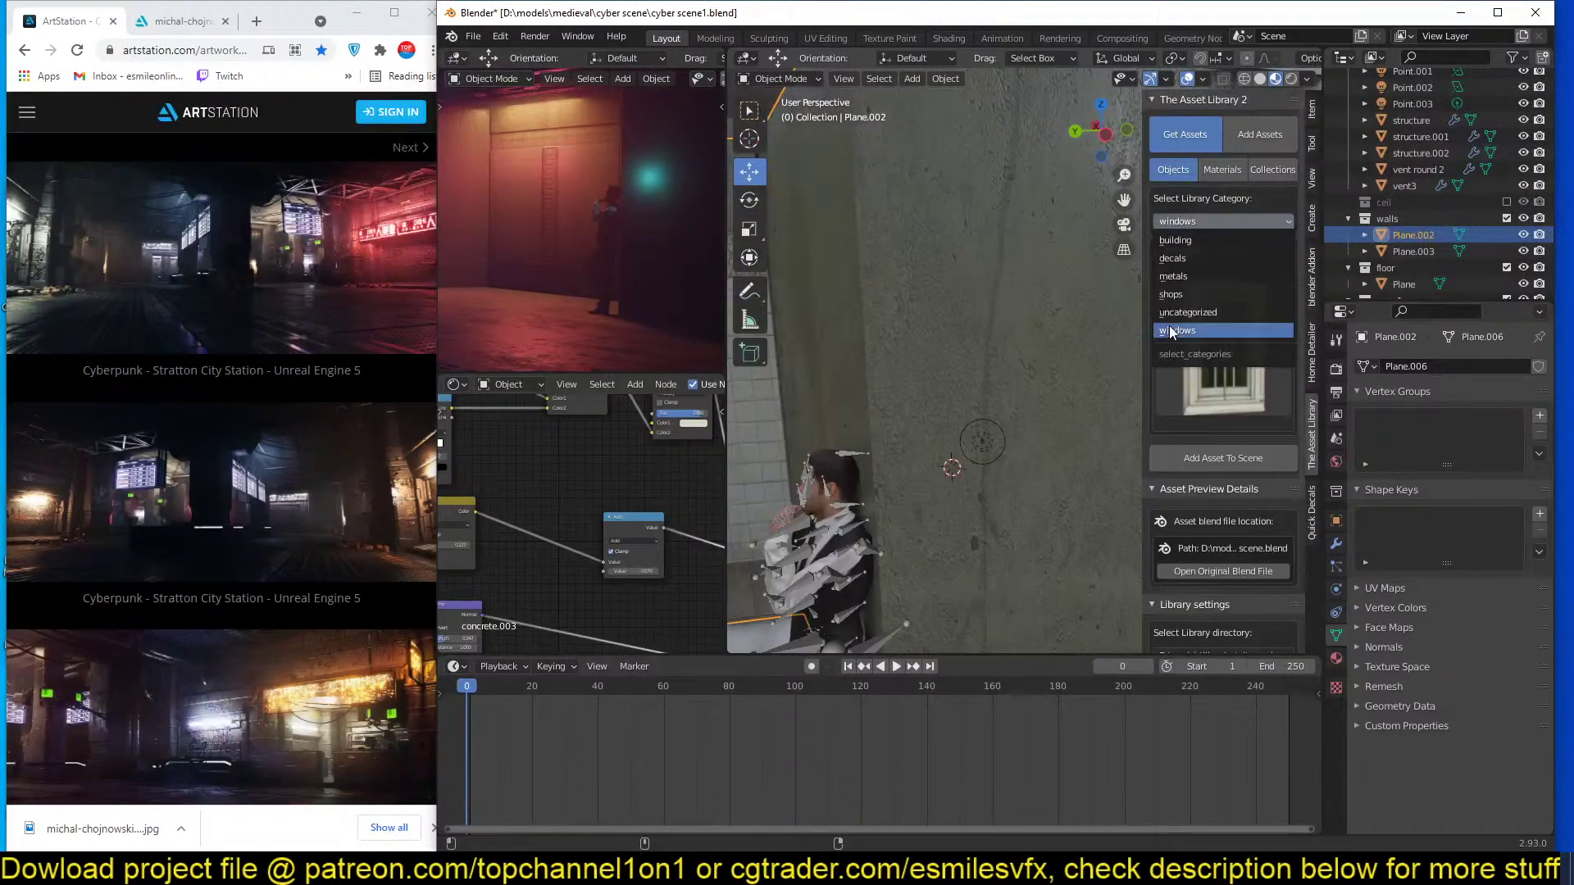
click(1192, 295)
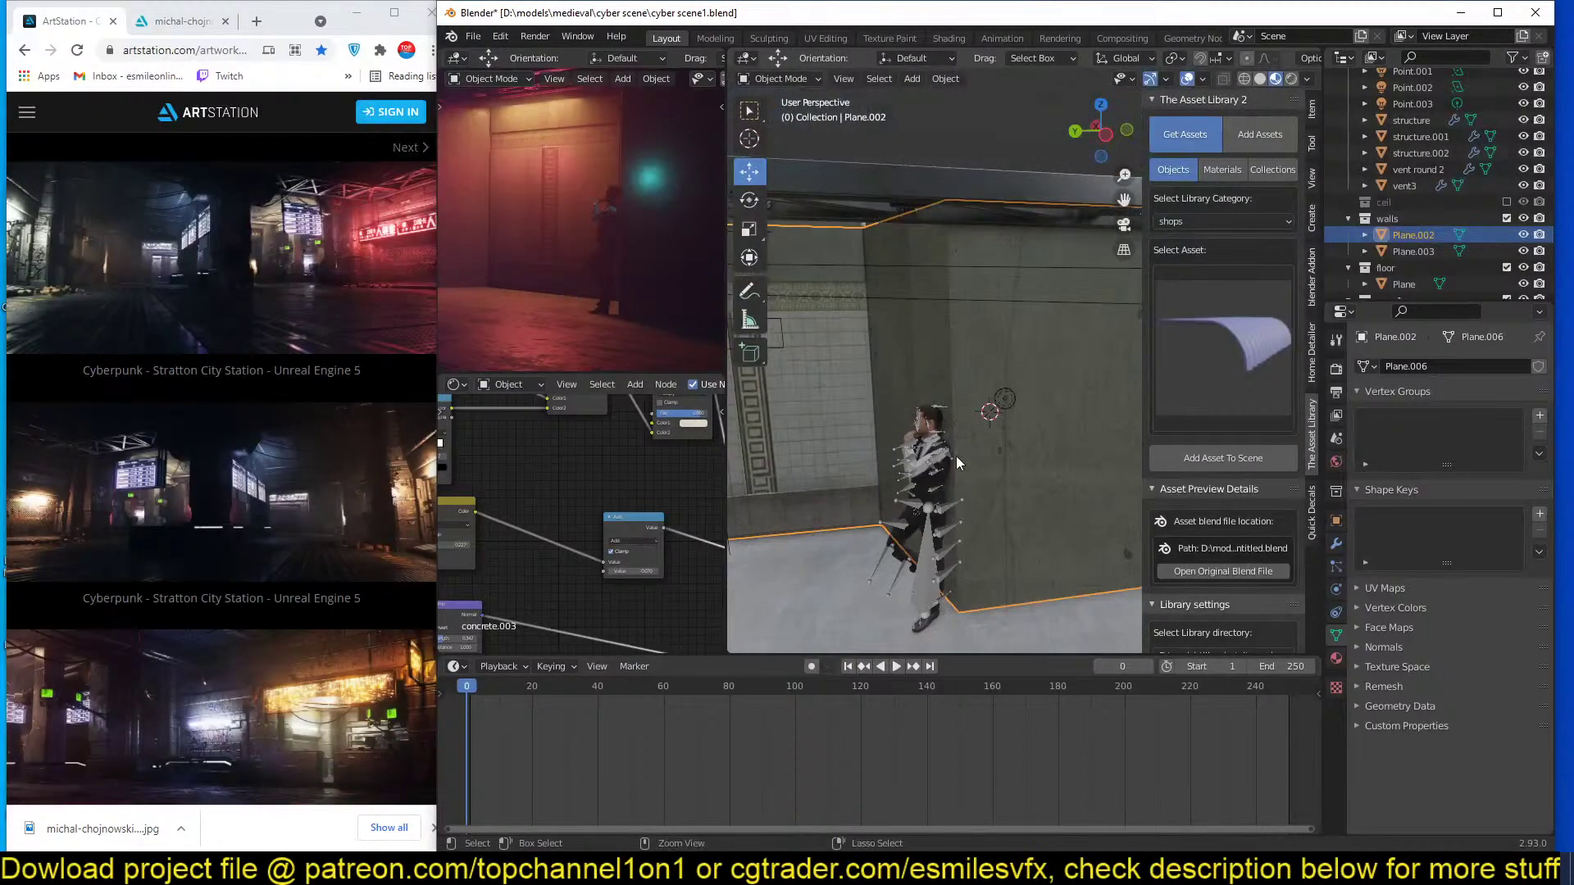
Save the cyber scene1.blend file and launch a second Blender instance.
key(ctrl+s)
middle_drag(955, 459, 990, 443)
right_click(987, 441)
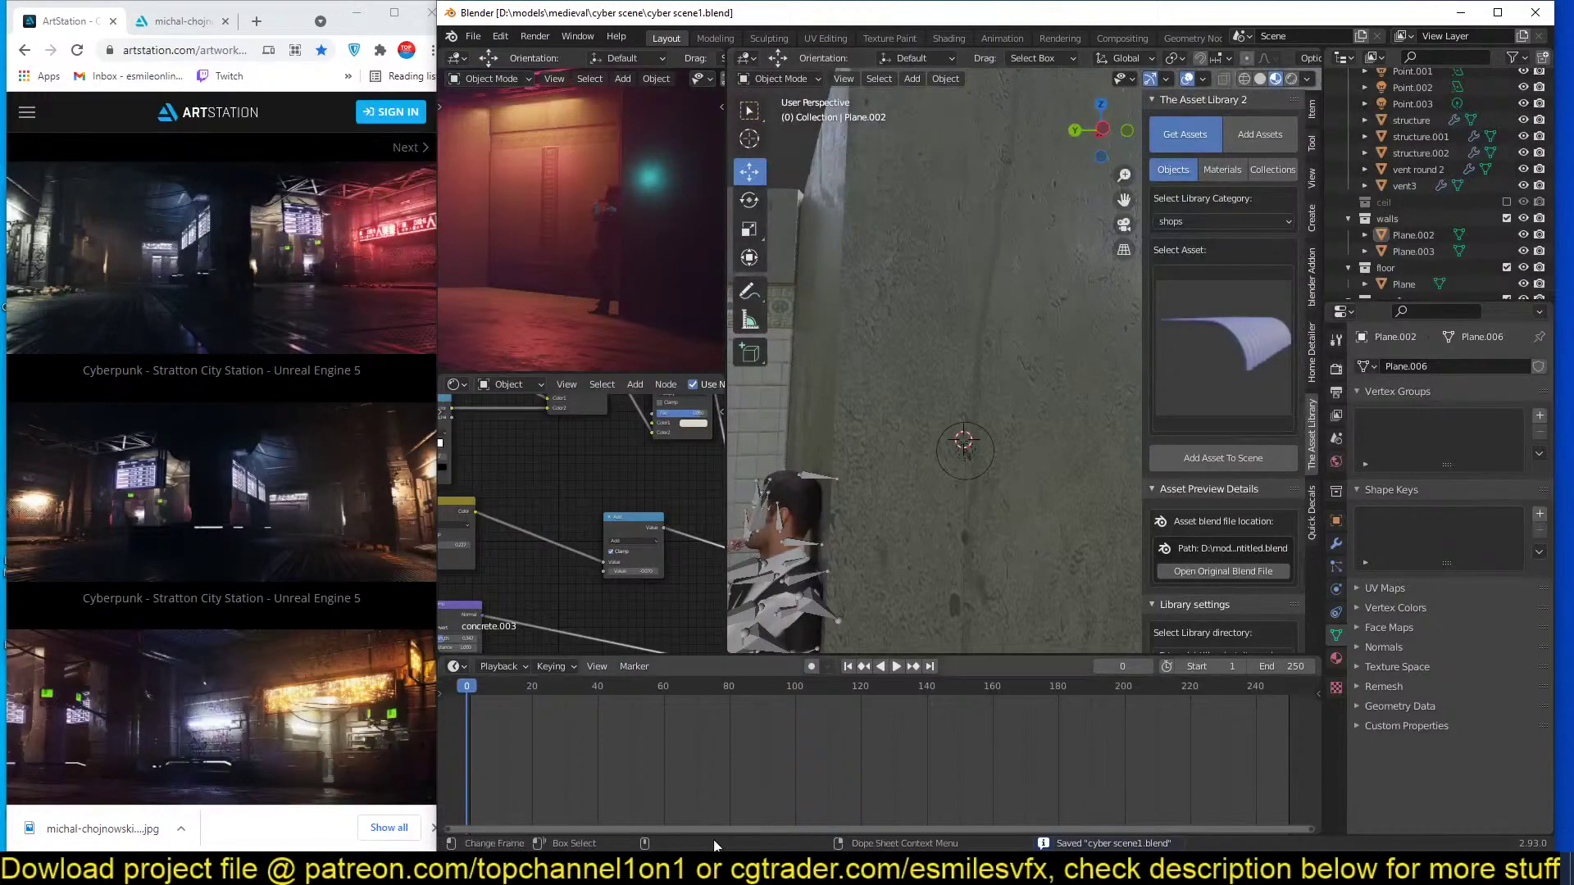
right_click(500, 868)
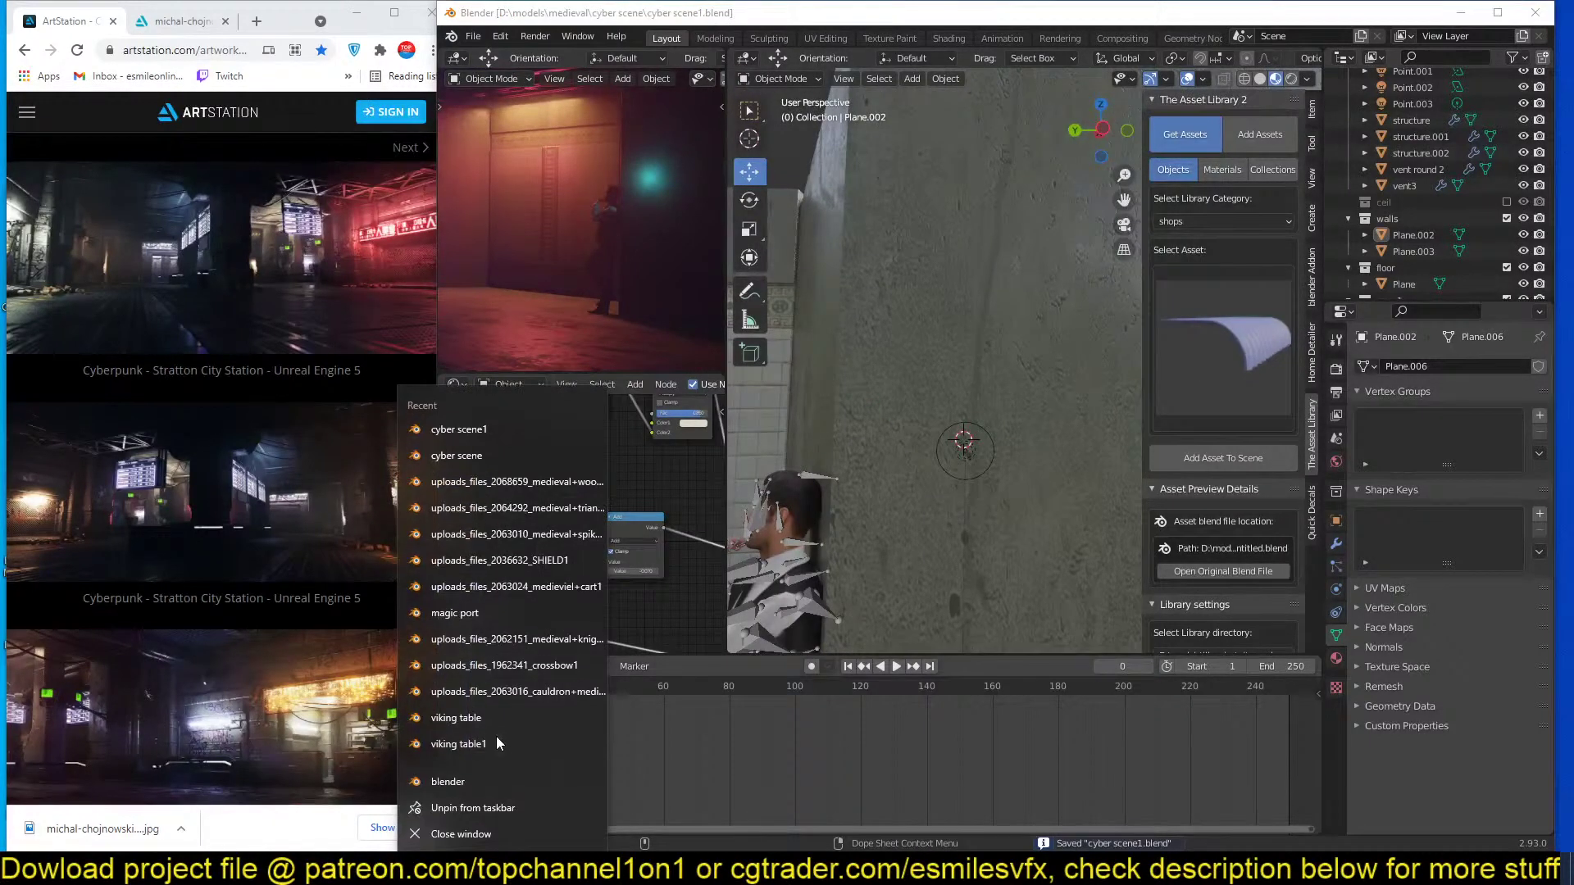
click(448, 782)
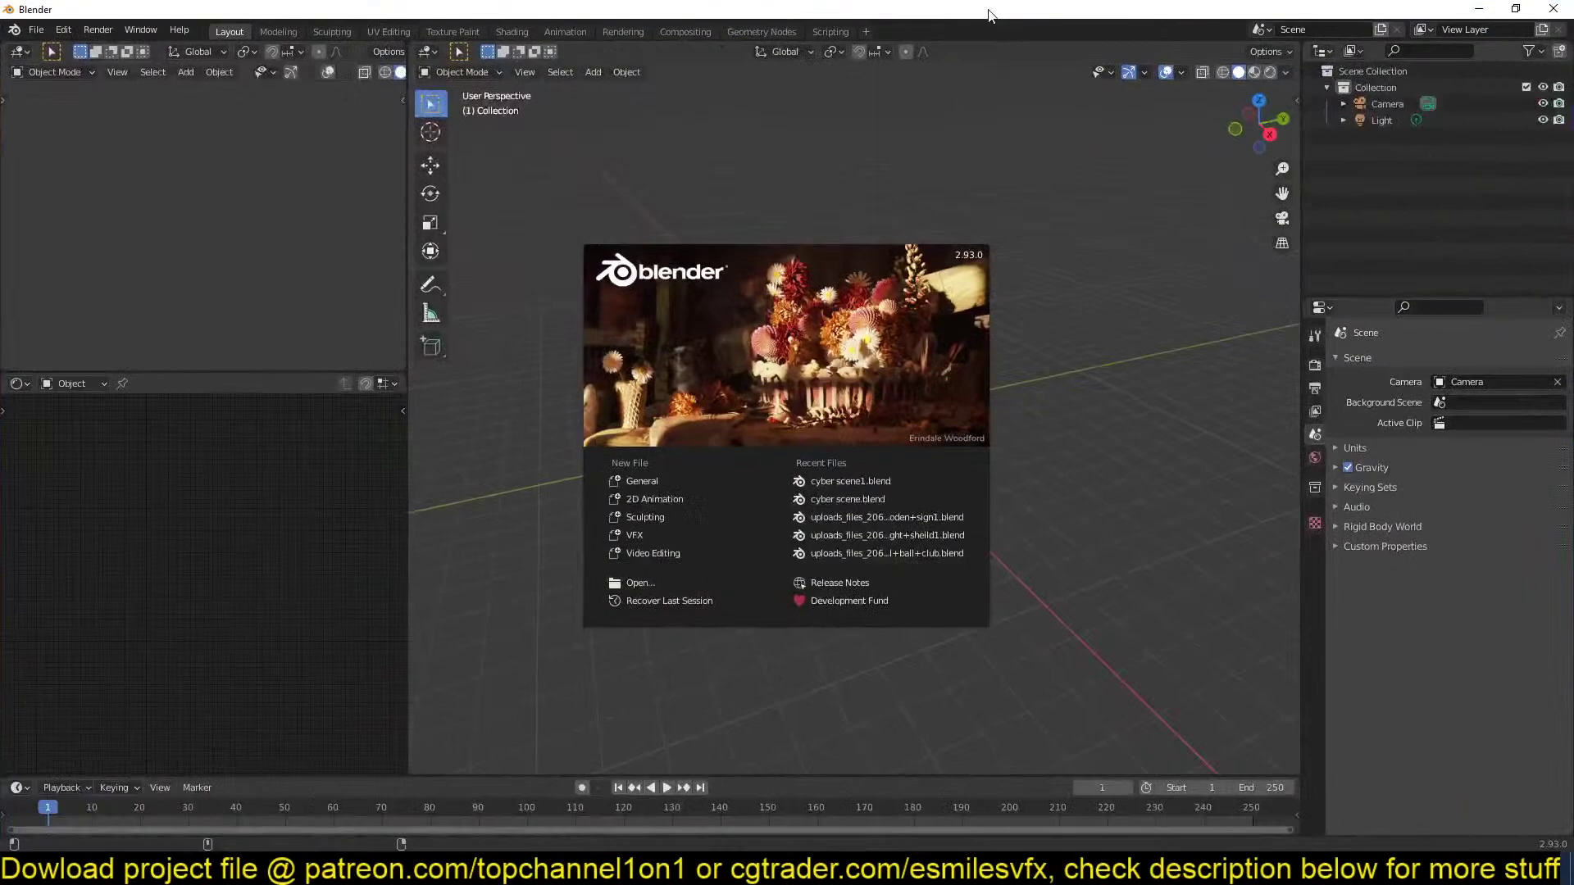
Start opening an existing file and look through the libraries and resouces folders.
click(542, 202)
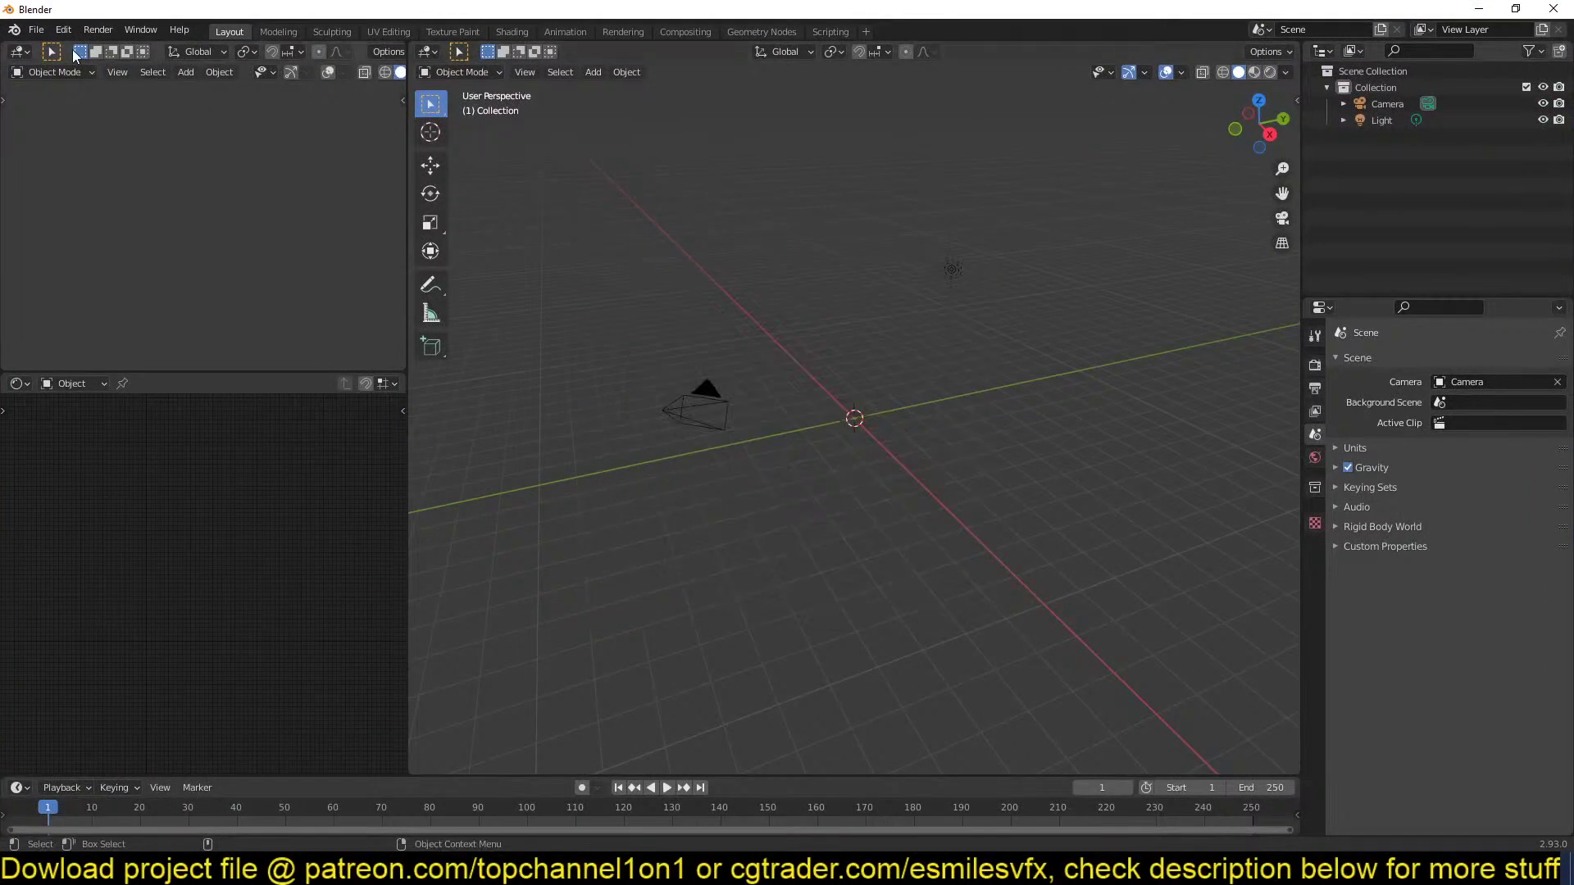
click(37, 30)
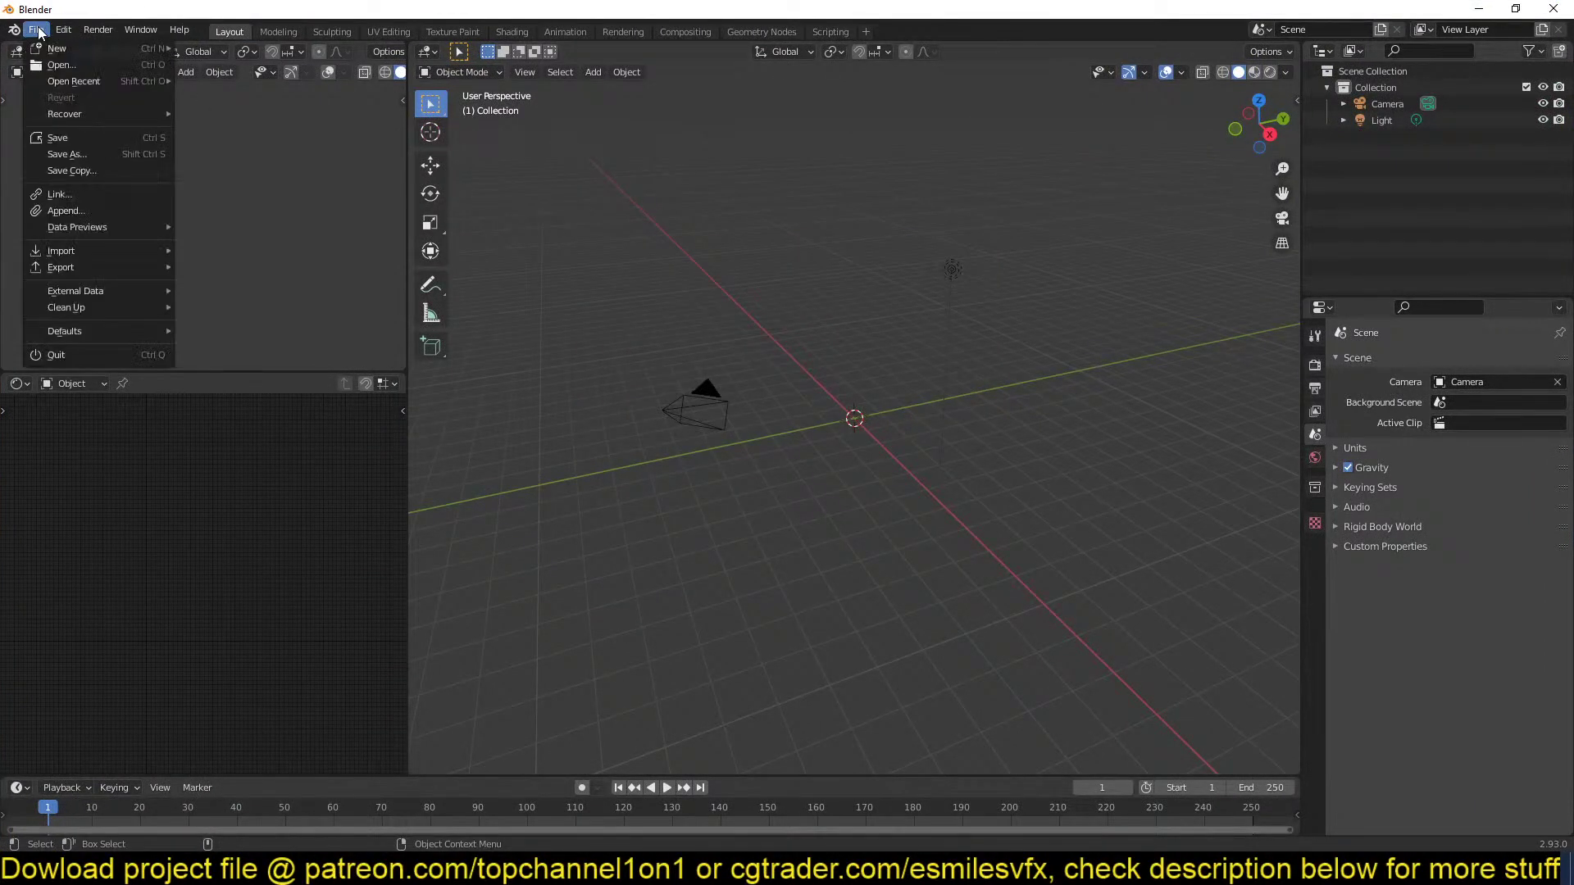
click(83, 66)
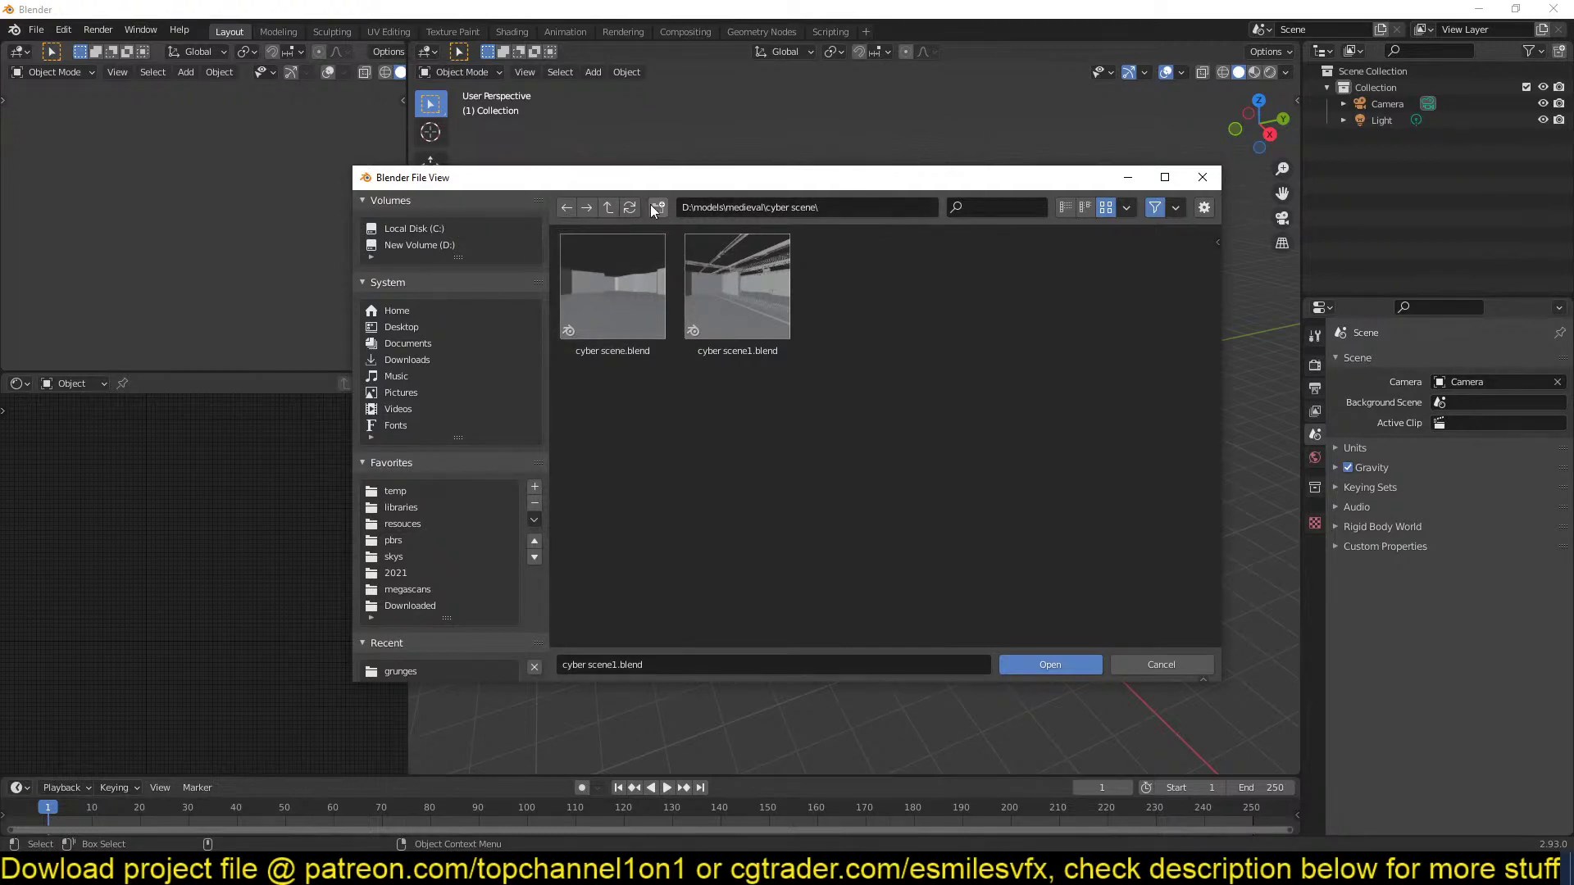
click(421, 506)
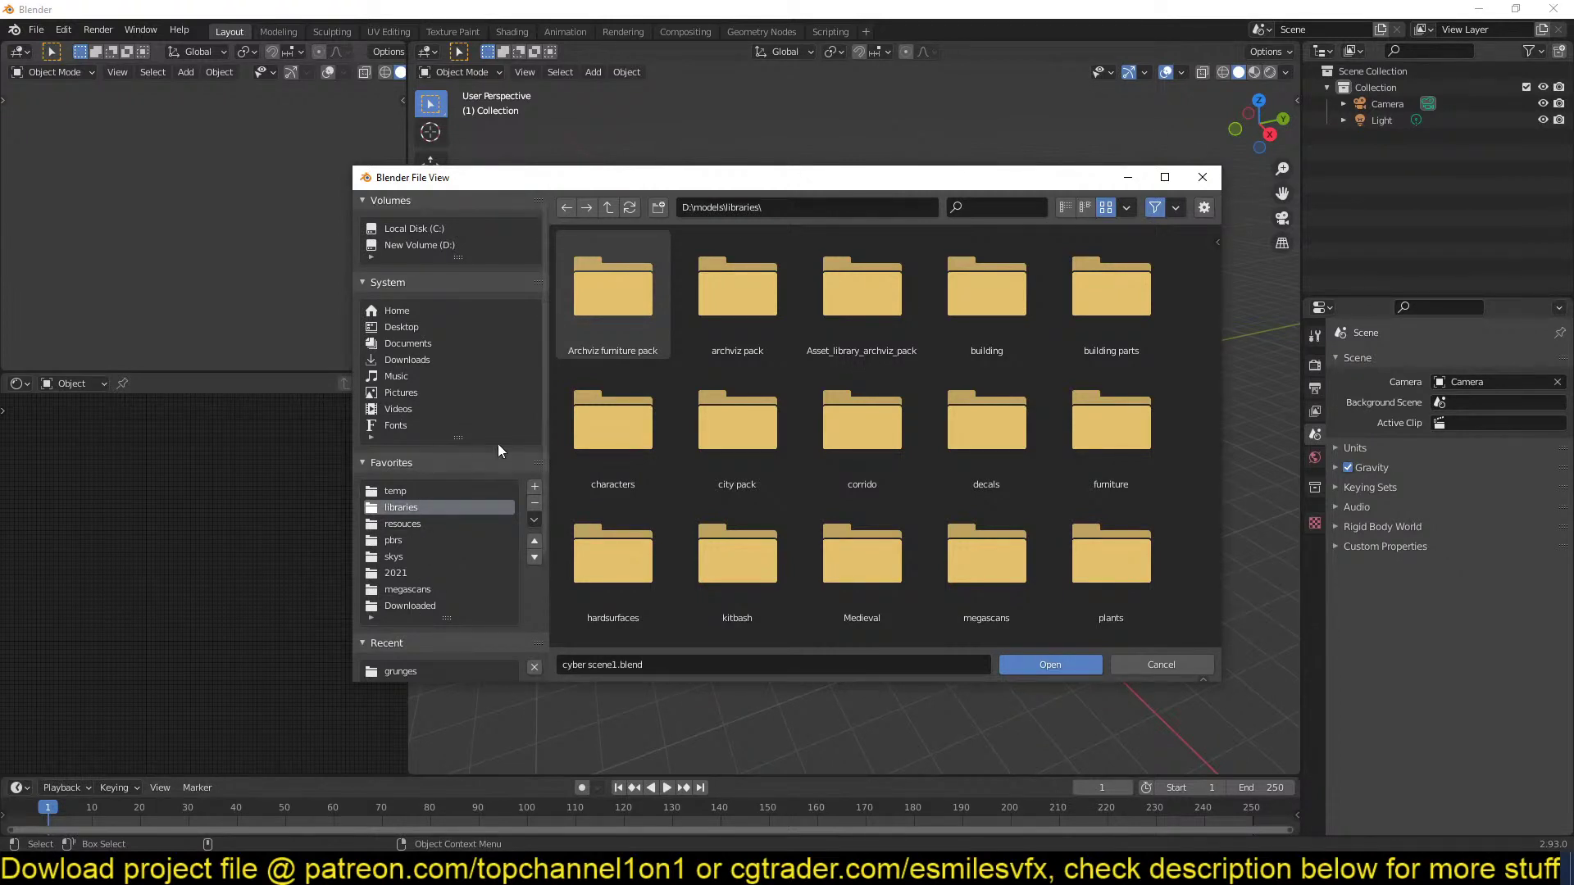
click(426, 523)
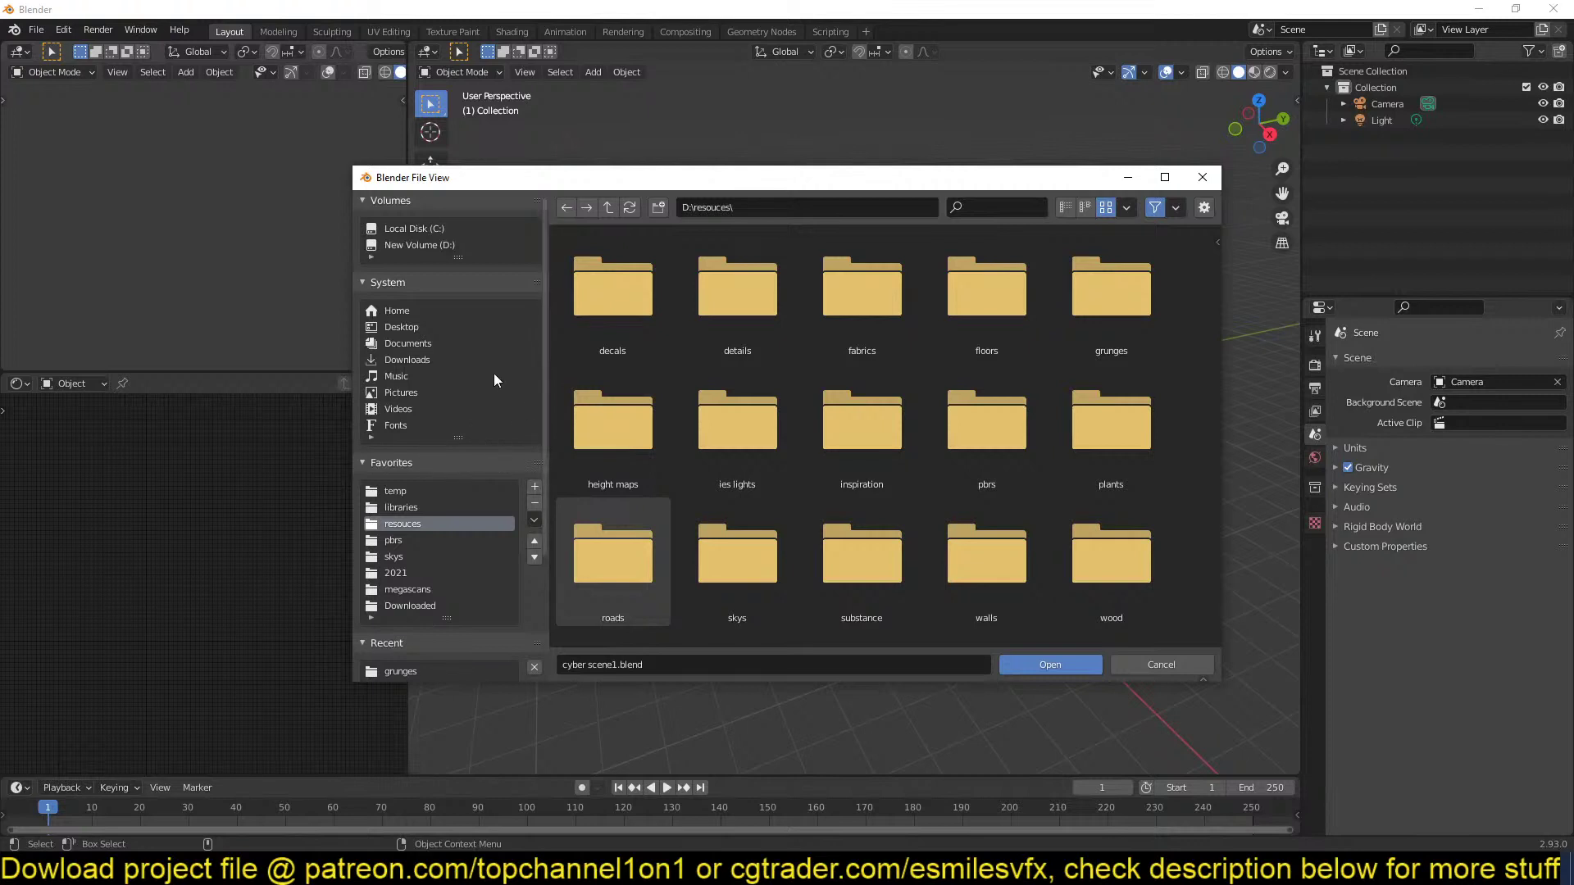
Browse to the D:\models\2021\august folder in the file browser.
click(459, 245)
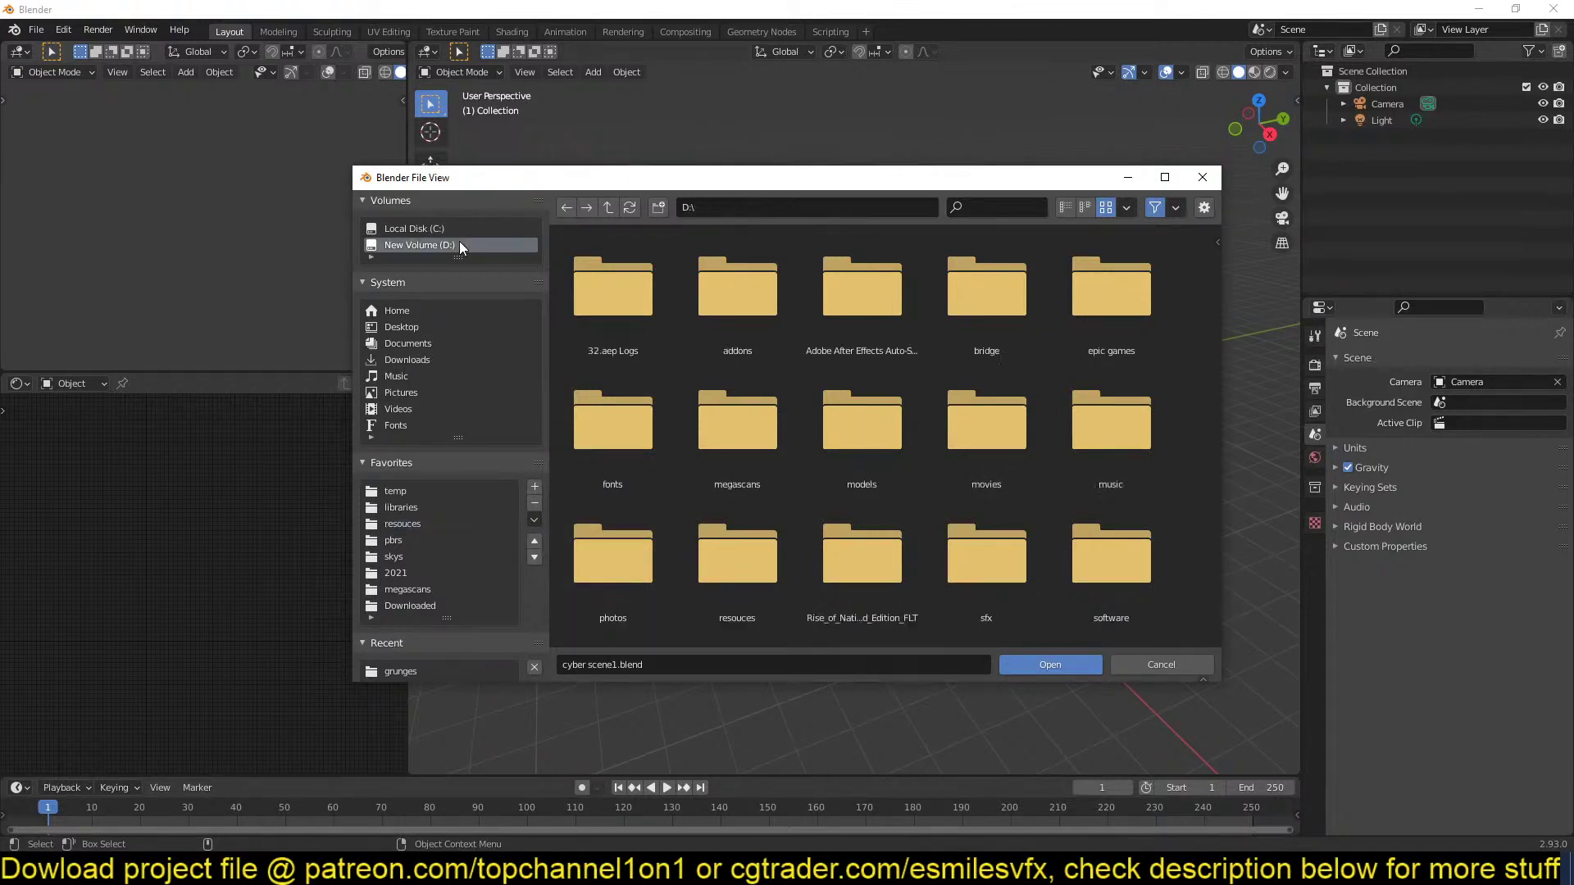
scroll(827, 528, down, 2)
double_click(901, 357)
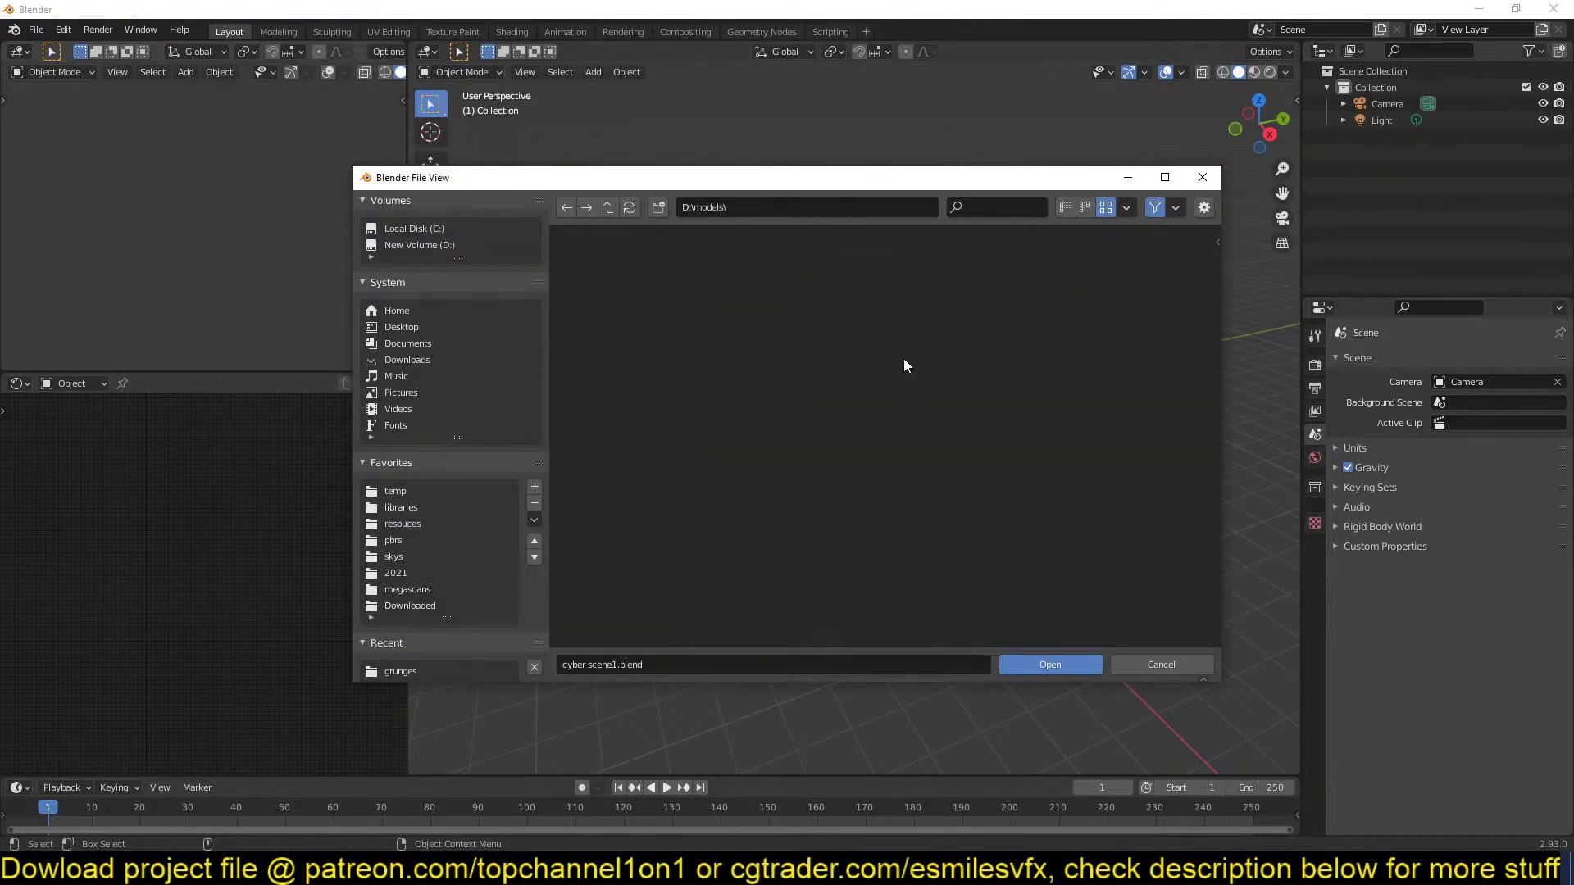
double_click(573, 293)
scroll(854, 541, down, 5)
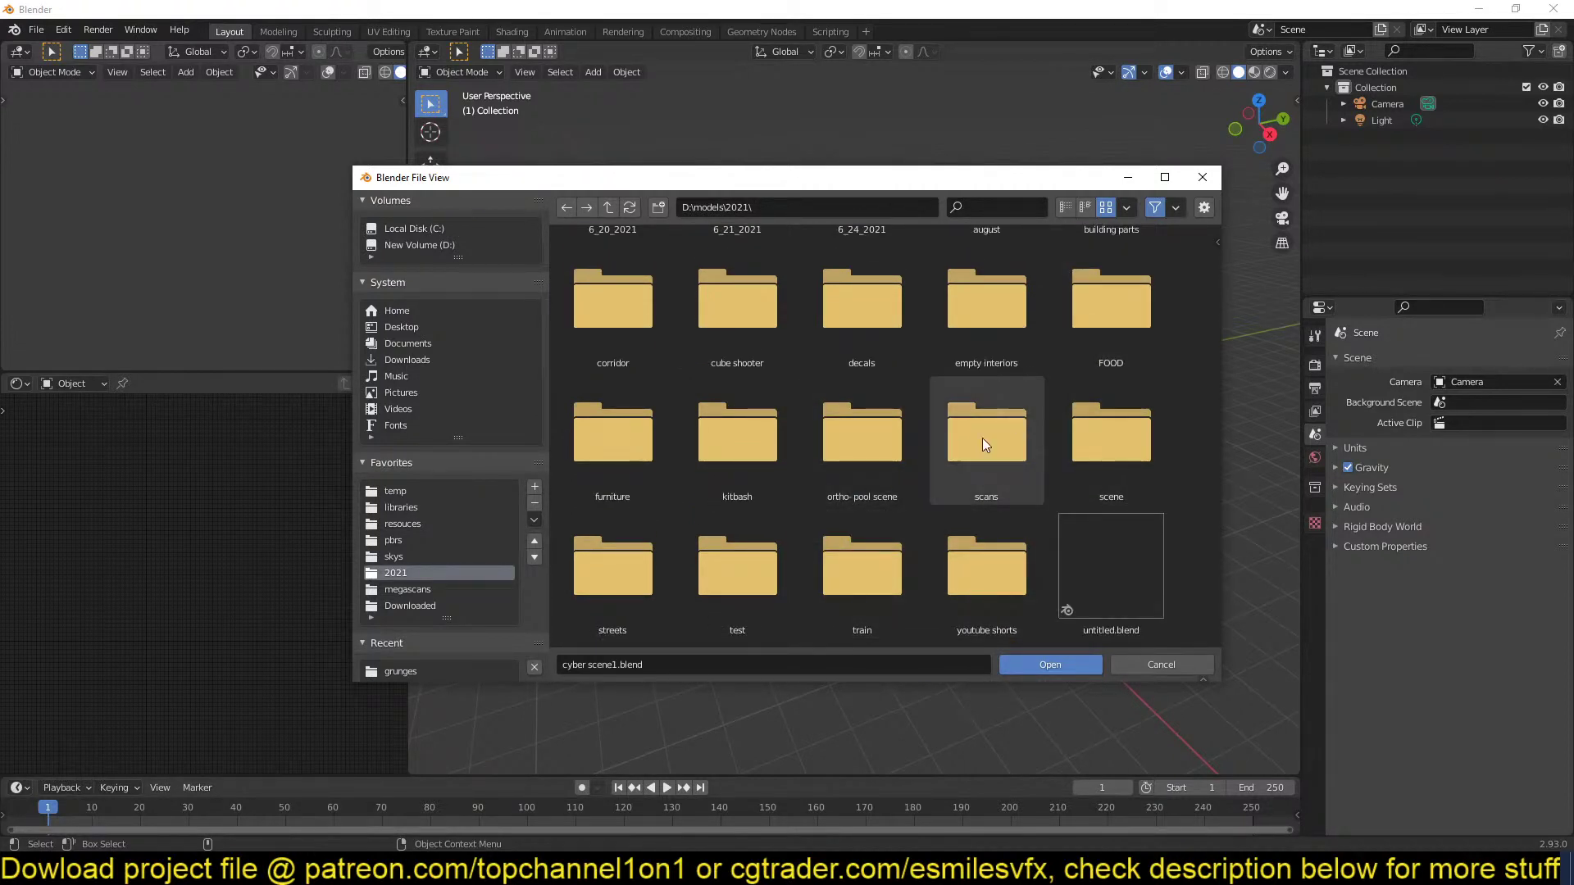
scroll(825, 587, up, 5)
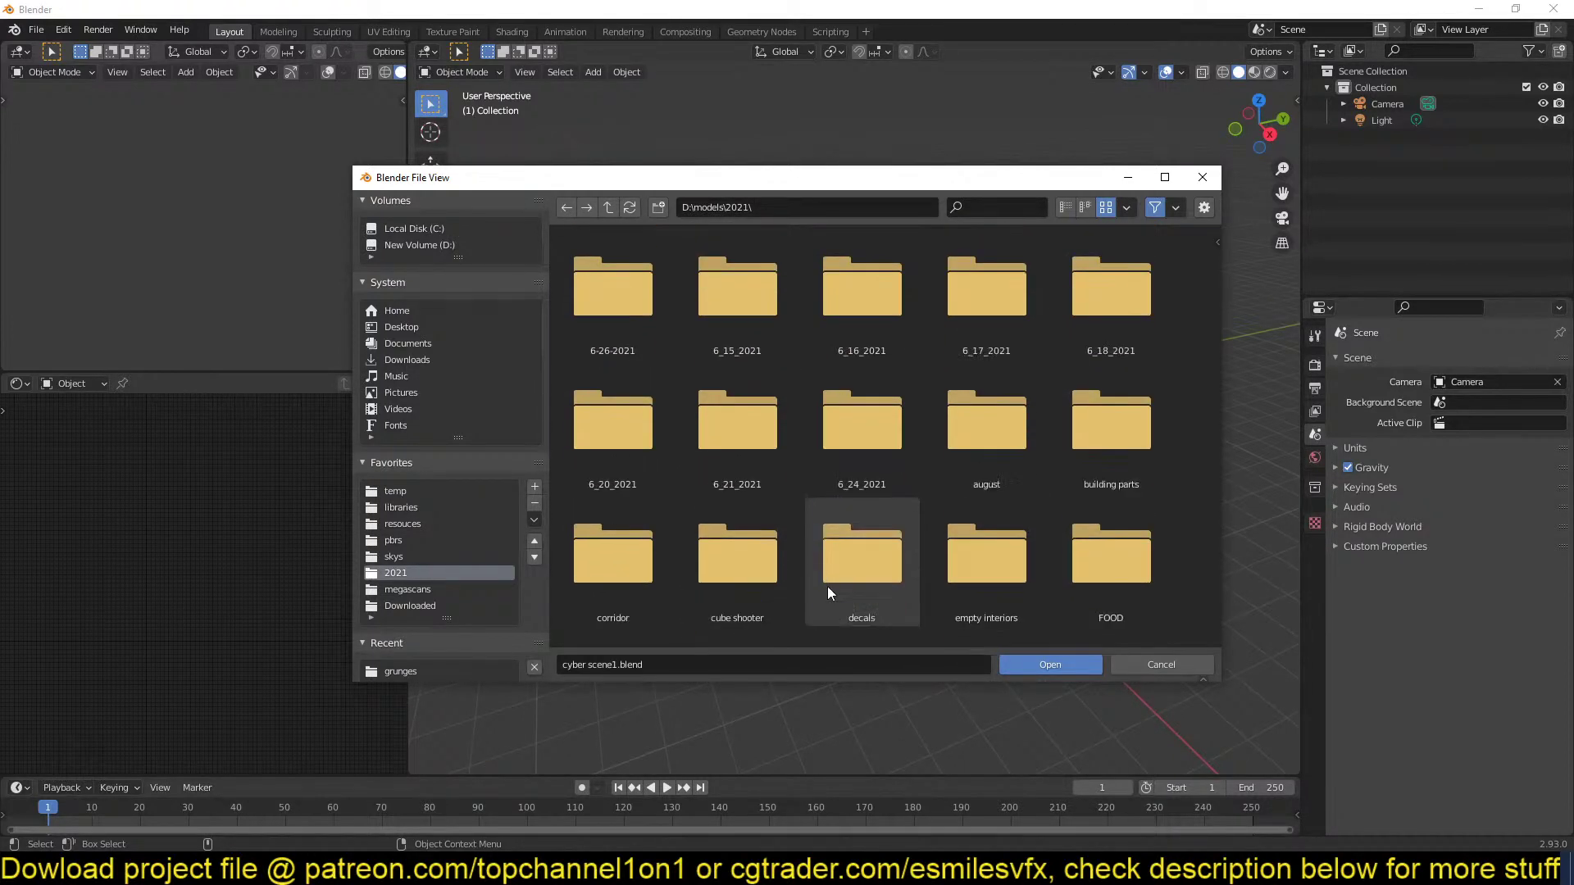
double_click(975, 485)
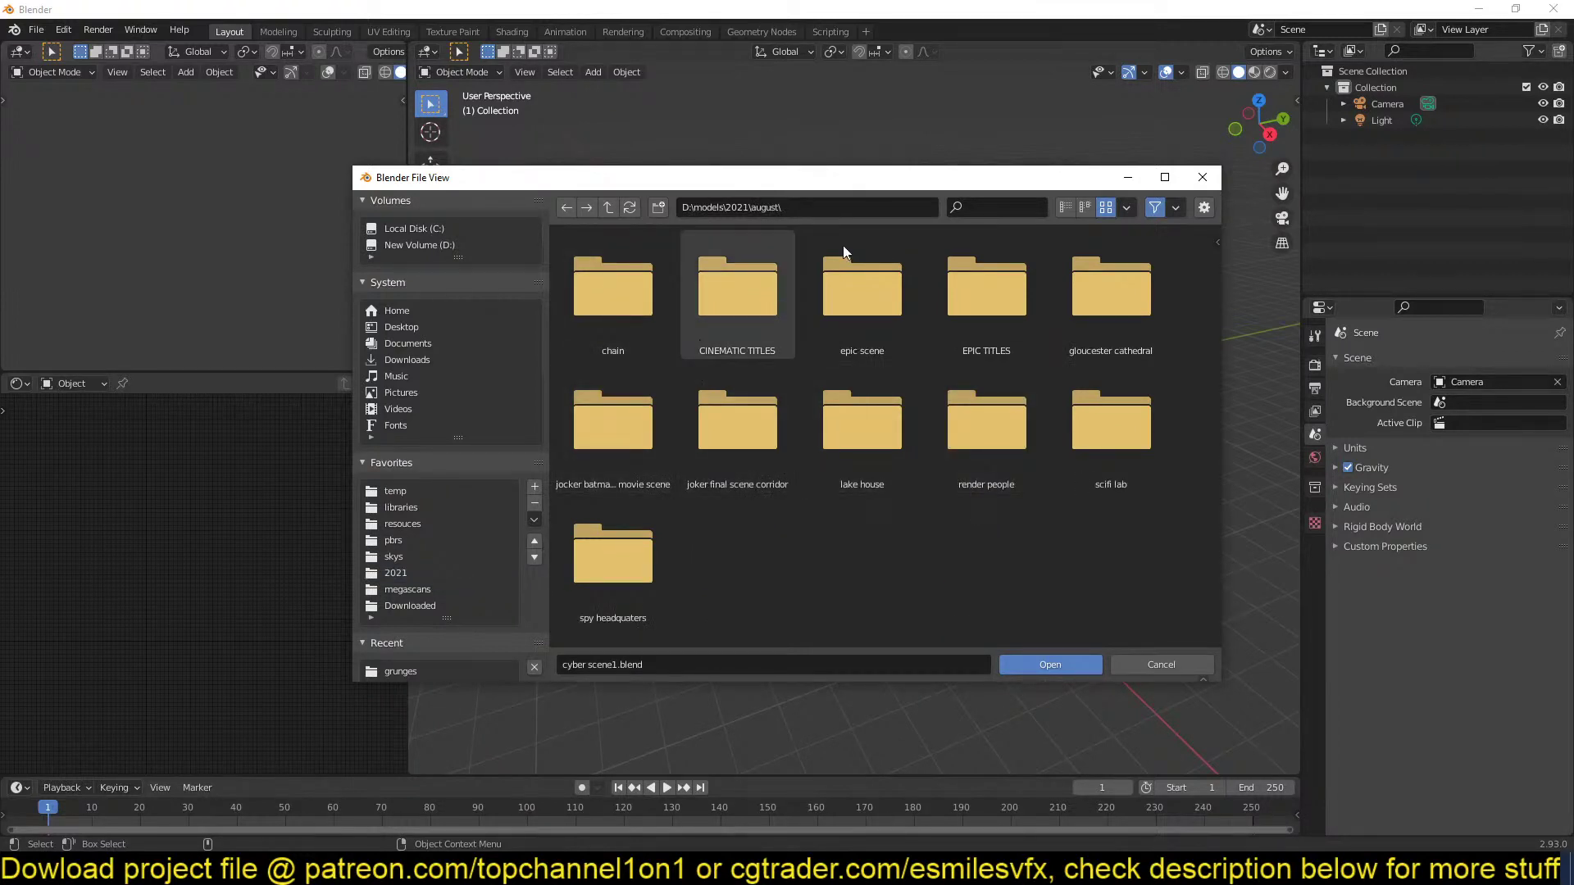
Sort the folders by modified date and open jocker batman parents killed movie scene1.blend from its movie scene folder.
click(1127, 207)
click(1131, 283)
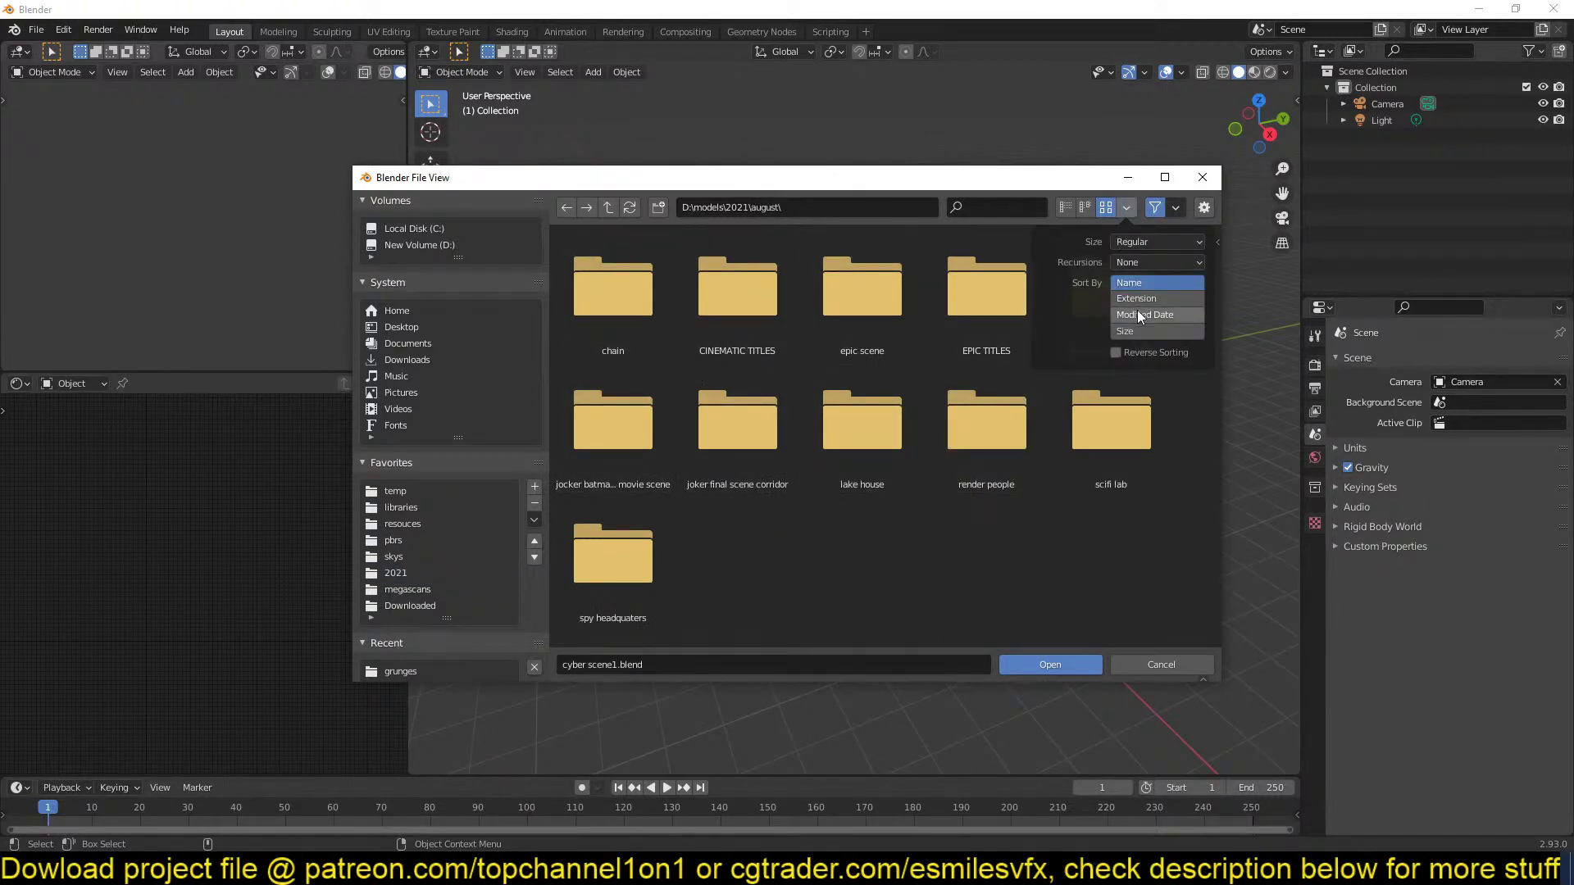
click(1138, 310)
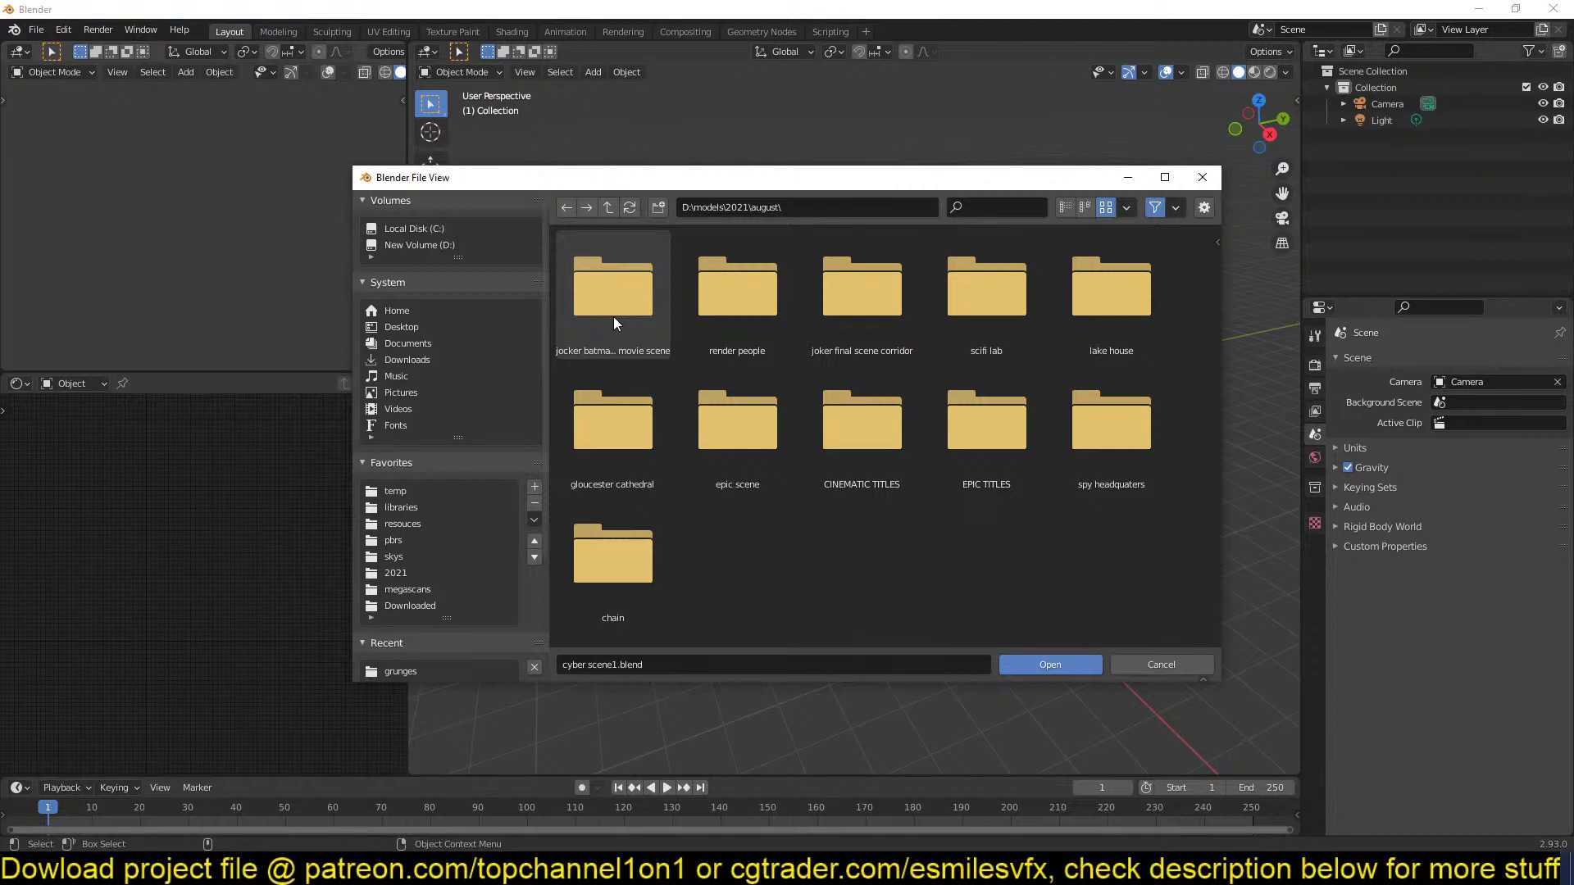
double_click(613, 296)
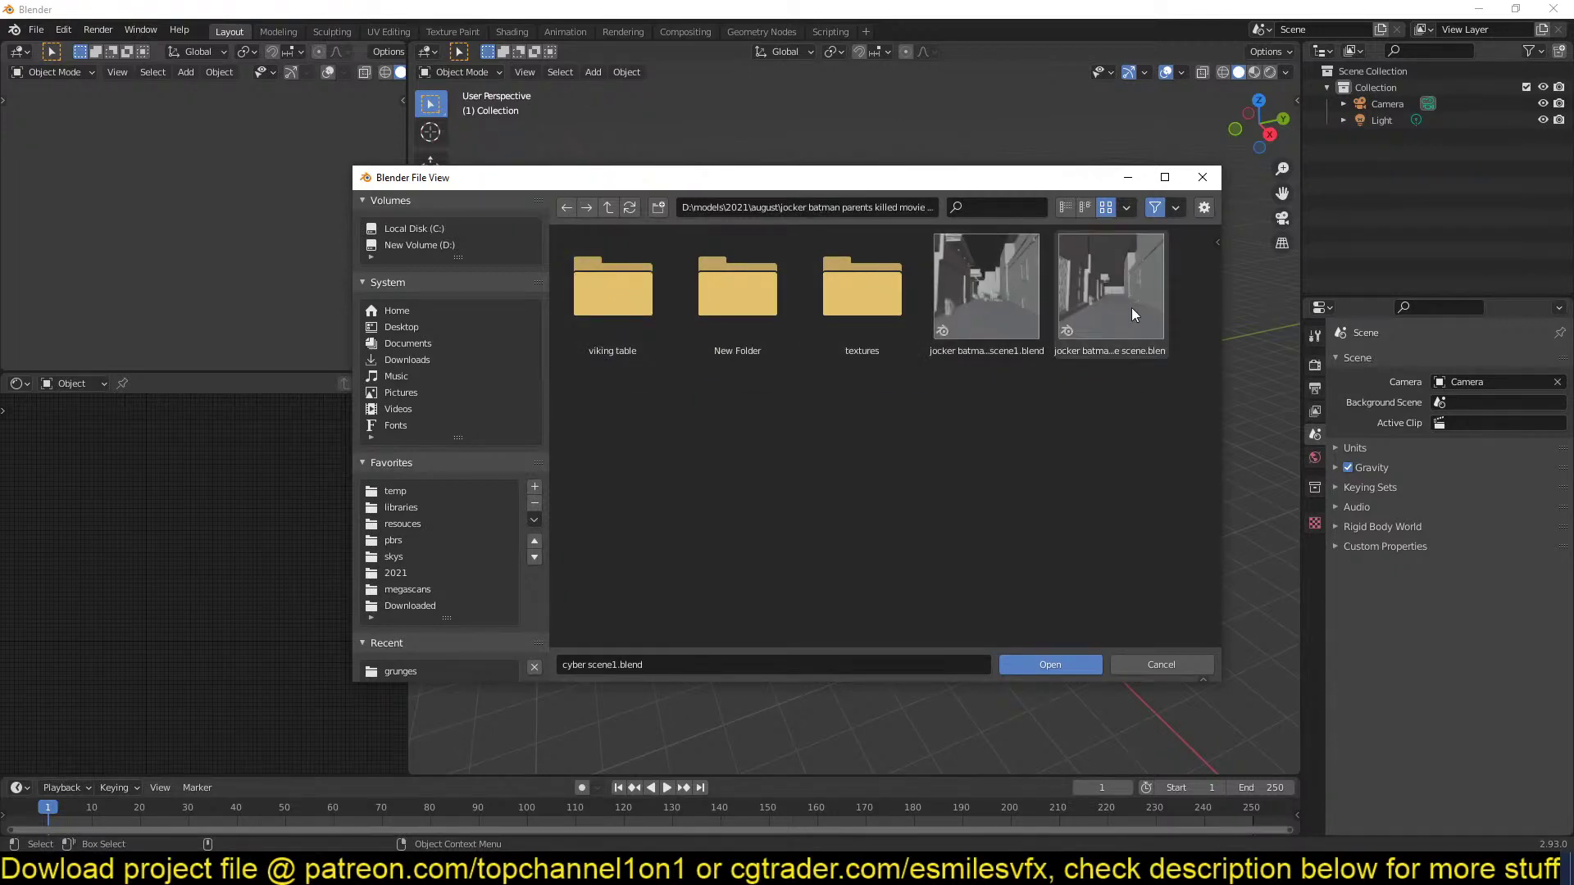
double_click(1013, 304)
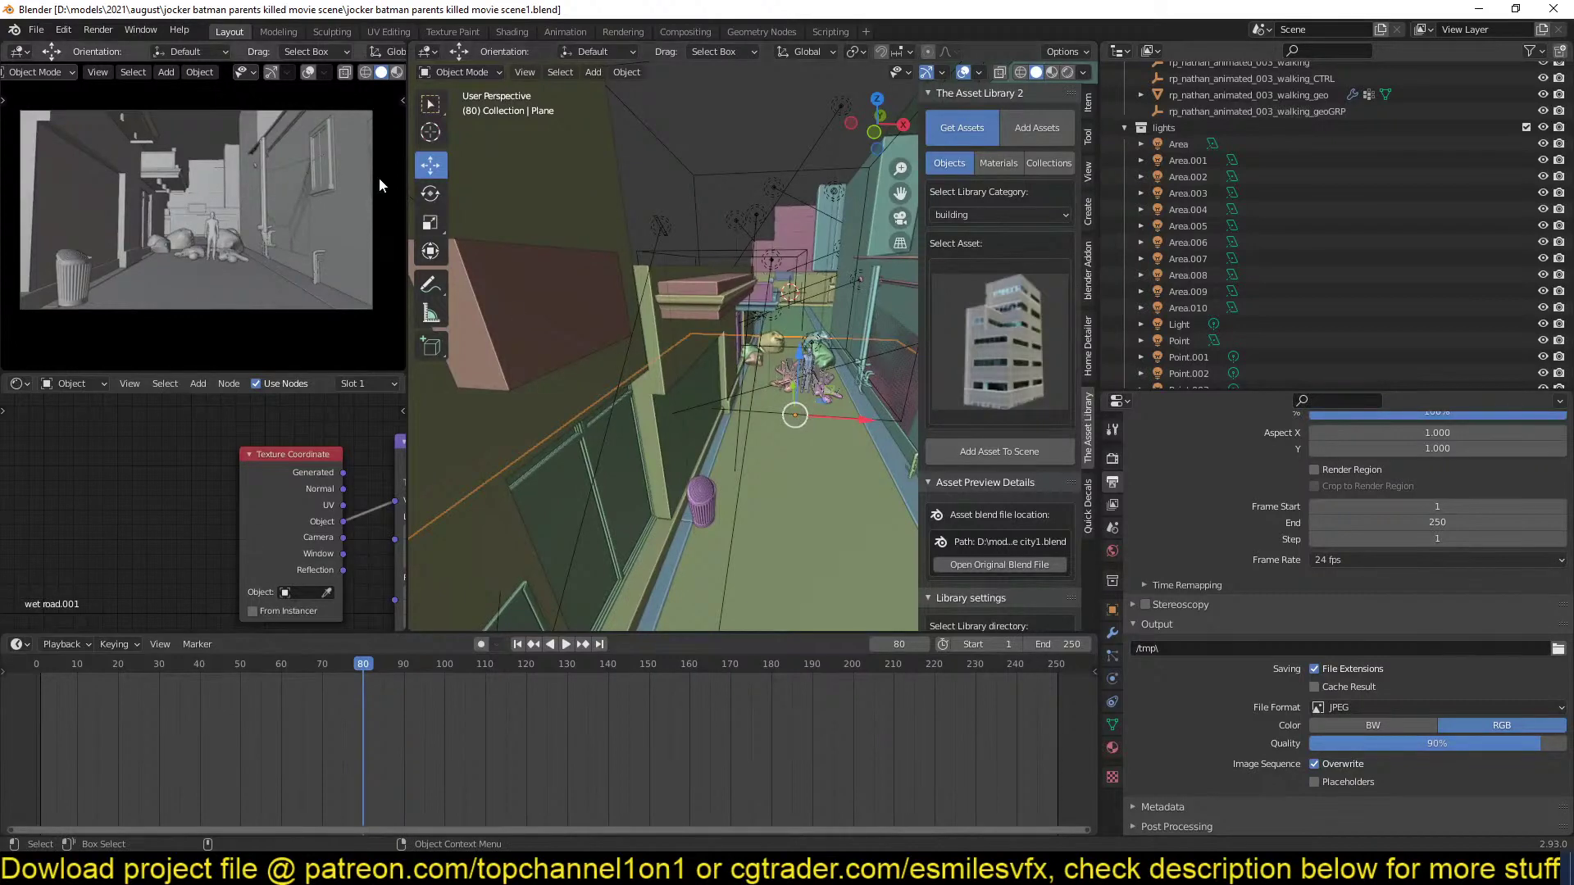
Select the area light above the figures in the alley and save the scene file.
click(824, 334)
click(813, 364)
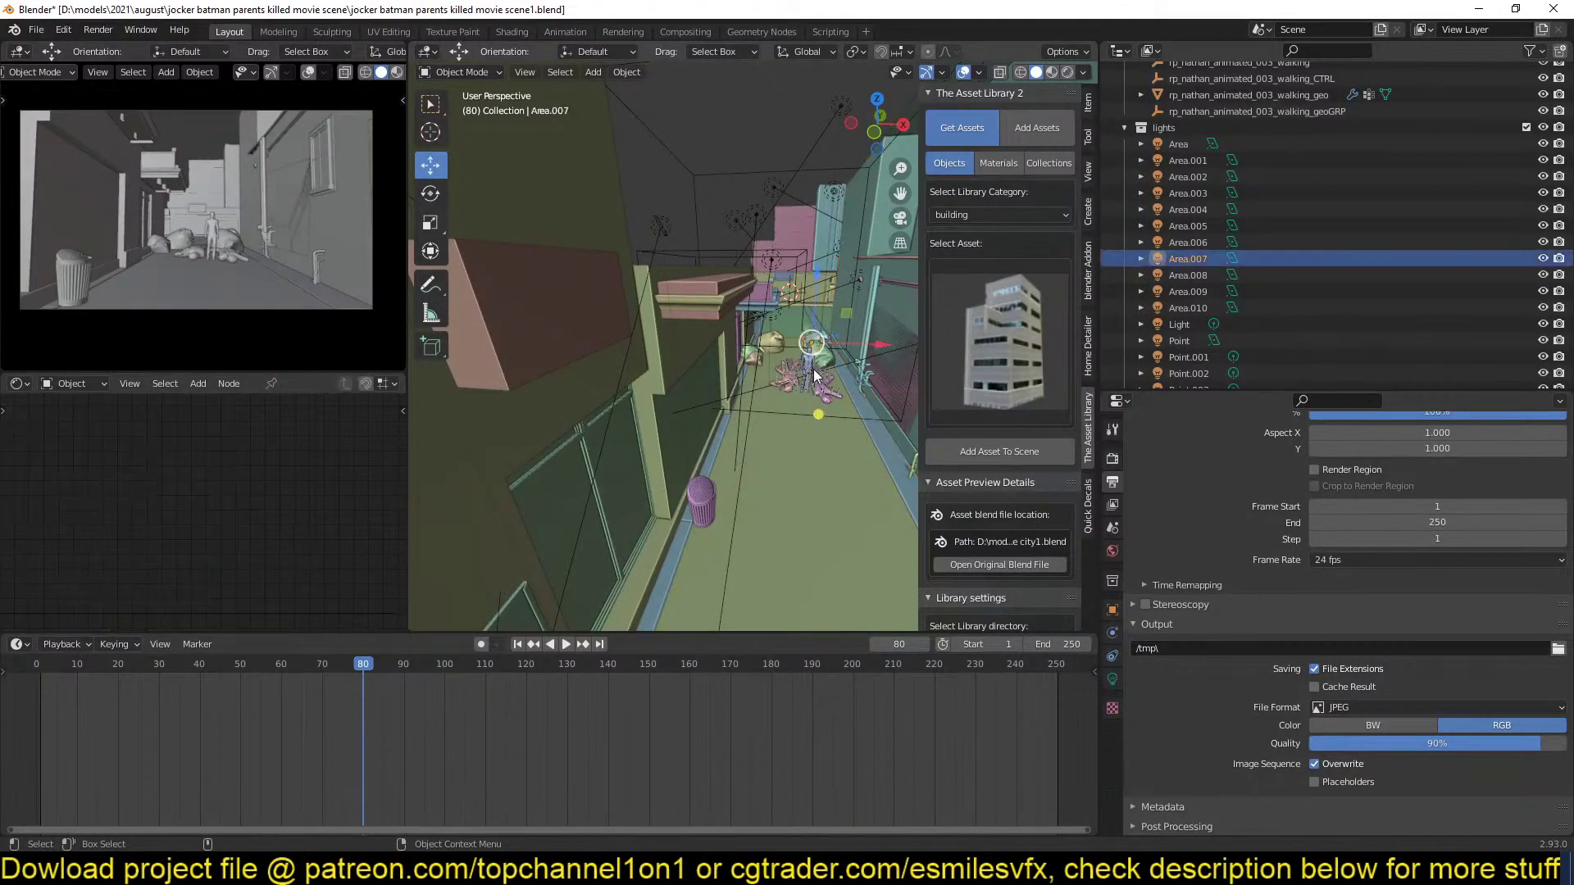
key(ctrl+s)
middle_drag(810, 366, 721, 348)
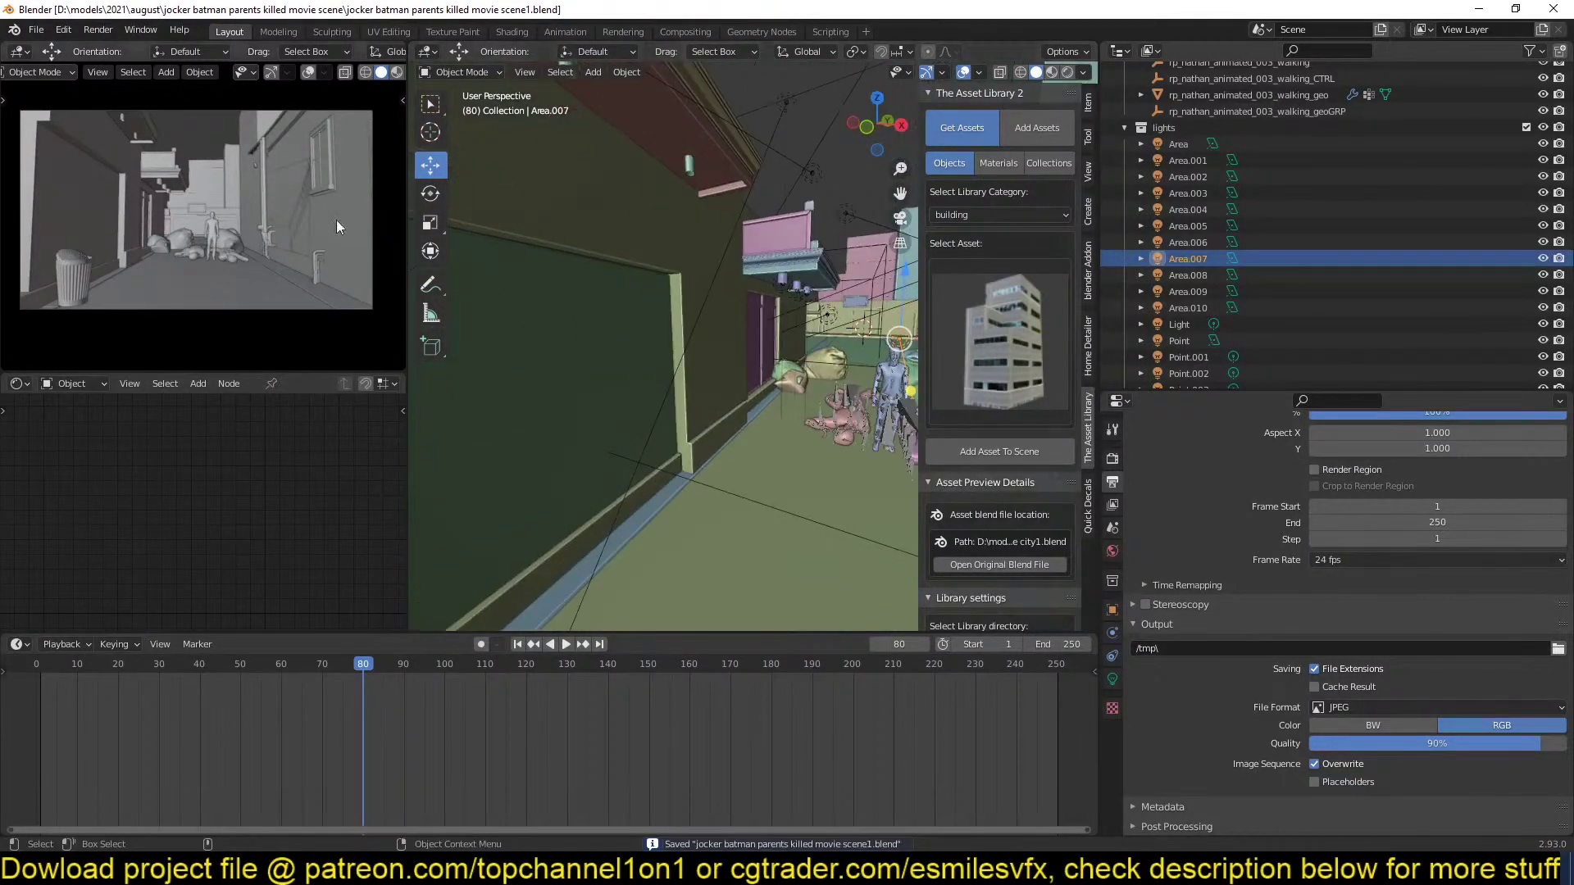
Try to view the rendered animation, and set the render output path to D:\temp\New Folder(23)\.
click(99, 30)
click(157, 131)
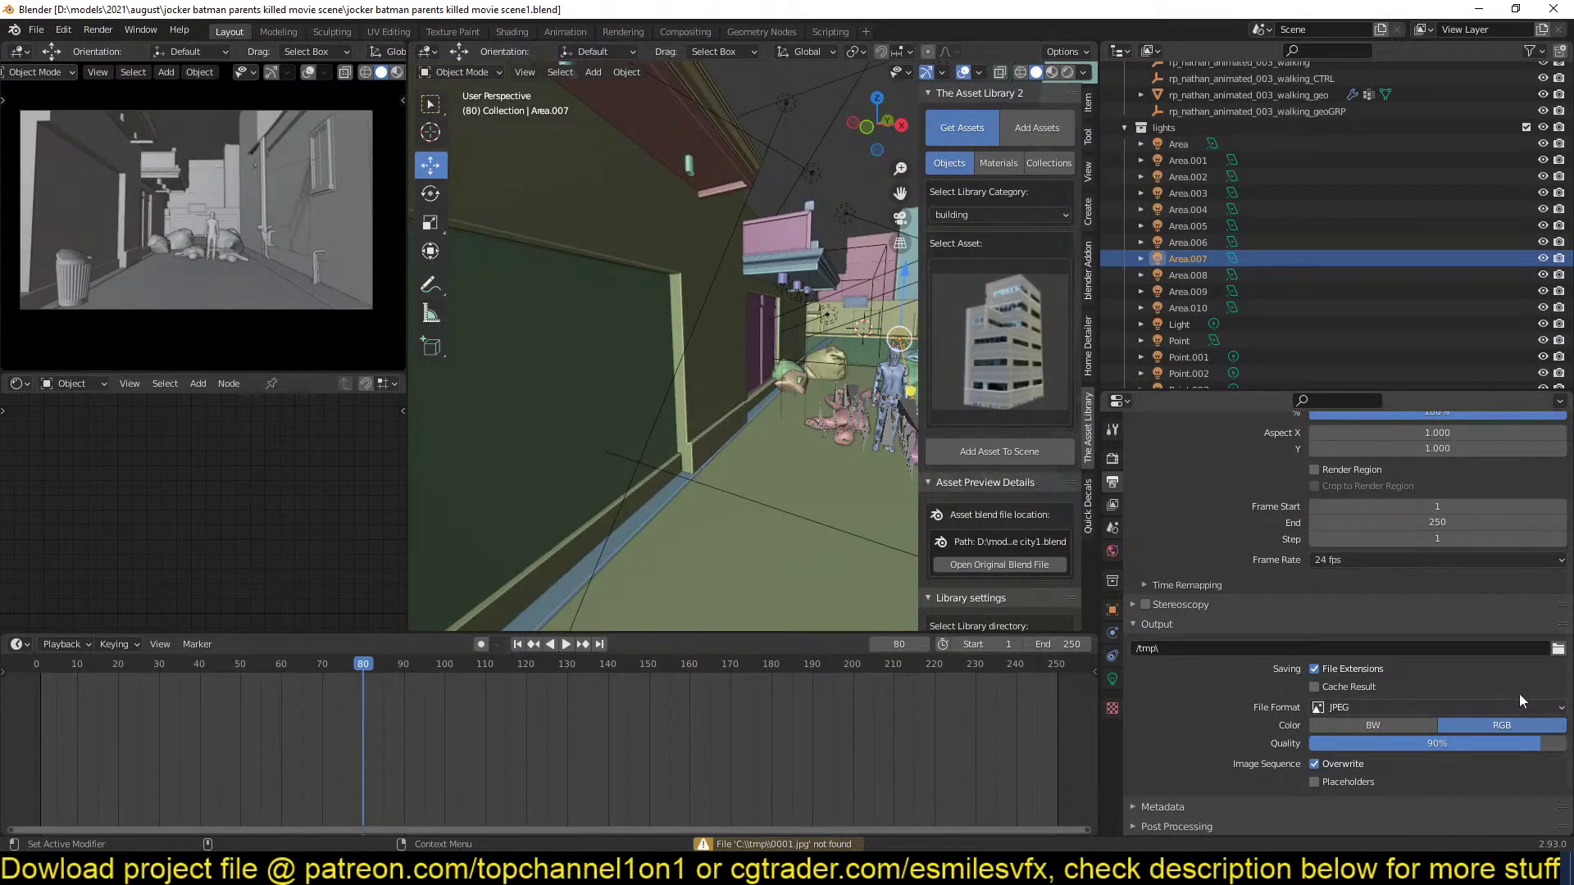
click(1556, 649)
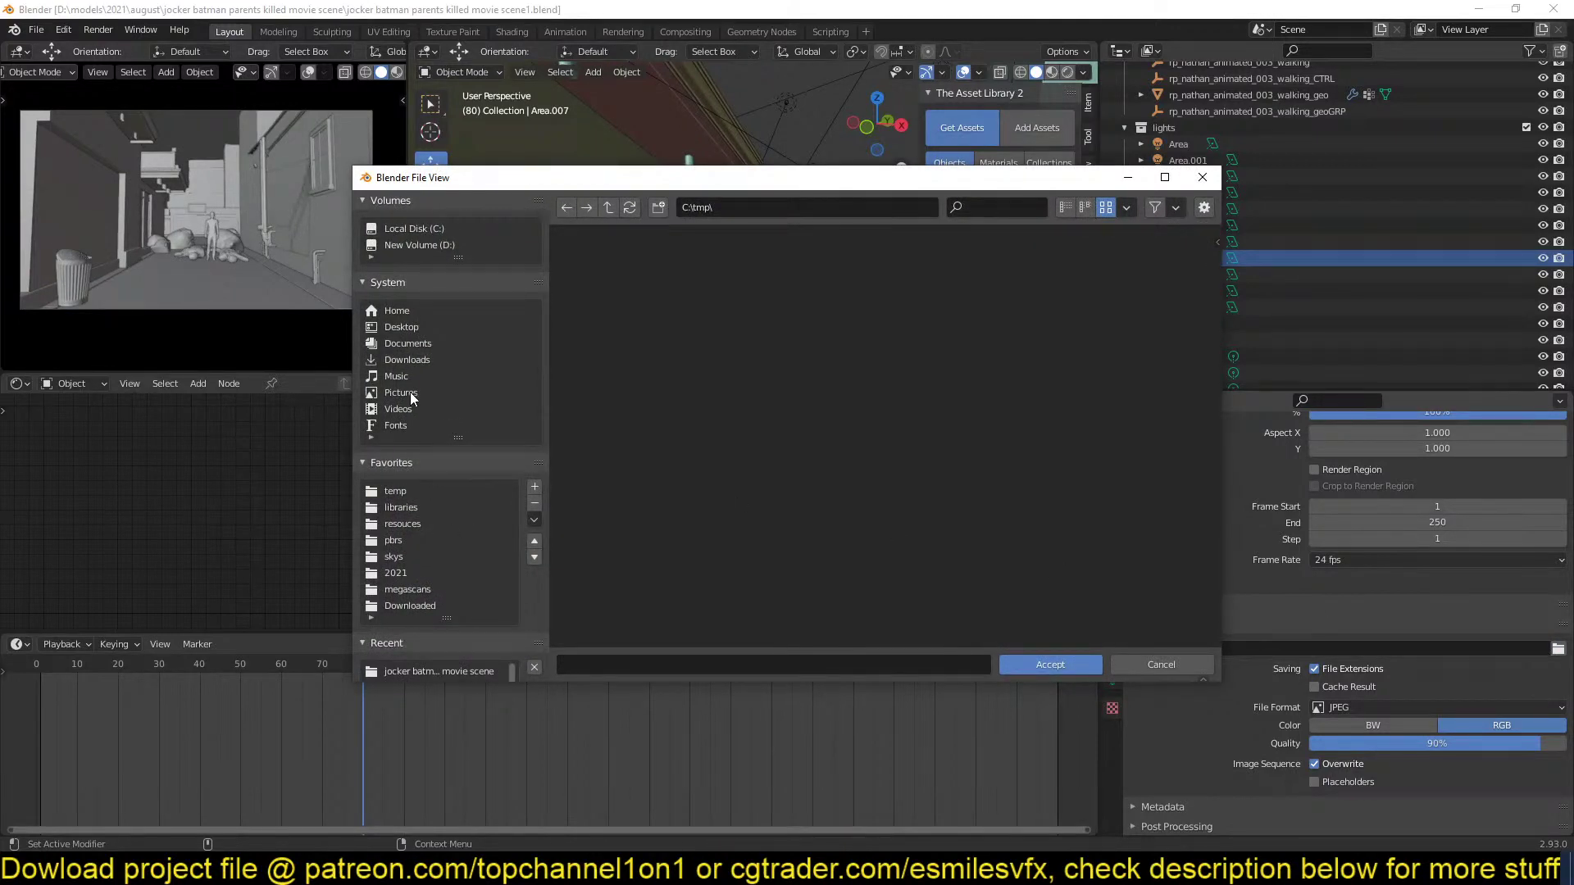
click(406, 492)
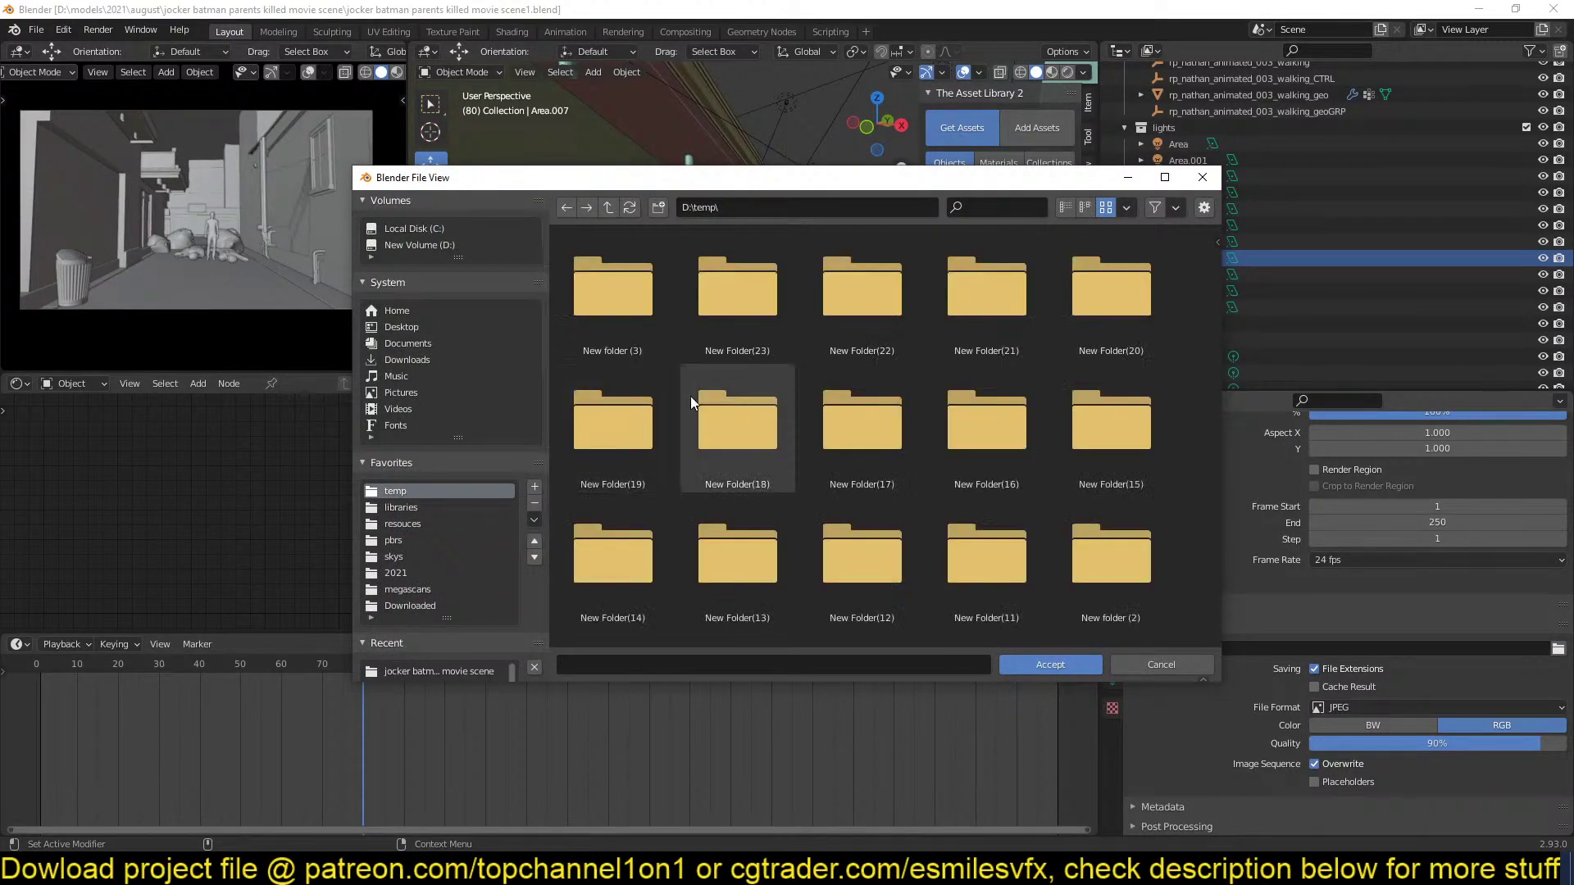
scroll(711, 558, down, 3)
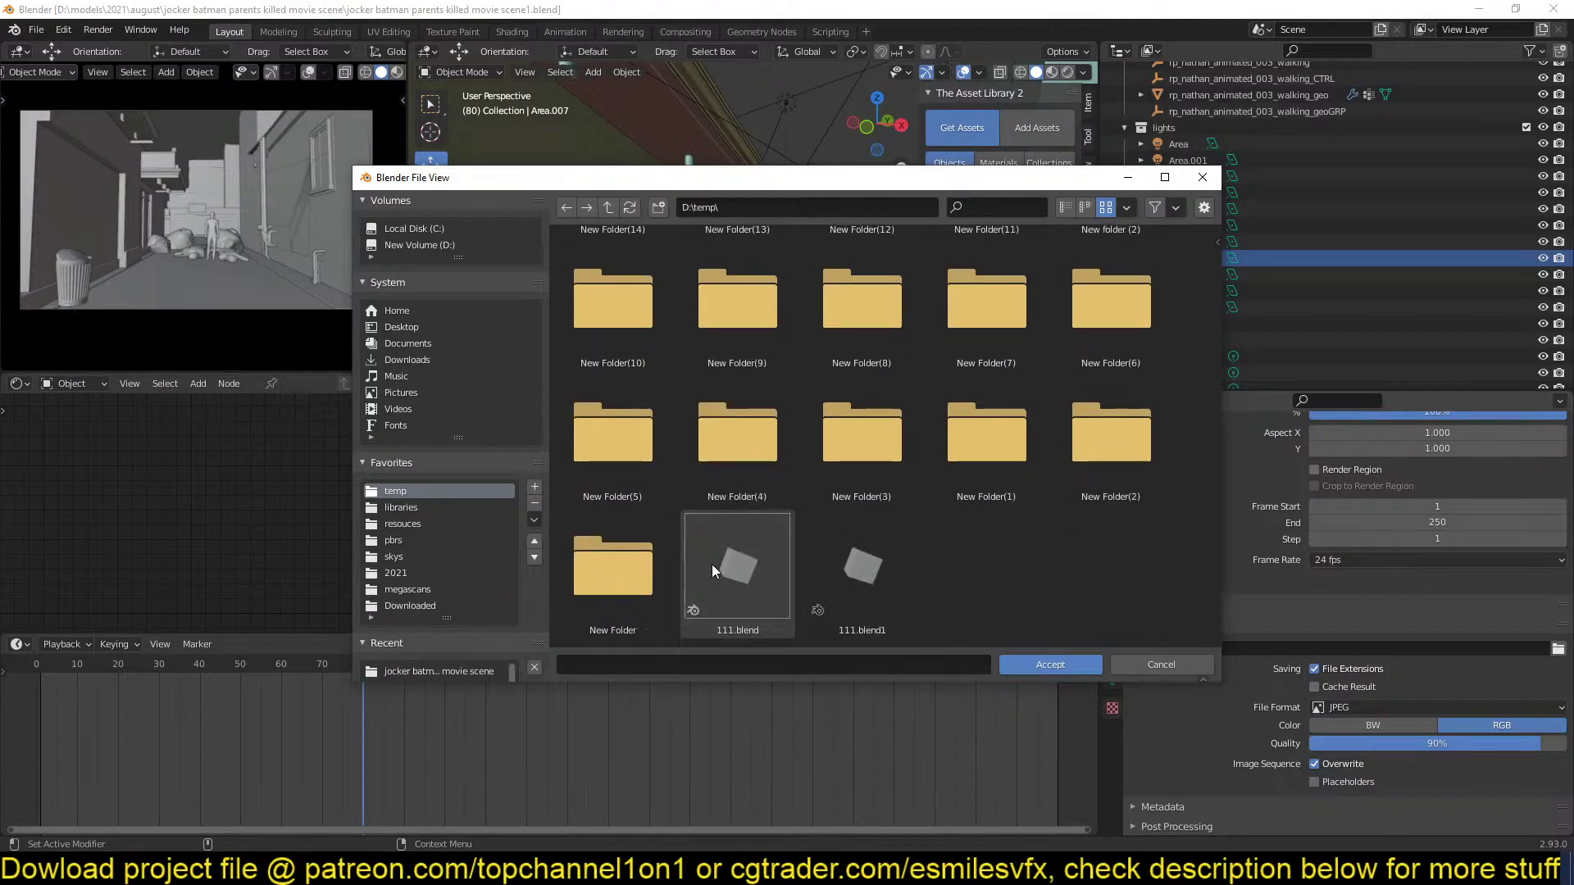
scroll(1103, 463, up, 3)
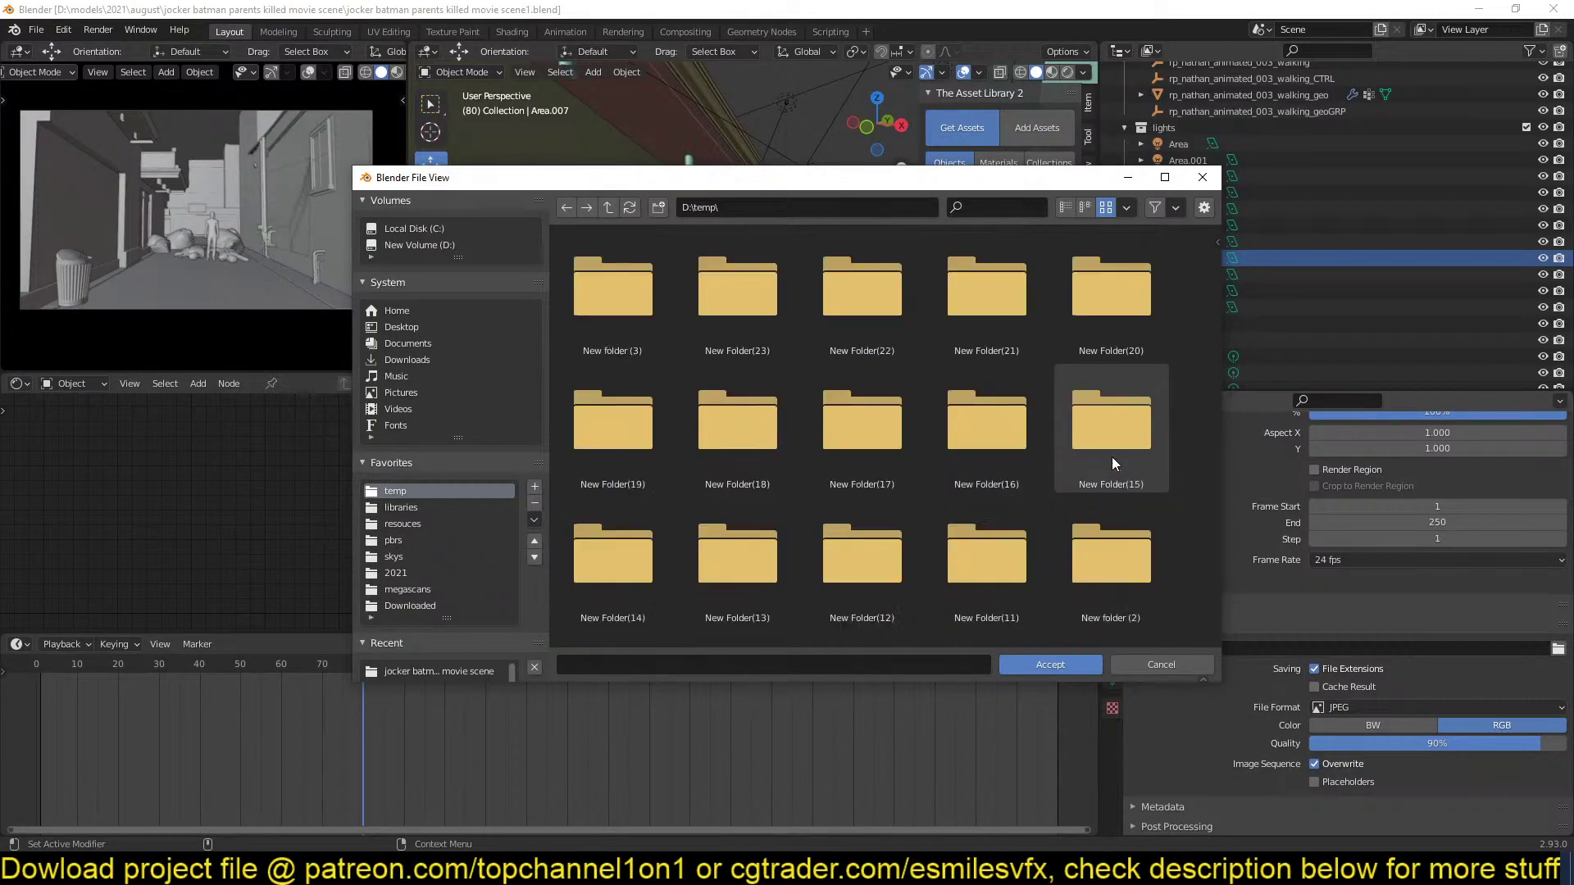
double_click(758, 293)
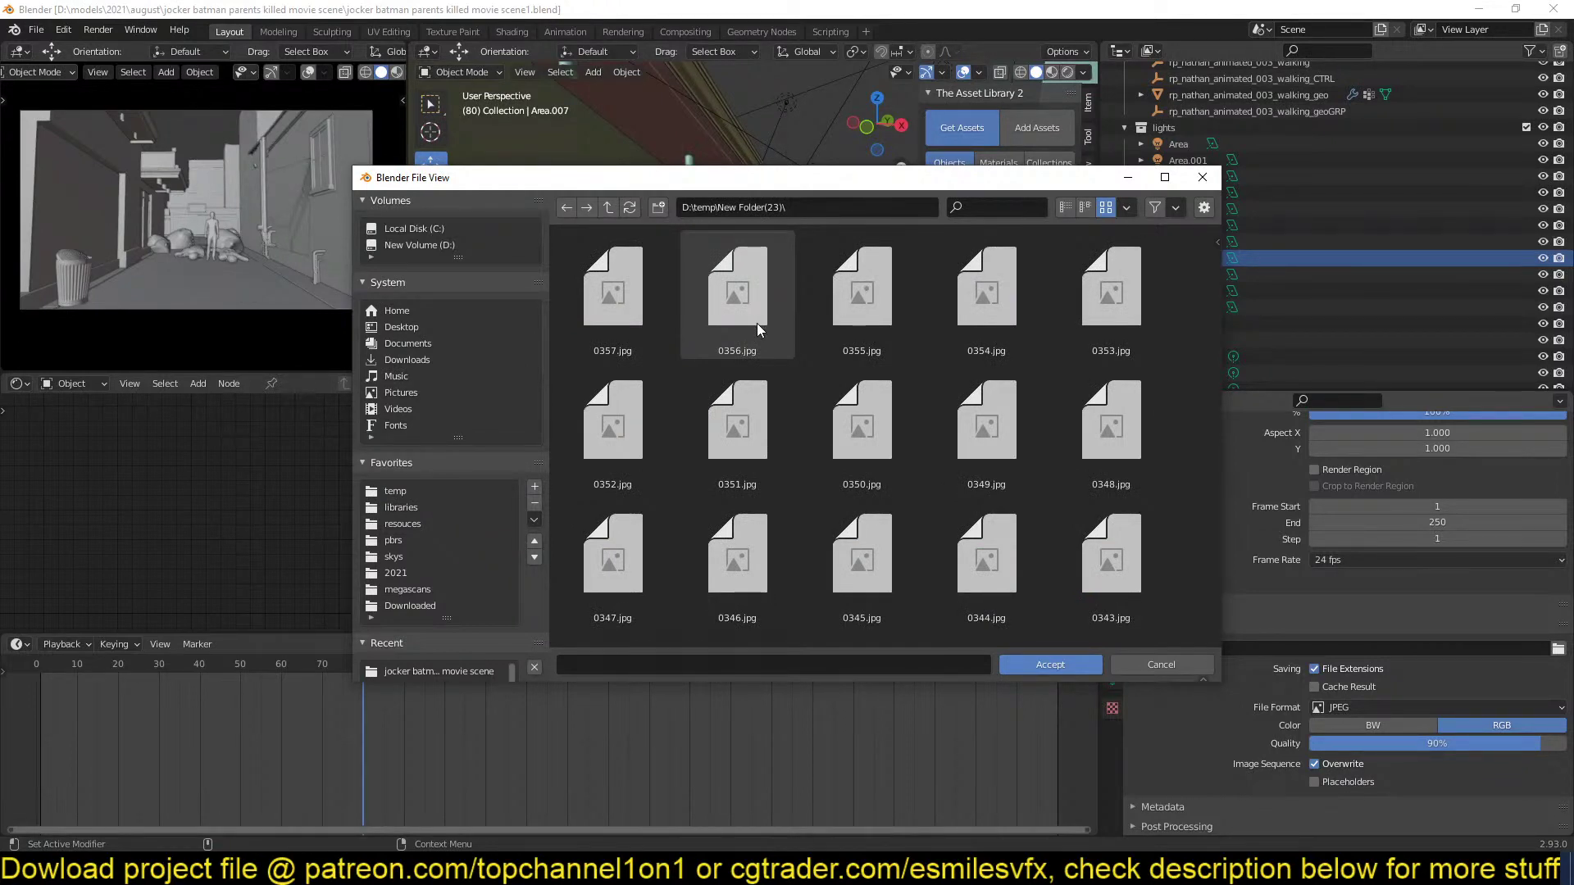
click(1036, 665)
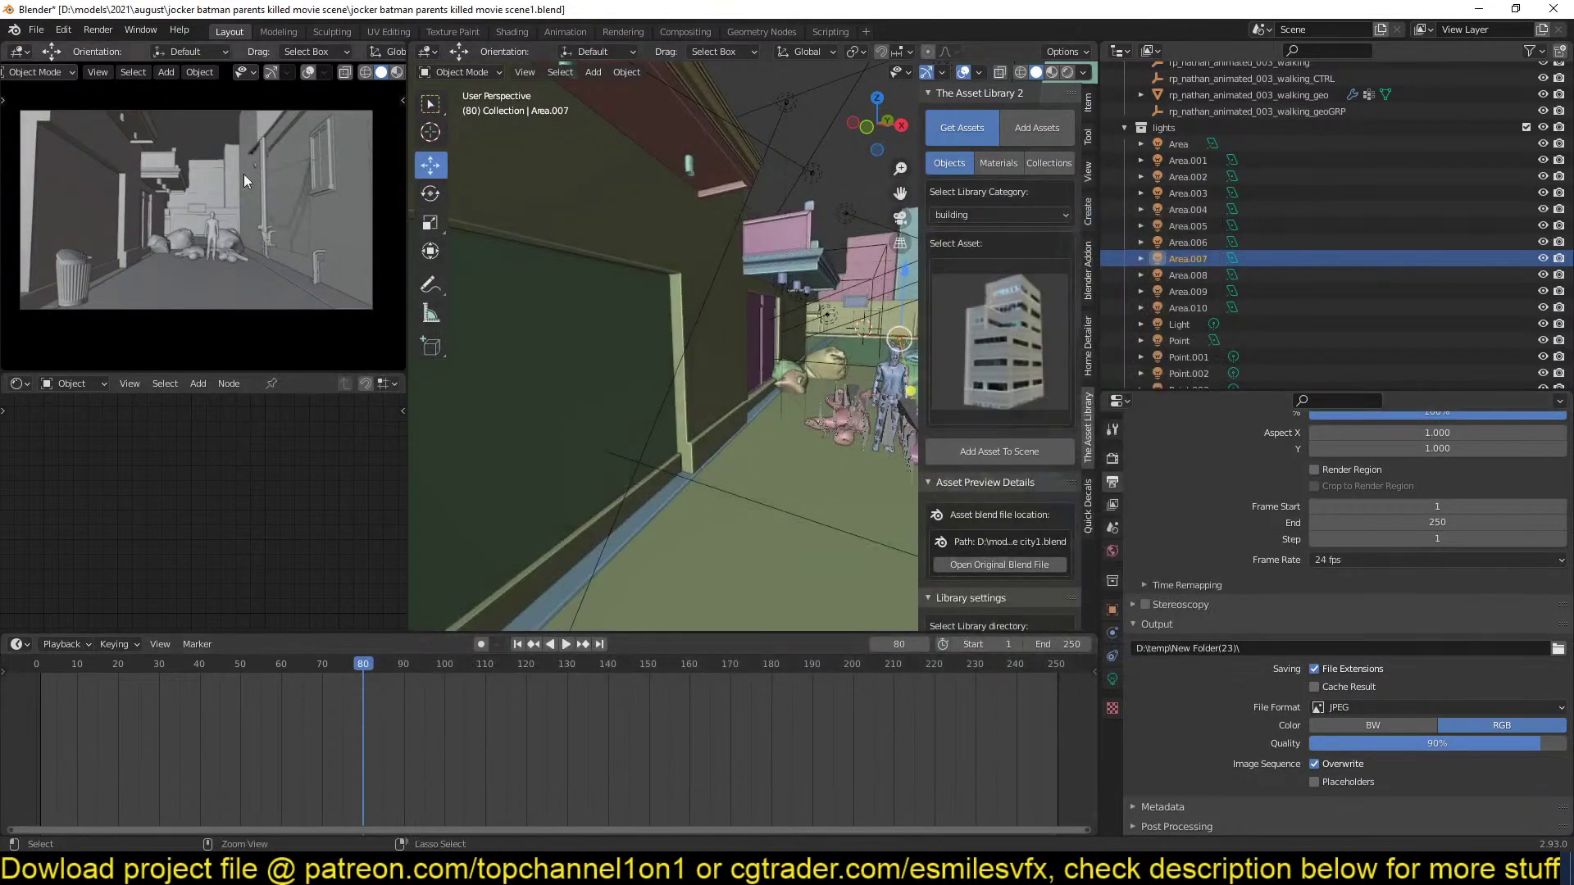
Save the scene file, play back the rendered animation from the output folder and close the animation player.
key(ctrl+s)
click(98, 29)
click(152, 128)
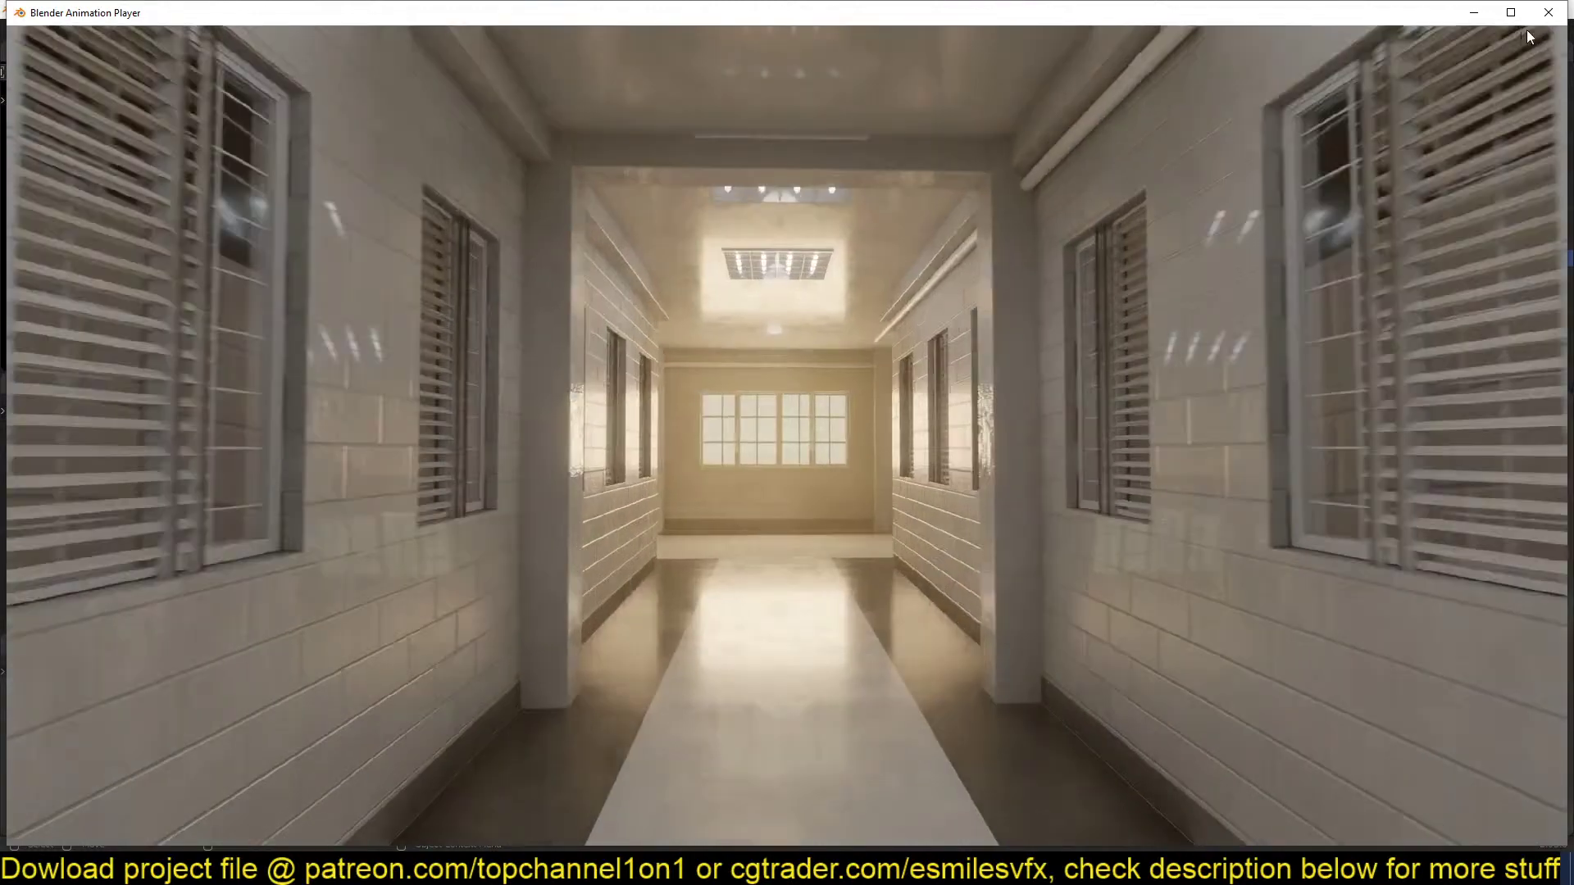
click(1548, 12)
click(1548, 12)
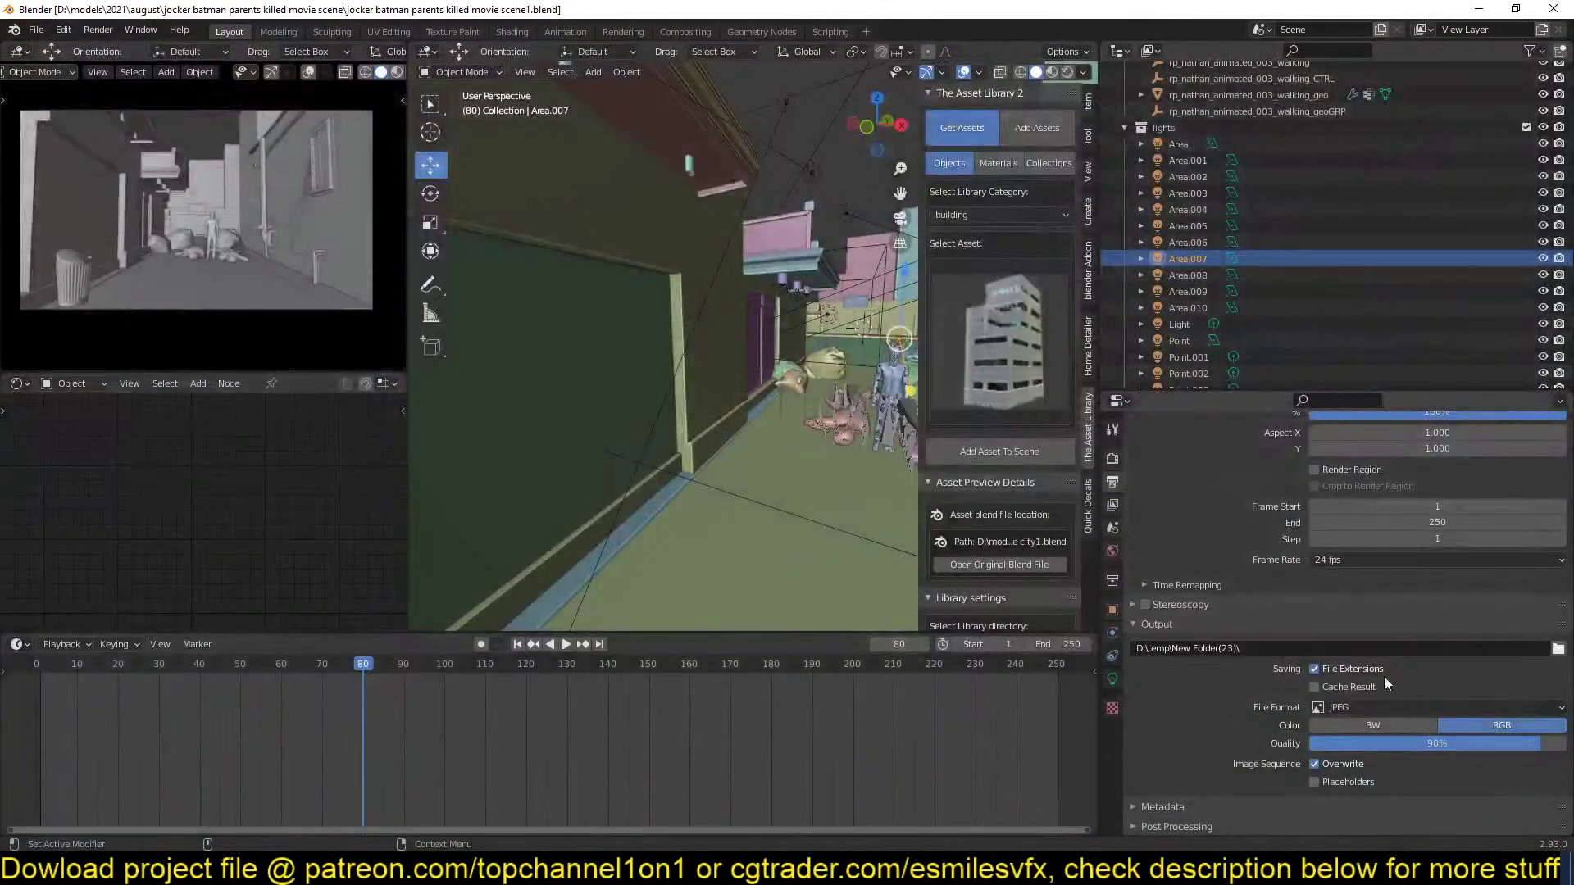
Display the alley scene in rendered shading in the main viewport.
mouse_move(606, 285)
middle_down()
mouse_move(692, 305)
mouse_move(500, 351)
middle_up()
click(1067, 72)
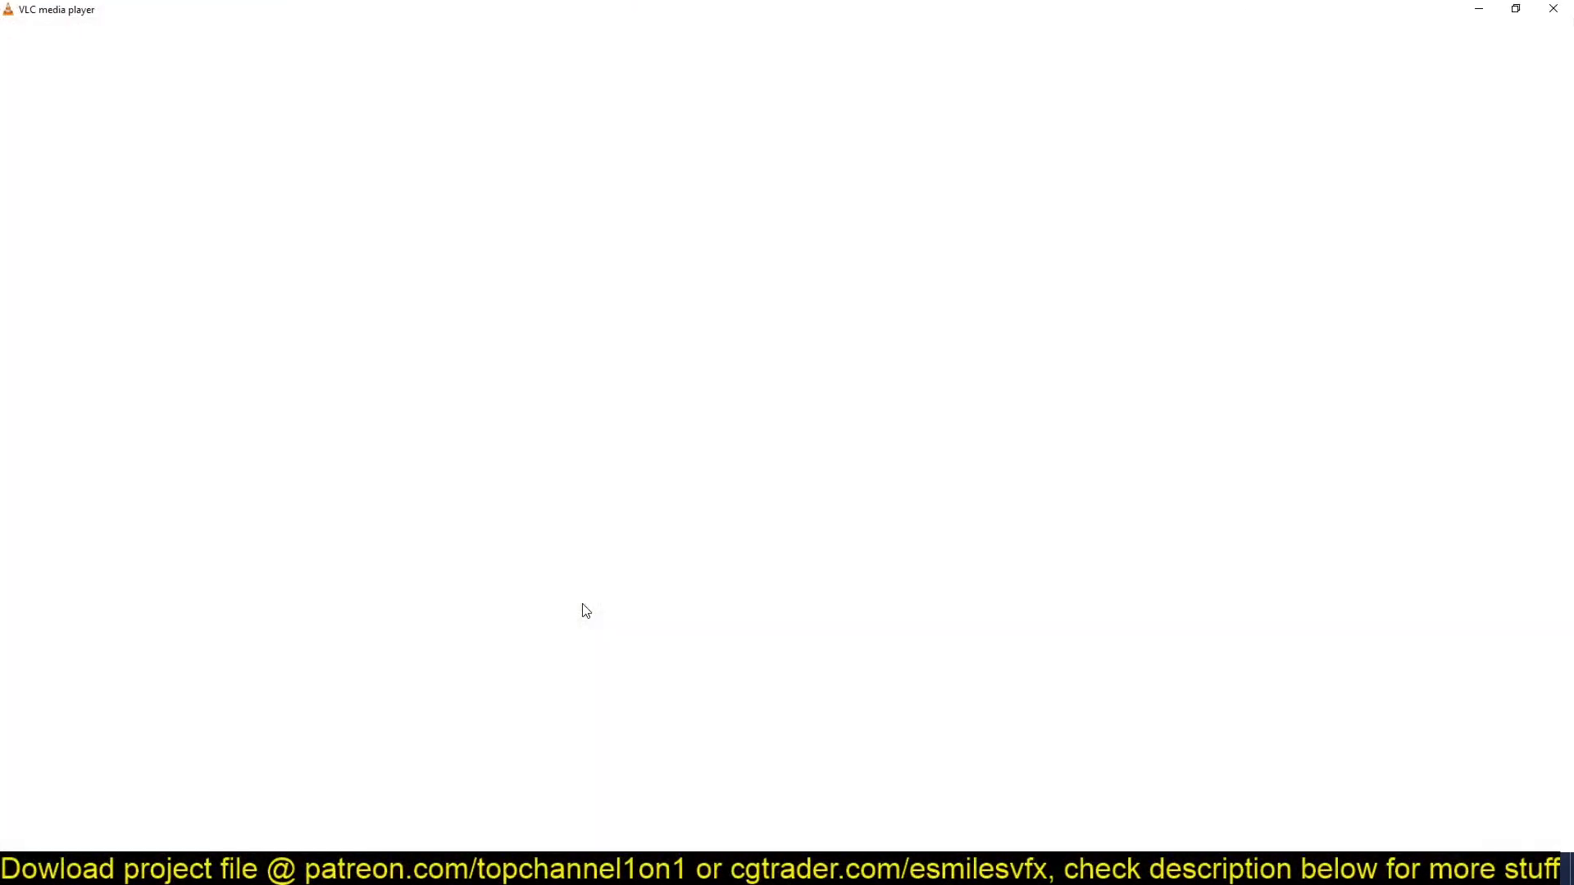
Play the opening of making the jocker and young batman scene in blender rendered in eevee.mp4 in VLC with sound muted.
key(space)
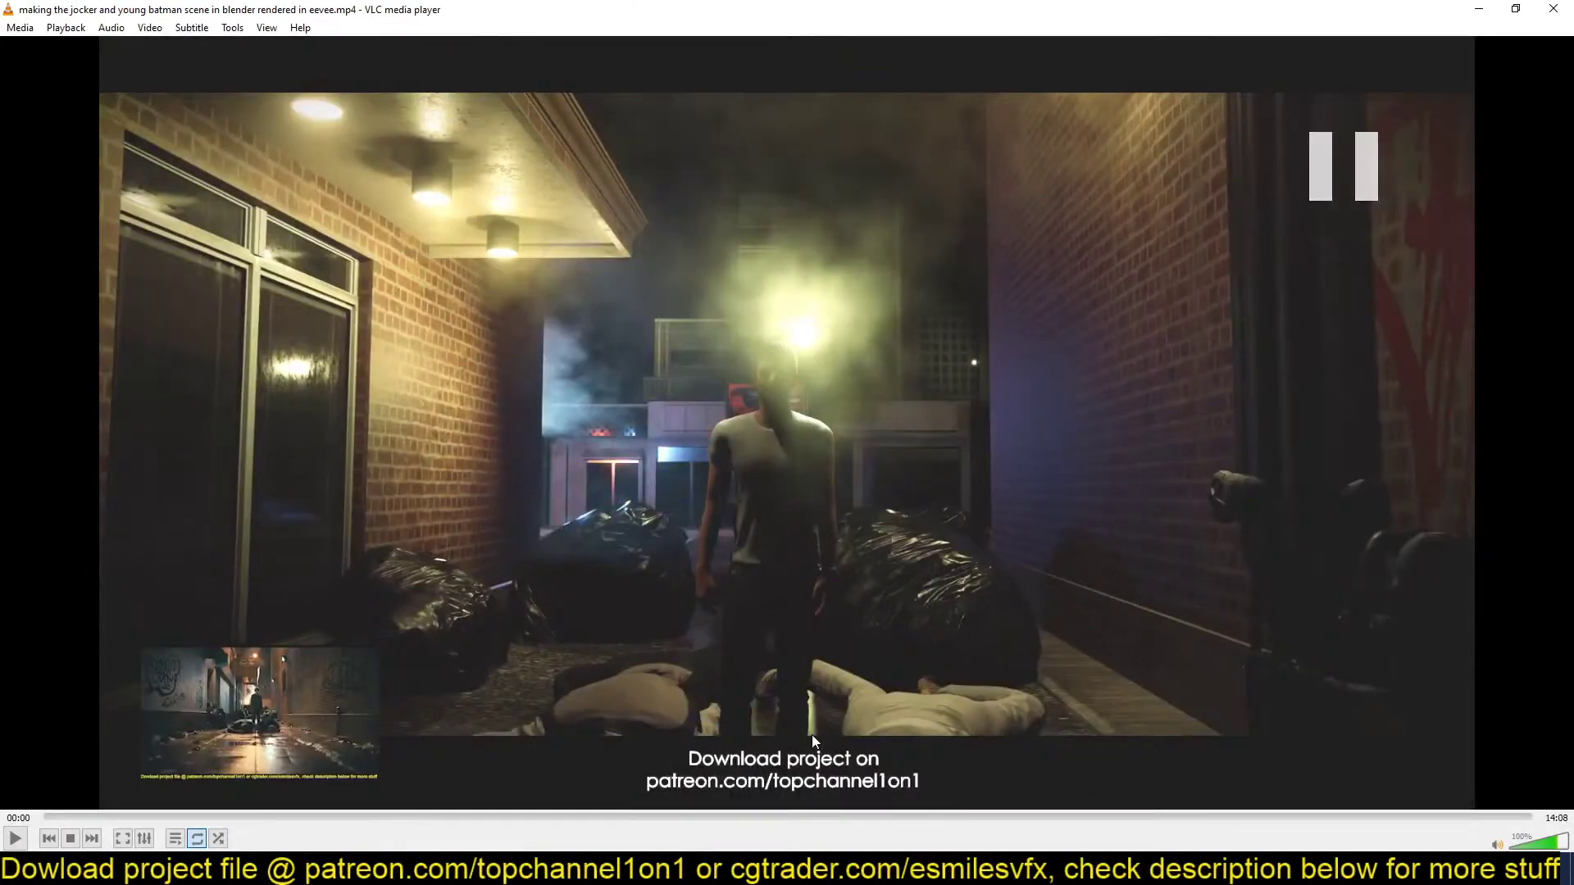
key(space)
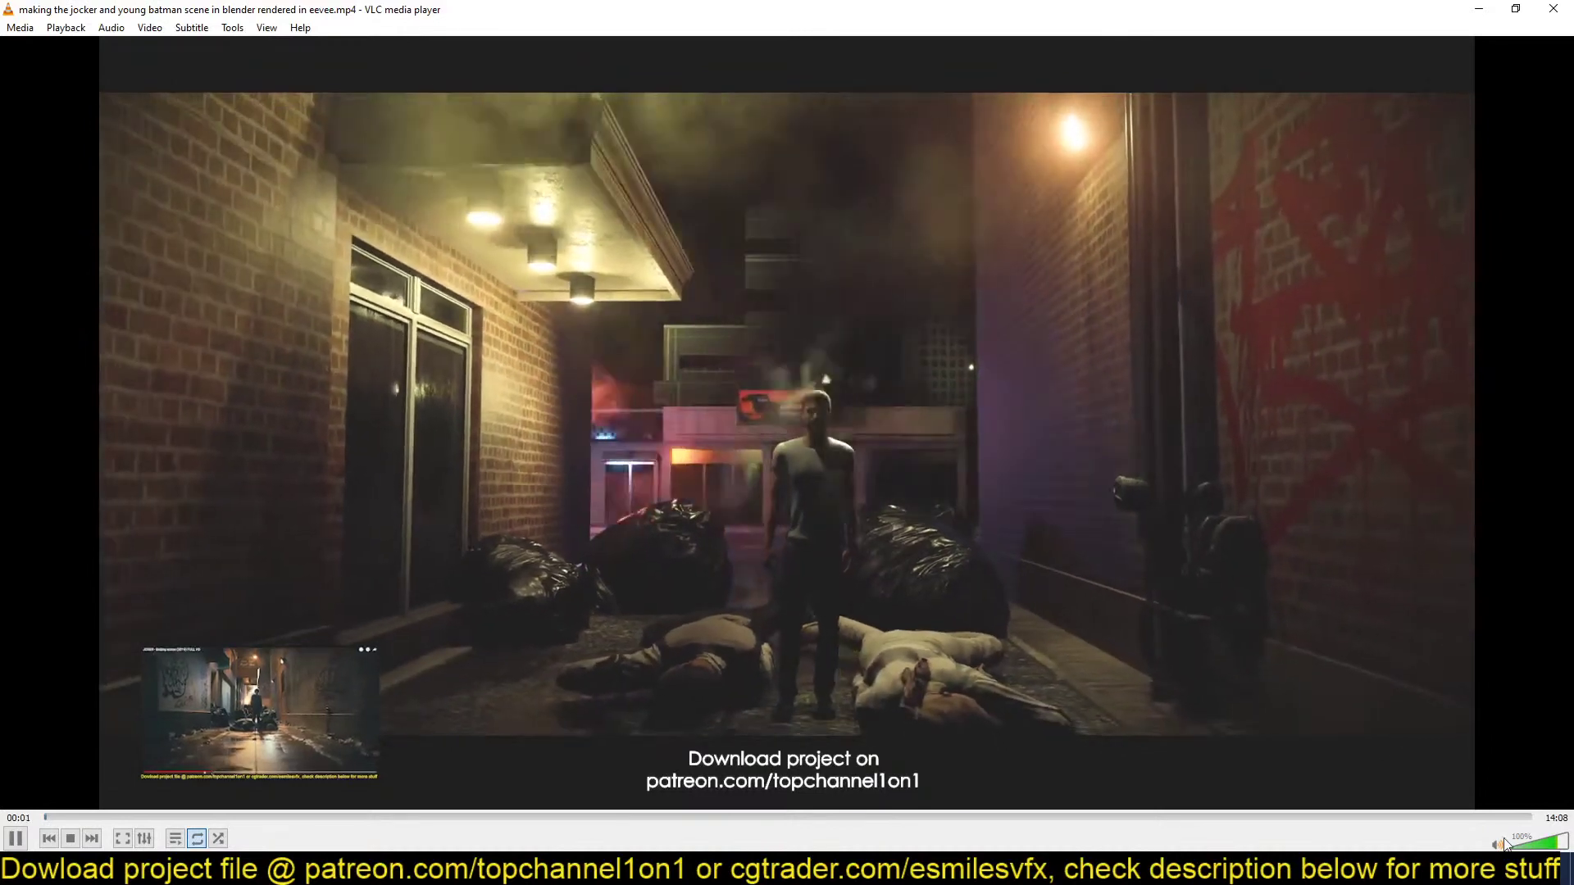
click(1497, 845)
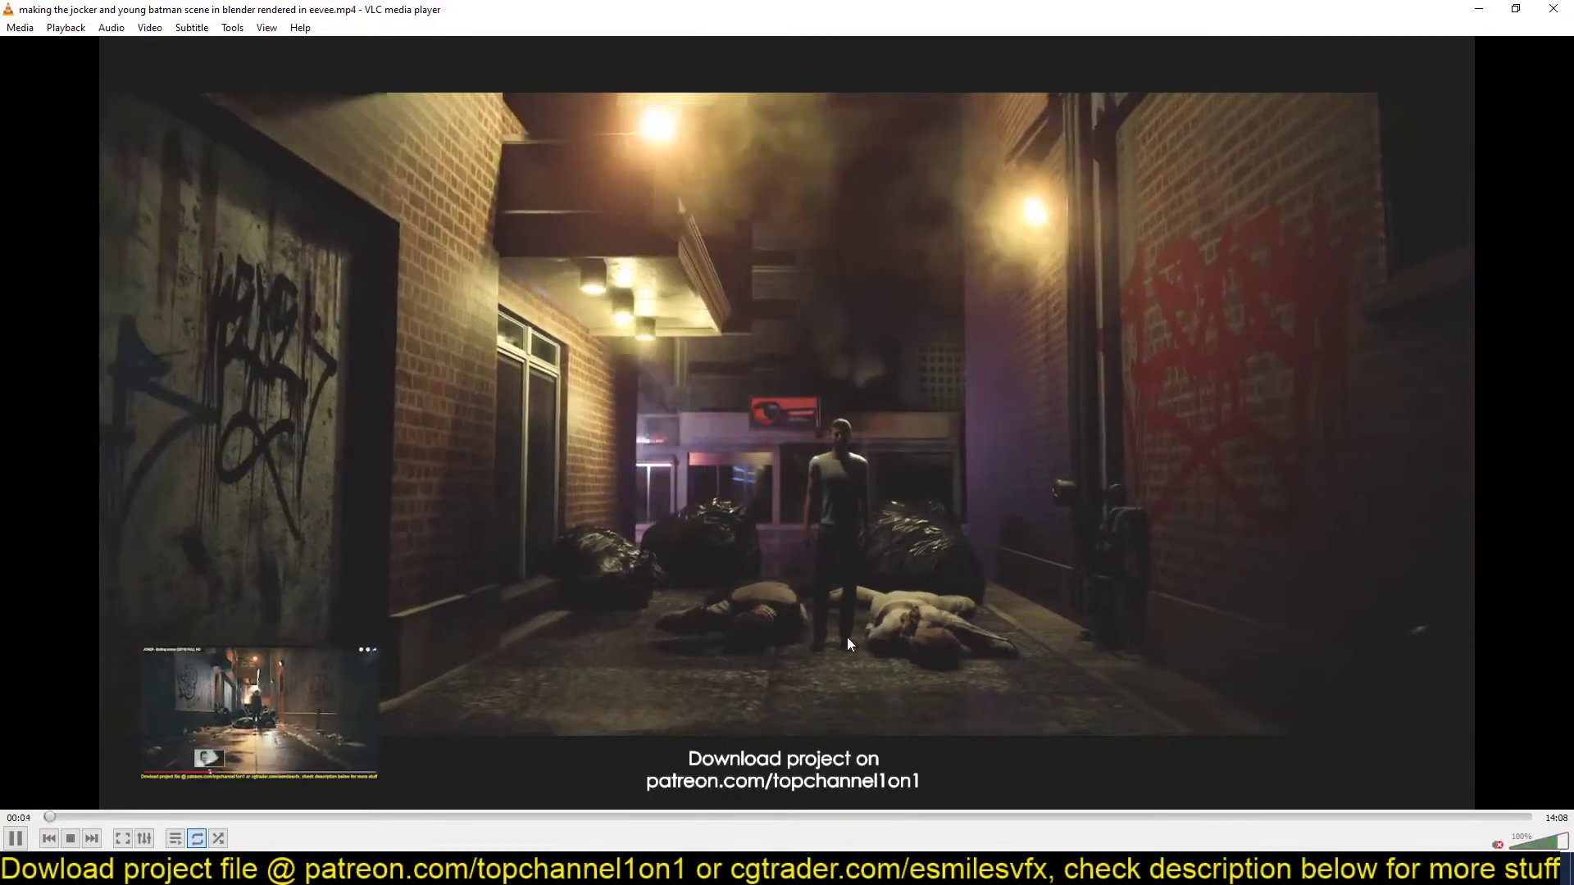
key(space)
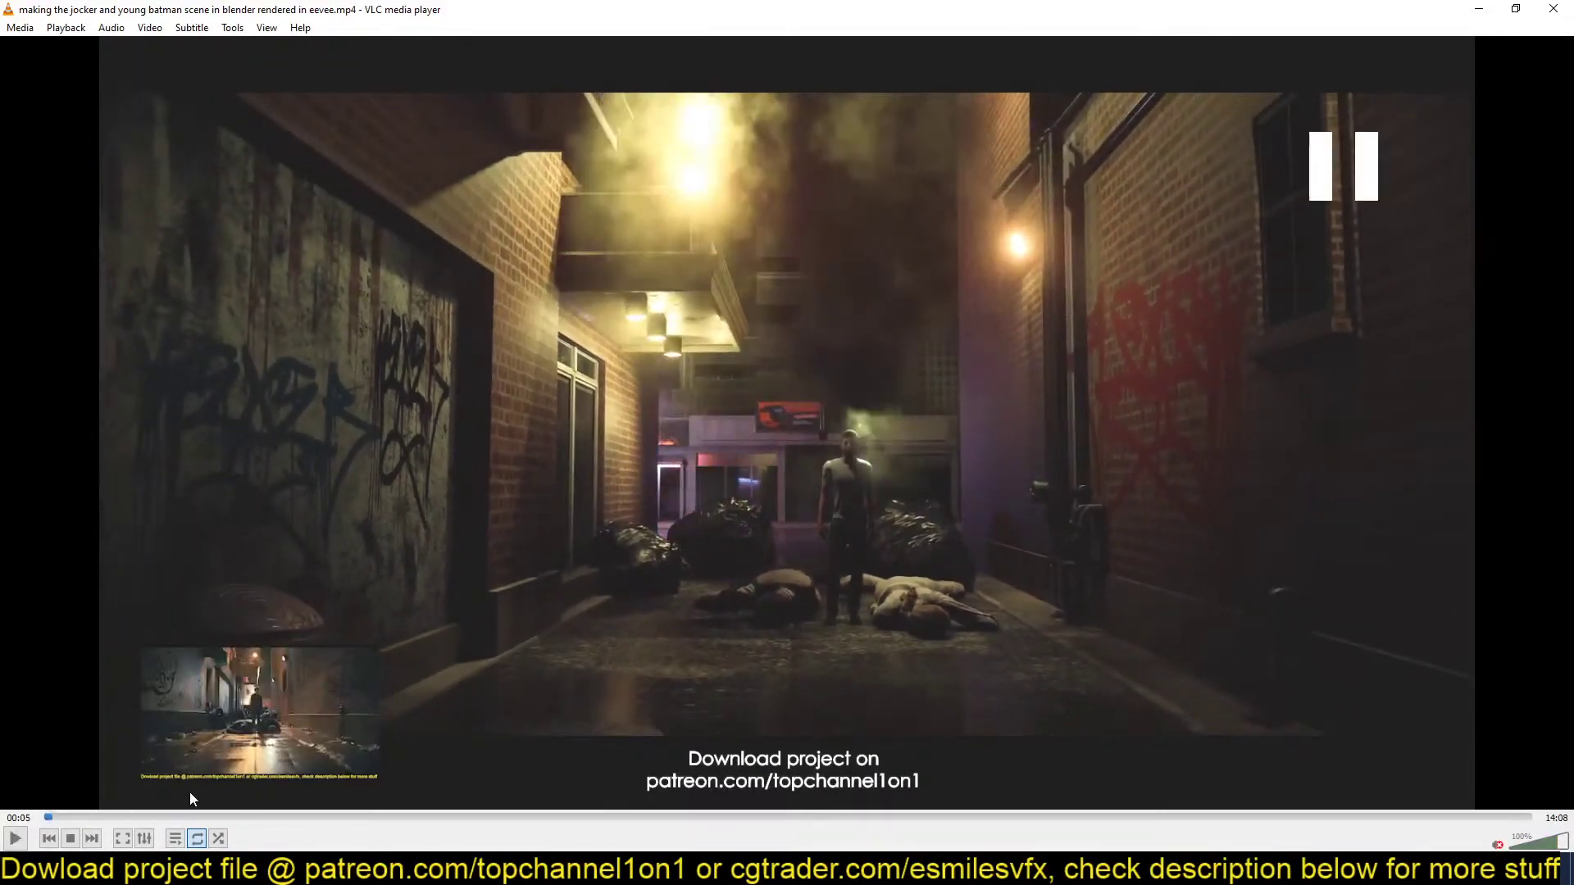
Turn off the image adjust video effect for the alley video and close the effects settings.
click(144, 839)
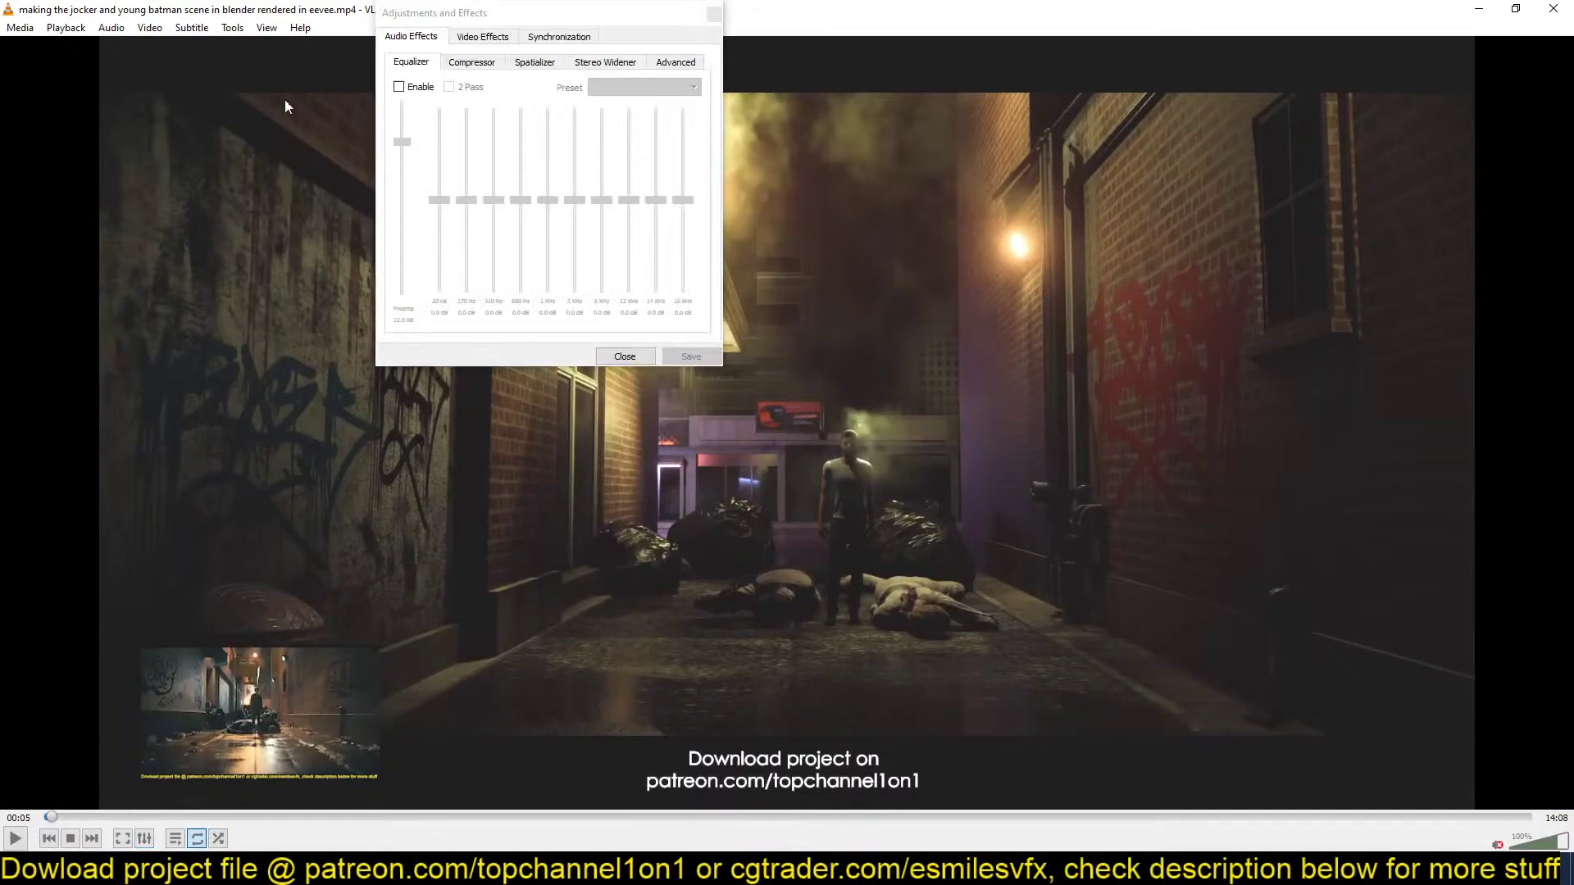
click(487, 38)
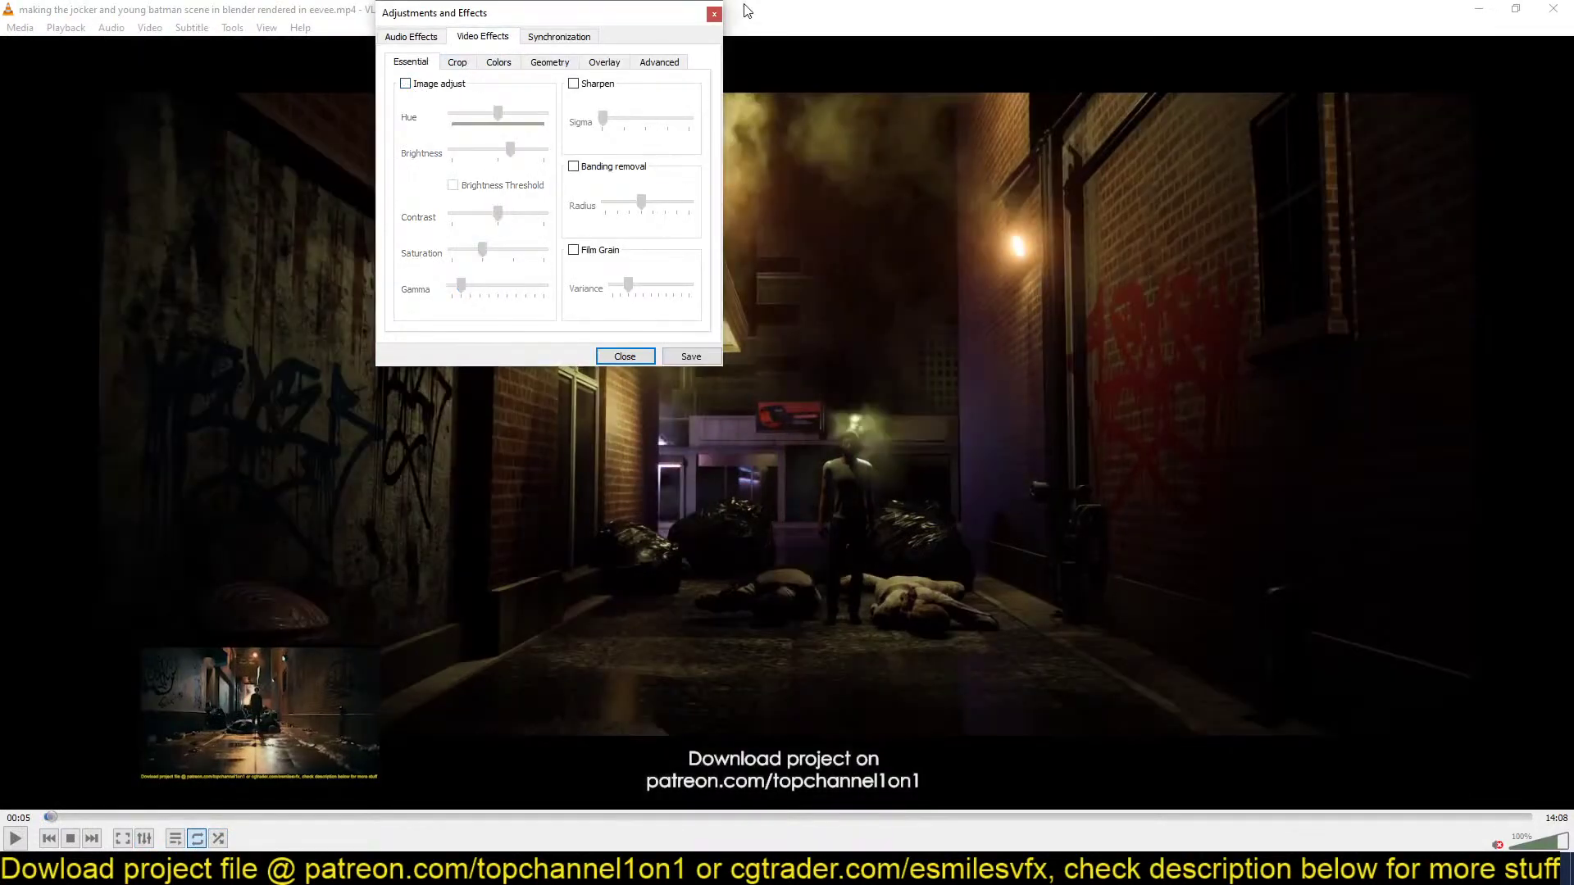
click(714, 14)
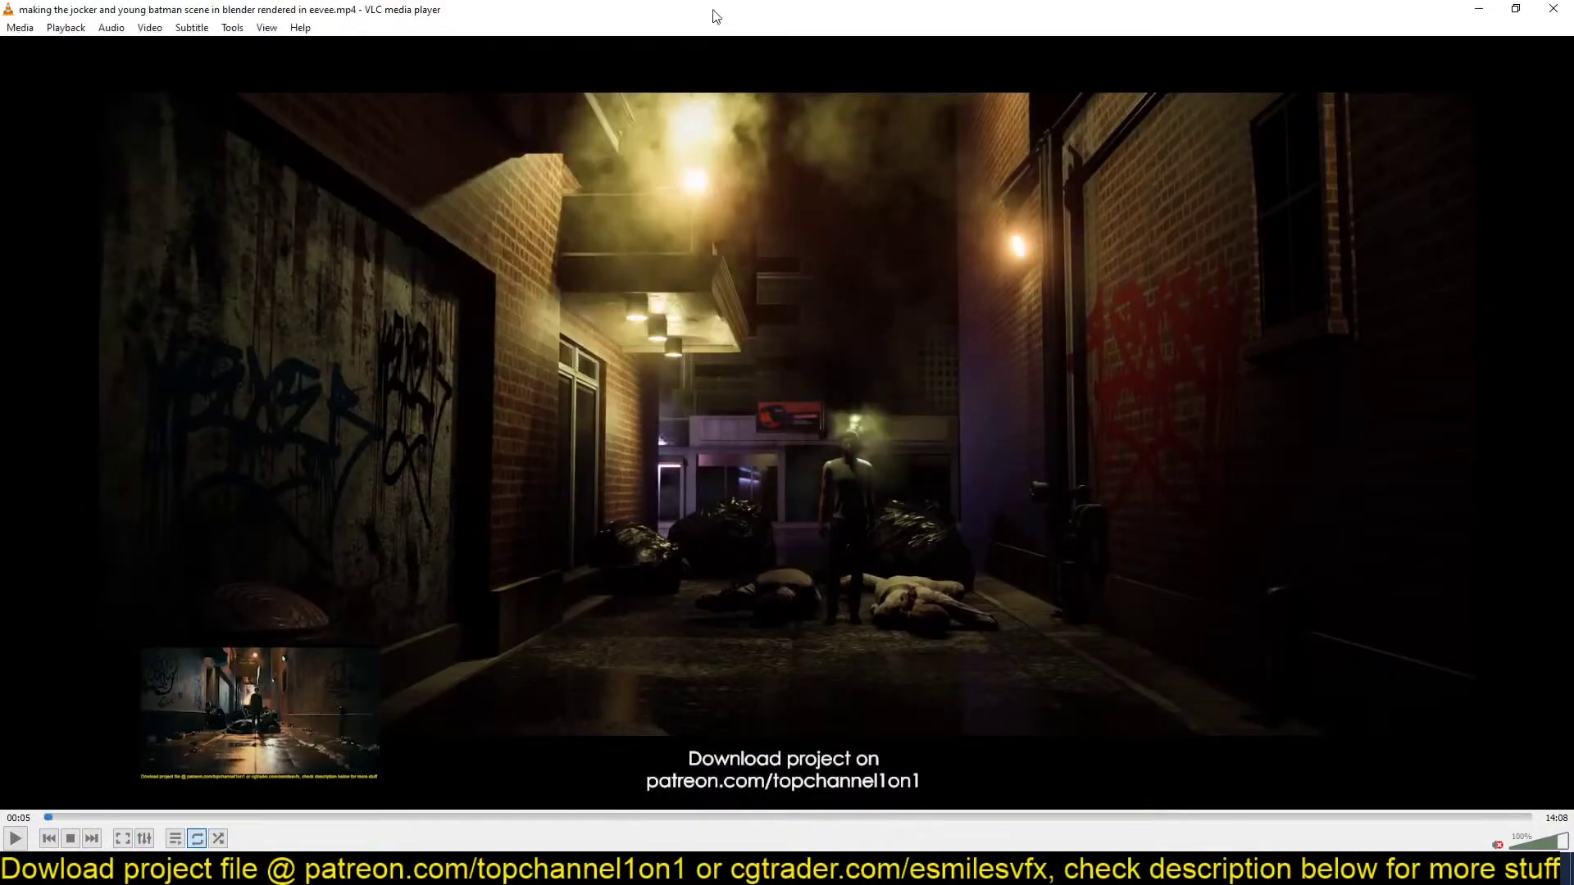
Replay the alley video from its beginning and pause it once the alley shot ends.
click(44, 817)
key(space)
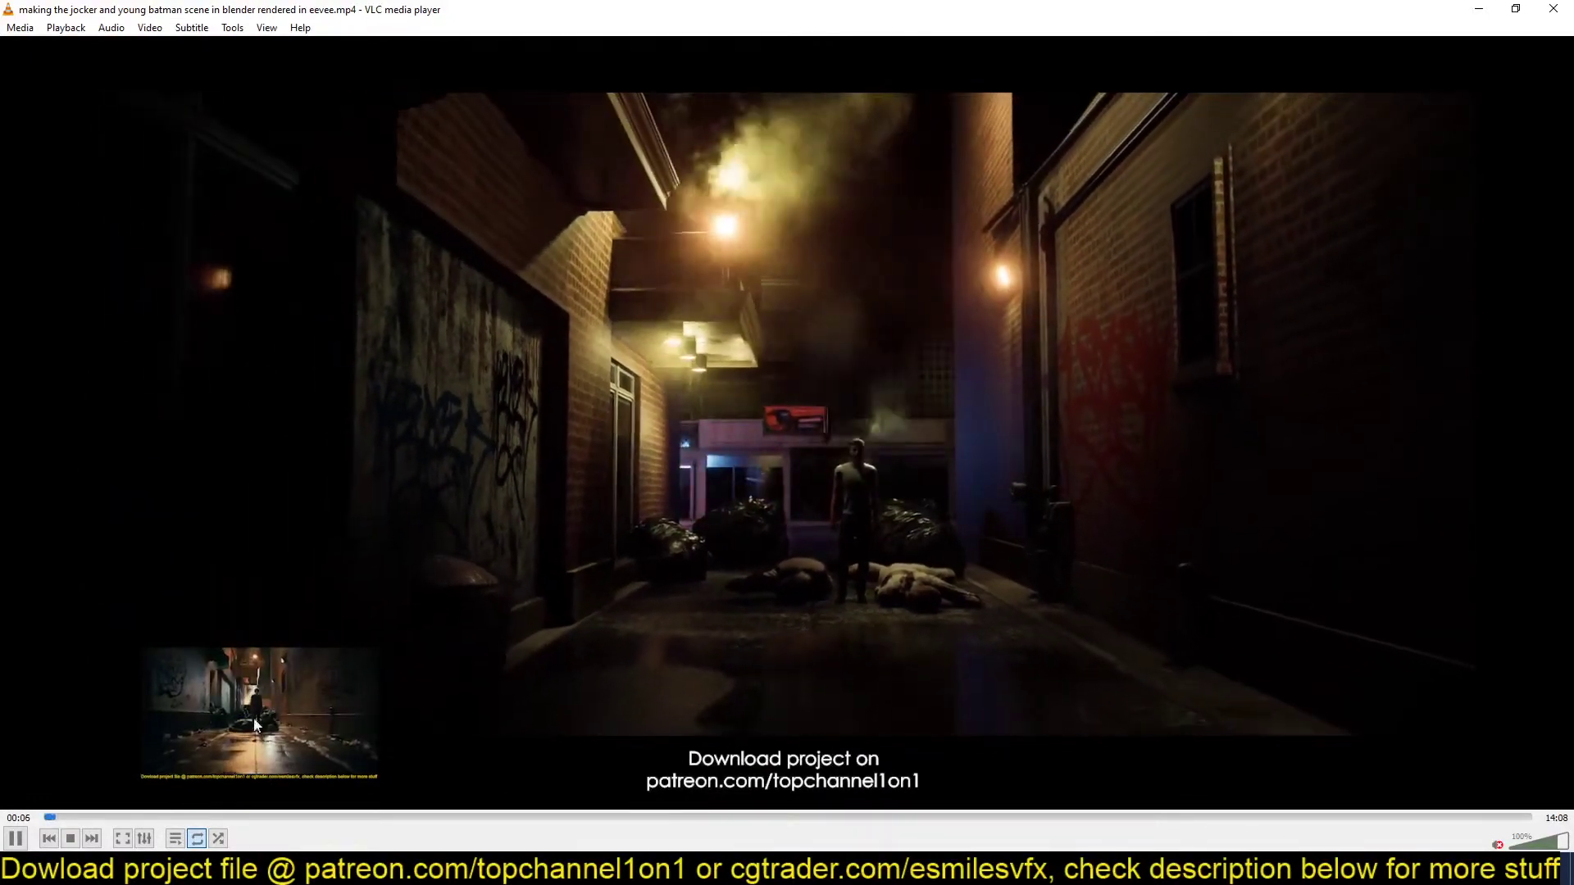
key(space)
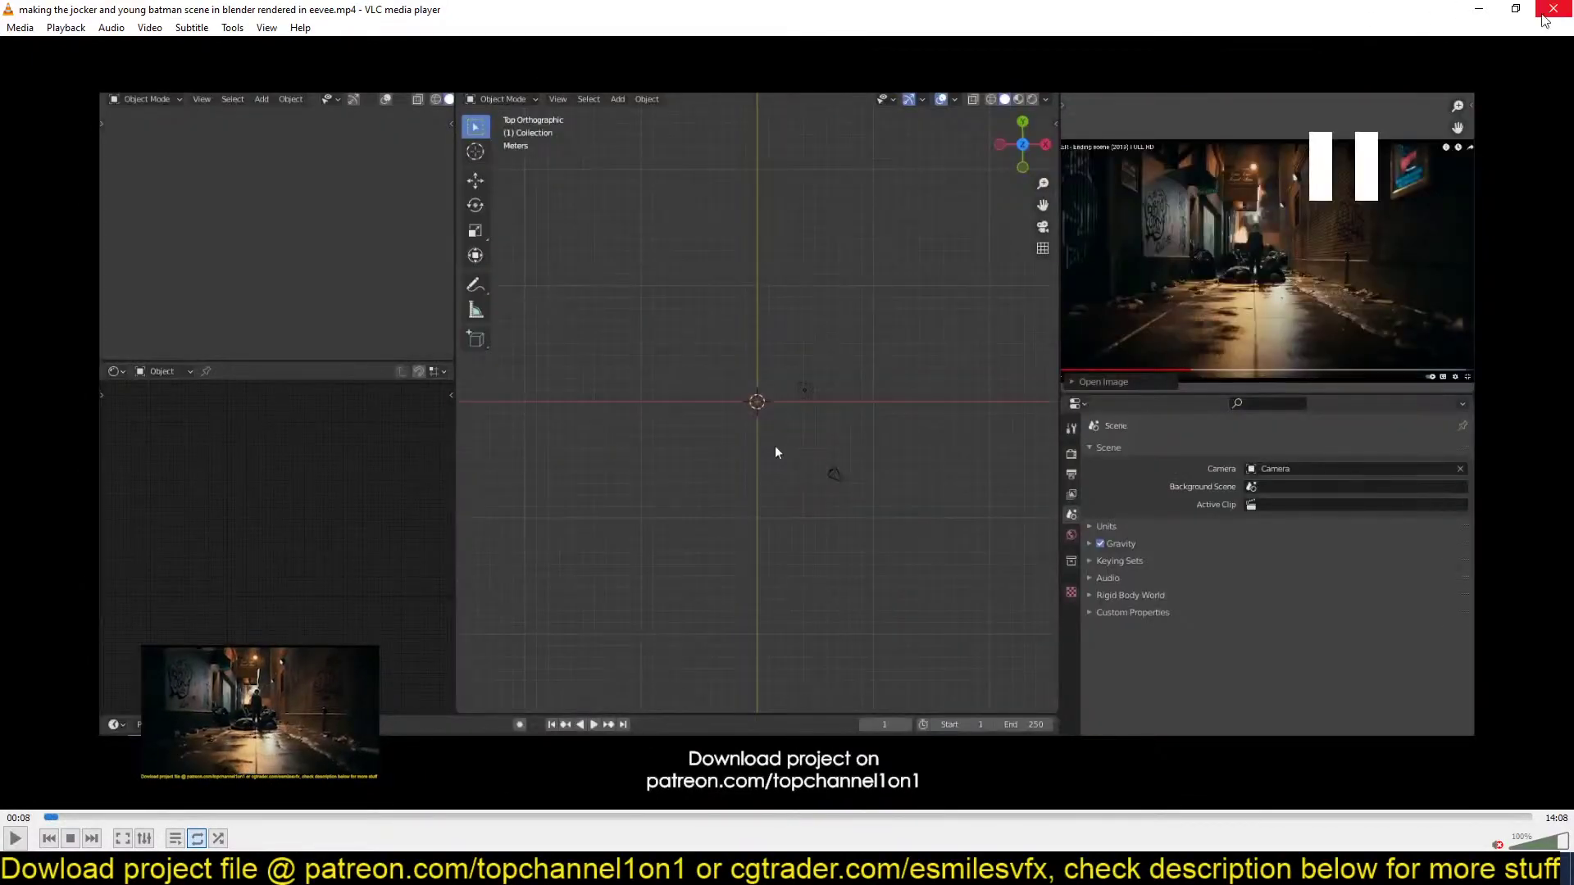
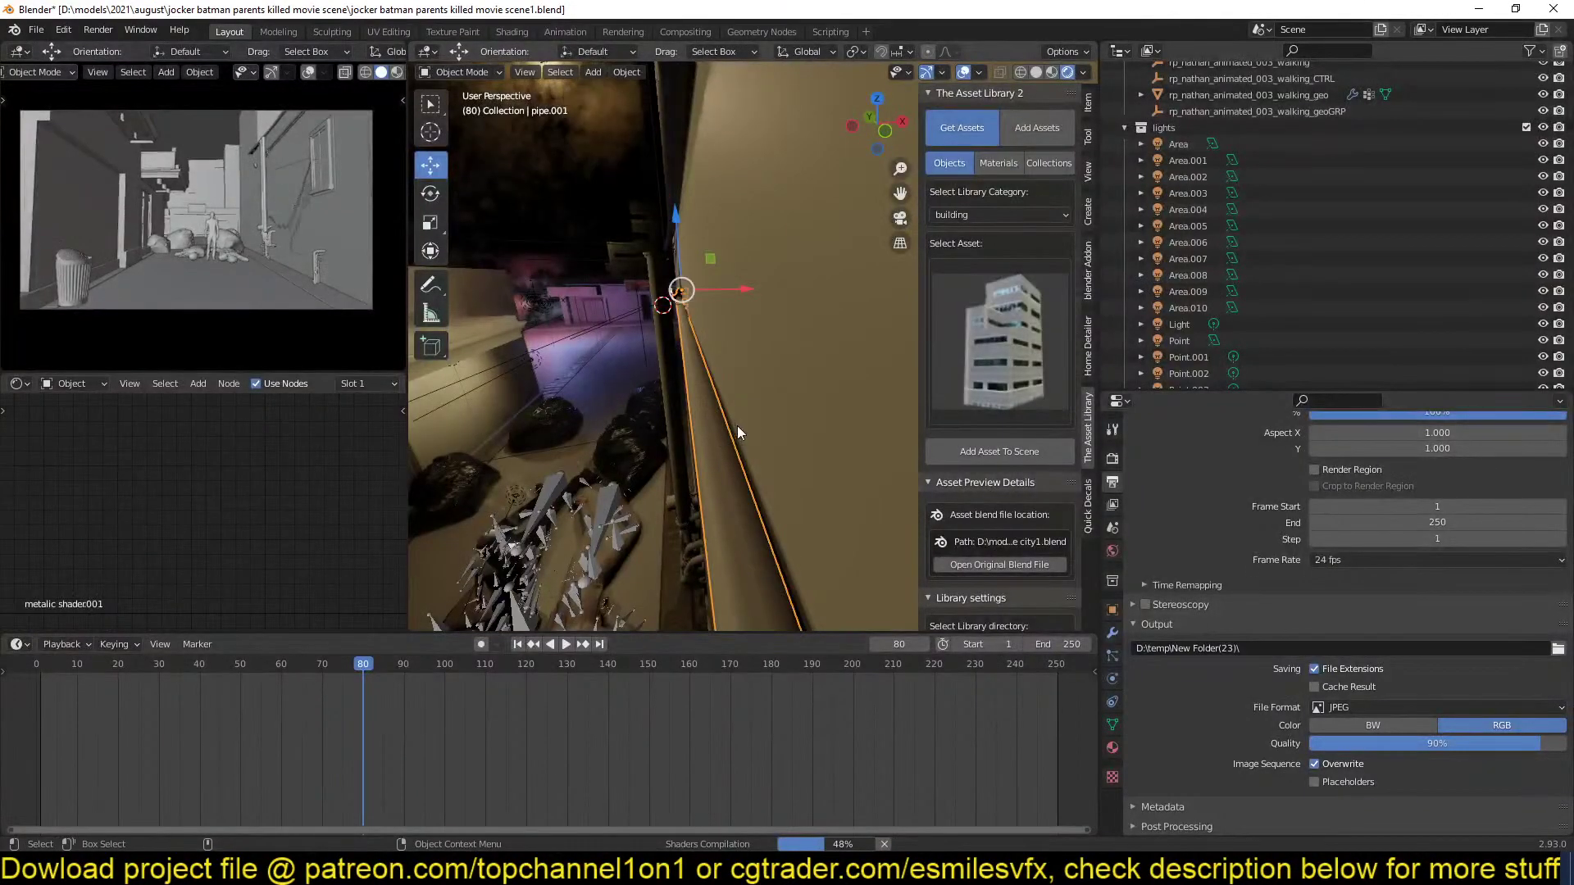
Examine the rendered alley around the wall pipe and the brick building block, with a brief check of Streamlabs OBS.
click(736, 426)
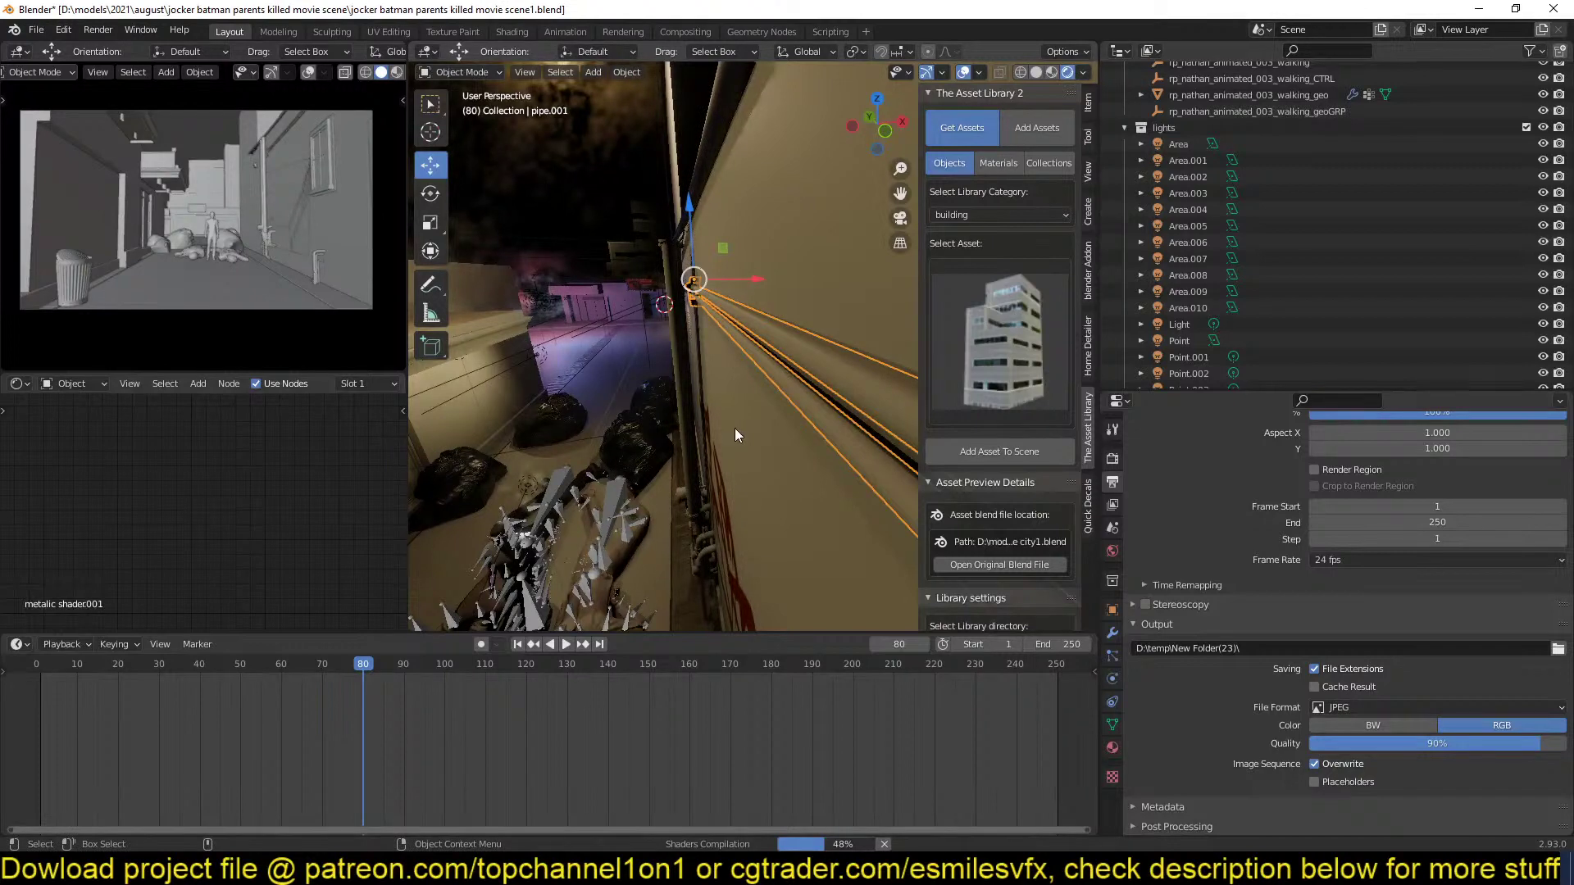
middle_drag(735, 427, 759, 416)
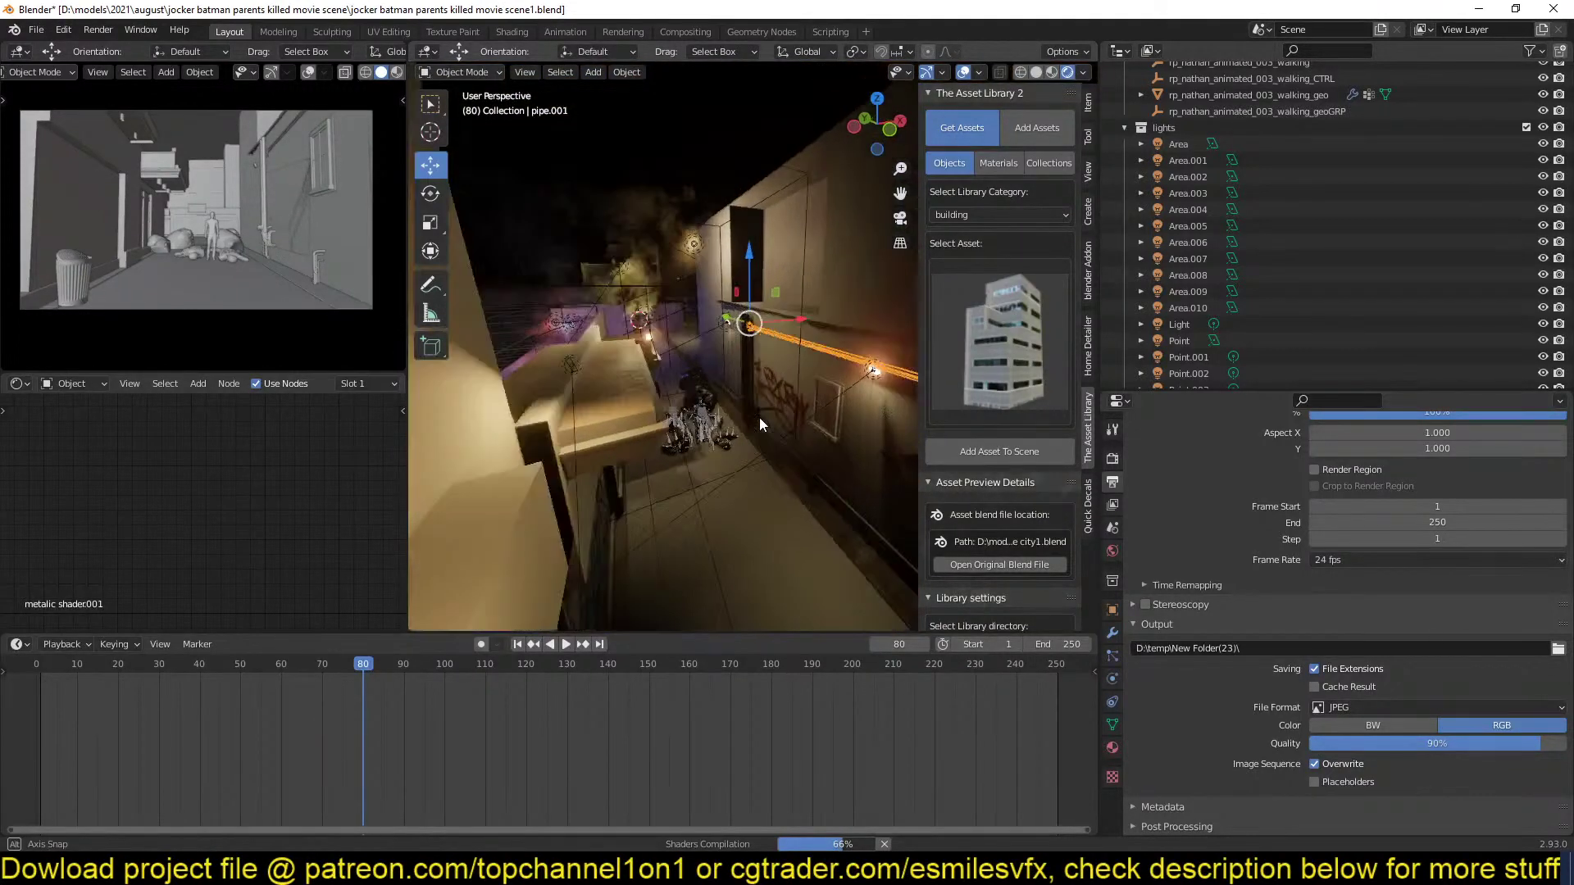
click(630, 869)
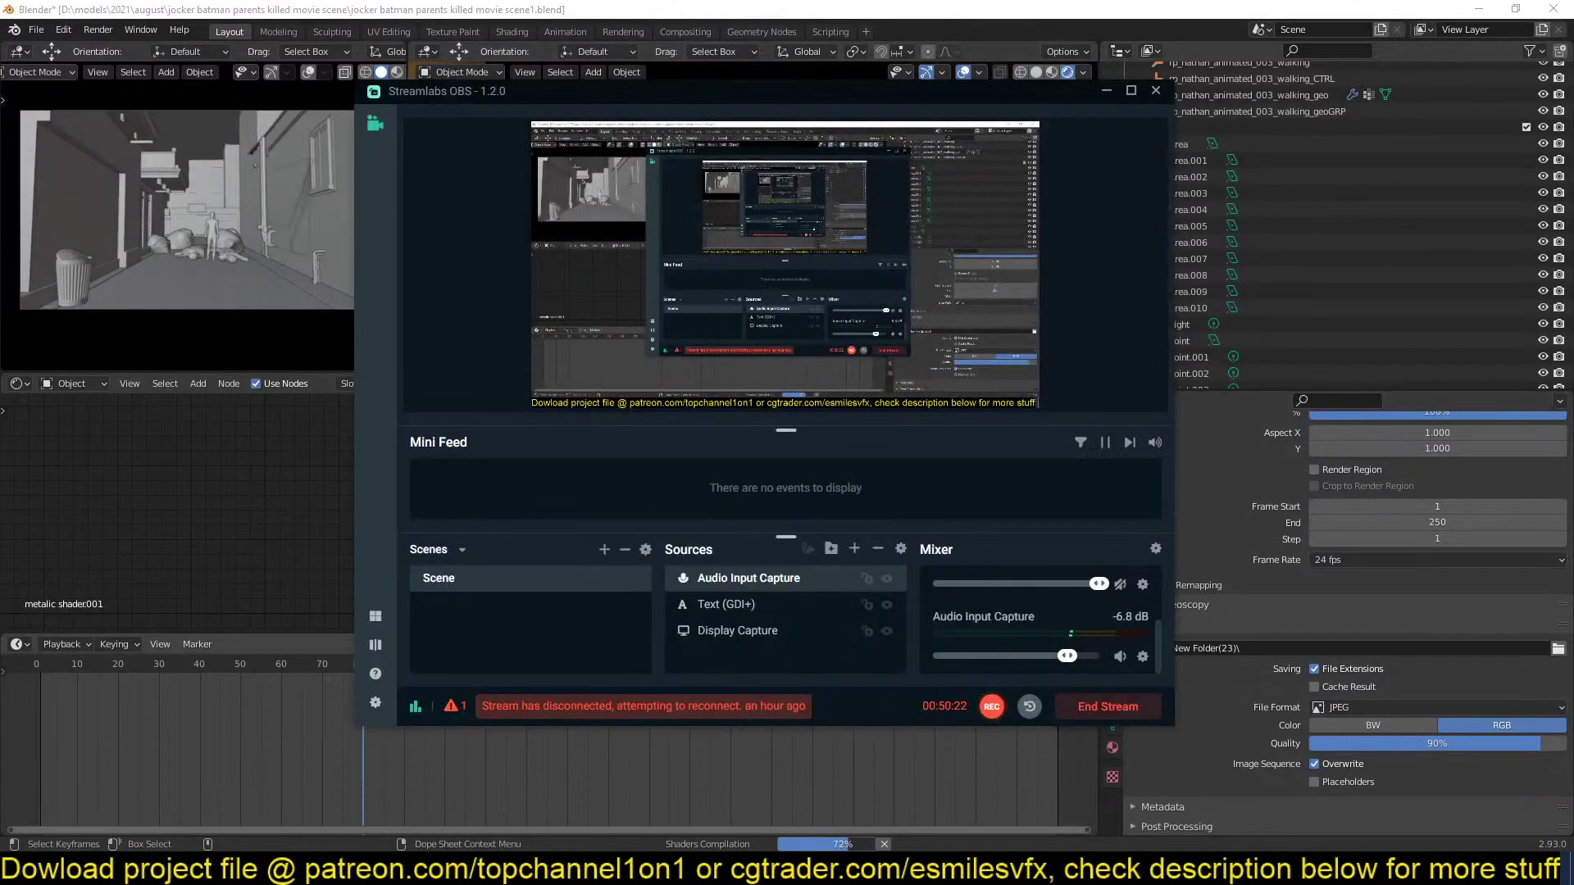
click(629, 869)
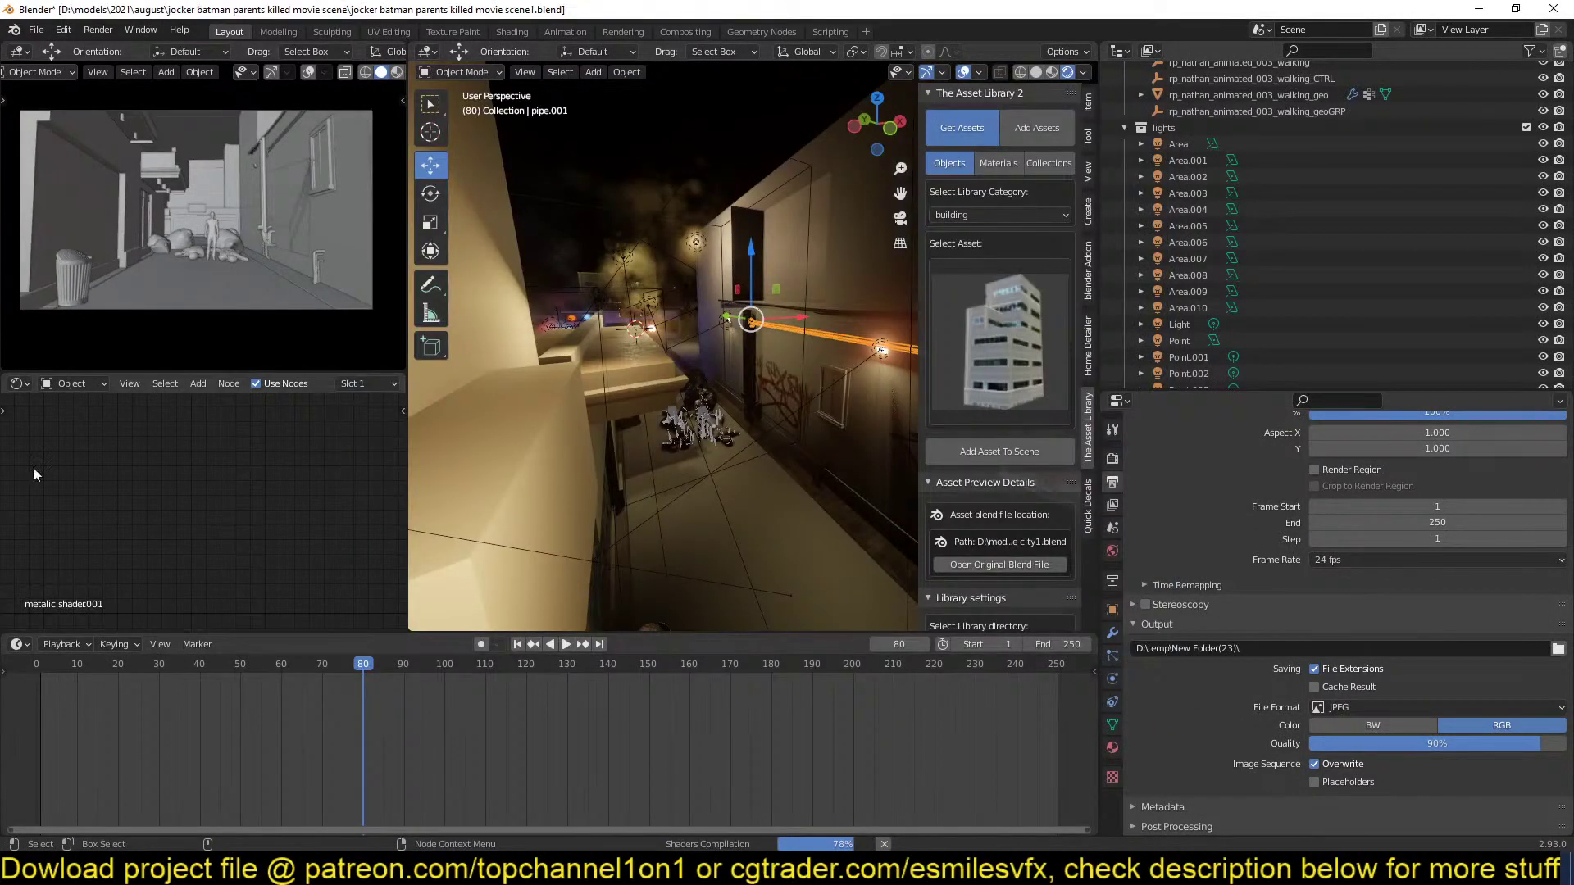
click(550, 433)
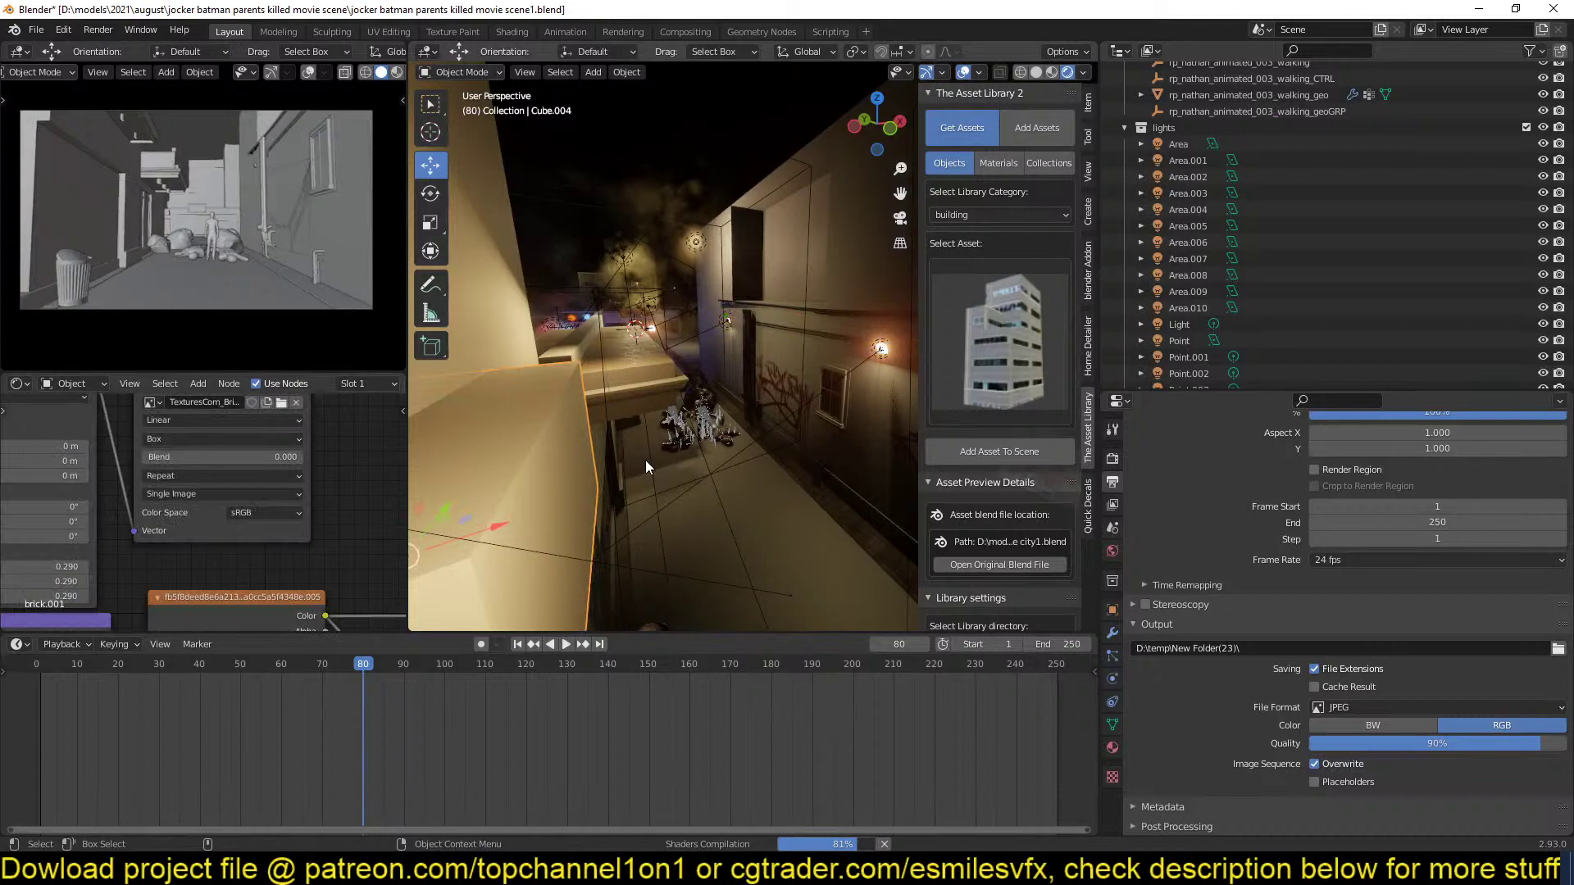
scroll(617, 467, down, 4)
middle_drag(612, 457, 645, 474)
scroll(606, 423, up, 3)
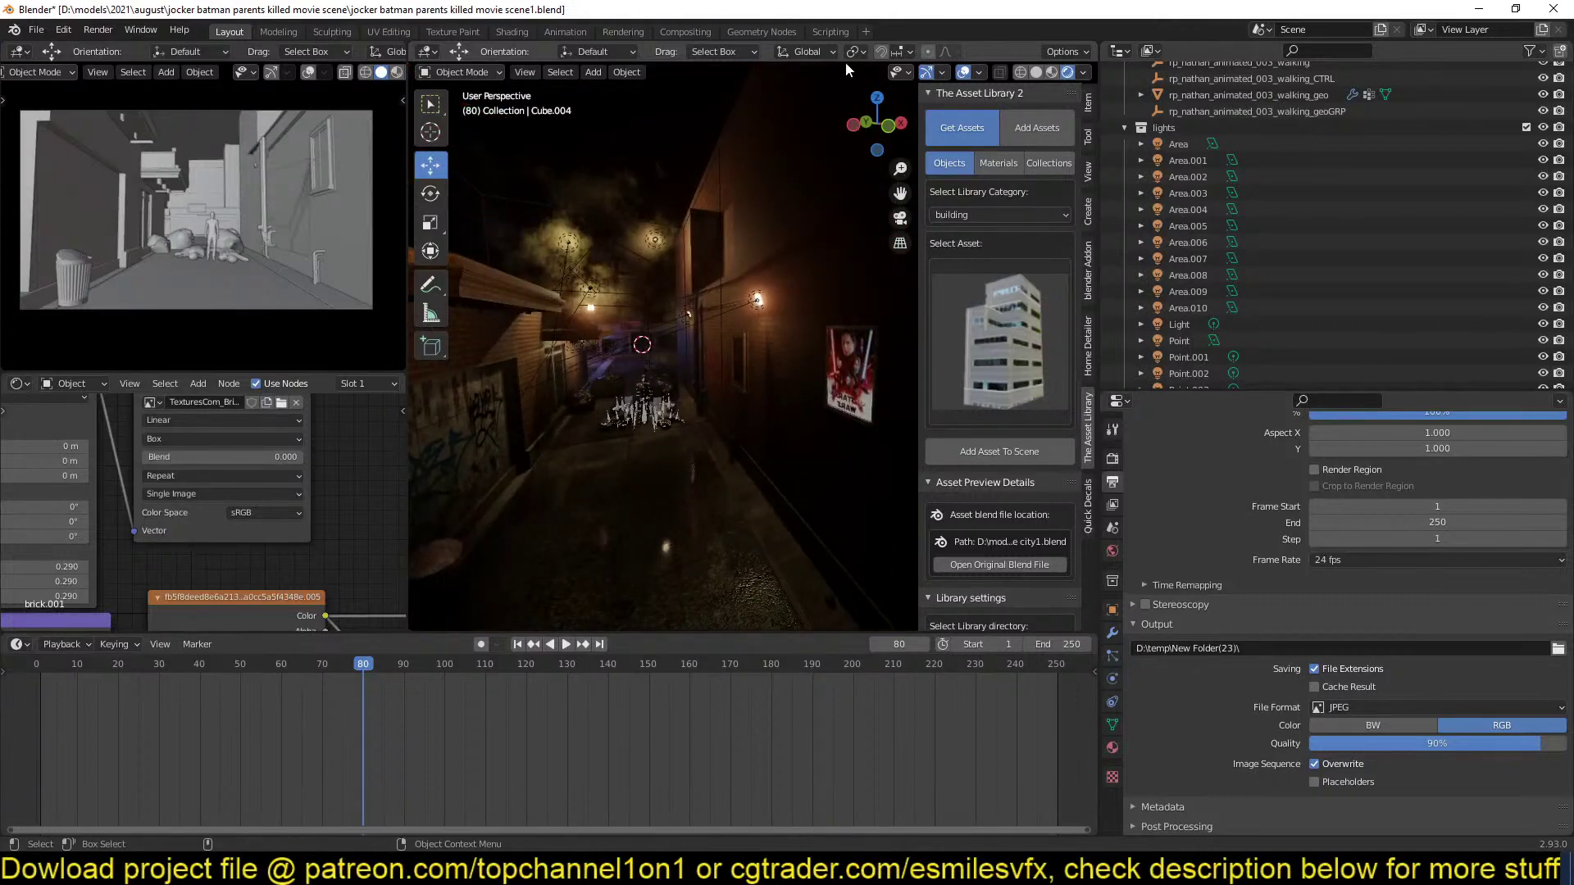
Hide the viewport overlays and view the rendered alley along its length.
click(963, 72)
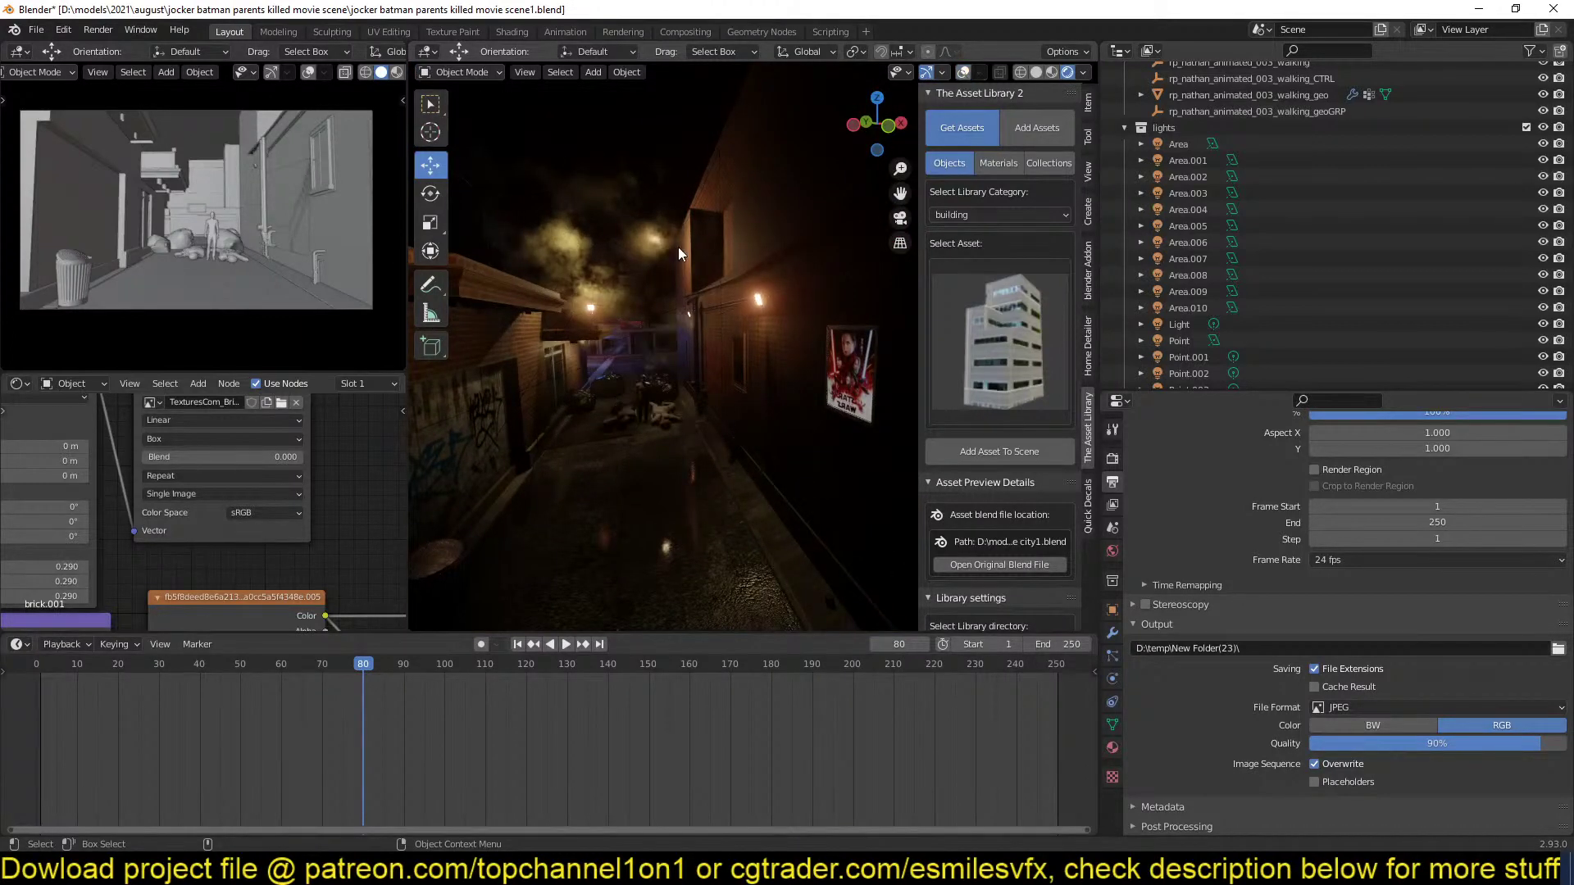
middle_drag(705, 220, 708, 215)
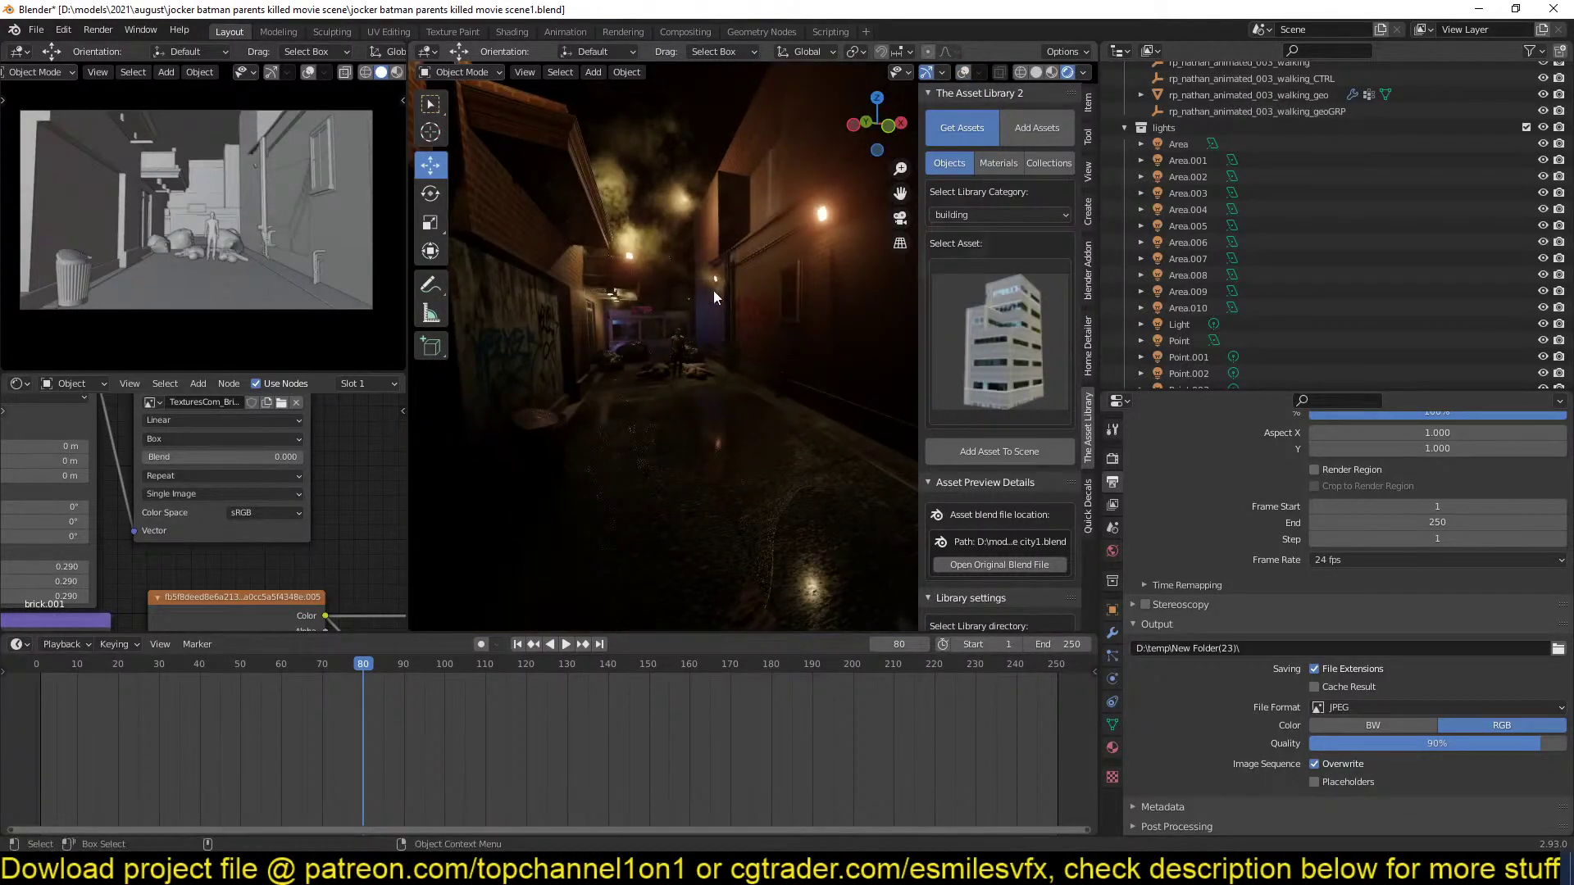
middle_drag(641, 321, 622, 324)
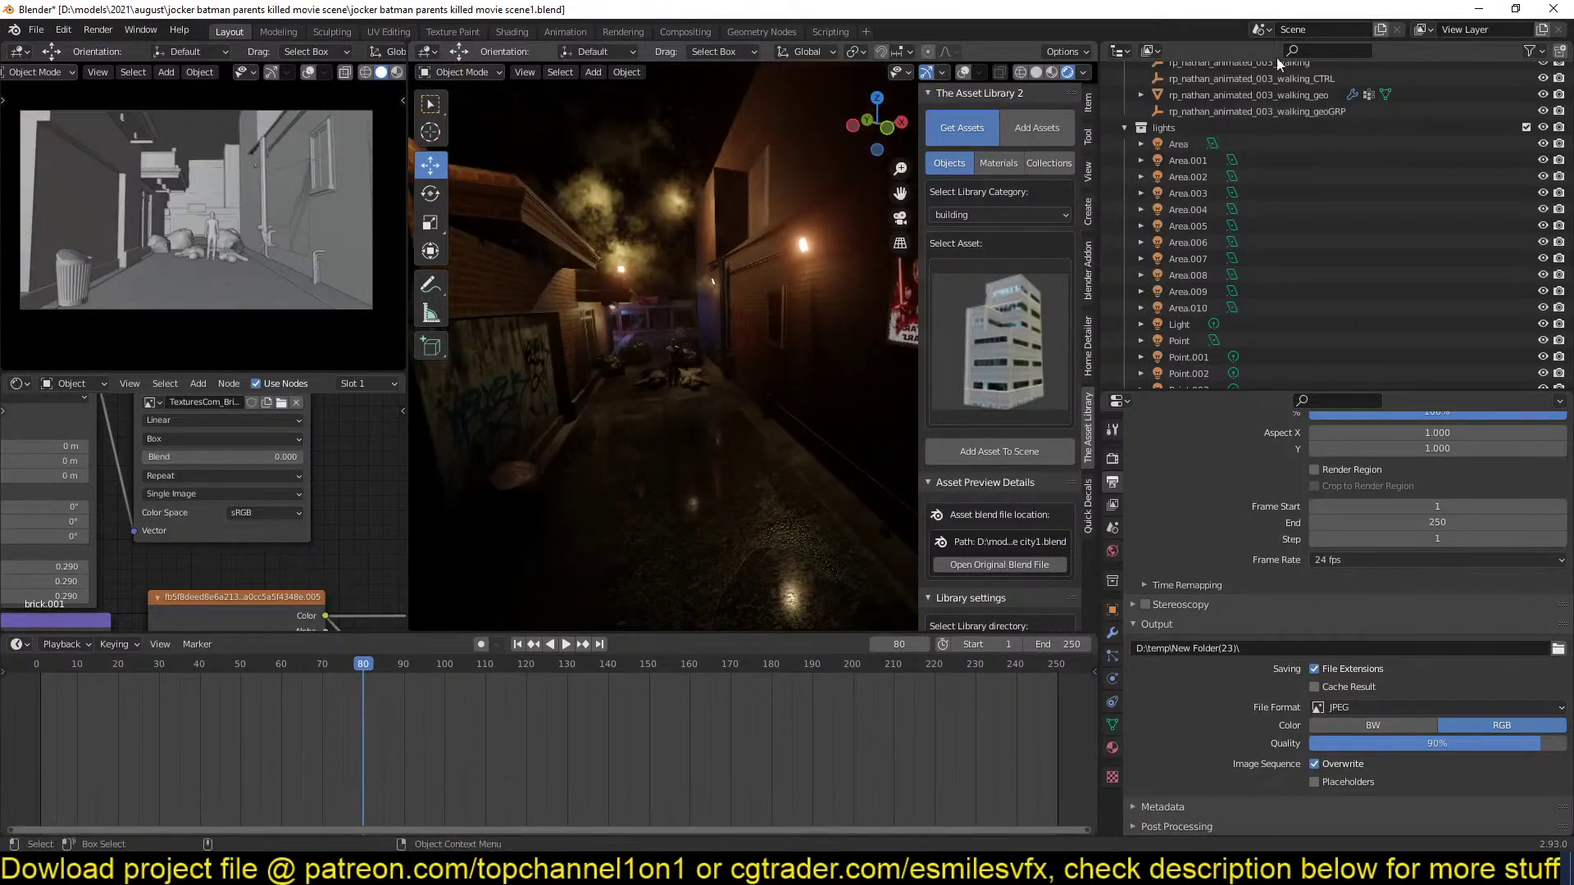
Change the outliner area to an Image Editor with the reference still, and show the alley through the camera with the sidebar hidden.
click(1120, 51)
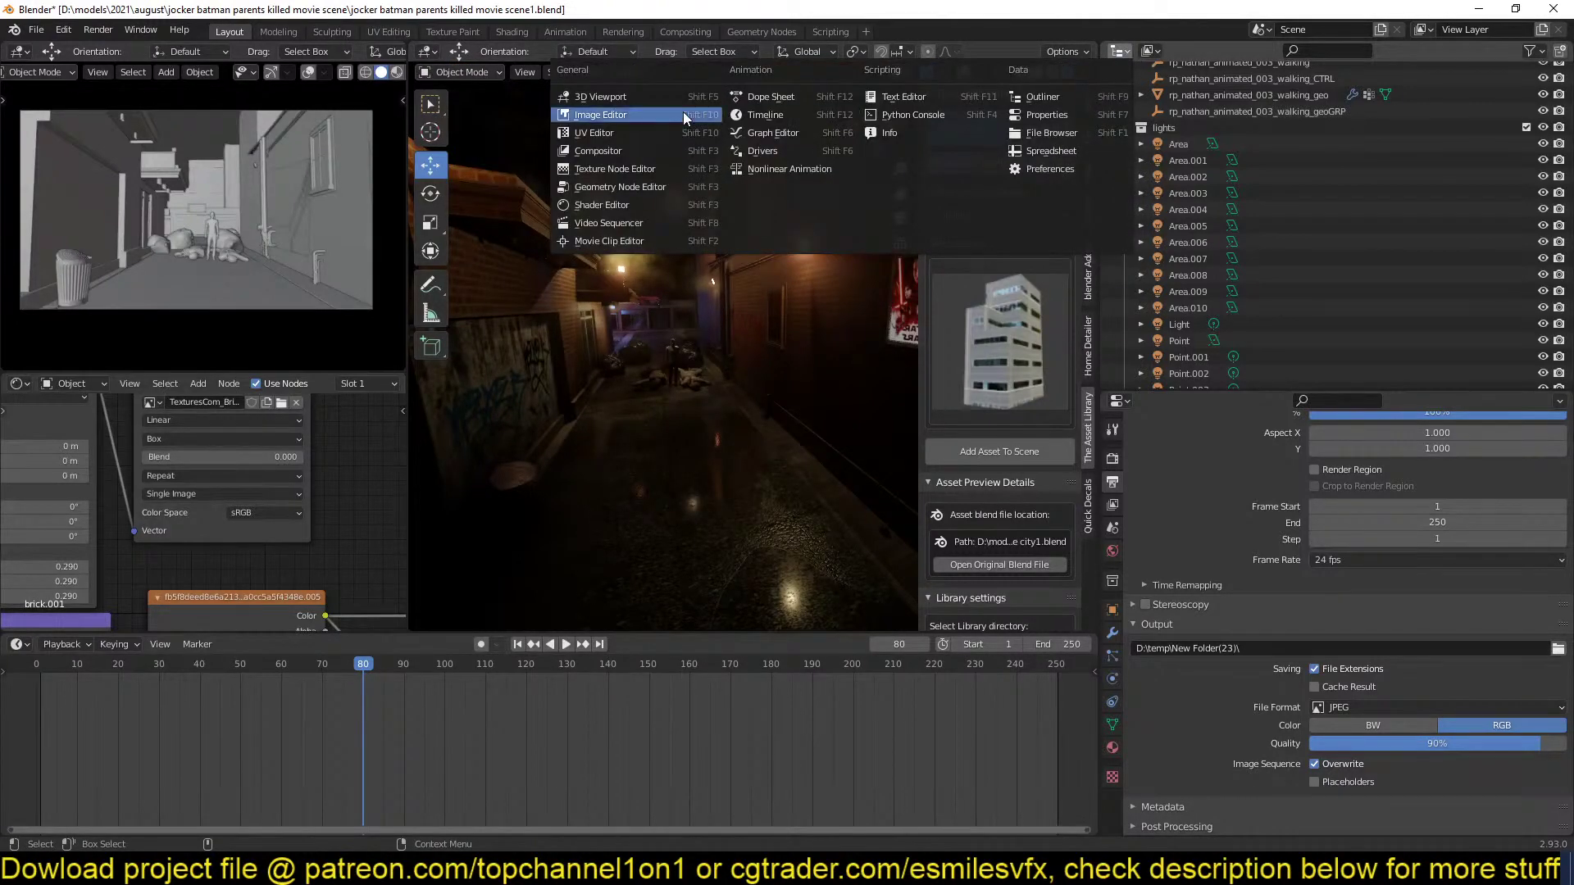
click(641, 117)
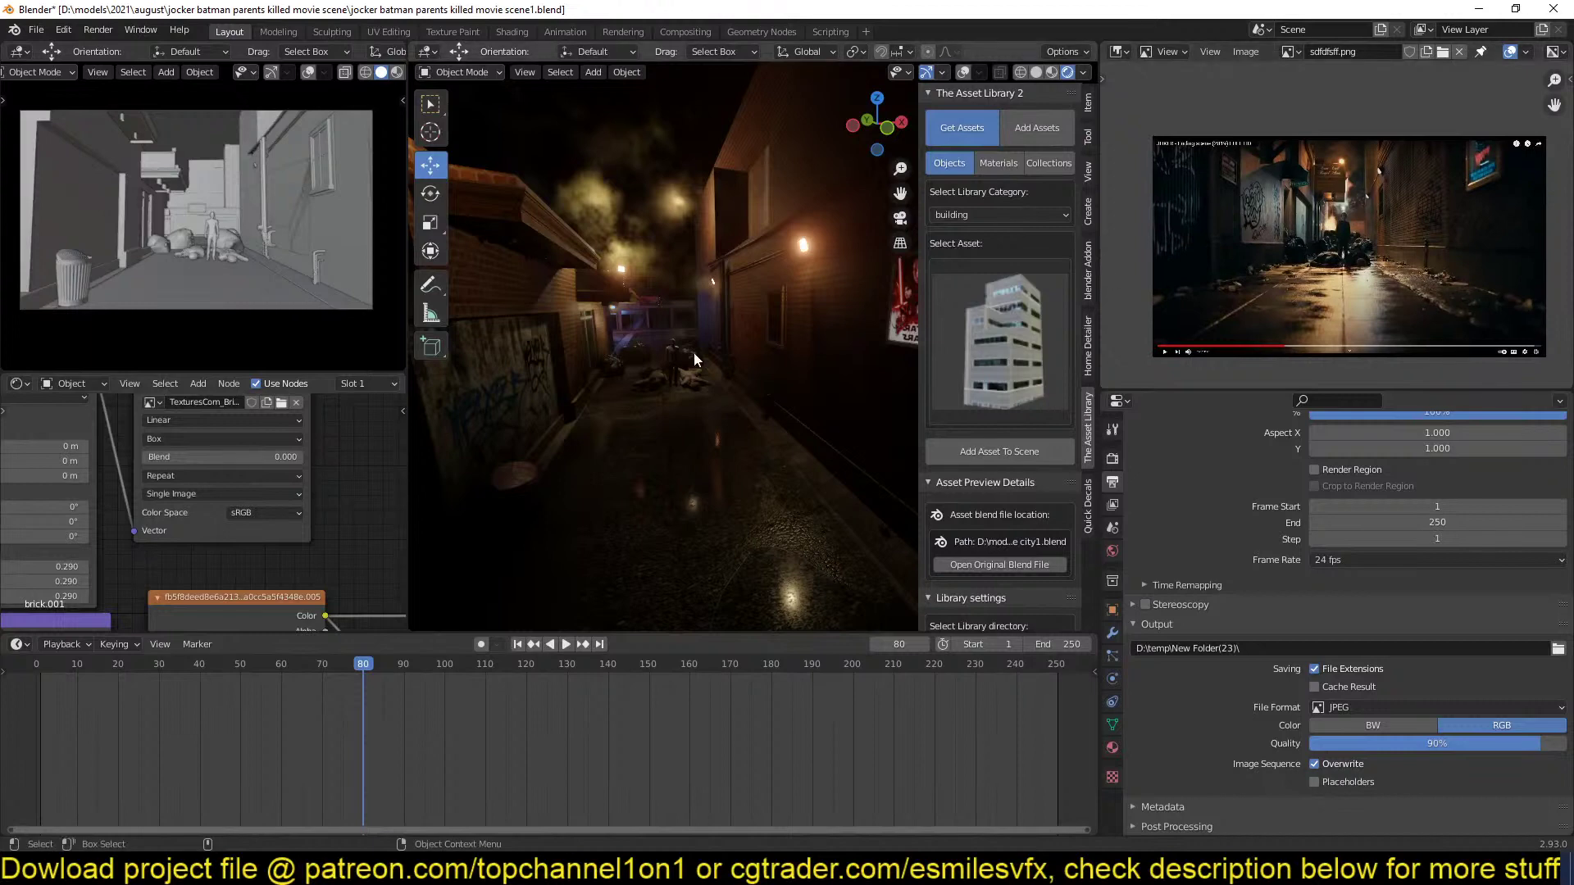
key(KP_0)
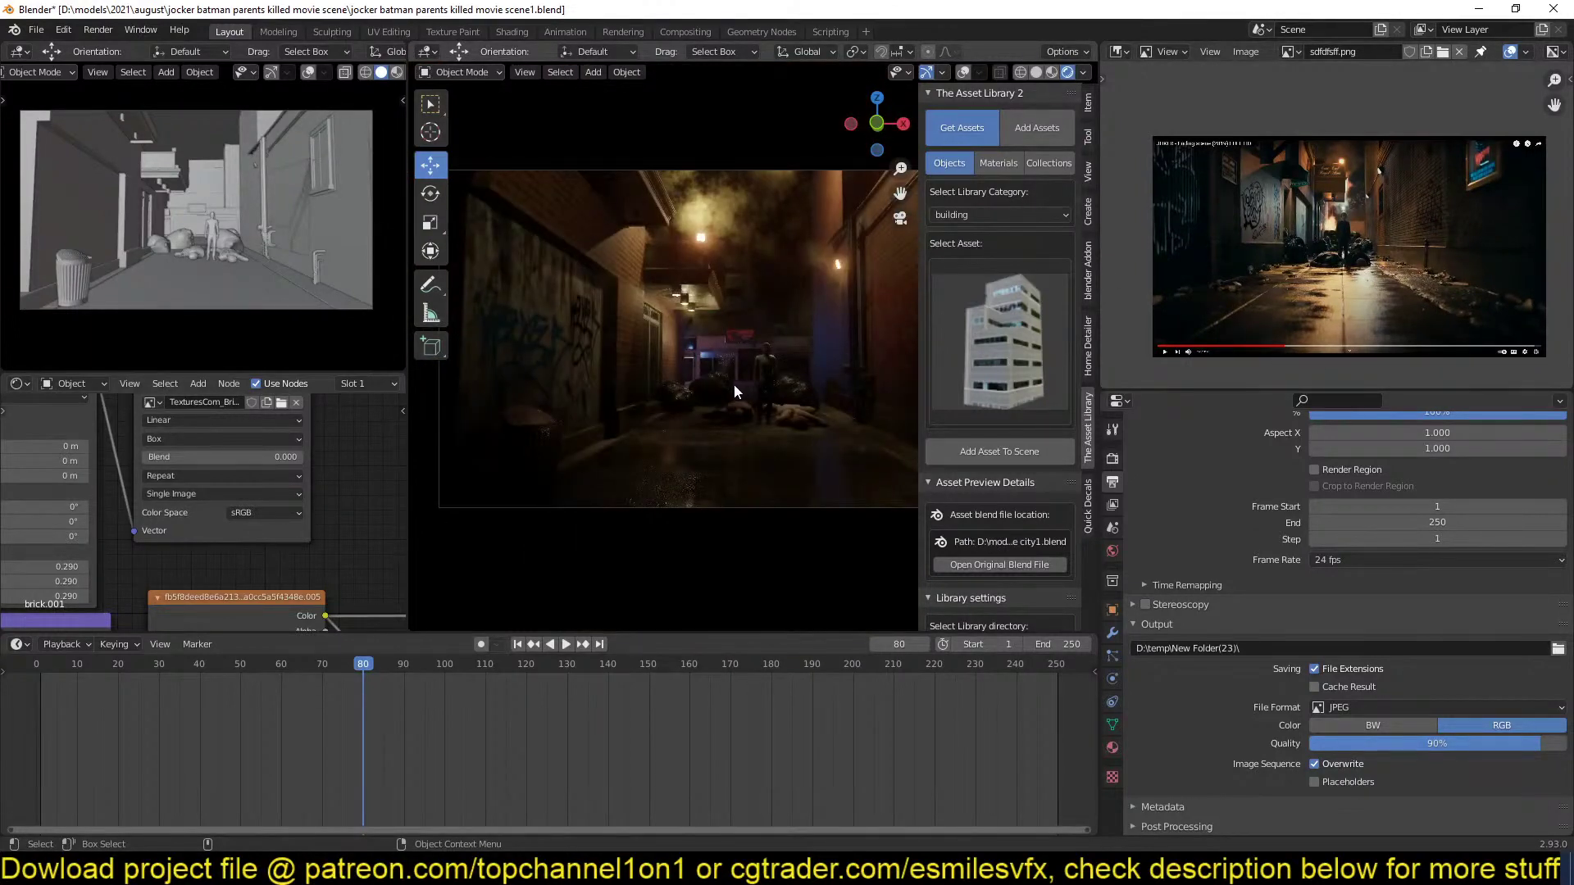
key(n)
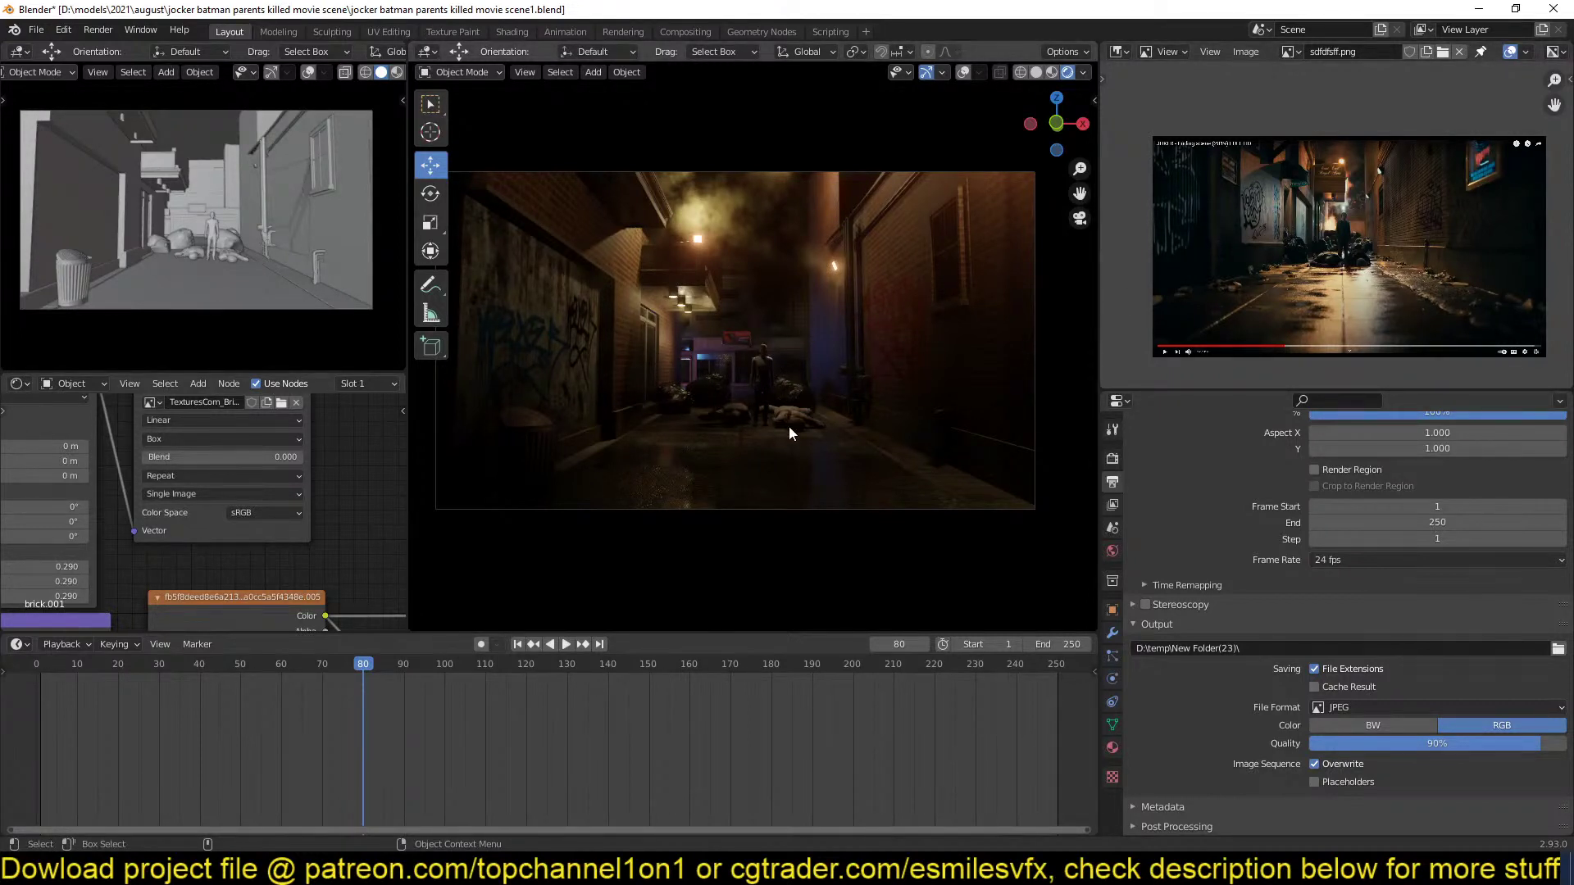
Show the alley without scene lighting in solid and then material preview shading, and select the glowing lamp on the graffiti-covered brick wall.
click(1036, 73)
mouse_move(908, 206)
middle_down()
mouse_move(895, 251)
mouse_move(773, 280)
mouse_move(834, 279)
middle_up()
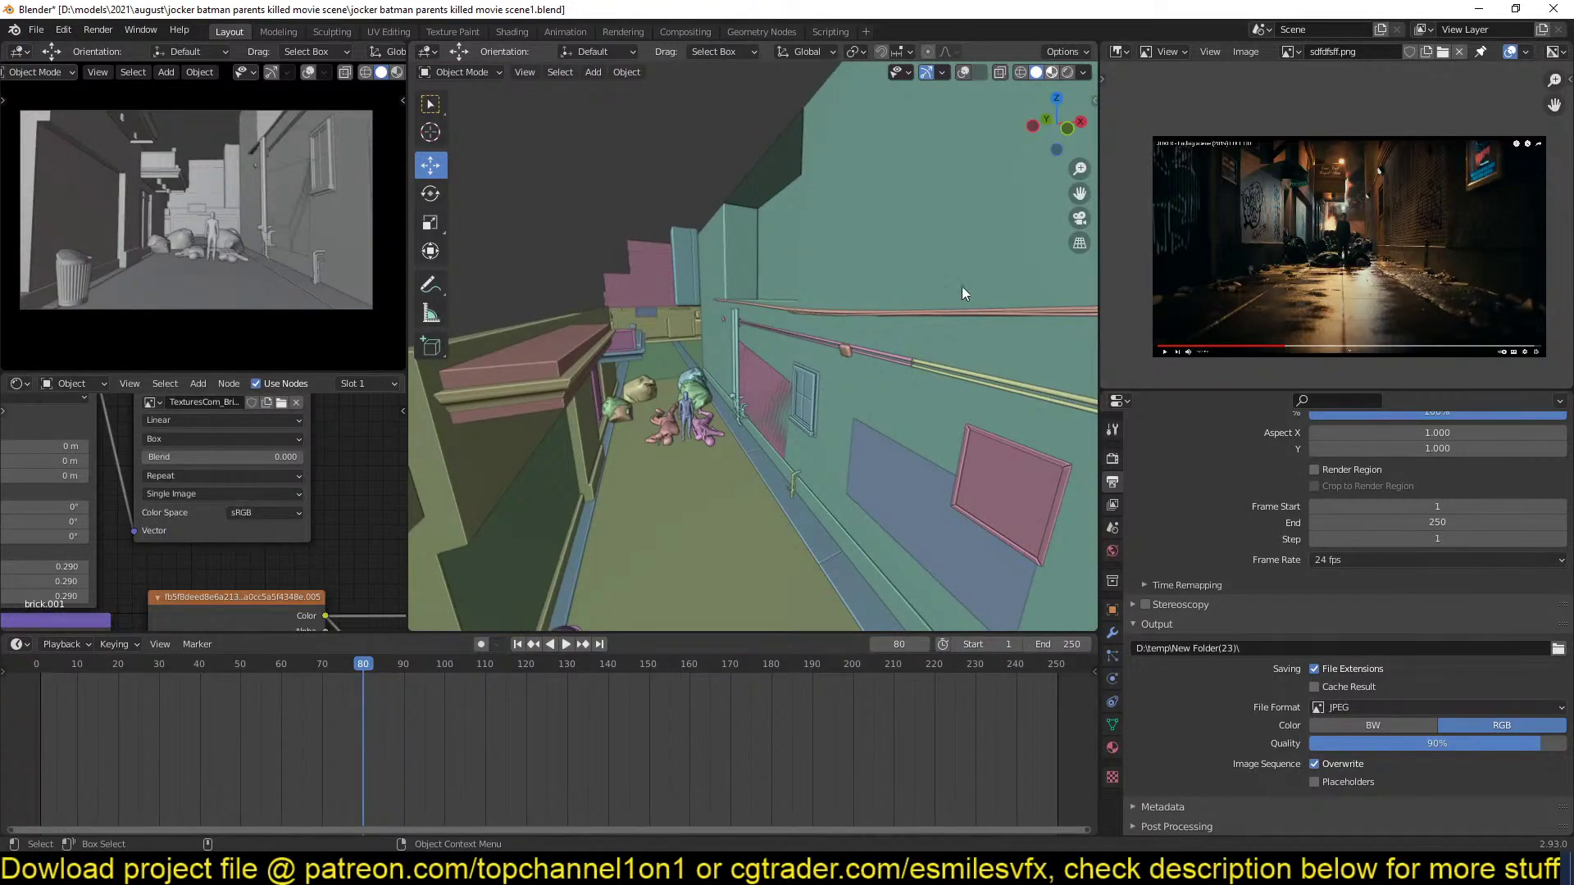
key(z)
click(977, 185)
mouse_move(897, 273)
middle_down()
mouse_move(872, 272)
mouse_move(858, 312)
middle_up()
click(892, 290)
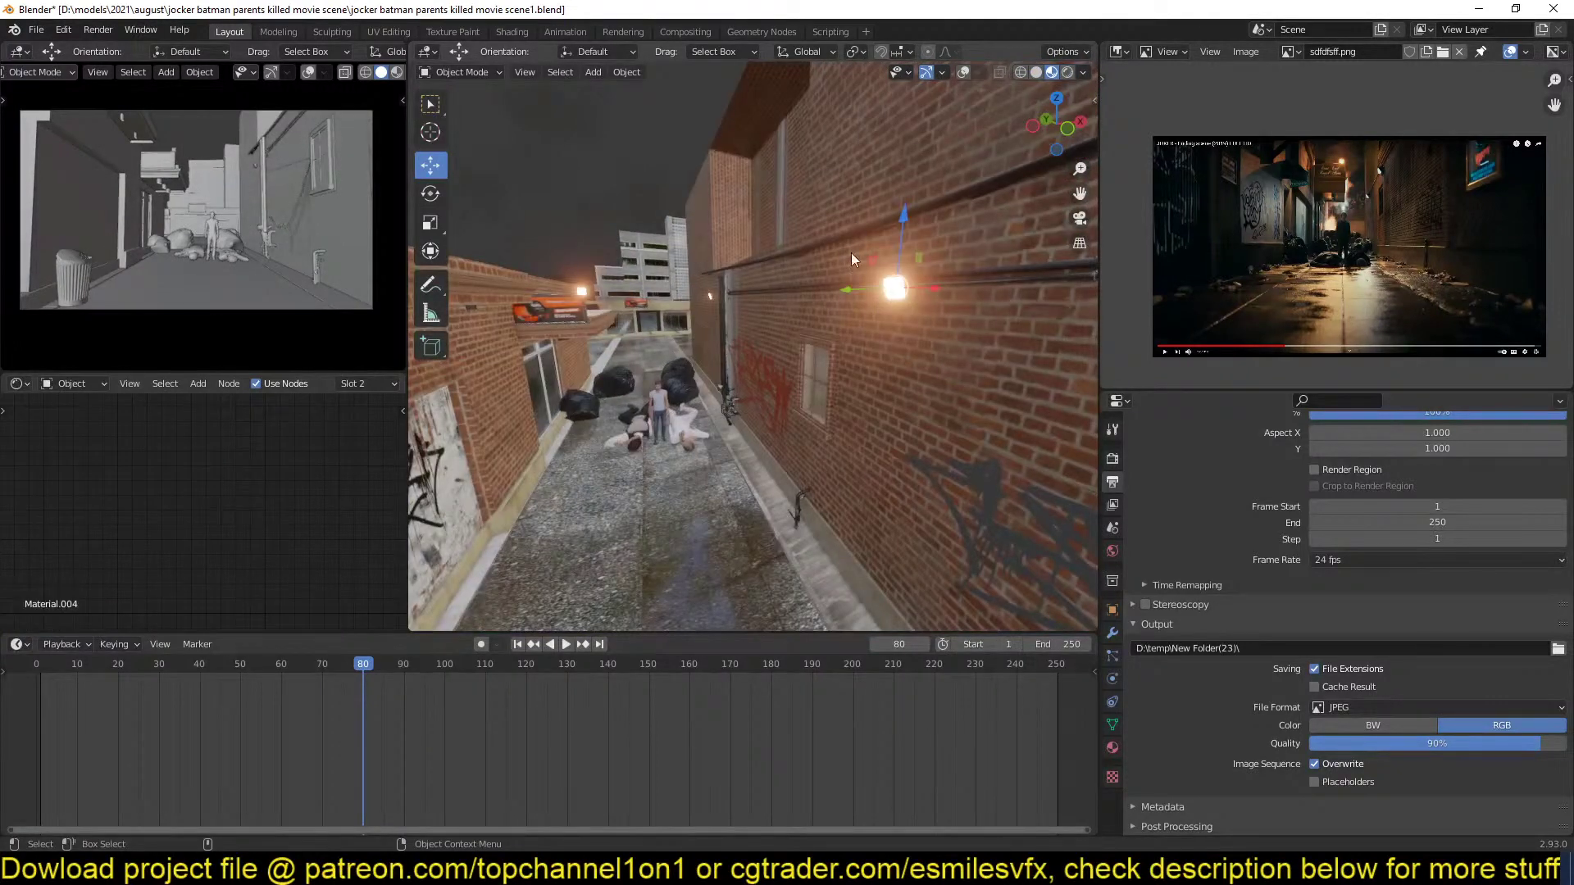
Show the alley in solid shading, view the wall lamp up close, and turn the viewport overlays back on.
key(z)
click(1042, 266)
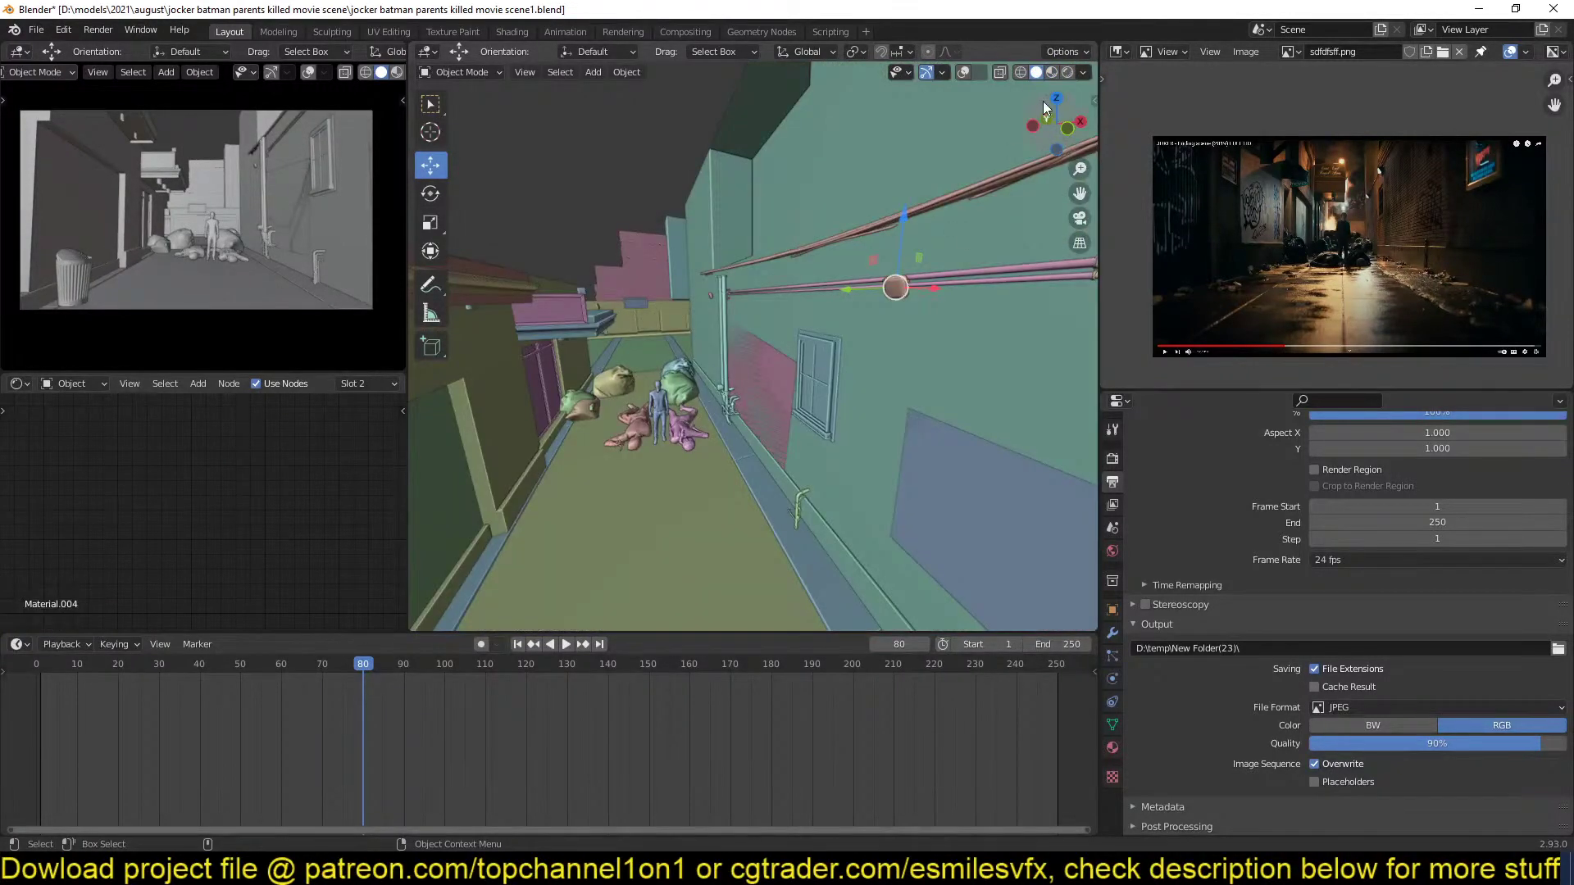
middle_drag(892, 310, 808, 310)
click(966, 71)
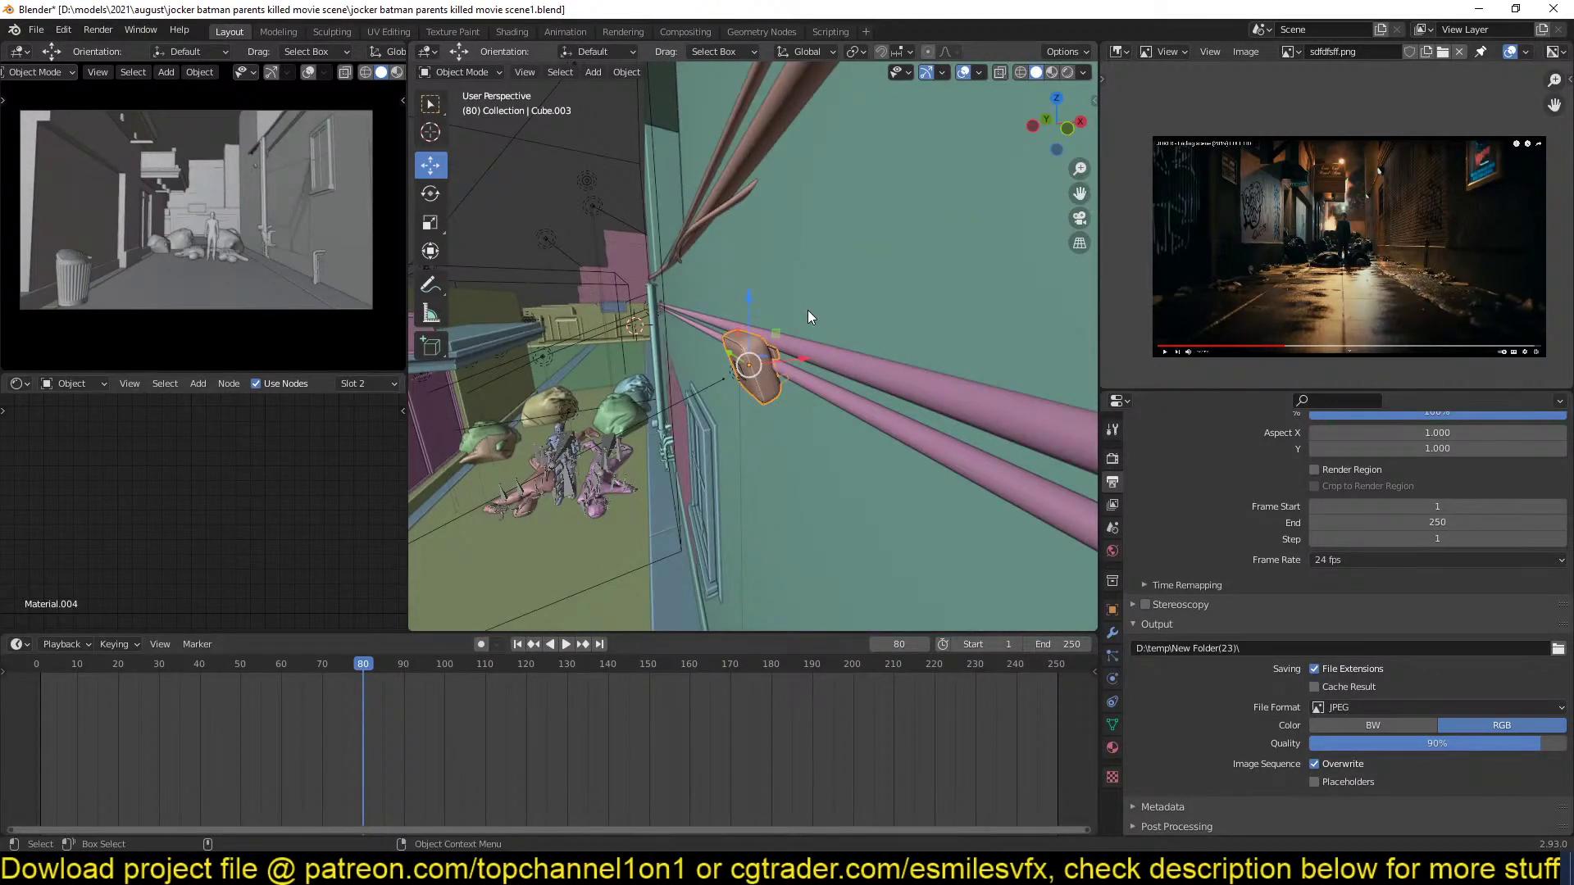
Open the asset-adding options of The Asset Library 2 and frame the selected wall lamp in the viewport.
key(n)
click(1037, 127)
scroll(812, 328, up, 5)
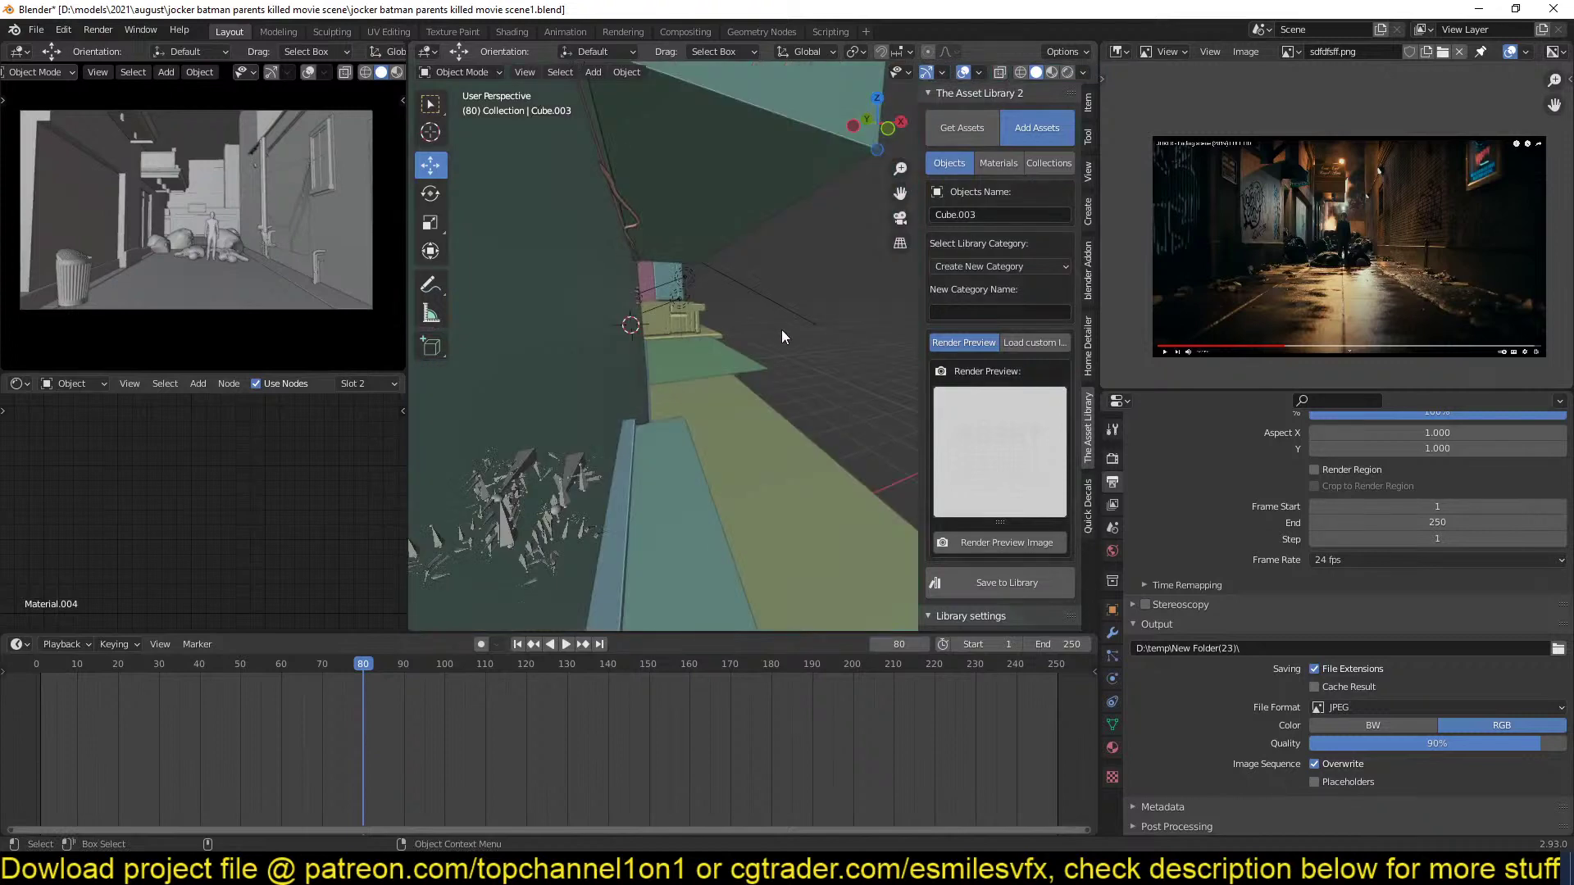
key(KP_Decimal)
scroll(976, 386, down, 4)
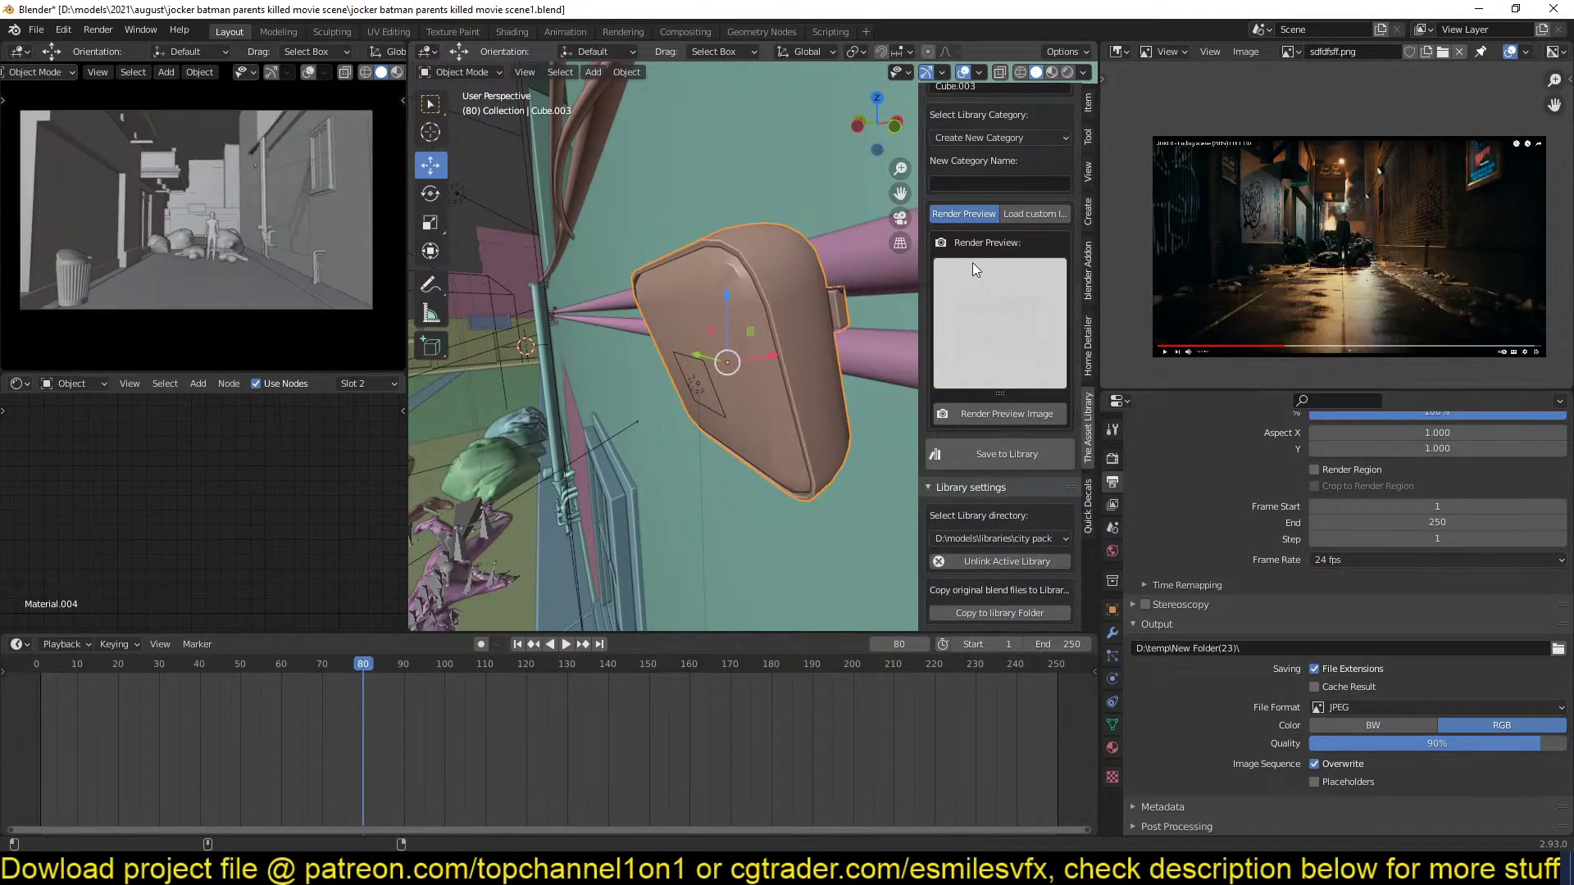
Name the wall lamp asset "light" and render its library preview image.
scroll(972, 263, up, 4)
click(1006, 214)
text(light)
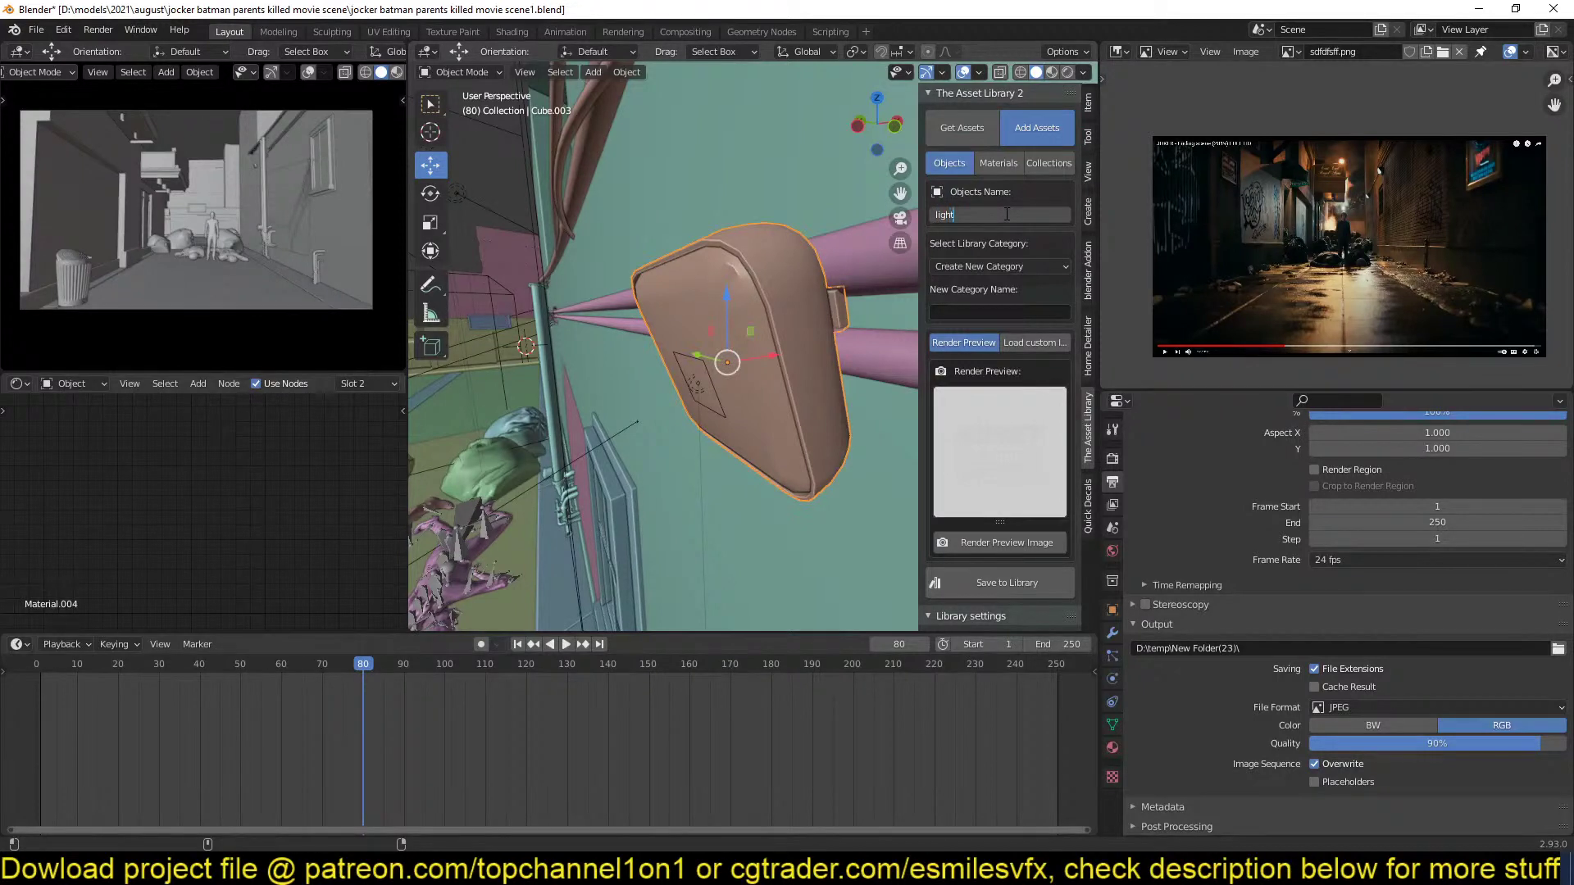
key(Return)
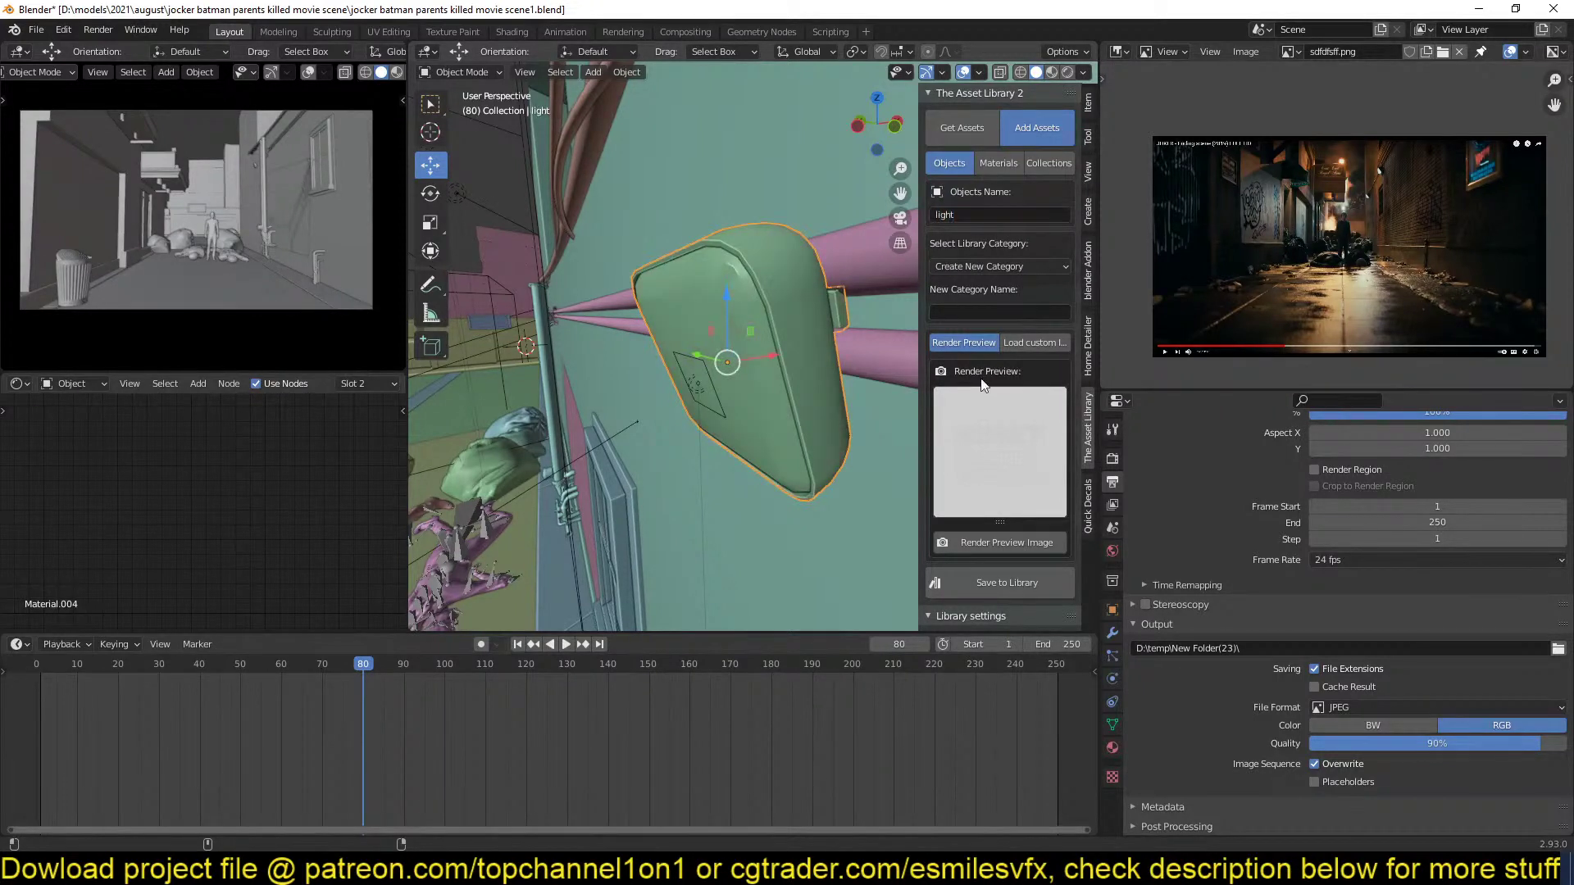
click(1000, 541)
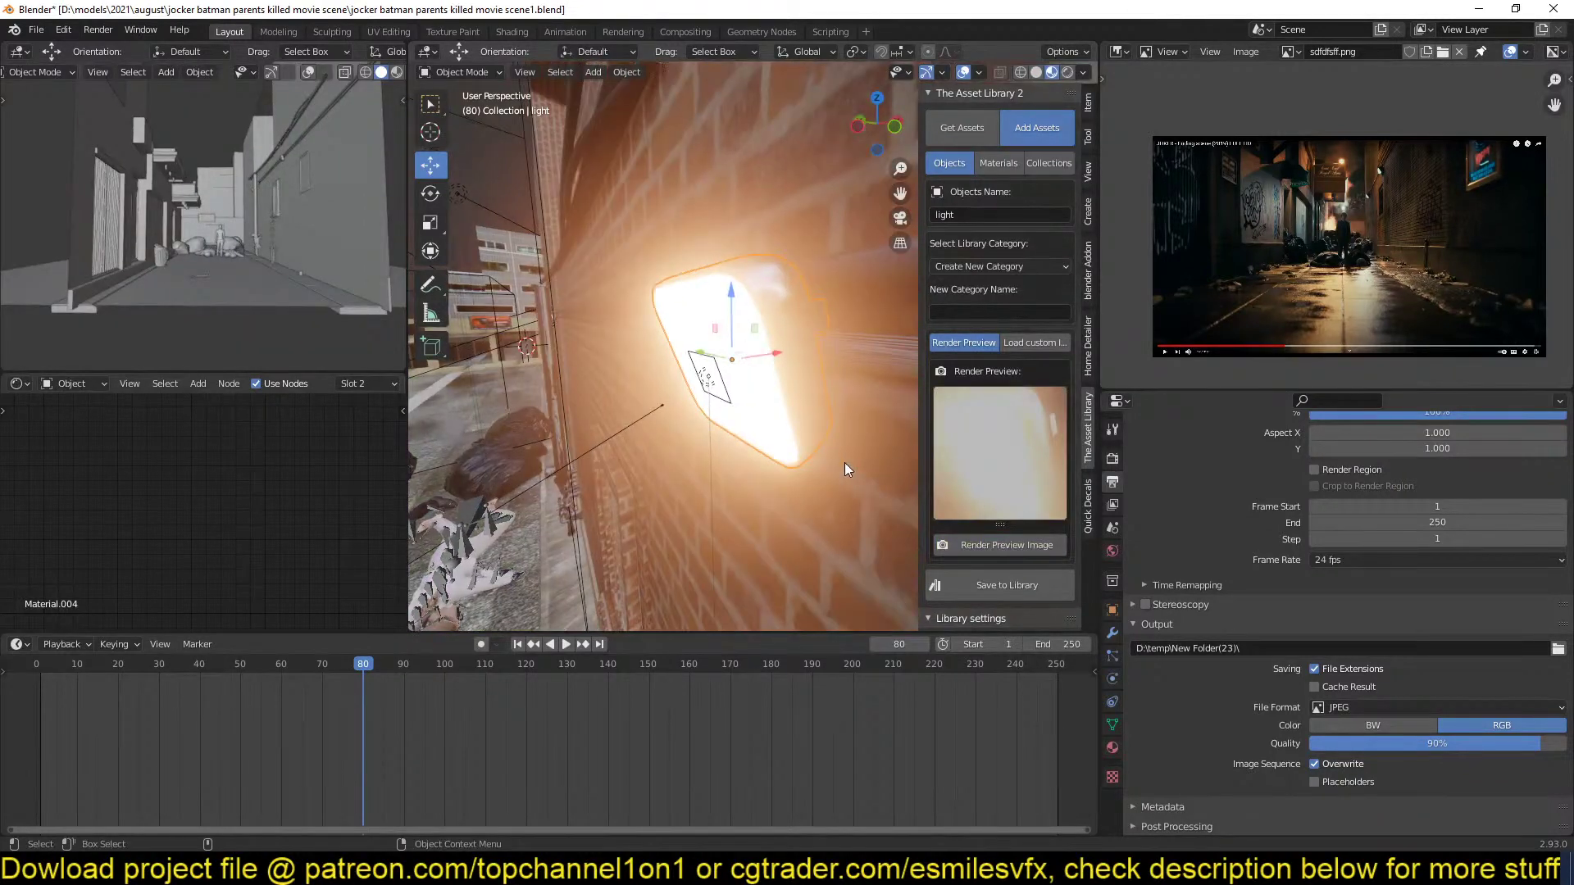
Render the lamp's preview image again from farther away and turn off Bloom in the render settings.
scroll(844, 462, down, 6)
click(968, 537)
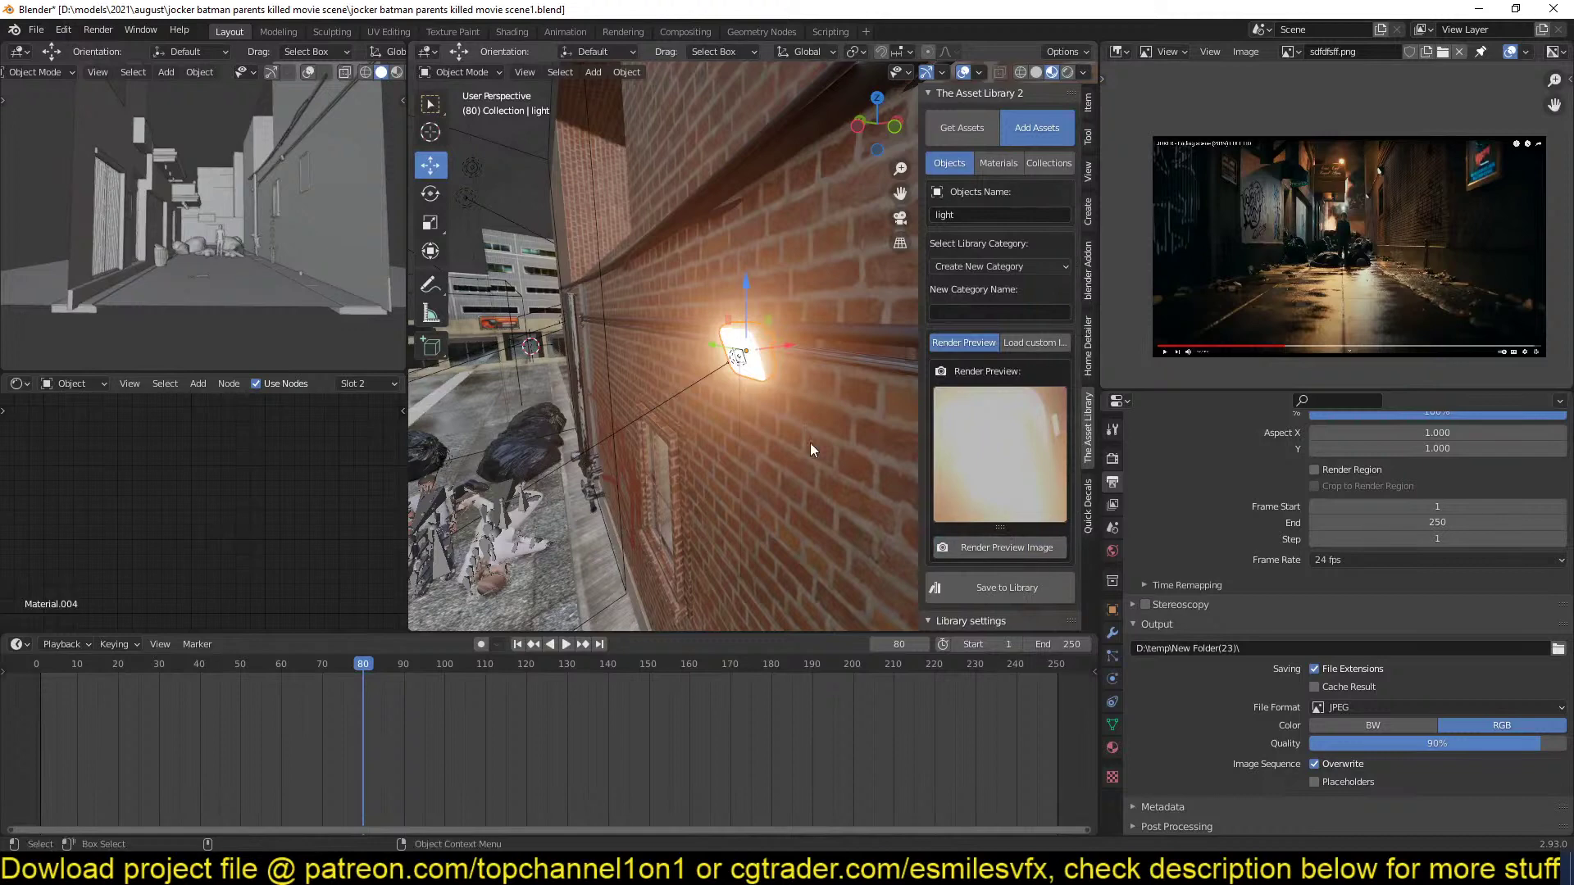
middle_drag(810, 442, 798, 474)
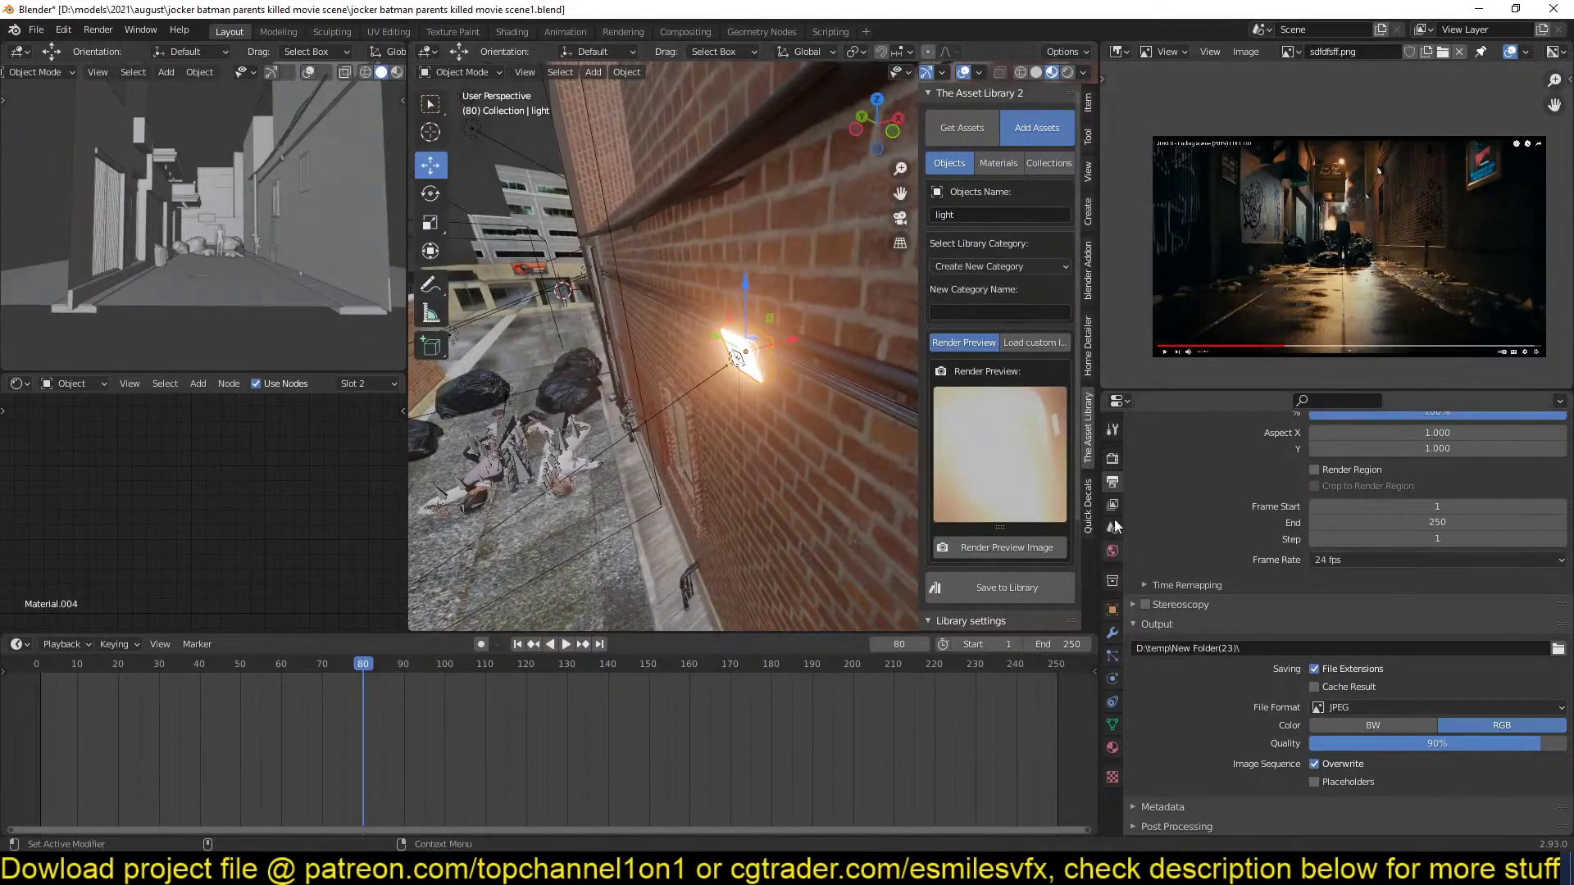
click(1112, 458)
click(1145, 490)
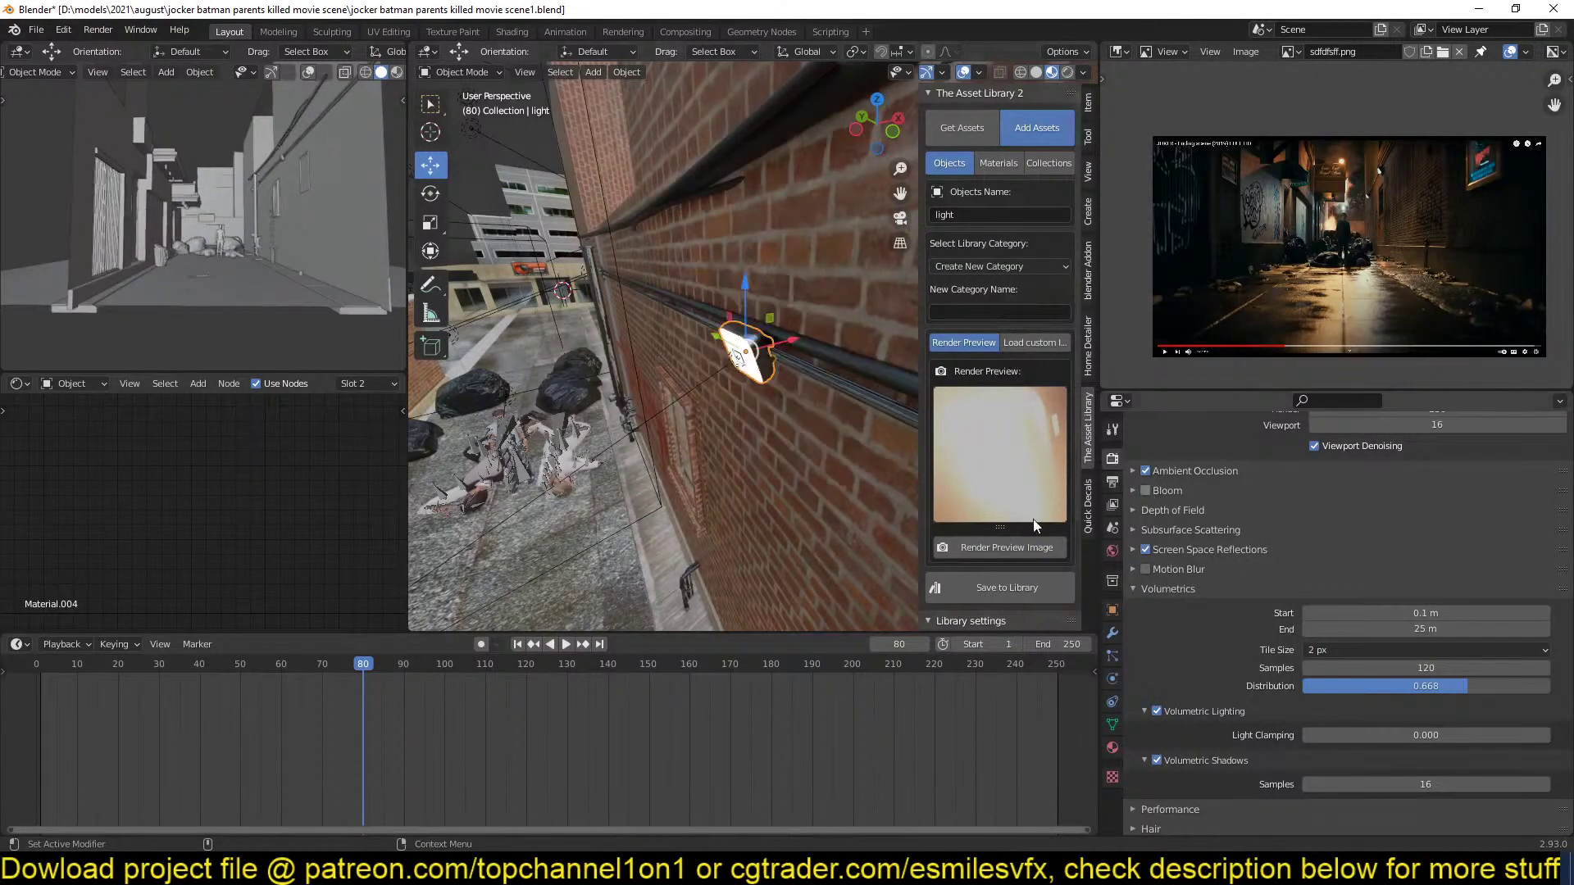
Re-render the lamp's preview image without the glow and save the lamp to the asset library.
click(1034, 547)
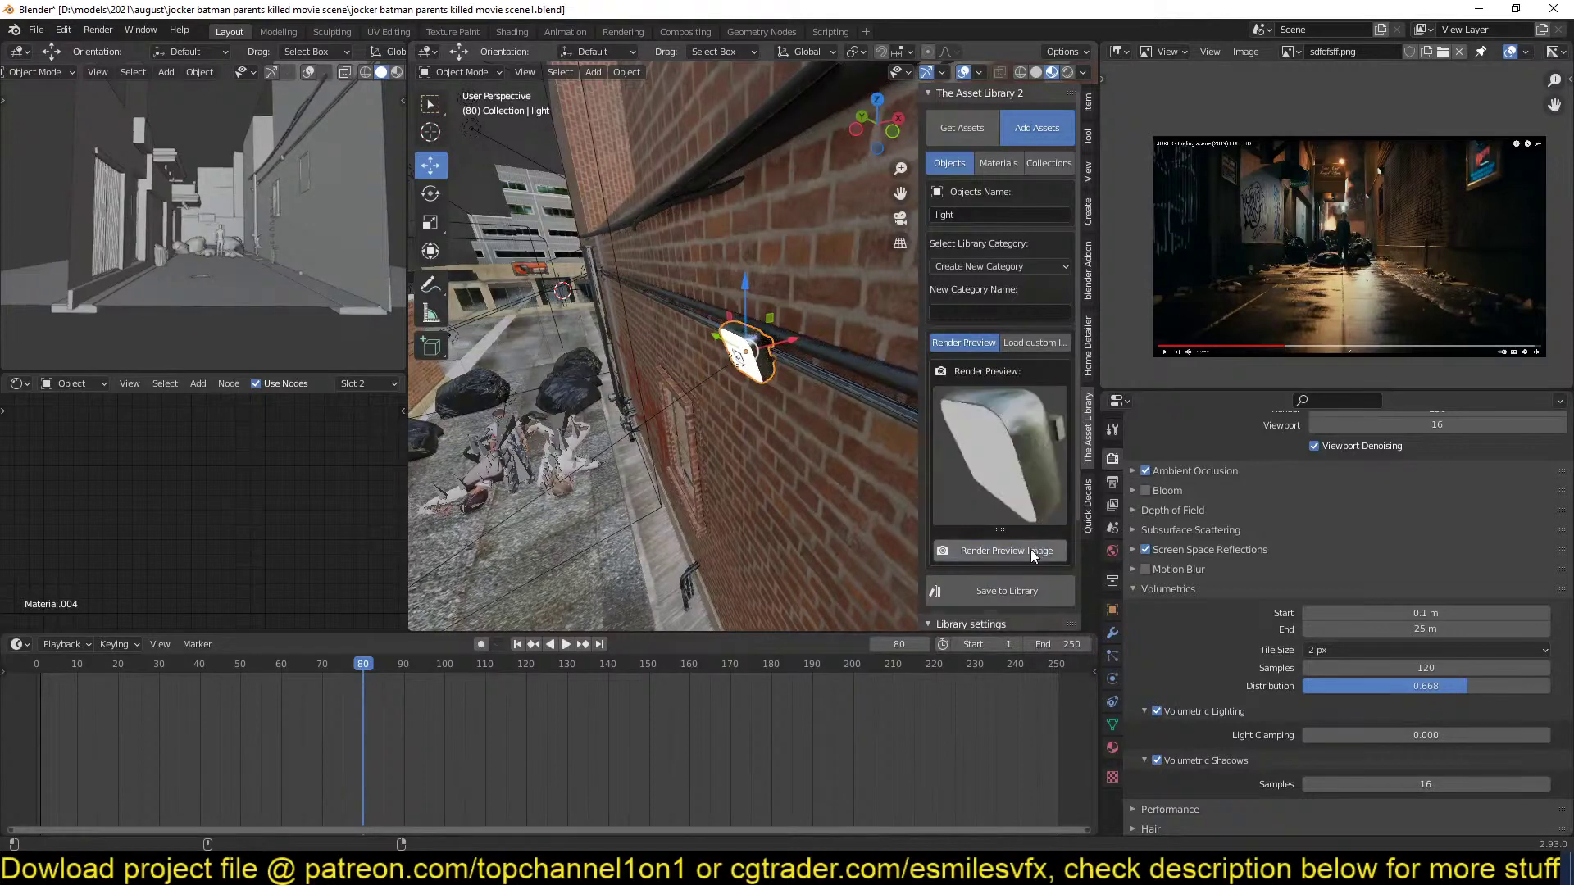
middle_drag(795, 416, 829, 405)
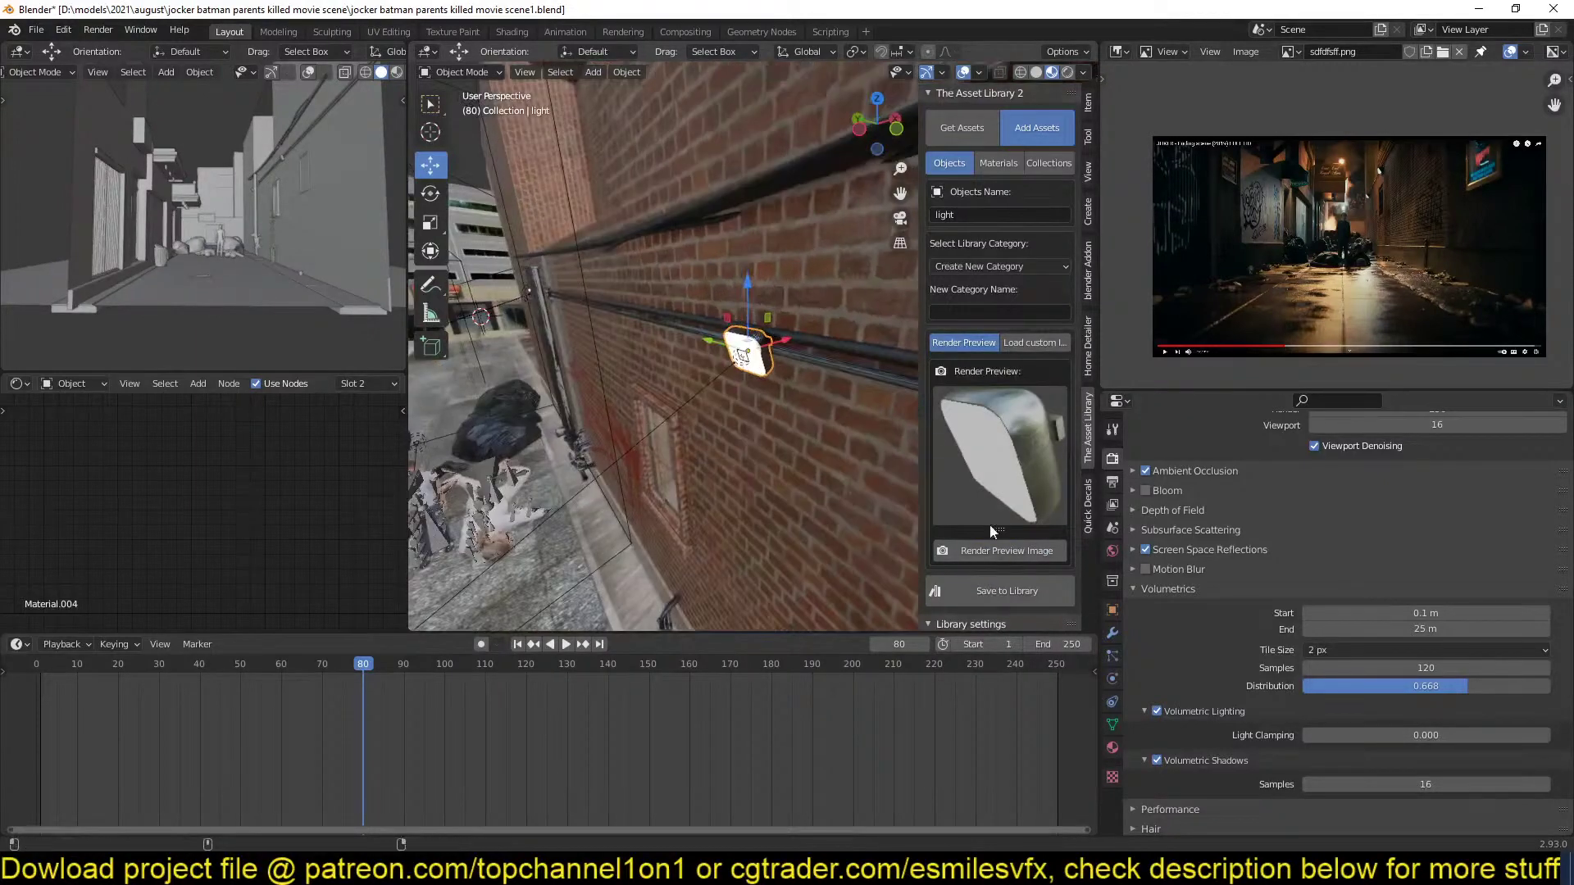
click(1019, 581)
Select the barred door on the opposite brick wall and render a library preview image of it.
mouse_move(991, 572)
middle_down()
mouse_move(808, 474)
mouse_move(726, 477)
mouse_move(823, 481)
mouse_move(808, 371)
mouse_move(695, 405)
mouse_move(813, 415)
mouse_move(625, 406)
mouse_move(749, 375)
mouse_move(632, 428)
mouse_move(682, 425)
mouse_move(656, 398)
middle_up()
click(775, 385)
click(677, 403)
middle_drag(648, 338, 648, 360)
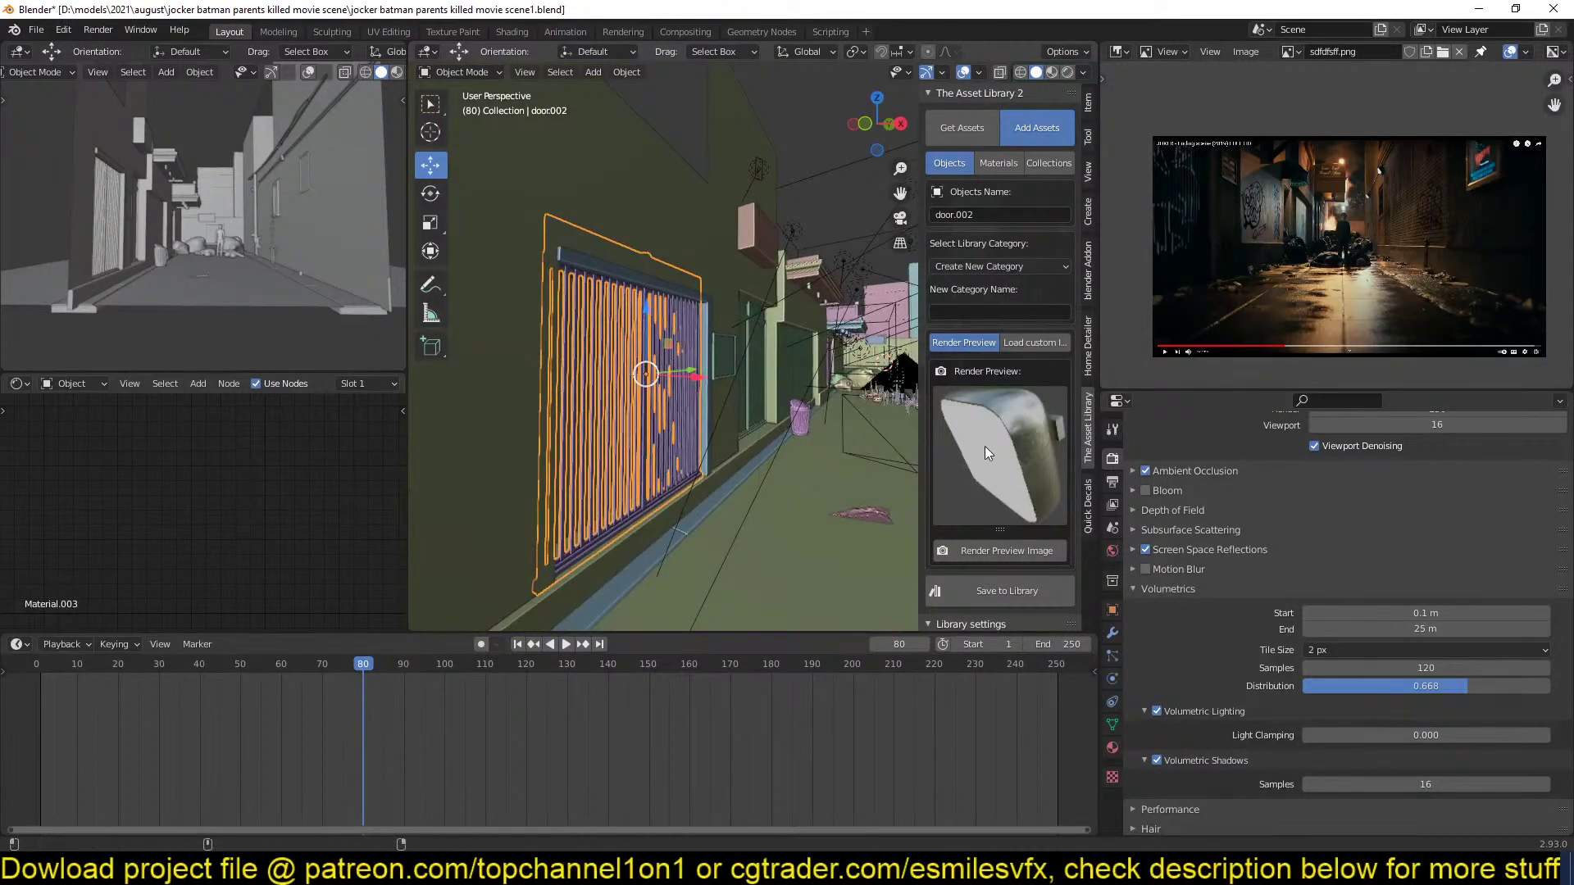
click(1014, 547)
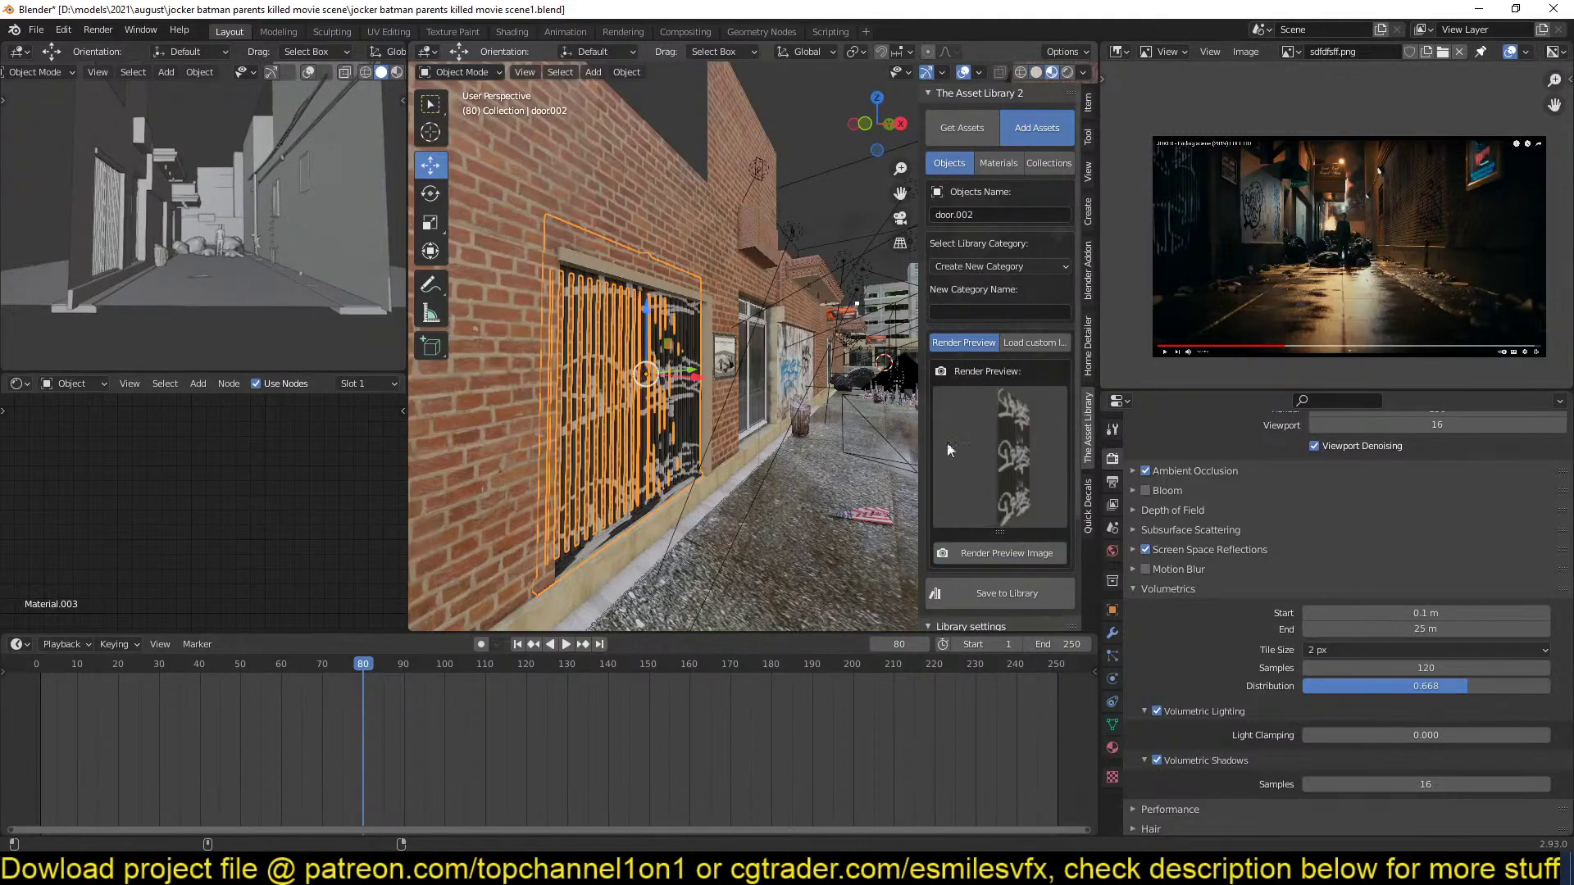
Try another preview image of the barred door from a more frontal view.
middle_drag(802, 449, 668, 460)
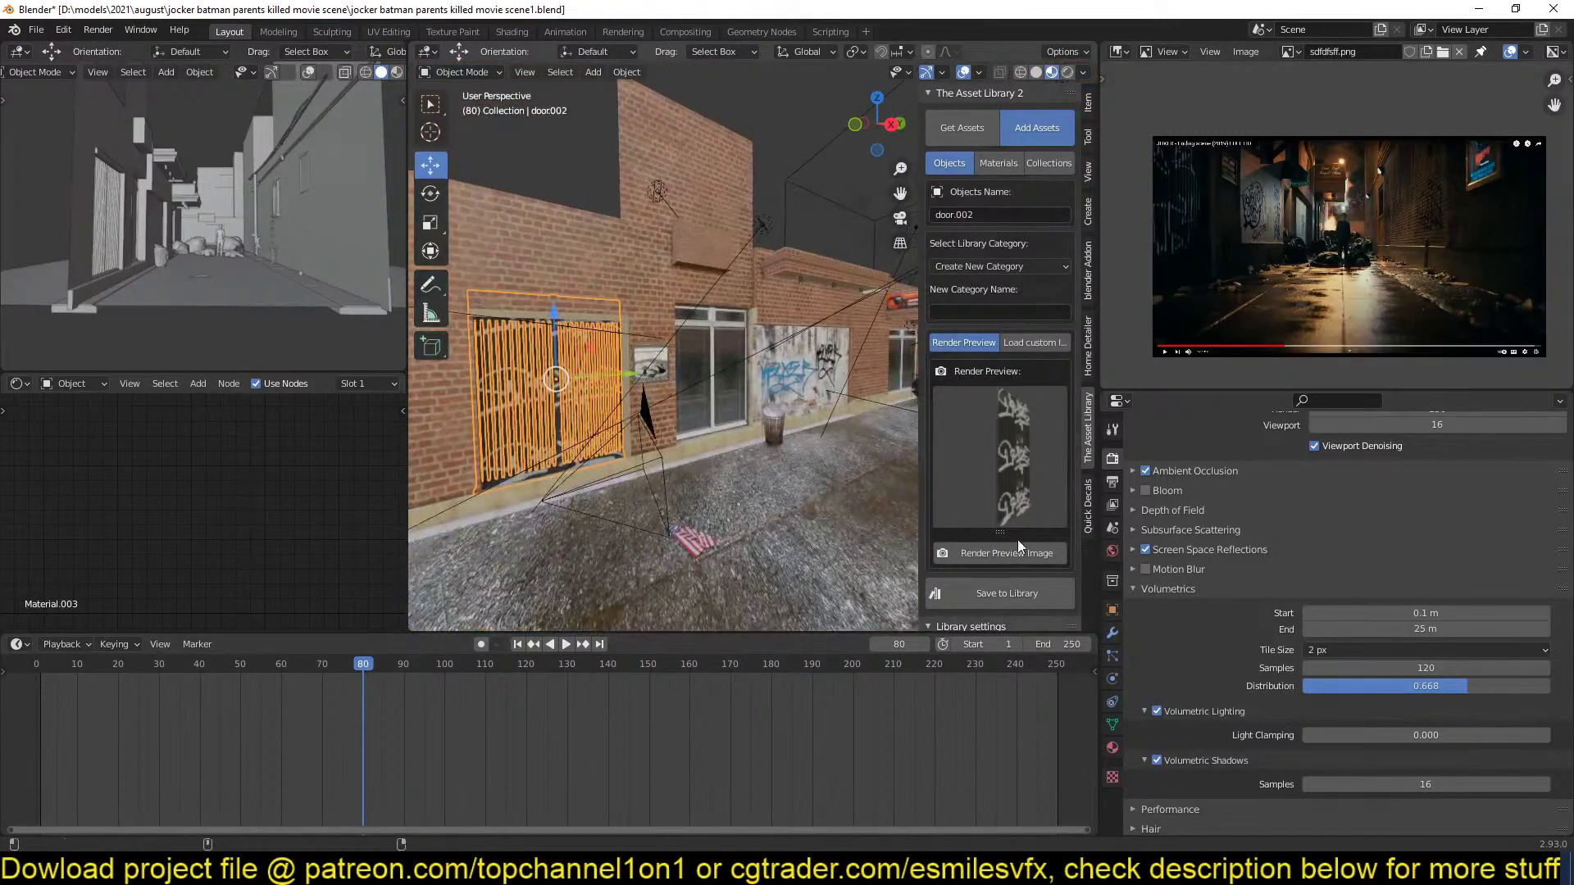
click(637, 441)
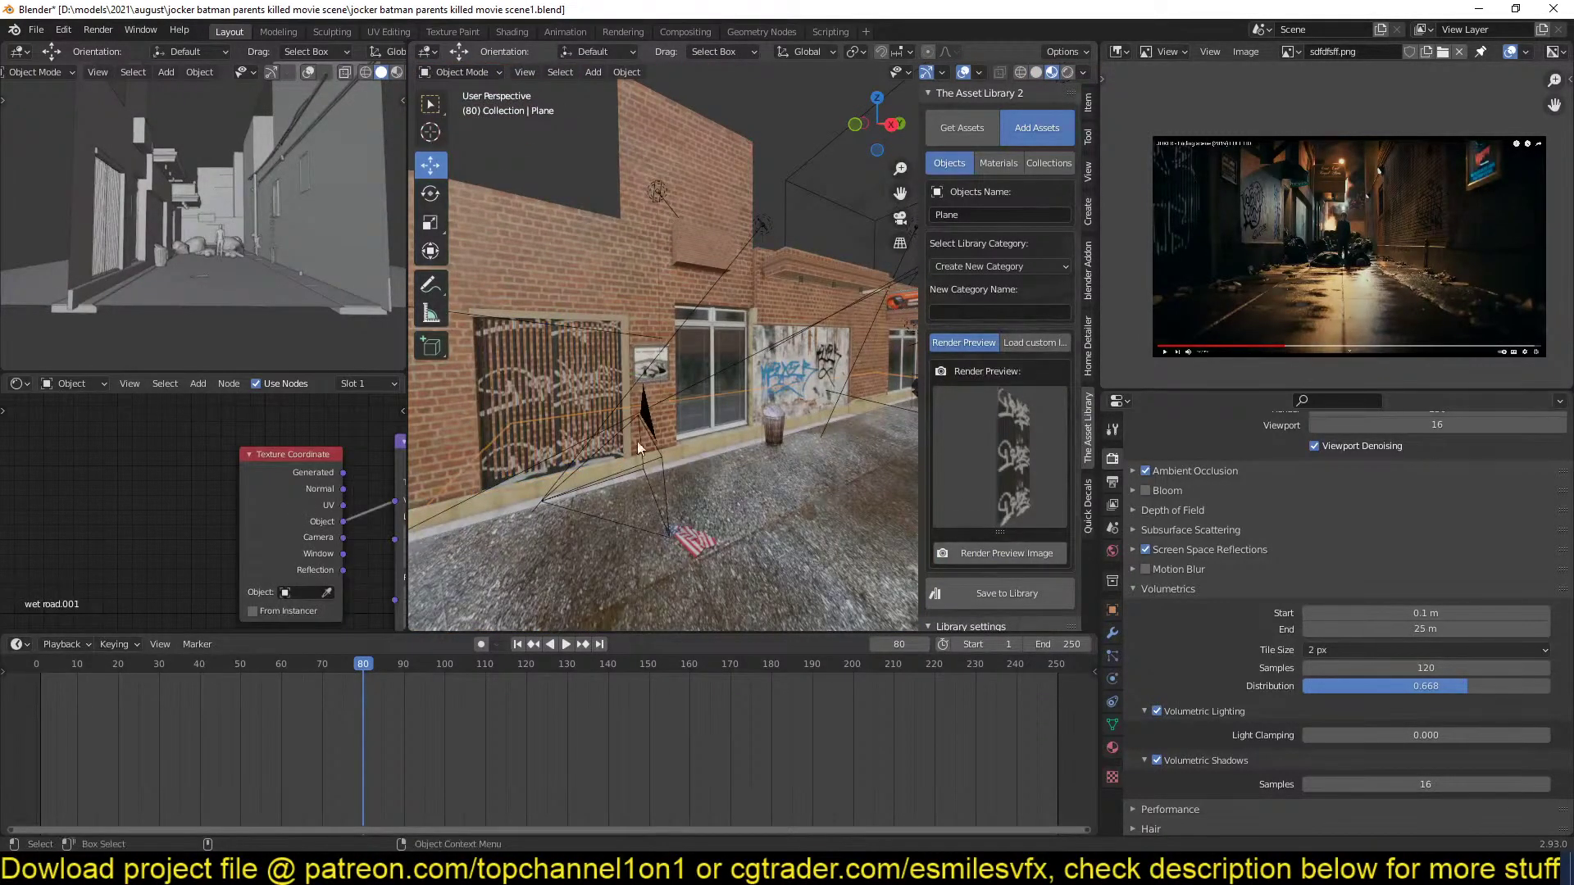
click(577, 394)
click(1035, 553)
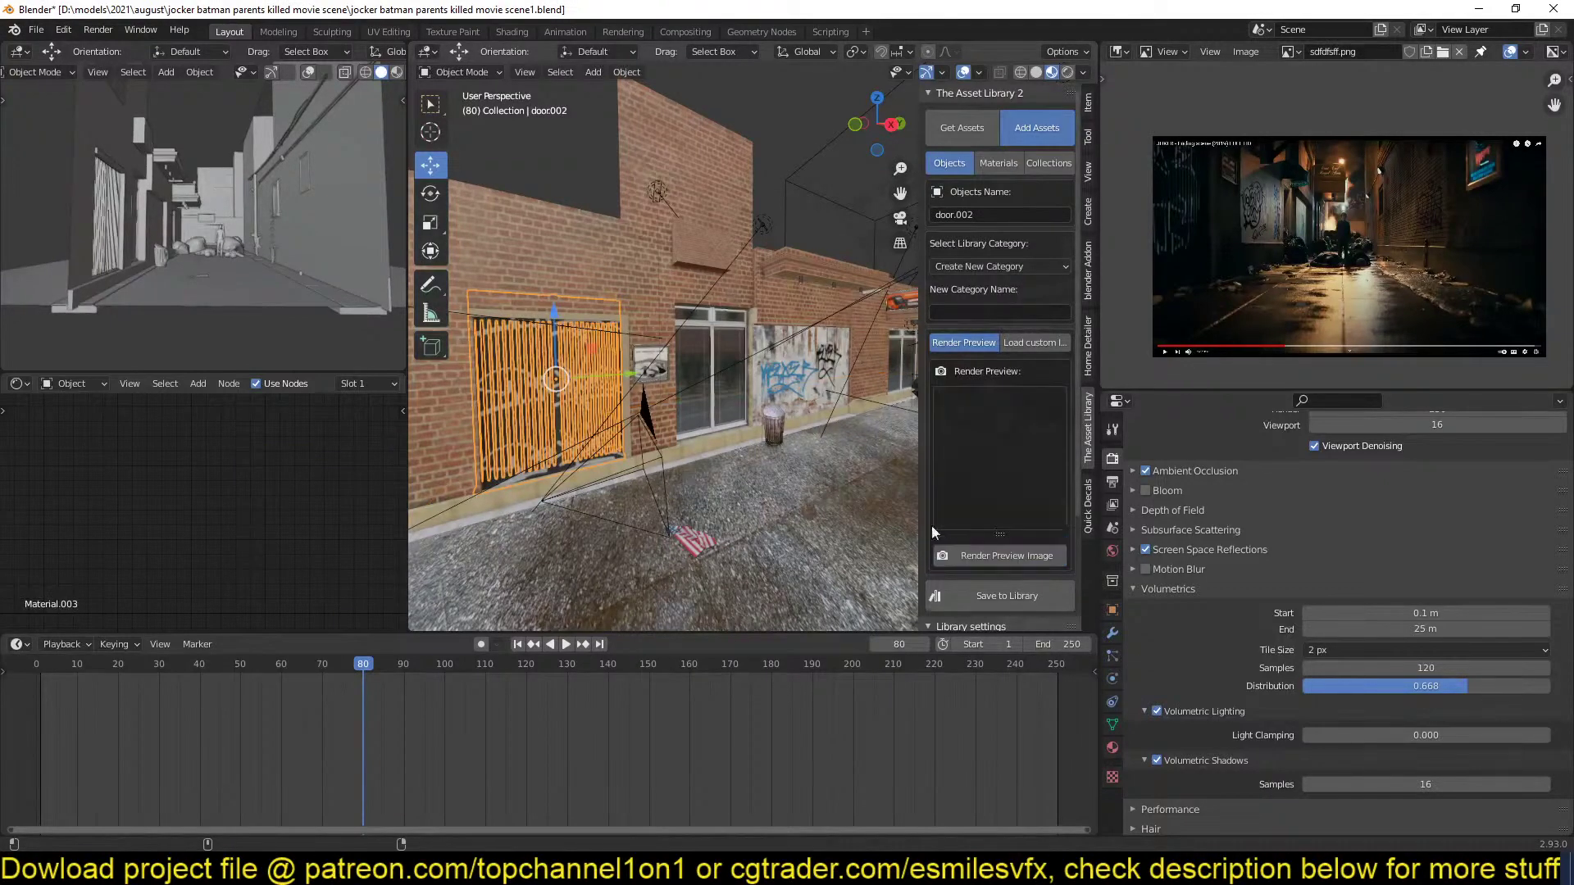
Save the alley file, and add the graffiti-covered wall panel beside the window to the asset library with a rendered preview.
scroll(795, 480, up, 4)
middle_drag(800, 503, 750, 500)
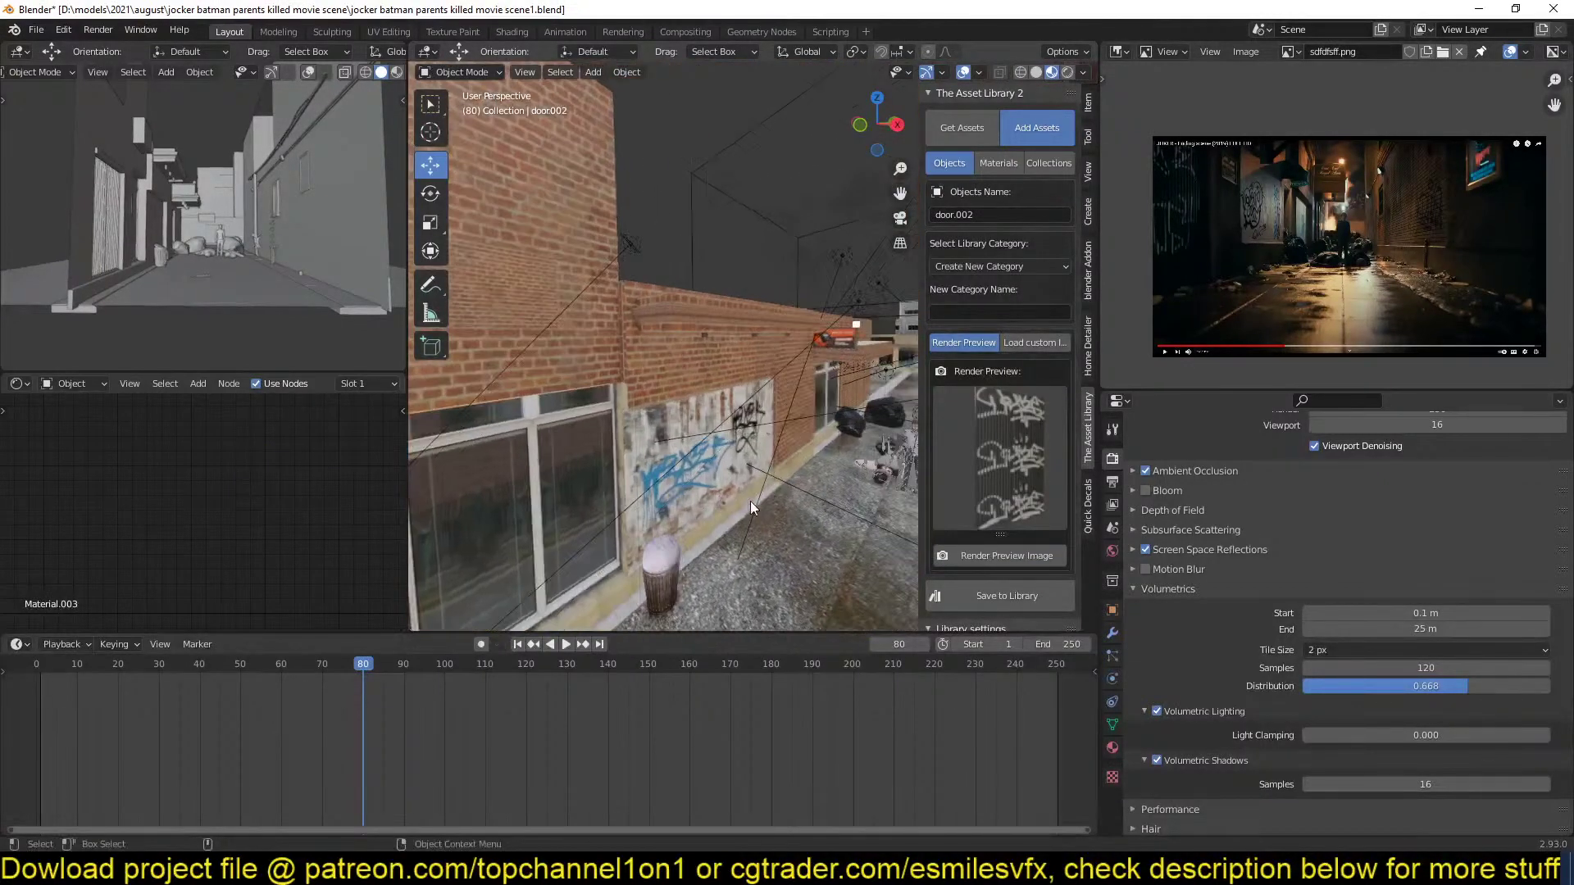
key(ctrl+s)
click(707, 414)
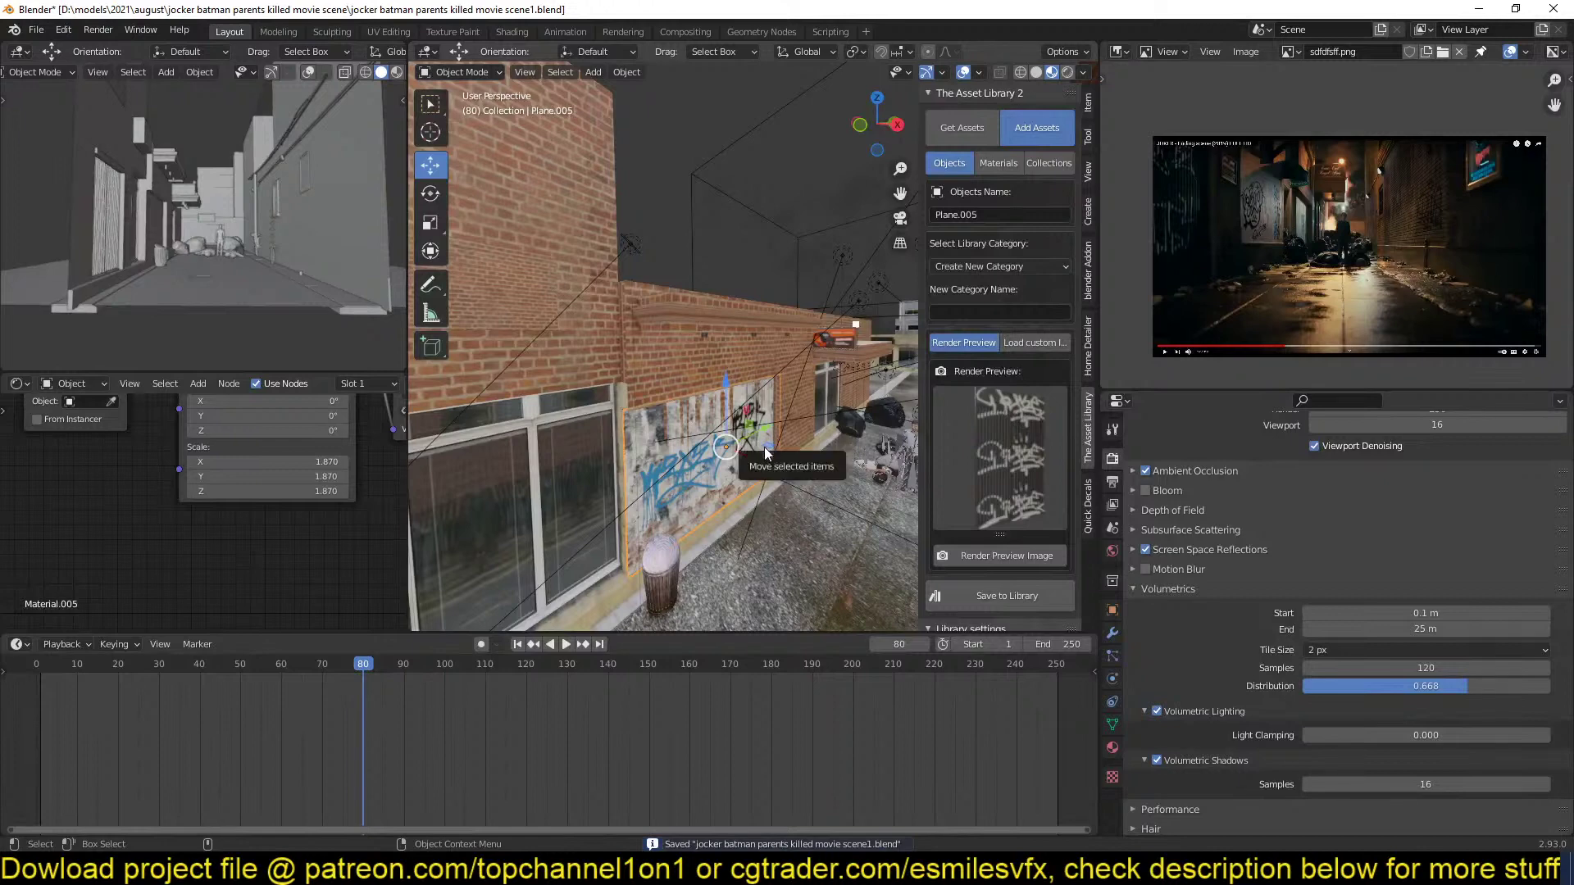
click(1037, 559)
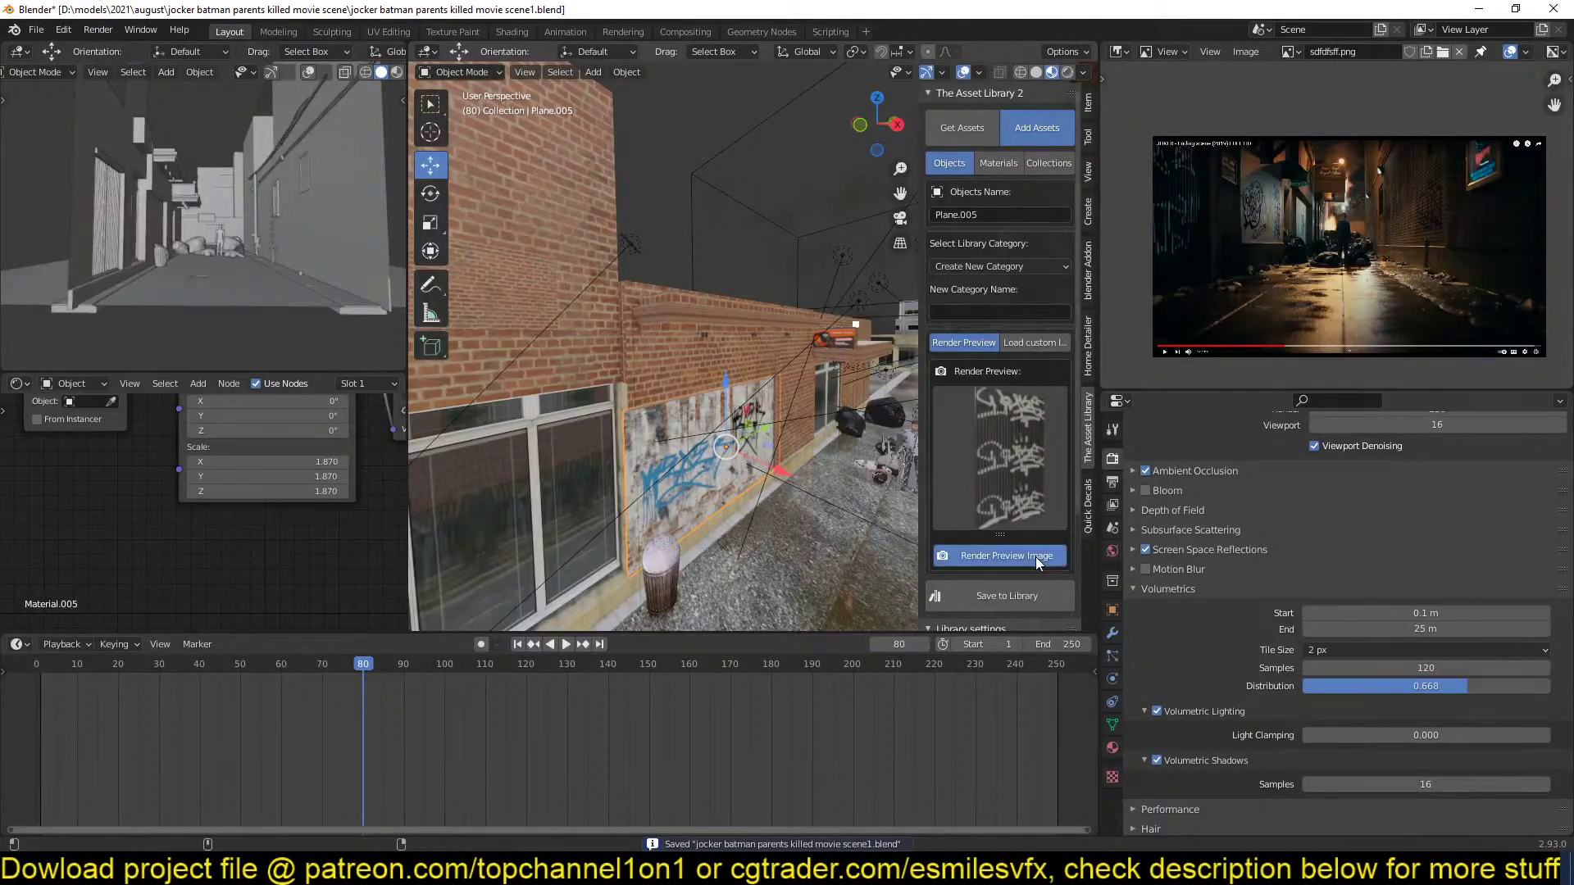
click(1005, 596)
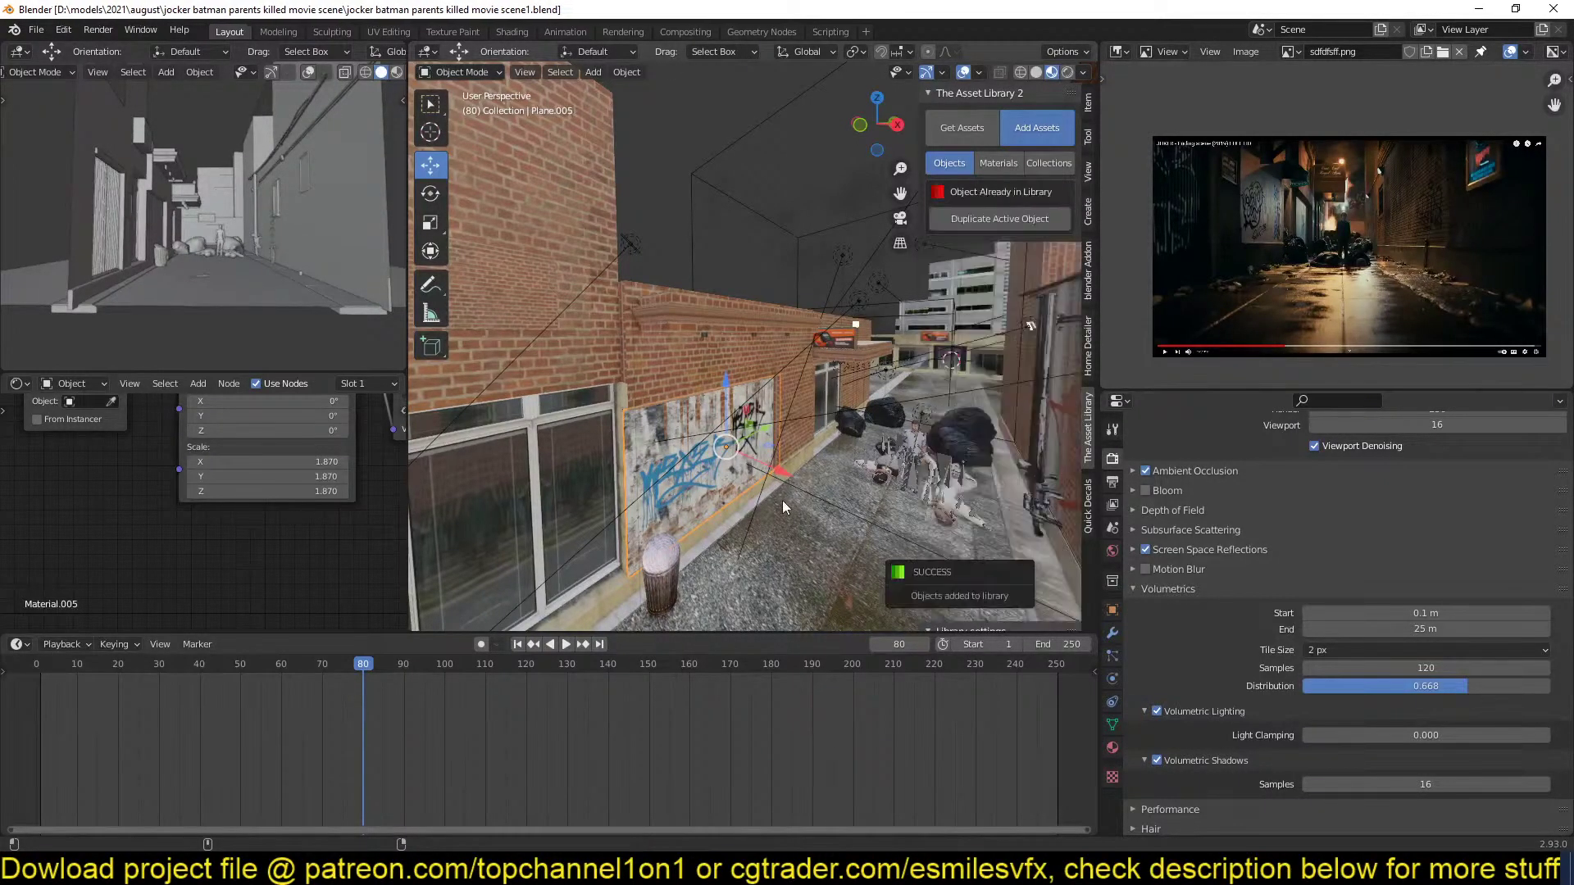
Save the file again, and add the lower horizontal pipe on the brick wall to the asset library with a rendered preview.
middle_drag(725, 512, 856, 426)
click(770, 455)
key(ctrl+s)
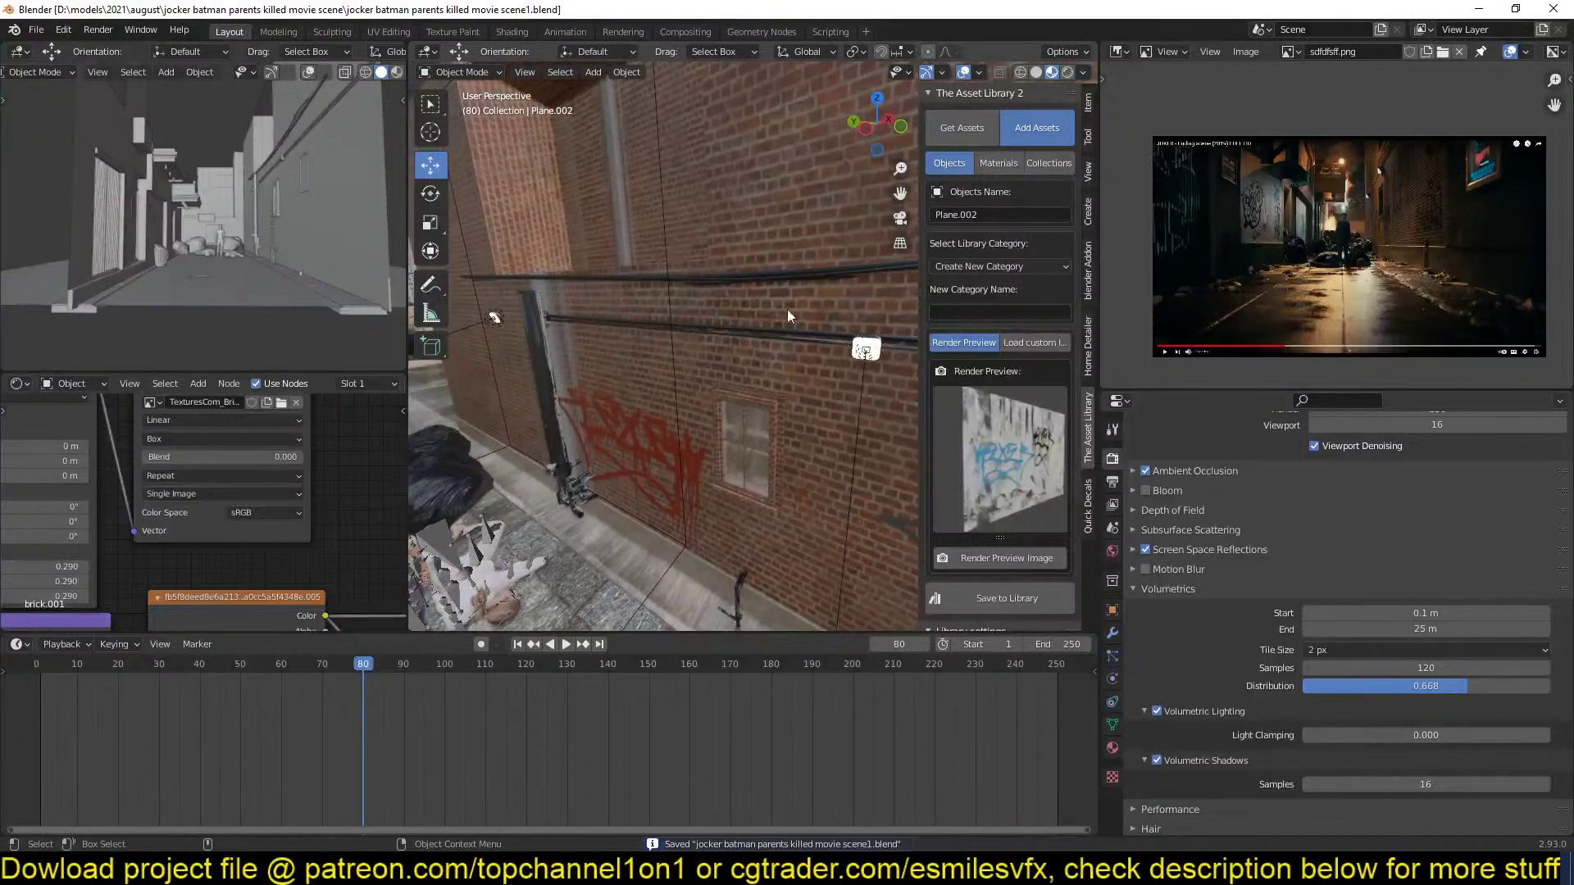
click(790, 336)
middle_drag(790, 336, 671, 383)
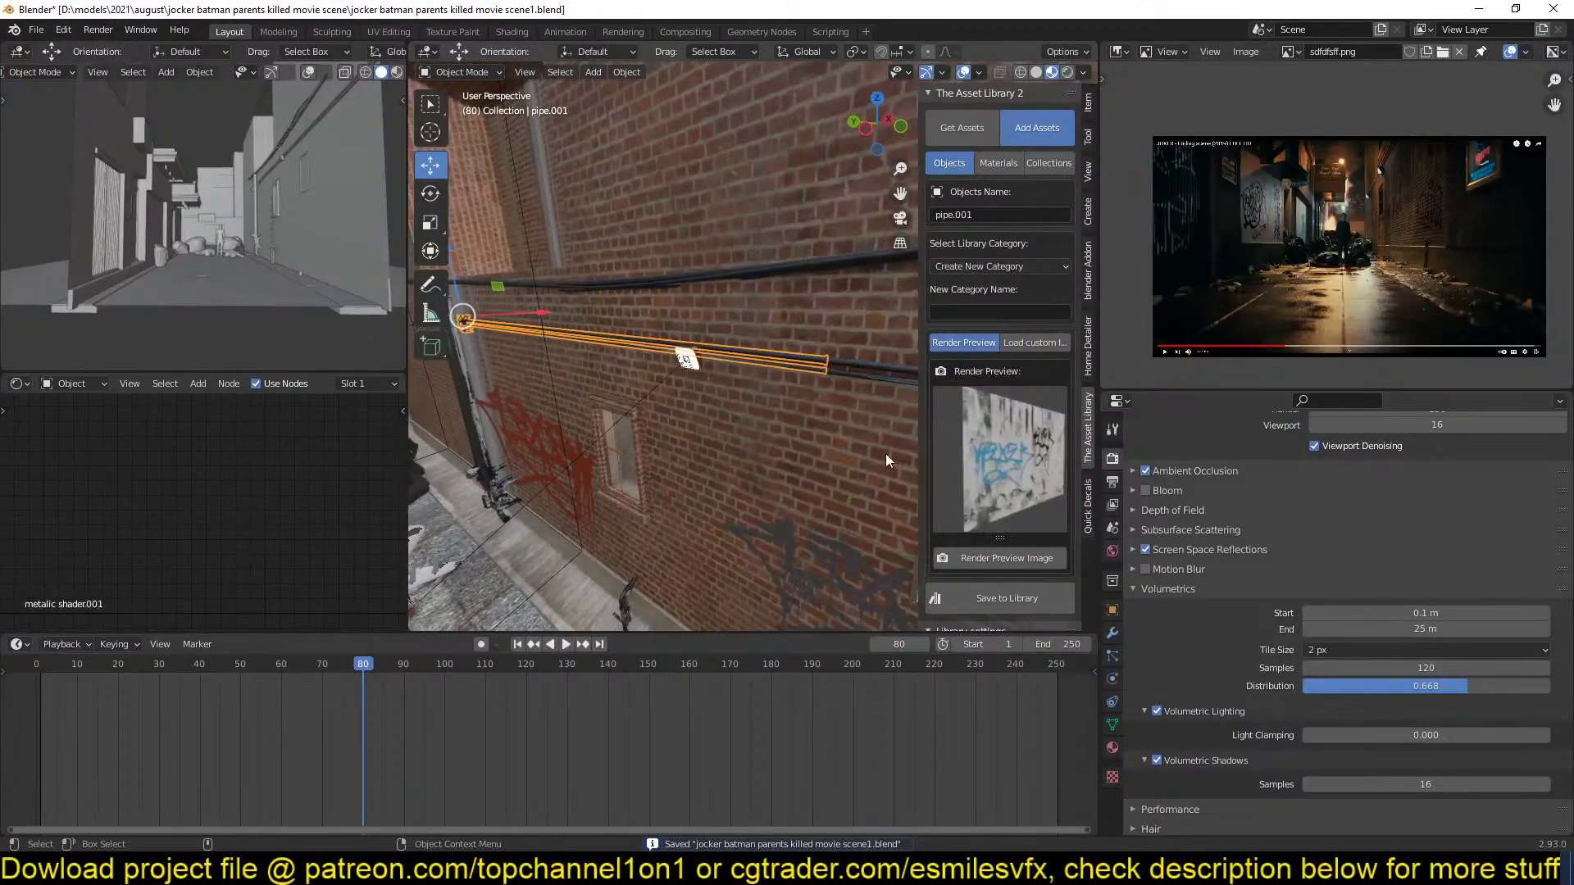
click(1008, 558)
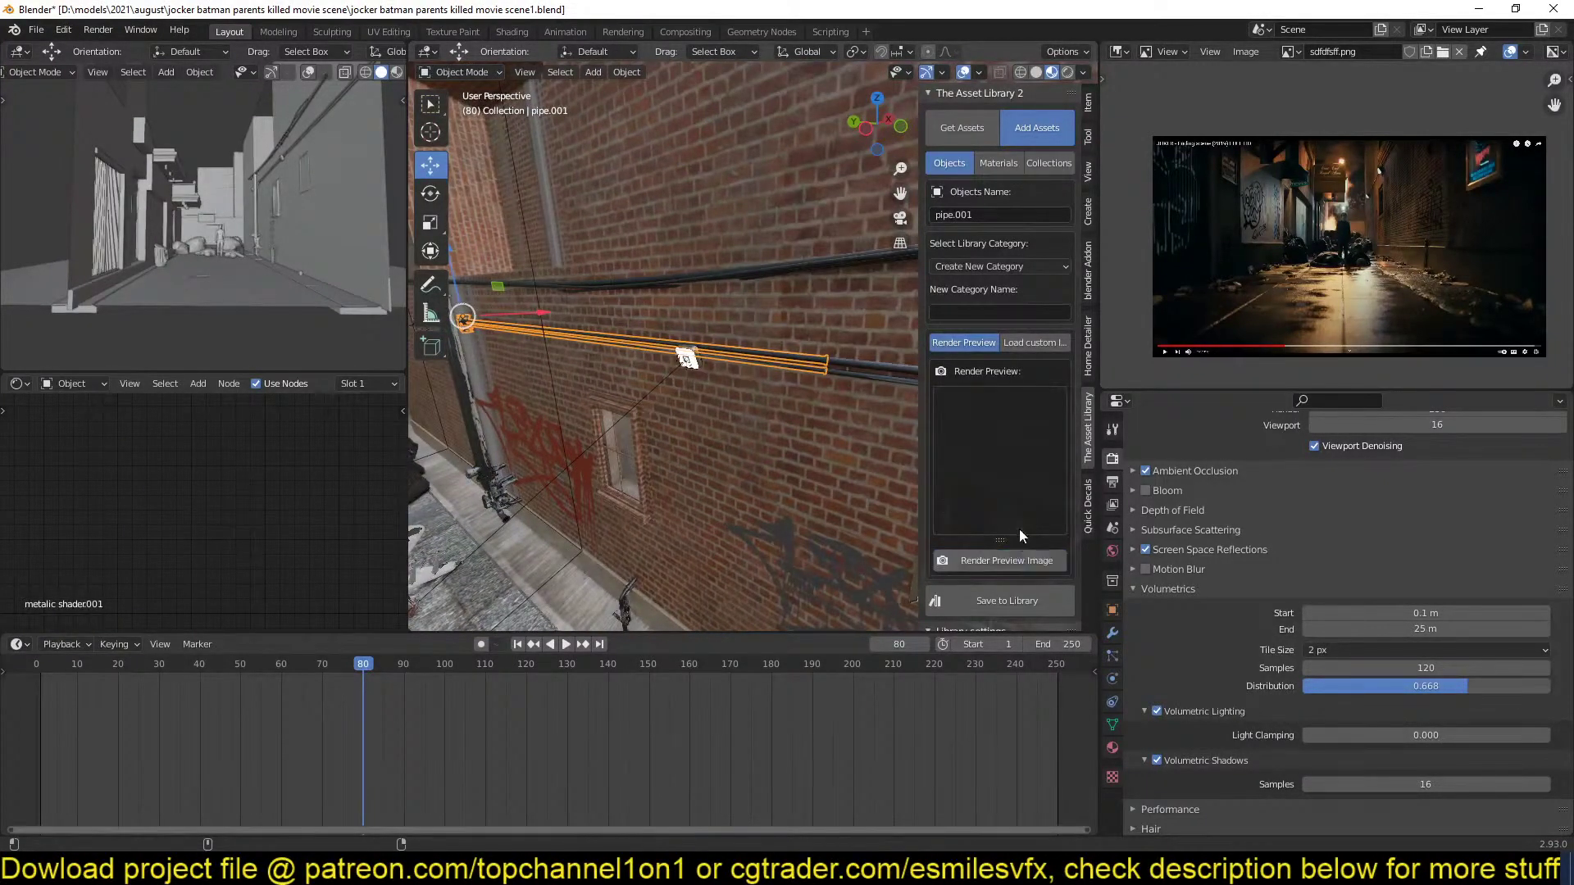
click(1023, 601)
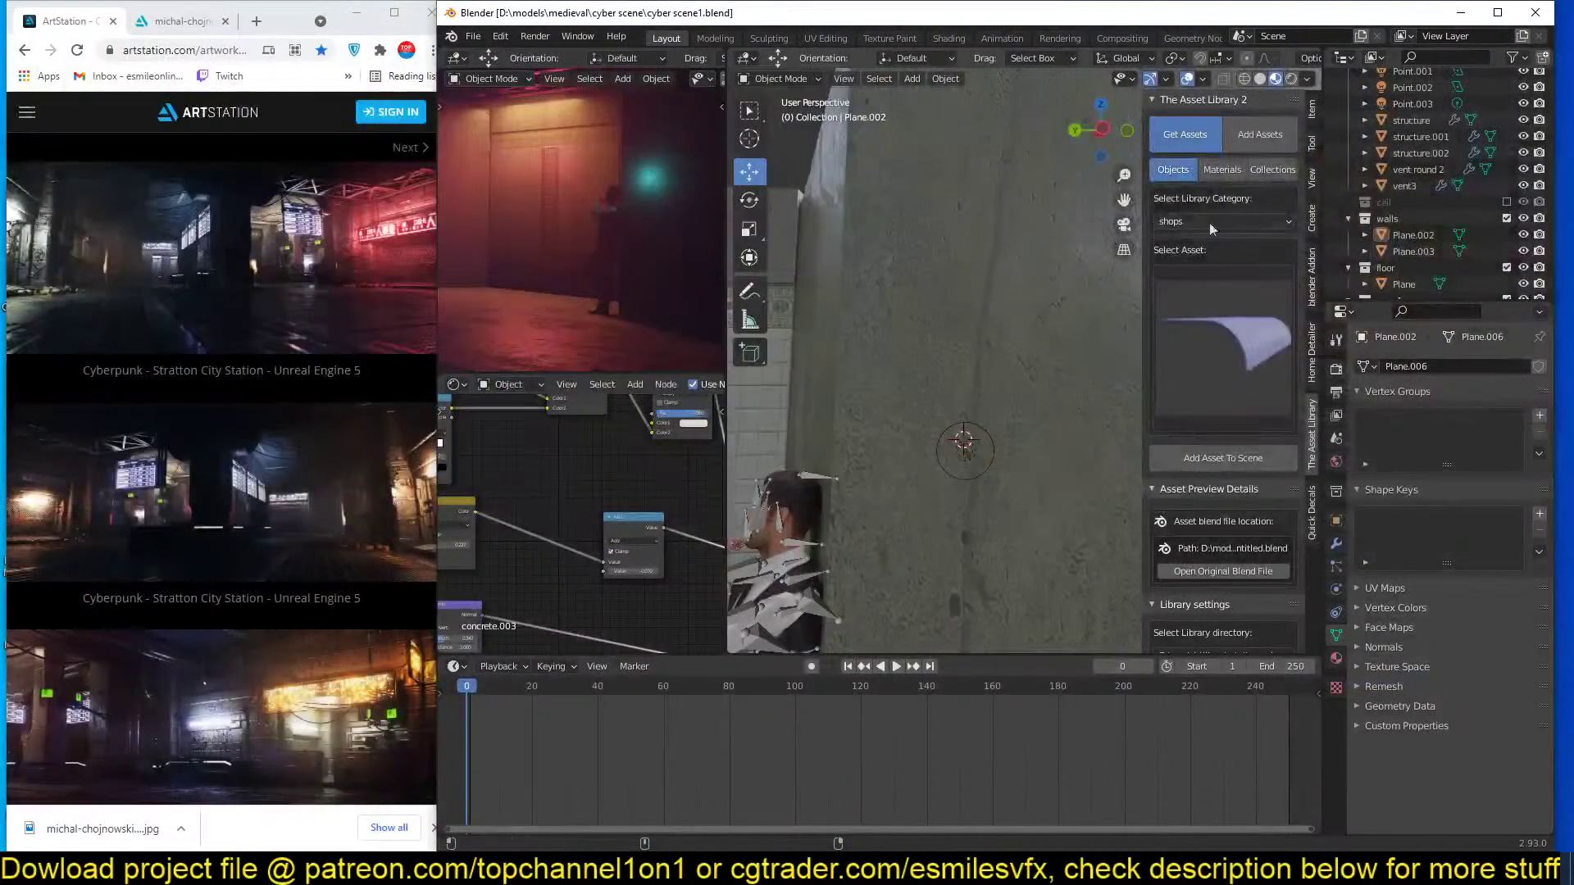
Switch to the cyber scene file and look through the objects in the asset library's decals category.
scroll(1240, 574, down, 5)
scroll(1189, 410, up, 5)
click(1219, 223)
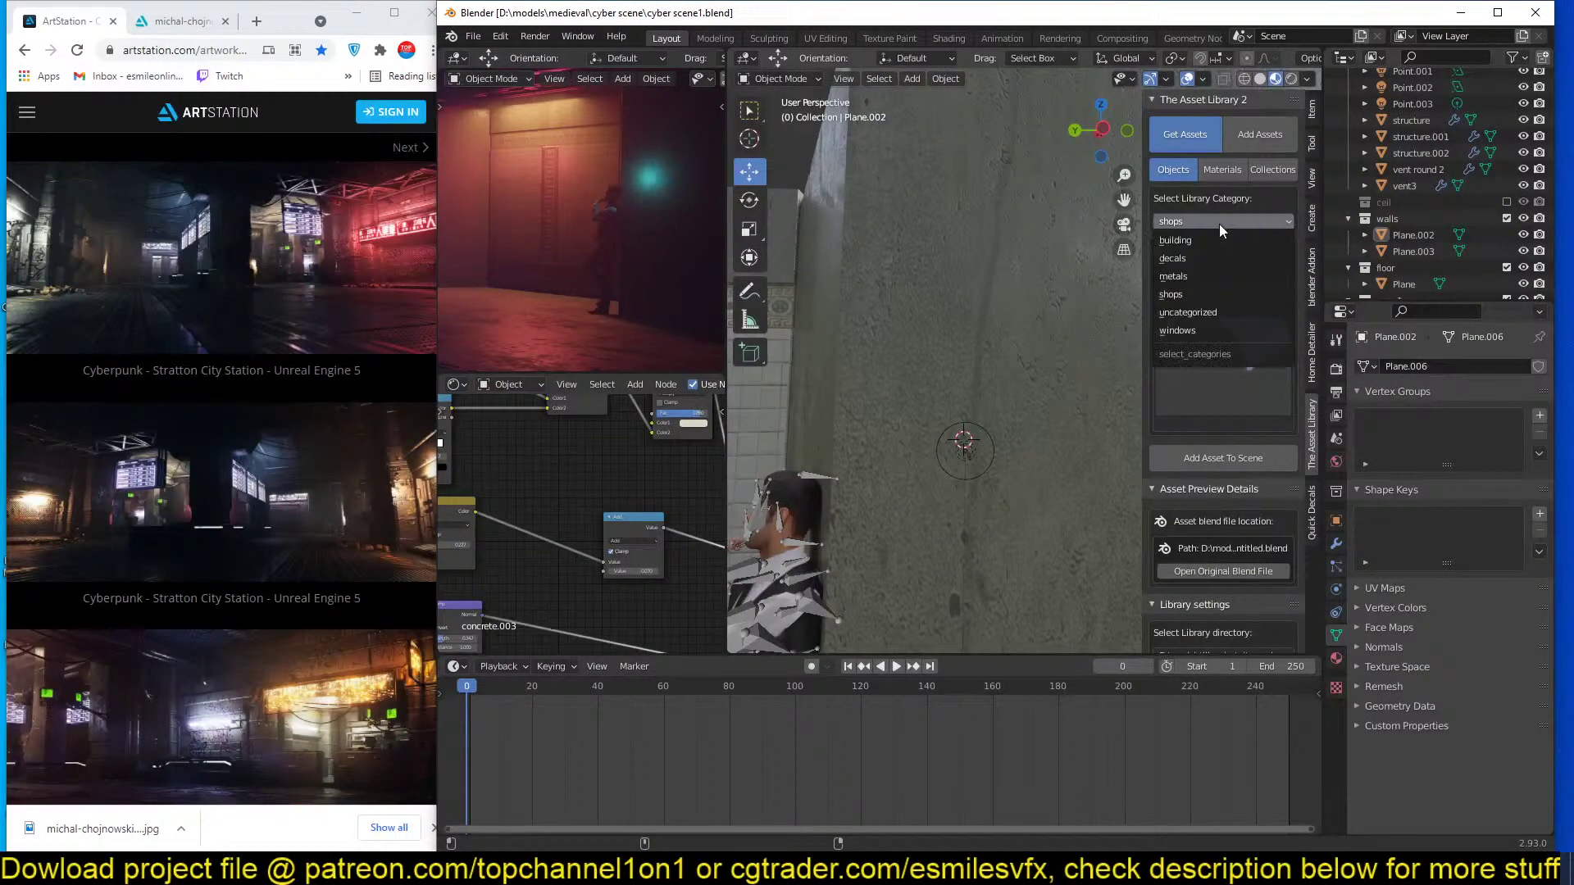
click(1191, 257)
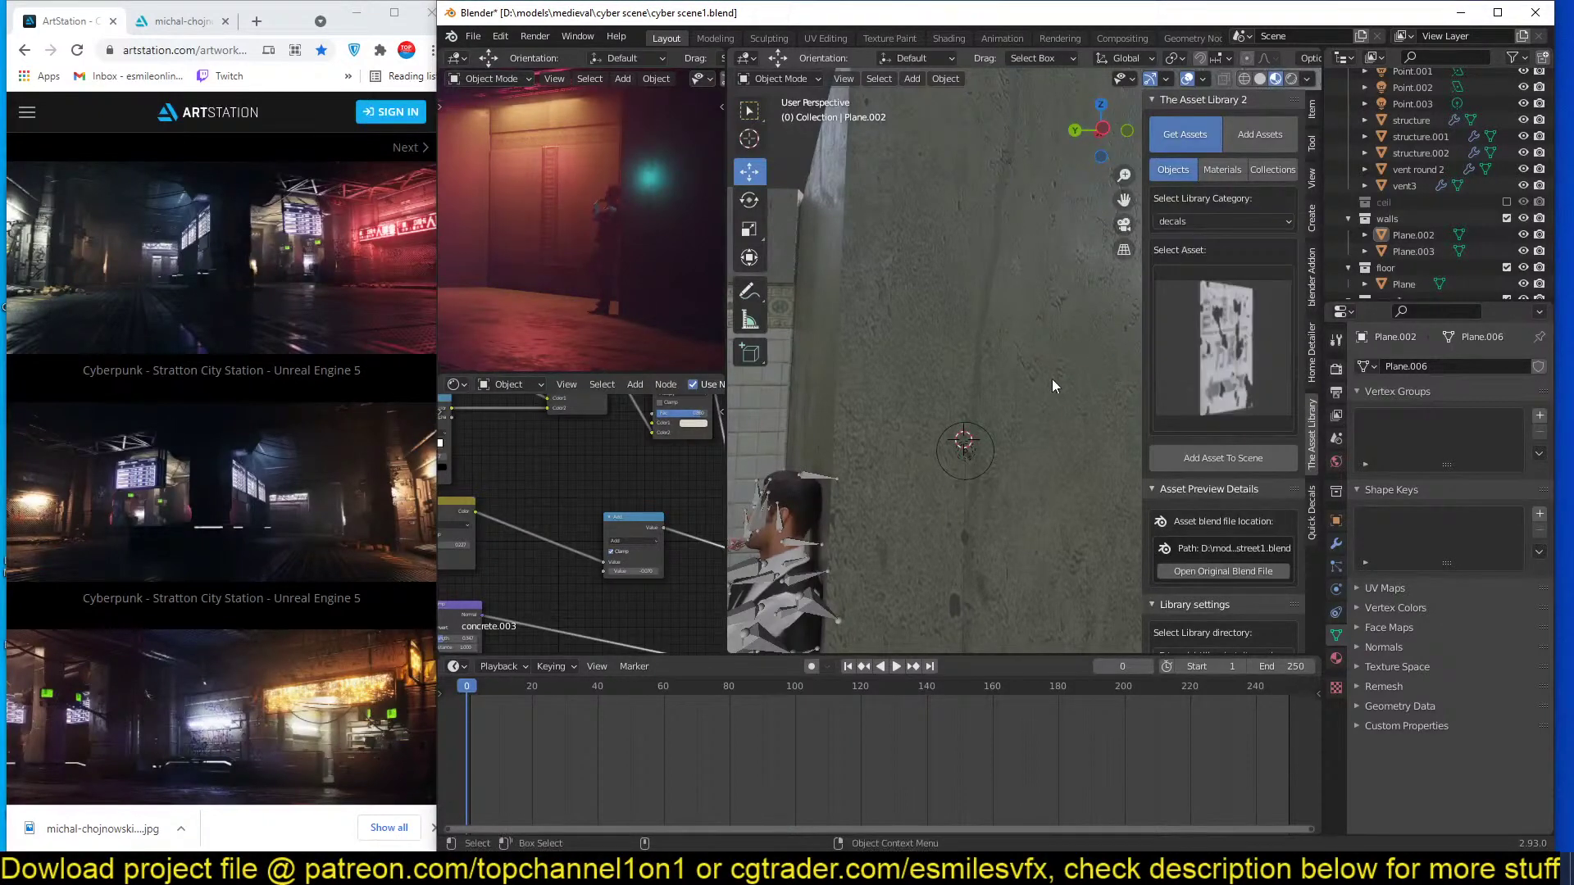
click(833, 405)
scroll(823, 441, down, 6)
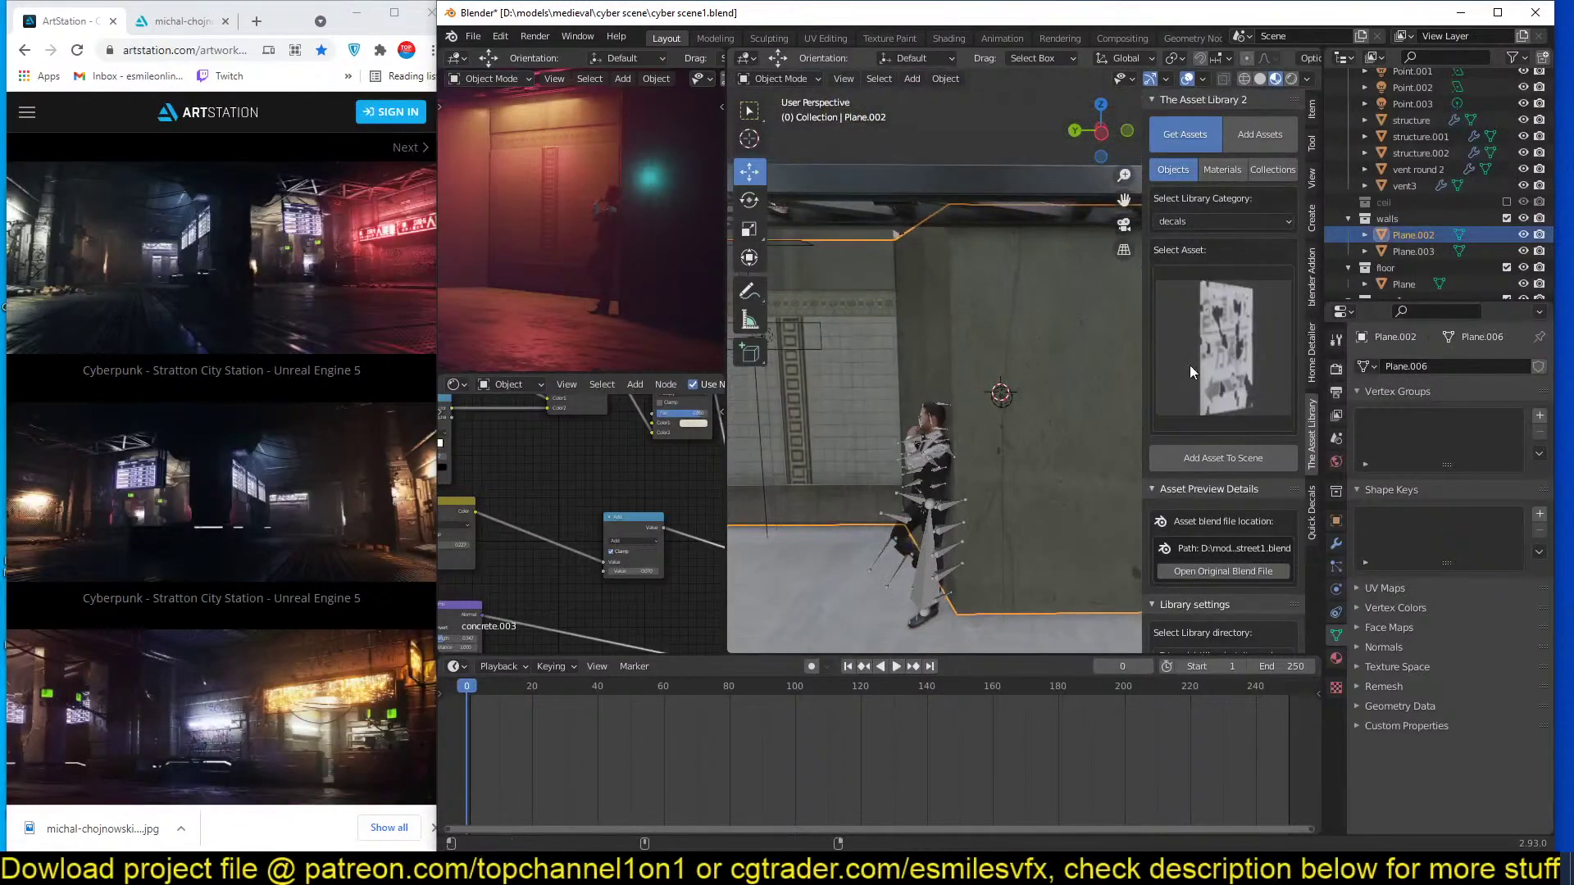
click(1205, 357)
scroll(1230, 607, down, 2)
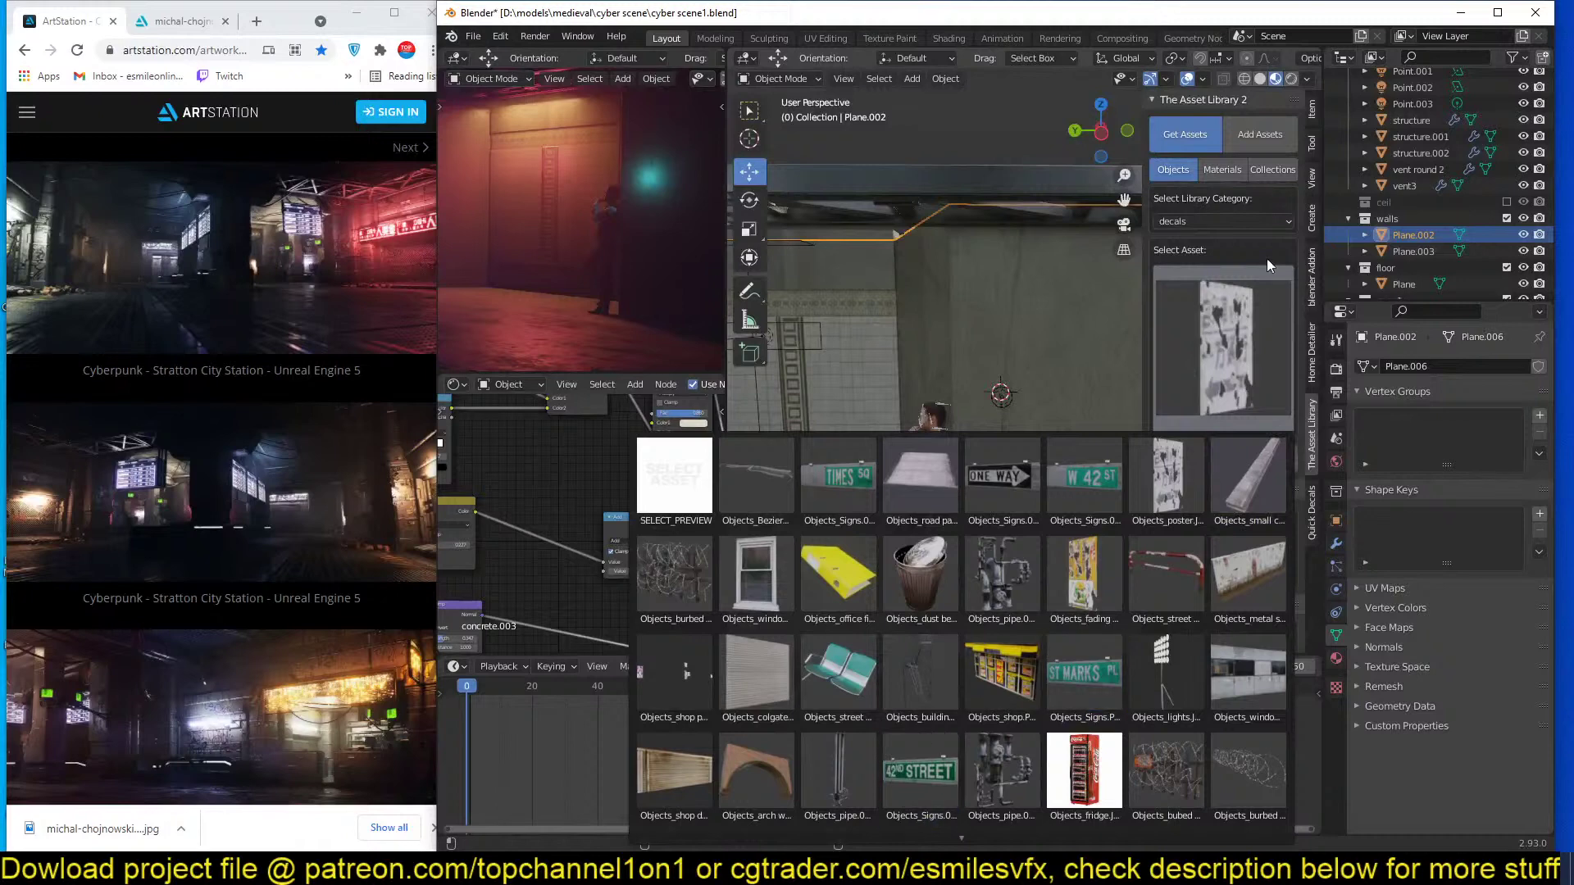
click(1231, 338)
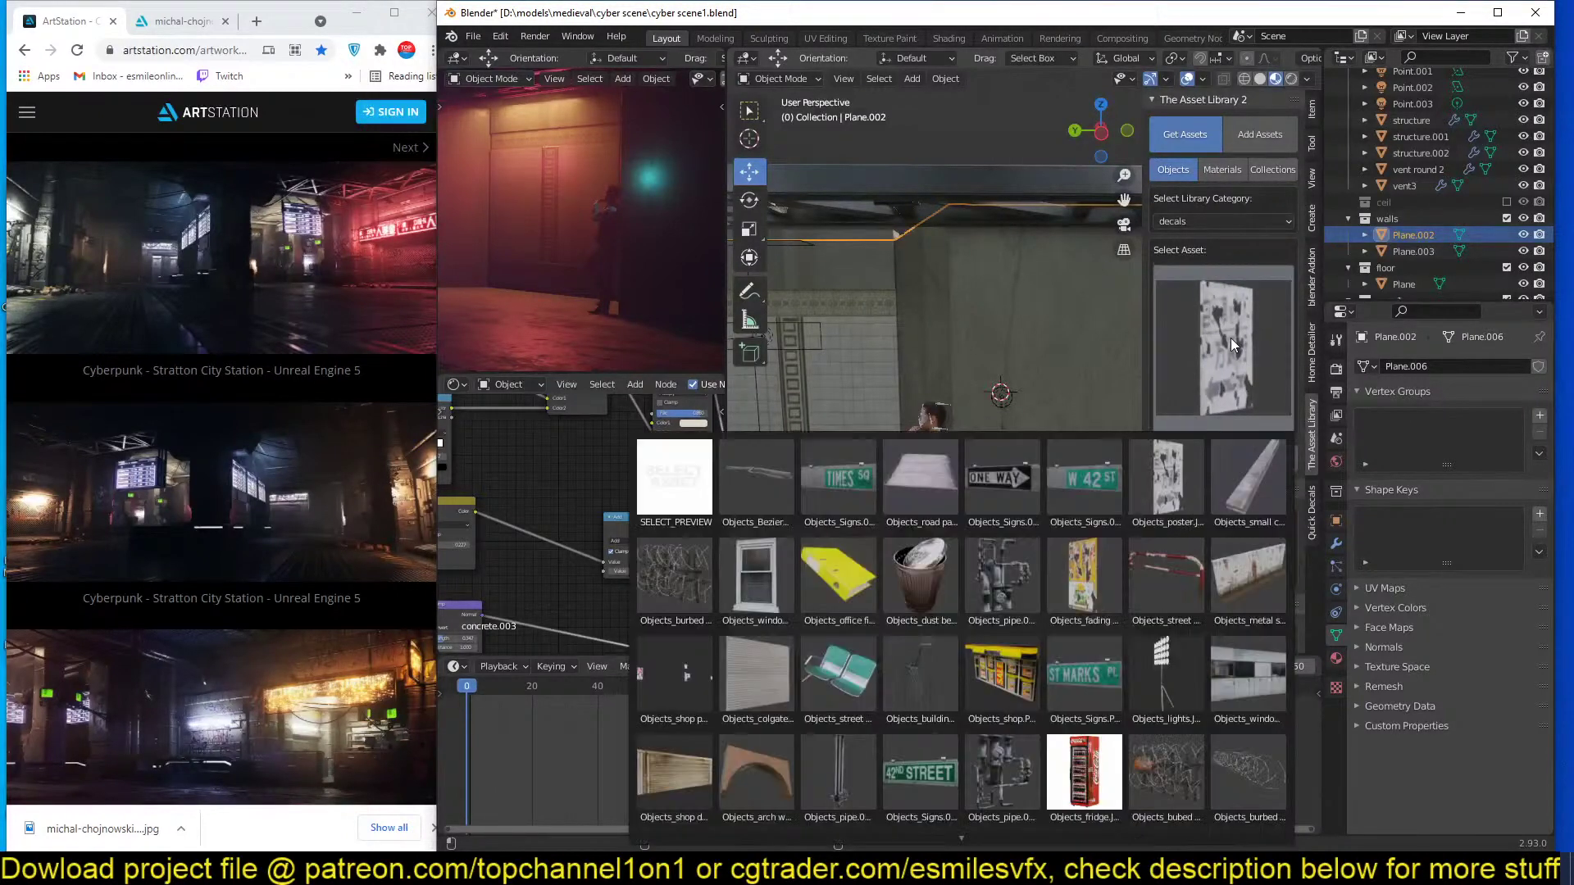
Add the light asset from the uncategorized category high on the concrete wall, just below the ceiling structure.
click(1229, 223)
click(1188, 313)
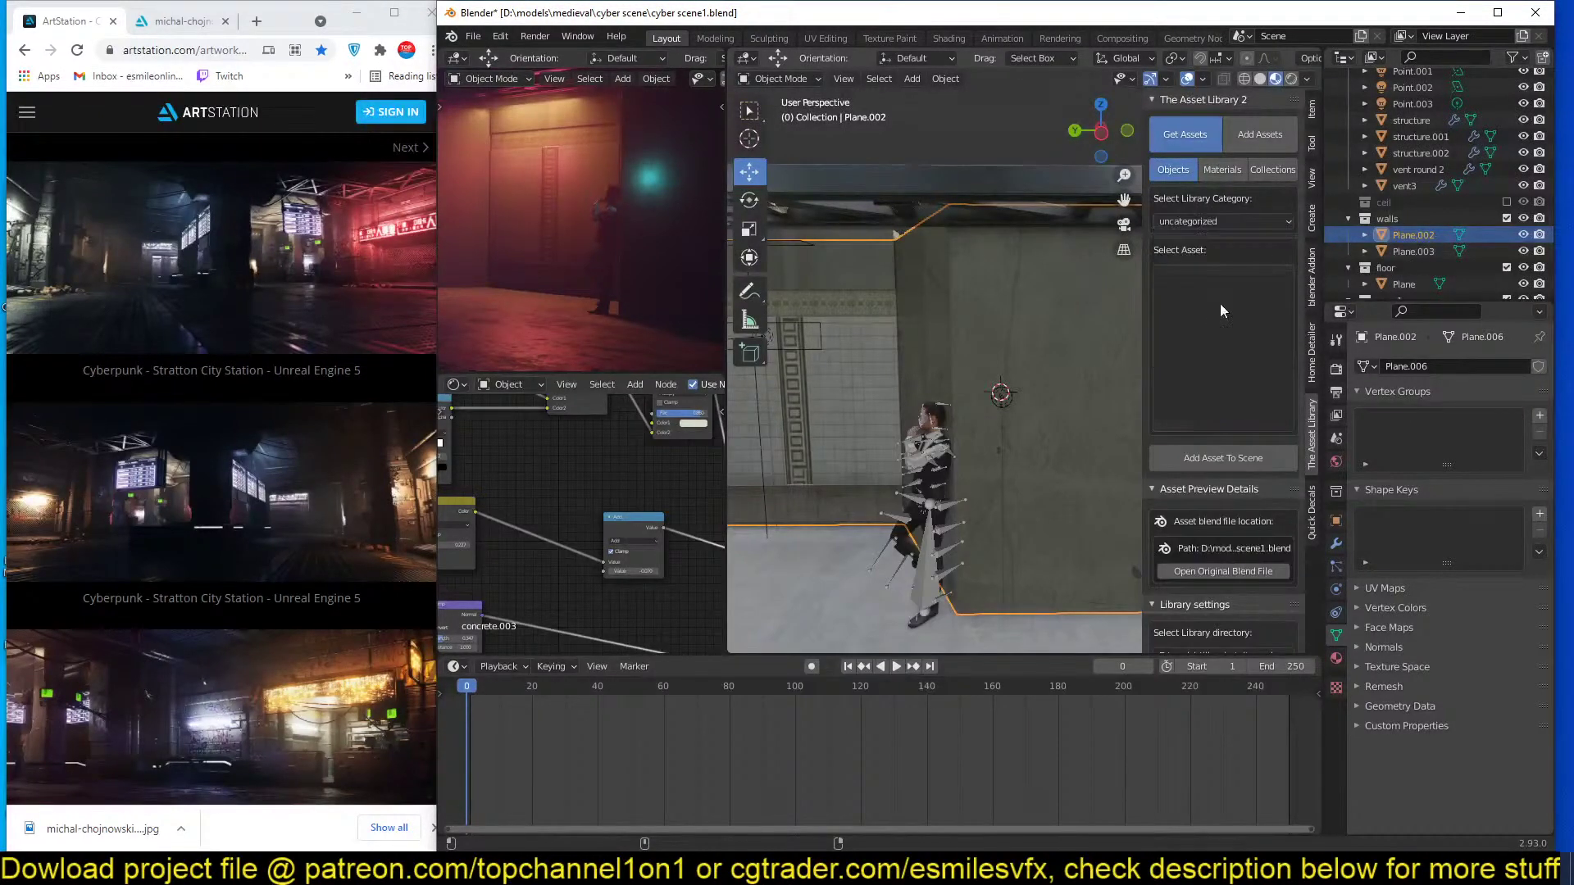
click(1223, 302)
click(1226, 318)
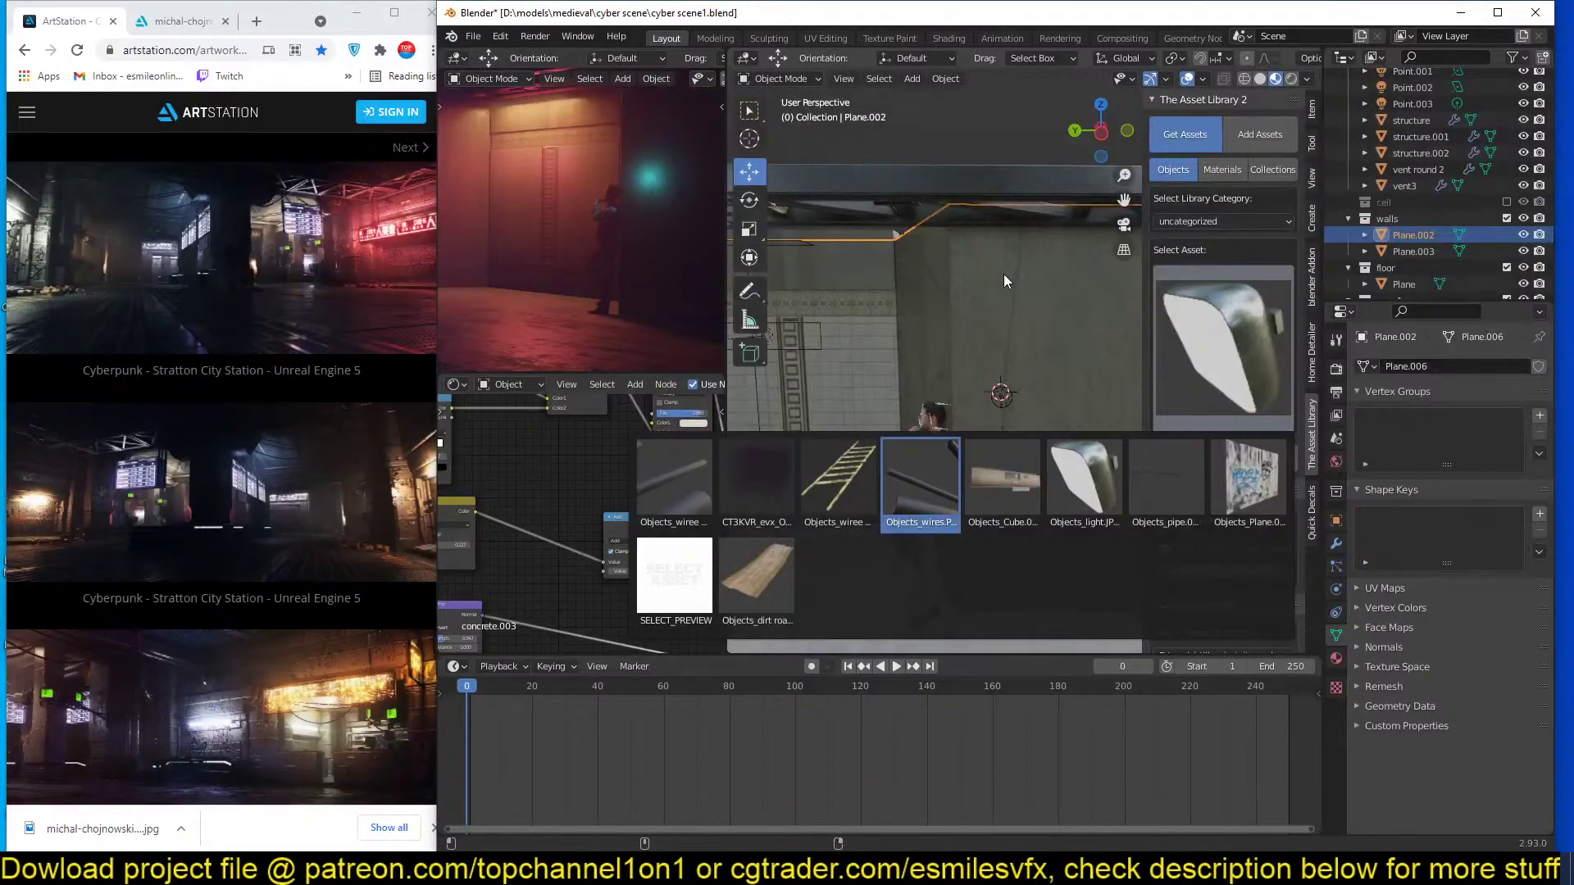
click(918, 490)
middle_drag(1018, 310, 967, 289)
click(918, 298)
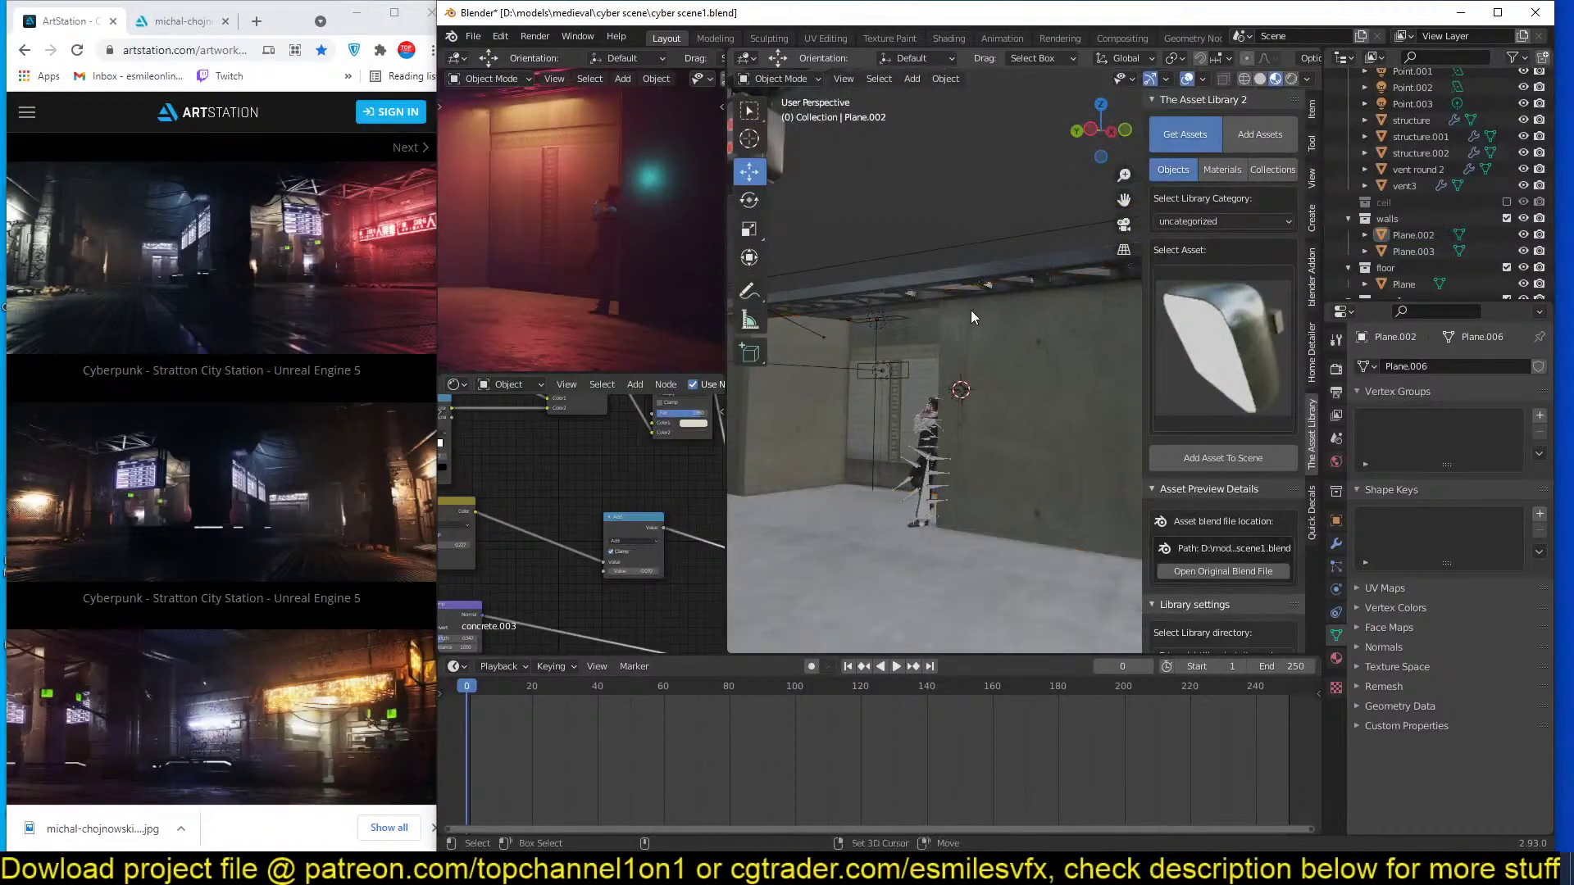
Scale the wall light up to roughly twice its size and lower it about 2.8 m along the concrete wall.
scroll(1007, 328, up, 5)
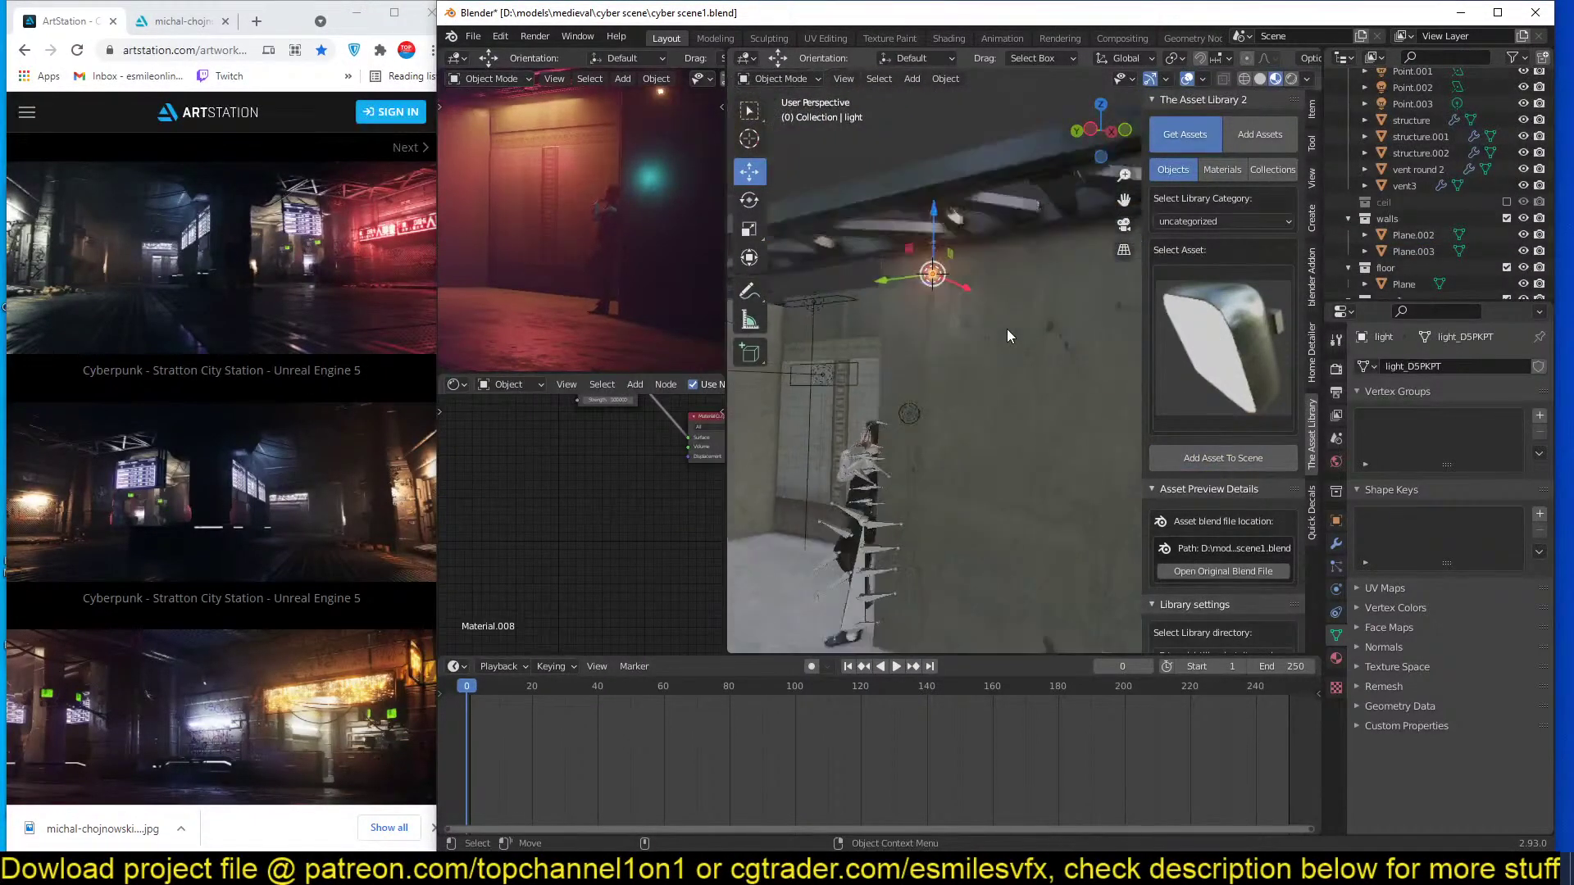
key(s)
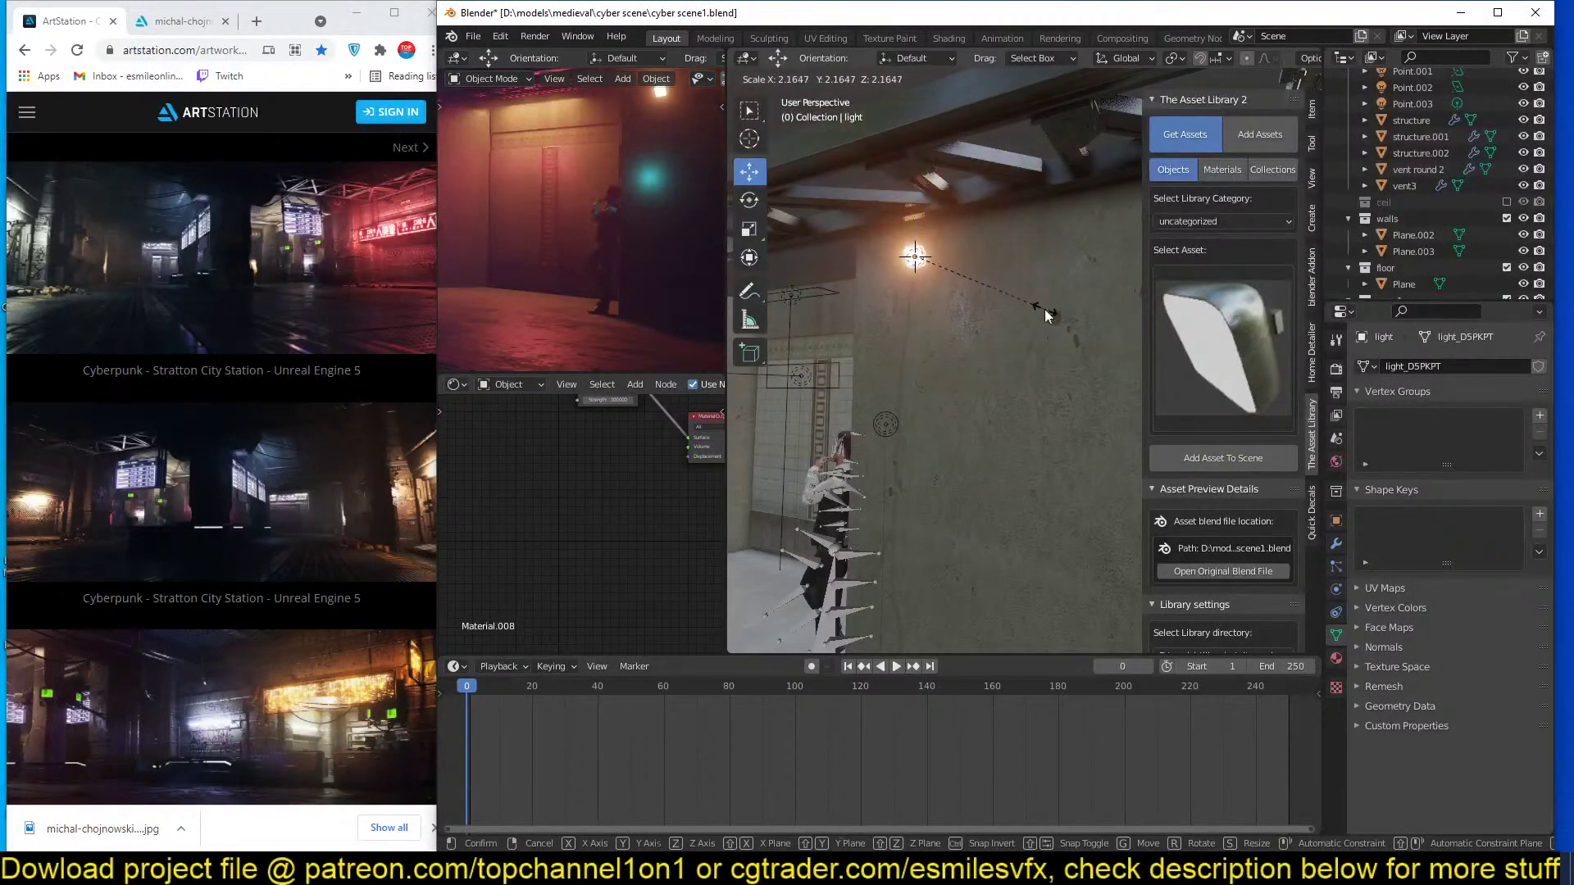
click(1033, 300)
key(g)
key(z)
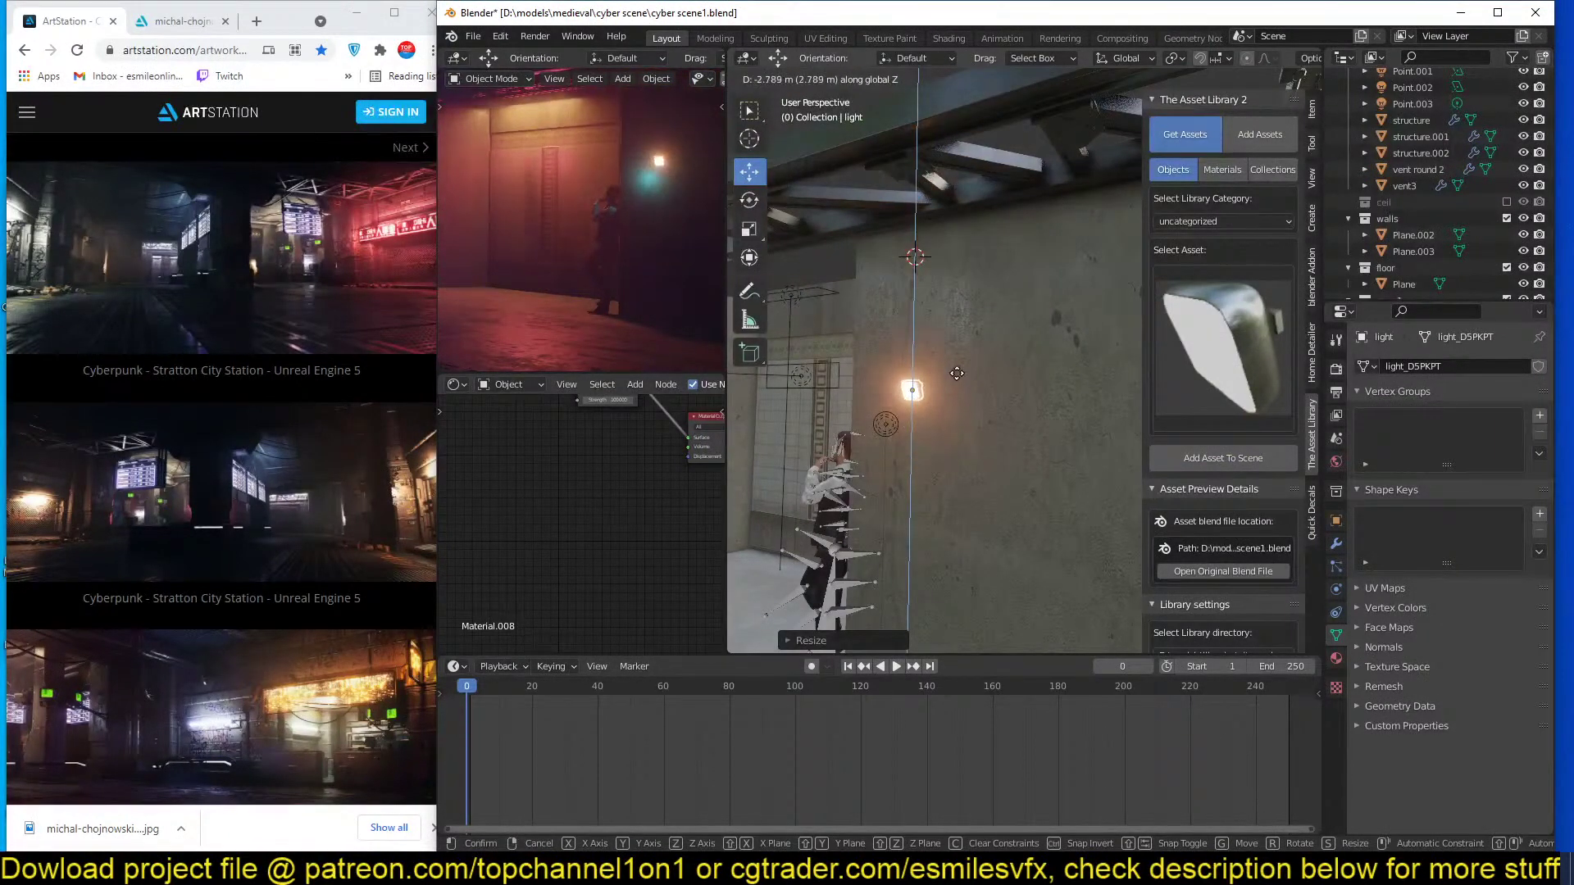
click(957, 372)
scroll(884, 427, up, 2)
Change the emission colour of the wall light's material to cyan.
drag(824, 452, 871, 410)
key(KP_0)
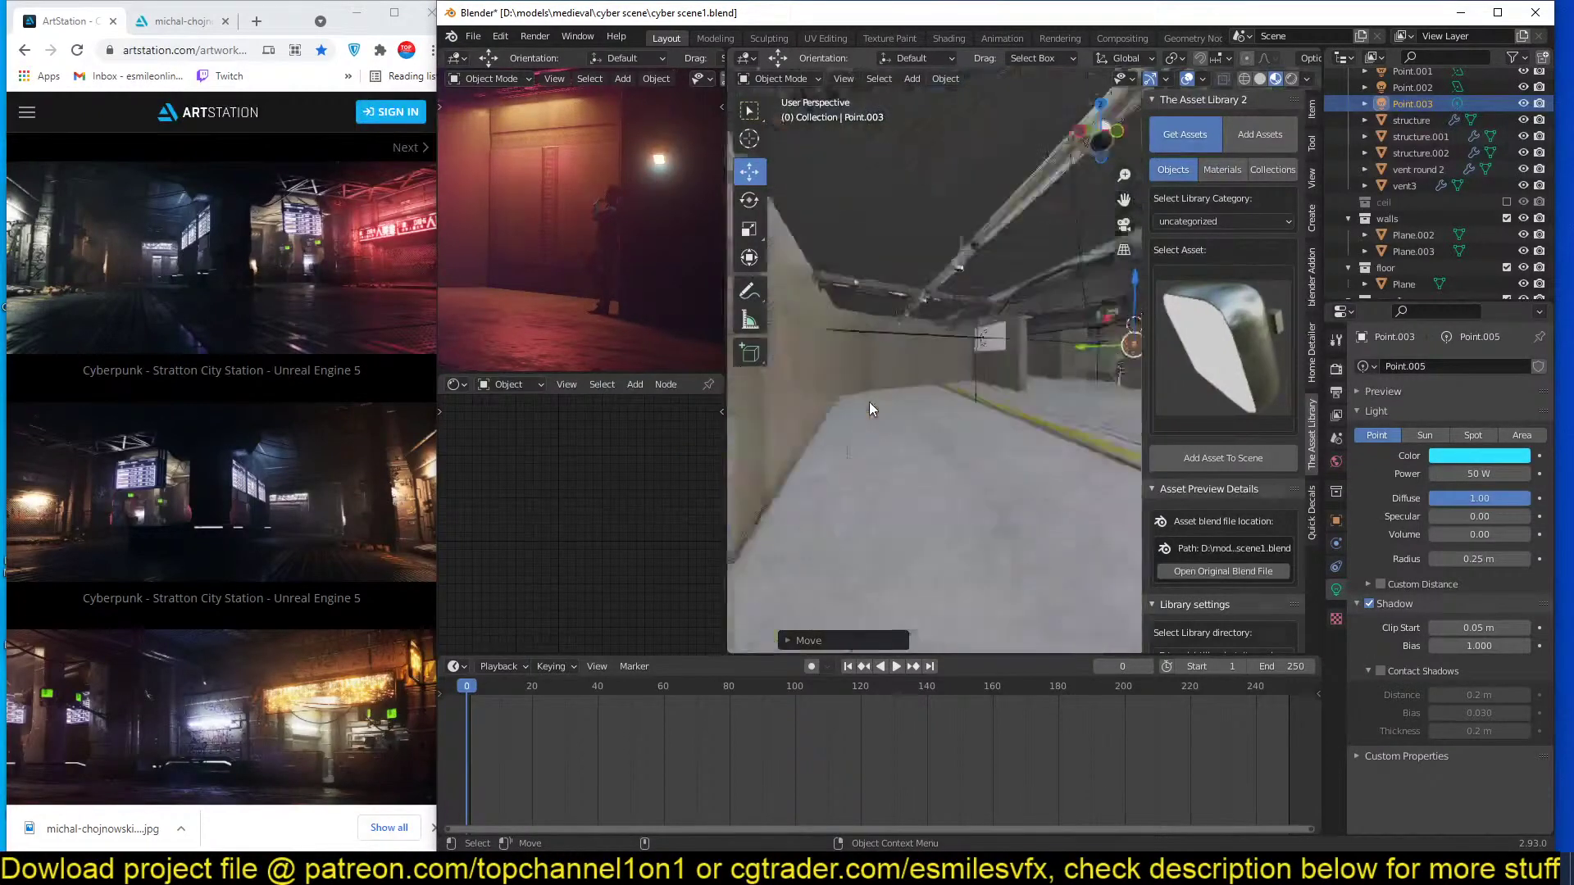
key(KP_Decimal)
middle_drag(875, 381, 991, 404)
click(1045, 326)
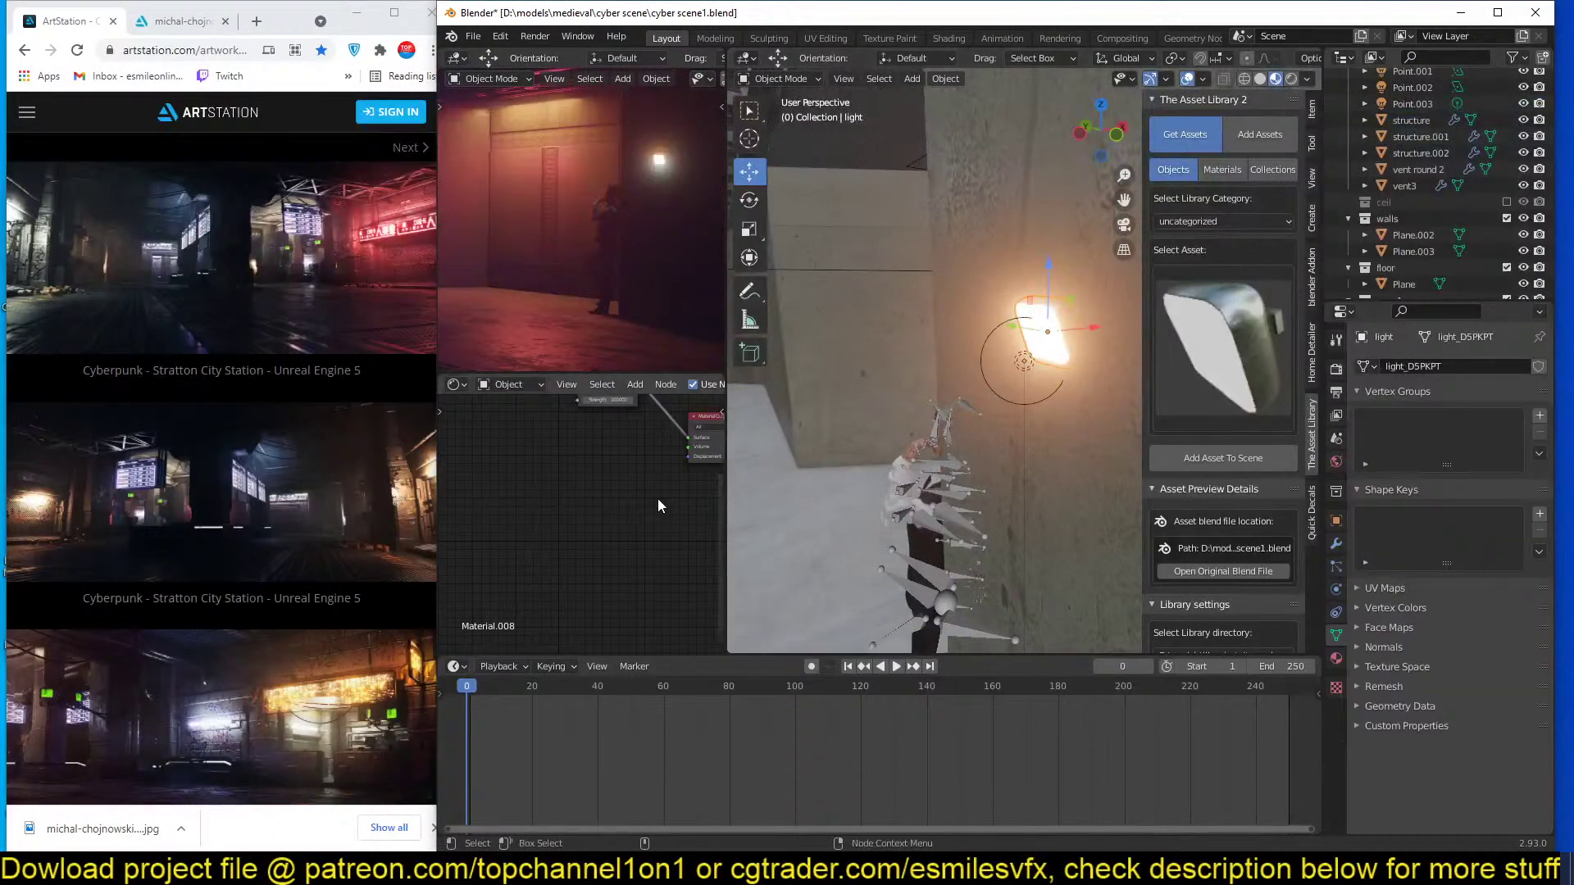
middle_drag(657, 498, 645, 564)
click(606, 512)
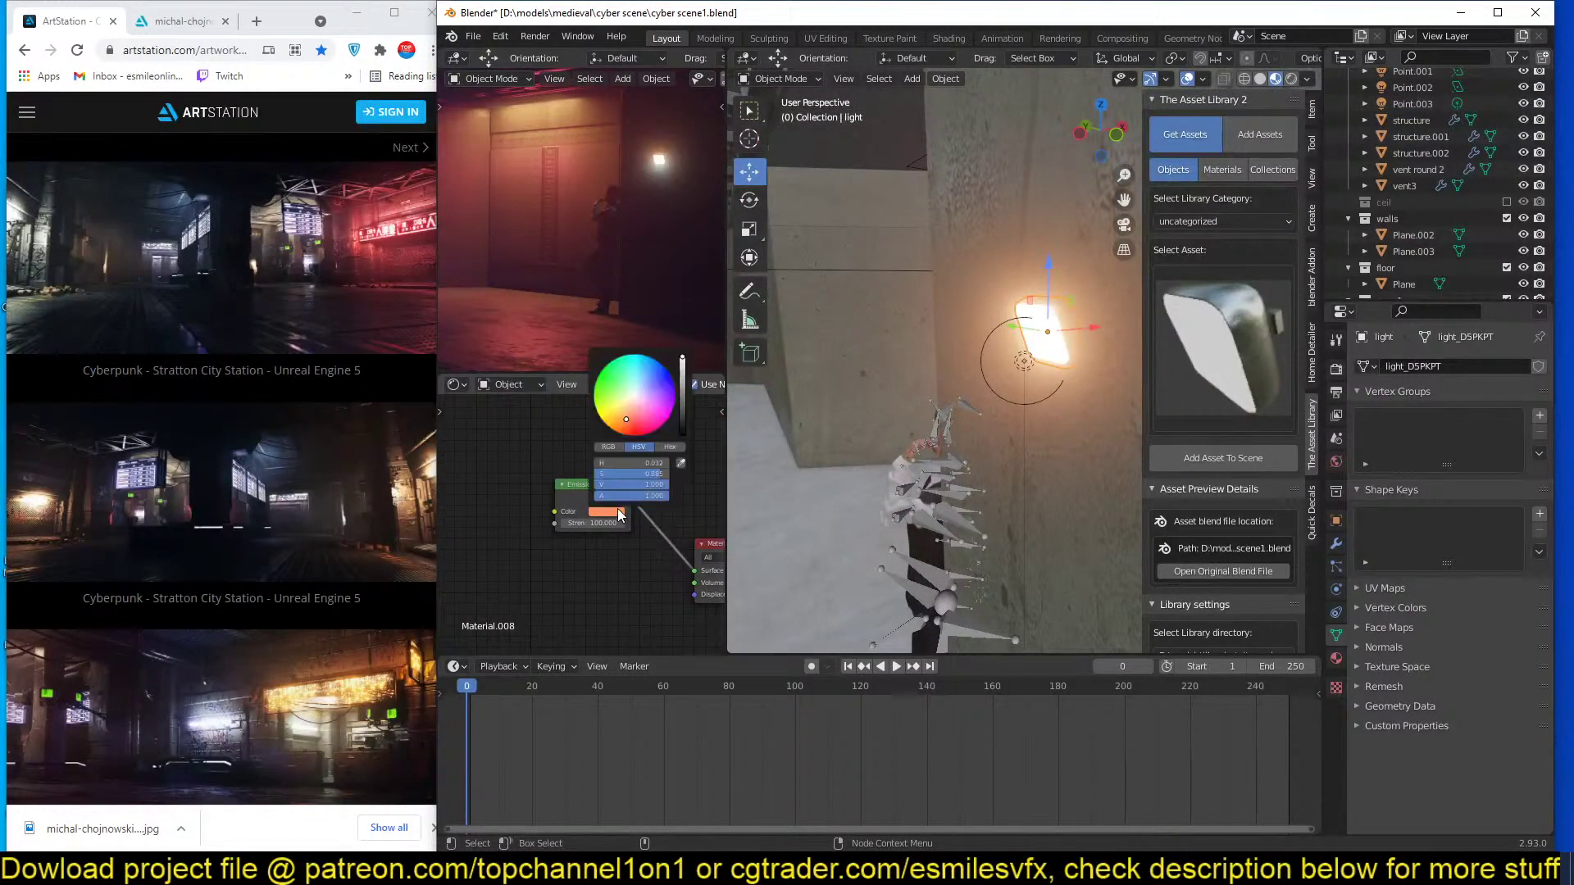
drag(633, 388, 638, 371)
Reposition the cyan point light close beside the wall light.
middle_drag(1039, 299, 1036, 395)
click(1024, 361)
drag(1026, 362, 1001, 377)
Add the pipe asset from the uncategorized category to the upper part of the concrete wall.
click(1221, 391)
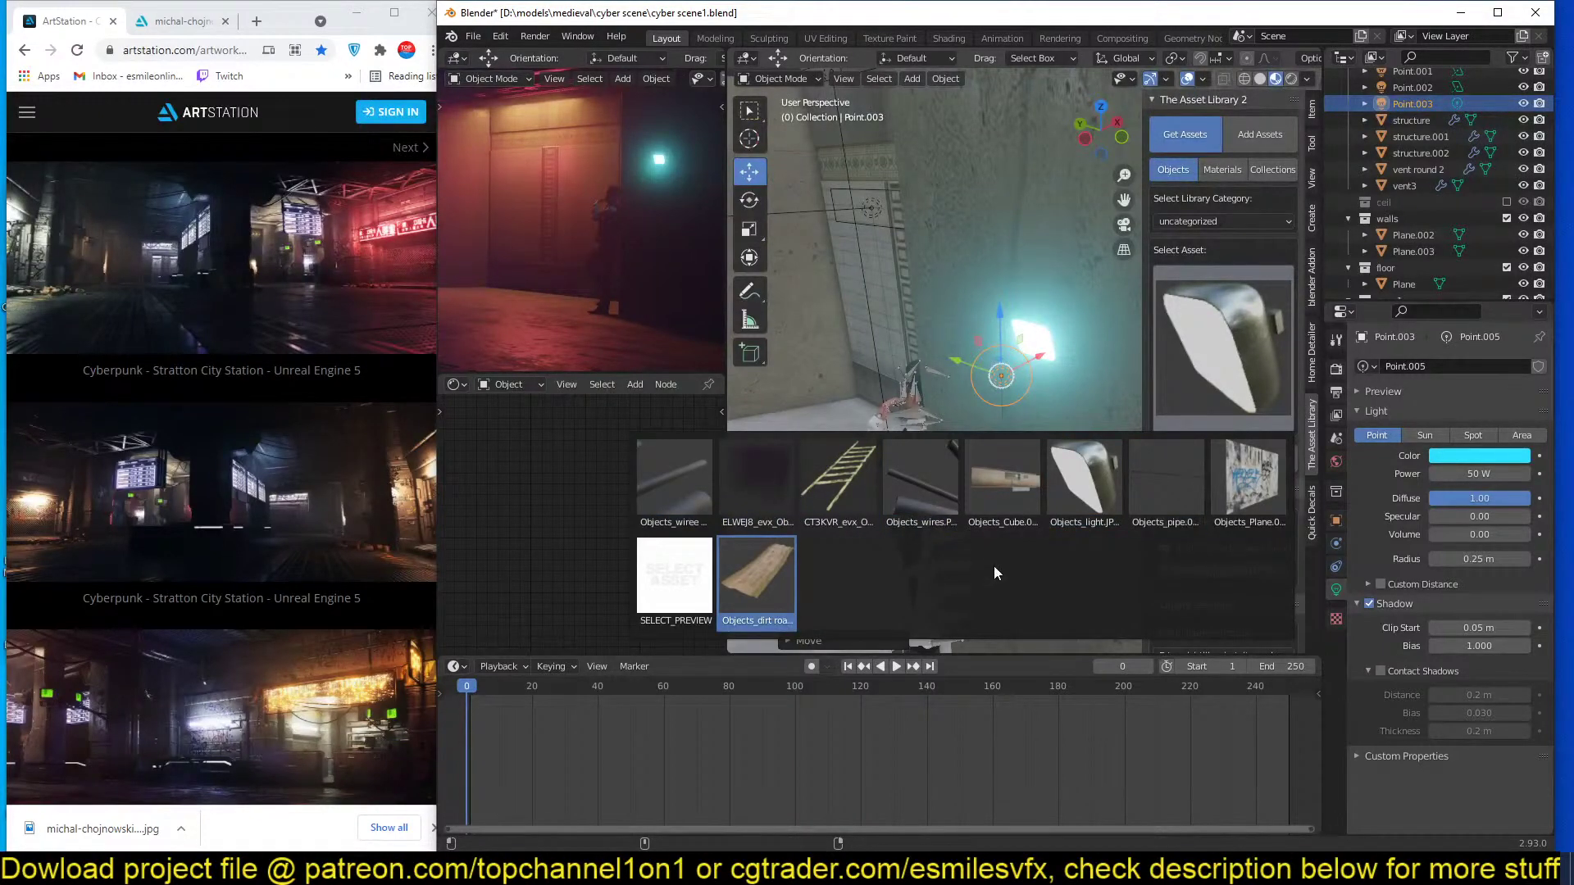
click(1183, 470)
middle_drag(1041, 465, 916, 485)
scroll(1104, 454, down, 3)
click(1203, 456)
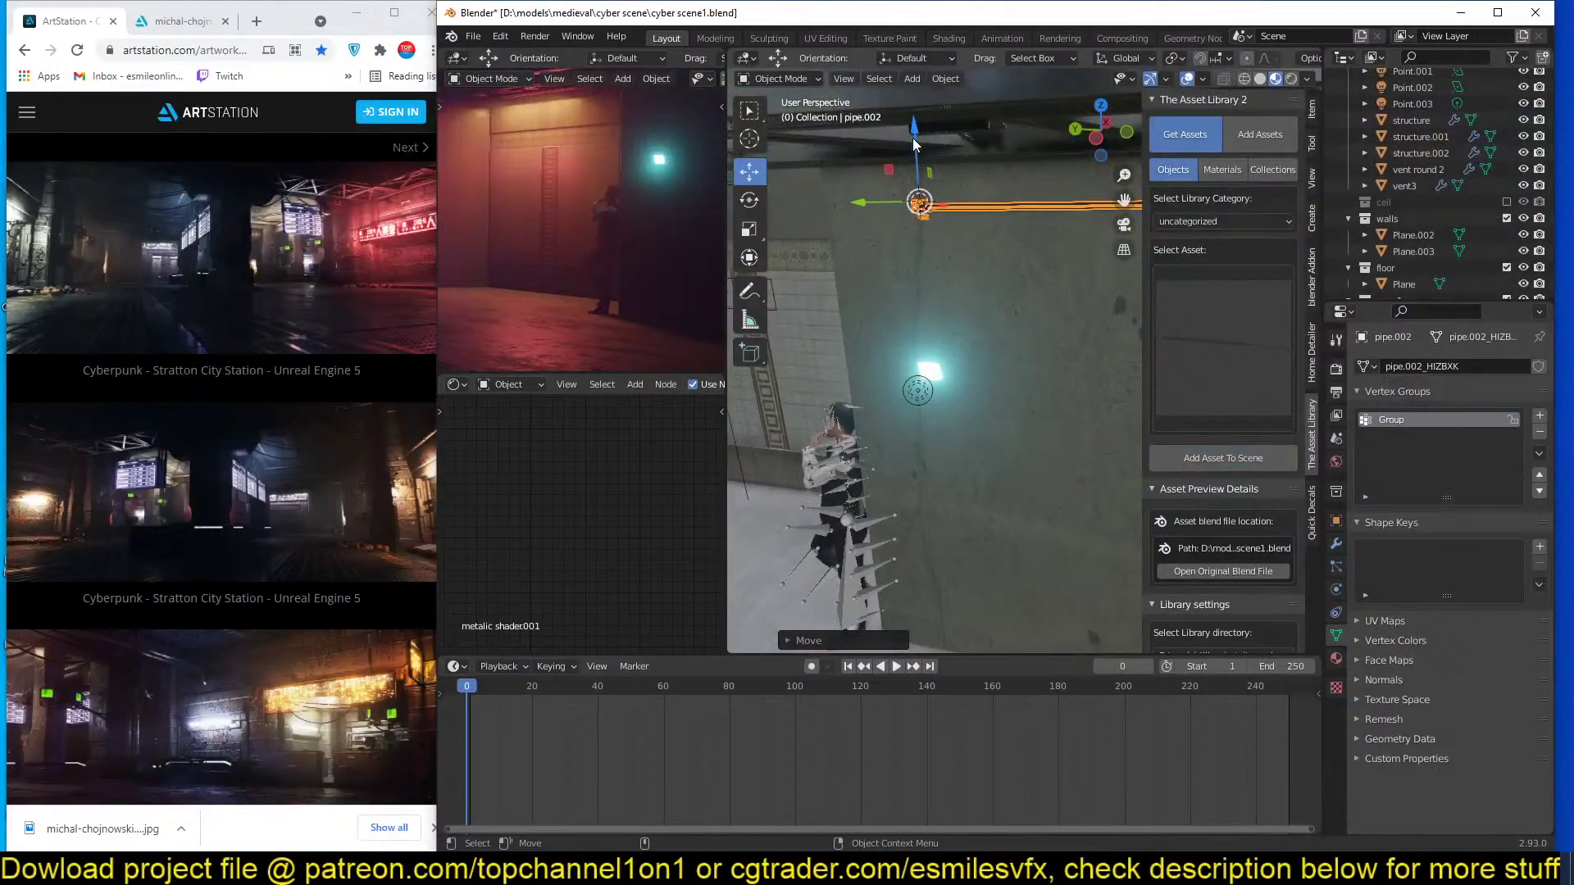
Lower the pipe to just above the wall light, enlarge it and shift it into place on the wall.
drag(913, 144, 920, 271)
key(s)
click(1046, 415)
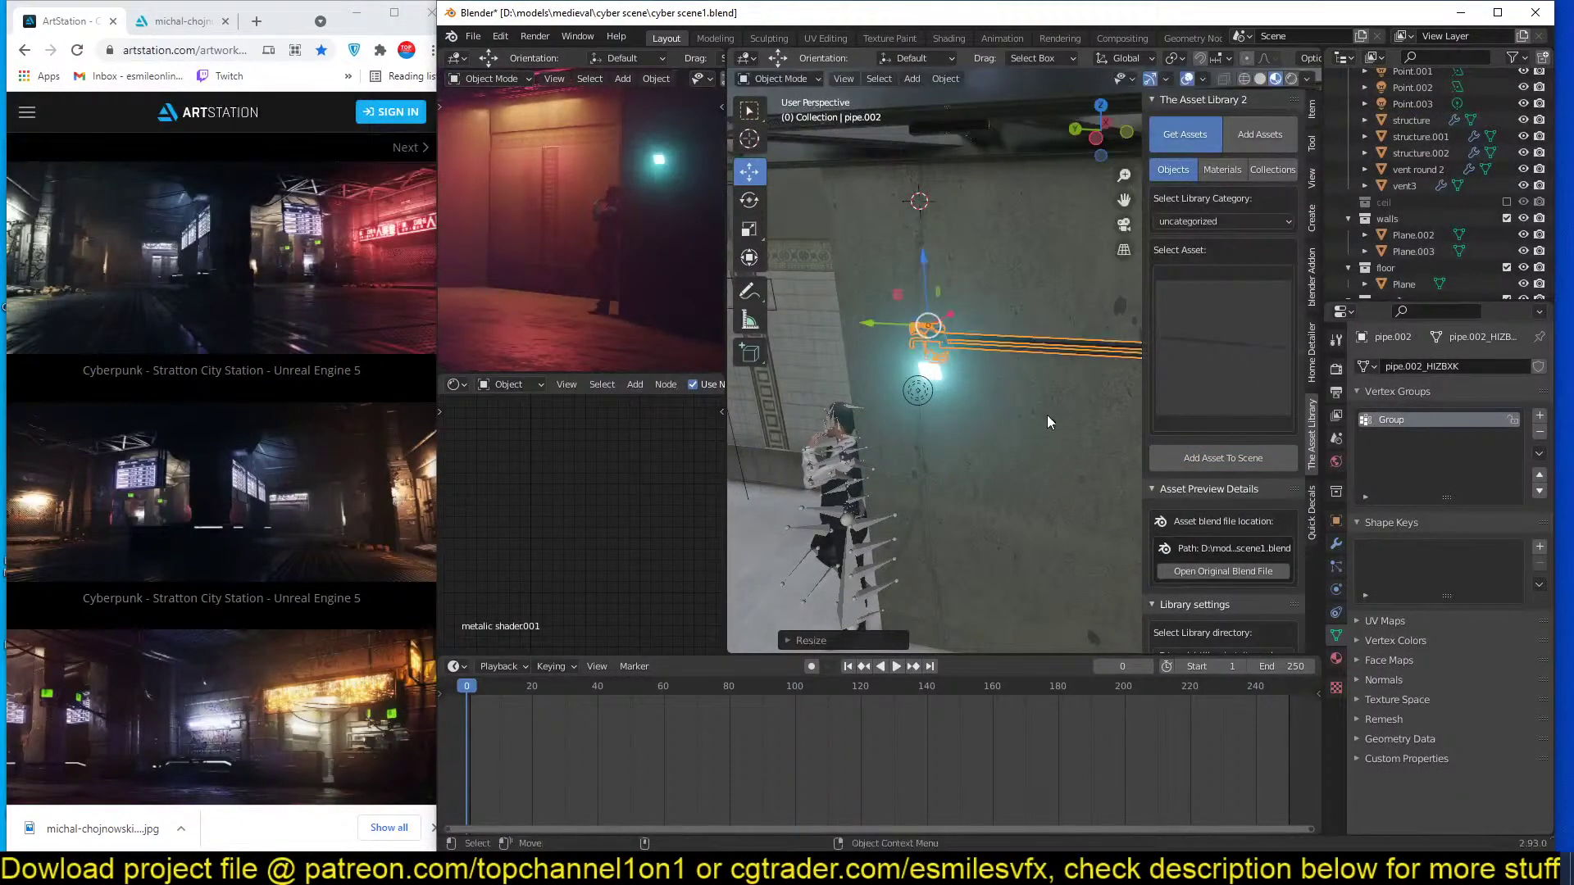
middle_drag(1046, 415, 1049, 331)
drag(902, 292, 813, 303)
click(953, 399)
Reframe the camera preview on the scene and save the file.
scroll(868, 441, down, 6)
middle_drag(953, 399, 975, 450)
scroll(617, 277, down, 4)
scroll(605, 305, down, 2)
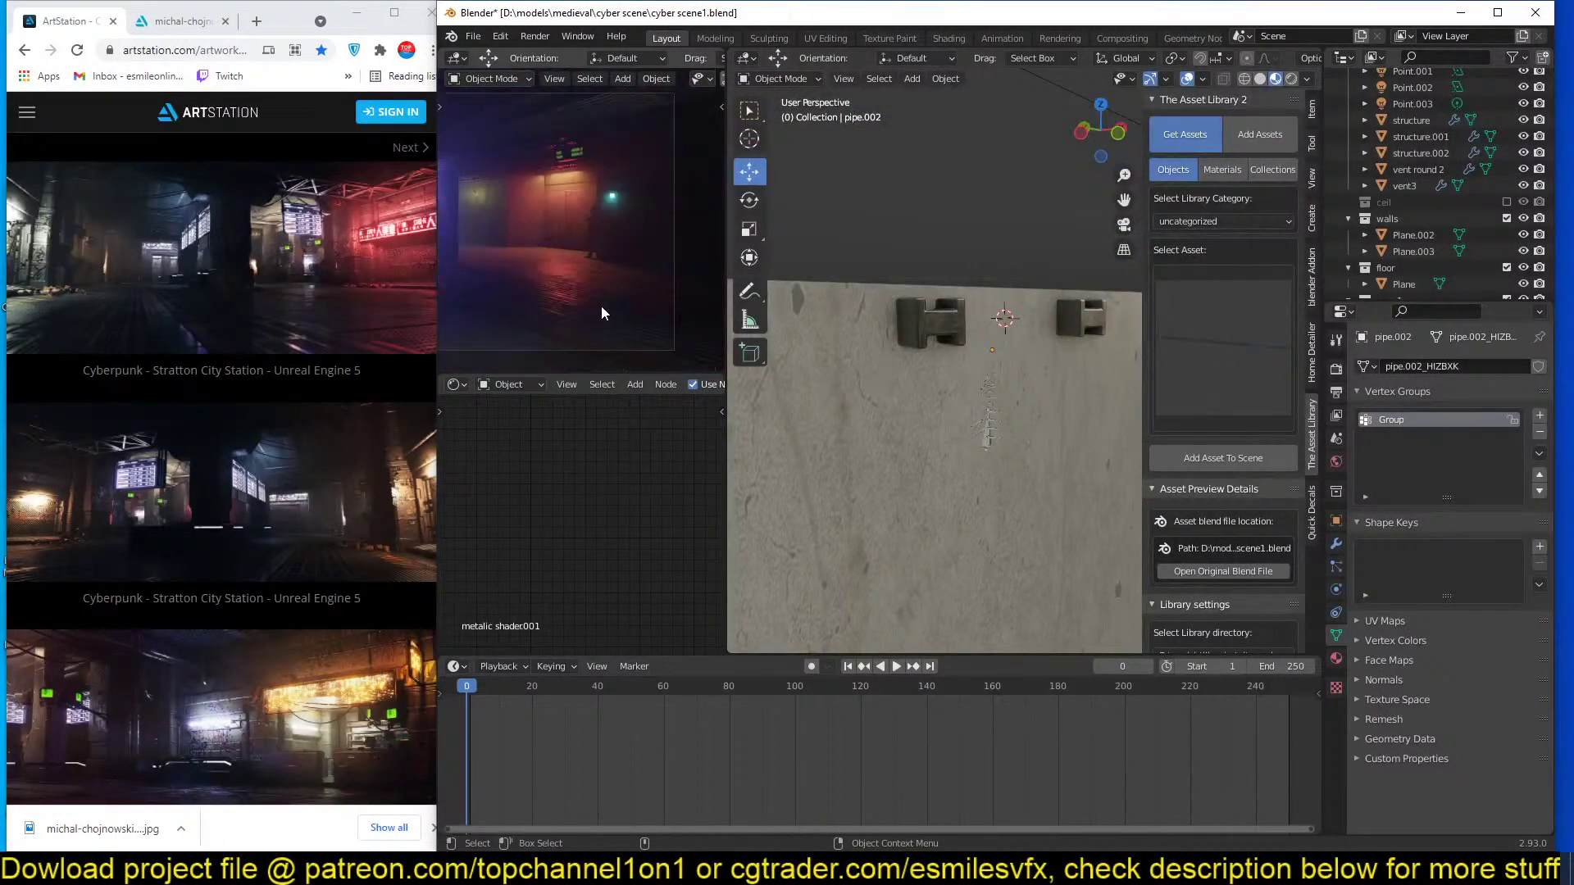
shift+middle_drag(602, 306, 639, 277)
key(ctrl+s)
Add the graffiti-covered panel asset to the bare concrete wall to the left of the character and enlarge it.
click(1208, 318)
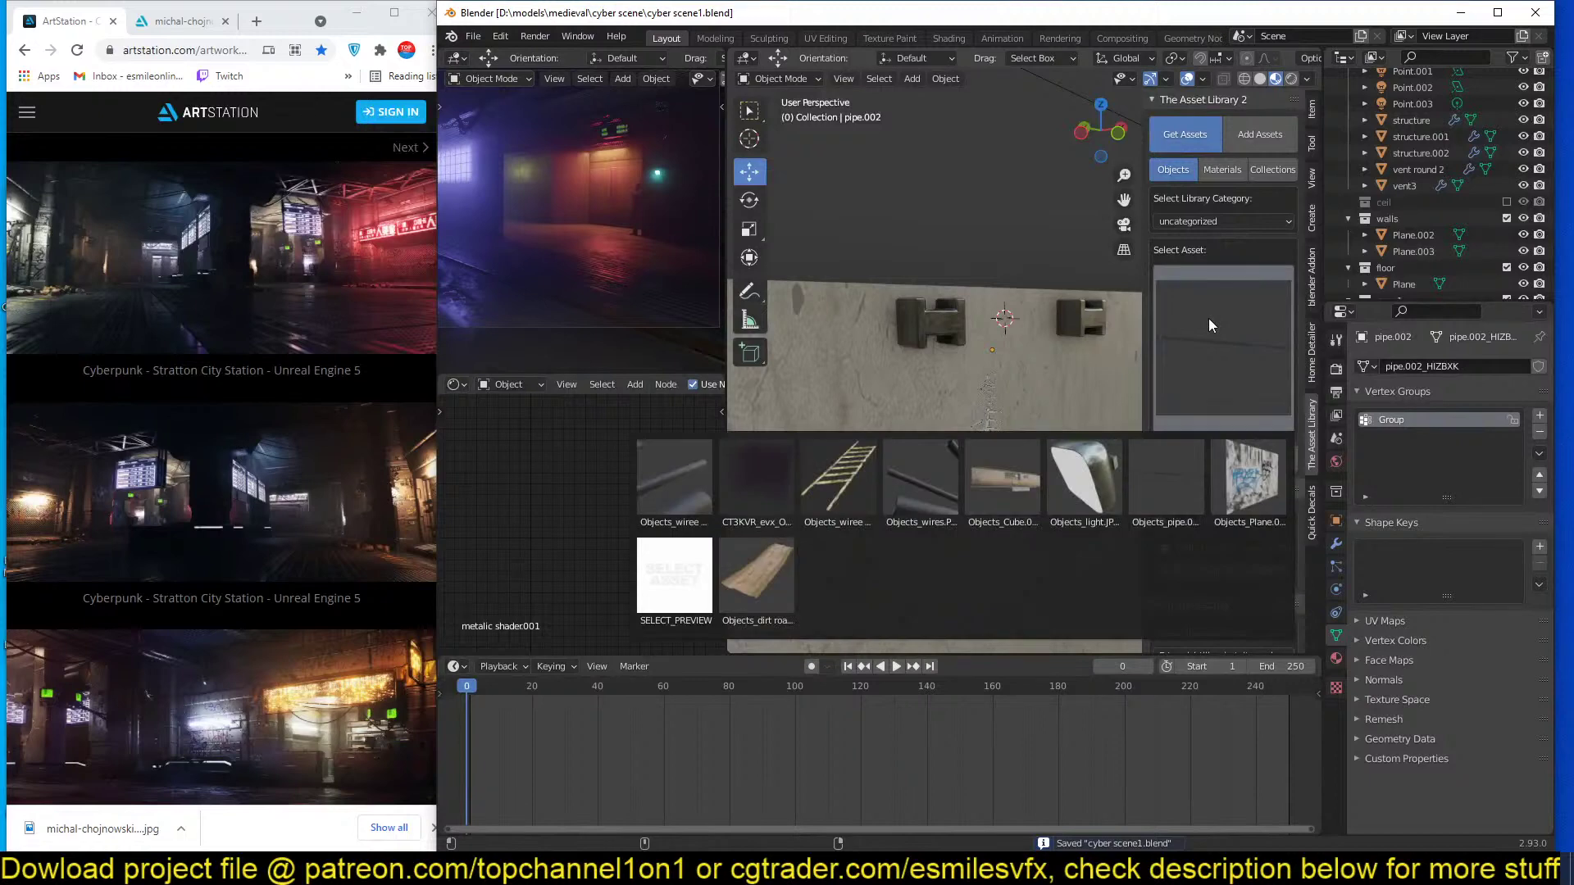
click(1231, 485)
shift+middle_drag(1040, 361, 1179, 398)
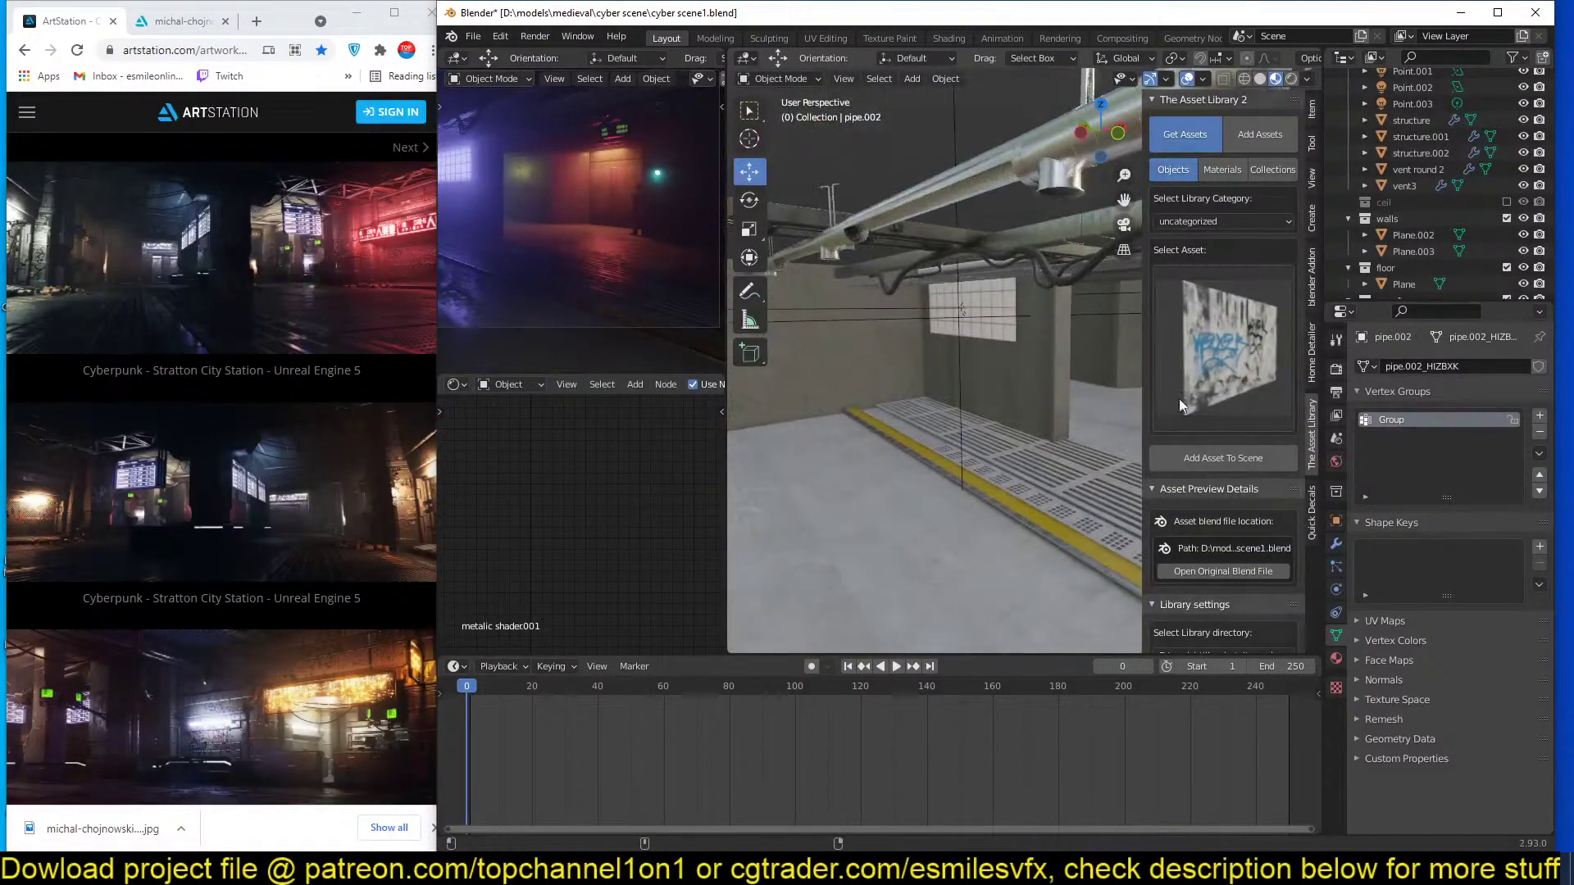
shift+middle_drag(1033, 406, 976, 387)
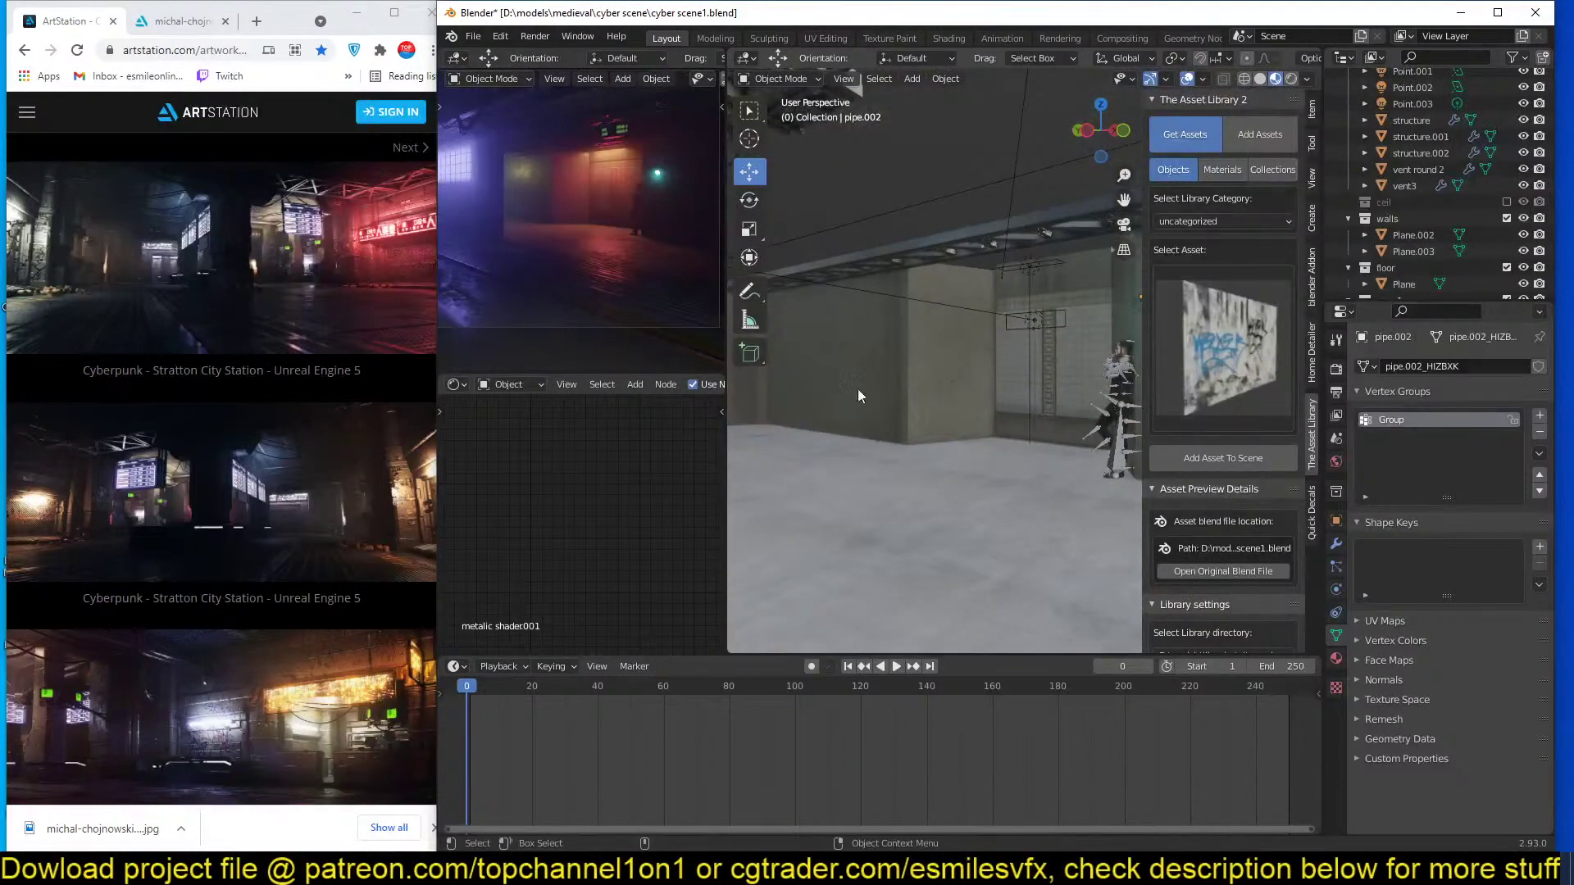
click(1204, 458)
key(s)
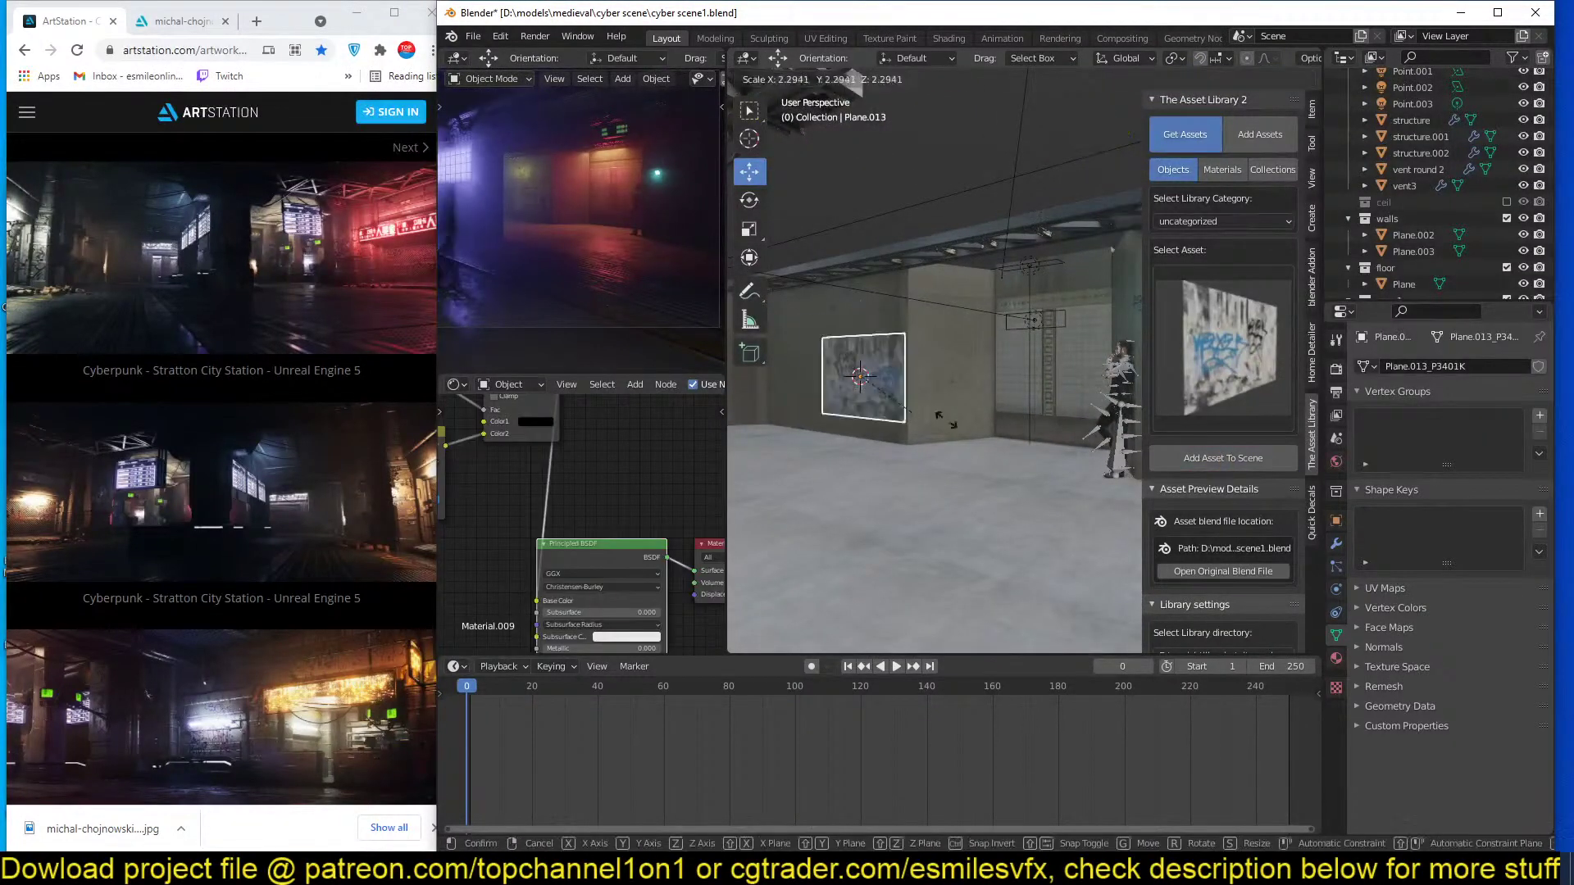
click(960, 425)
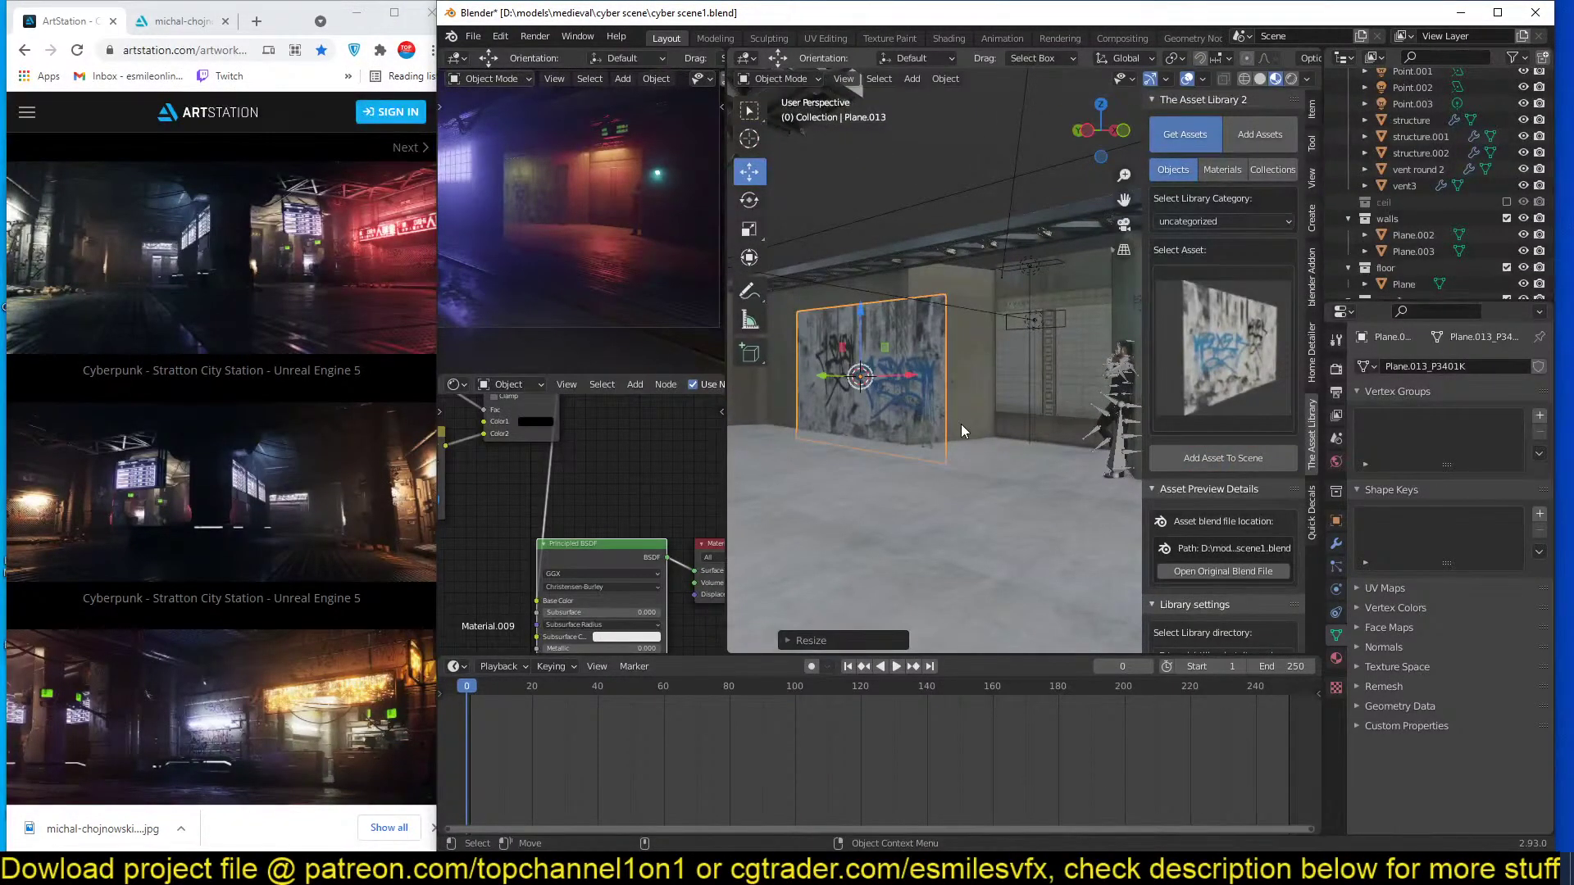
Raise the graffiti panel, scale it up a little more and slide it along the wall on the Y axis.
key(KP_Decimal)
shift+middle_drag(1082, 357, 1033, 404)
scroll(985, 214, up, 5)
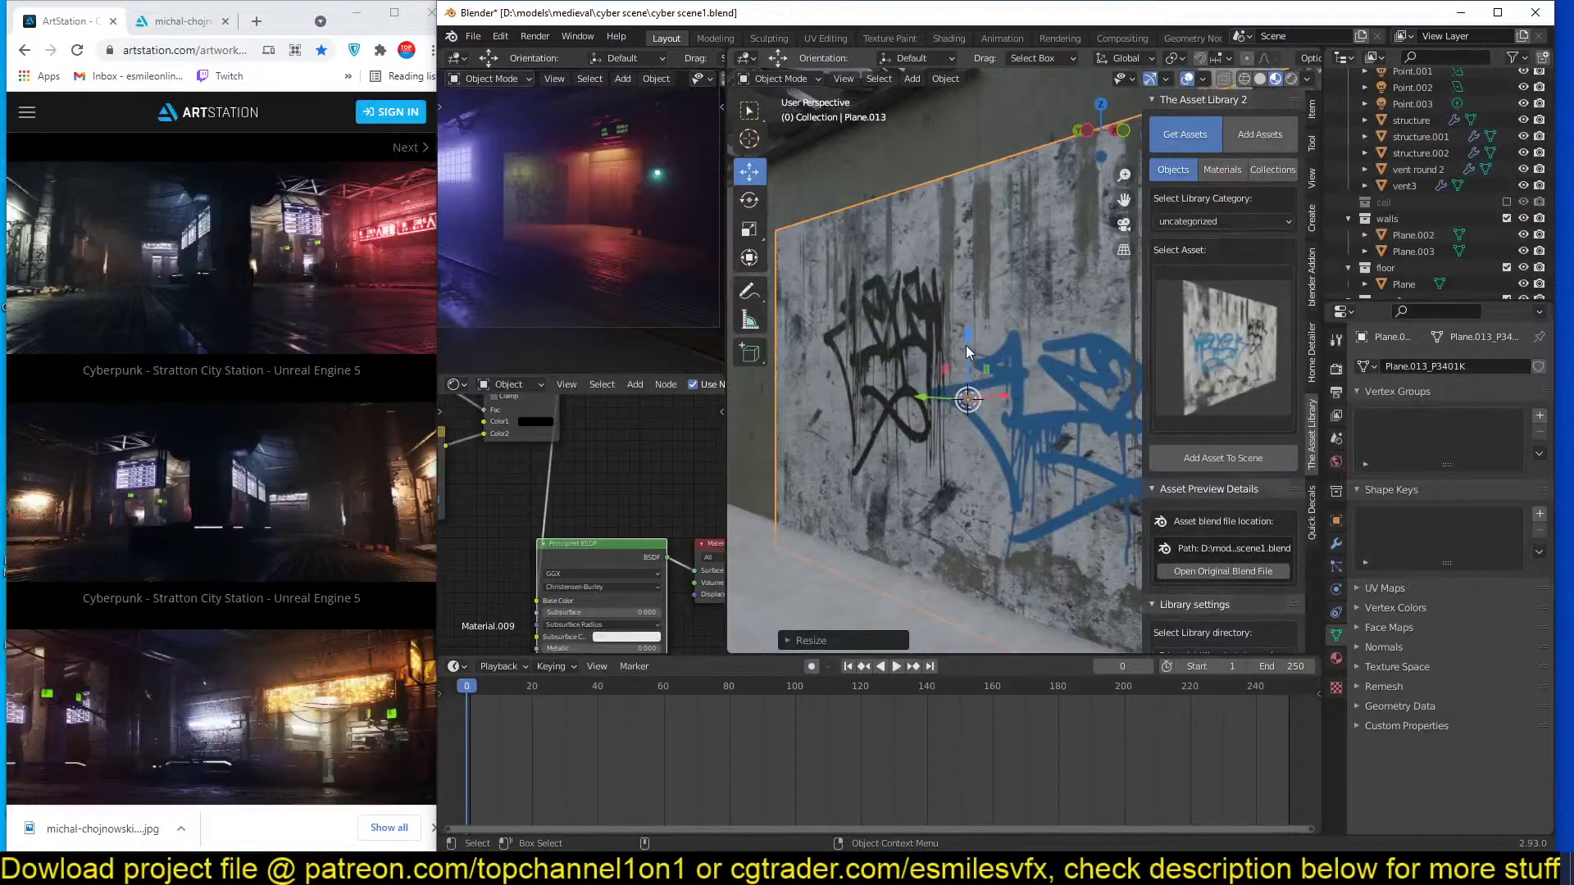
drag(966, 346, 965, 285)
key(s)
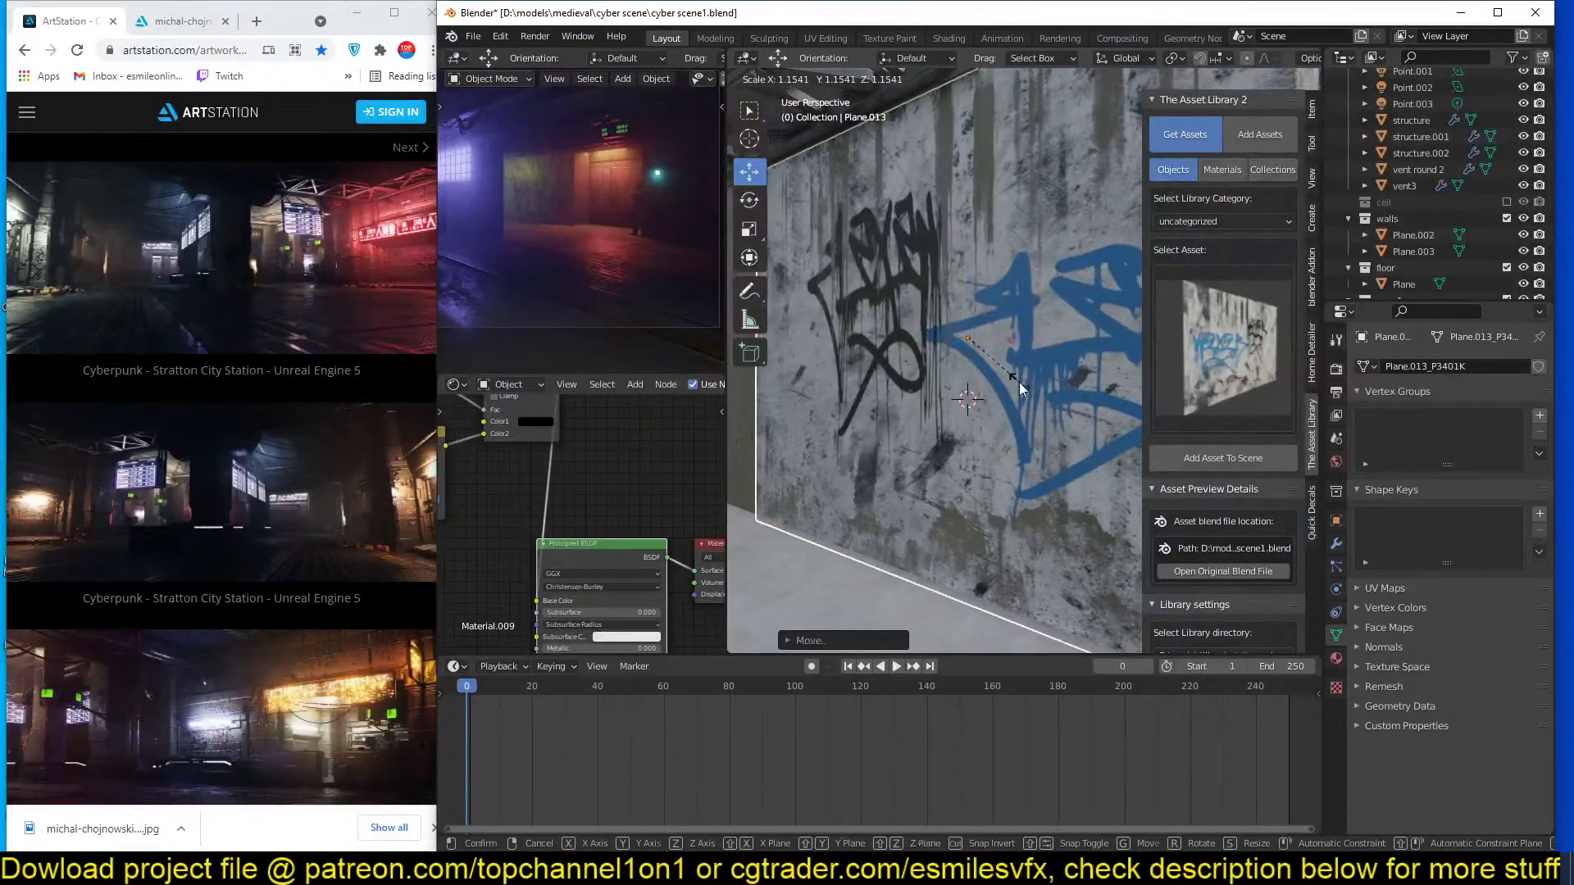
click(1020, 382)
key(g)
key(y)
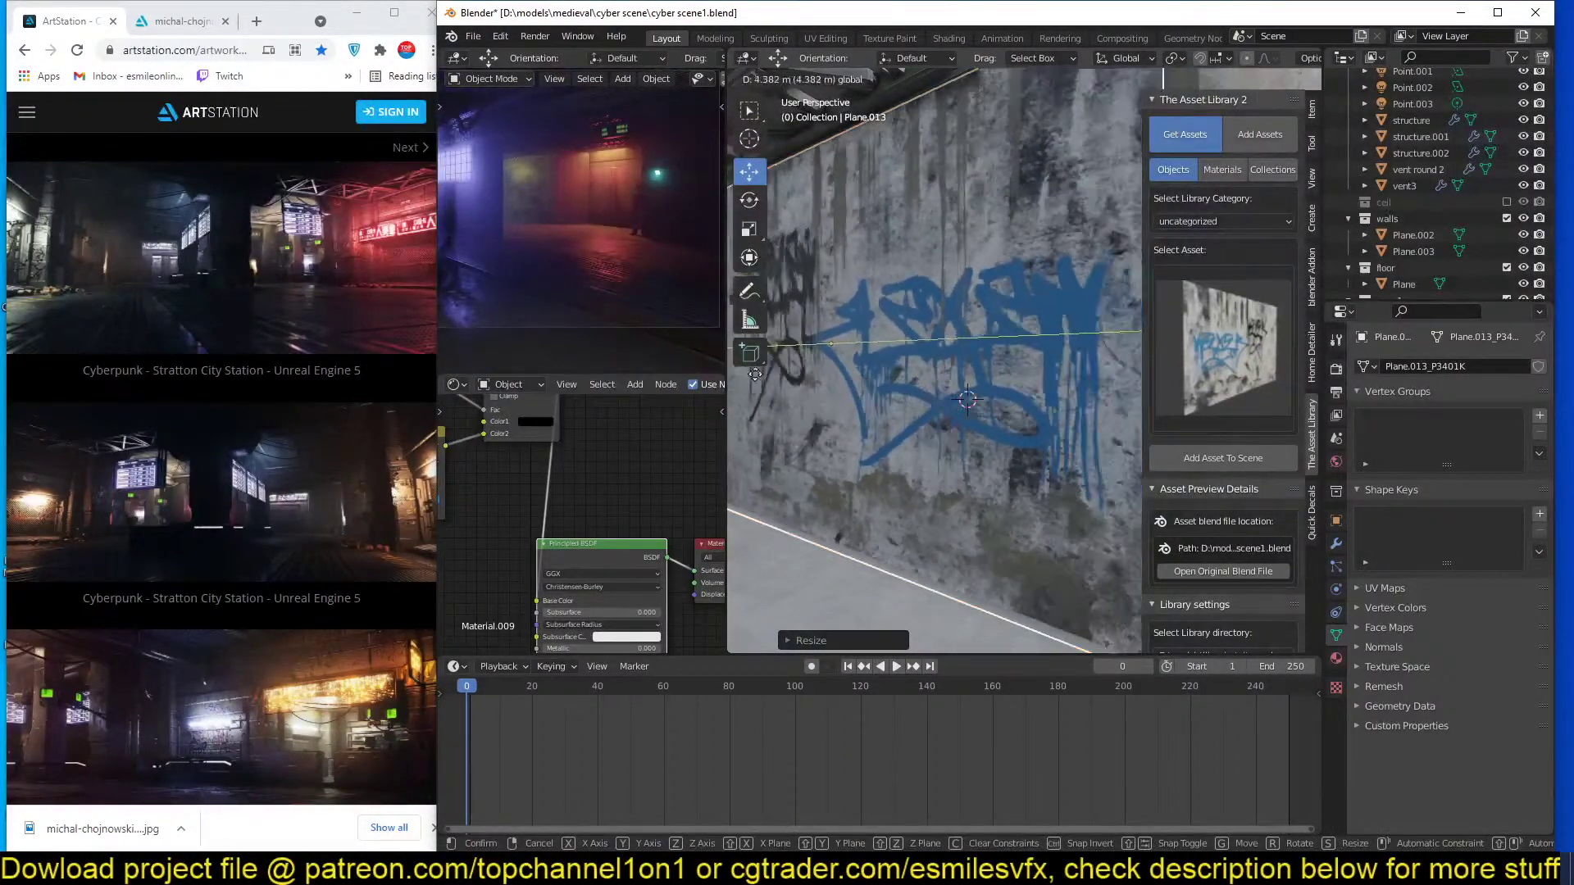
click(780, 377)
Fine-tune the graffiti panel's scale so it fits between the floor and the ceiling structure.
middle_drag(883, 355, 891, 410)
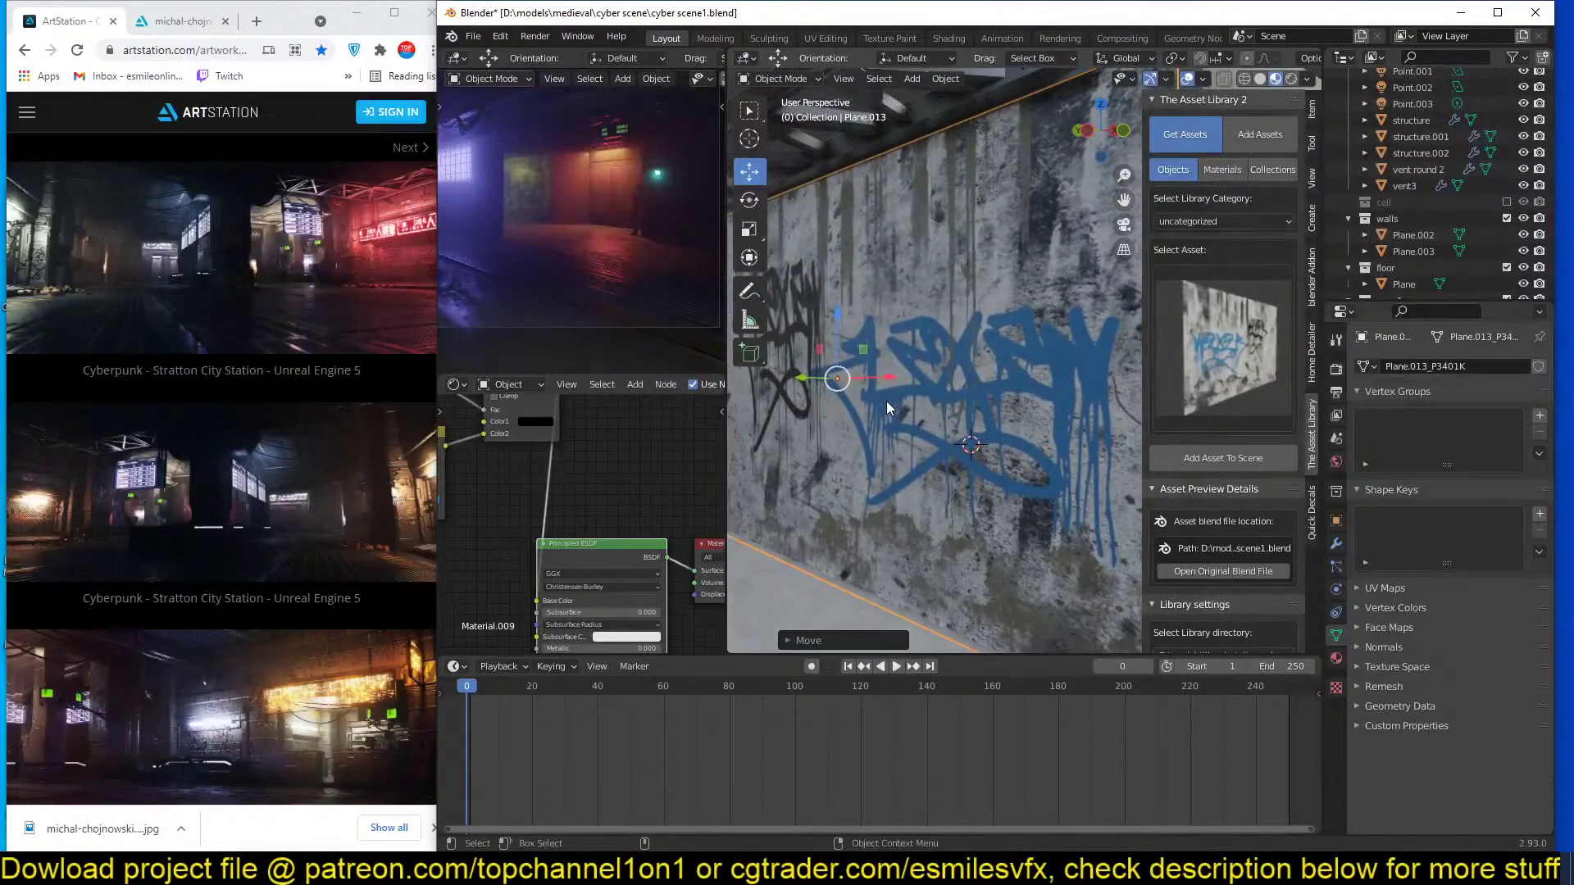
key(s)
click(982, 360)
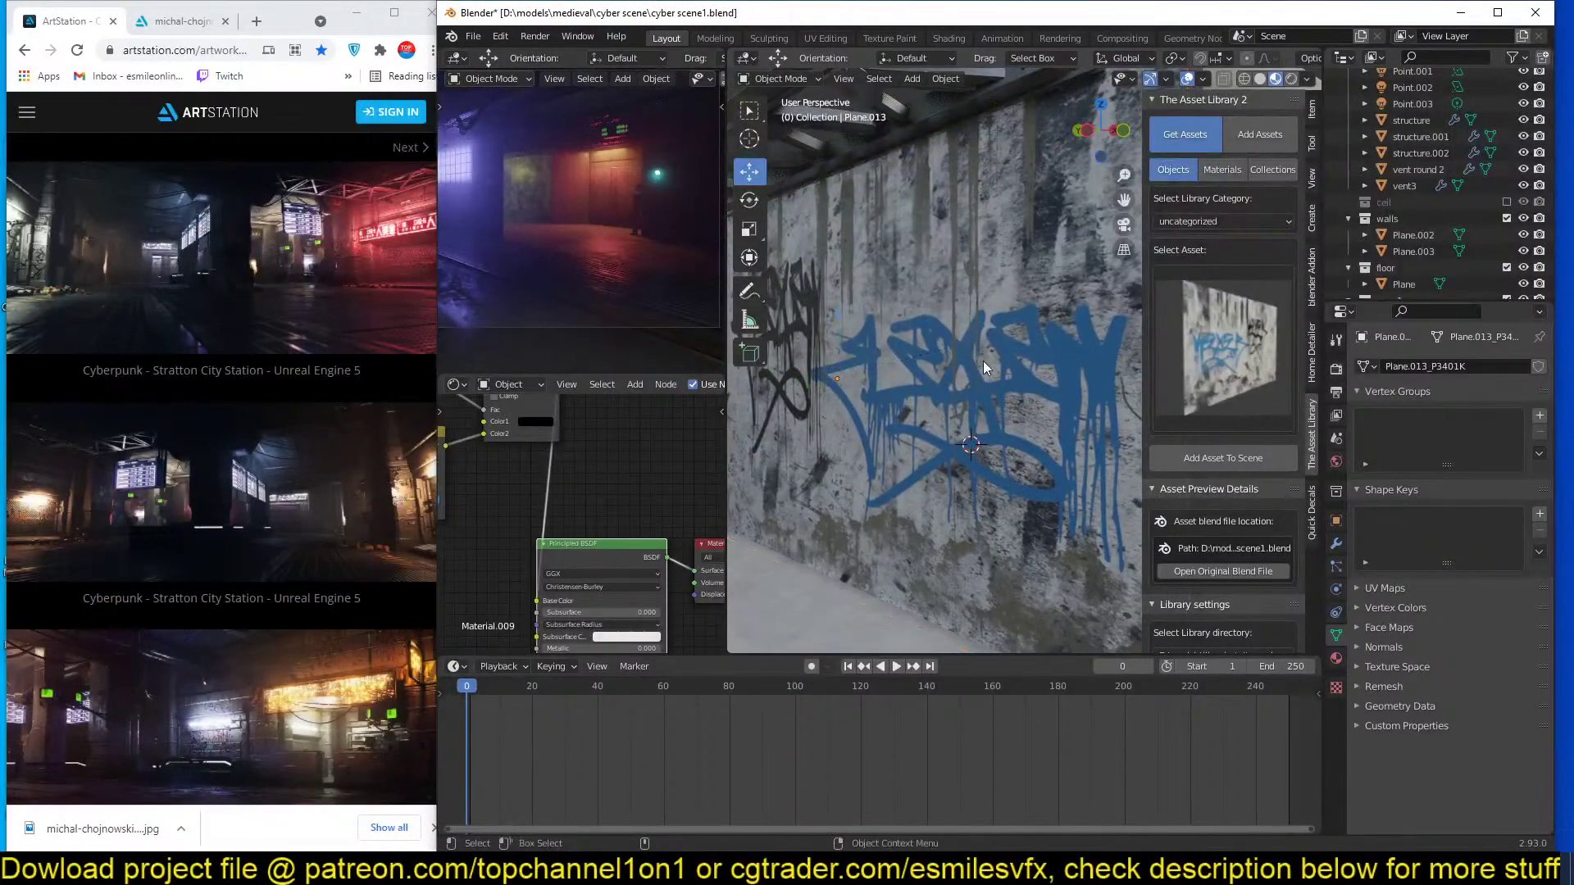
scroll(977, 419, down, 3)
mouse_move(977, 419)
middle_down()
mouse_move(944, 420)
mouse_move(996, 398)
middle_up()
key(s)
click(1023, 418)
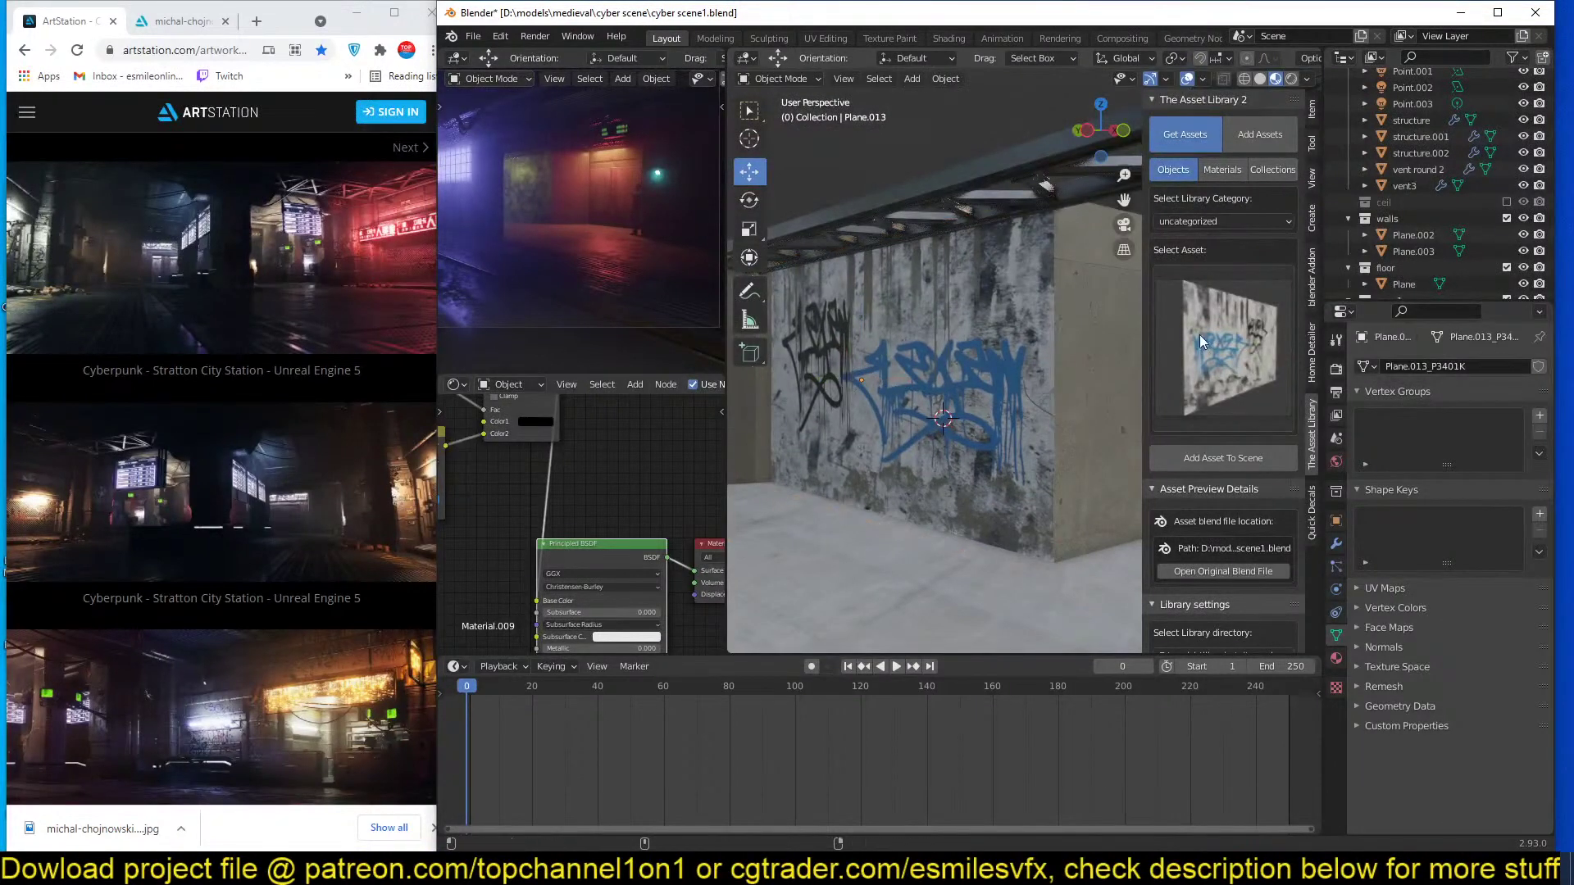
Deselect the graffiti panel and save the scene file.
click(1198, 335)
click(1198, 334)
scroll(855, 461, down, 4)
middle_drag(855, 461, 905, 405)
scroll(922, 430, up, 3)
key(alt+a)
scroll(981, 446, up, 1)
key(ctrl+s)
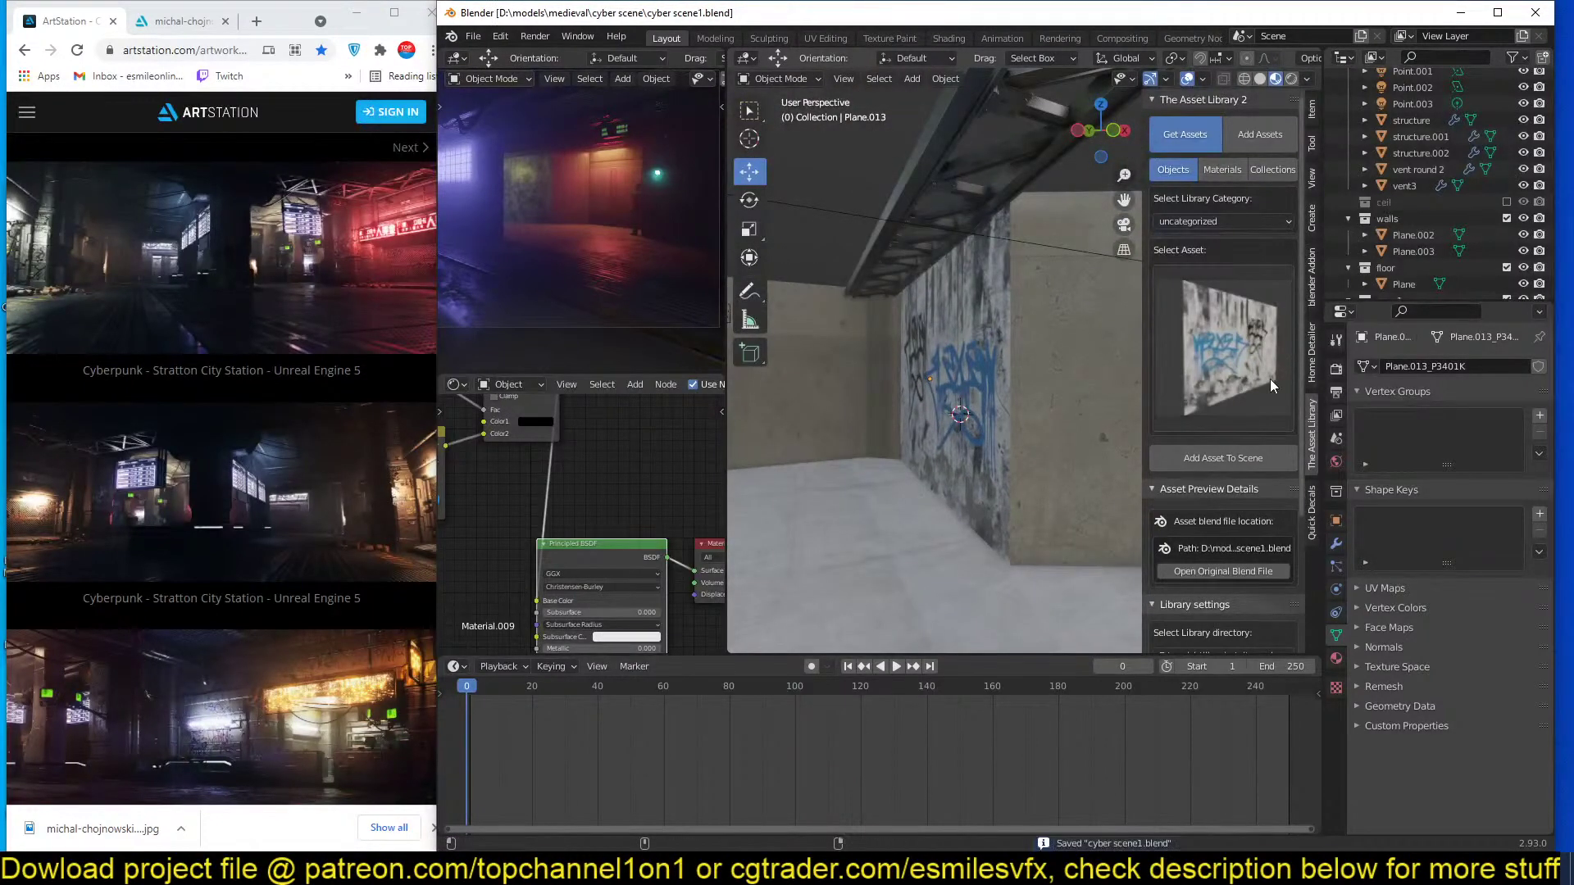
Switch the asset library directory from the city pack to the megascans library.
scroll(1251, 558, down, 5)
scroll(1007, 426, down, 3)
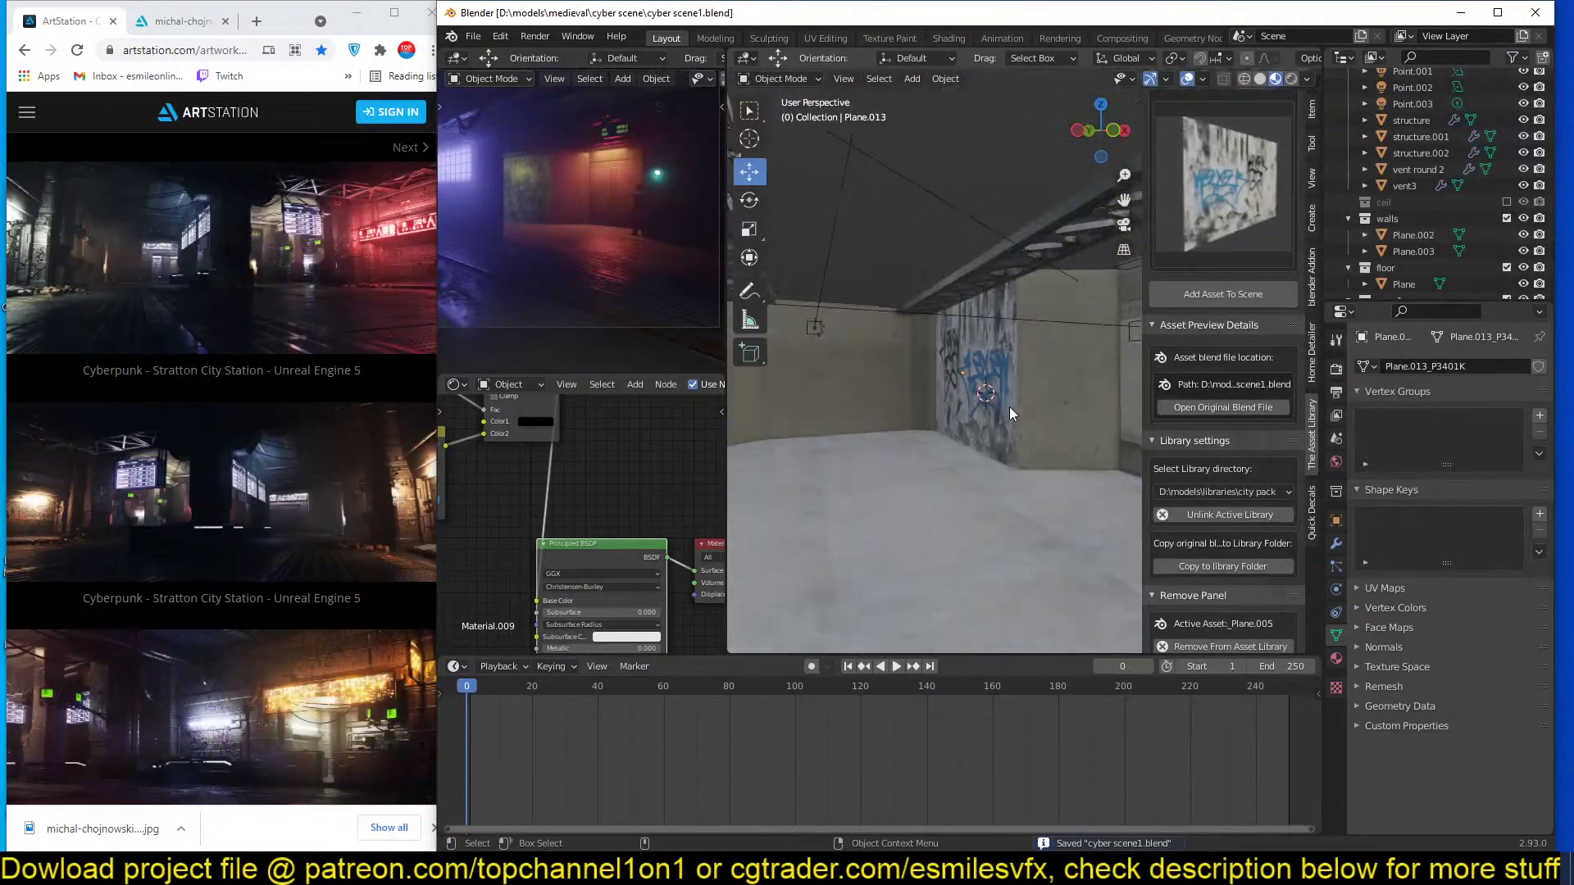
scroll(1218, 564, down, 1)
click(1244, 478)
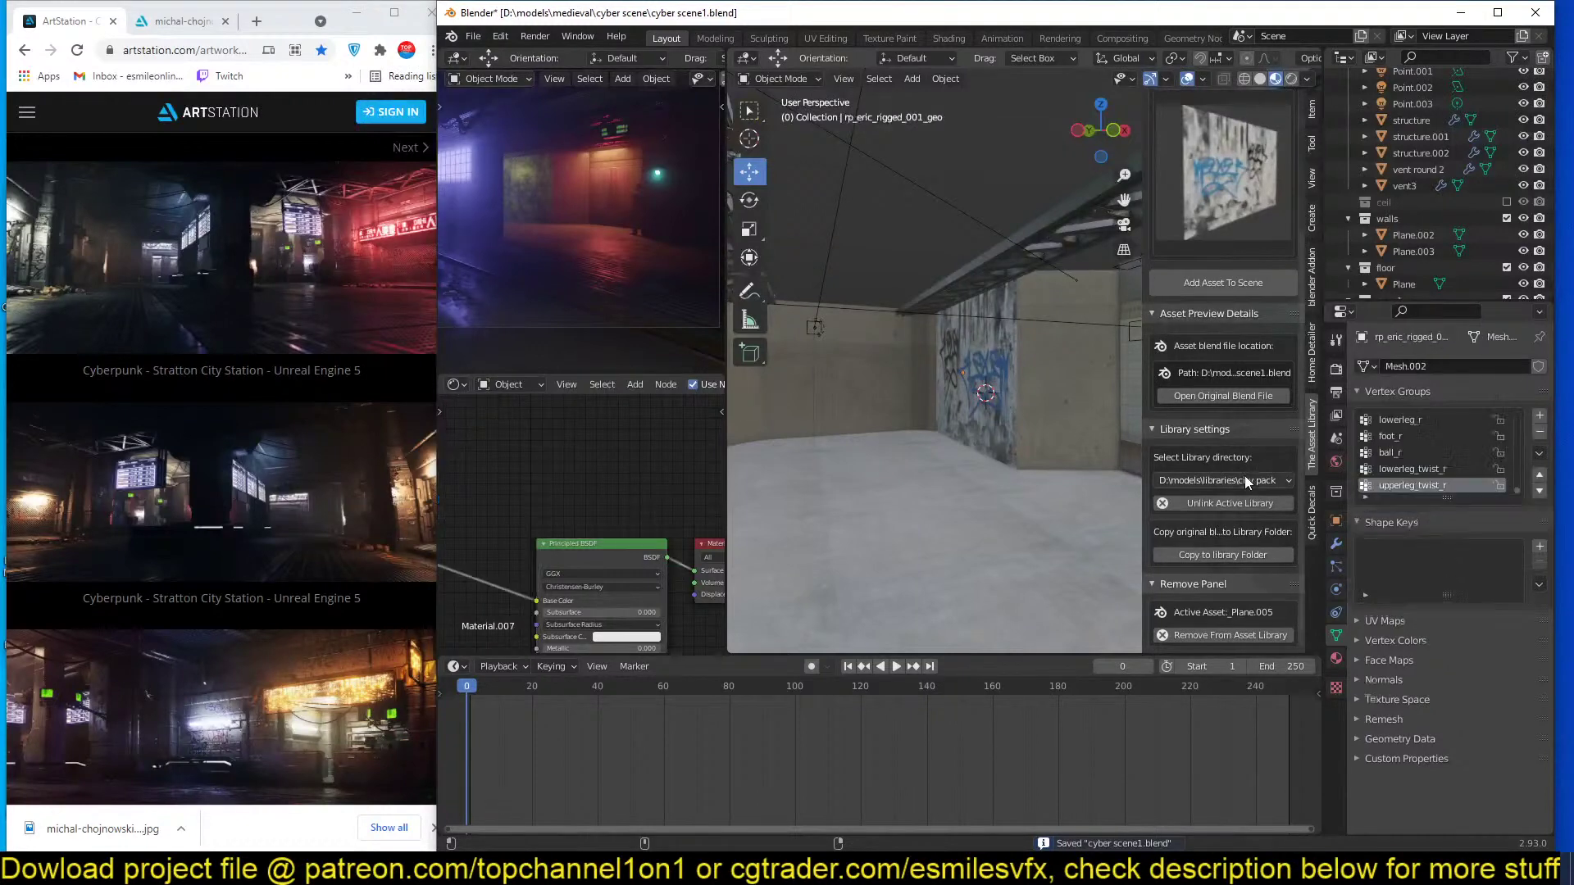
click(1241, 608)
click(1221, 349)
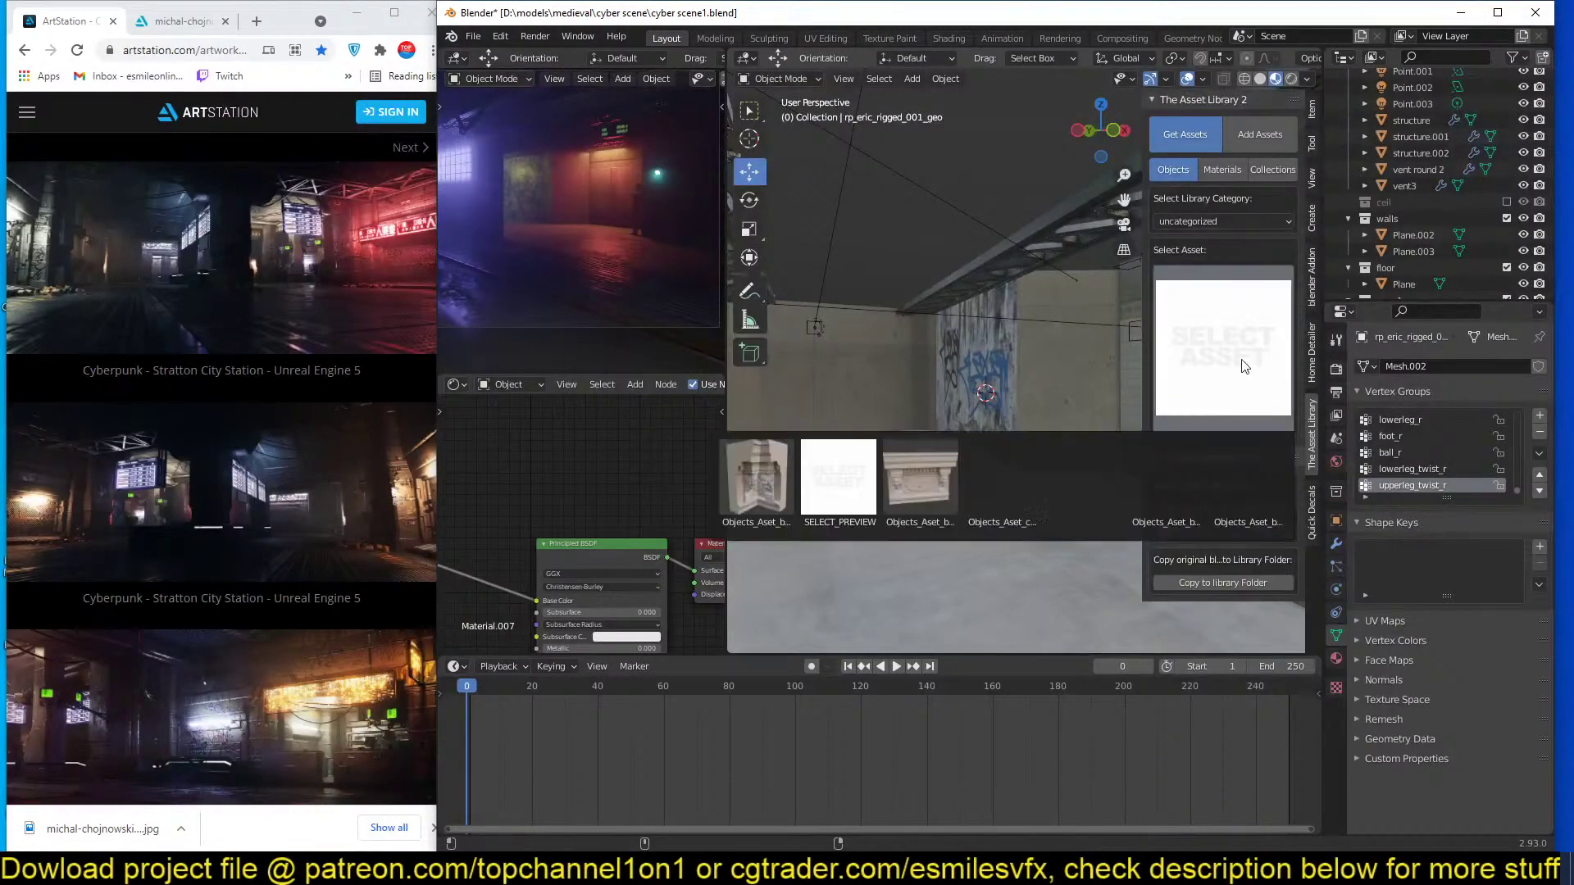
click(1223, 507)
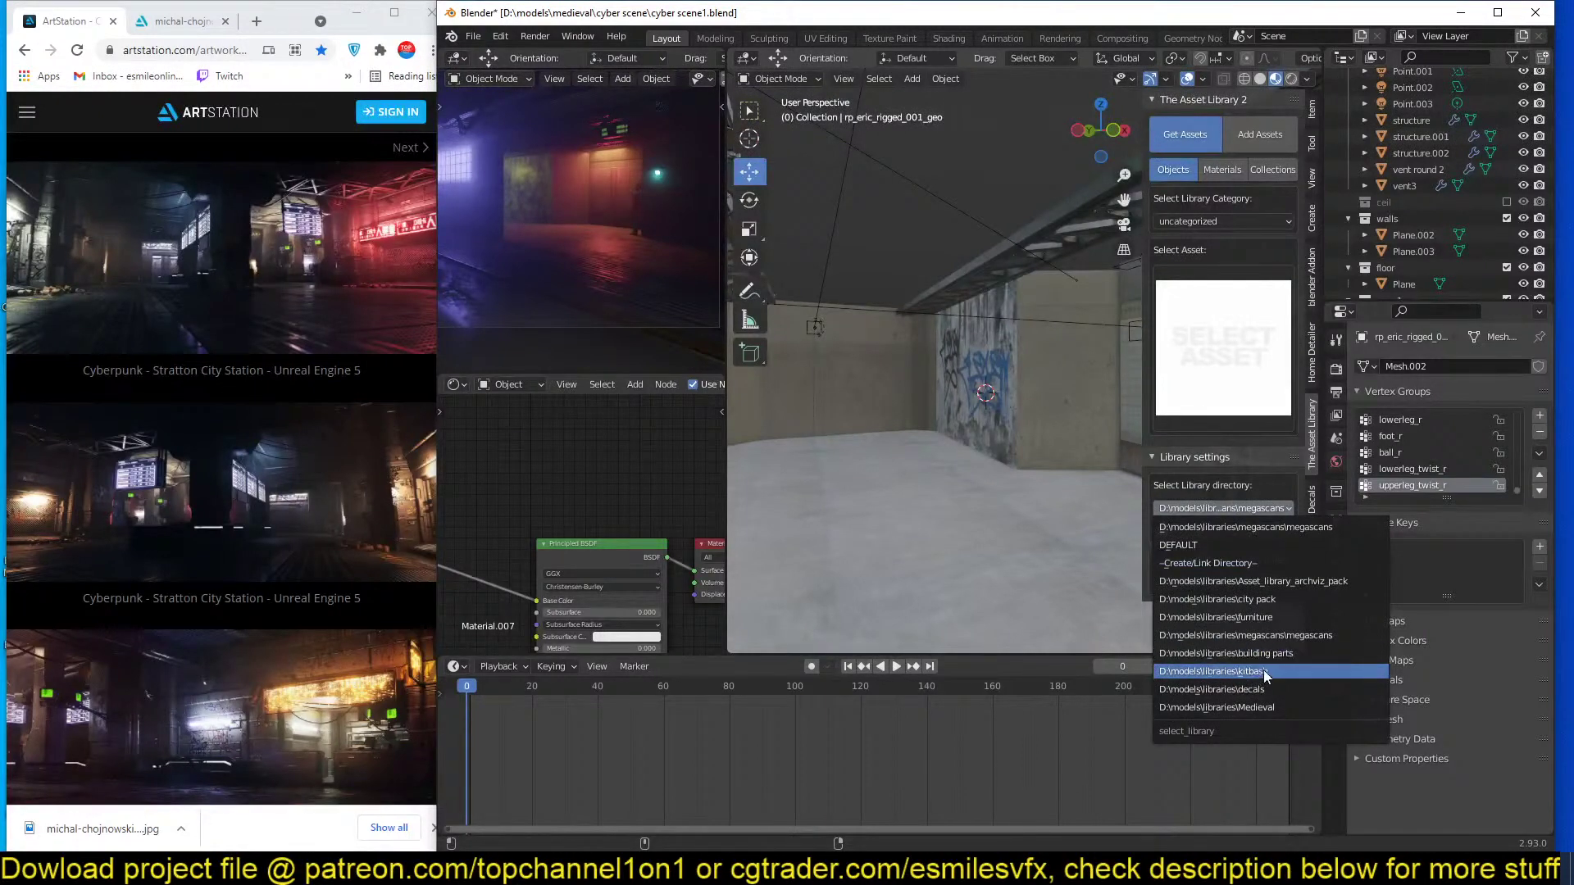
click(1254, 672)
Look through the objects in the uncategorized and rocks categories of the megascans library.
click(1259, 279)
click(1233, 222)
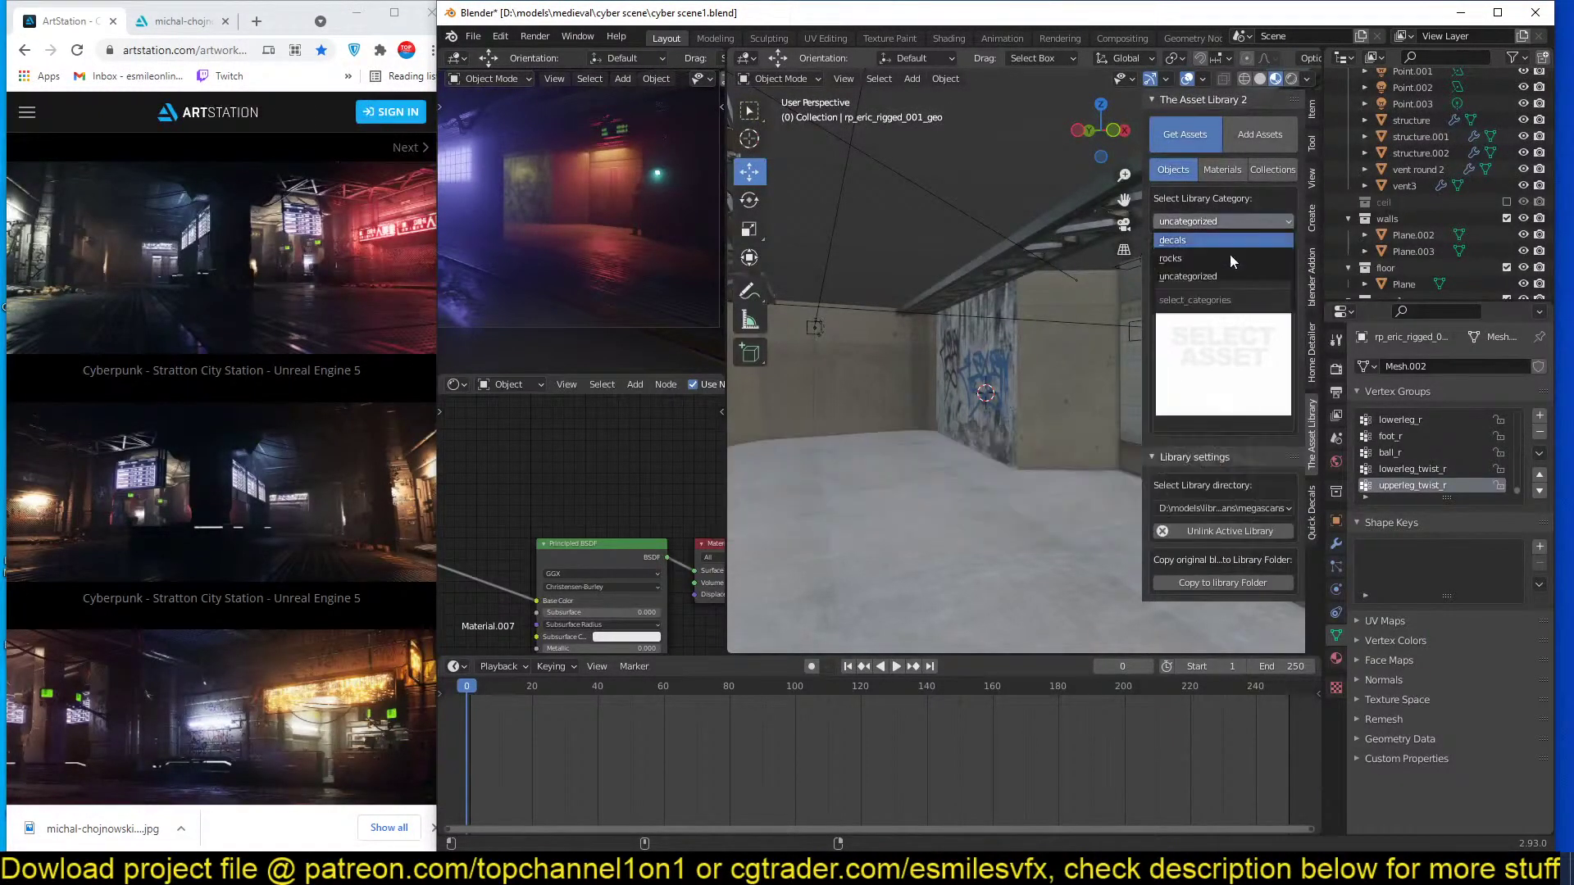
click(1213, 277)
click(1221, 364)
click(1223, 222)
click(1190, 256)
click(1227, 370)
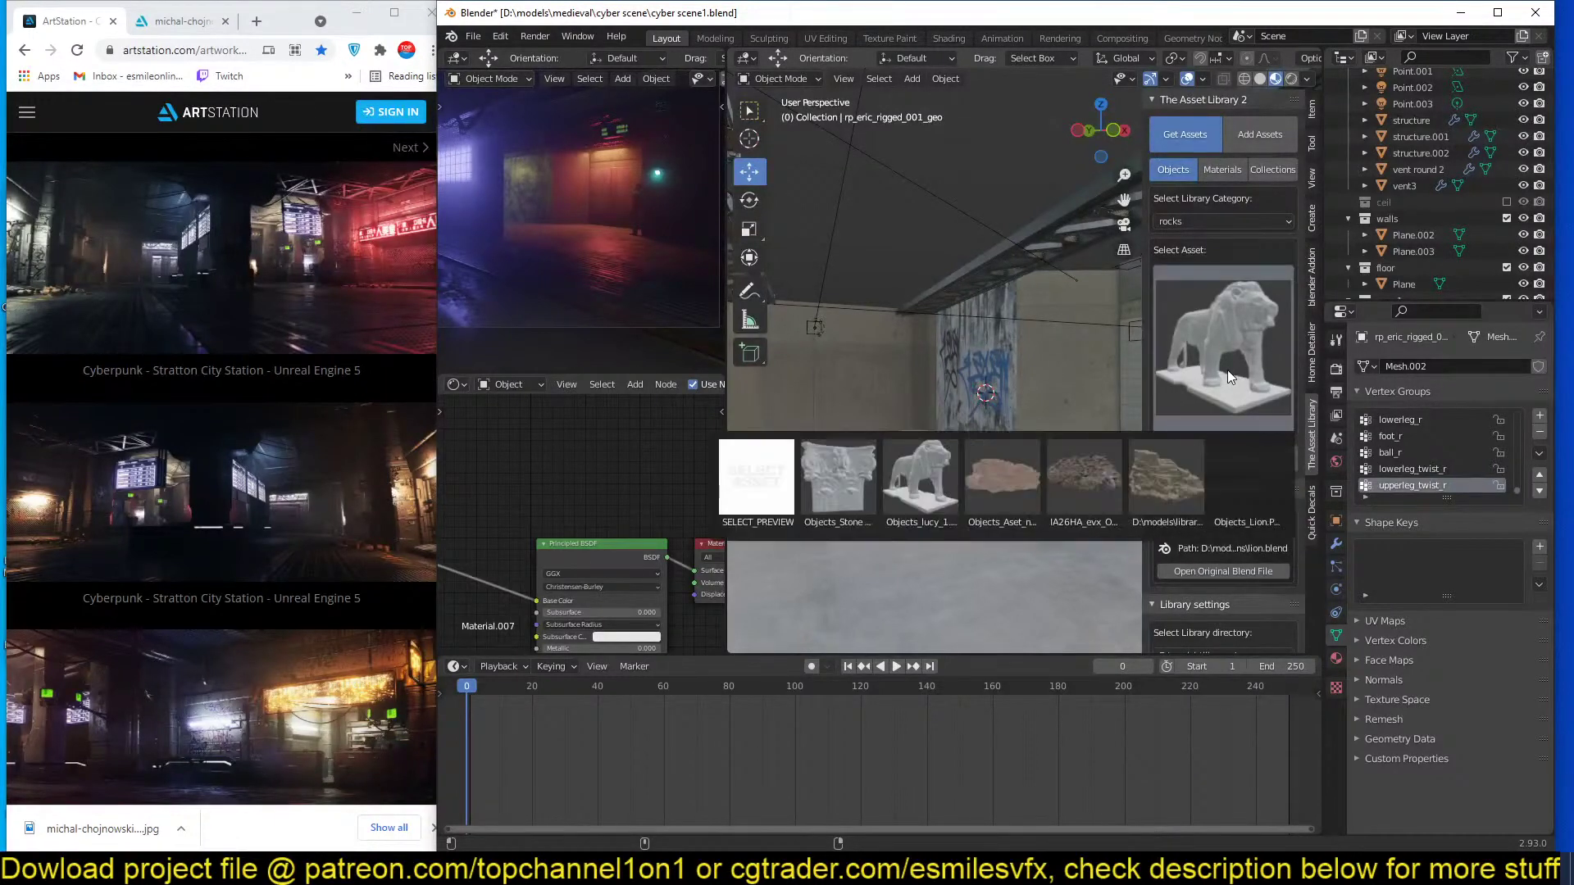
Choose the cement barrier asset from the decals category of the megascans library.
click(1188, 221)
click(1172, 244)
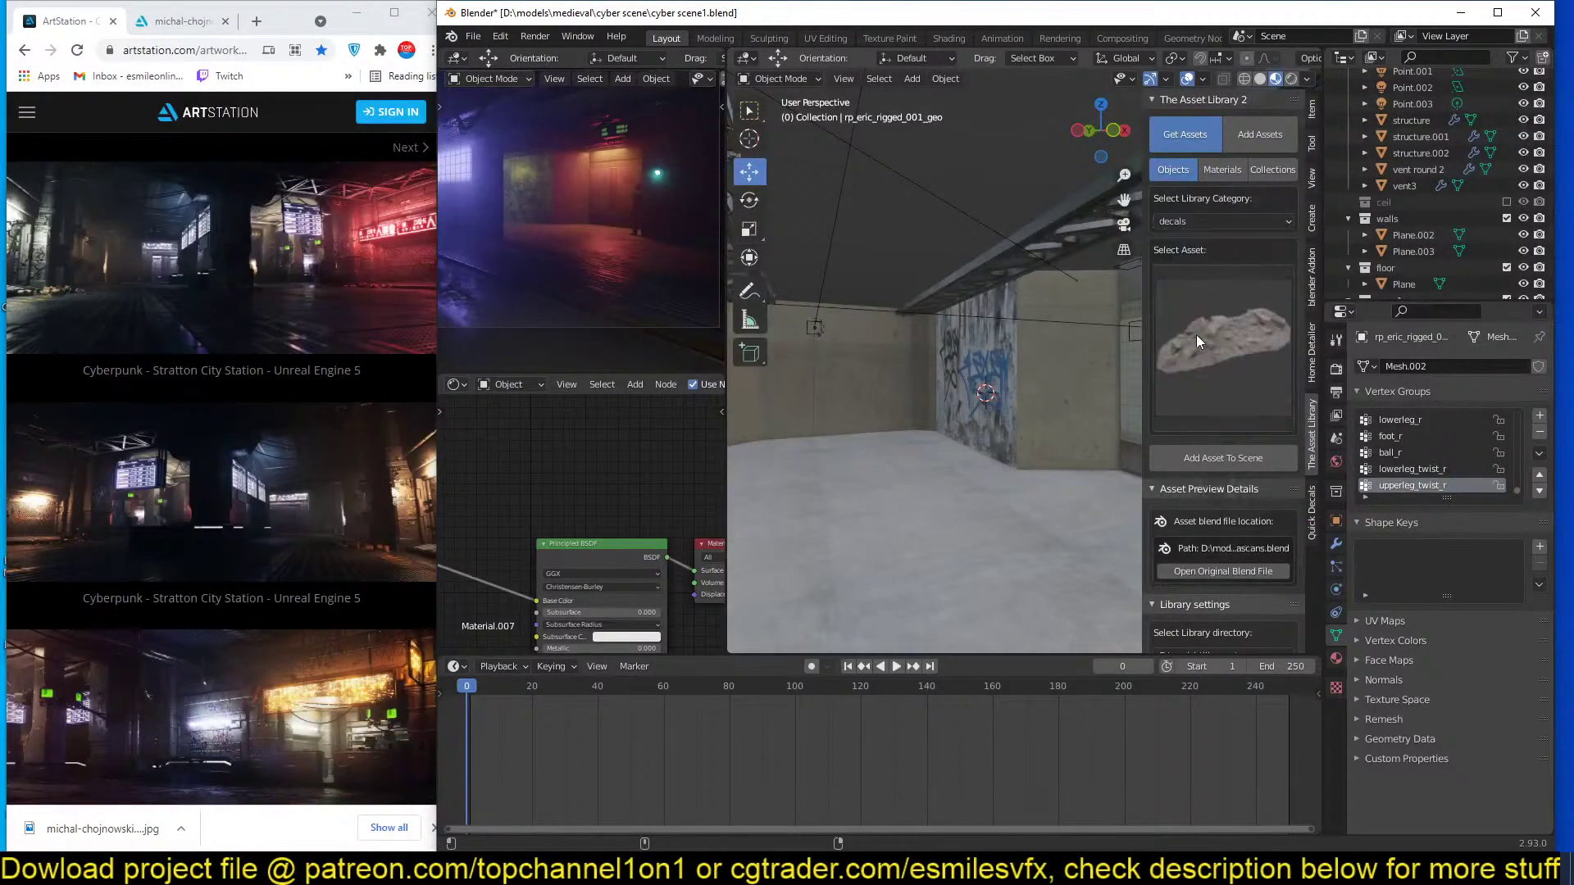
click(1197, 335)
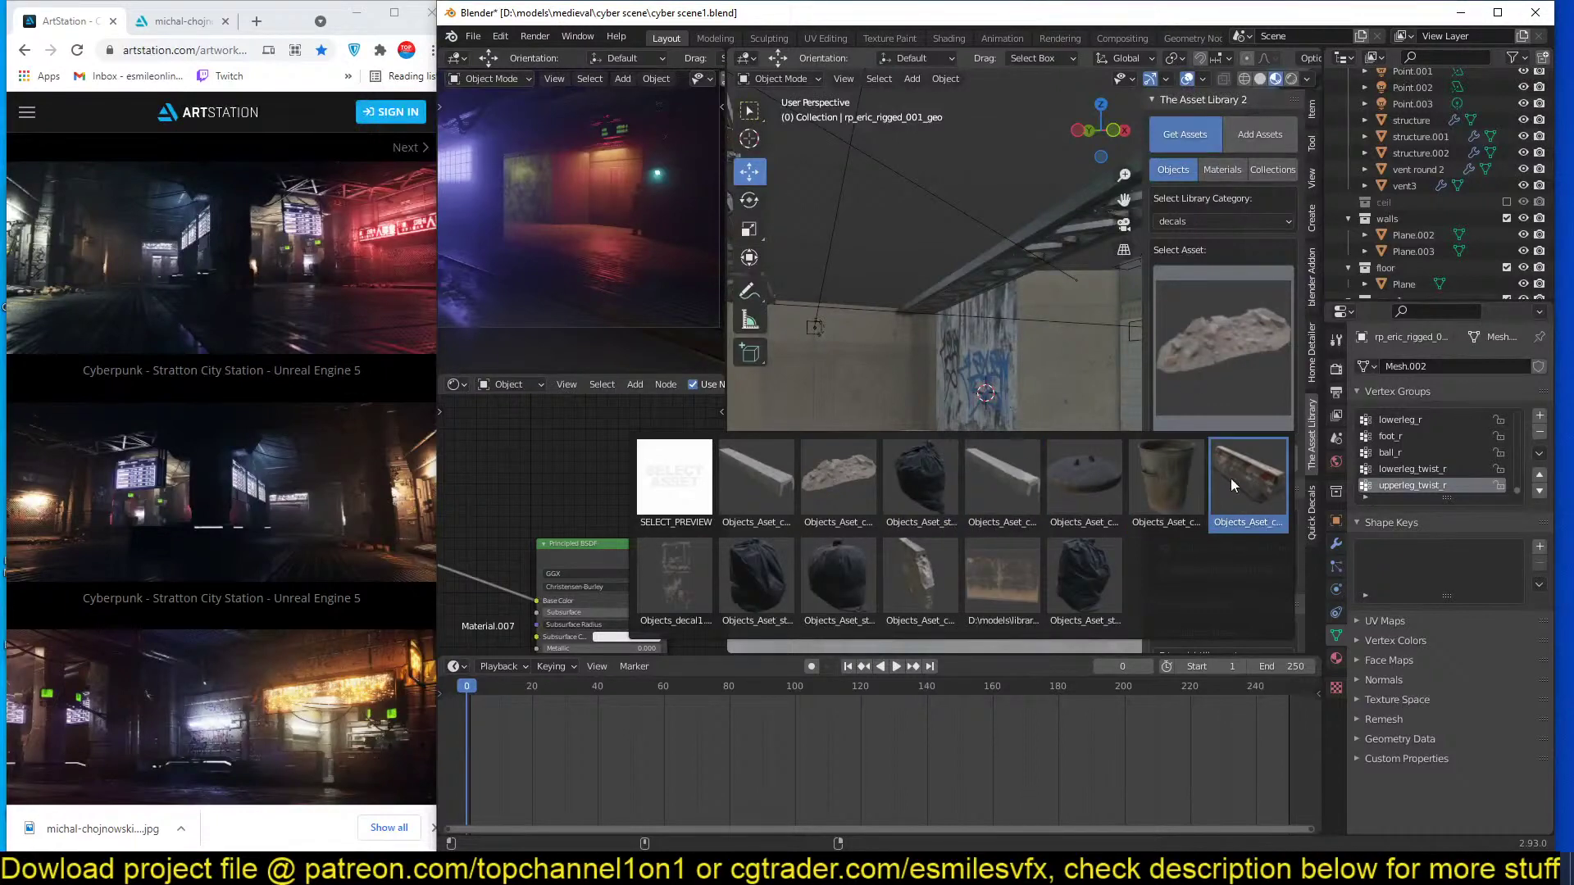
click(1231, 479)
Save the file, place the 3D cursor on the floor beside the metal grating and add the cement barrier there.
middle_drag(936, 416, 937, 364)
key(ctrl+s)
mouse_move(939, 421)
middle_down()
mouse_move(977, 395)
mouse_move(918, 408)
mouse_move(1060, 407)
mouse_move(946, 416)
middle_up()
click(966, 400)
shift+right_click(965, 400)
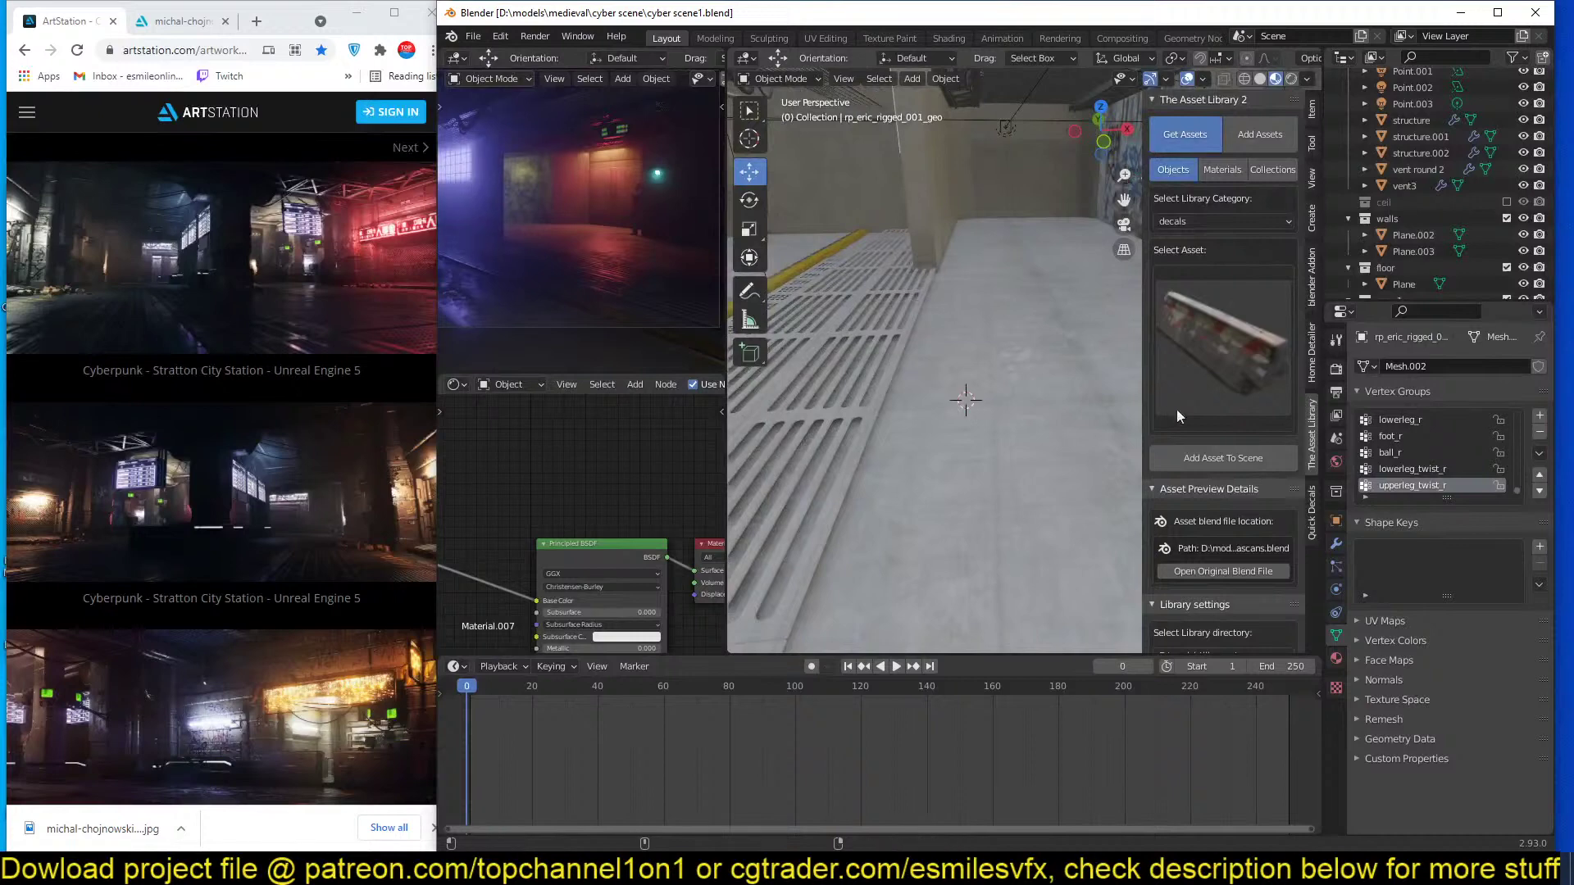
click(1222, 455)
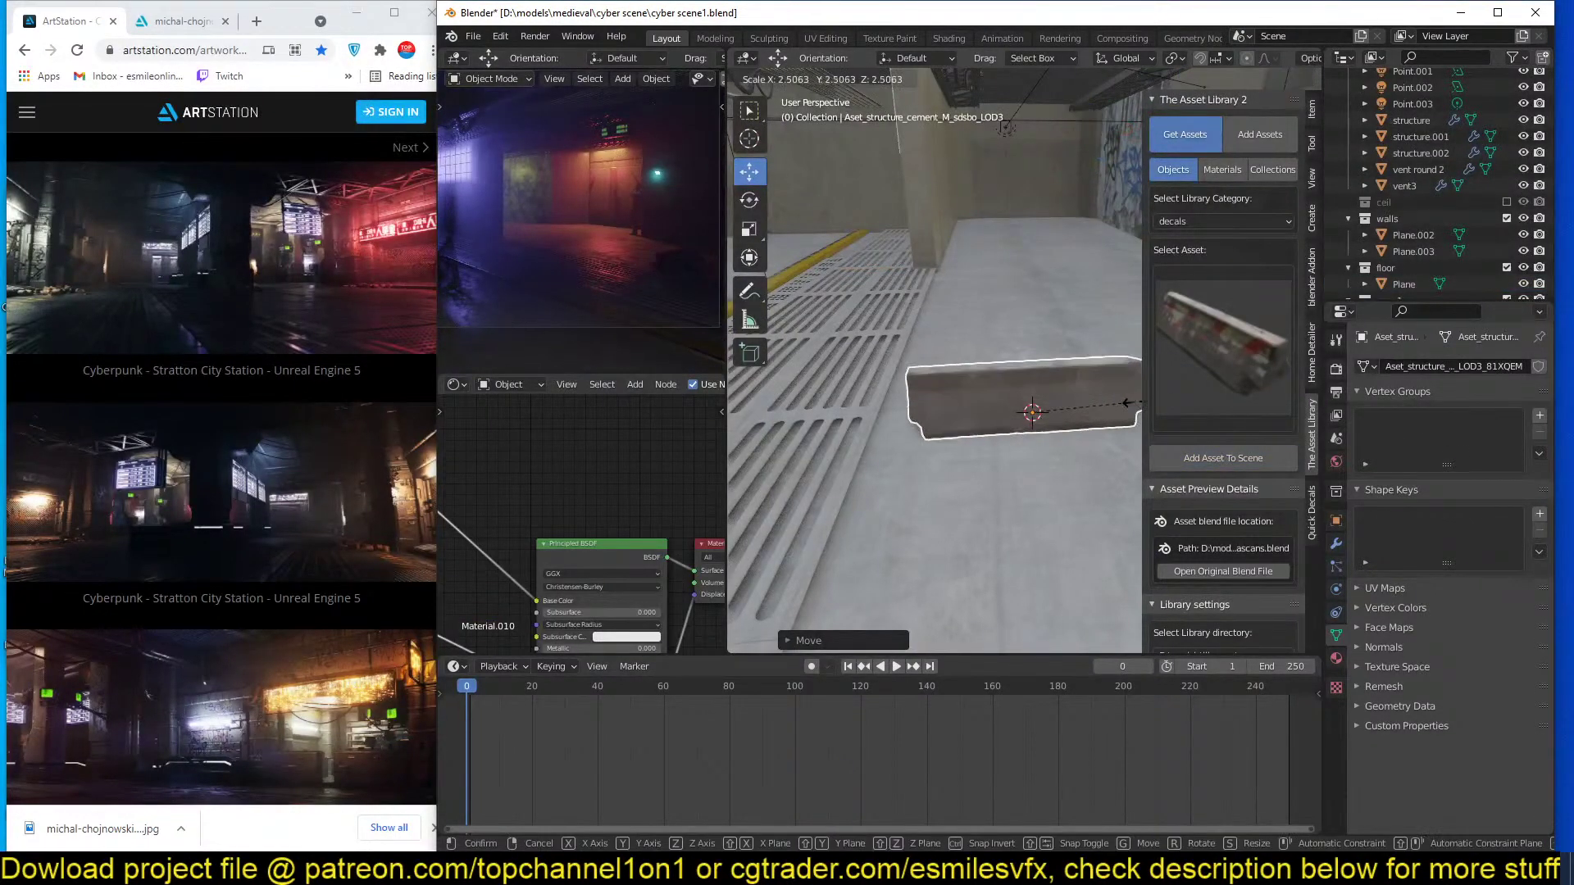
Enlarge the cement barrier and rotate it around the Z axis so it stands diagonally on the floor.
click(1108, 421)
key(r)
key(z)
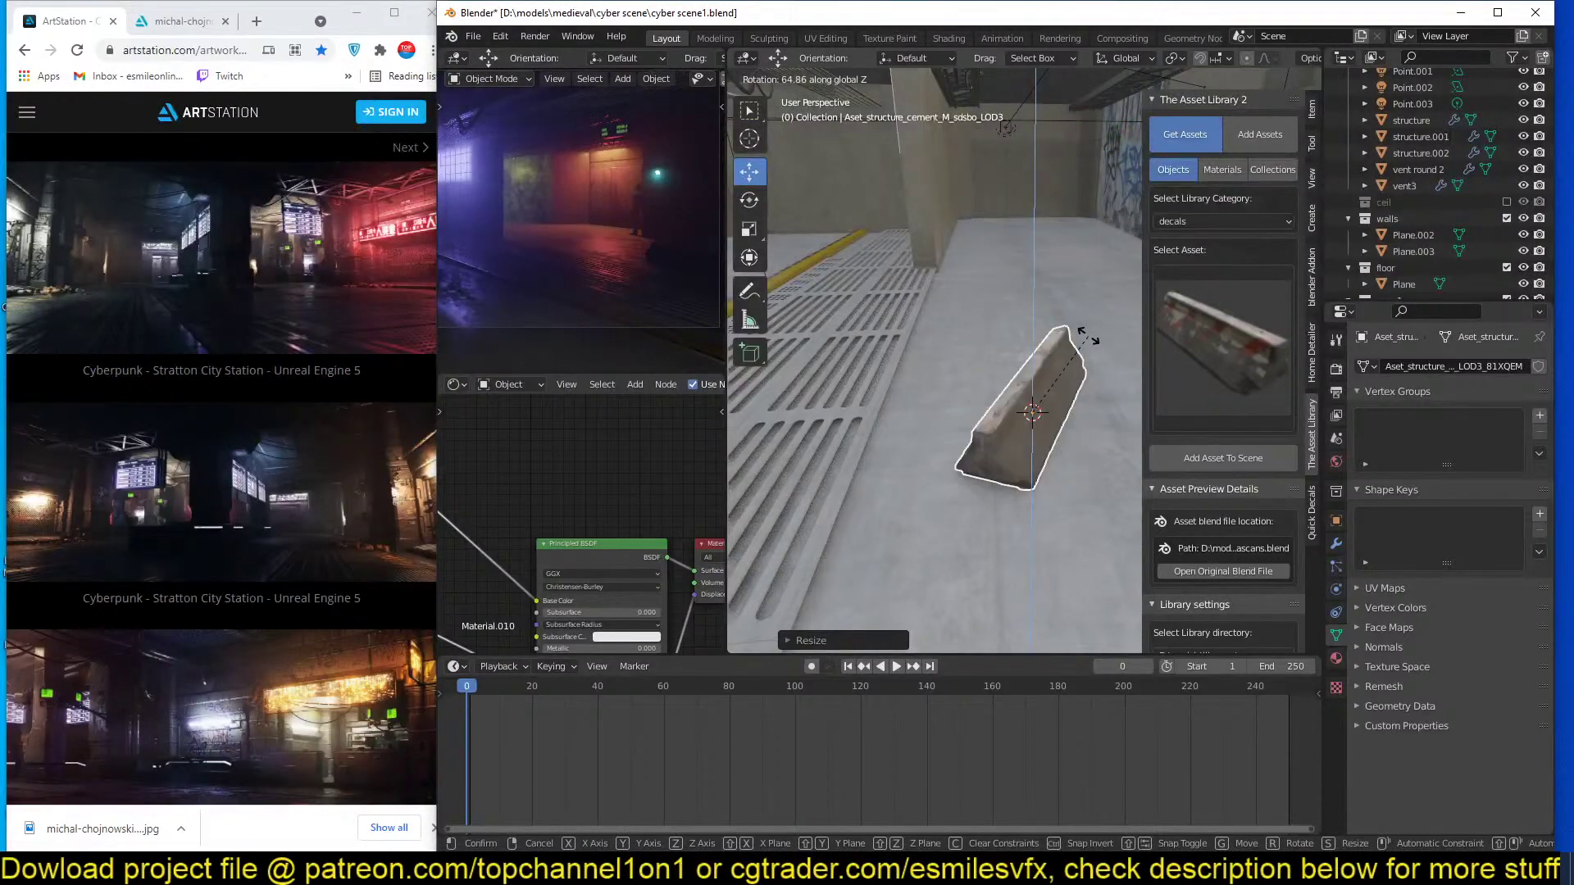
click(1128, 339)
key(s)
click(1085, 336)
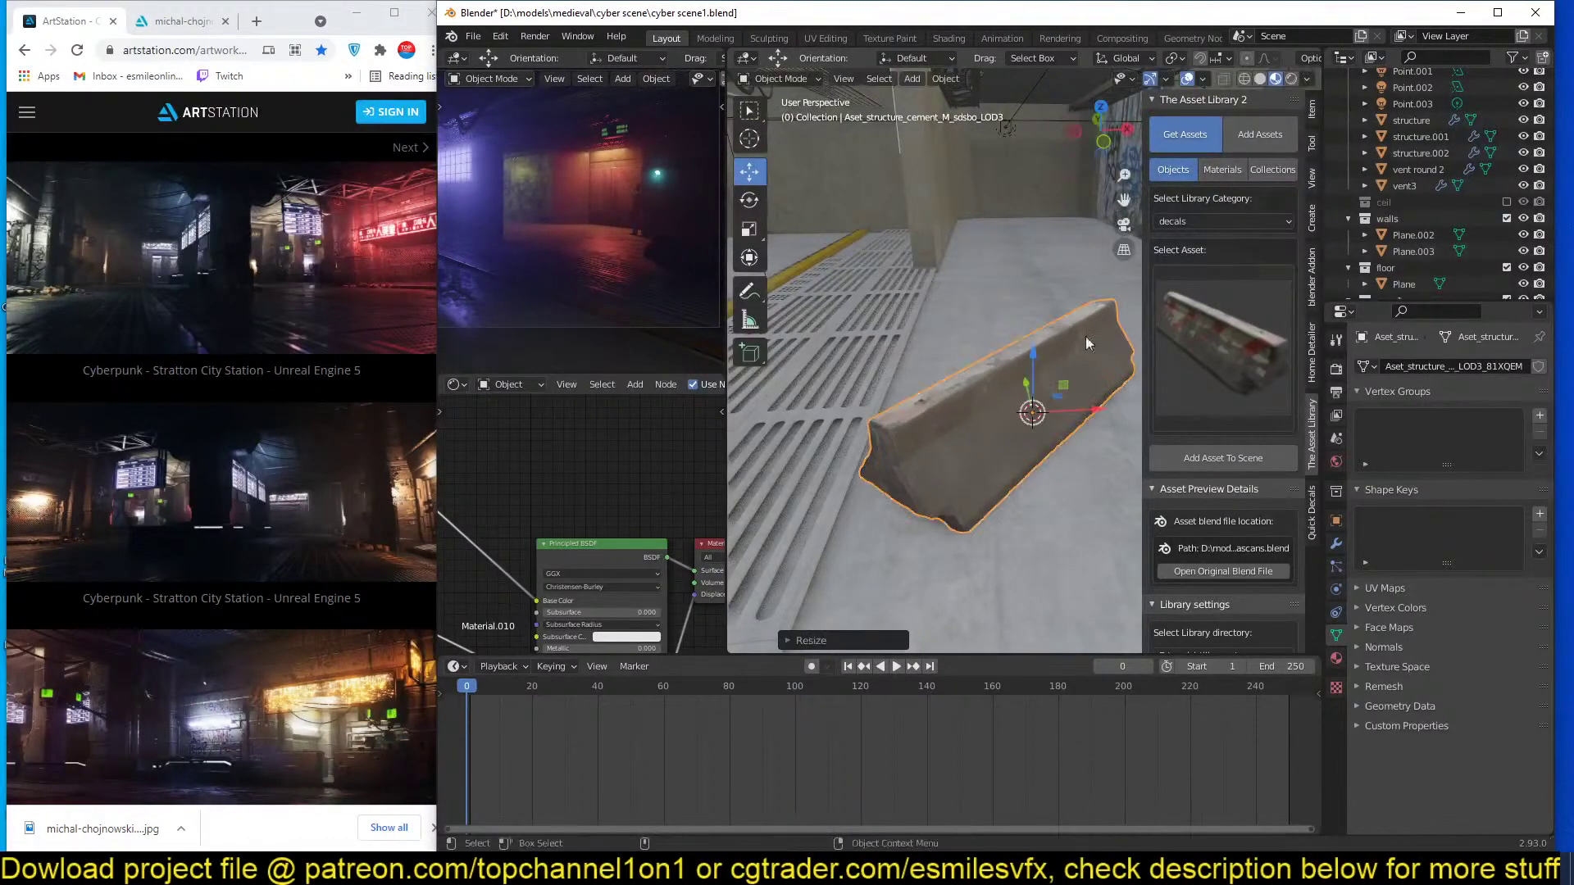
Add the metal bucket asset from the decals category onto the grating, enlarge it and move it beside the pillar.
click(1167, 339)
click(1137, 517)
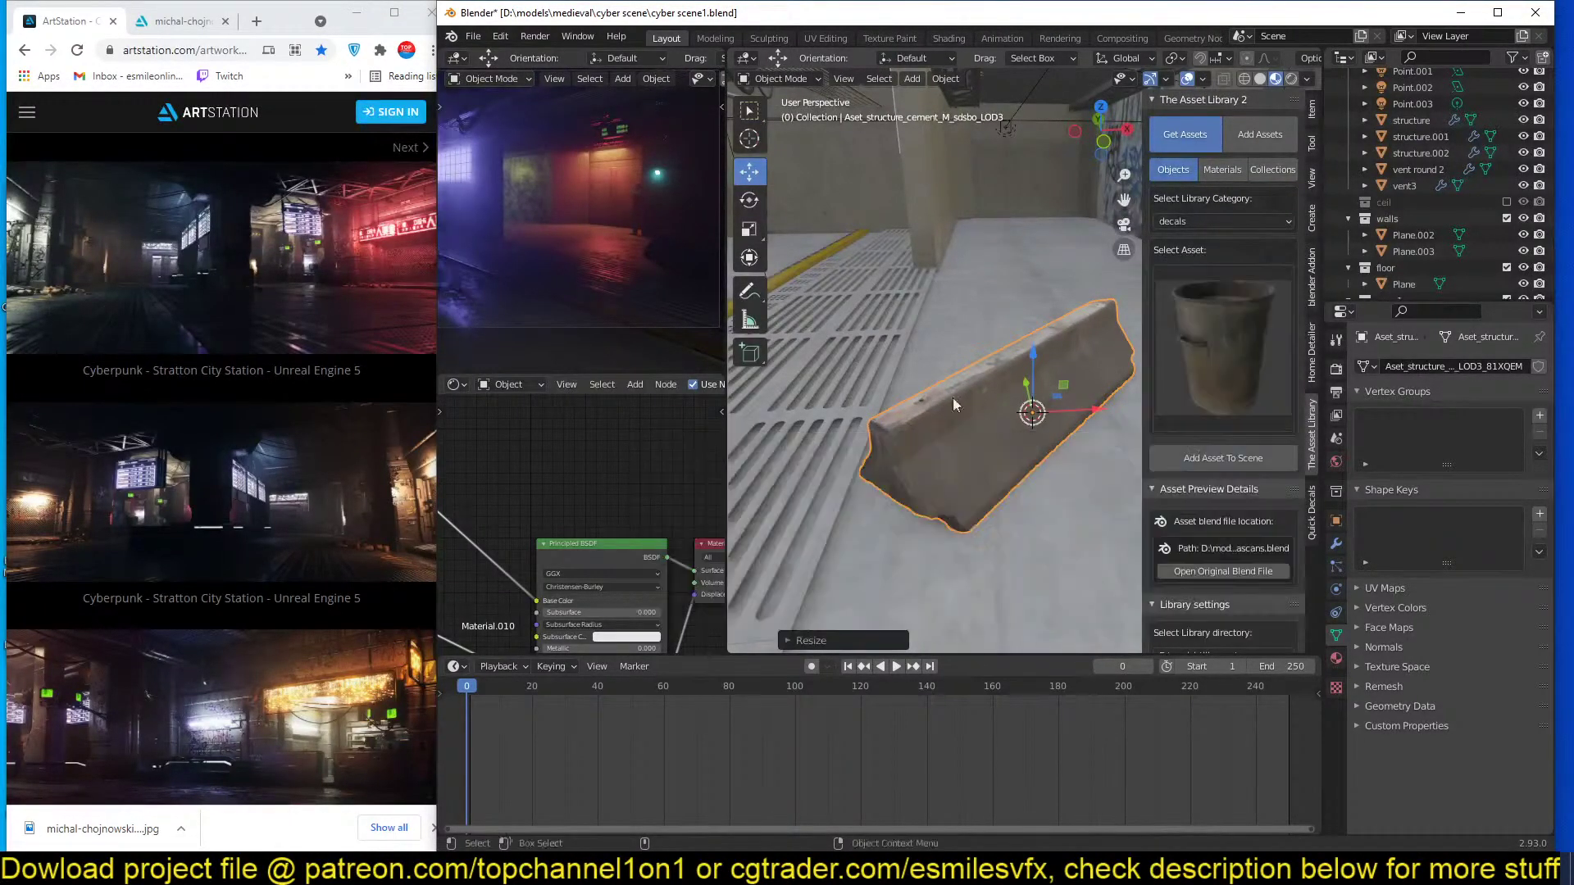
middle_drag(953, 397, 1021, 367)
click(1187, 457)
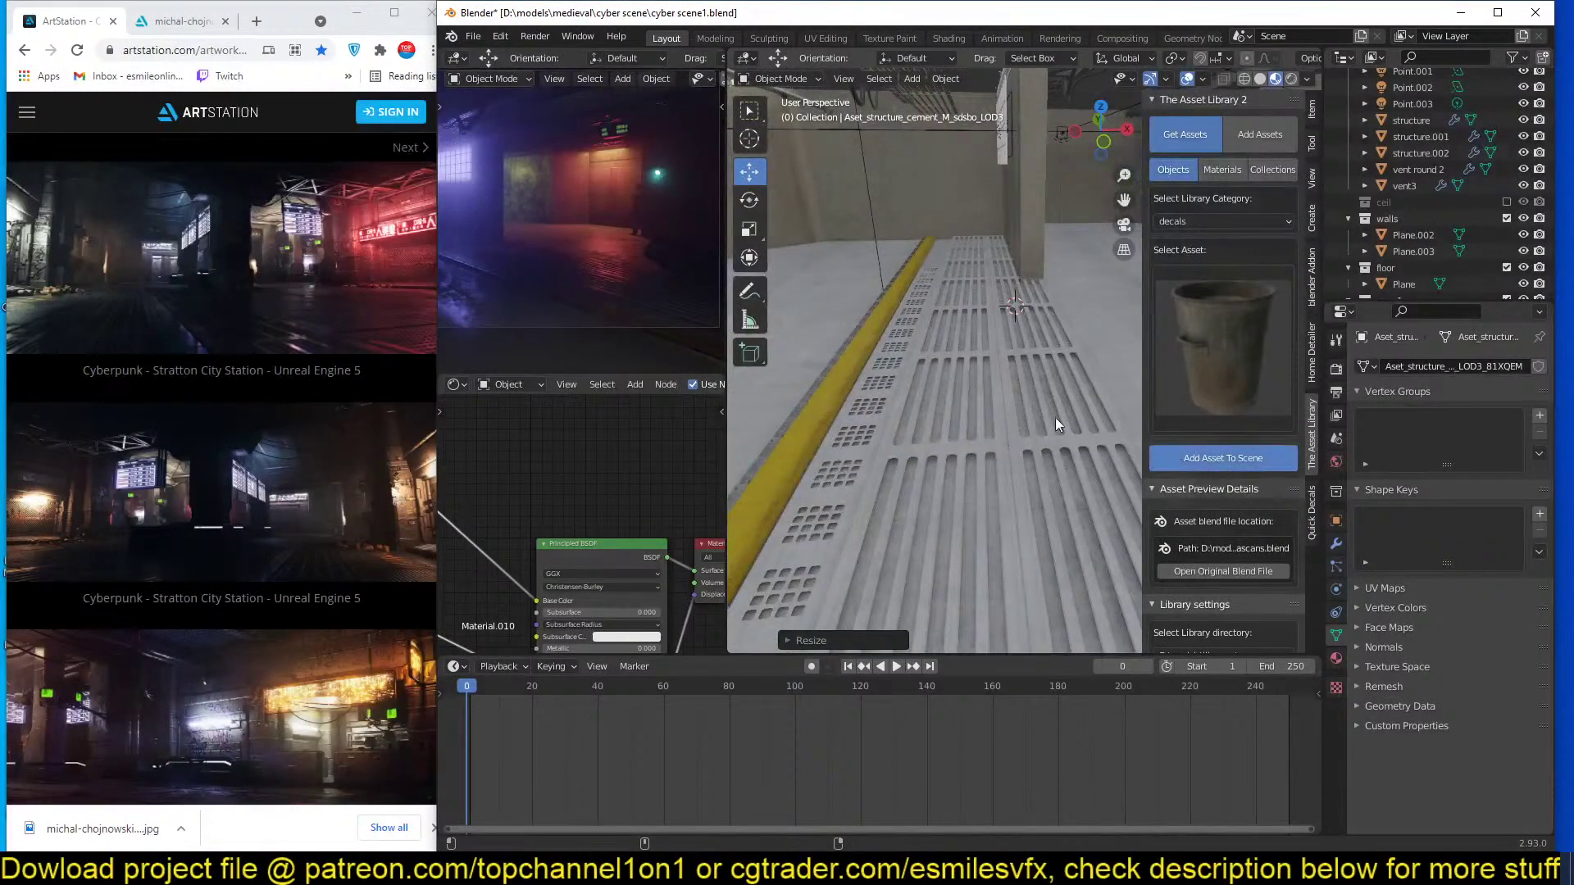
key(s)
click(747, 401)
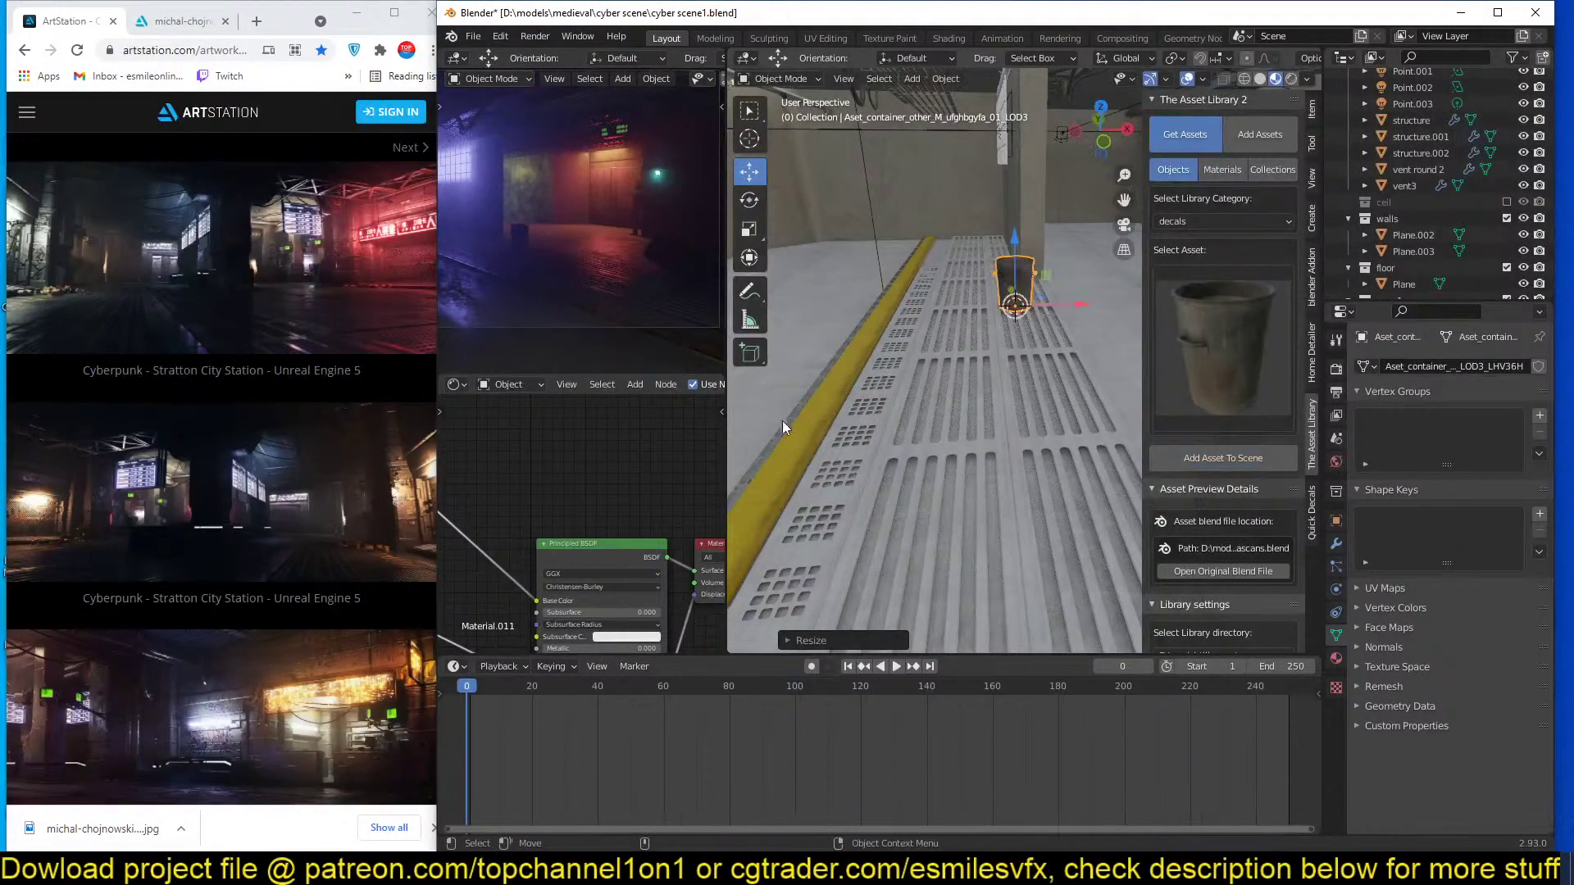
middle_drag(1031, 300, 1095, 298)
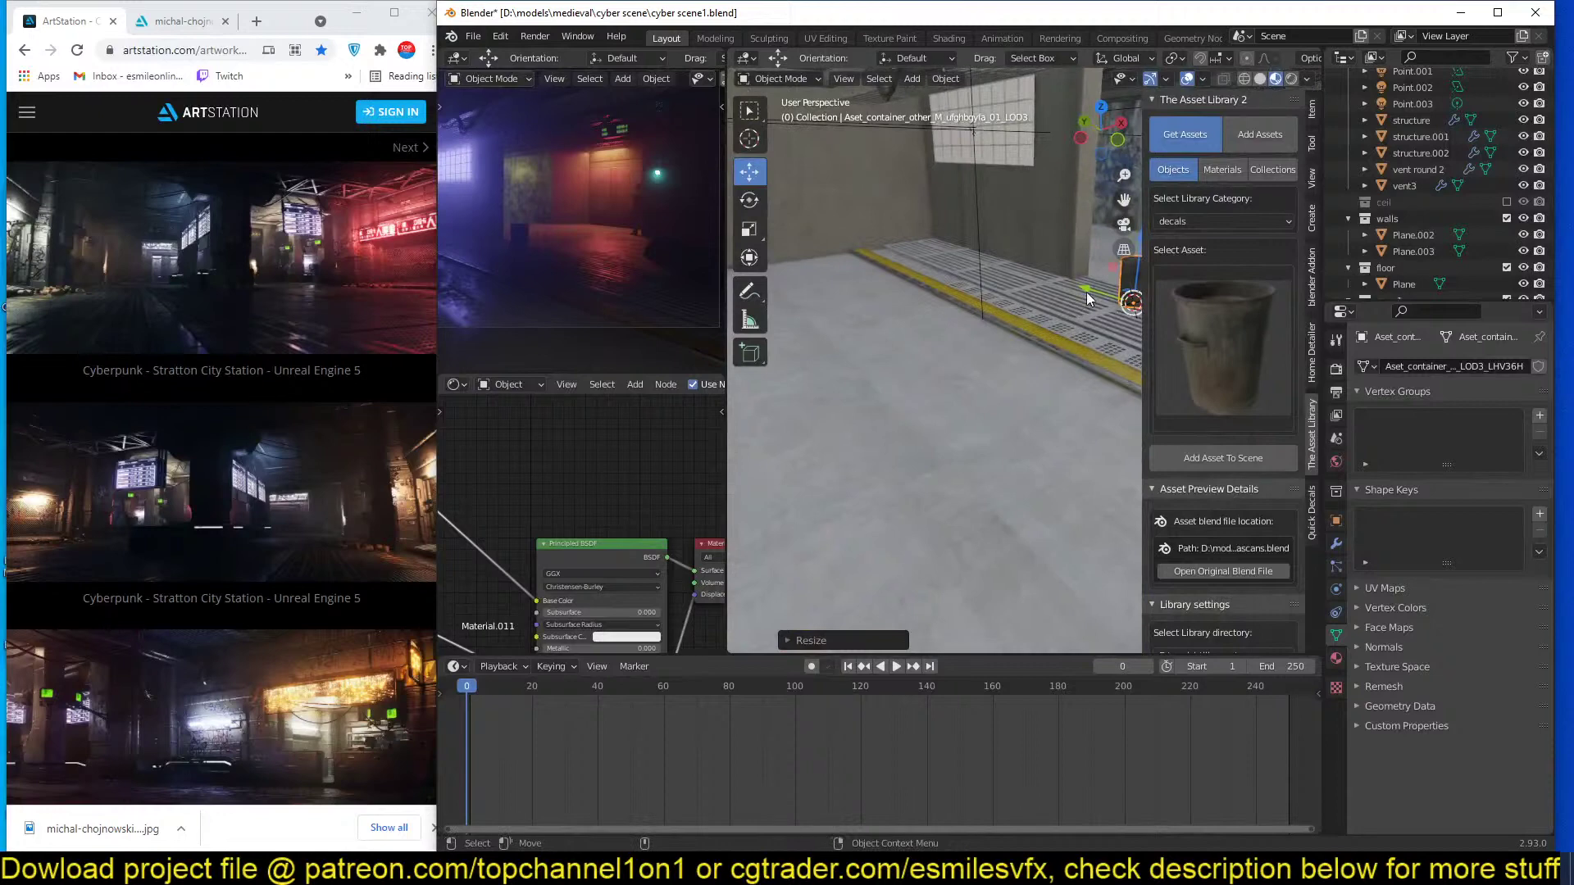
Choose the black garbage bag asset from the decals category and add it at the standing figure's feet.
click(1211, 378)
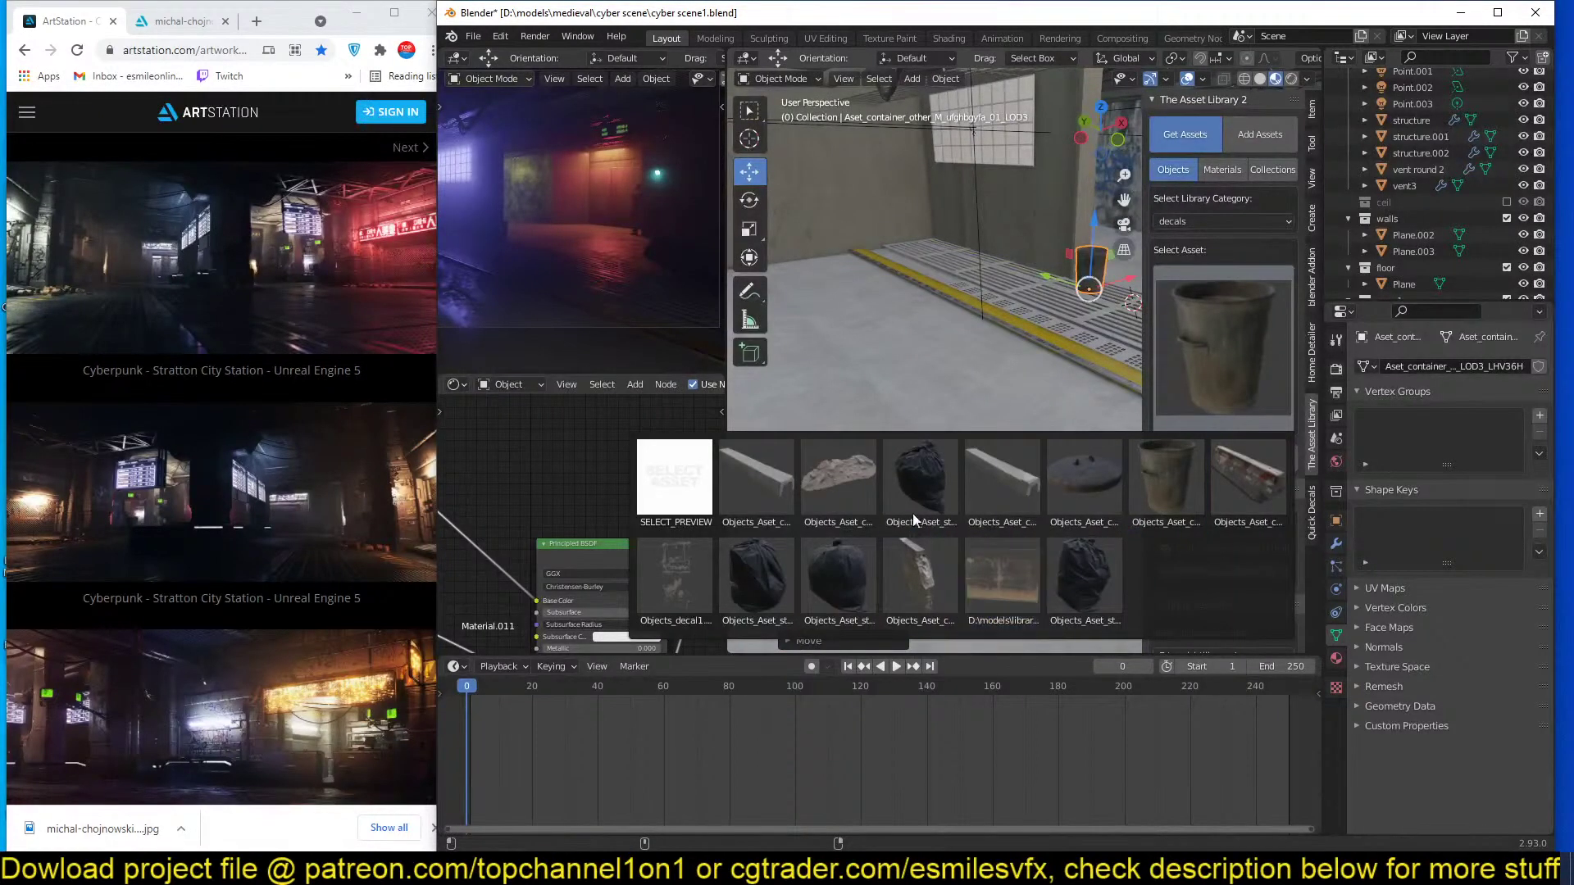
click(918, 492)
middle_drag(972, 421, 1057, 438)
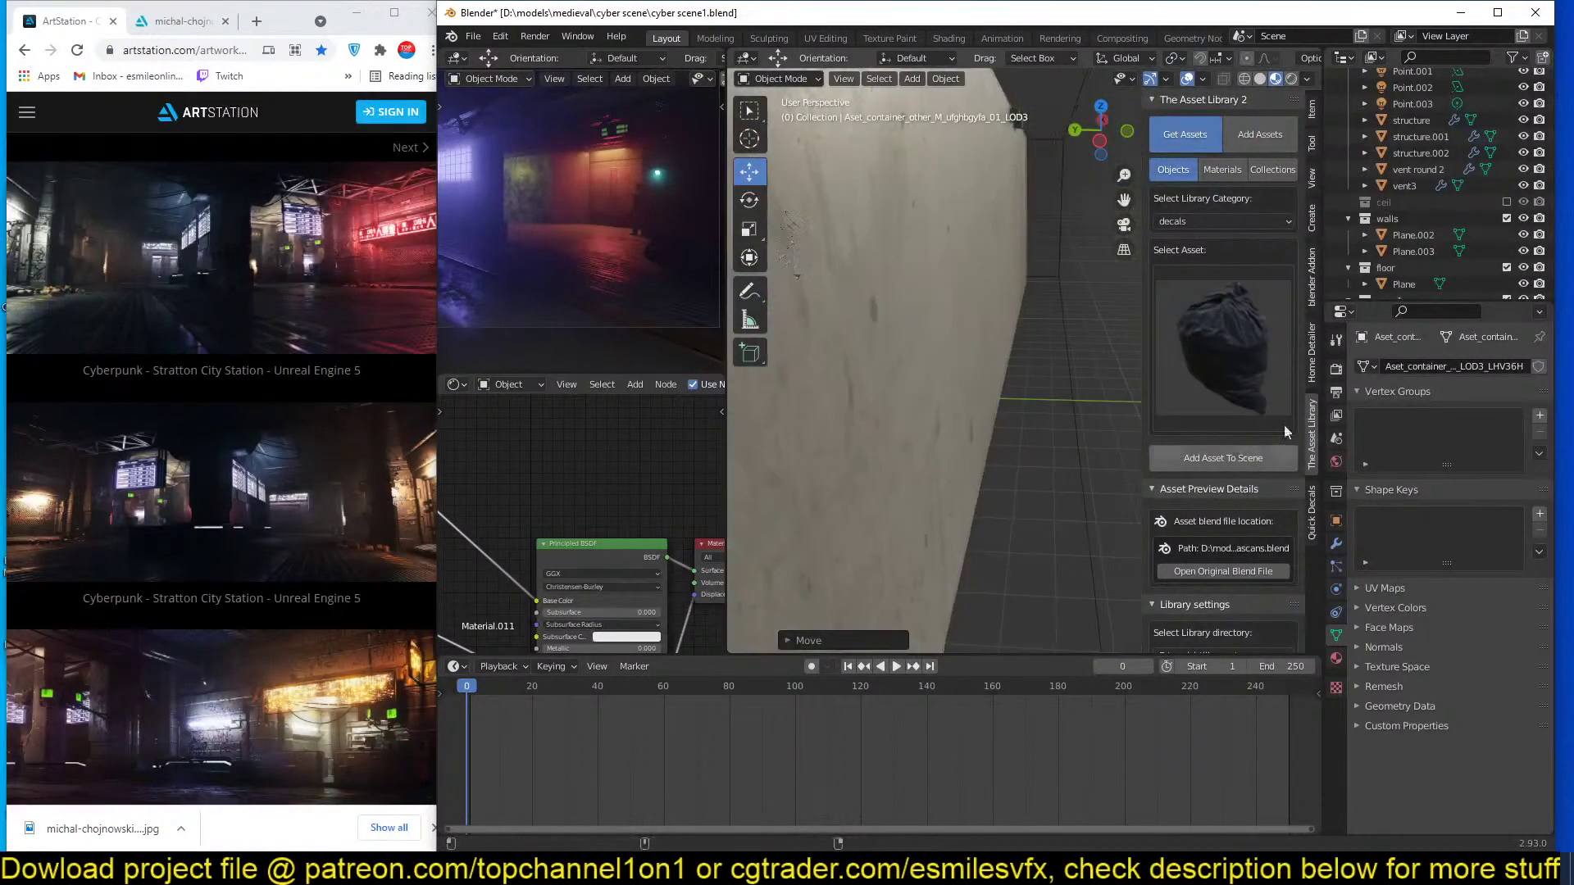
mouse_move(937, 386)
middle_down()
mouse_move(1072, 449)
mouse_move(870, 343)
mouse_move(914, 373)
middle_up()
click(1222, 457)
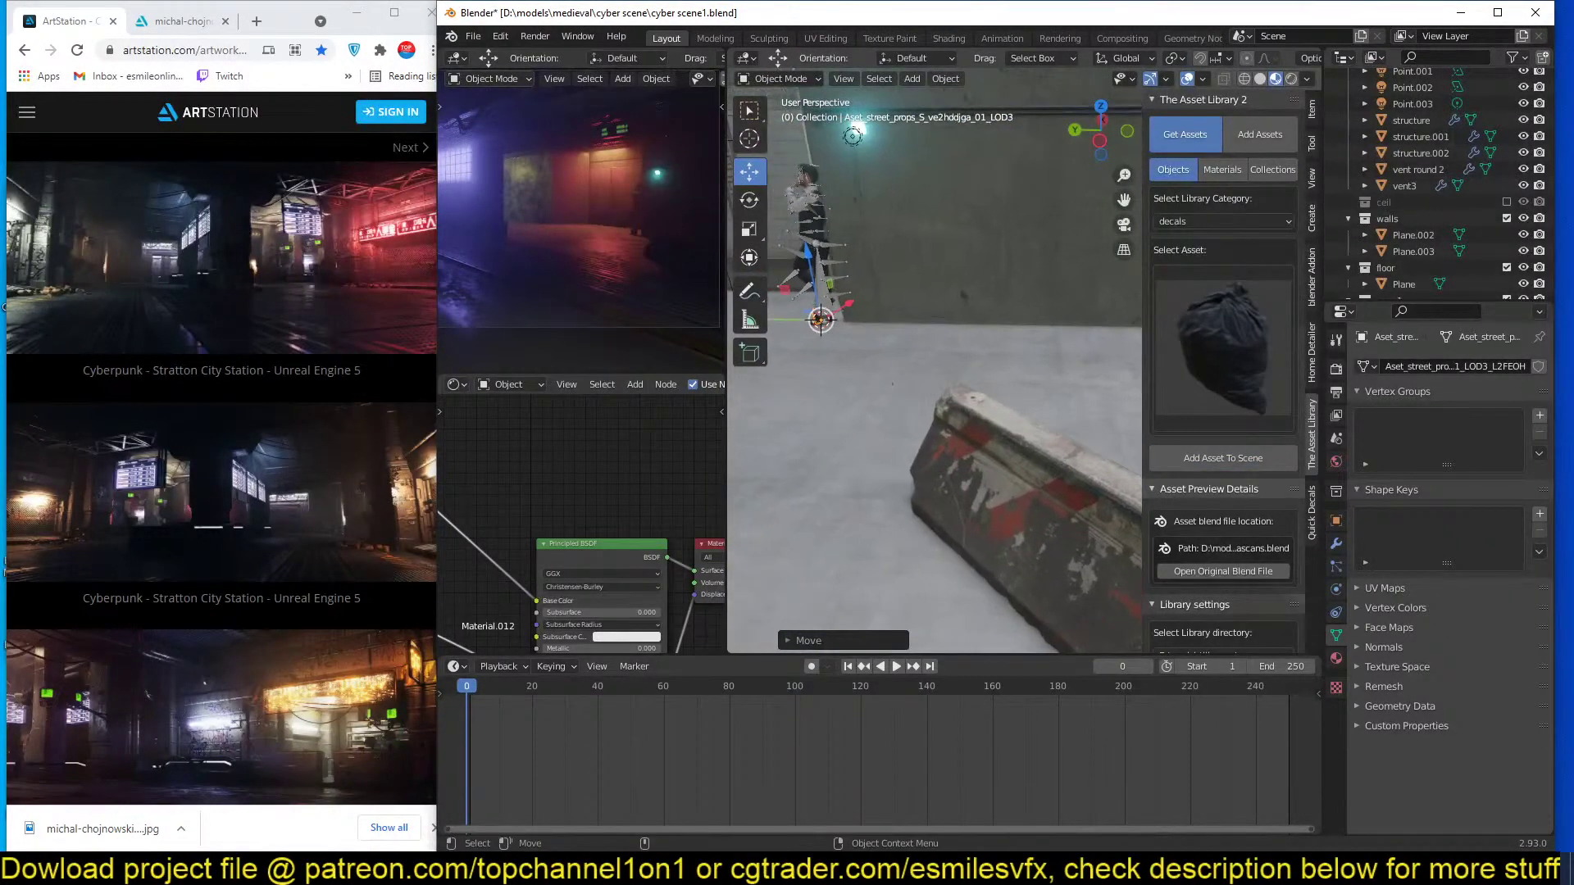
Enlarge the garbage bag and rotate it freely in trackball mode.
key(s)
click(1084, 372)
key(r)
key(r)
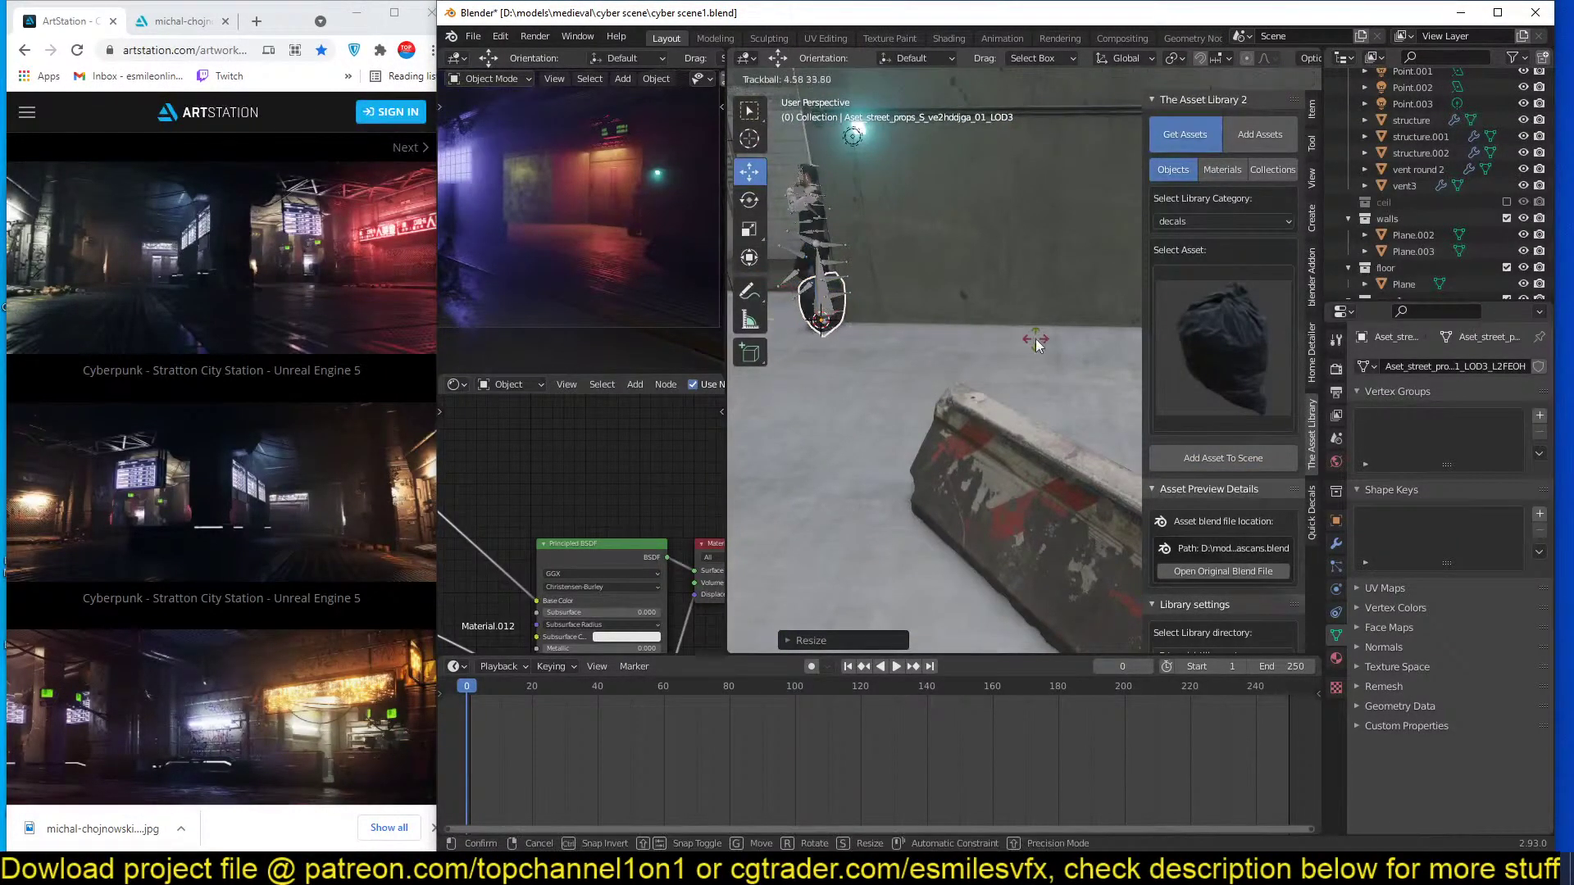
click(1035, 338)
Frame the garbage bag, isolate it in local view and save the file.
key(KP_Decimal)
middle_drag(1035, 338, 1005, 359)
key(KP_Divide)
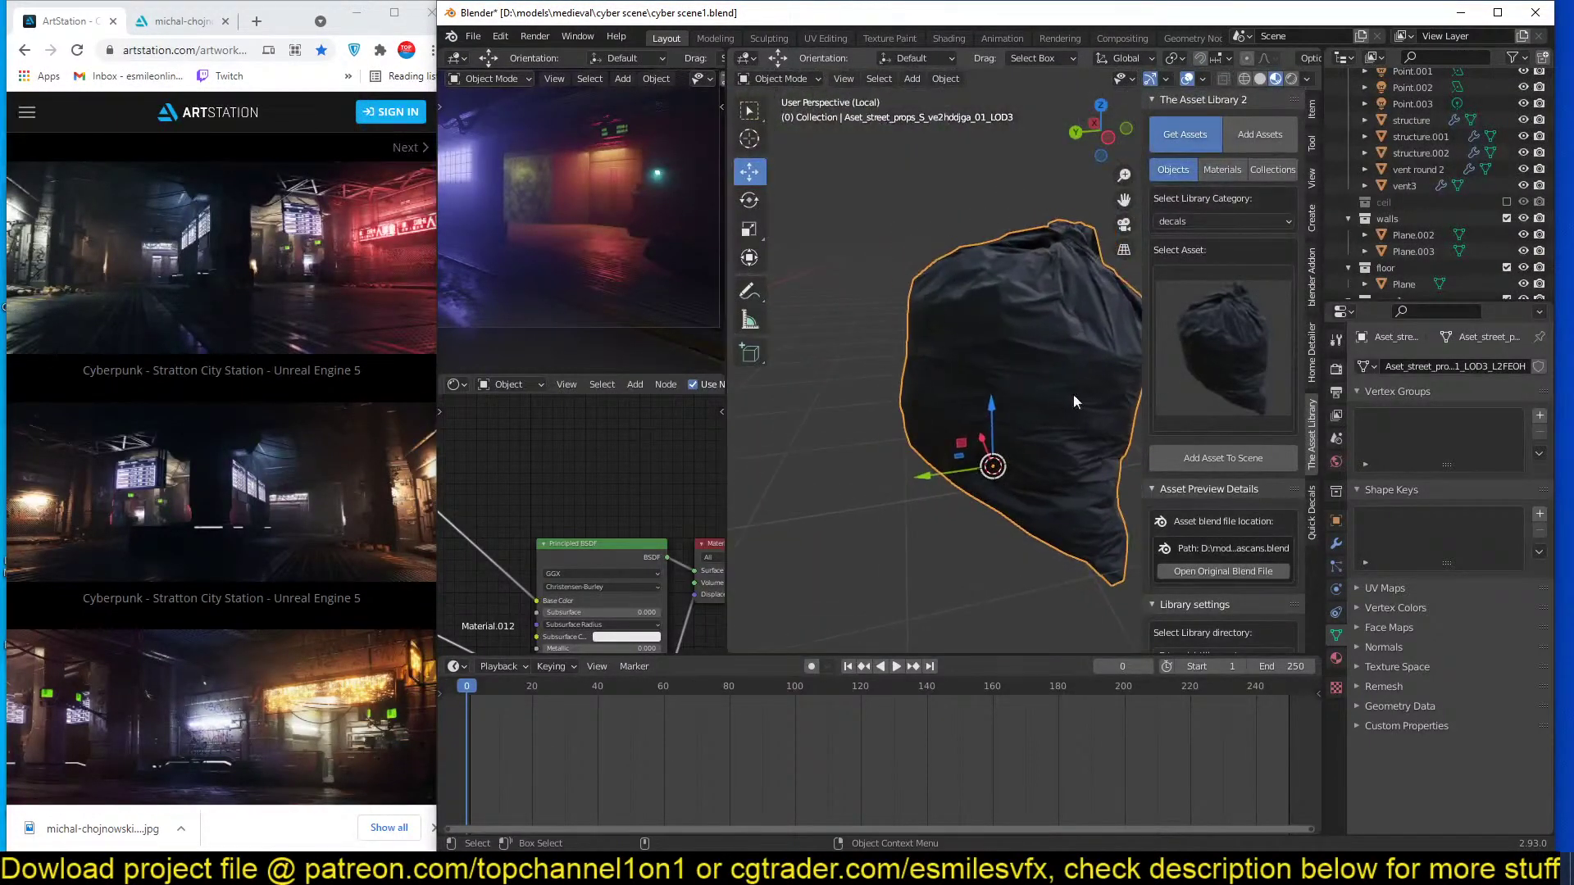
scroll(1074, 402, up, 3)
middle_drag(890, 327, 834, 304)
key(ctrl+s)
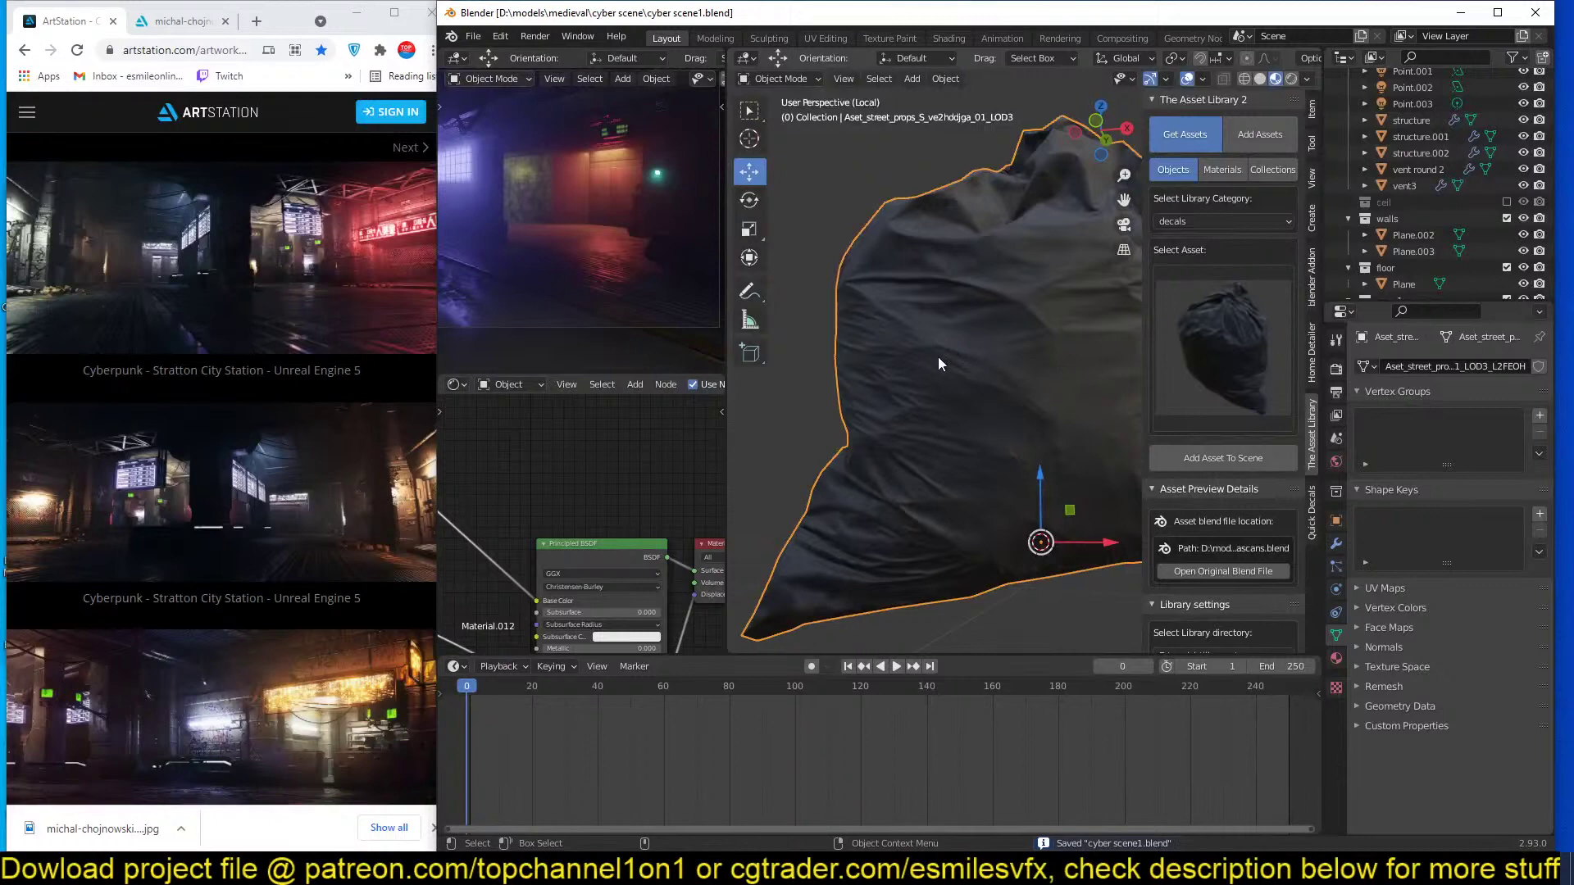
middle_drag(938, 356, 874, 349)
scroll(617, 538, down, 1)
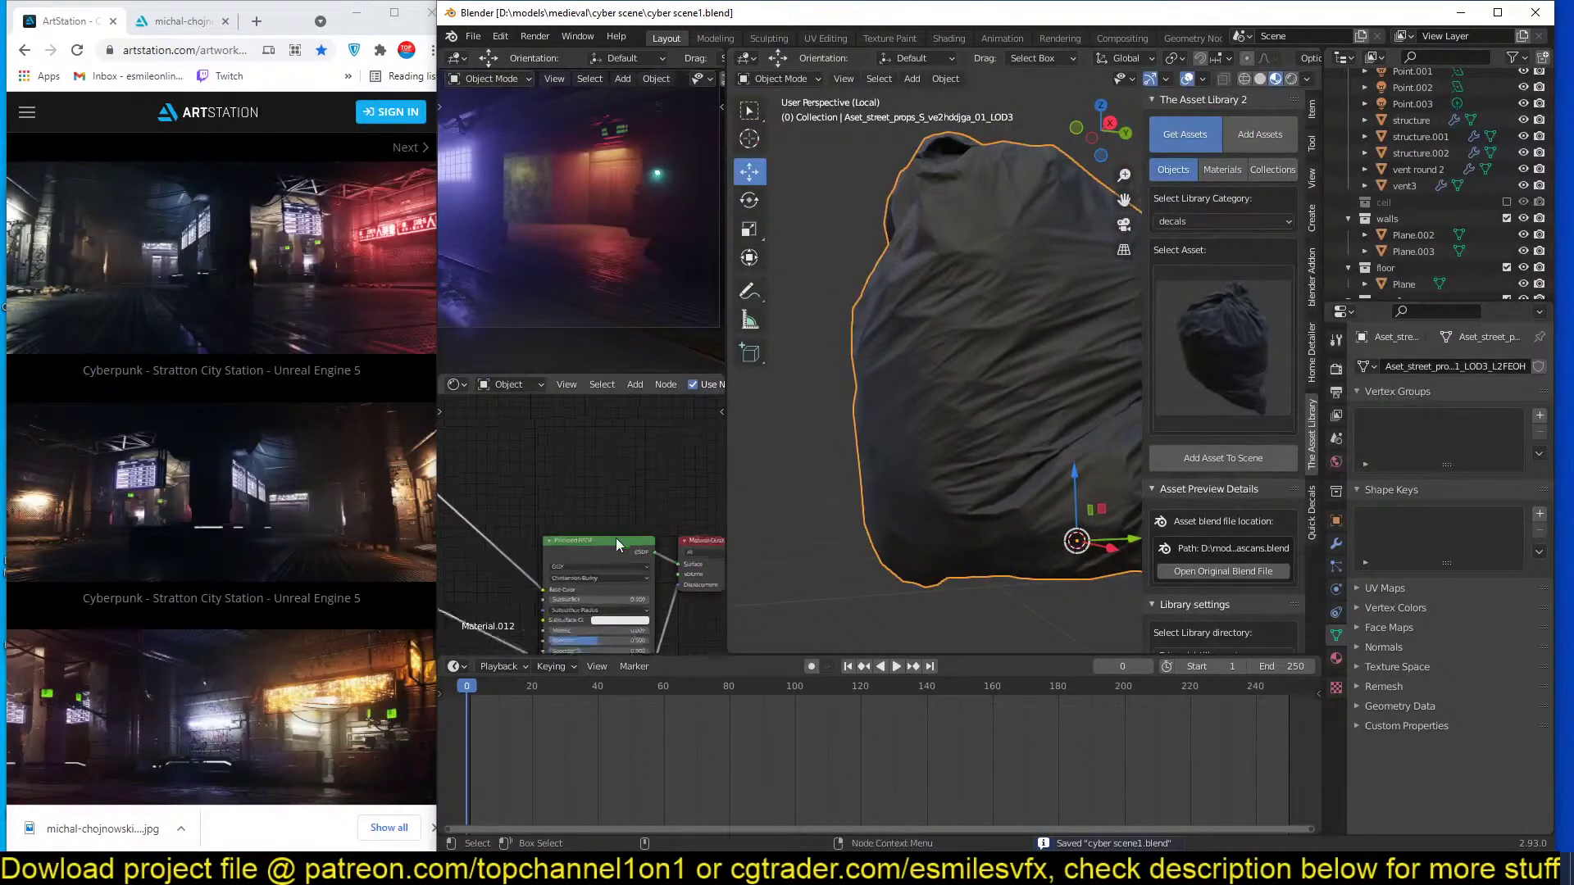
Insert a Math node set to Add before the garbage bag shader's Roughness input and lower its value for a glossier surface.
scroll(616, 537, down, 1)
middle_drag(616, 537, 667, 499)
click(513, 535)
middle_drag(513, 534, 519, 485)
key(shift+a)
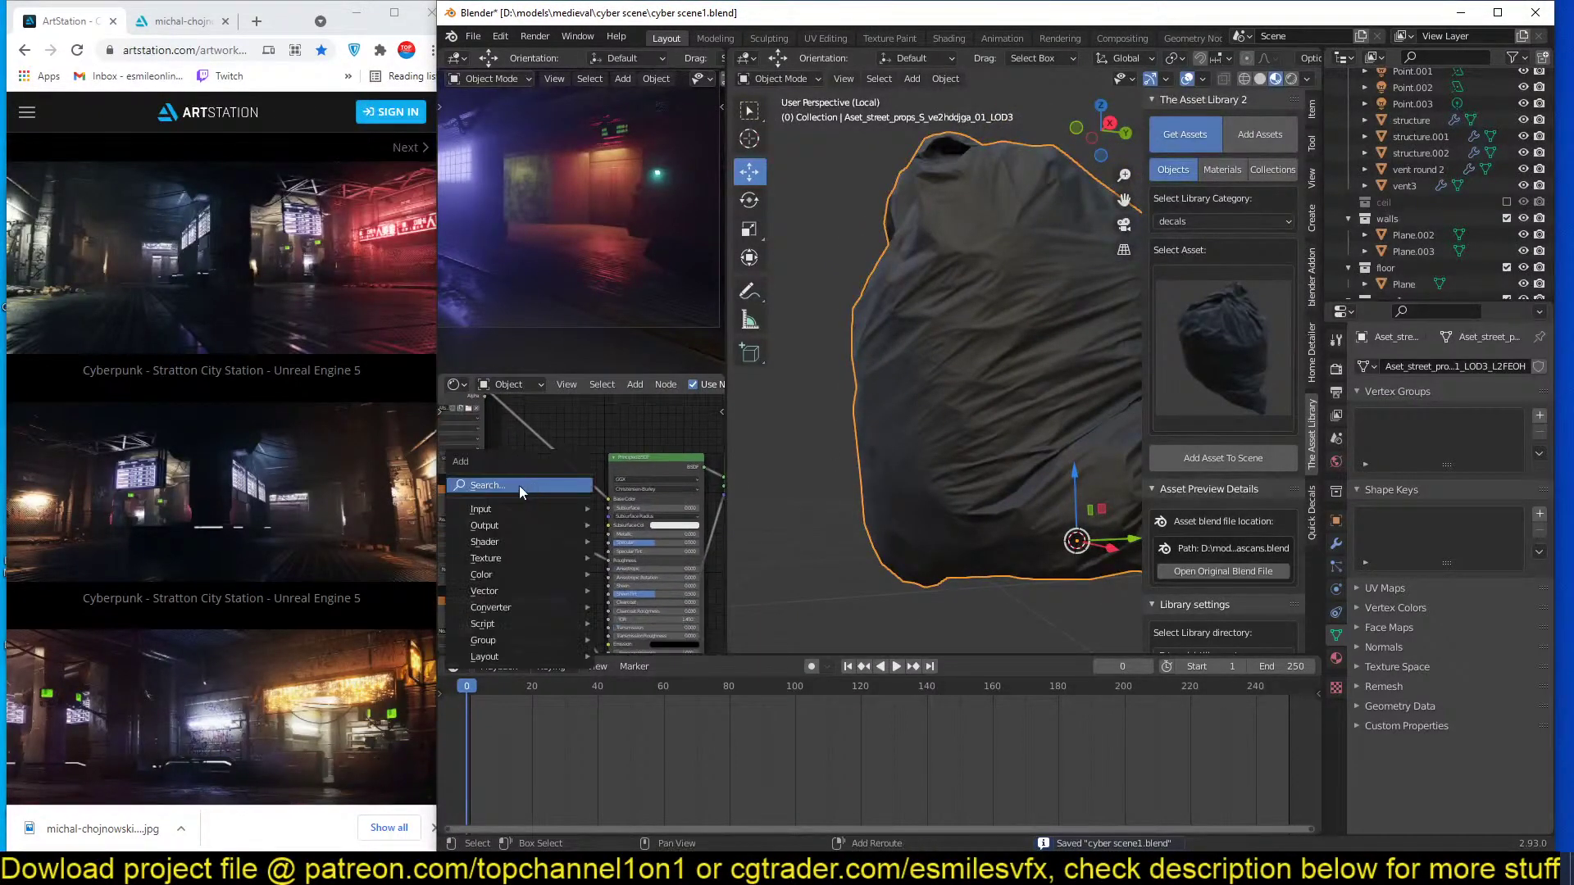
mouse_move(525, 608)
click(667, 475)
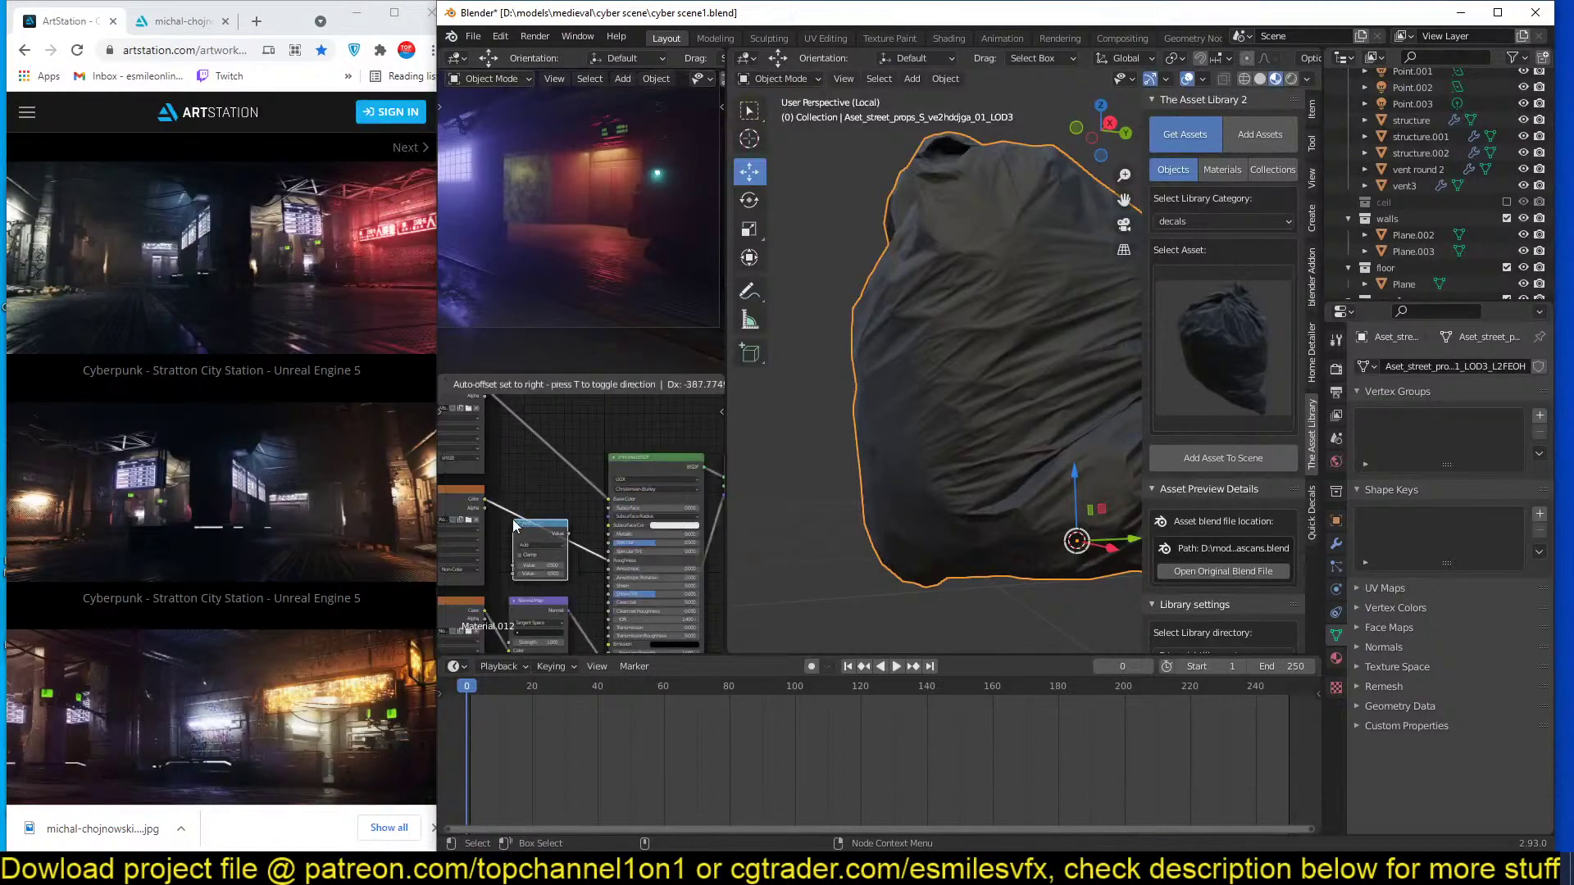
click(515, 527)
scroll(541, 566, up, 2)
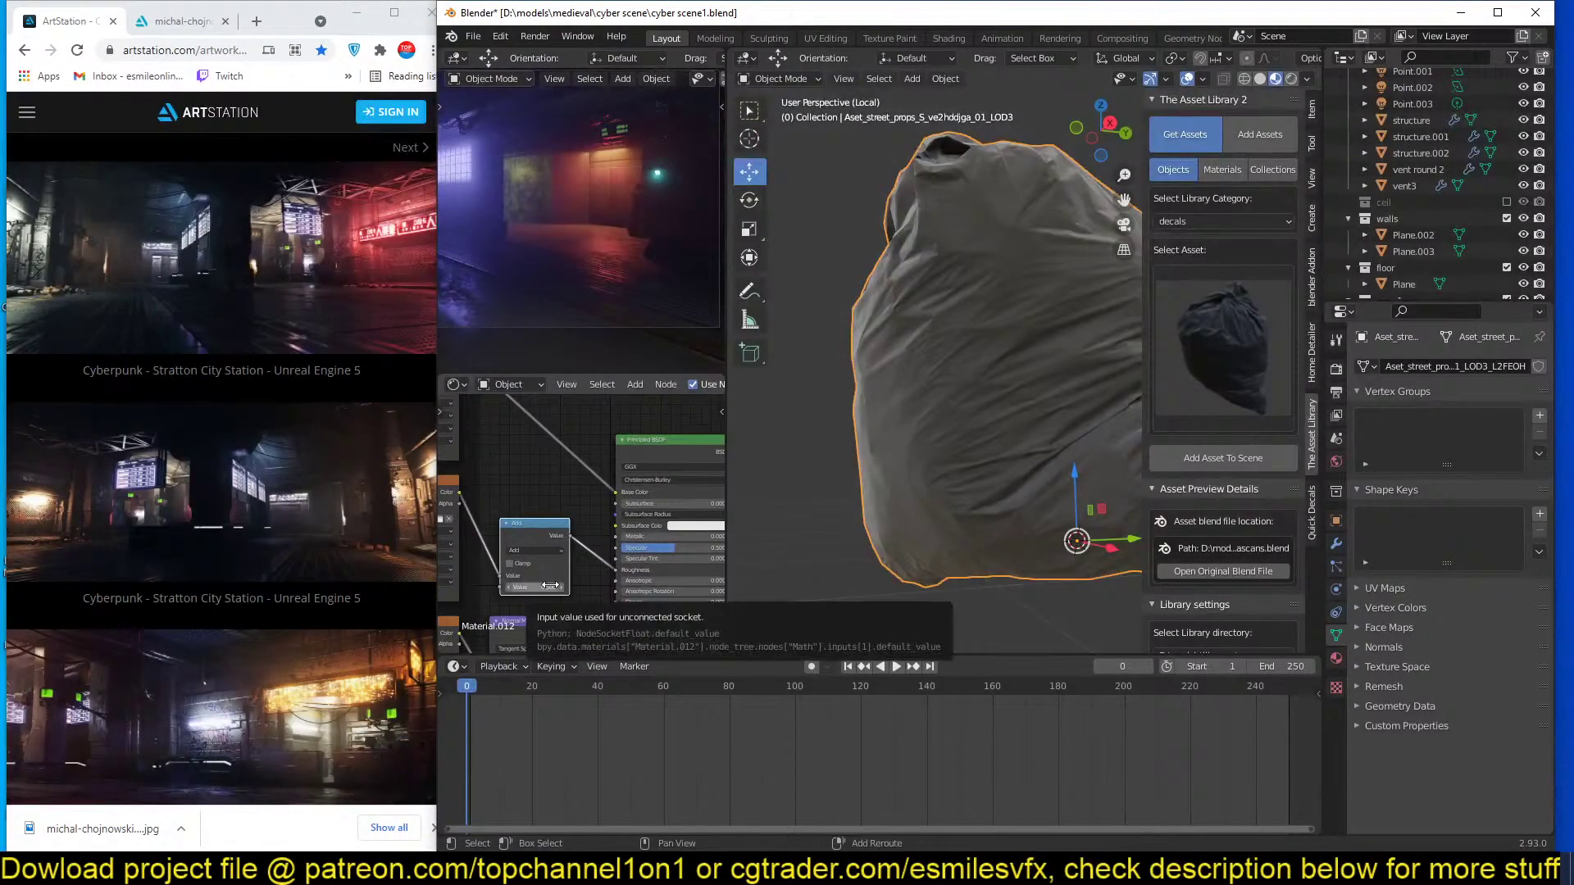
drag(549, 586, 593, 585)
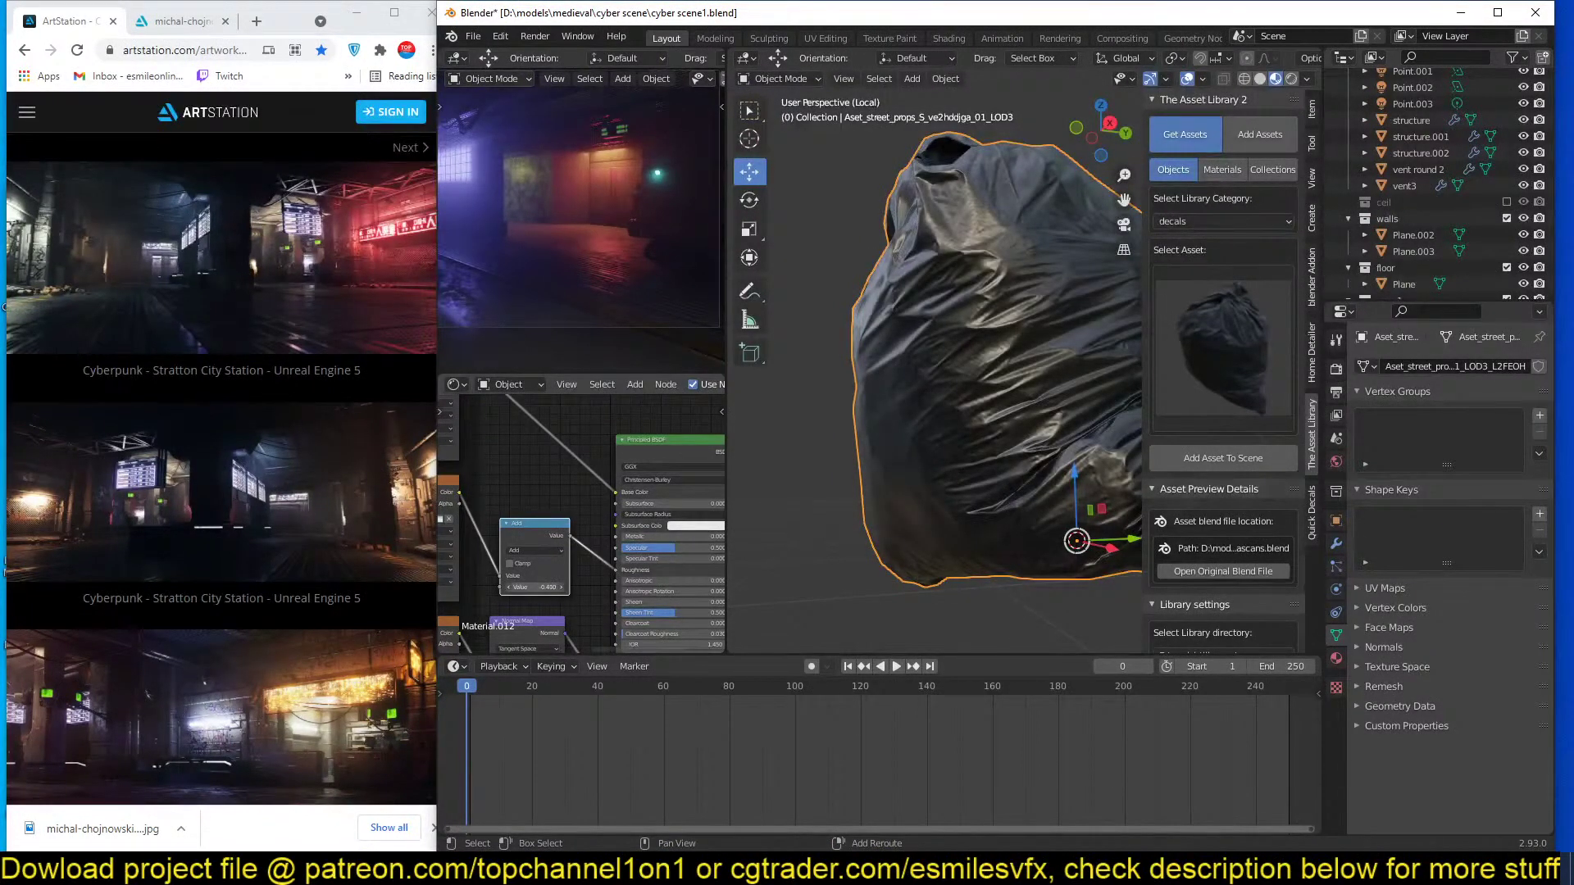
Leave the garbage bag's local view, clear the selection in the full scene and save the file.
middle_drag(1033, 475, 902, 444)
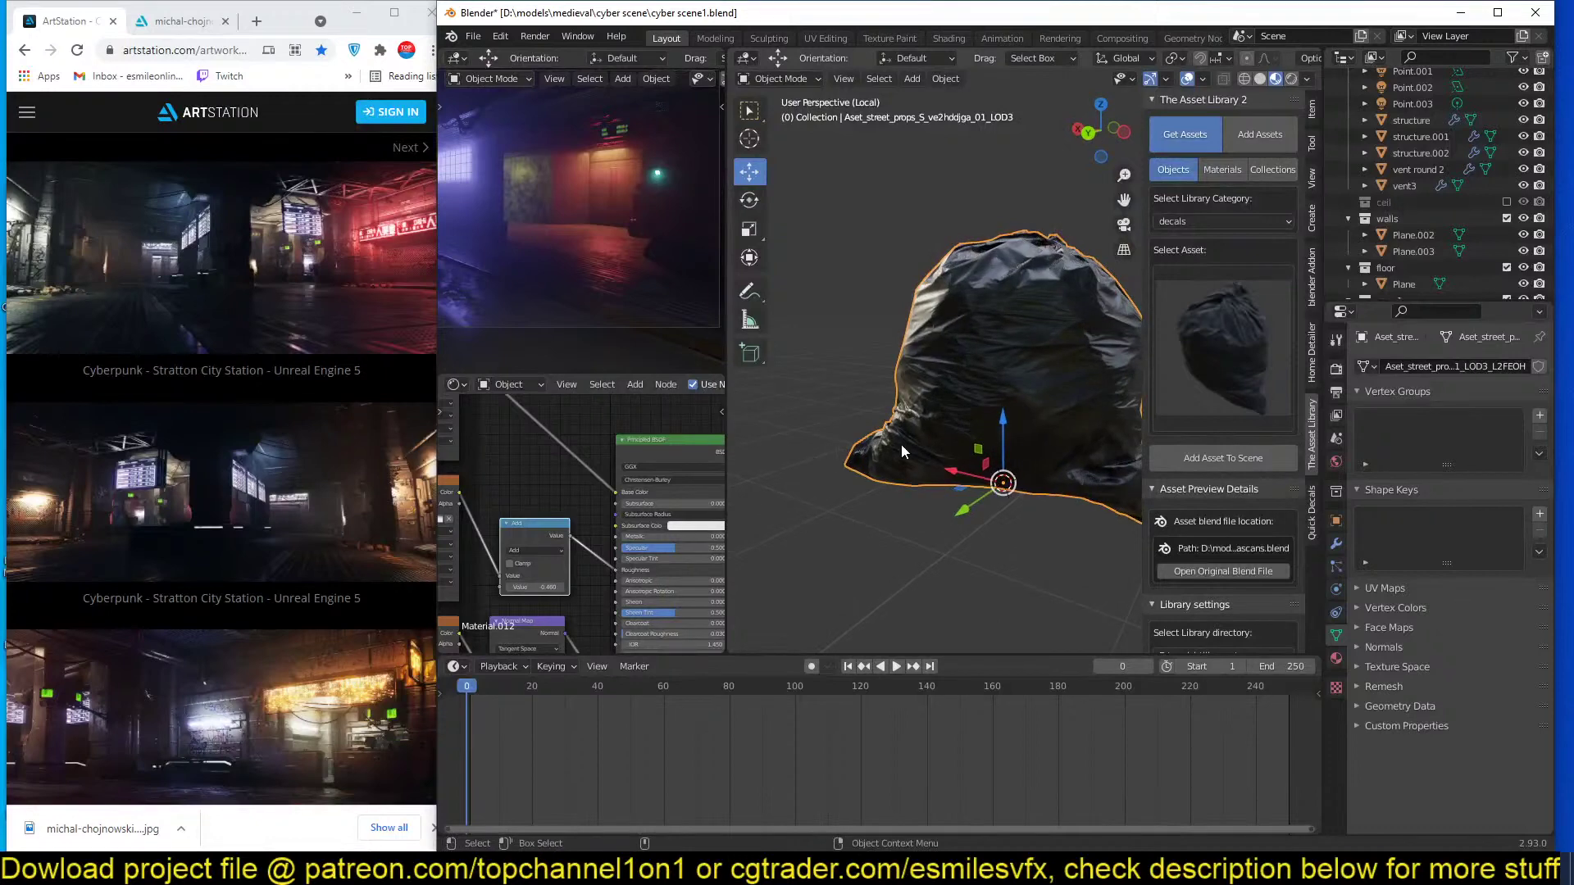
key(ctrl+s)
click(926, 435)
key(KP_Divide)
click(918, 463)
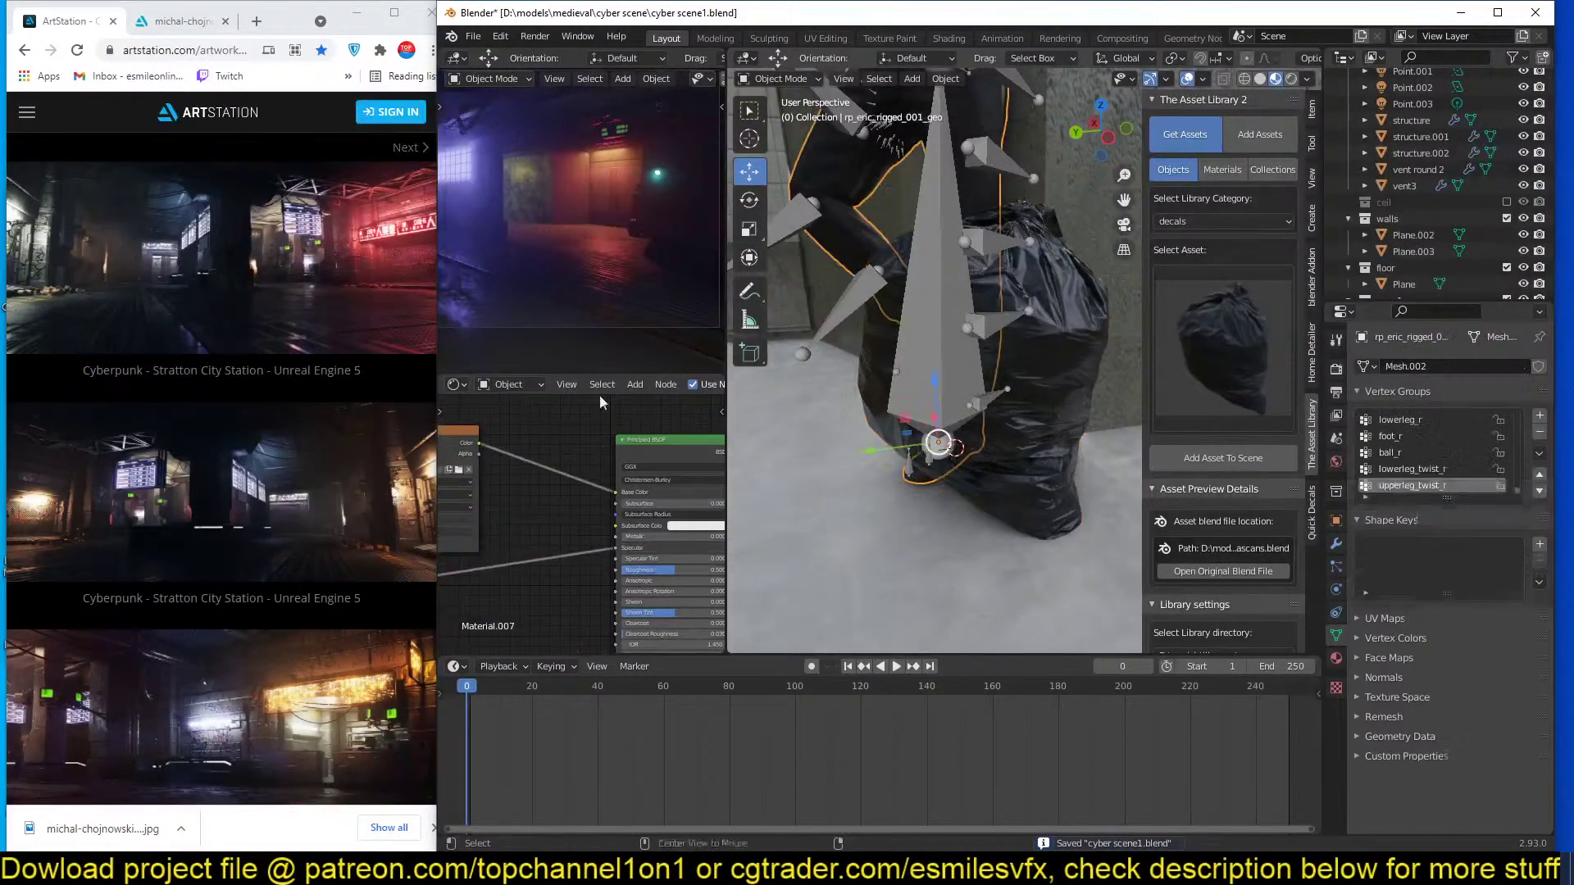
key(alt+a)
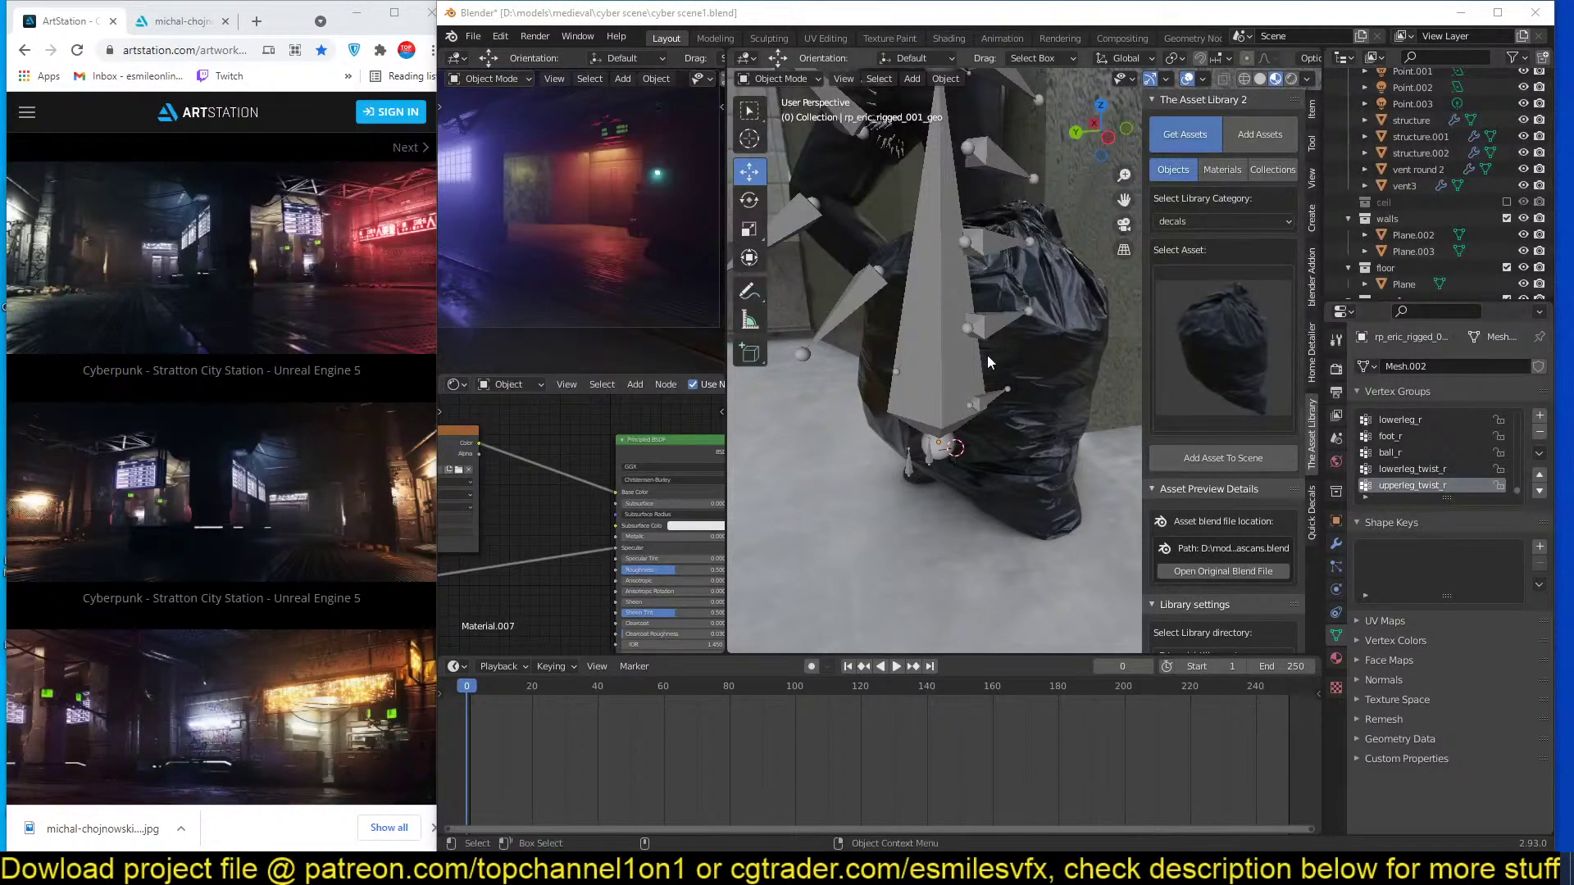
scroll(975, 410, down, 1)
scroll(1059, 429, down, 3)
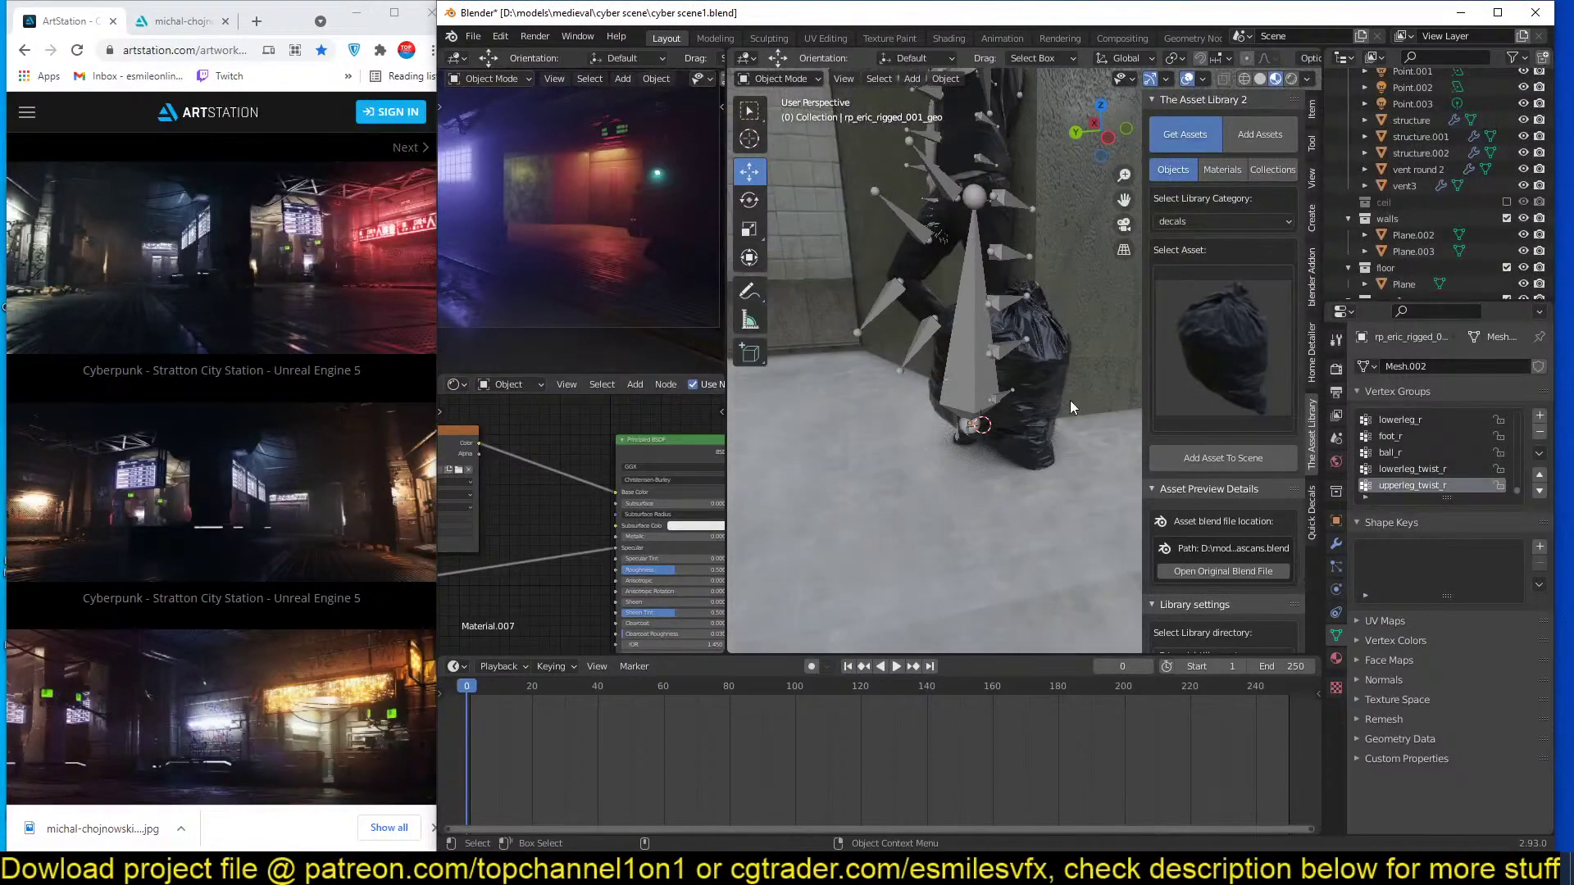
middle_drag(1069, 400, 991, 421)
key(ctrl+s)
Rotate the garbage bag beside the figure around the global Y axis and around the Z axis.
click(1001, 430)
key(t)
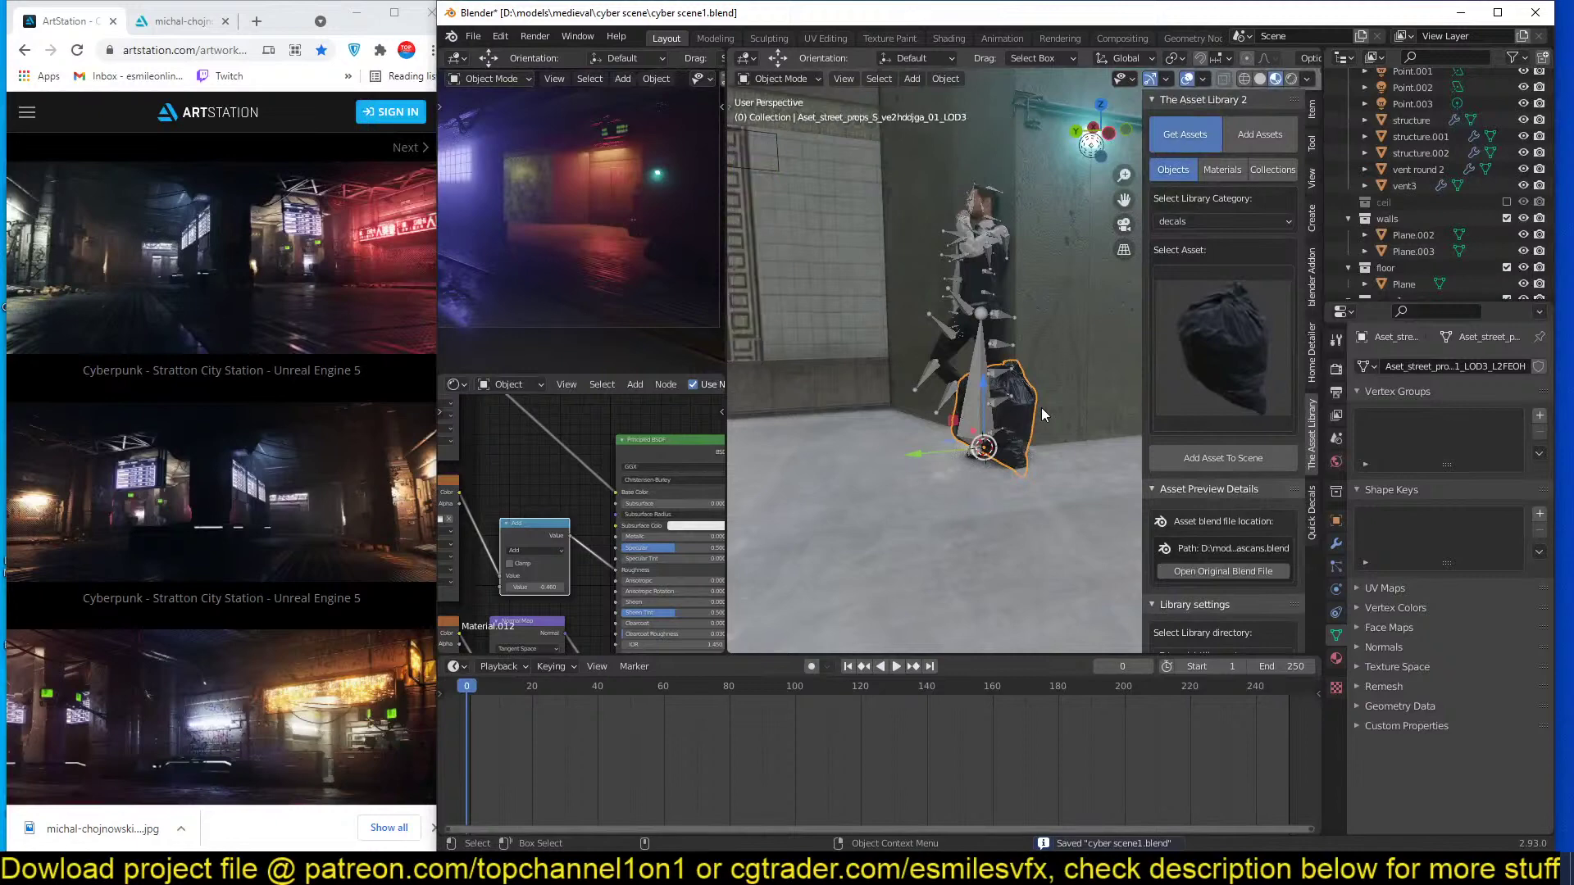
key(x)
key(r)
key(y)
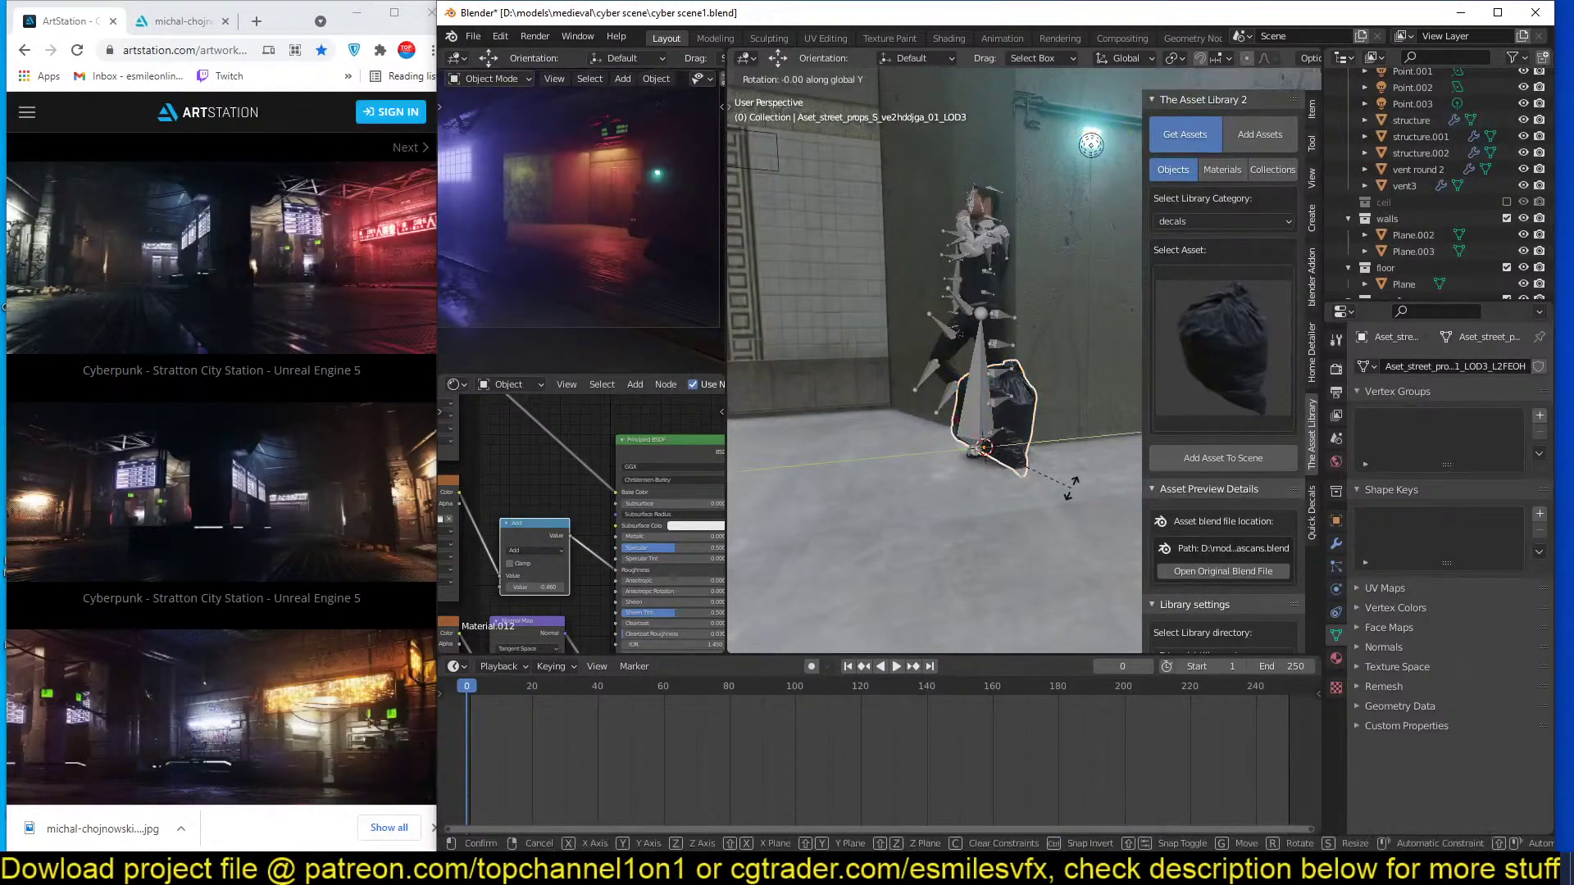
click(1069, 456)
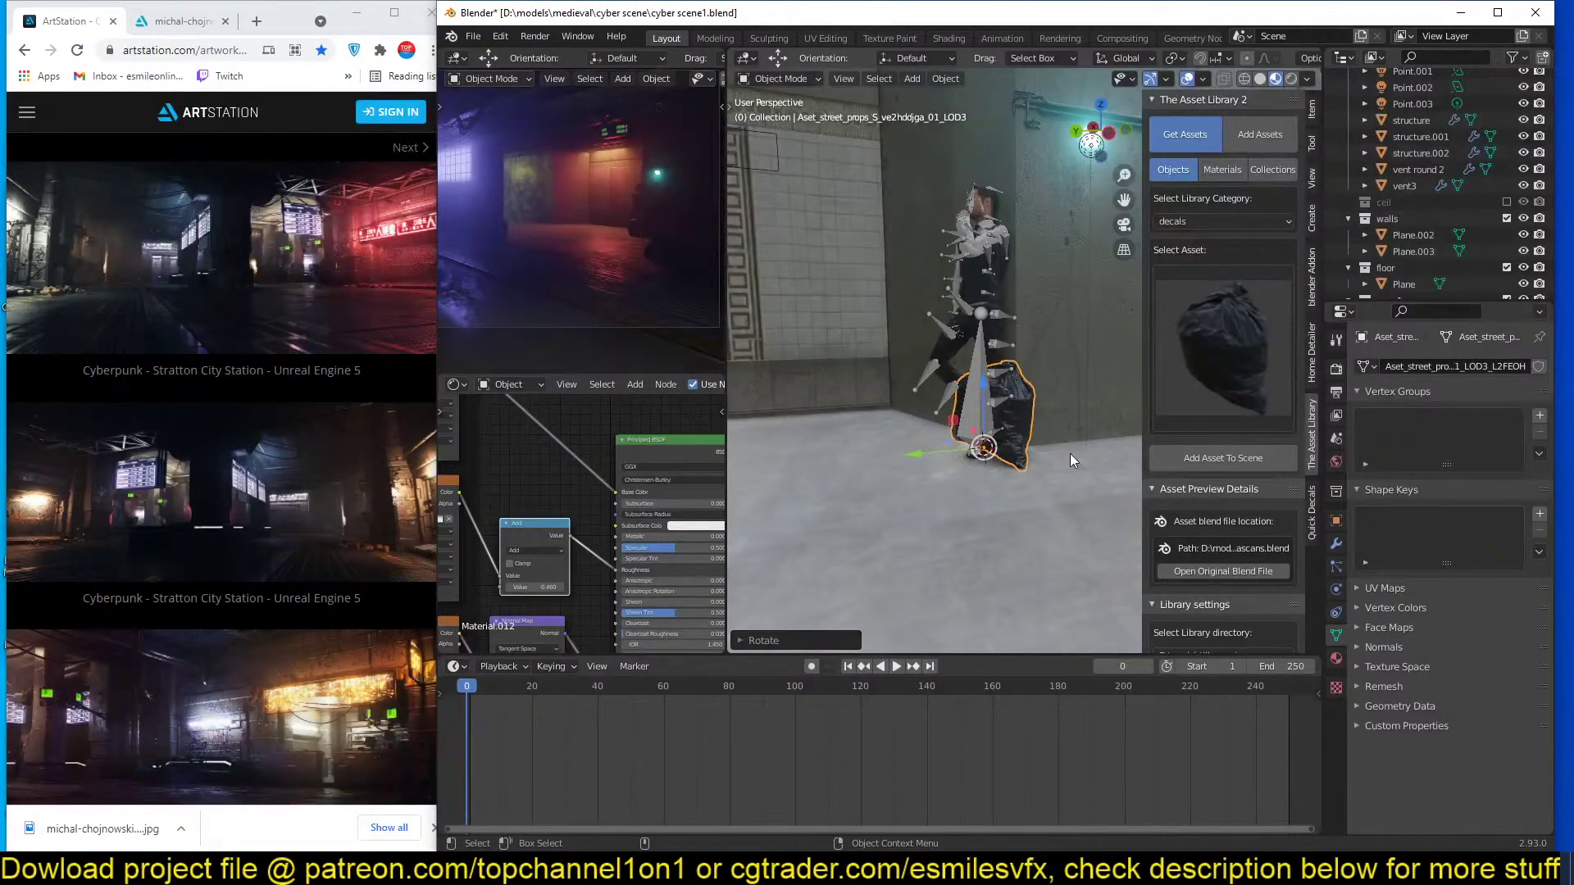
key(r)
key(z)
click(1069, 457)
click(1062, 458)
Duplicate the garbage bag and move the copy along the floor, locking the Z axis, to the other side of the figure.
middle_drag(1051, 459, 998, 468)
scroll(994, 455, down, 4)
scroll(1013, 469, up, 2)
click(1021, 423)
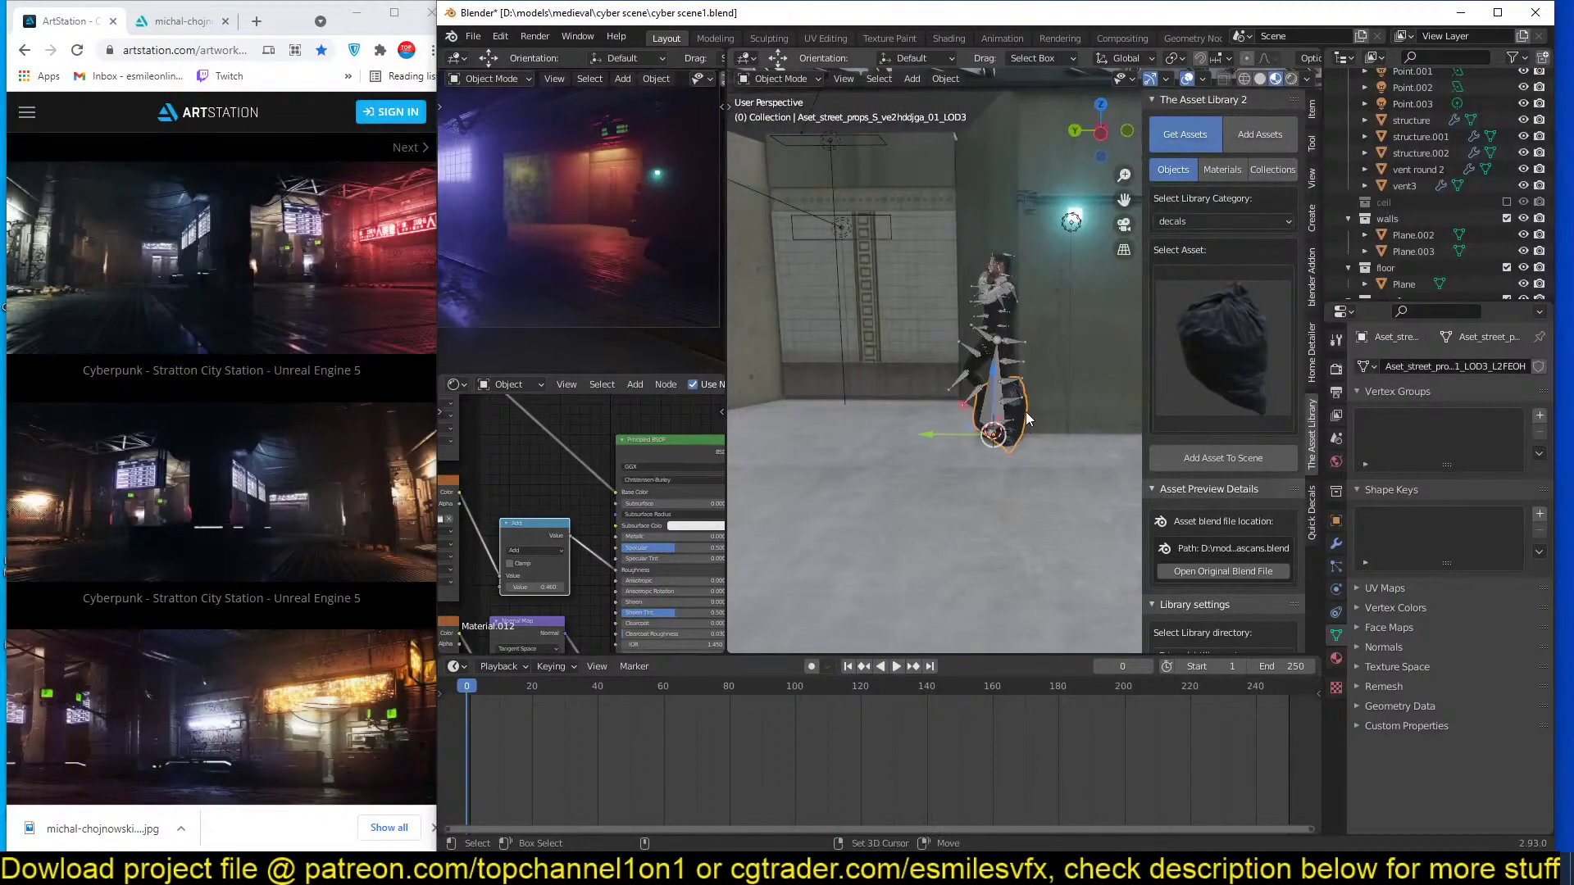
key(shift+d)
key(shift+z)
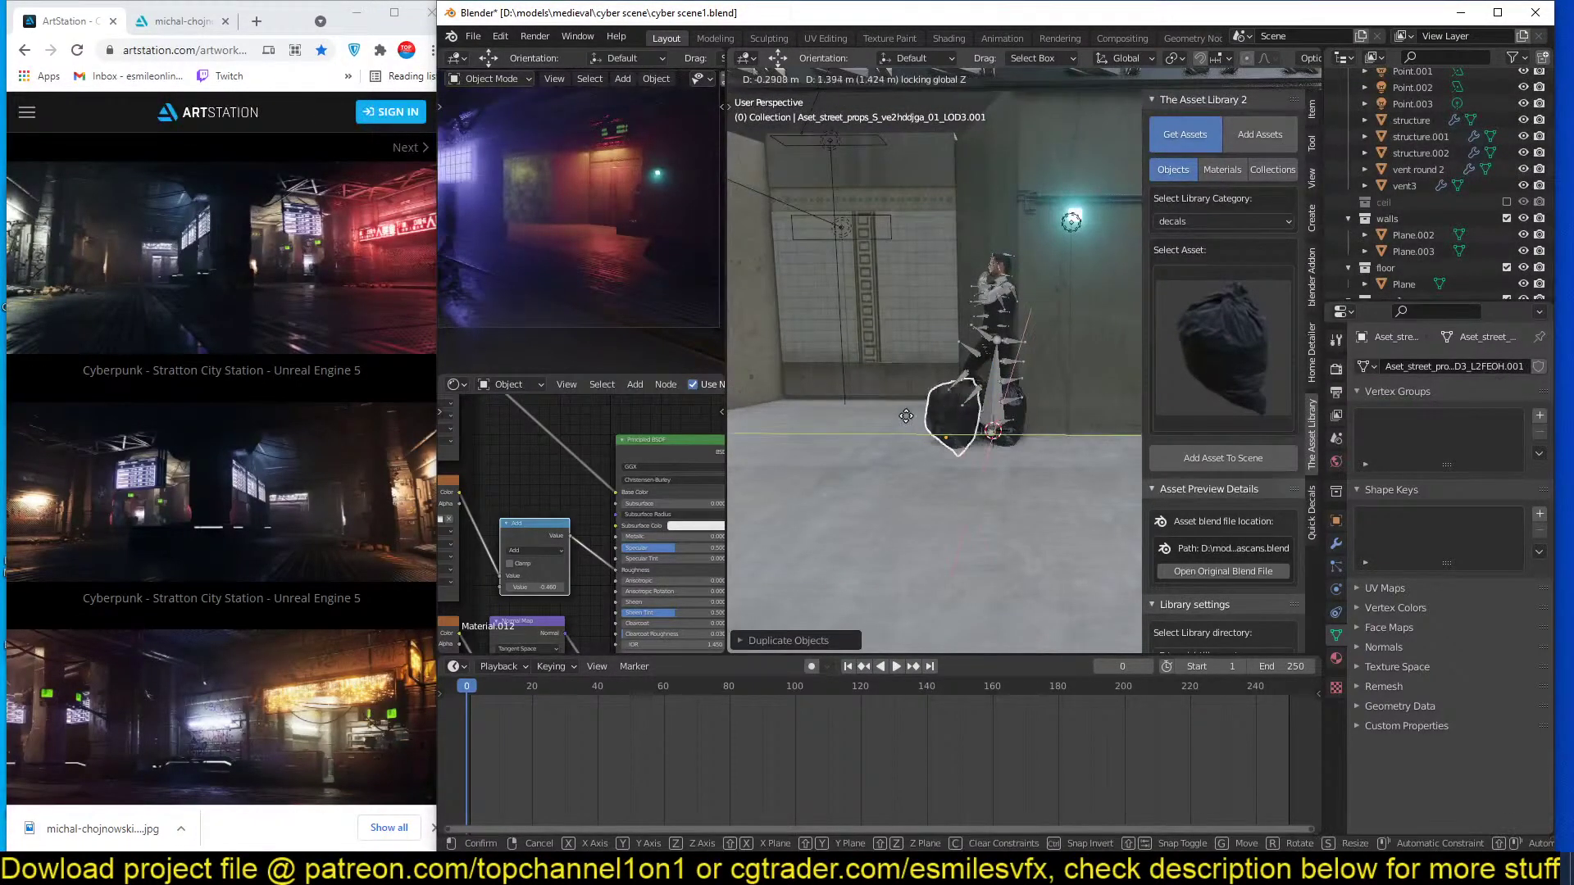
click(855, 417)
Enlarge the copied garbage bag and rotate it around the Z axis.
key(s)
click(953, 420)
key(r)
key(z)
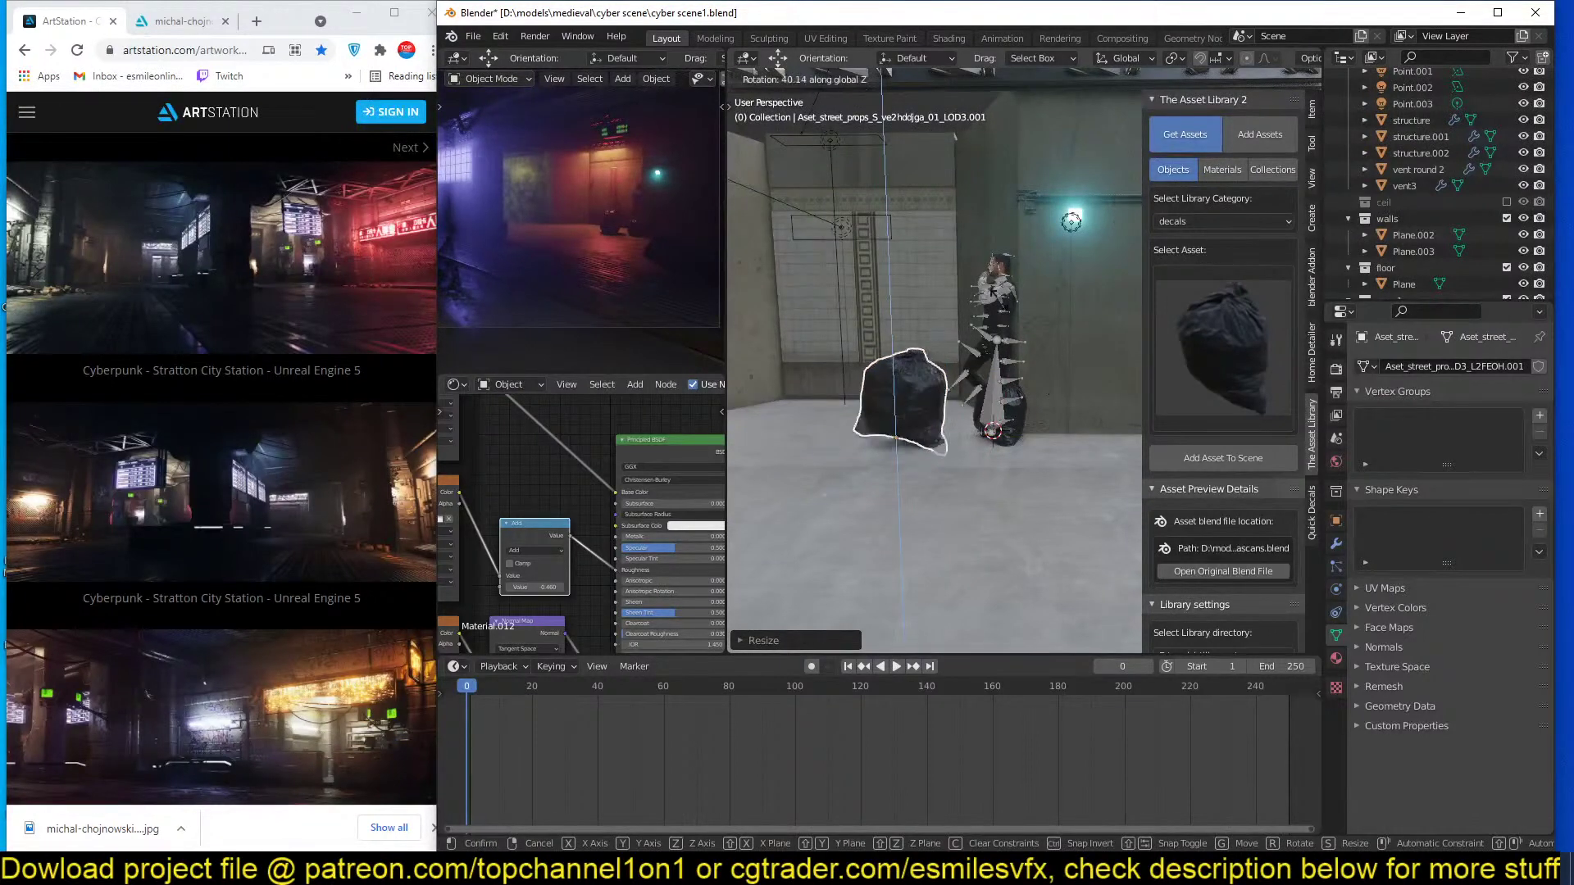
click(930, 334)
Reposition the copied garbage bag along the floor so it sits just behind the standing figure, and save the file.
key(g)
key(shift+z)
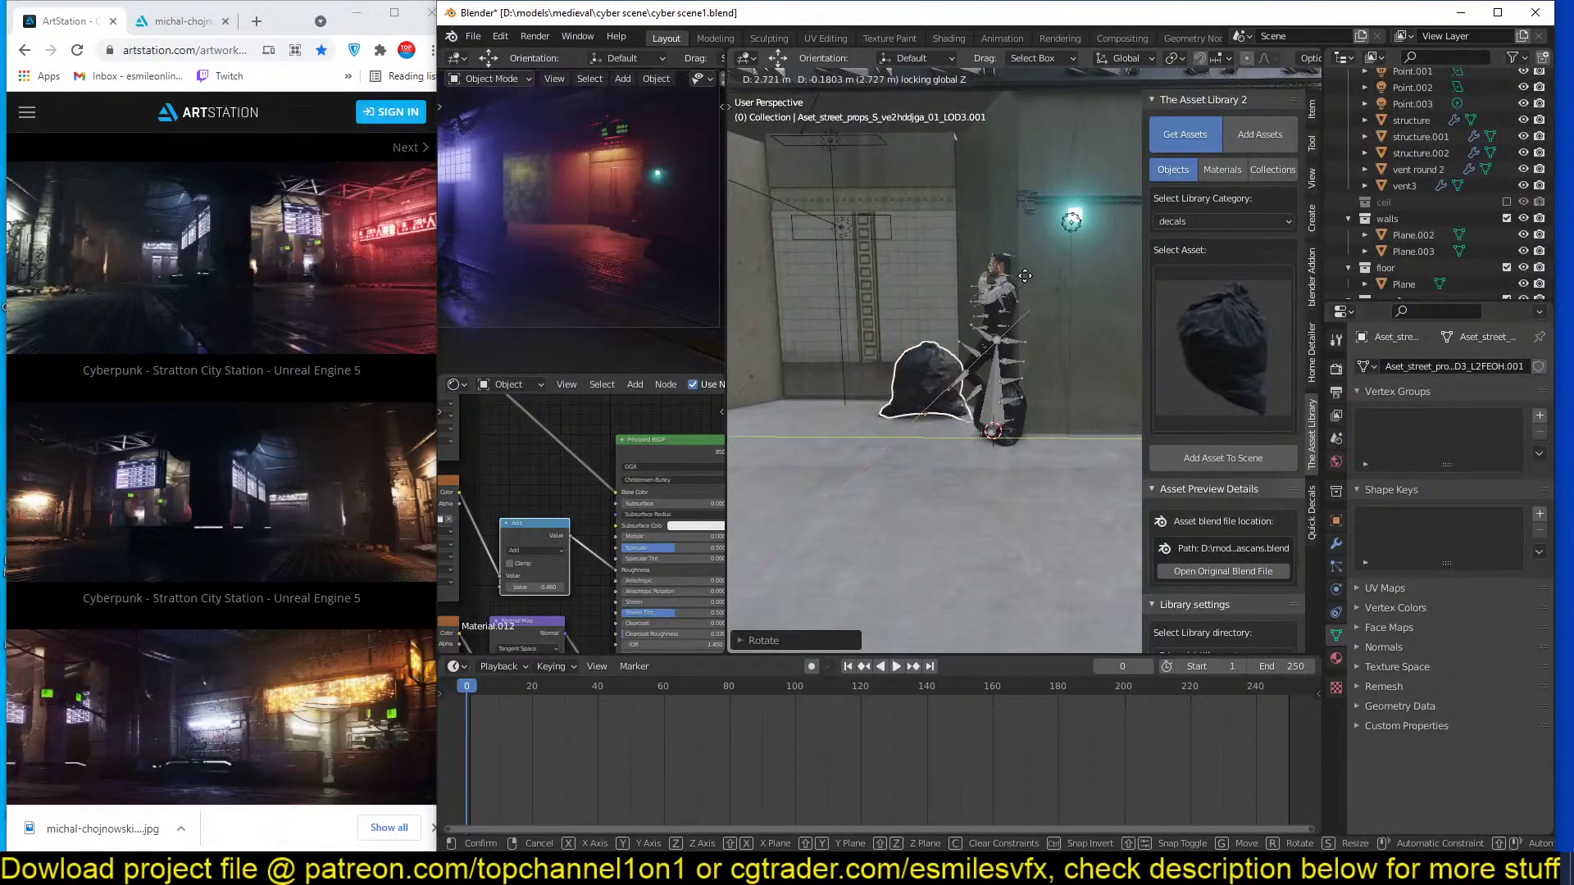
click(1066, 295)
click(1092, 353)
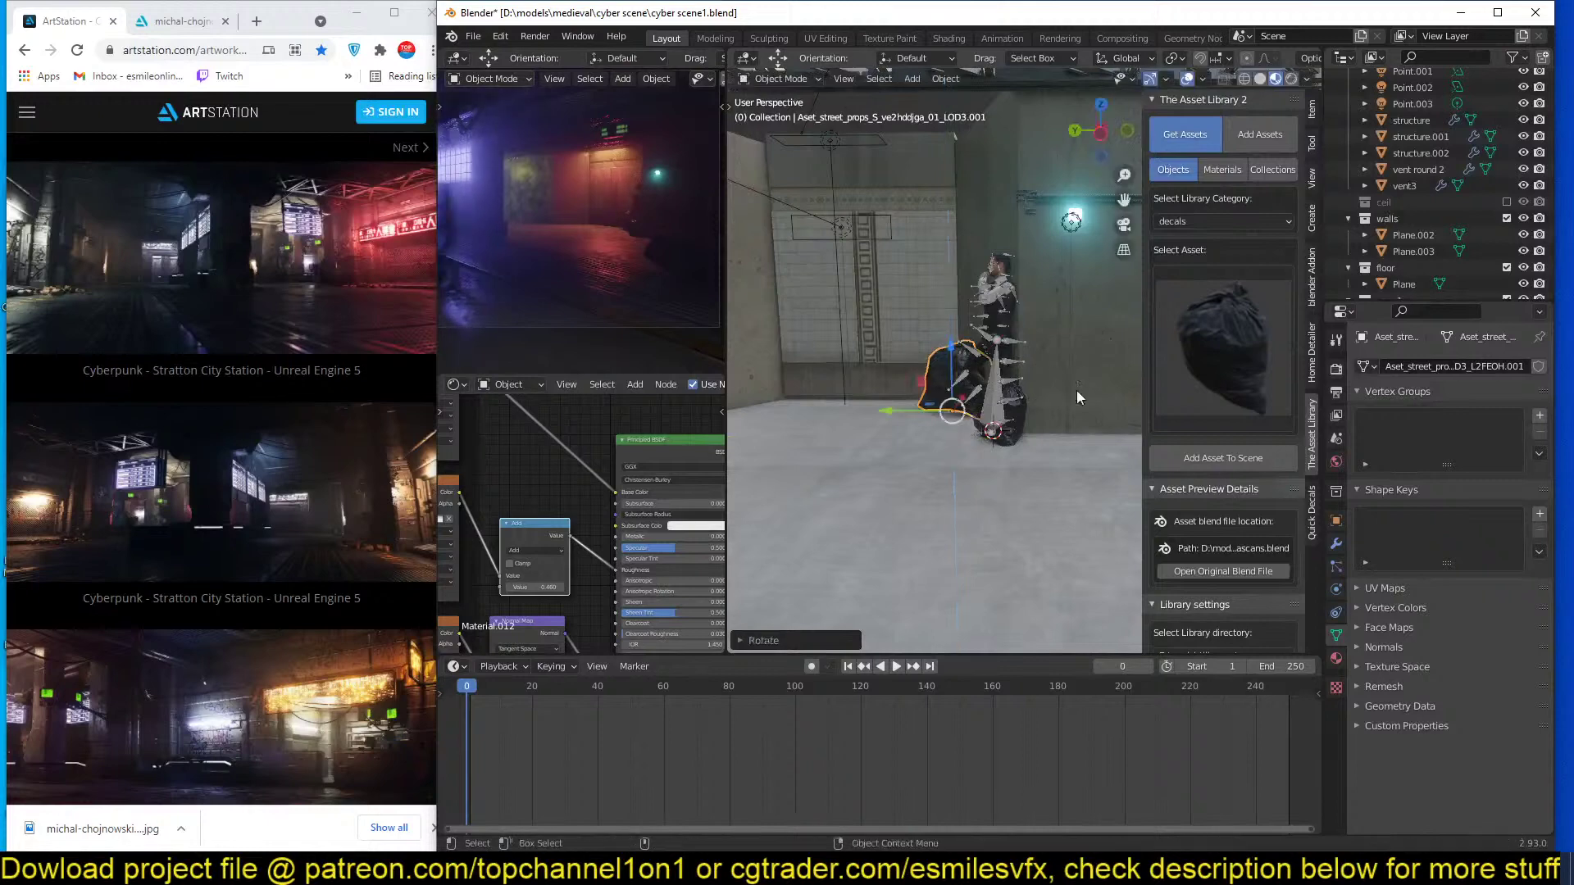
middle_drag(996, 393, 932, 440)
key(ctrl+s)
click(933, 440)
key(s)
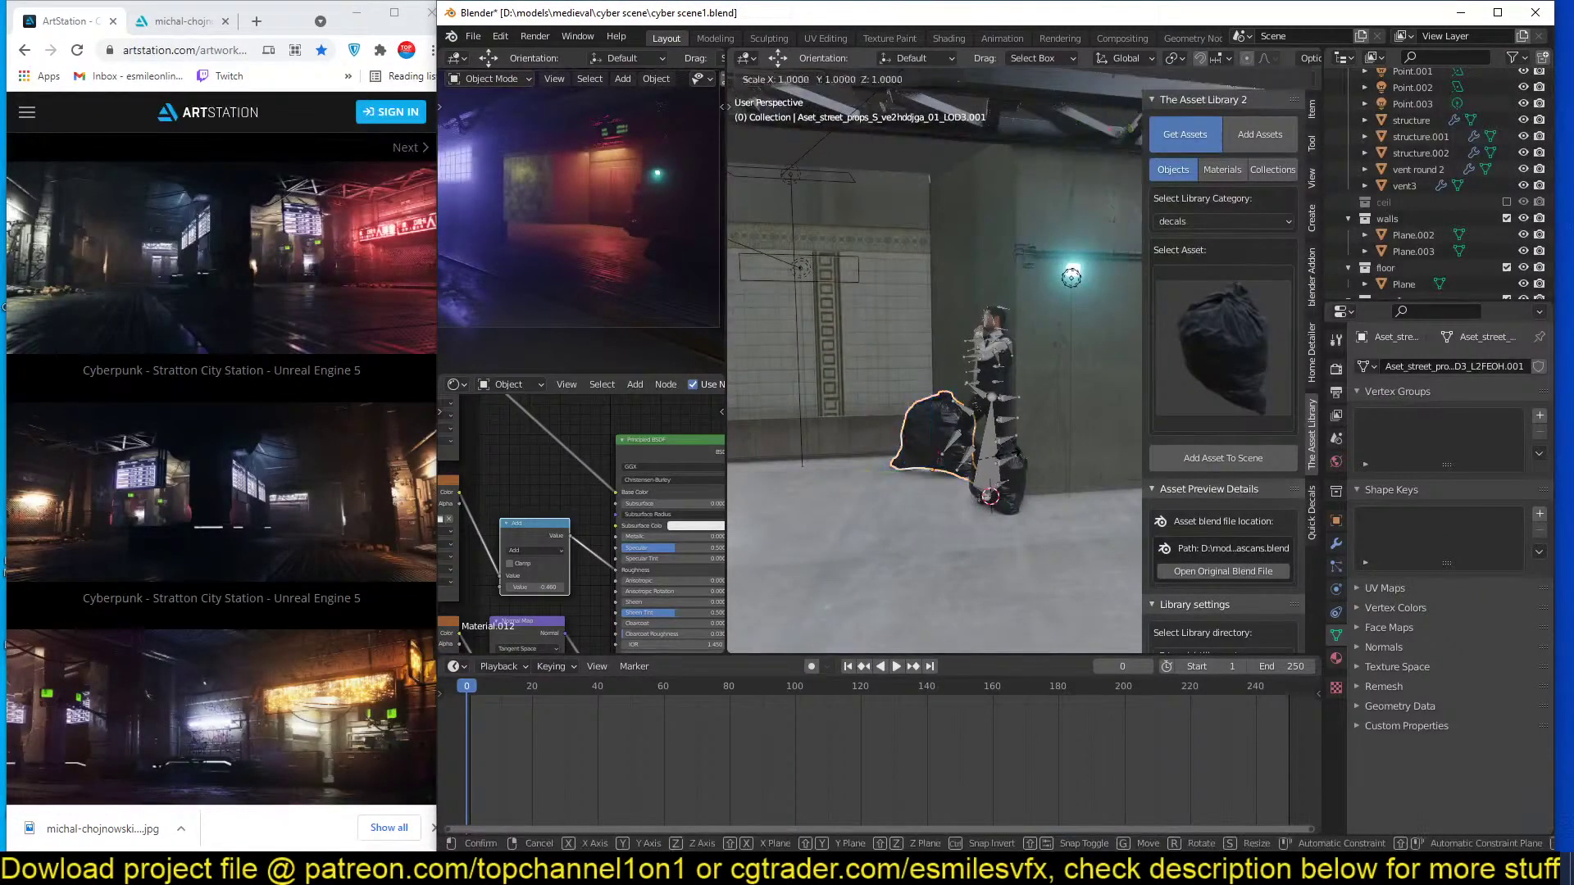
key(shift+z)
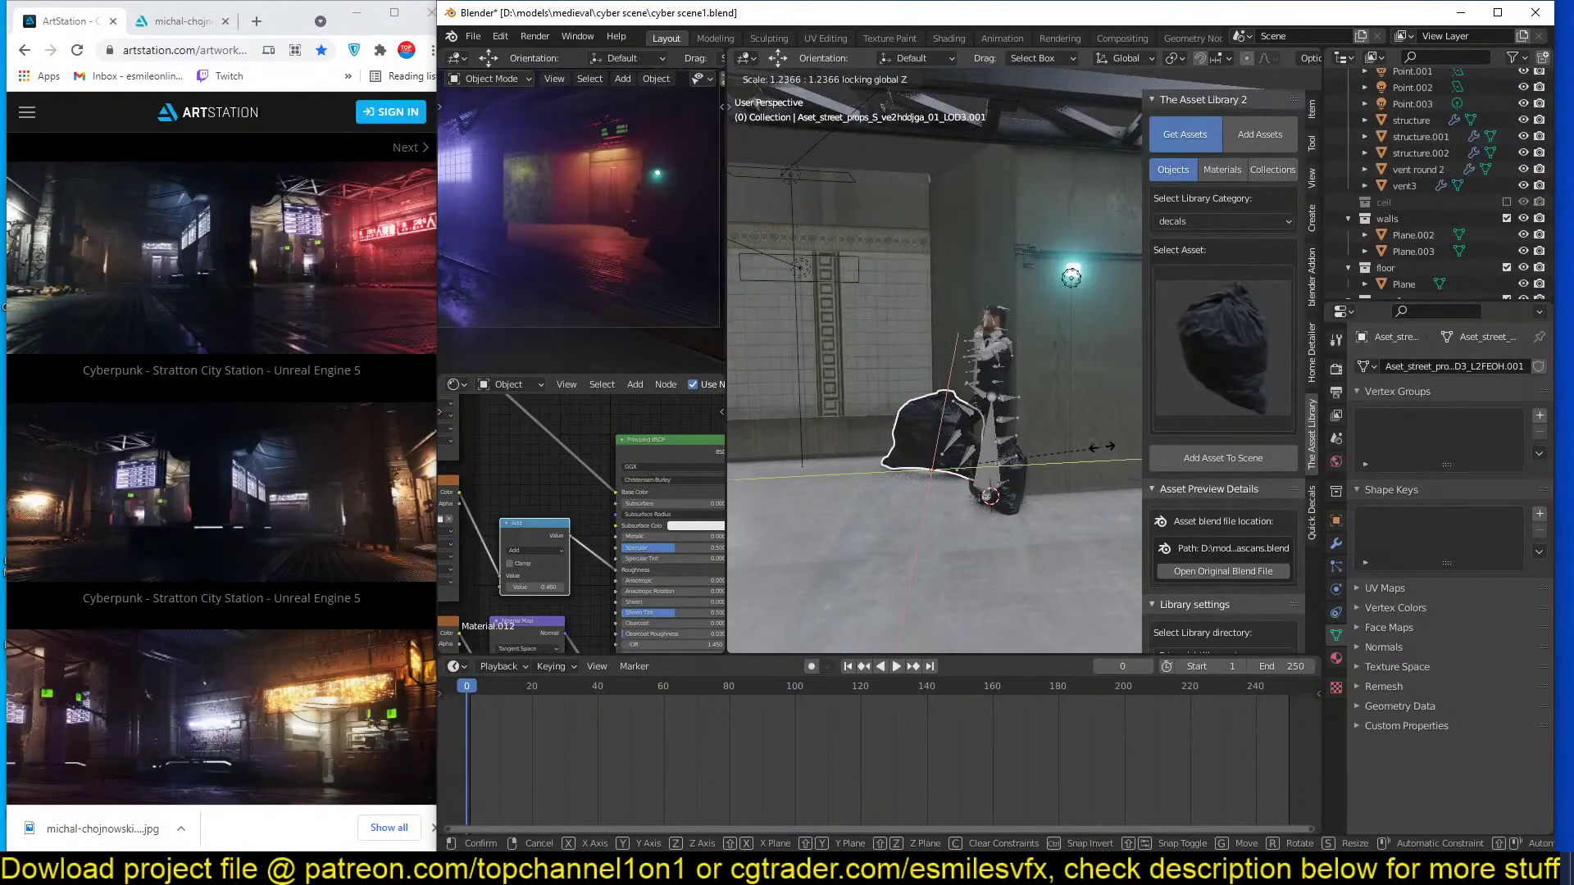
click(1056, 459)
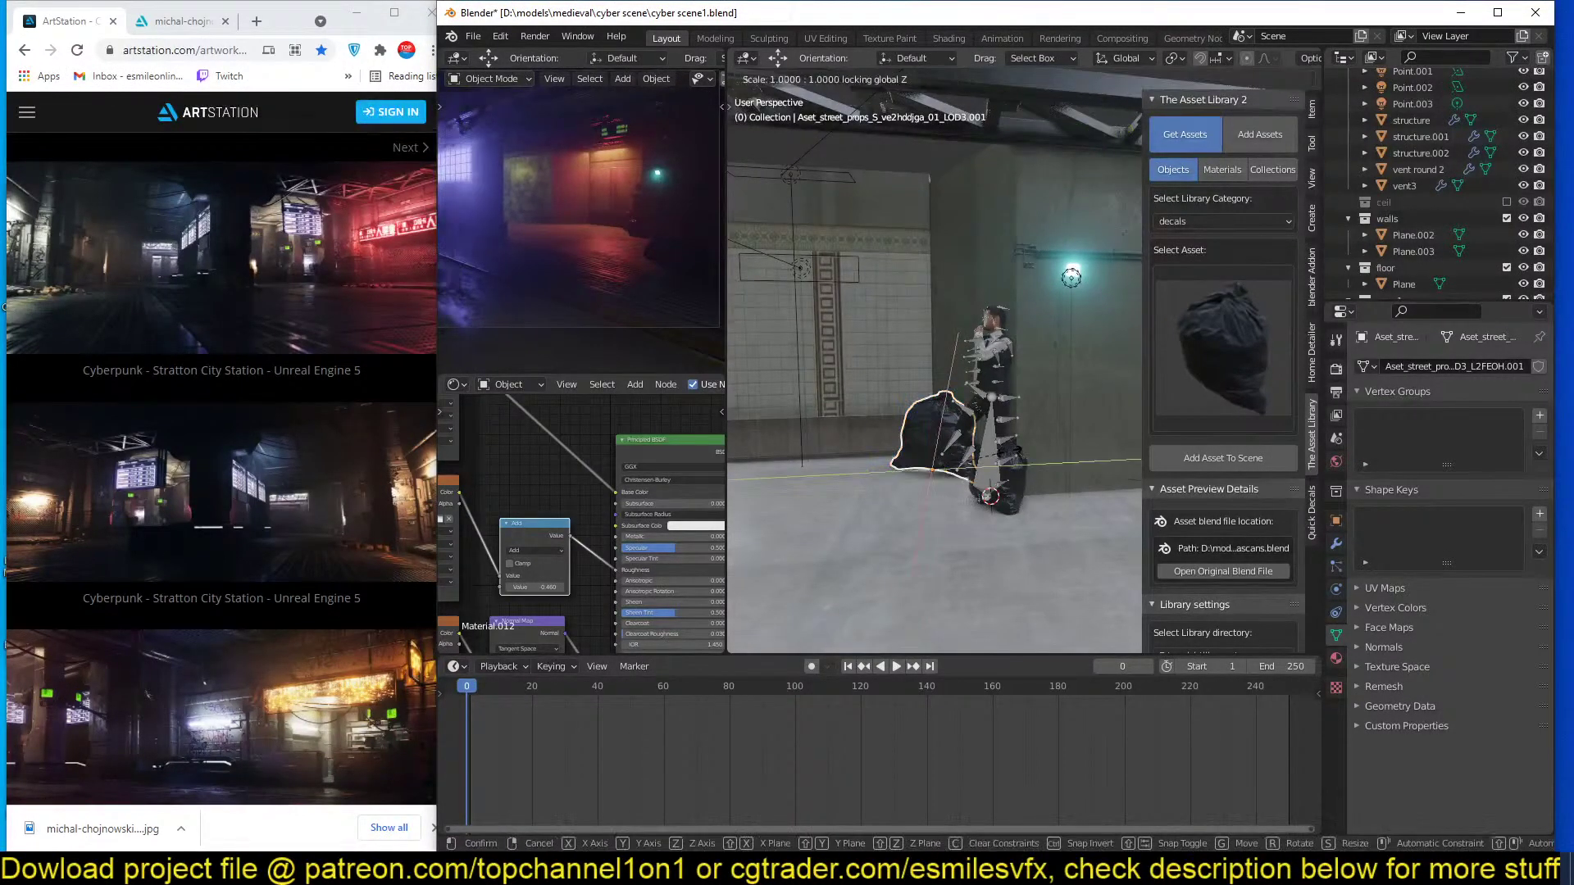
Clear the selection around the garbage bags and save the file.
middle_drag(1029, 454, 940, 456)
key(alt+a)
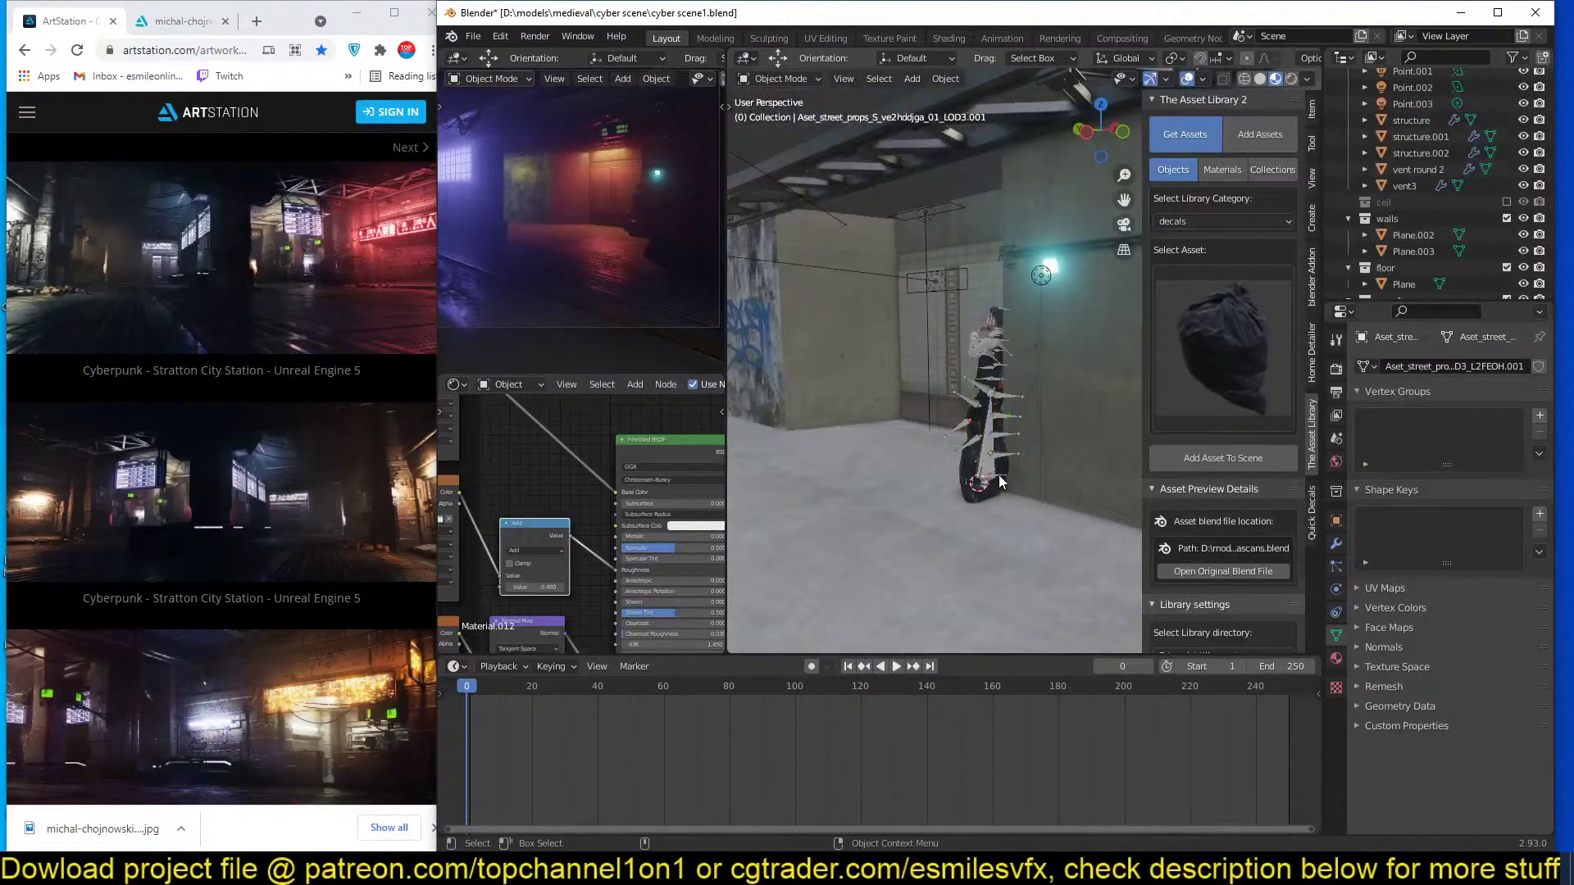
scroll(998, 474, down, 3)
key(ctrl+s)
Move the copied garbage bag out from behind the figure to stand next to the first bag.
click(1188, 376)
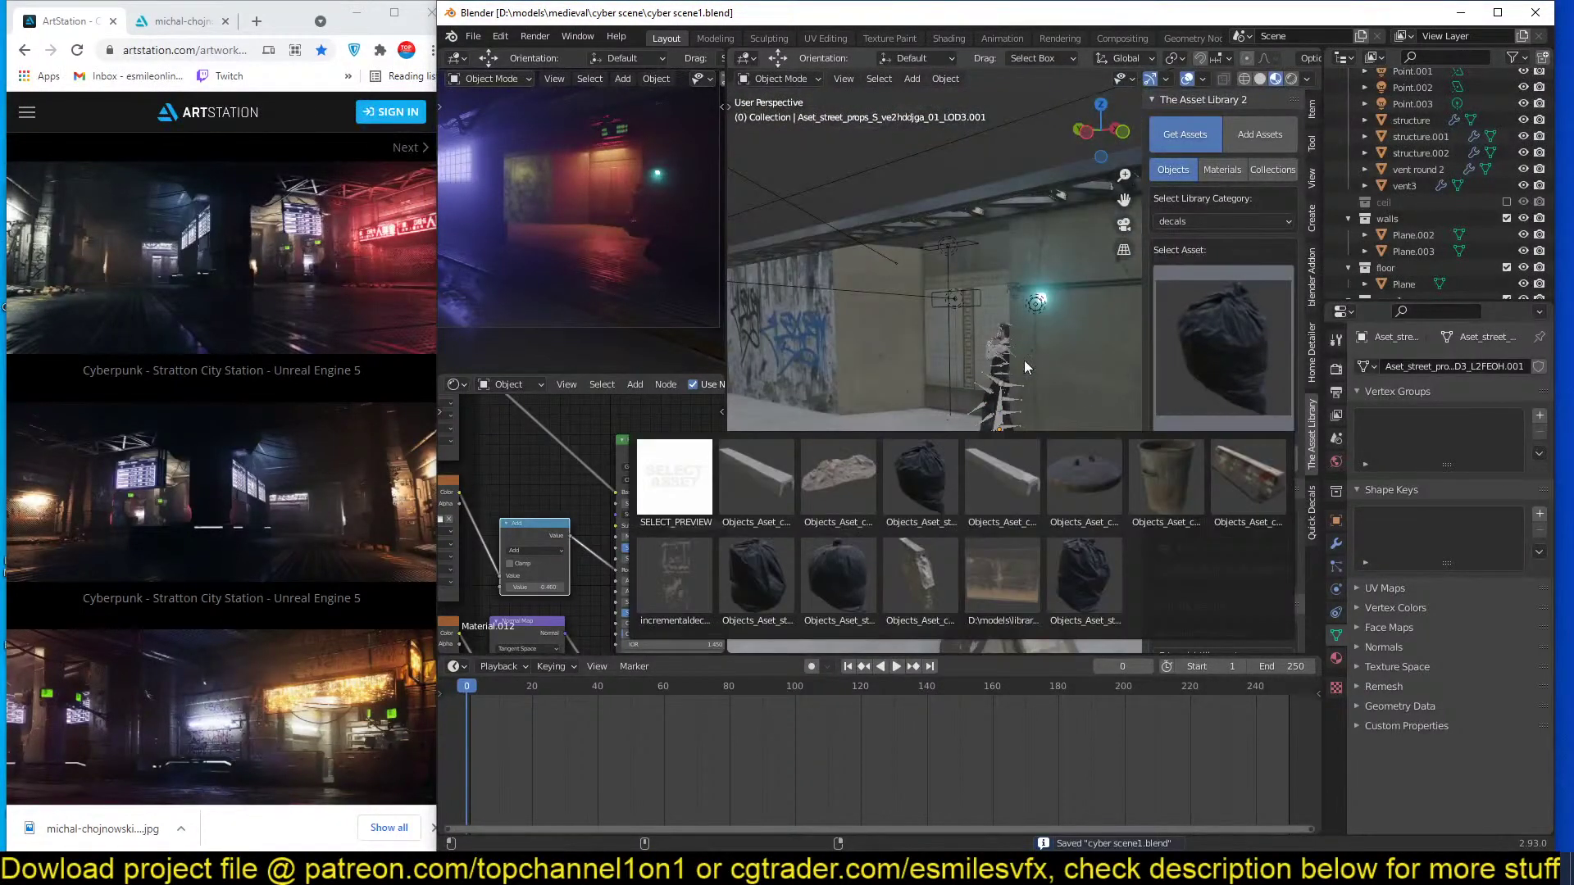
middle_drag(1025, 361, 1011, 406)
scroll(1012, 406, up, 2)
click(952, 385)
click(950, 396)
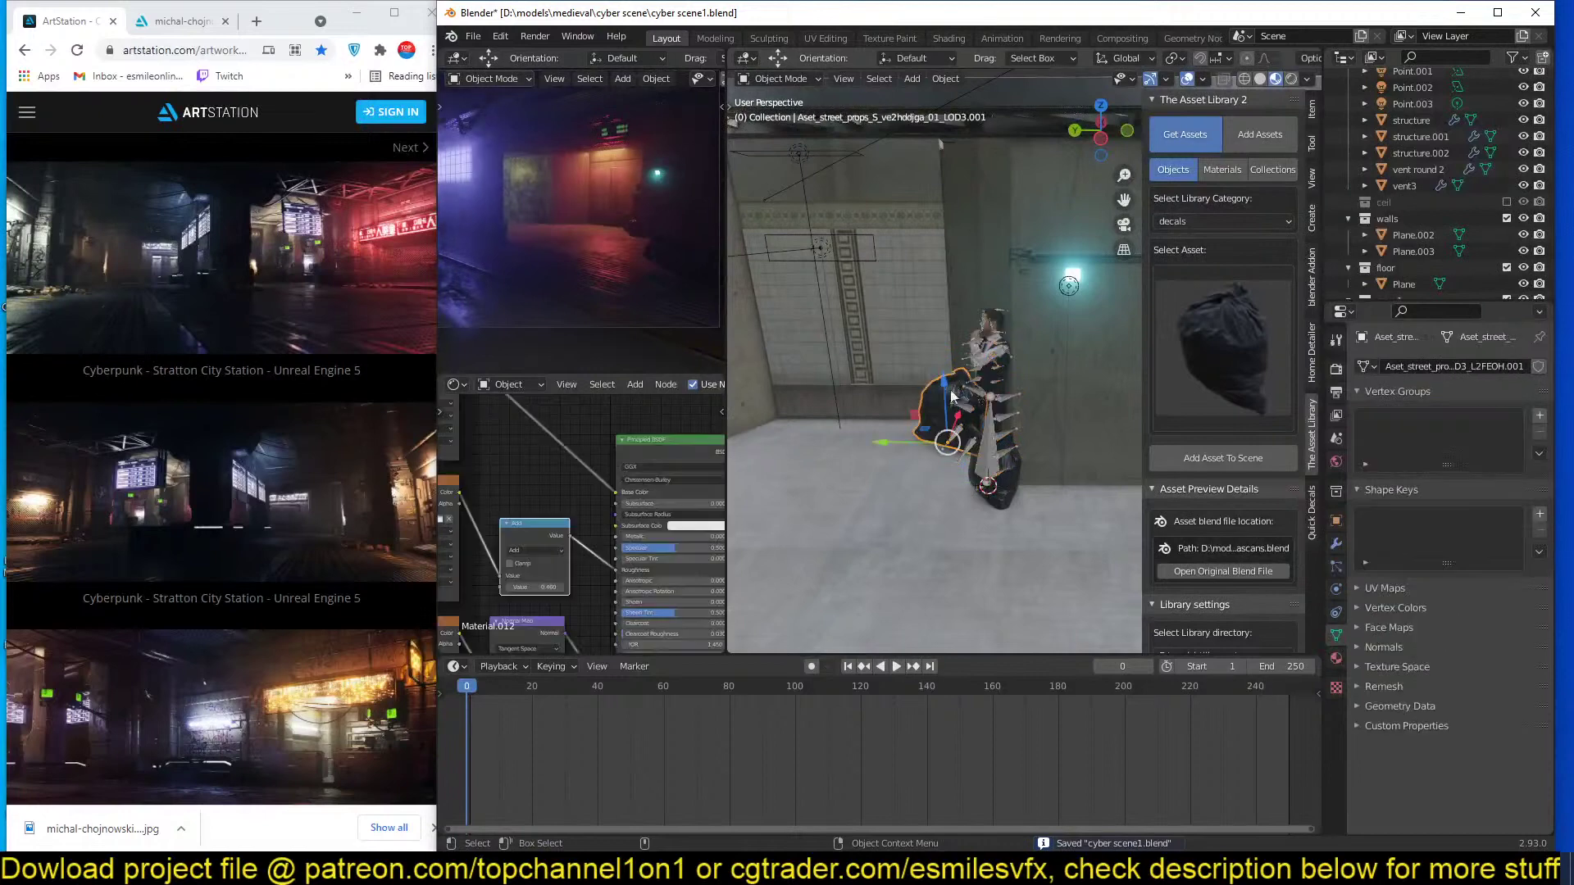
key(g)
click(995, 445)
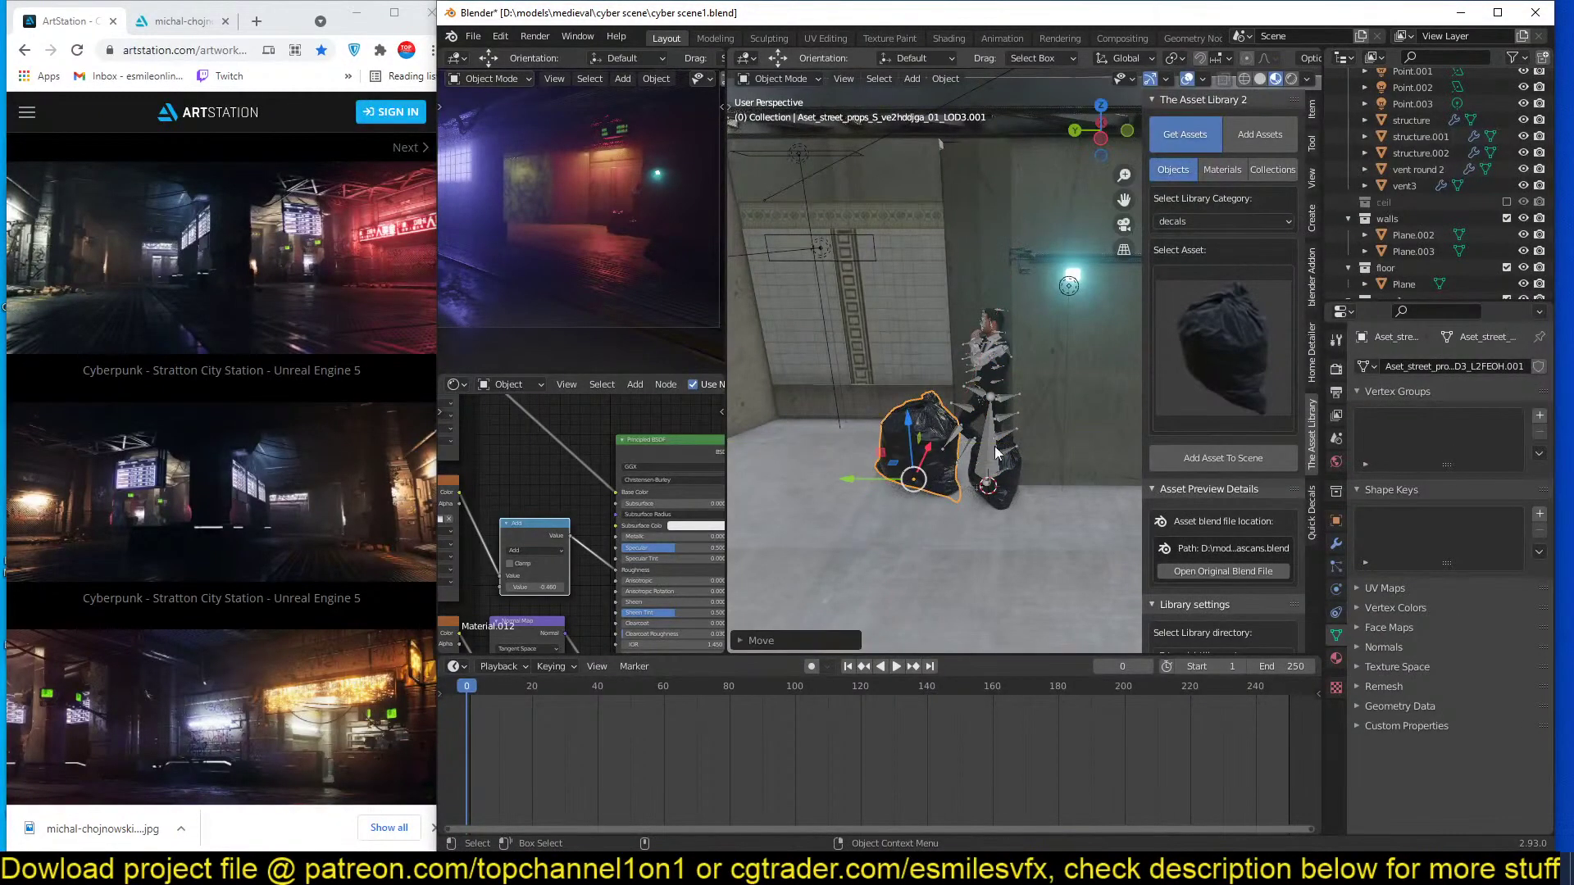
Duplicate the garbage bag beside the figure in place and rotate the new copy around the Z axis.
key(shift+d)
right_click(972, 425)
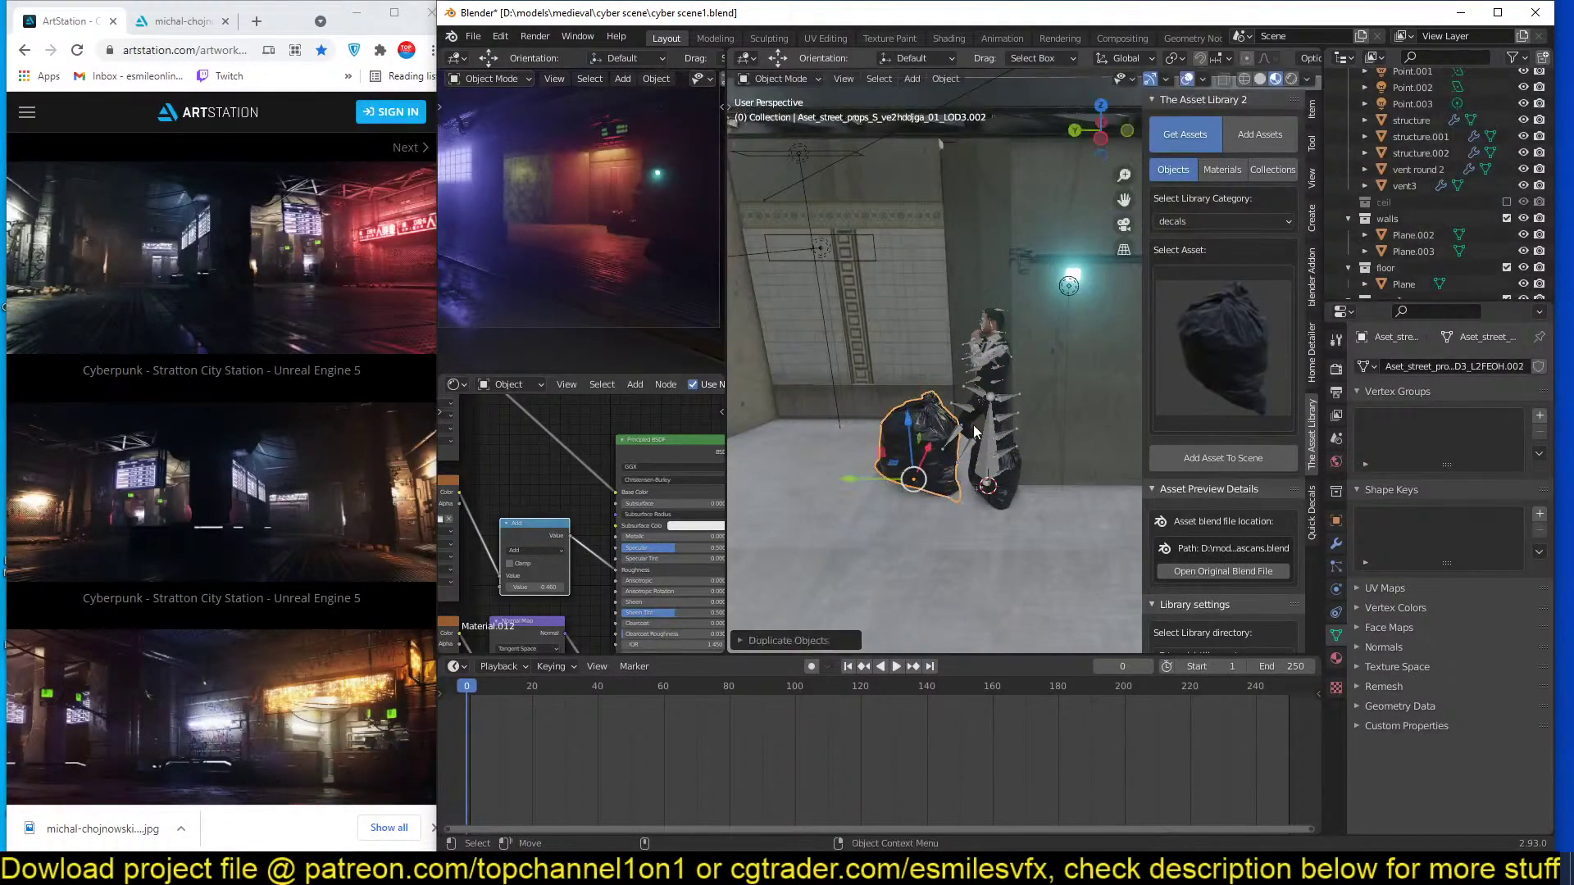
key(r)
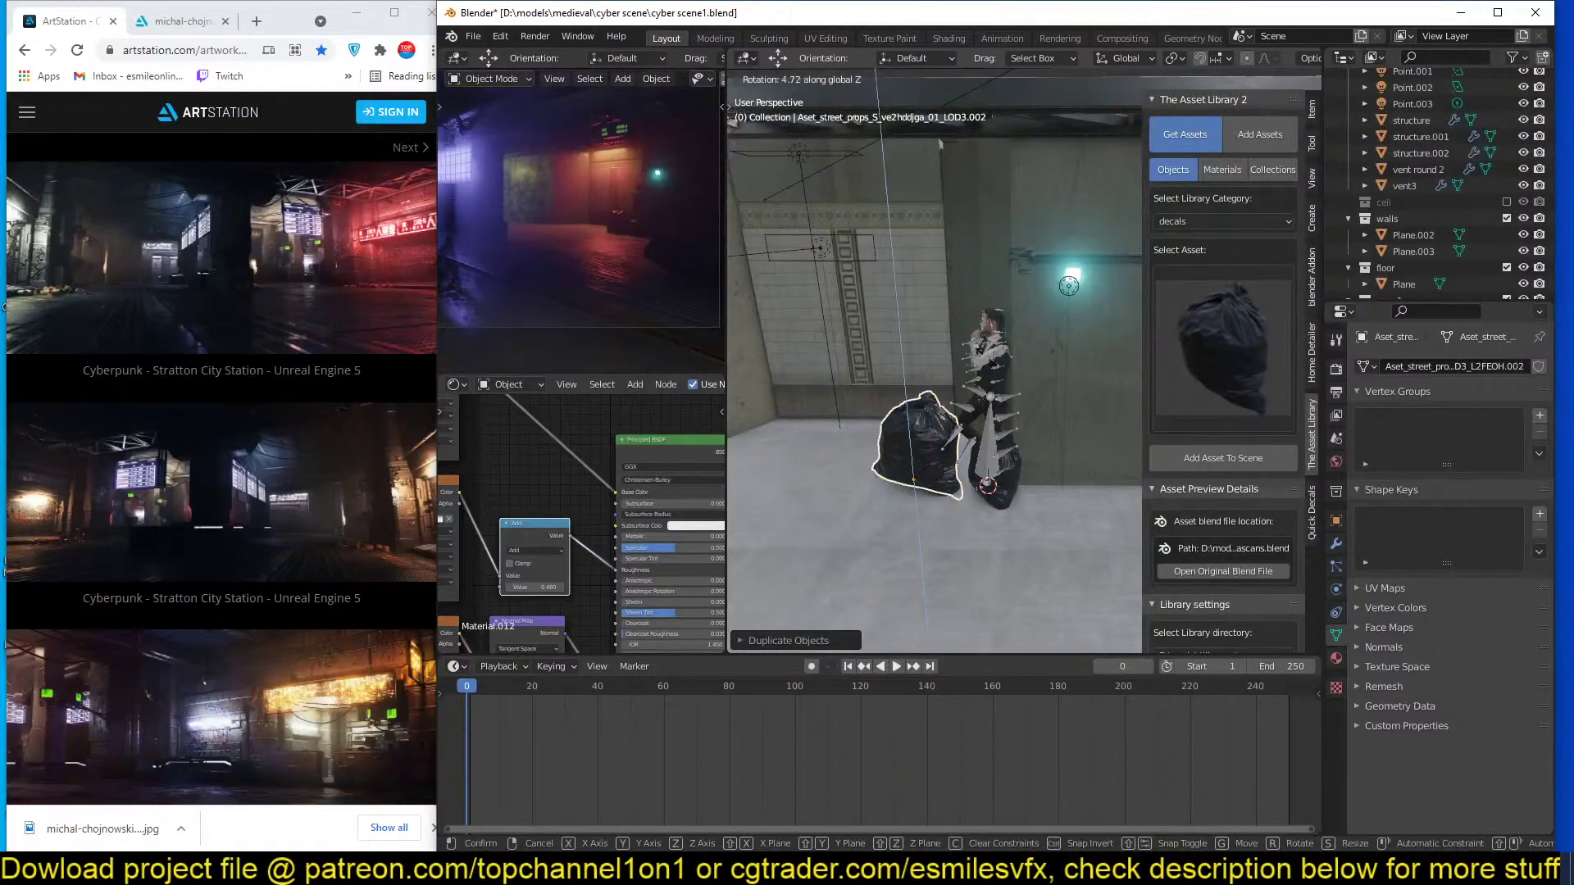
click(983, 341)
Move the new garbage bag along the floor, away from the figure towards the tiled wall, and save the file.
key(g)
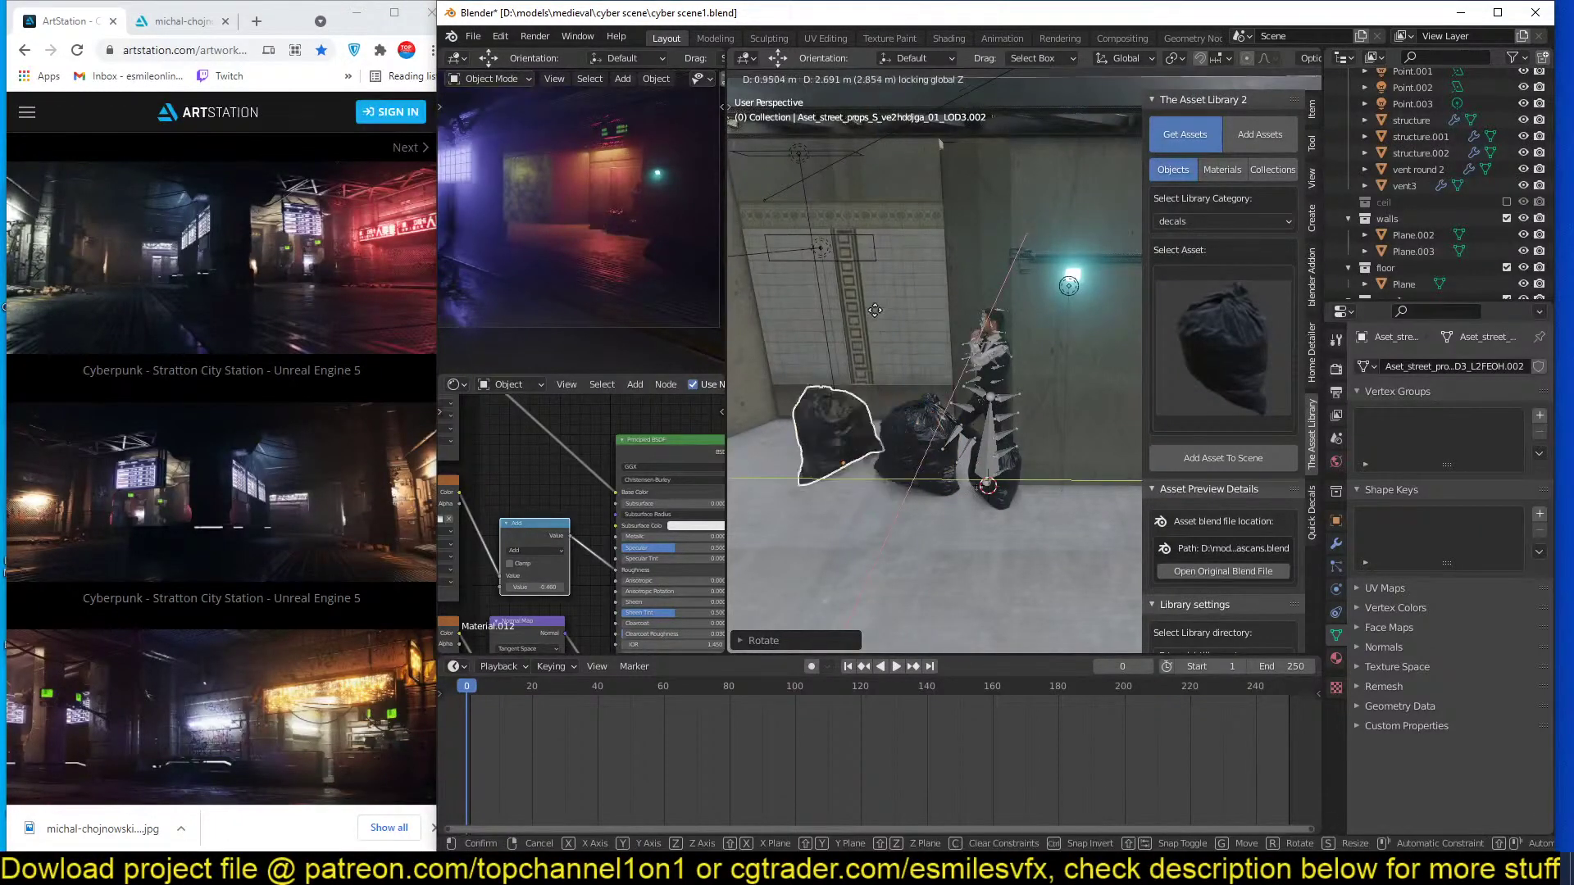
click(979, 373)
middle_drag(979, 373, 893, 394)
key(ctrl+s)
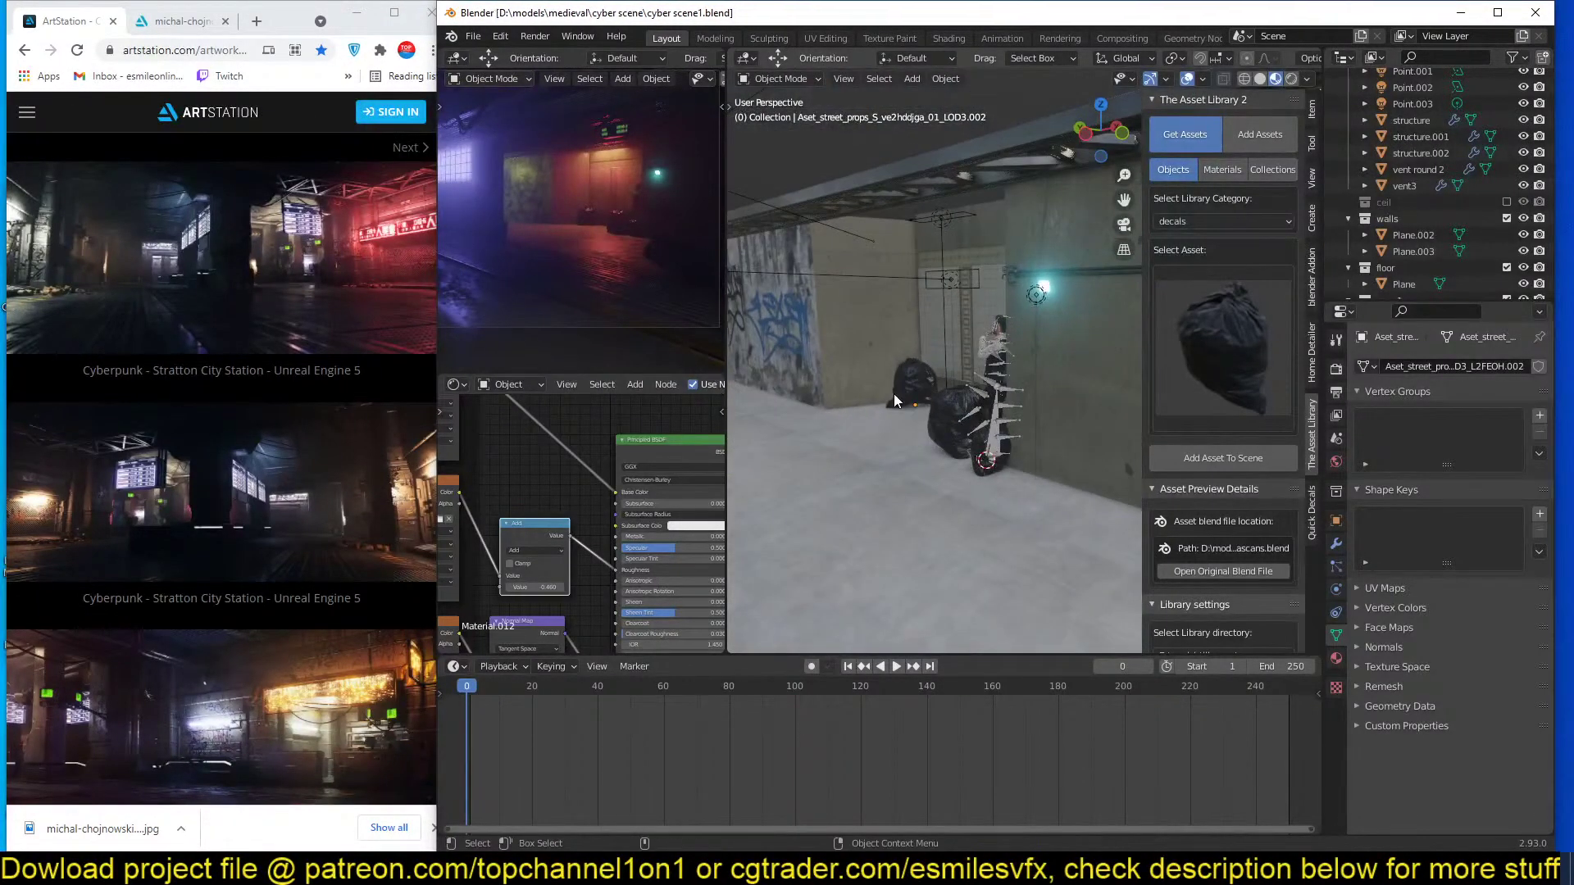
scroll(343, 291, up, 1)
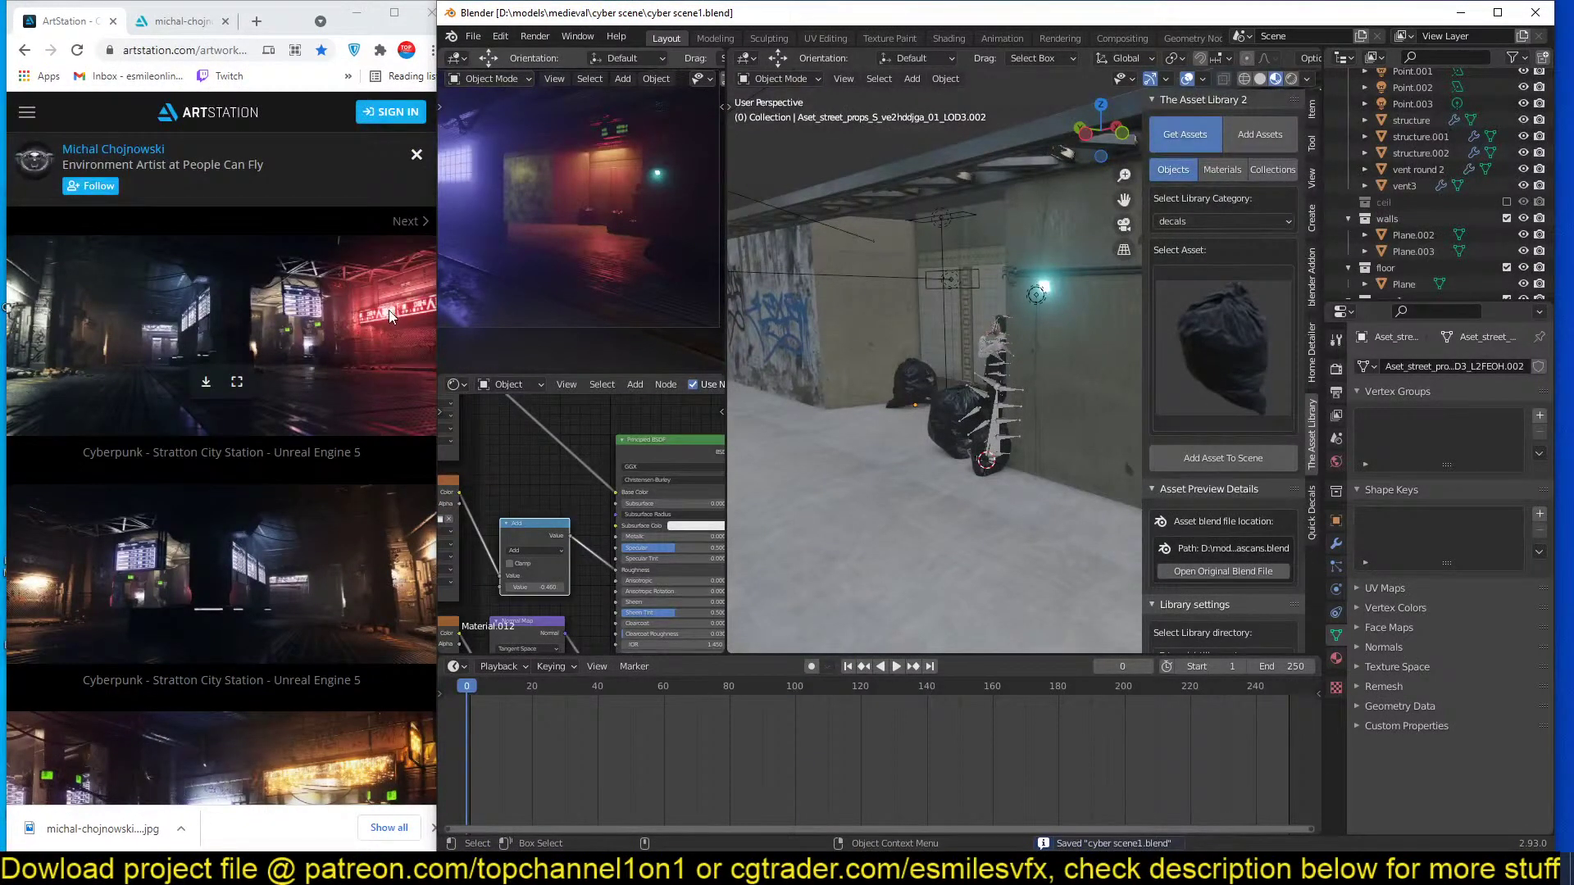
middle_drag(831, 264, 917, 266)
scroll(937, 316, up, 4)
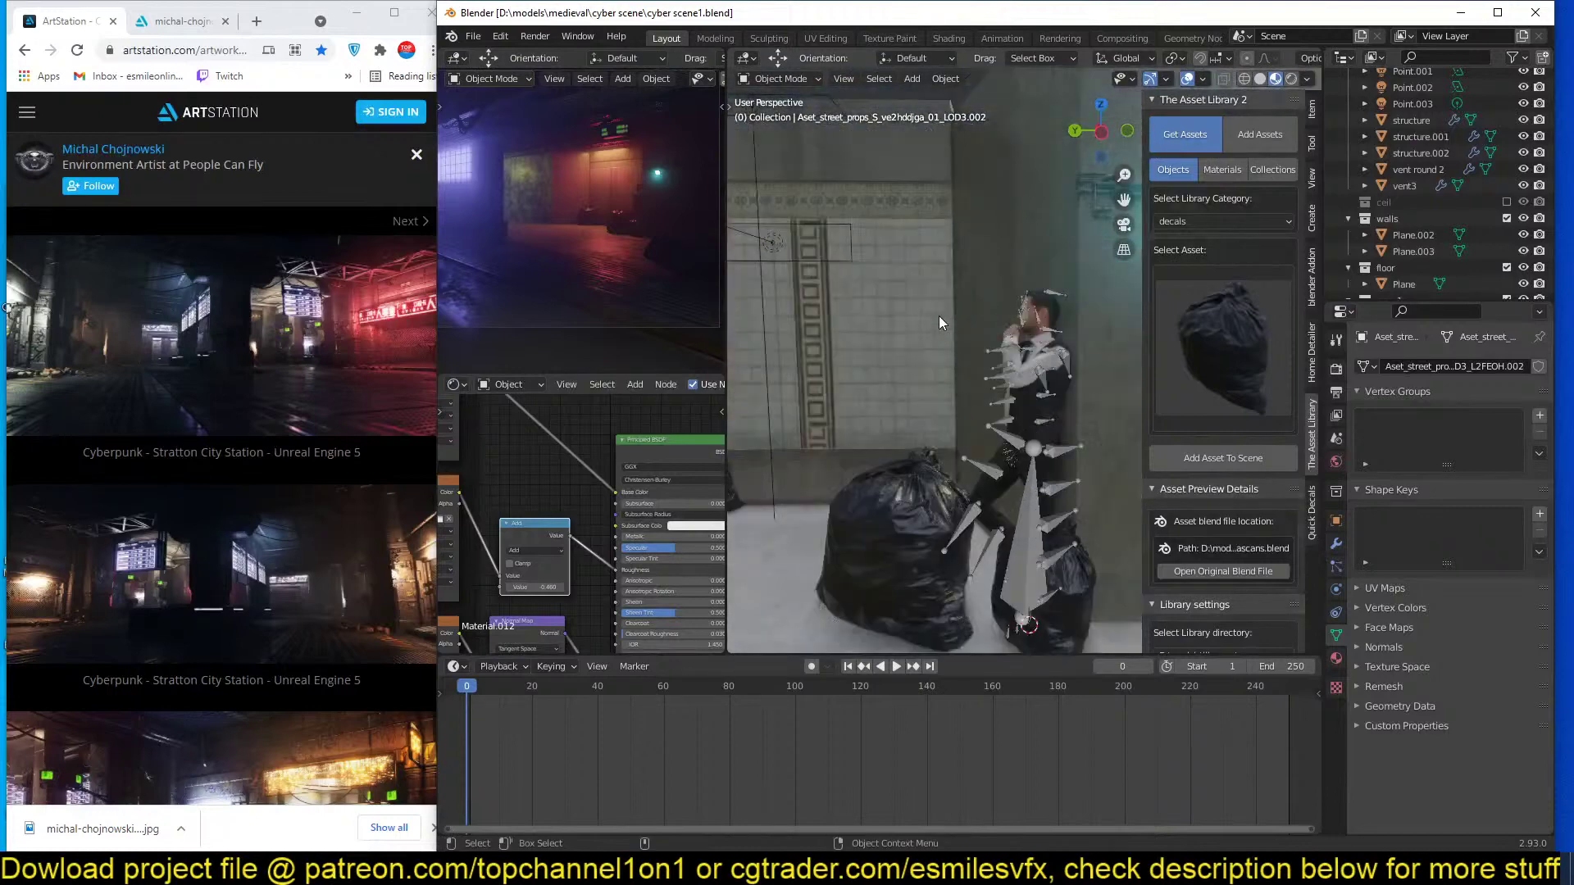
key(ctrl+s)
Place the 3D cursor on the upper part of the tiled wall, beside the vertical decorative strip.
shift+middle_drag(809, 238, 1041, 315)
scroll(970, 278, up, 2)
shift+right_click(853, 237)
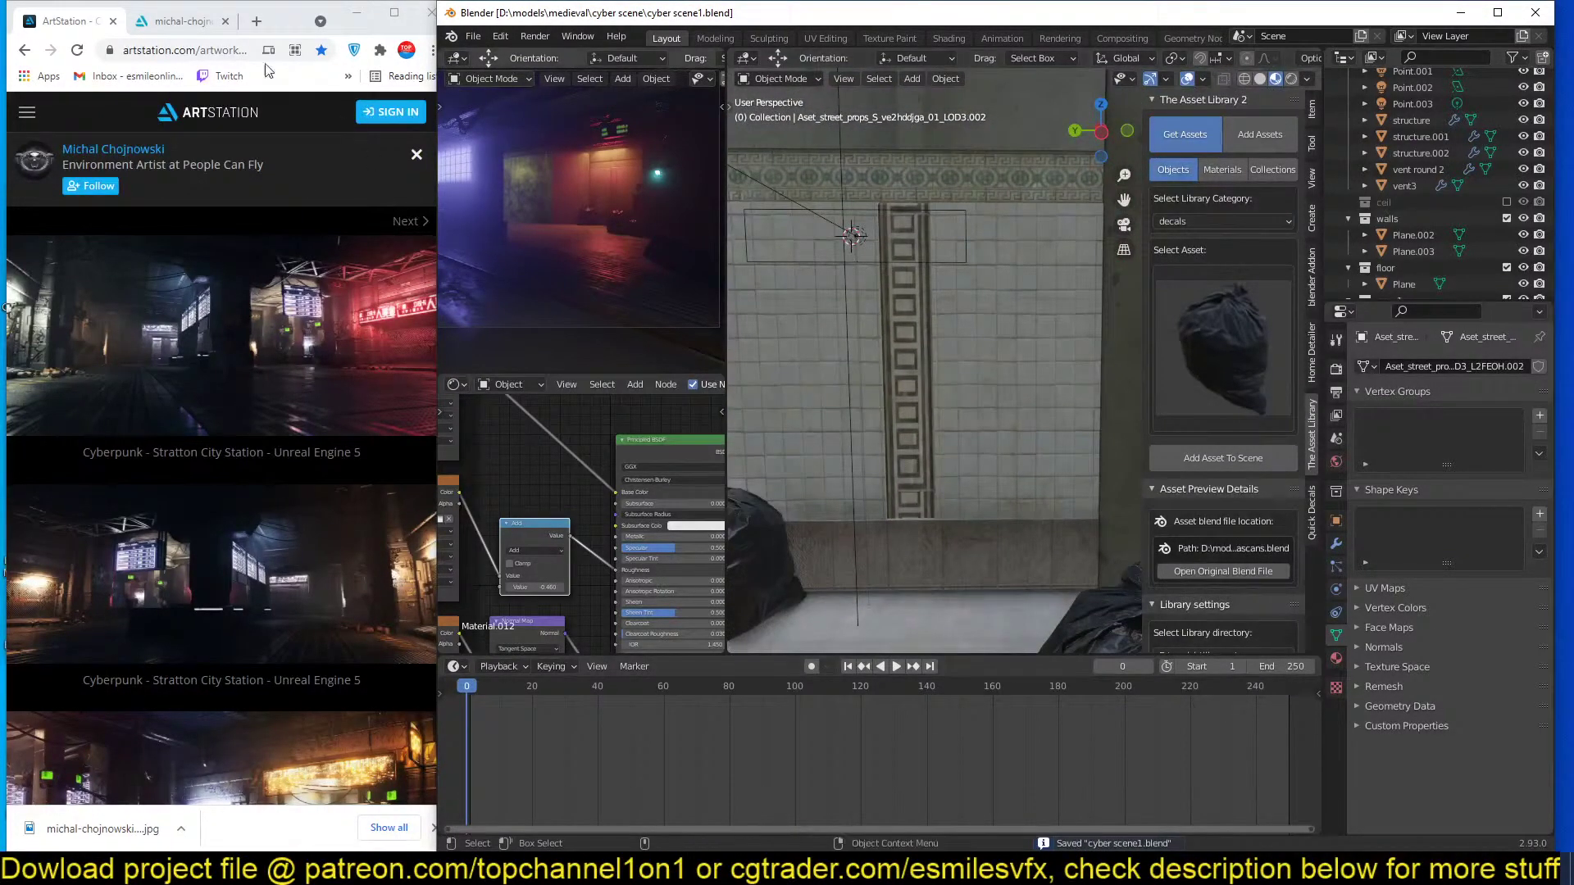
Switch to the browser and open a new tab in its own maximized window.
click(257, 21)
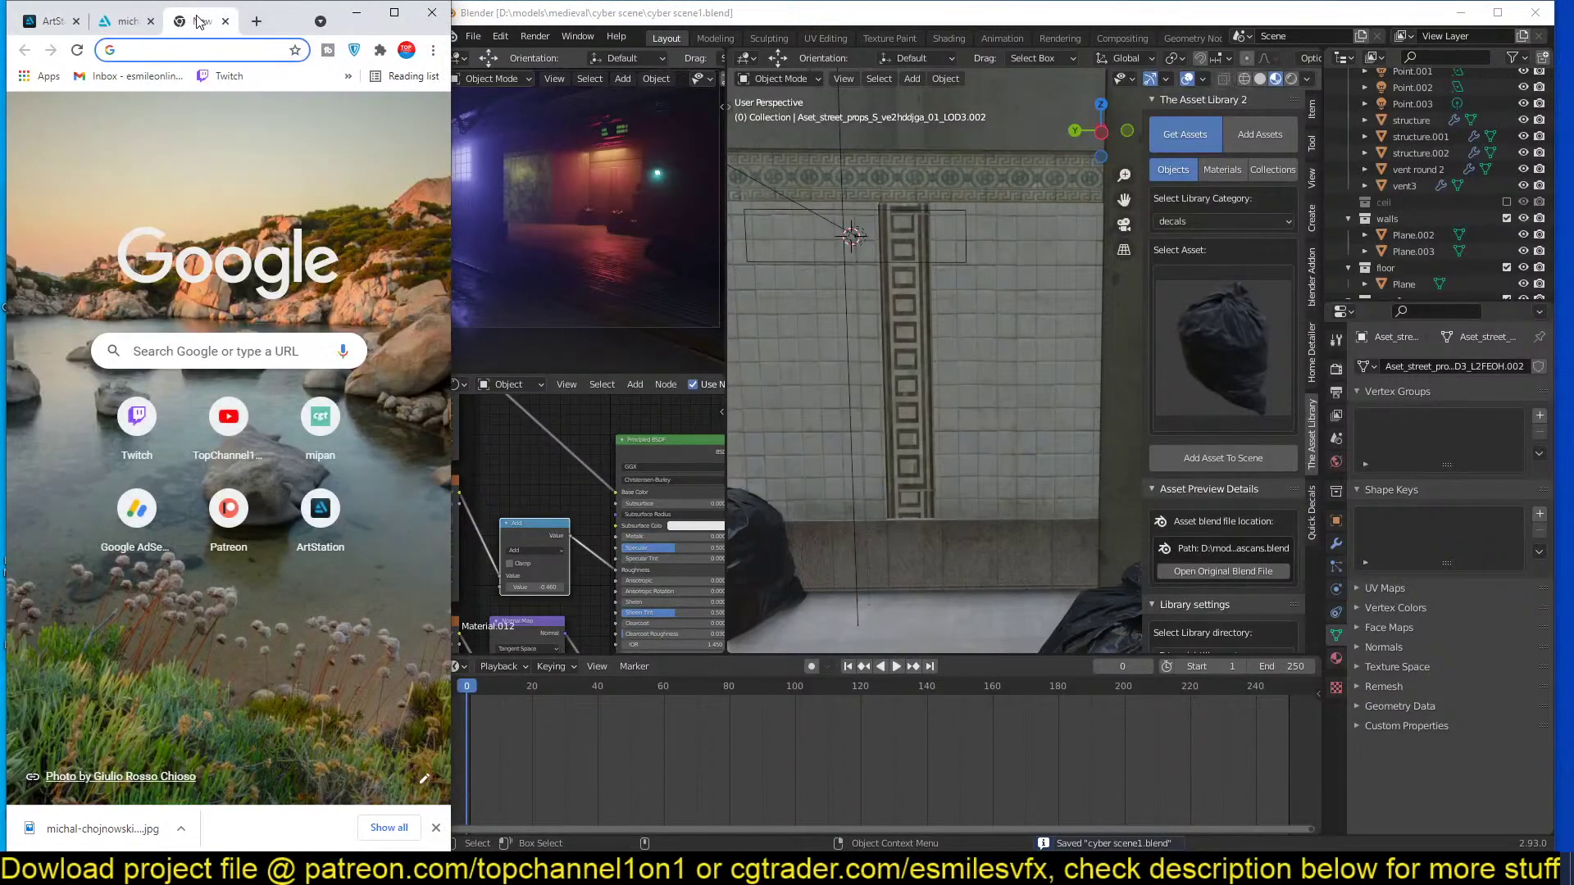
drag(283, 21, 1044, 50)
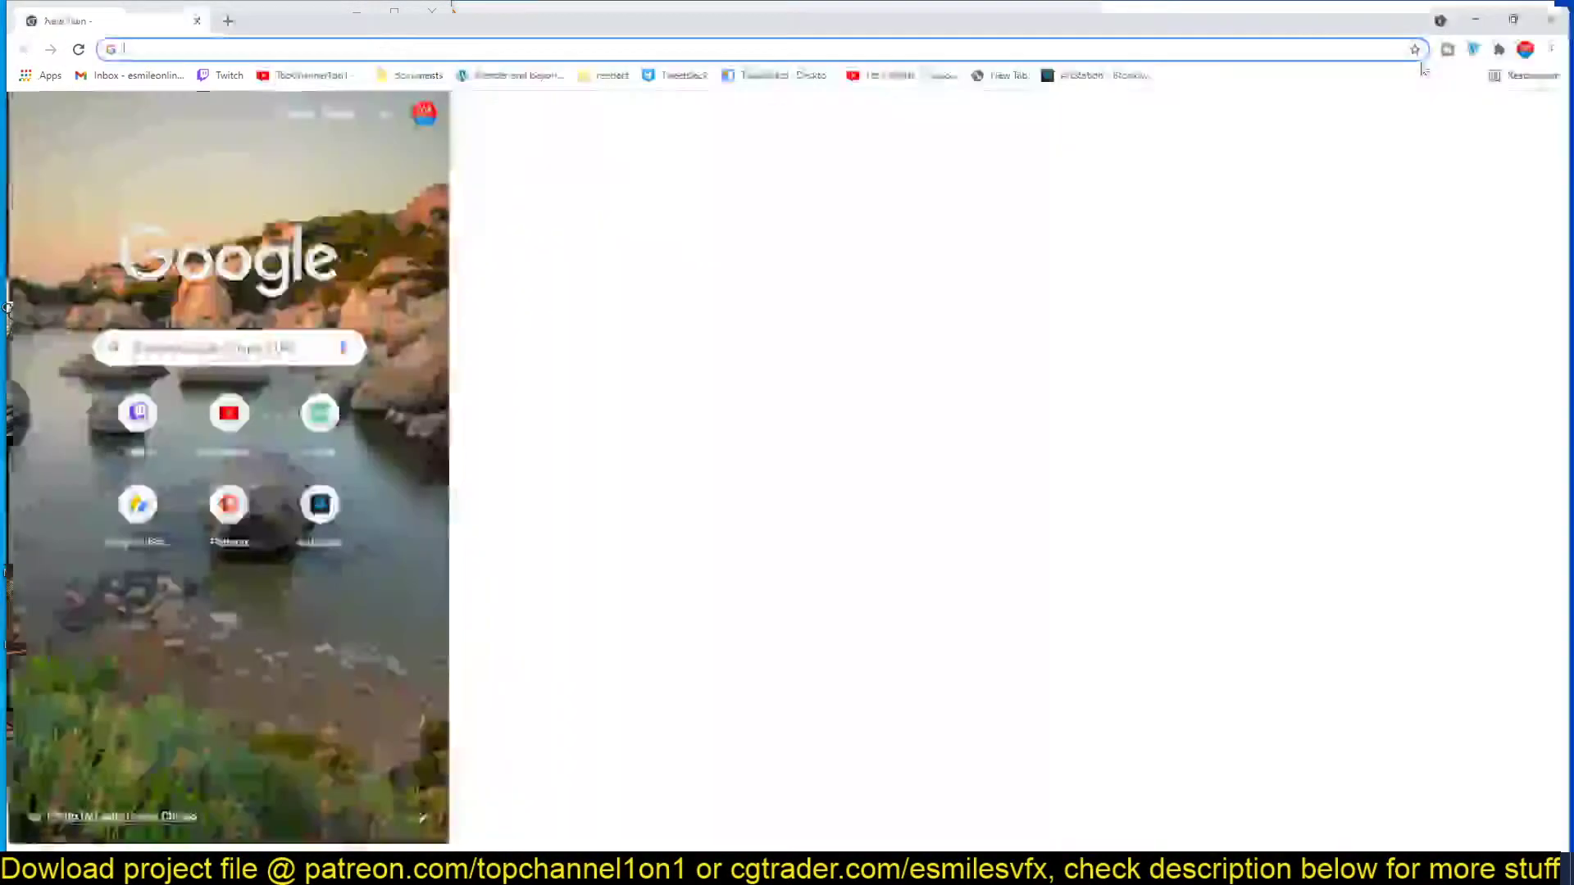
click(1425, 63)
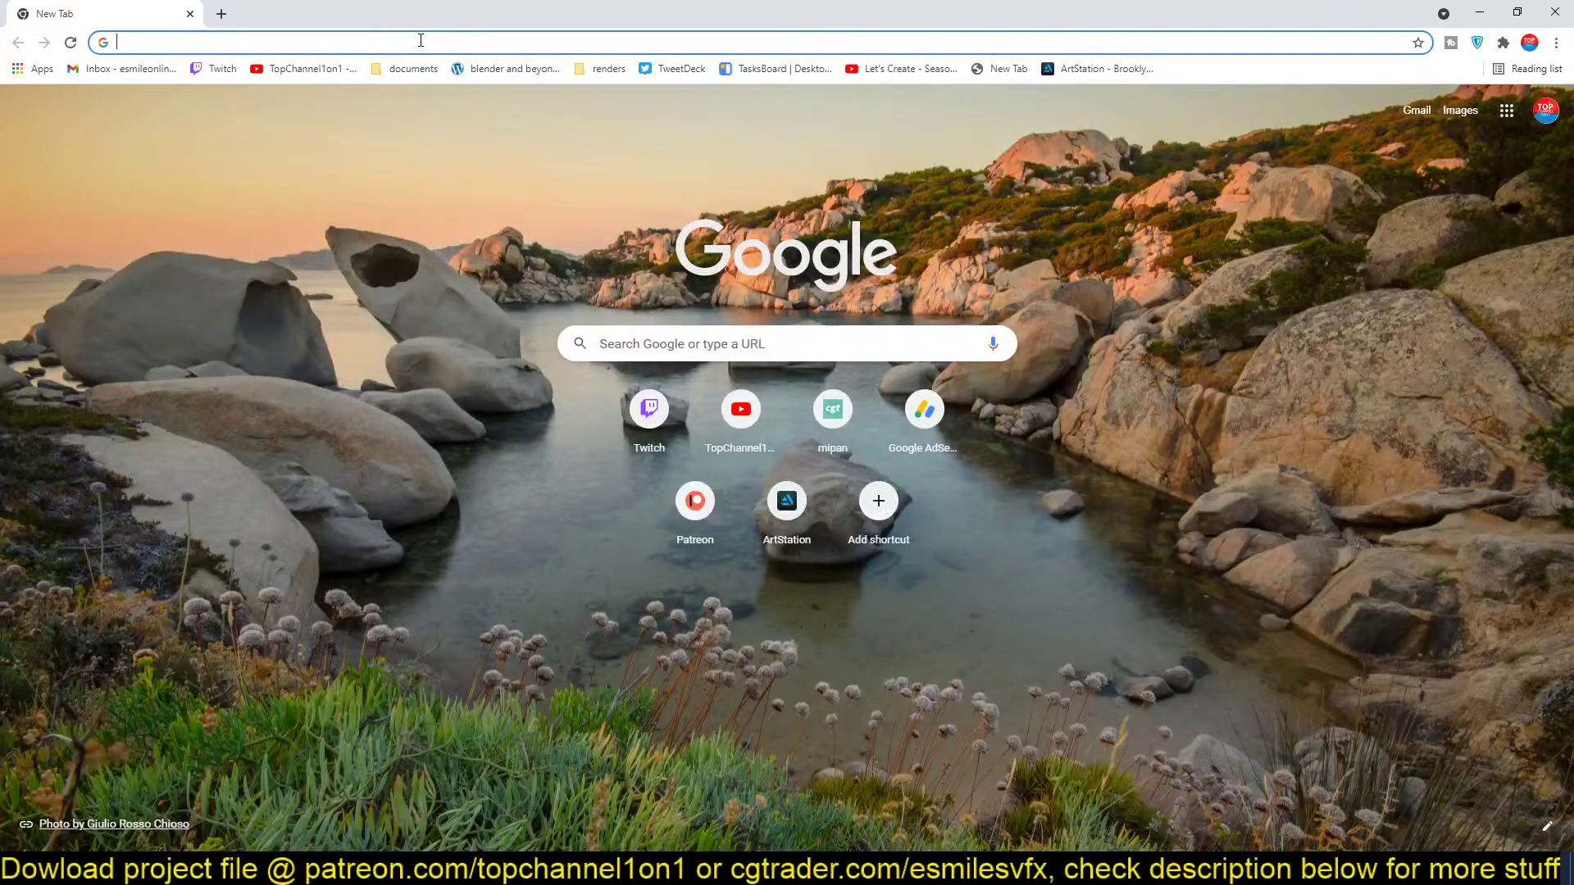
Search Google for "chinese font".
text(ja)
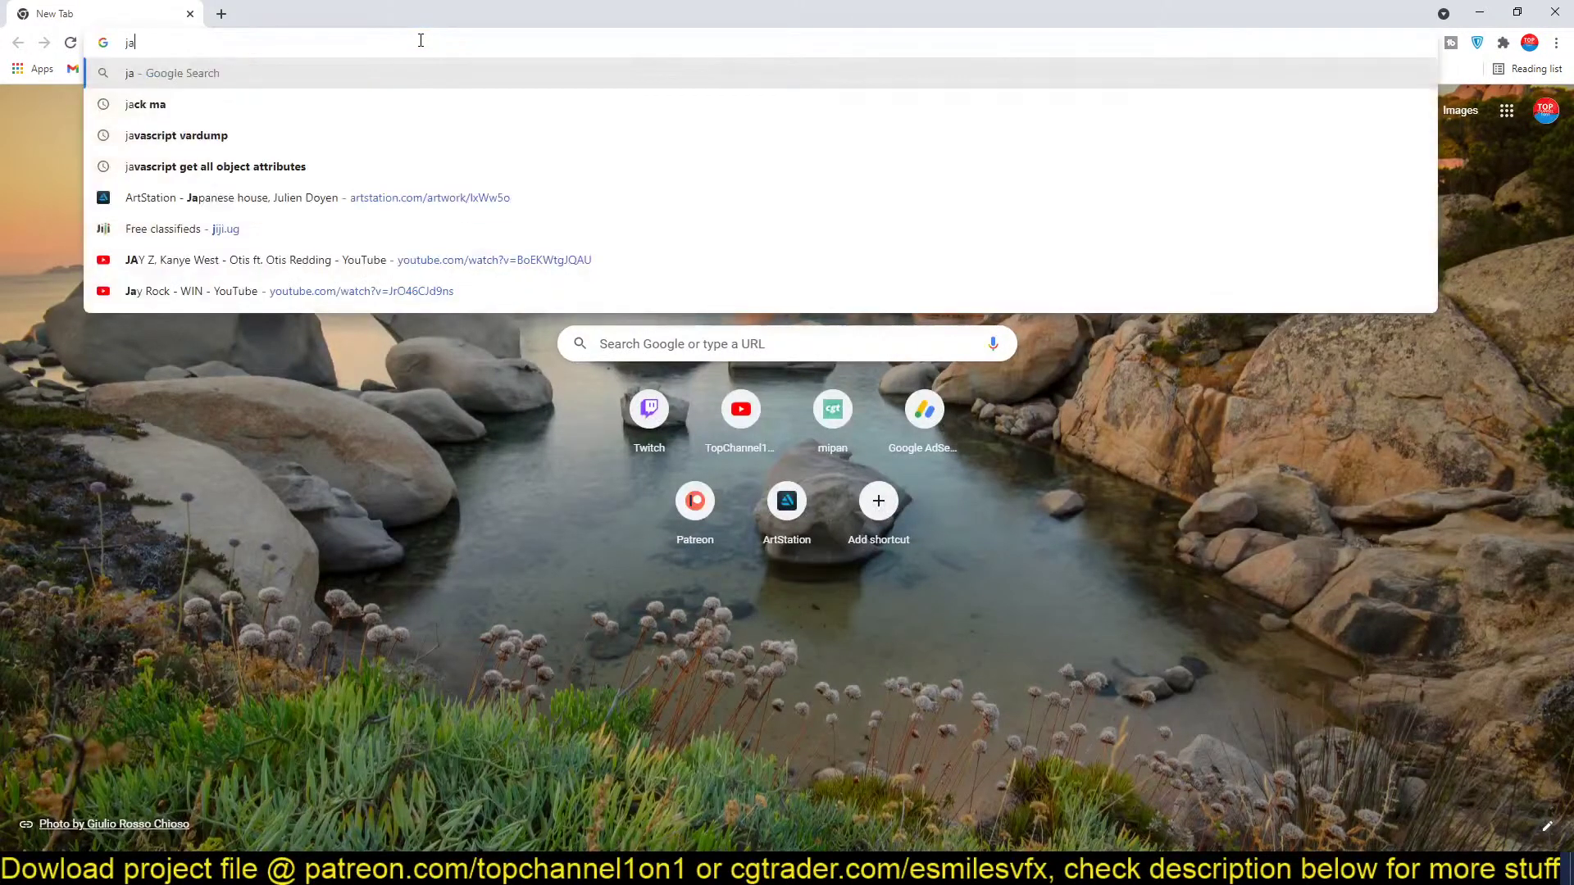
key(ctrl+a)
text(cha)
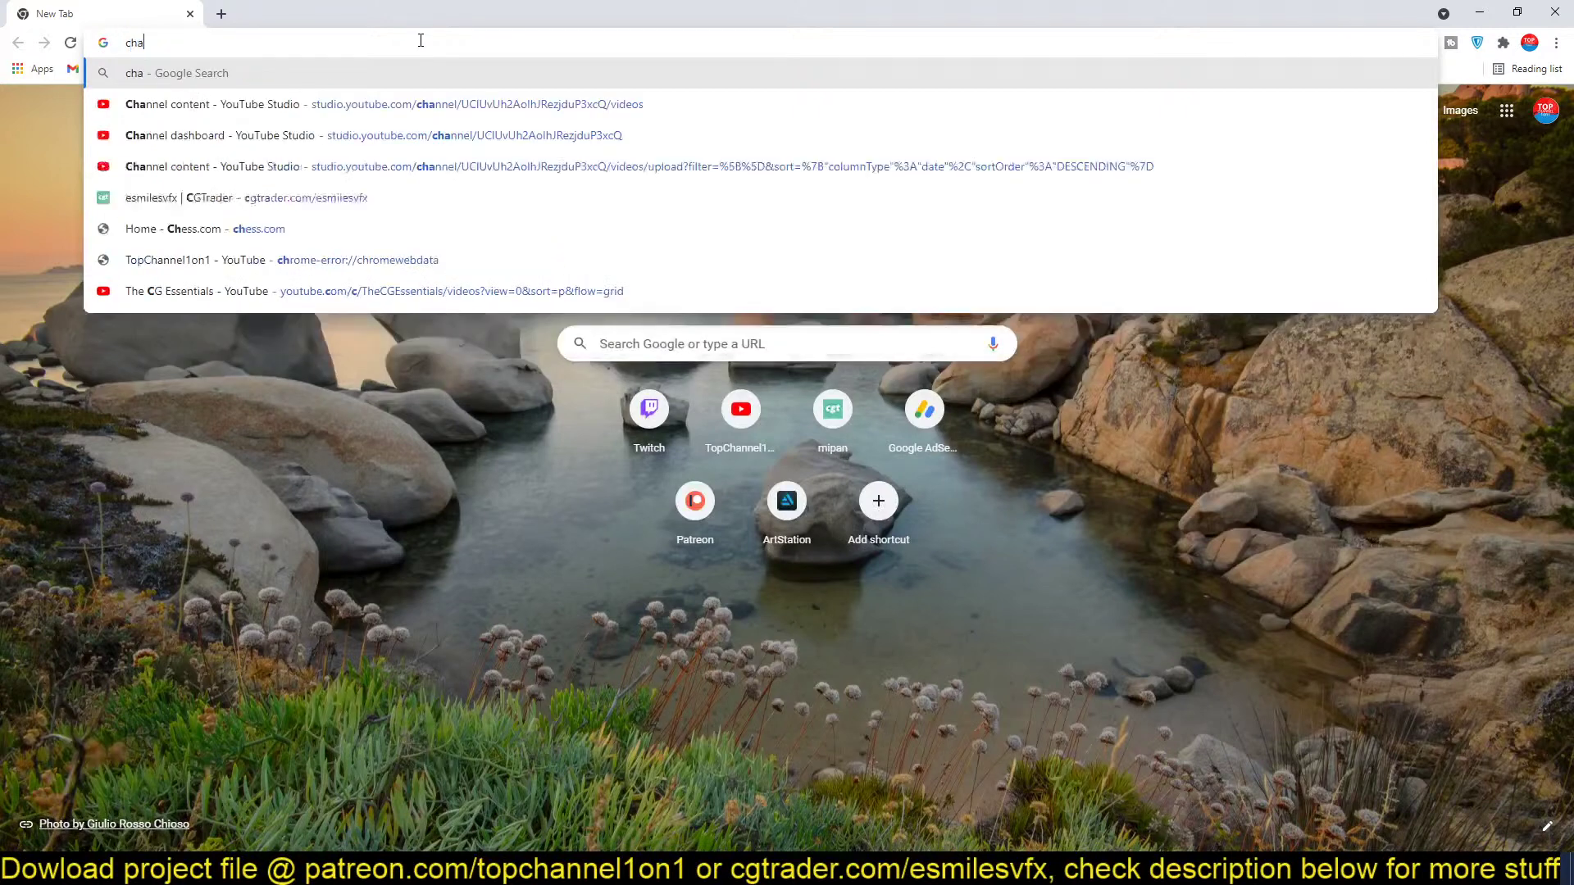
key(BackSpace)
text(in)
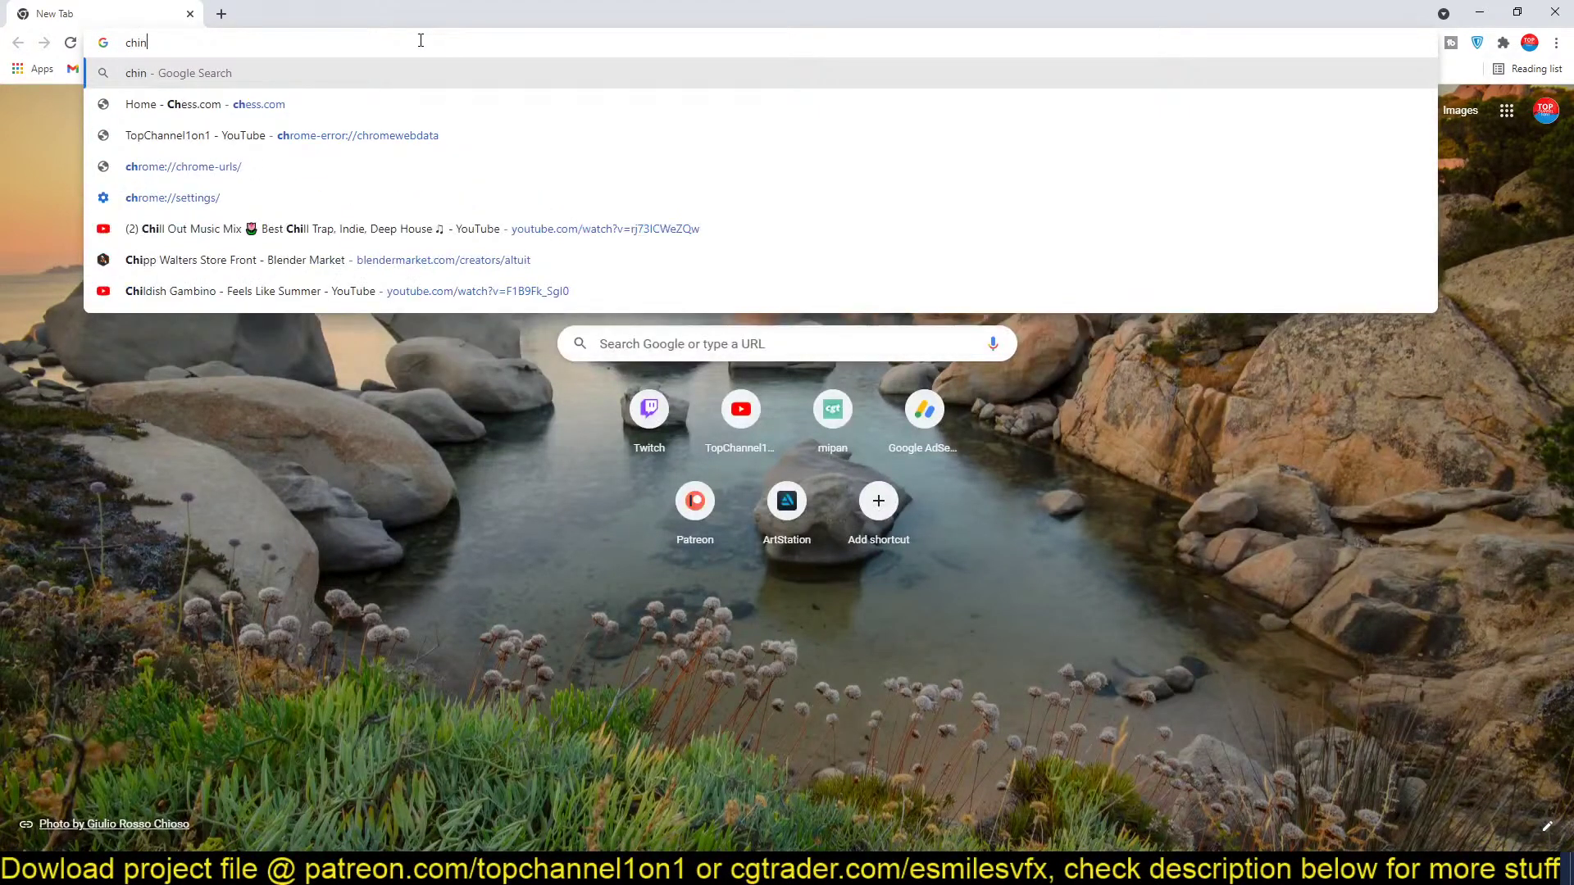
text(ese font)
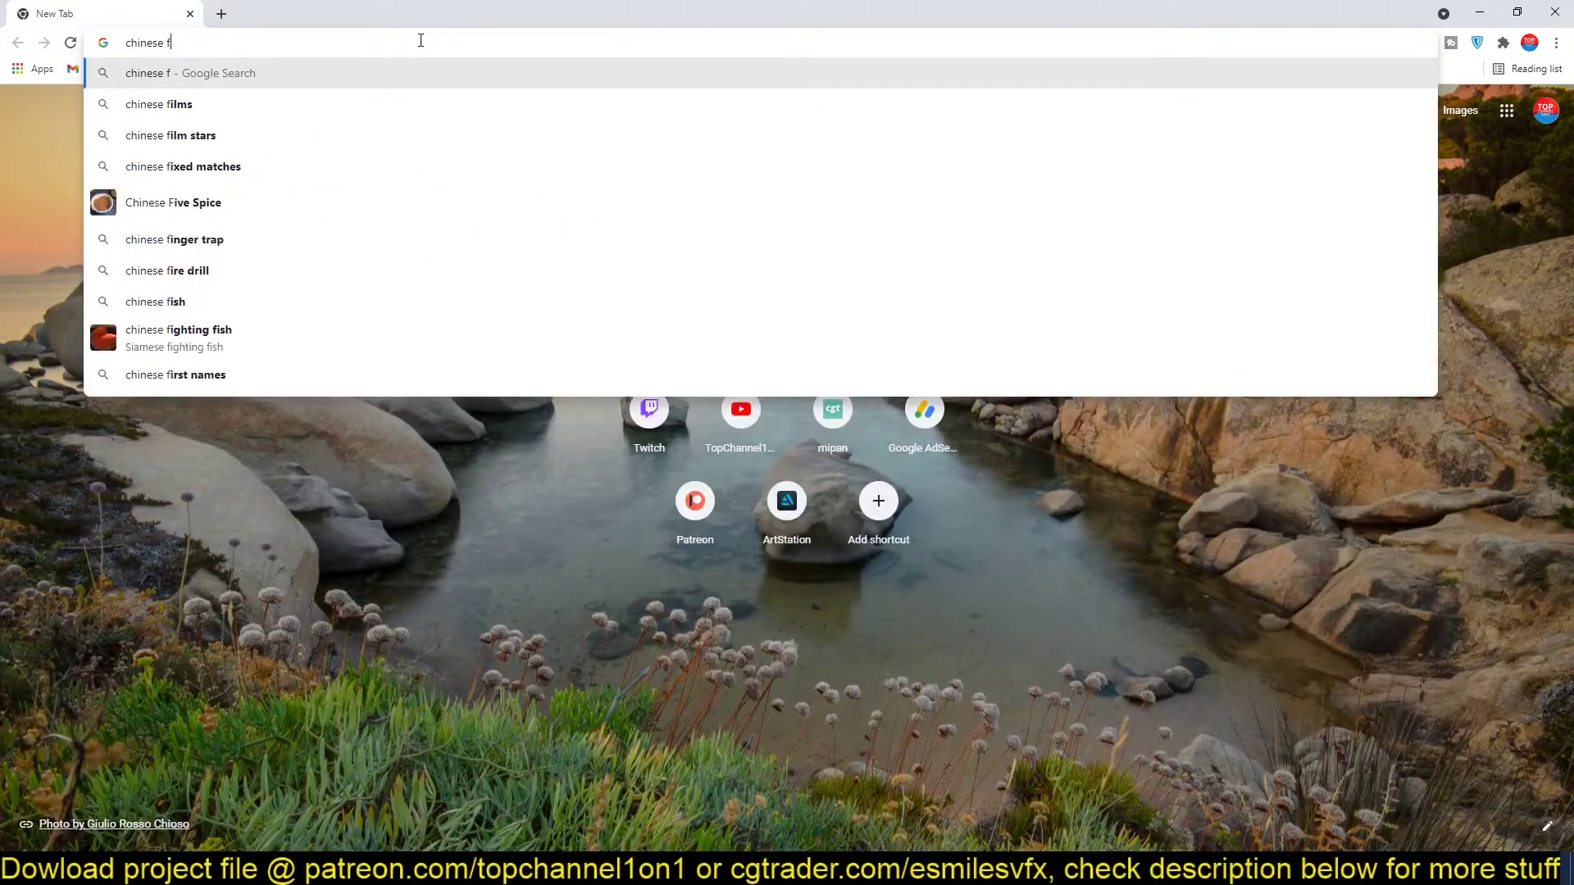
key(Return)
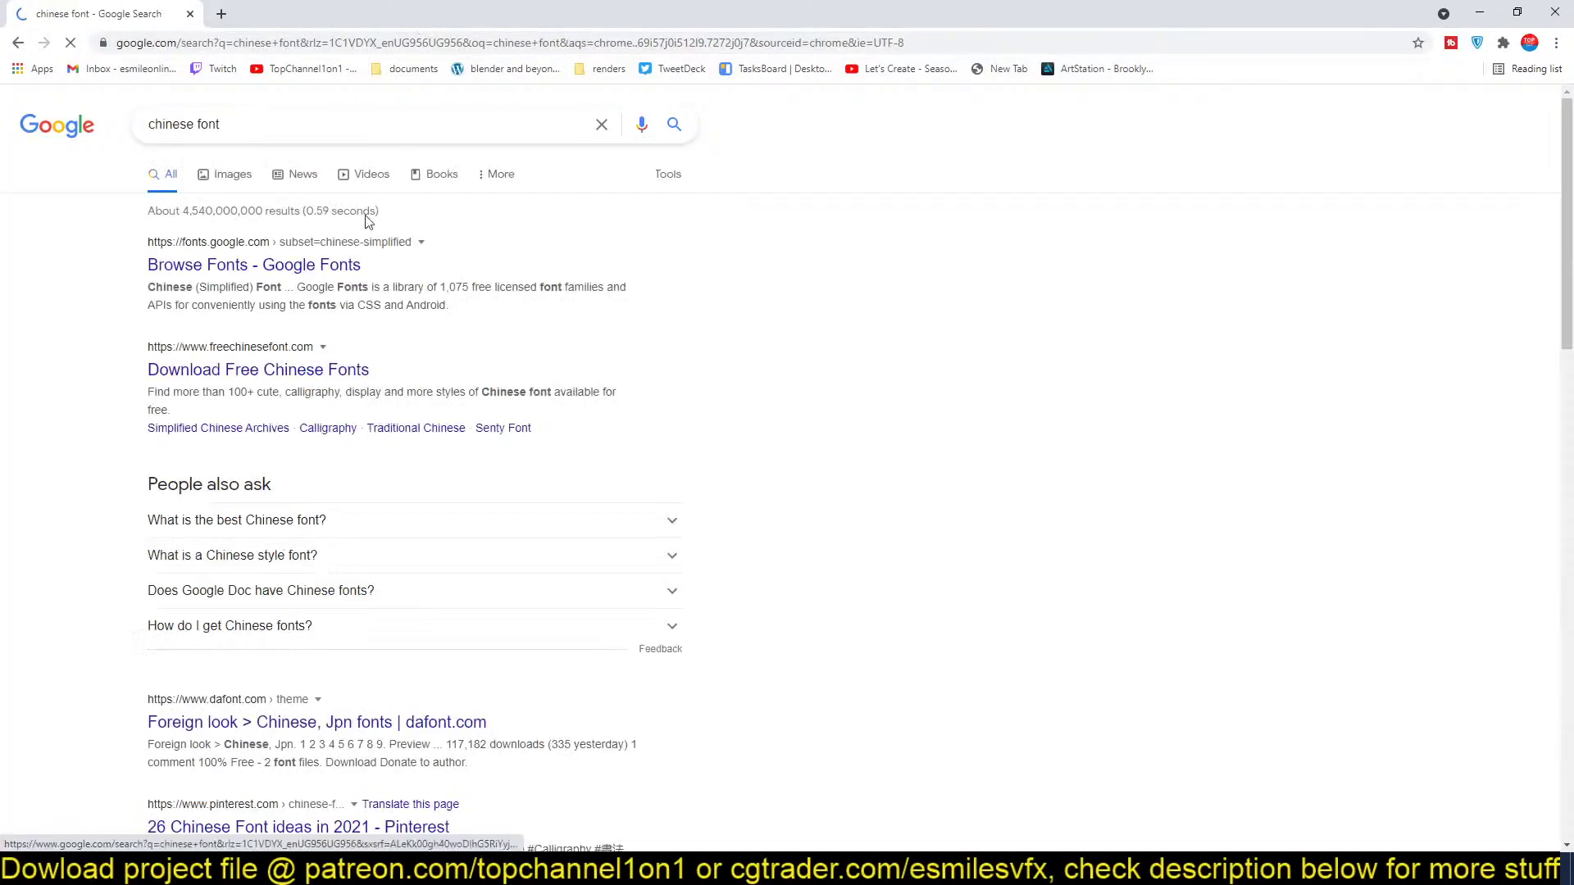
Open the Google Fonts and Free Chinese Fonts results in separate tabs, and bring up the Noto Sans SC family page.
middle_click(301, 277)
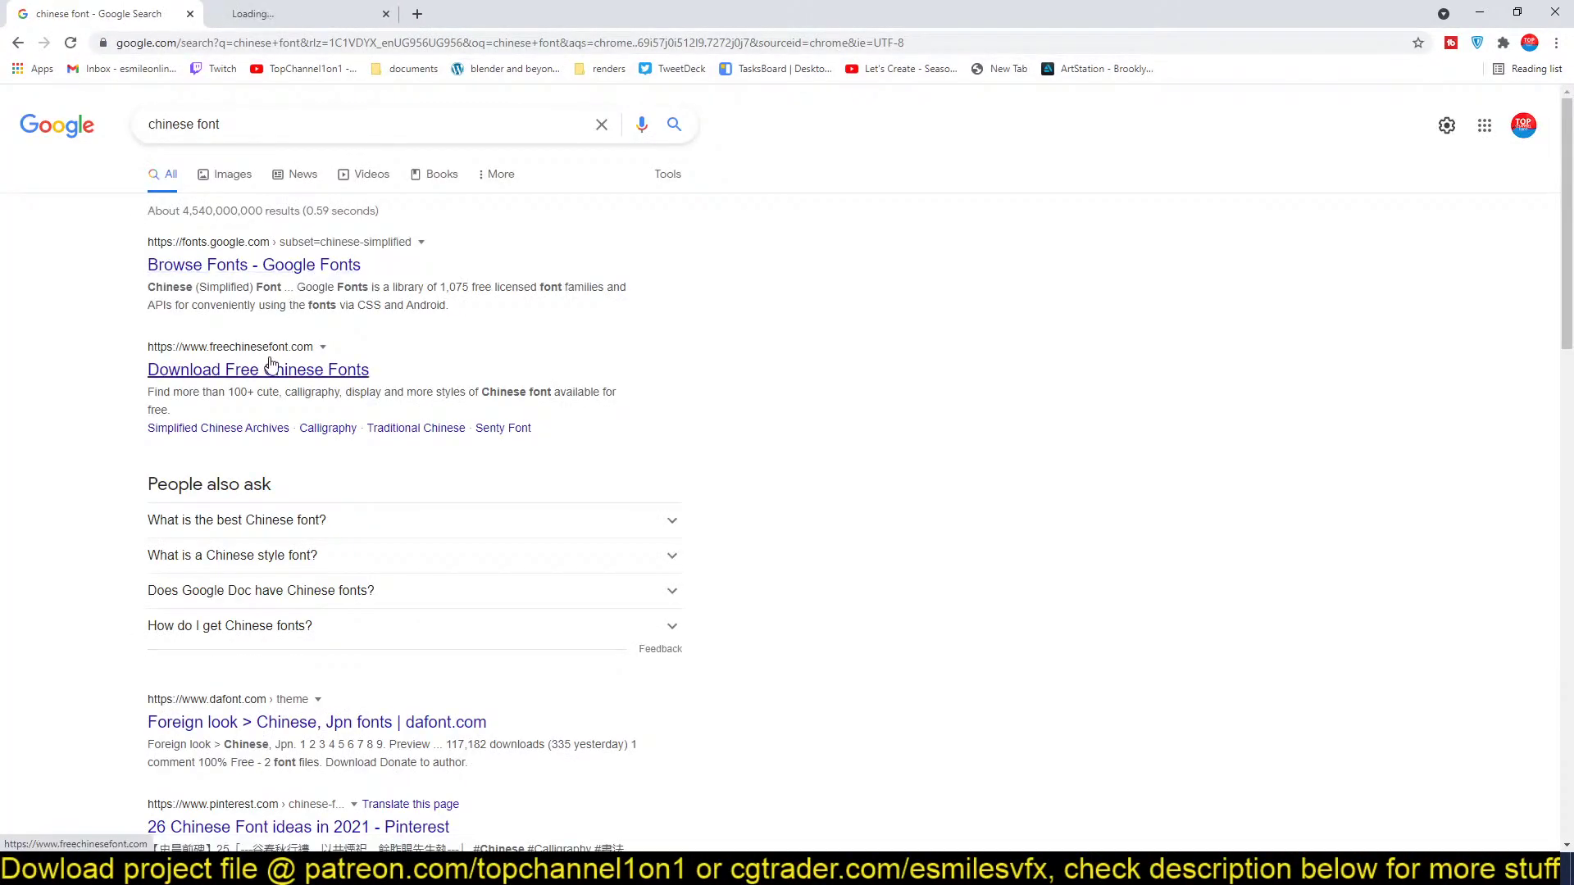
click(291, 16)
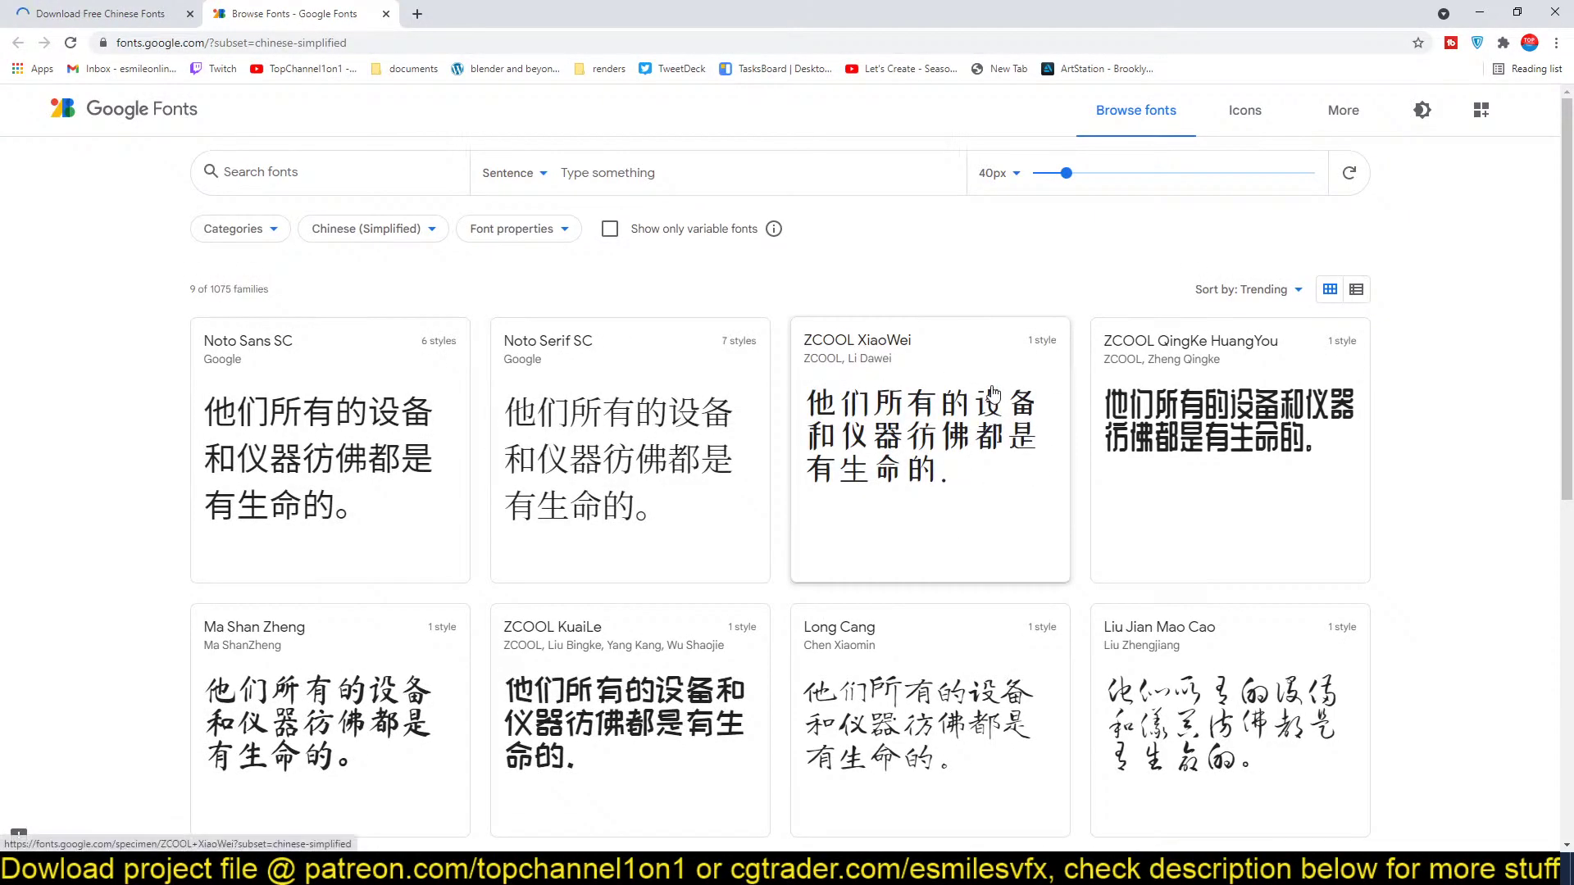
click(405, 435)
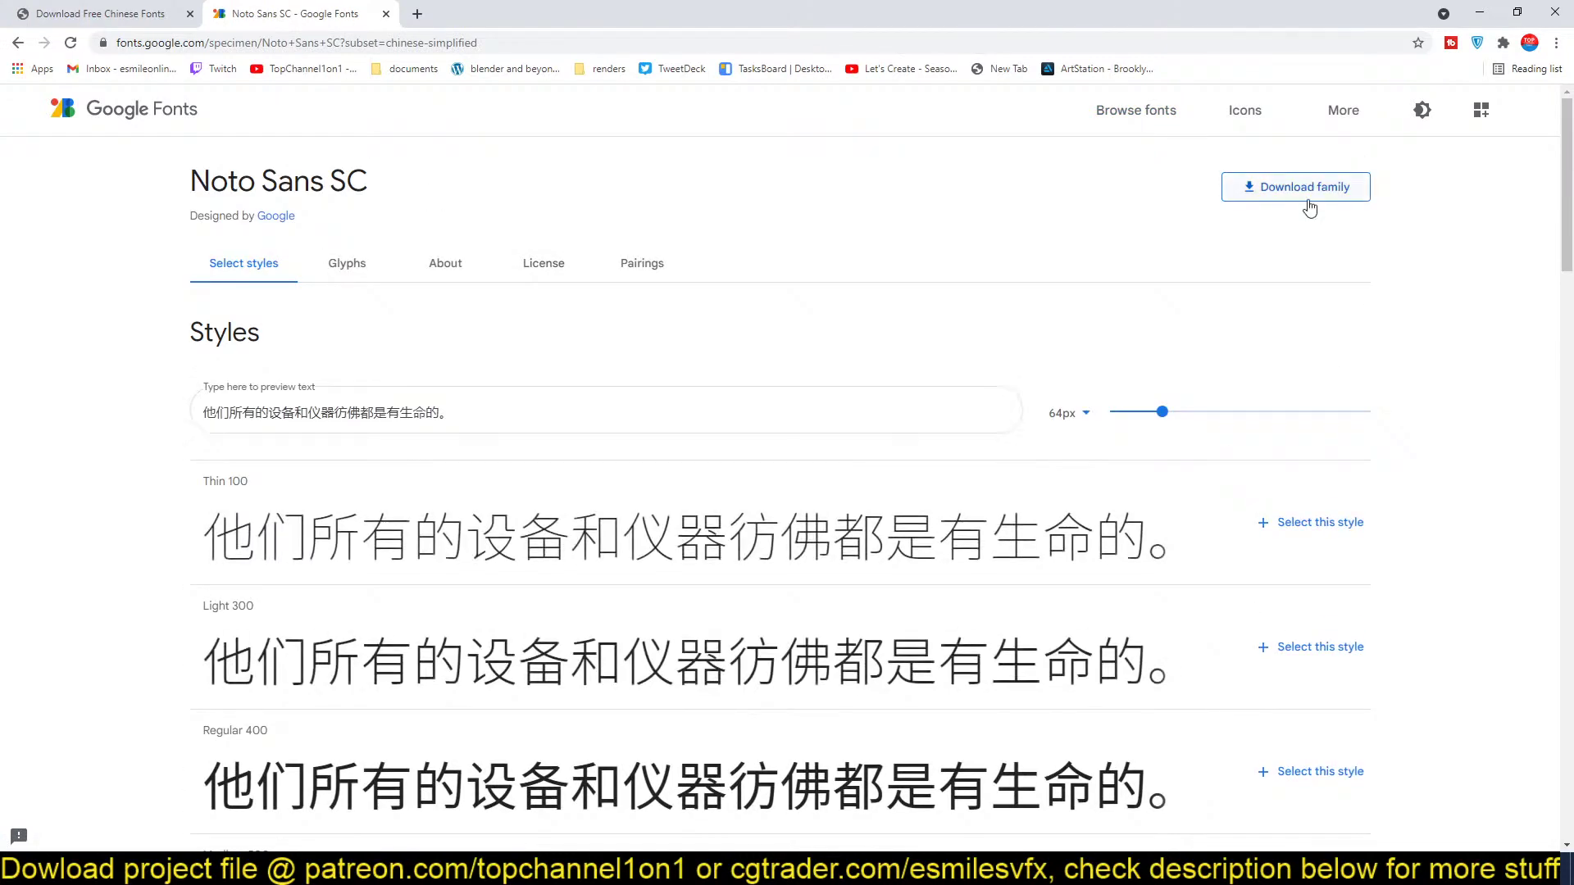
Download the Noto Sans SC family as Noto_Sans_SC.zip and minimize the browser window.
click(1321, 197)
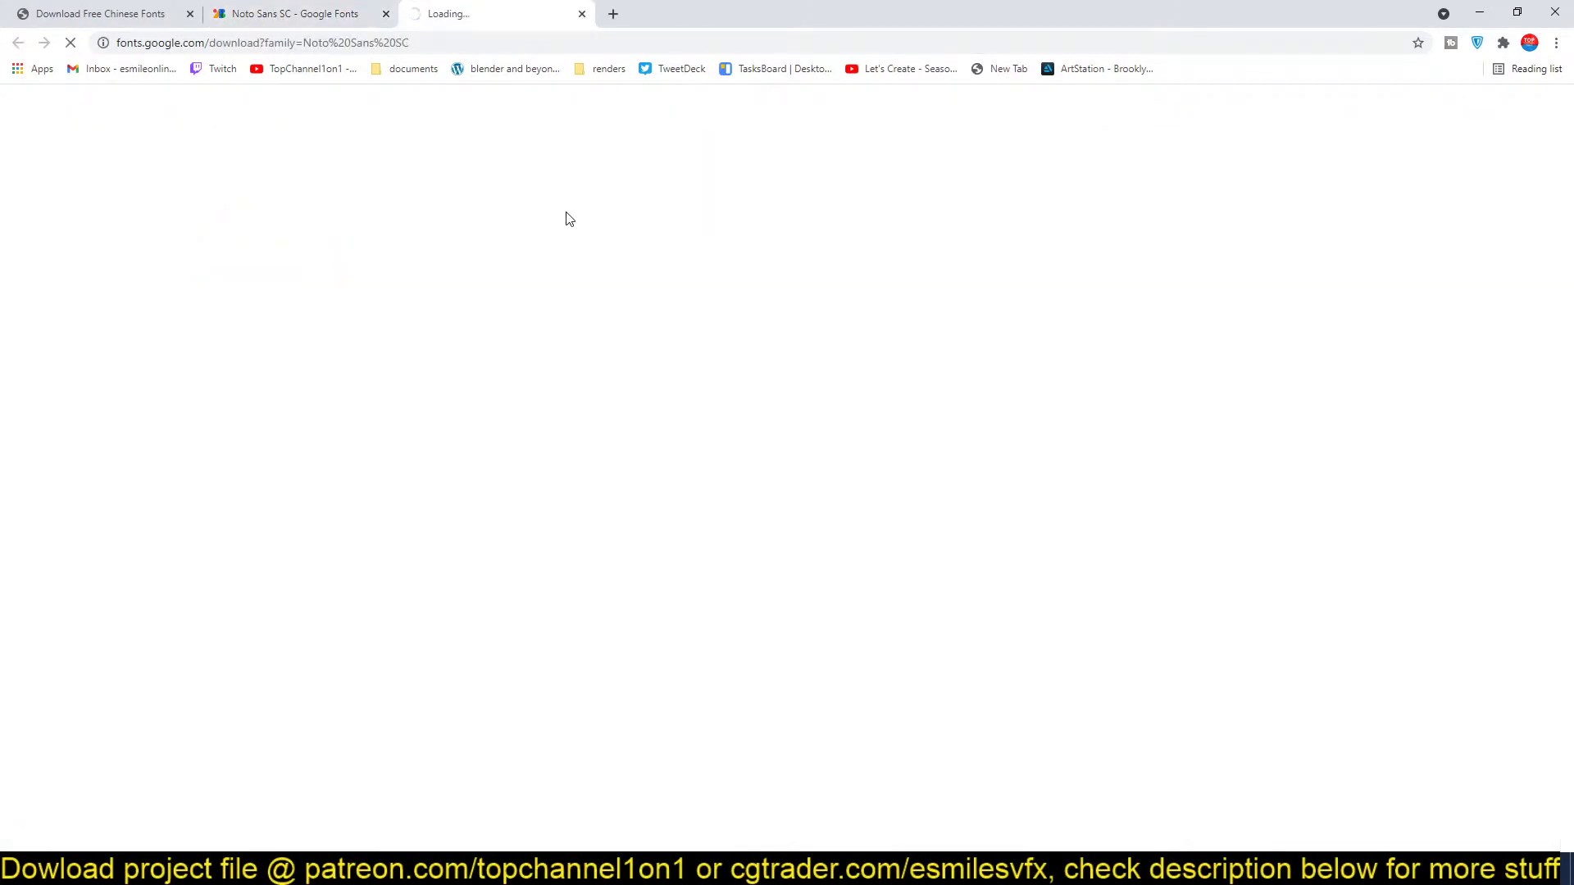
click(125, 18)
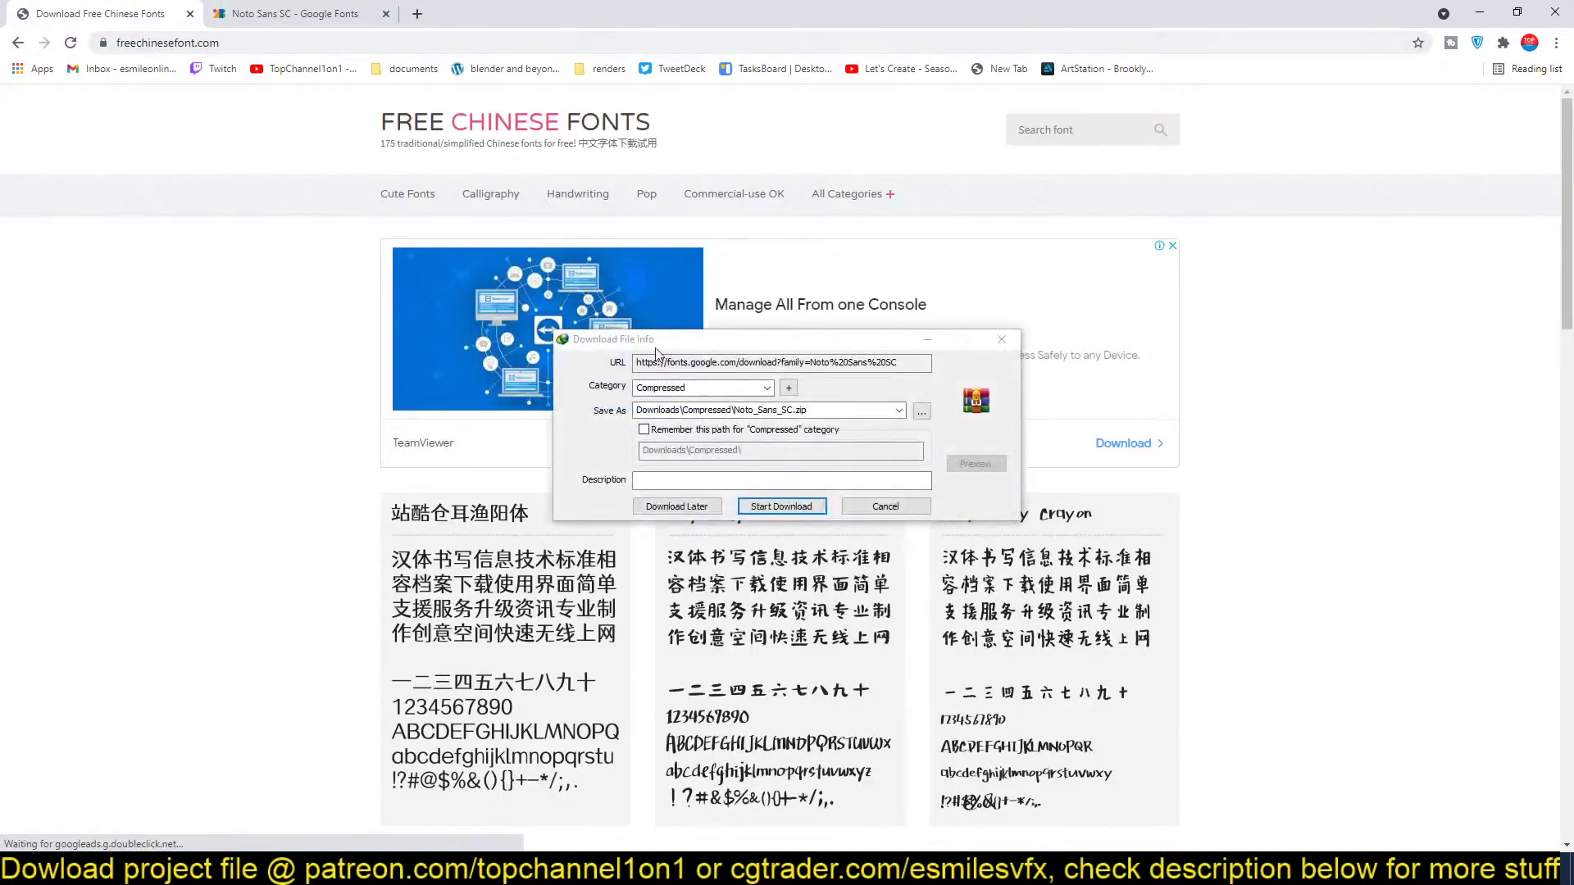
click(781, 504)
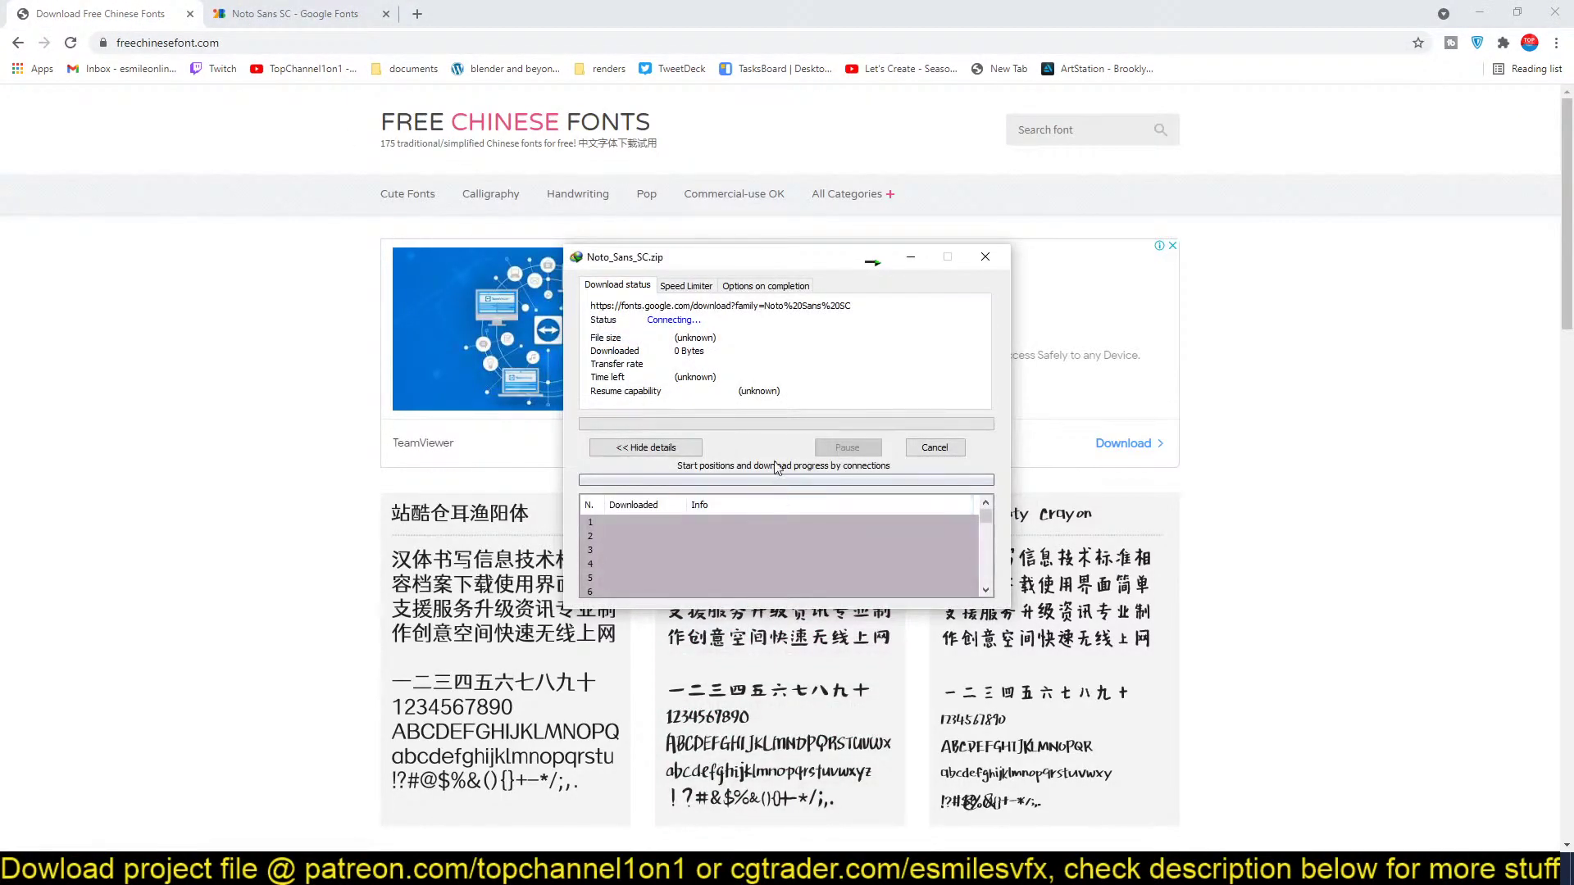
drag(736, 257, 613, 226)
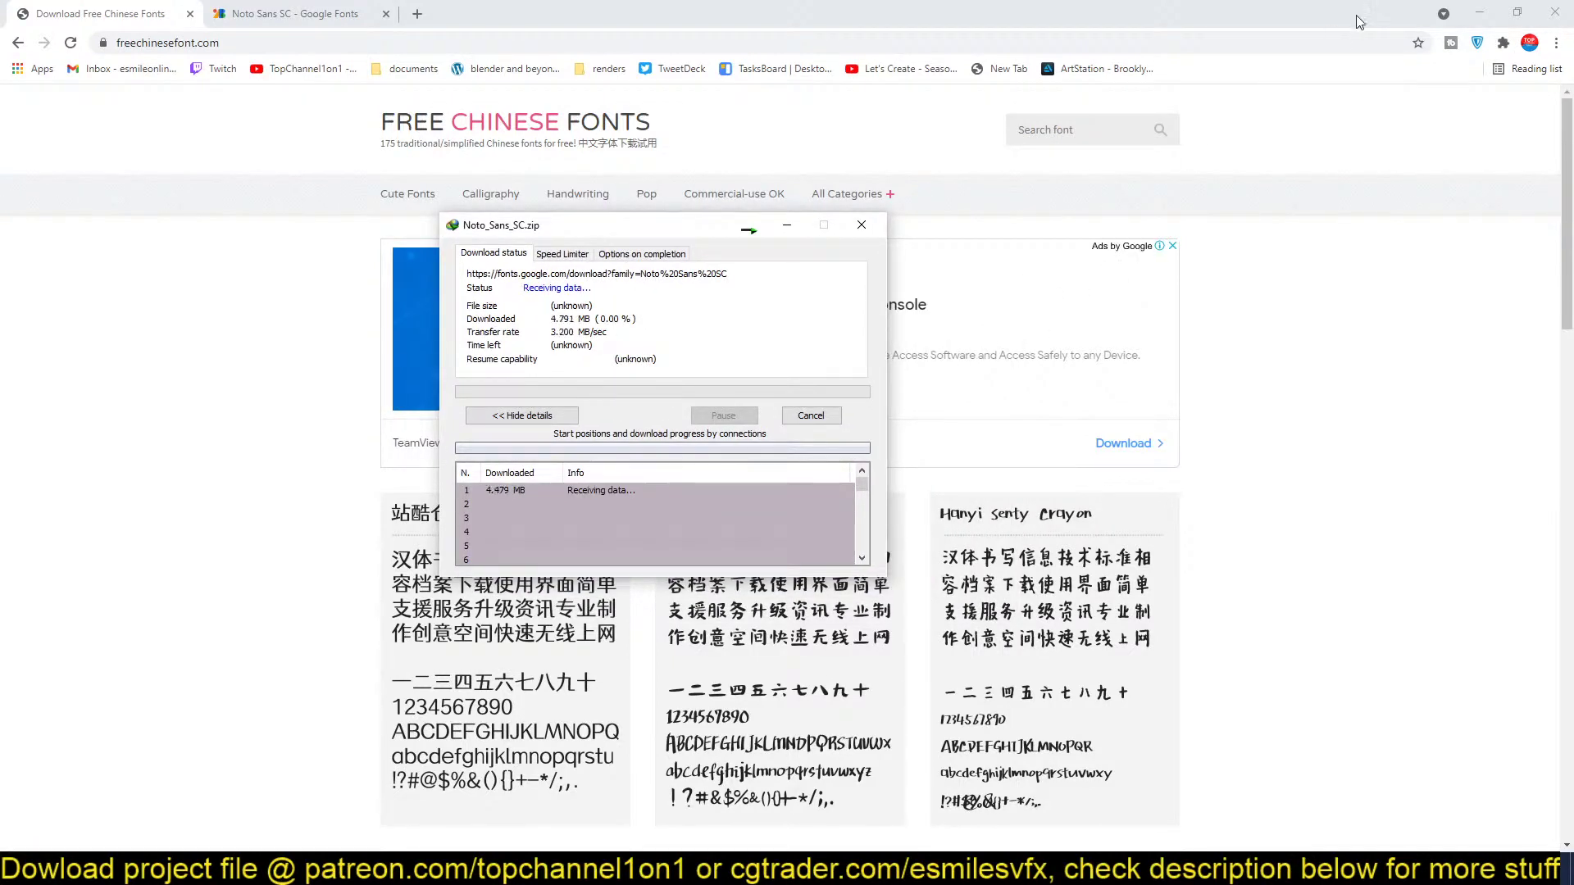
click(1479, 12)
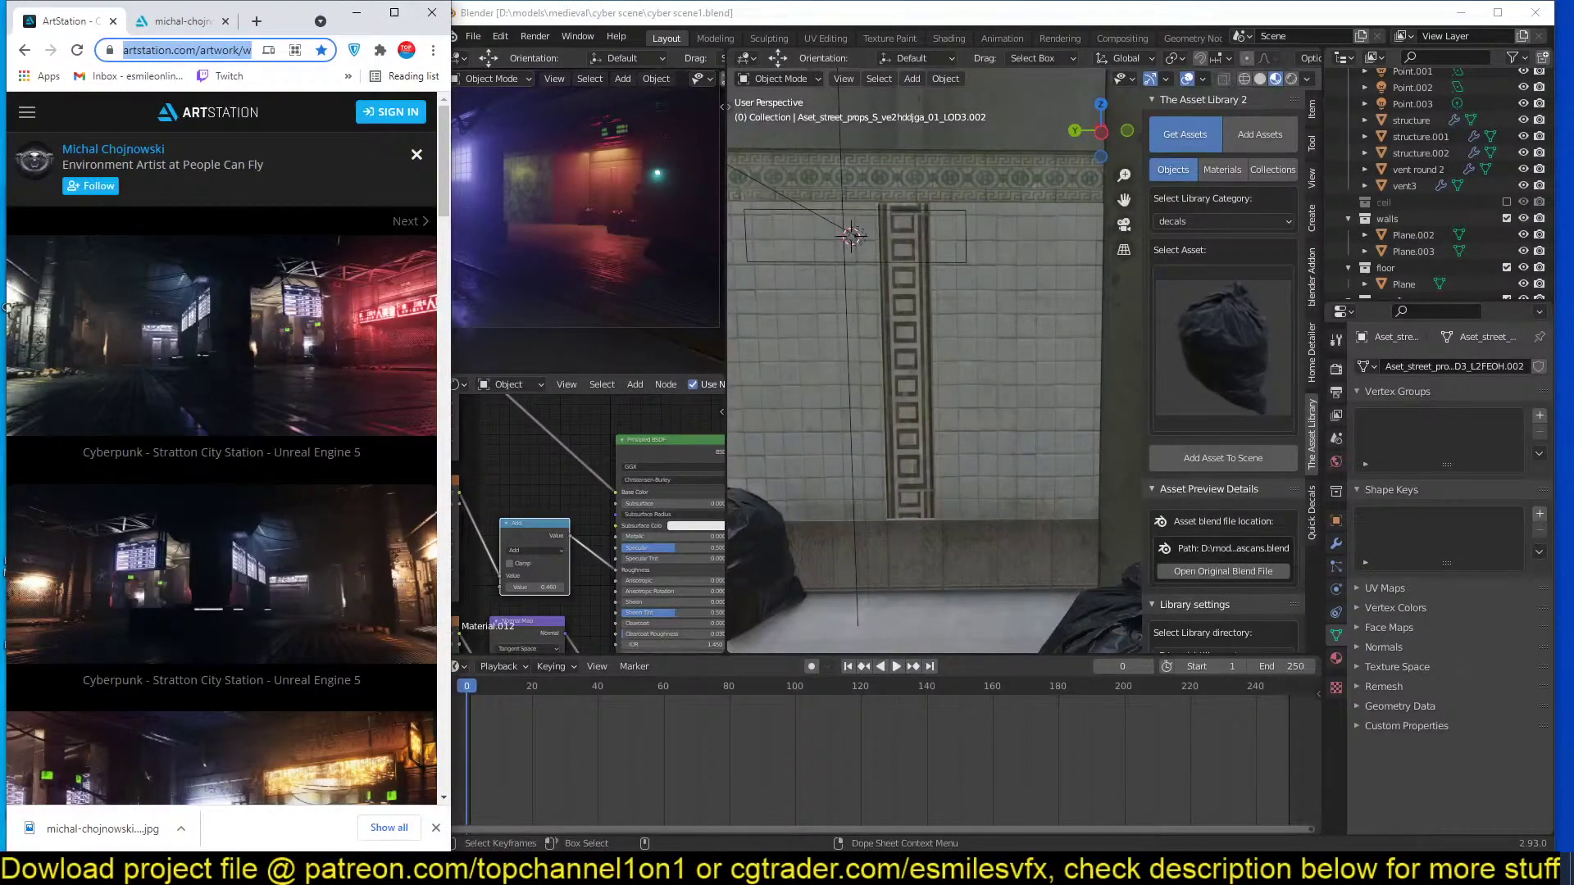
Open the Internet Download Manager list, dismiss its daily tip, and move the window out of the way of the scene.
click(1387, 867)
double_click(1413, 804)
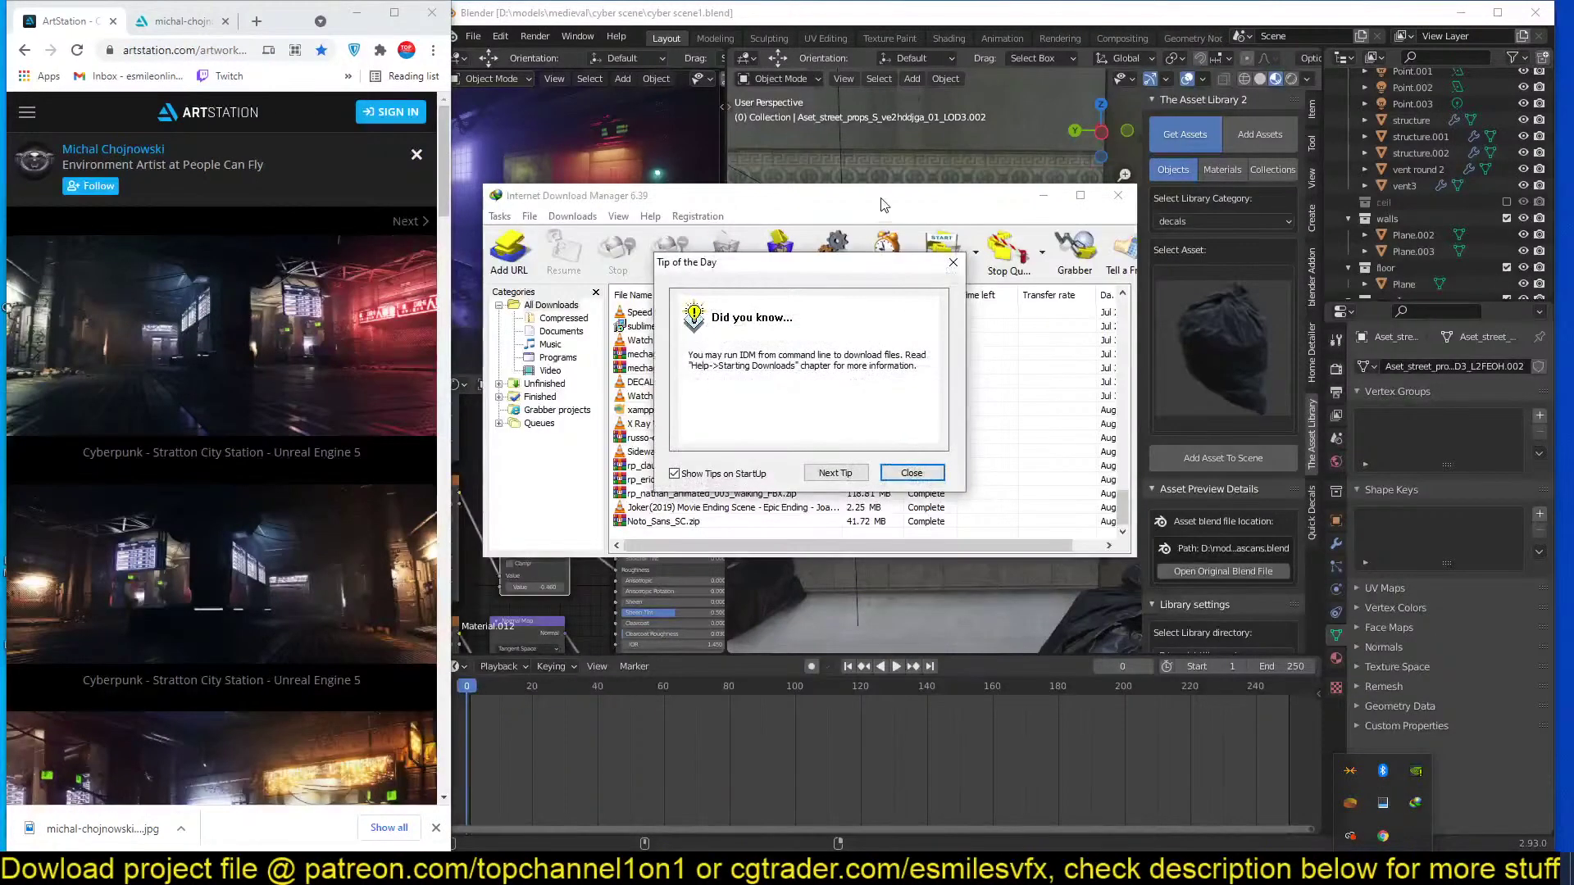
click(941, 477)
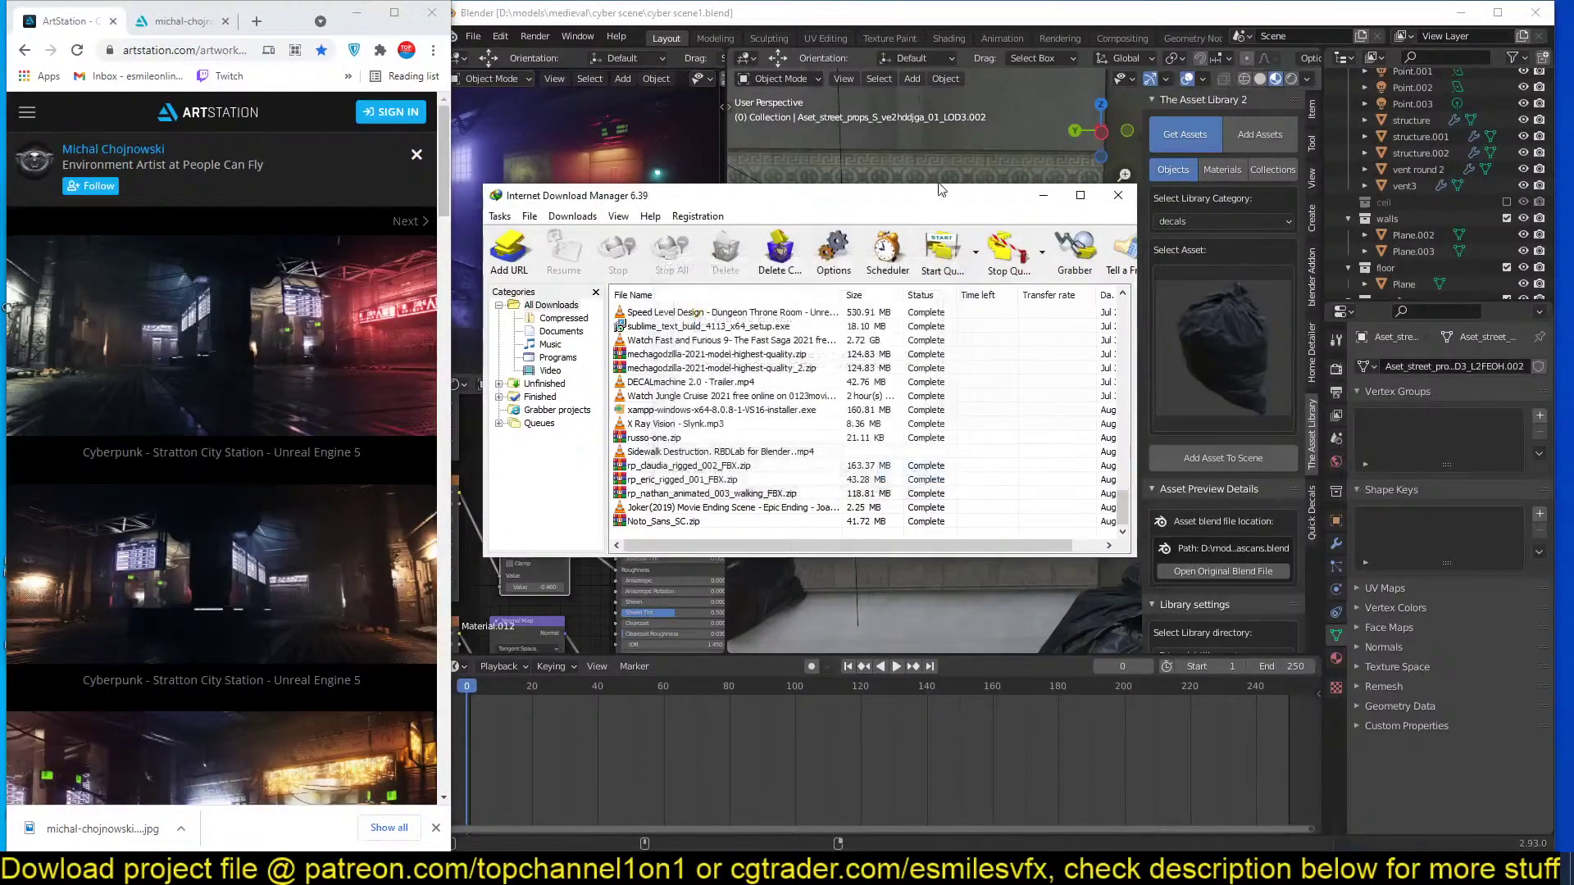
drag(779, 195, 1410, 265)
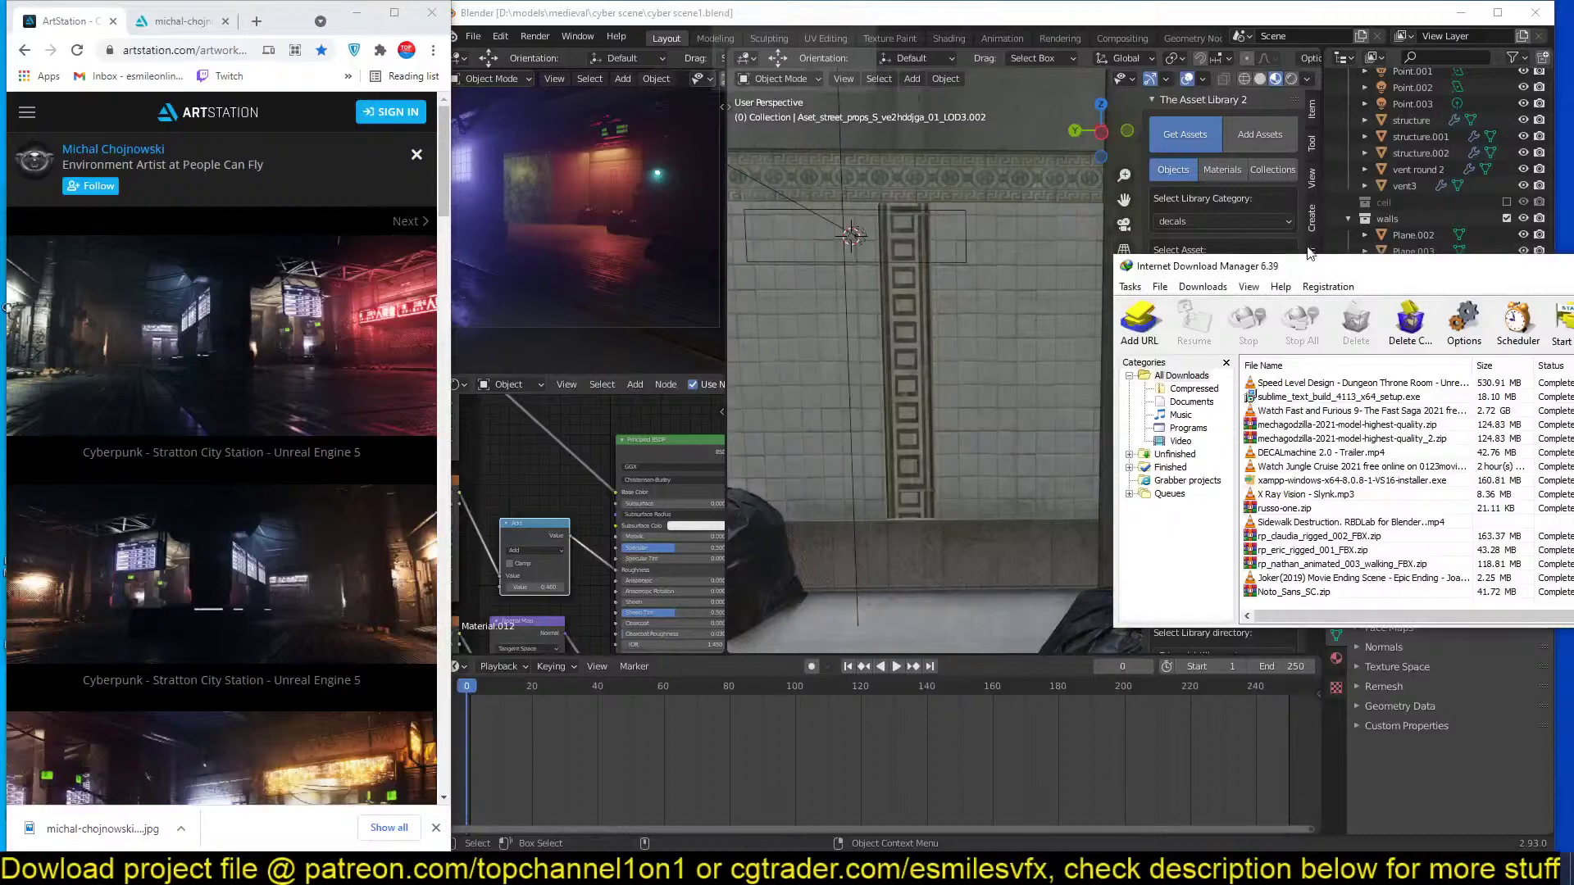
drag(1189, 266, 1573, 315)
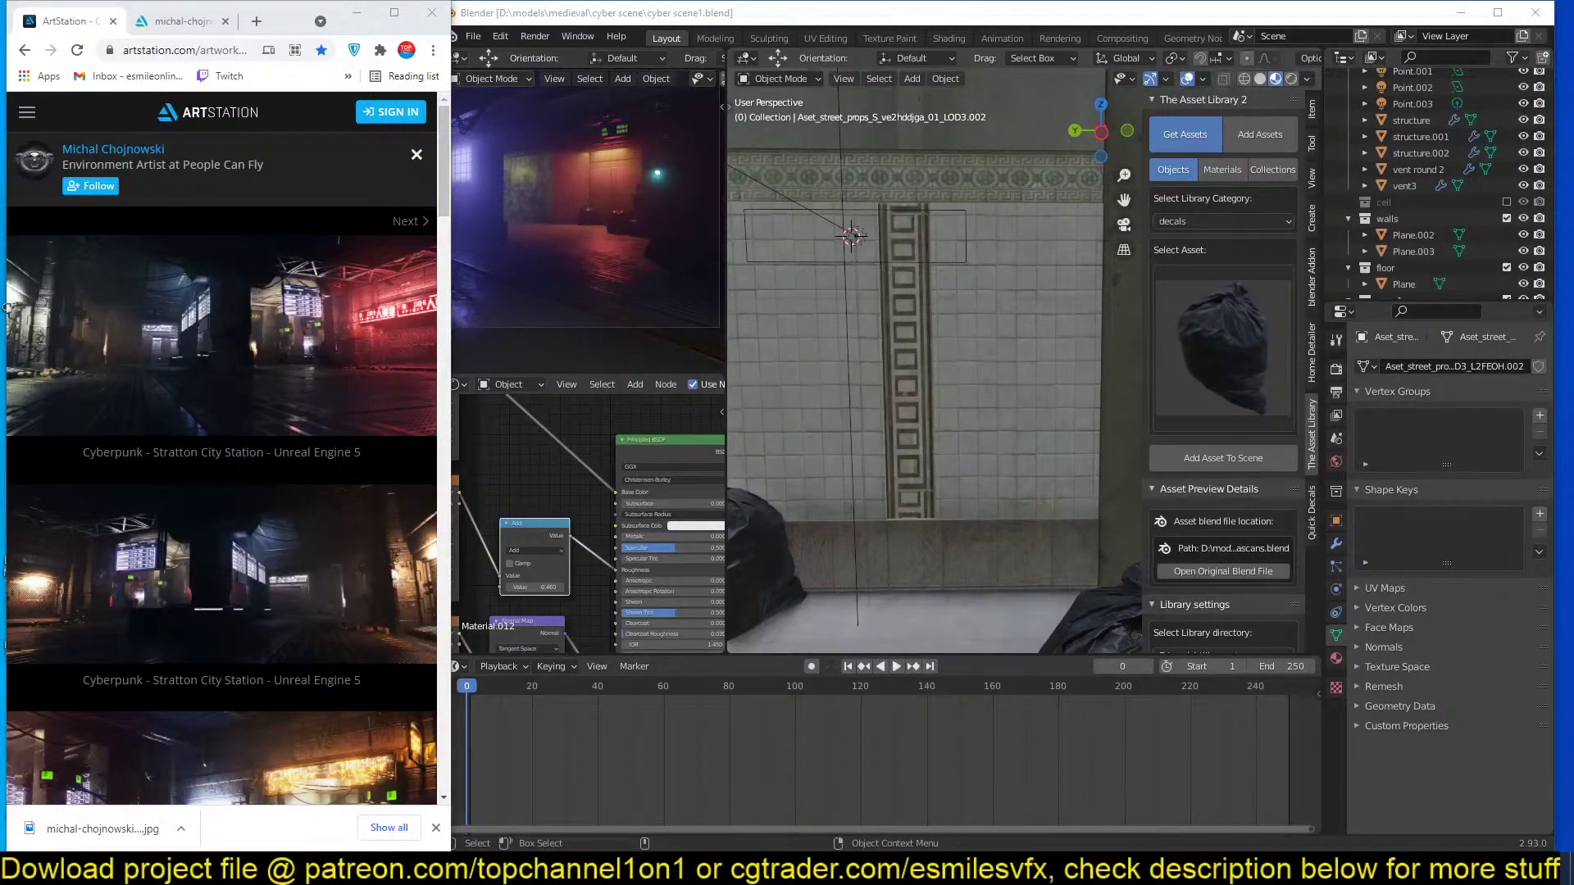
Switch back to Blender and add a text object at the 3D cursor on the tiled wall, with the tool shelf shown.
click(936, 275)
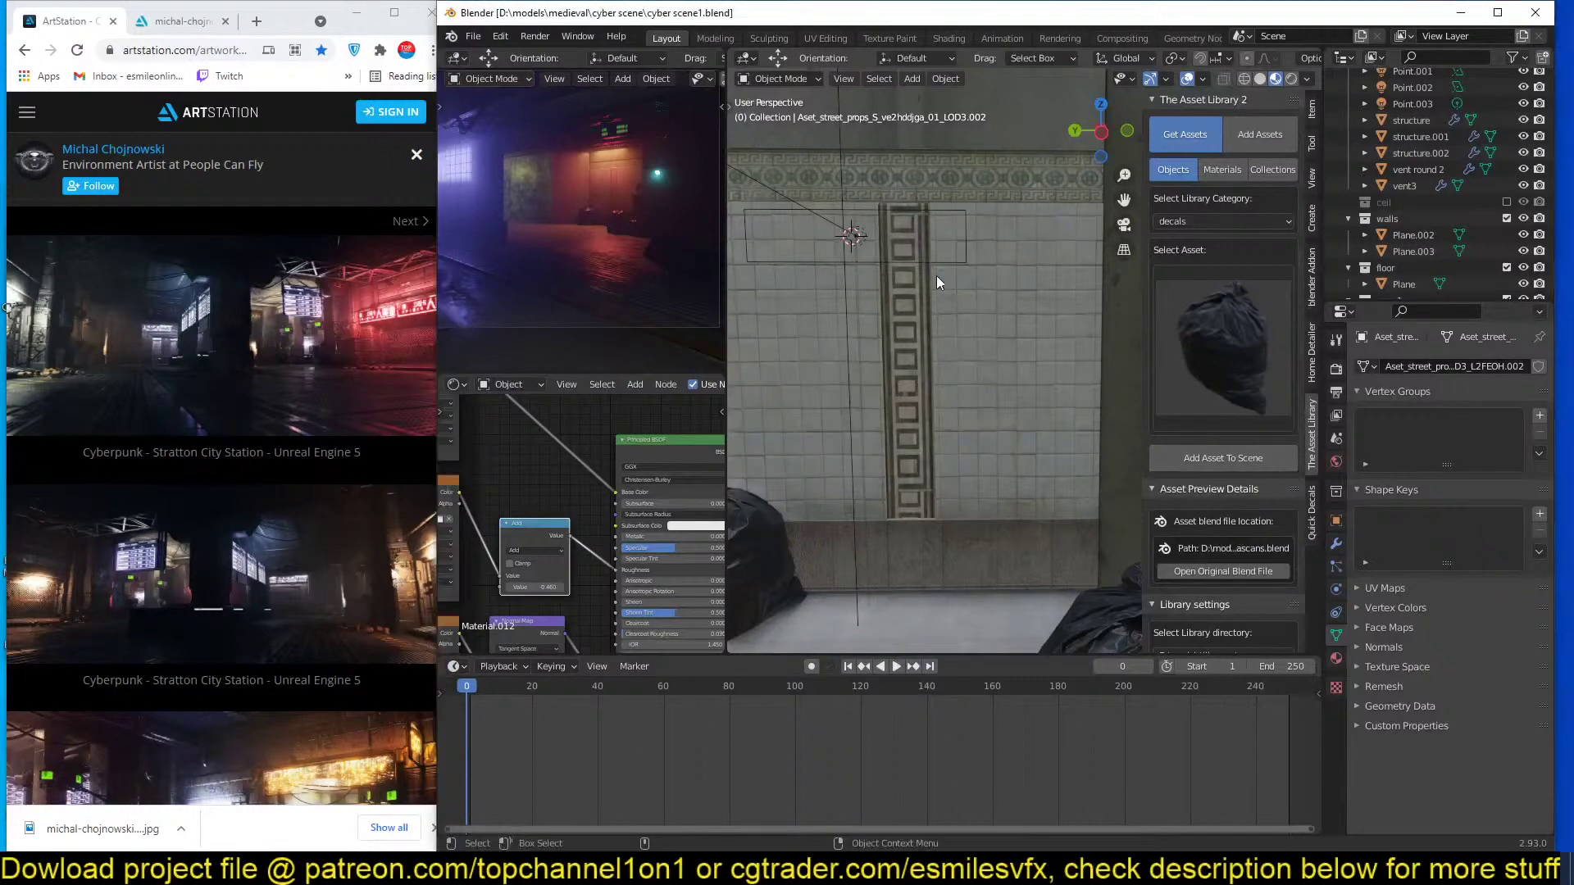
middle_drag(936, 276, 884, 275)
key(shift+a)
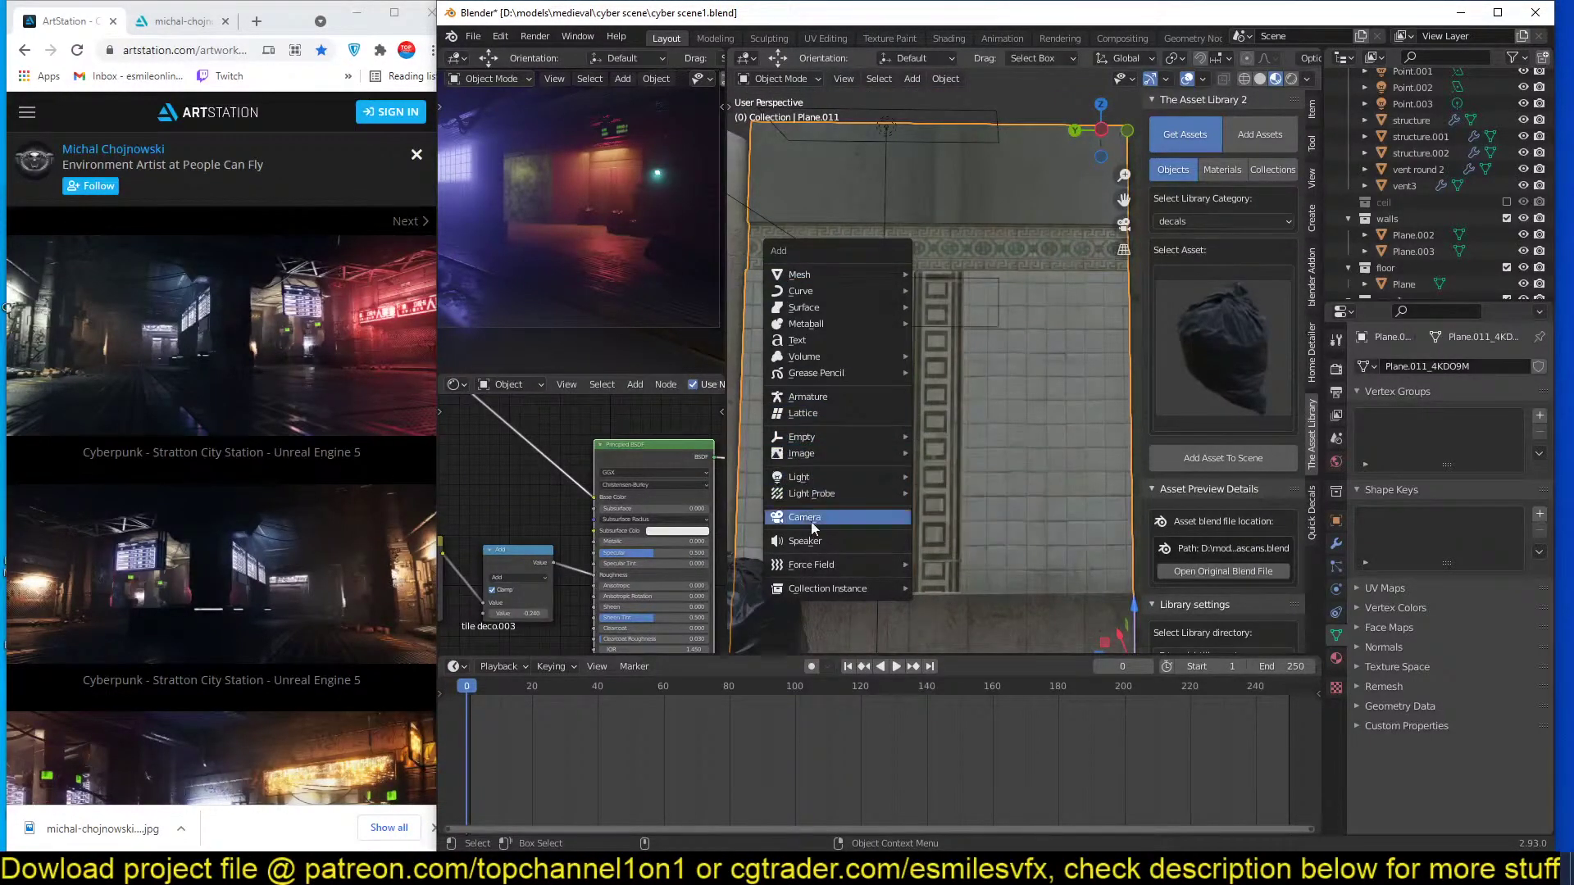
click(825, 341)
key(t)
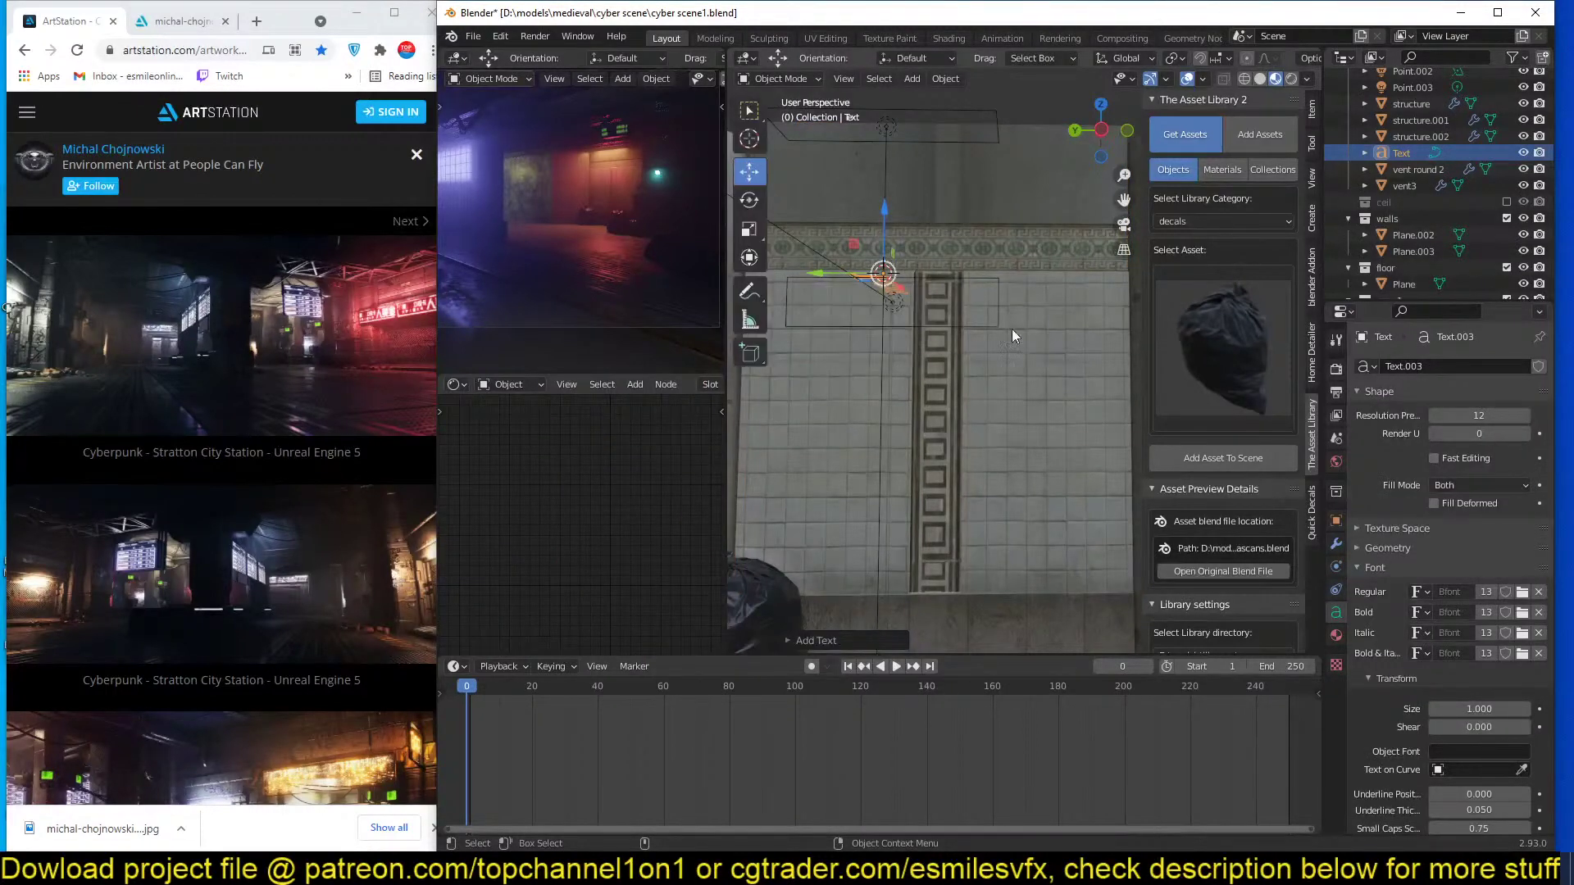
Rotate the text object 90 degrees around X and 90 degrees around Z to stand it parallel to the wall.
text(rx)
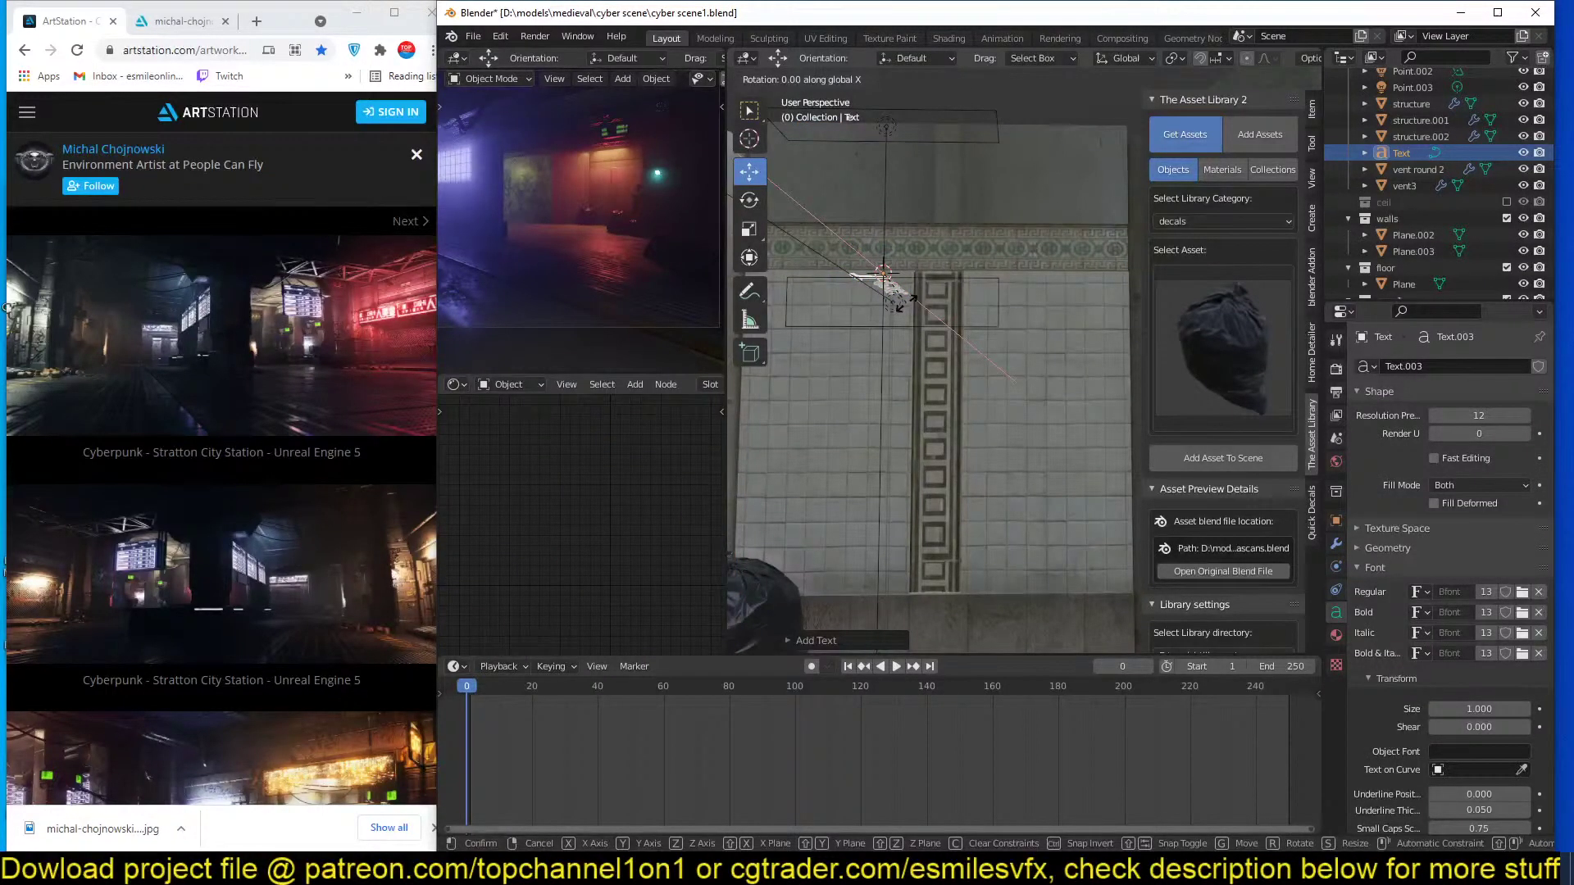
text(90)
key(Return)
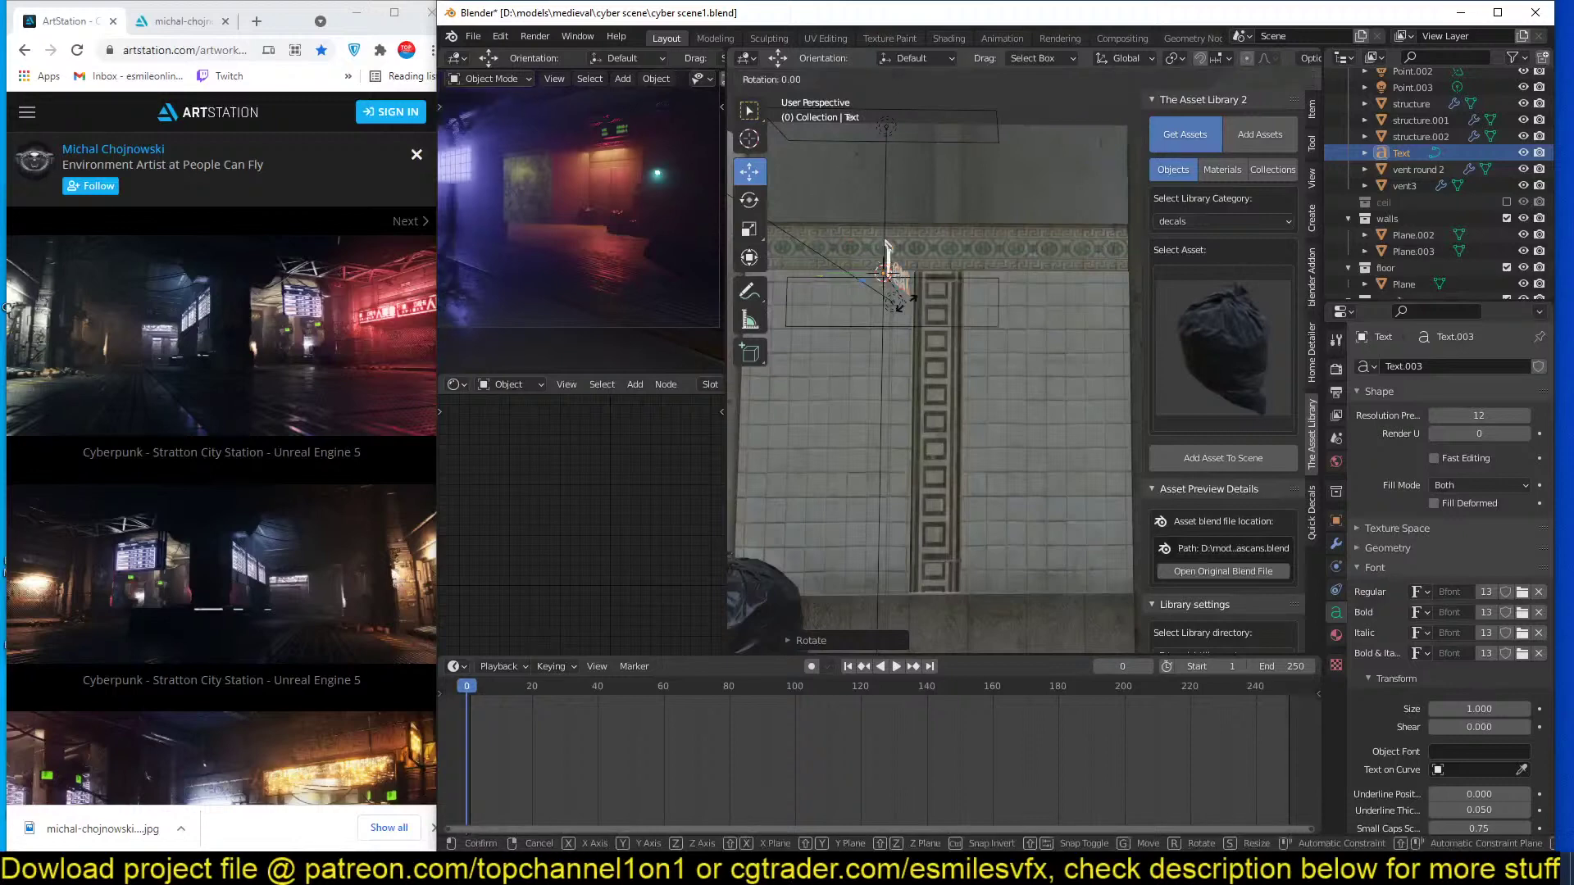
text(rz90)
key(Return)
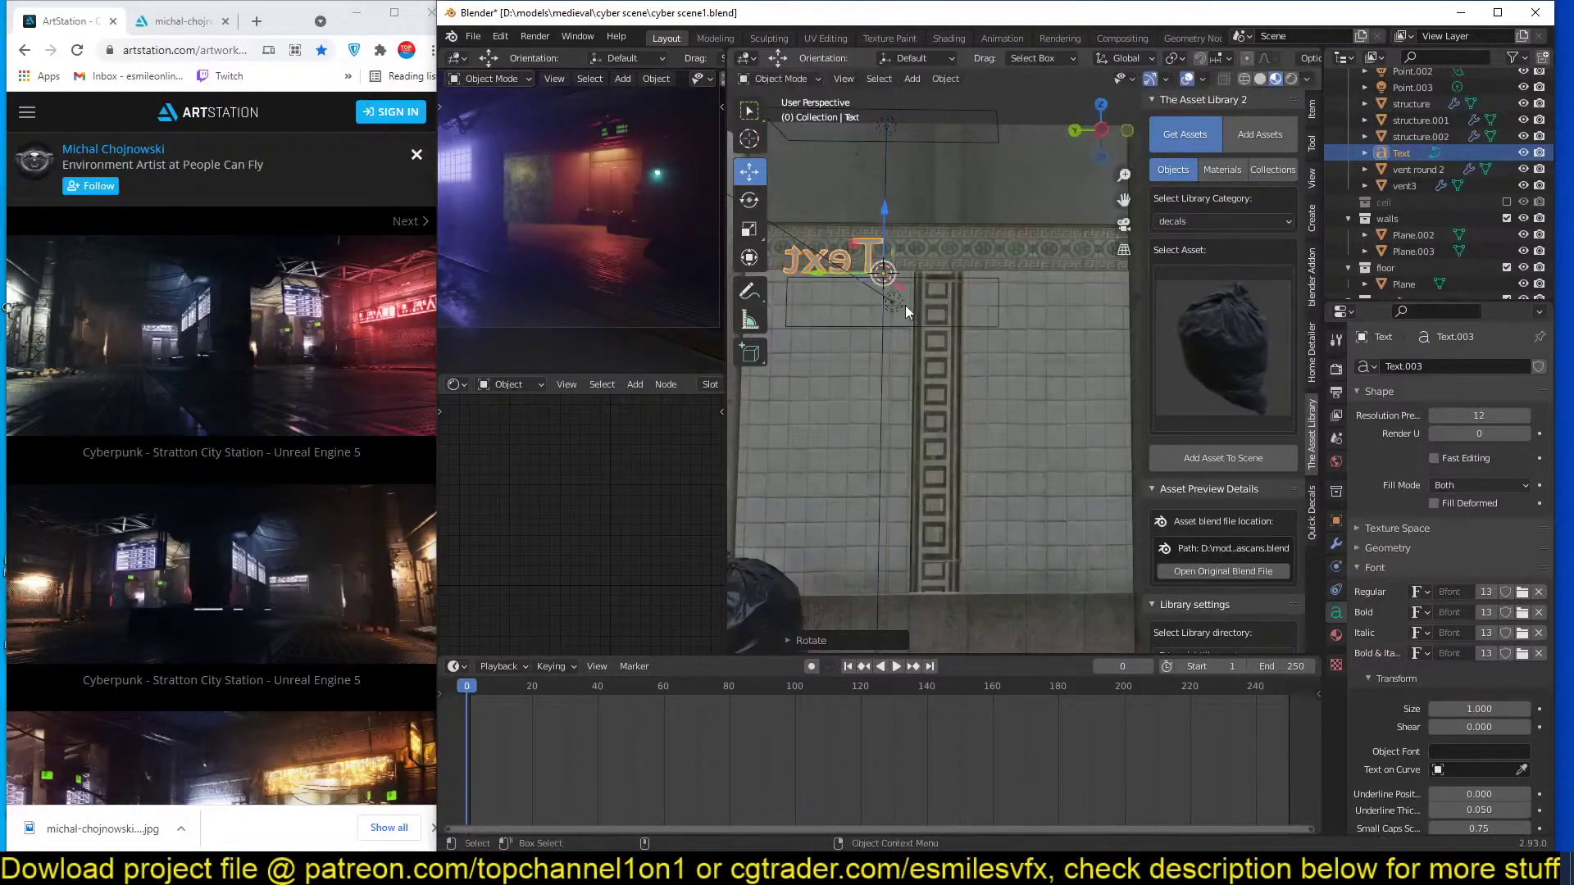
Enlarge the text object and rotate it 180 degrees around Z so it reads correctly from the front.
key(s)
click(1016, 349)
text(rz180)
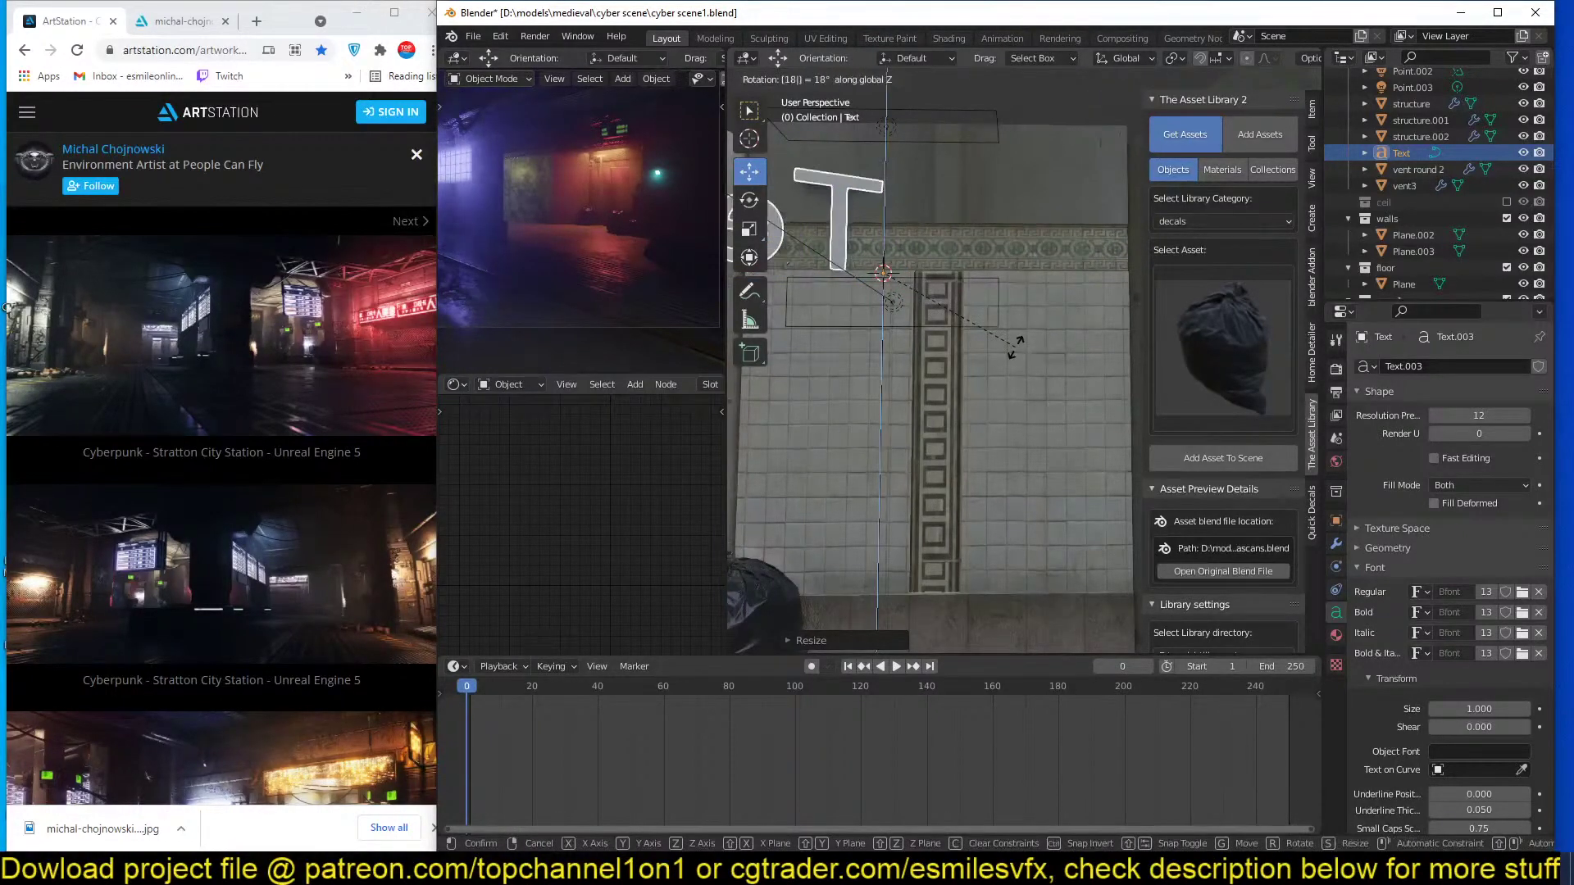
key(Return)
shift+middle_drag(970, 353, 906, 405)
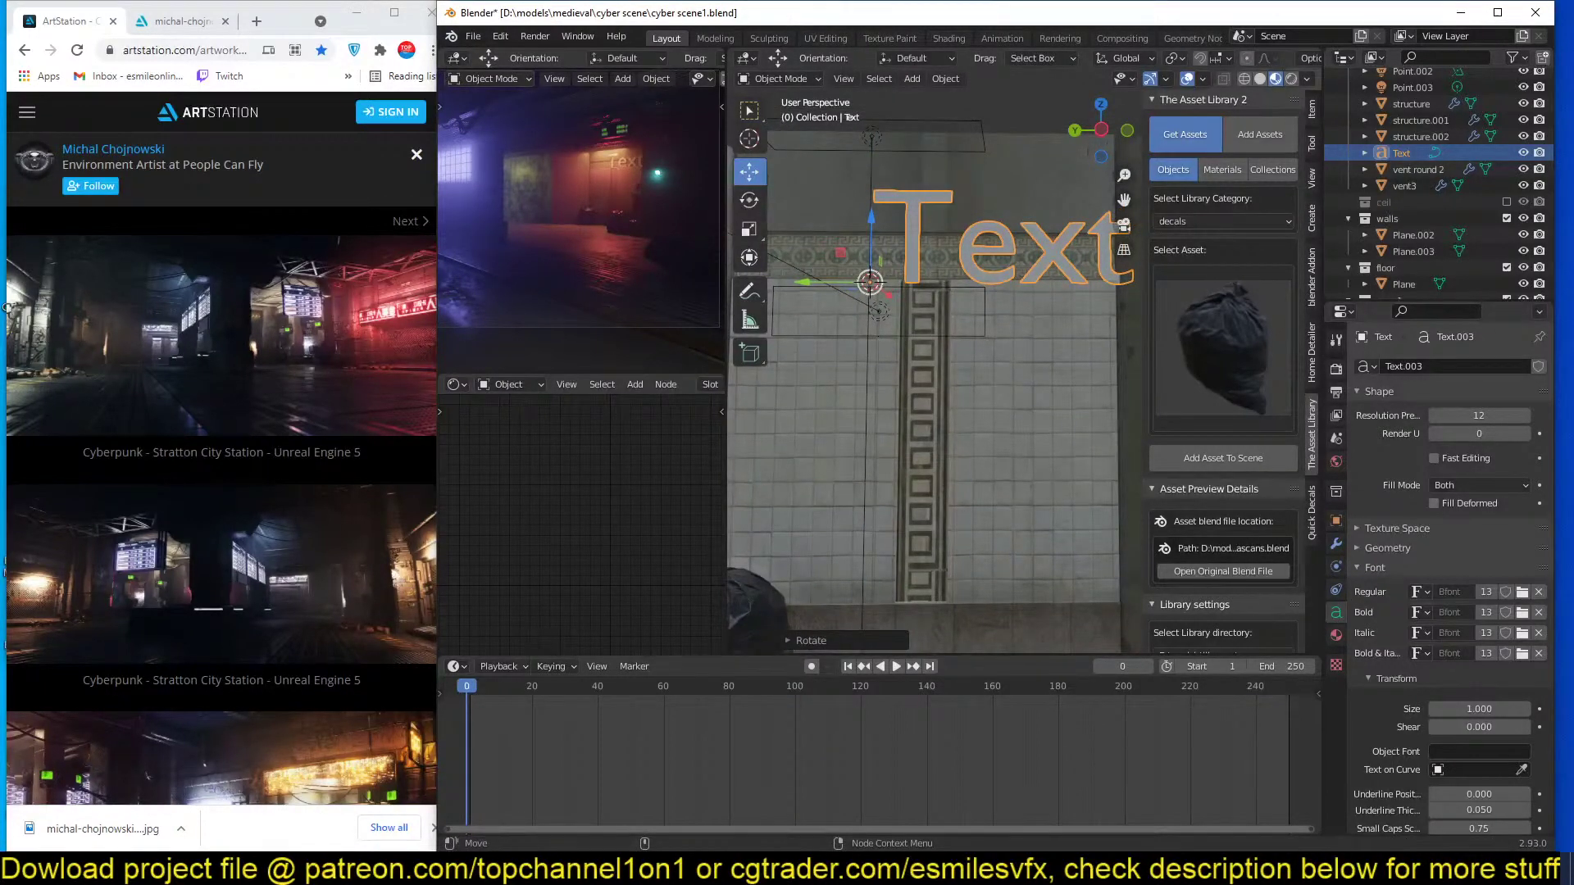
Browse for a new regular font for the text object and open the D:\fonts folder.
click(1521, 593)
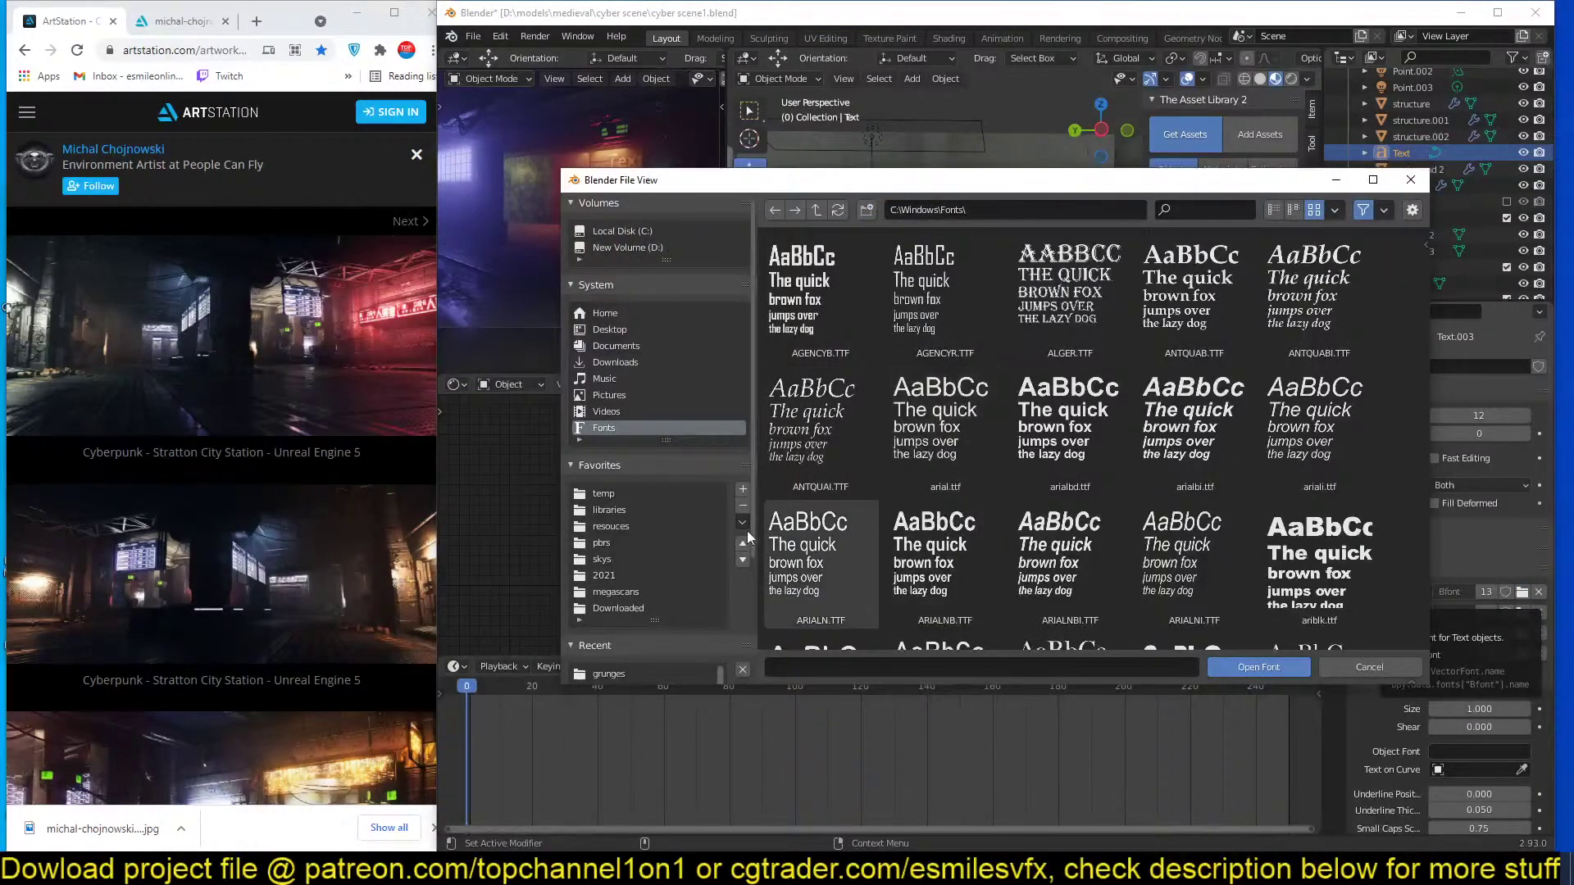
scroll(618, 549, down, 4)
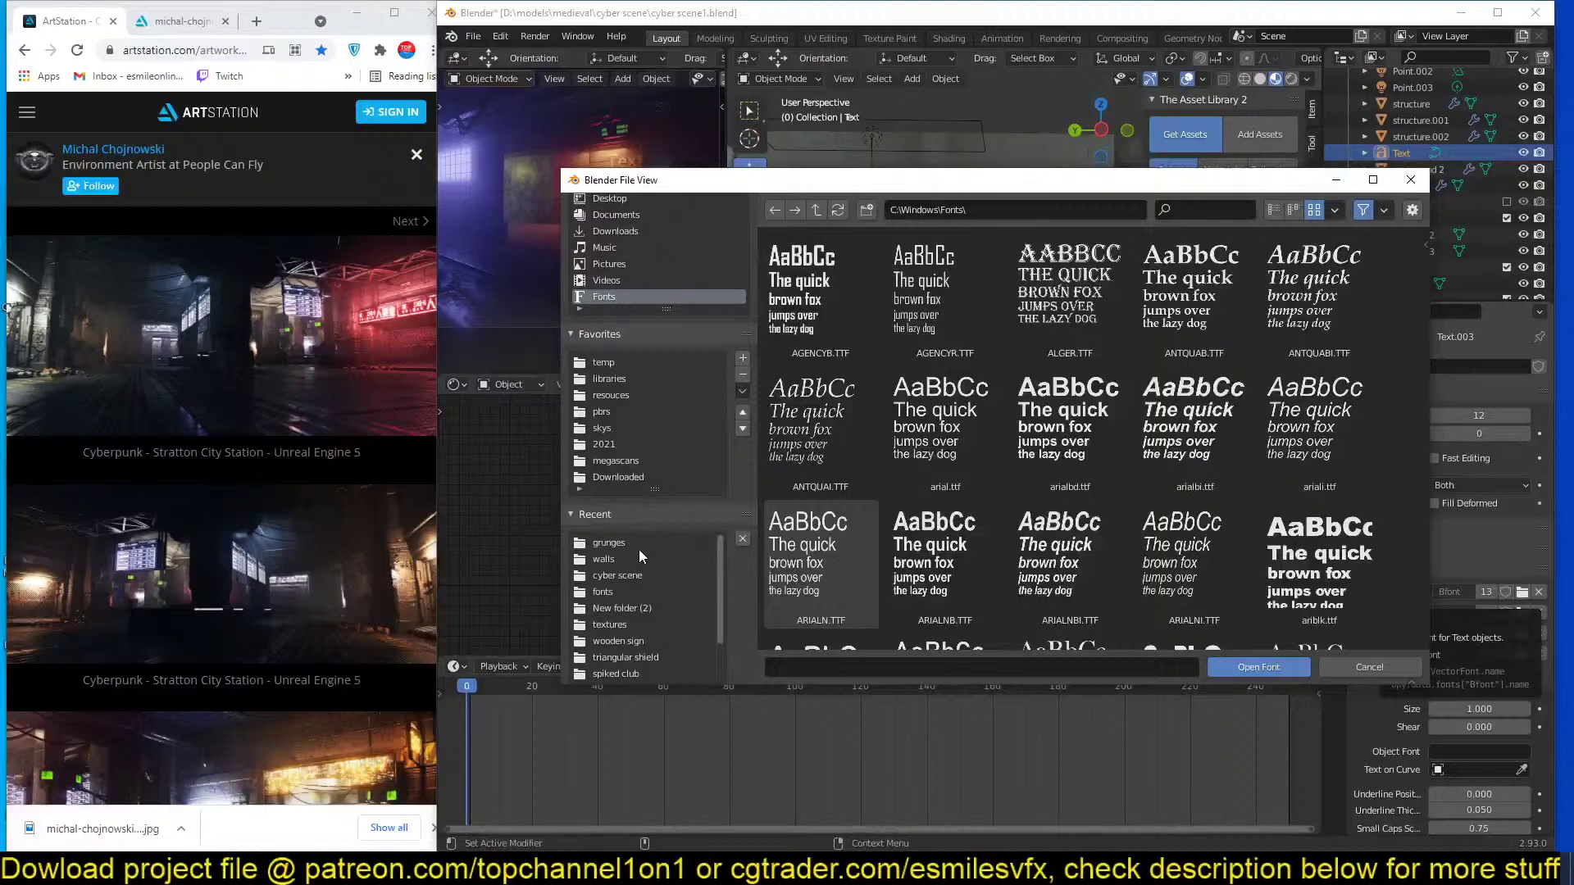
scroll(615, 348, up, 4)
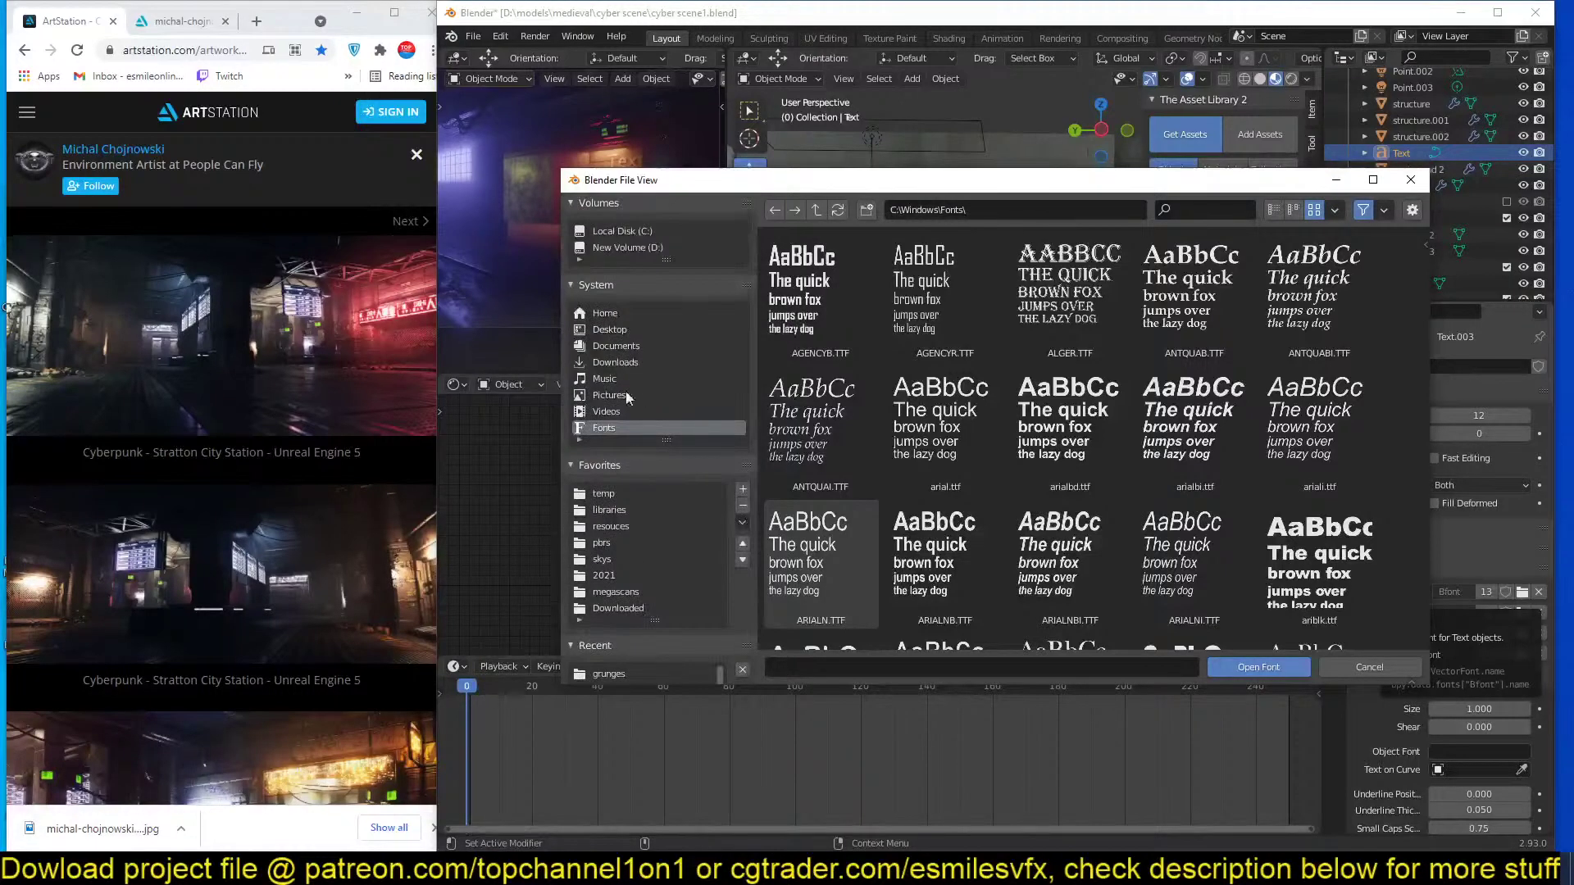
click(651, 248)
scroll(666, 567, down, 3)
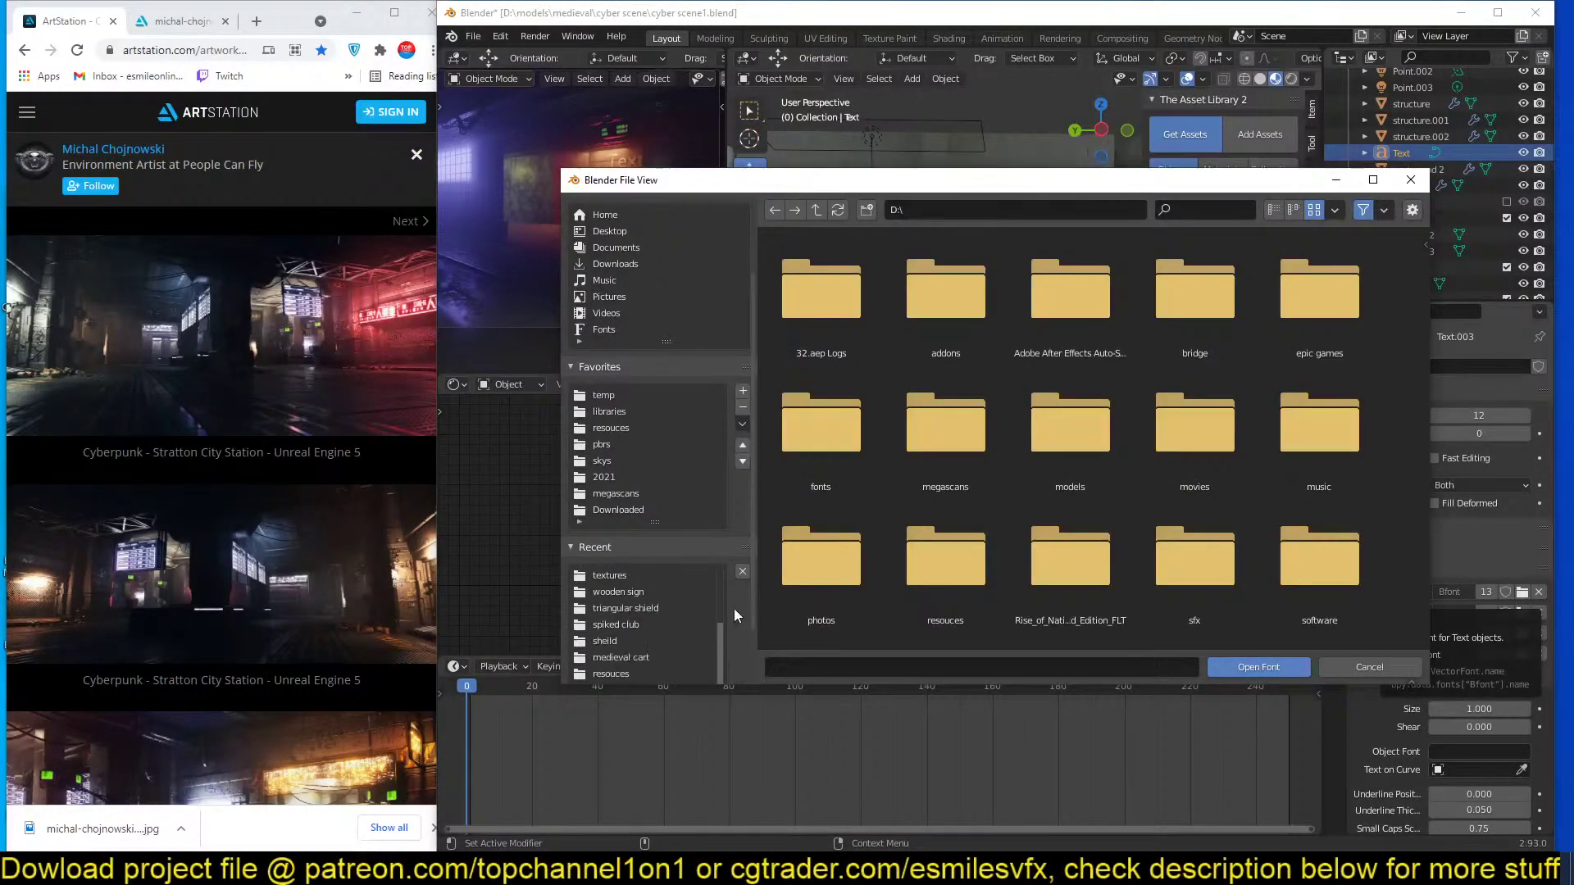
double_click(850, 451)
Look through the fonts in the folder and load venus rising rg.ttf as the text's regular font.
scroll(1292, 577, down, 8)
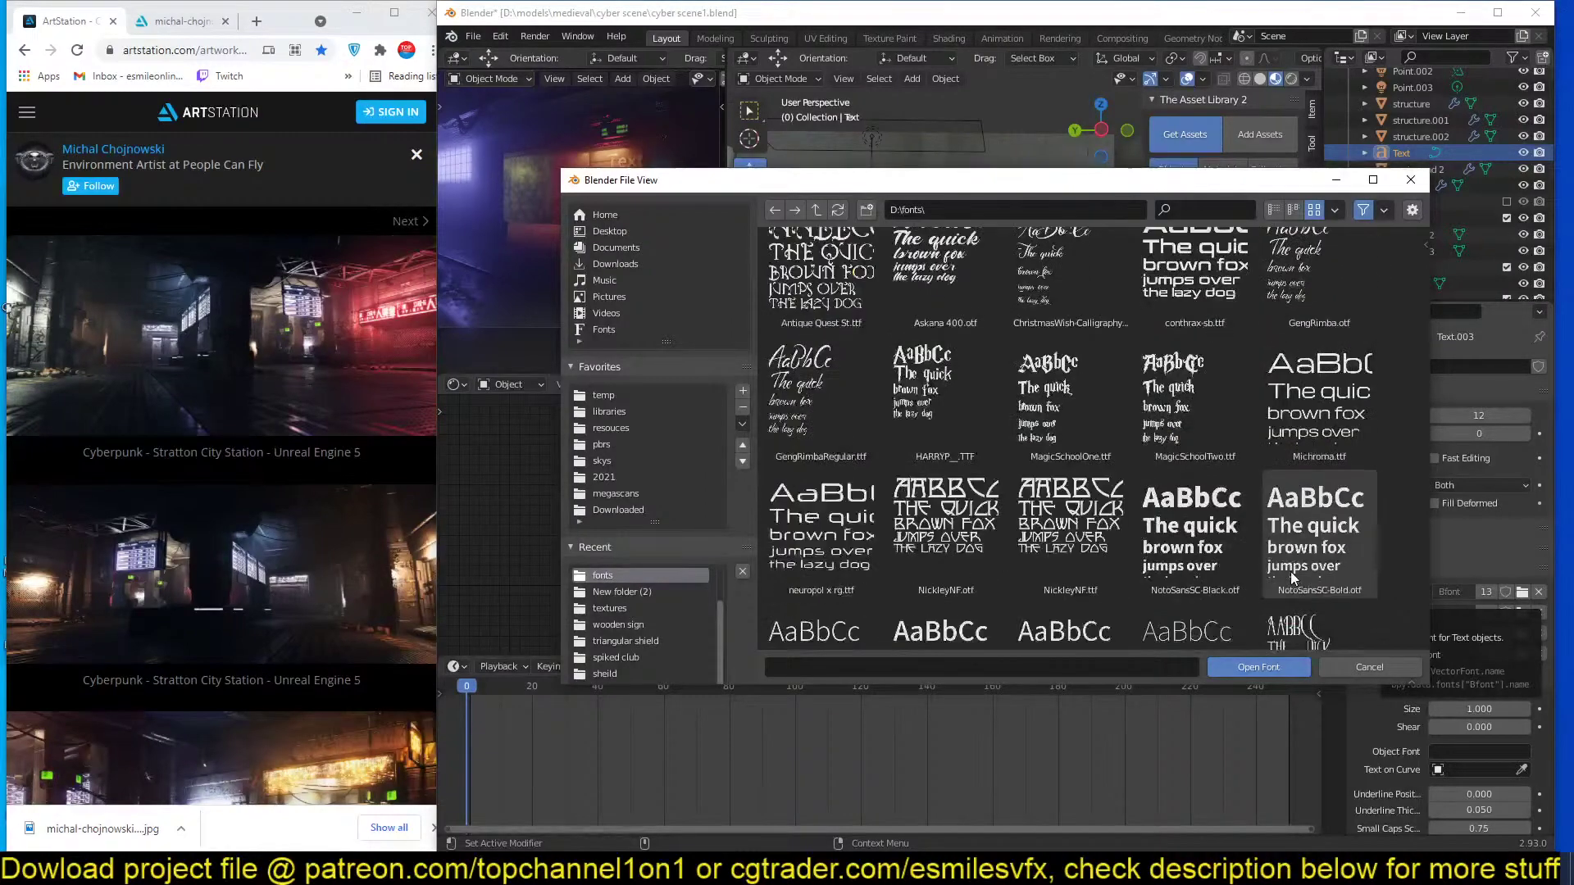
scroll(1292, 577, down, 5)
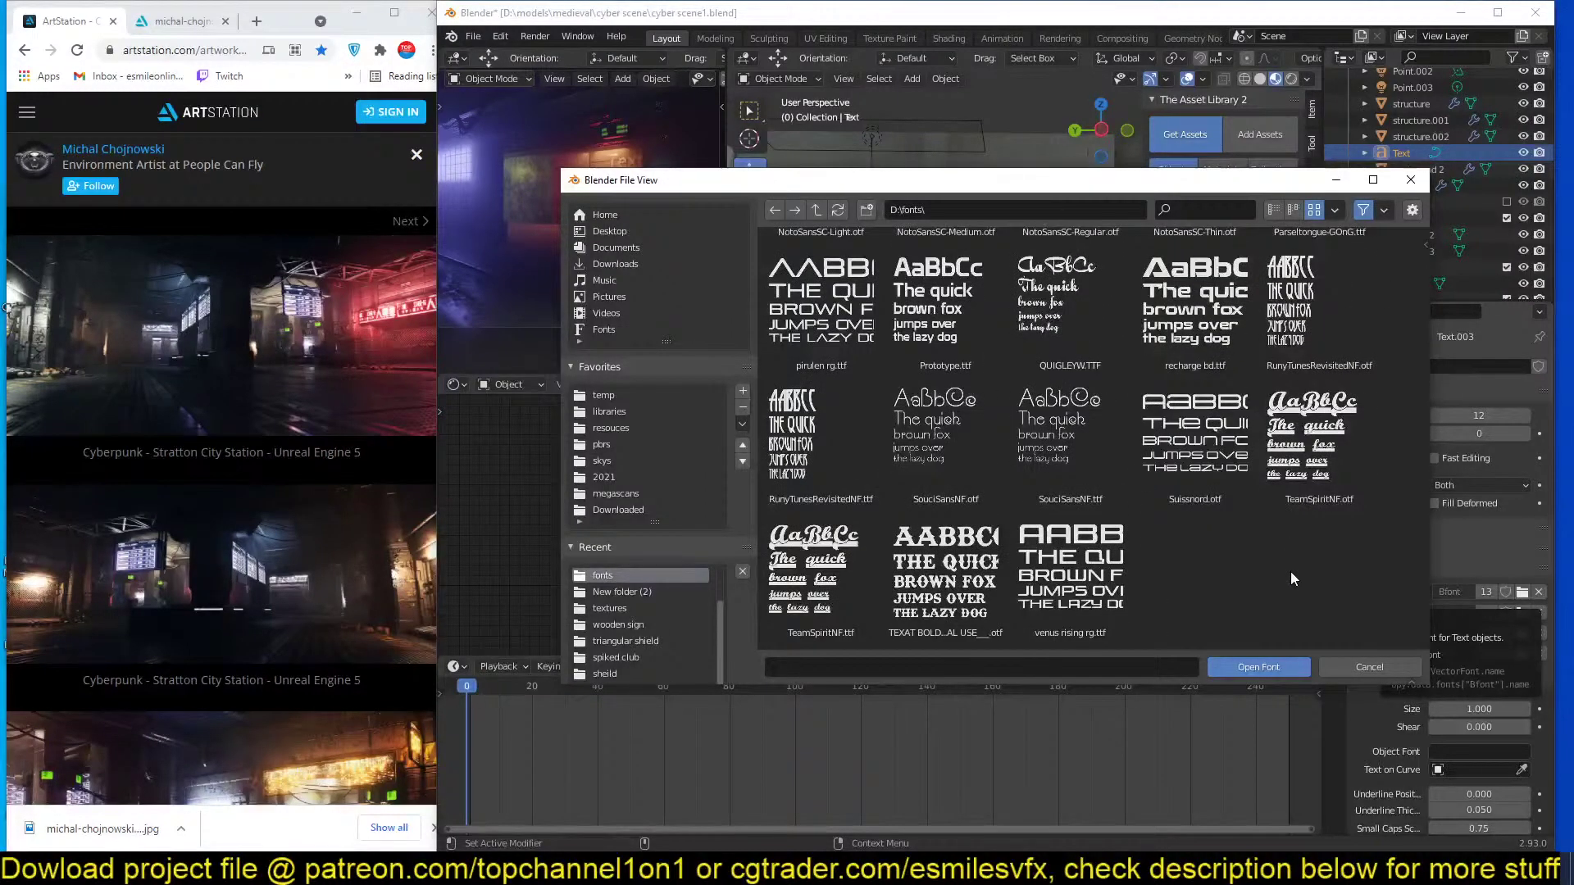
scroll(1290, 572, up, 15)
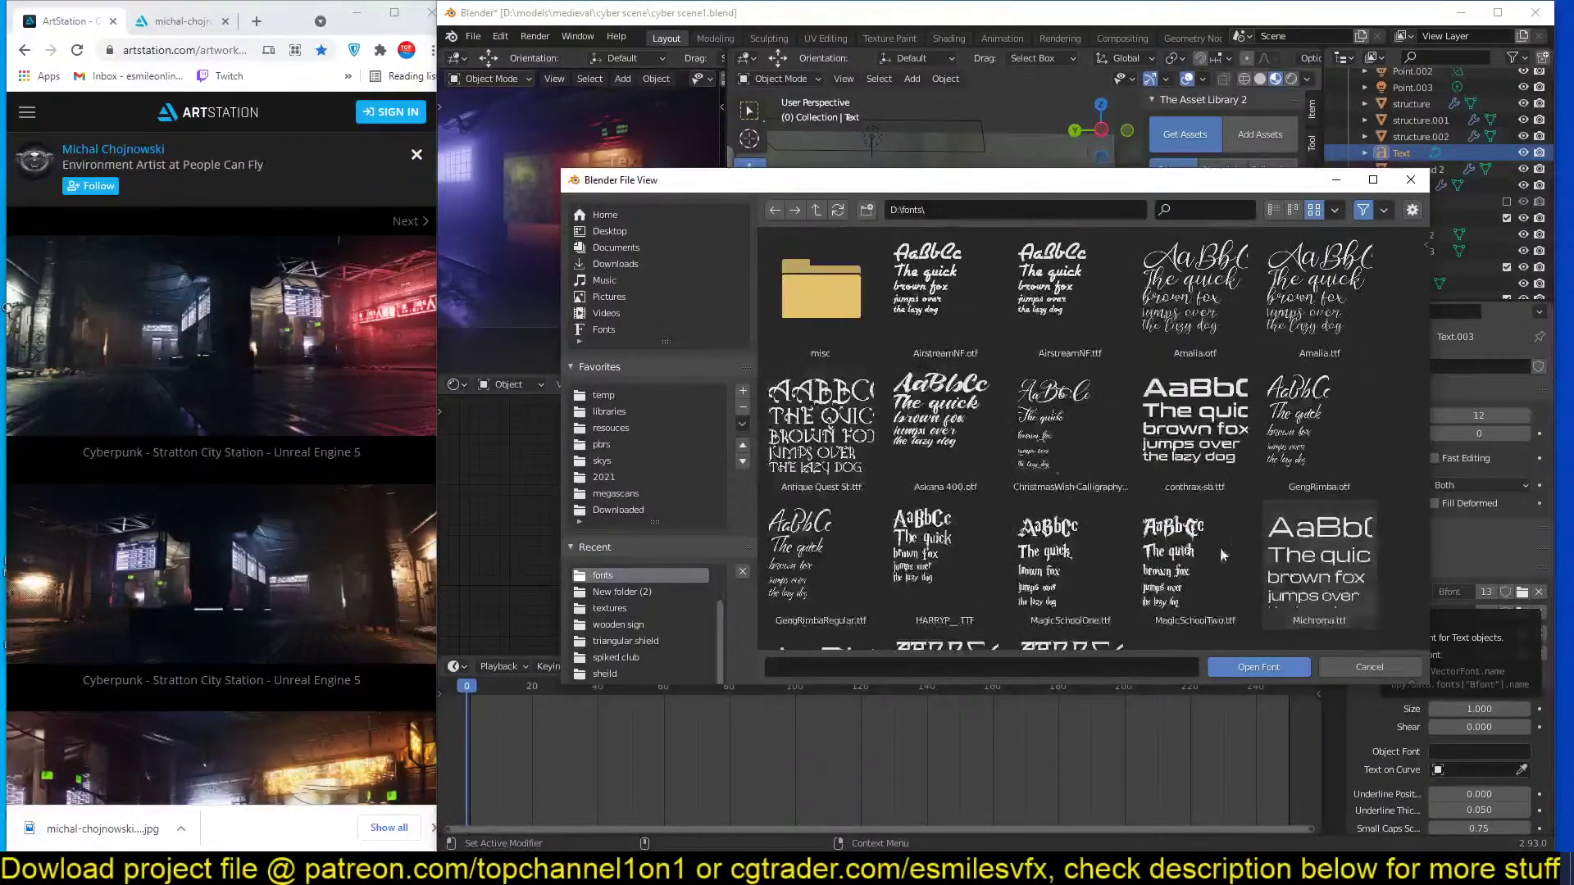
scroll(893, 428, down, 15)
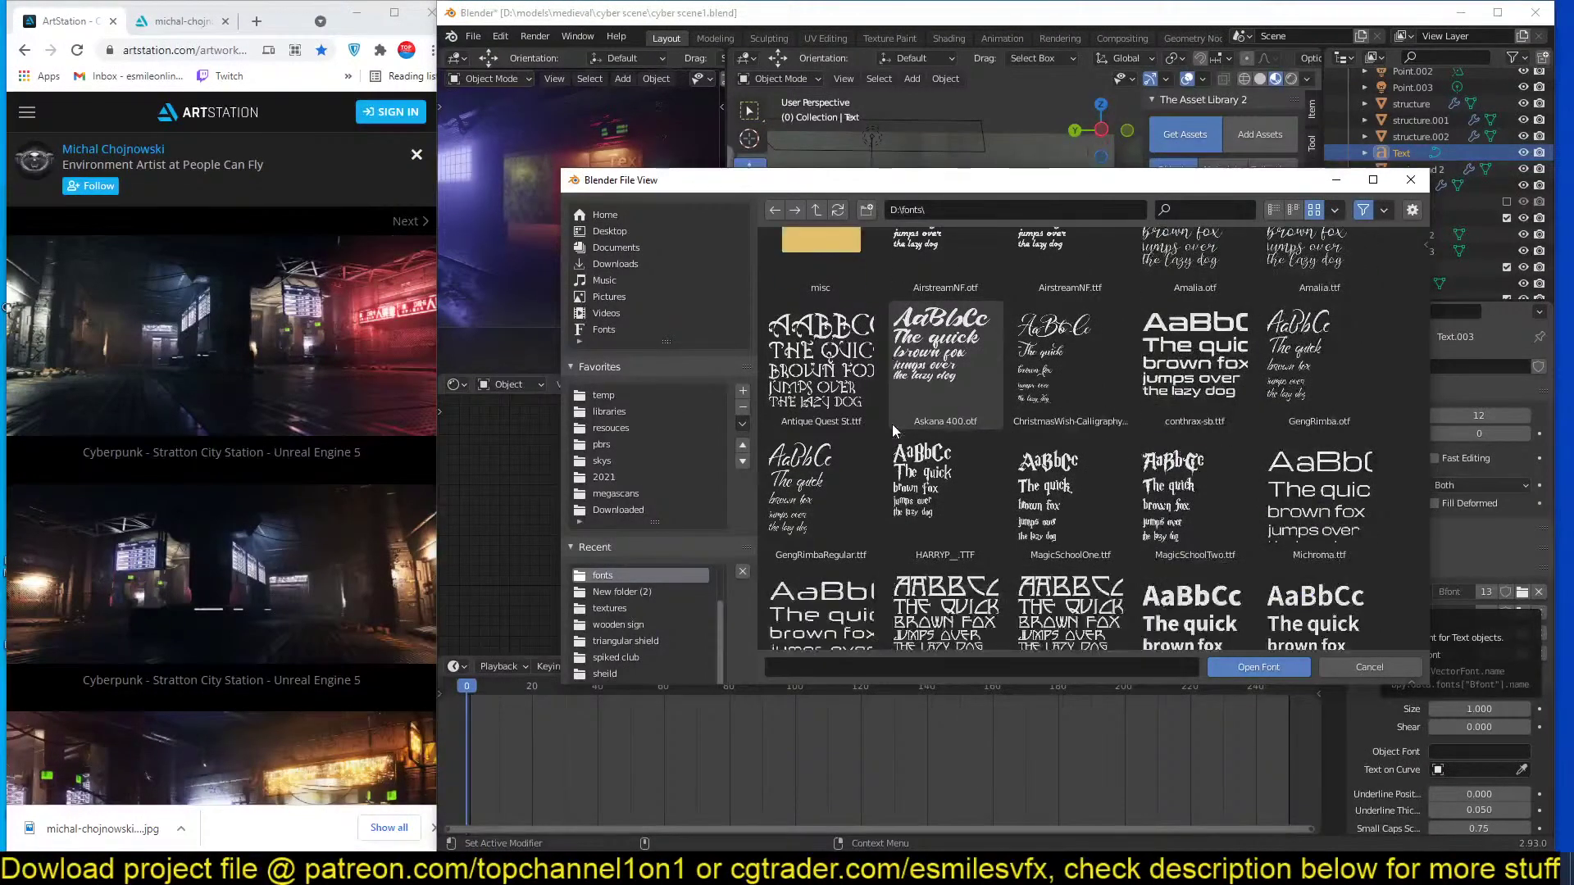
scroll(893, 428, down, 3)
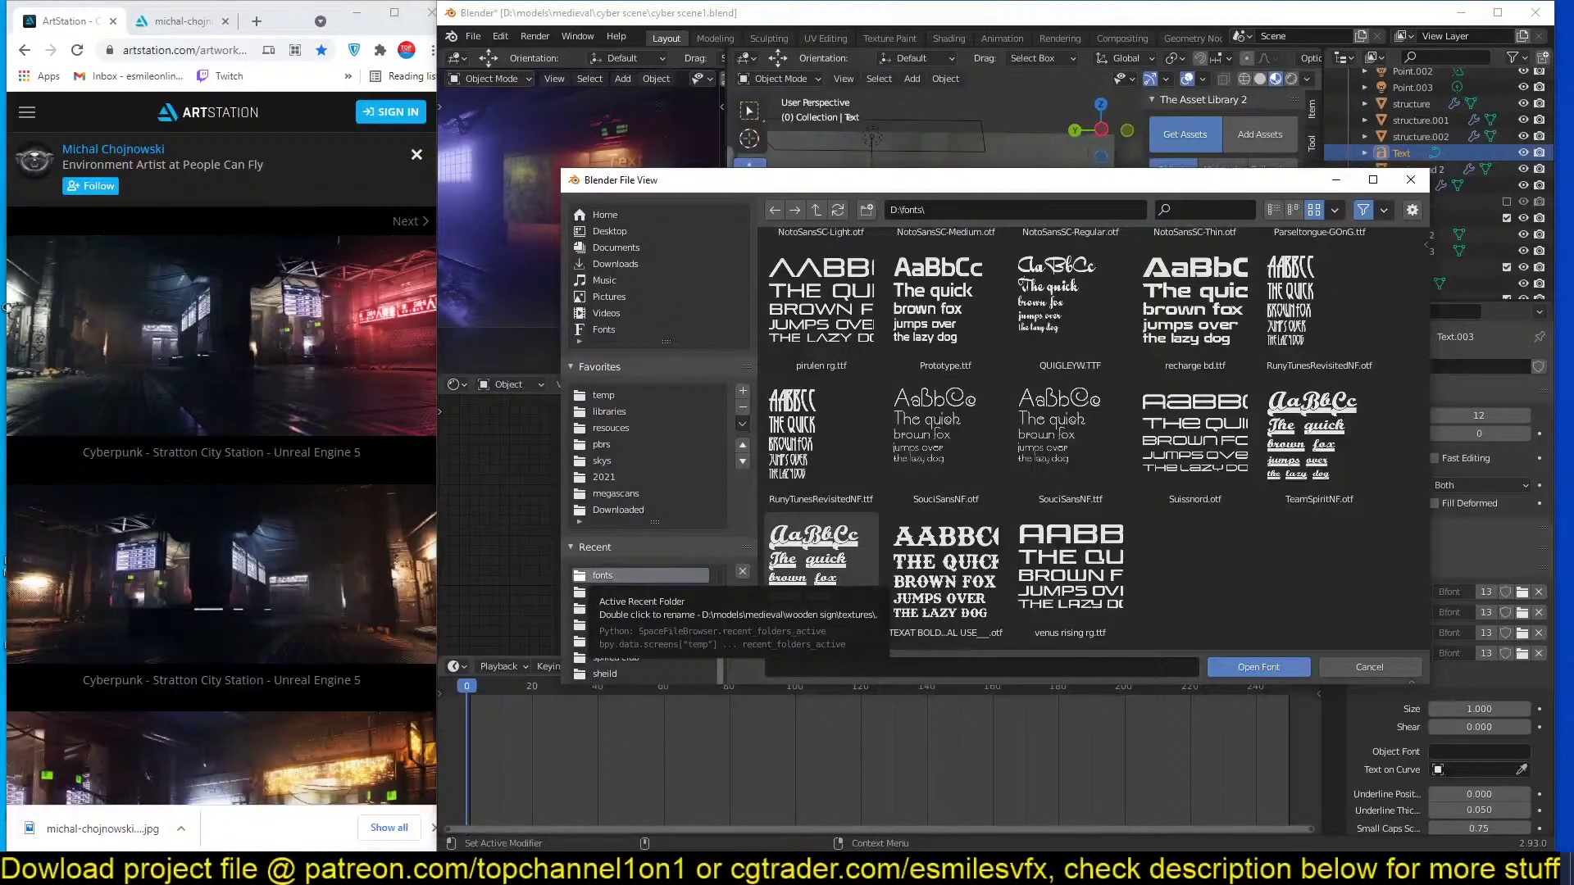
key(alt+Tab)
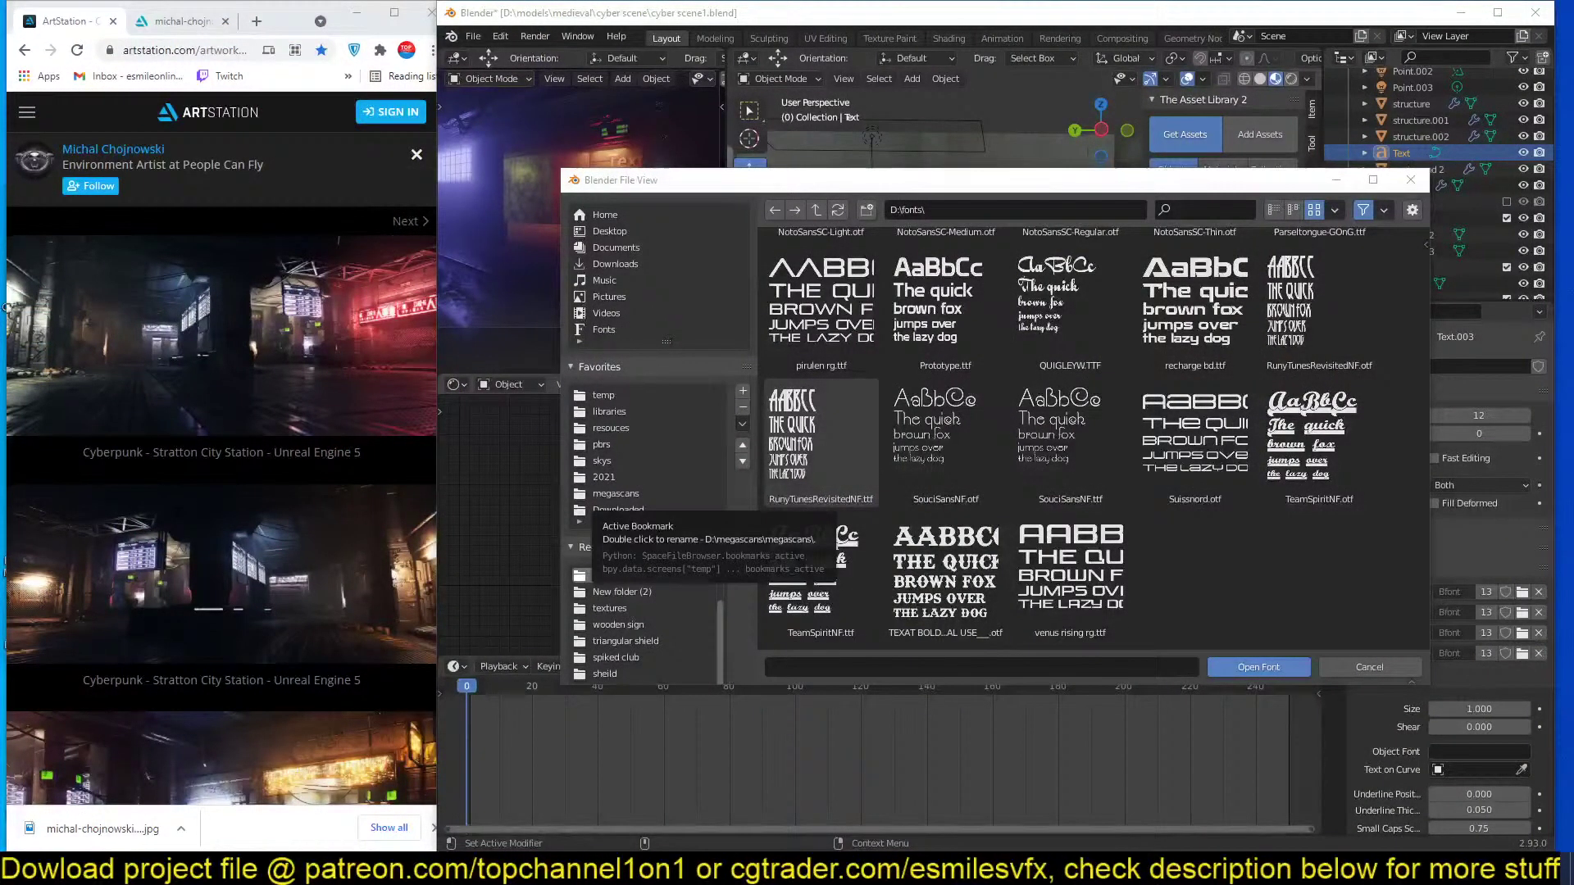
scroll(1204, 580, up, 8)
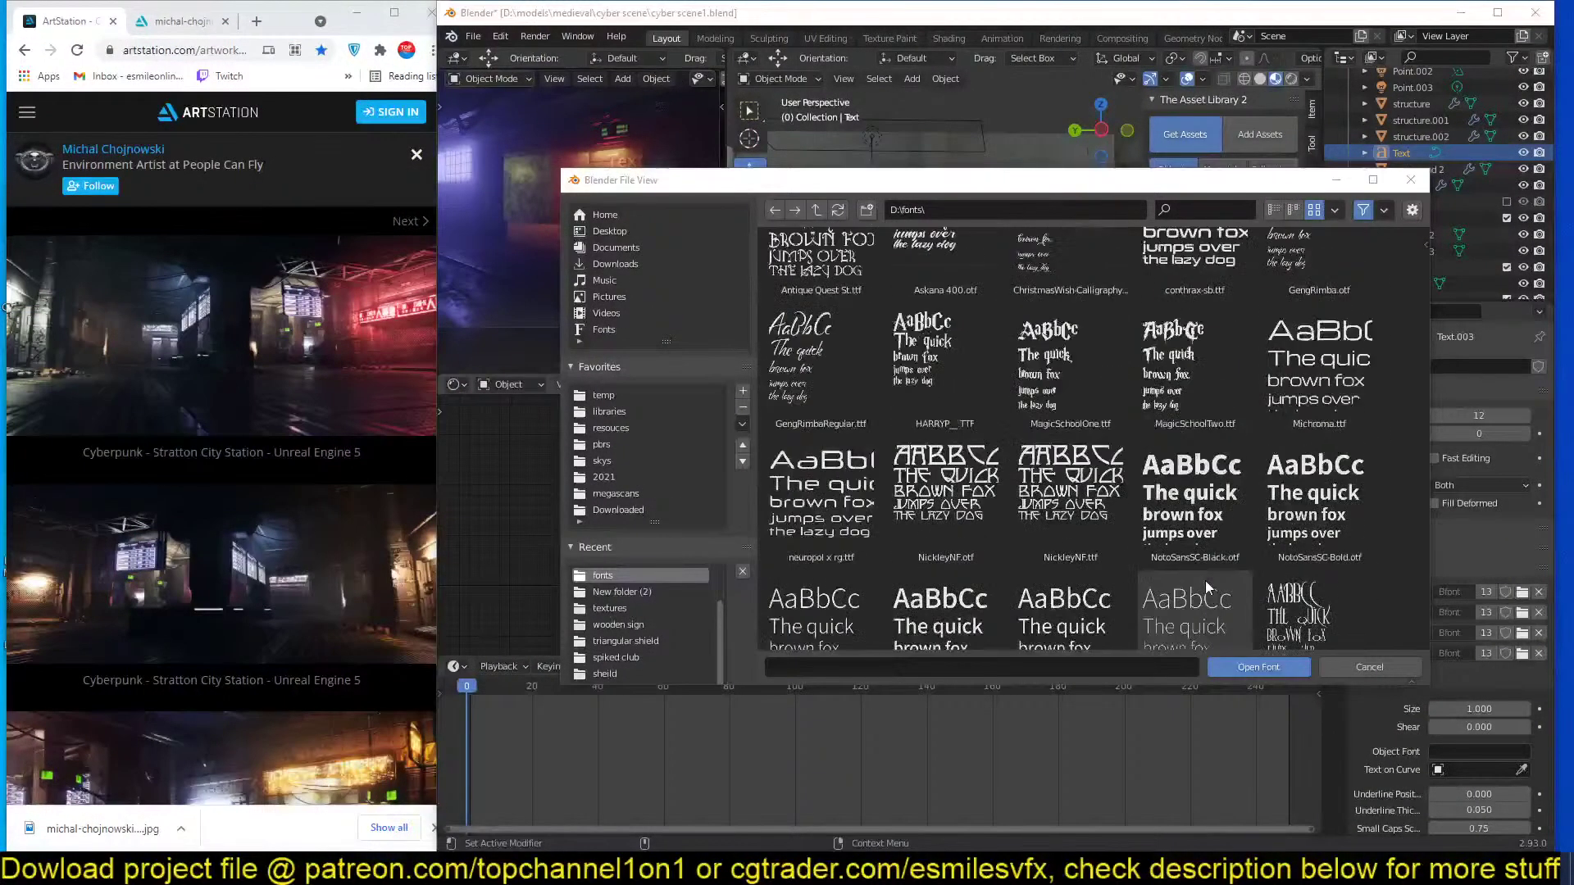
scroll(1213, 587, down, 15)
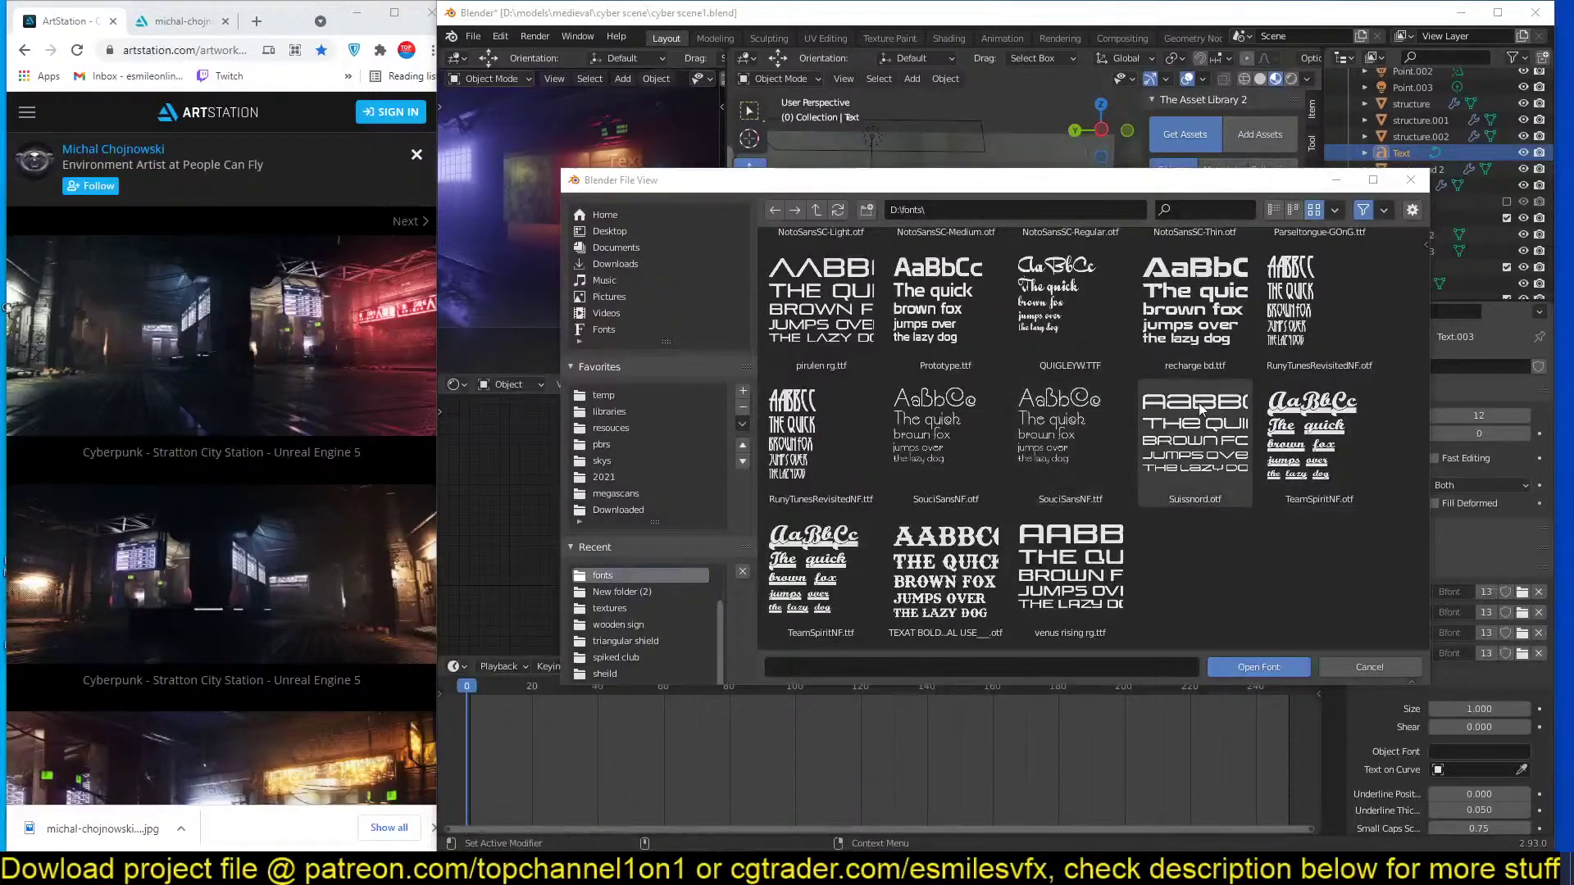
double_click(1080, 531)
Change the wording of the wall text to "T-REX".
scroll(918, 424, down, 6)
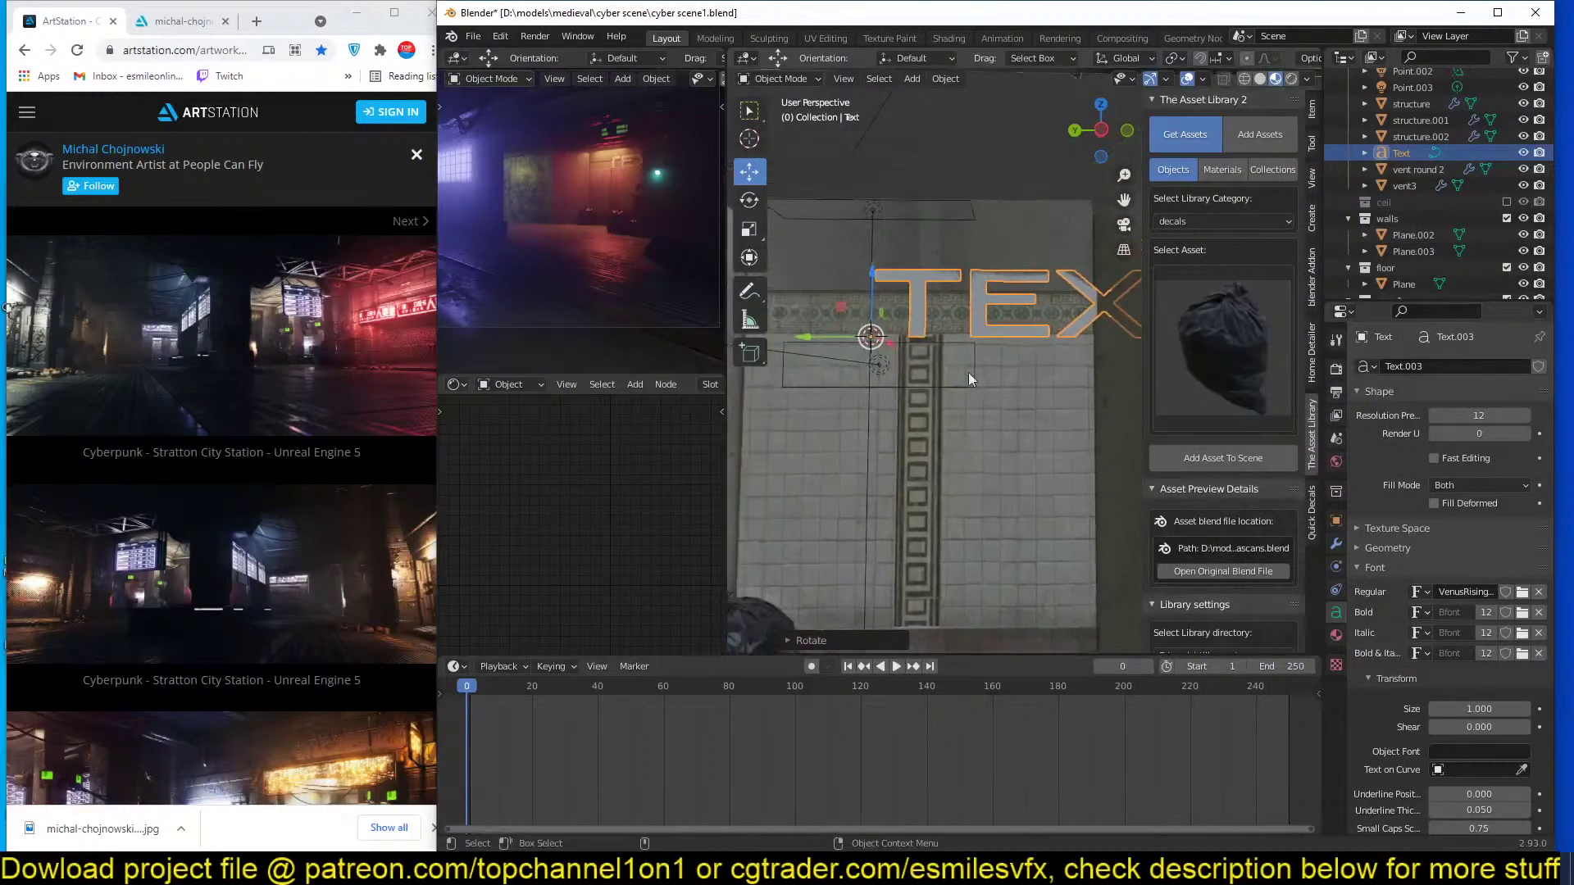
key(Tab)
key(BackSpace)
key(BackSpace)
key(BackSpace)
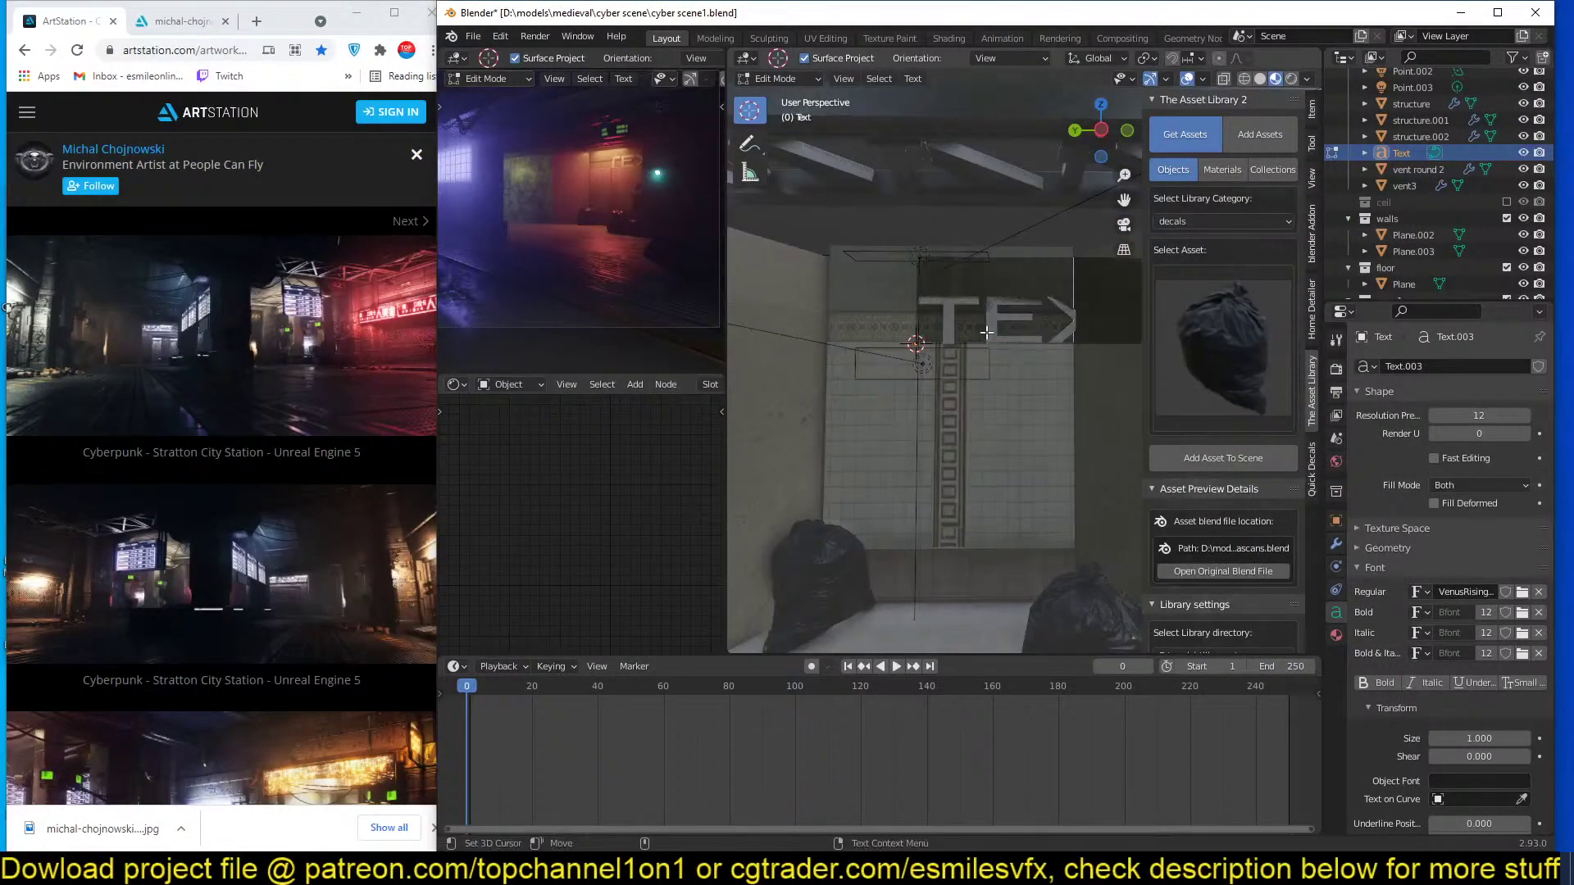
text(-RE)
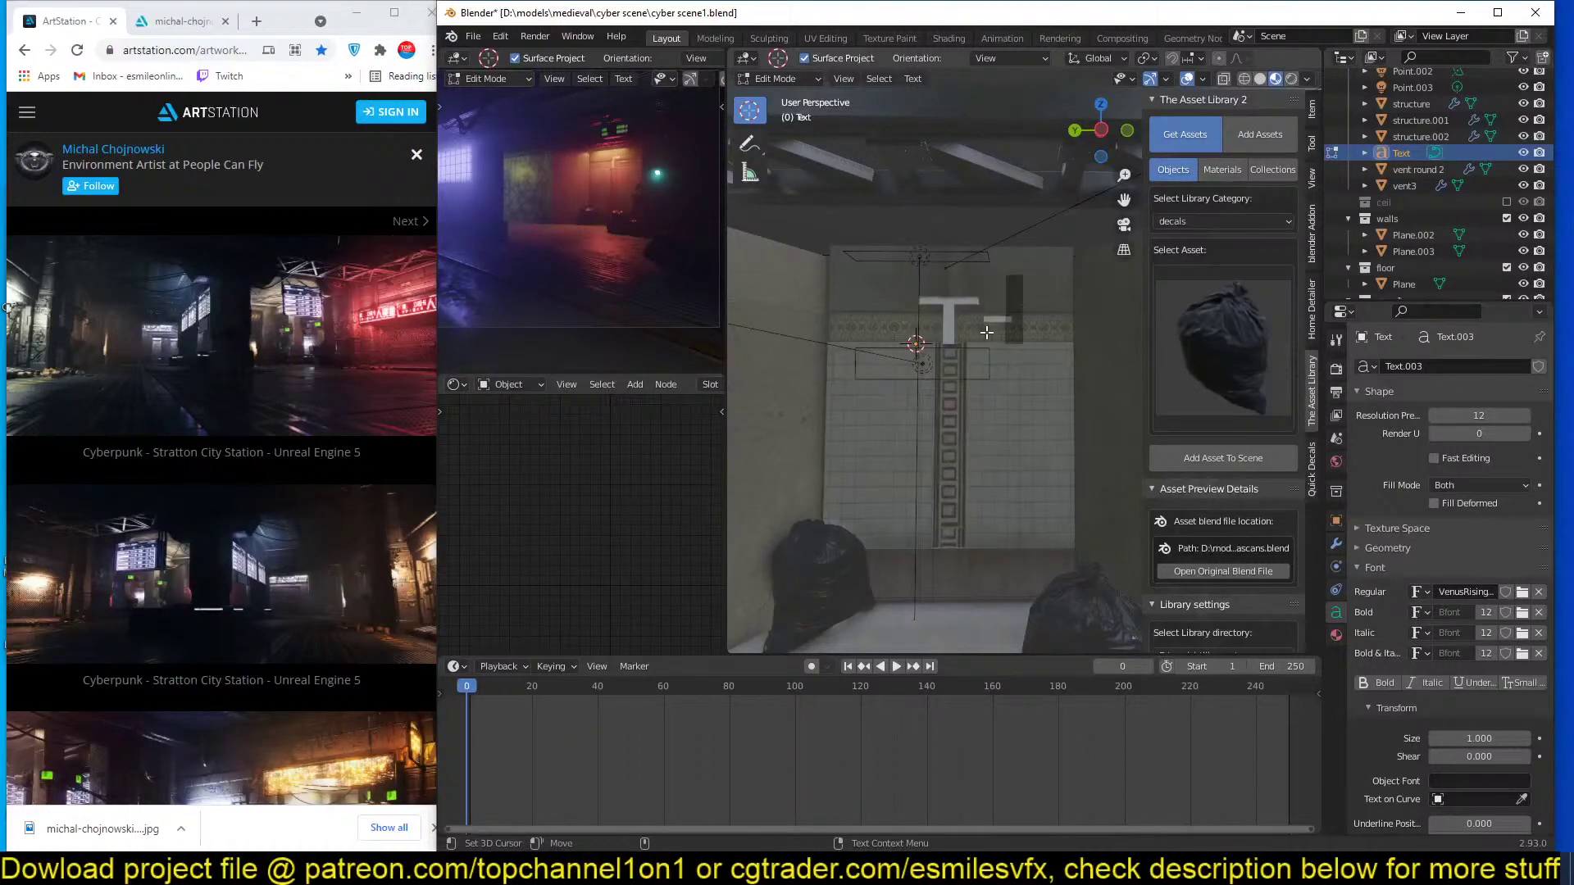
key(Tab)
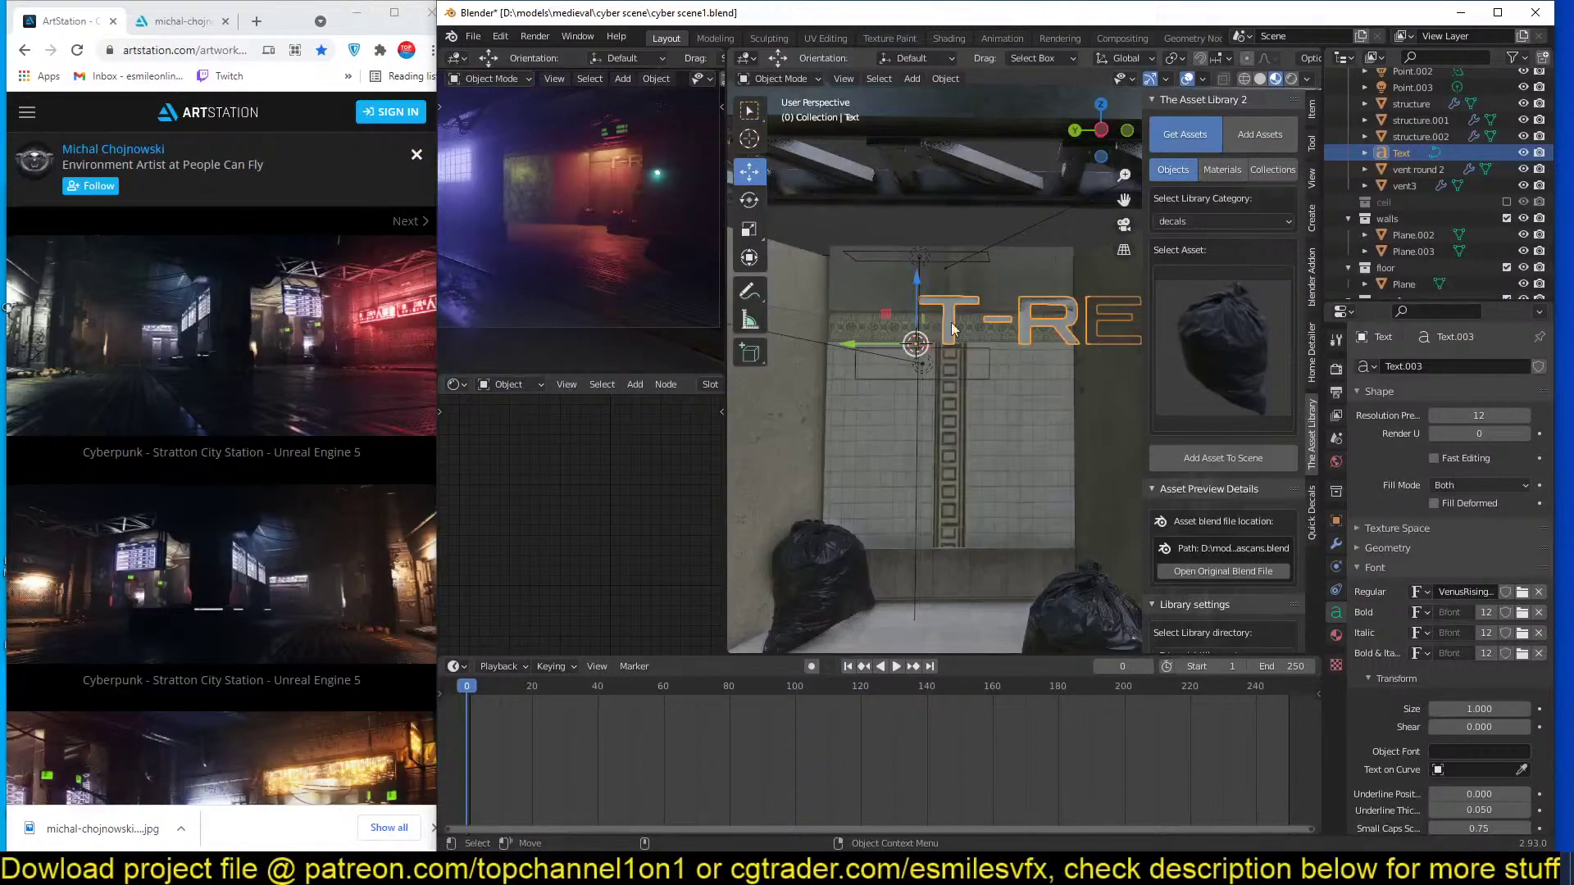
key(Tab)
text(X)
key(Tab)
Scale the T-REX text down and centre it above the tiled wall panel.
key(g)
click(765, 317)
key(s)
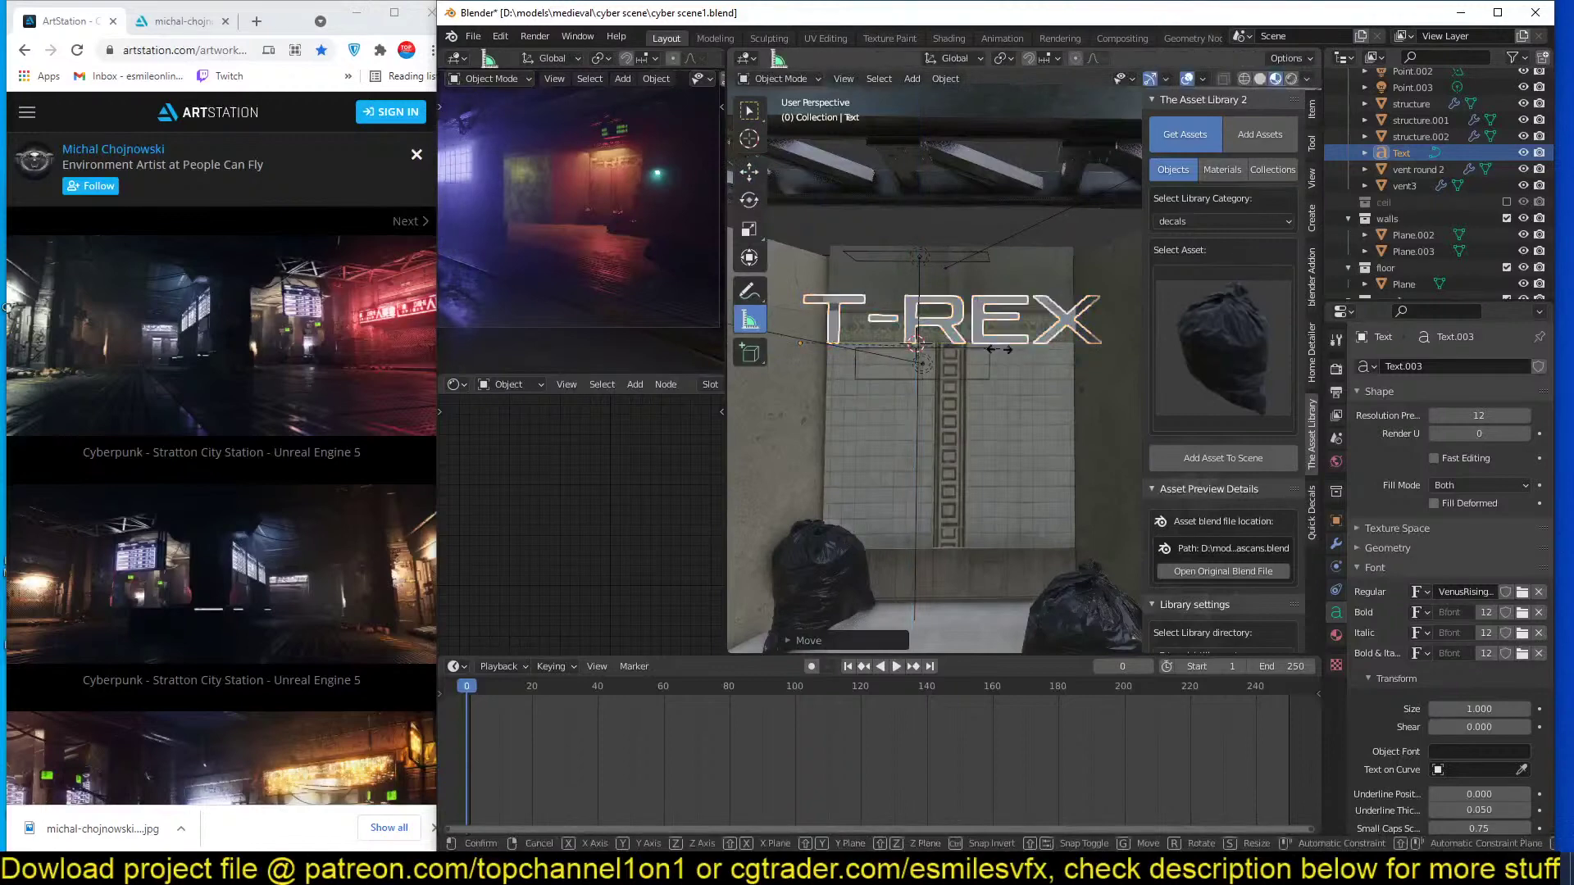
click(950, 355)
key(g)
click(981, 350)
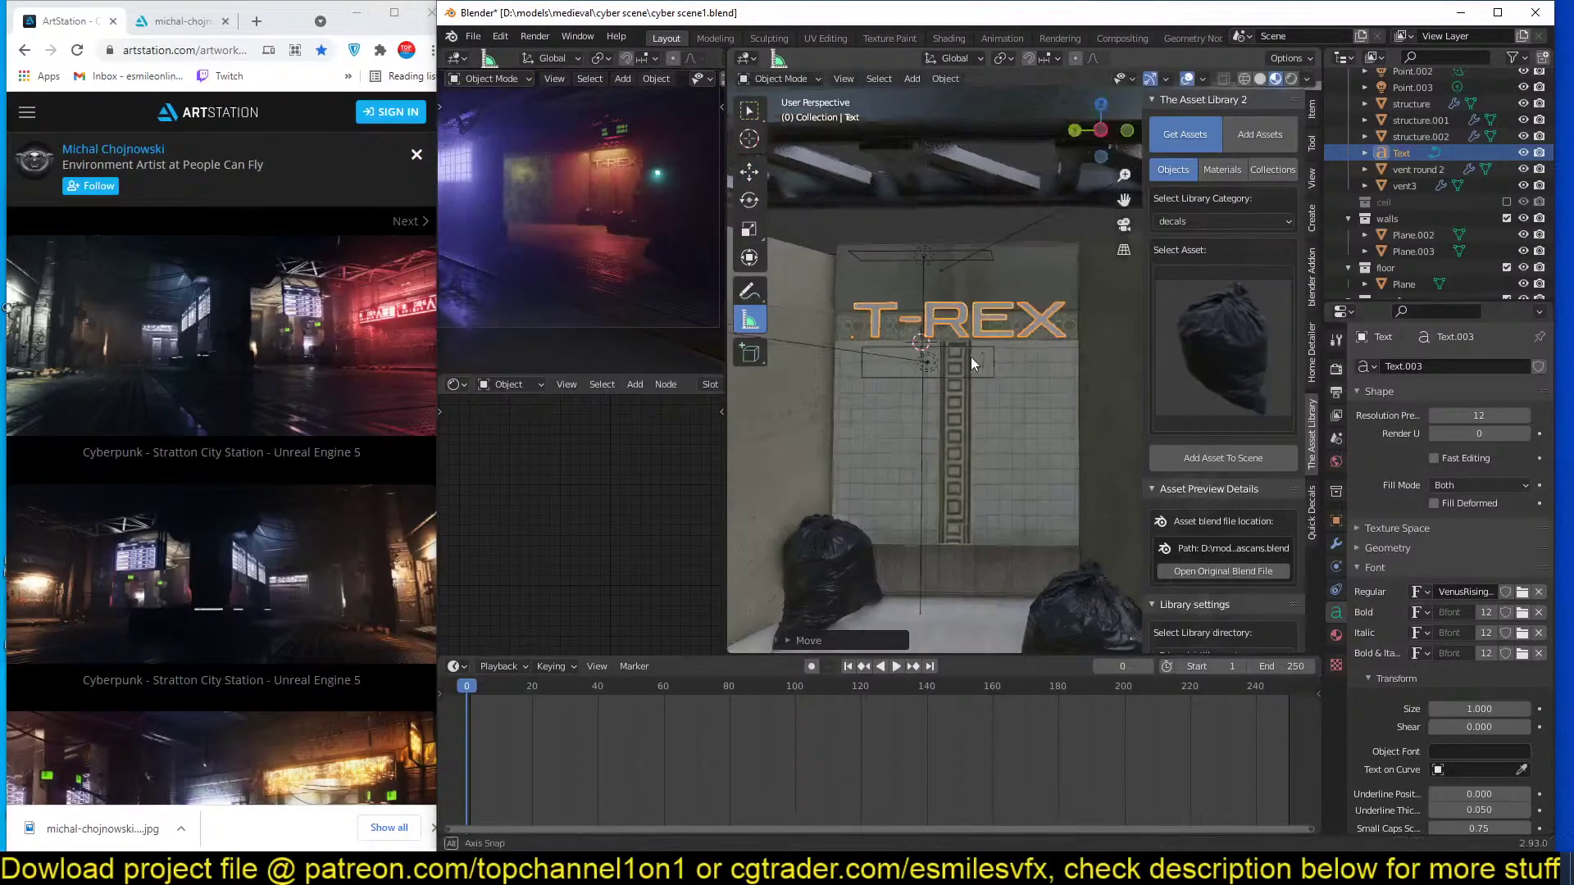
Create a new material for the T-REX text.
middle_drag(971, 357, 990, 327)
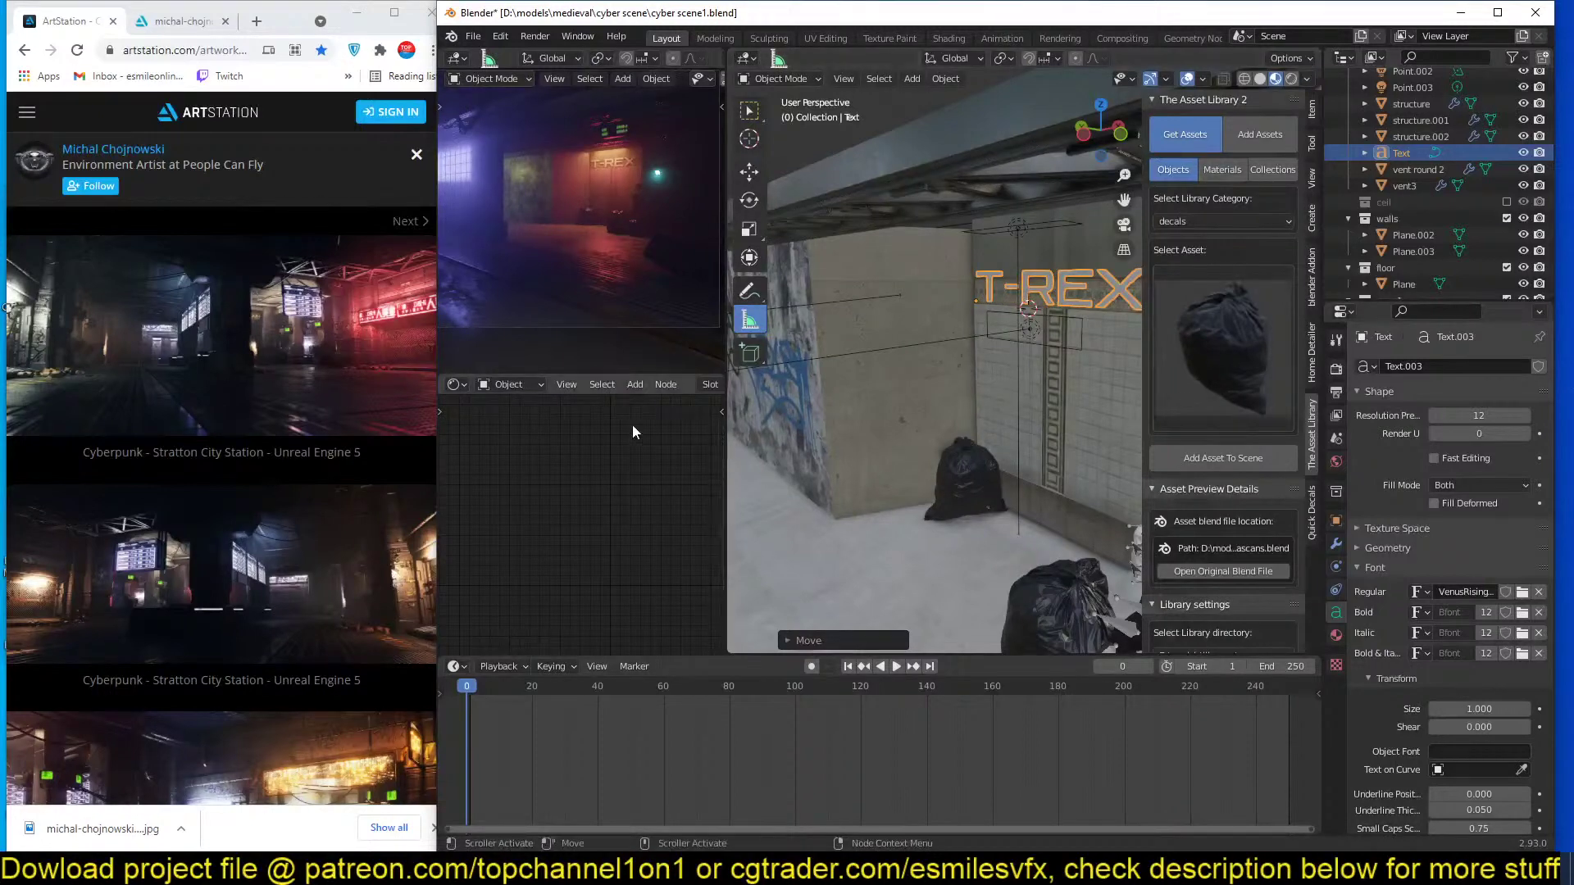
scroll(686, 385, right, 5)
click(649, 384)
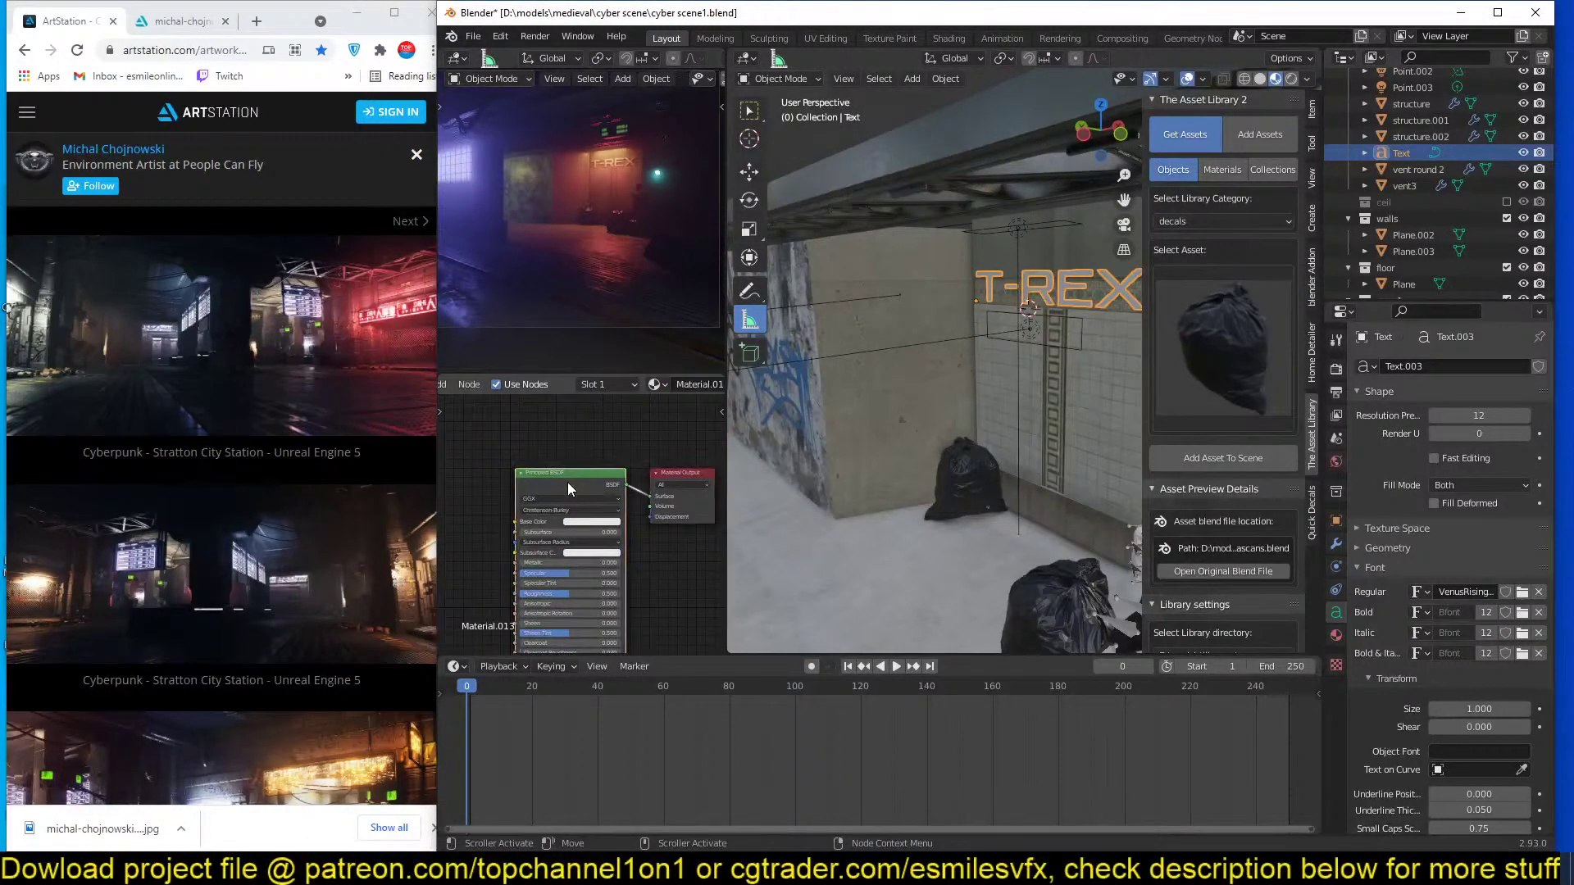
Replace the material's Principled BSDF with an Emission shader of strength 10 feeding the output surface, and save the file.
key(x)
key(ctrl+s)
key(shift+a)
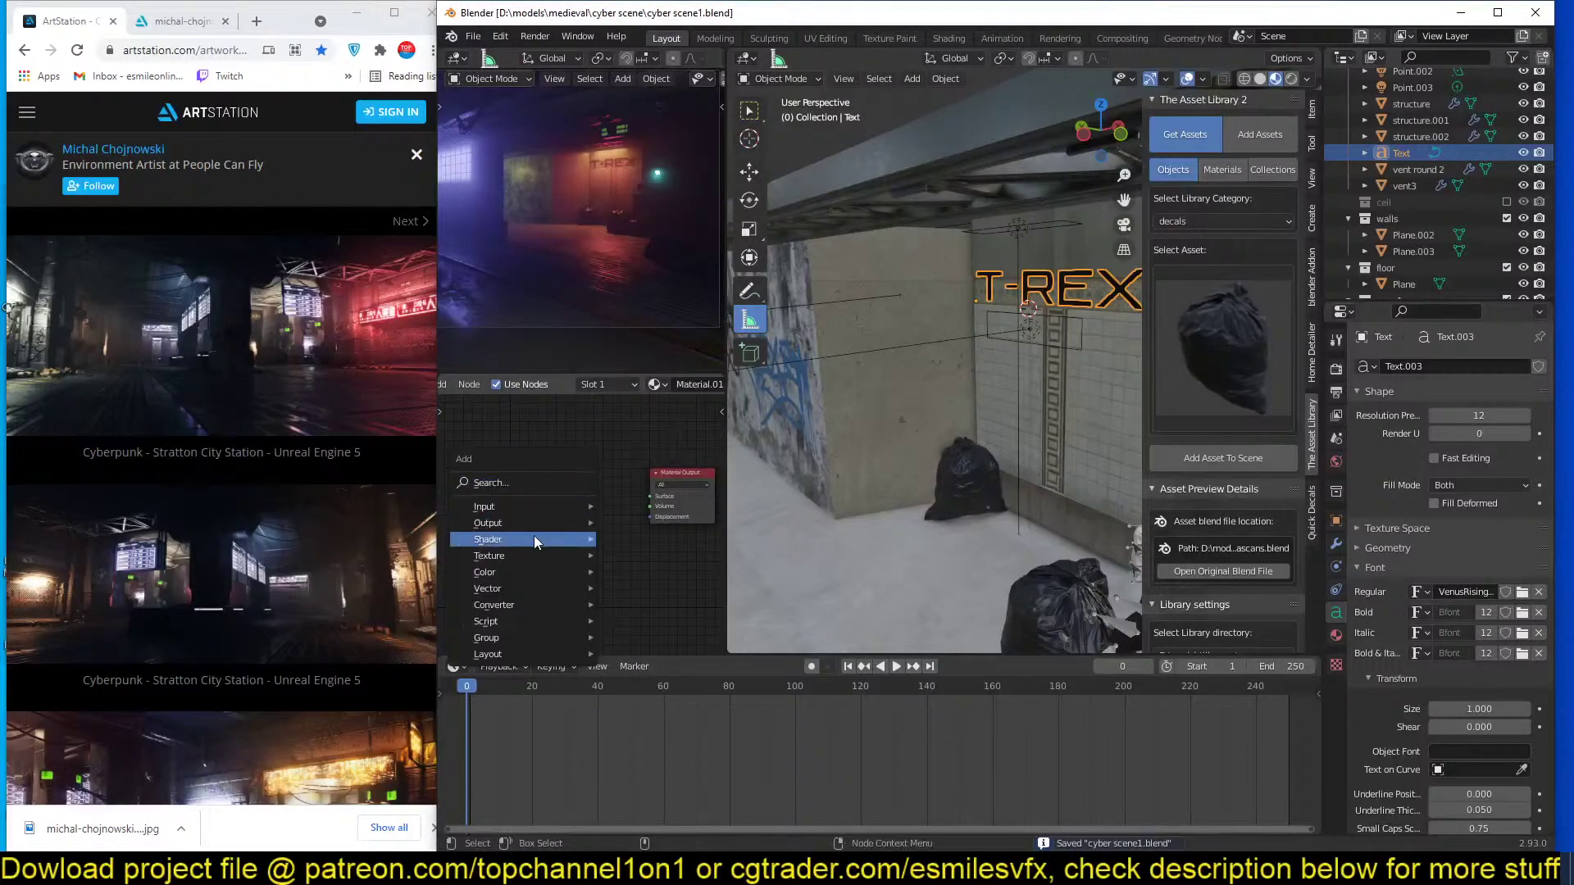
mouse_move(533, 534)
click(670, 582)
click(525, 471)
drag(573, 479, 650, 496)
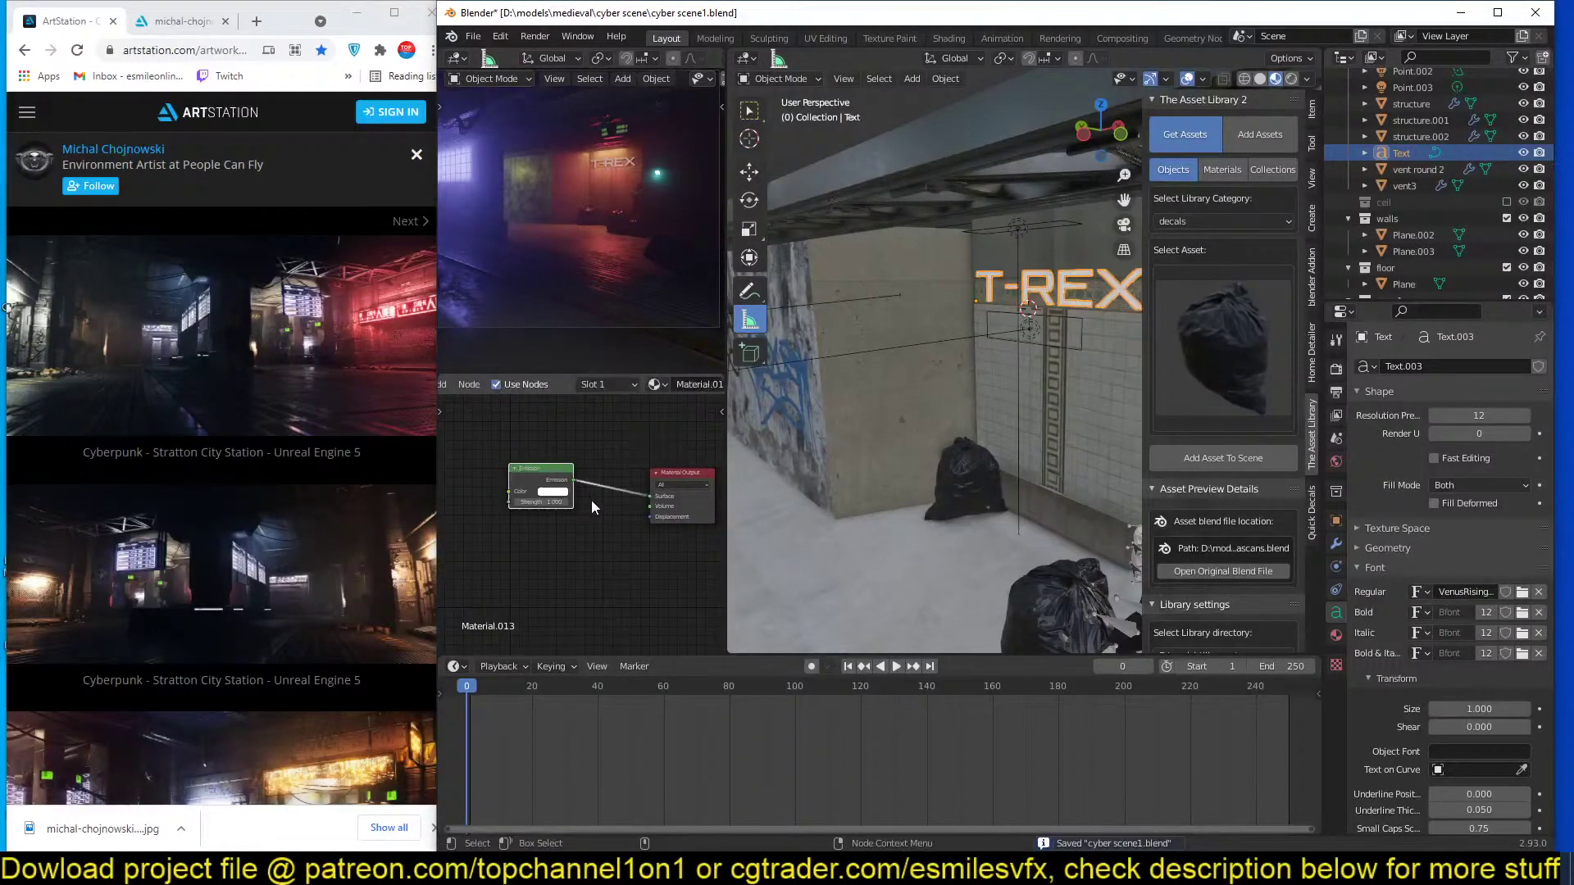
key(Return)
Try several emission colours for the sign, settle on a light orange, and show the render settings.
click(548, 492)
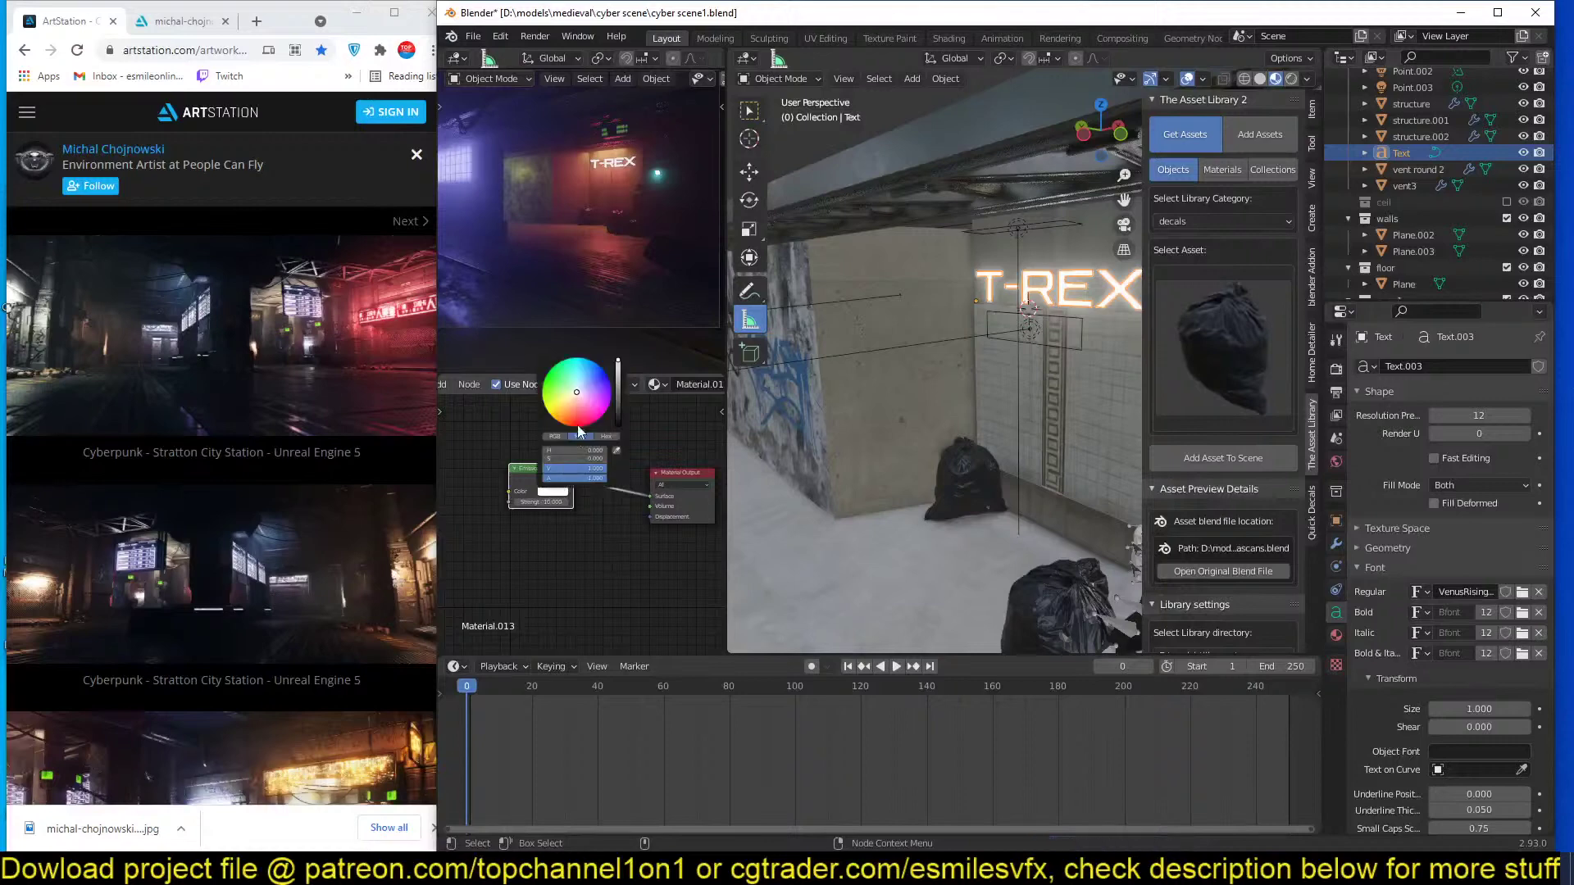
click(545, 400)
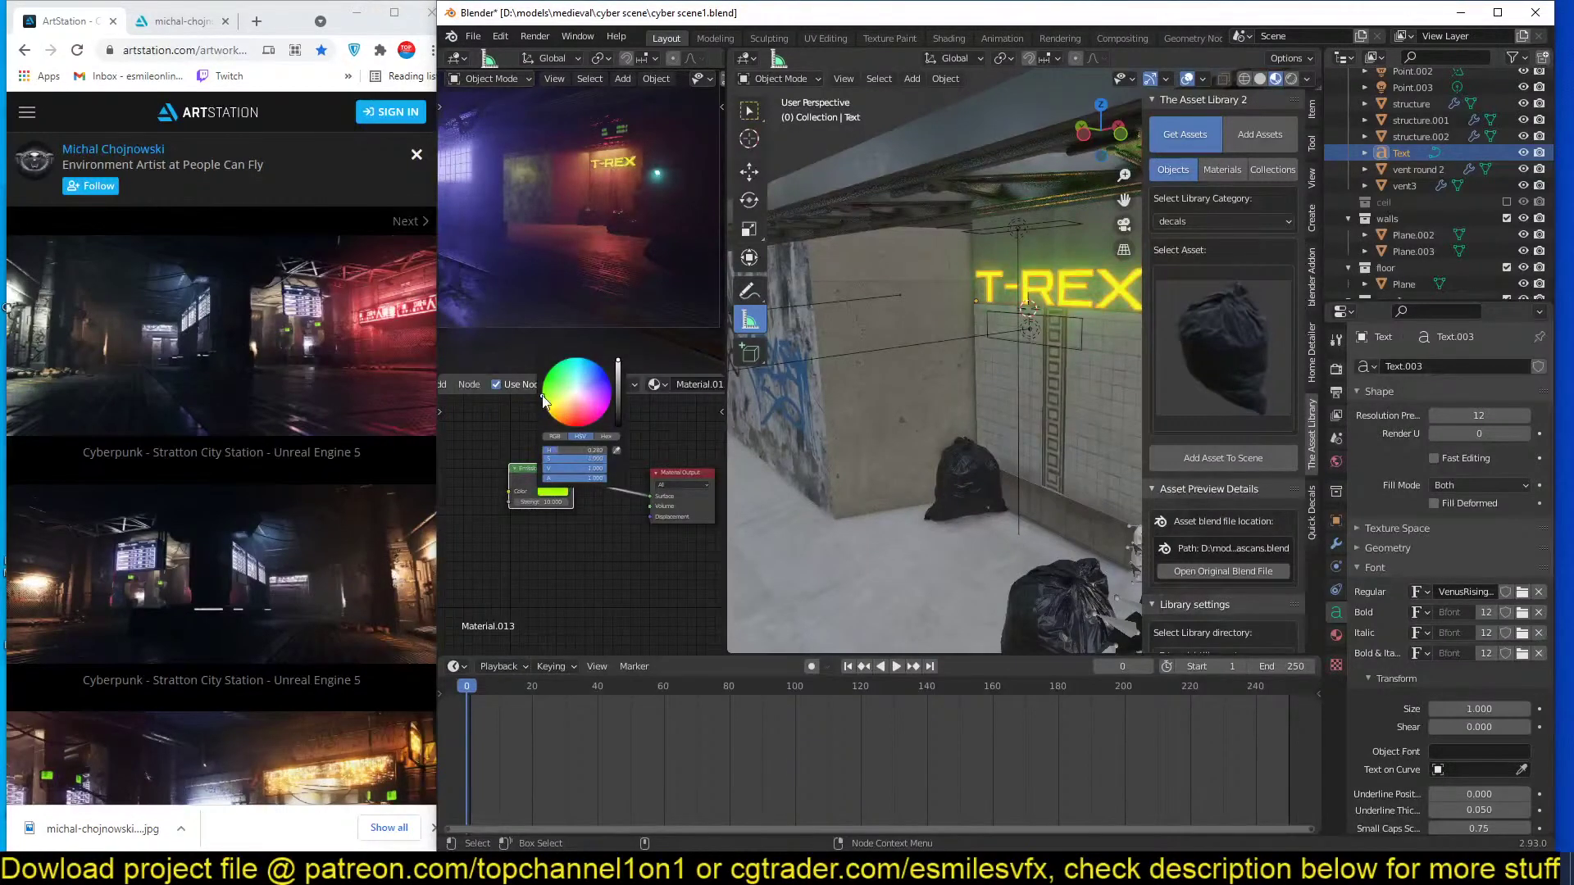
click(576, 419)
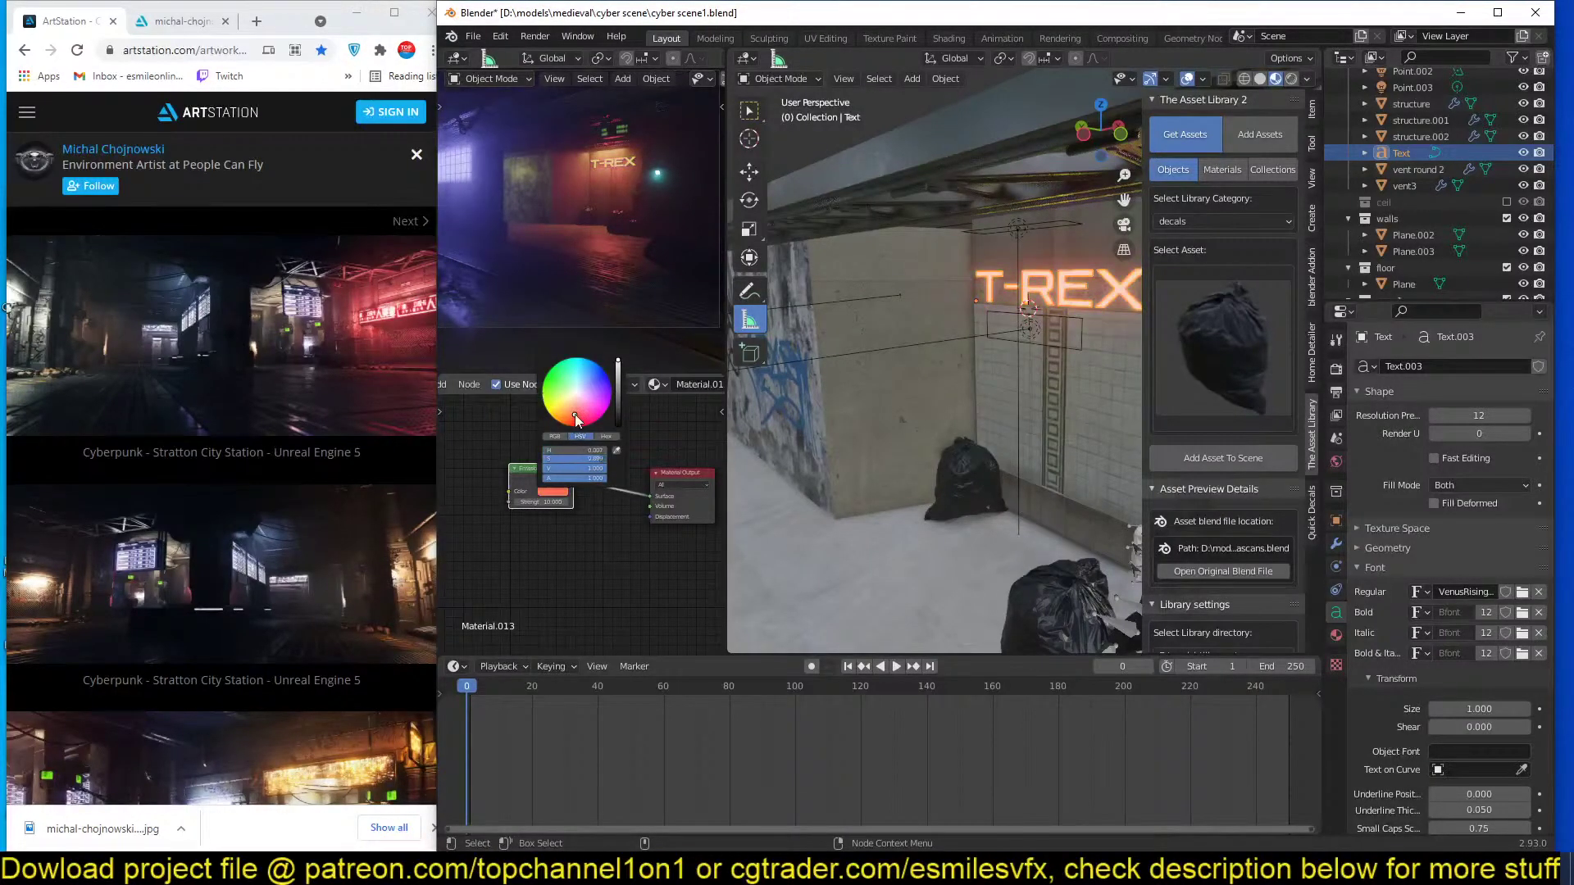
click(558, 419)
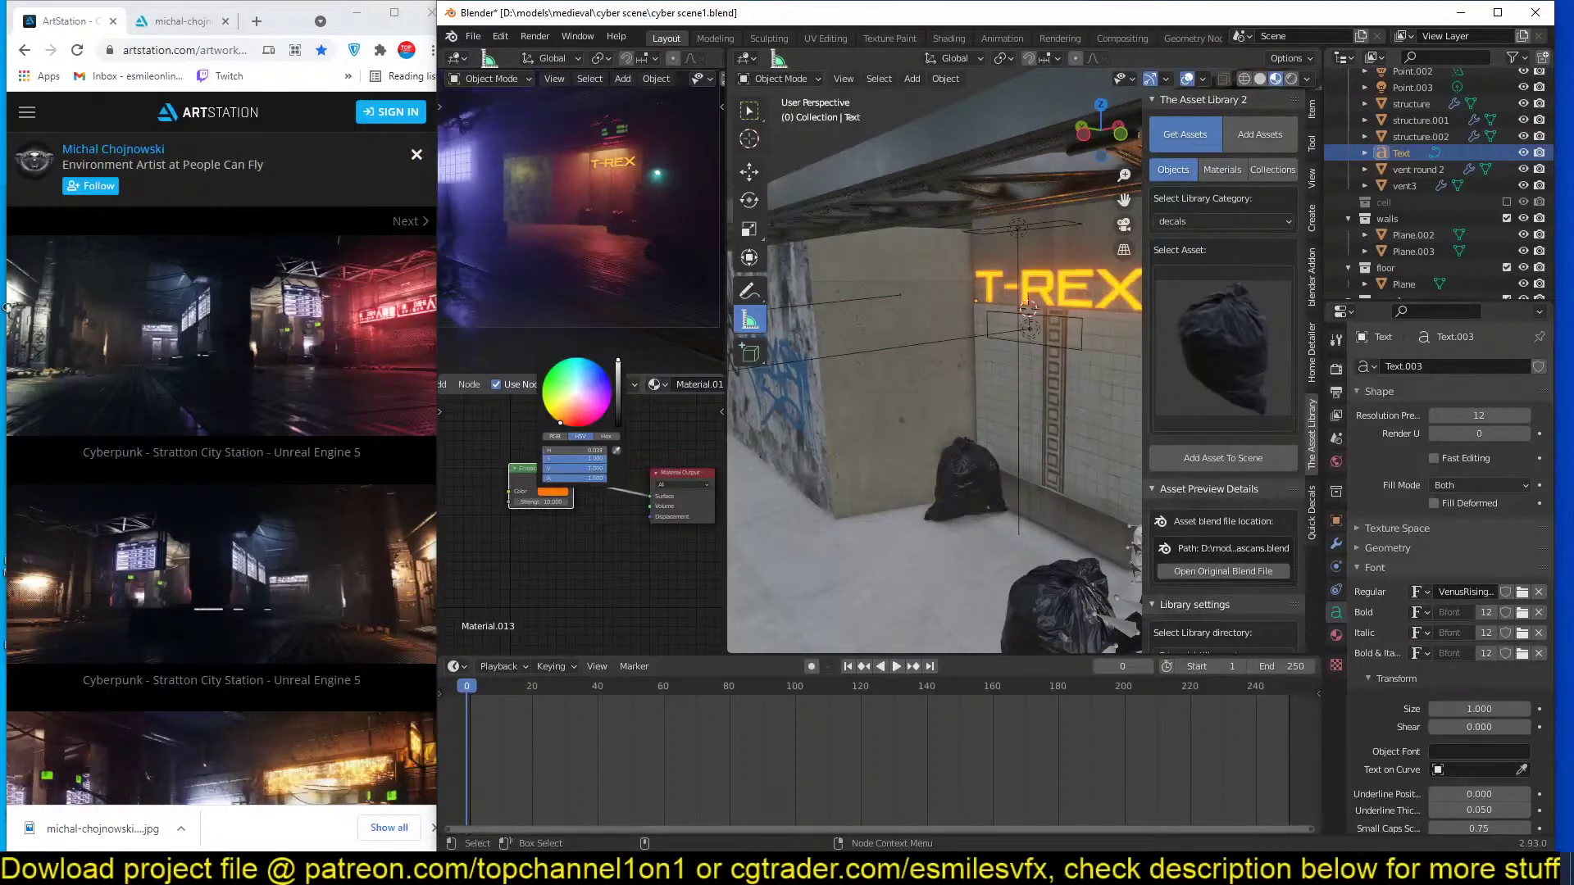
click(1337, 375)
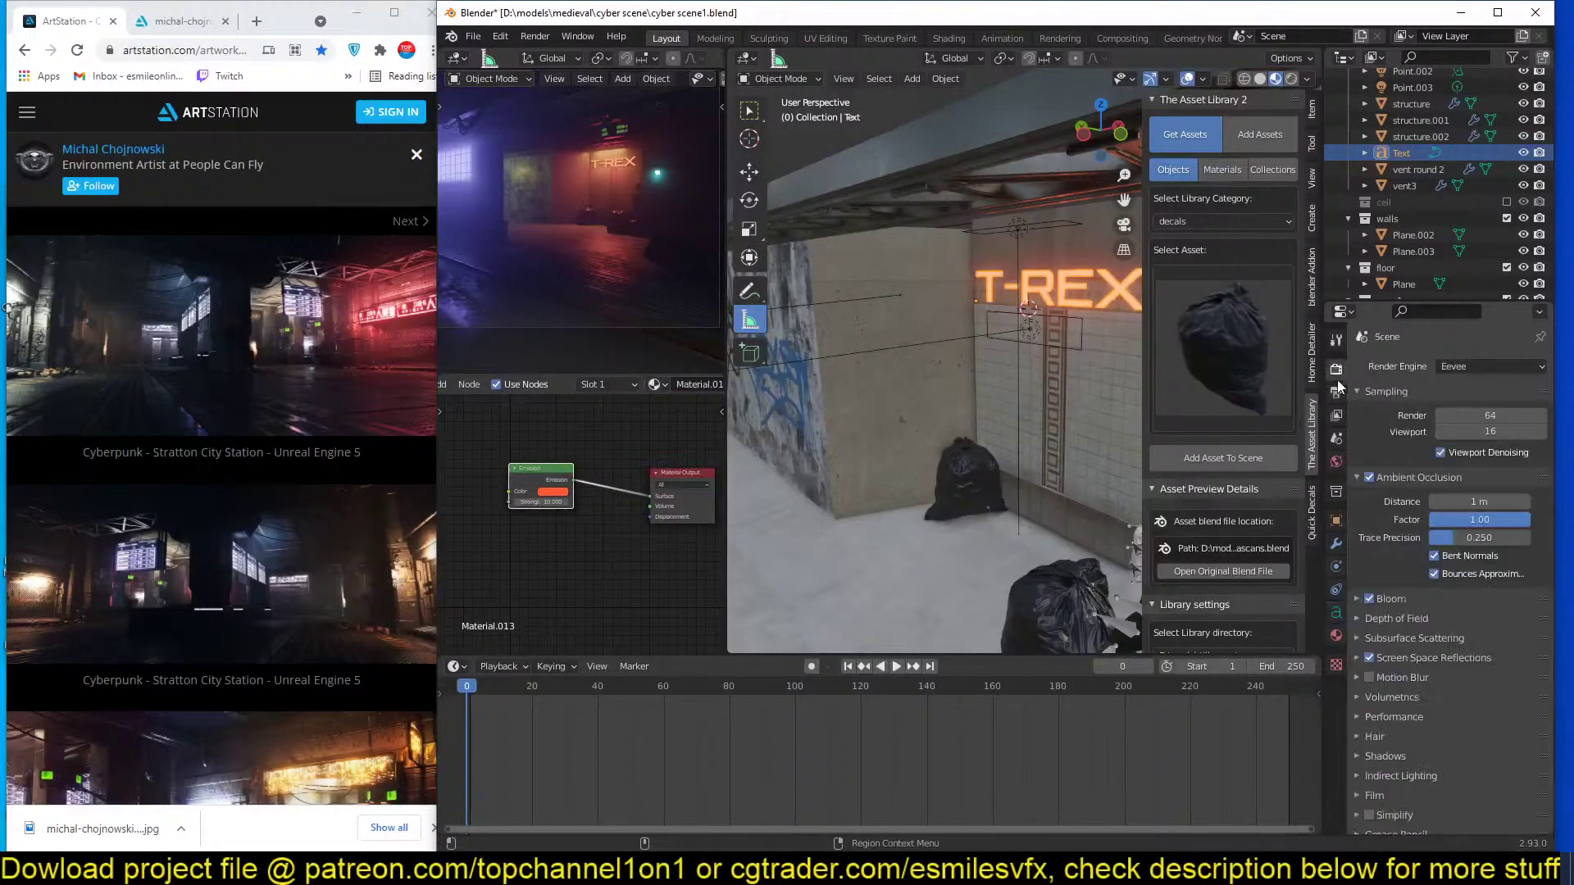
click(555, 493)
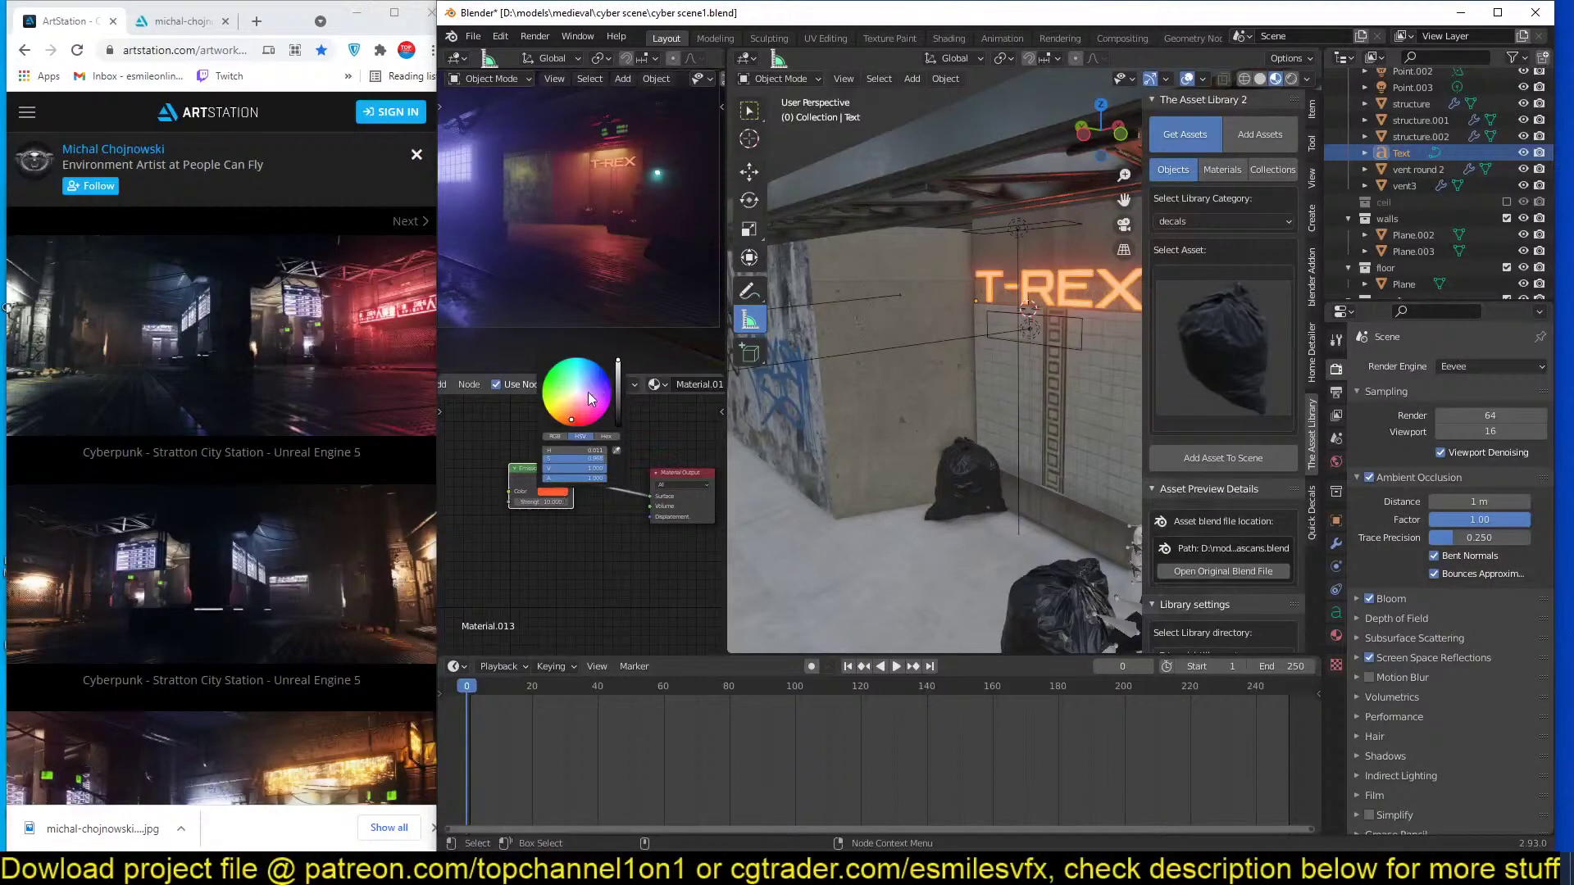
drag(590, 399, 568, 408)
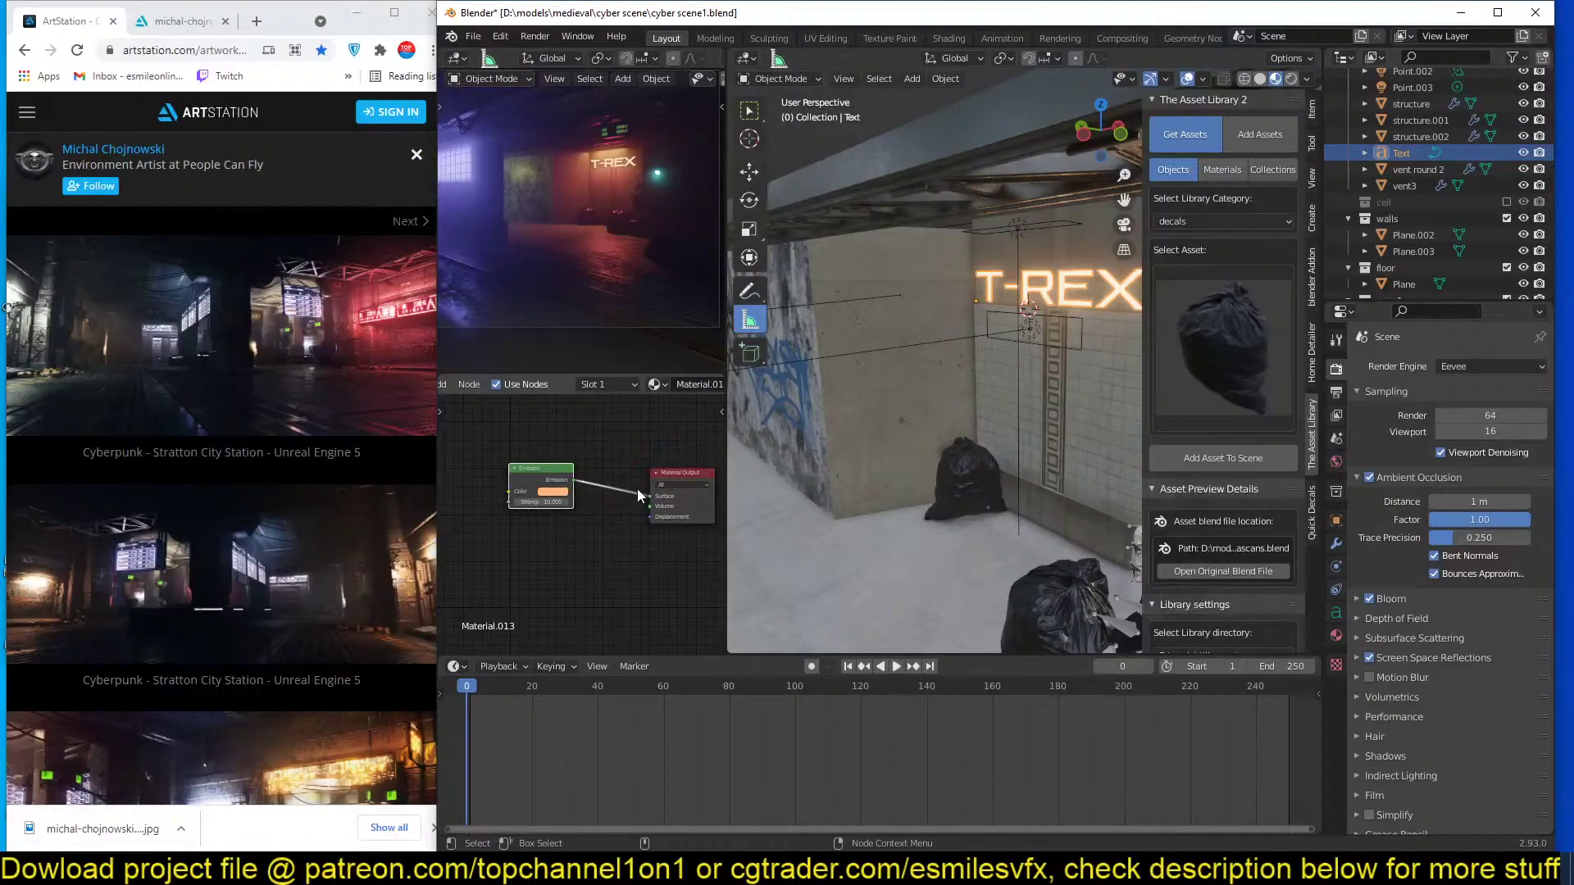
Set the sign's emission strength to 100.
click(541, 501)
text(1)
key(Return)
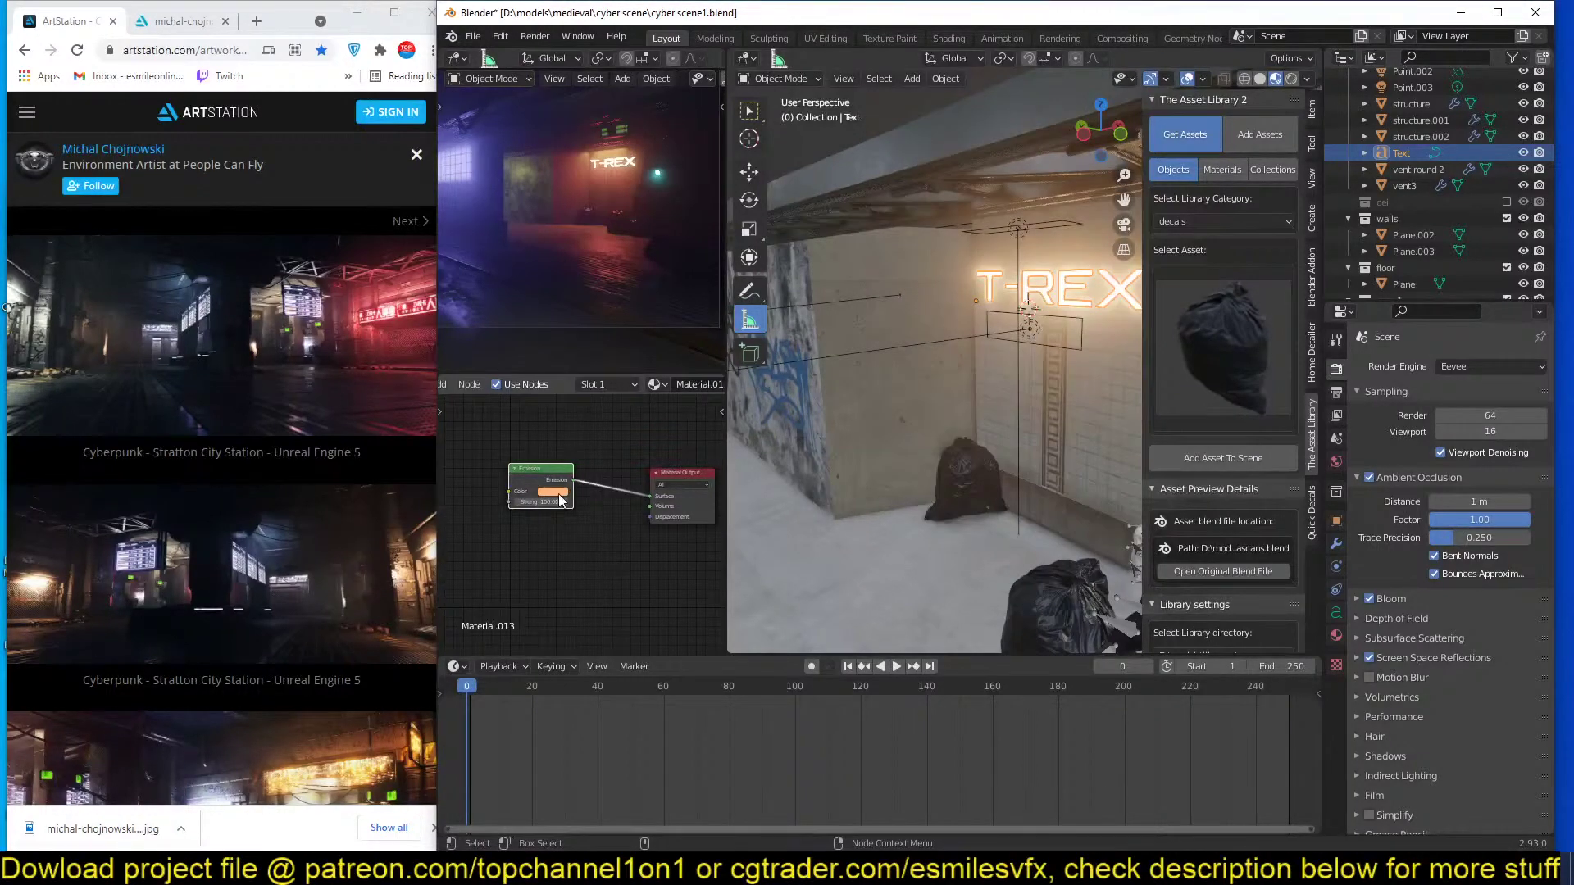
Raise the point light below the T-REX sign about 1.45 m along Z to the lettering's height, and save the file.
middle_drag(1105, 377, 1015, 416)
click(941, 409)
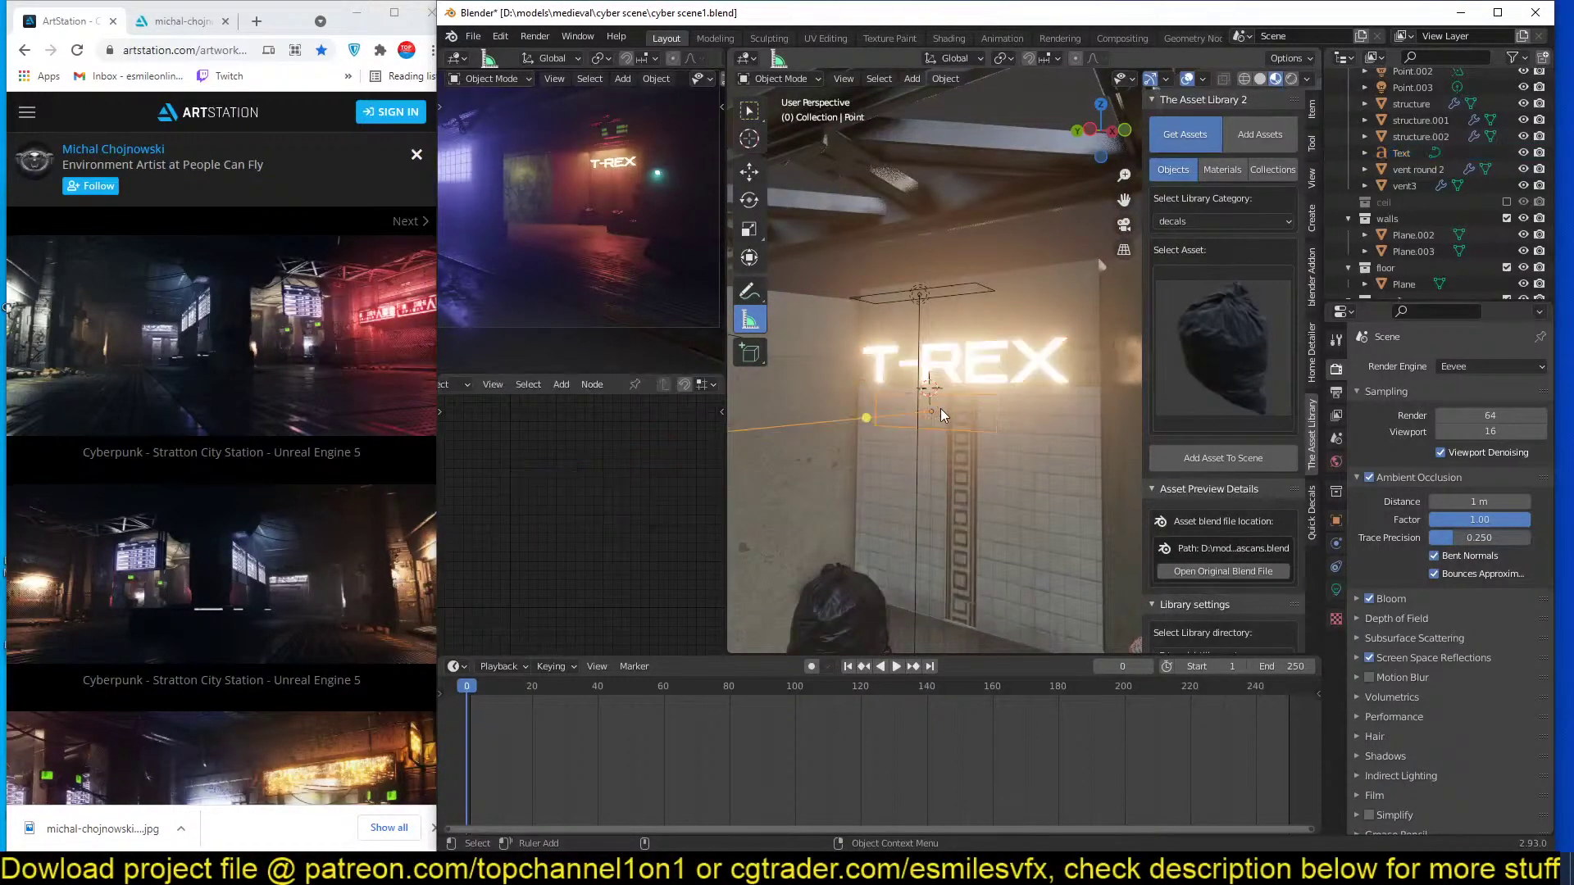
key(g)
key(z)
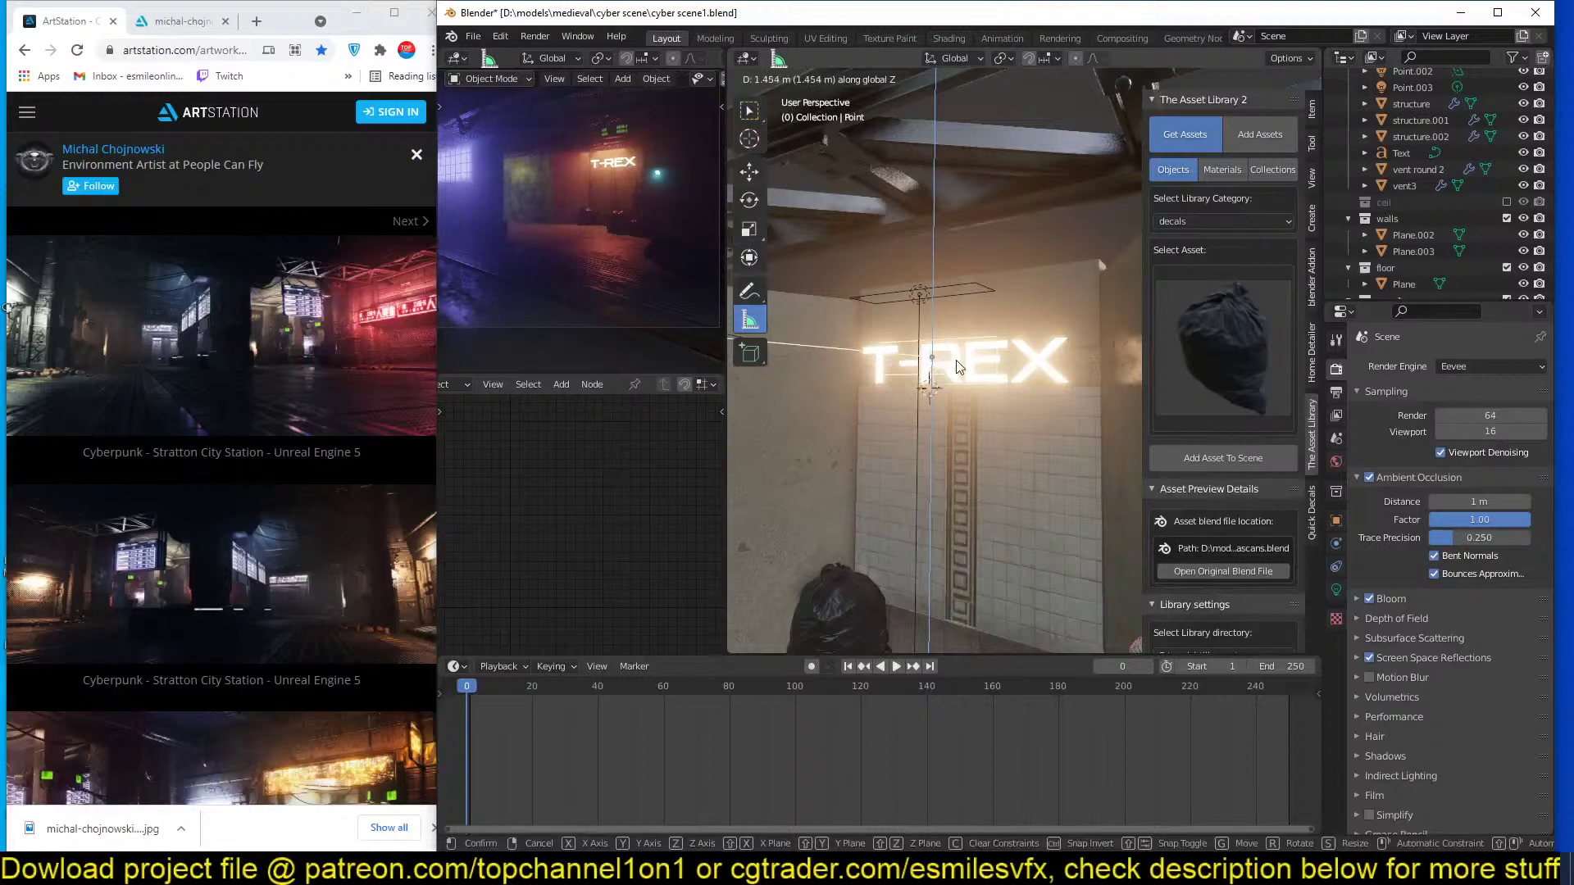
click(956, 360)
key(ctrl+s)
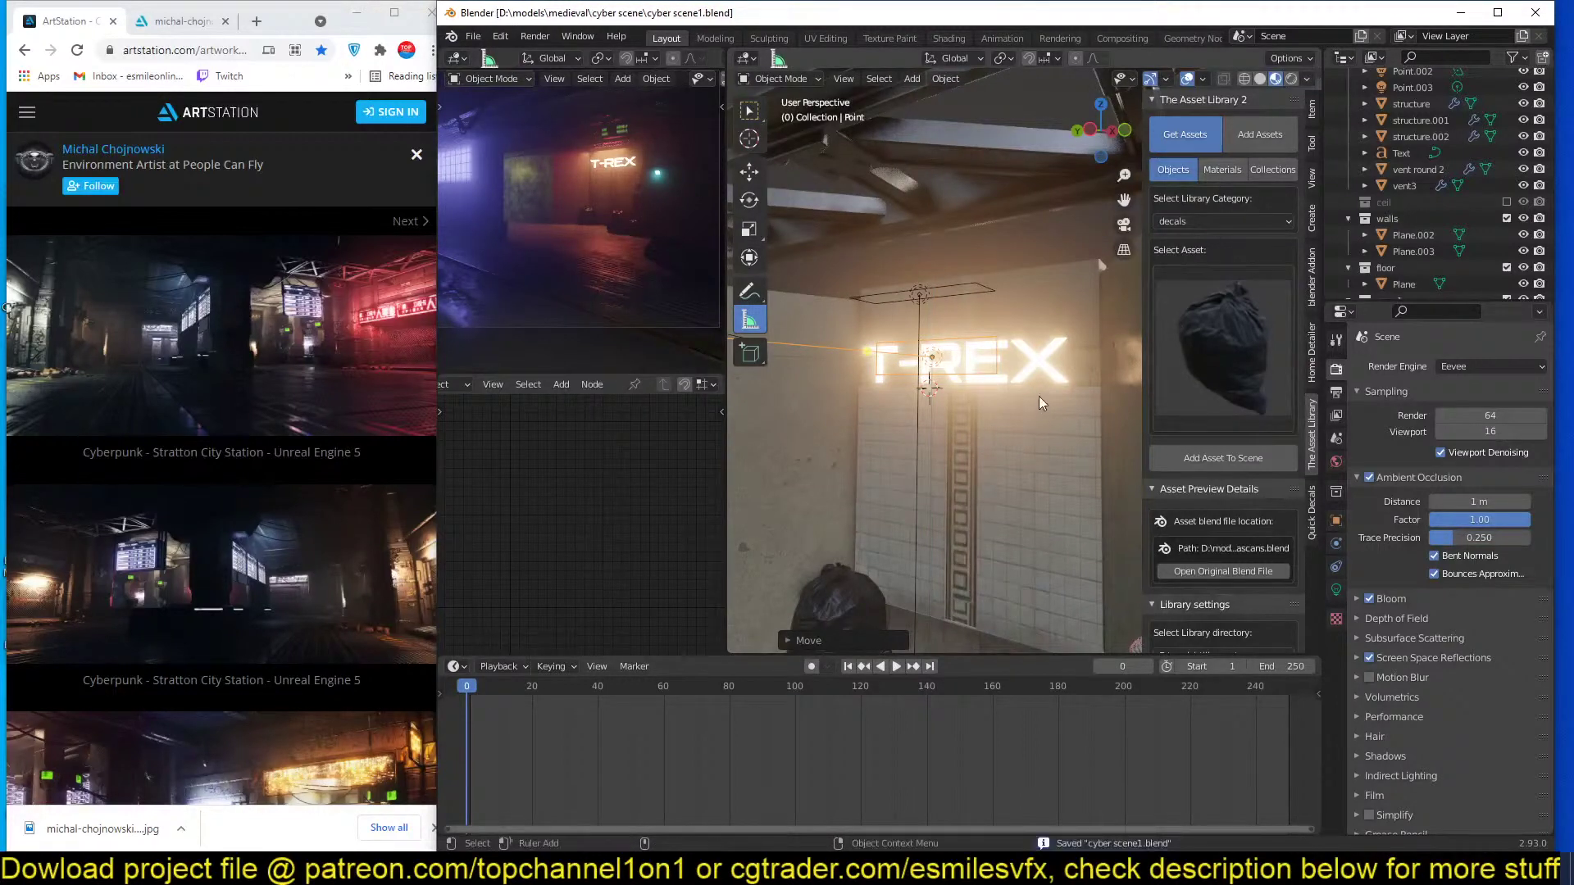
Select the T-REX text object on the wall.
scroll(1060, 379, down, 1)
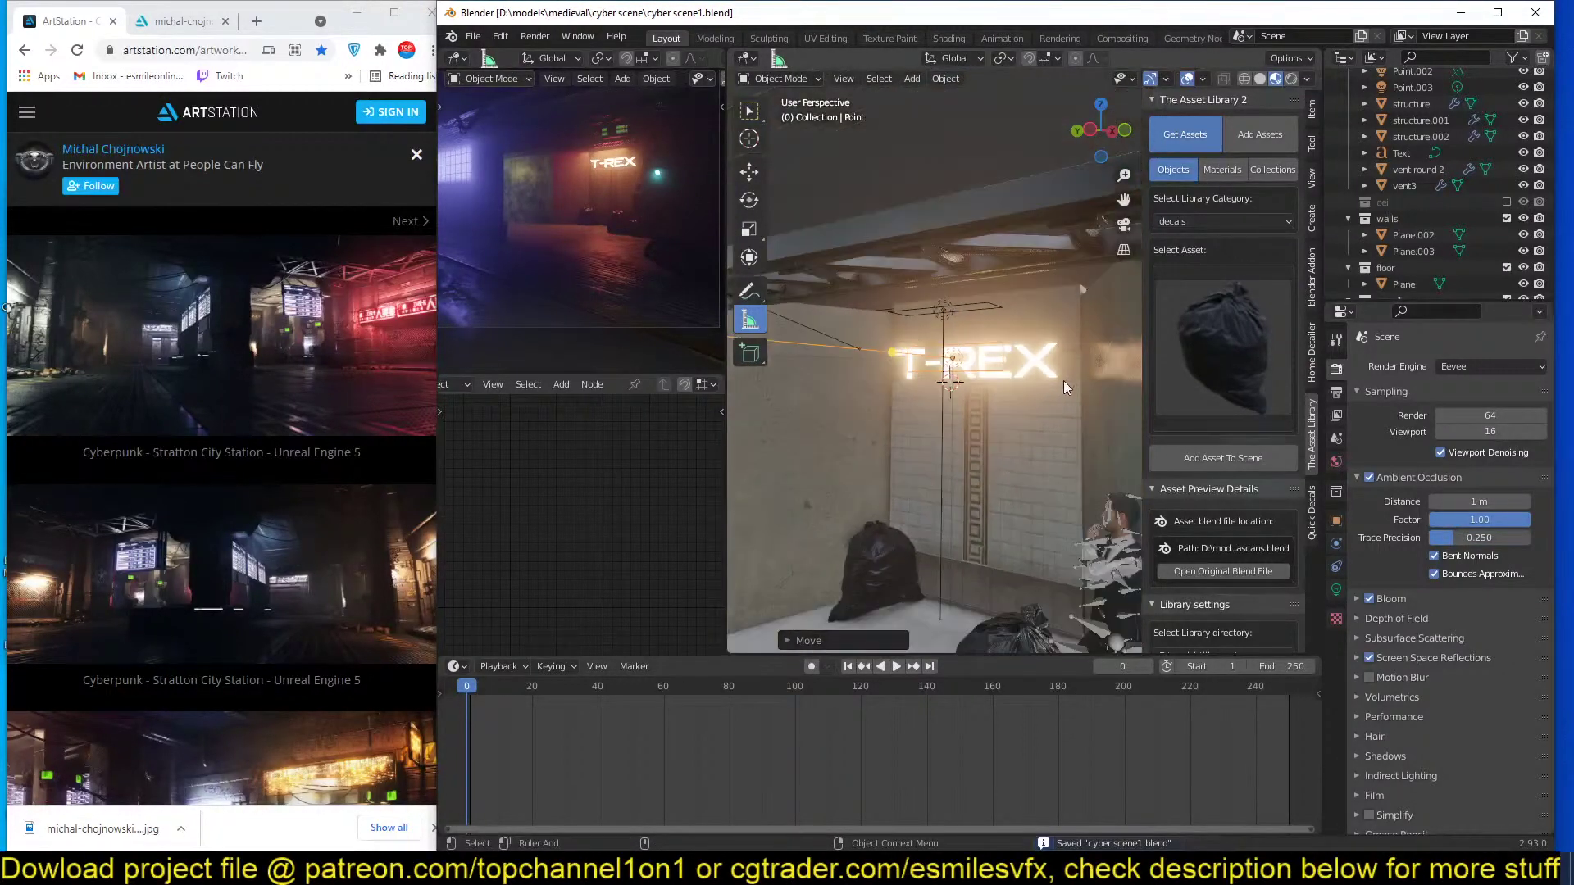
middle_drag(1064, 380, 1030, 355)
click(1030, 389)
click(1041, 354)
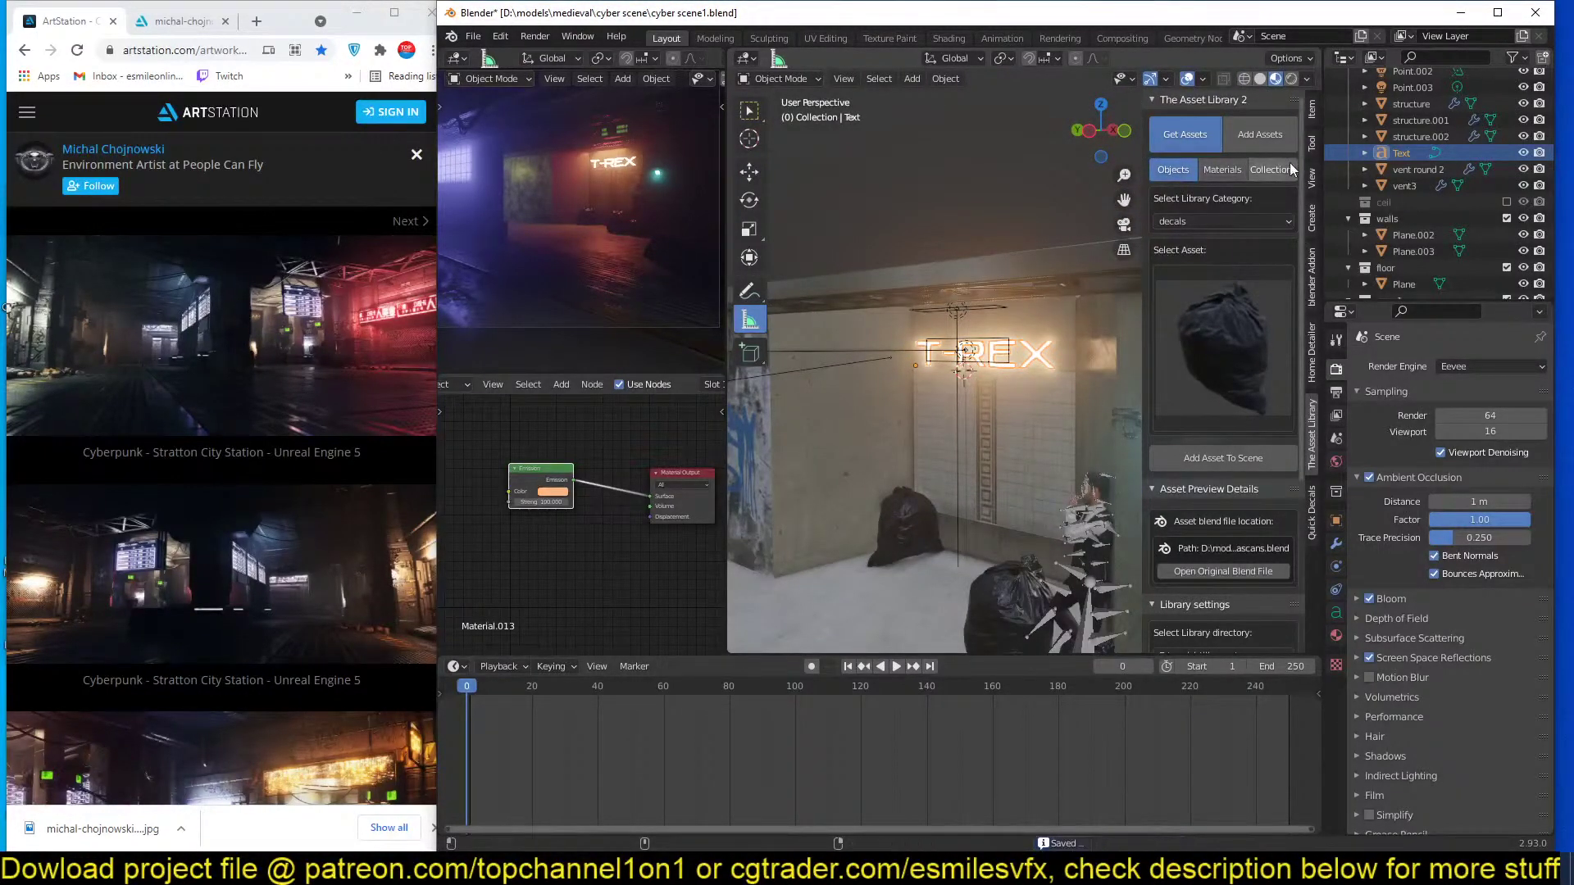
Save the T-REX text to the asset library using a preview image rendered with Bloom turned off, and save the file.
click(1260, 134)
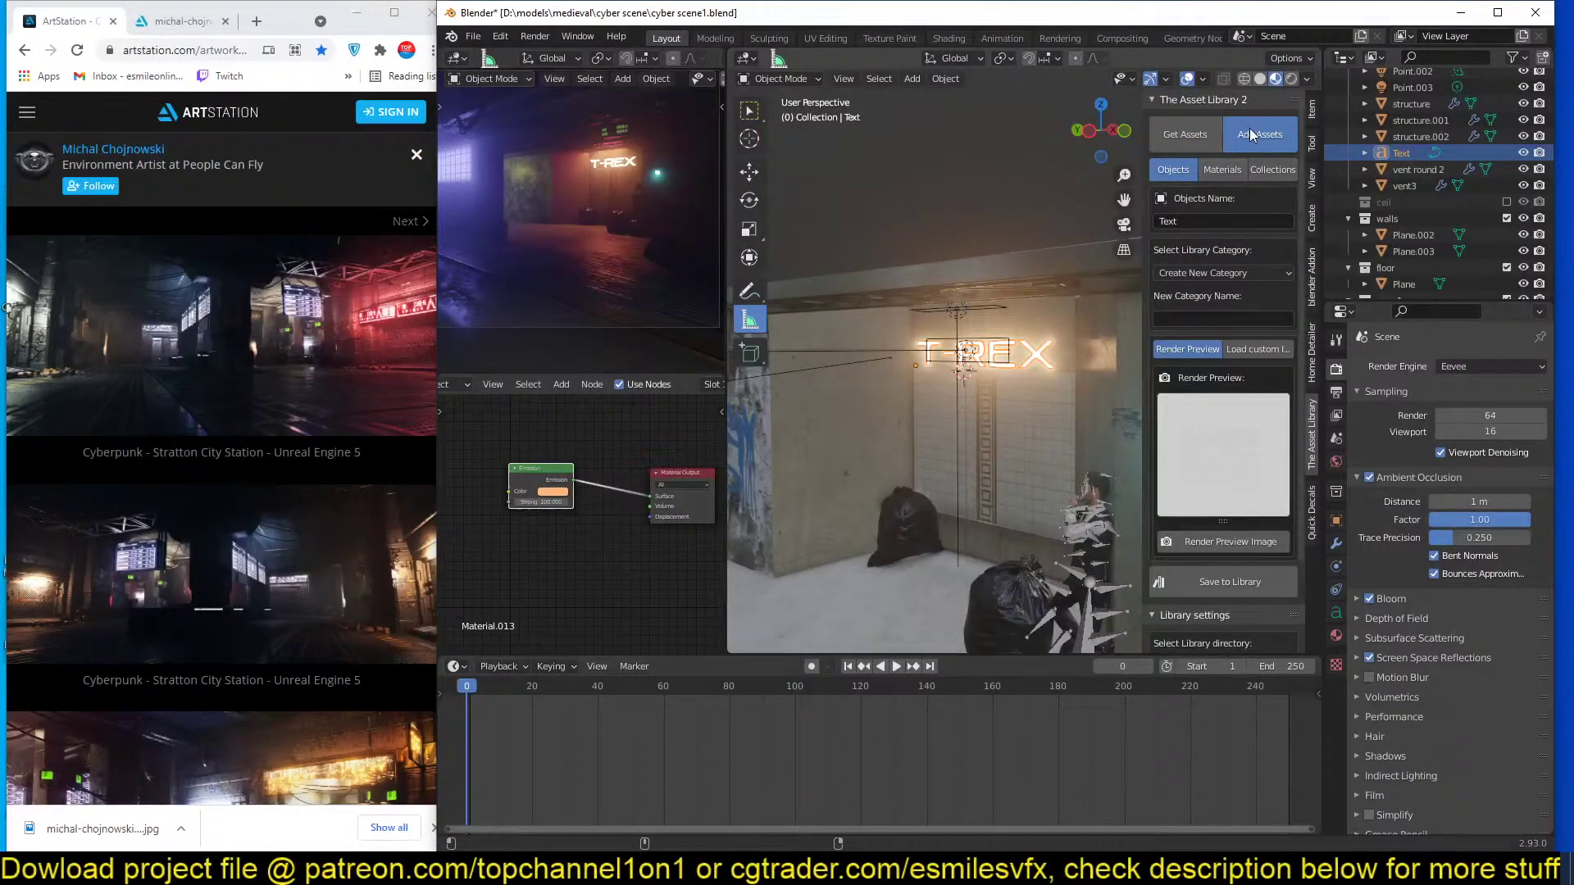
click(1225, 539)
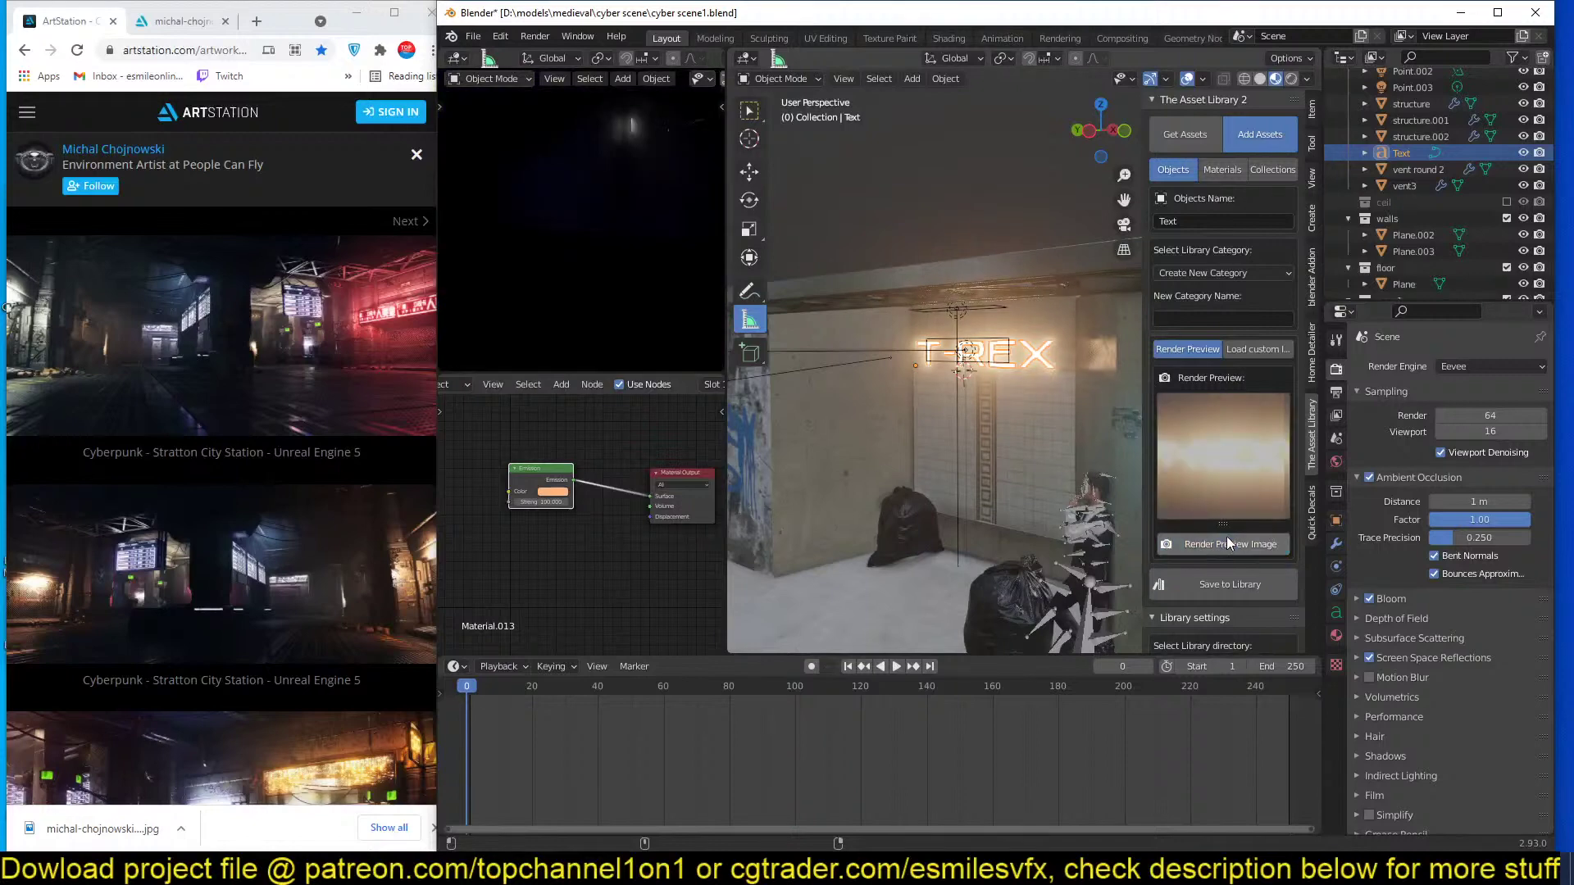
middle_drag(953, 376, 916, 366)
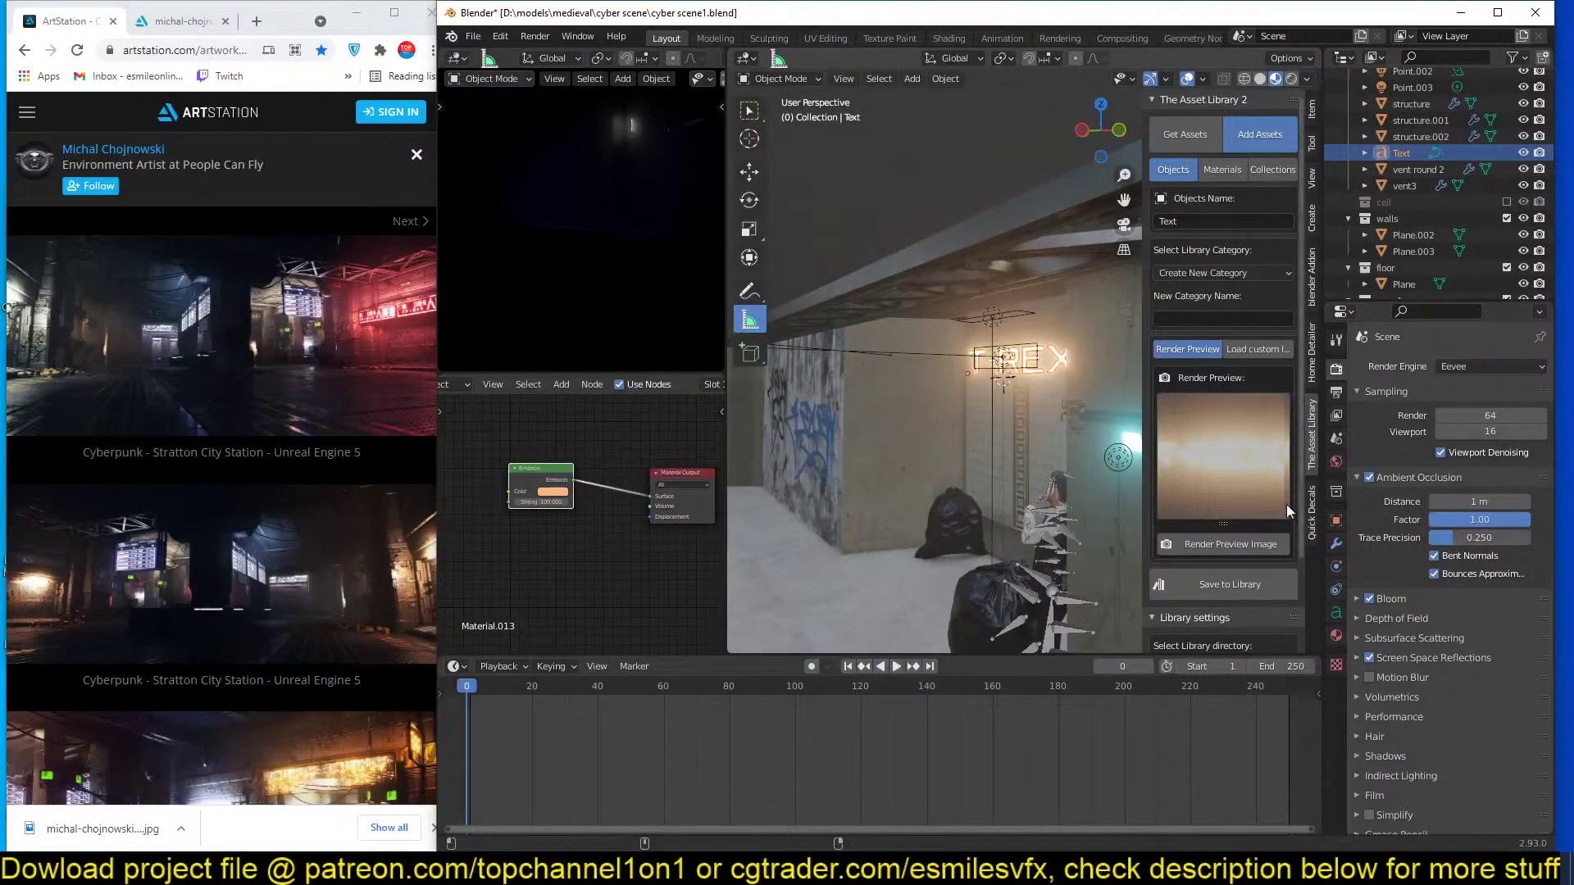
click(1369, 598)
click(1230, 545)
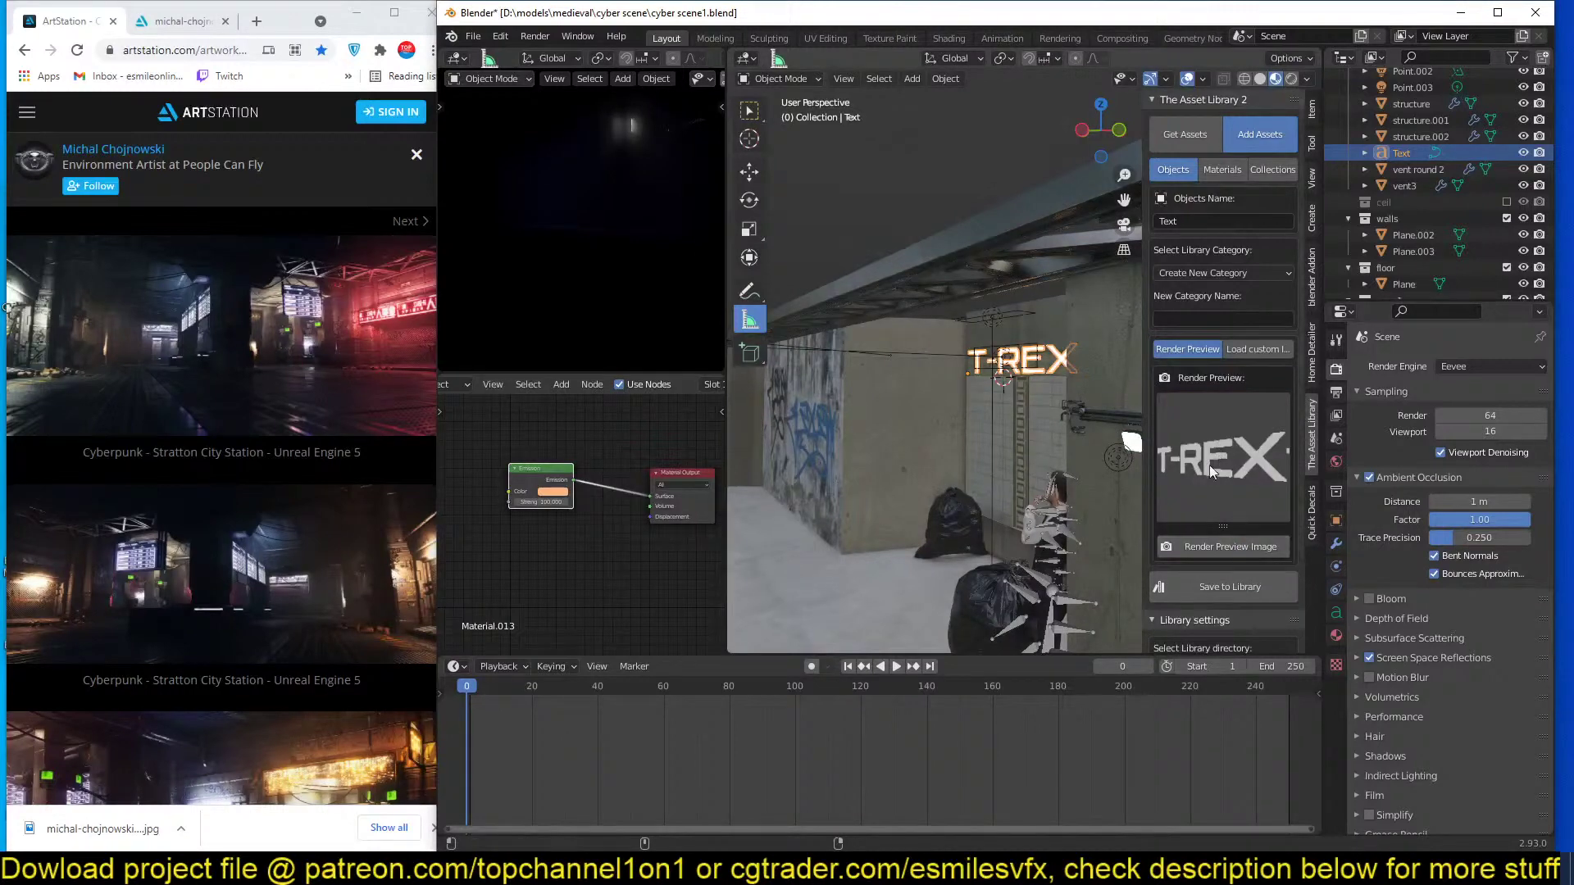
click(1228, 587)
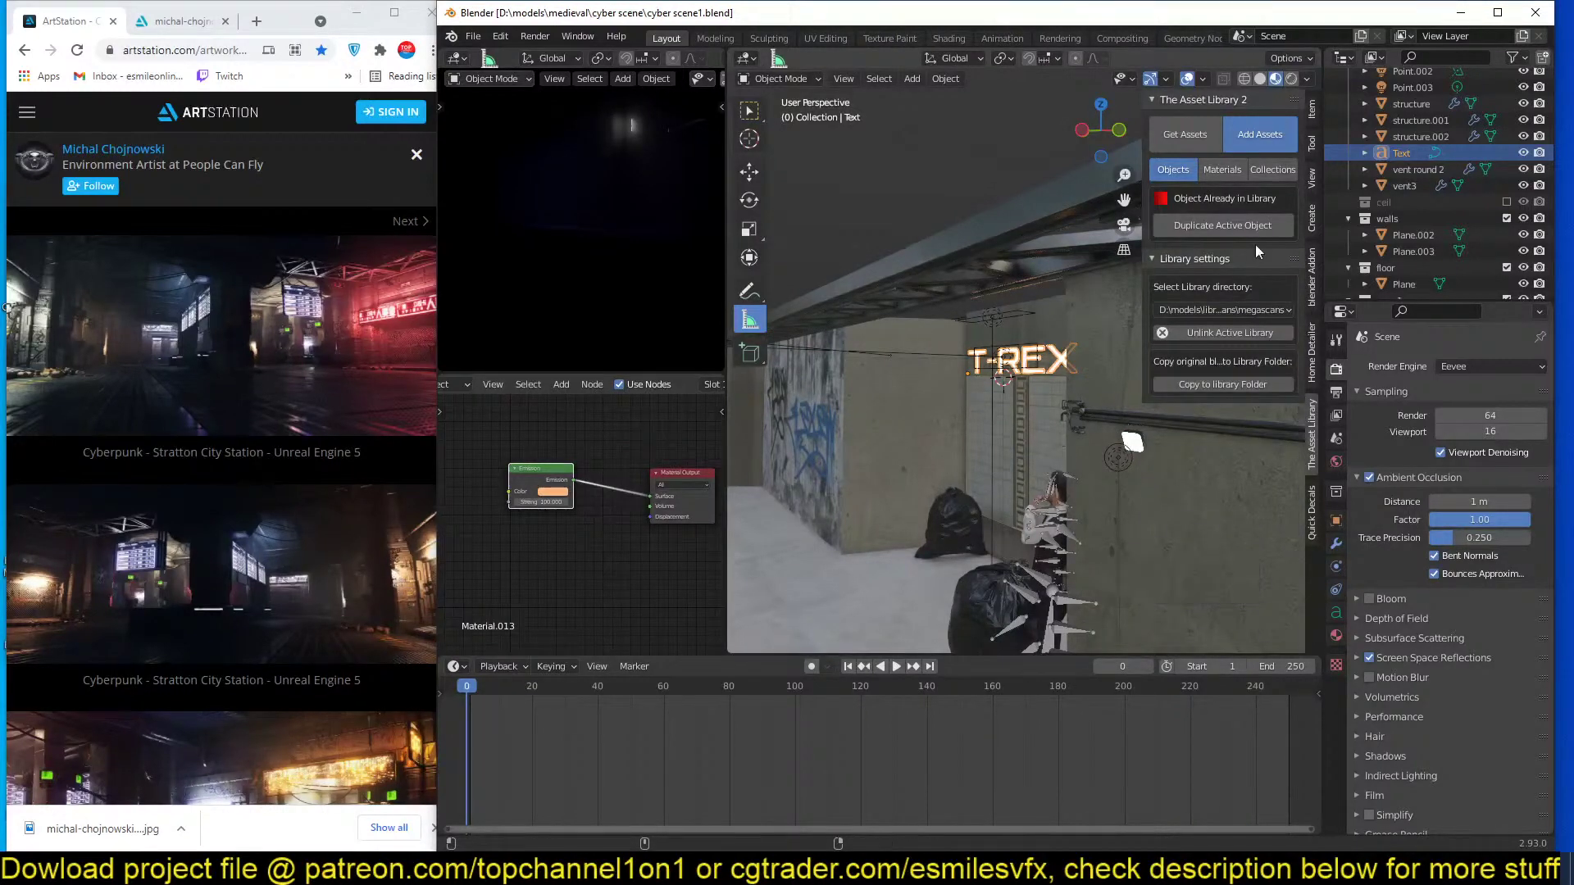
key(ctrl+s)
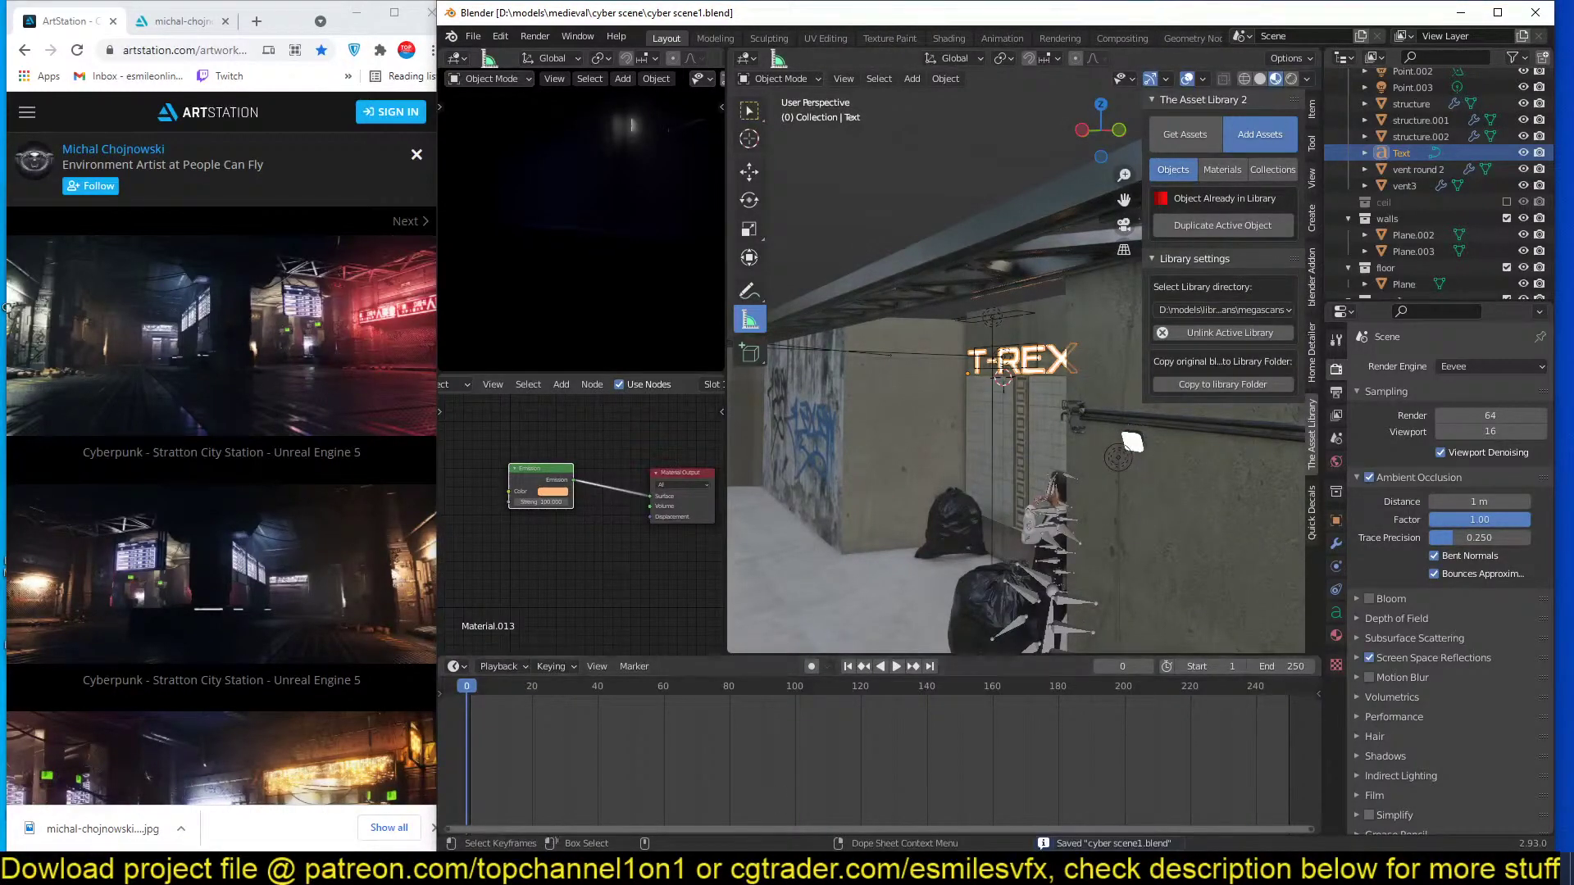
Start a second Blender instance with an empty scene and show The Asset Library 2 in its viewport.
right_click(500, 869)
click(469, 780)
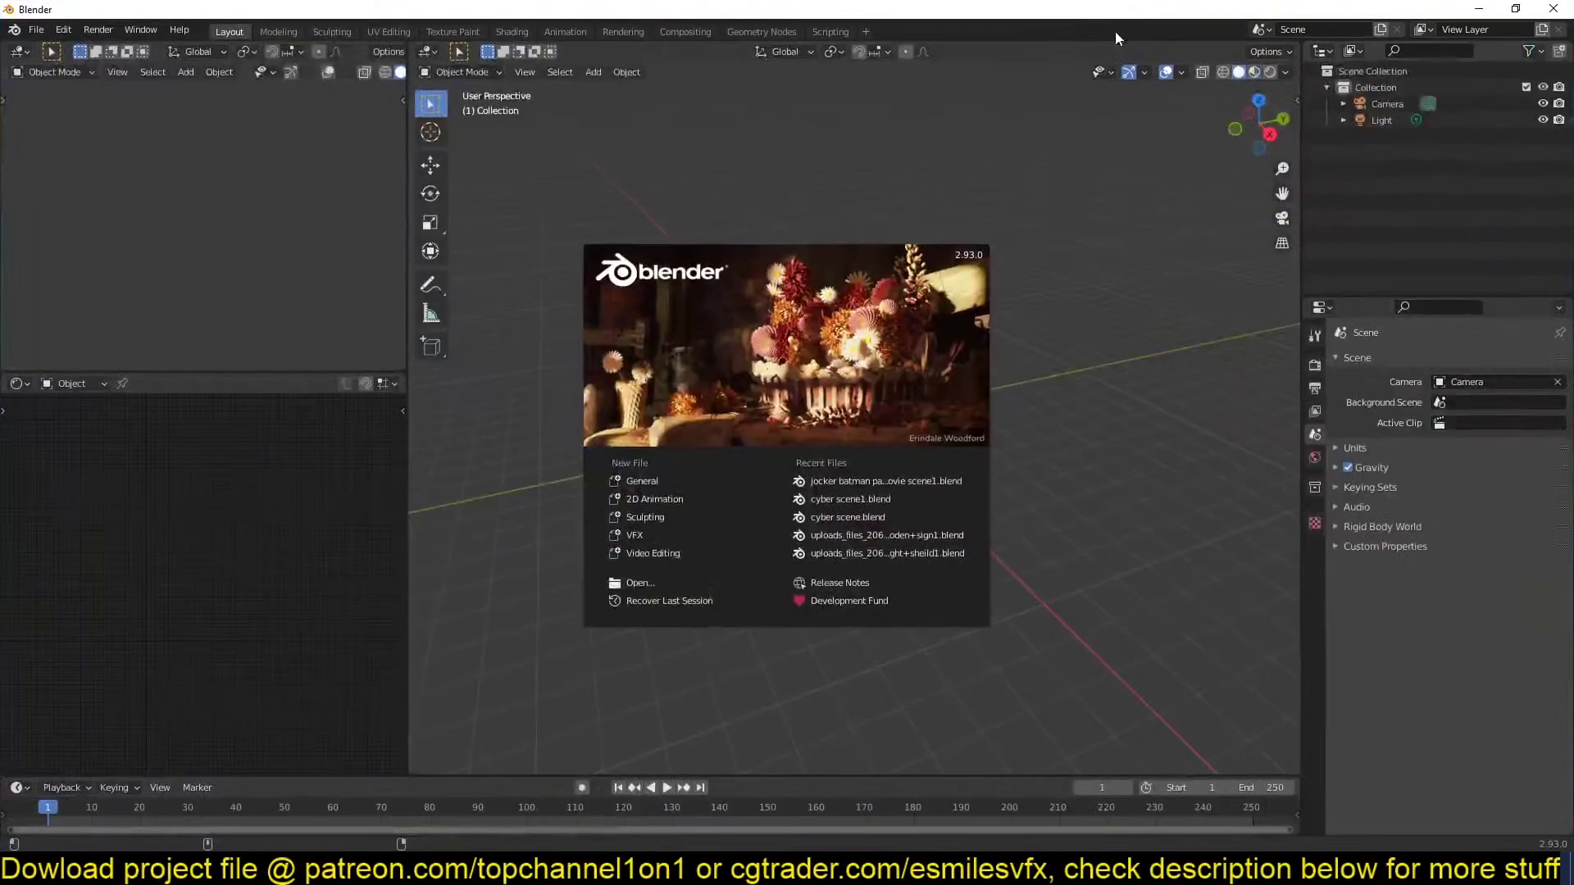
click(1025, 175)
middle_drag(1025, 176, 834, 325)
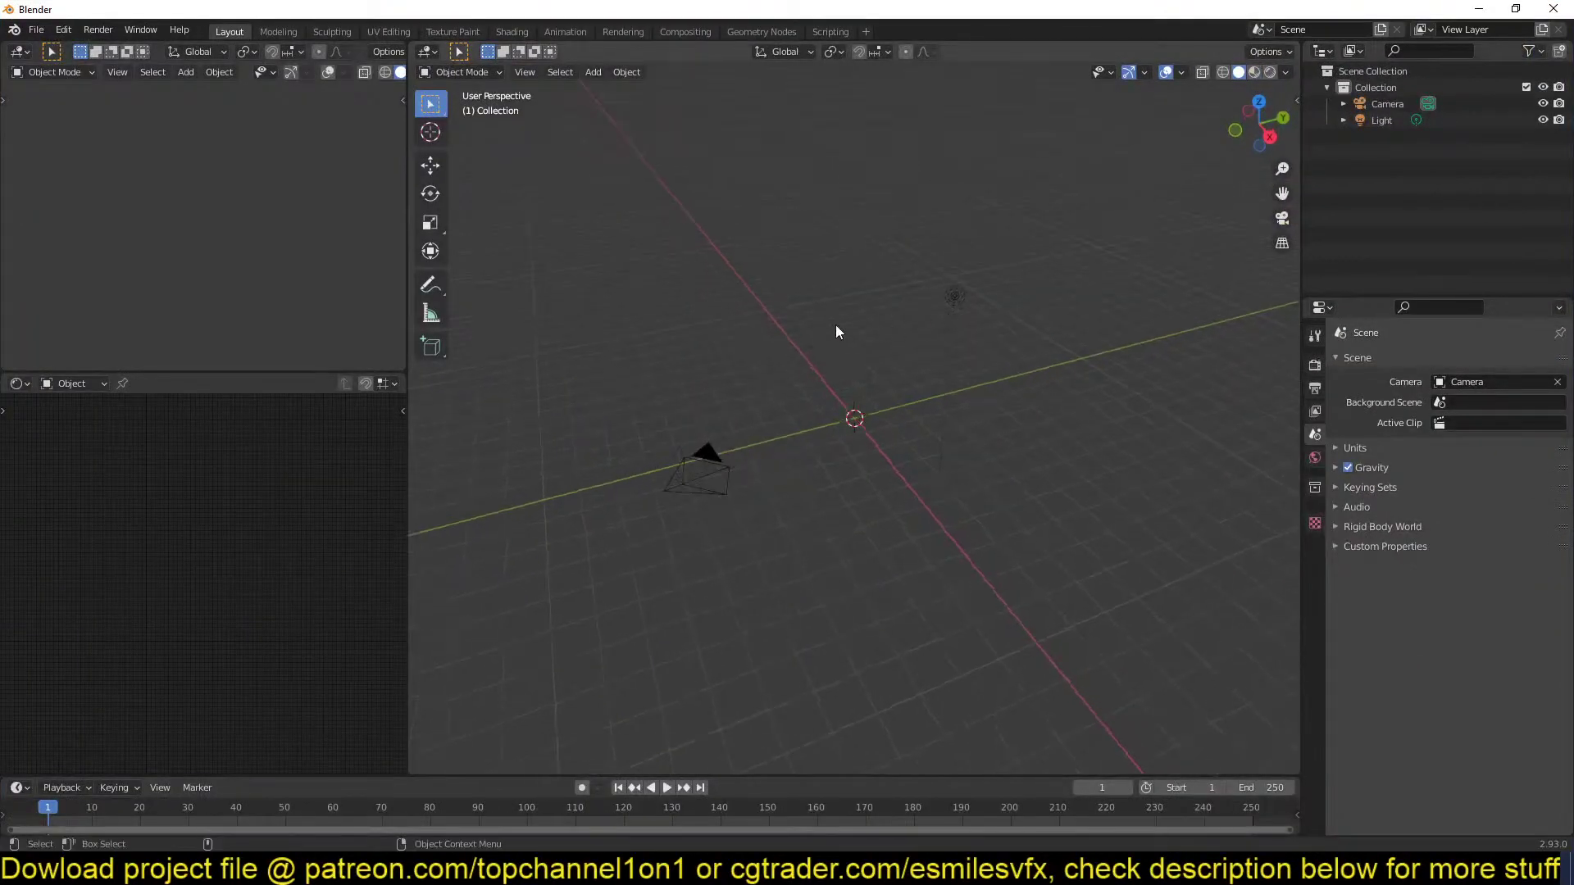
key(n)
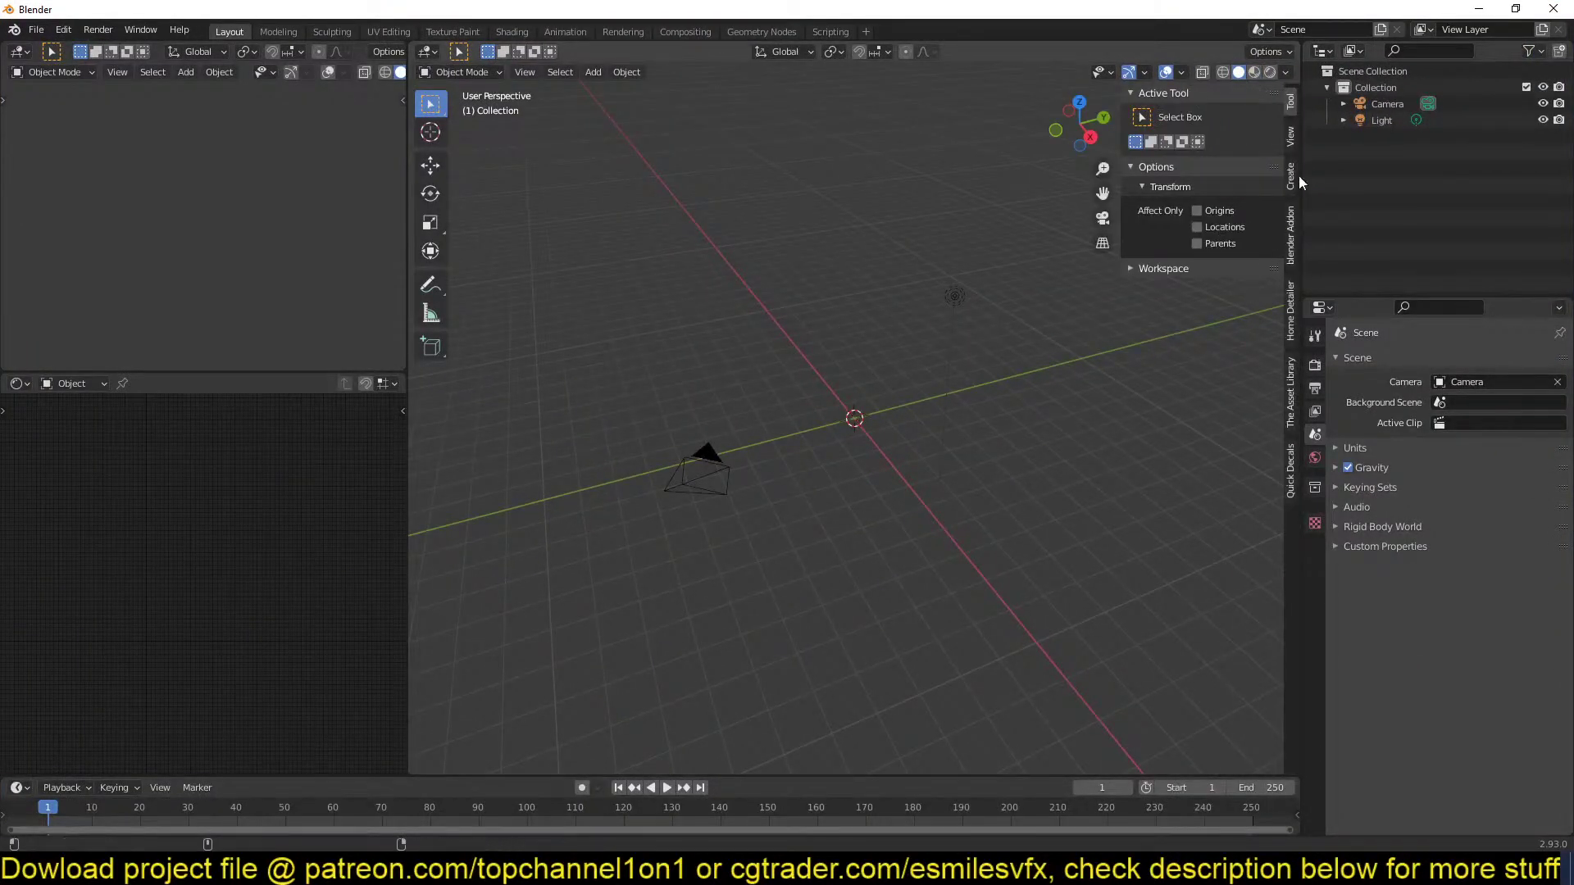
click(1289, 393)
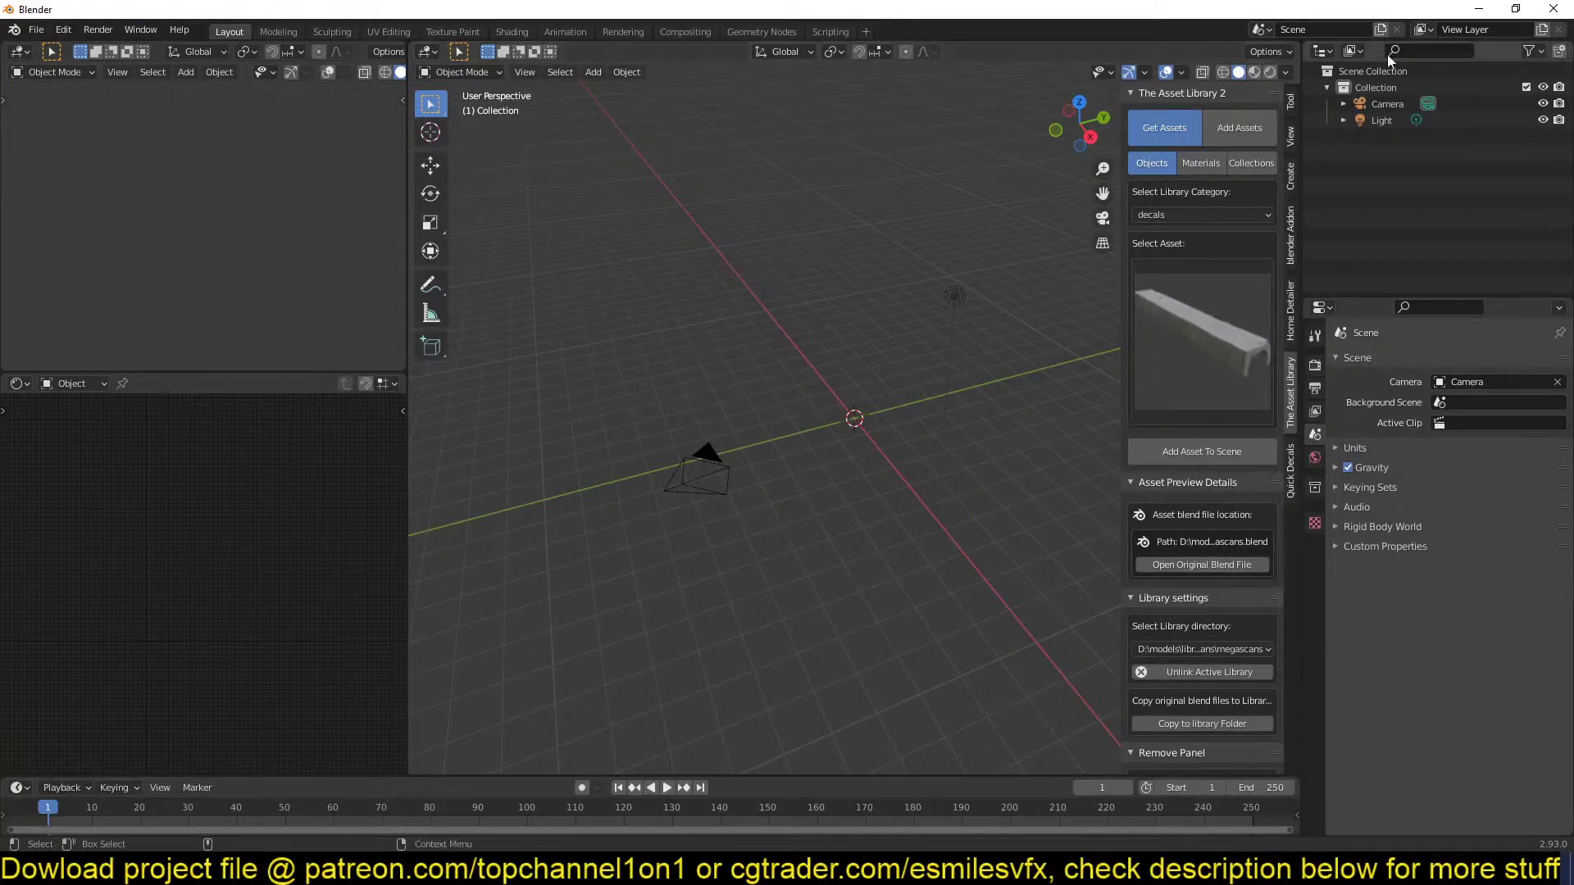
Check in the cyber scene that the megascans library directory is selected, and return to the second Blender instance.
click(1479, 10)
click(1223, 310)
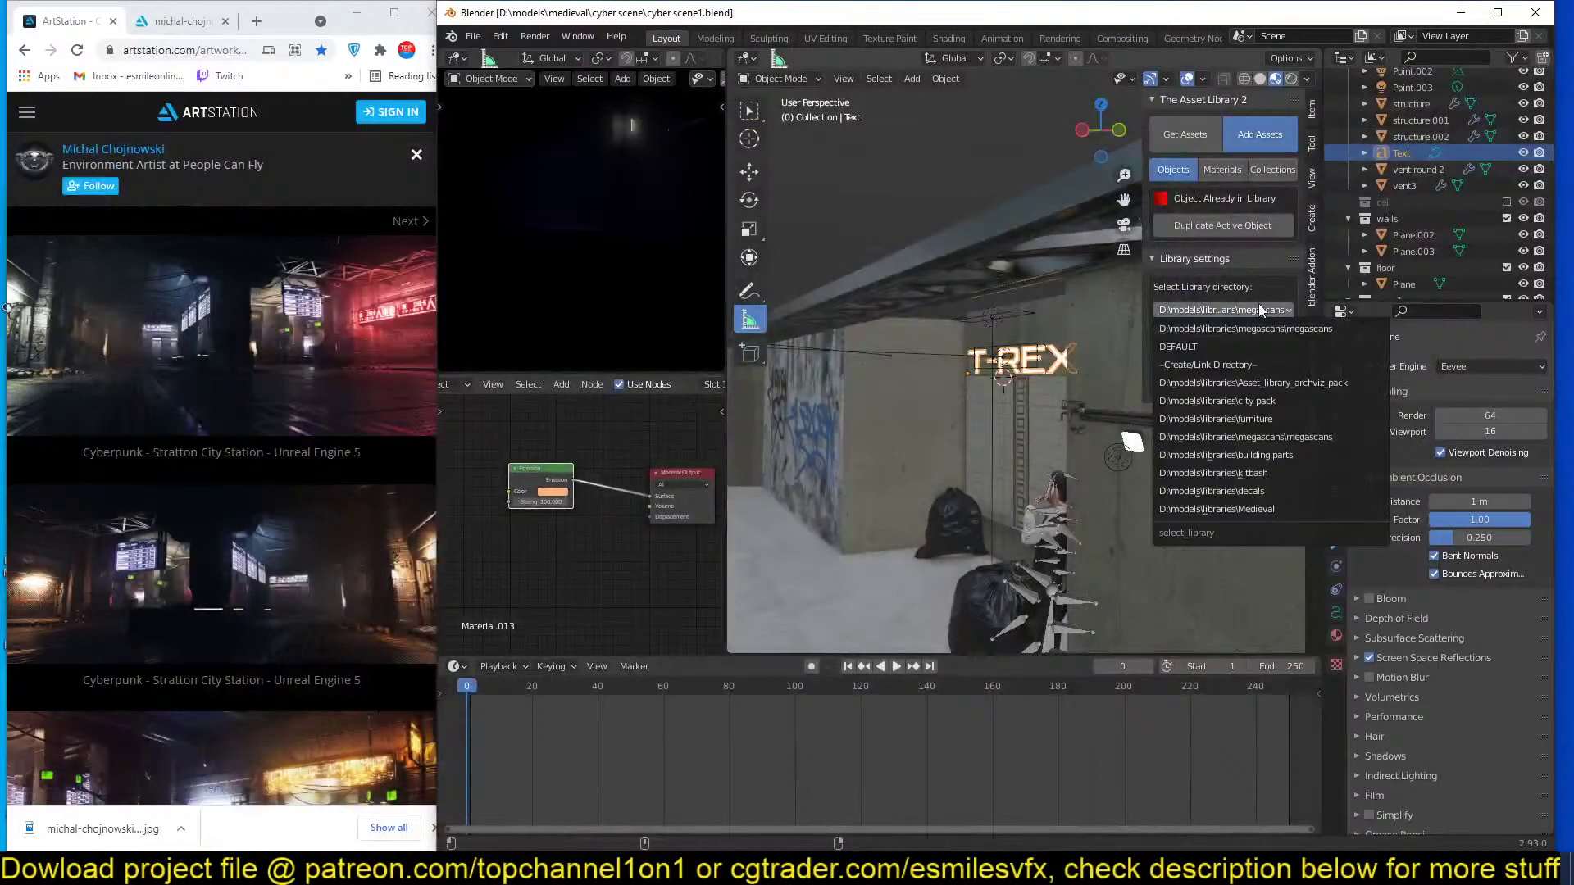
click(1247, 437)
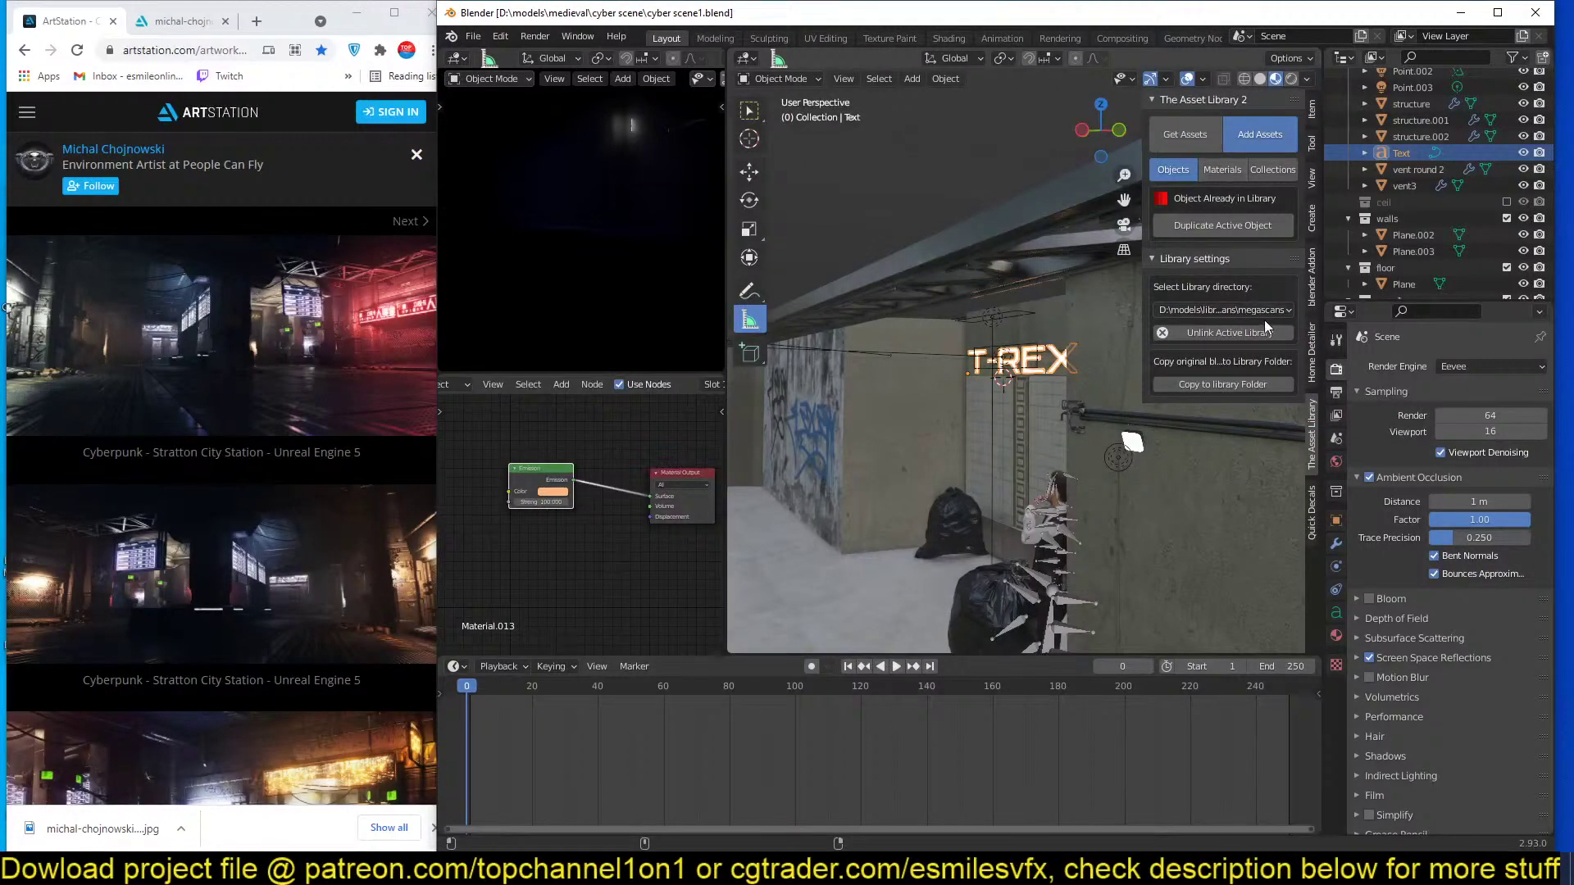
click(1460, 12)
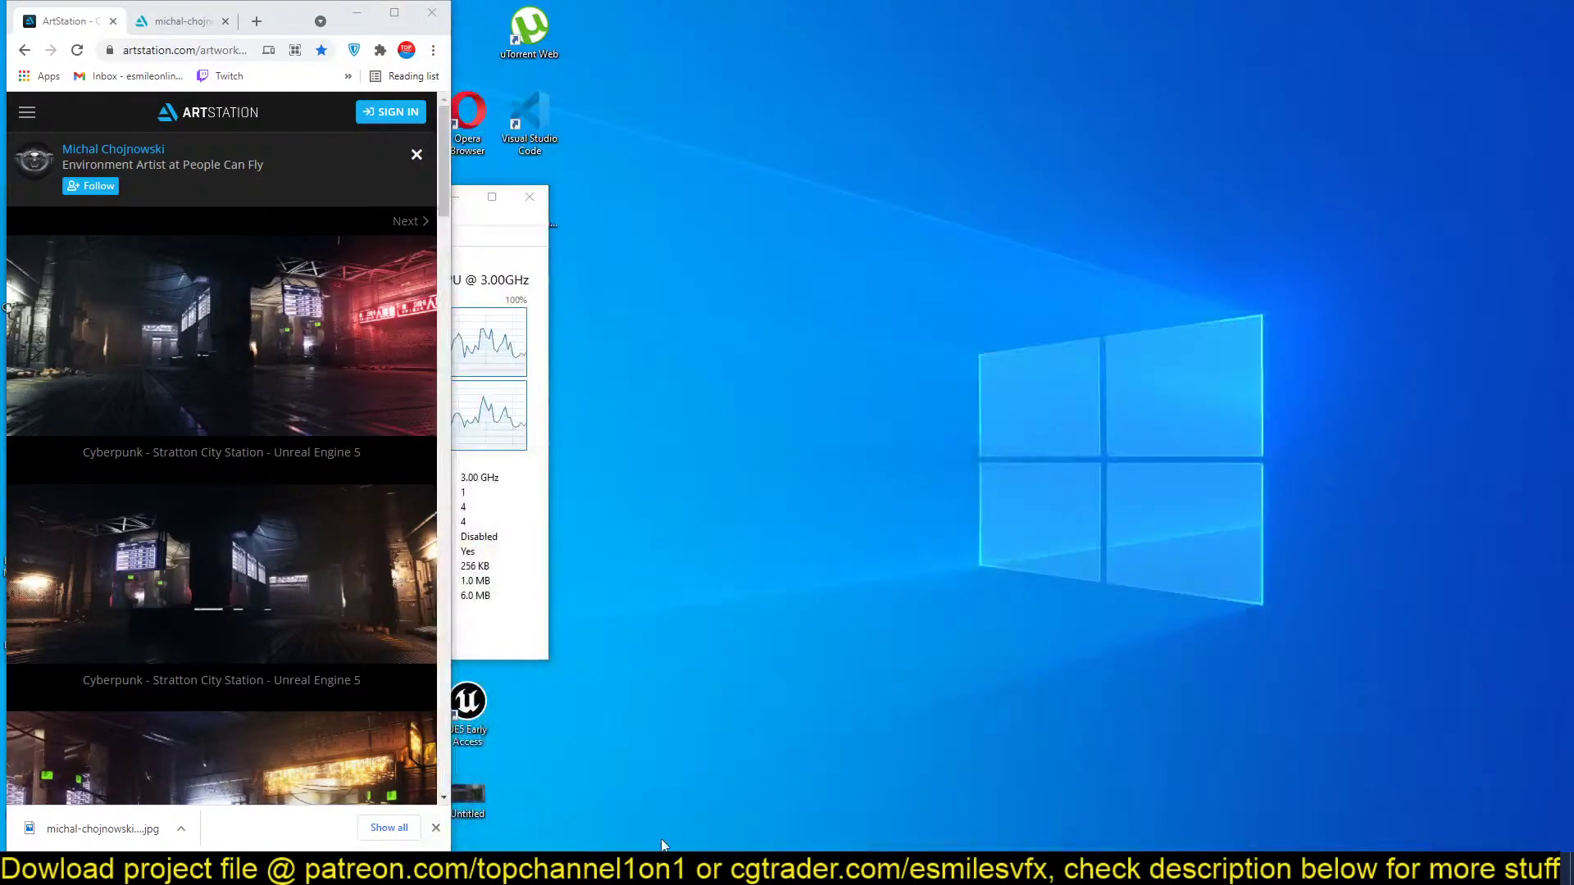
click(559, 815)
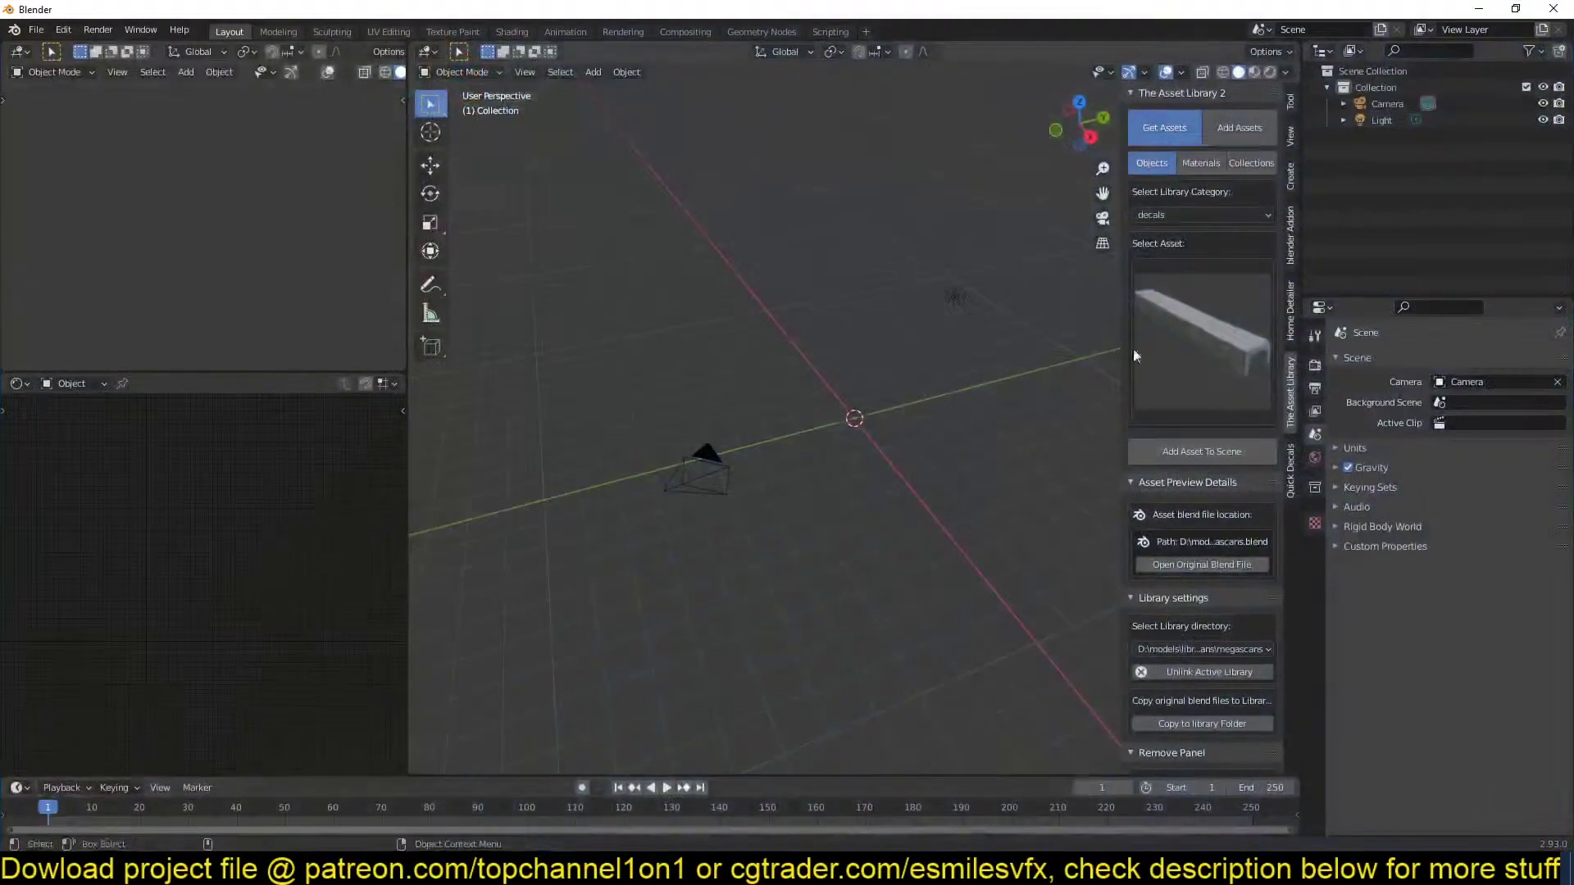
Add the T-REX text asset from the megascans library's uncategorized category to the empty scene.
click(1221, 304)
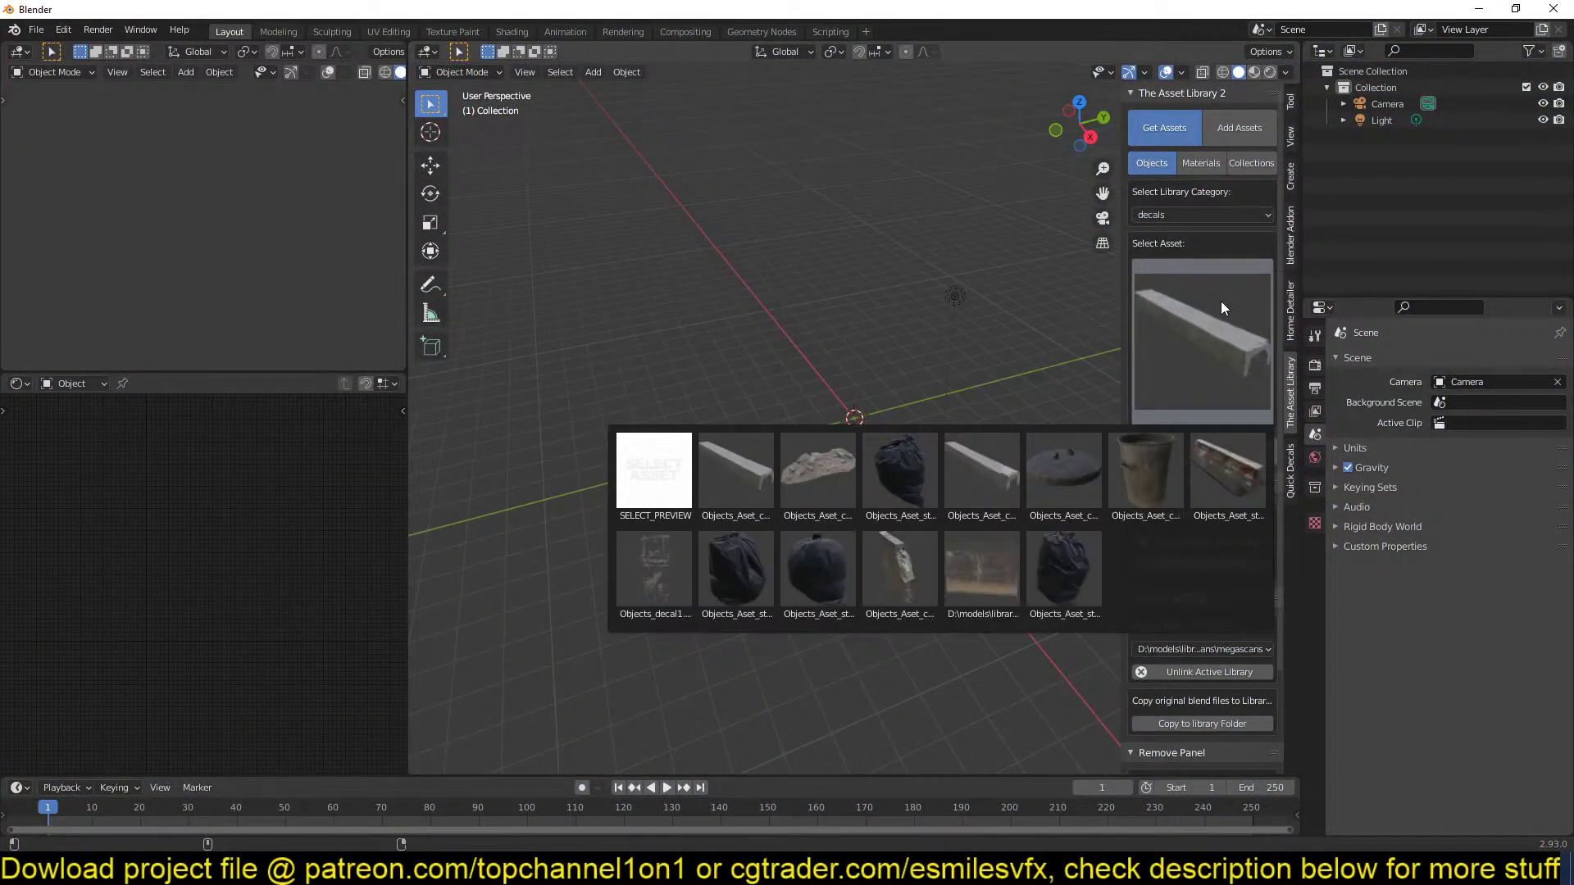
click(1223, 213)
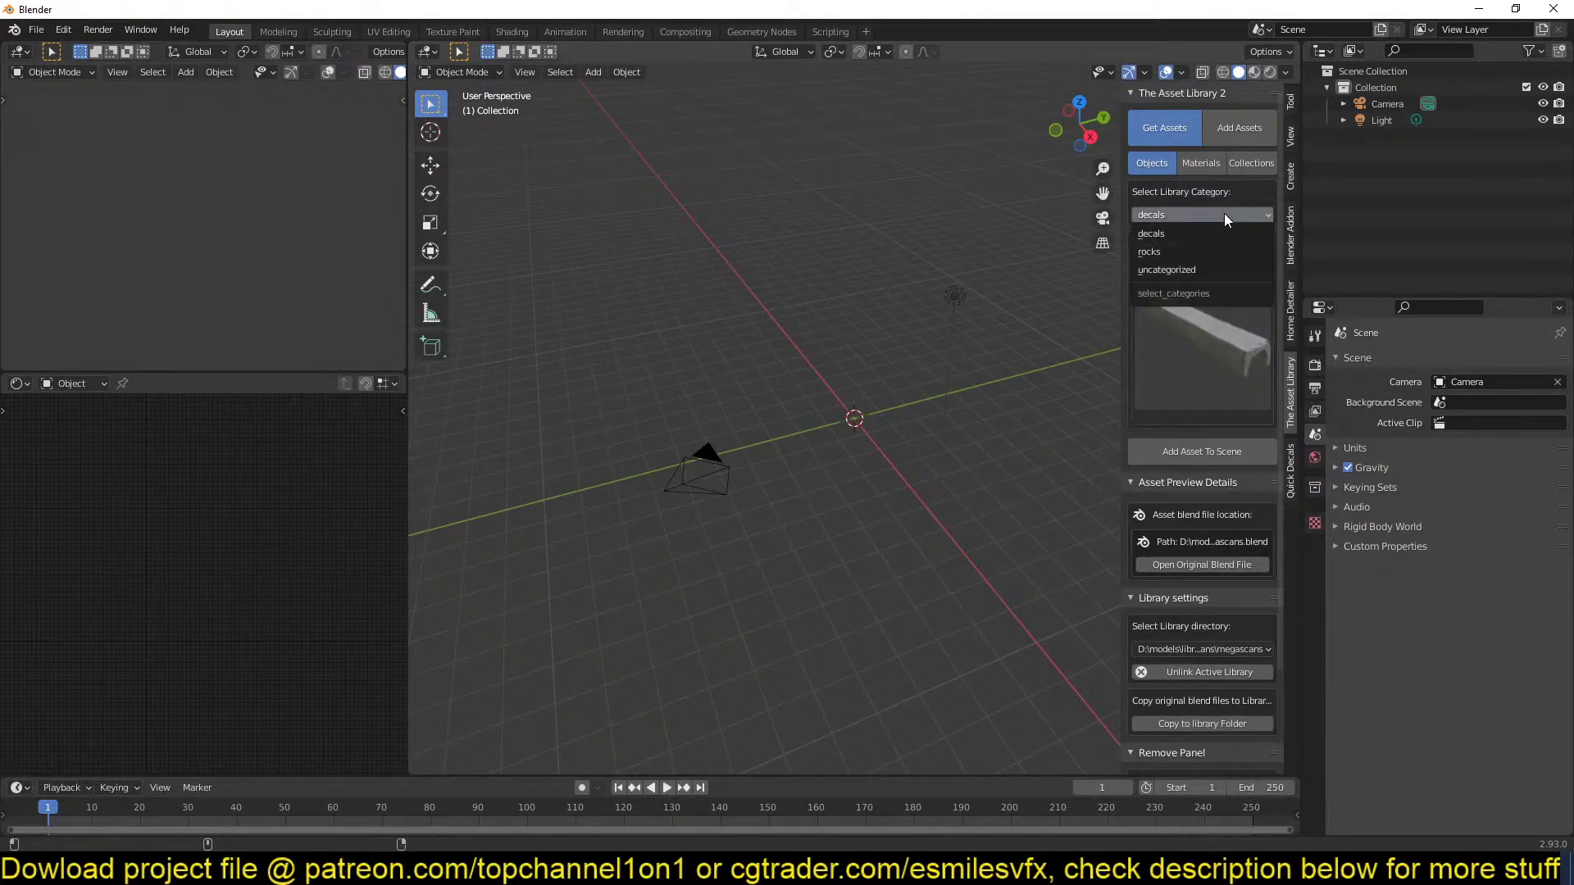
click(1185, 269)
click(1184, 267)
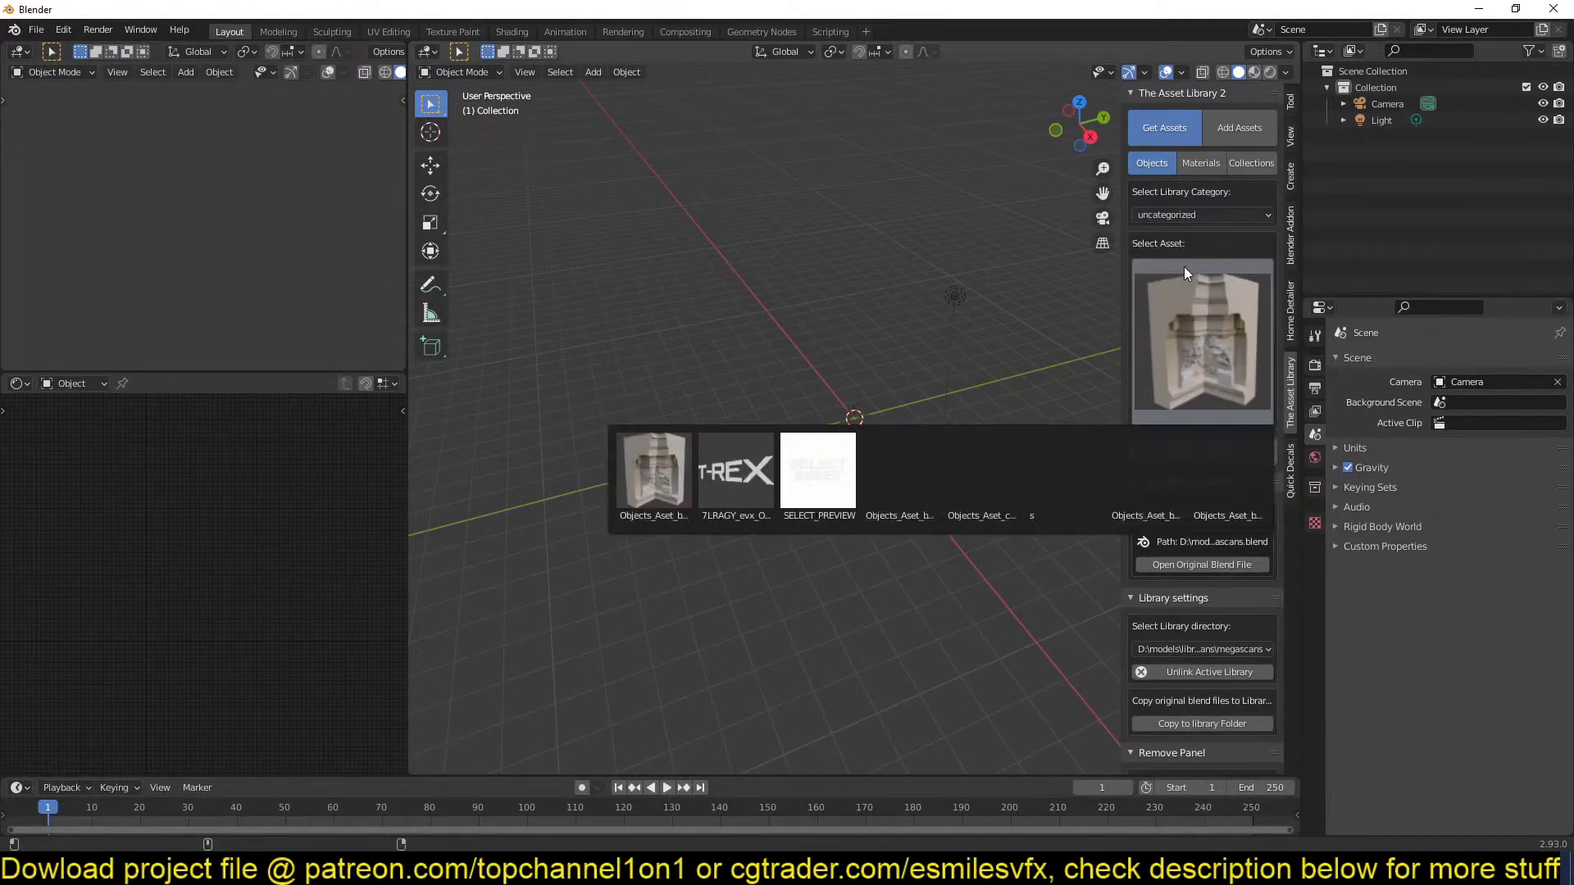
click(763, 470)
click(1196, 453)
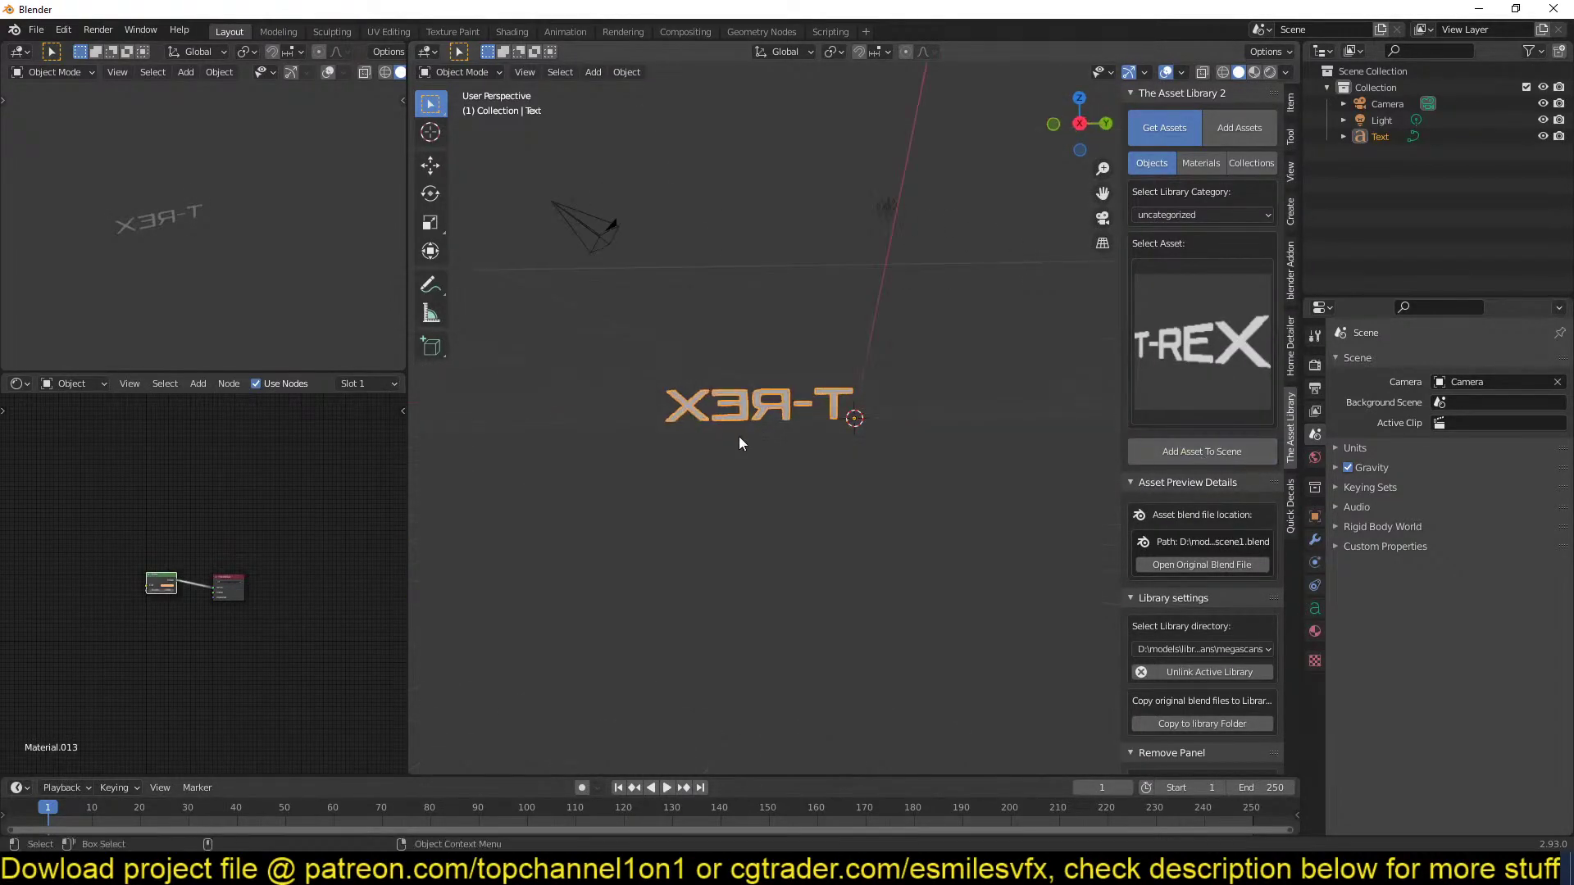
Append a few extra A and S characters to the imported T-REX text to test that it is editable.
scroll(737, 440, up, 3)
middle_drag(730, 445, 818, 415)
scroll(877, 358, up, 3)
middle_drag(877, 358, 956, 411)
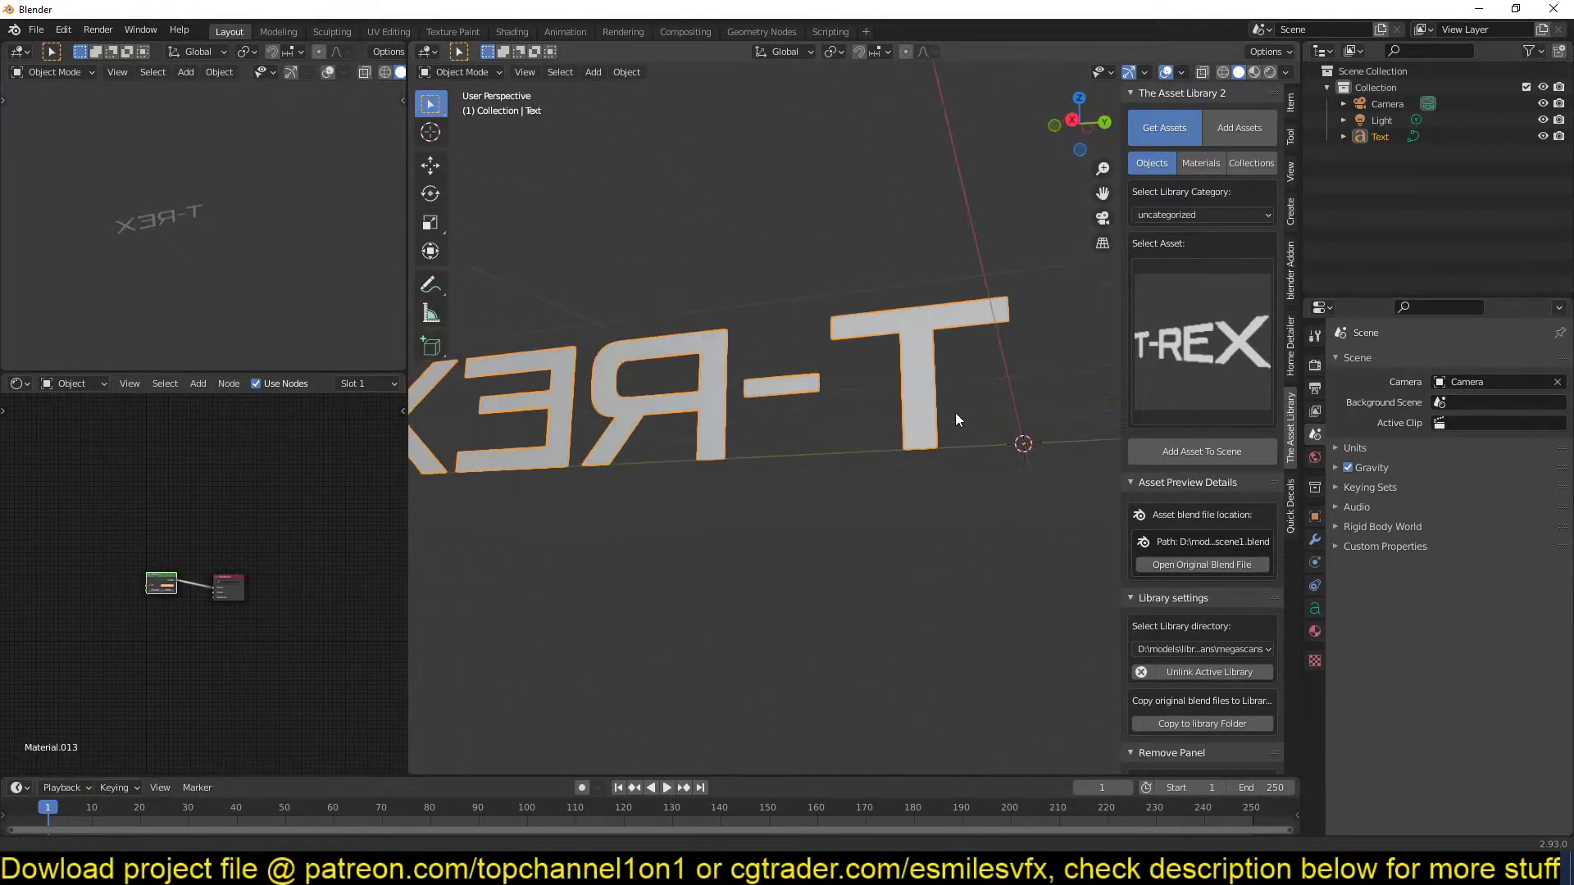
key(Tab)
text(aa)
scroll(927, 501, down, 2)
text(asas)
scroll(776, 500, down, 2)
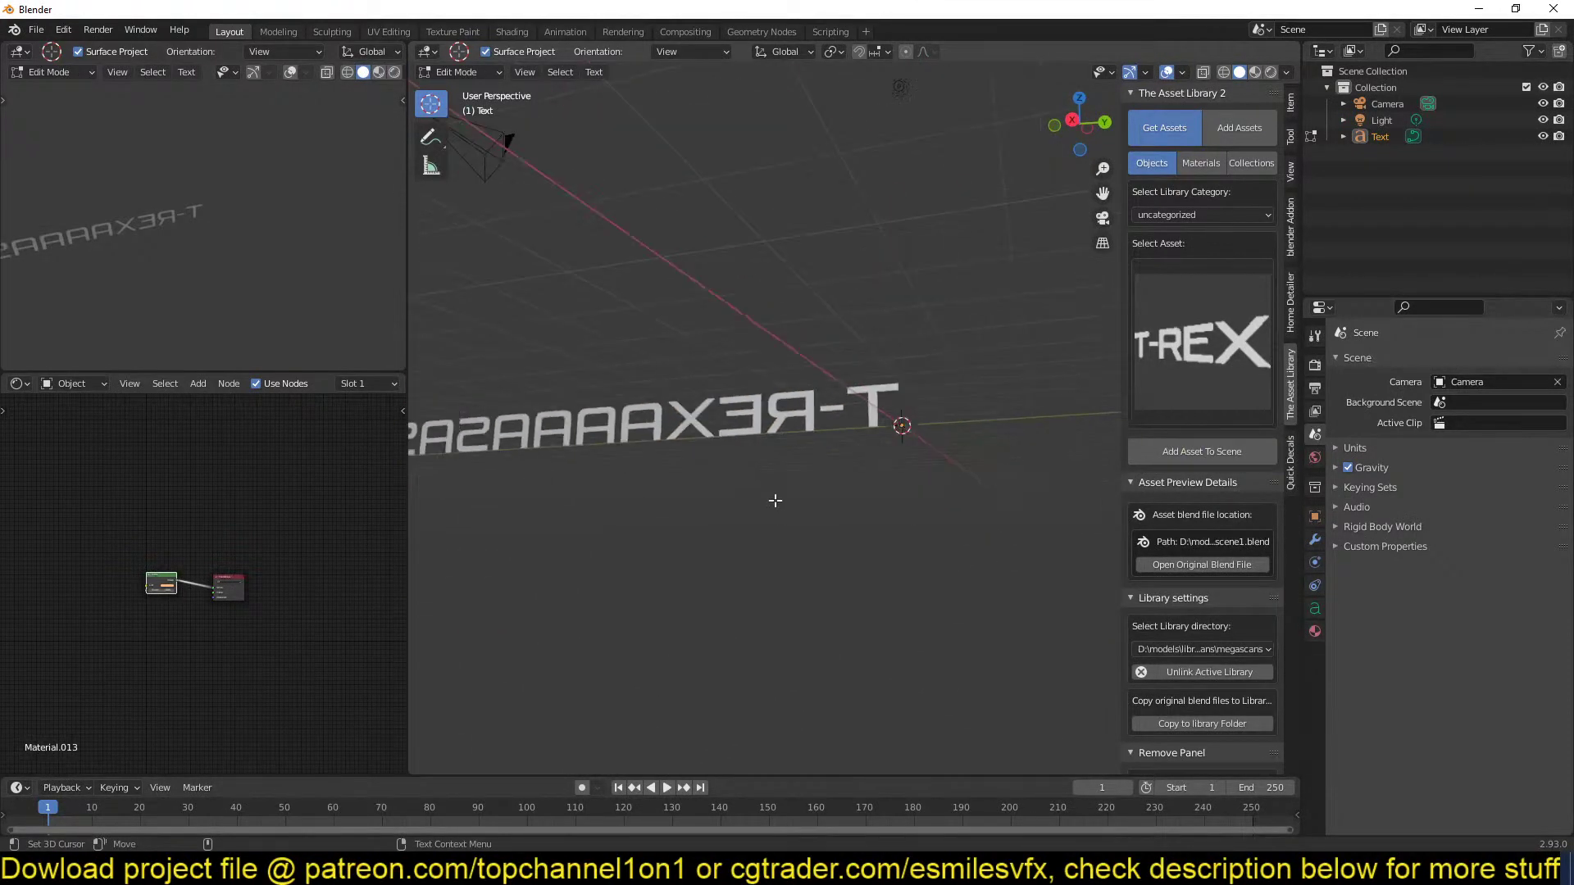
key(Tab)
mouse_move(623, 344)
middle_down()
mouse_move(804, 372)
mouse_move(929, 464)
middle_up()
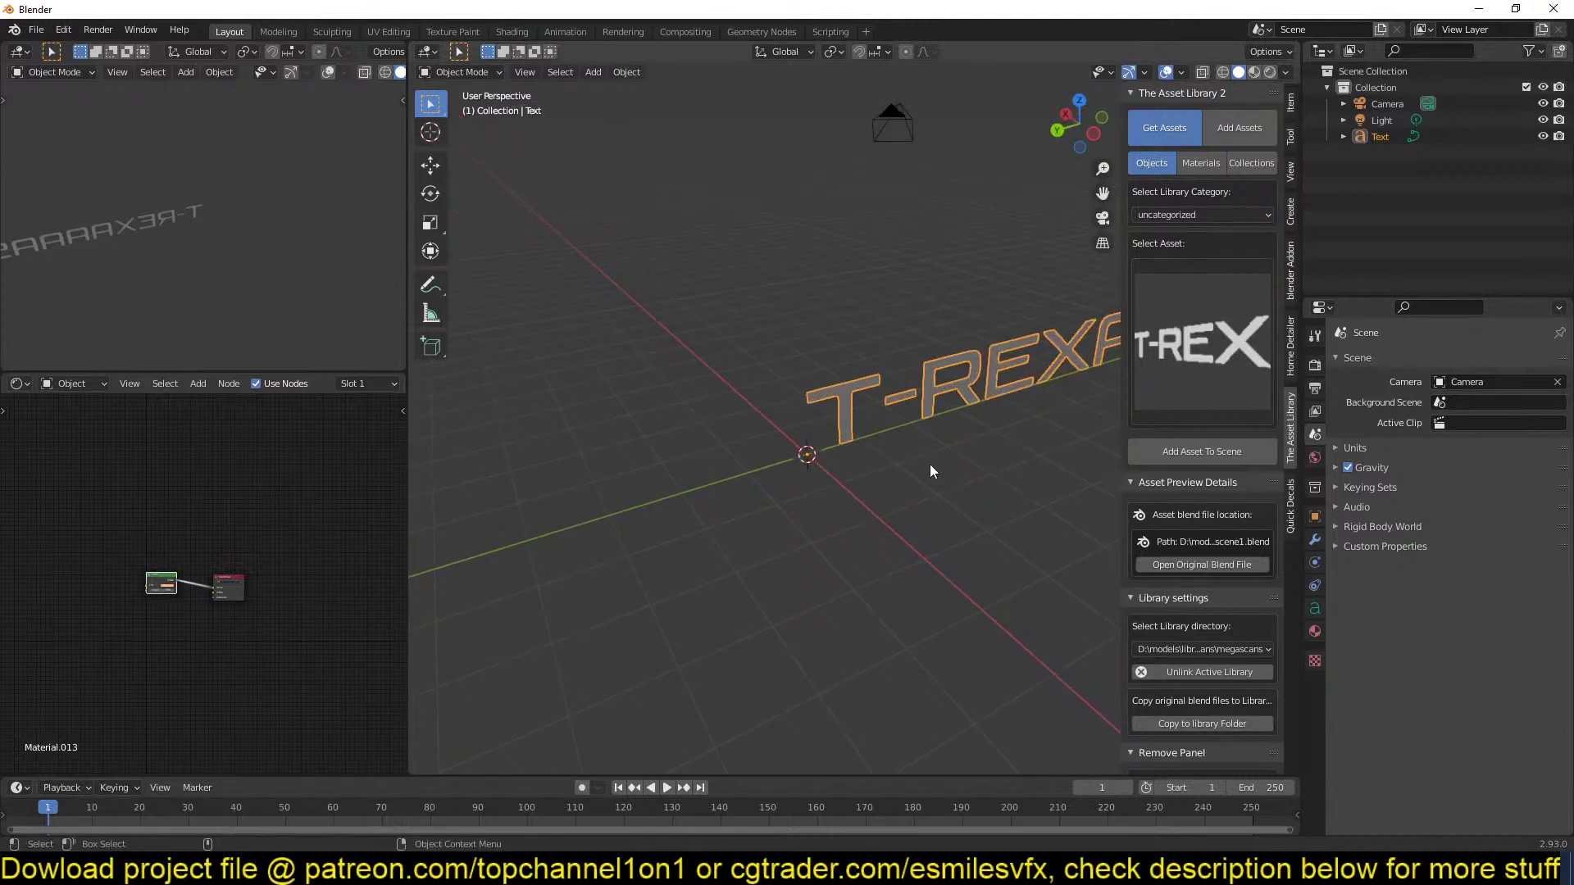
Show the imported text in Material Preview shading and enable Bloom in the Eevee render settings.
click(1252, 73)
click(1315, 364)
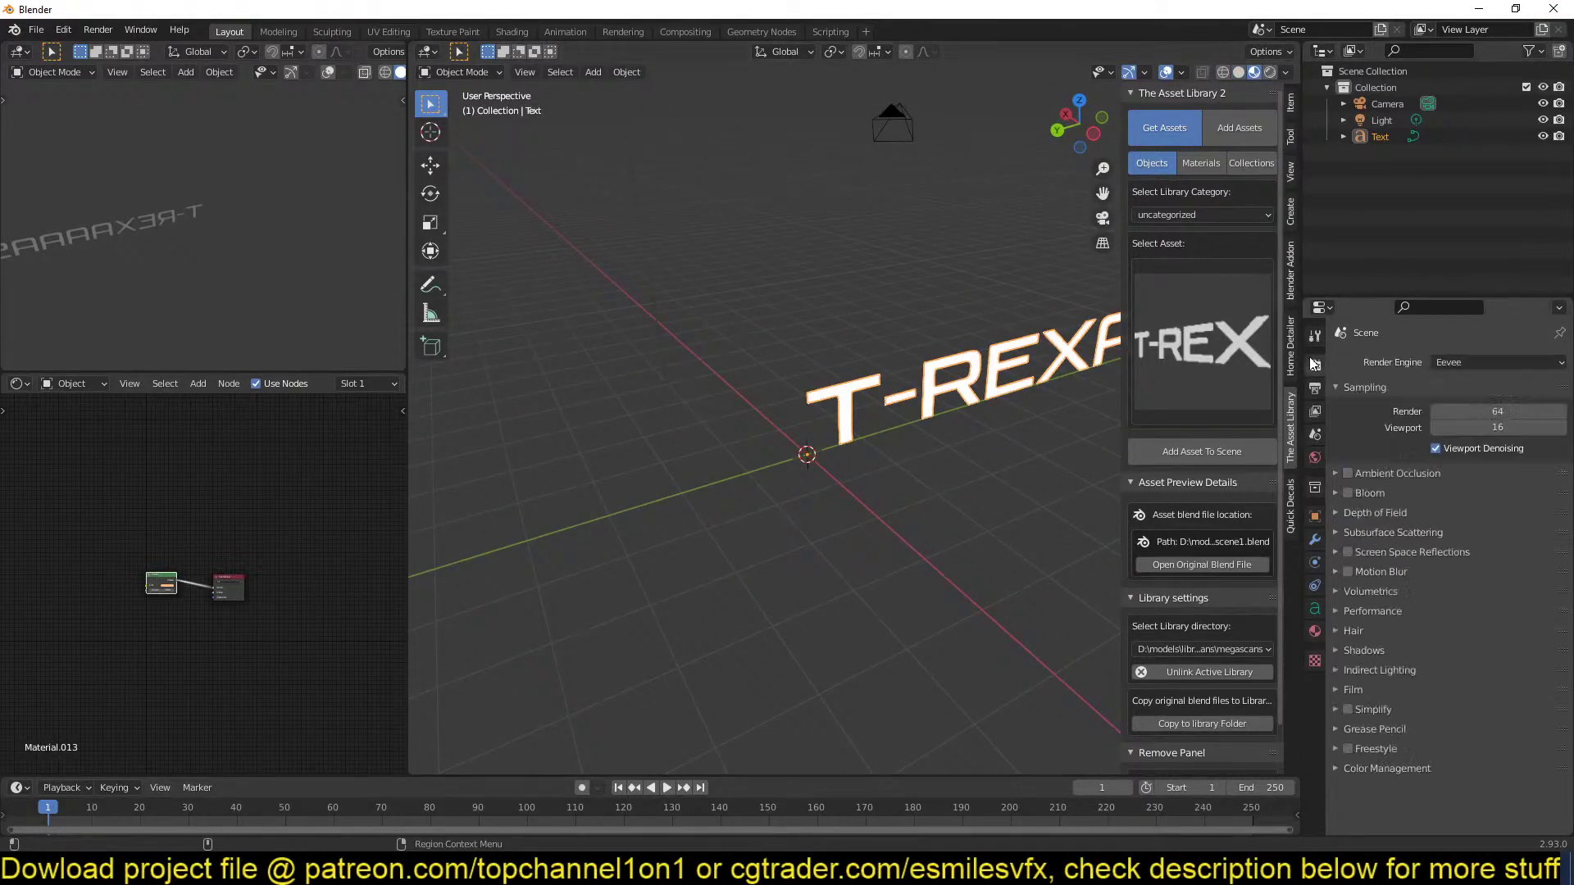
click(1347, 492)
middle_drag(925, 484, 805, 422)
Close the test scene without saving and fit the cyber scene's window beside the ArtStation reference.
click(1553, 9)
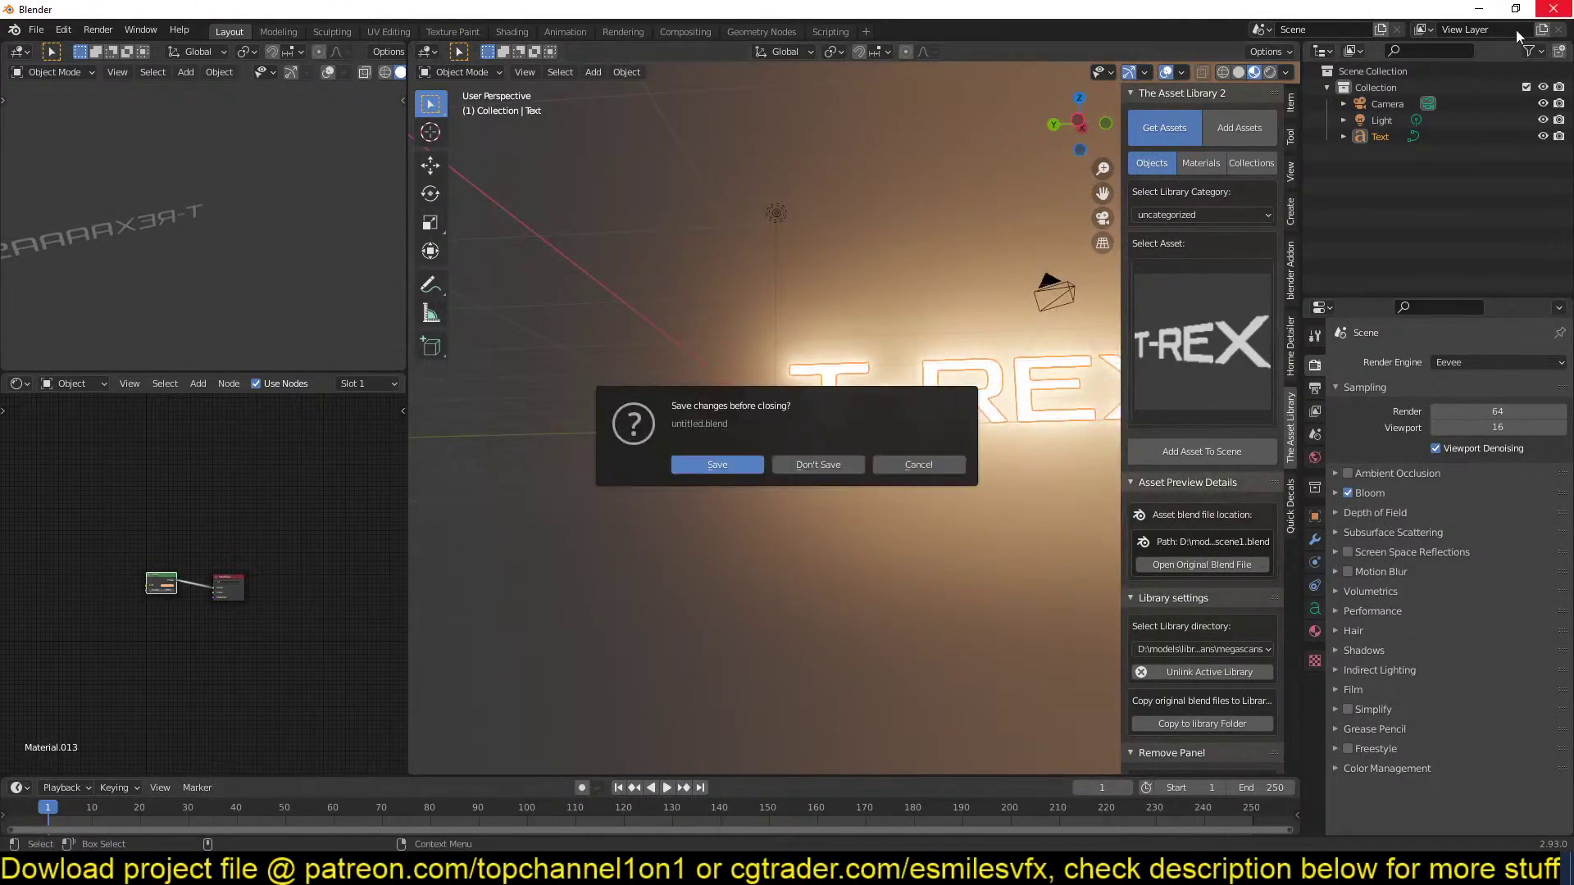
click(808, 468)
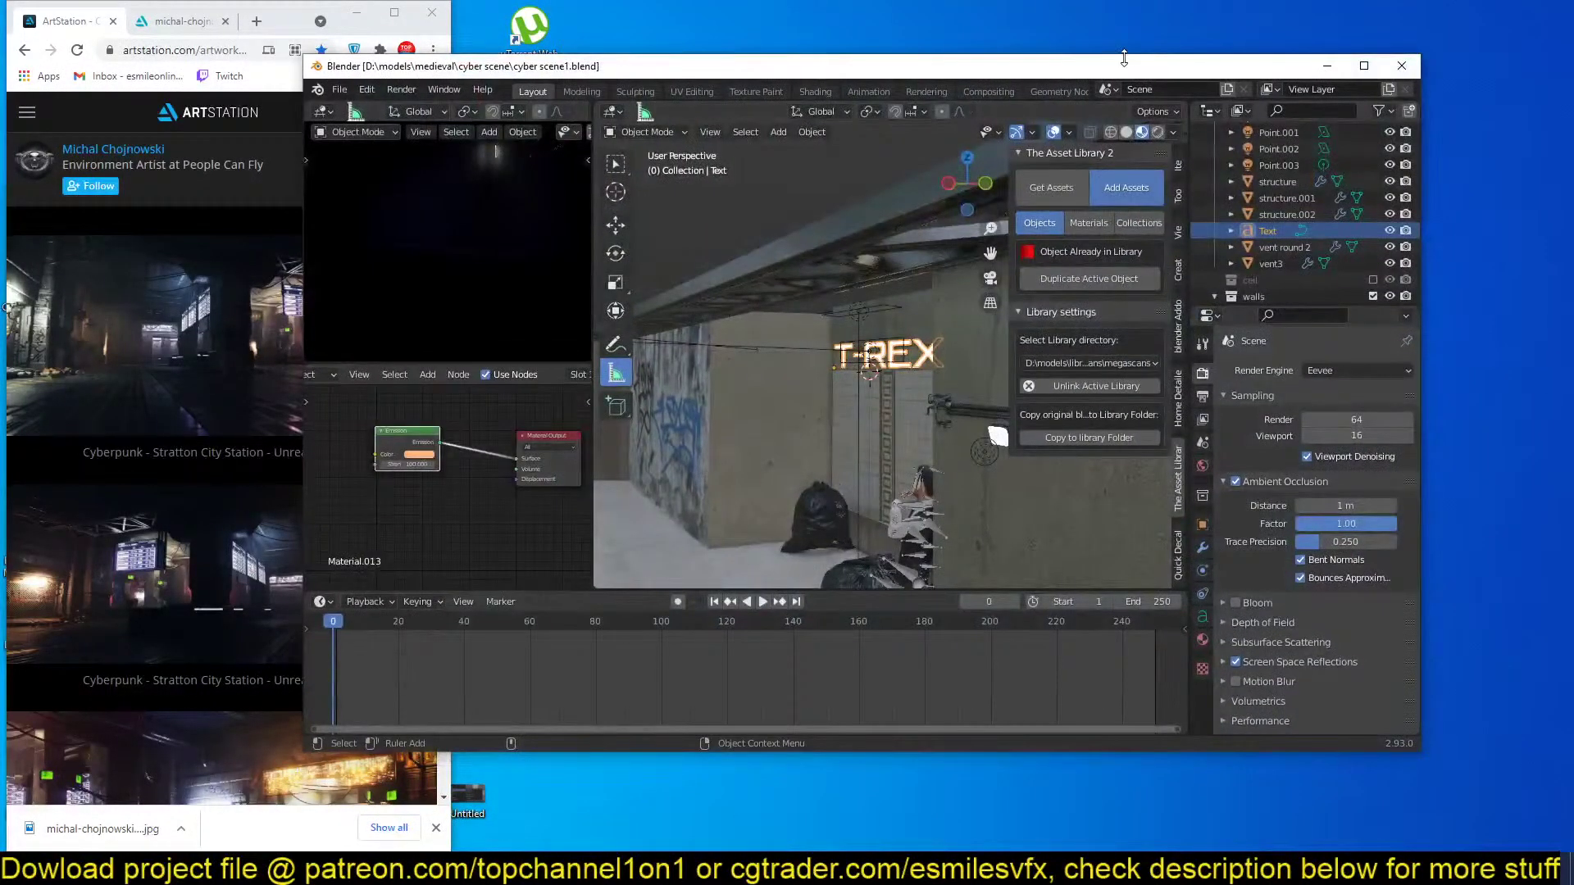
drag(1145, 4, 1145, 2)
drag(935, 6, 1081, 7)
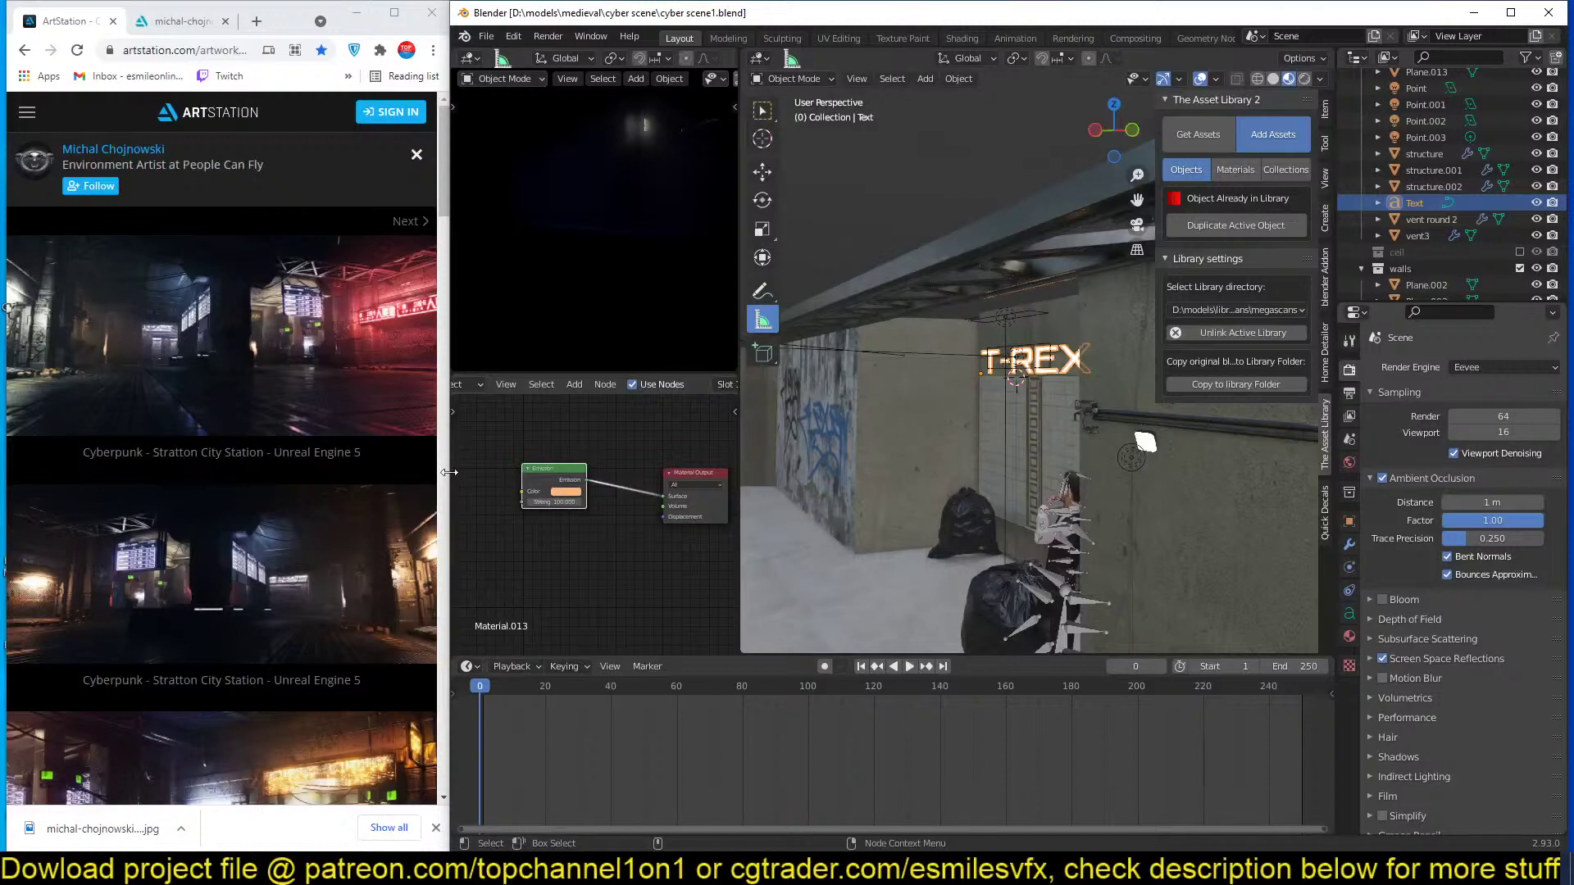
drag(450, 472, 441, 472)
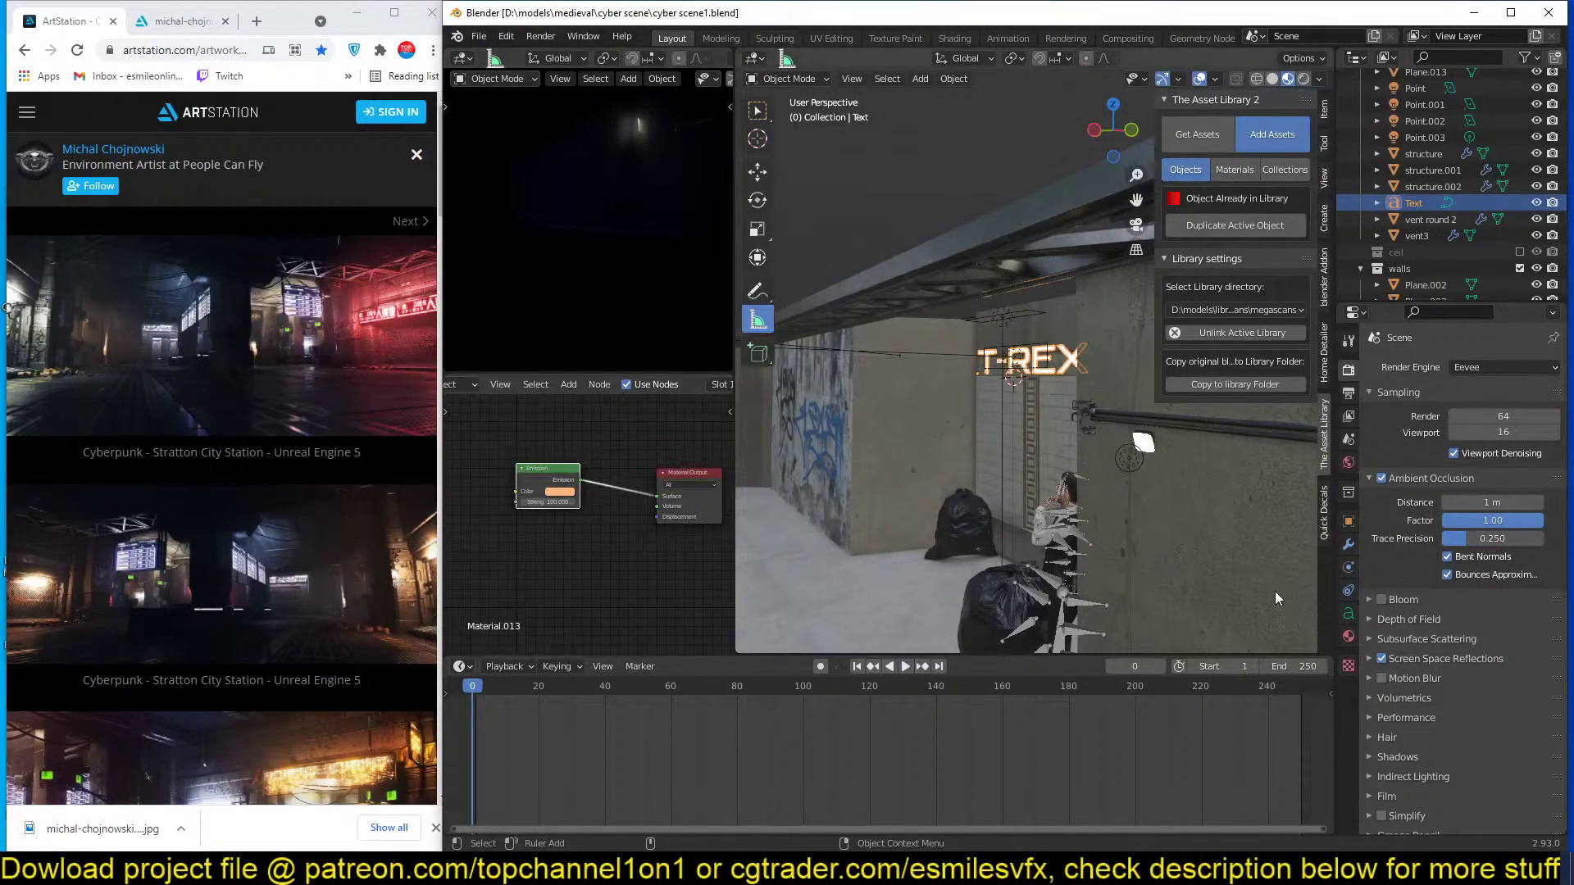
Restore the camera view in the small viewport and duplicate the T-REX wall text about 1.15 m down along Z.
click(557, 229)
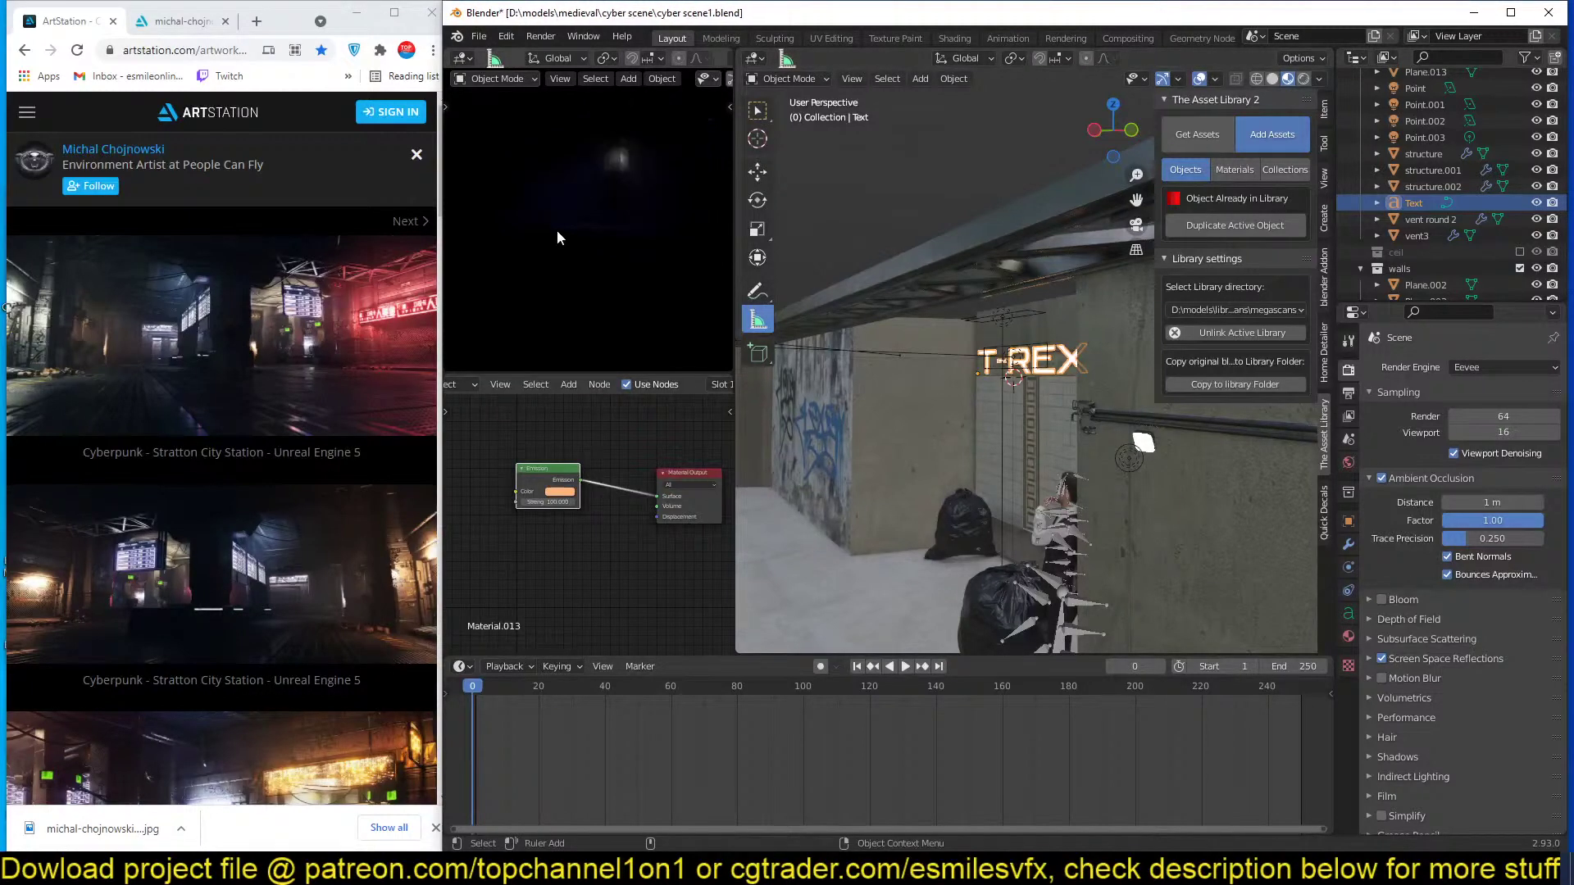
key(KP_0)
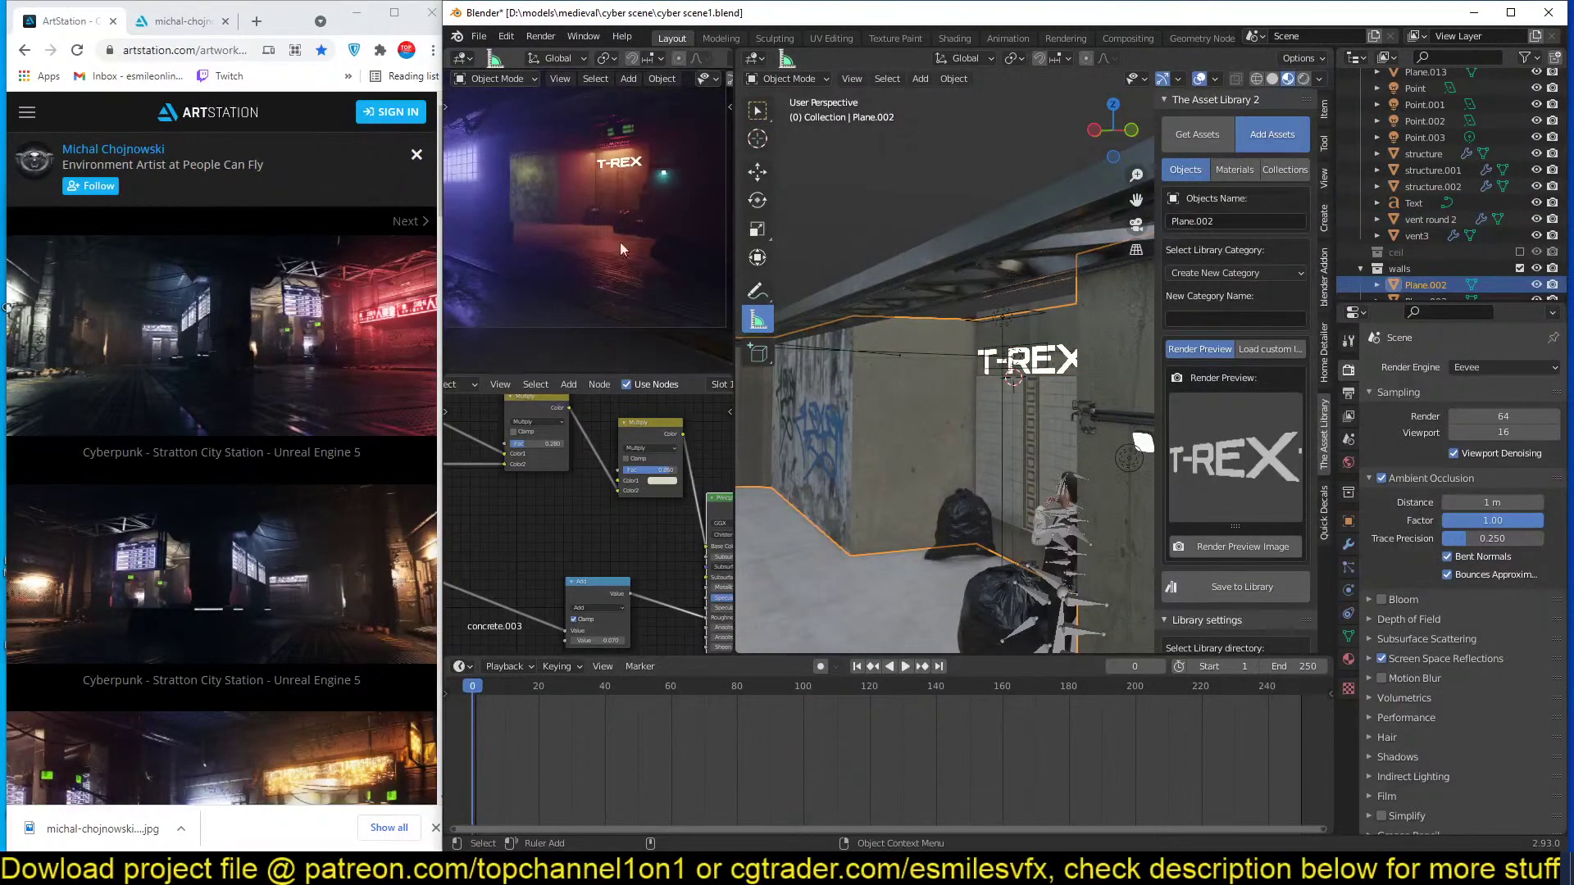
click(1006, 408)
scroll(1032, 401, up, 6)
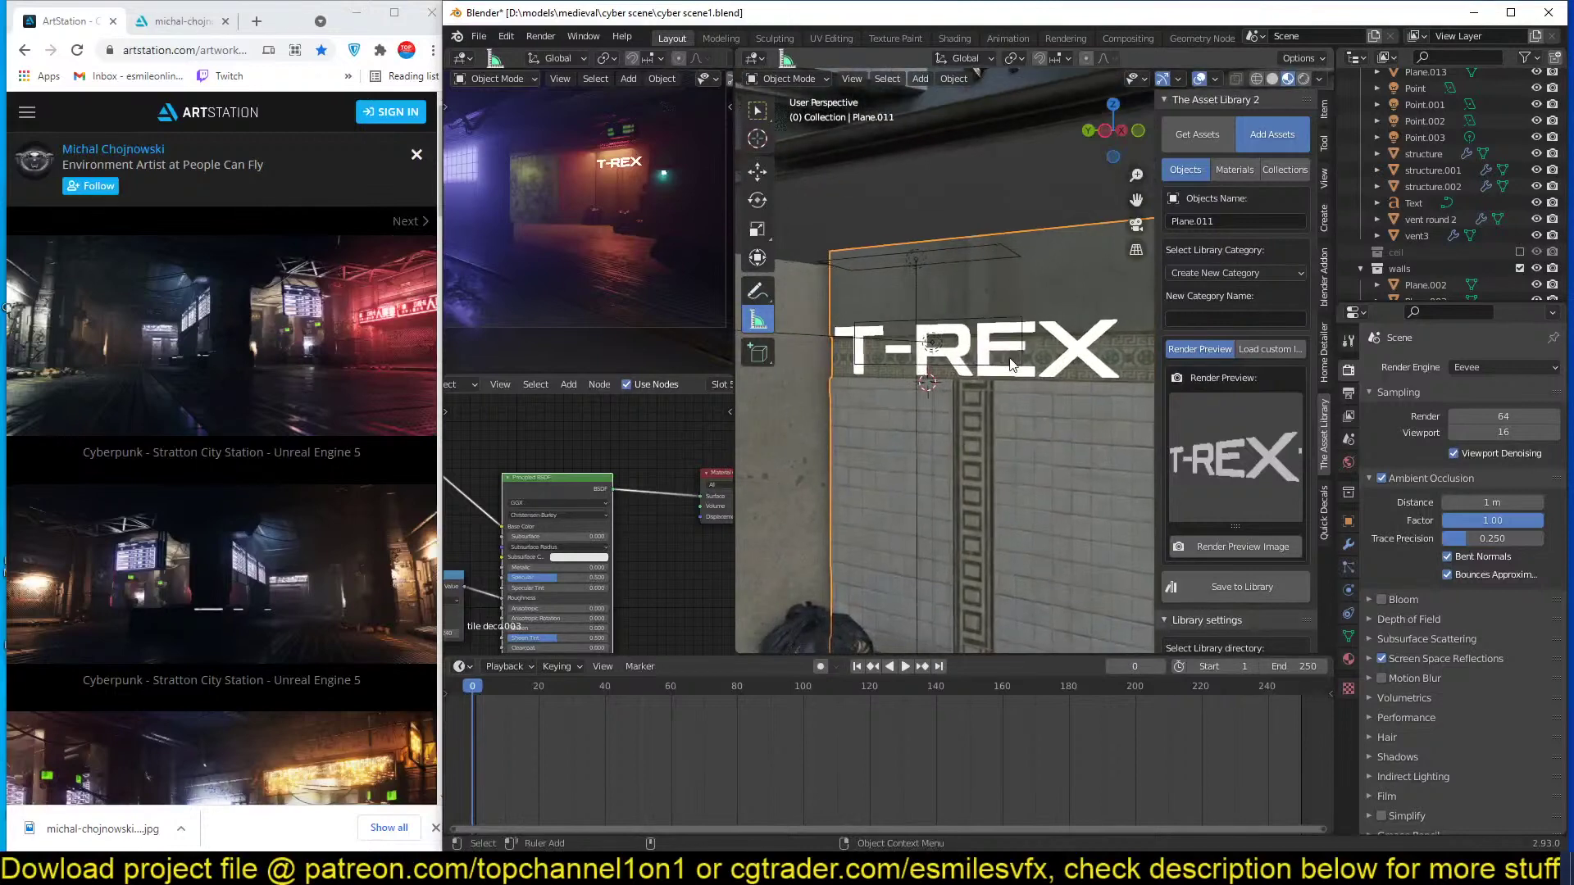
click(1012, 365)
key(shift+d)
key(z)
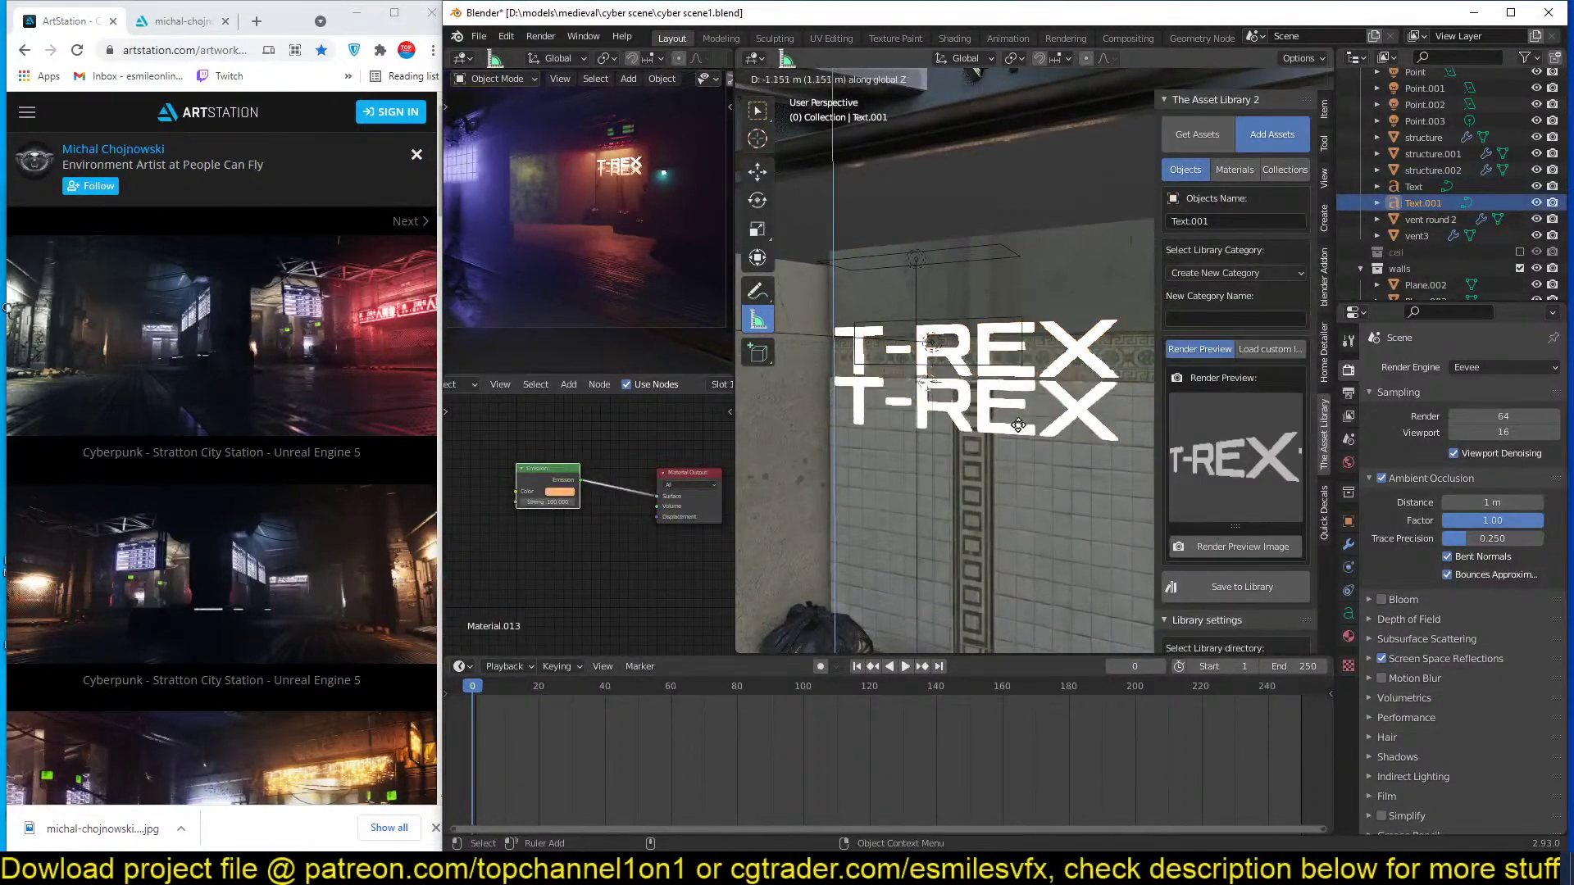
click(1018, 426)
Replace the duplicated text with "SYST,E" and scale it down slightly below the T-REX lettering.
key(Tab)
key(BackSpace)
key(BackSpace)
key(BackSpace)
key(BackSpace)
key(BackSpace)
text(SYS)
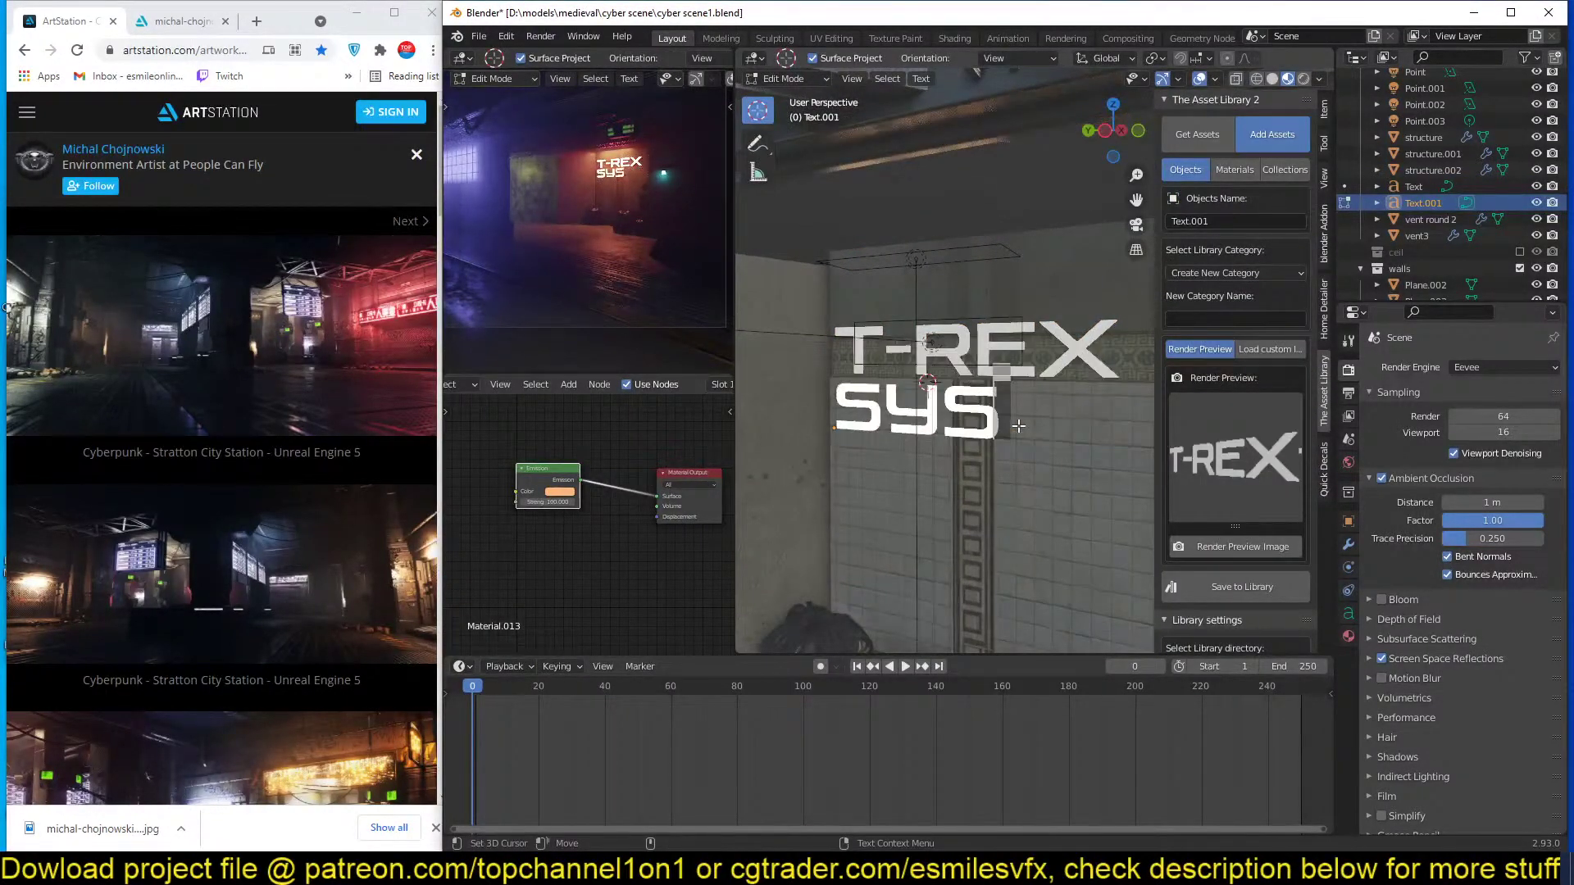
text(TM)
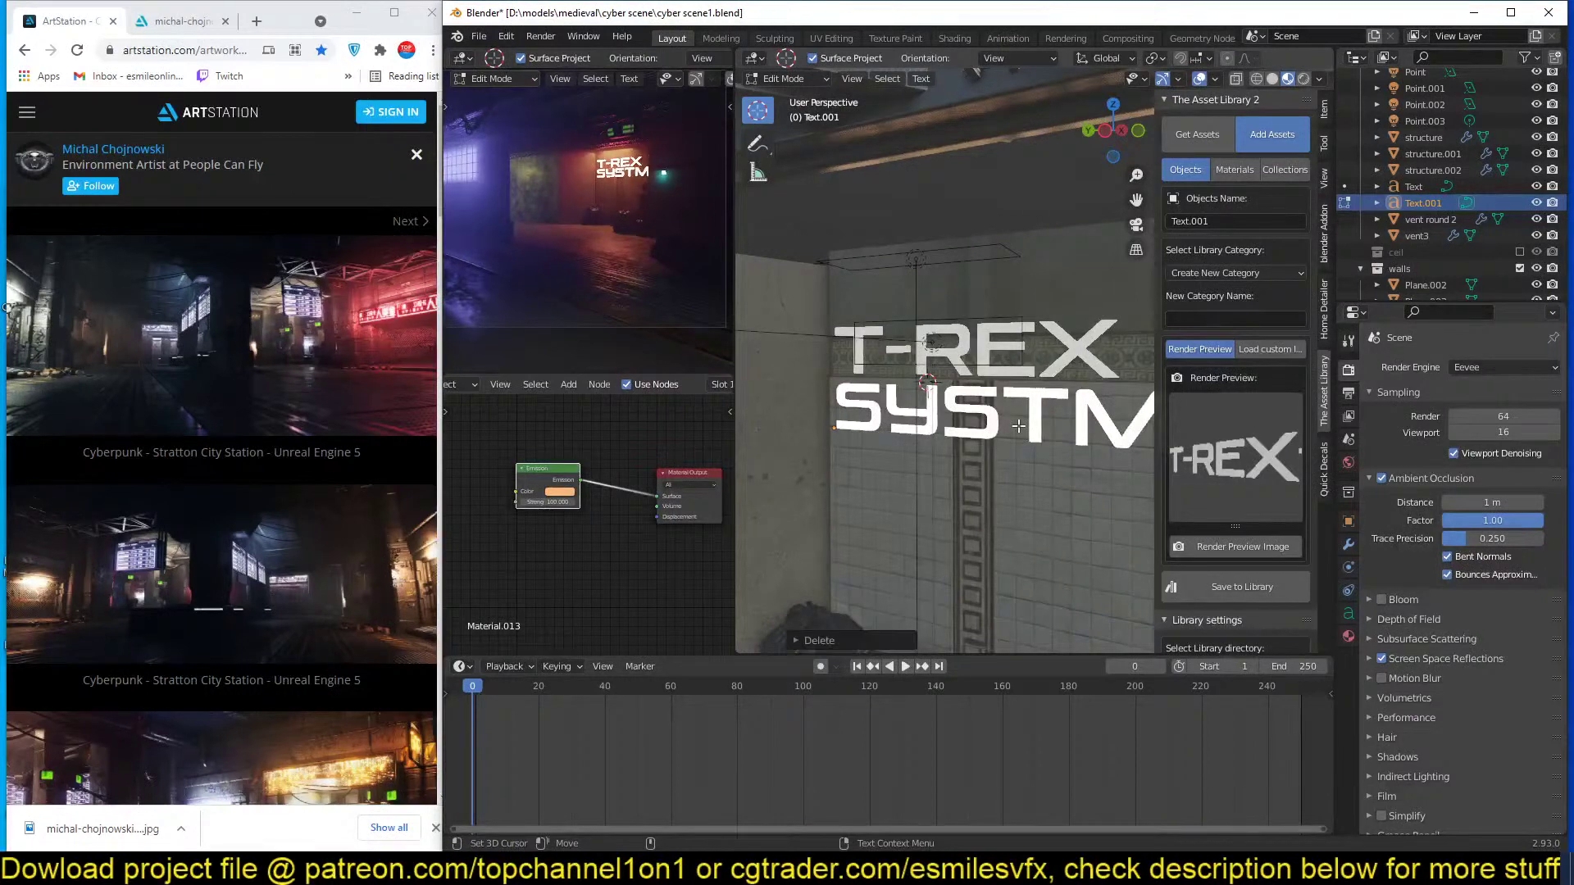
key(BackSpace)
text(,E)
key(Tab)
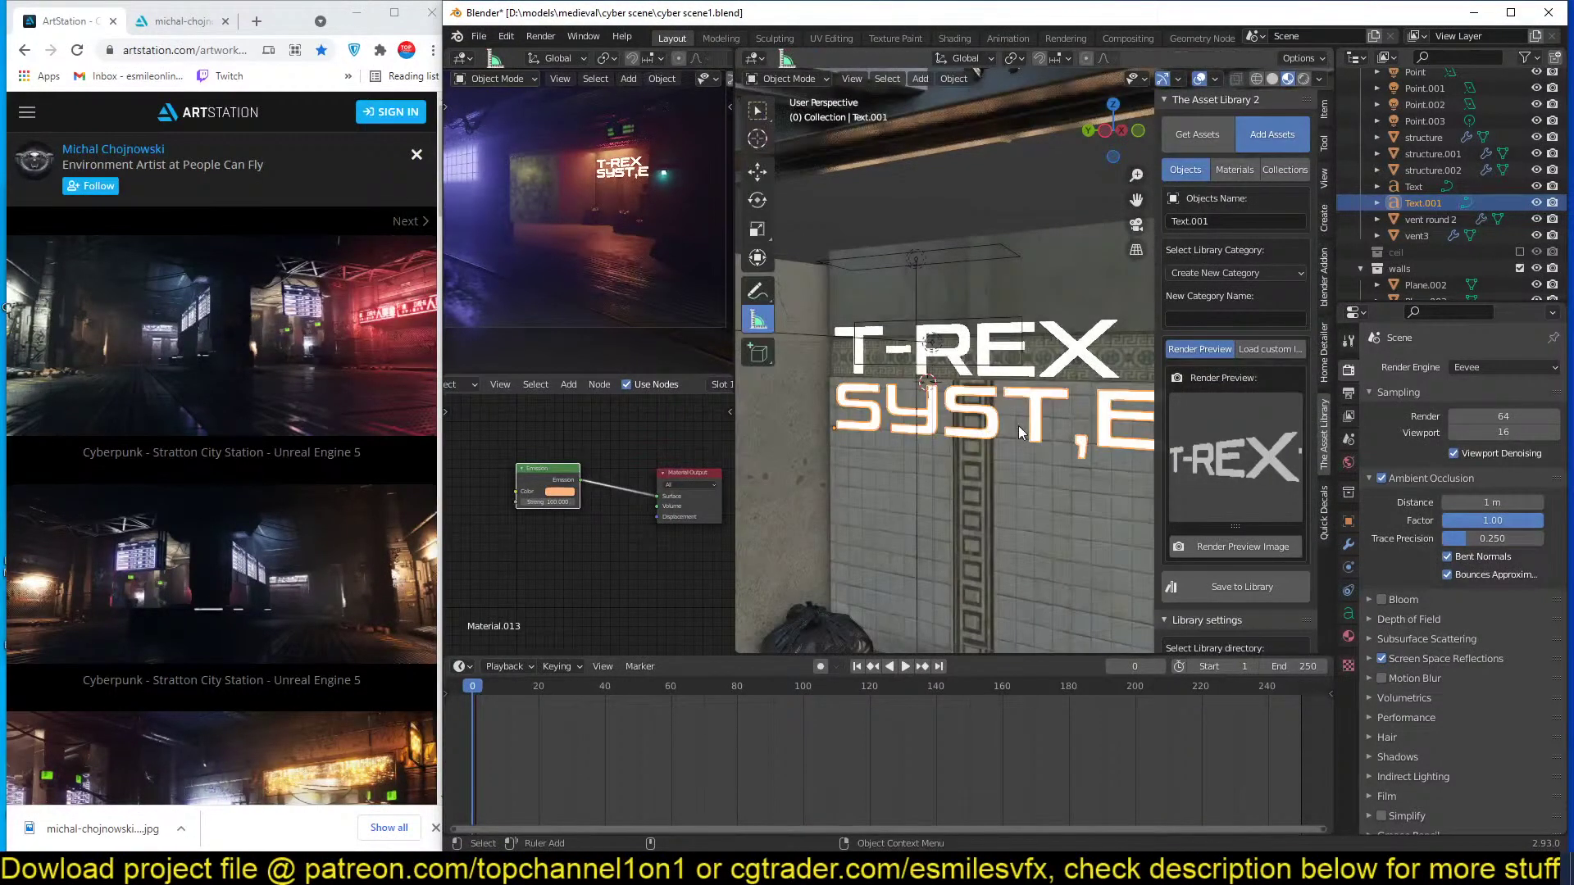
key(s)
click(1003, 442)
Correct the lower sign line's wording to "SYSTEMS" and return to Object Mode.
key(Tab)
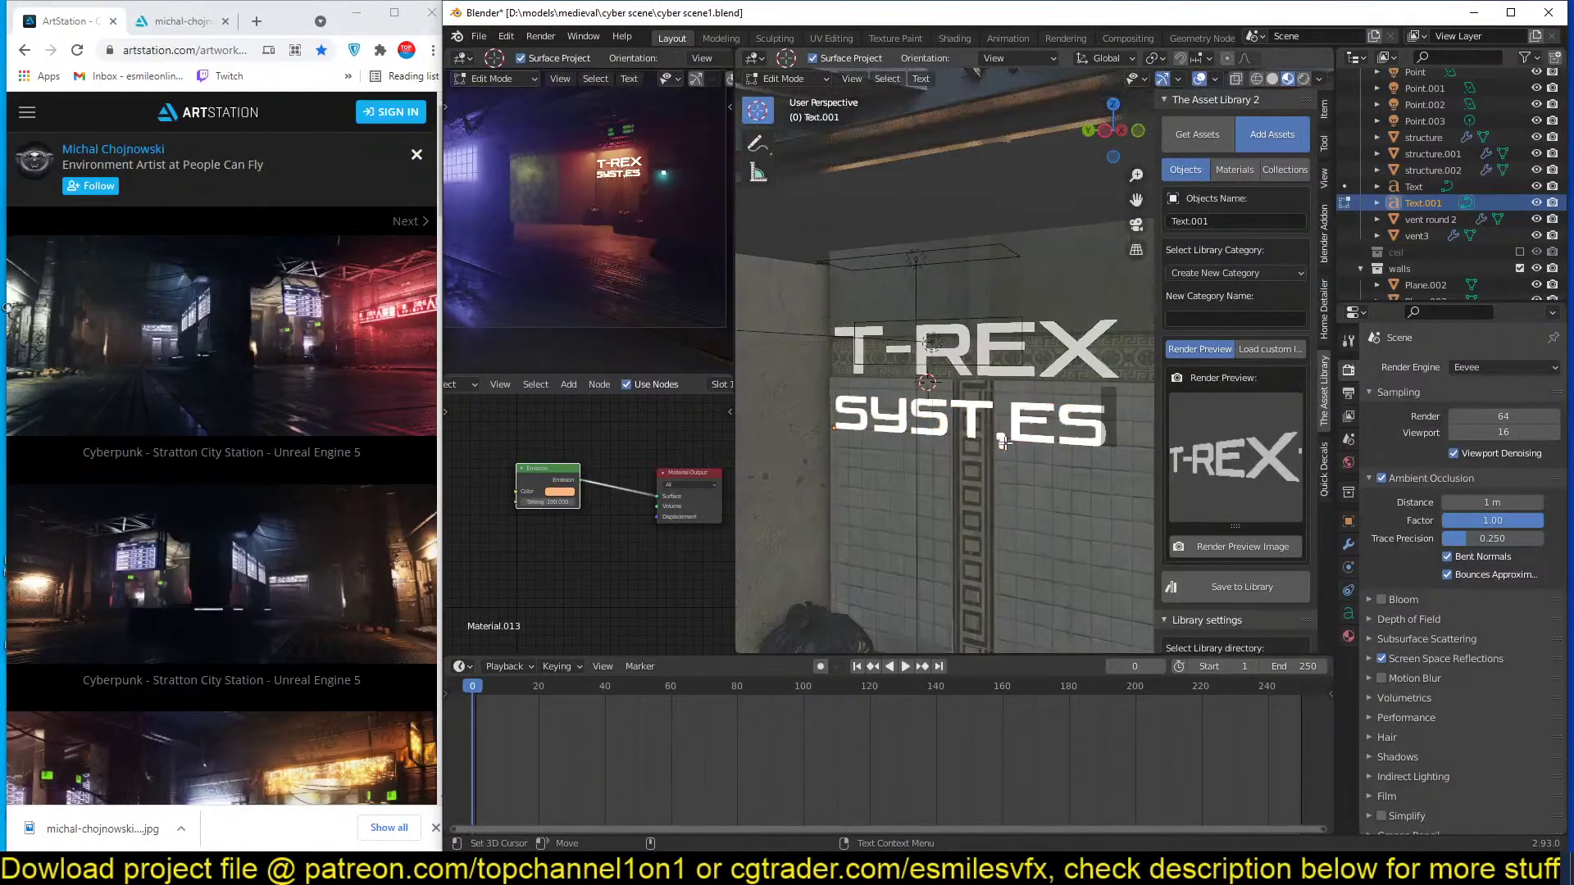
key(BackSpace)
key(BackSpace)
key(BackSpace)
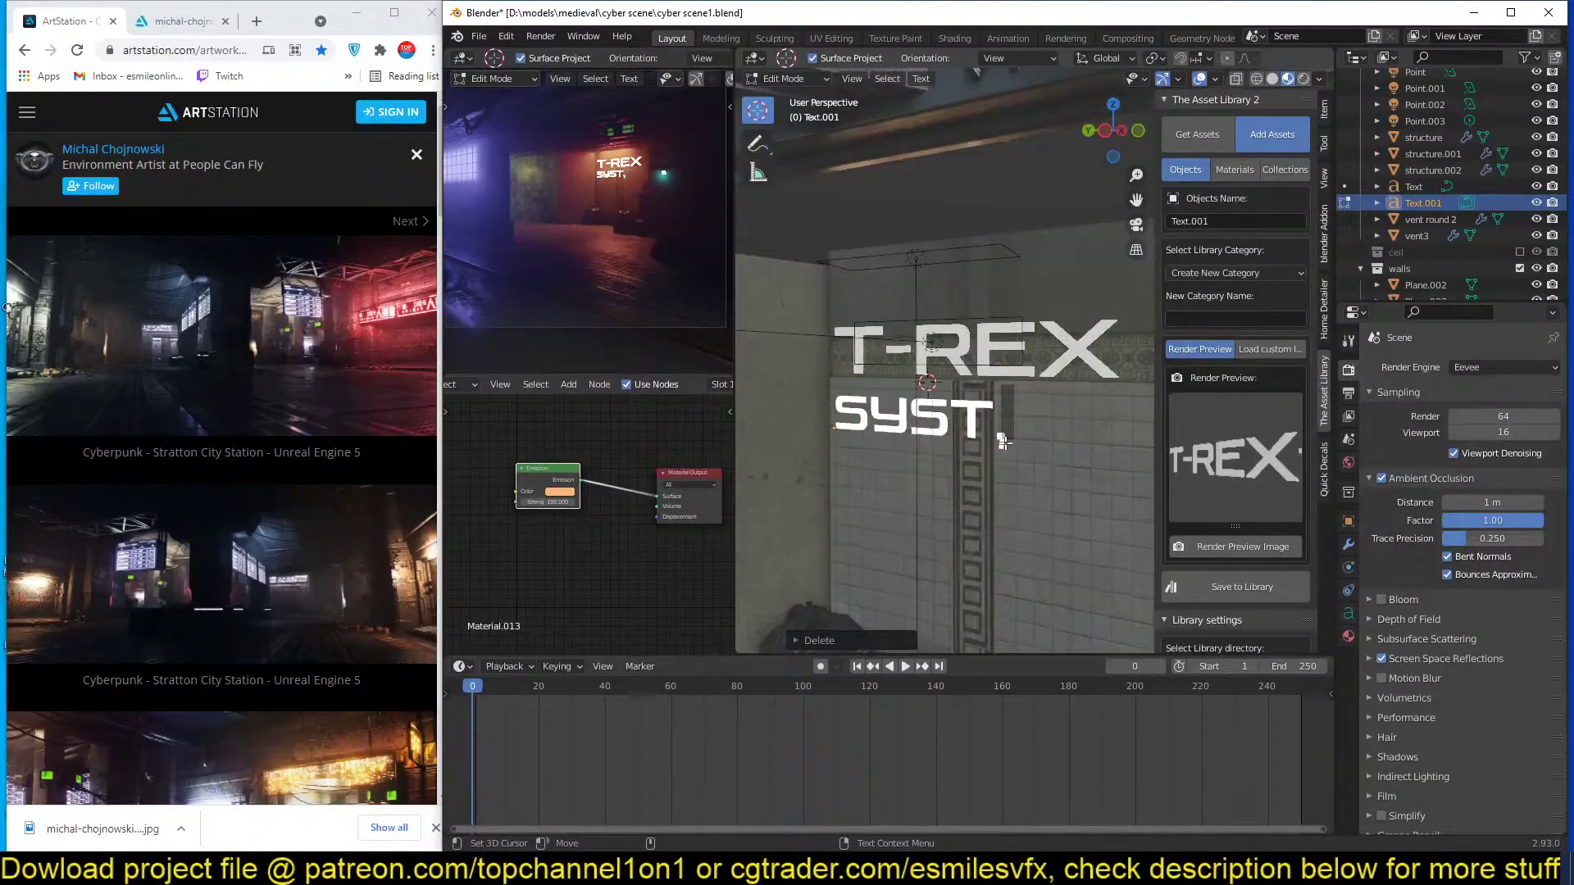
key(BackSpace)
text(ym)
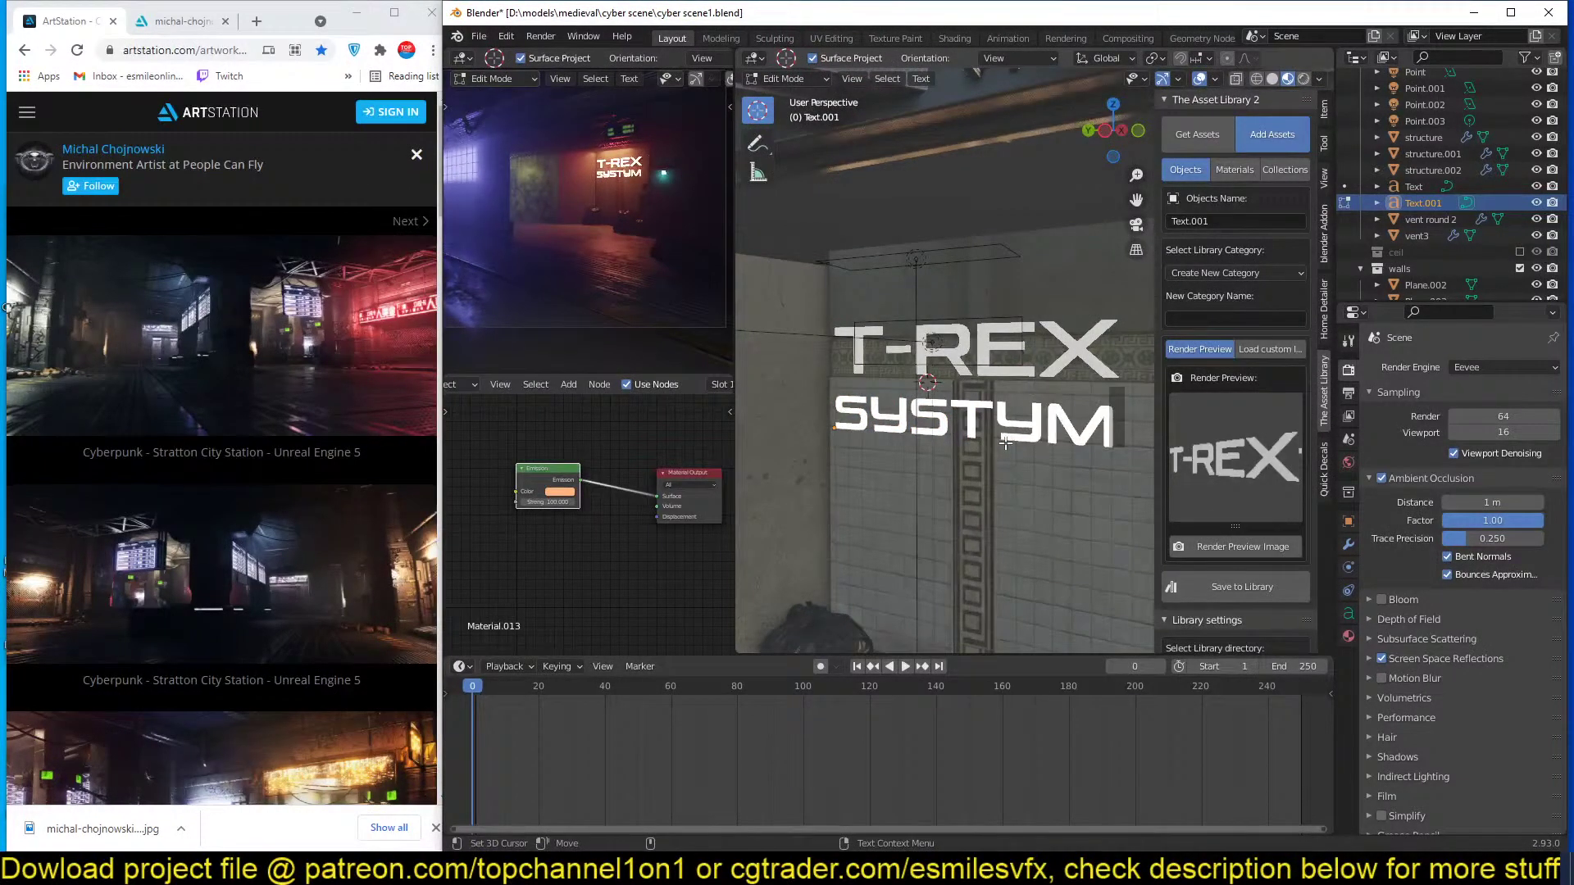
key(BackSpace)
text(e)
key(BackSpace)
key(BackSpace)
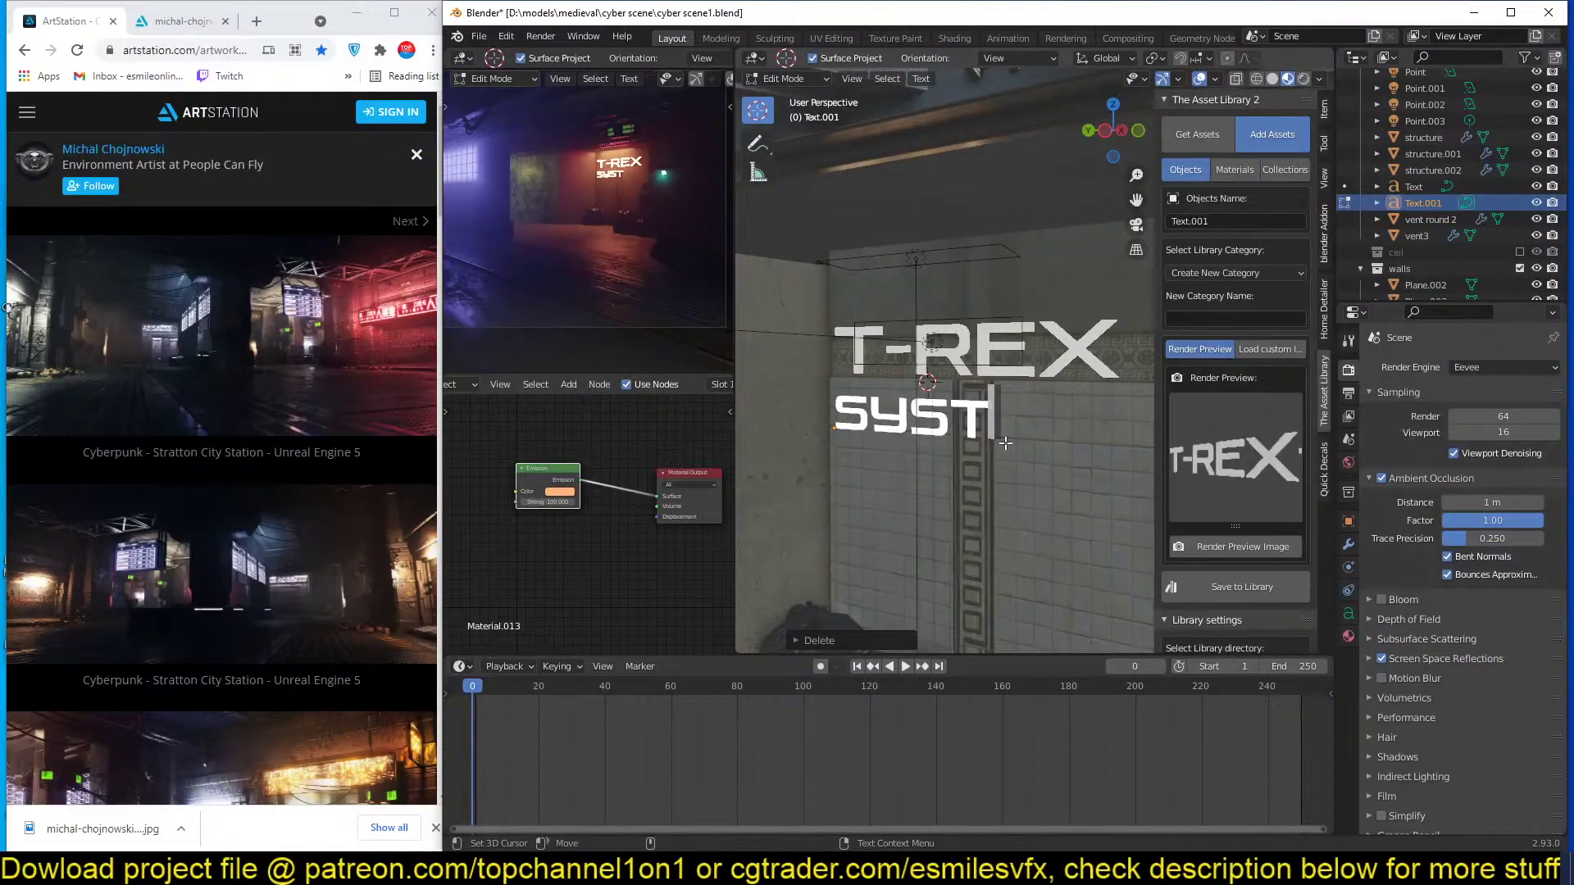
text(ems)
key(Tab)
Scale down the SYSTEMS text and move it closer beneath the T-REX lettering.
key(s)
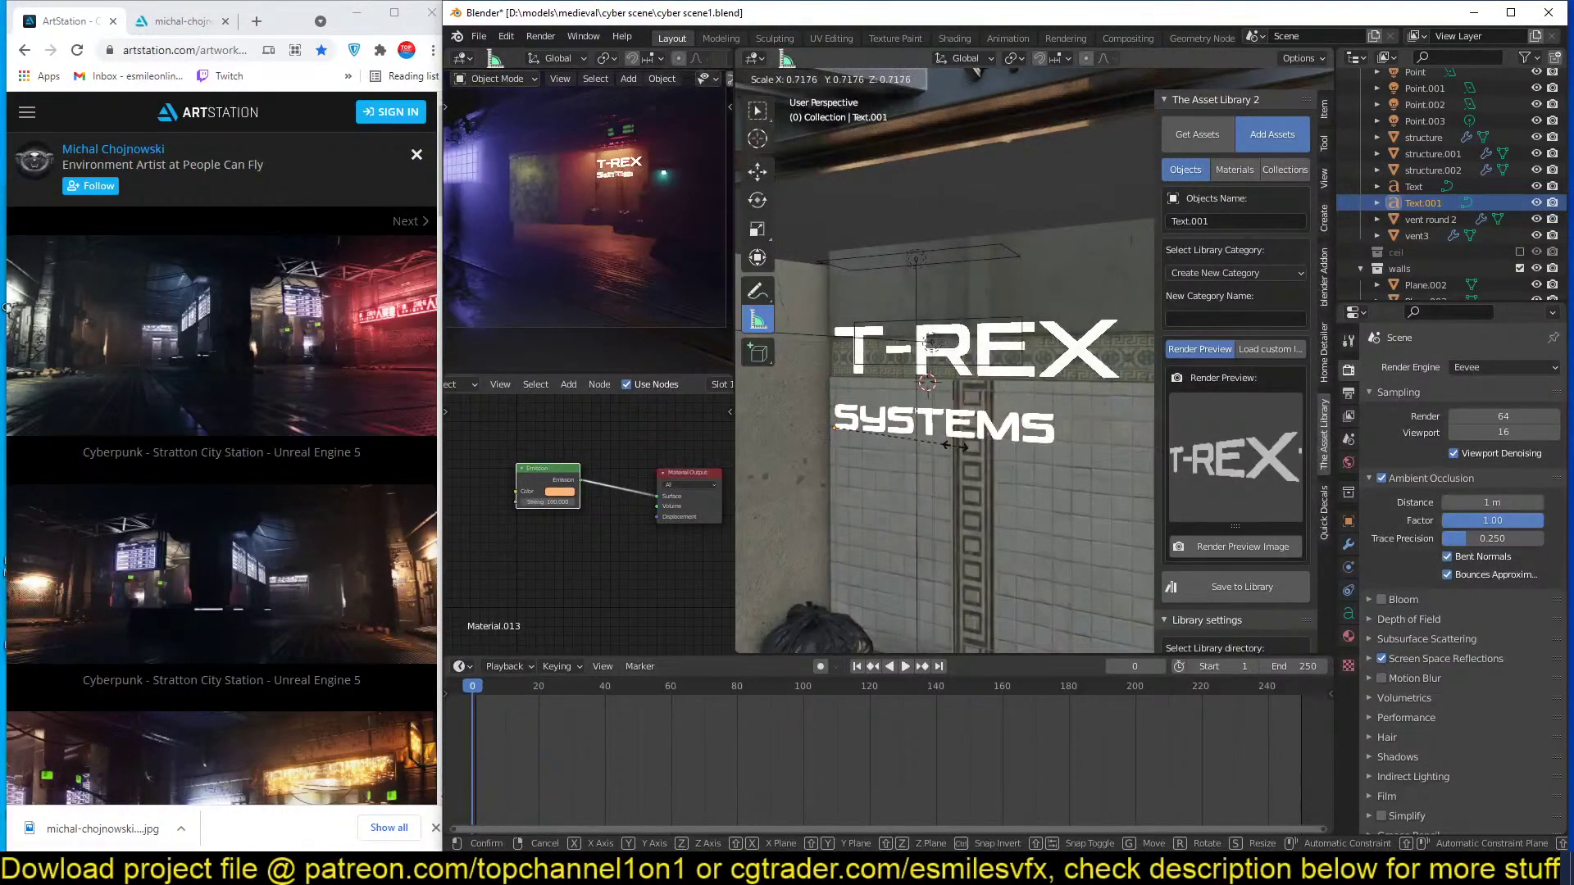
click(972, 443)
key(g)
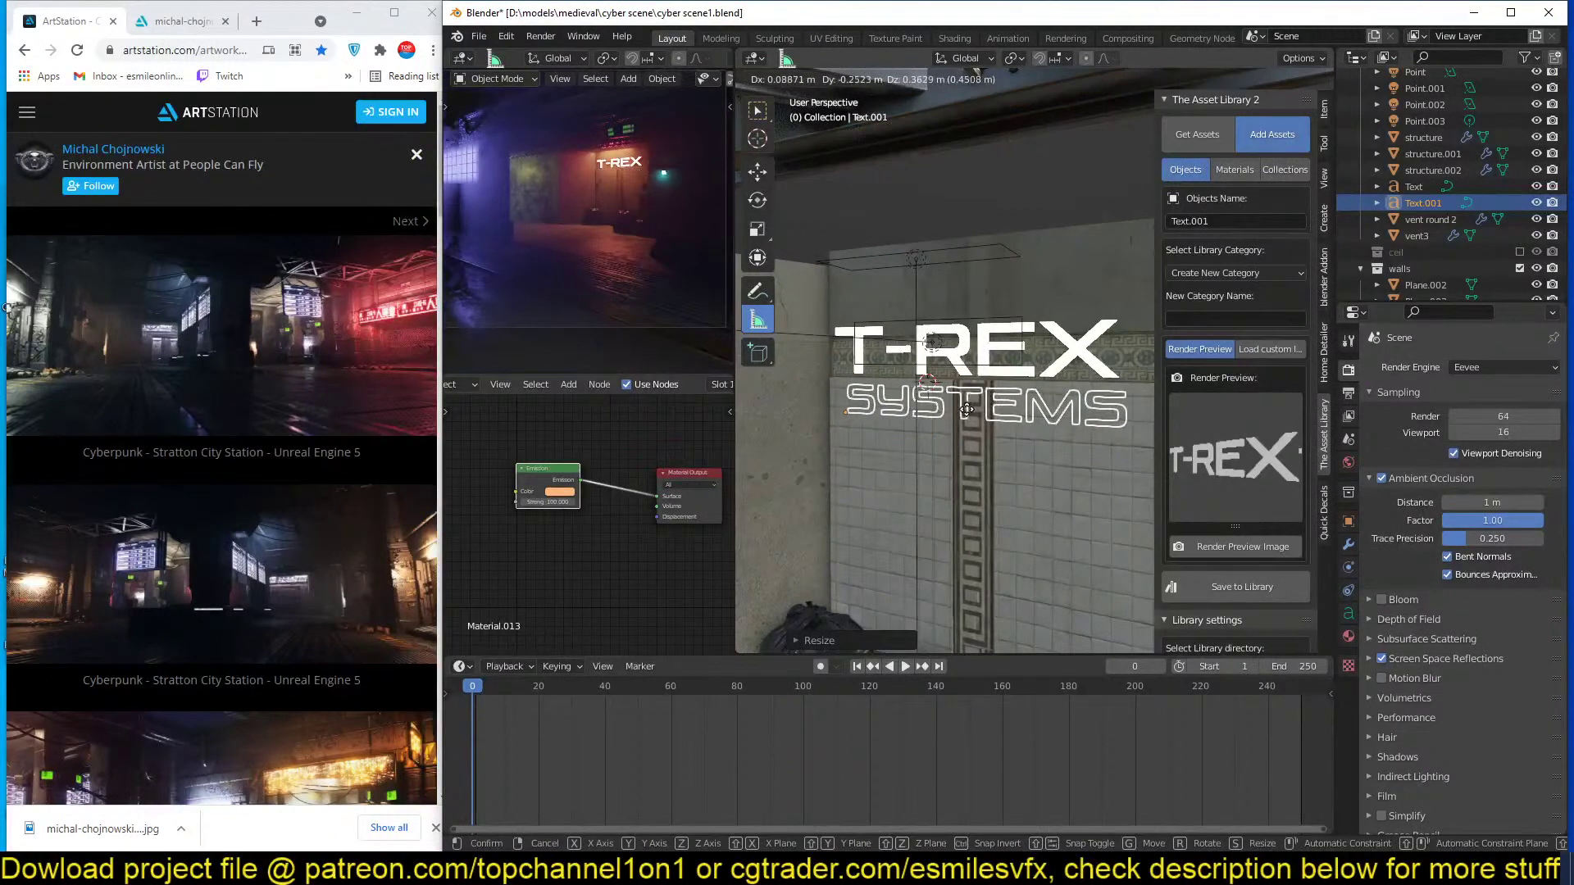
click(967, 410)
Shift the SYSTEMS text about -0.28 m along Y and raise it about 0.47 m along Z, then save the scene.
scroll(938, 444, up, 3)
scroll(938, 445, up, 2)
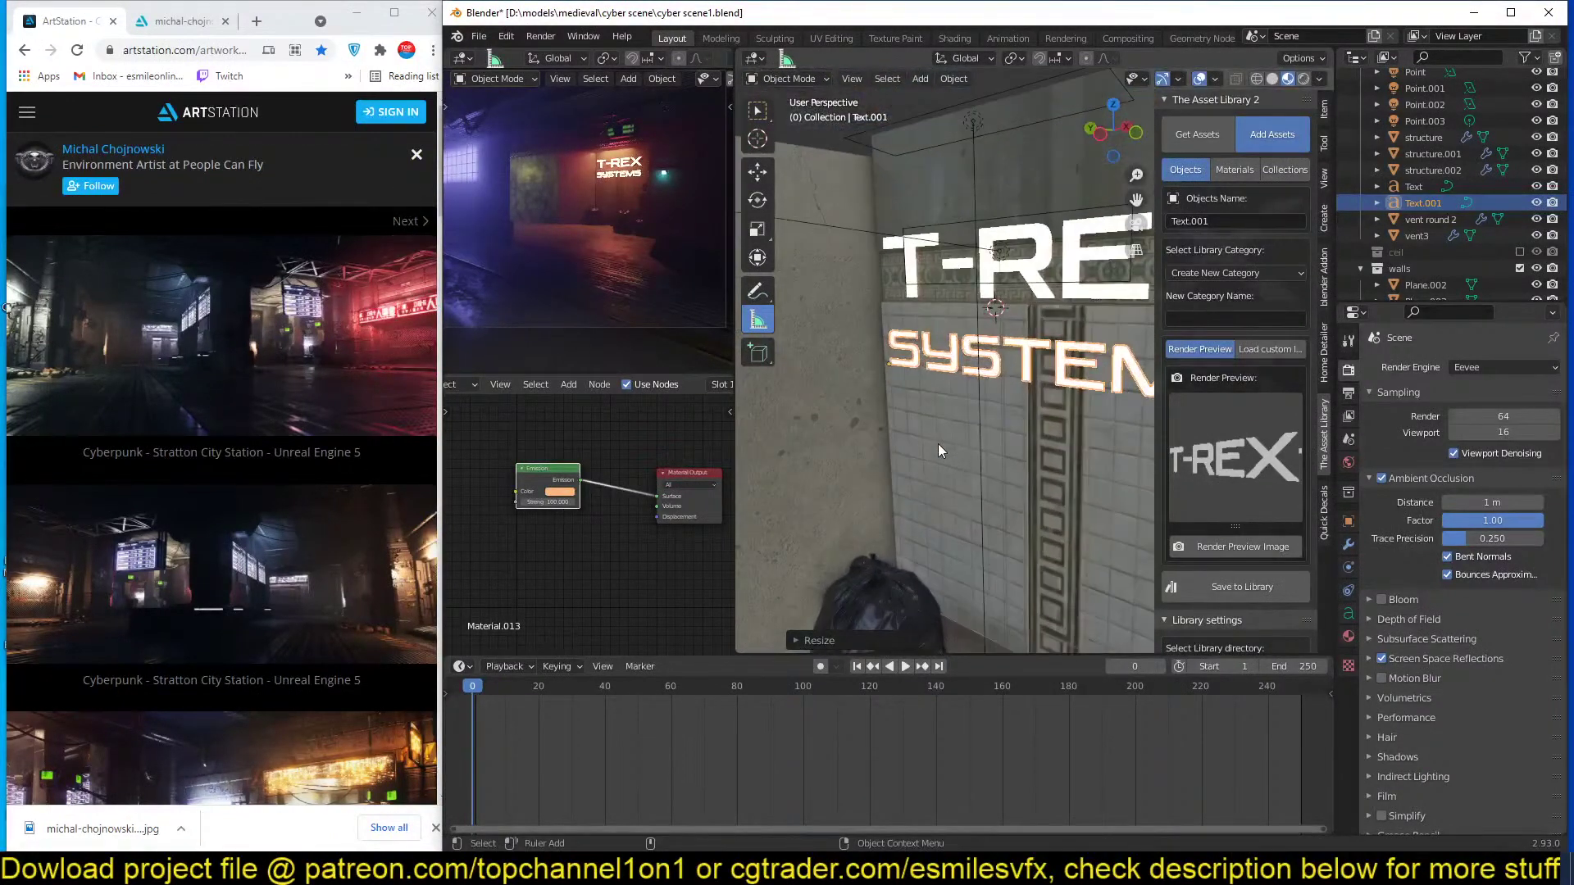
key(g)
key(y)
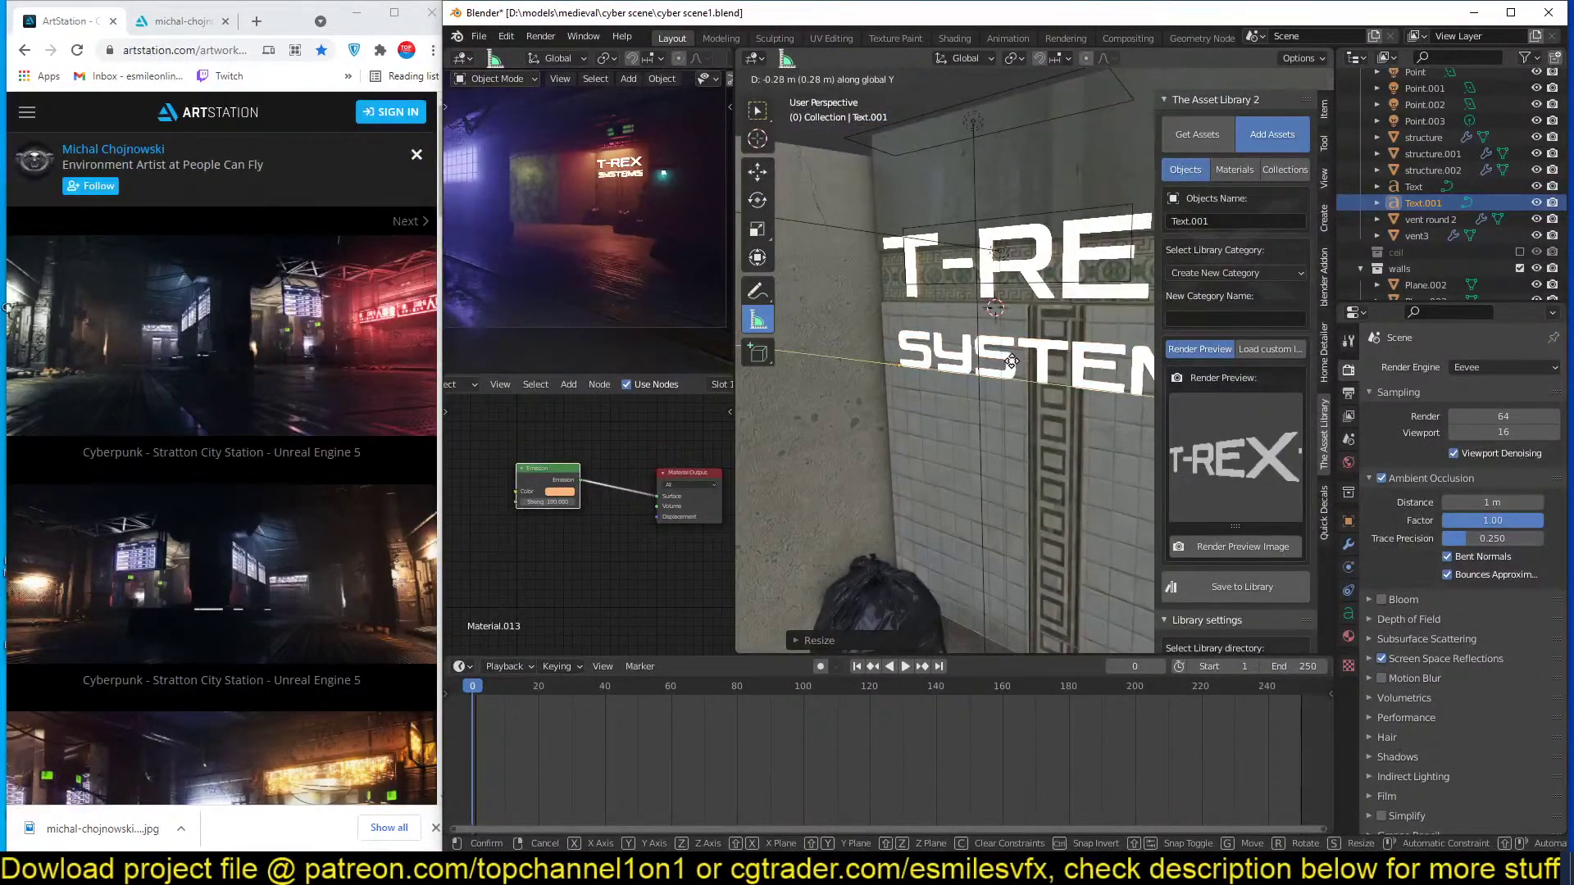
click(1011, 361)
key(g)
key(z)
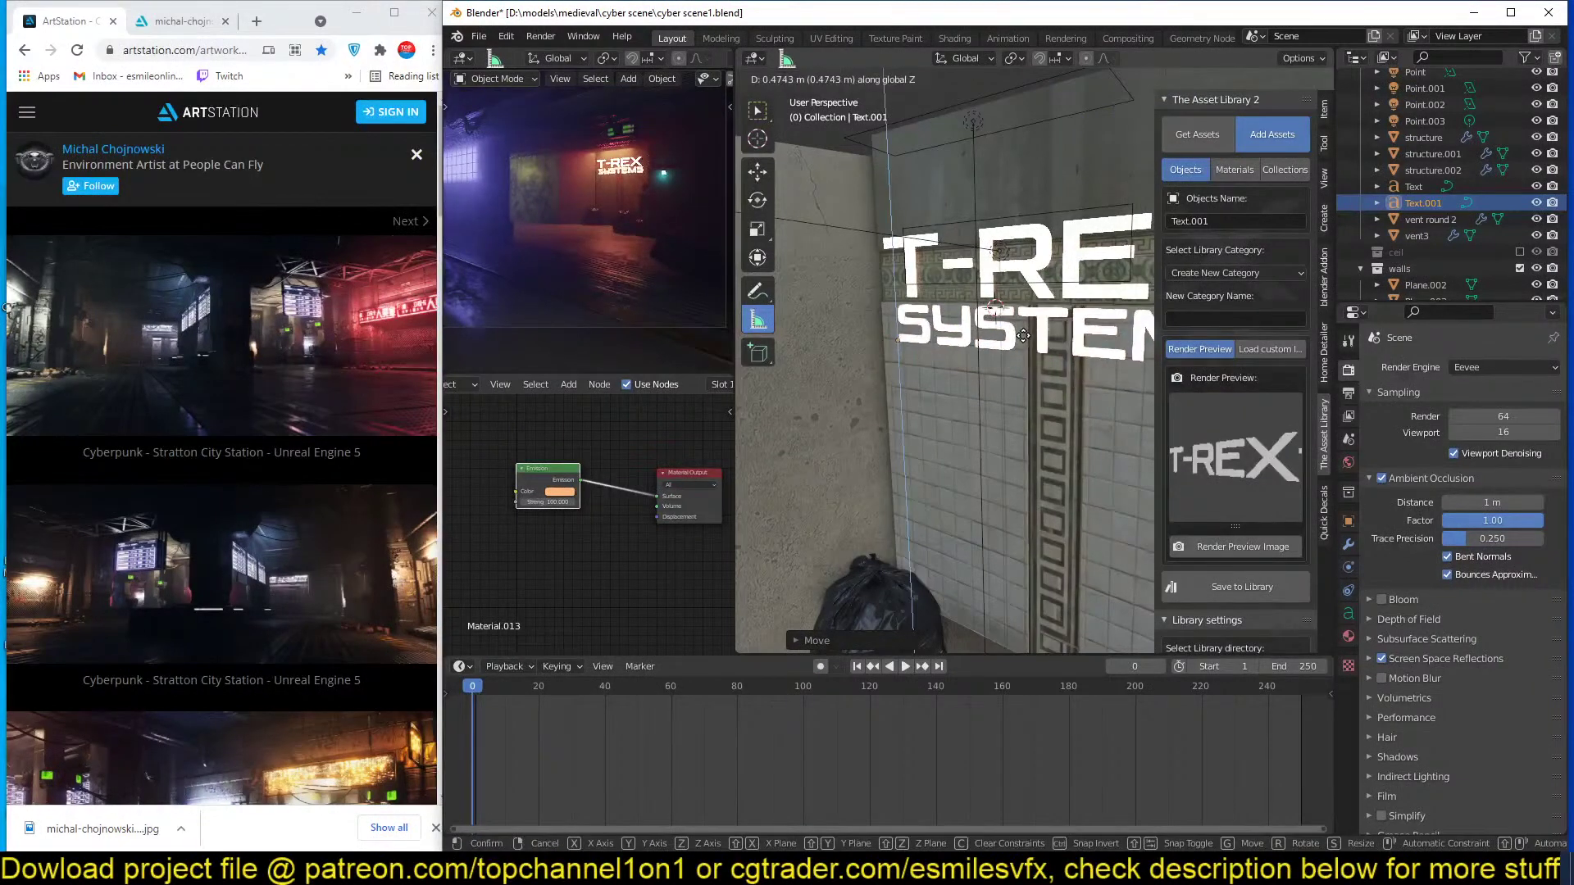
click(1023, 336)
key(ctrl+s)
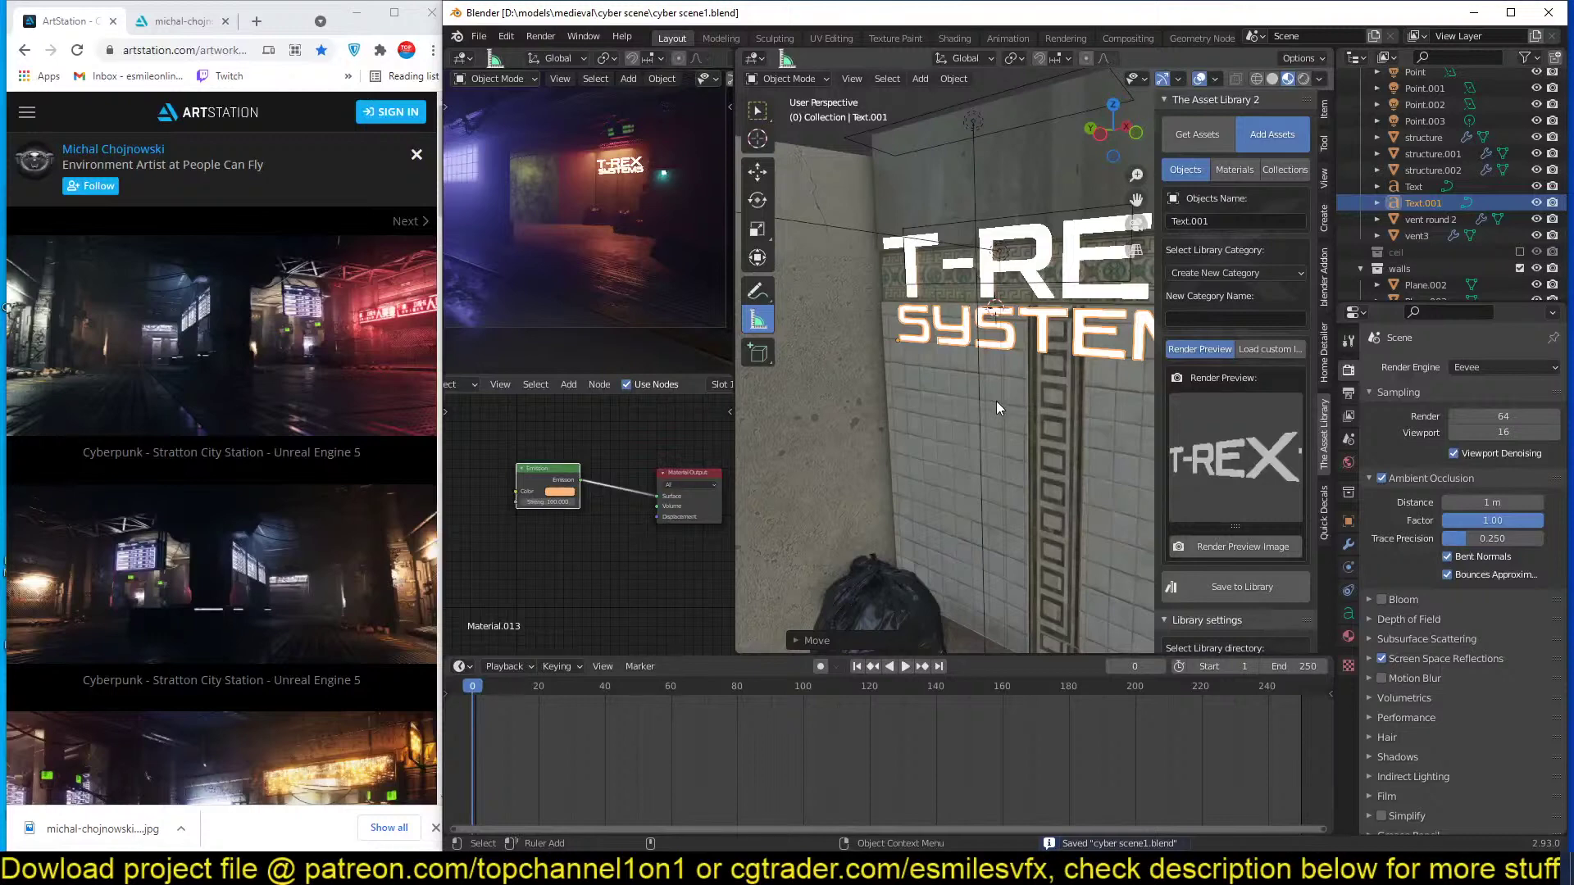
Try a Weld modifier on the SYSTEMS text and remove it.
scroll(990, 420, up, 3)
middle_drag(990, 419, 1061, 410)
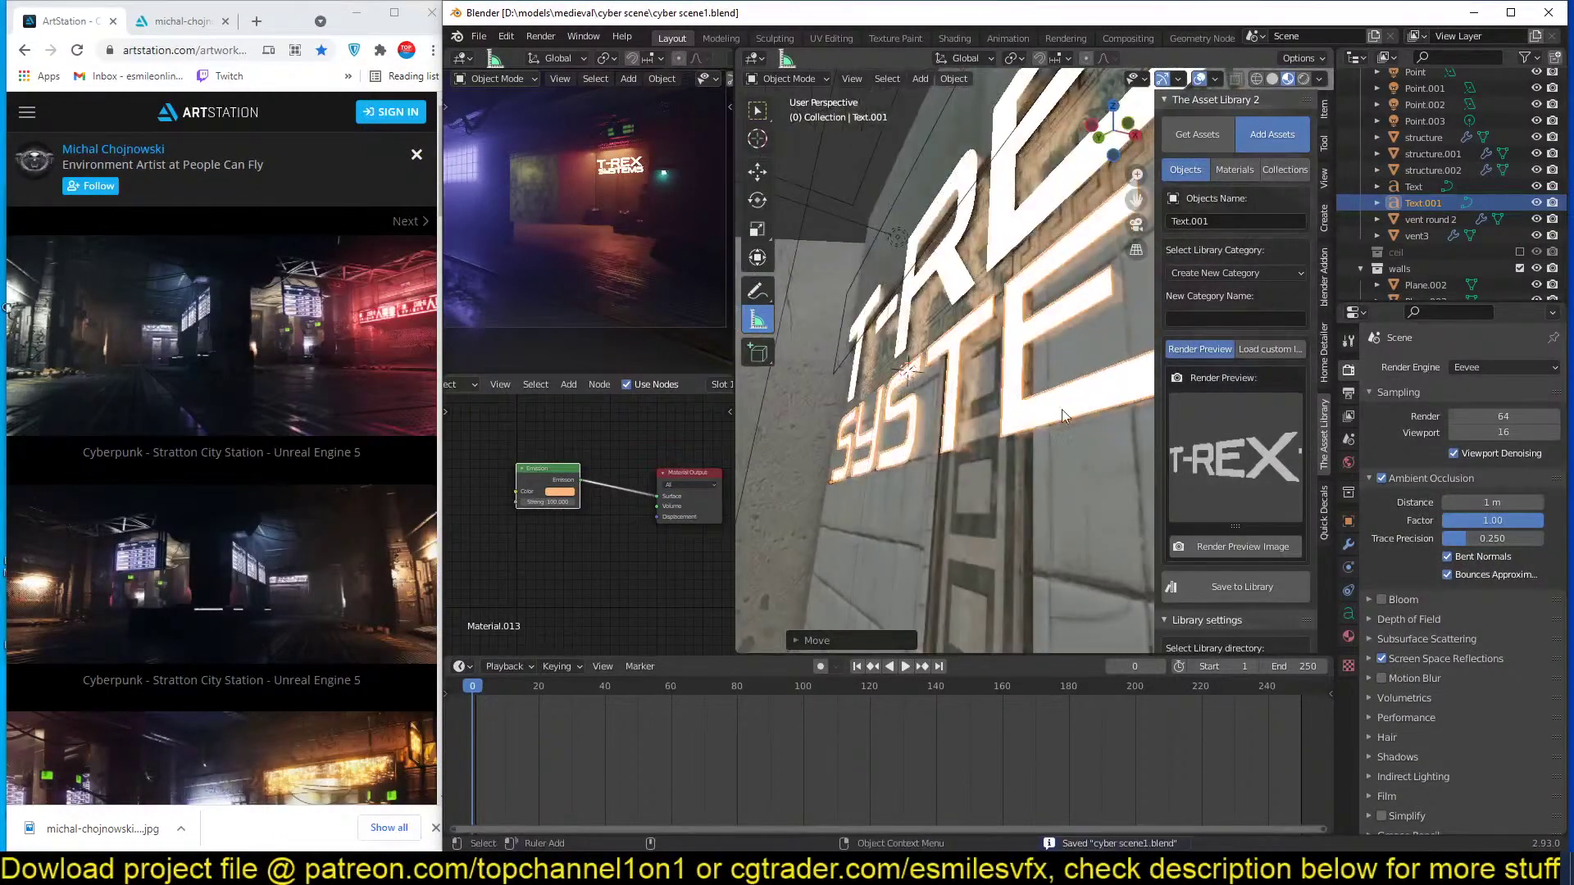
right_click(1035, 391)
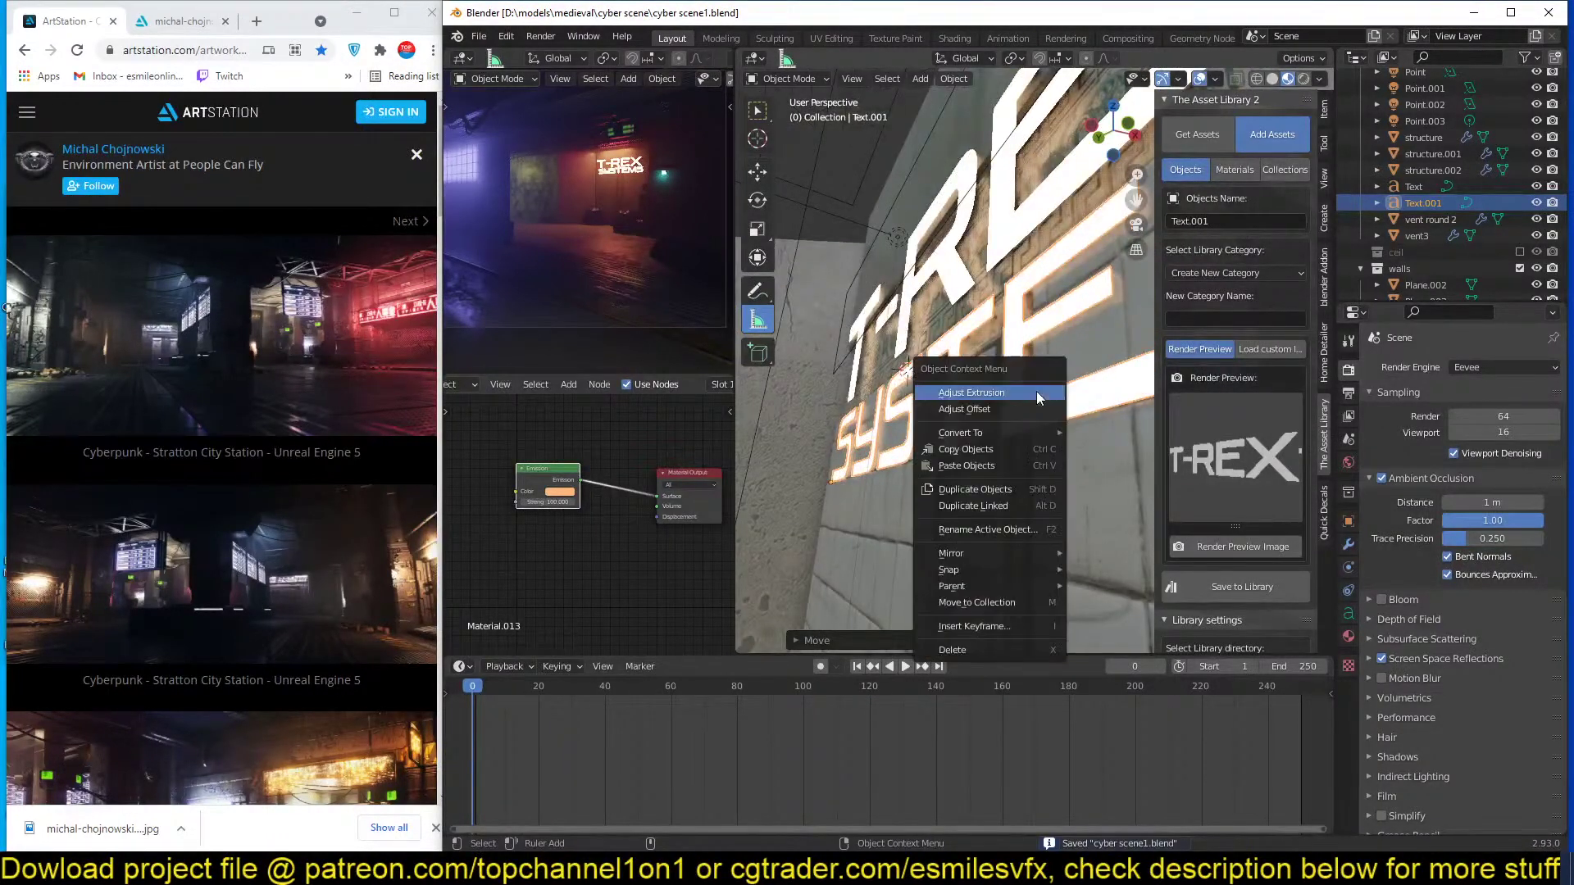
click(1348, 544)
click(1470, 367)
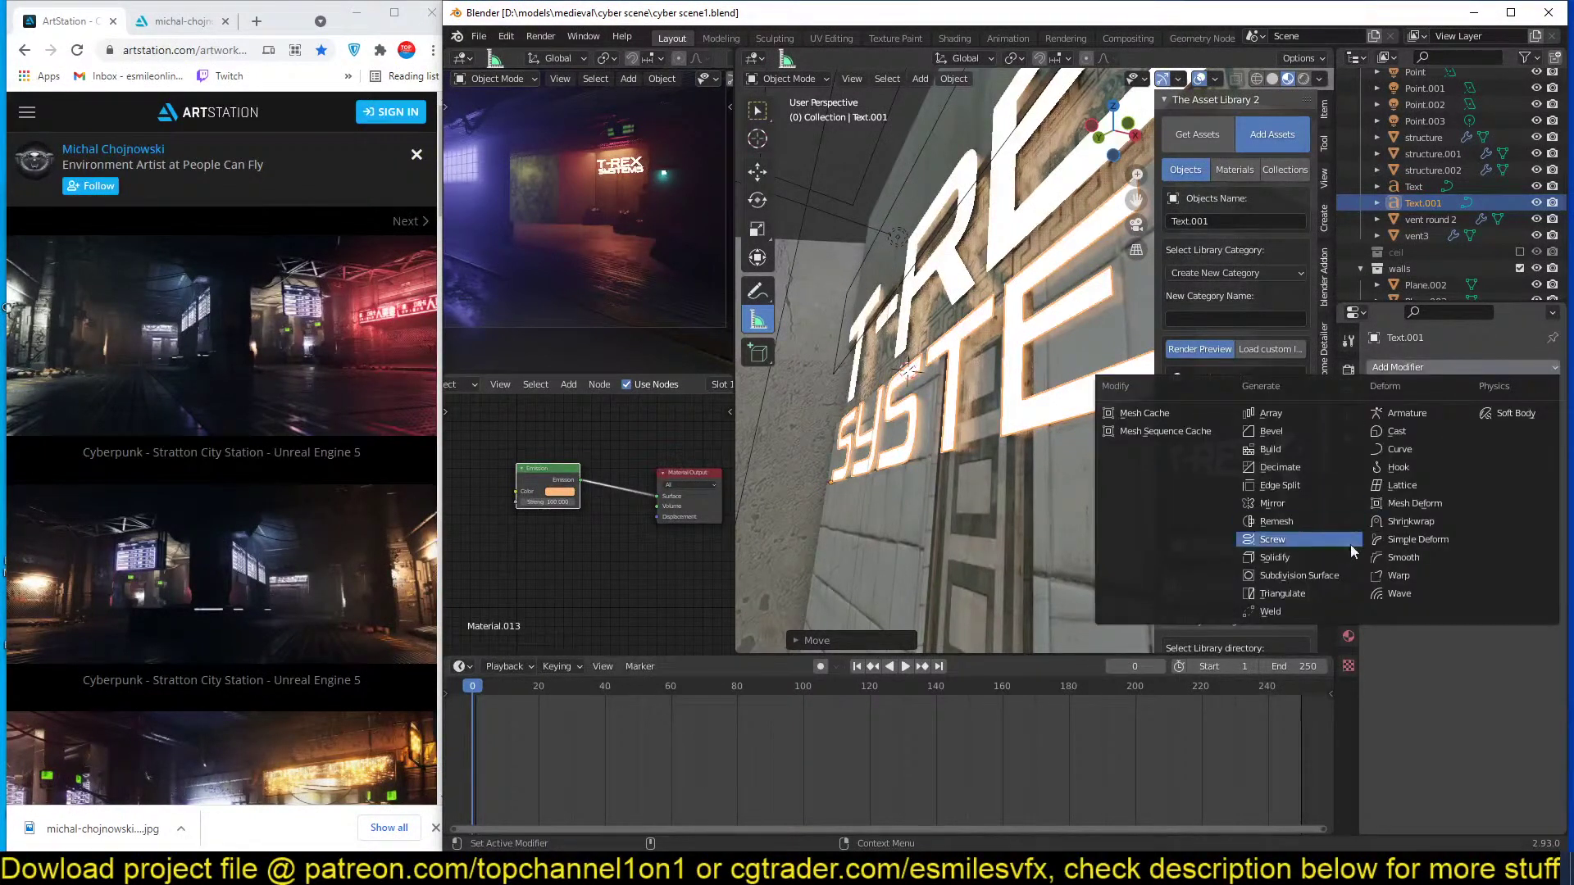
click(1292, 611)
middle_drag(1089, 449, 1149, 448)
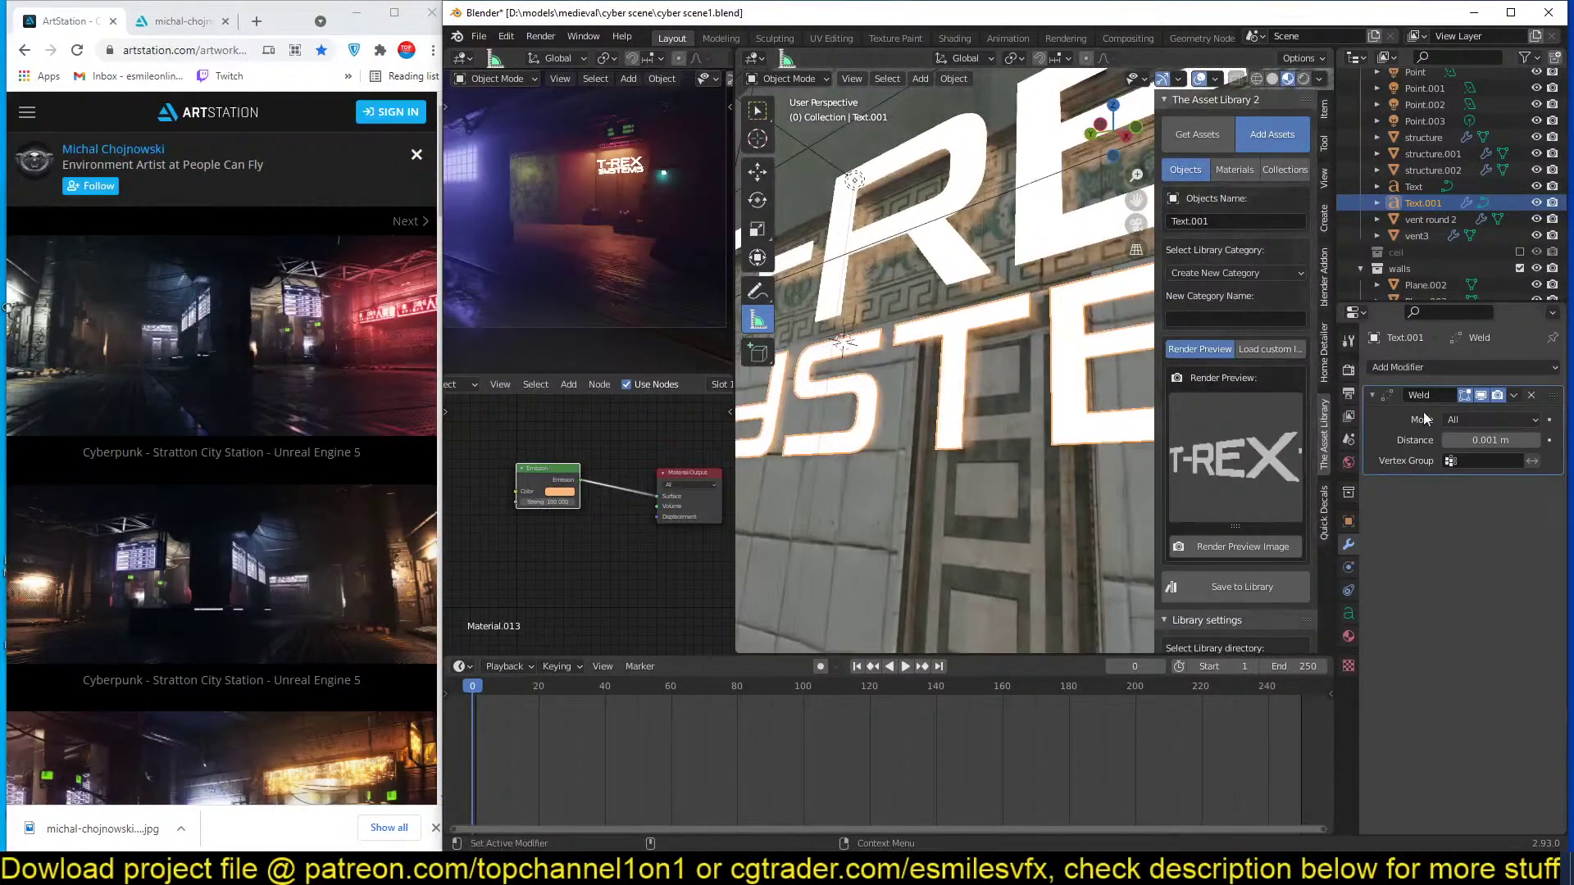
click(1531, 397)
click(1522, 367)
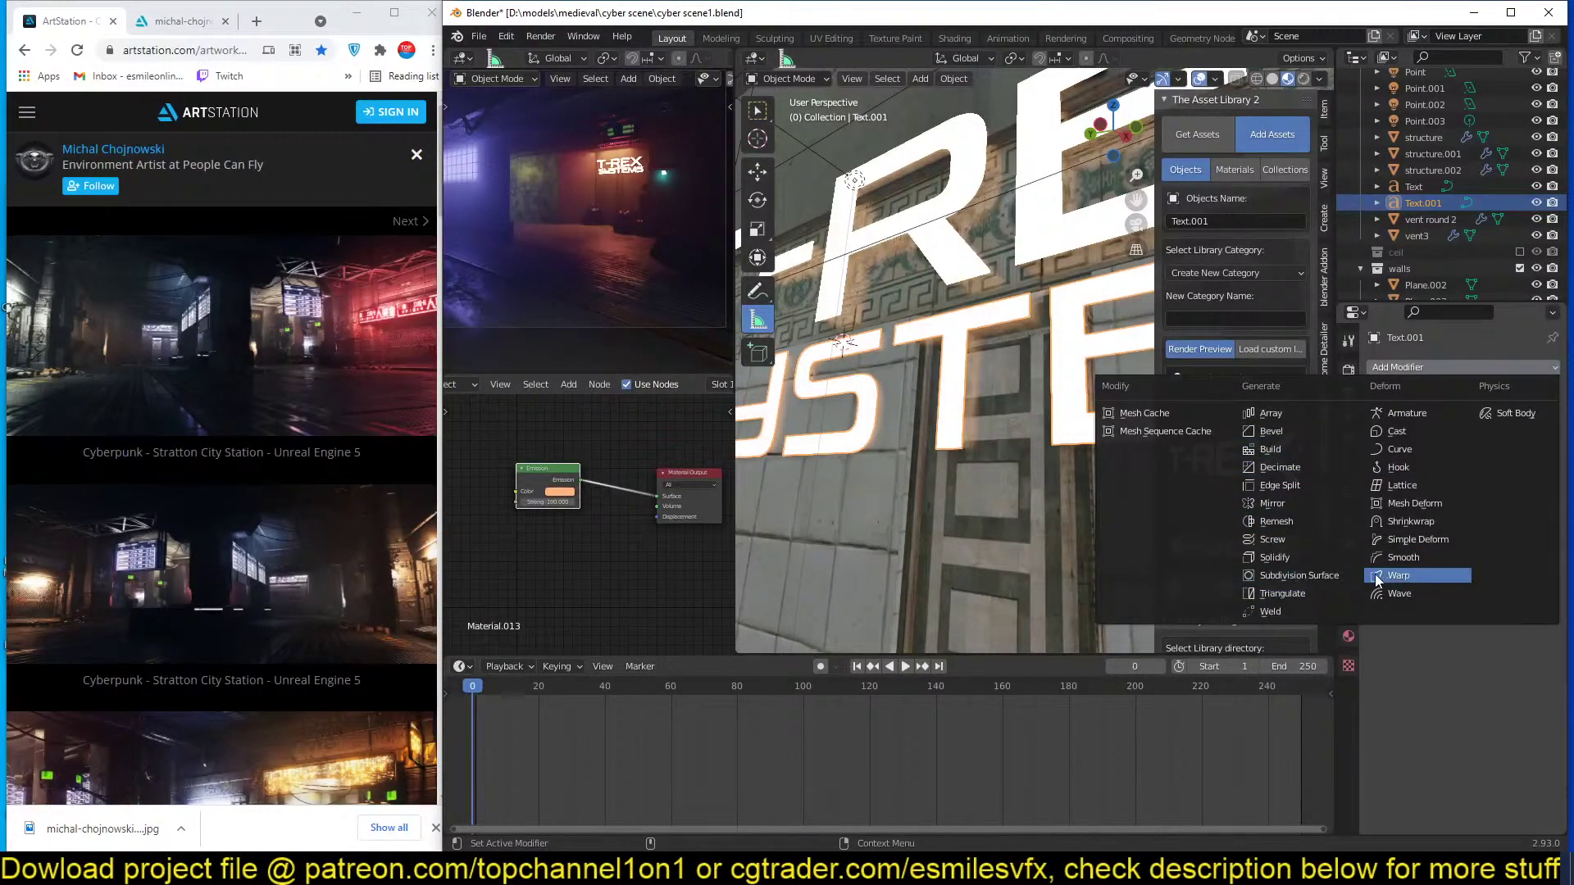
Convert the SYSTEMS text to a curve and expand its Geometry settings, keeping the bevel type Round.
right_click(949, 387)
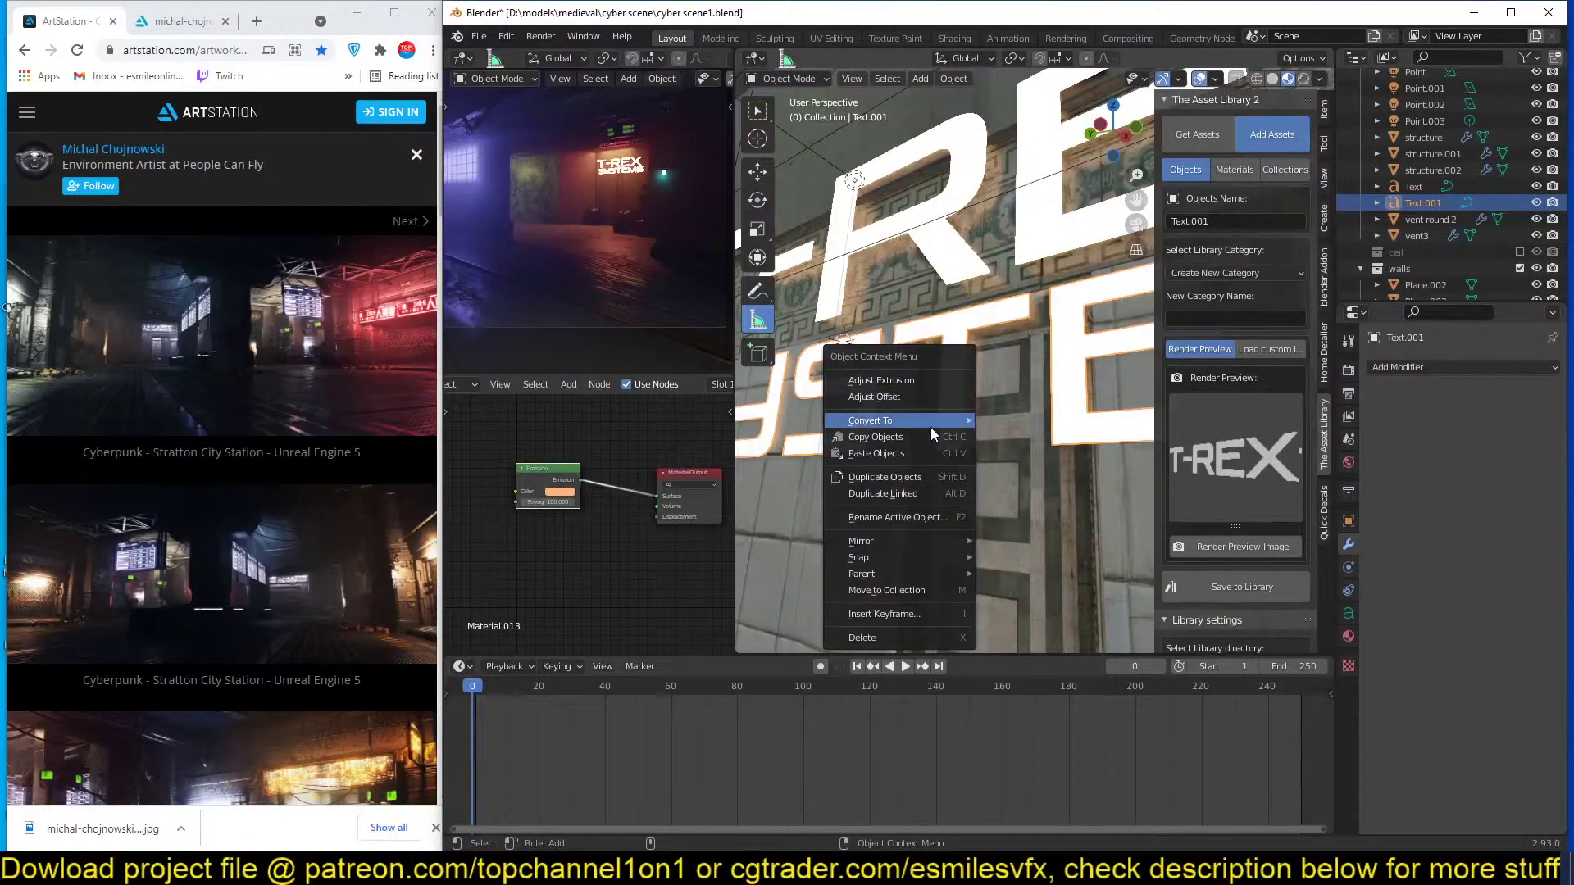
mouse_move(931, 426)
click(1036, 423)
click(1348, 613)
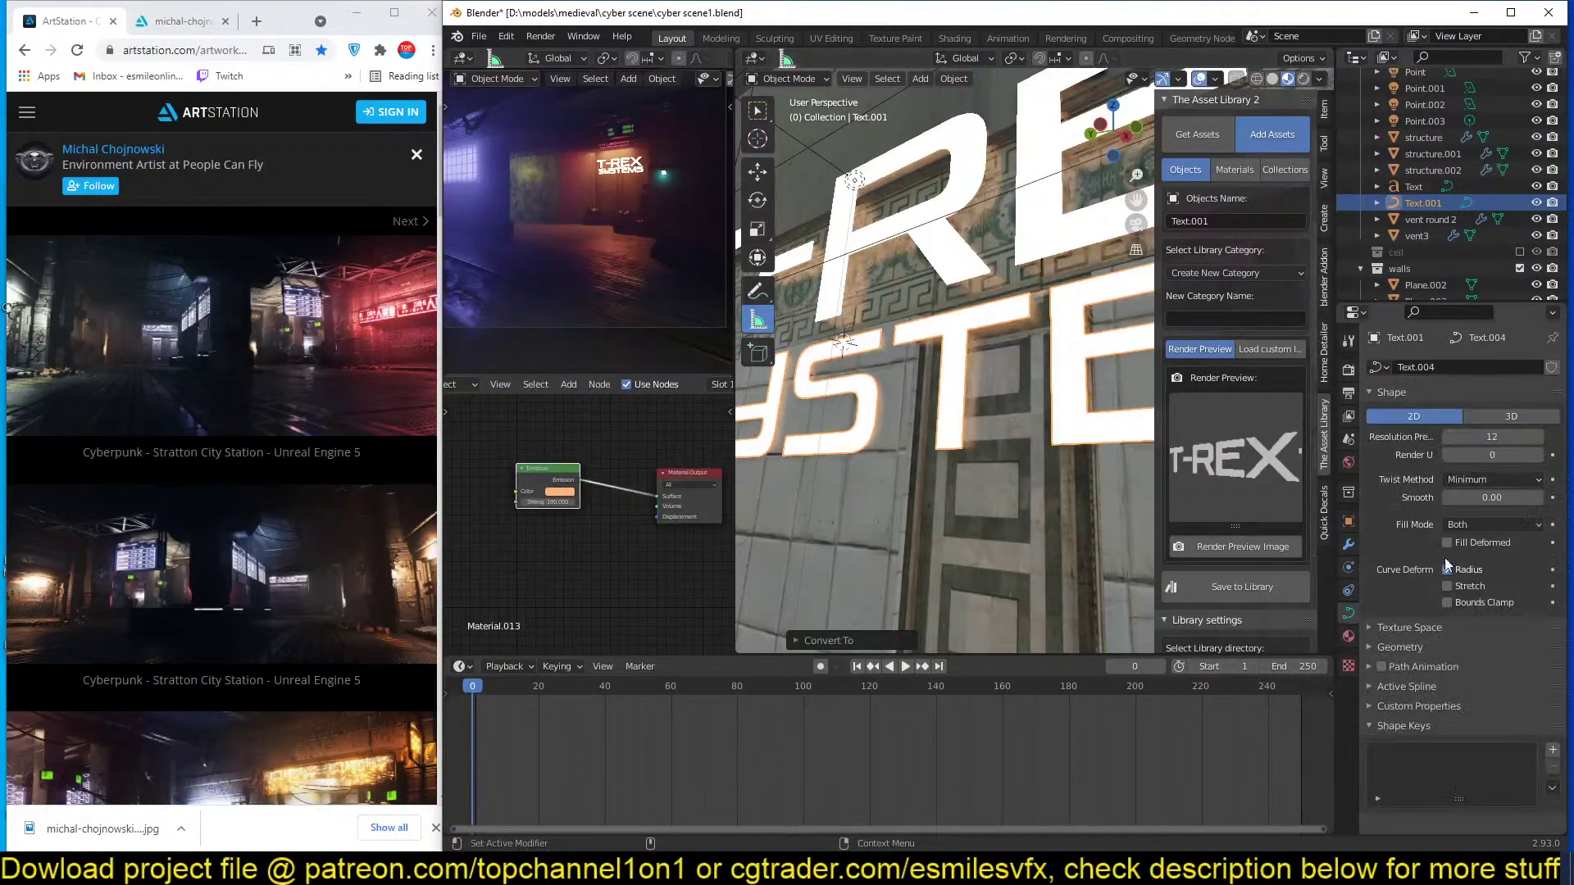
click(1425, 628)
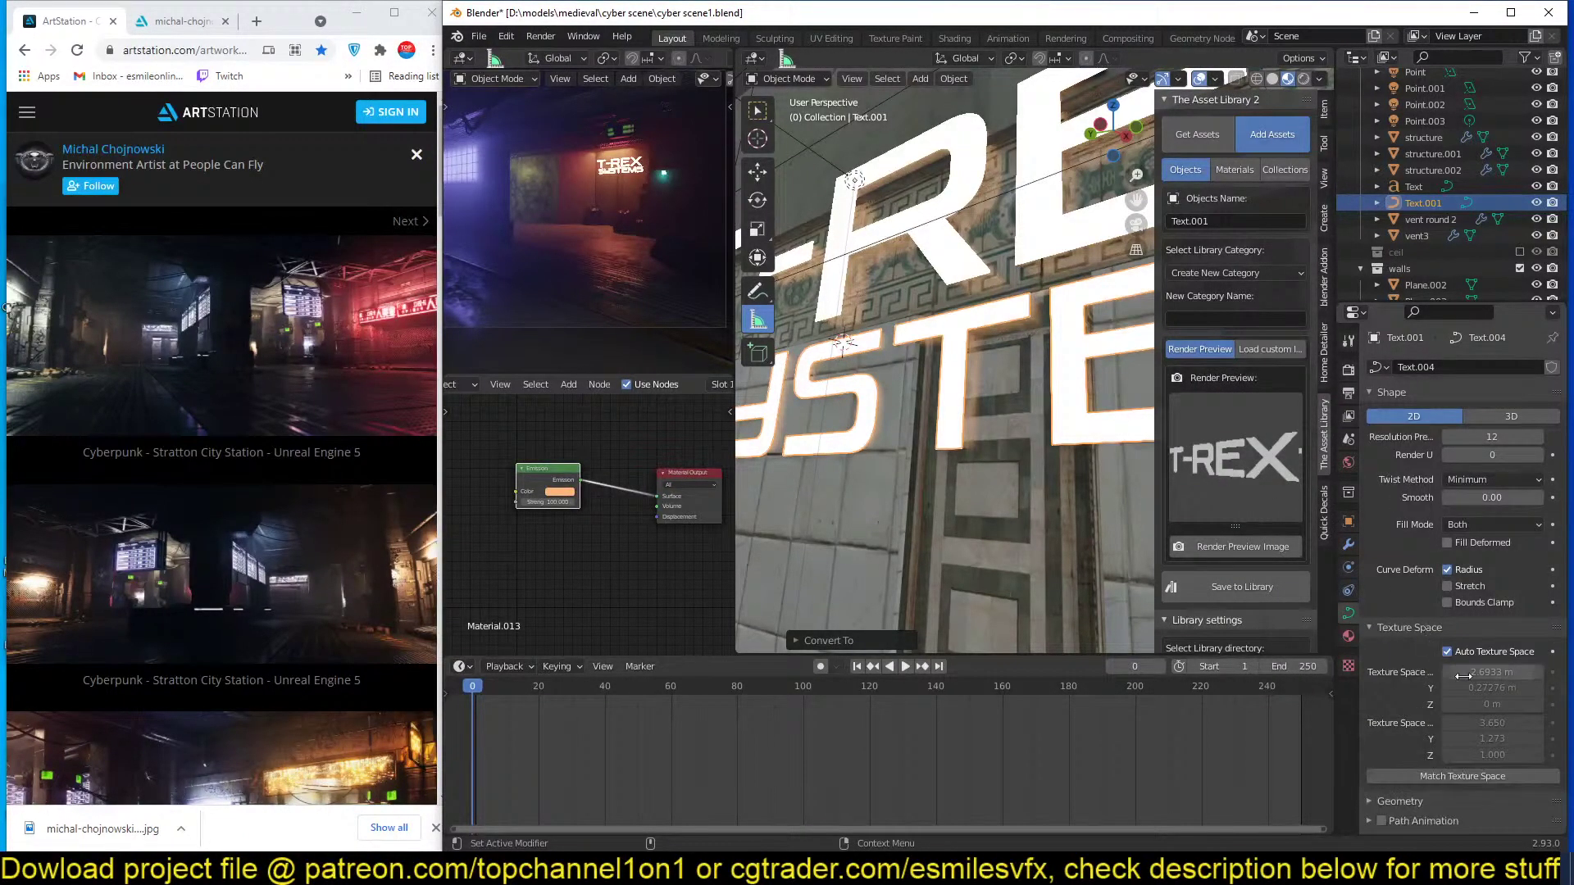
scroll(1449, 731, down, 4)
click(1423, 675)
scroll(1431, 692, down, 4)
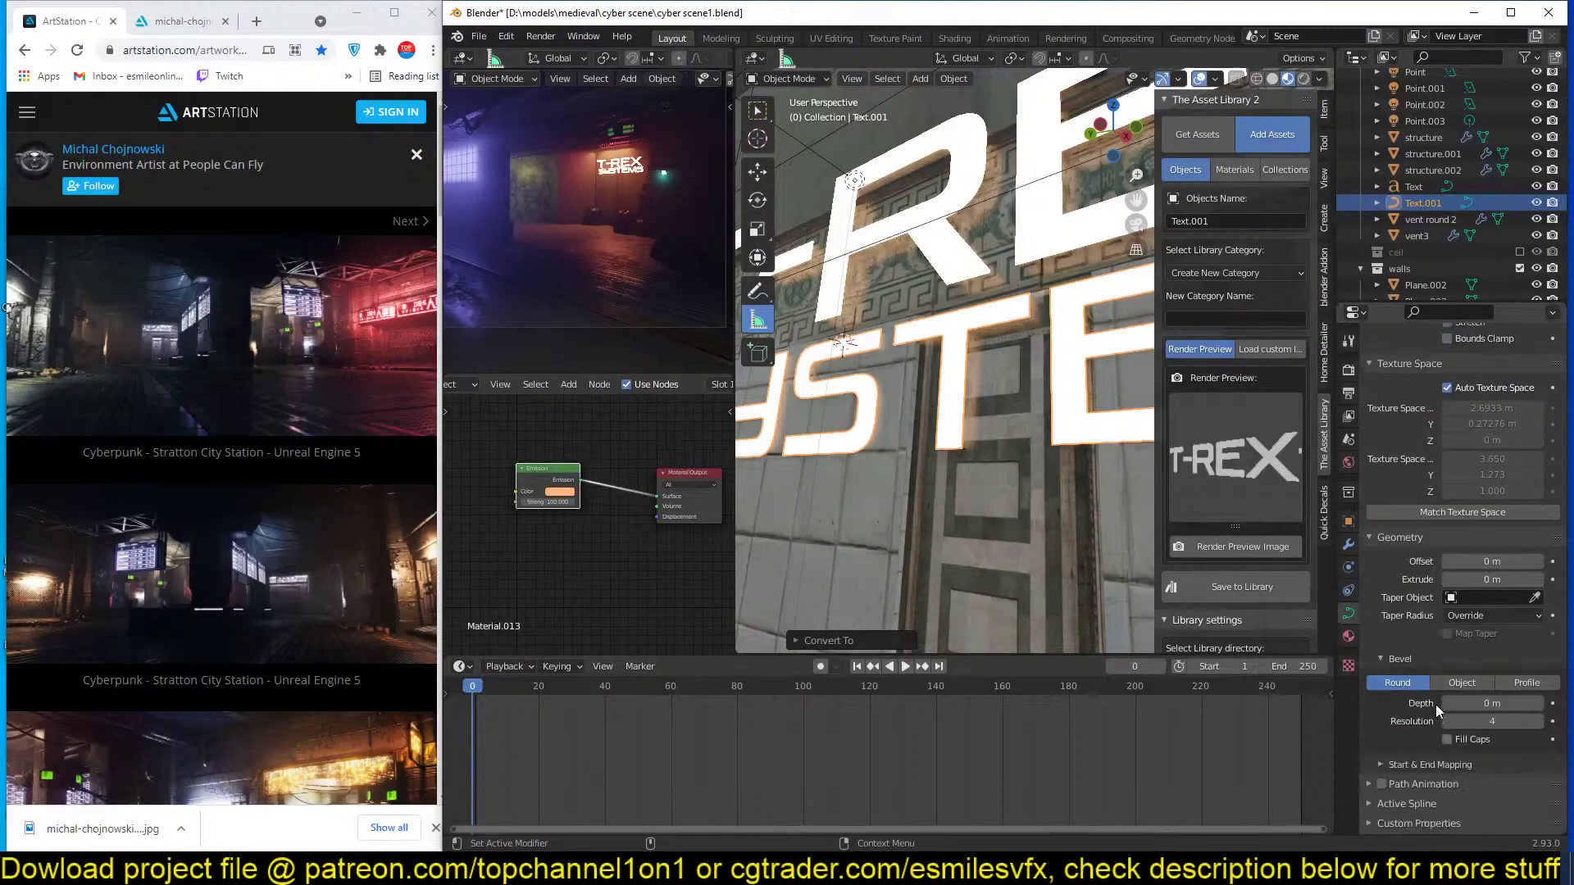
click(1463, 684)
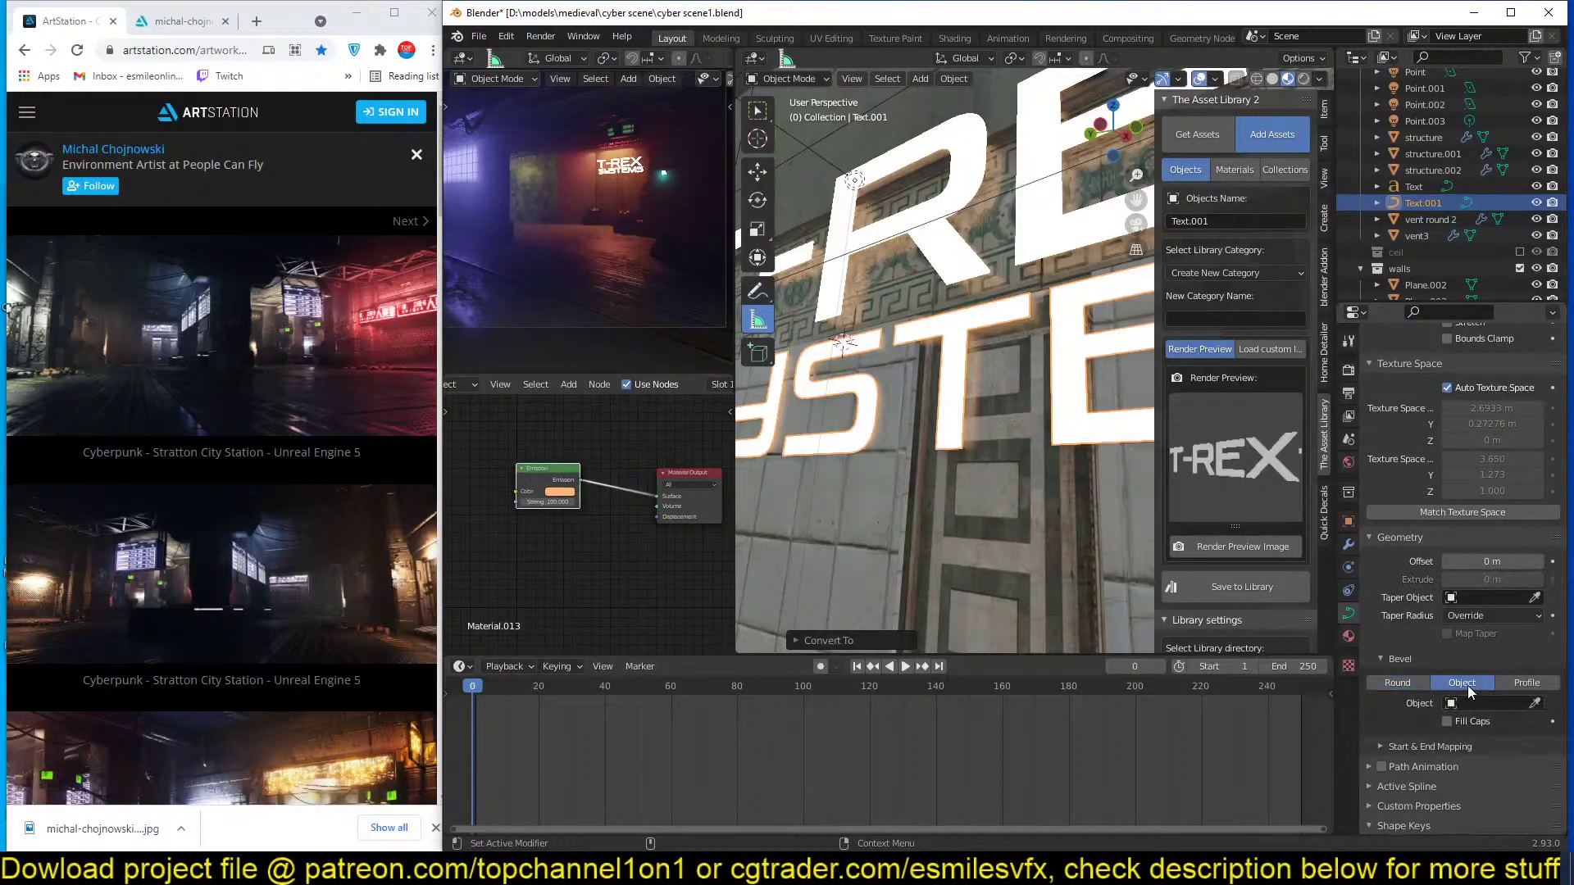
click(1413, 685)
key(Tab)
key(Tab)
key(Tab)
key(Tab)
key(Tab)
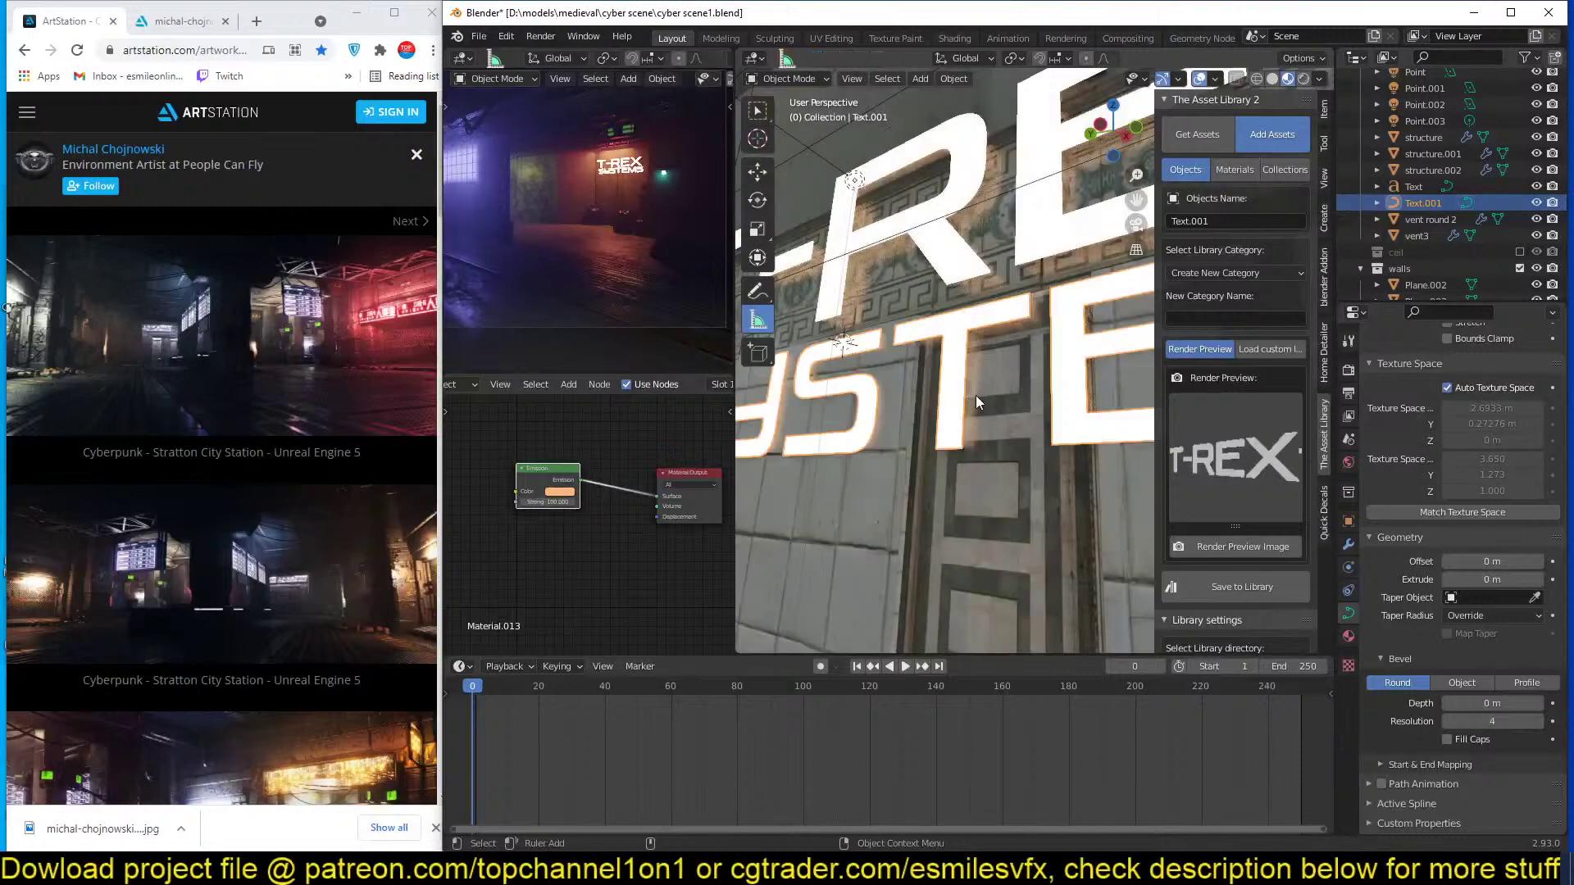
key(Tab)
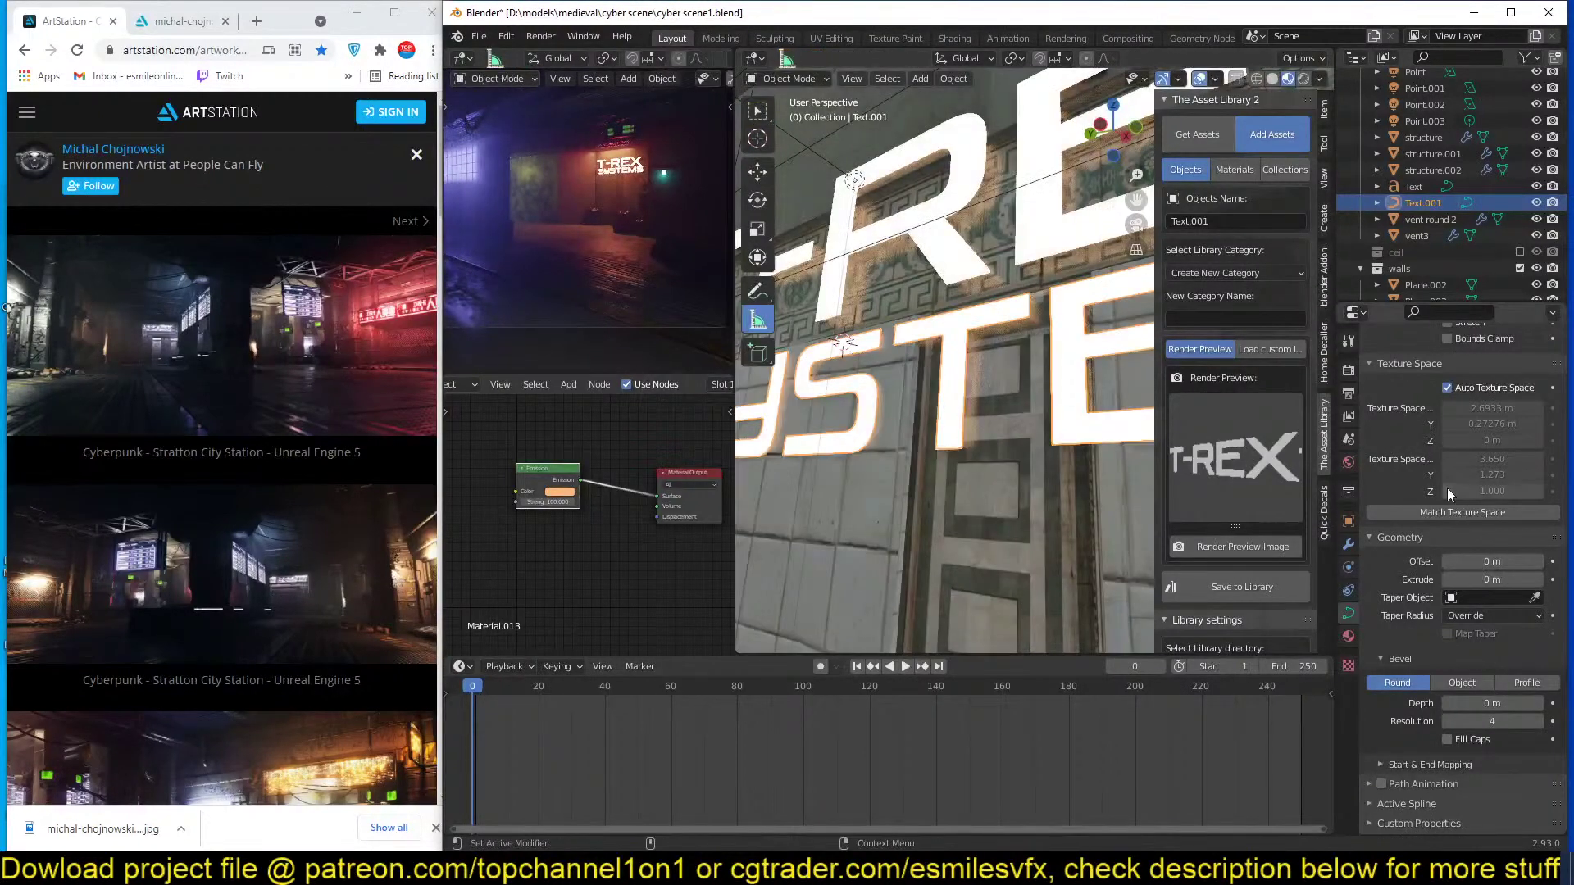
Make the SYSTEMS curve 3D and set its round bevel depth to 0.013 m for a thin neon outline.
scroll(1448, 488, up, 6)
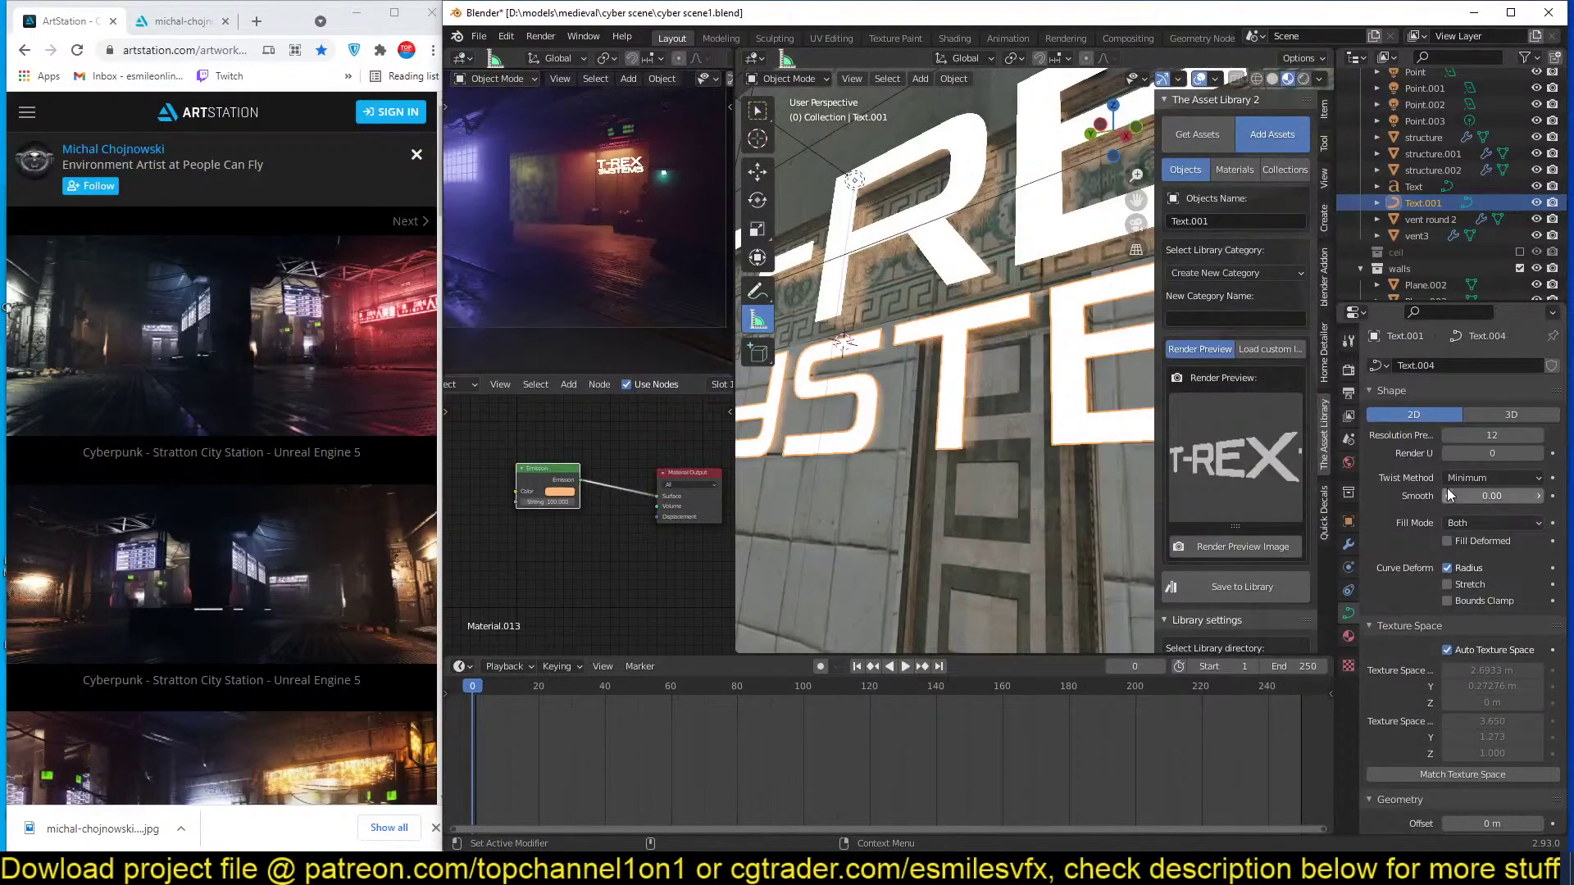
click(1508, 418)
scroll(1419, 592, down, 10)
scroll(1445, 670, down, 1)
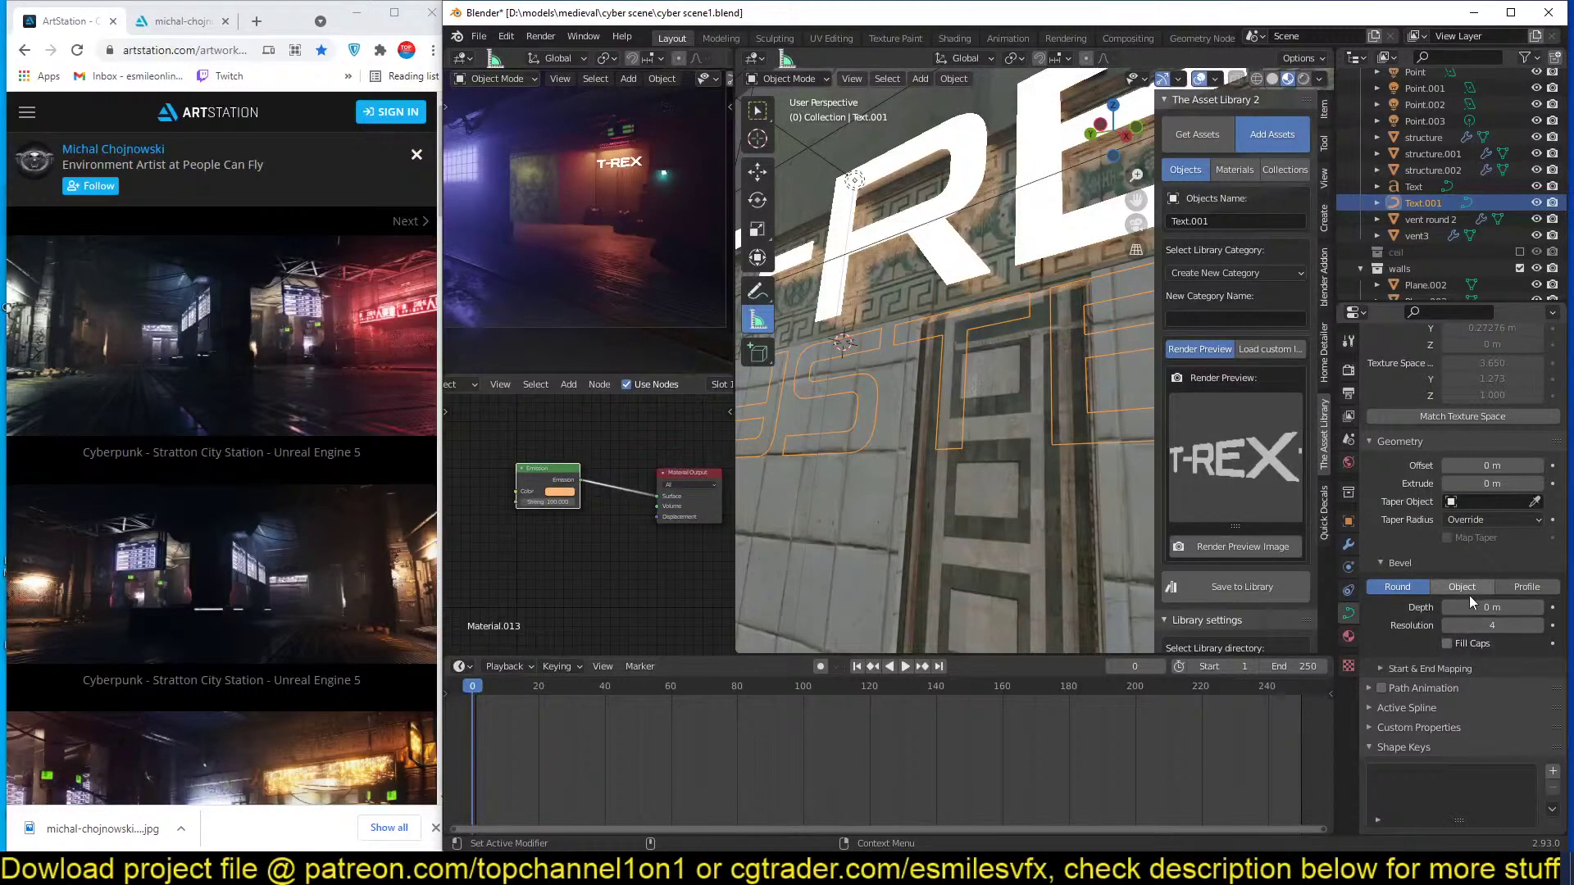
drag(1491, 606, 1524, 606)
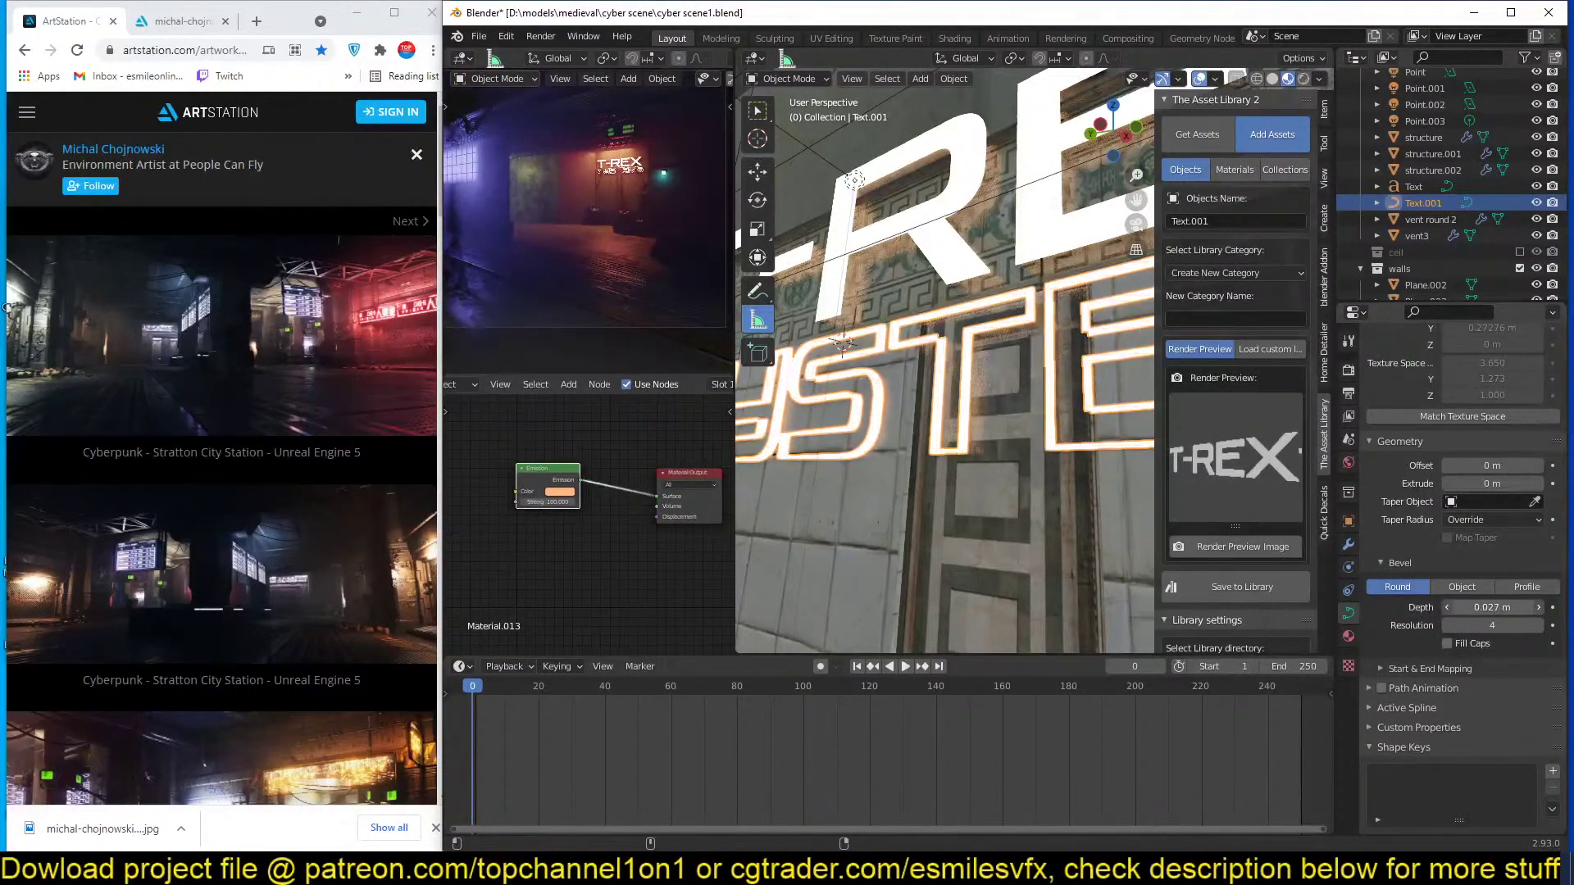
scroll(708, 252, up, 4)
scroll(647, 295, up, 3)
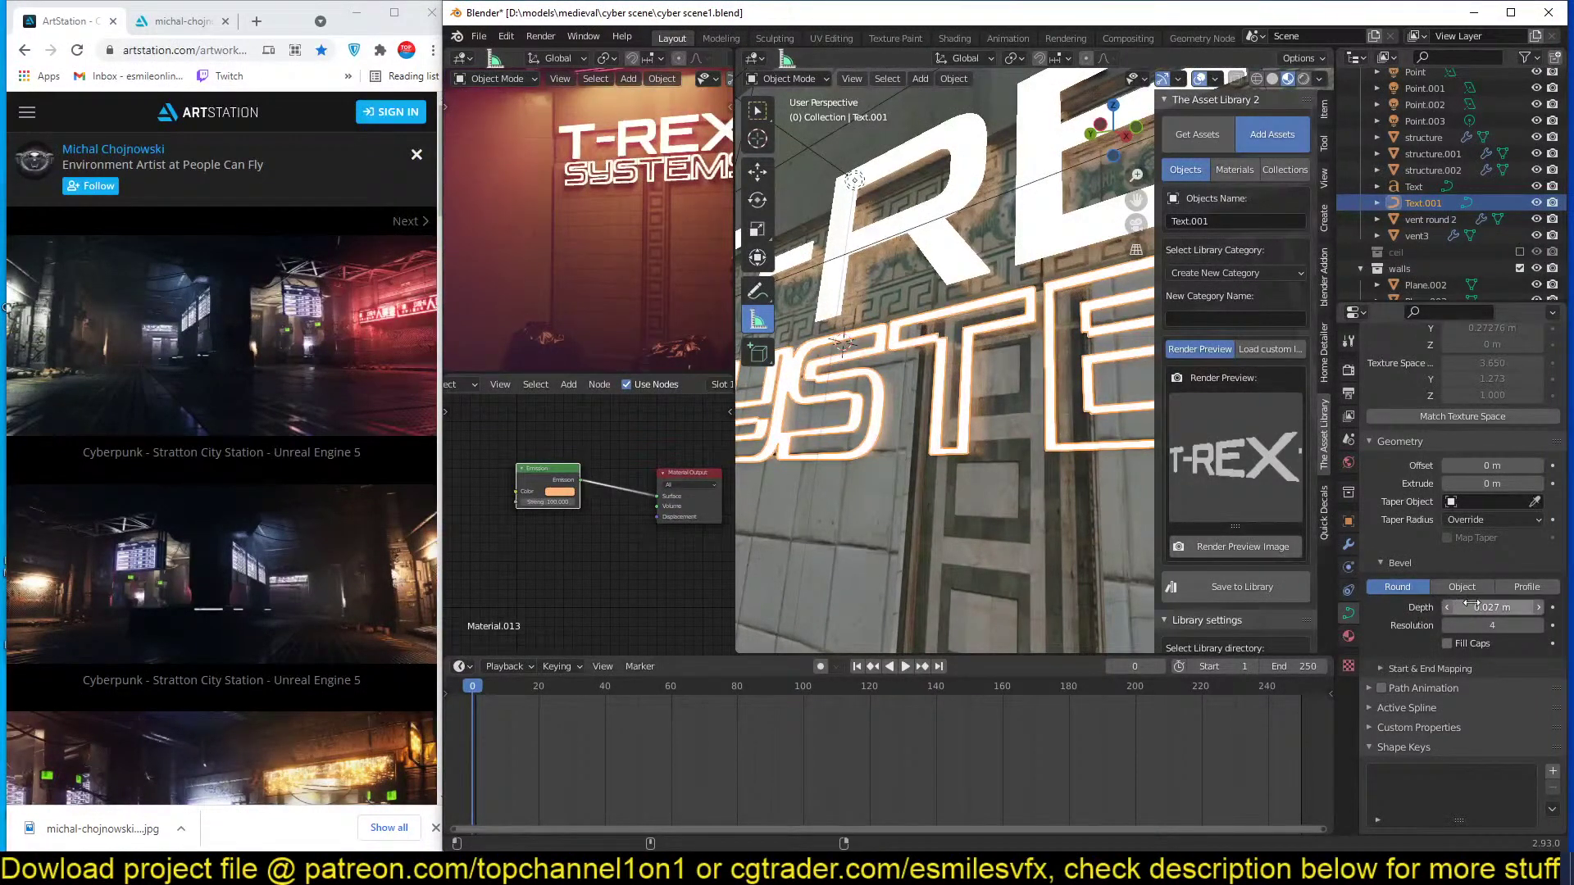
drag(1492, 607, 1475, 606)
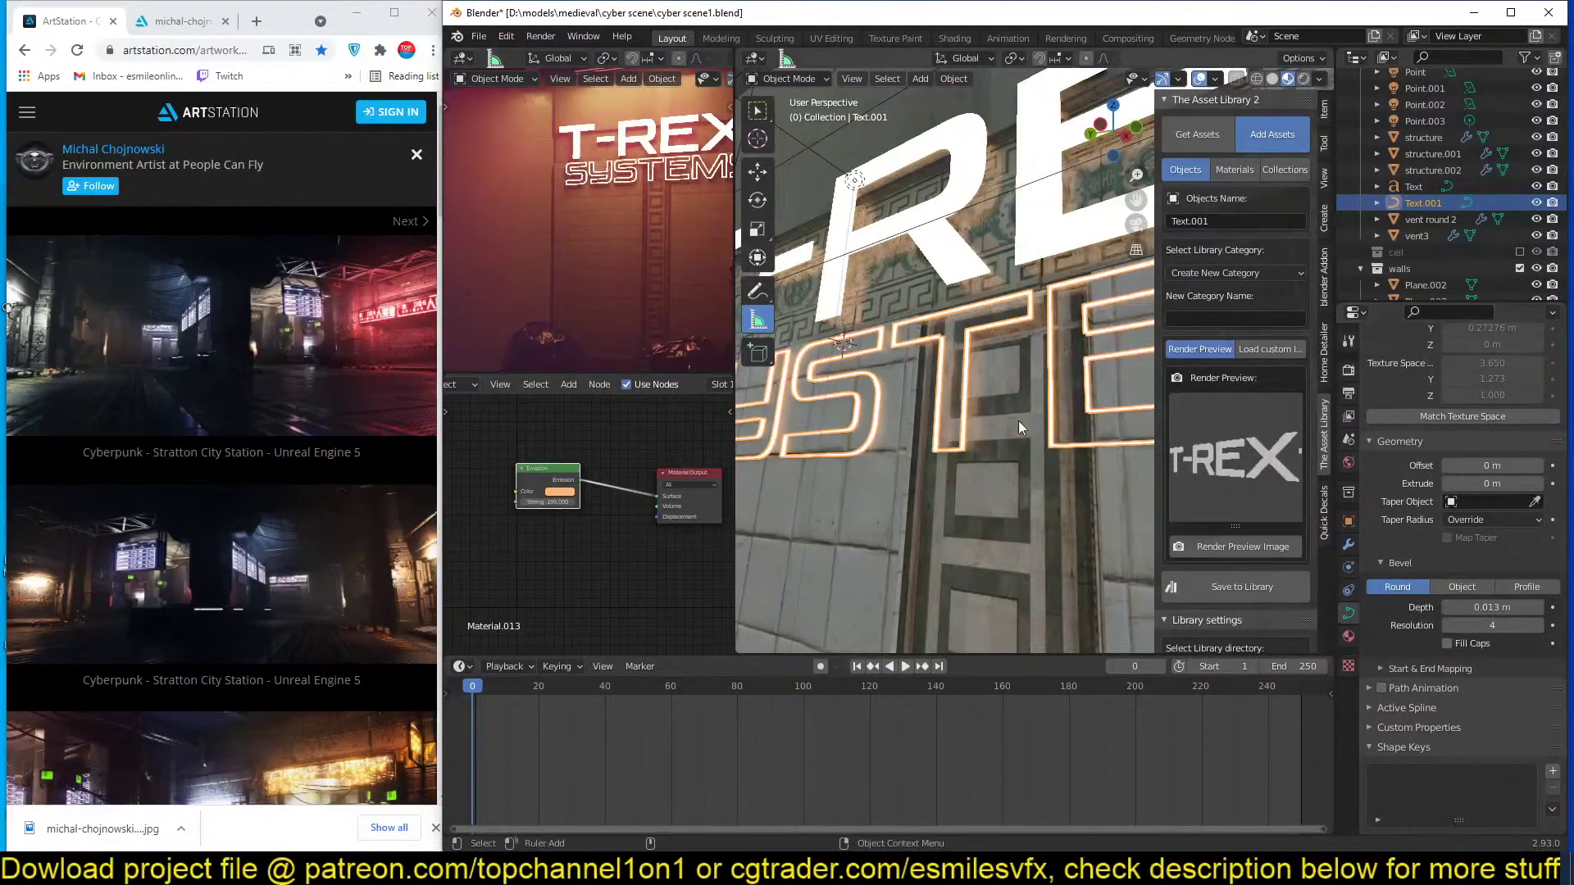
Change the sign material's Emission colour from orange to a pale blue.
scroll(569, 452, up, 3)
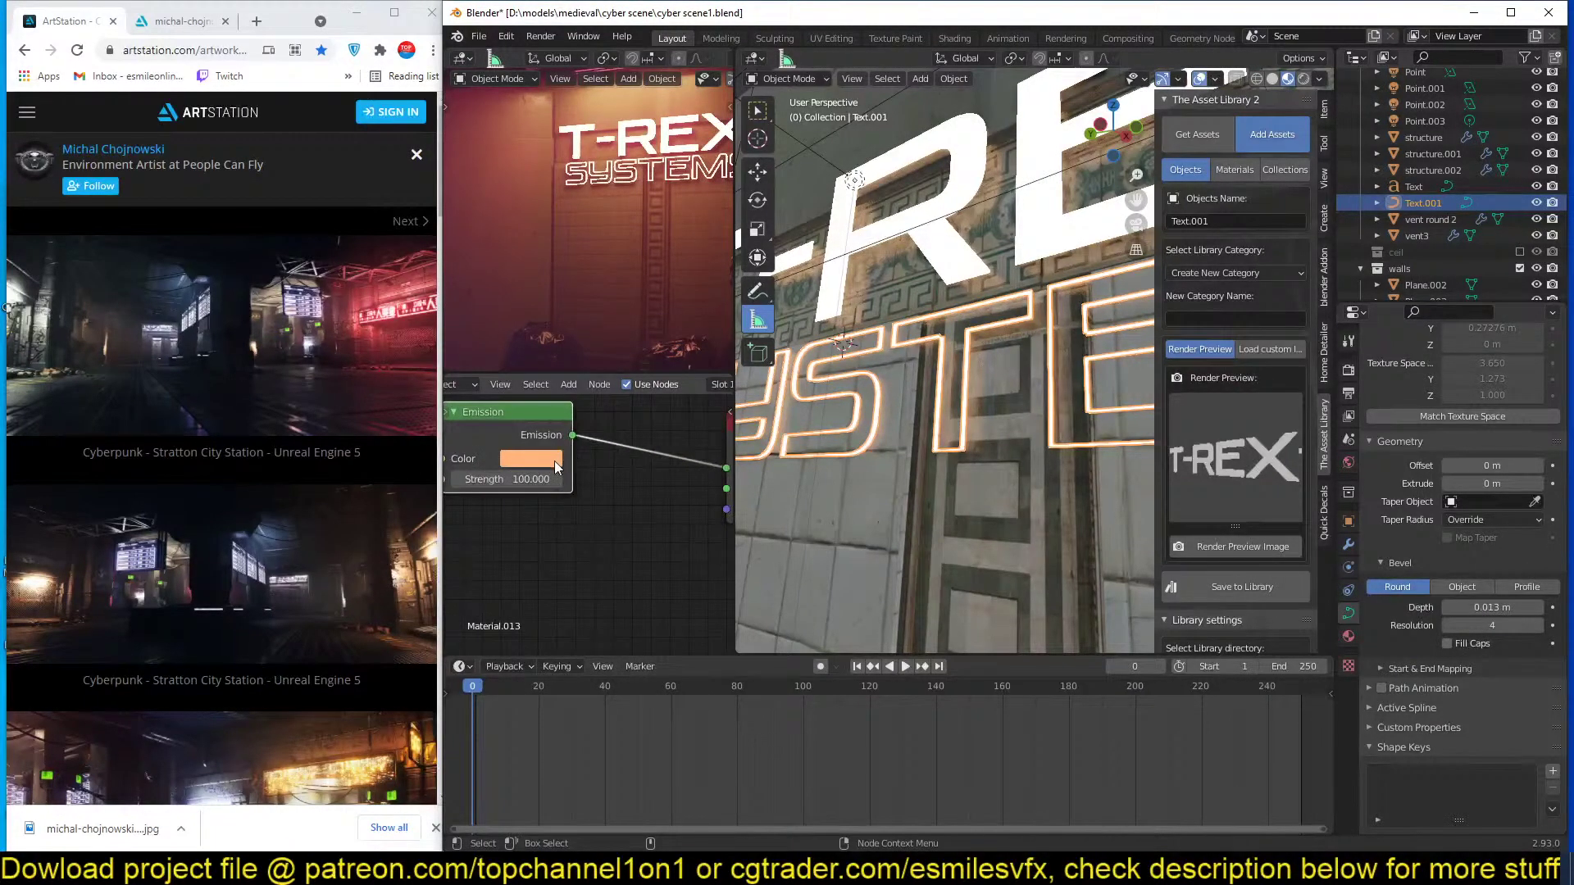
click(555, 463)
mouse_move(587, 297)
mouse_down()
mouse_move(616, 255)
mouse_move(602, 217)
mouse_up()
Hide the red and orange area lights that illuminate the T-REX sign wall.
scroll(943, 300, down, 6)
middle_drag(943, 287, 955, 309)
click(961, 309)
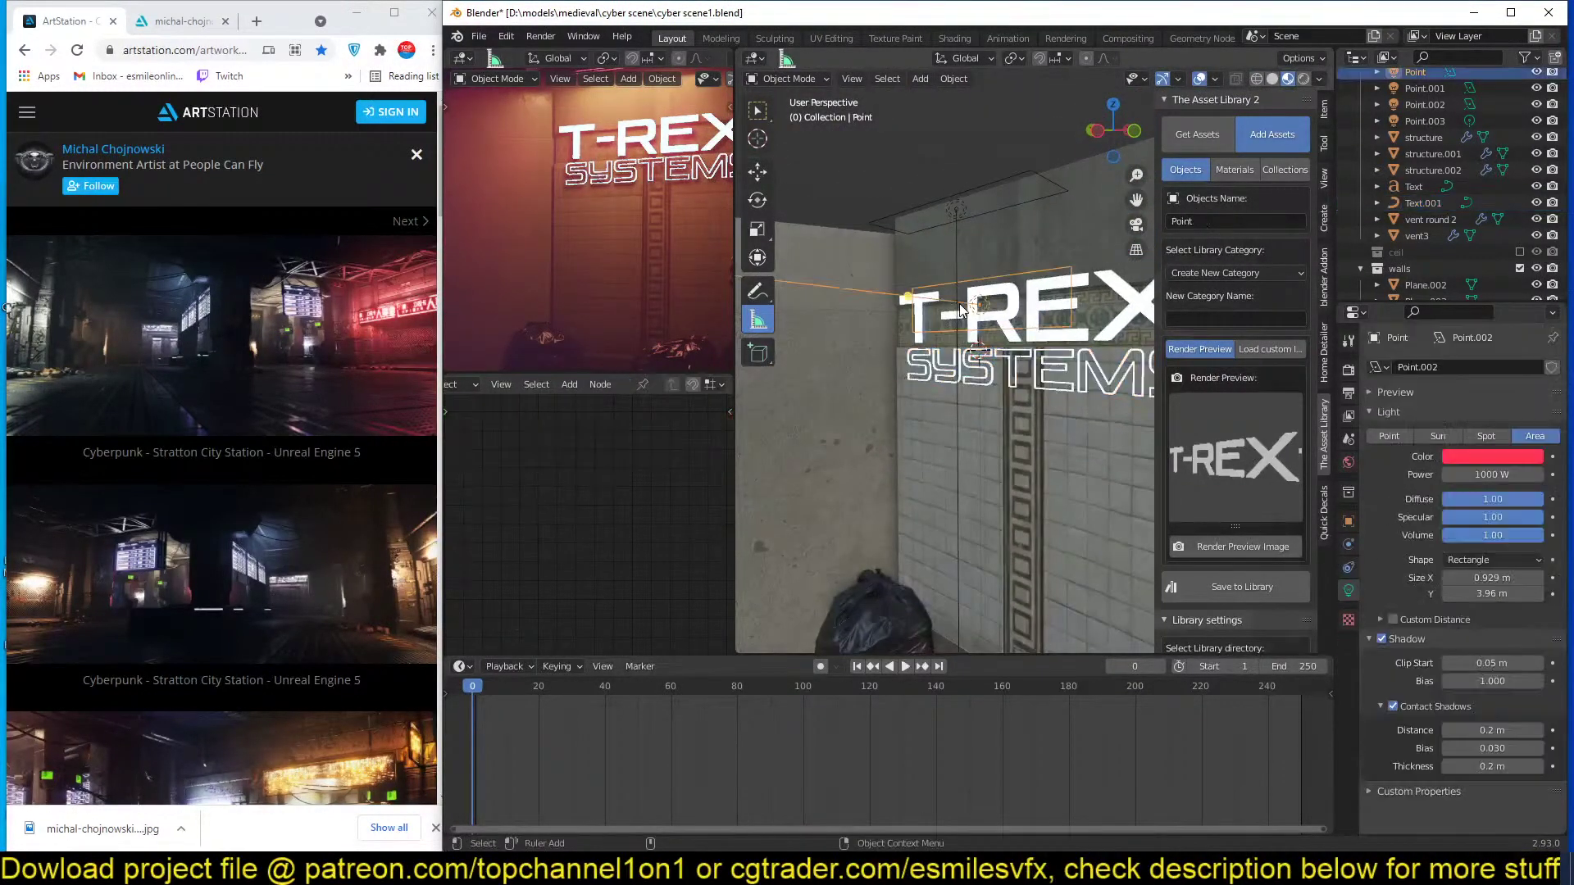
key(alt+a)
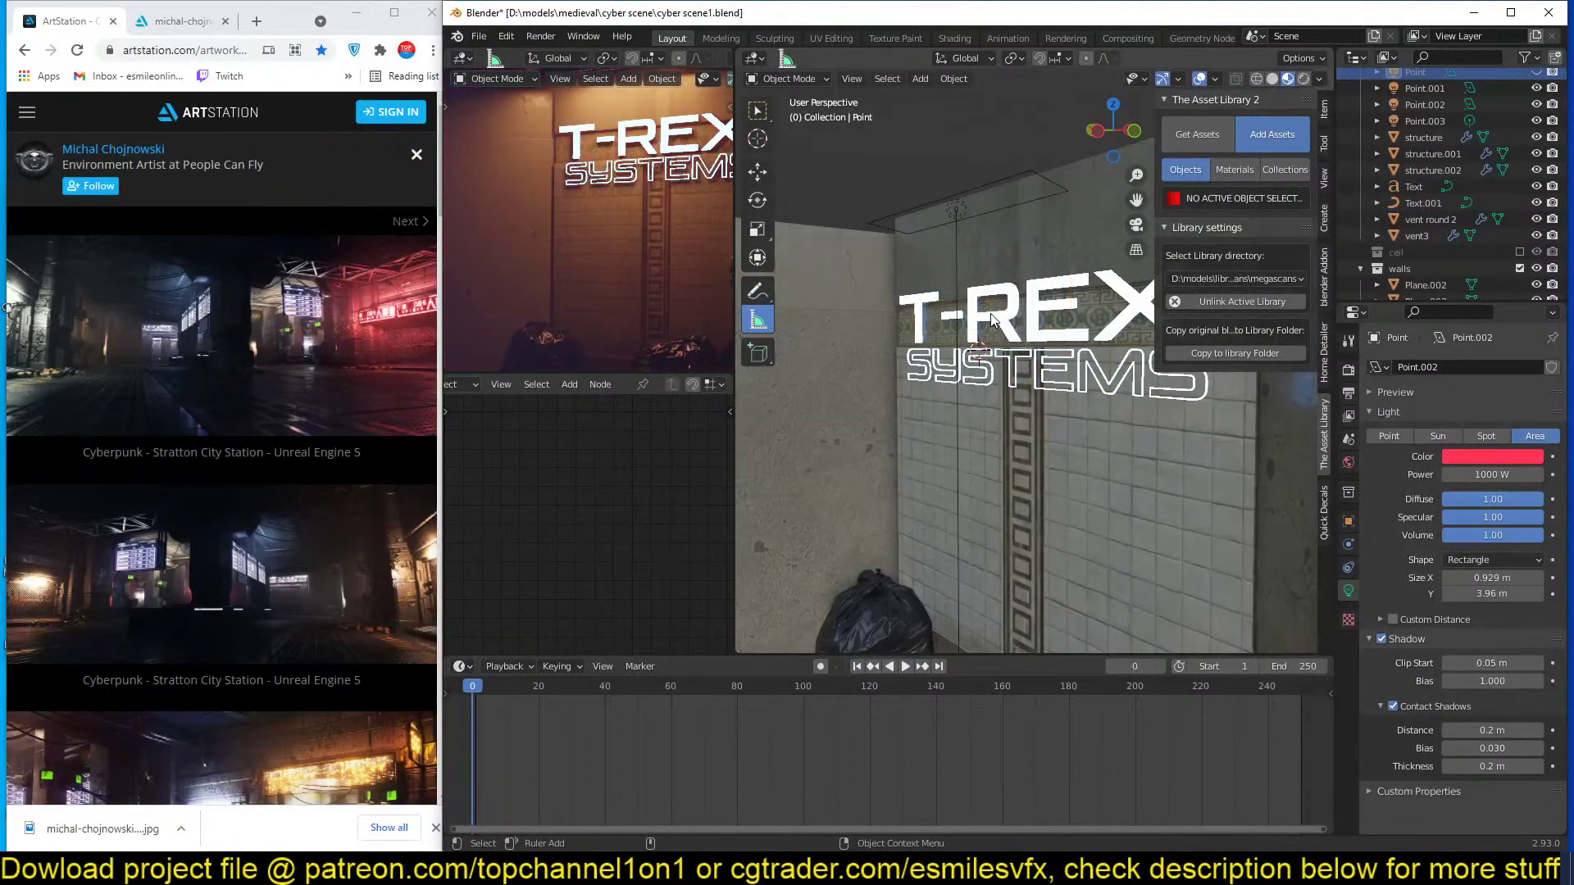
click(959, 214)
key(h)
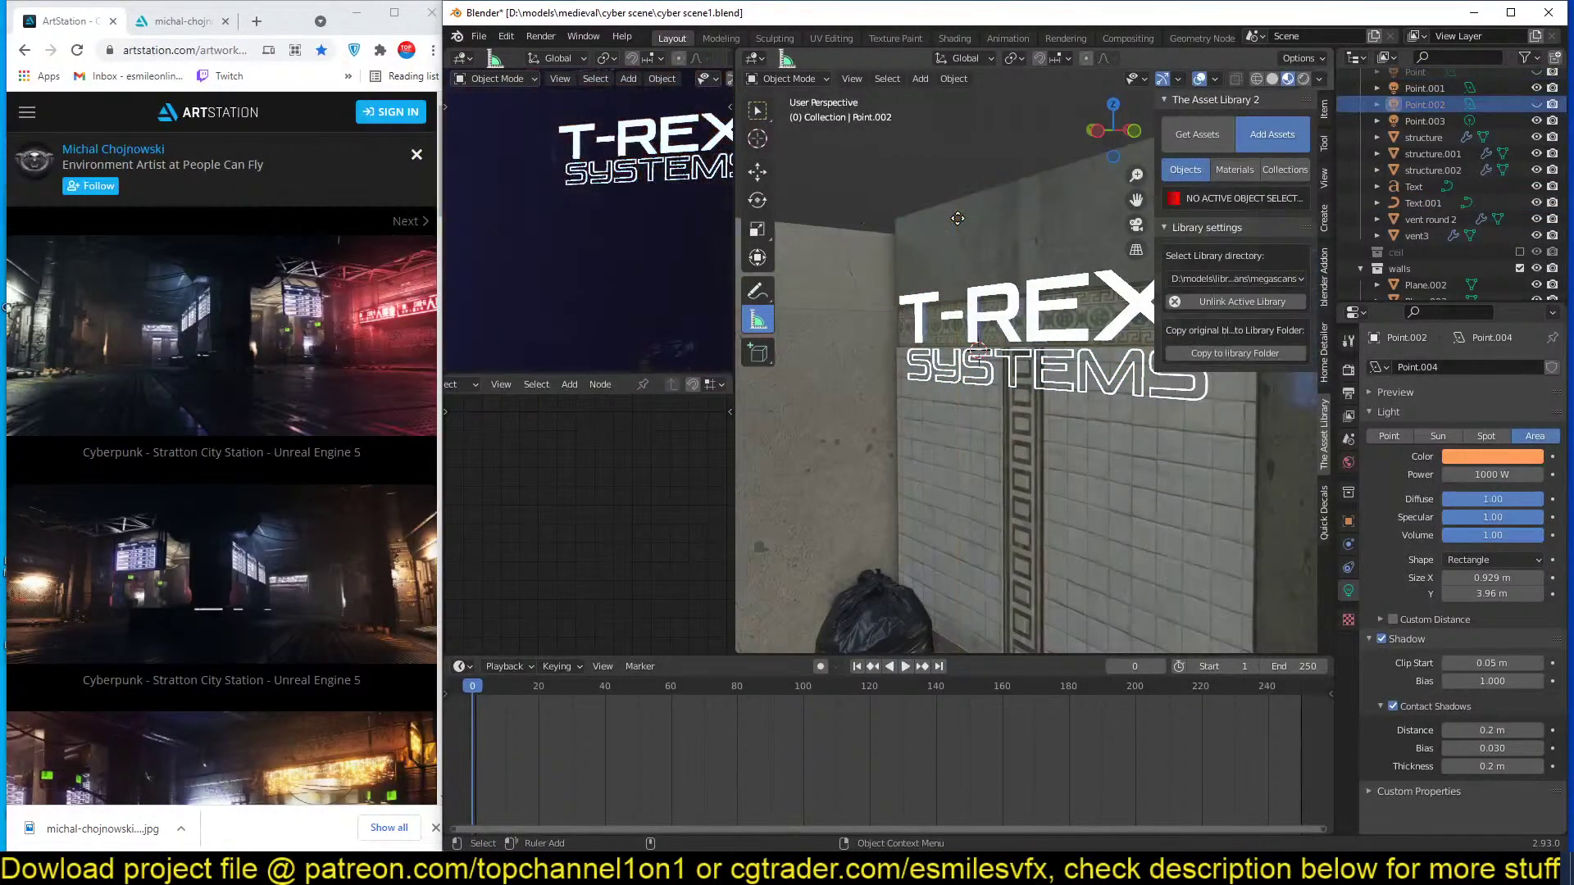
Inspect the two-line sign with the wall's area lights hidden and save the scene file.
scroll(560, 296, down, 4)
scroll(558, 295, down, 3)
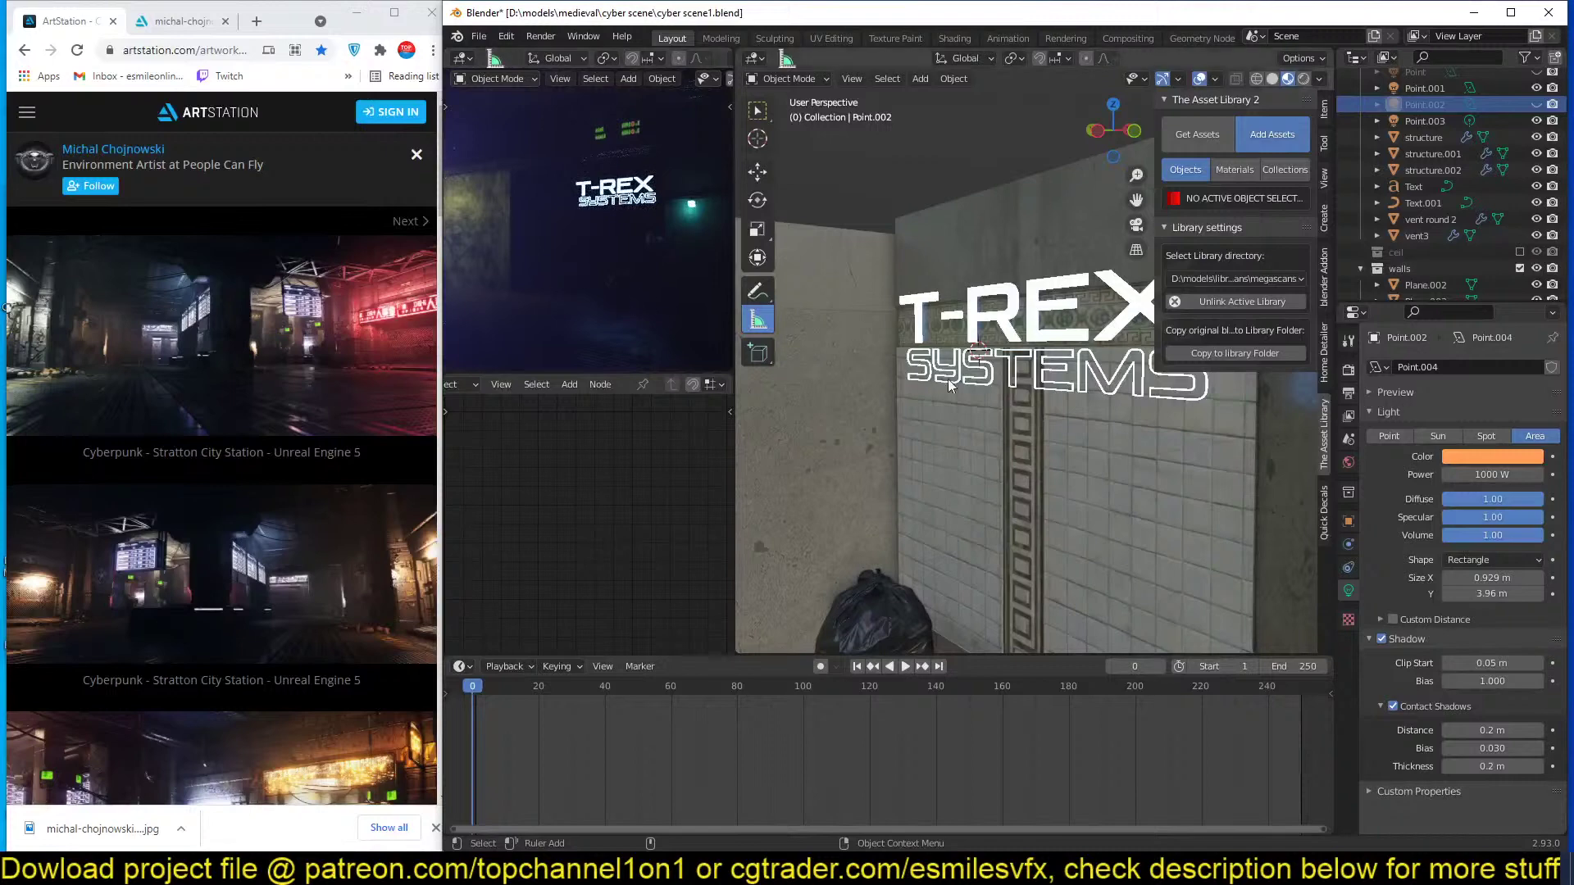
scroll(949, 382, up, 3)
scroll(949, 380, up, 2)
middle_drag(920, 375, 970, 365)
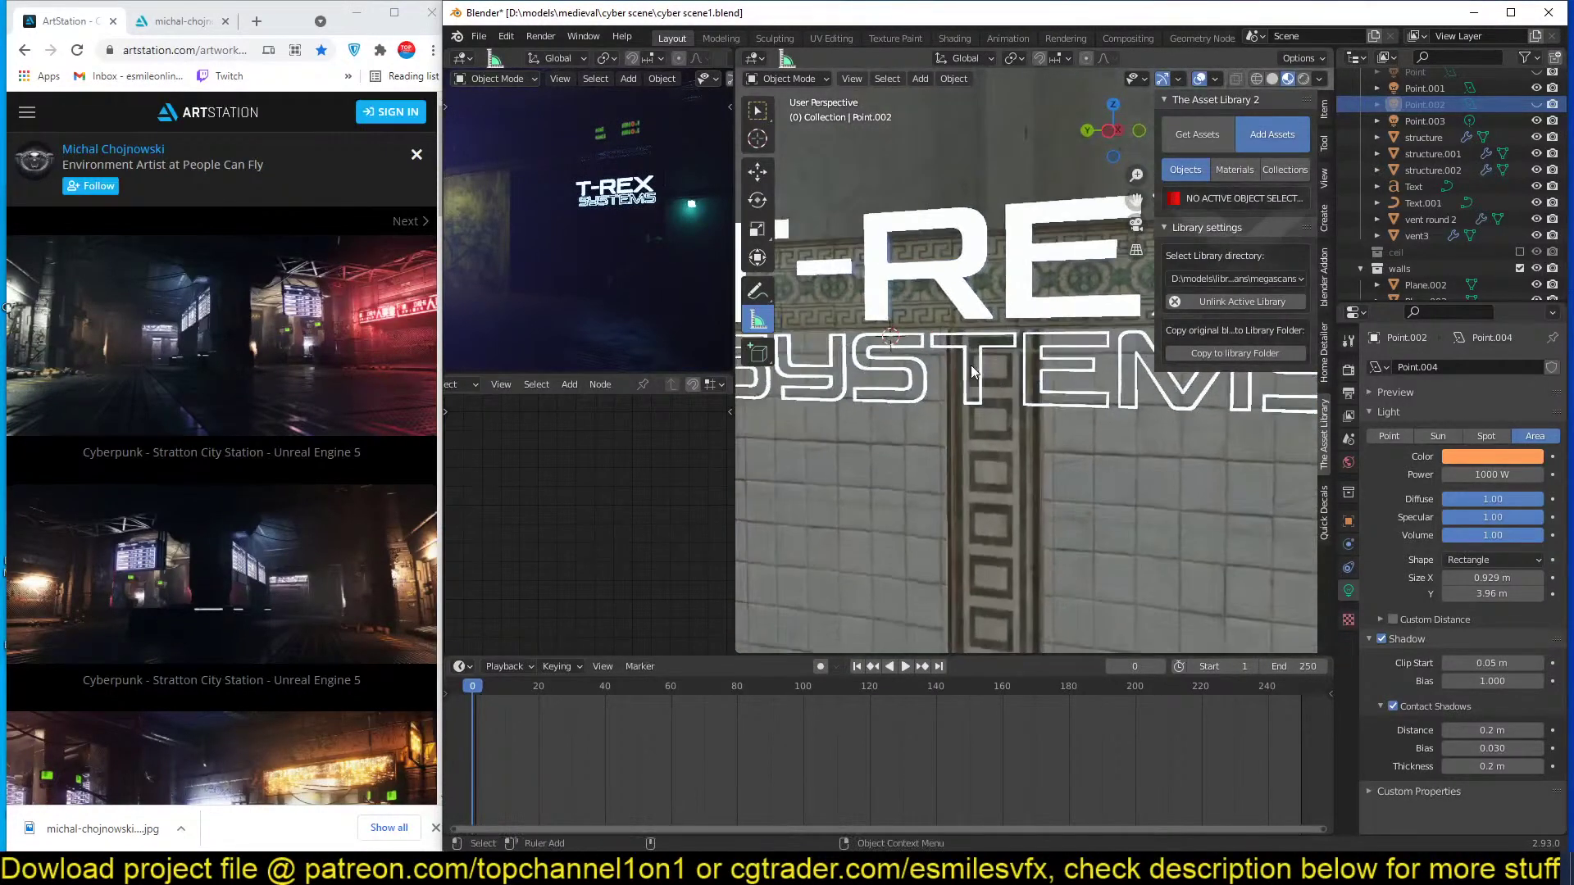
scroll(970, 365, down, 3)
key(ctrl+s)
Add a point light in front of the T-REX SYSTEMS sign, colour it light blue and set its power to 100 W.
scroll(957, 388, down, 3)
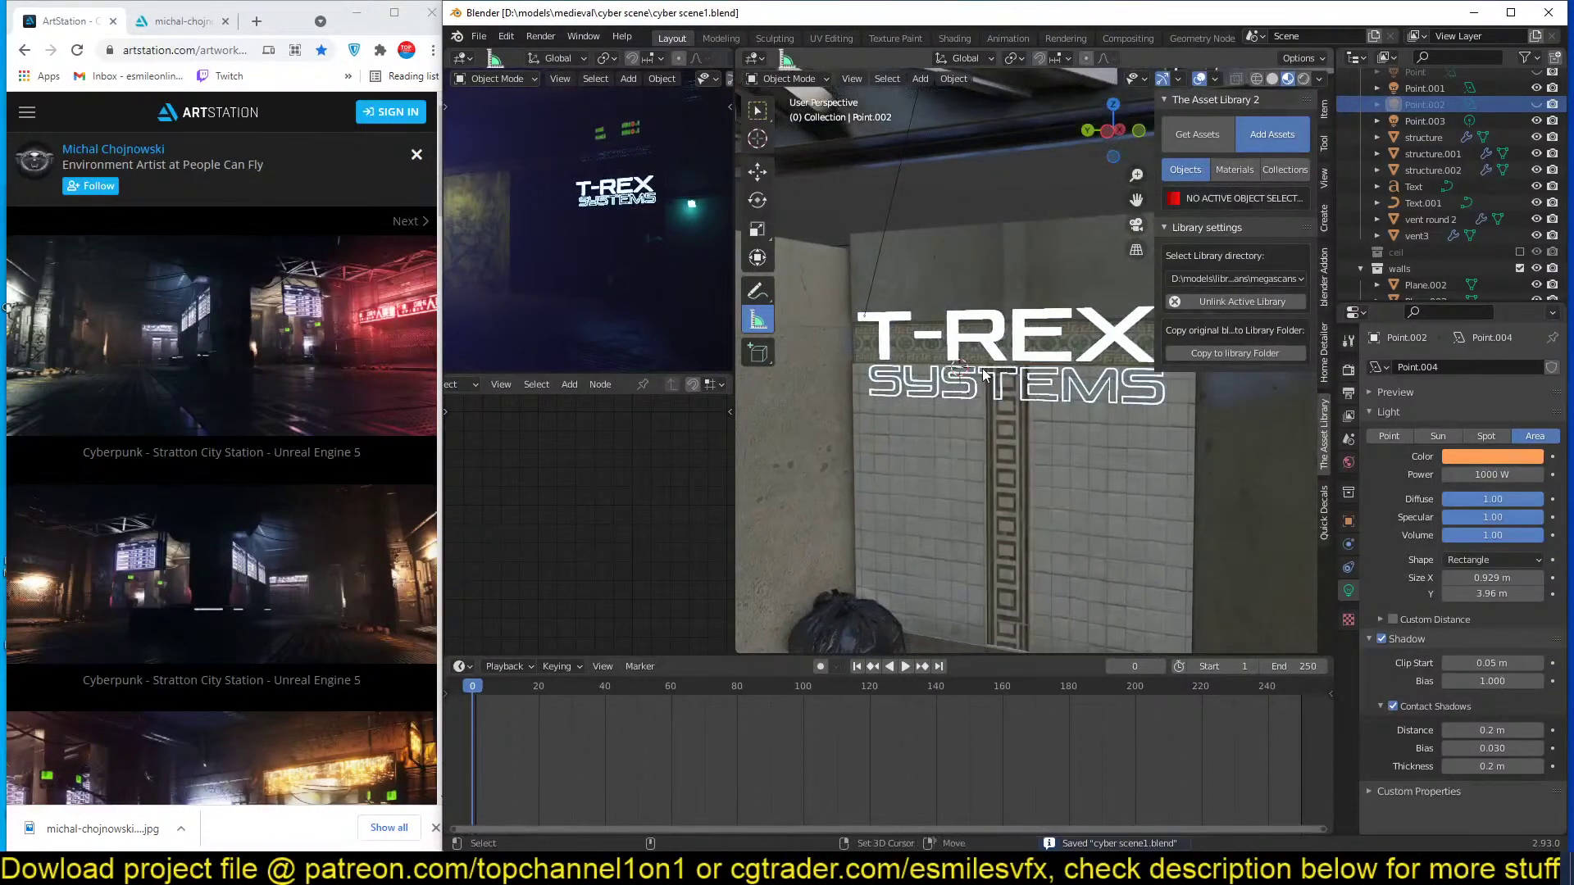
key(shift+a)
mouse_move(954, 574)
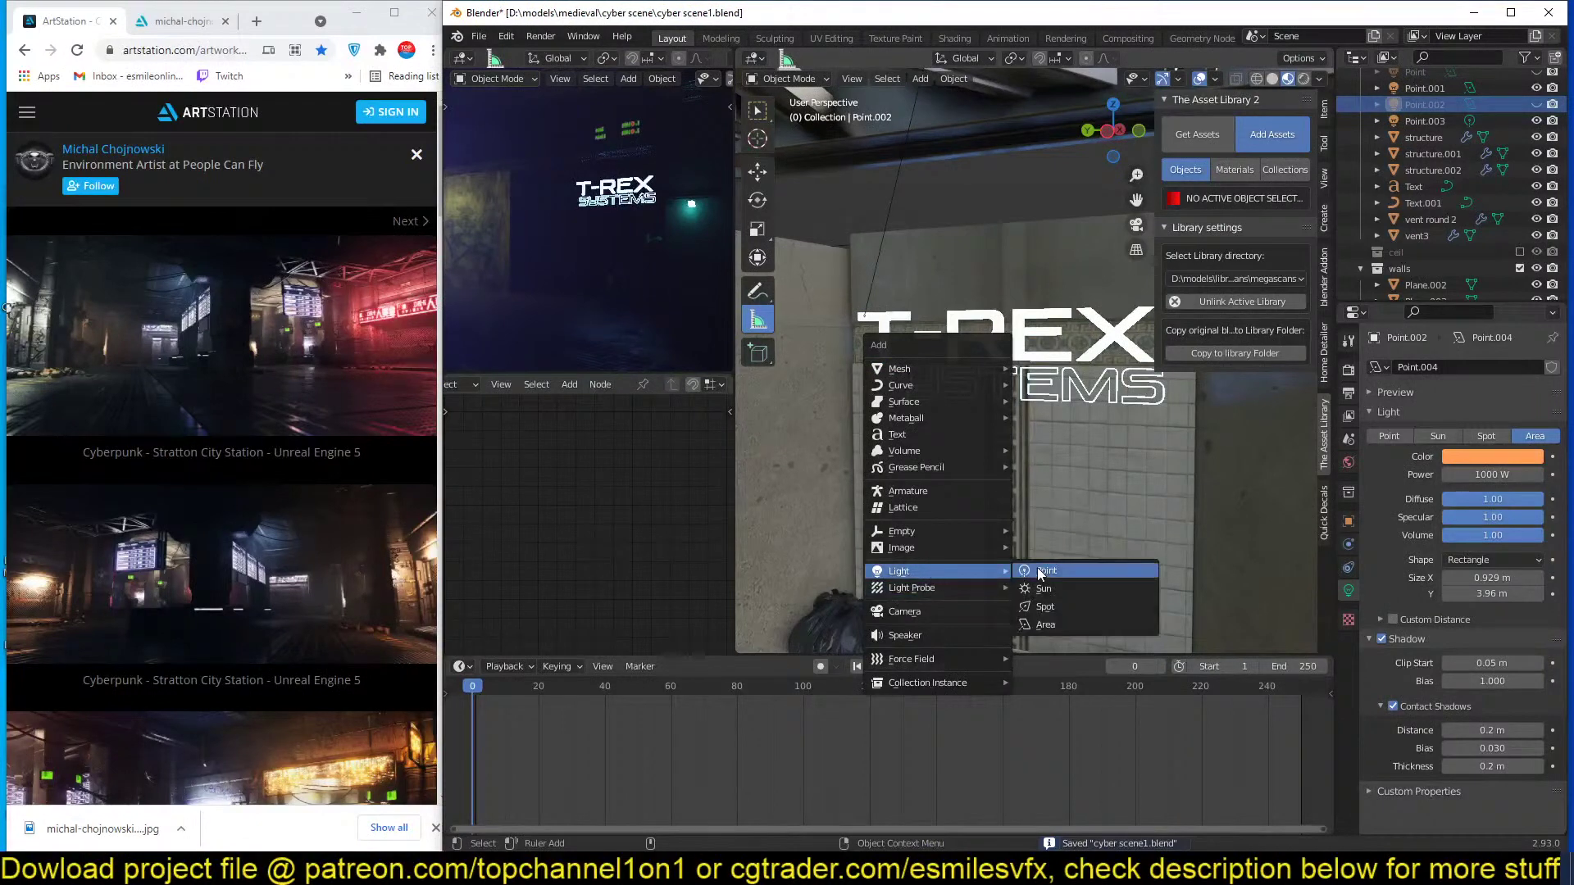
click(1039, 571)
scroll(921, 379, down, 2)
key(g)
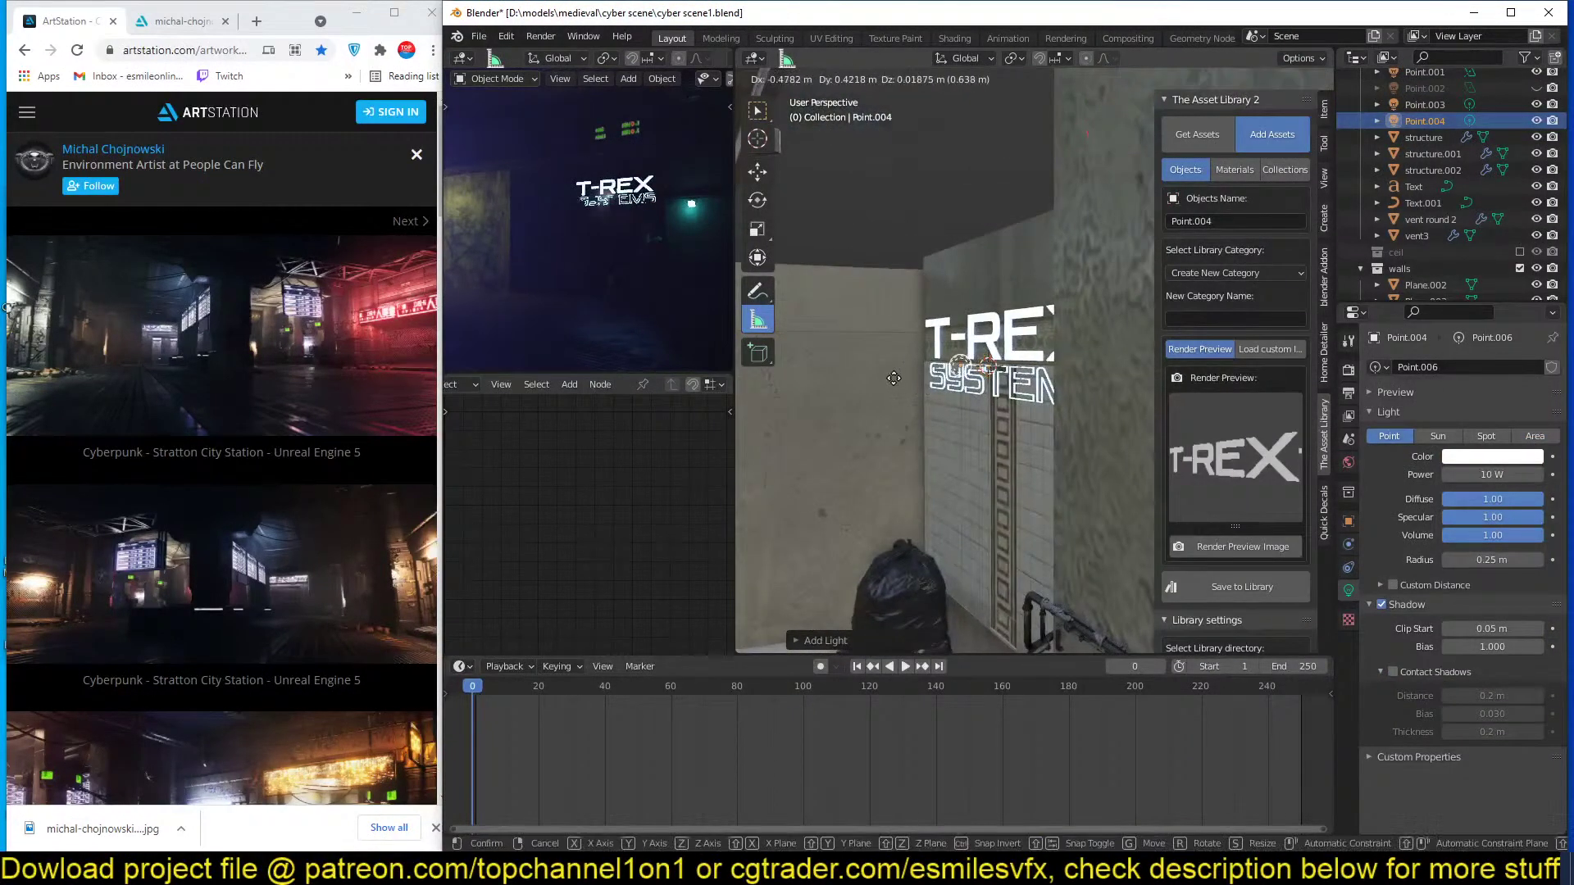
click(893, 377)
click(1492, 456)
click(1478, 270)
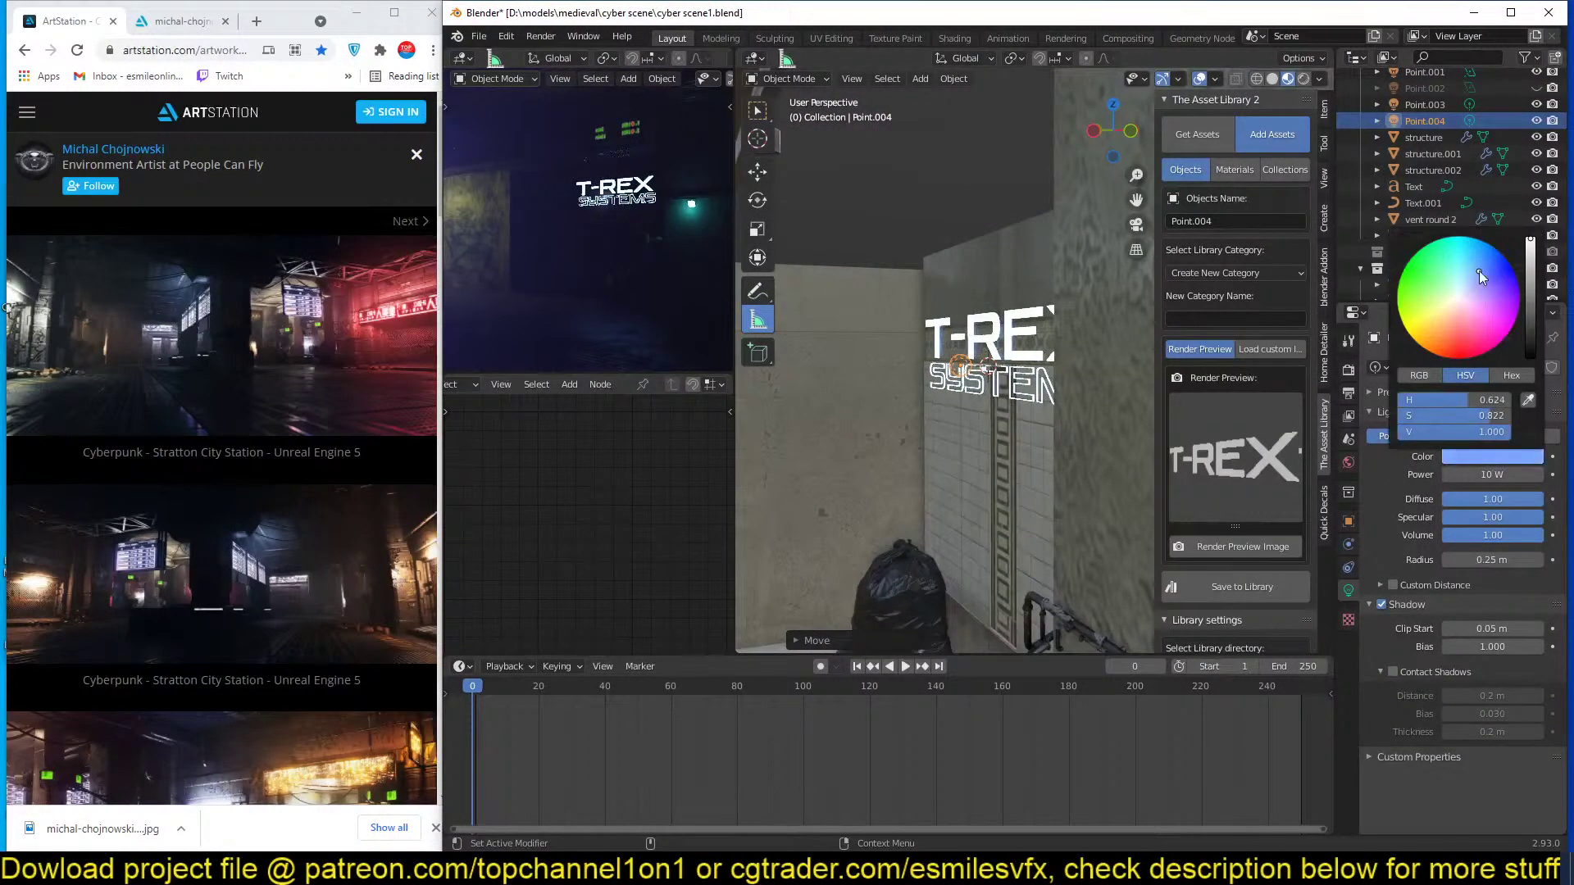
text(100)
key(Return)
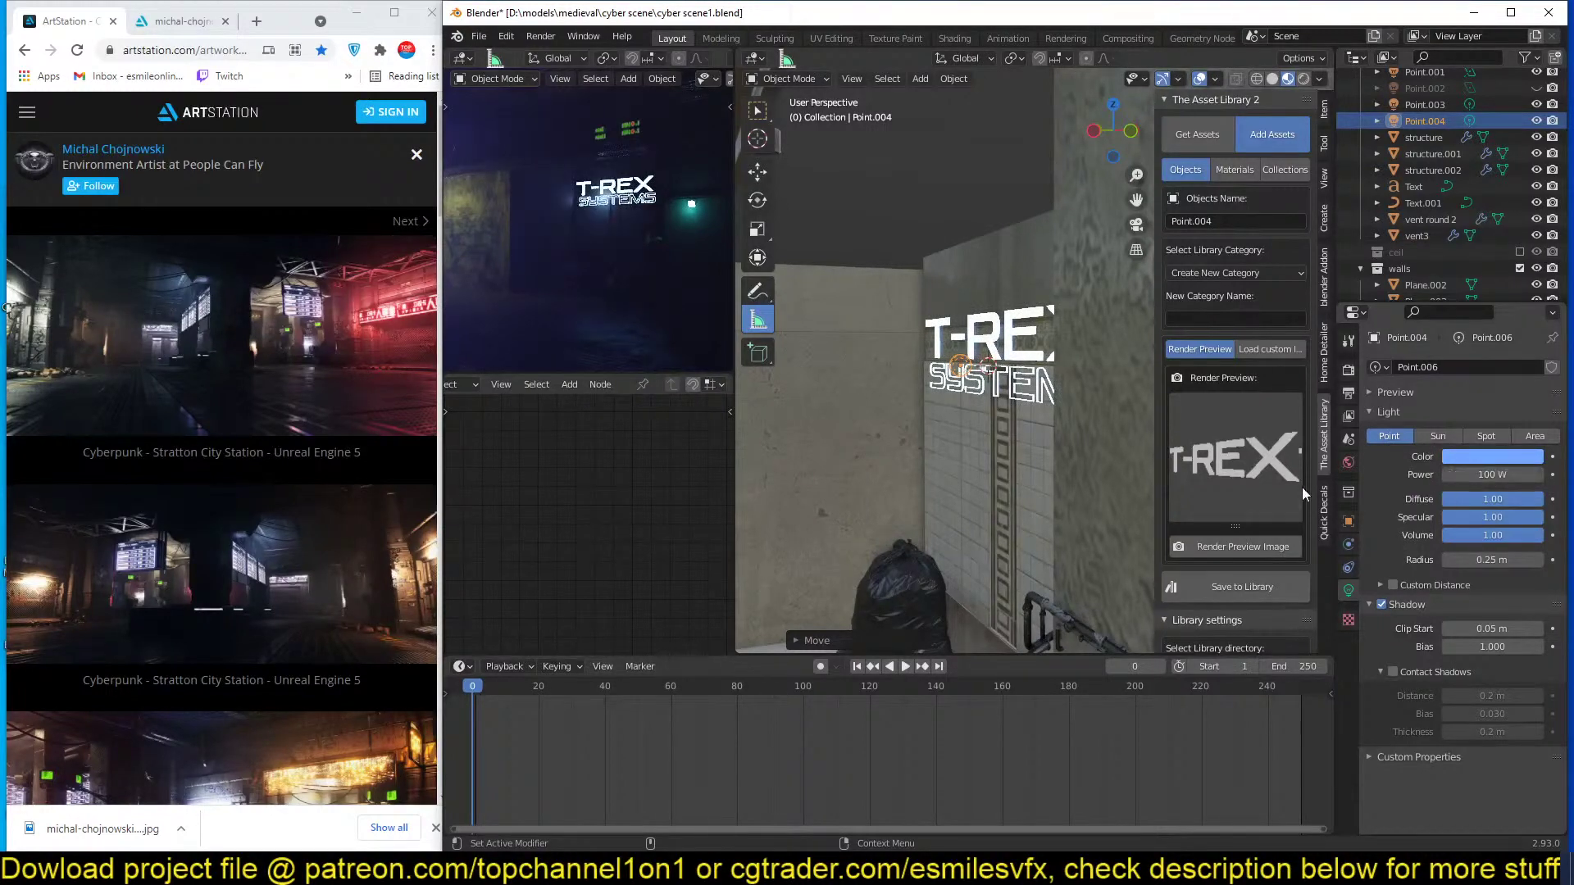
Shift the blue point light toward the start of the sign, try a duplicate along the lettering, and delete both point lights.
scroll(1035, 421, up, 3)
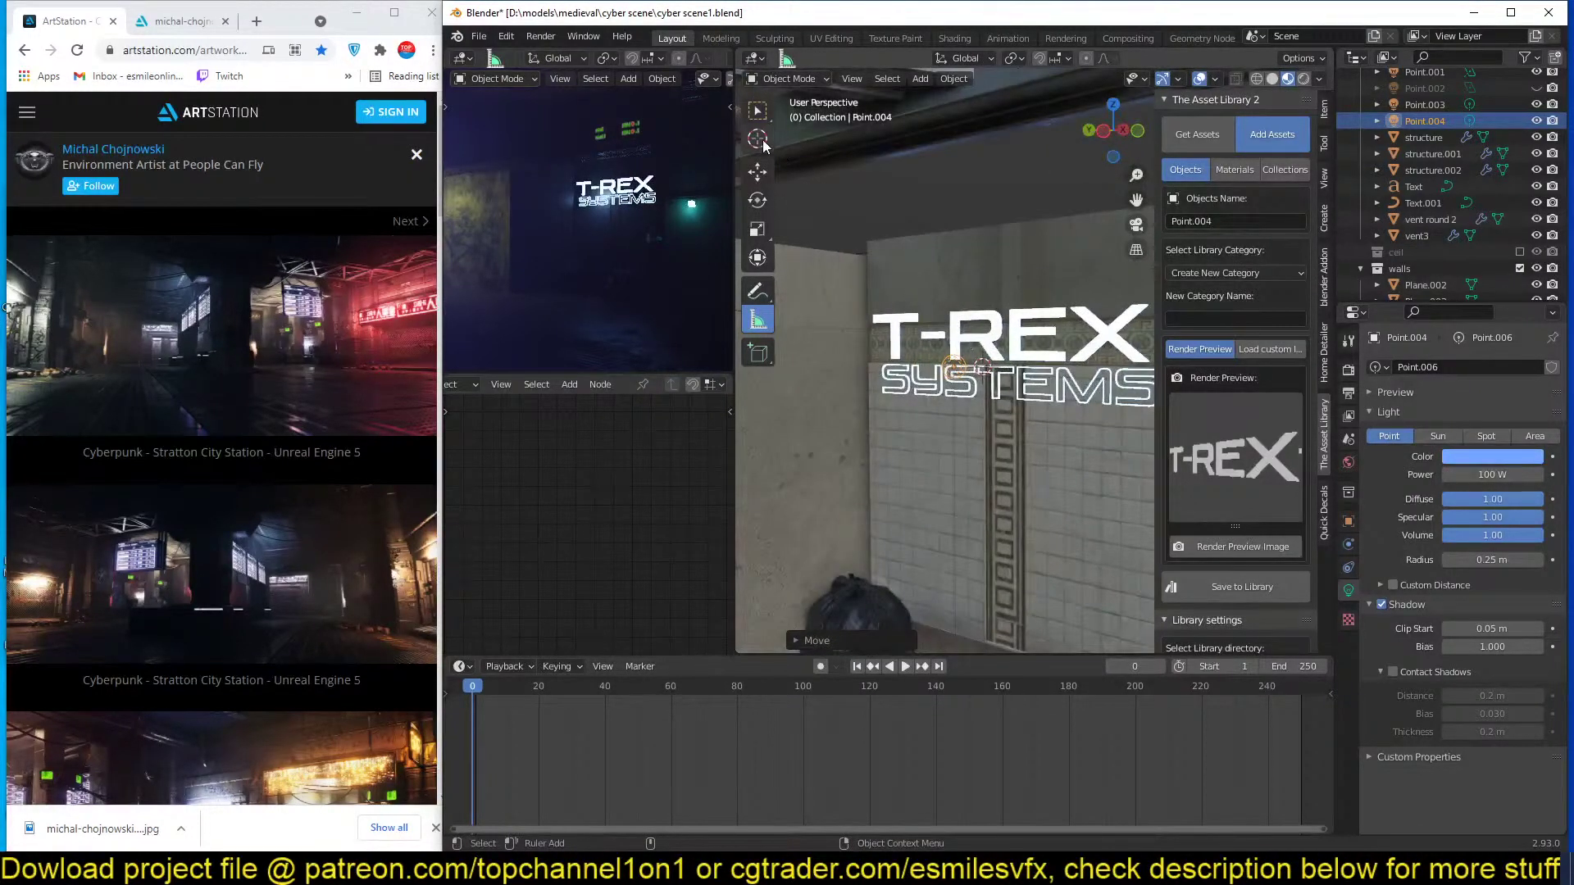
click(757, 171)
drag(900, 365, 862, 377)
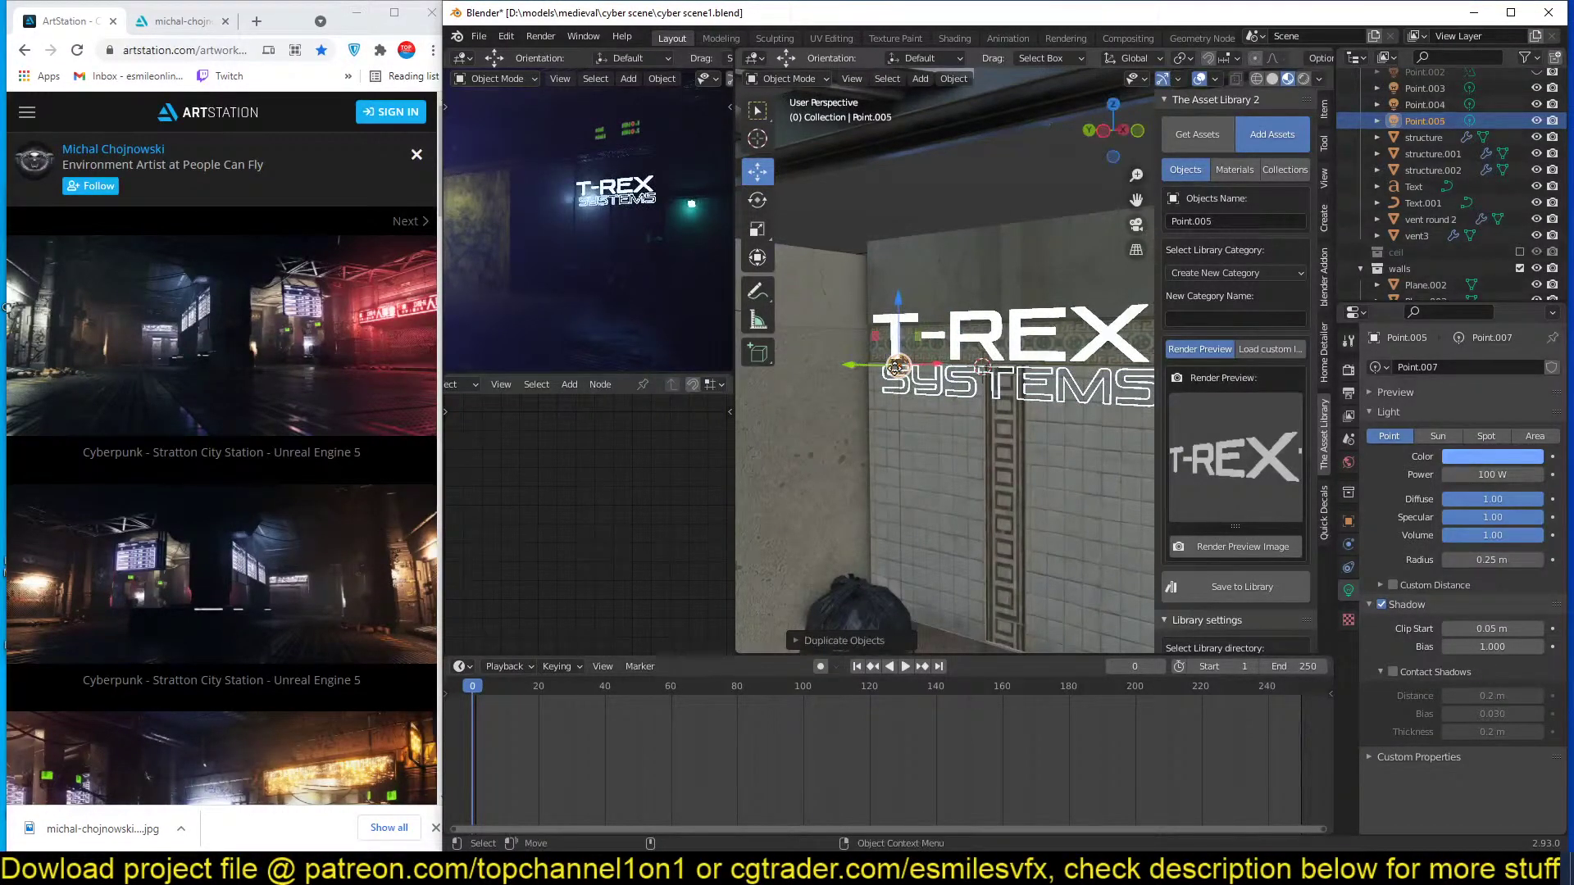
key(shift+d)
drag(1098, 375, 1098, 375)
key(x)
click(1080, 377)
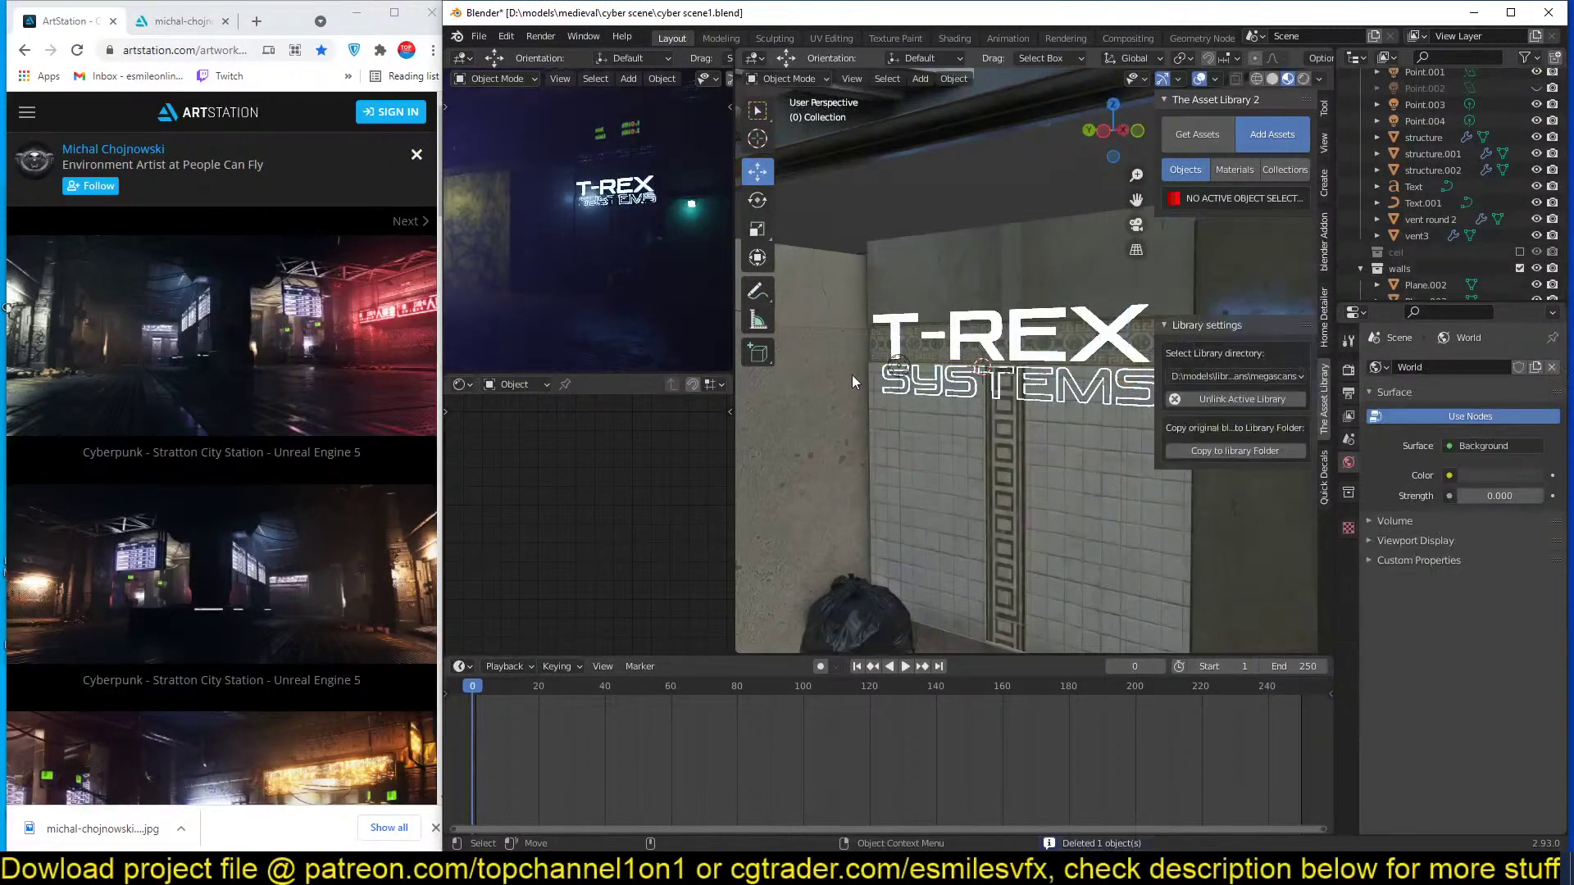
click(897, 369)
key(Delete)
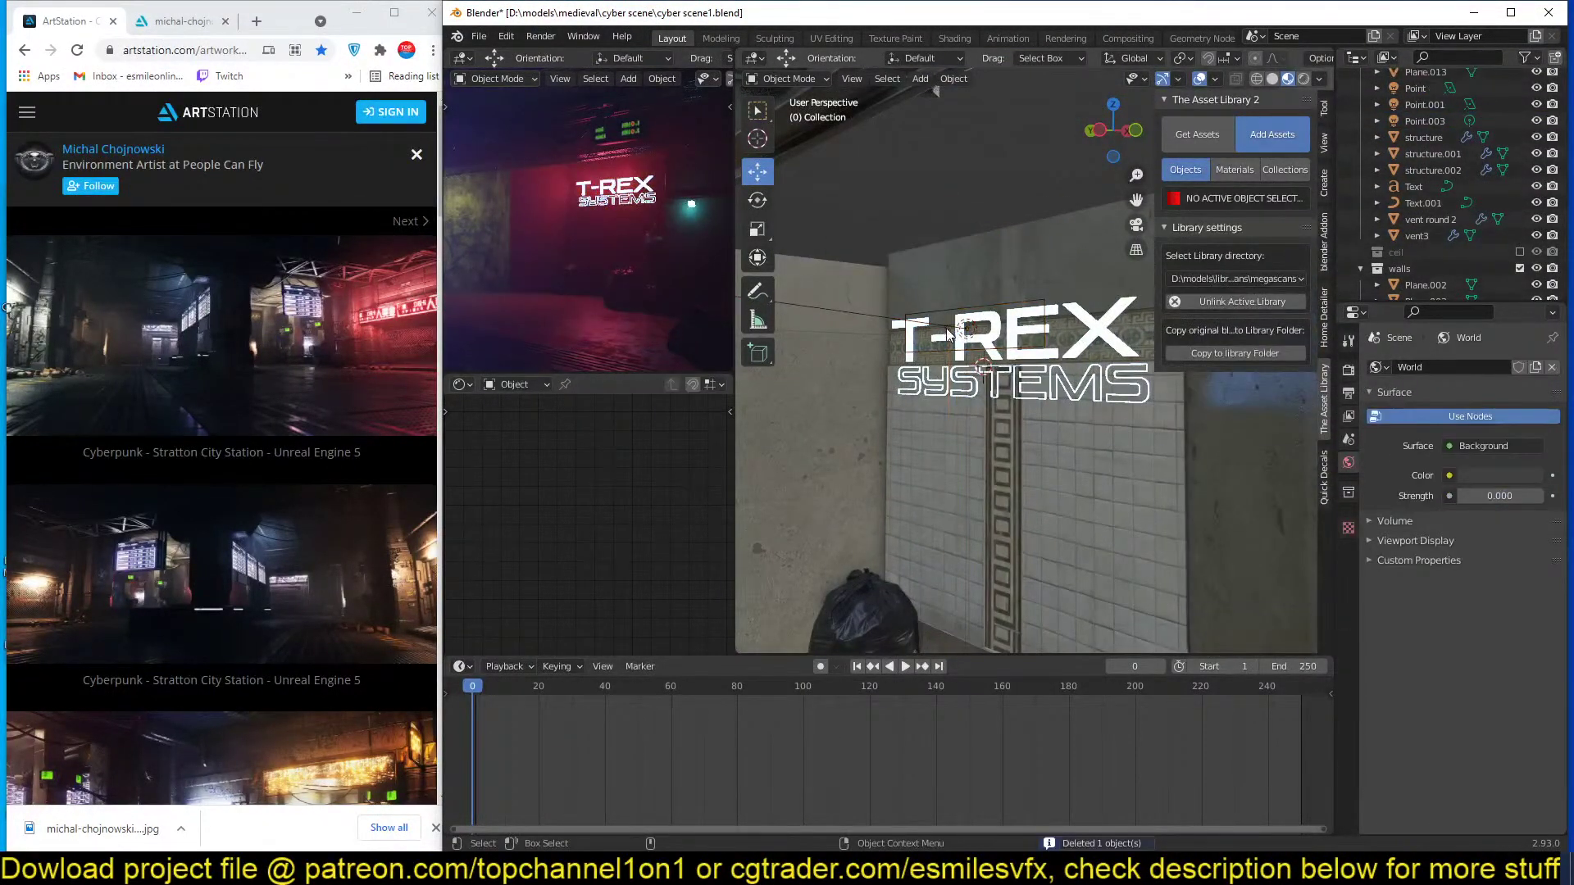
Change the red area light at the T-REX sign to light blue and set its power to 500 W.
click(946, 328)
click(1472, 458)
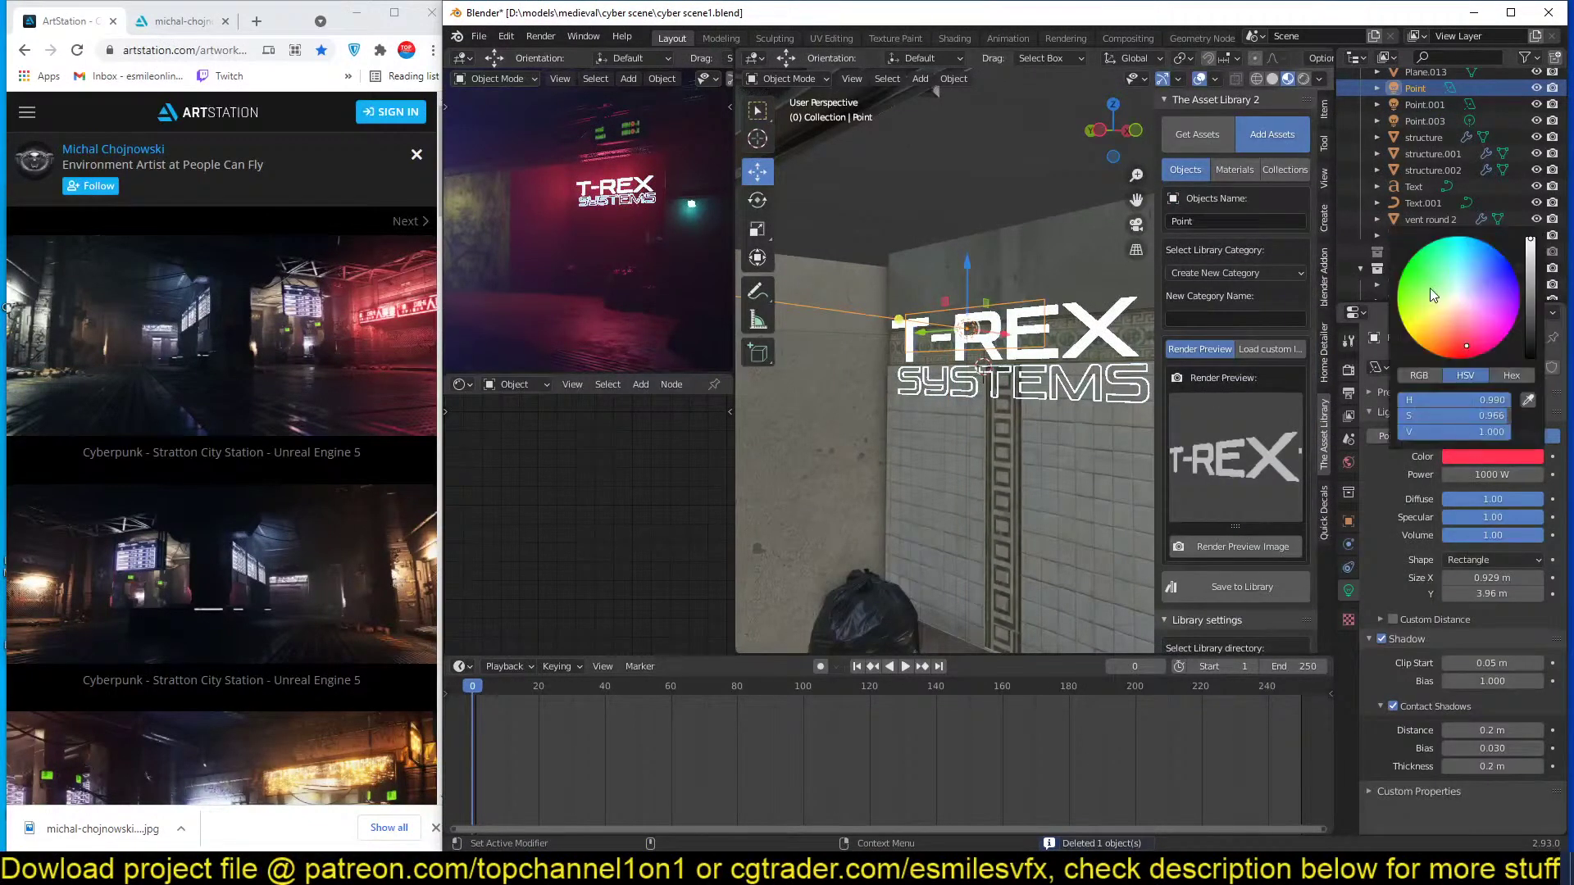
mouse_move(1429, 288)
mouse_down()
mouse_move(1499, 290)
mouse_move(1482, 293)
mouse_move(1471, 268)
mouse_up()
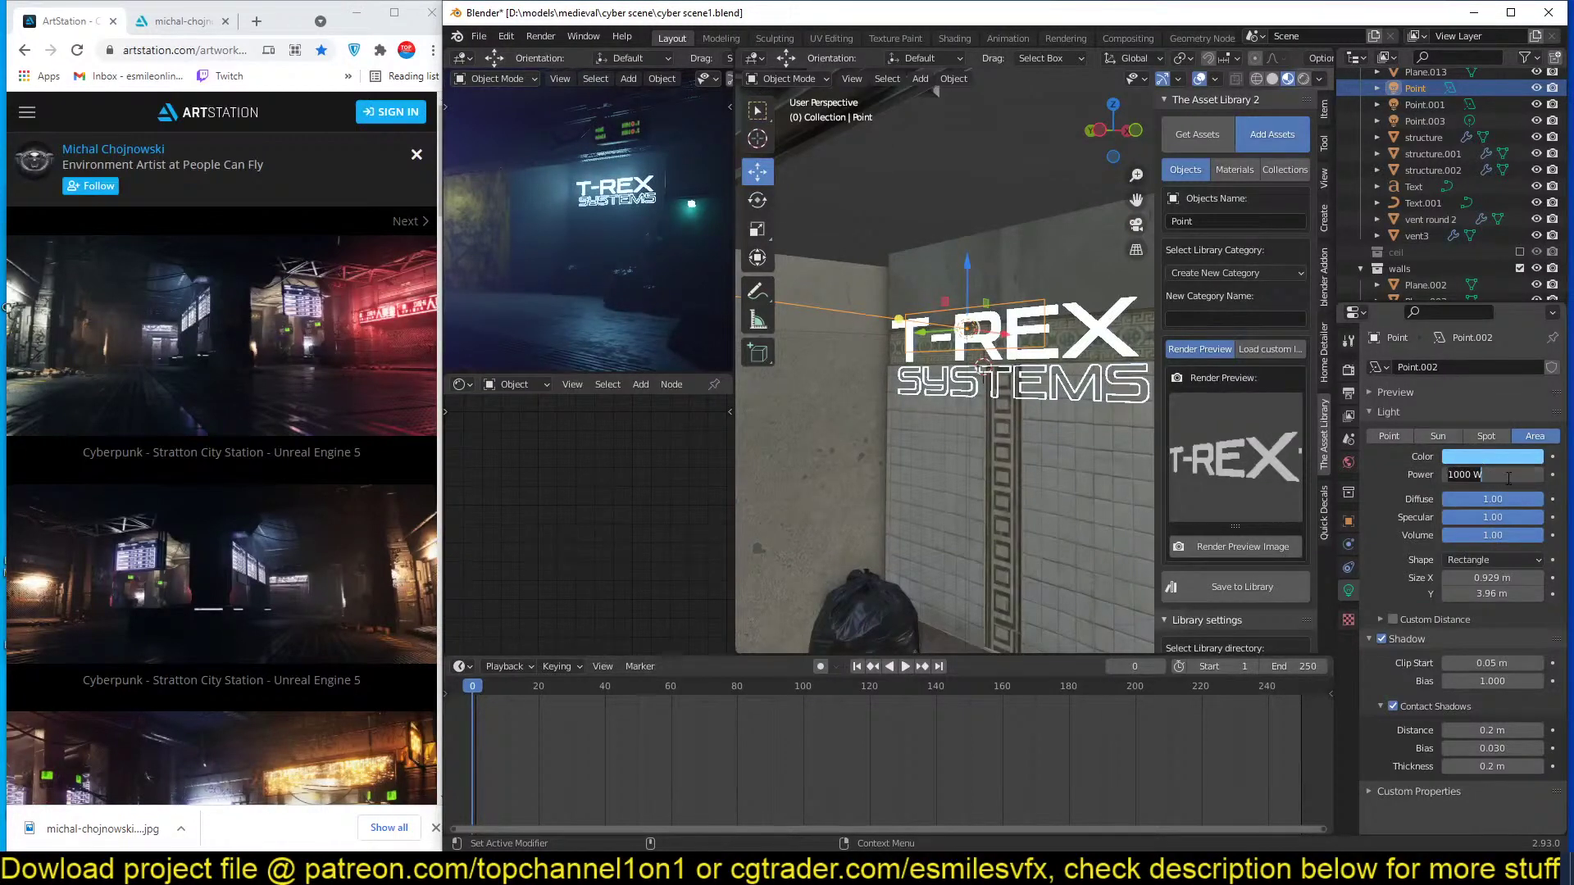
key(Return)
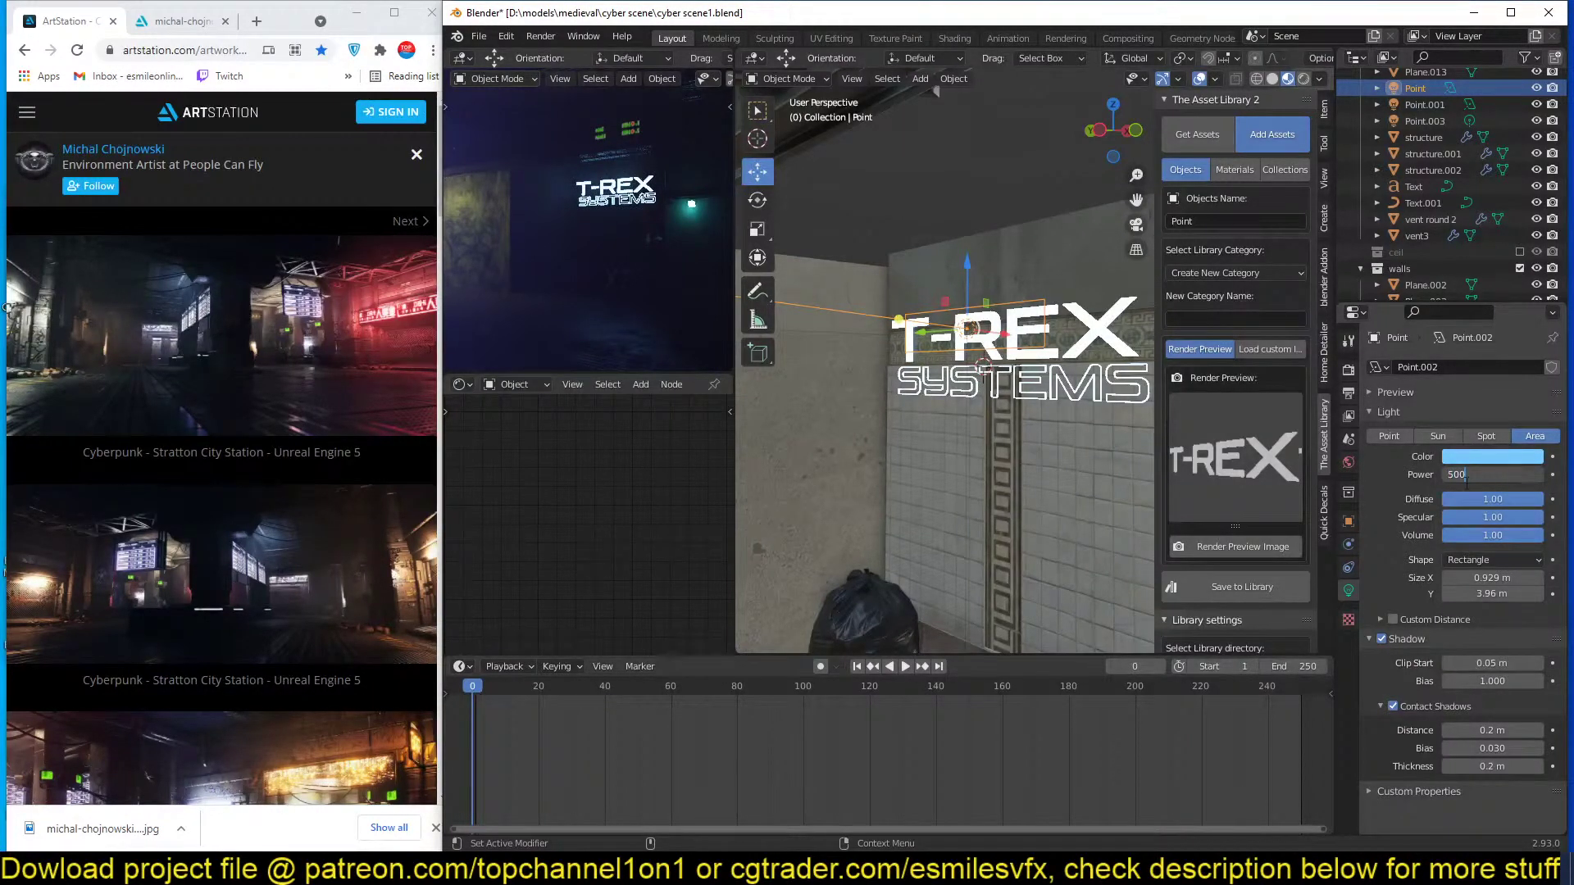
key(Return)
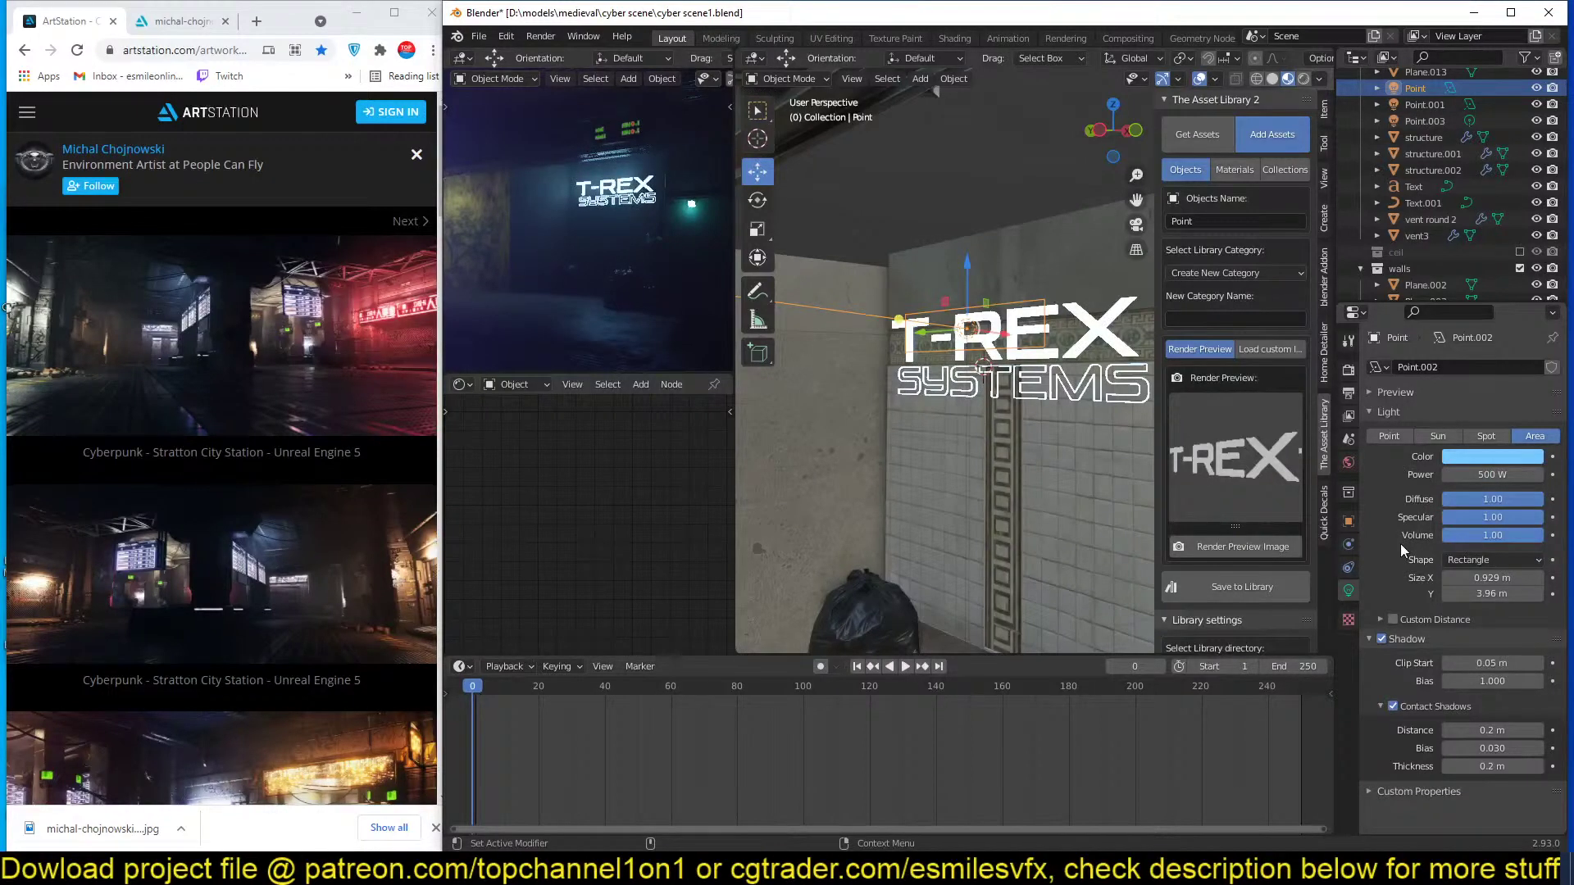
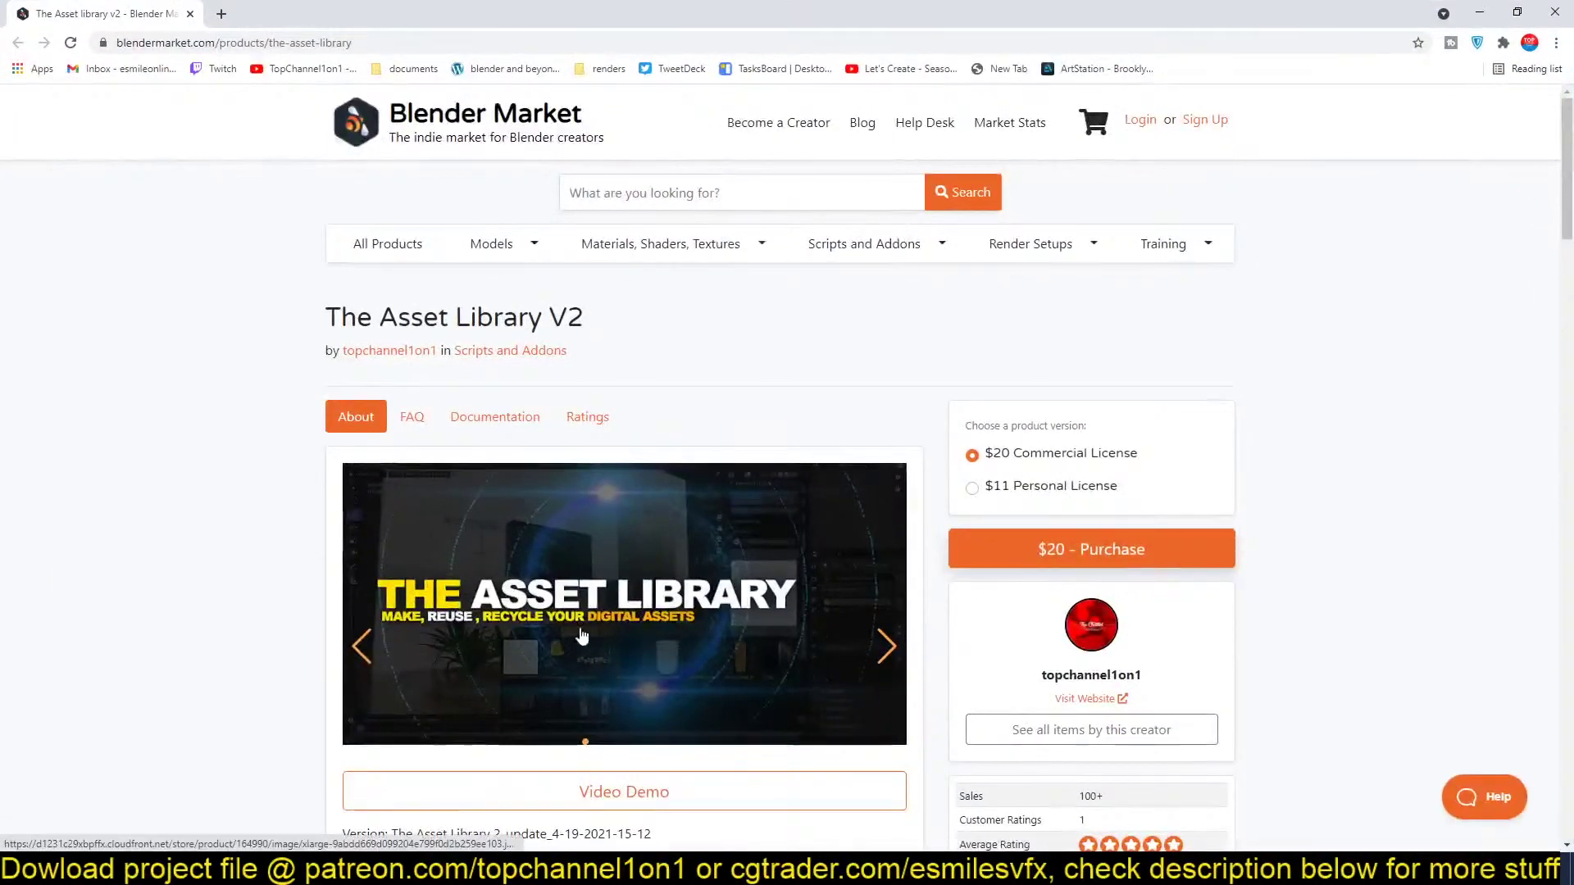
Switch to the browser and look through The Asset Library V2 product page on Blender Market.
scroll(617, 700, down, 8)
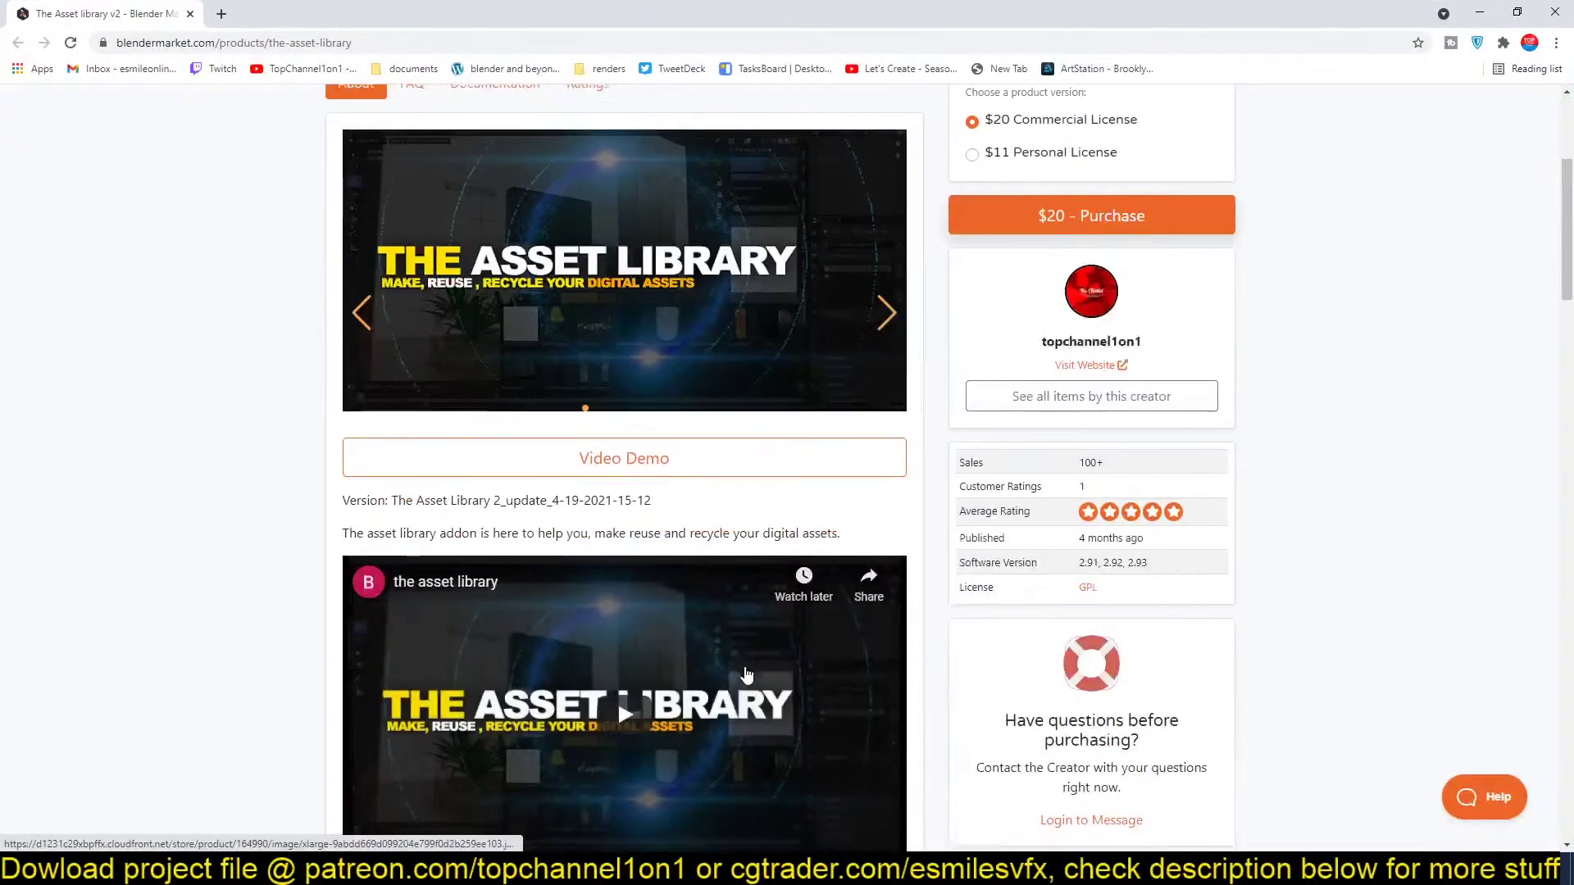
scroll(746, 674, down, 19)
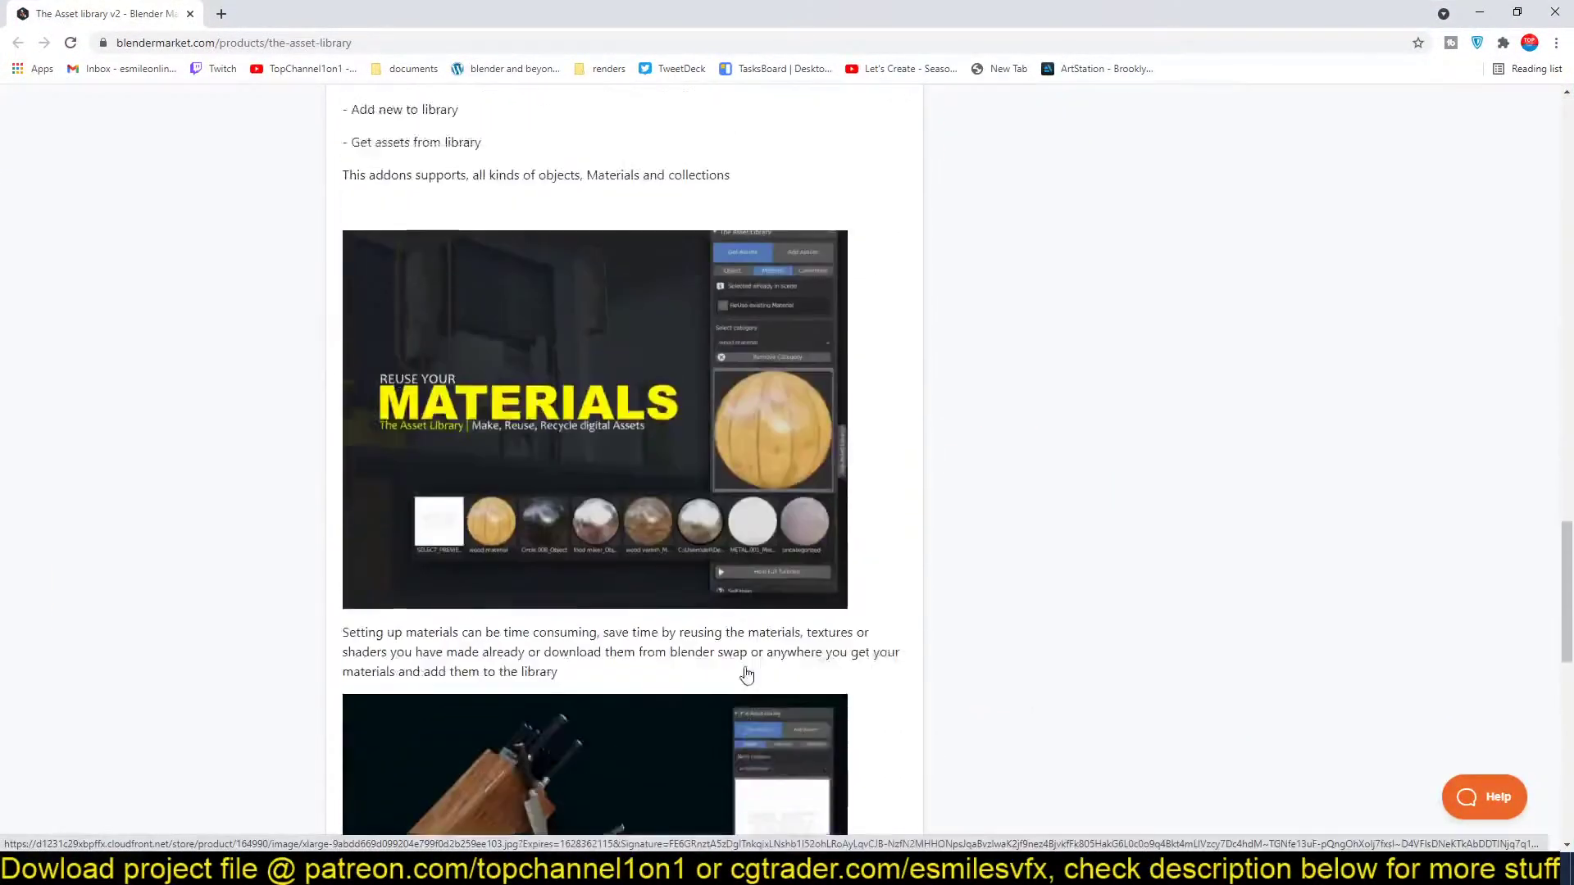
scroll(746, 674, up, 9)
scroll(746, 674, up, 15)
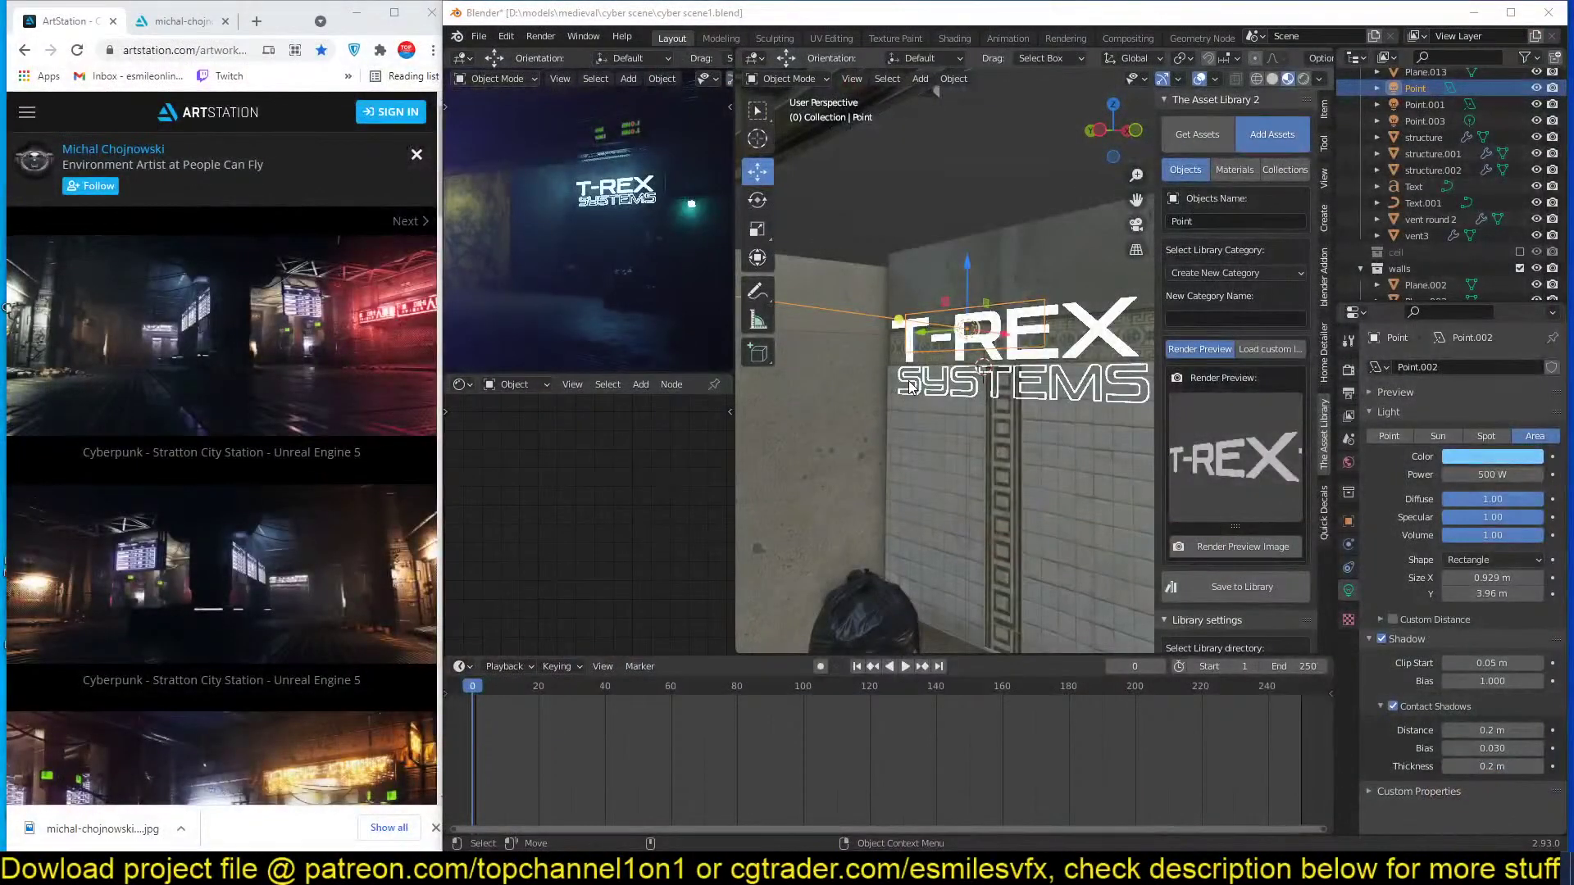
Nudge the blue area light along the T-REX SYSTEMS wall and check the lighting across the wider scene.
mouse_move(912, 387)
middle_down()
mouse_move(844, 418)
mouse_move(833, 454)
mouse_move(903, 418)
mouse_move(891, 381)
middle_up()
drag(911, 328, 926, 332)
middle_drag(926, 332, 897, 387)
scroll(1037, 378, down, 8)
click(897, 387)
scroll(590, 279, down, 2)
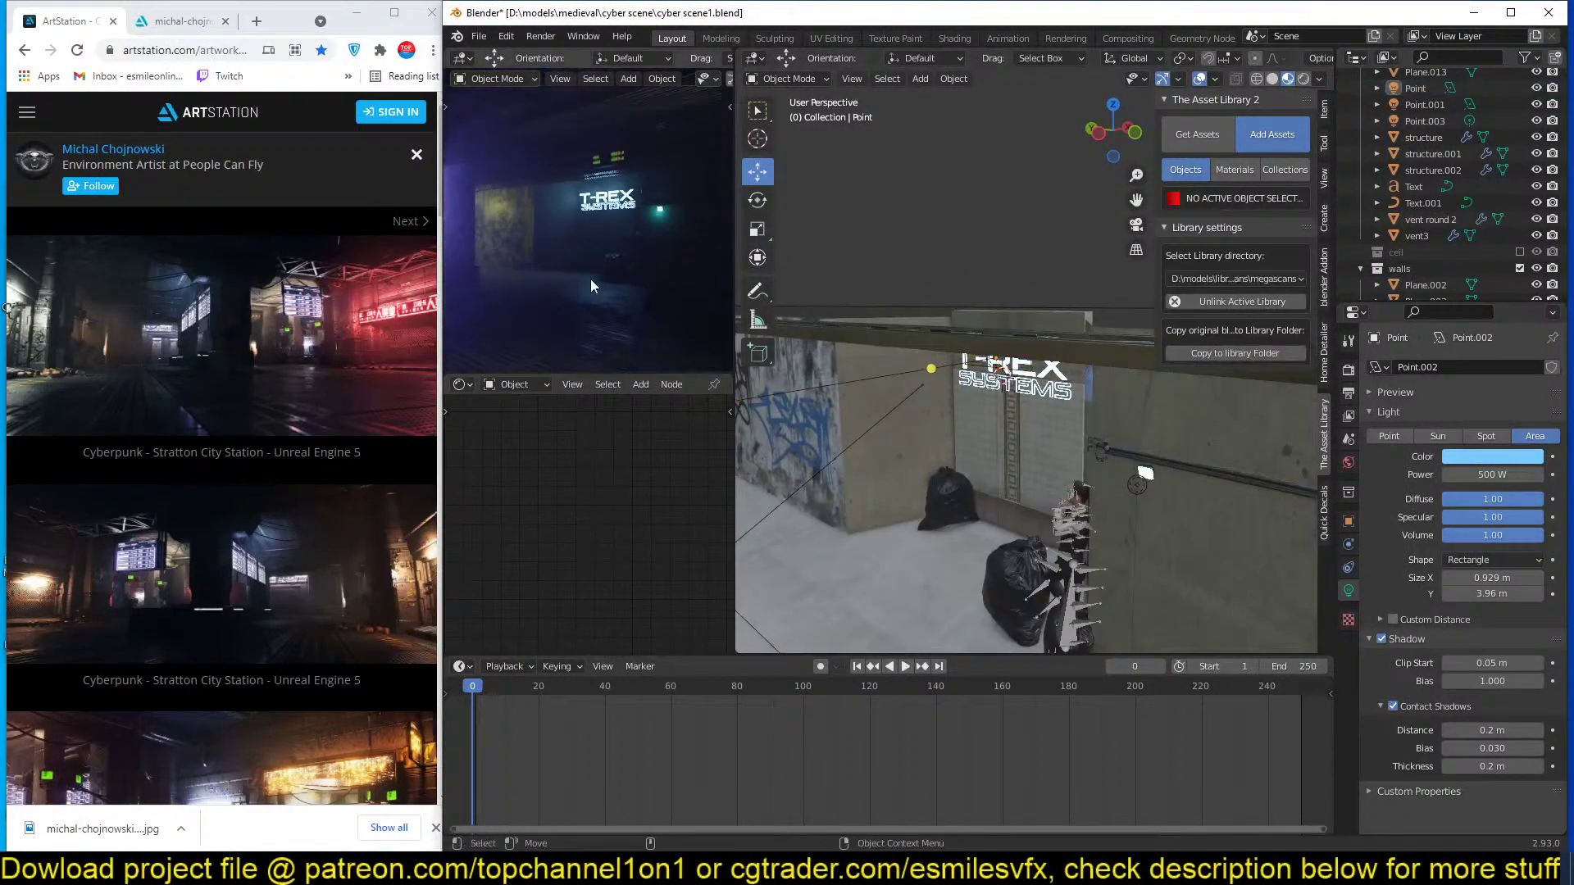
key(KP_0)
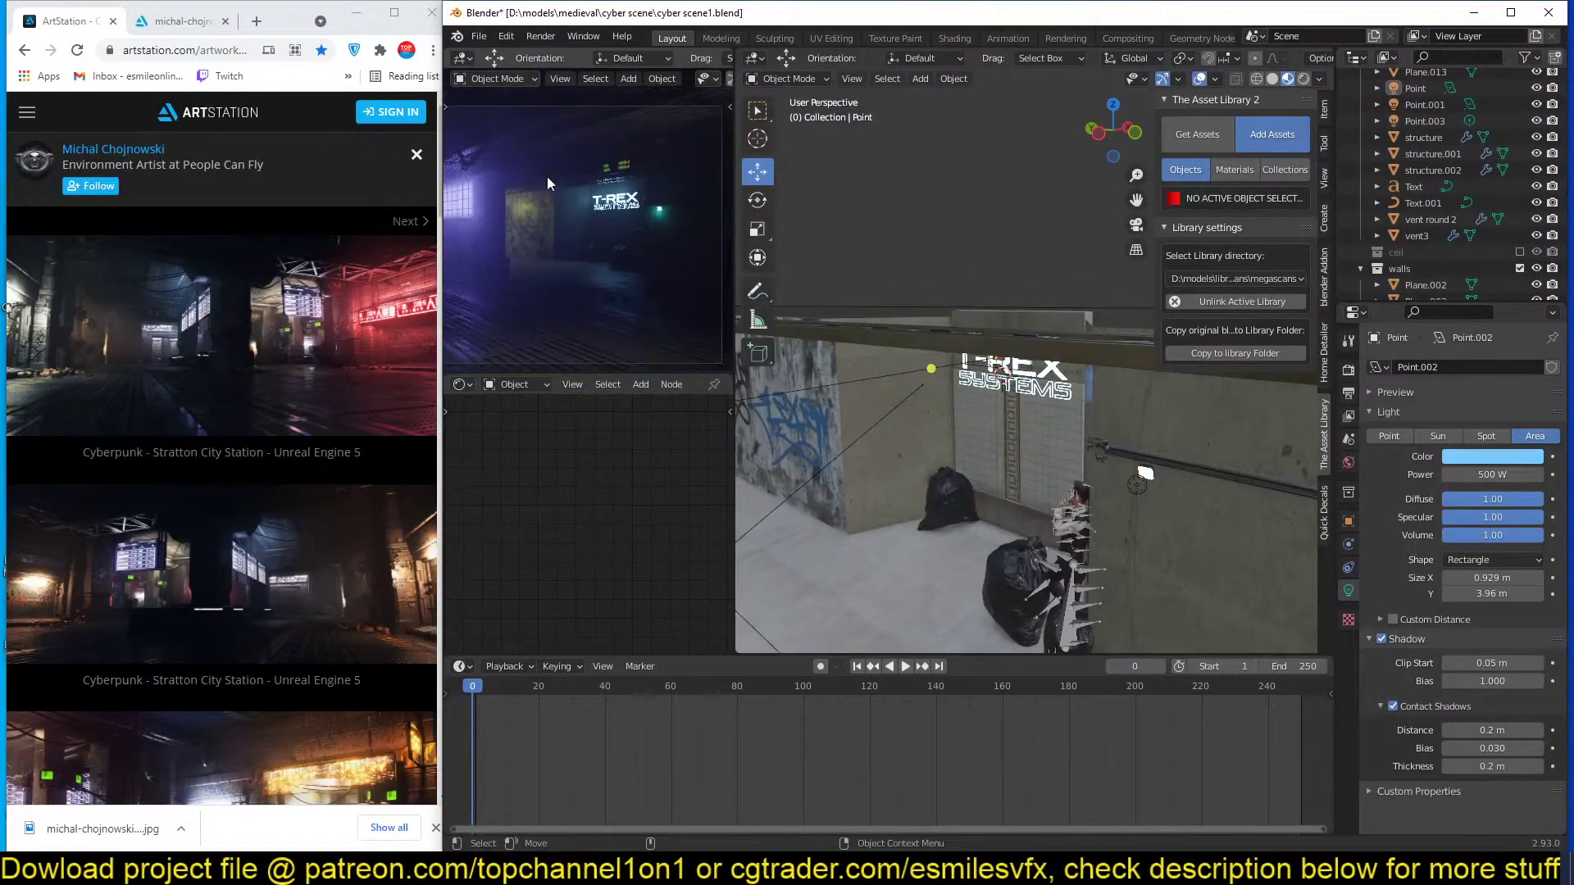
scroll(1035, 318, up, 2)
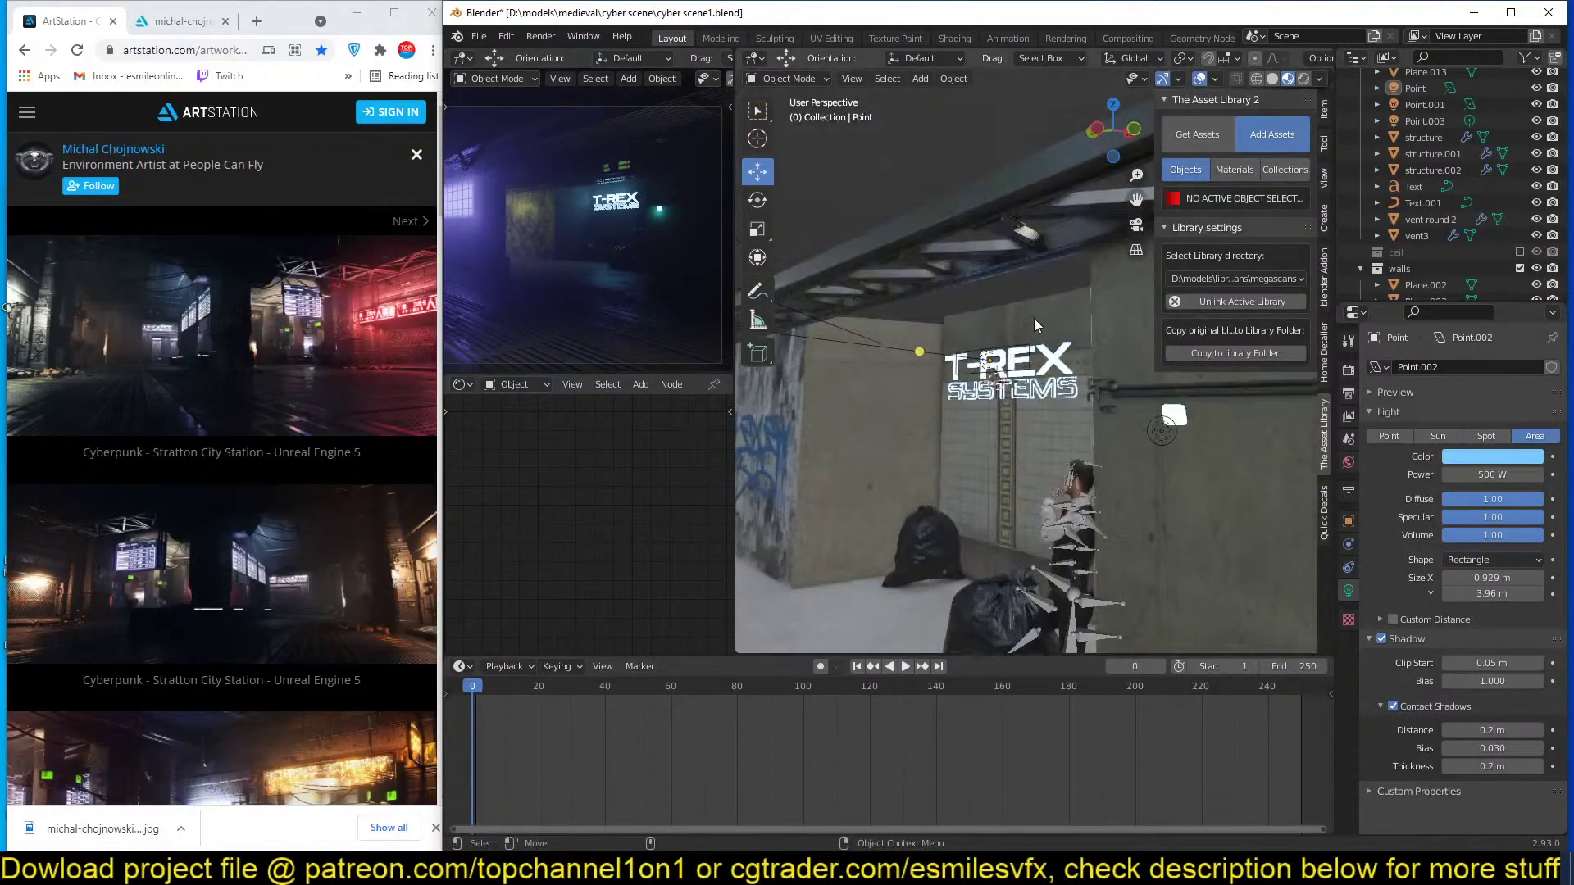
Duplicate the overhead truss beam near the sign and lower the copy vertically.
click(1026, 252)
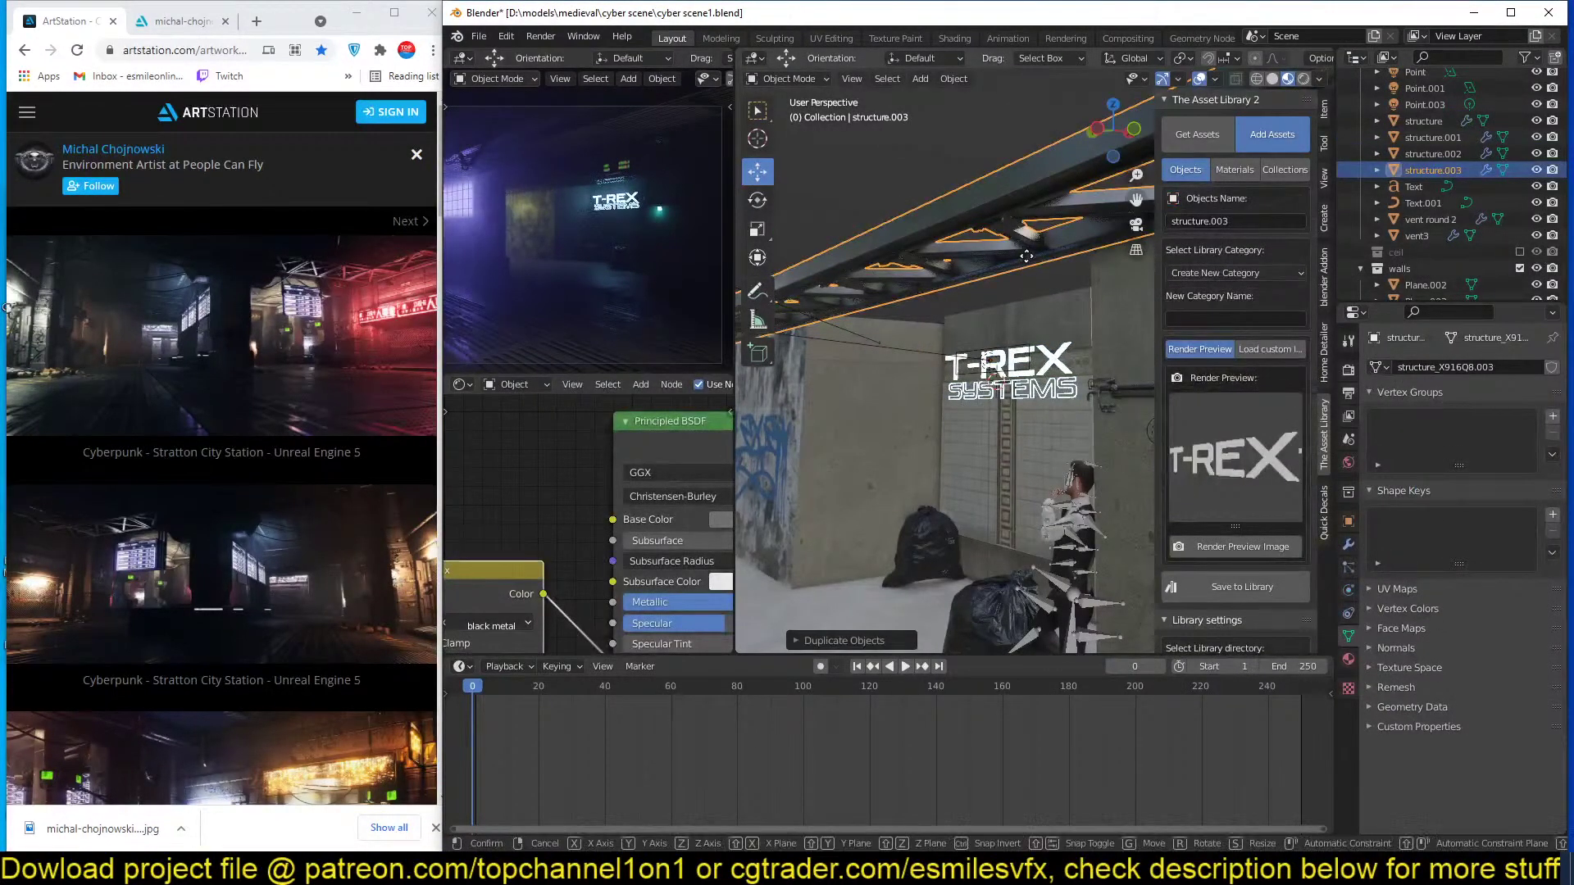
key(shift+d)
key(z)
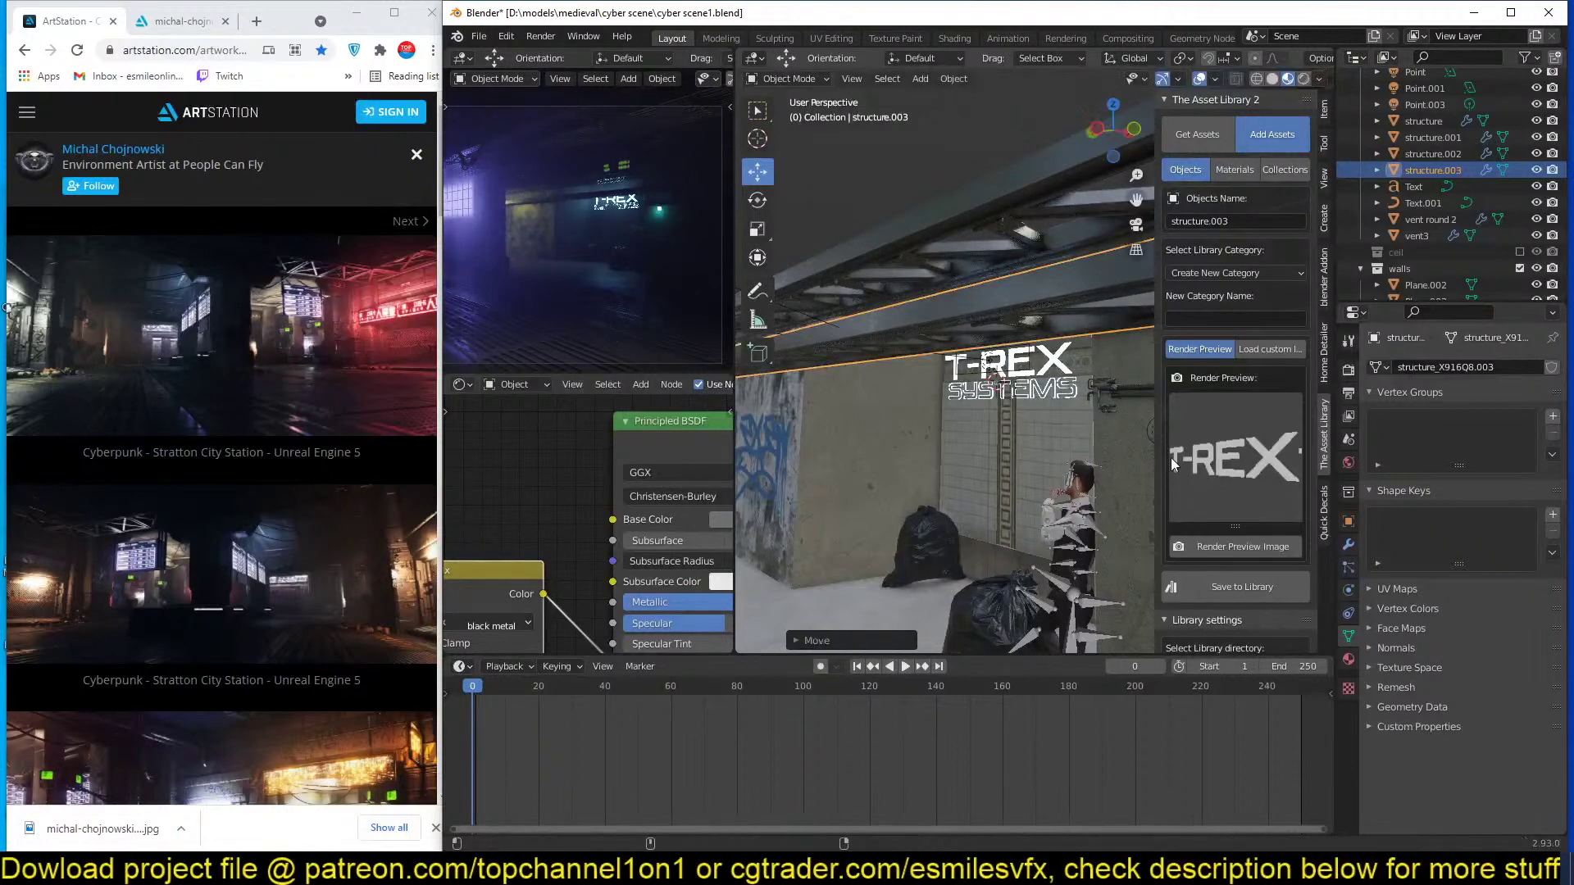
click(1090, 382)
Rotate the copied truss 90° about the global Y axis so its lattice side stands upright.
key(r)
key(x)
right_click(1081, 373)
middle_drag(1081, 372, 1006, 364)
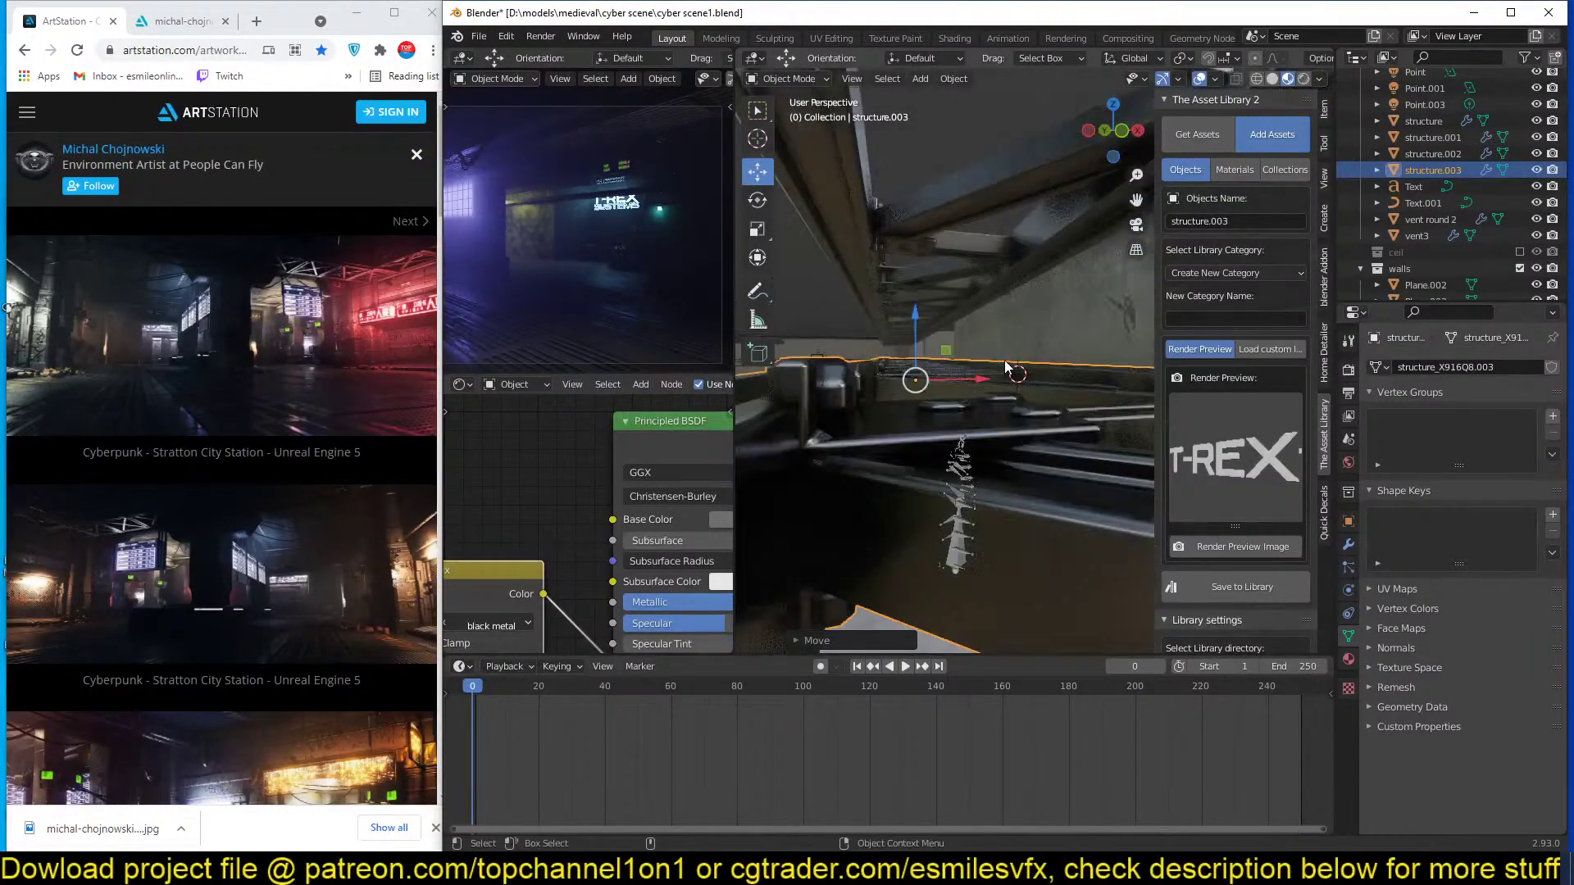
scroll(1006, 364, down, 5)
scroll(1007, 364, up, 2)
text(ry)
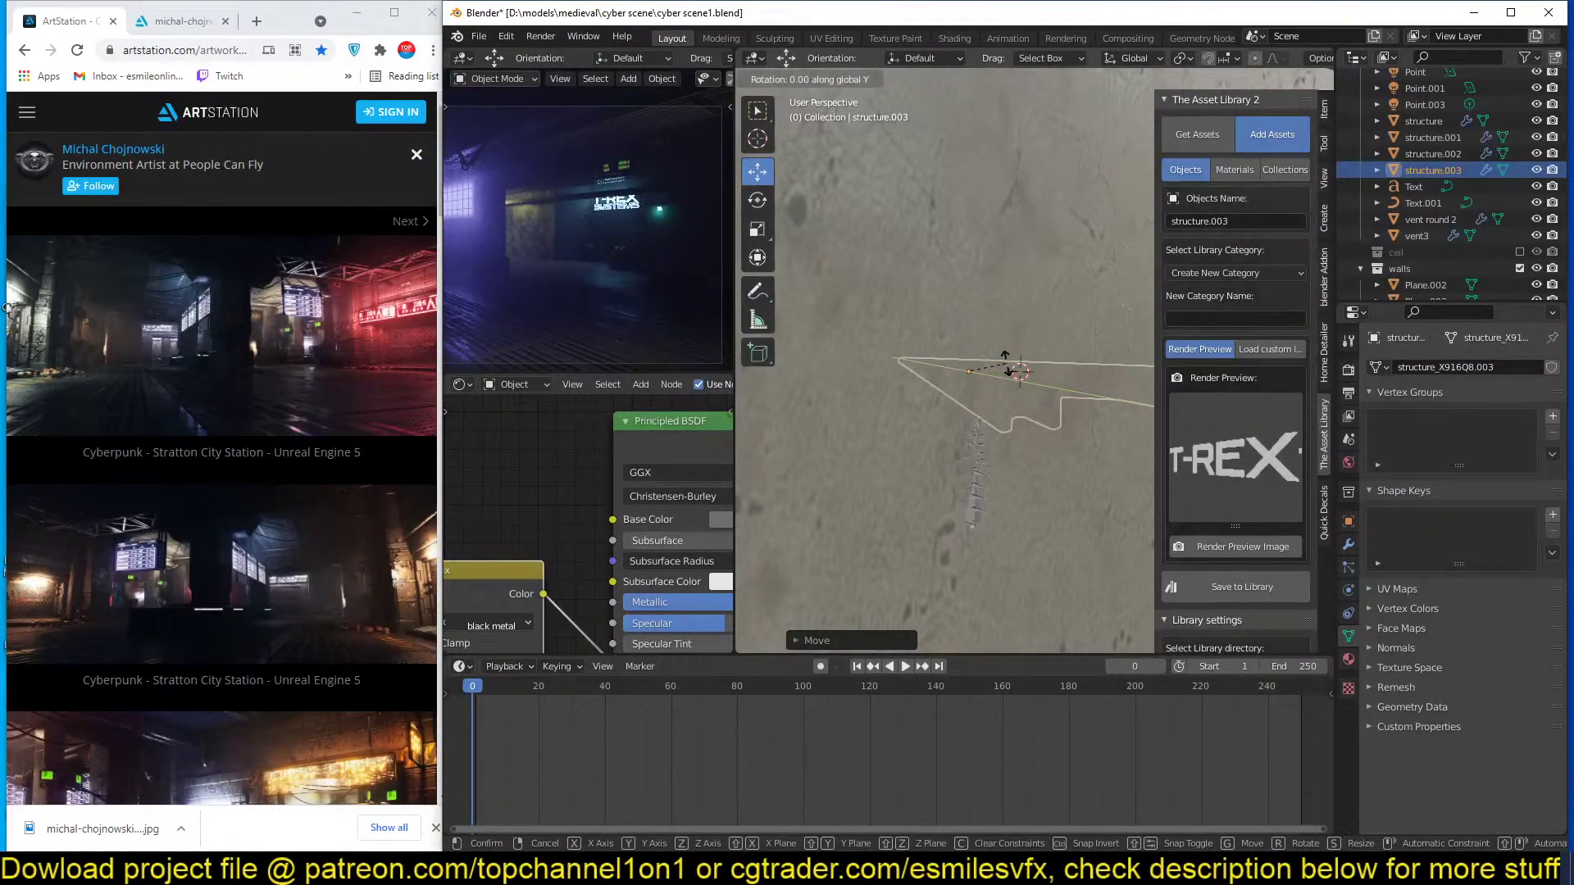
text(90)
key(Return)
Resize the copied truss uniformly after the rotation.
scroll(1006, 364, up, 3)
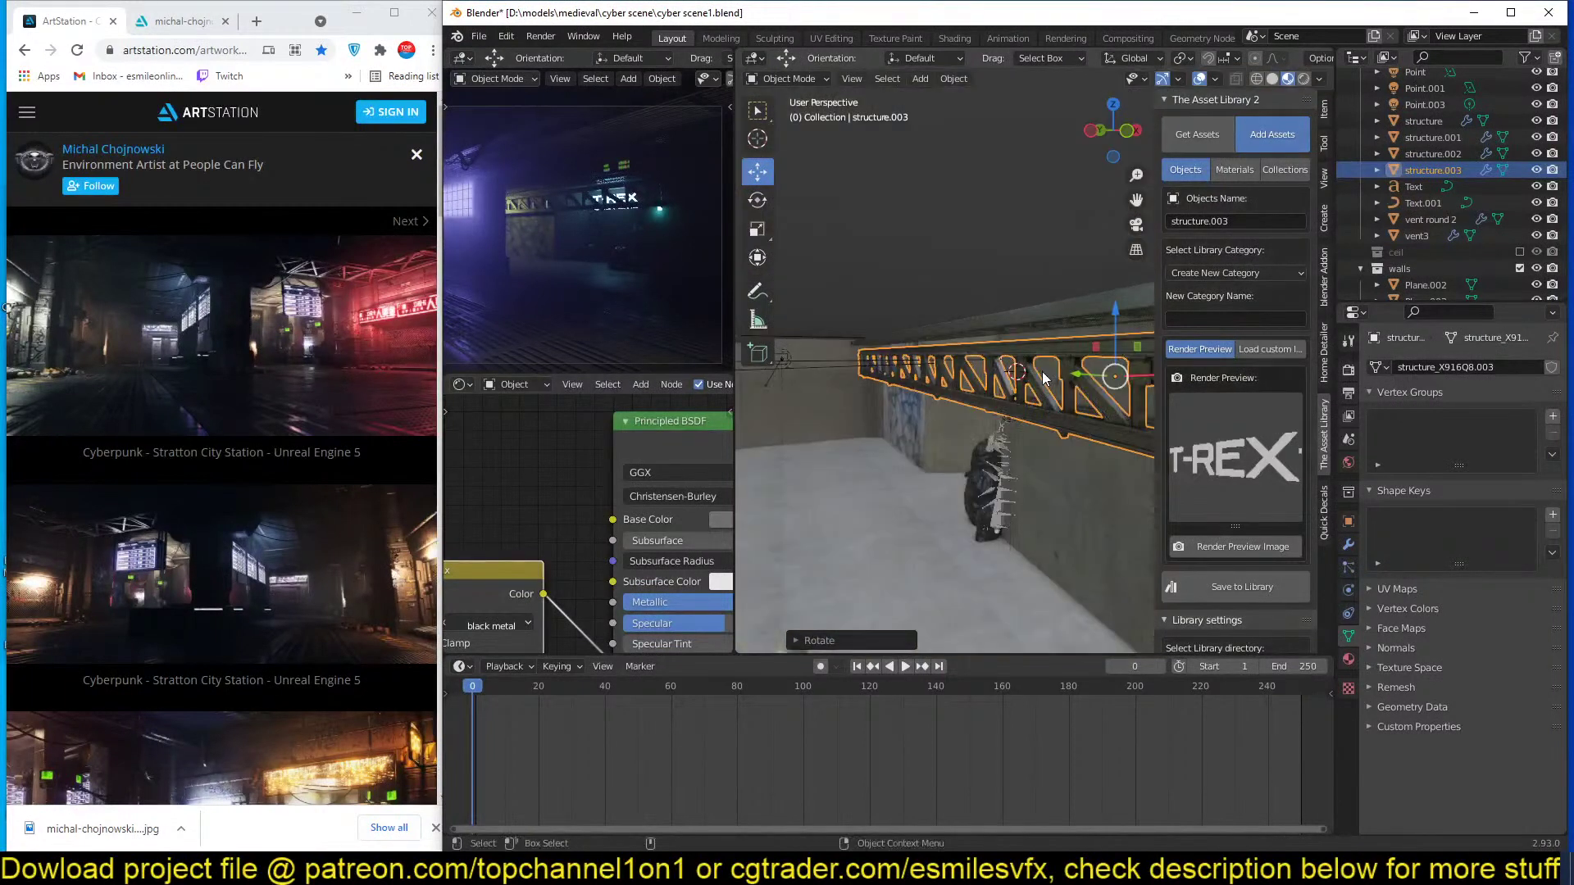
key(s)
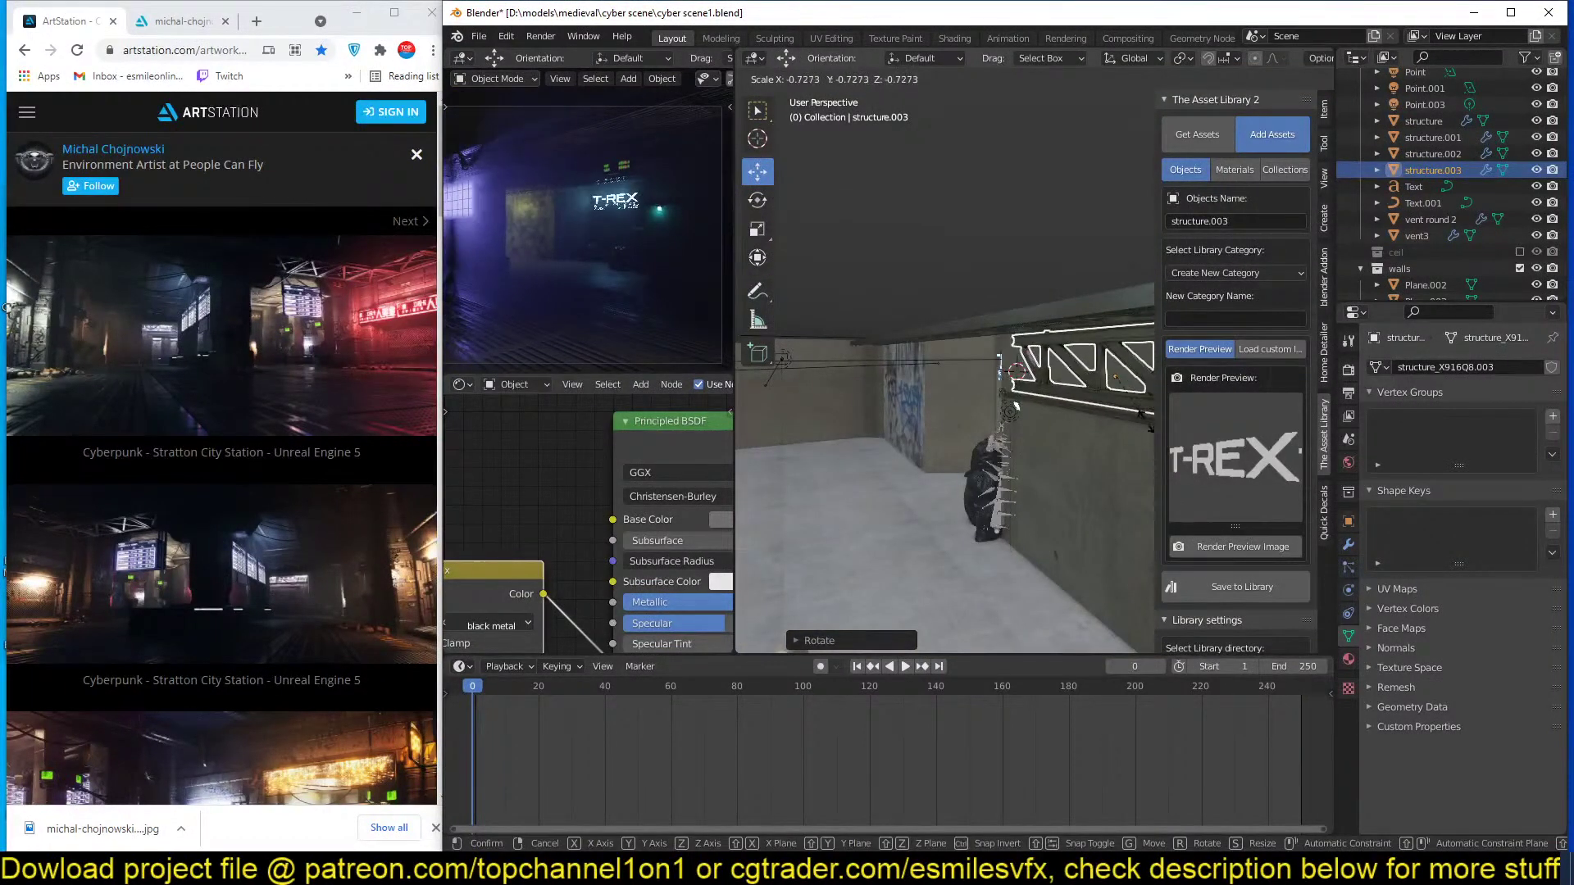
right_click(1093, 454)
shift+middle_drag(1103, 484, 1065, 475)
scroll(1066, 476, up, 3)
key(s)
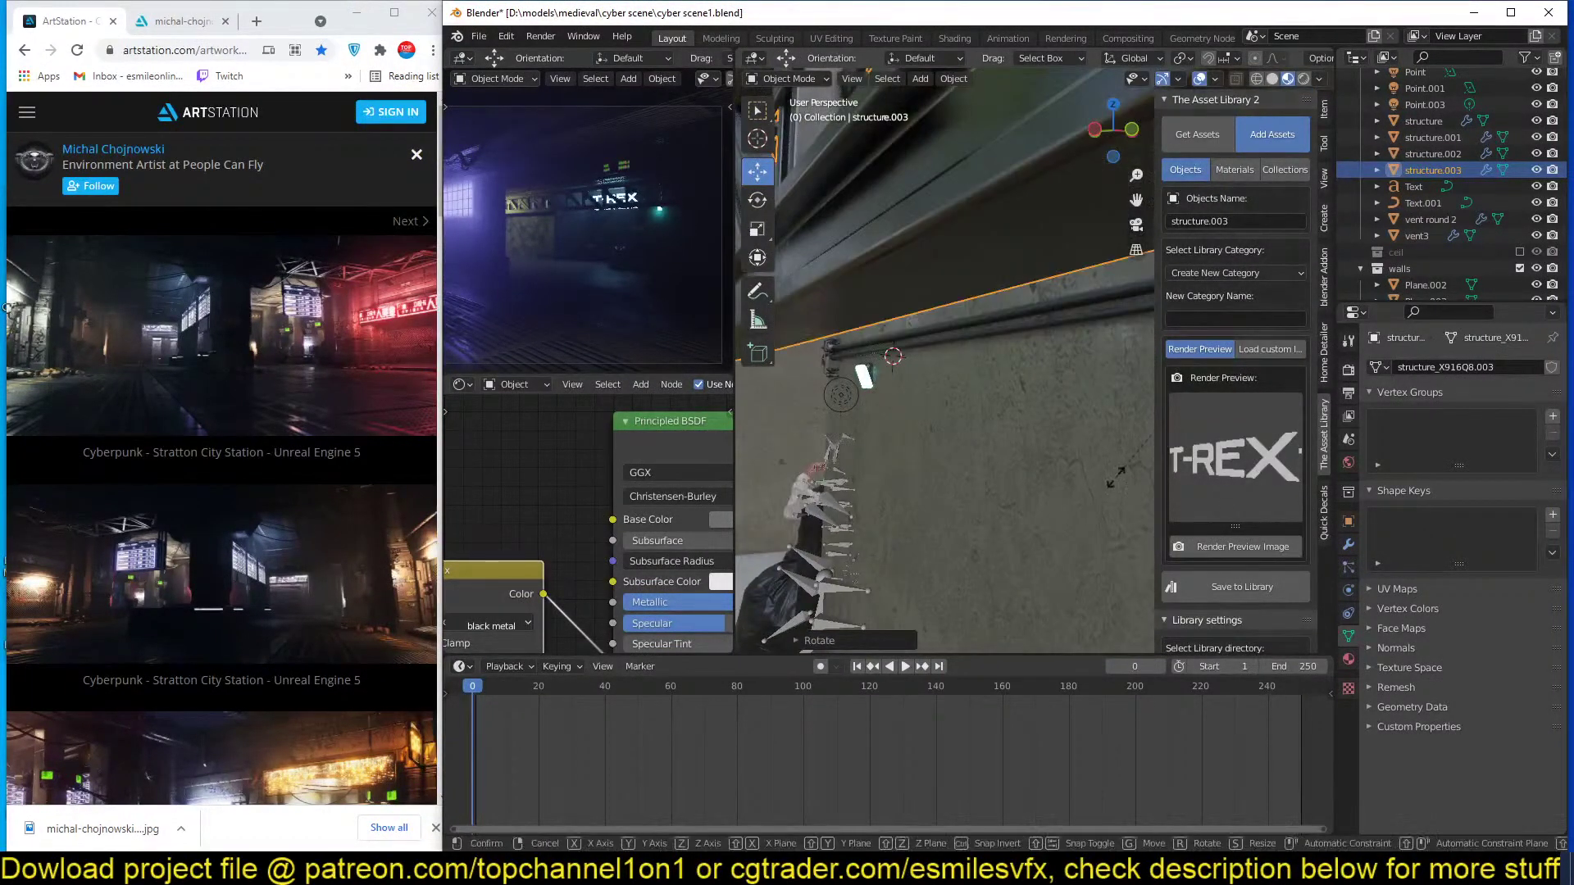
click(1148, 429)
Hide the viewport sidebar and save the scene file with the resized truss.
scroll(1072, 441, down, 4)
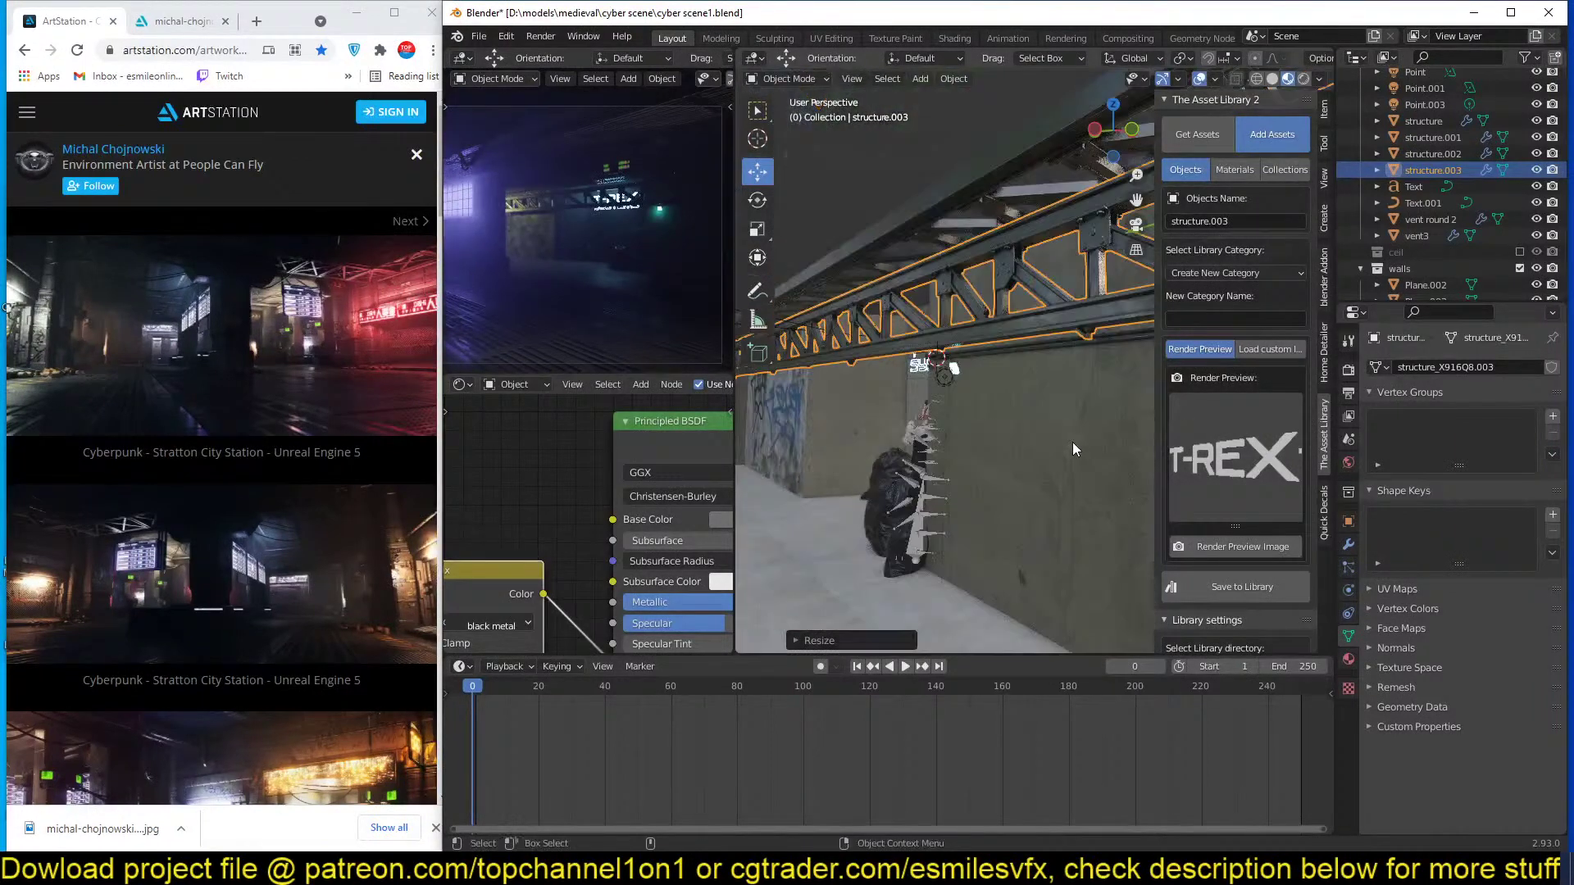
scroll(1077, 453, down, 1)
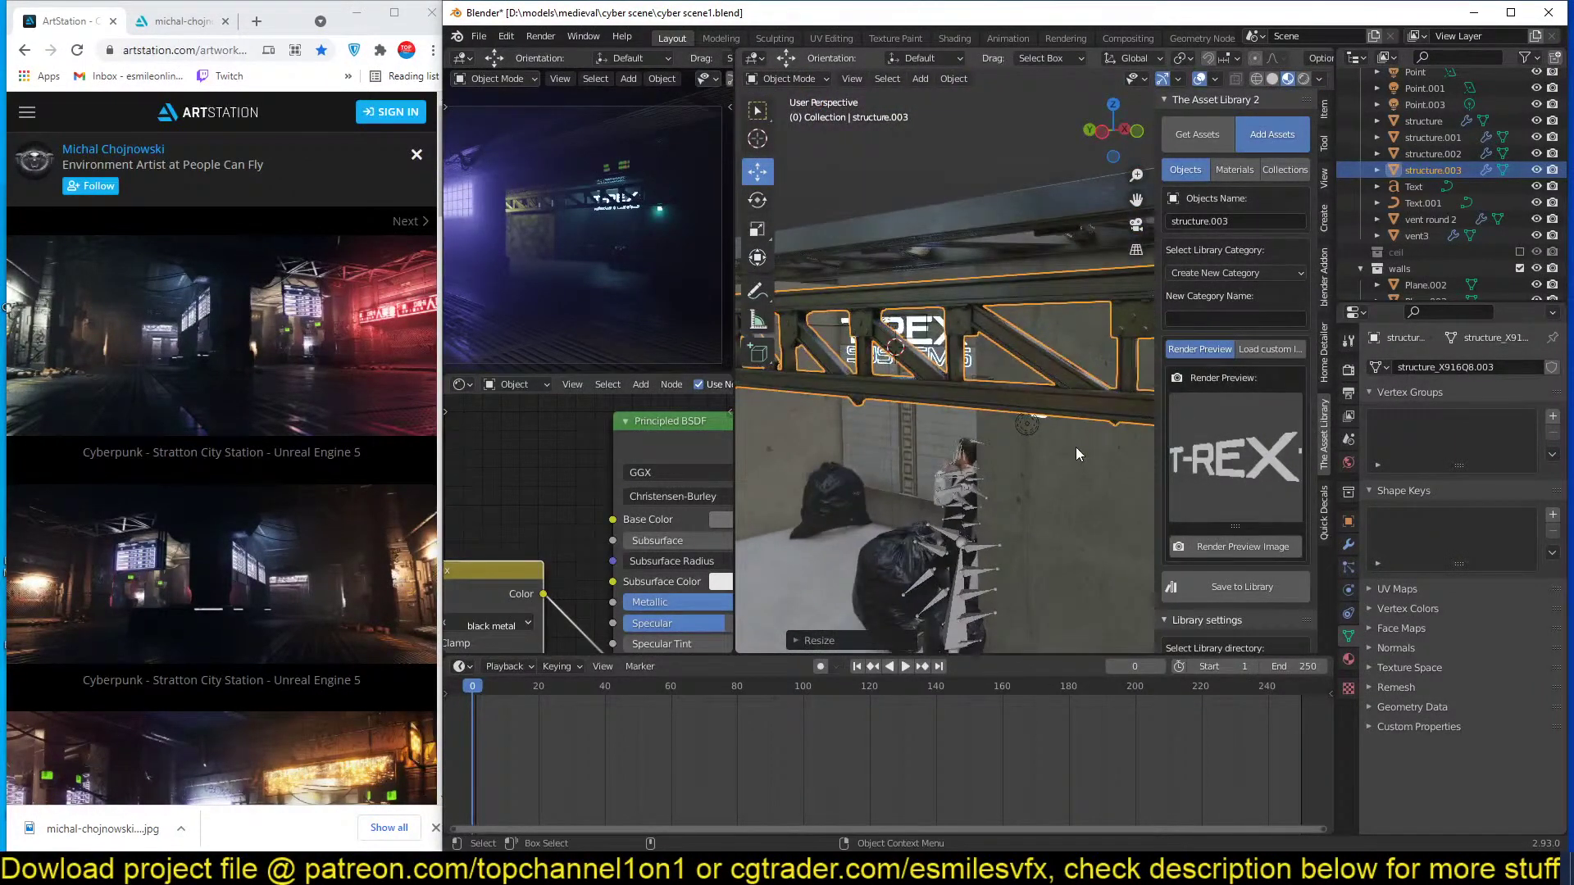
shift+middle_drag(1076, 447, 981, 477)
key(n)
scroll(1052, 482, down, 4)
key(ctrl+s)
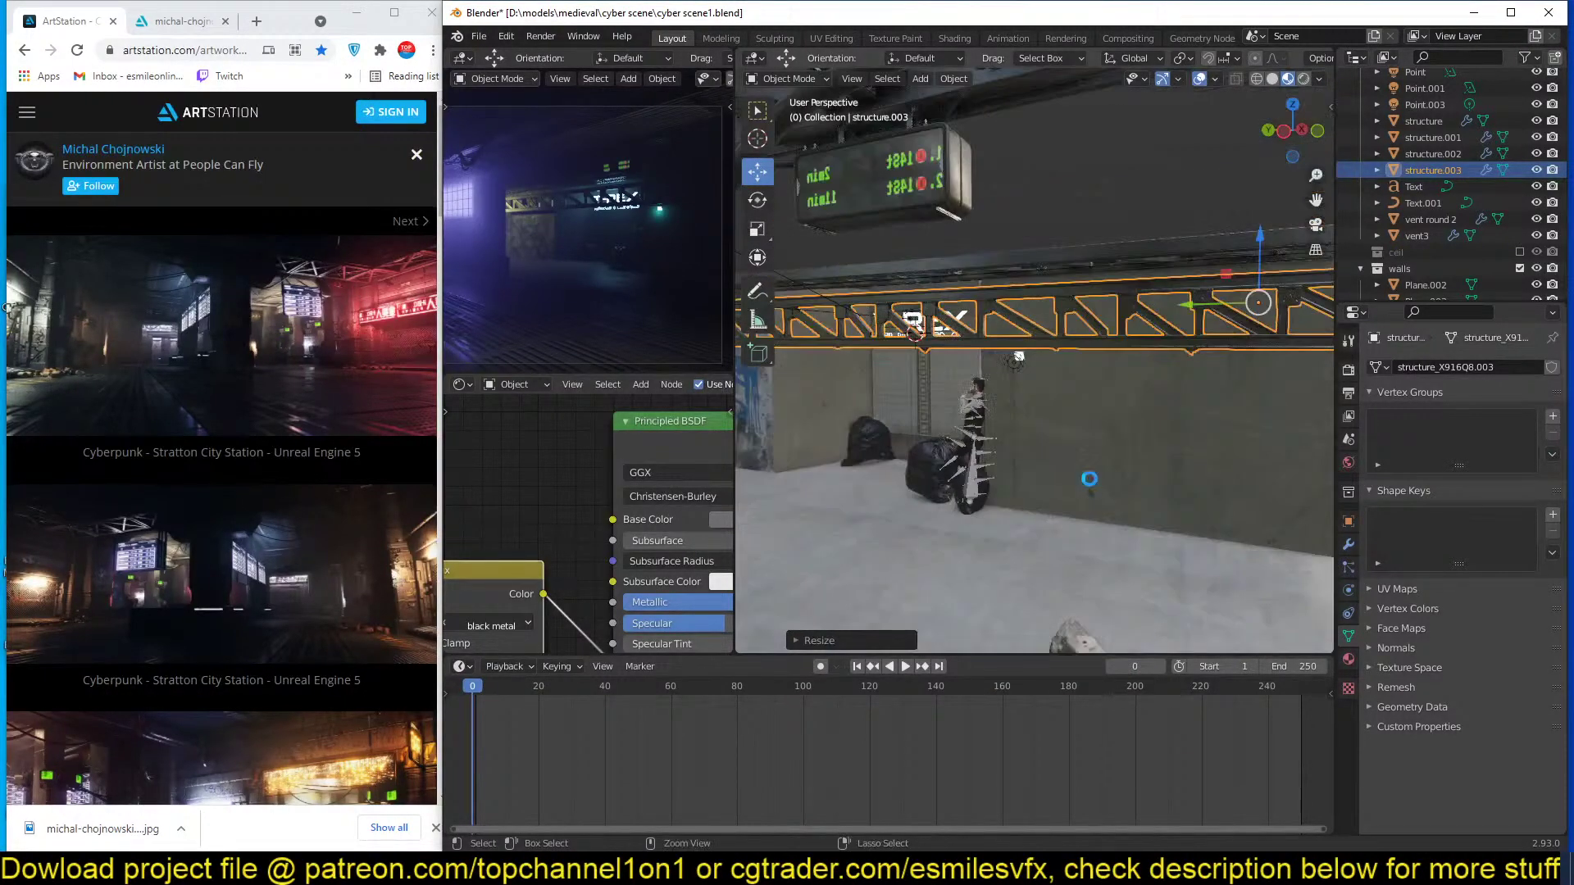
Scale the copied truss down uniformly to a much smaller size suited to the sign wall.
middle_drag(1089, 478, 1119, 464)
scroll(1119, 464, up, 5)
key(s)
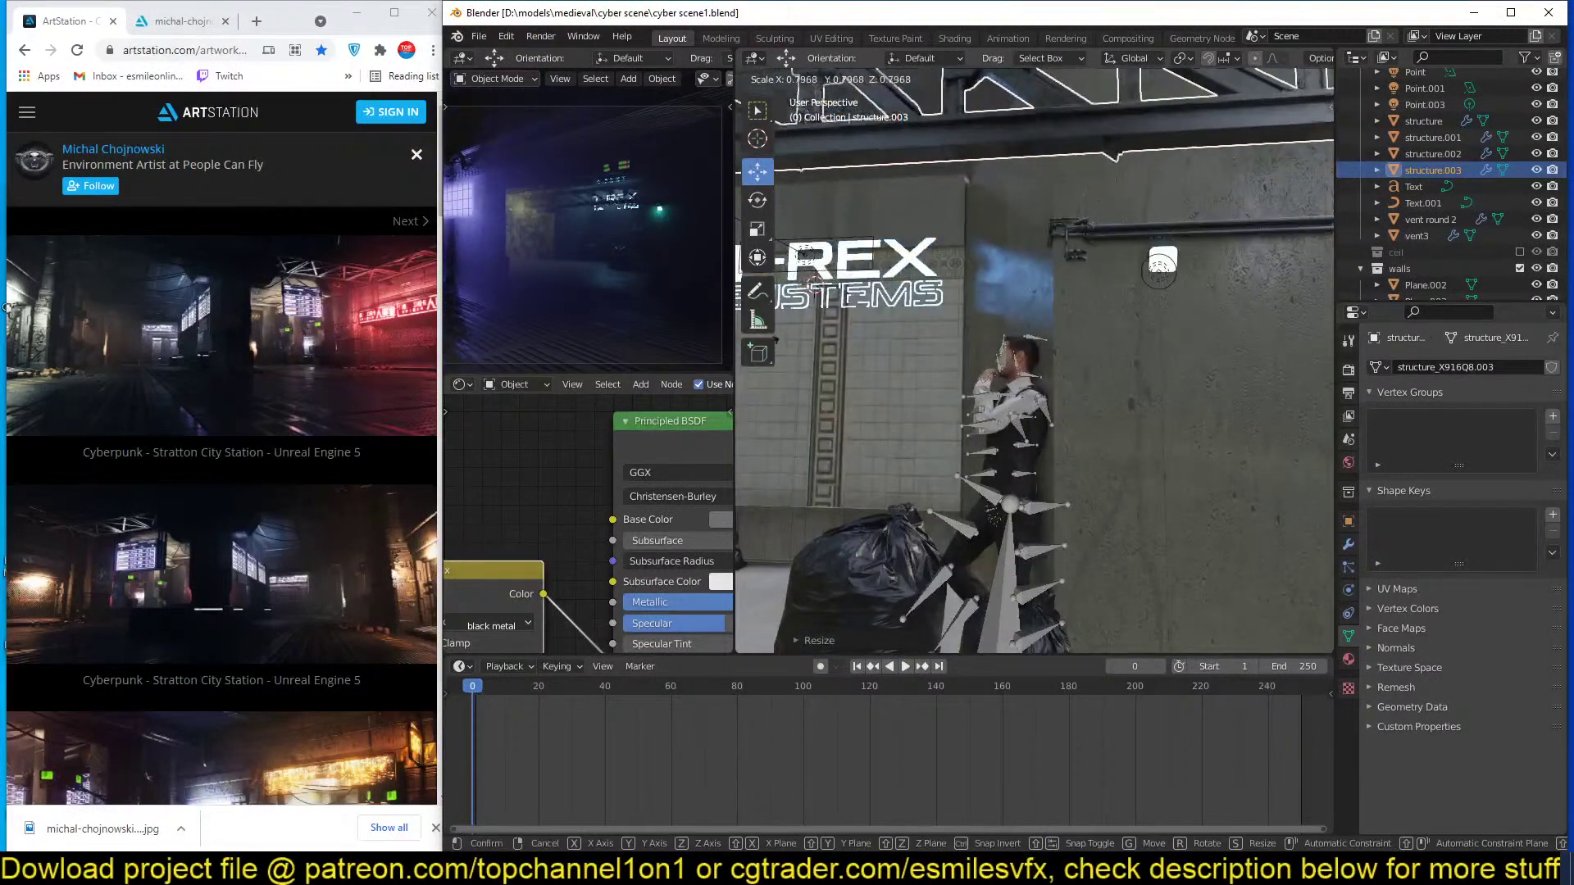
click(813, 326)
Place the 3D cursor on the T-REX sign wall and snap the small truss to it.
shift+right_click(848, 246)
shift+middle_drag(811, 254, 902, 294)
key(shift+s)
click(914, 202)
scroll(913, 193, up, 5)
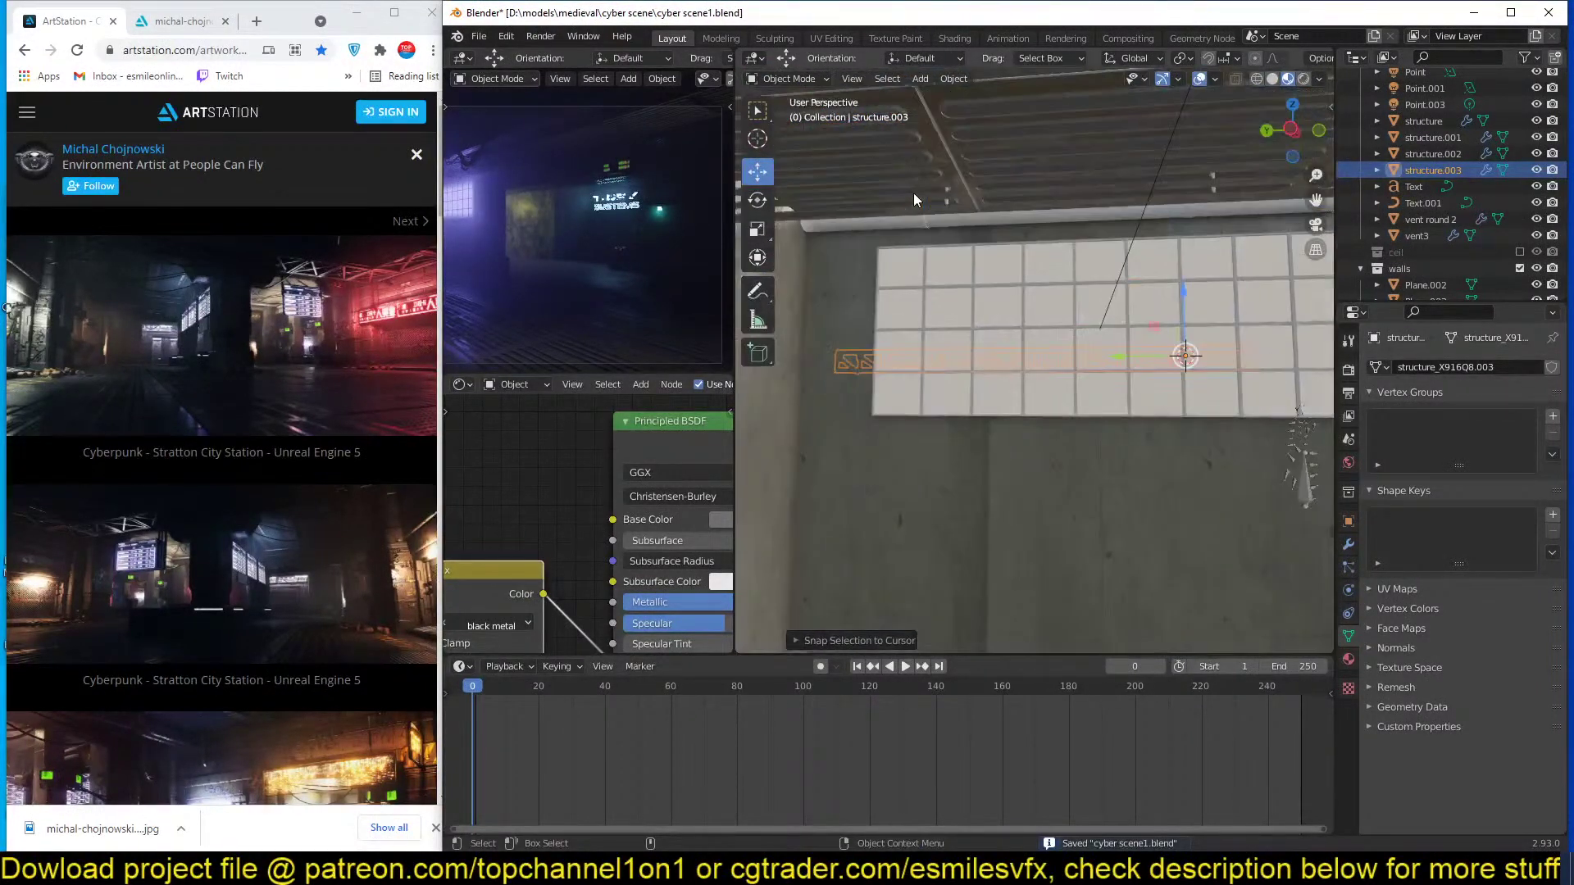
Save the scene, raise the small truss toward the top of the T-REX lettering and shift it along X at the wall.
middle_drag(913, 194, 1049, 285)
key(ctrl+s)
drag(1016, 283, 1018, 227)
middle_drag(1029, 308, 971, 354)
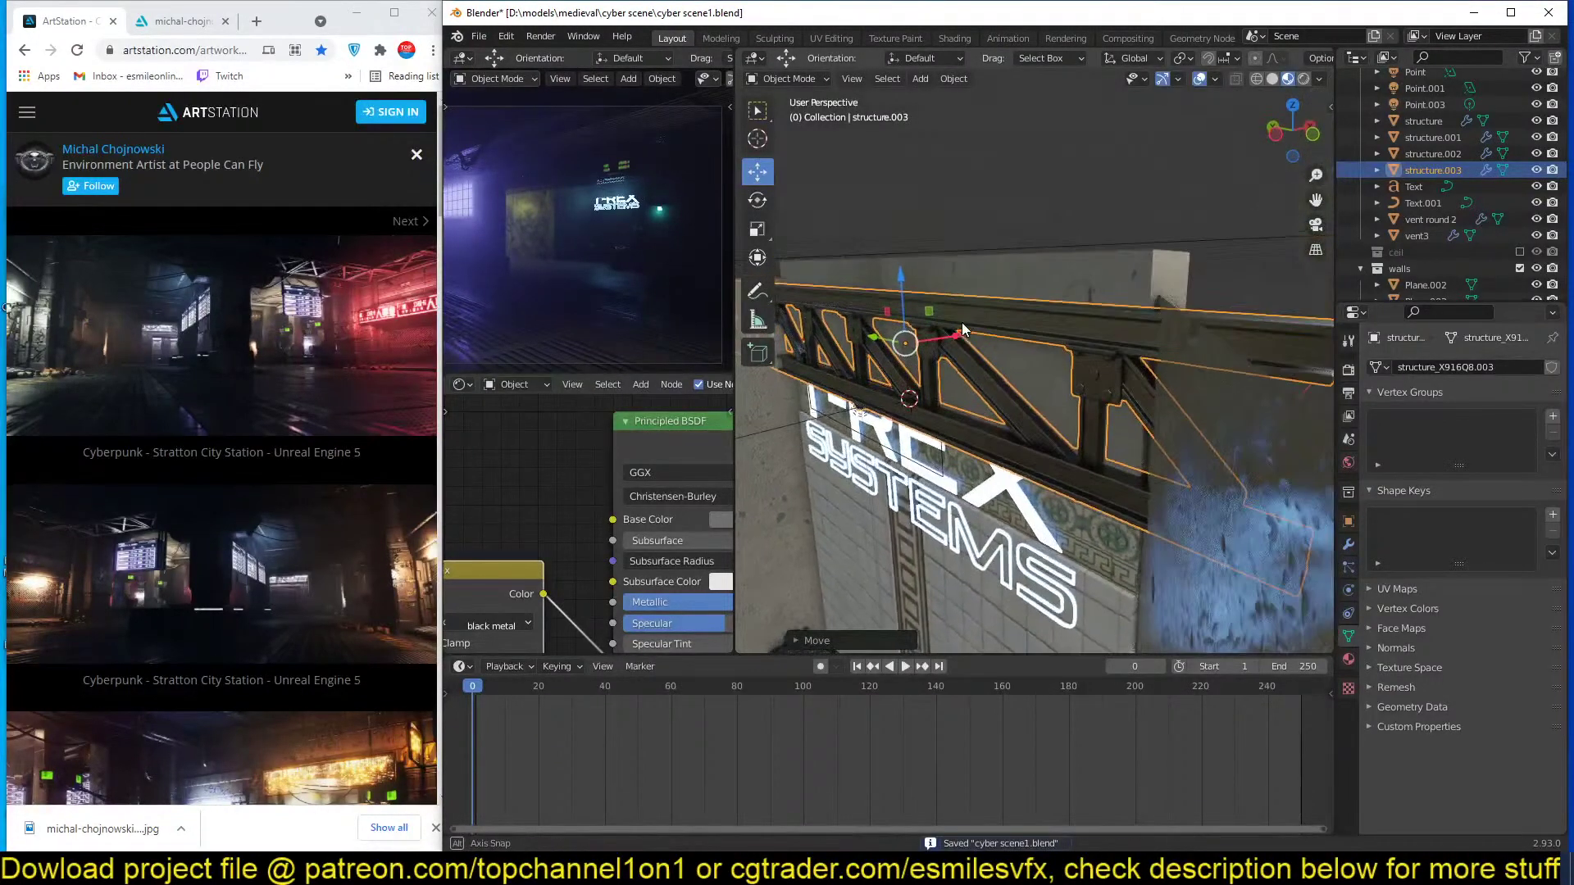
drag(960, 333, 1010, 287)
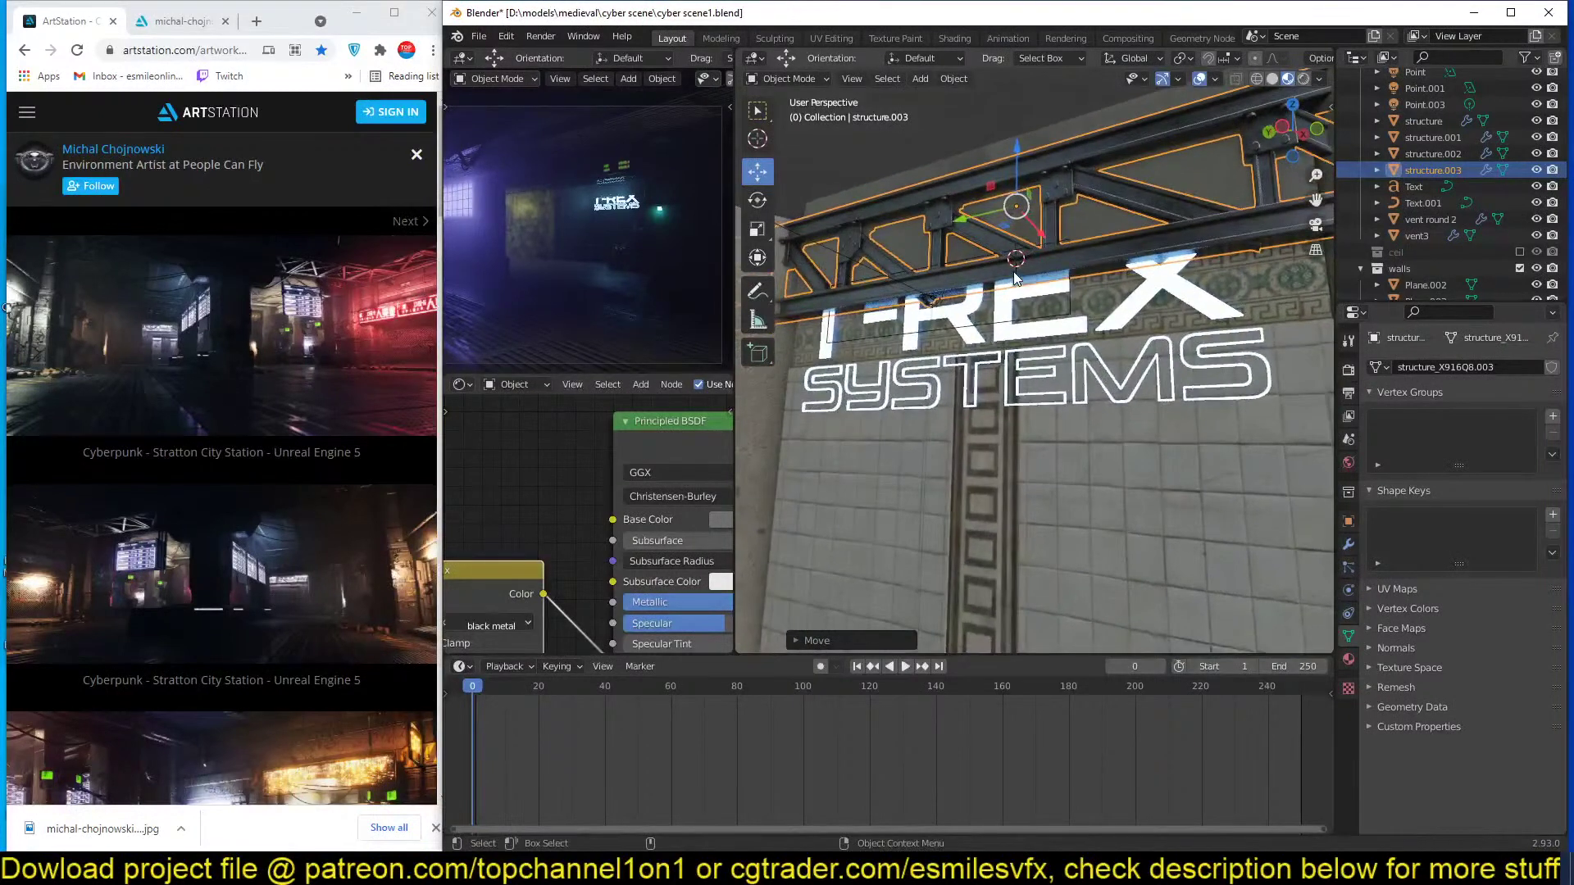
Lower the small truss about 3.2 m along Z so it sits just below the SYSTEMS lettering.
key(g)
key(z)
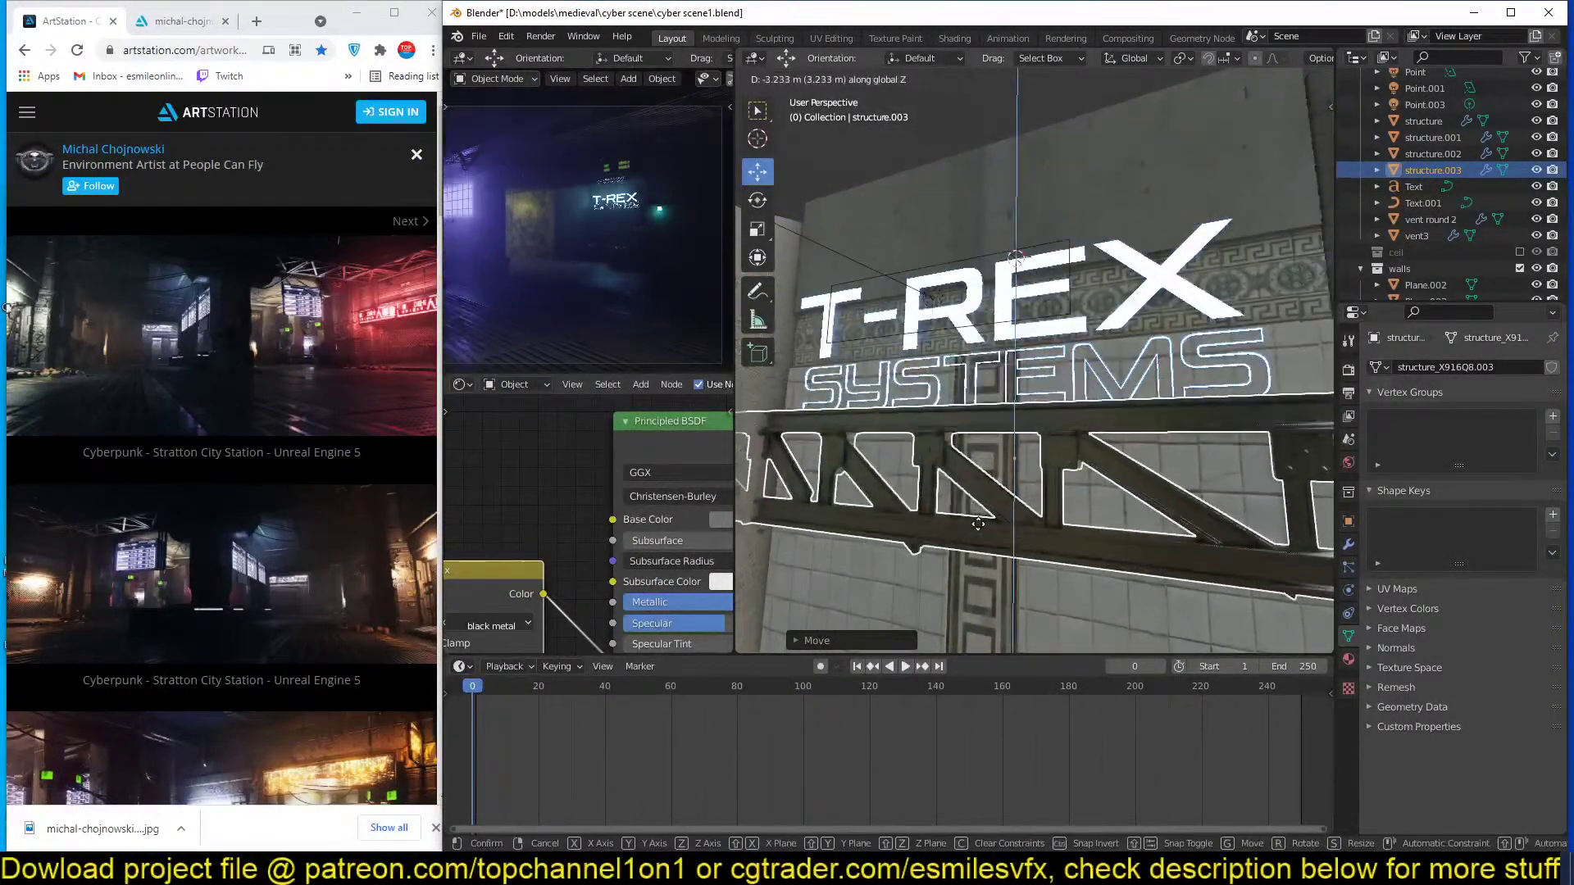
click(984, 539)
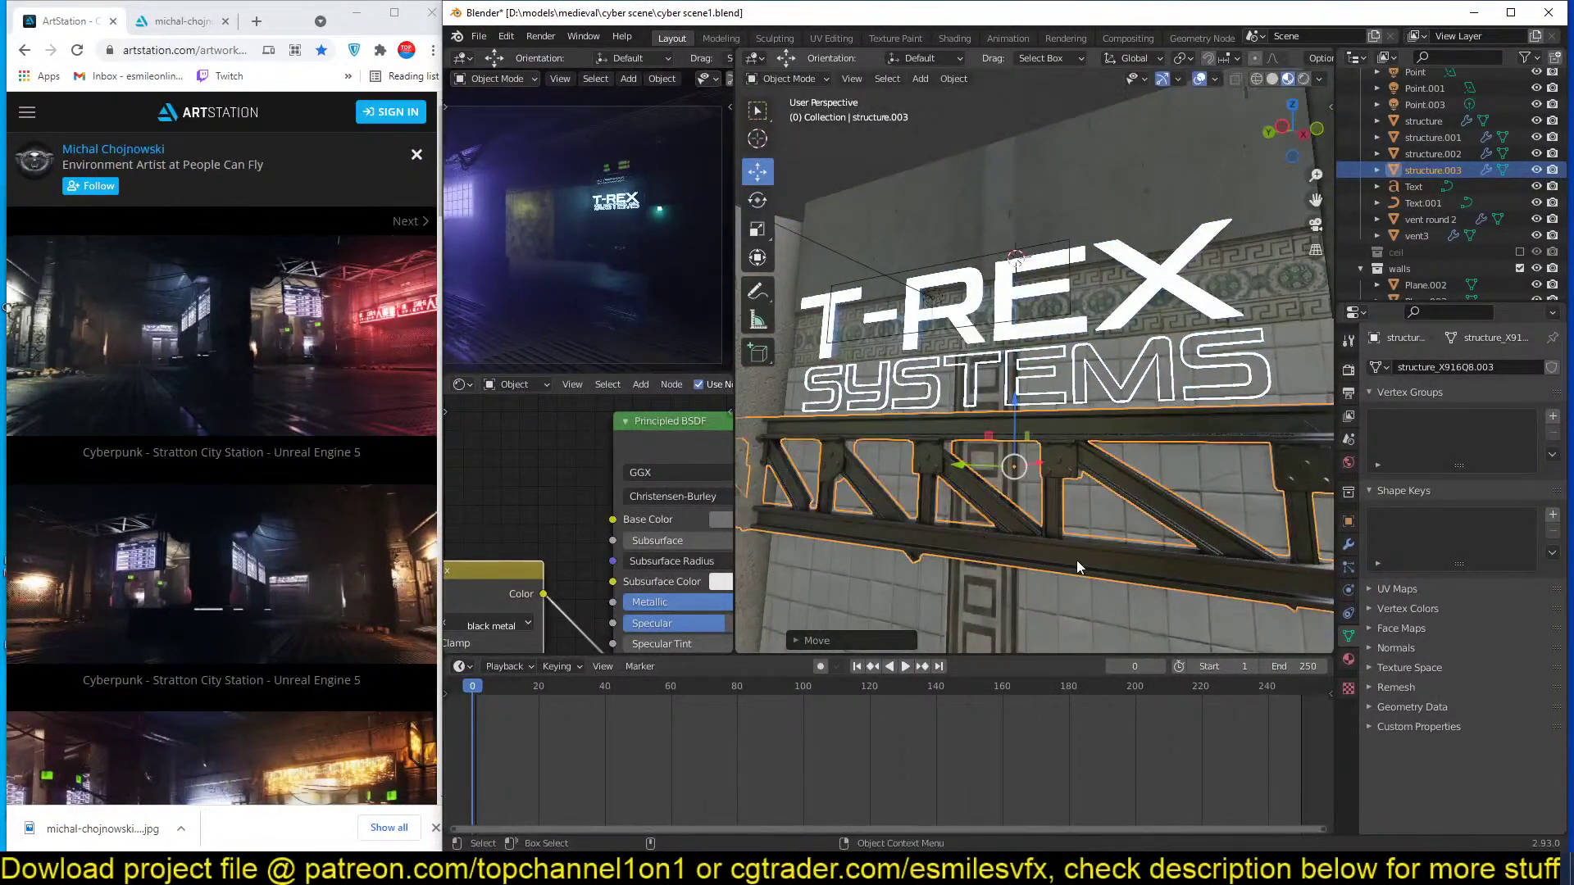
Scale the truss down uniformly to roughly the sign's width and shift it along Y beneath the lettering.
key(s)
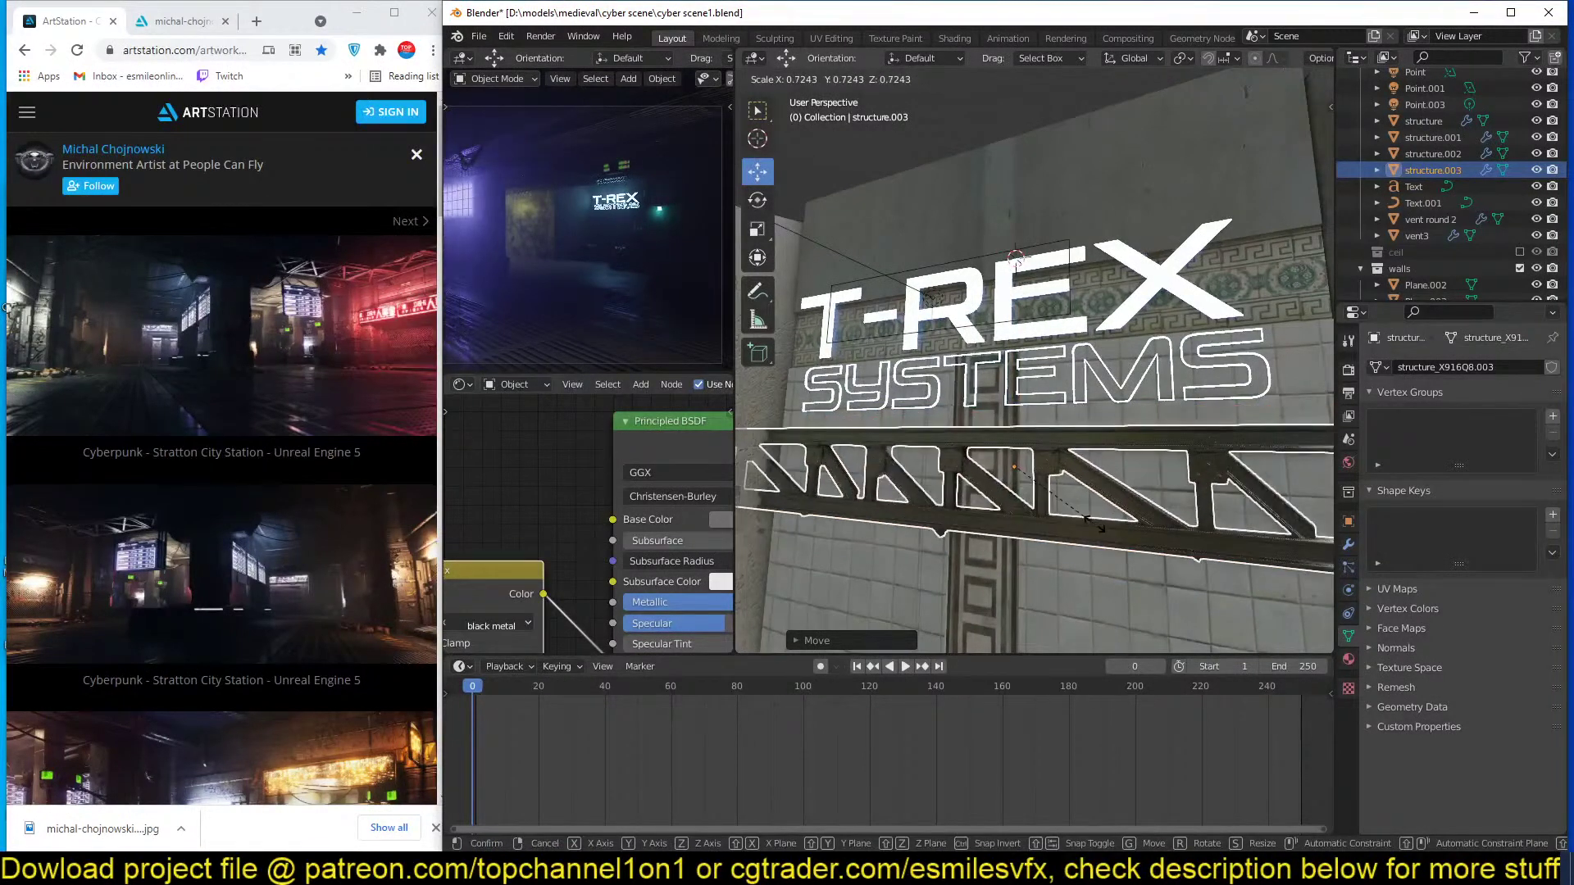
click(1082, 523)
middle_drag(1082, 523, 974, 455)
key(g)
key(y)
click(938, 453)
Select the blue area light at the T-REX sign and rotate it -90° around the global Y axis.
click(981, 421)
click(983, 354)
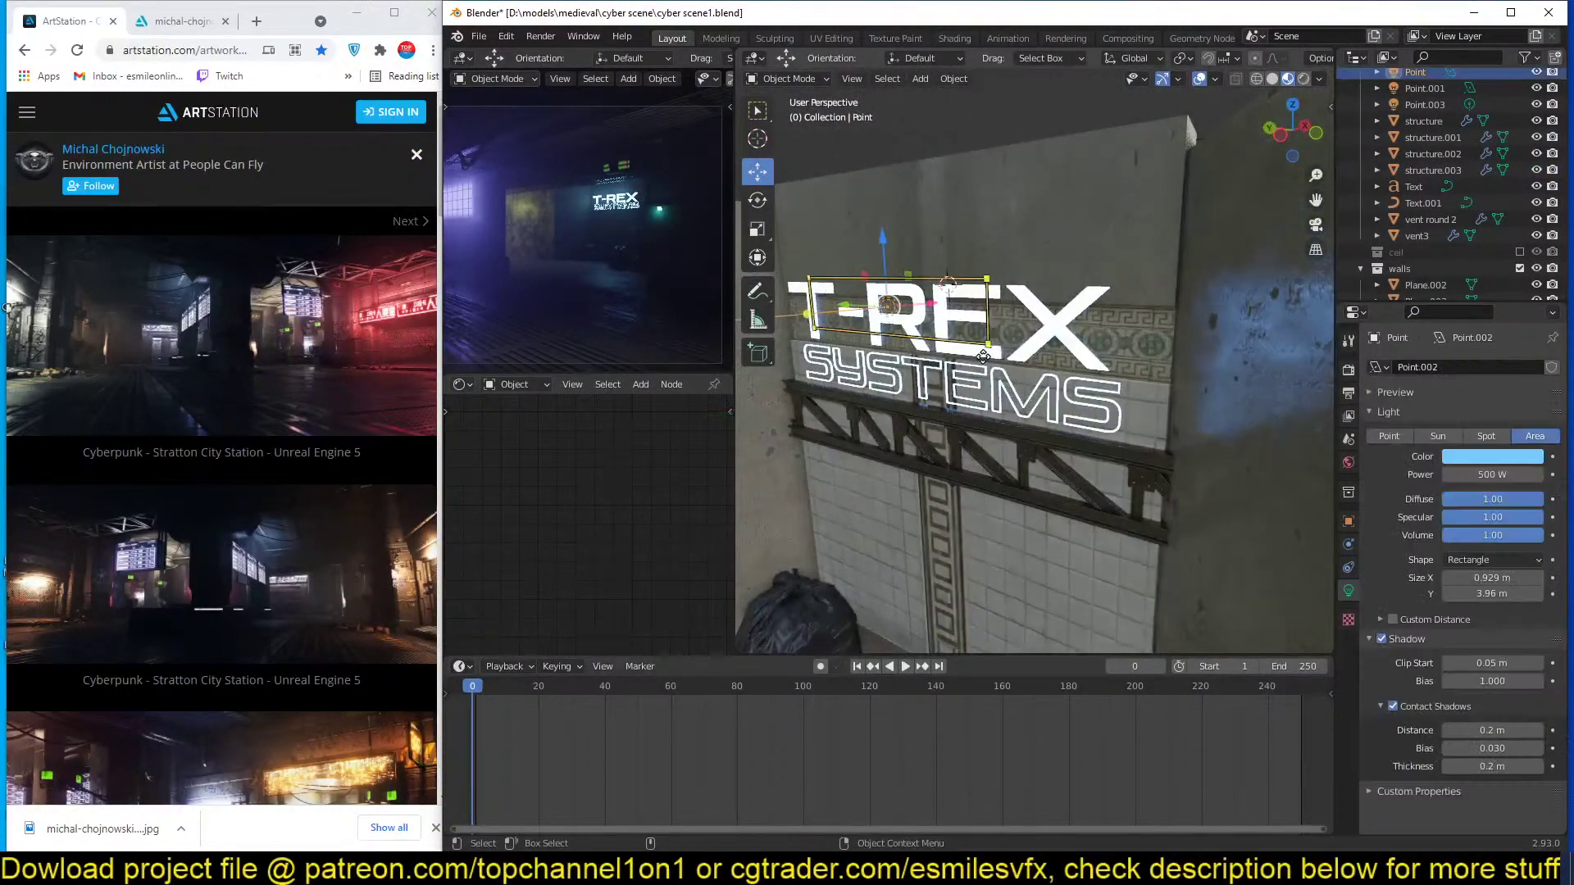
key(r)
key(x)
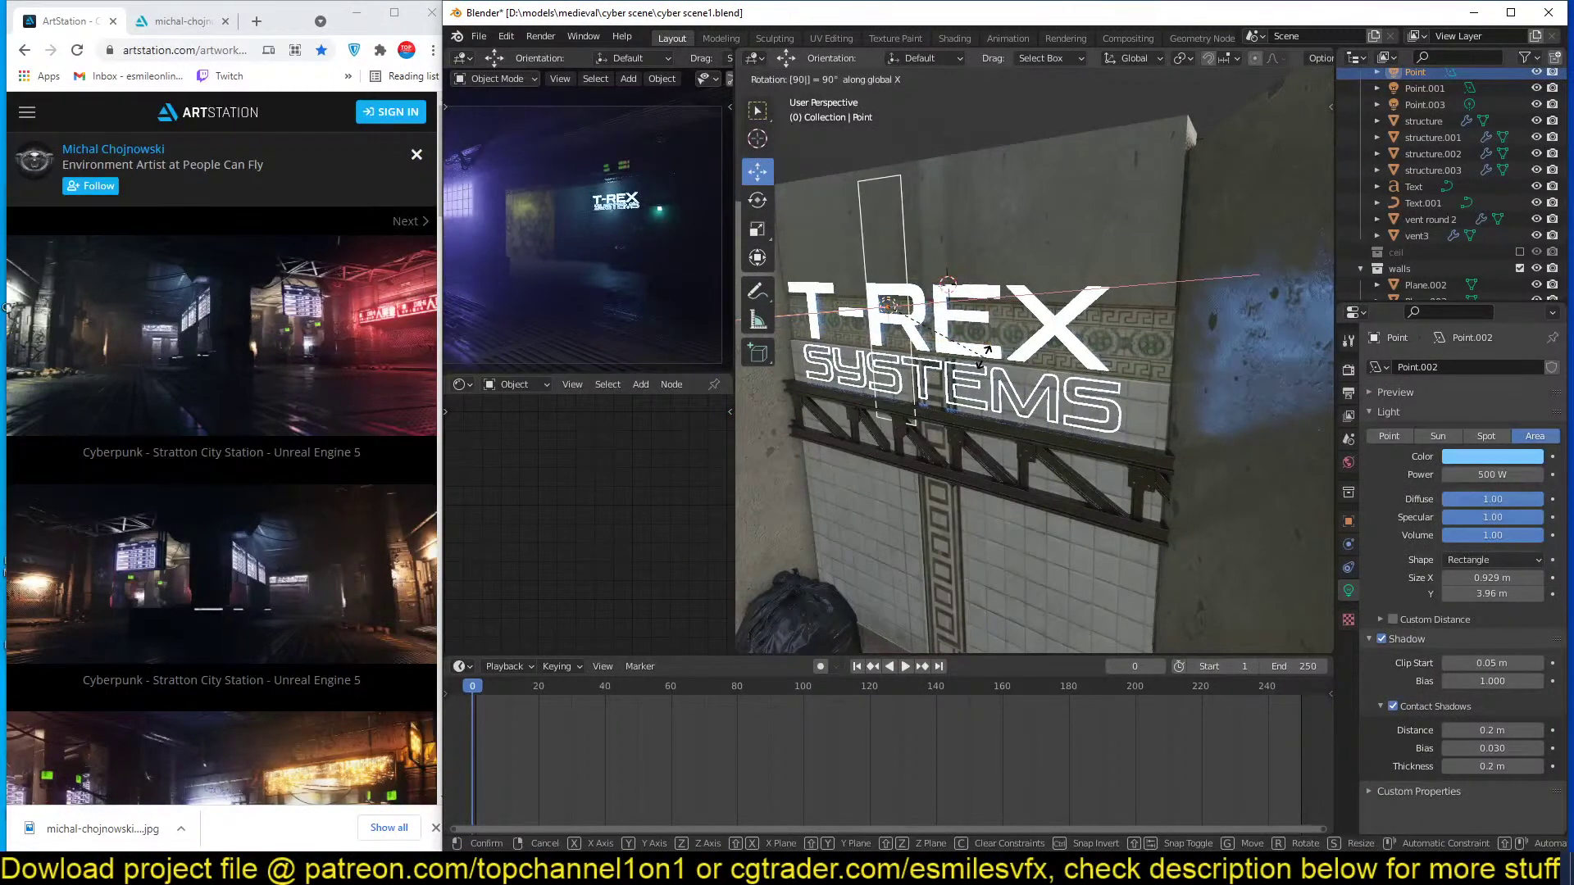
key(y)
key(x)
key(y)
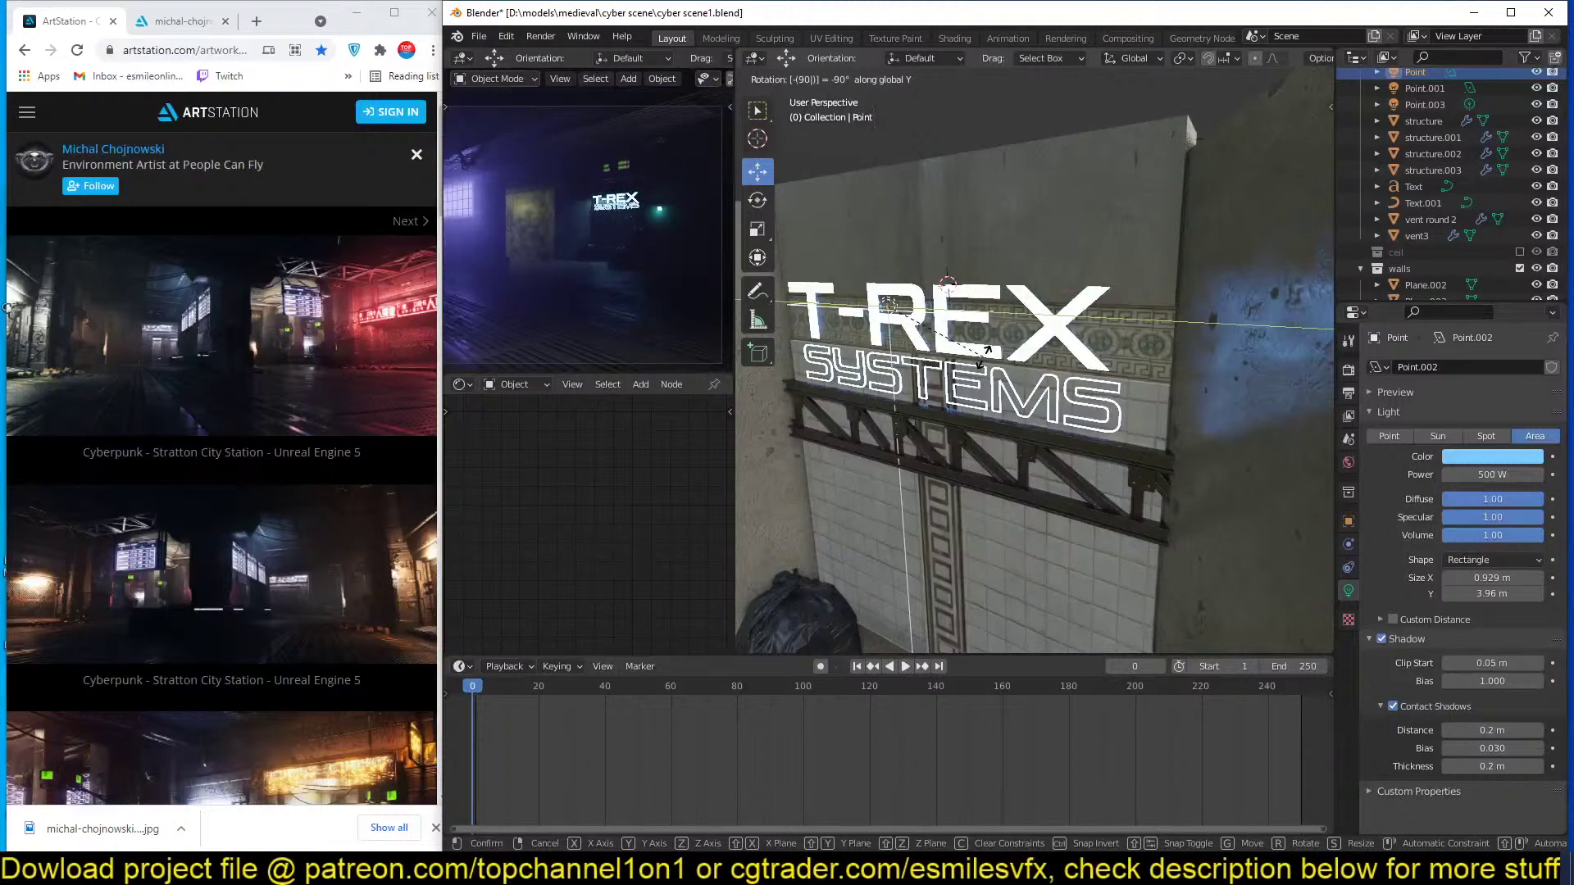
key(Return)
Raise the blue area light along Z above the T-REX lettering and reposition it by the sign wall.
key(g)
key(z)
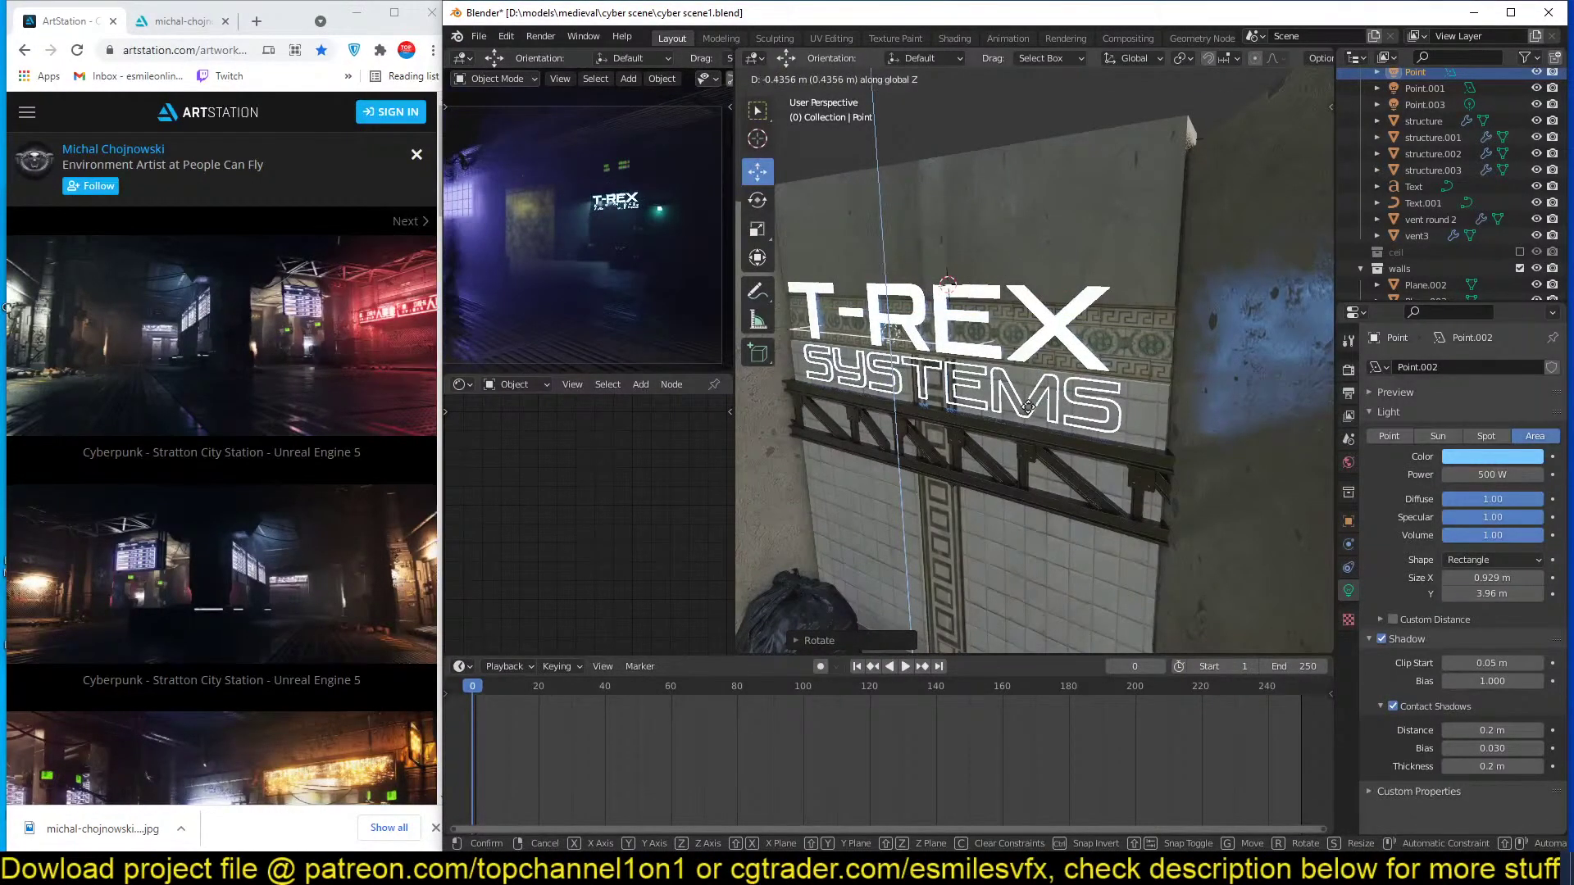
click(1075, 287)
middle_drag(1075, 287, 946, 287)
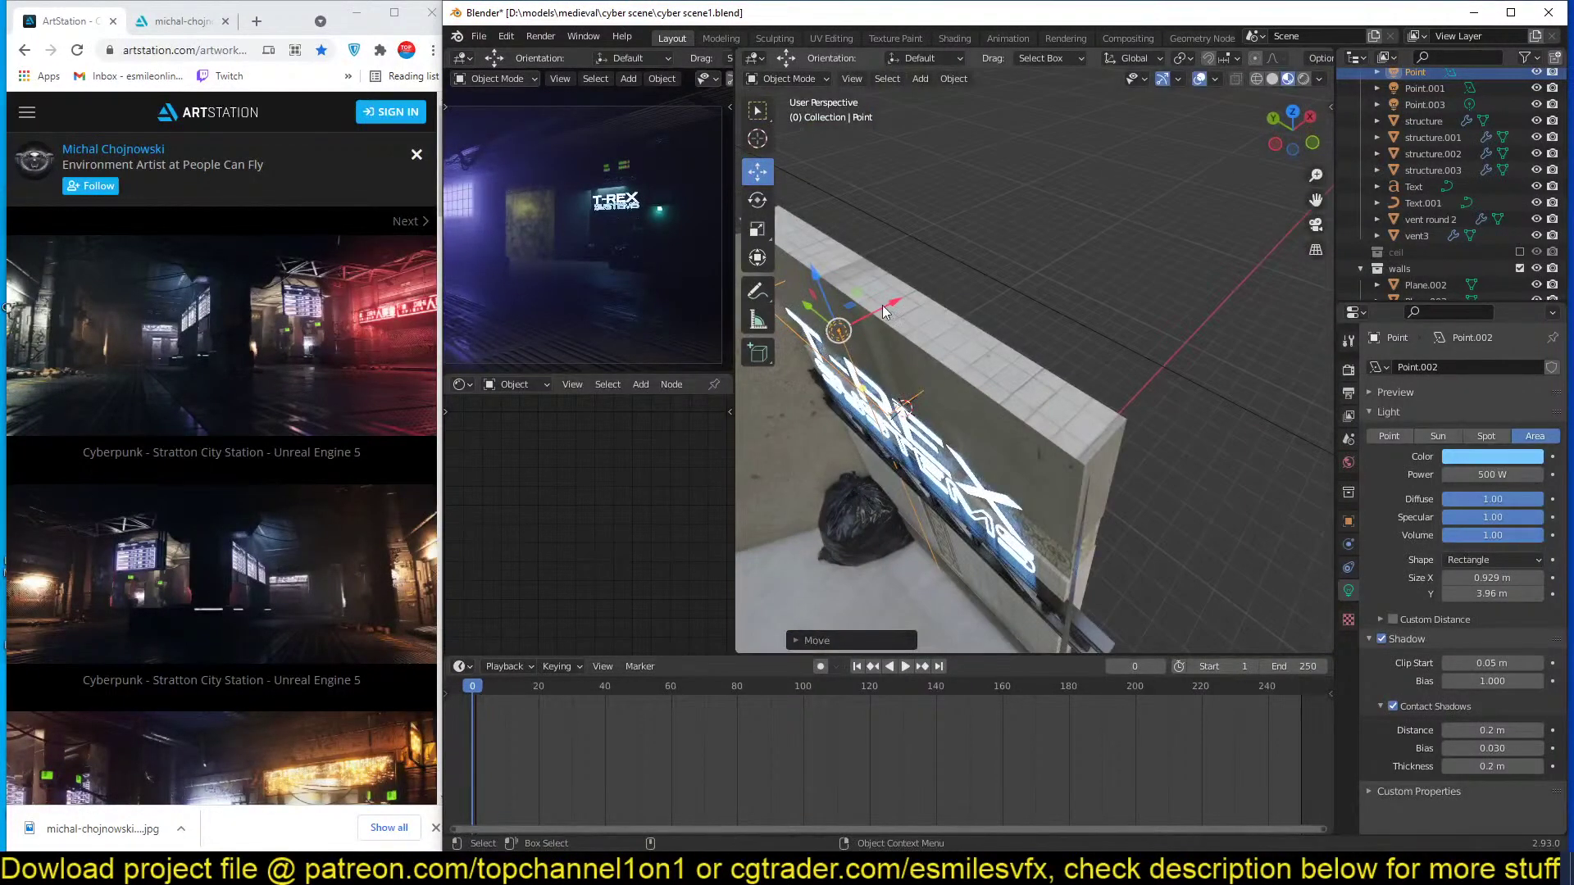
key(g)
click(840, 336)
Shift the area light along Y to centre it over the T-REX sign, and save the scene.
middle_drag(839, 337, 936, 313)
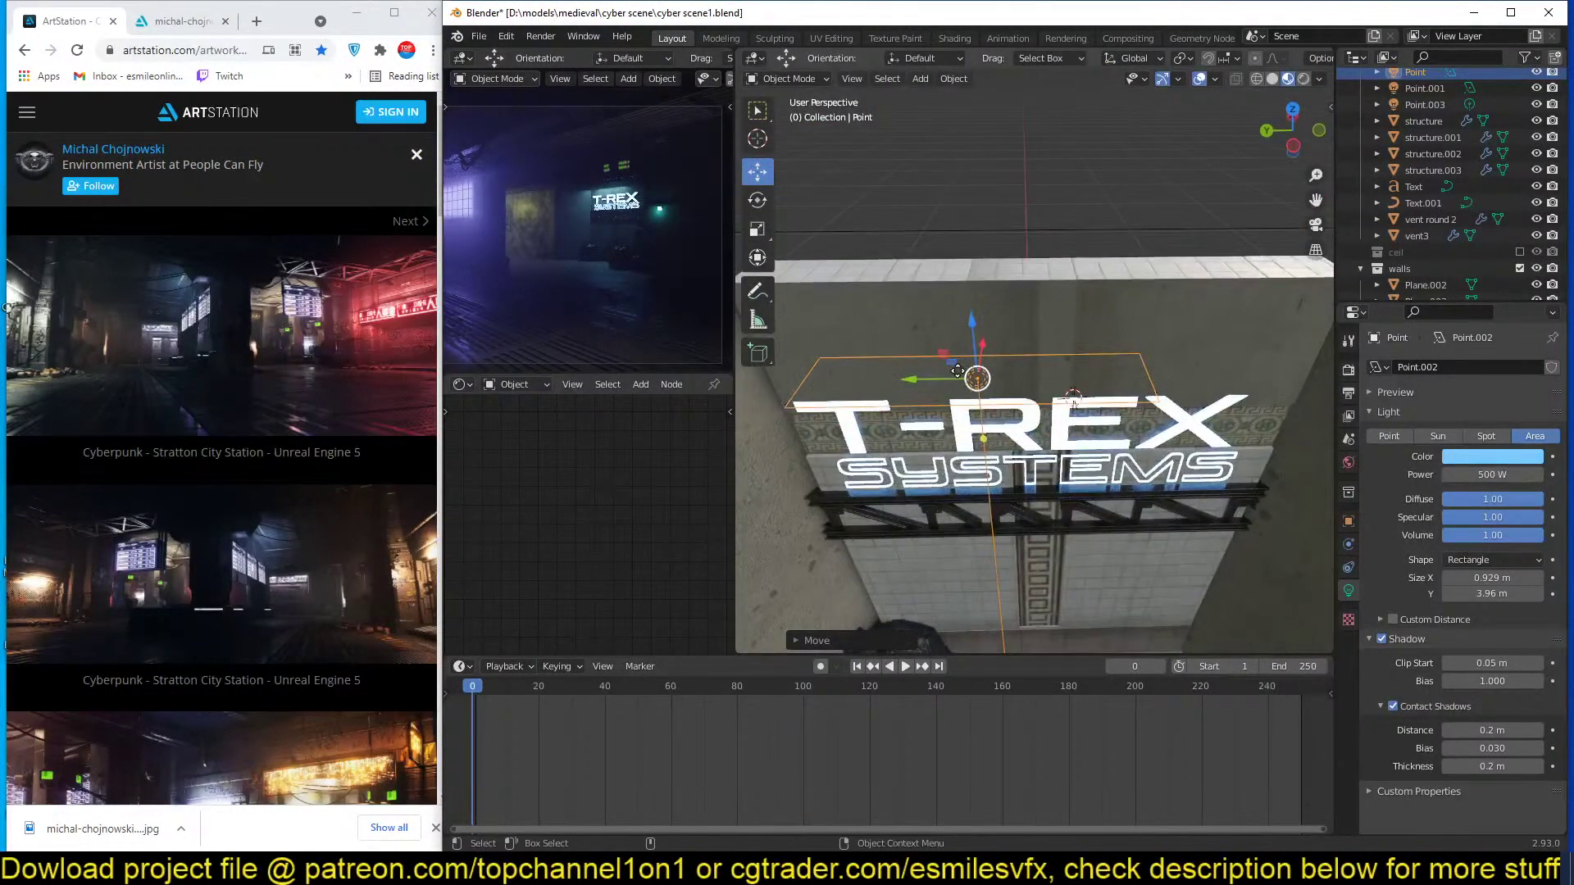
drag(932, 377, 970, 378)
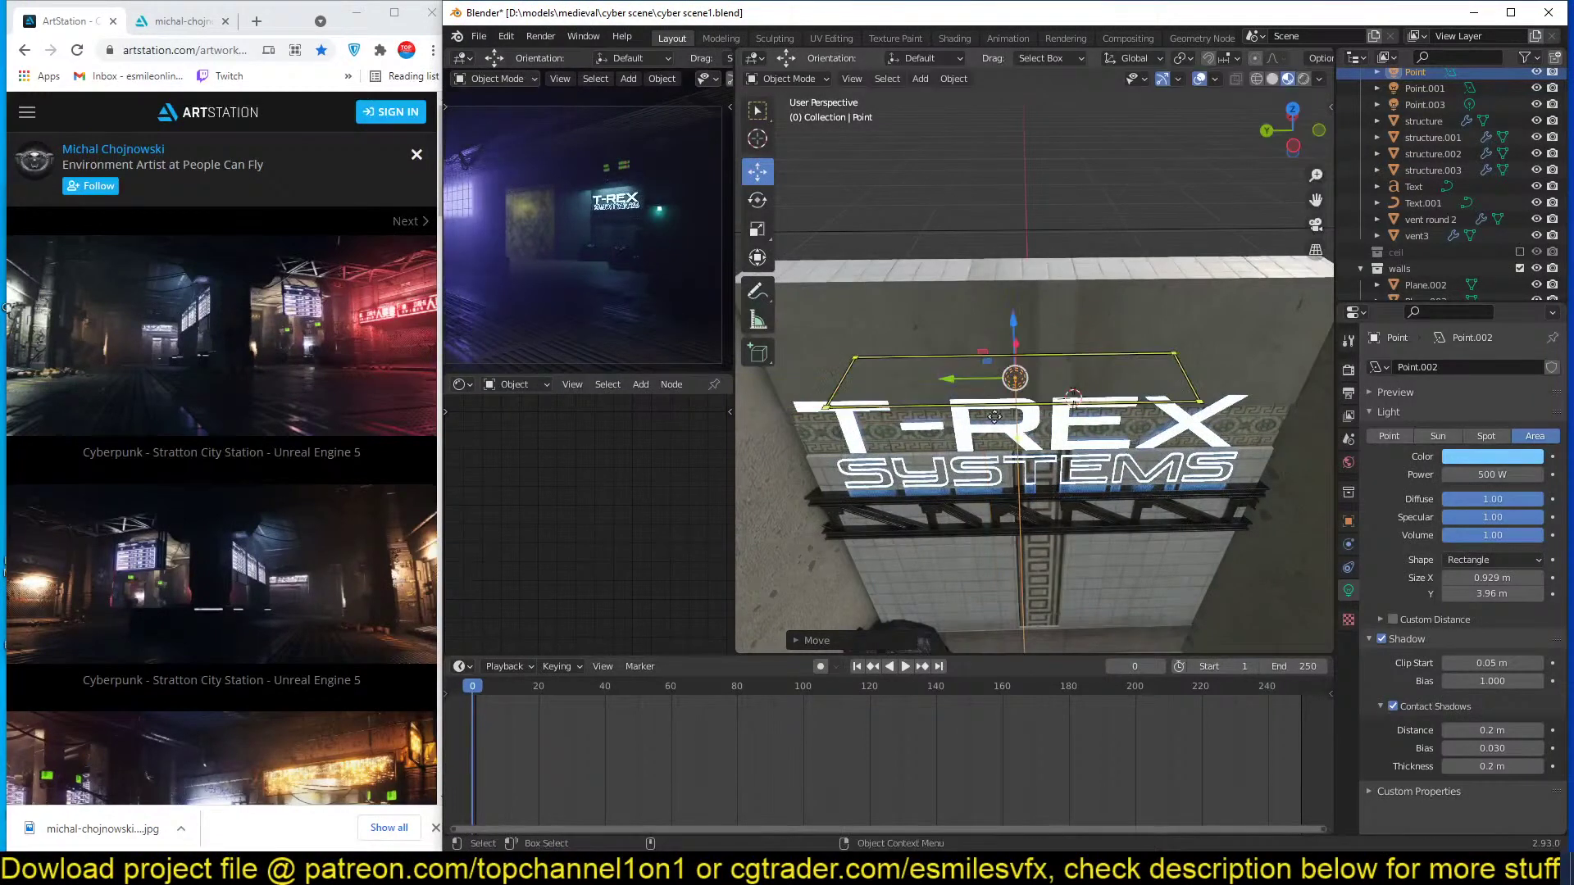
middle_drag(720, 343, 666, 252)
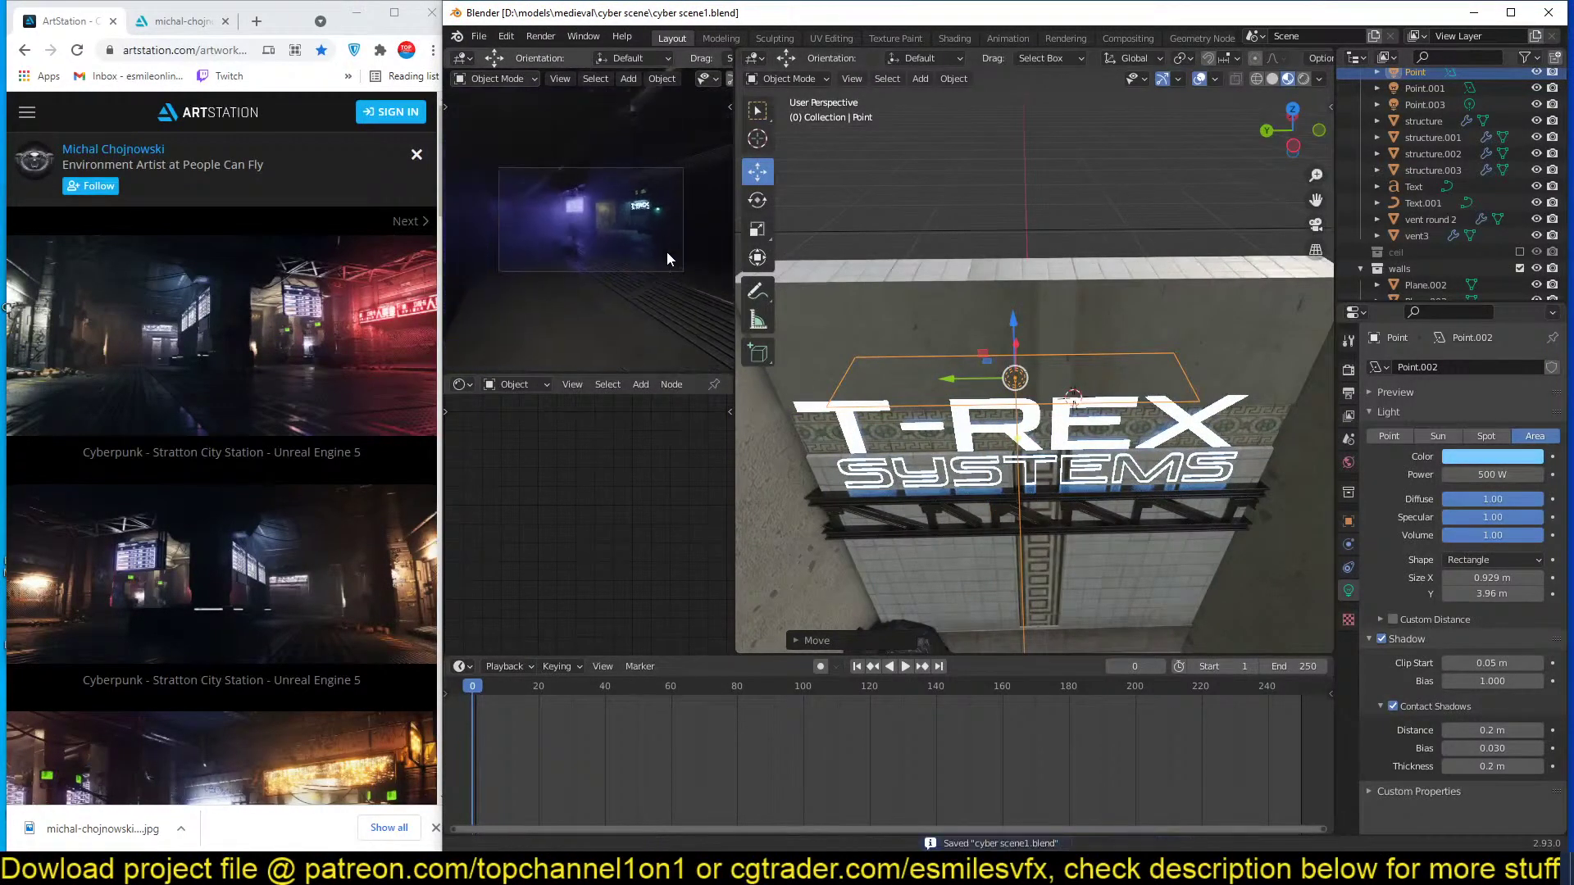
Change the colour of the area light above the T-REX SYSTEMS sign to pink.
click(1488, 454)
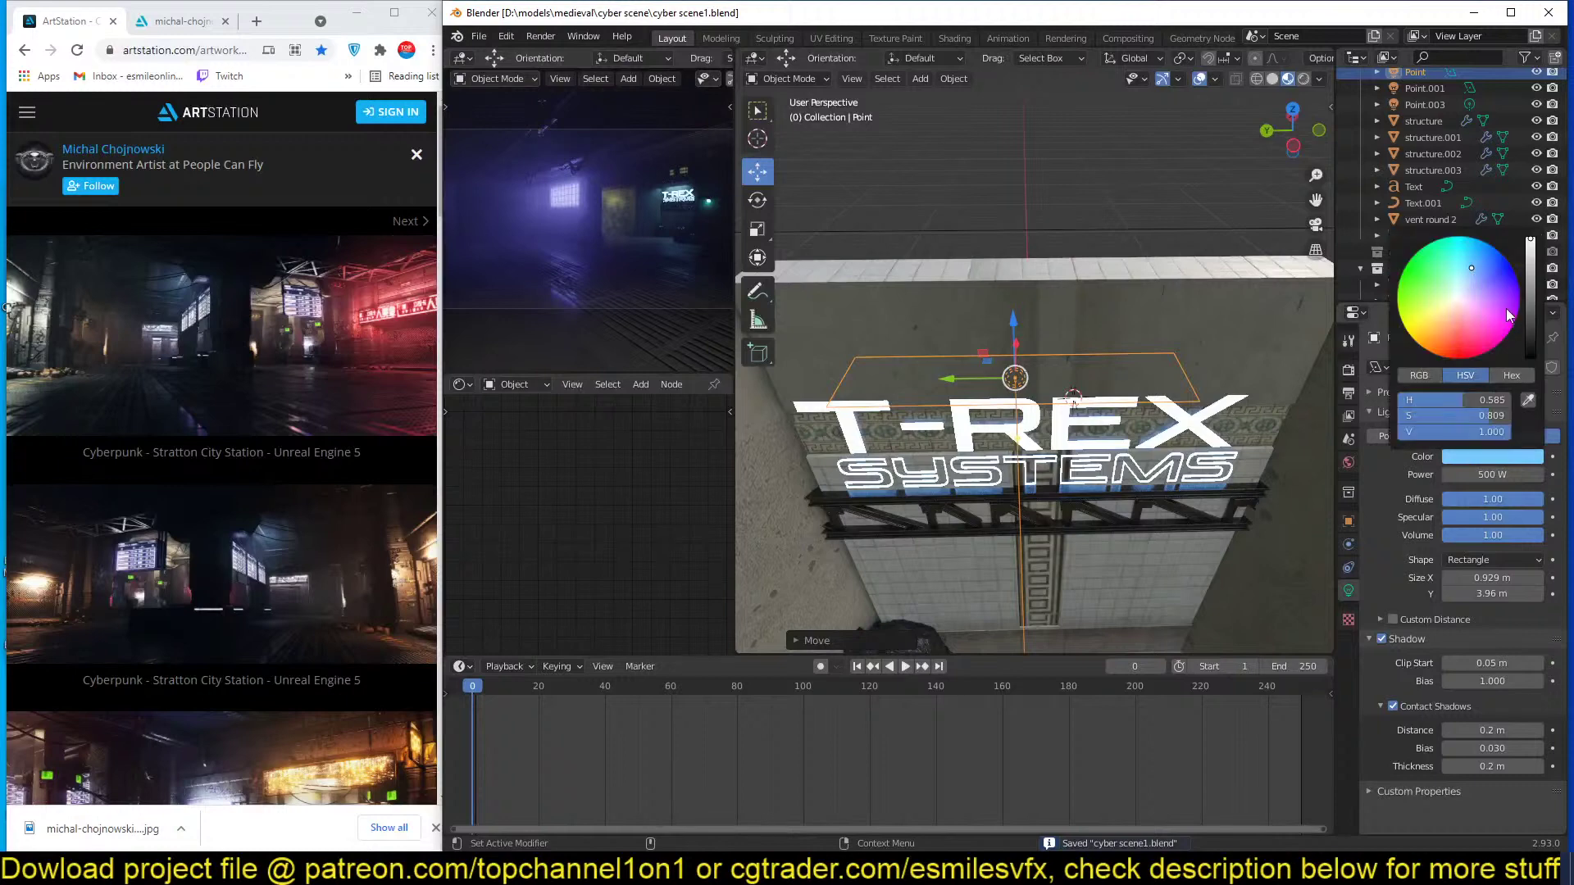
mouse_move(1506, 310)
mouse_down()
mouse_move(1483, 334)
mouse_move(1452, 300)
mouse_move(1470, 284)
mouse_move(1490, 350)
mouse_up()
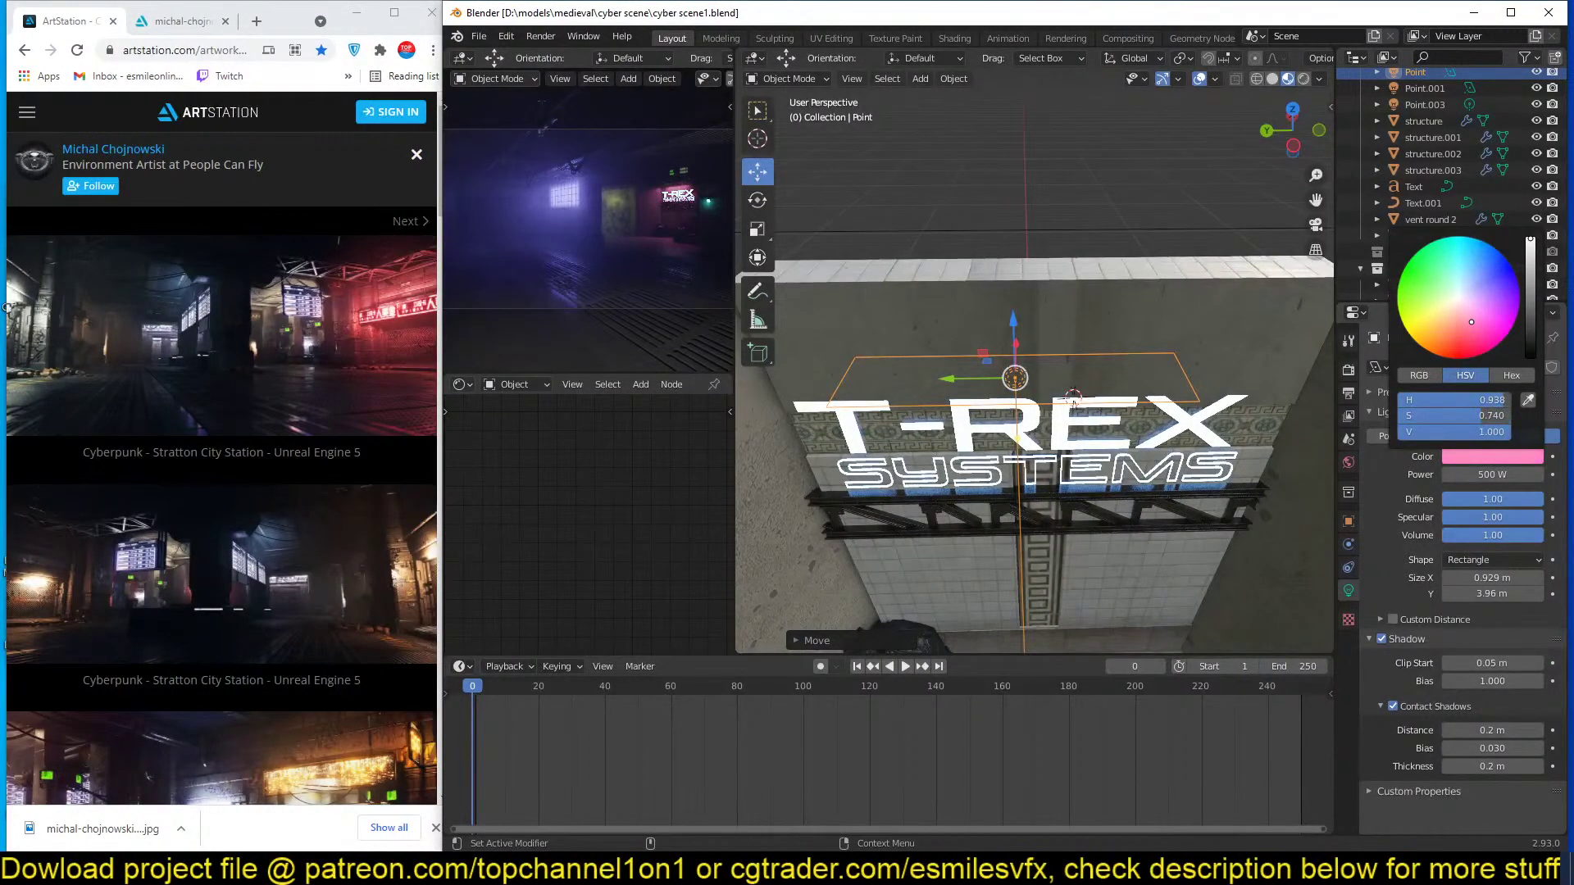
middle_drag(975, 270, 996, 328)
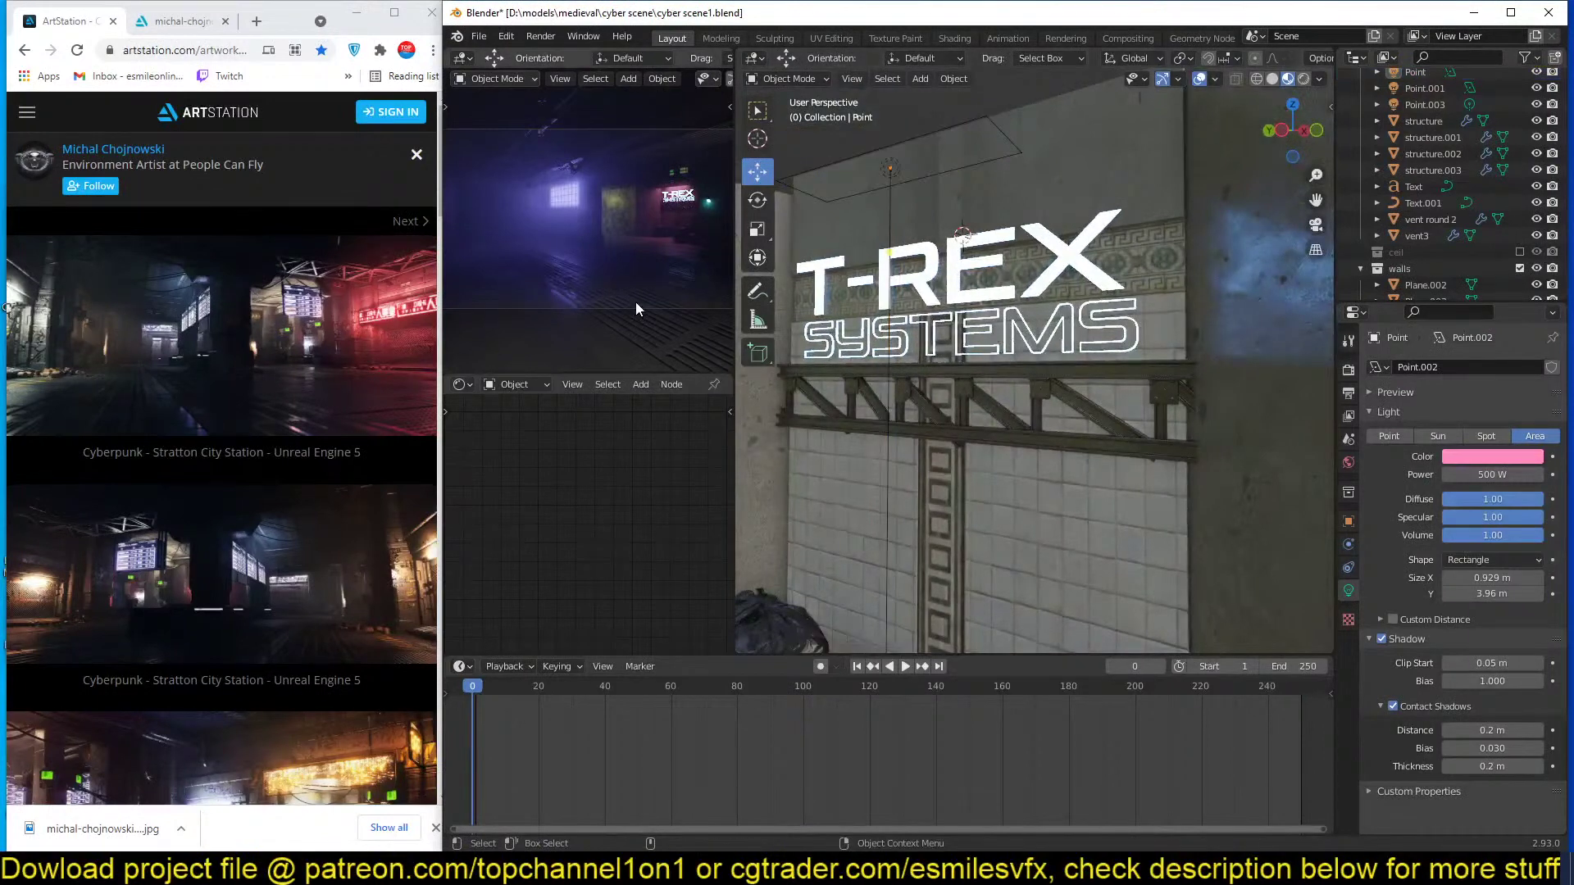
scroll(636, 303, up, 2)
Enable Bloom in the Eevee render settings.
click(1349, 370)
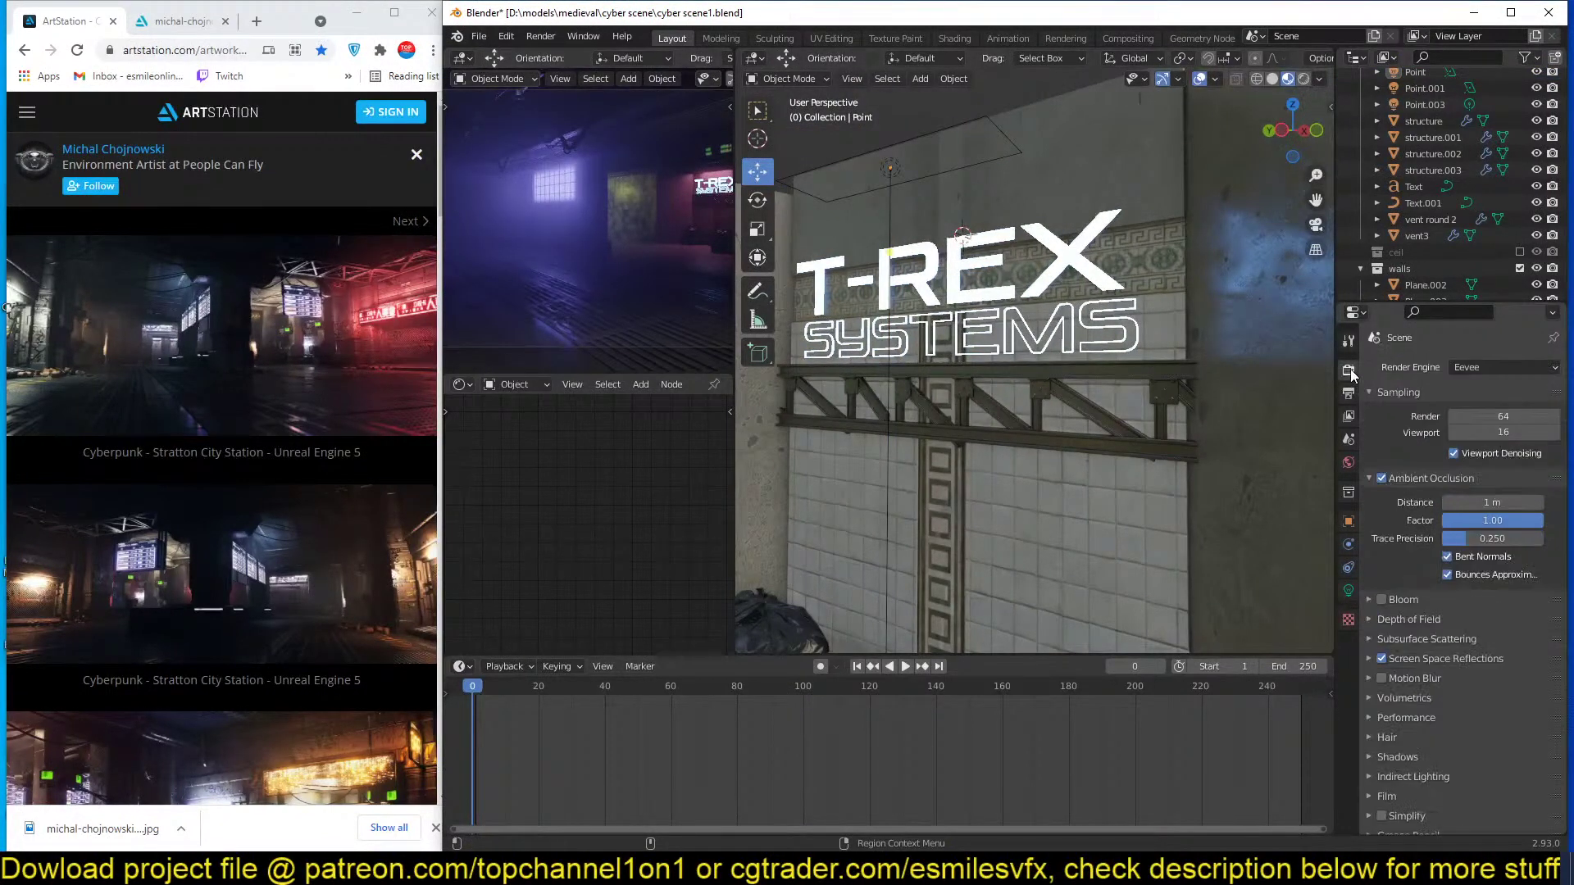
click(1381, 600)
scroll(940, 397, down, 2)
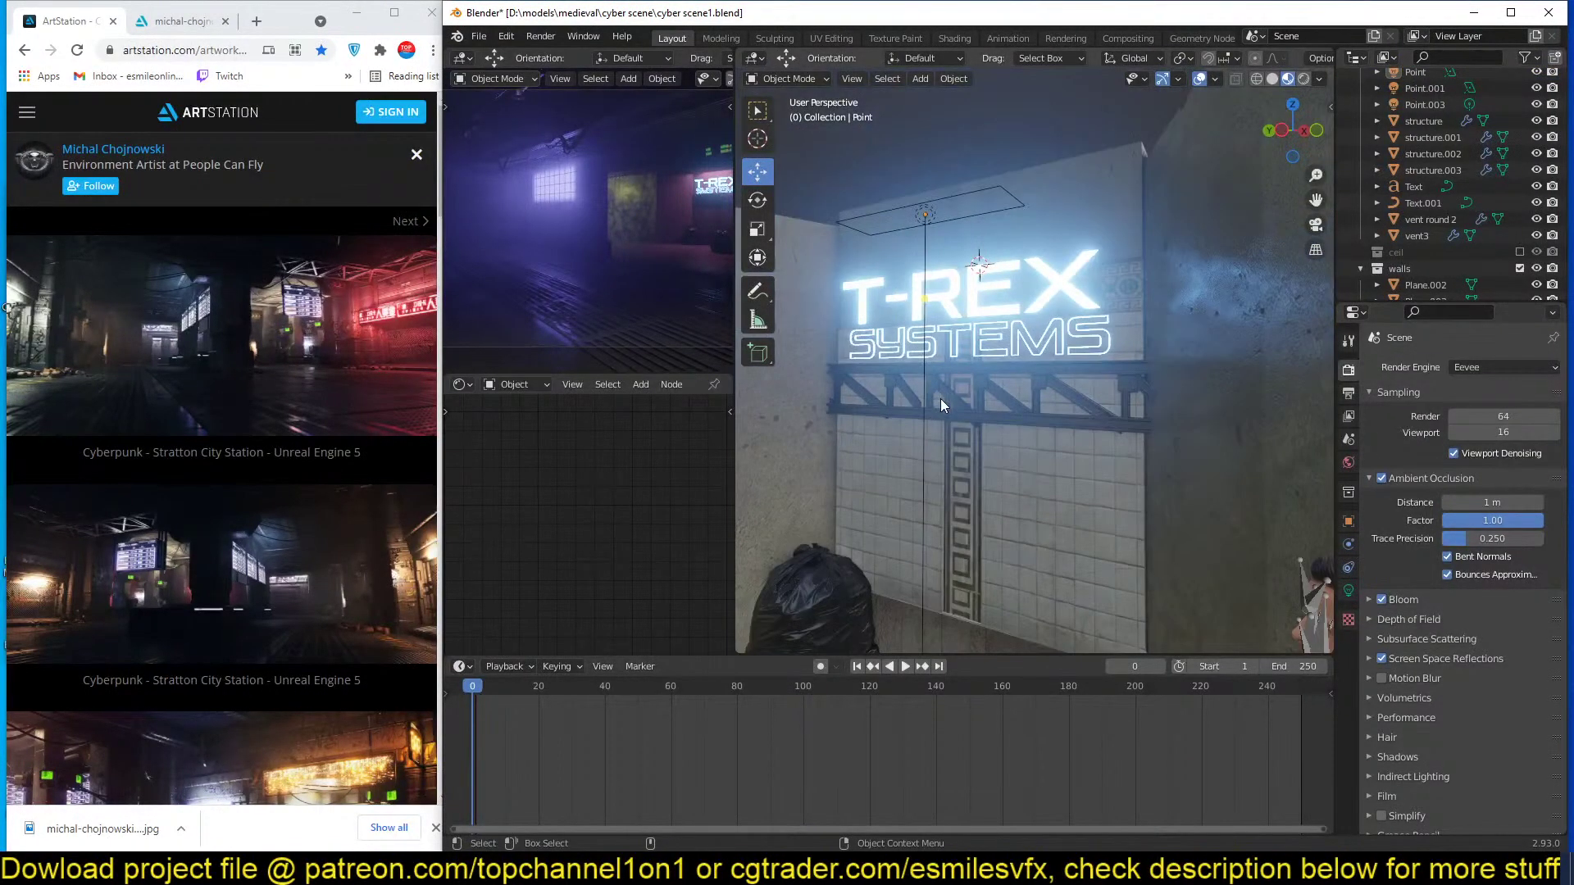
scroll(624, 229, down, 2)
scroll(952, 361, down, 3)
Switch the main viewport to solid shading and save the scene file.
key(z)
click(1121, 367)
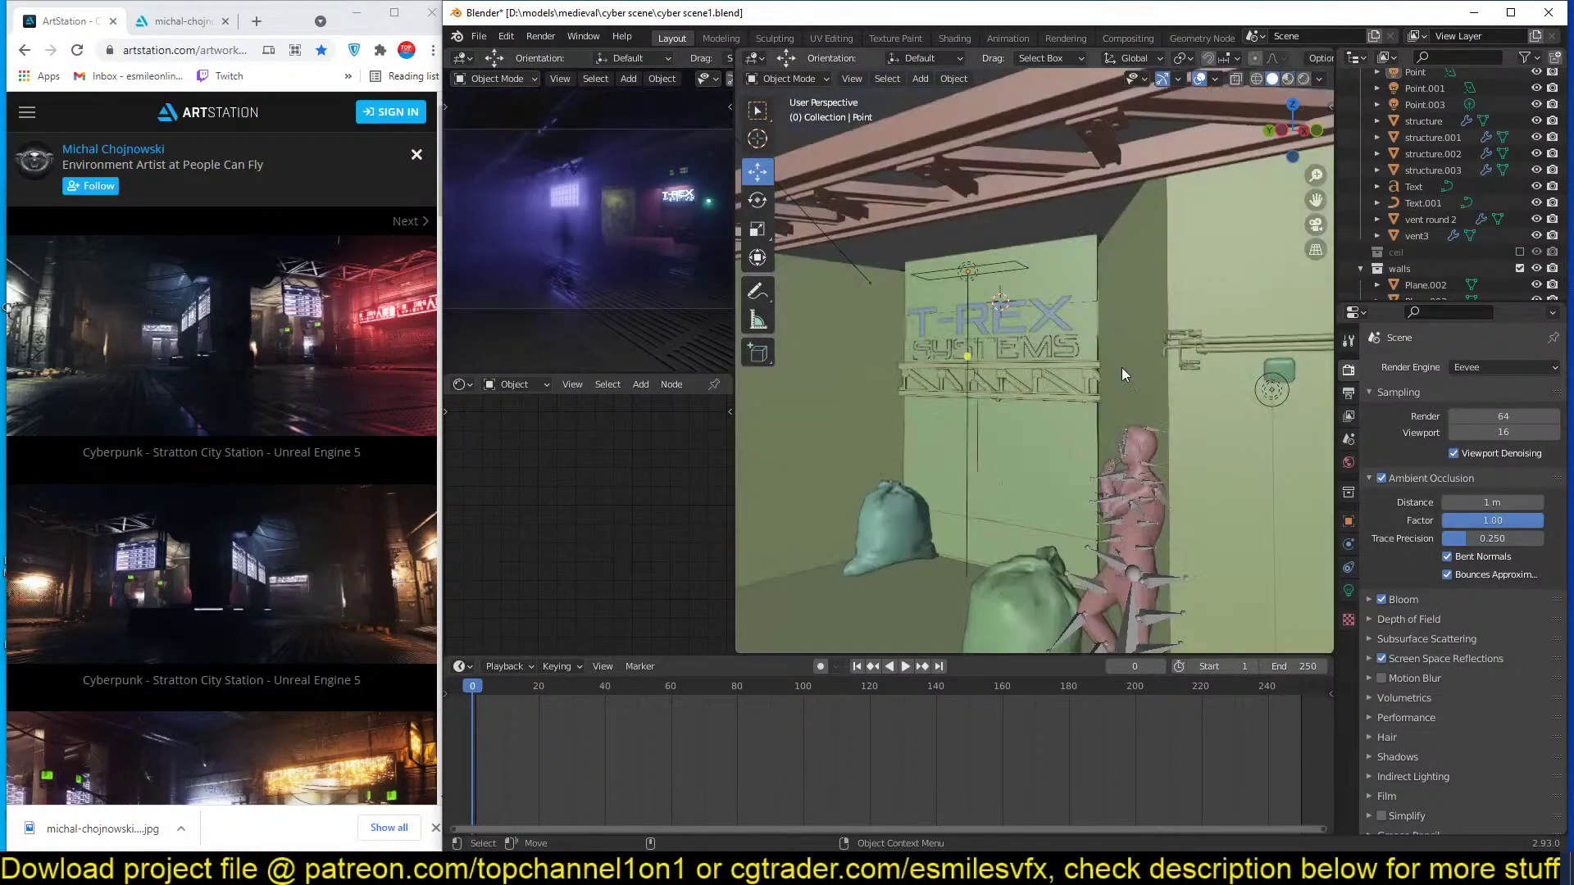
middle_drag(1122, 367, 1064, 411)
key(ctrl+s)
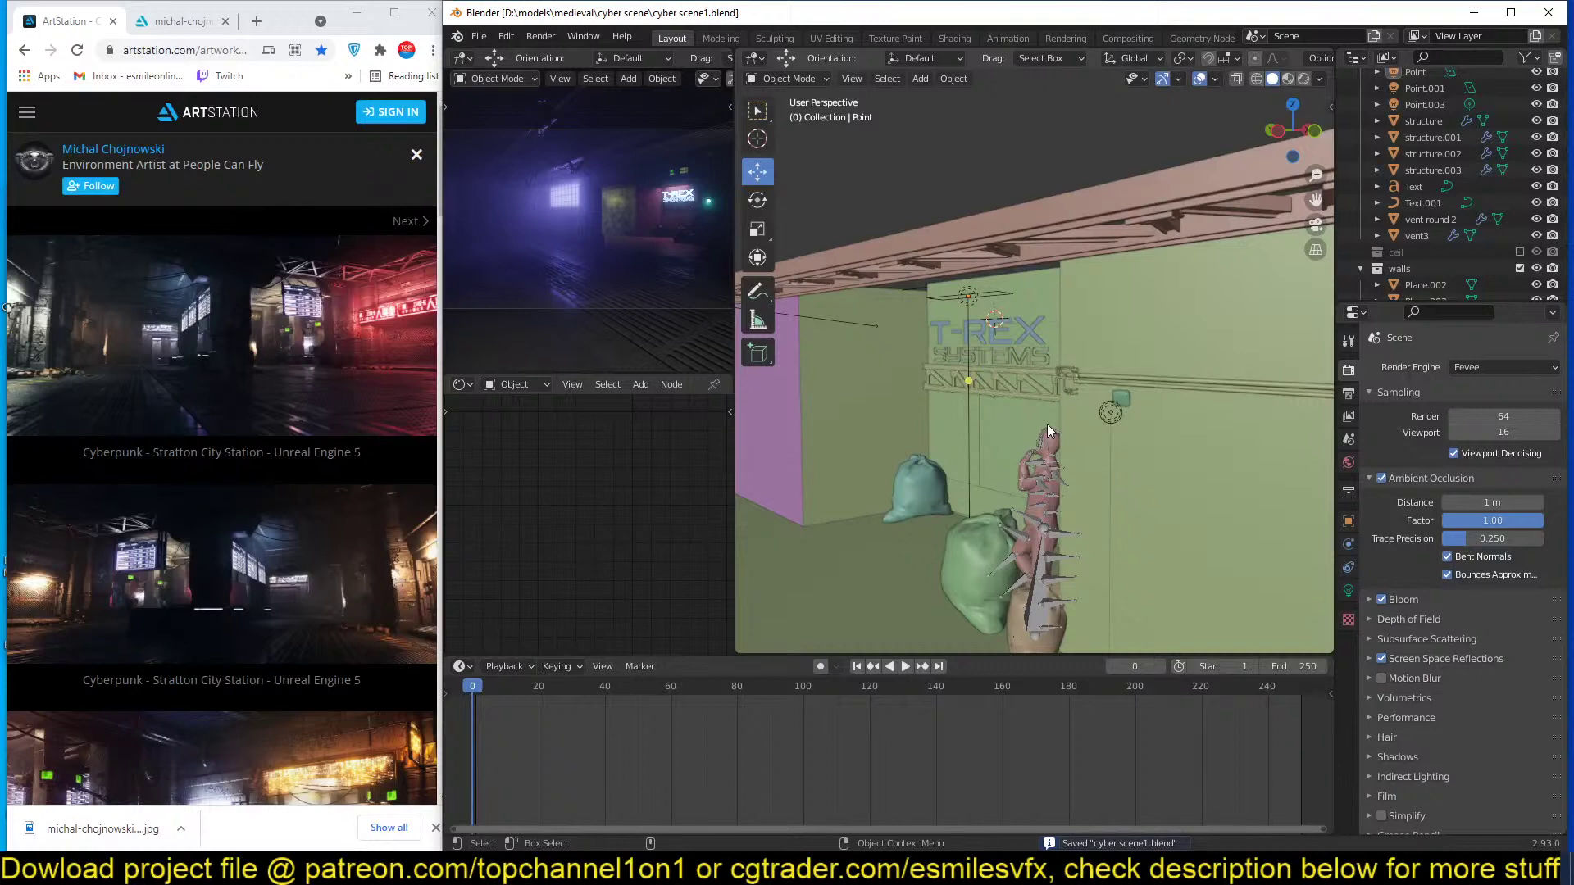
shift+middle_drag(1046, 424, 1077, 419)
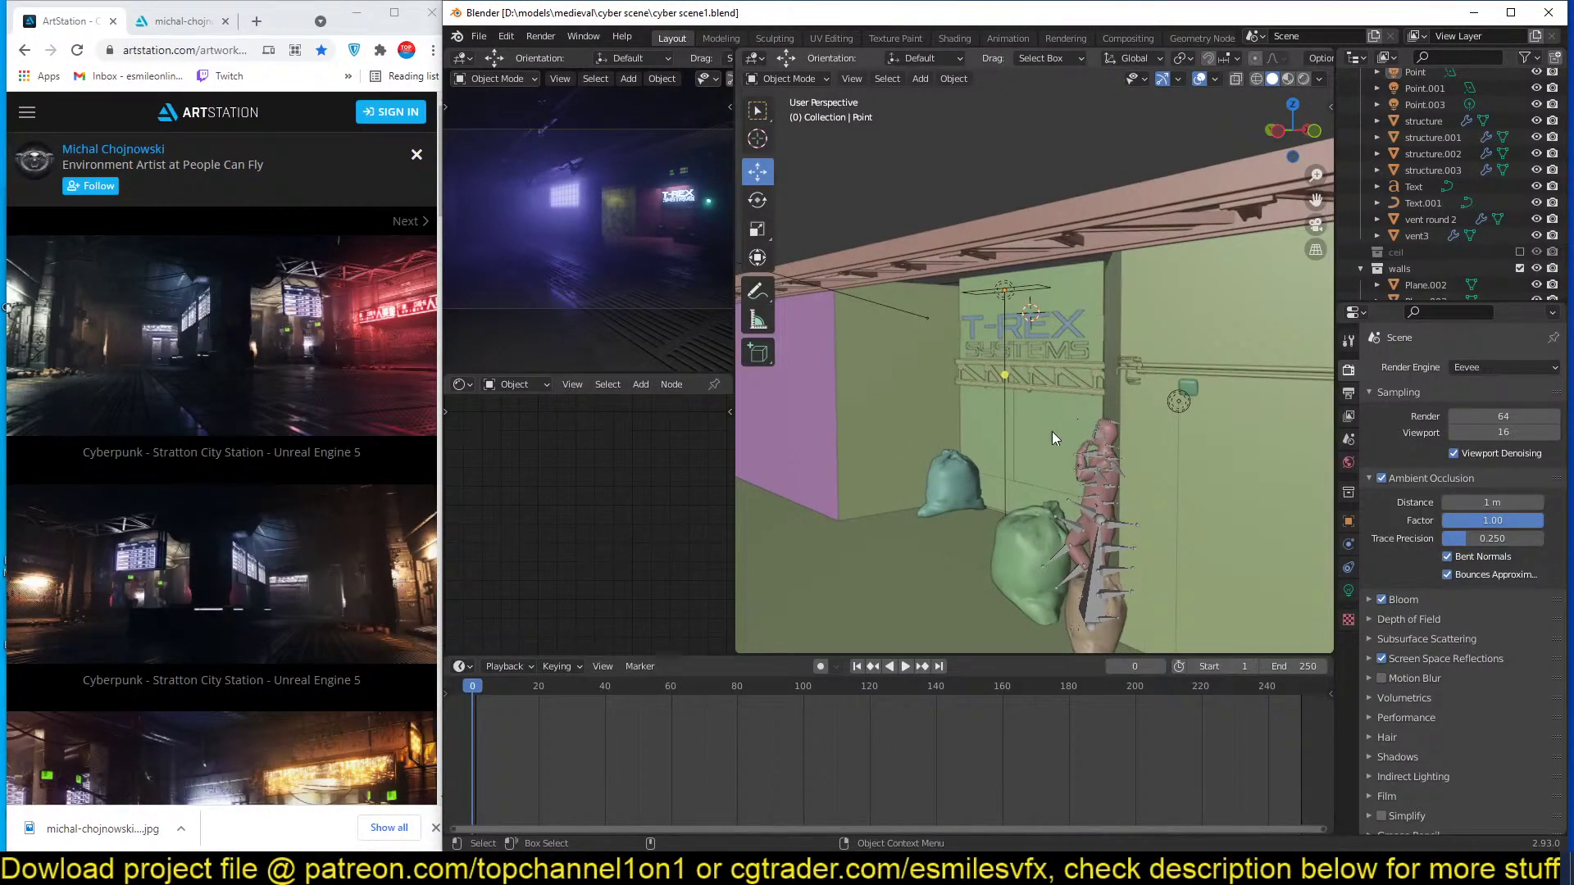
click(1051, 431)
key(ctrl+s)
Delete the purple plane on the side wall near the T-REX alcove and save the scene.
shift+middle_drag(936, 474, 987, 474)
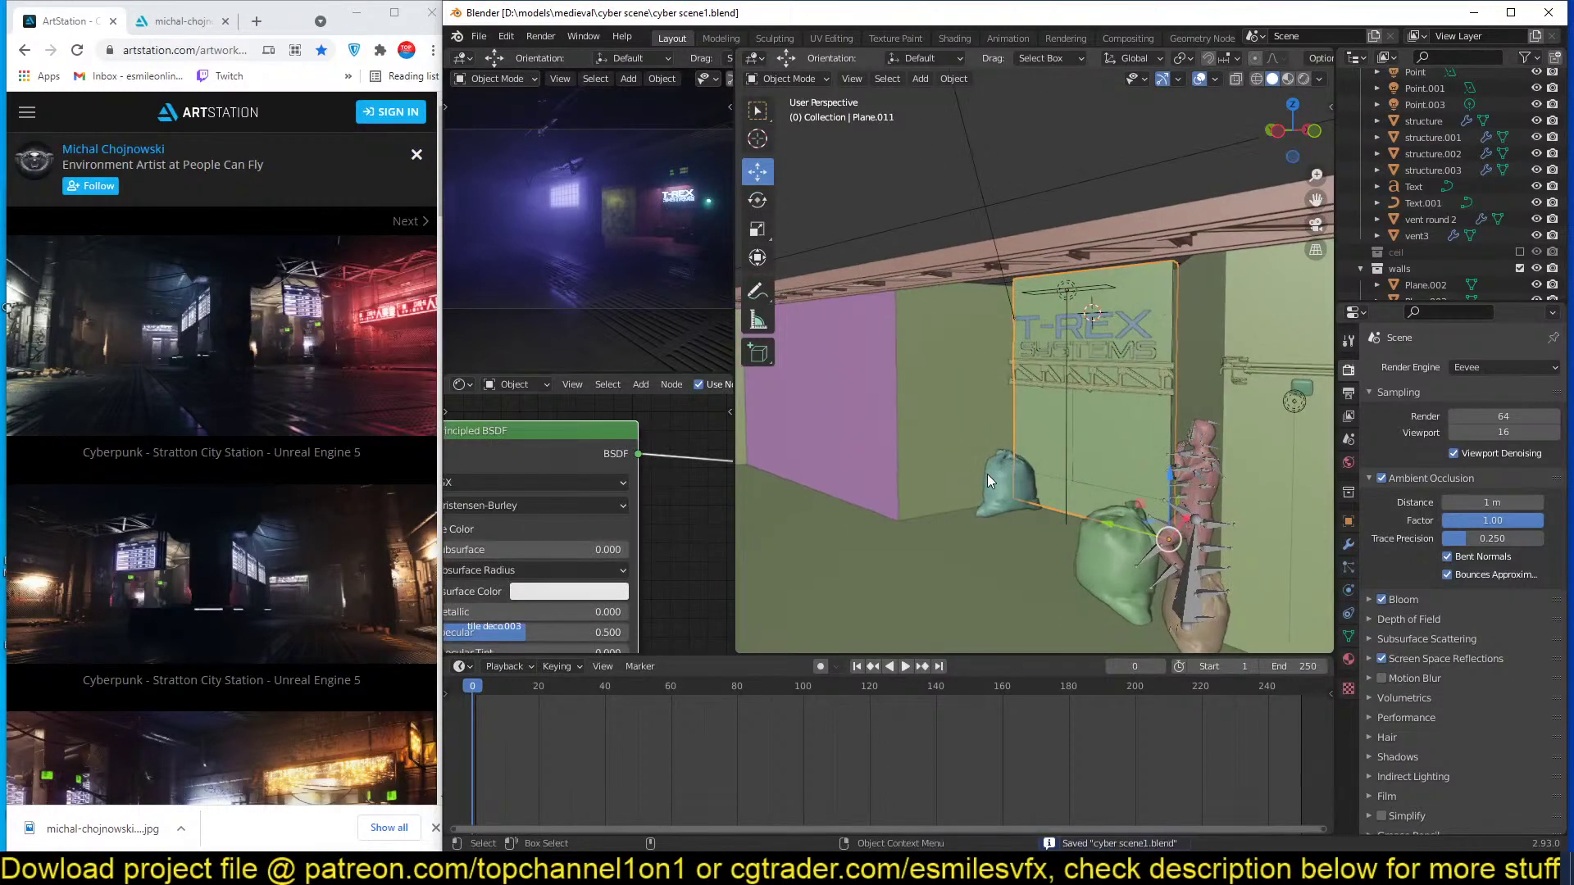
scroll(986, 474, up, 5)
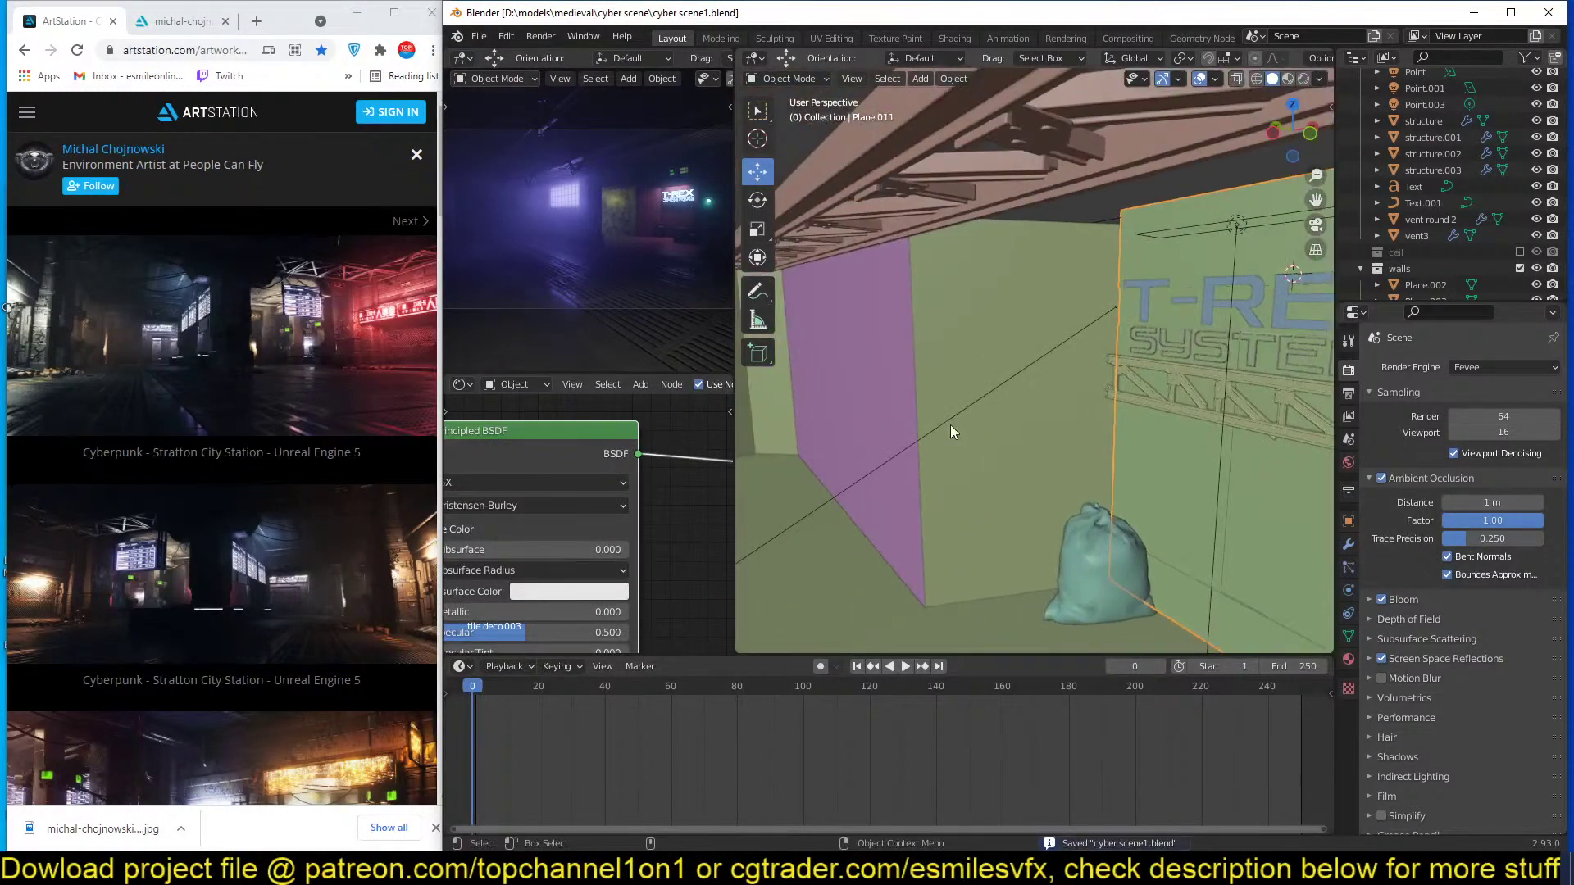
click(892, 375)
key(Delete)
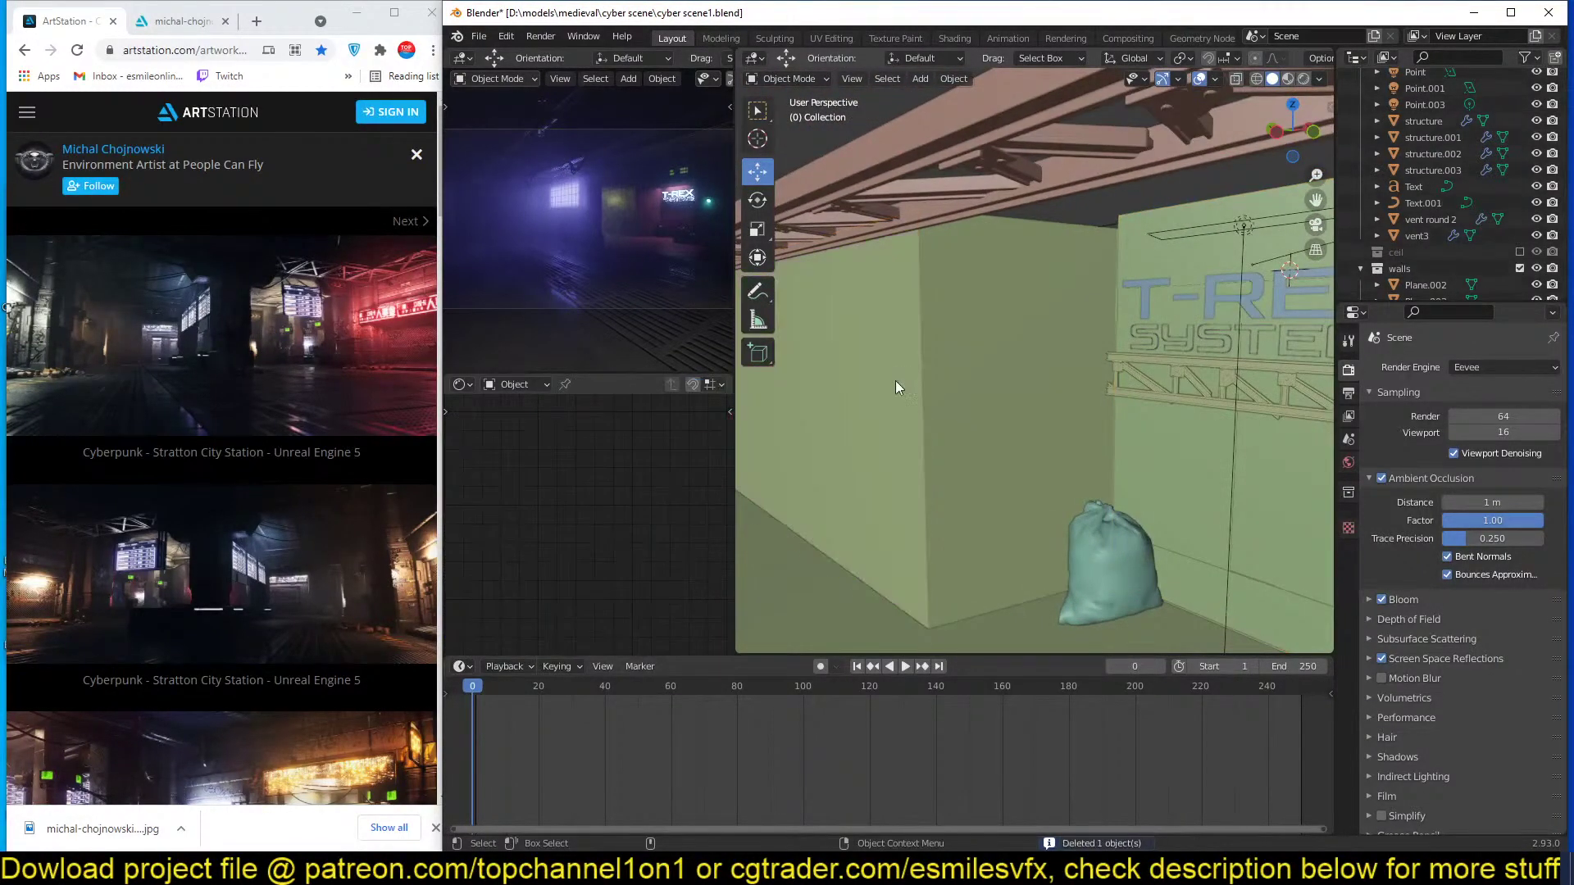
click(952, 402)
key(ctrl+s)
Set the Asset Library 2 directory to D:\models\libraries\city pack.
scroll(967, 474, down, 2)
scroll(1000, 466, down, 4)
key(alt+a)
middle_drag(1000, 466, 1082, 436)
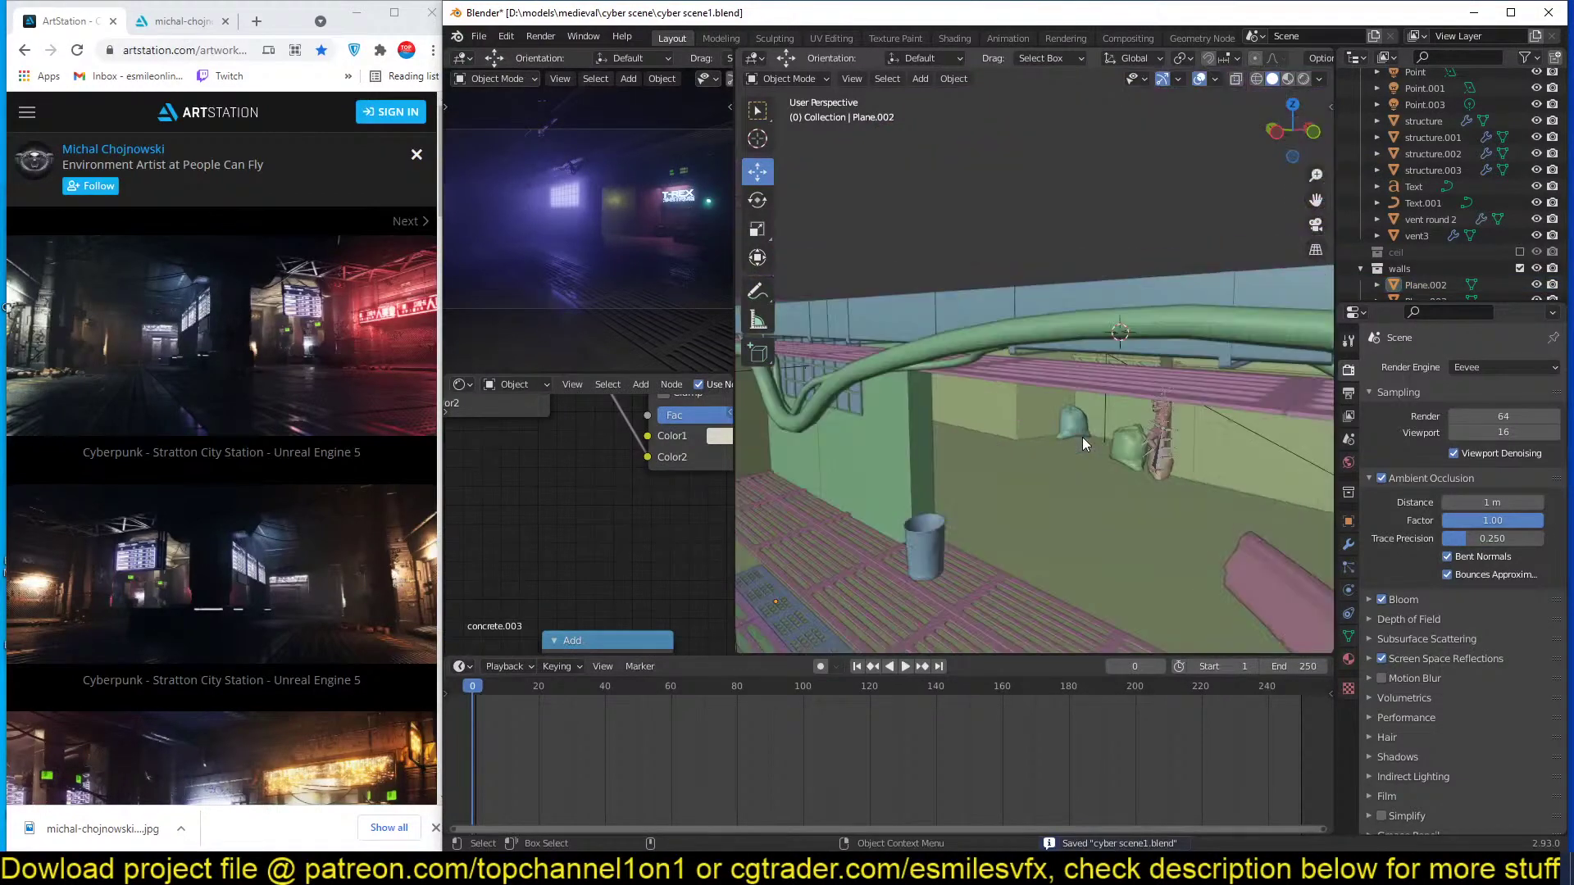
key(n)
click(1216, 134)
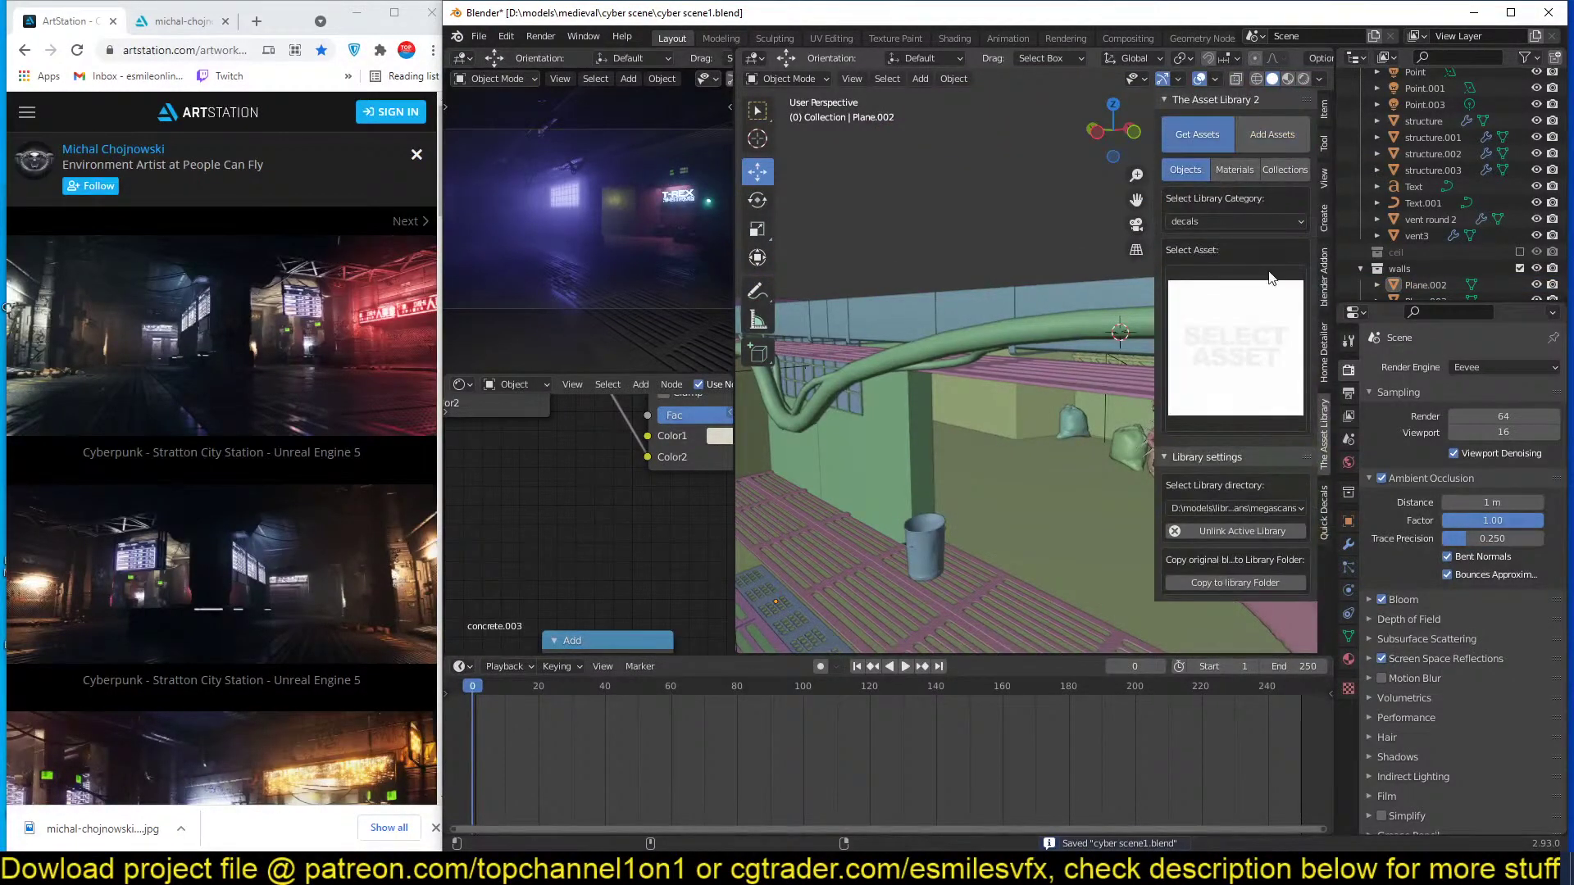
click(1252, 508)
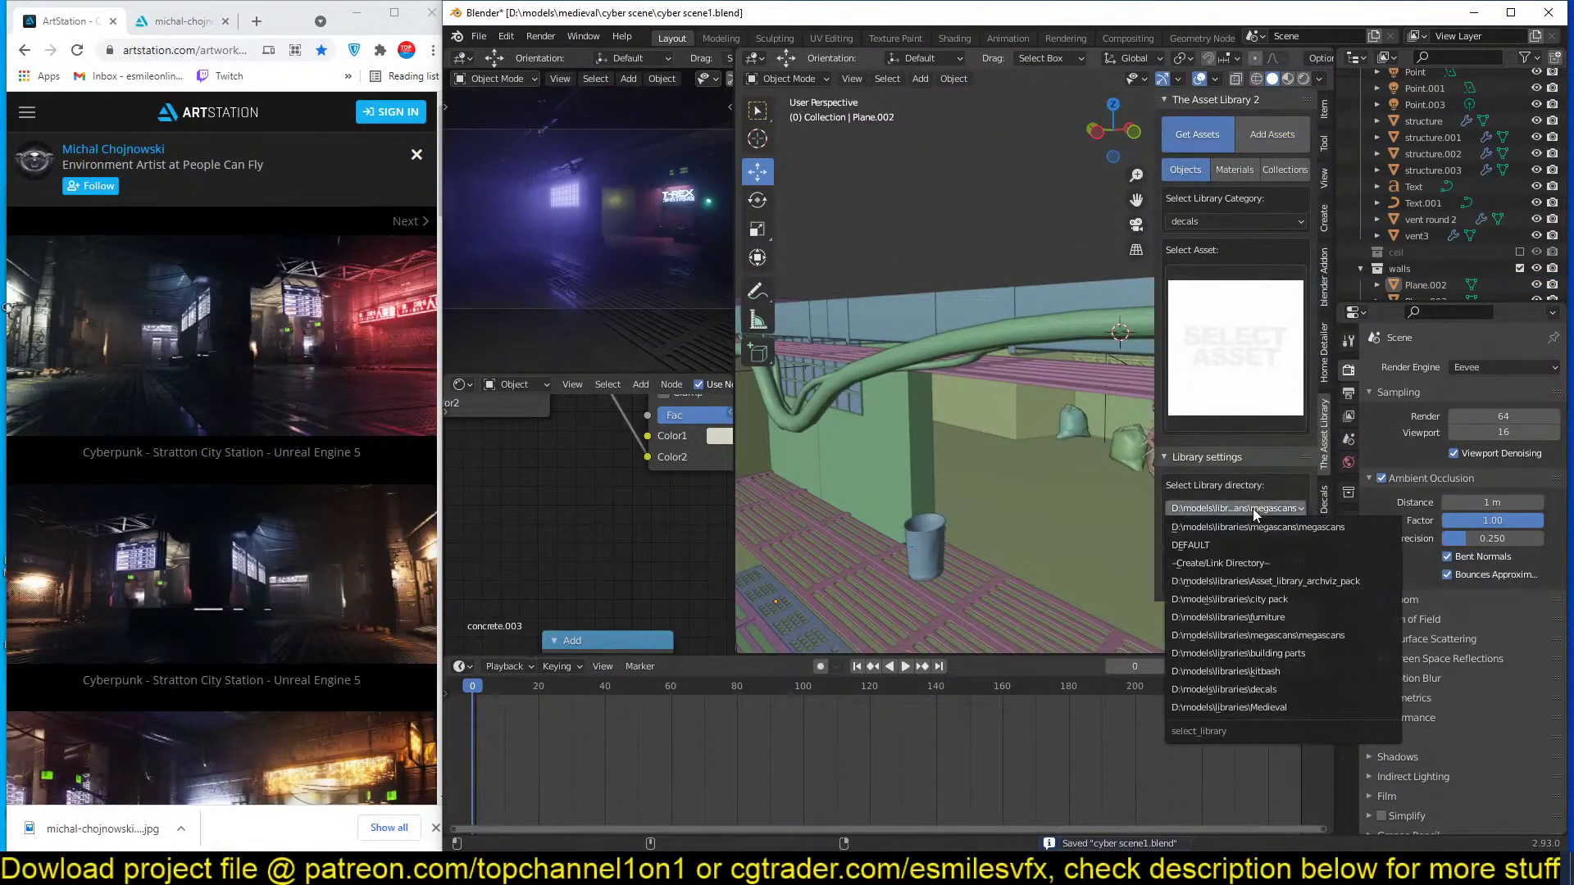
click(1229, 599)
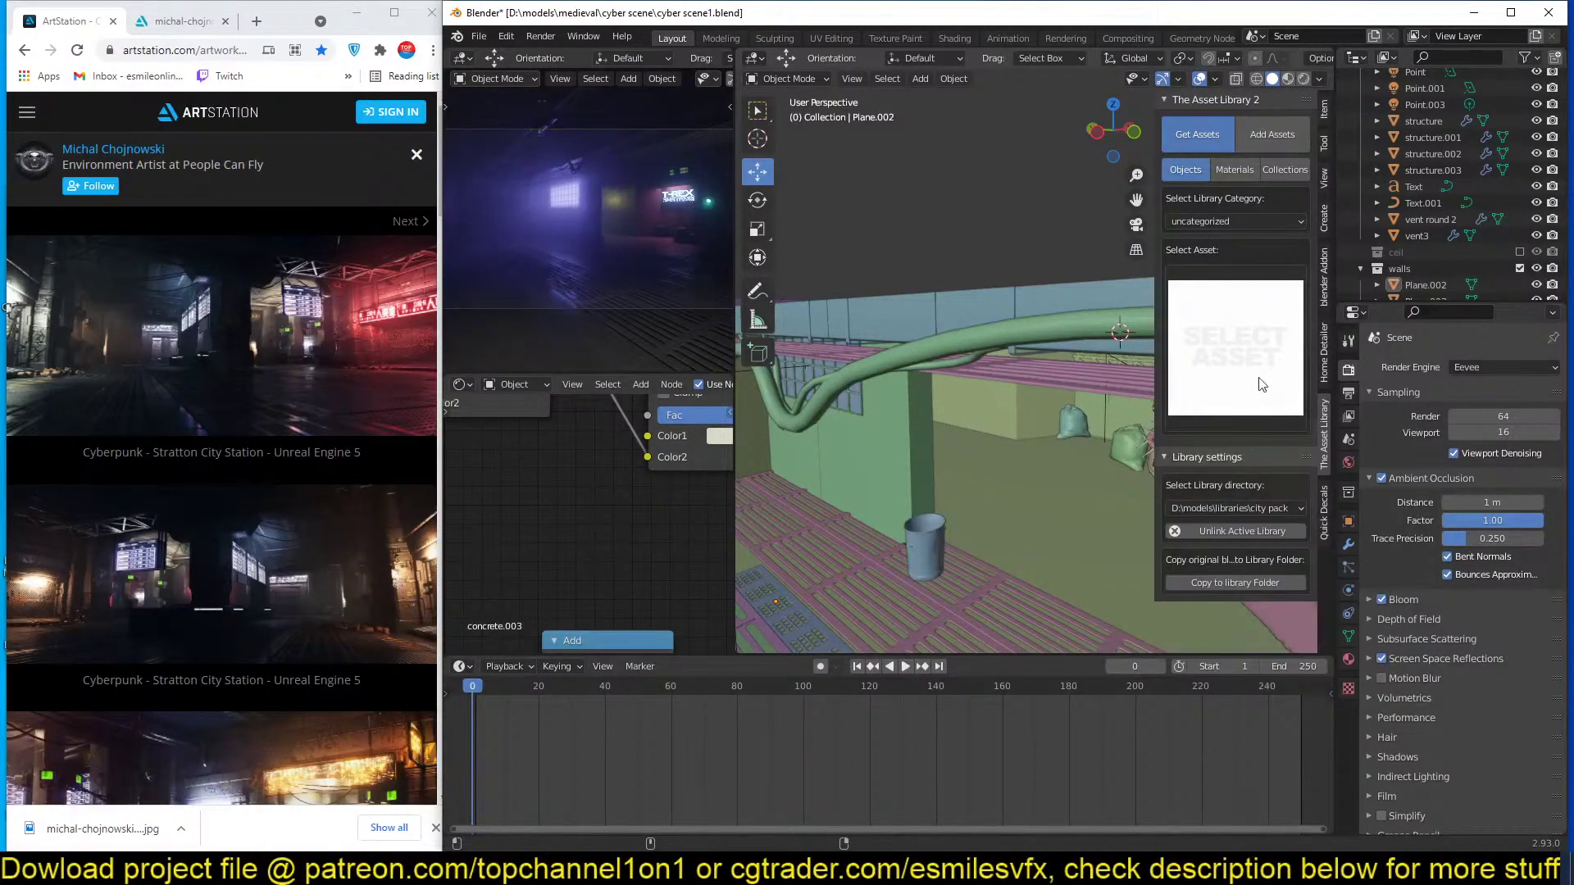
Browse the building category of the city pack library for a suitable asset.
click(1234, 222)
click(1189, 244)
click(1240, 336)
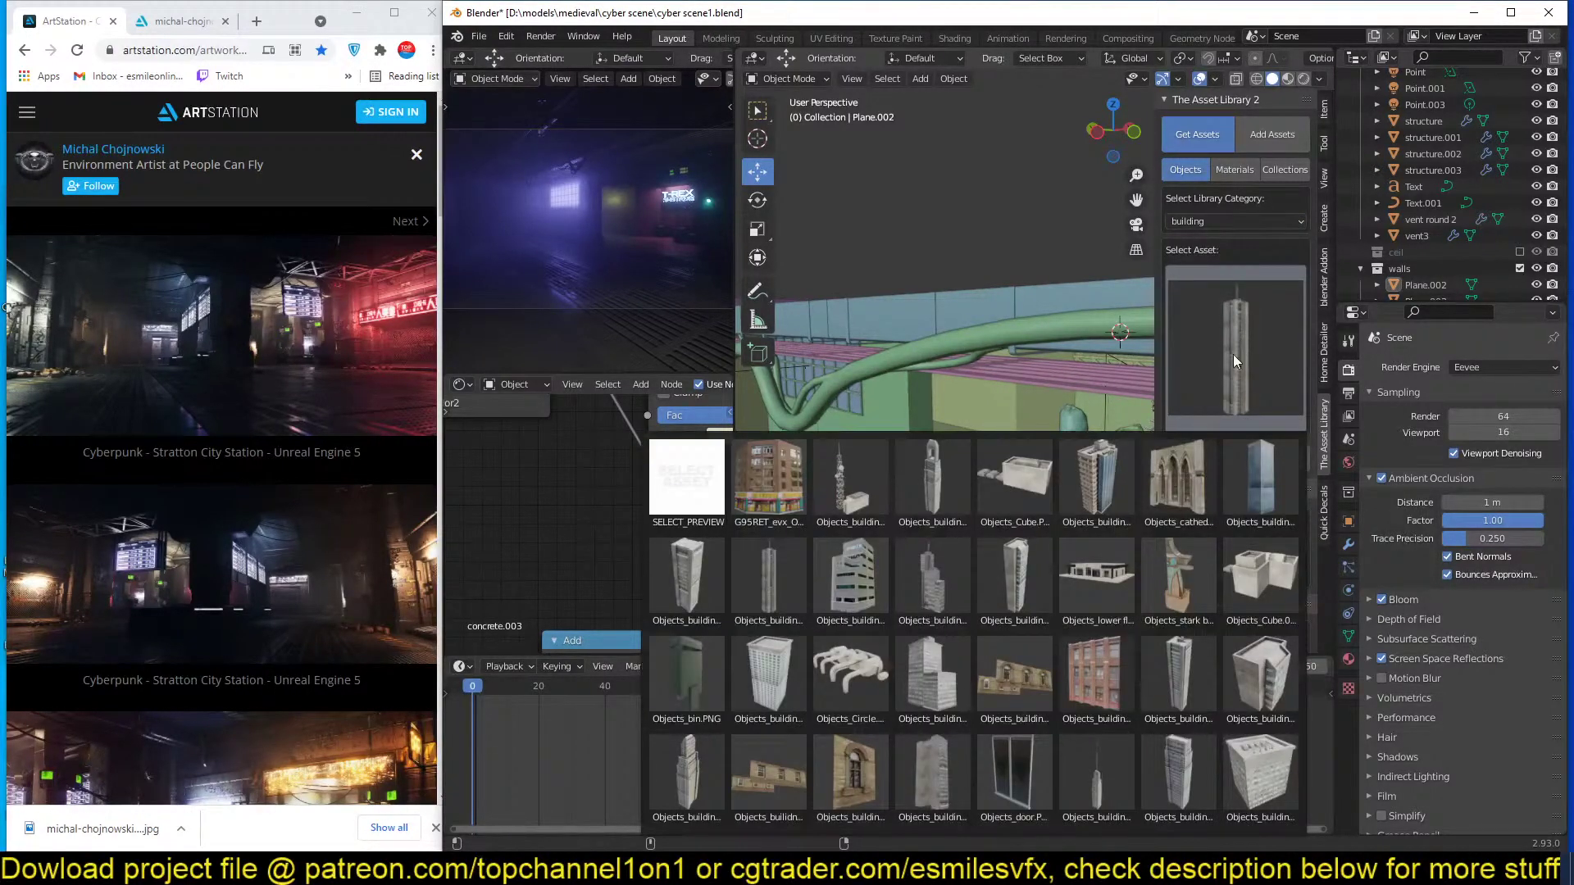
click(1008, 818)
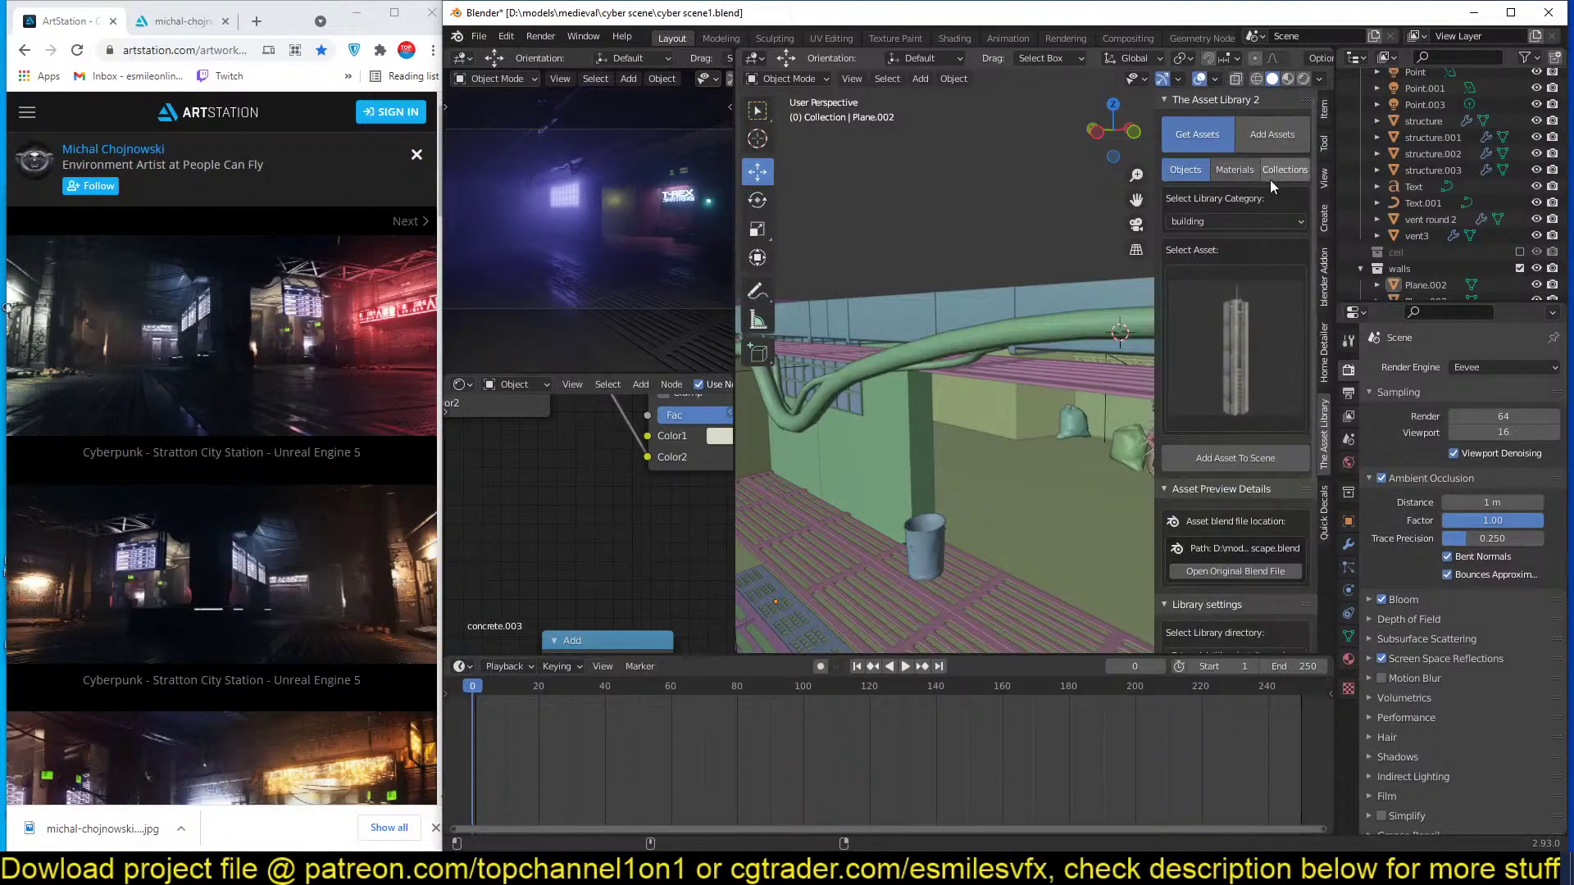
Add the pipe assembly from the decals category to the scene at the foot of the green wall beside the bin.
click(1238, 223)
click(1231, 252)
click(1237, 321)
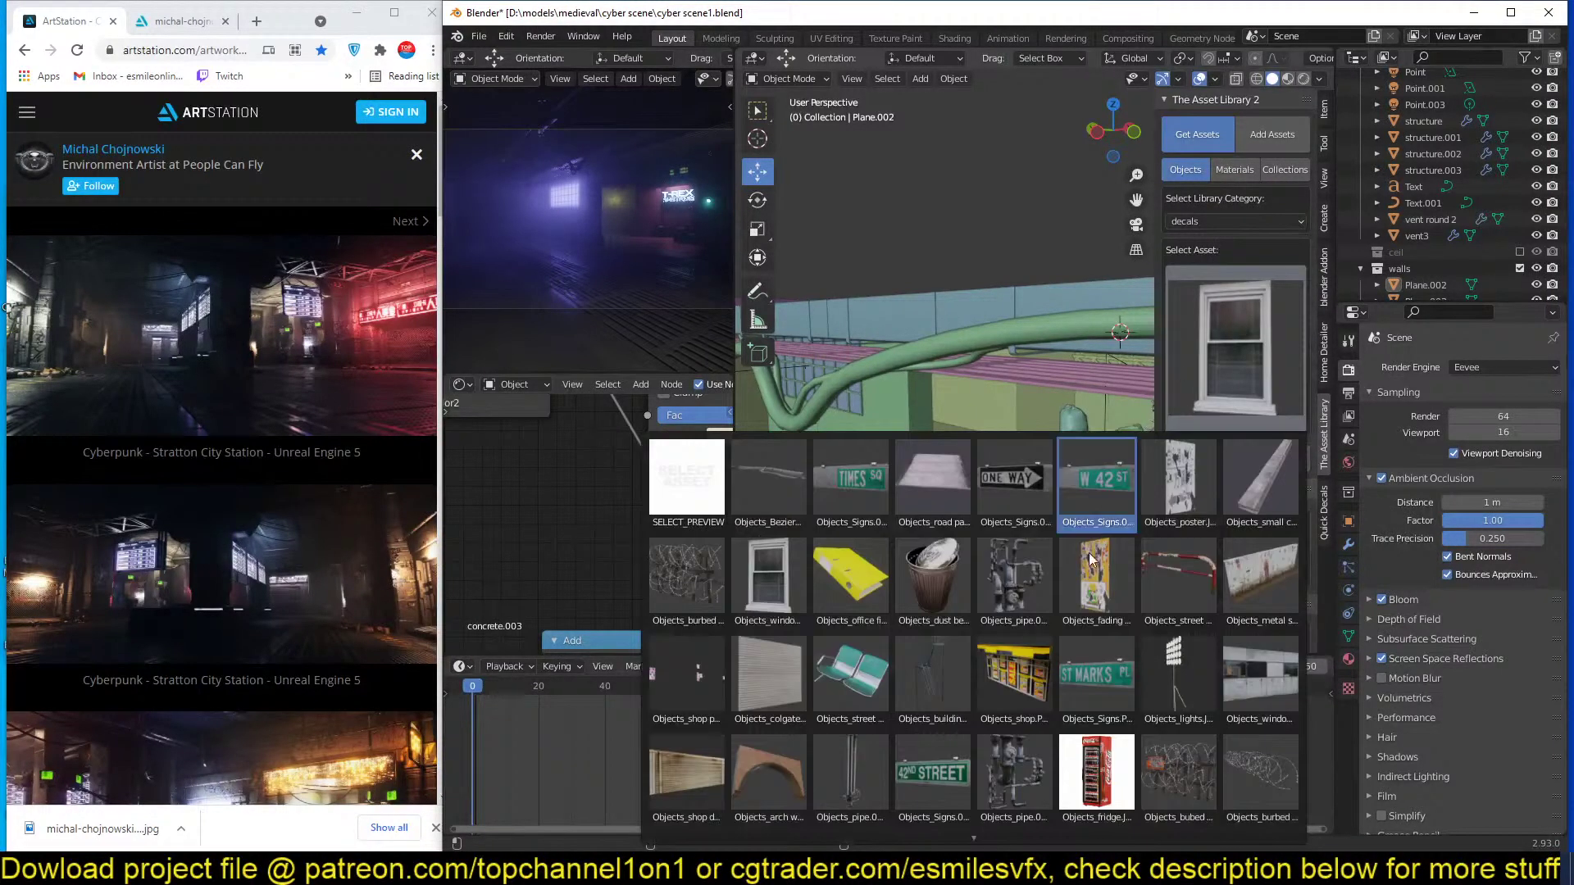
click(1014, 578)
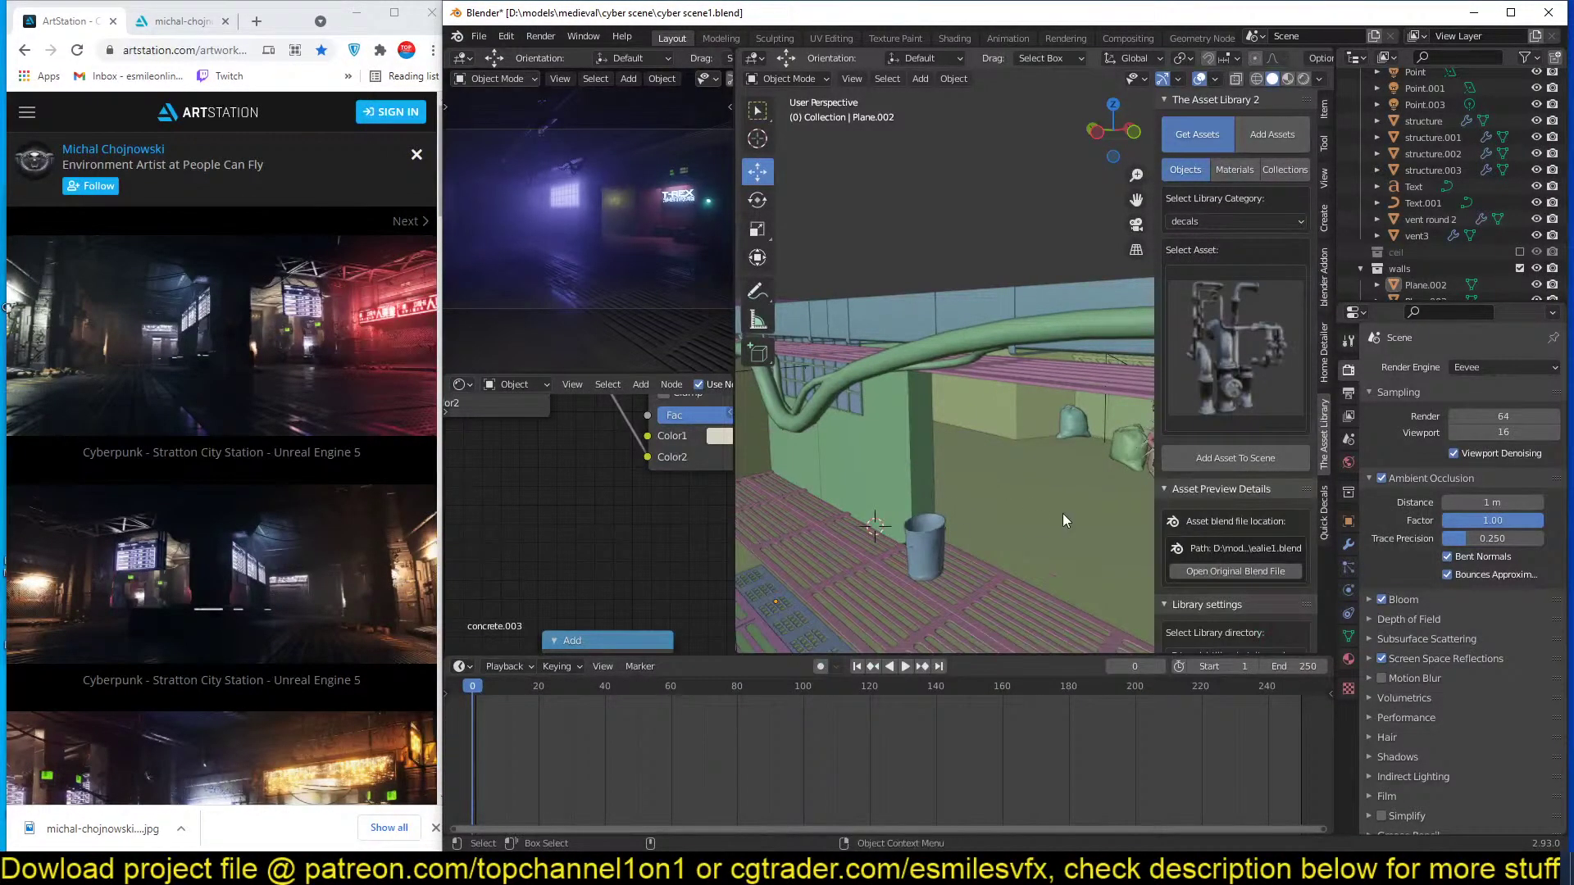
click(1223, 459)
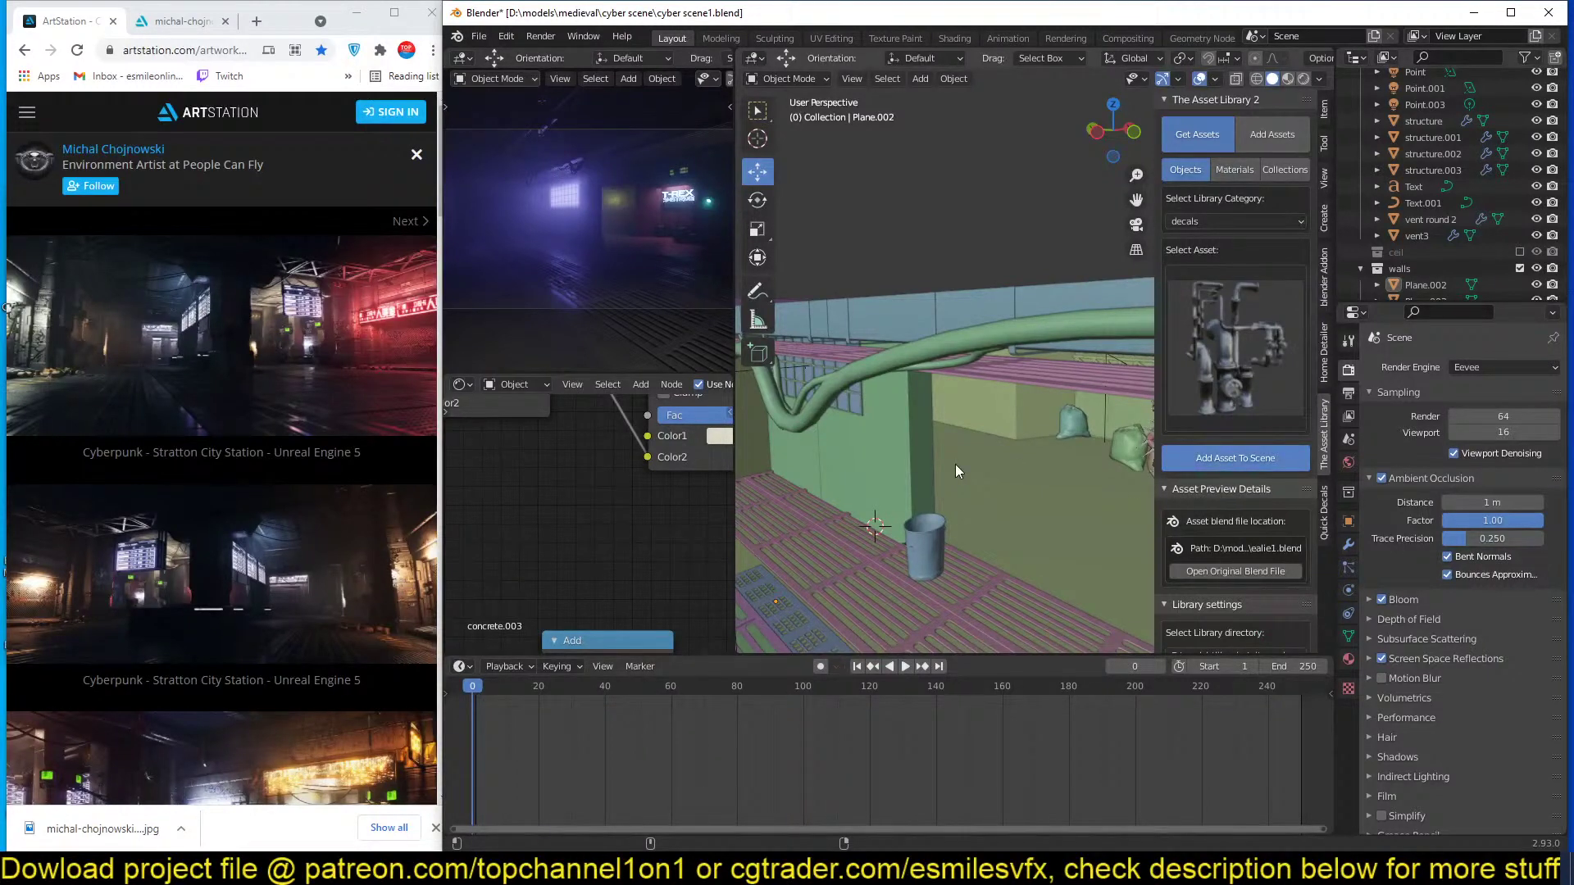
Scale the pipe assembly up to about 2.87 times its size and rotate it 90° about the global Z axis.
key(s)
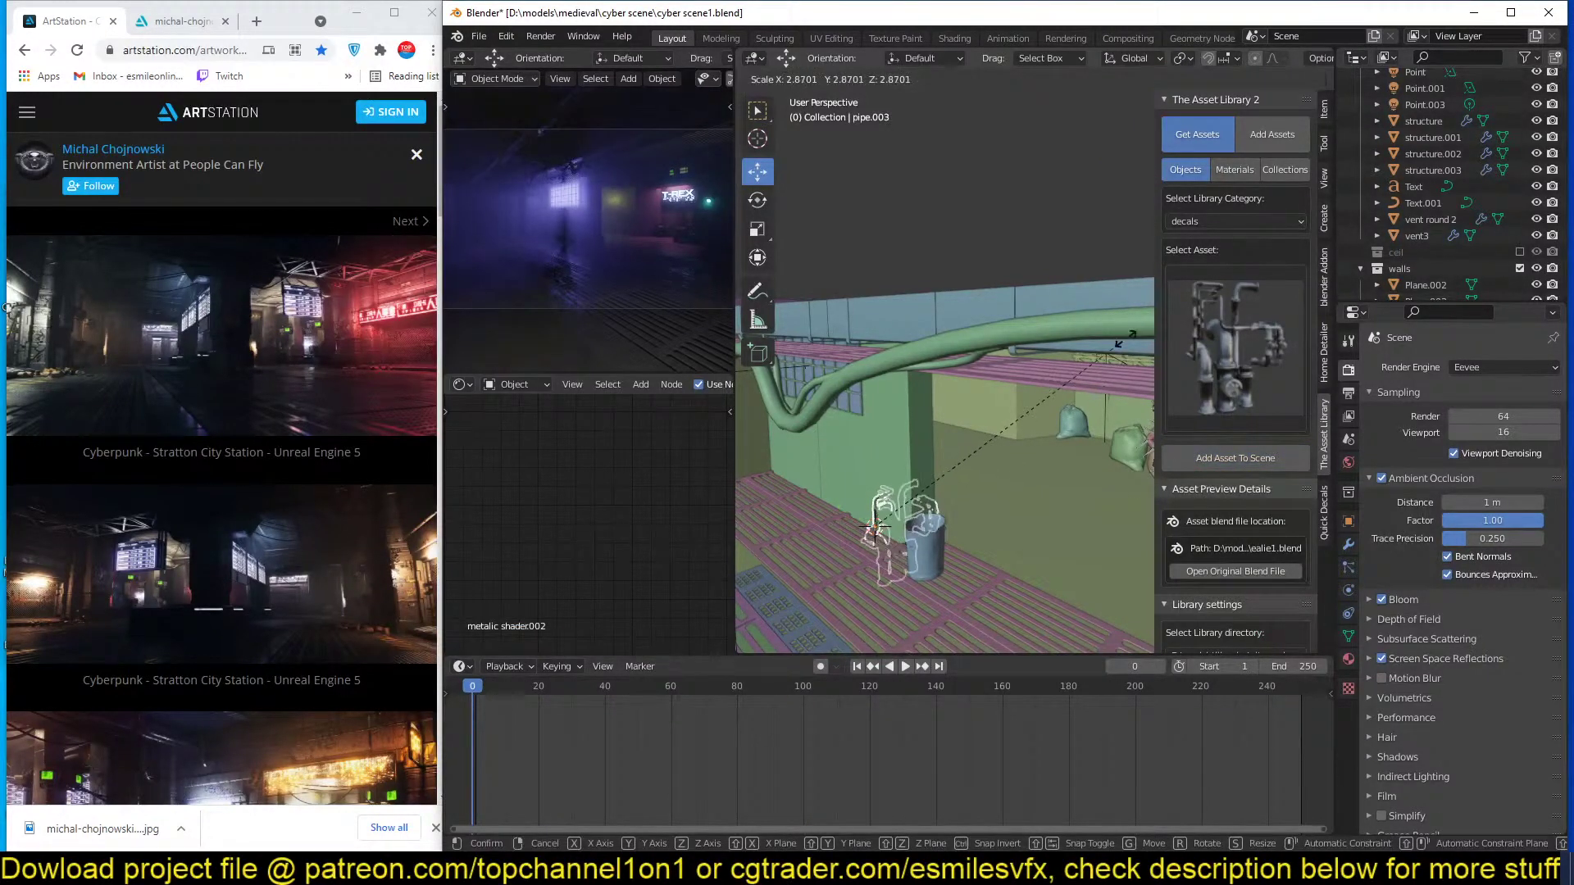
click(1124, 343)
key(z)
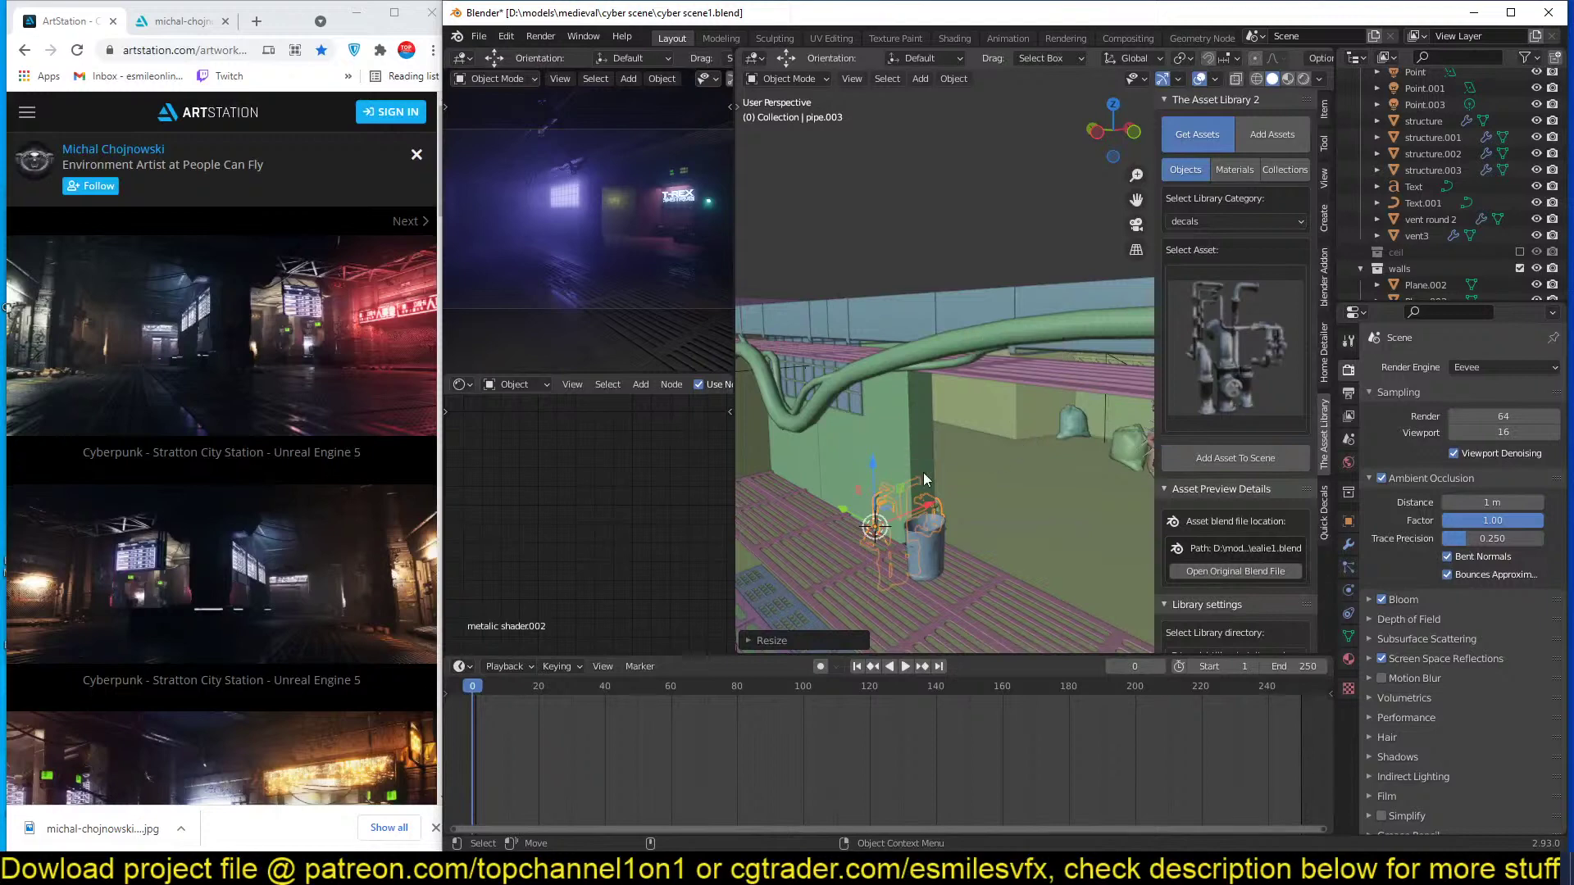
text(rz)
text(90)
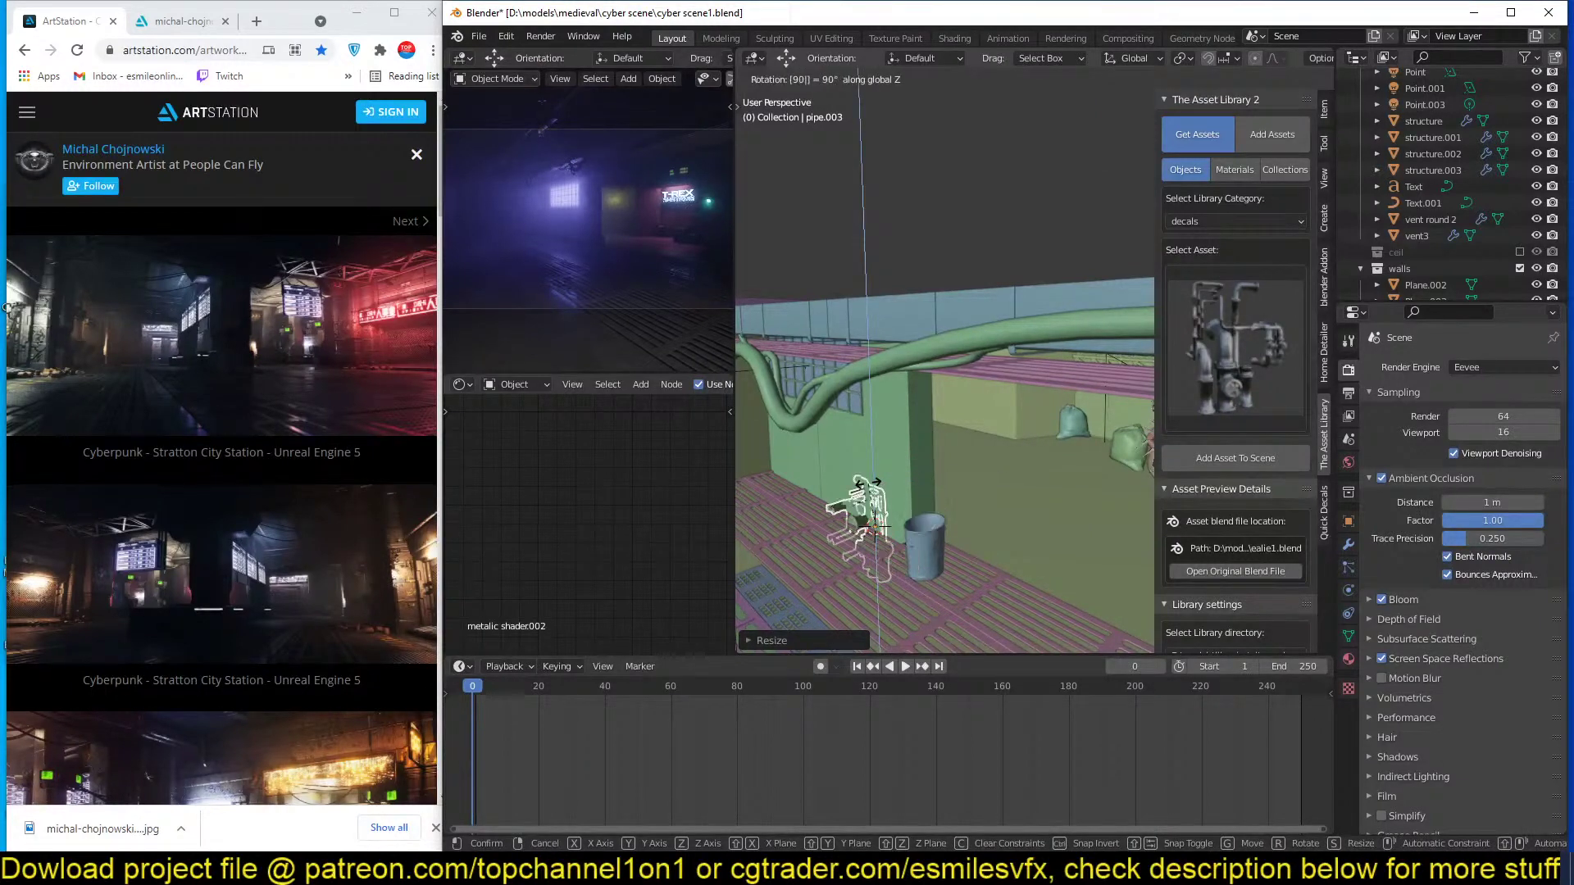
key(Return)
Raise the pipe assembly above the floor beside the green wall and save the scene.
key(g)
key(z)
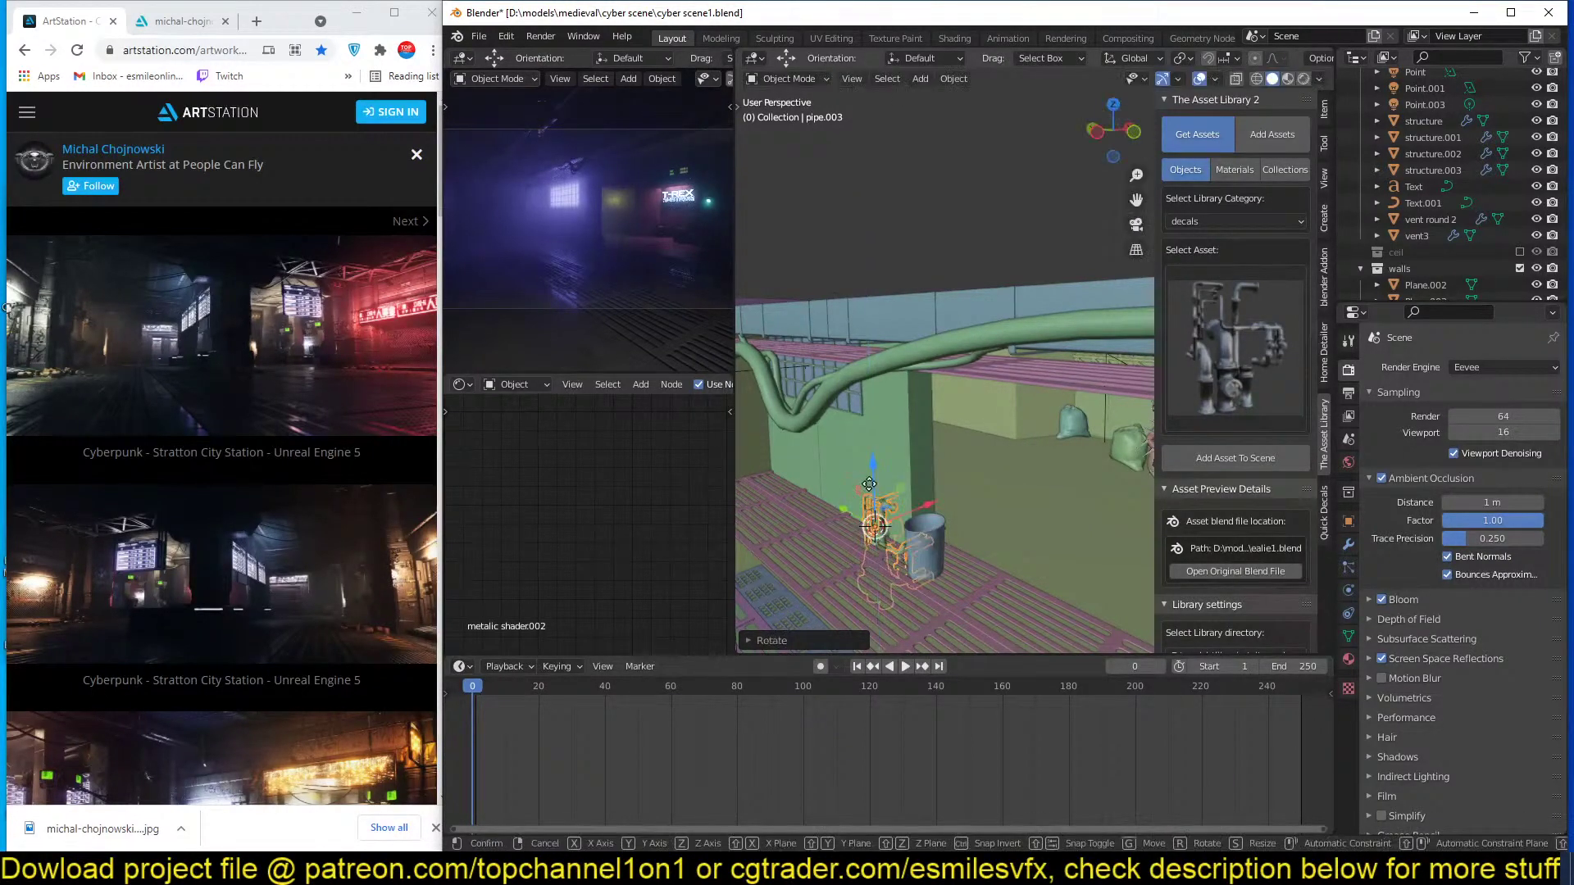
click(895, 429)
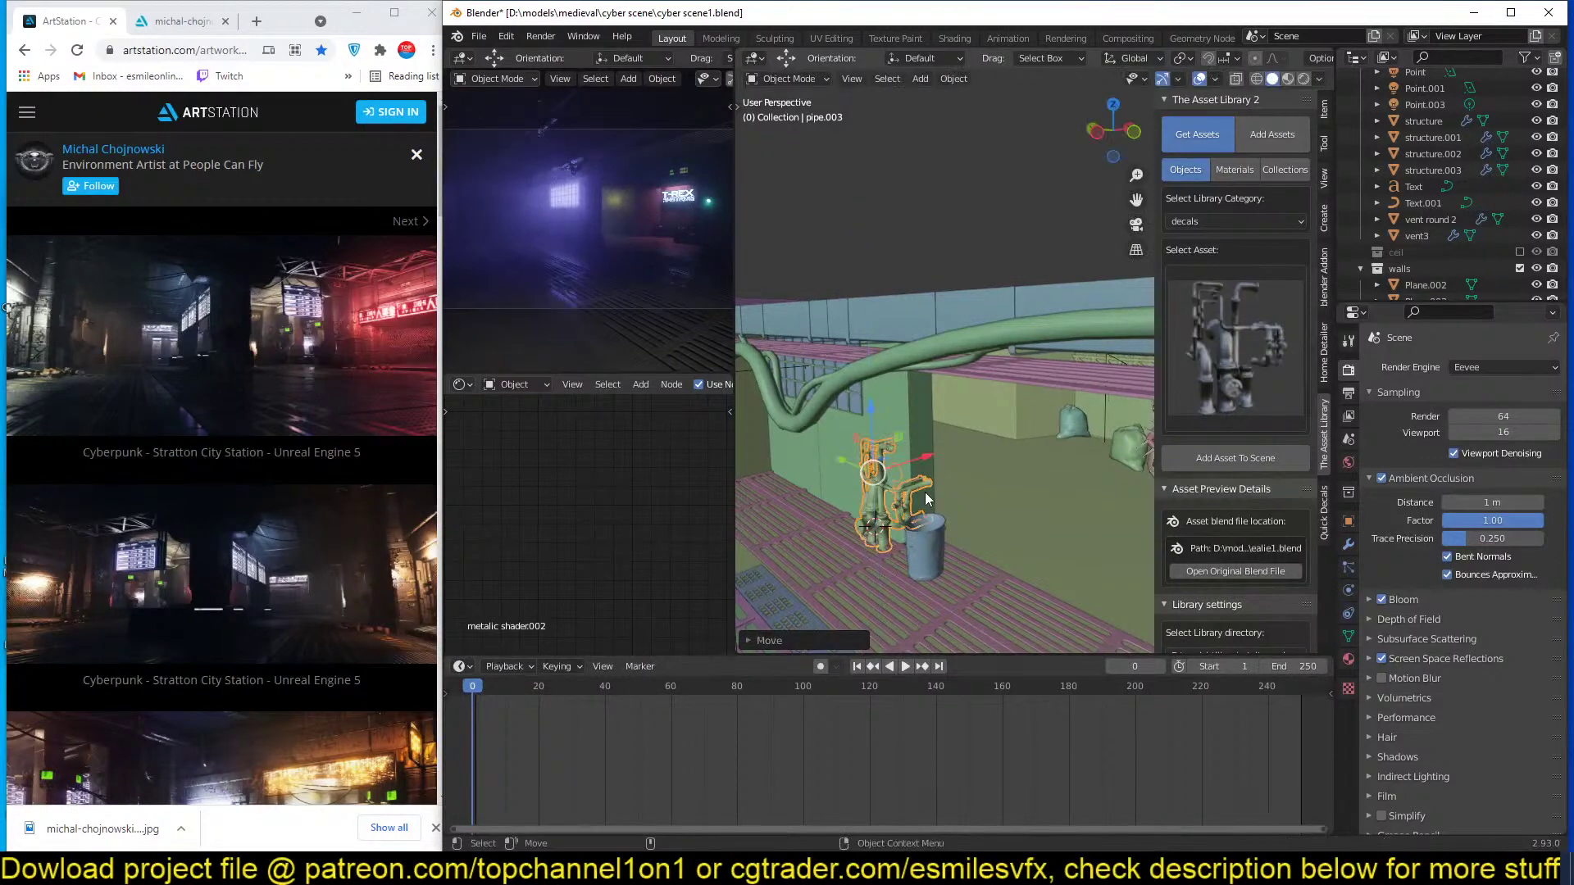
middle_drag(914, 457, 881, 492)
scroll(879, 485, up, 5)
key(ctrl+s)
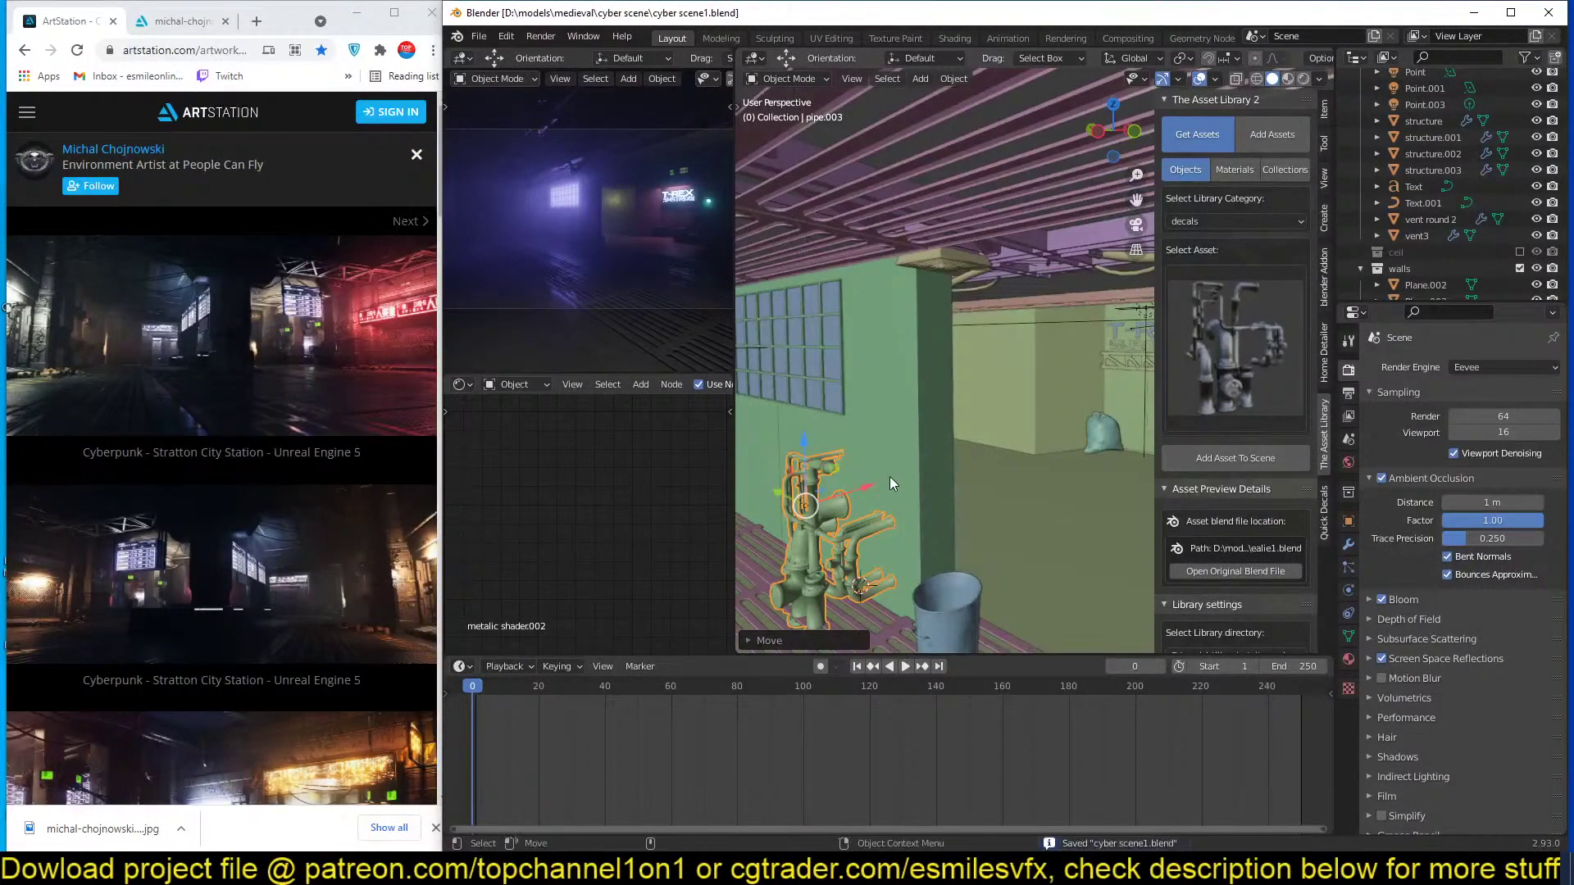
Enlarge the pipe assembly further and shift it into place against the wall below the window.
scroll(897, 470, down, 3)
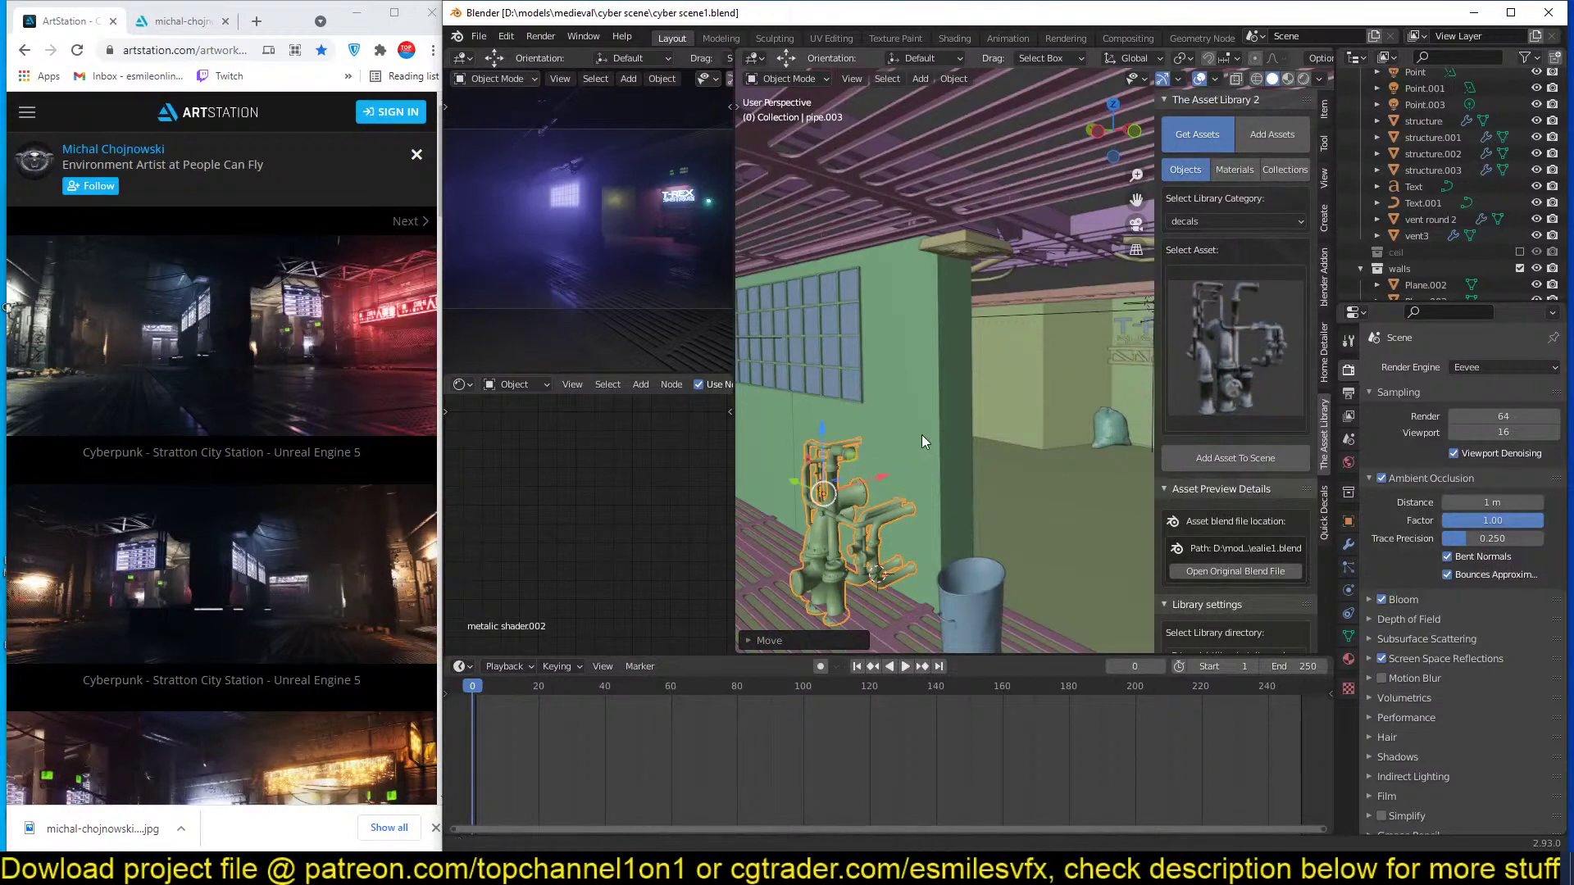
scroll(921, 435, up, 3)
key(s)
click(977, 401)
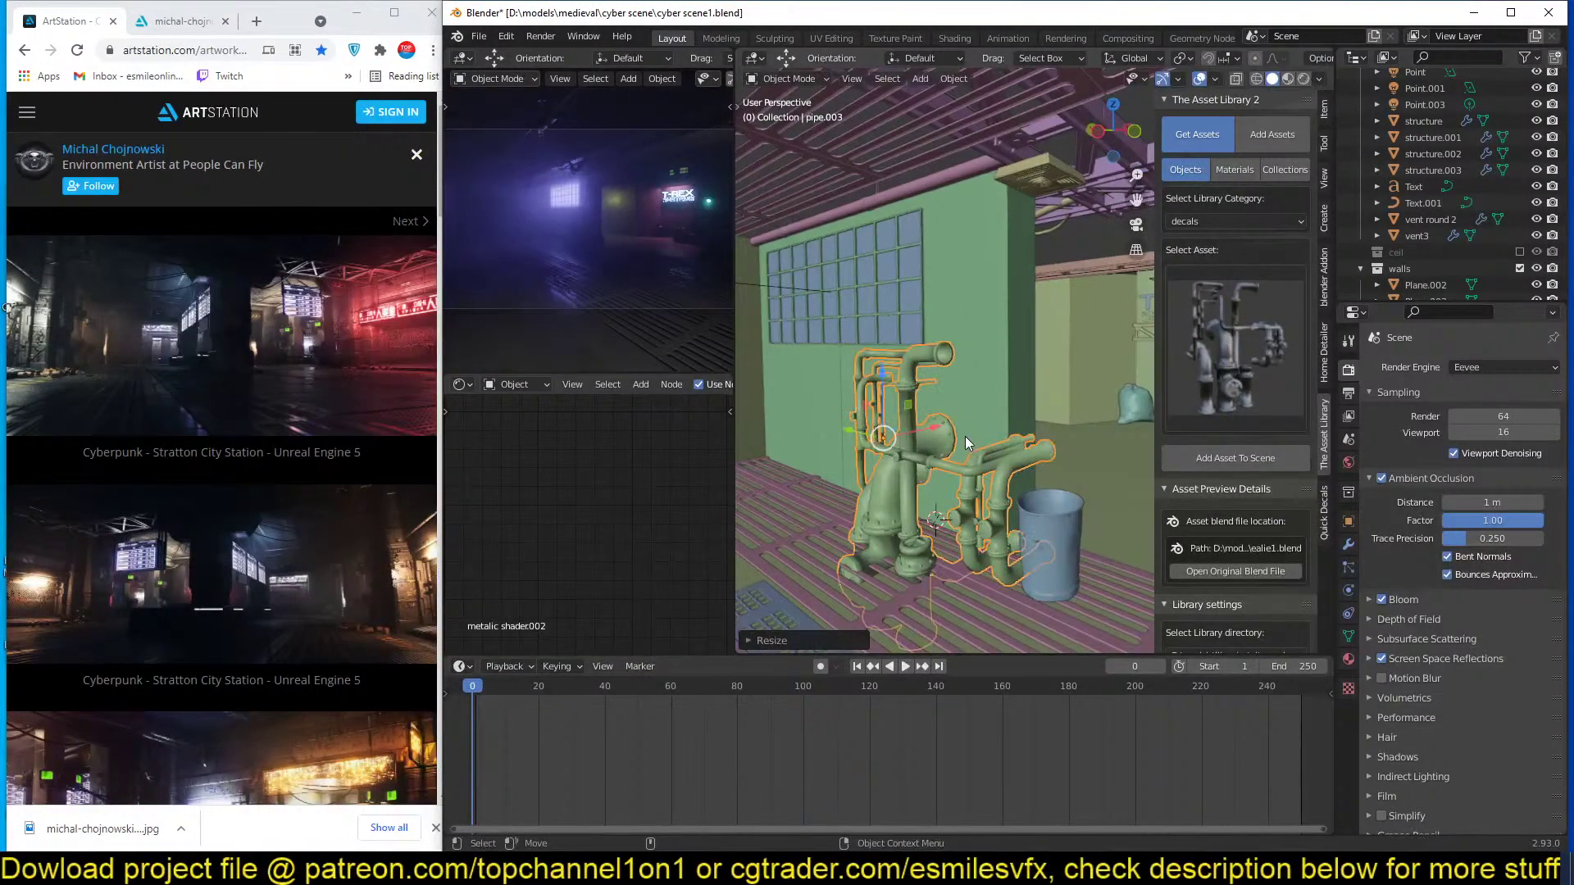
middle_drag(966, 436, 1019, 439)
drag(951, 437, 922, 441)
middle_drag(921, 447, 838, 422)
drag(871, 413, 885, 403)
middle_drag(886, 402, 1000, 351)
Add a point light and move it in front of the window above the pipes.
key(shift+a)
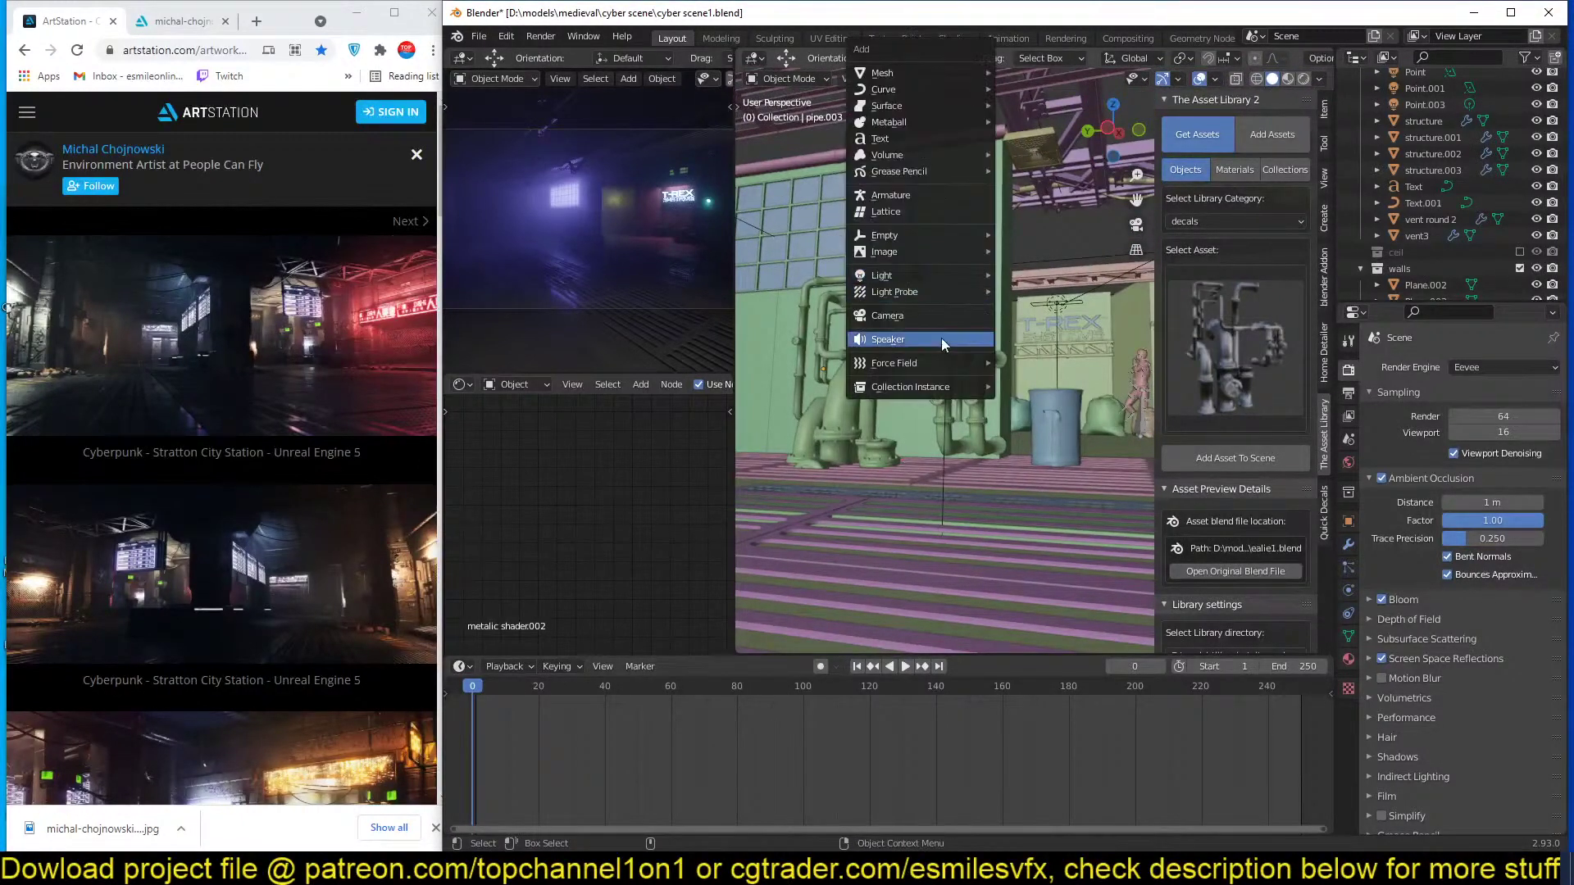
mouse_move(962, 272)
click(1044, 267)
middle_drag(1044, 267, 863, 302)
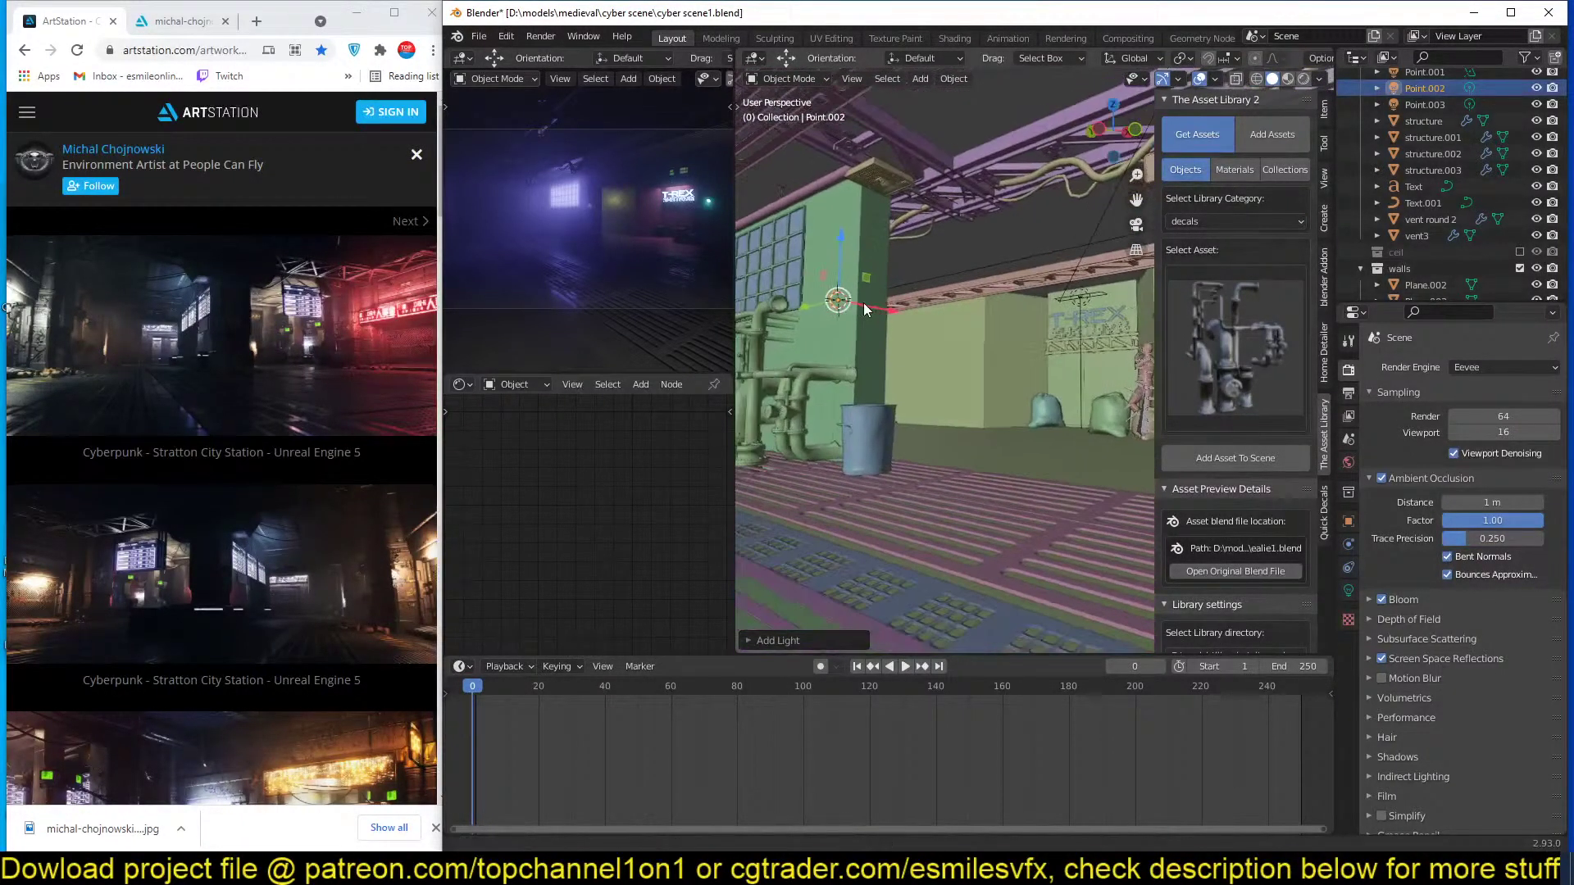
key(g)
click(853, 336)
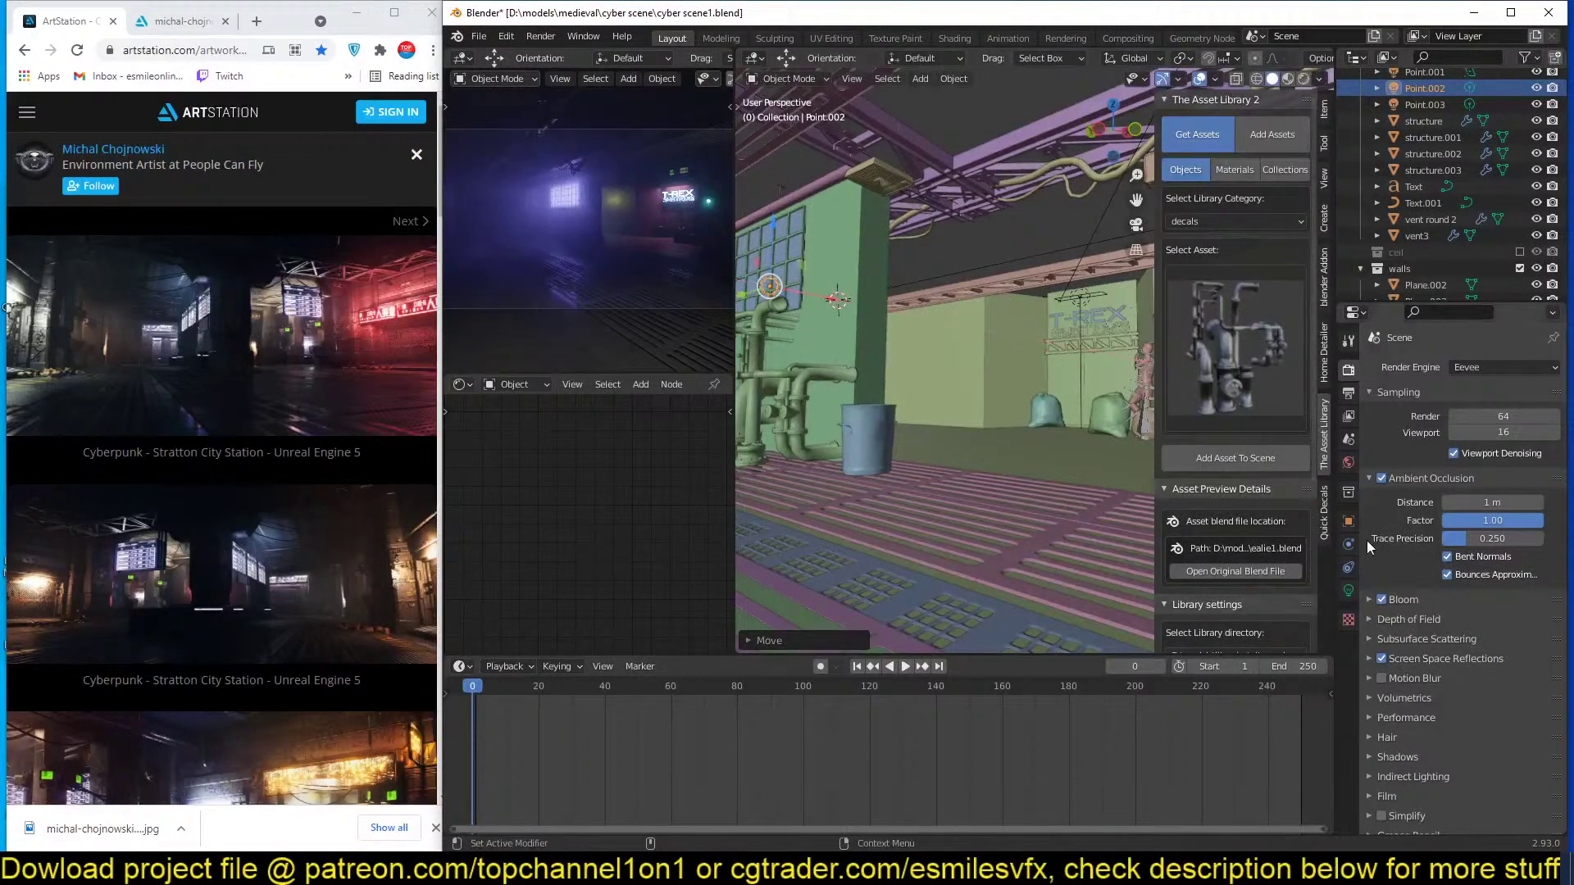
Set the new point light's power to 1000 W.
click(1348, 591)
click(1464, 473)
text(10)
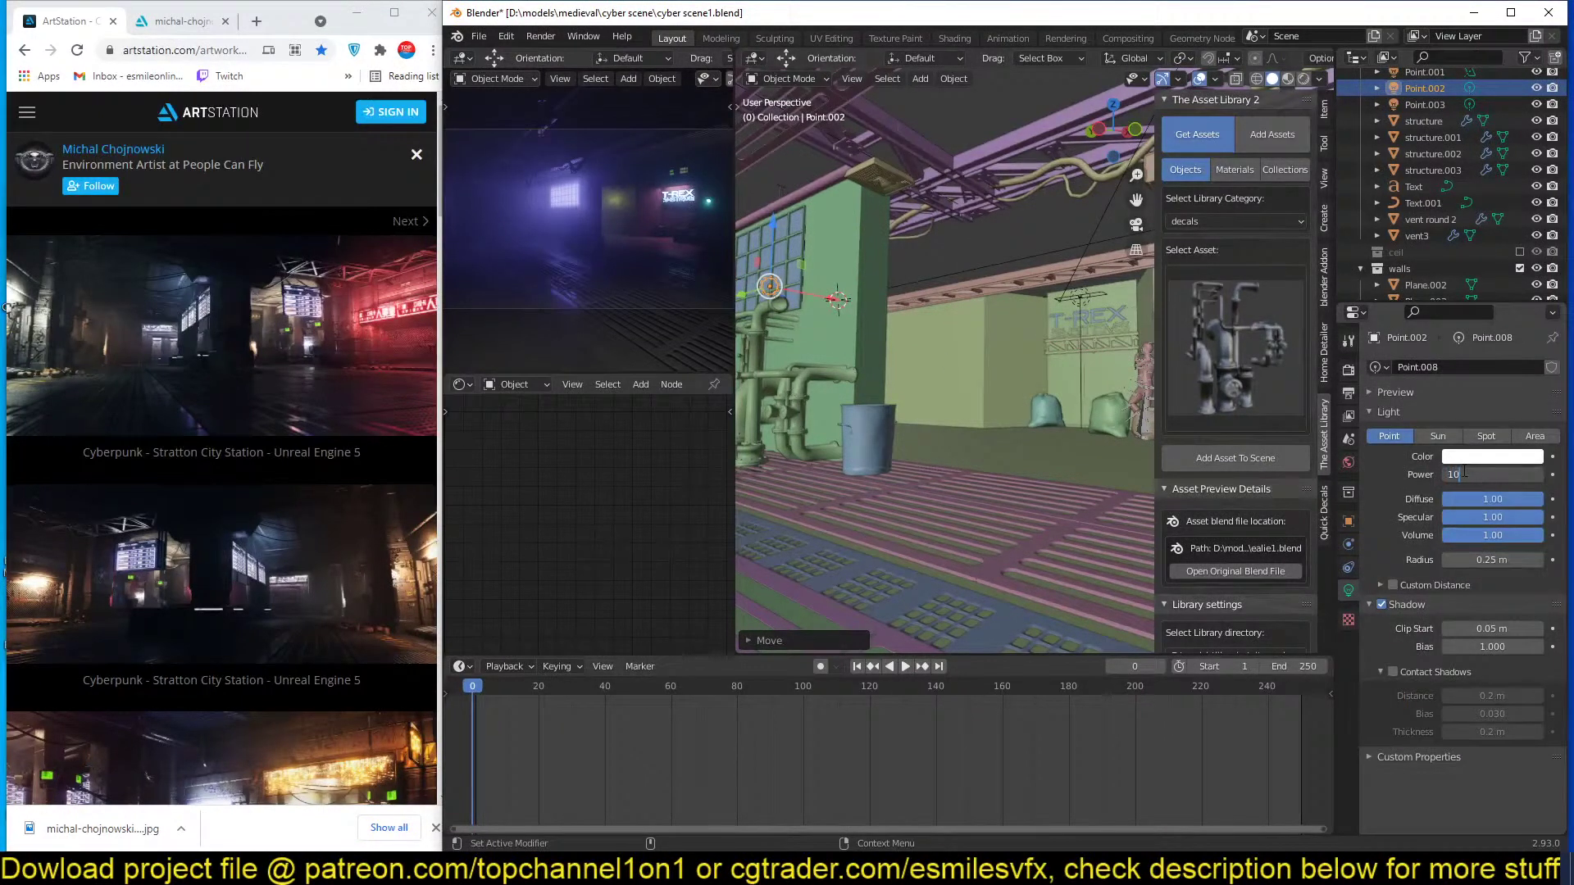
text(00)
key(Return)
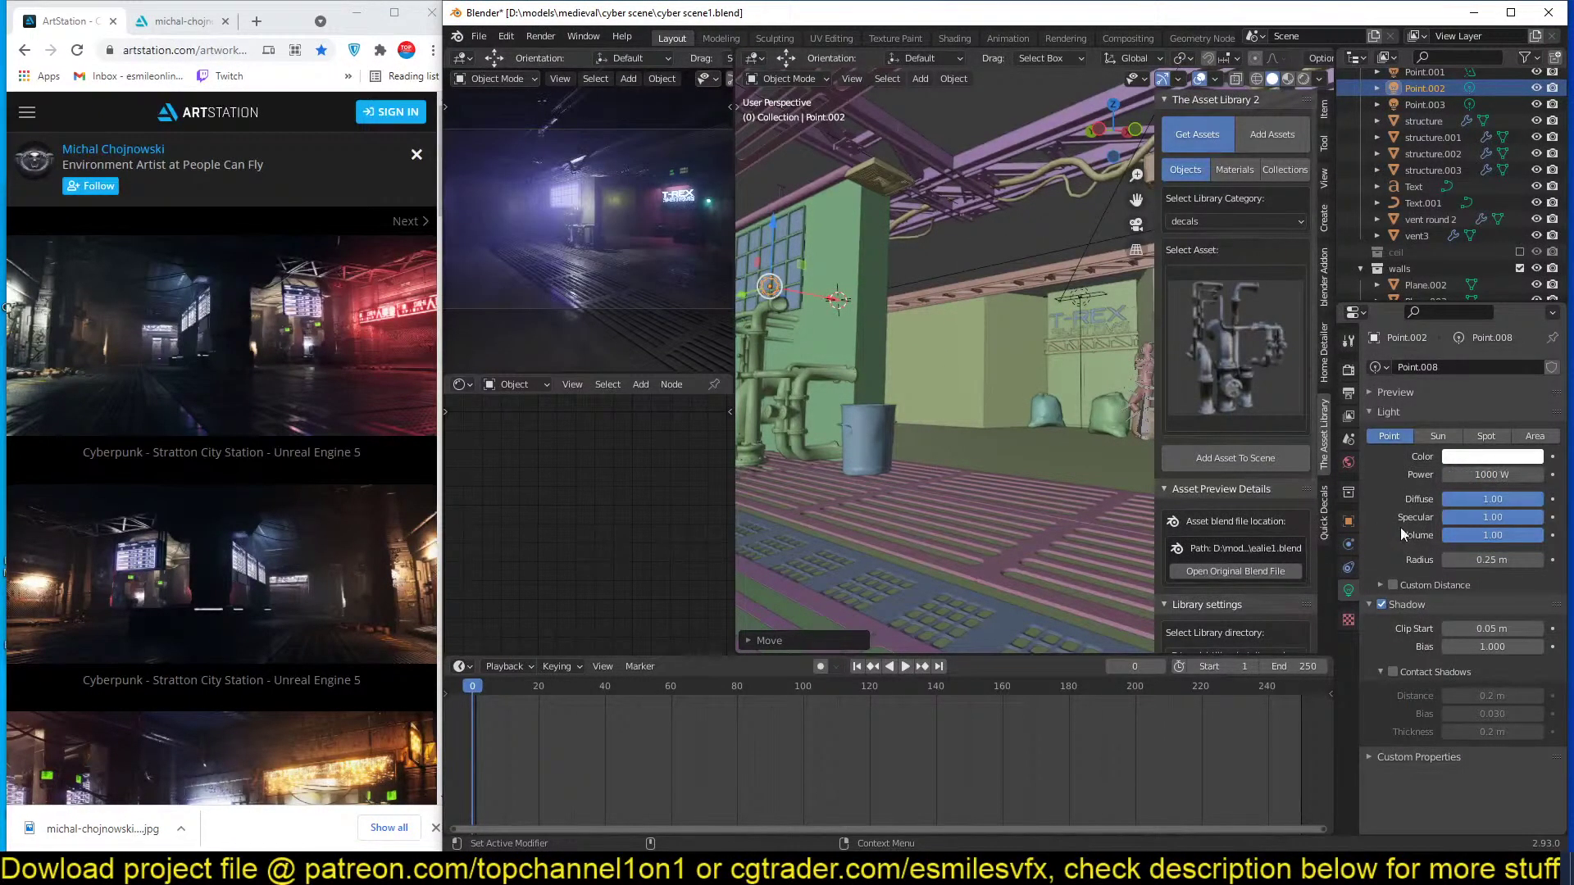
Reduce the new point light's power to 100 W and save the scene.
click(1504, 475)
text(100)
key(Return)
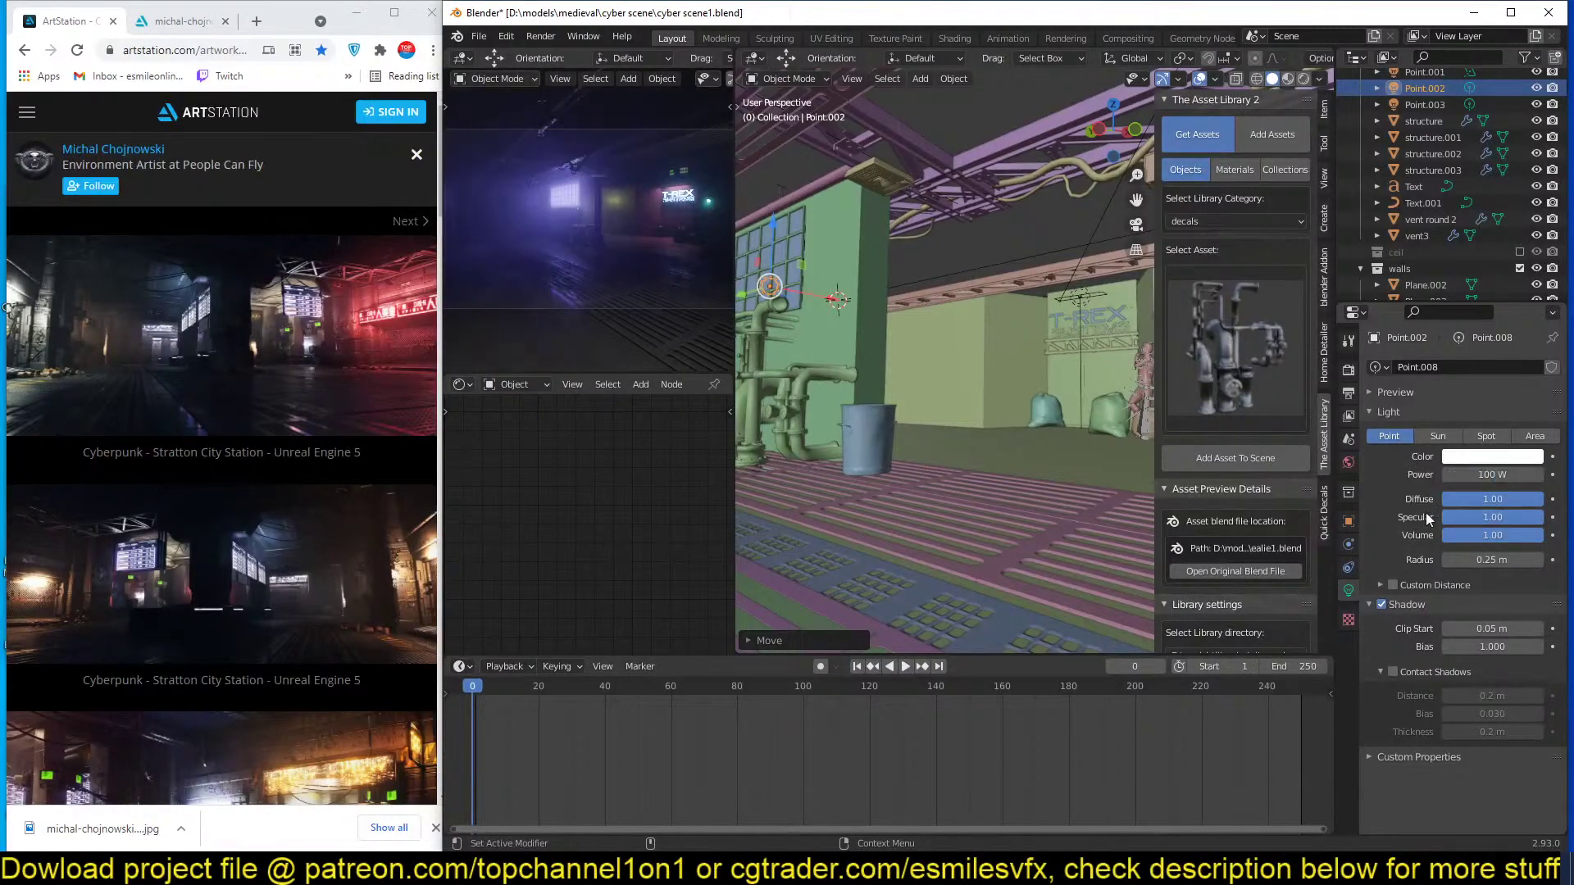
middle_drag(892, 377, 966, 308)
key(ctrl+s)
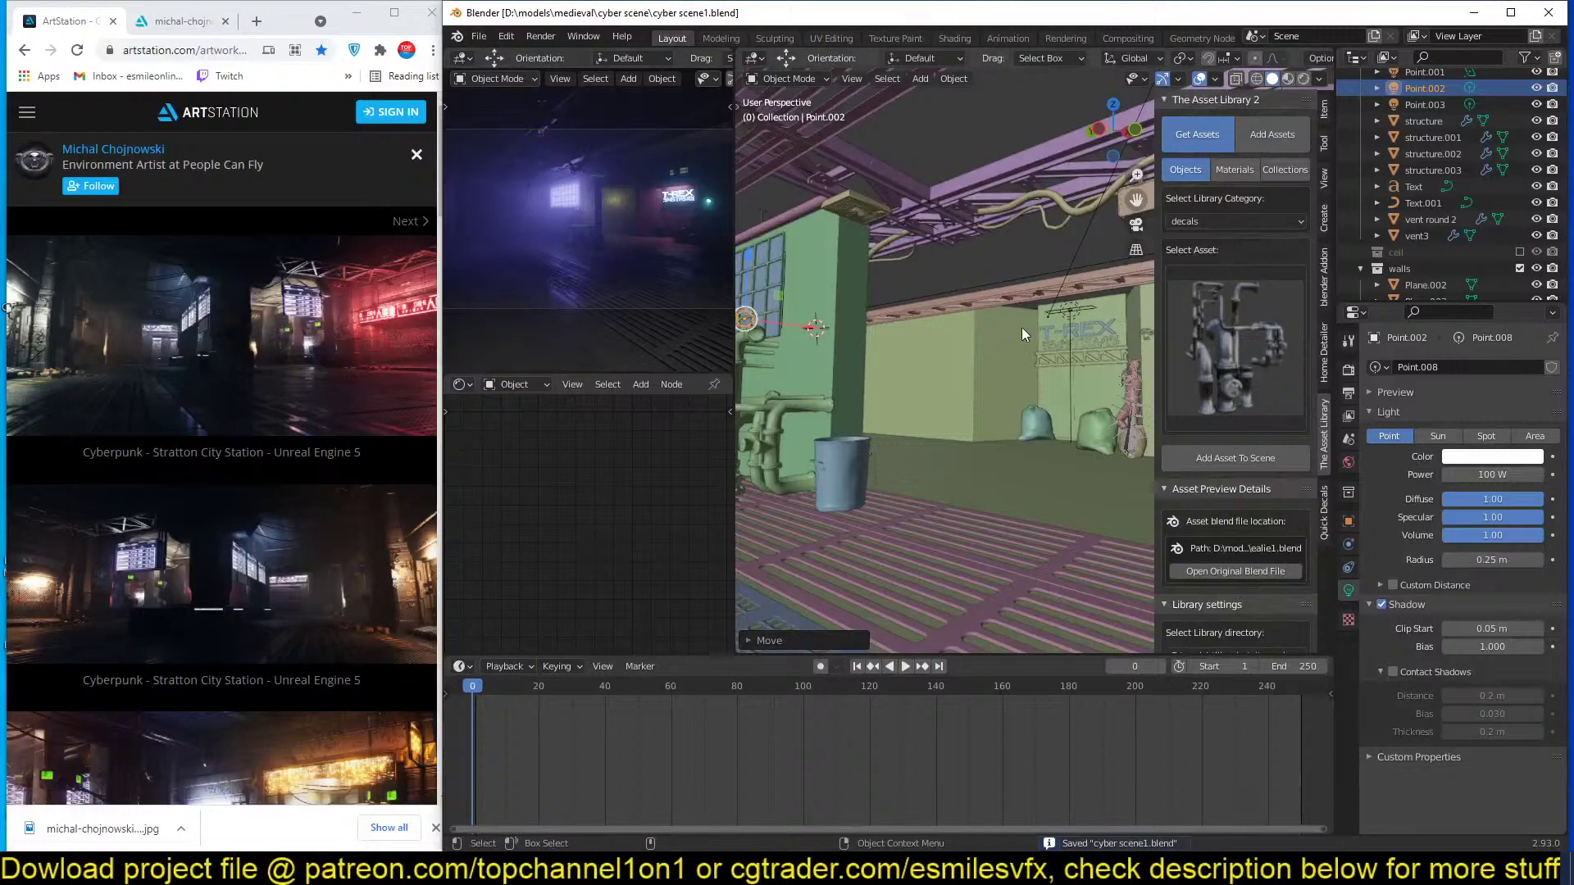
Duplicate the standing character near the T-REX sign and snap the copy to the 3D cursor in front of the pipes.
scroll(930, 332, up, 5)
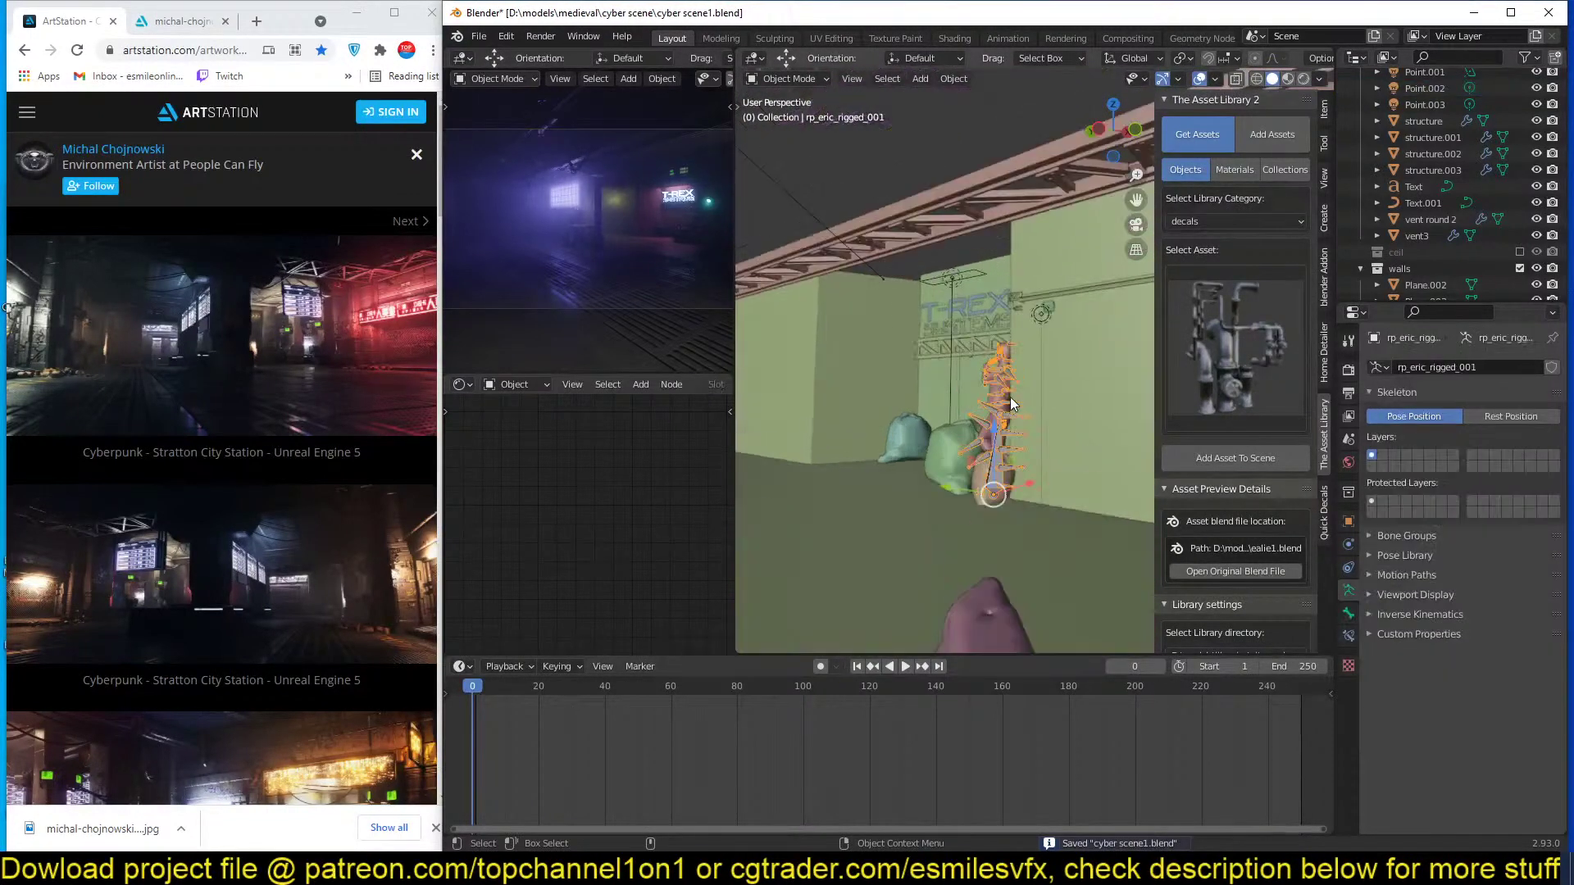
click(985, 404)
scroll(985, 403, down, 2)
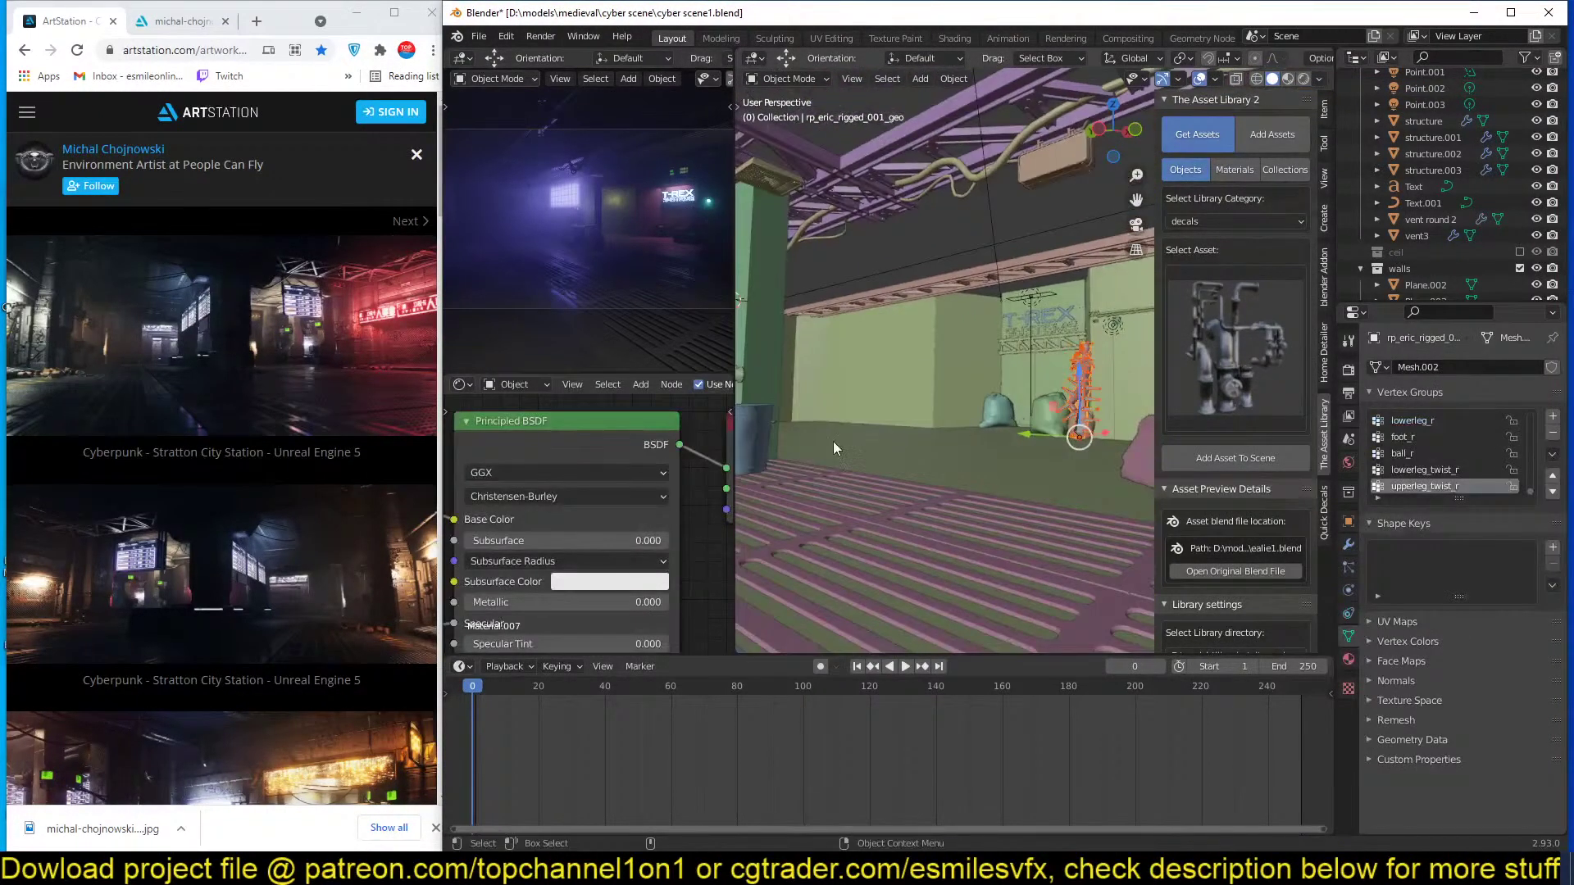
middle_drag(836, 442, 931, 444)
key(shift+d)
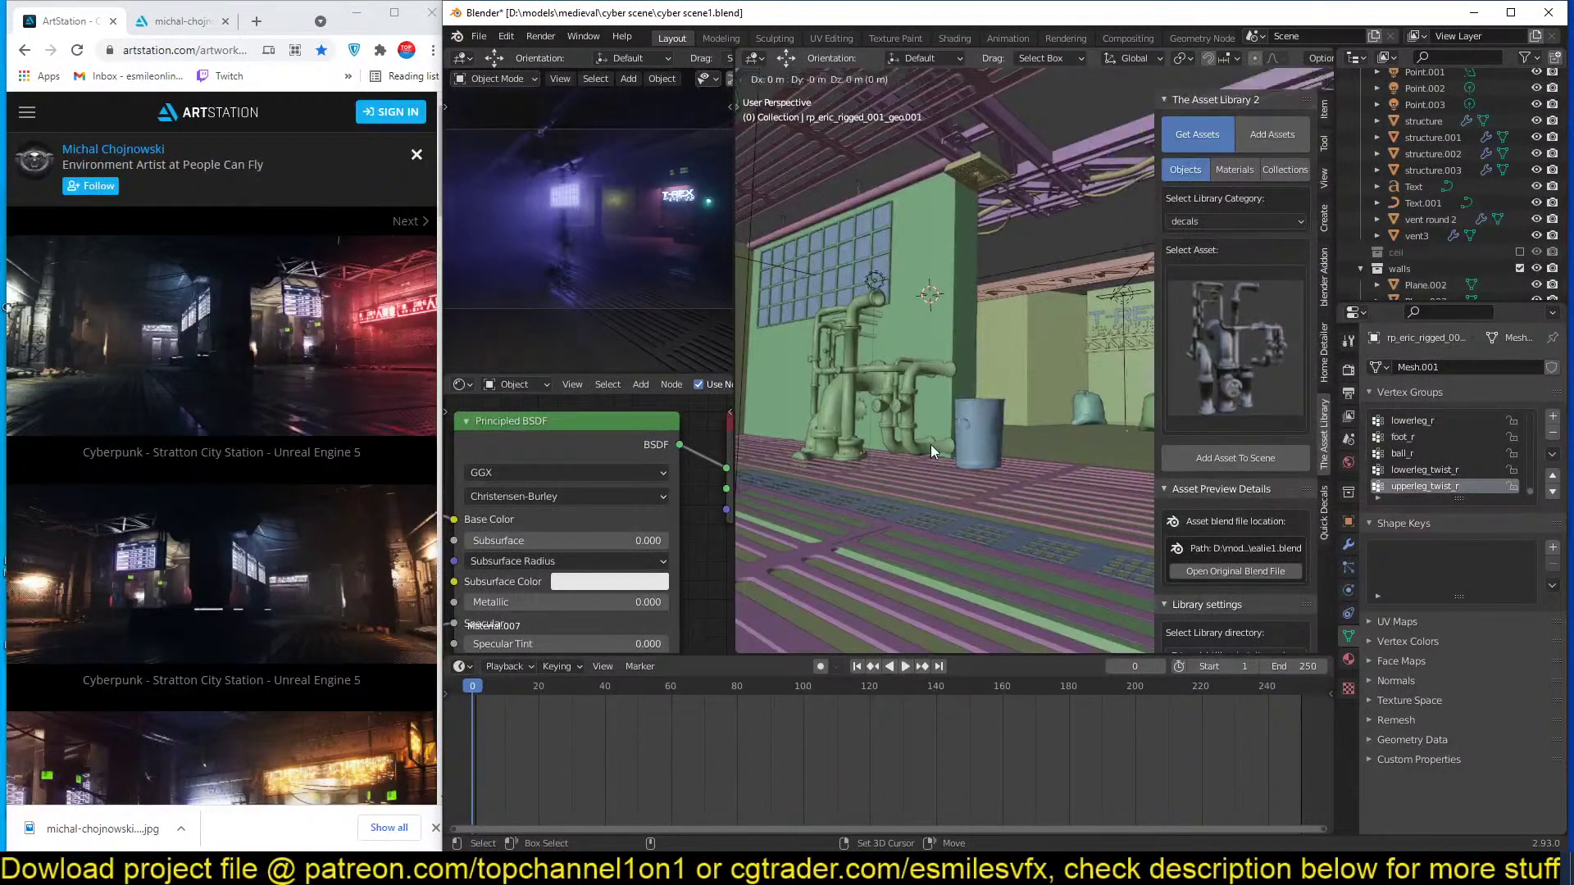
right_click(931, 444)
key(shift+s)
click(908, 329)
Rotate the character copy 90° about the Z axis.
middle_drag(881, 454, 934, 444)
text(rz90)
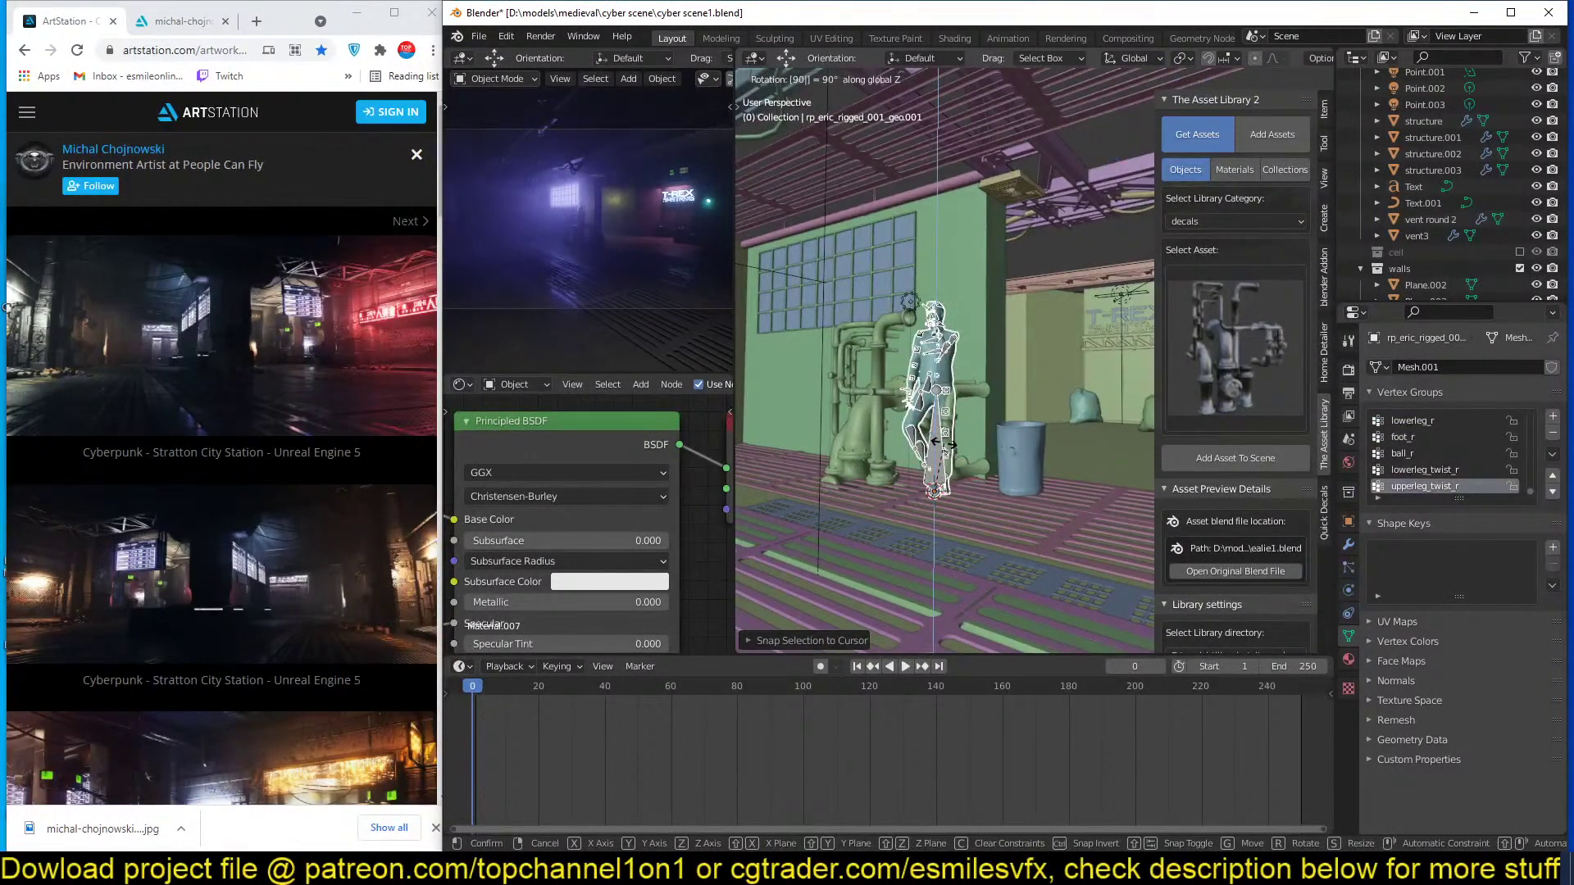
key(Return)
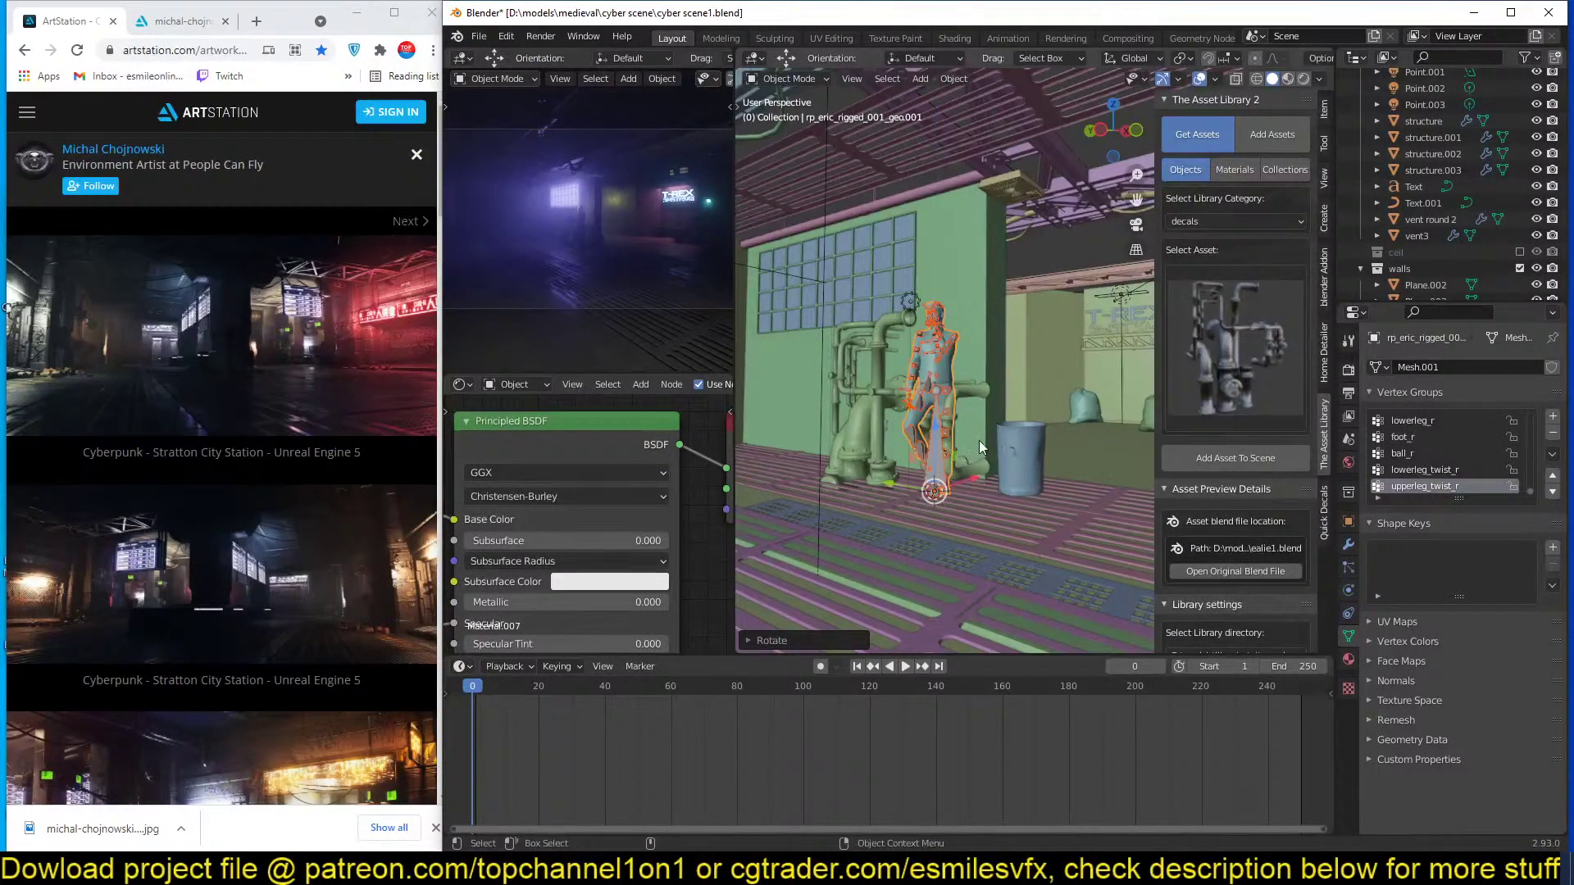
In top view, move the character copy to the camera end of the floor grating and rotate it.
key(KP_7)
shift+middle_drag(897, 485, 984, 383)
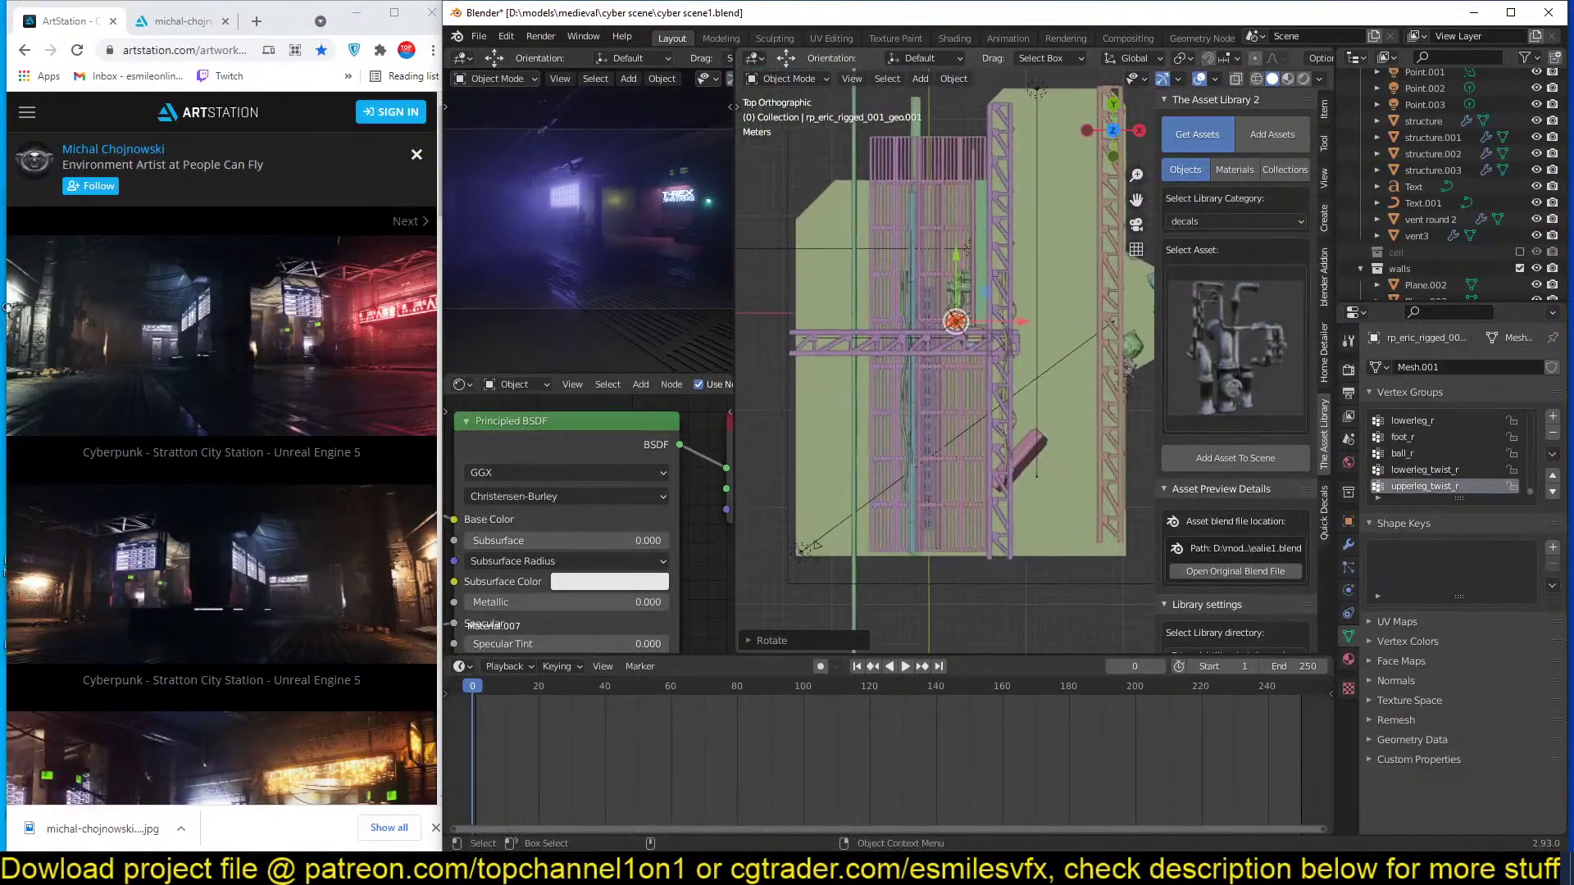
key(g)
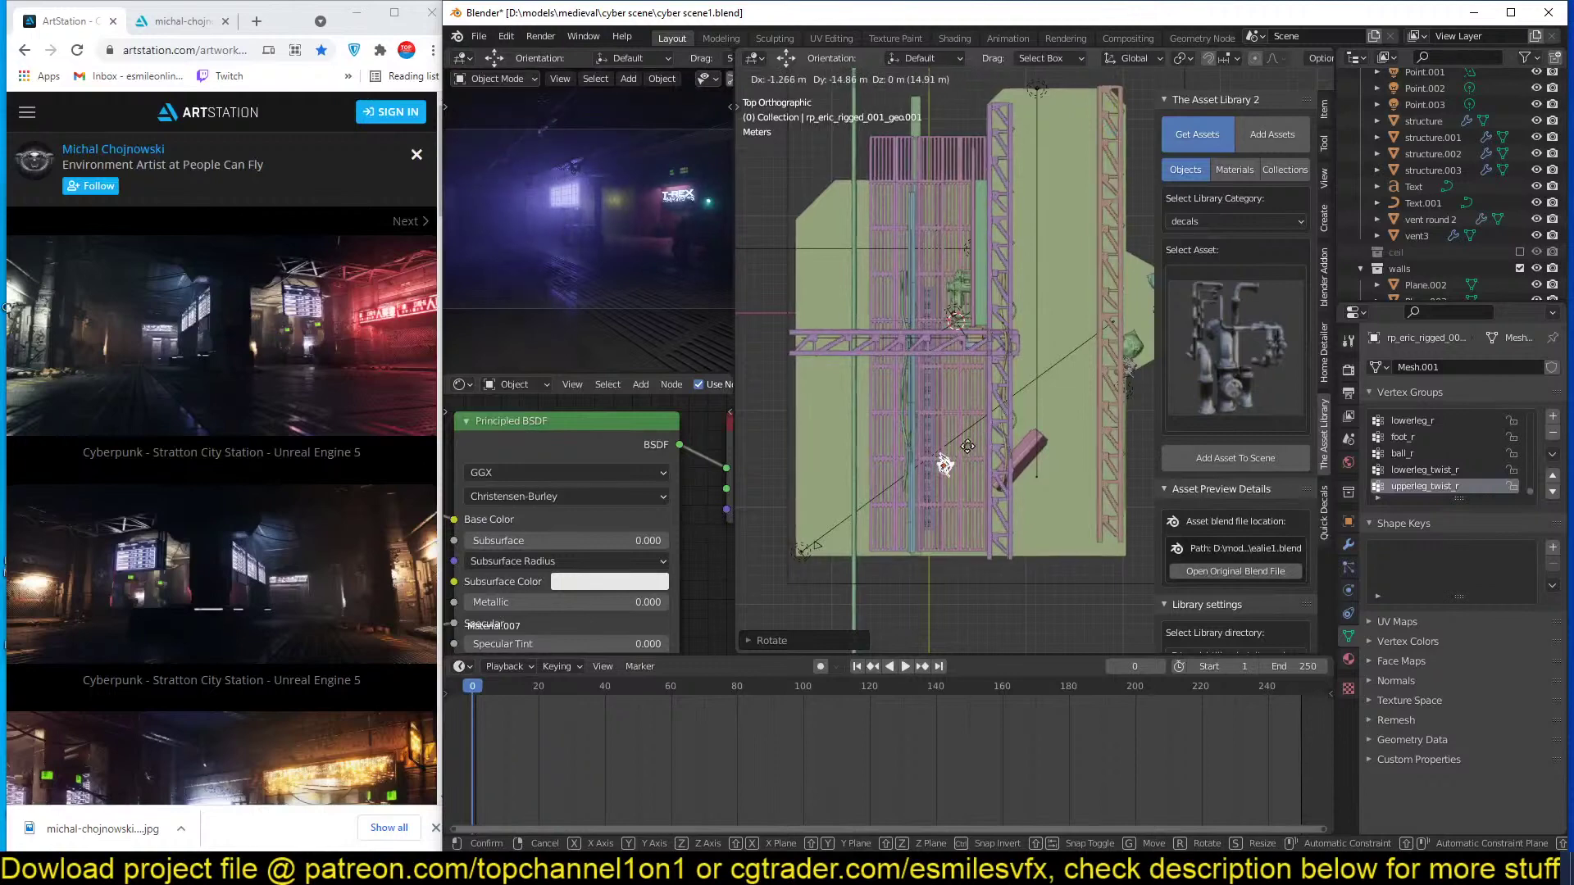
click(943, 467)
key(r)
click(918, 552)
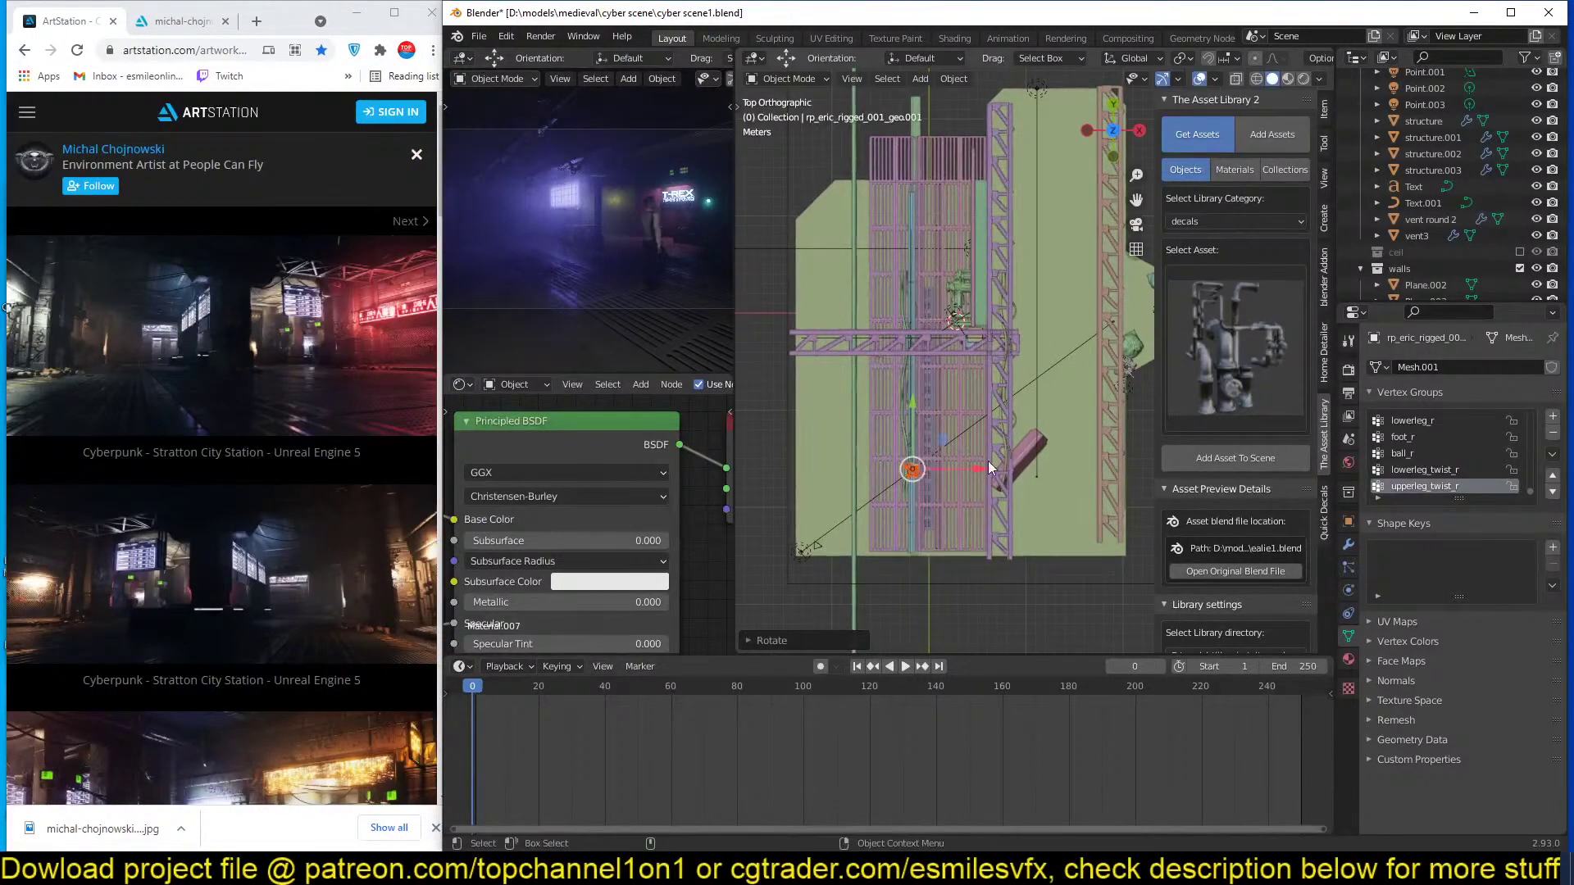
Shift the character copy onto the floor strip beside the grating, in front of the camera, and turn it again.
key(g)
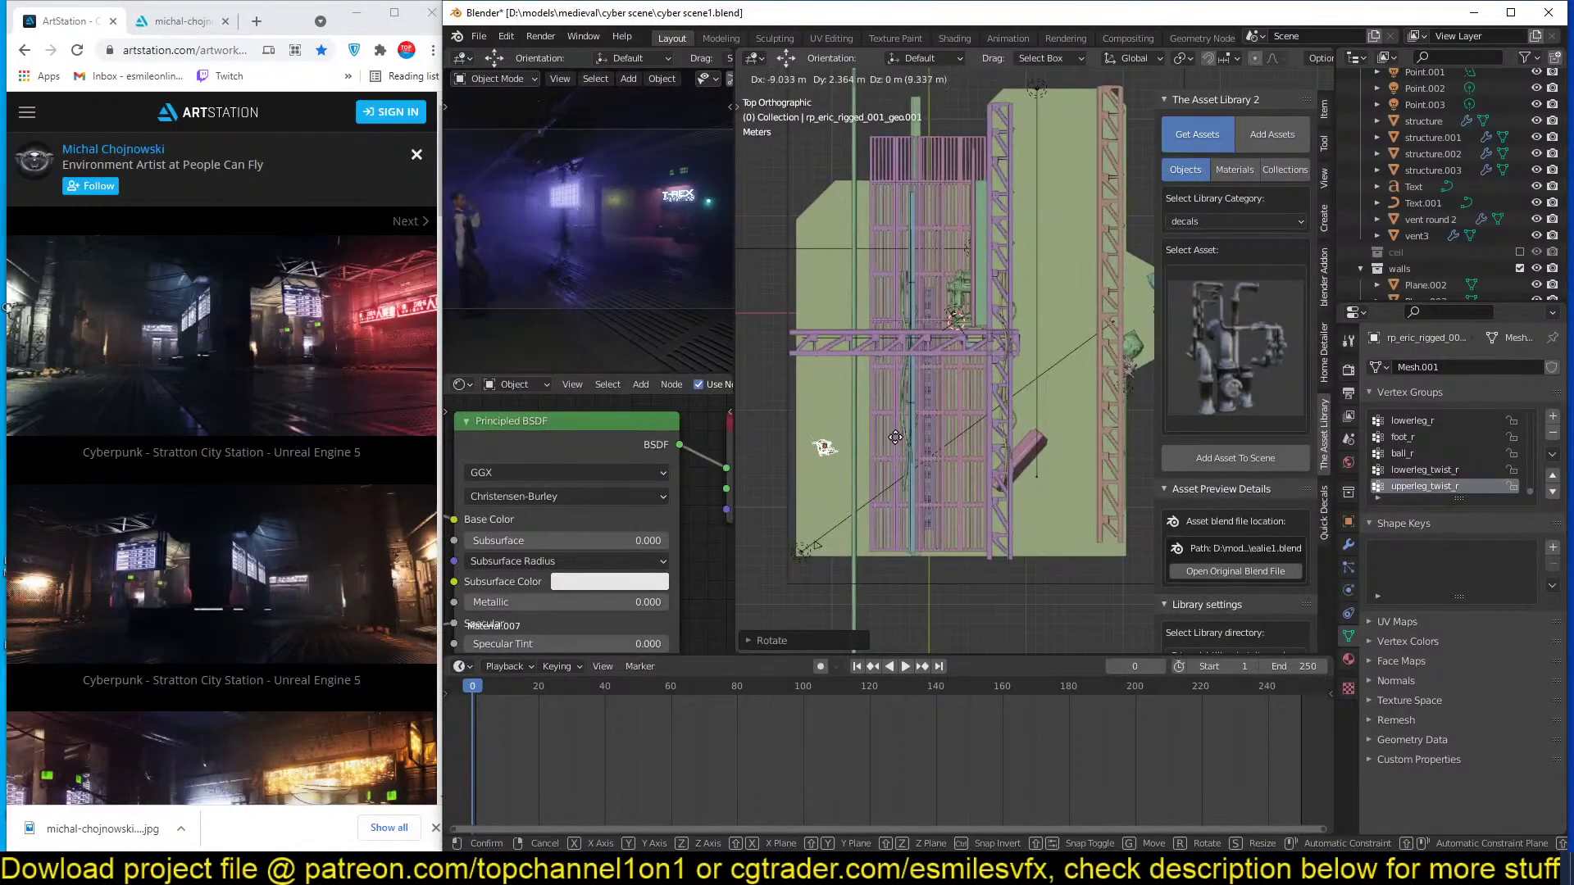
click(911, 436)
scroll(912, 433, down, 3)
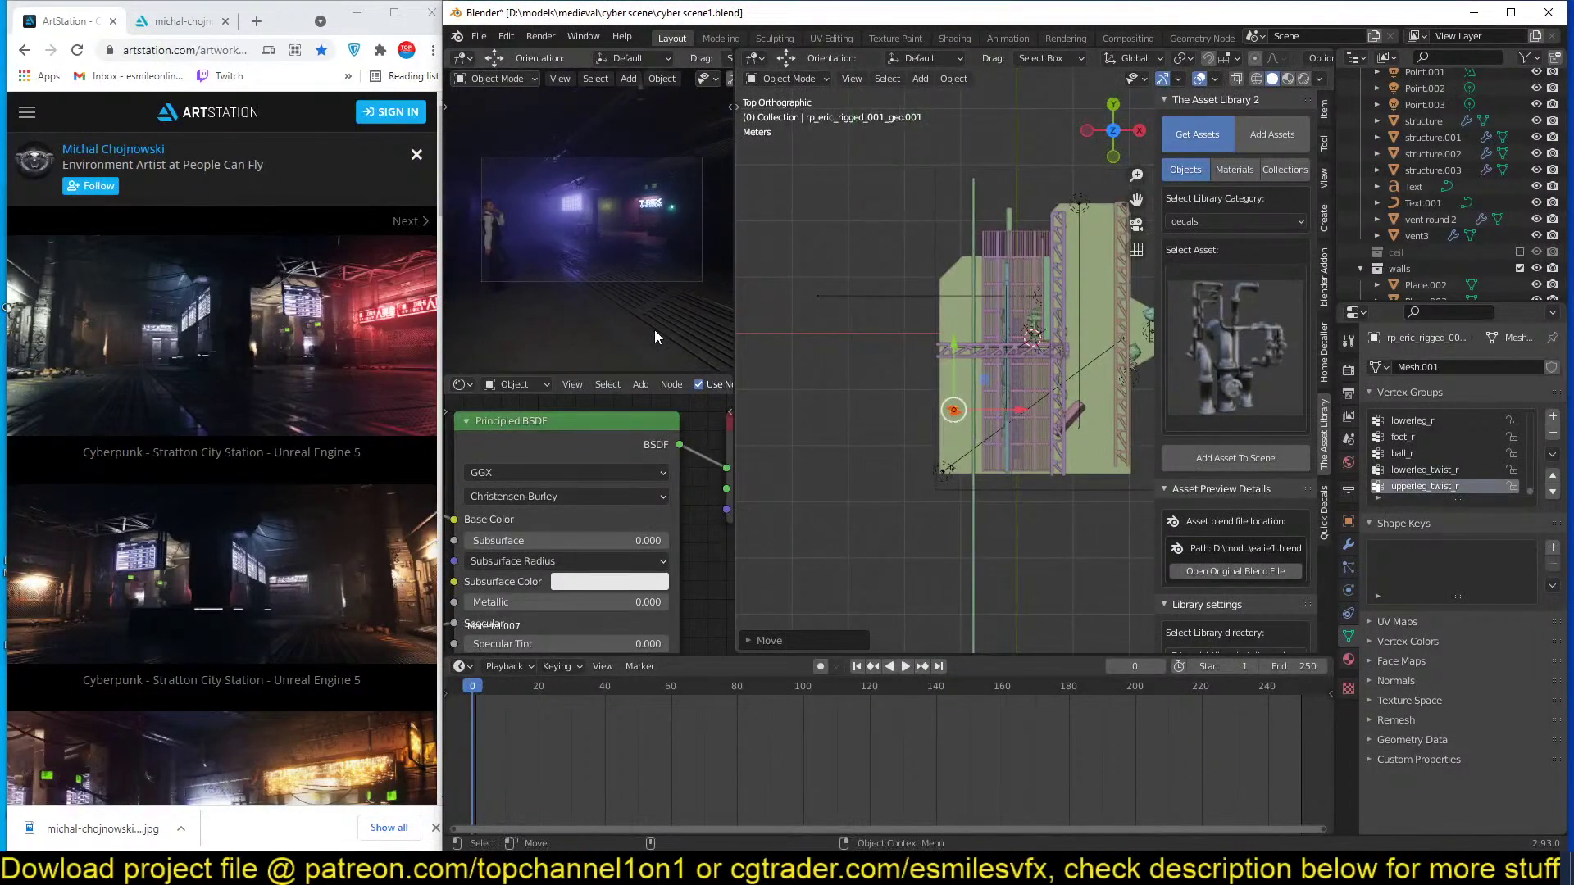
key(r)
click(956, 477)
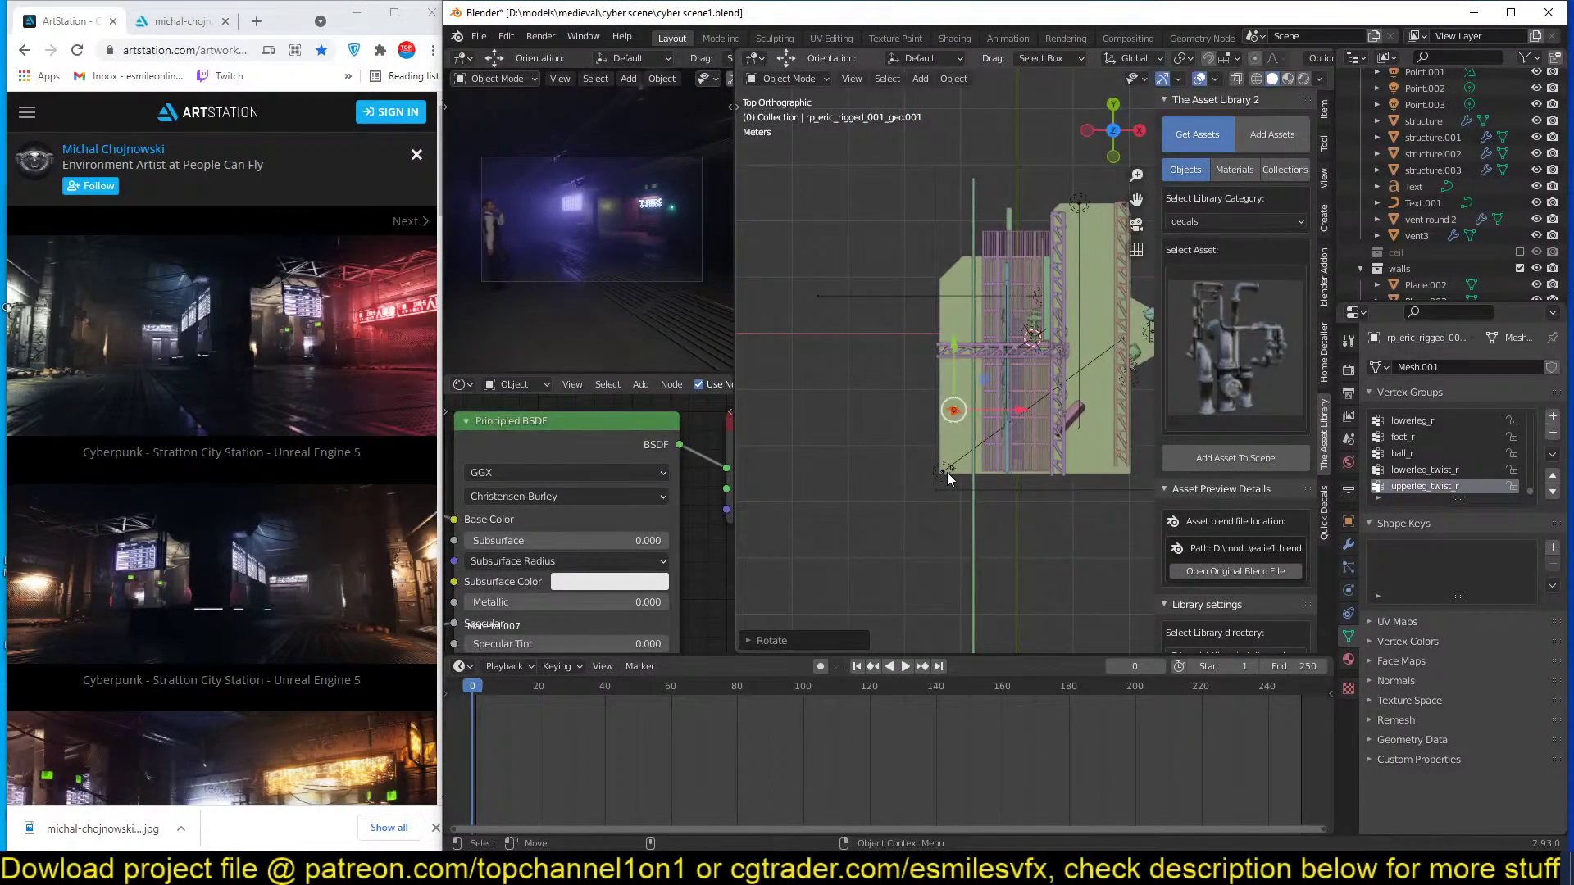
Hide the area light next to the camera and save the scene.
click(947, 472)
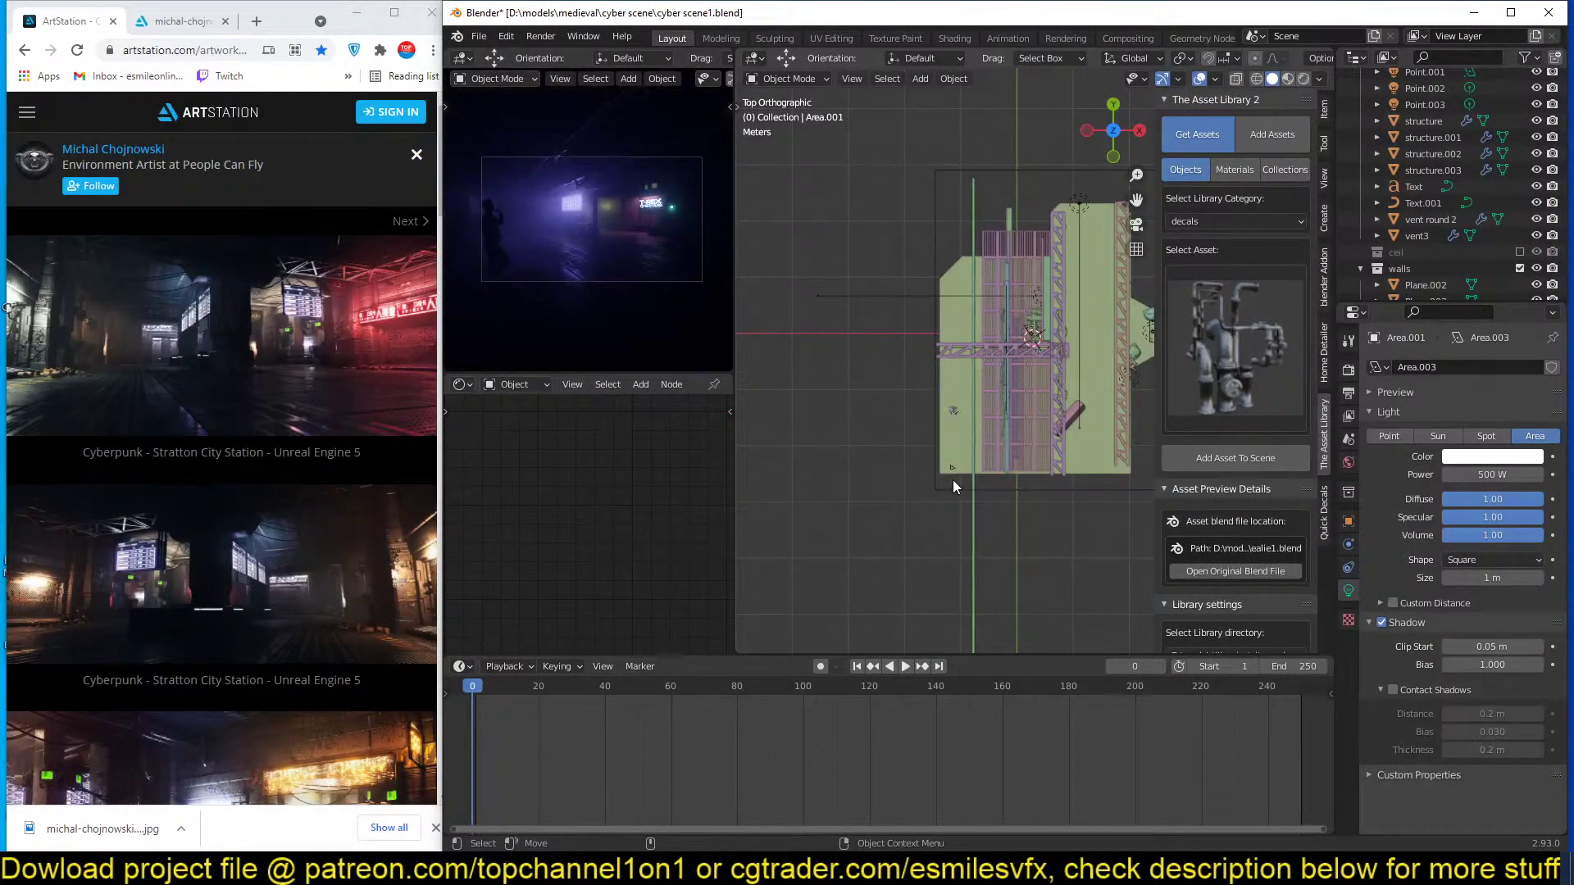
key(ctrl+s)
scroll(1018, 383, up, 1)
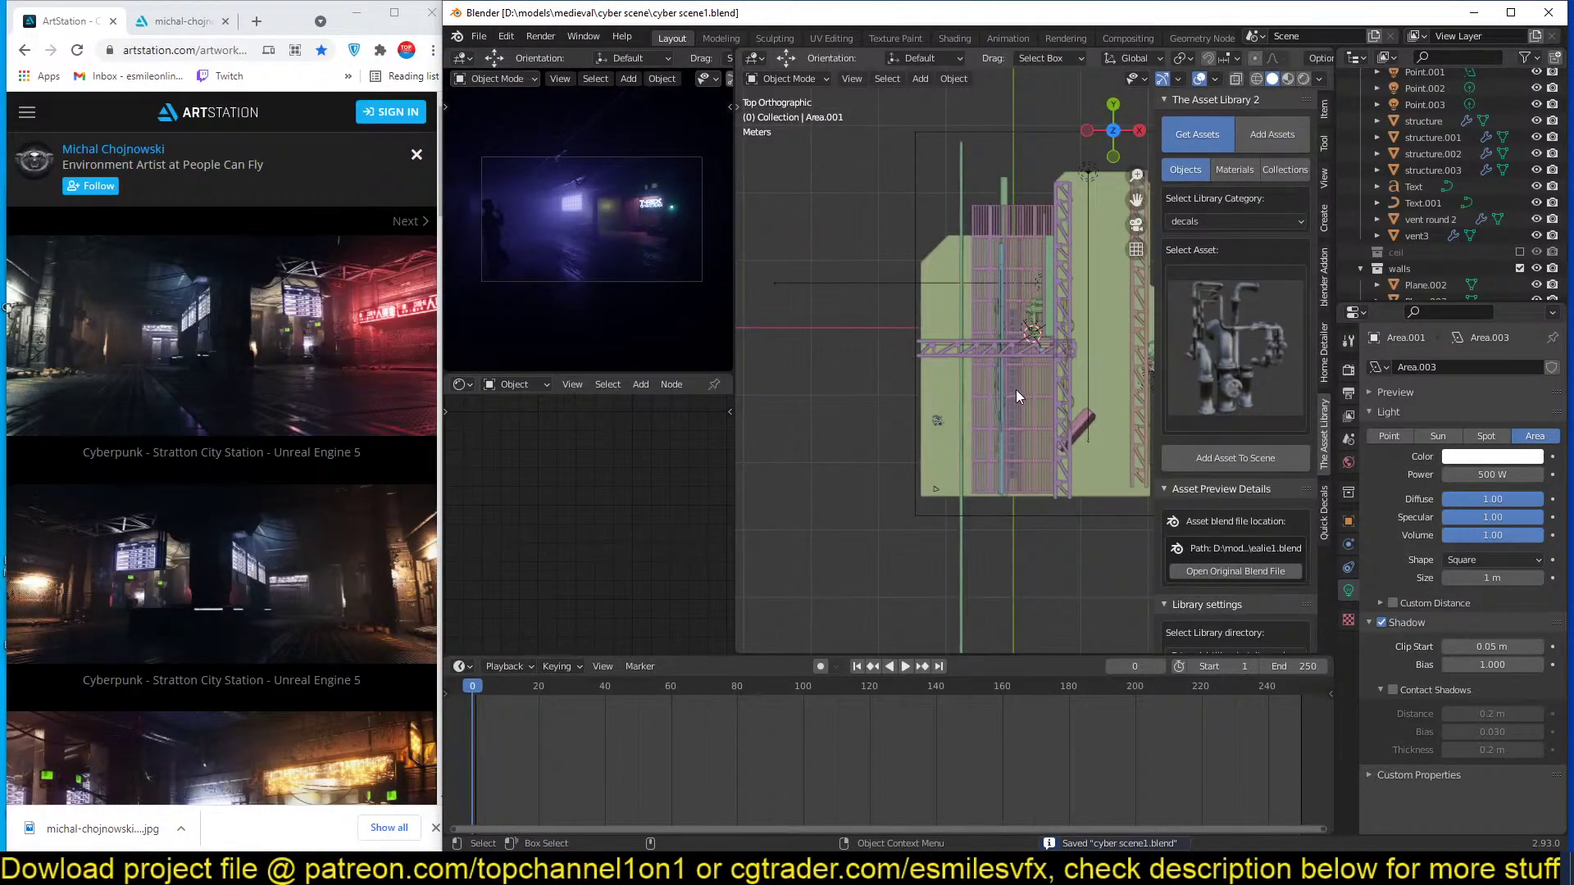
Select the character copy in wireframe shading and move it onto the floor grating, just beyond the overhead cross truss.
scroll(1016, 390, up, 4)
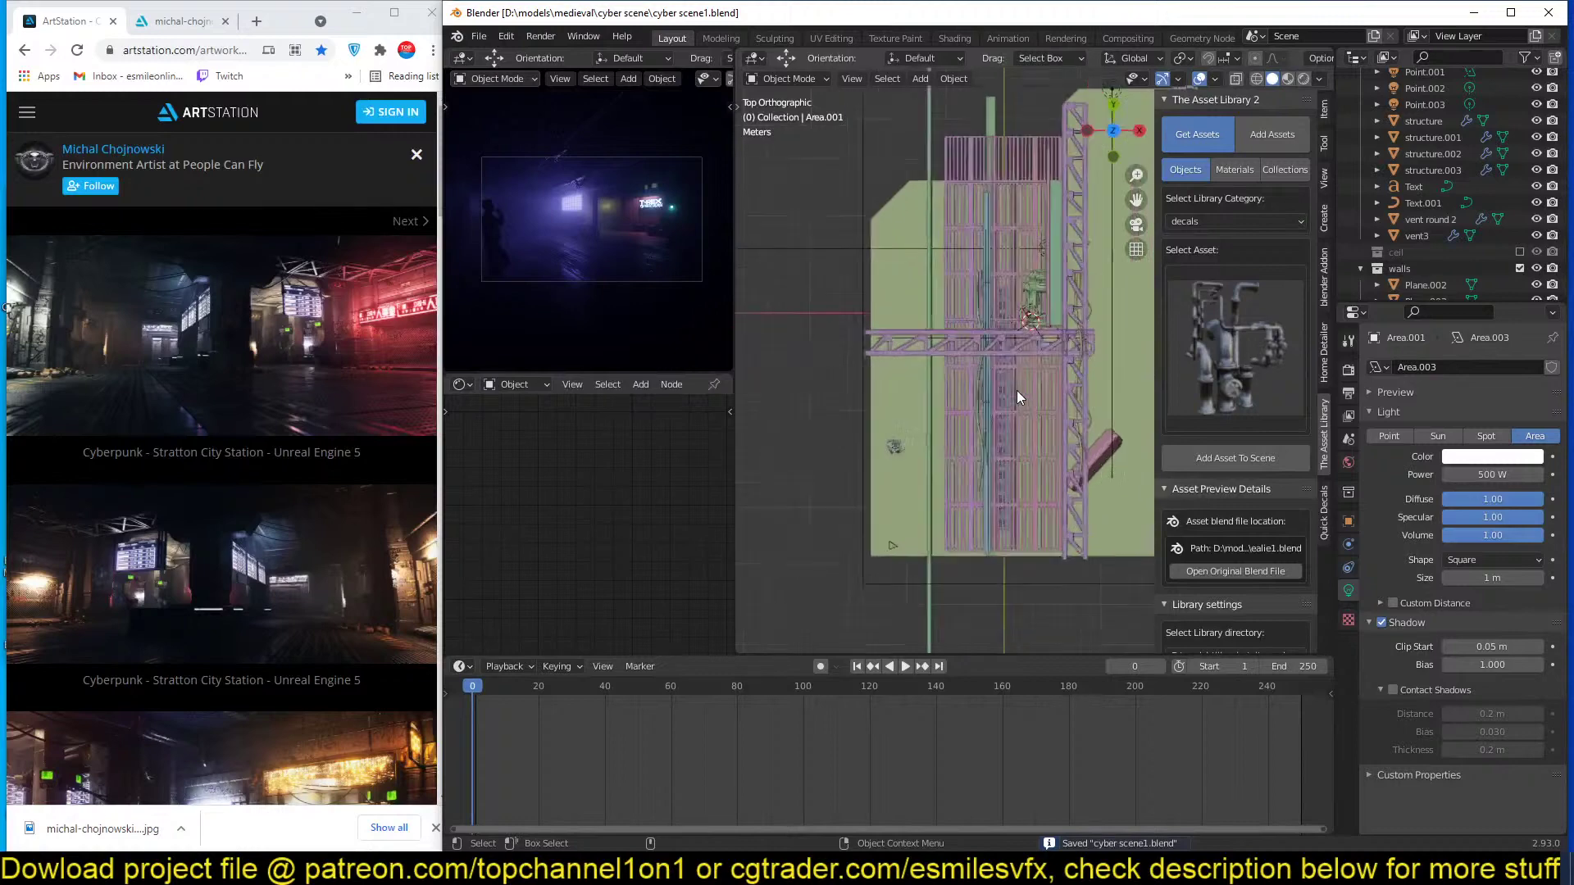
scroll(986, 441, up, 4)
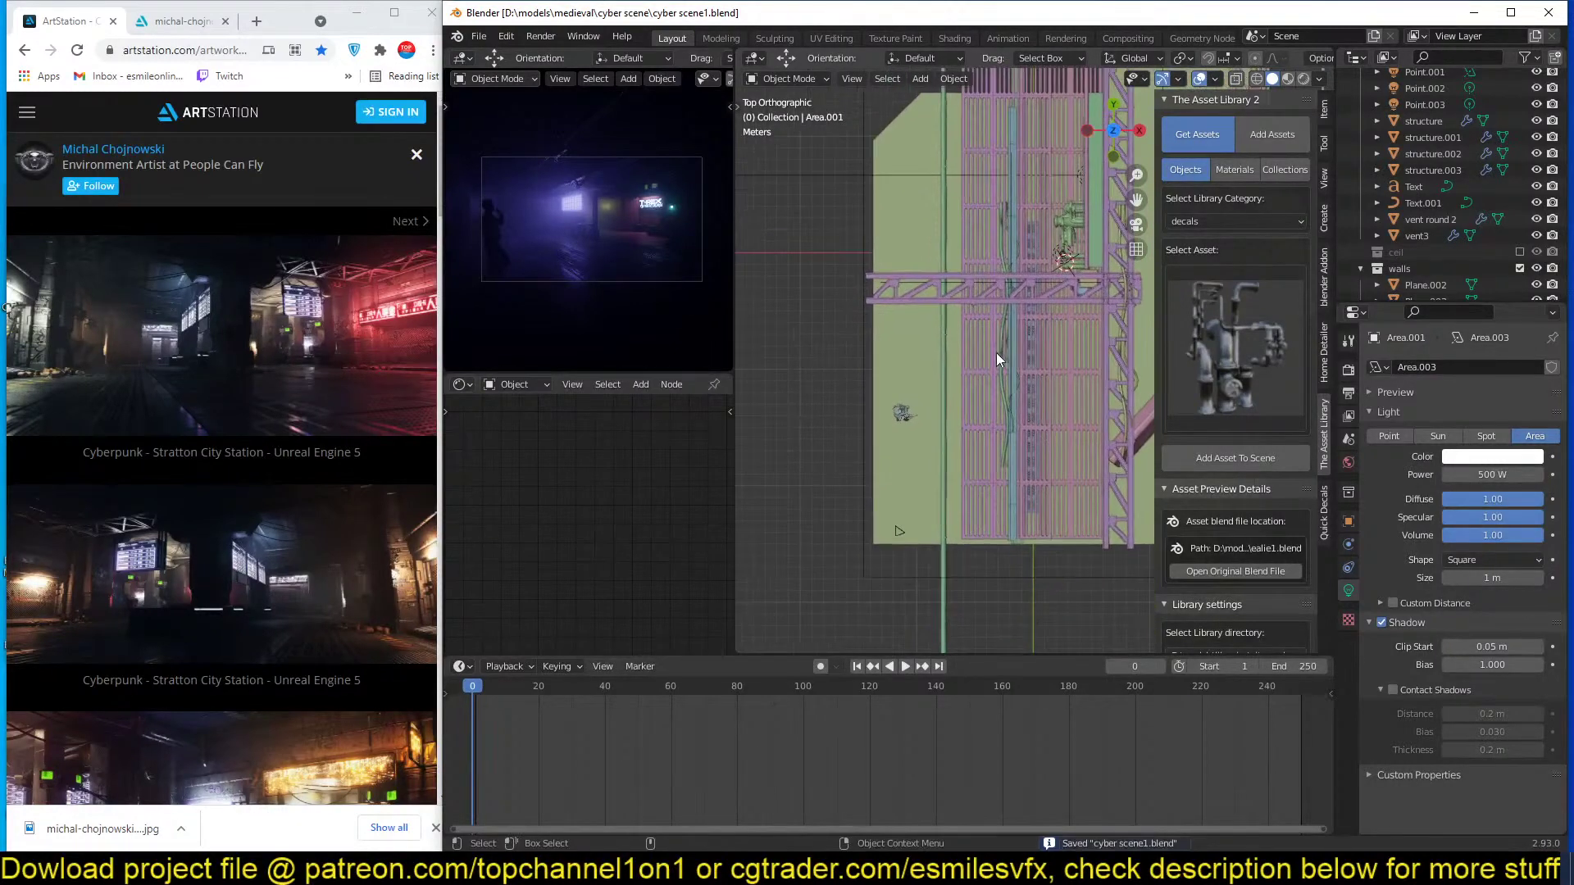
key(shift+z)
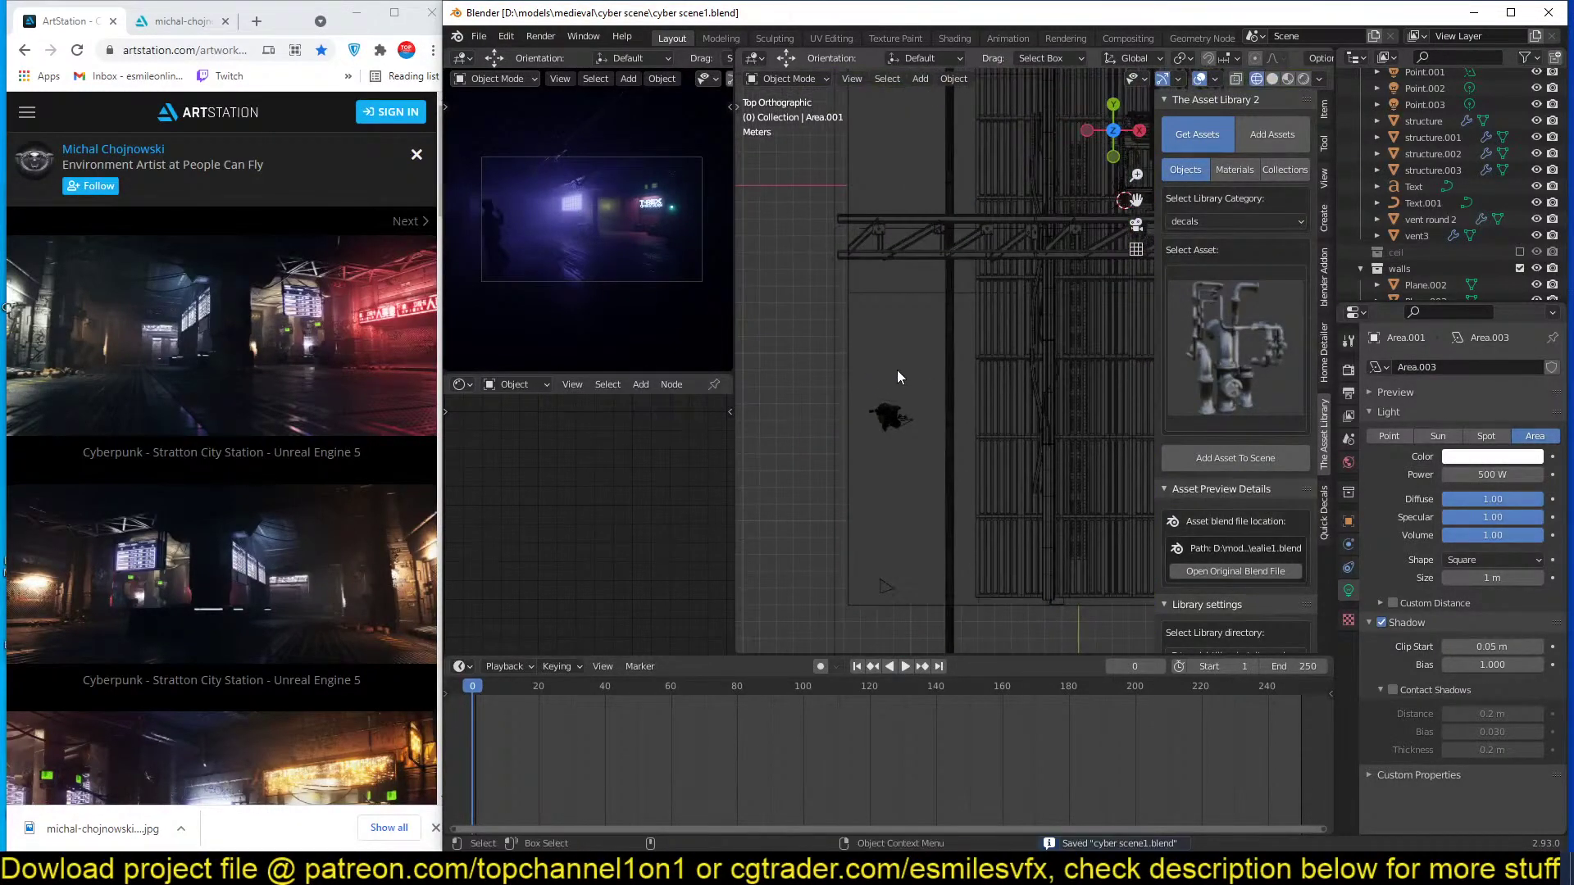
drag(861, 371, 908, 445)
scroll(910, 429, up, 1)
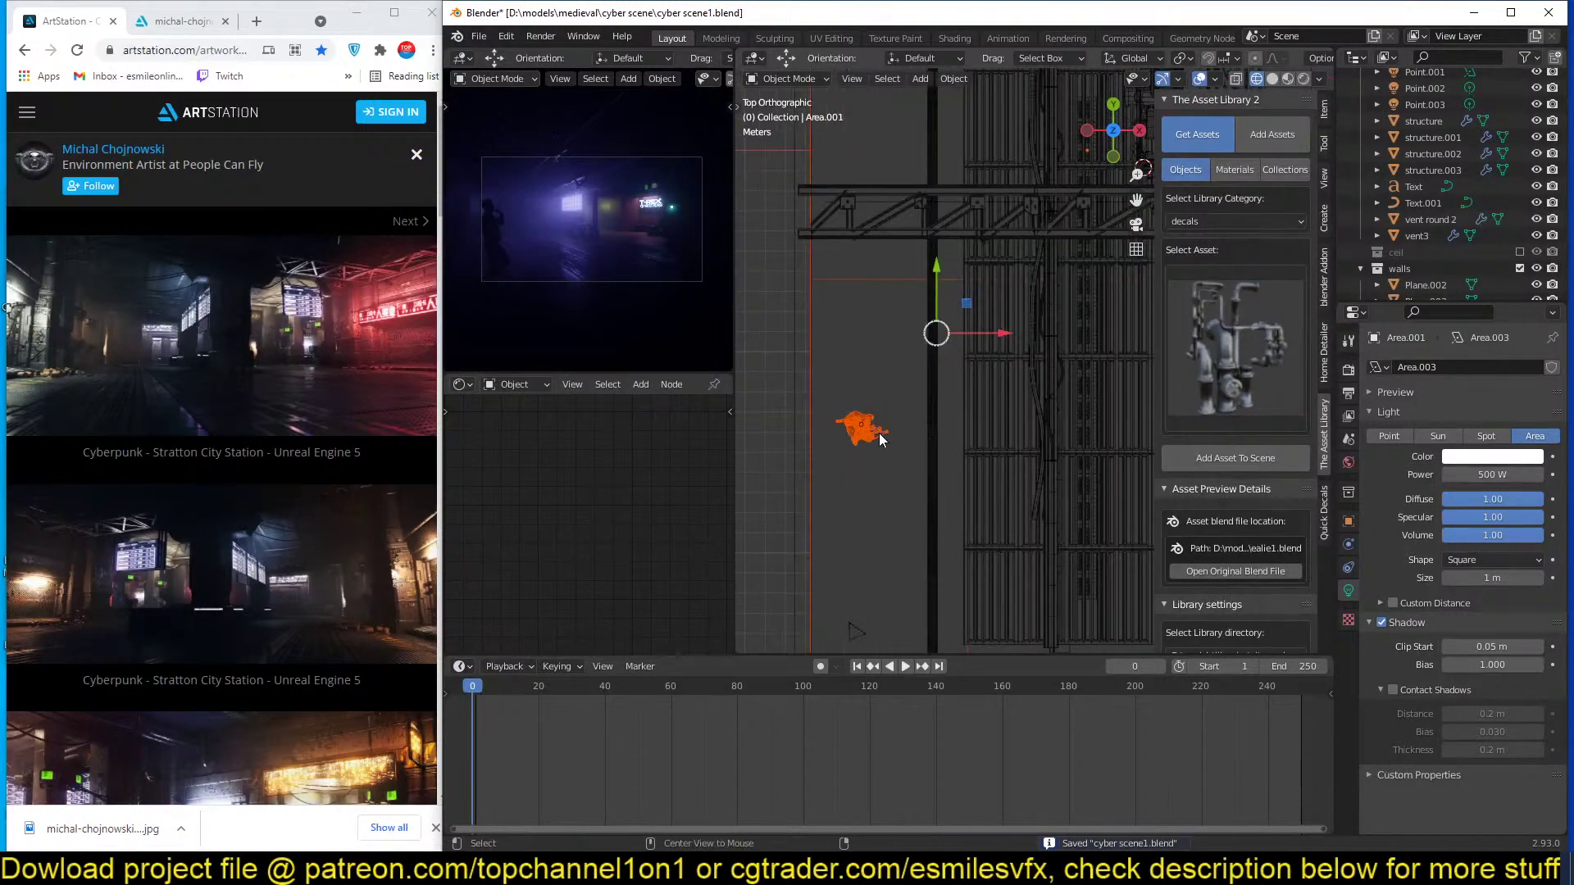
key(alt+a)
key(alt+z)
key(ctrl+s)
click(863, 422)
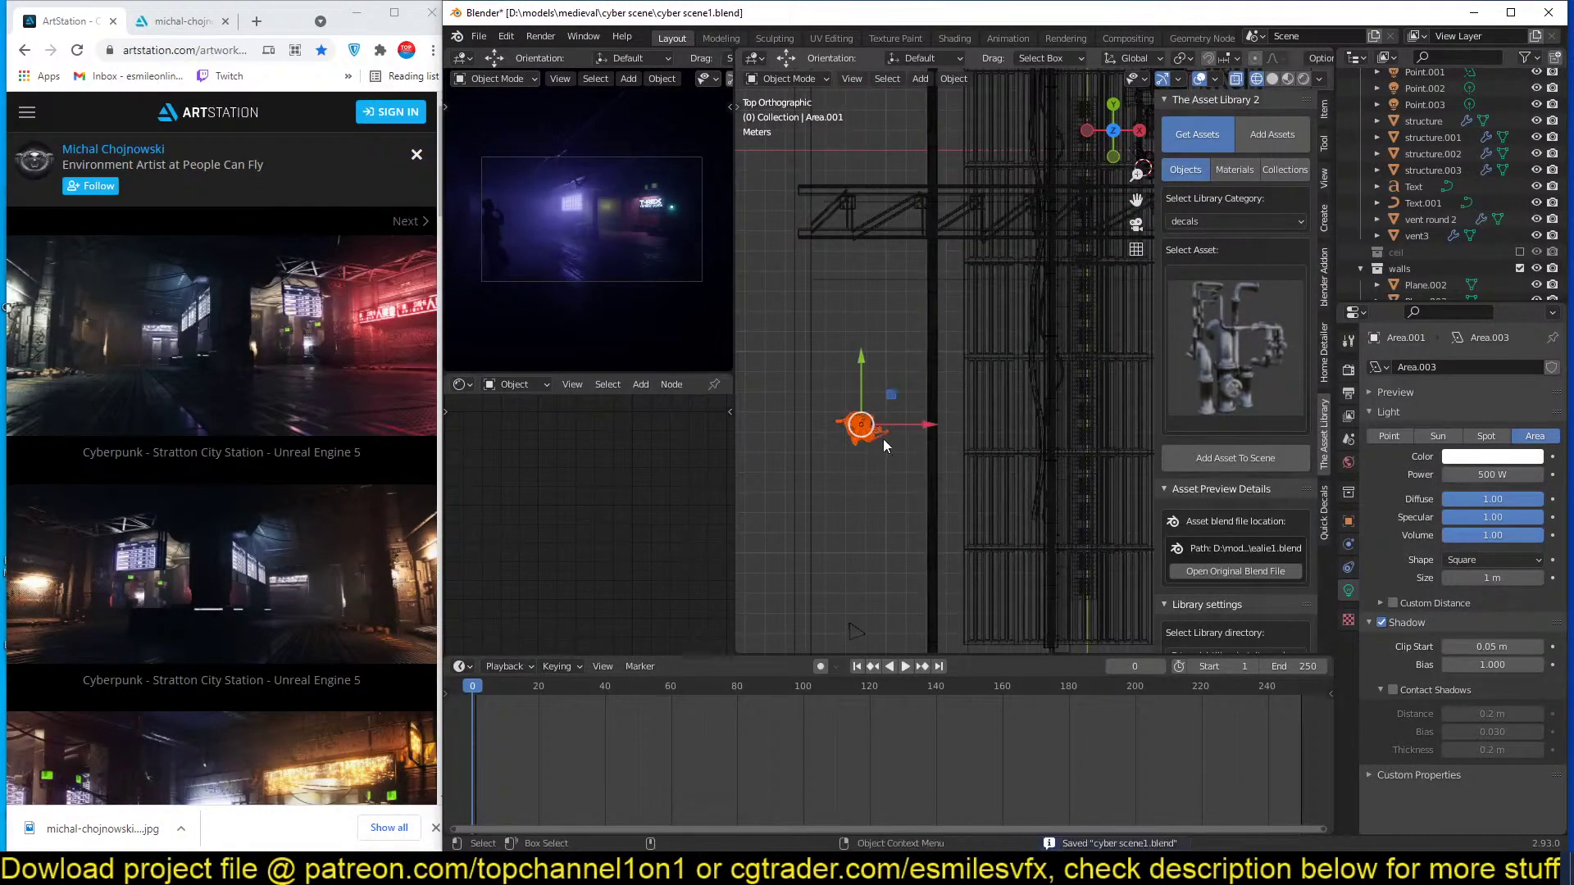
key(g)
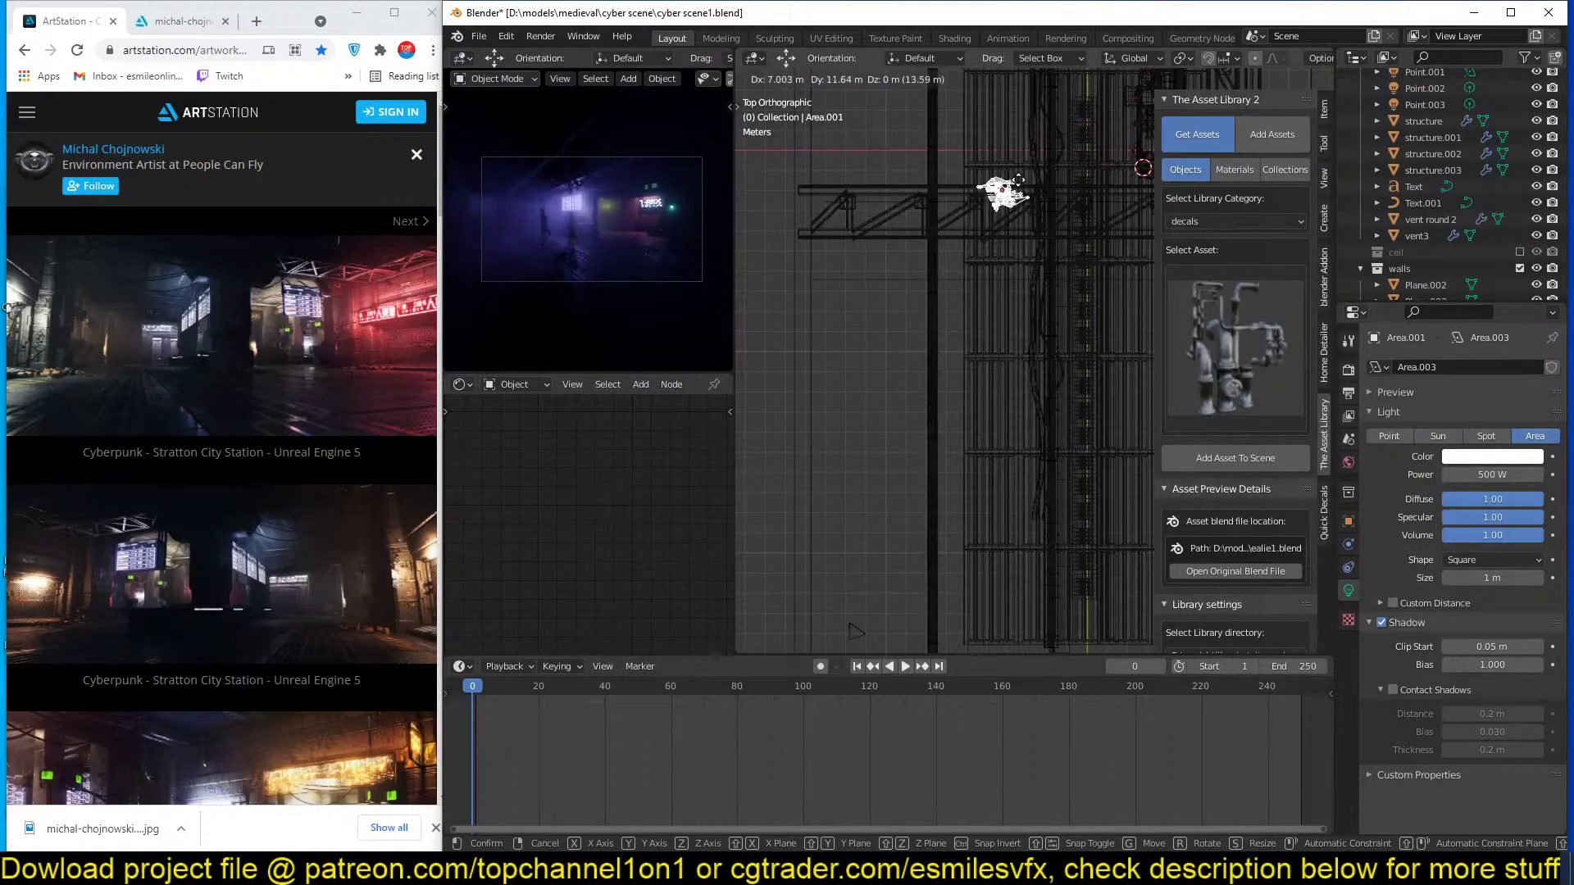
click(1033, 151)
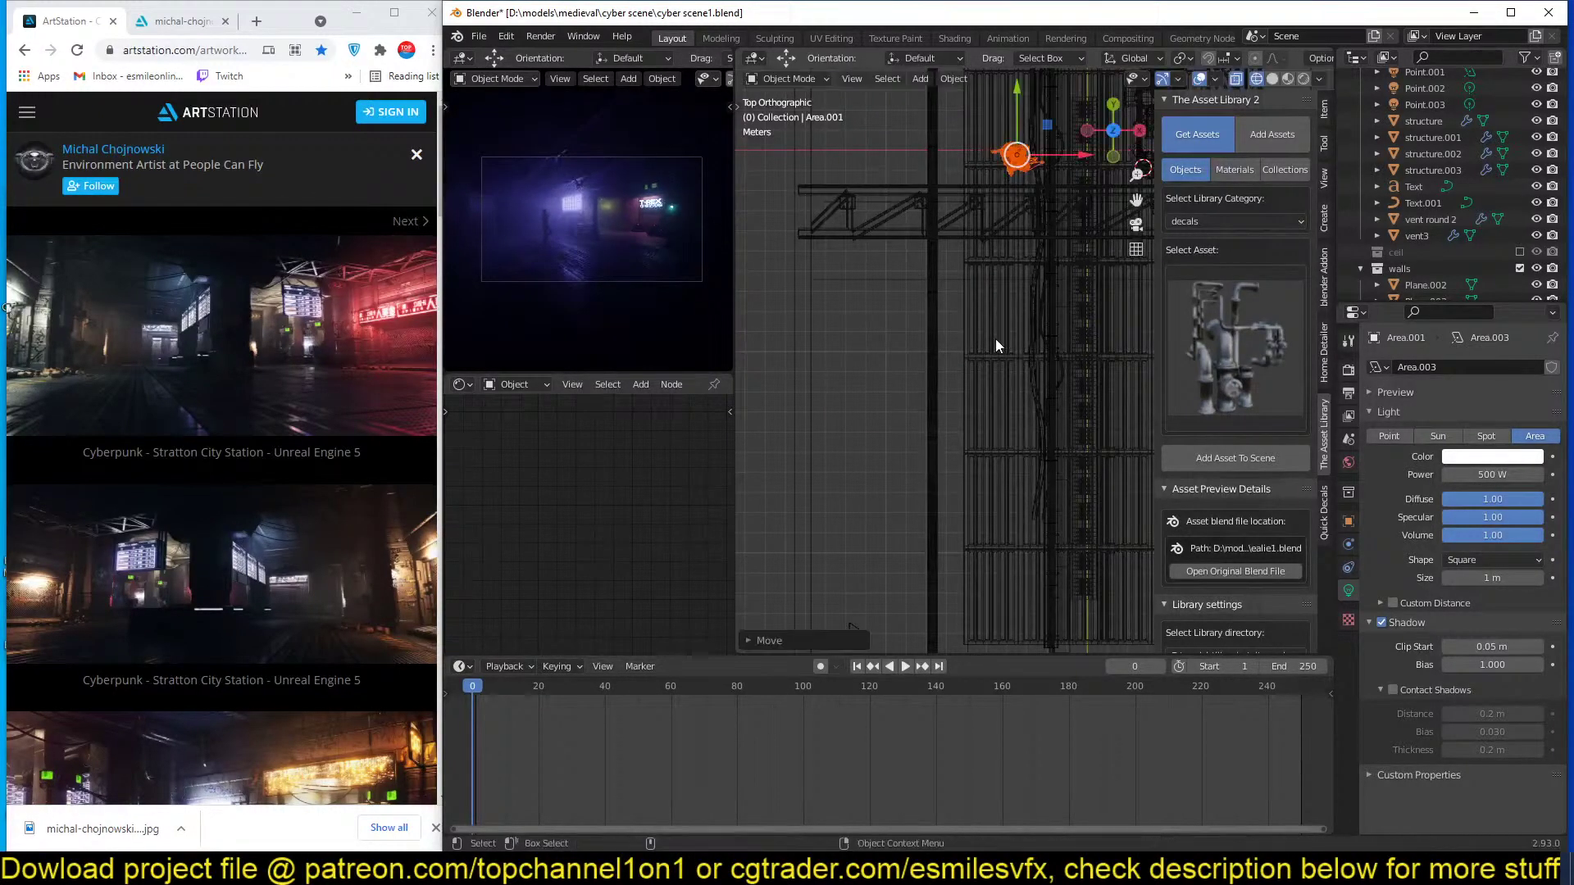
Clear the selection, return the viewport to solid shading and save the scene.
scroll(995, 337, up, 2)
key(alt+a)
shift+middle_drag(913, 233, 892, 397)
key(z)
click(963, 395)
mouse_move(1008, 352)
middle_down()
mouse_move(1076, 261)
mouse_move(965, 339)
middle_up()
key(ctrl+s)
Choose the red Coca-Cola fridge asset and add it at the 3D cursor placed on the floor near the T-REX sign's character.
click(1255, 303)
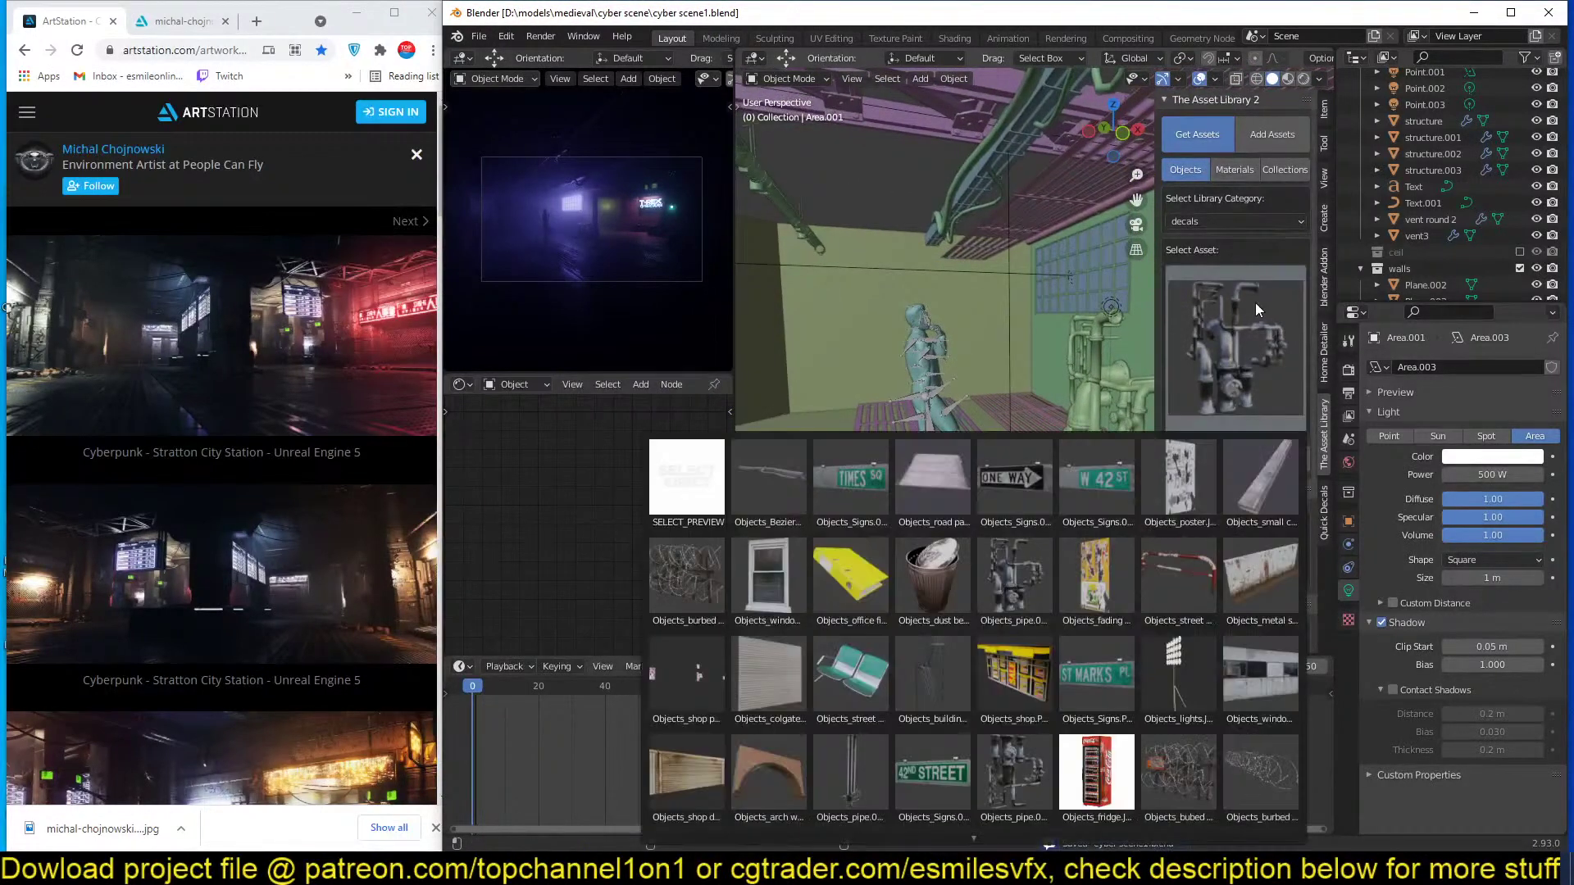
scroll(975, 820, down, 1)
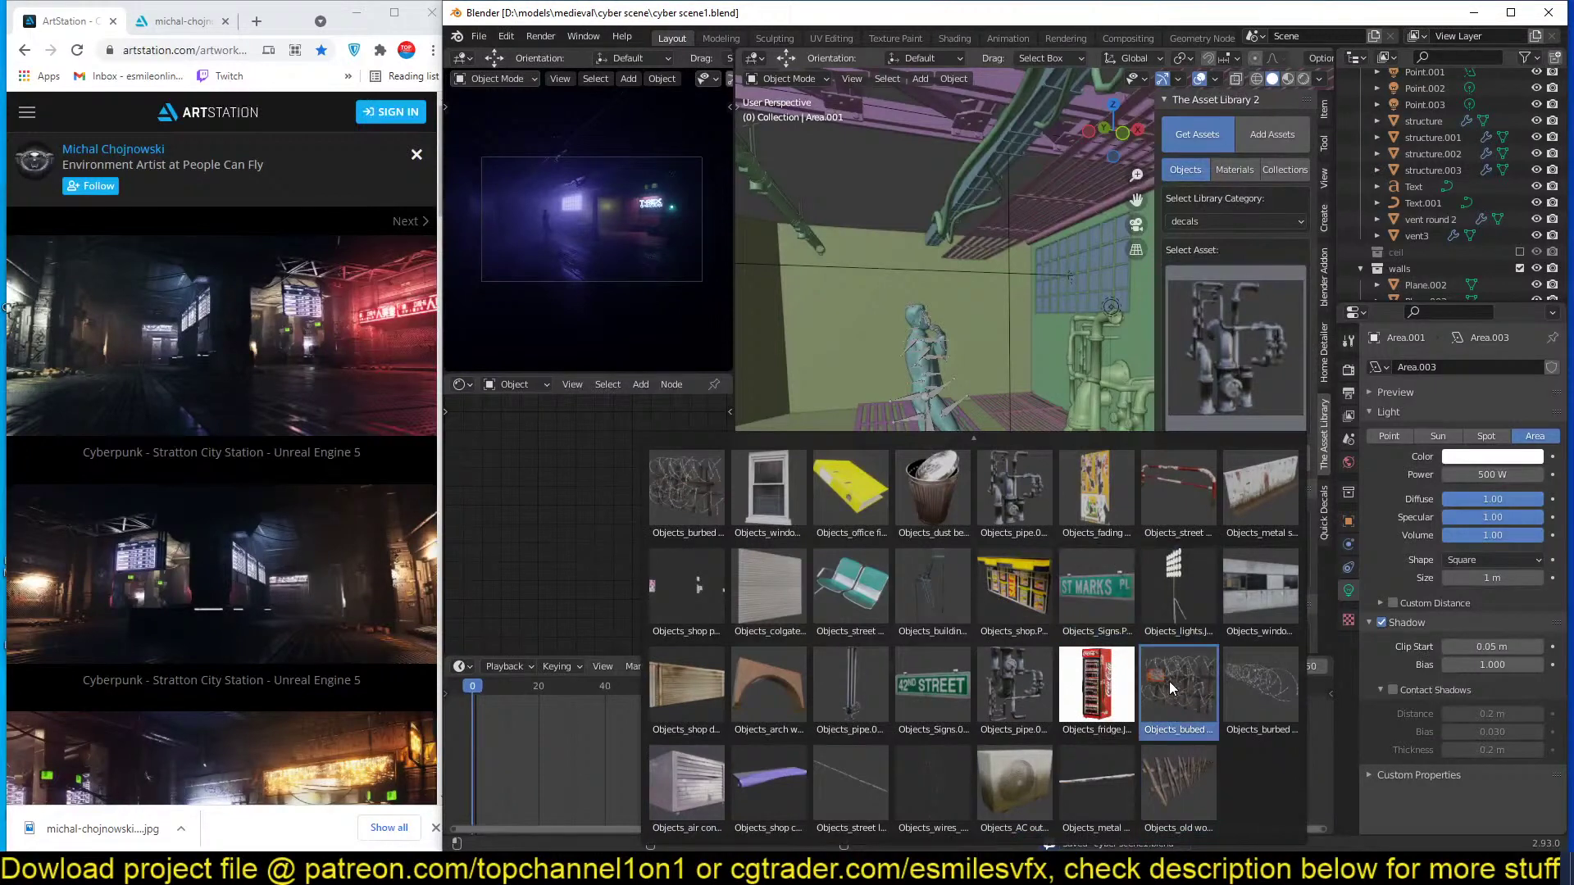
click(1236, 333)
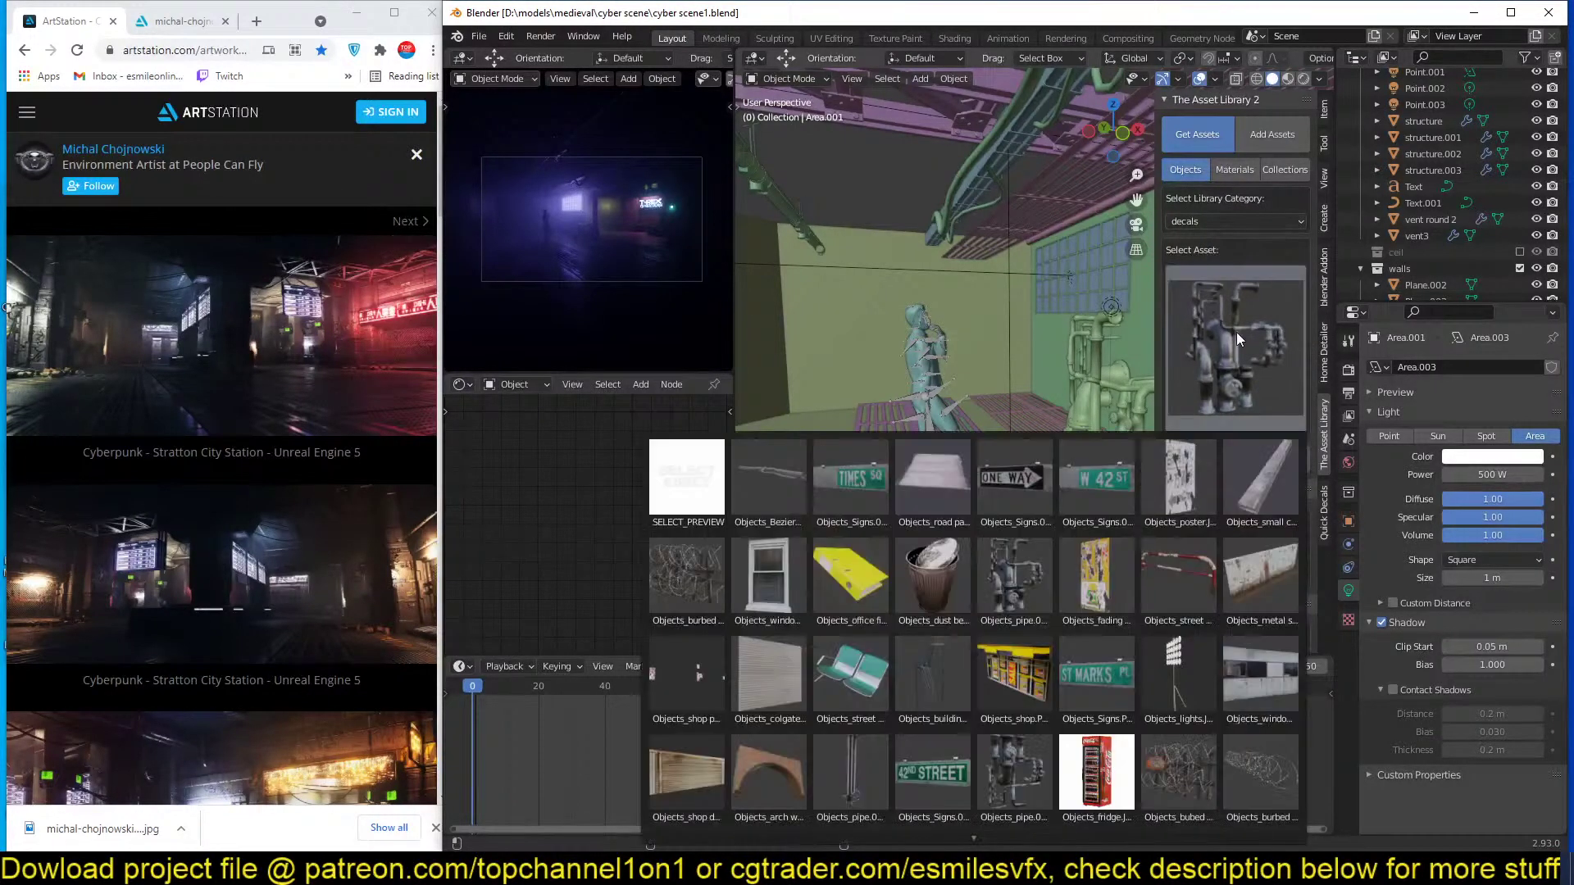
click(1100, 772)
shift+middle_drag(951, 523, 927, 490)
shift+right_click(982, 441)
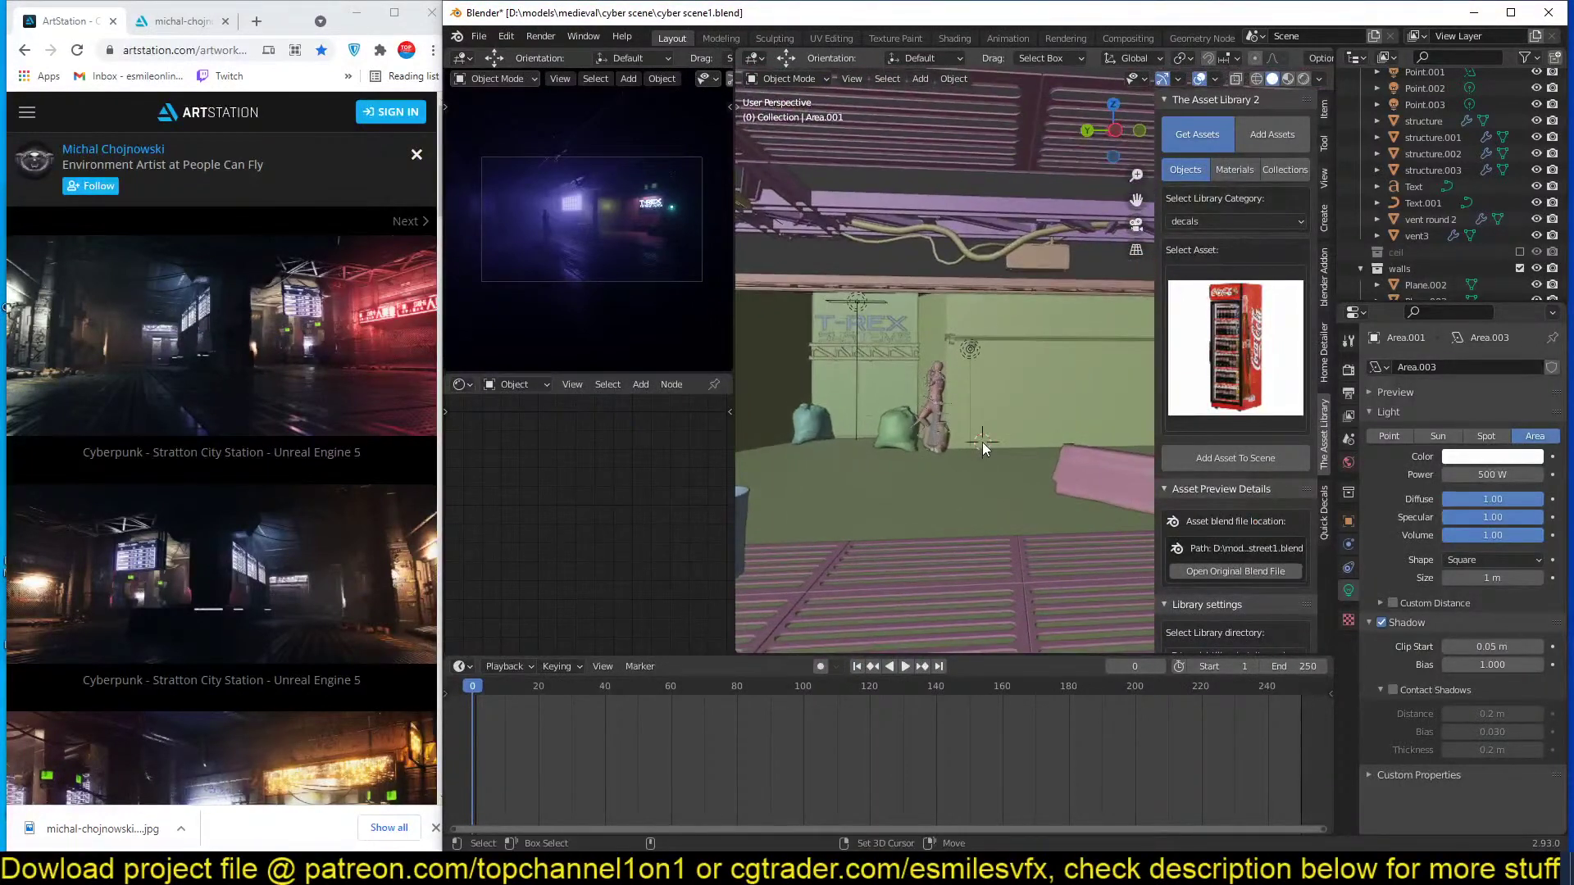
click(1221, 457)
Scale the fridge up by about 1.4 and rotate it -90° about the Z axis.
key(s)
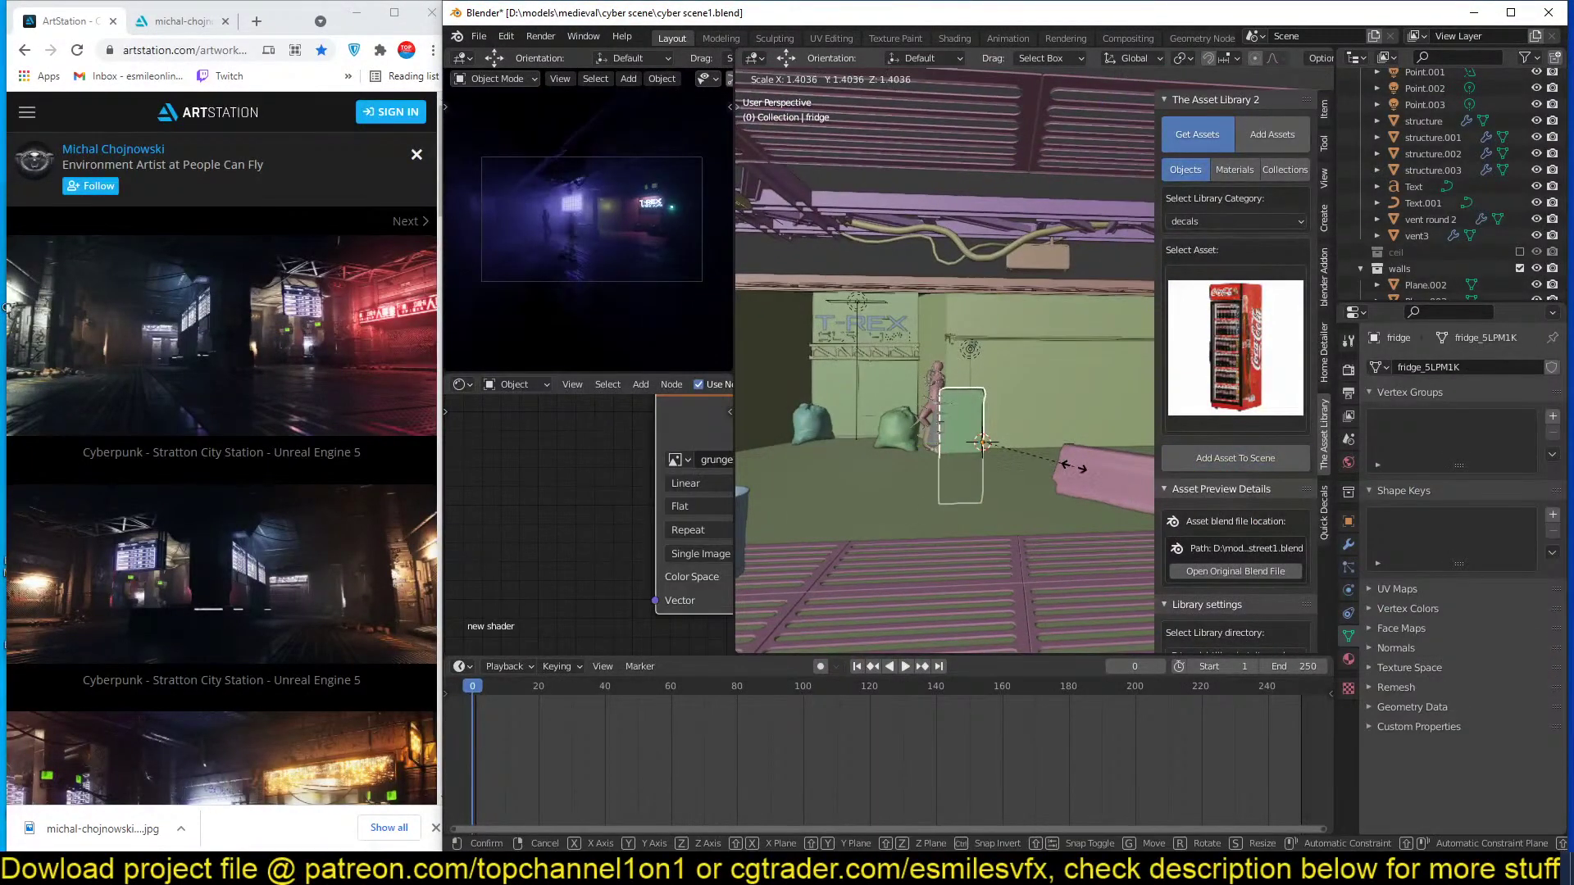
click(1074, 465)
right_click(1074, 465)
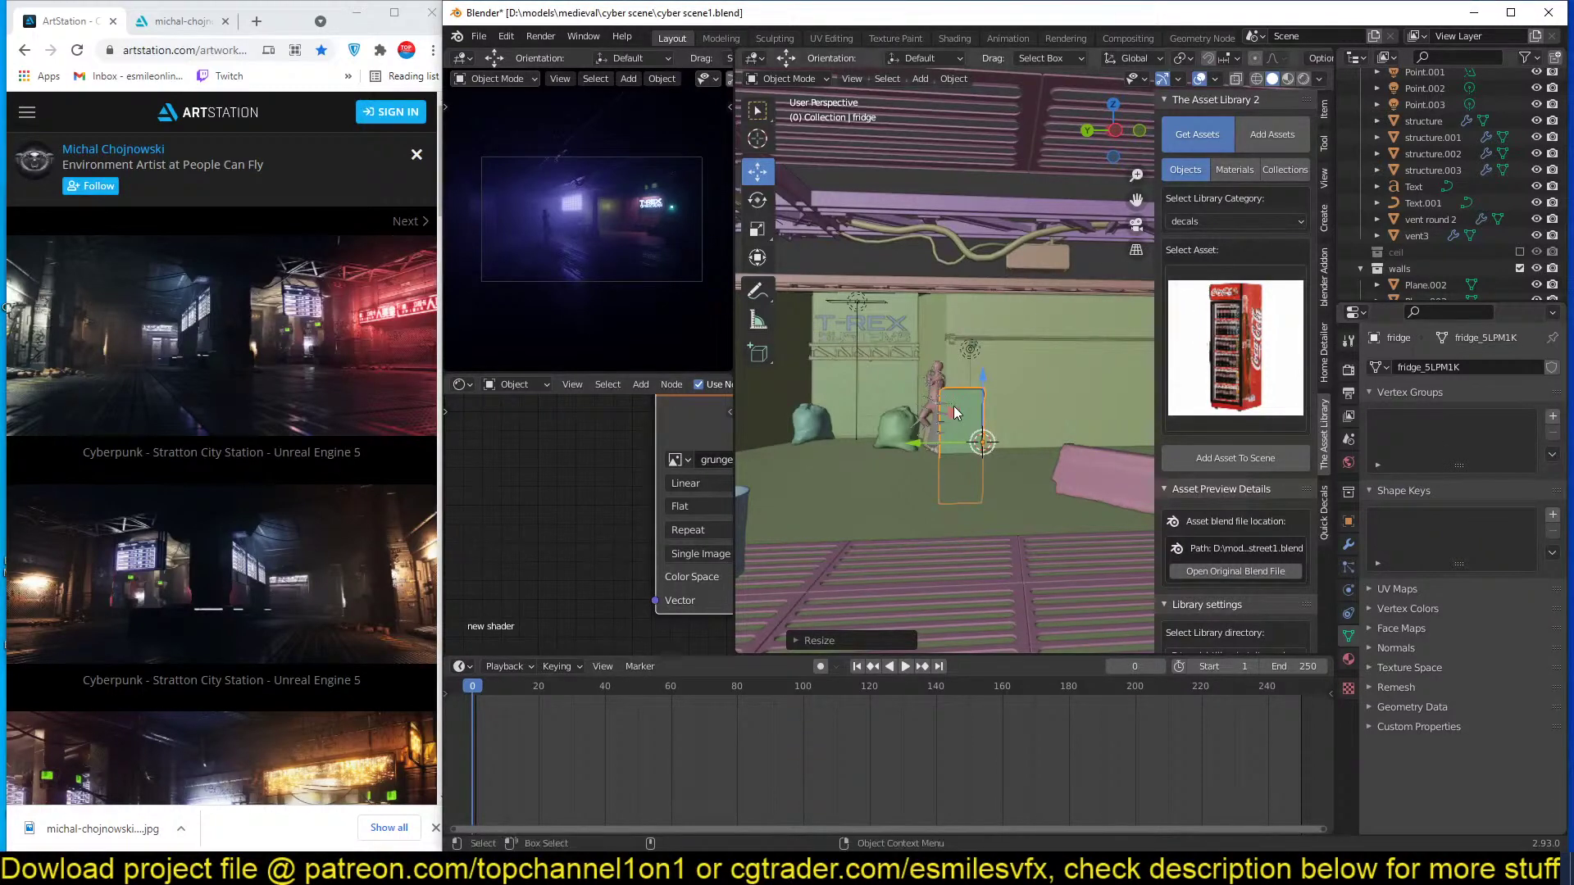
click(974, 393)
click(973, 393)
text(rz-90)
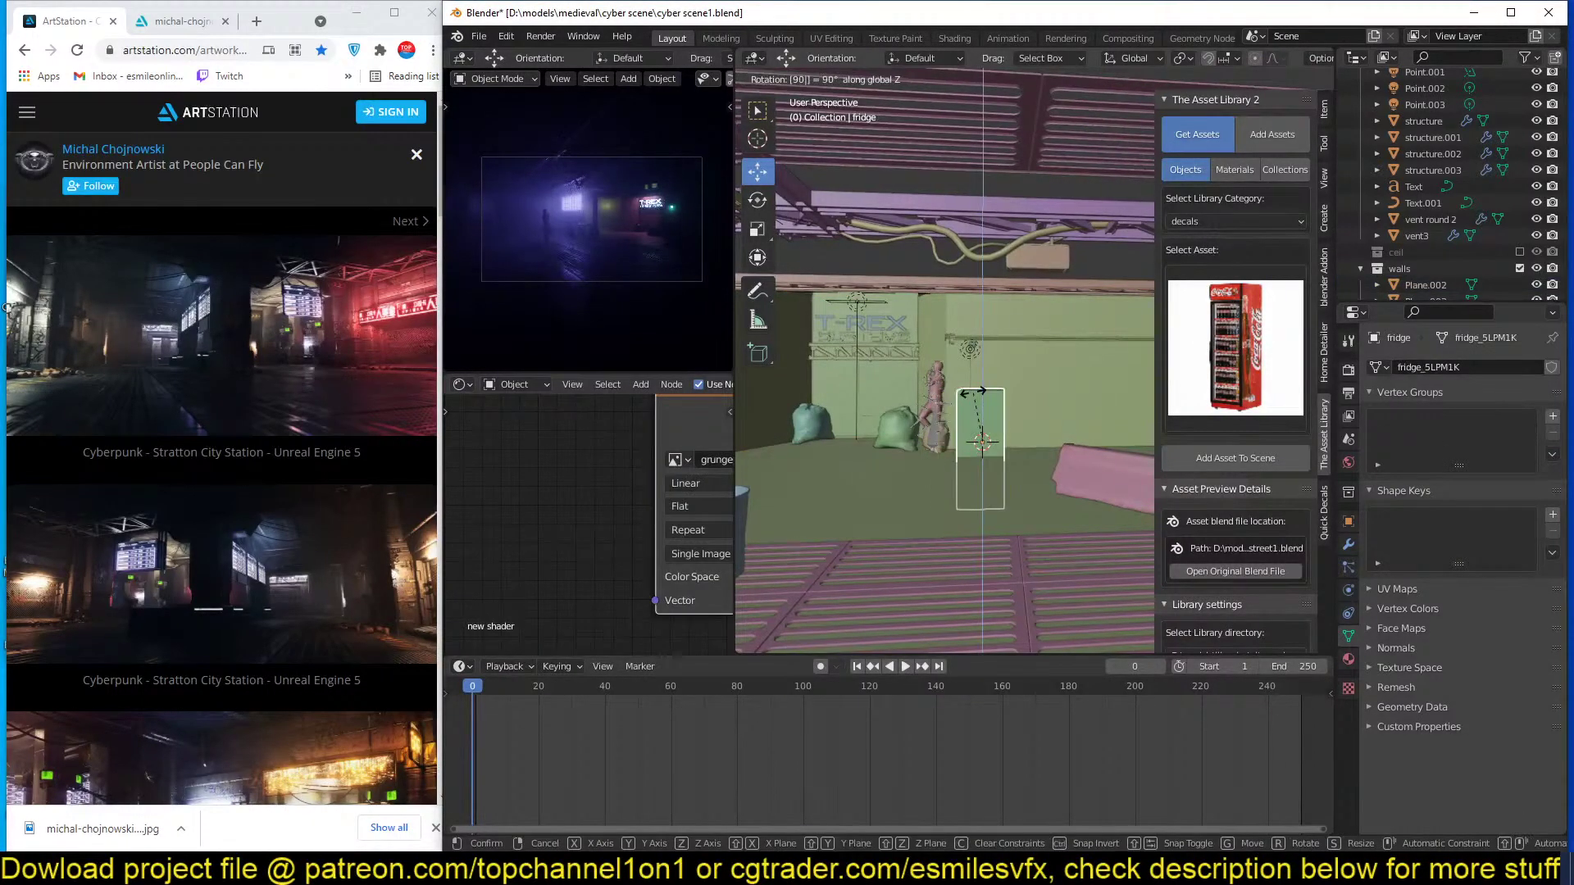
key(Return)
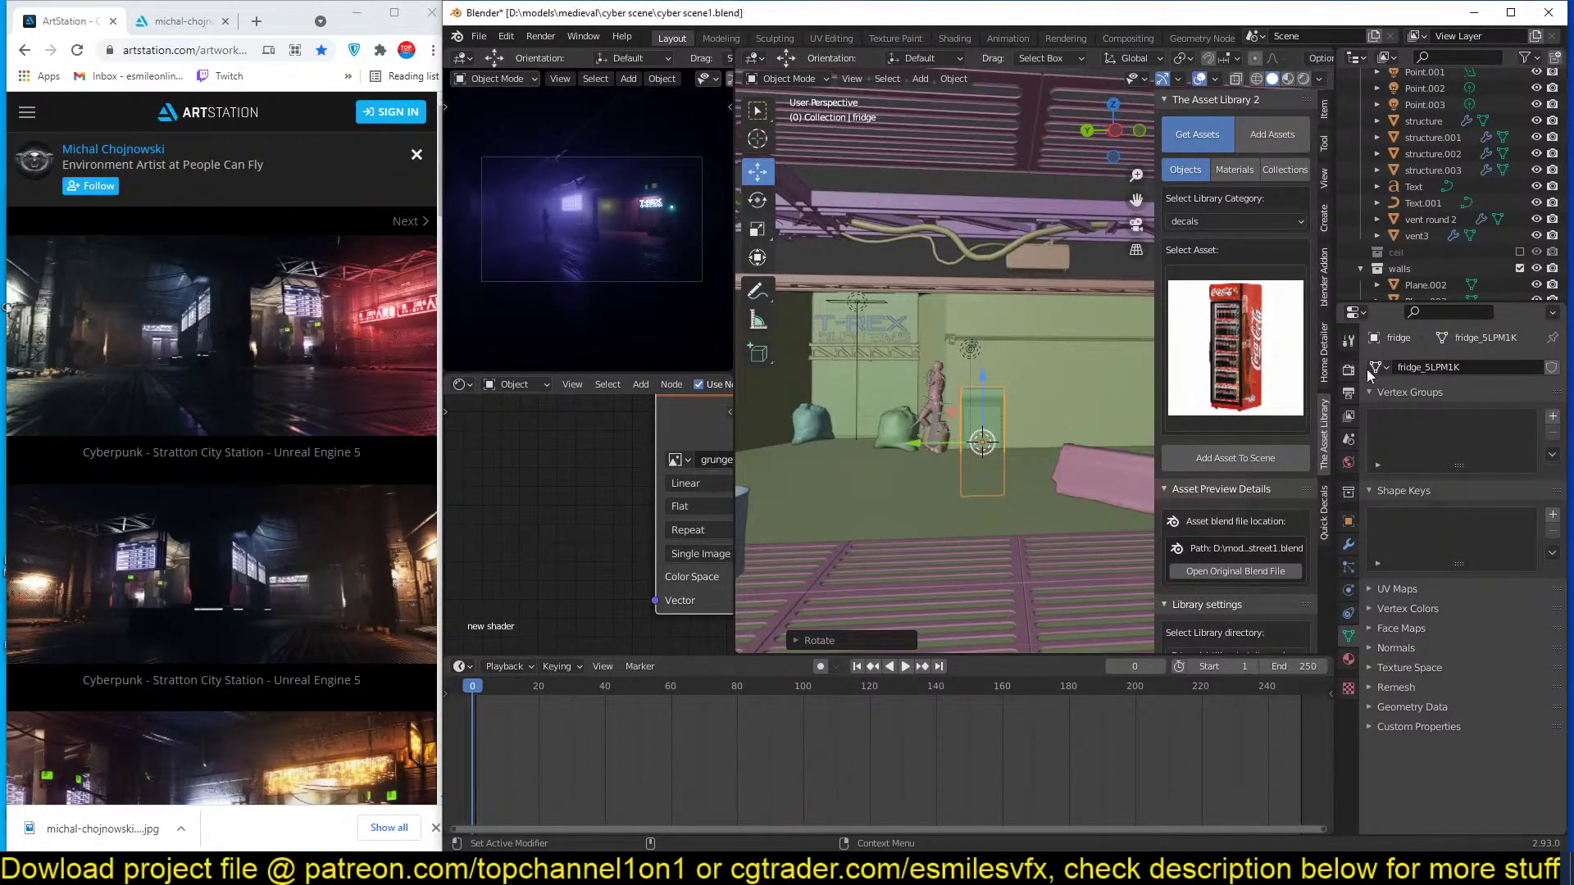
Raise the fridge out of the floor and shift it to stand in front of the wall beside the character.
drag(982, 389, 985, 343)
middle_drag(990, 373, 921, 390)
drag(1054, 359, 963, 375)
middle_drag(963, 374, 1036, 402)
Fine-tune the fridge's height in material preview shading and save the scene.
click(1287, 79)
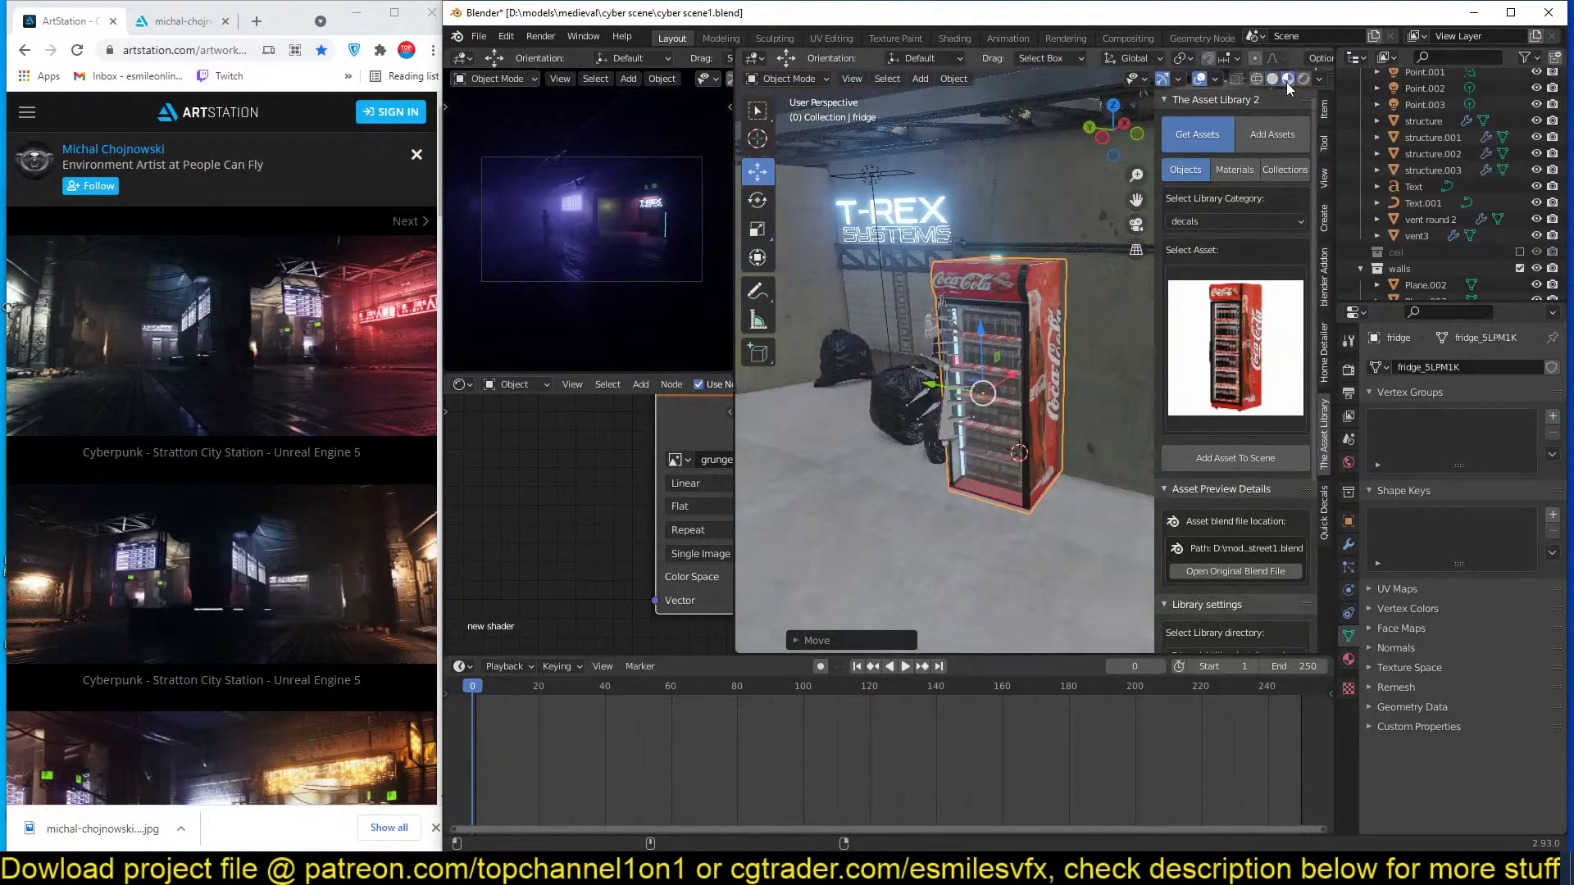
mouse_move(1112, 131)
mouse_down()
mouse_move(1081, 146)
mouse_move(1046, 280)
mouse_up()
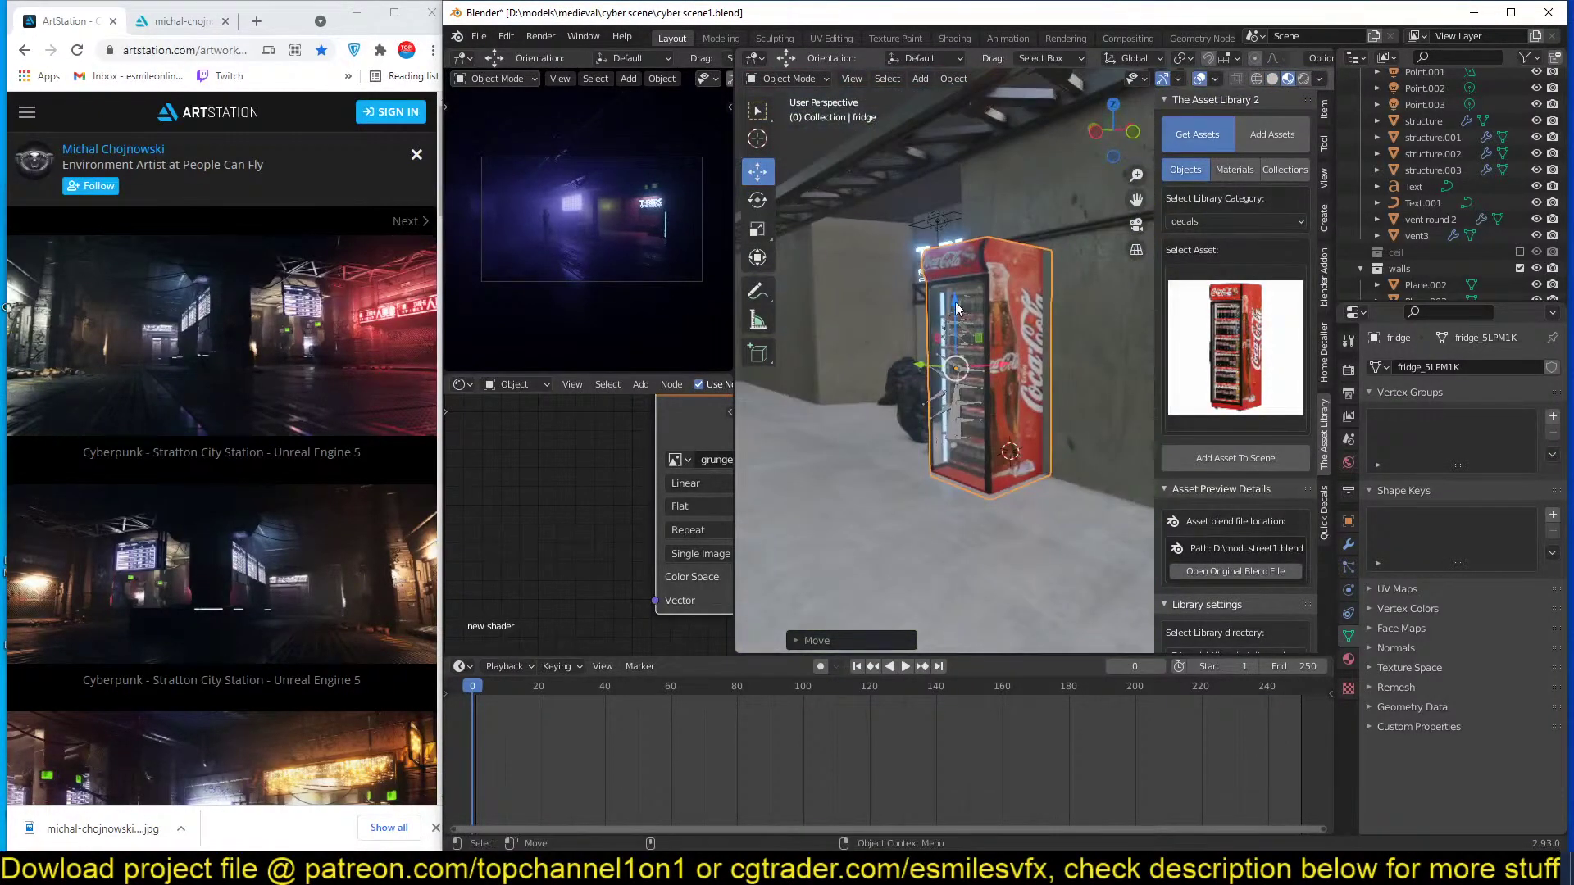
drag(955, 308, 958, 292)
click(1349, 370)
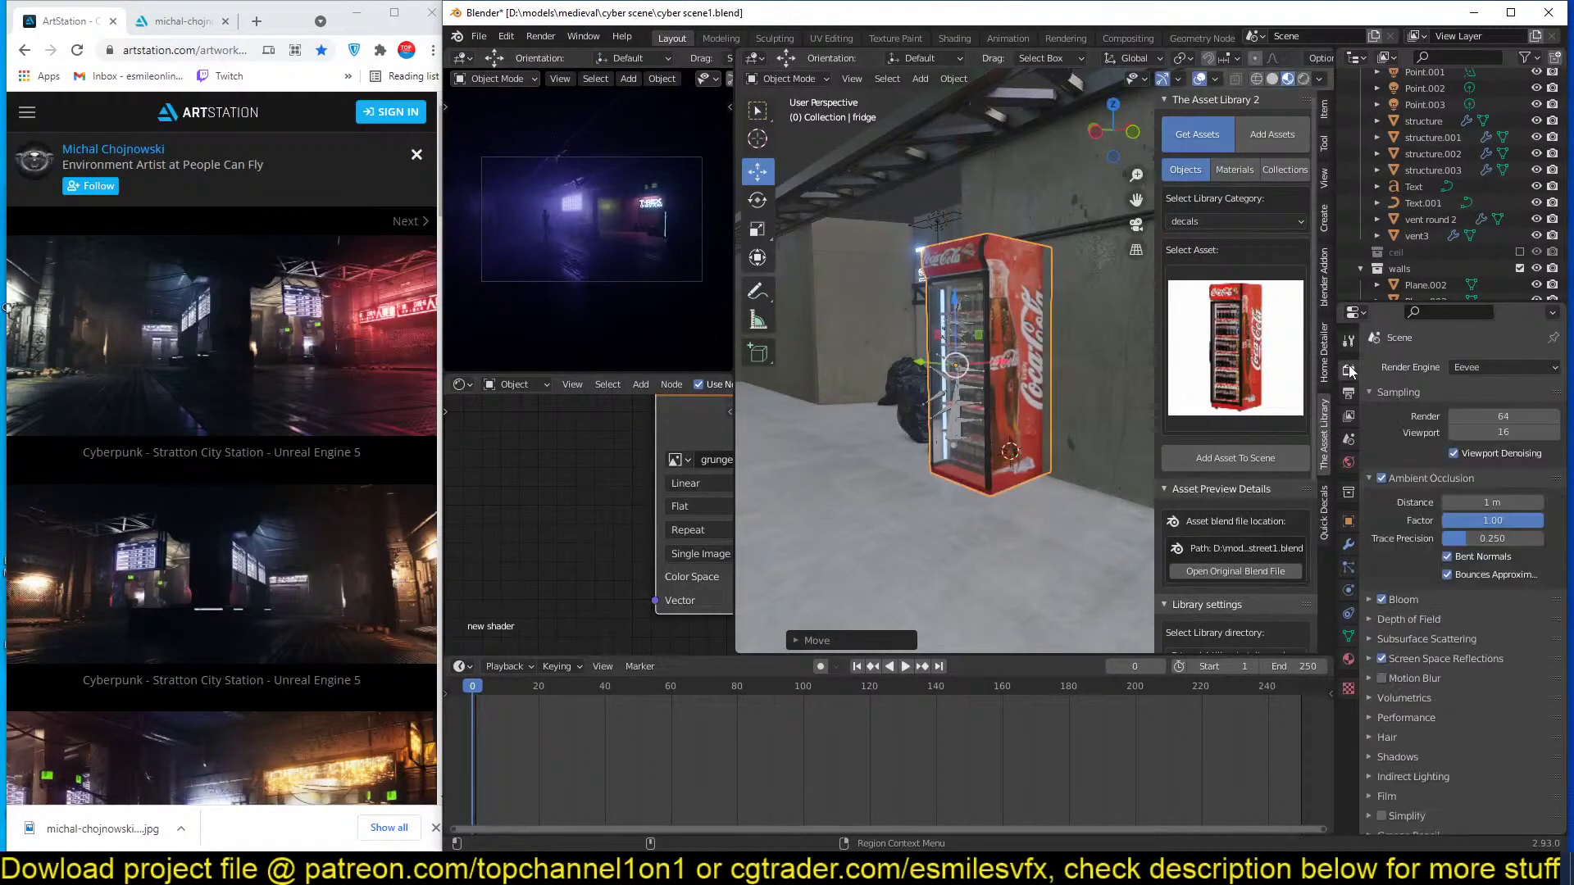
key(ctrl+s)
Add an area light at the 3D cursor near the fridge and set its power to 100 W.
key(alt+a)
middle_drag(959, 381, 947, 306)
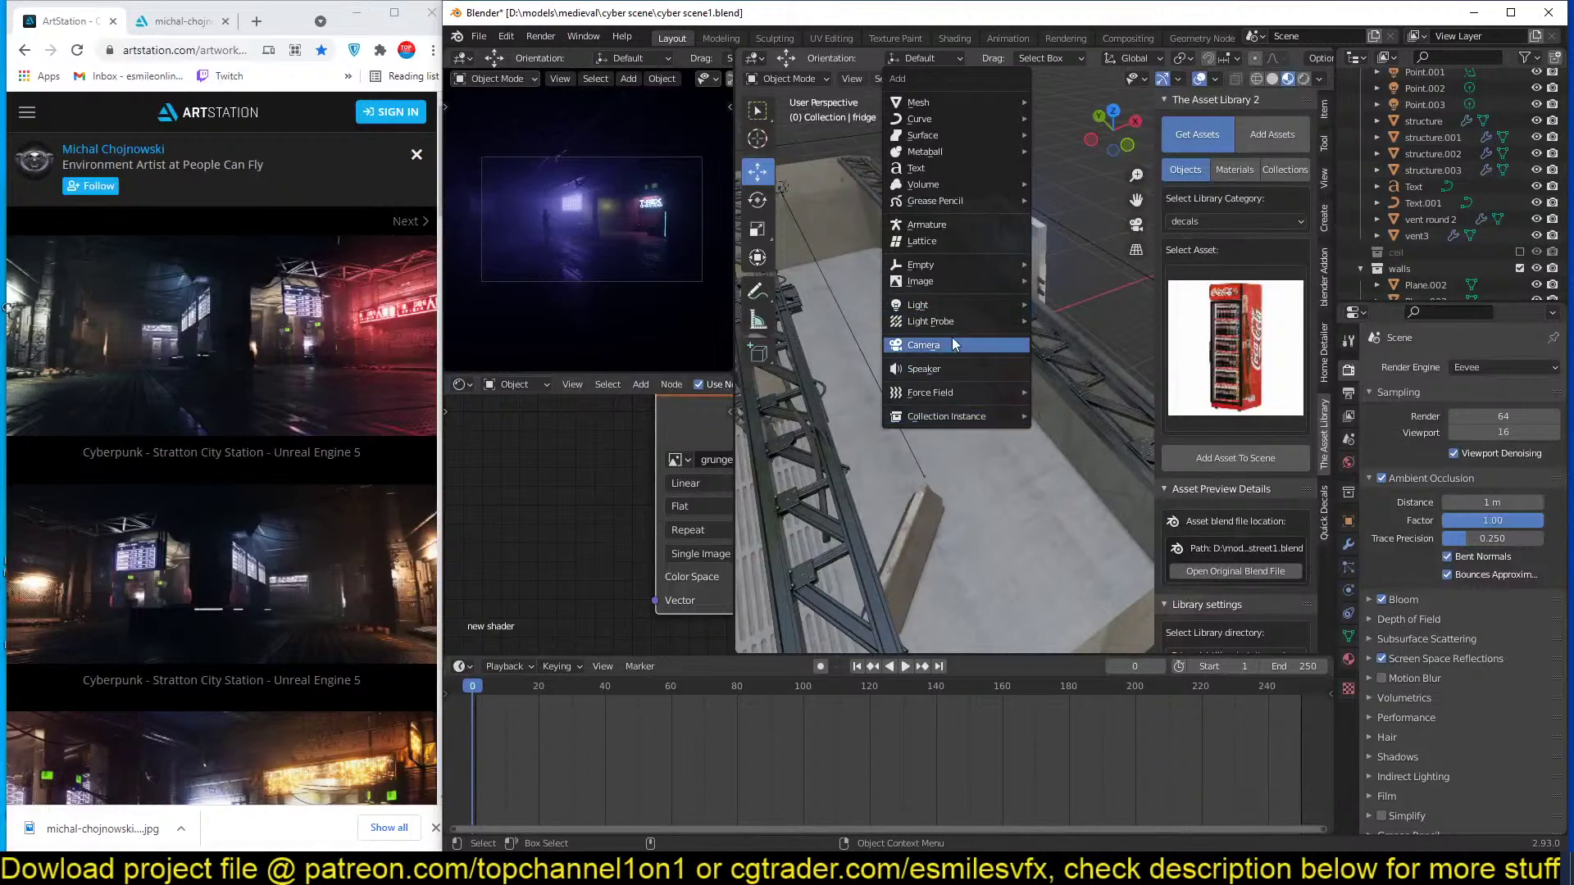
mouse_move(967, 306)
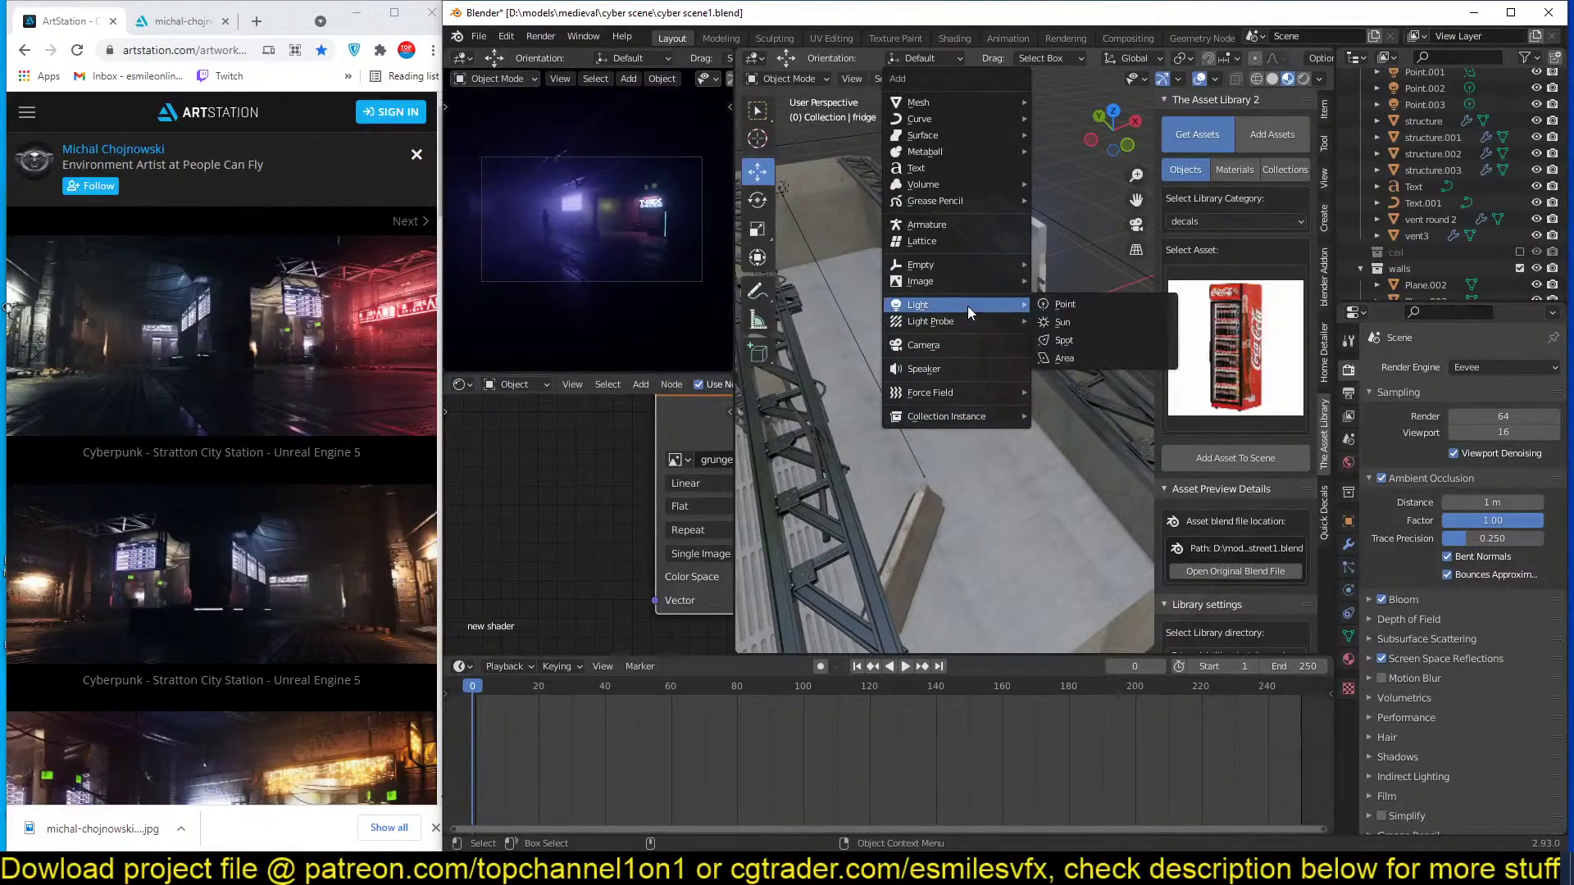
click(1071, 354)
middle_drag(1063, 351, 1005, 311)
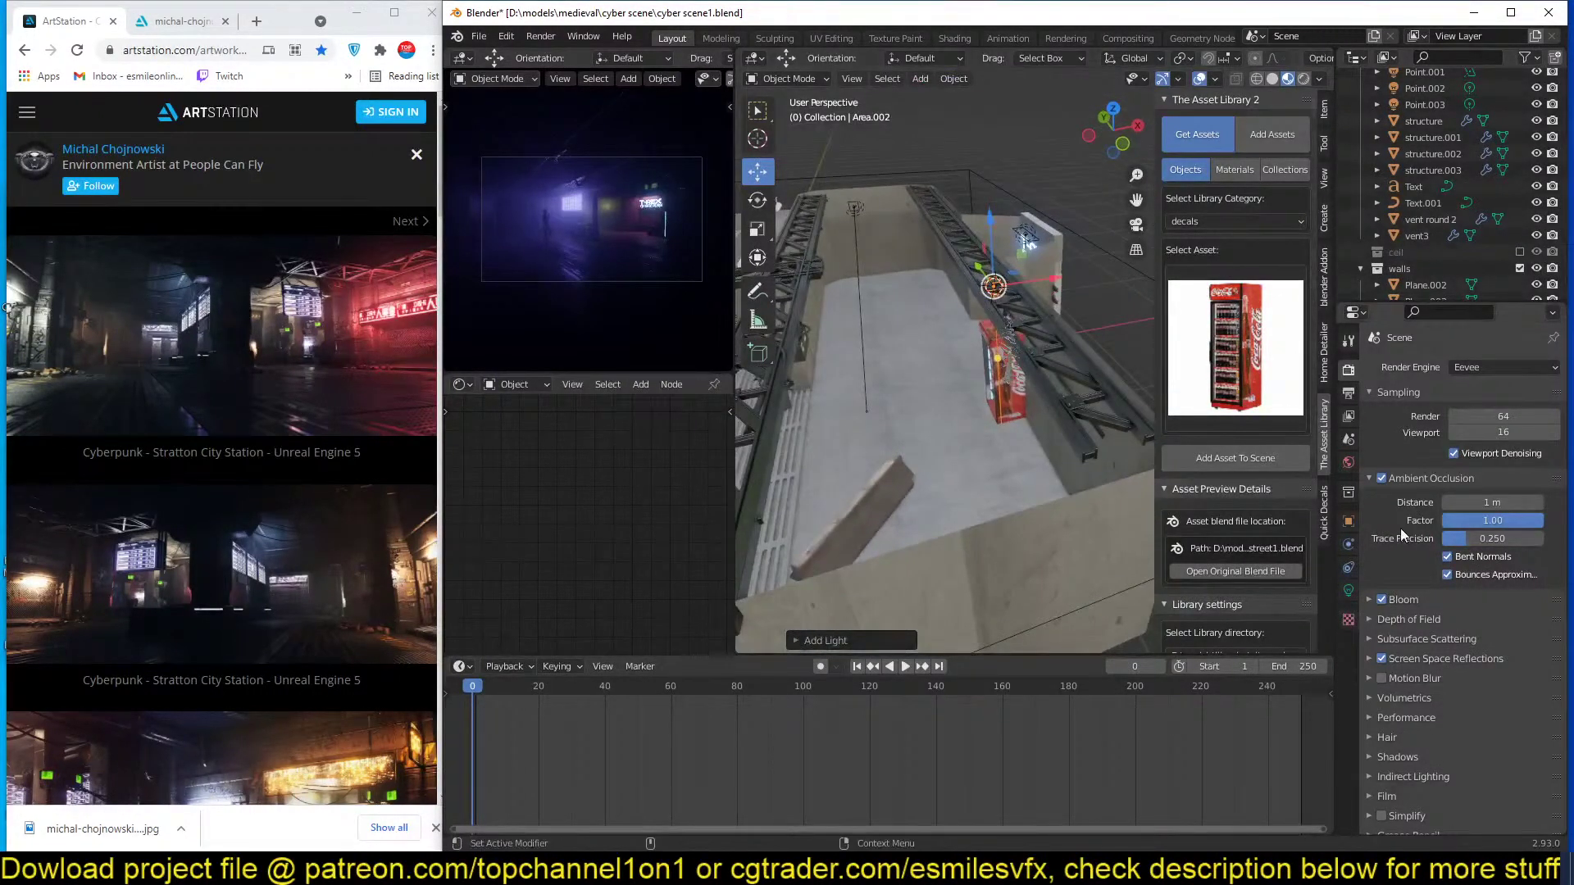
click(1348, 590)
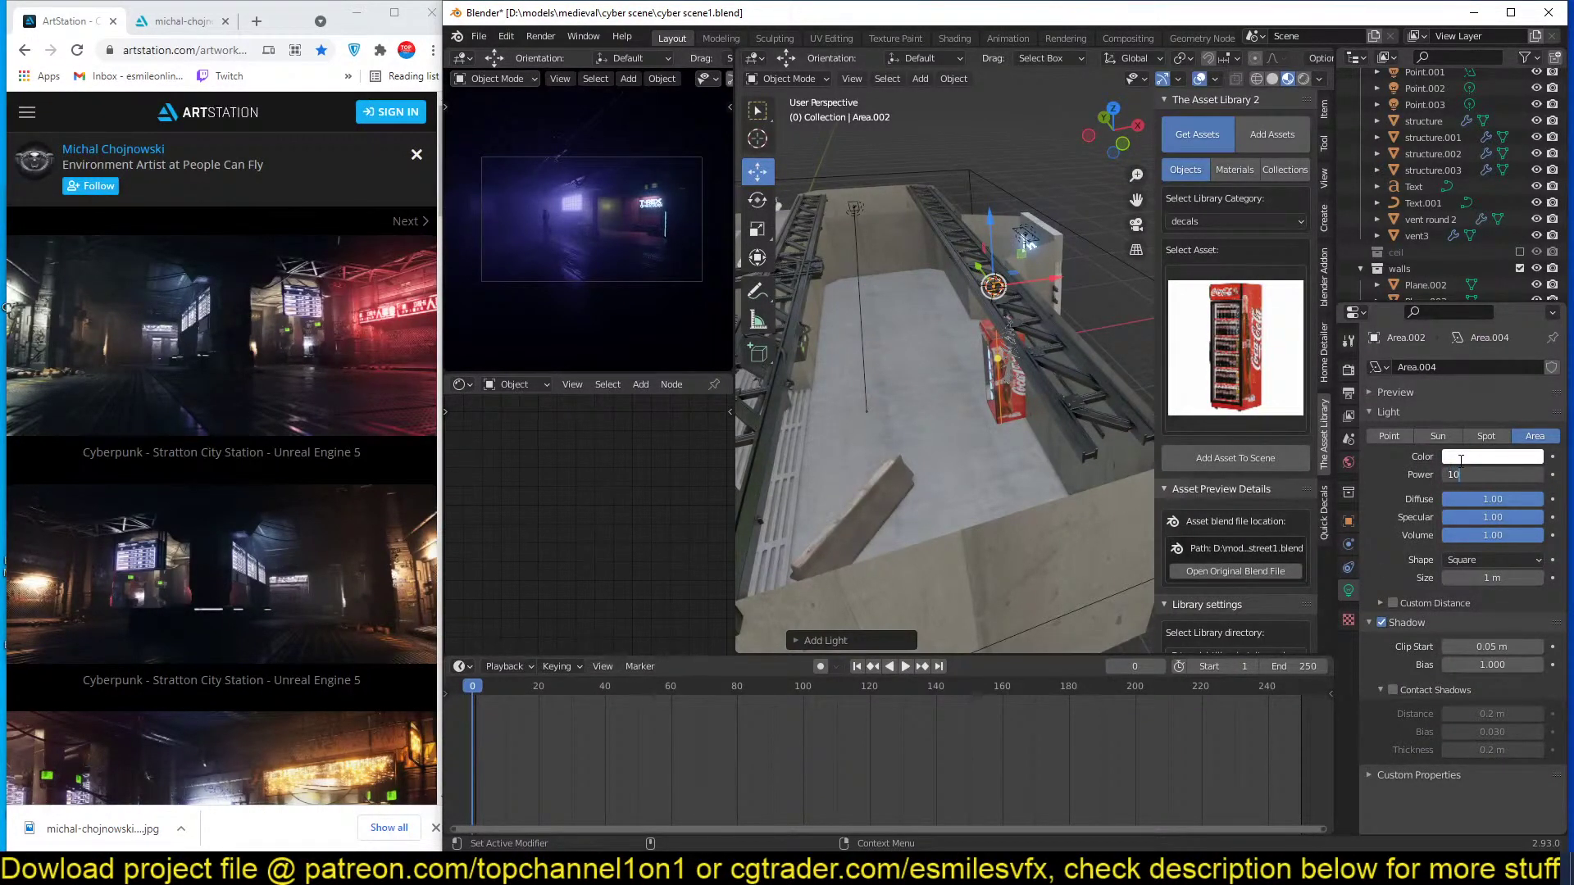
key(Return)
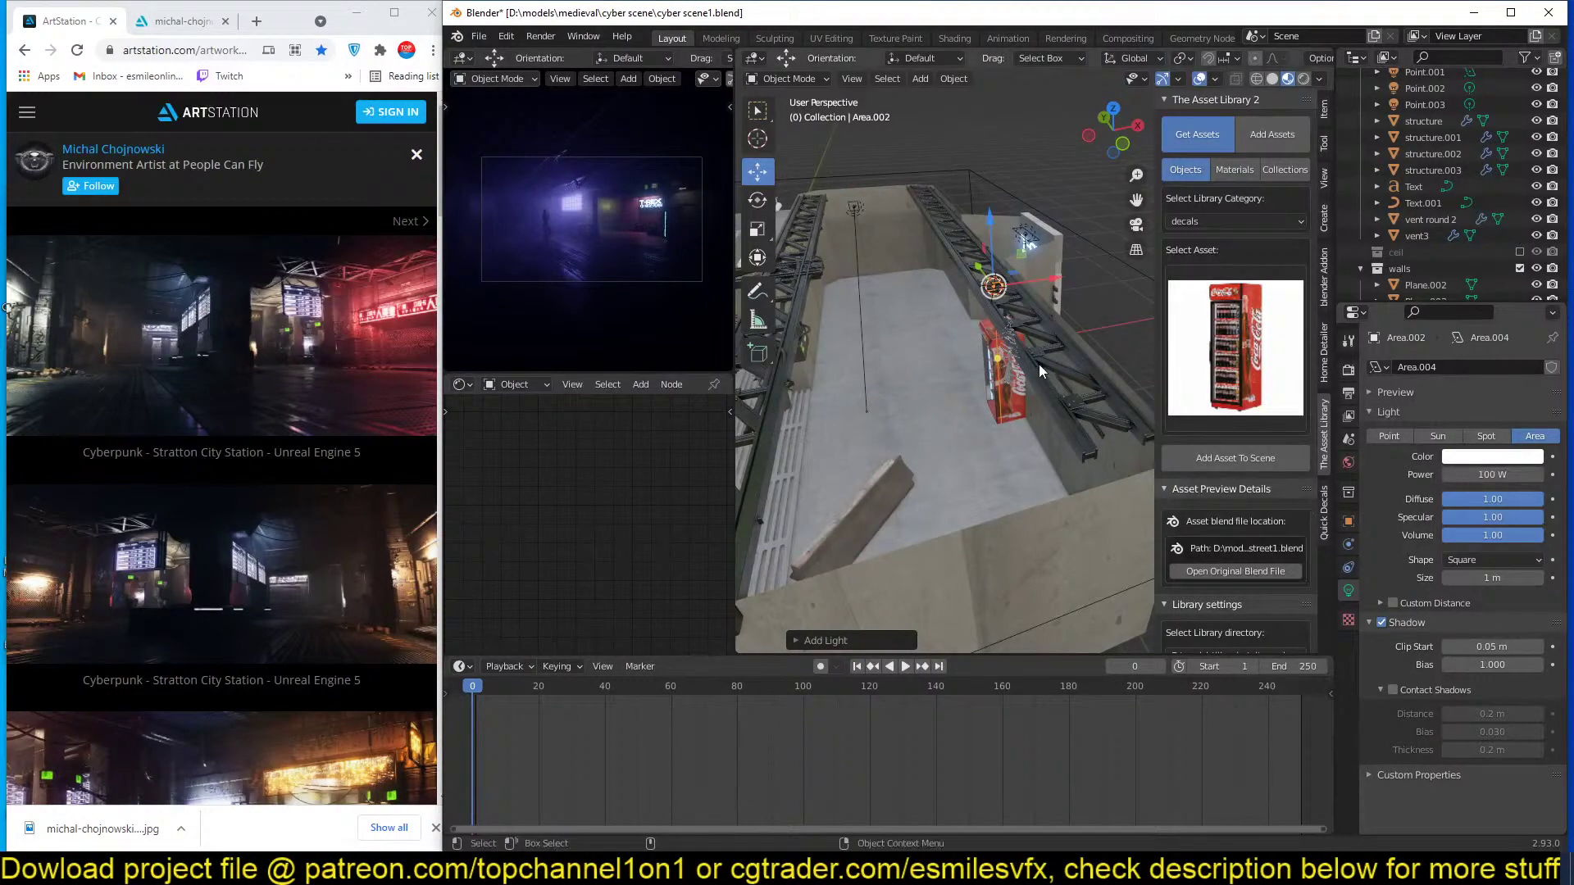
Move the new area light to just below the ceiling above the fridge and save the scene.
scroll(1039, 363, up, 4)
drag(1017, 201, 972, 204)
middle_drag(973, 205, 1034, 213)
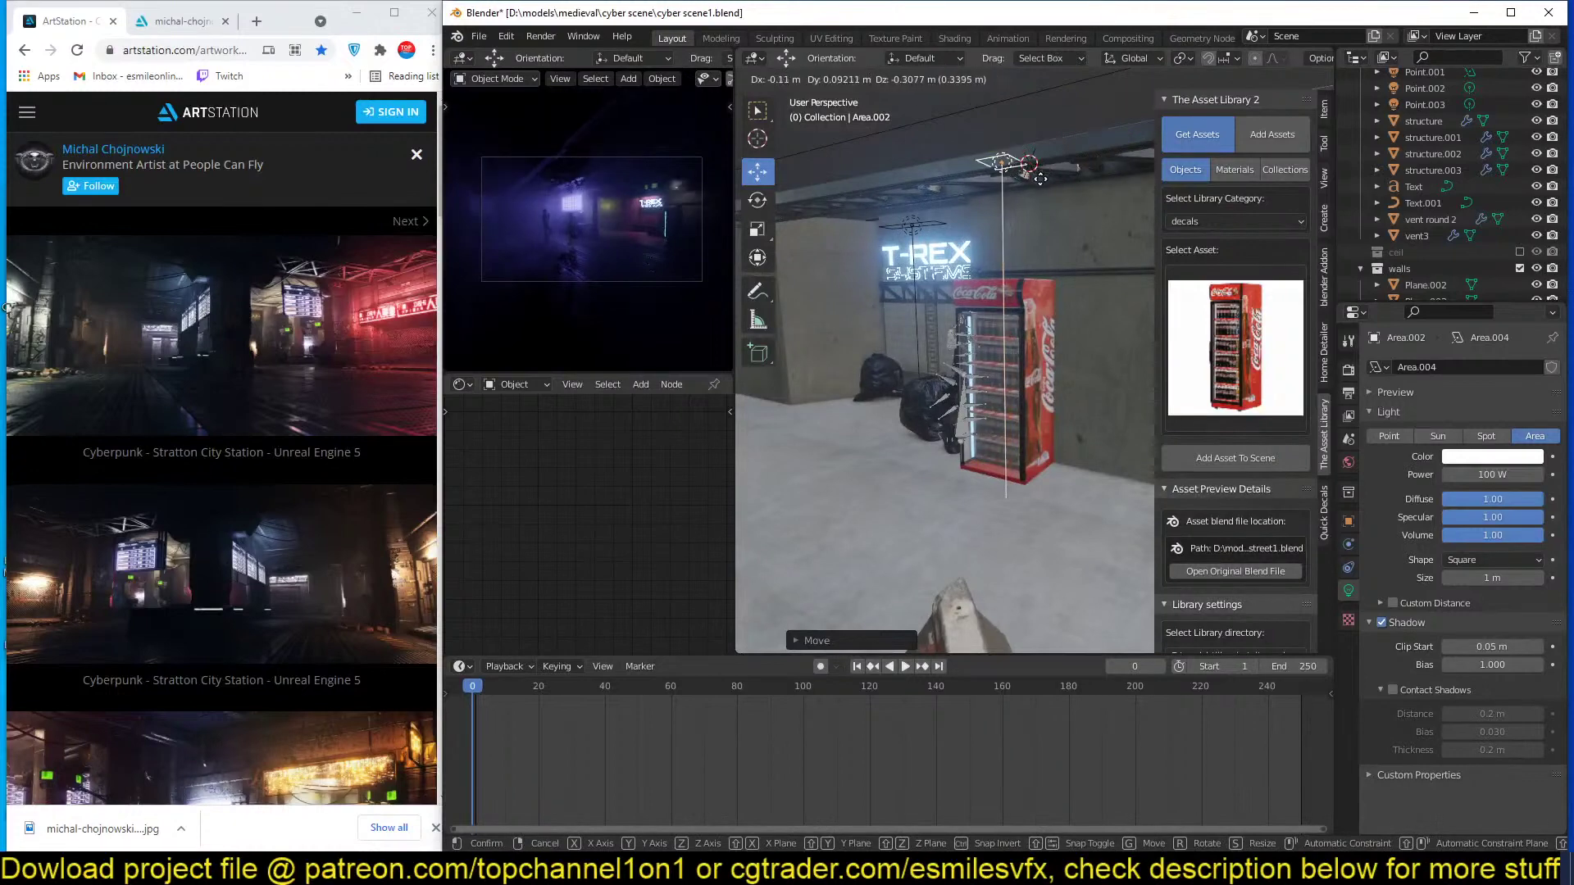
scroll(944, 294, up, 4)
key(ctrl+s)
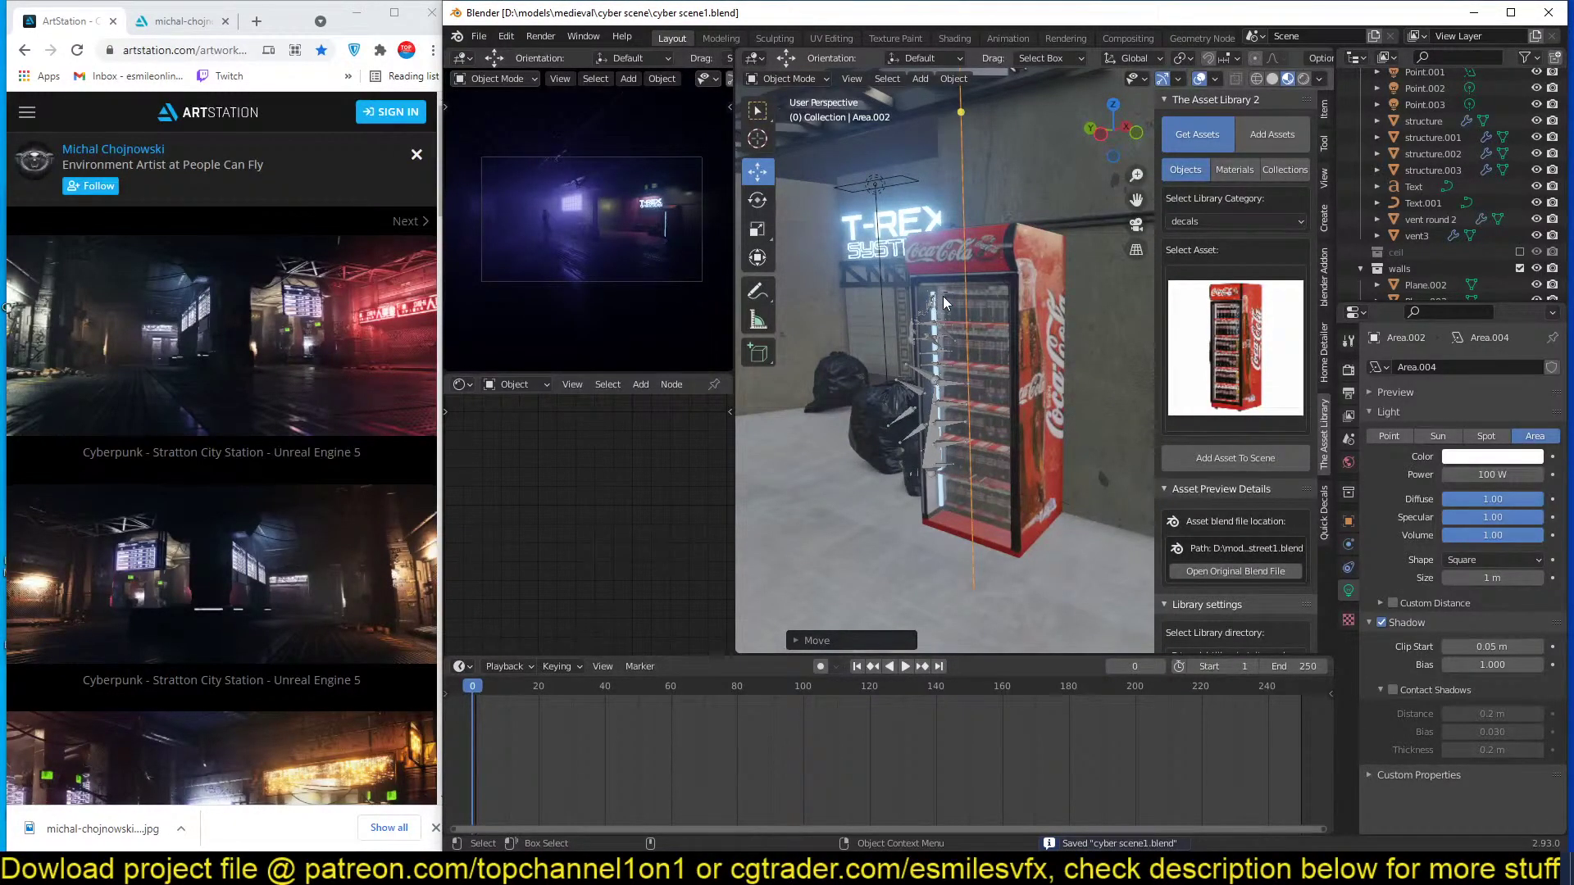
Select the gridded window panel above the pipe machinery together with its purple area light.
middle_drag(942, 297, 627, 229)
middle_drag(879, 370, 927, 403)
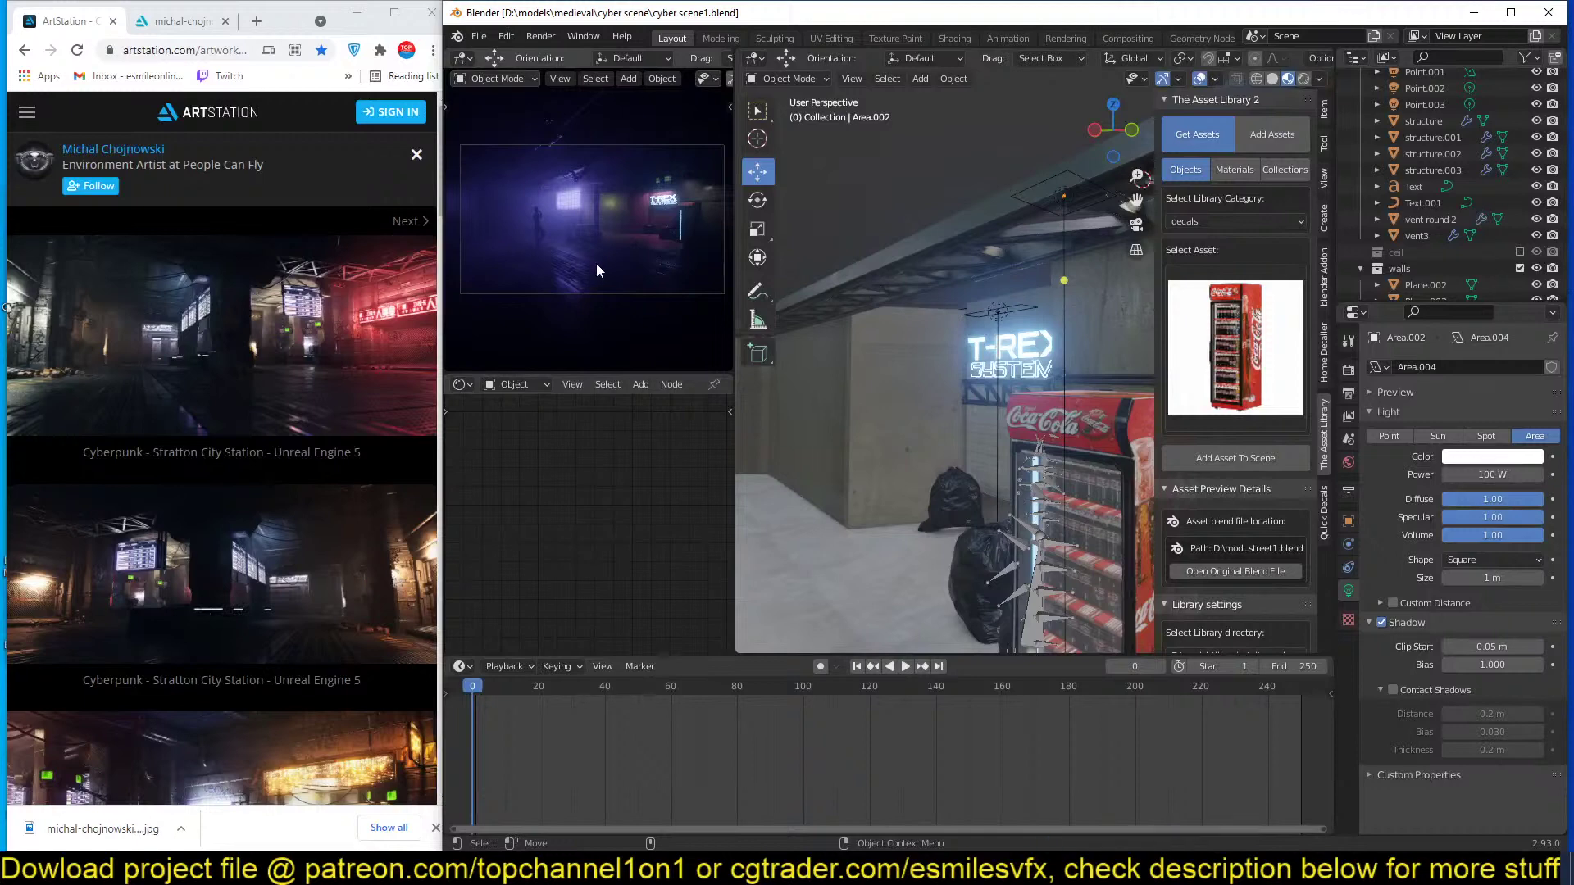
scroll(867, 387, up, 2)
shift+middle_drag(867, 387, 1040, 385)
click(1046, 405)
click(976, 365)
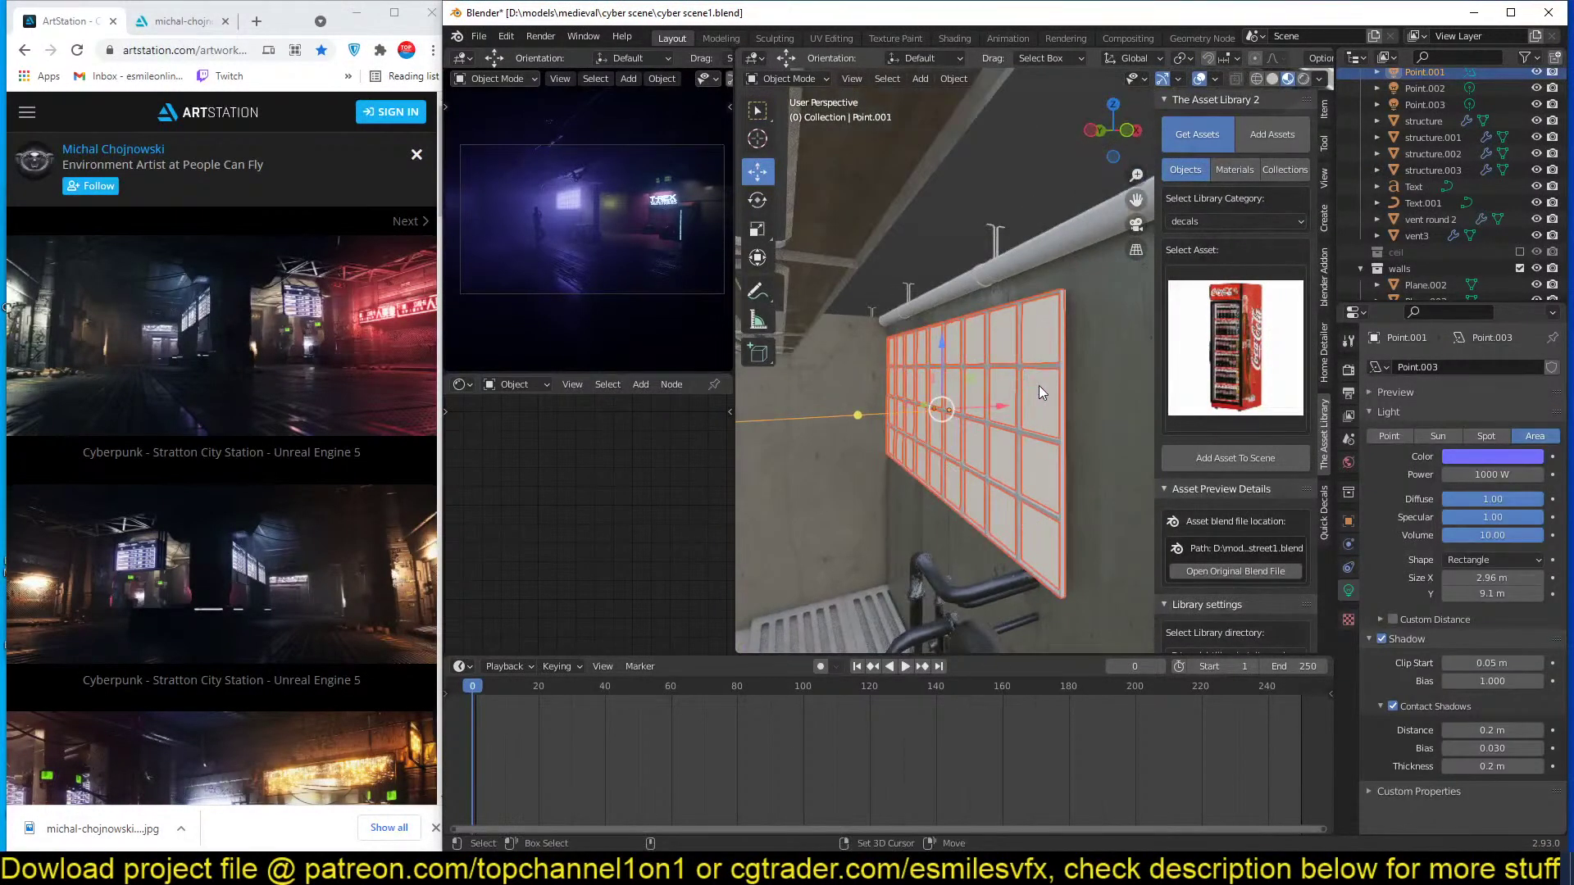
middle_drag(1090, 465, 1054, 447)
scroll(1054, 448, down, 3)
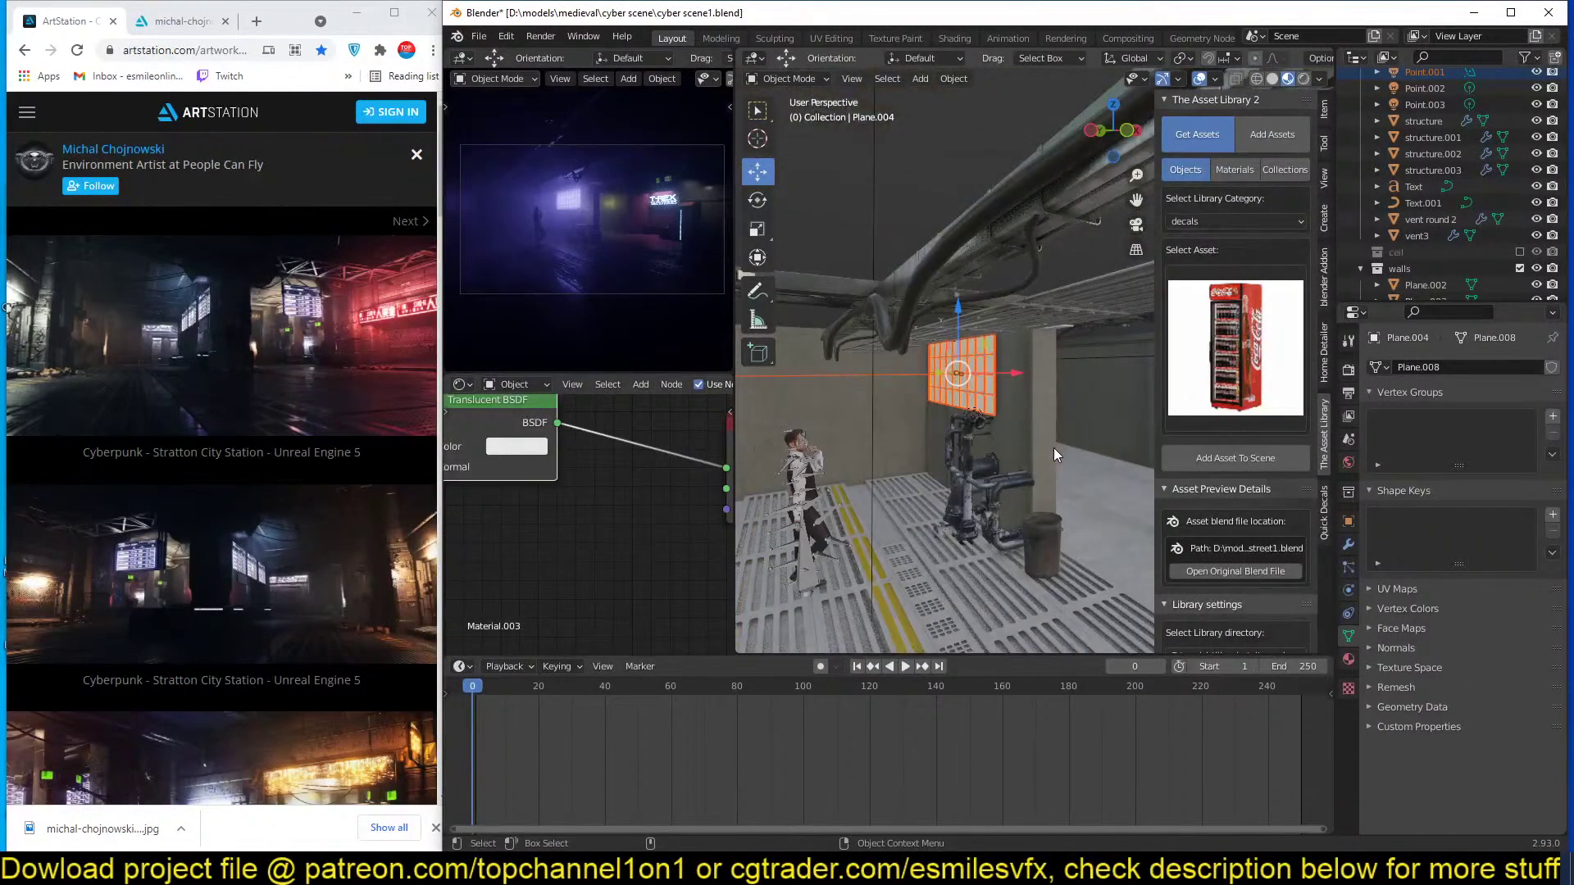
Duplicate the window panel and its area light in wireframe top view, placing the copies along the truss near the fridge.
key(KP_7)
scroll(1054, 447, down, 3)
key(z)
click(1015, 461)
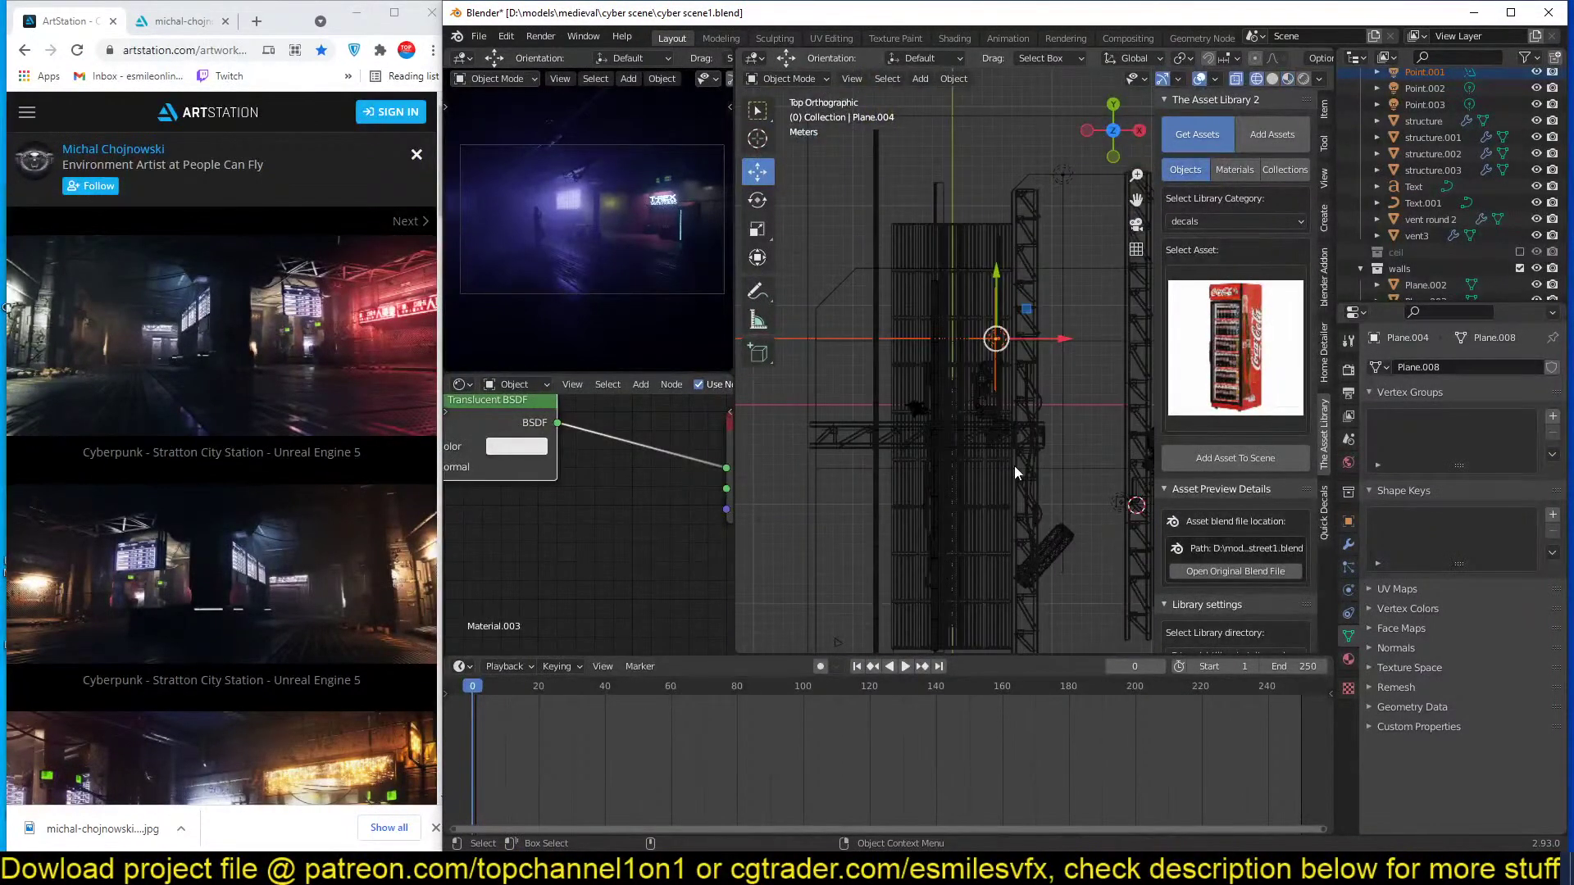
shift+middle_drag(1015, 467, 941, 292)
shift+middle_drag(957, 357, 875, 272)
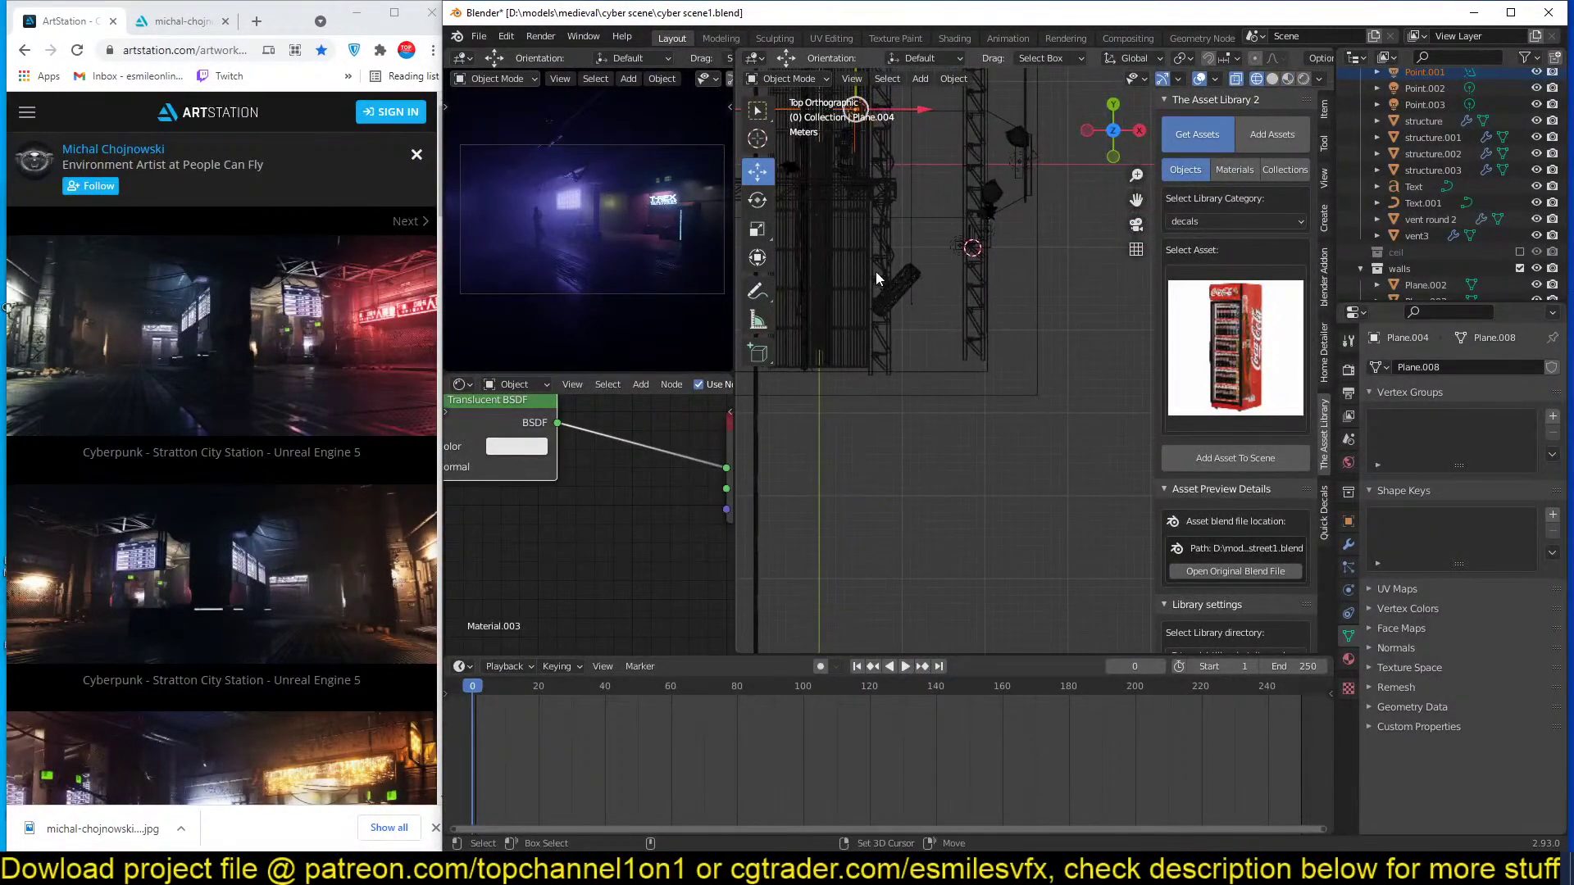
key(shift+d)
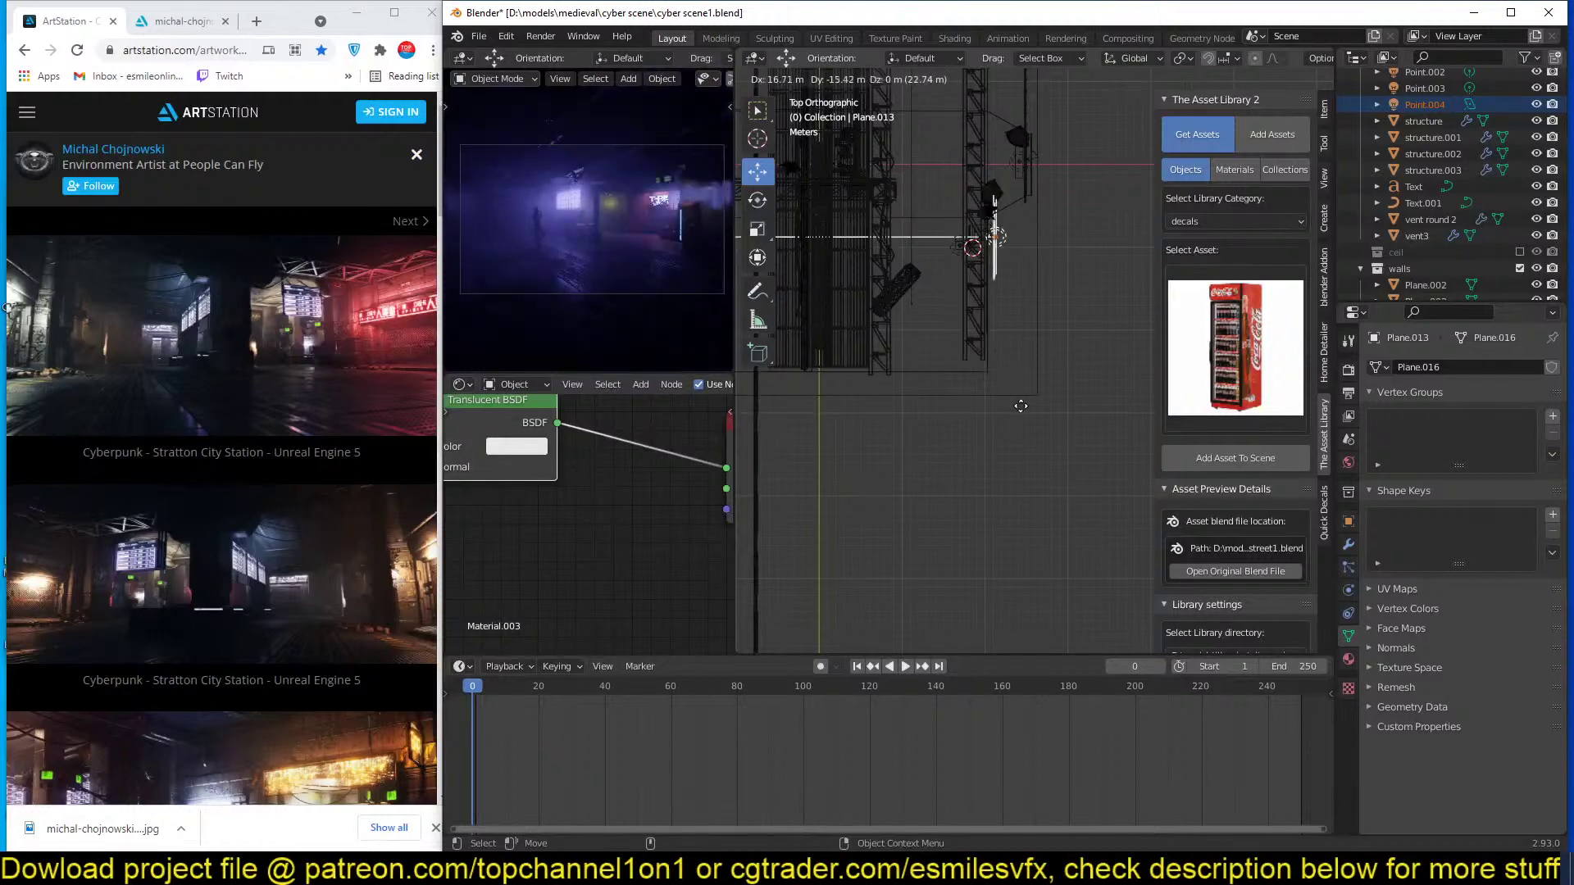
click(996, 422)
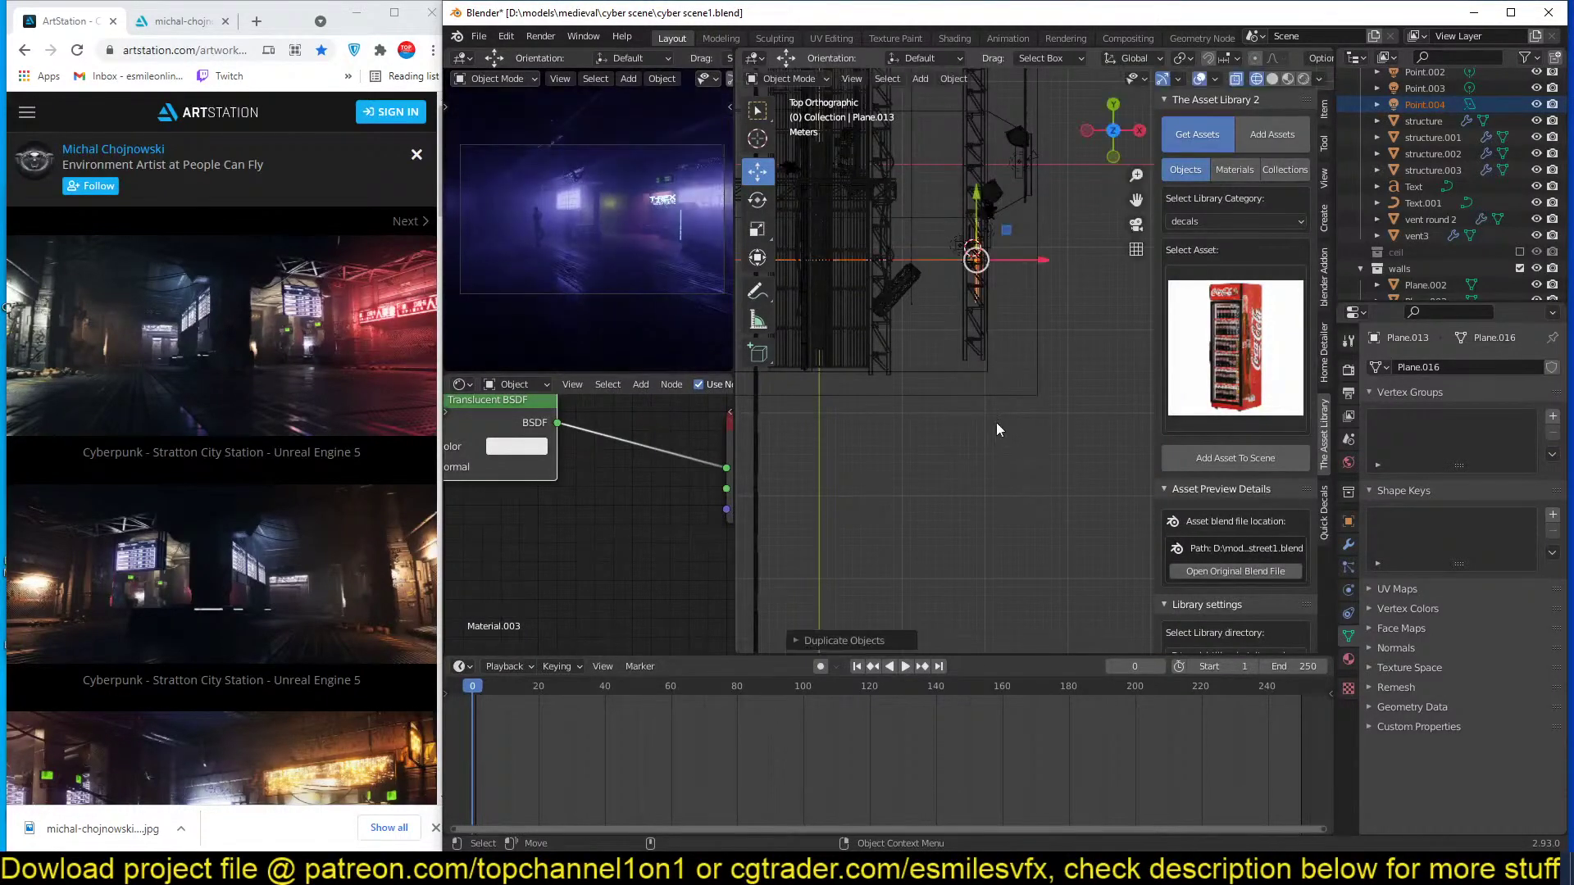
middle_drag(996, 421, 1000, 352)
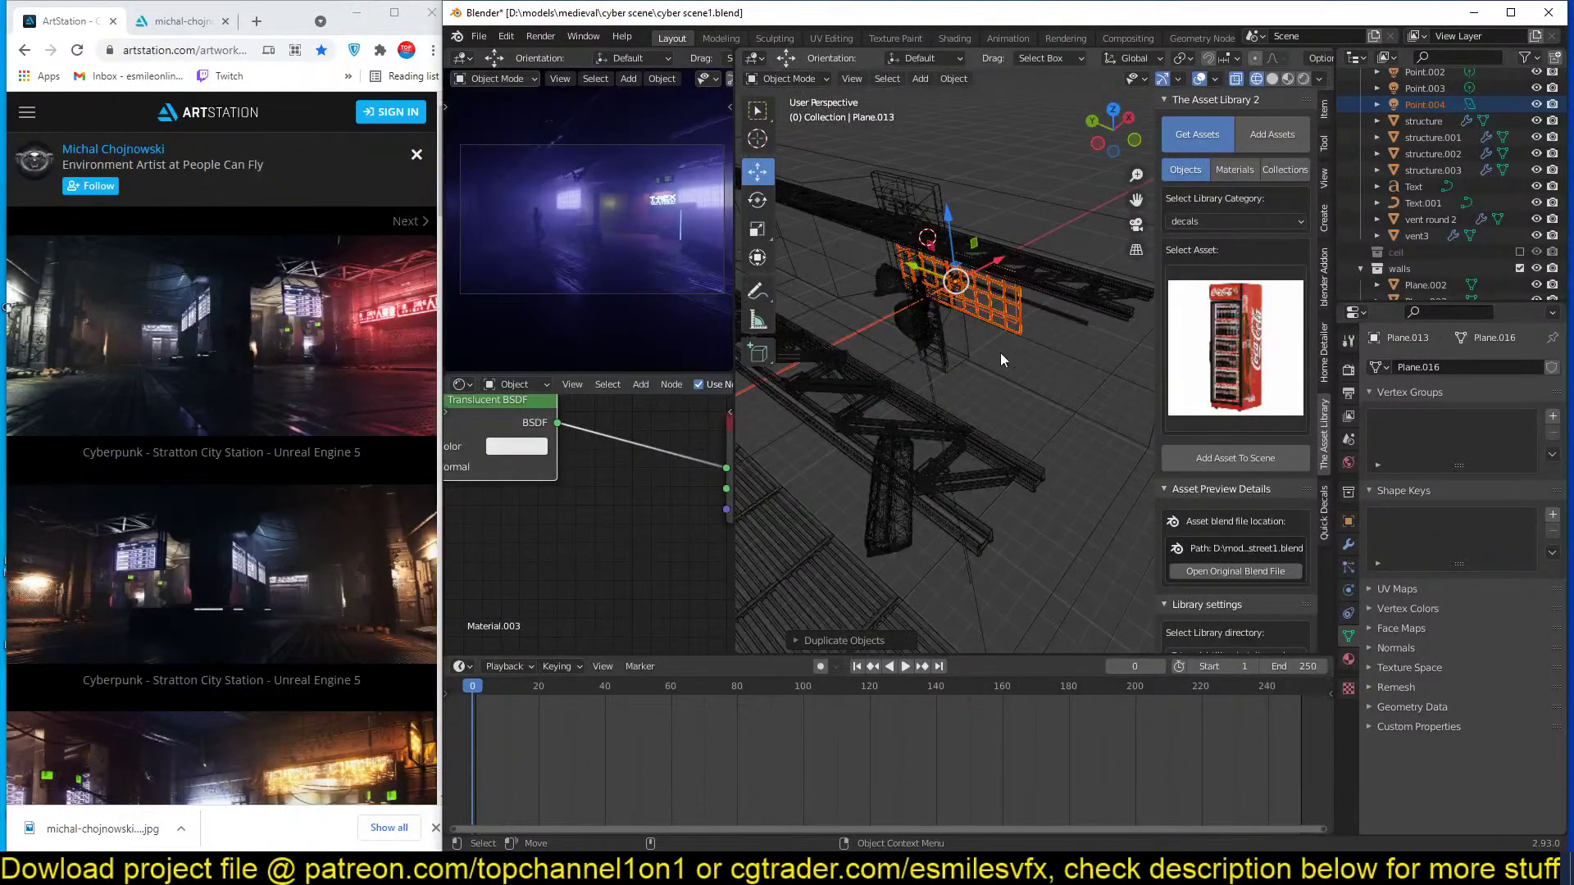
Recolour the duplicated area light to bright blue with hue 0.584 and saturation 0.979, and save the scene.
click(888, 323)
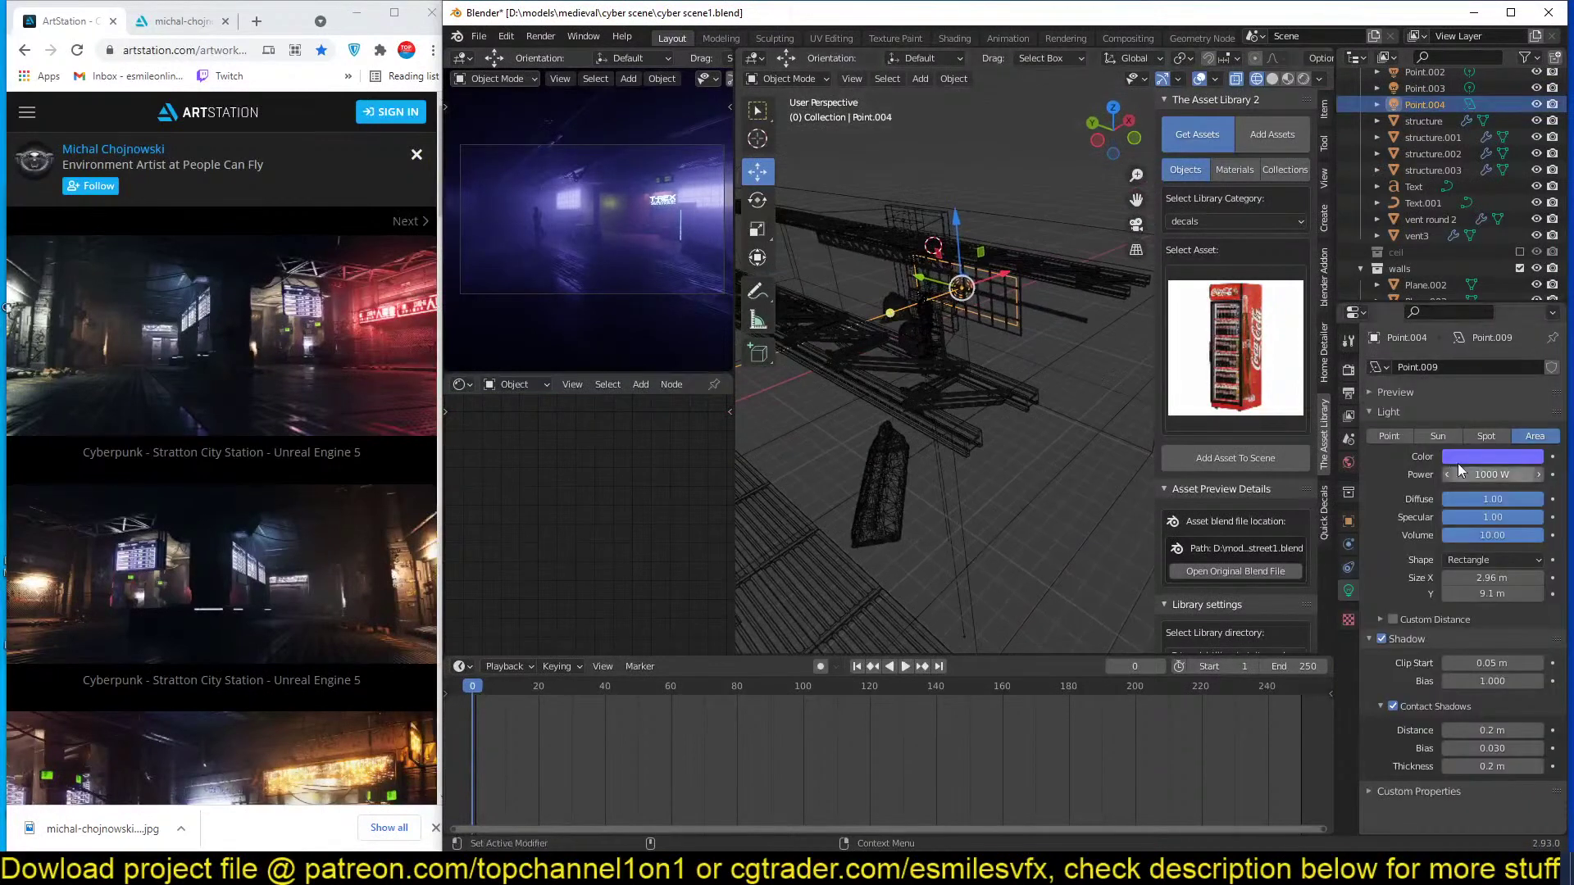
click(1473, 457)
click(1464, 325)
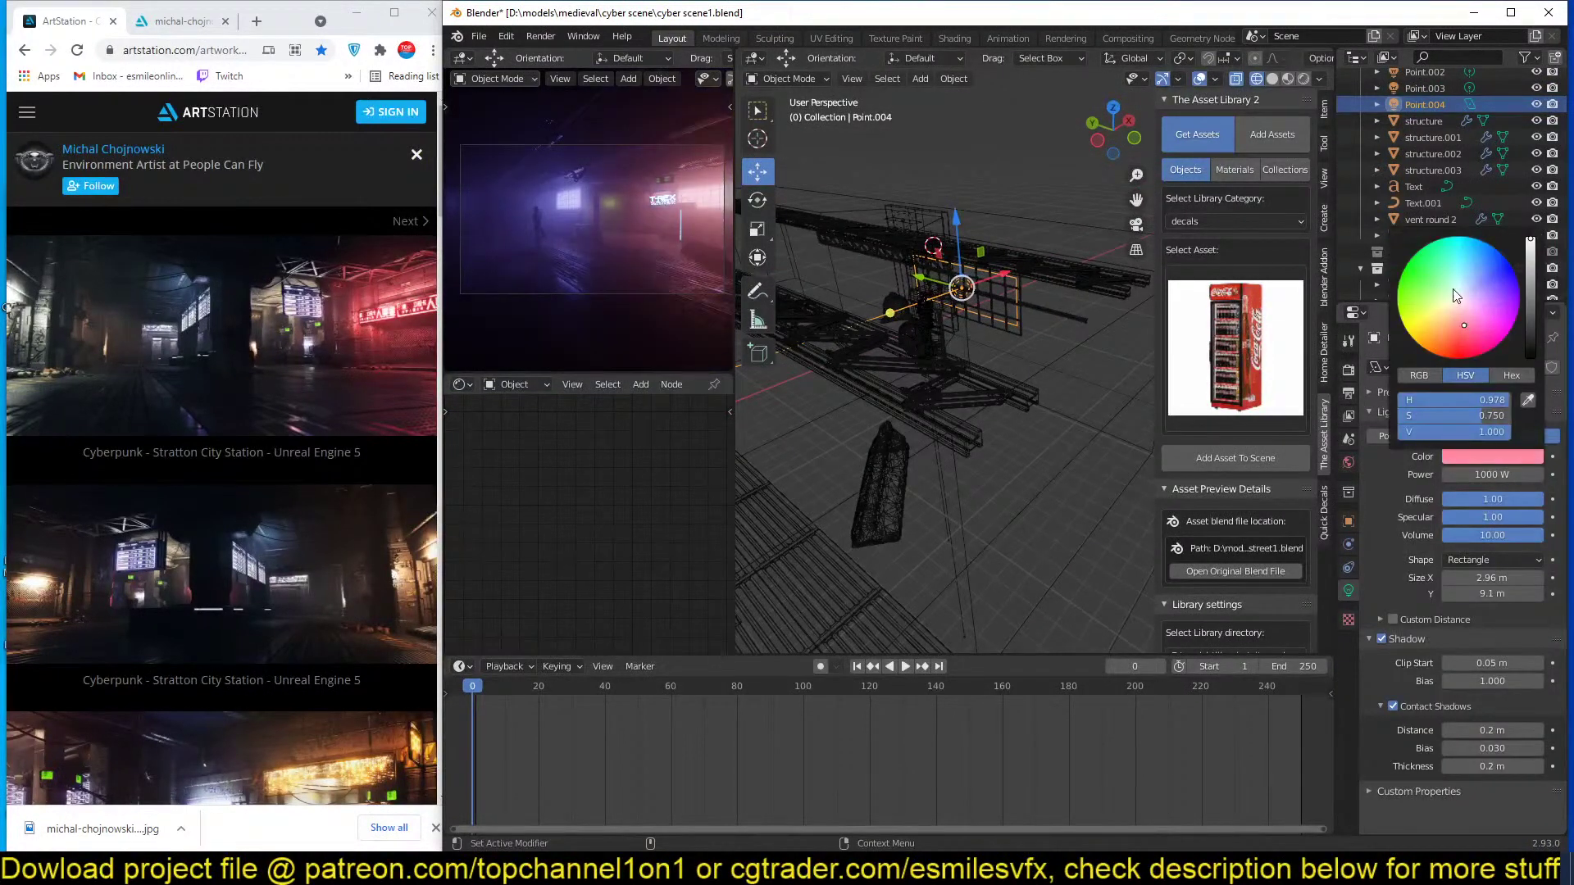
click(1414, 282)
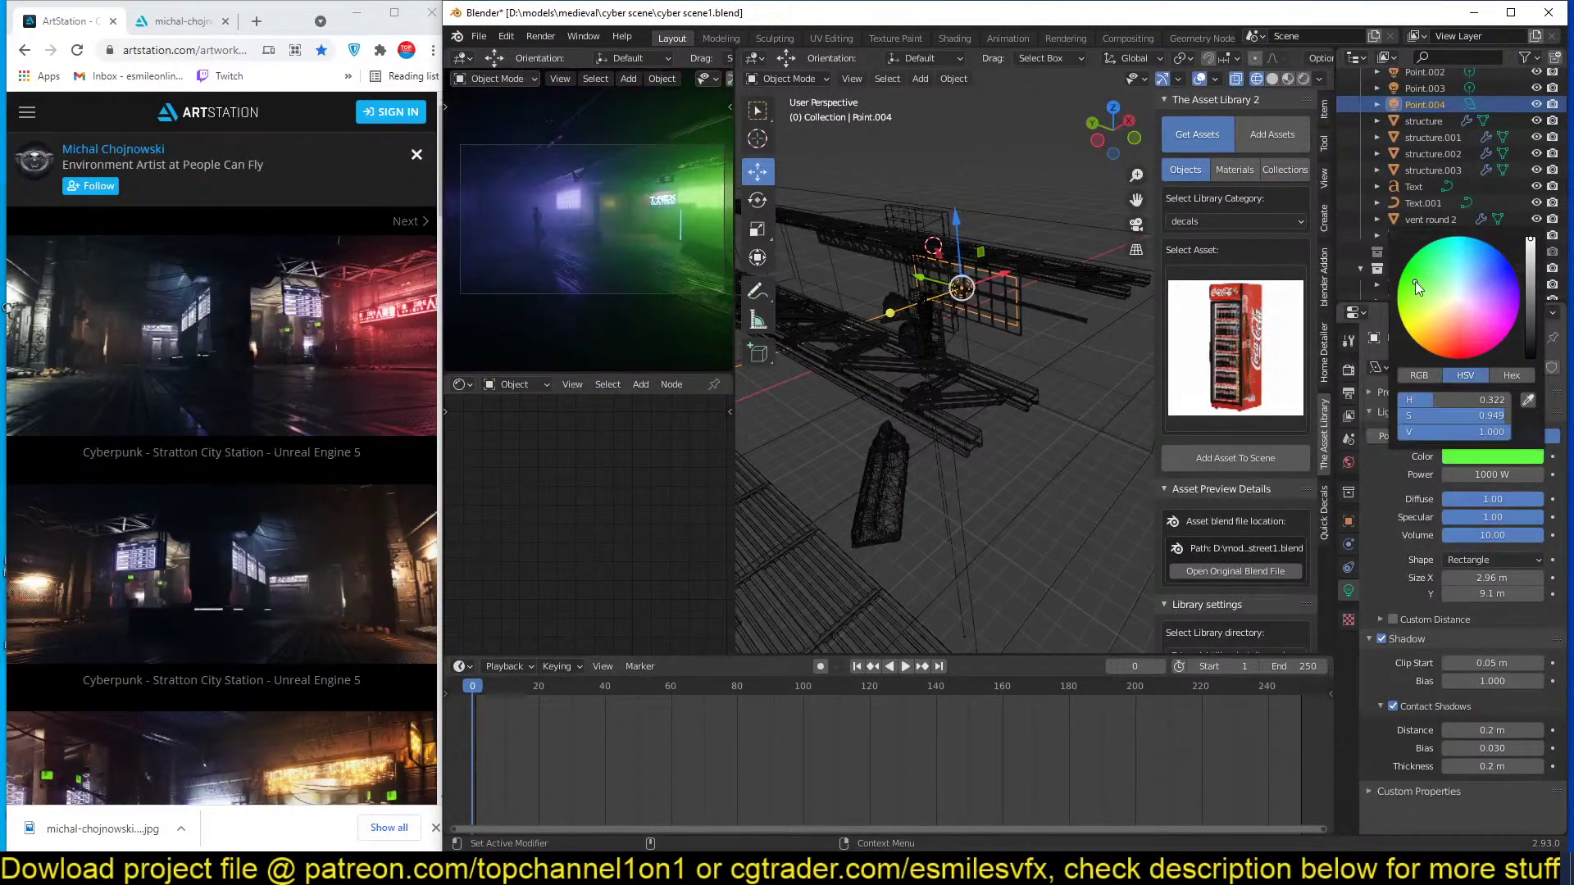
mouse_move(1419, 290)
mouse_down()
mouse_move(1411, 323)
mouse_move(1469, 254)
mouse_up()
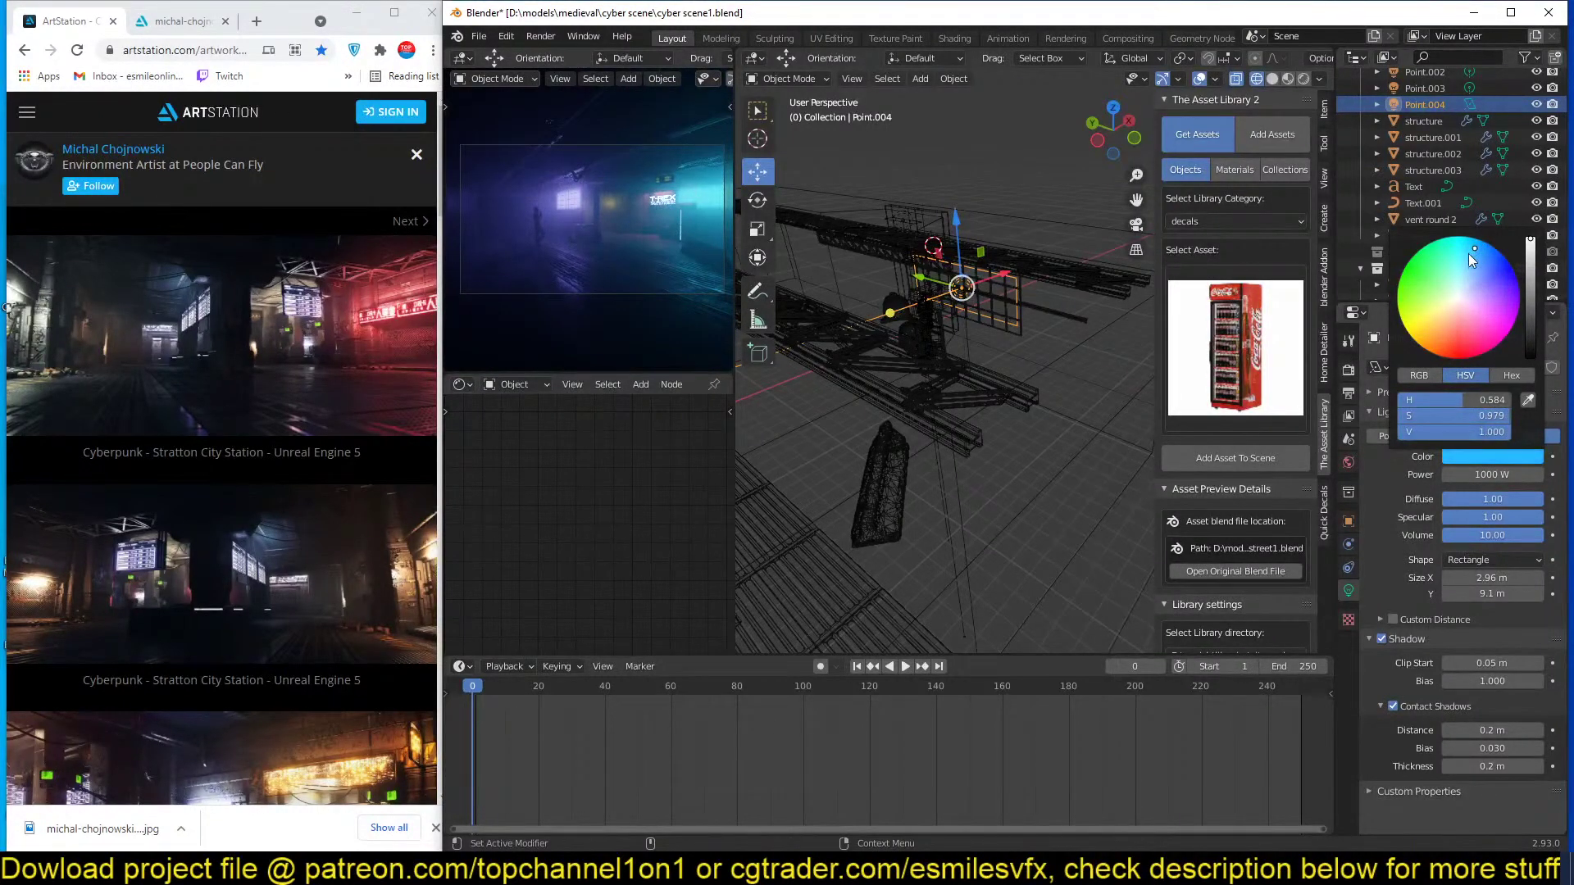
scroll(975, 469, up, 2)
click(1011, 495)
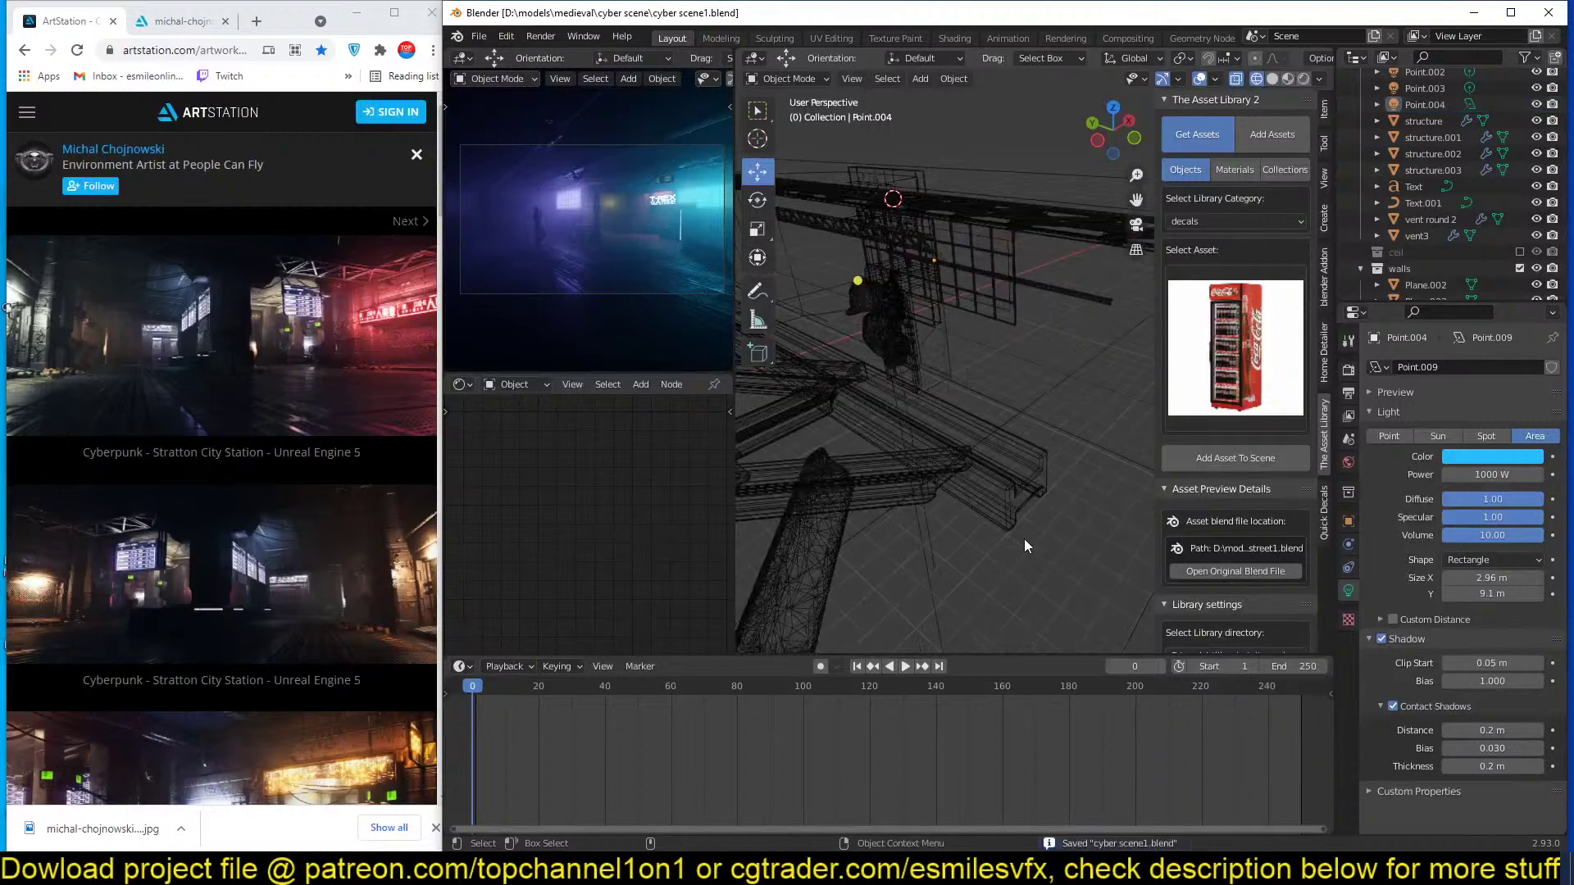
scroll(1024, 539, up, 2)
key(ctrl+s)
Switch the scene to solid shading and show the street layout from above.
middle_drag(1023, 538, 990, 471)
key(z)
click(1001, 456)
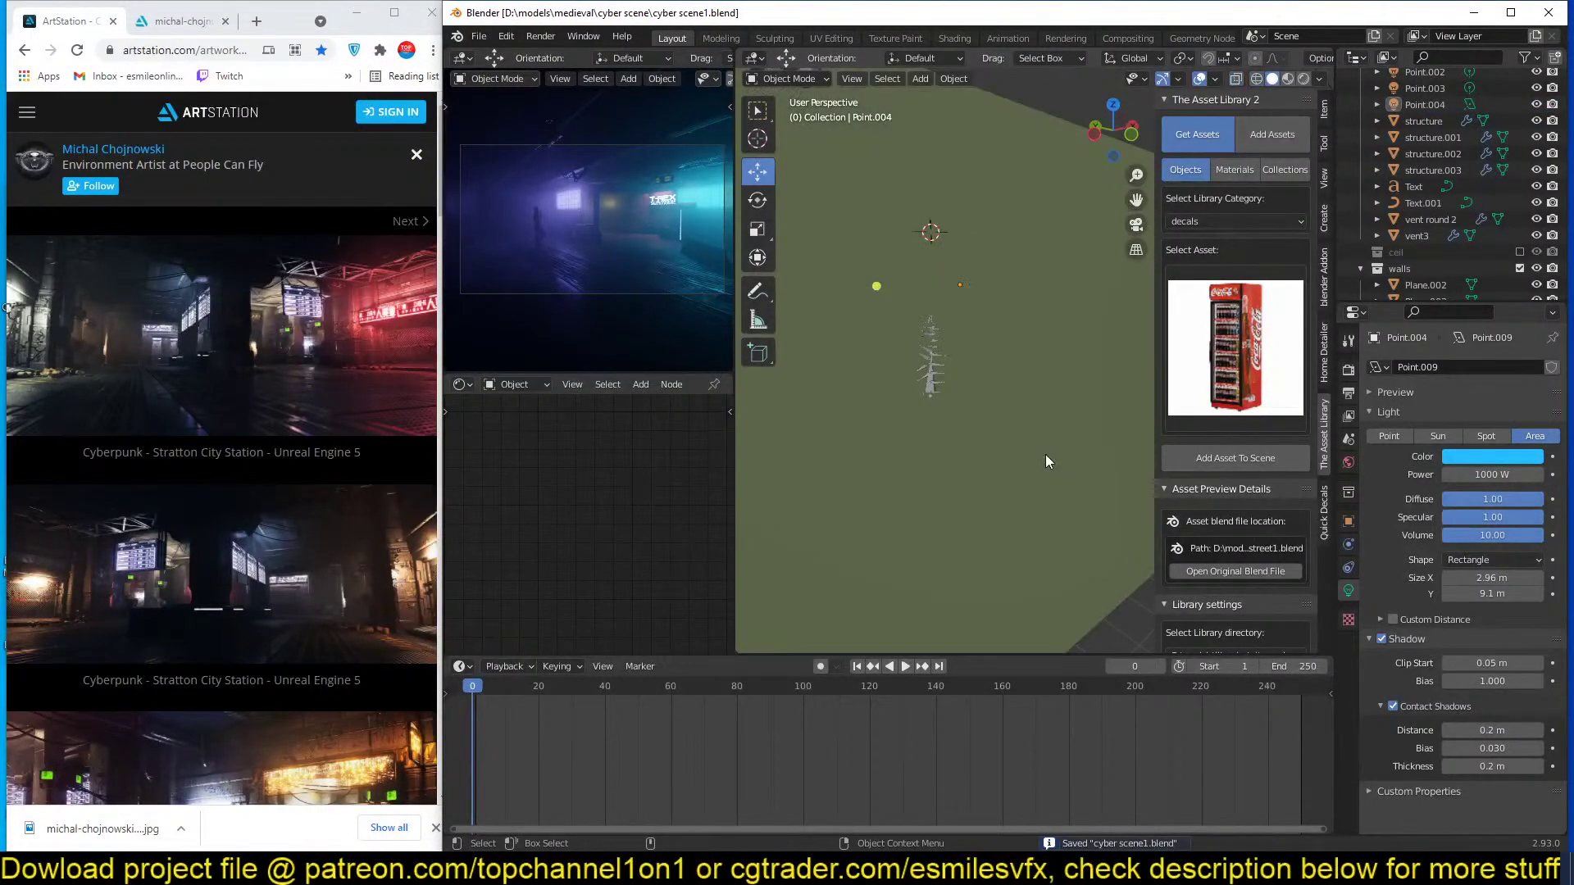
key(KP_7)
scroll(1045, 454, down, 3)
shift+middle_drag(906, 377, 1050, 534)
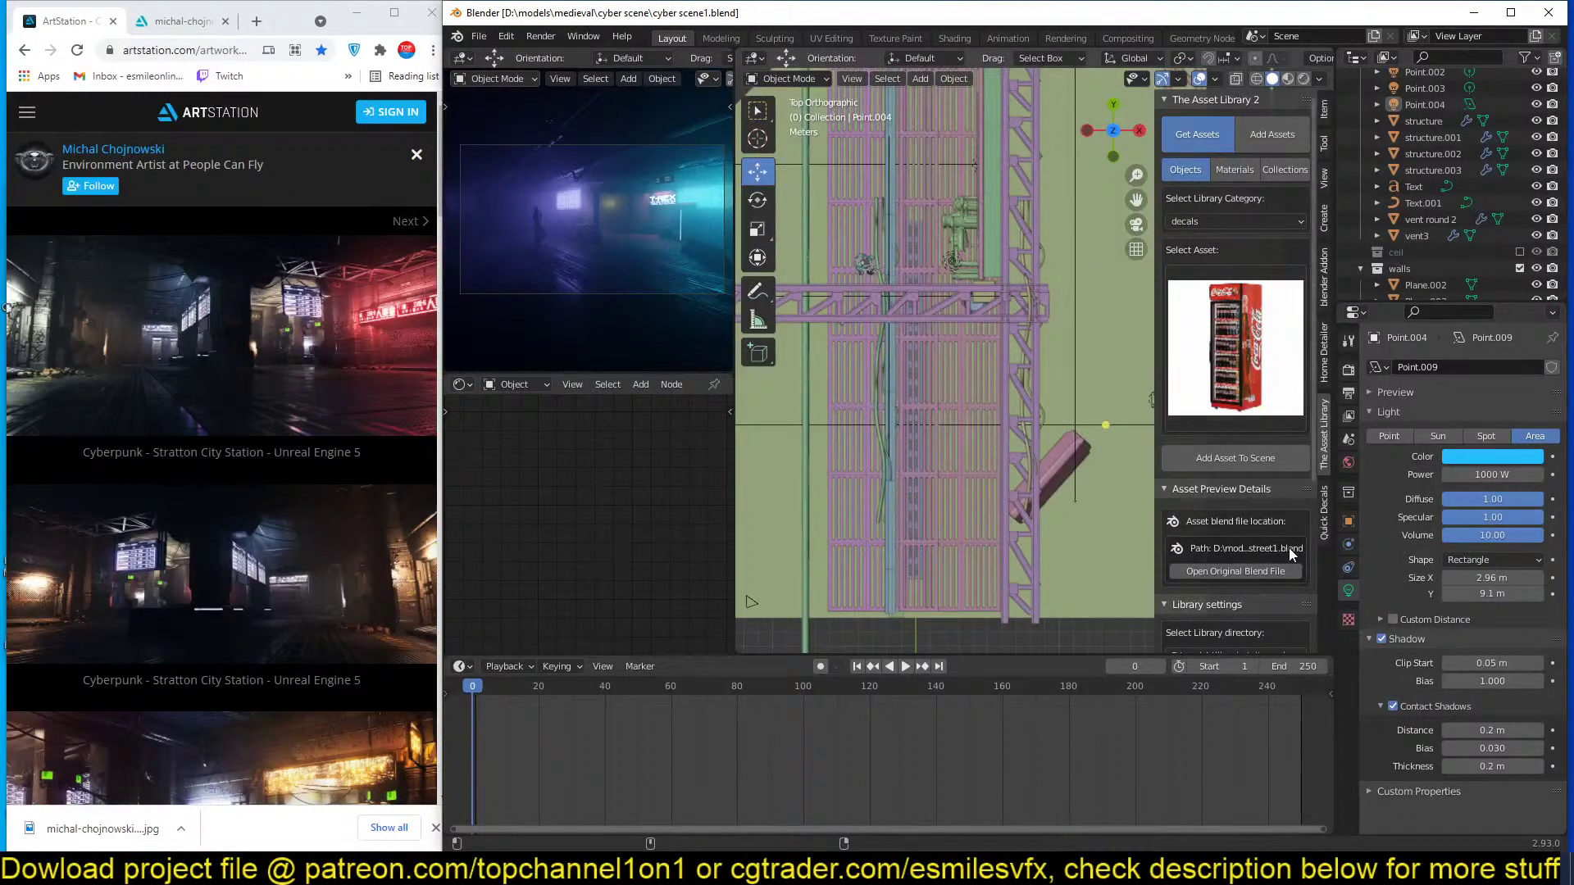
Set the asset library directory to building parts and its category to walls.
scroll(1267, 574, down, 4)
click(1290, 524)
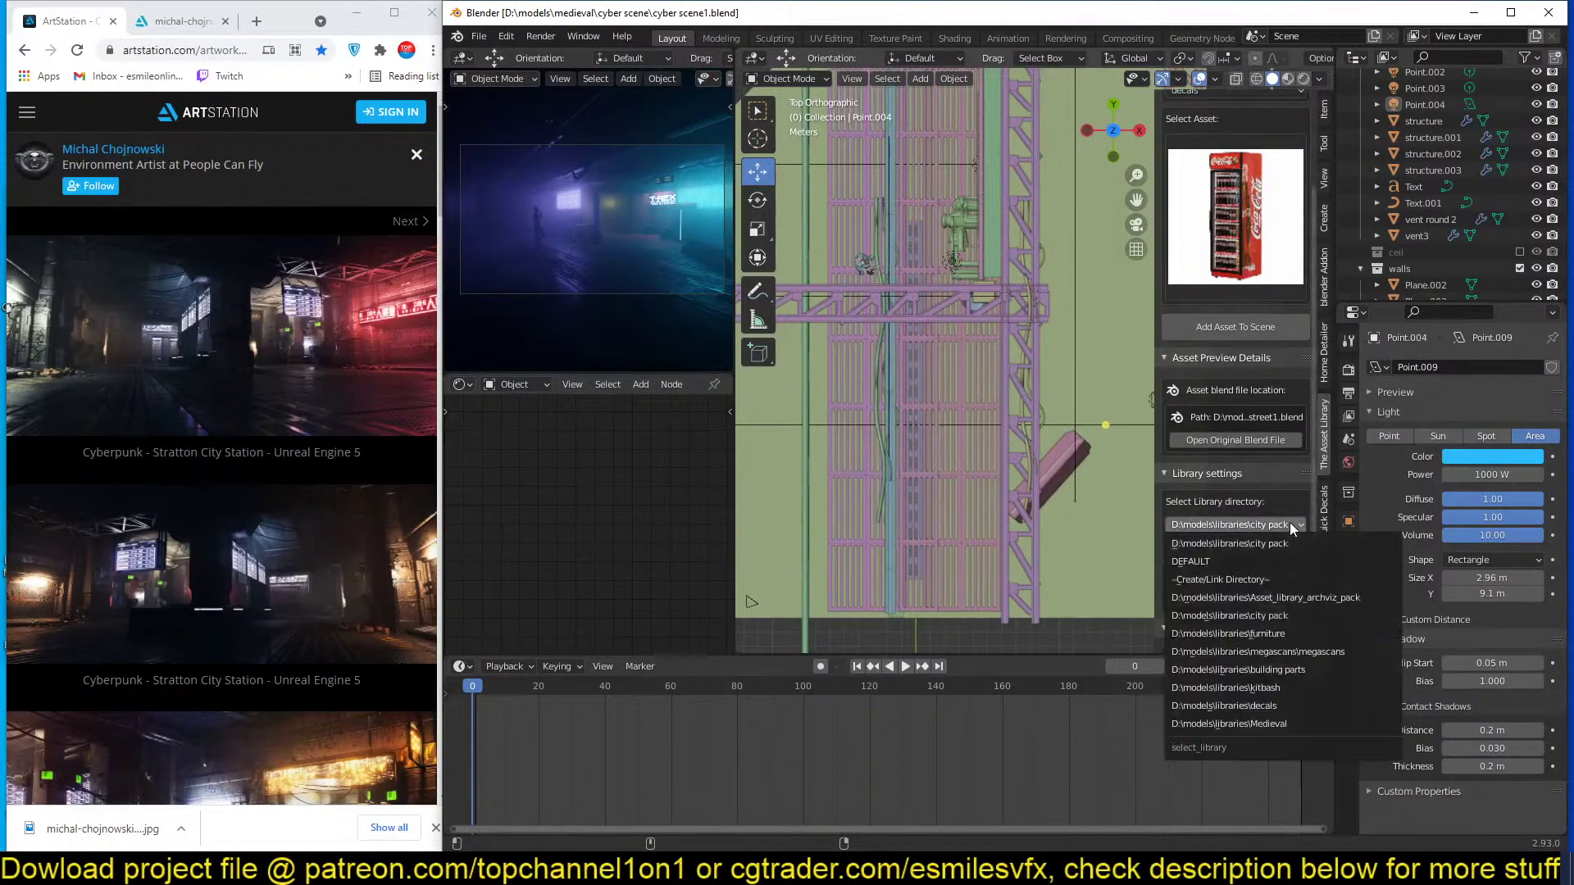
click(1260, 674)
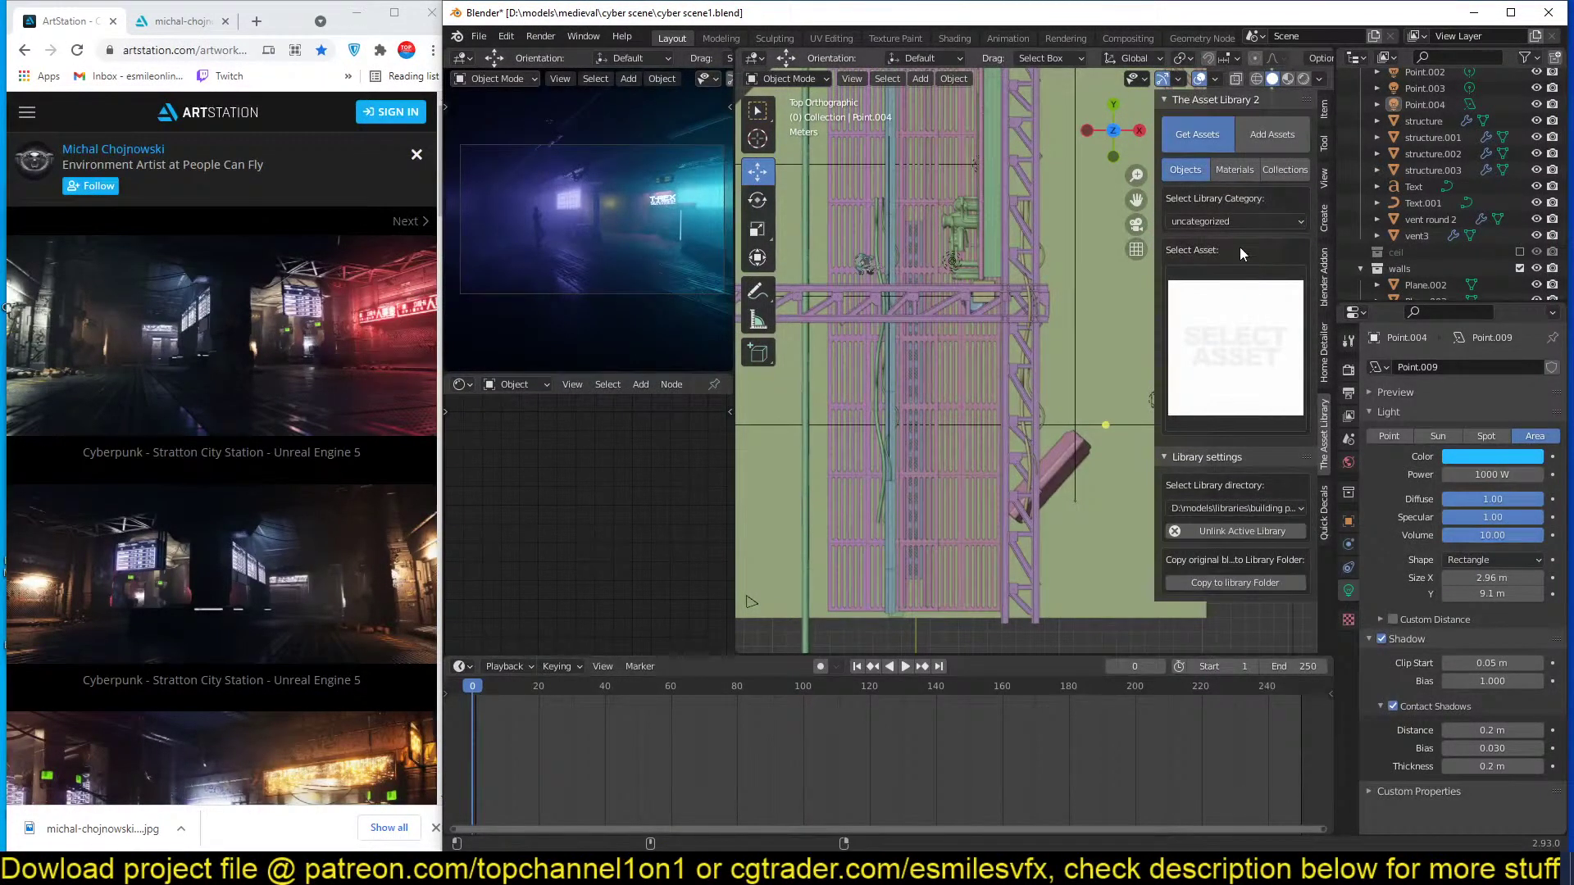
click(1218, 225)
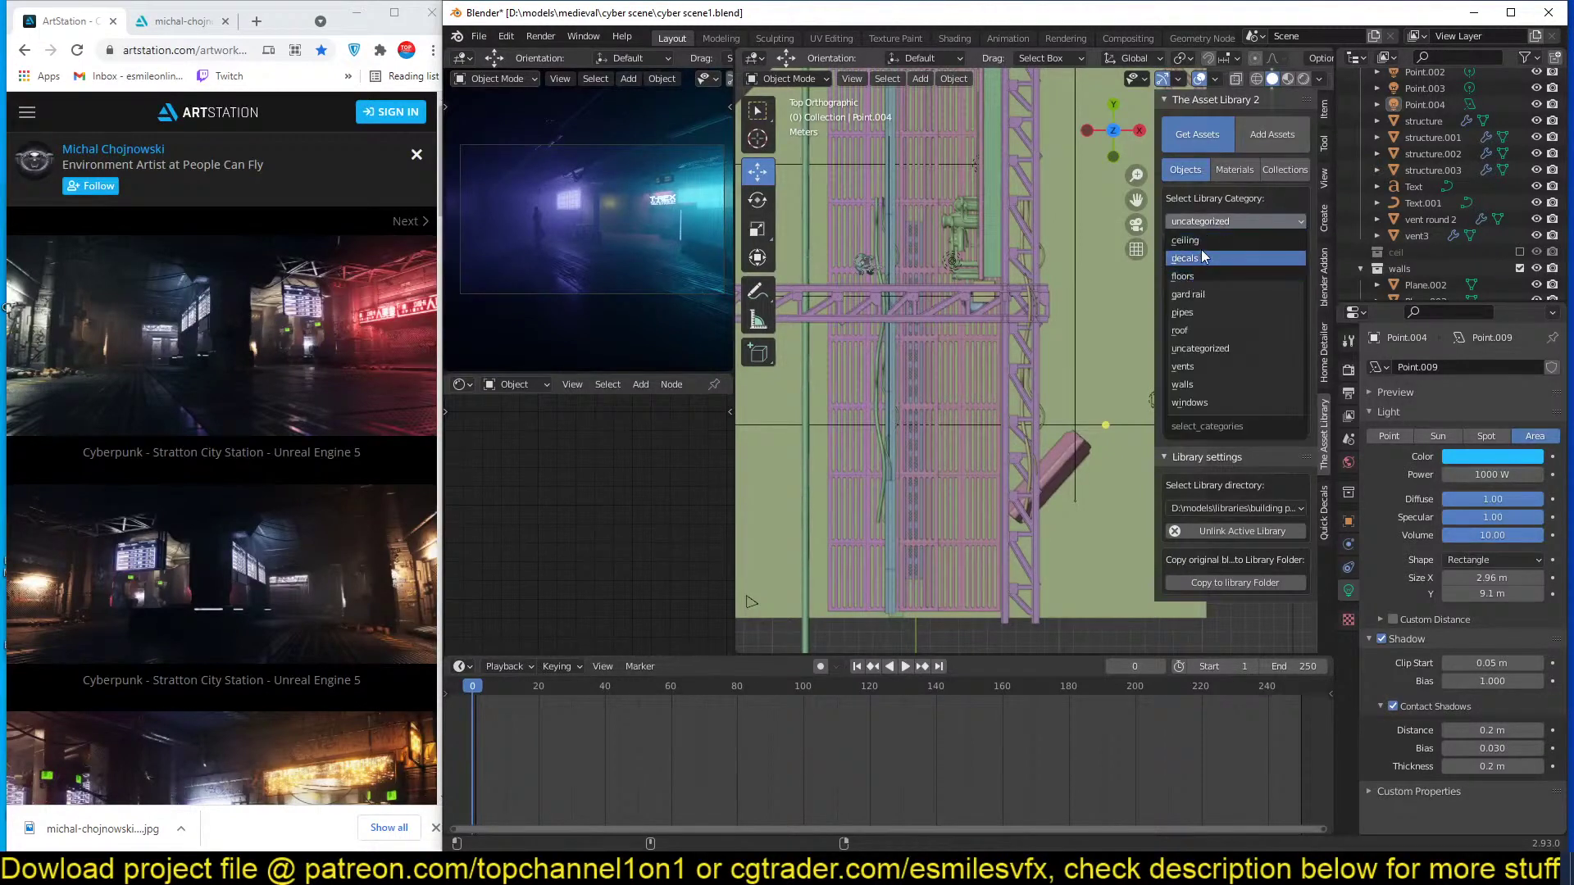
click(1186, 385)
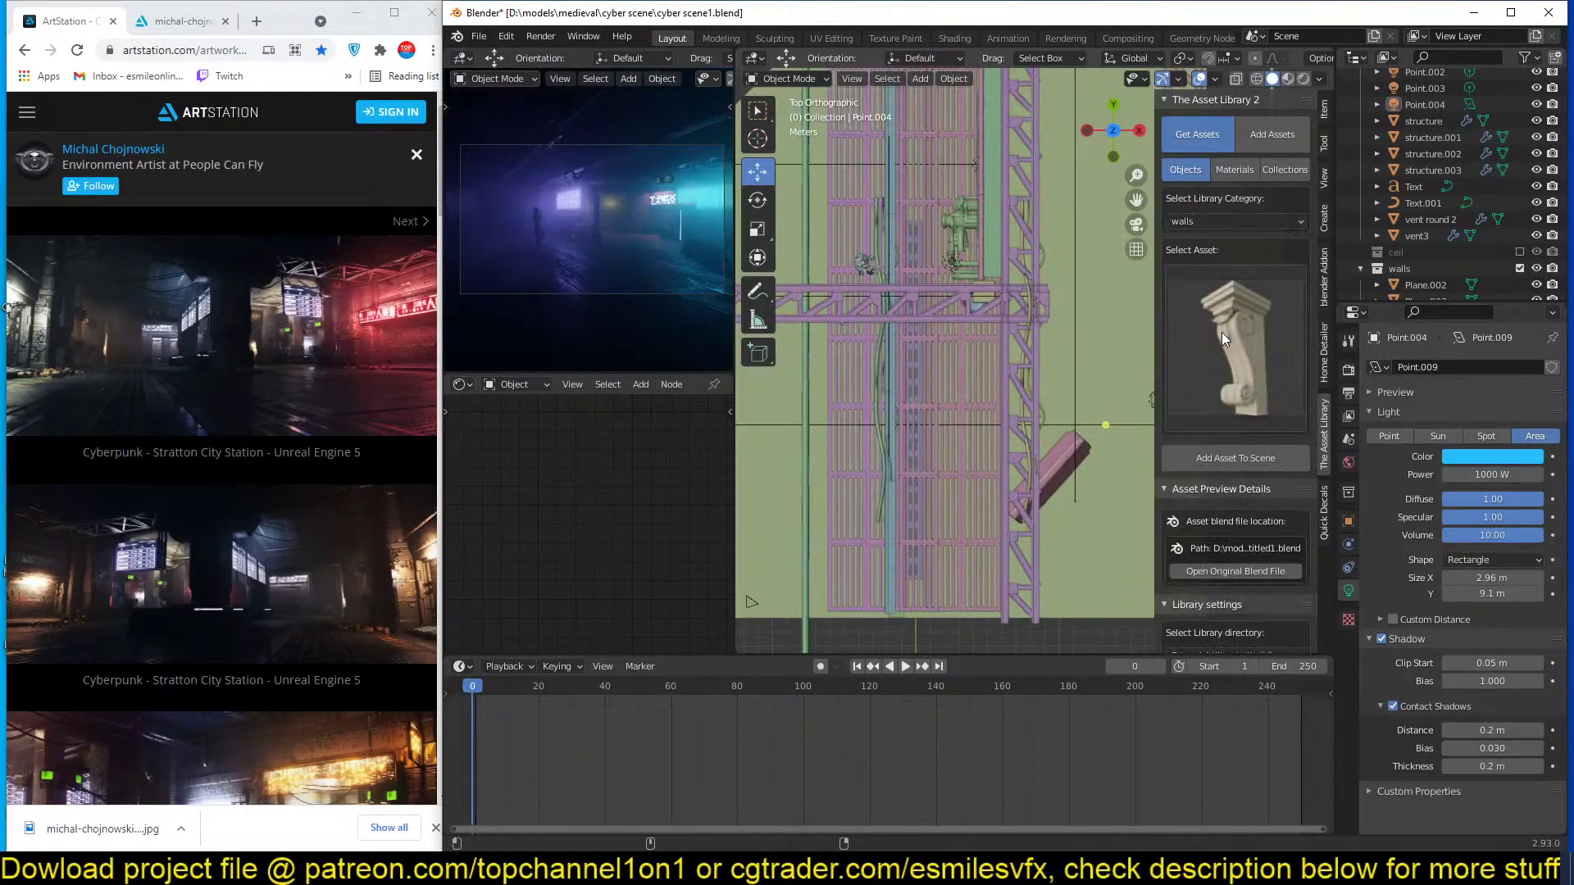
Choose the plain tapered stone pillar asset and add it at the 3D cursor placed on the floor beside the walking character.
click(1221, 332)
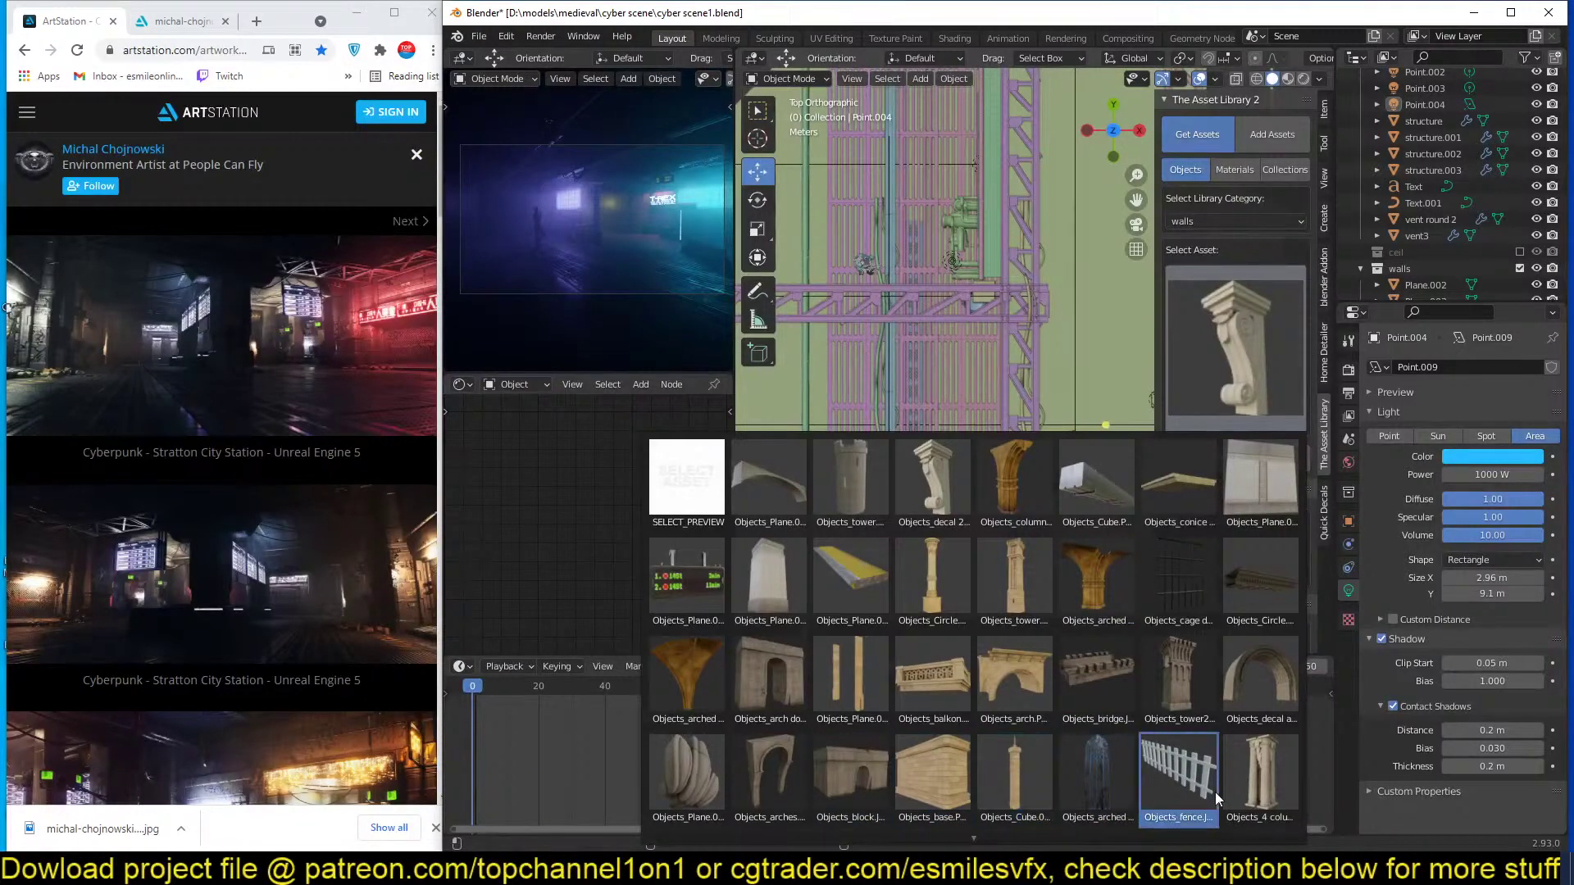
click(769, 588)
middle_drag(966, 350, 909, 444)
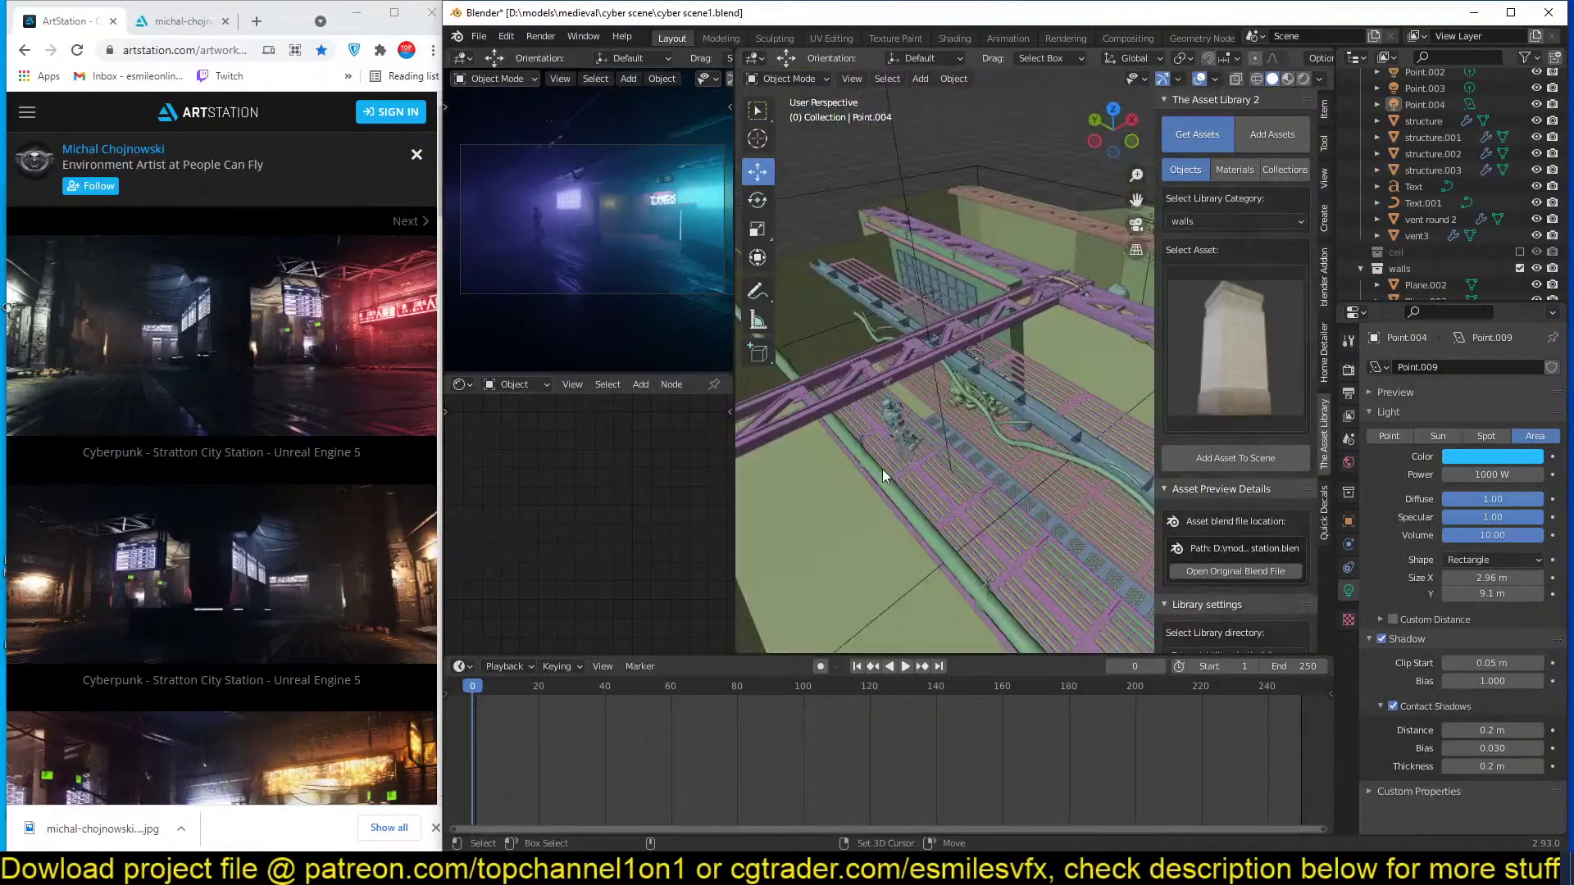
shift+right_click(882, 469)
click(1203, 461)
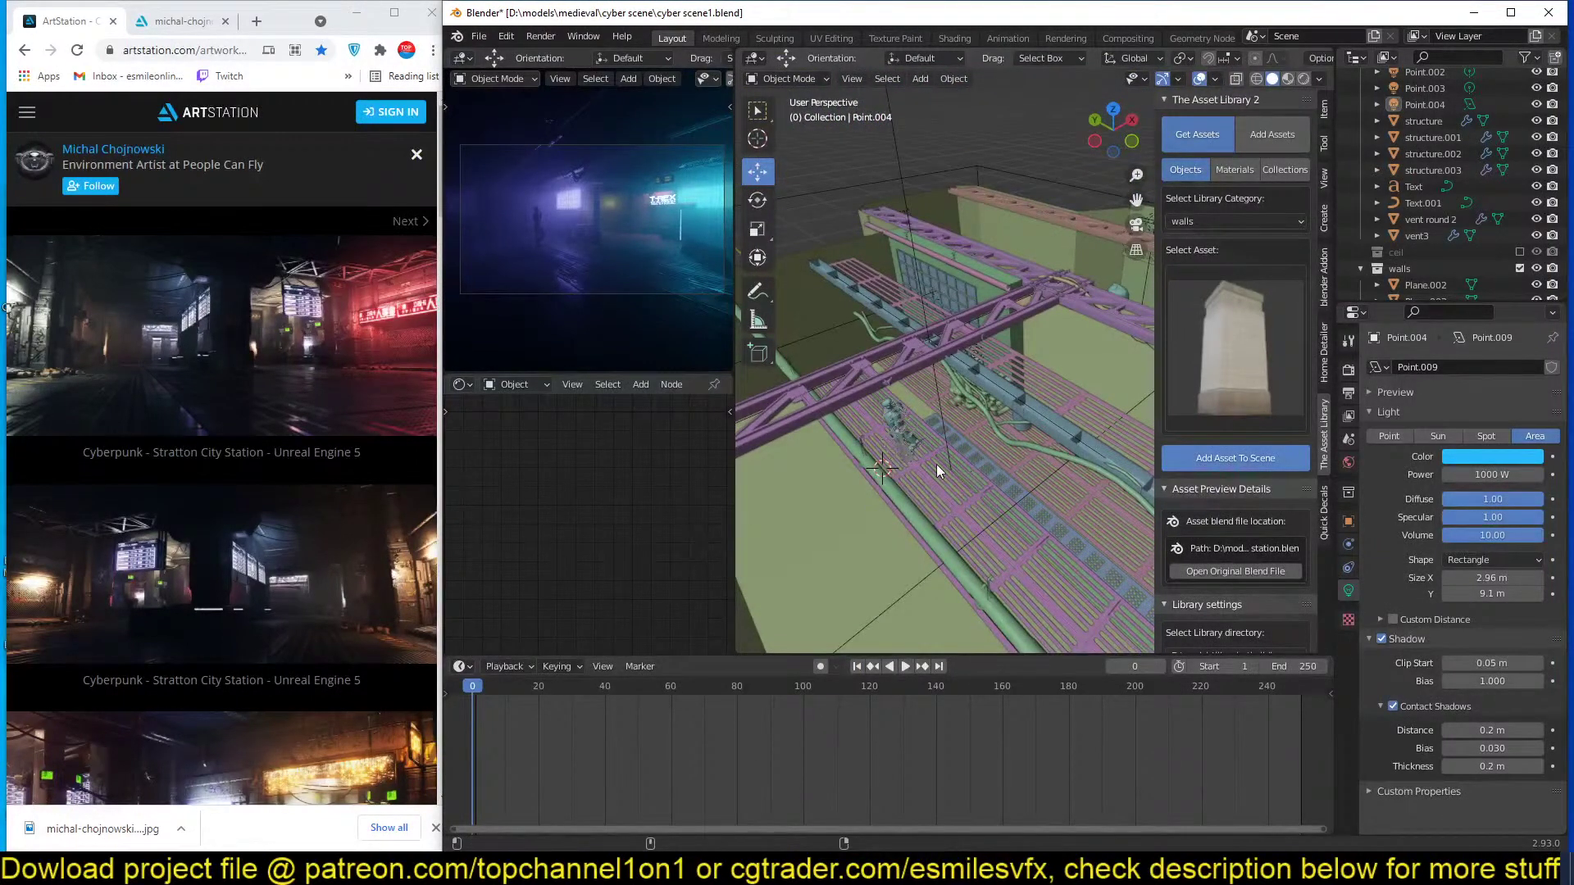
Raise the stone pillar out of the floor by about 5.6 m along the Z axis.
key(KP_Decimal)
scroll(911, 392, down, 4)
middle_drag(880, 372, 961, 368)
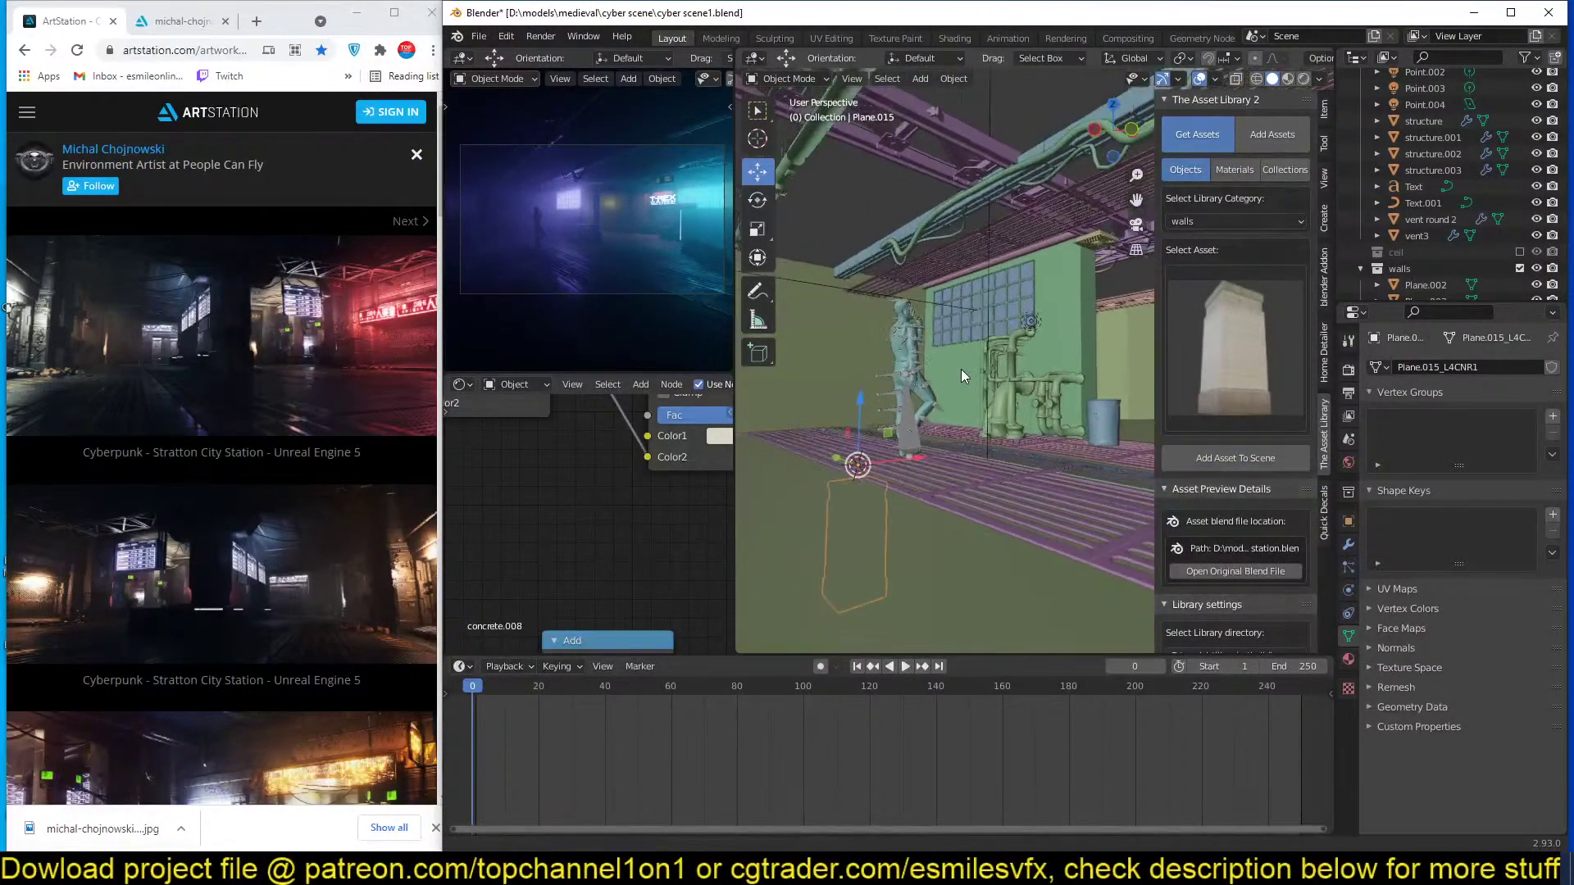
key(g)
key(z)
click(983, 216)
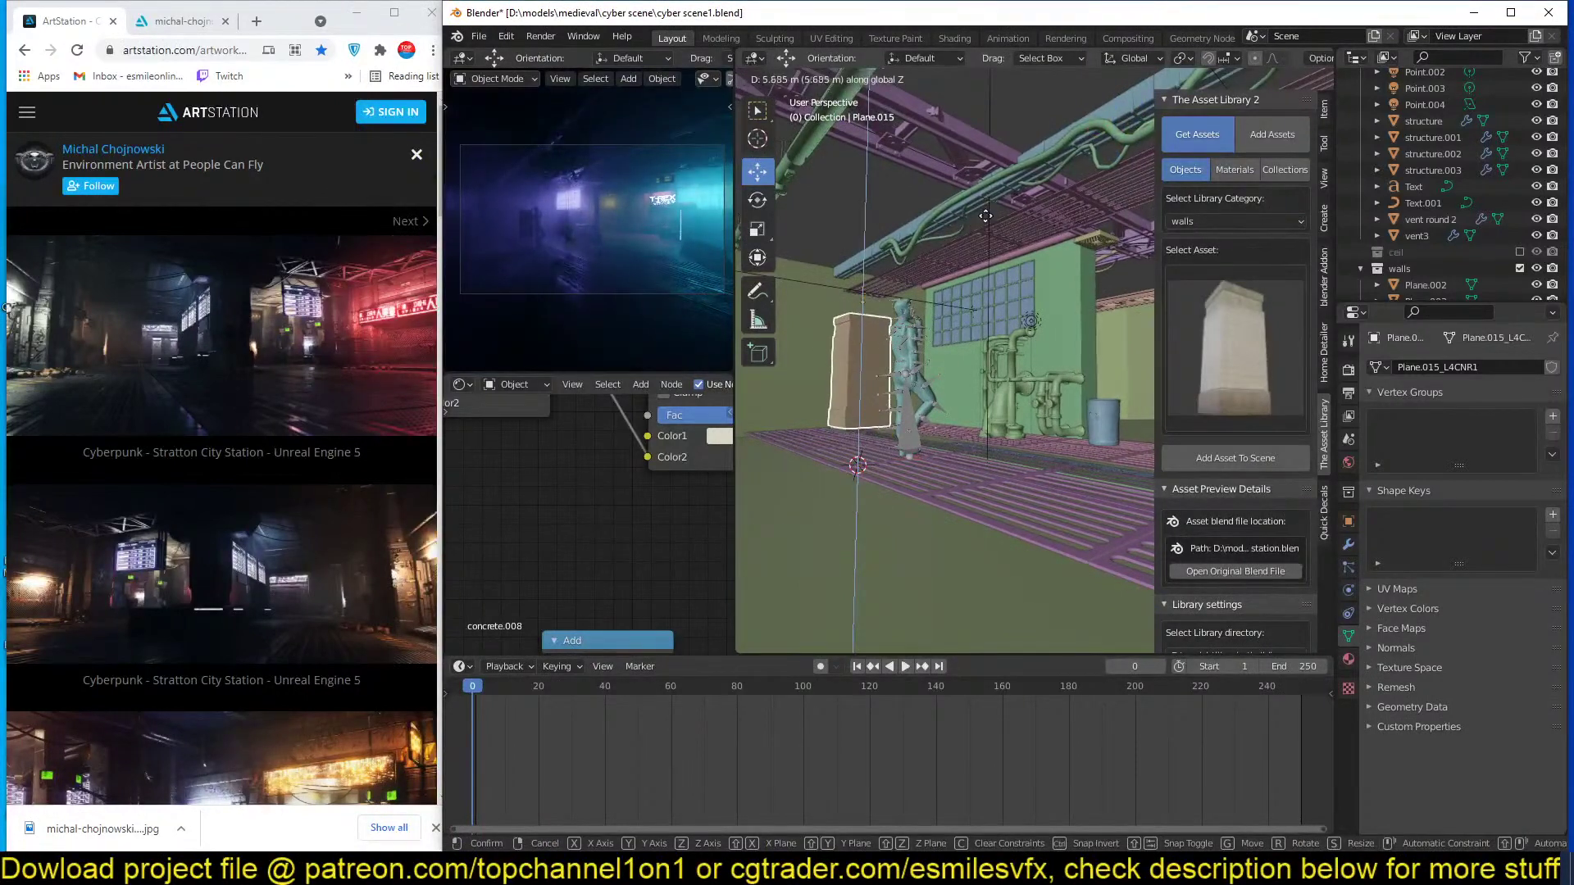
Stretch the pillar taller along the Z axis and raise it about 0.92 m so its base sits on the floor.
key(s)
key(z)
click(1031, 156)
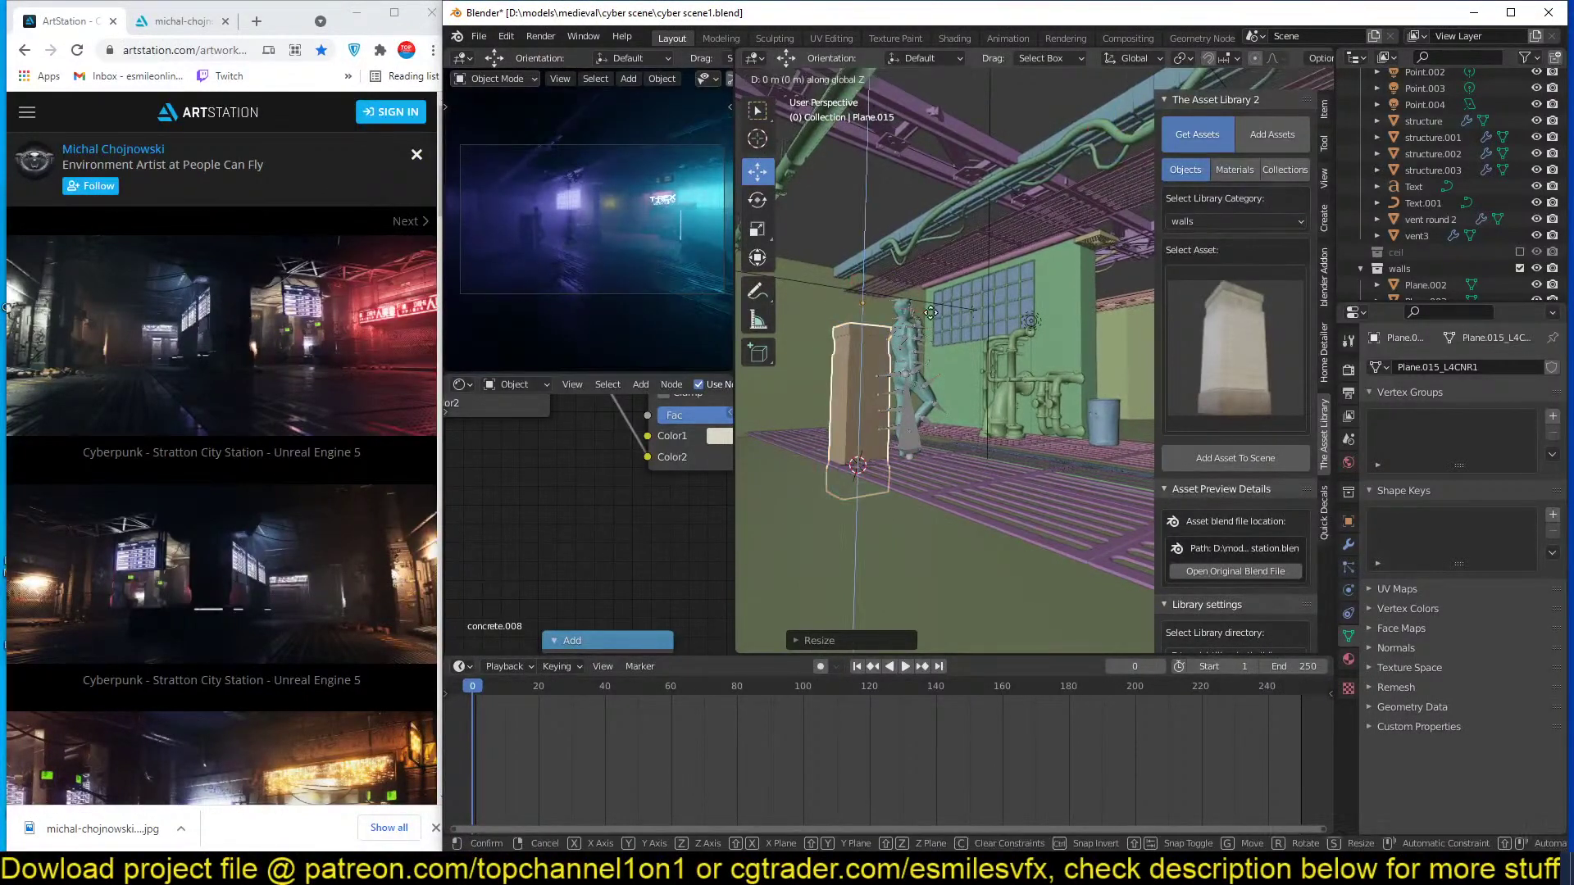
key(g)
key(z)
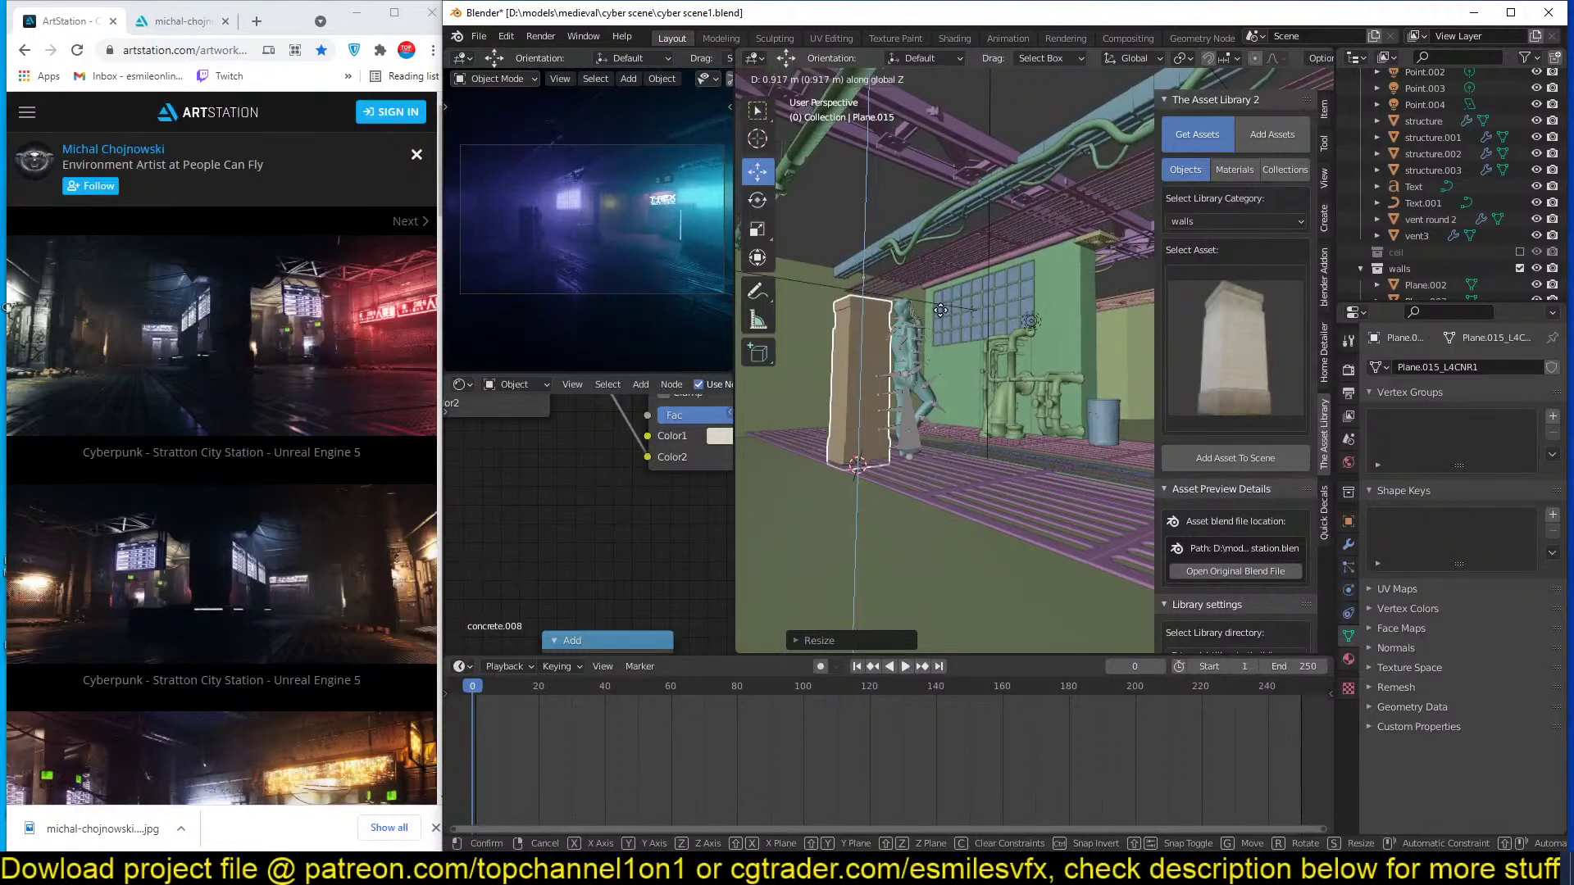
click(940, 311)
Duplicate the ceiling-mounted box and snap the copy to a 3D cursor placed on the nearer ceiling beam.
scroll(868, 373, up, 3)
middle_drag(868, 374, 986, 327)
click(1109, 228)
middle_drag(1109, 228, 956, 412)
scroll(946, 337, down, 3)
scroll(956, 411, up, 2)
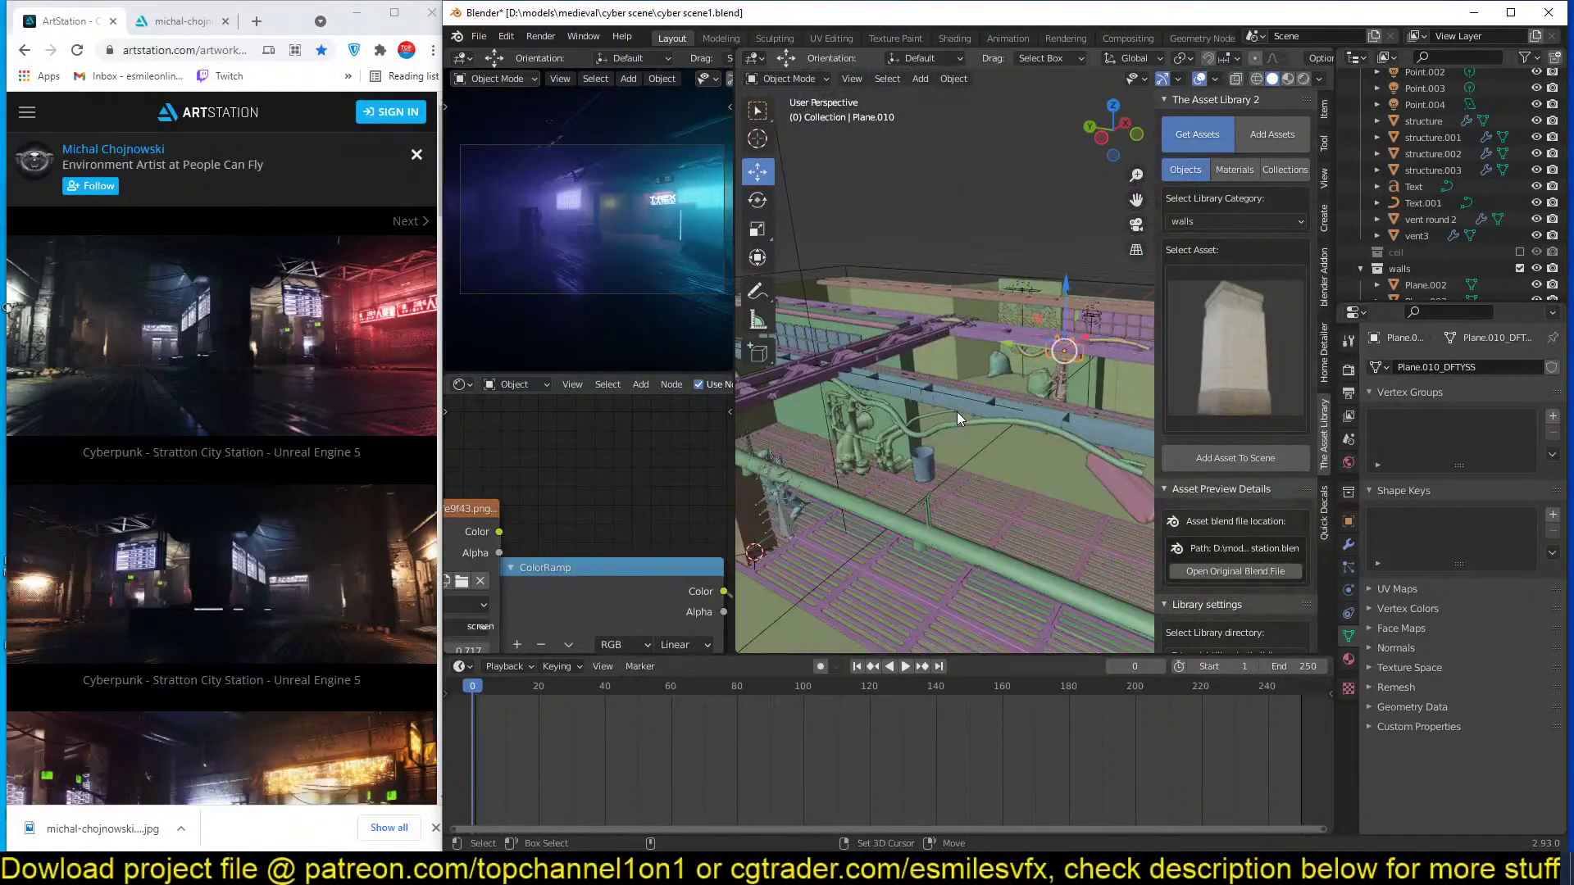
key(shift+d)
right_click(943, 410)
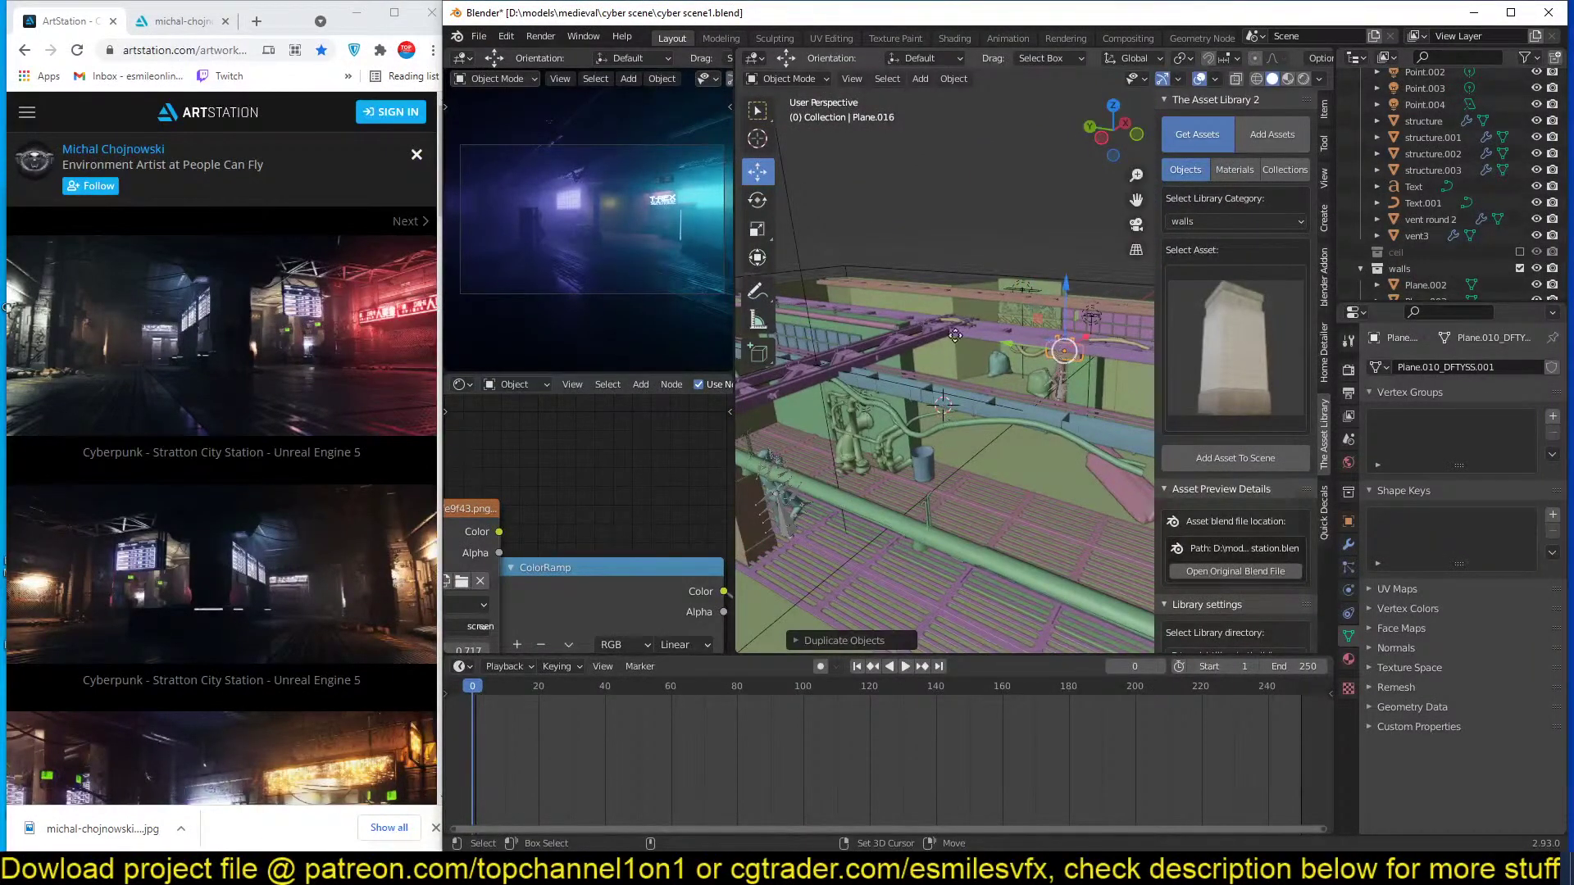
key(shift+d)
right_click(959, 311)
key(shift+d)
right_click(976, 244)
key(shift+s)
click(986, 137)
Adjust the copied box's height along the Z axis so it hangs beneath the ceiling pipes, and save the file.
middle_drag(960, 371, 952, 410)
scroll(921, 321, up, 3)
key(g)
key(z)
click(936, 369)
key(ctrl+s)
key(ctrl+s)
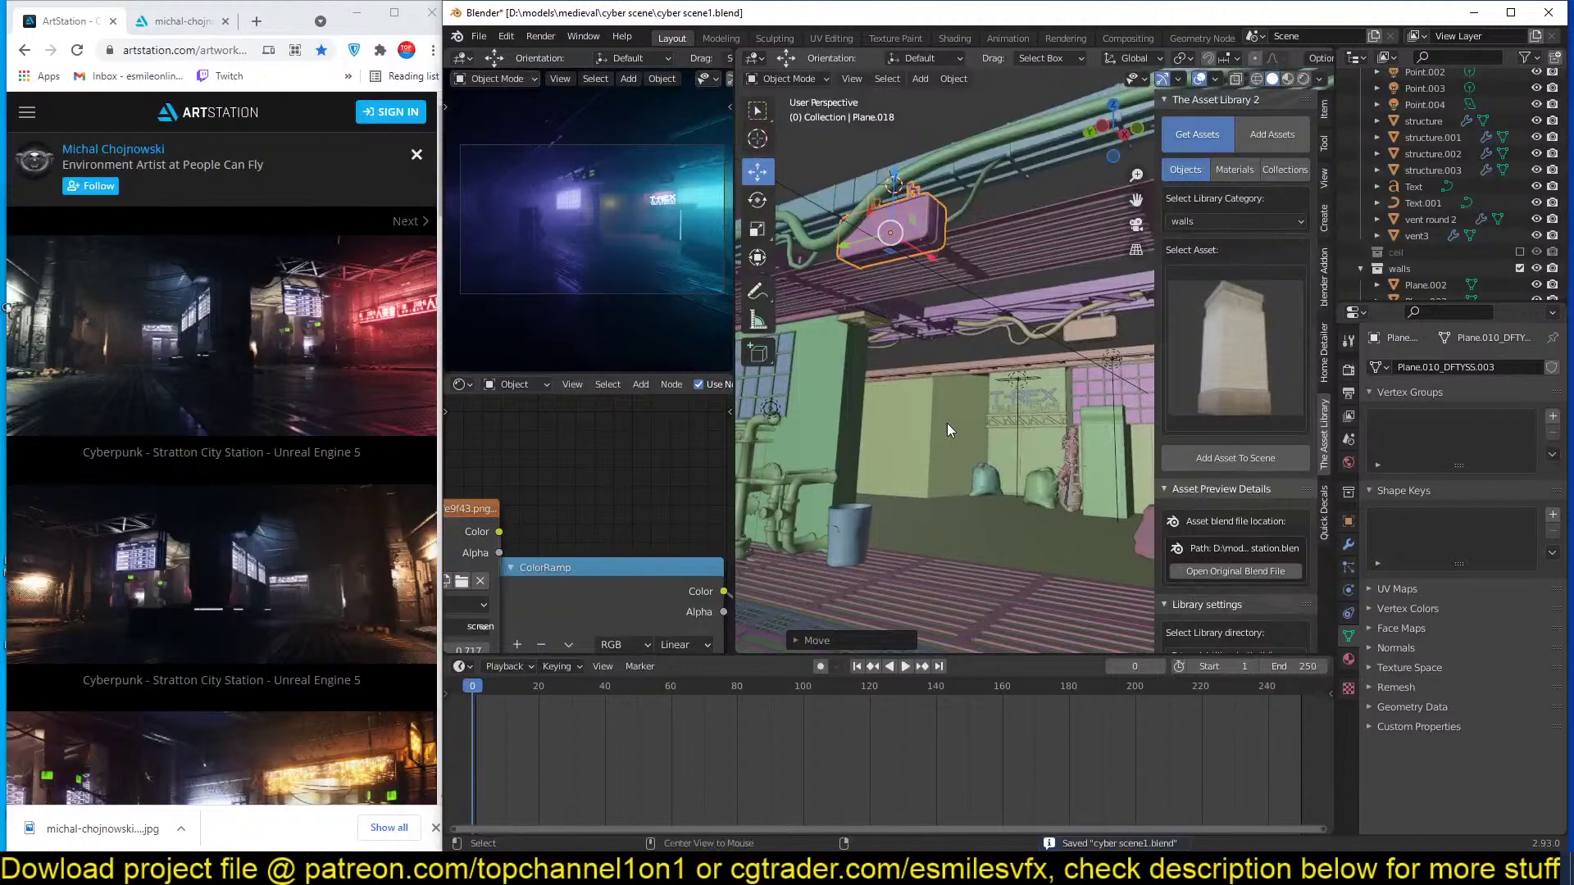
Choose the cage door asset from the walls category and add it at a 3D cursor placed on the floor by the pipes.
key(alt+a)
click(1216, 351)
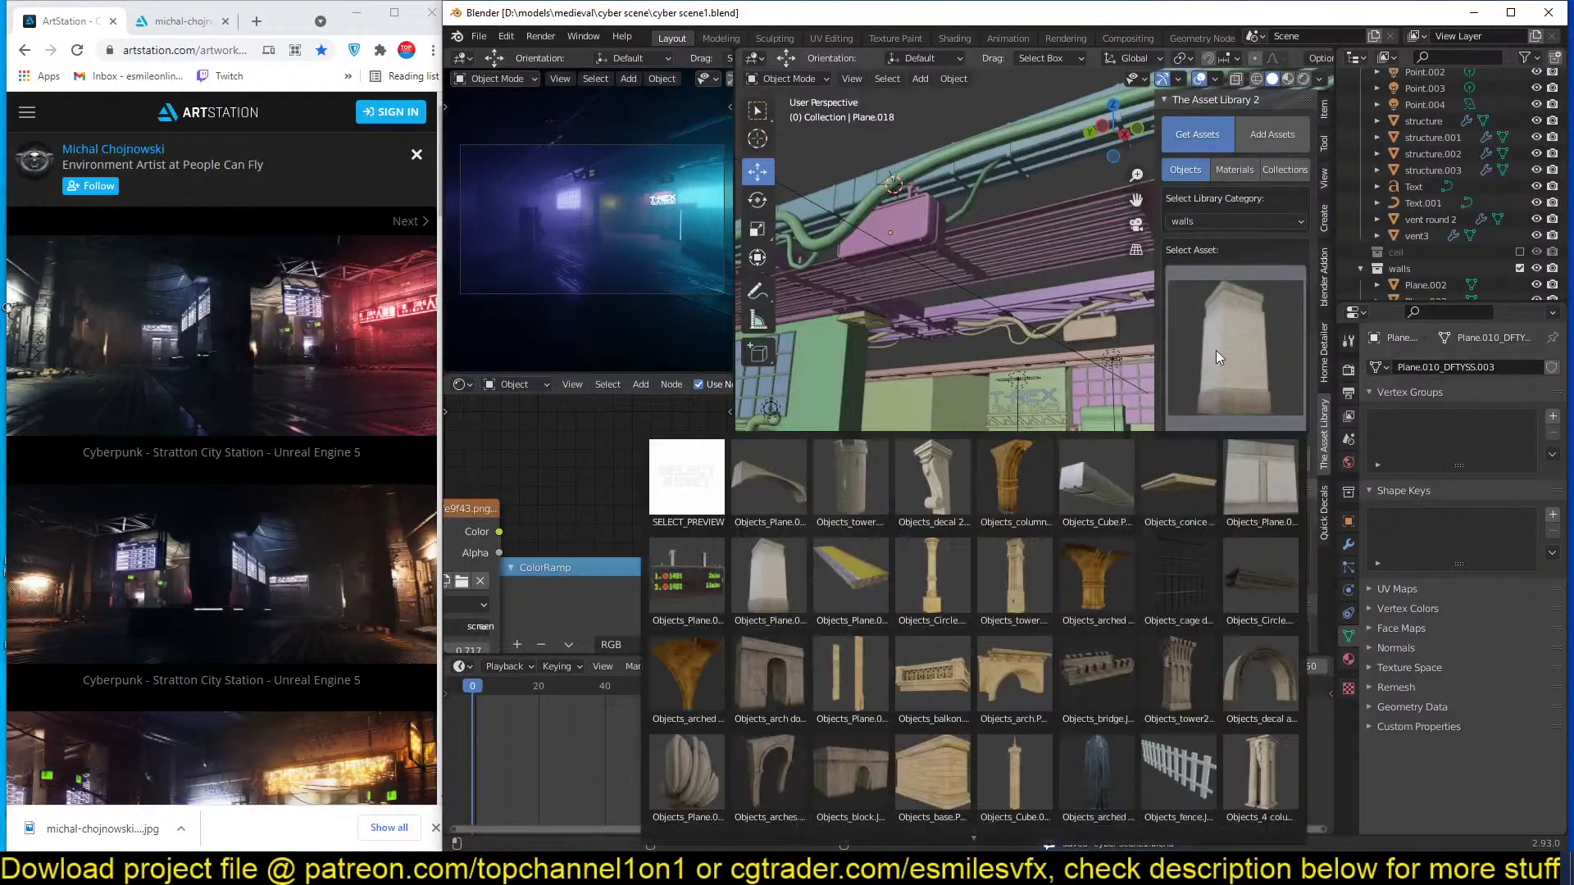
click(1186, 565)
middle_drag(1114, 524, 972, 500)
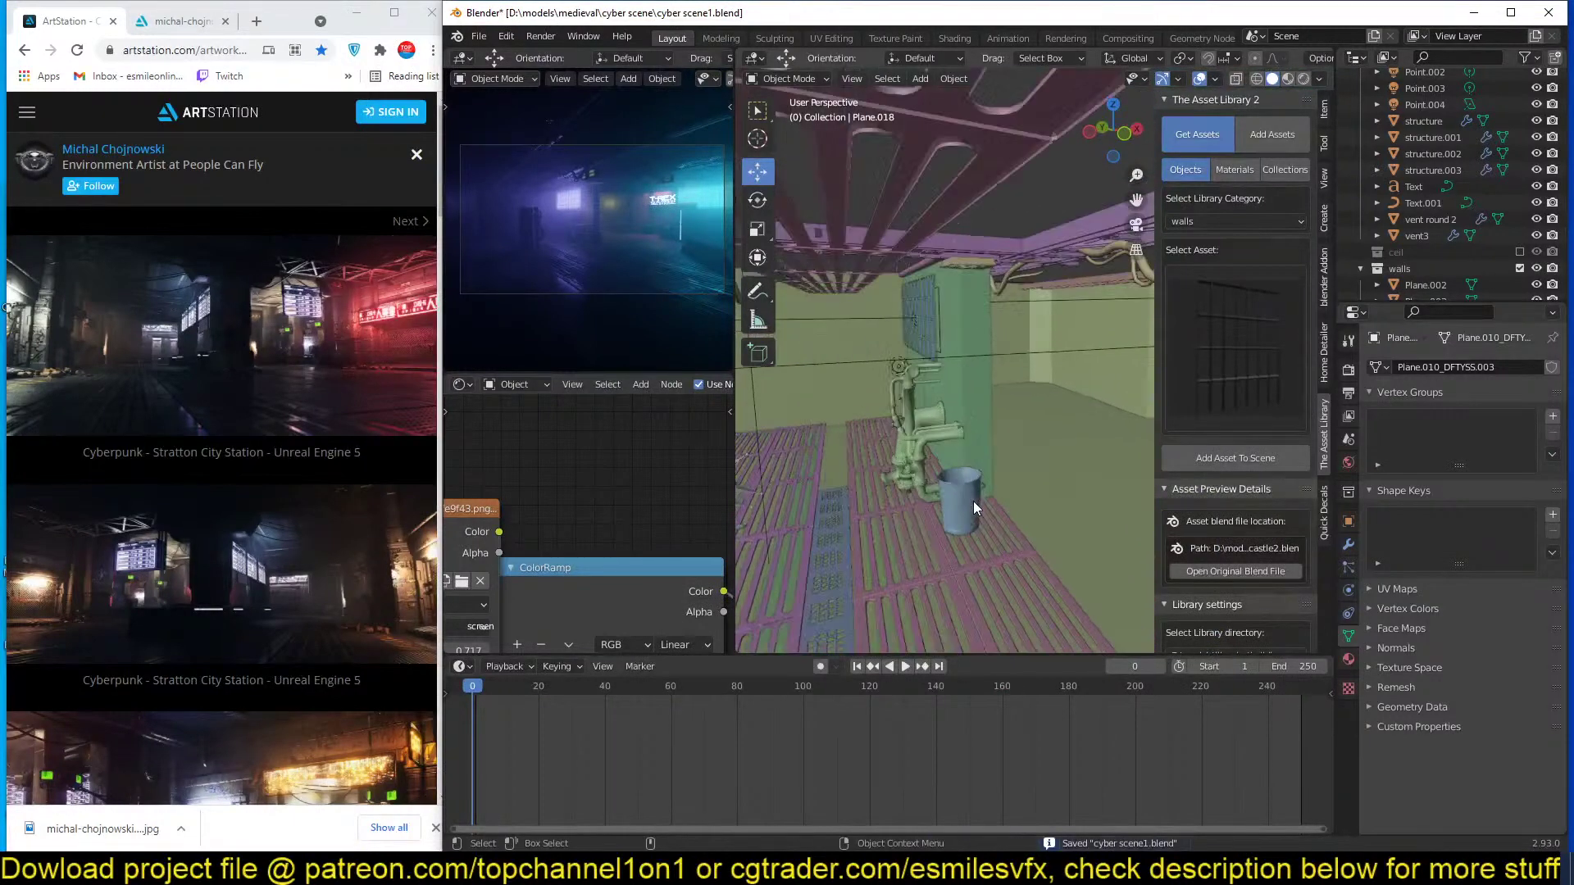
shift+right_click(913, 503)
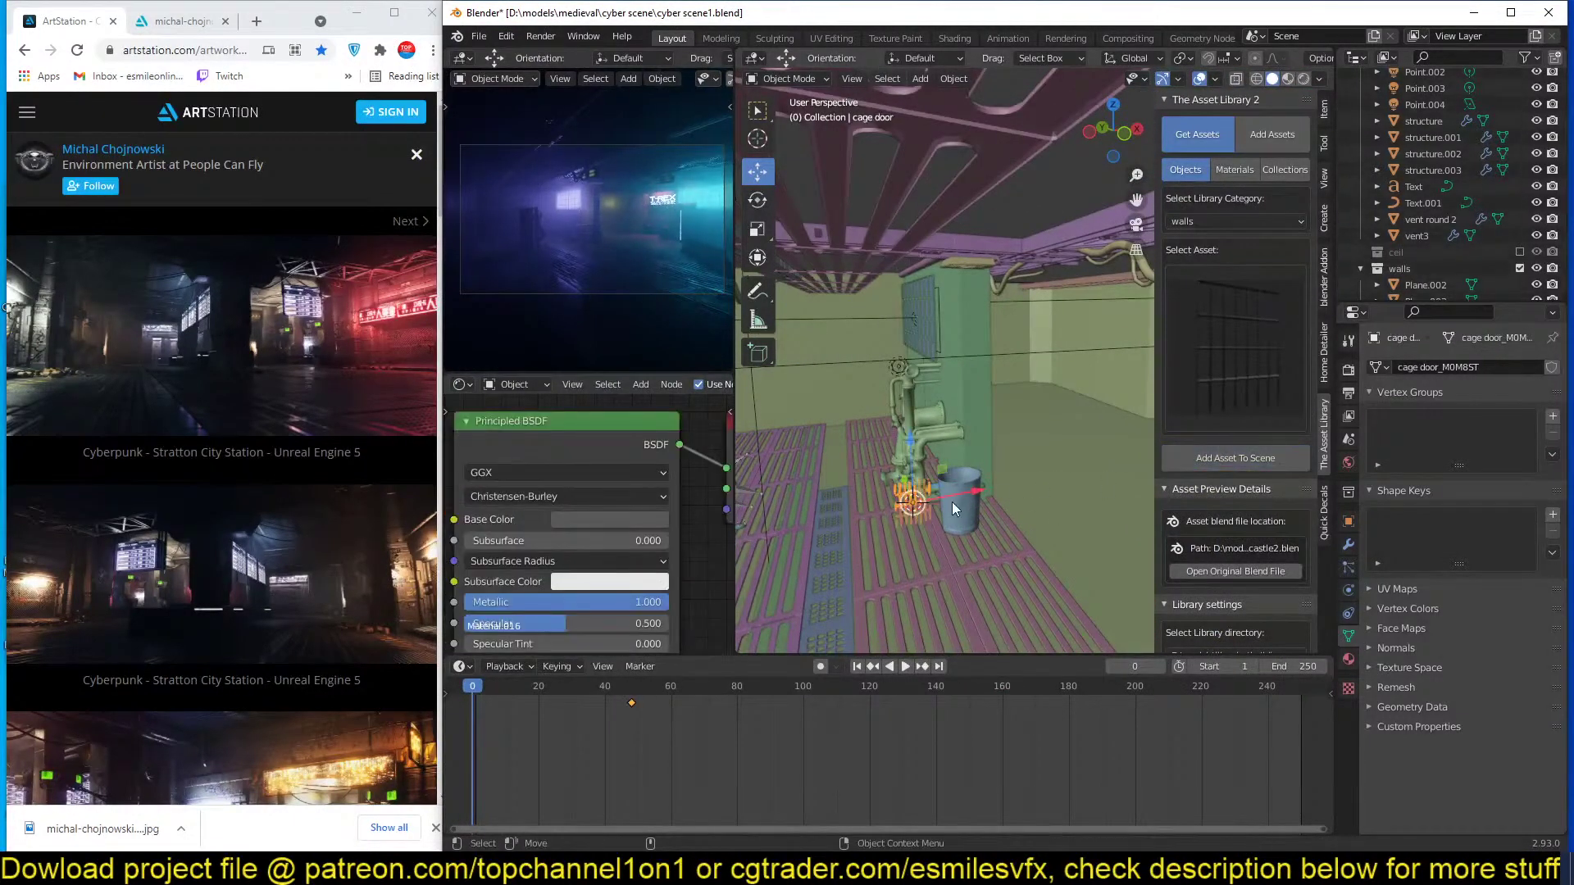
Move the cage door slightly upward and scale it up until it is about as wide as the passage beside the wall column.
key(g)
click(961, 463)
key(s)
click(1140, 458)
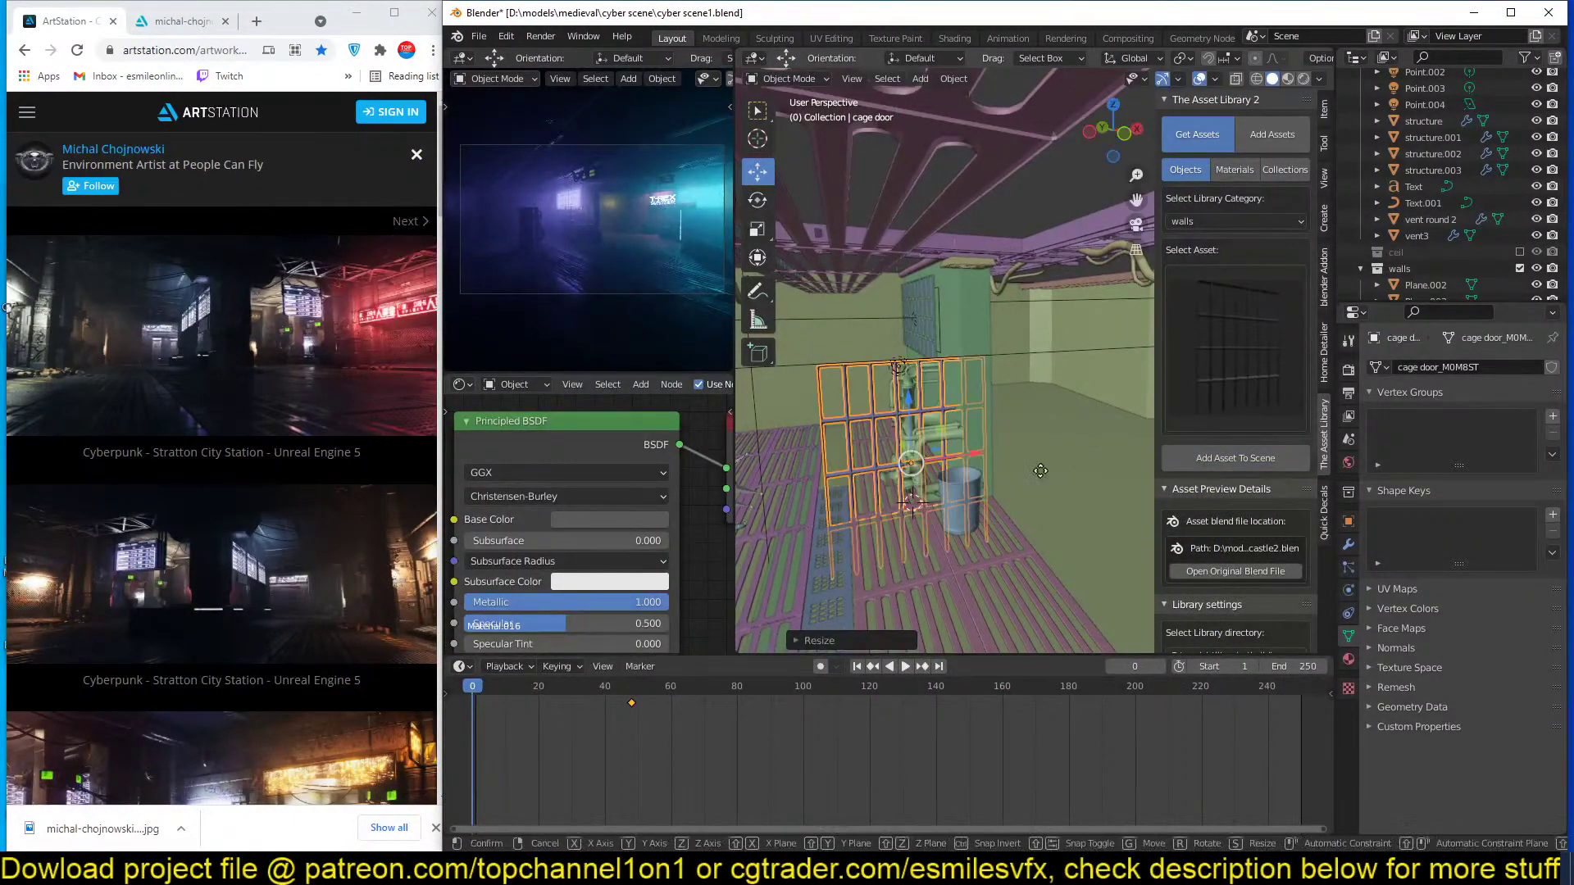
Raise the cage door by about 3.9 m along the Z axis and save the file.
key(g)
key(z)
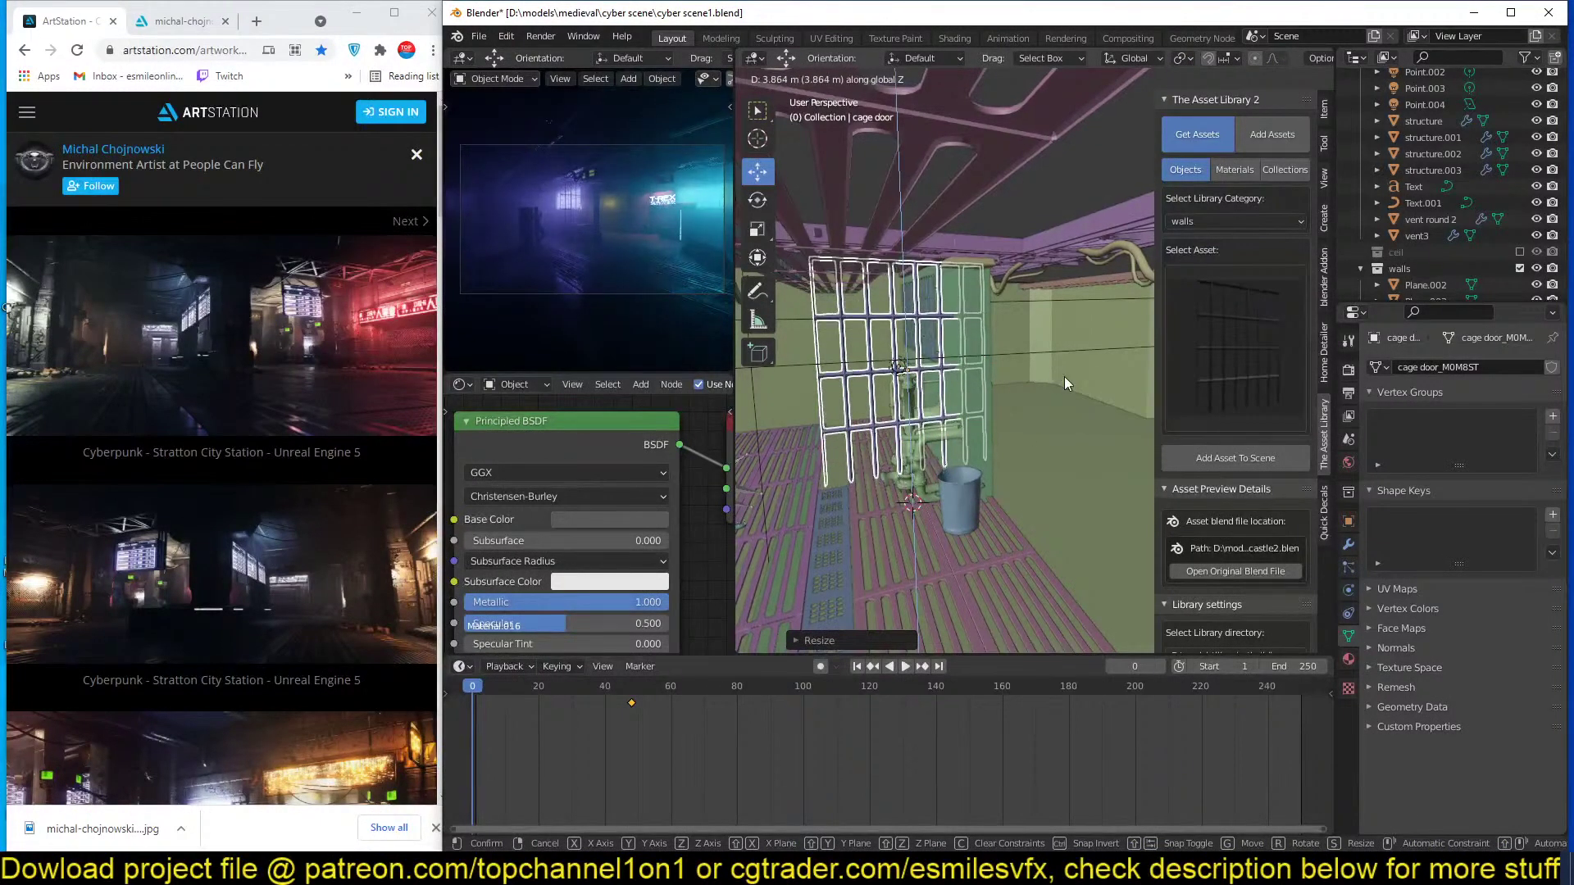
click(1057, 386)
middle_drag(995, 493, 955, 476)
key(ctrl+s)
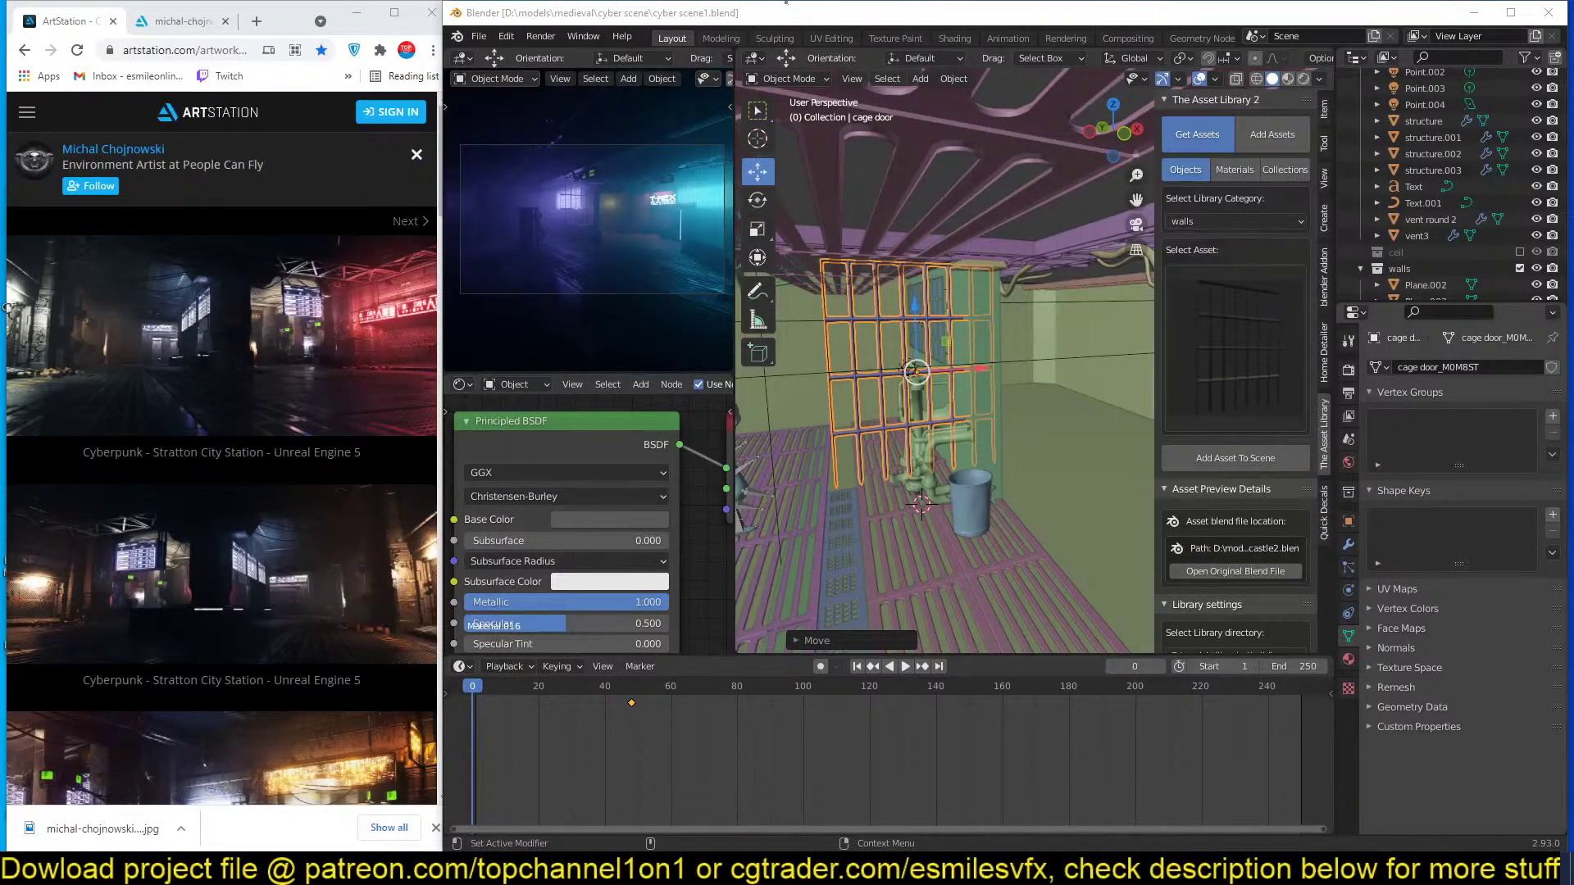
Scale the cage door down slightly and save the file.
click(933, 318)
middle_drag(932, 318, 941, 386)
key(ctrl+s)
click(968, 359)
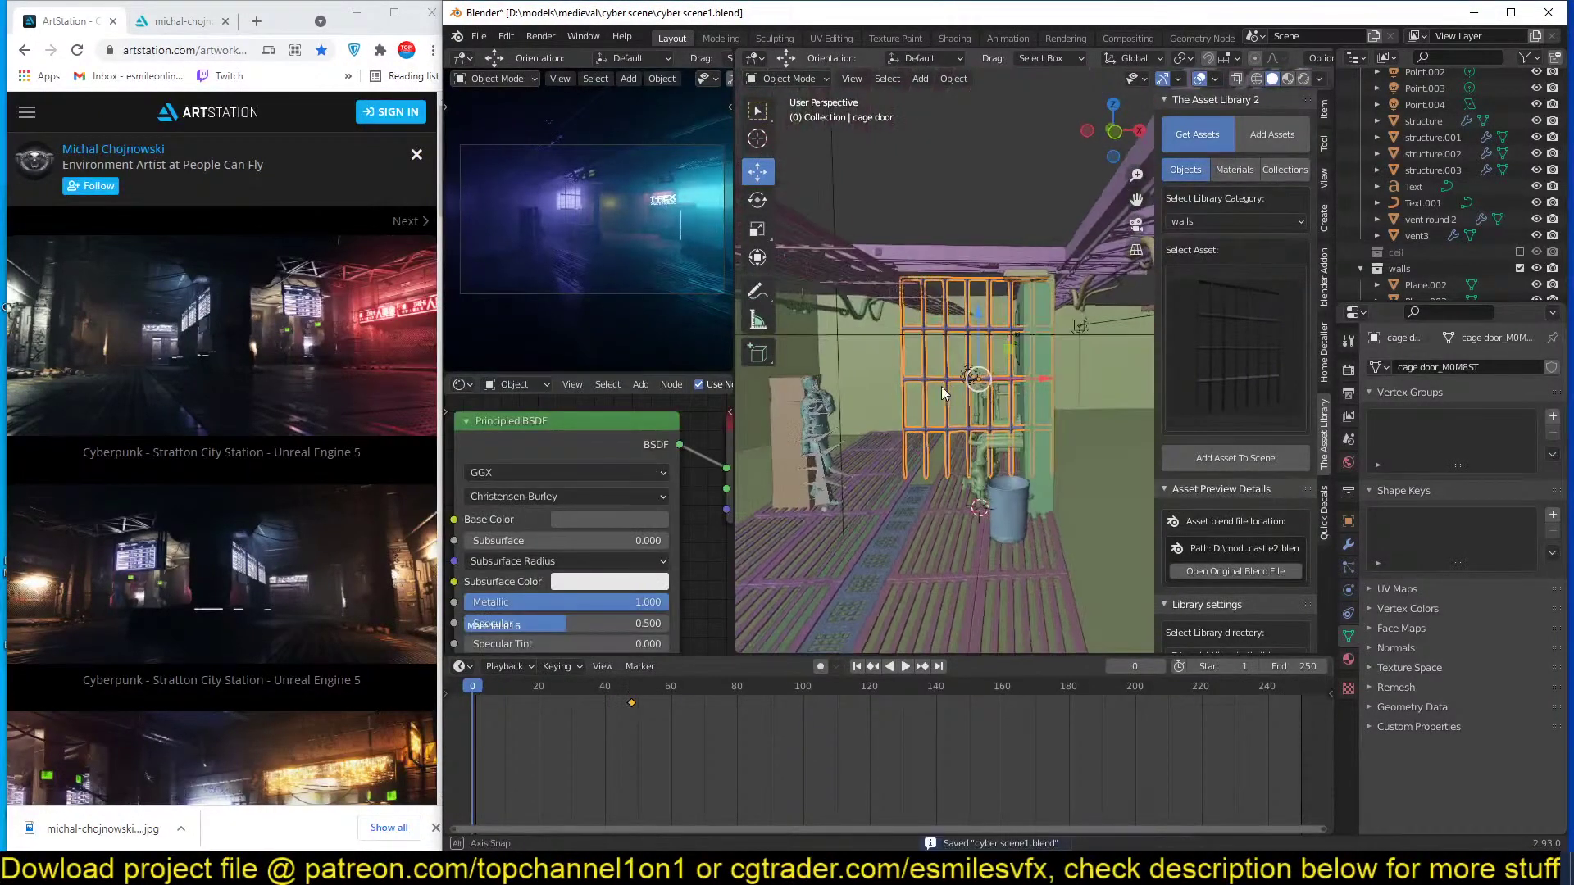
scroll(1010, 380, up, 1)
key(s)
click(1059, 379)
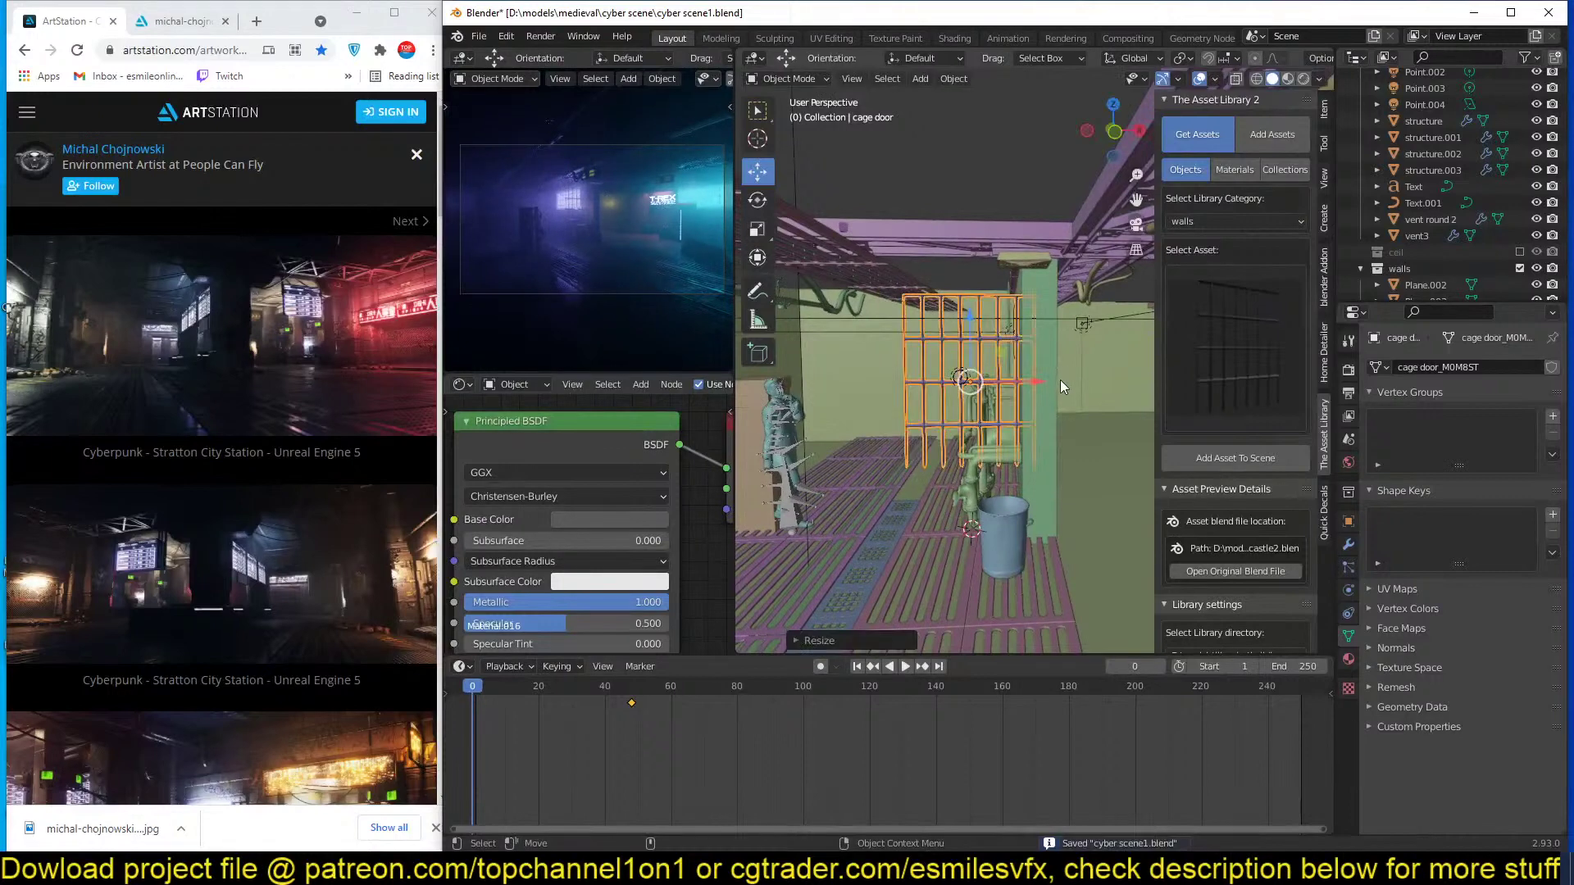
mouse_move(1060, 380)
middle_down()
mouse_move(1031, 338)
mouse_move(1069, 312)
mouse_move(1040, 402)
mouse_move(1025, 402)
mouse_move(1034, 377)
middle_up()
key(ctrl+s)
Shift the cage door up and sideways by about 0.7 m beside the wall column, apply its transforms and save.
key(g)
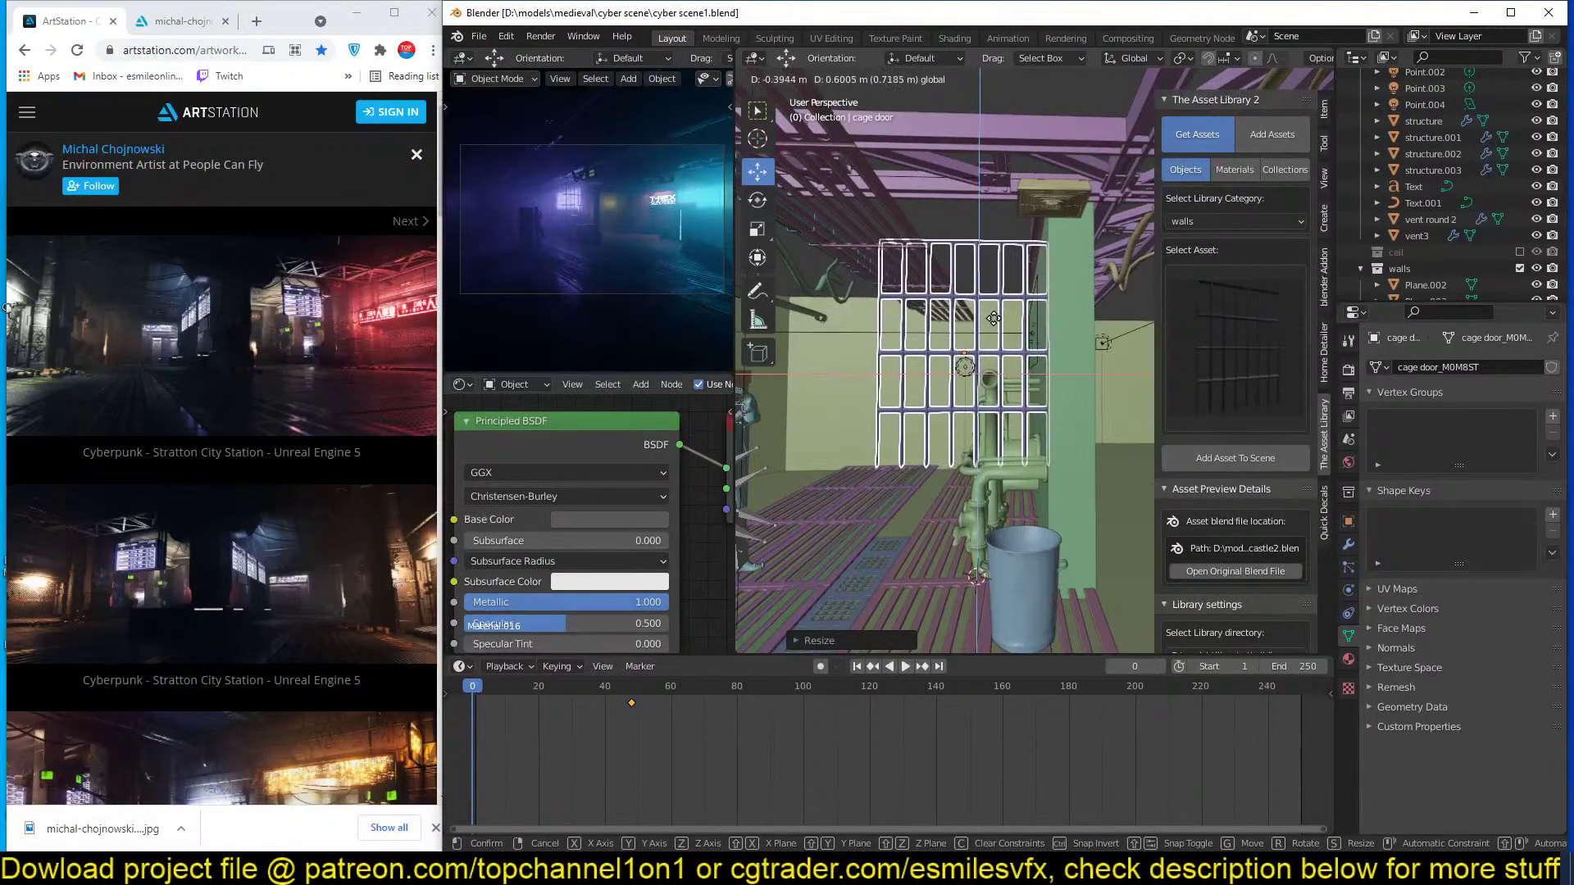
click(987, 319)
middle_drag(987, 320, 1004, 401)
scroll(1049, 348, up, 4)
key(ctrl+a)
click(1015, 421)
key(ctrl+s)
In the cage door's mesh, select the vertices of the two middle crossbars and scale them closer together along the Z axis.
key(Tab)
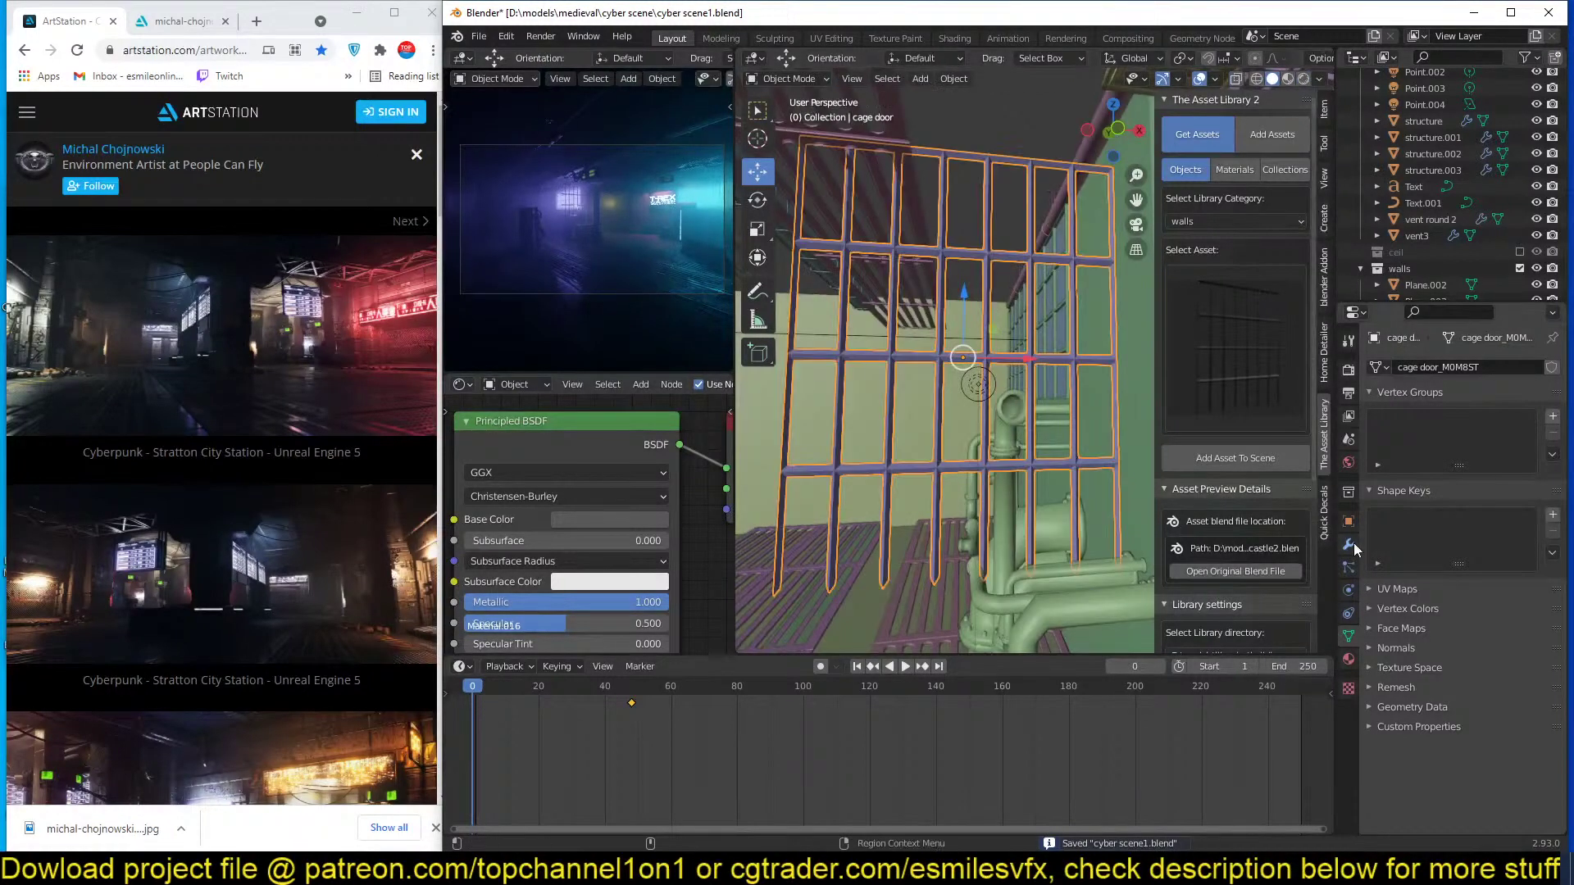
click(1348, 544)
middle_drag(1008, 360, 978, 332)
key(2)
key(alt+a)
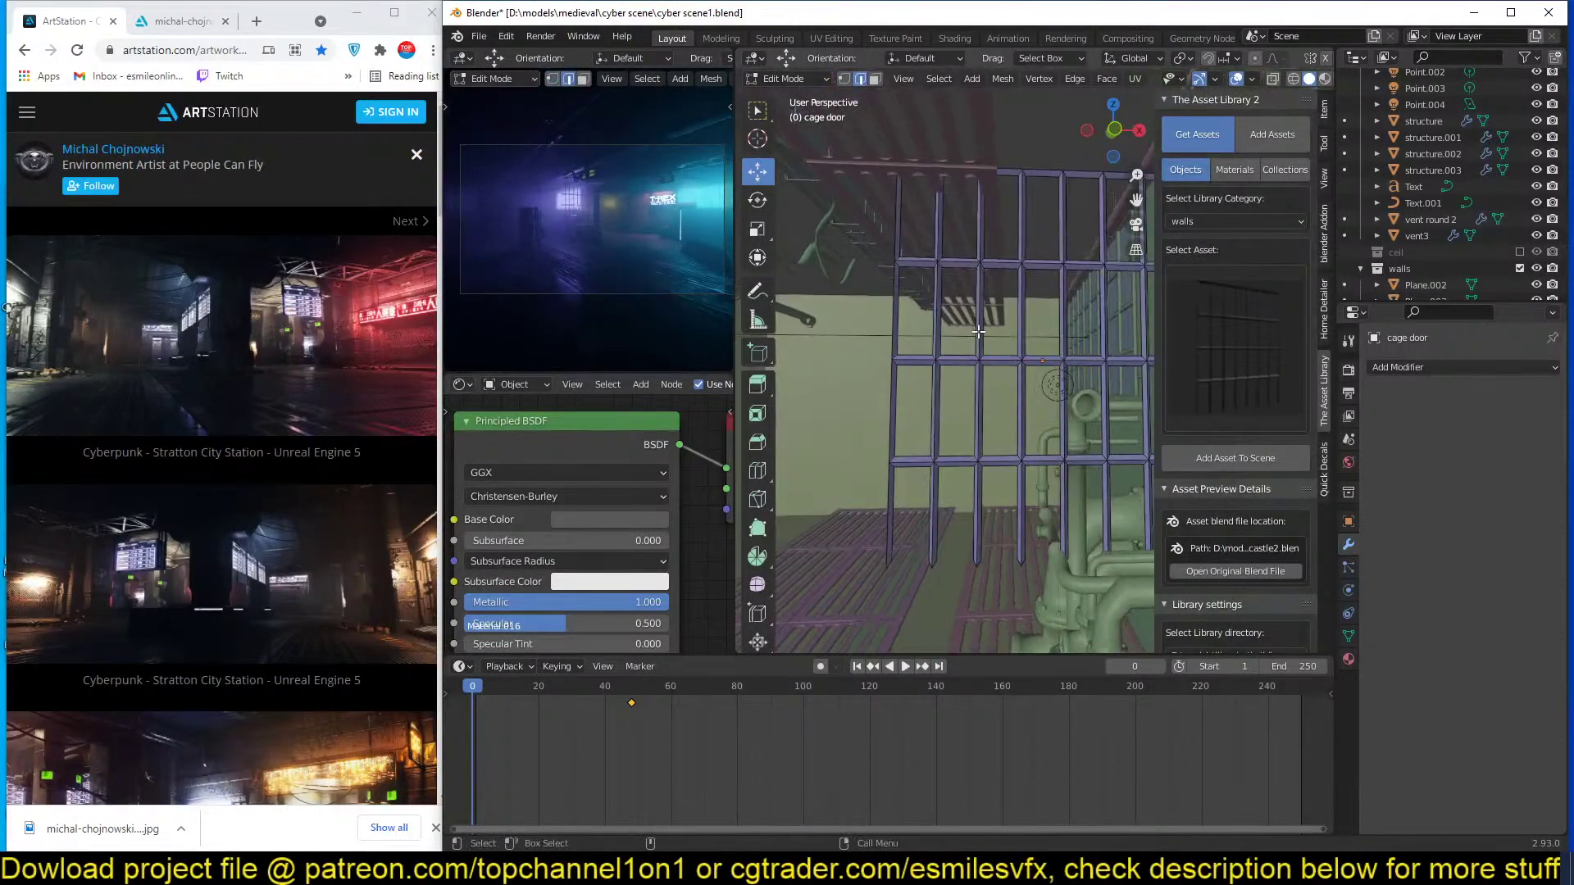
click(885, 315)
middle_drag(885, 316, 868, 334)
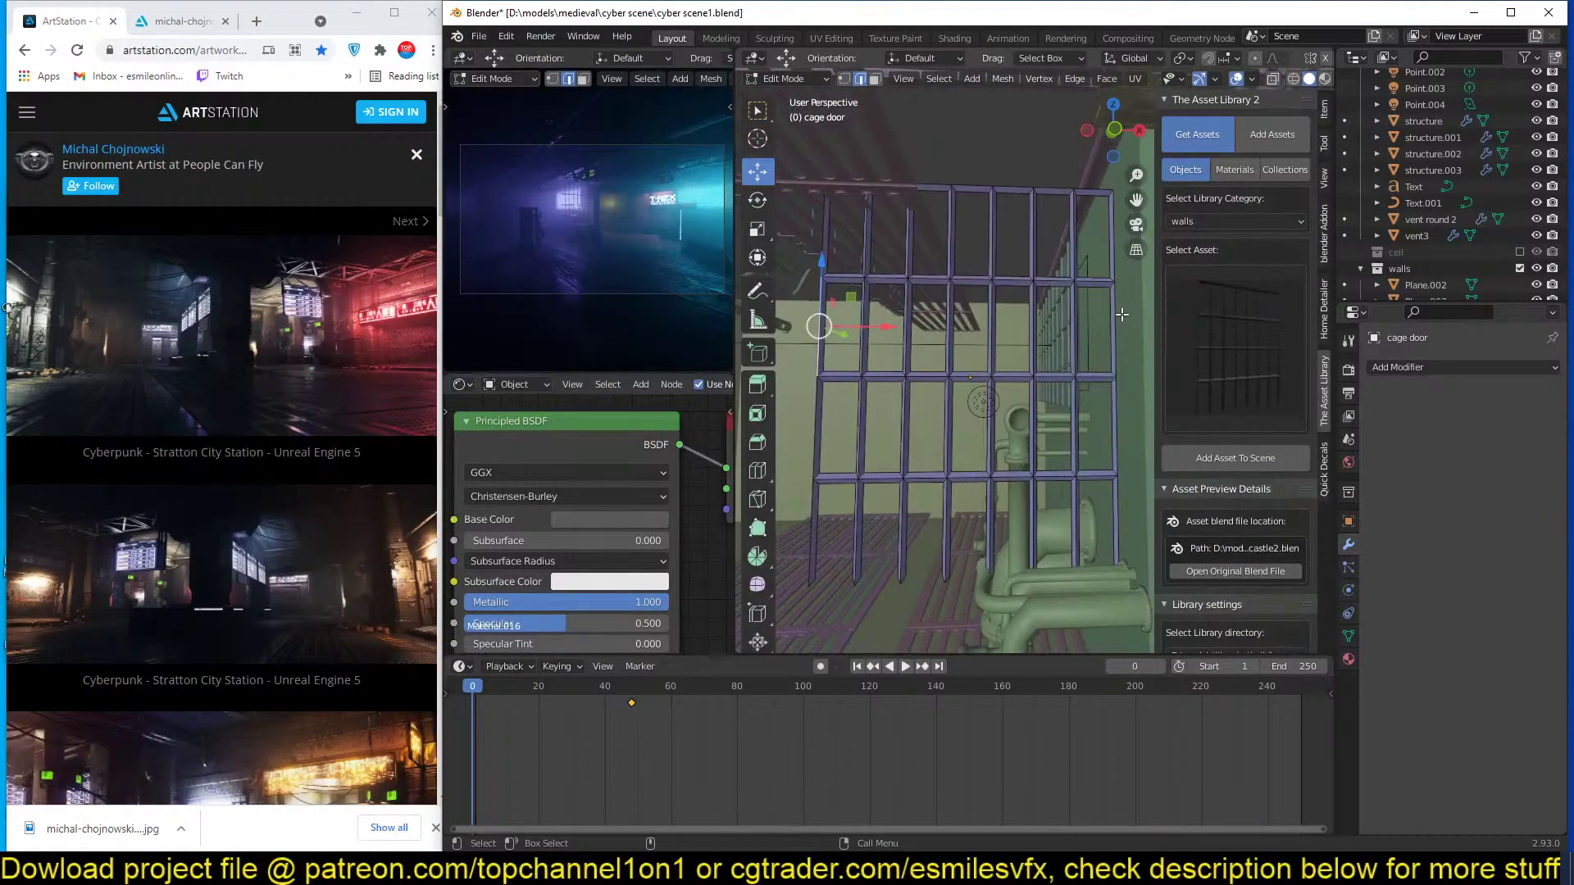
key(Tab)
scroll(1019, 347, down, 2)
key(Tab)
key(1)
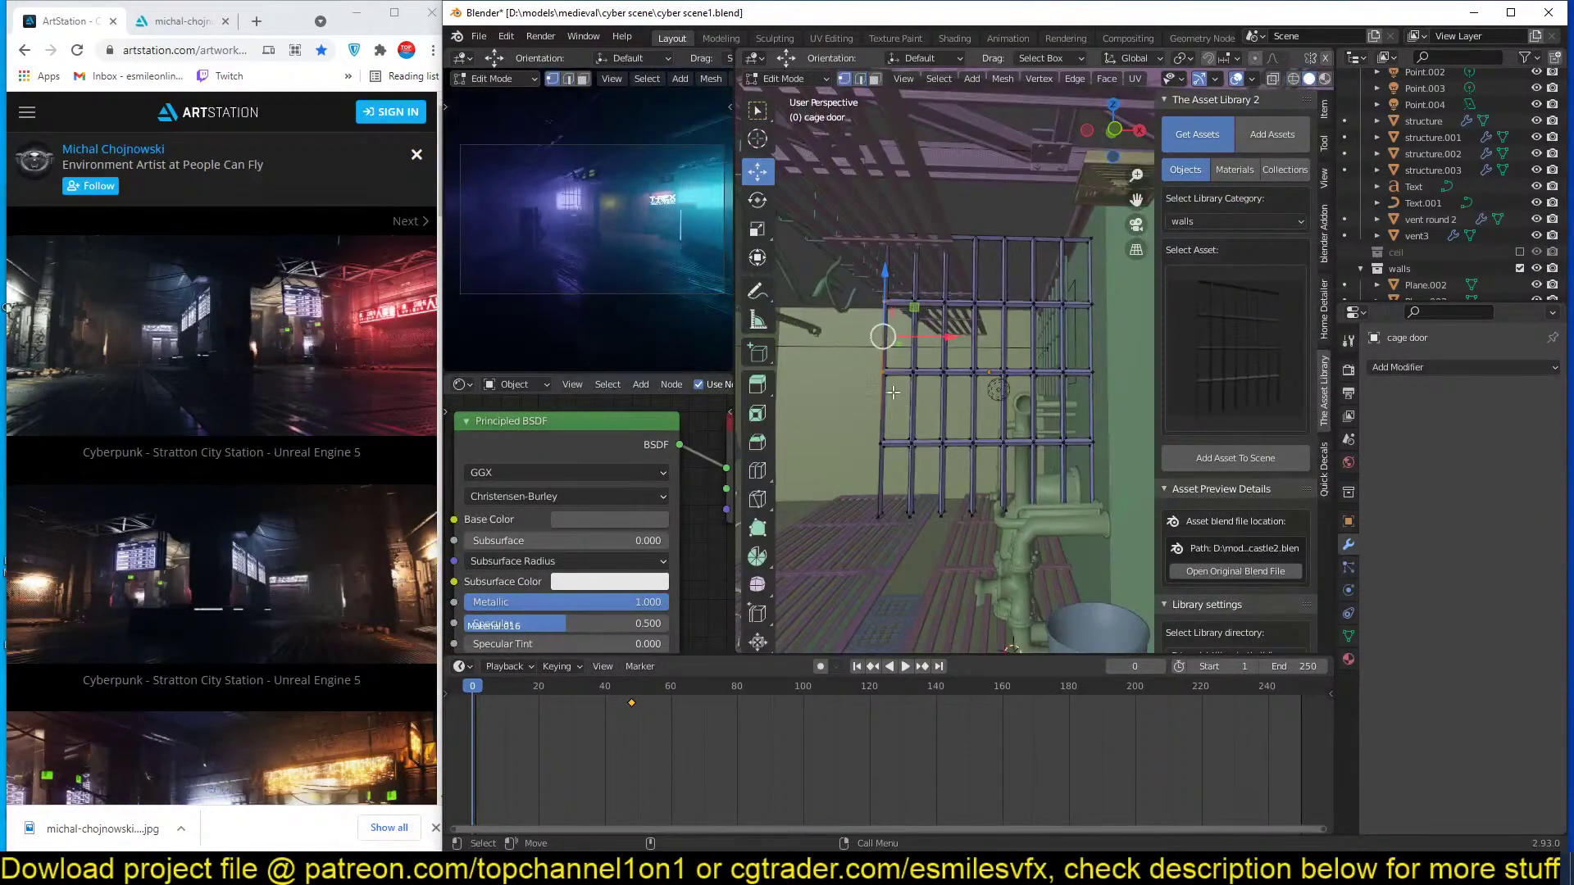
drag(836, 277, 1123, 406)
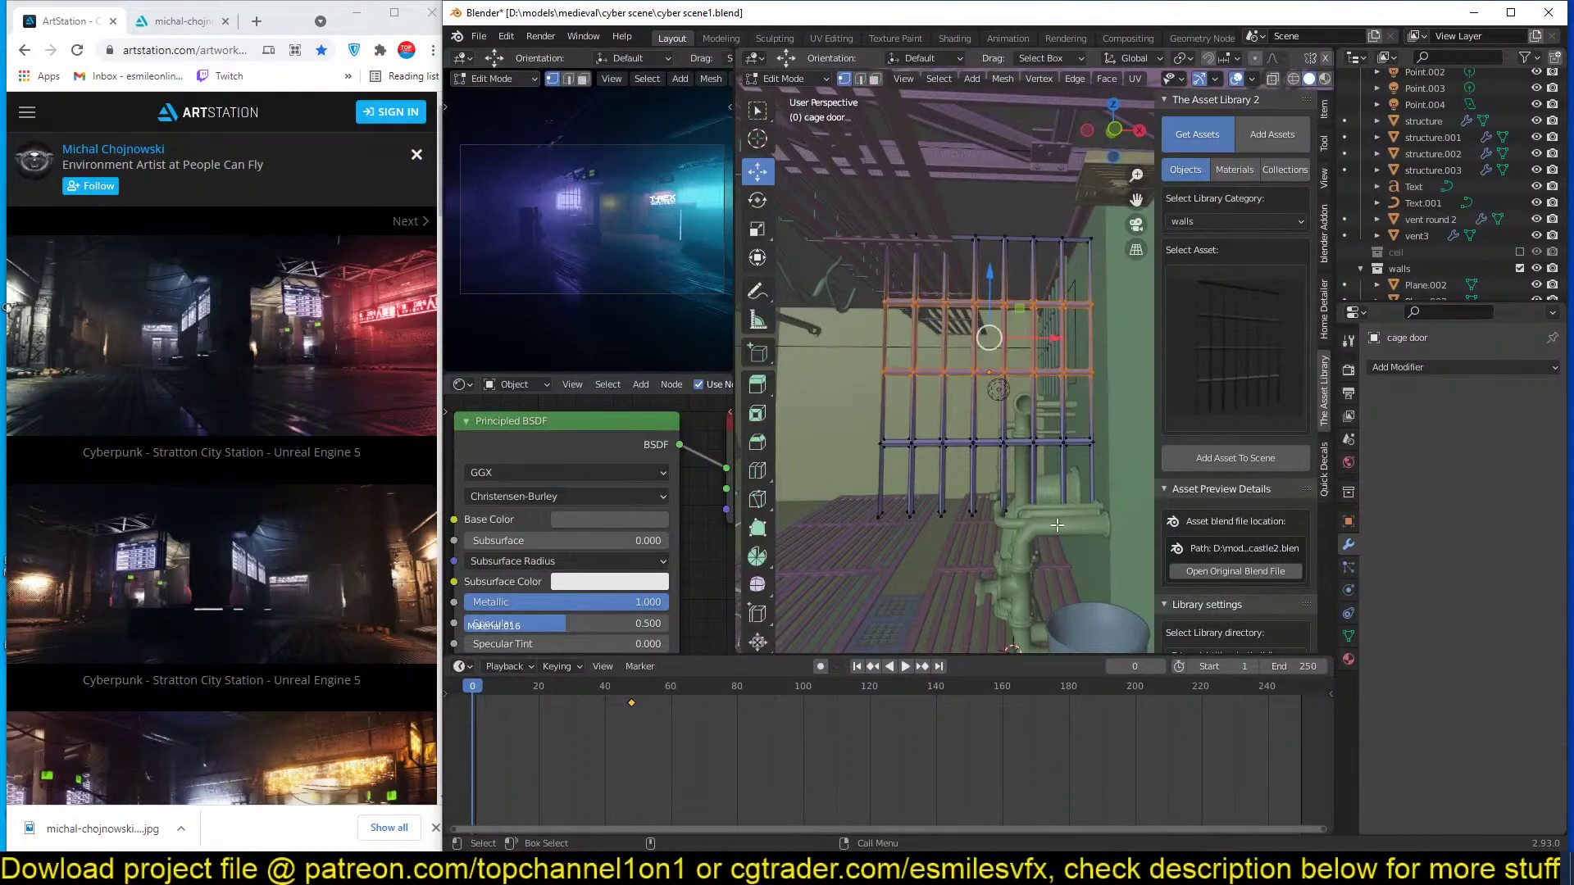
key(s)
key(z)
click(1023, 450)
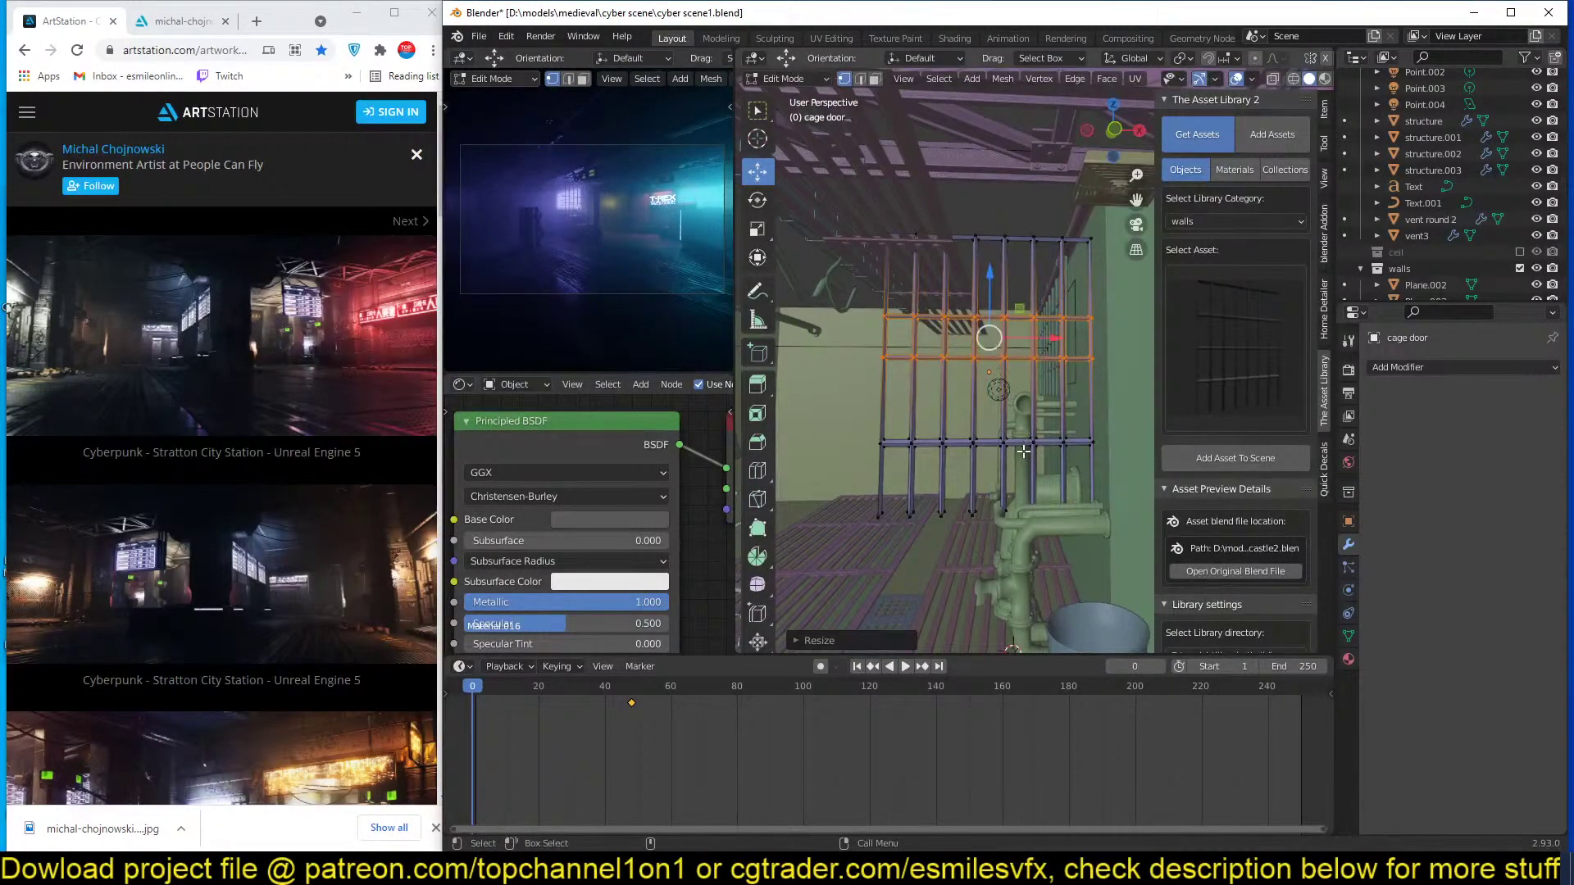
Move the two middle crossbars up near the top bar, and raise the lowest crossbar to just beneath them.
key(g)
key(z)
click(1021, 403)
click(815, 407)
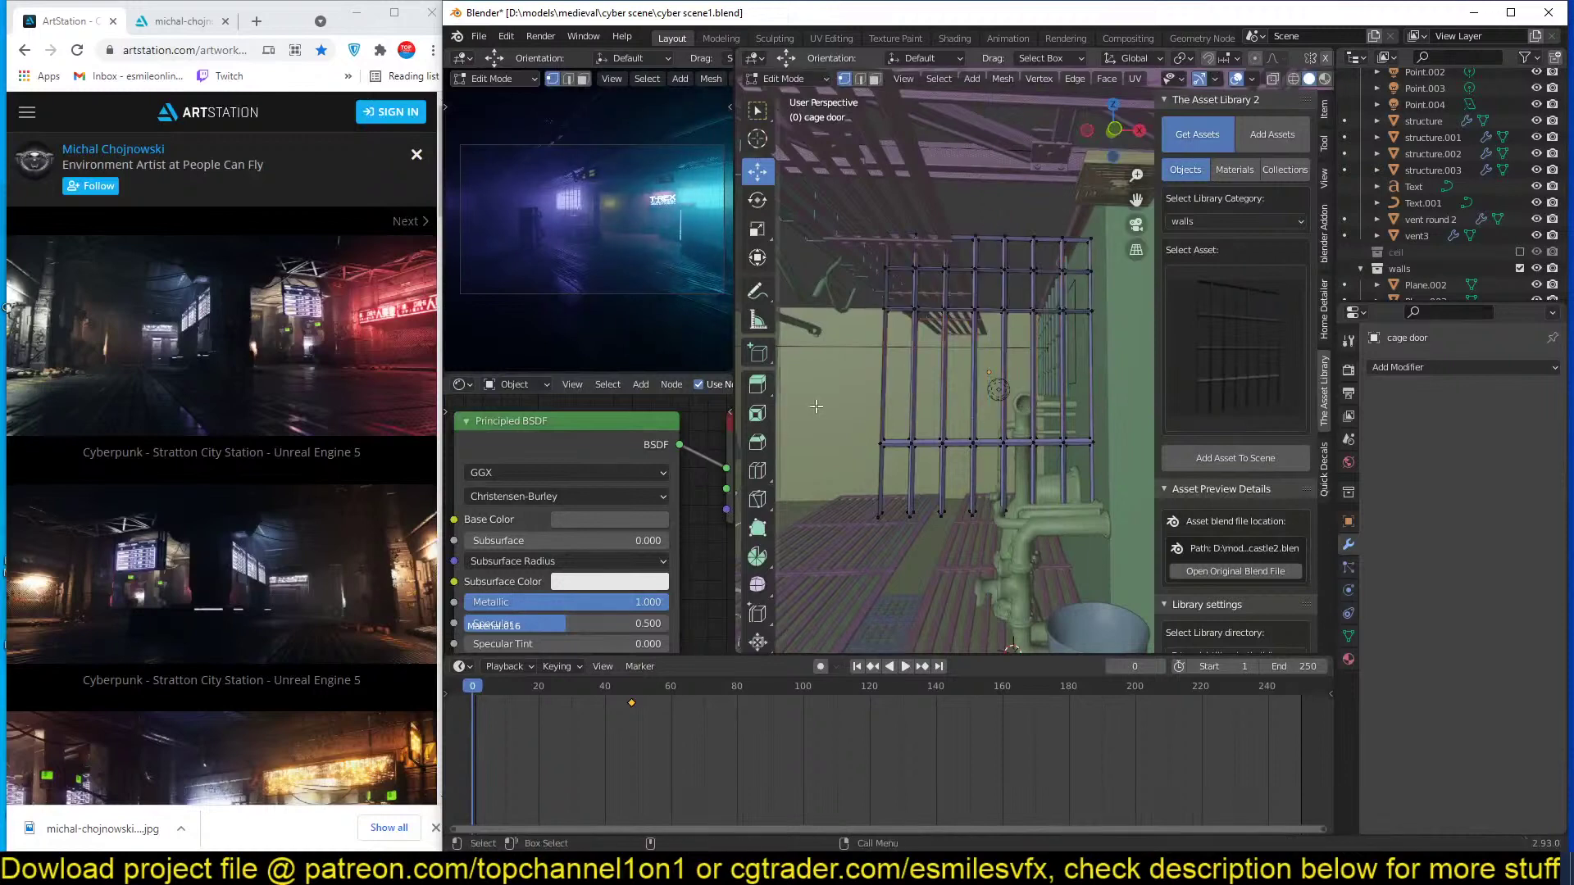
drag(815, 406, 1128, 474)
key(g)
key(z)
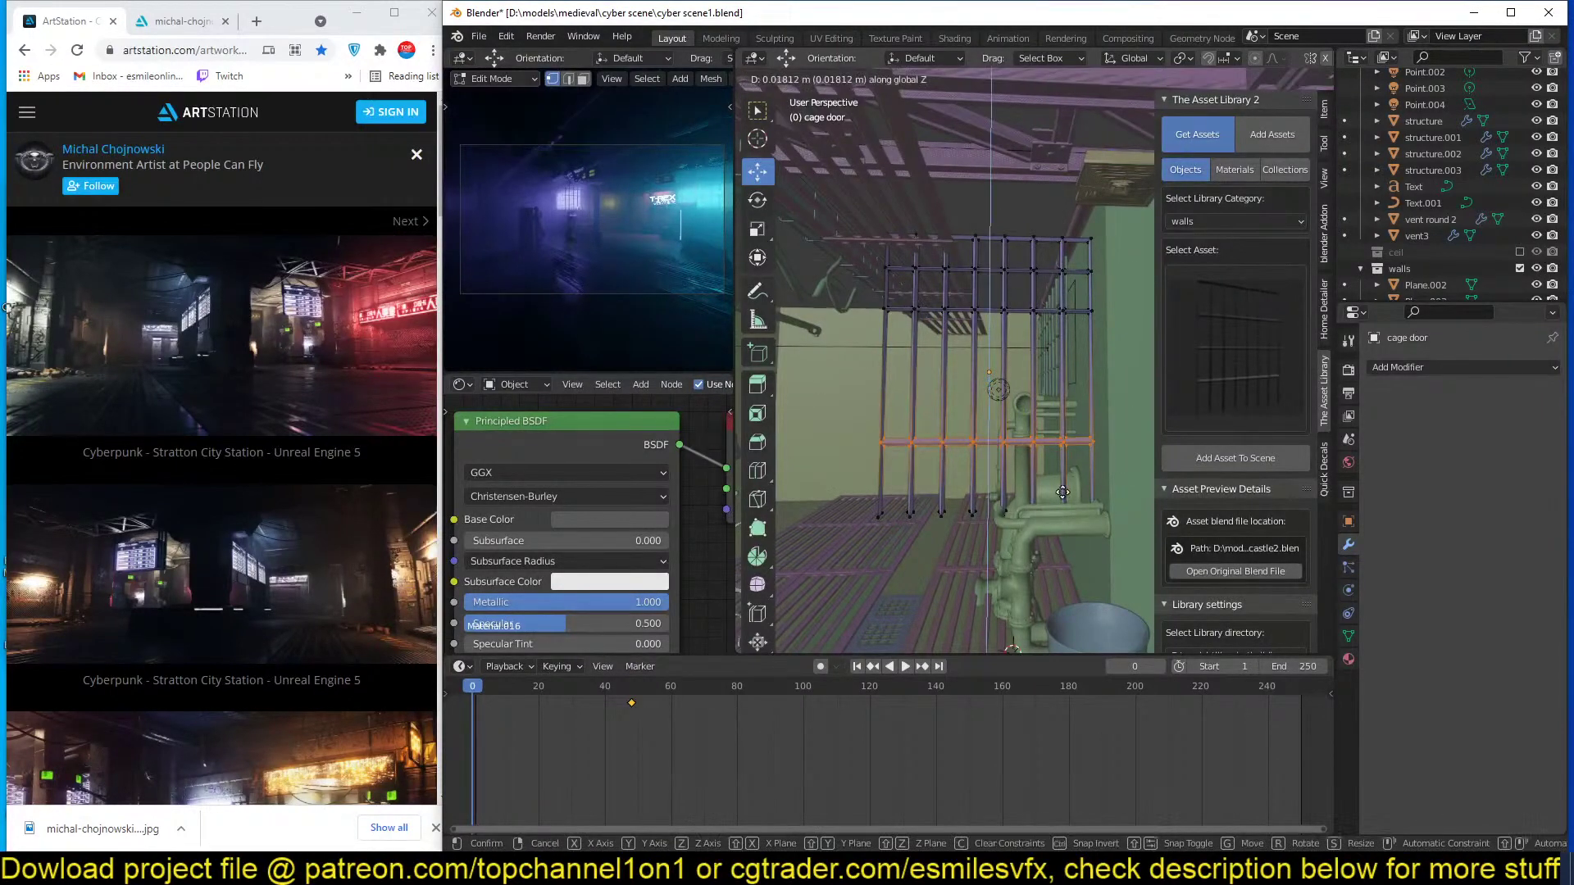
click(1083, 413)
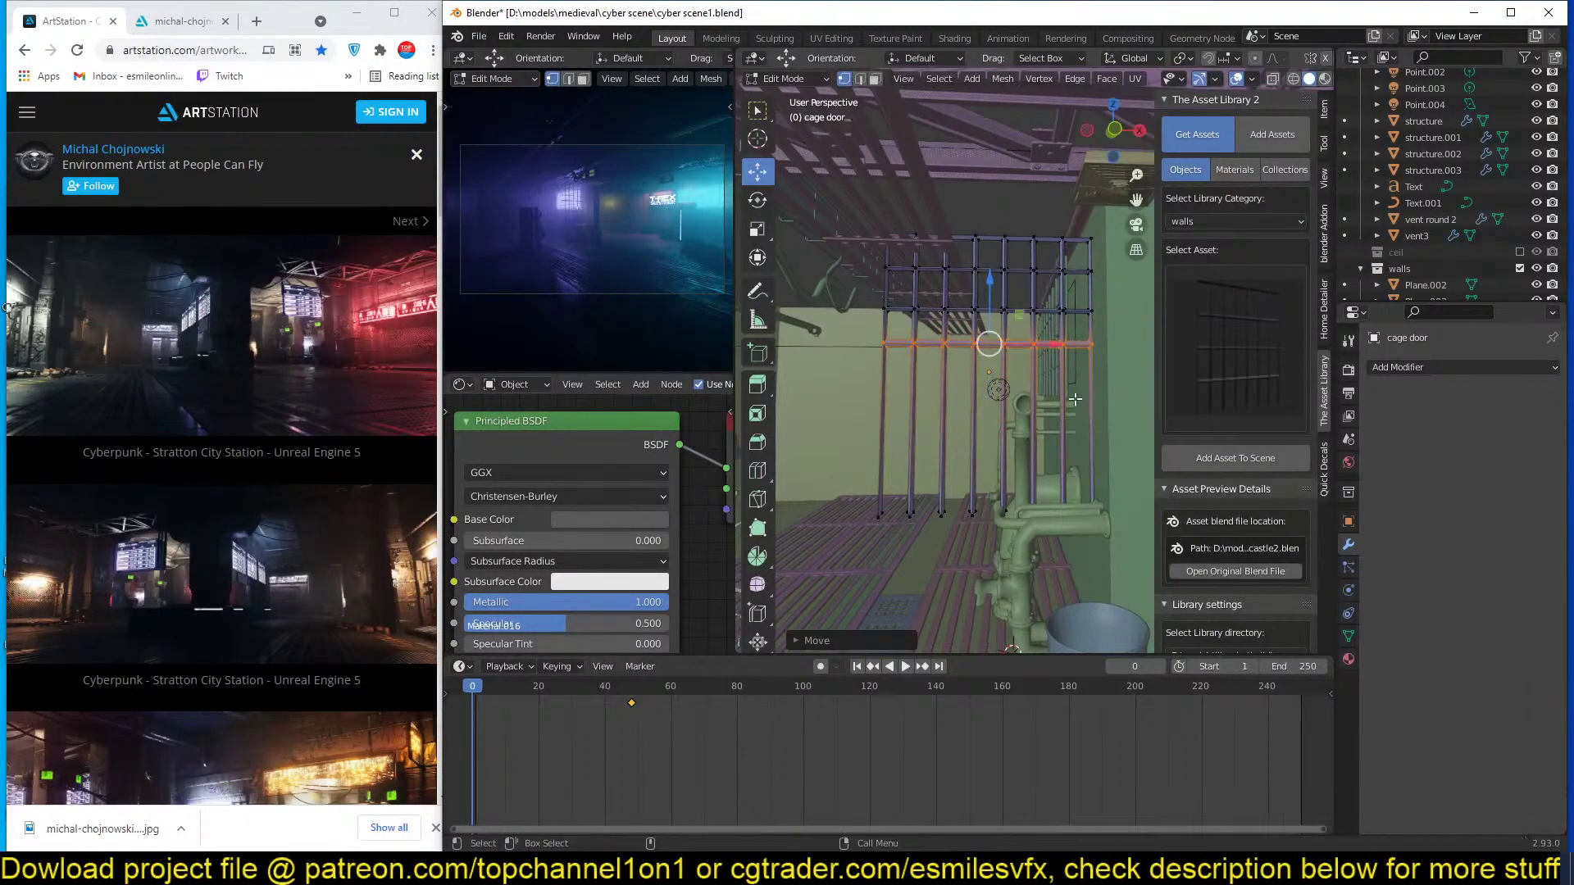
drag(852, 198, 1135, 369)
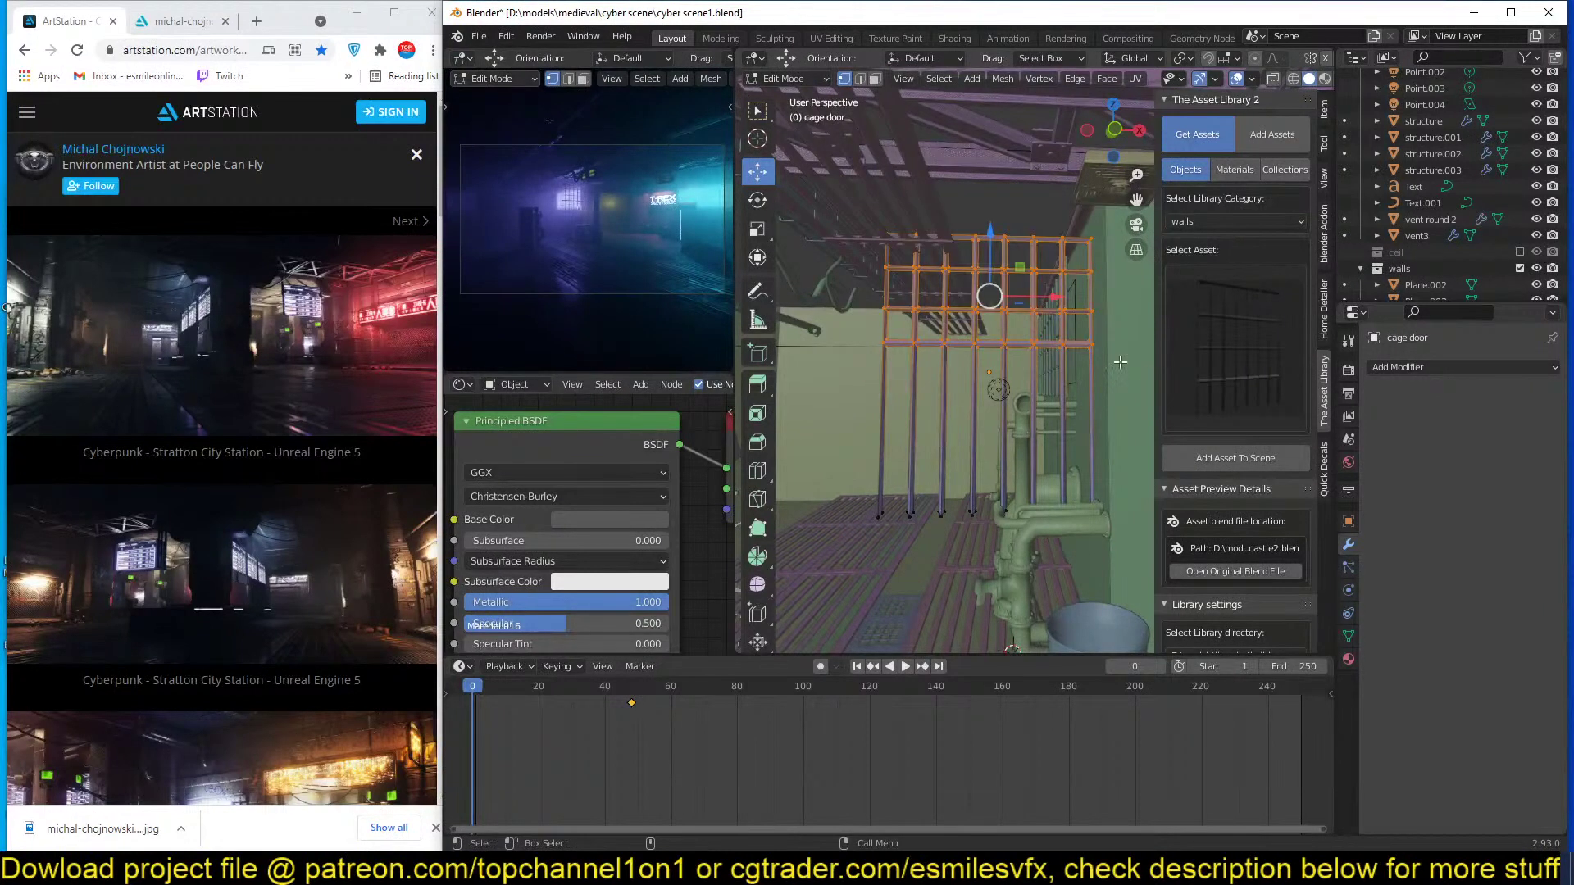
key(g)
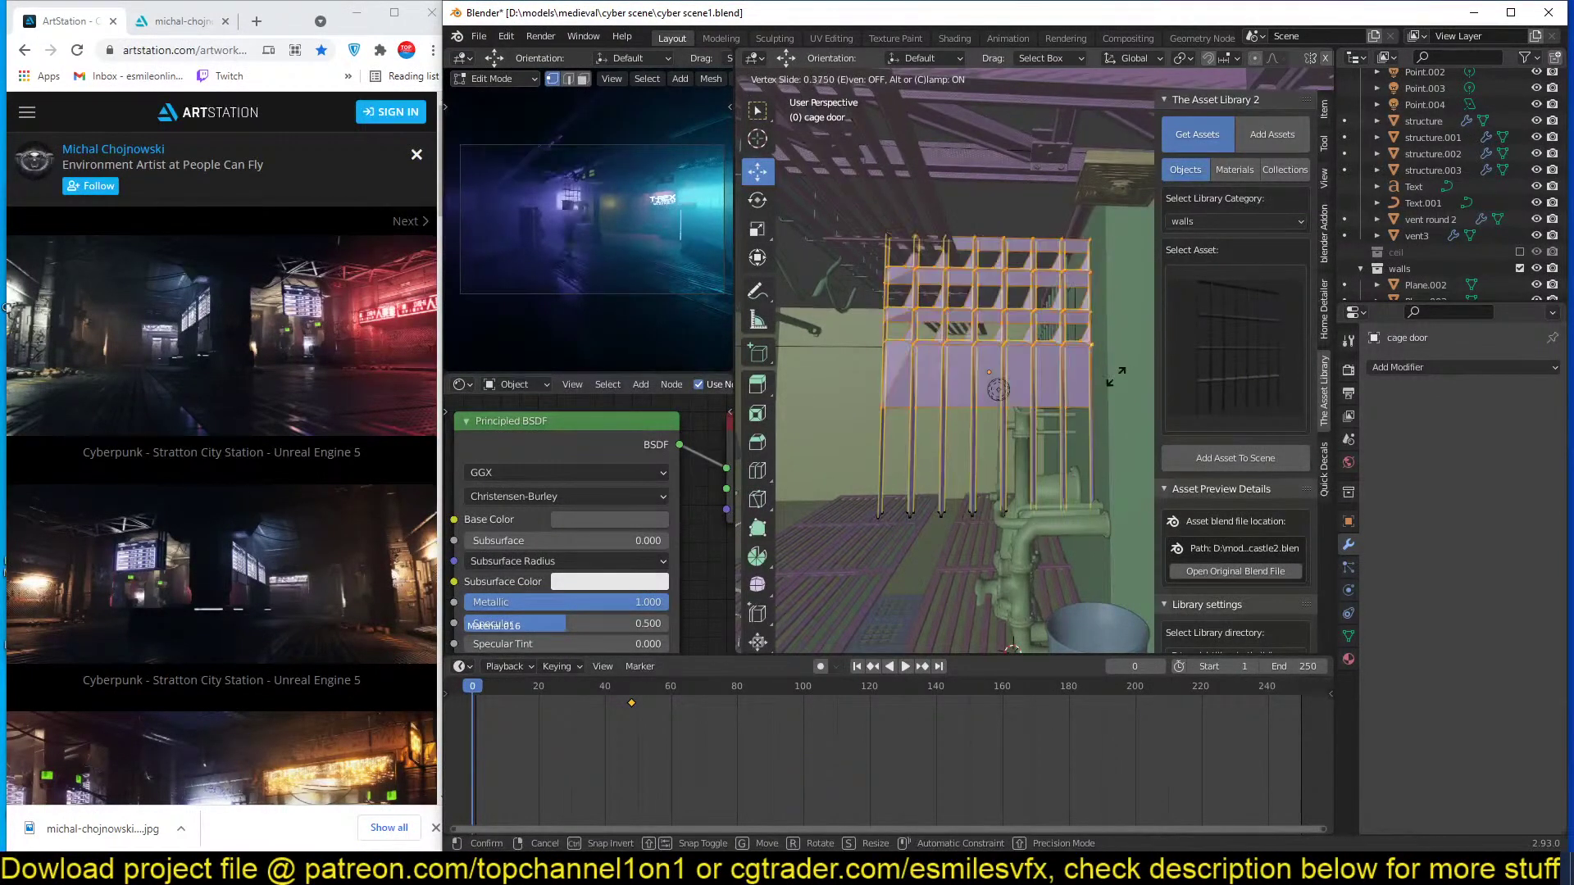
right_click(1024, 404)
click(1021, 402)
Select the four grouped crossbars of the cage door and lower them along the Z axis toward the bottom of the vertical bars.
drag(842, 199, 1139, 418)
key(z)
click(1094, 356)
key(g)
key(z)
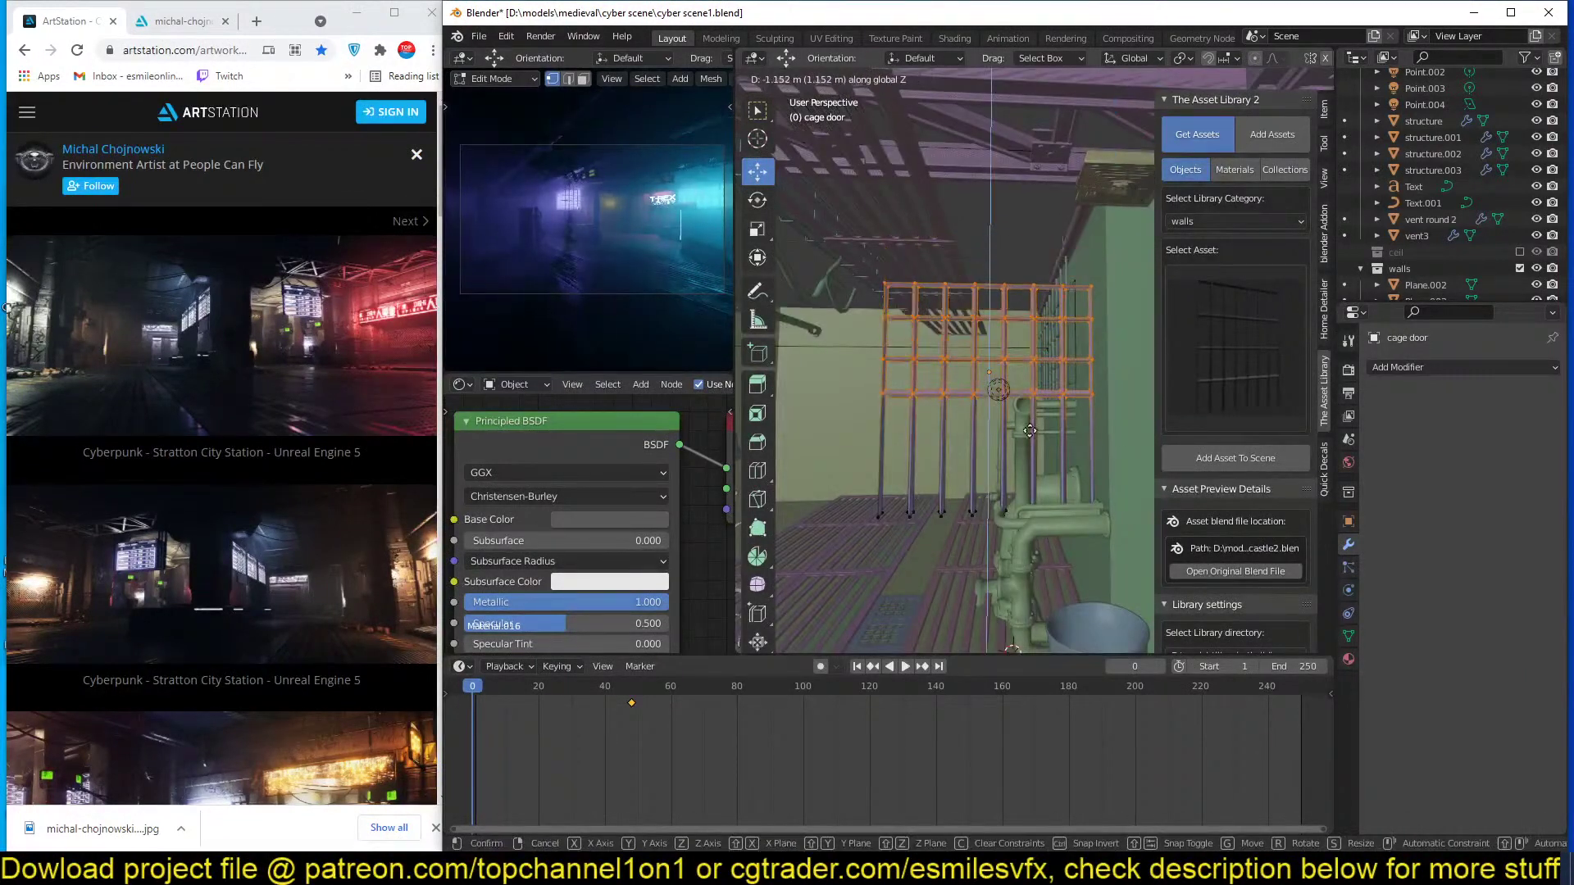
click(1019, 483)
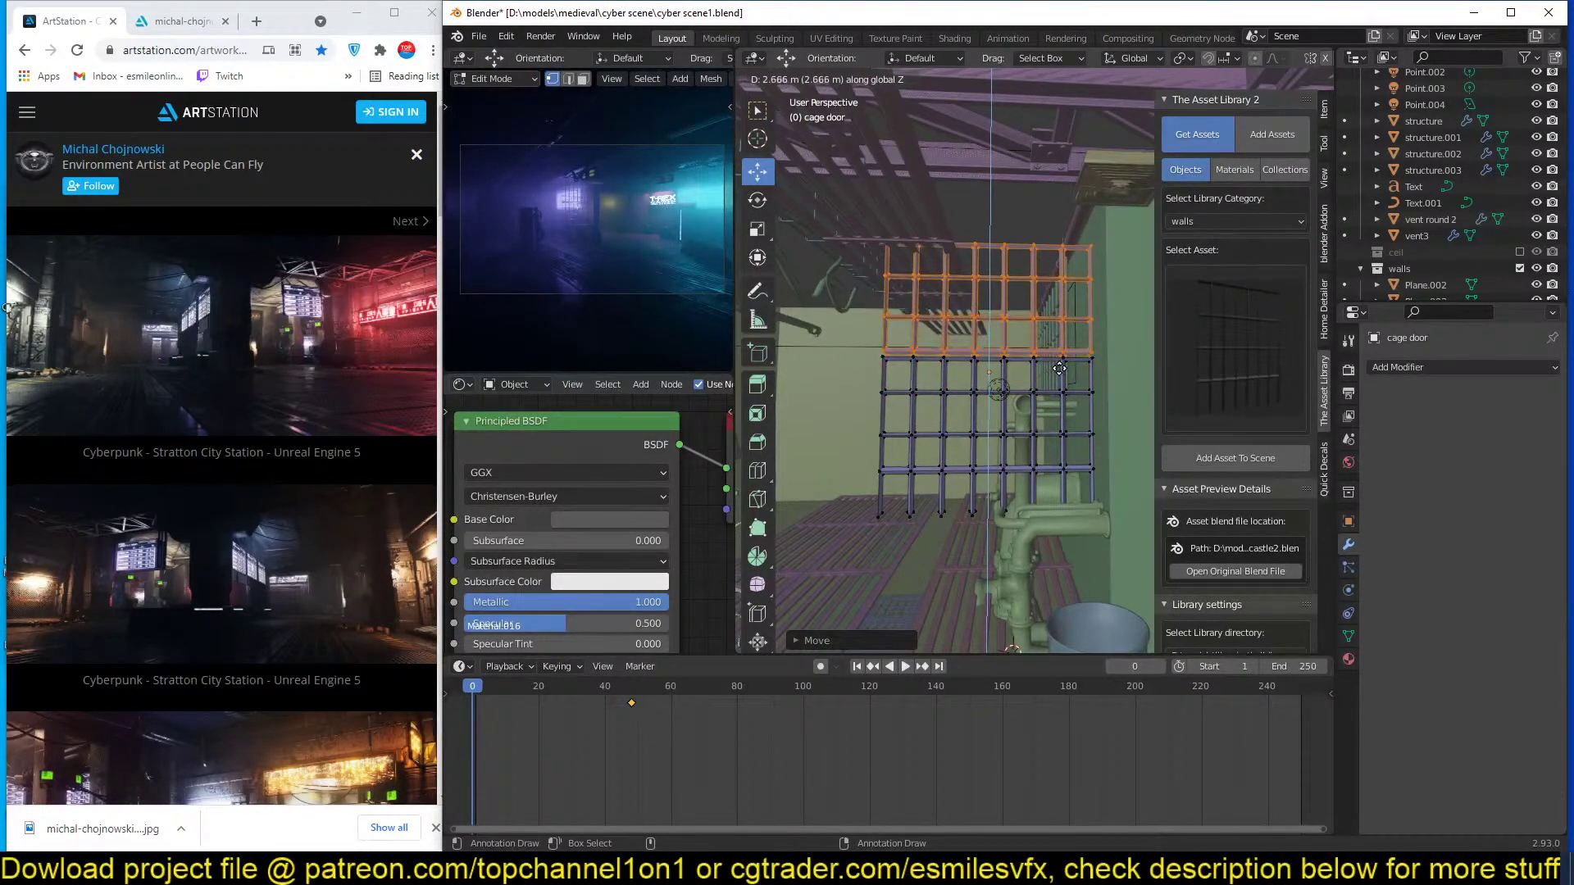
Duplicate the lowered crossbar section about 2.67 m higher along the Z axis and leave mesh editing.
click(1059, 368)
key(Tab)
middle_drag(1059, 368, 1016, 426)
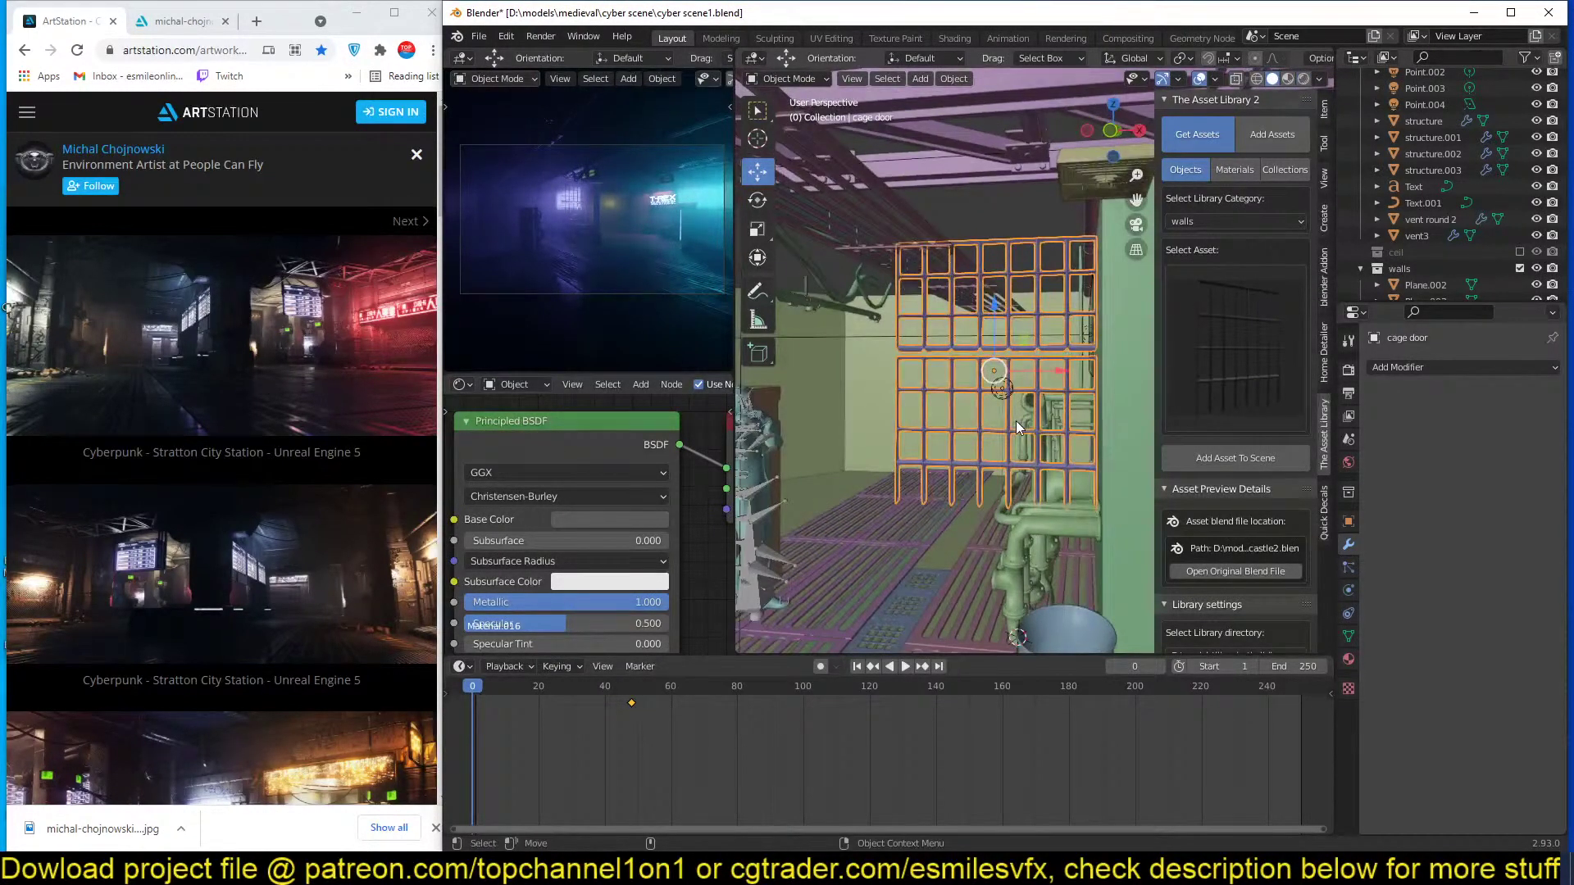
Lower the whole cage door slightly along the Z axis and save the file.
key(g)
key(z)
click(1018, 430)
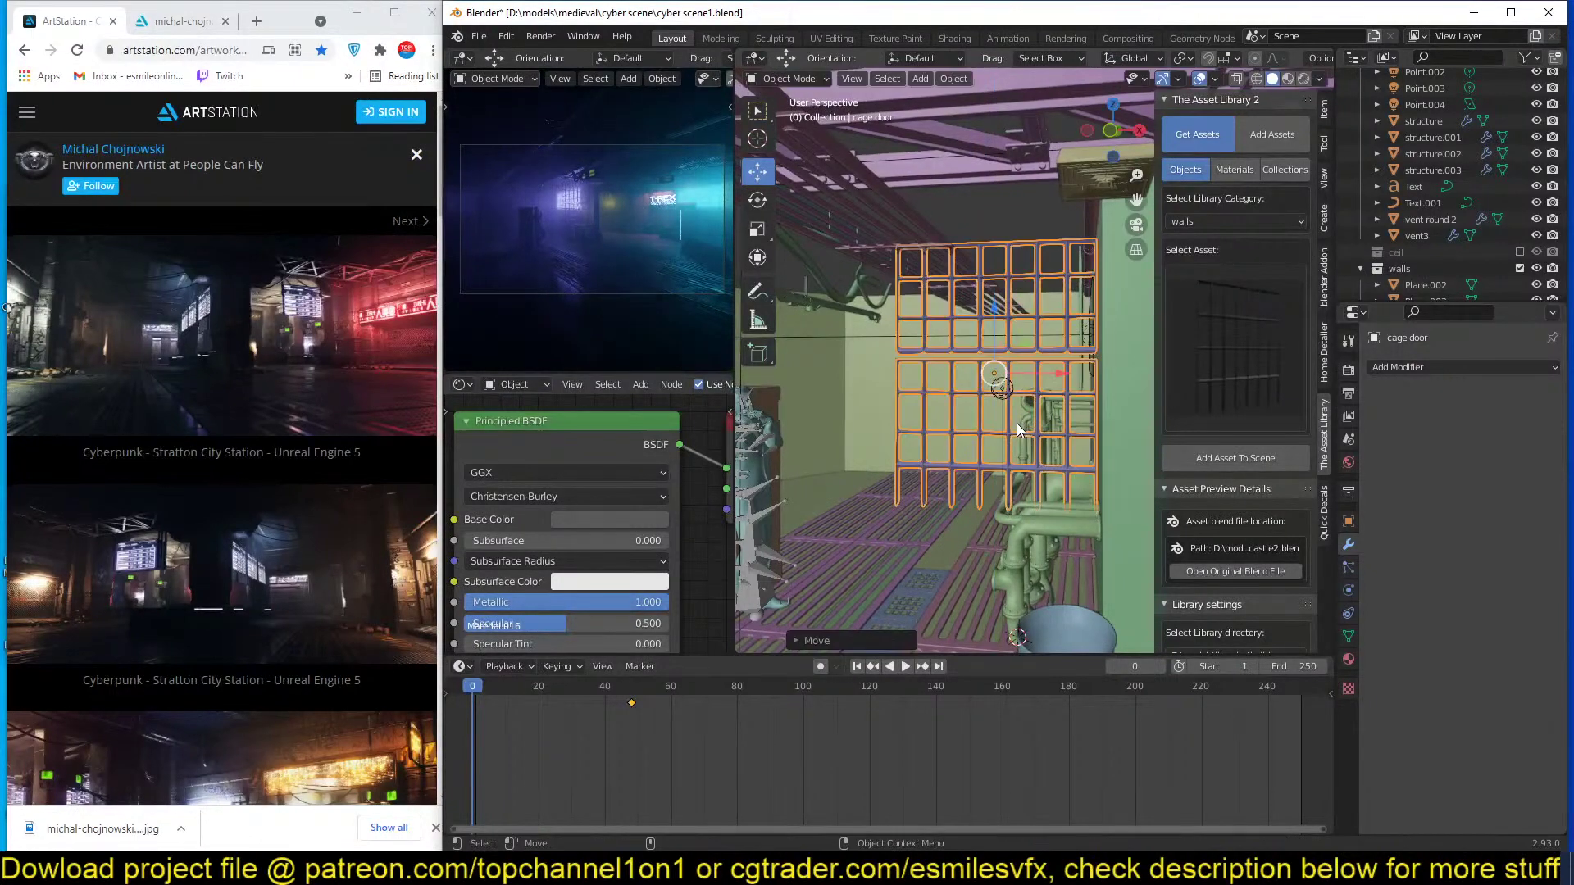
middle_drag(1017, 423, 985, 442)
key(ctrl+s)
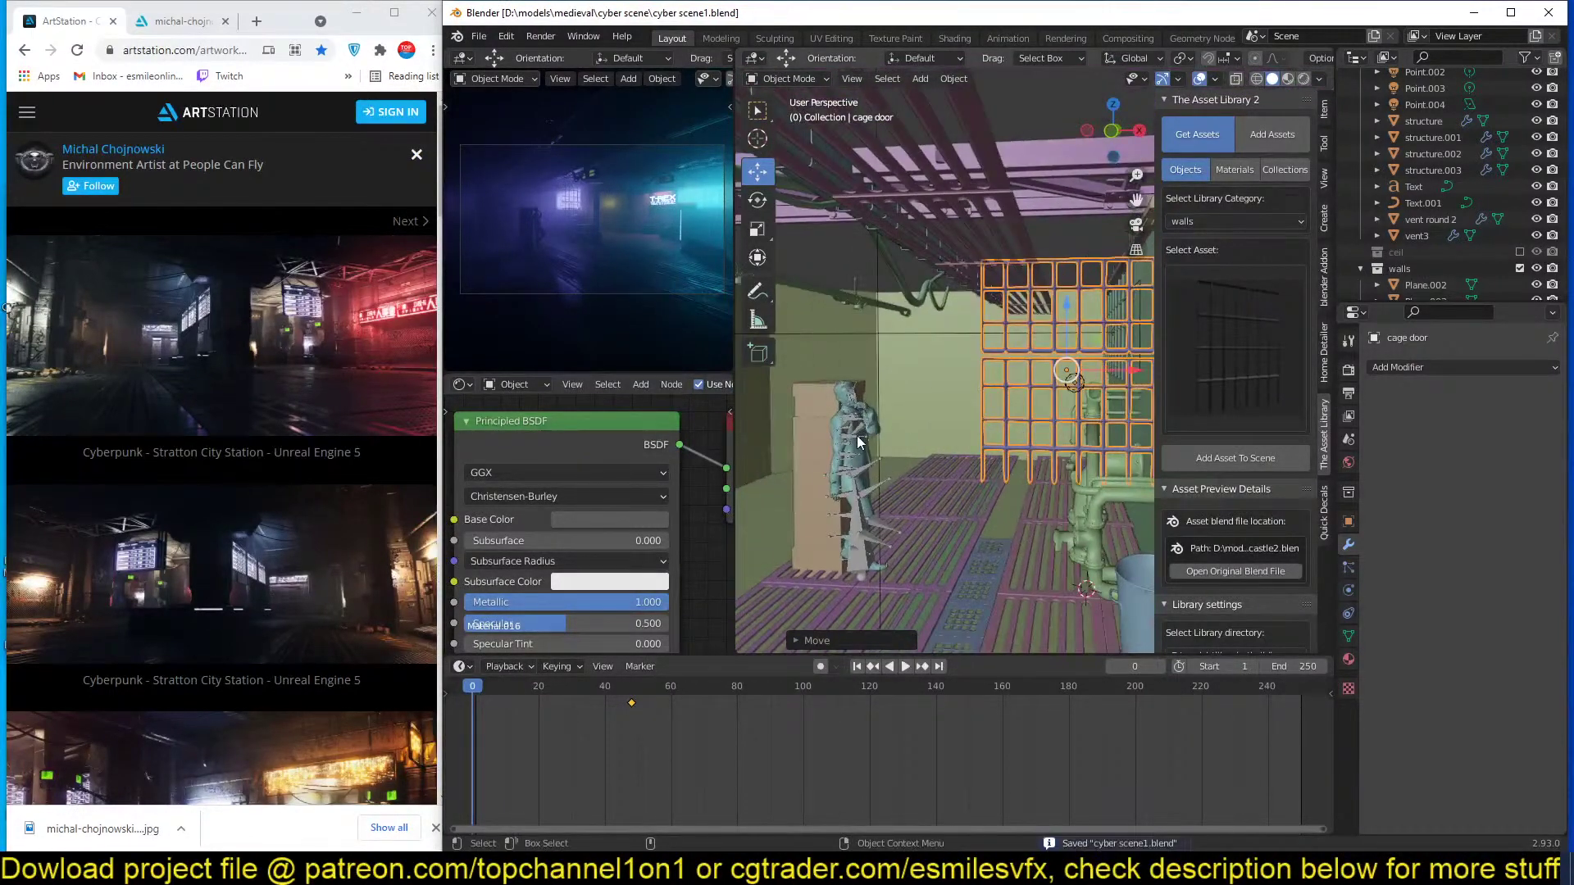
Set the origin of the stone pillar beside the walking character to its geometry, deselect it and save the file.
shift+middle_drag(908, 454, 1073, 460)
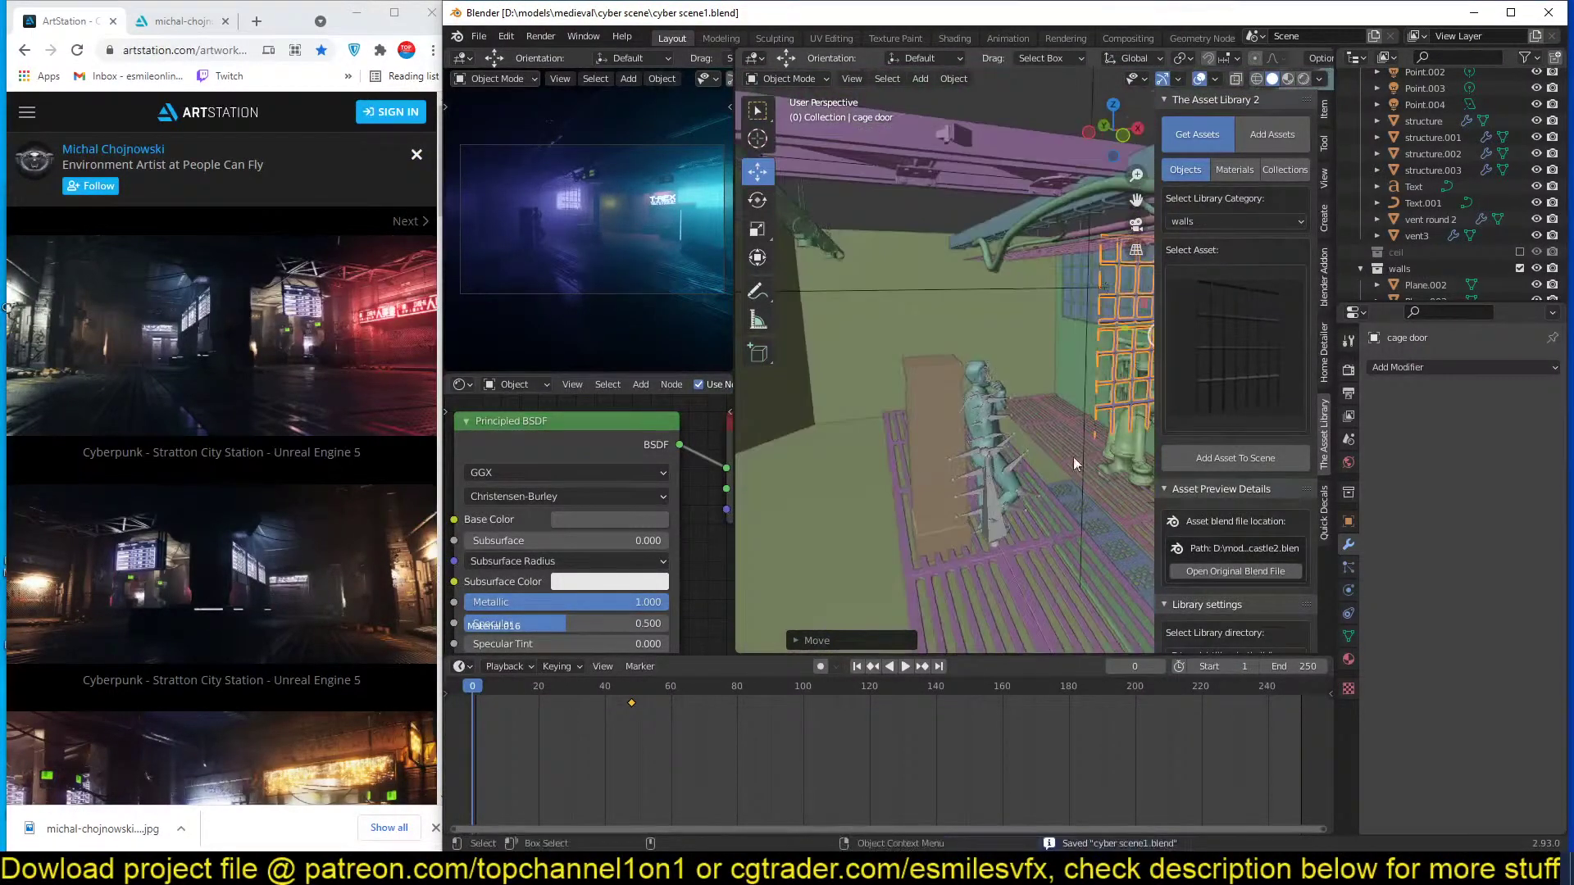
click(917, 422)
drag(952, 407, 956, 430)
middle_drag(970, 430, 951, 405)
right_click(951, 406)
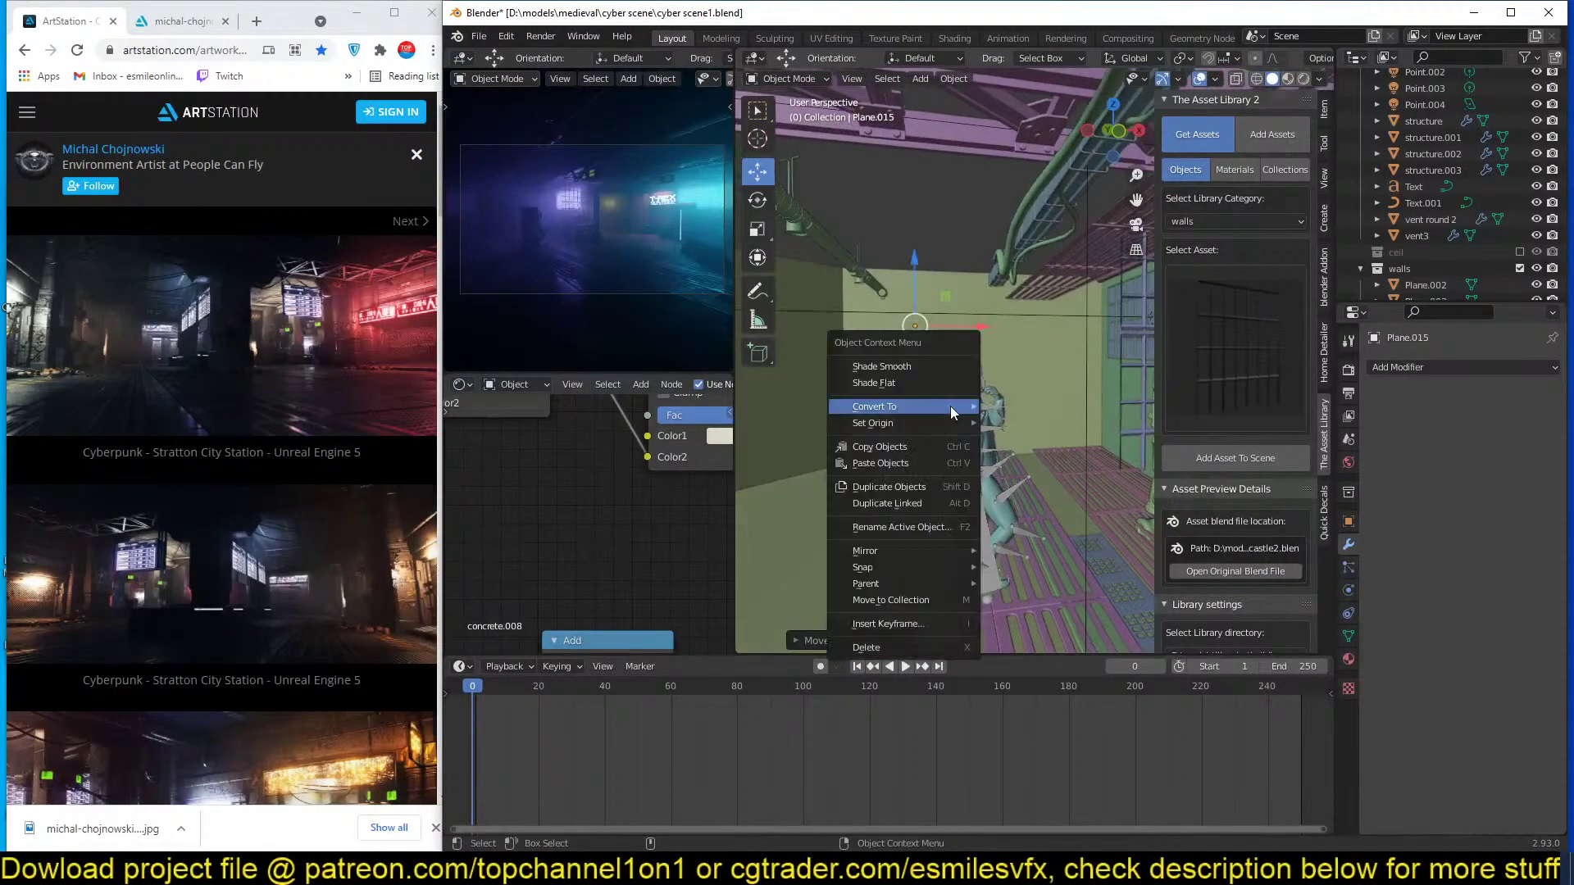
mouse_move(967, 423)
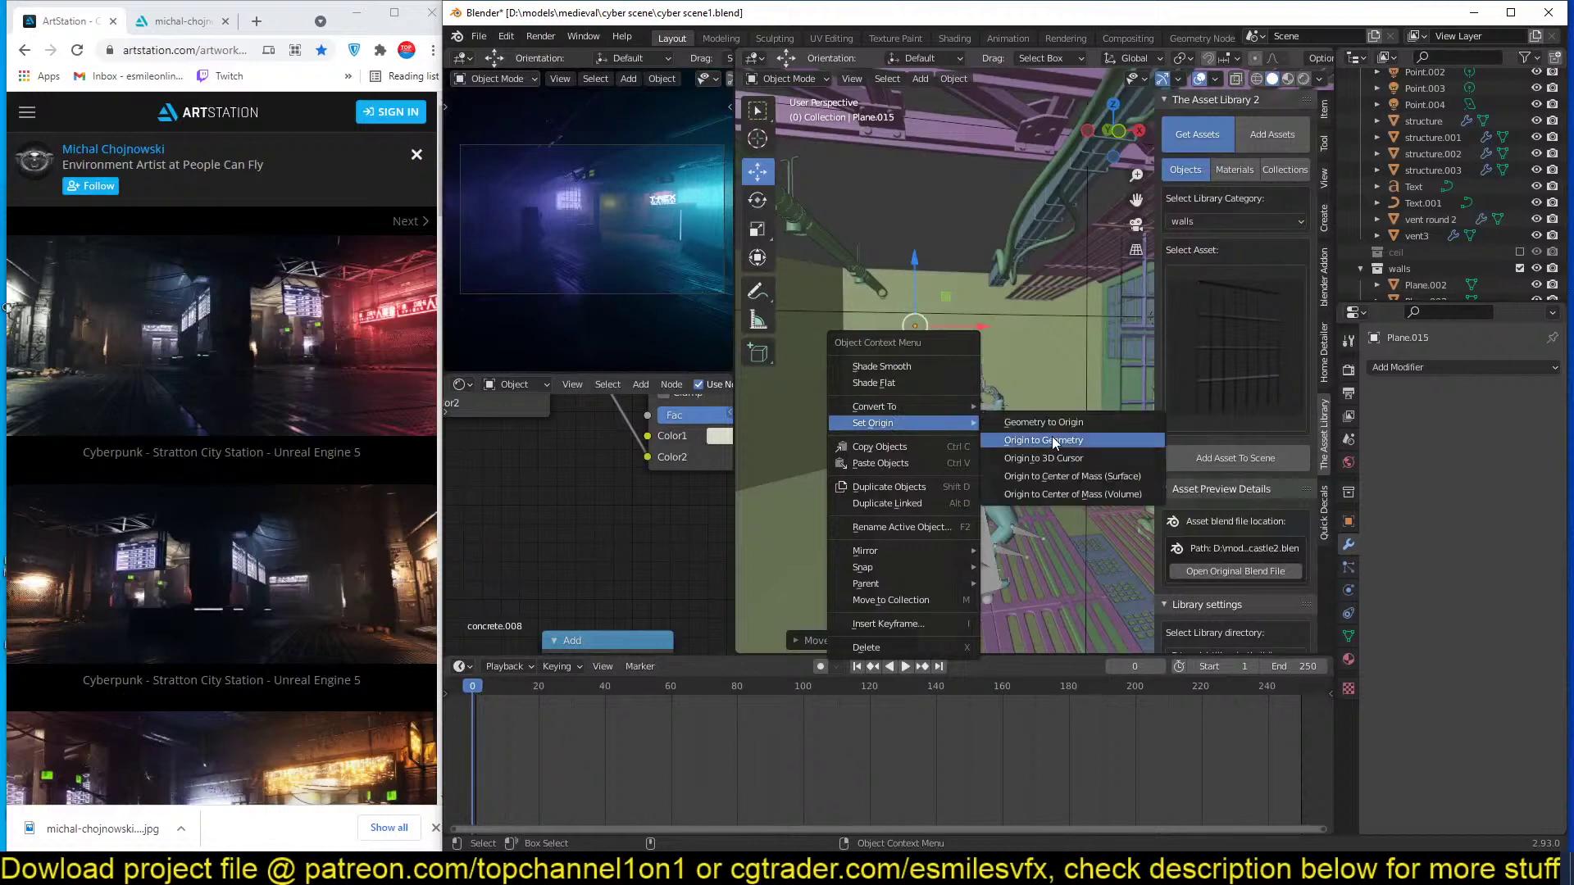
click(1050, 436)
middle_drag(965, 440, 947, 454)
key(alt+a)
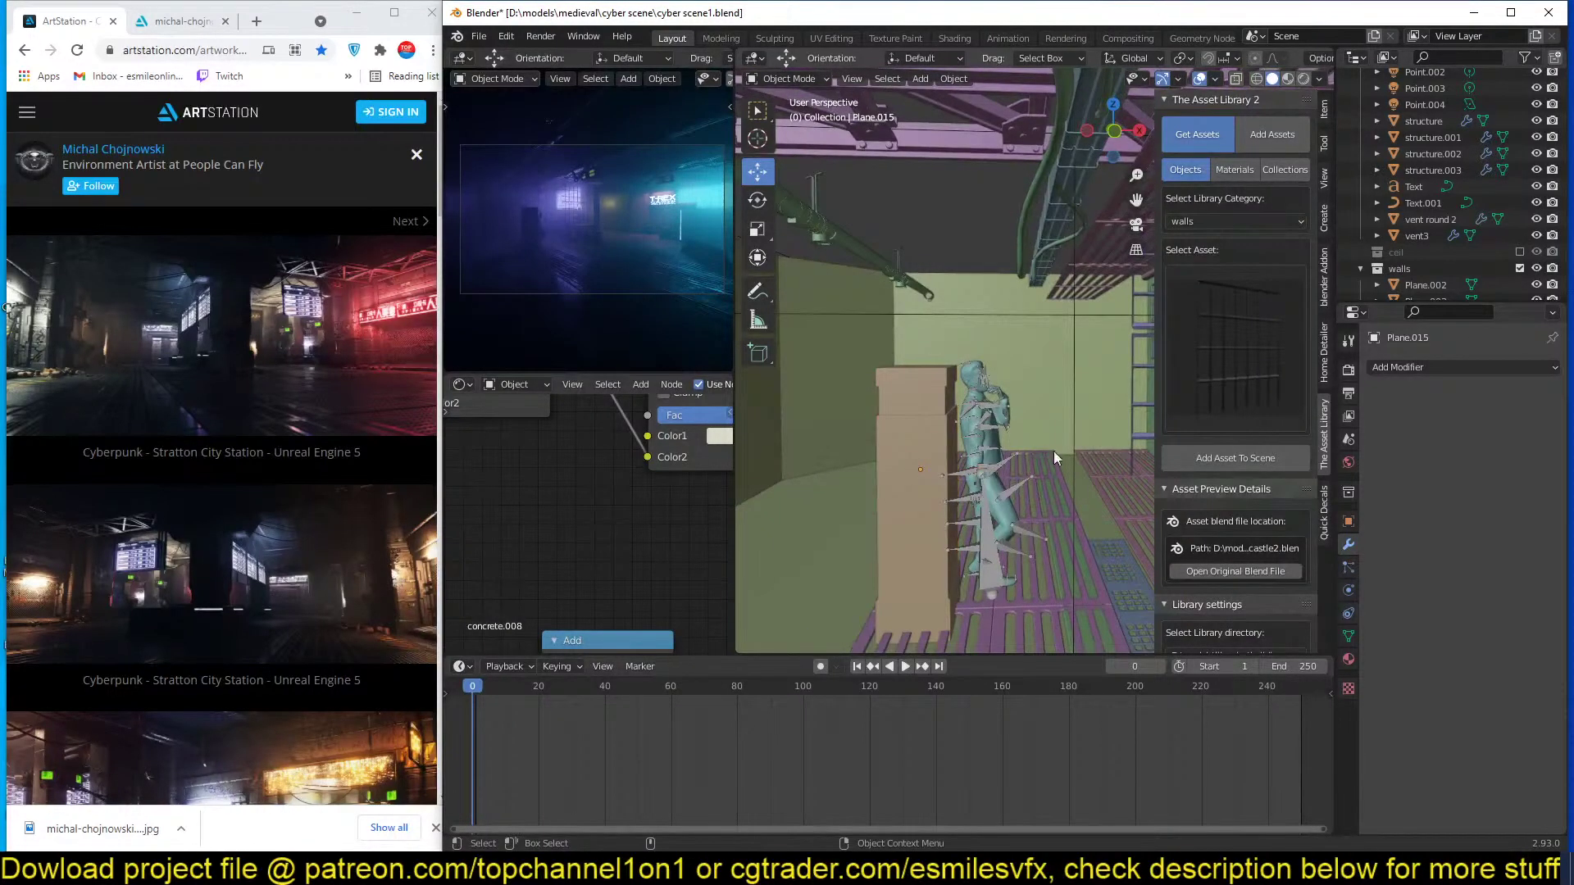
middle_drag(1066, 452, 986, 486)
key(ctrl+s)
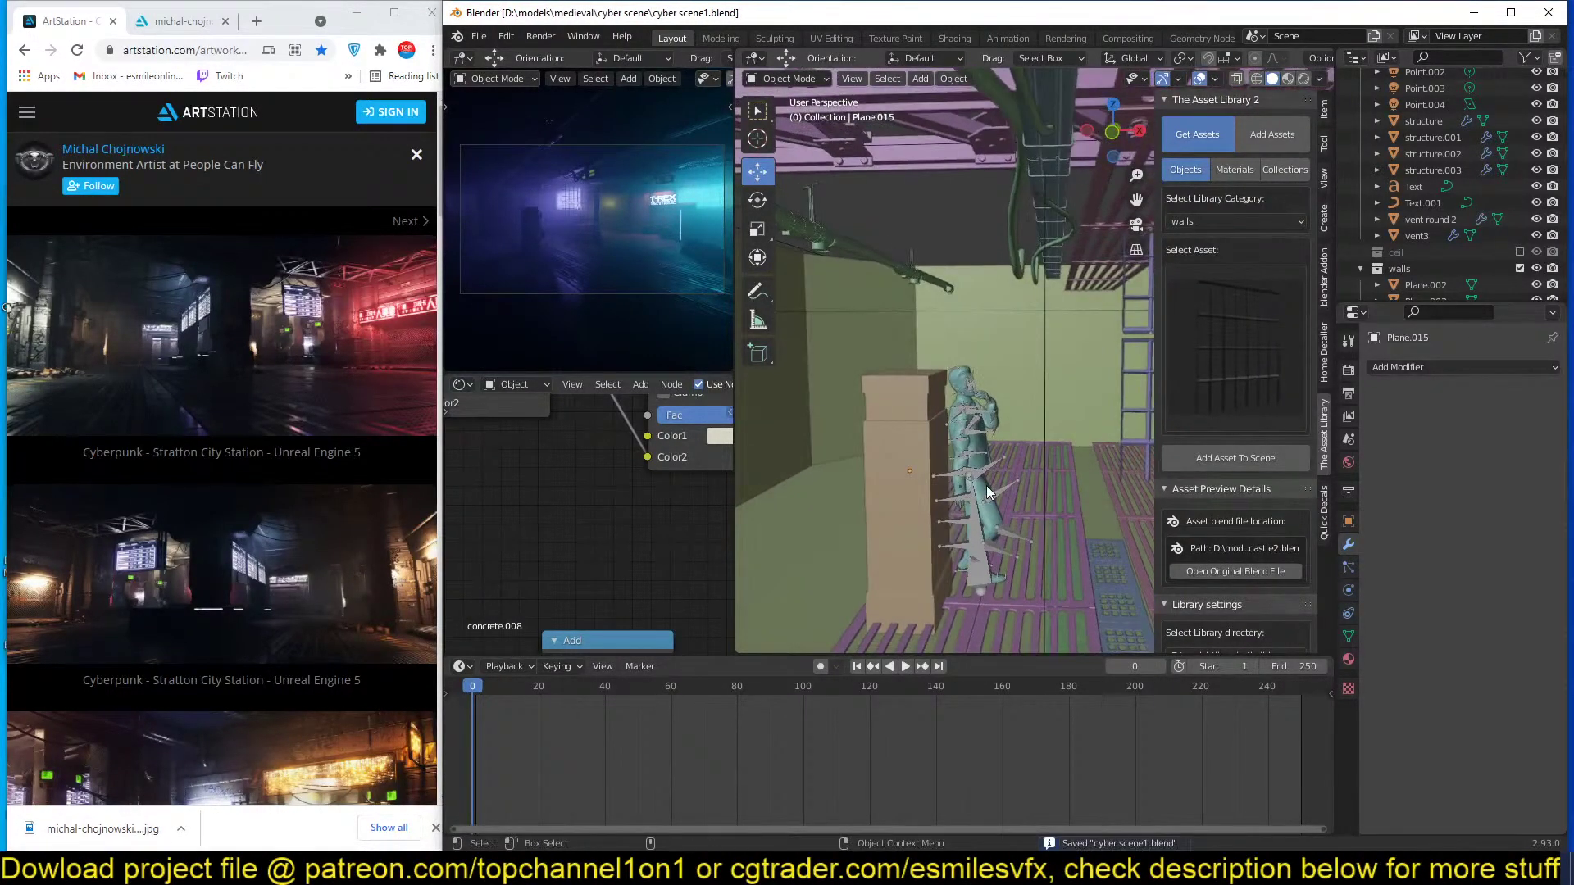
Browse the walls category of the asset library for another building part.
click(1251, 363)
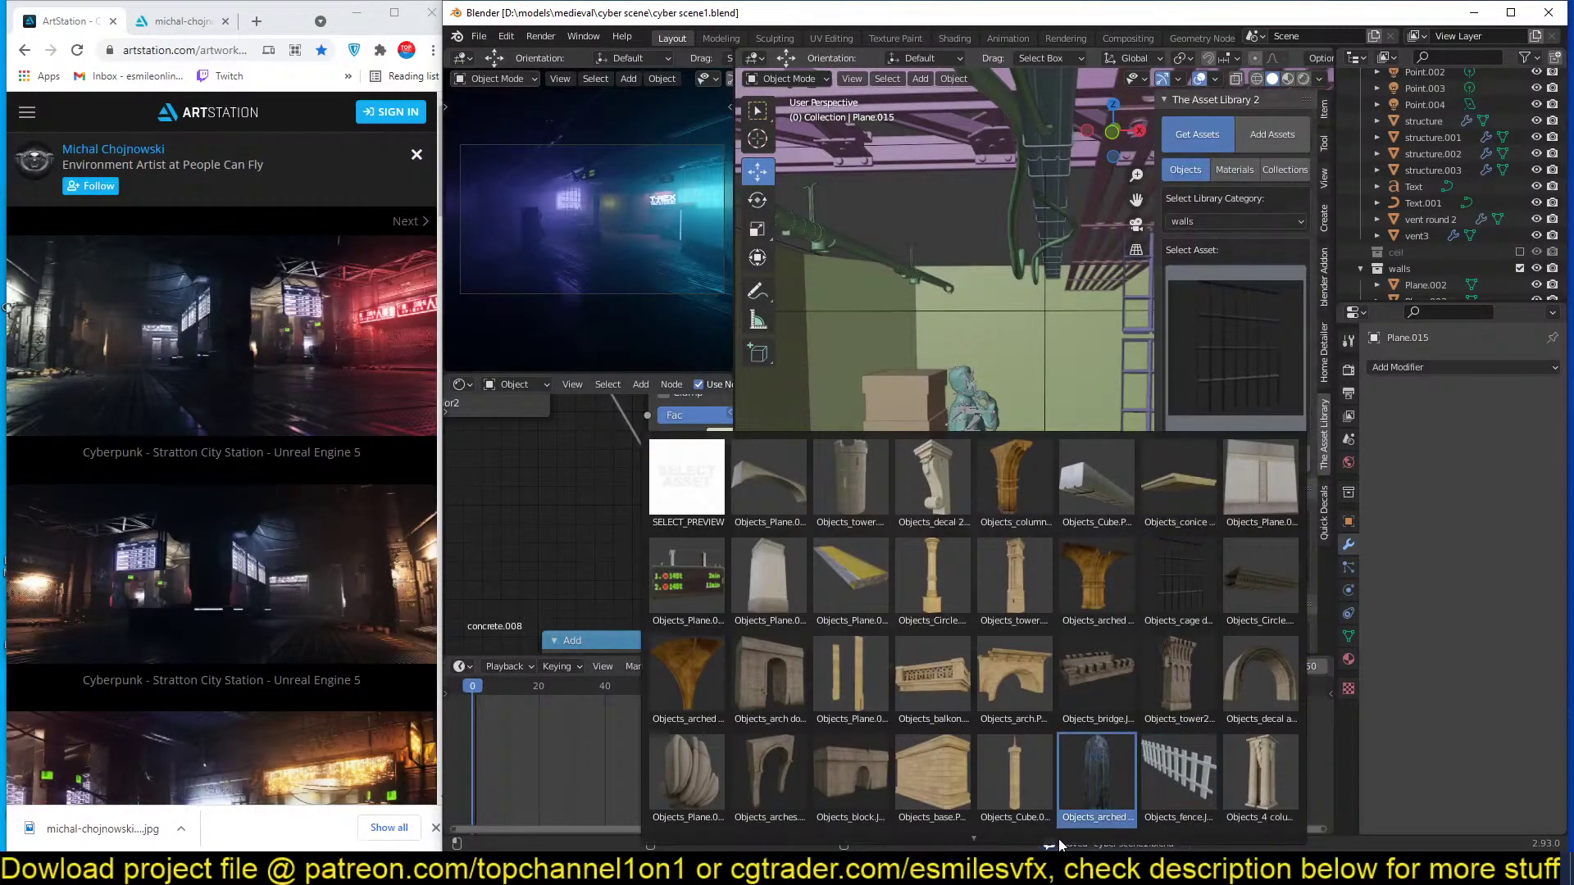
scroll(1066, 811, down, 3)
scroll(1059, 805, down, 2)
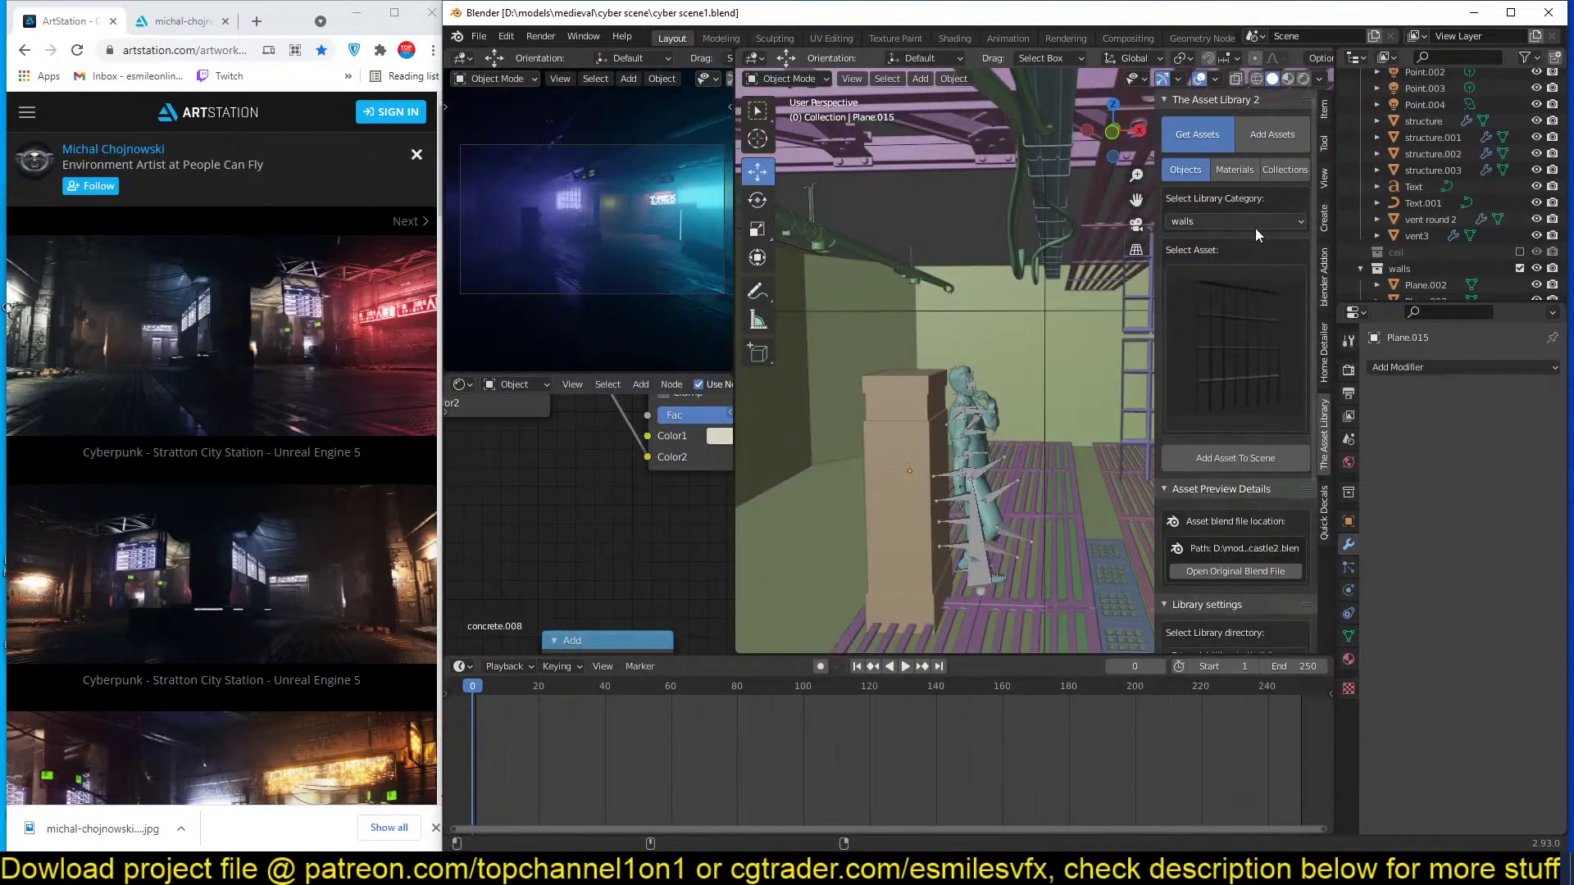
Browse the windows, vents, uncategorized and roof categories of the asset library for more parts and save the file.
click(1256, 223)
click(1182, 402)
click(1235, 349)
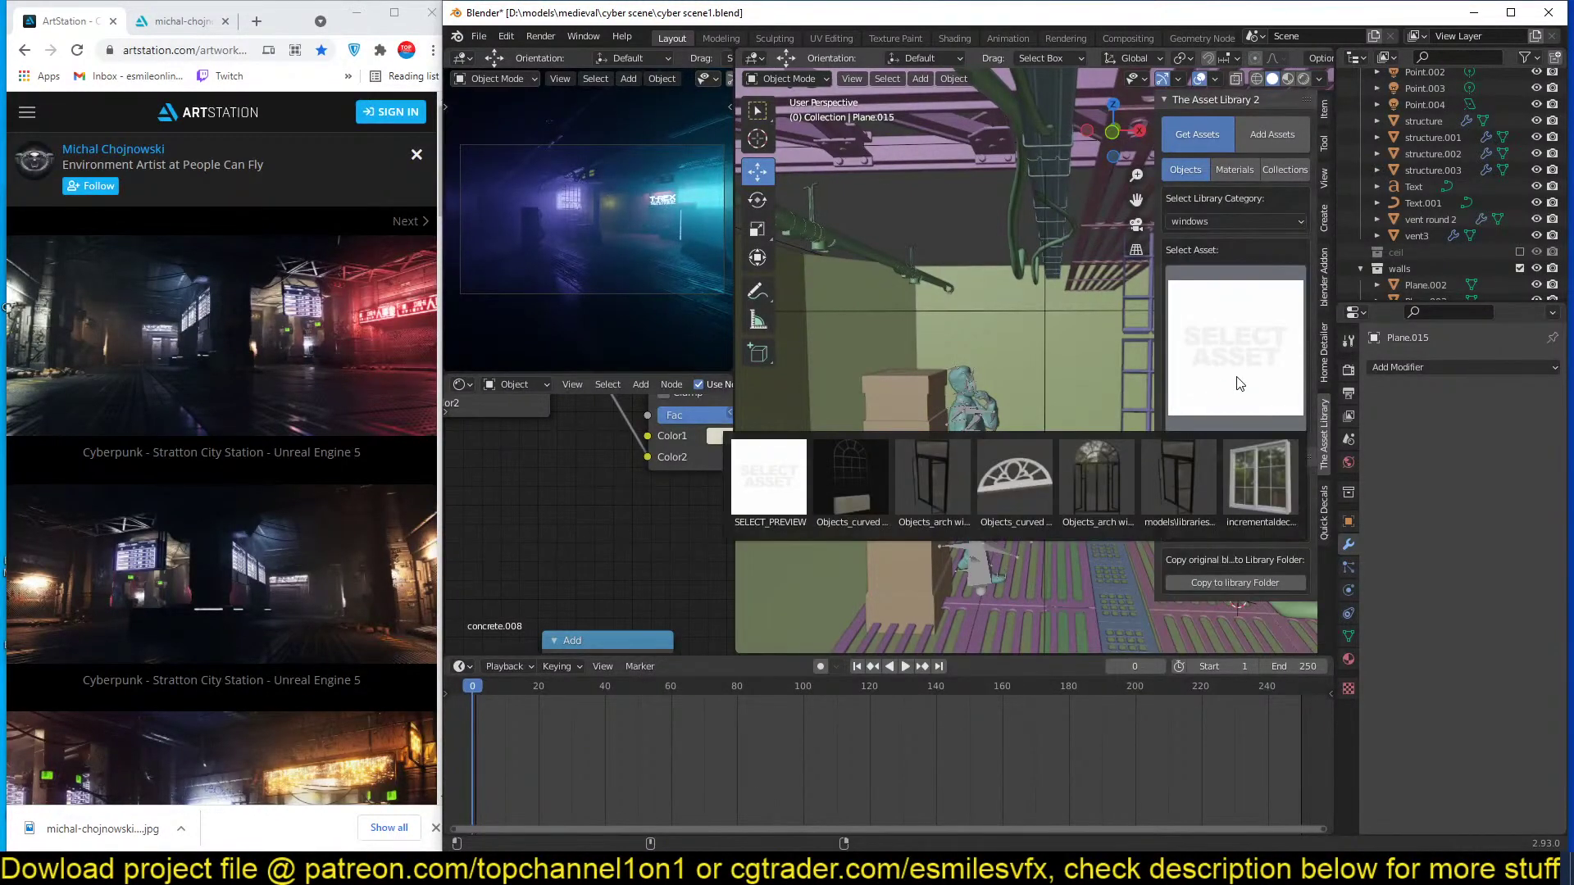
click(1242, 223)
click(1193, 367)
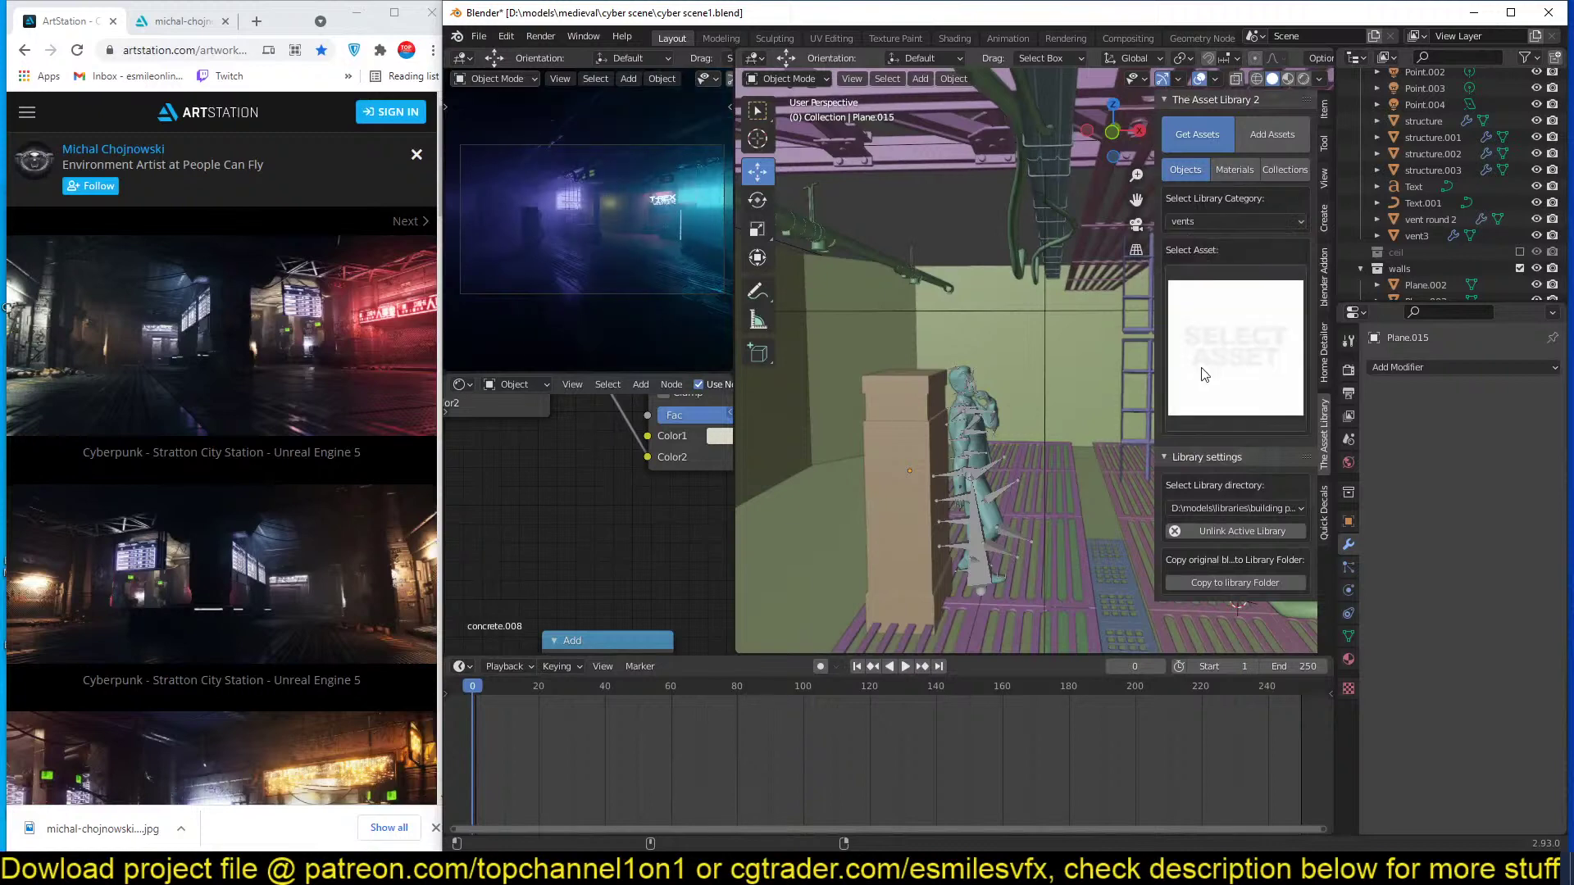
click(1236, 348)
click(1254, 223)
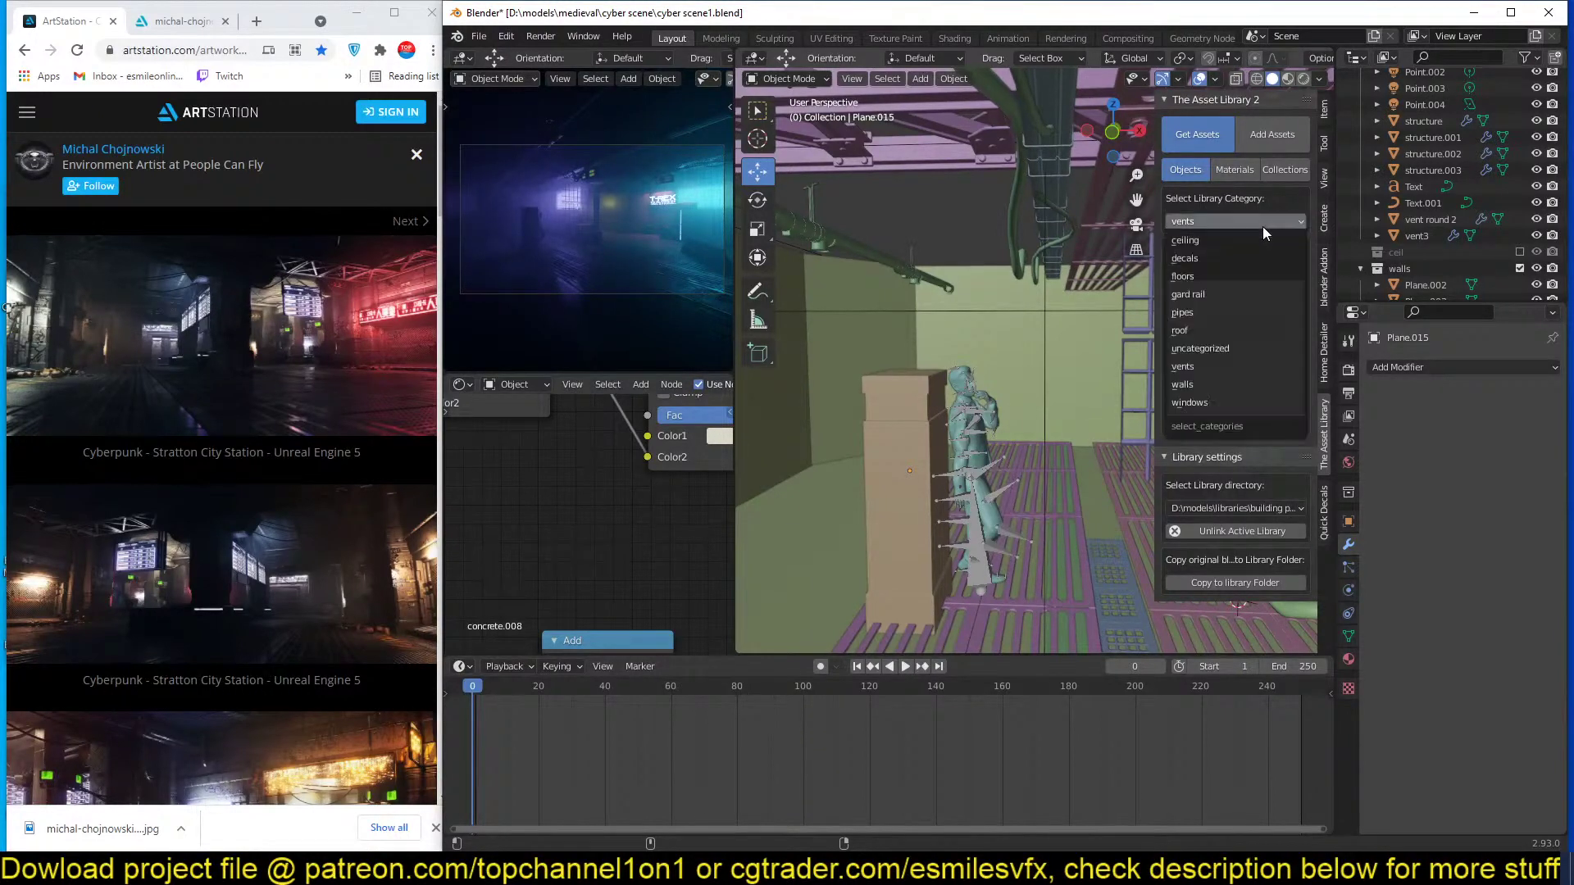
click(1195, 347)
click(1230, 327)
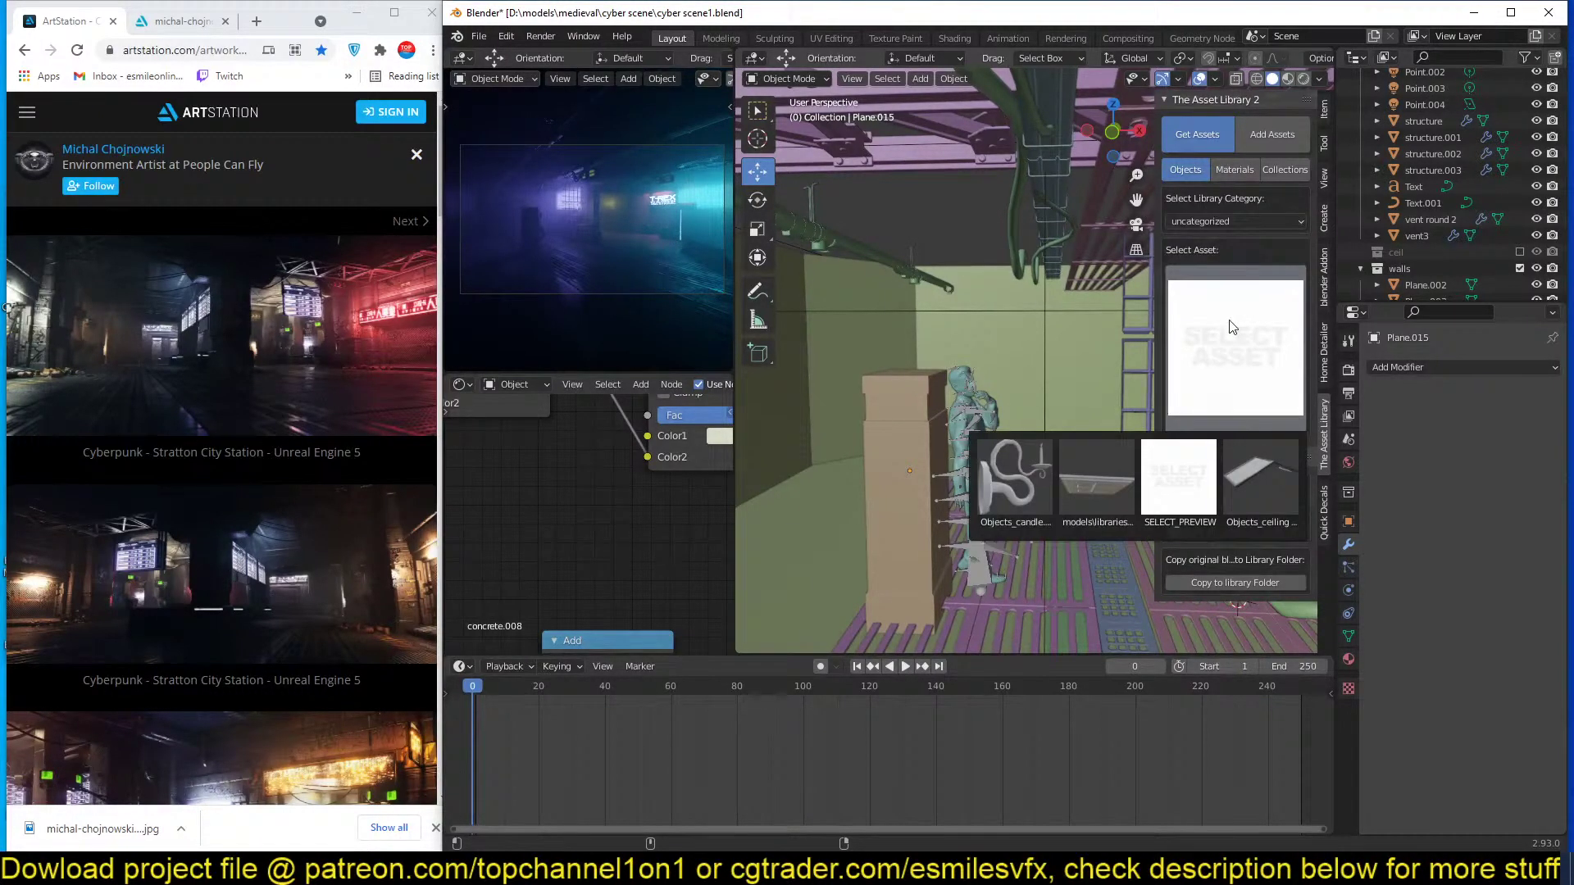
click(1263, 223)
click(1208, 328)
click(1208, 328)
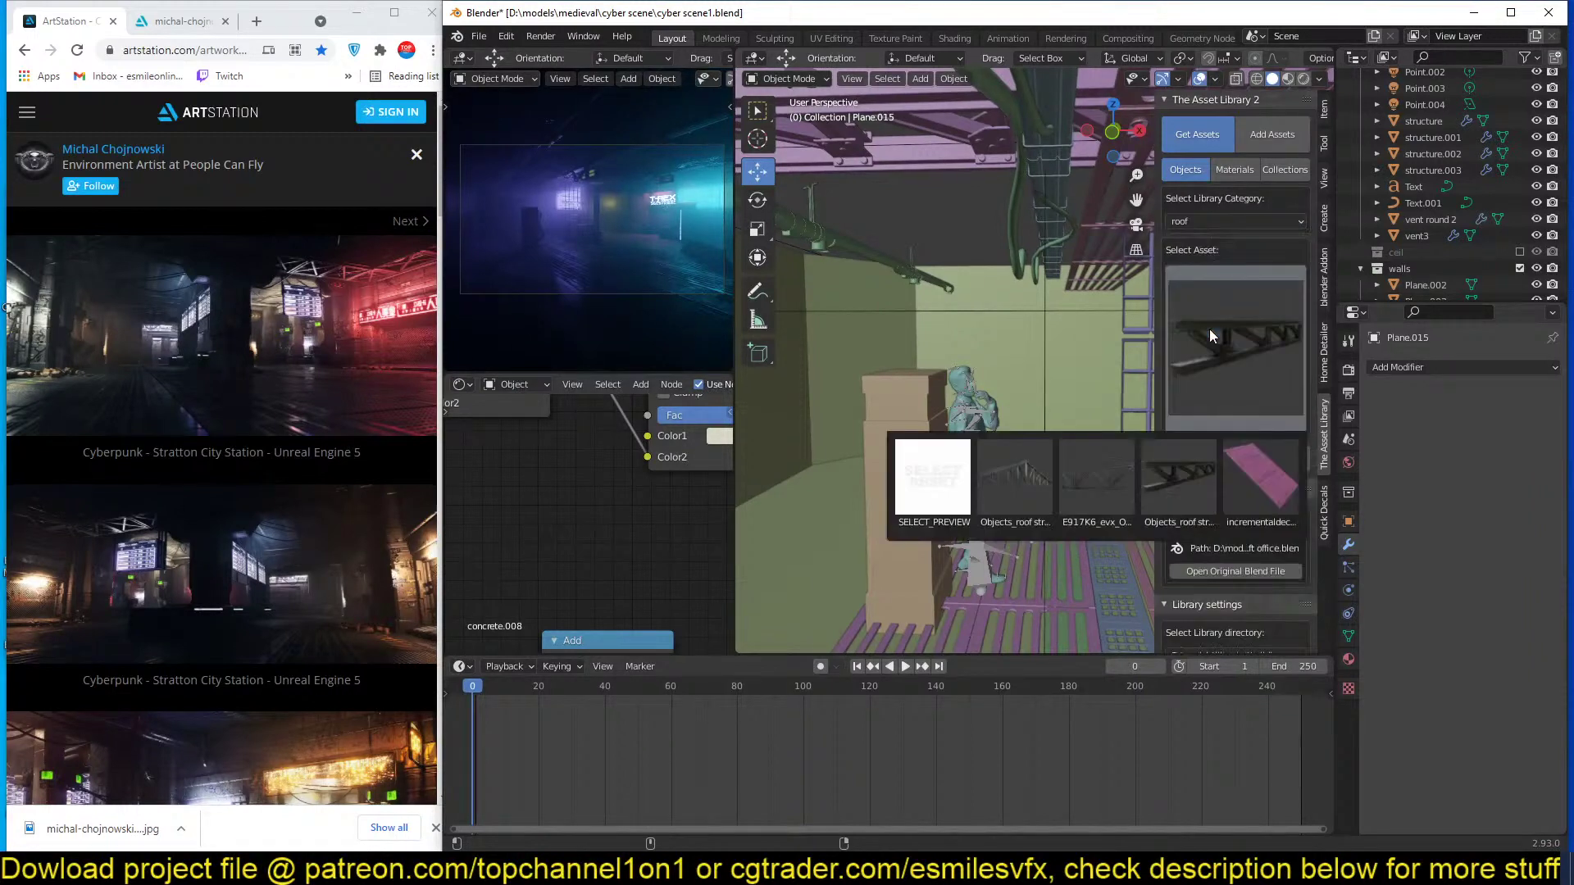
click(1208, 328)
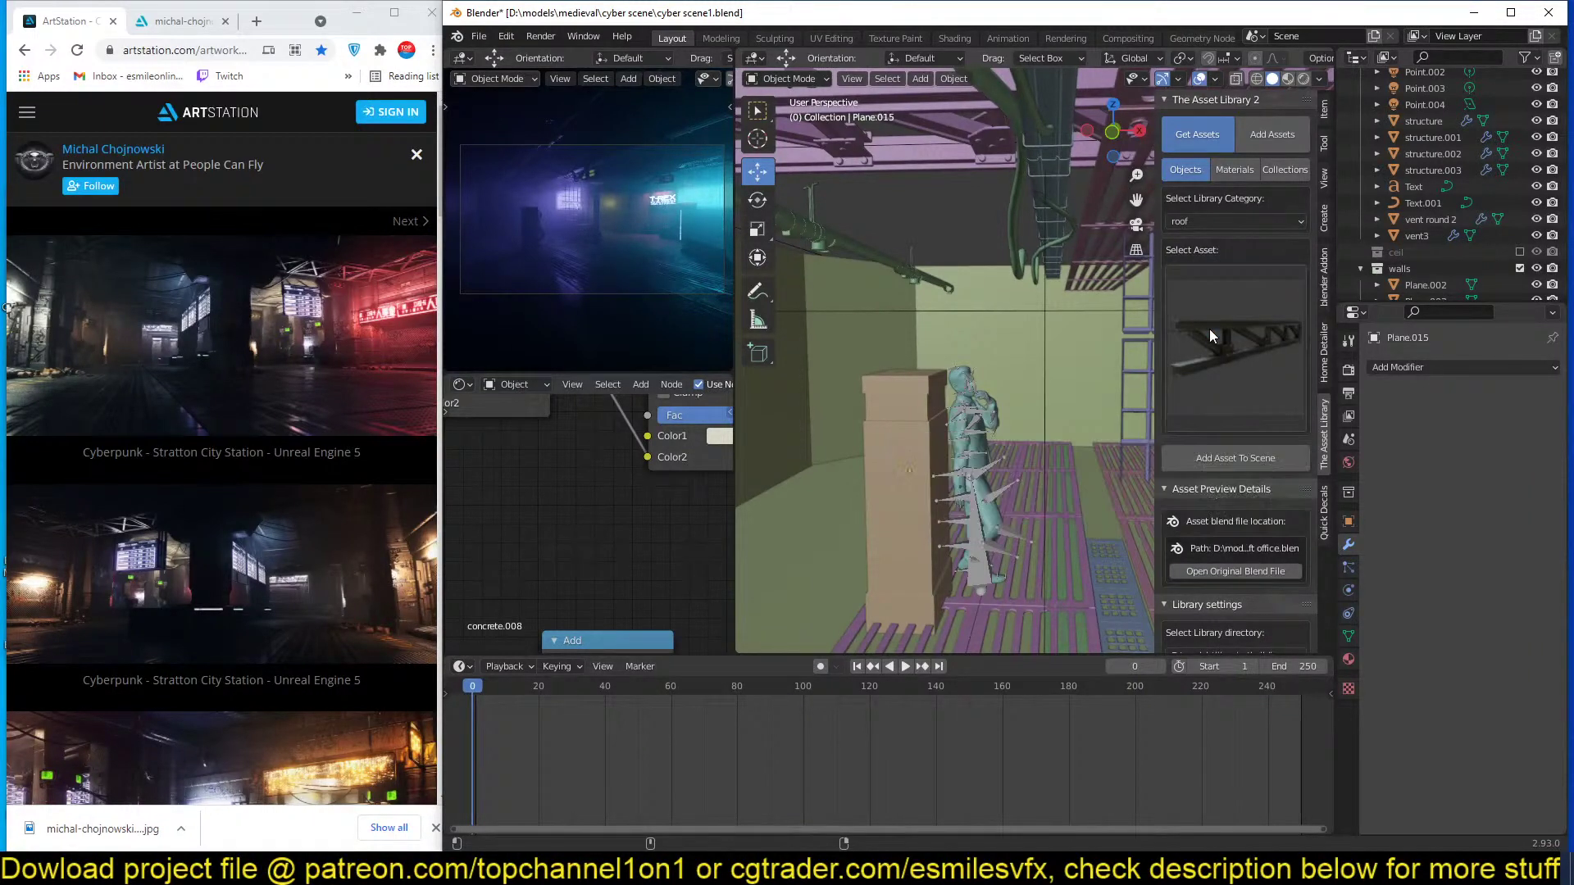
click(953, 322)
key(ctrl+s)
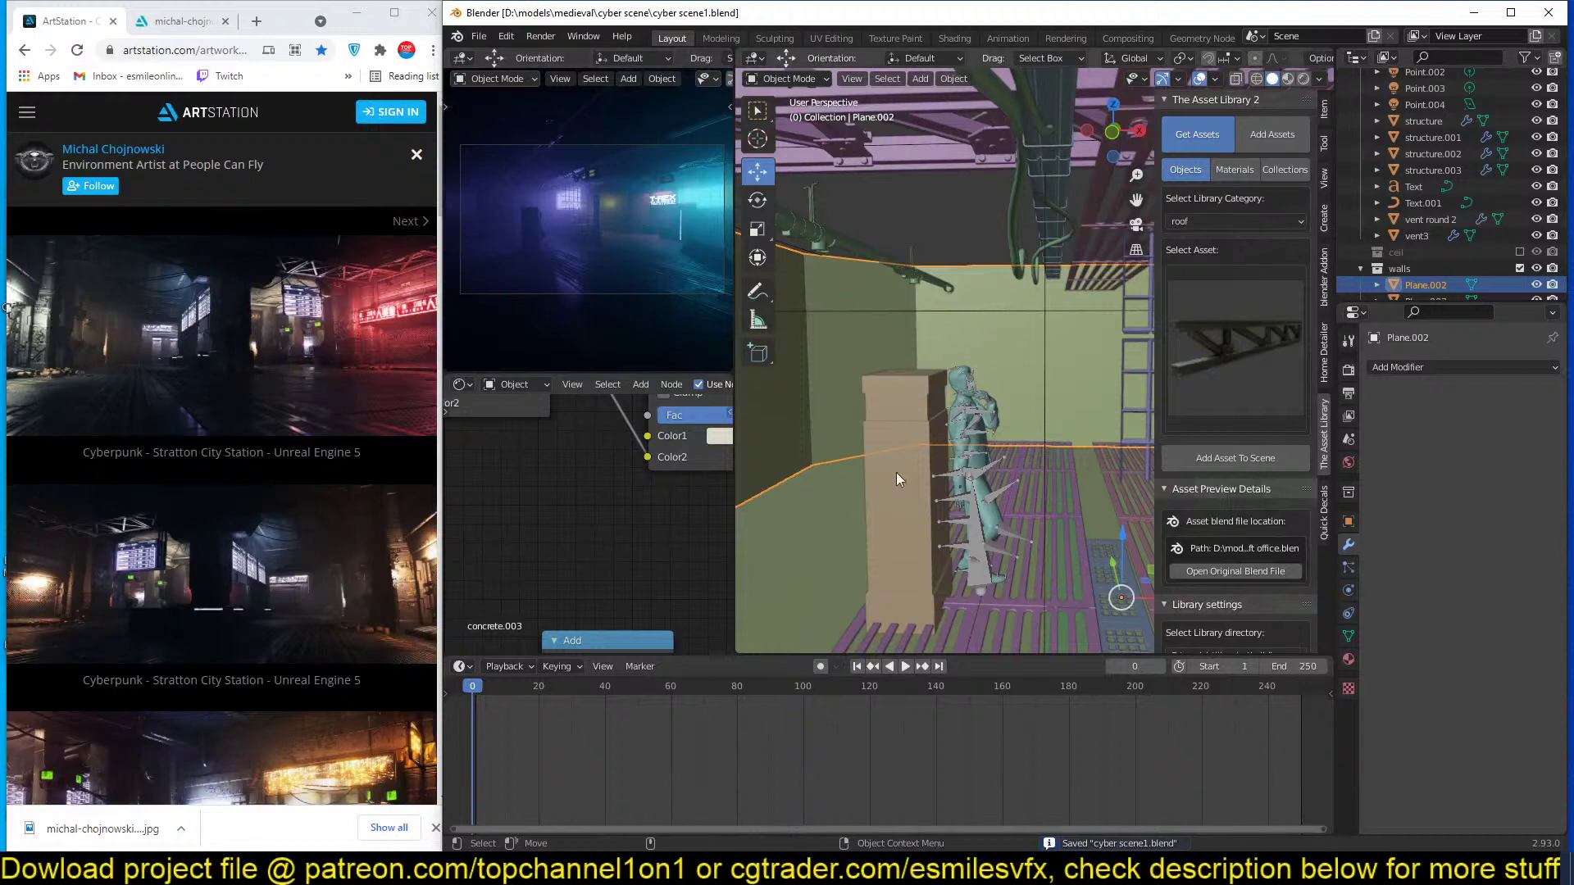
Remove the Bevel modifier from the perforated floor strip and try its first Array at a count of 2 before returning it to 1.
click(1060, 562)
middle_drag(1060, 563, 987, 547)
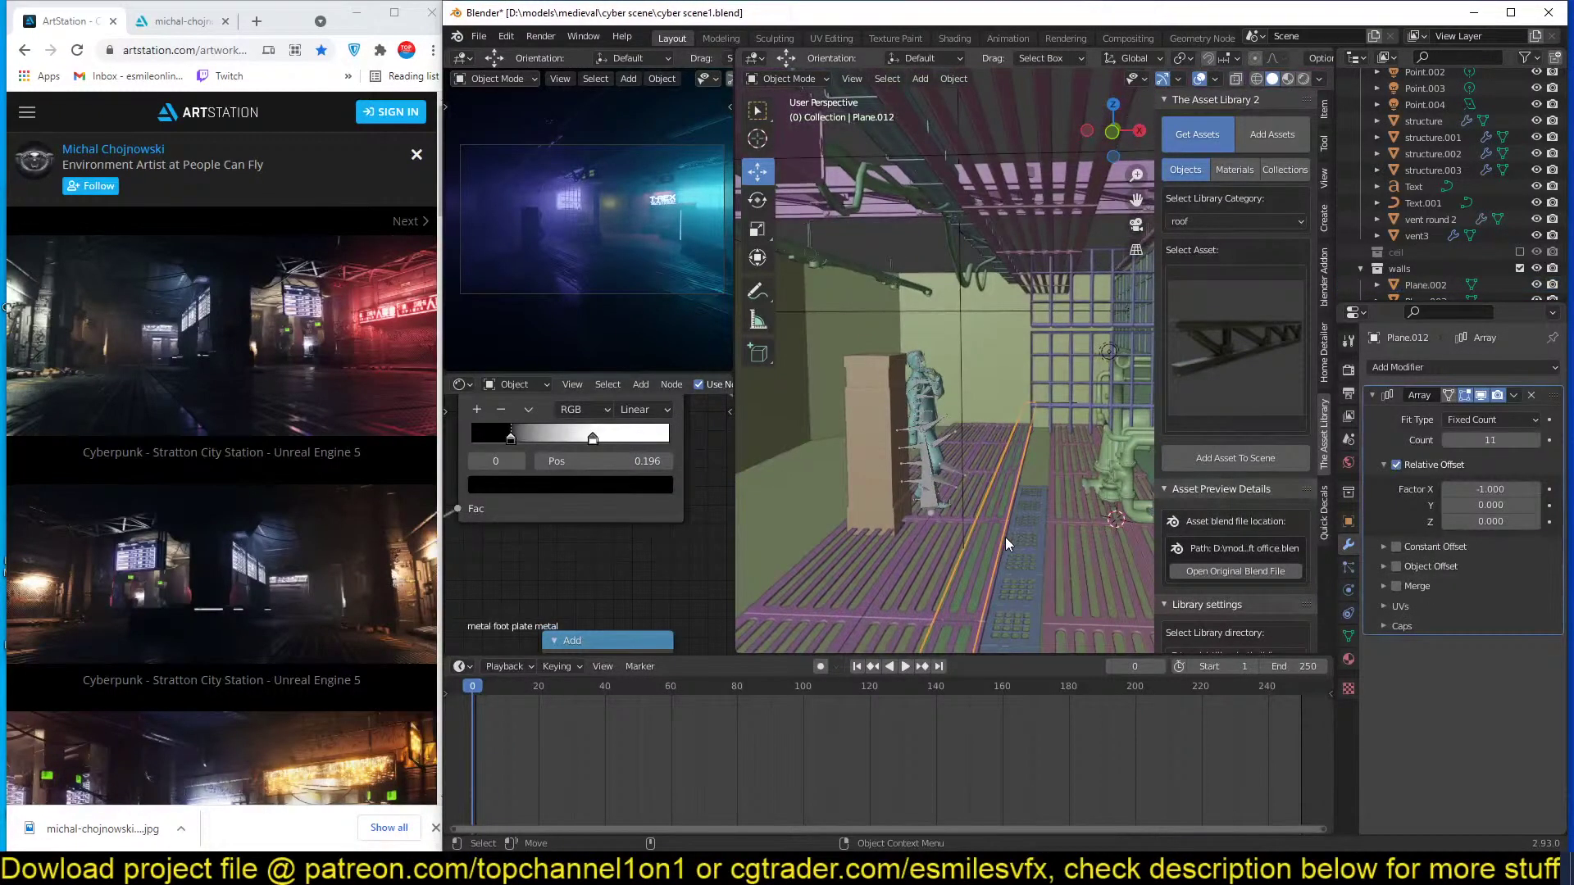
click(1030, 547)
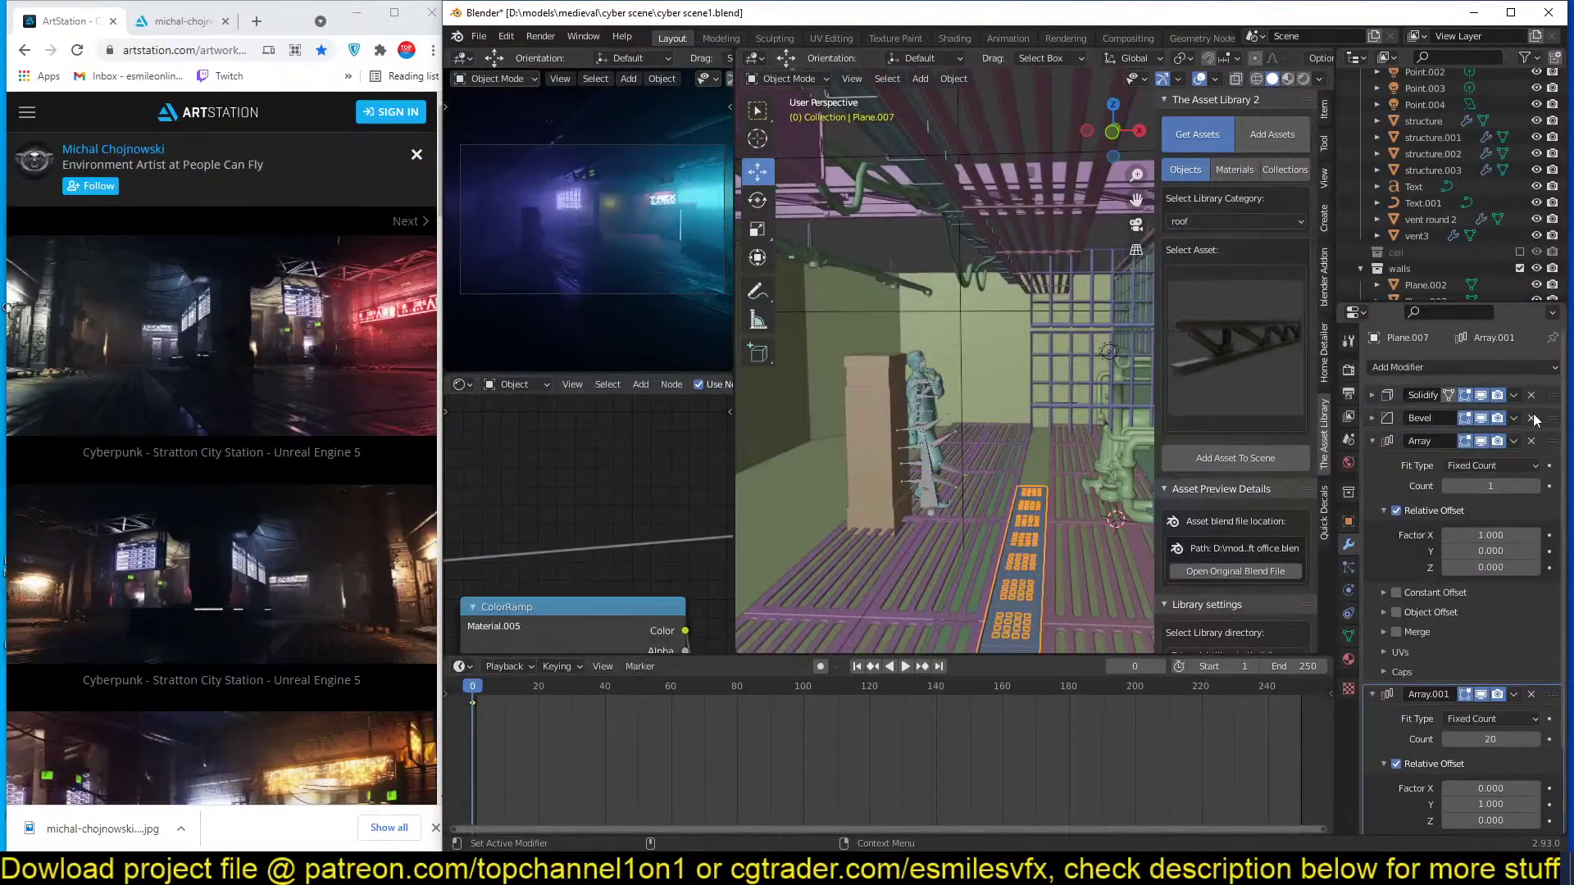
click(1480, 464)
text(2)
key(Return)
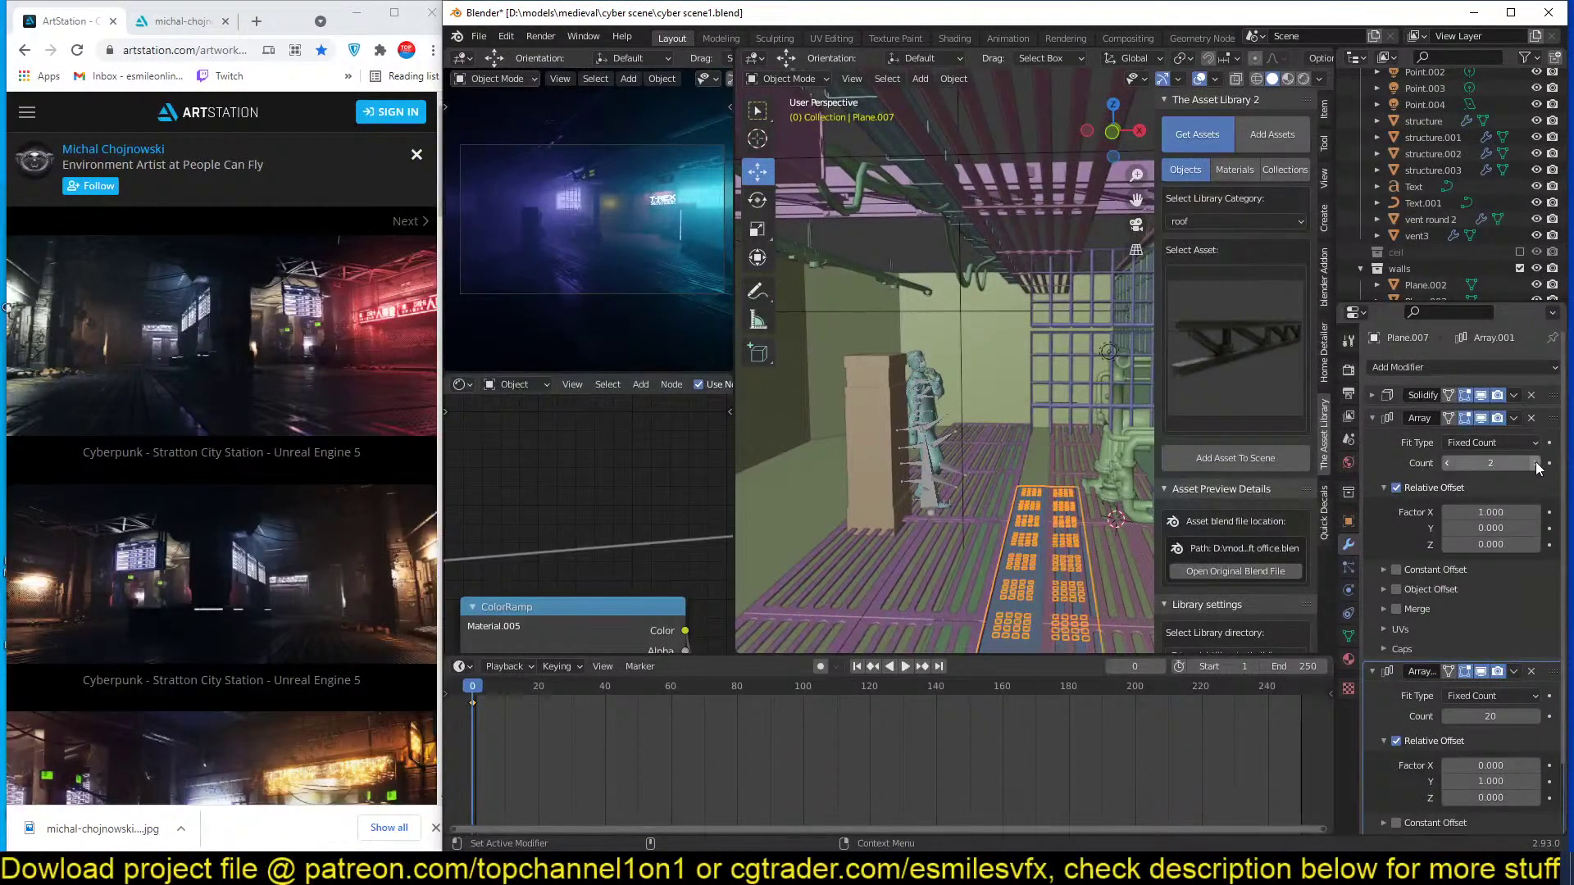
click(1447, 463)
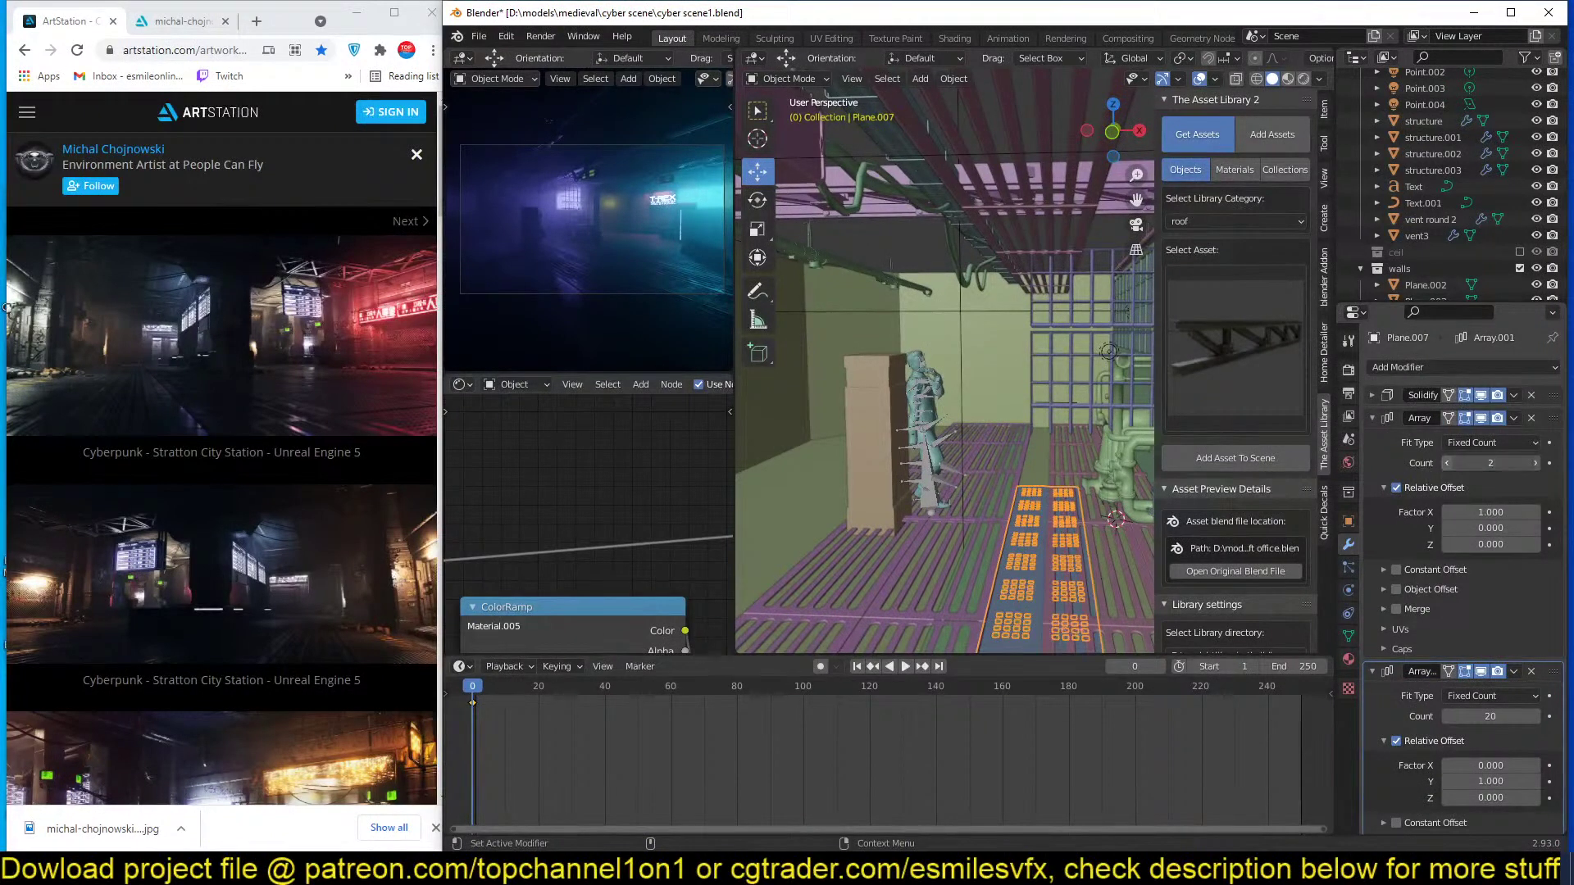
Set the count of the perforated floor strip's second Array modifier to 28 to extend it to the back wall.
click(1535, 717)
click(1534, 717)
click(1534, 716)
click(1534, 717)
click(1535, 716)
click(1534, 716)
click(1534, 716)
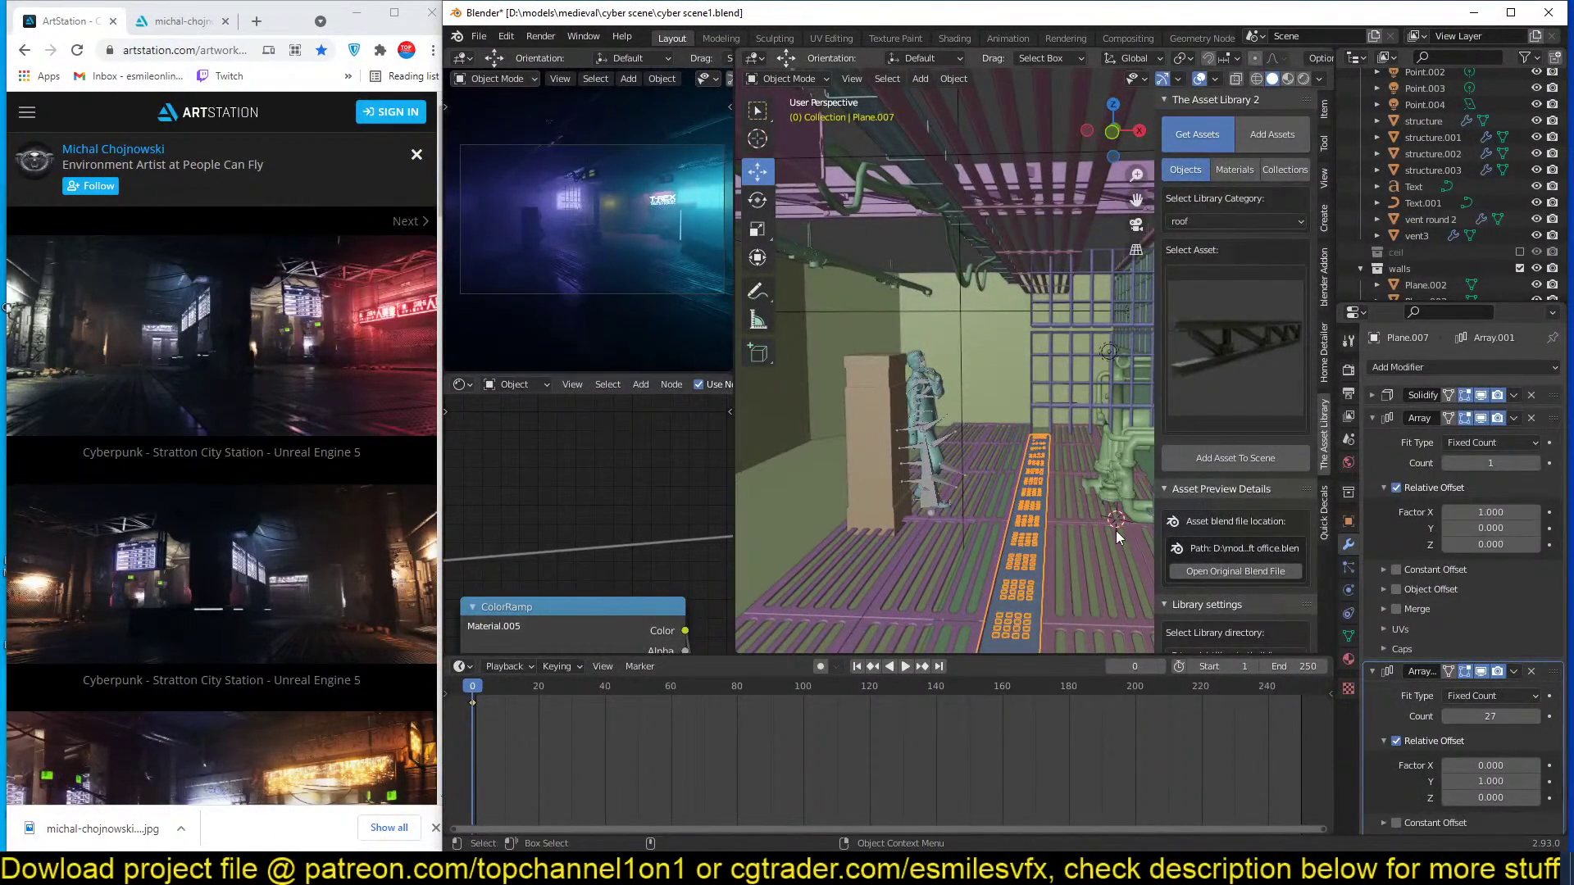
middle_drag(1115, 530, 1079, 484)
click(1535, 716)
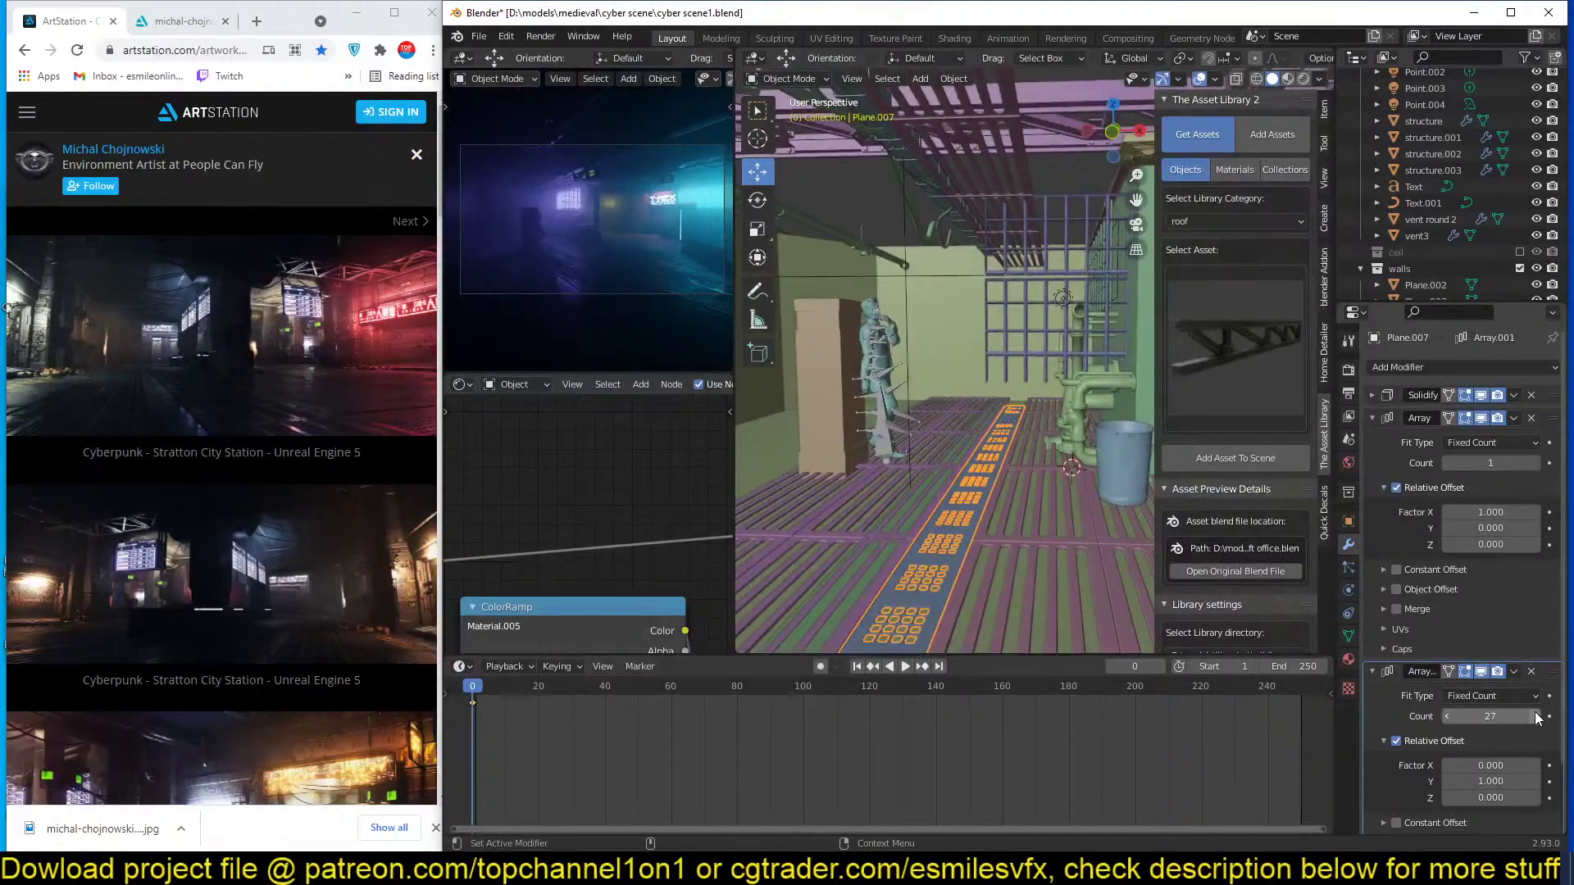
Add the narrow metal floor piece beside the perforated strip to the selection and save the file.
shift+click(895, 523)
scroll(900, 523, down, 2)
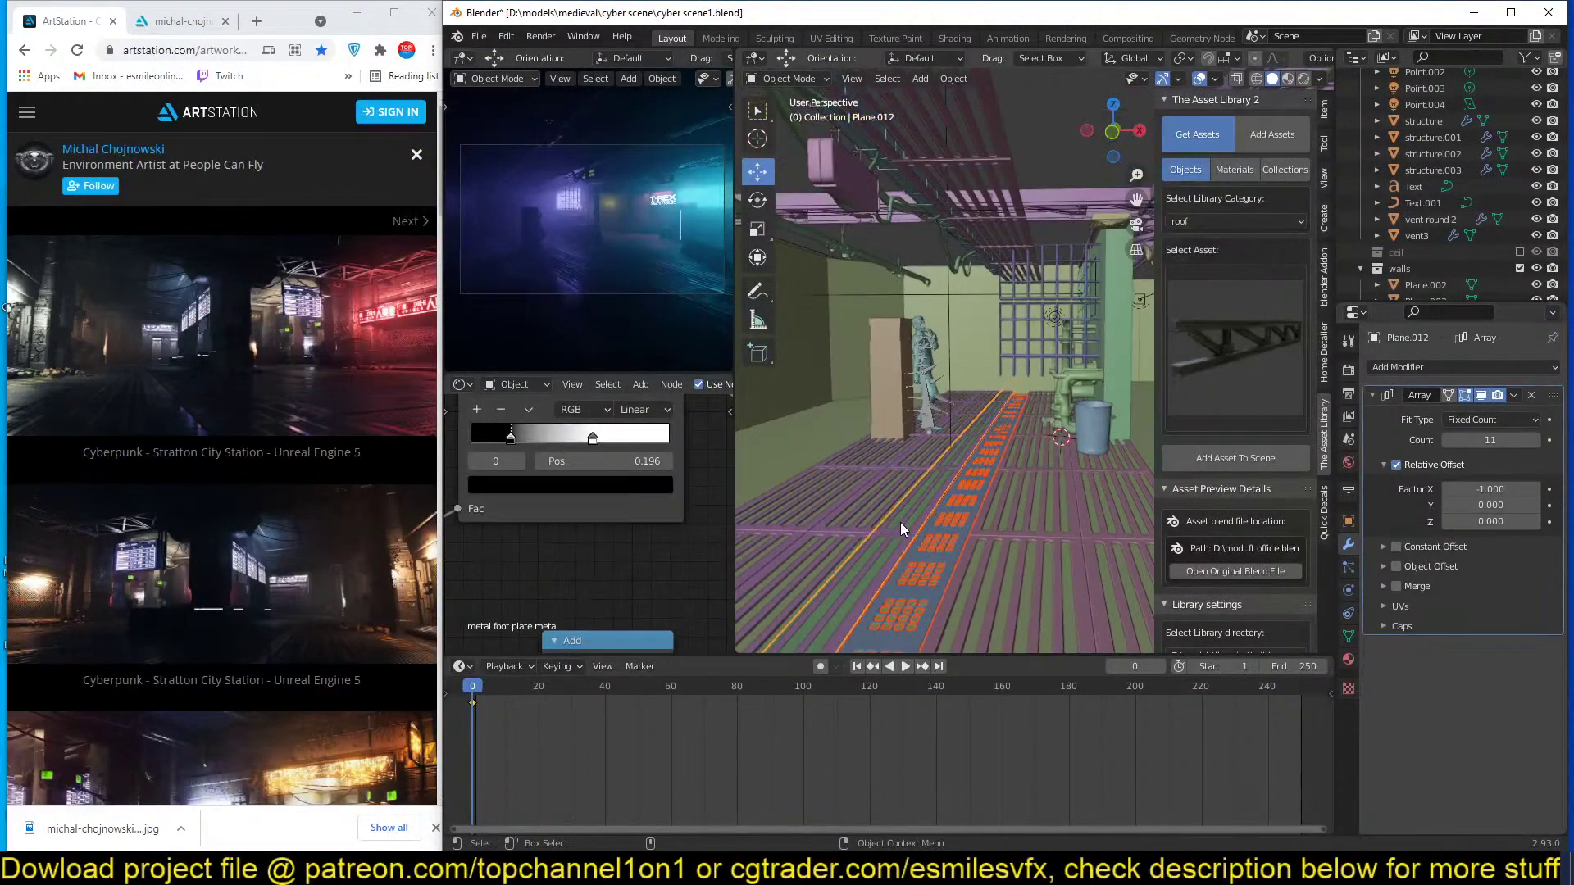
ctrl+middle_drag(900, 523, 879, 472)
key(ctrl+s)
scroll(879, 473, up, 2)
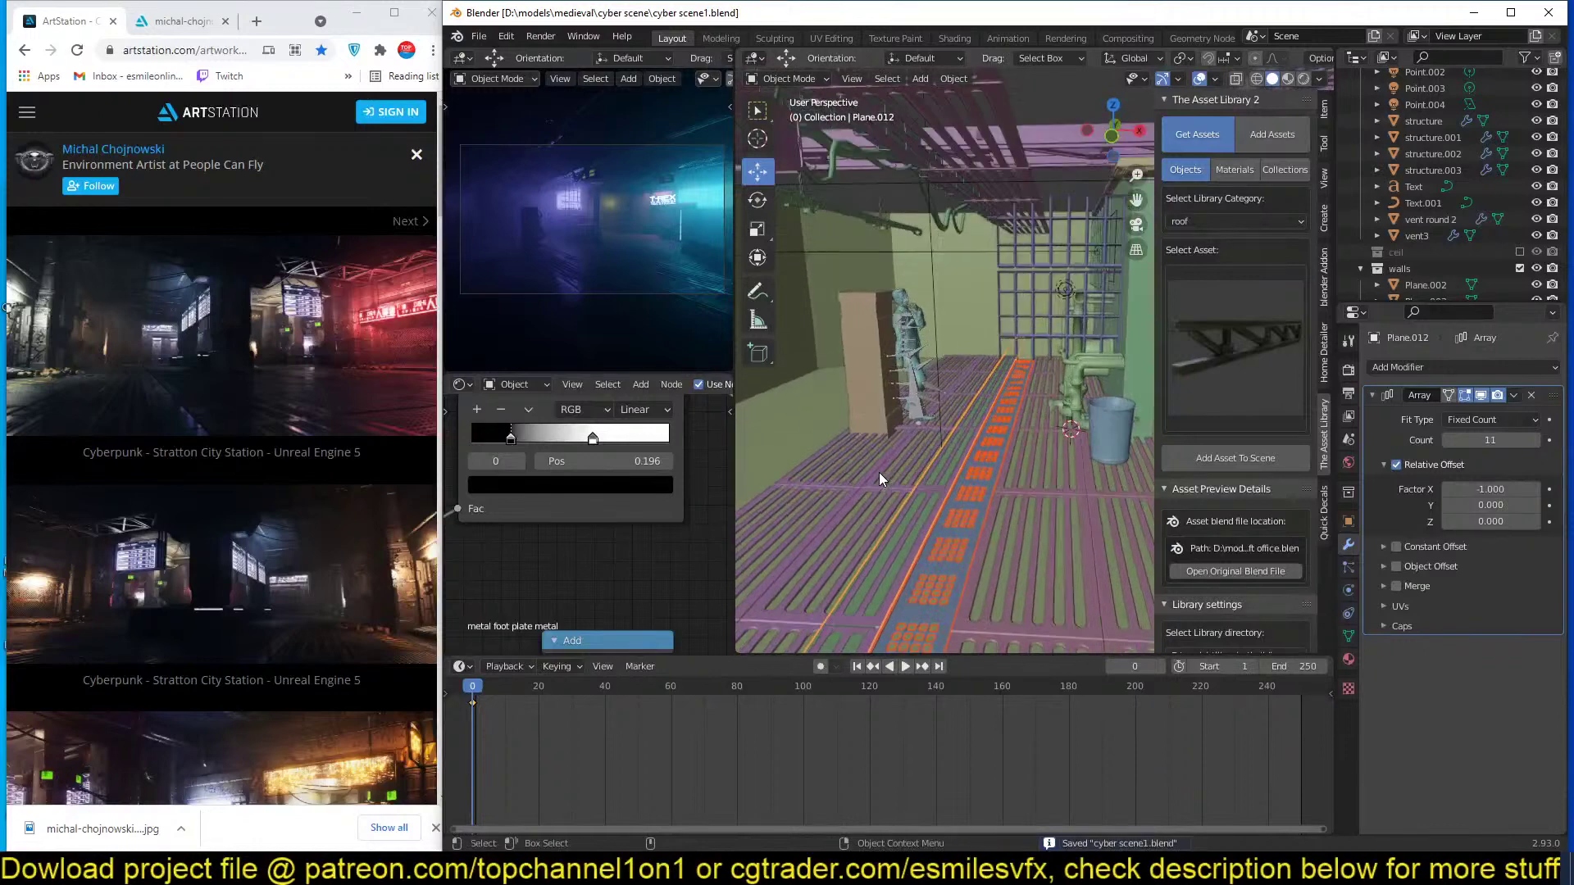
scroll(877, 459, up, 3)
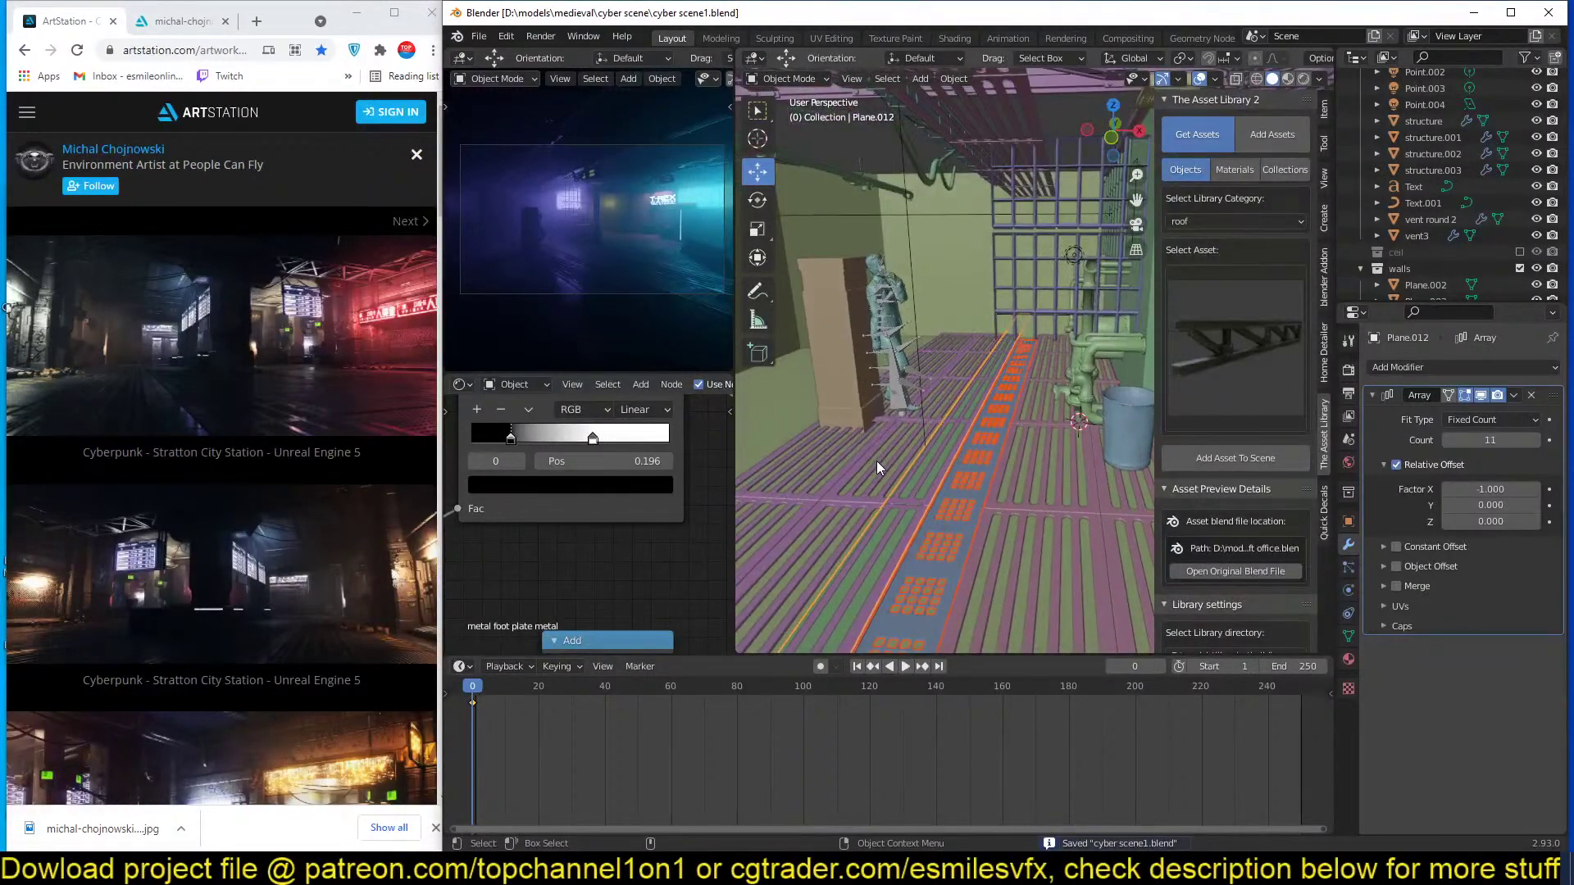
middle_drag(877, 461, 879, 475)
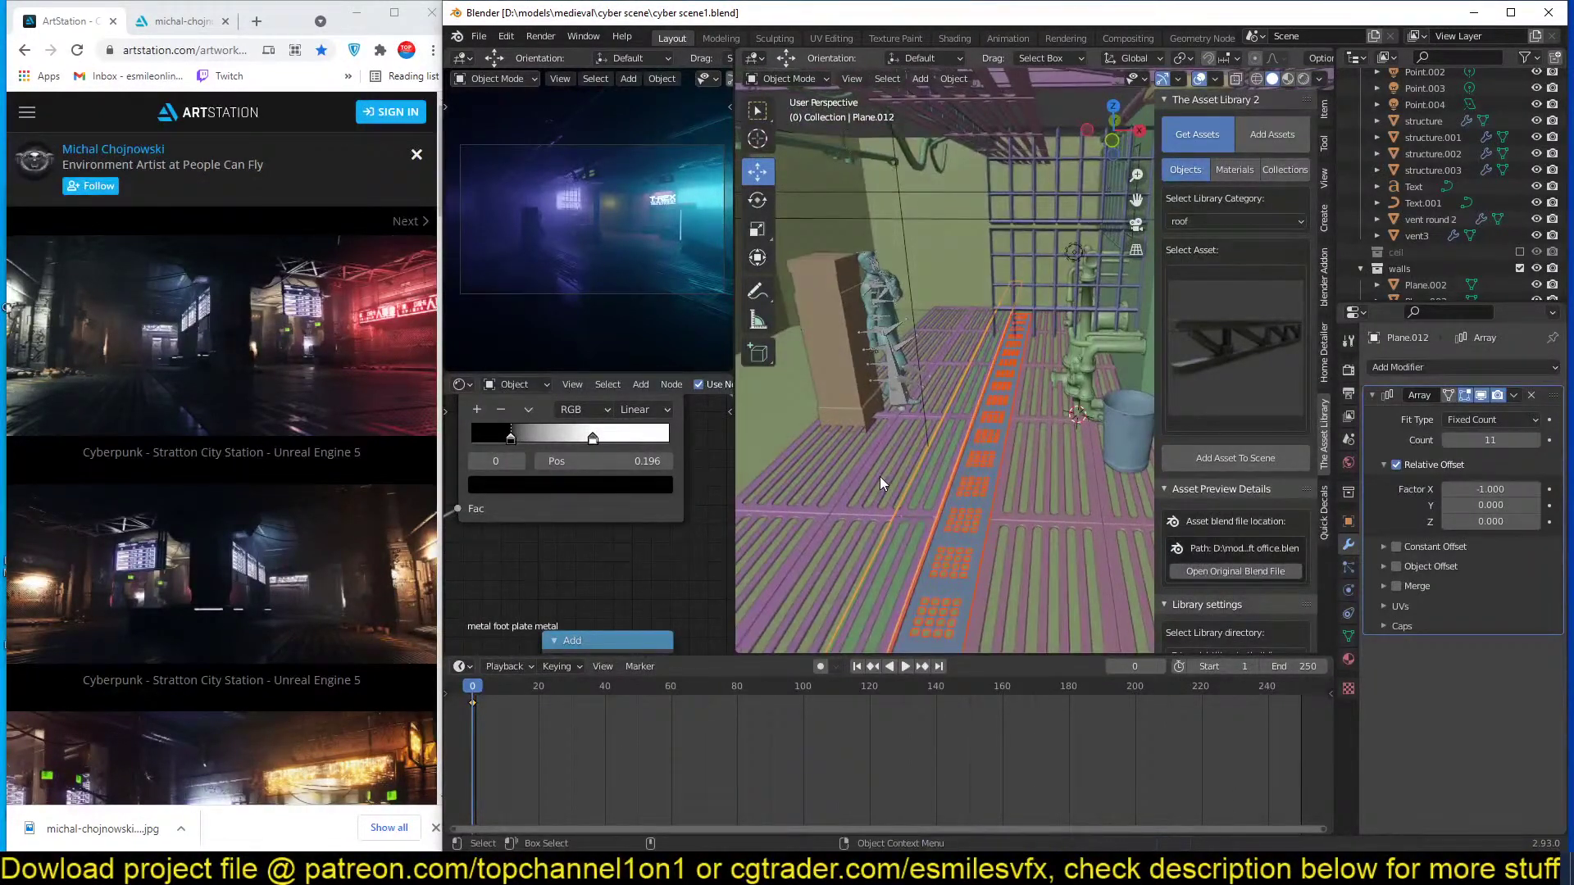
Select the slotted floor grating from a wireframe top view and add the perforated strip to the selection in solid shading.
key(KP_7)
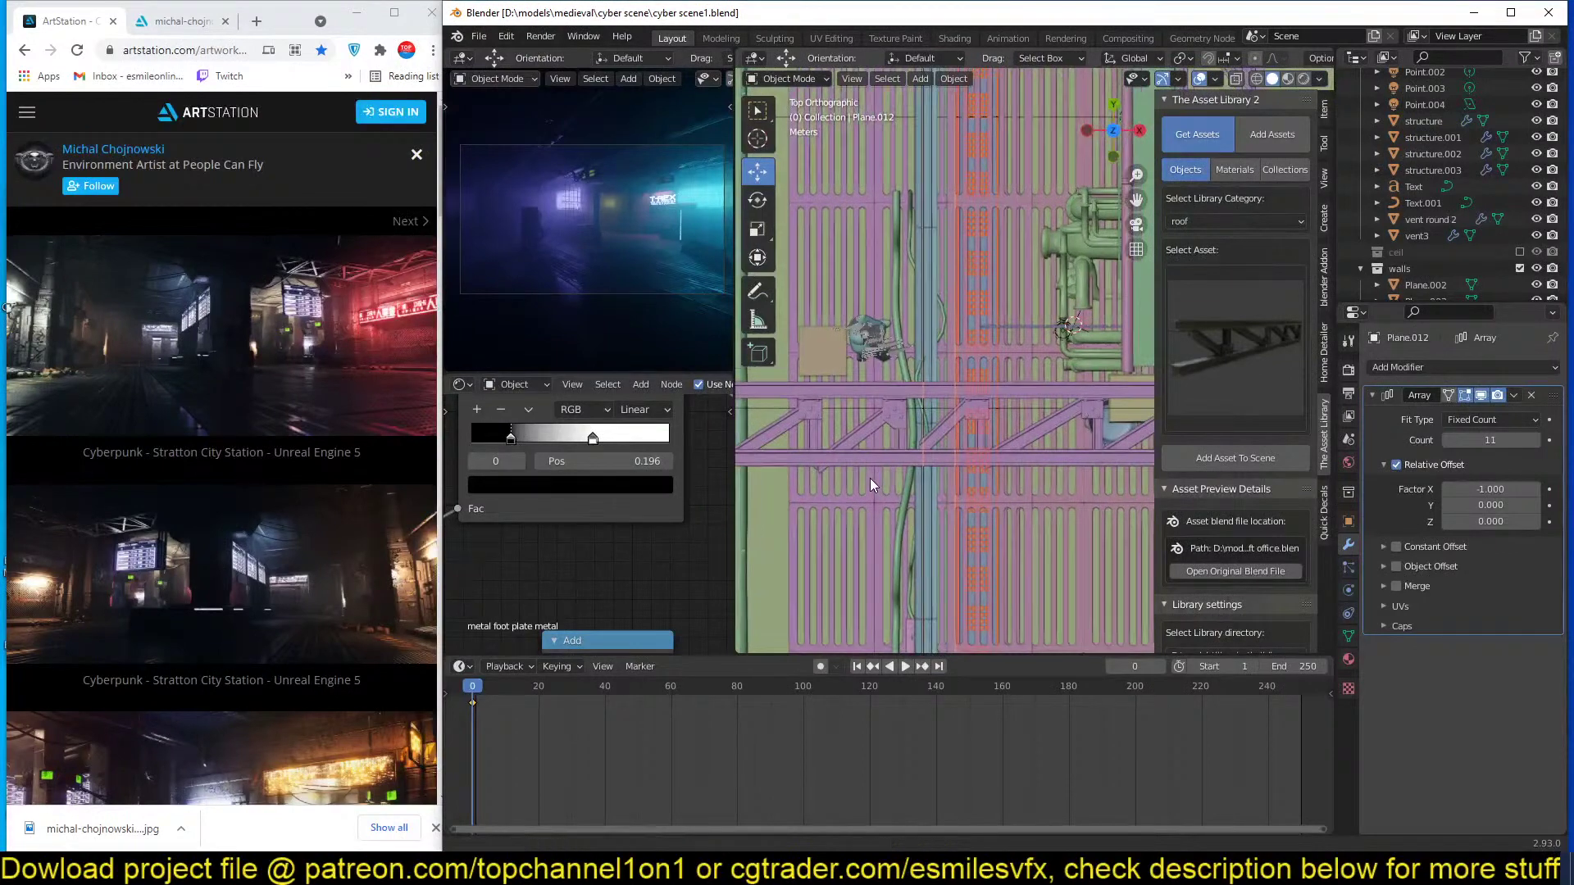
shift+middle_drag(869, 479, 856, 475)
key(z)
click(835, 510)
click(835, 512)
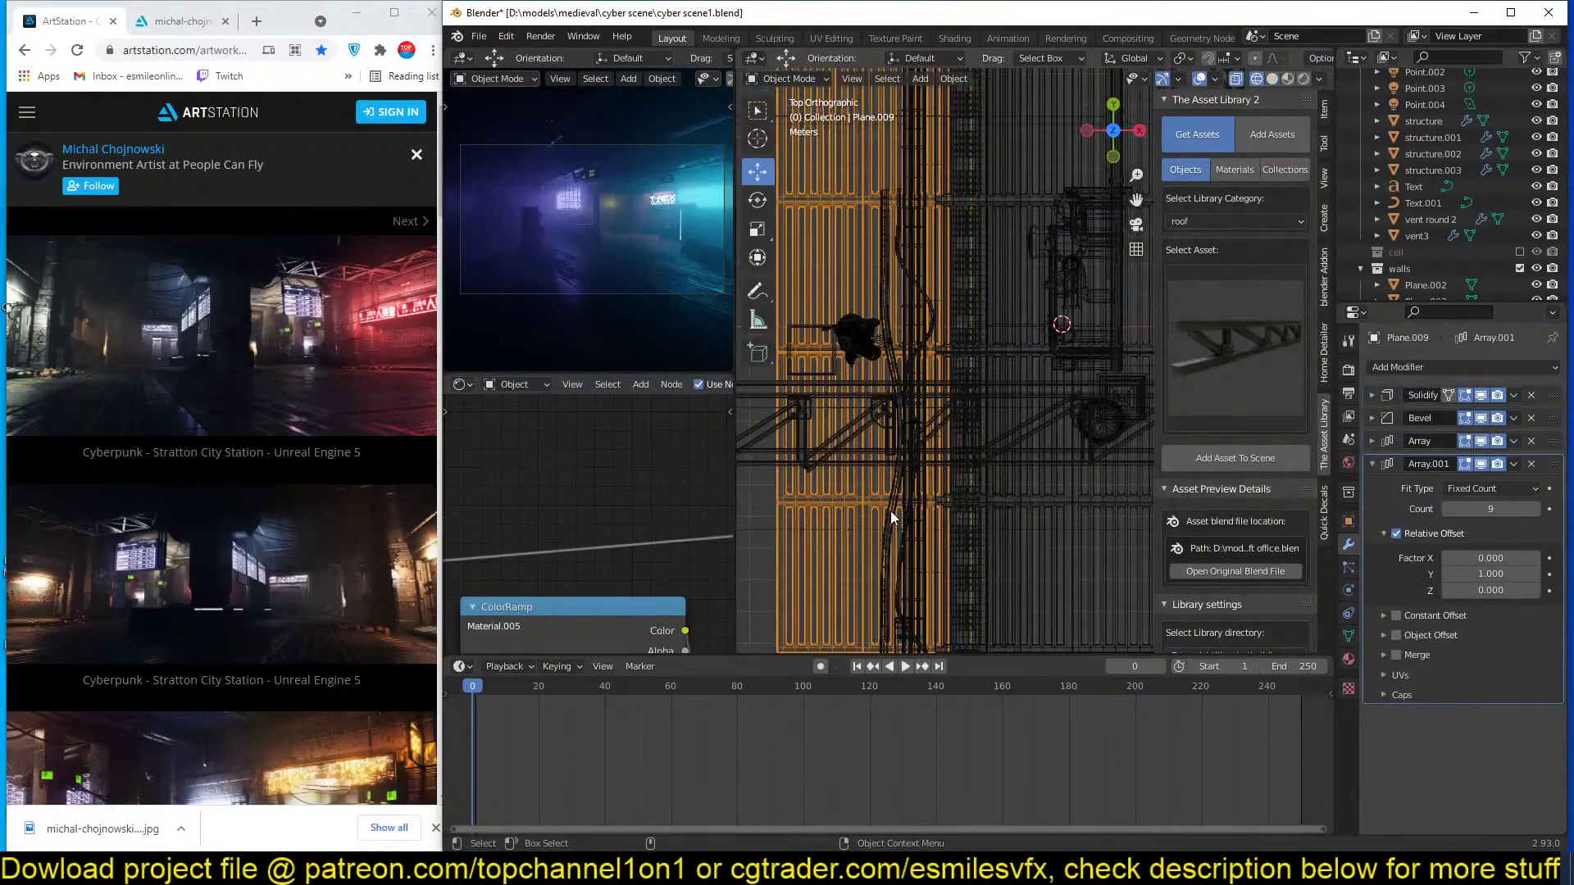
key(z)
click(971, 505)
Duplicate the selected grating and perforated strip about 12.09 m along the X axis to cover the bare floor and save the file.
scroll(878, 496, up, 3)
middle_drag(887, 495, 808, 465)
click(808, 465)
key(g)
key(y)
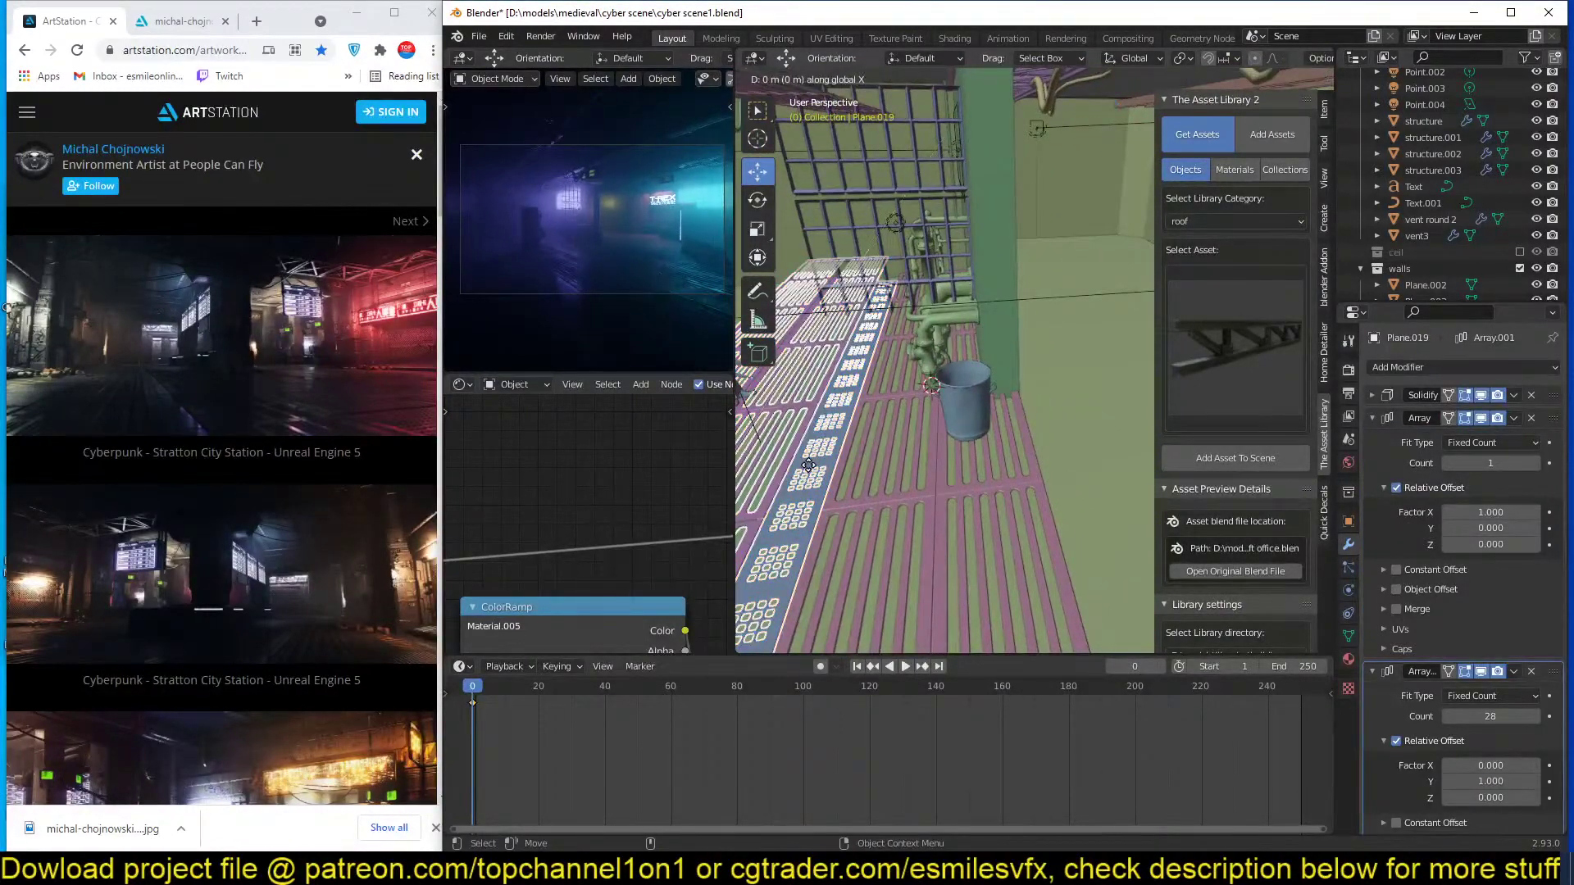
key(x)
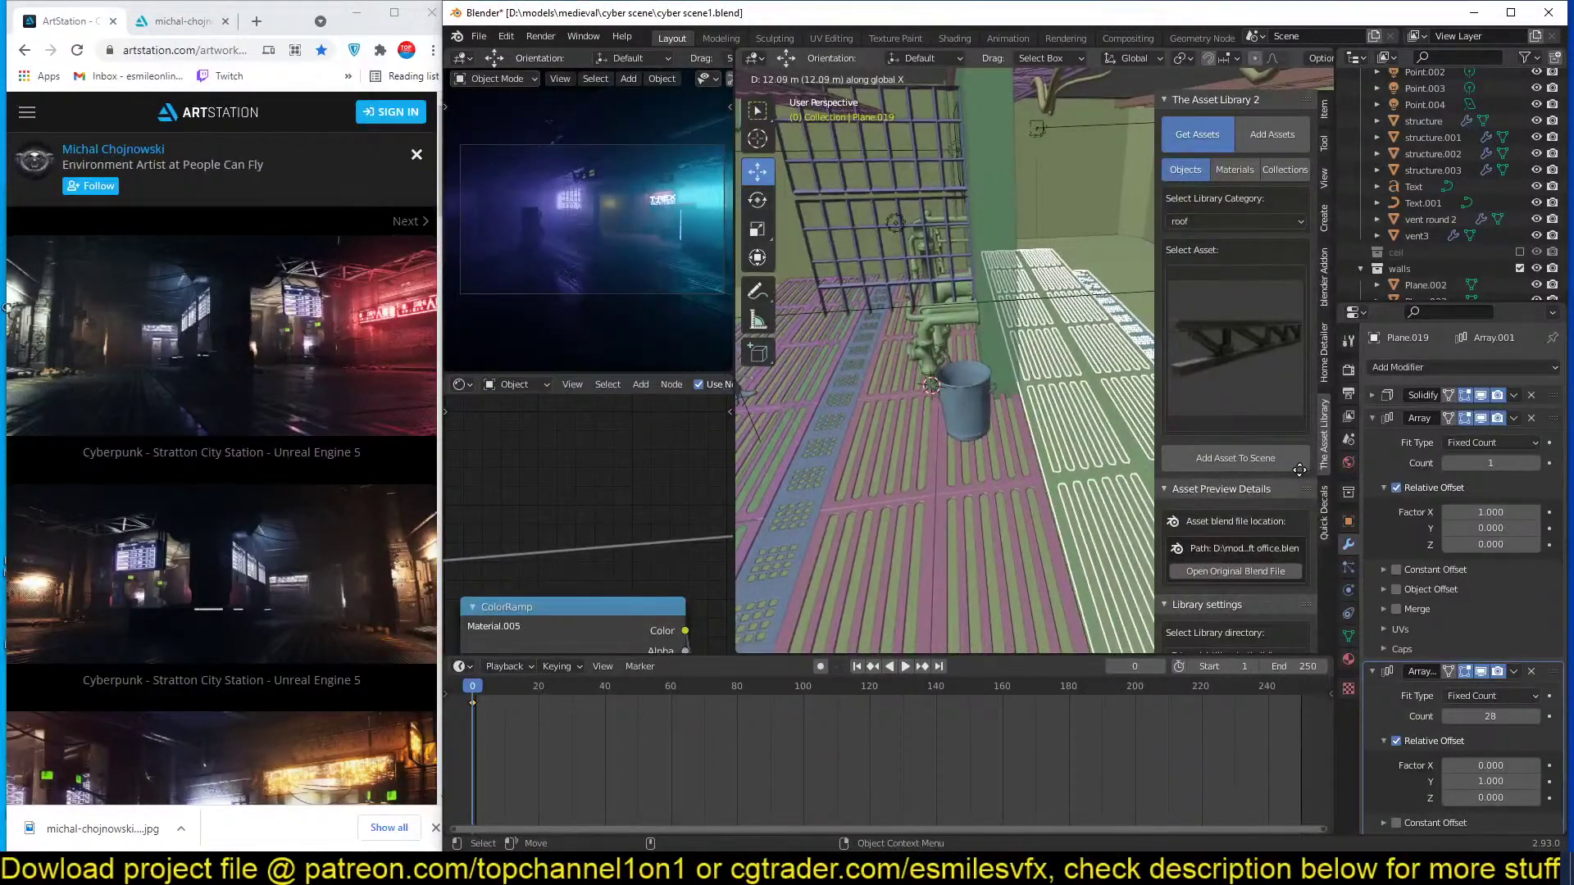
click(1299, 470)
shift+middle_drag(1041, 480, 1119, 450)
scroll(897, 450, down, 4)
scroll(1072, 387, up, 3)
scroll(1072, 387, down, 4)
key(ctrl+s)
scroll(1120, 450, down, 5)
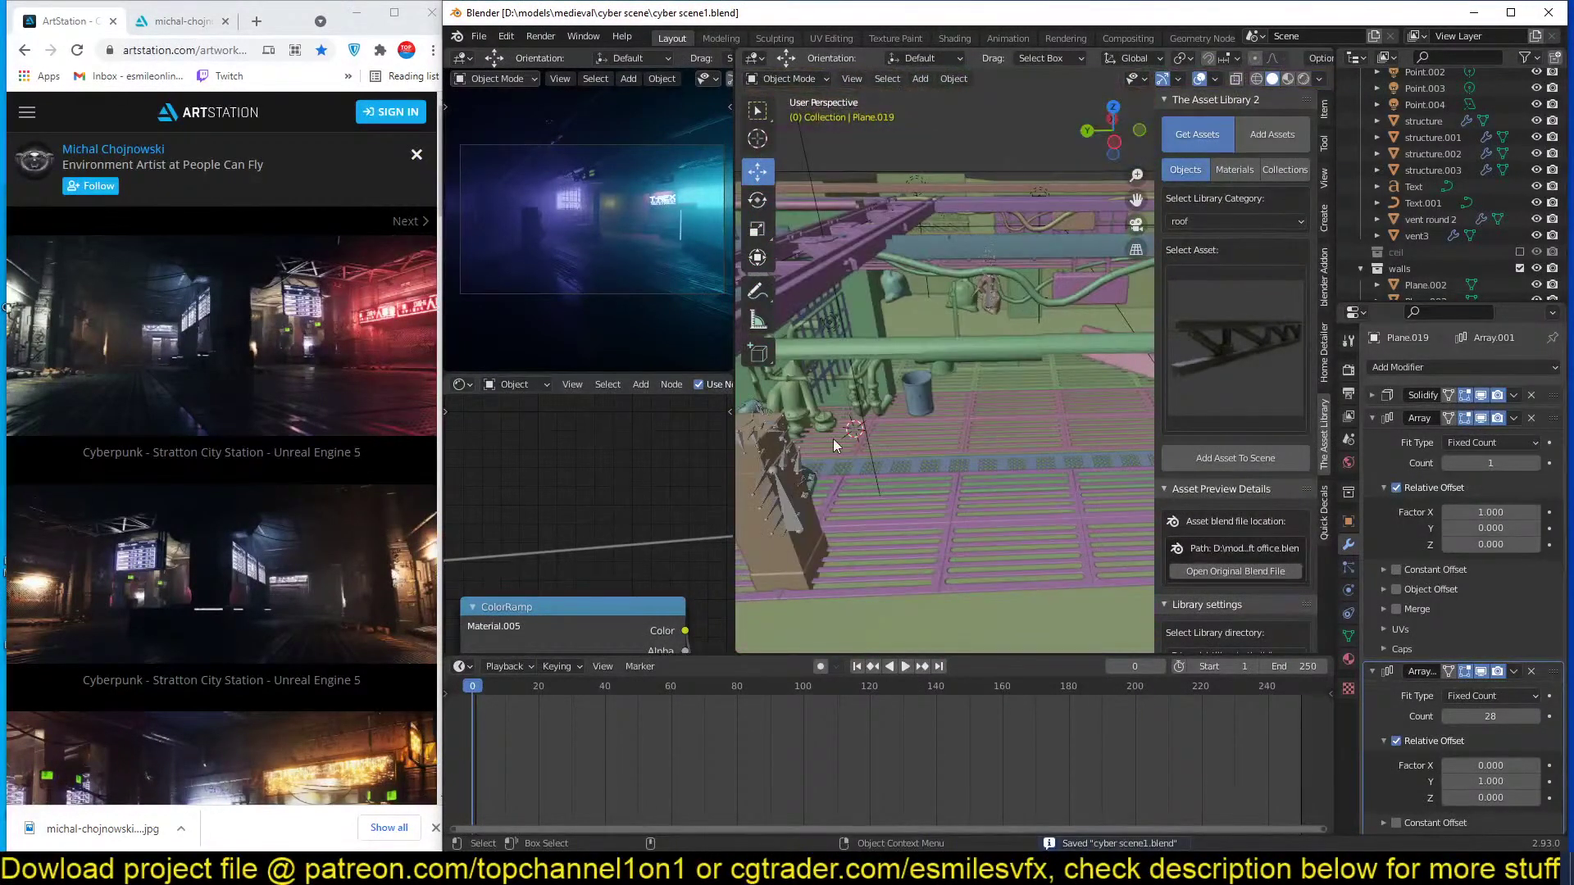
Duplicate the stone pillar beside the character and place the copy farther along the Y axis at the end of the floor gratings.
key(ctrl+v)
key(g)
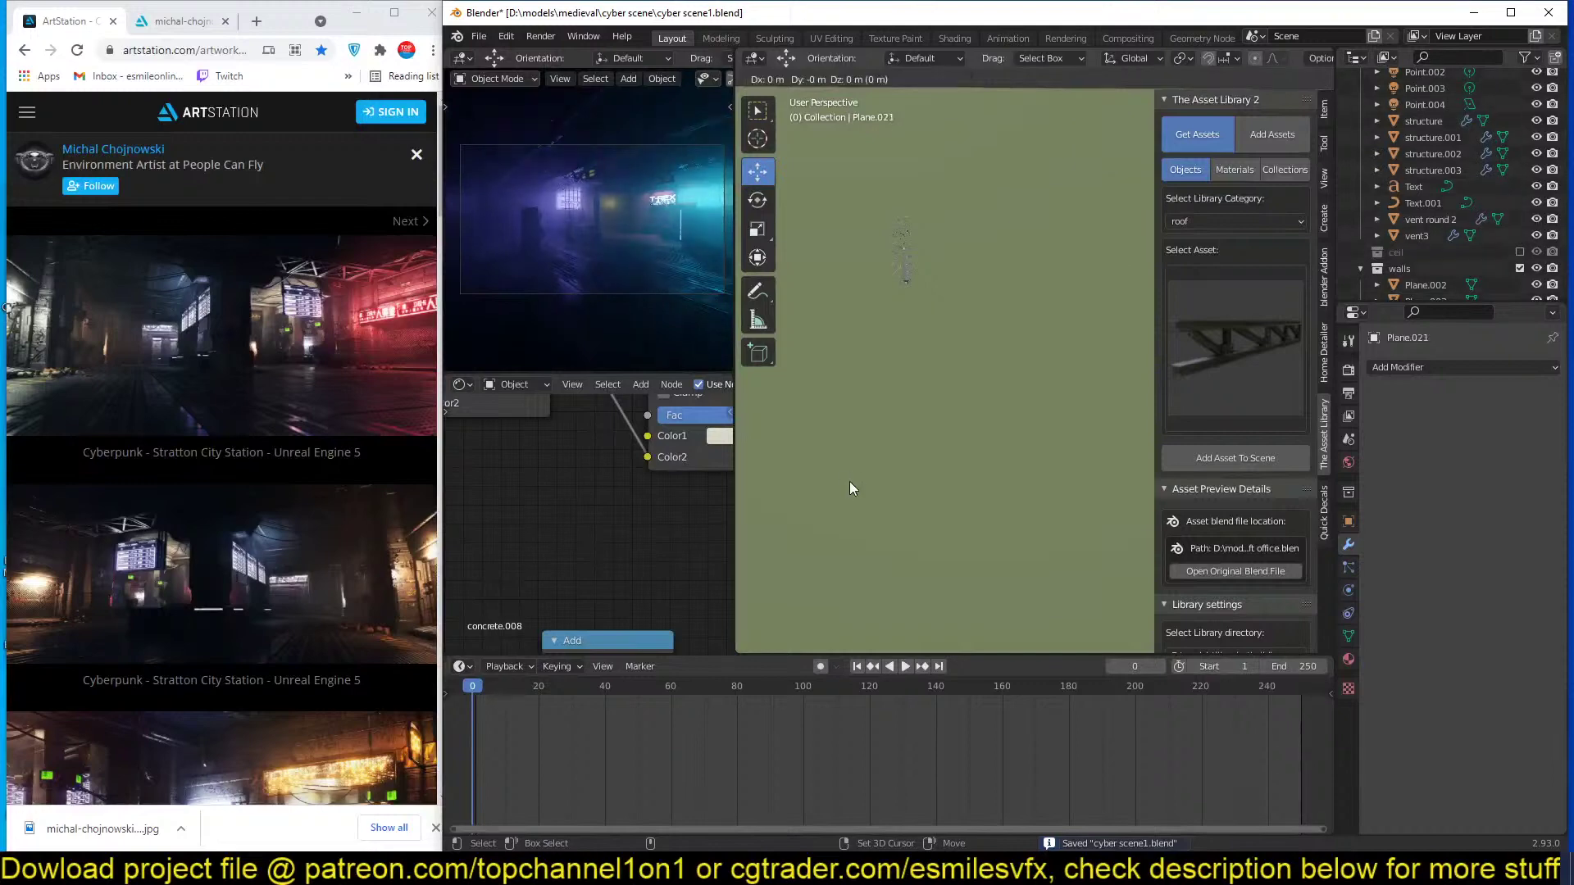
click(850, 480)
scroll(883, 463, down, 6)
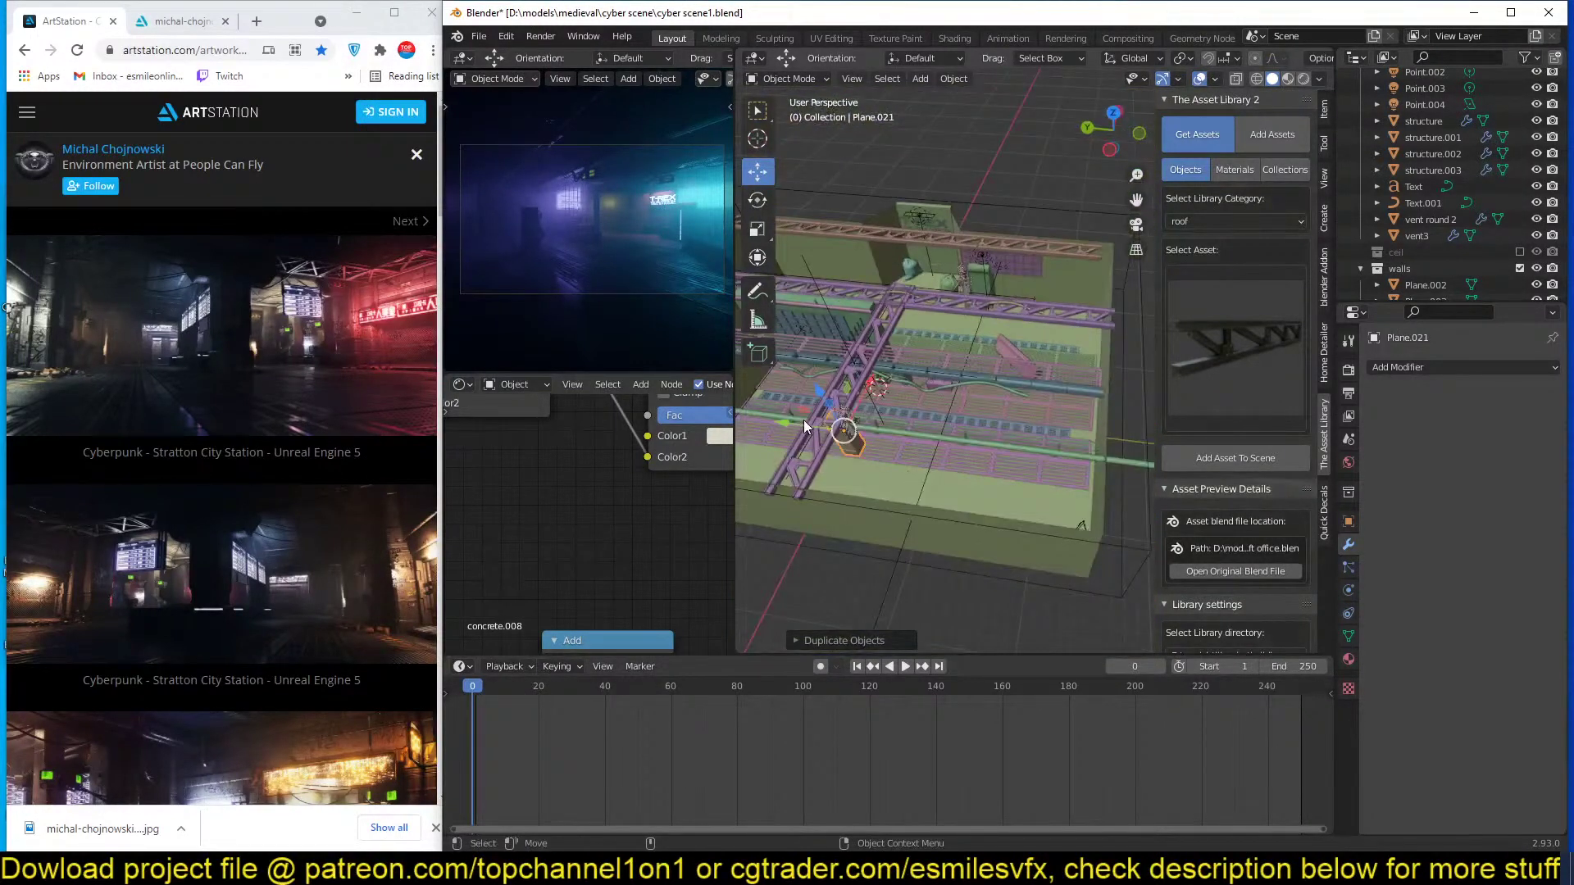
click(986, 457)
click(1053, 460)
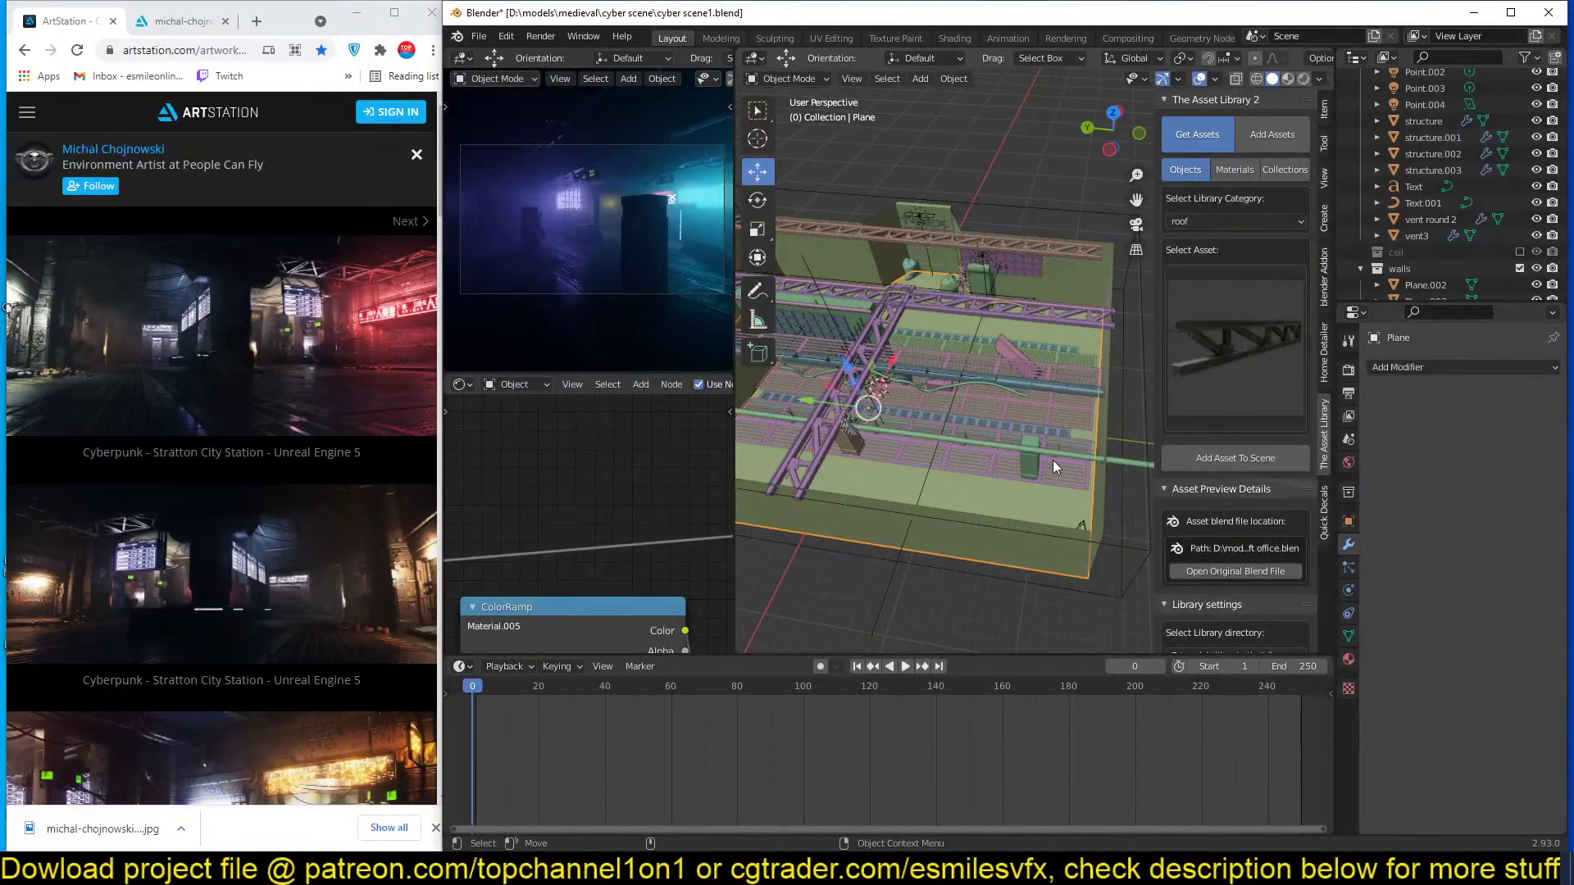
Move the duplicated pillar across the floor along the X and Y axes to the crossing of the roof trusses and save the file.
click(1040, 461)
key(g)
key(x)
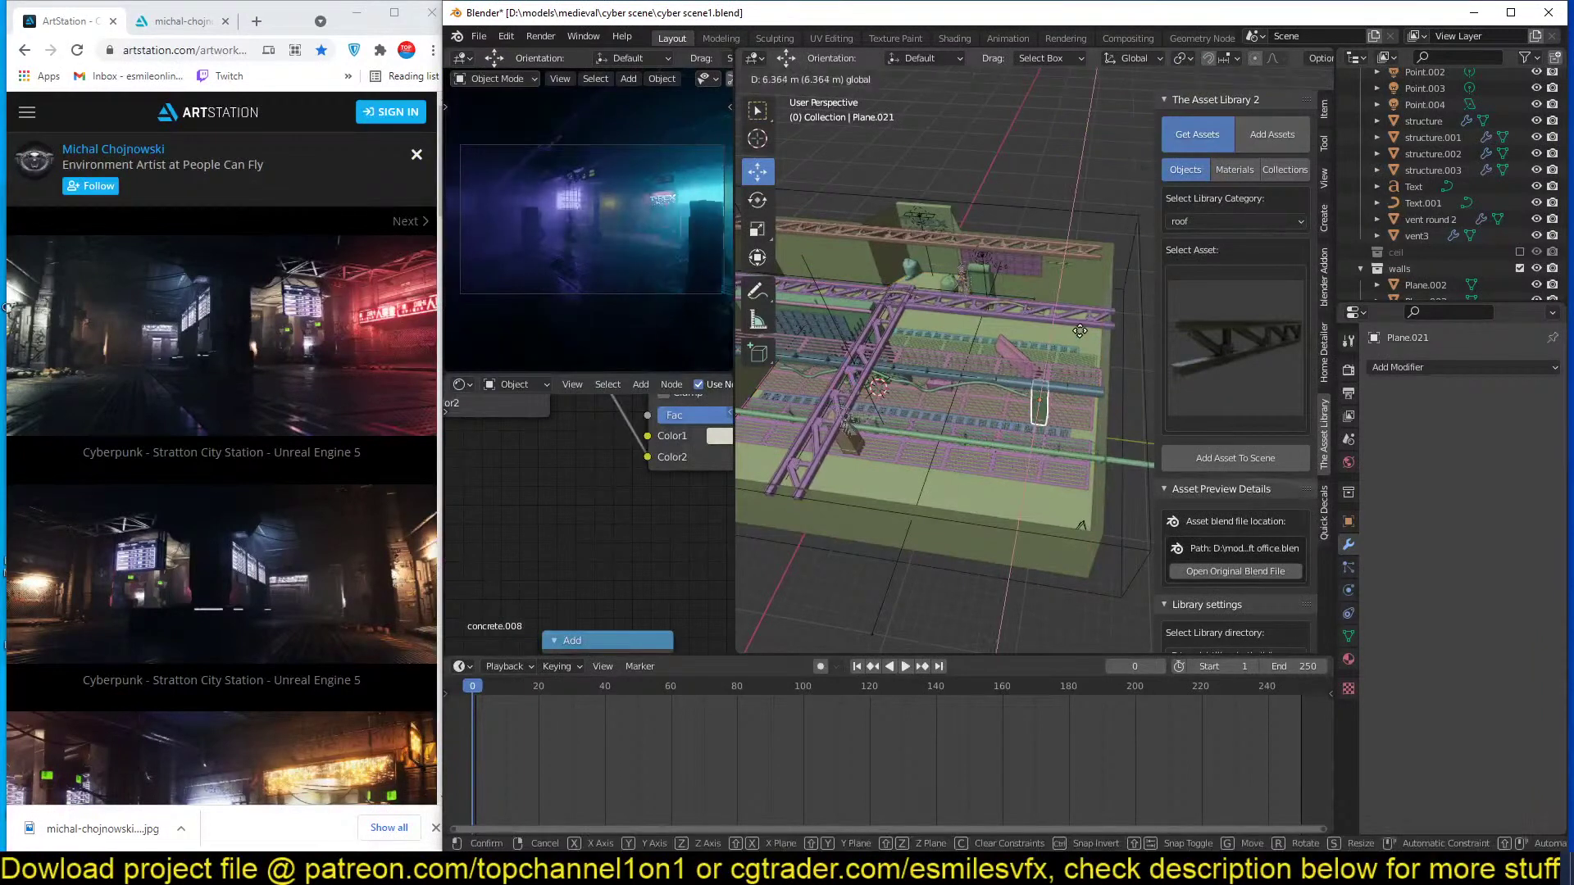
click(1057, 361)
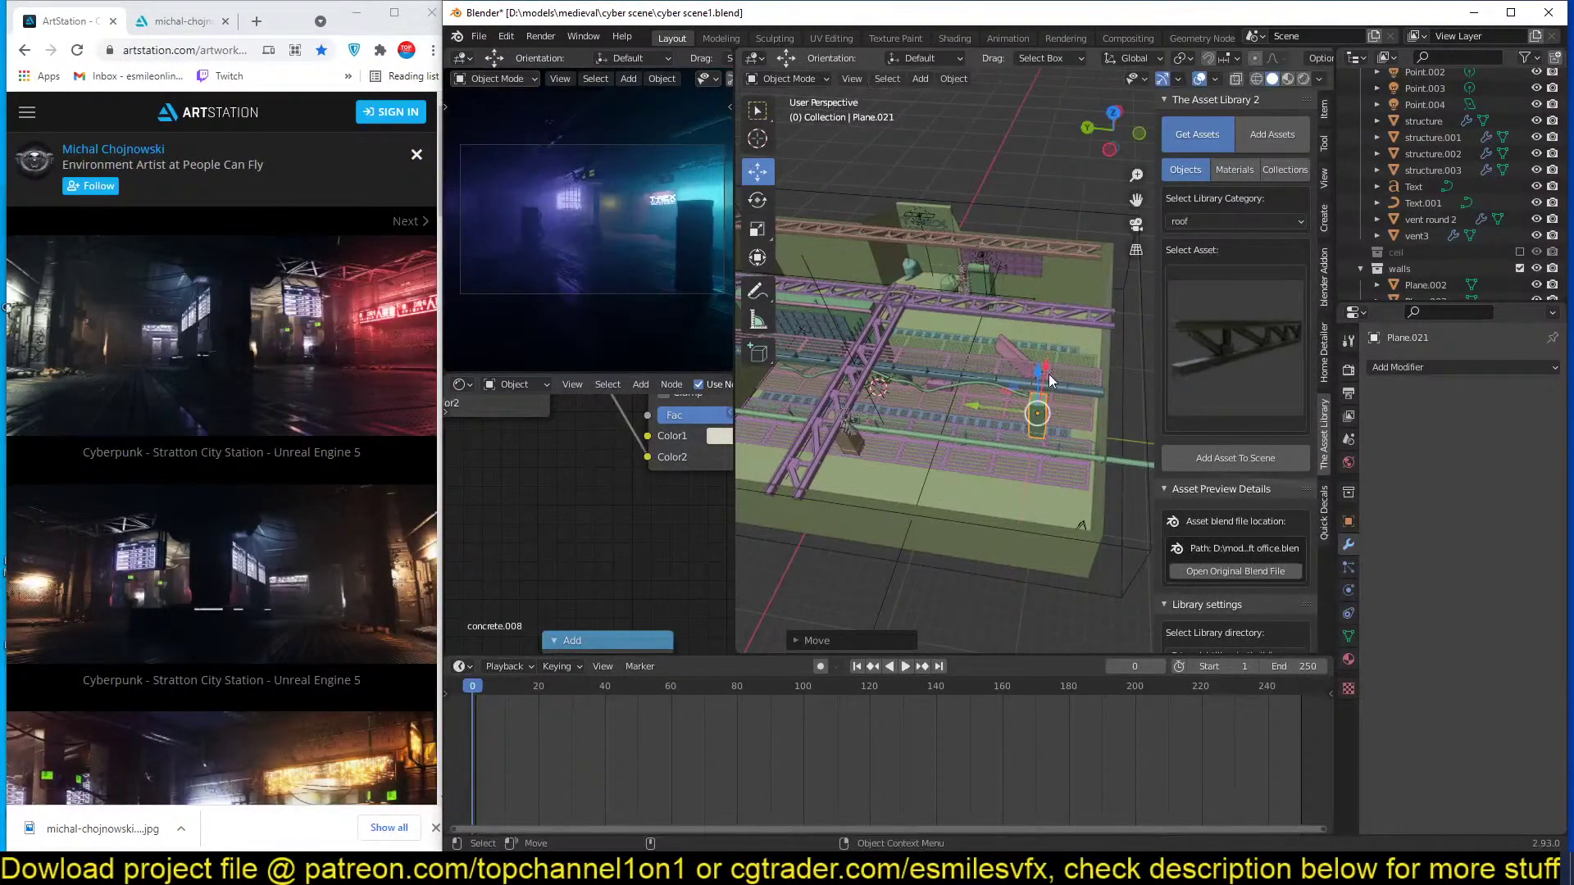
key(g)
key(x)
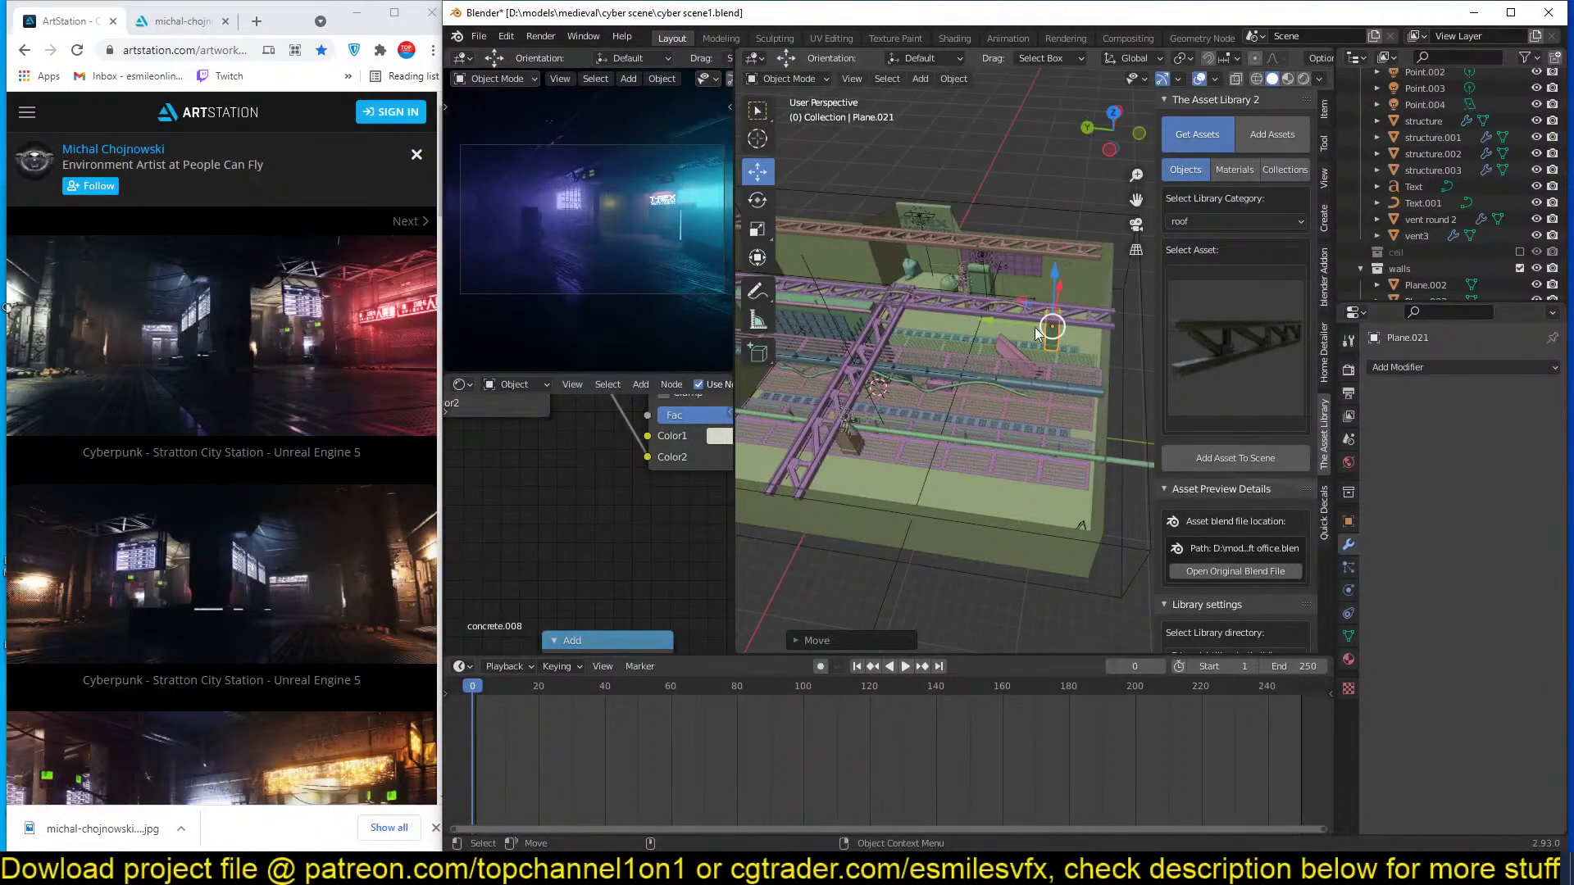
click(848, 315)
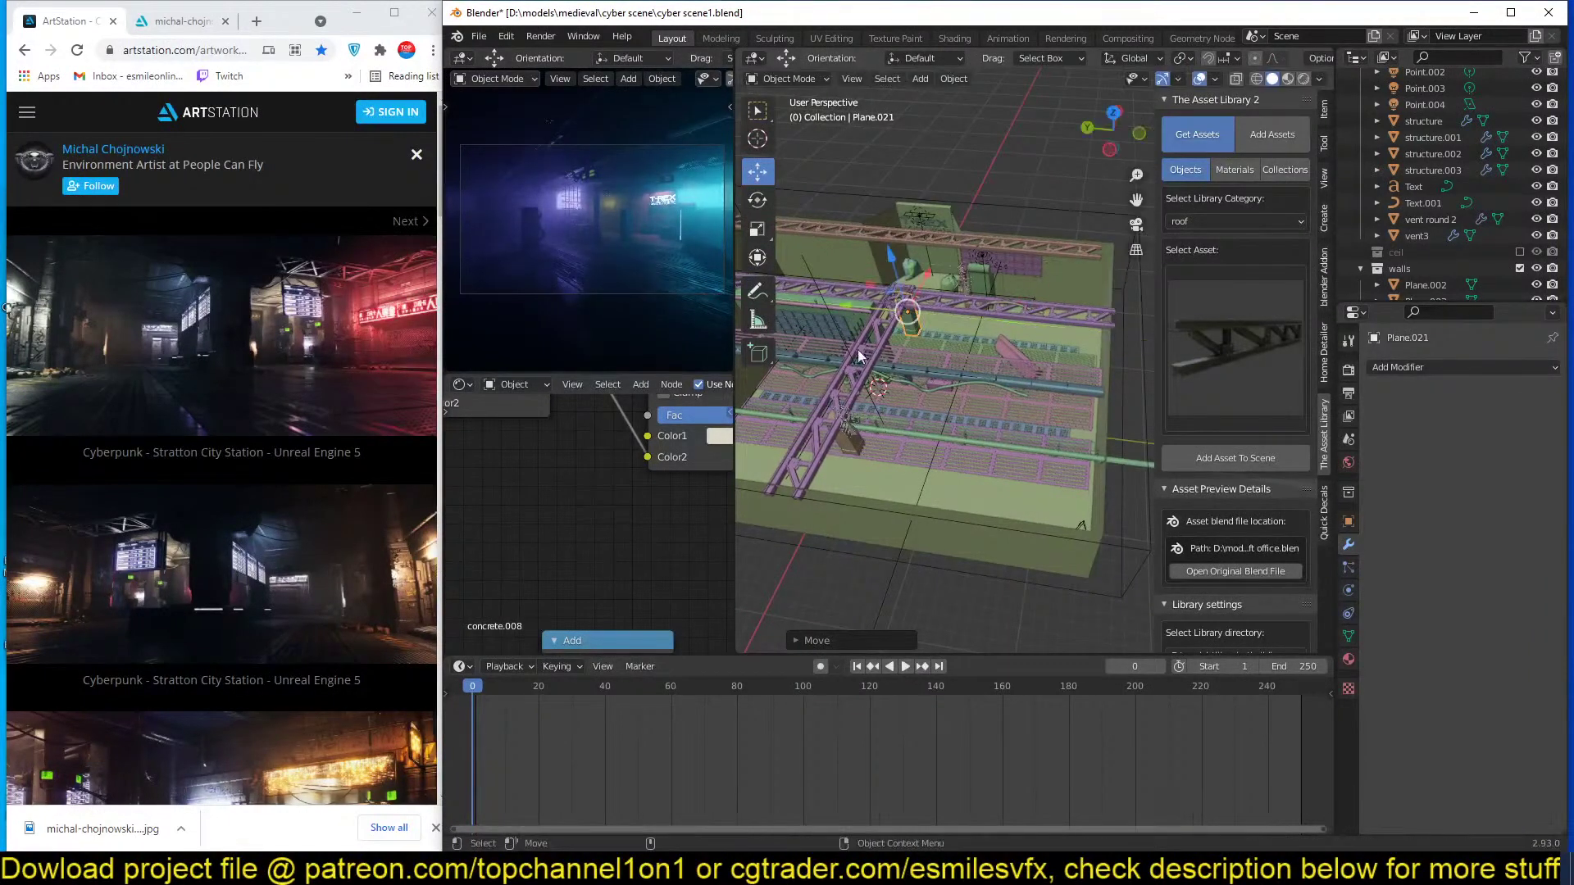
key(ctrl+s)
Stretch the duplicated pillar taller along the Z axis, adjust its height to span floor to trusses, and save the file.
scroll(887, 419, up, 3)
middle_drag(895, 451, 934, 478)
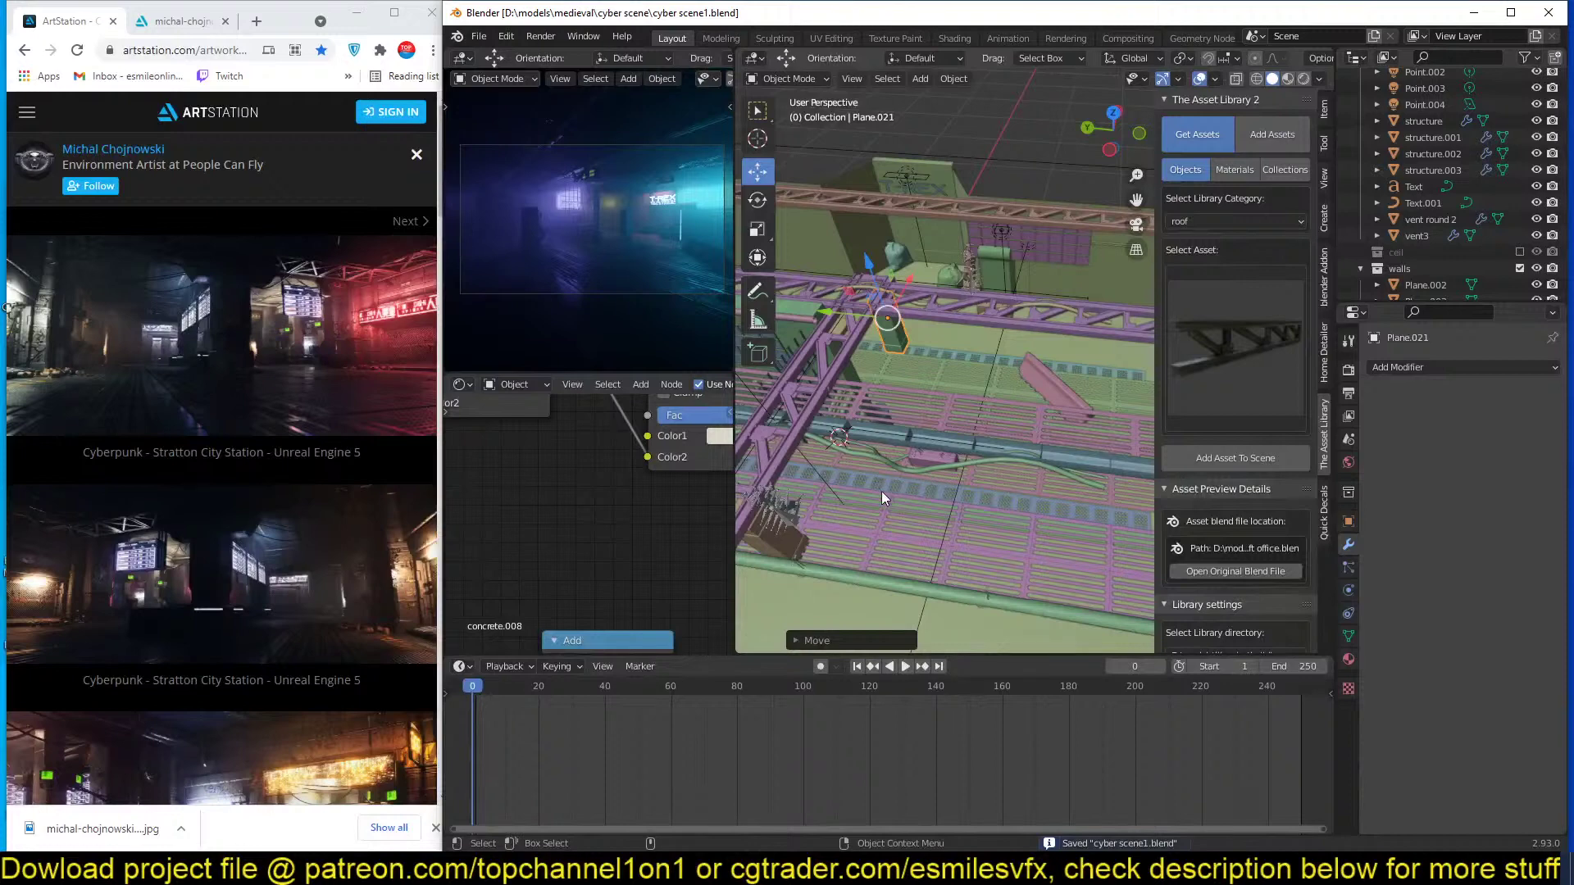
middle_drag(828, 464, 1035, 470)
key(KP_Decimal)
scroll(1034, 474, up, 2)
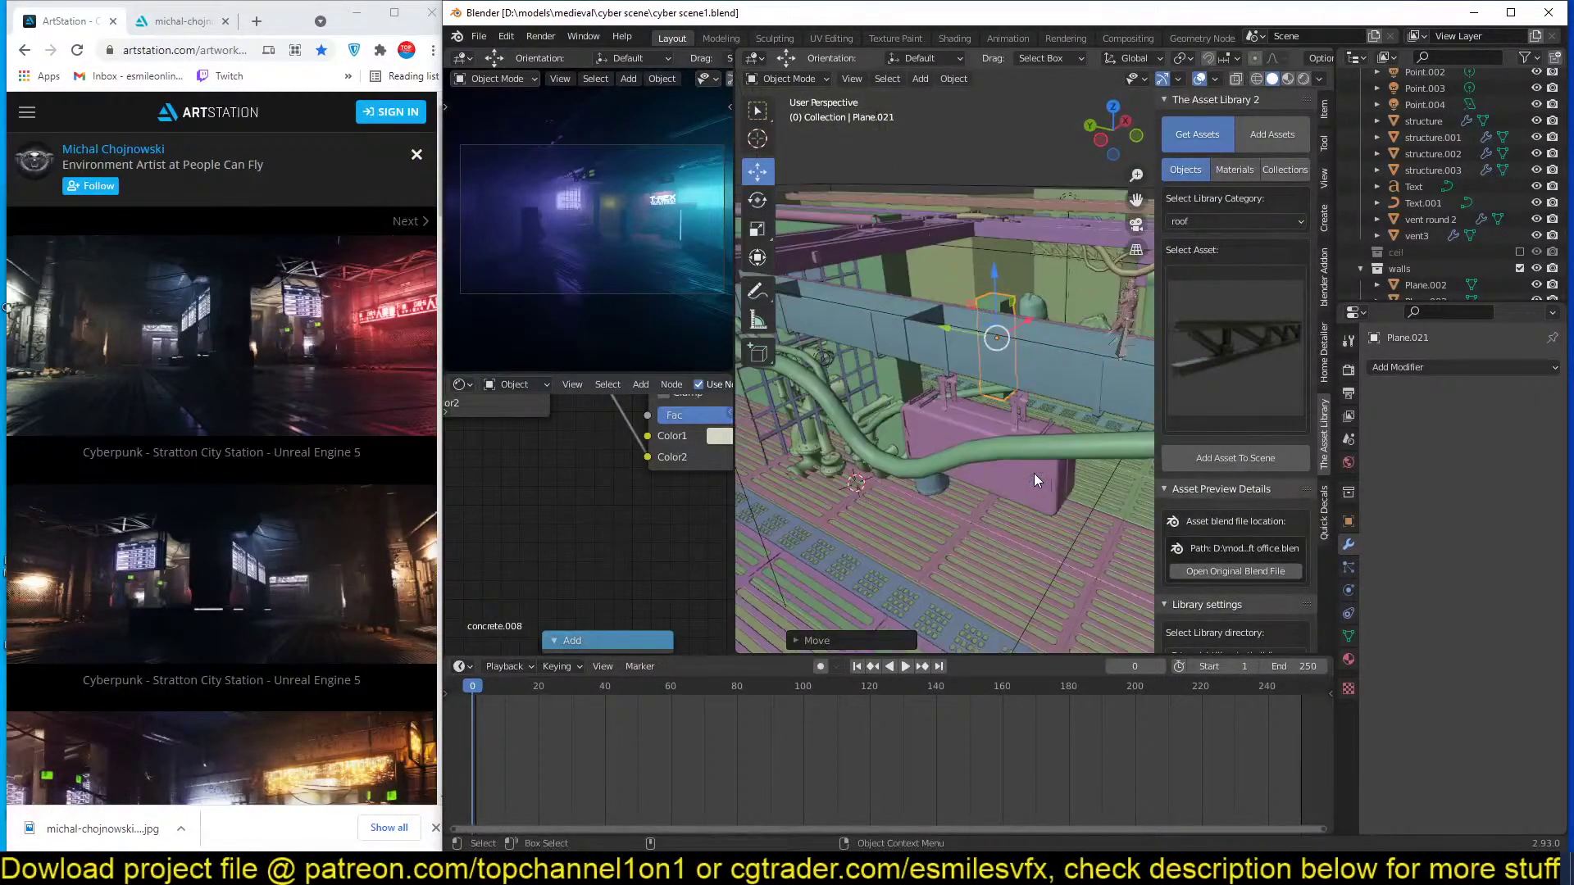
key(s)
key(z)
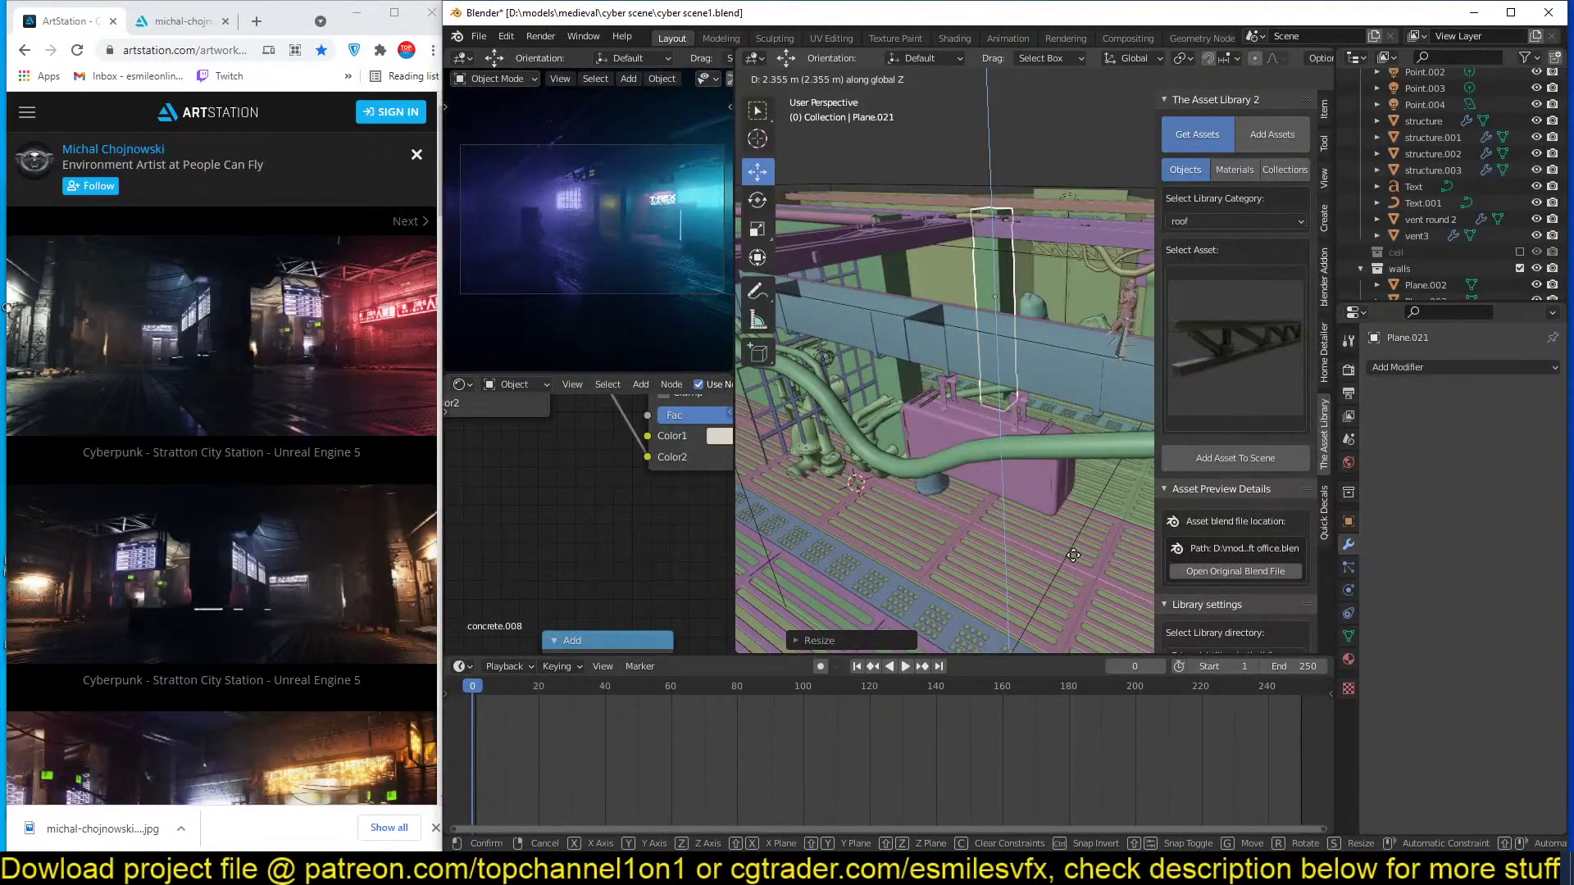
click(698, 286)
key(ctrl+s)
middle_drag(943, 394, 950, 479)
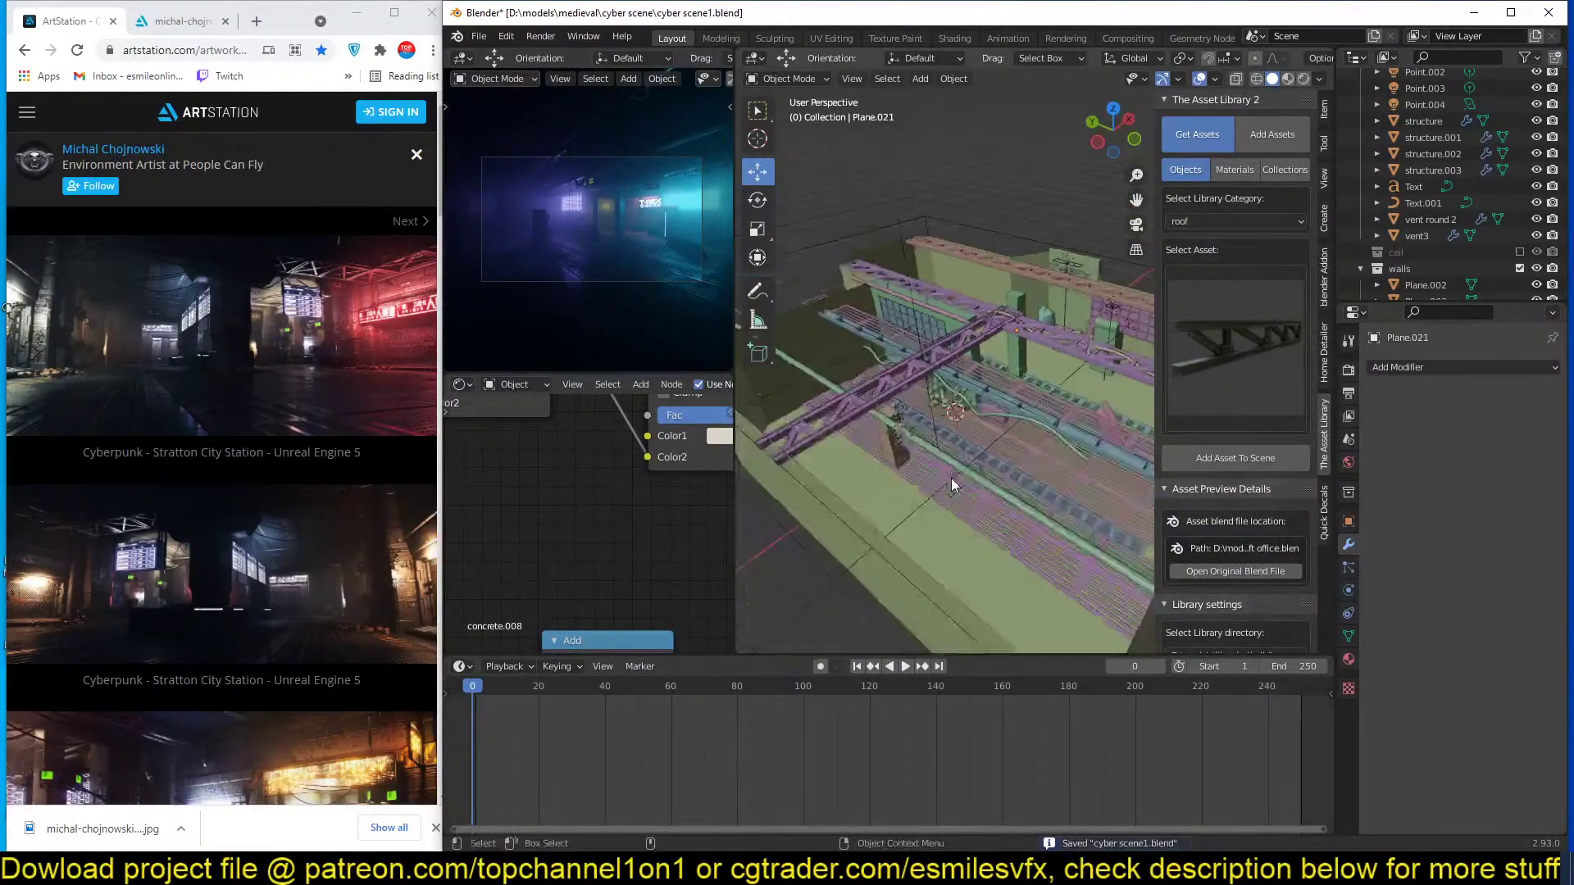
Include the disabled collection listed above walls, exclude it again, and look over the whole set from outside.
click(1519, 252)
click(1519, 253)
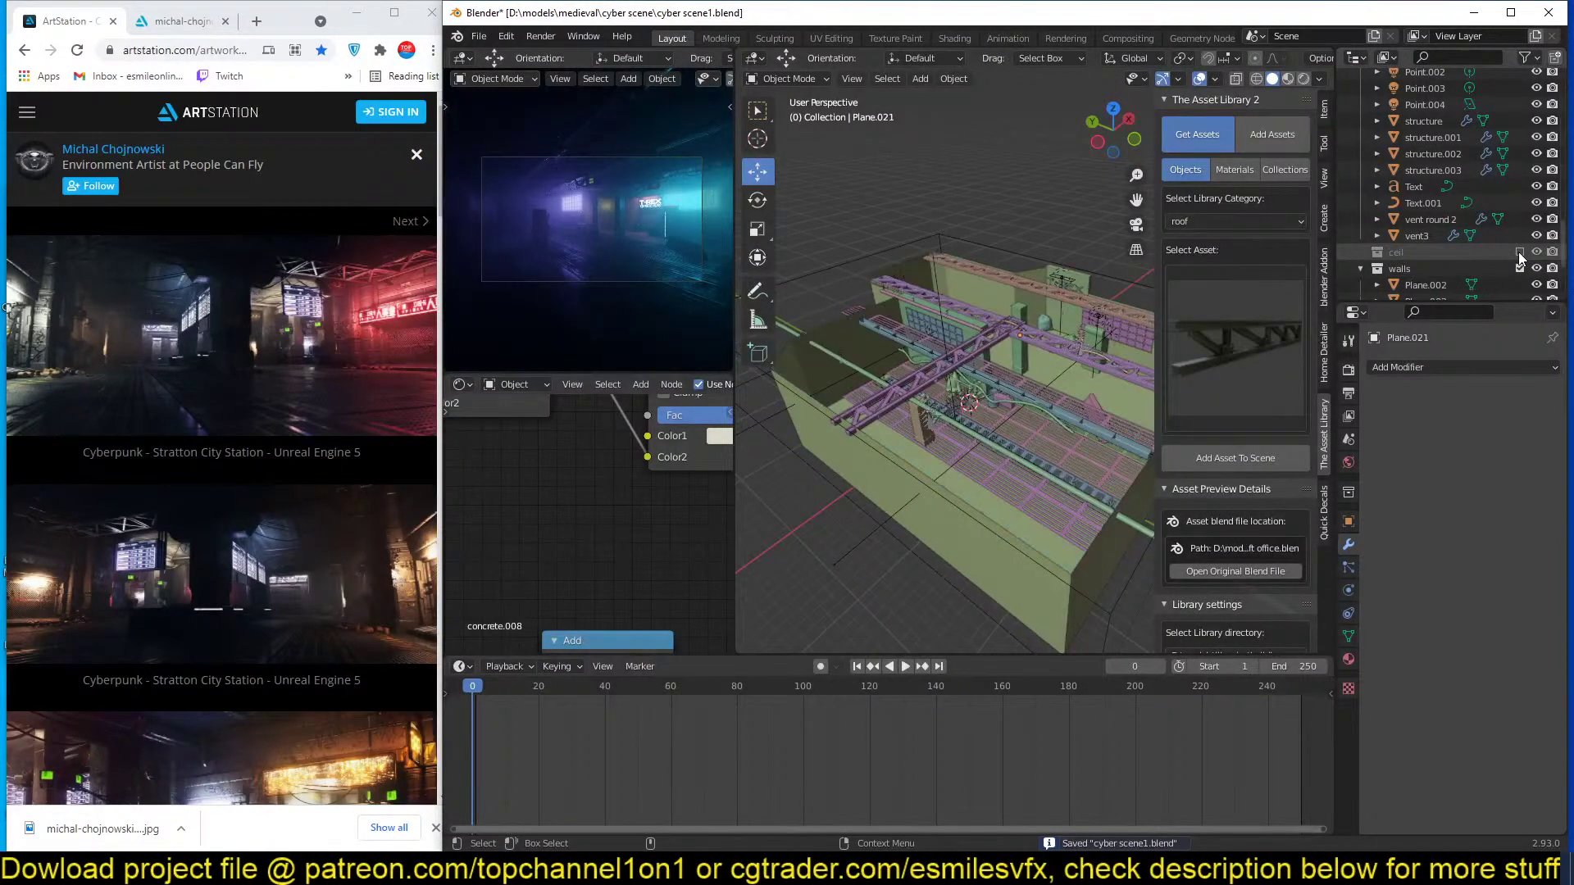
mouse_move(1056, 384)
middle_down()
mouse_move(1028, 378)
mouse_move(1046, 361)
middle_up()
scroll(1016, 356, down, 5)
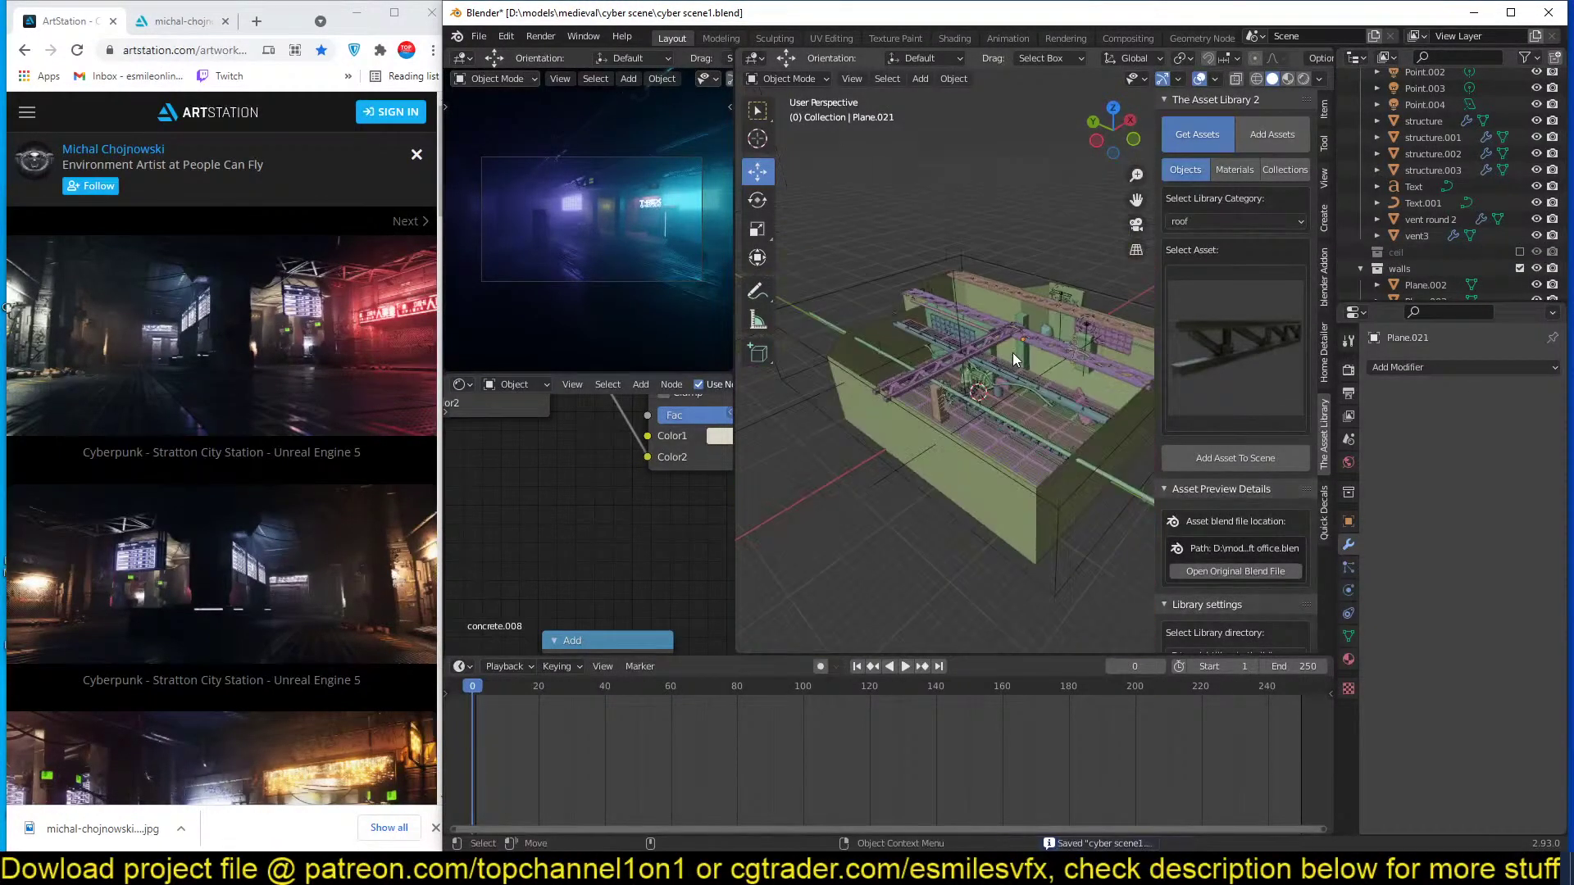
Preview the whole set in rendered shading without overlays, save the file, and return to solid shading with overlays.
click(1304, 78)
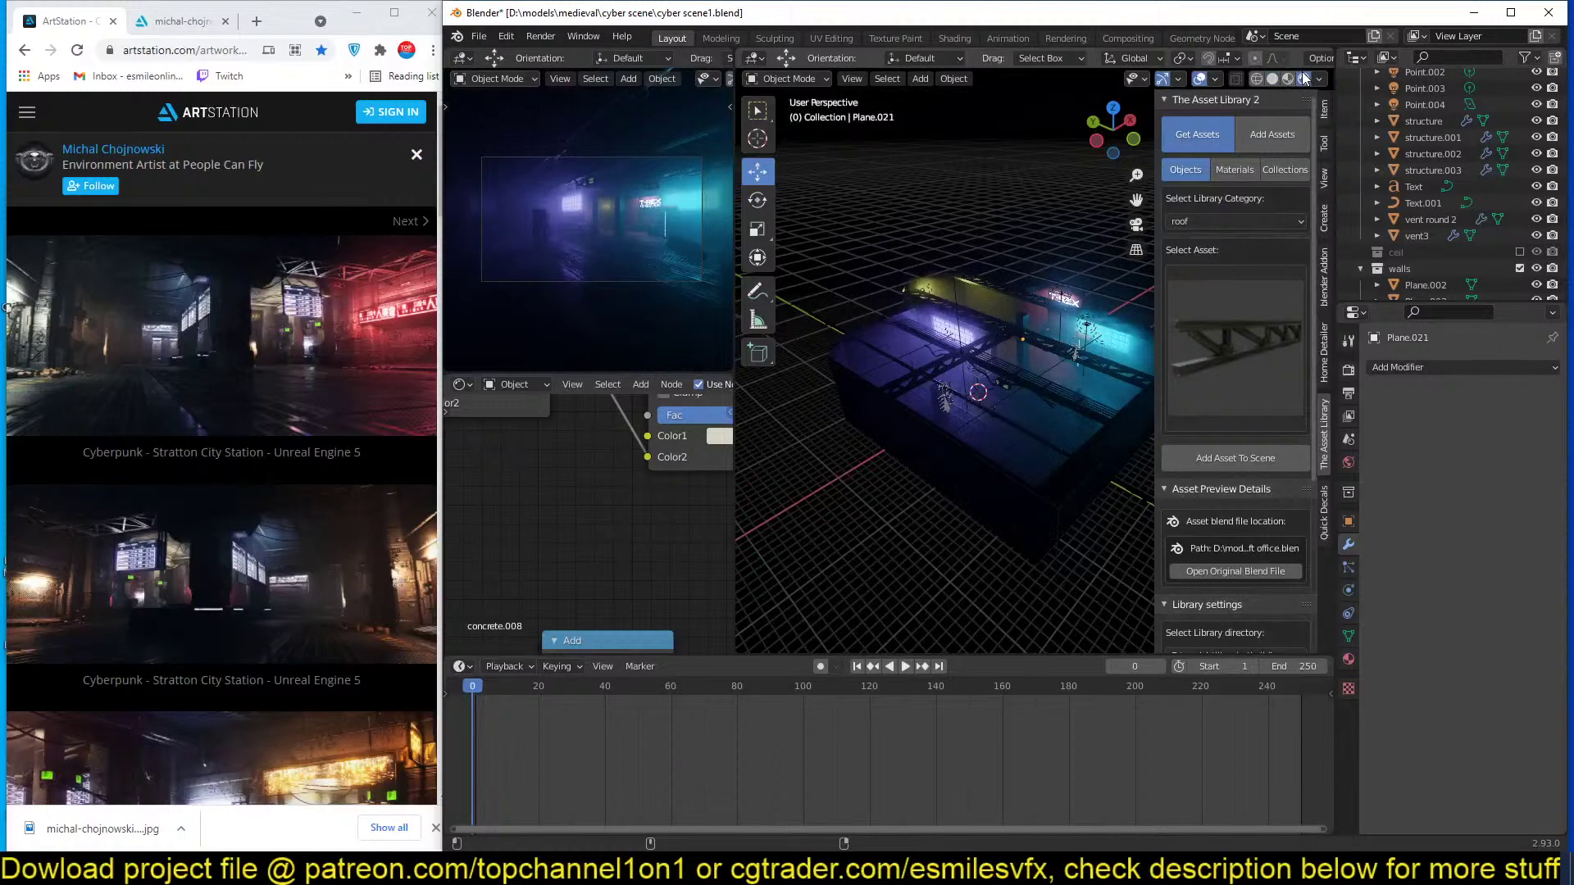
click(1198, 78)
middle_drag(1090, 192, 995, 268)
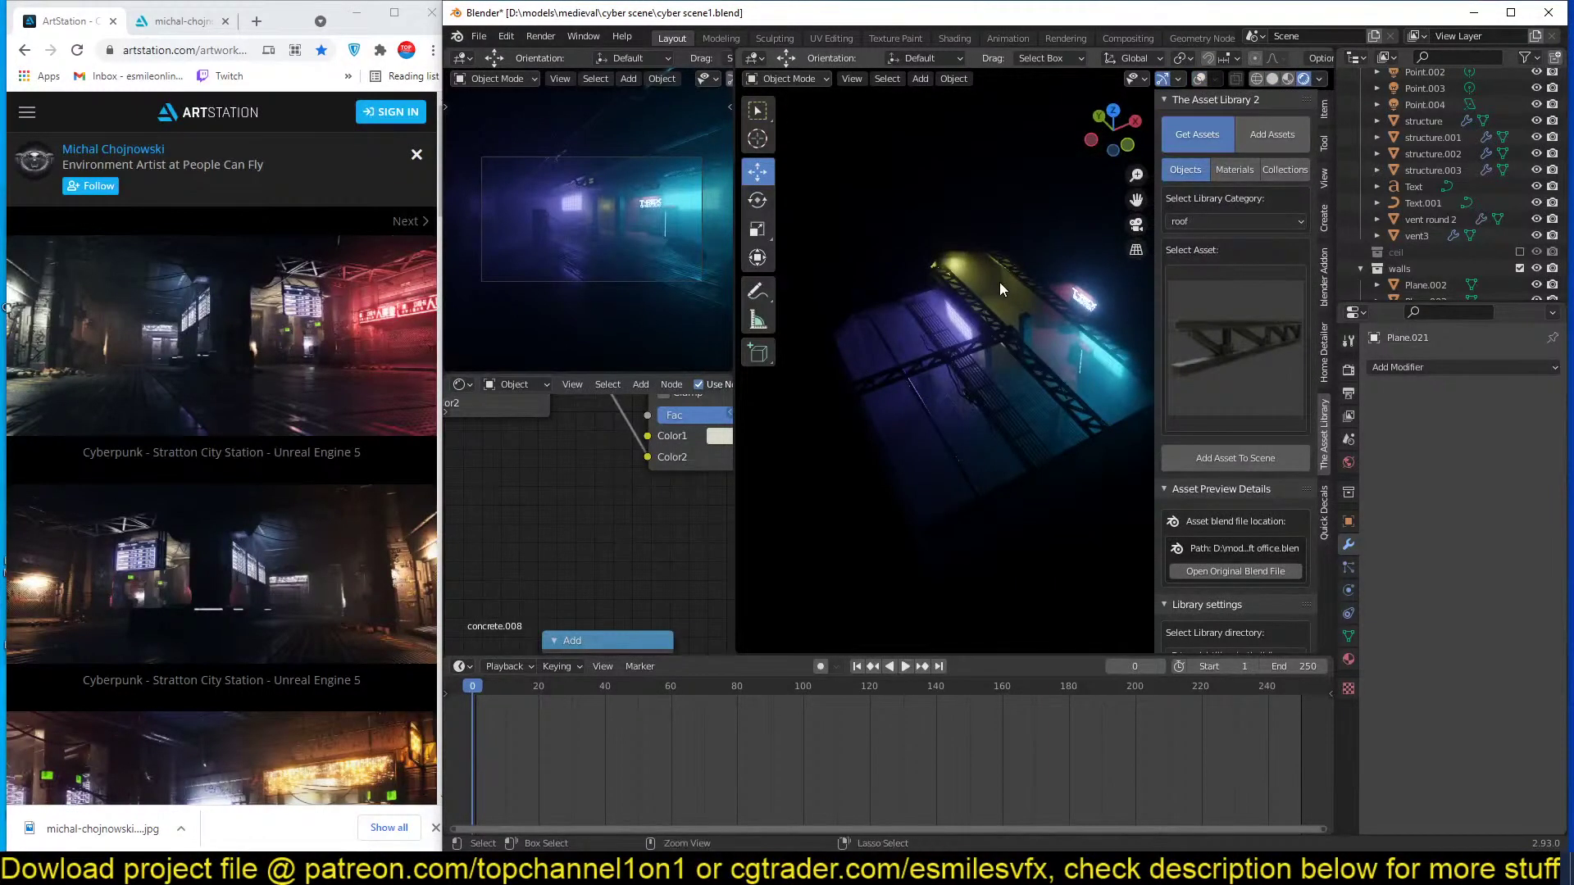
key(ctrl+s)
scroll(1008, 352, up, 2)
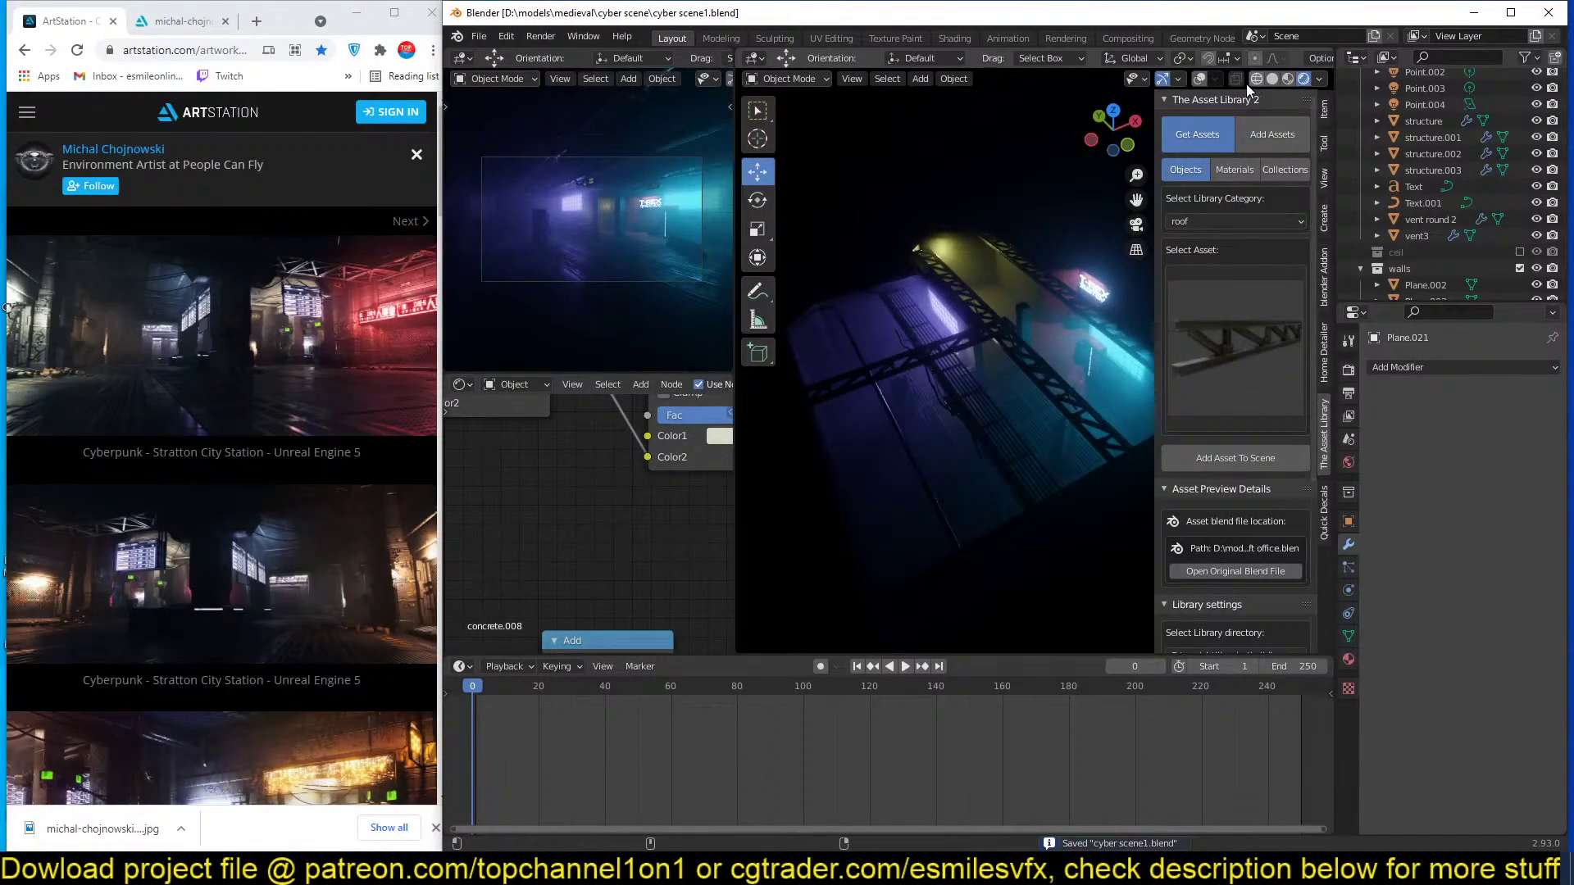
click(1198, 78)
click(1271, 78)
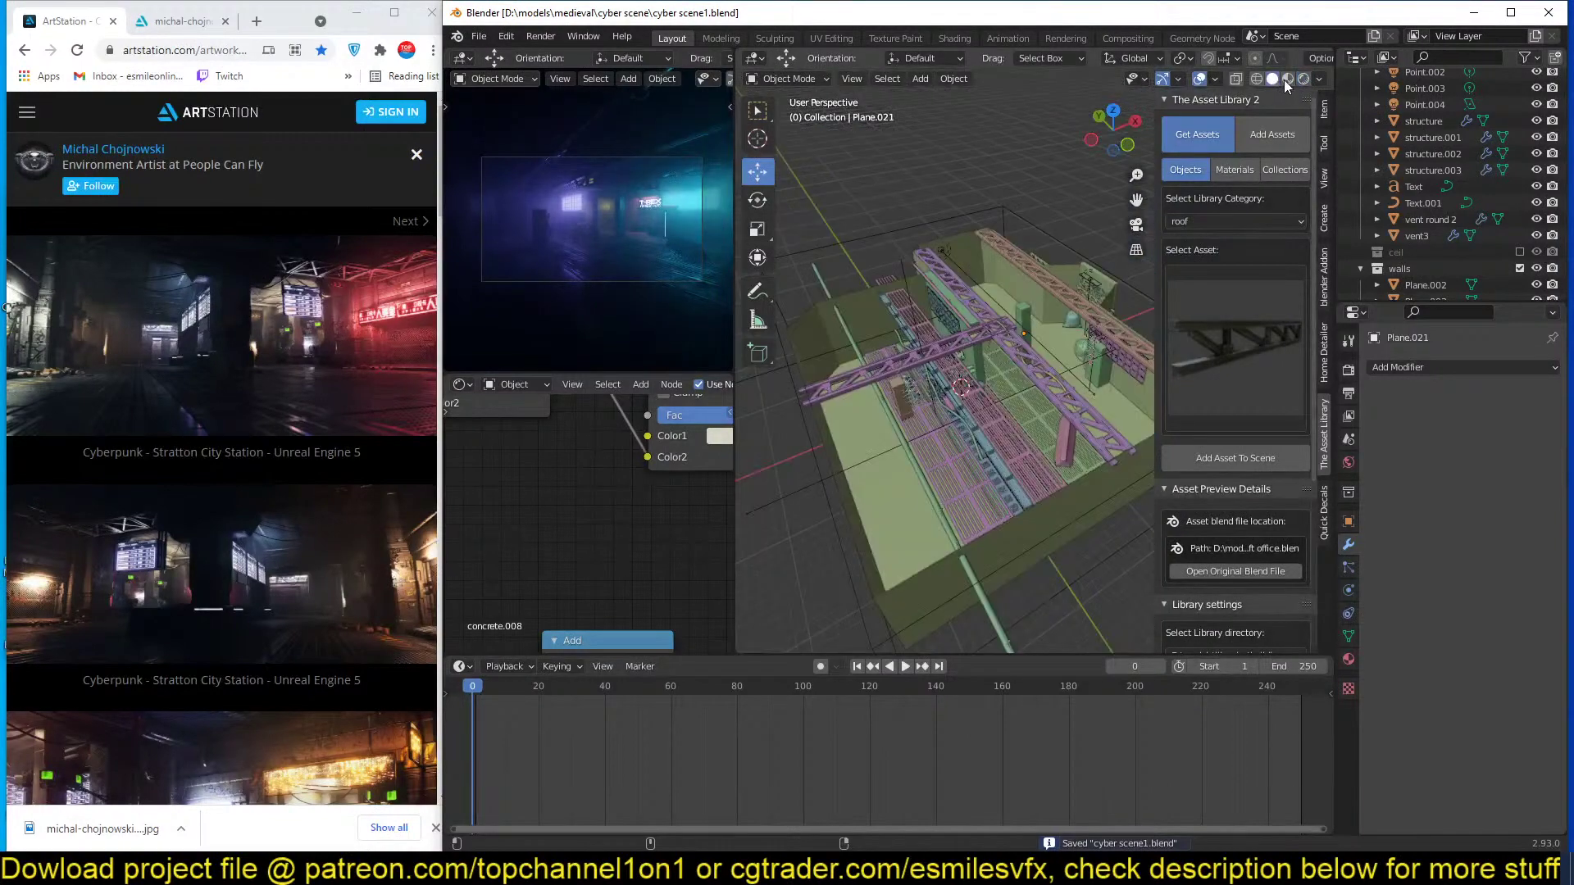
Look through the roof, pipes and gard rail categories of the asset library for more props.
scroll(1054, 377, up, 4)
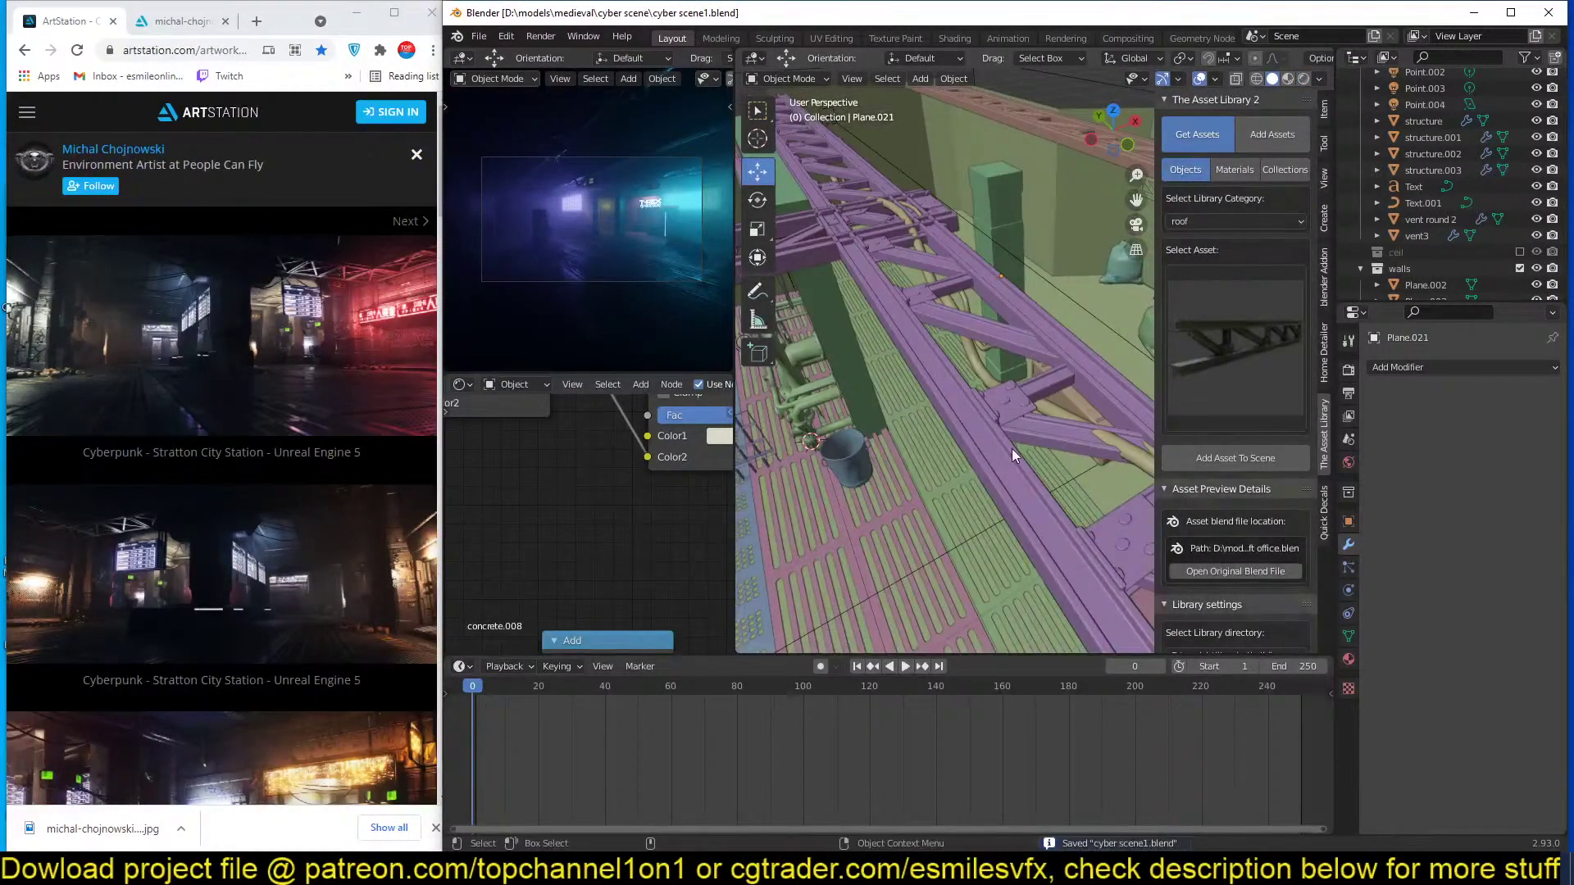
middle_drag(1012, 449, 1100, 398)
click(1267, 350)
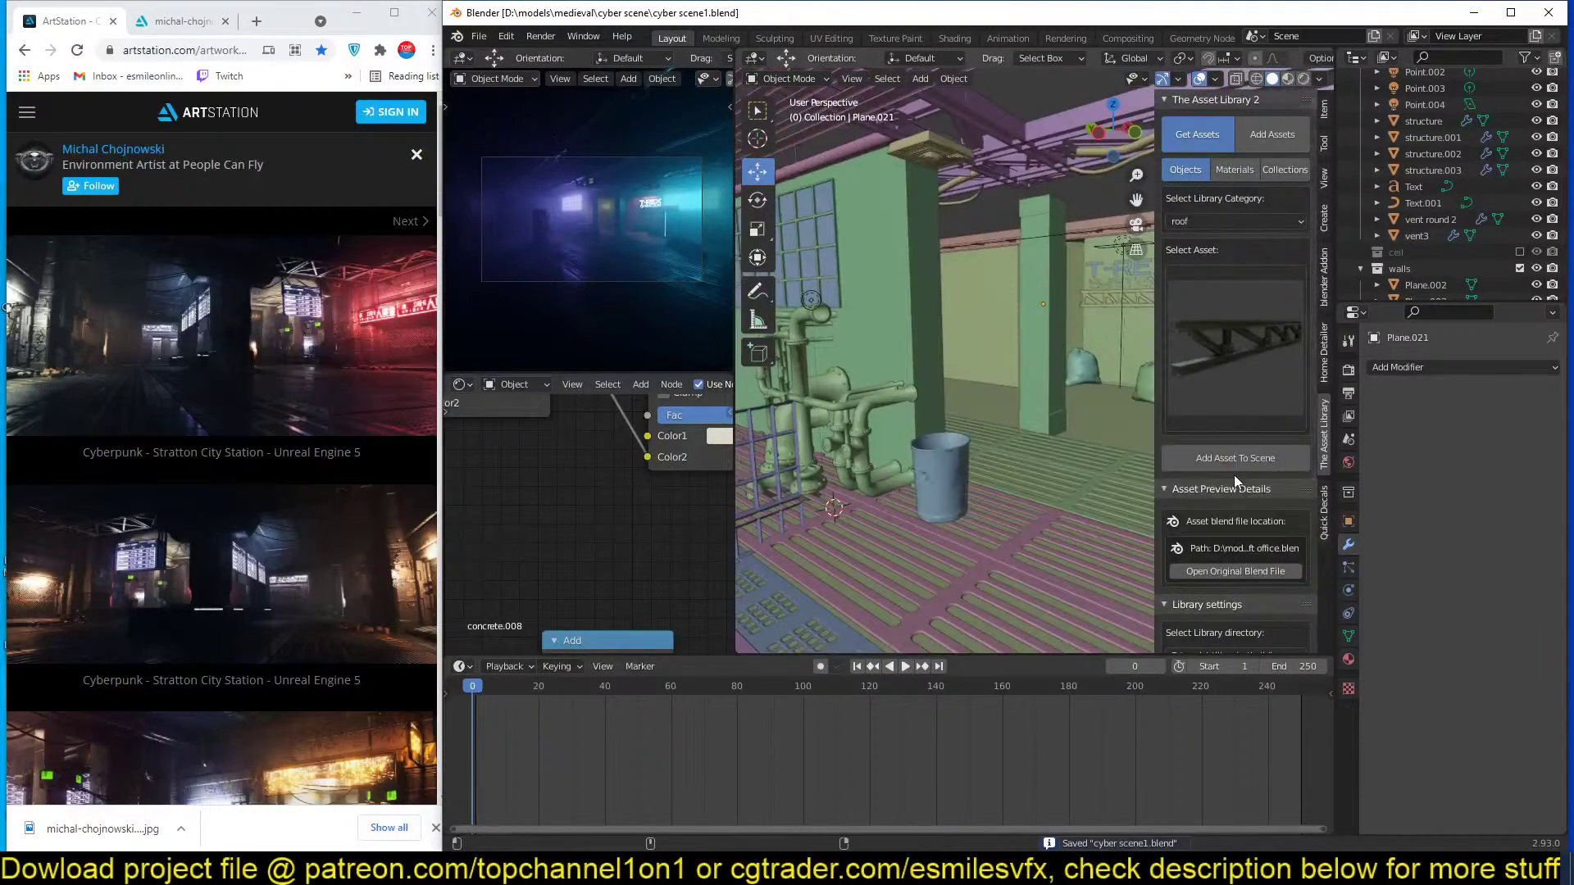
scroll(1232, 500, down, 4)
scroll(1229, 246, up, 4)
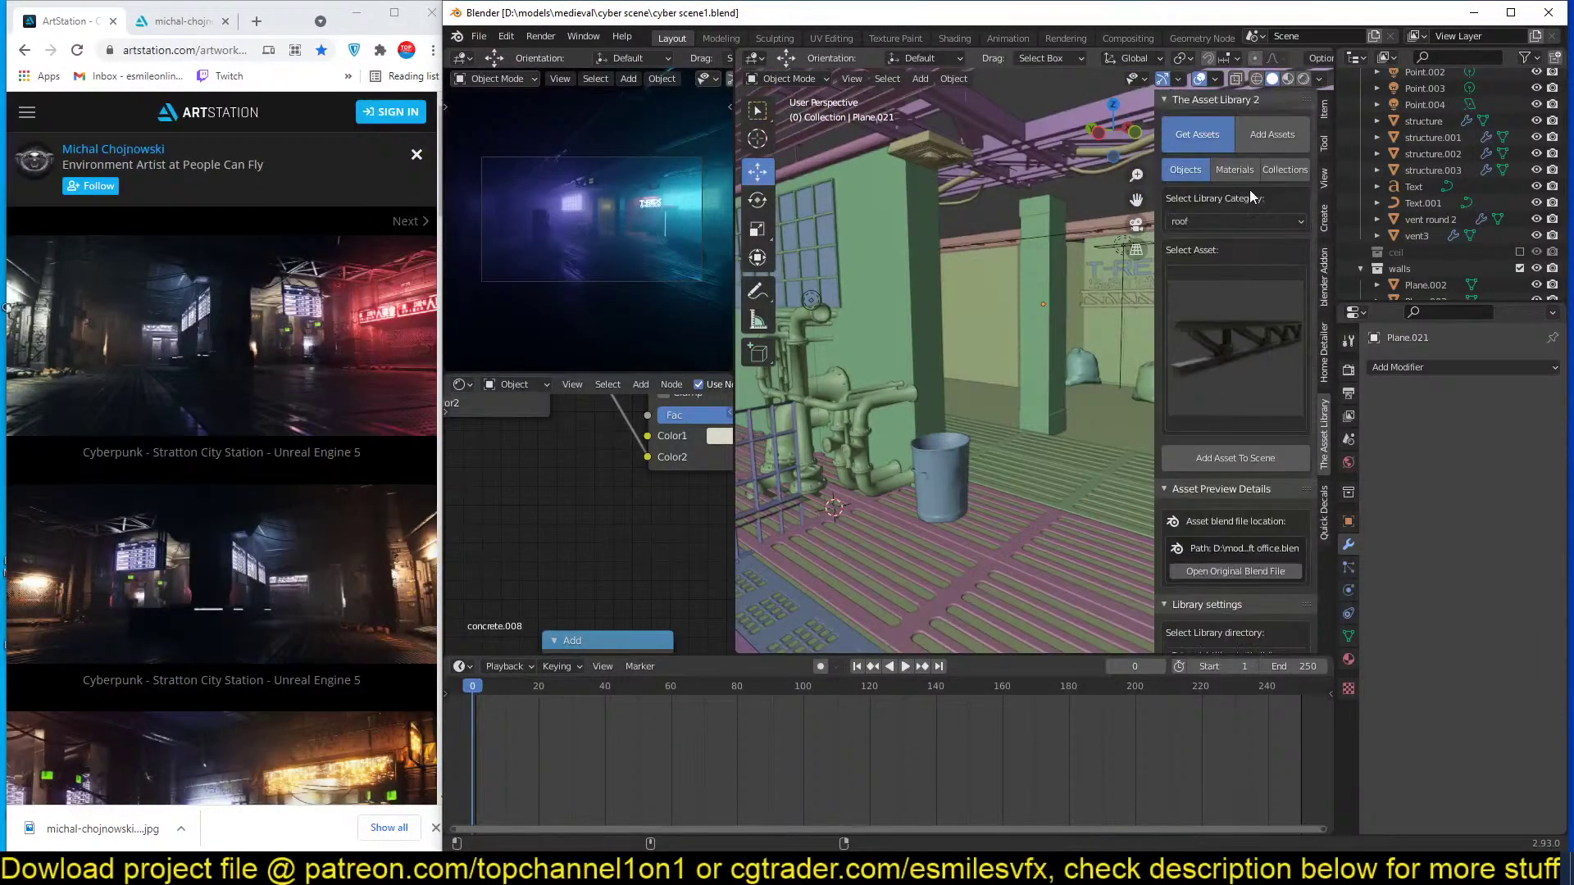
click(1242, 222)
click(1213, 313)
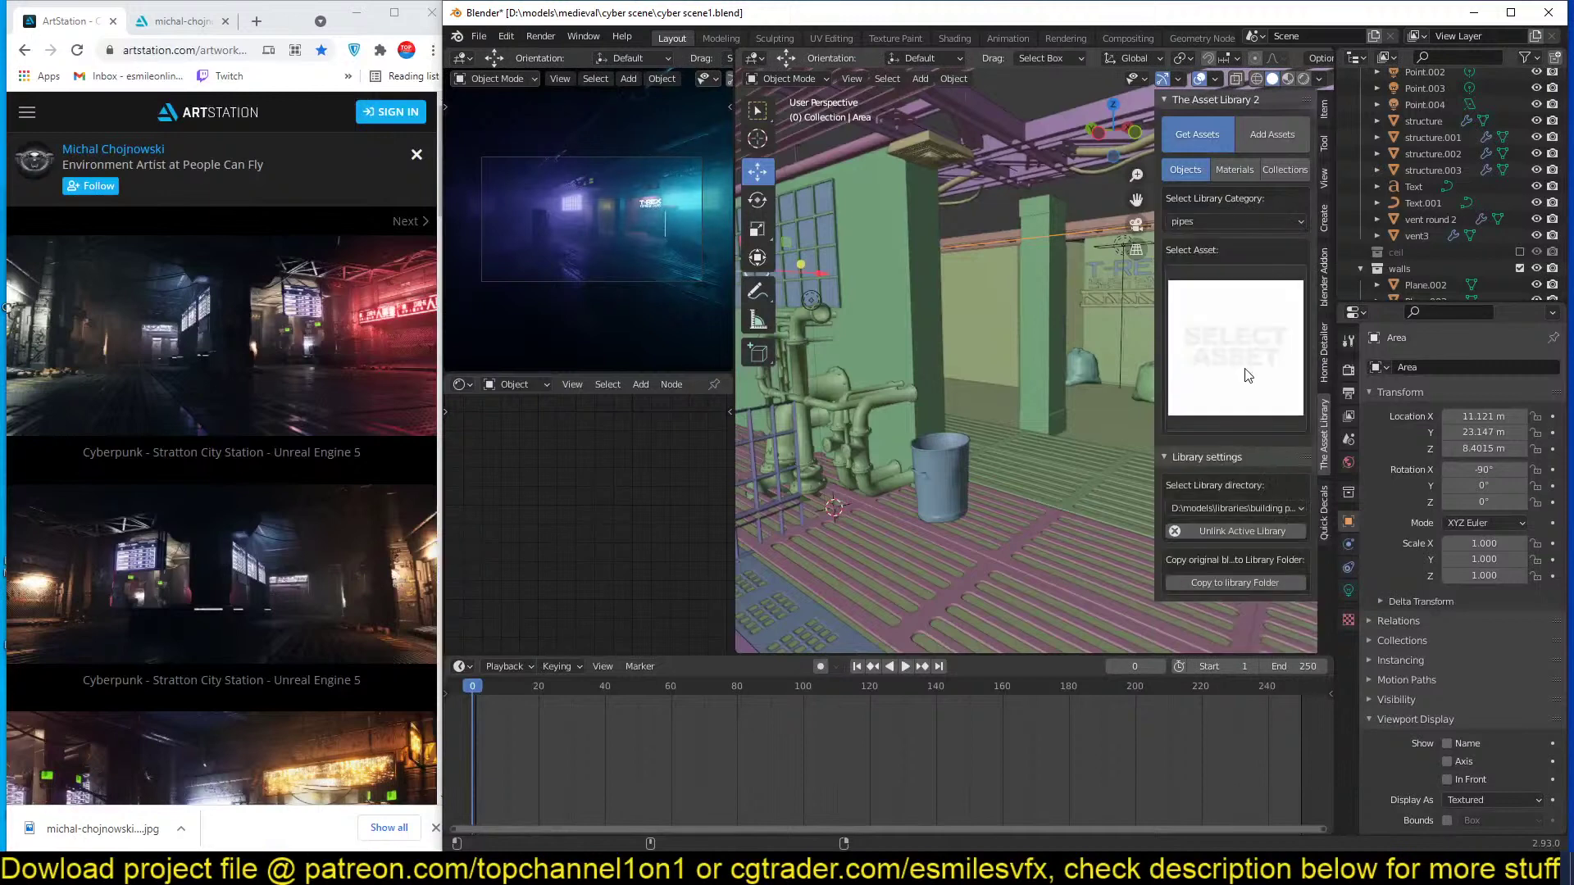
click(1246, 221)
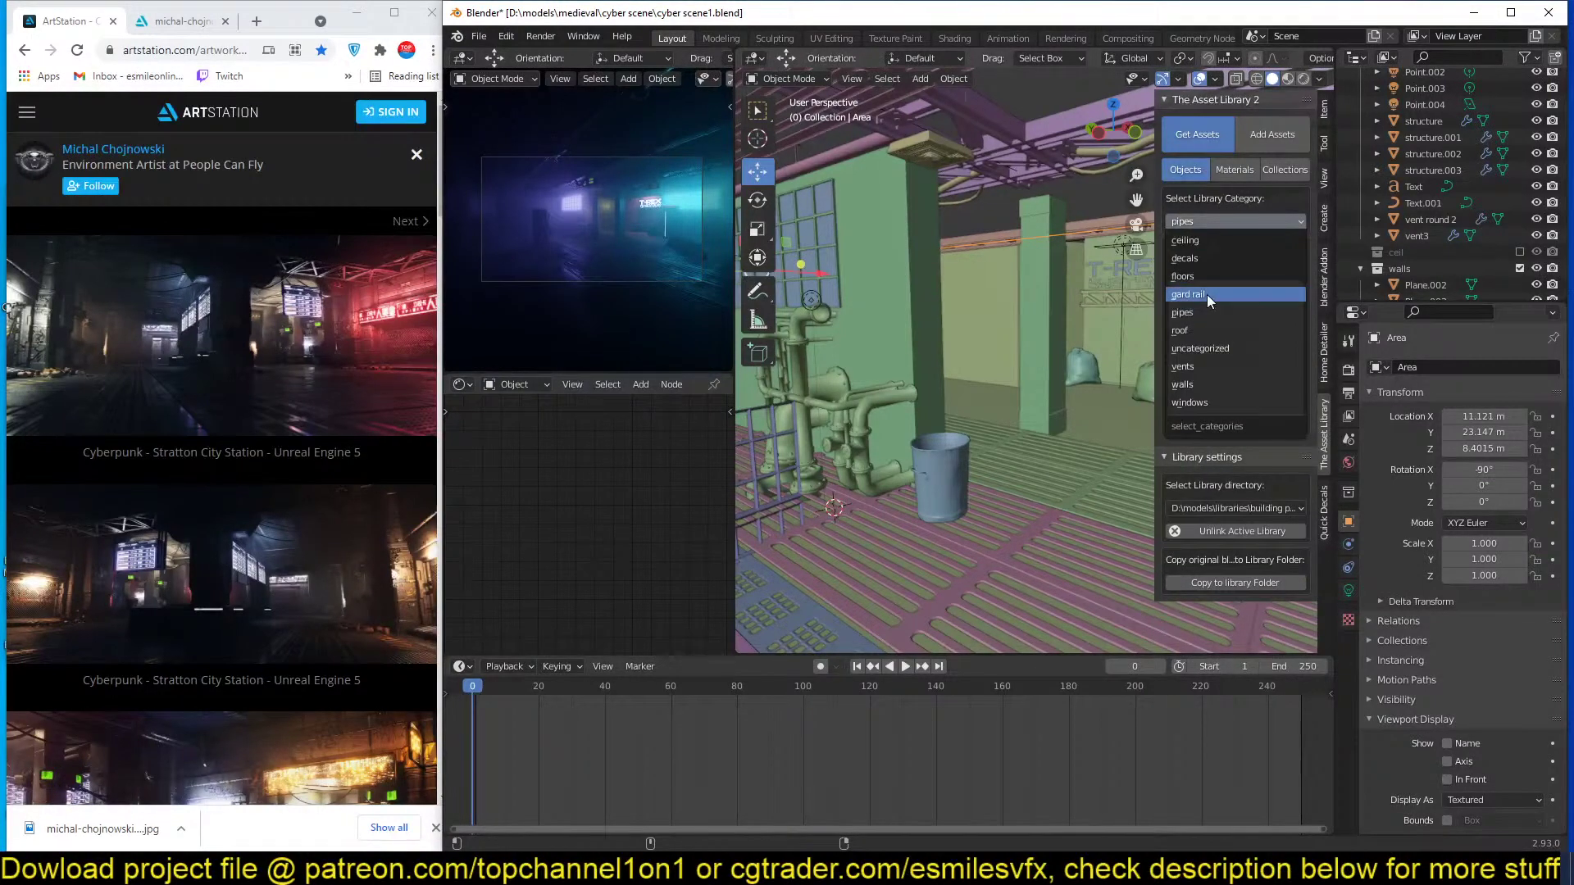
click(1205, 294)
click(1244, 332)
click(1244, 327)
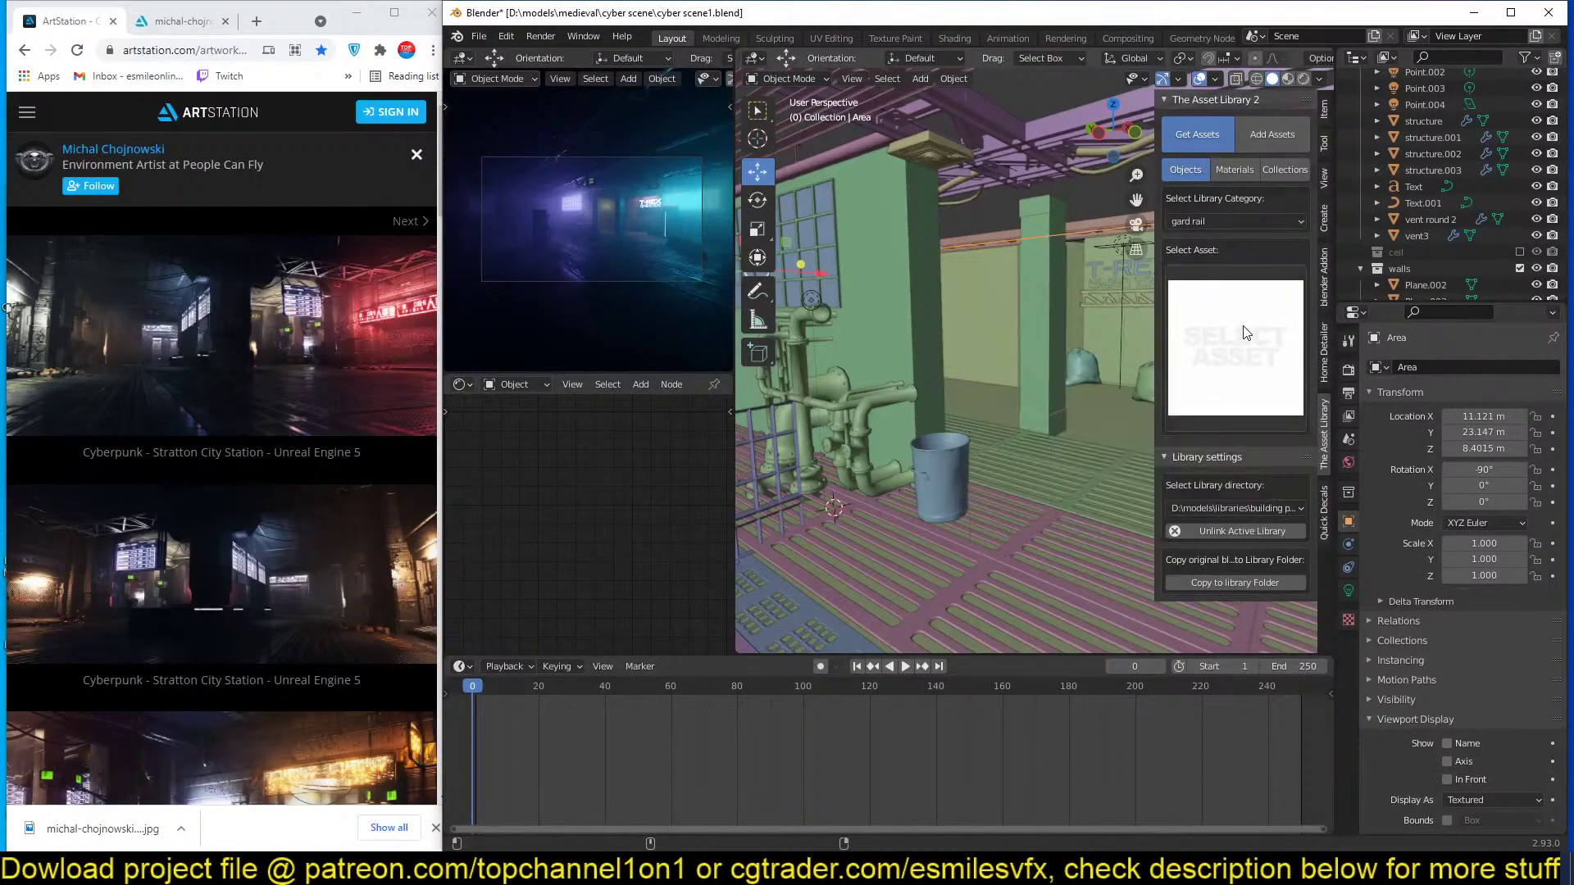
Look through the floors and decals categories of the asset library for usable props.
click(1241, 223)
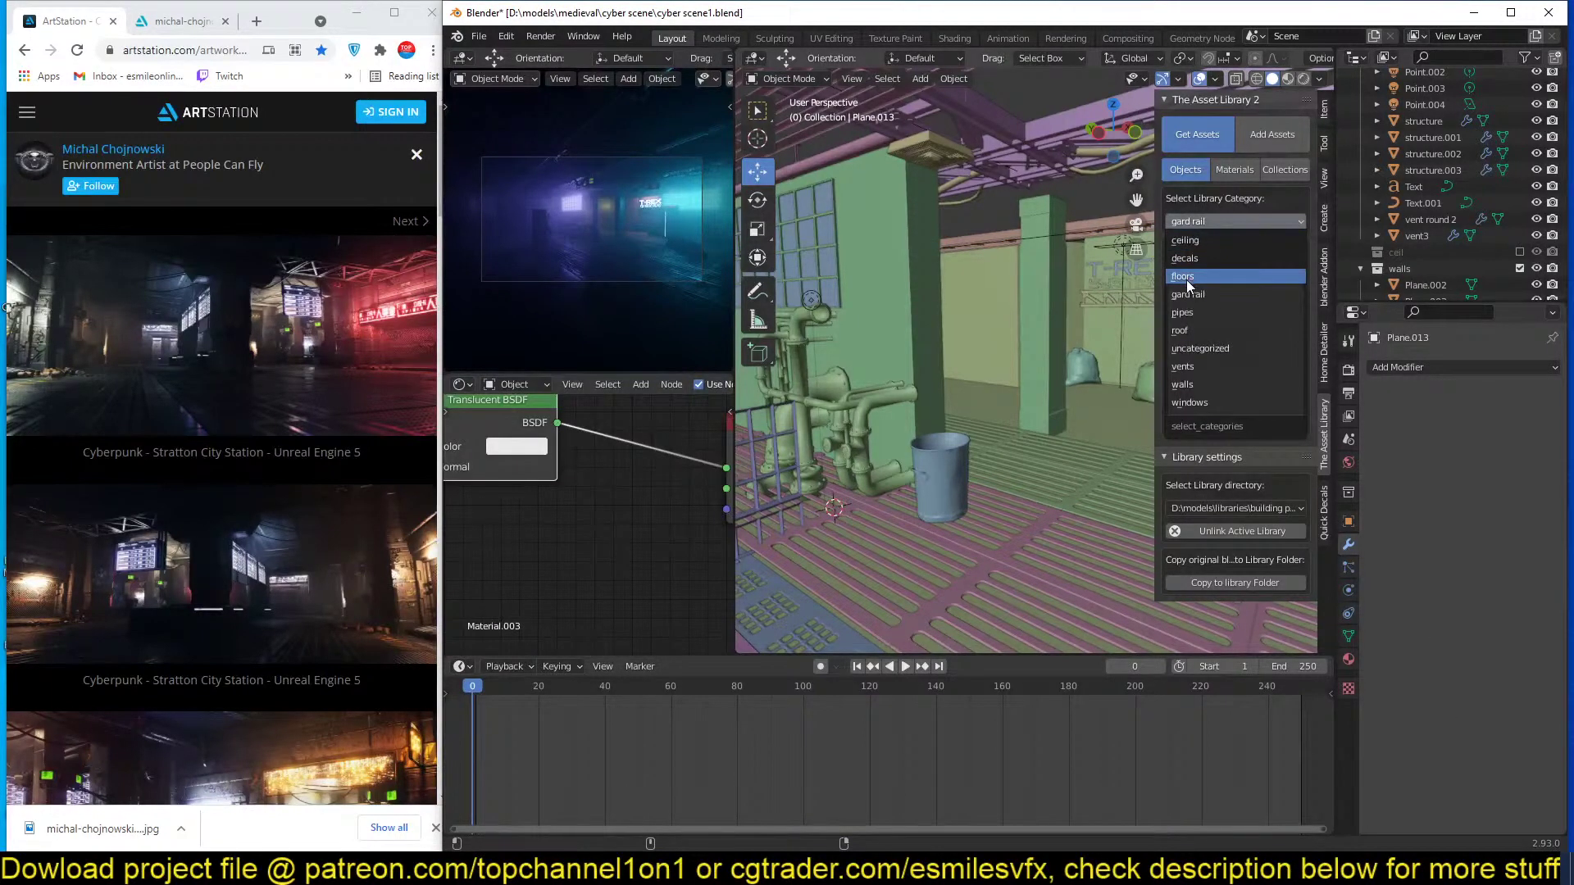
click(1186, 278)
click(1187, 287)
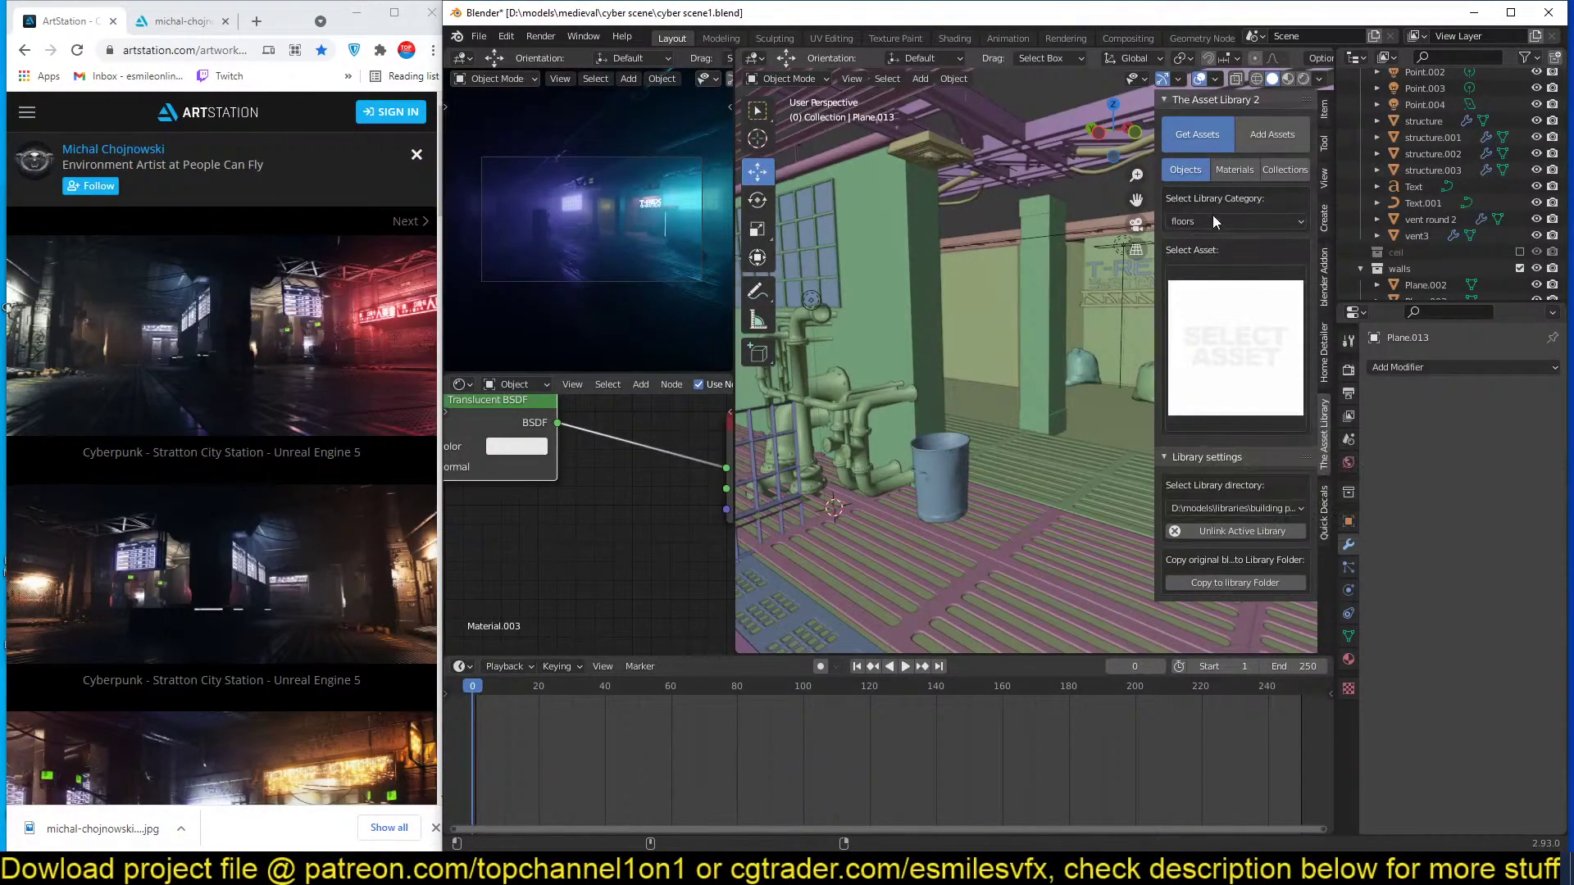
click(1212, 218)
click(1207, 258)
click(1231, 316)
click(1231, 316)
click(1230, 315)
click(1230, 320)
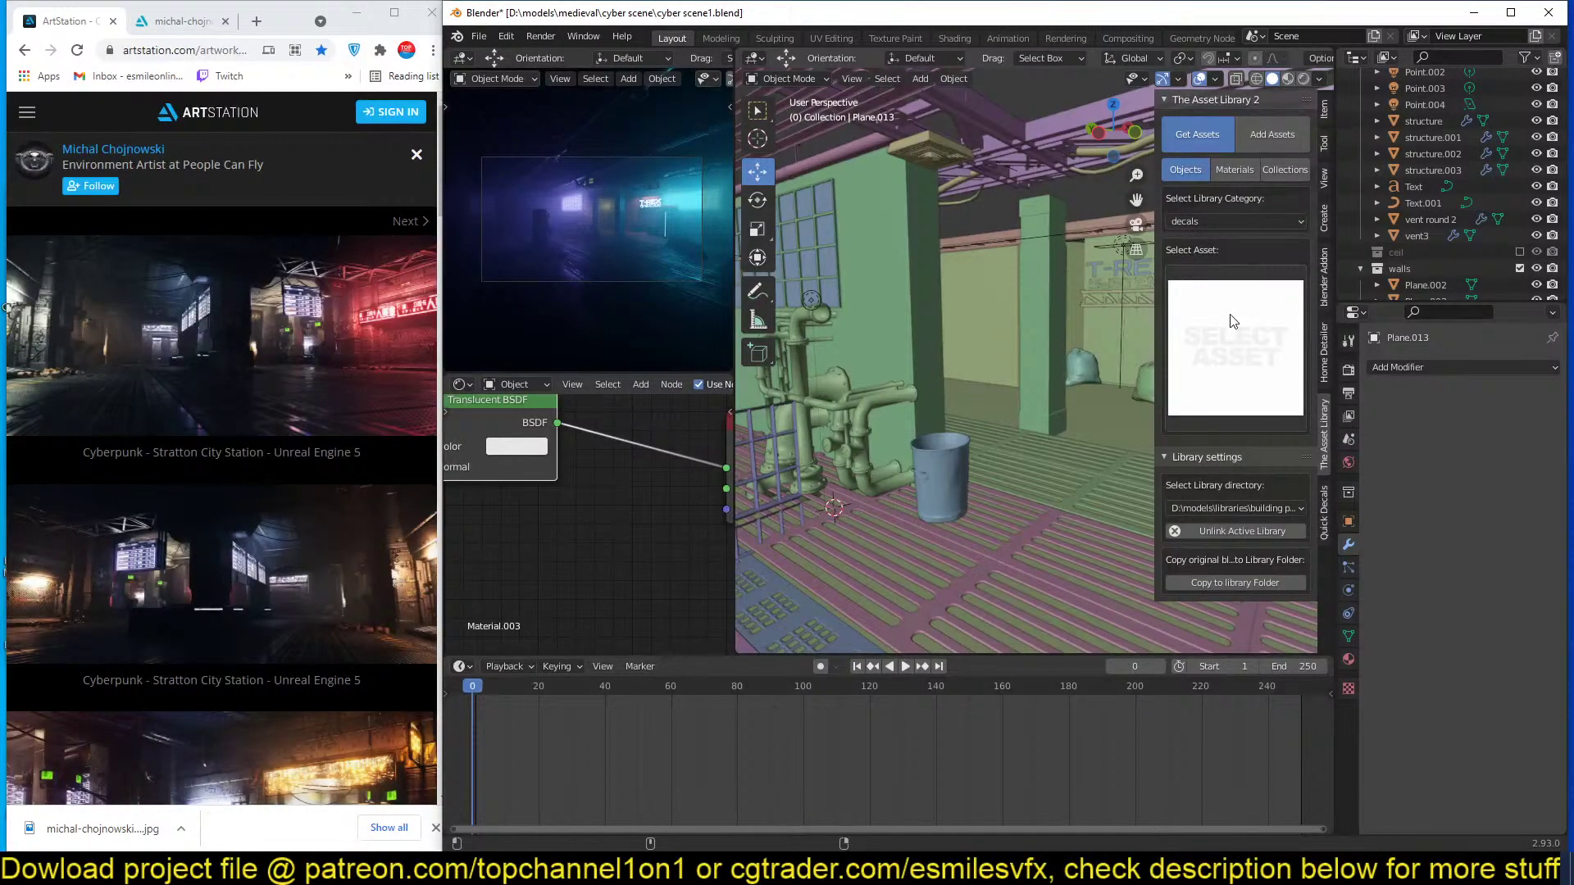
click(1231, 320)
Pick the grid light asset from the library's ceiling category, save the file, and add the light to the scene.
click(1256, 224)
click(1229, 248)
click(1234, 334)
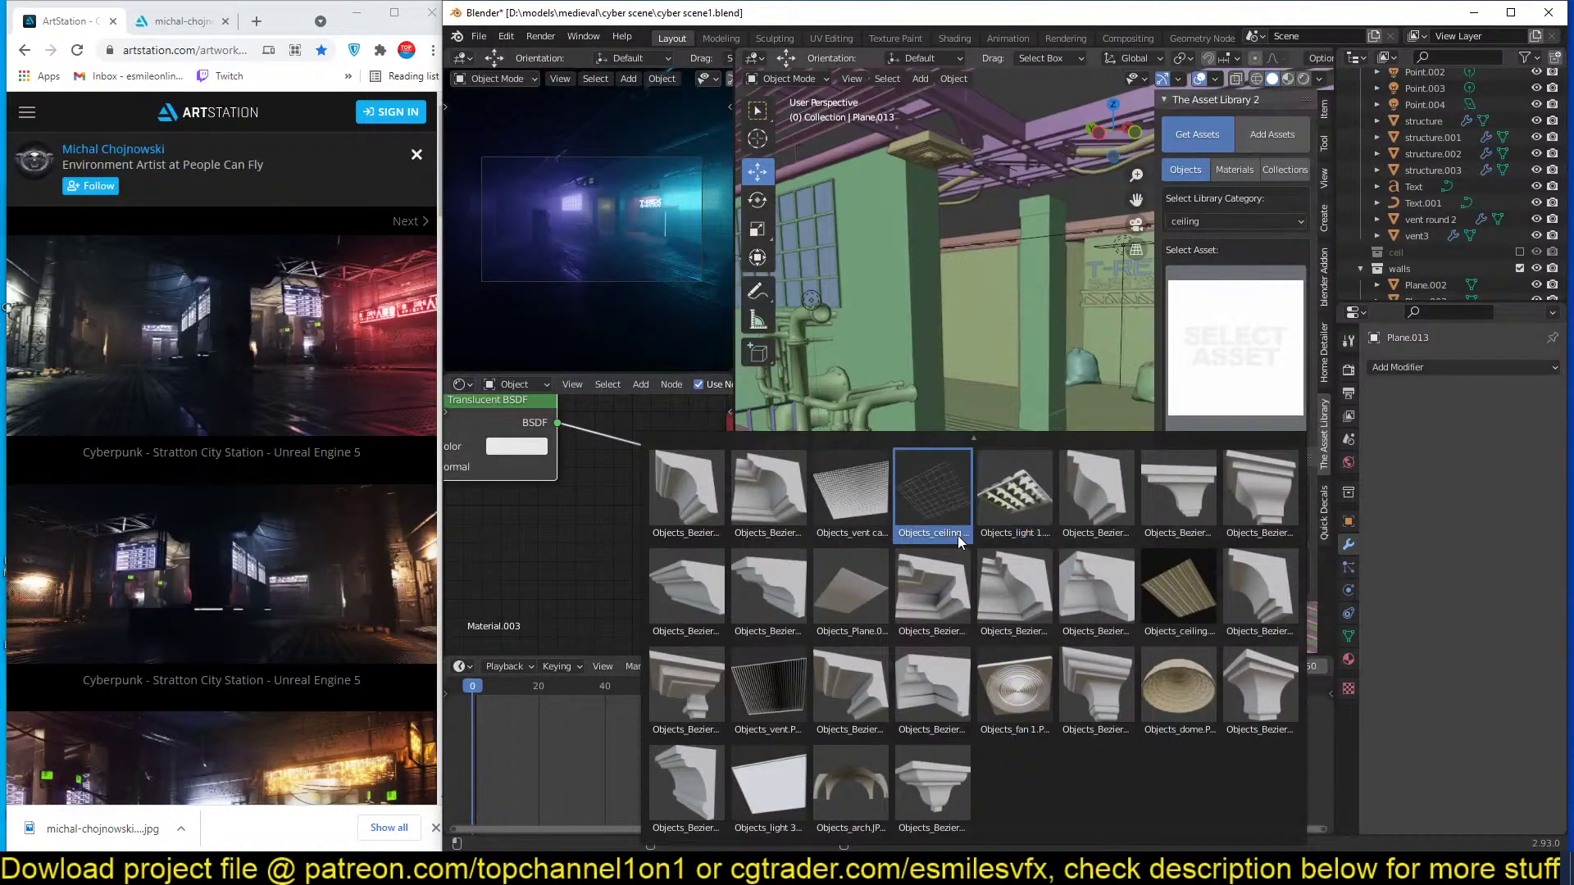
click(995, 500)
scroll(809, 346, down, 4)
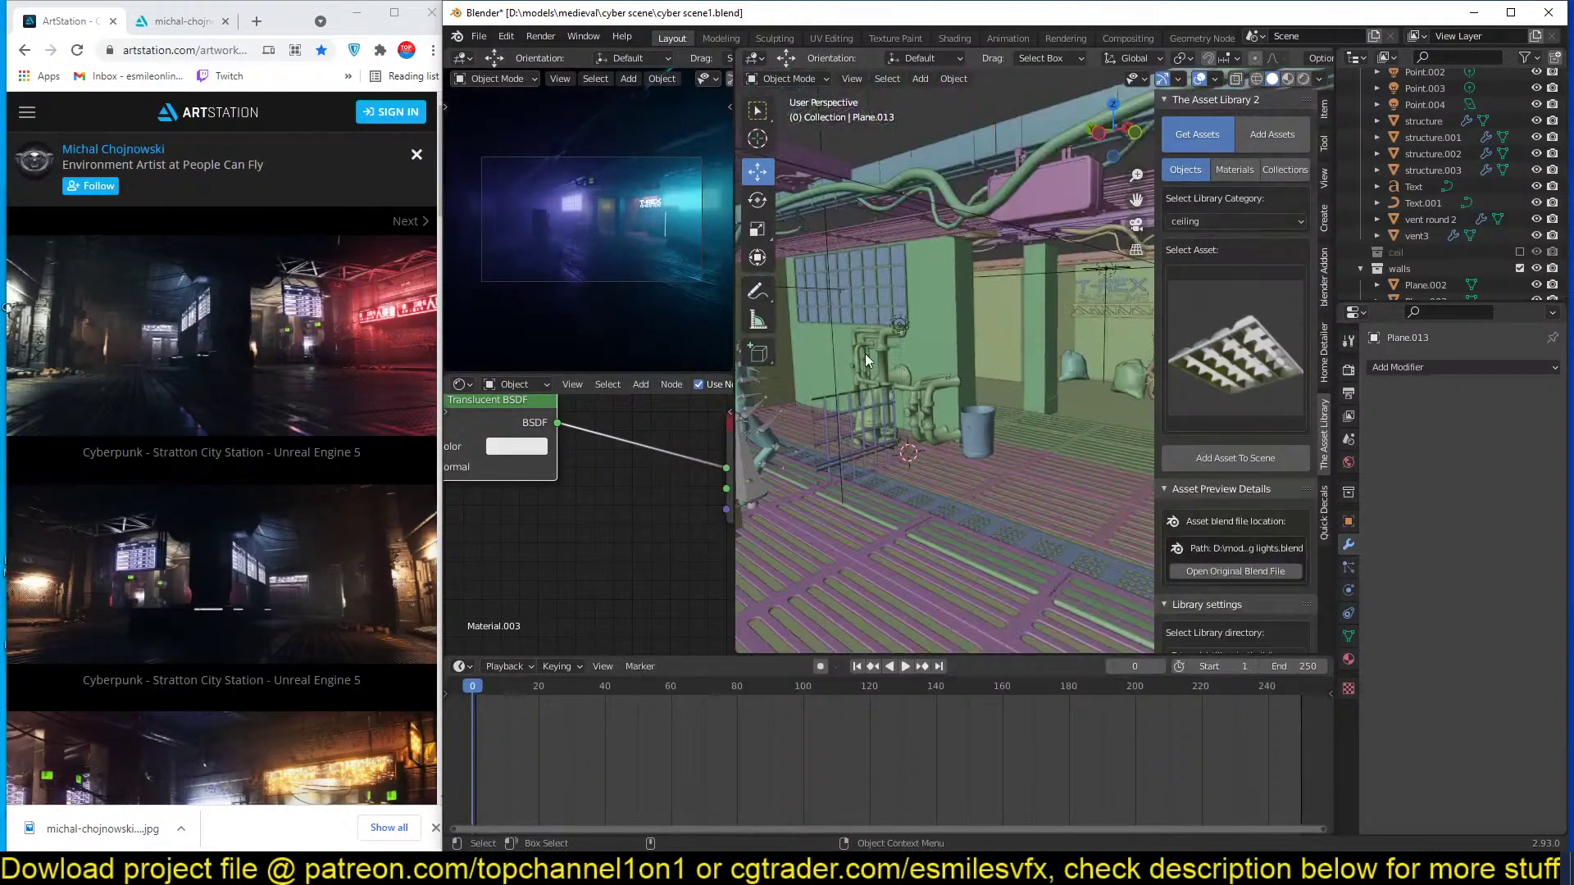
middle_drag(820, 346, 859, 400)
shift+middle_drag(994, 368, 912, 406)
key(ctrl+s)
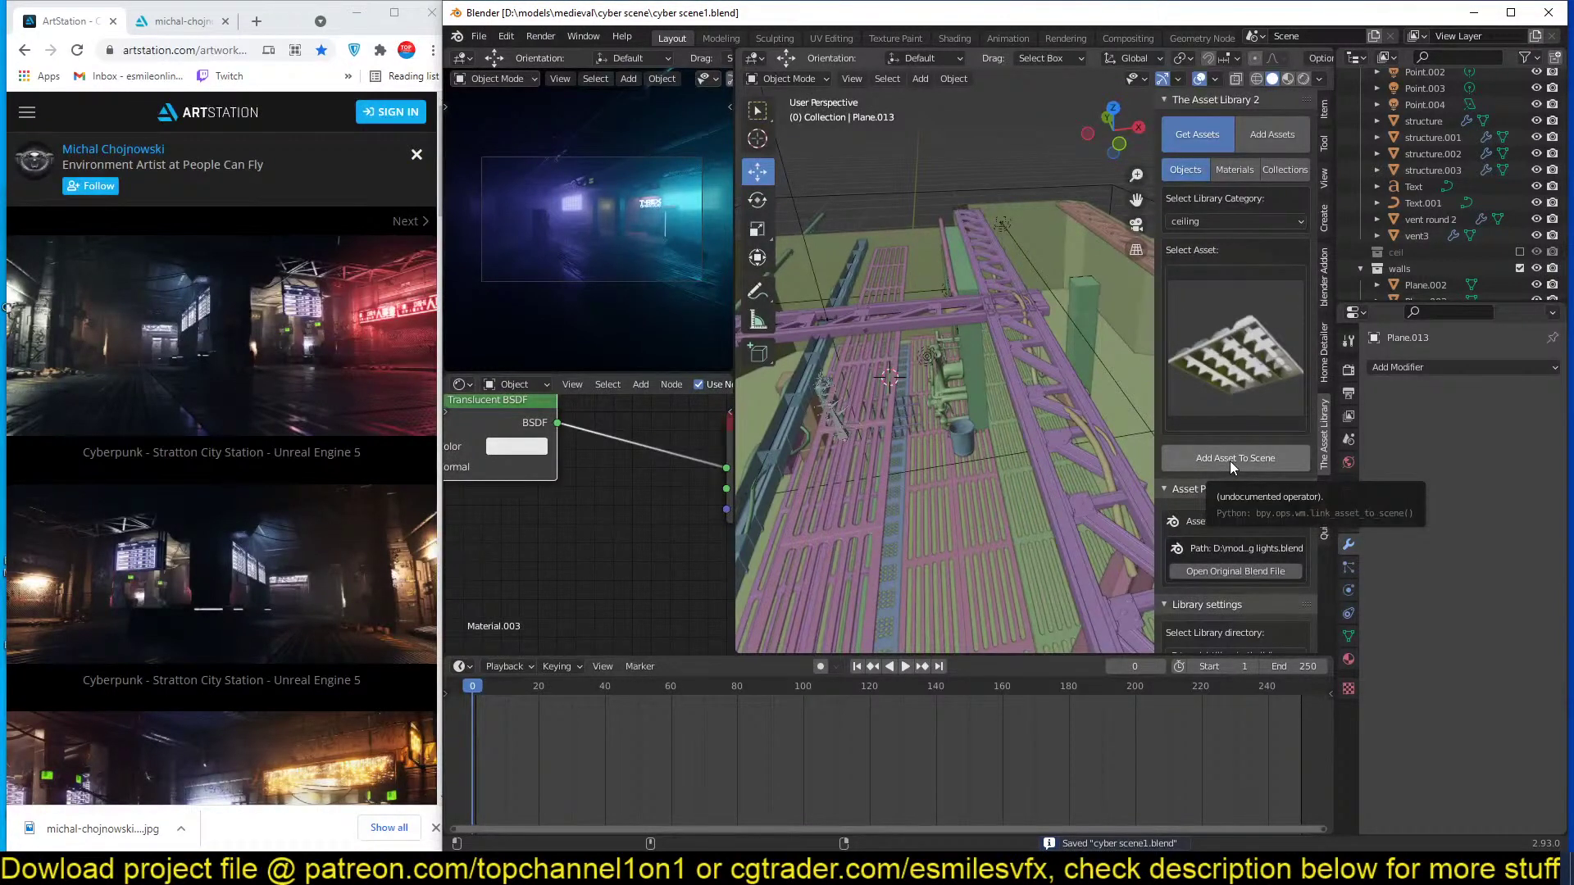
click(1229, 459)
Enlarge the grid light and snap it to the 3D cursor placed by the roof trusses above the pillar with pipes.
scroll(995, 414, up, 2)
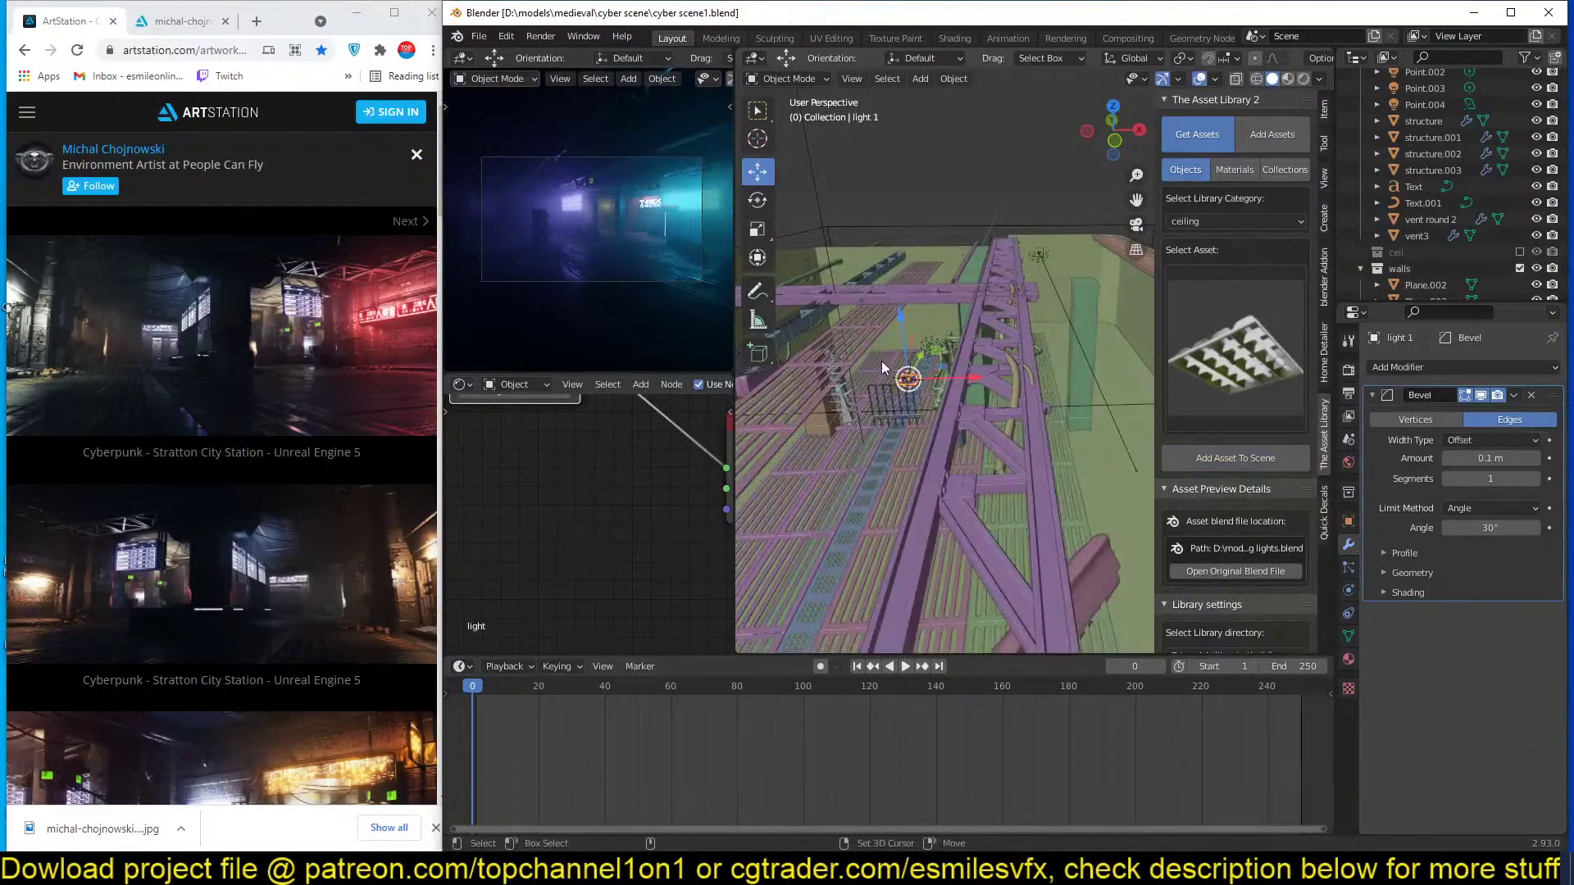
shift+right_click(862, 346)
key(shift+s)
click(874, 244)
middle_drag(877, 254, 986, 273)
key(s)
click(958, 341)
scroll(926, 334, up, 3)
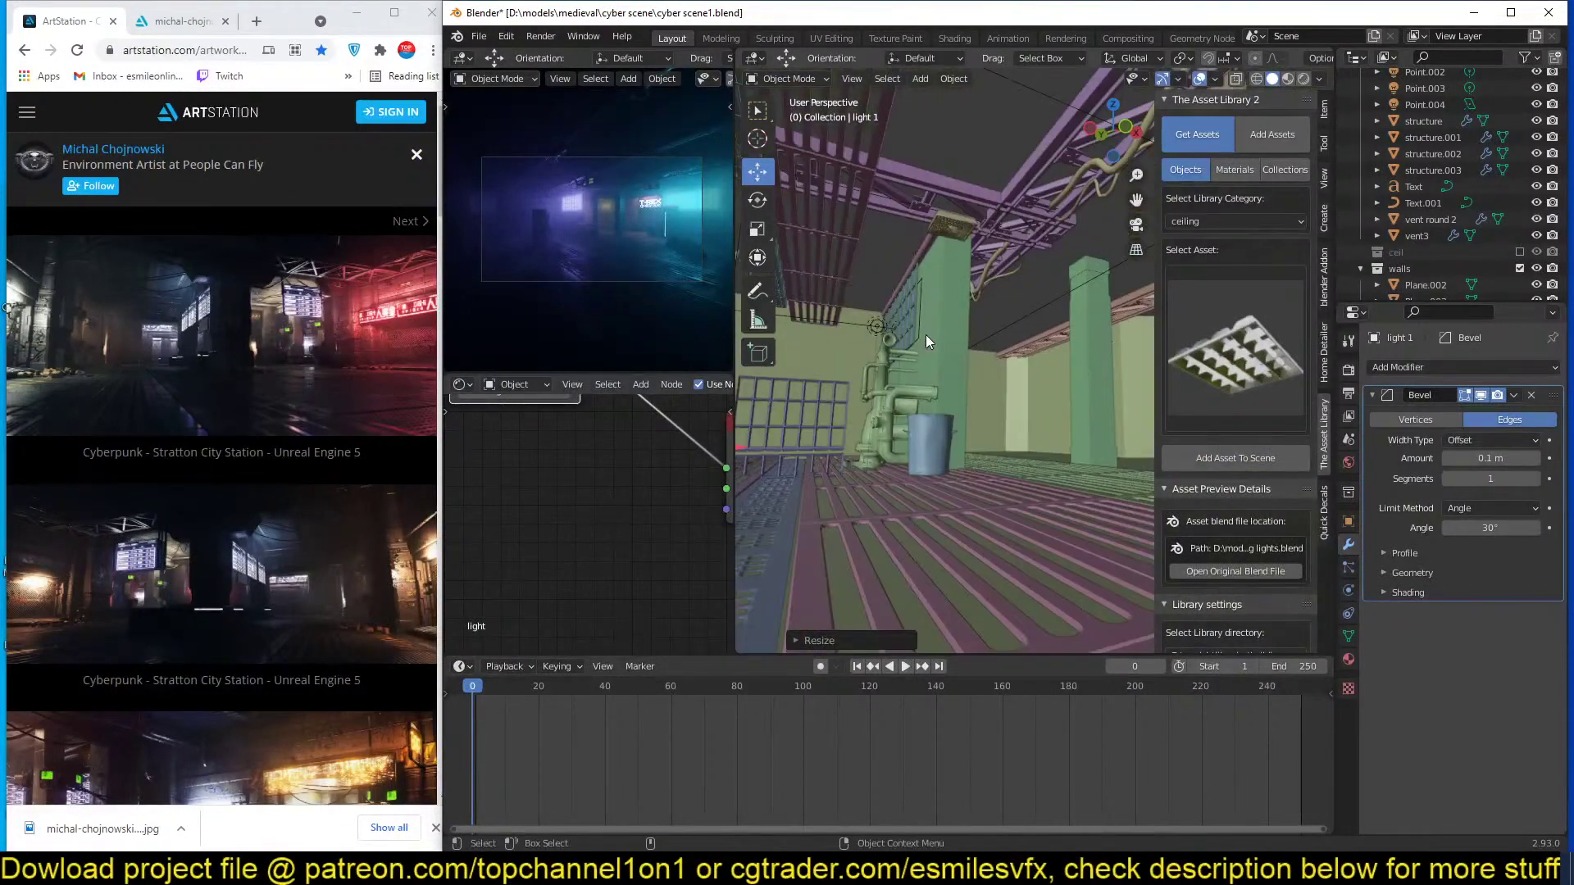
key(shift+s)
click(974, 135)
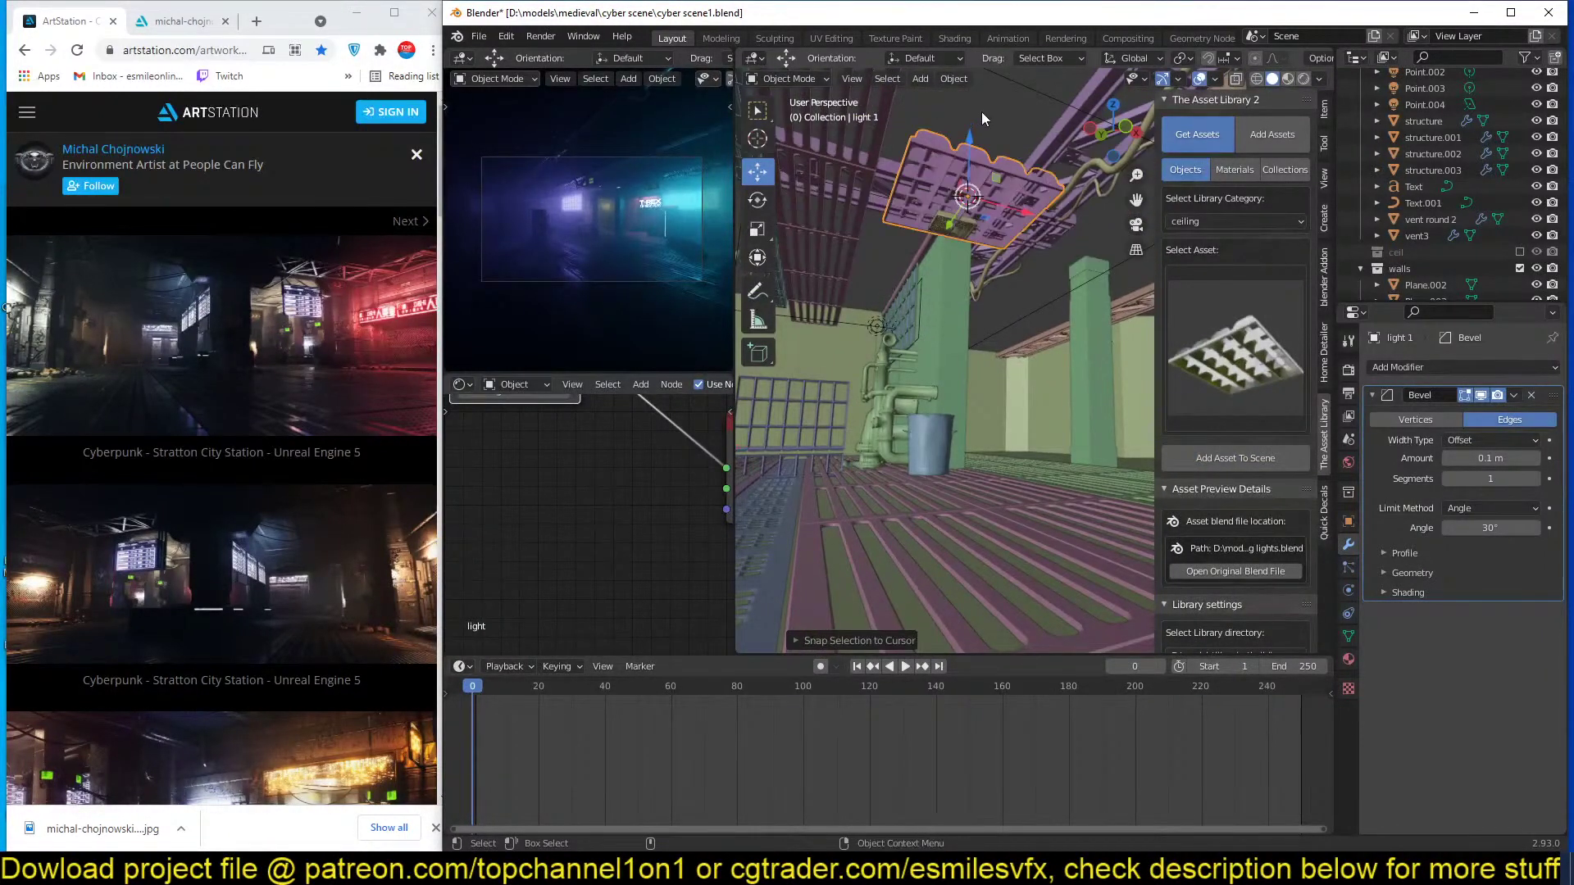
Fine-tune the grid light's size, save the file, and shift the light along the X and Y axes beneath the roof trusses.
middle_drag(981, 112, 1025, 293)
key(s)
click(1024, 210)
scroll(1026, 293, up, 2)
key(ctrl+s)
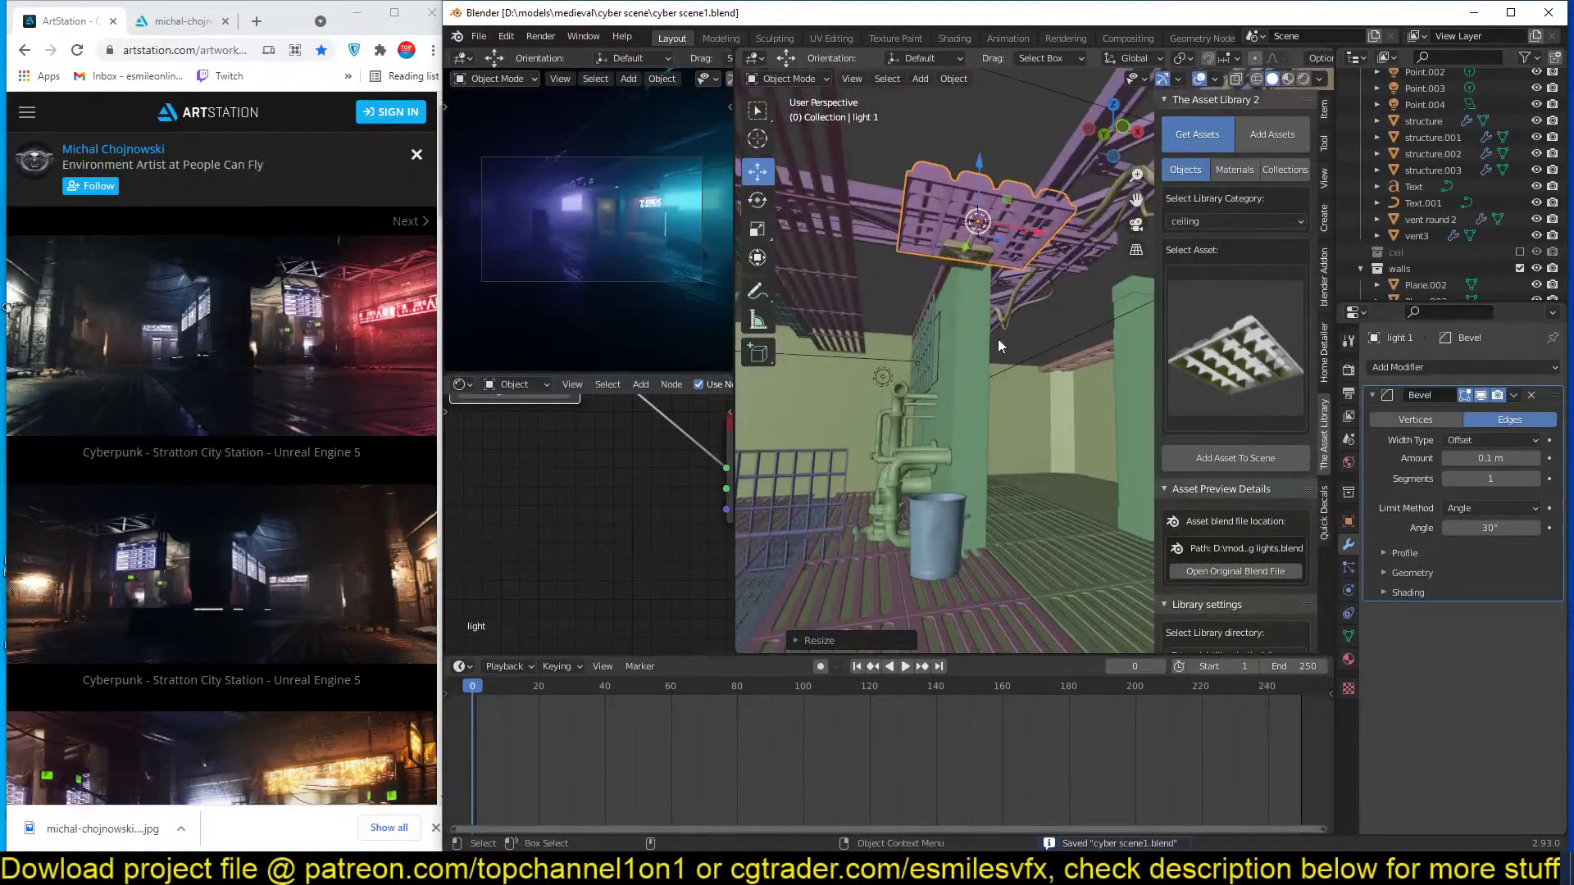
drag(1031, 238, 977, 238)
middle_drag(977, 238, 1028, 219)
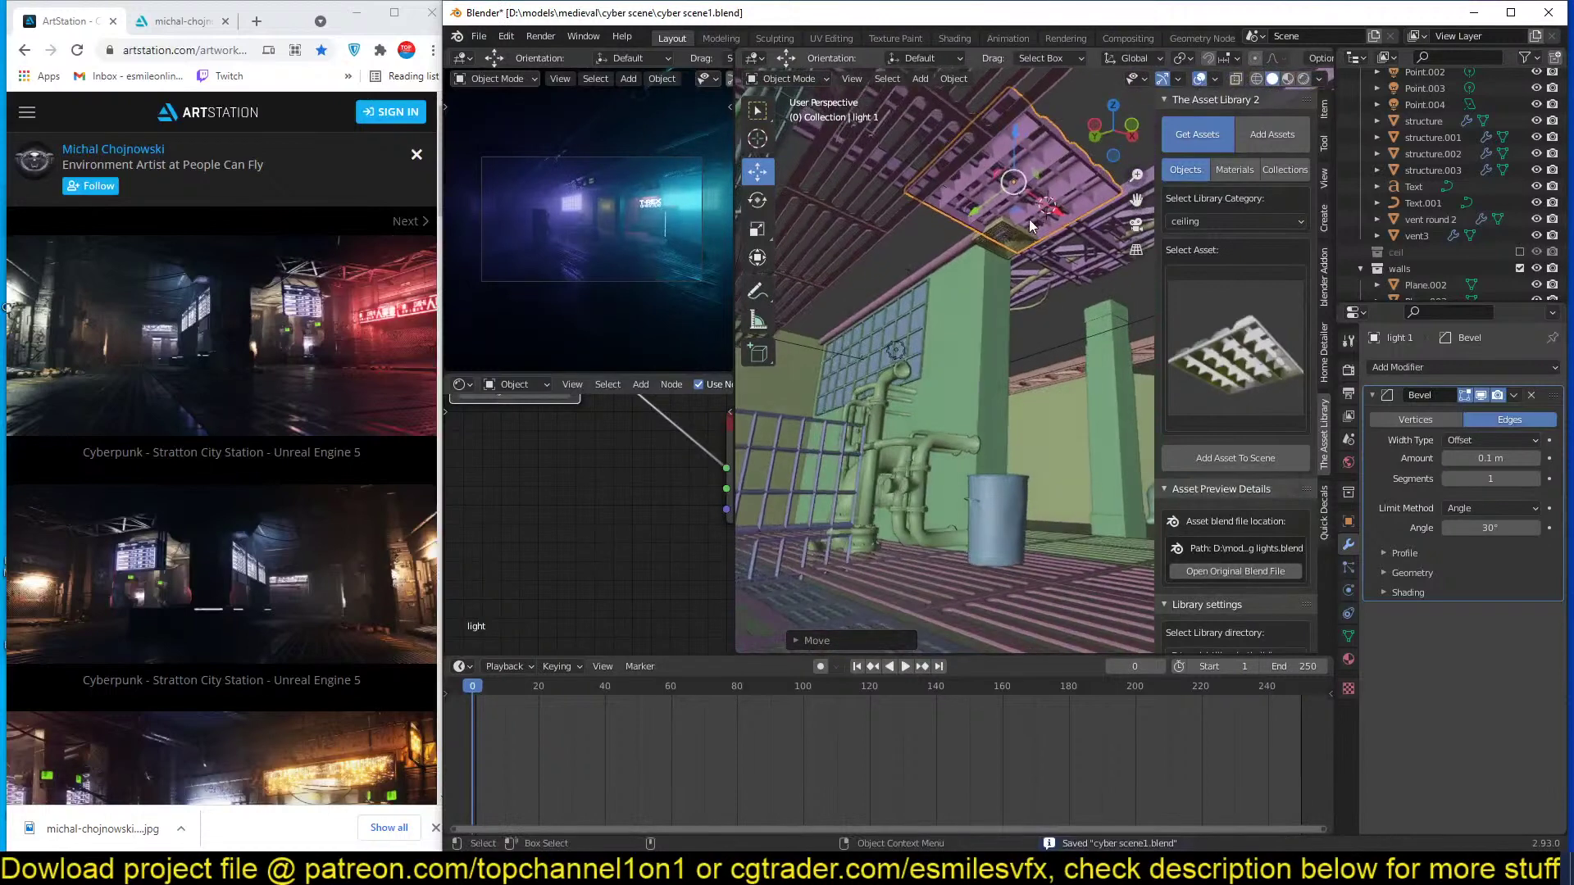
drag(982, 203, 1016, 213)
middle_drag(1016, 213, 957, 328)
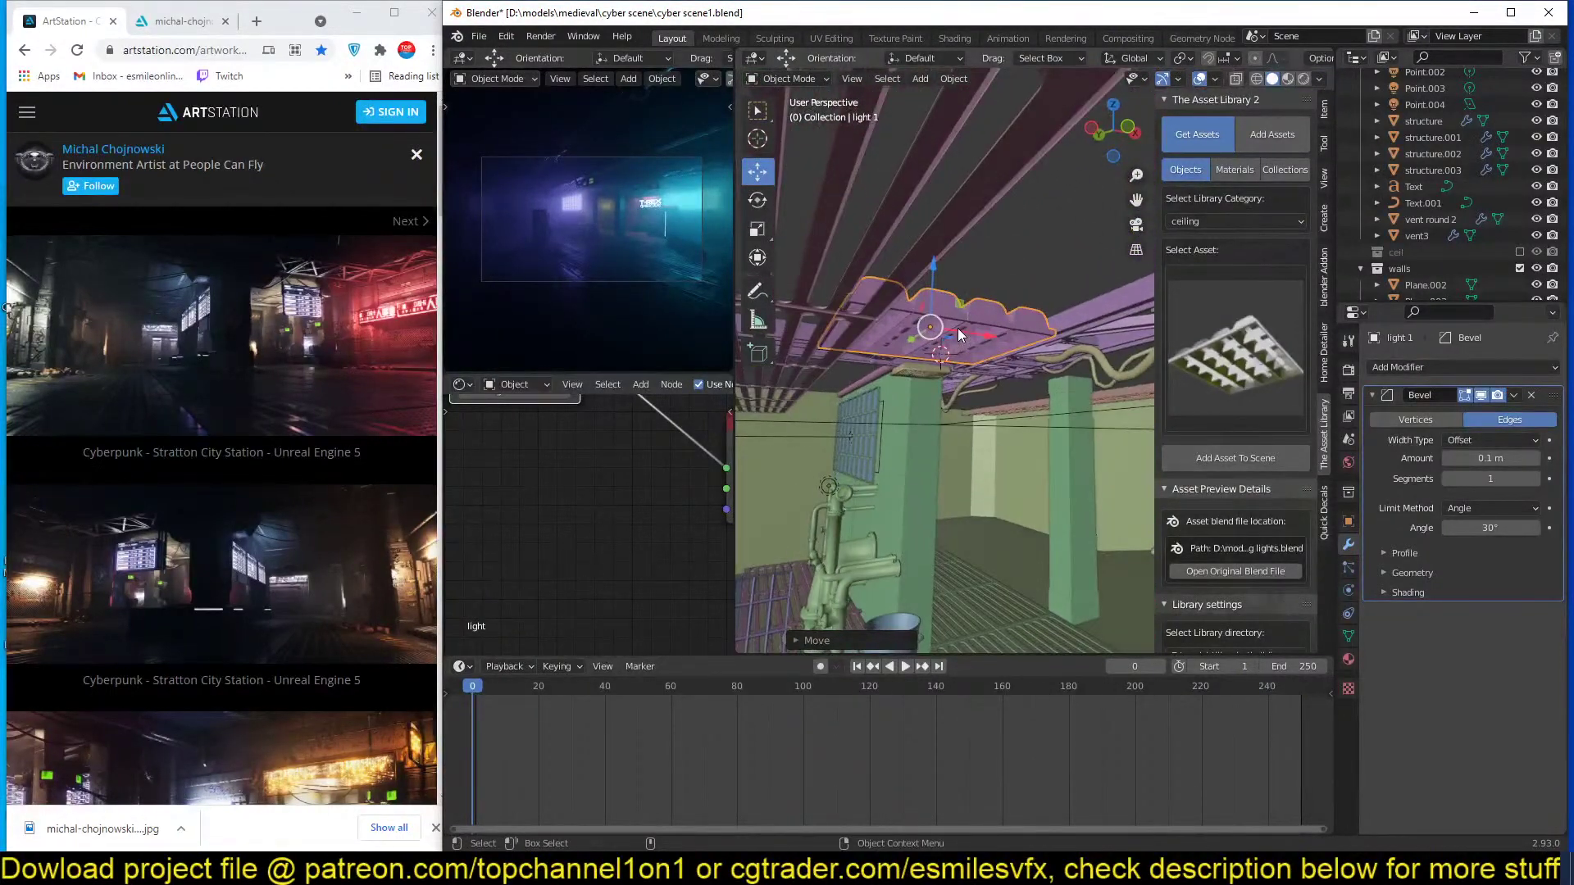
Adjust the grid light's size against the trusses as seen through the camera and save the file.
key(KP_0)
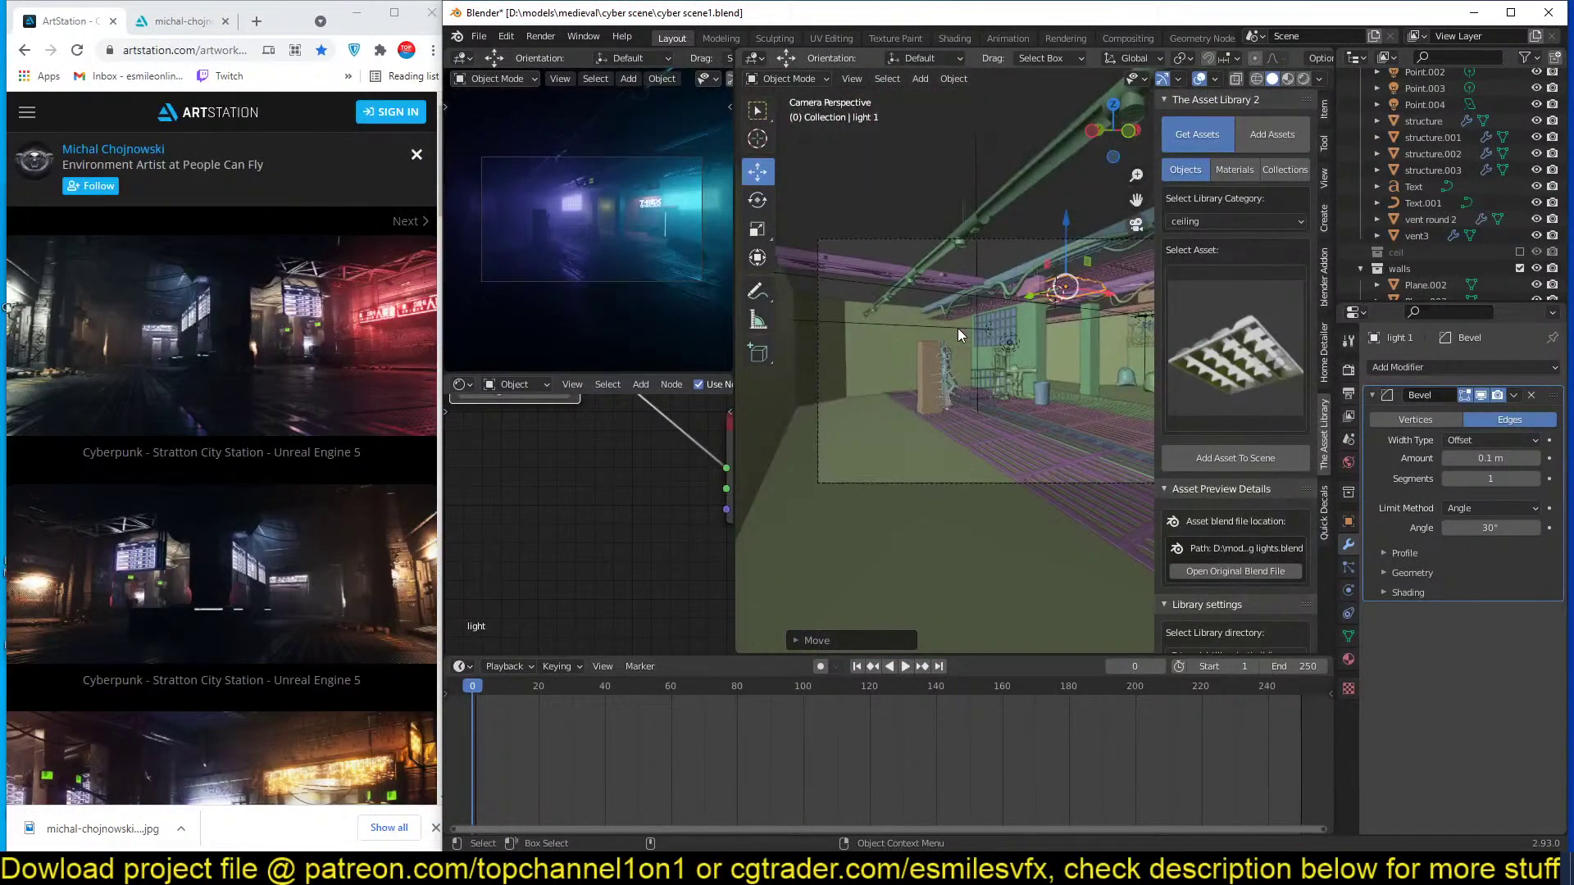
scroll(951, 400, up, 6)
scroll(937, 421, up, 3)
shift+middle_drag(1025, 357, 898, 410)
shift+middle_drag(946, 315, 908, 362)
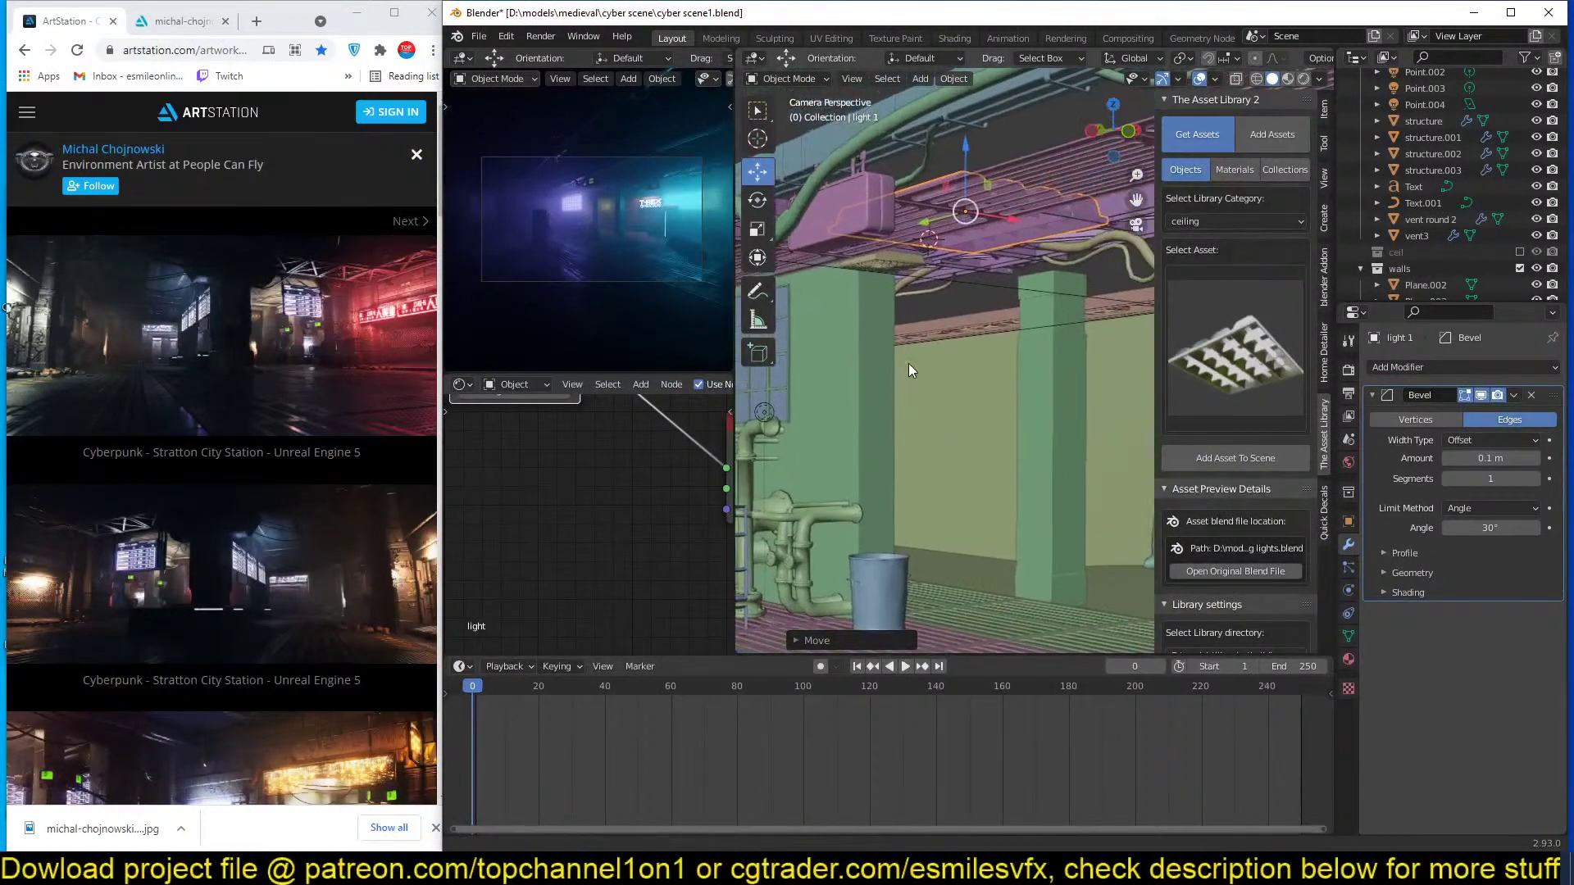
scroll(908, 362, up, 3)
key(s)
click(976, 264)
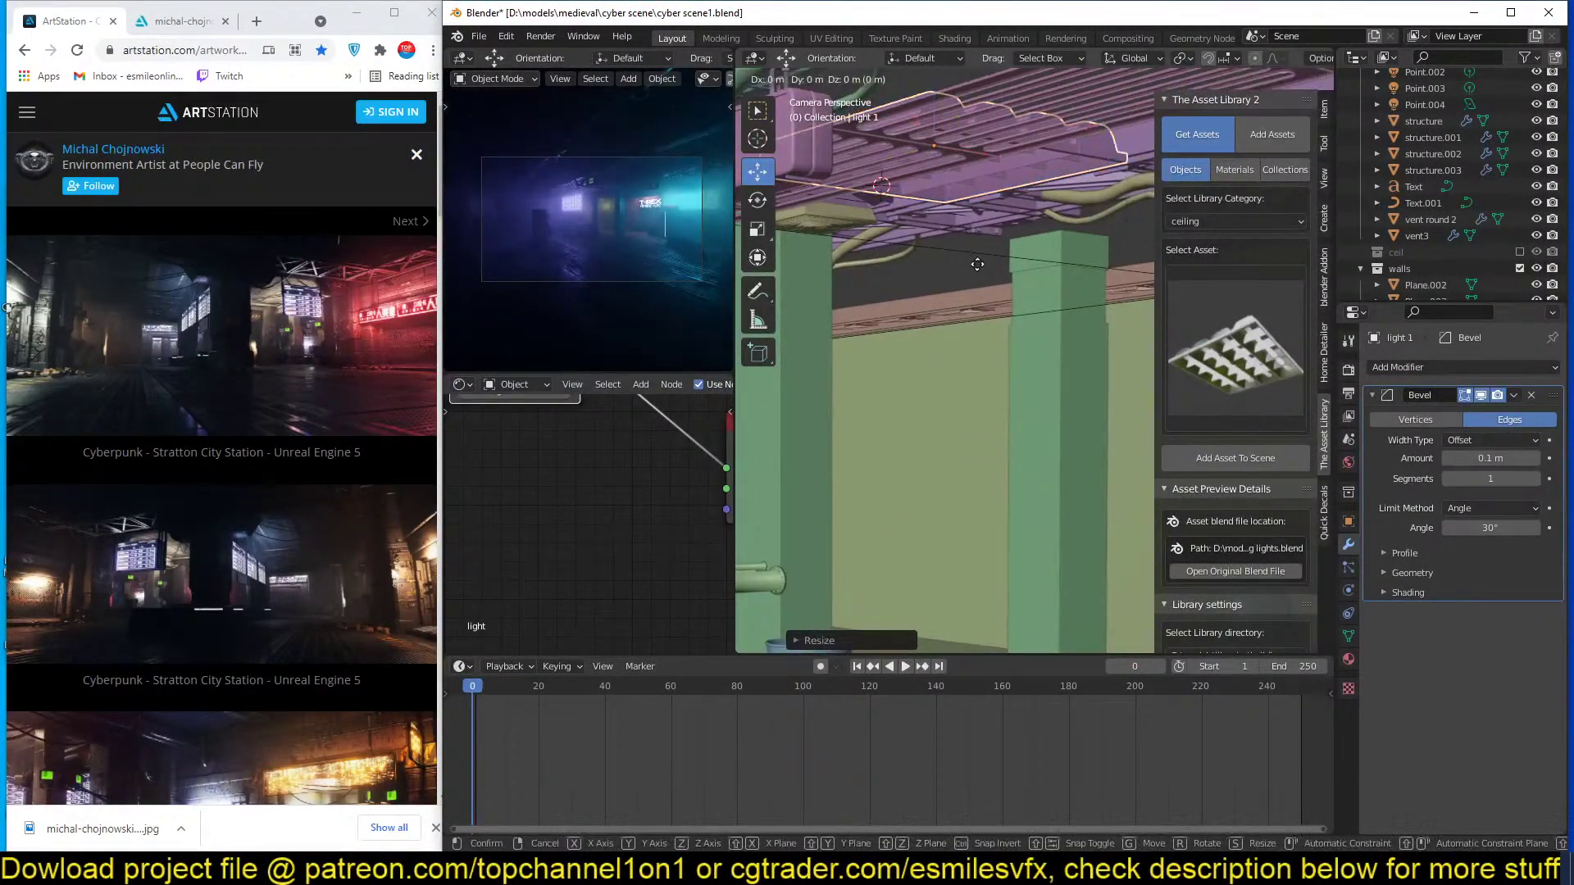
key(g)
key(z)
right_click(989, 365)
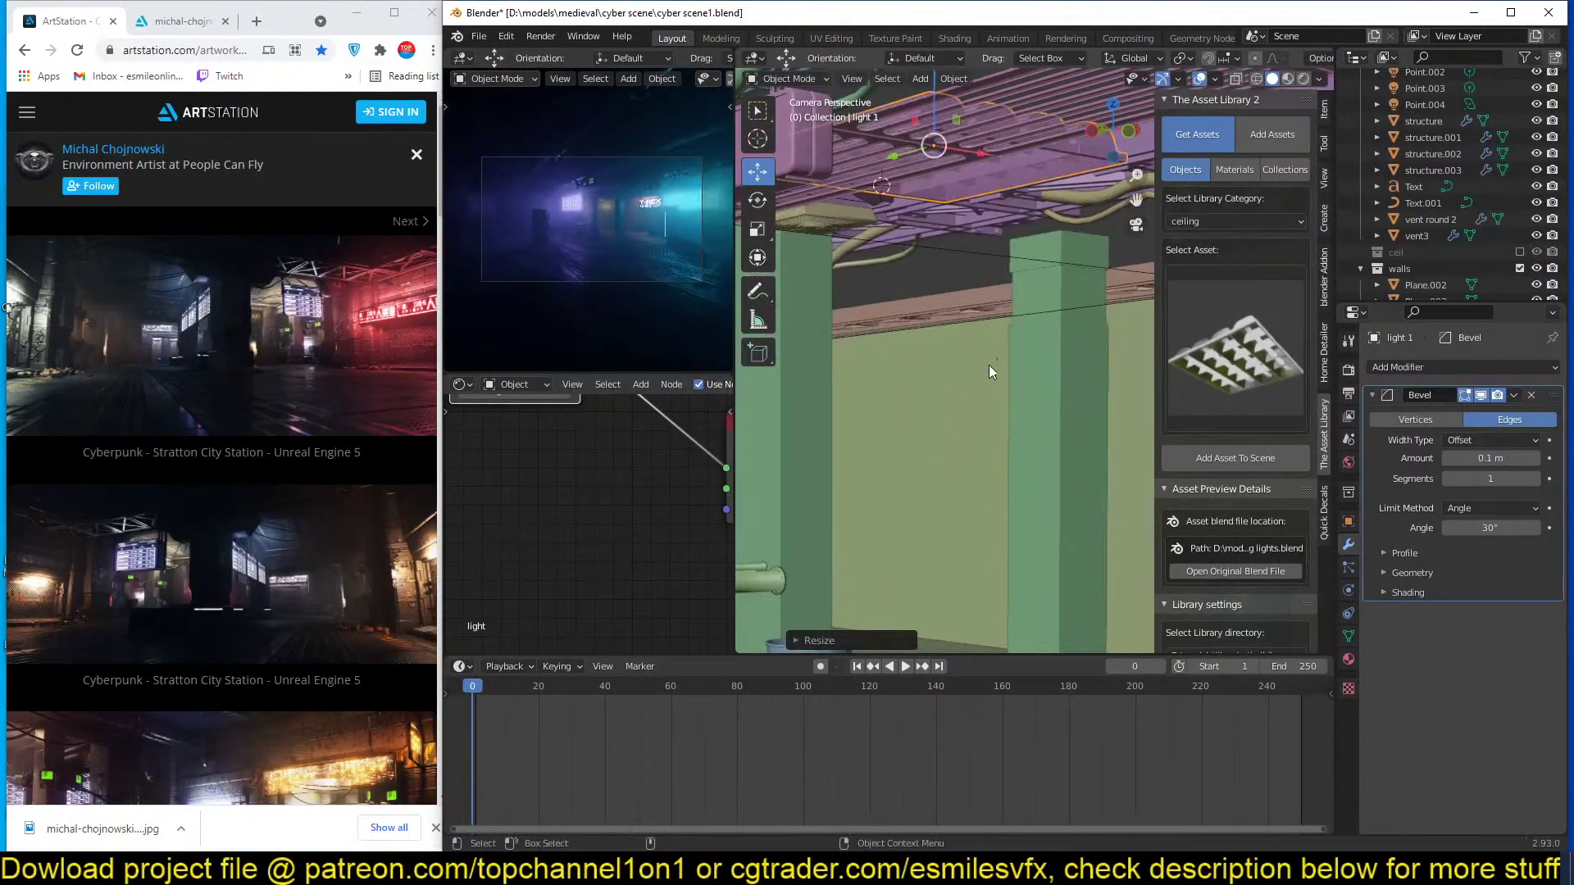
key(s)
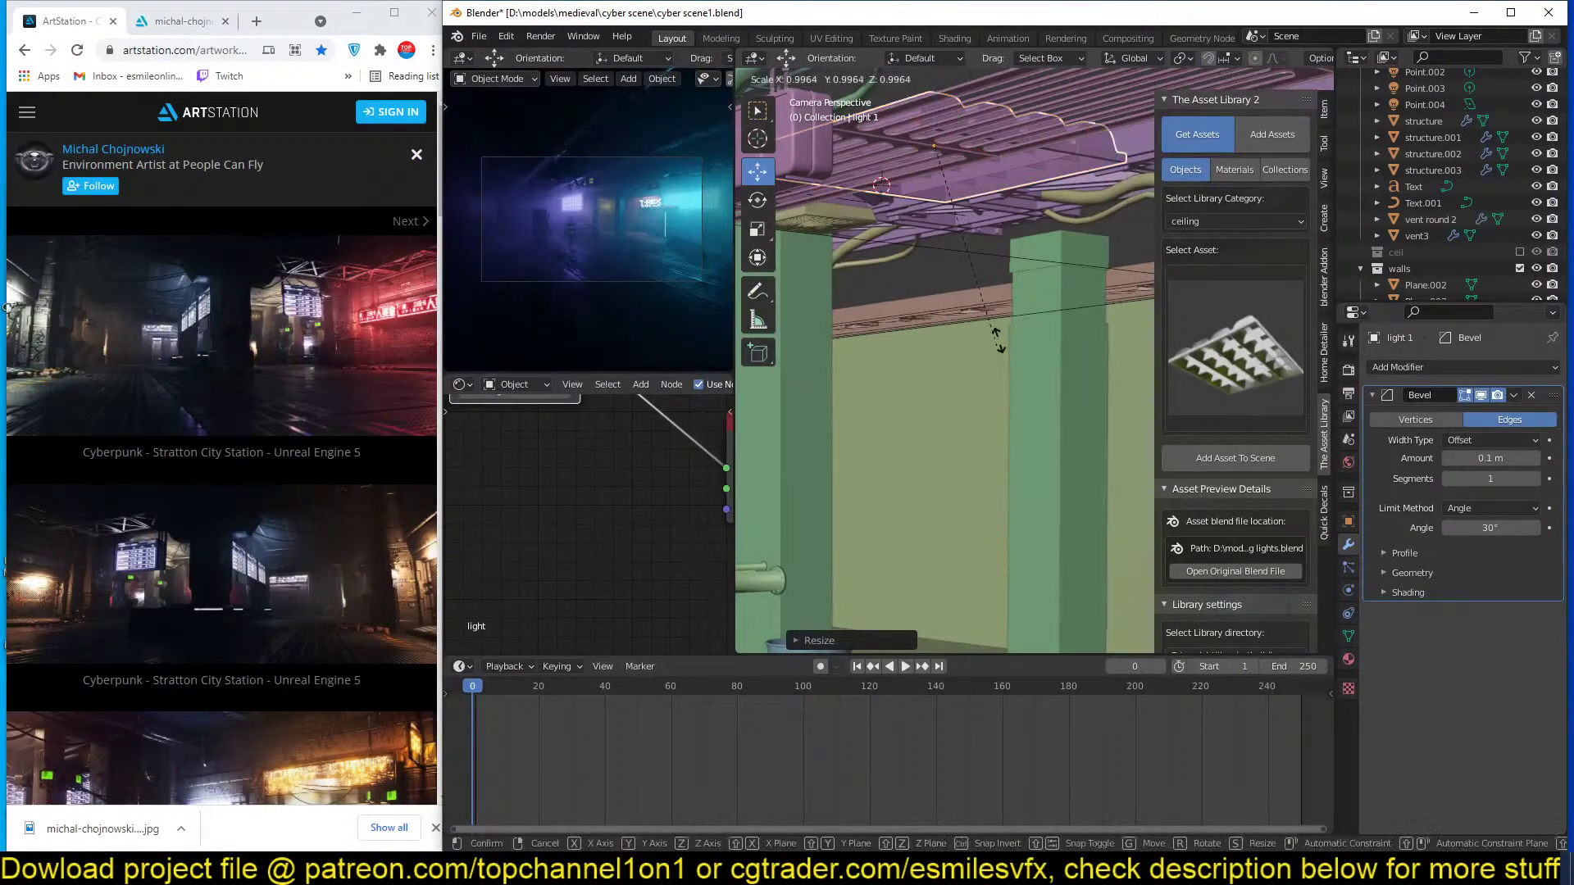
click(1002, 324)
key(ctrl+s)
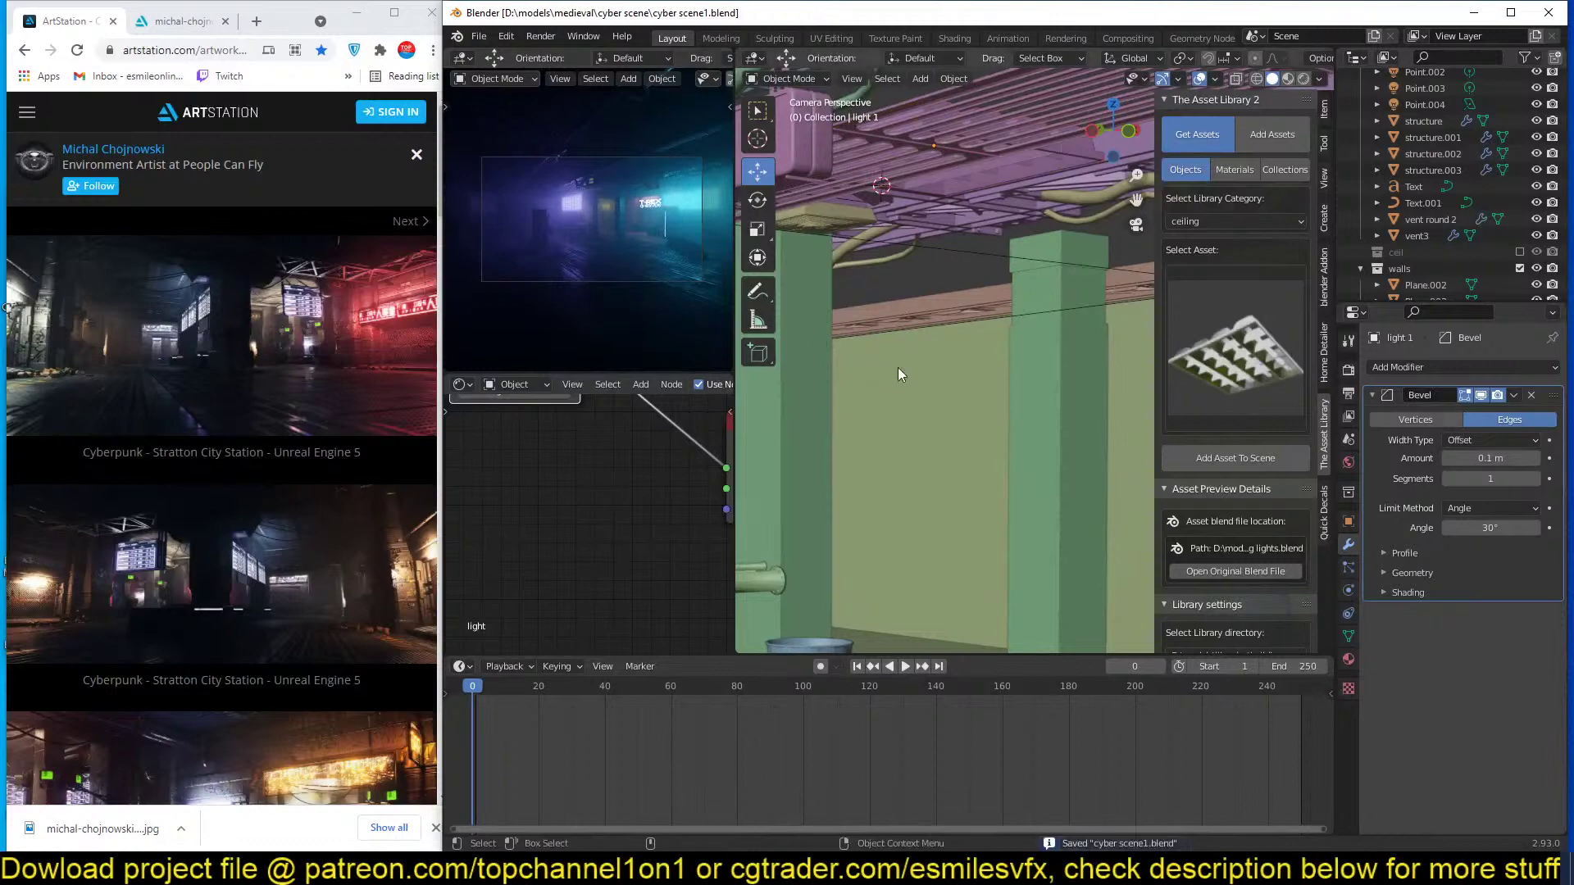
Check the recording status in Streamlabs OBS and return to the Blender scene.
scroll(898, 368, down, 5)
scroll(927, 377, down, 2)
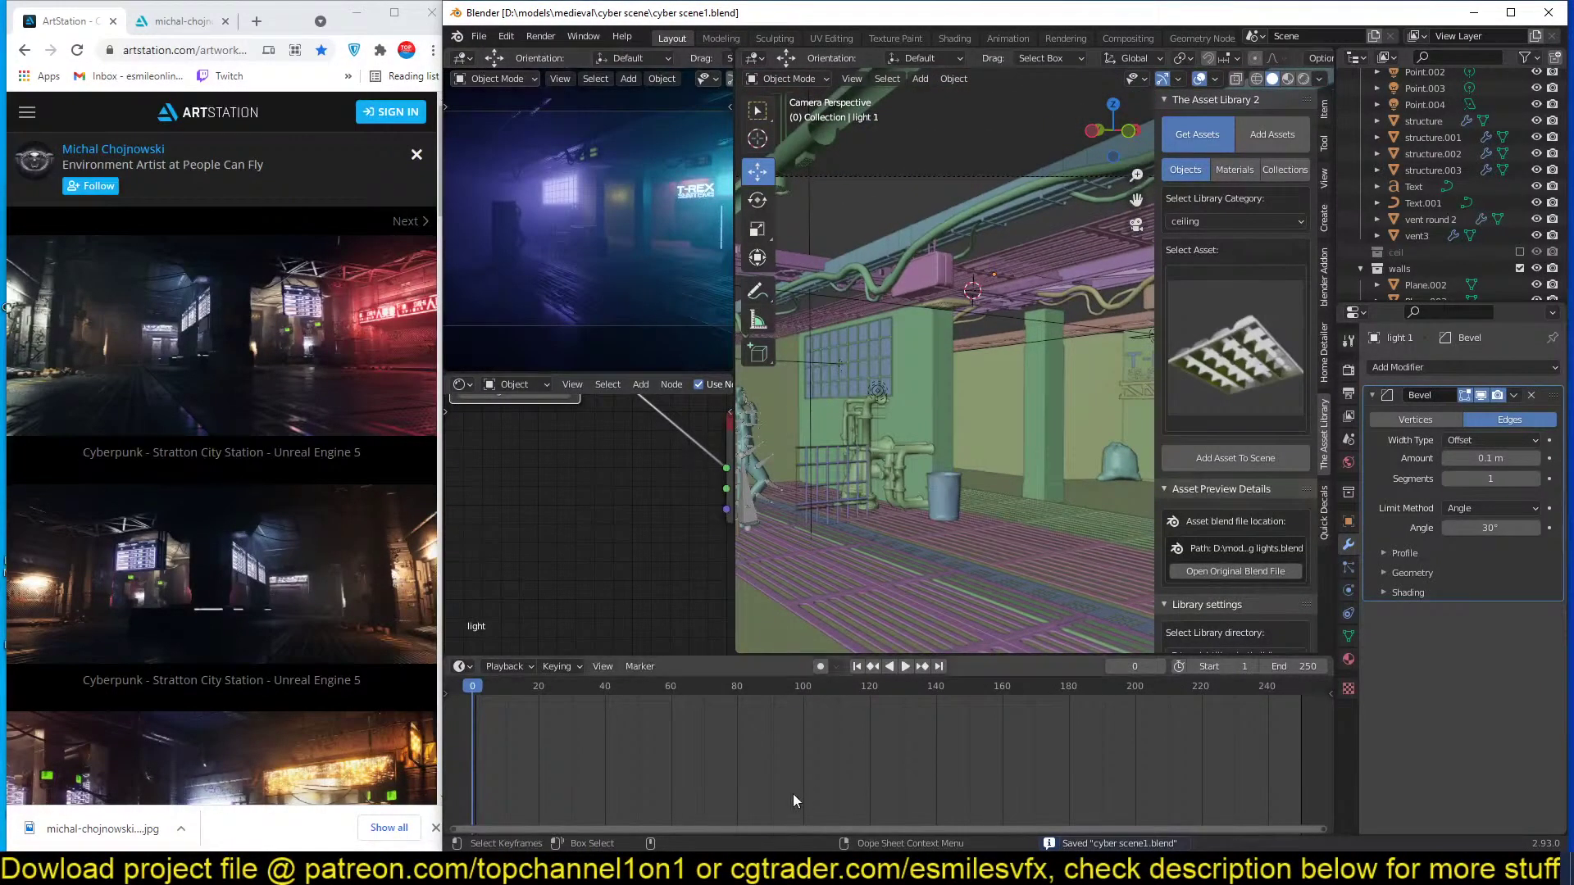
click(812, 868)
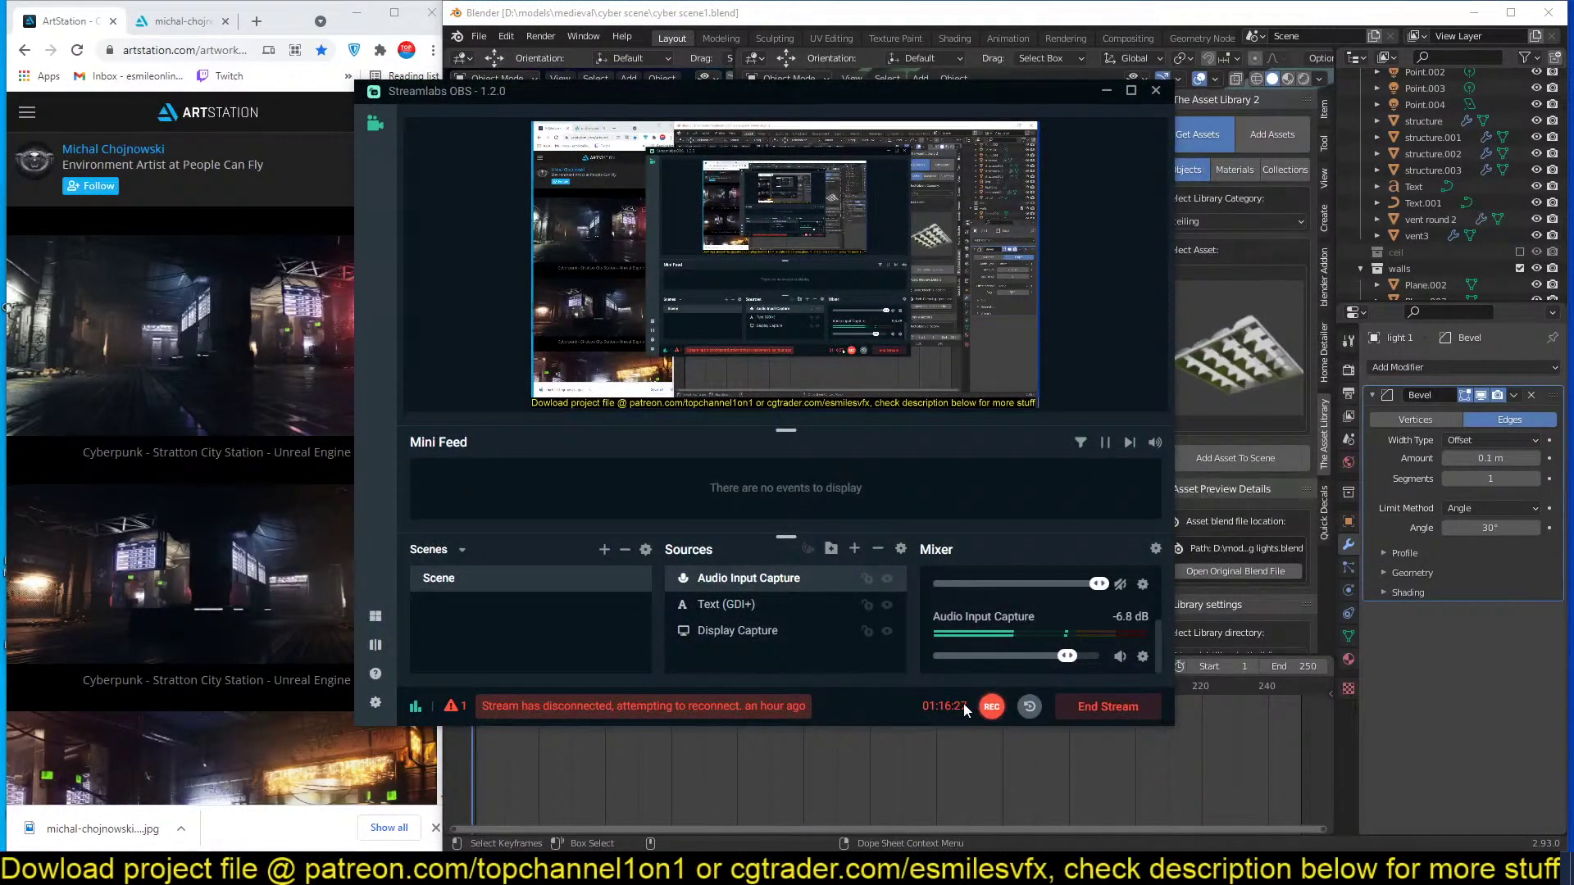
click(1106, 90)
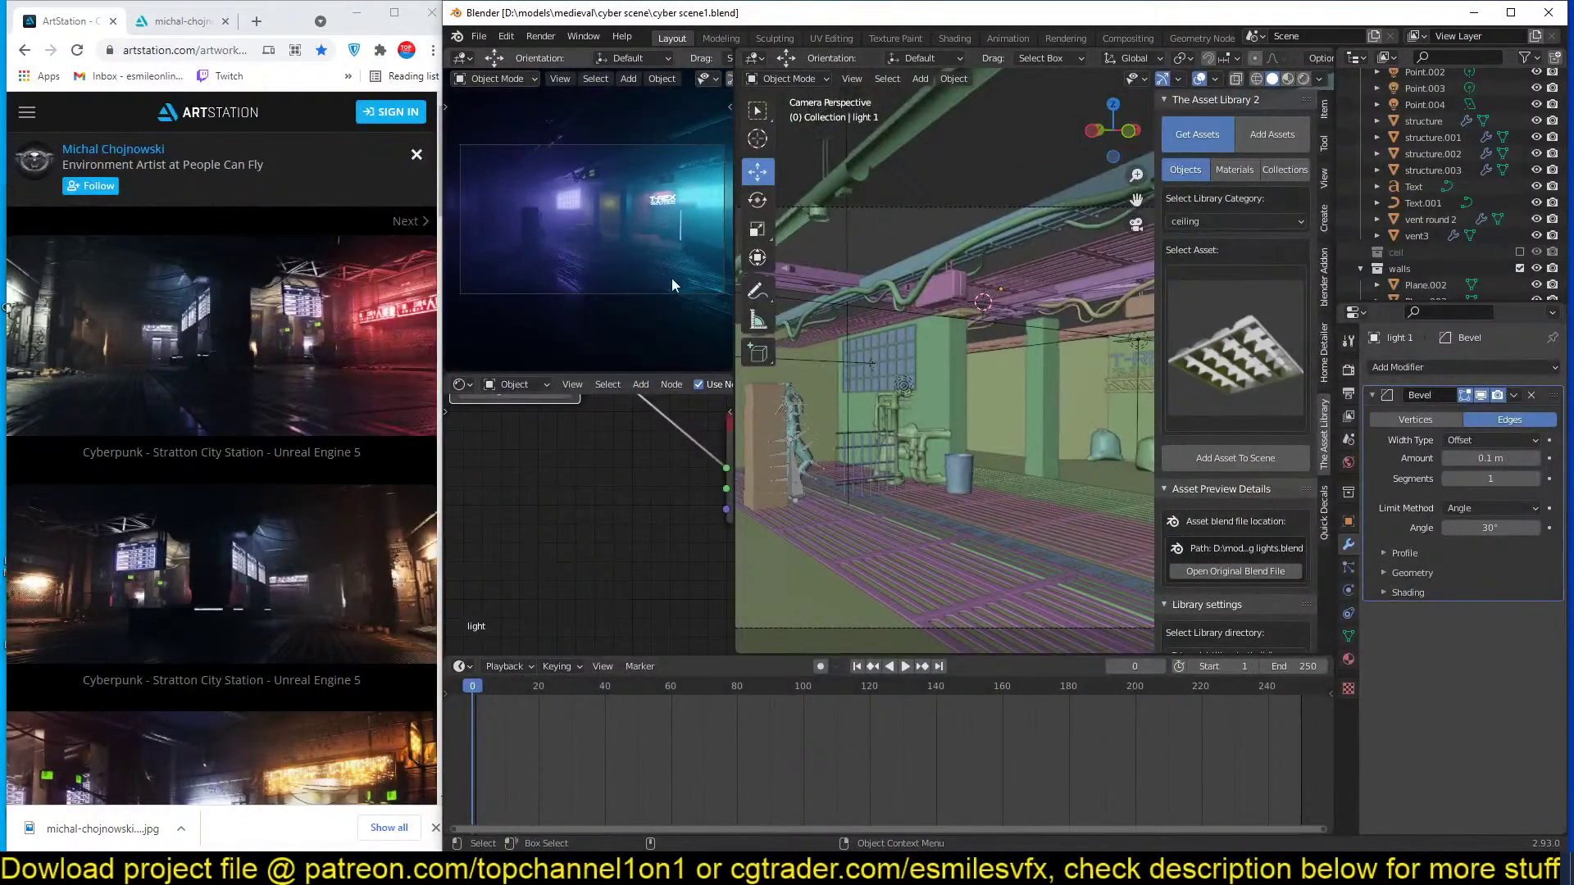
Select the camera in a wireframe top view of the whole scene.
click(923, 316)
key(KP_7)
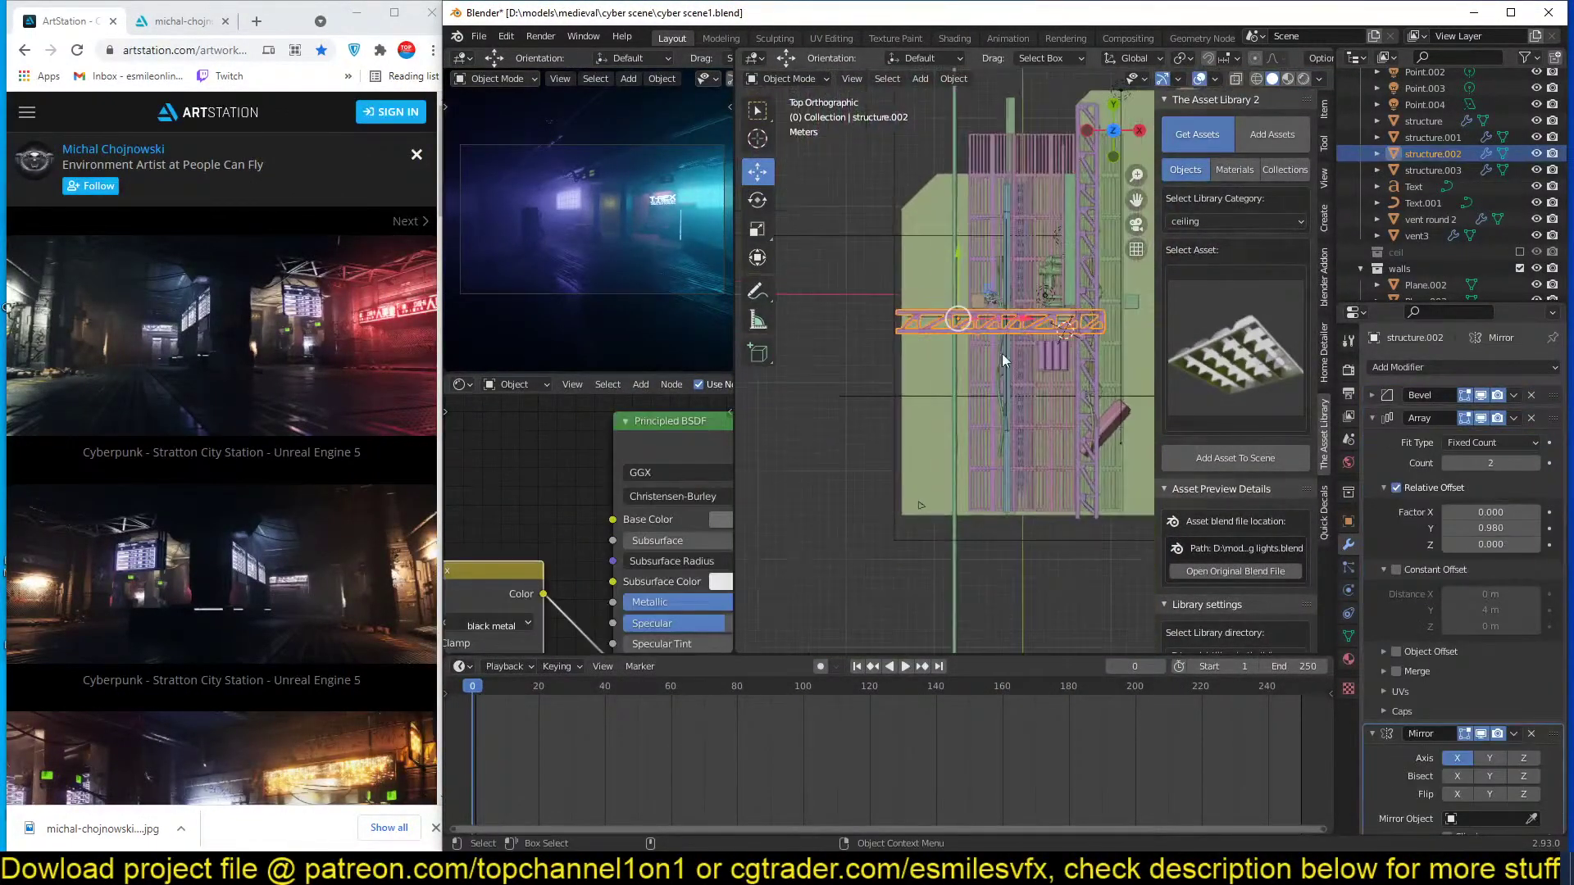
shift+middle_drag(984, 364, 906, 348)
key(z)
click(845, 492)
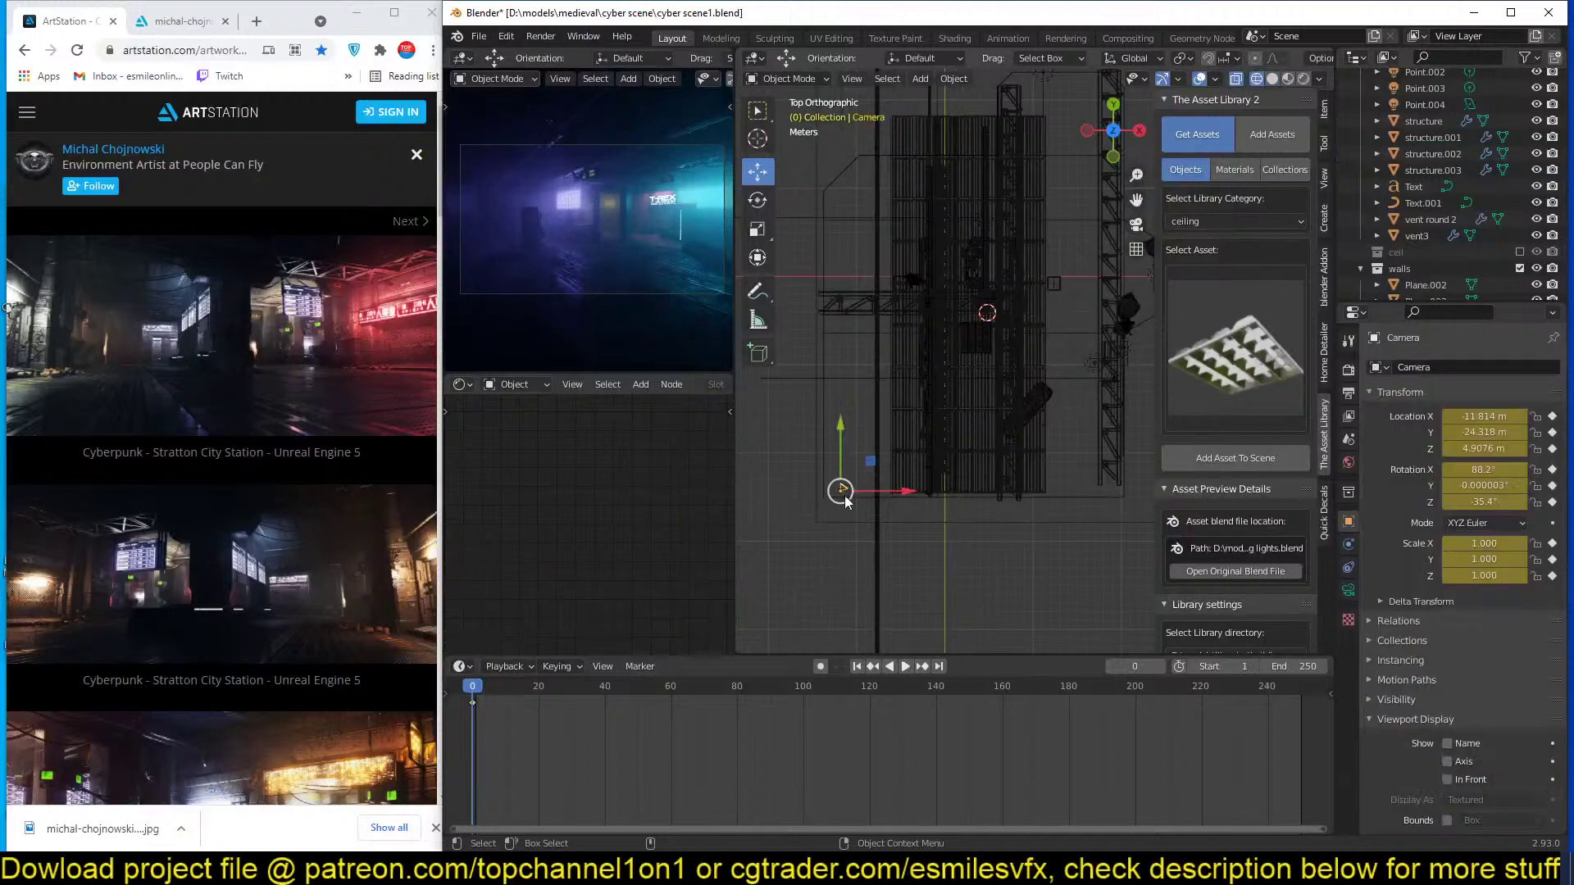
Try rotating the camera to about -95.3° on Z at frame 140.
click(936, 725)
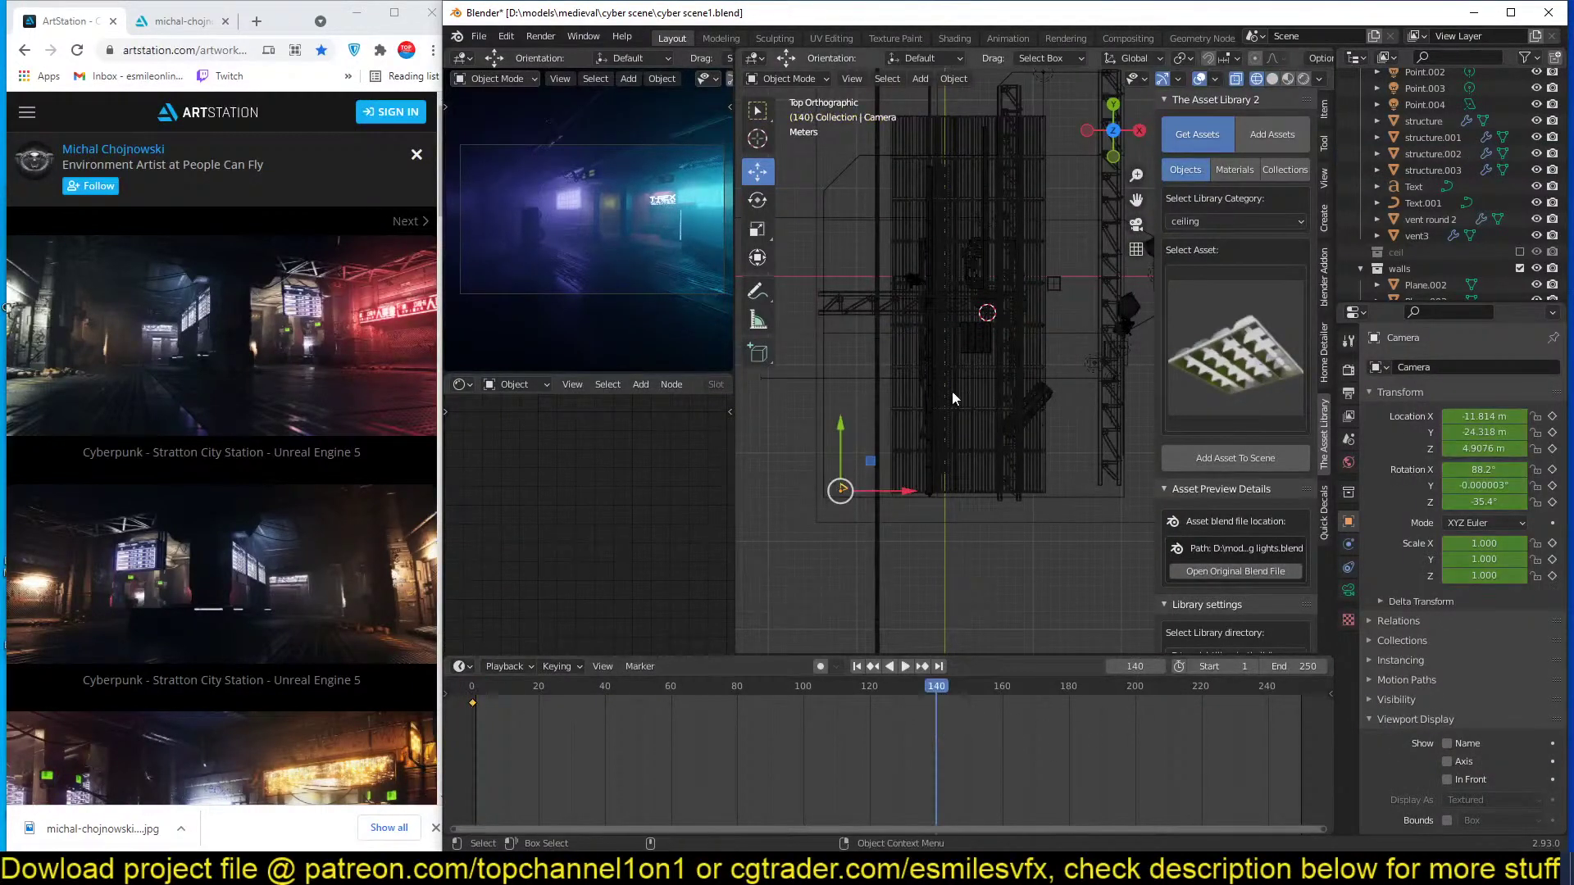
key(r)
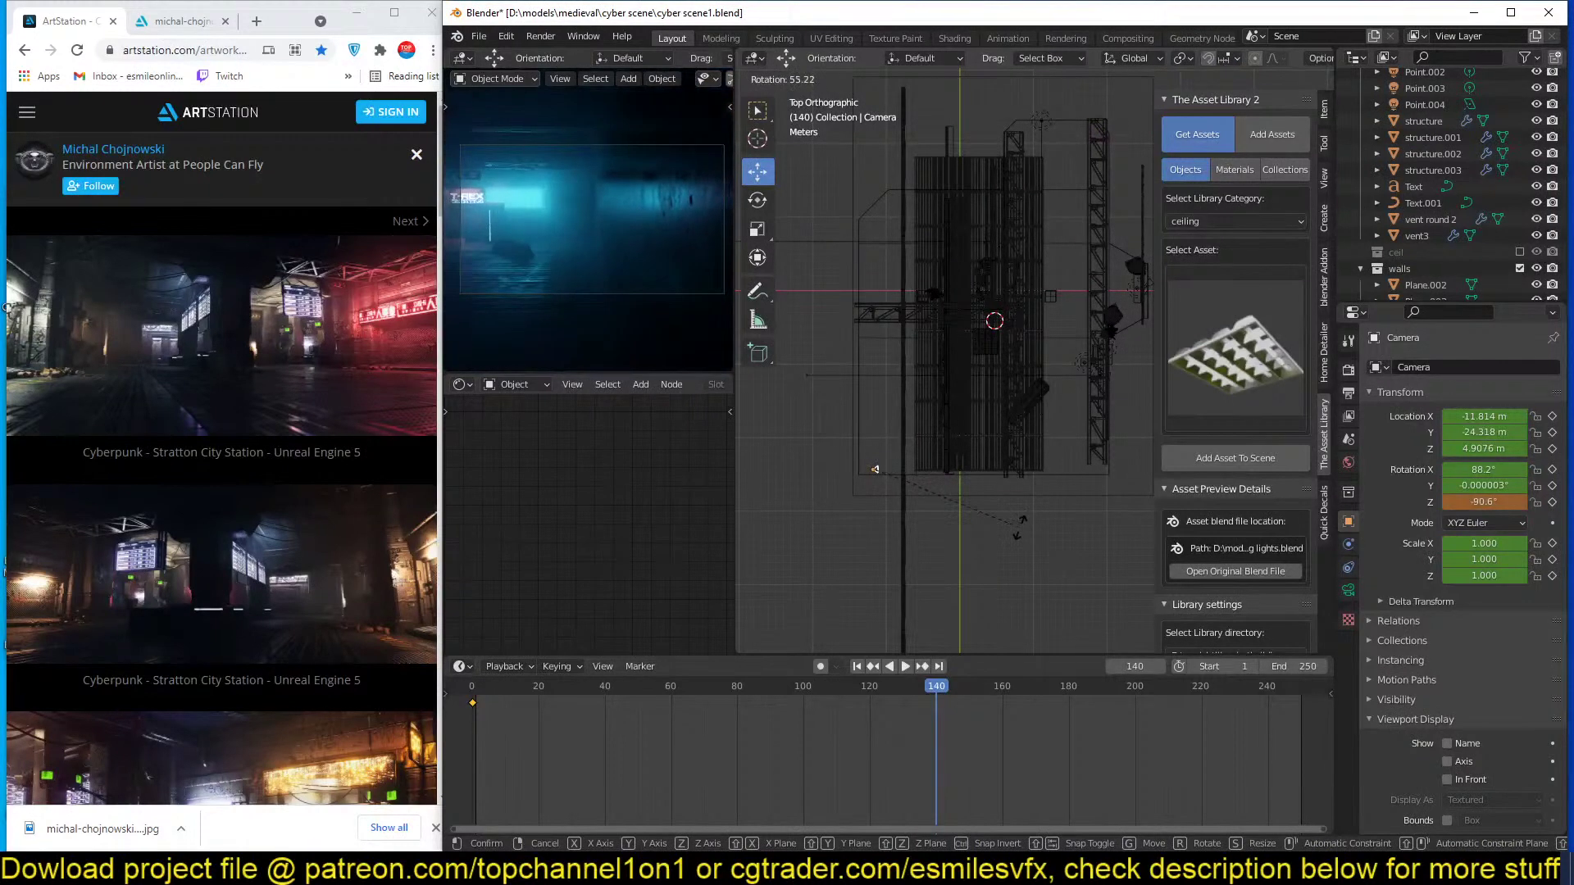
click(937, 617)
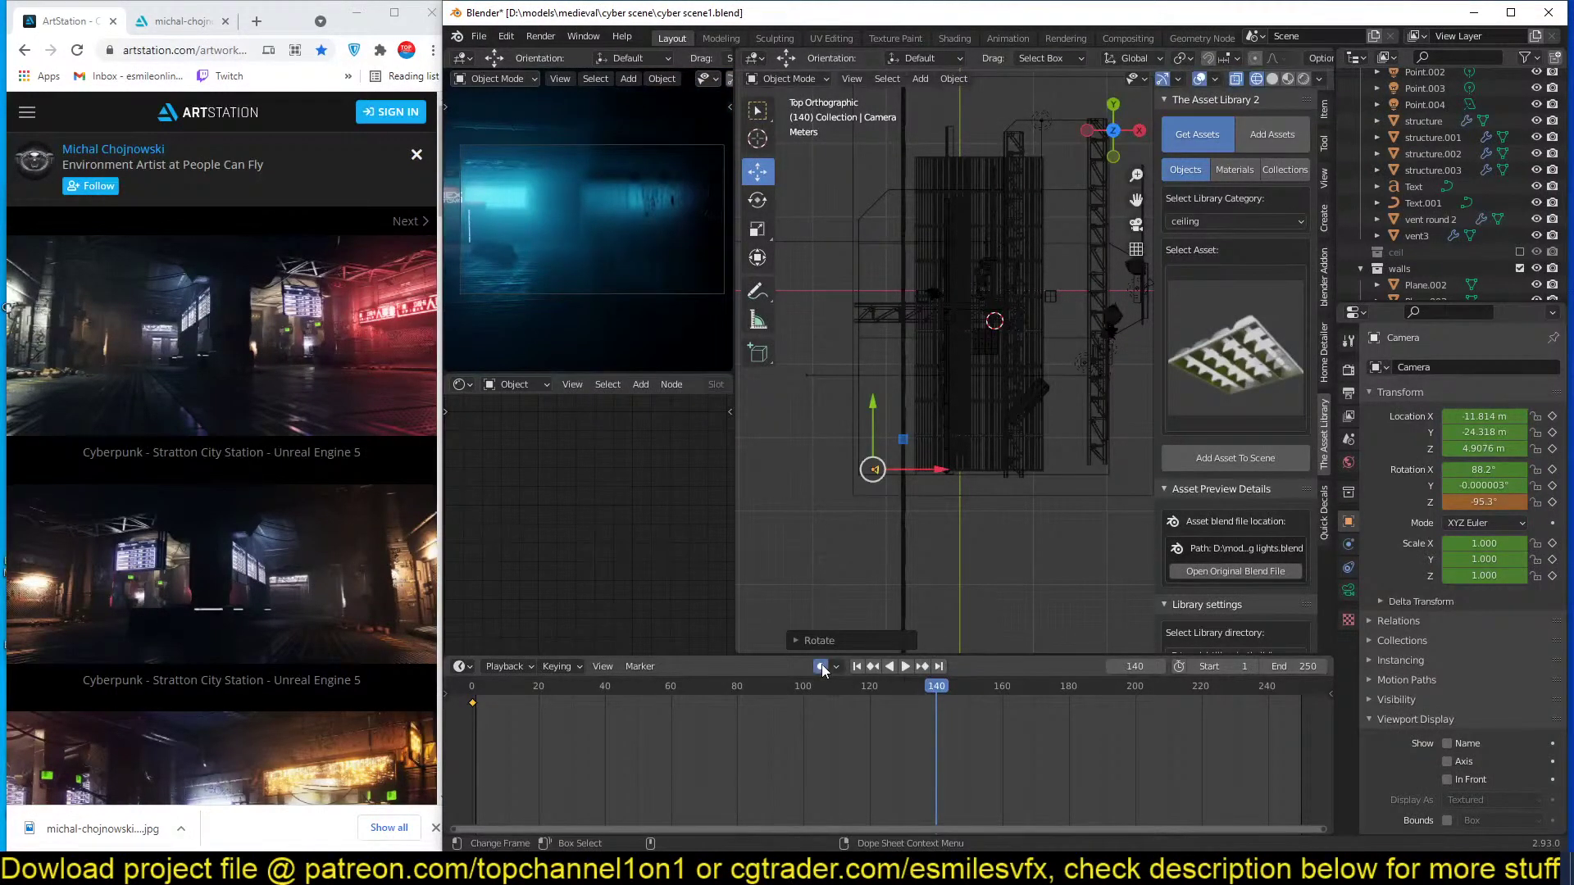
Turn on auto keying and rotate the camera to about -117° on Z at frame 0.
right_click(473, 711)
key(r)
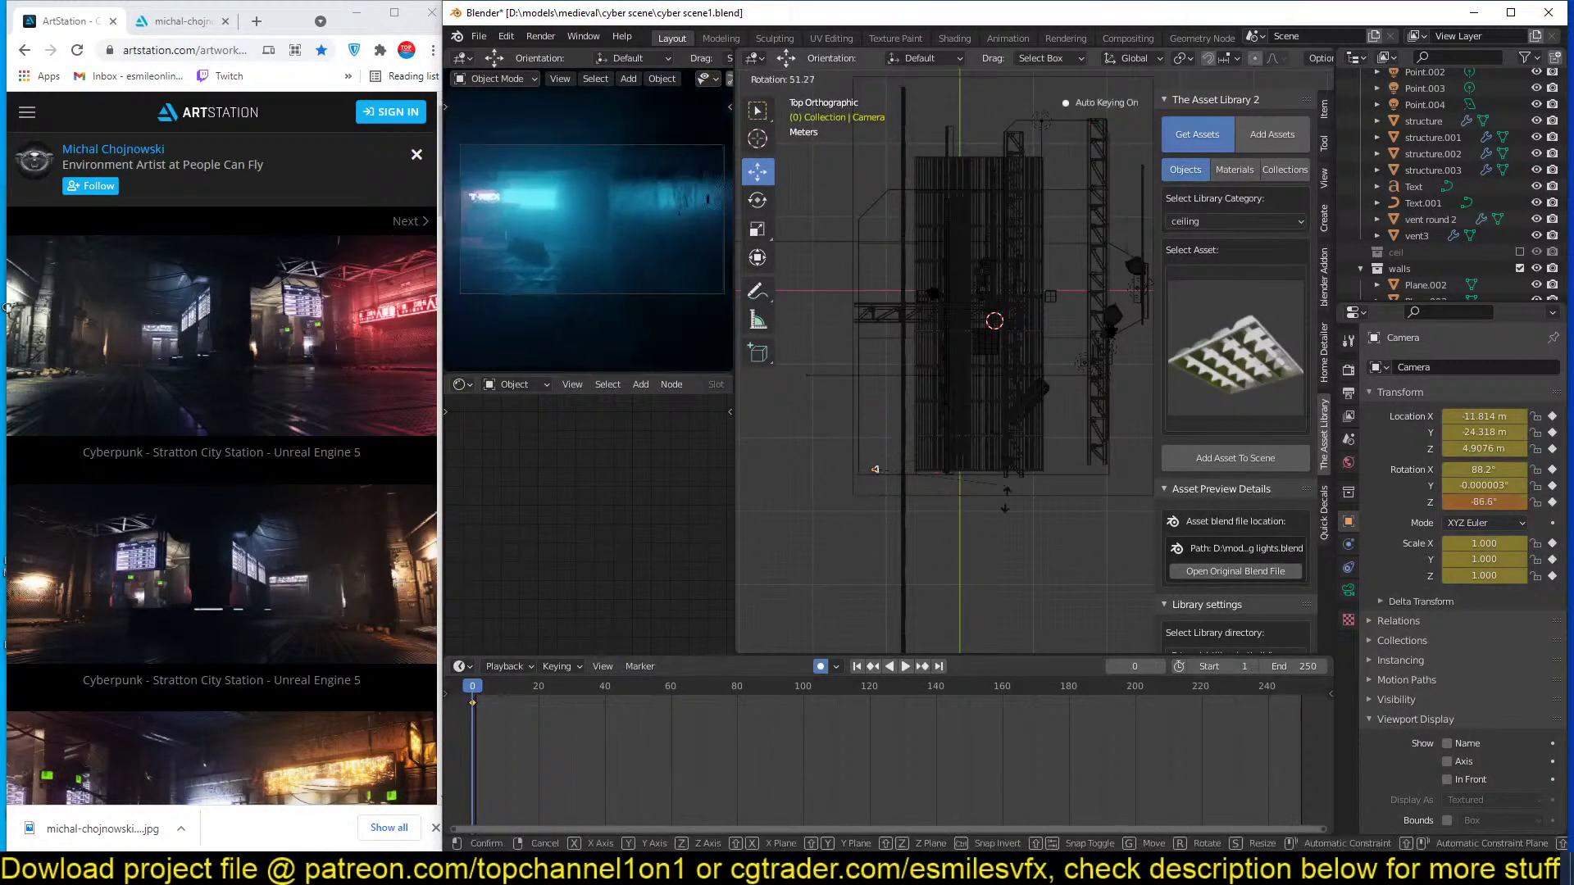
click(986, 550)
At frame 111, rotate the camera to -22° on Z and move it to about X -1.23 m, Y -15.07 m.
click(839, 713)
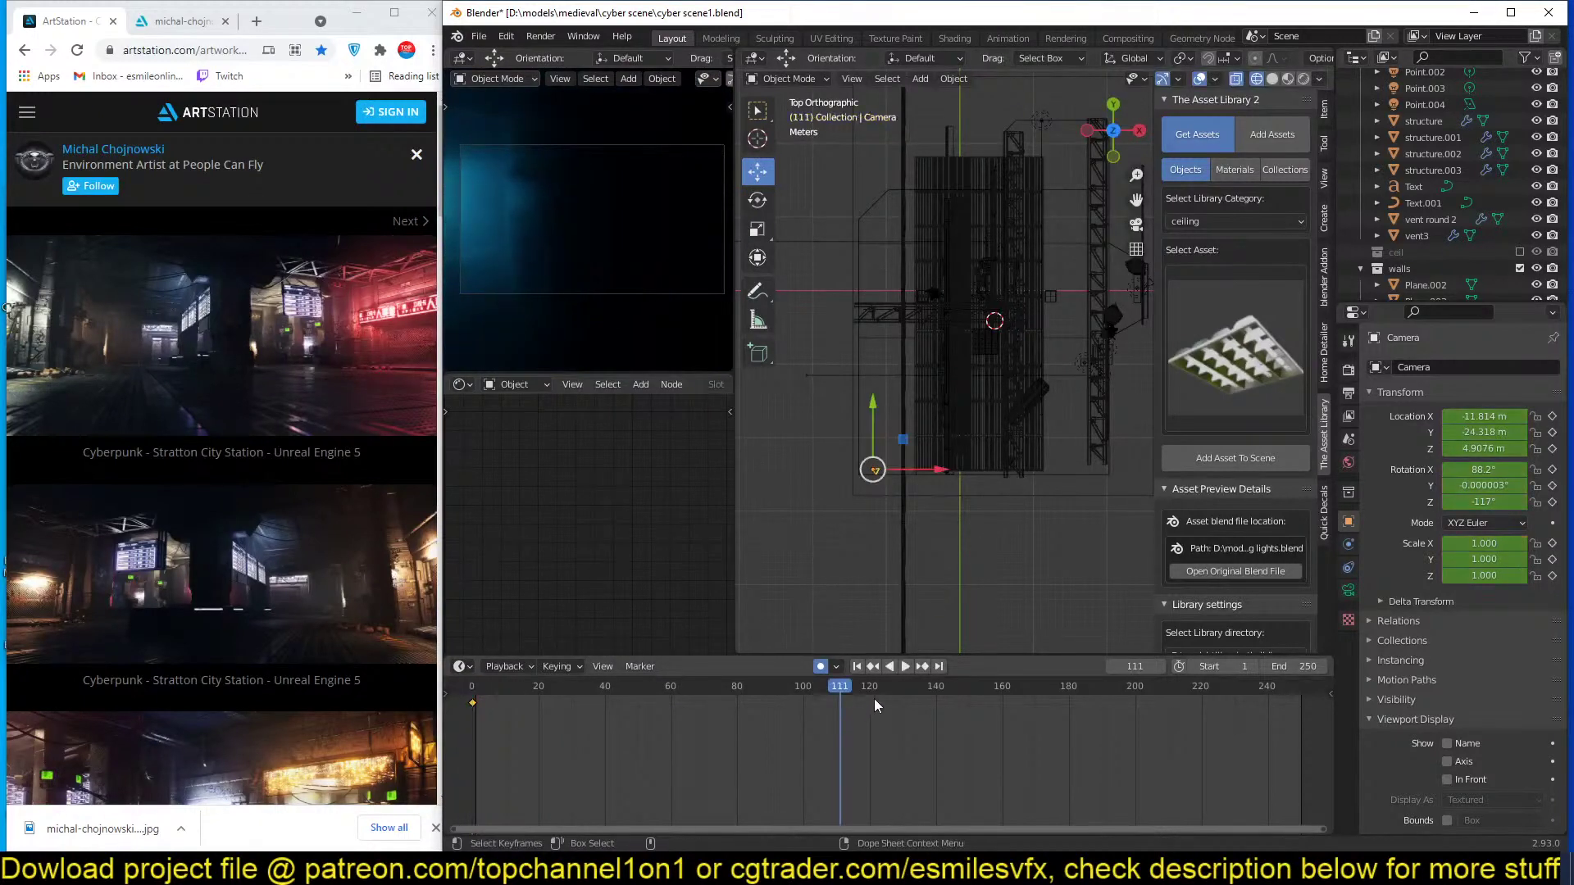
key(r)
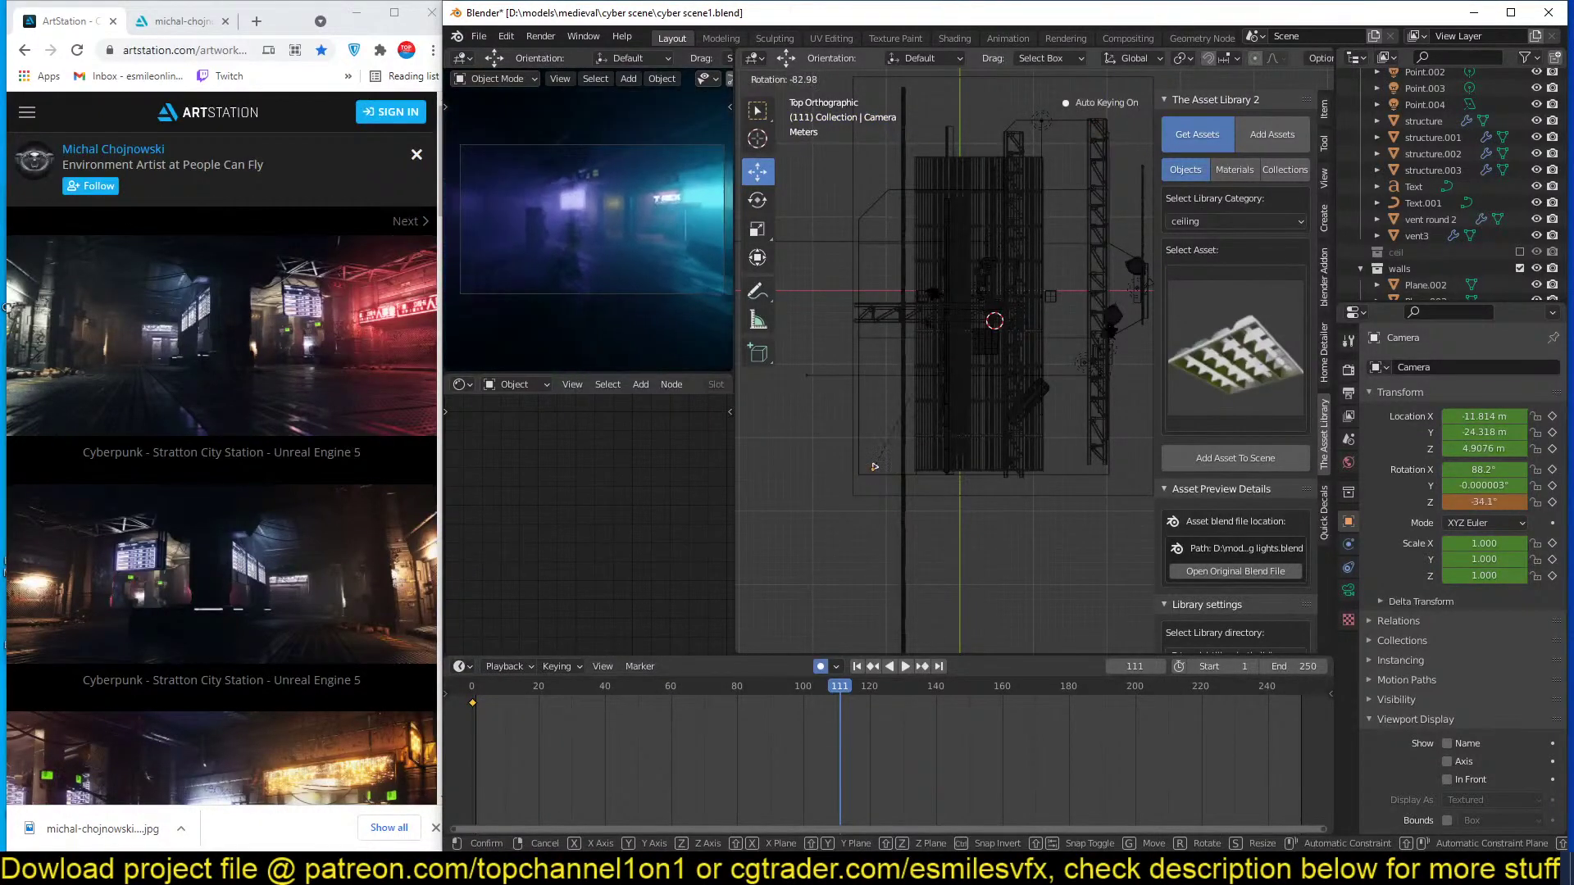
click(918, 311)
key(g)
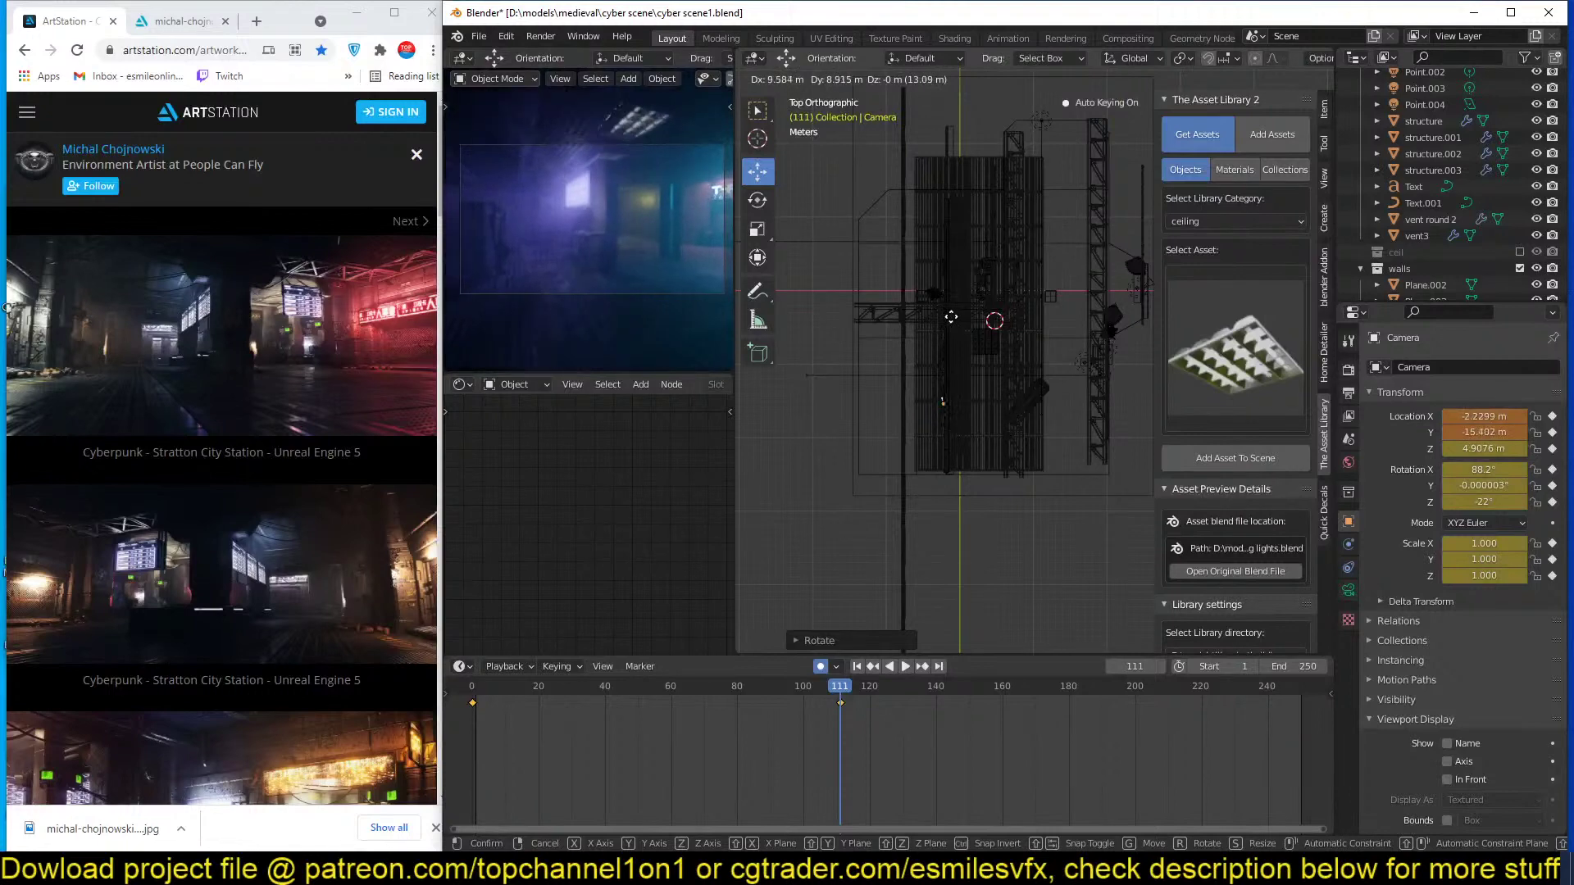
click(956, 314)
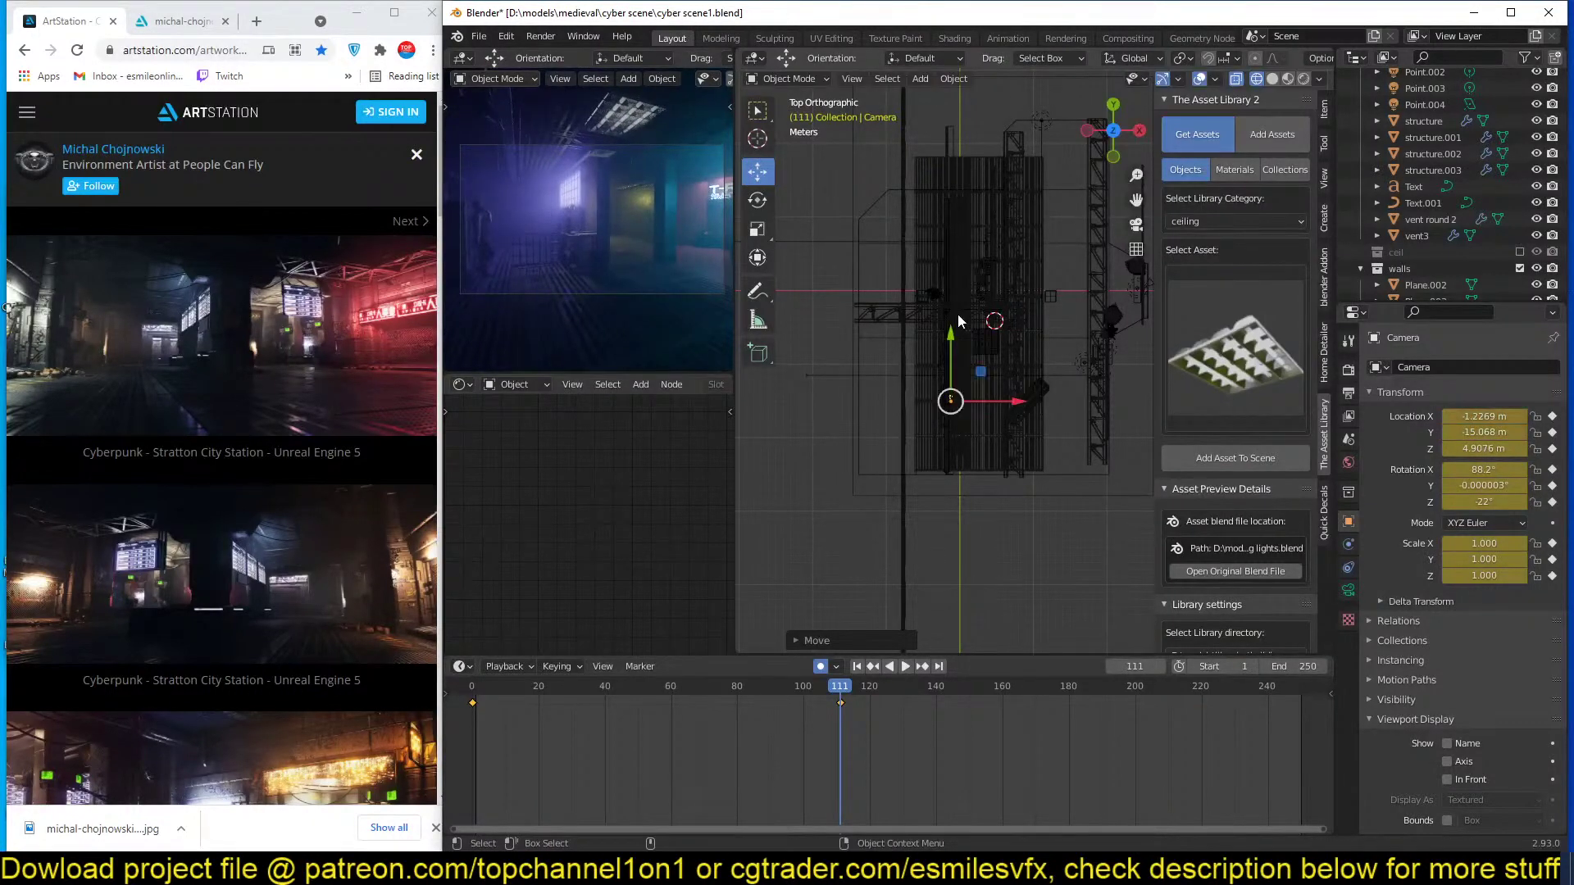
Play the camera animation from the start to check the motion, and save the file.
click(473, 757)
key(space)
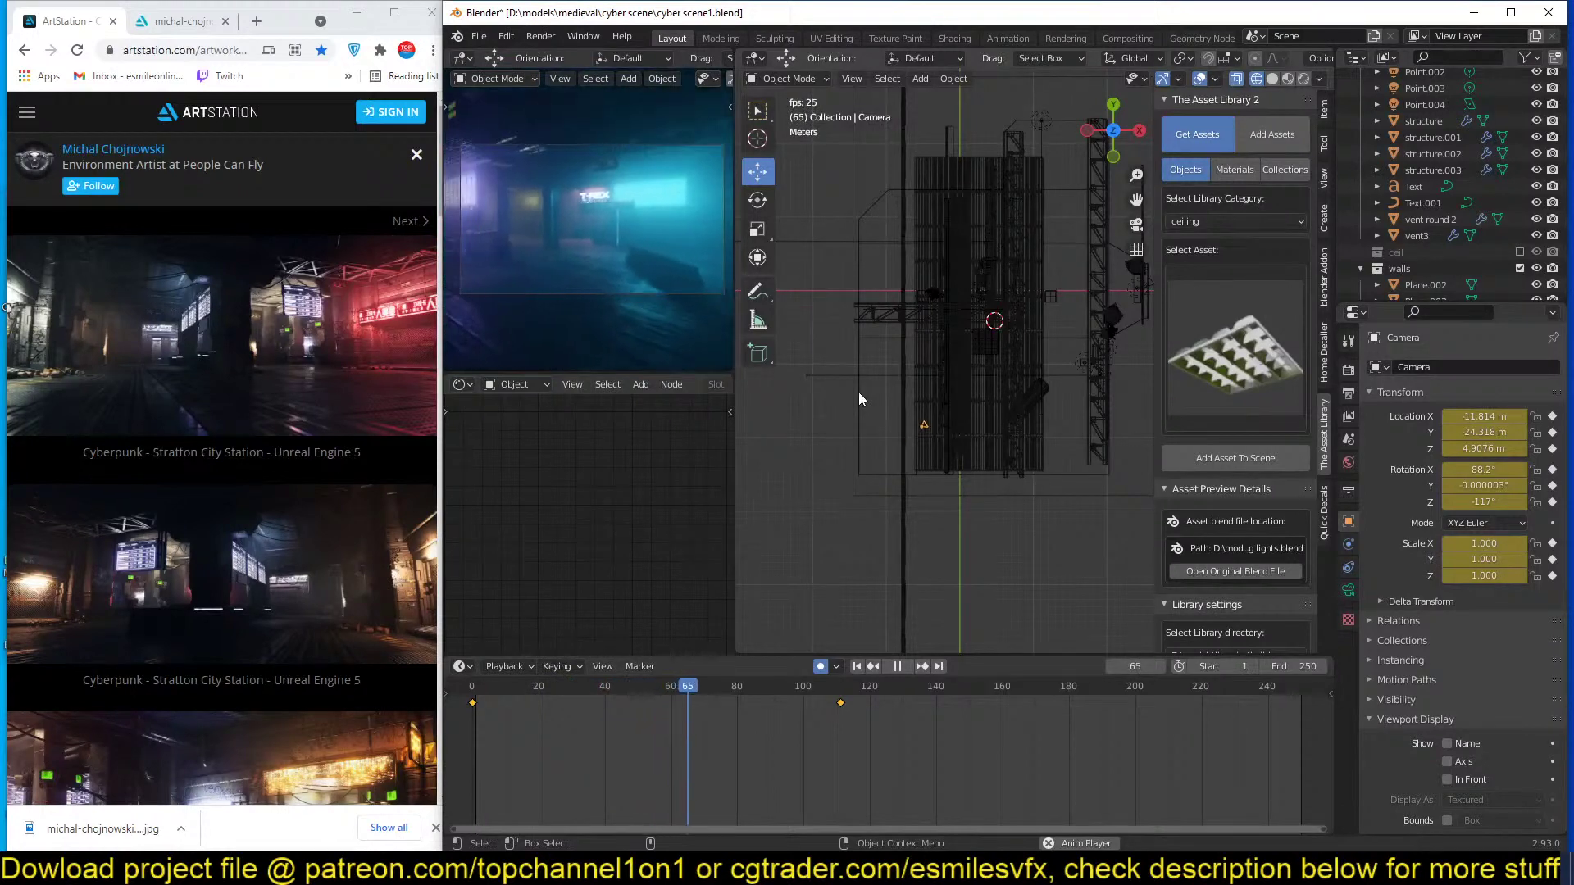
key(space)
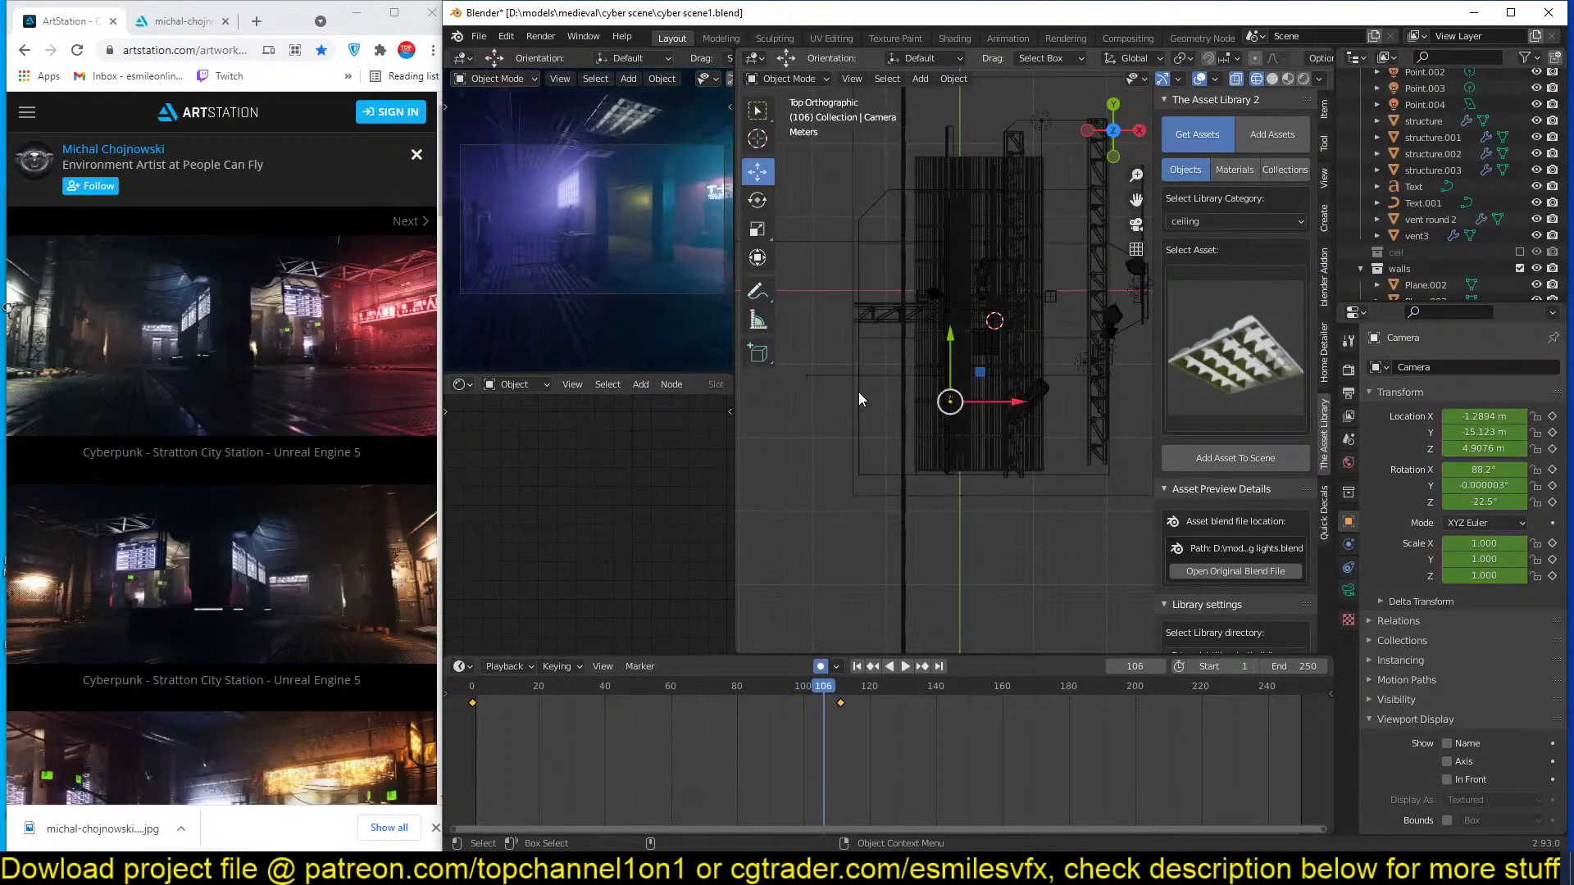
click(487, 704)
key(space)
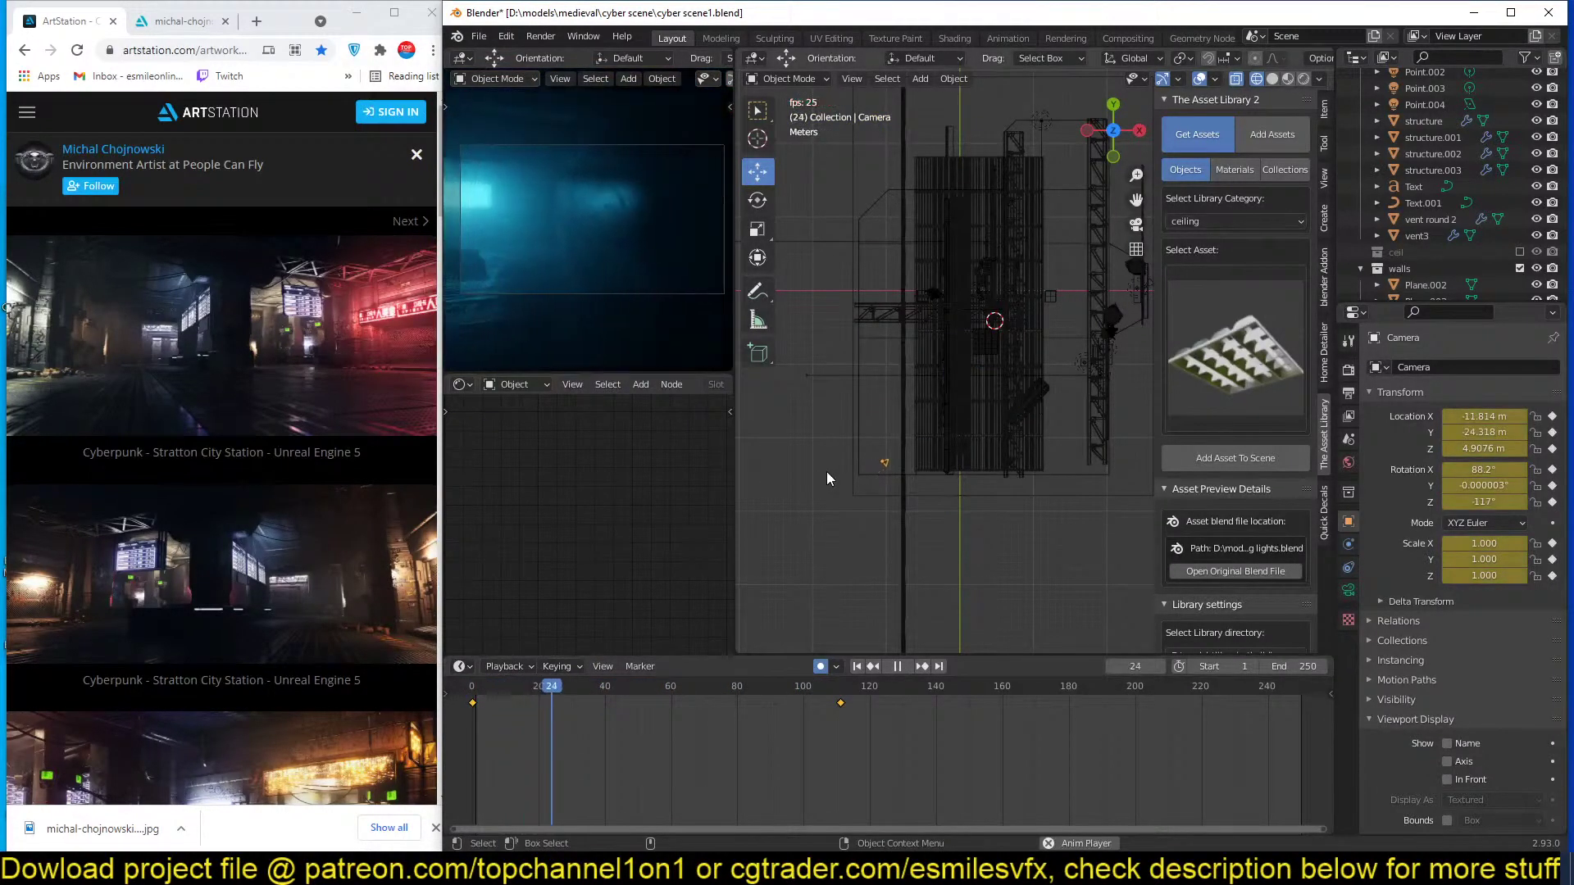
key(space)
scroll(873, 311, up, 1)
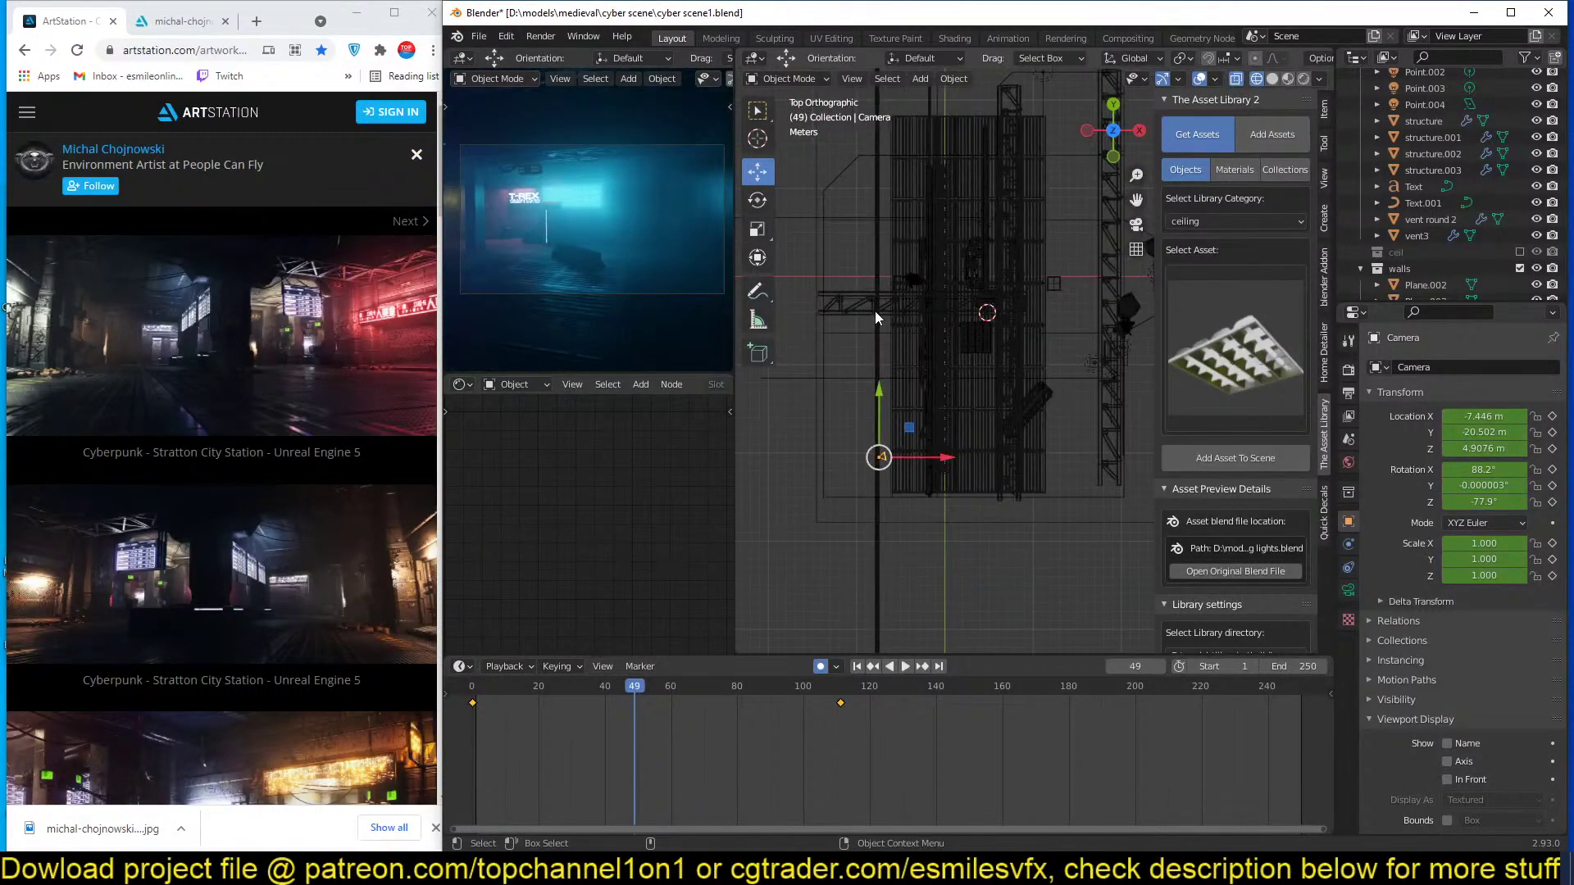
key(ctrl+s)
Replay and scrub the camera move, shift its end keyframe to about frame 172, and save the file.
scroll(969, 372, up, 1)
shift+middle_drag(970, 380, 1015, 404)
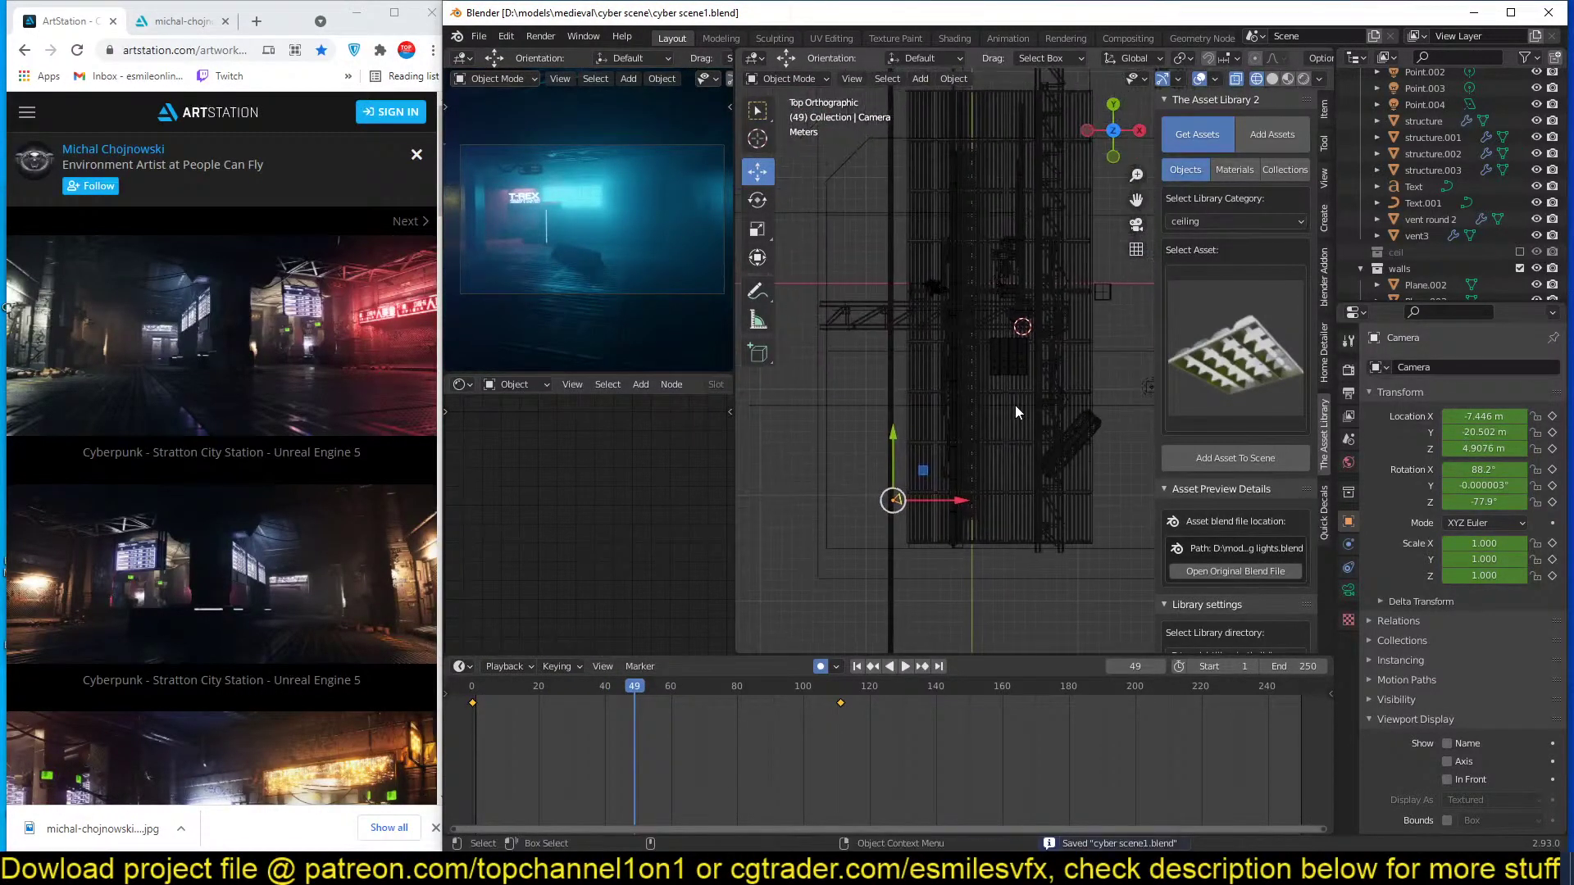
key(space)
key(space)
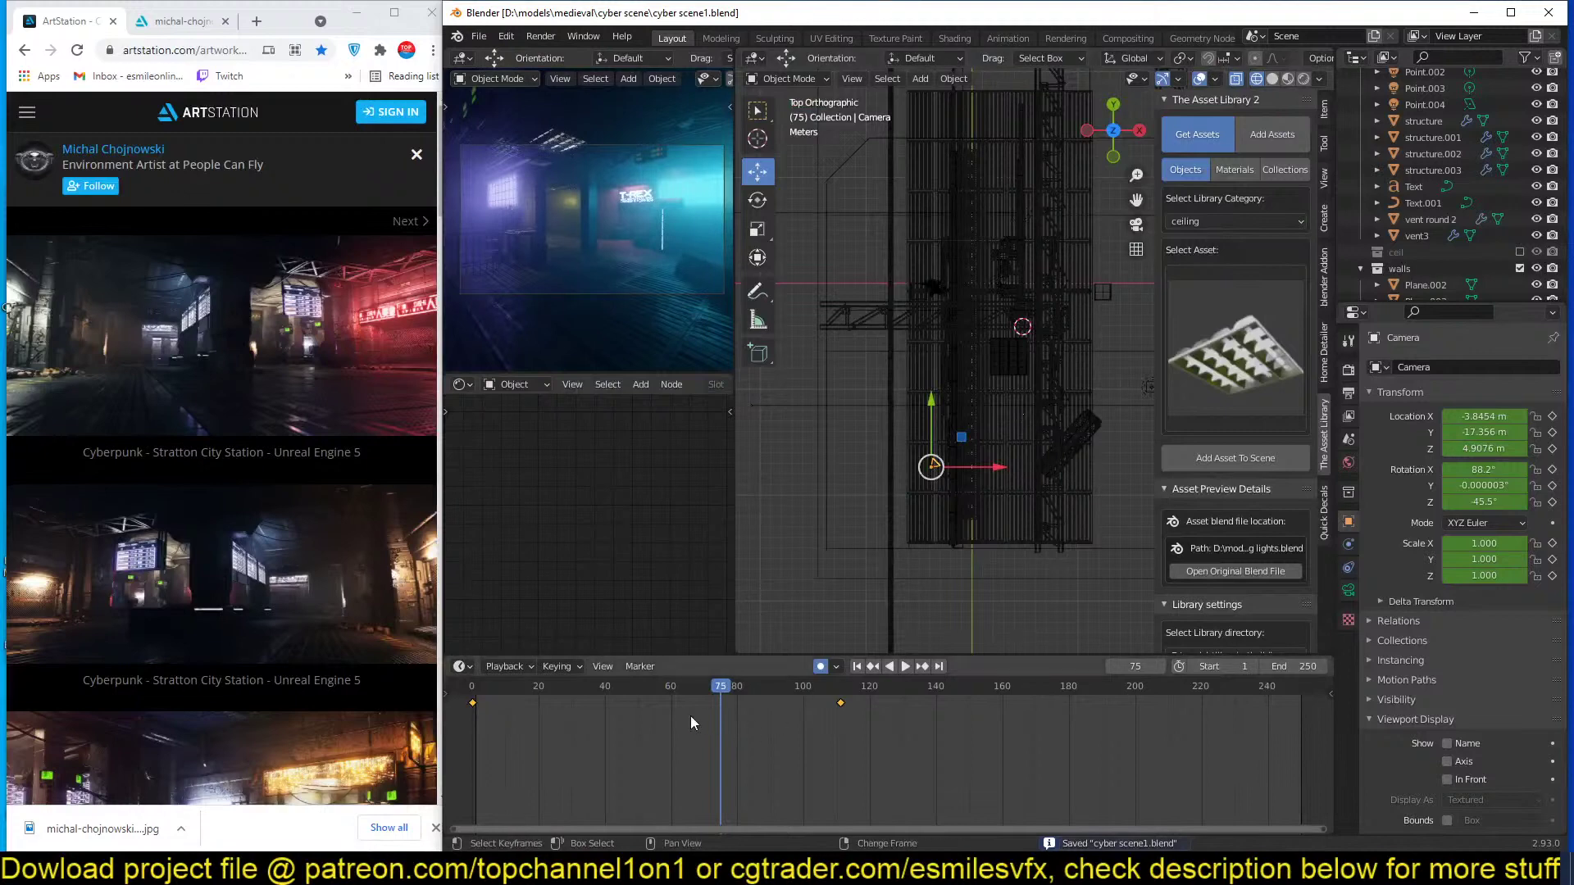
drag(690, 715, 524, 715)
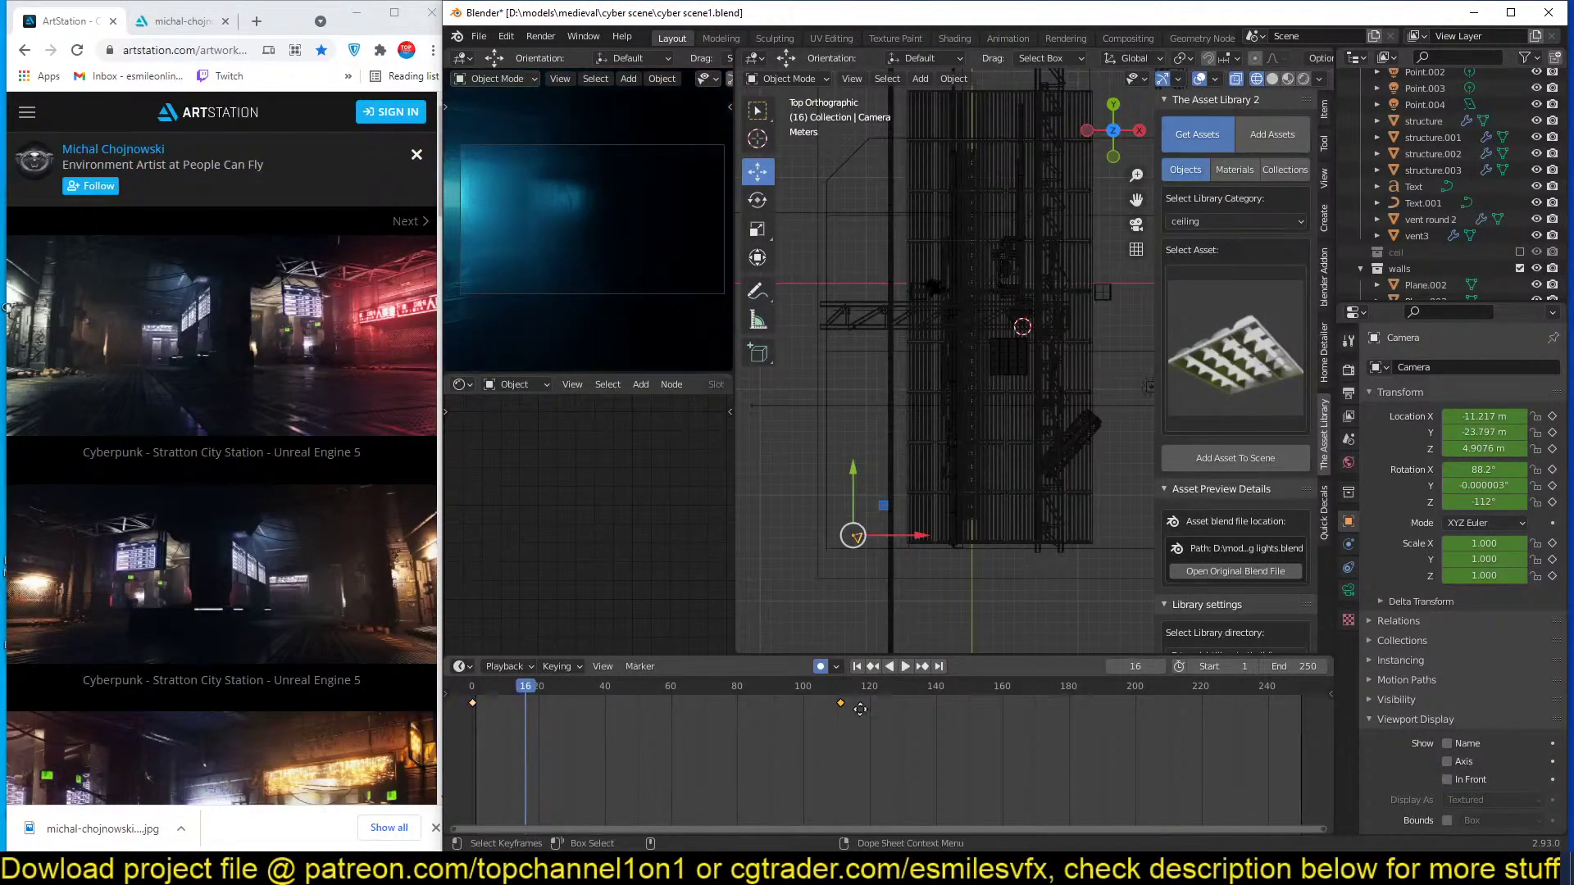
drag(840, 702, 1041, 703)
key(ctrl+s)
Browse the asset library's ceiling and windows object categories for further props.
middle_drag(946, 420, 1237, 323)
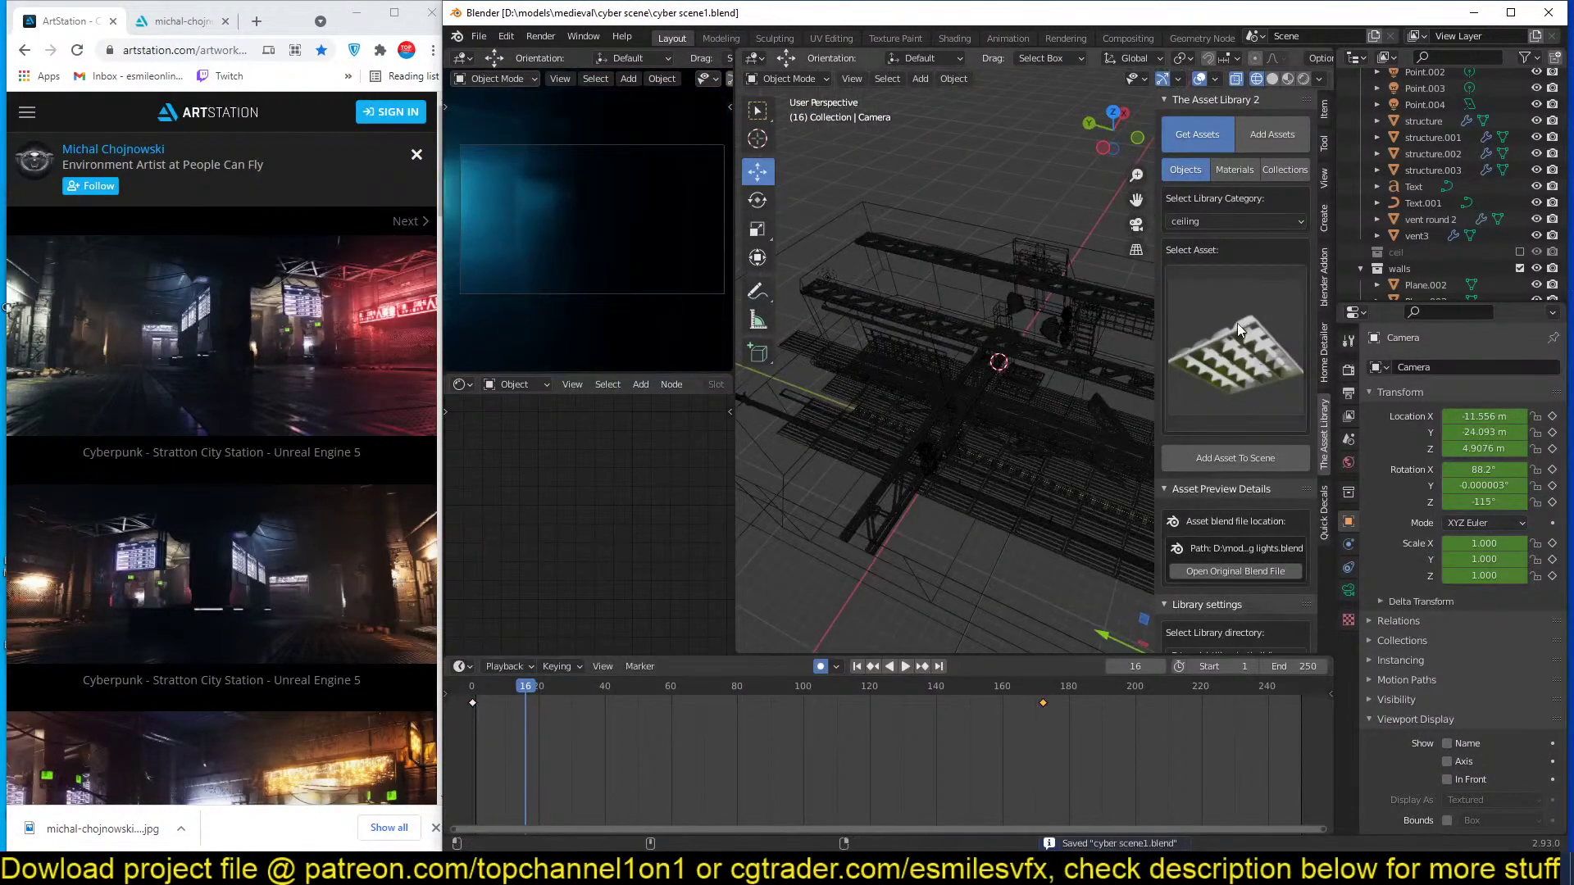
click(1237, 323)
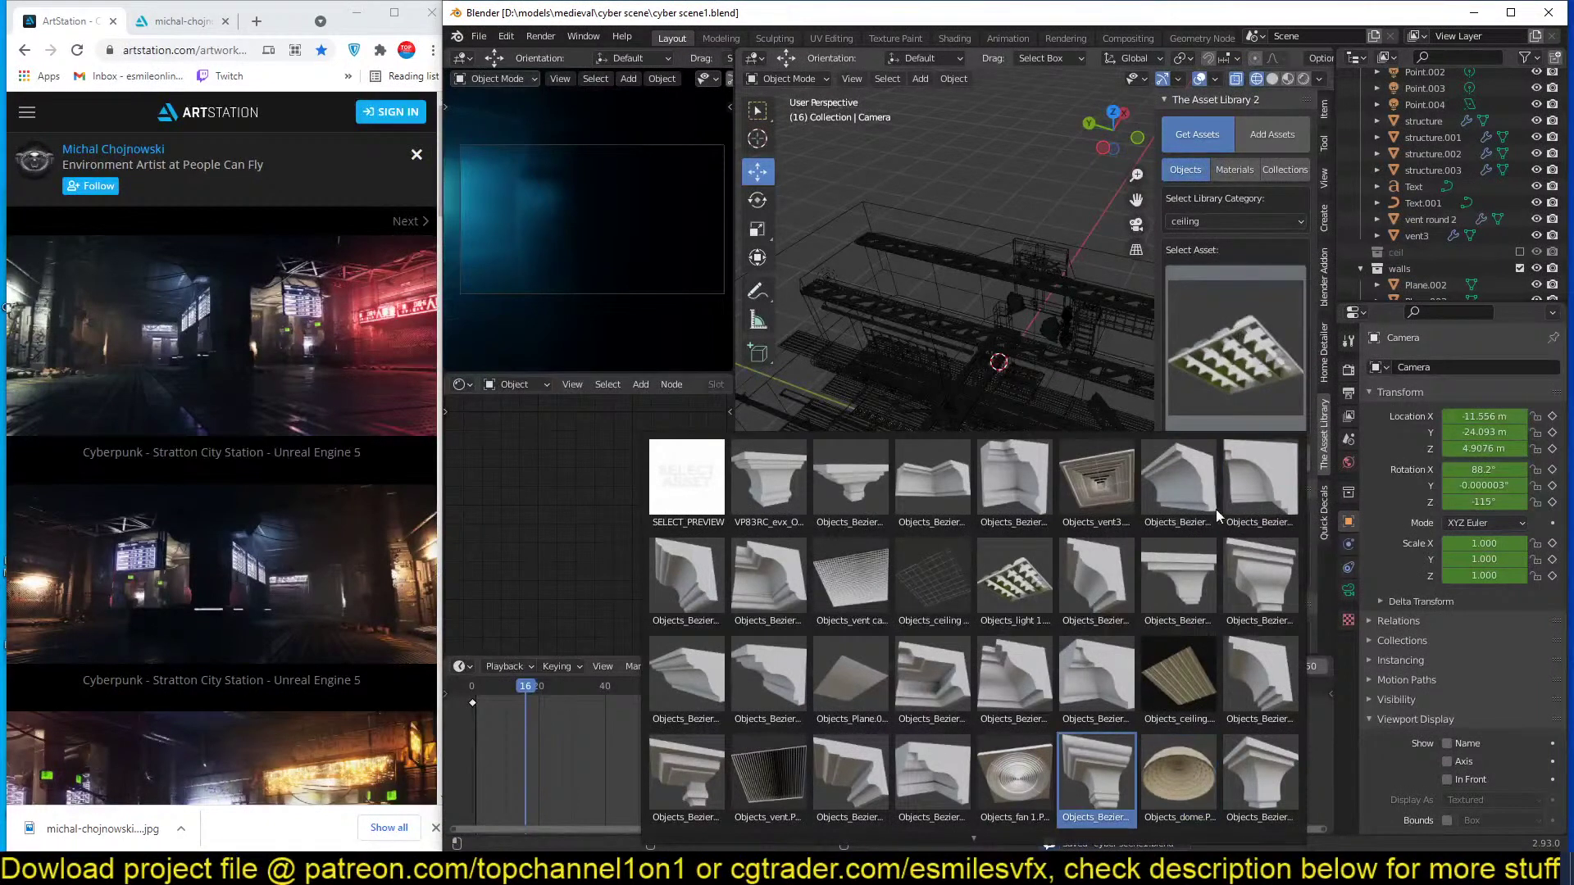
click(1259, 222)
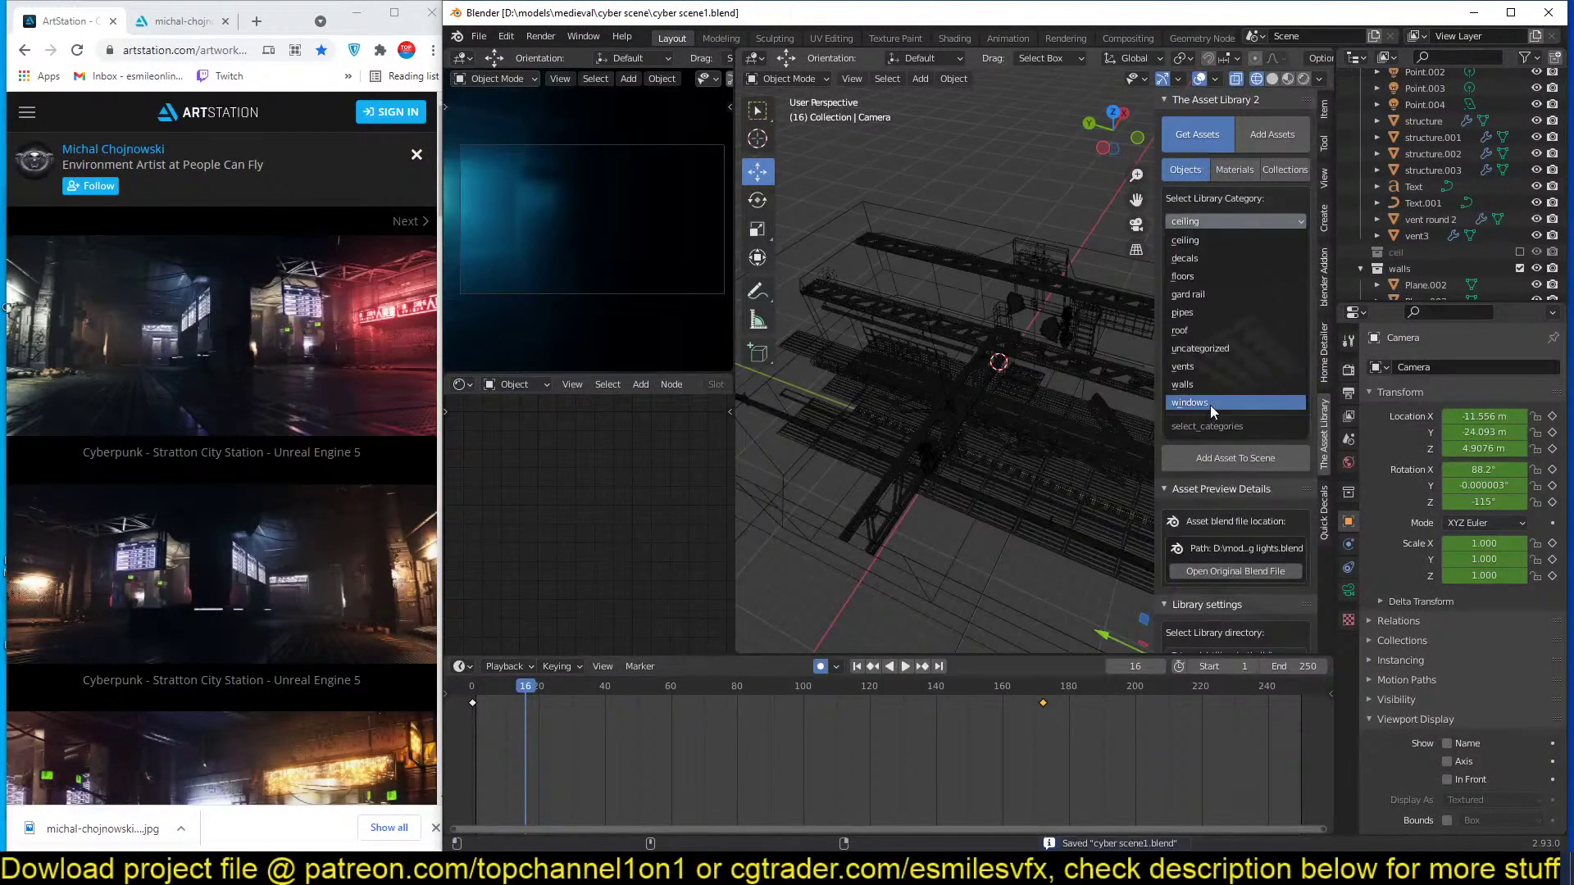
click(1210, 405)
click(1236, 364)
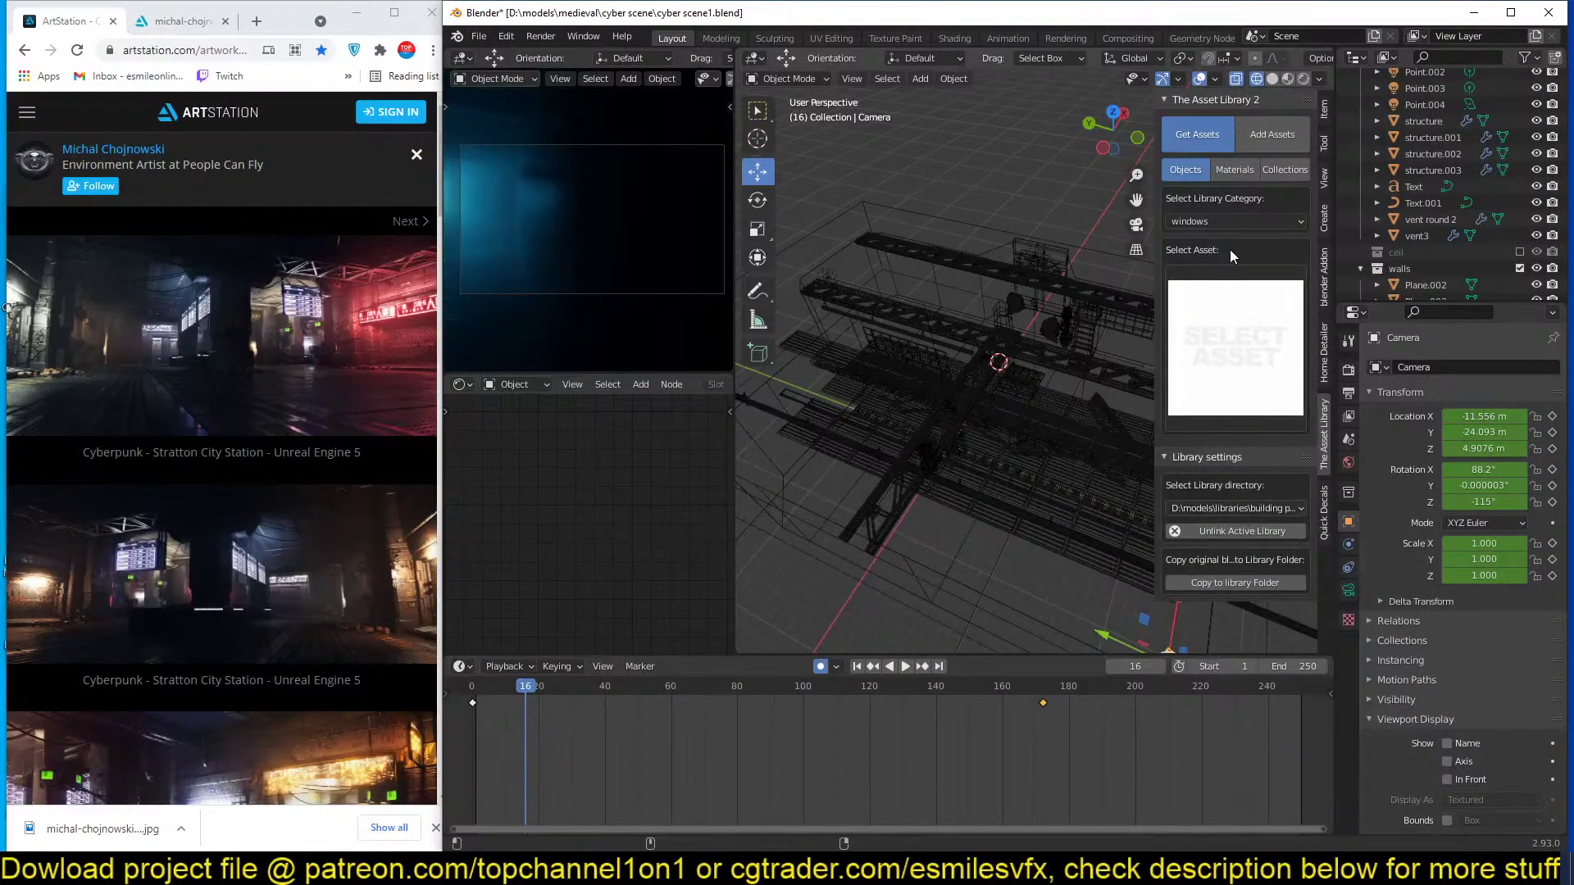
click(1247, 221)
click(1203, 348)
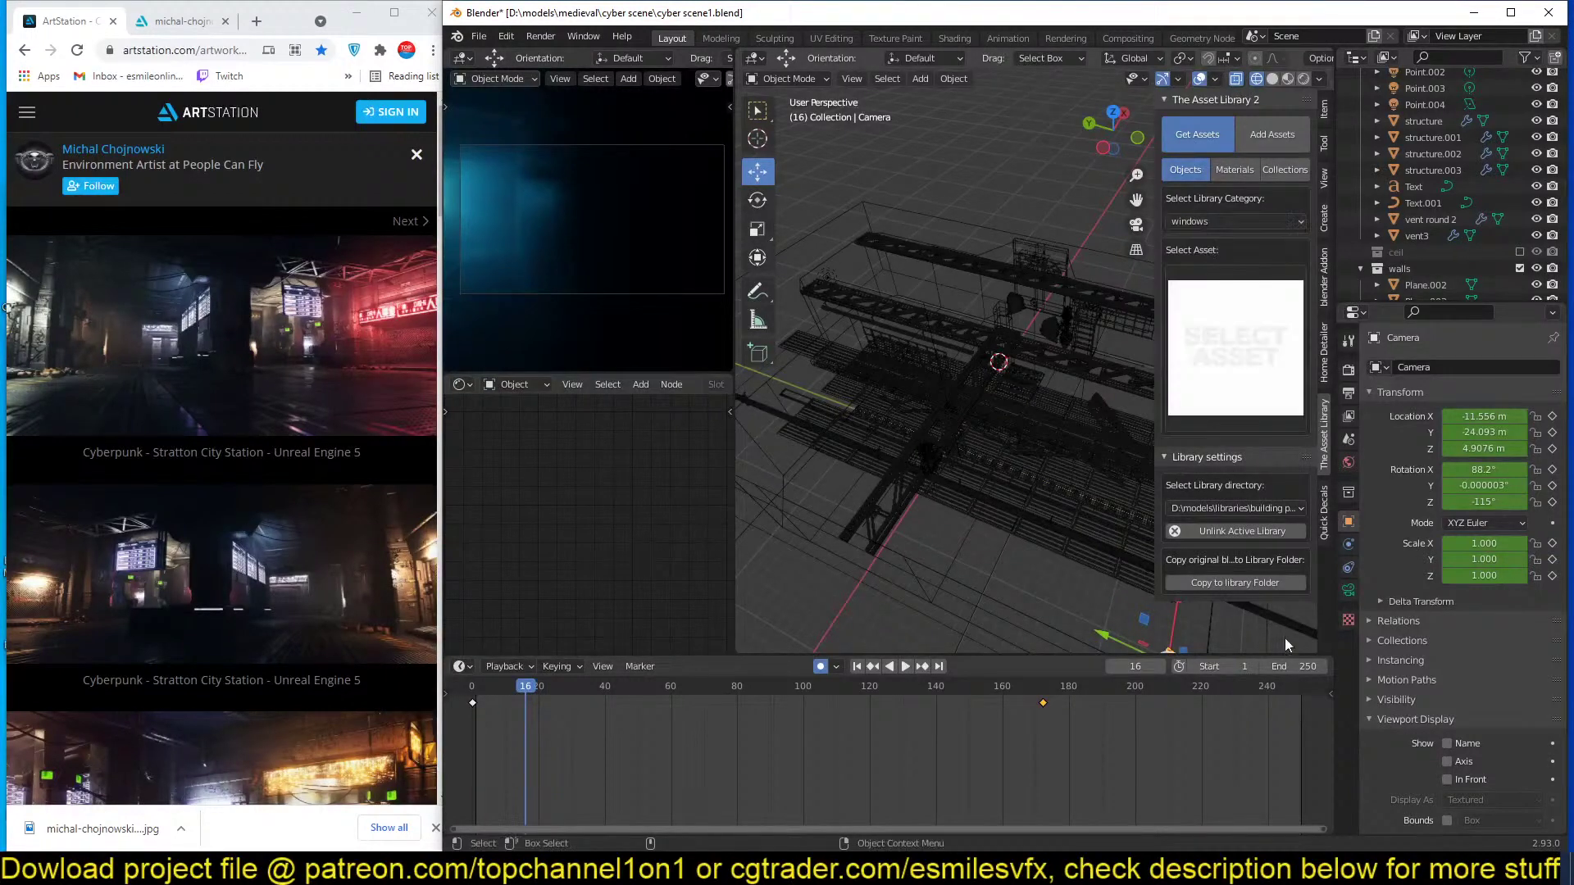
Look through the asset library's collections, including doors, and choose the spiral steps asset from the steps category.
click(1279, 168)
click(1251, 216)
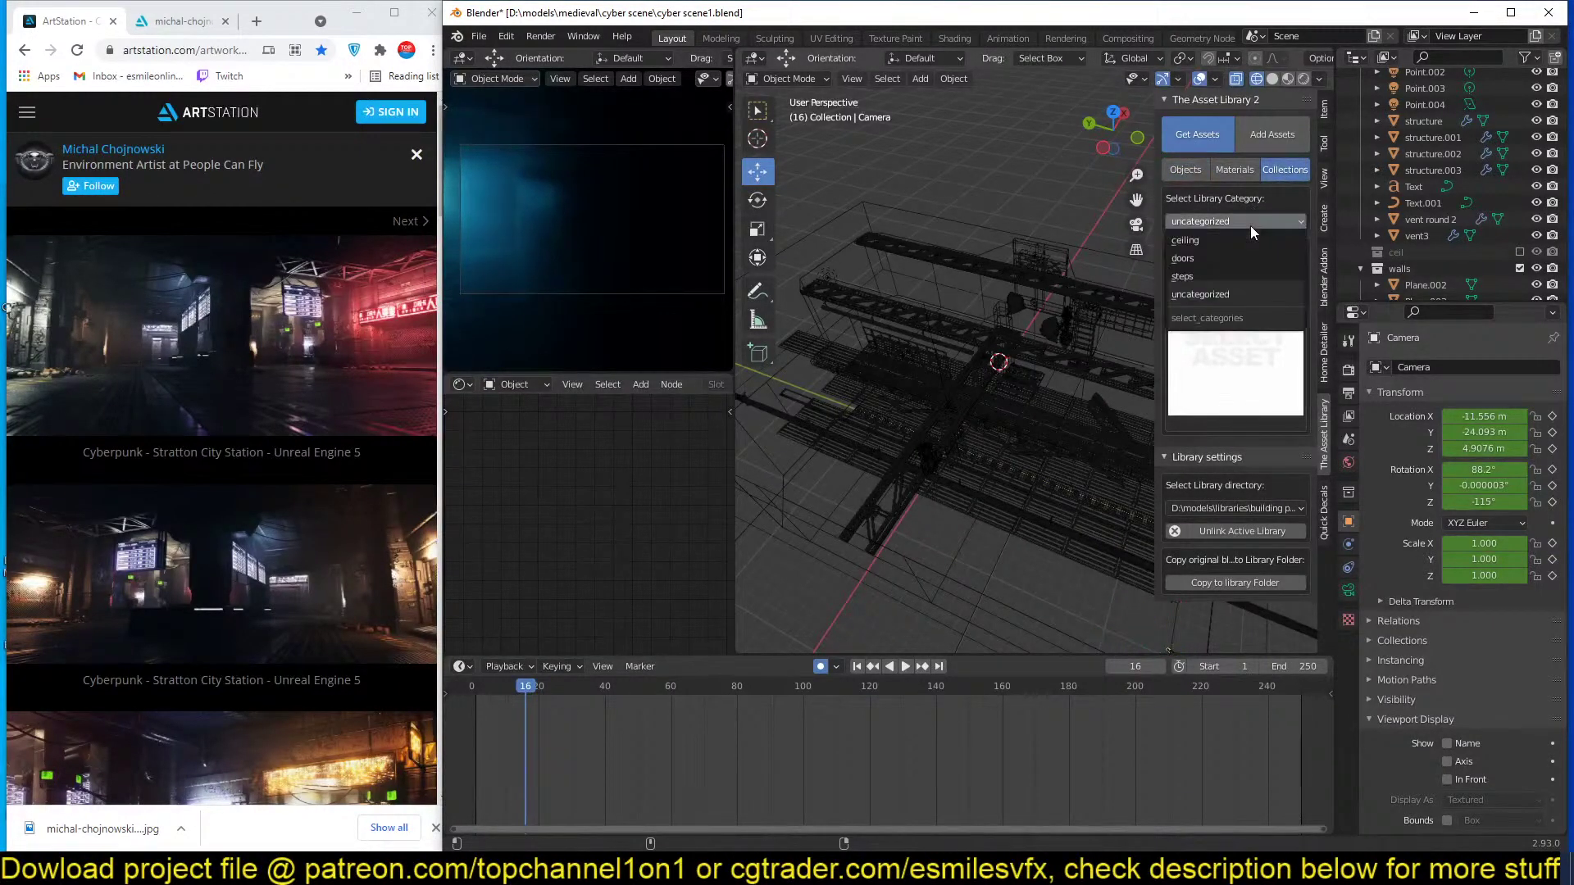
click(1251, 224)
click(1244, 229)
click(1232, 262)
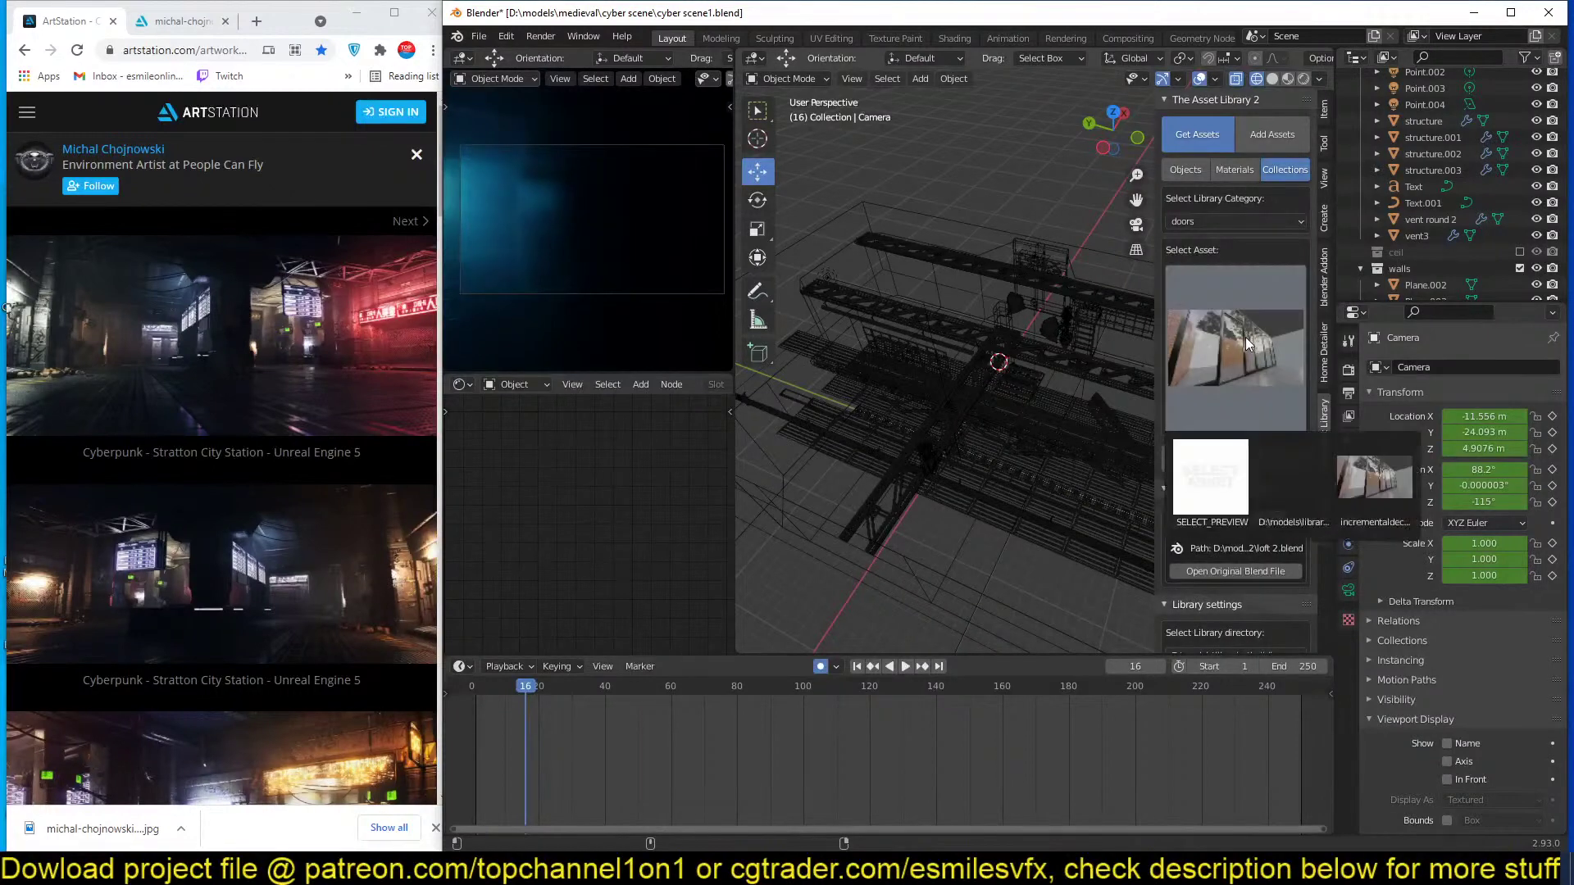
click(1260, 218)
click(1245, 277)
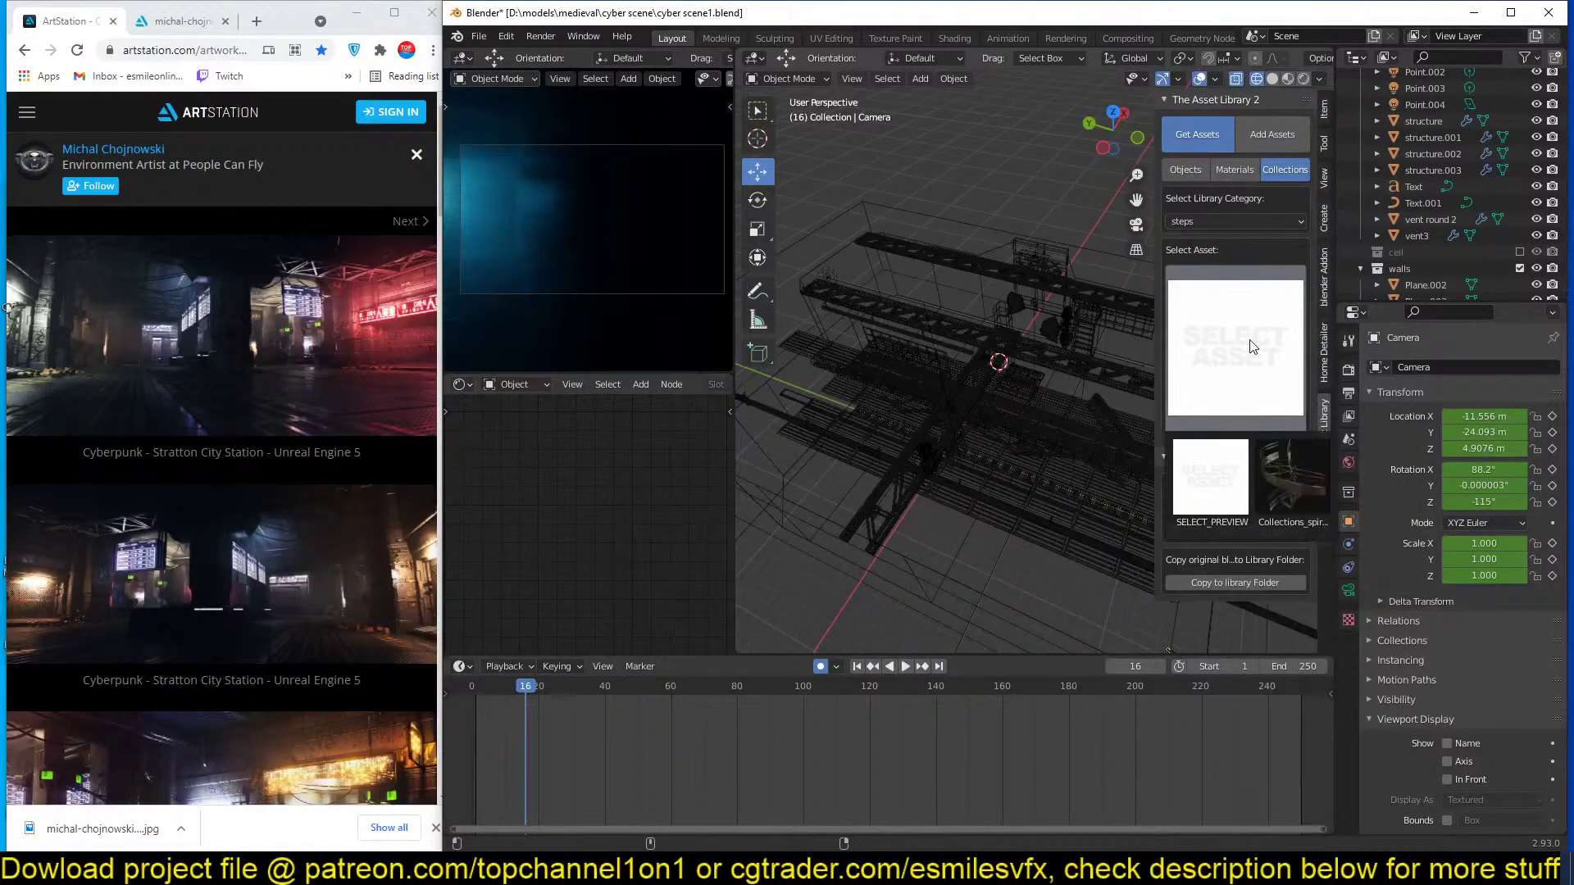
click(1279, 490)
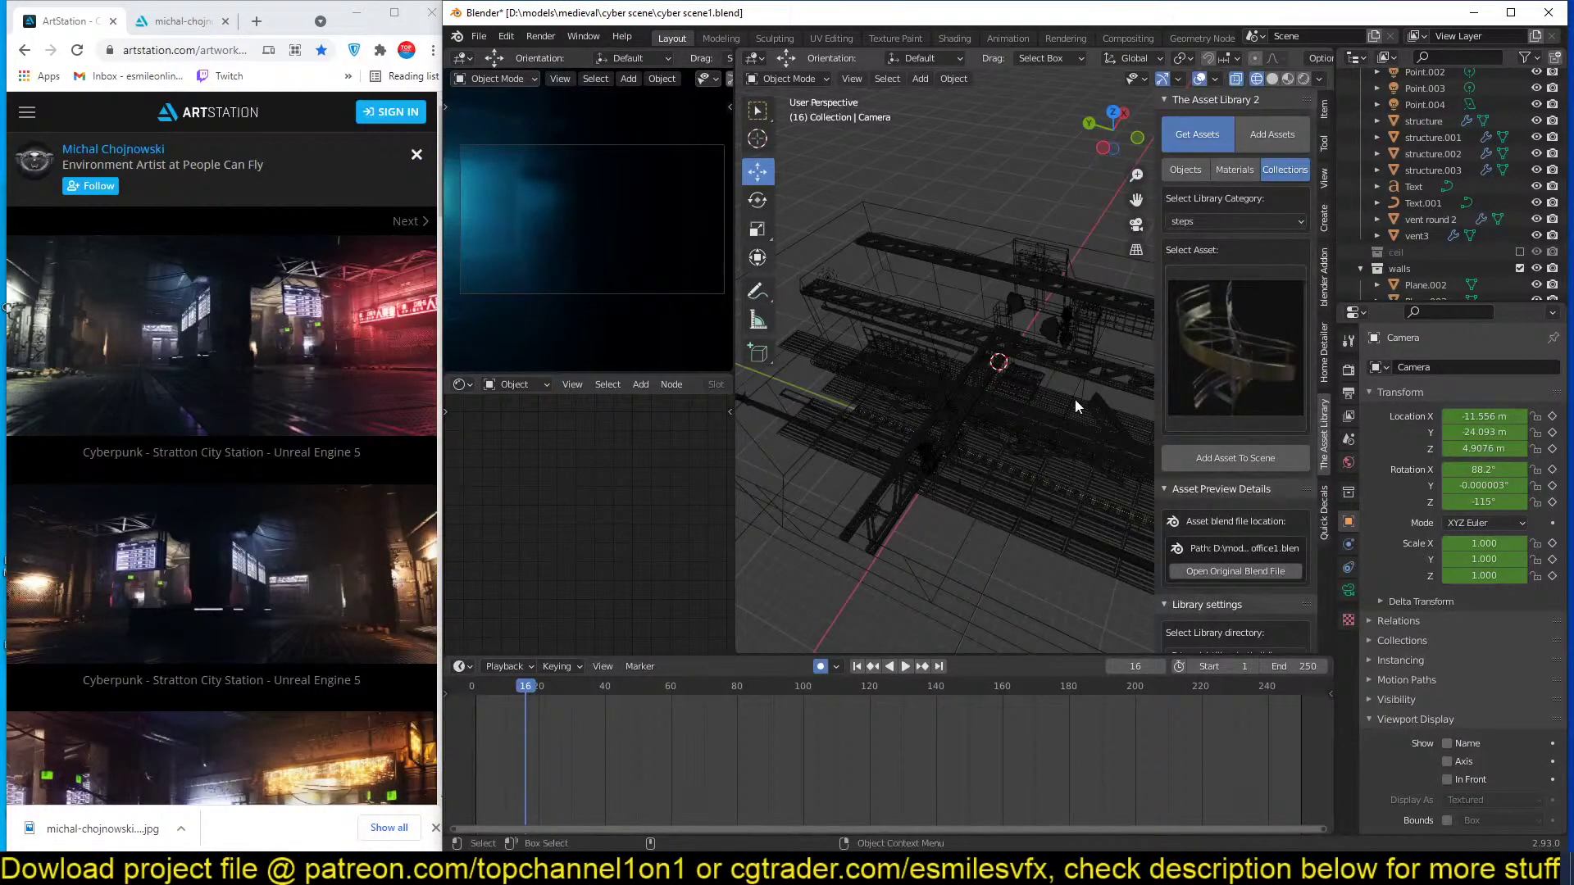
Save the file, place the 3D cursor beside the near end of the floor gratings in top view, and add the spiral steps.
shift+middle_drag(1069, 399, 936, 453)
key(KP_7)
key(ctrl+s)
shift+right_click(1047, 450)
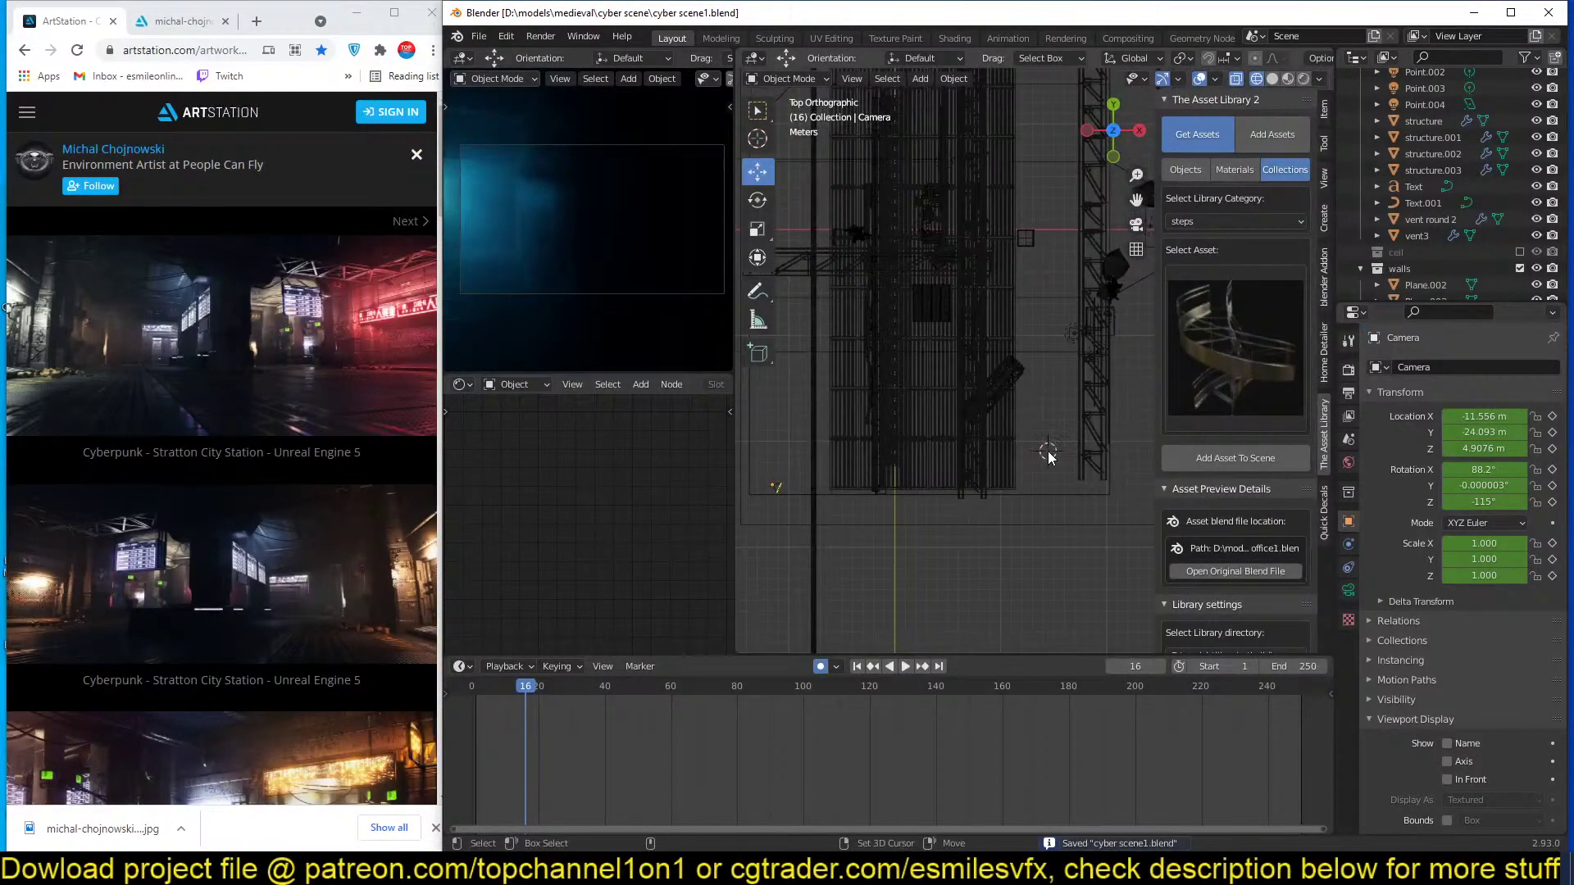
click(1236, 456)
Enlarge the spiral steps to a scale of about 3.33 and bring them closer to the floor gratings.
key(s)
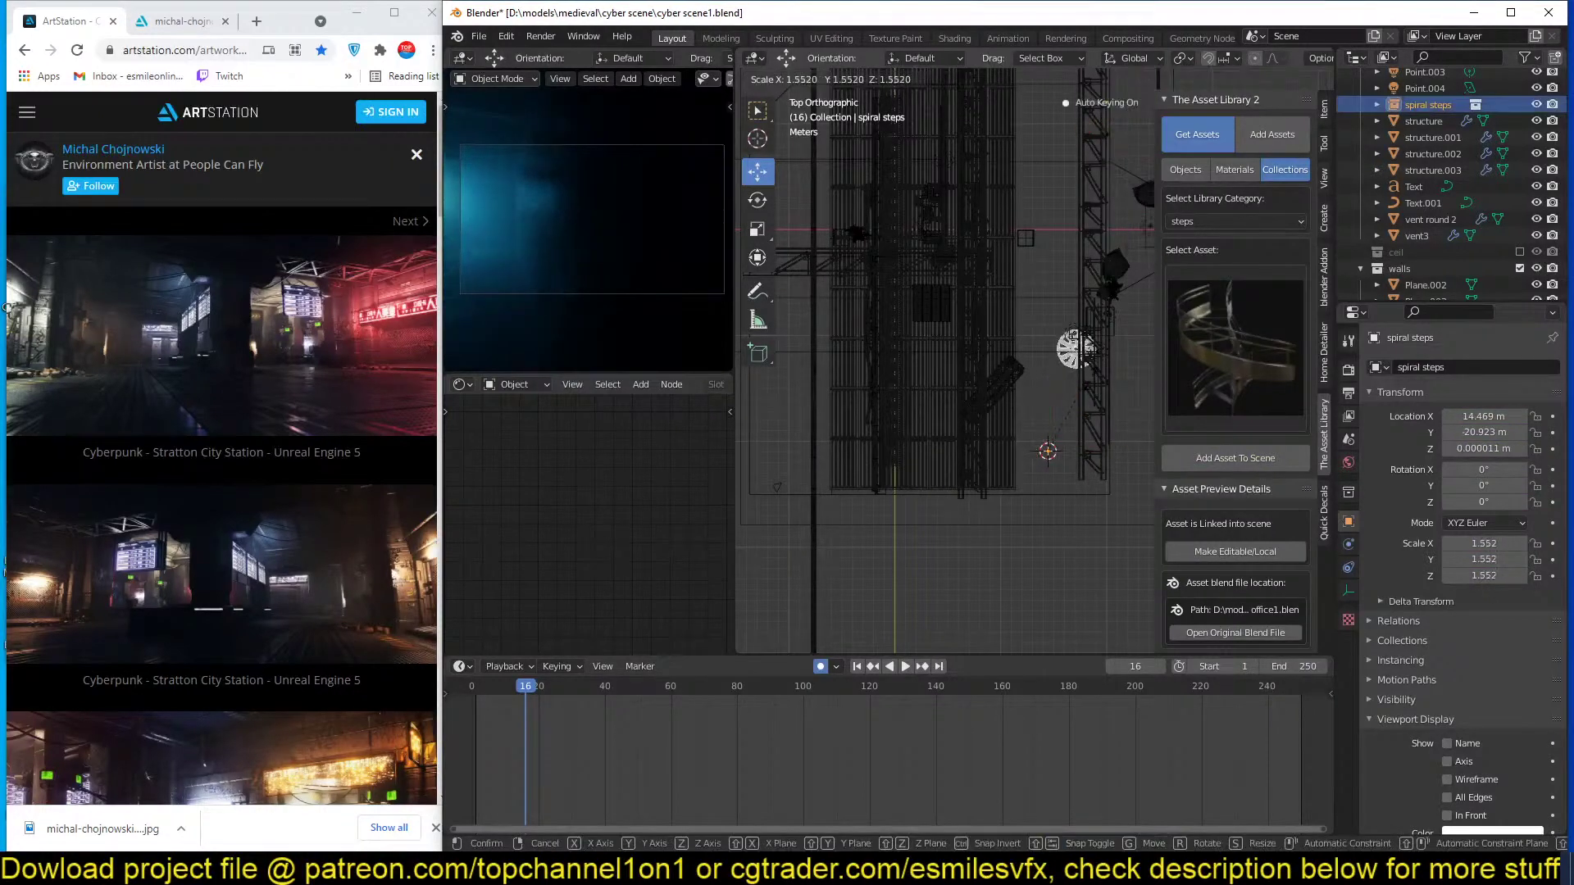
click(1096, 376)
key(g)
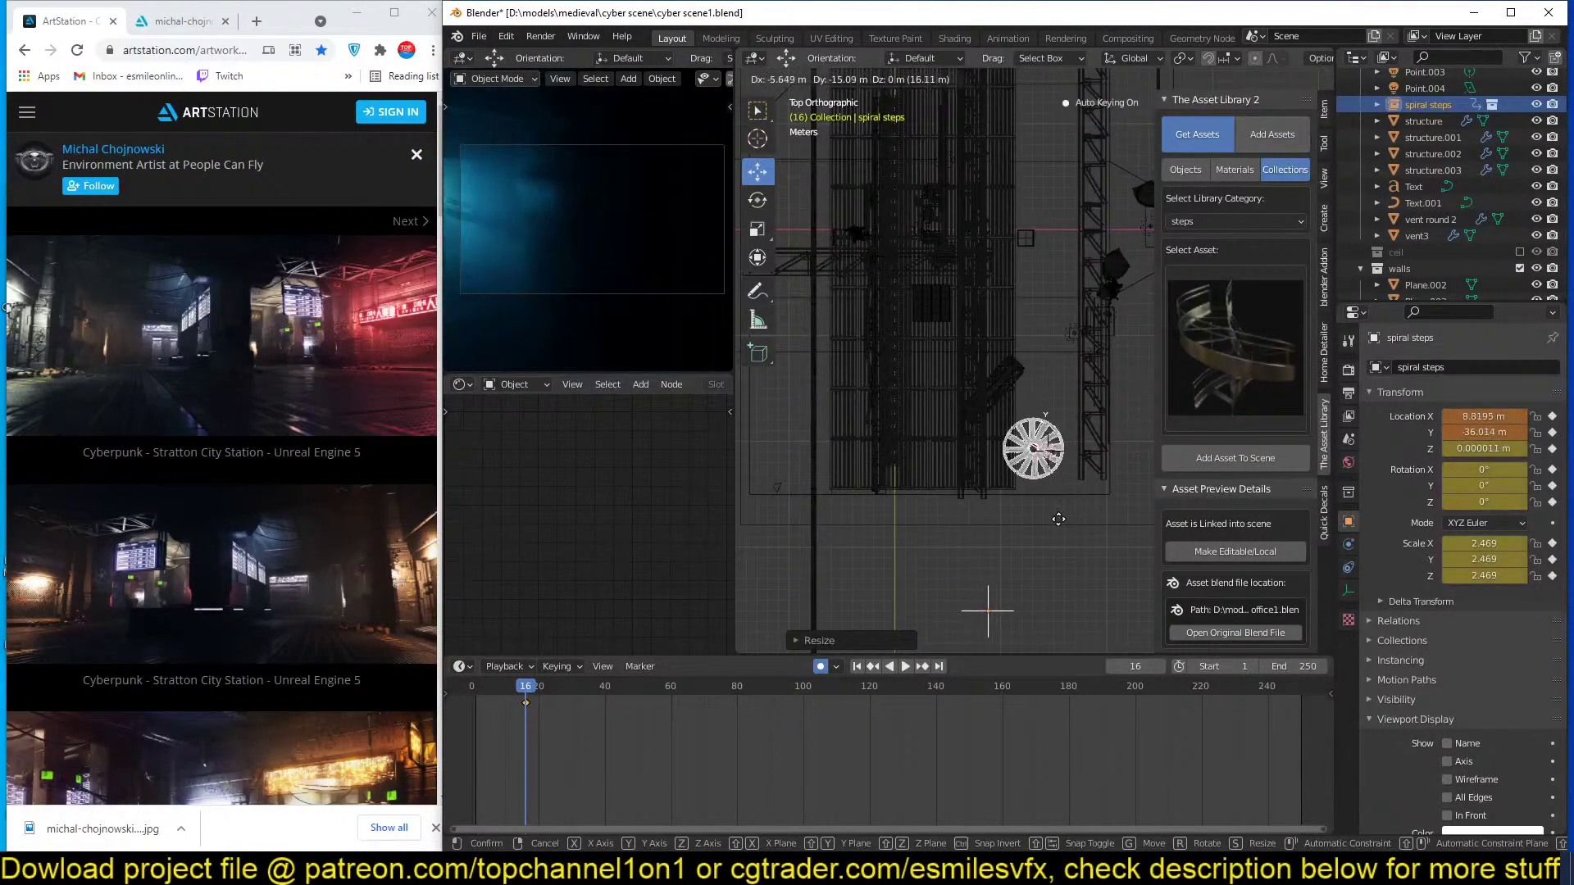
click(1058, 519)
key(s)
click(1129, 444)
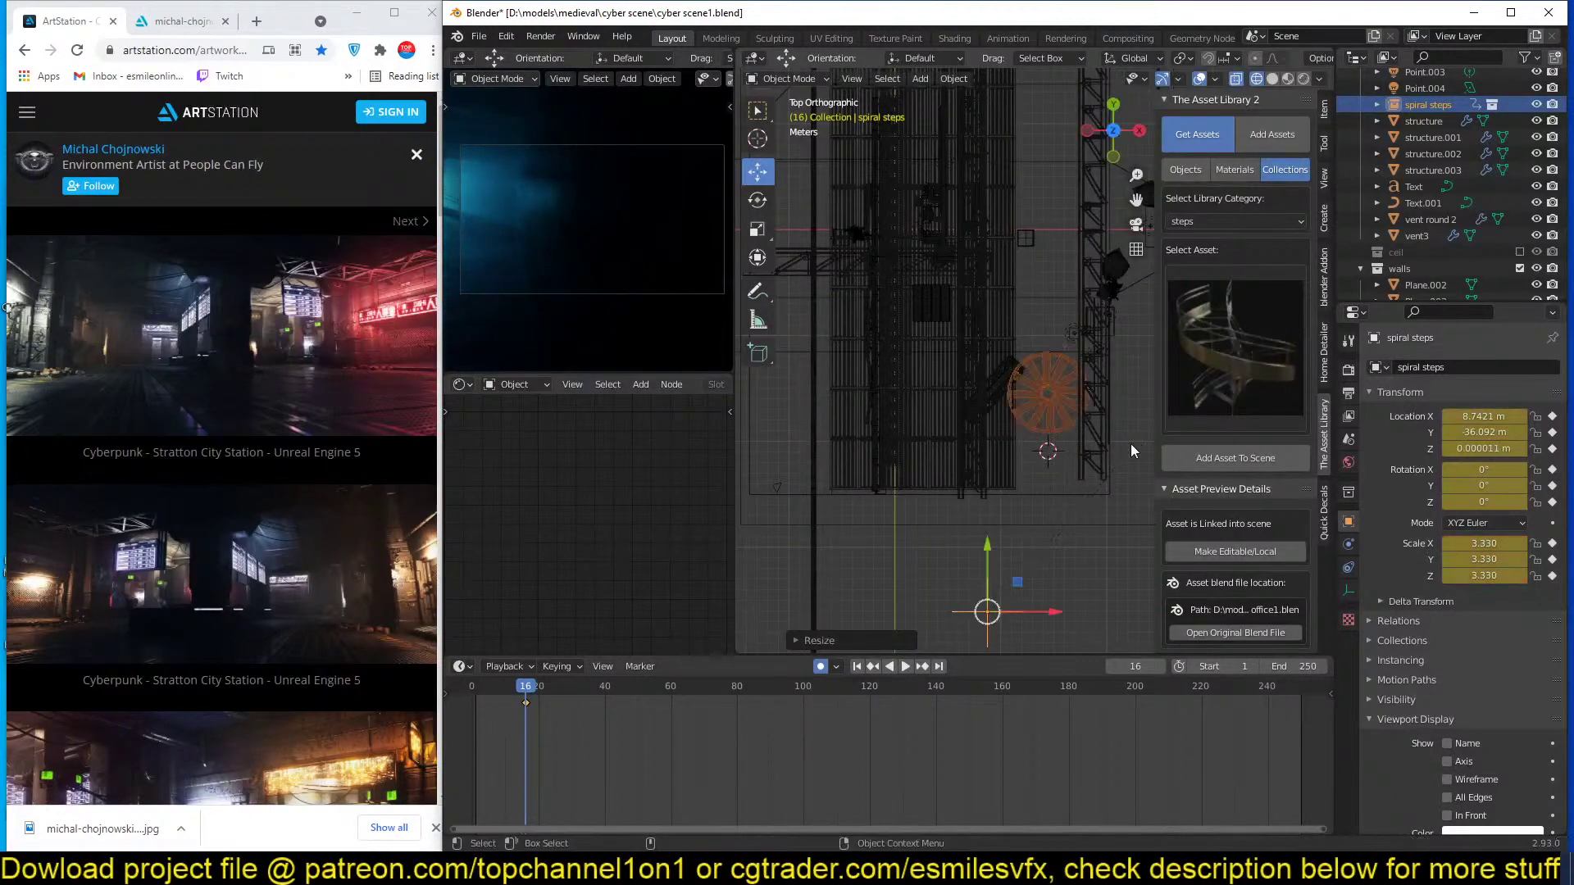
Move the spiral steps to about X 6.50 m, Y -41.12 m, preview the animation, and save the file.
key(g)
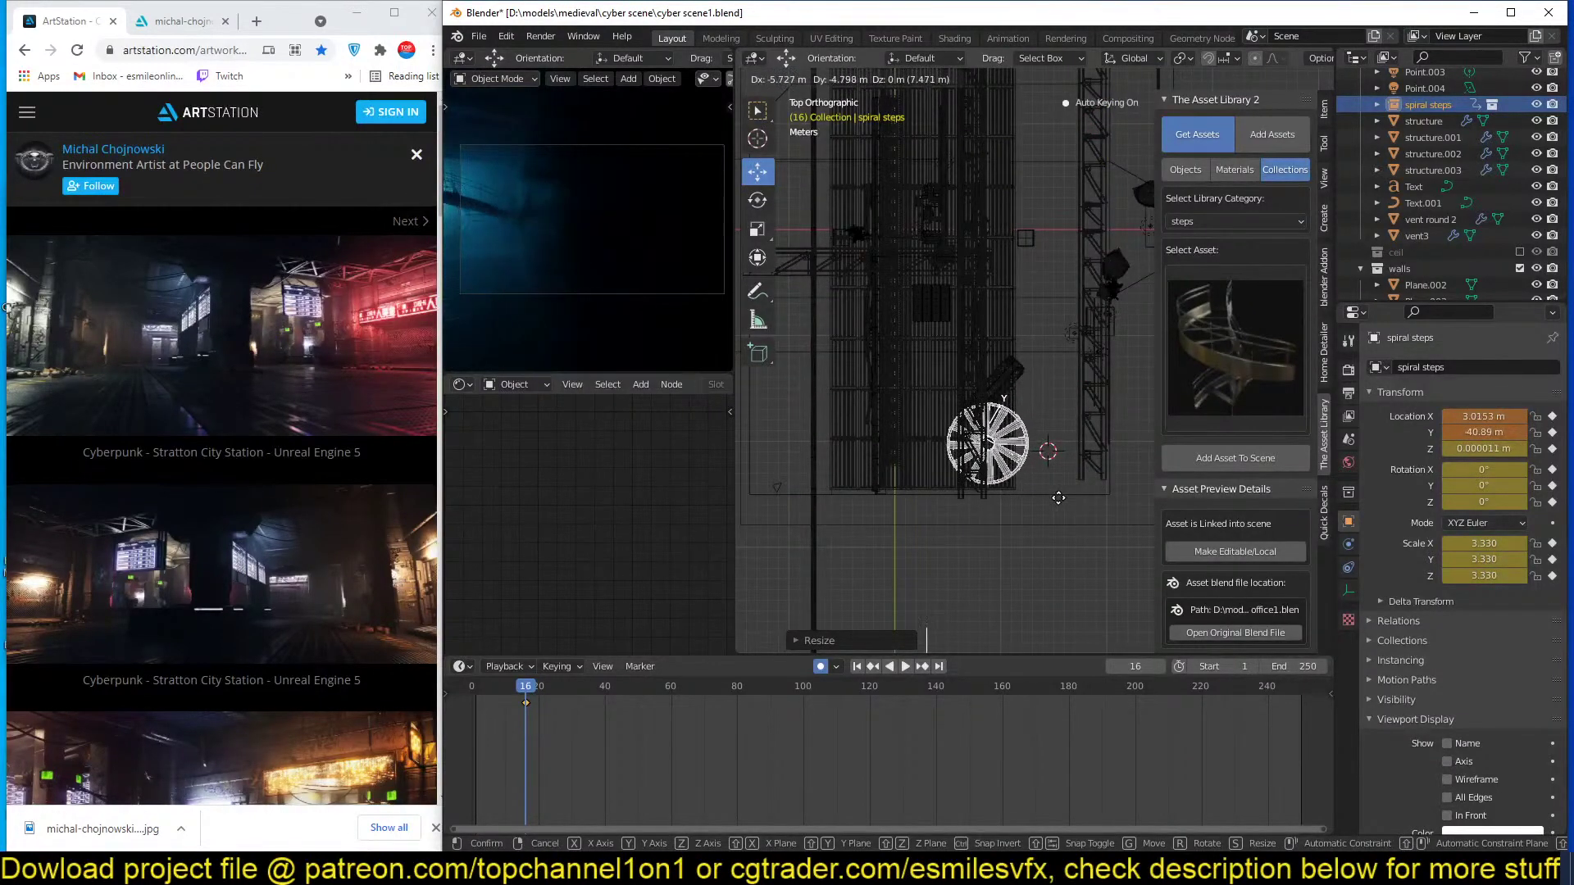
click(1074, 502)
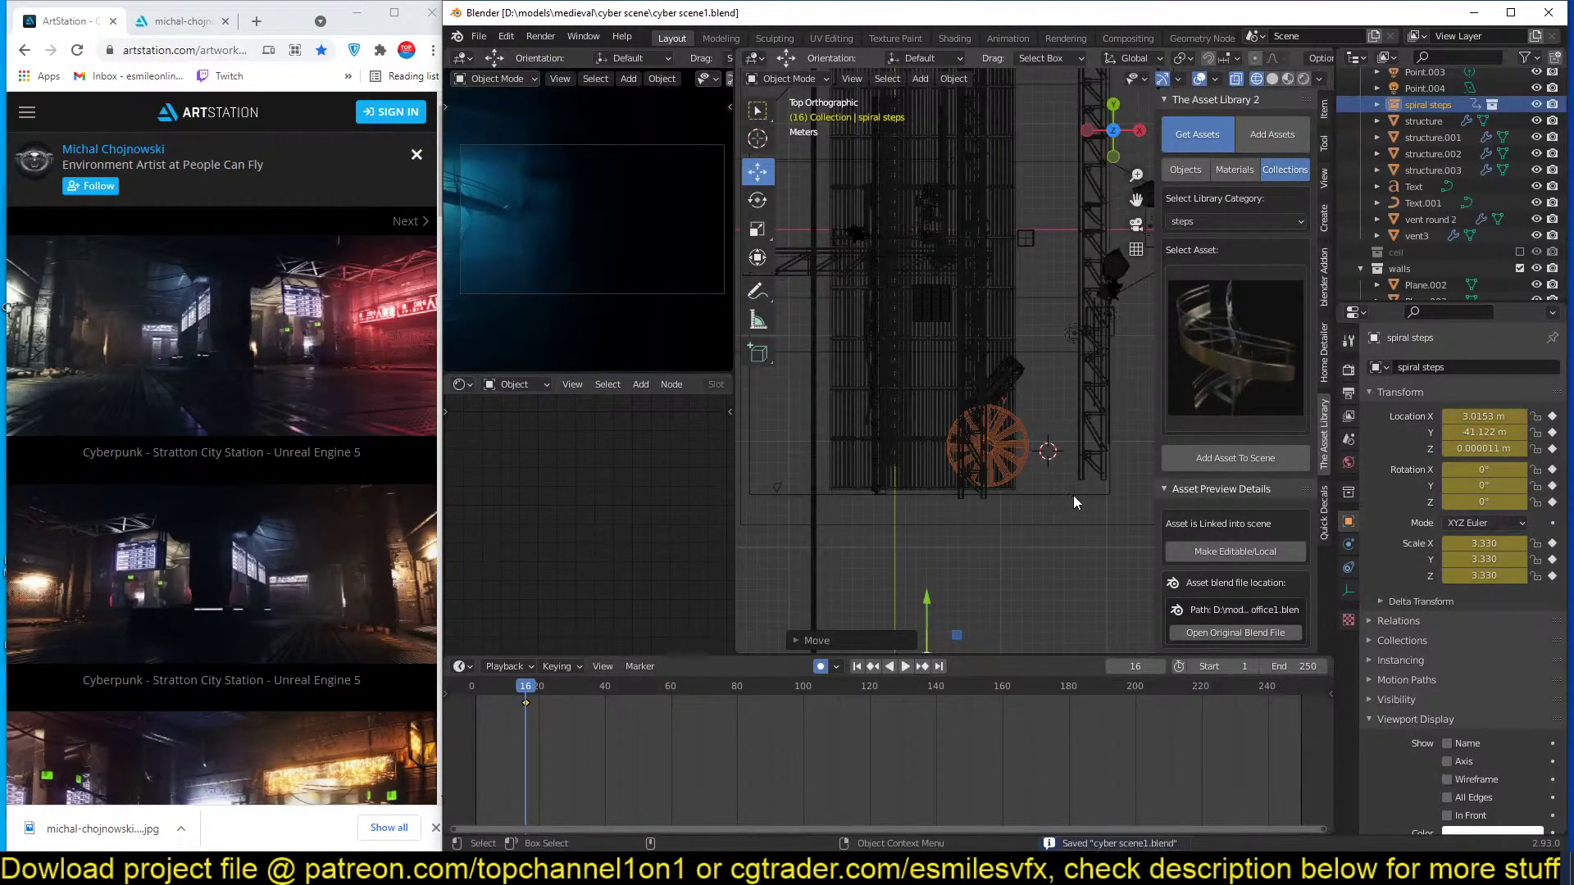
key(g)
key(x)
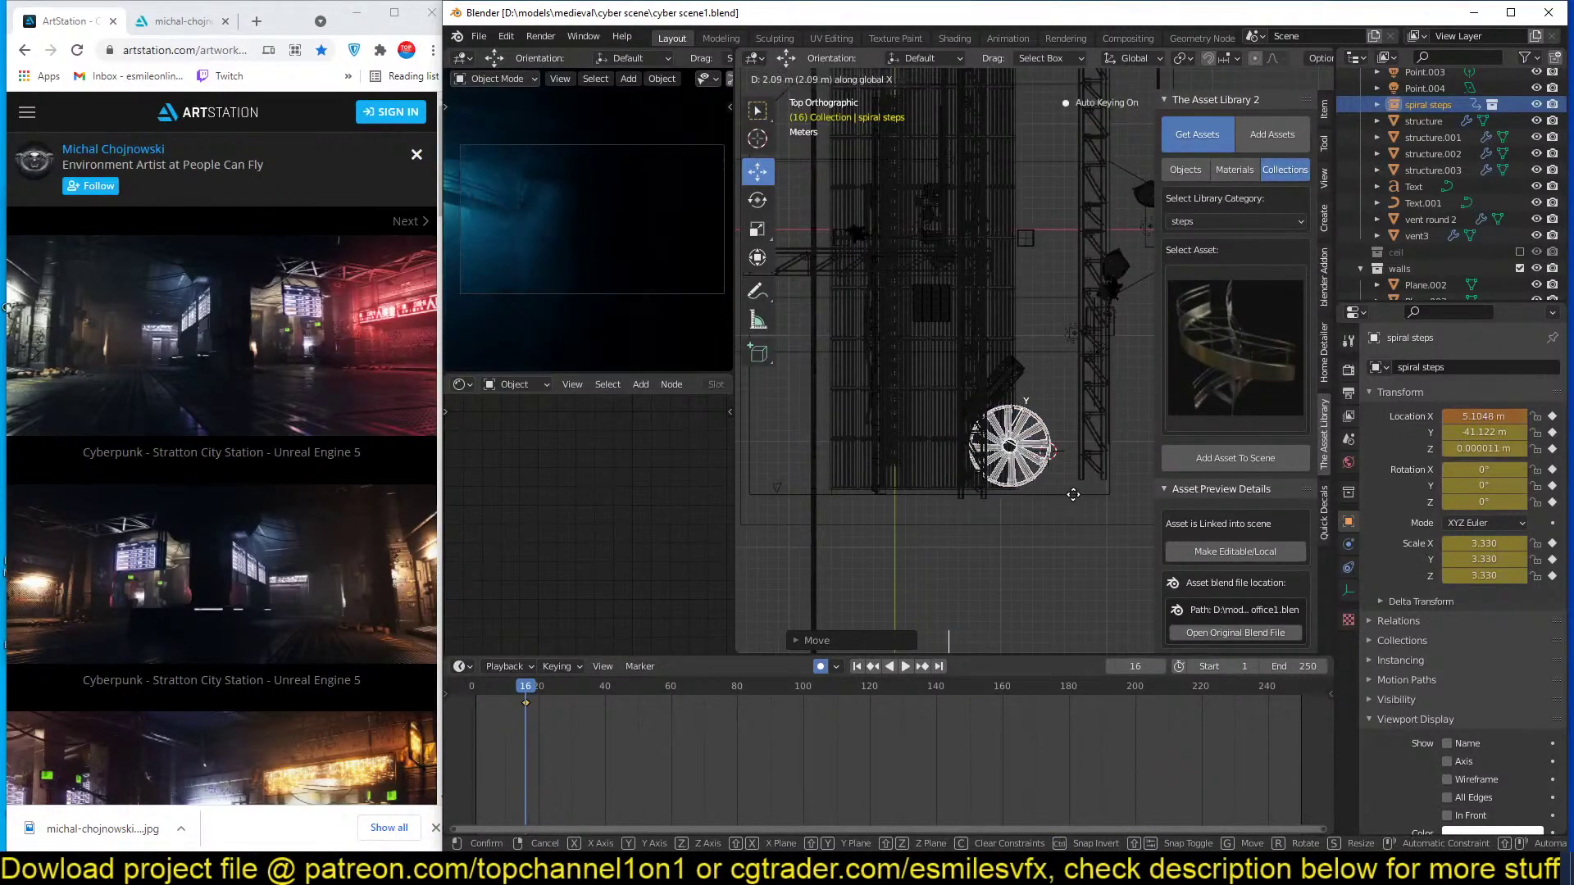
click(1081, 495)
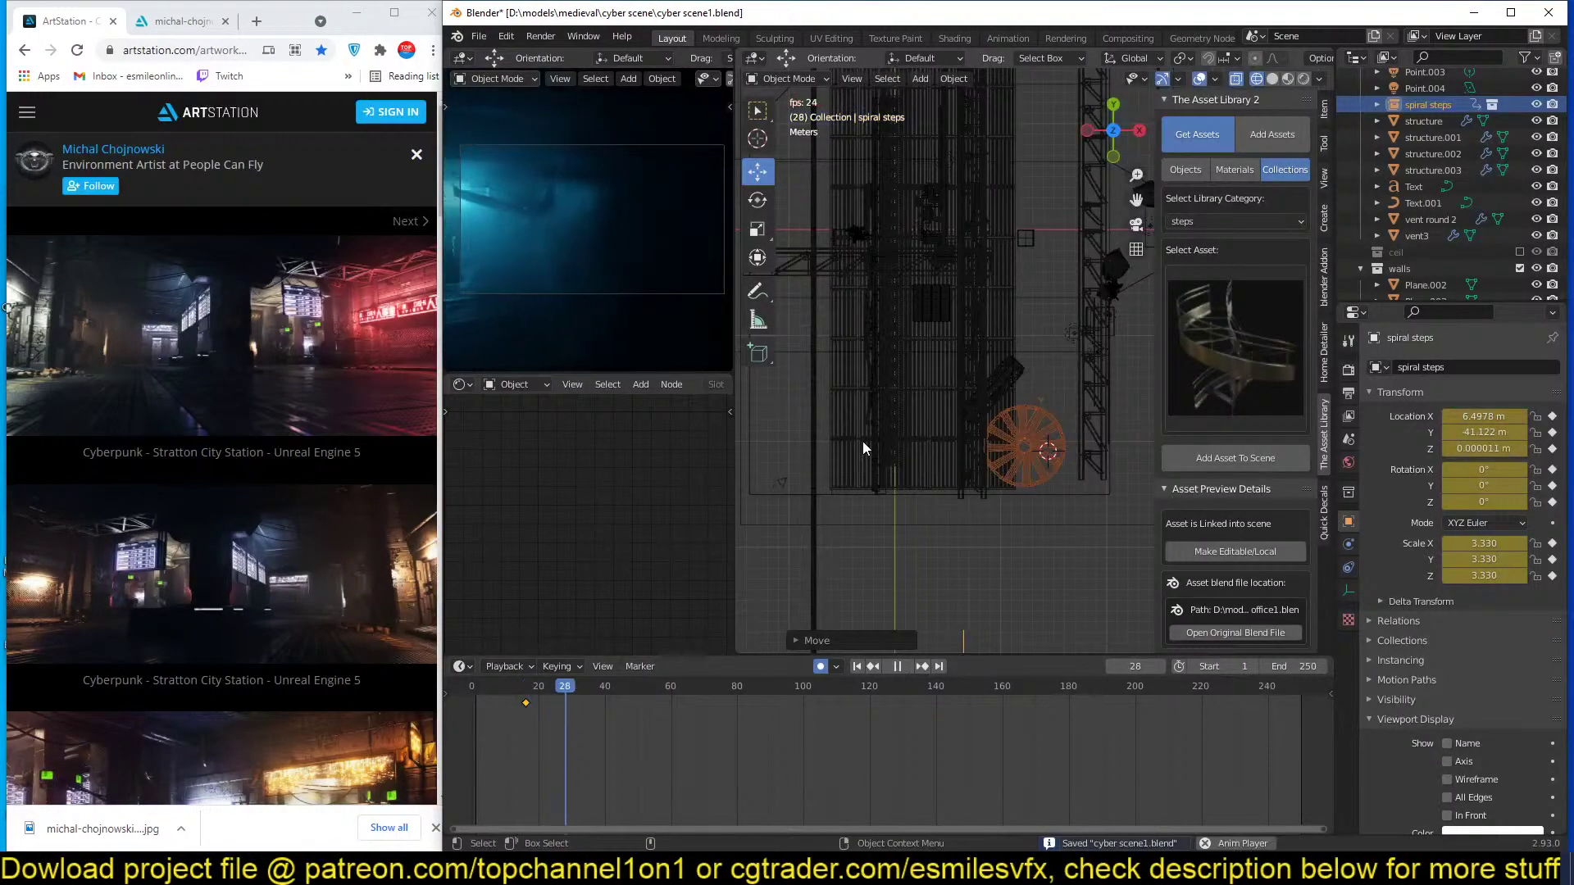
key(space)
scroll(869, 440, up, 2)
middle_drag(872, 441, 1009, 410)
key(ctrl+s)
Focus on the male figure beside the pillar, switch to solid shading, and select the figure's armature.
click(1040, 382)
key(KP_Decimal)
key(z)
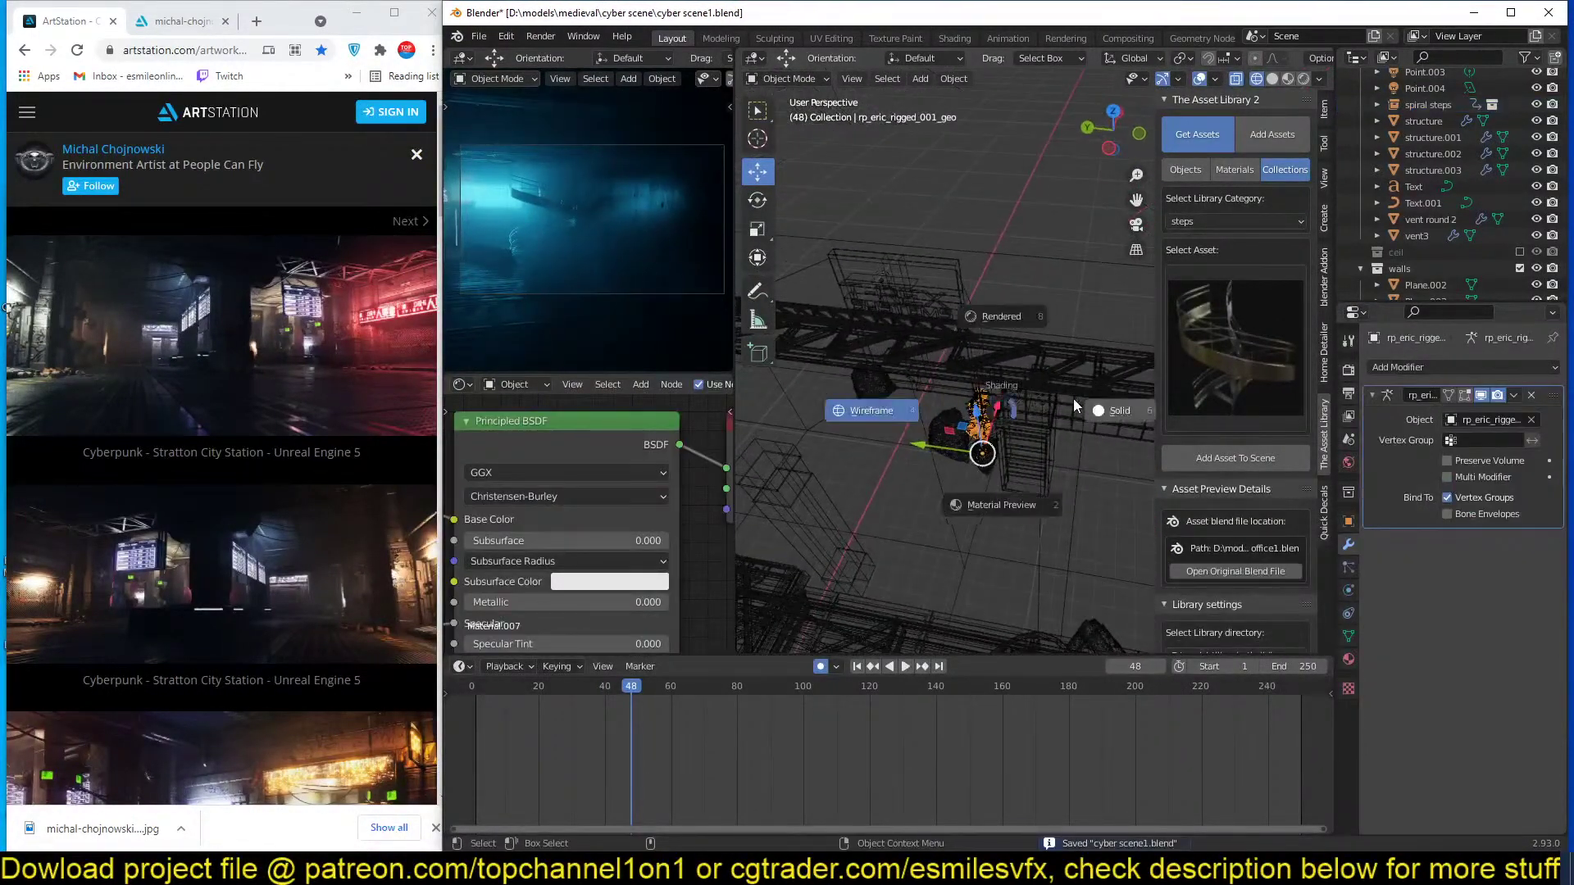
click(959, 449)
click(963, 434)
middle_drag(965, 442, 1013, 427)
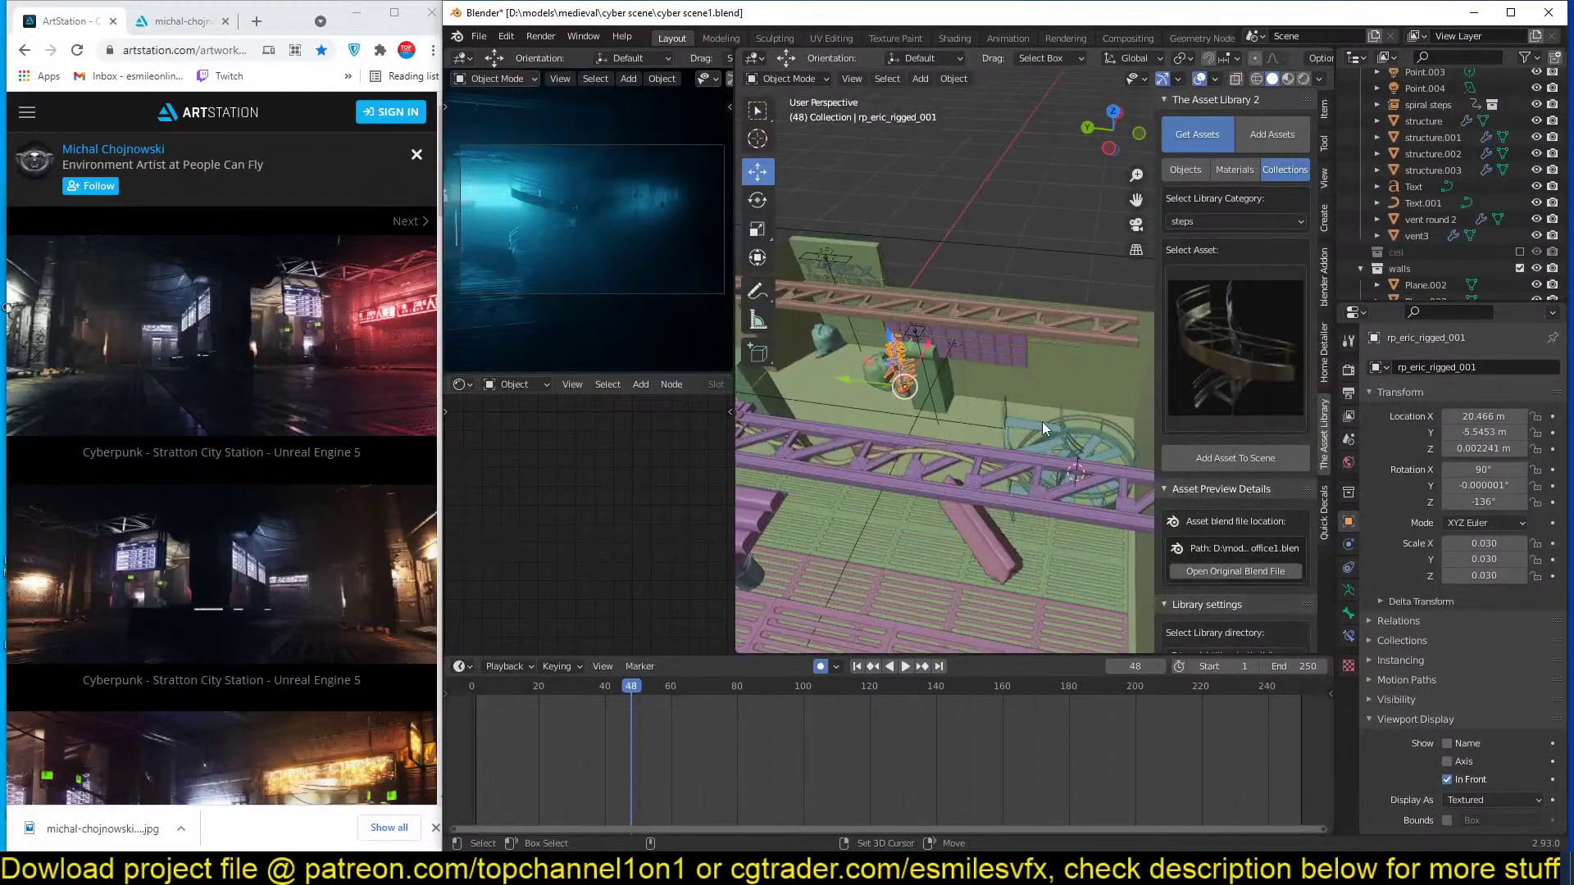
Switch the asset library directory to D:\models\libraries\megascans\megascans and bring up its uncategorized human figure asset.
scroll(1186, 574, down, 6)
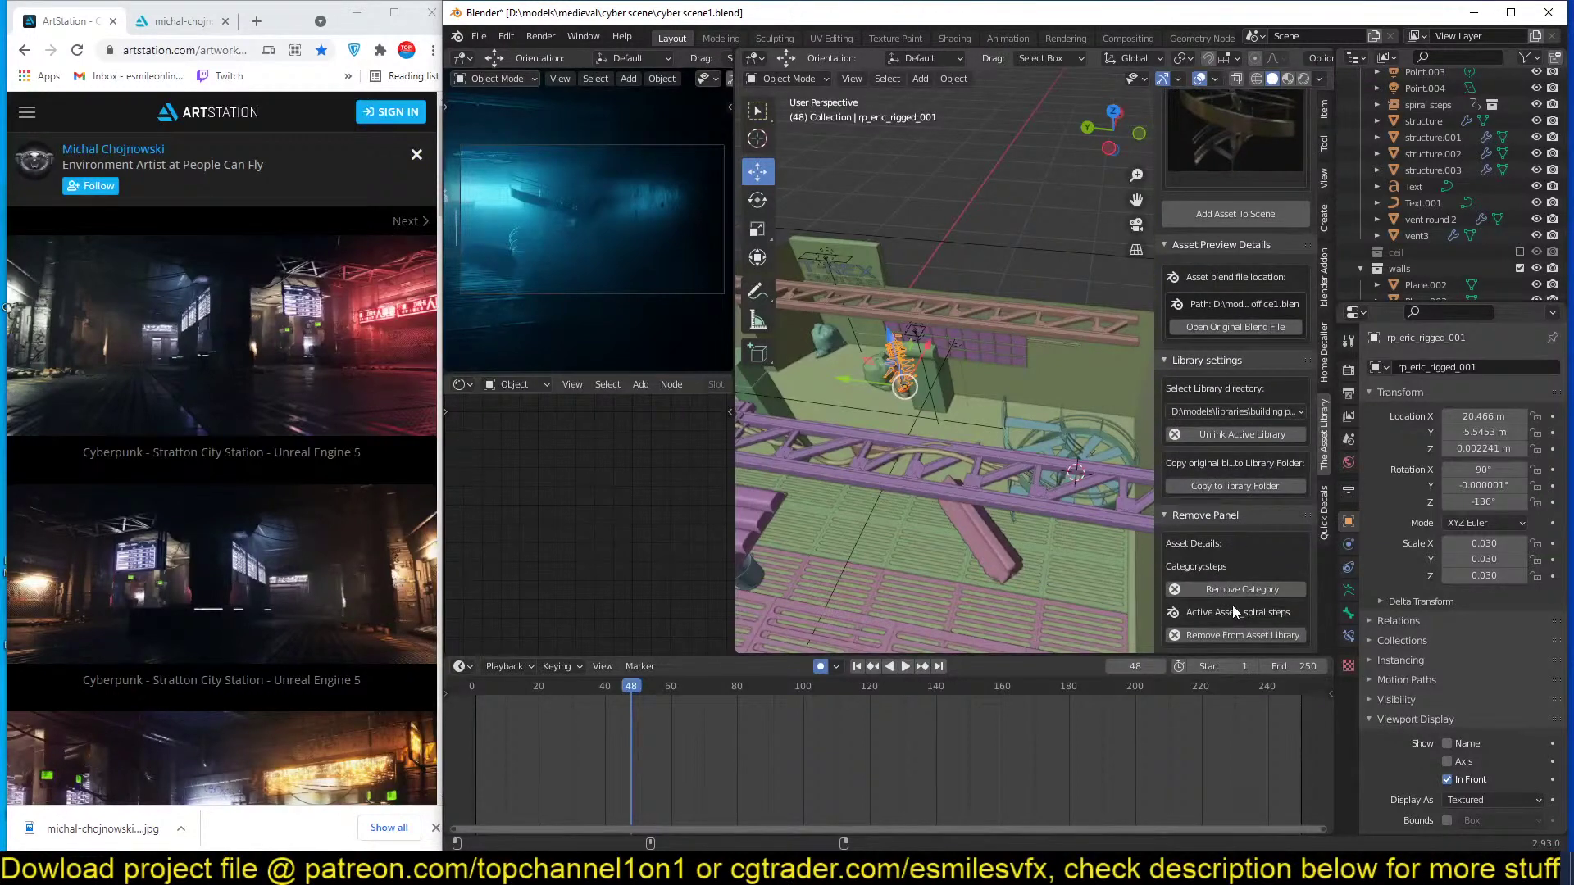
scroll(1281, 449, up, 1)
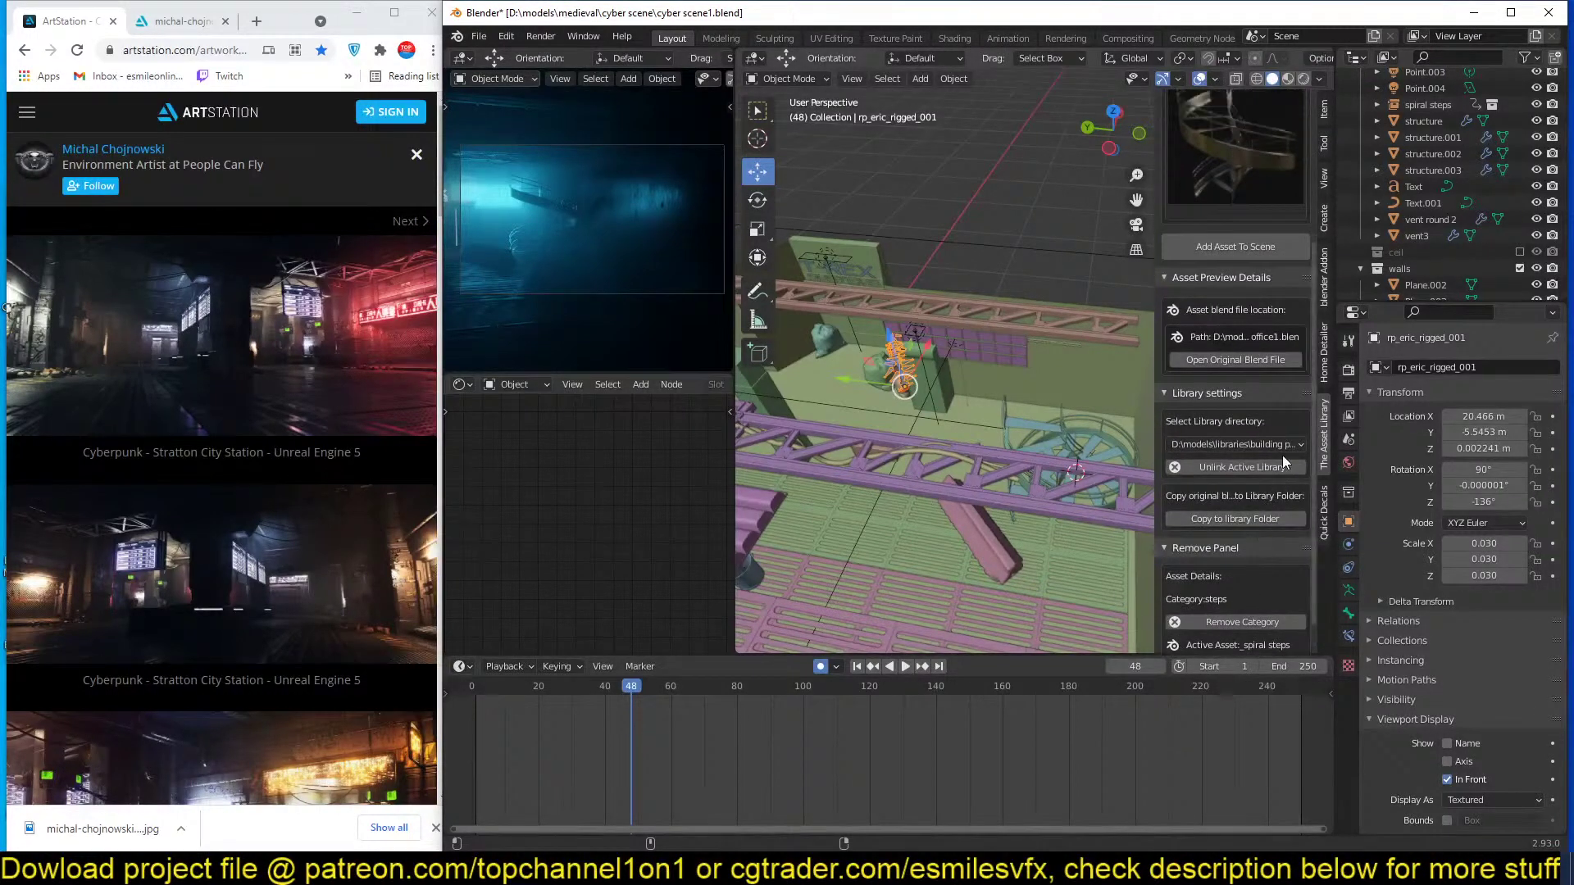
click(1287, 444)
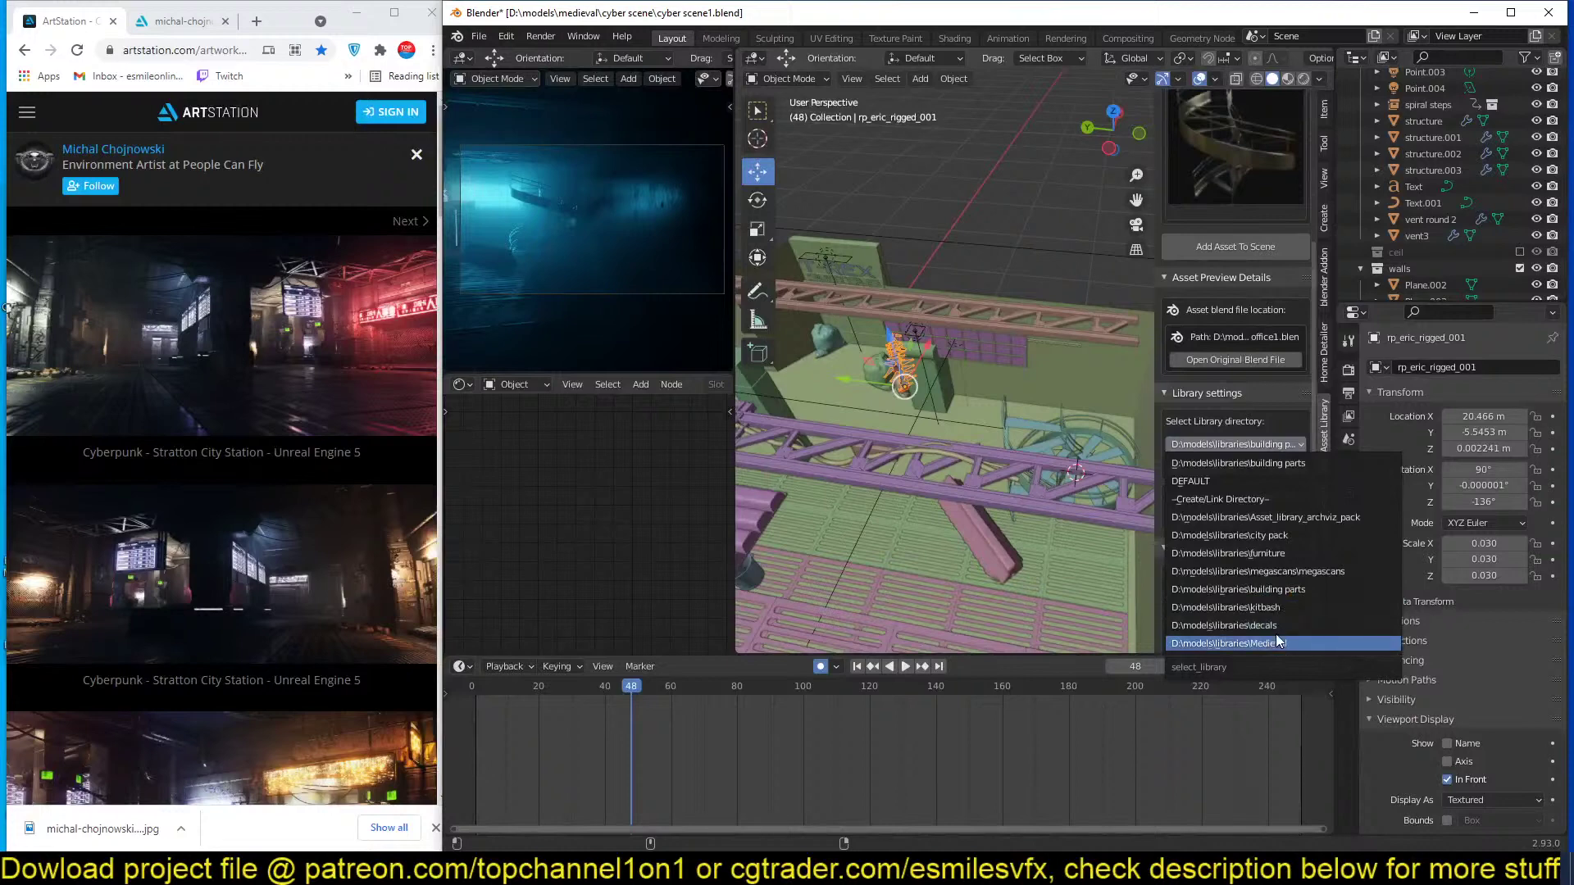
click(1293, 571)
scroll(1237, 484, up, 3)
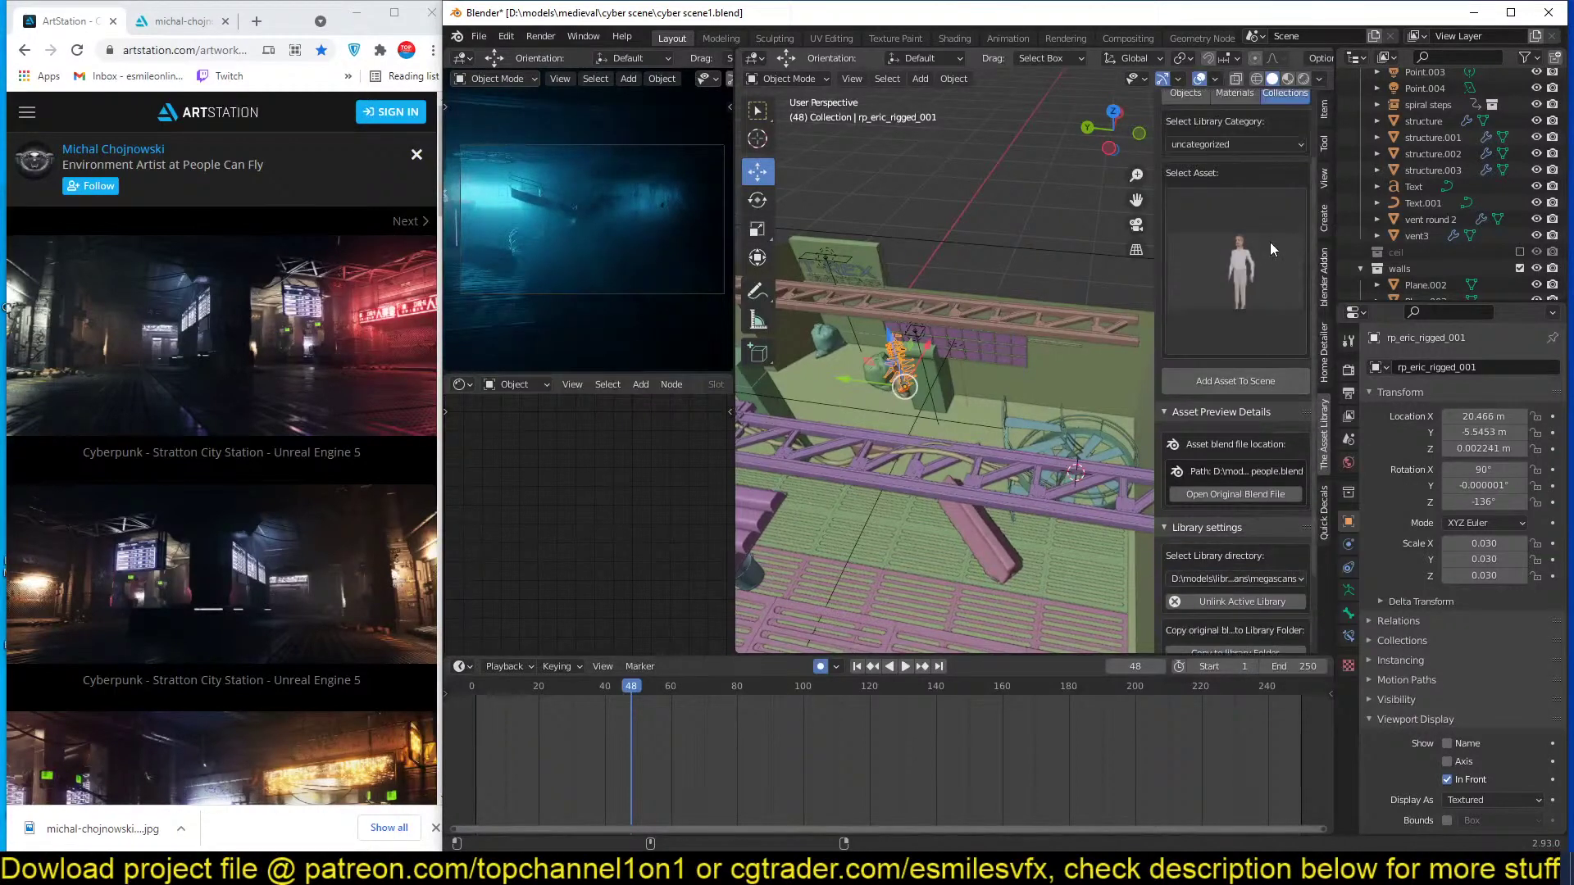
click(1270, 242)
Place the 3D cursor by the spiral steps and add the woman figure asset to the scene there.
click(1006, 409)
mouse_move(1006, 410)
middle_down()
mouse_move(1099, 384)
mouse_move(1041, 438)
mouse_move(1000, 400)
middle_up()
mouse_move(1050, 470)
middle_down()
mouse_move(1025, 474)
mouse_move(1031, 492)
middle_up()
click(1208, 381)
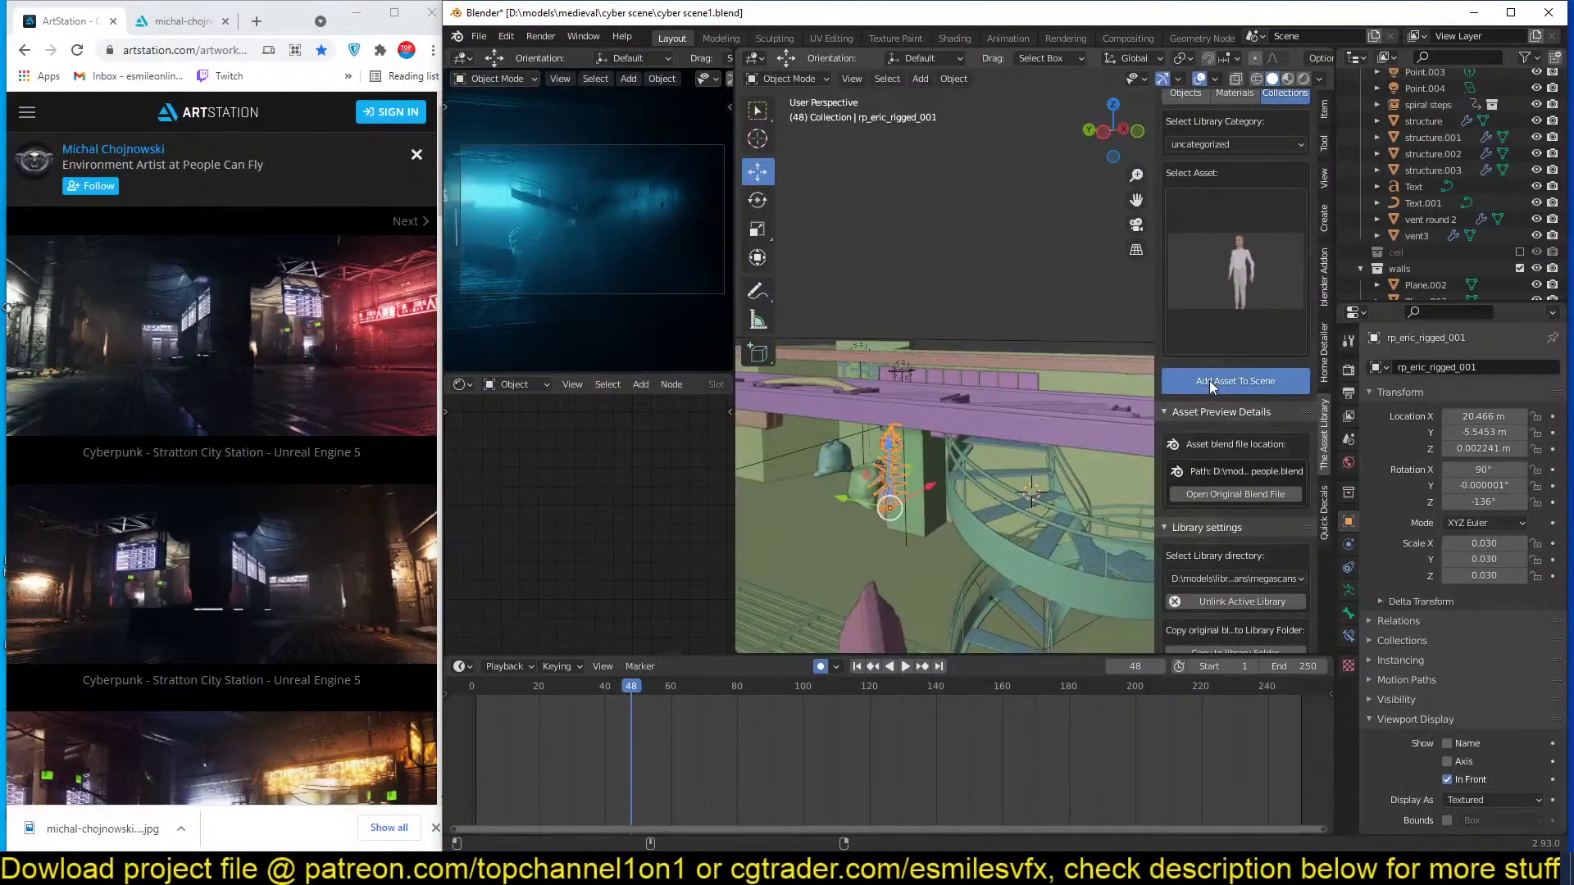
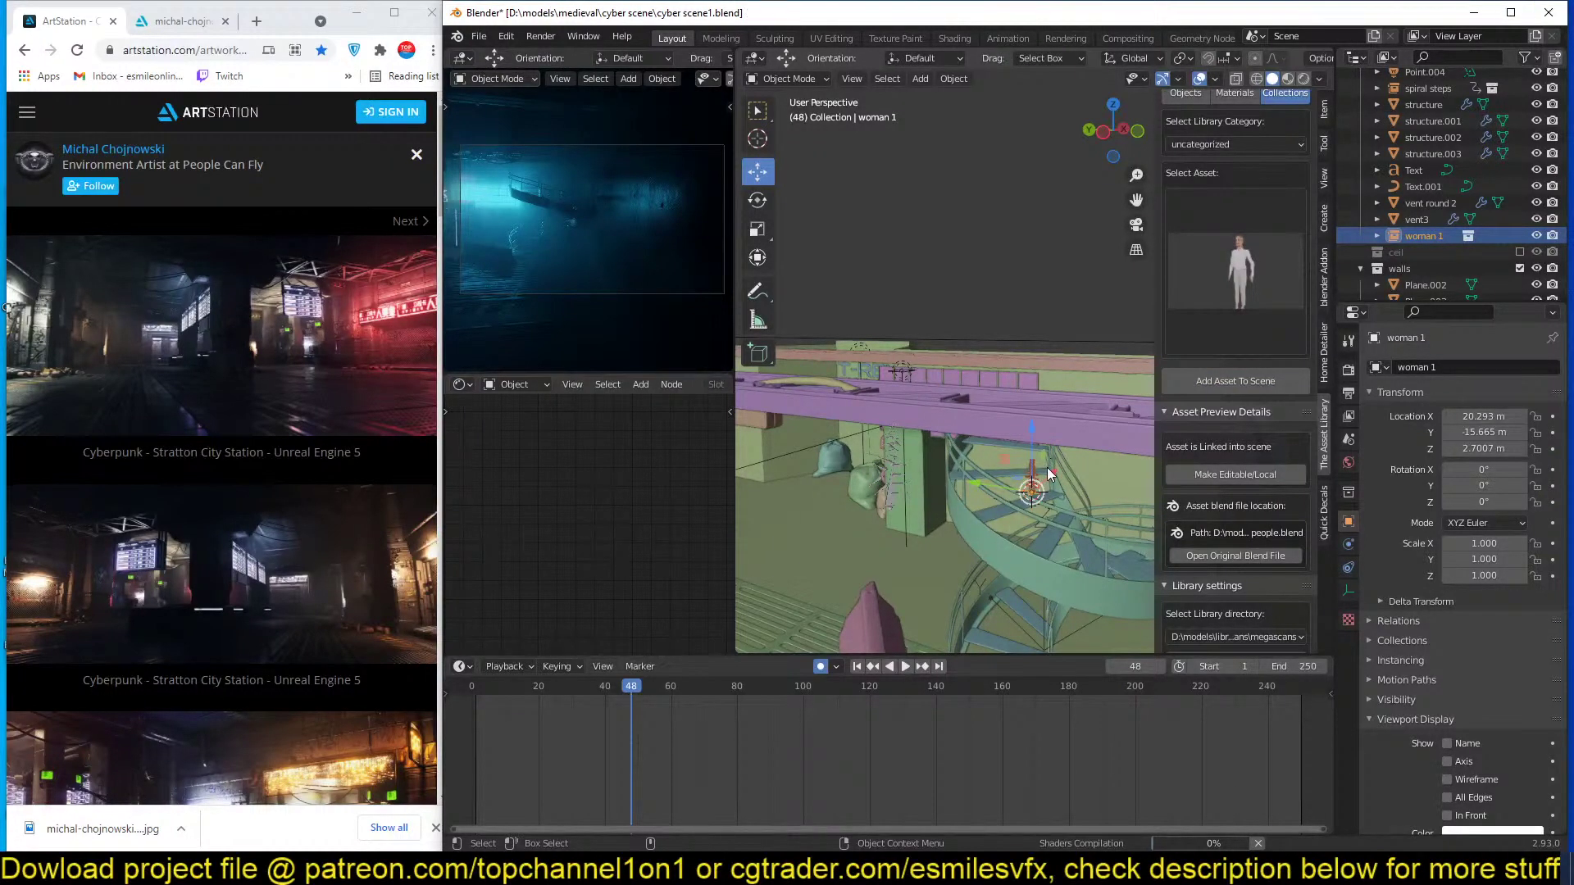
Save the file, place the 3D cursor on a tread of the spiral steps, and snap the woman to it.
click(1046, 492)
scroll(1045, 497, up, 5)
key(ctrl+s)
scroll(1047, 485, down, 5)
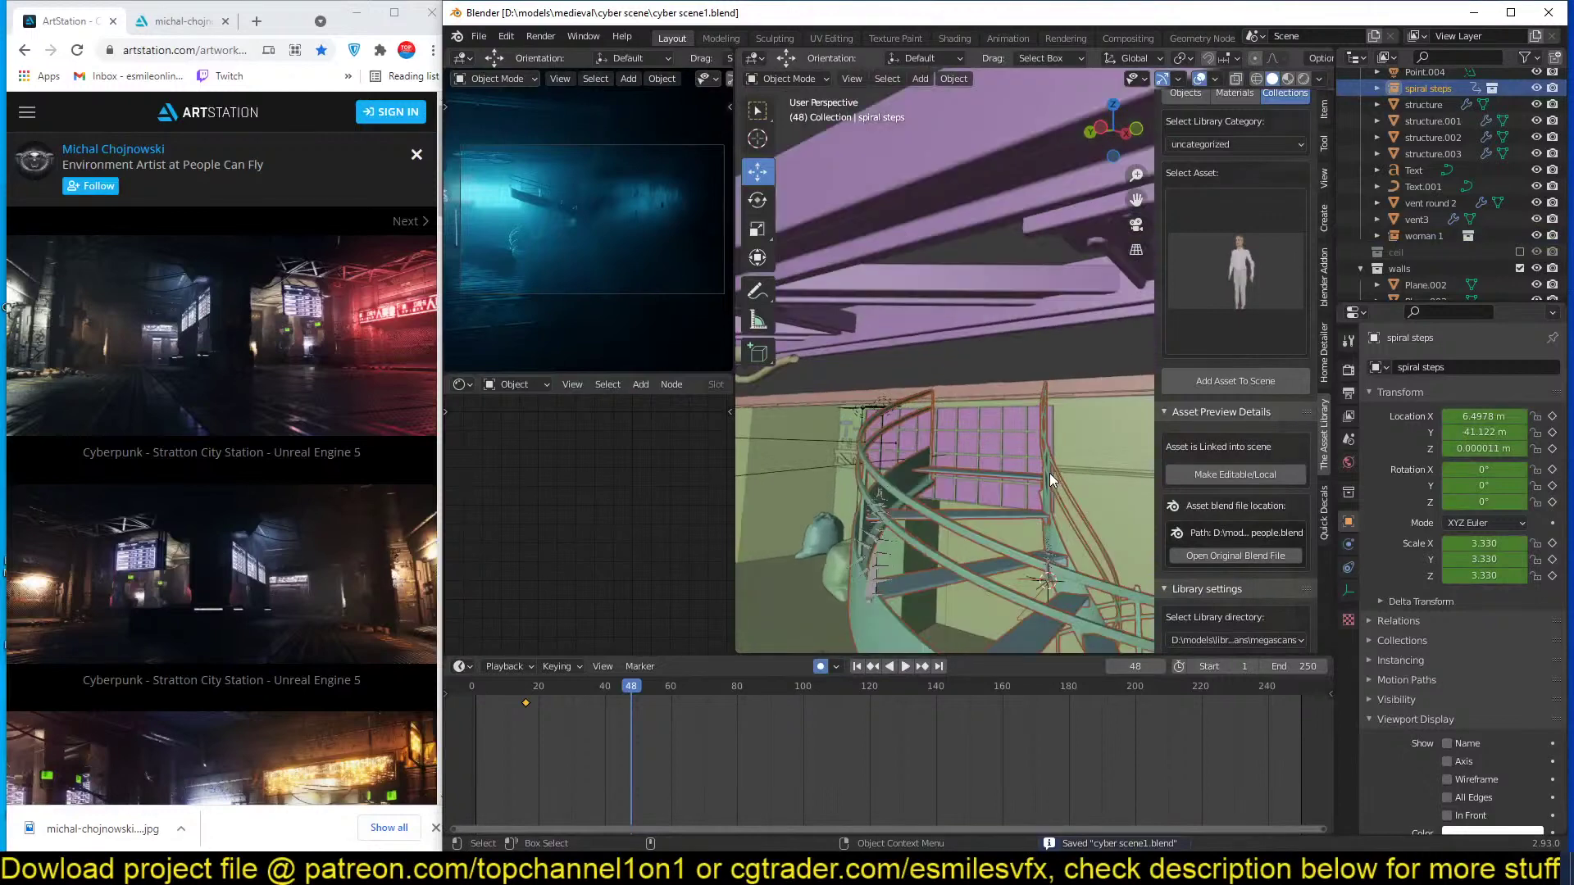
scroll(1051, 485, up, 3)
scroll(1057, 486, down, 3)
scroll(1062, 477, up, 3)
click(1041, 565)
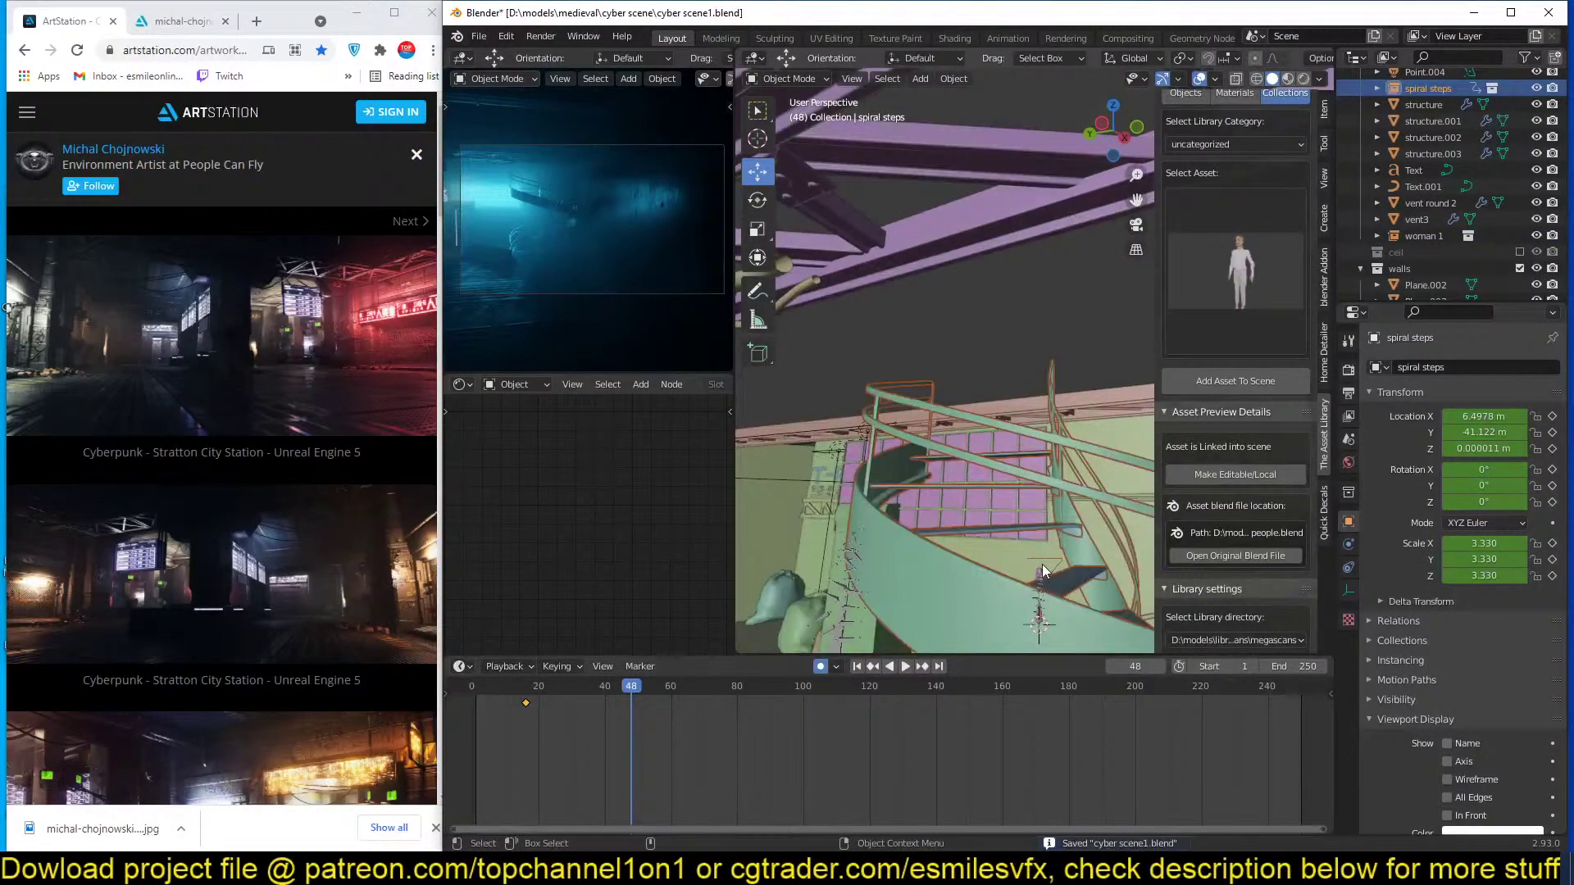
middle_drag(1041, 565, 1033, 592)
key(shift+s)
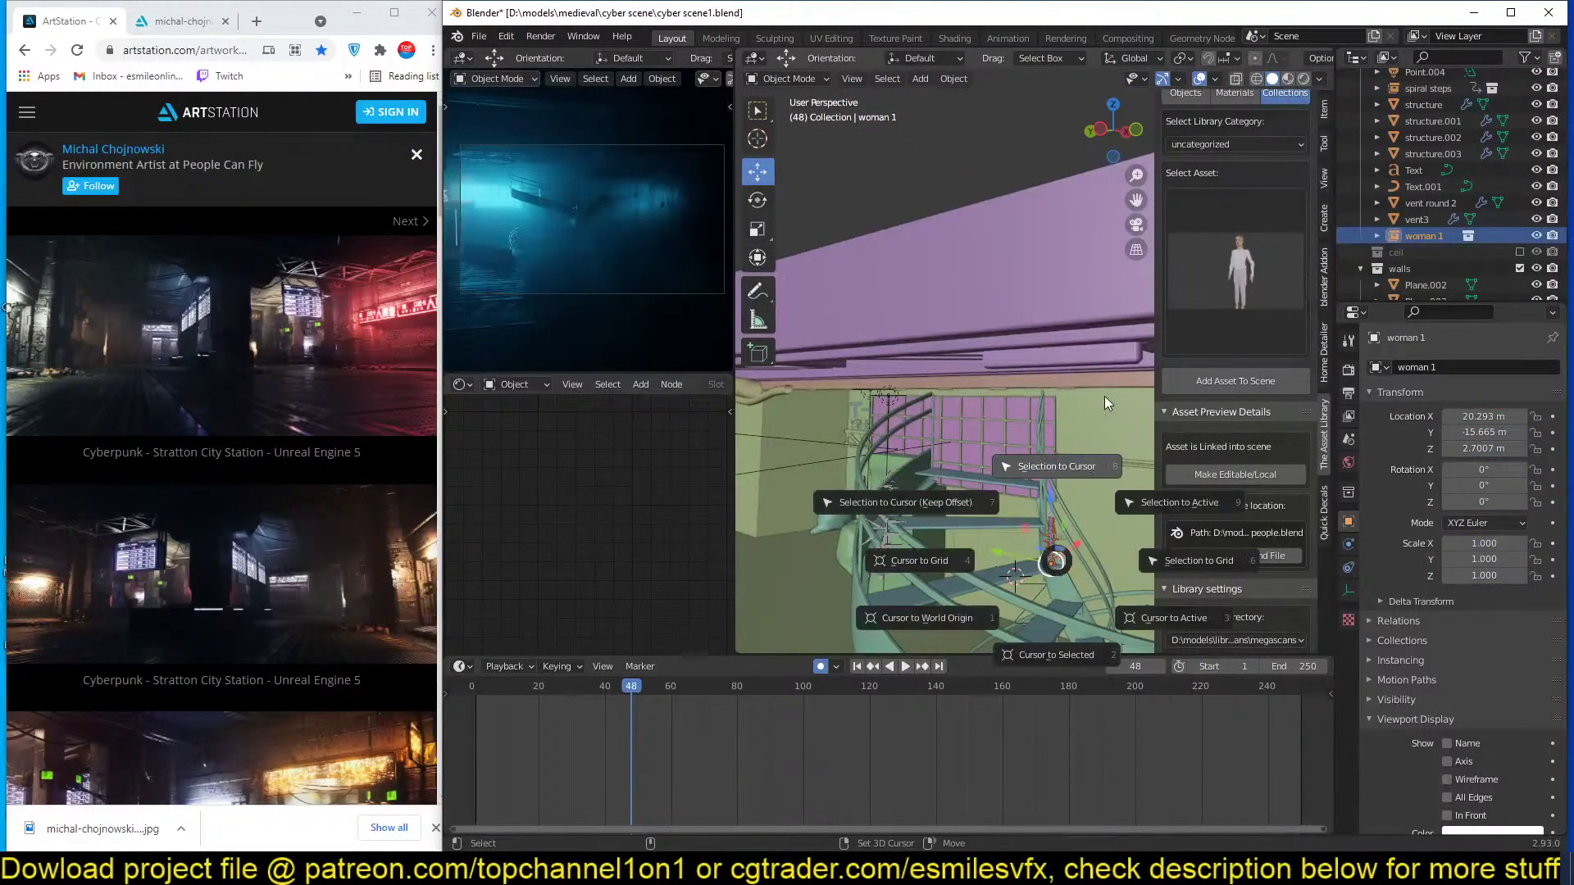
click(1106, 389)
Enlarge the woman to a scale of about 3.34 and move her to about X 11.30 m, Y -20.56 m, Z 4.21 m.
key(s)
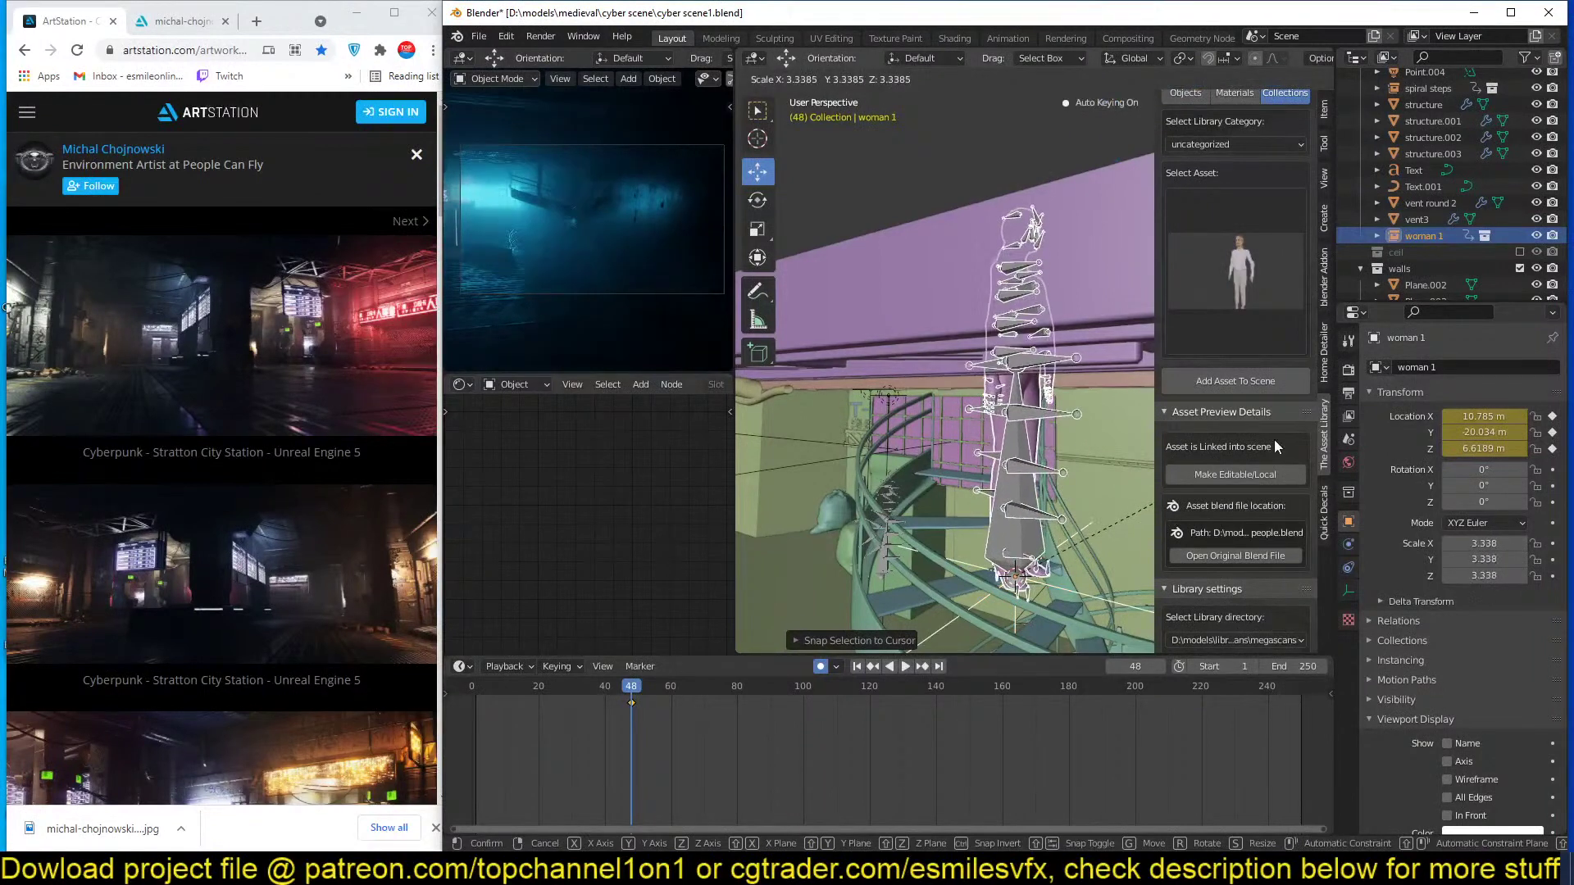
click(1262, 441)
middle_drag(1084, 475, 1056, 426)
key(g)
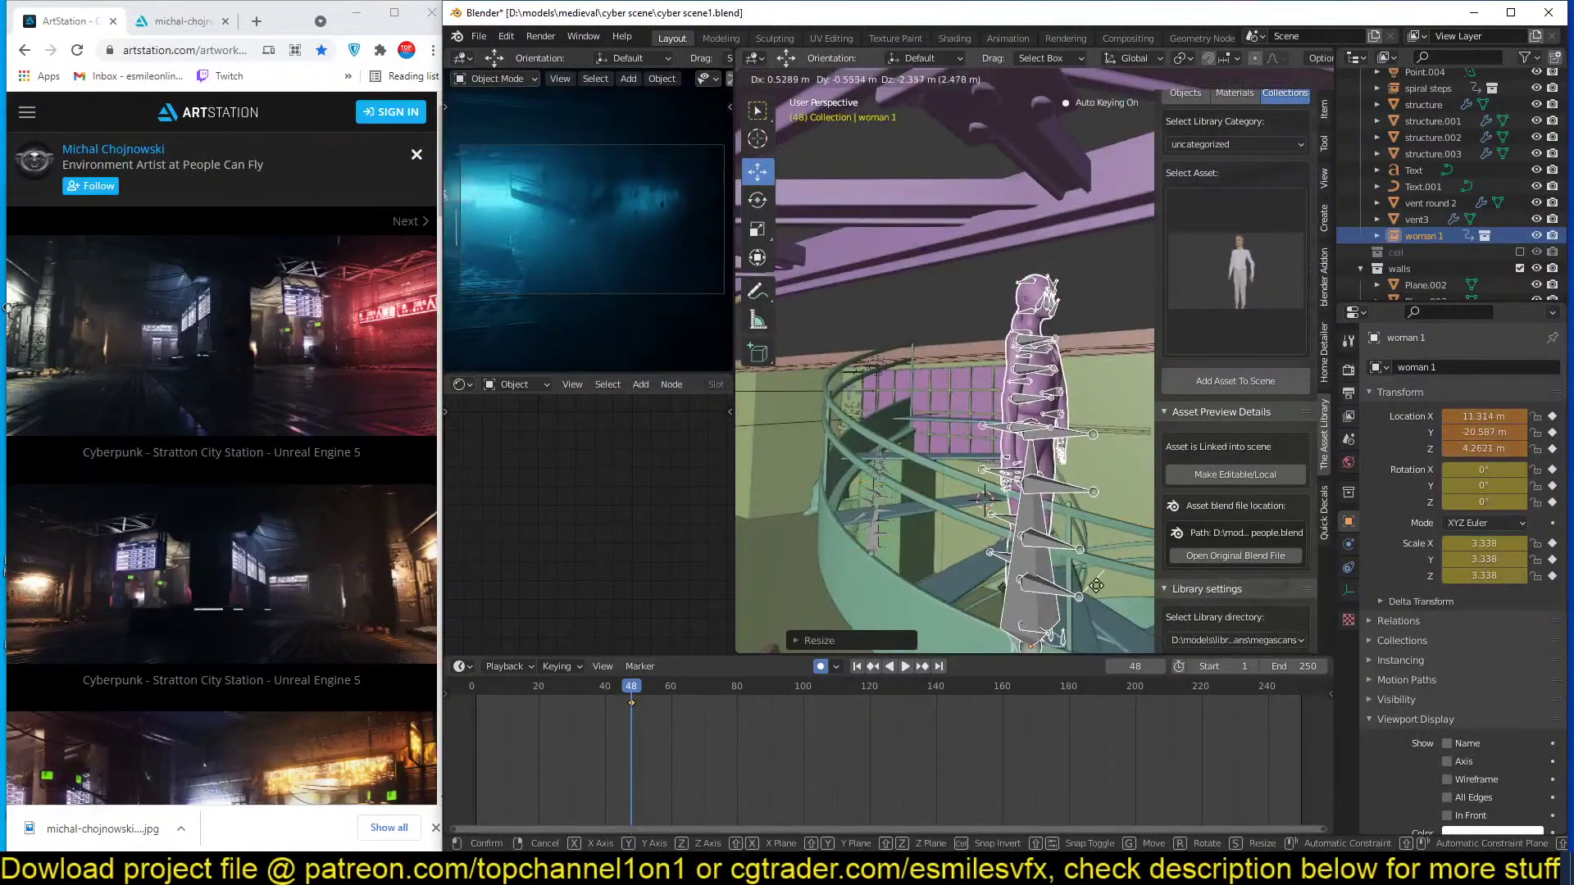
click(1106, 567)
Rotate the woman 180° about Z and move her to about X 10.53 m, Y -19.31 m, Z 4.74 m.
text(r)
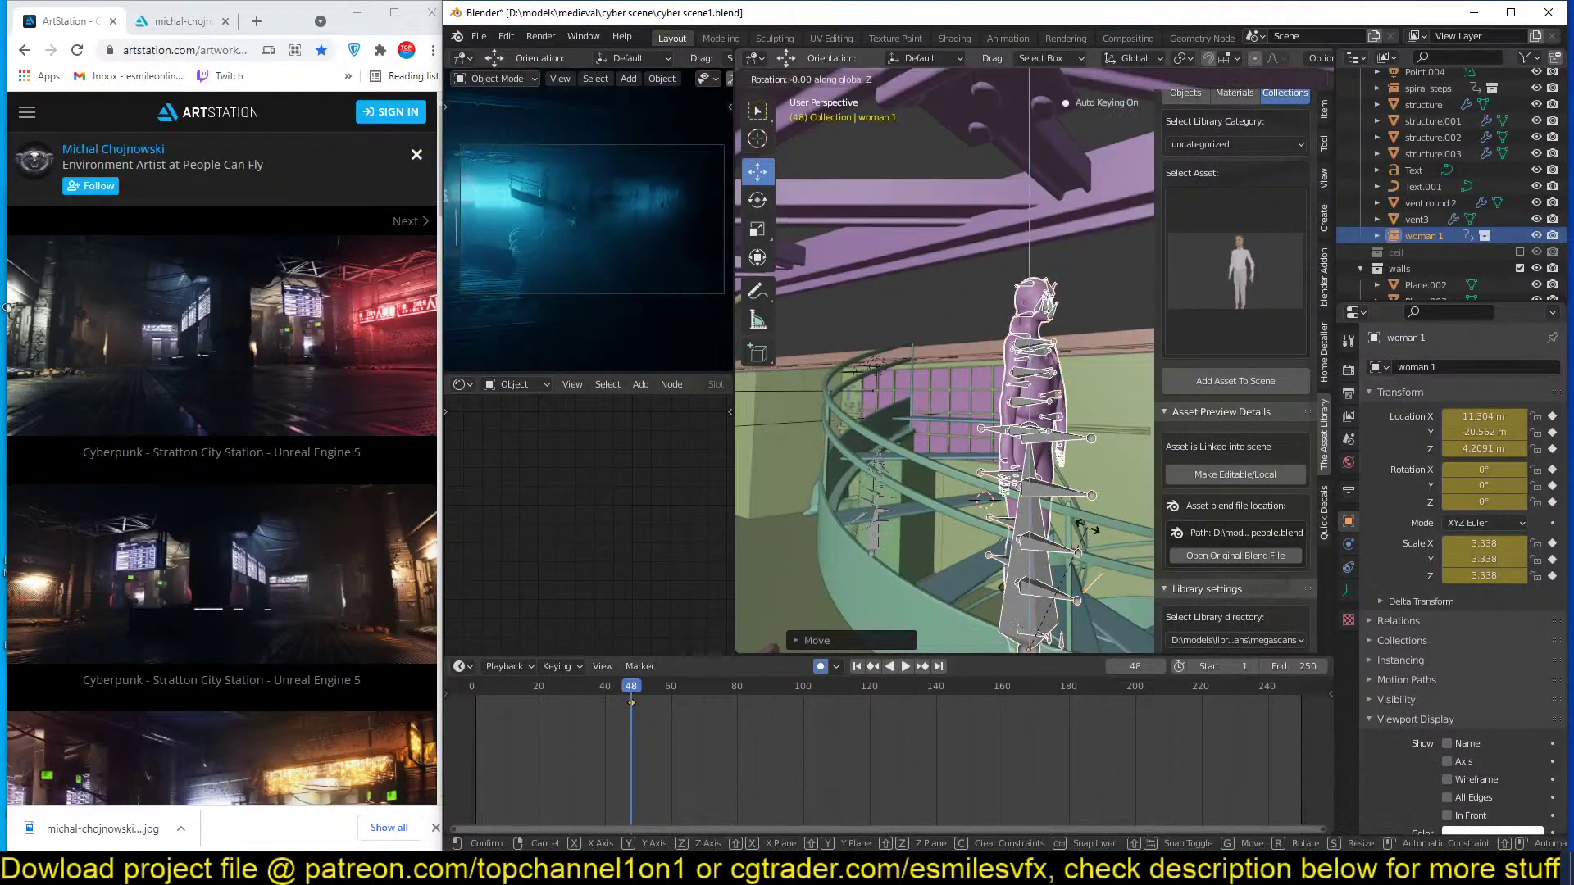
text(180)
key(Return)
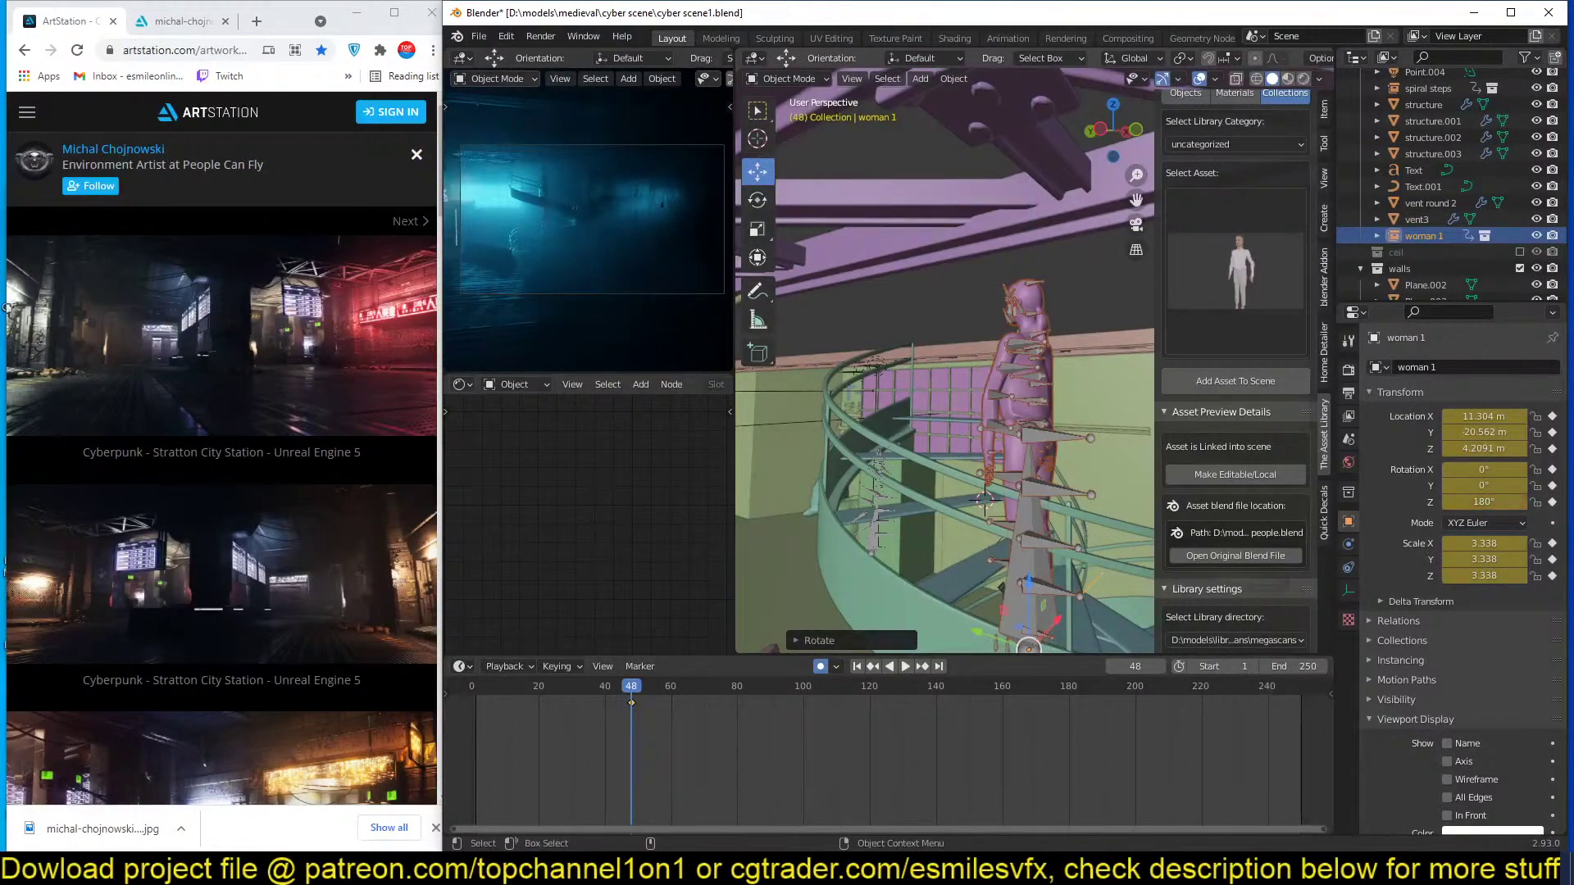
key(g)
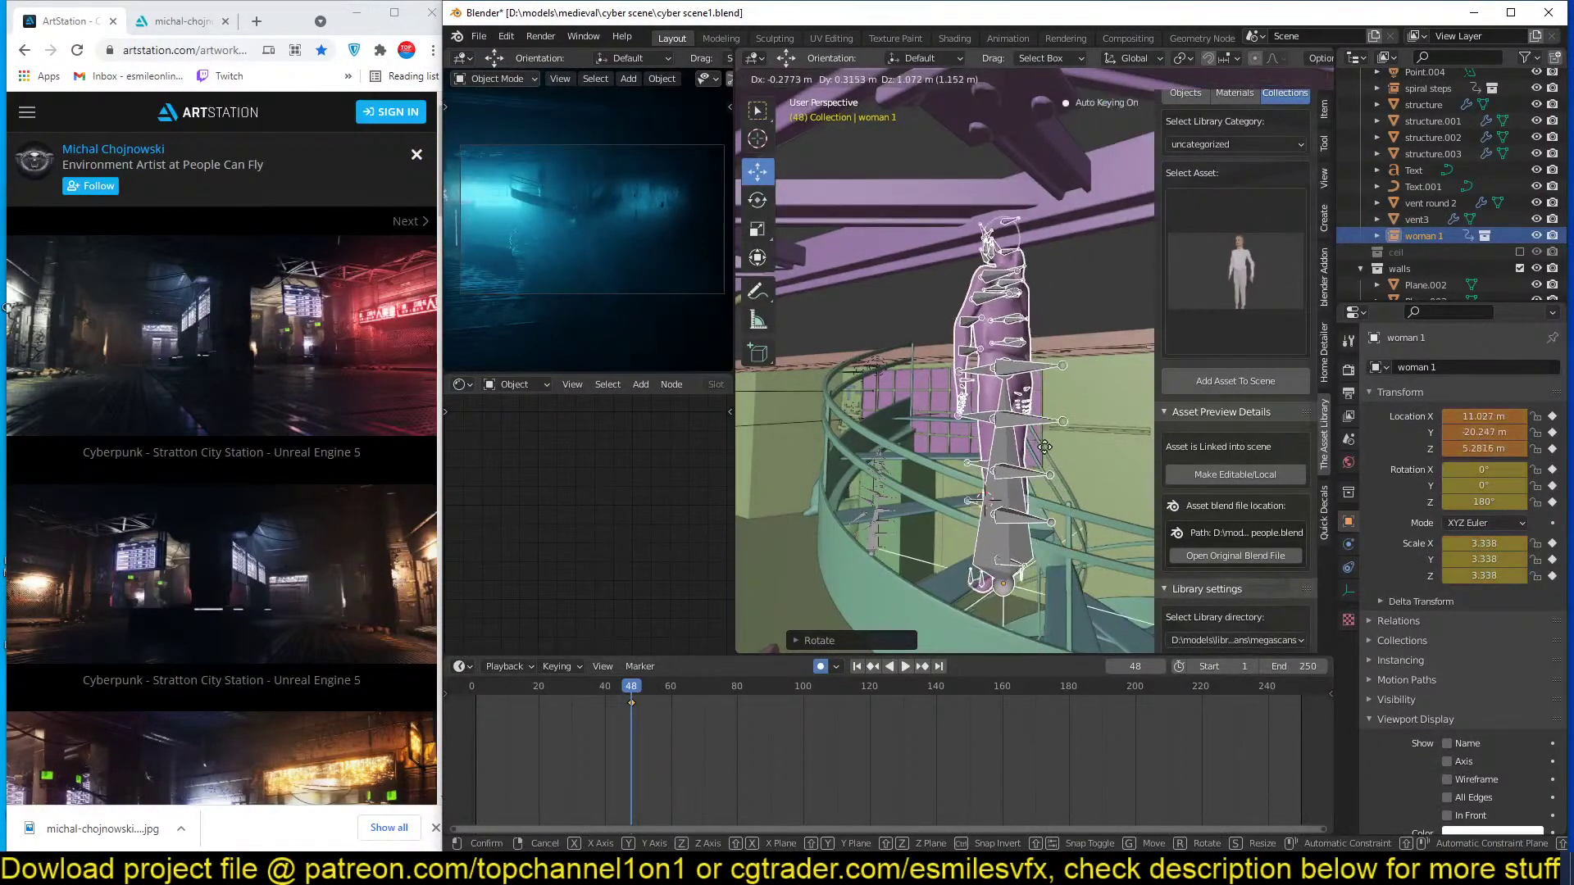
click(949, 533)
middle_drag(949, 534, 1000, 538)
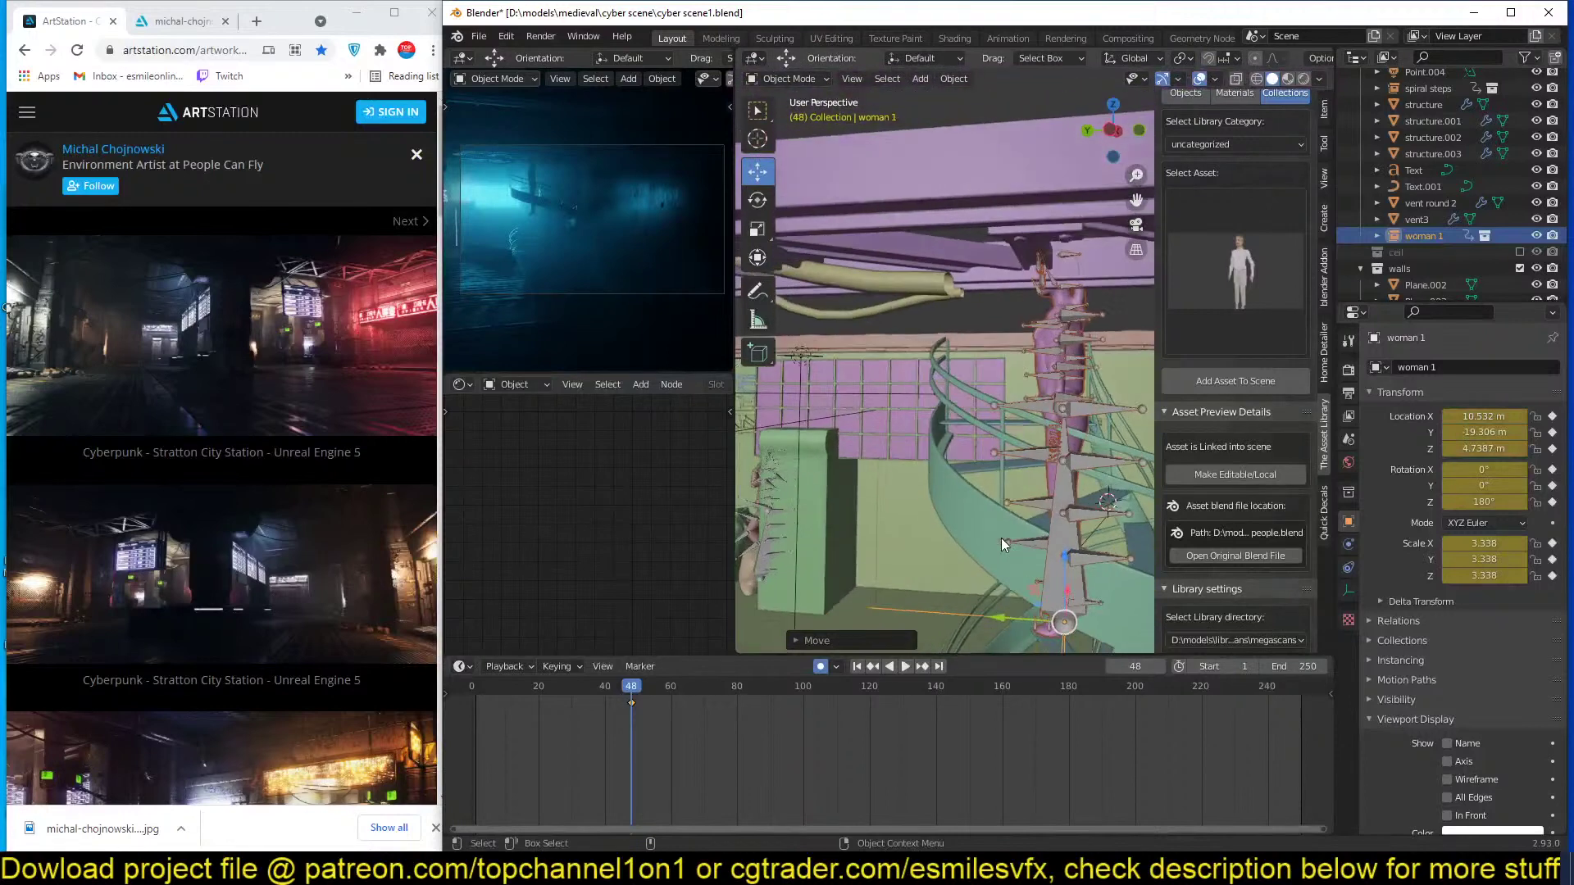
Make the linked woman asset editable, then put her armature into Pose Mode in a right-side wireframe view.
key(KP_1)
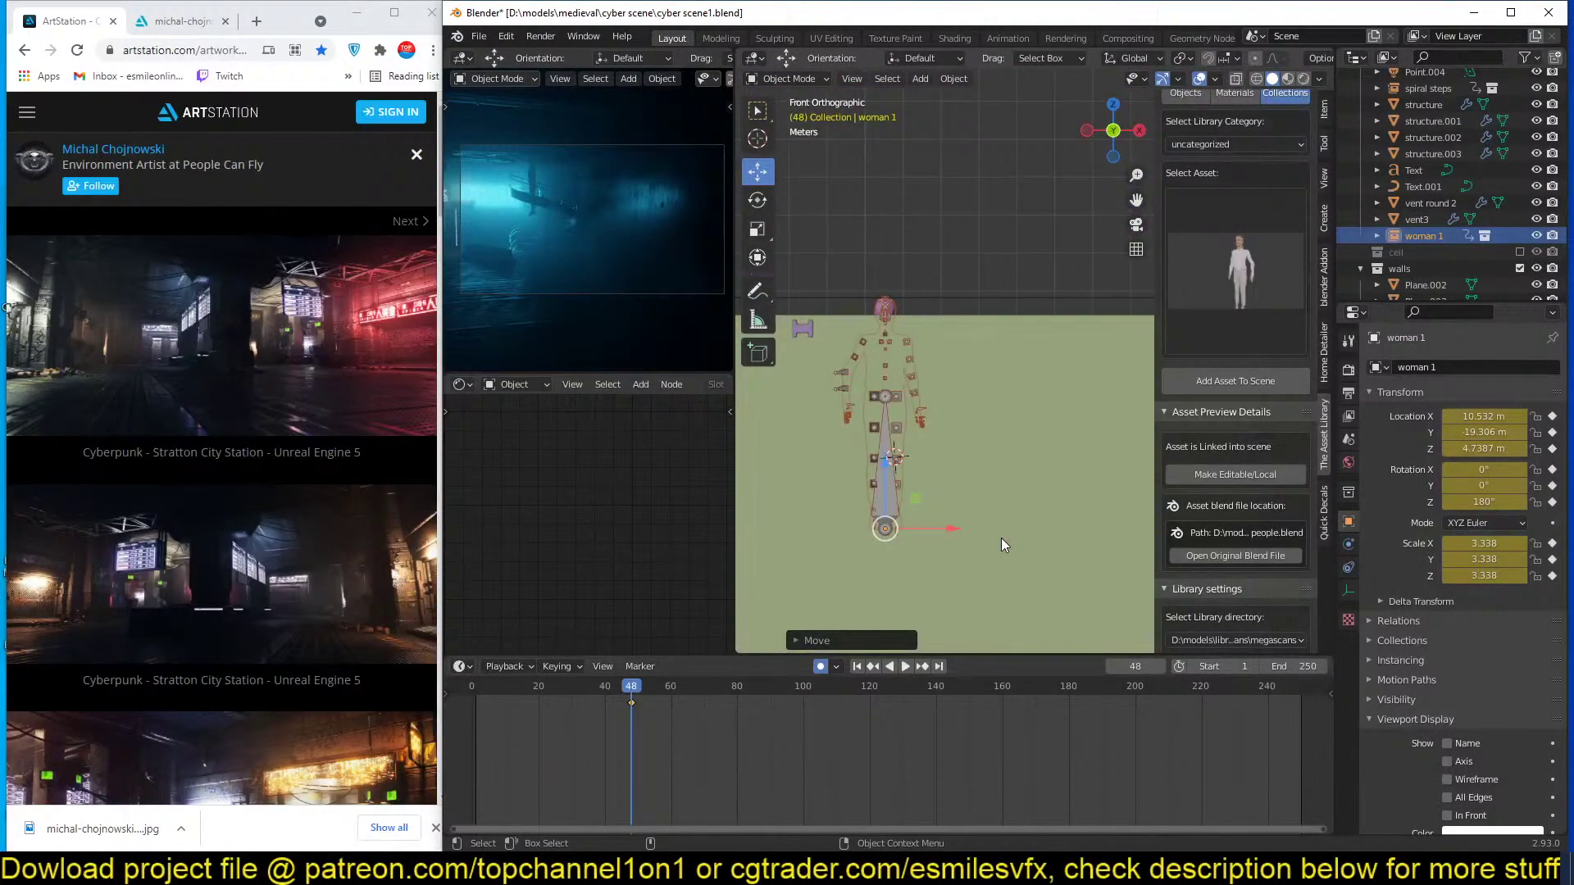
key(KP_3)
key(alt+z)
scroll(936, 445, up, 2)
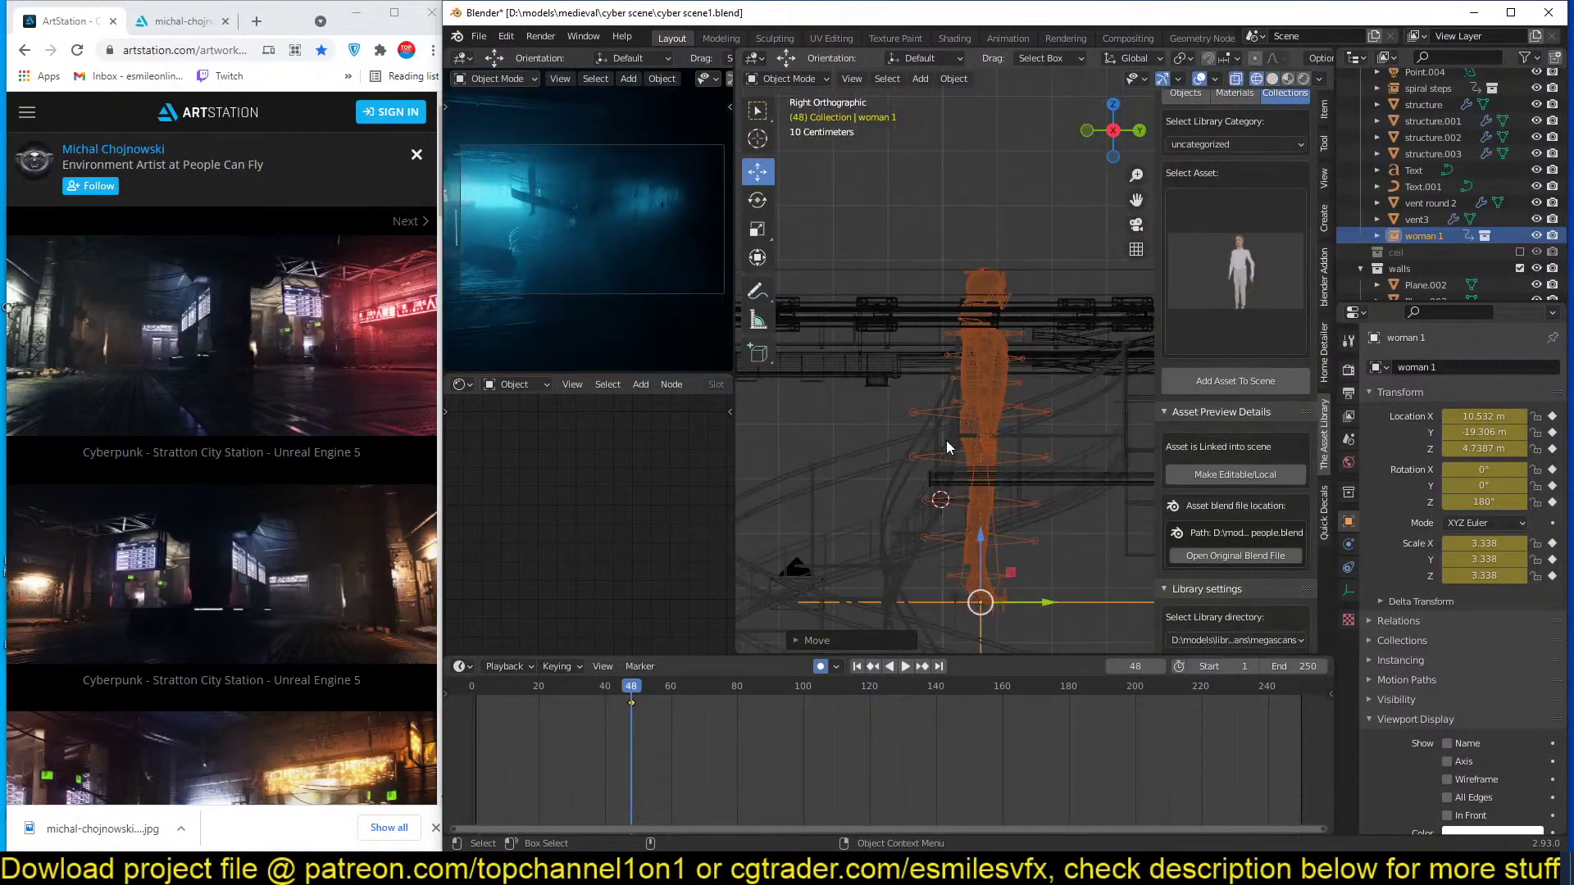
click(1263, 478)
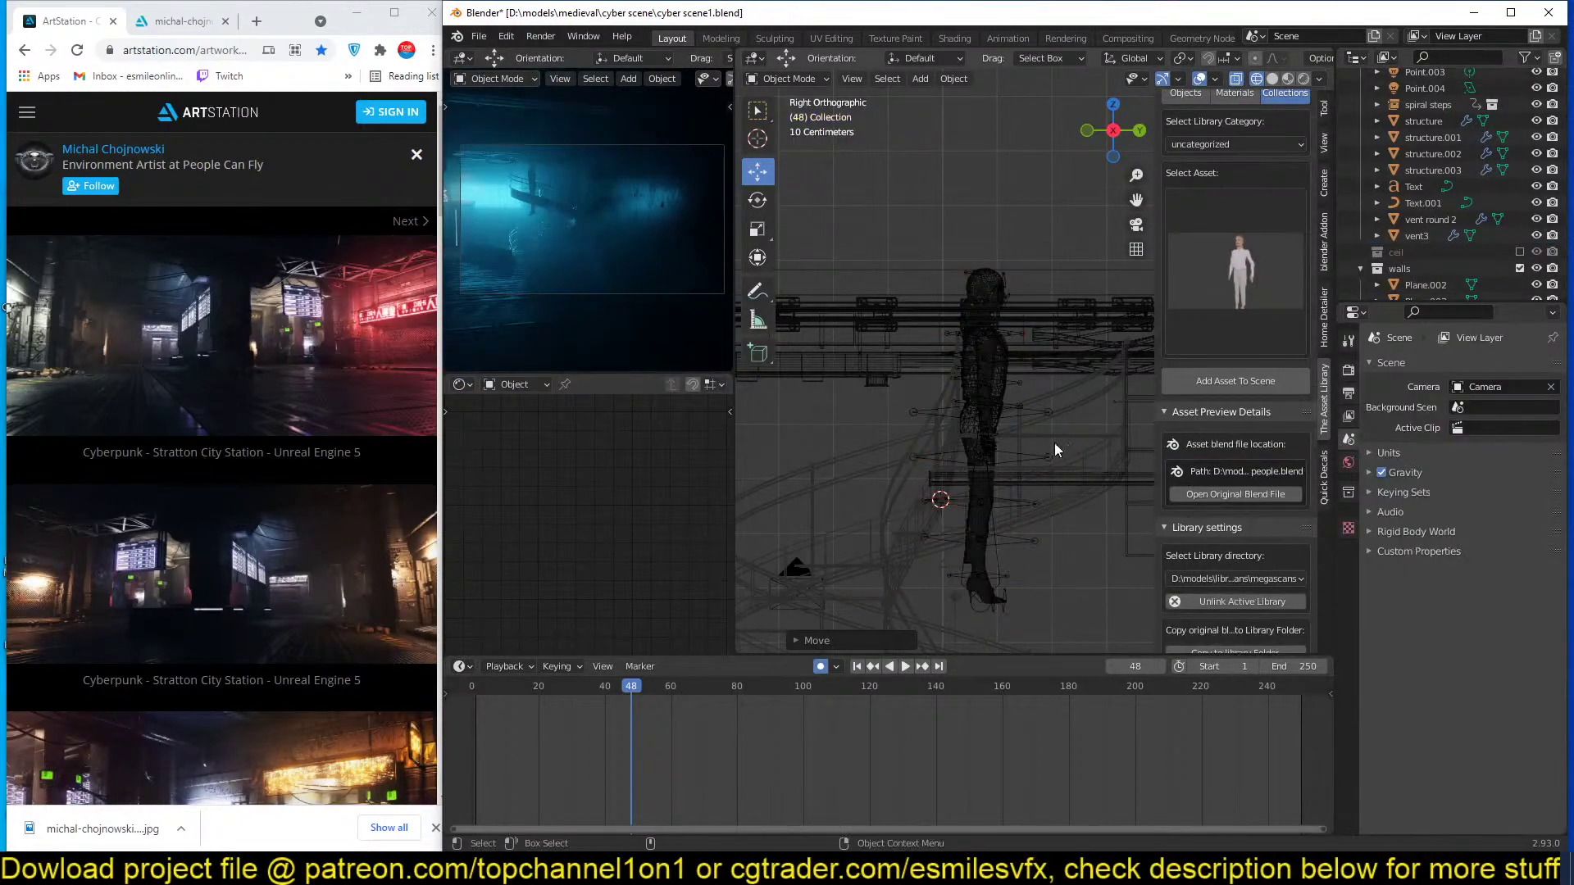
click(1026, 414)
key(ctrl+Tab)
Rotate the woman's right upper leg by about 31° and bend her right lower leg back at the knee.
click(1027, 411)
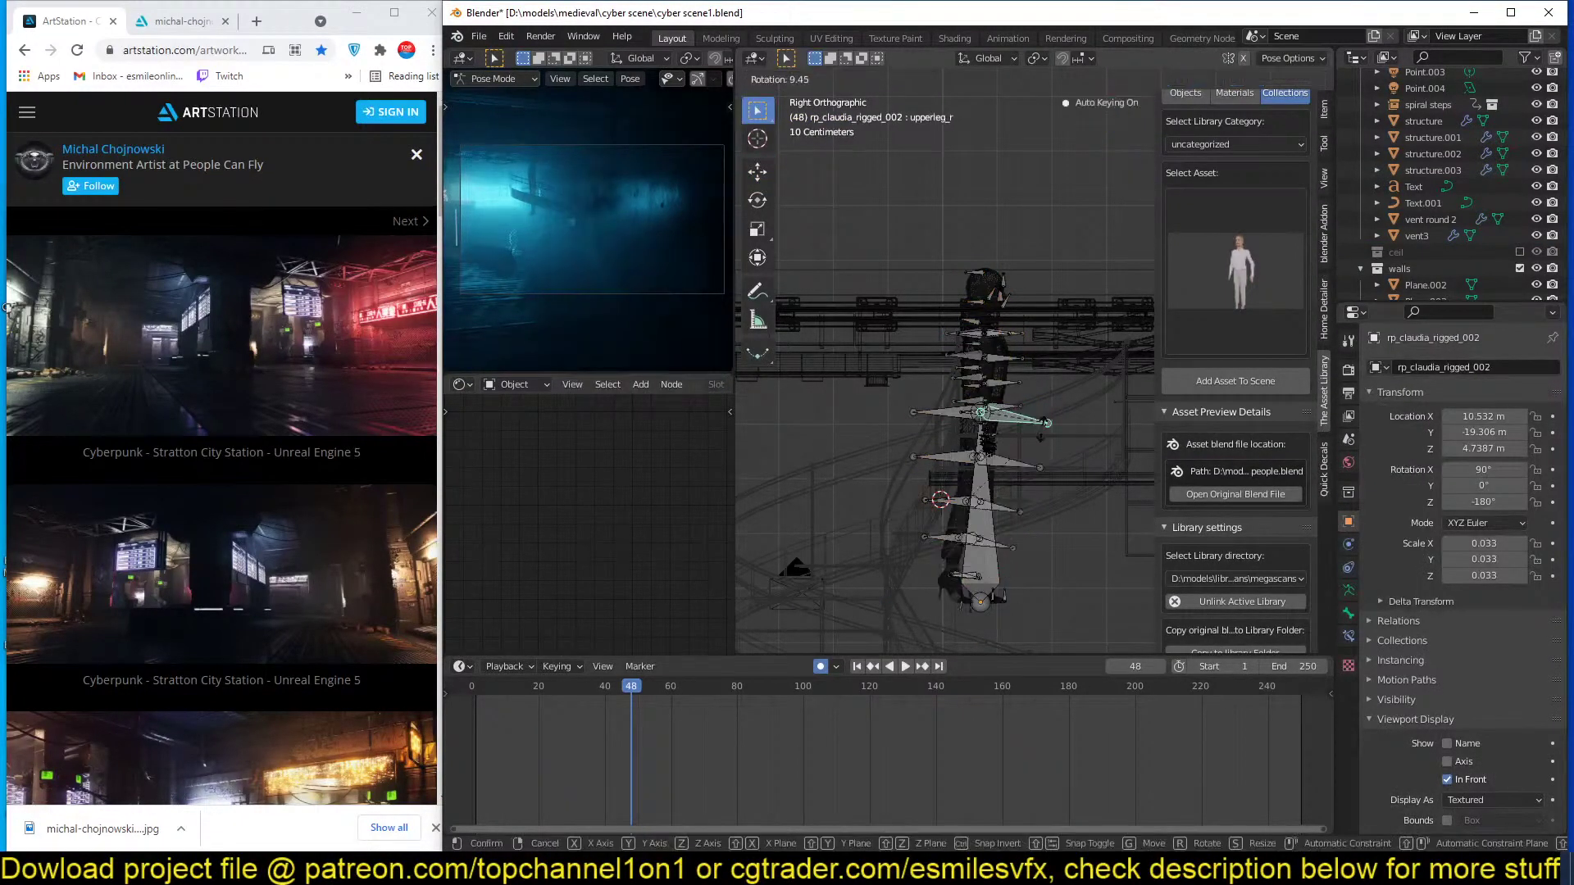
key(r)
click(1041, 452)
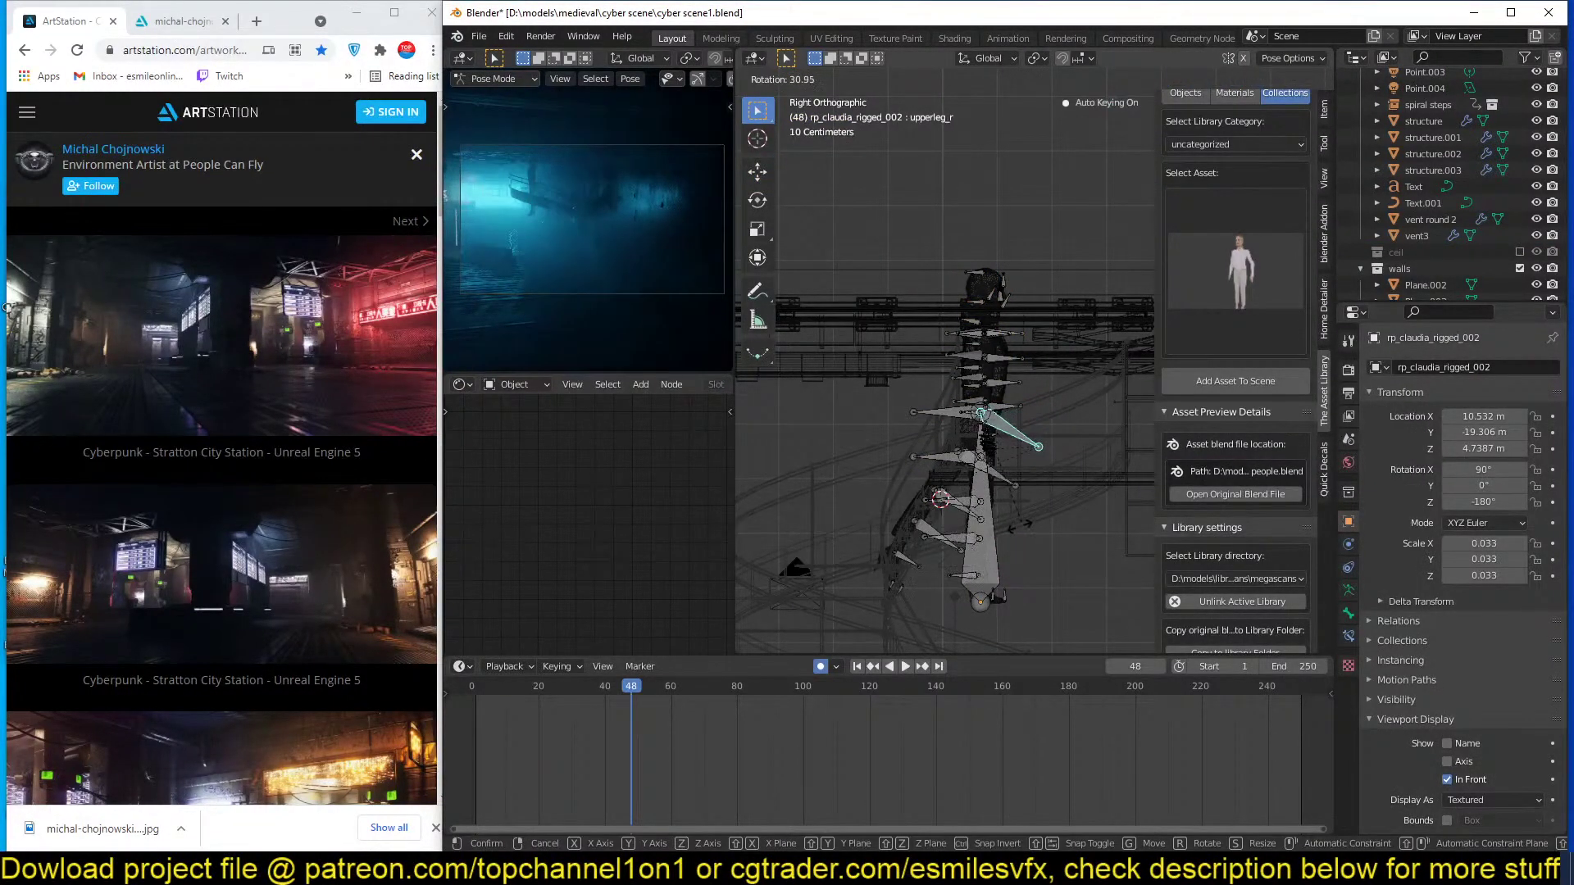
click(954, 510)
key(r)
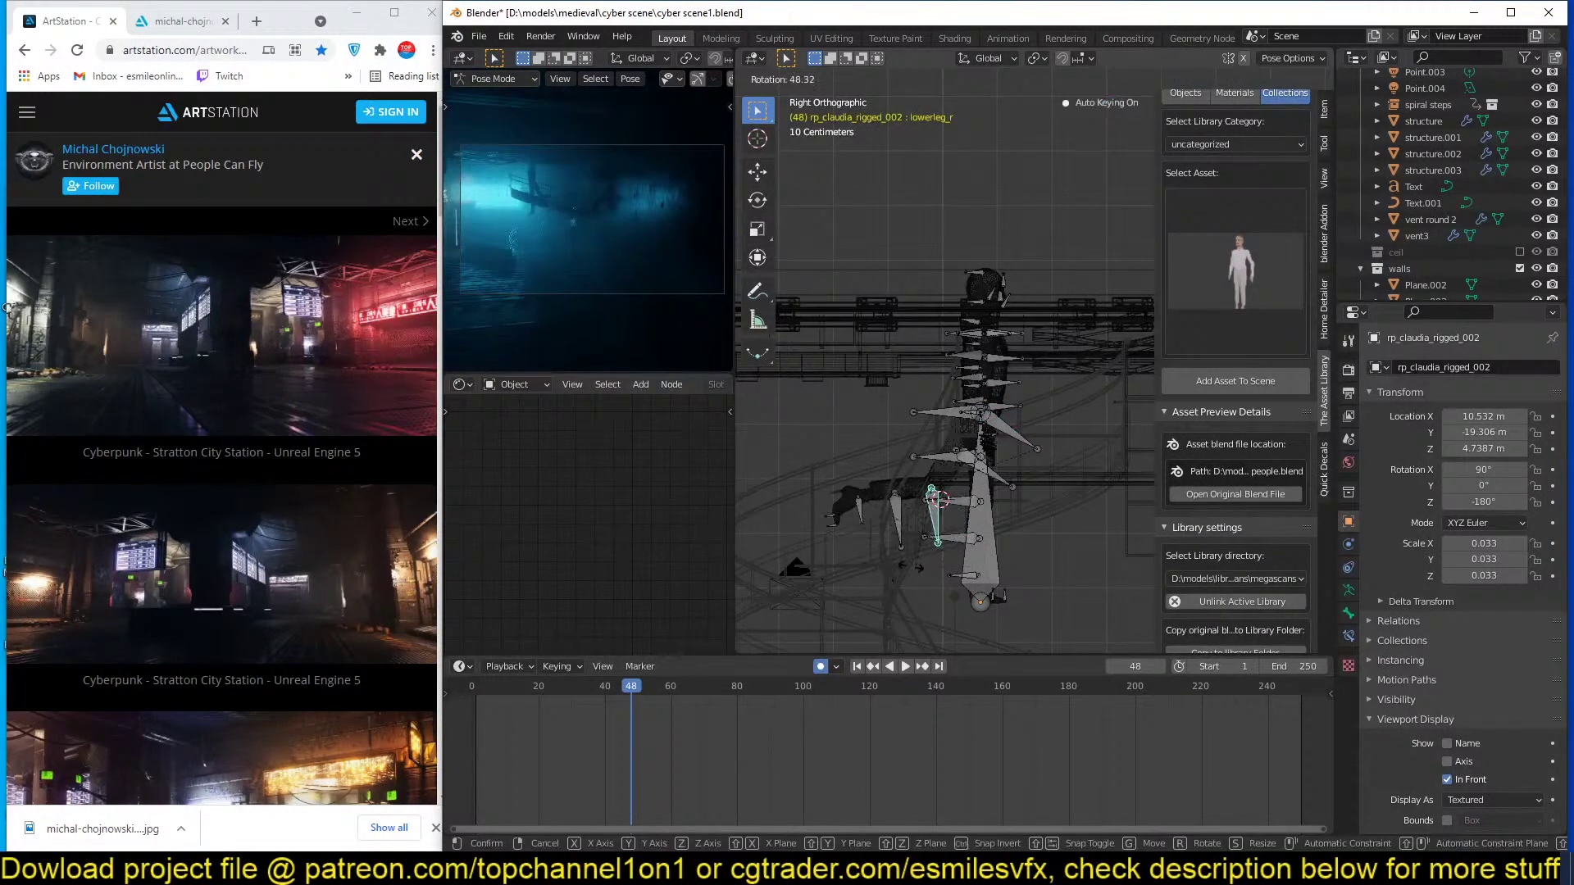
click(945, 489)
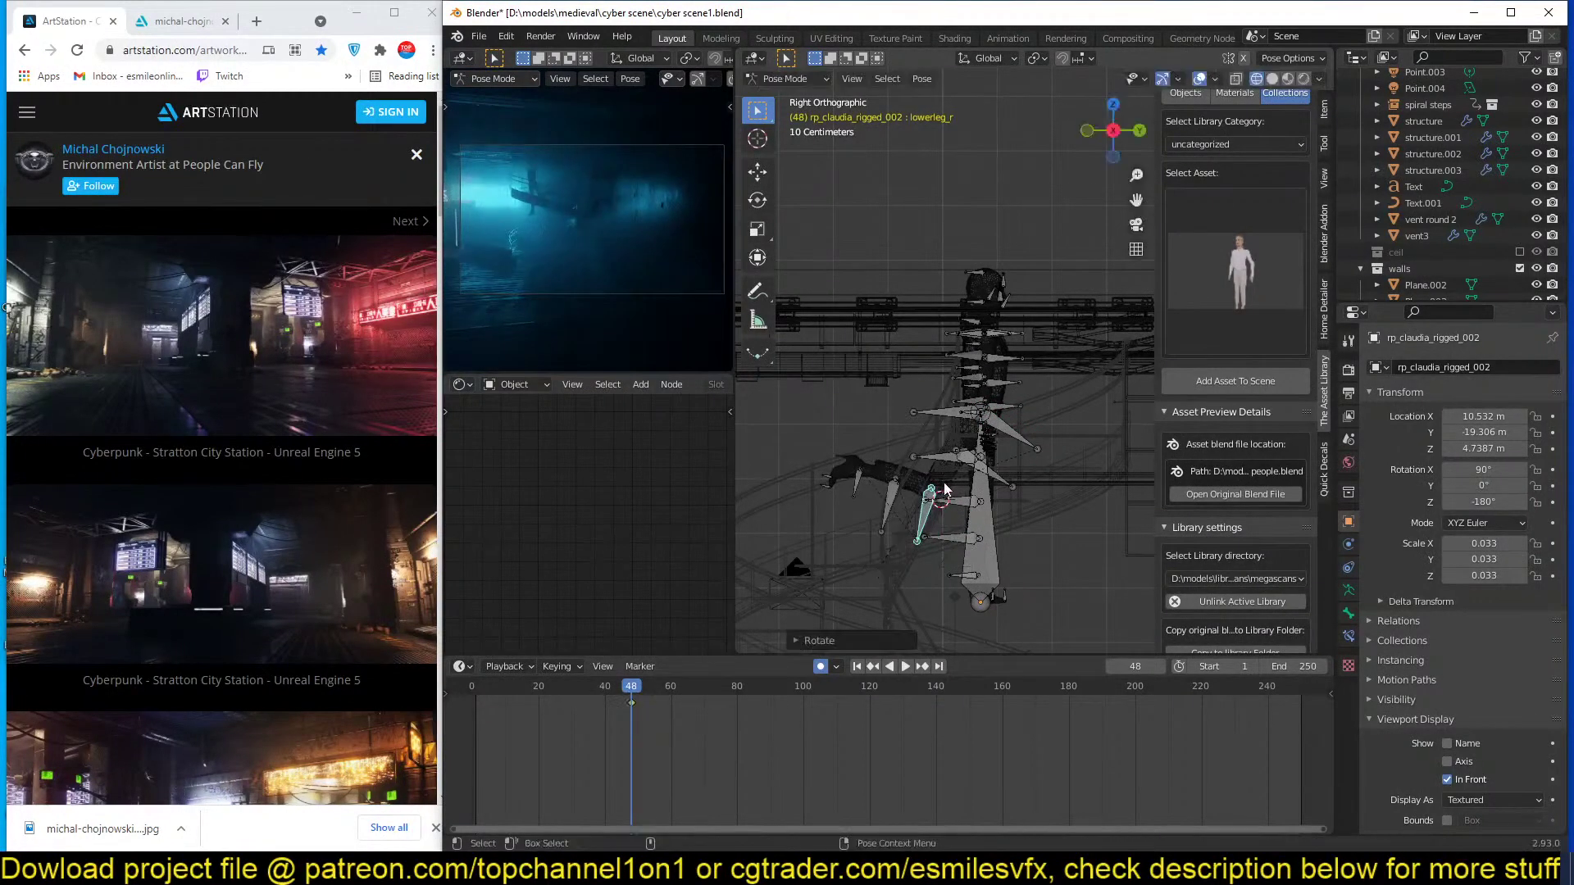
Select the woman's spine bones together and rotate them to lean her torso forward.
click(996, 484)
scroll(990, 504, up, 3)
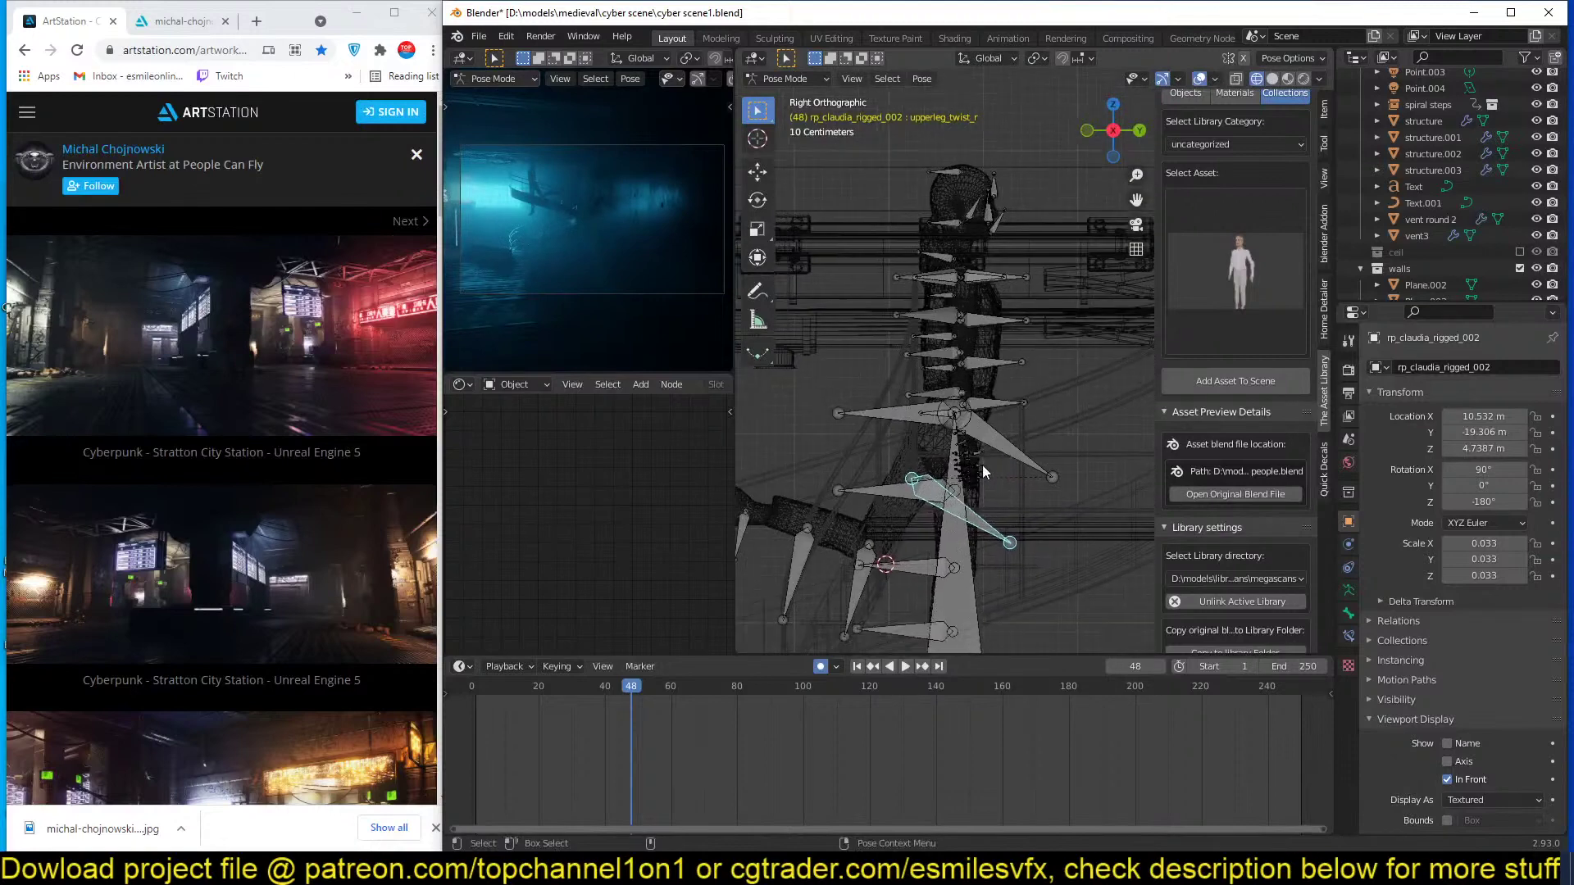
click(964, 490)
click(967, 362)
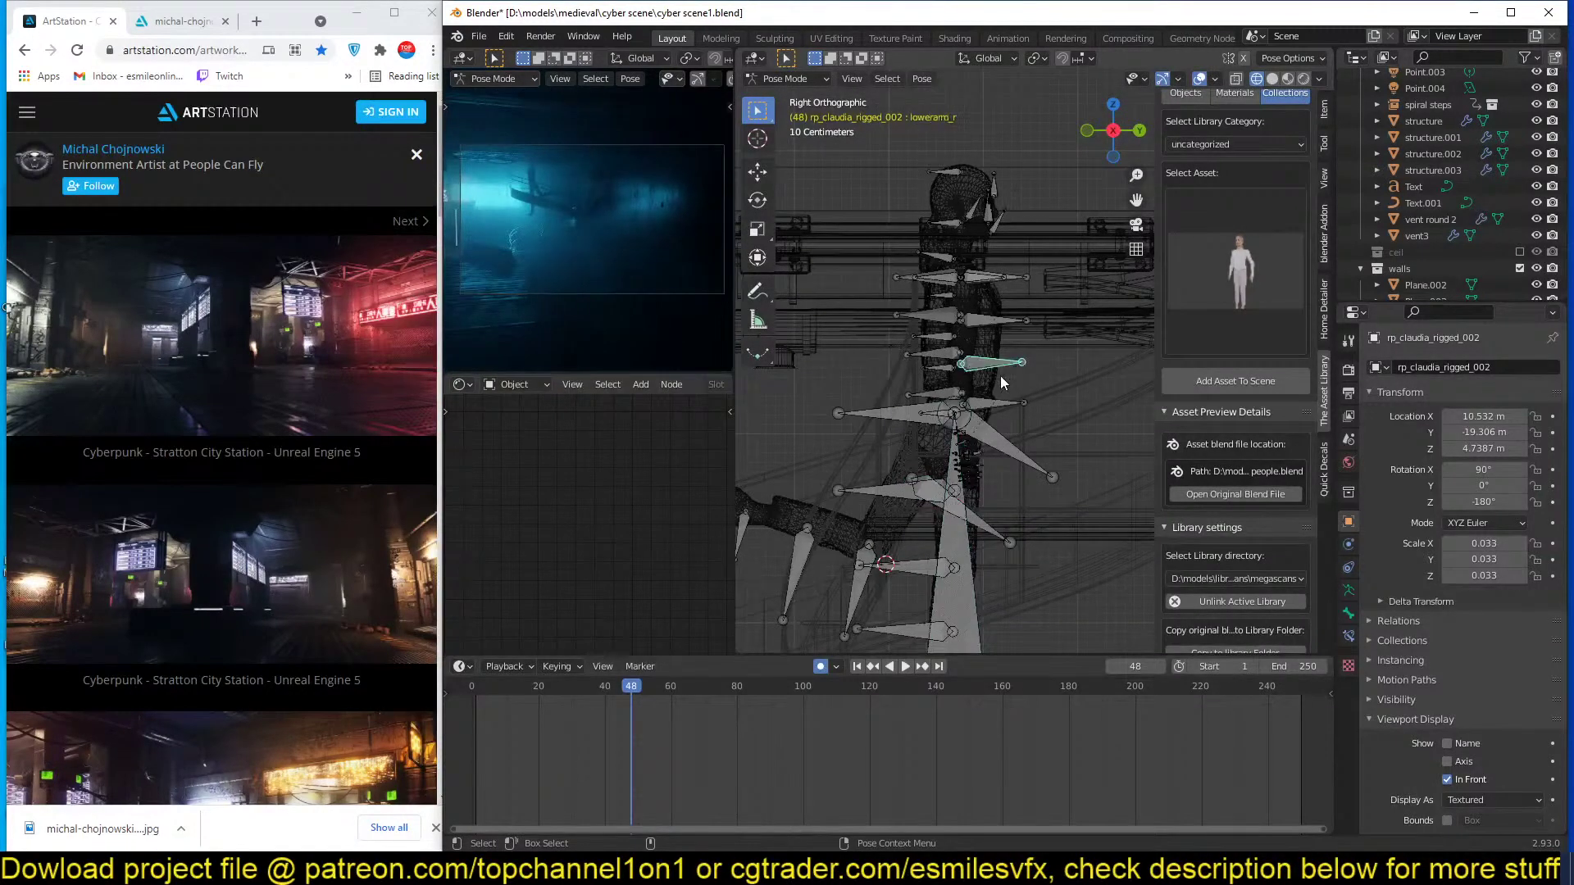
click(930, 354)
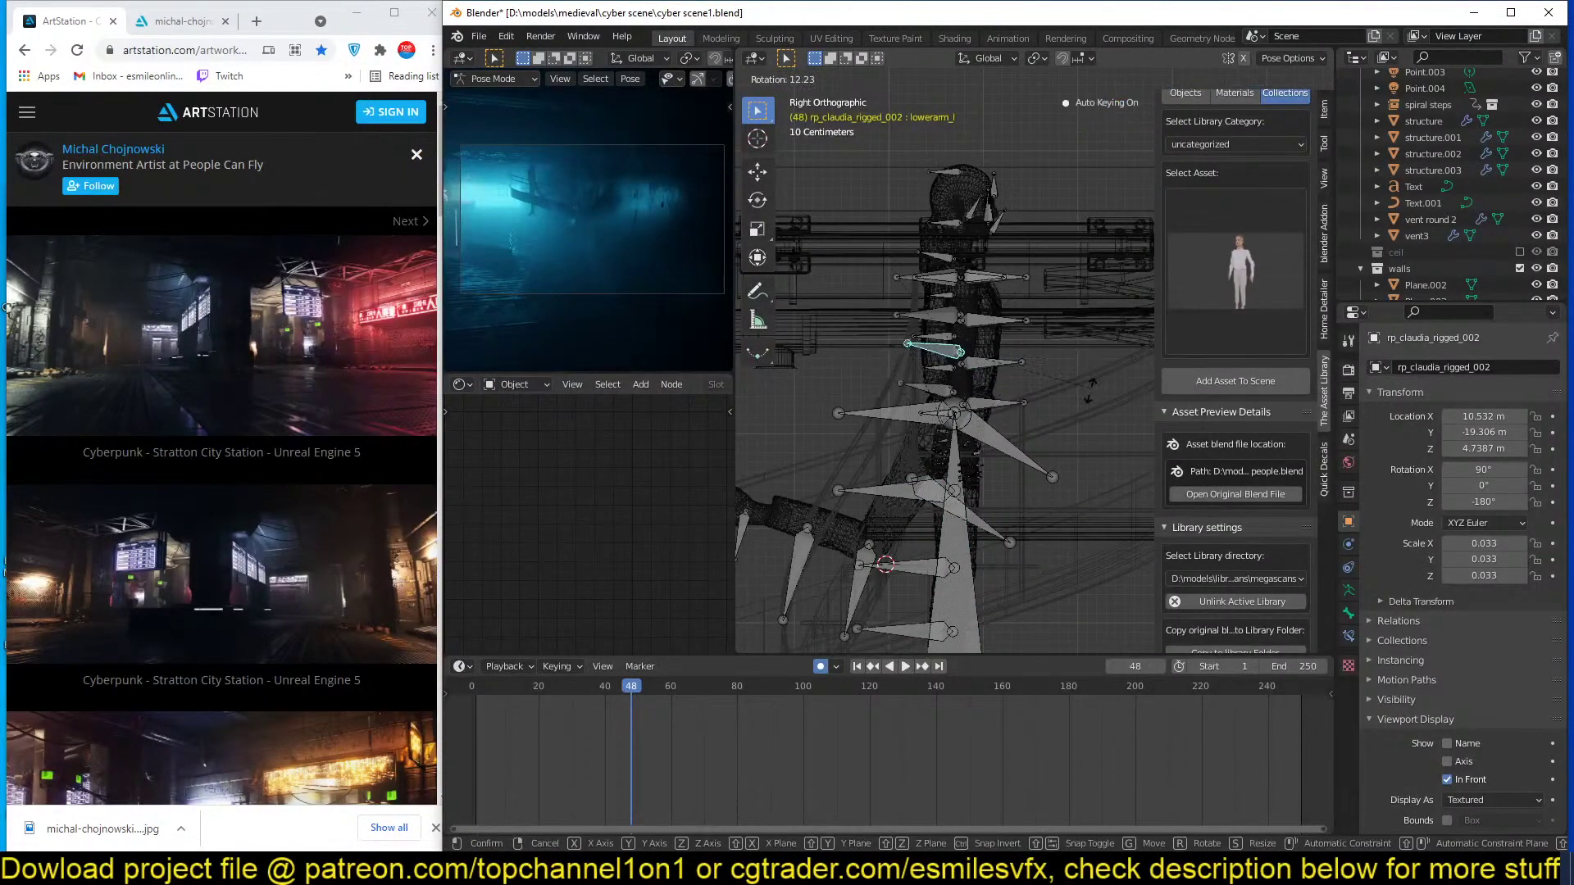
click(930, 338)
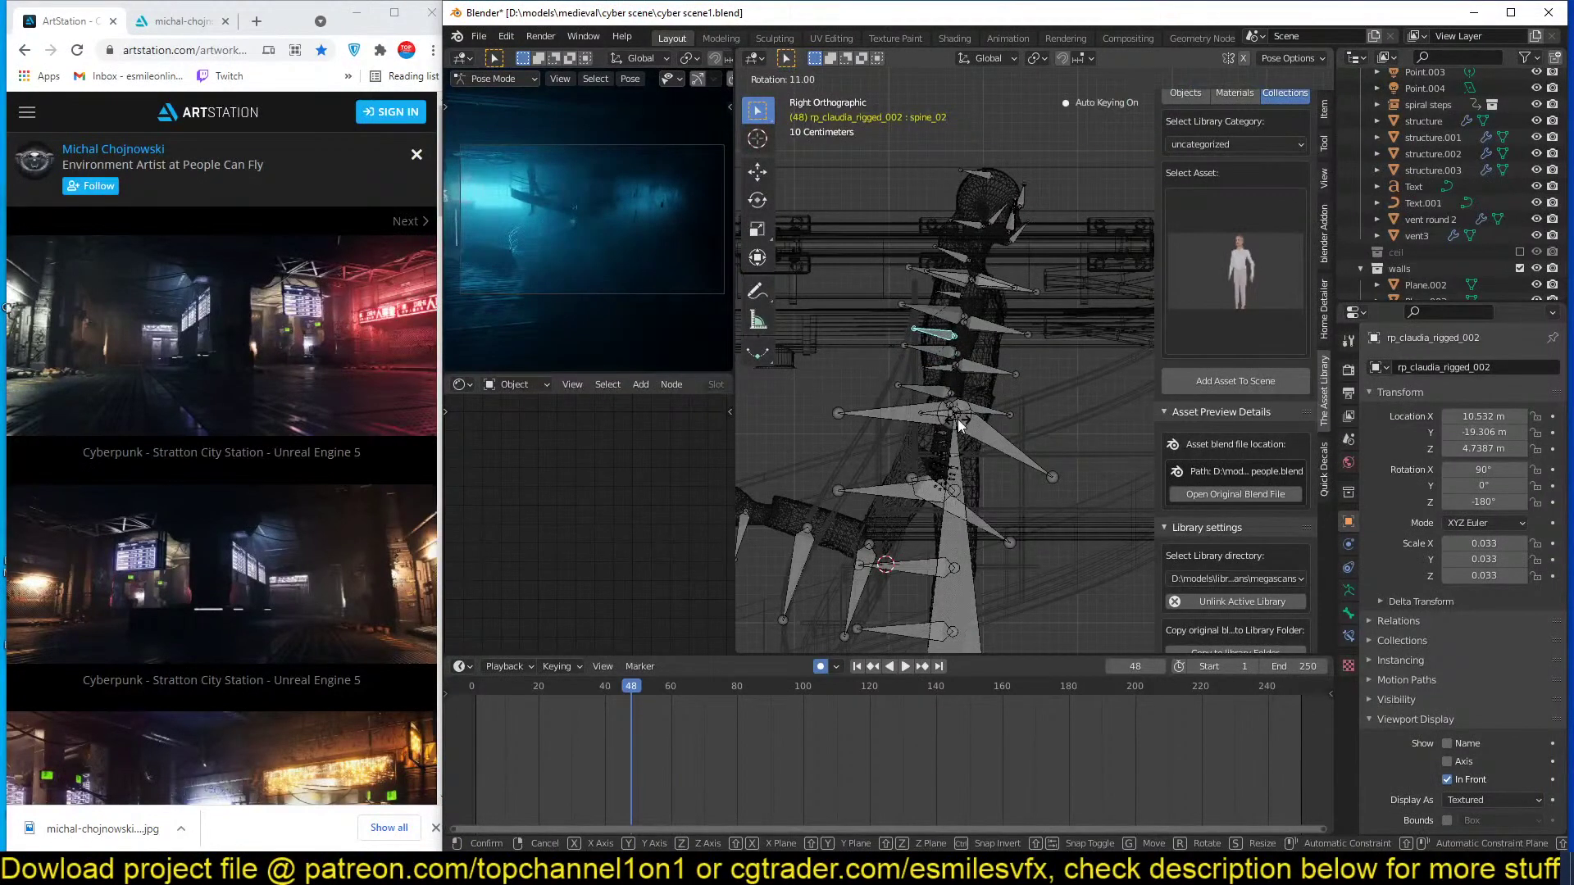
shift+click(945, 365)
shift+click(951, 297)
key(r)
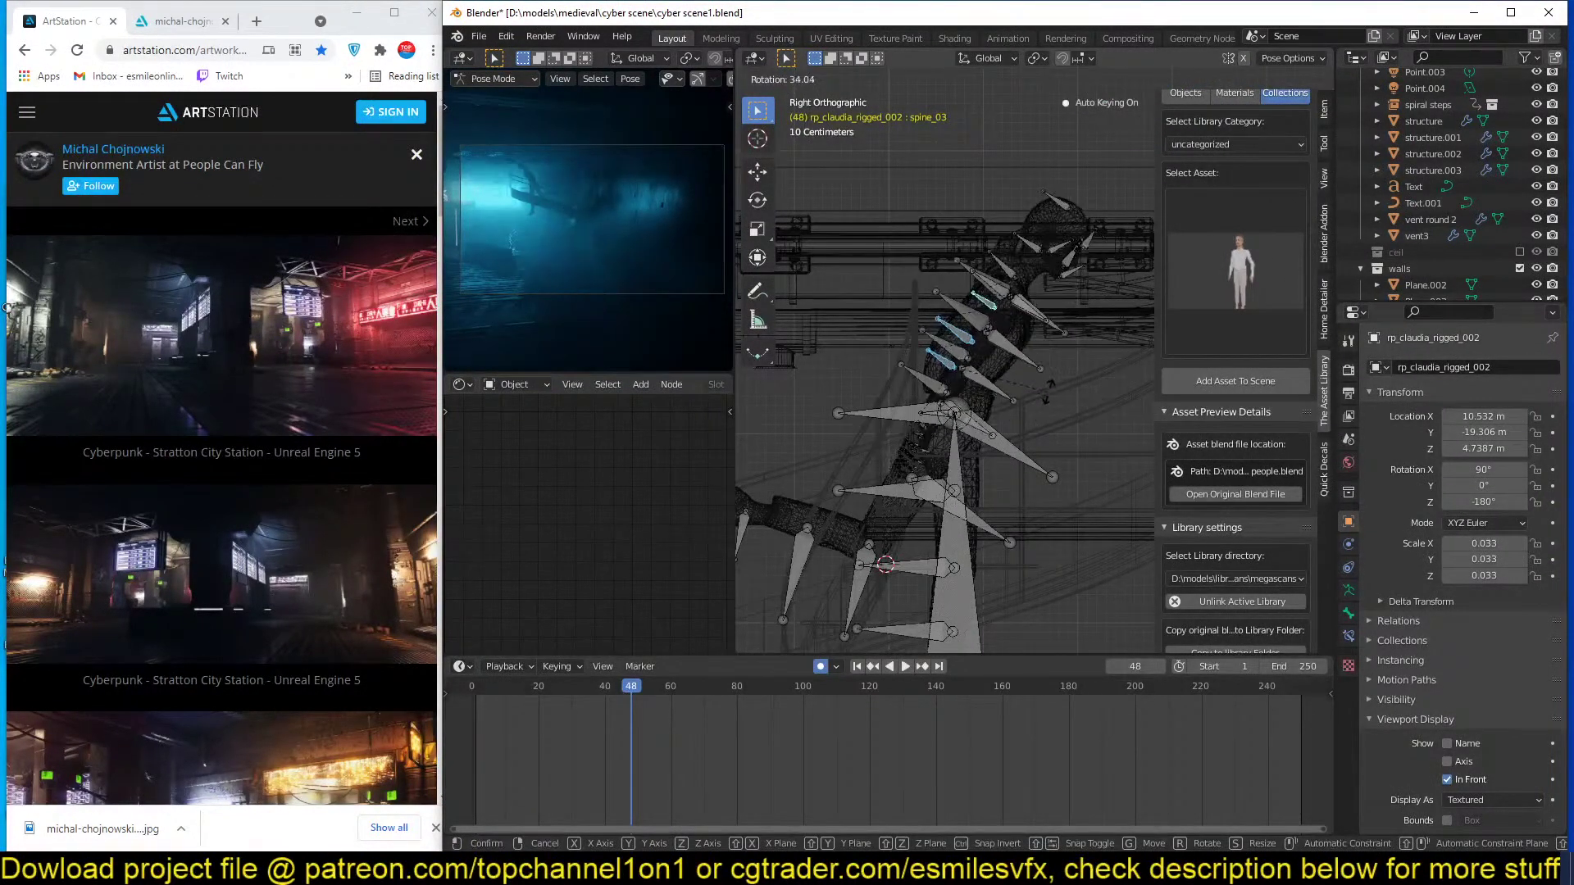
click(1036, 418)
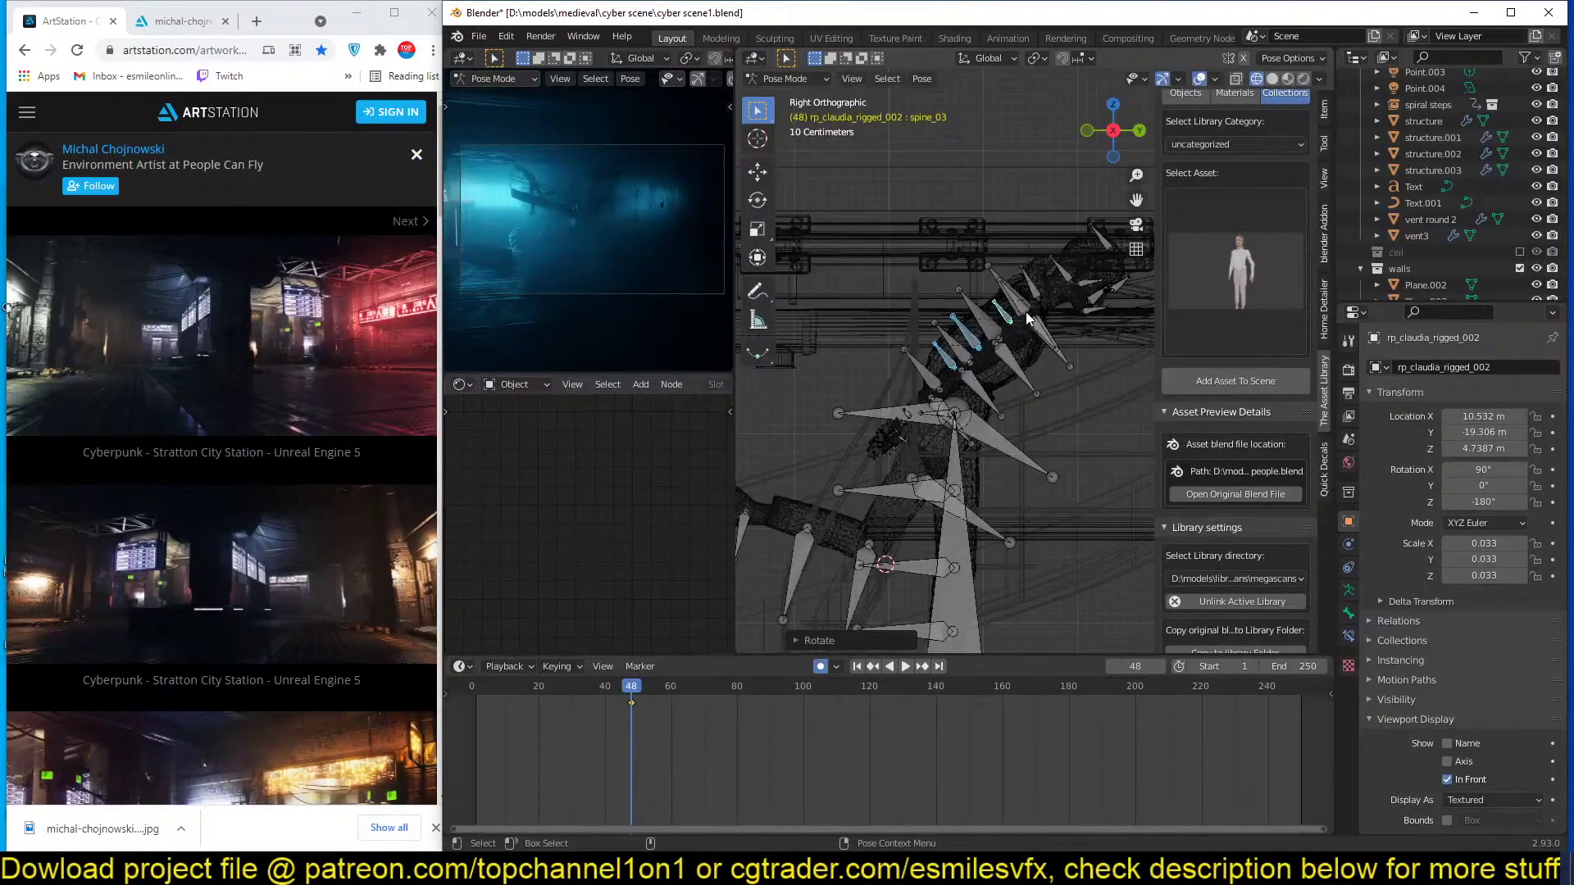
Switch to solid shading and rotate the woman's right upper arm so the arm hangs in front of her body.
click(1045, 337)
key(z)
click(1072, 351)
middle_drag(1067, 350, 980, 356)
scroll(1068, 384, up, 4)
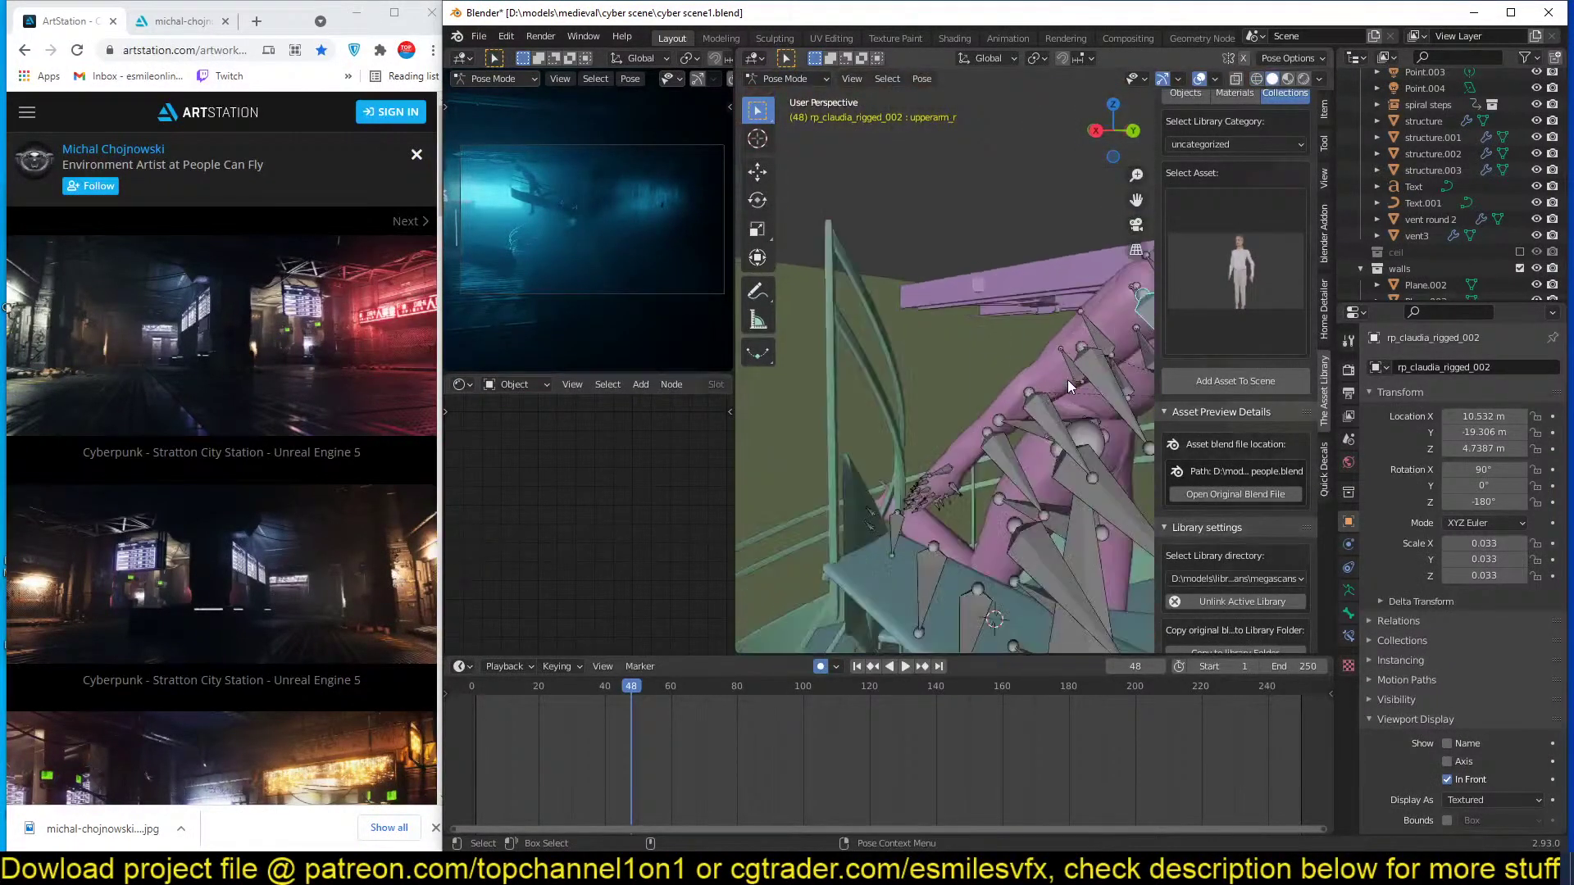
middle_drag(1067, 381, 928, 431)
key(r)
click(1063, 458)
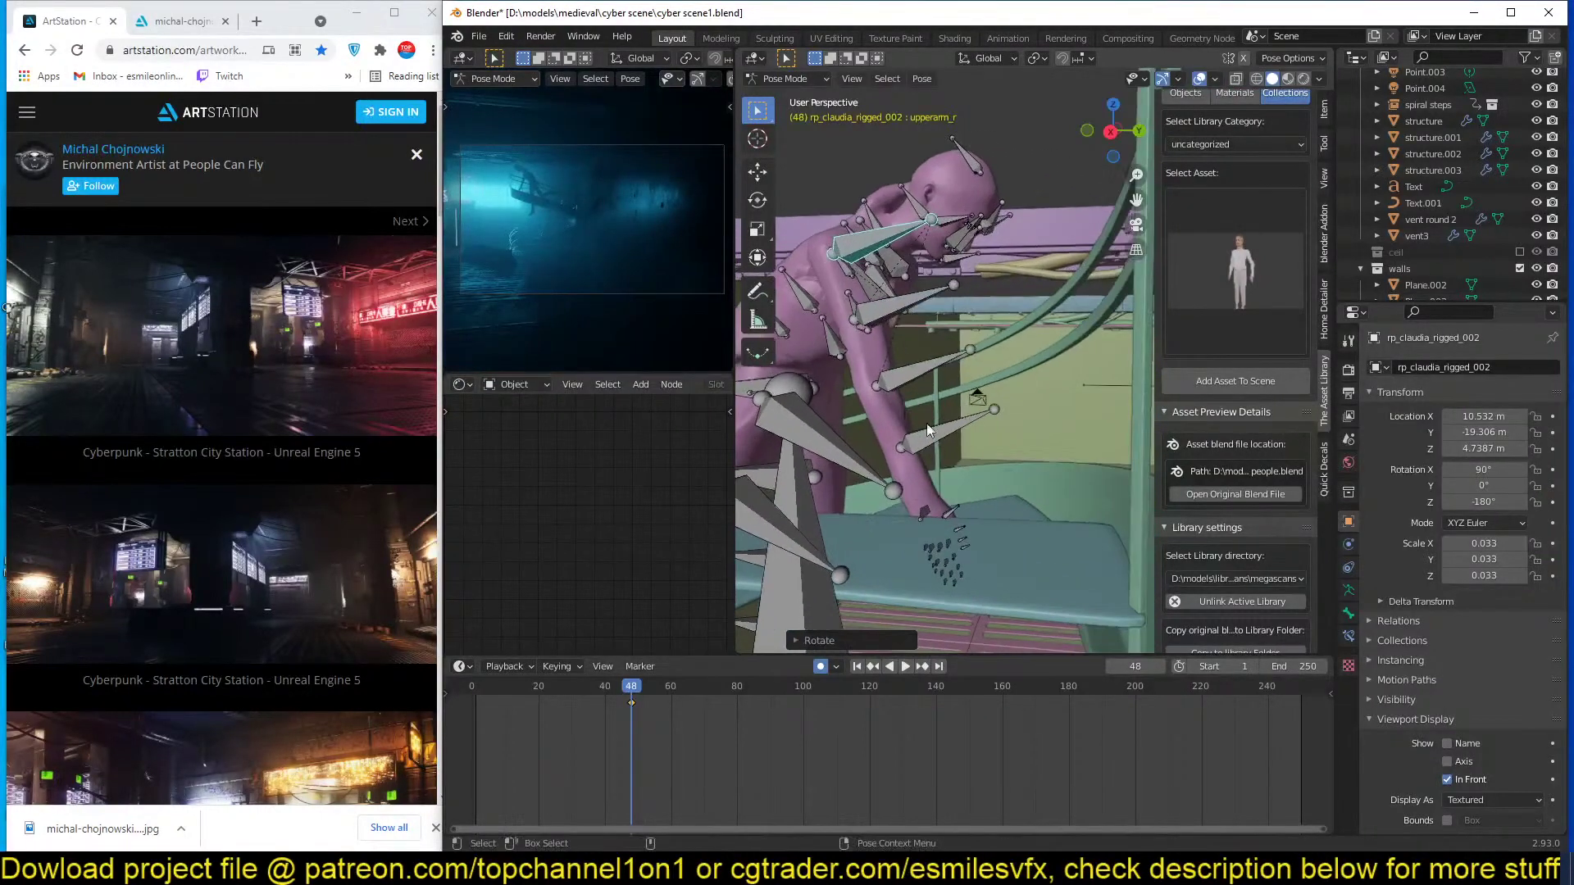
Rotate the woman's right forearm by about -44° to raise the hand forward, and check the pose from around the stairs.
click(912, 355)
key(r)
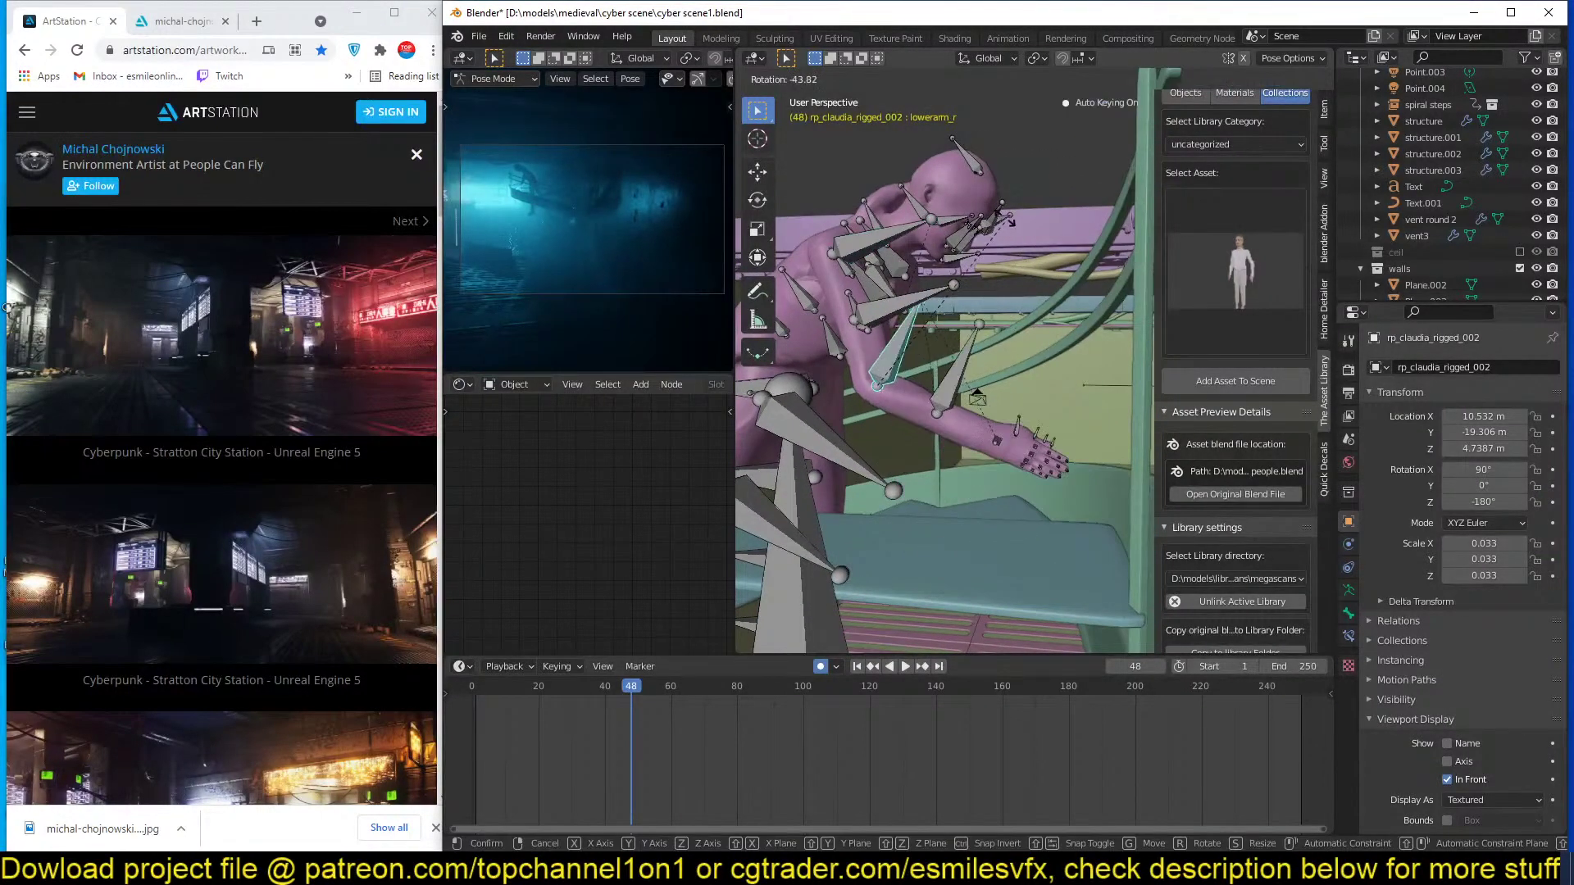
click(886, 236)
middle_drag(886, 236, 787, 372)
scroll(1235, 377, down, 1)
middle_drag(1034, 415, 1321, 442)
middle_drag(943, 344, 1048, 282)
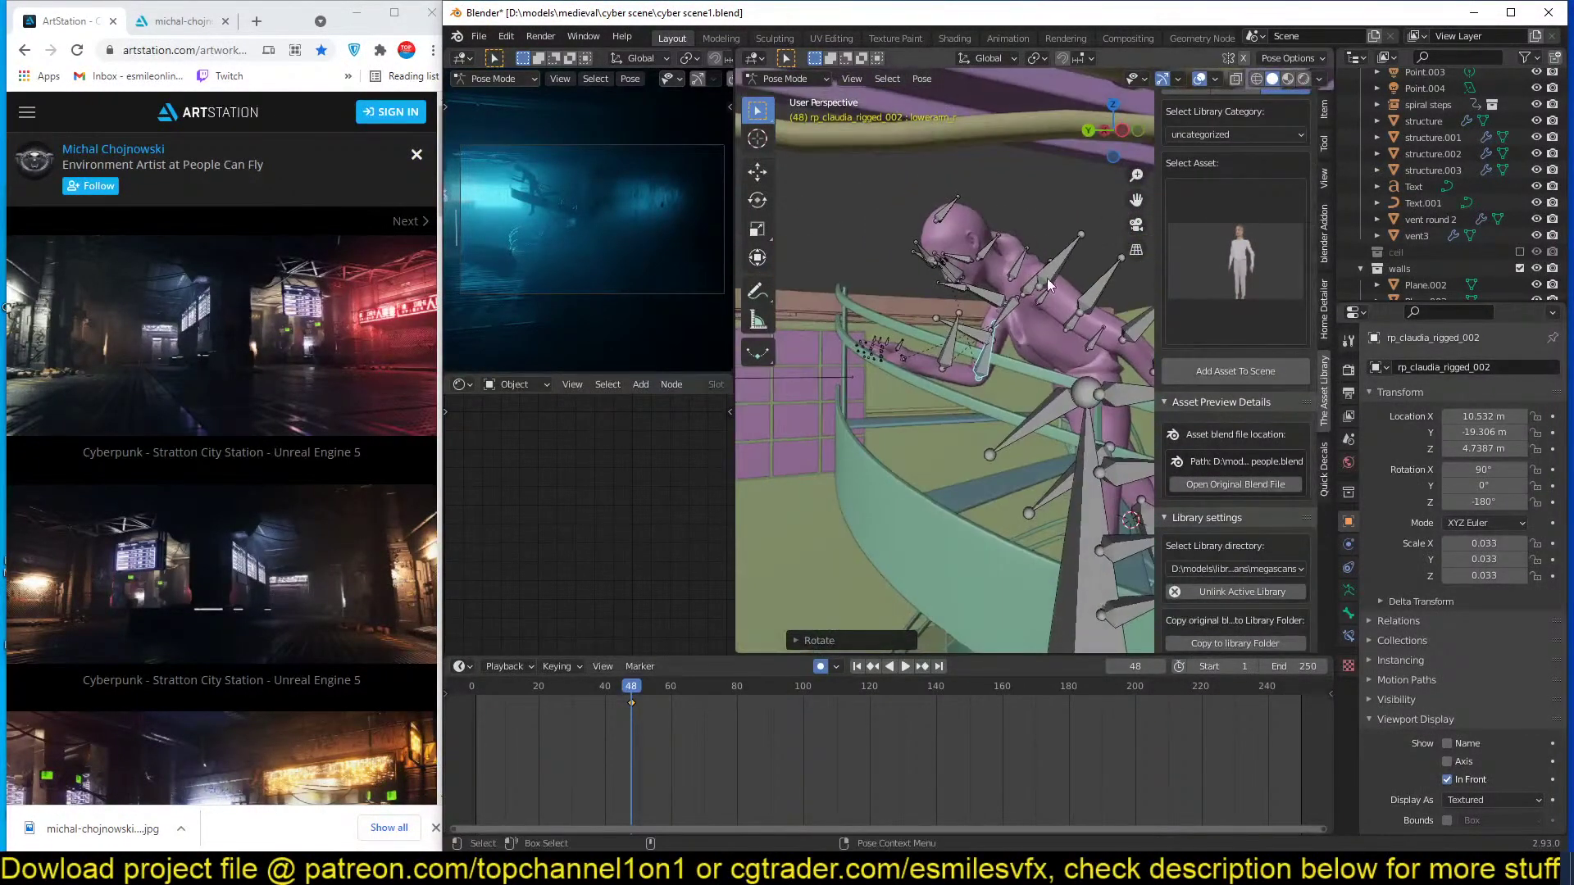
middle_drag(1051, 391, 861, 268)
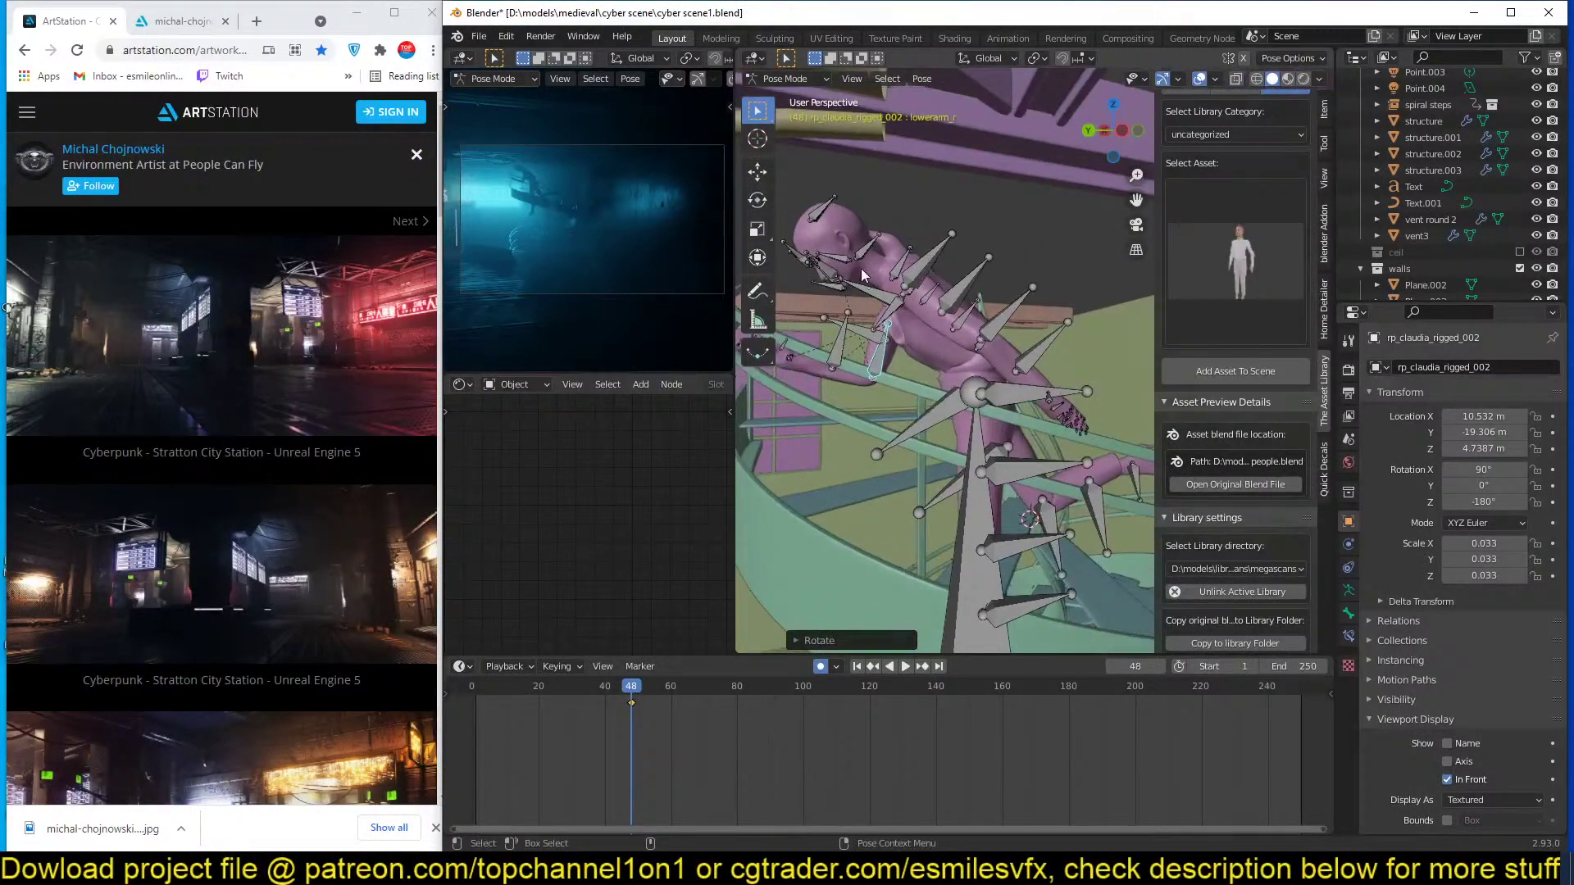
Rotate the woman's left upper arm by about 62° and her left forearm by about 107° to raise the hand forward.
click(951, 291)
middle_drag(1069, 351, 1011, 361)
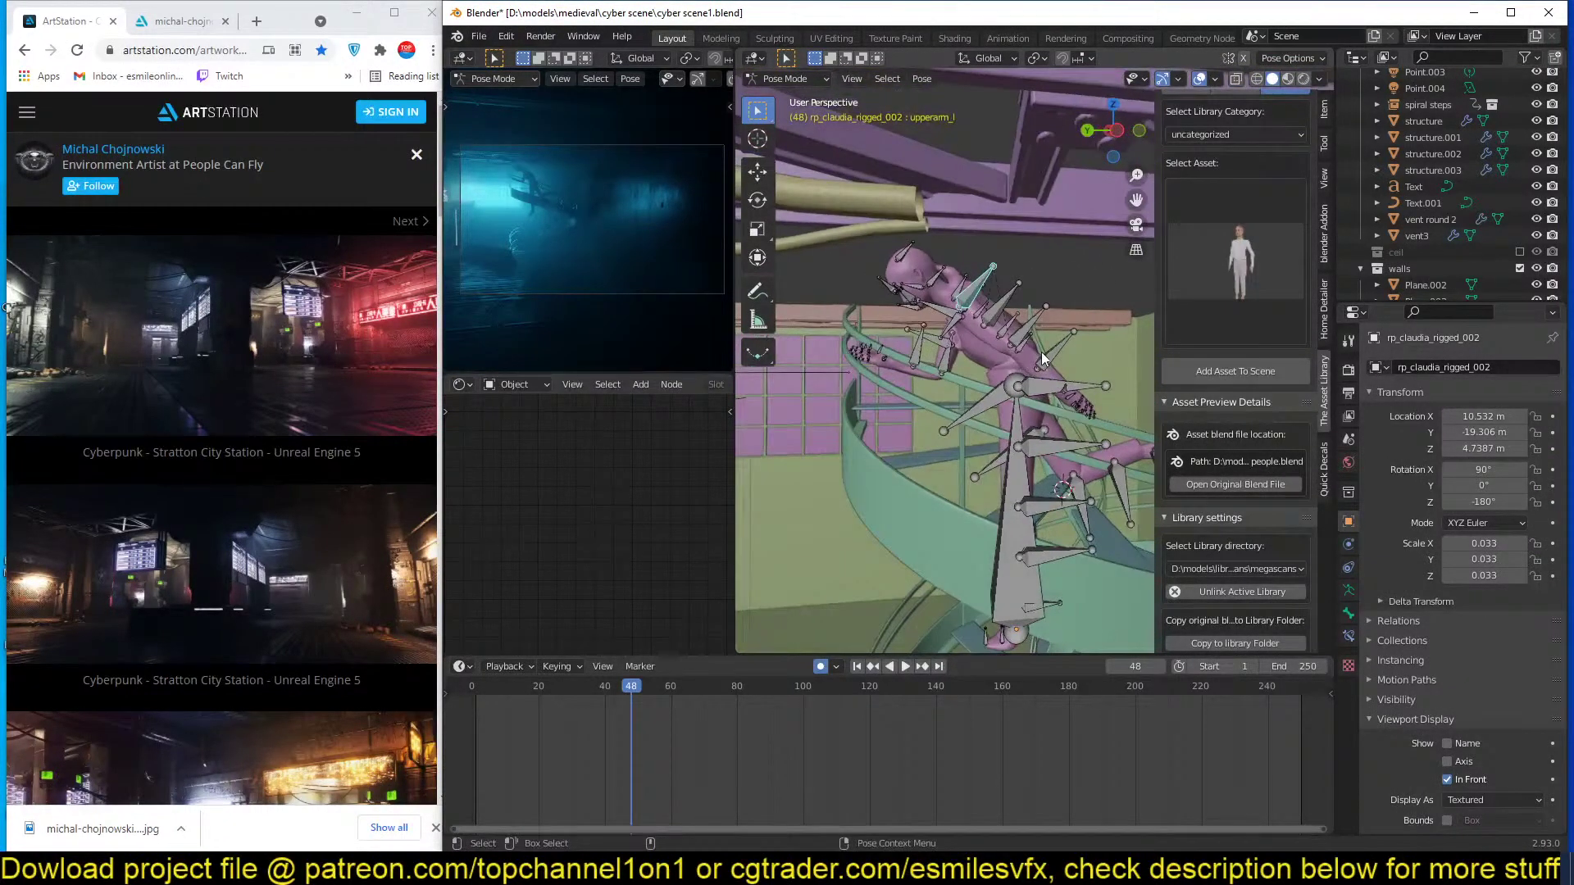
key(r)
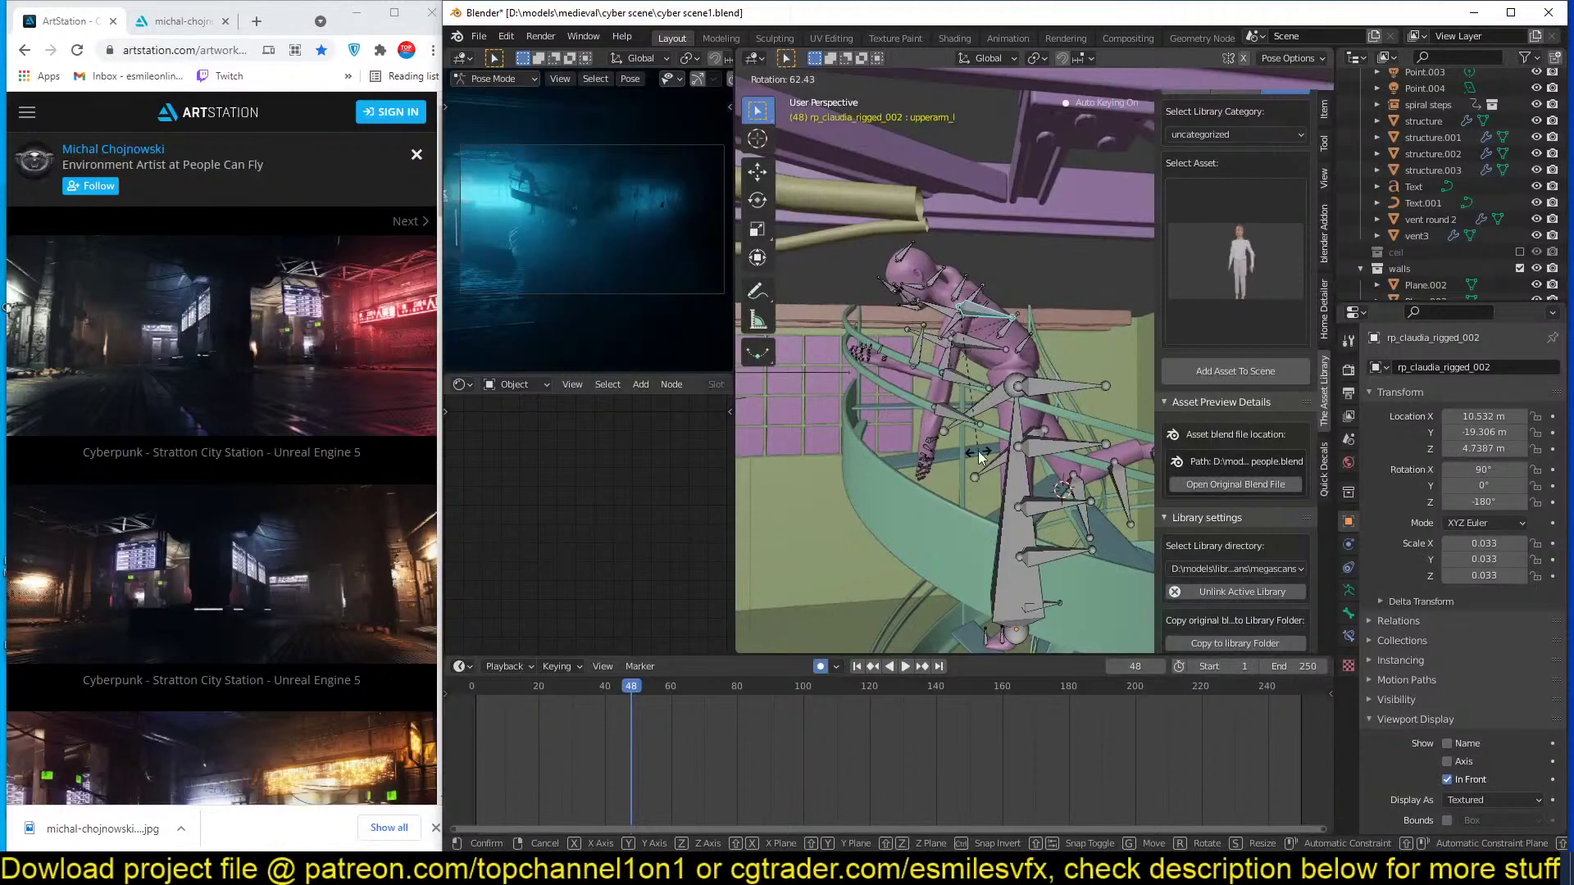
click(979, 456)
click(982, 388)
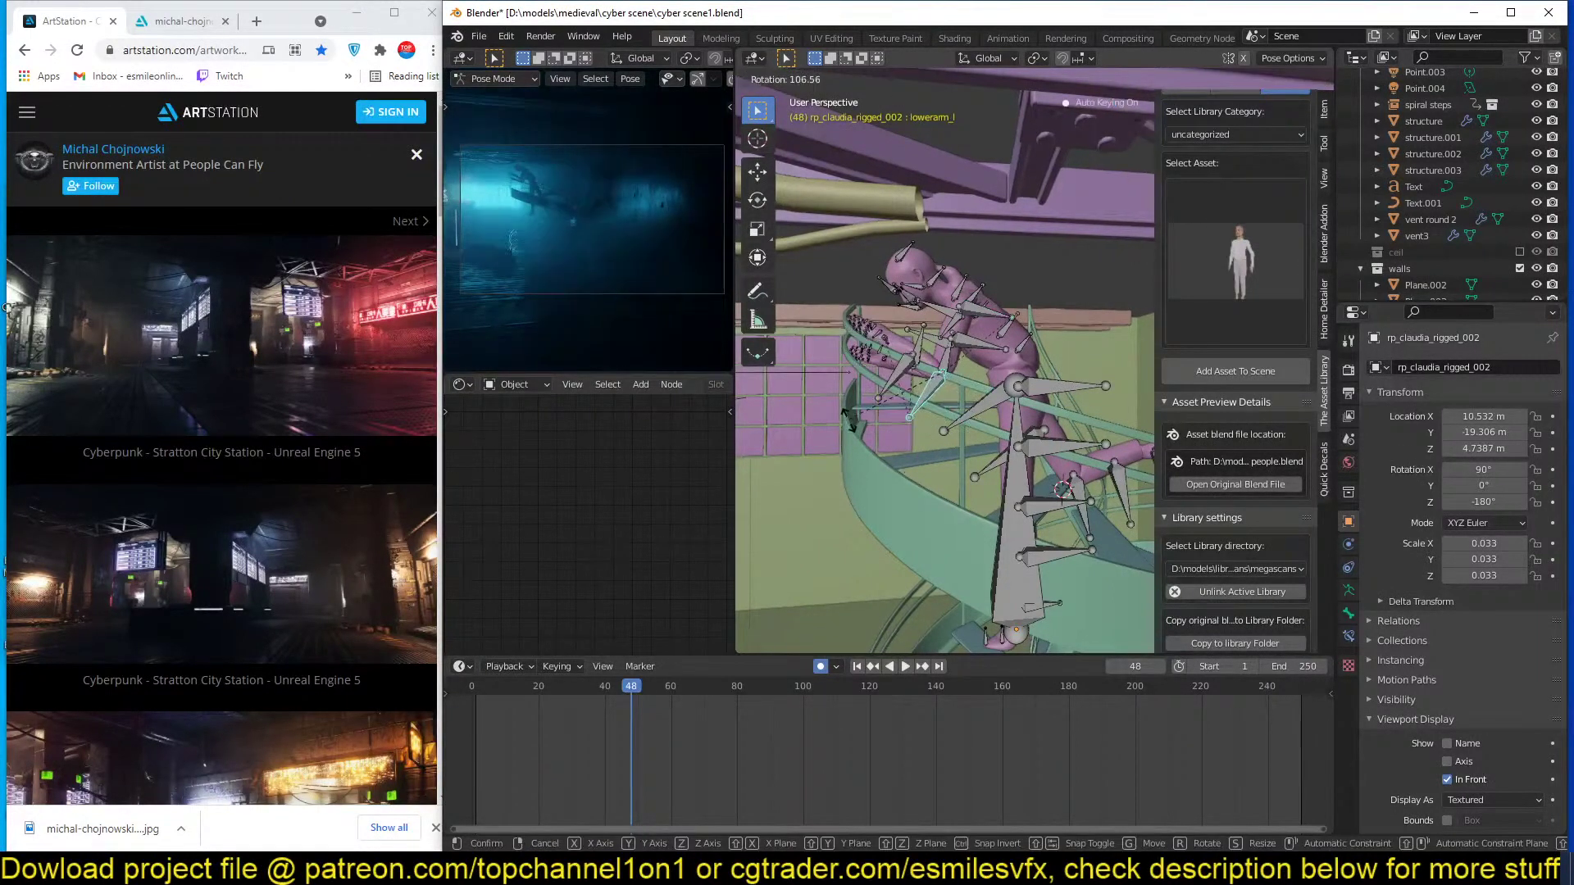
middle_drag(1026, 490, 975, 366)
Rotate the woman's right upper leg, then rotate her left upper leg by about 12°.
click(972, 332)
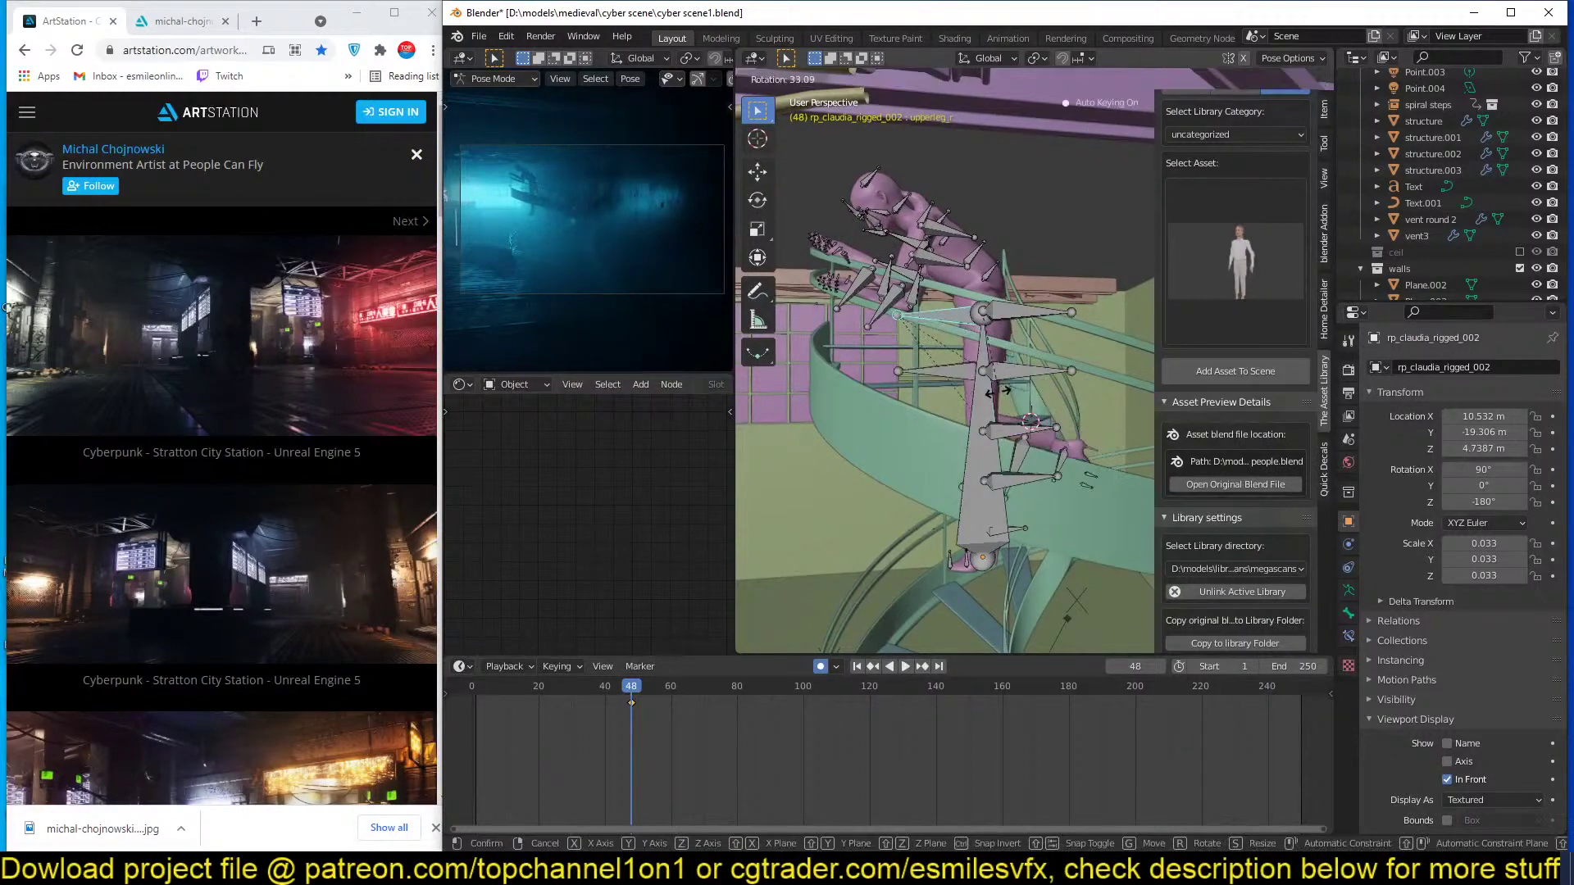
middle_drag(1045, 364, 1051, 384)
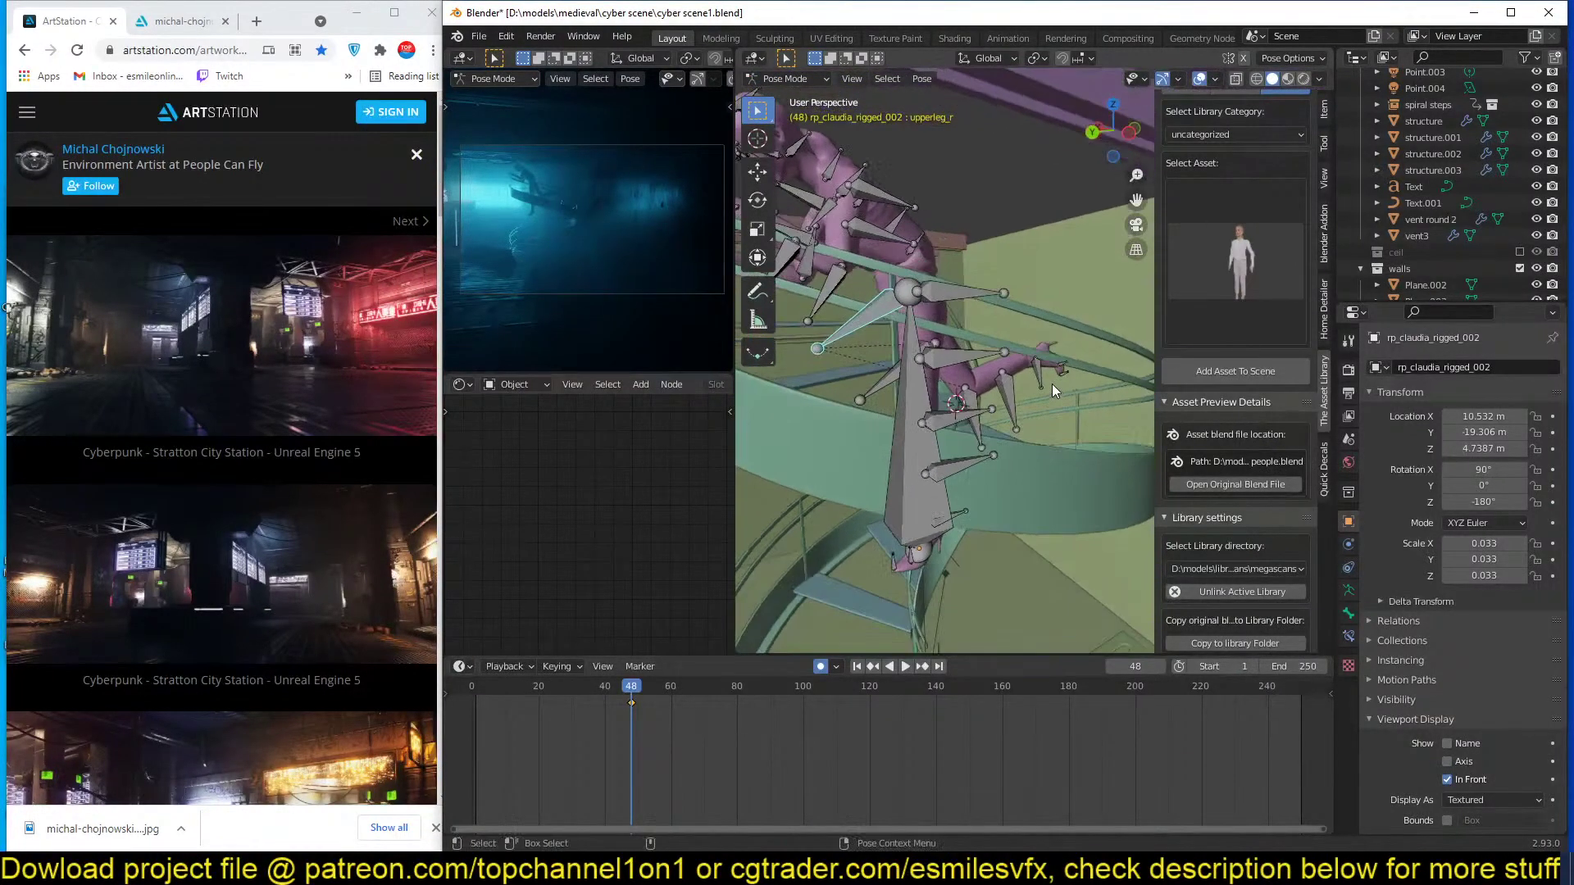
click(975, 303)
middle_drag(975, 307, 987, 351)
key(r)
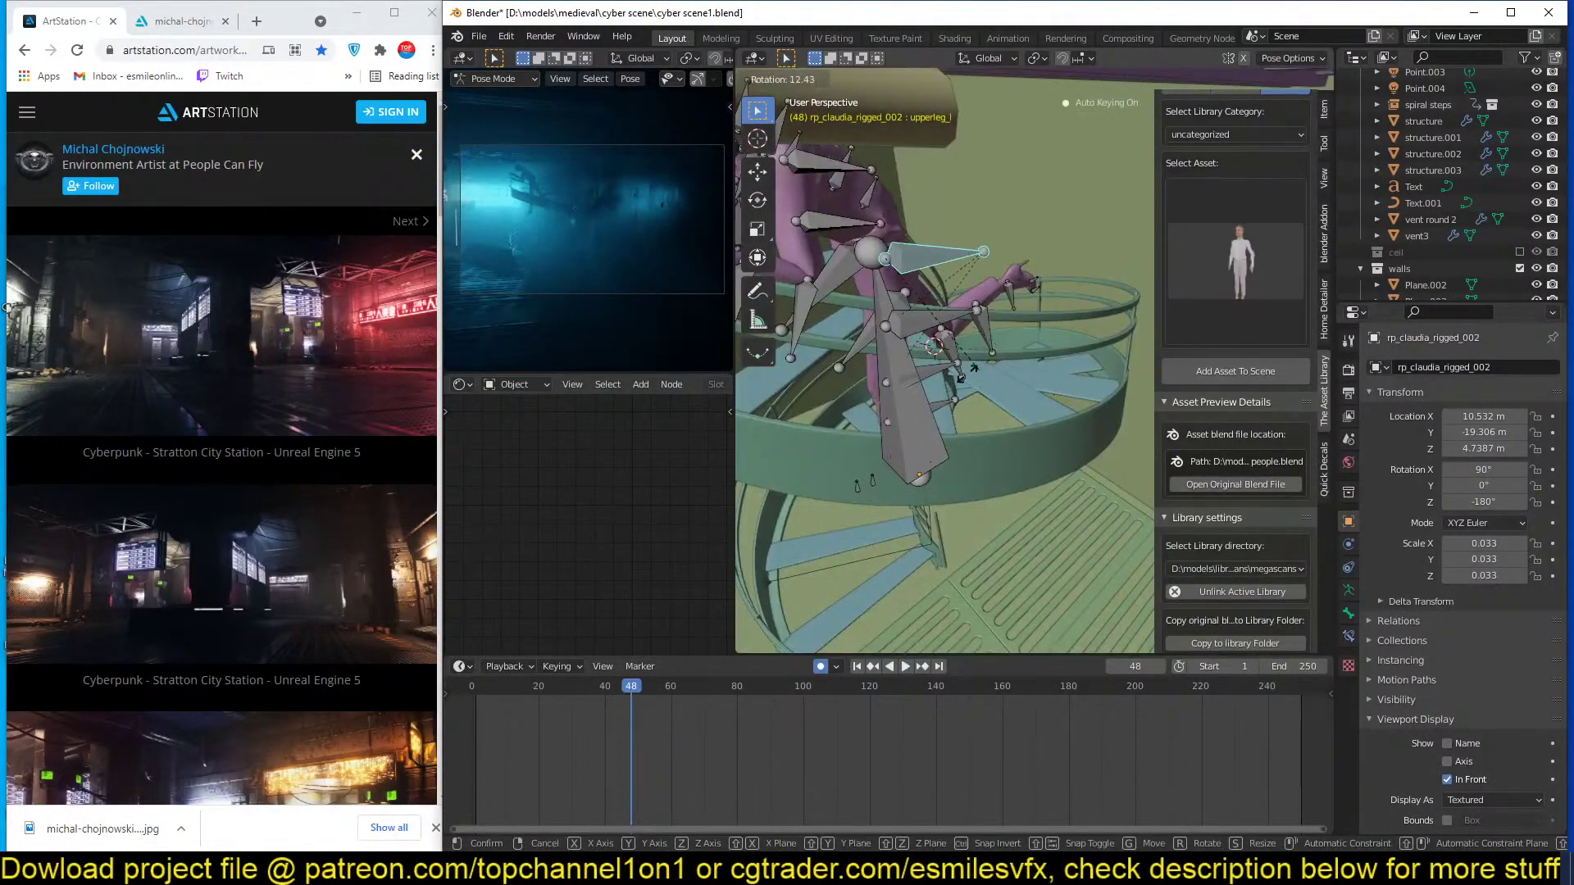
click(961, 374)
Rotate the woman's left lower leg to bend it back at the knee.
middle_drag(853, 297, 952, 380)
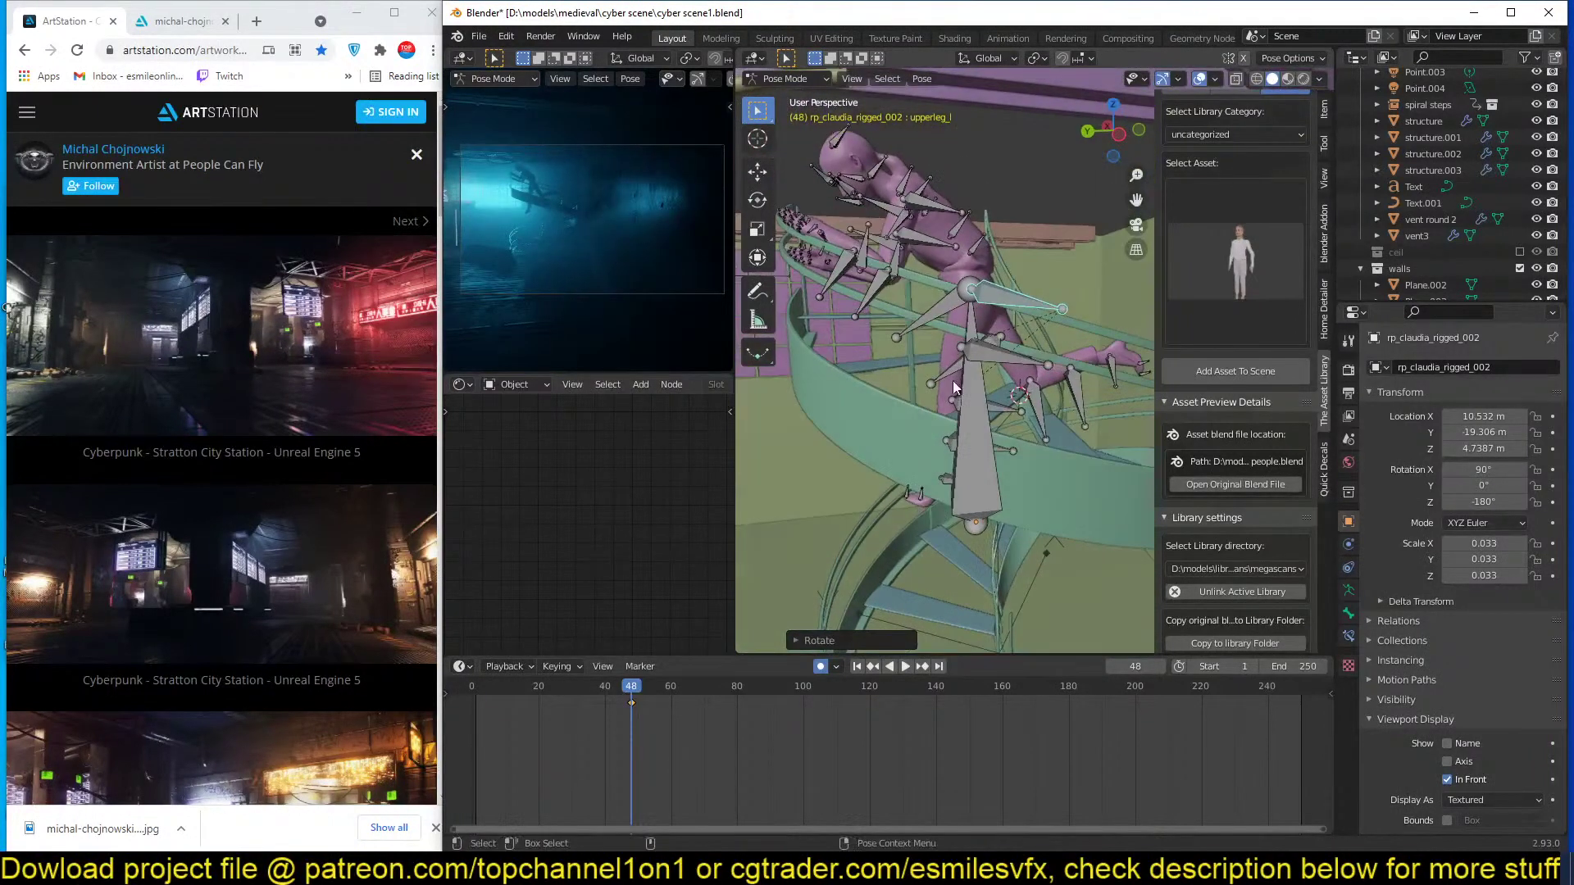
click(973, 403)
key(r)
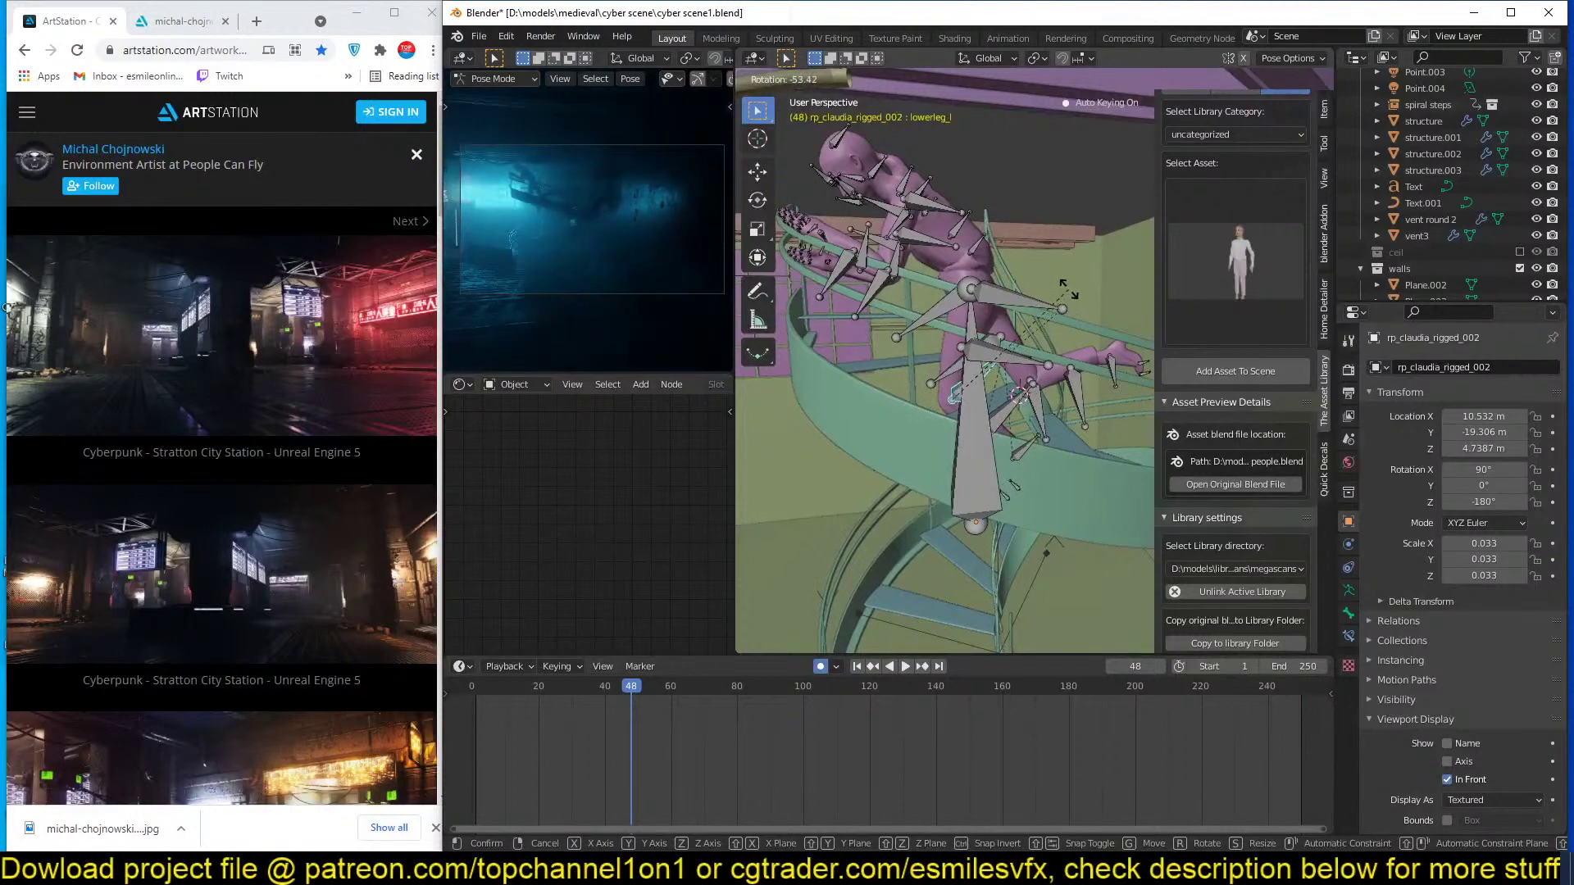
click(1043, 356)
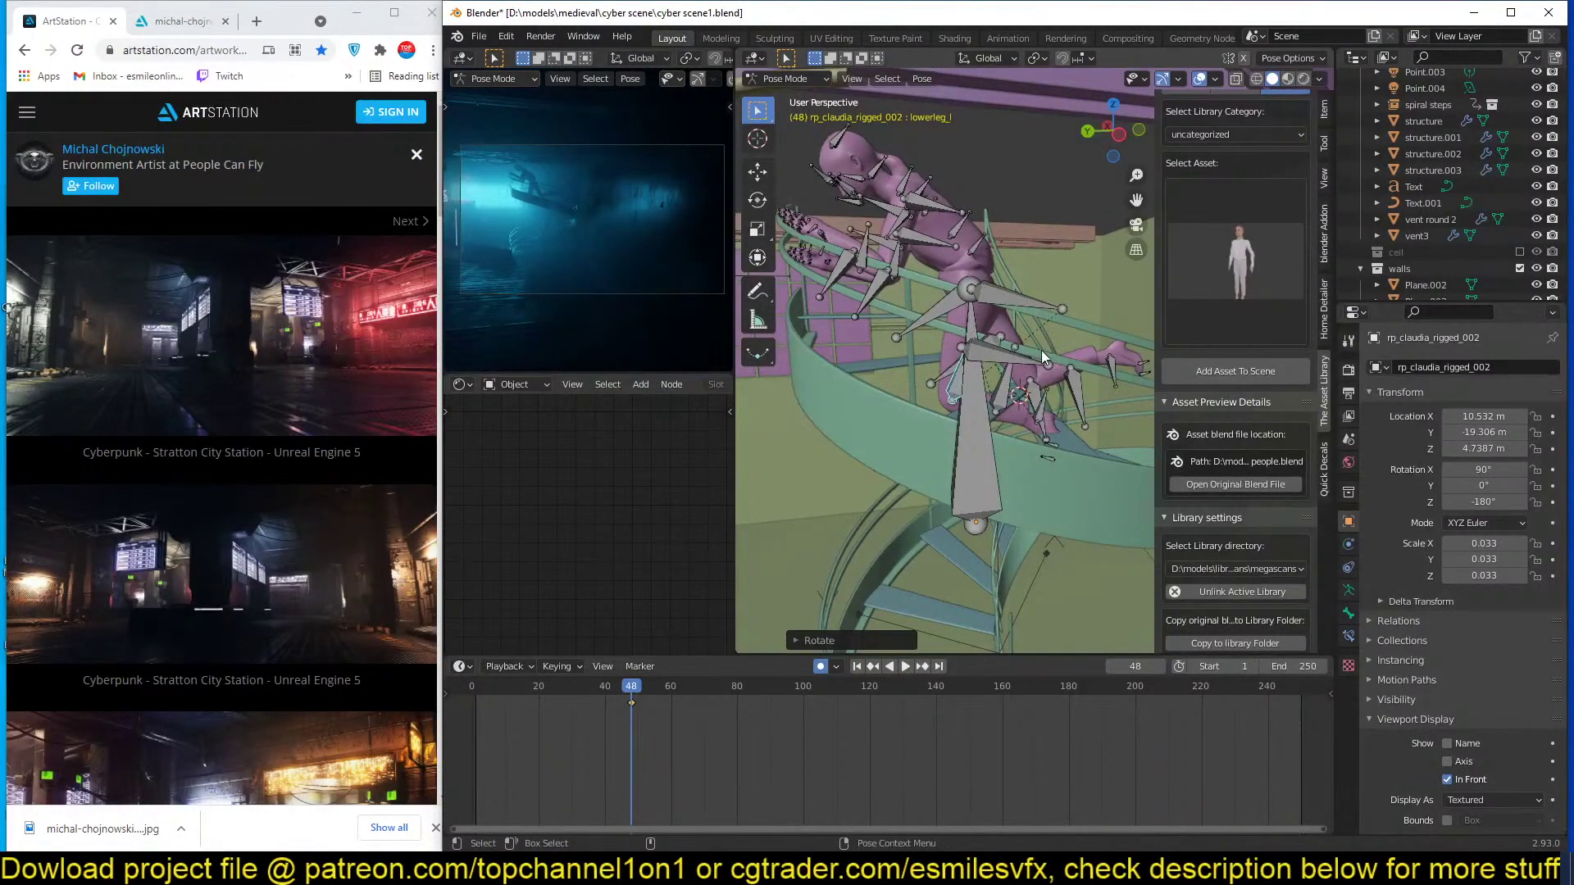
Adjust the woman's left upper leg by about 8° and her right upper leg by about 6°, and return to Object Mode.
click(1015, 305)
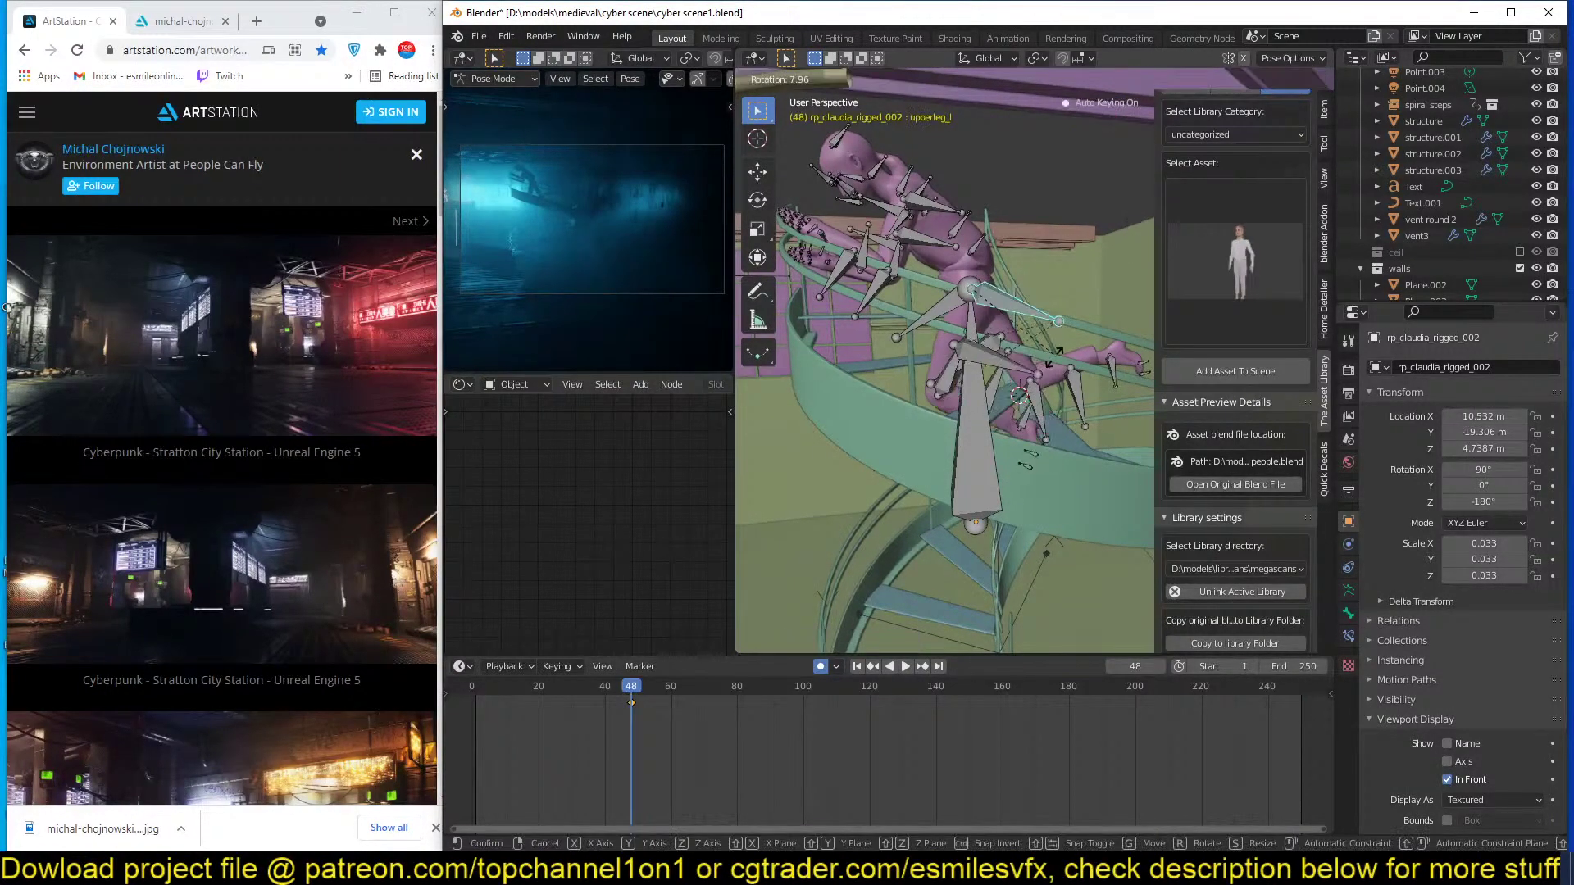
click(1091, 344)
key(r)
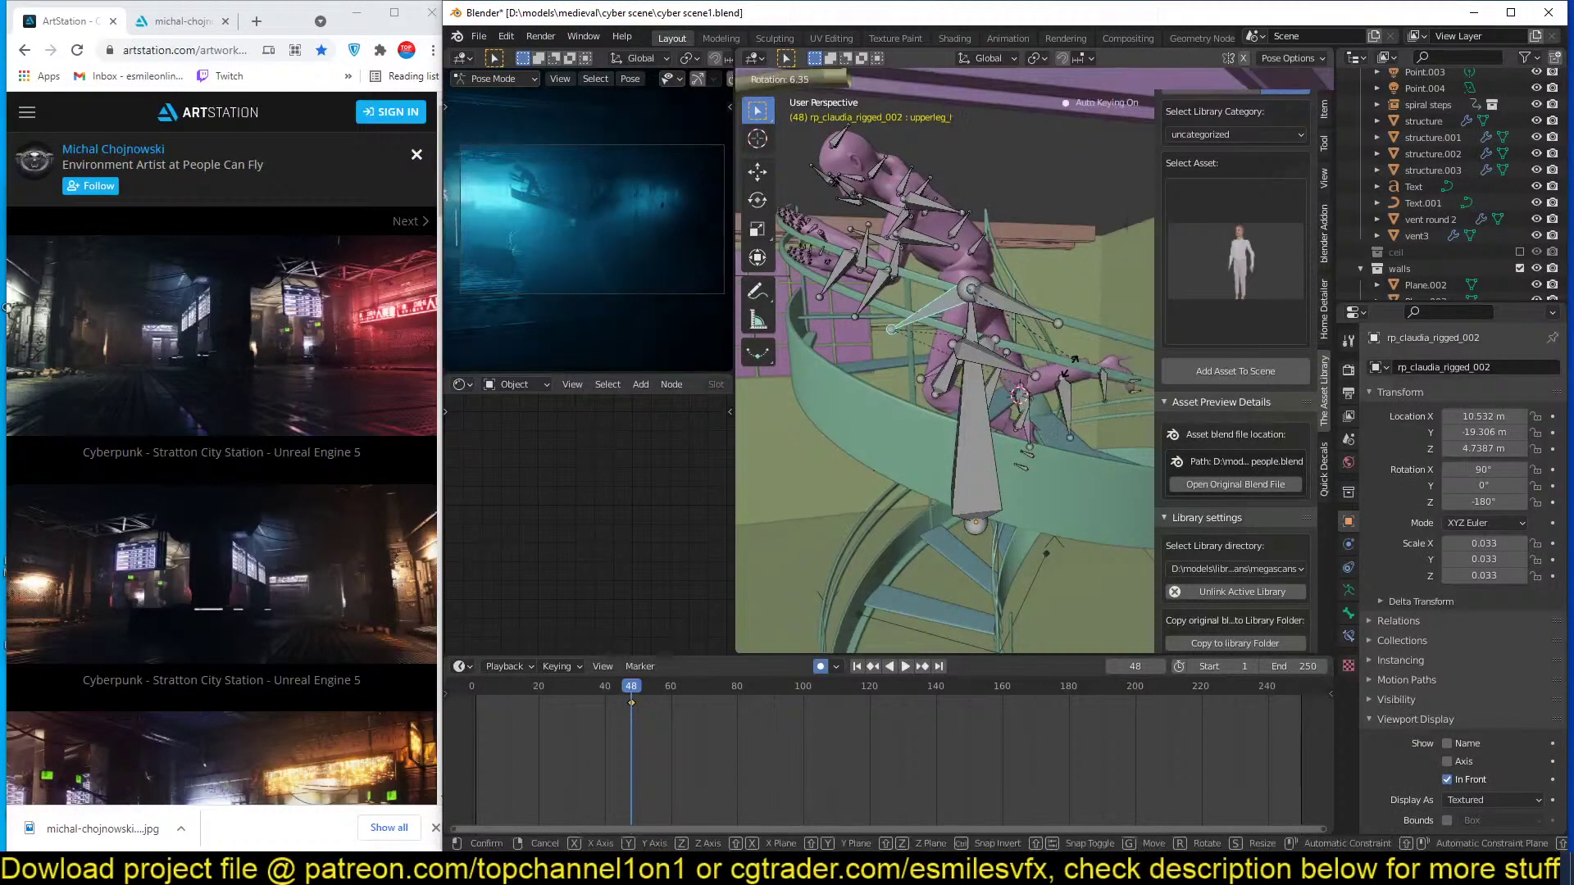
click(1058, 400)
key(ctrl+Tab)
scroll(991, 550, down, 1)
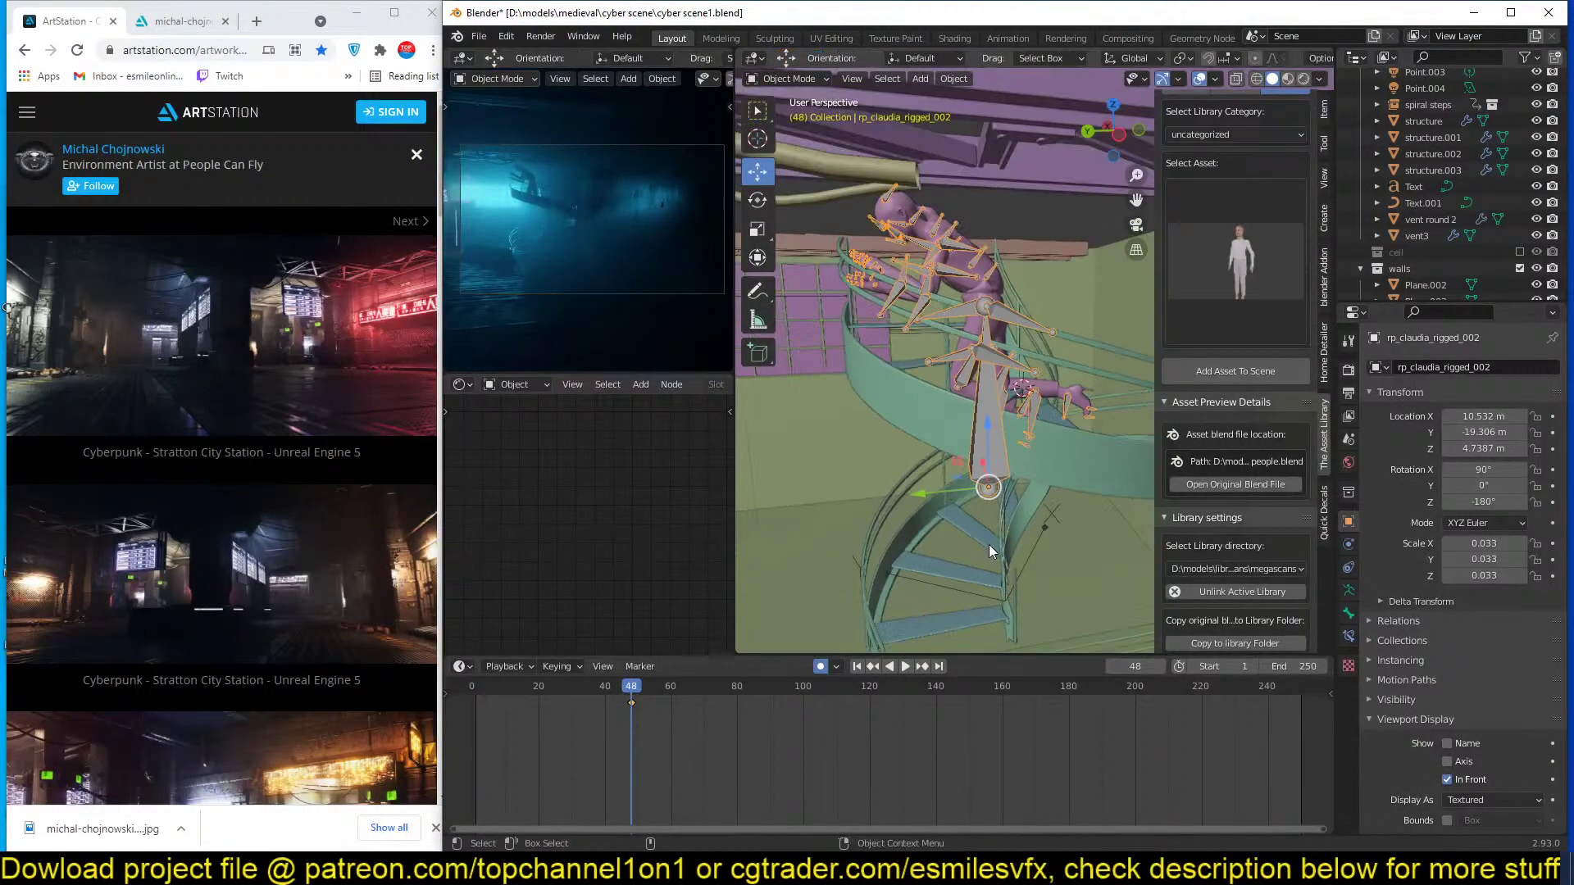
Delete the woman's keyframes at frame 48, turn off auto keying and fit the timeline to the frame range.
key(x)
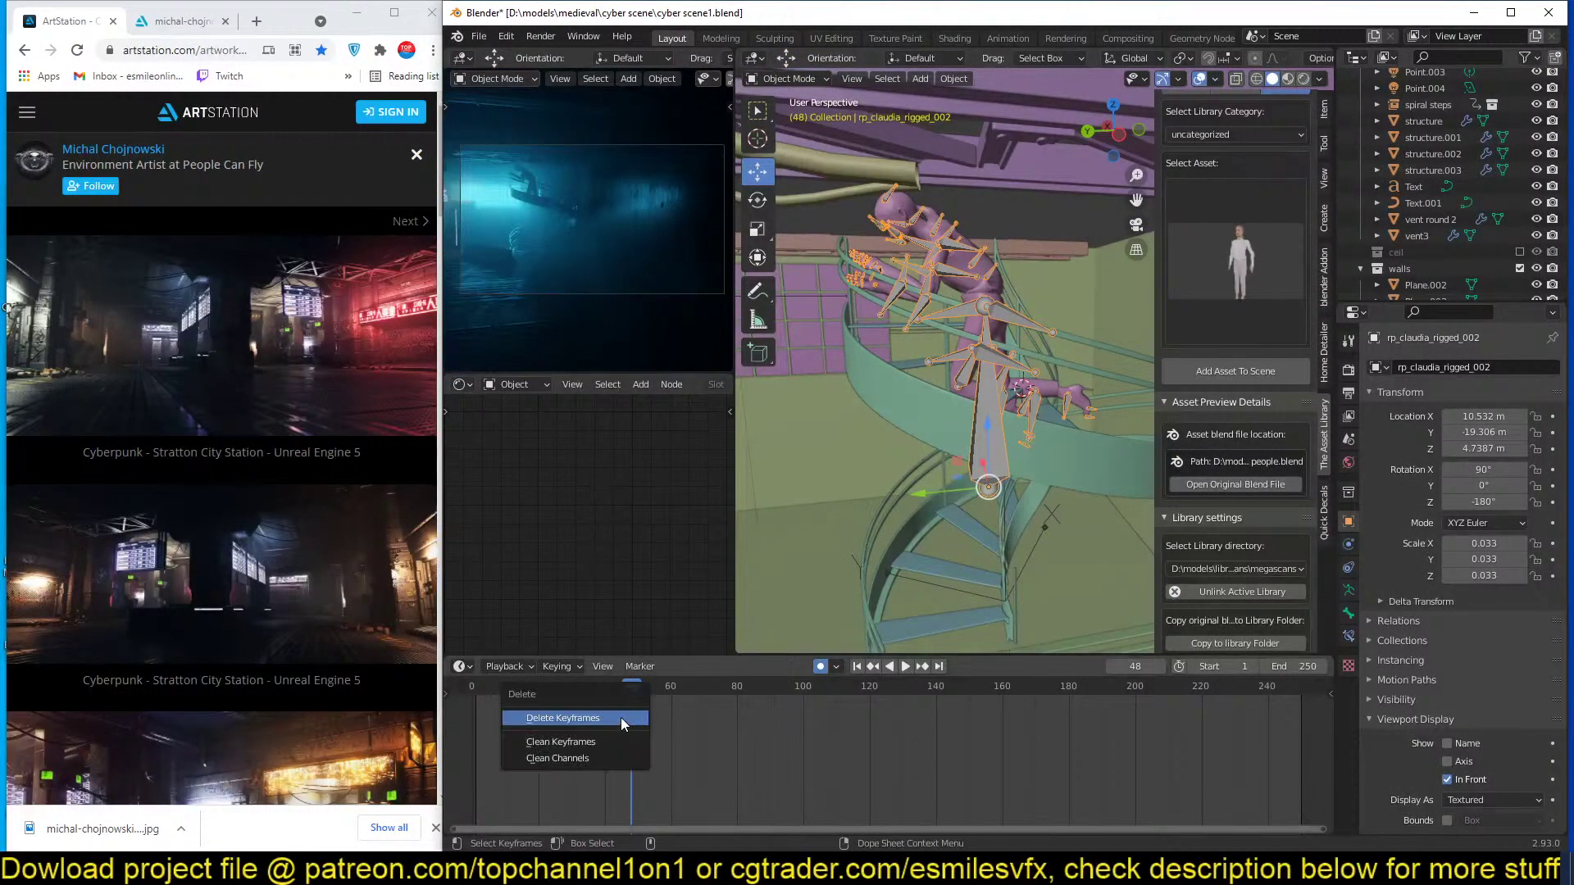
click(622, 718)
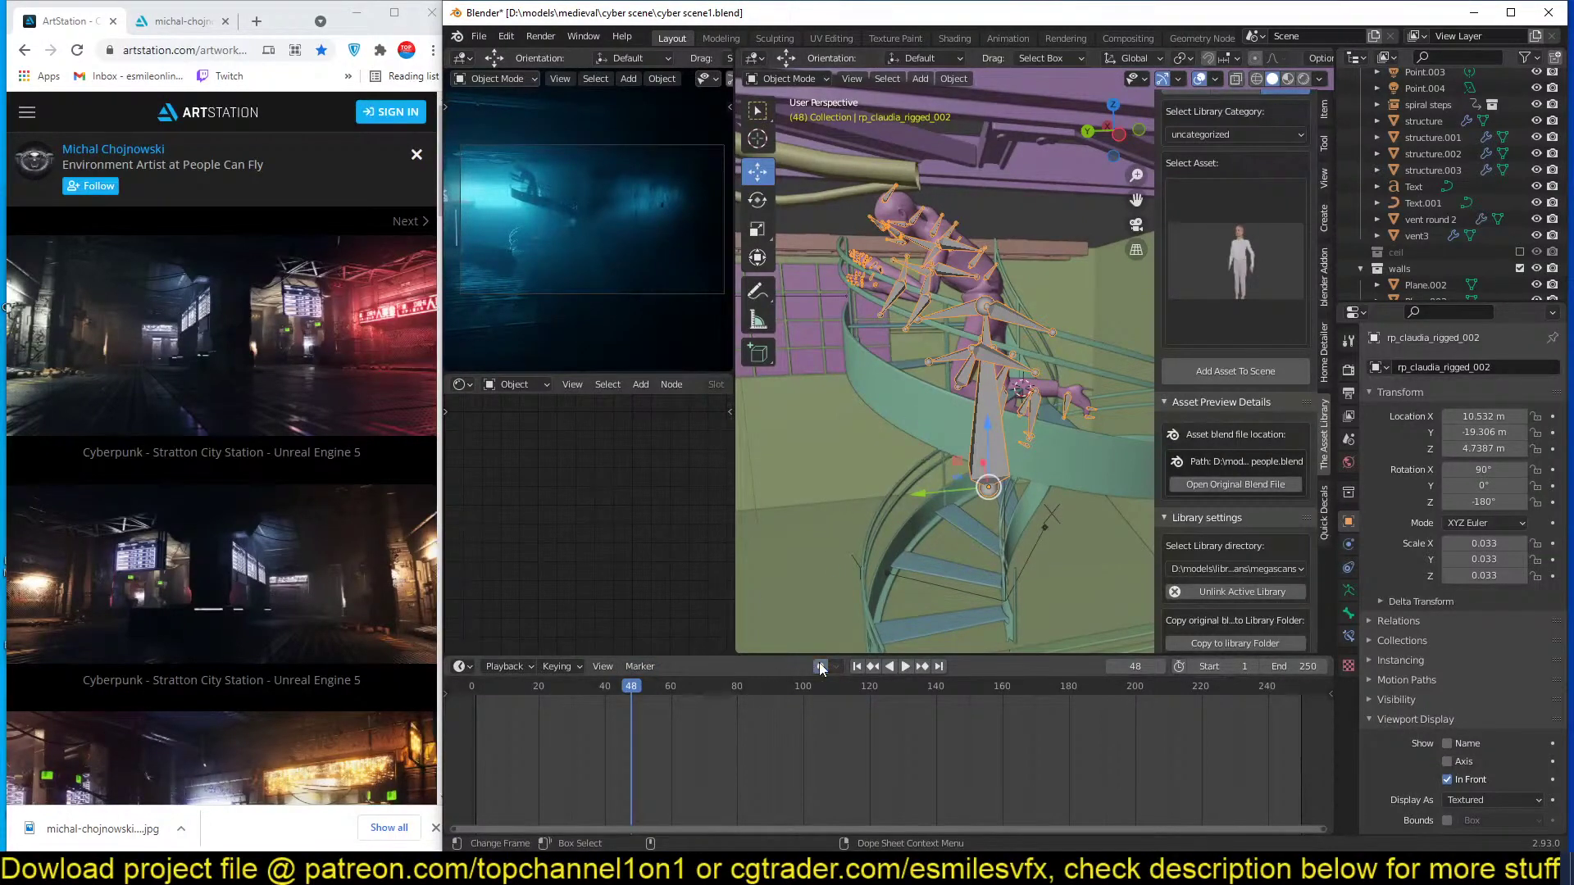
key(Home)
Play the animation from frame 1 and stop it at frame 54 to check the camera view.
key(shift+Left)
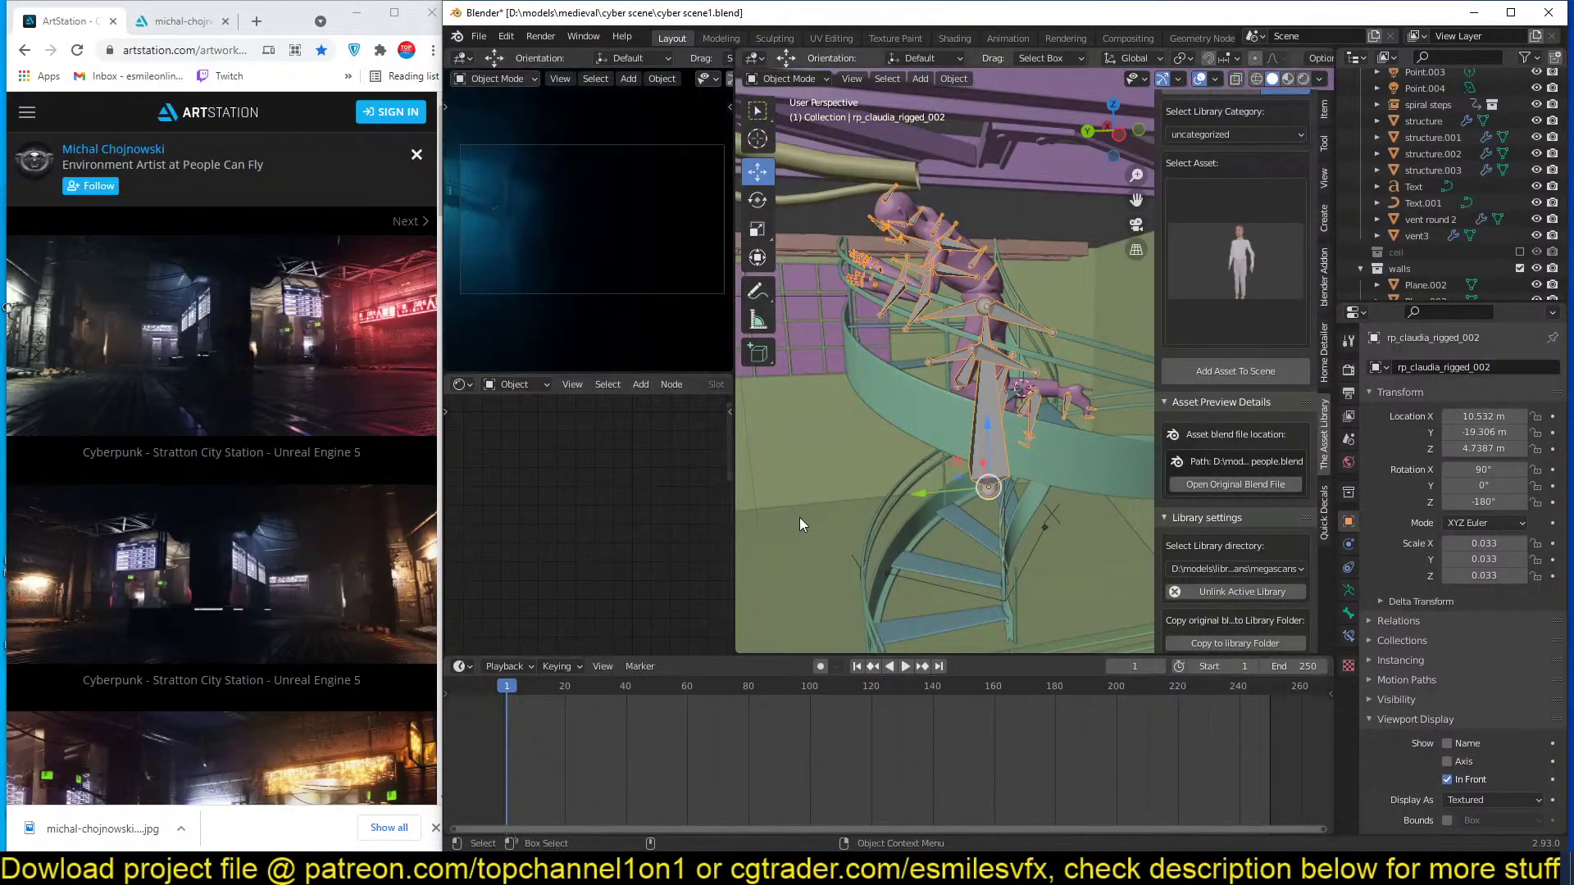
key(space)
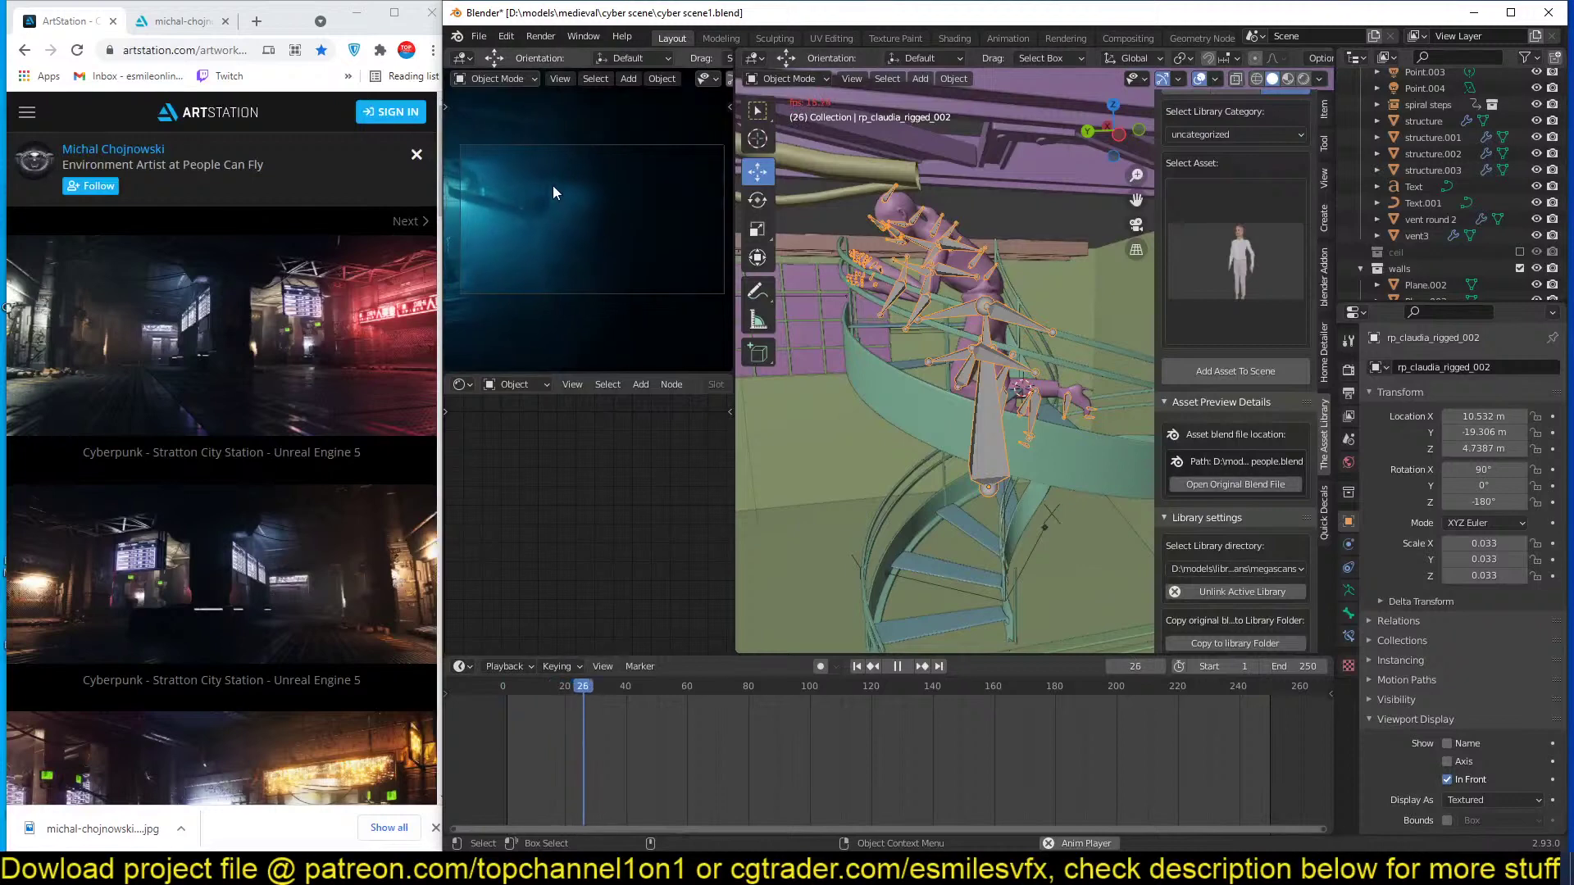
key(space)
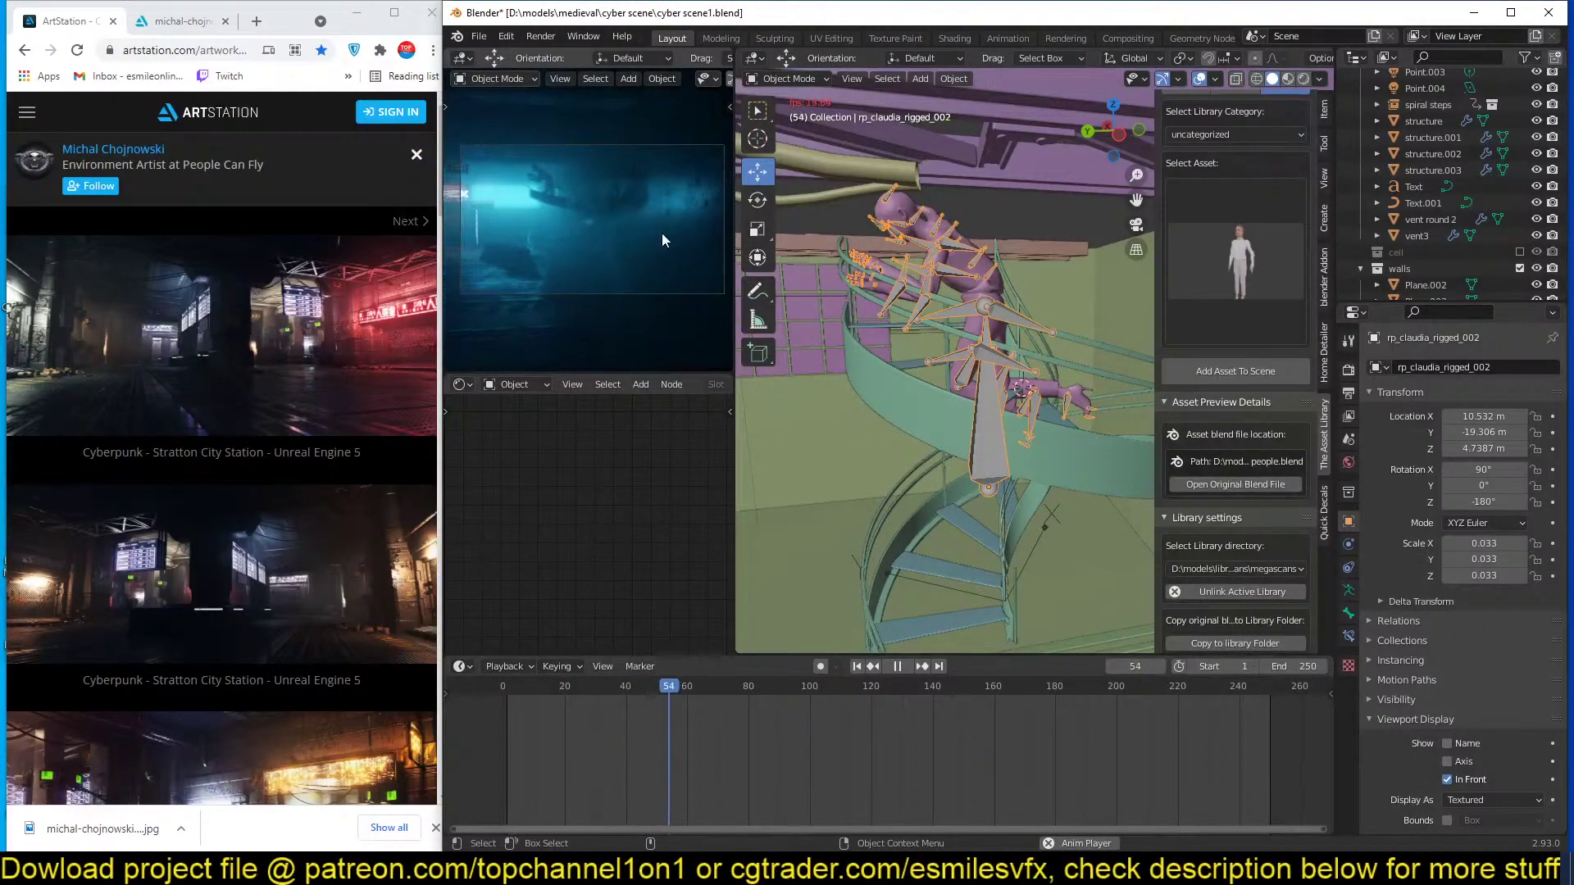
Duplicate the box fixture hanging under the ceiling truss about 11 m along negative Y, past the woman, and save the scene.
scroll(1001, 333, up, 3)
middle_drag(1001, 332, 1065, 316)
scroll(1066, 316, down, 3)
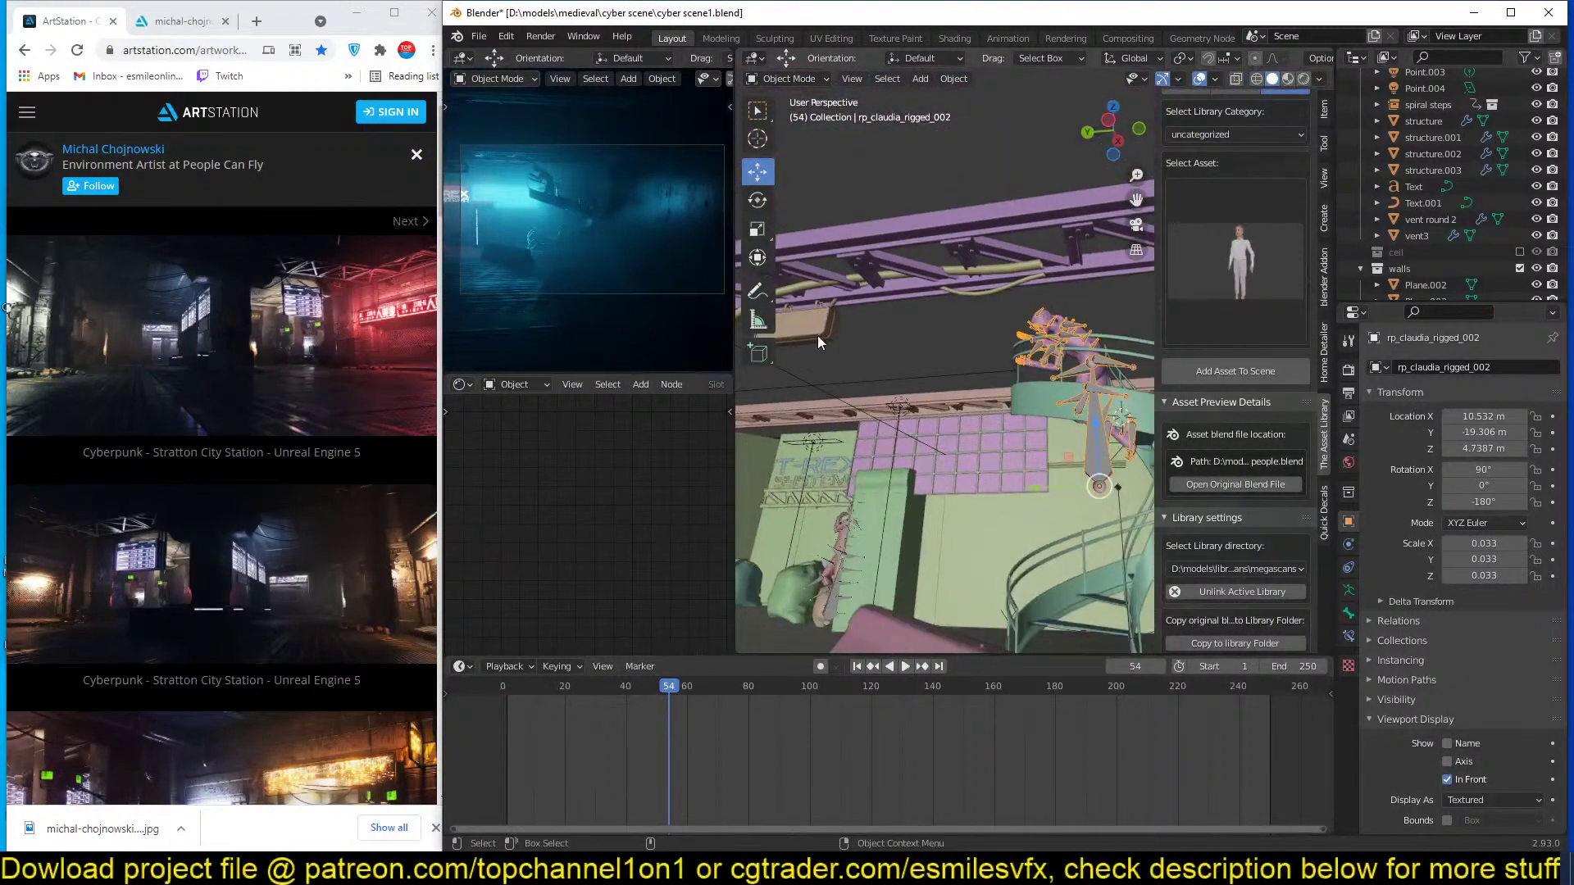
click(818, 337)
scroll(930, 346, down, 2)
middle_drag(930, 346, 810, 380)
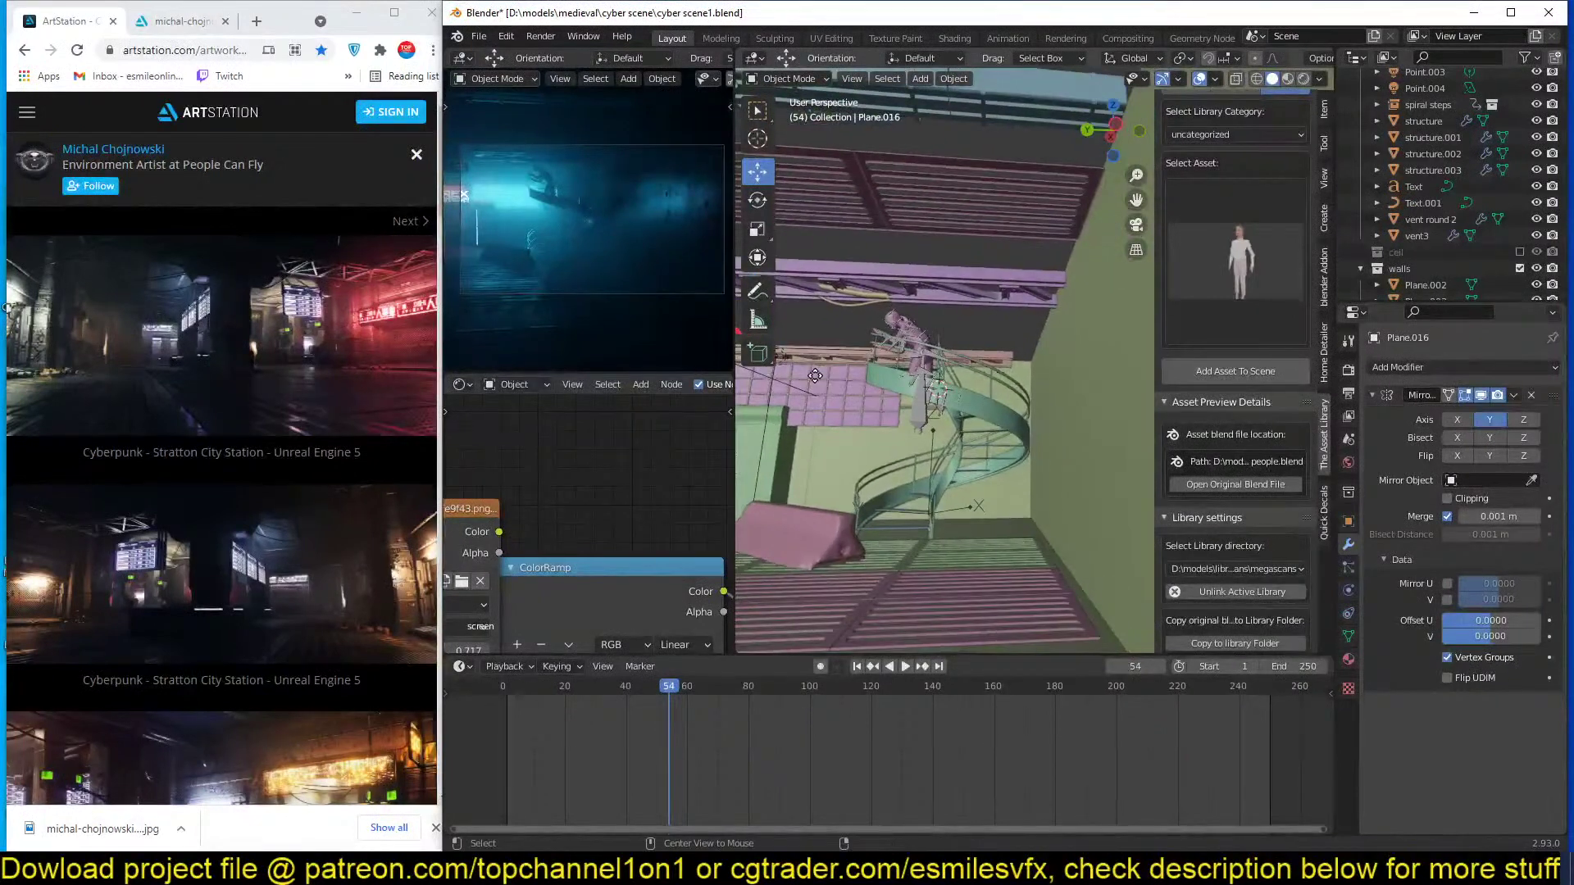
key(shift+d)
key(y)
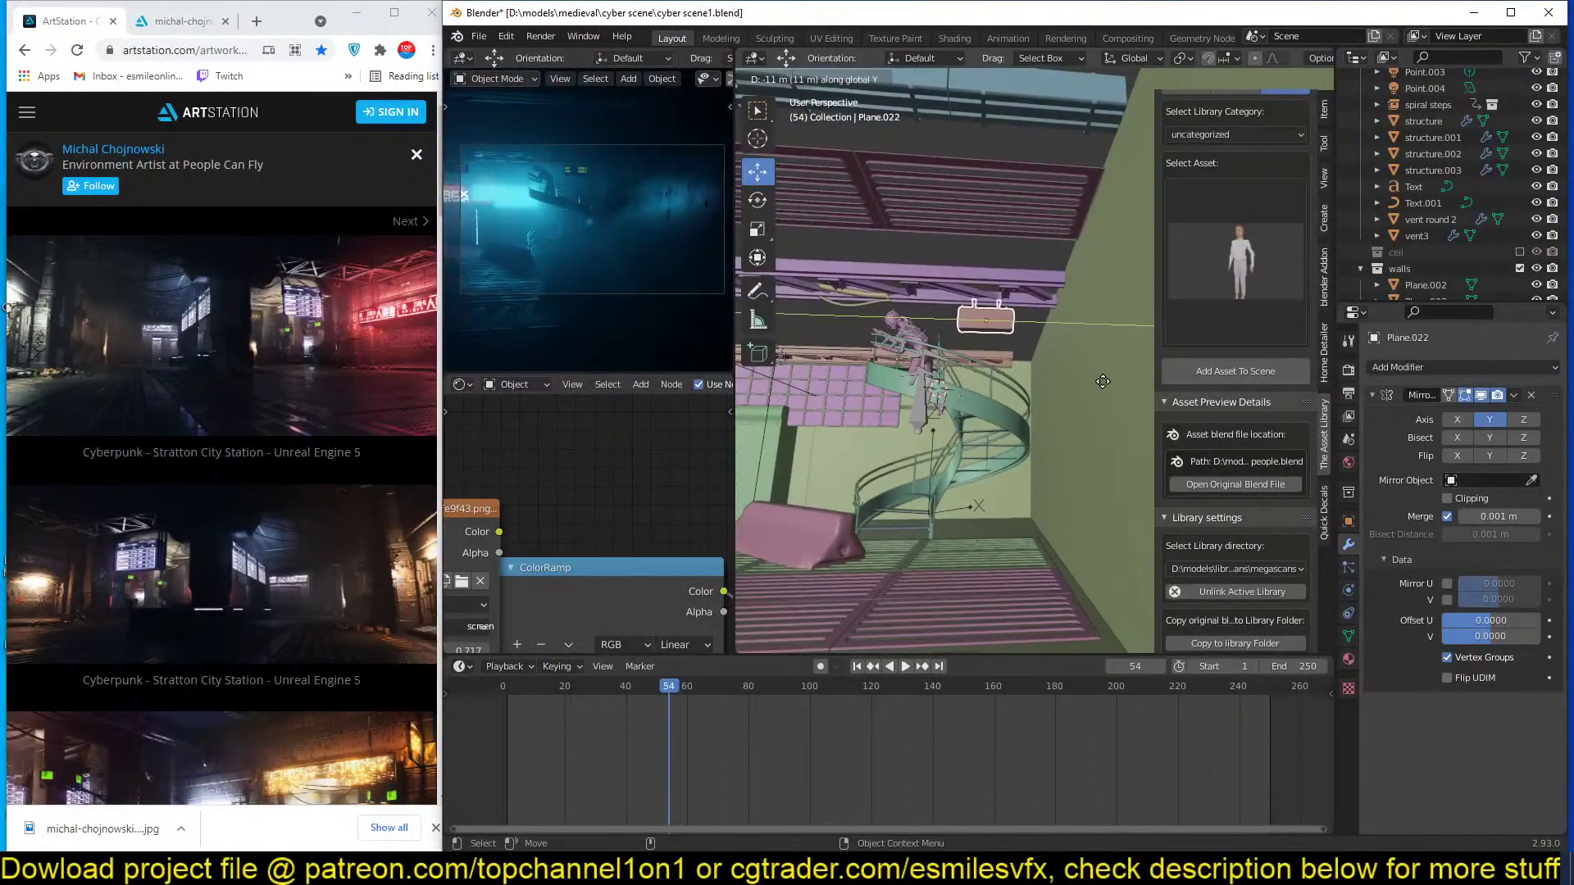
click(1103, 381)
middle_drag(1066, 381, 991, 370)
key(ctrl+s)
Duplicate the gridded wall panel together with its area light and rotate the copies by 90° in top view.
click(991, 370)
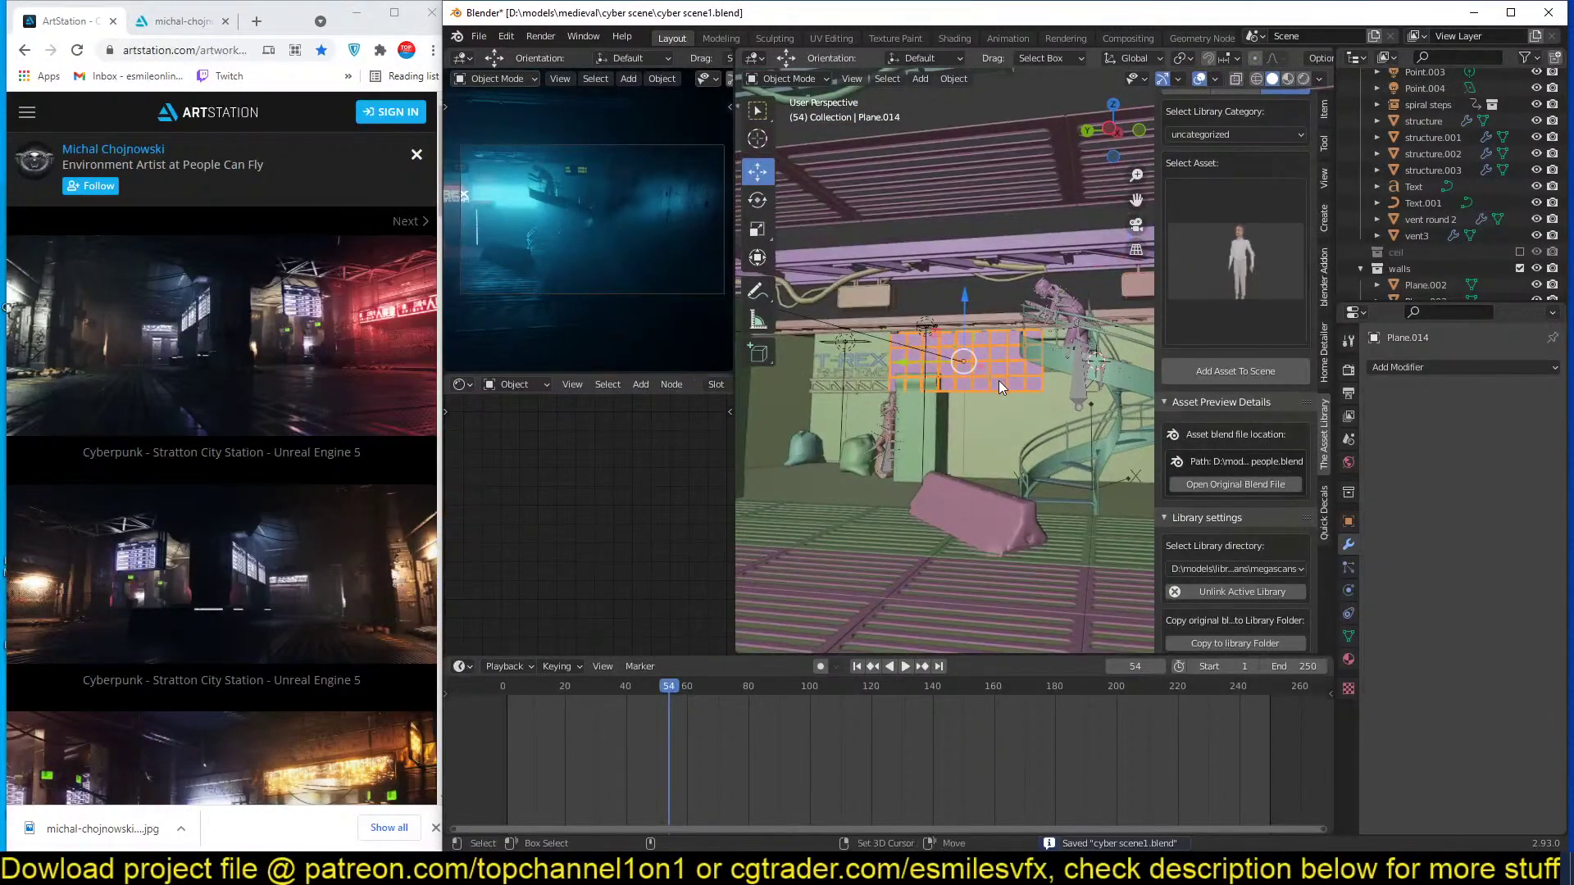
click(938, 354)
key(KP_7)
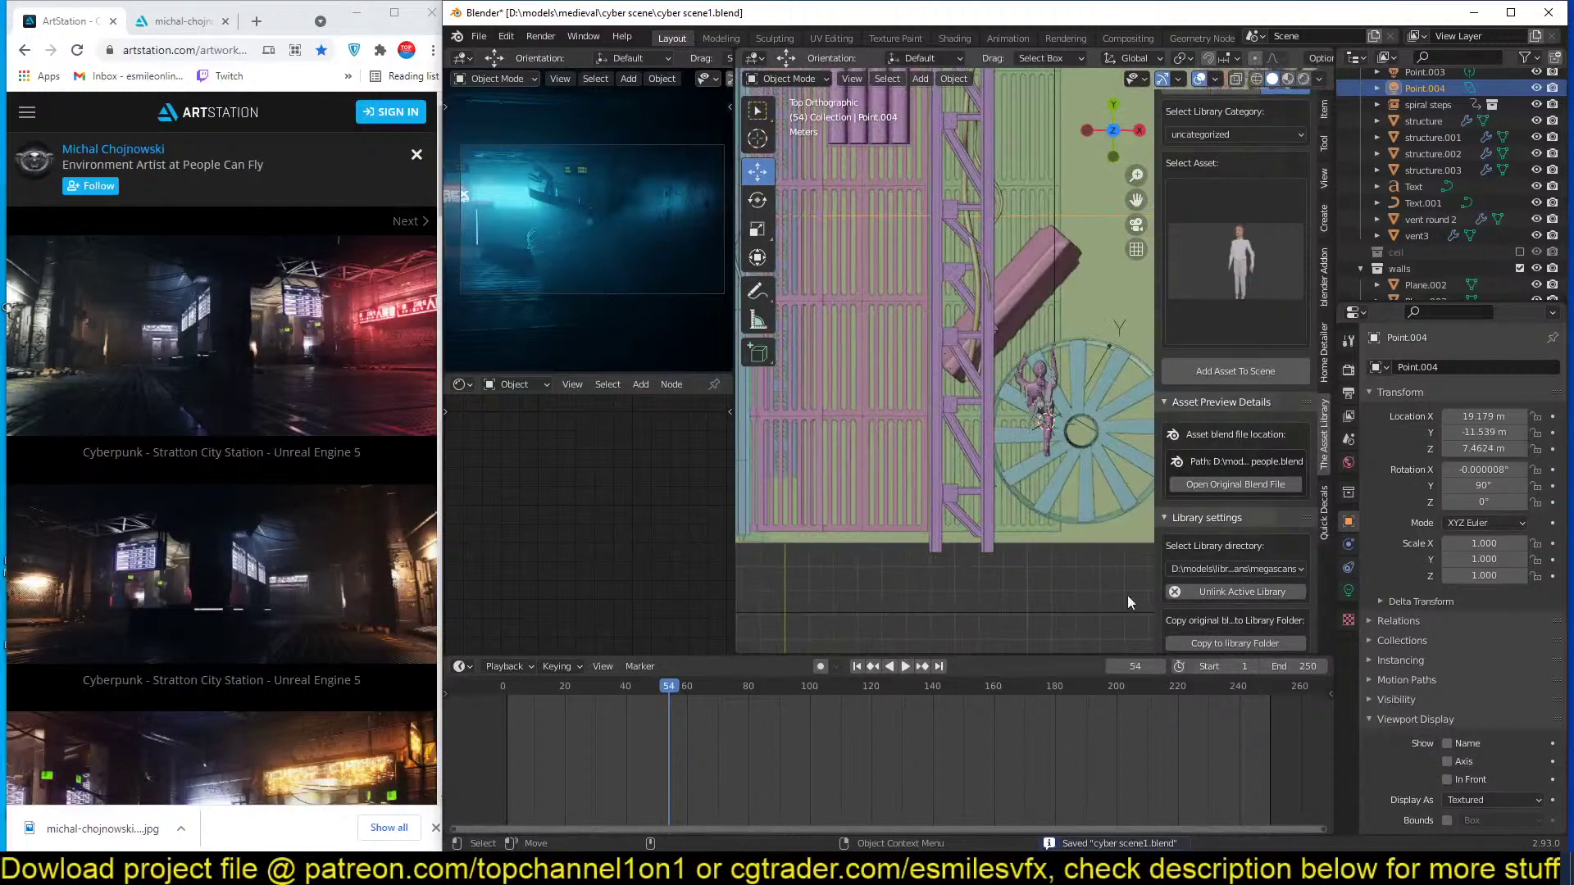
scroll(1054, 425, down, 5)
key(shift+d)
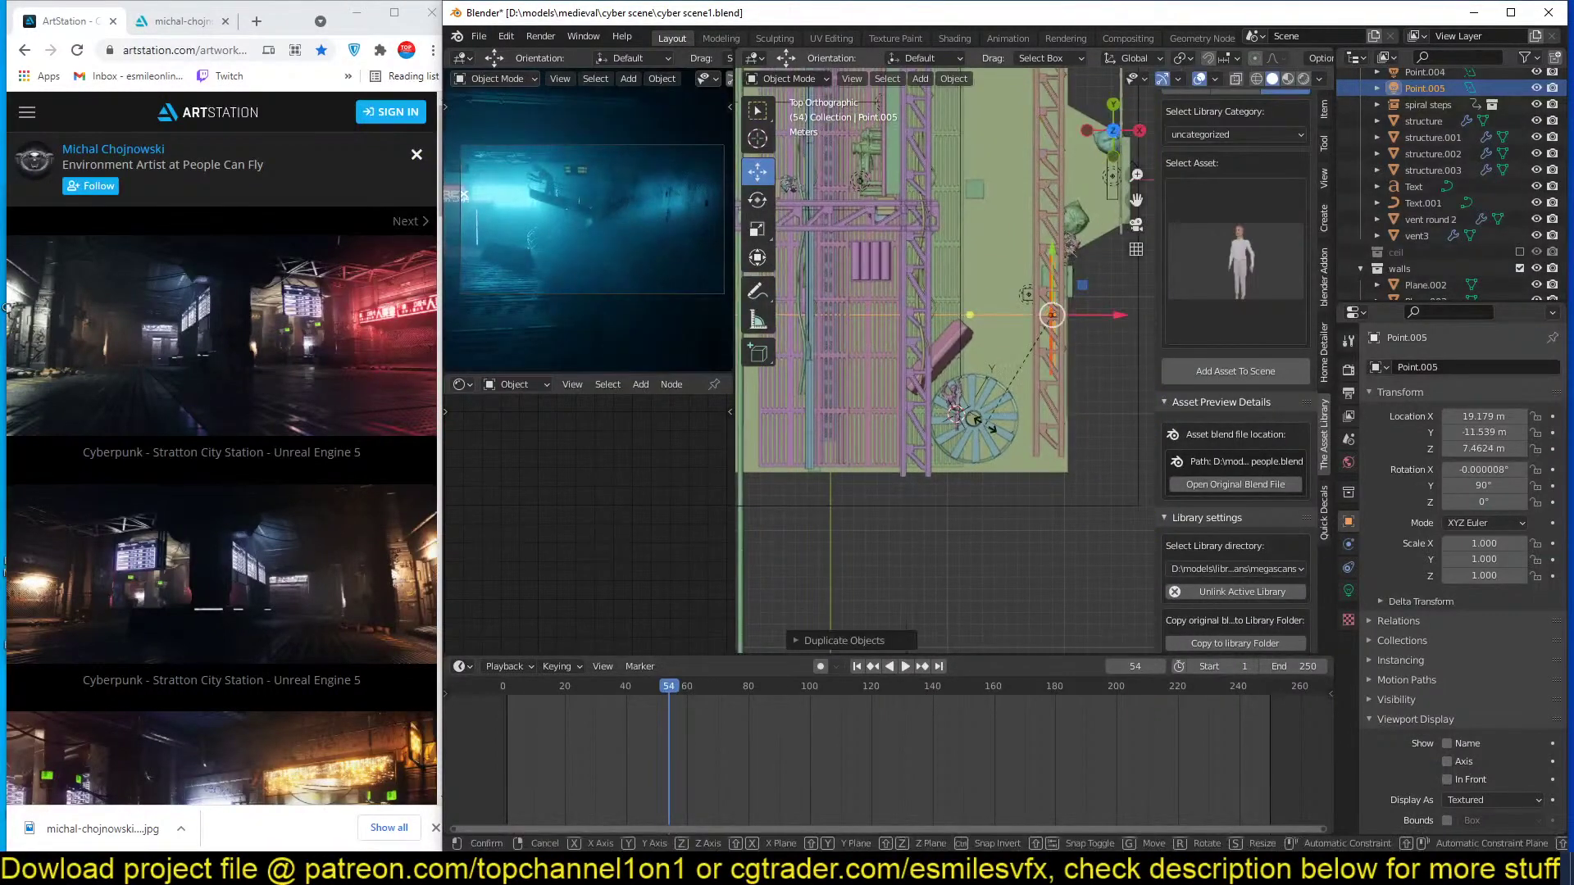
key(r)
key(9)
key(0)
key(Return)
Move the duplicated panel and area light against the end wall behind the spiral stairs, with the light at about X 10.19 m, Y -24.99 m.
key(g)
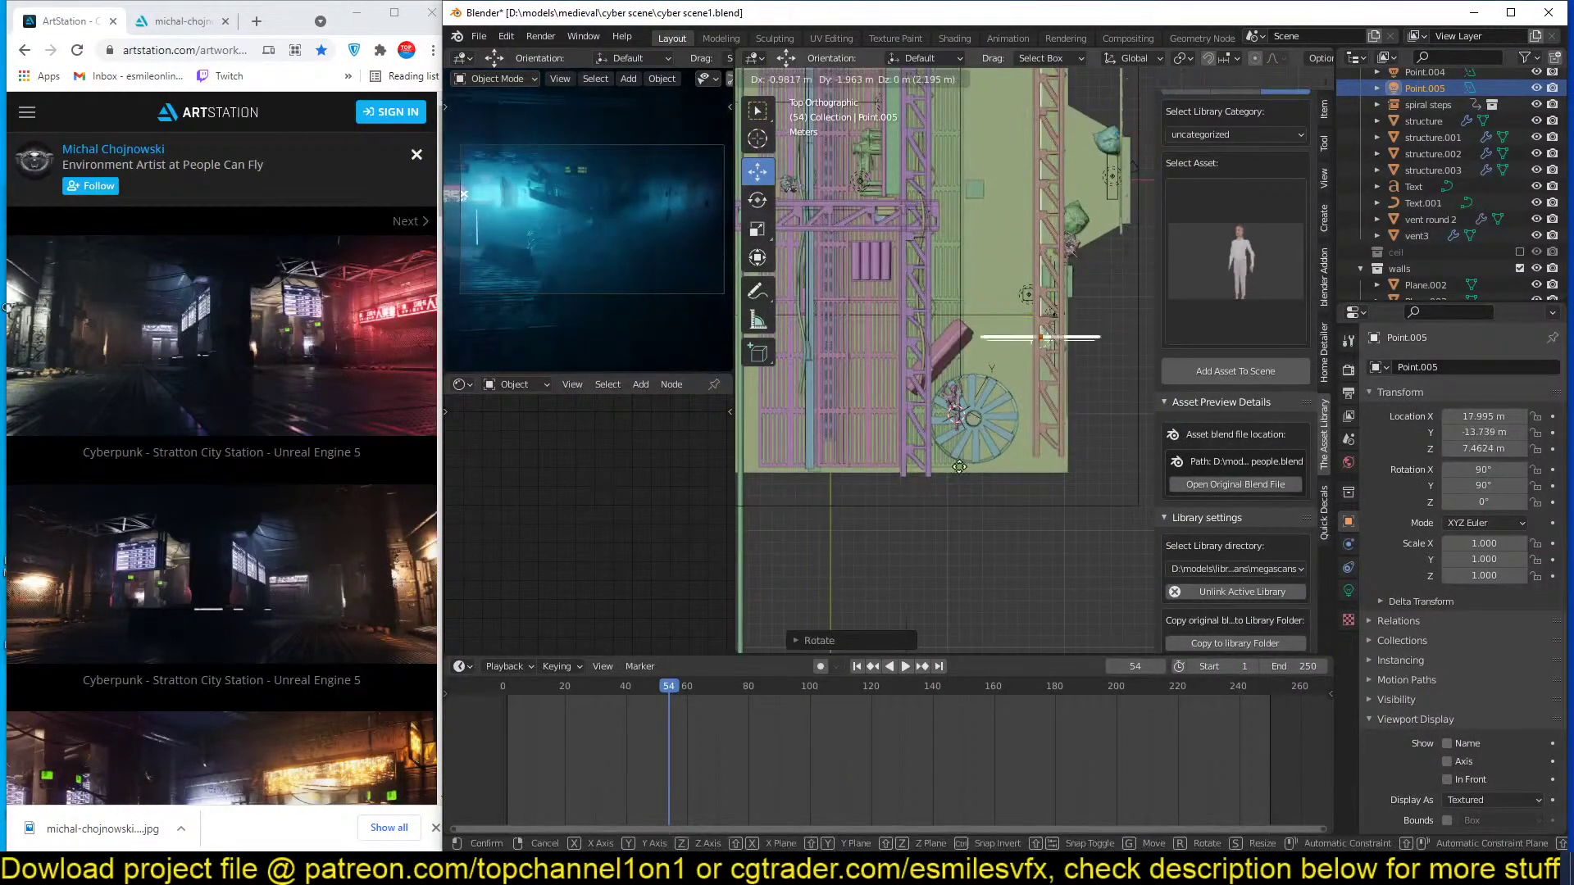
click(878, 574)
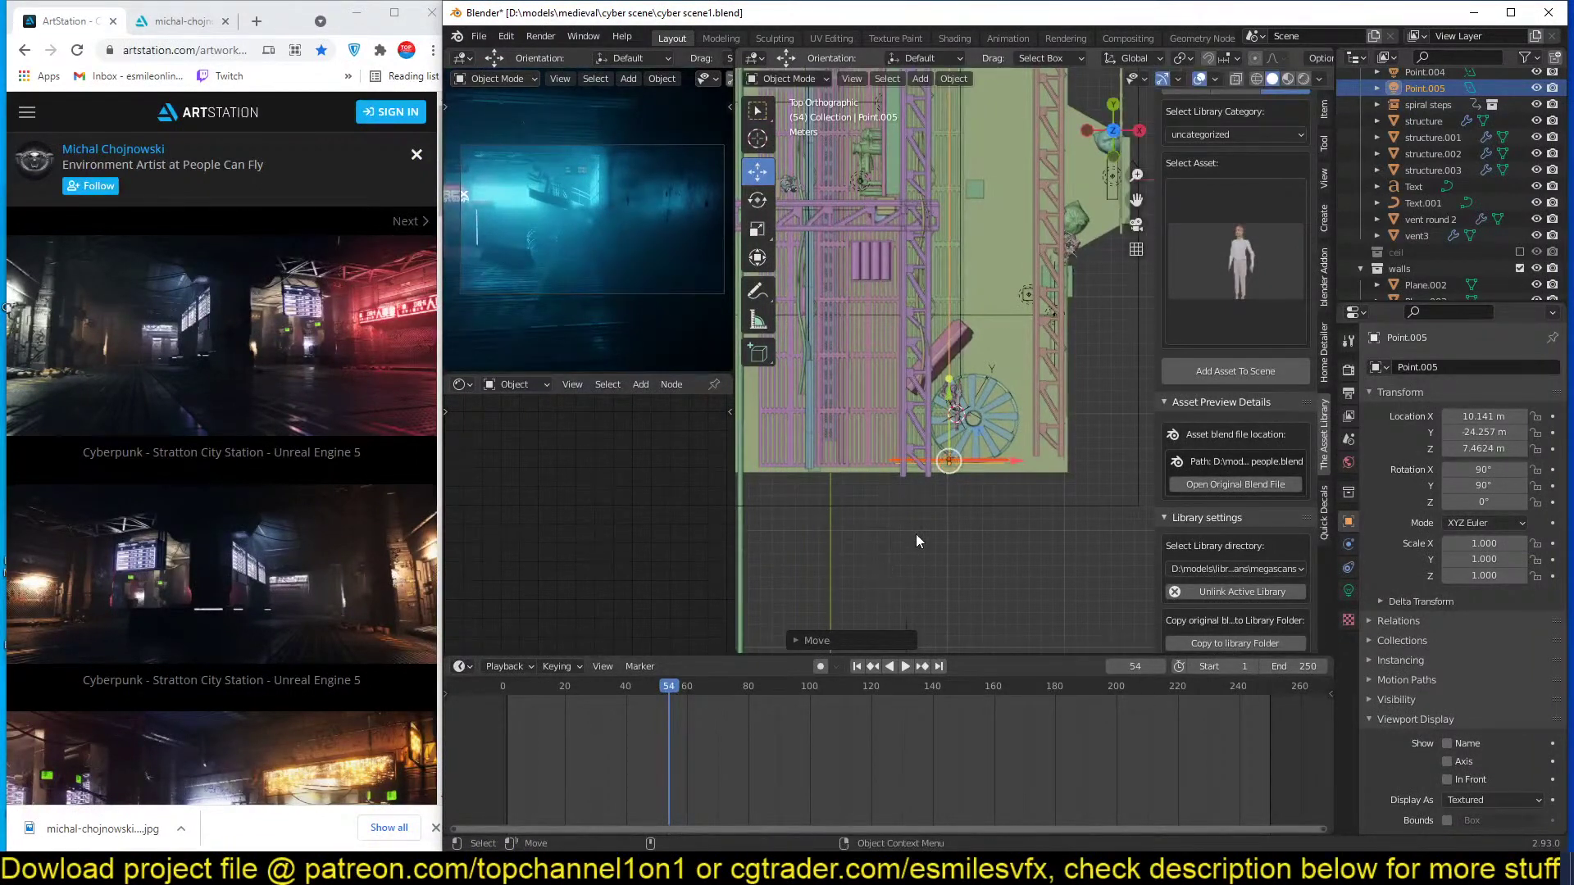
scroll(949, 504, up, 2)
key(g)
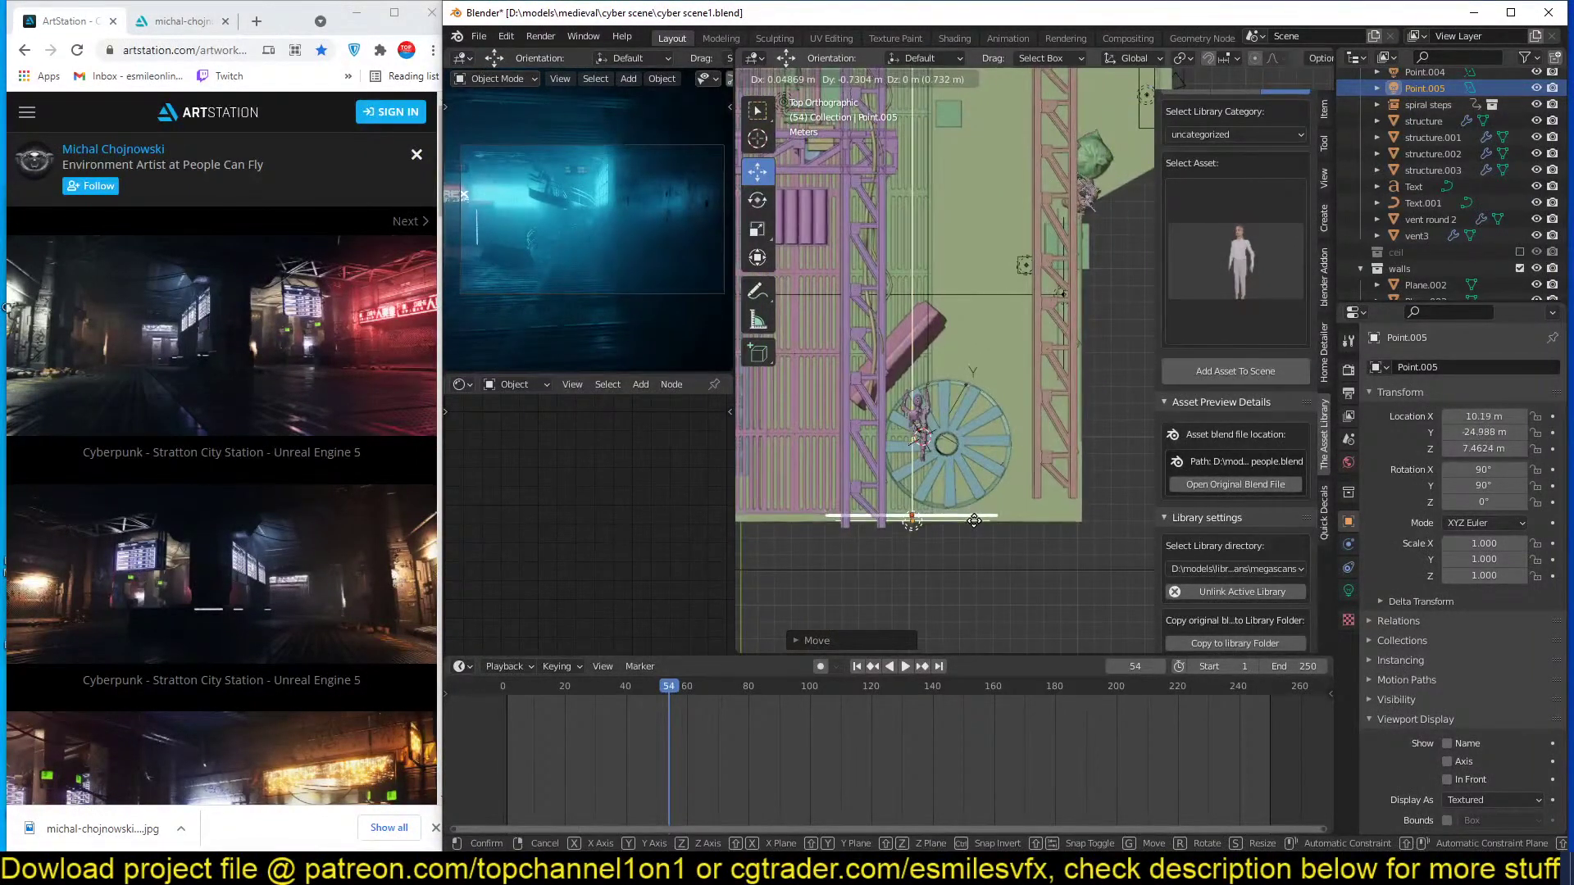
click(975, 519)
Scale the duplicated grid panel down to about 0.54 and resize its area light to about 1.82 m by 4.72 m.
click(990, 513)
middle_drag(991, 513, 1051, 386)
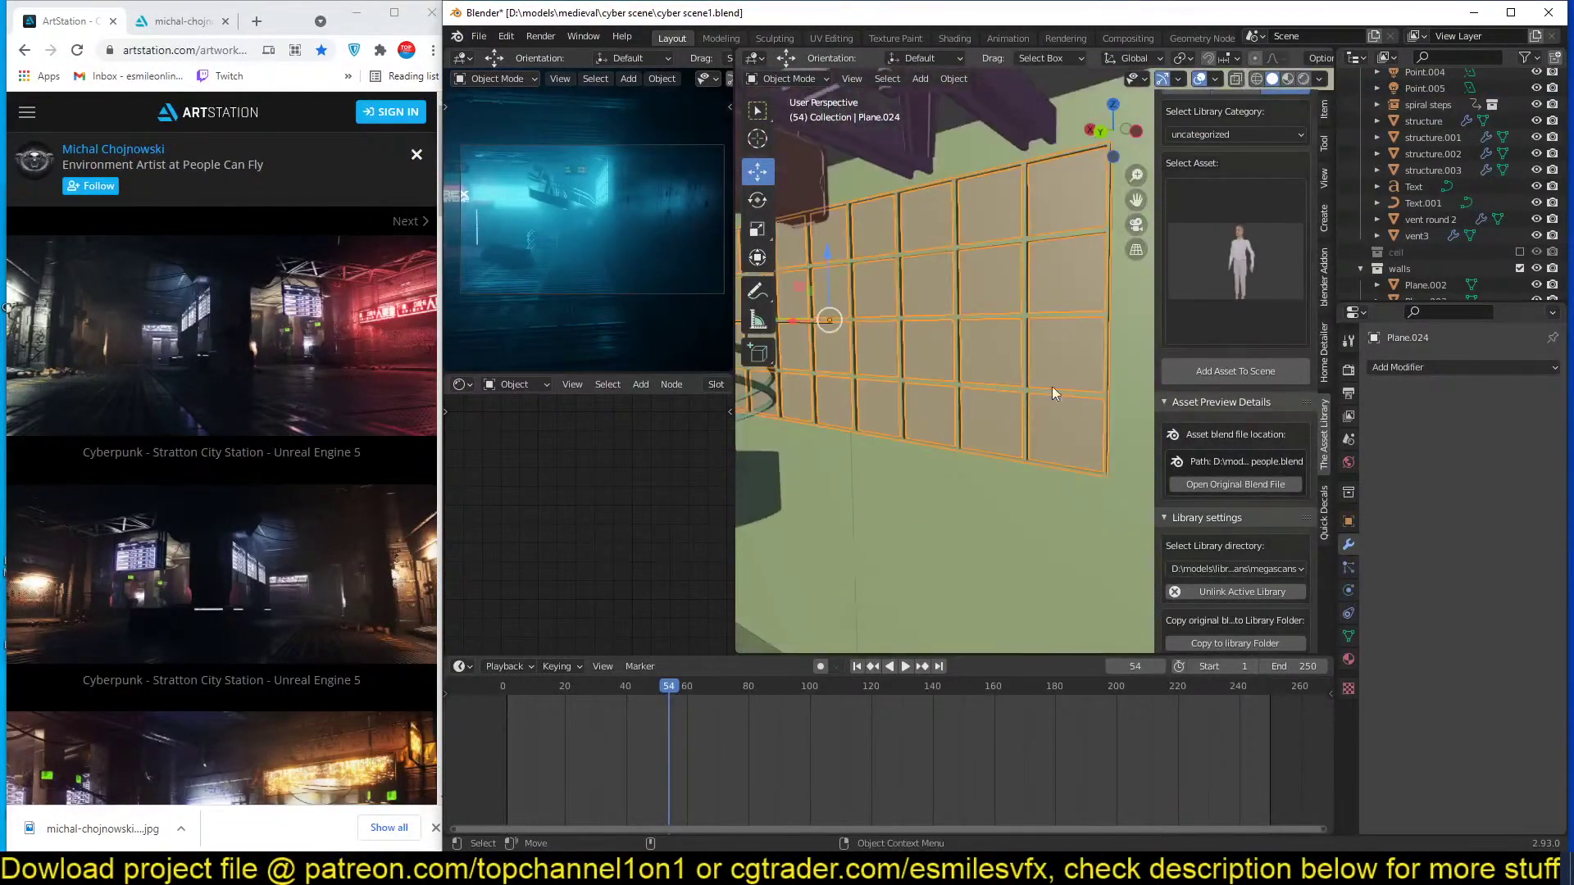
click(1060, 419)
key(s)
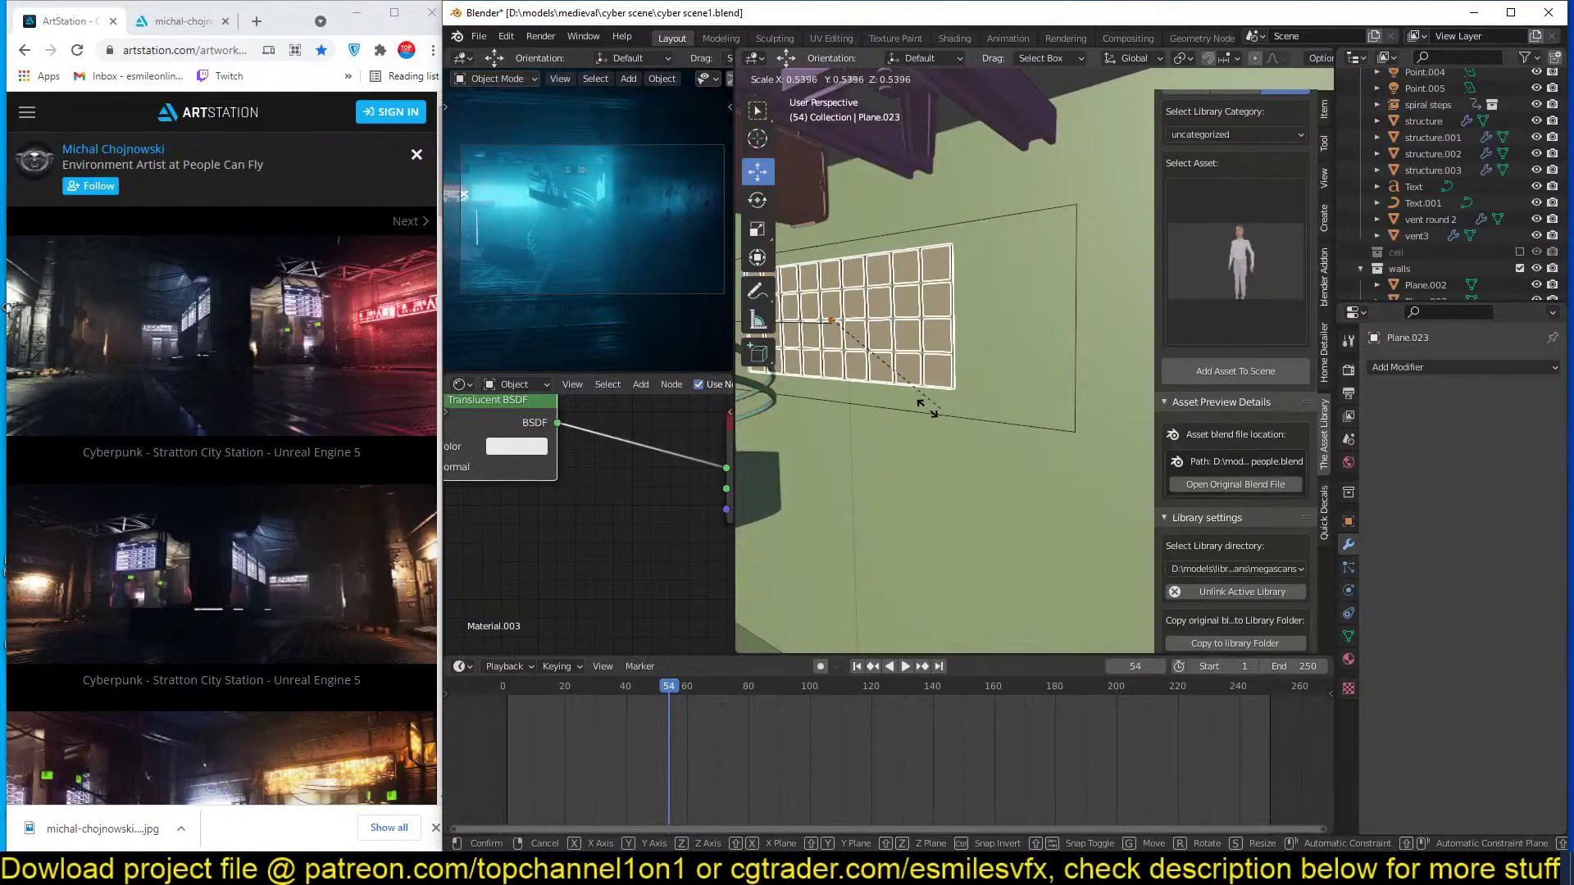
click(927, 408)
click(1073, 210)
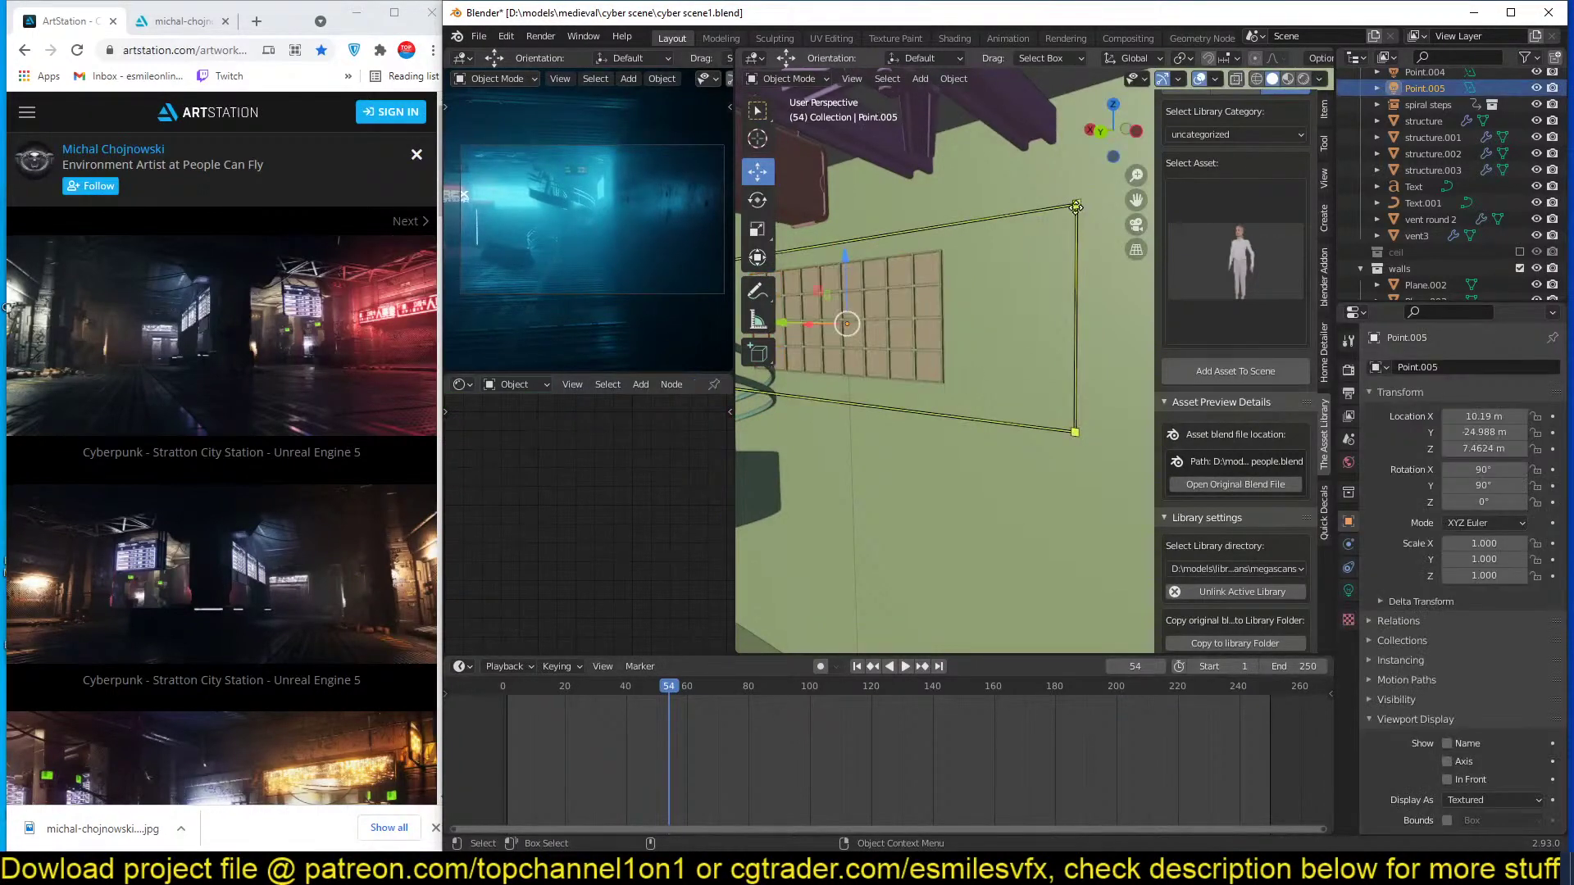
drag(1076, 206, 900, 334)
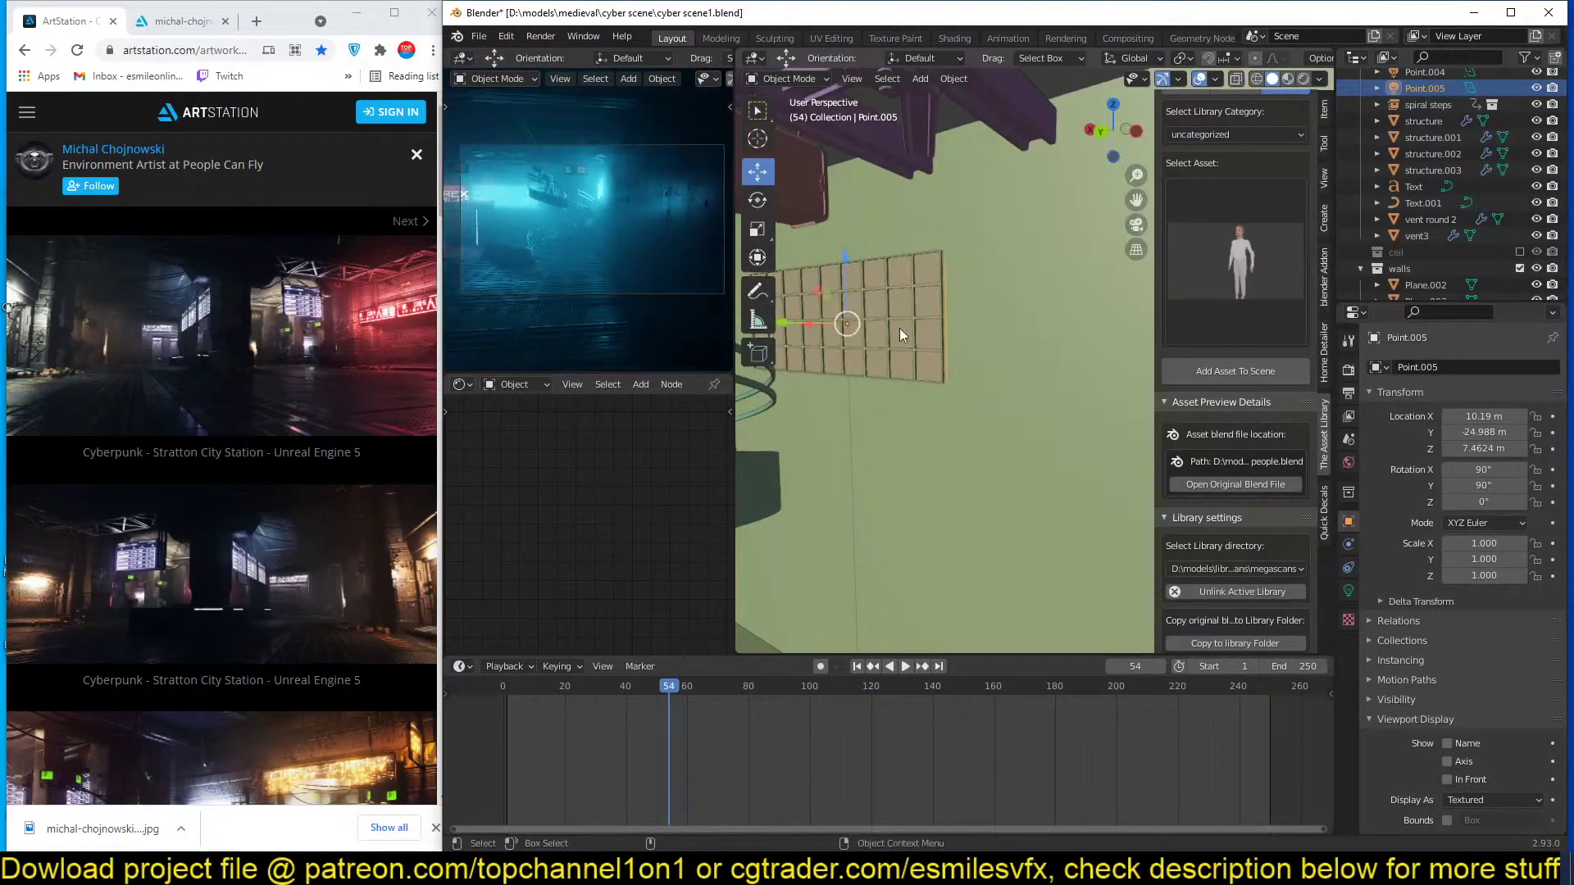
Set the new area light's power to 500 W and its colour to orange (hue 0.025, saturation 1), and save the scene.
click(1347, 591)
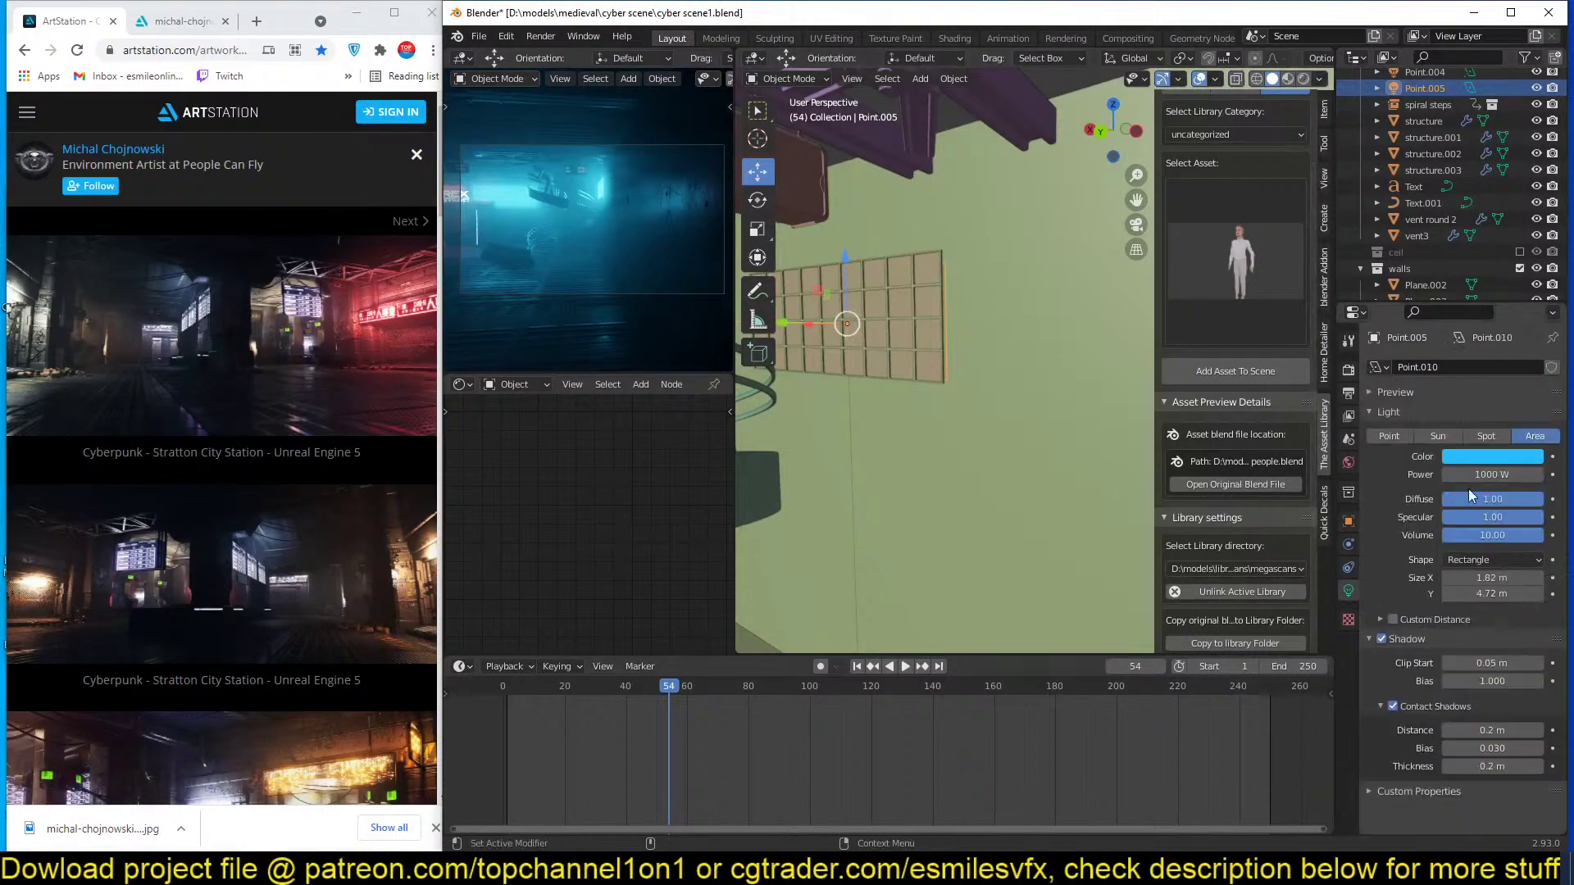
click(1481, 473)
text(500)
key(Return)
click(1490, 456)
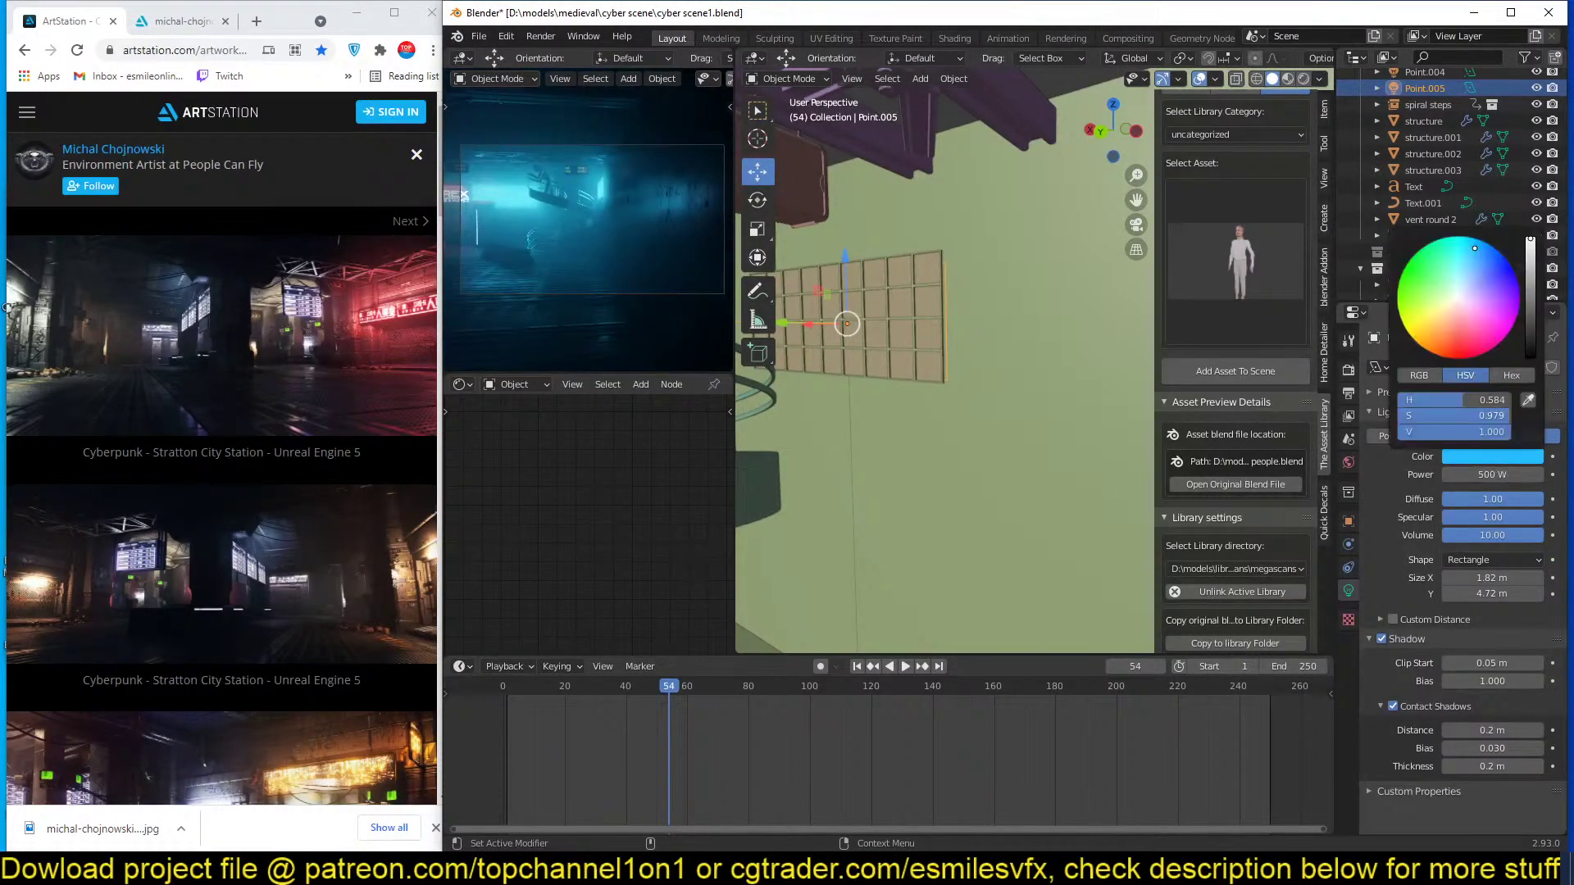
drag(1482, 327, 1435, 359)
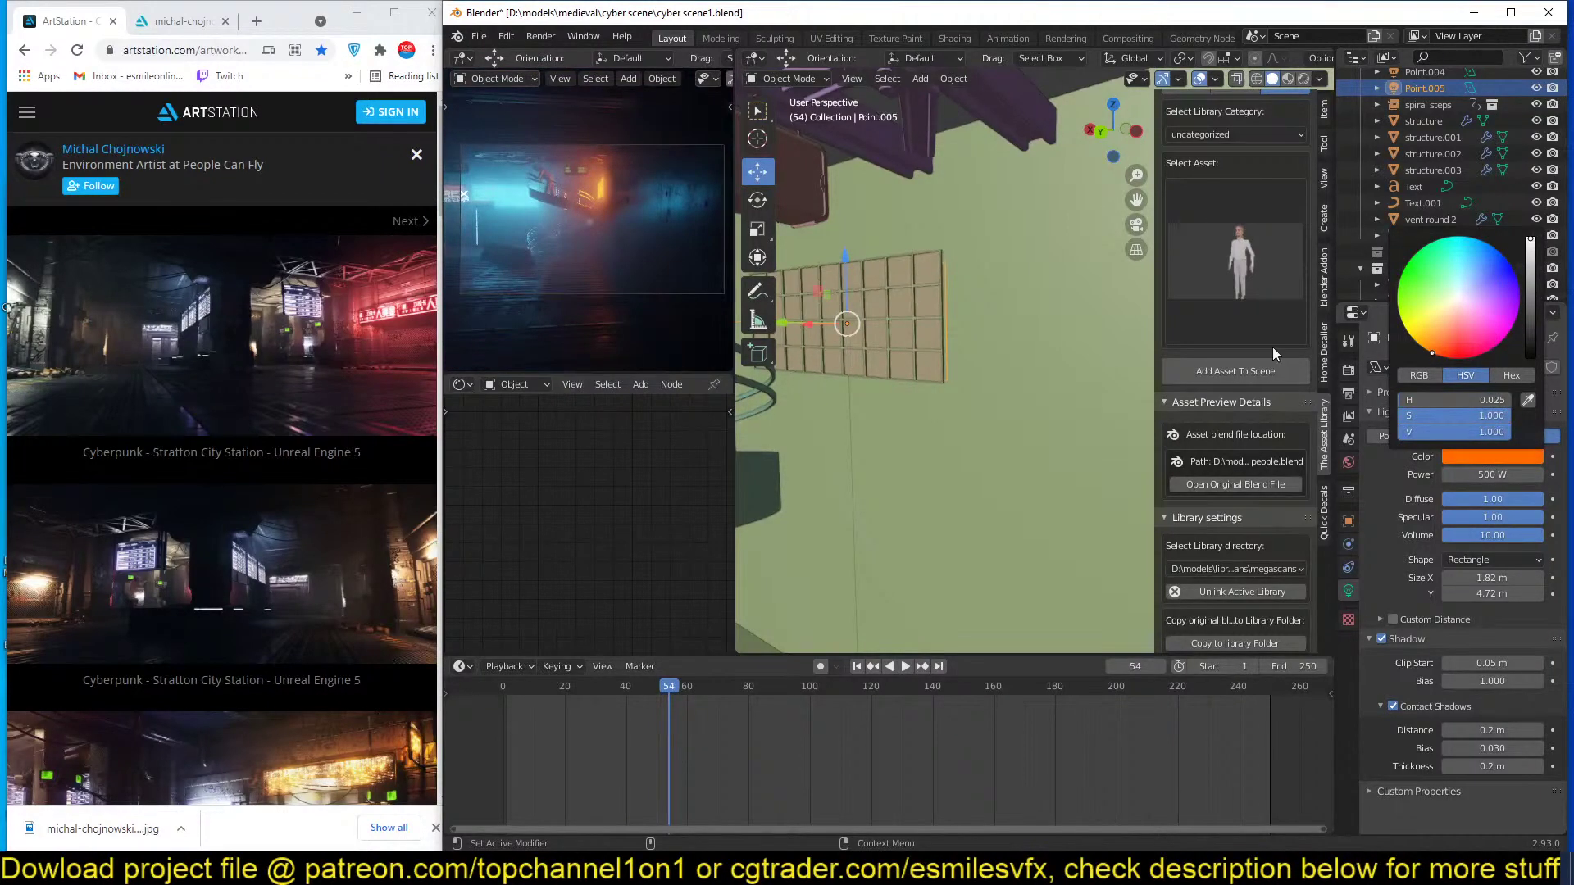
key(ctrl+s)
Switch the asset library directory to decals and look through its electronics, lights and street objects for a usable prop.
middle_drag(977, 339, 937, 414)
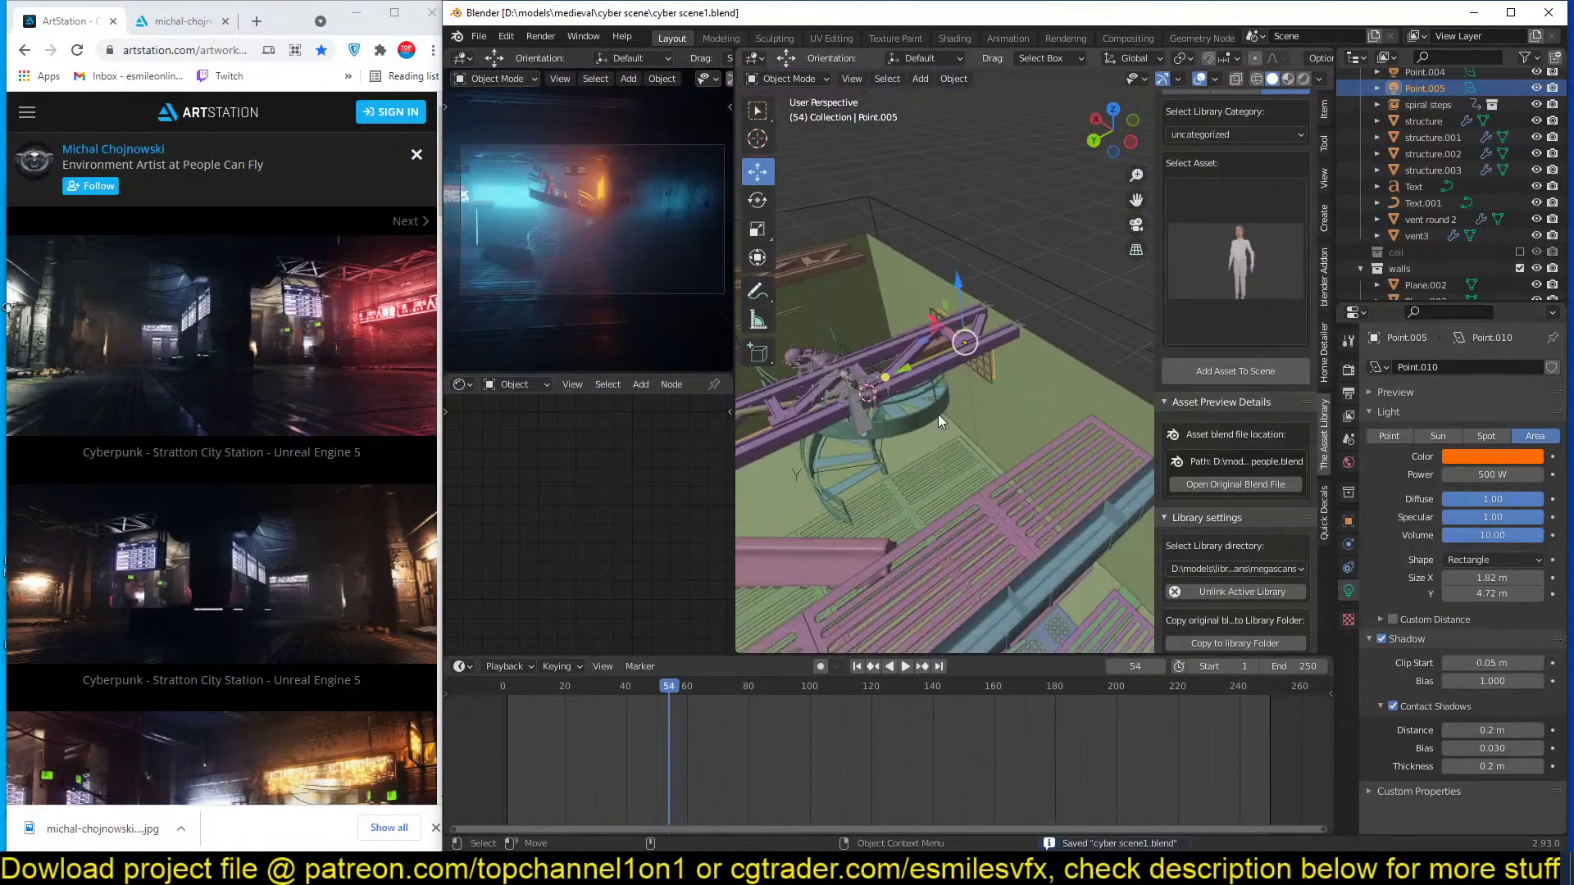
key(KP_7)
scroll(938, 415, down, 1)
click(1264, 279)
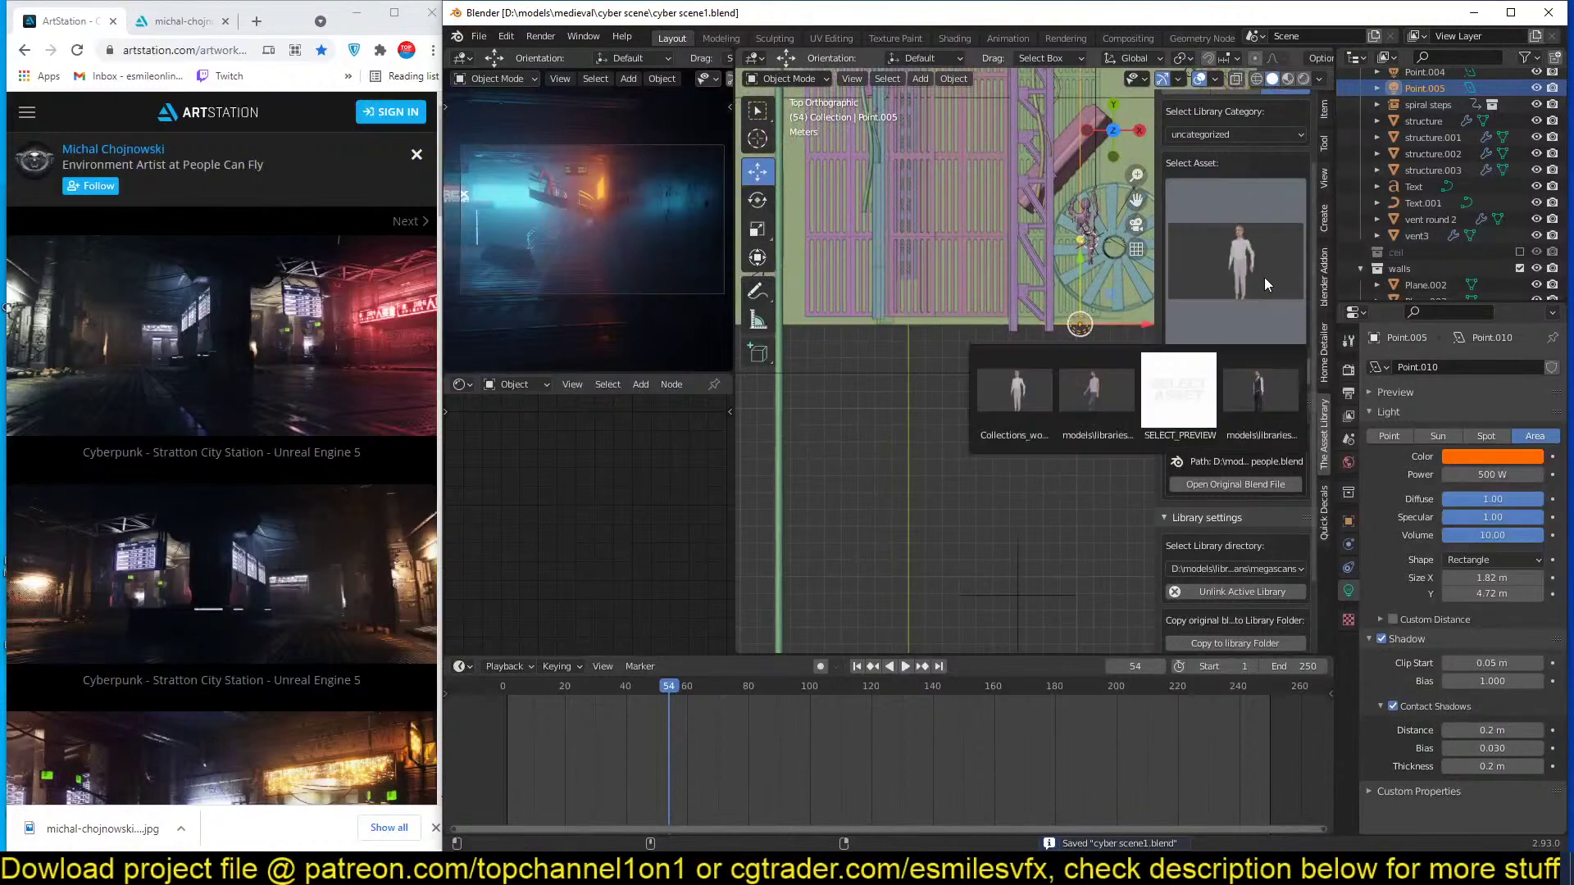
click(1264, 277)
click(1253, 569)
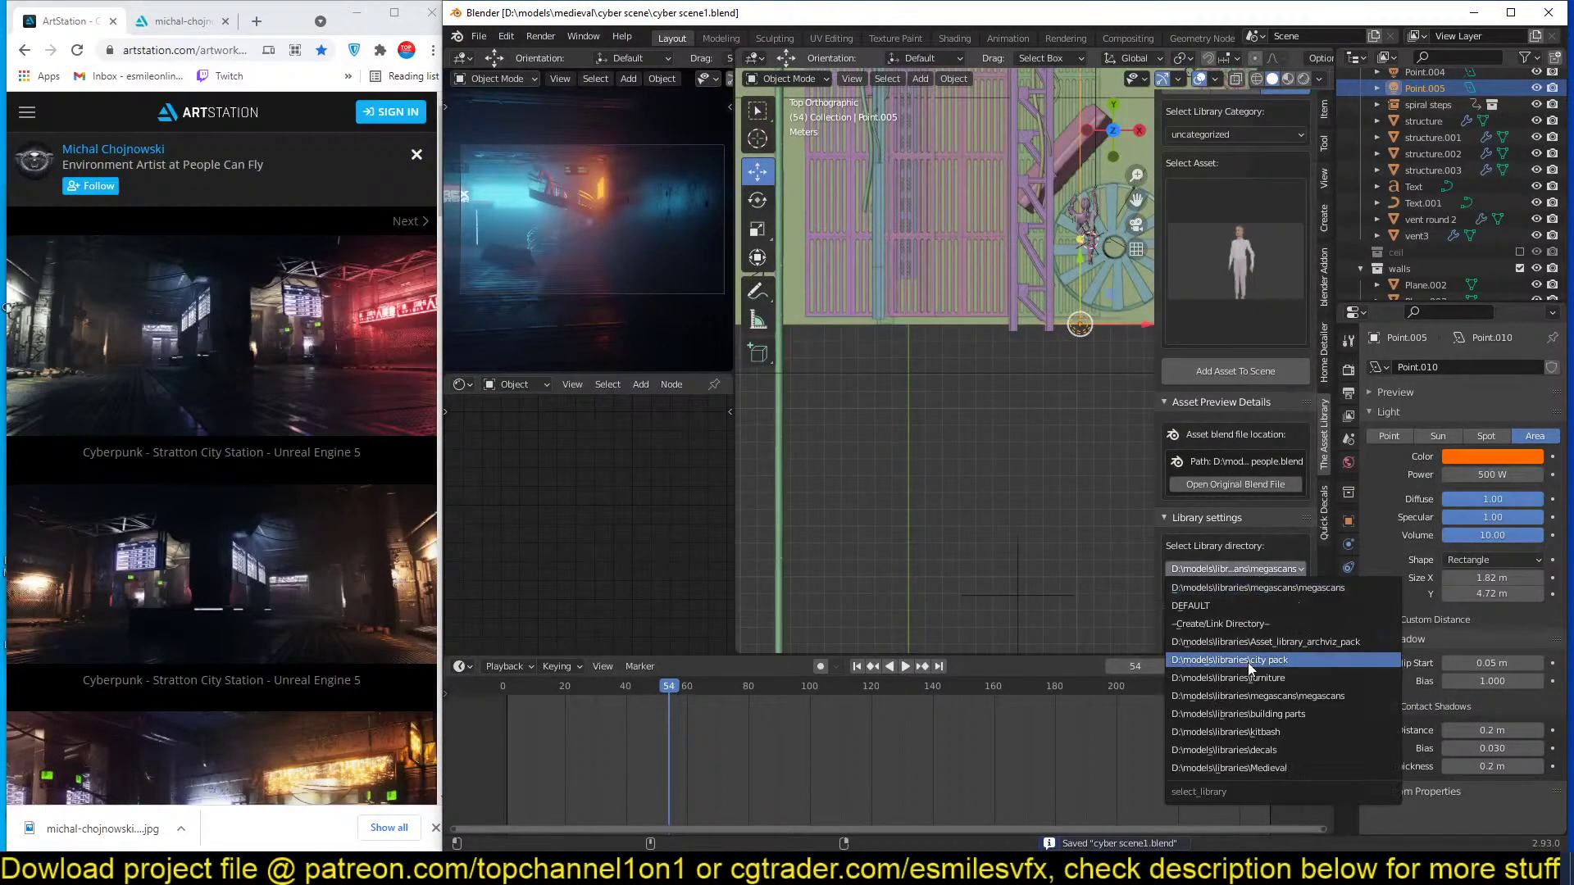
click(1241, 745)
scroll(1253, 303, up, 3)
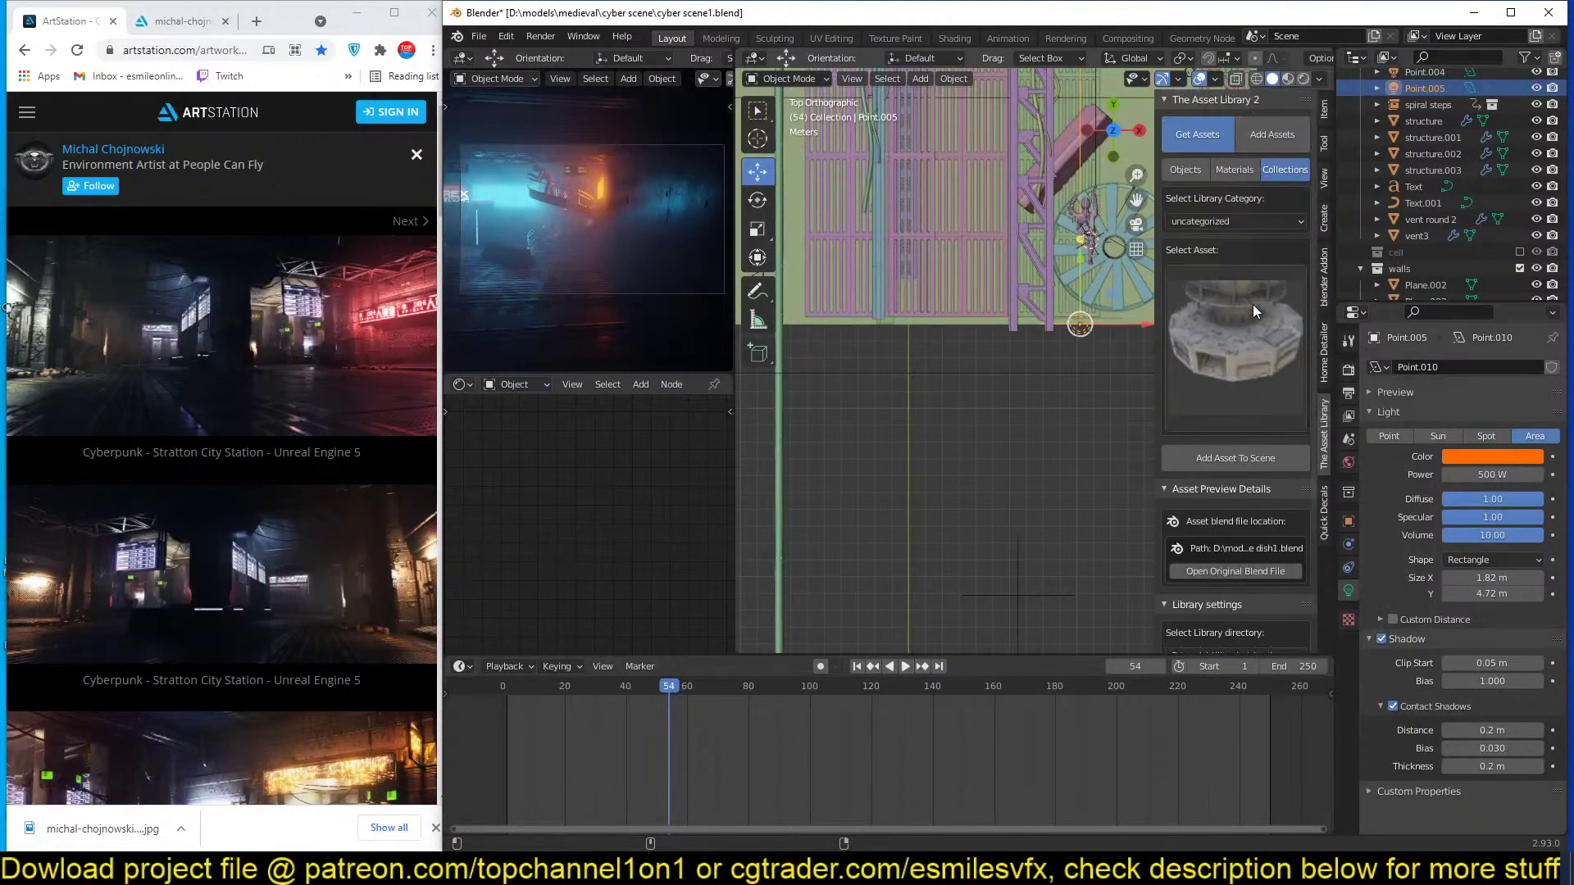
click(1194, 170)
click(1234, 349)
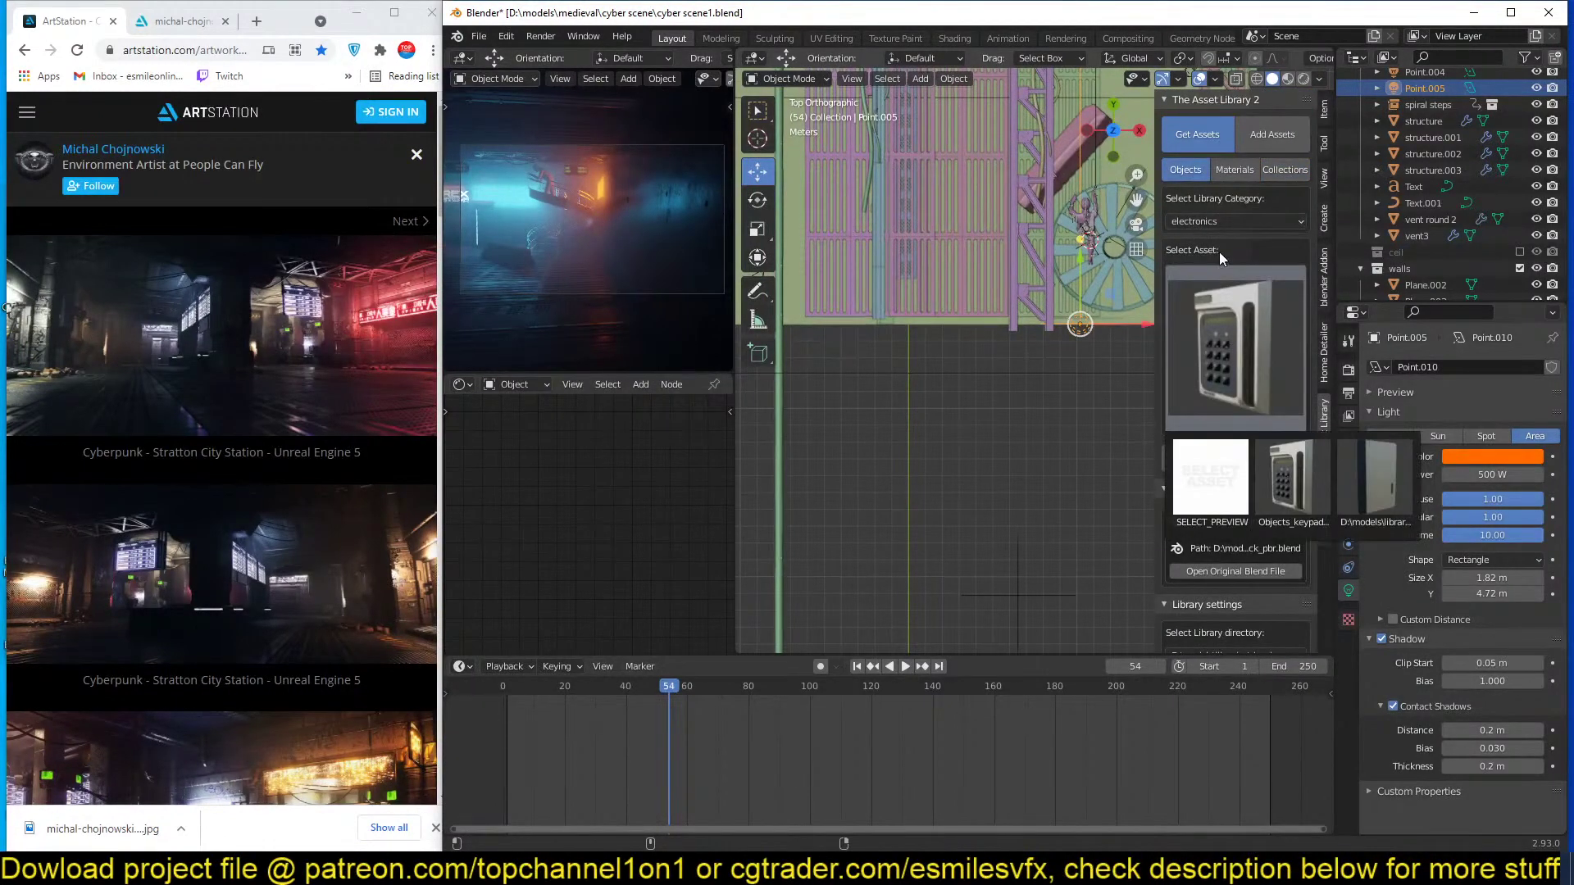
click(1241, 222)
click(1209, 293)
click(1210, 293)
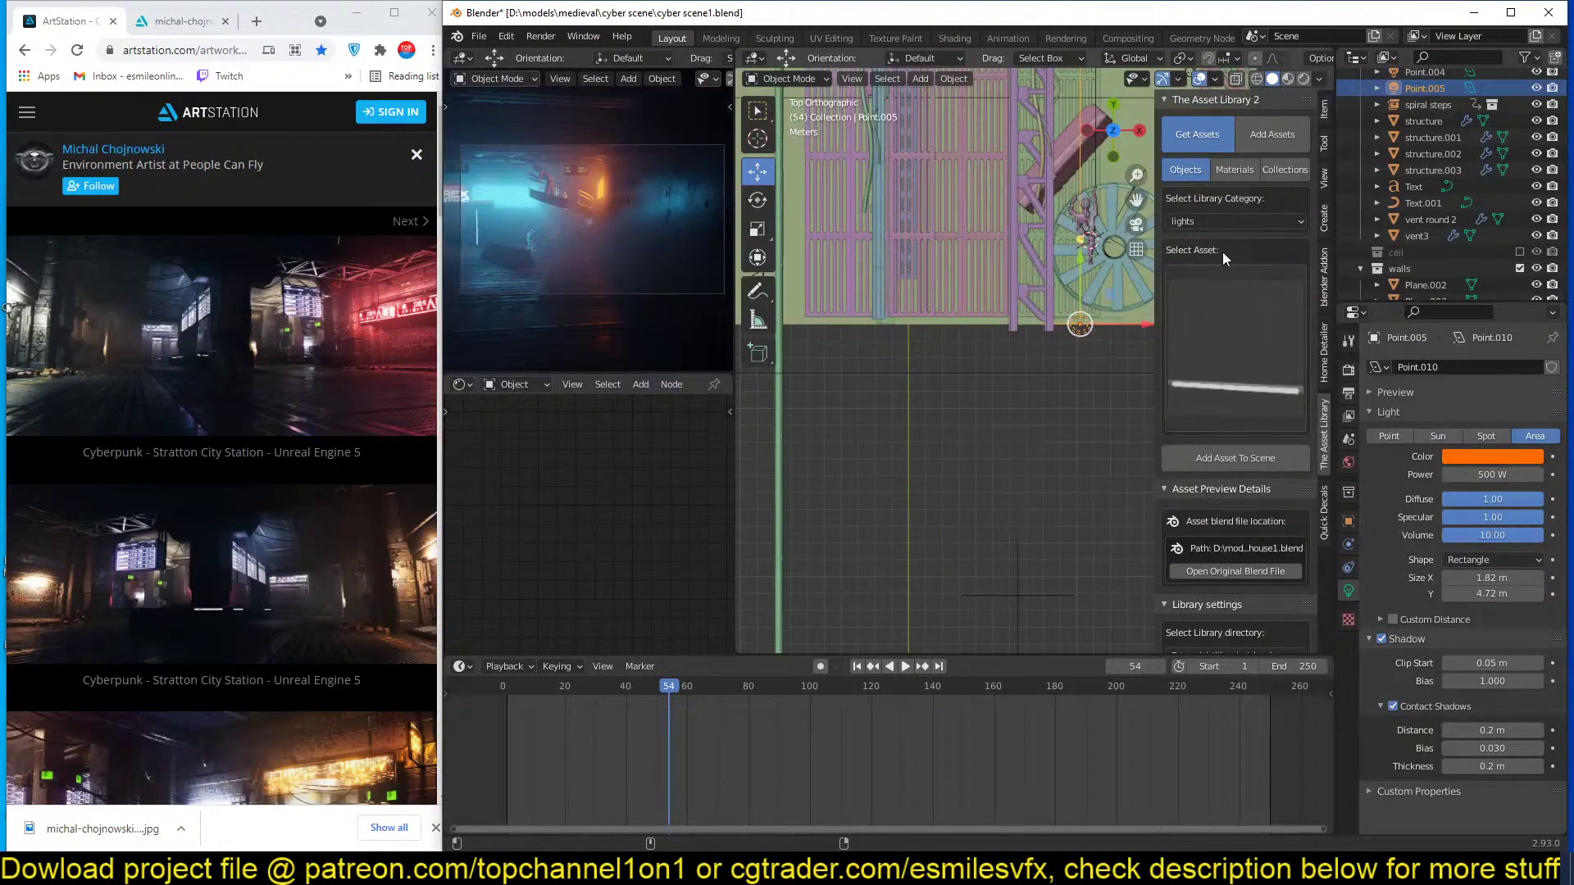
click(1237, 219)
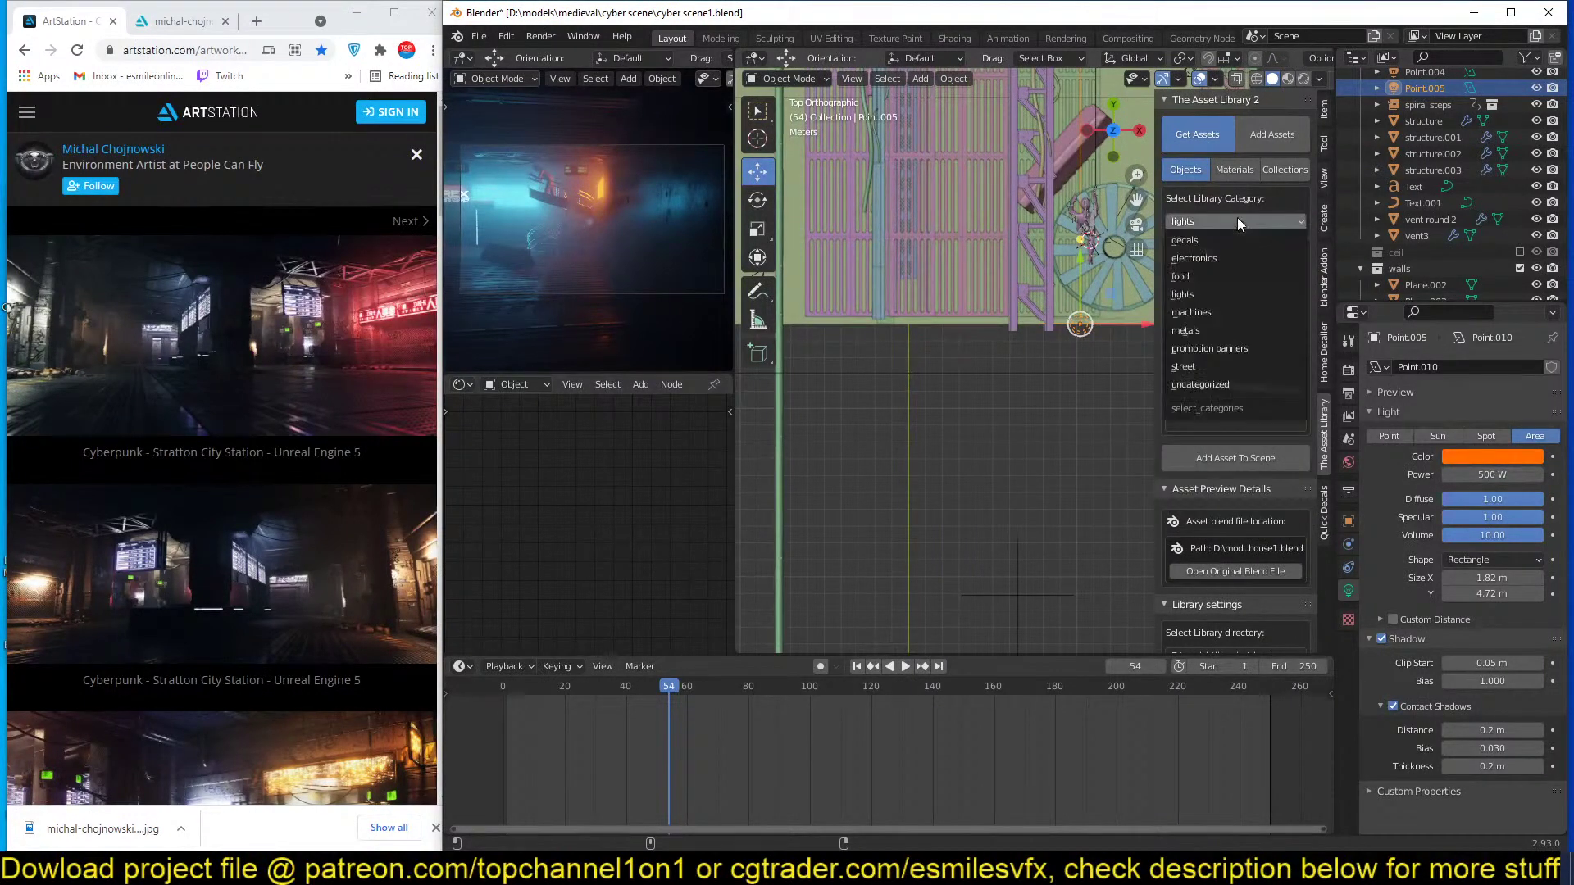
click(1201, 364)
click(1216, 338)
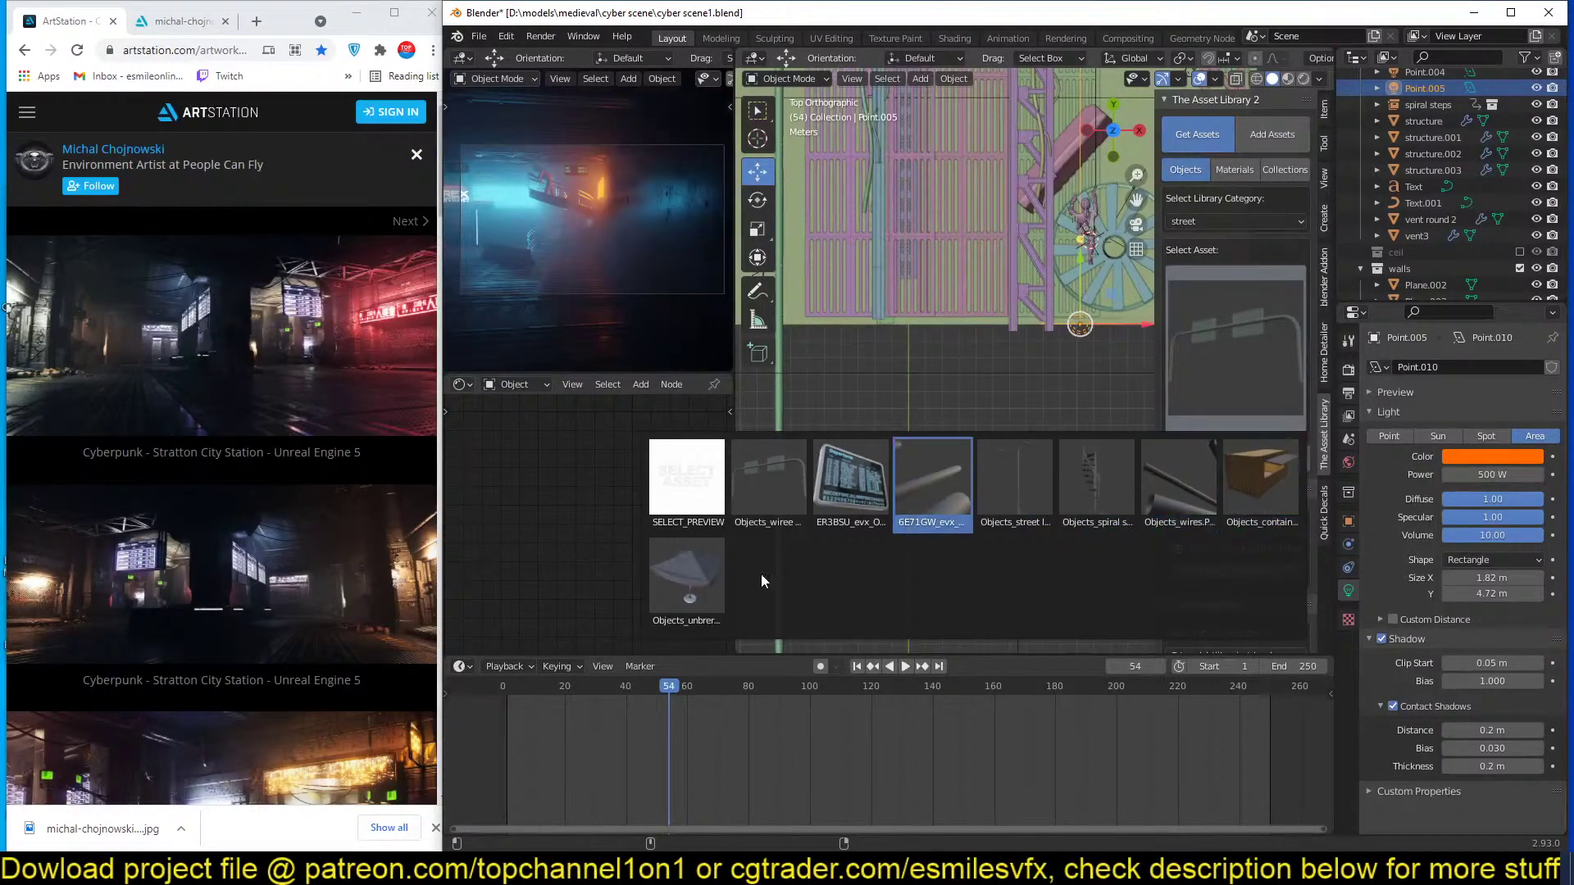
Look through the library's decals, food, lights, metals and promotion banners object categories for a usable prop.
click(1222, 220)
click(1198, 240)
click(1223, 318)
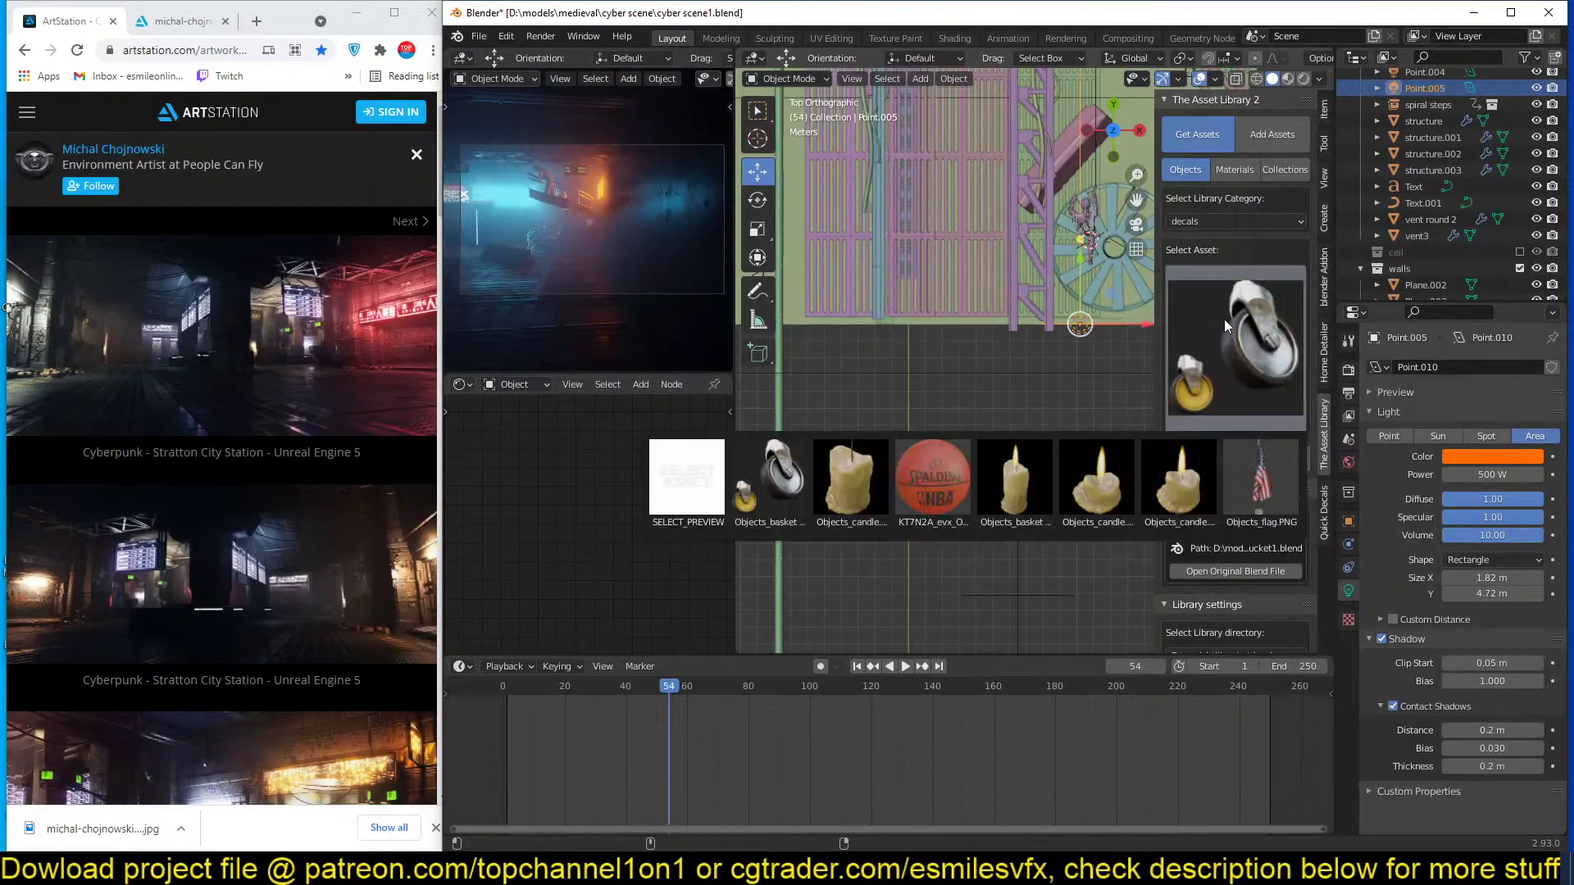
click(1223, 318)
click(1233, 221)
click(1217, 275)
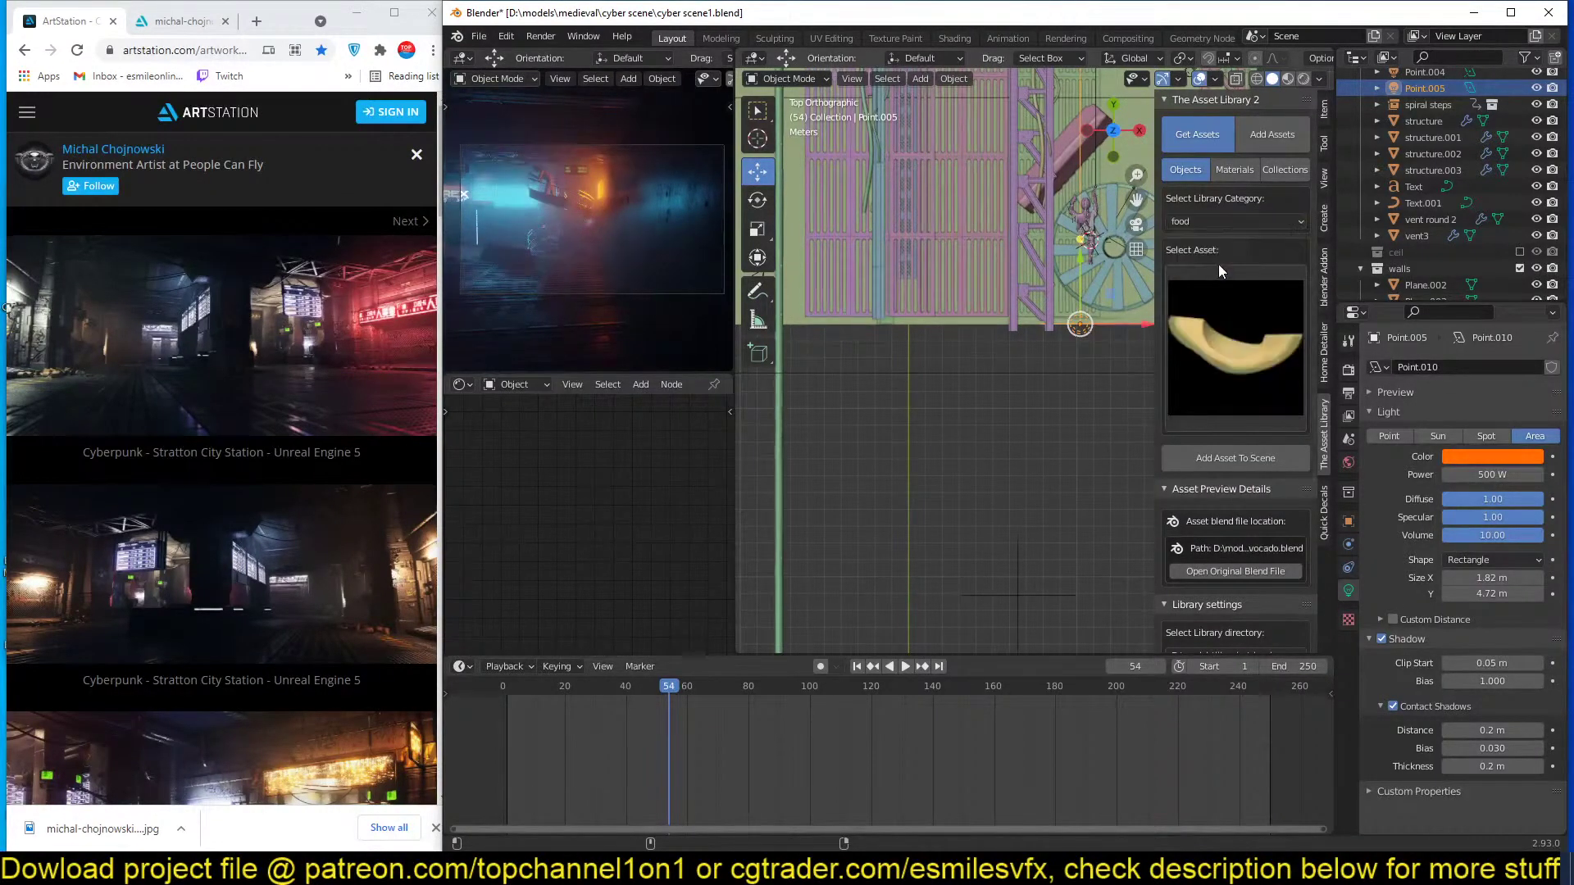
click(1228, 223)
click(1202, 294)
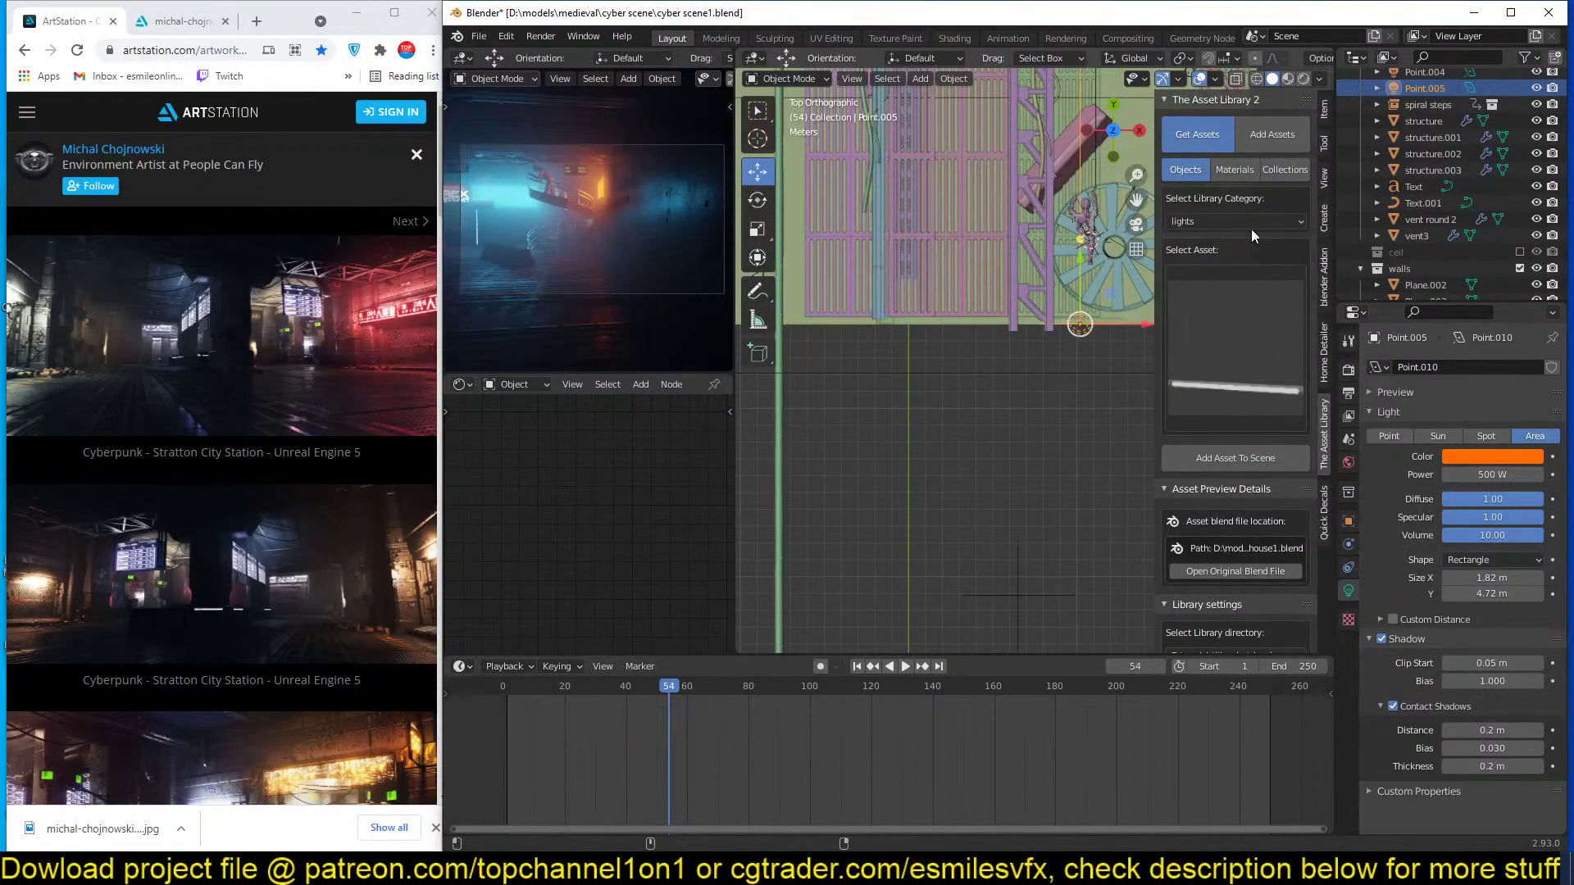
click(1249, 224)
click(1218, 330)
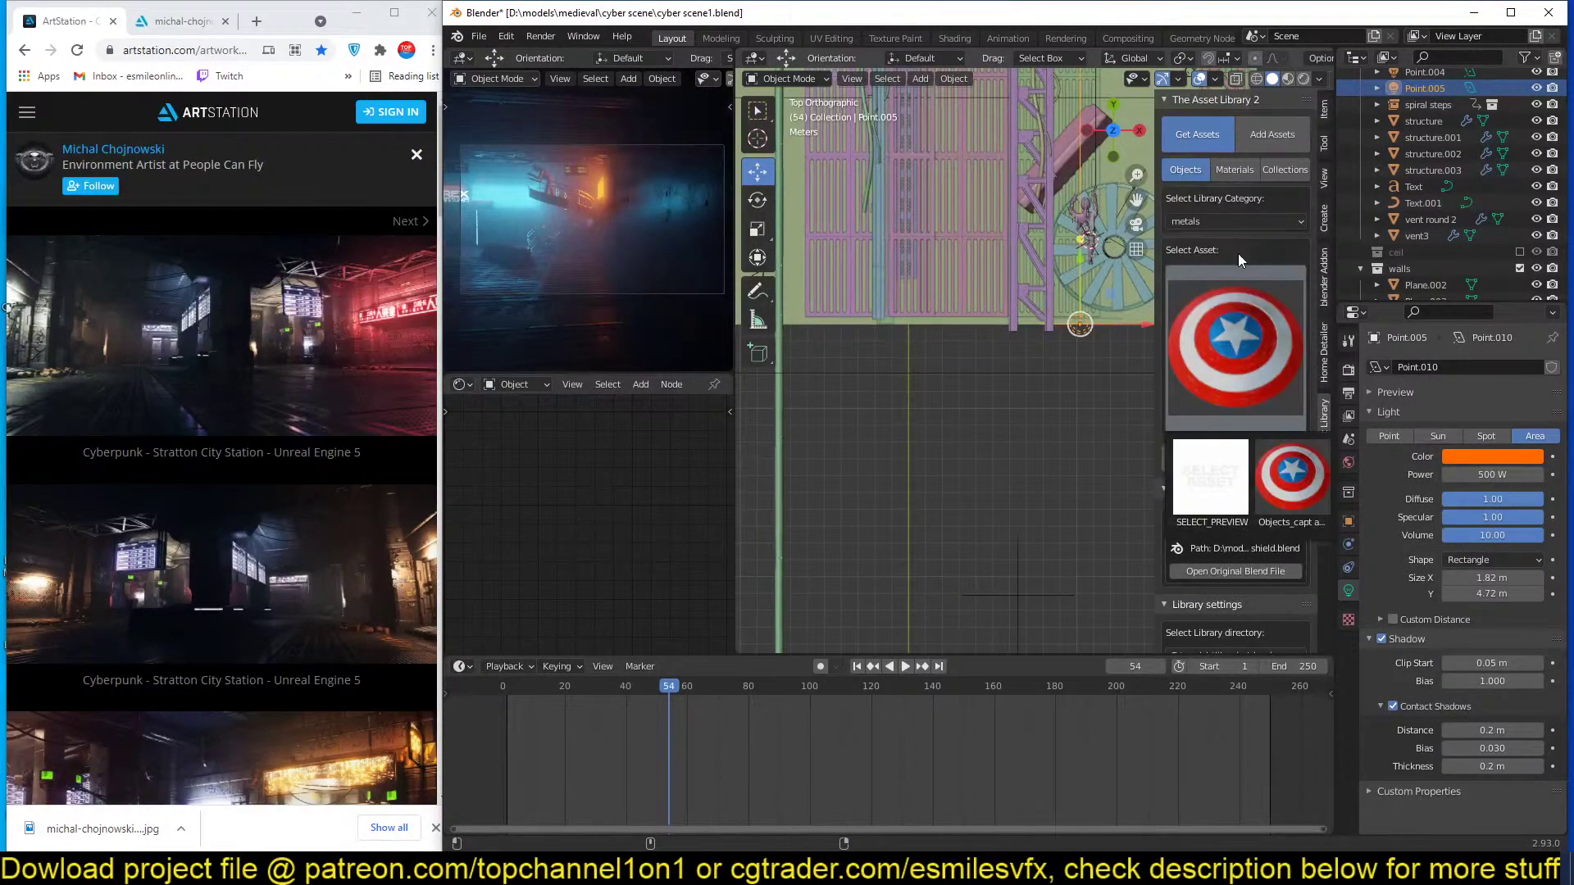
click(1234, 223)
click(1218, 349)
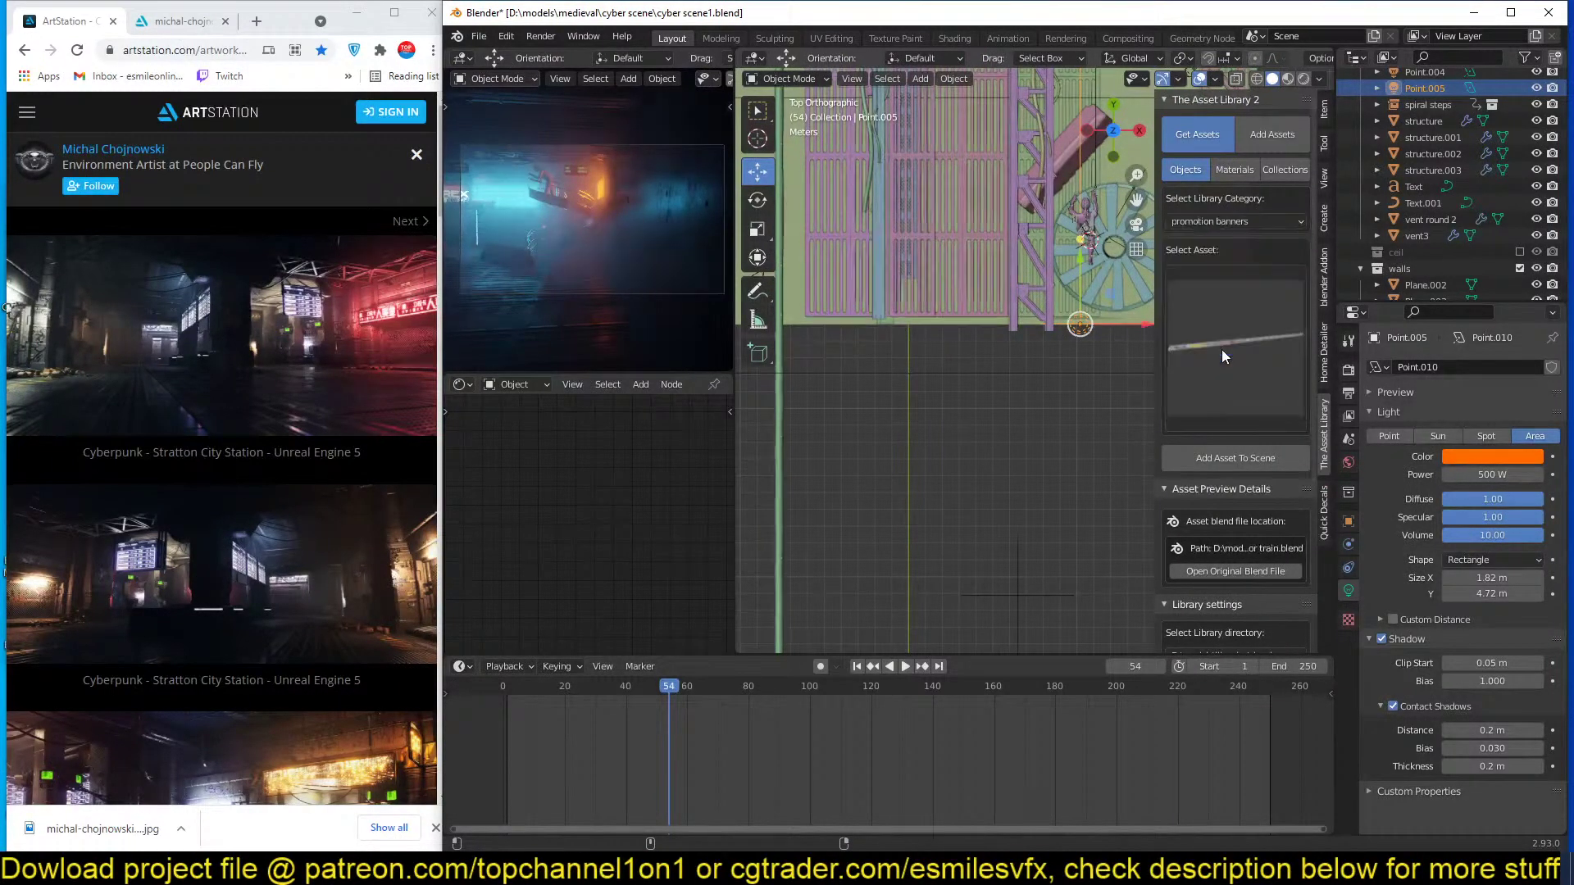
click(1226, 347)
click(1226, 346)
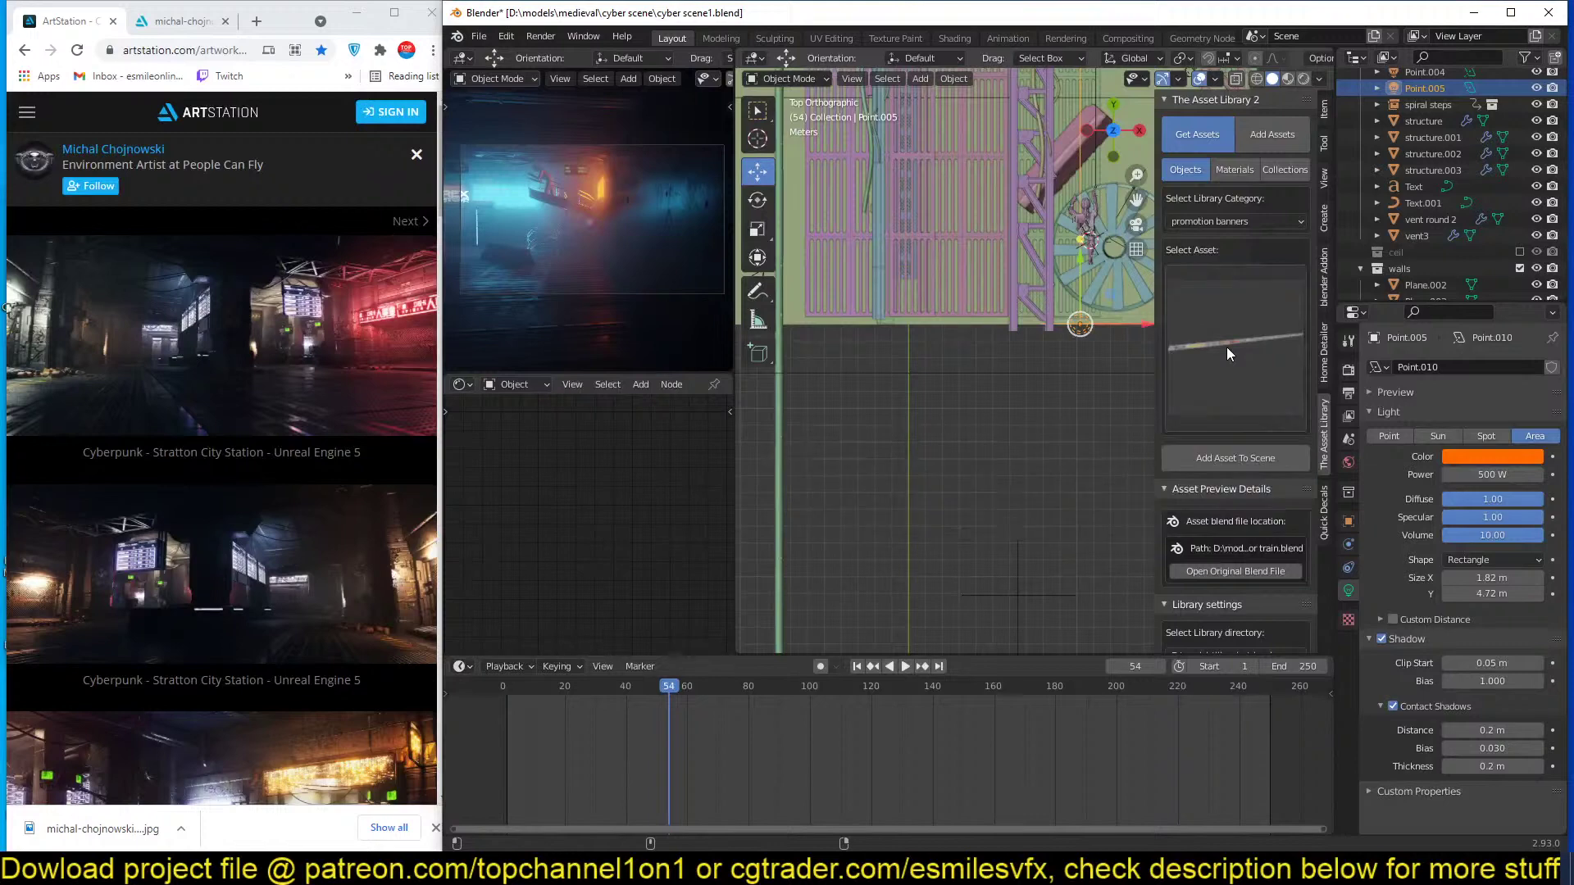
Switch the asset library directory to city pack and look through its uncategorized and building objects.
scroll(1247, 578, down, 4)
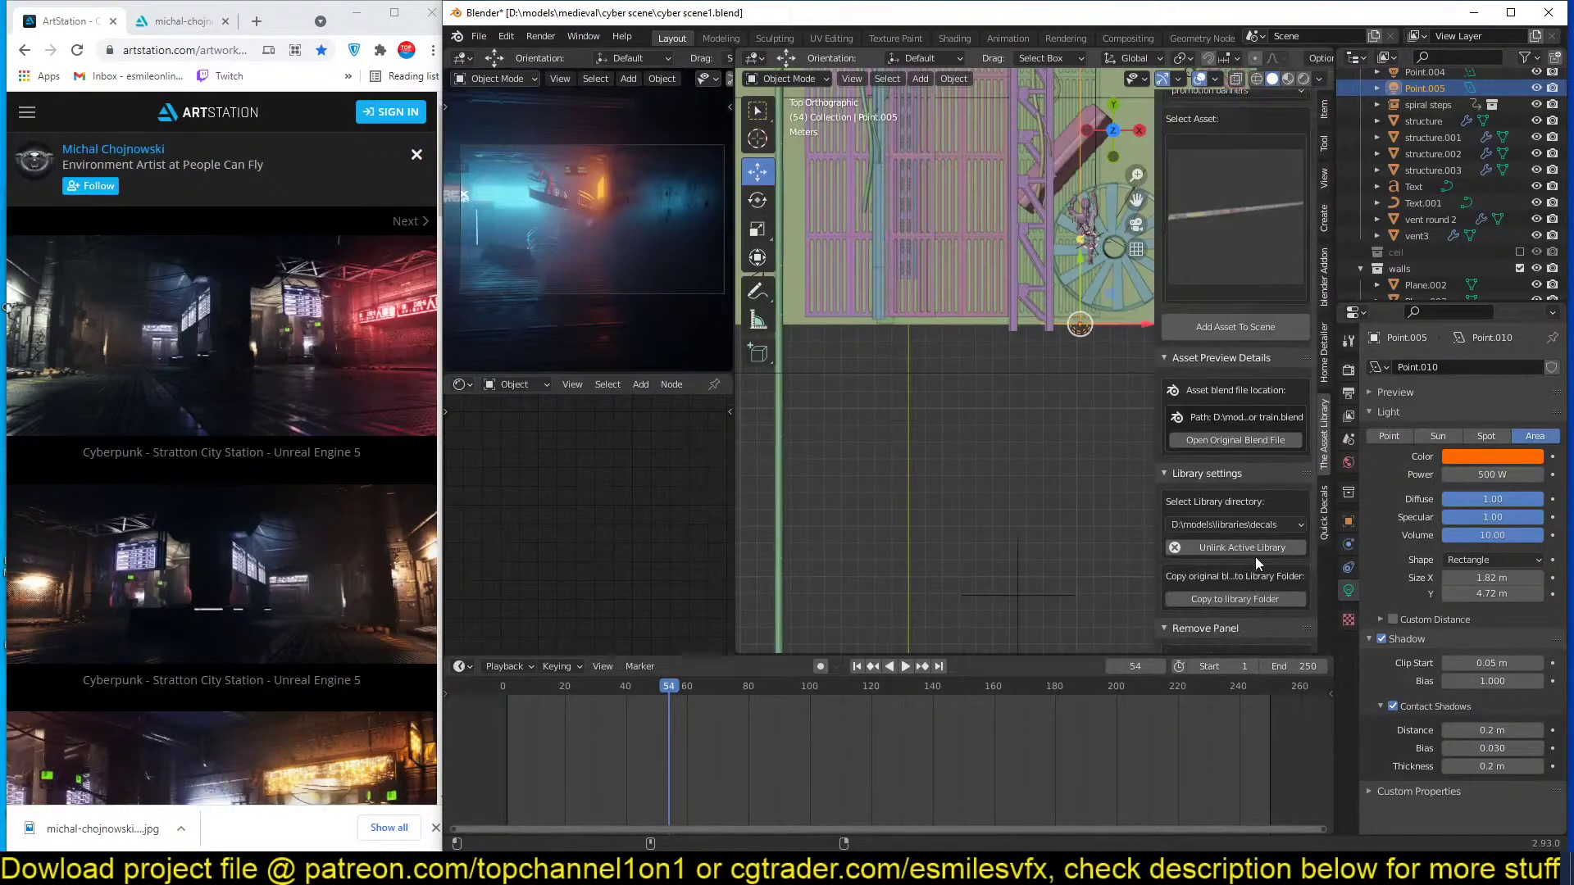
click(1264, 527)
click(1248, 616)
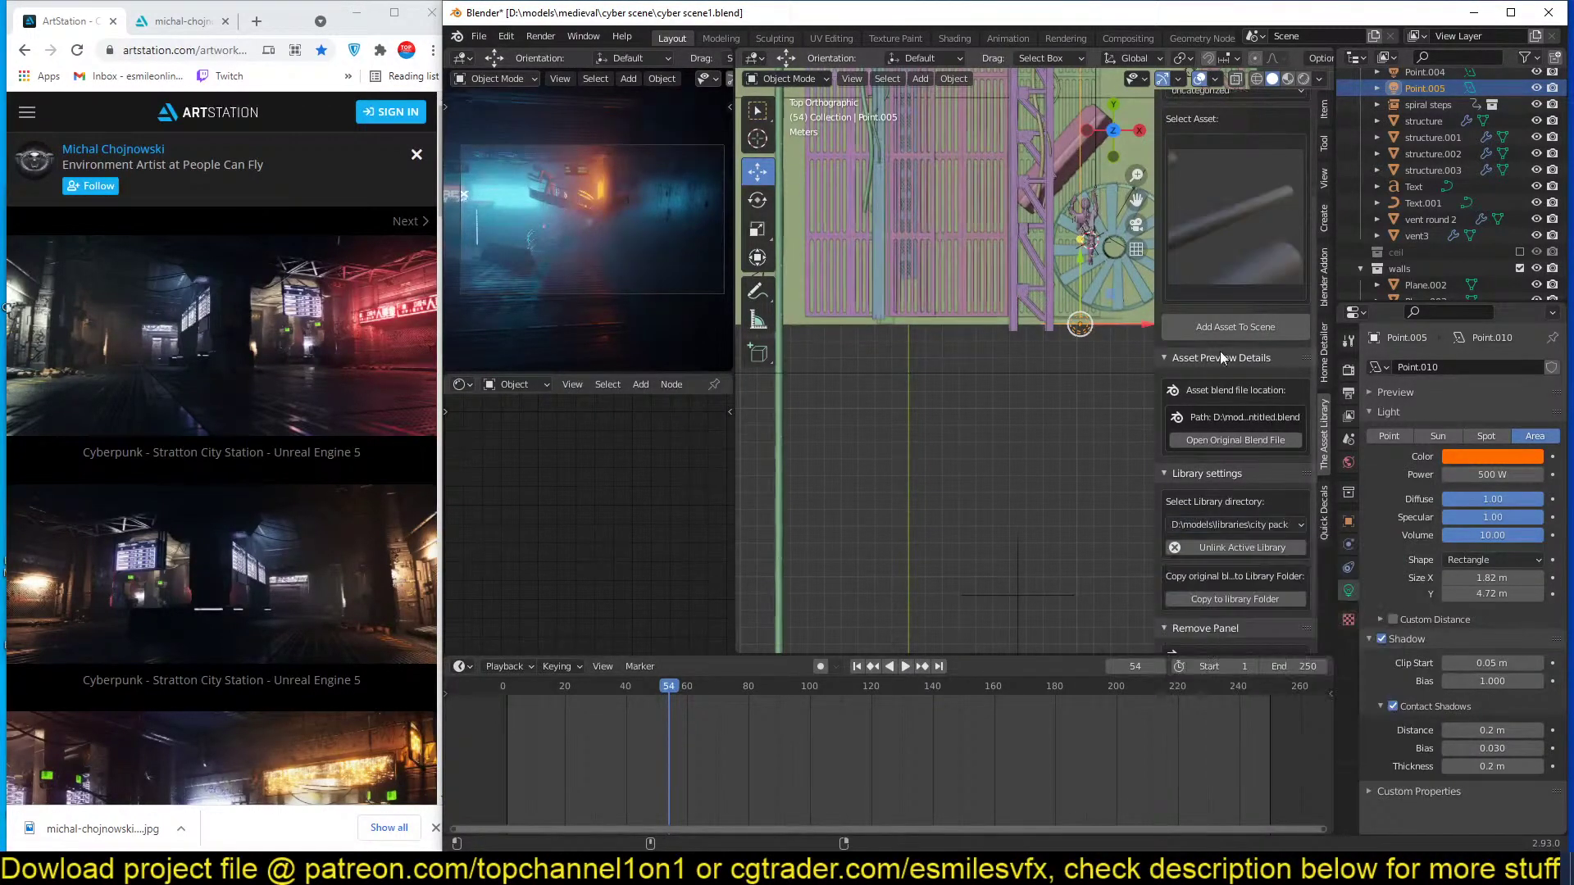
scroll(1220, 350, up, 3)
click(1217, 301)
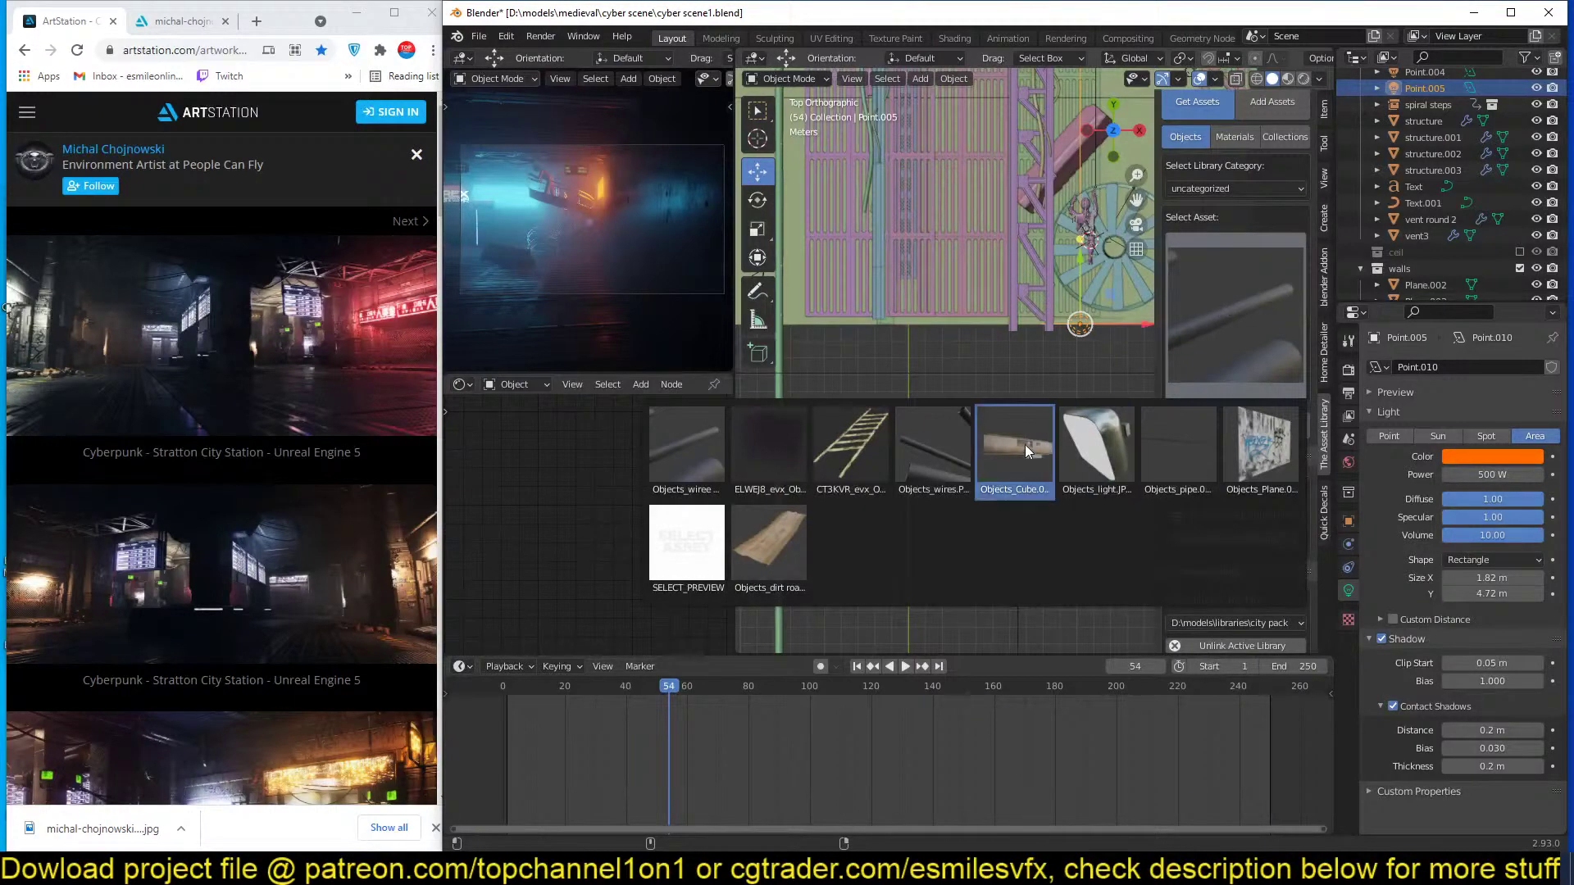
click(1233, 188)
click(1212, 297)
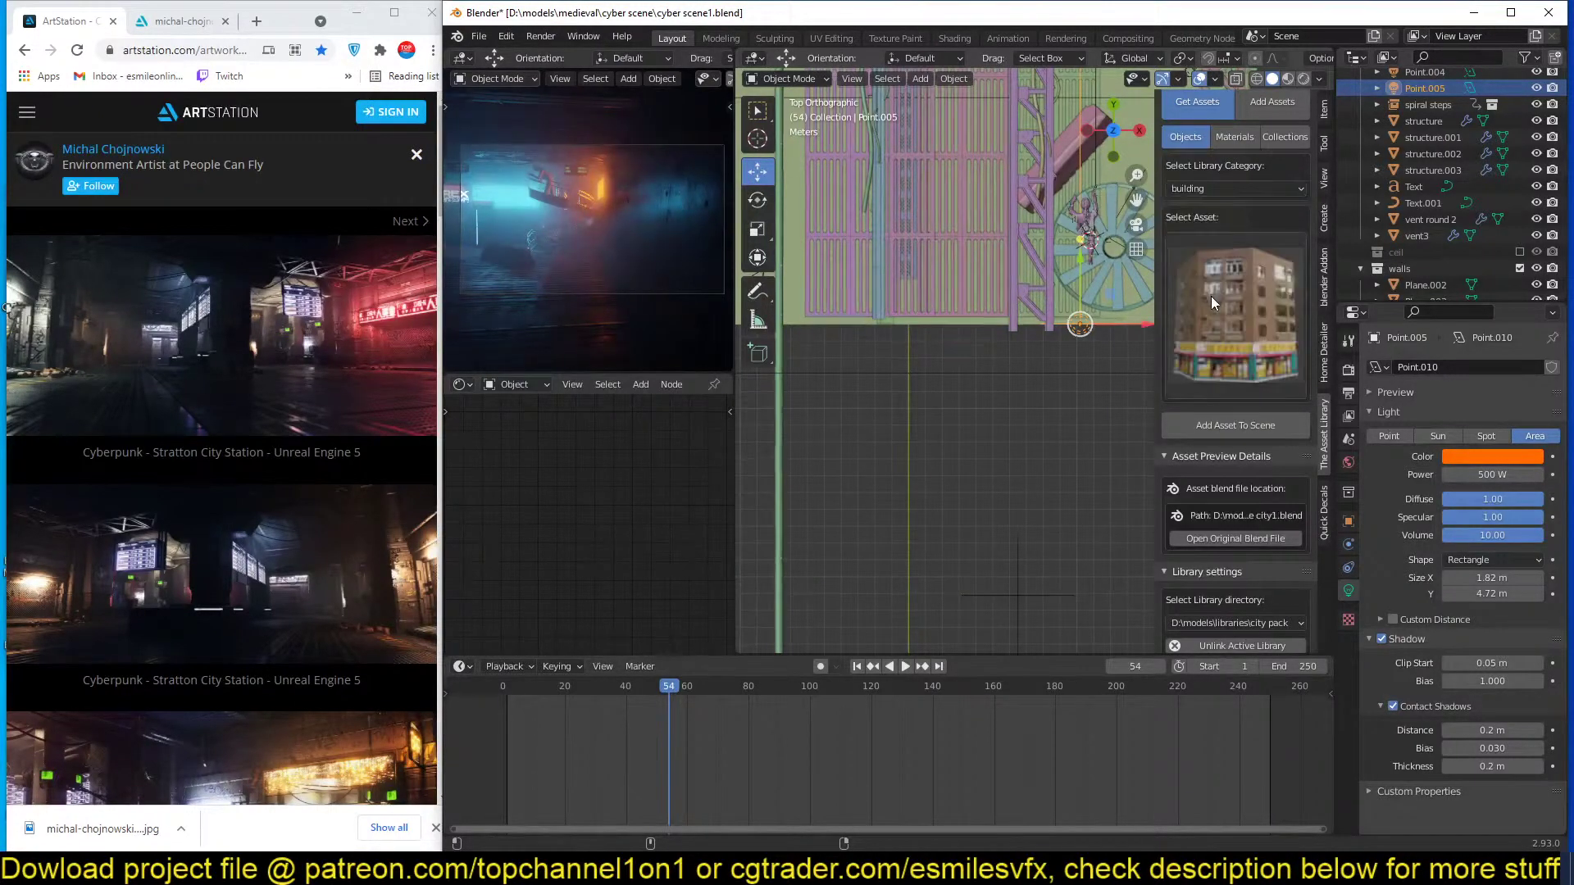
click(1212, 297)
Add the tall vertical pipe asset from the city pack's decals category to the scene.
click(1231, 190)
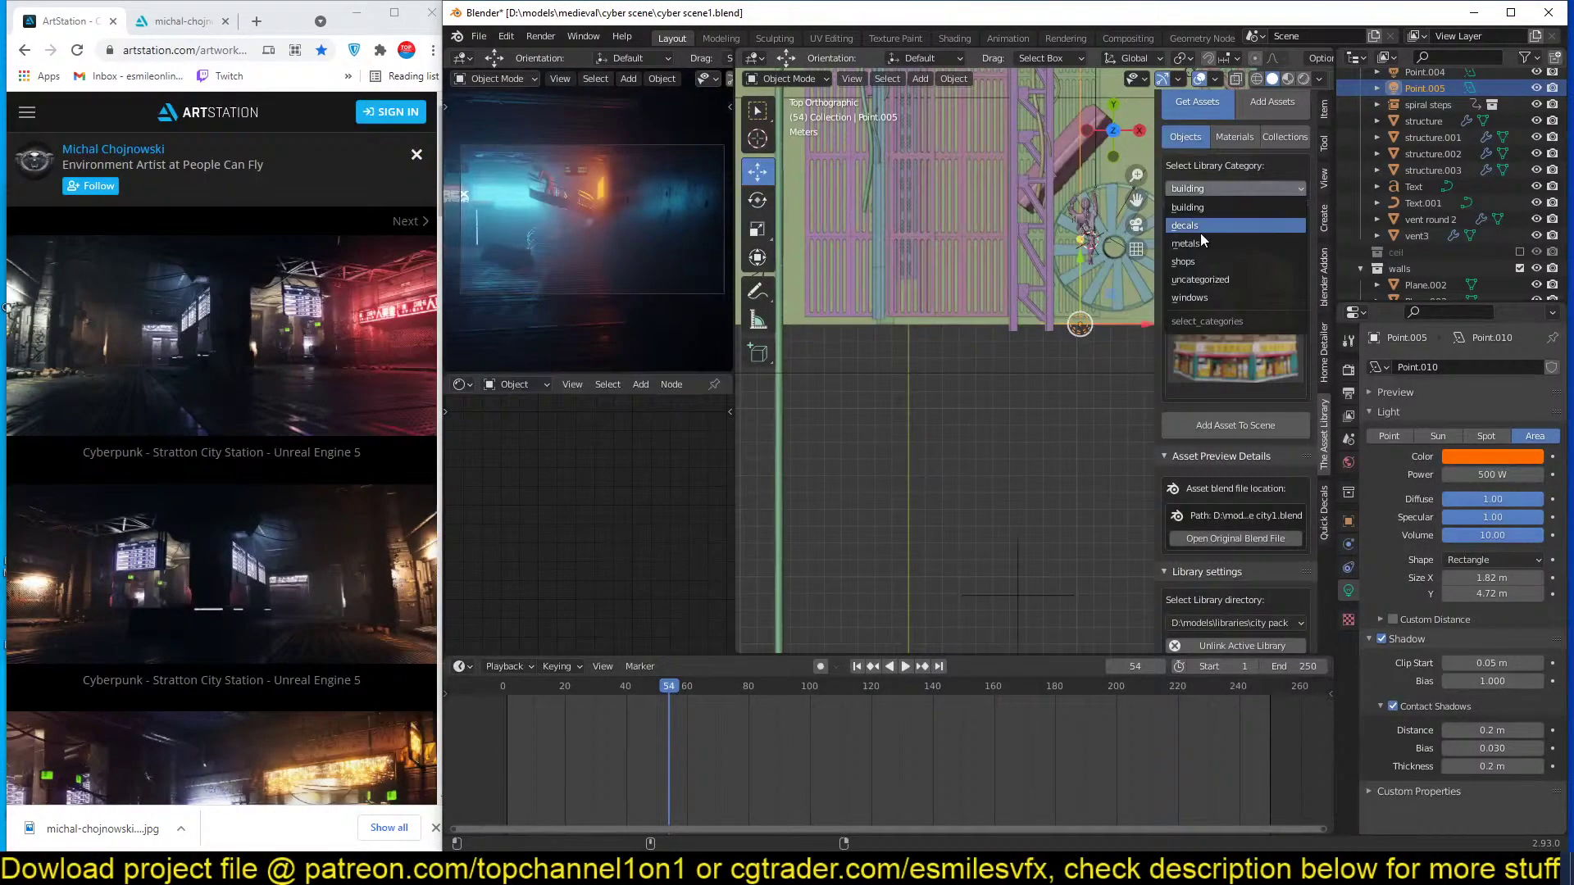
click(1200, 233)
click(1224, 302)
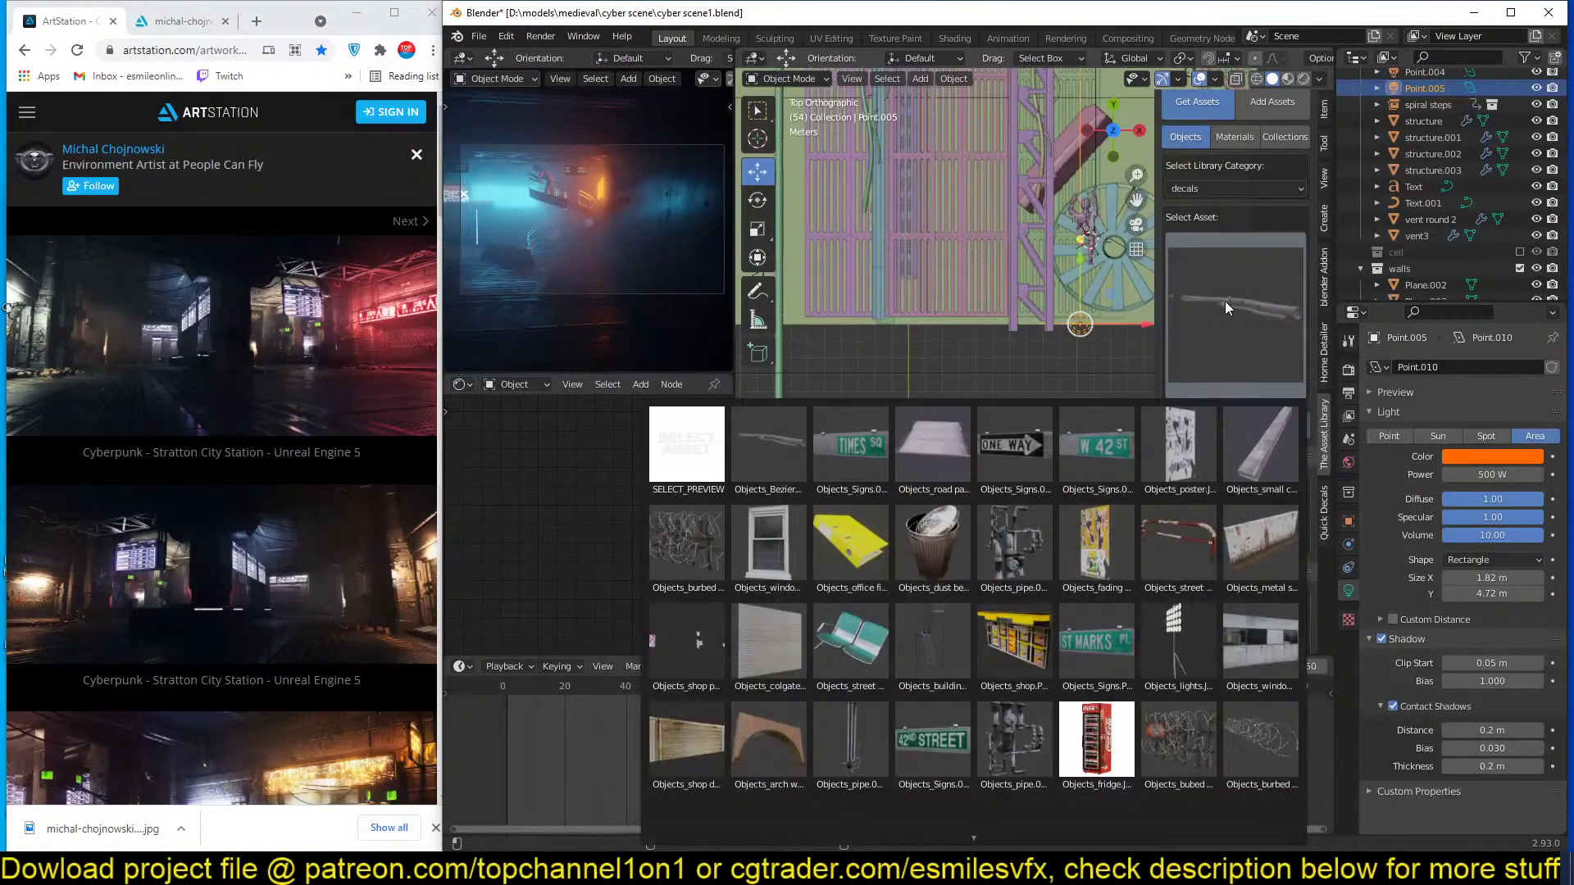
click(847, 725)
mouse_move(942, 409)
middle_down()
mouse_move(1134, 390)
mouse_move(958, 395)
middle_up()
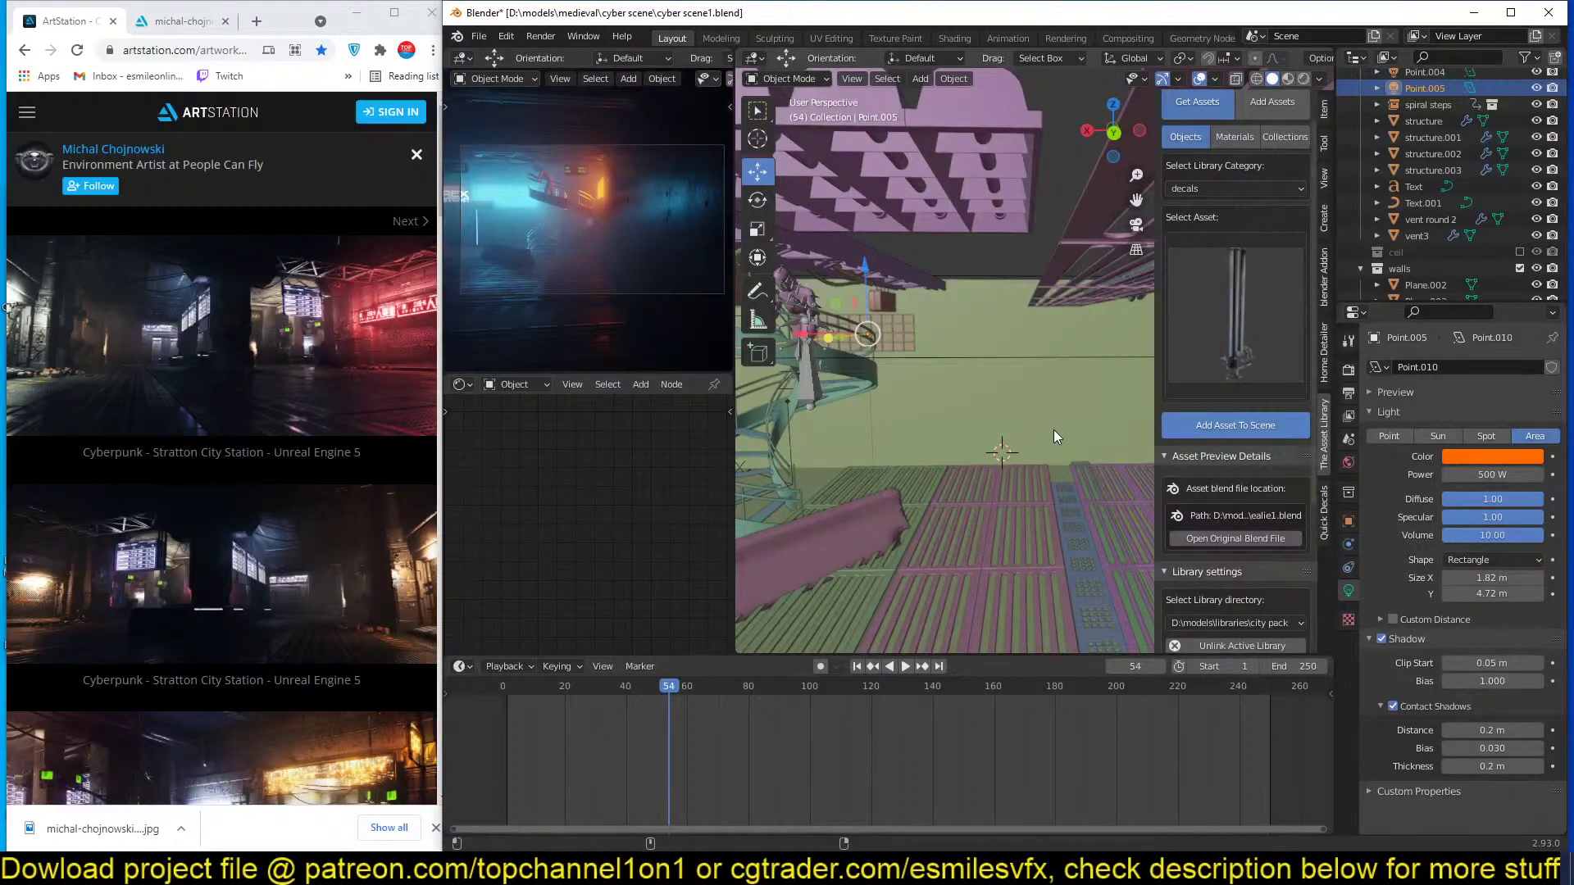
Scale the vertical pipes up to reach the overhead beams and rotate them 180° about the Z axis.
key(s)
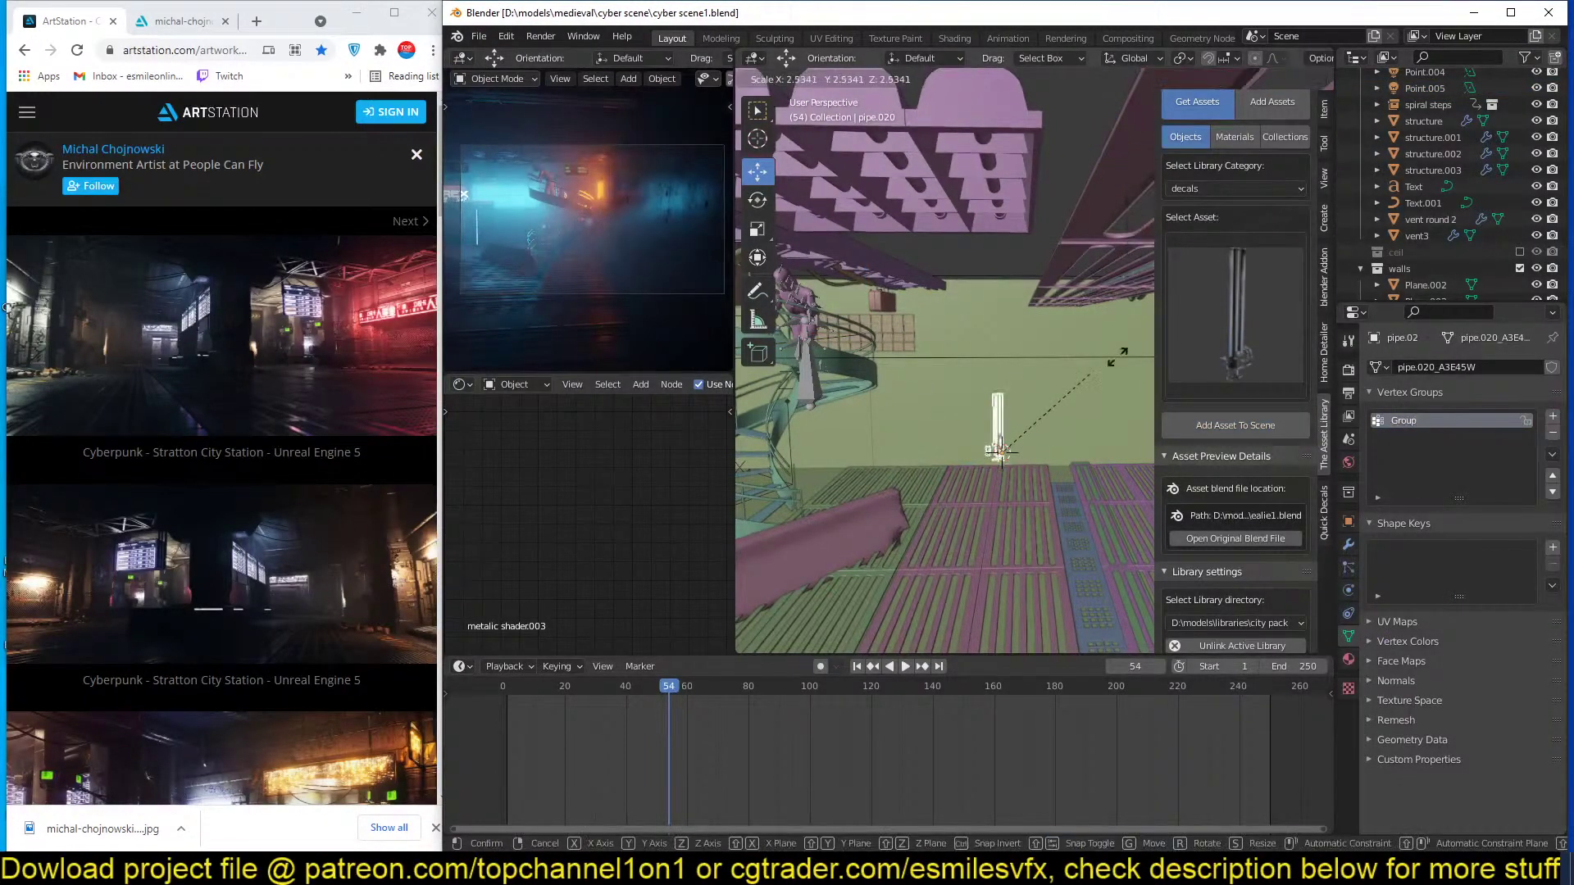
click(1151, 374)
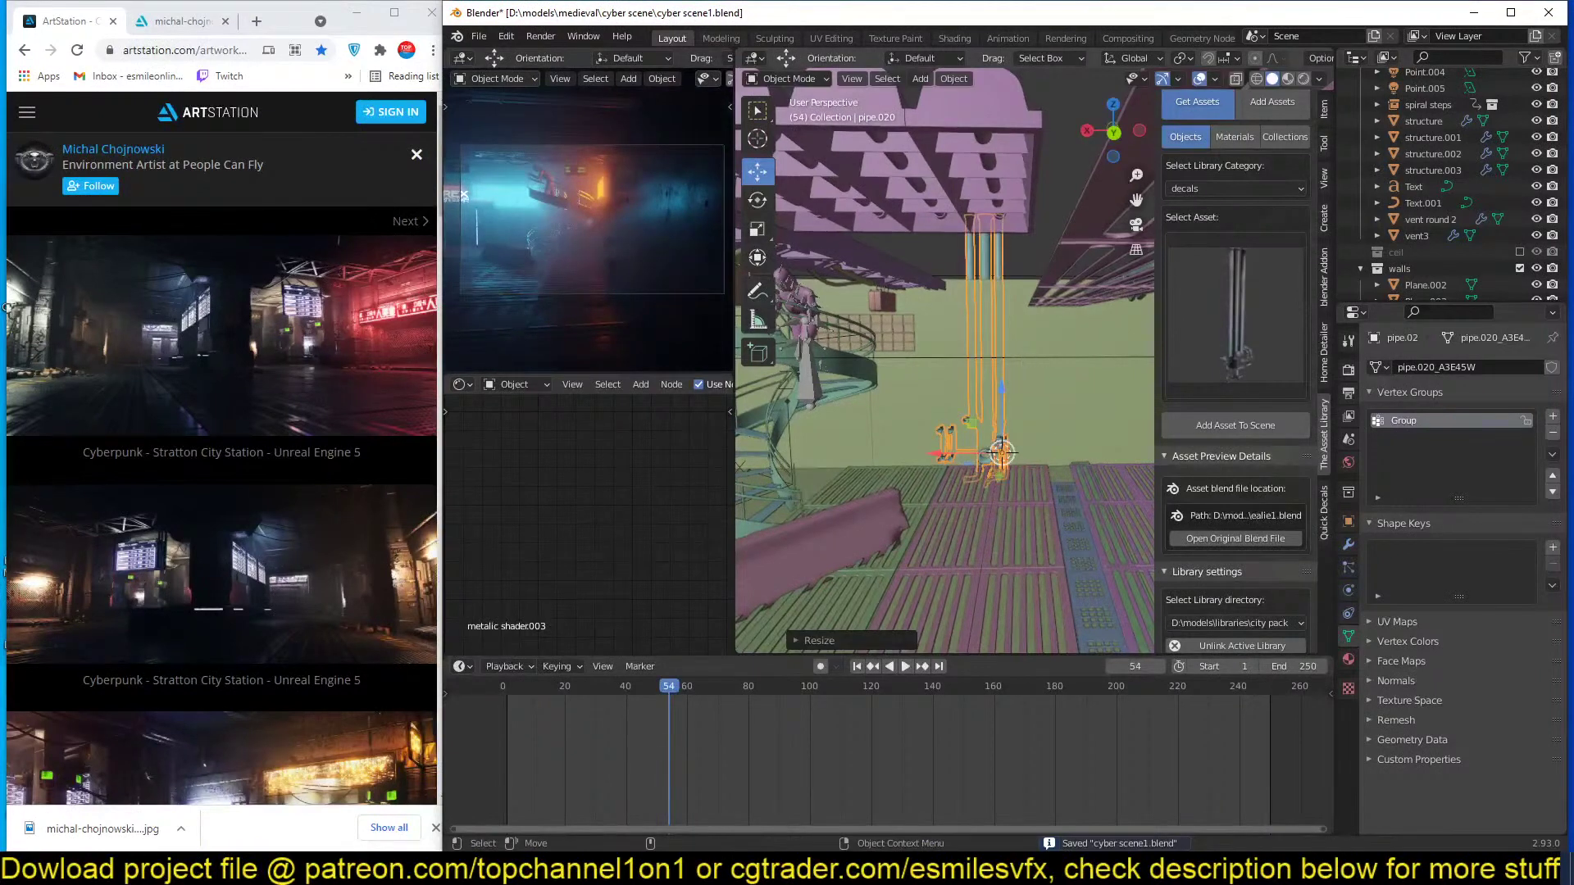
text(rz180)
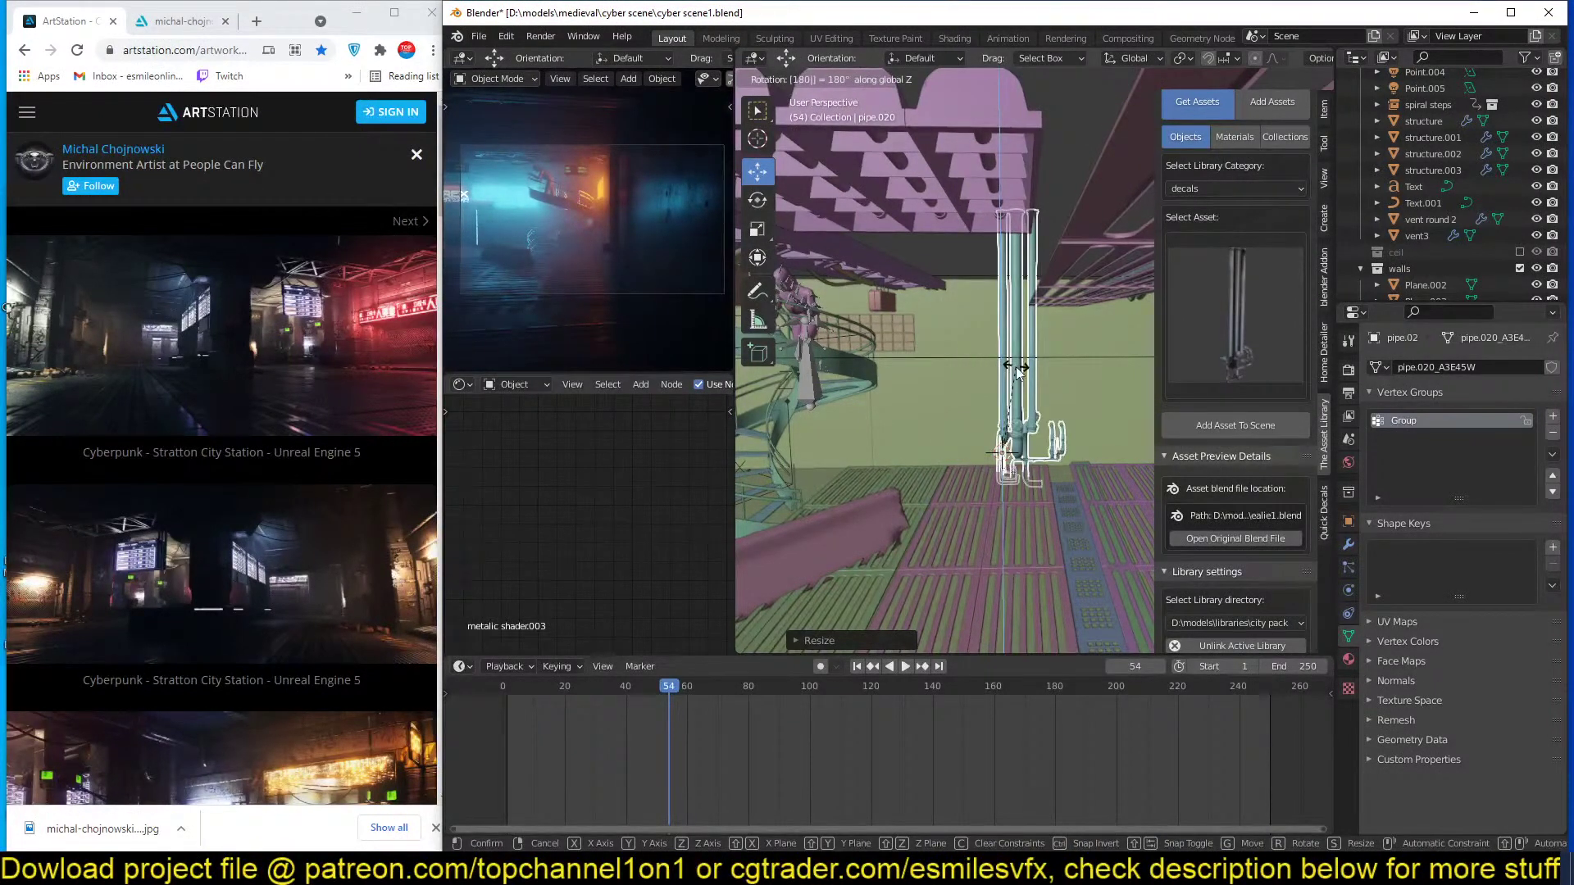
key(Return)
Duplicate the vertical pipes about 7.4 m away towards the spiral stairs and shift the copy about 0.93 m along Y.
key(shift+d)
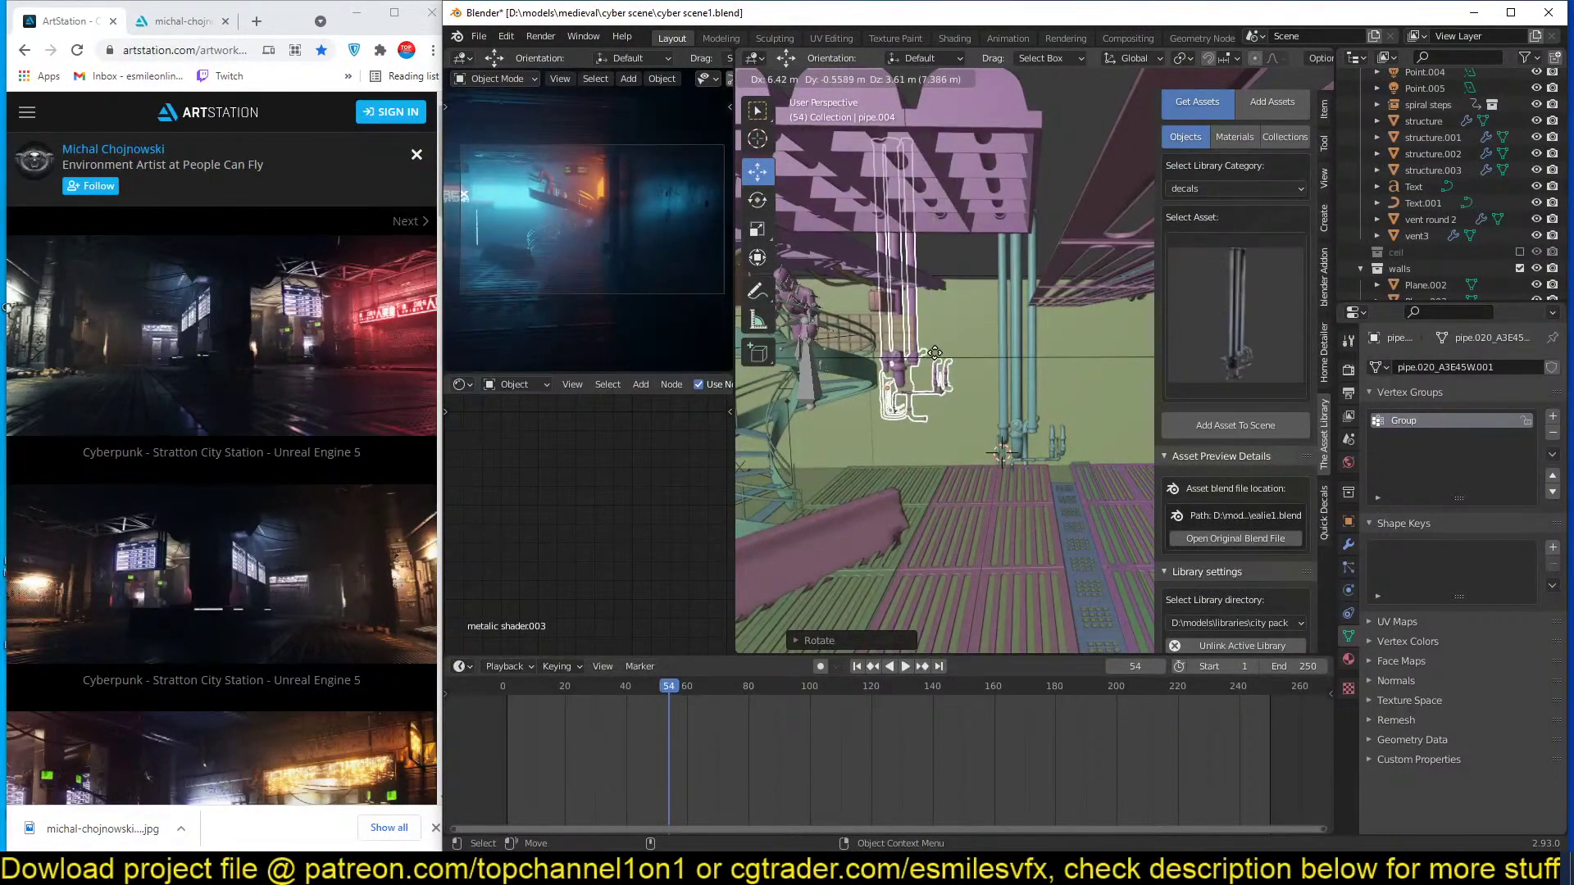
click(934, 352)
middle_drag(935, 352, 857, 358)
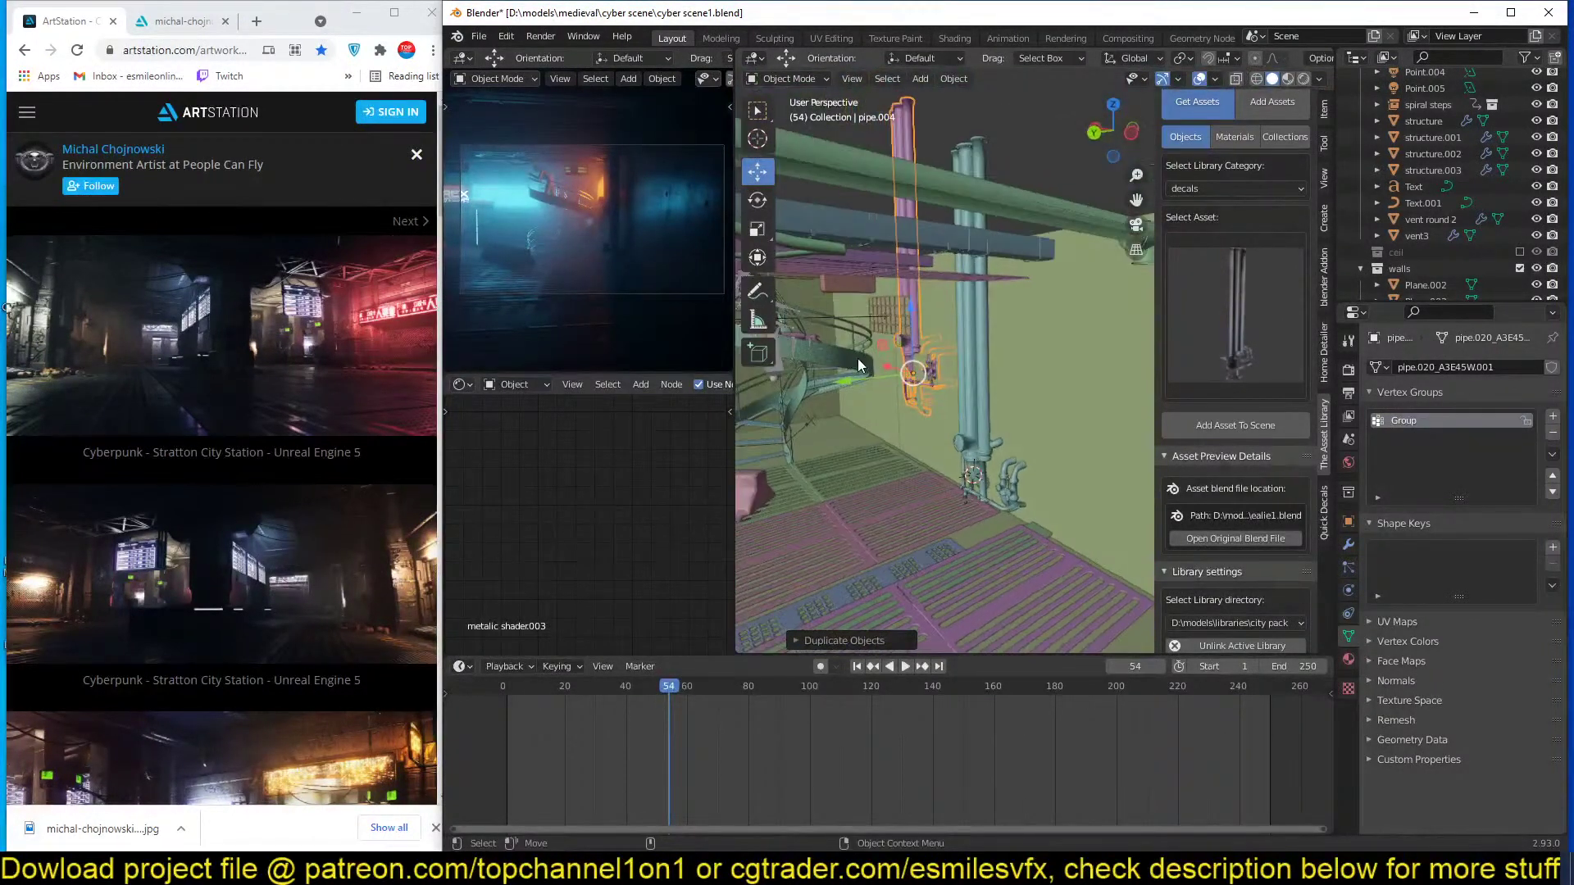
key(g)
key(y)
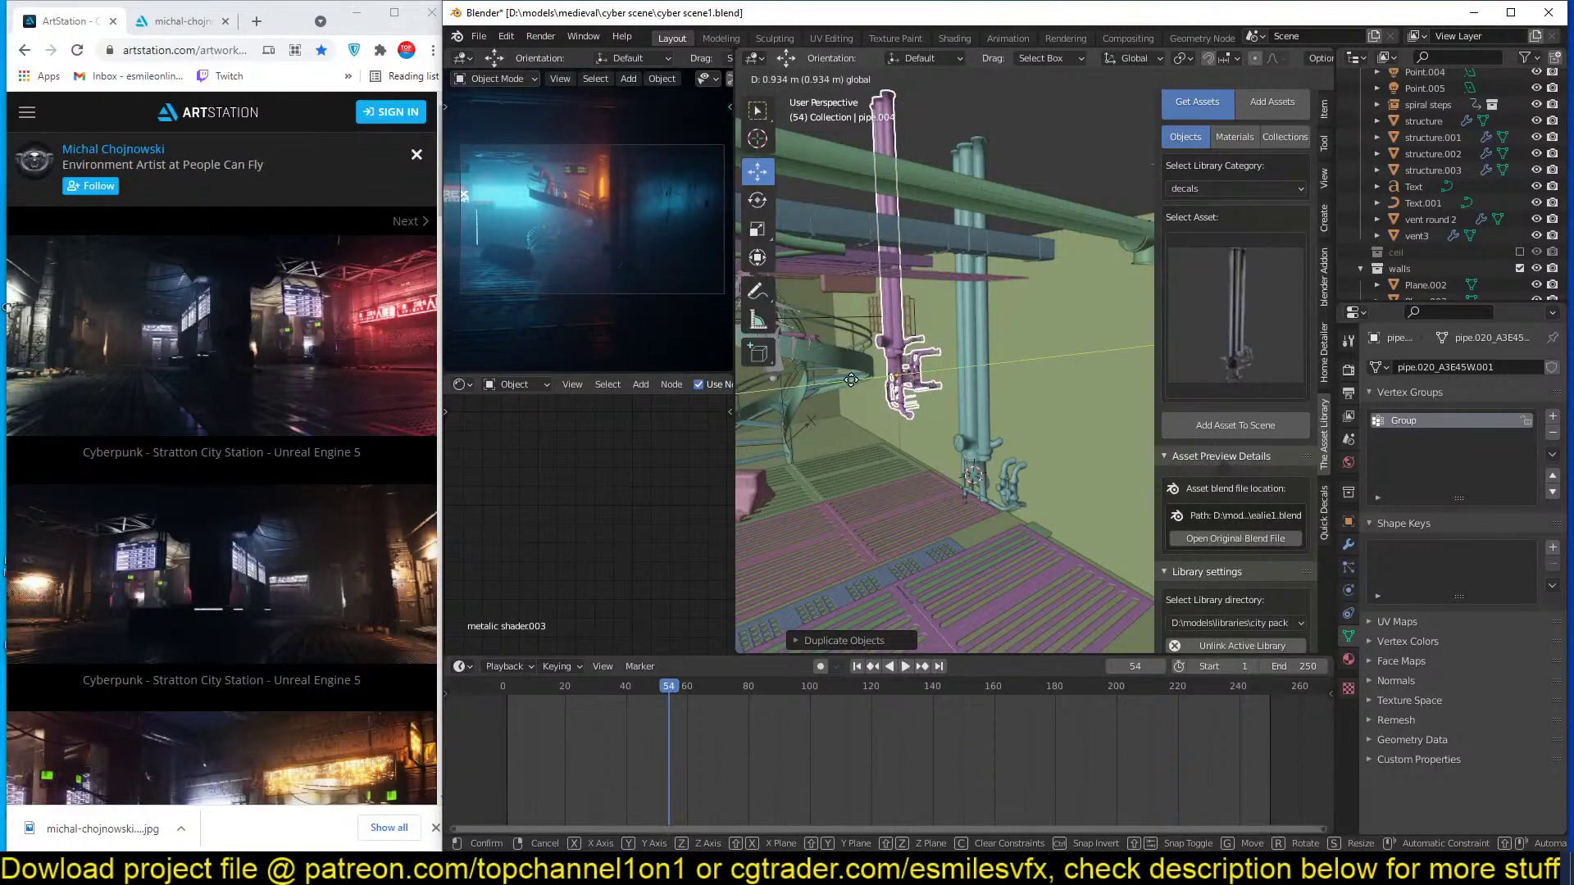
click(850, 379)
Try to add the pipe cluster from the last row of the decals asset previews to the scene.
click(1244, 303)
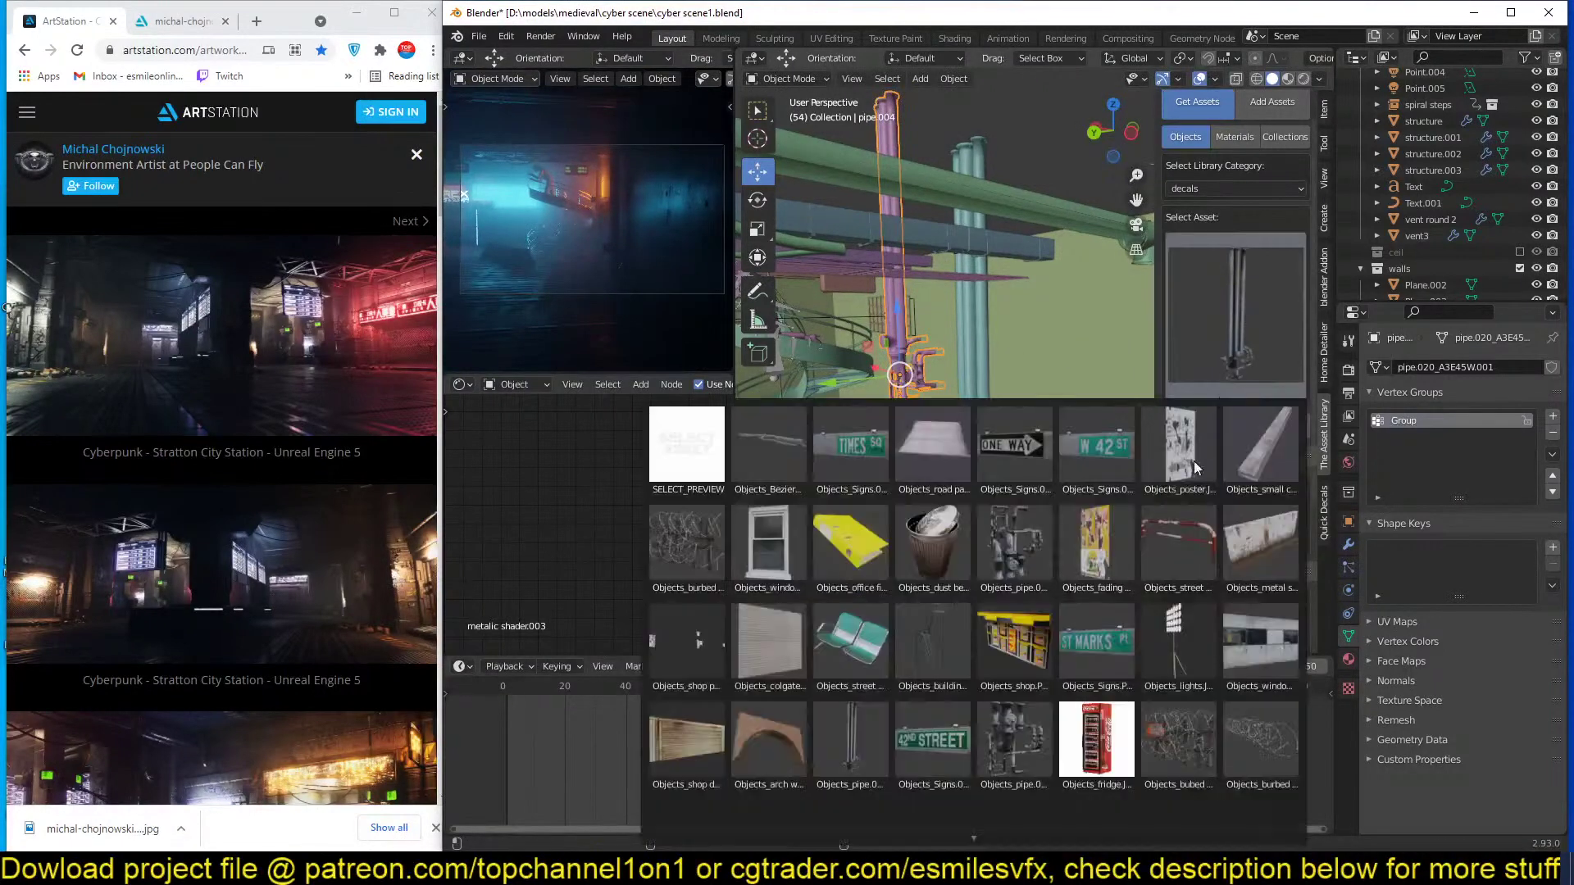
click(995, 722)
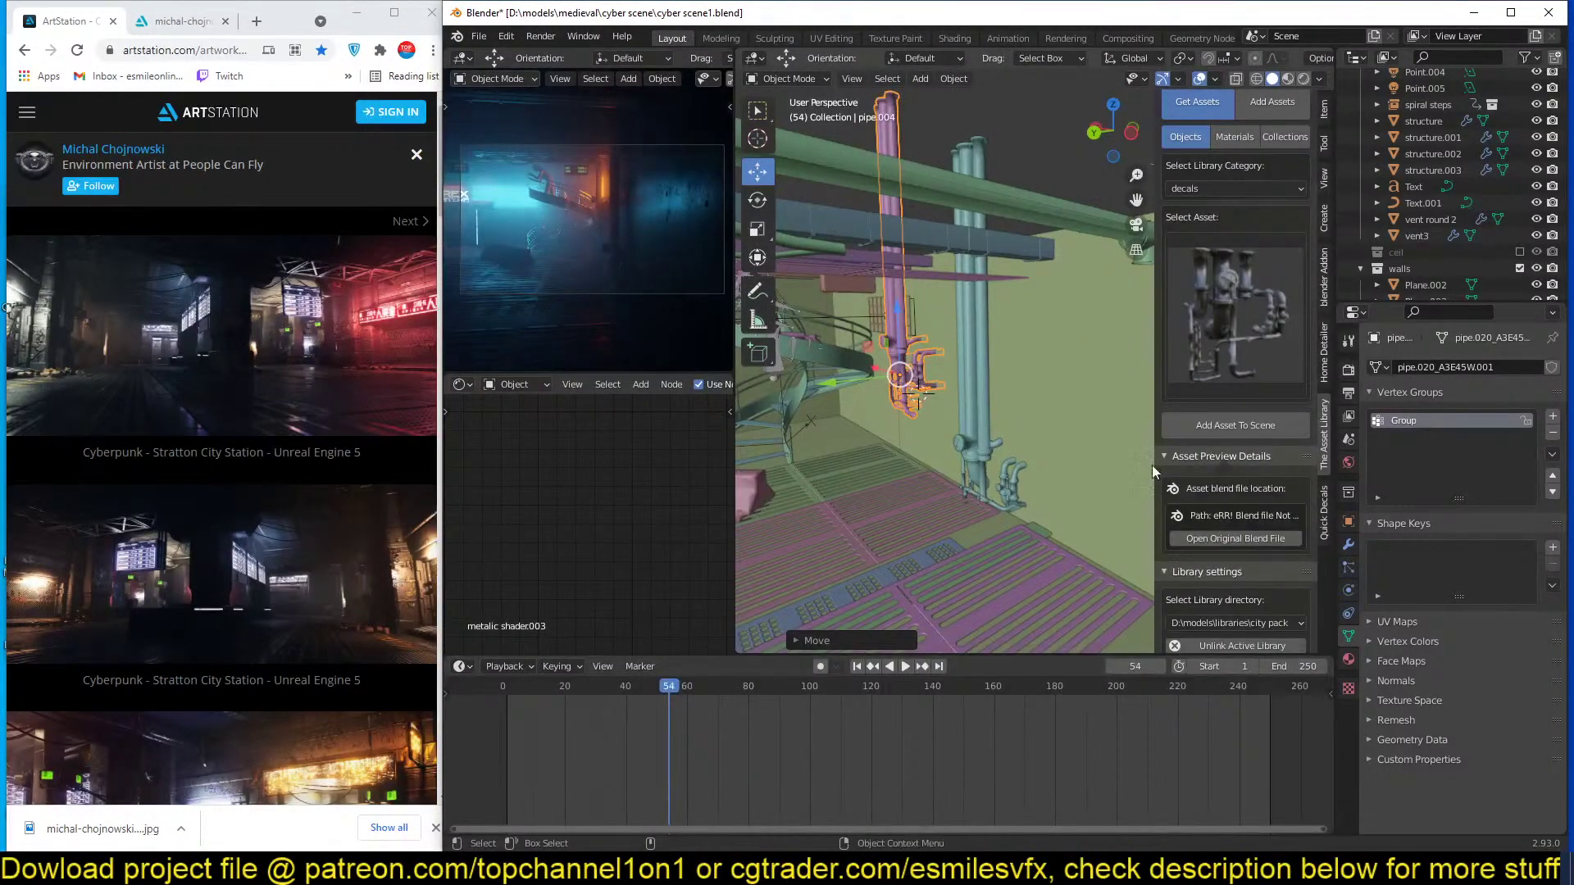
click(1252, 435)
click(1242, 323)
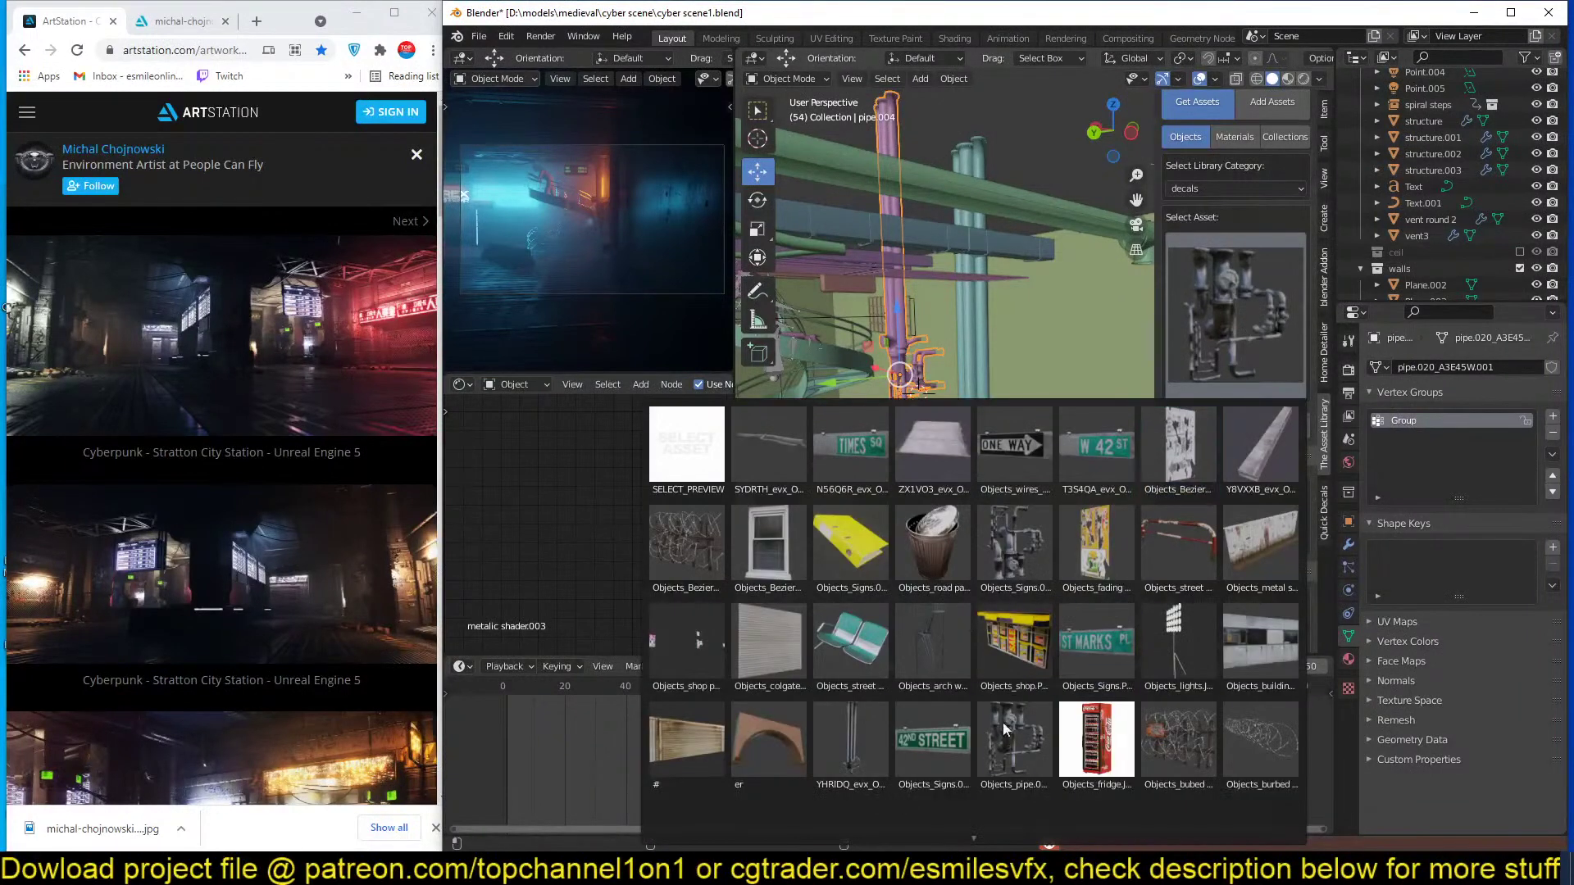
click(1006, 754)
click(1241, 414)
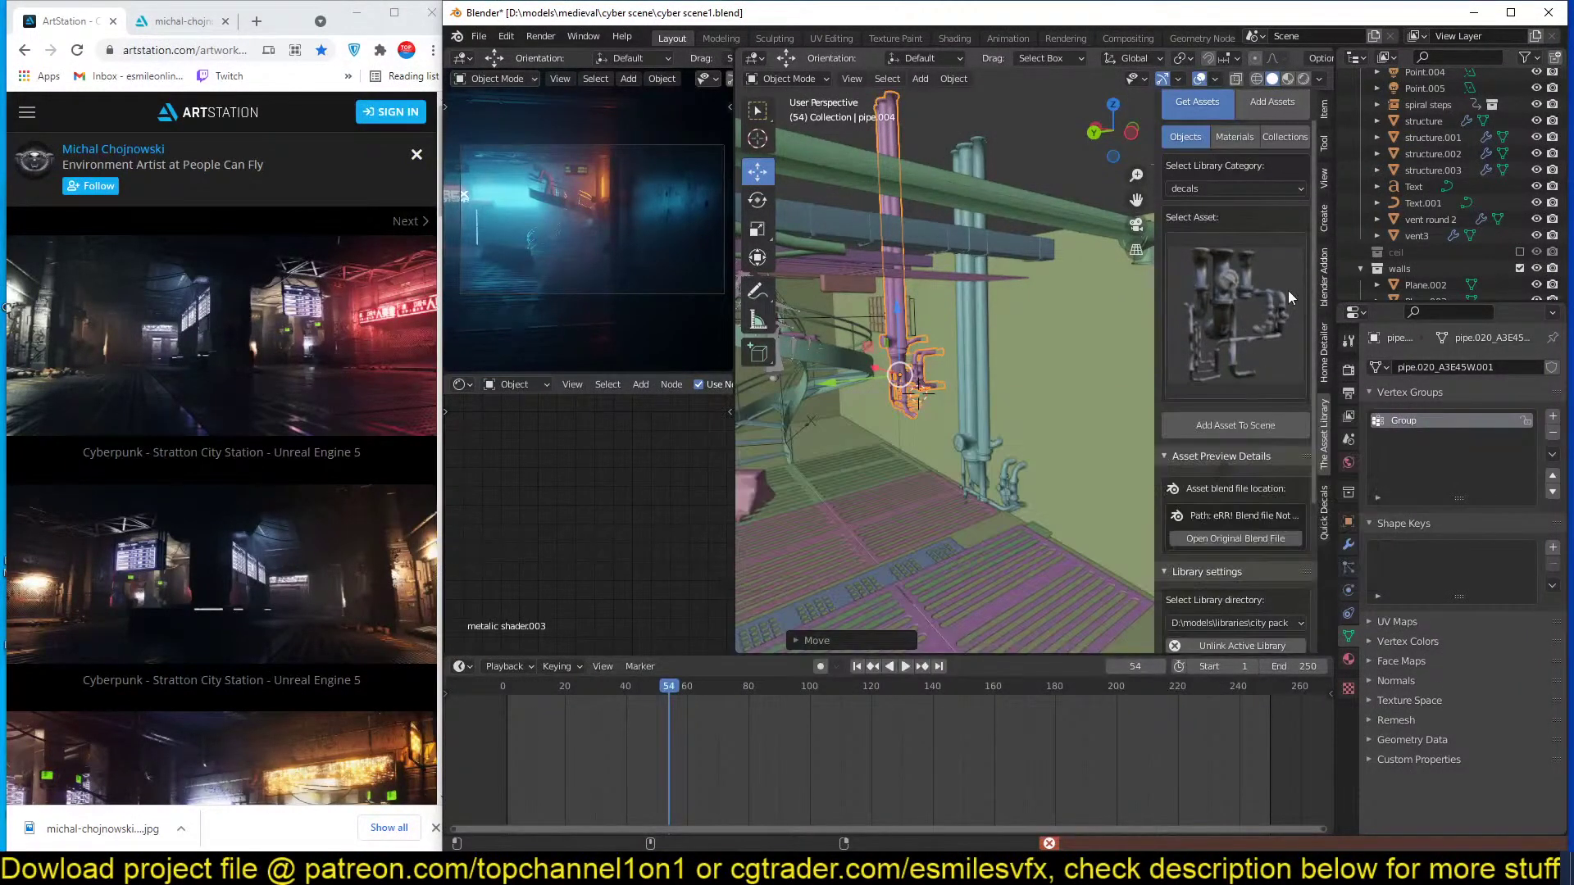
Pick the other pipe cluster, in the second row of the decals asset previews, and add it to the scene.
click(1287, 290)
click(986, 588)
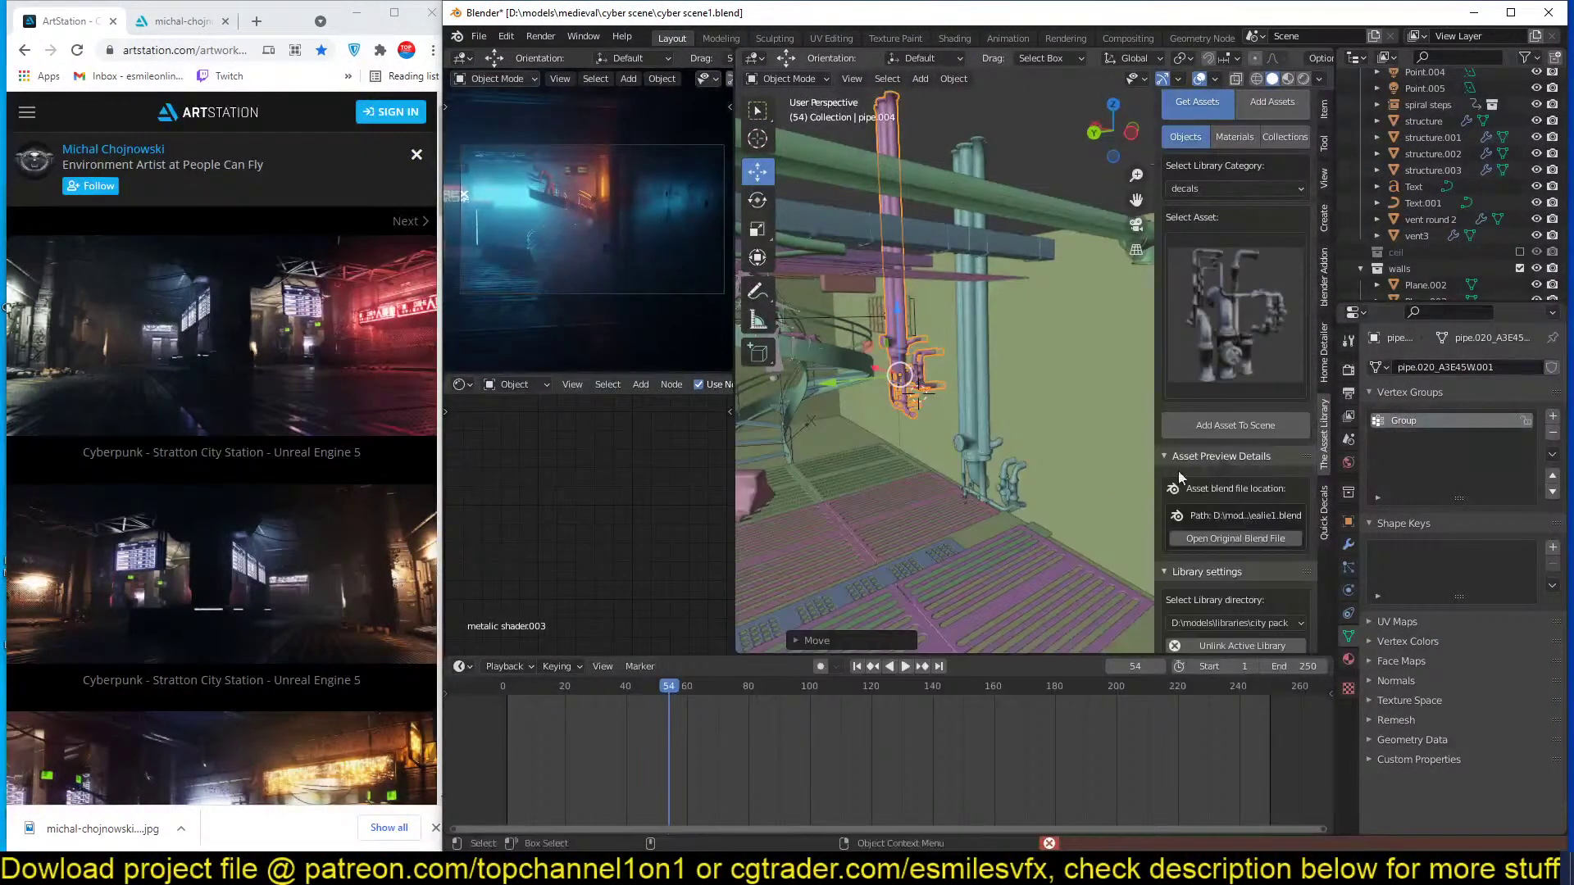
click(1236, 425)
Scale the added pipe cluster up to a large size and move it in front of the vertical pipes.
key(s)
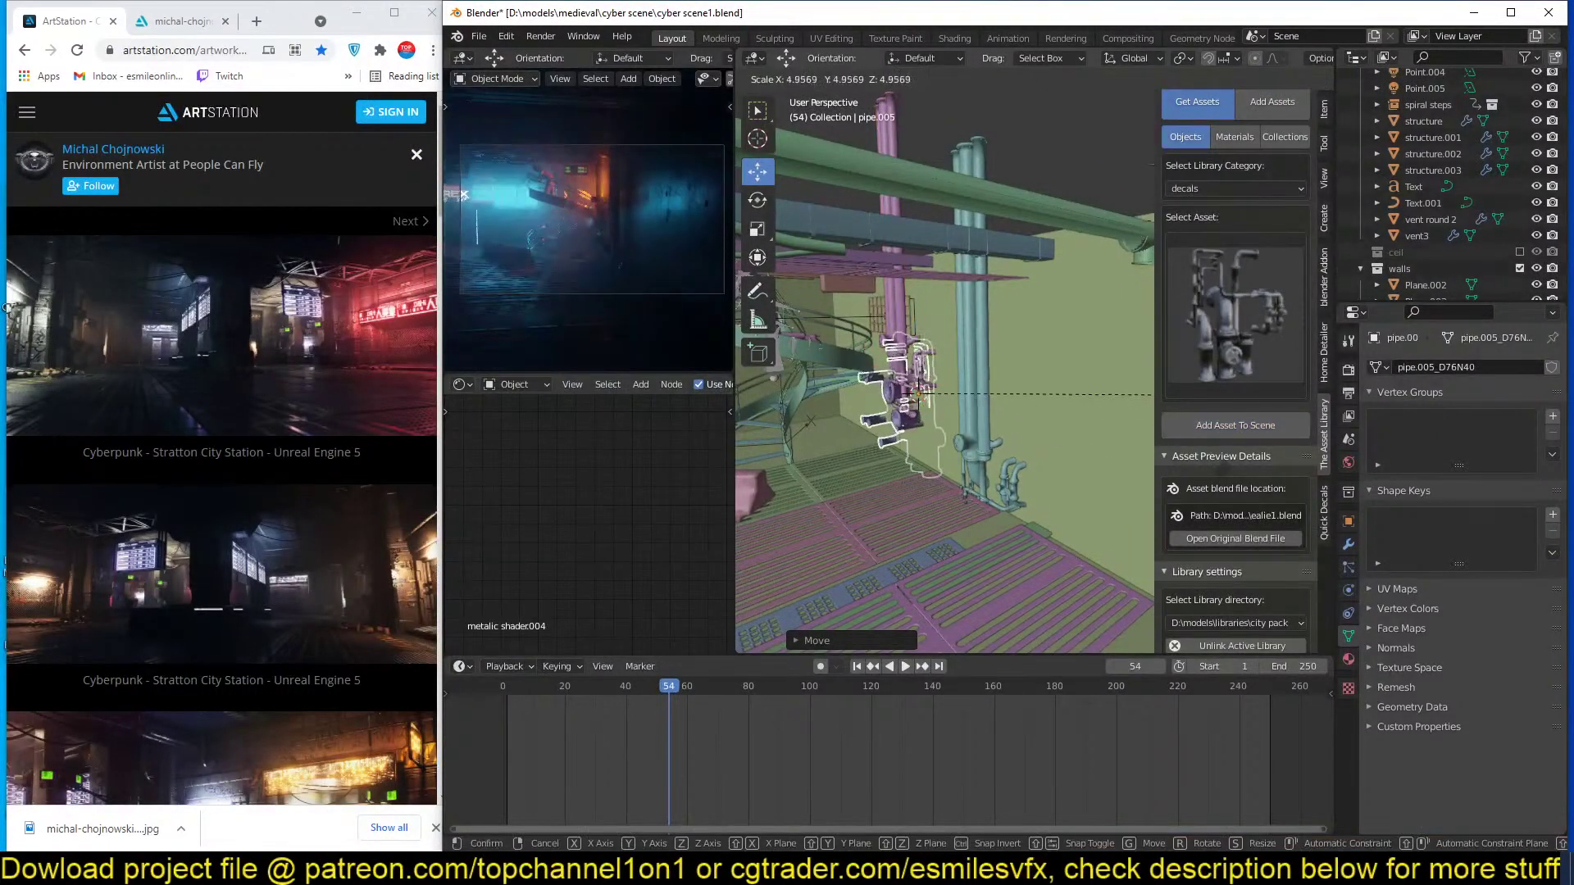
click(1017, 423)
drag(871, 402, 1035, 440)
key(s)
click(1008, 287)
Rotate the enlarged pipe cluster about the global Z axis.
key(r)
key(z)
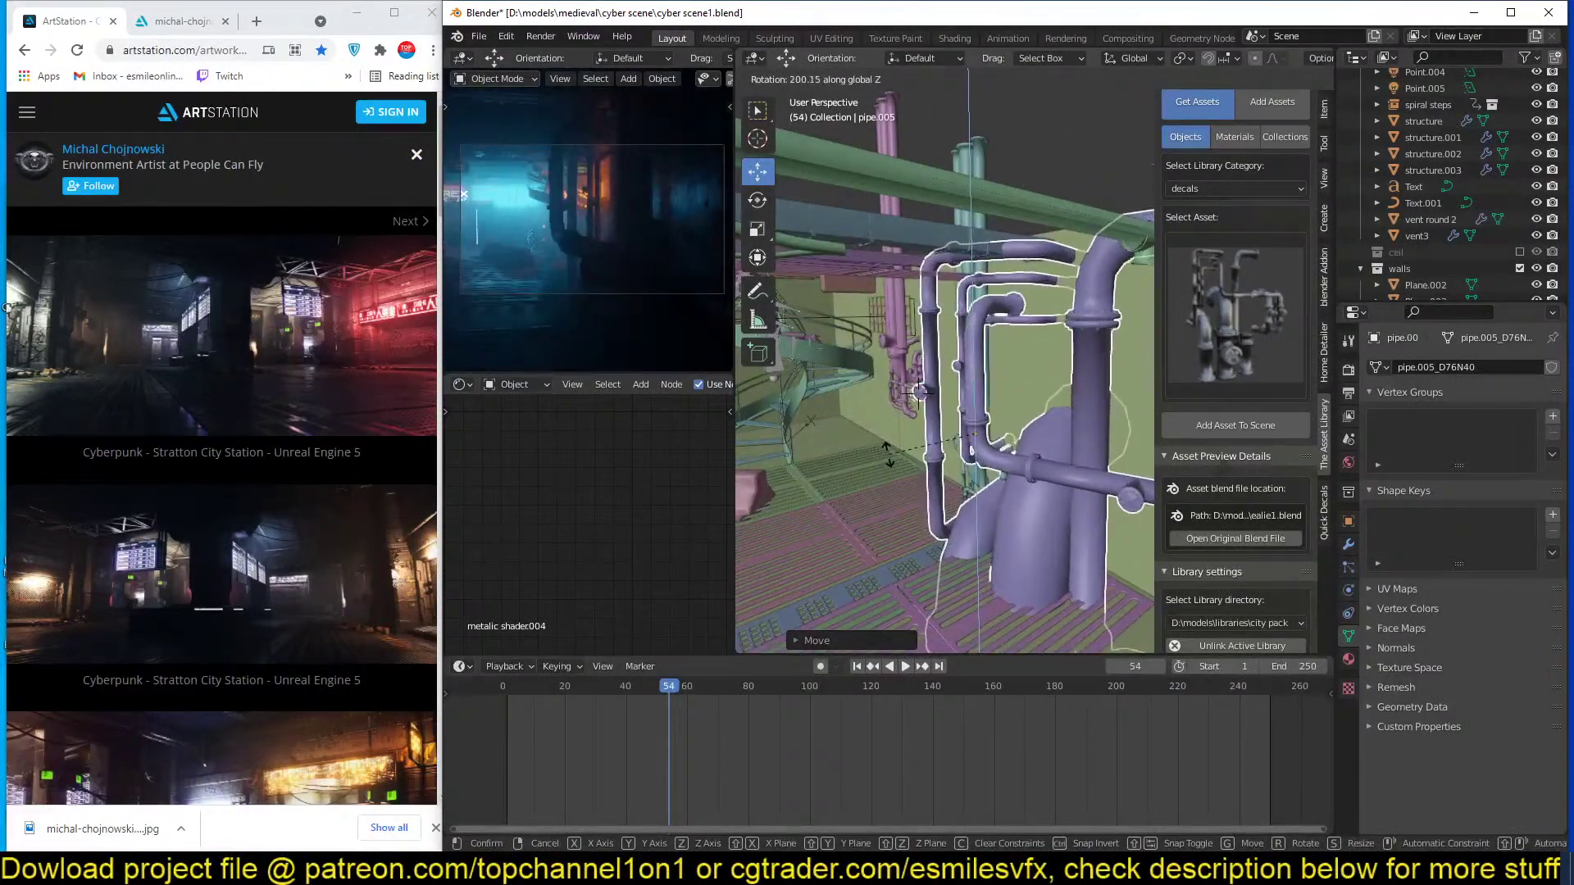
click(859, 372)
click(869, 374)
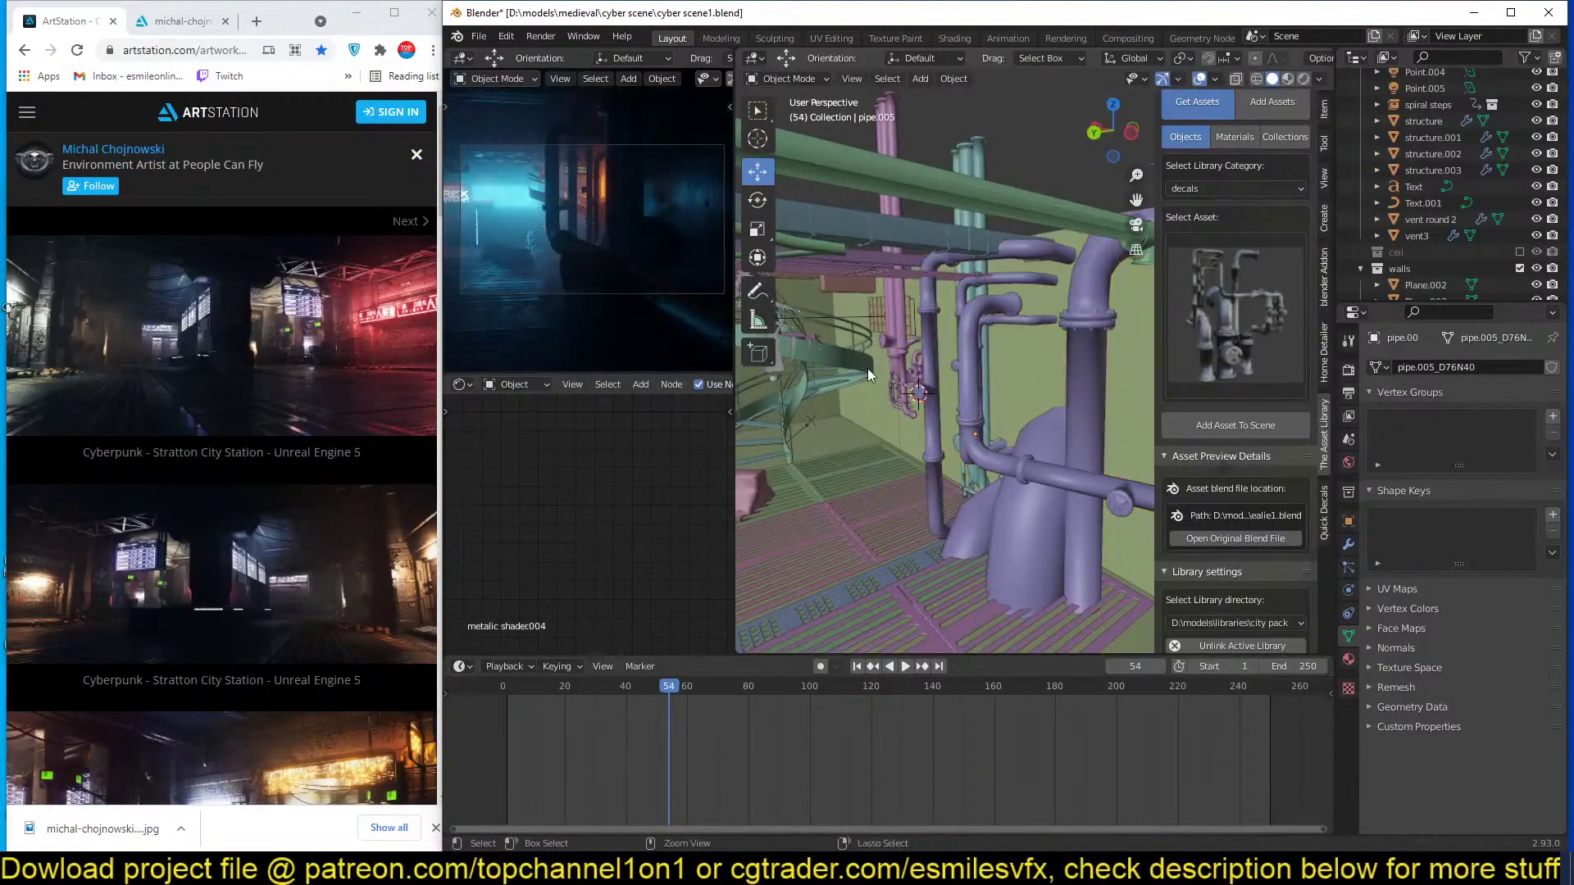
Save the scene file and play the camera animation to check the enlarged pipe cluster in the camera view.
key(ctrl+s)
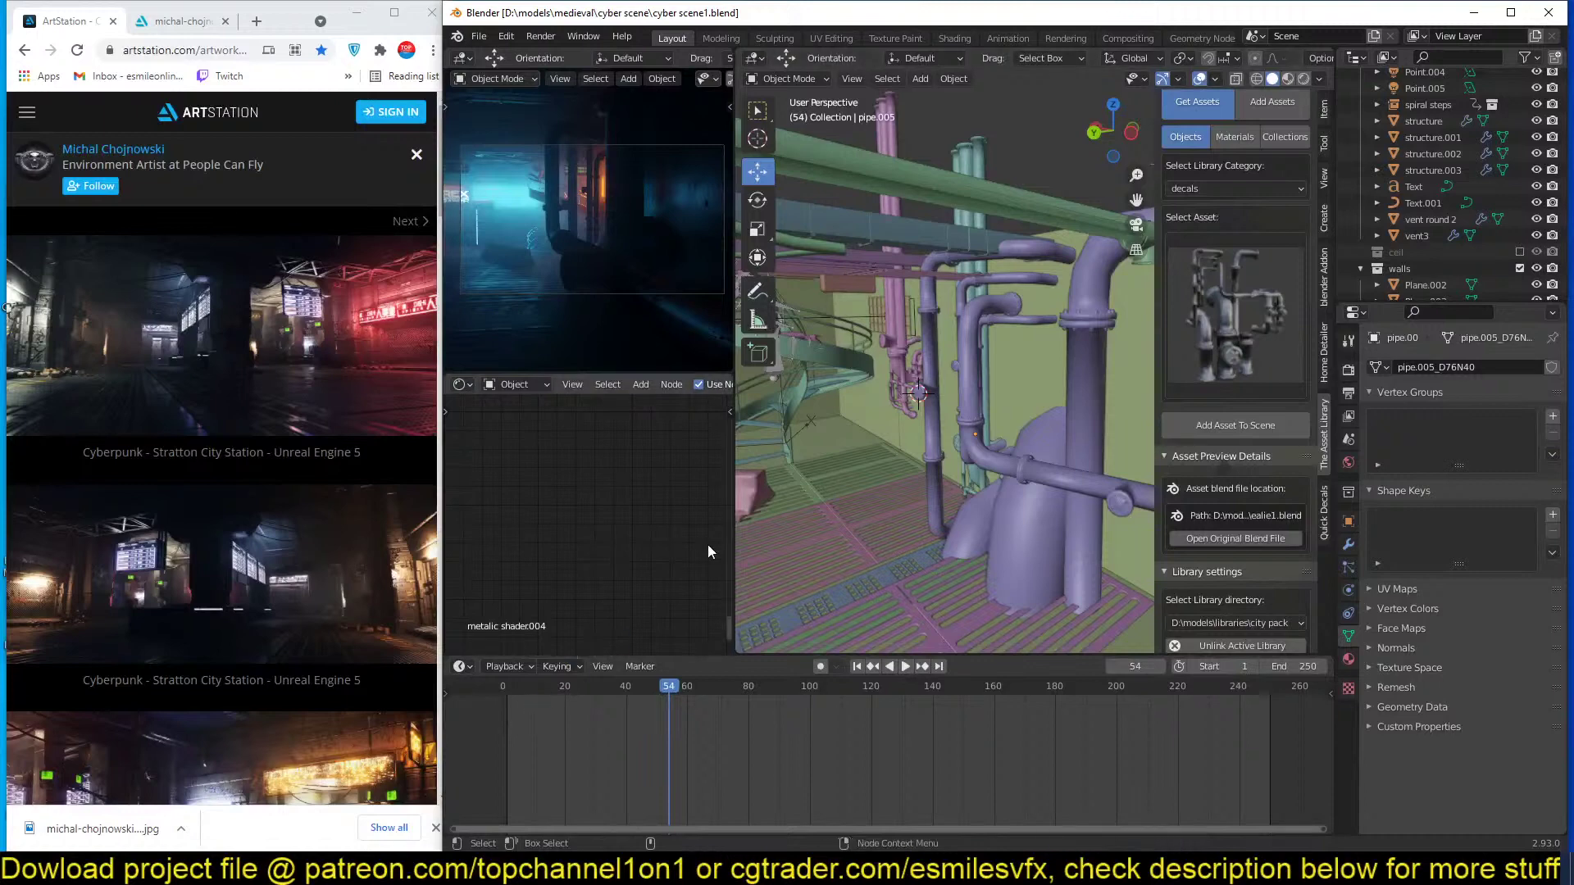
click(490, 731)
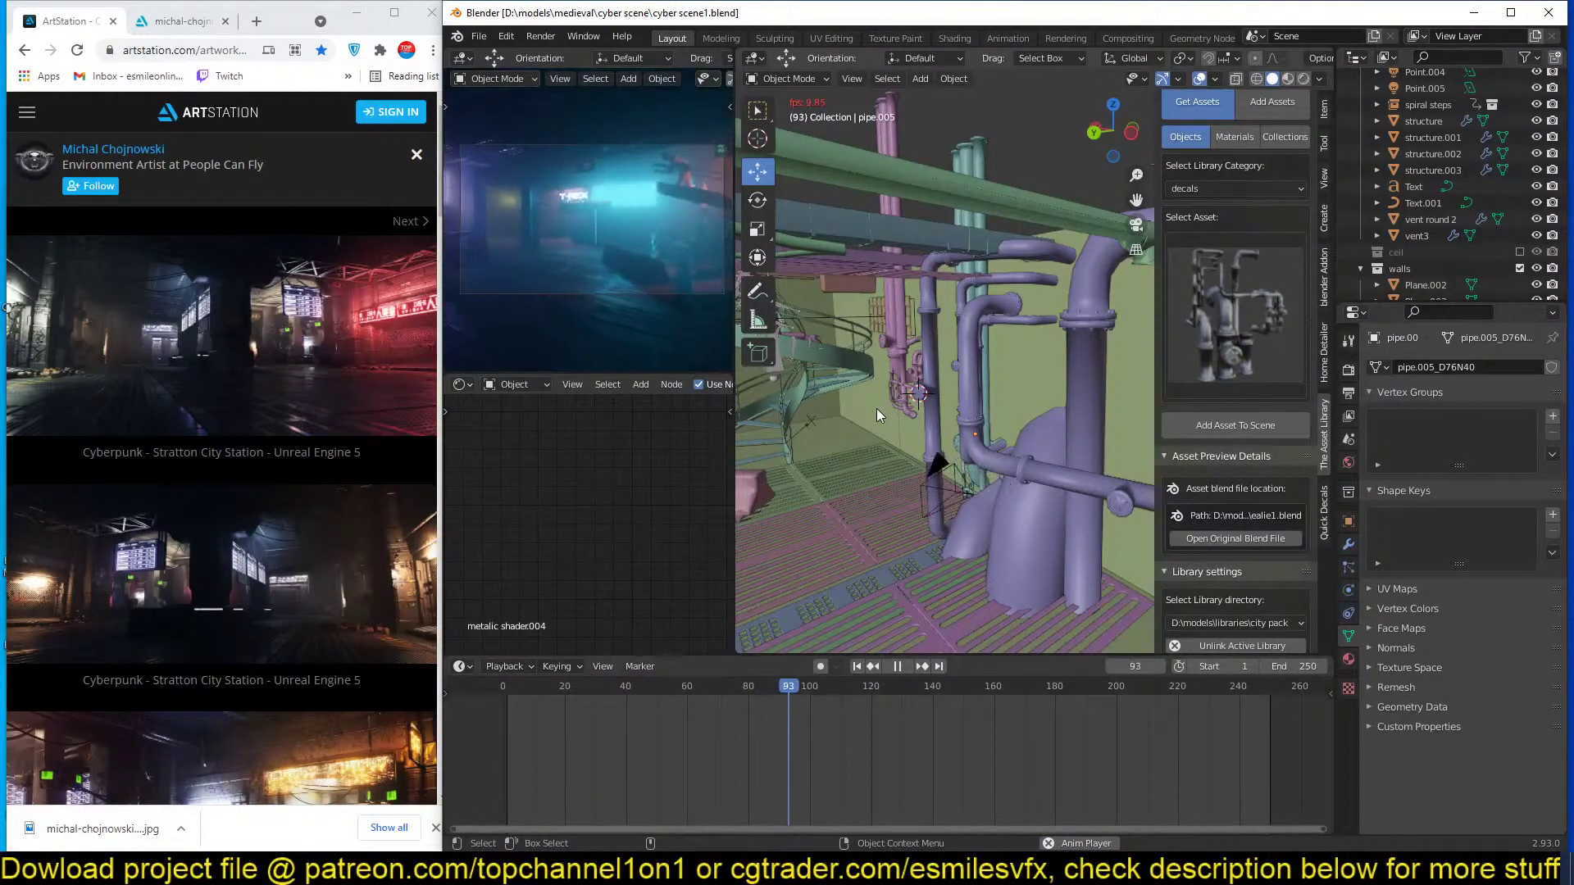
key(space)
click(936, 384)
key(space)
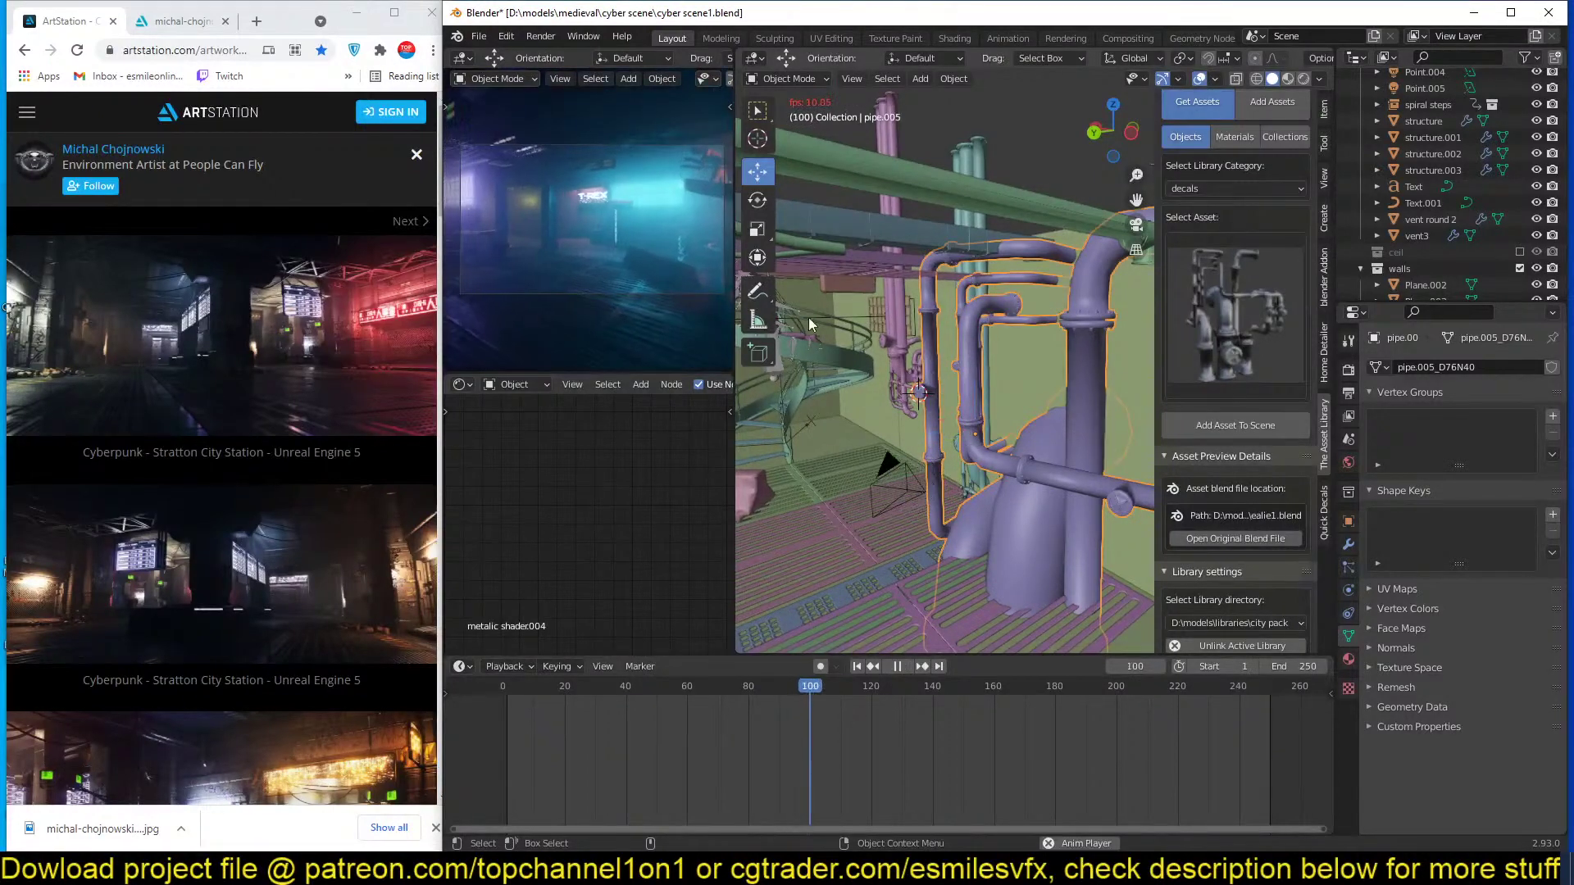
key(space)
key(ctrl+s)
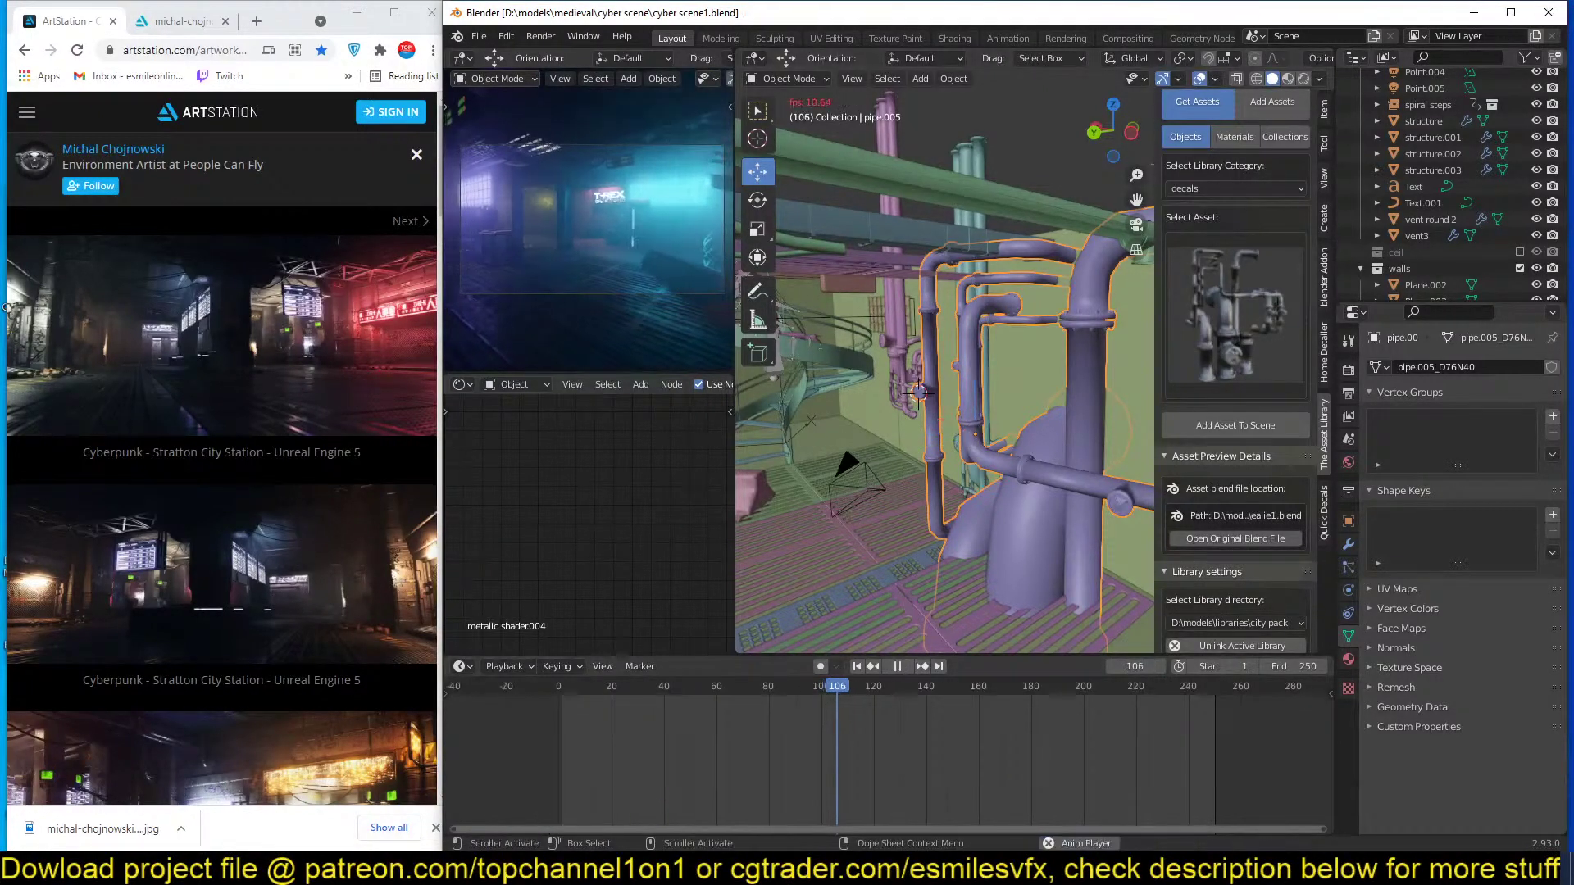
Continue the camera animation playback to frame 146, stop it there and save the scene file again.
click(629, 848)
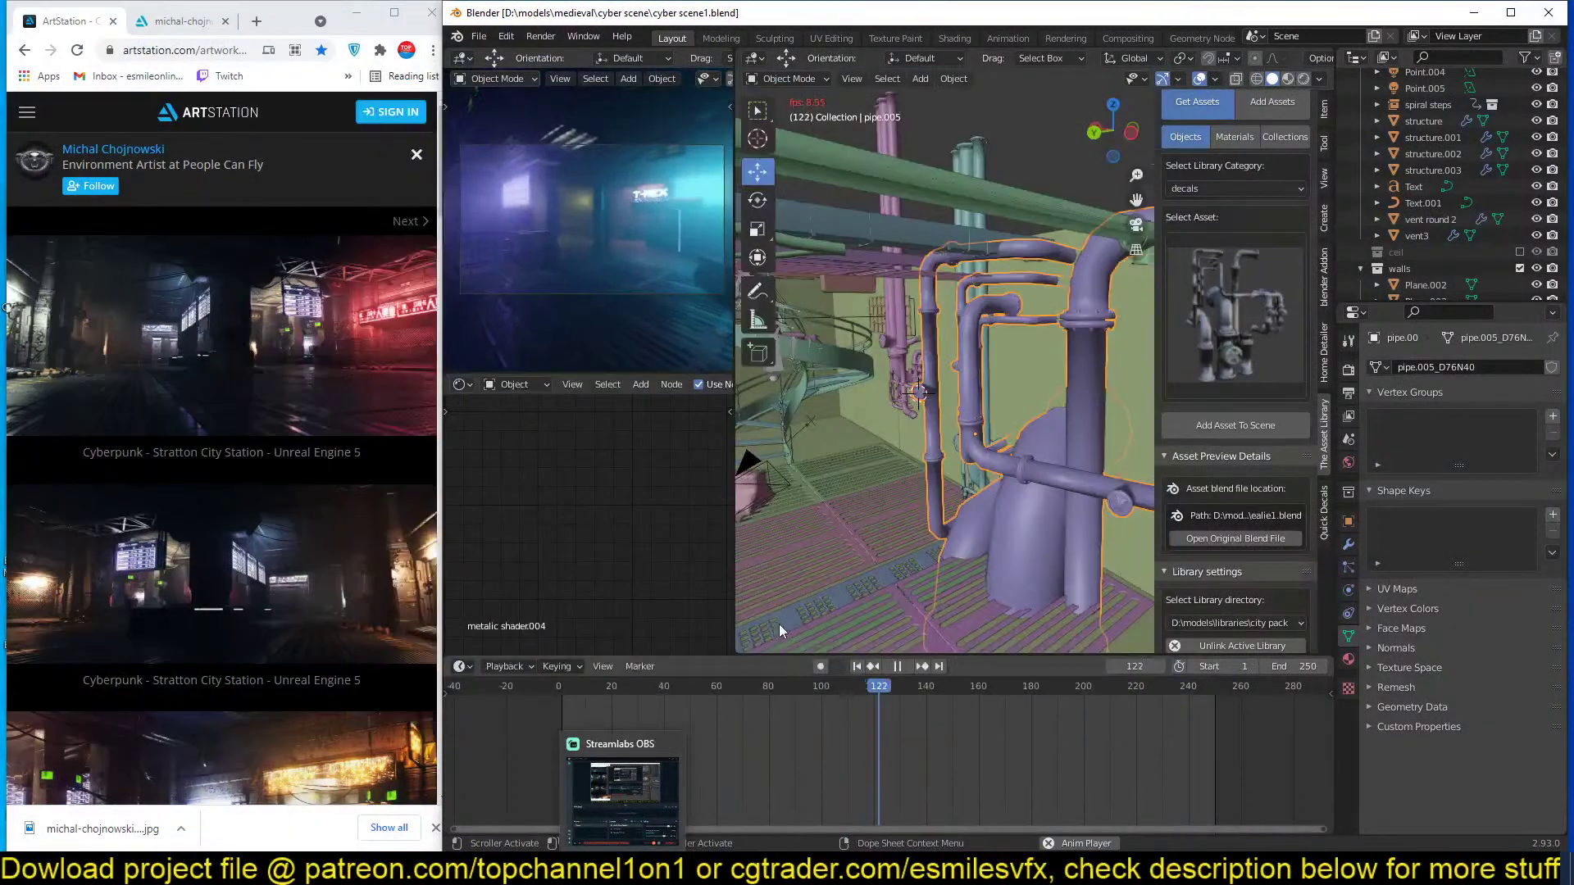
click(897, 487)
click(952, 406)
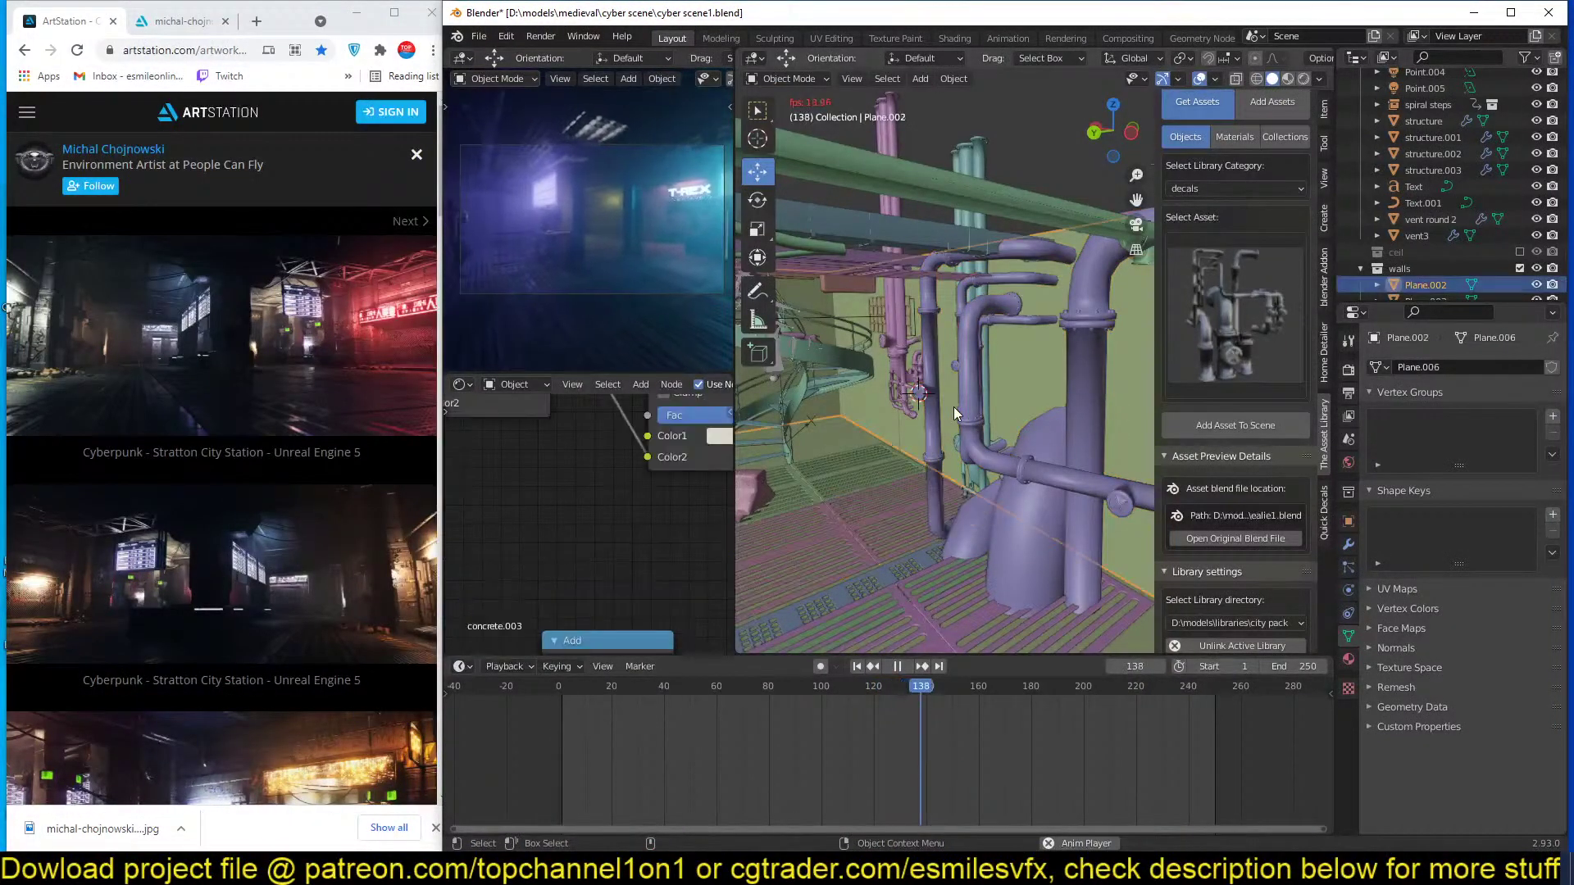
key(space)
key(ctrl+s)
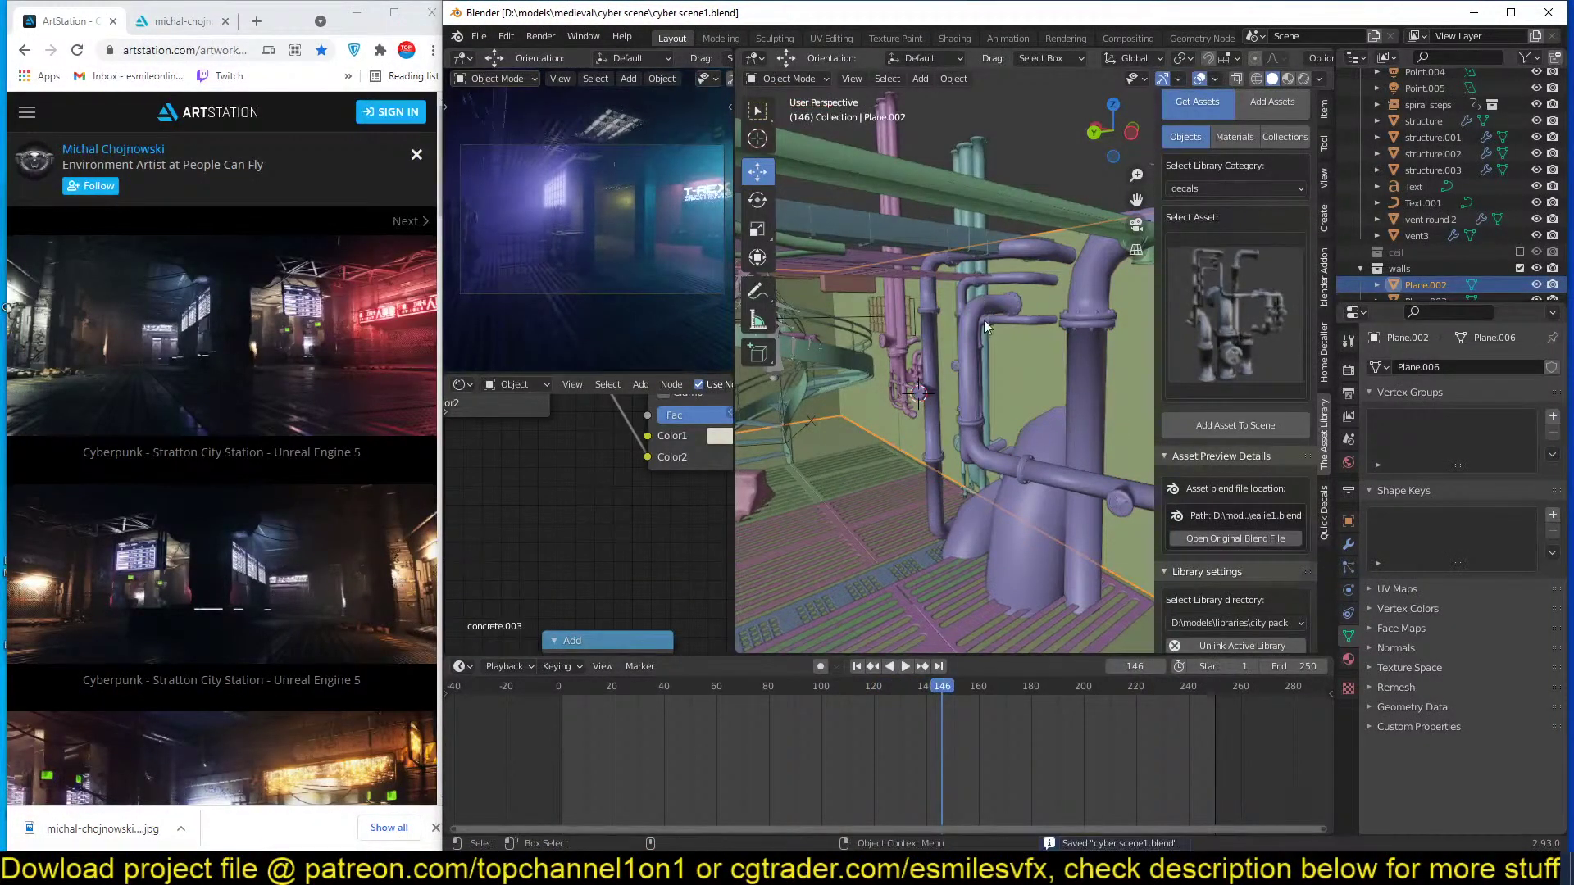
Select the enlarged pipe cluster, advance the animation to frame 159 and inspect the cluster from another side.
click(982, 442)
key(space)
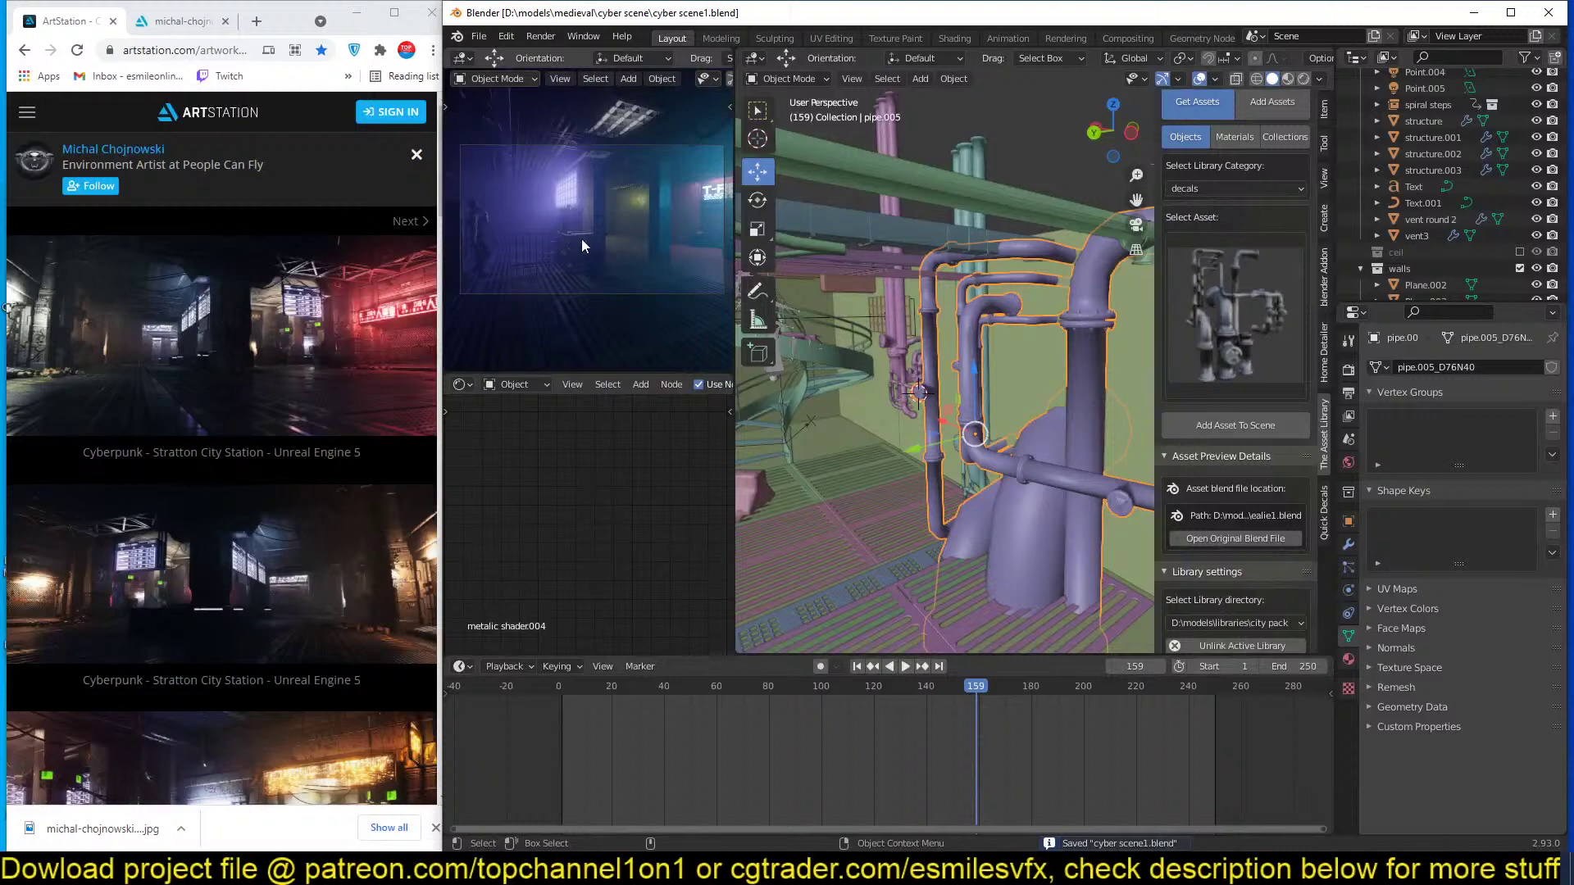
middle_drag(1021, 422, 1048, 367)
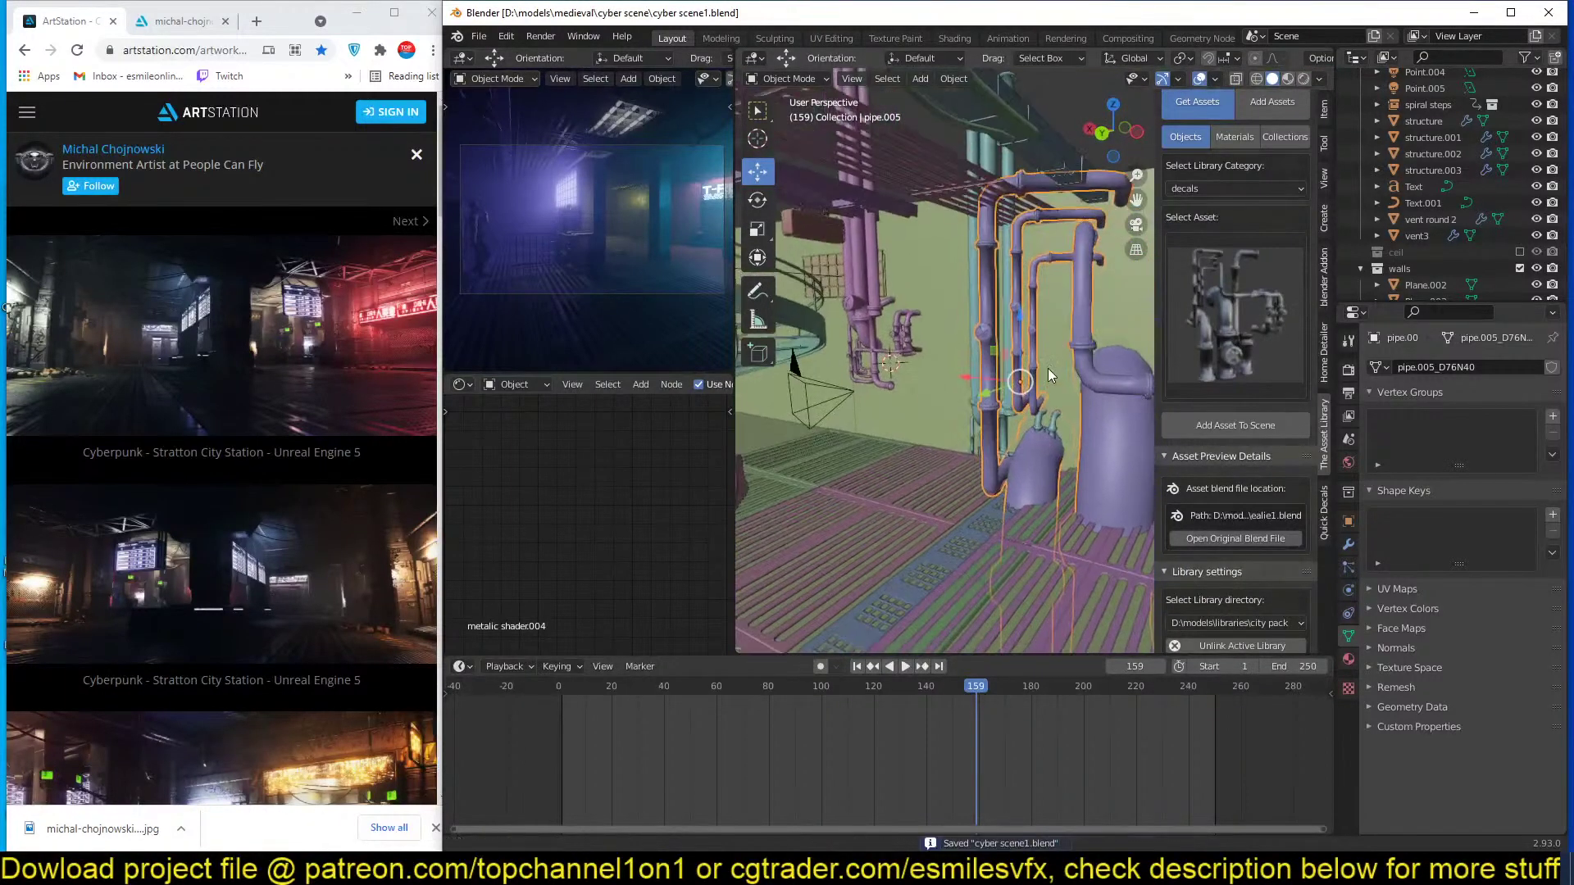
Clear the selection and maximize the Blender window with the animation at frame 188.
key(alt+a)
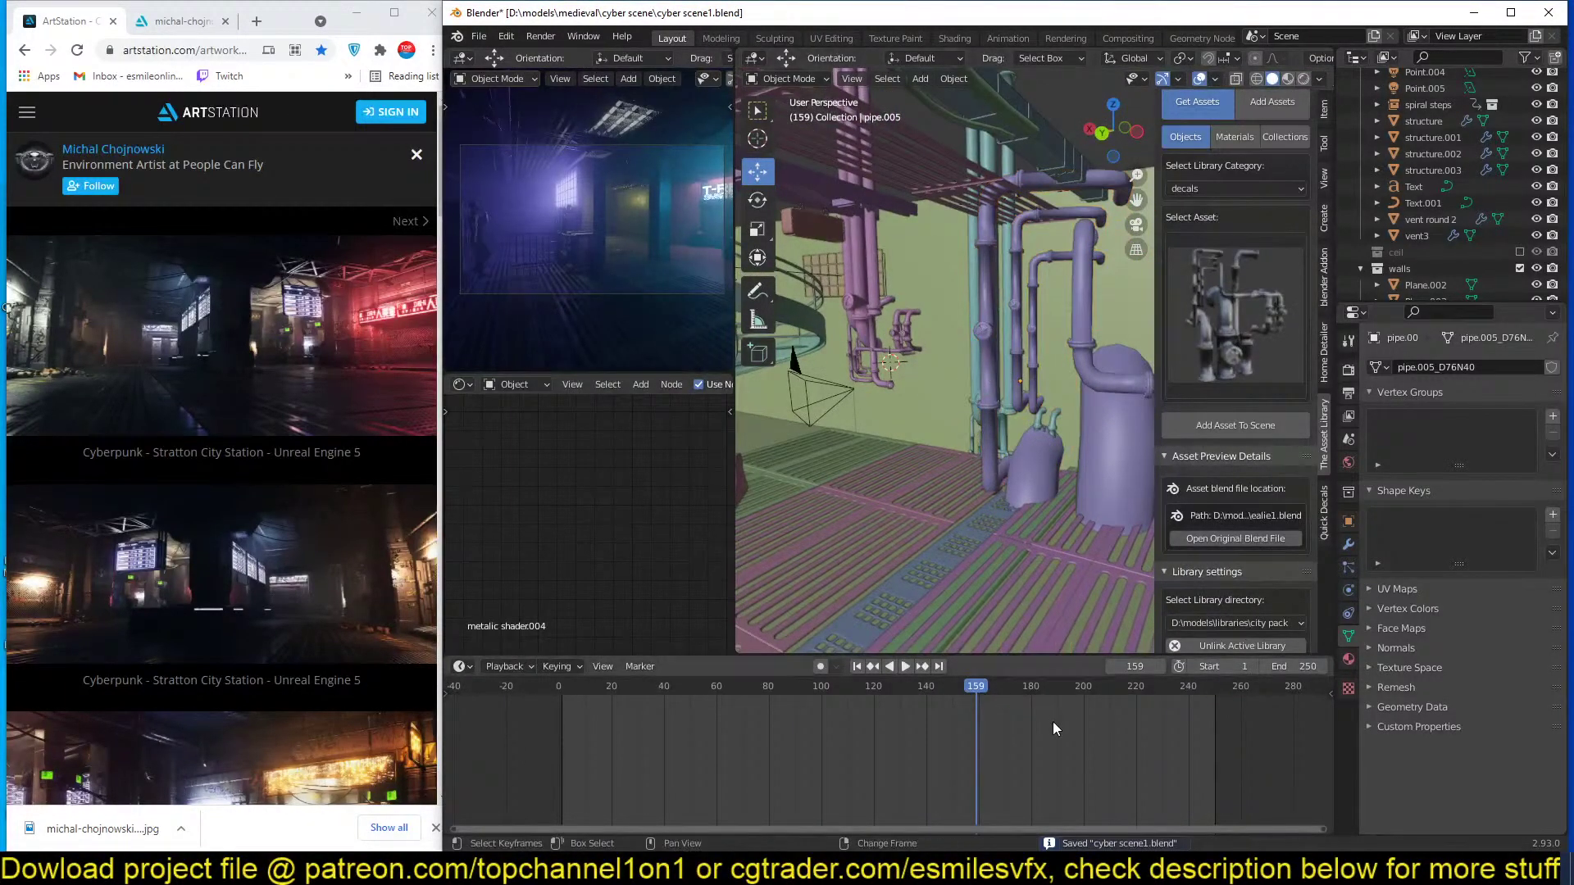
click(1053, 721)
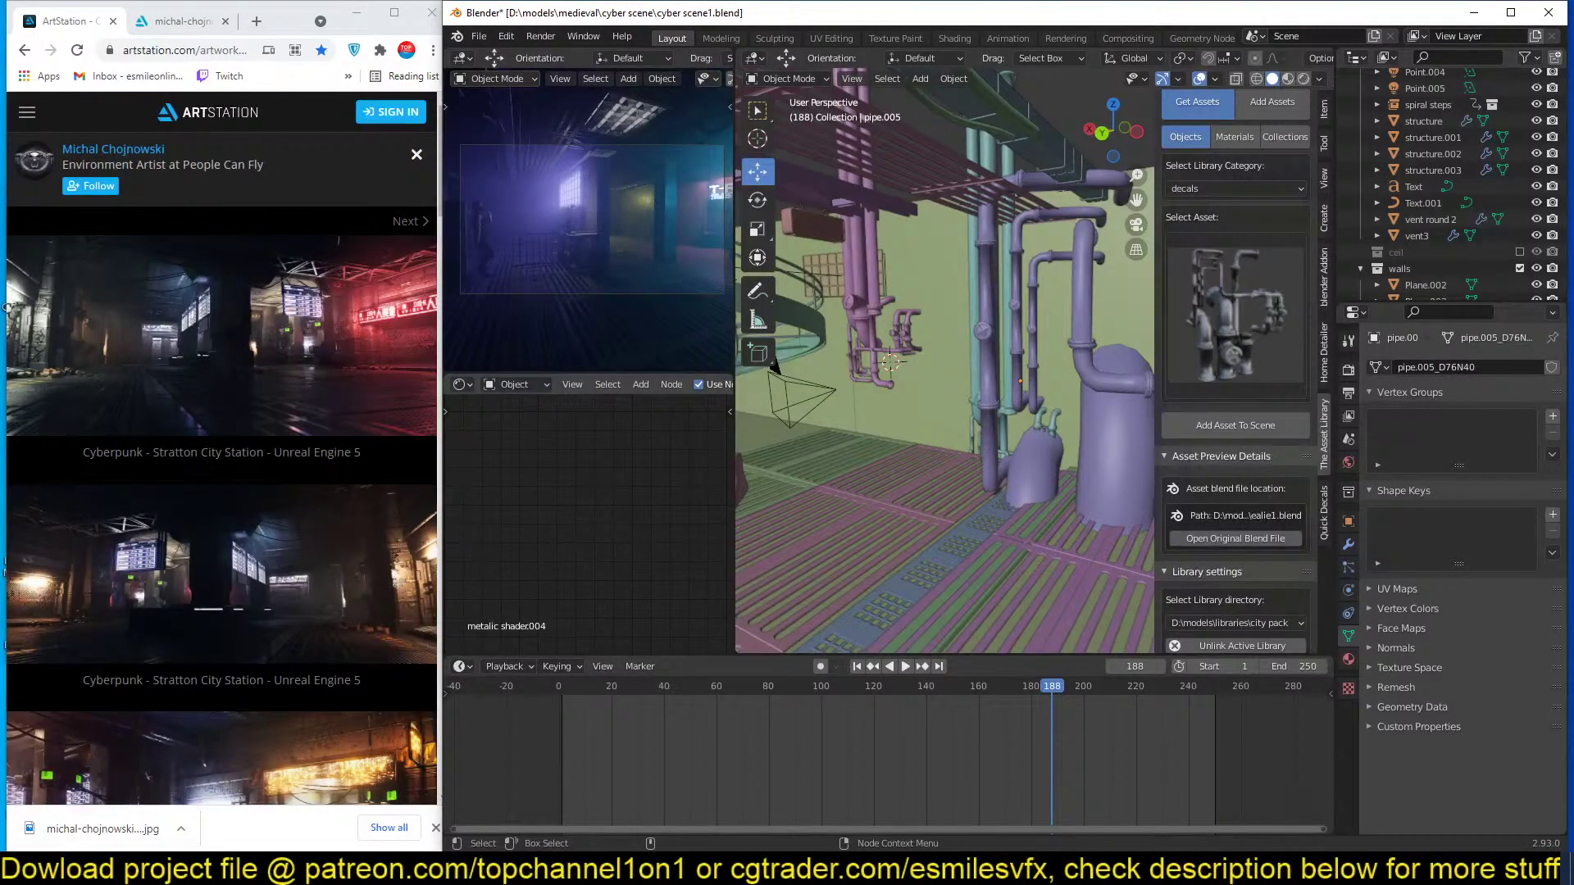
click(1510, 12)
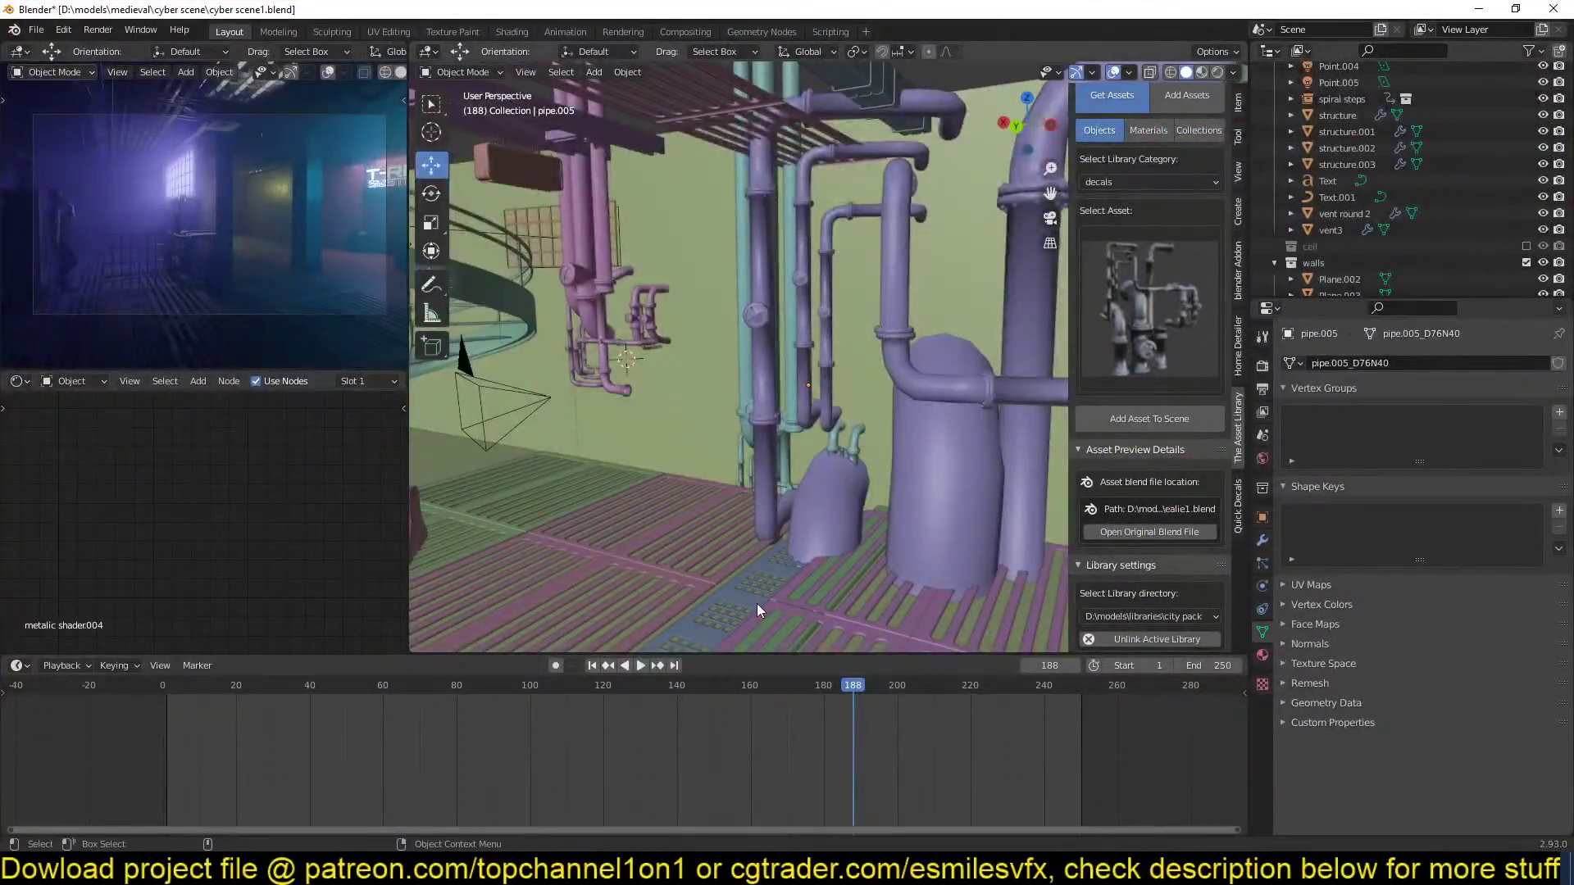